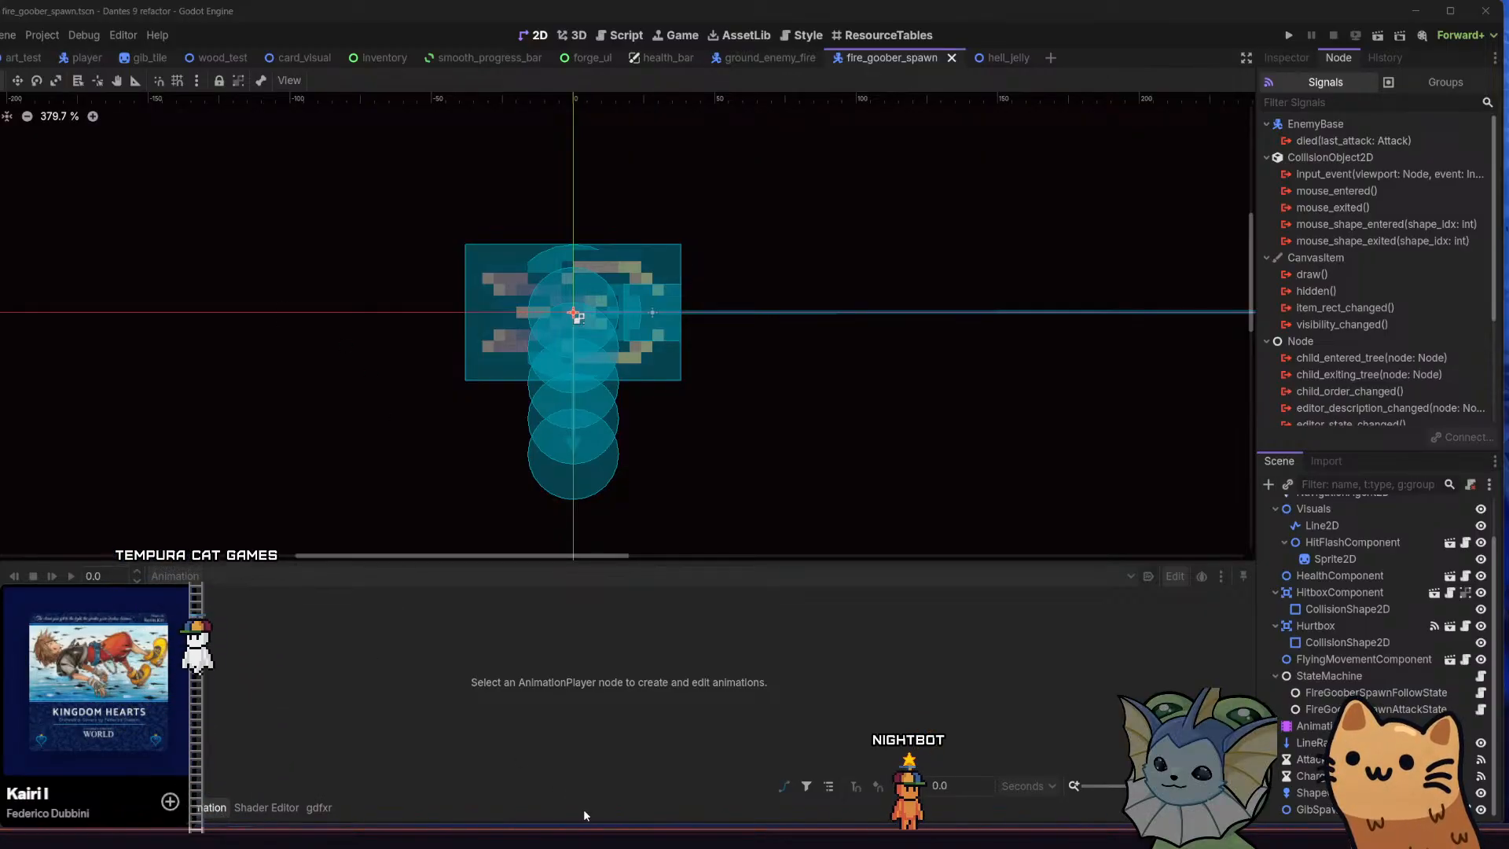
Switch to the Todo General note and review the open tasks on camera smoothing and the UI rework
mouse_move(599, 837)
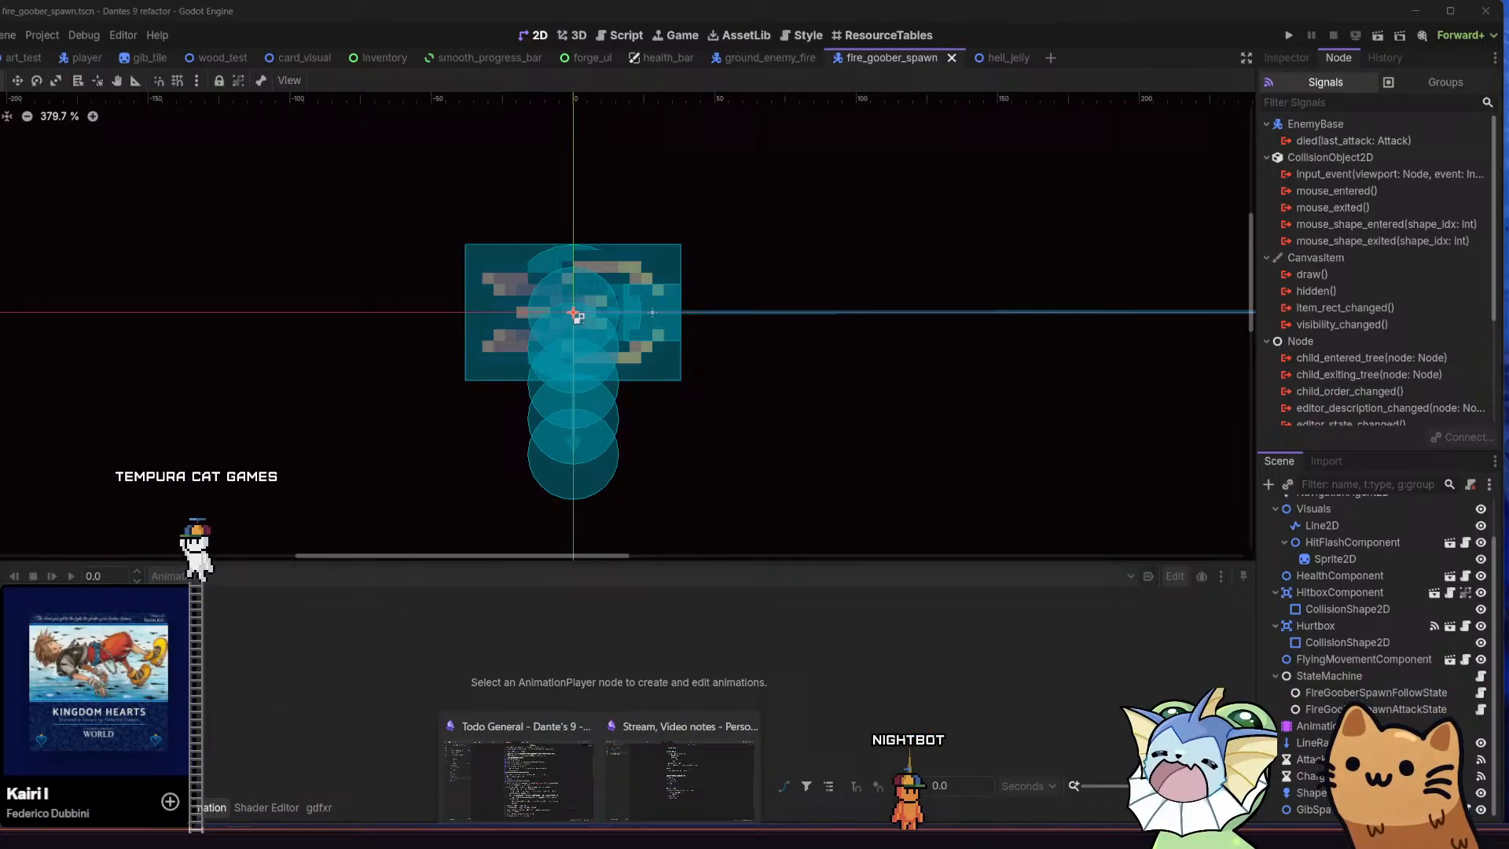
left_click(545, 785)
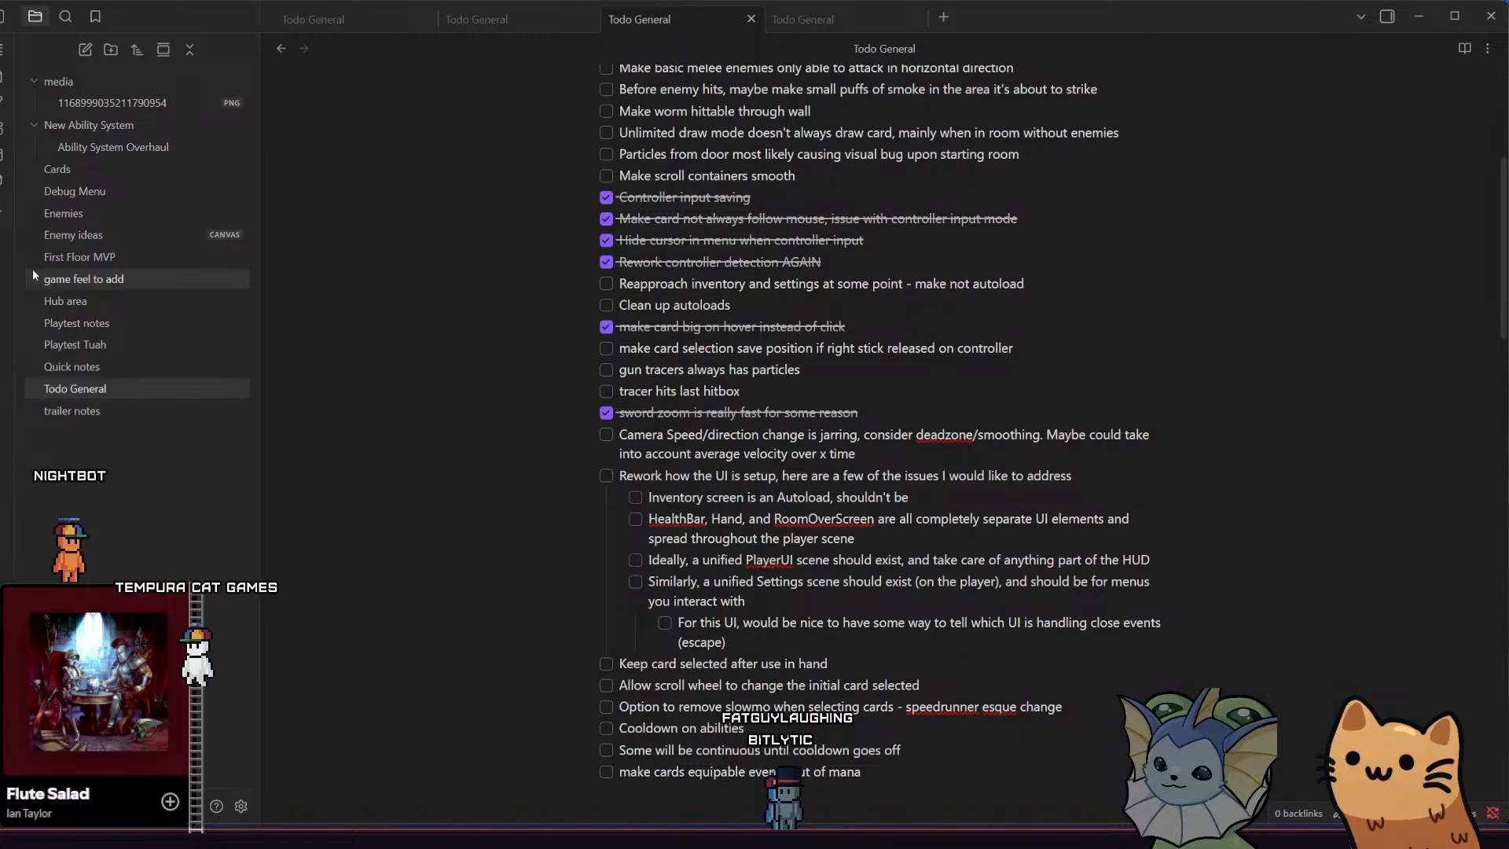
scroll(602, 406, "down", 2)
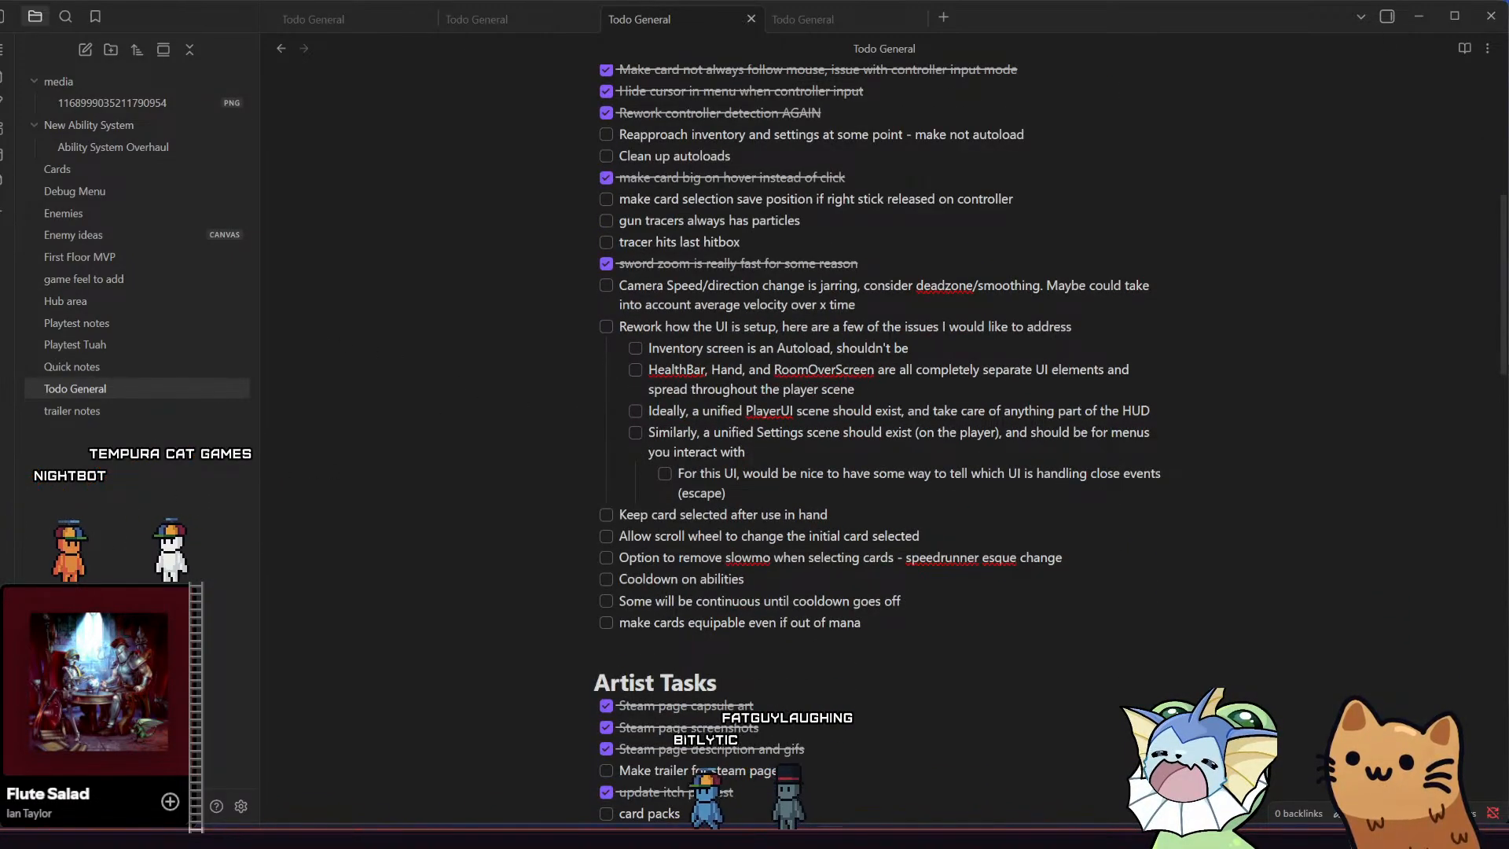
Switch to the Godot editor, save the player scene with its player.gd script, and run the game
key("alt+Tab")
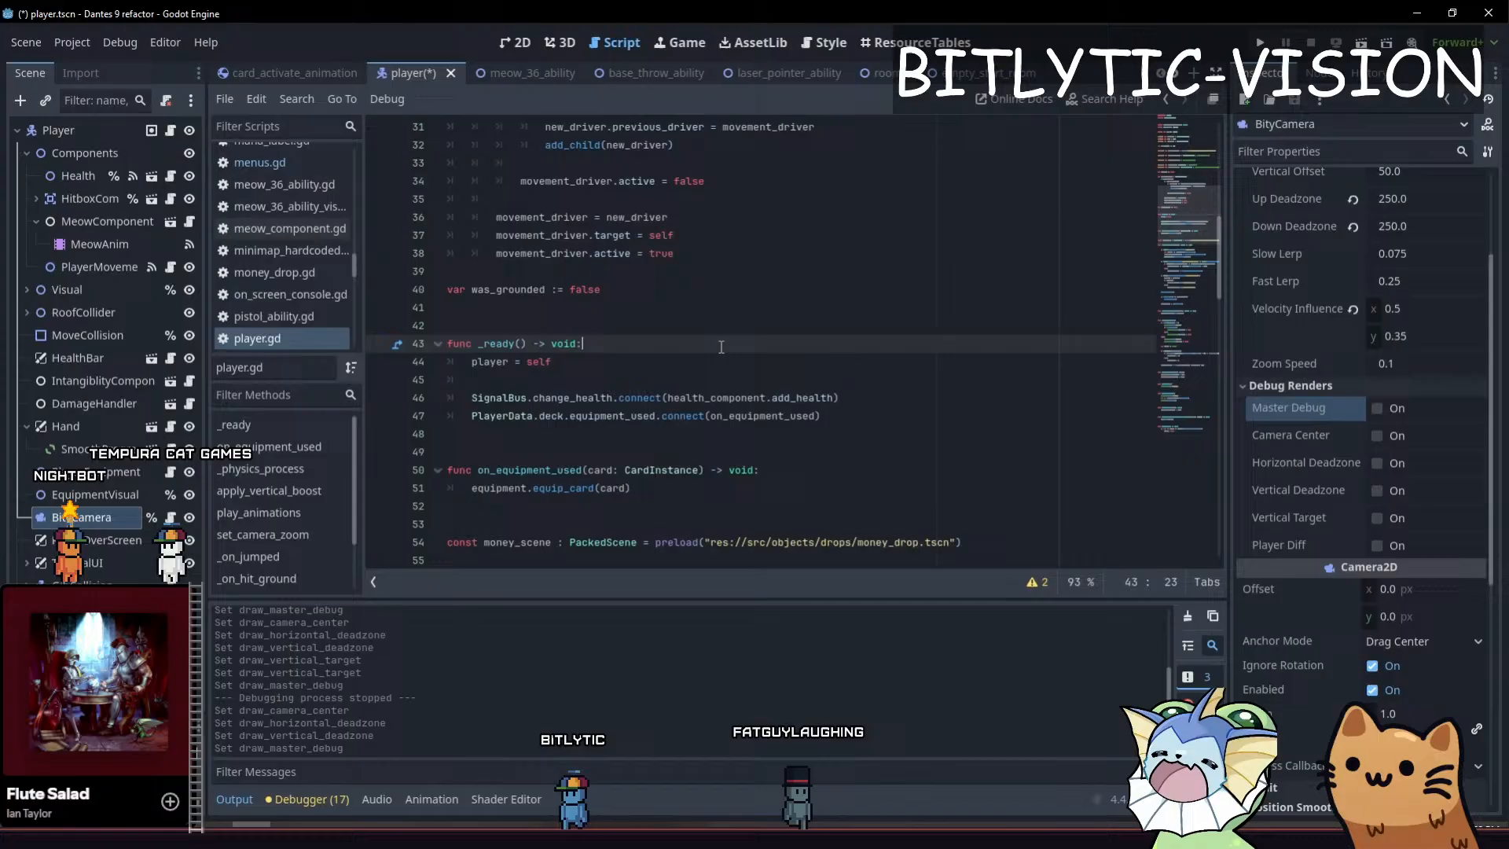
left_click(770, 378)
left_click(856, 414)
key("ctrl+s")
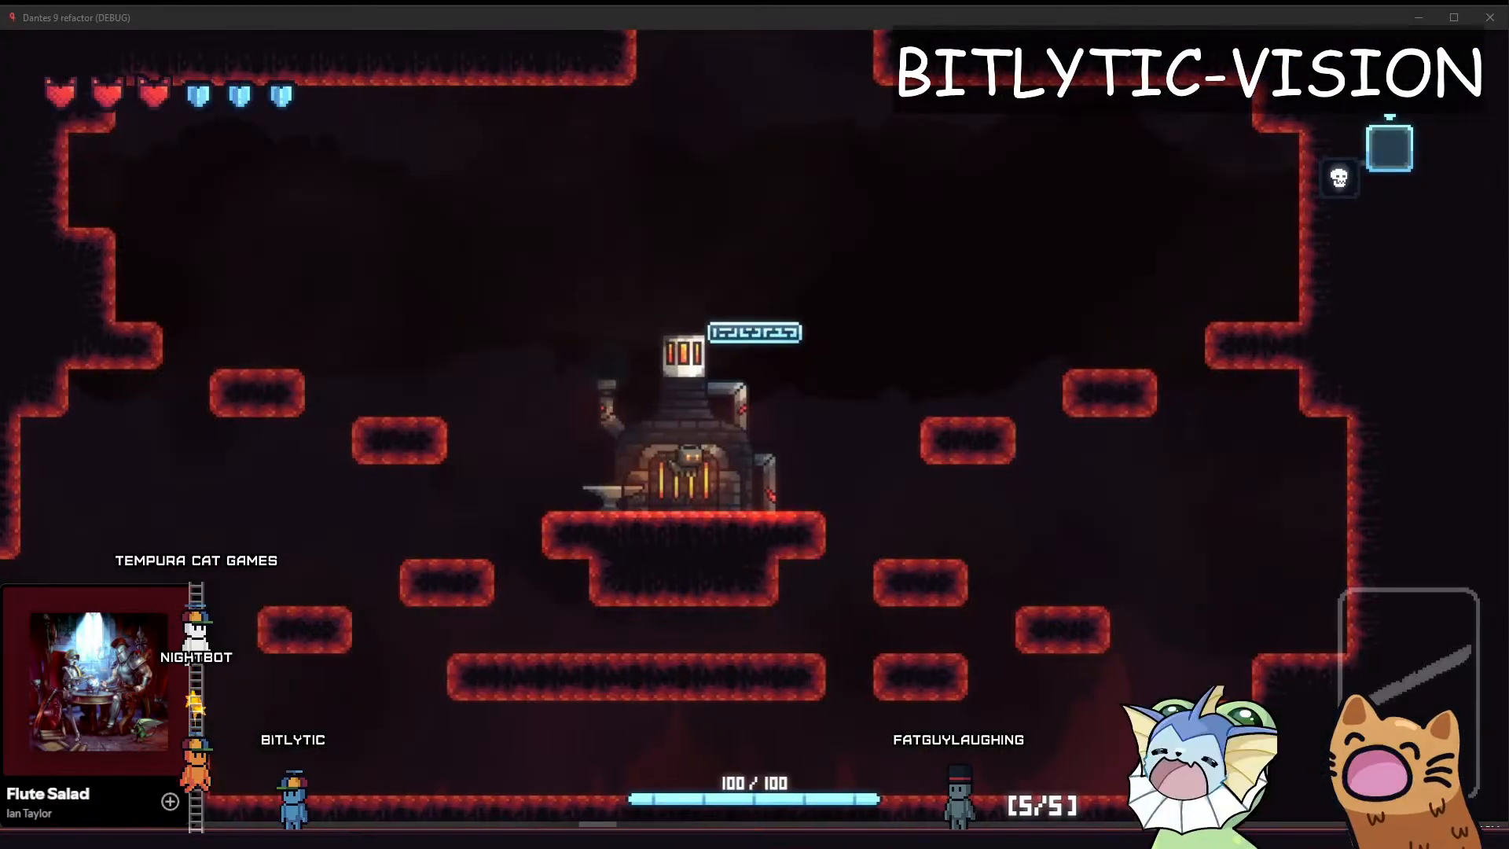
Run and jump the cat between the forge and the platforms left of it to examine how the camera follows
left_click(834, 298)
key("a")
key("space")
key("d")
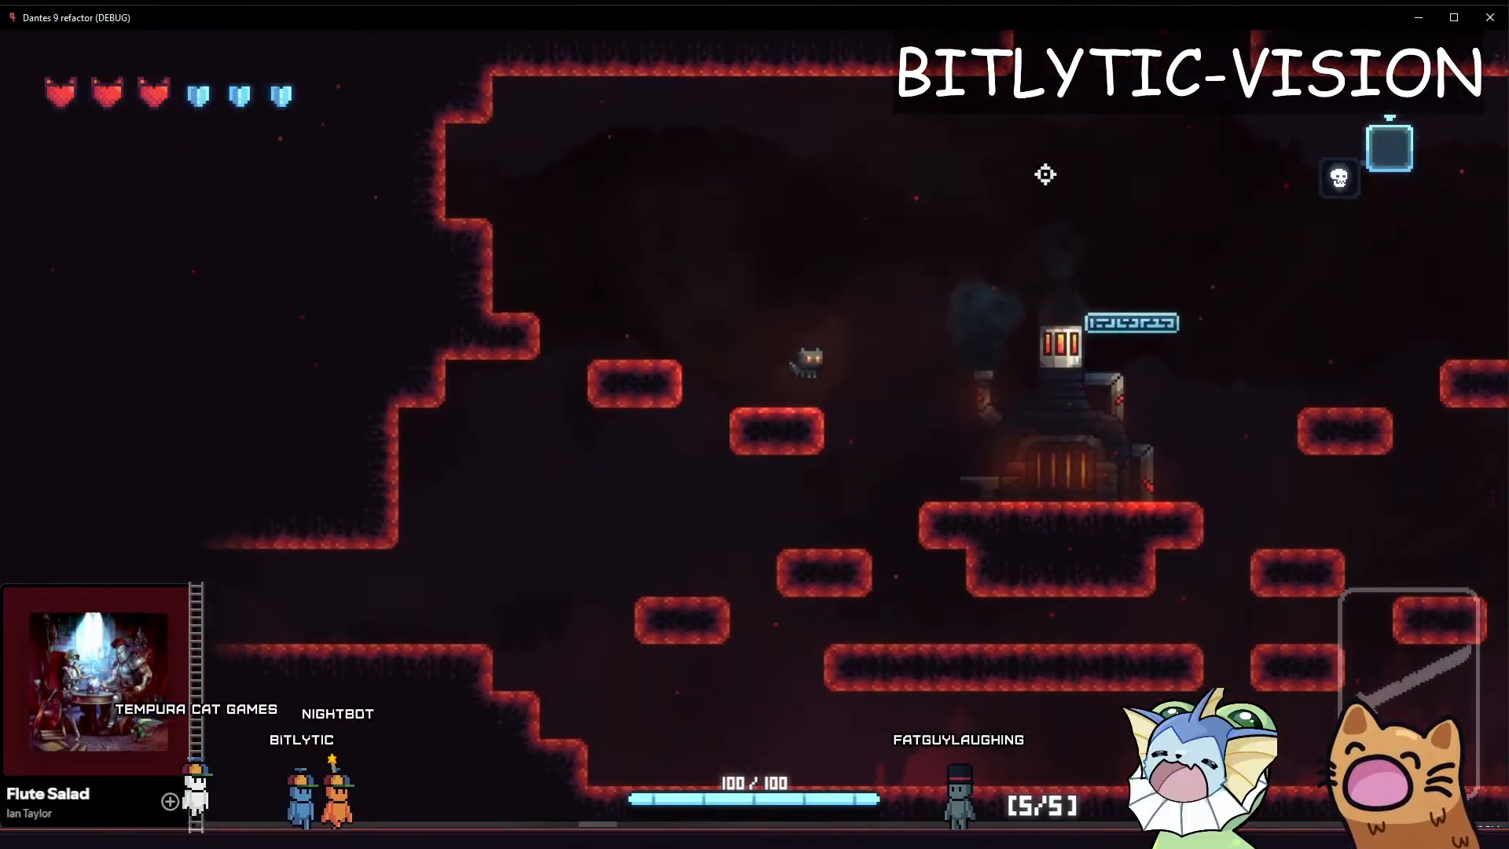
key("space")
key("a")
key("space")
key("d")
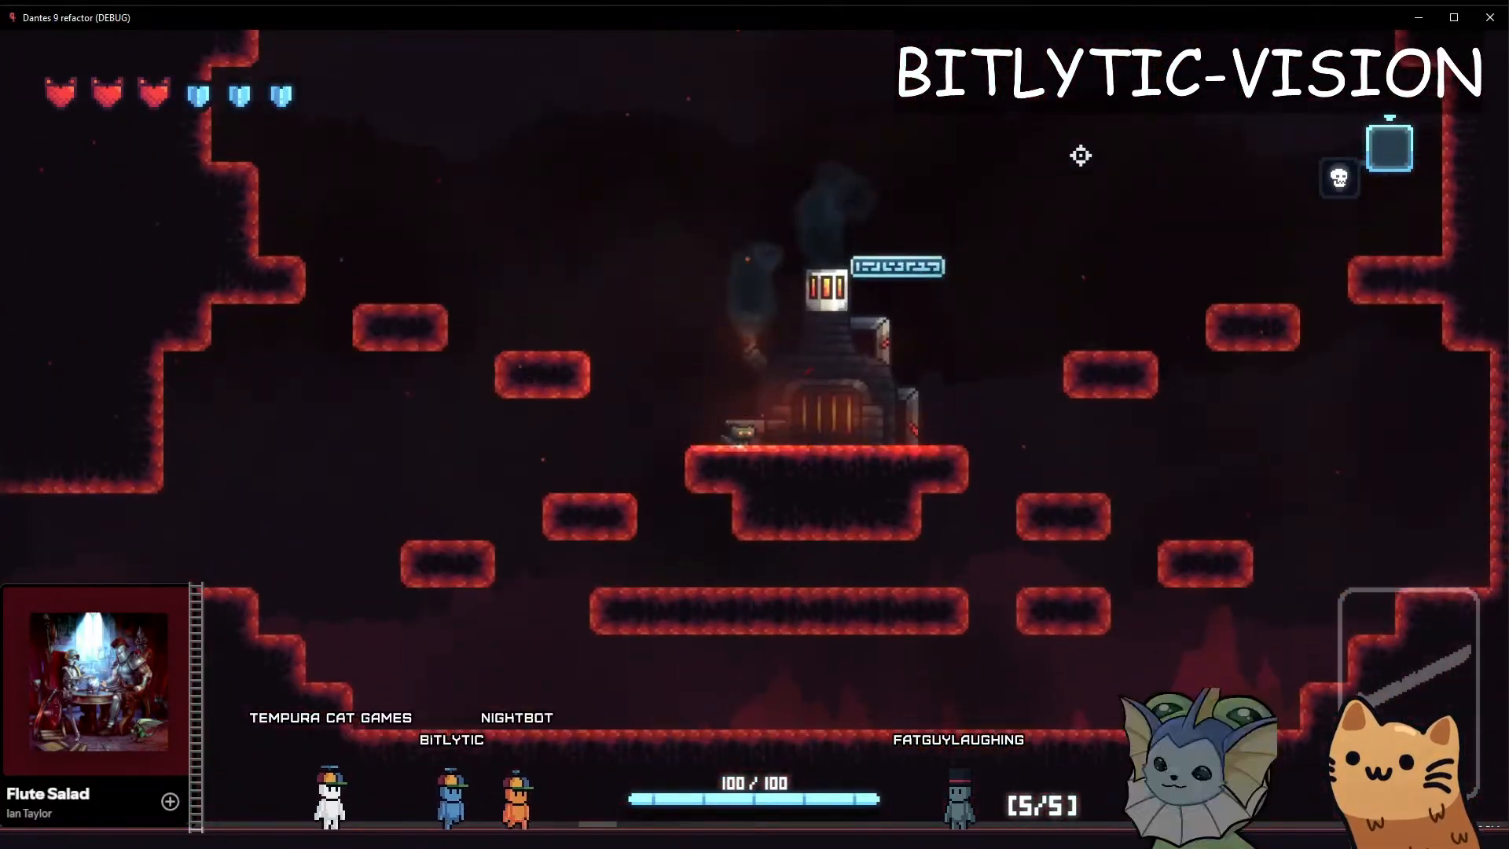
key("space")
key("a")
key("space")
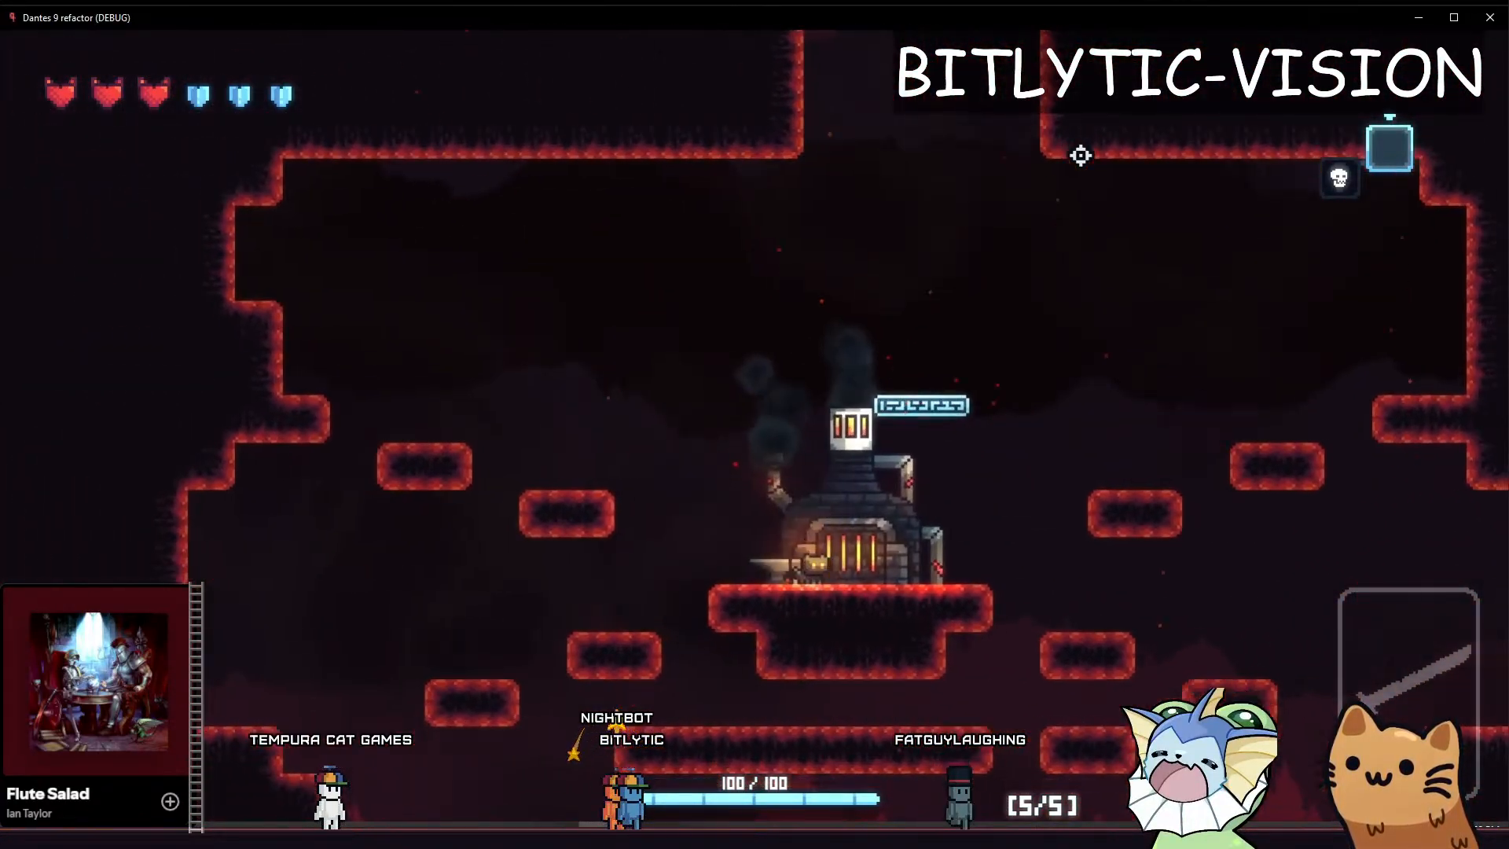
key("a")
key("space")
key("d")
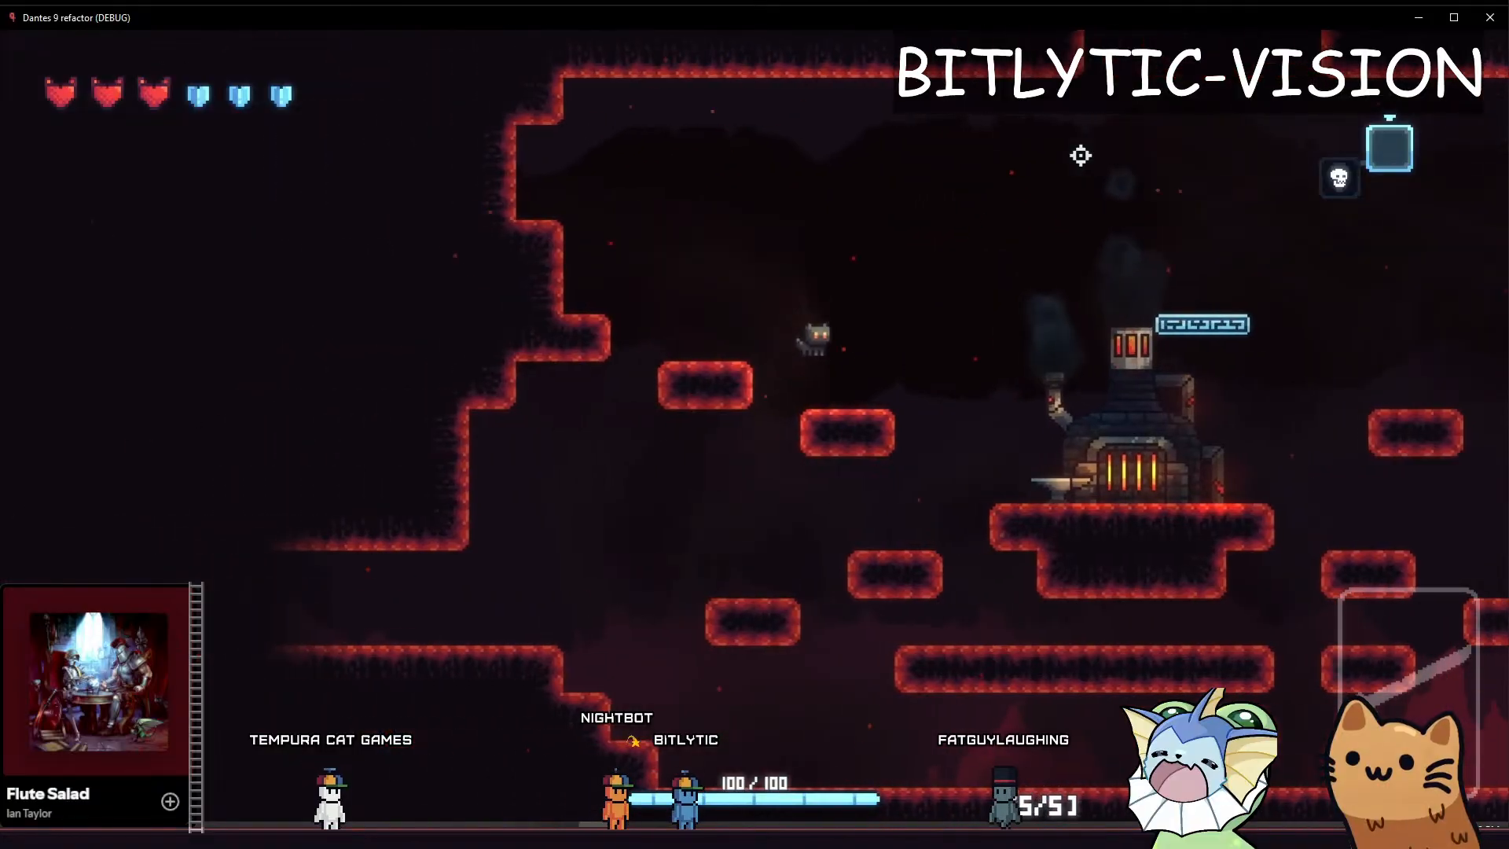
key("space")
key("a")
key("d")
key("space")
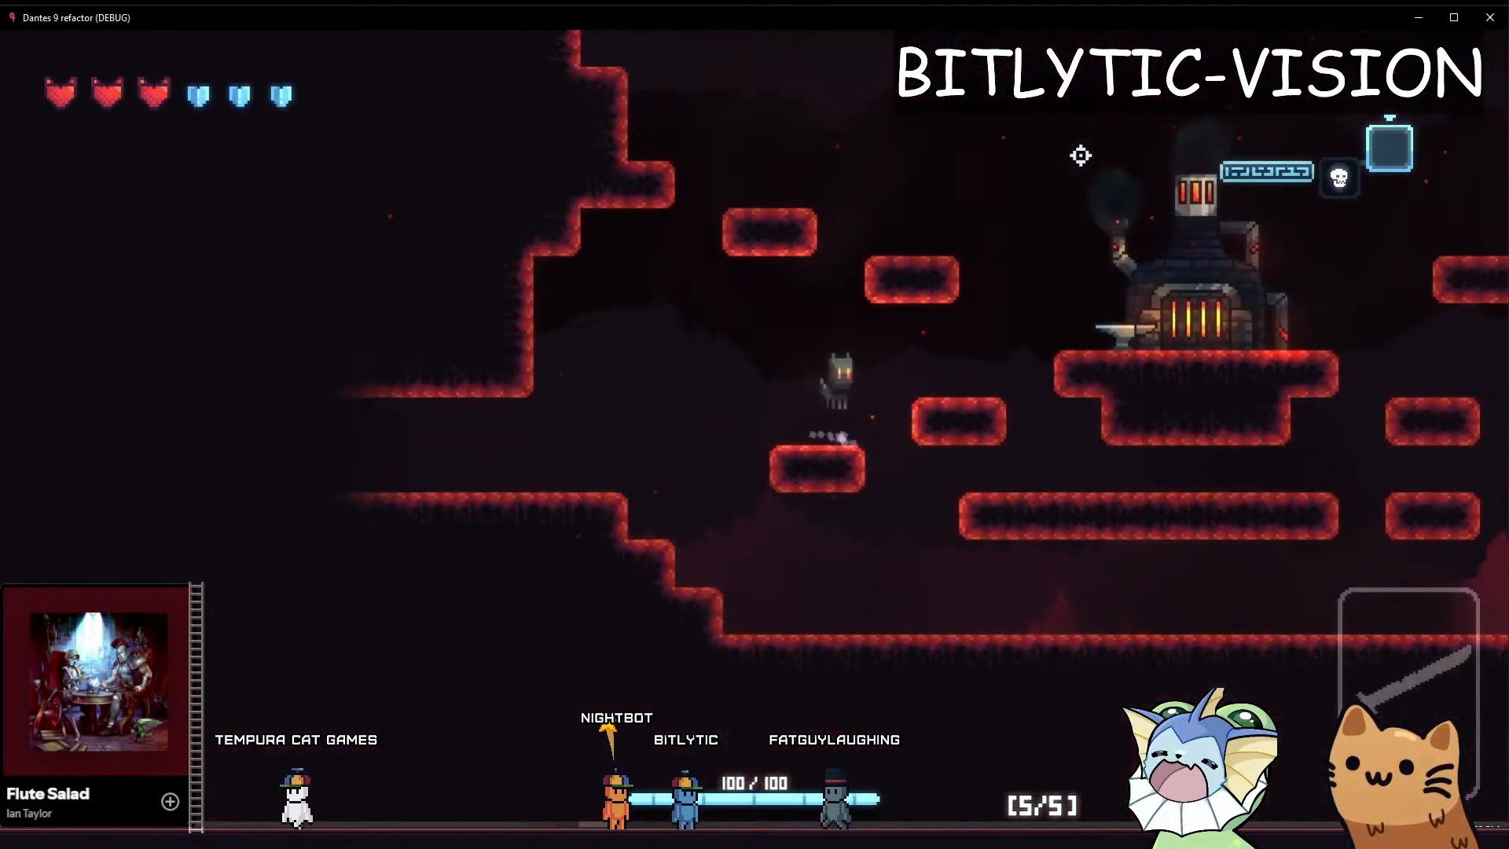
key("a")
key("d")
key("space")
key("a")
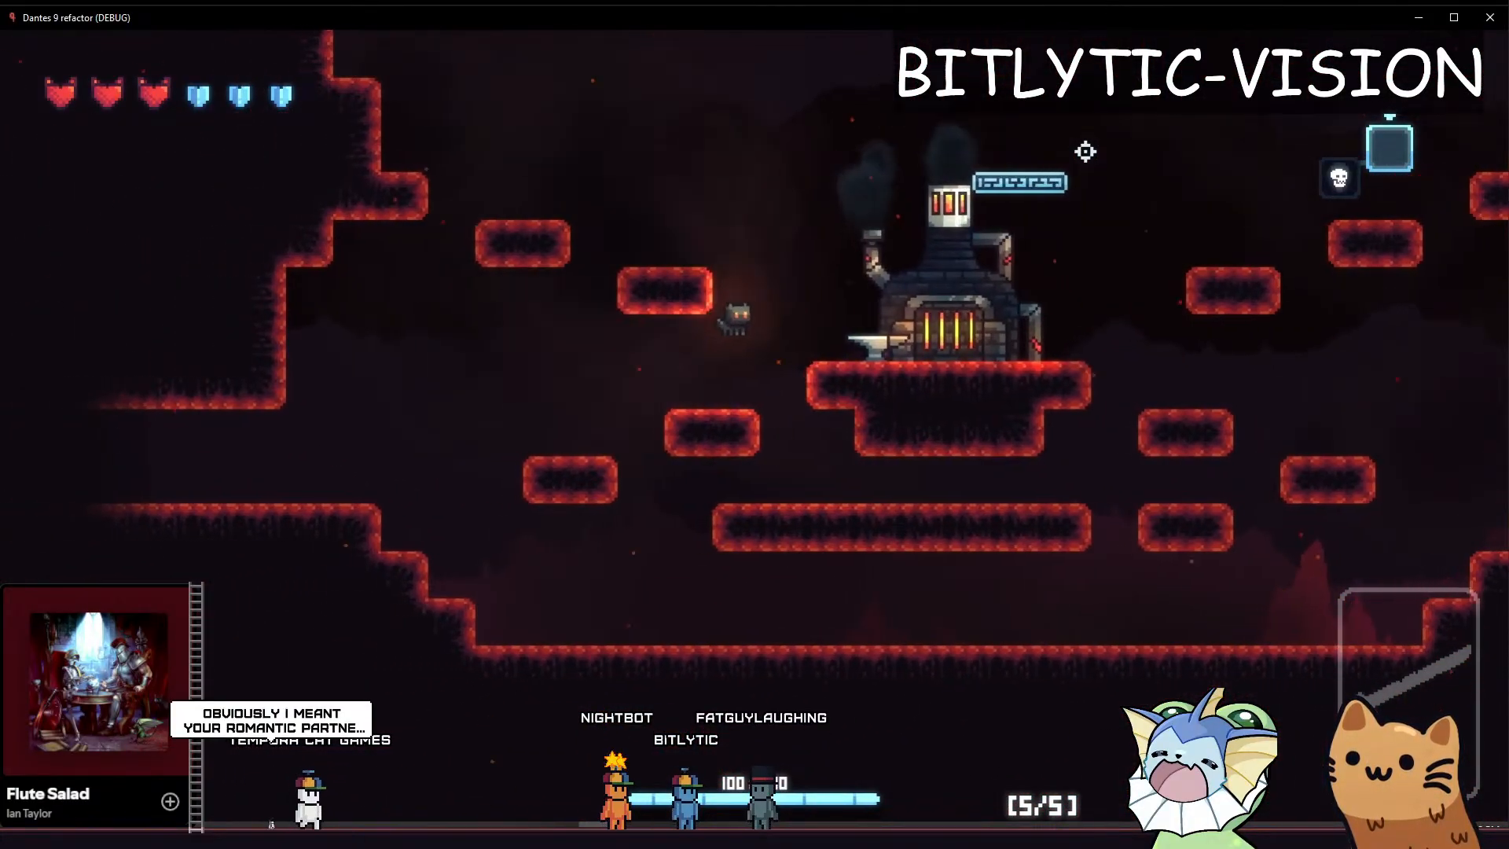
key("d")
key("space")
key("d")
key("space")
key("a")
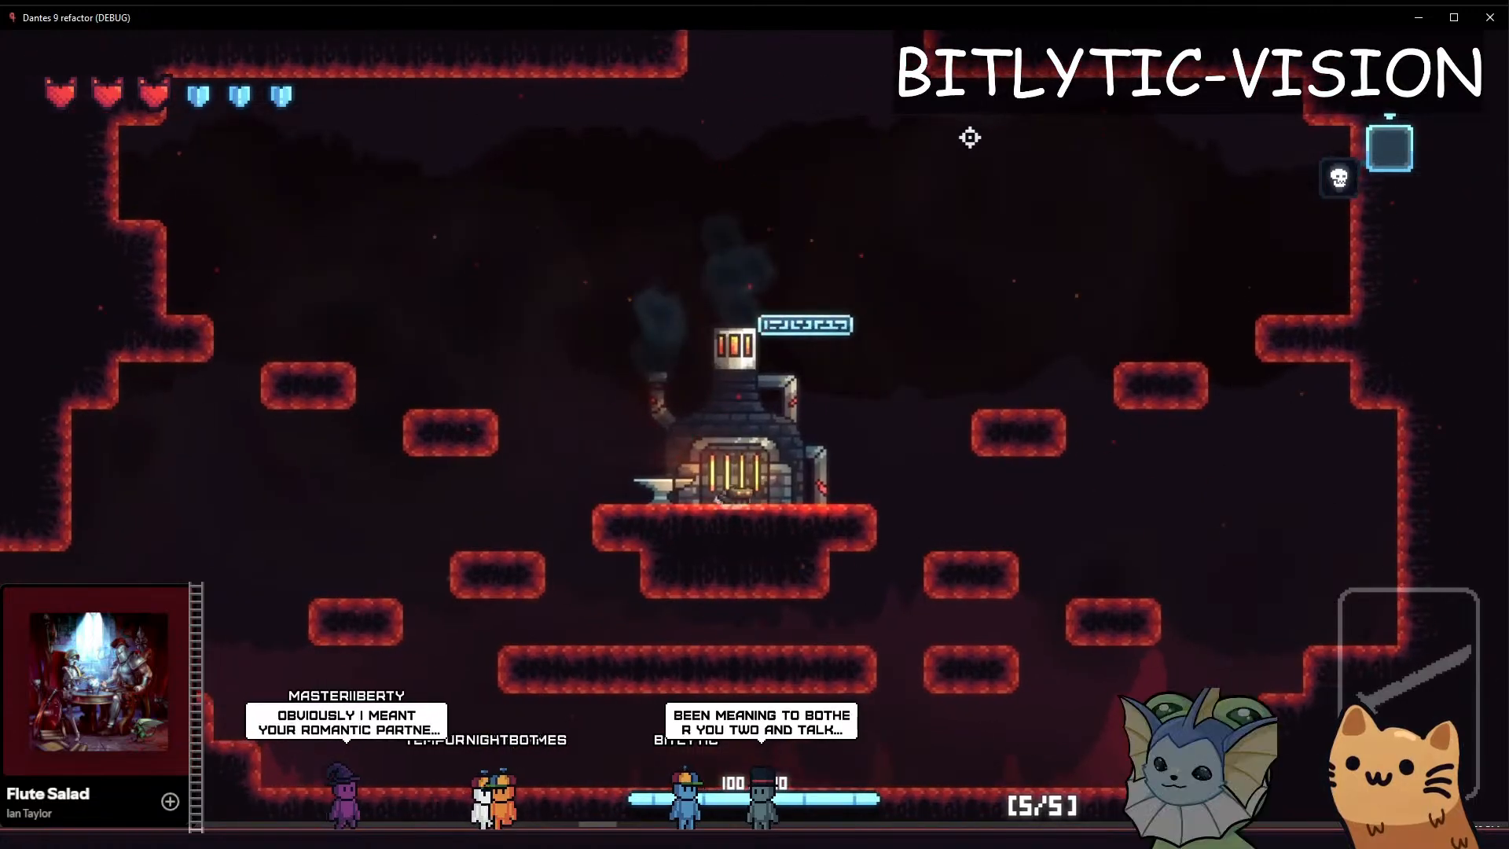
key("d")
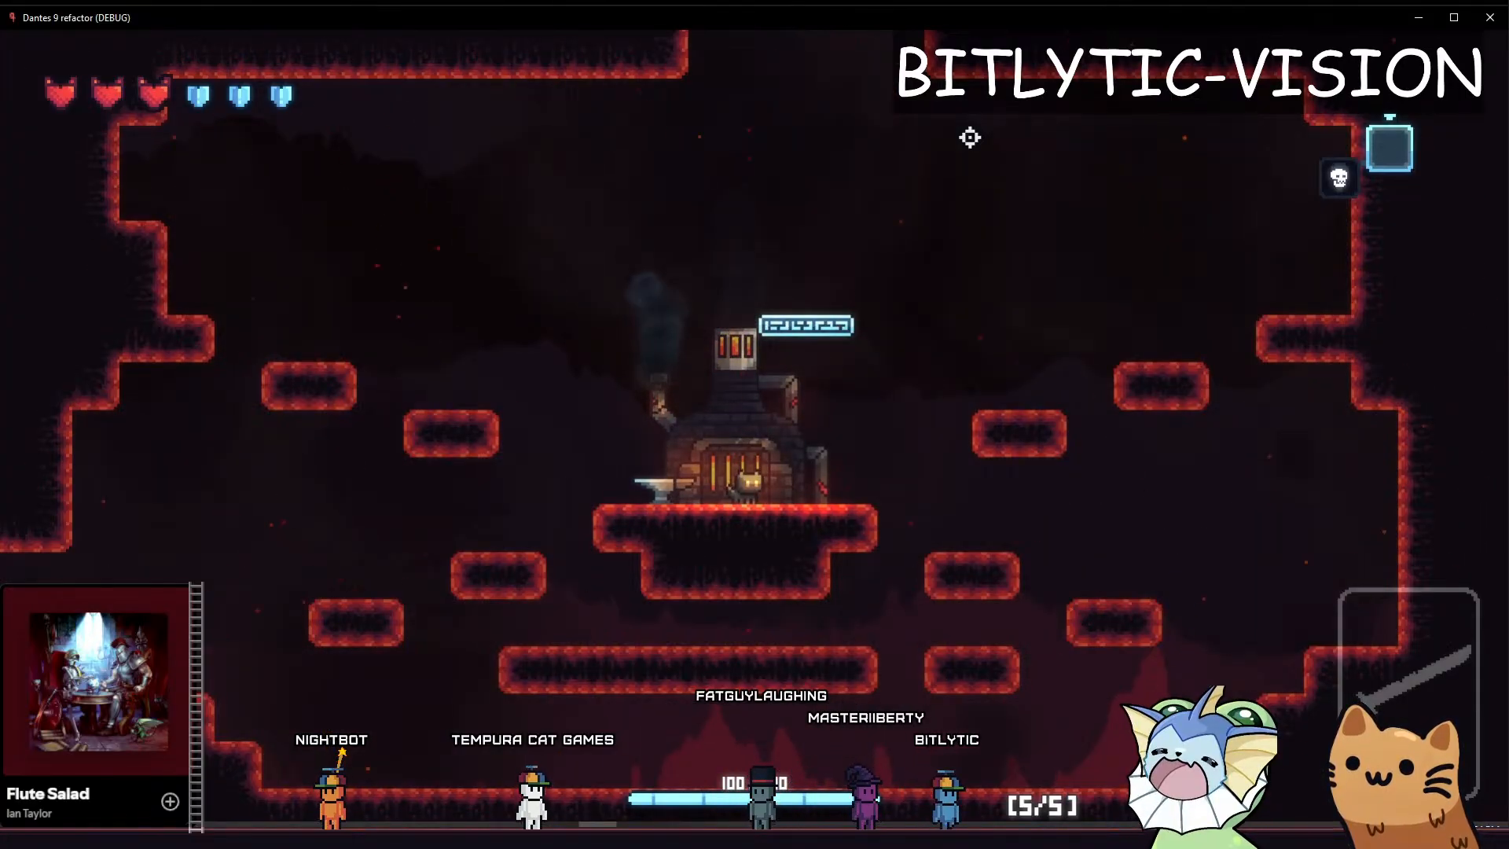
Jump the cat from the forge up into the ceiling shaft to examine the camera's vertical tracking
key("a")
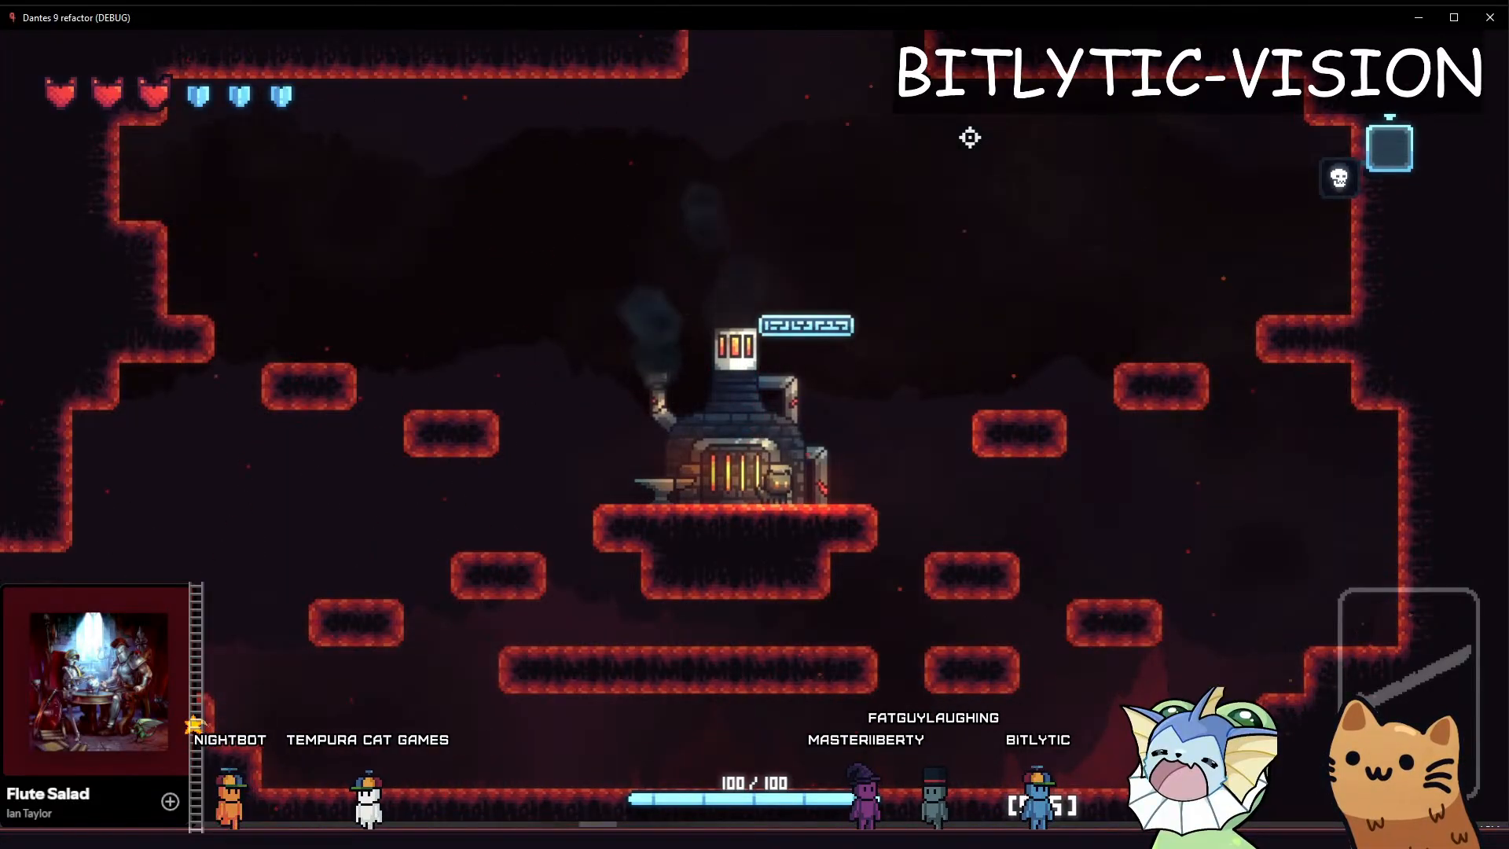
key("space")
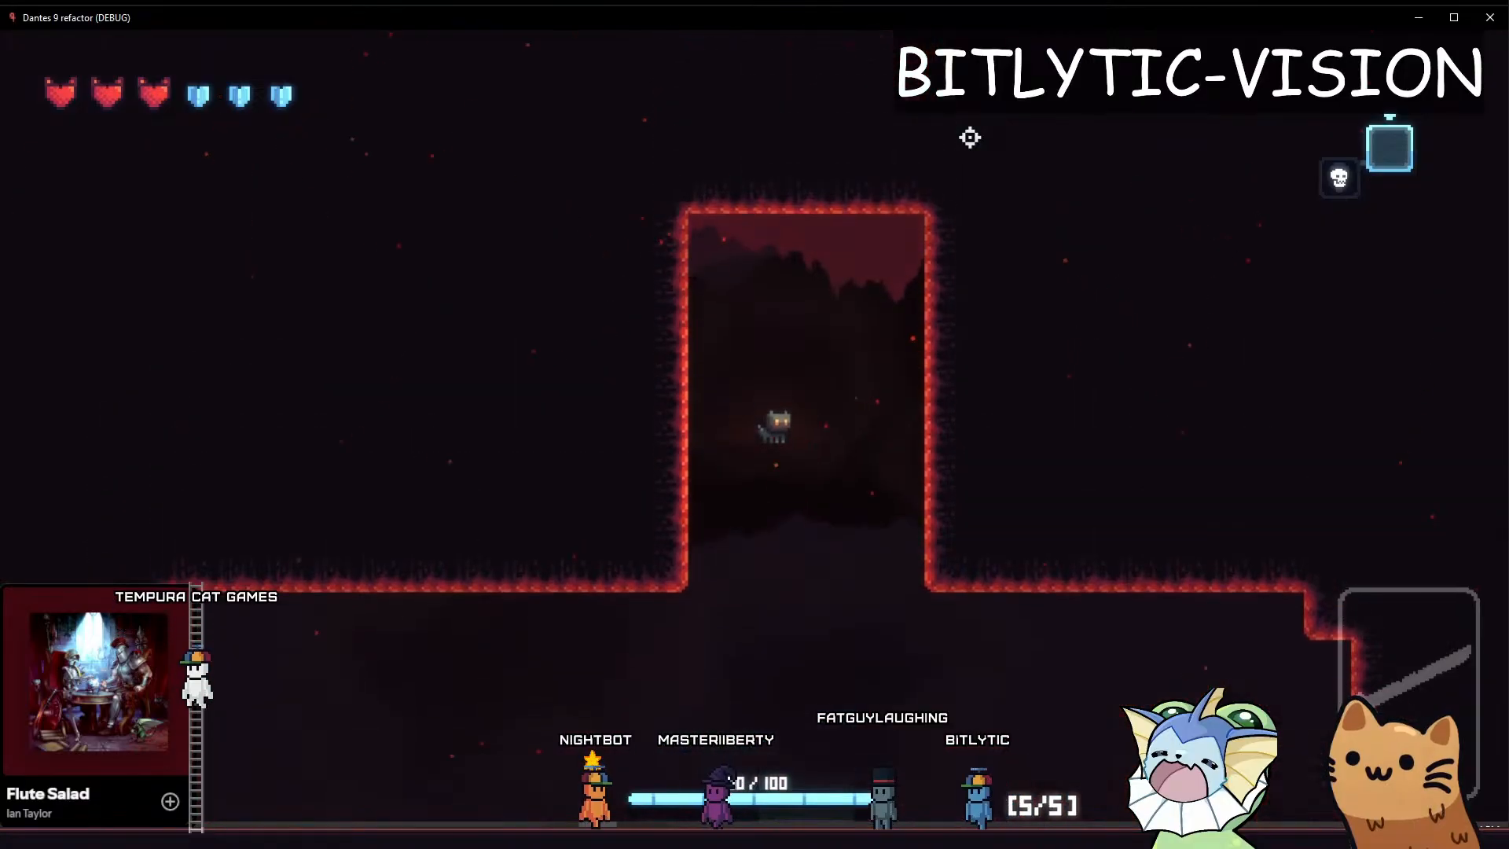
key("a")
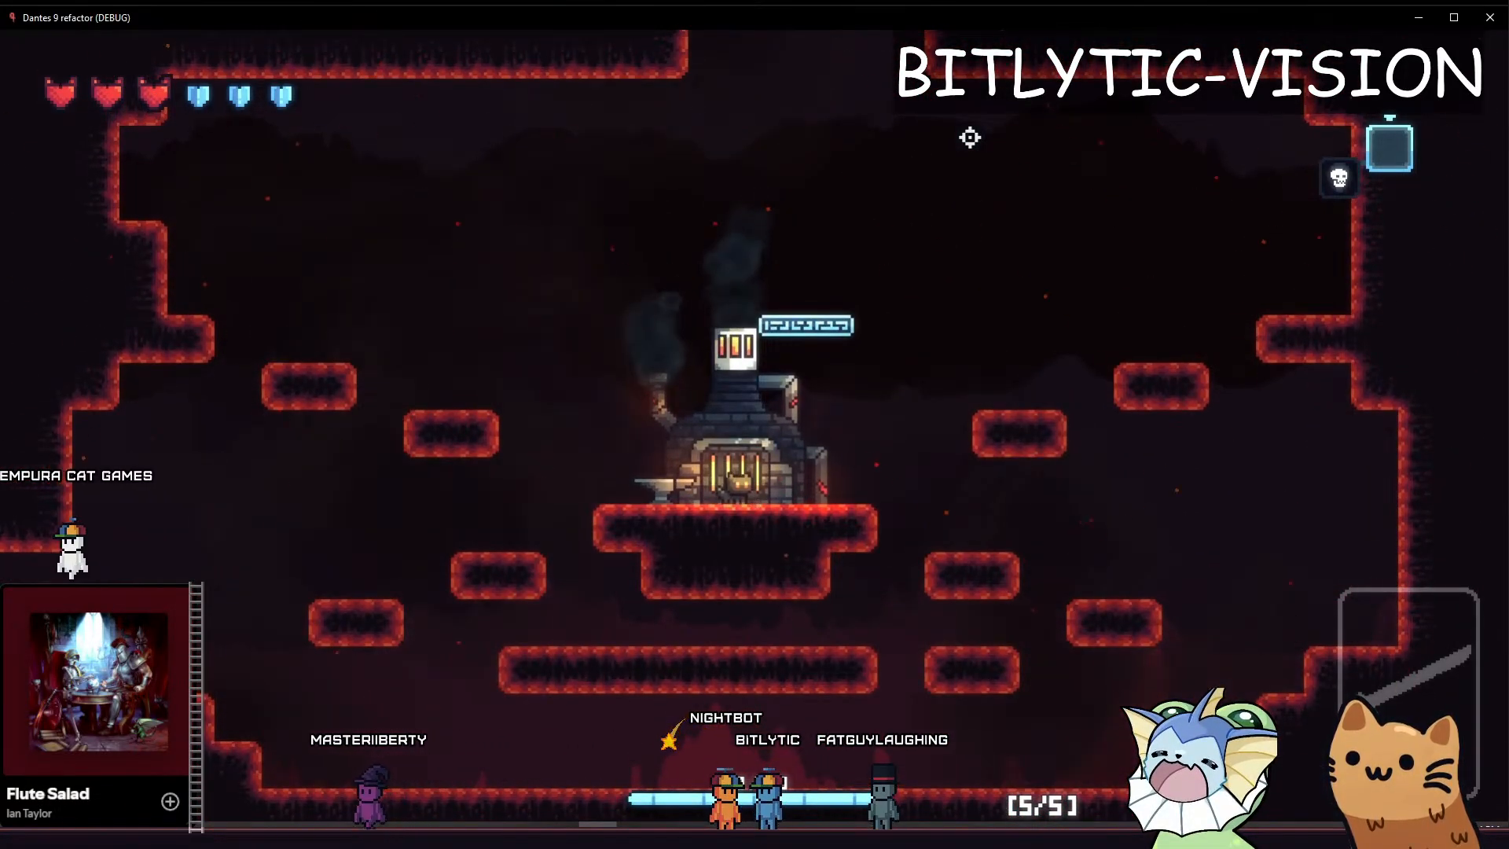
Walk the cat back and forth in front of the forge to examine the camera during quick direction changes
key("a")
key("d")
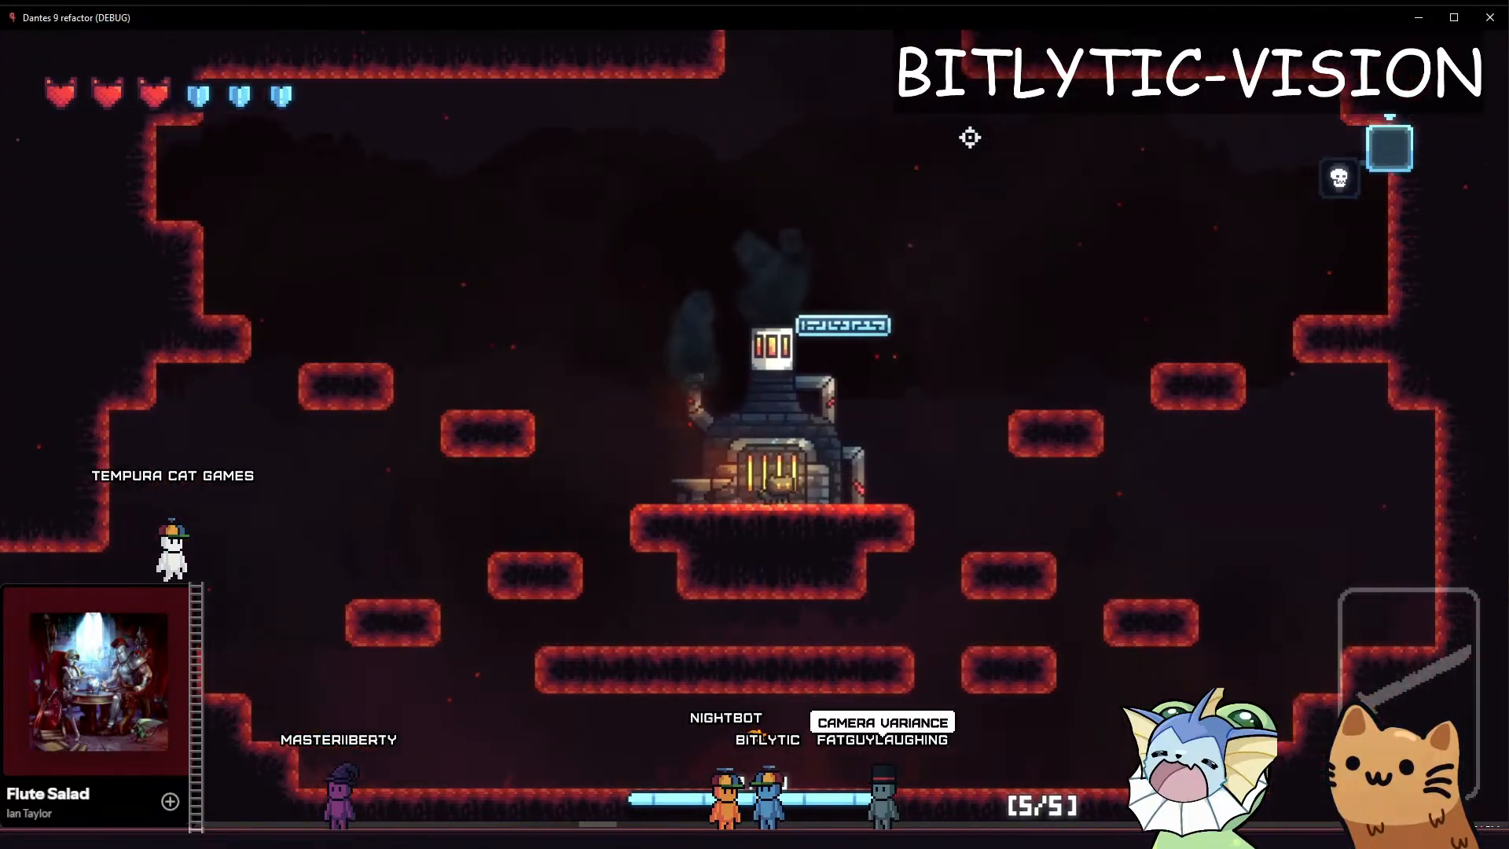
key("a")
key("d")
key("a")
key("d")
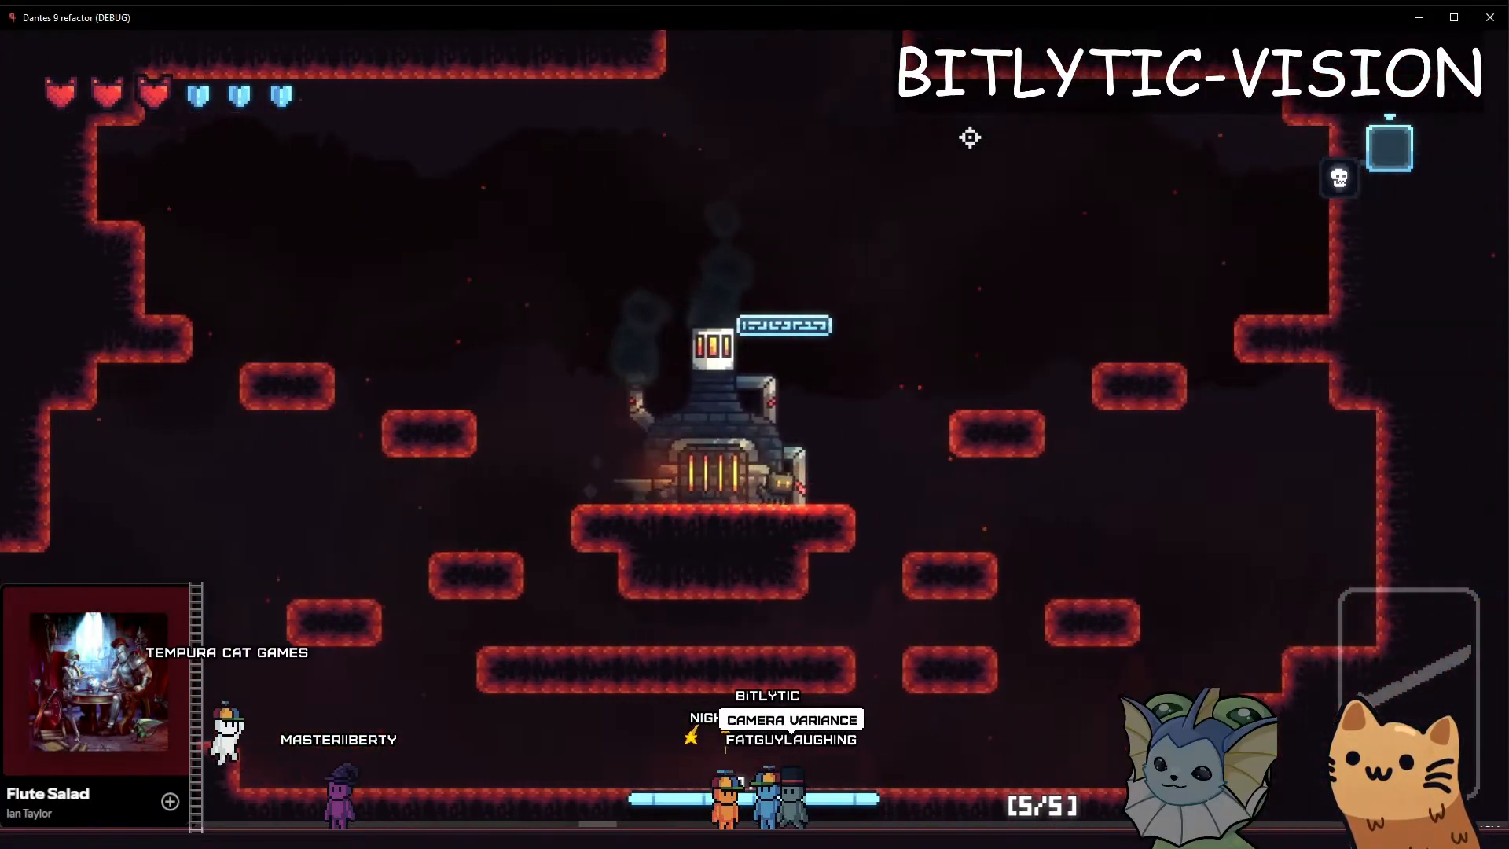
key("a")
key("d")
key("a")
key("d")
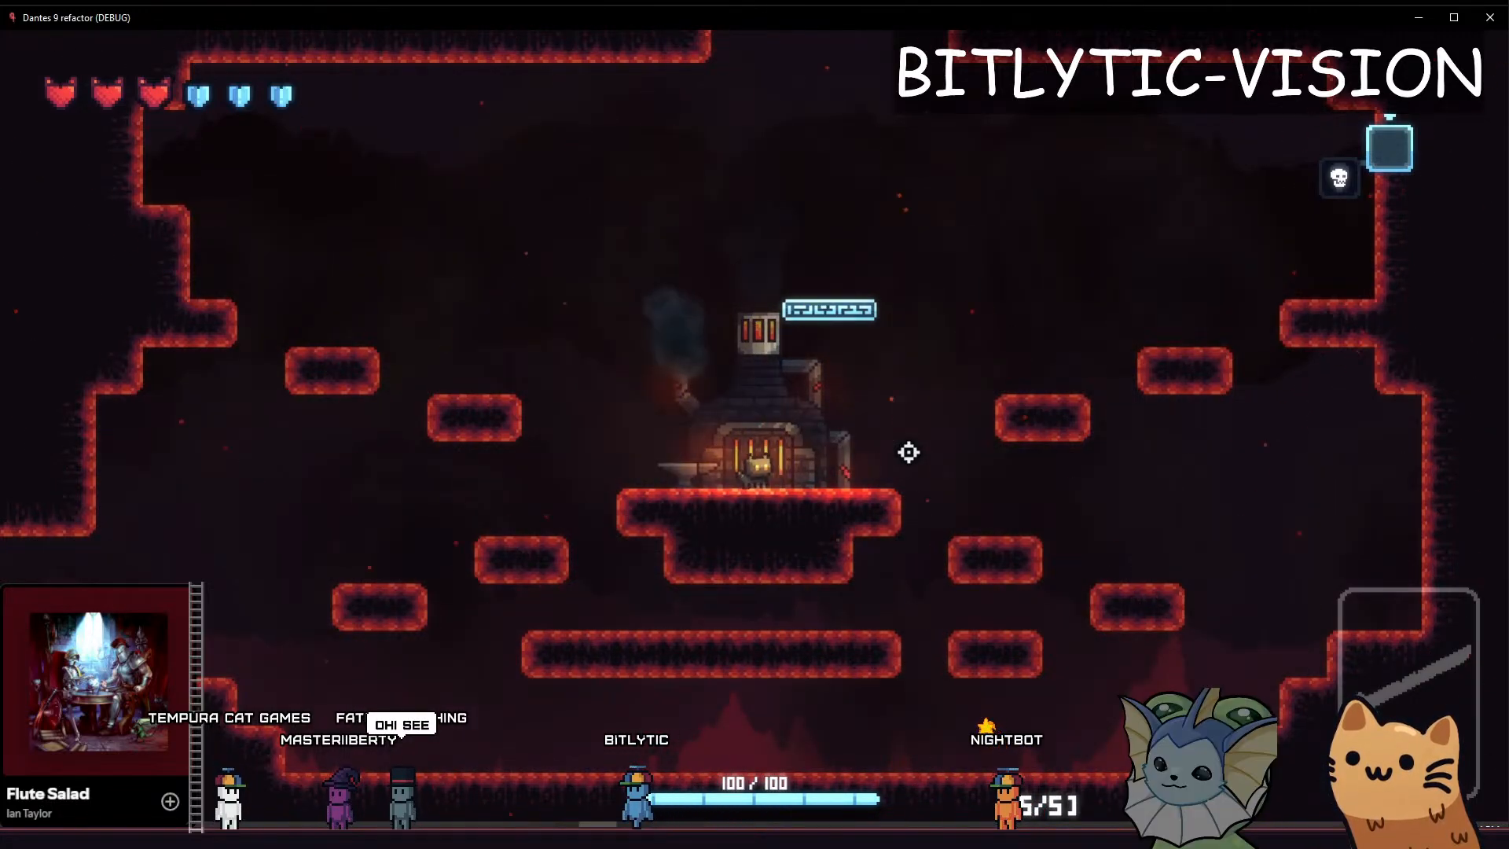
Jump the cat via the floating blue platform into the shaft, switching direction in mid-air, to examine the combined camera motion
key("d")
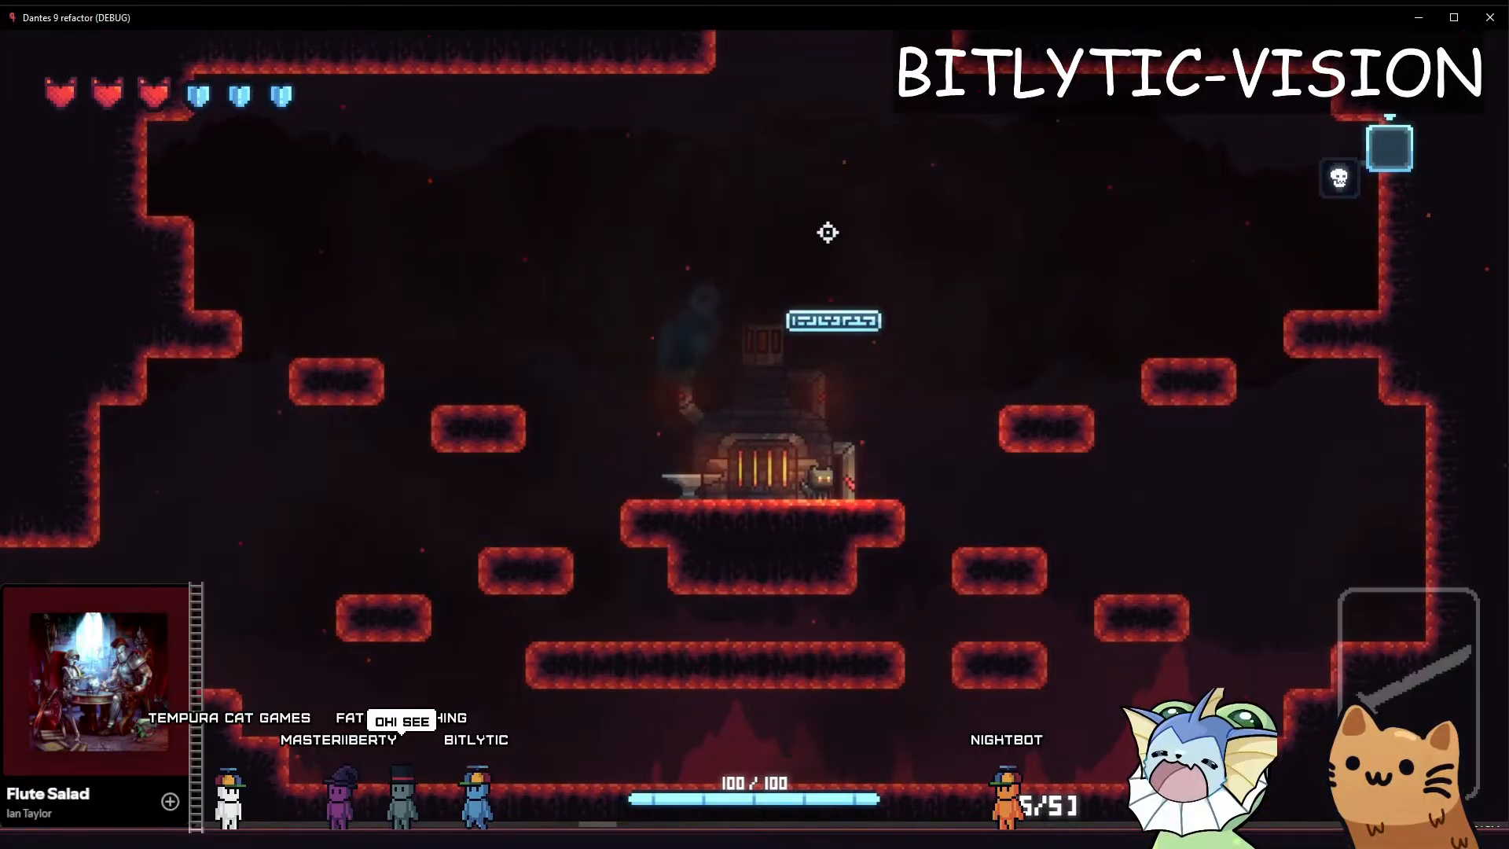
key("space")
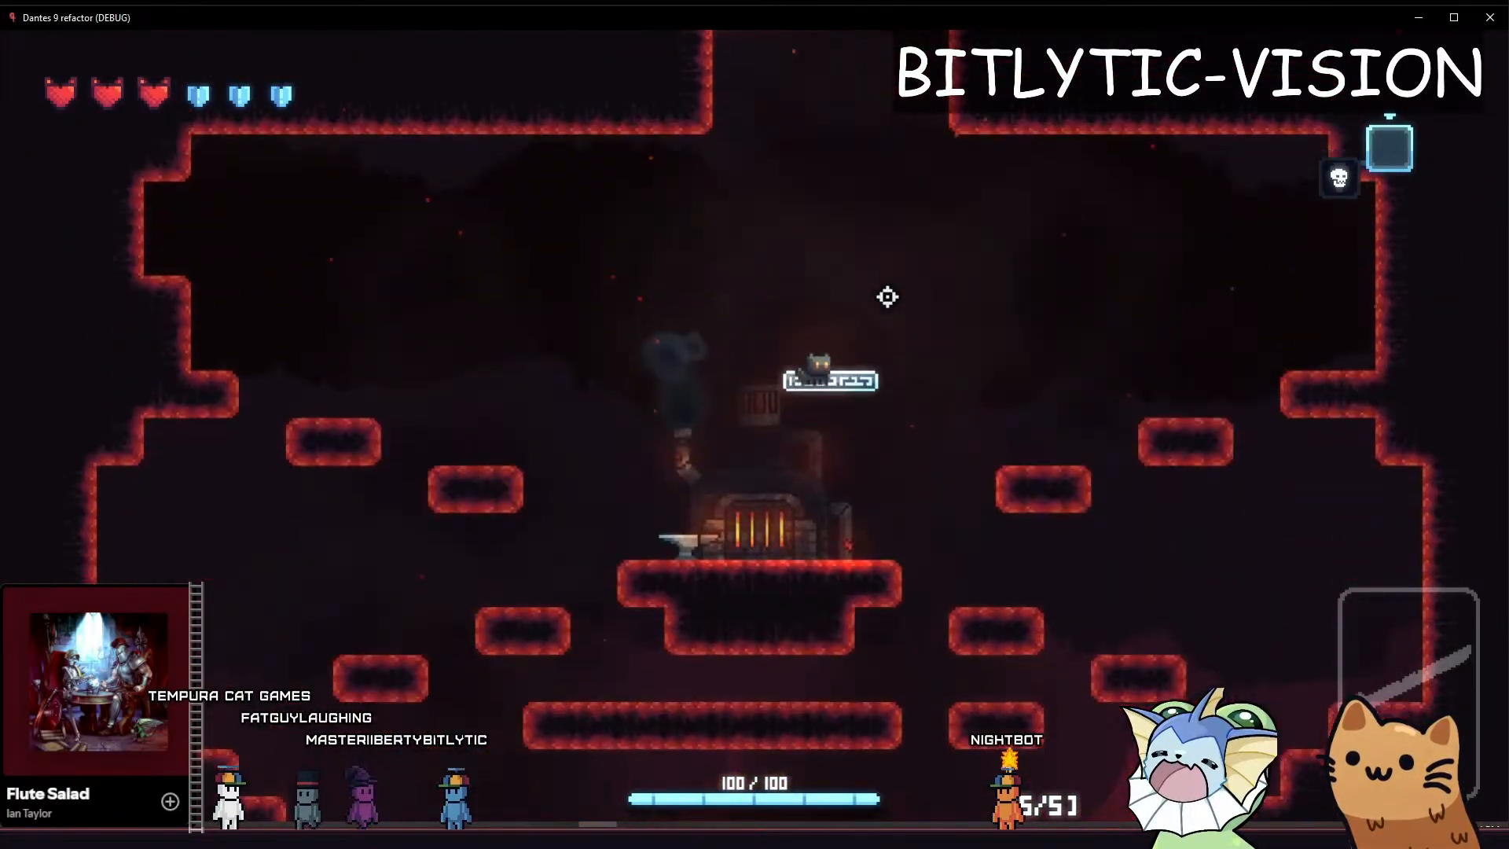
key("space")
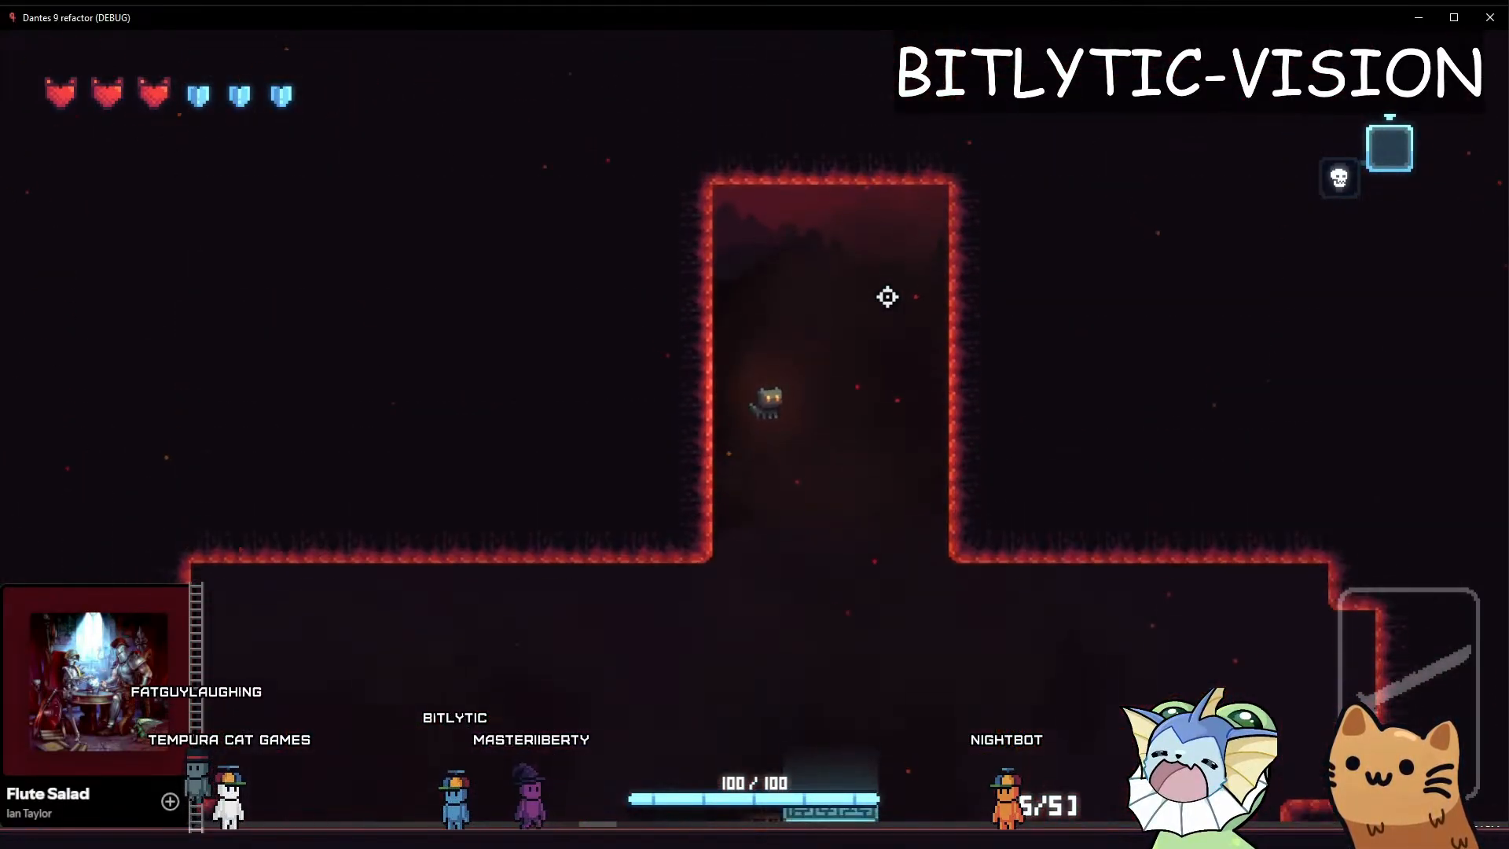
key("d")
key("a")
key("d")
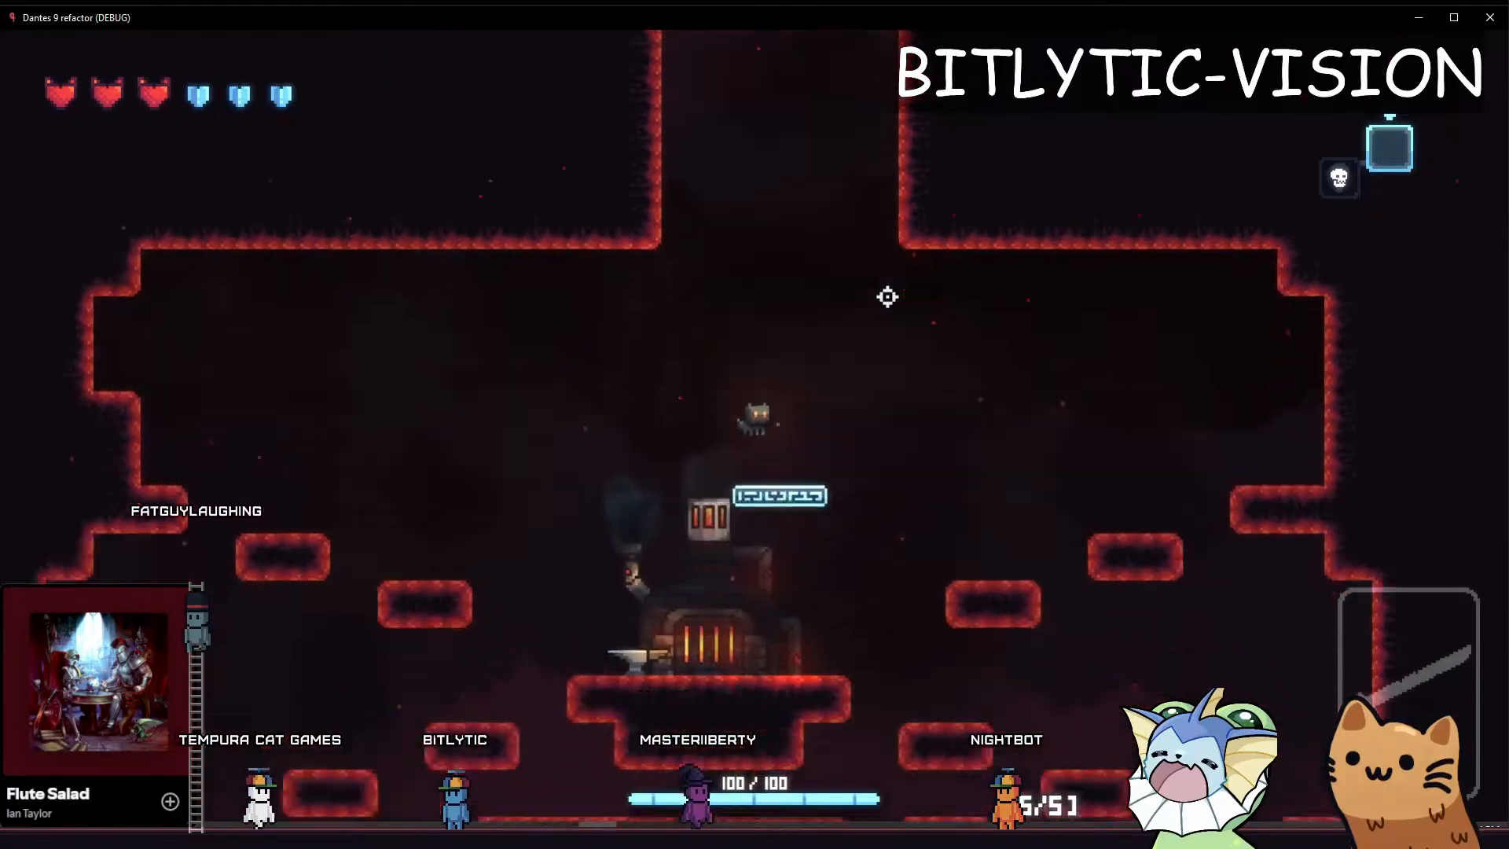
key("d")
key("a")
key("d")
key("a")
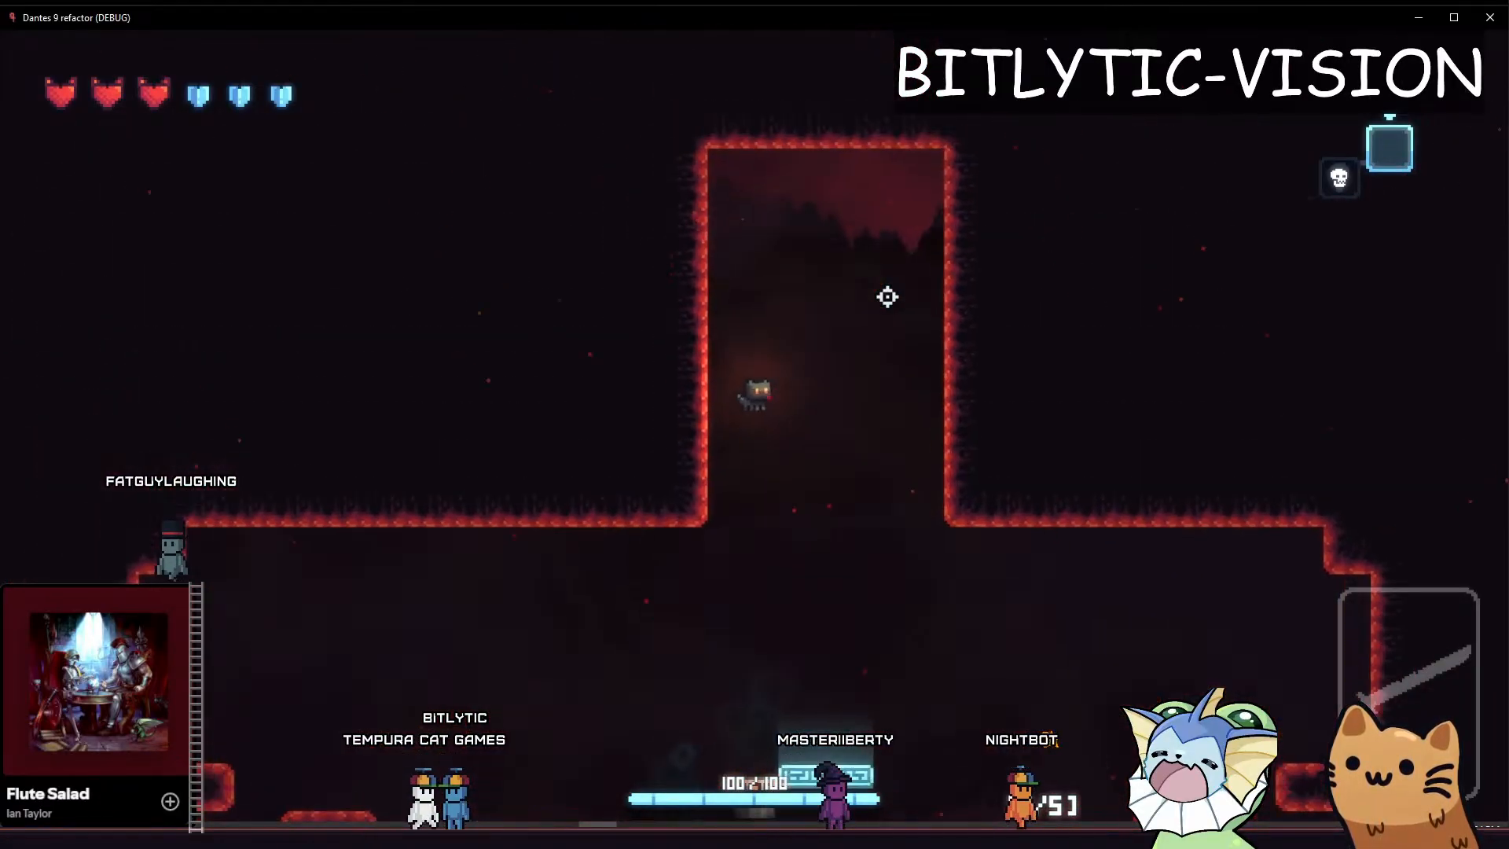
key("a")
key("d")
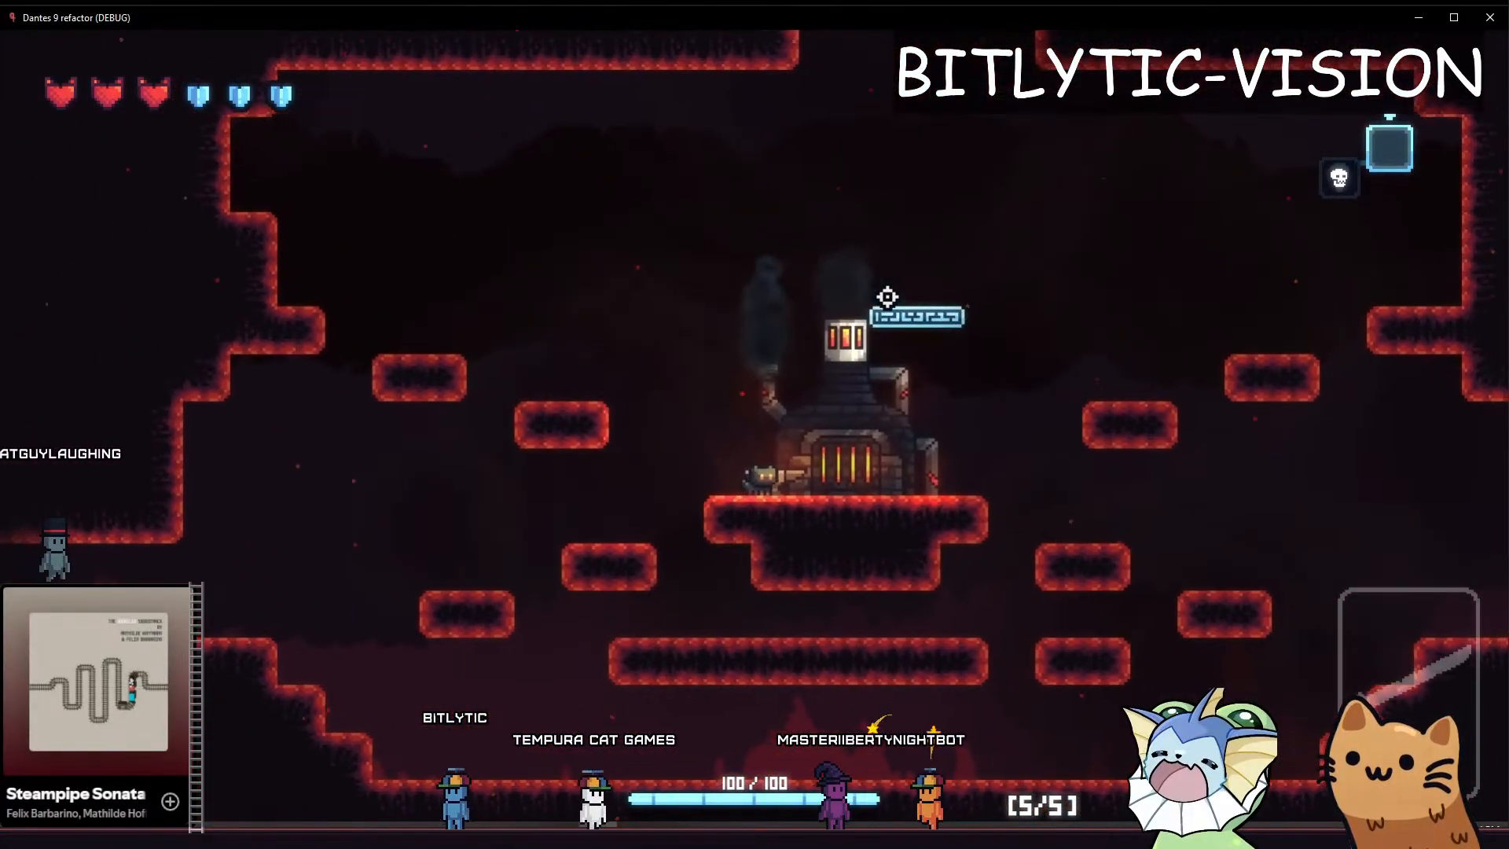
key("a")
key("d")
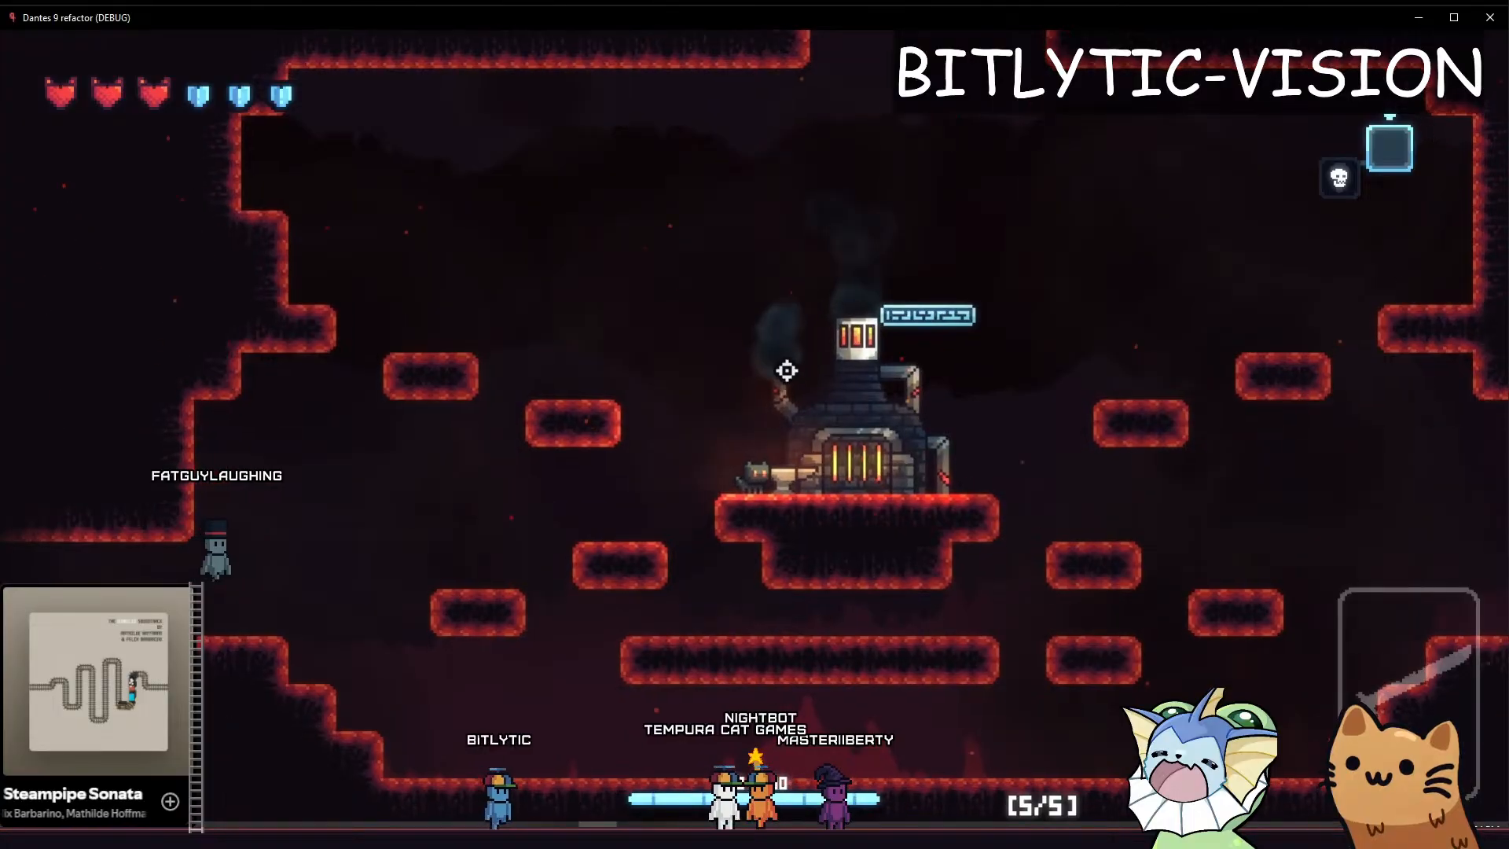
Take the cat over the platforms and lower ledges left of the forge and back to examine the camera across height changes
key("space")
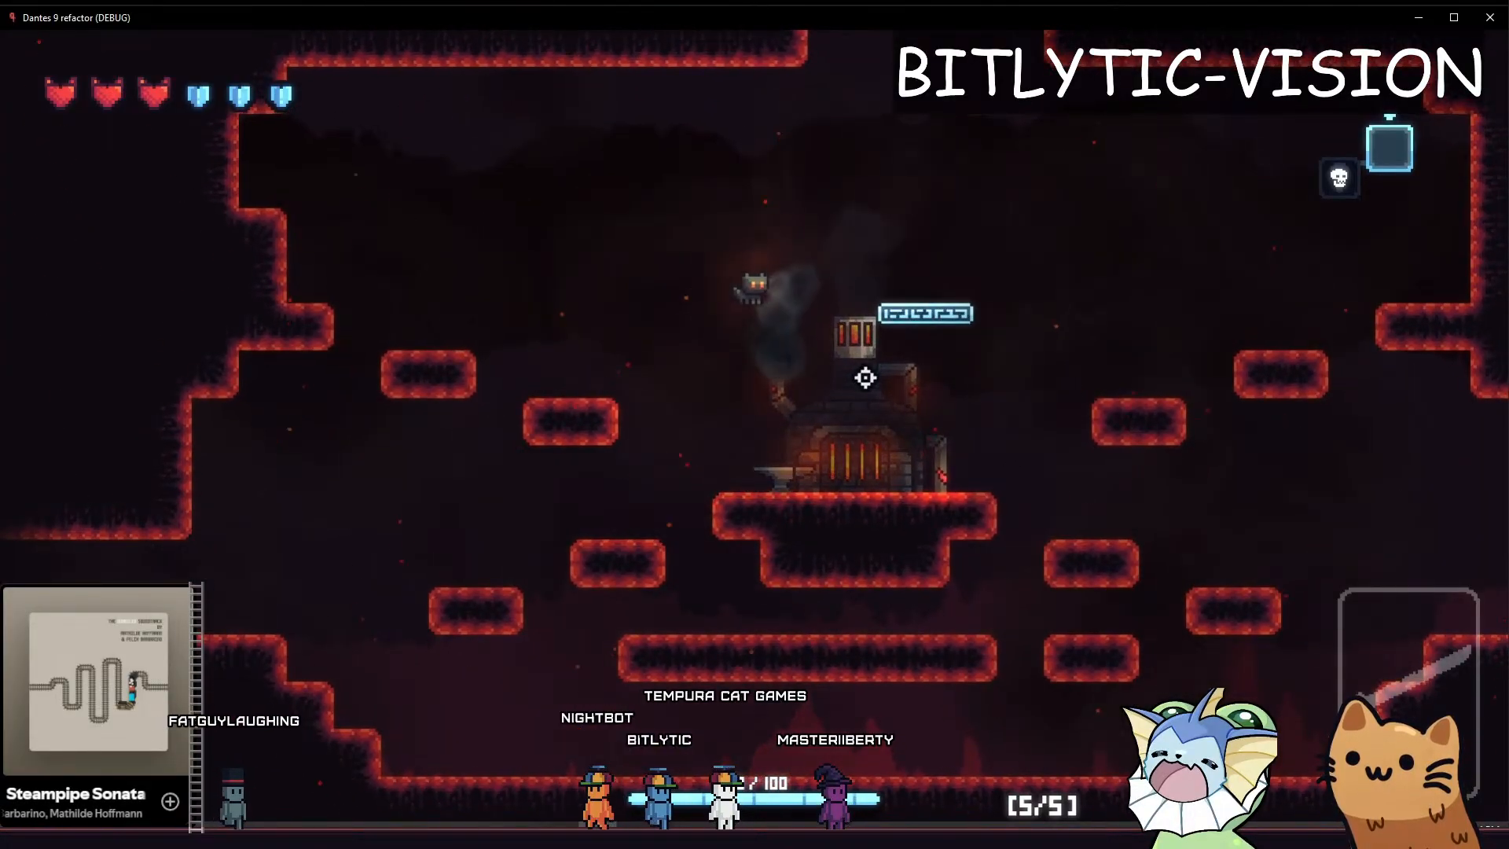
key("a")
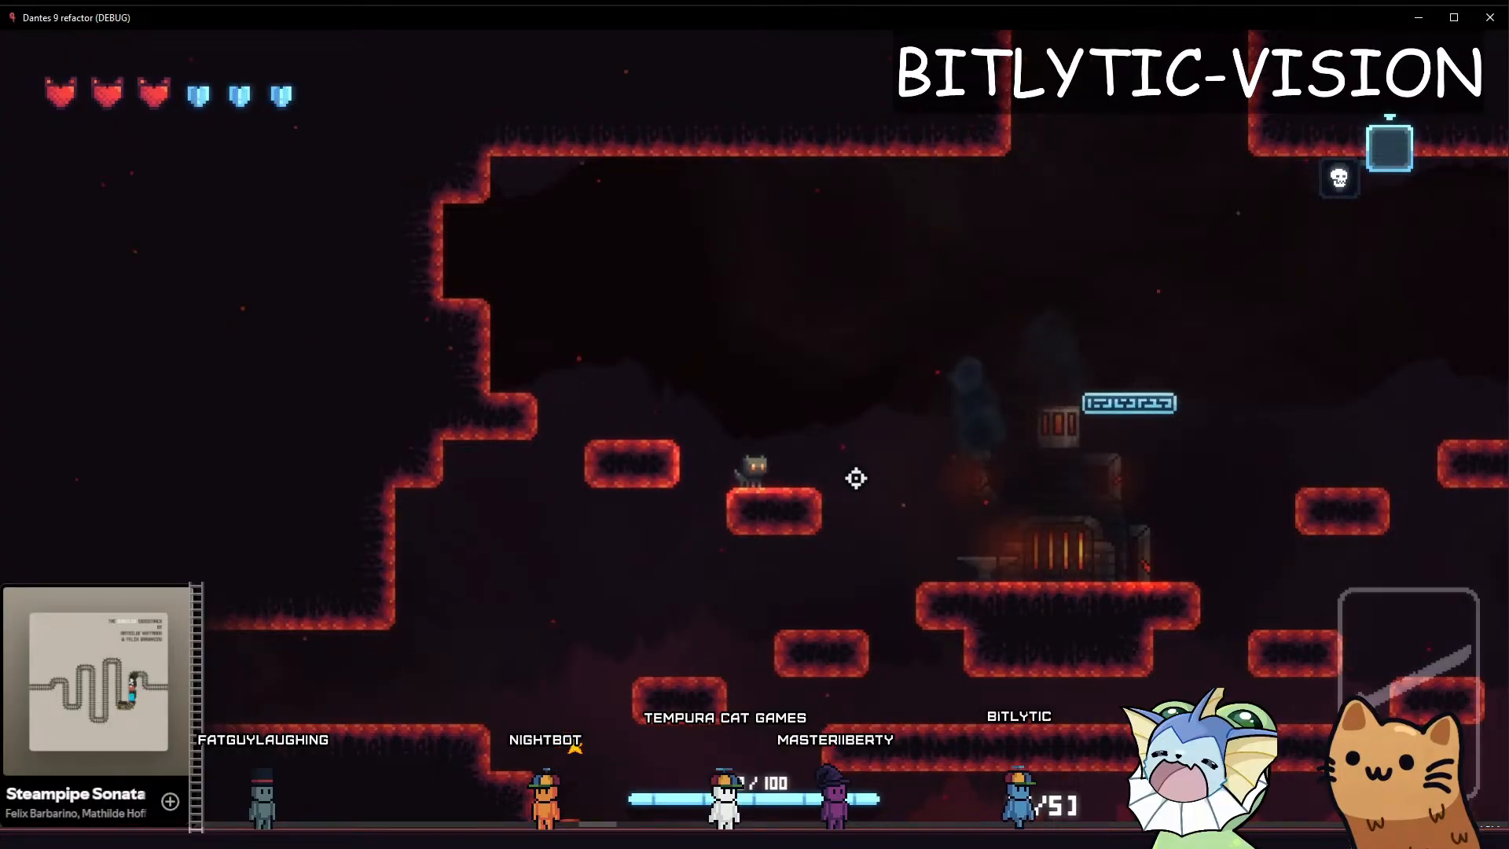
key("a")
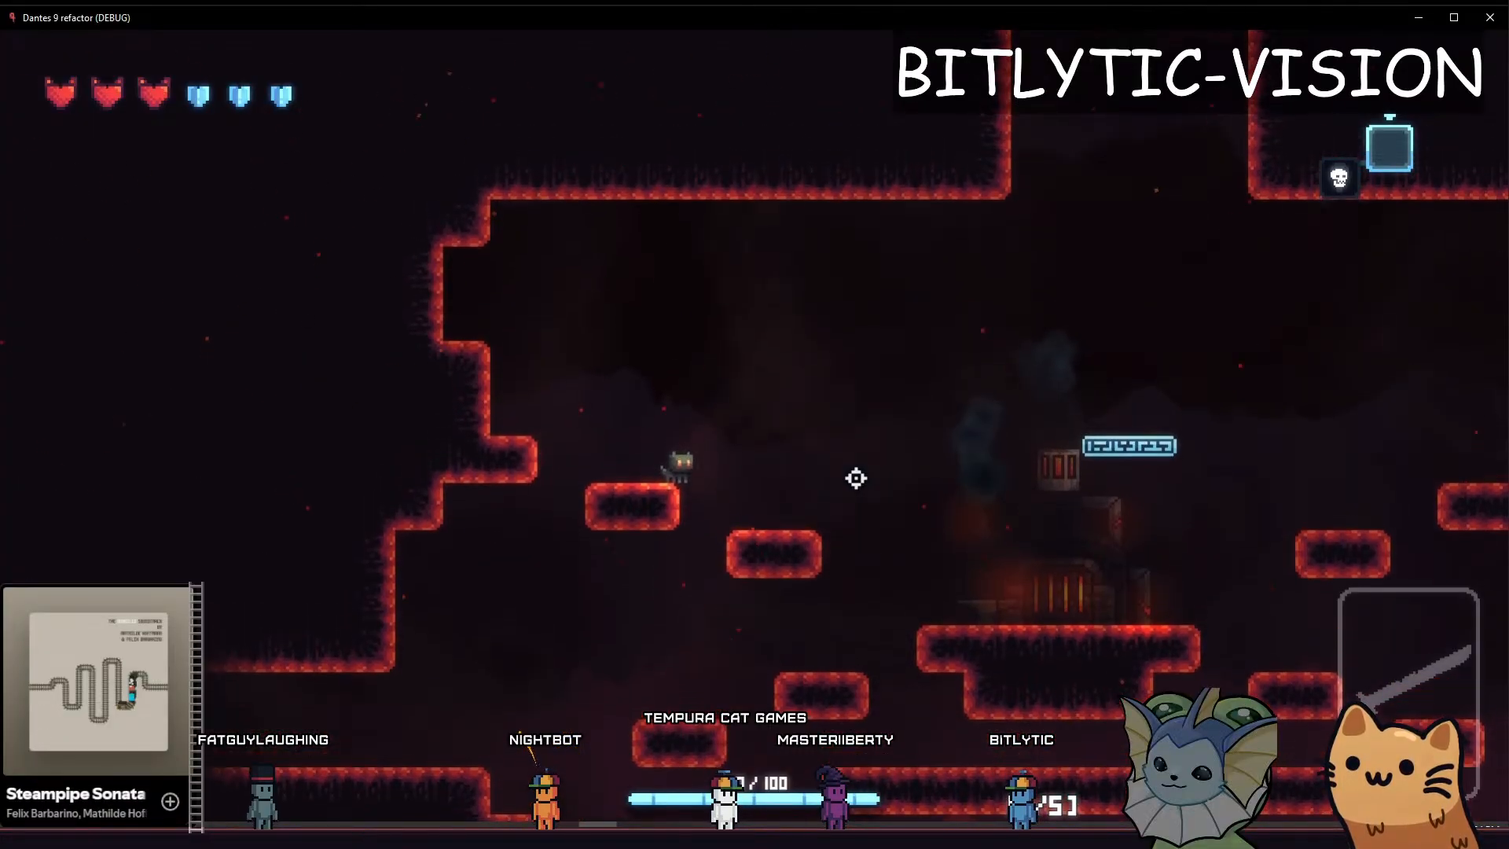
key("space")
key("d")
key("space")
key("a")
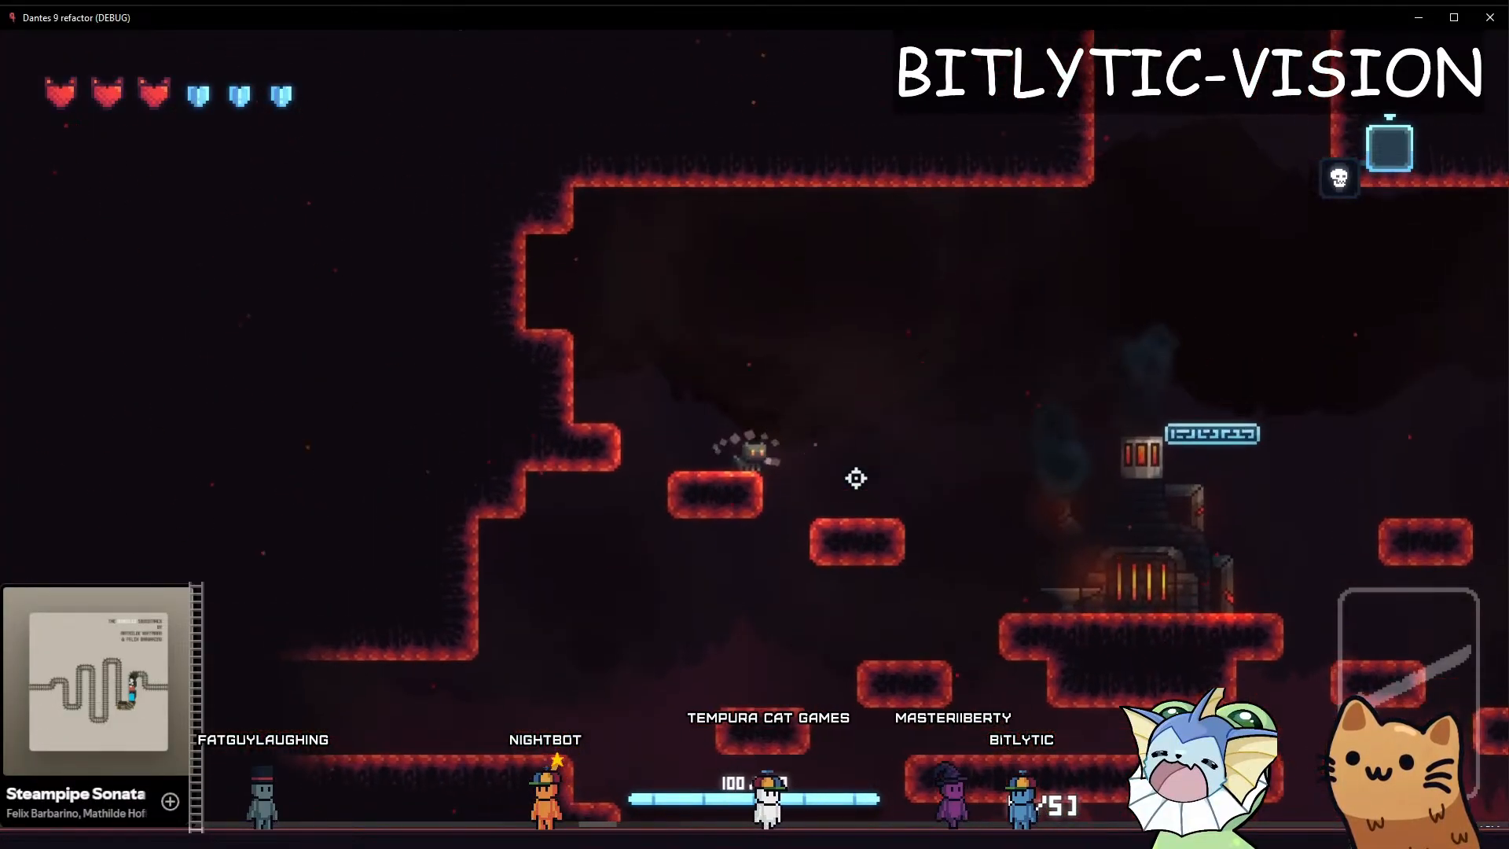
key("space")
key("d")
key("space")
key("d")
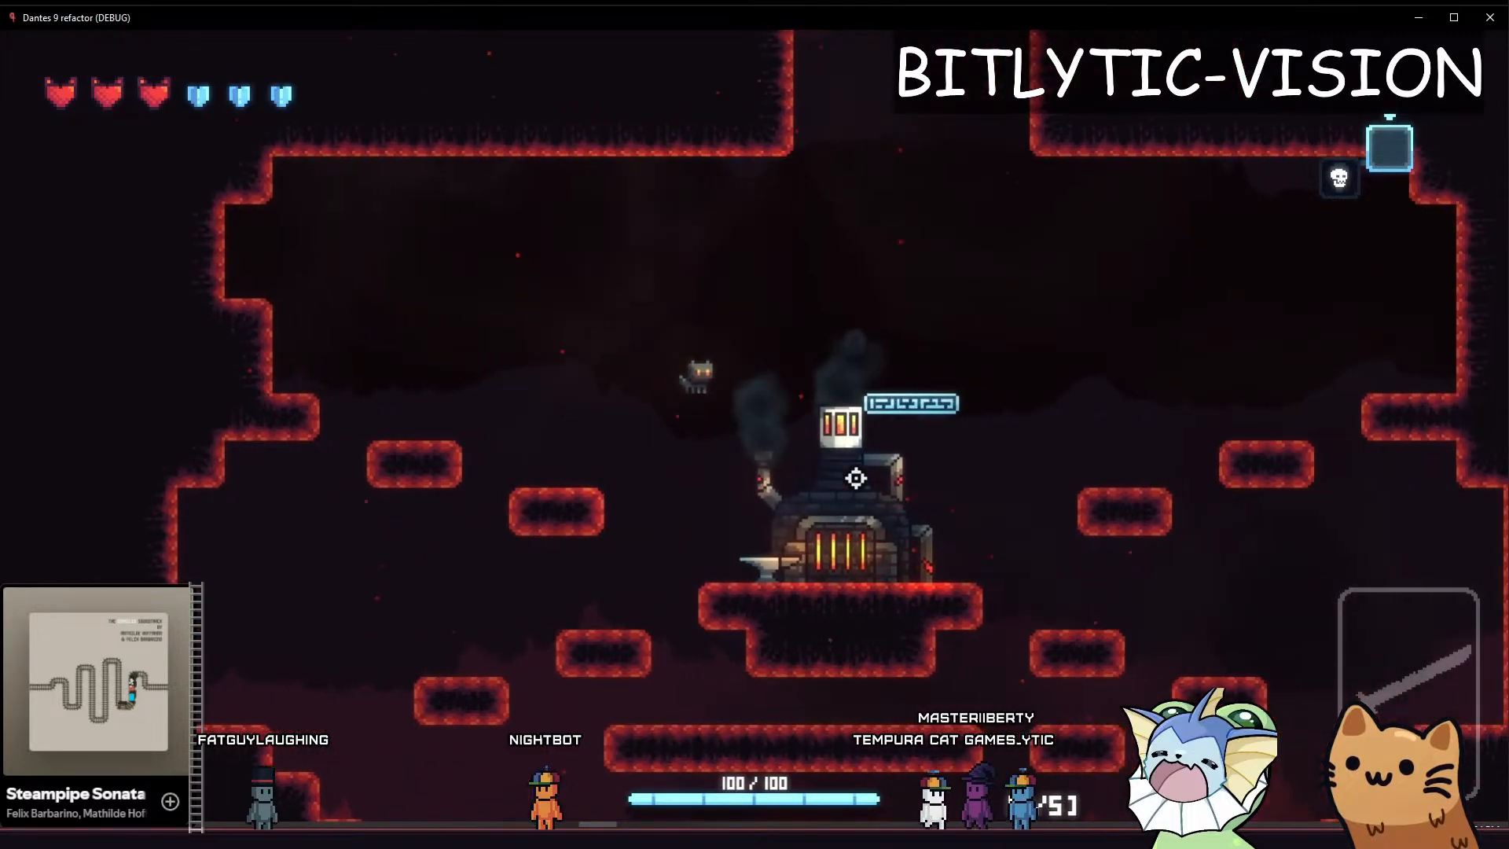
key("space")
key("a")
key("a")
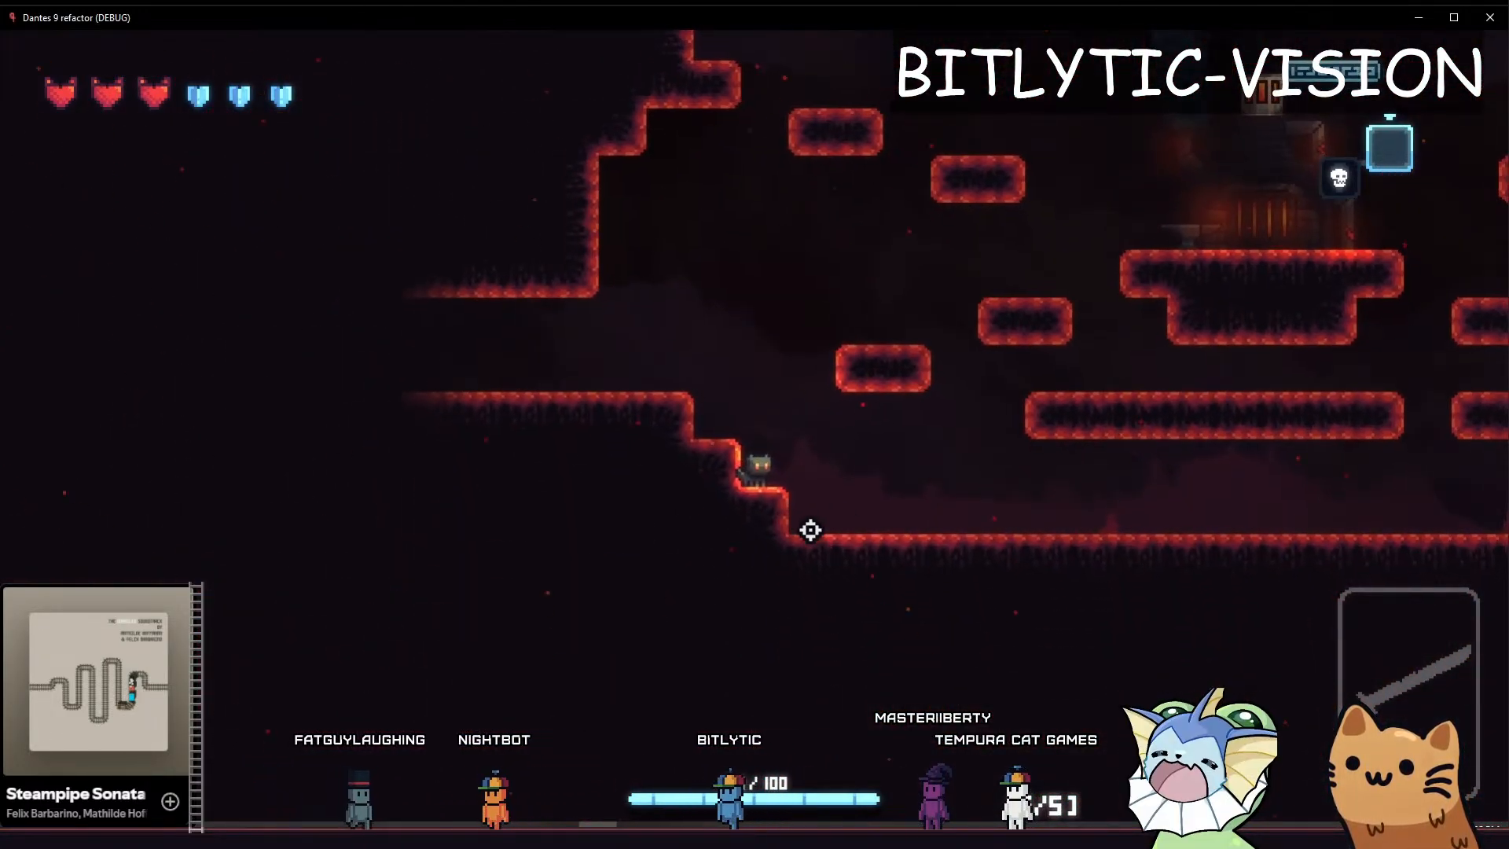
key("space")
key("d")
key("space")
key("d")
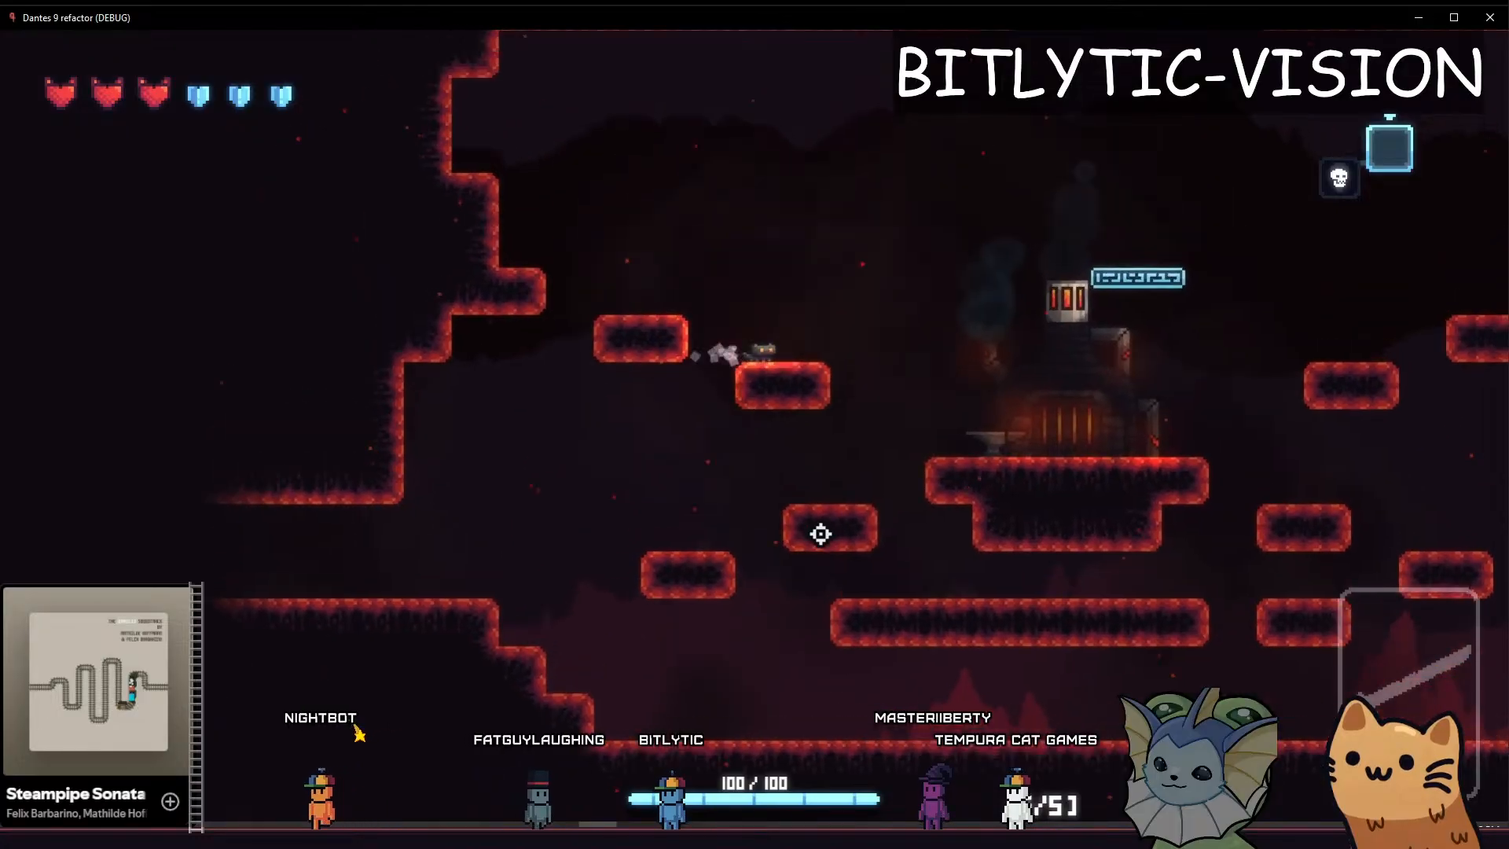
key("a")
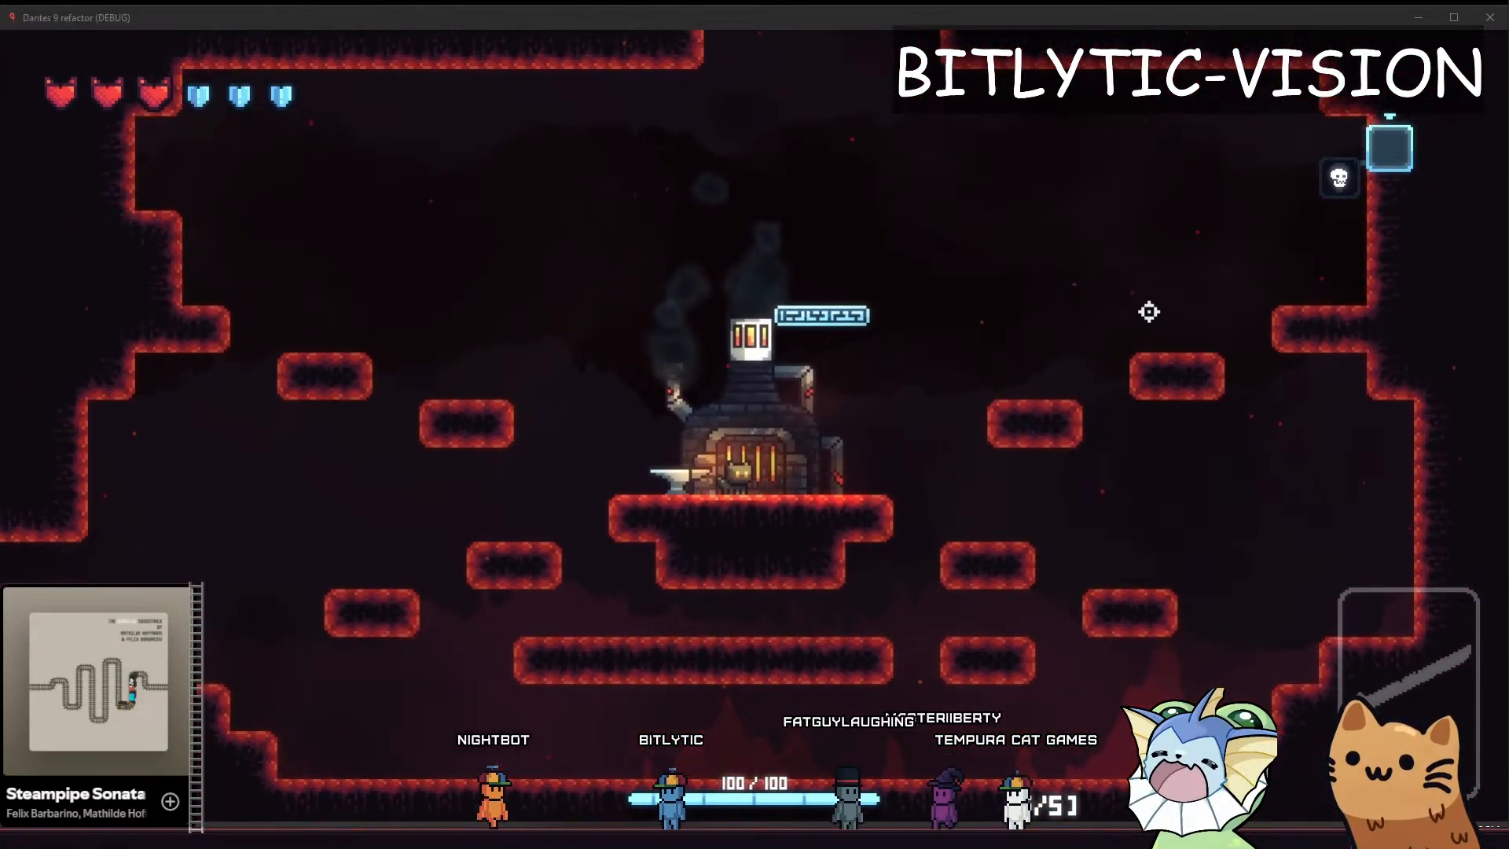
Switch to the Godot editor, enable BityCamera's Master Debug and Camera Center debug renders, and return to the running game
key("alt+Tab")
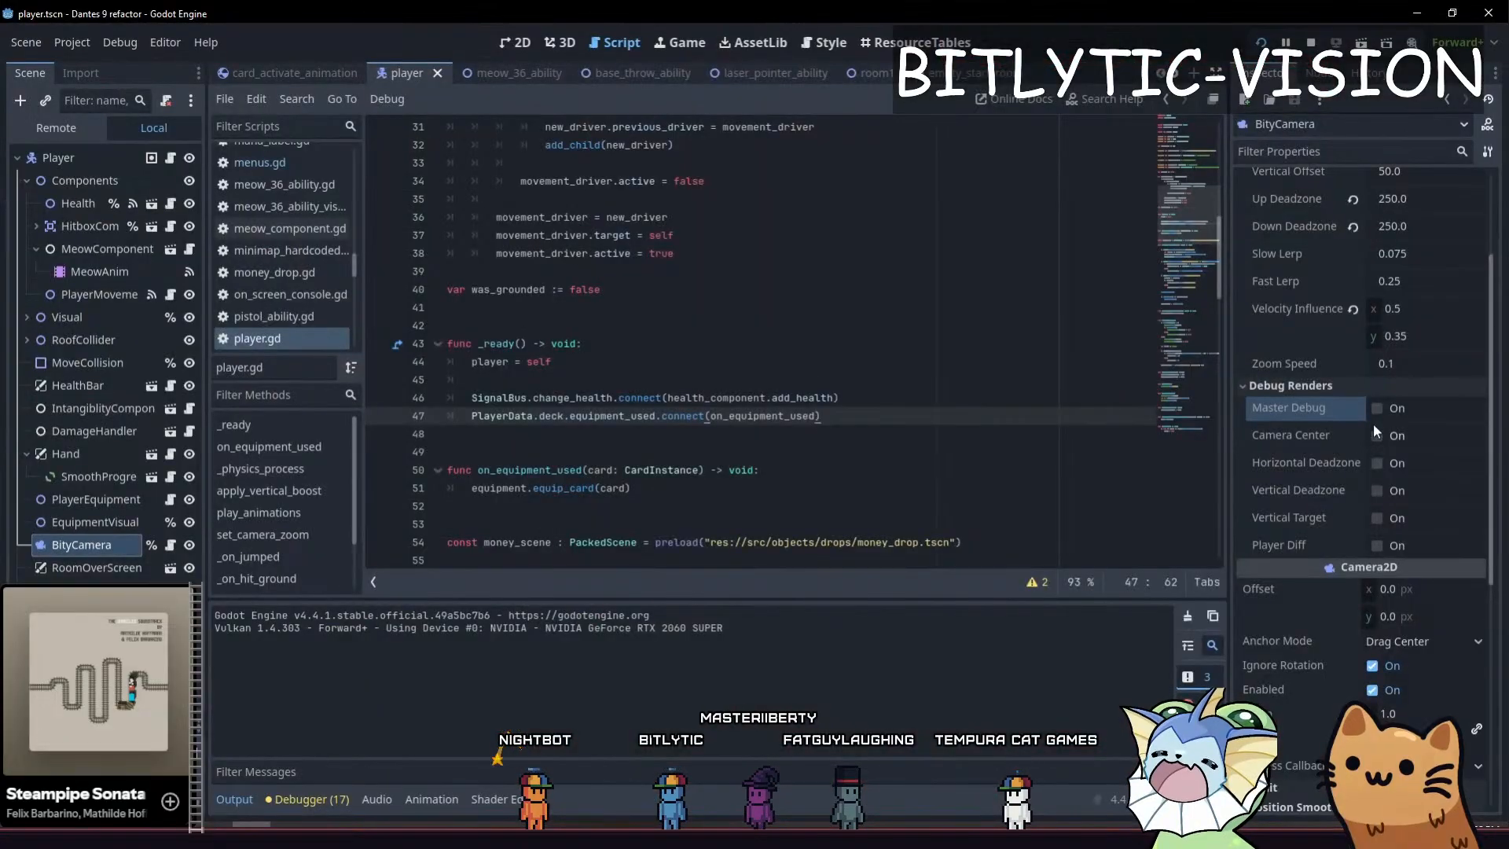
left_click(1377, 410)
left_click(1388, 441)
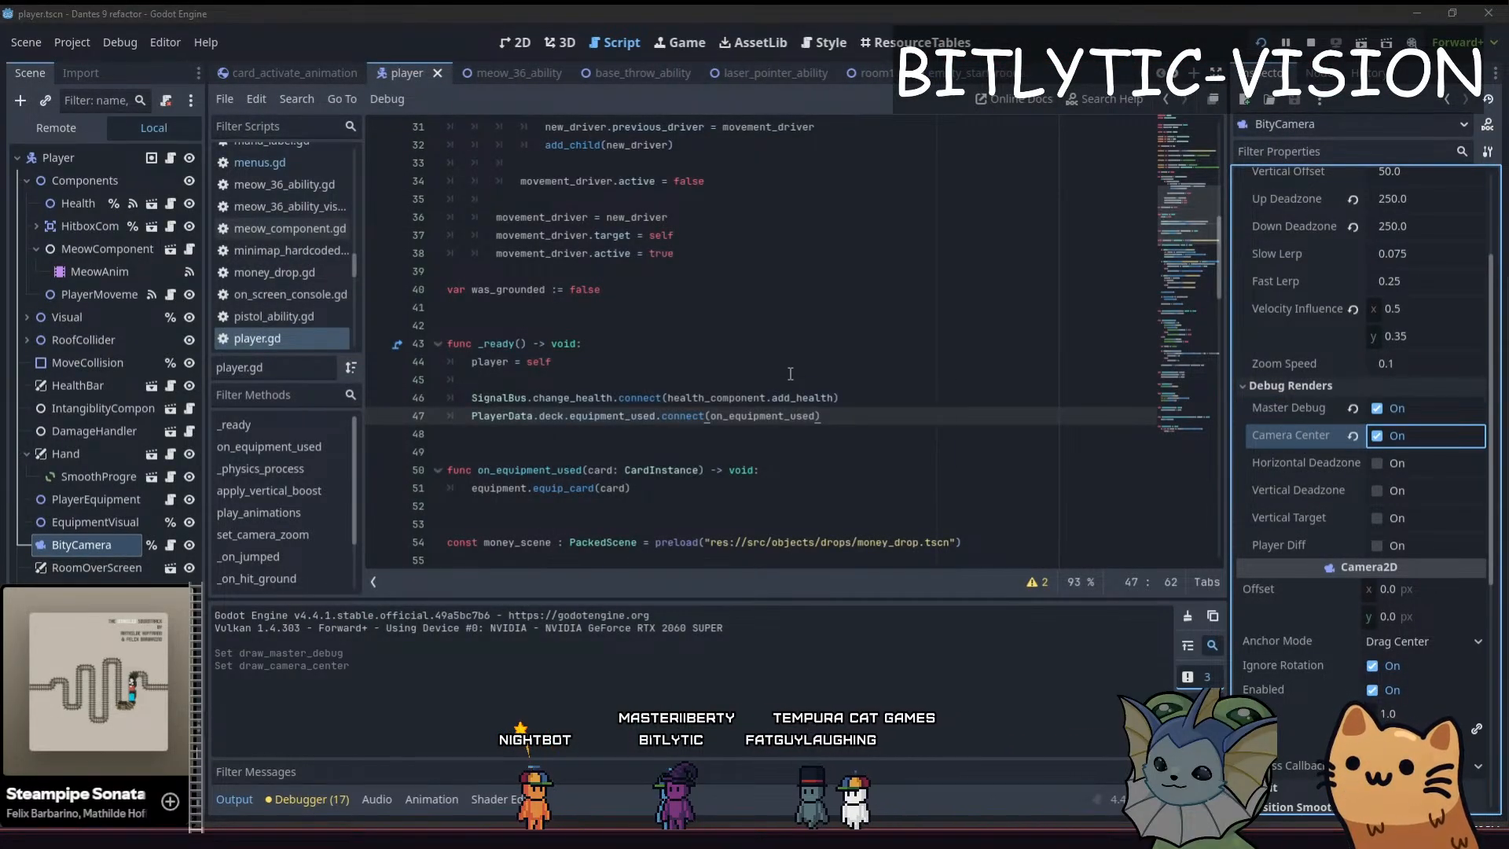
key("alt+Tab")
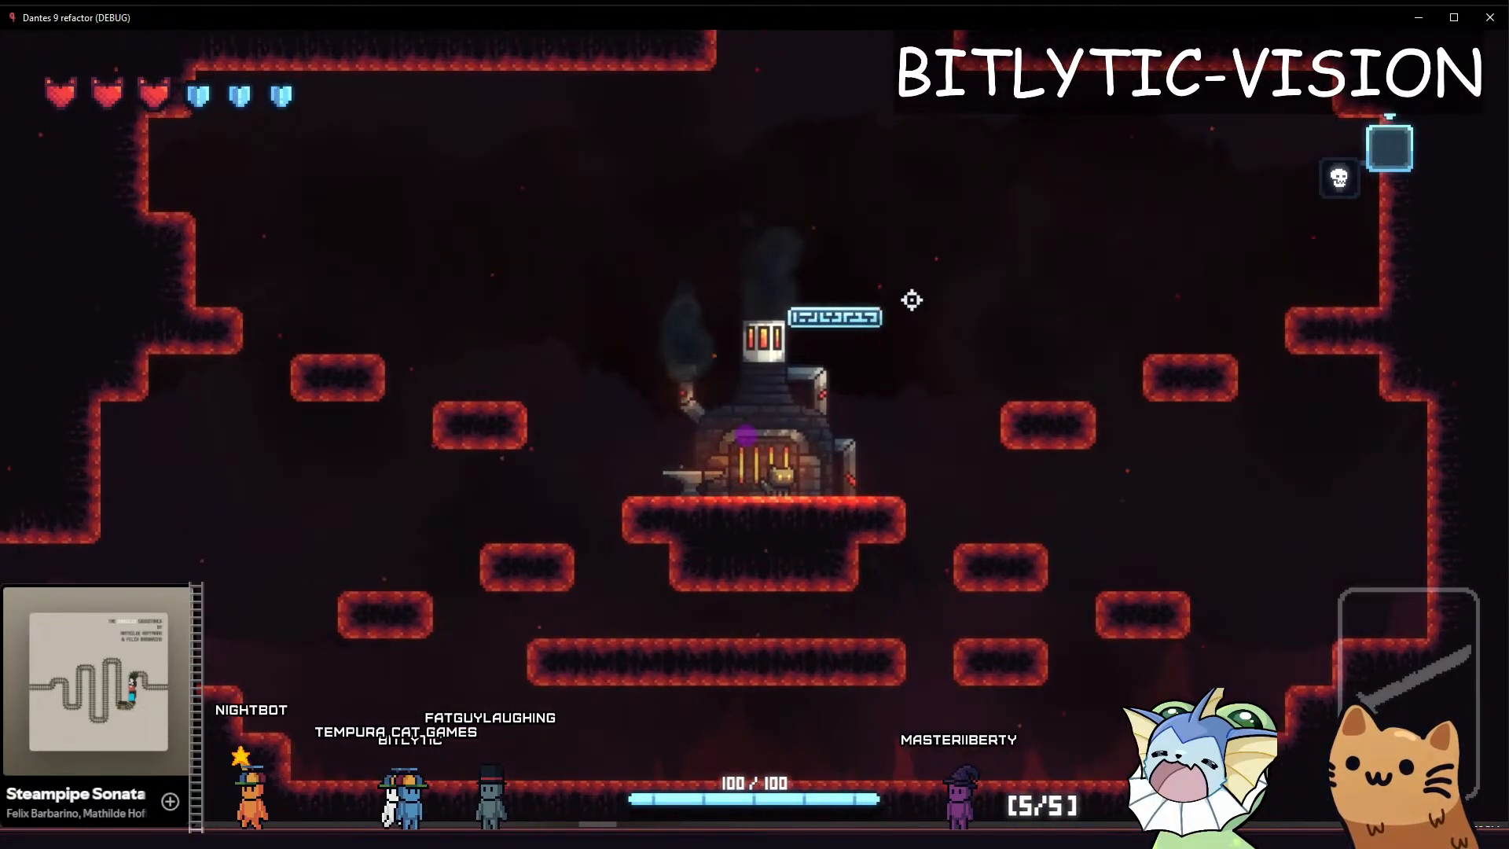
Walk the cat around the forge and jump it out over the left platforms and back to examine the camera center markers
key("d")
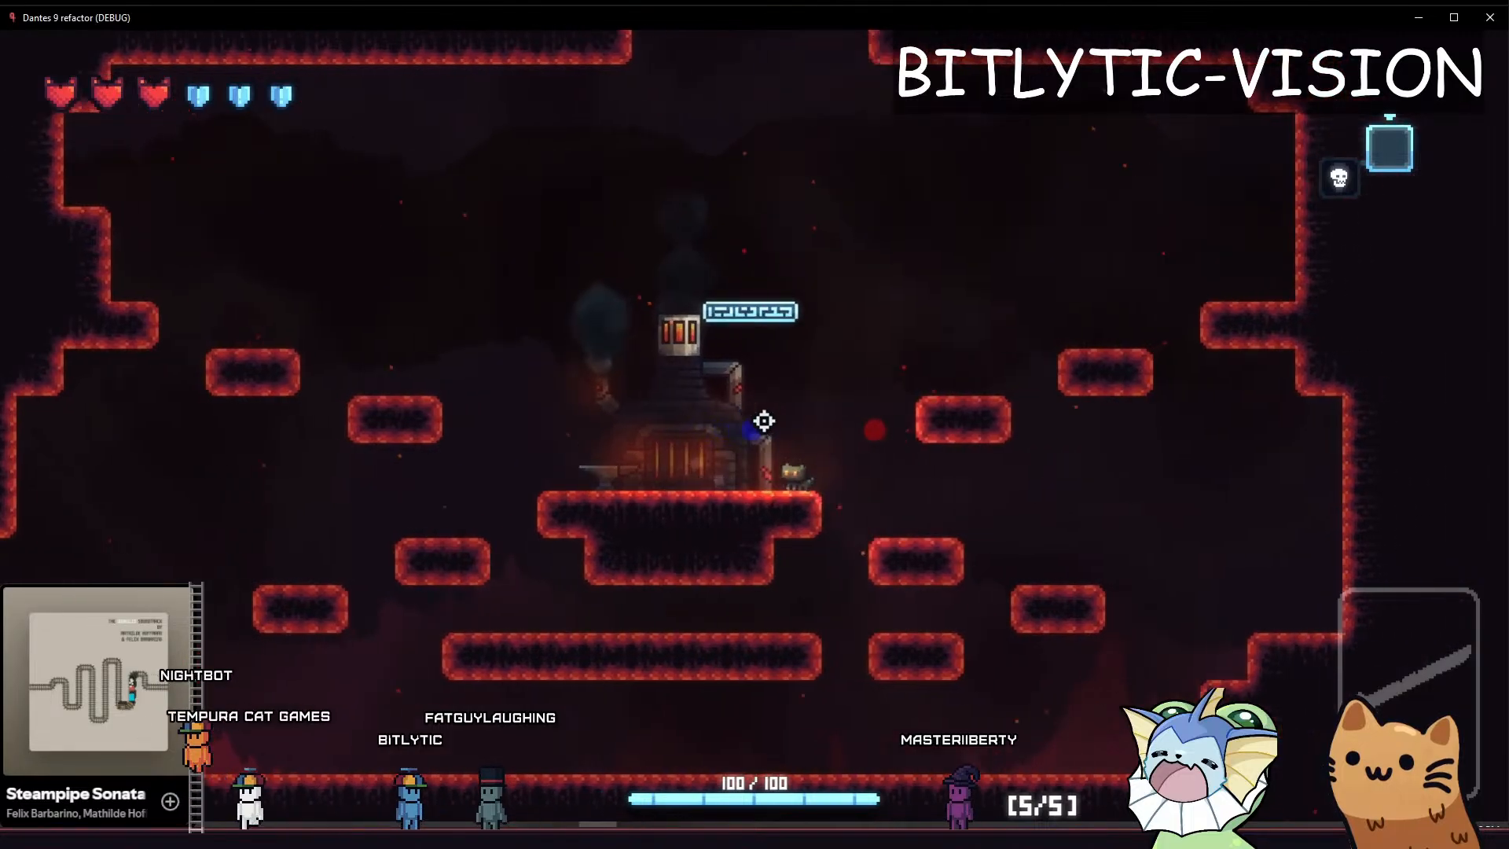
key("a")
key("d")
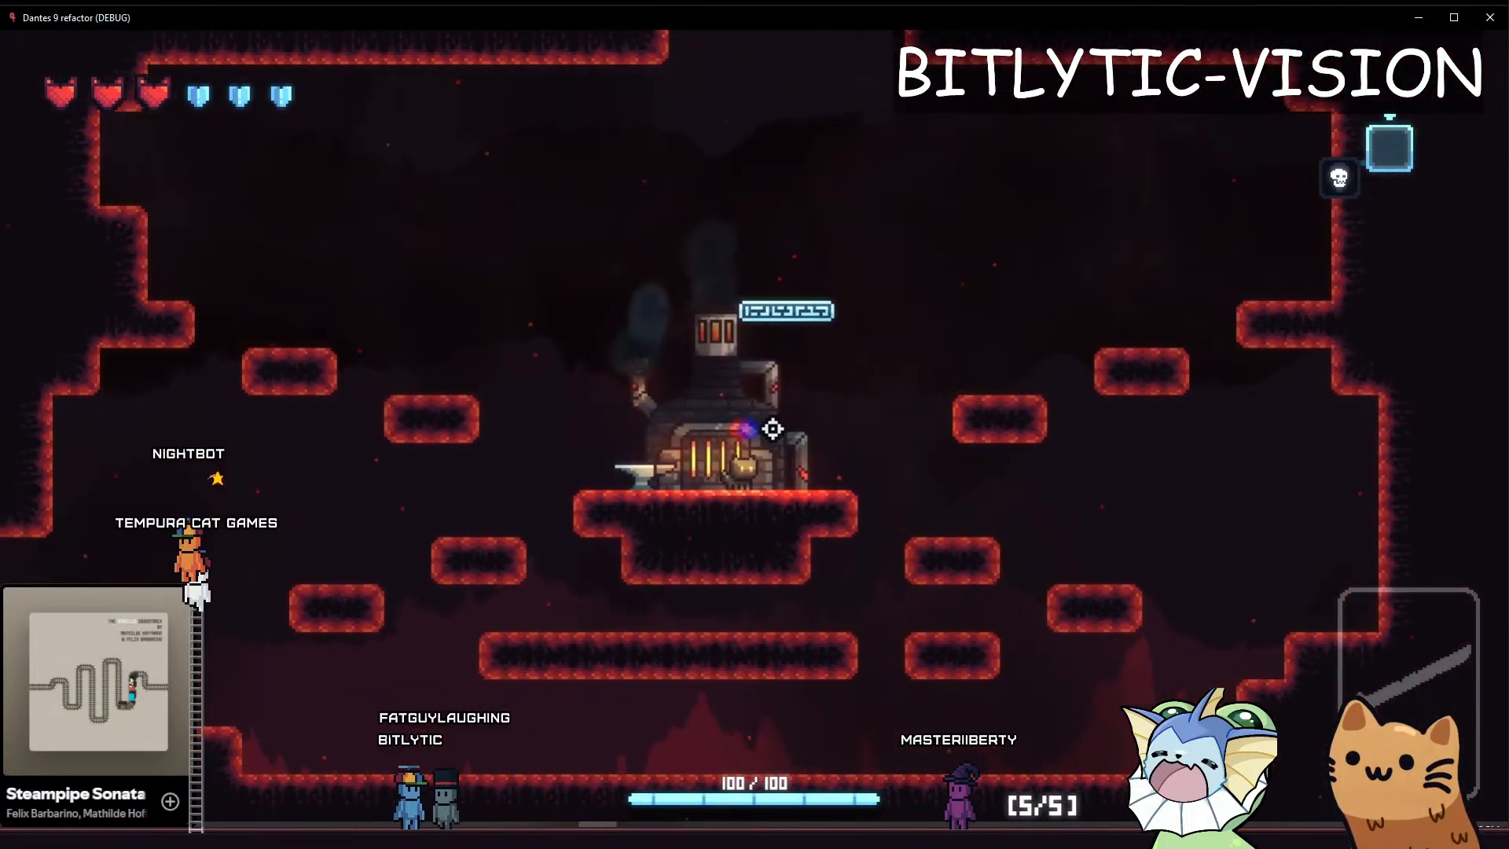
key("a")
key("space")
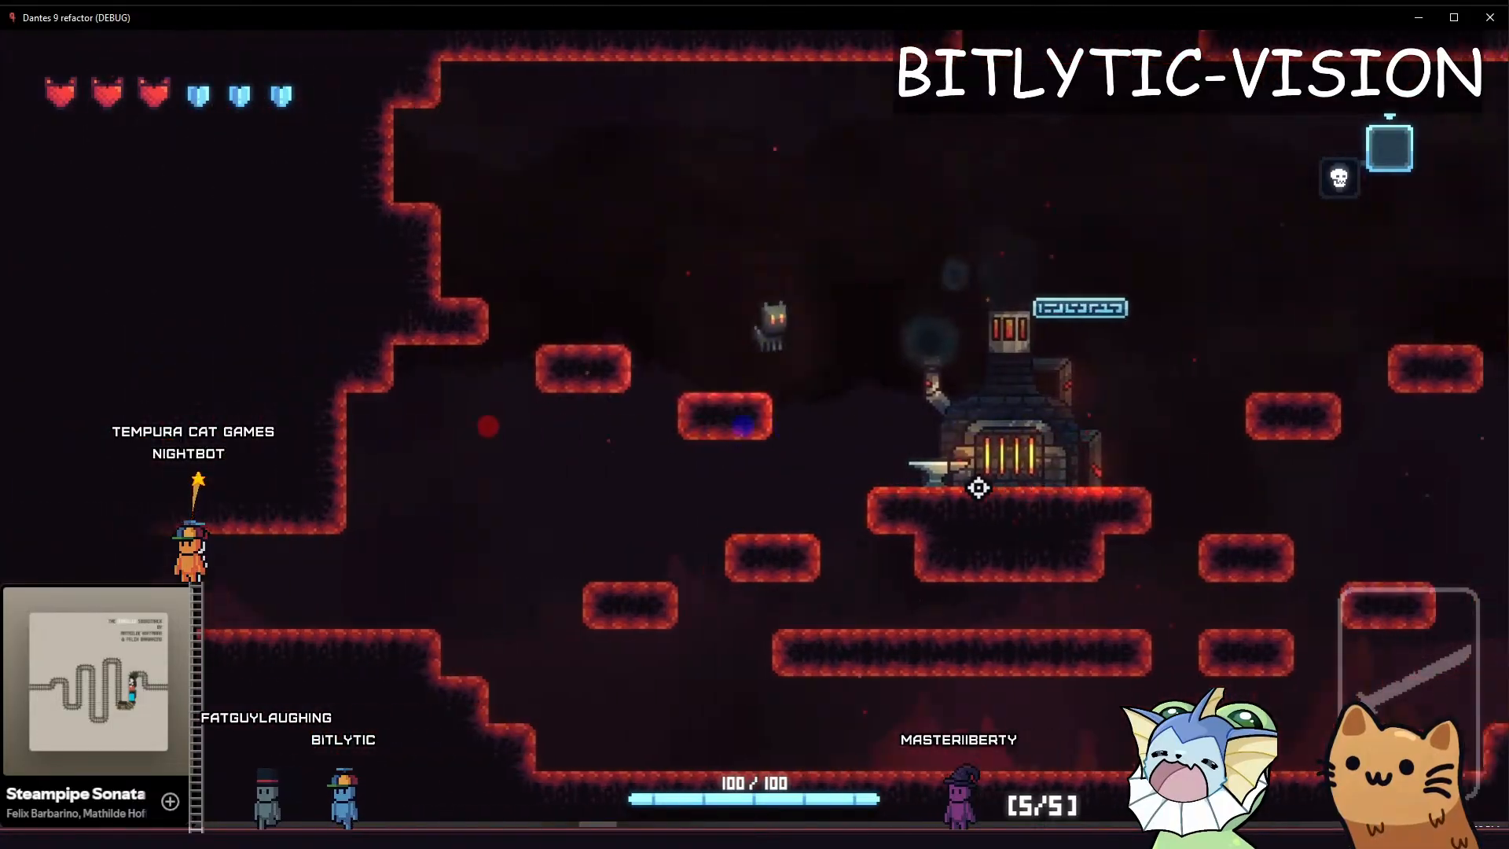
key("d")
key("space")
key("d")
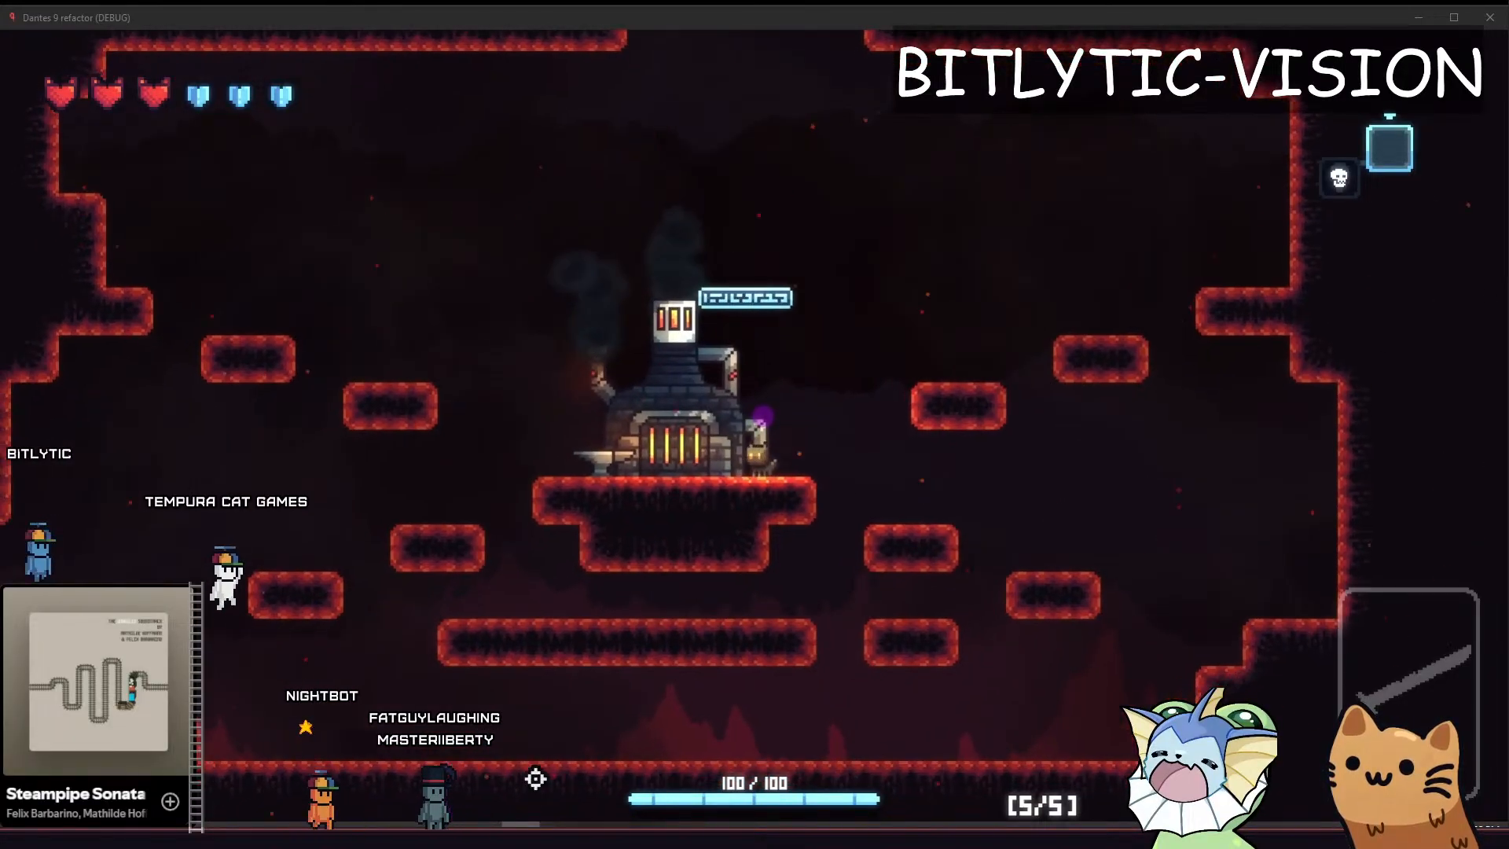
Enable BityCamera's Horizontal Deadzone debug render in the Godot editor and return to the running game
left_click(251, 834)
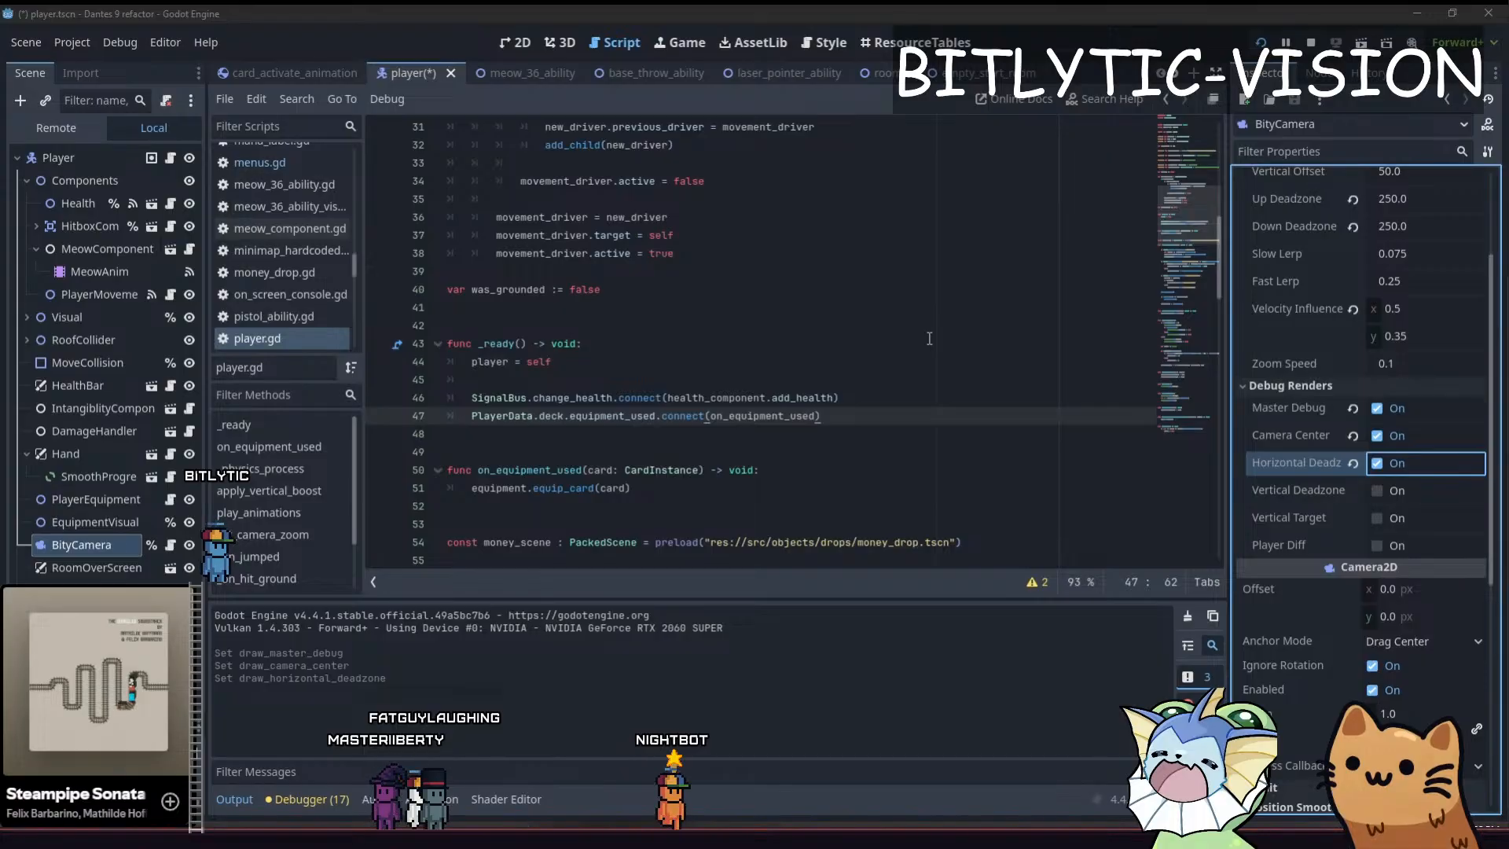
key("alt+Tab")
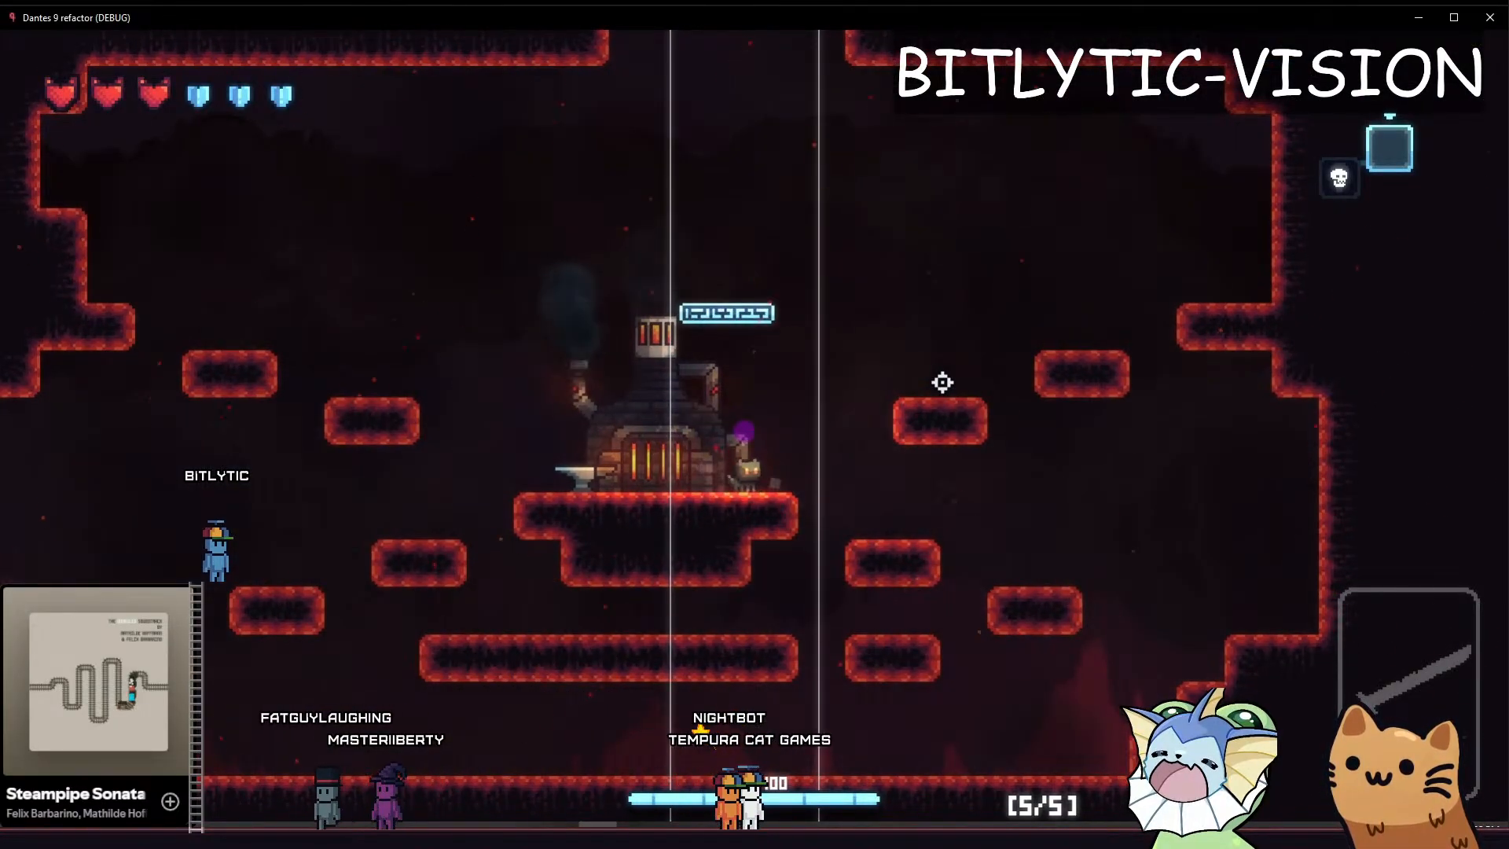
Walk the cat repeatedly back and forth across the forge ledge to examine the camera target against the horizontal deadzone lines
key("a")
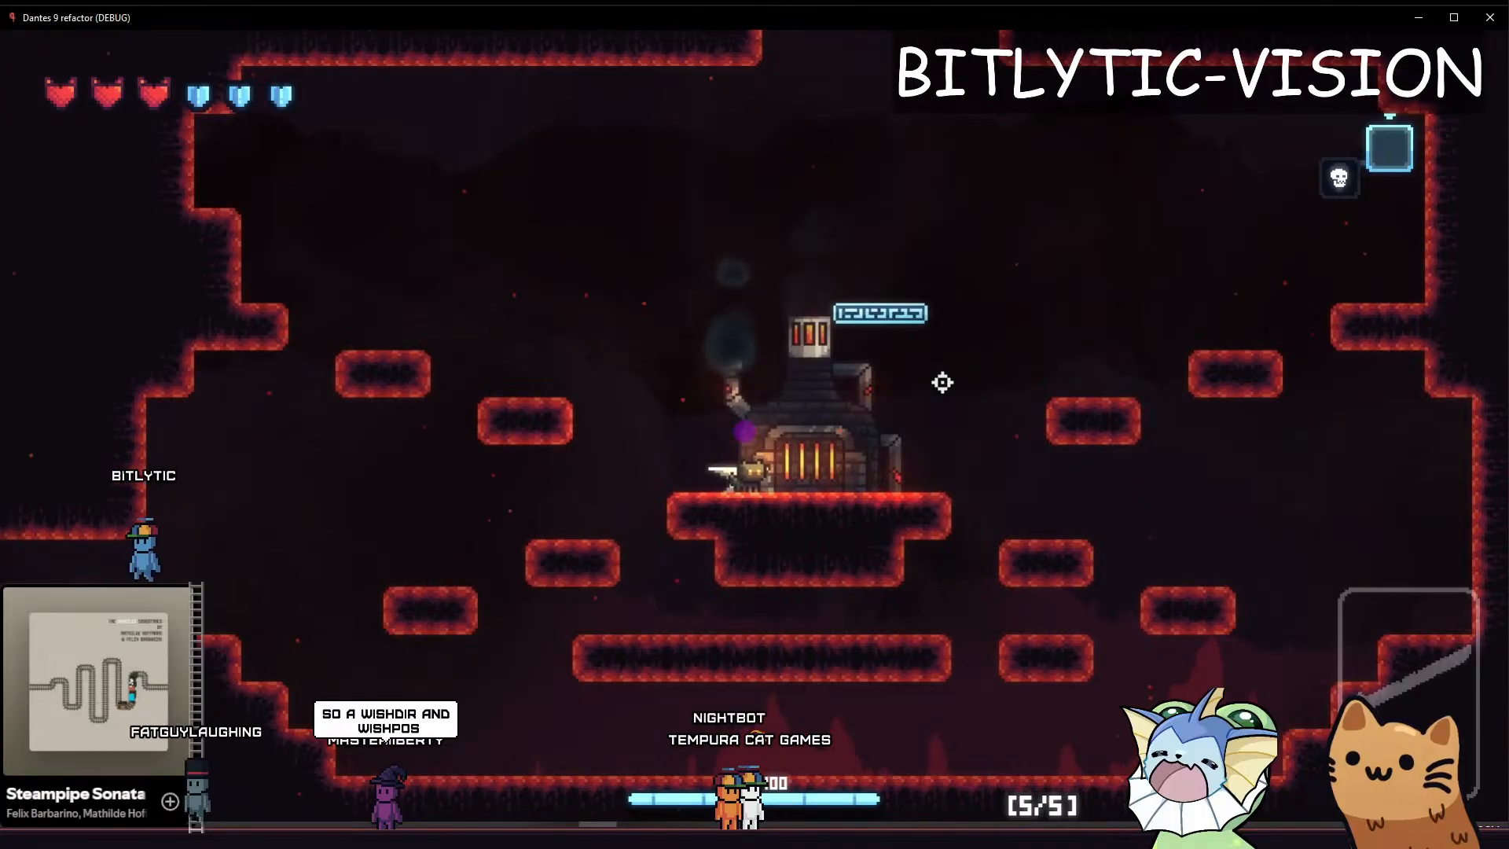
key("d")
key("a")
key("d")
key("a")
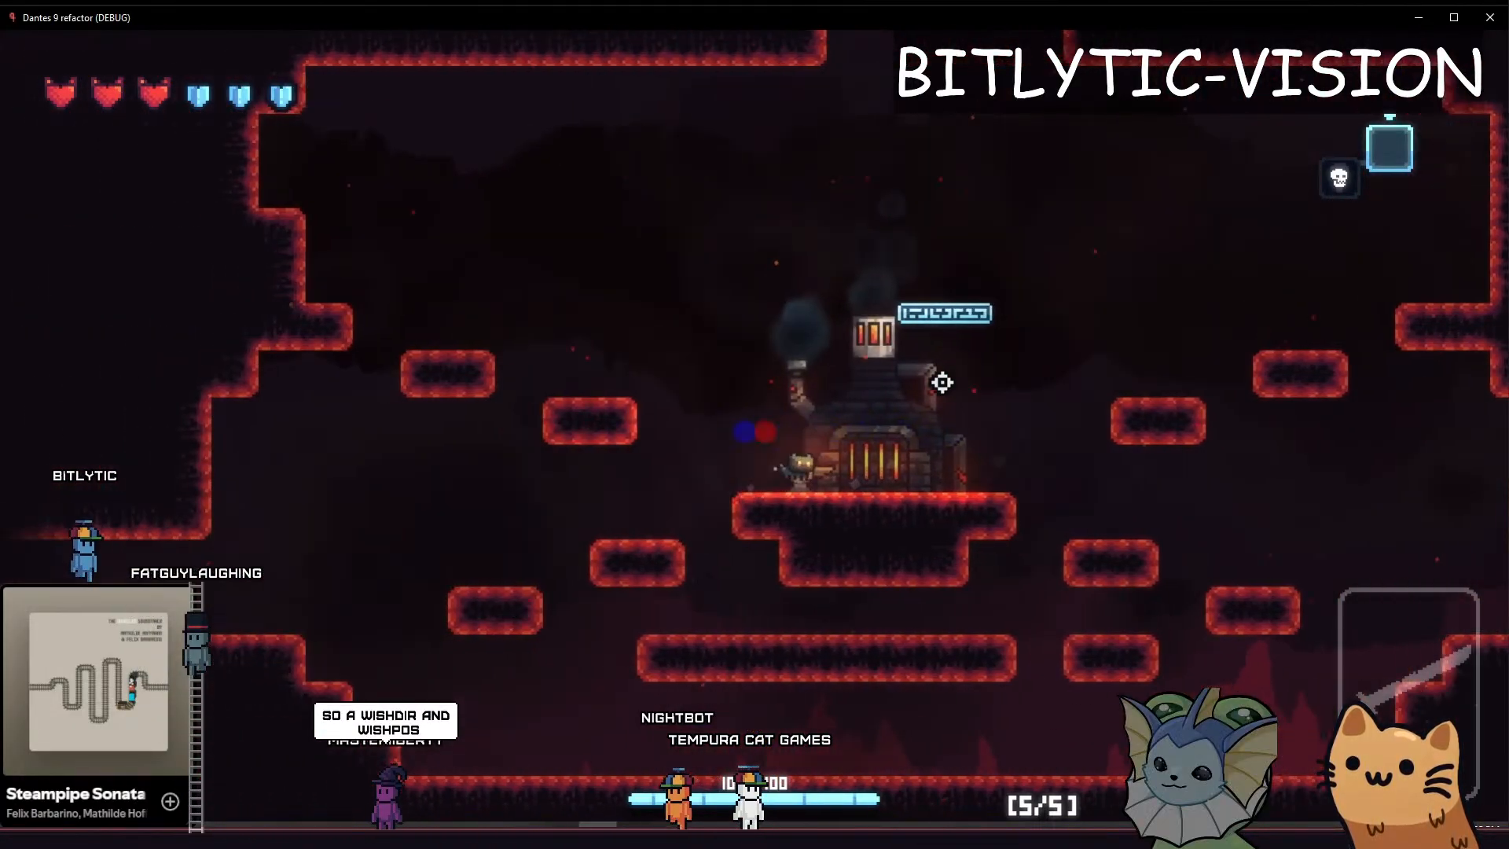
key("d")
key("a")
key("d")
key("a")
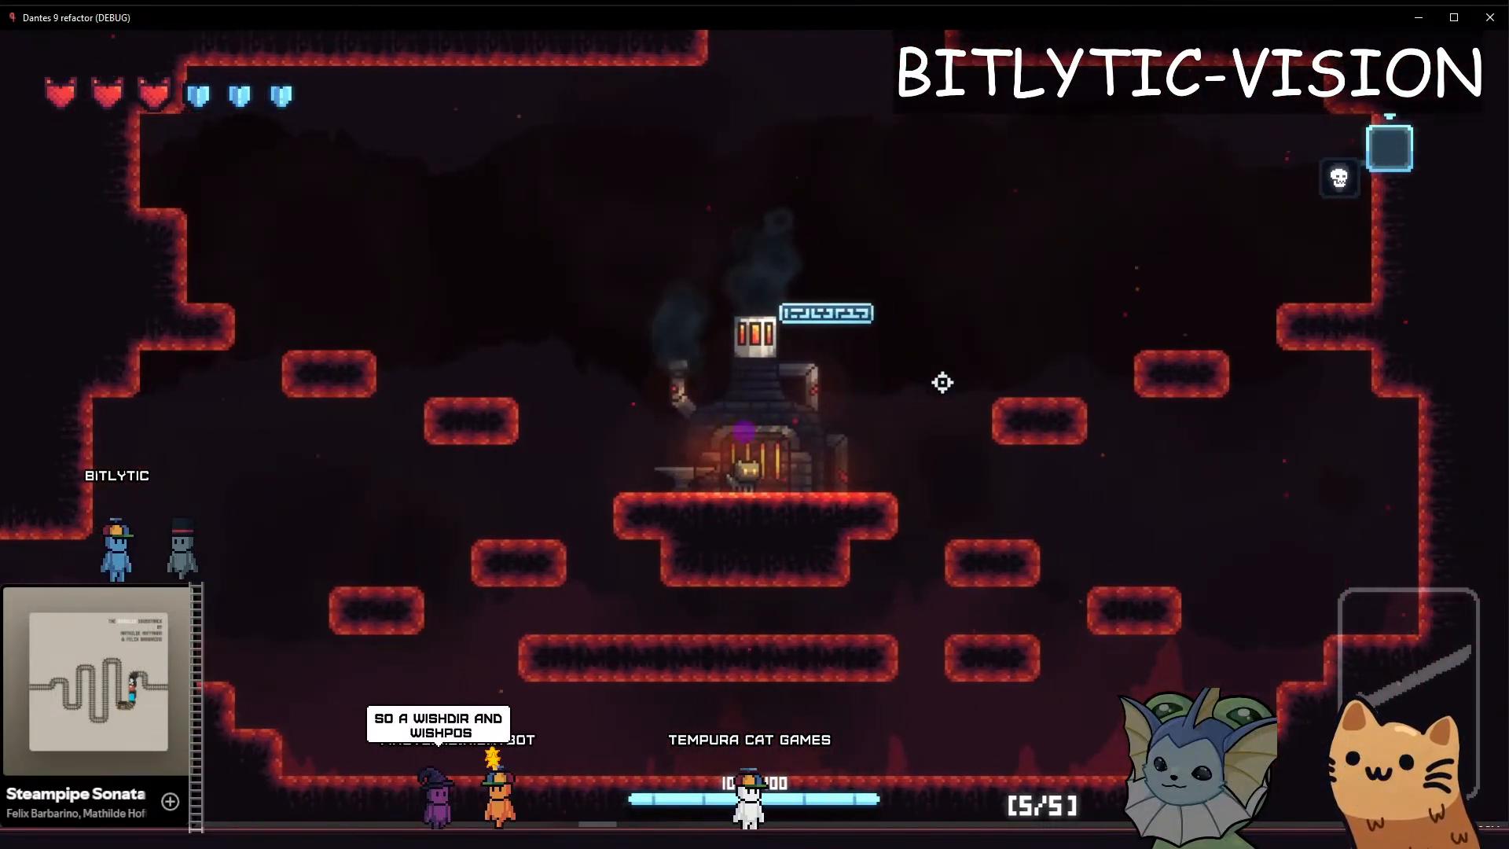
key("a")
key("d")
key("a")
key("d")
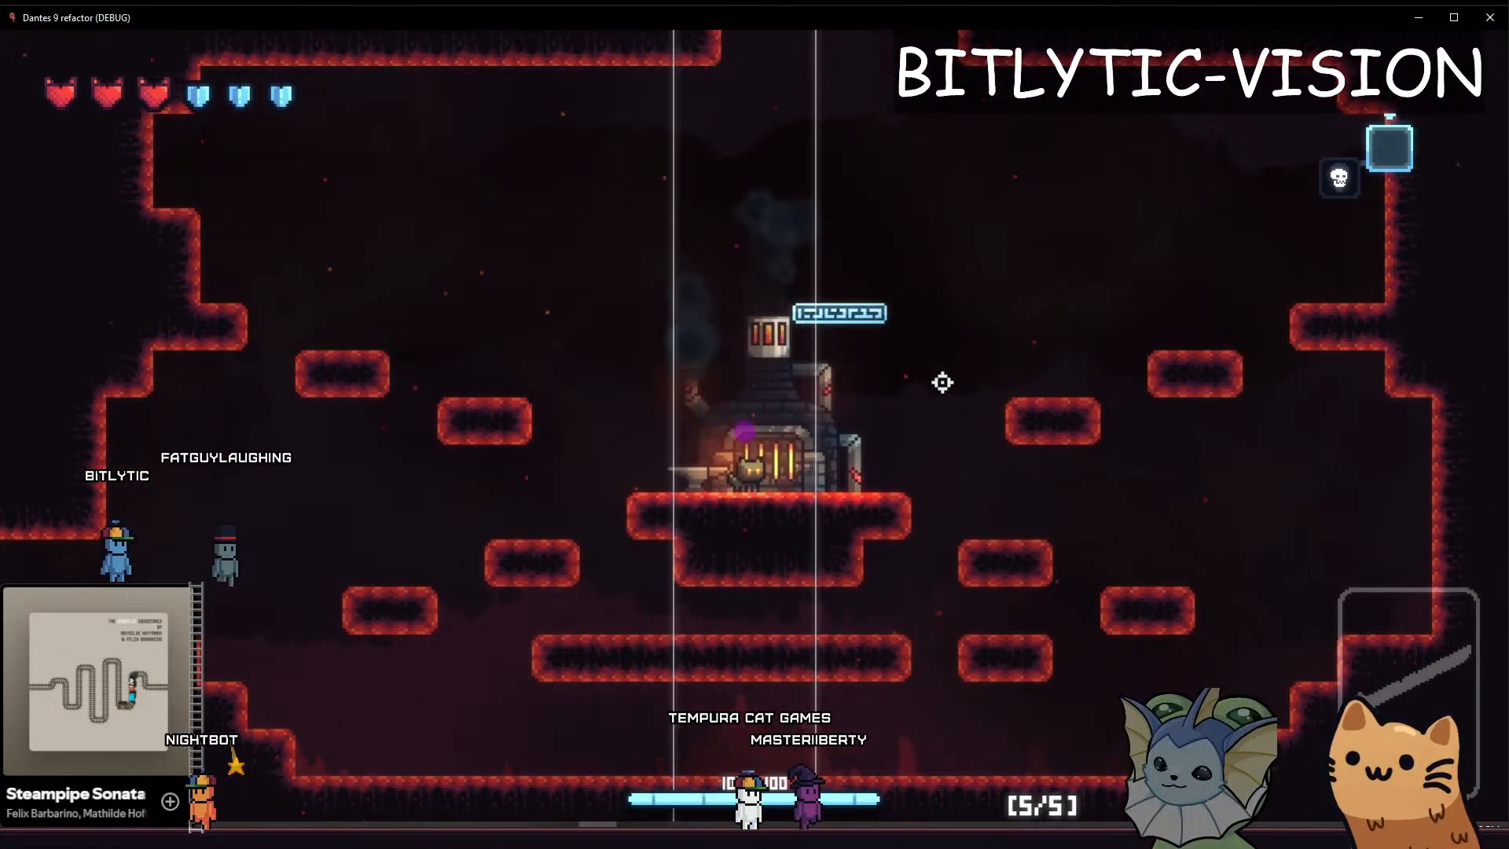
key("a")
key("d")
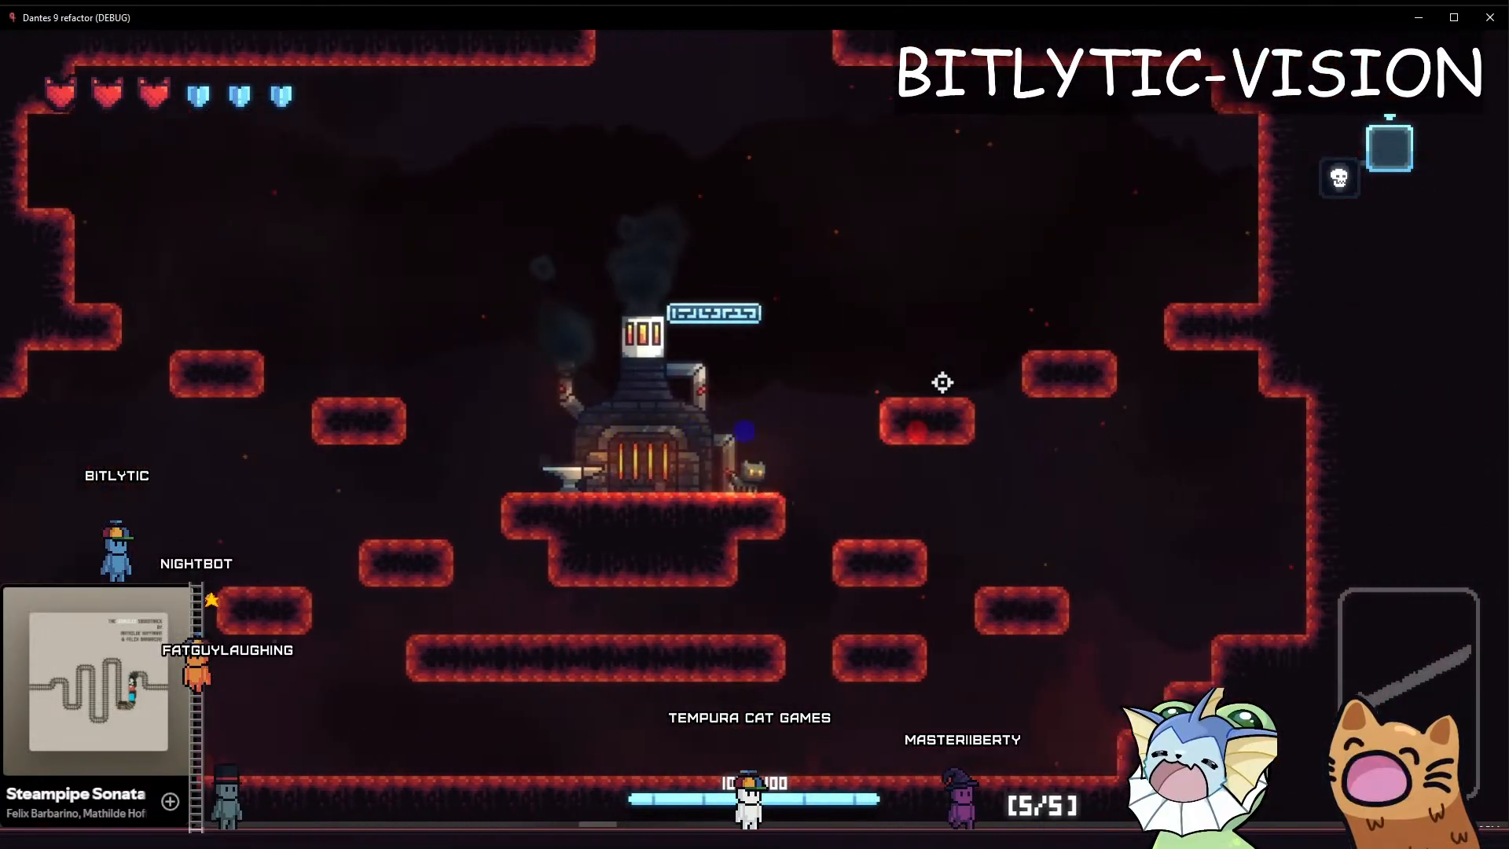
key("a")
key("a")
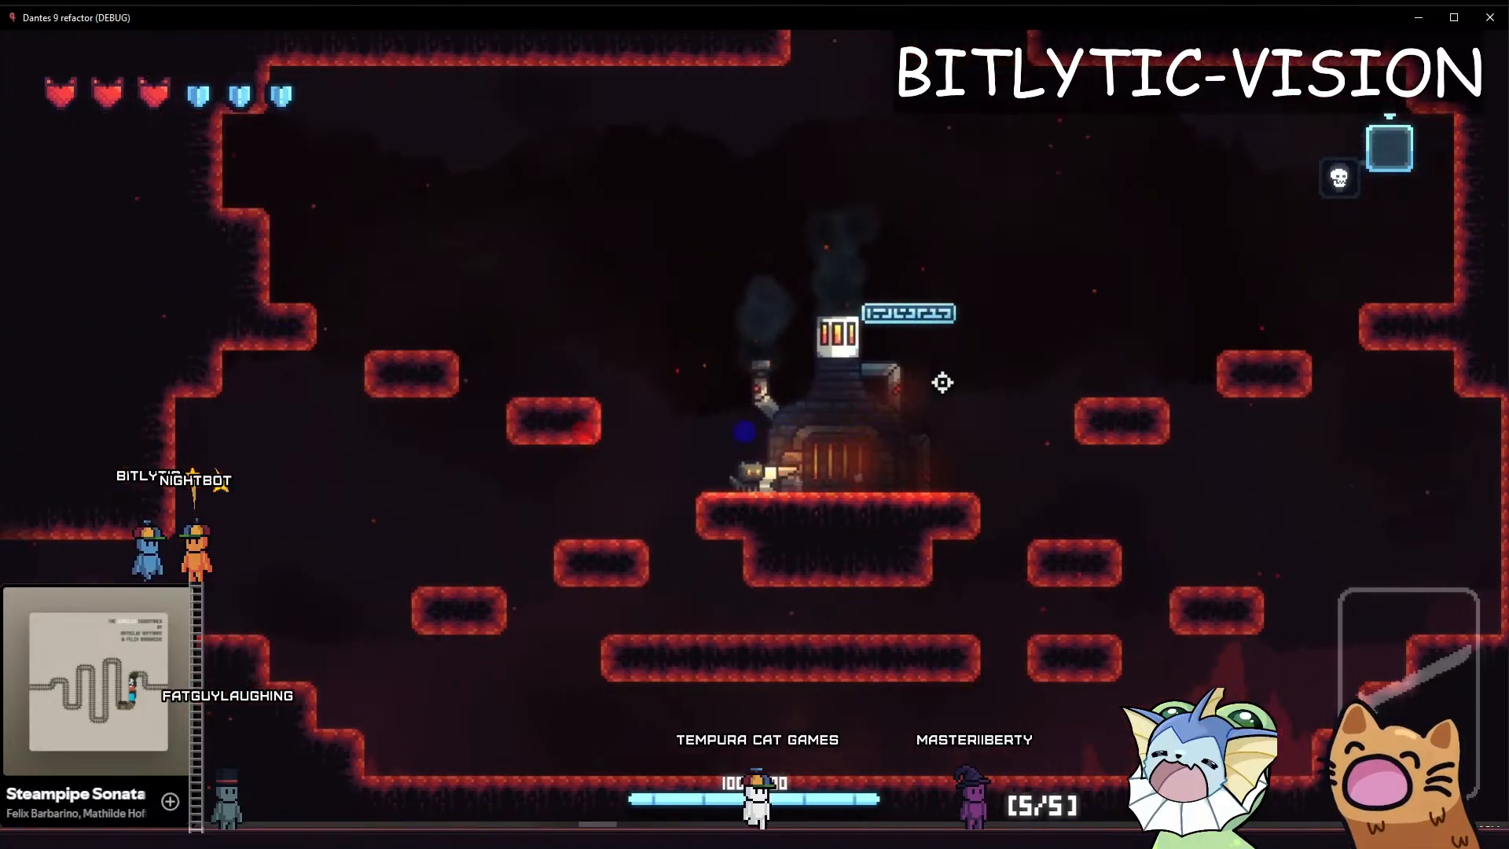
key("d")
Jump the cat onto the platform left of the forge and back to examine the camera target during a mid-jump turn
key("a")
key("d")
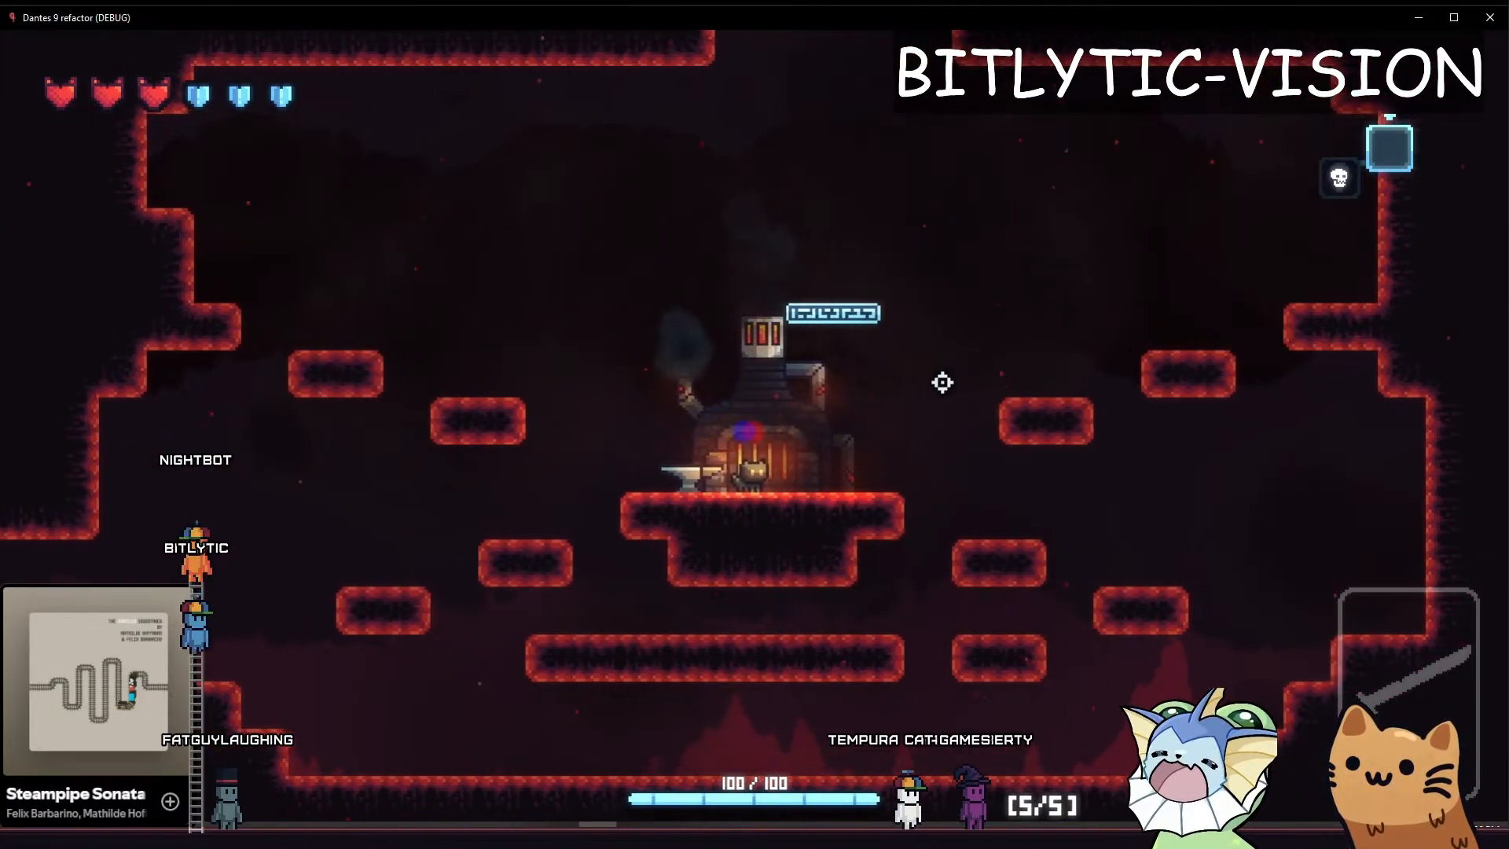
key("a")
key("space")
key("d")
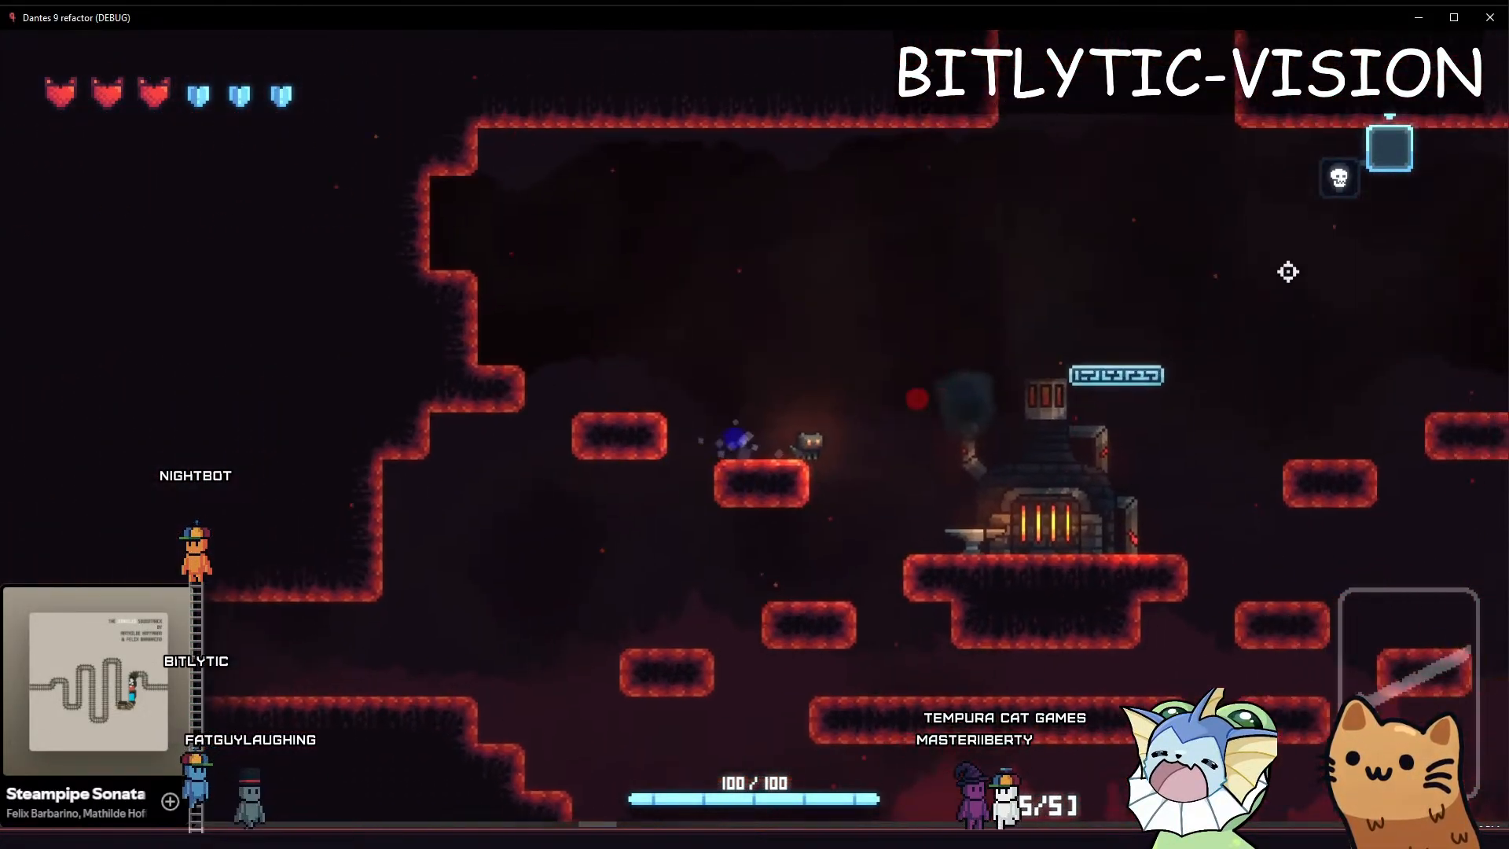
key("space")
Make short direction switches beside the forge, plus one leap to the left and back, to examine how the camera target shifts
key("a")
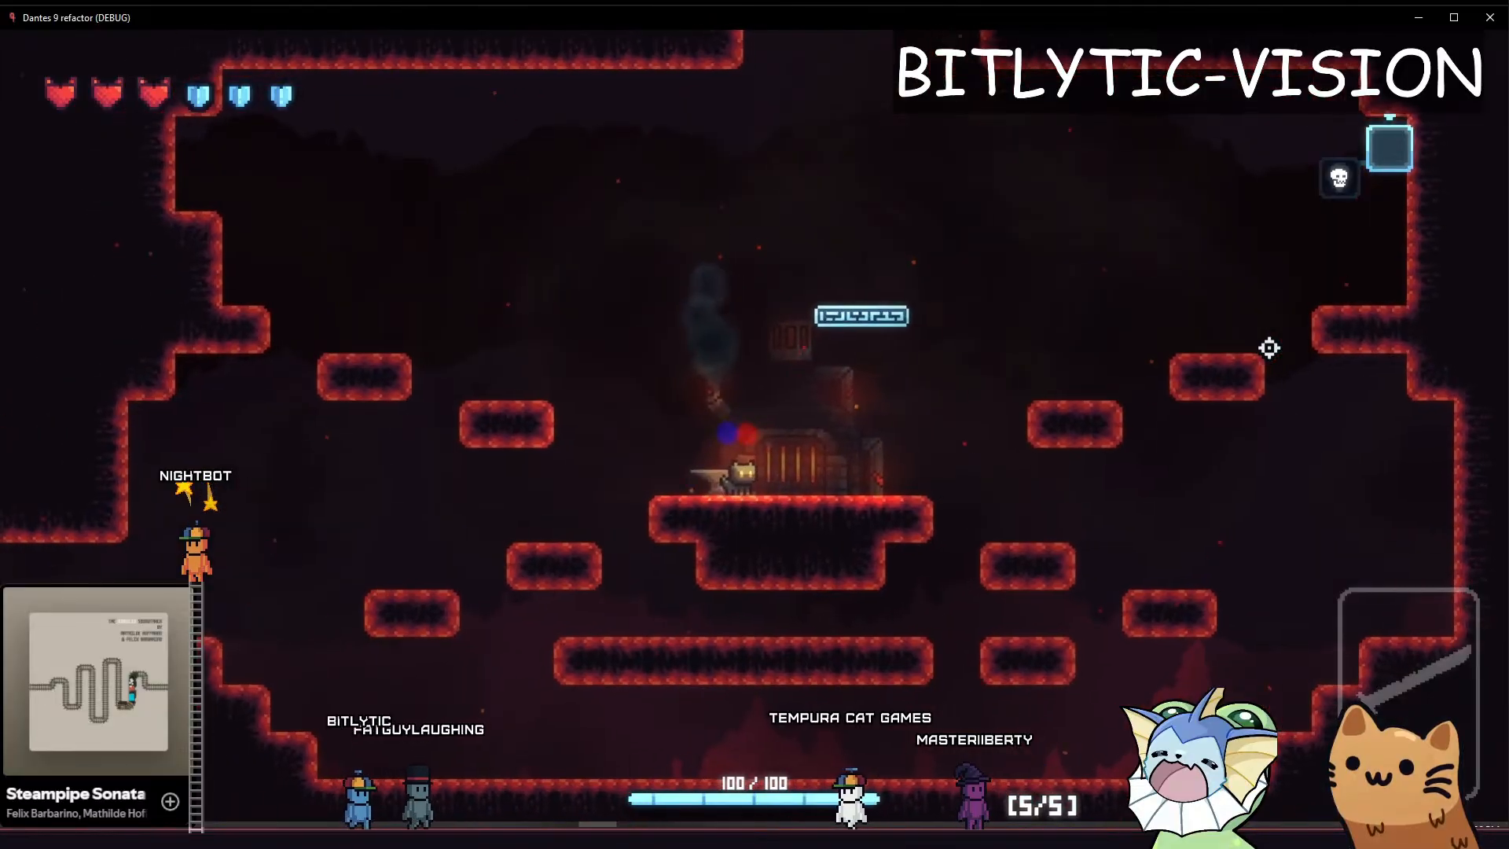
key("a")
key("d")
key("a")
key("d")
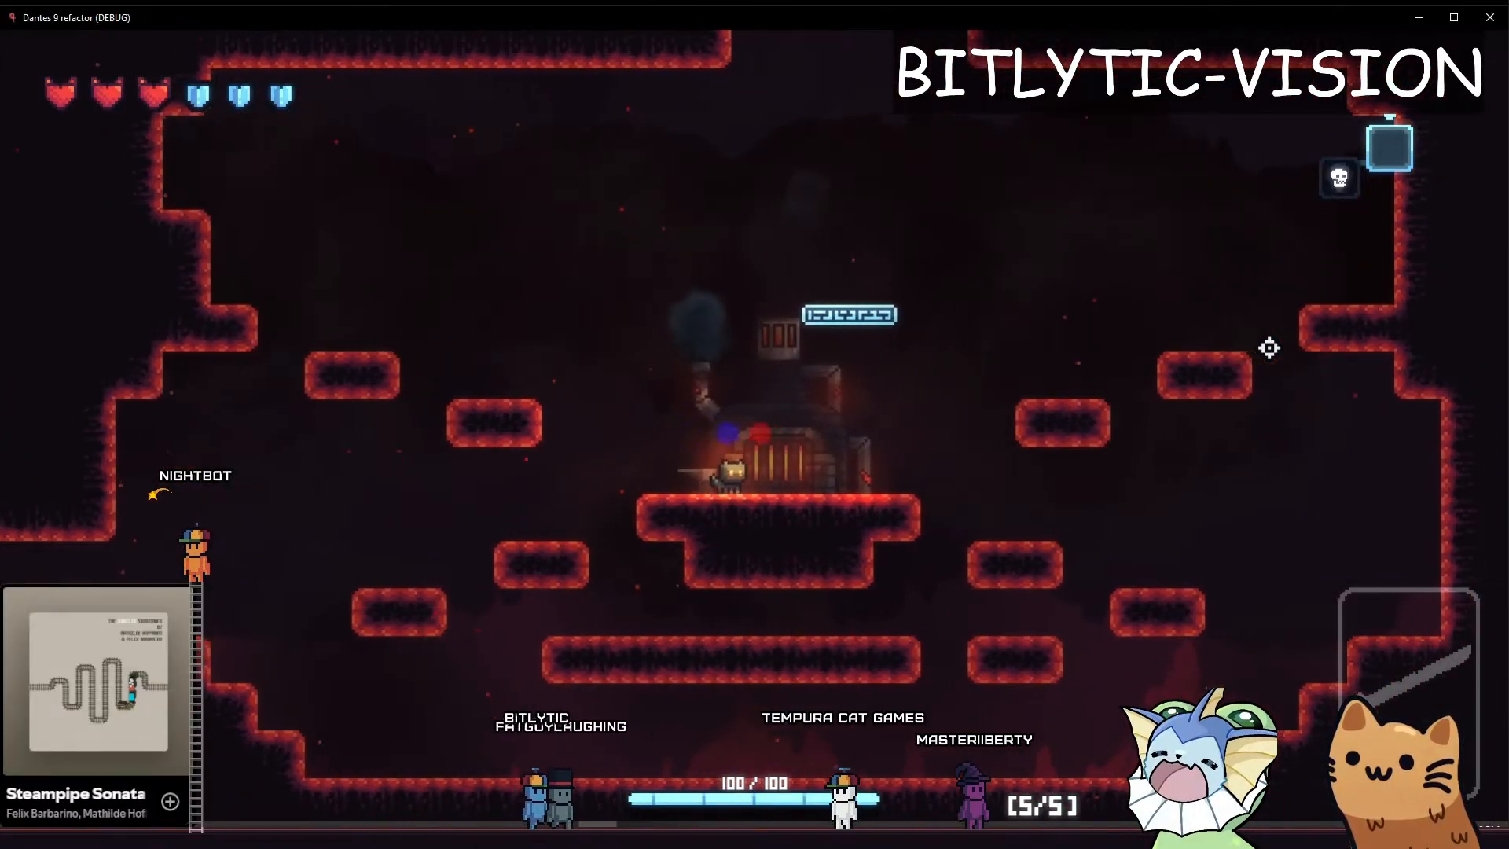
key("a")
key("space")
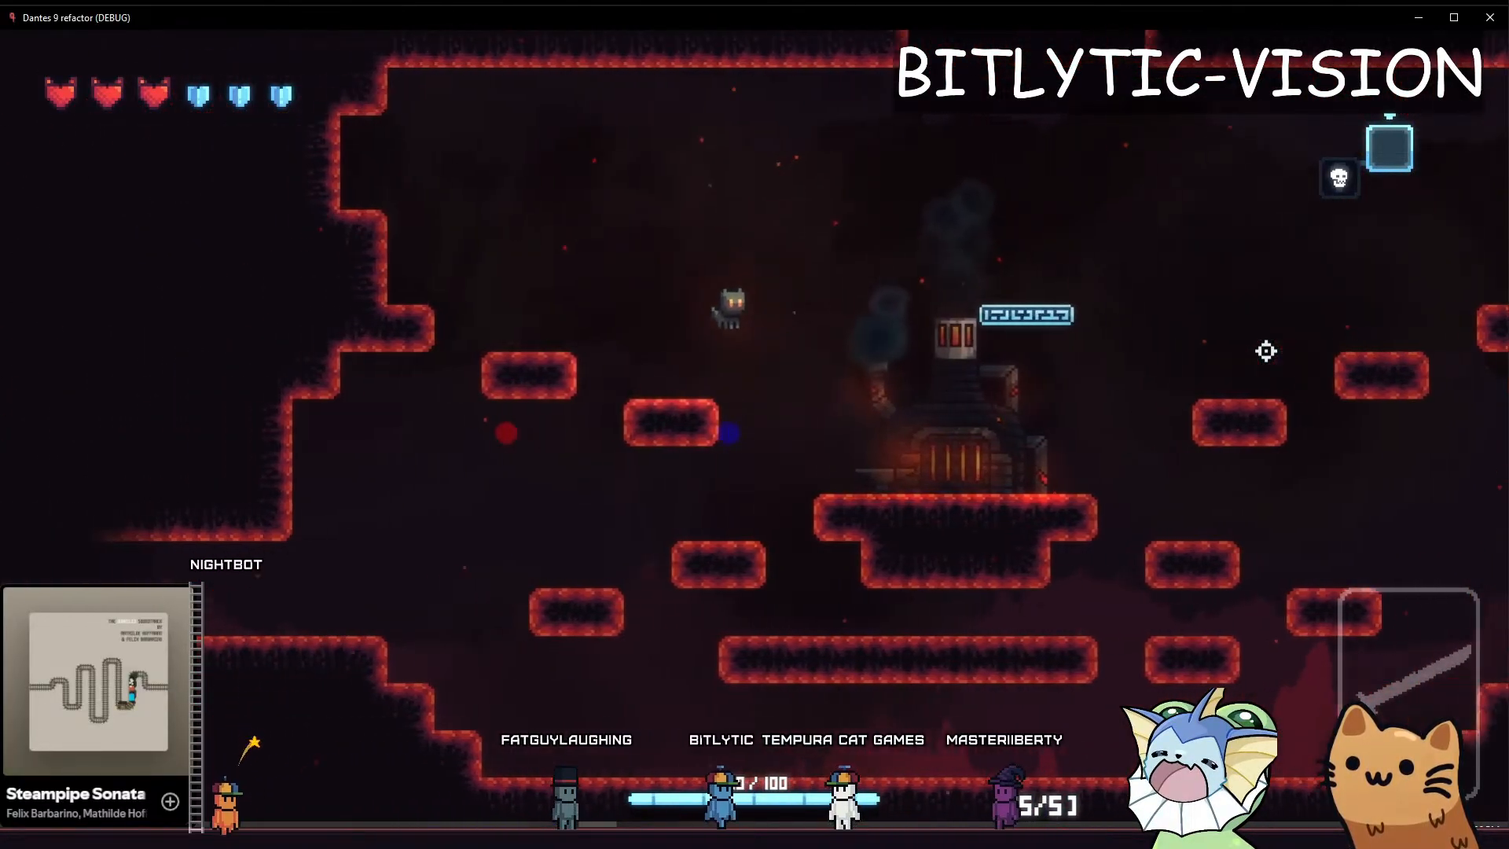
key("d")
key("space")
key("d")
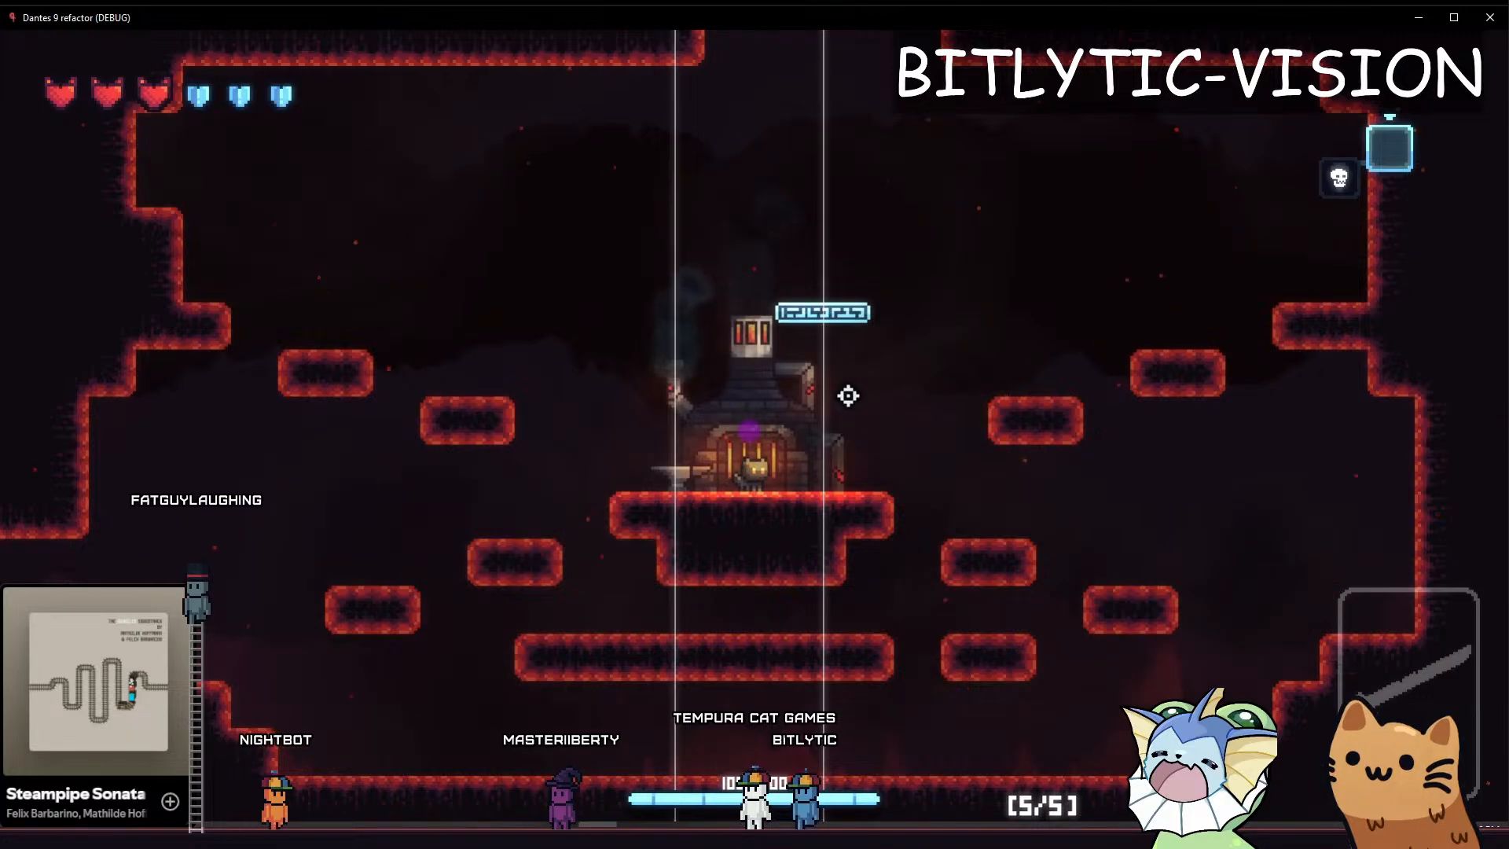
key("a")
key("d")
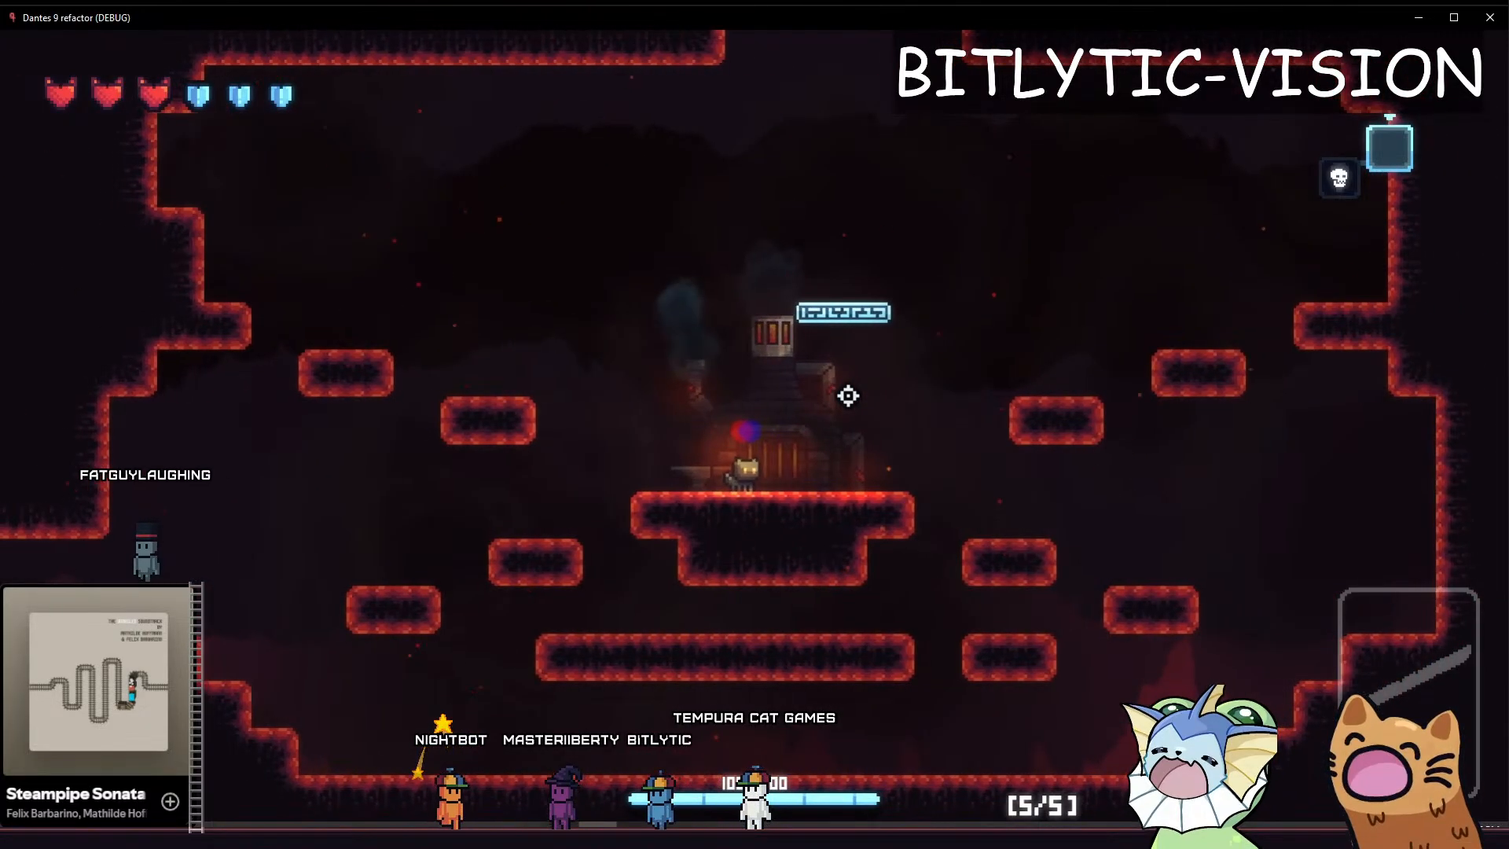
Enable BityCamera's Vertical Deadzone debug render in the Godot editor and return to the running game
key("alt+Tab")
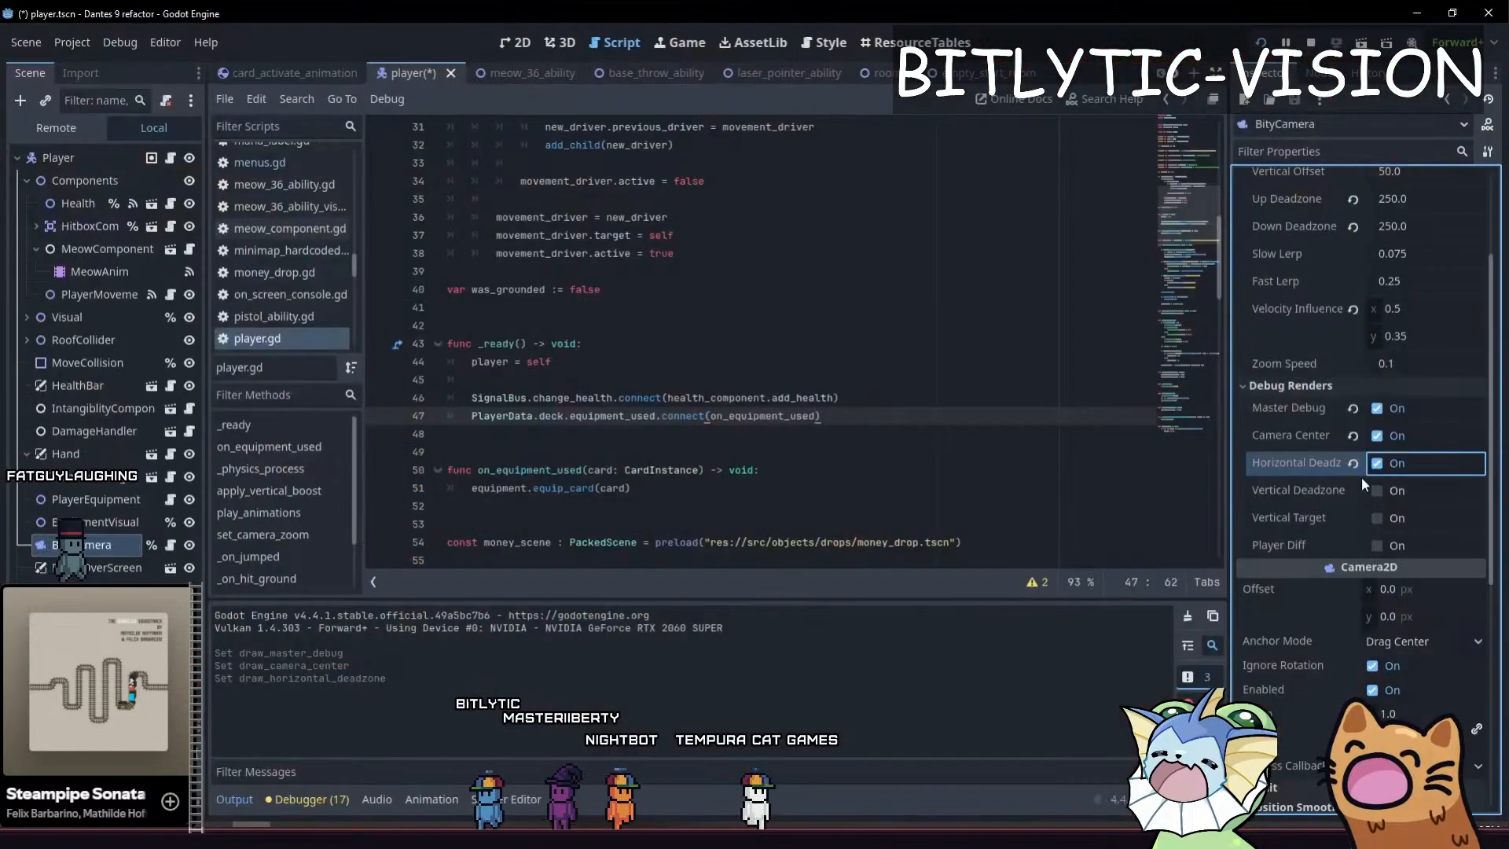
left_click(1375, 491)
key("alt+Tab")
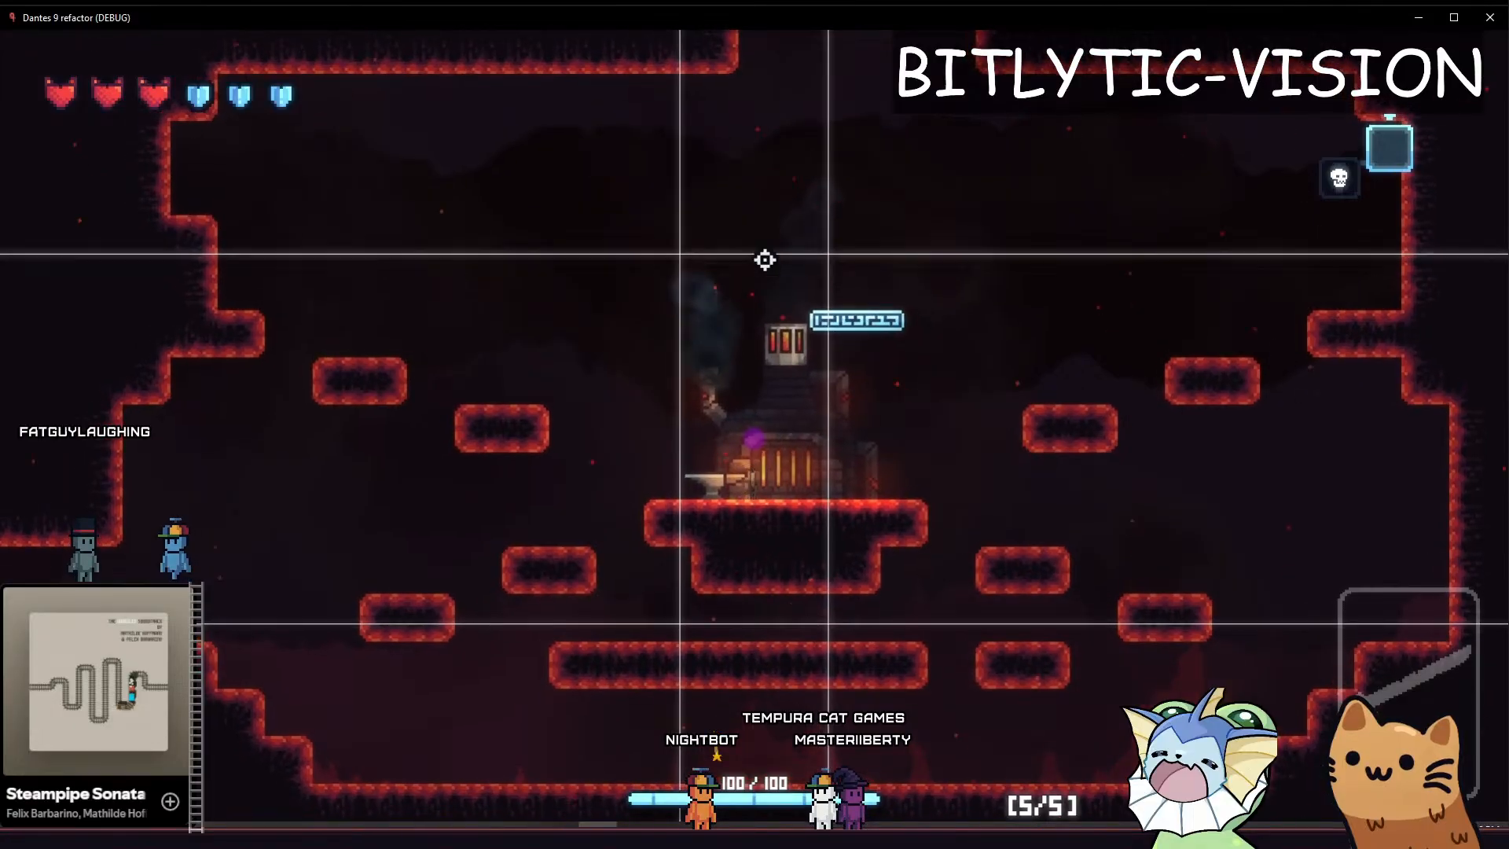
Jump the cat up around the platforms left of the forge to examine the camera against the vertical deadzone lines
key("a")
key("space")
key("space")
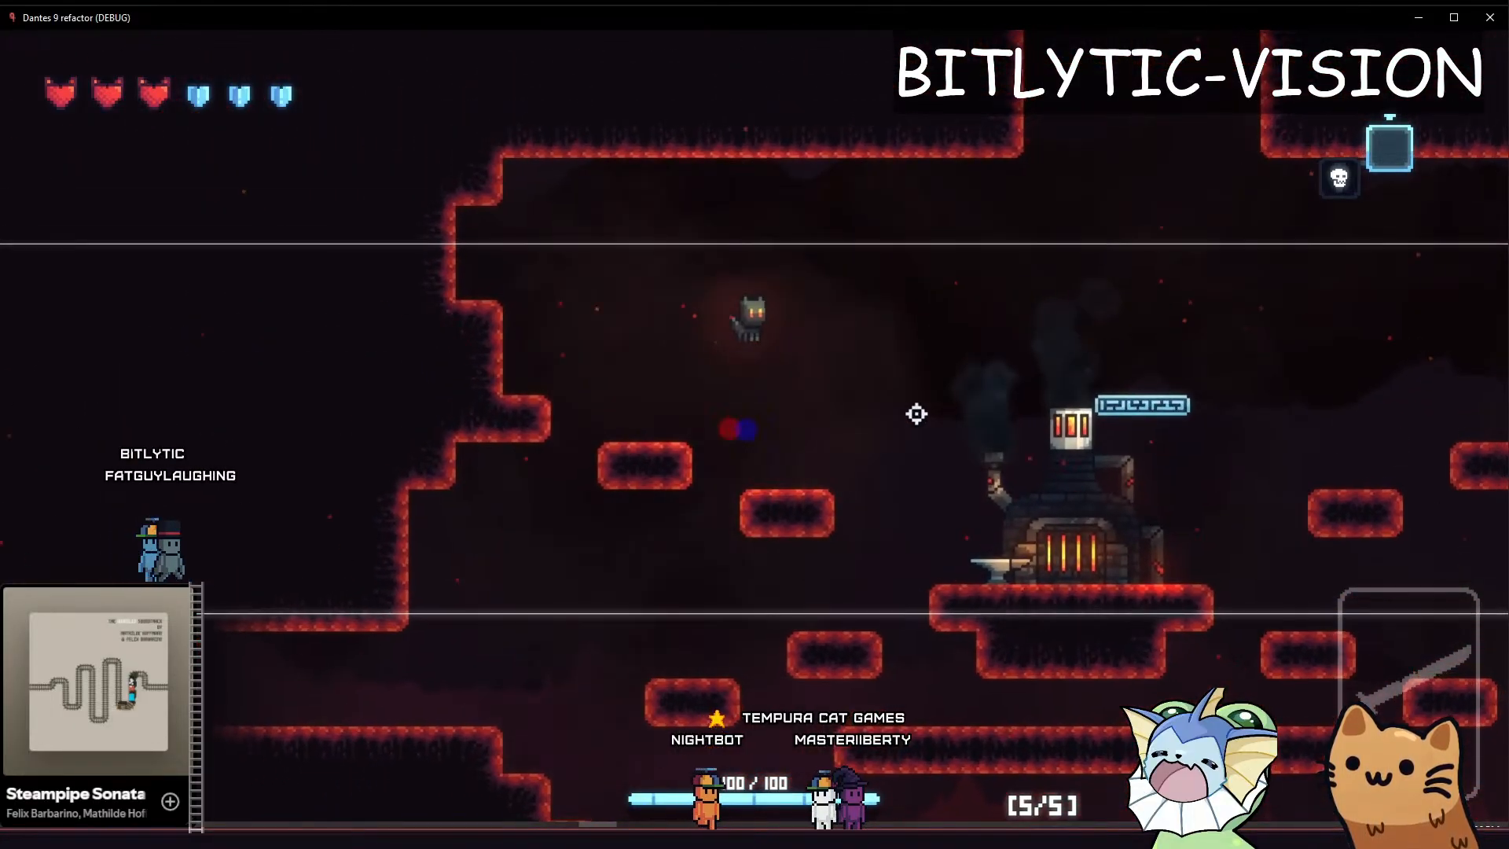
key("a")
key("space")
key("d")
key("d")
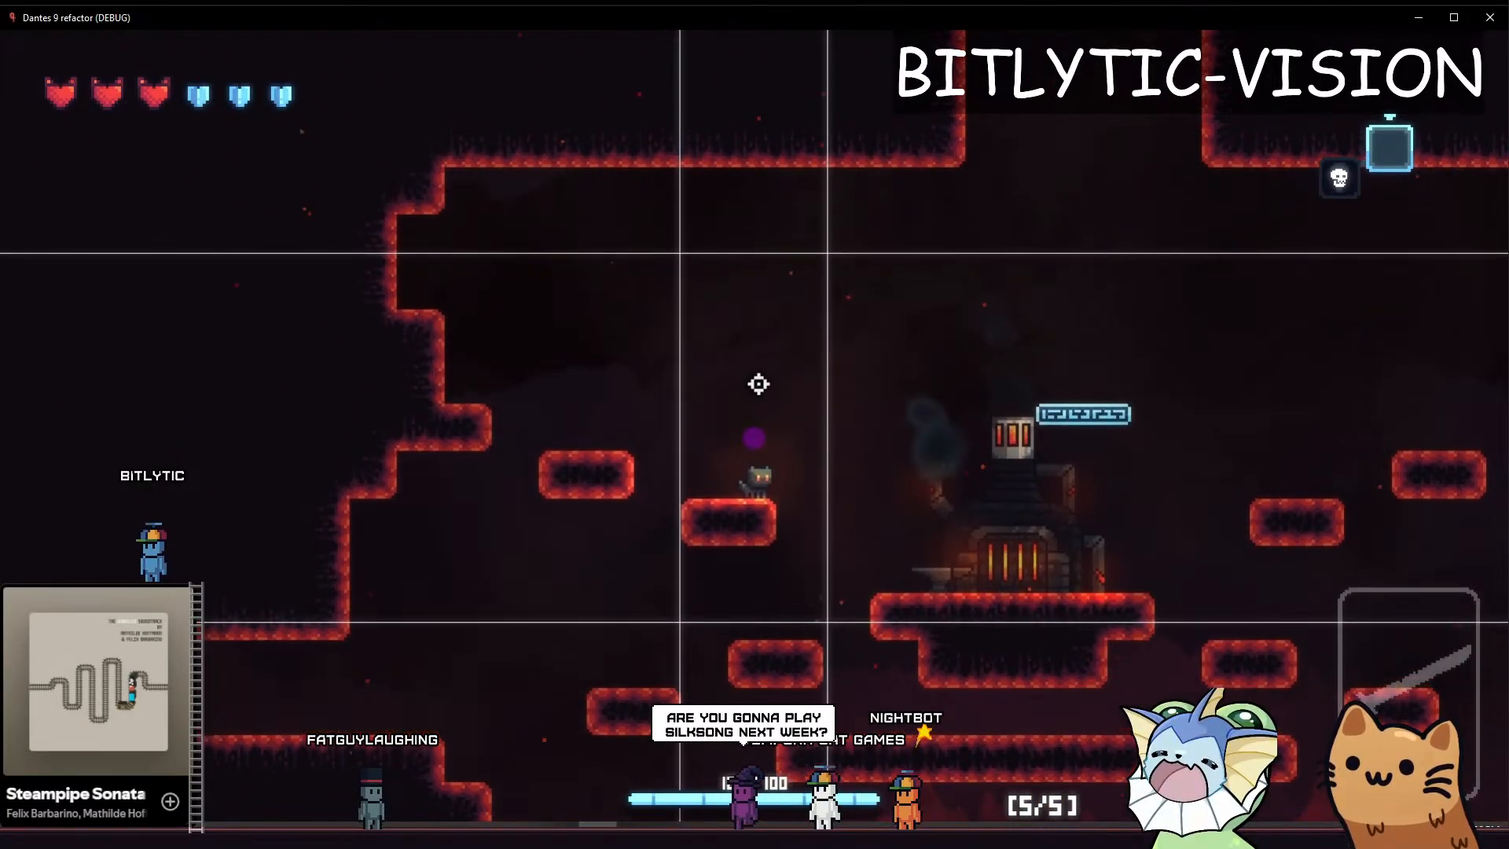
Take the cat down to the lower left ledges, then up over the forge's blue platform, to examine the vertical deadzone
key("space")
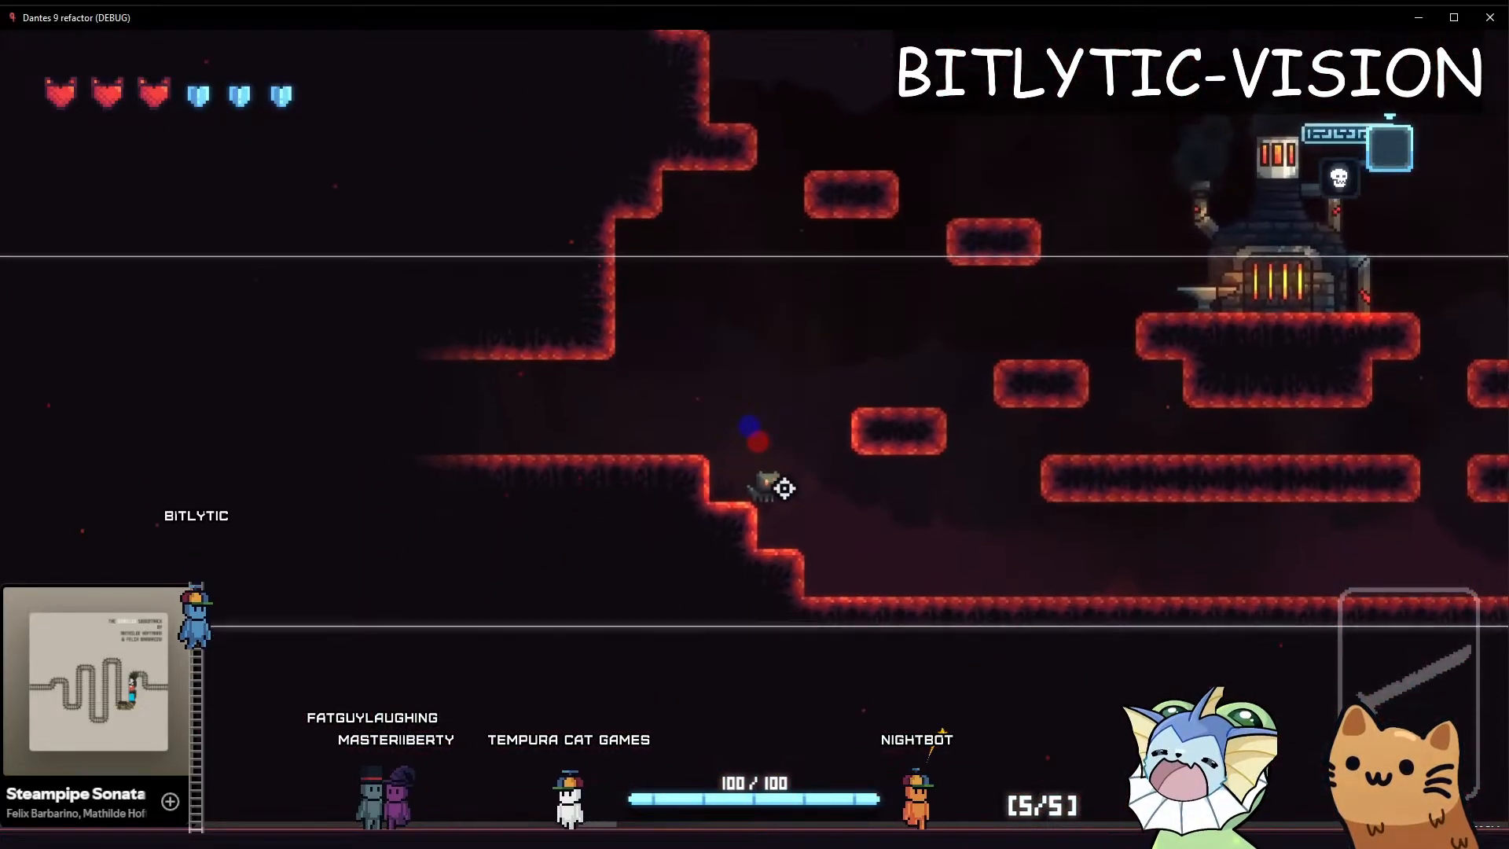
key("space")
key("d")
key("space")
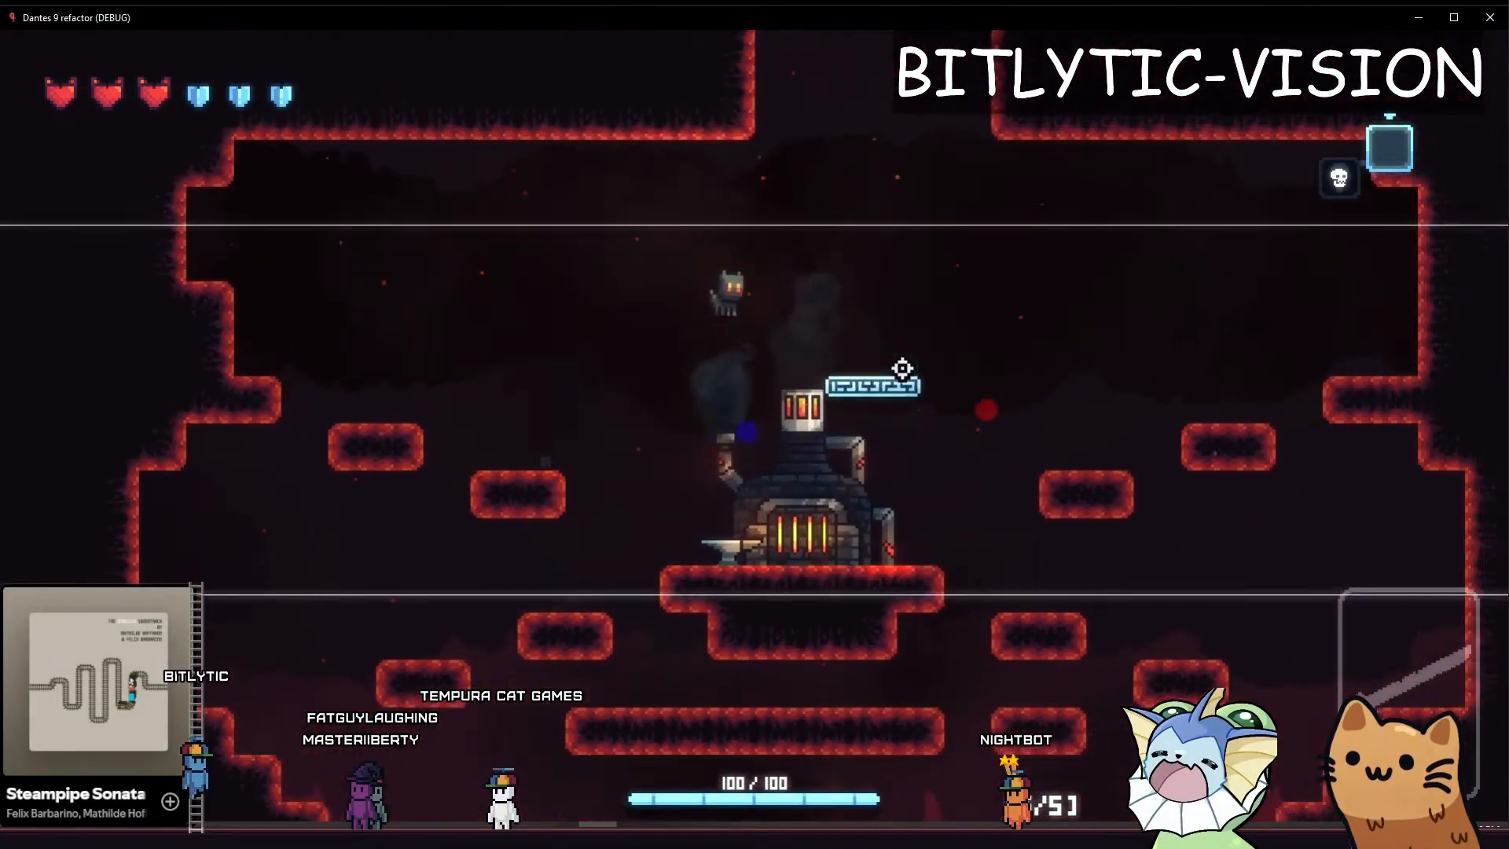
key("space")
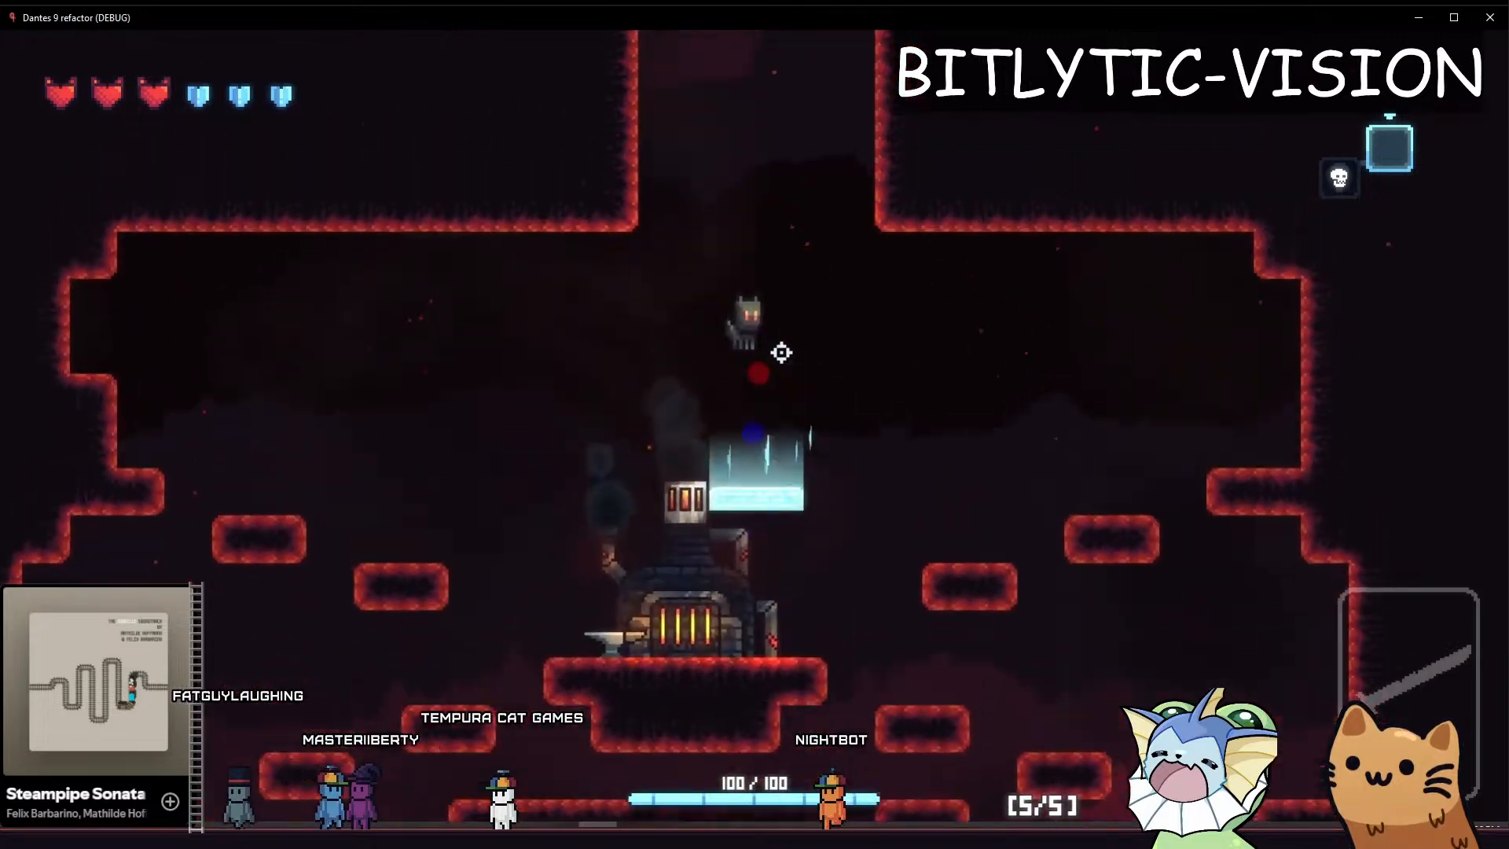
key("a")
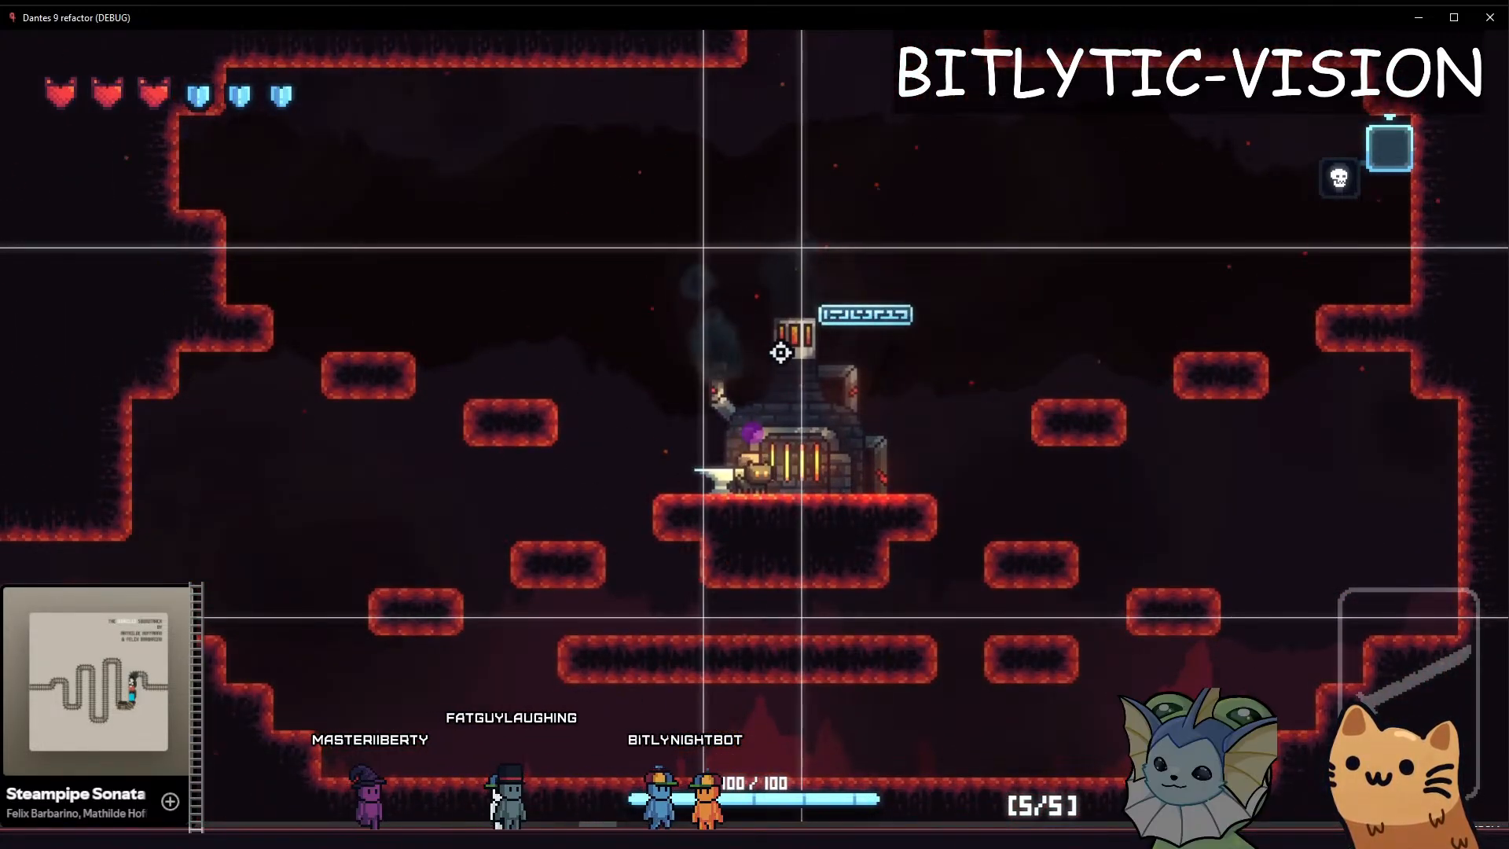
Jump the cat out to the platforms right of the forge and back to examine the deadzones while falling and turning
key("space")
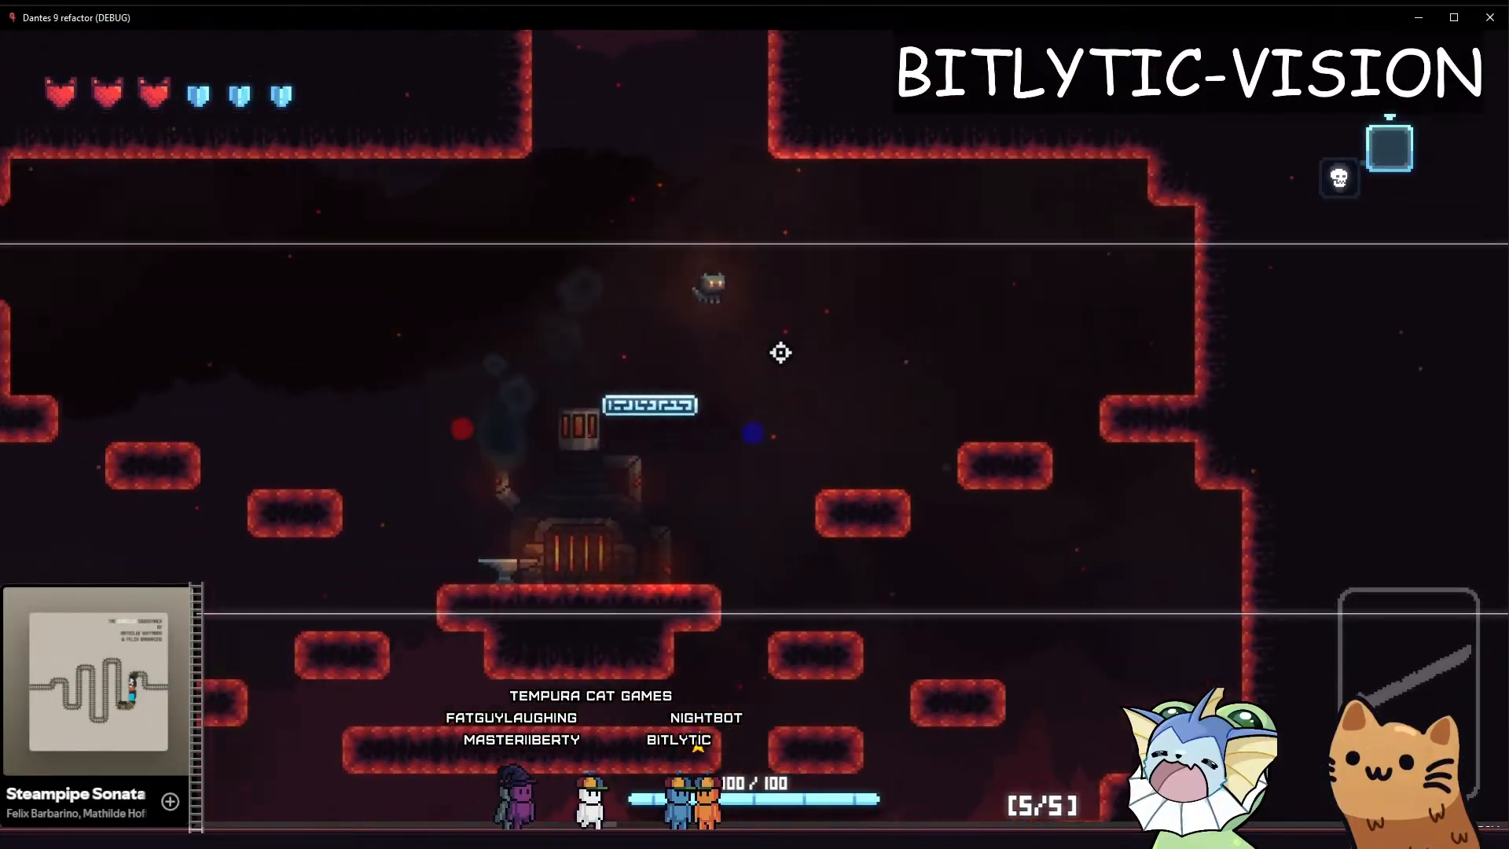
key("d")
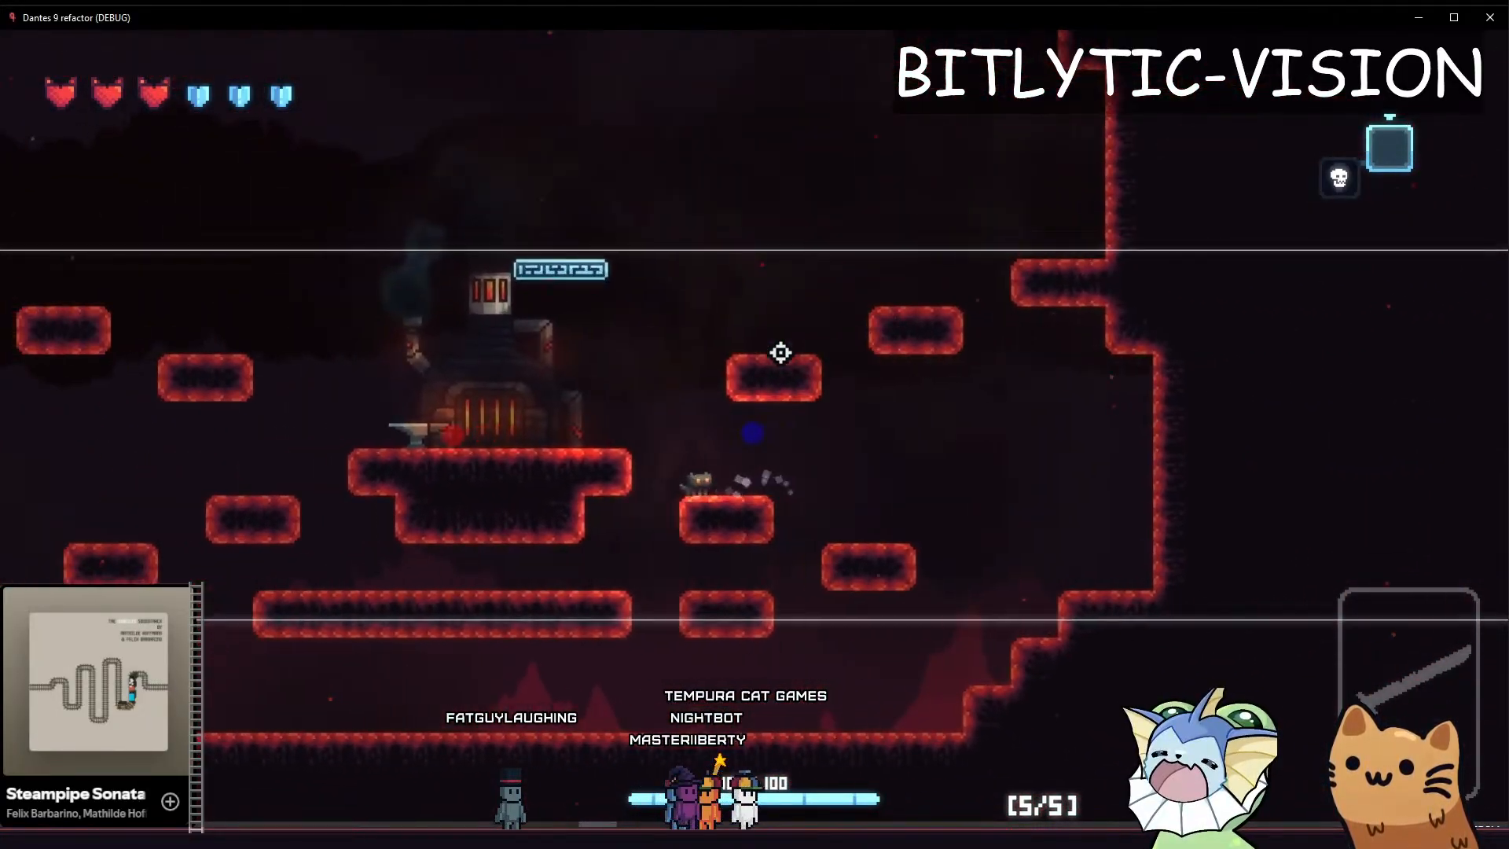
key("space")
key("a")
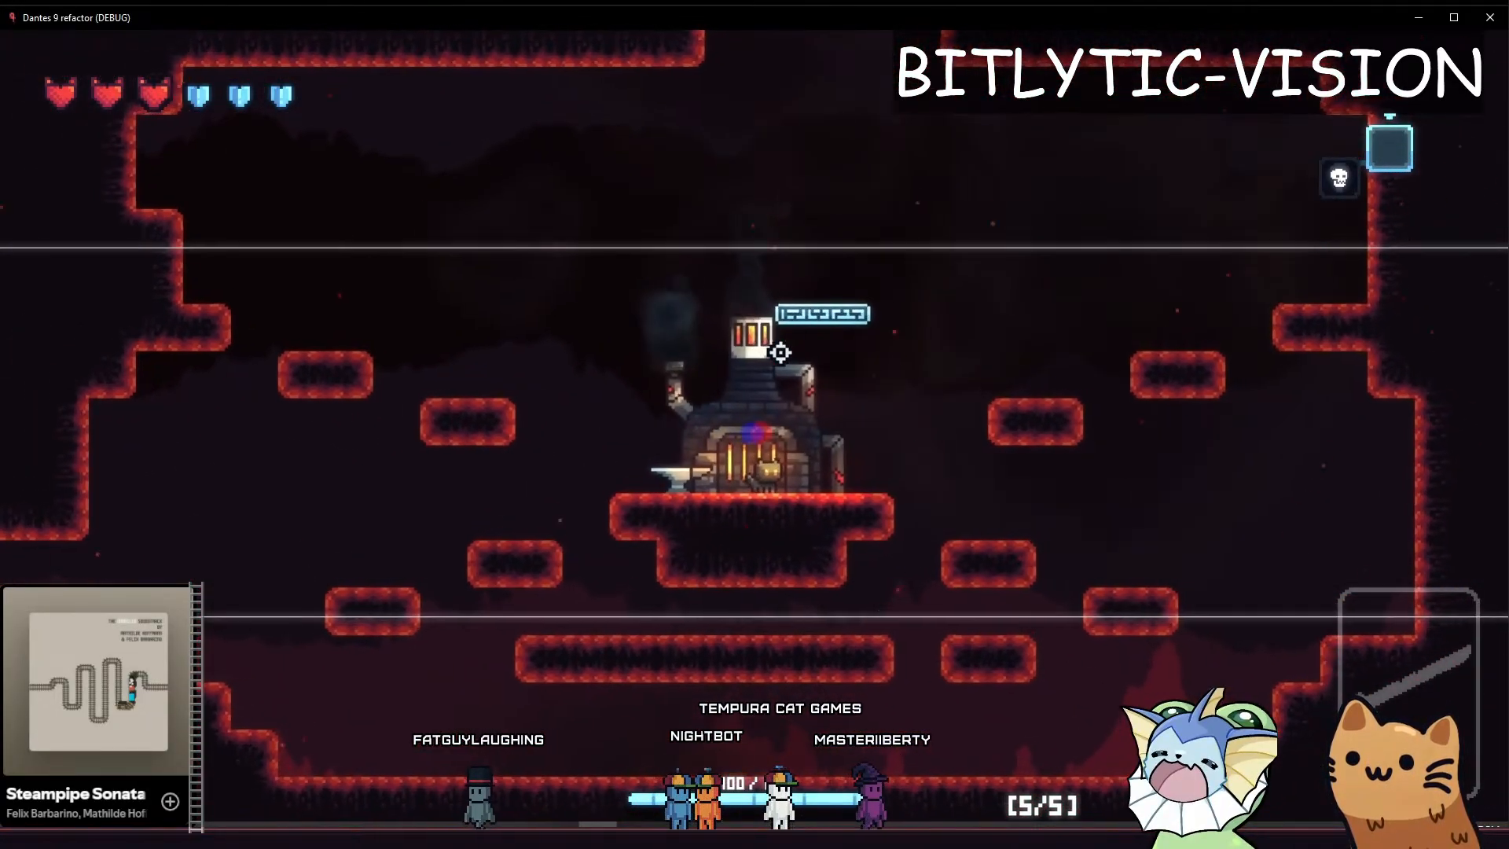
Enable BityCamera's Vertical Target debug render in the Godot editor and return to the running game
key("alt+Tab")
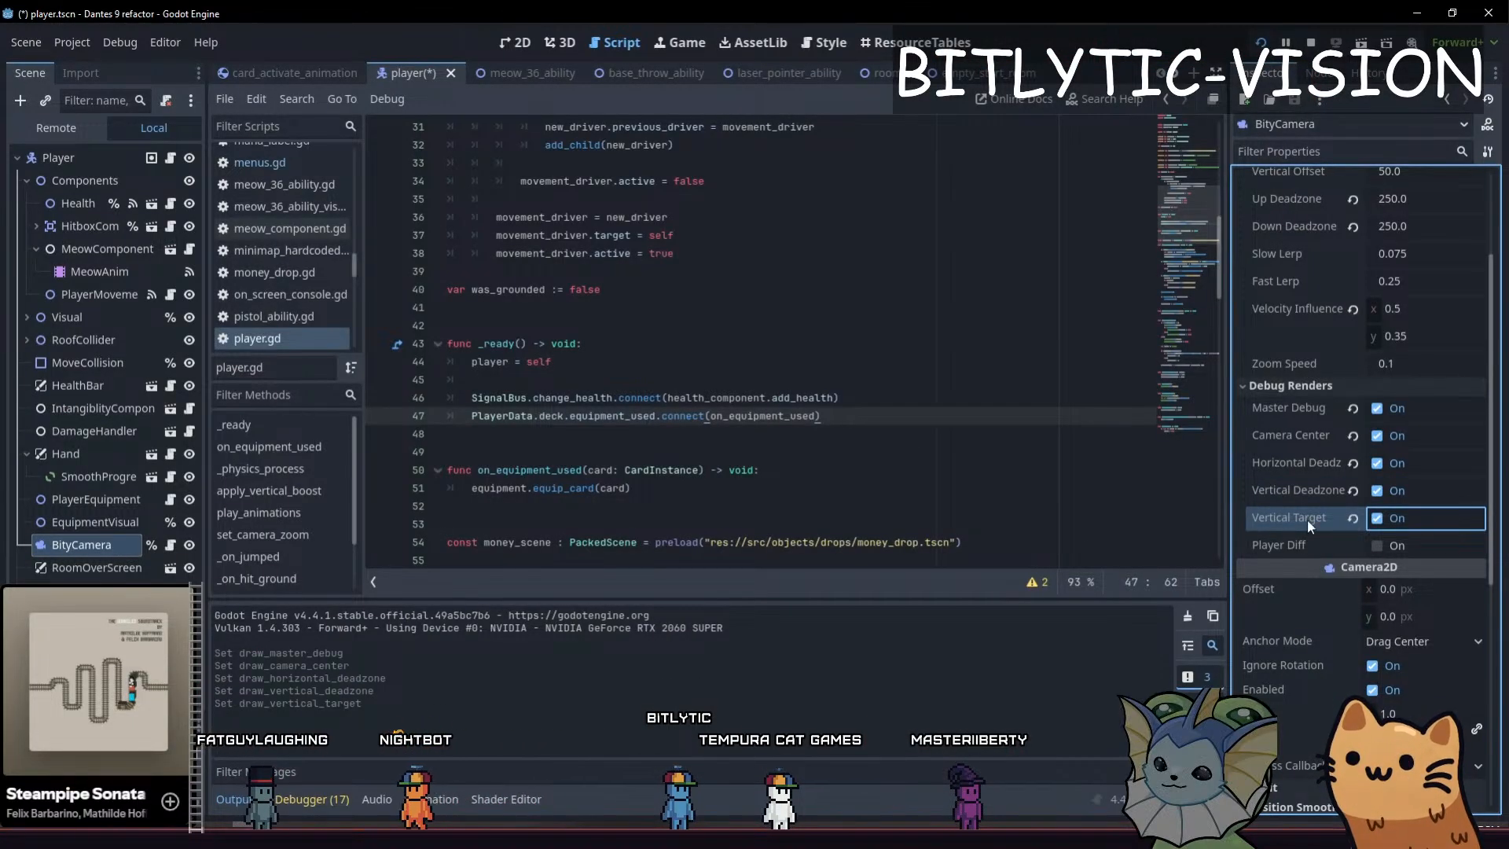
key("alt+Tab")
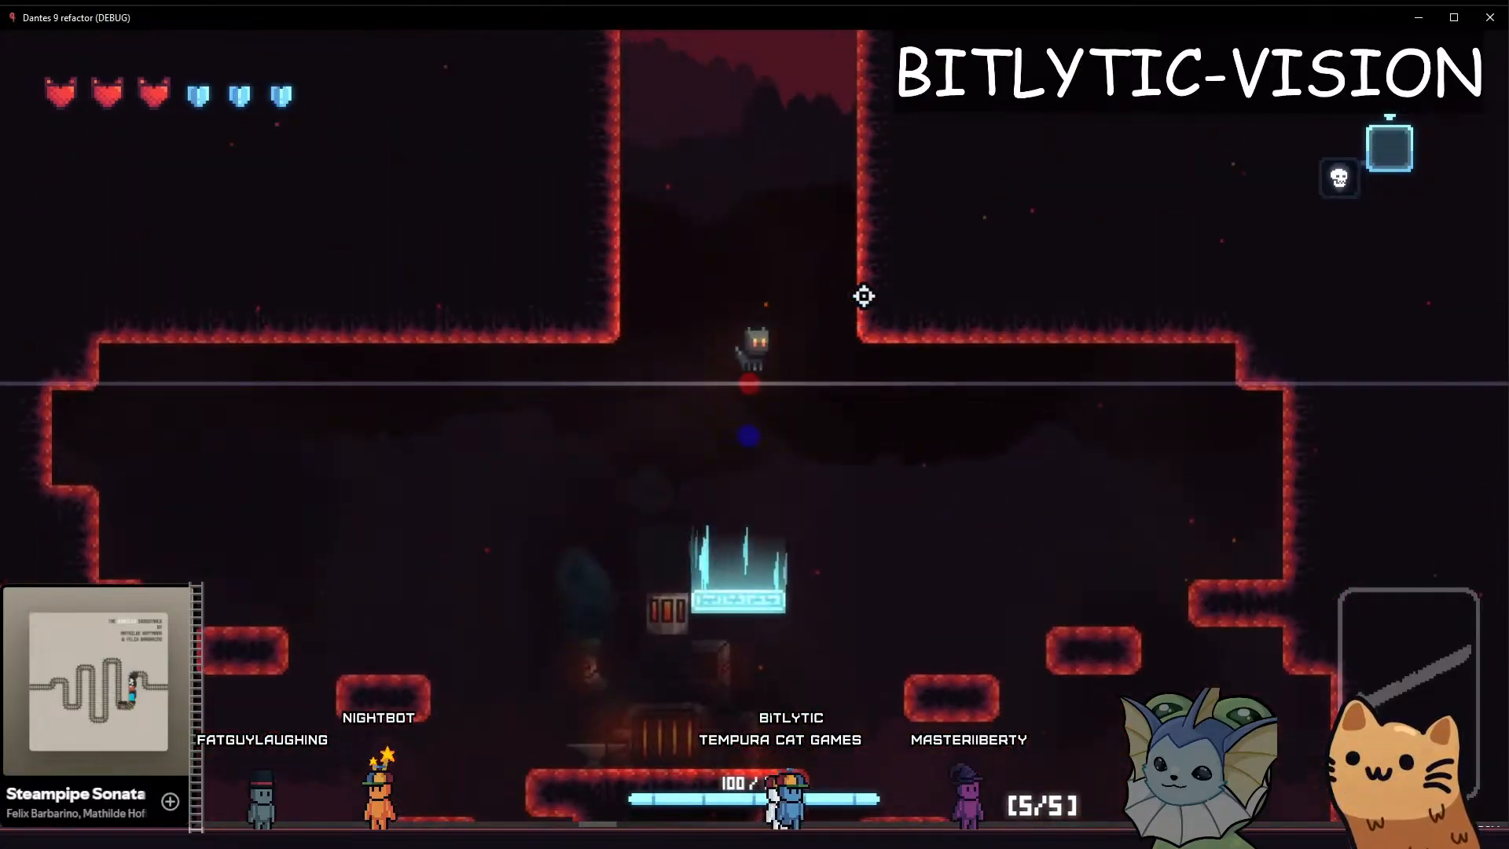
Move the cat between the shaft above the forge and the blue platform to examine the camera's vertical target line
key("a")
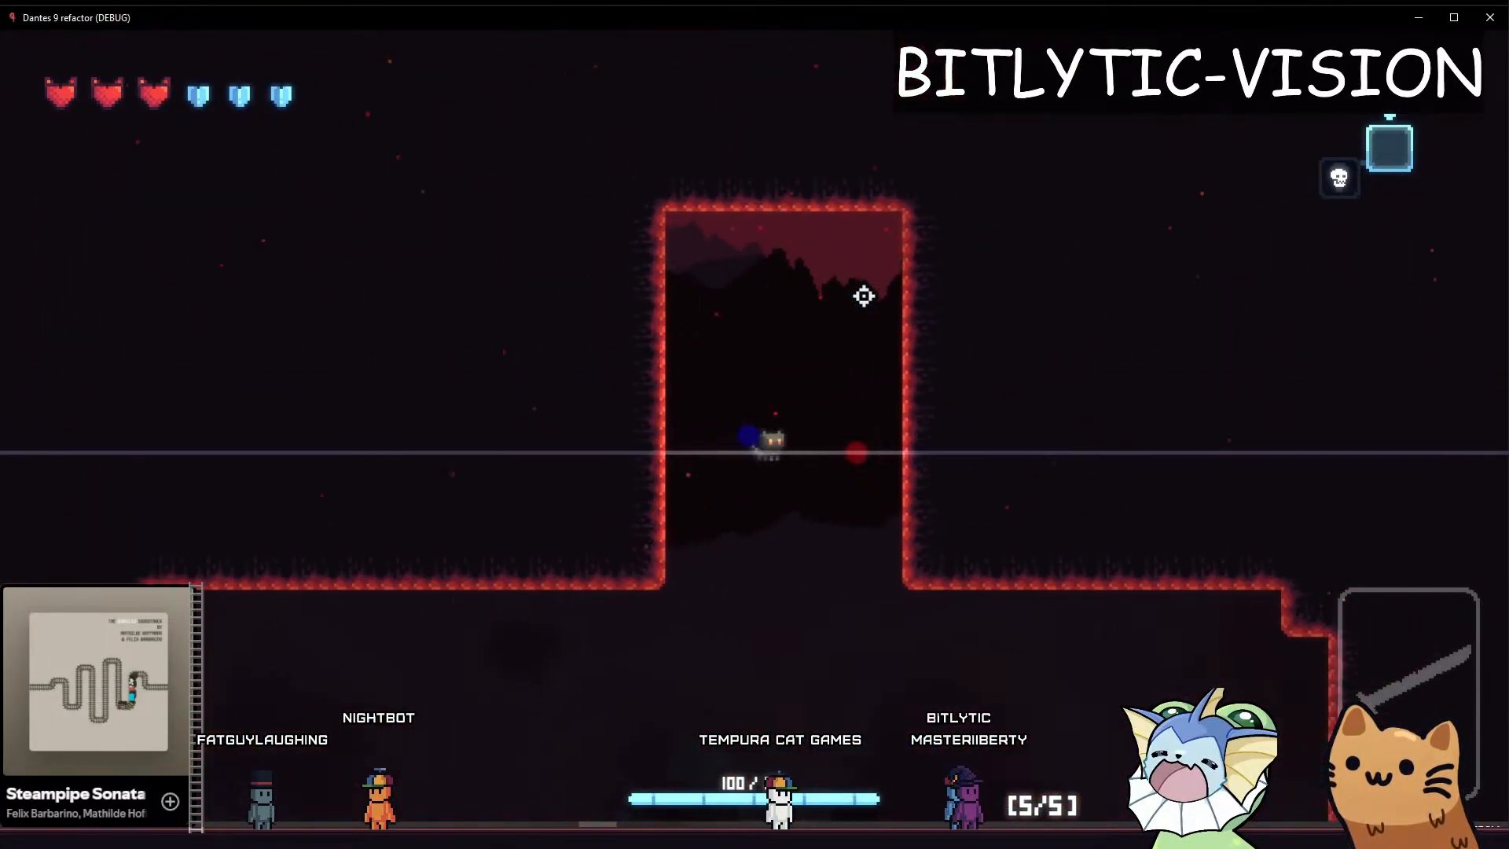
key("a")
key("d")
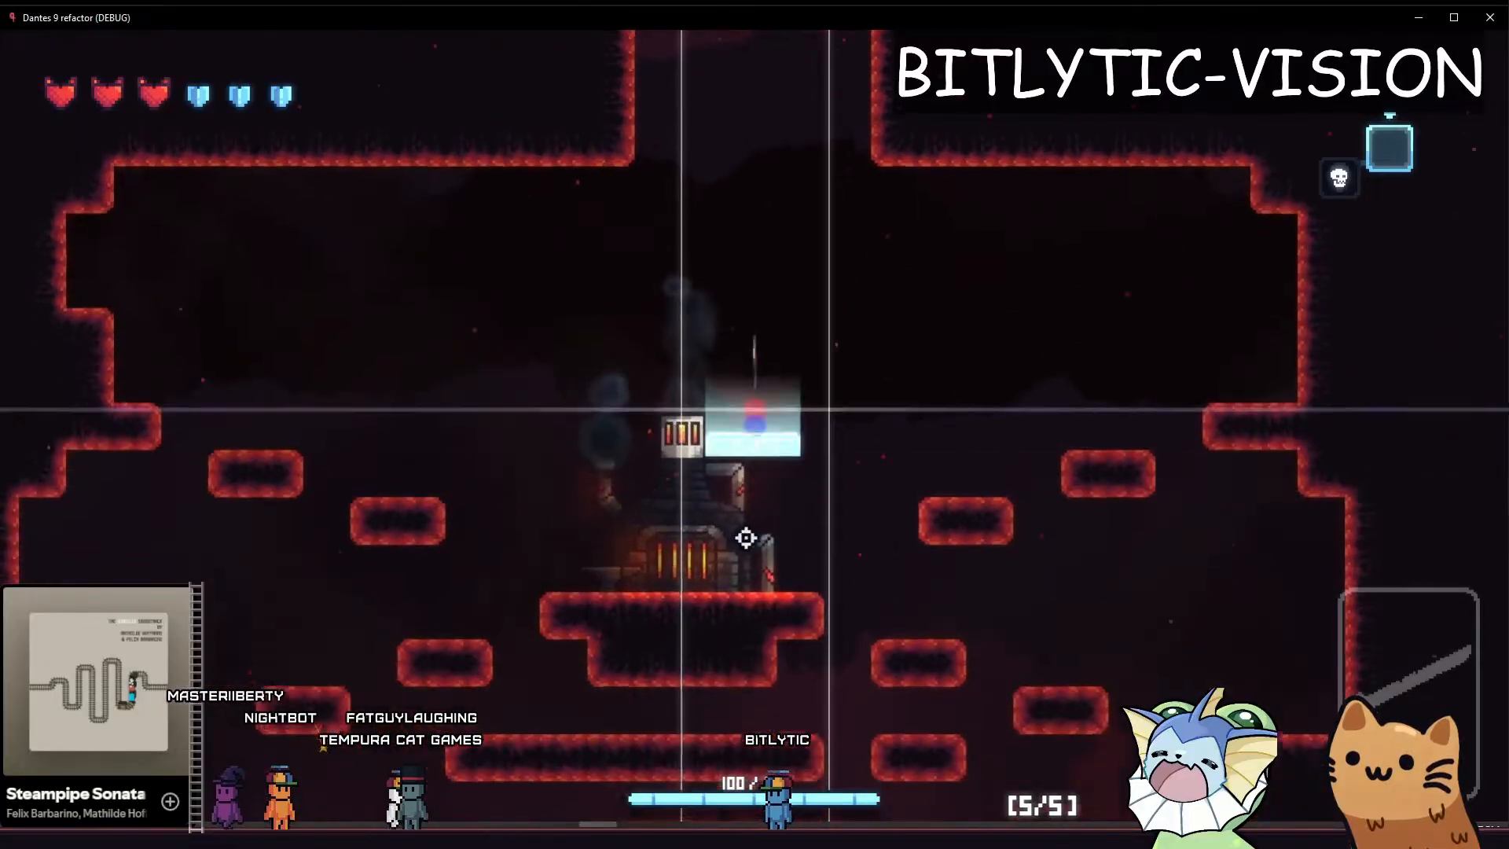
key("a")
key("d")
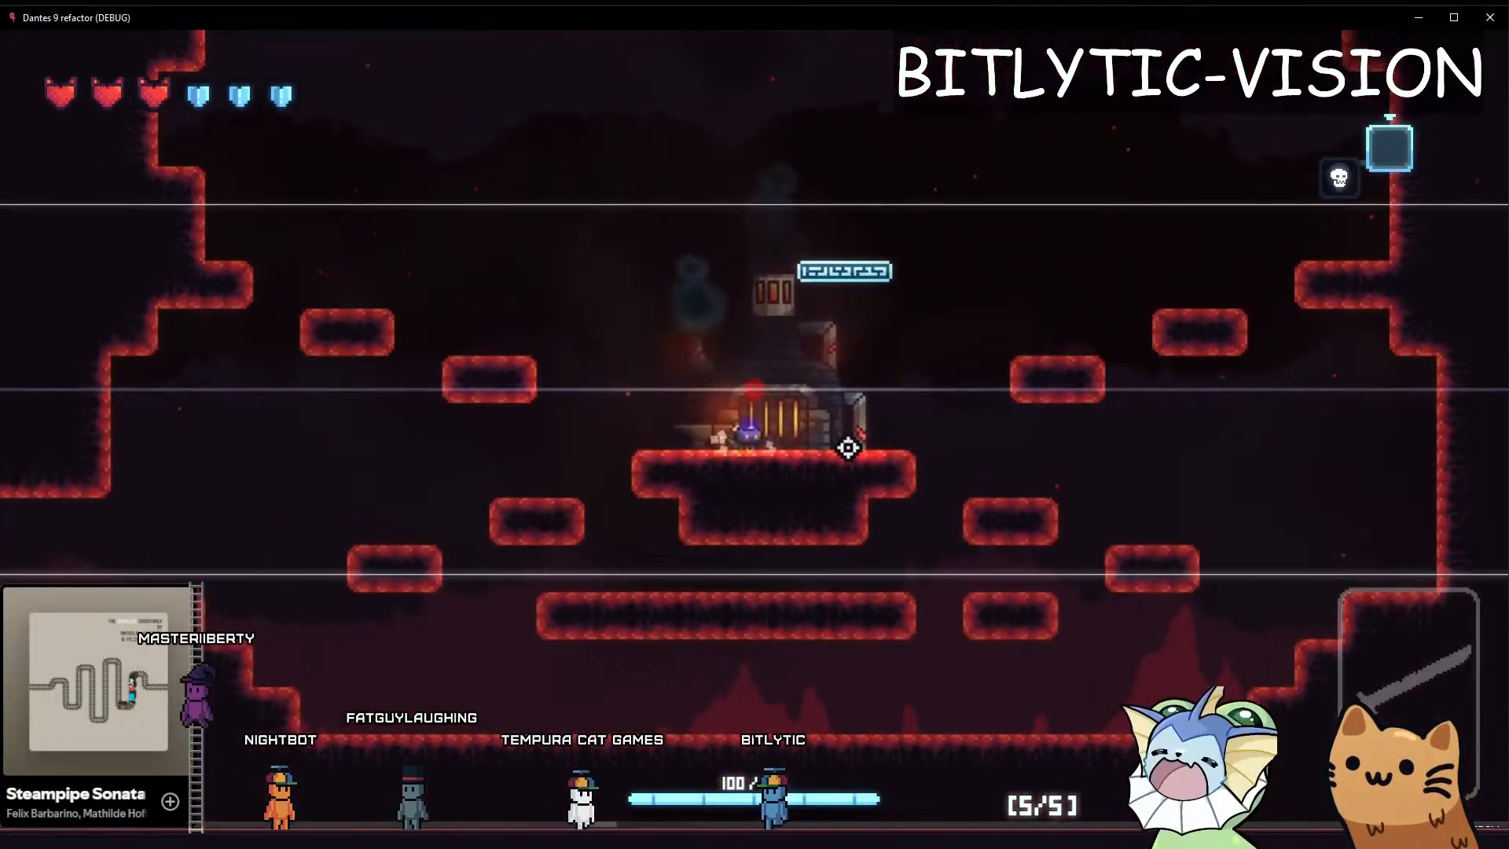
Run and hop the cat back and forth on the forge's central platform to examine the vertical target during short jumps
key("space")
key("a")
key("d")
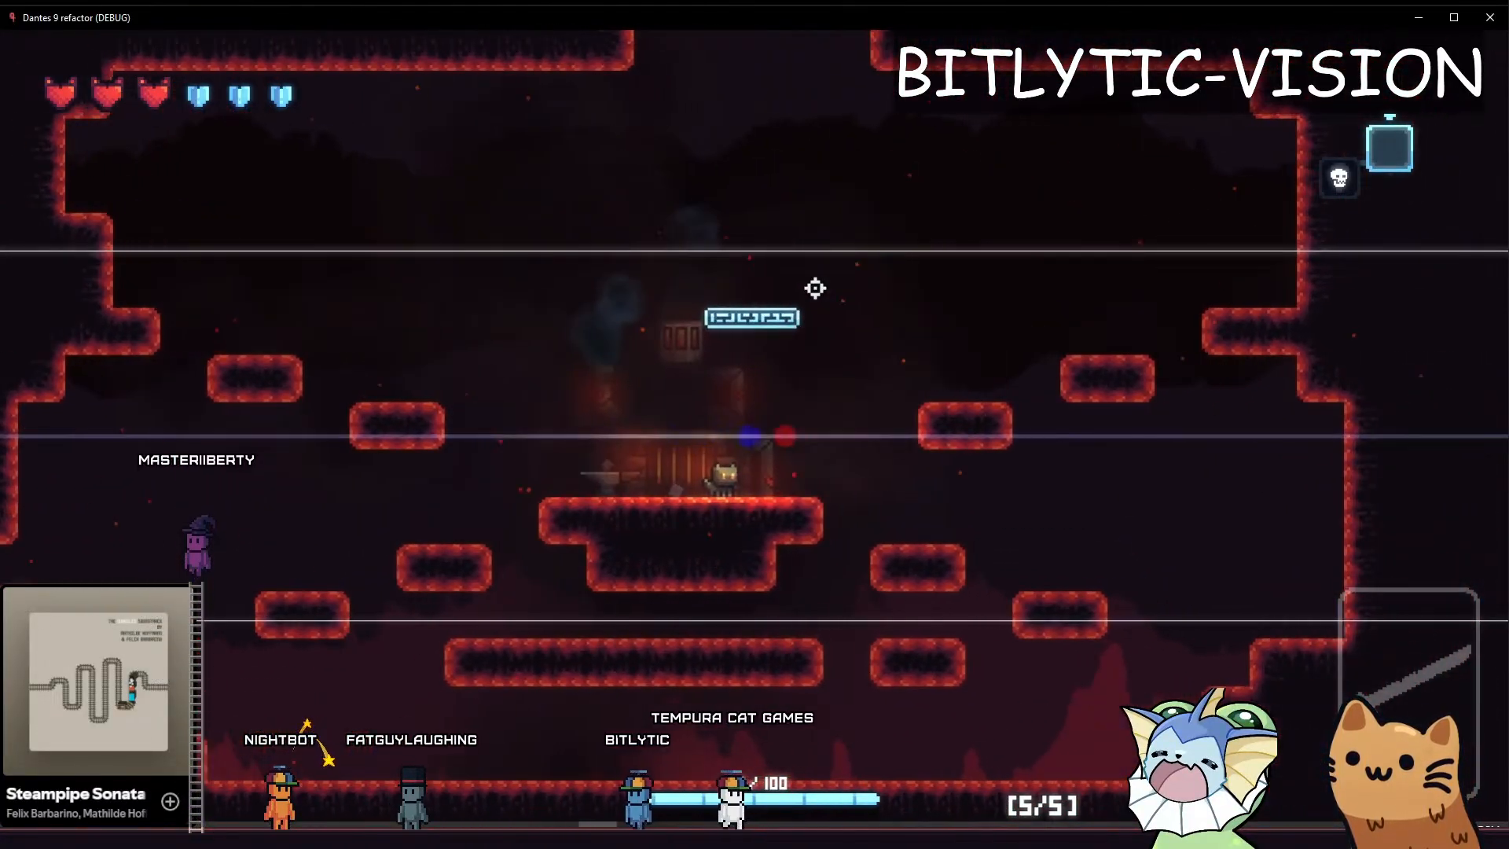
key("space")
key("a")
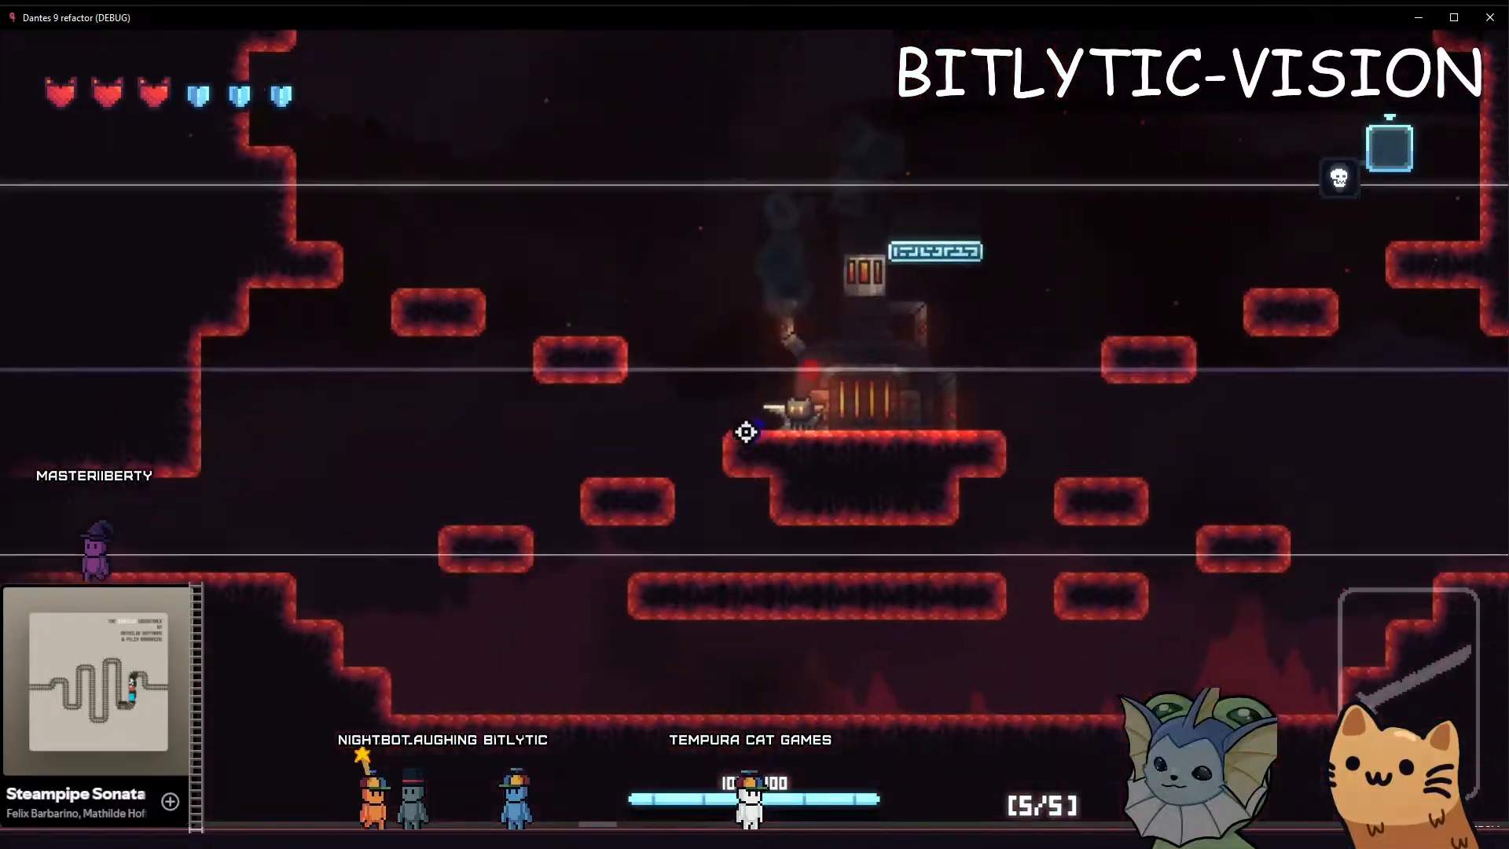
key("d")
key("space")
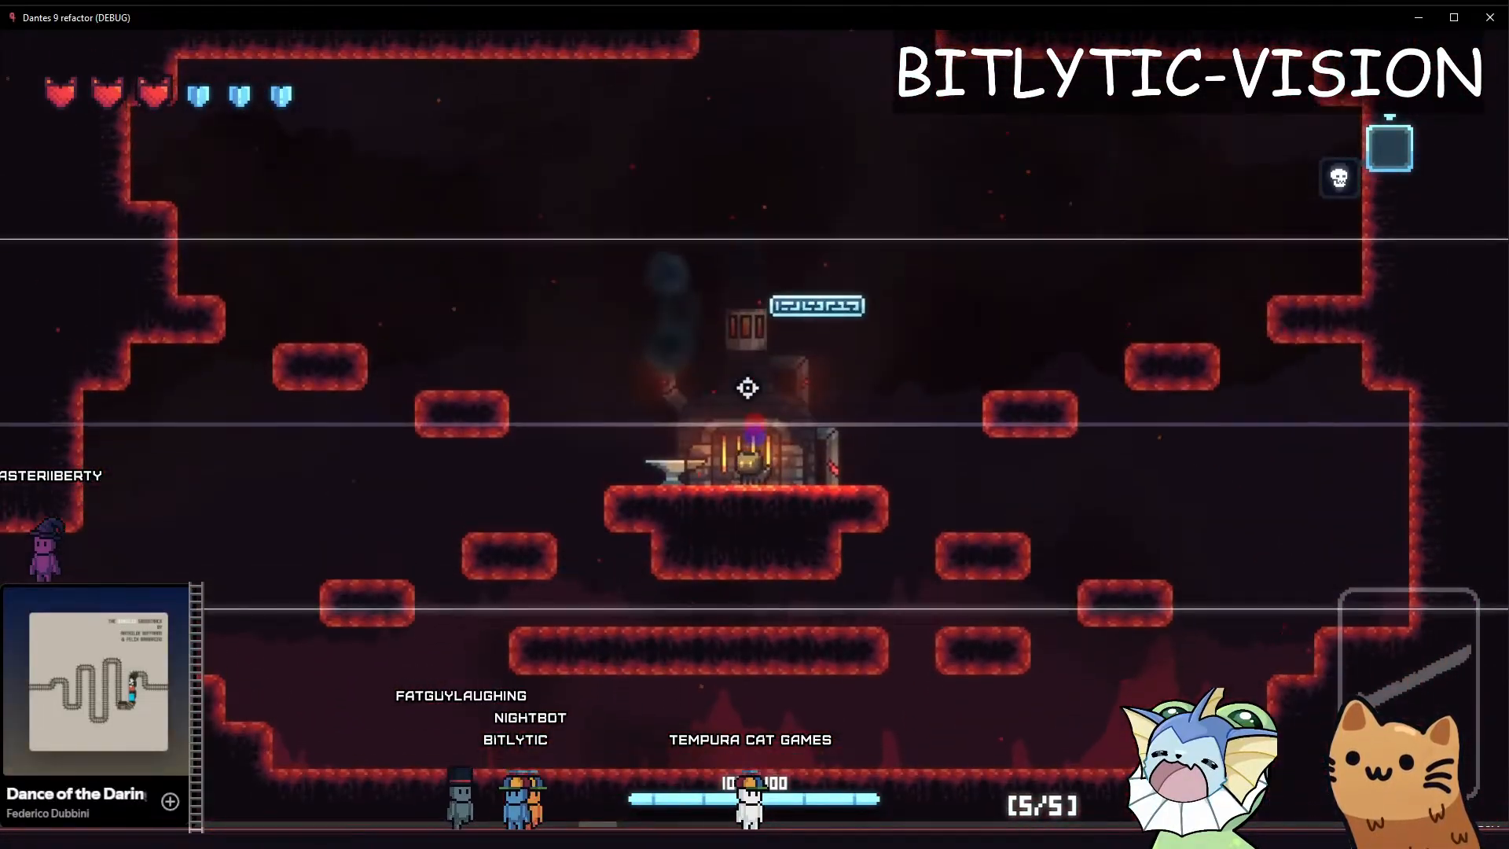
Jump the cat onto the platforms left of the forge and up into the shaft to examine the vertical target while climbing
key("a")
key("space")
key("a")
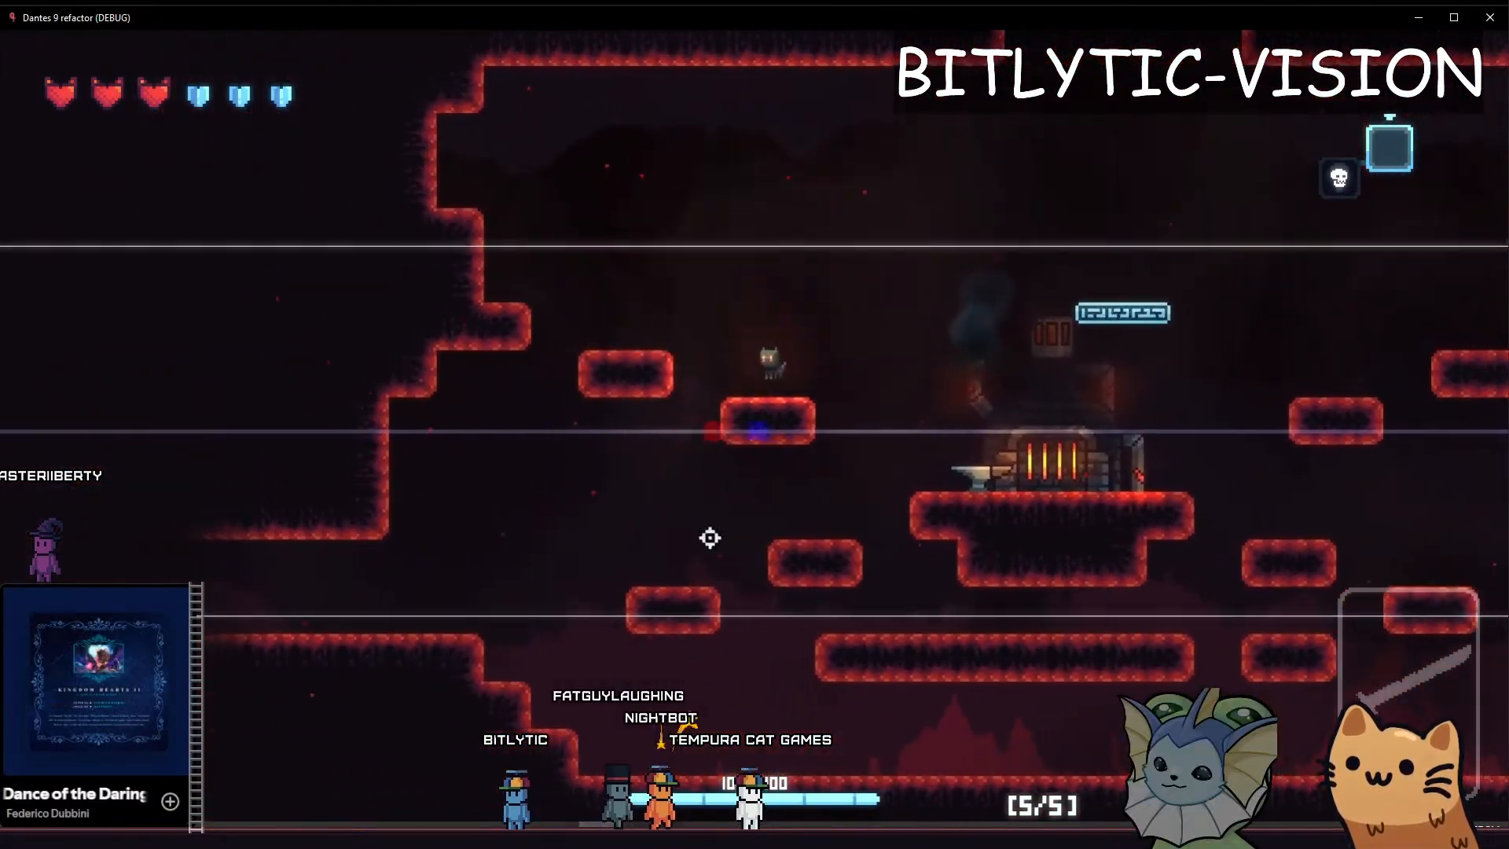
key("d")
key("space")
key("a")
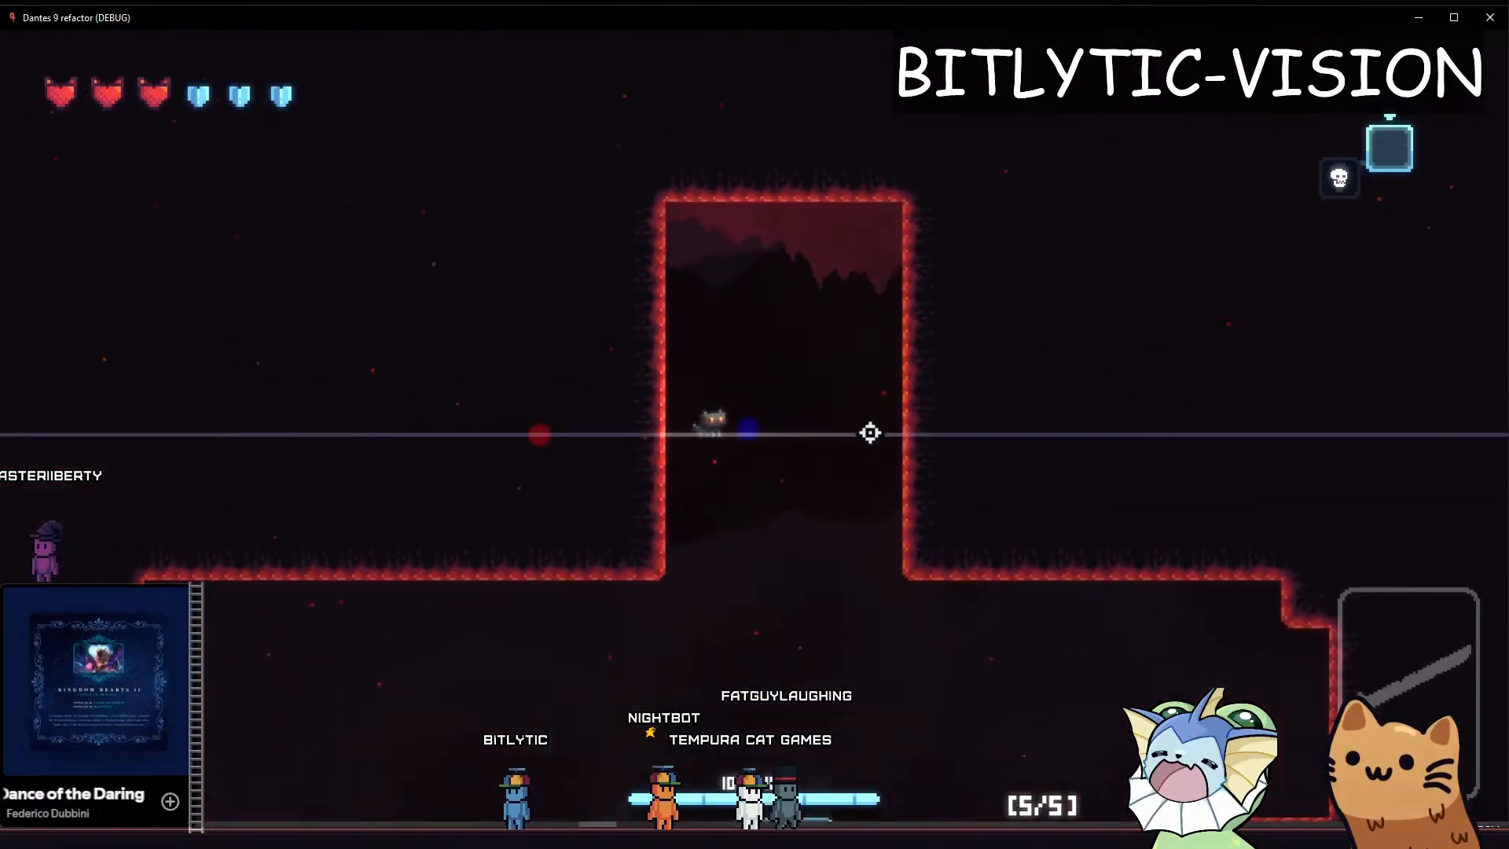
key("d")
Switch away from the game and back, then add Pistol and Meow 36 cards with the debug commands
key("alt+Tab")
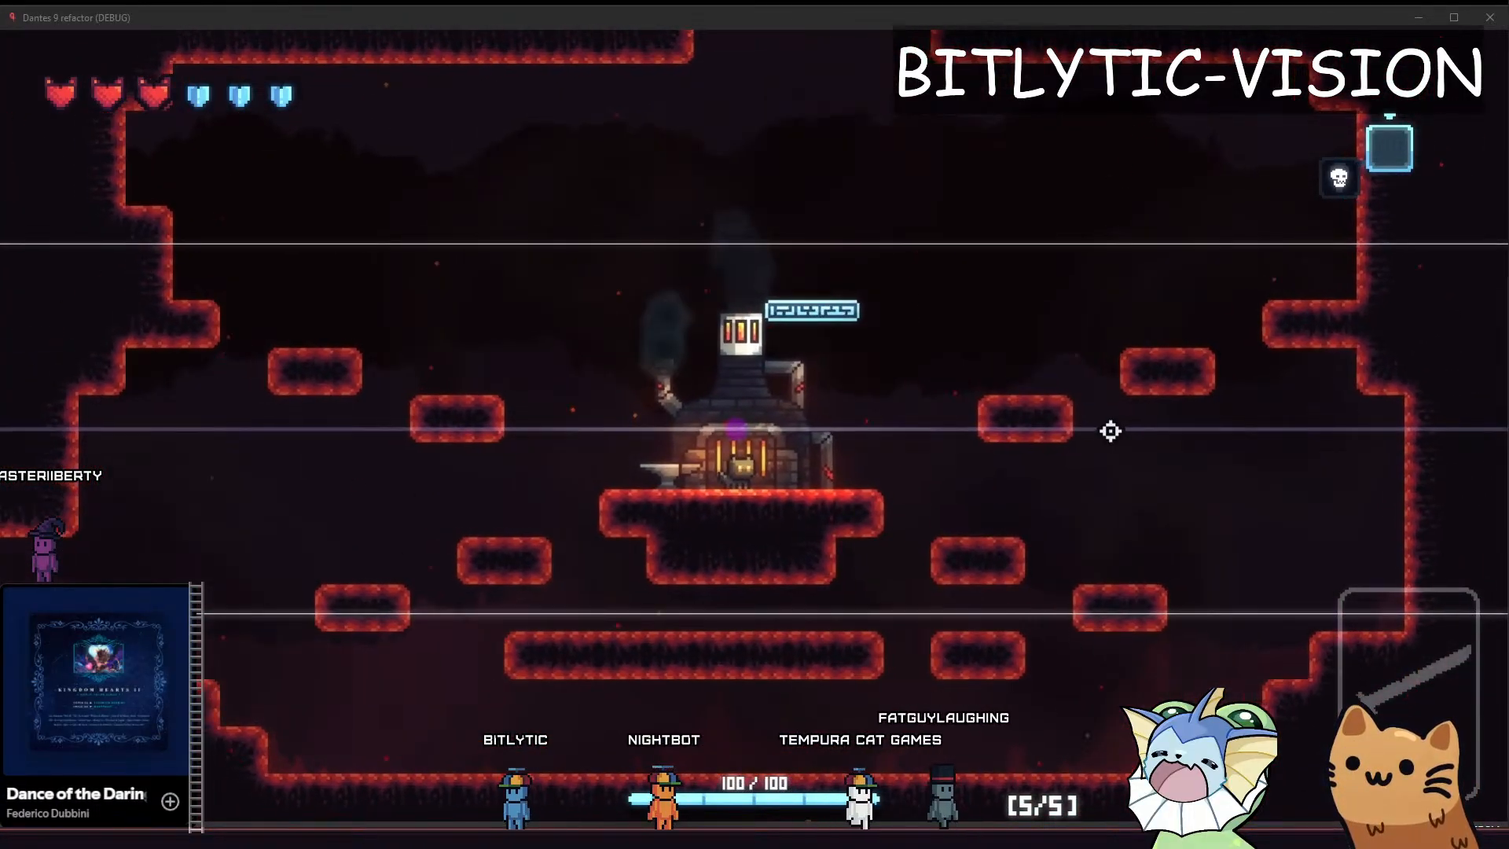
key("alt+Tab")
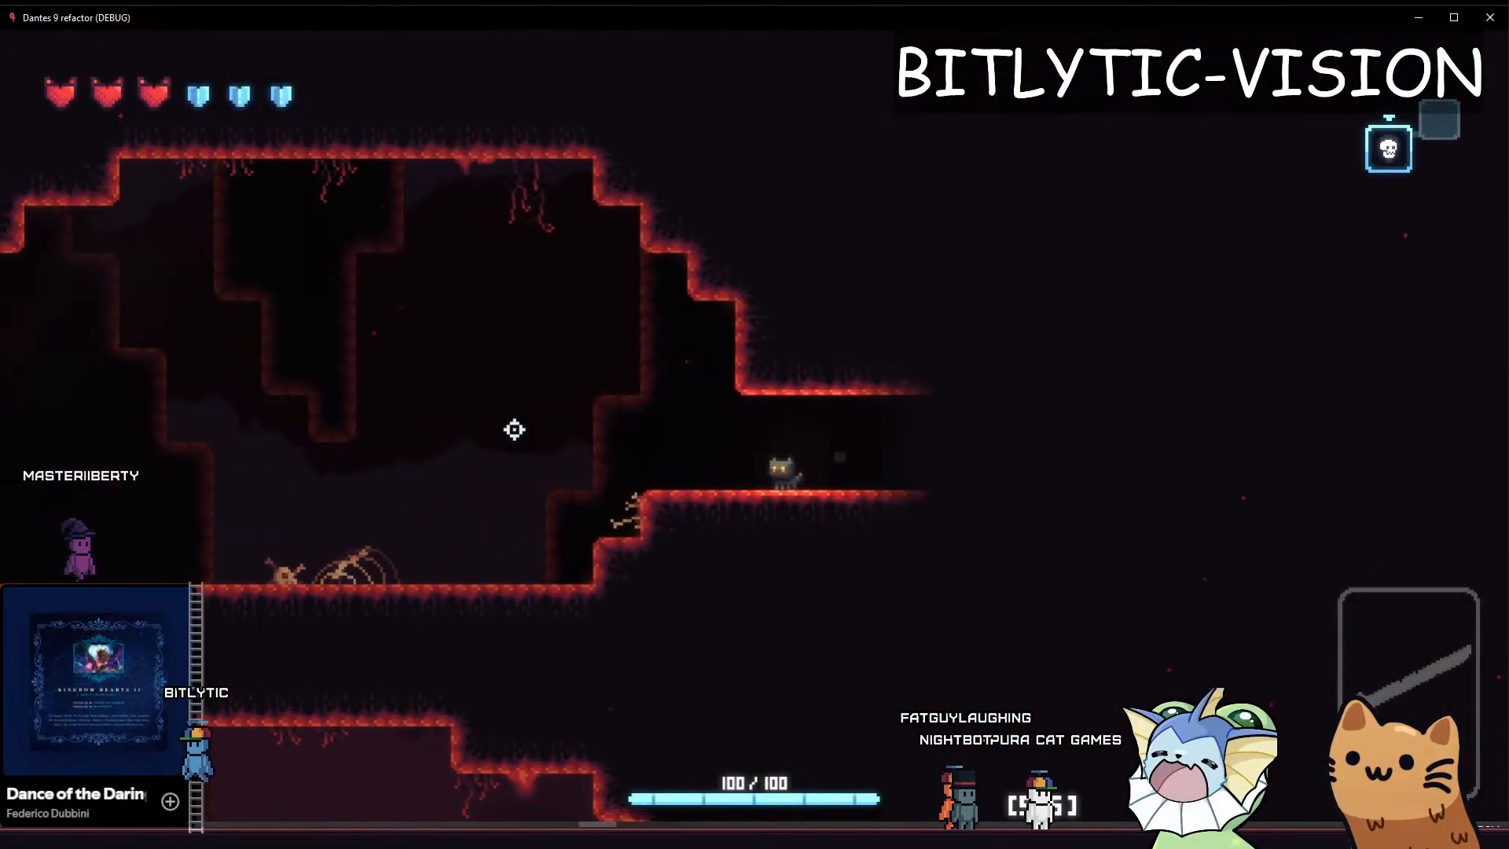
key("grave")
left_click(236, 220)
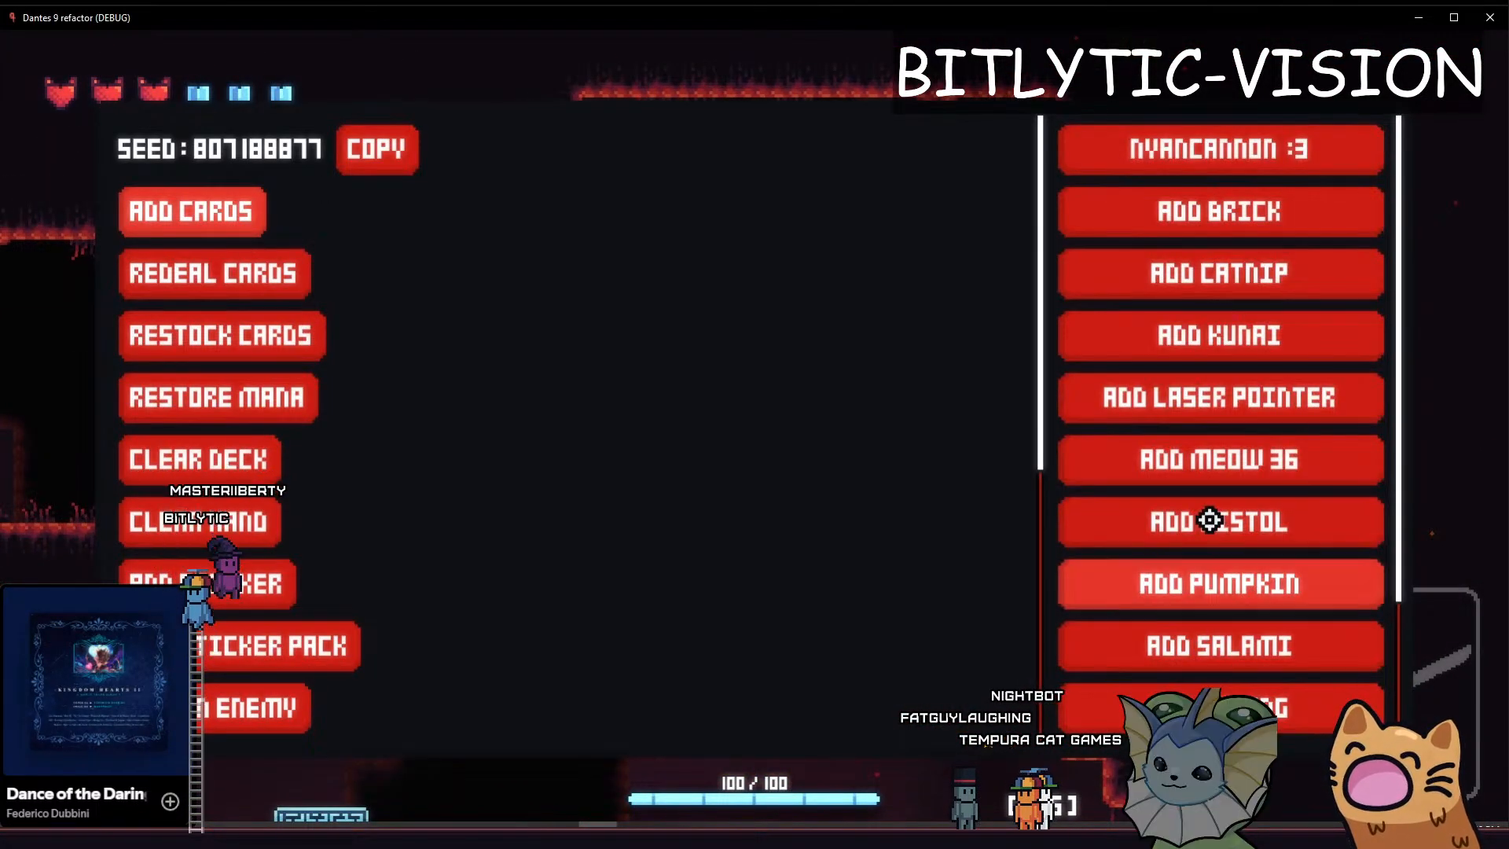
left_click(1136, 467)
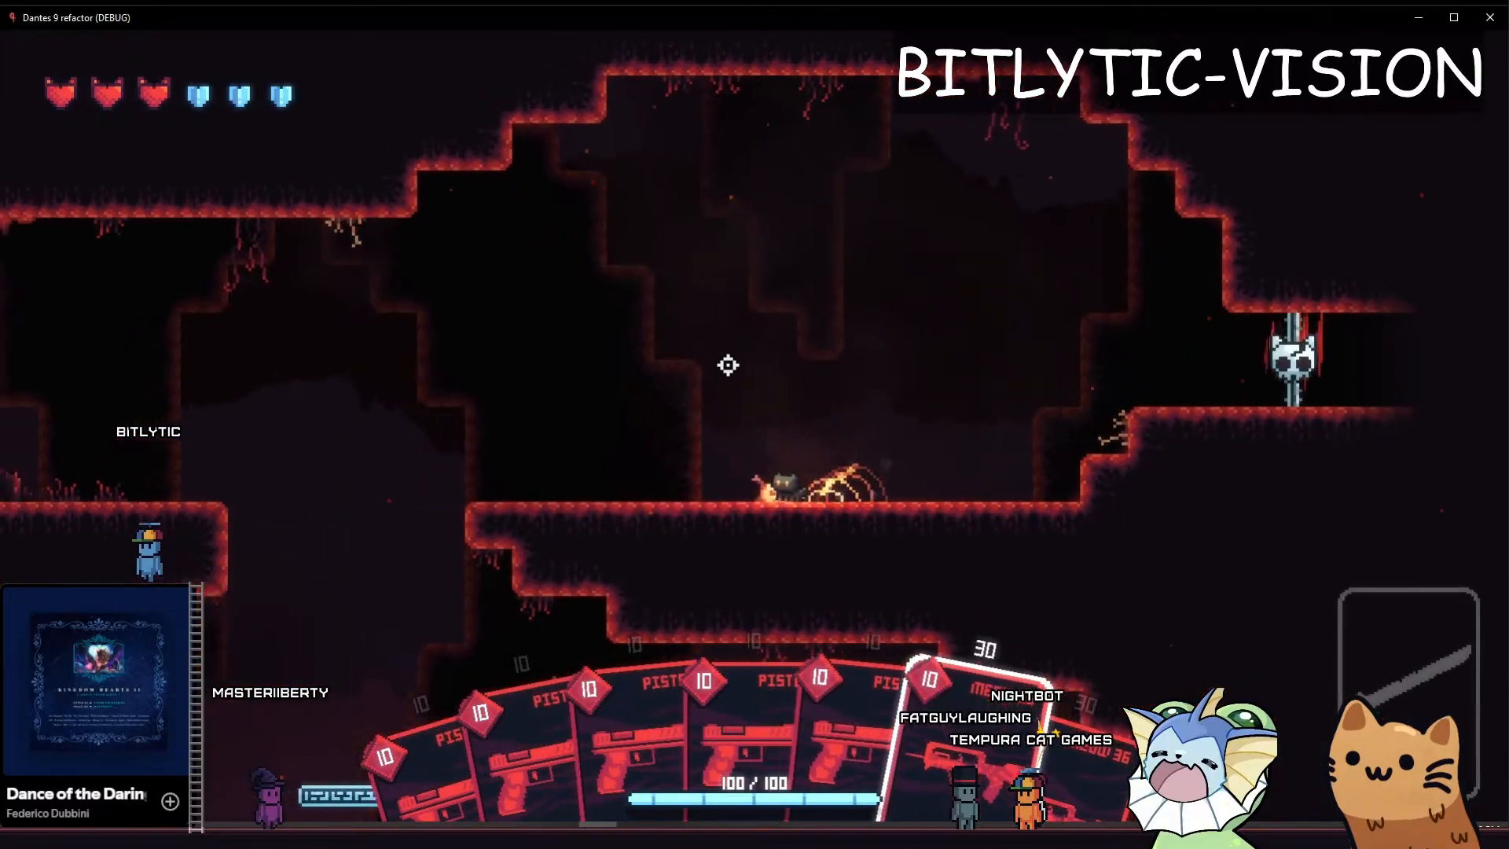
Clear the cat's hand and redeal the cards with the debug commands
key("grave")
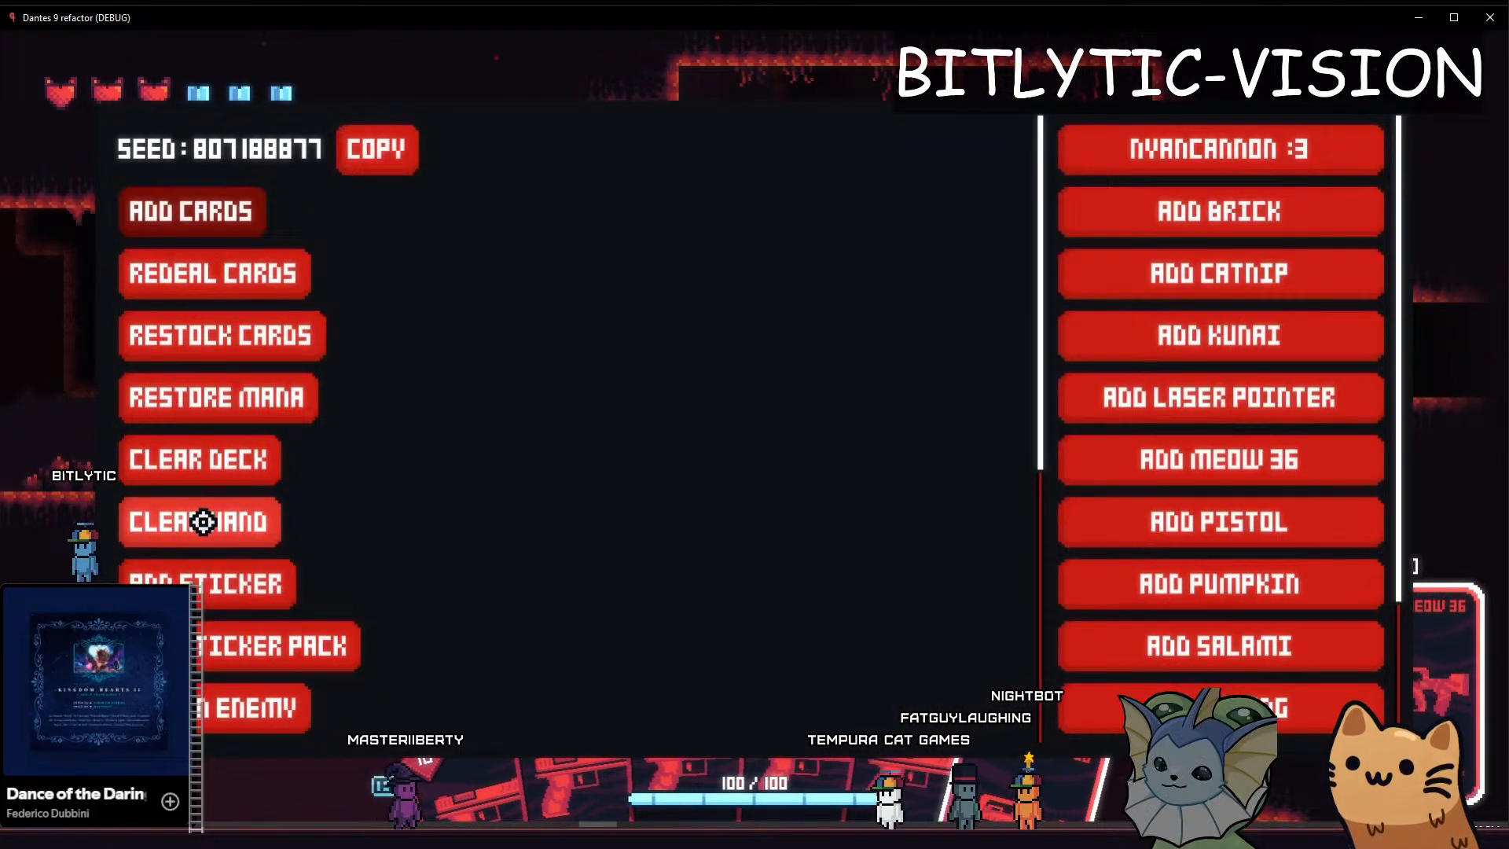
scroll(225, 333, "down", 5)
scroll(236, 299, "up", 5)
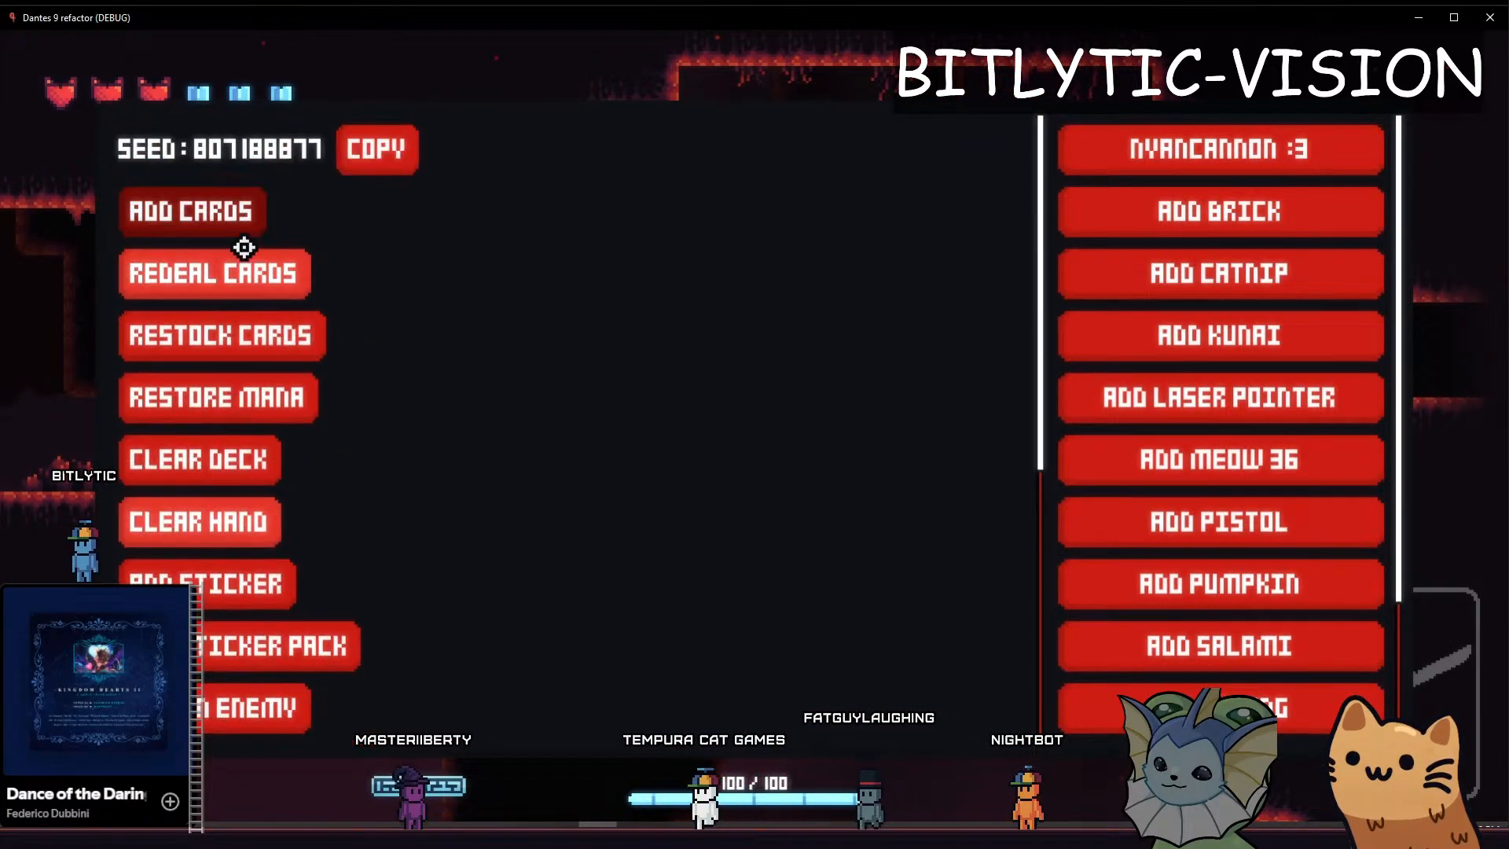
left_click(228, 267)
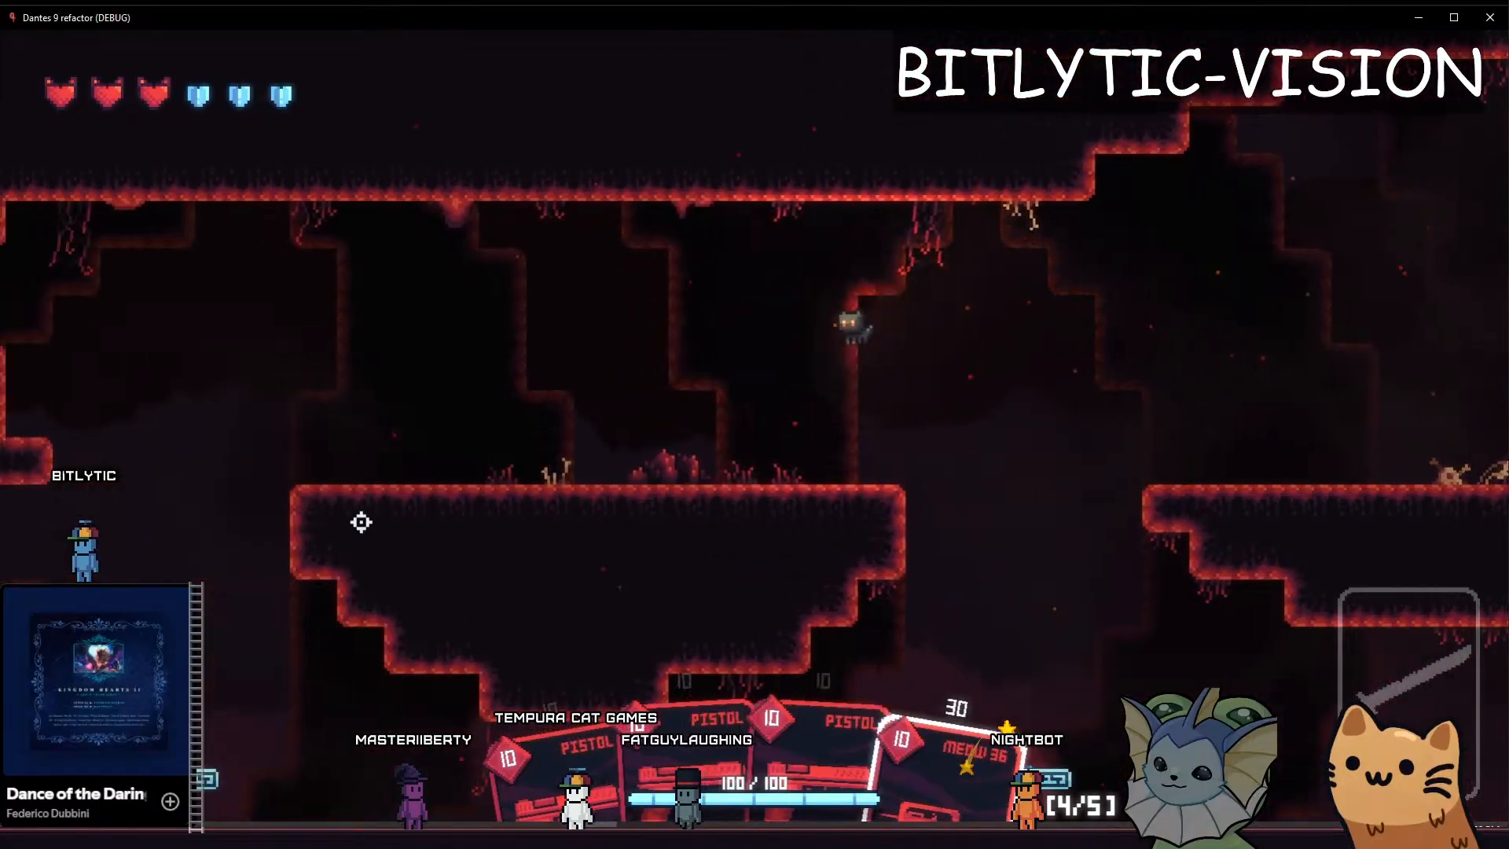
Equip the Meow 36 and fire it across the upper ledge while moving to examine the camera during shooting
key("d")
mouse_move(514, 453)
left_mouse_down()
mouse_move(485, 458)
mouse_move(763, 572)
mouse_move(1132, 441)
mouse_move(1088, 478)
mouse_move(825, 518)
left_mouse_up()
key("a")
key("space")
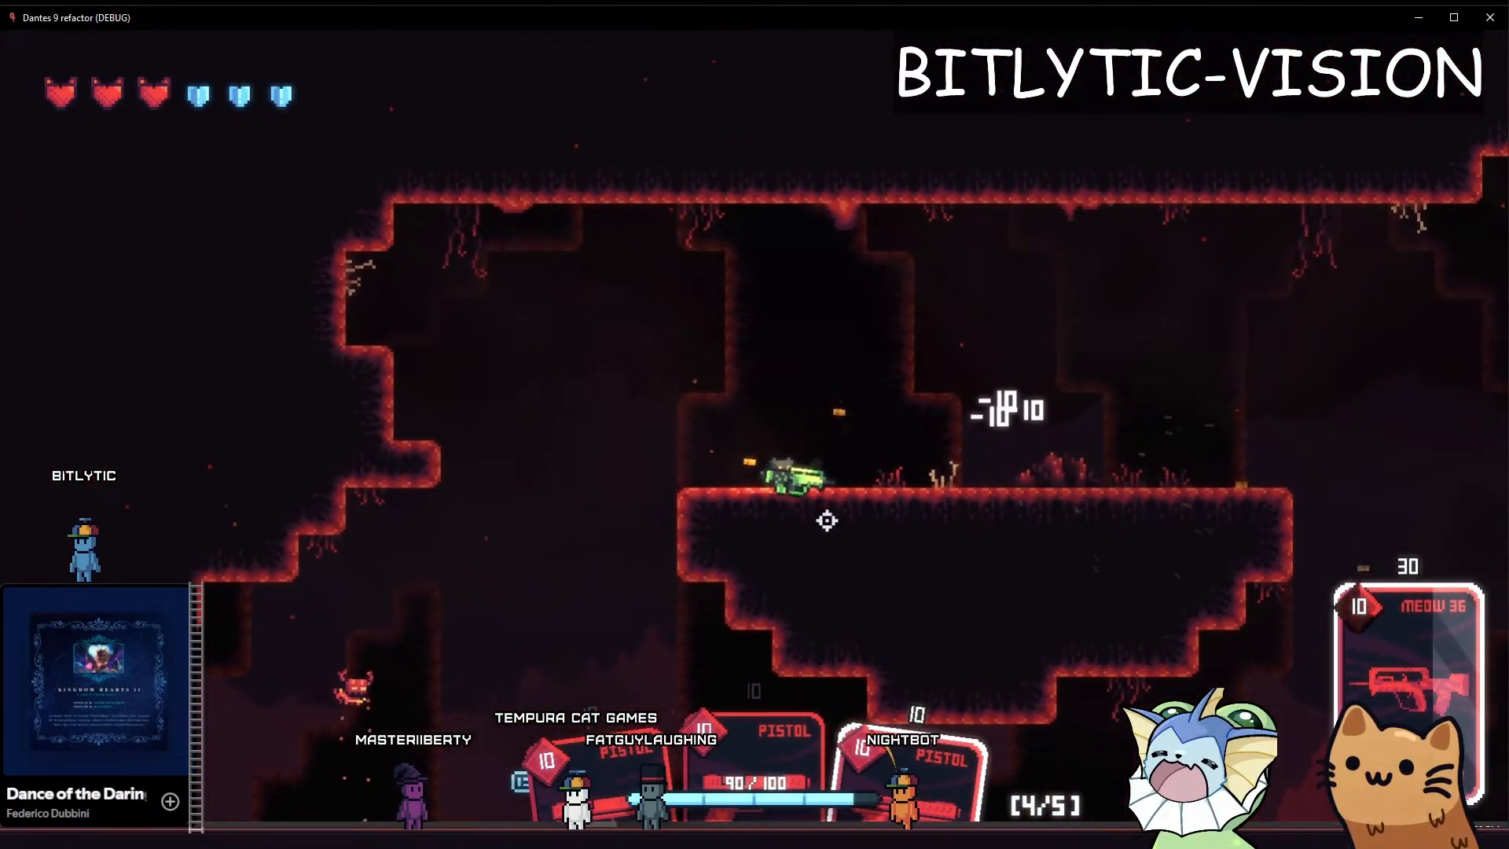
Jump the armed cat repeatedly around the upper ledge's left end and run toward its middle to examine the camera in combat
key("d")
key("space")
key("a")
key("space")
key("d")
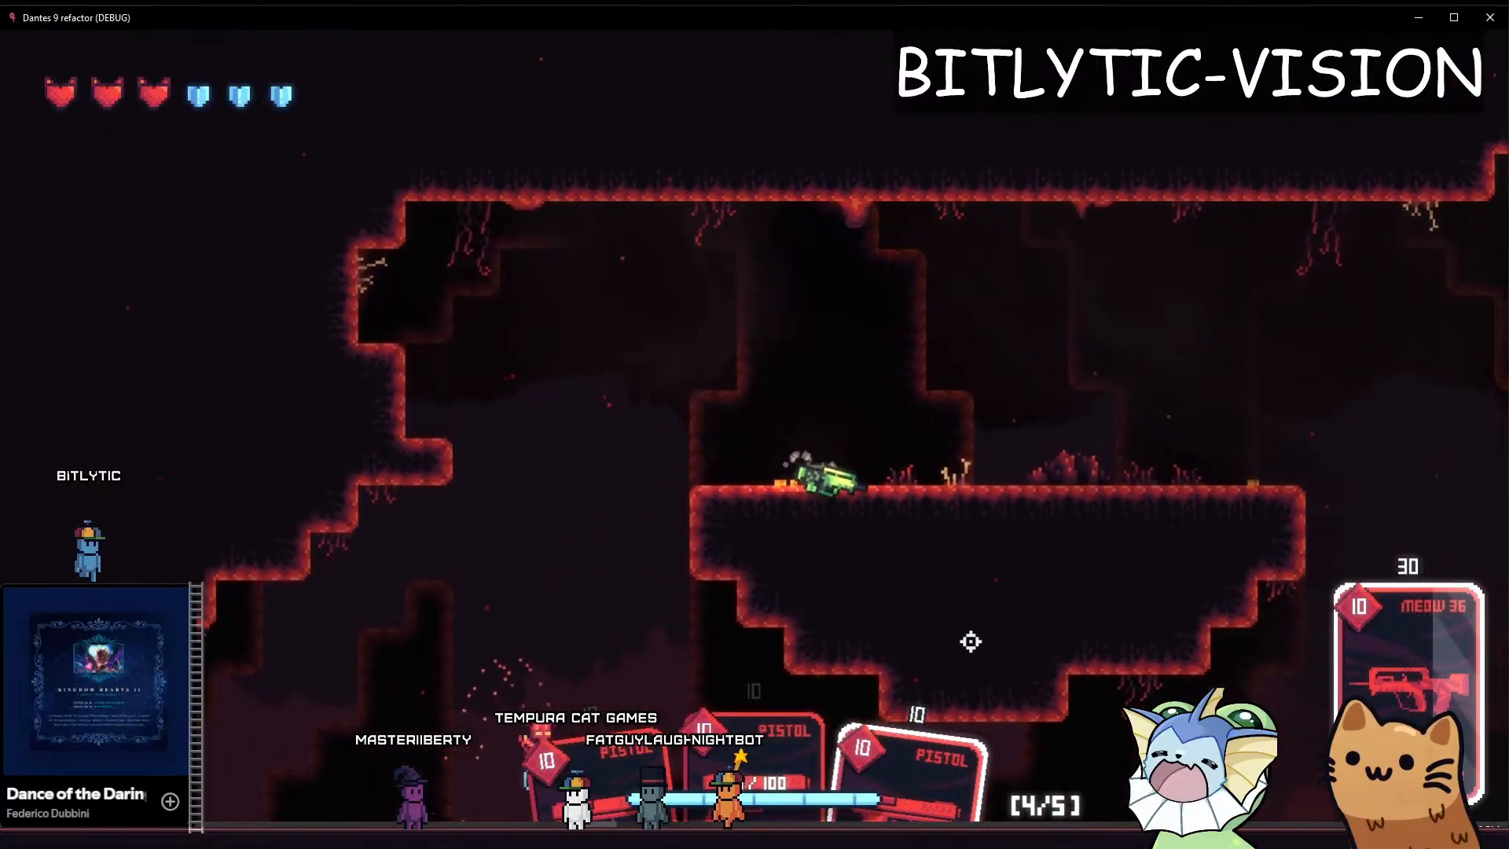
key("space")
key("a")
key("space")
key("d")
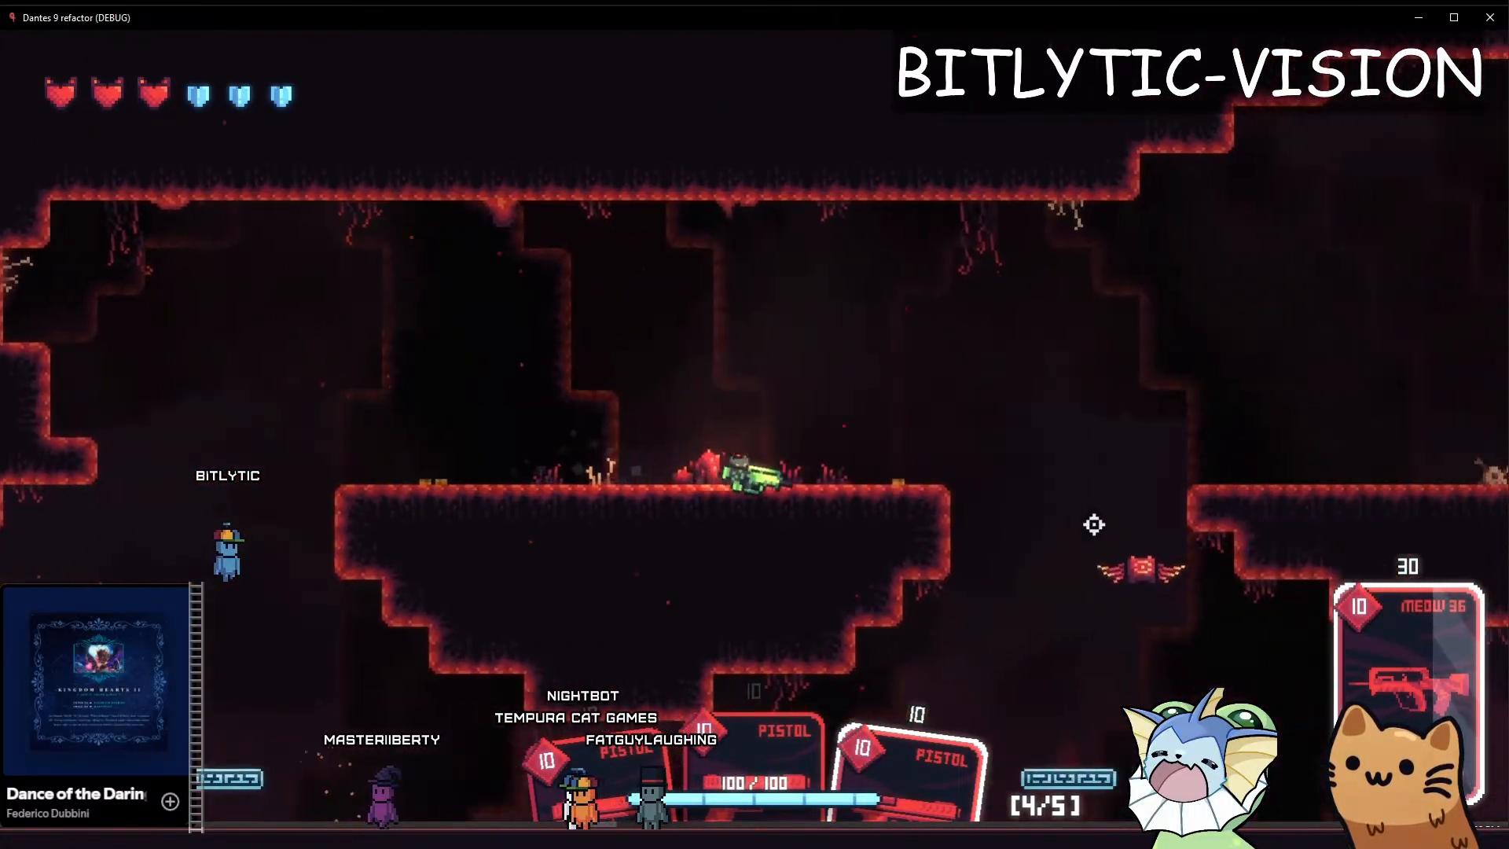
Shoot at the flying enemy beside the upper ledge, then drop the cat through the gap to the lower floor
key("space")
left_click(1000, 546)
key("a")
key("d")
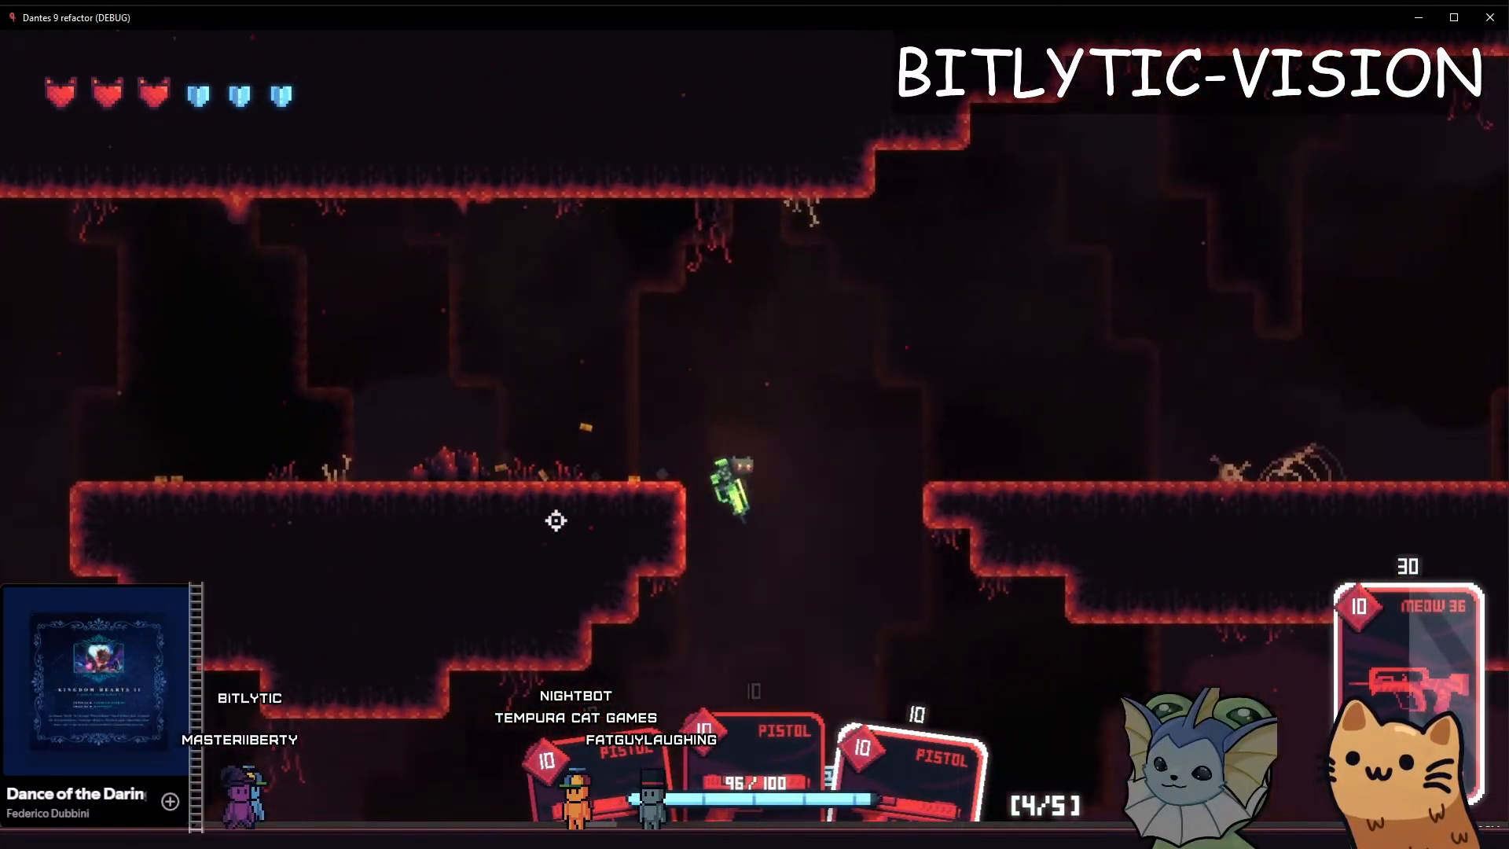
key("a")
key("d")
key("space")
key("a")
Spawn fire enemies near the cat with the debug commands and resume play
key("grave")
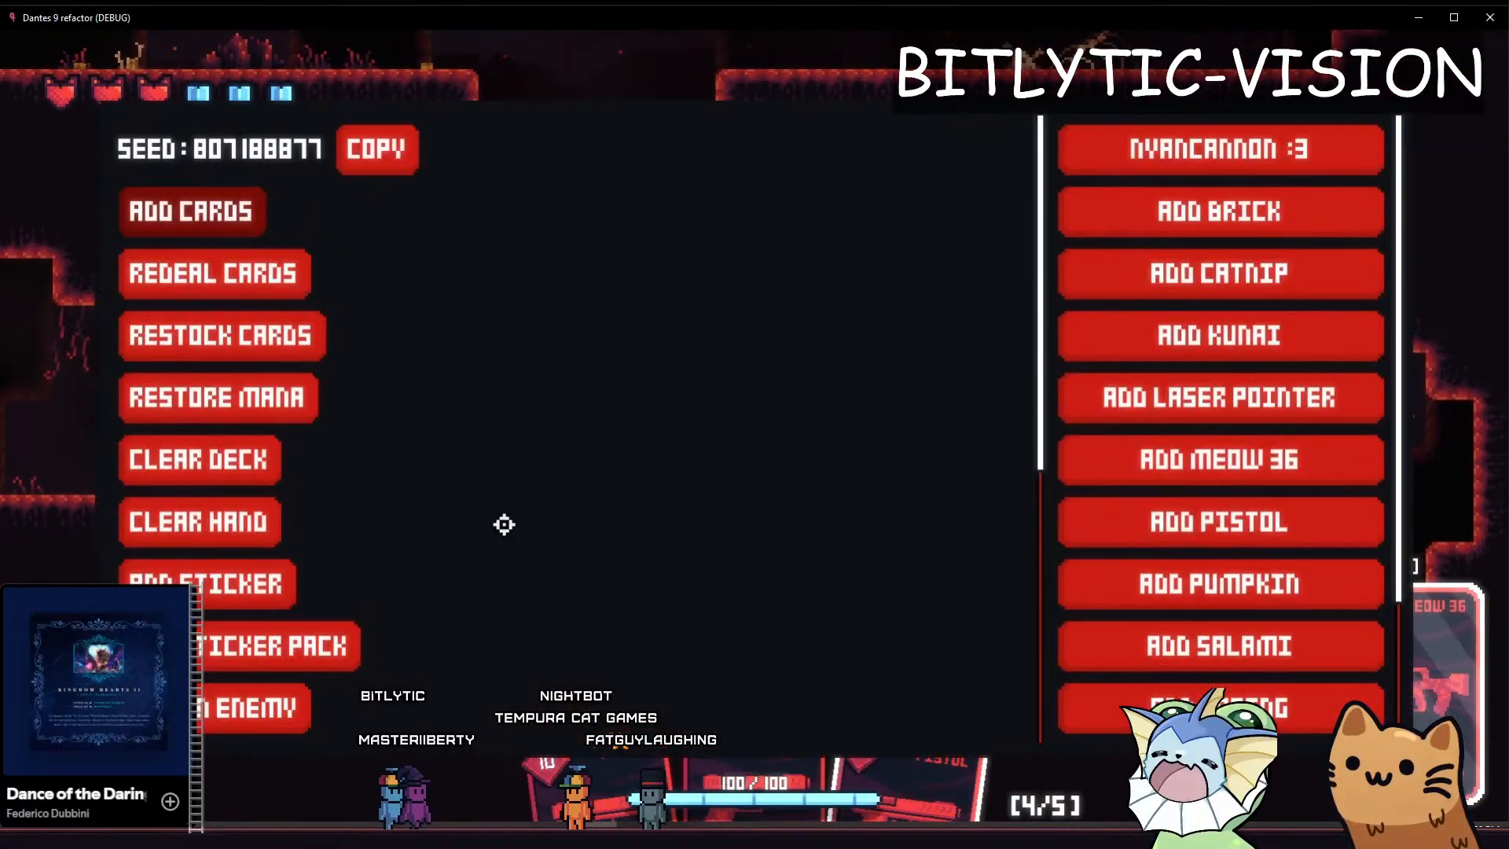
left_click(213, 401)
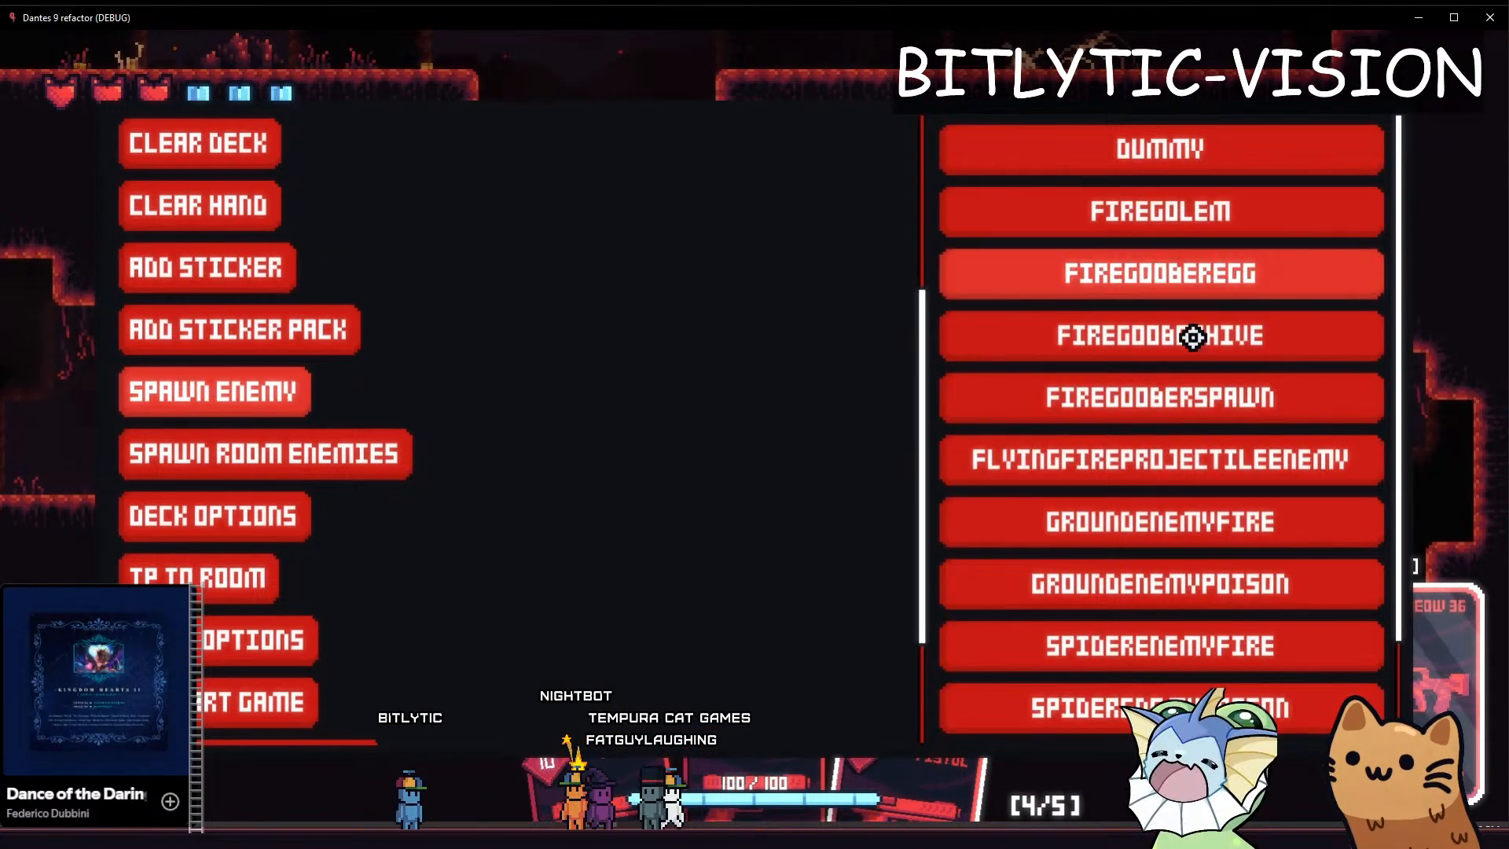
left_click(1135, 444)
left_click(582, 75)
key("grave")
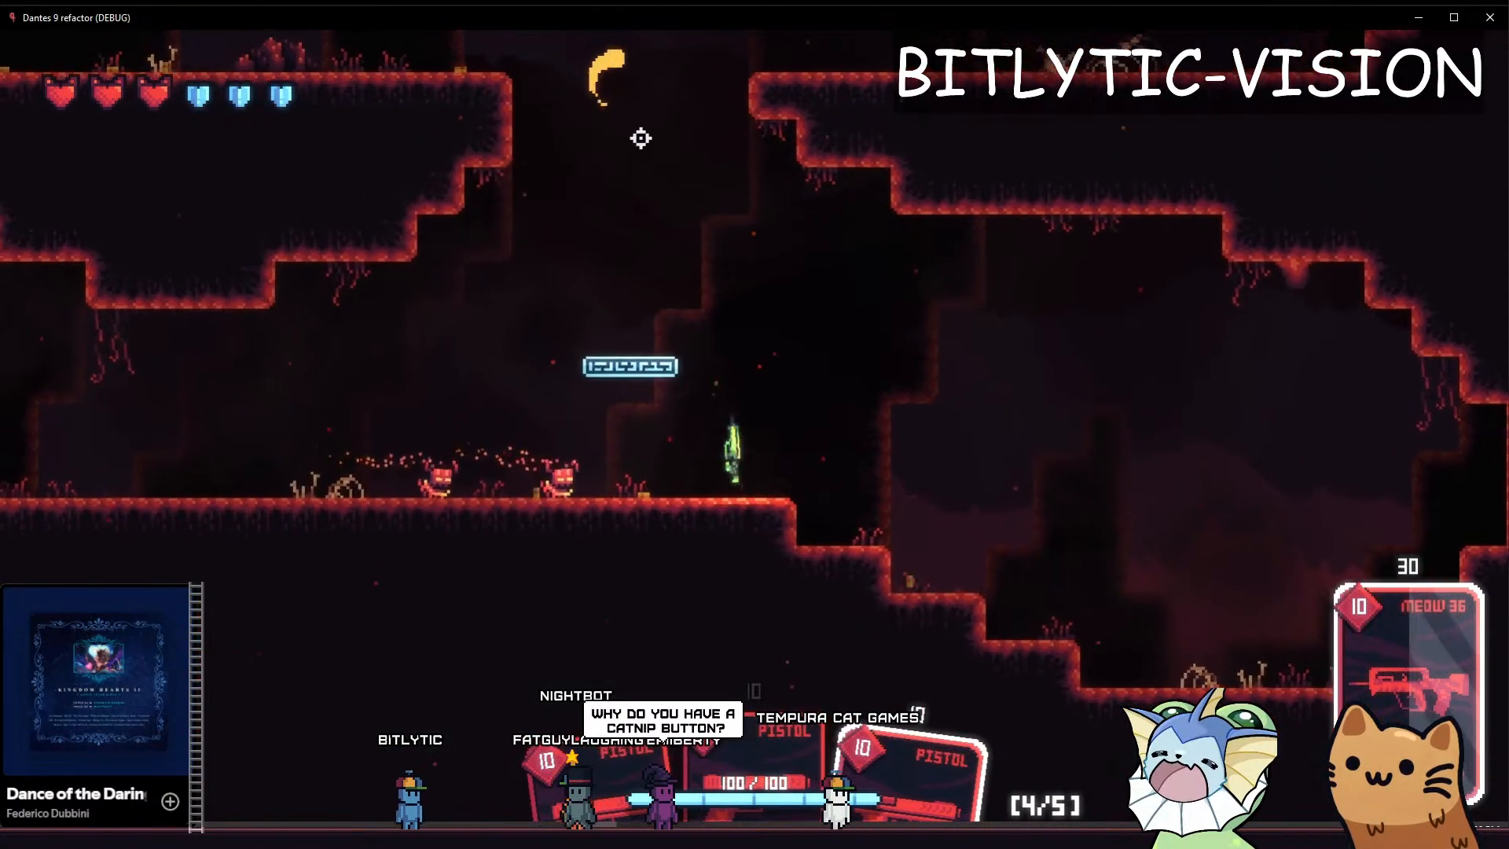
Fight the ground enemies on the lower floor with the Meow 36, turning and jumping to examine the camera
key("a")
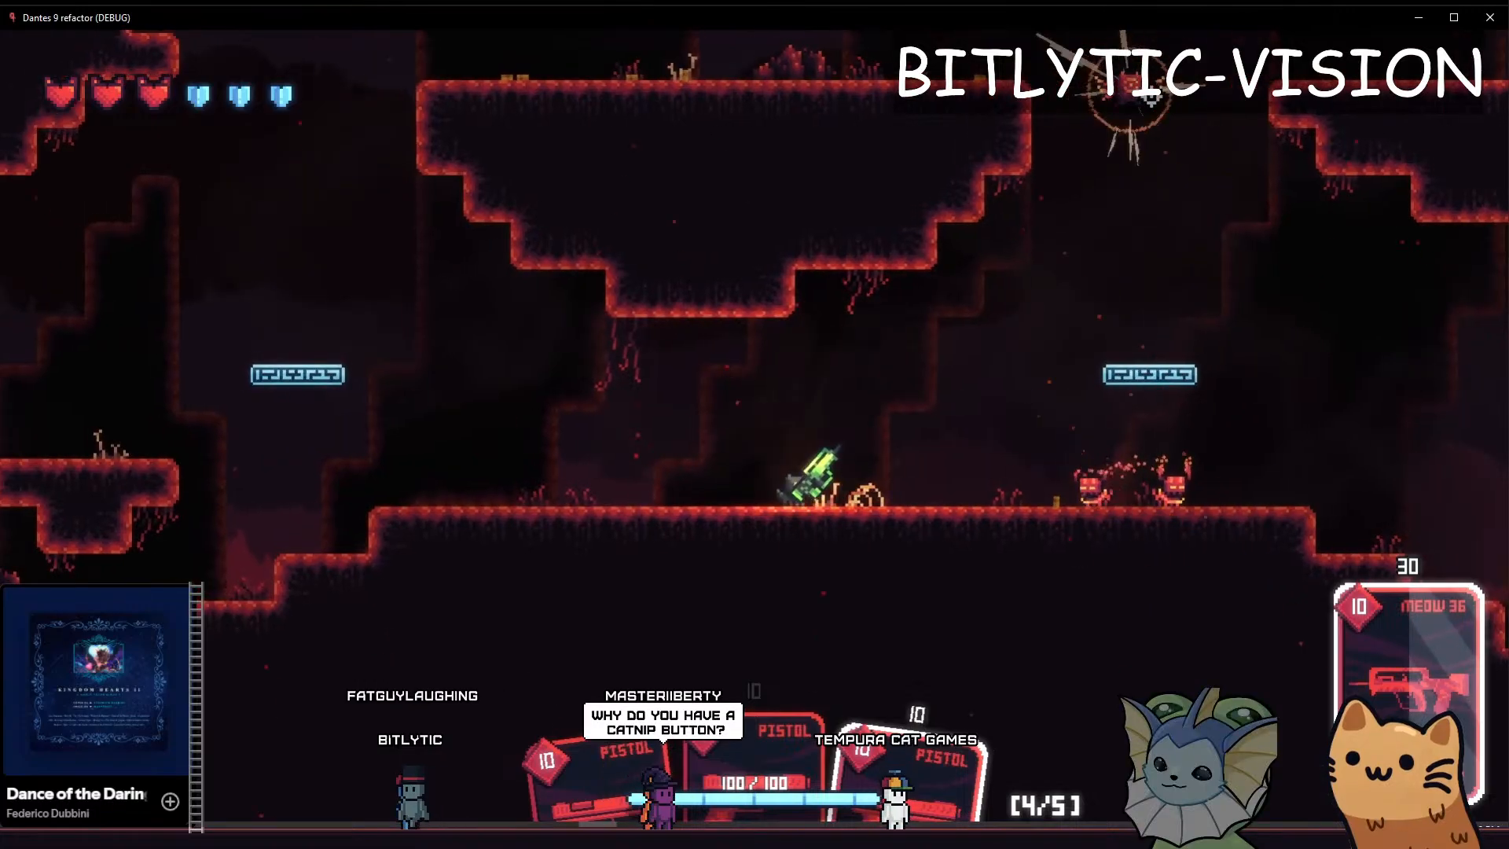
key("a")
left_click(1179, 479)
key("d")
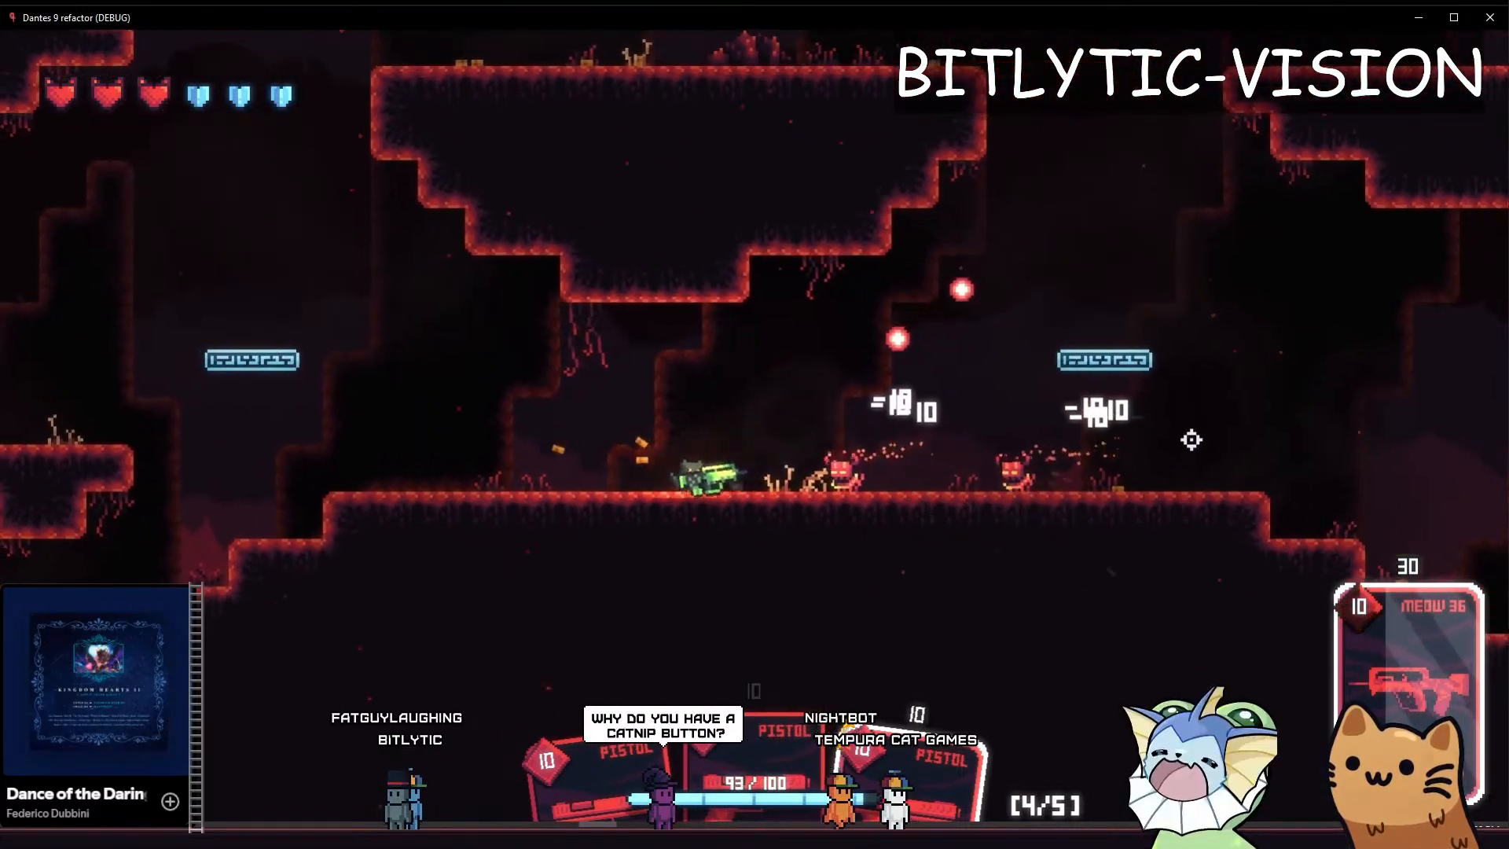
key("a")
key("space")
left_click(1242, 468)
key("d")
key("space")
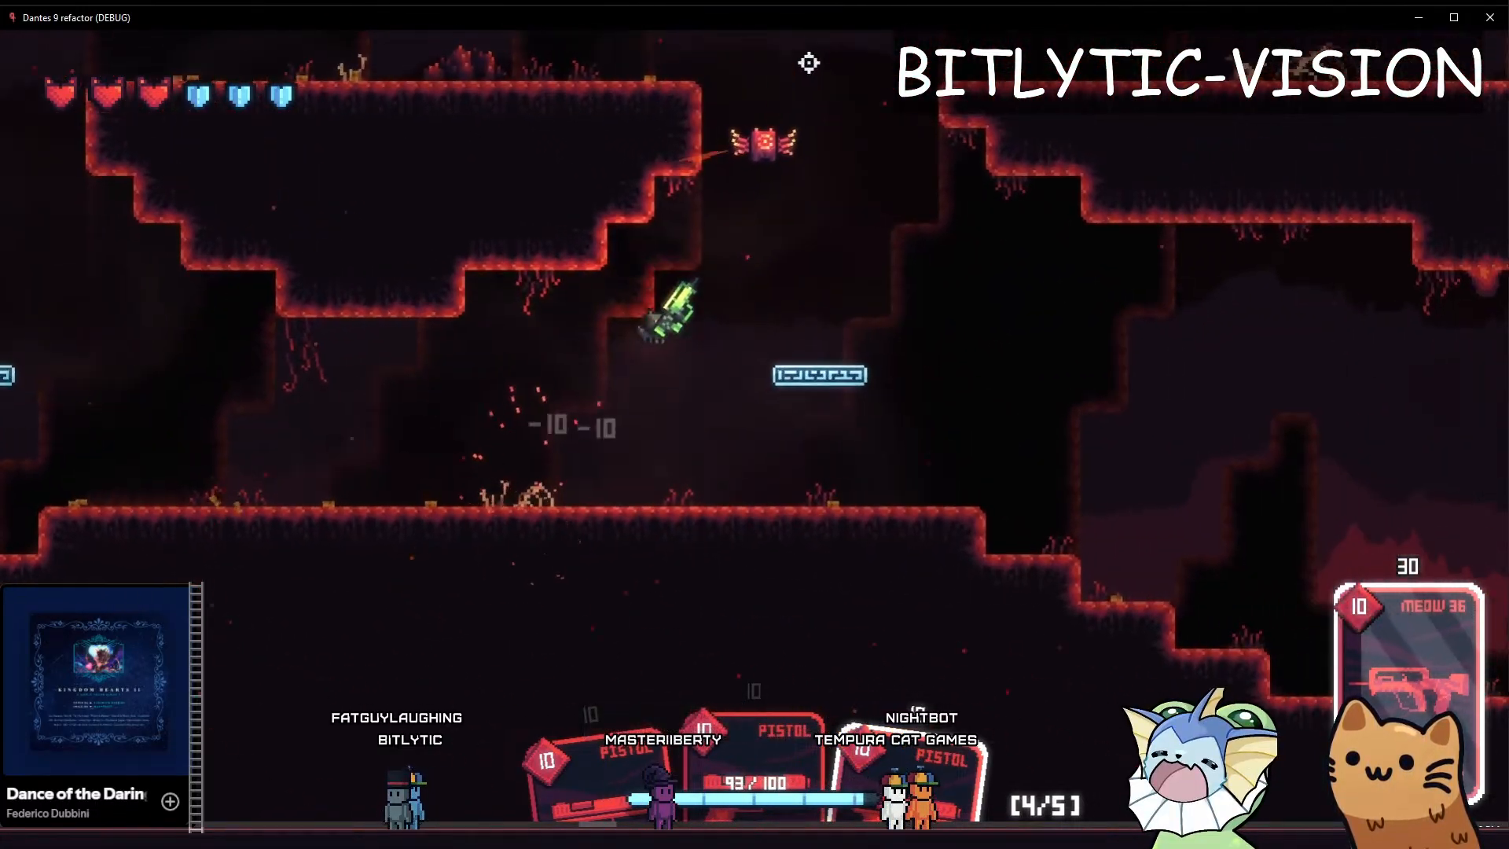
Shoot at the flying enemy overhead while jumping around its projectiles to examine the camera when aiming upward
key("d")
key("space")
key("a")
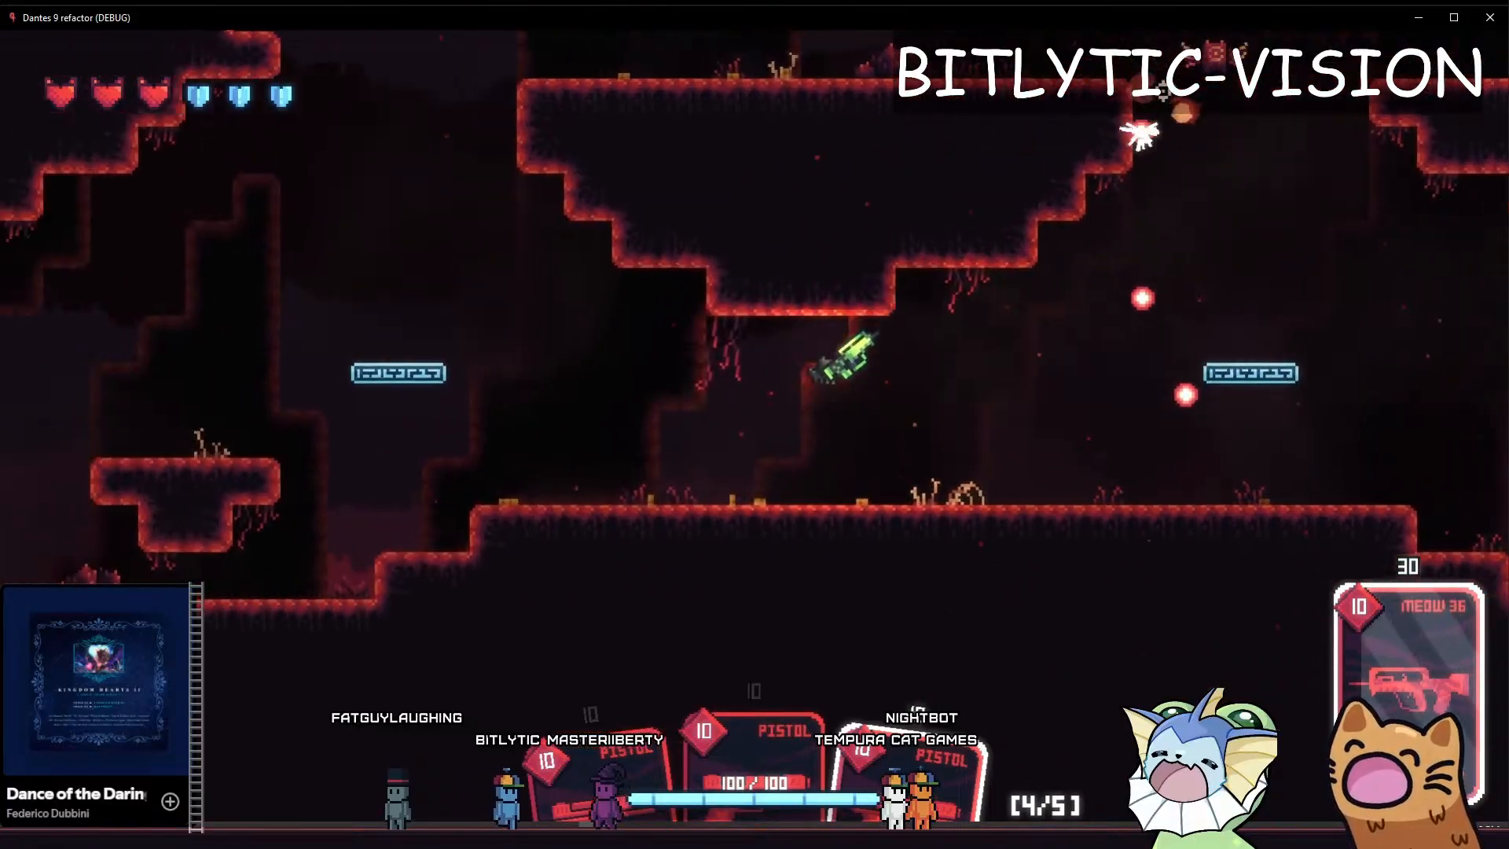
key("d")
key("space")
key("a")
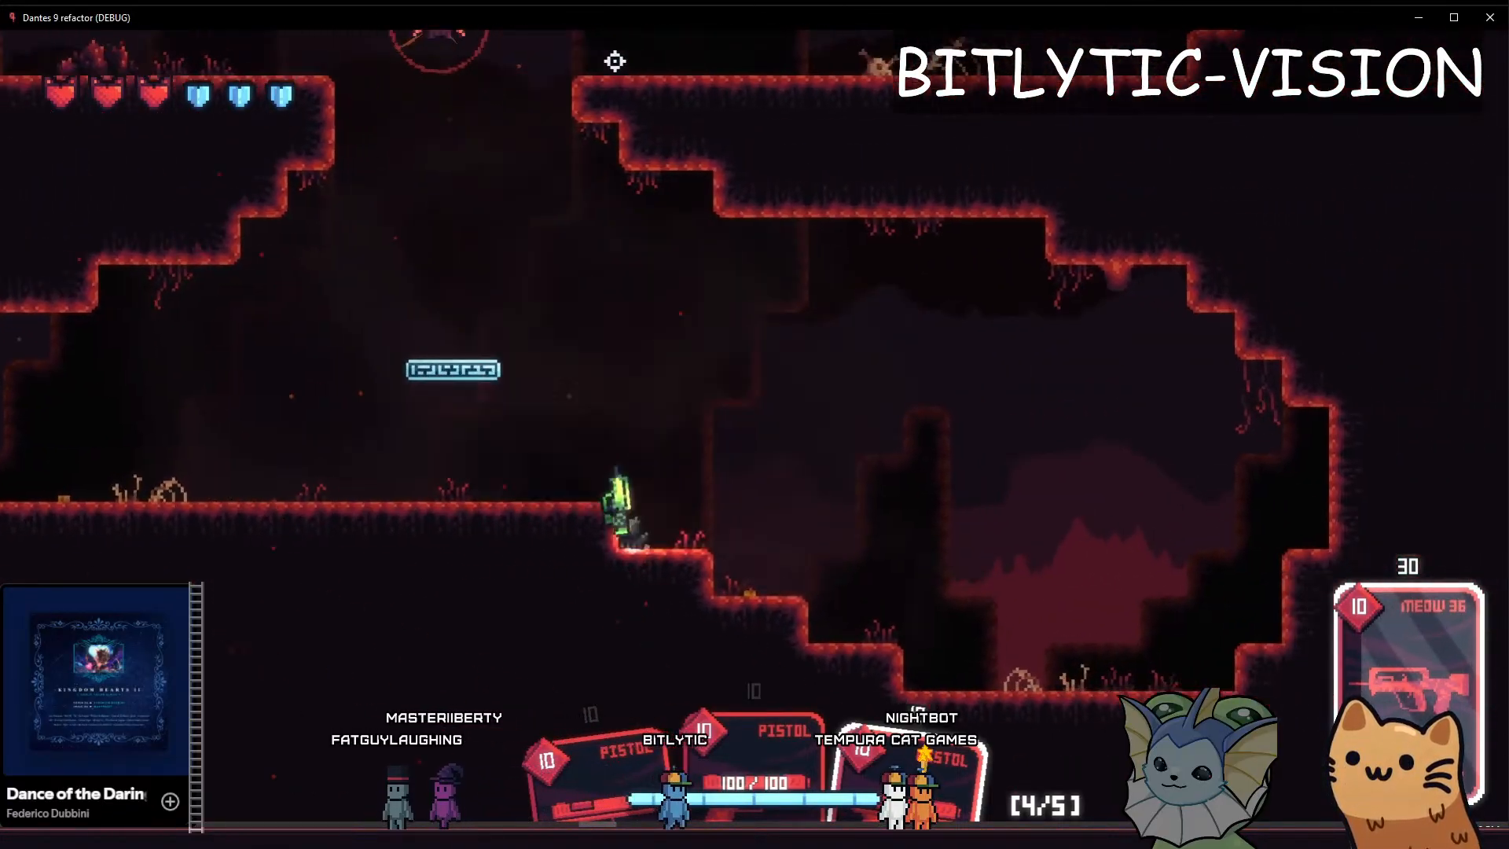
key("space")
left_click(811, 43)
key("a")
left_click(1024, 202)
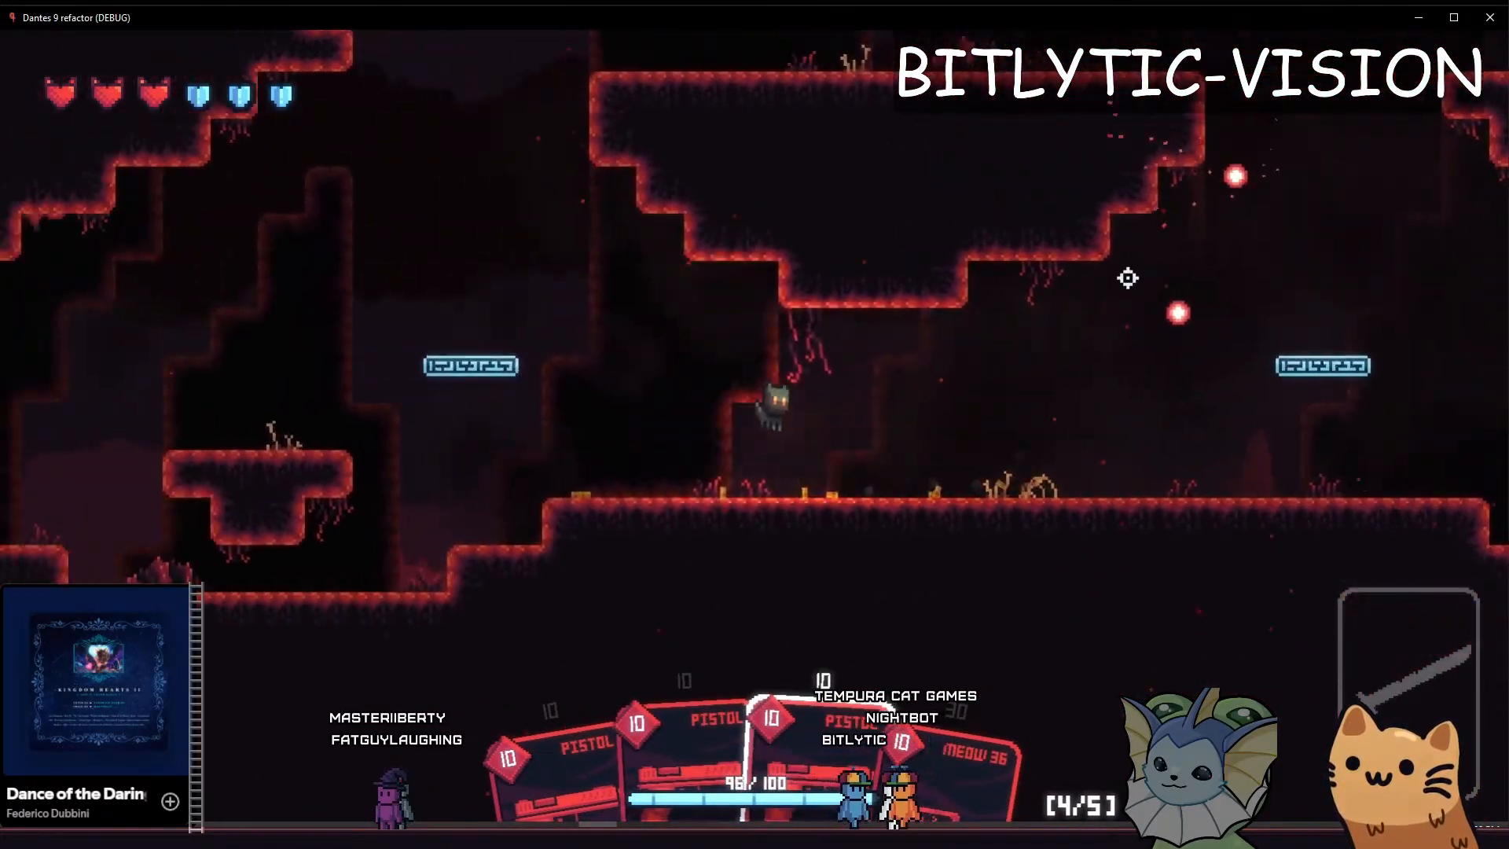
Take the cat left without a gun and jump it up to the upper ledge's left end to examine the camera while climbing
key("a")
key("space")
key("d")
key("a")
key("space")
key("d")
key("space")
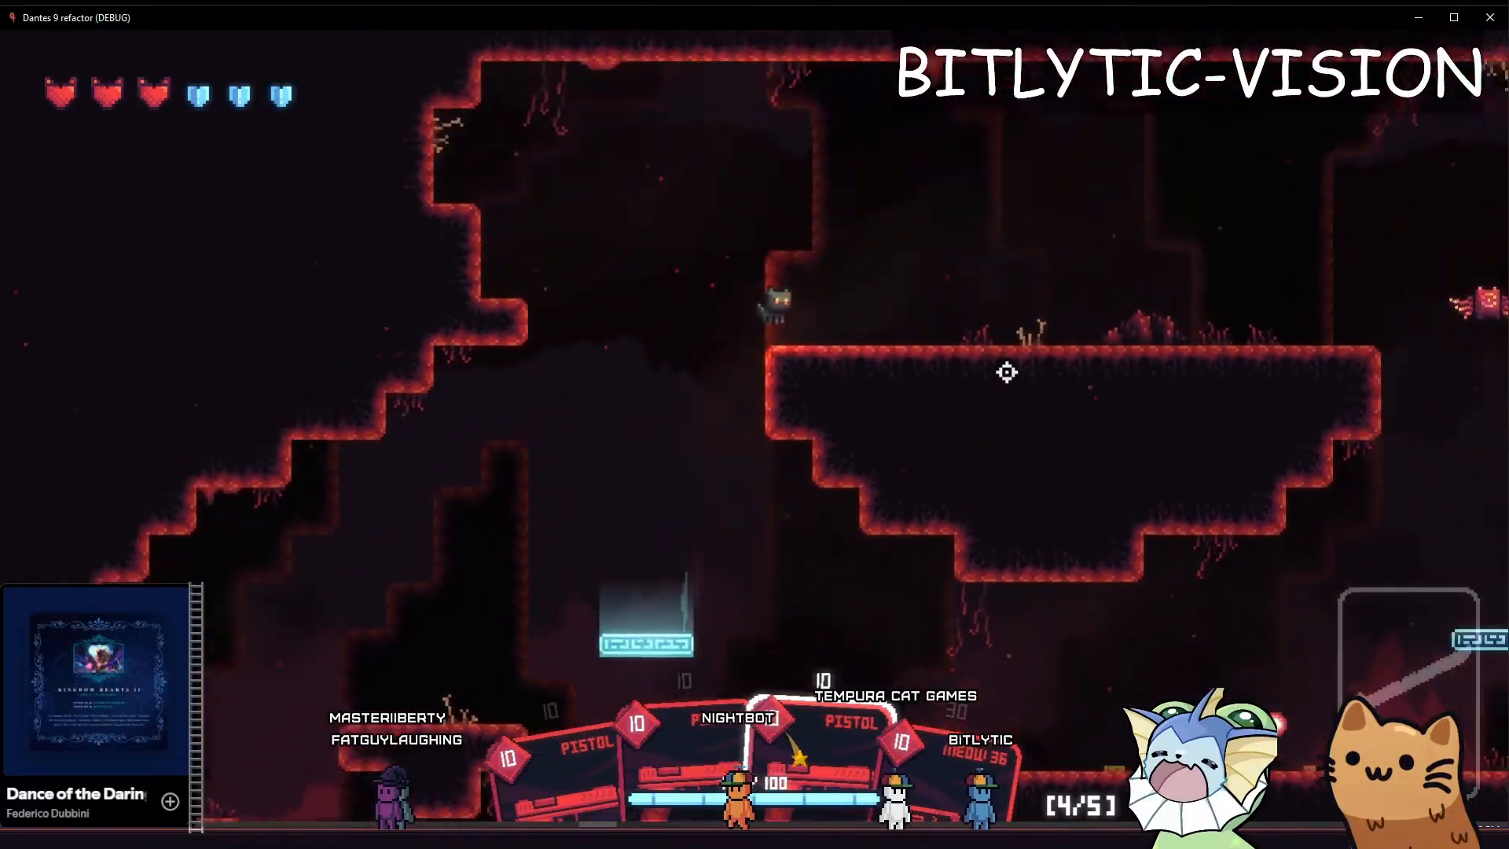
Clear the hand and add Catnip cards with the debug commands, then resume play
key("grave")
scroll(1225, 455, "down", 1)
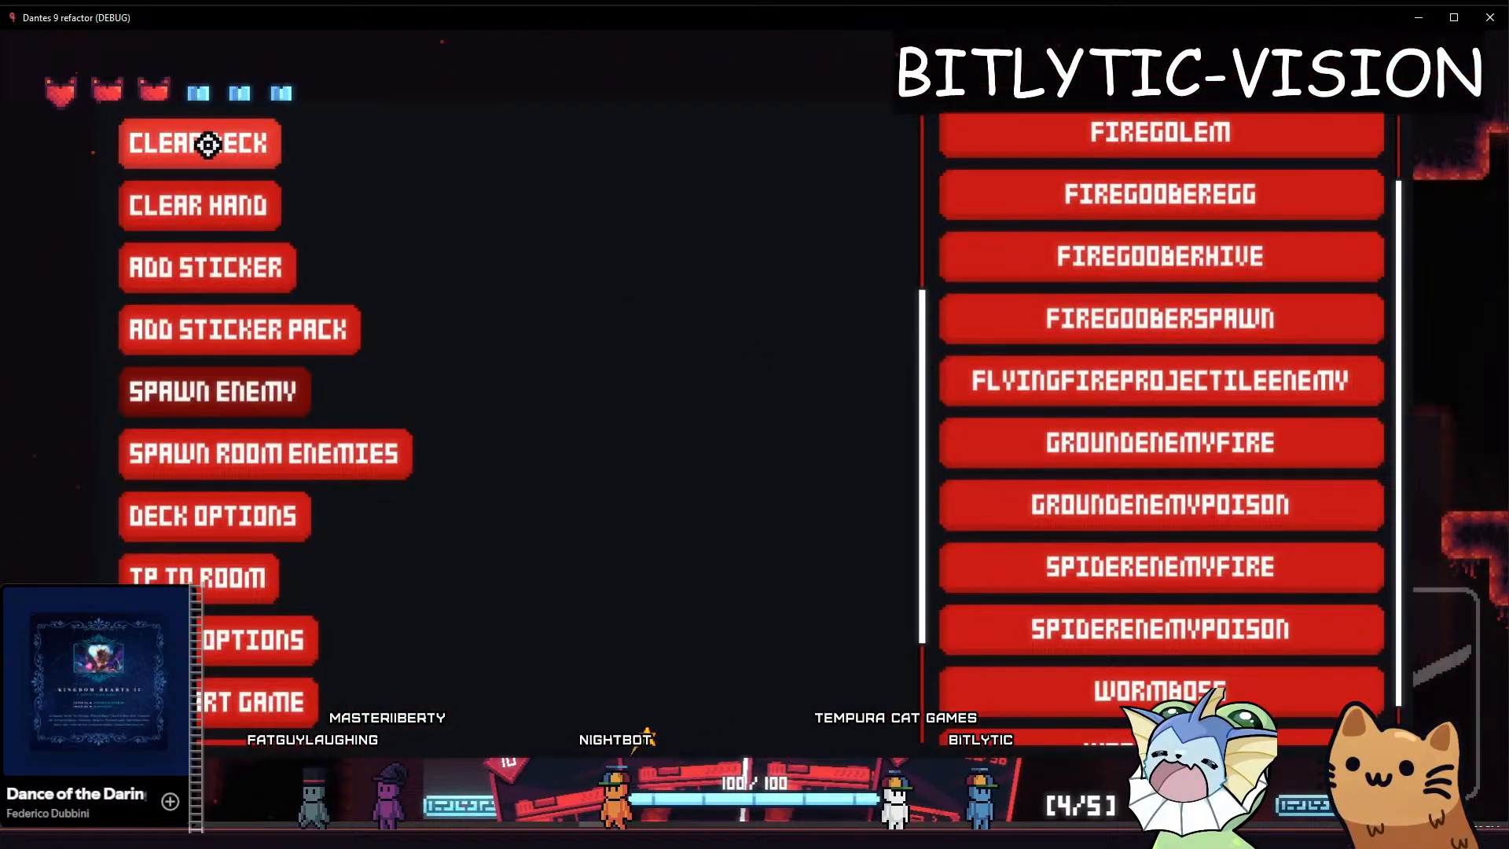
scroll(226, 227, "up", 5)
left_click(215, 209)
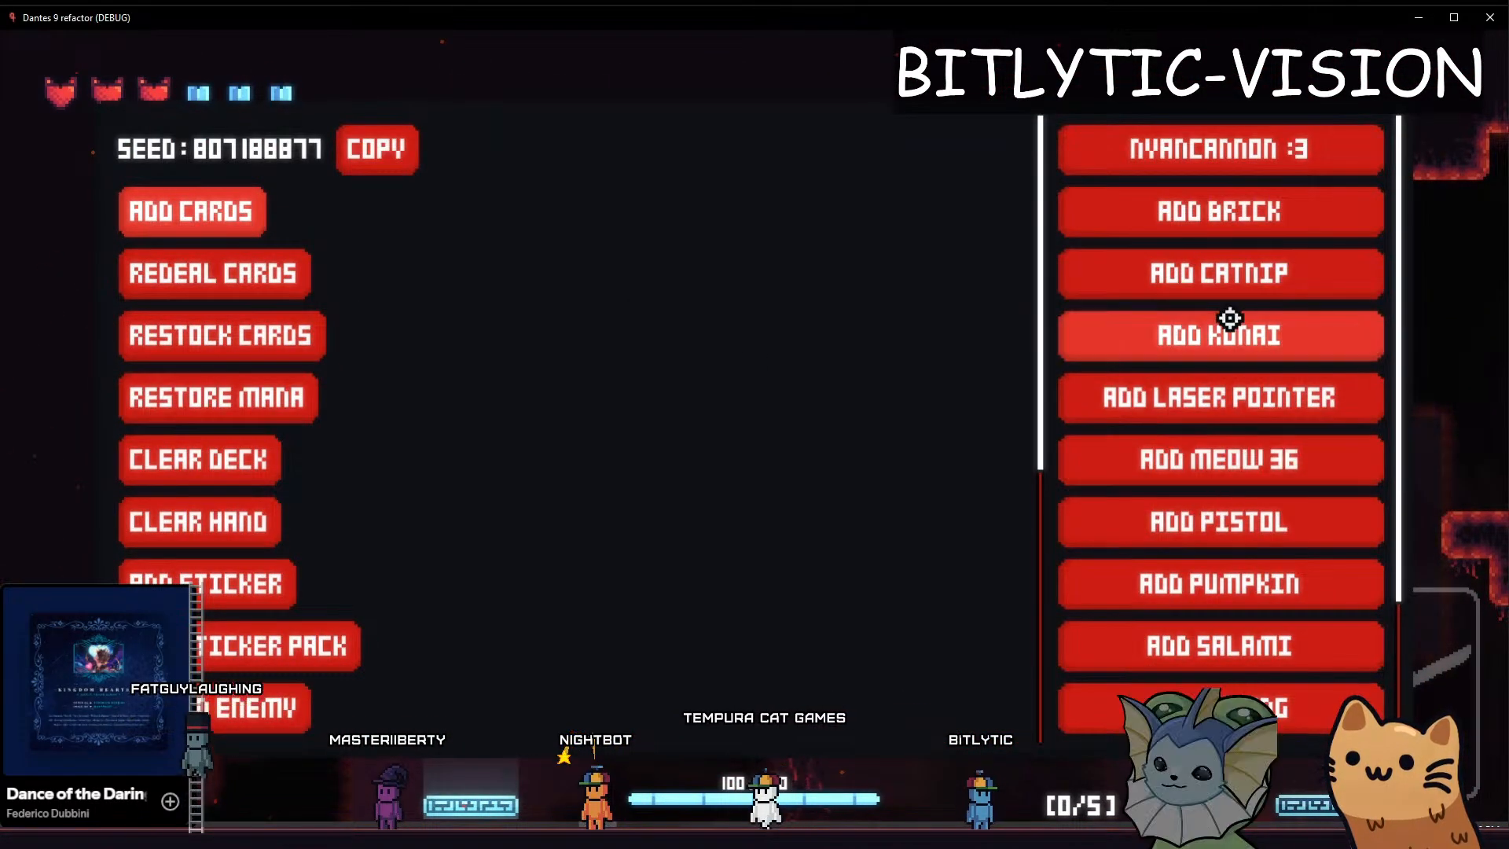
left_click(1225, 268)
key("grave")
Play a Catnip card and leap from the upper ledge over the flying enemy to examine the camera during the attack
key("d")
left_click(1100, 346)
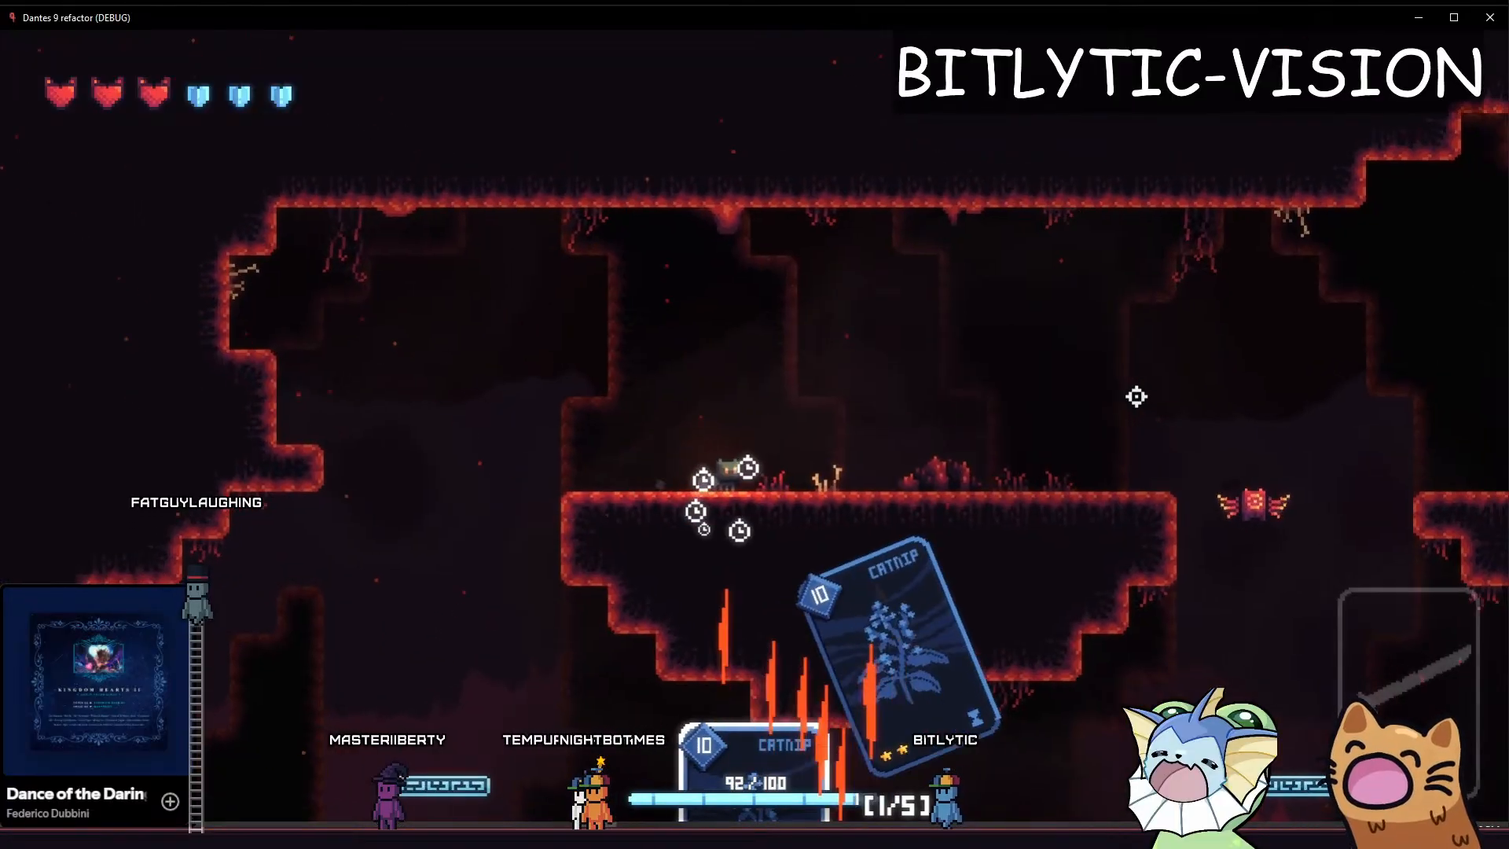
key("d")
key("space")
left_click(713, 518)
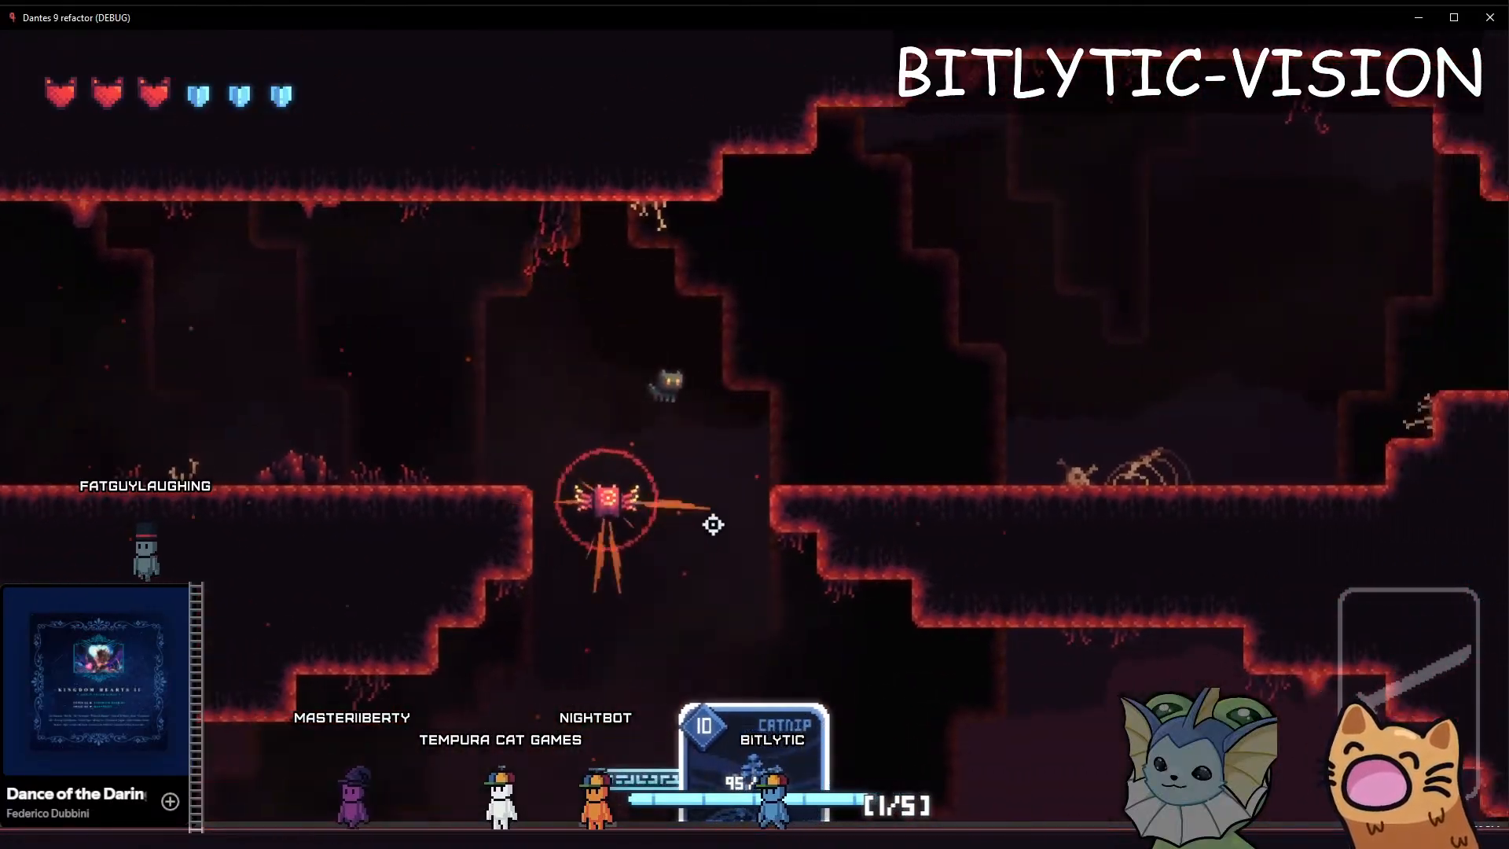
Use another Catnip card below the ledges and attack the flying enemy downward from above to examine the camera
key("a")
key("d")
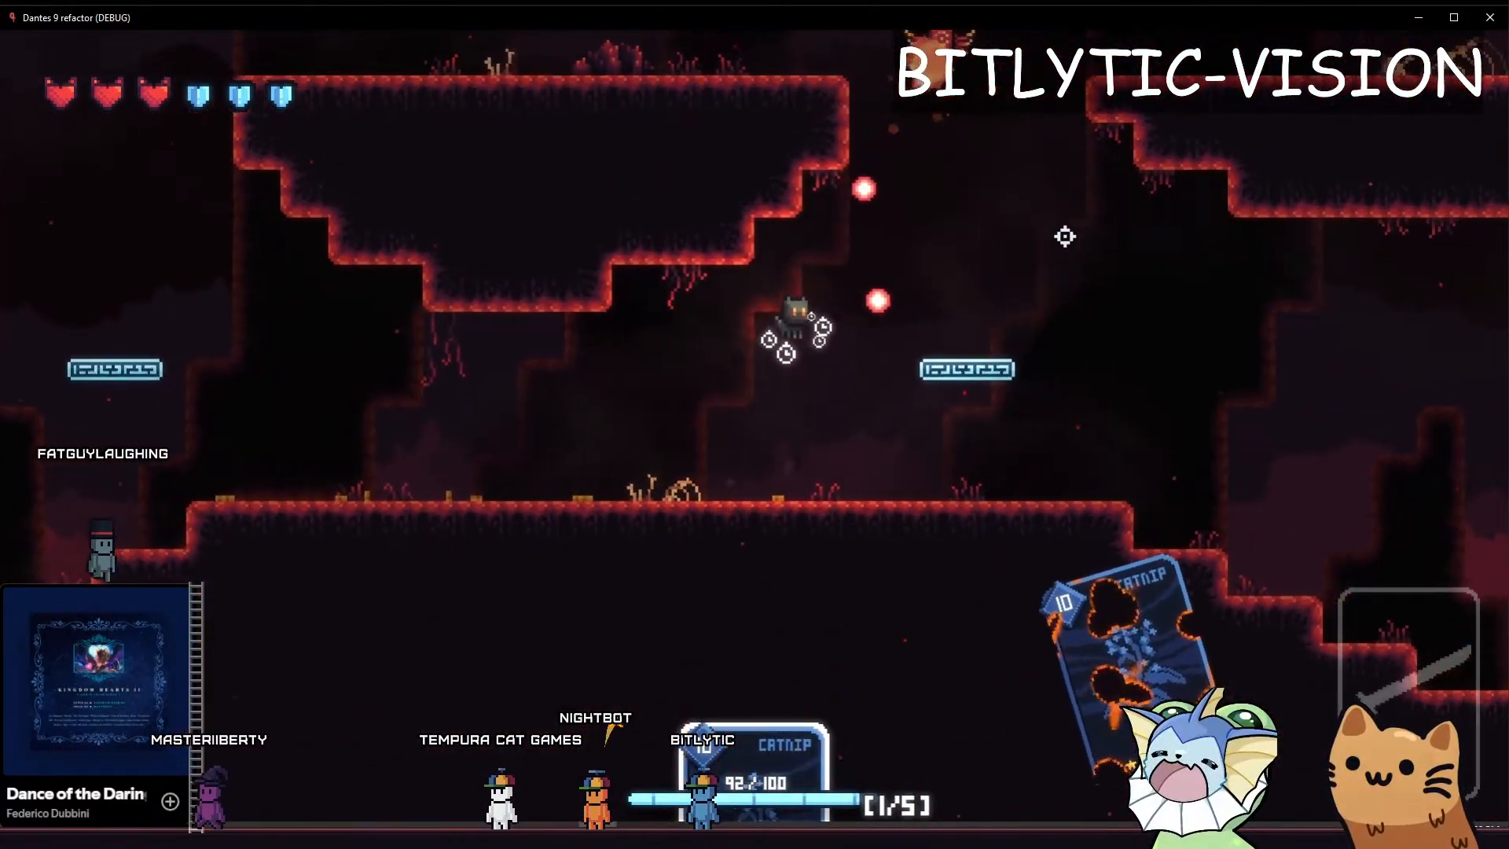
left_click(683, 264)
left_click(775, 580)
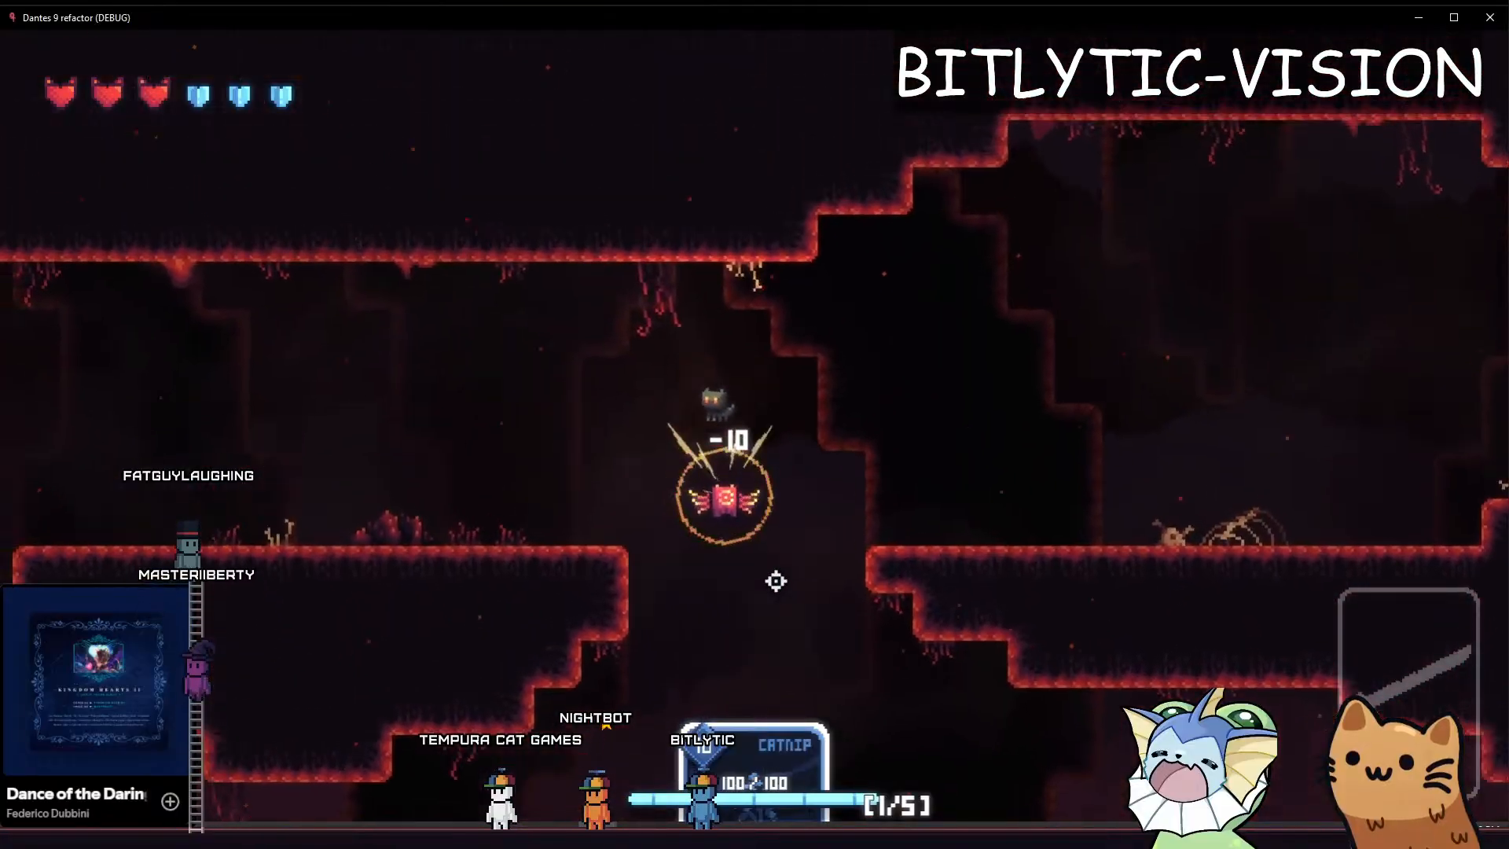
Run the cat left through the cave after the downward attack, then stop the running game
key("a")
key("a")
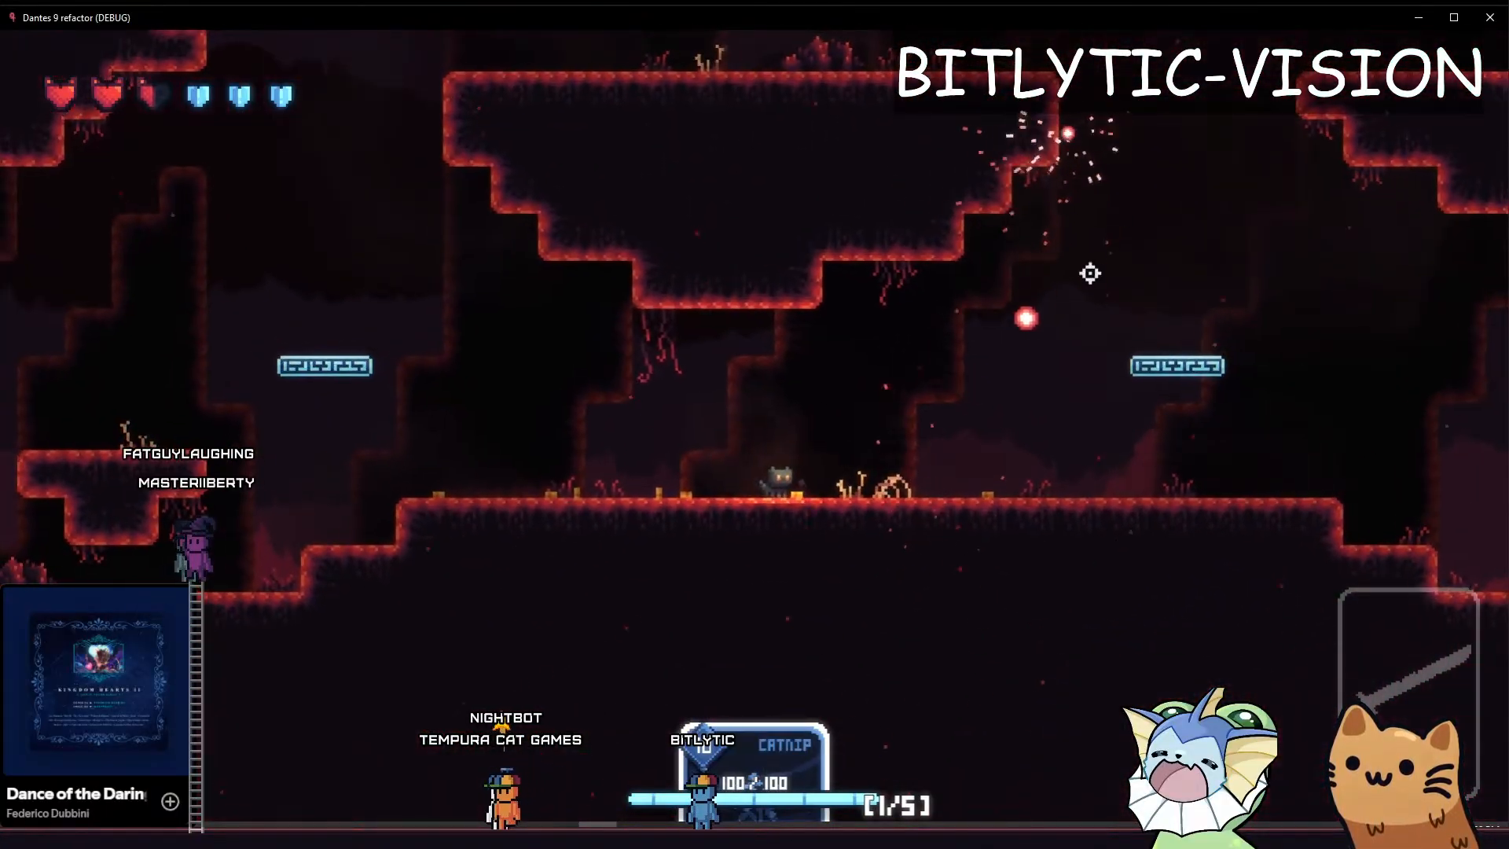
key("F8")
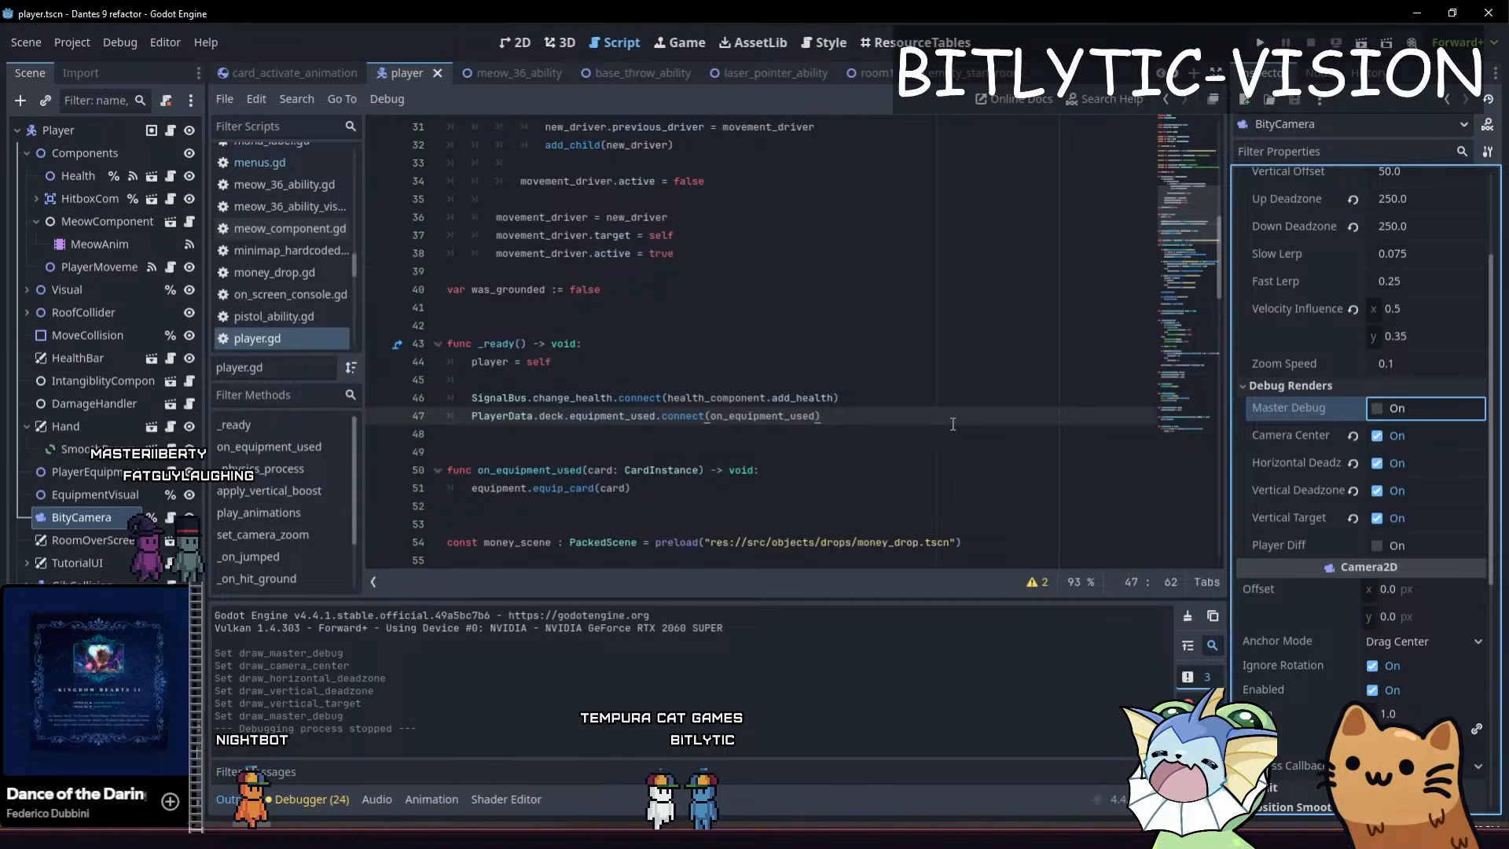
left_click(838, 405)
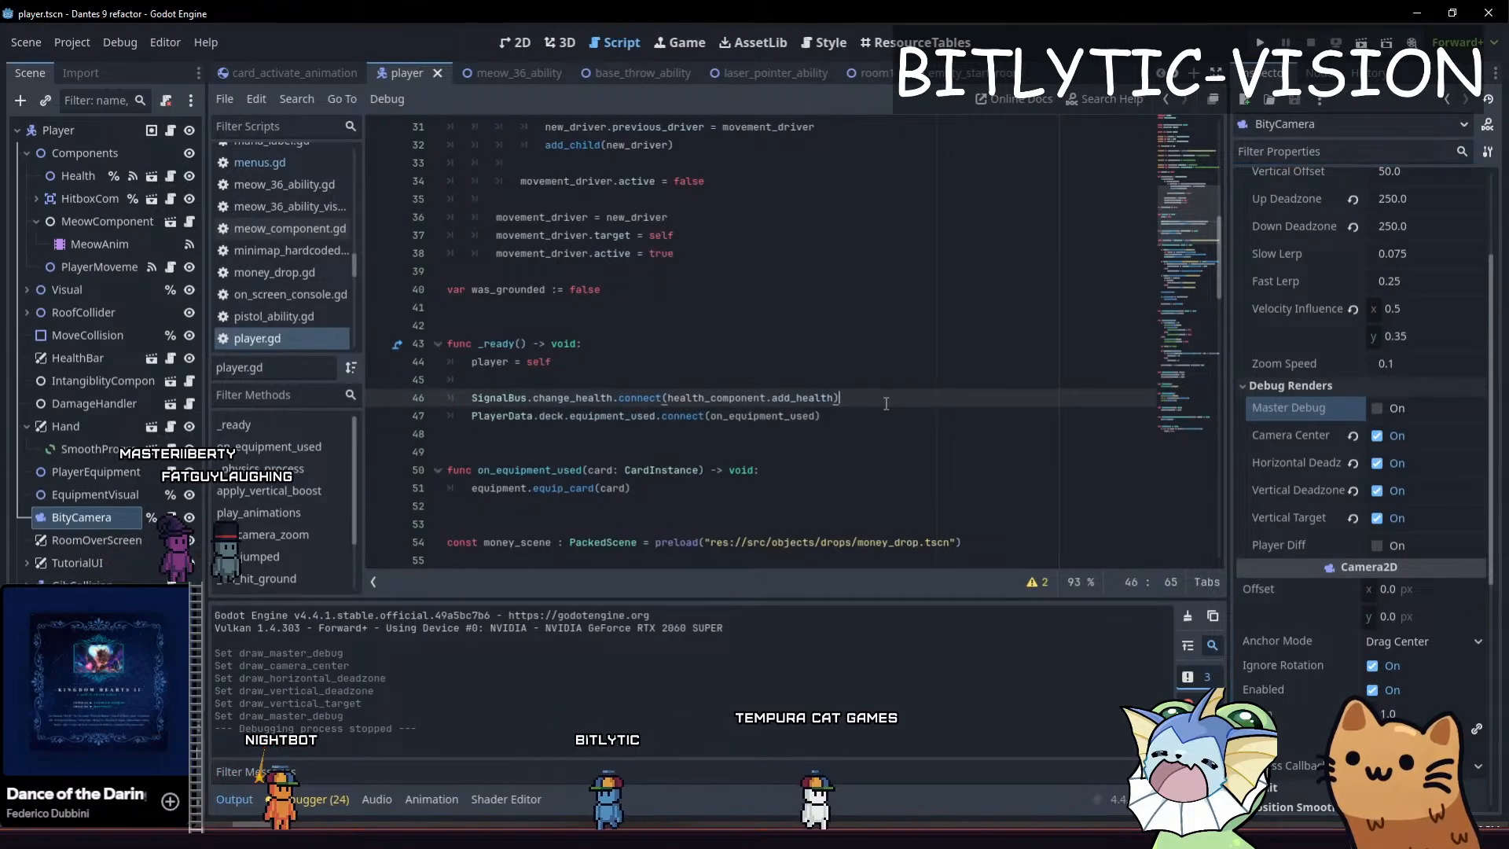
left_click(835, 439)
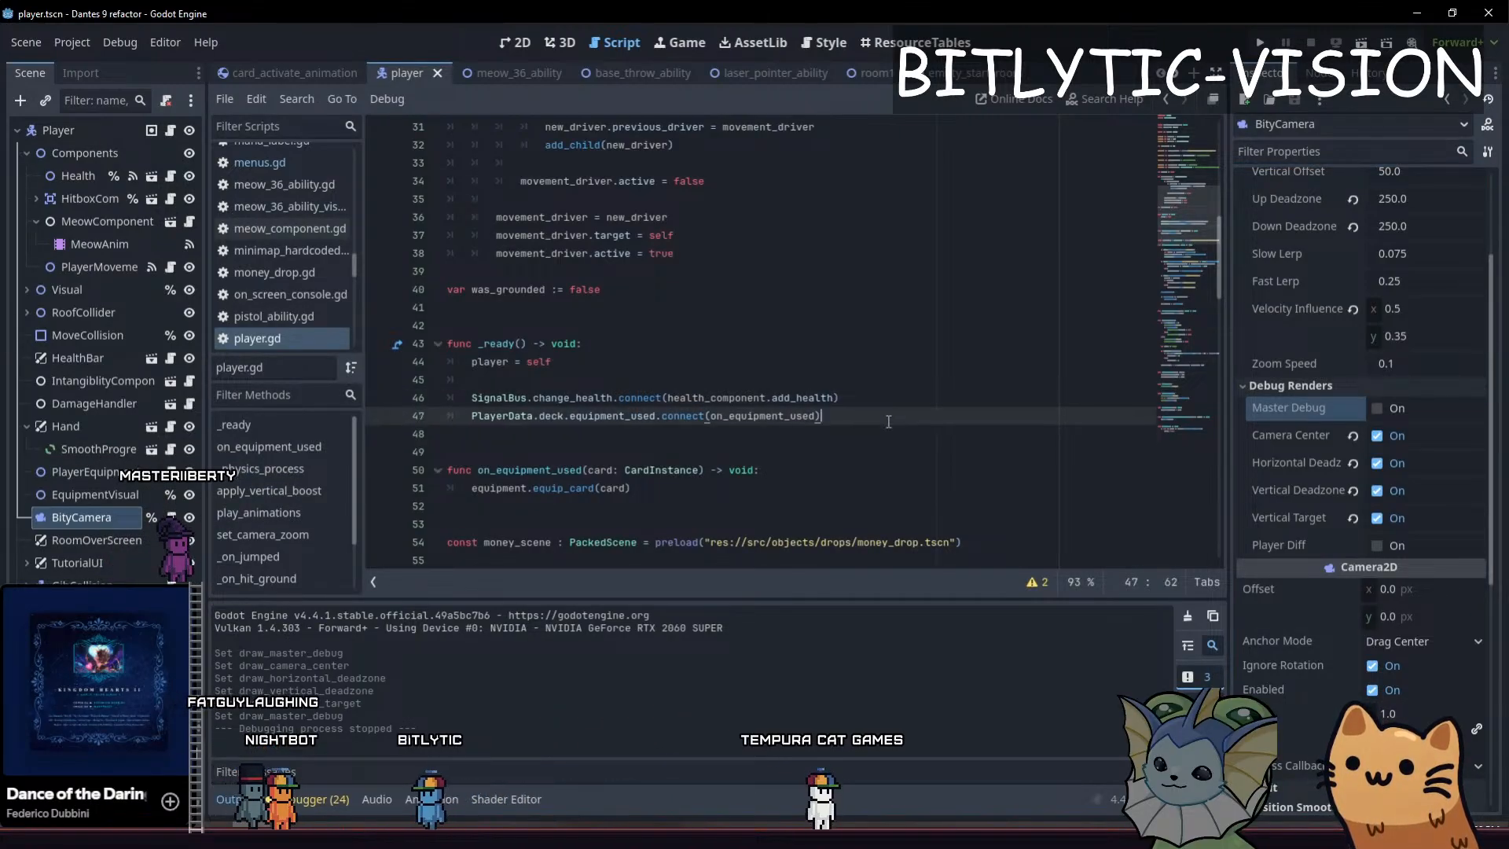
left_click(891, 414)
left_click(910, 395)
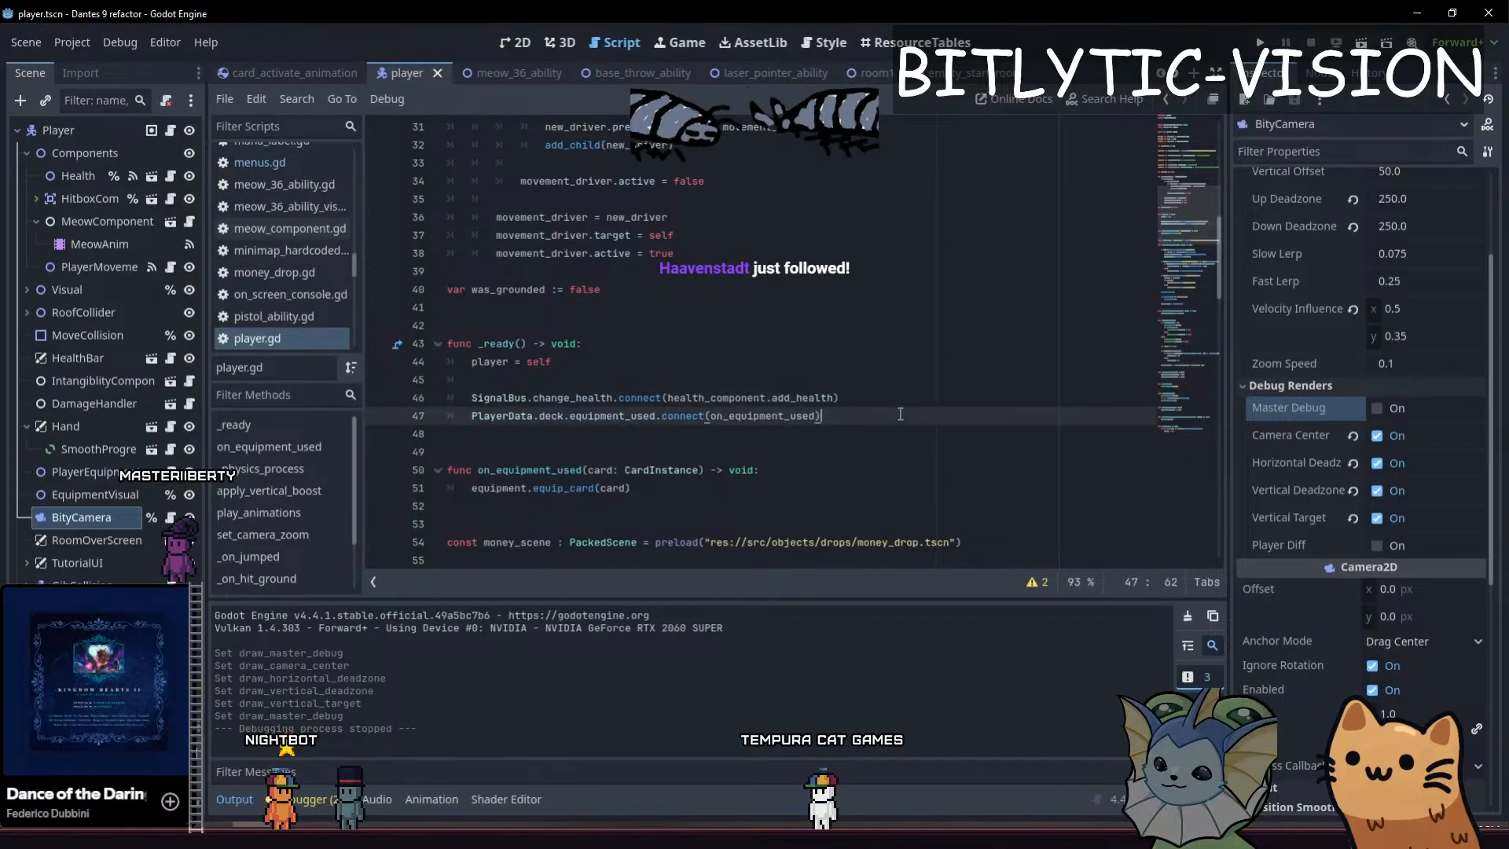
left_click(1006, 451)
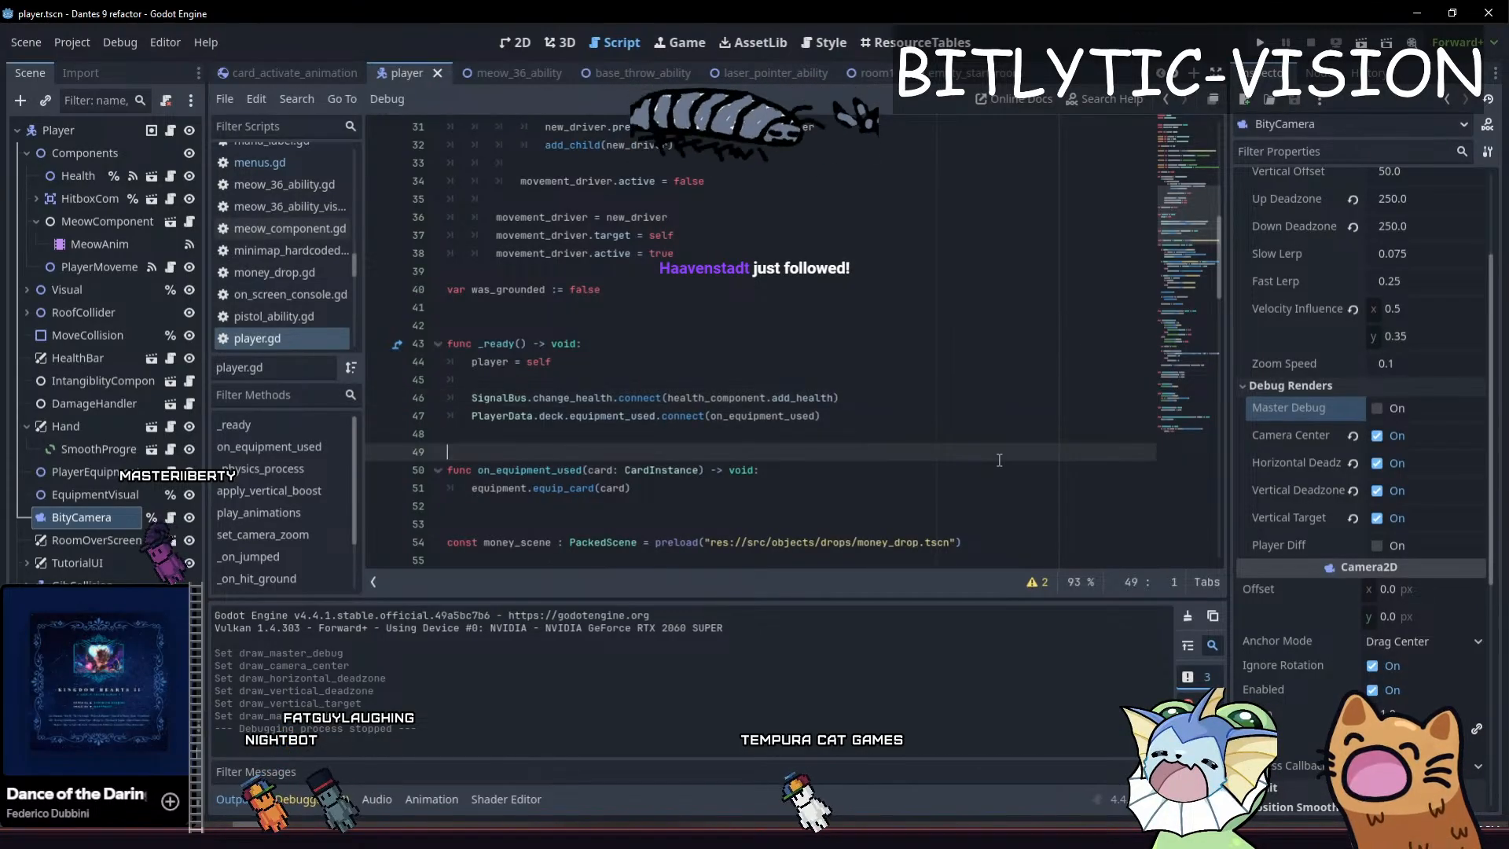
left_click(891, 402)
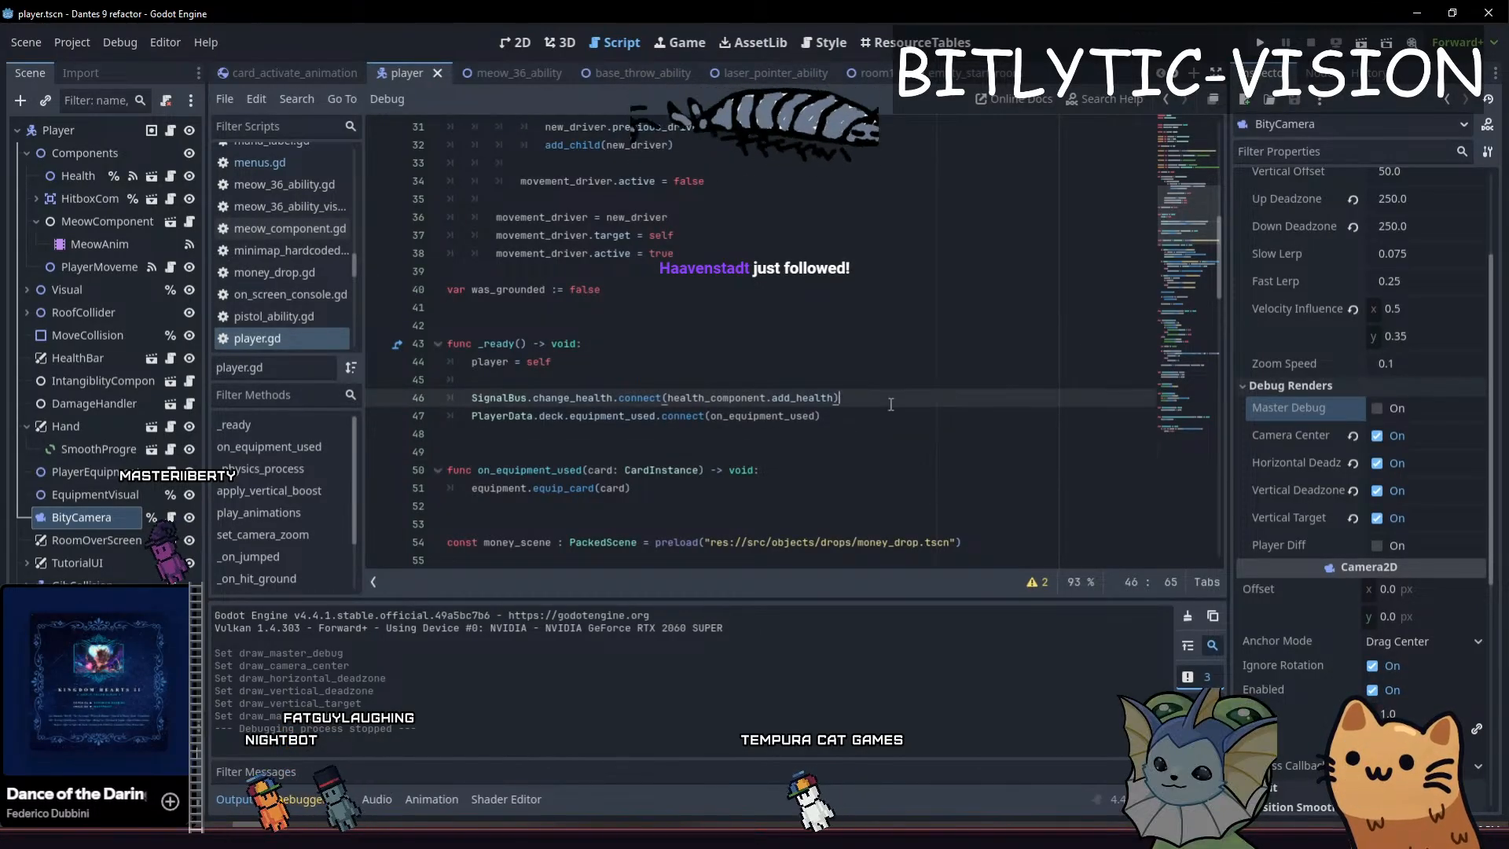
left_click(872, 450)
Widen the Scene dock slightly so the Player scene's node names have more room beside player.gd
left_click_drag(206, 444, 240, 445)
left_click(897, 433)
left_click(918, 412)
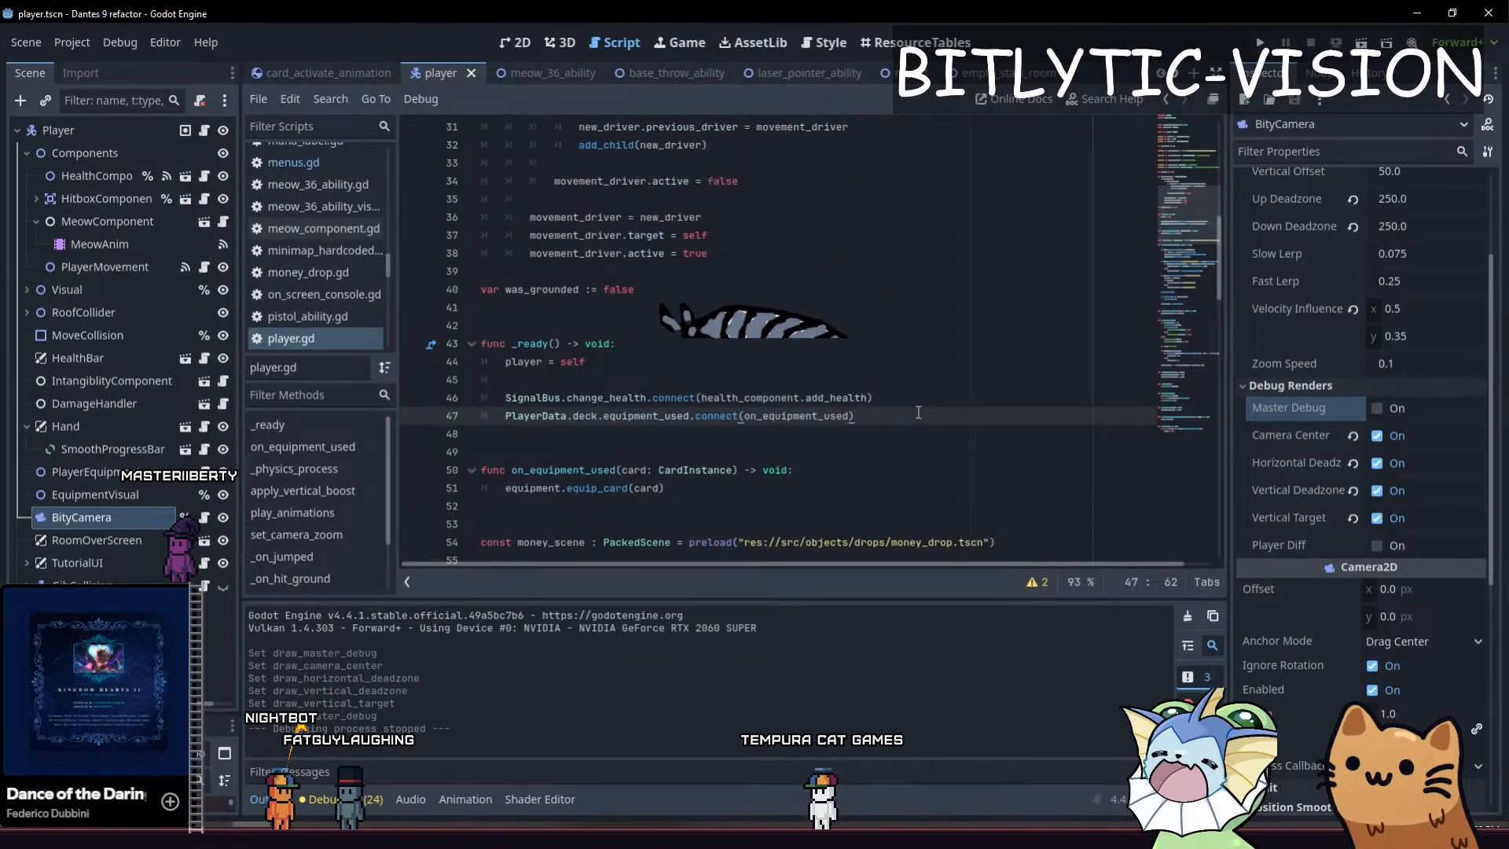
left_click(920, 429)
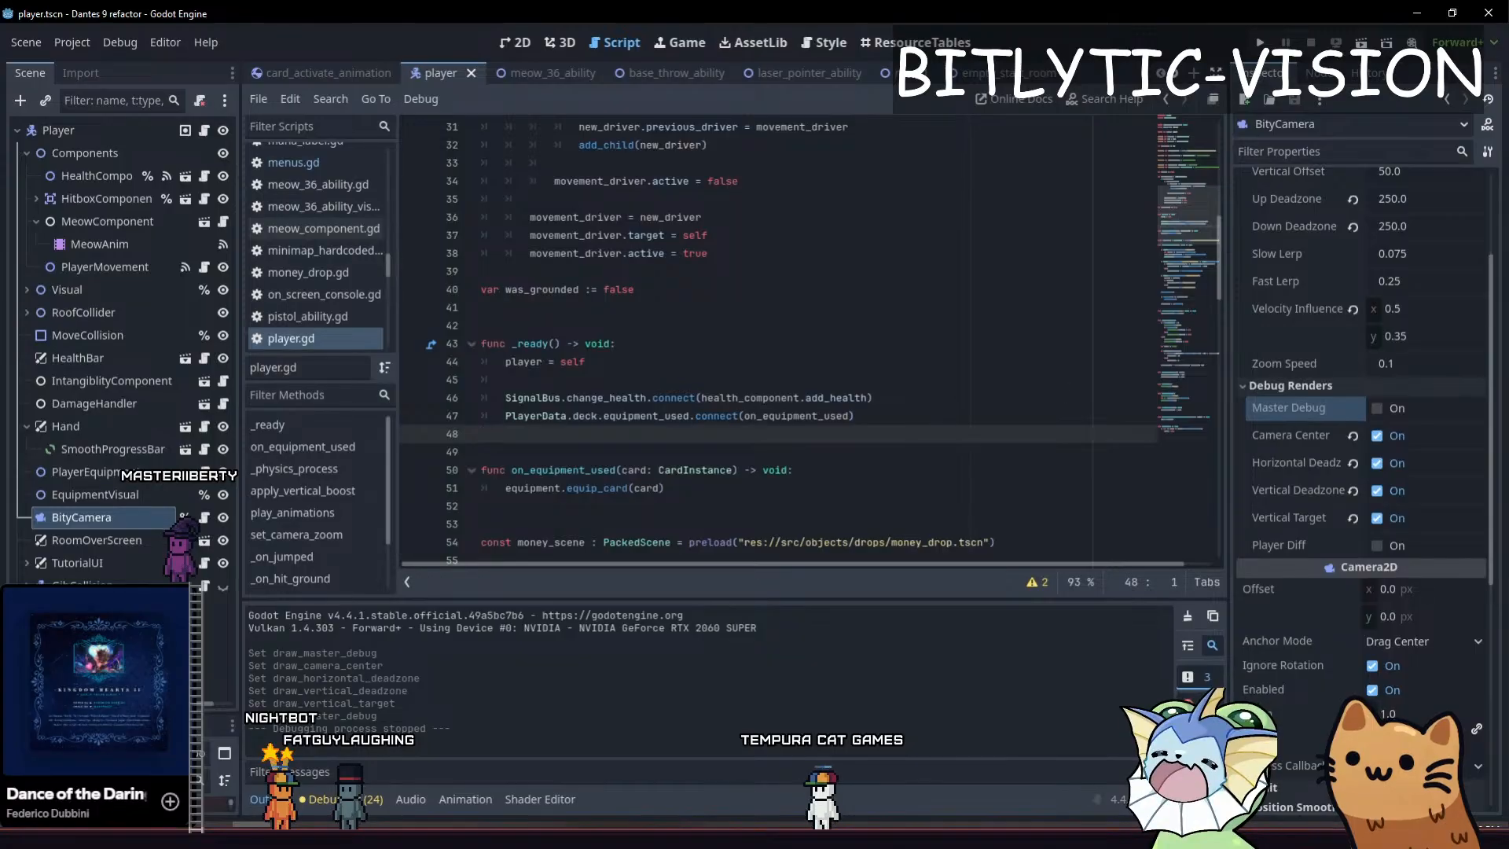
left_click(917, 423)
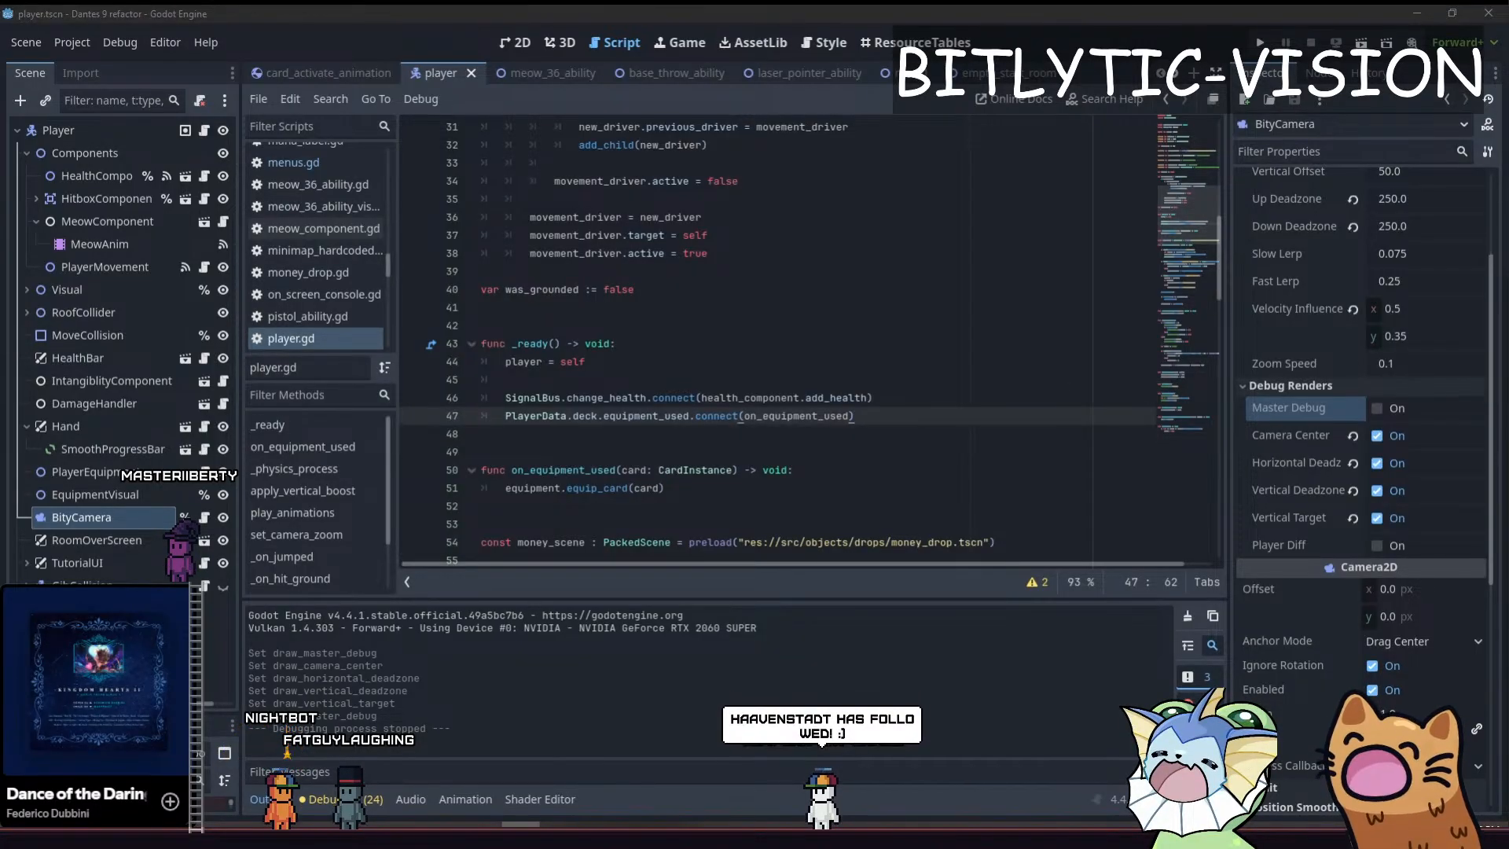
Glance at the Stream Aug 26 notes in Obsidian, then leave the Godot editor for GitHub Desktop
key("alt+Tab")
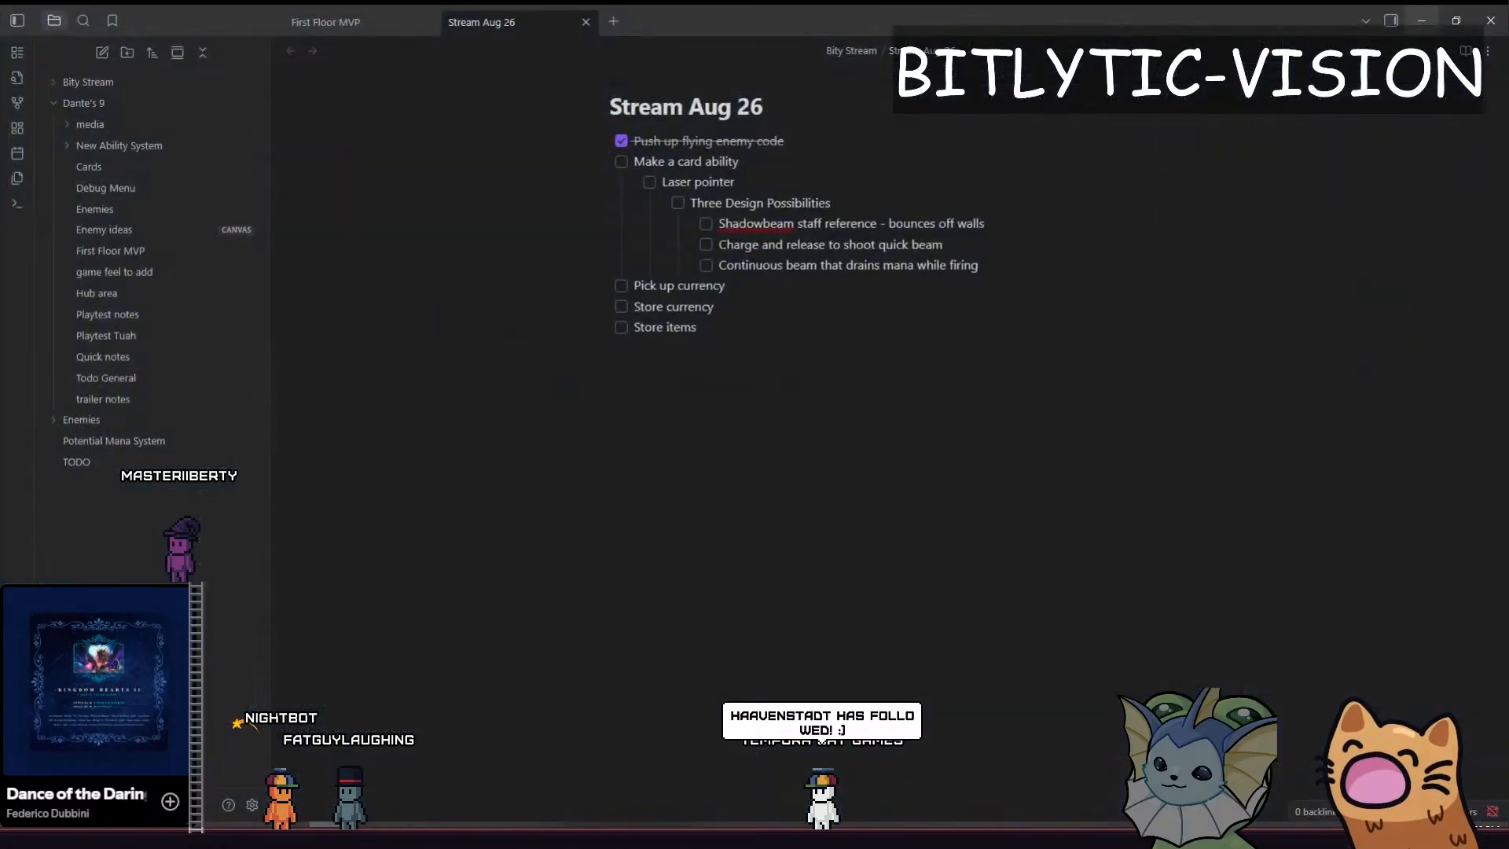
key("alt+Tab")
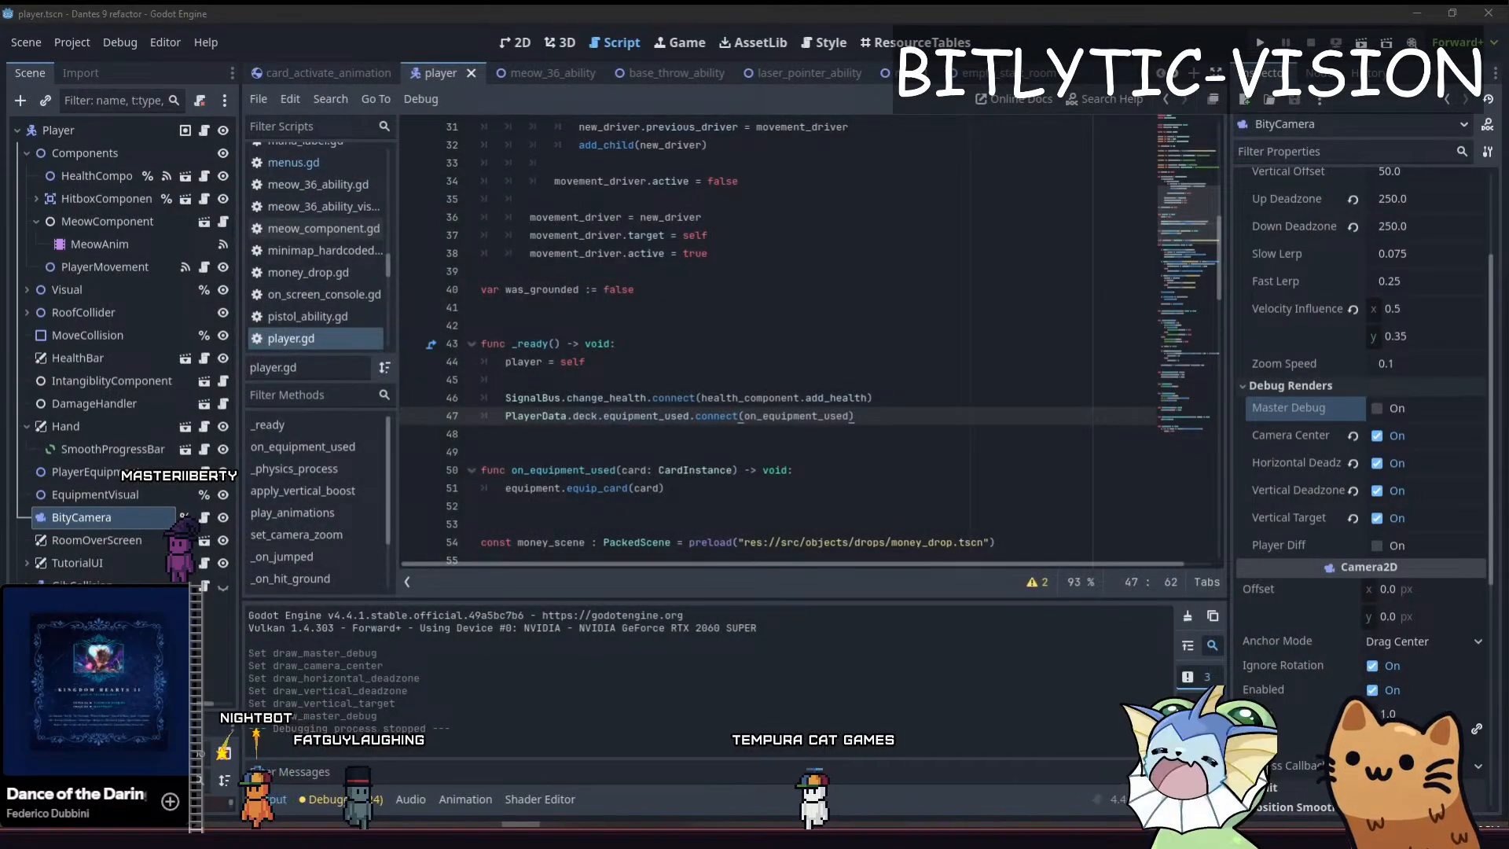
key("alt+Tab")
key("alt+Tab")
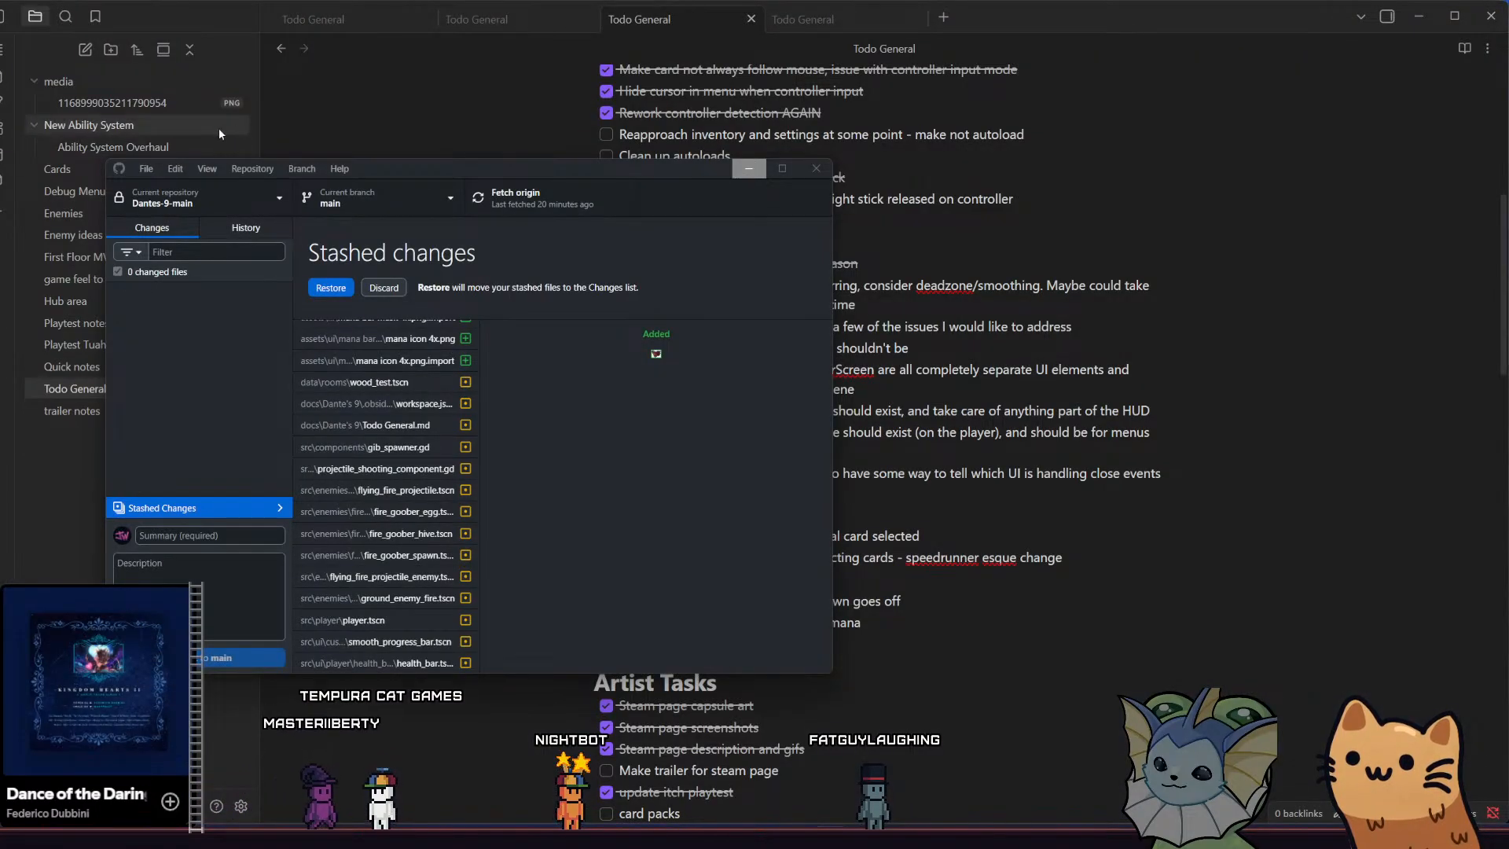
Review the stashed files of Dantes-9-main on the main branch and restore the stash
left_click_drag(352, 173, 395, 177)
scroll(426, 354, "up", 5)
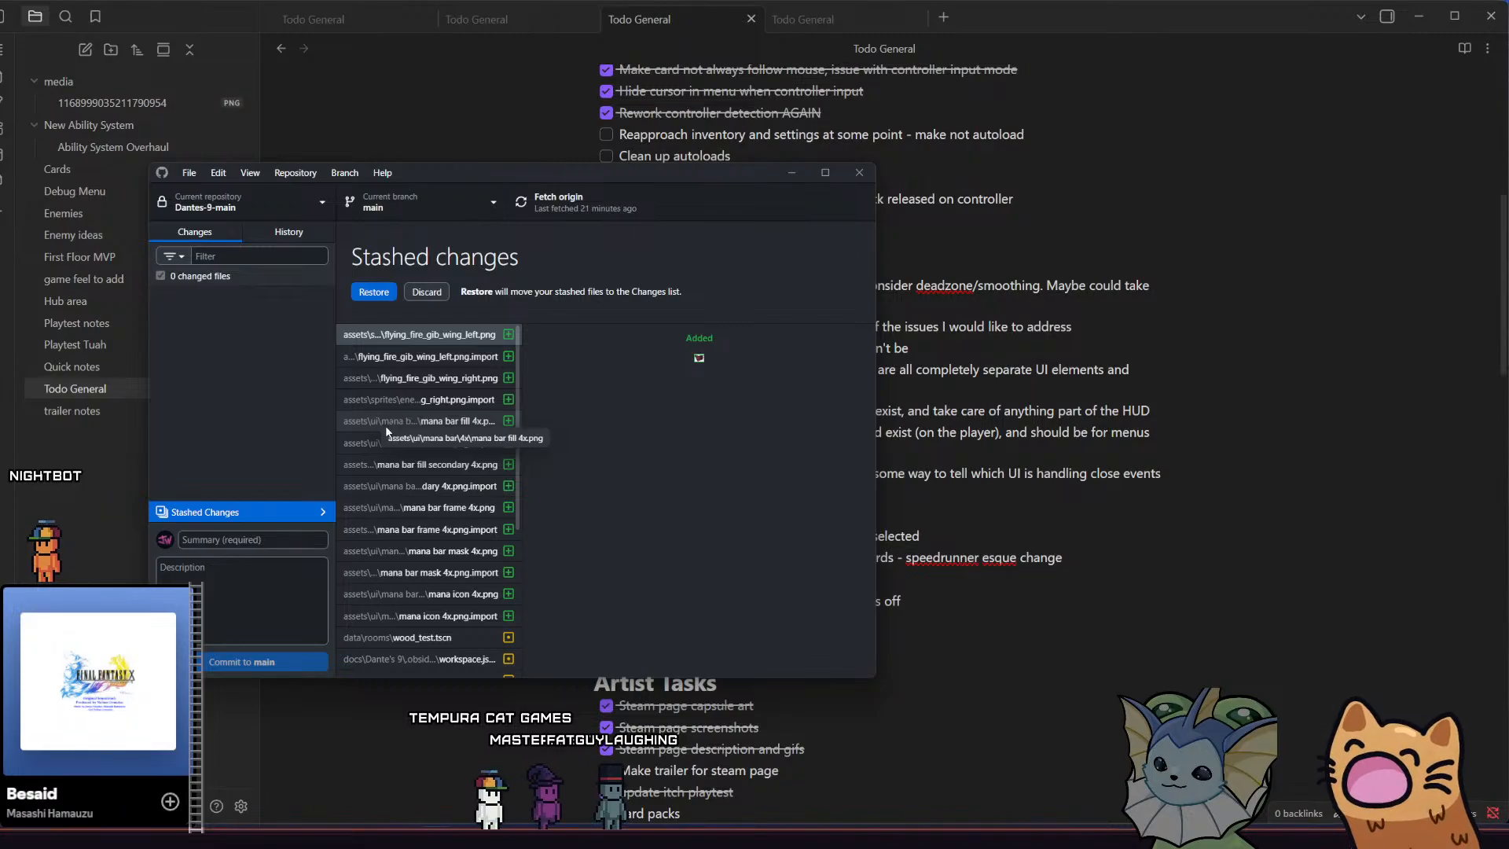
scroll(385, 426, "down", 3)
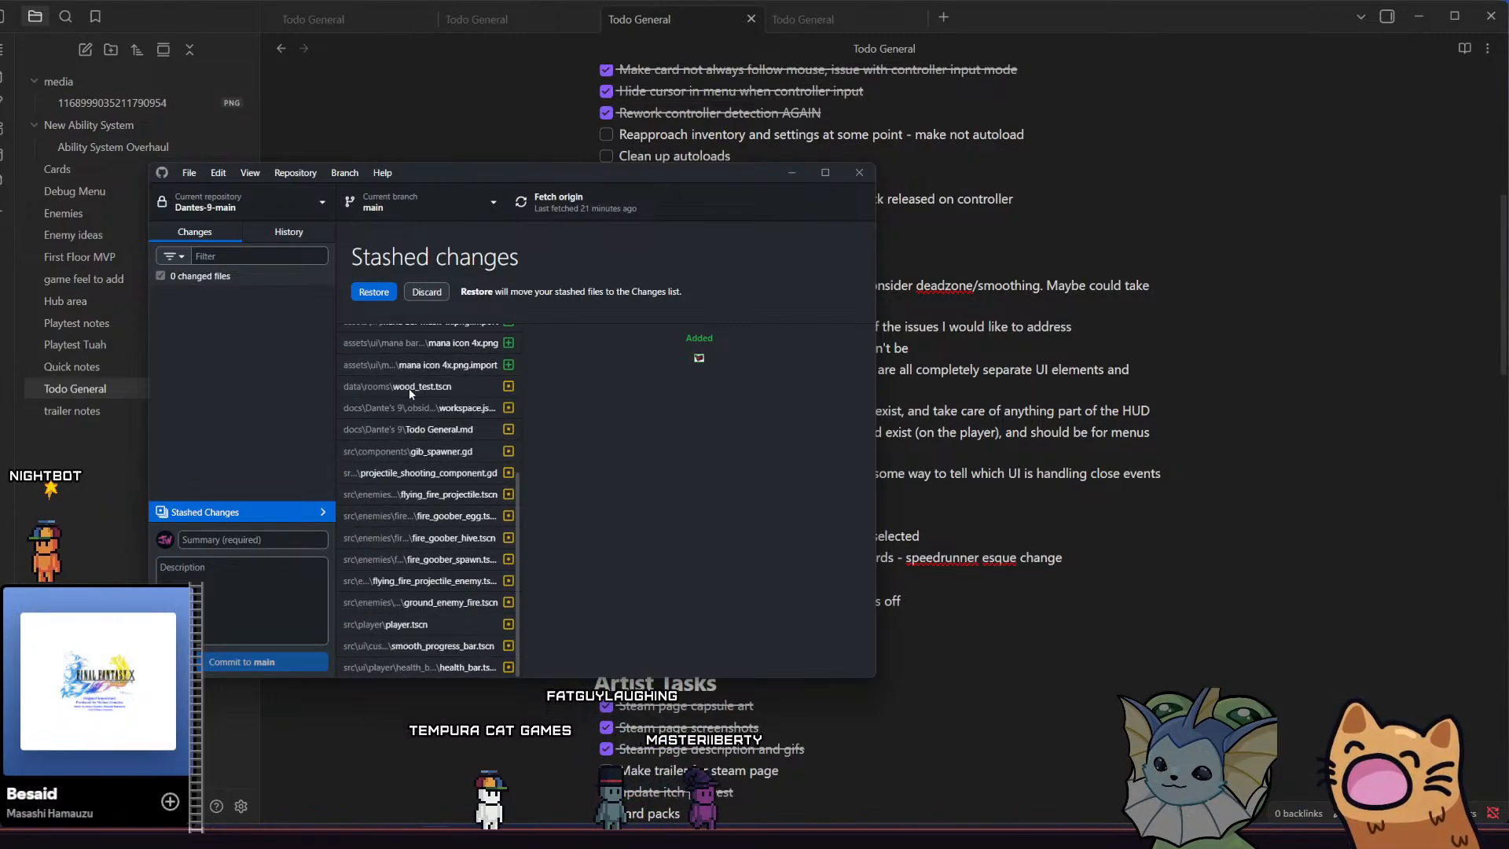
scroll(409, 388, "up", 3)
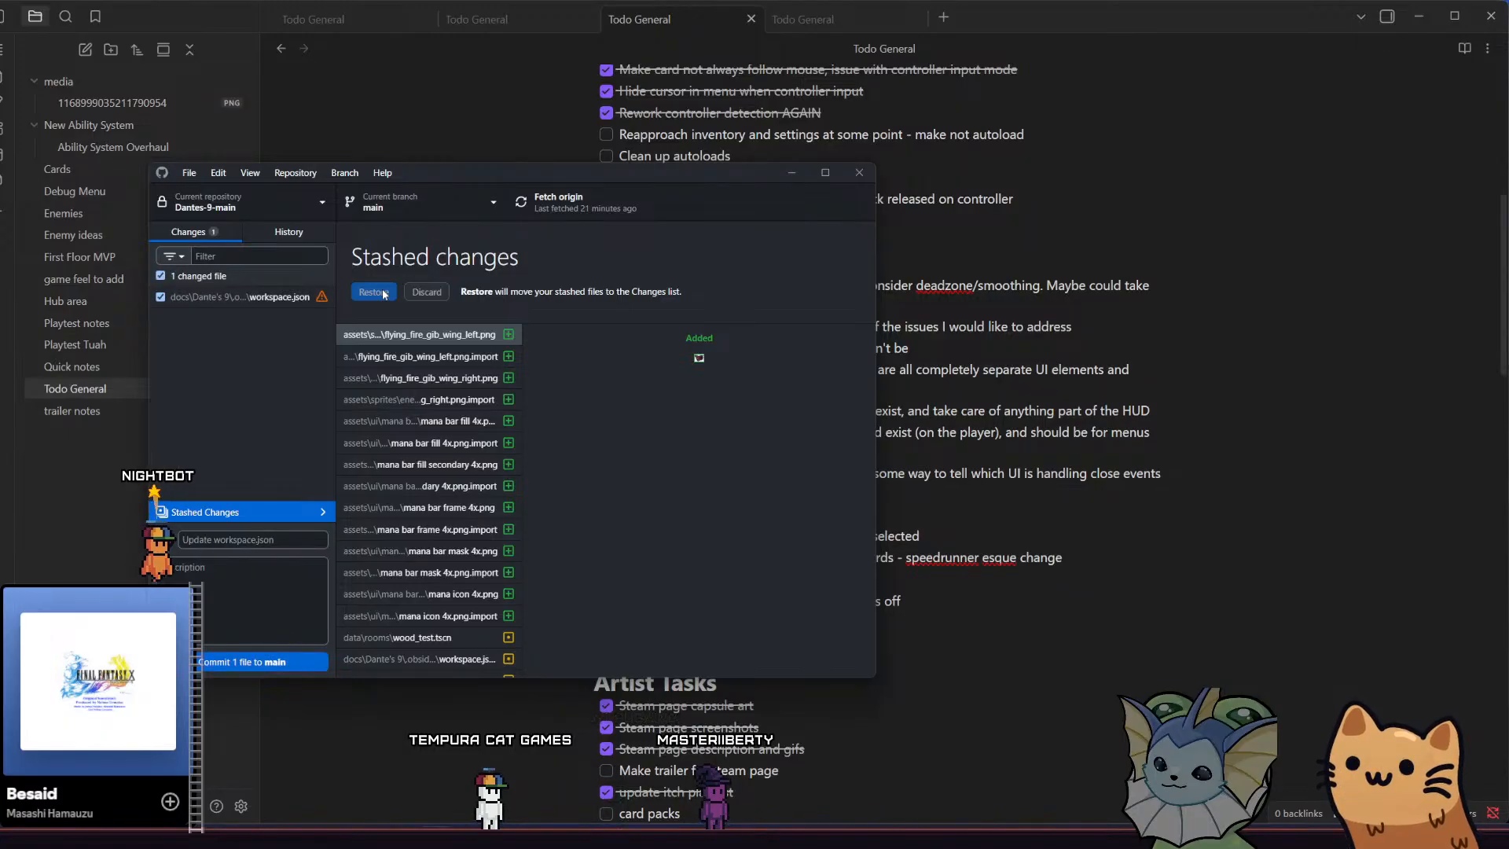
Show the conflict diff of workspace.json in a maximized window and enlarge the interface to examine the conflicting lines
left_click(299, 300)
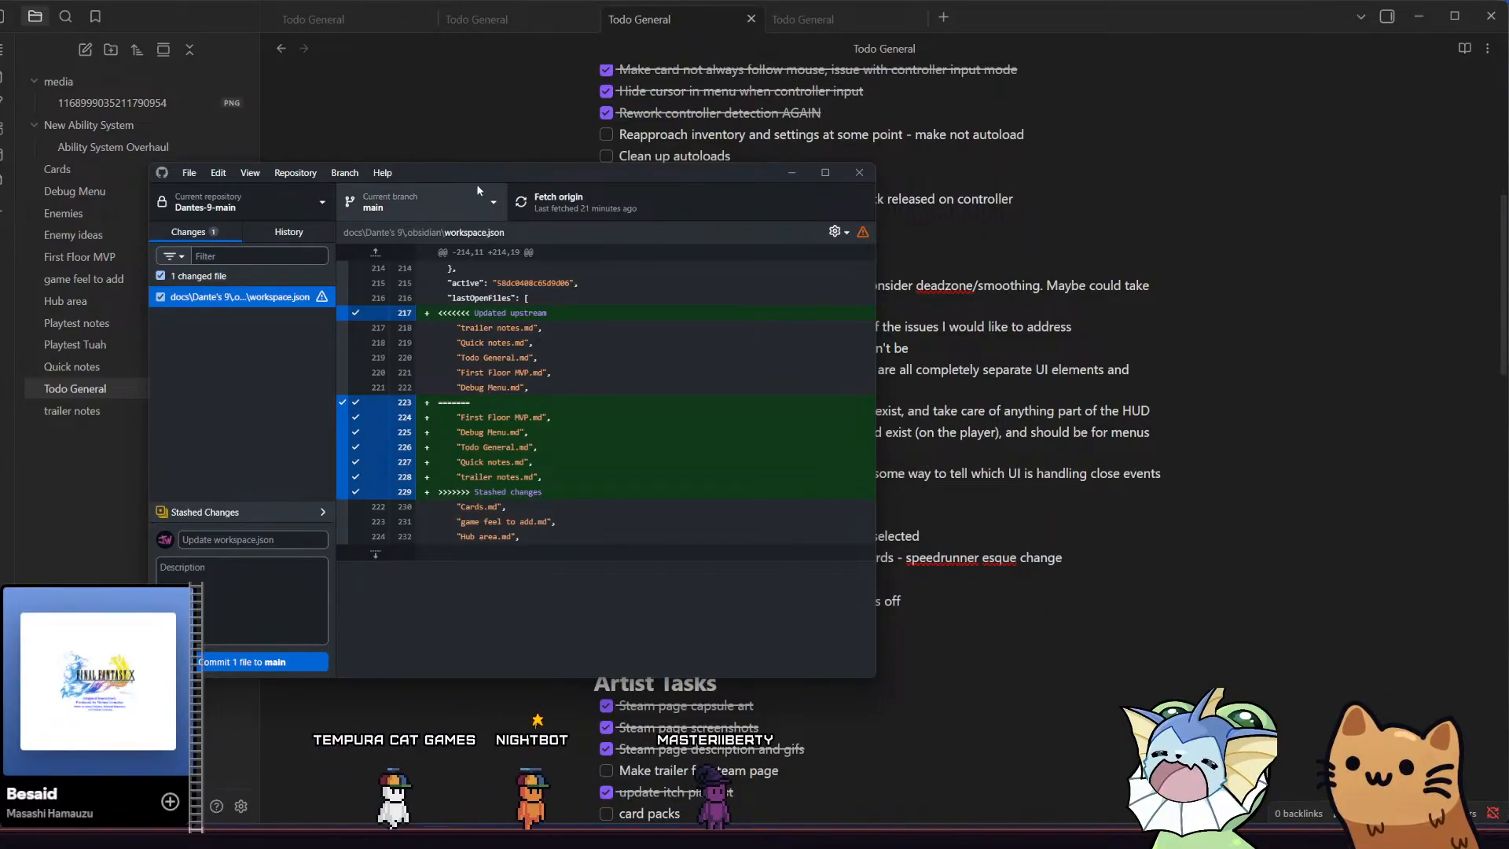
left_click_drag(486, 172, 524, 166)
double_click(523, 167)
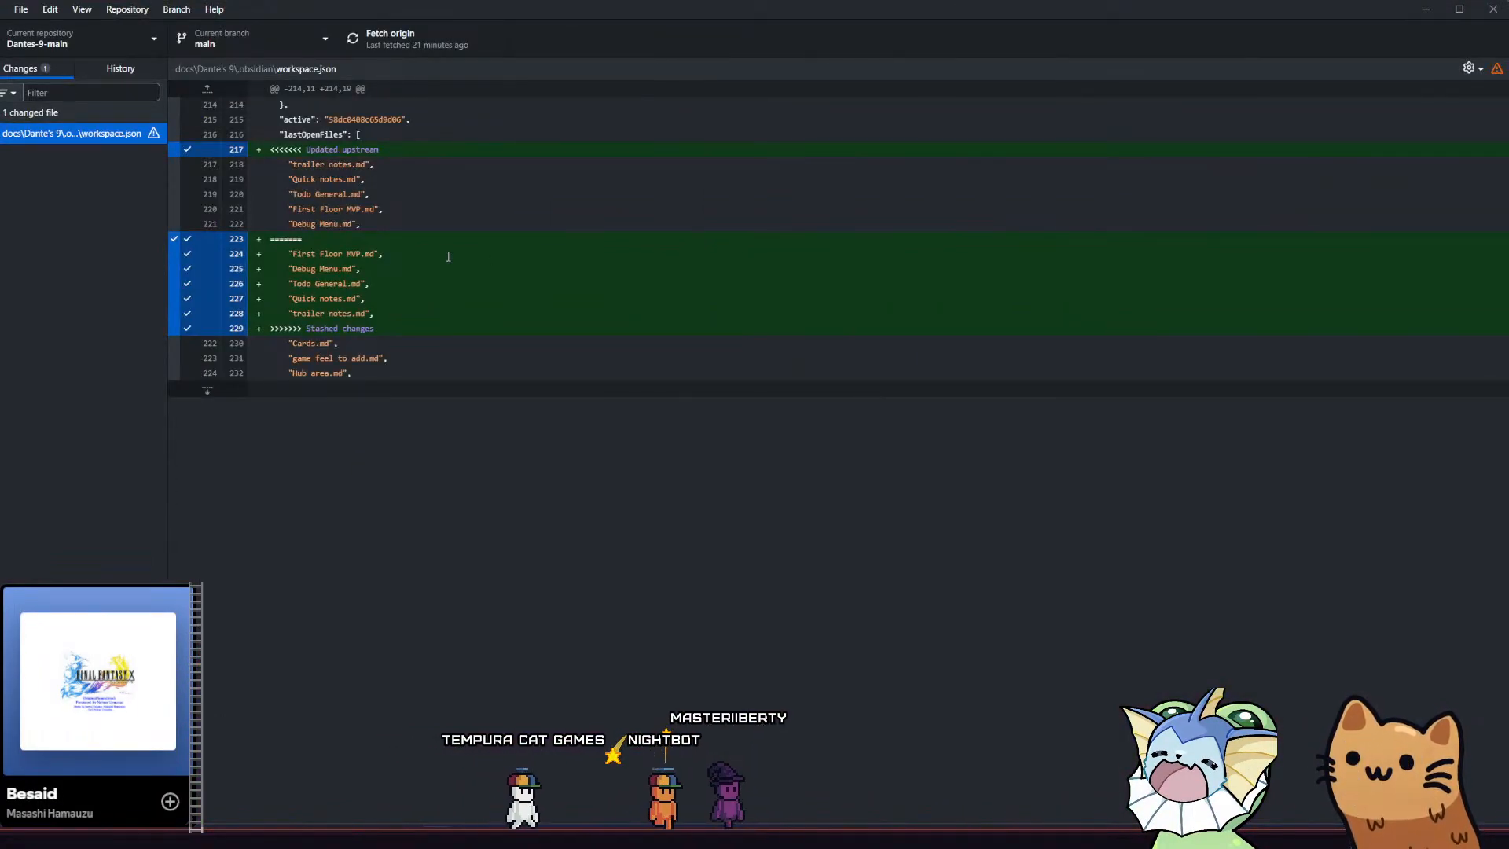
left_click(1471, 68)
left_click(1323, 77)
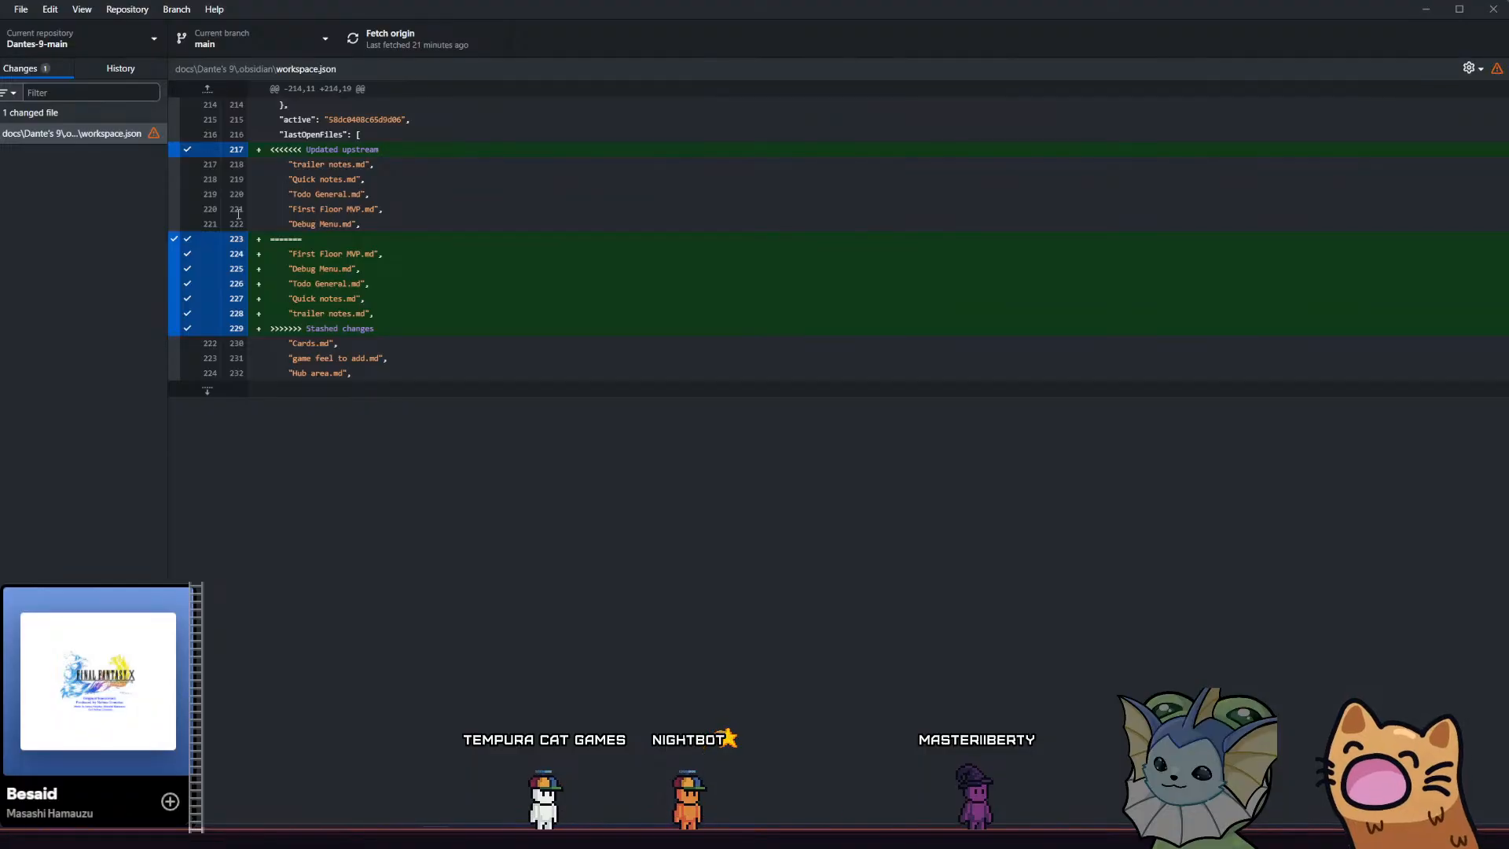
key("ctrl+equal")
key("ctrl+equal")
key("ctrl+equal")
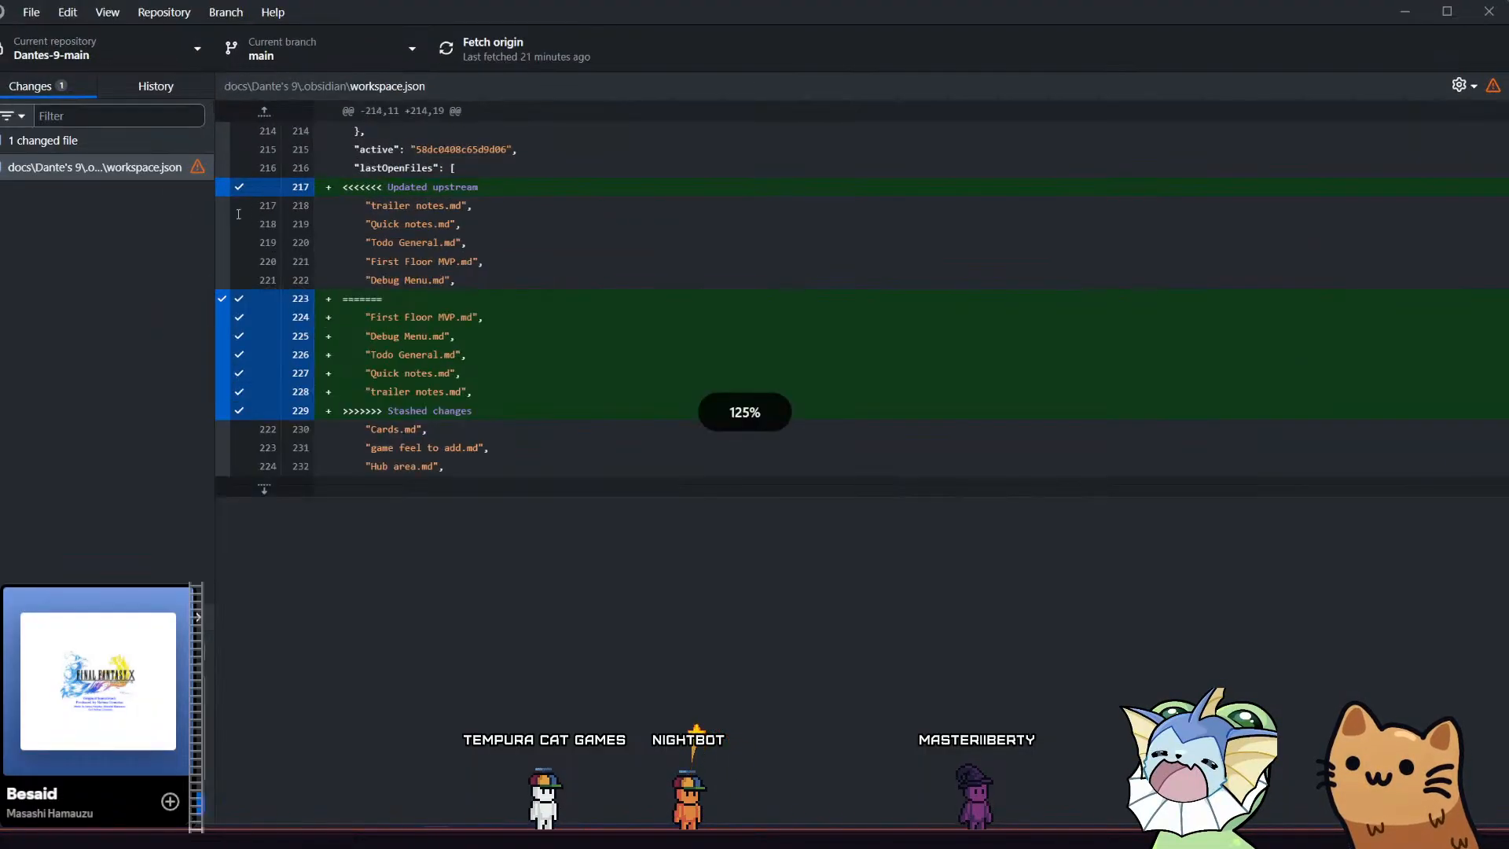
key("ctrl+equal")
key("ctrl+equal")
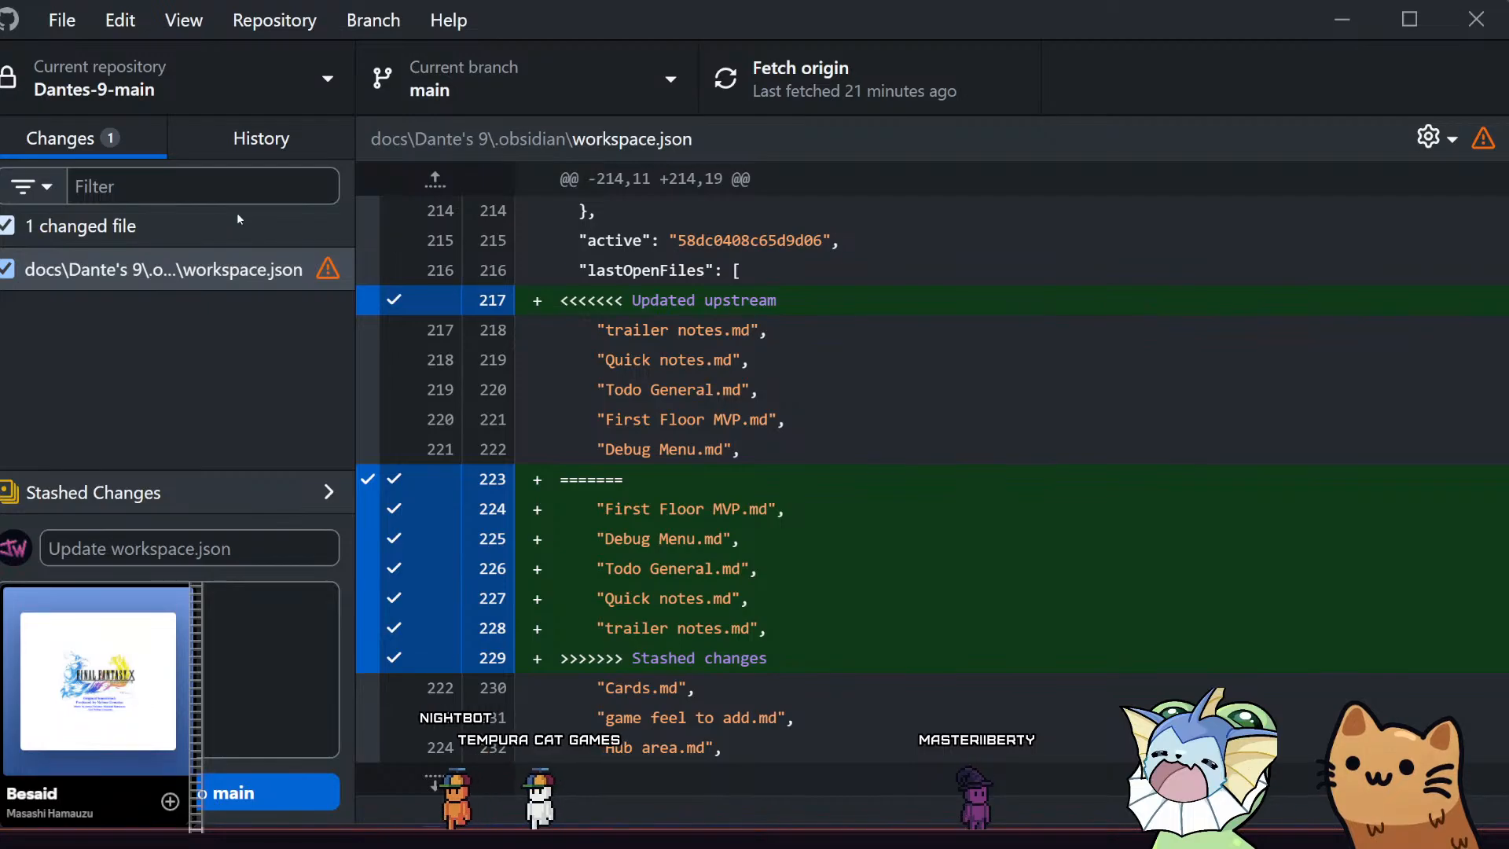
key("ctrl+minus")
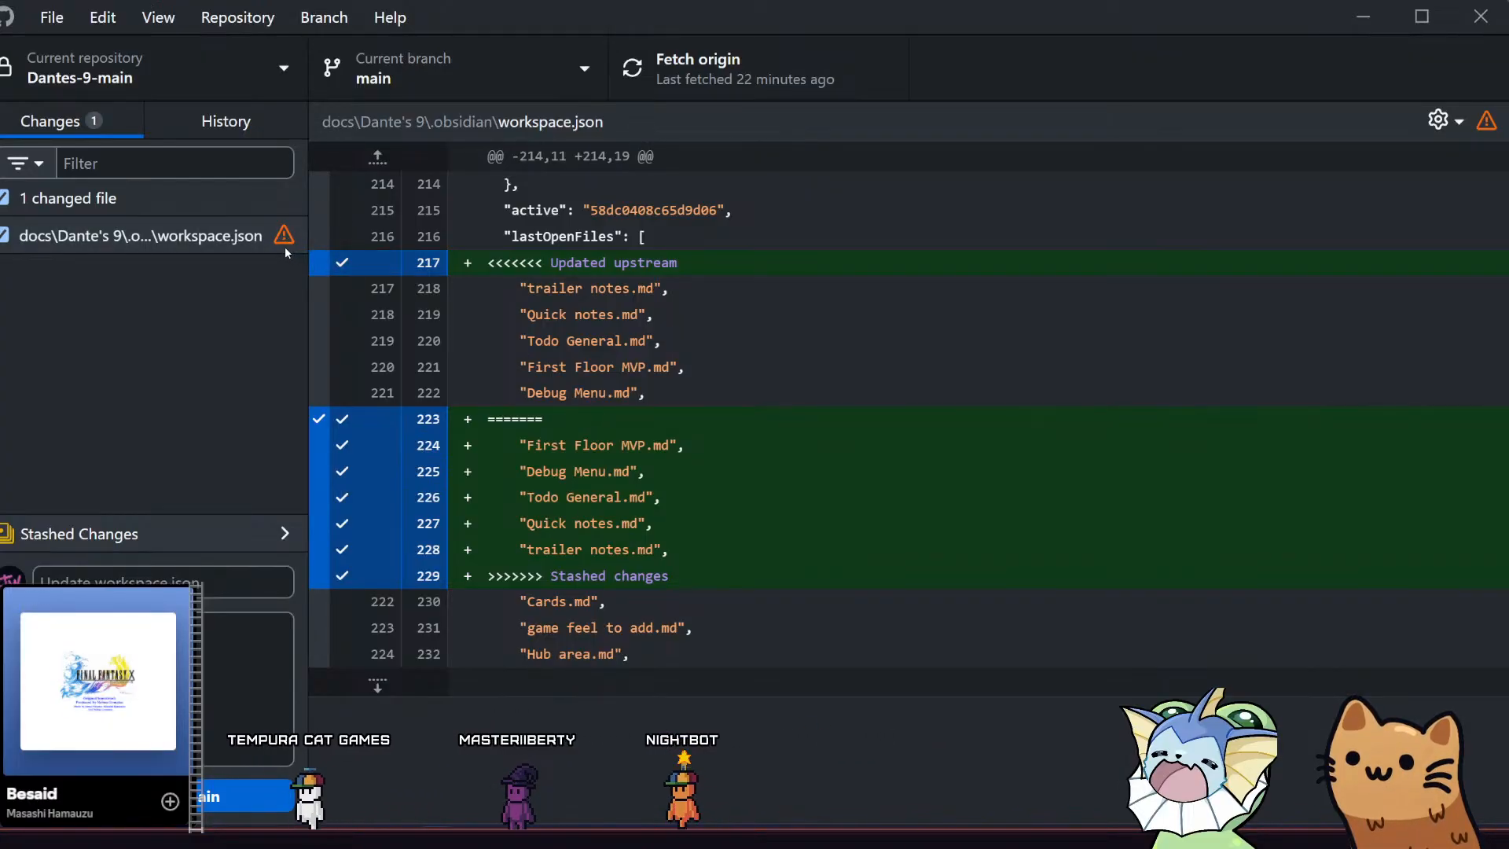
Open workspace.json in Visual Studio Code, skim its contents, and return to the diff in GitHub Desktop
right_click(266, 238)
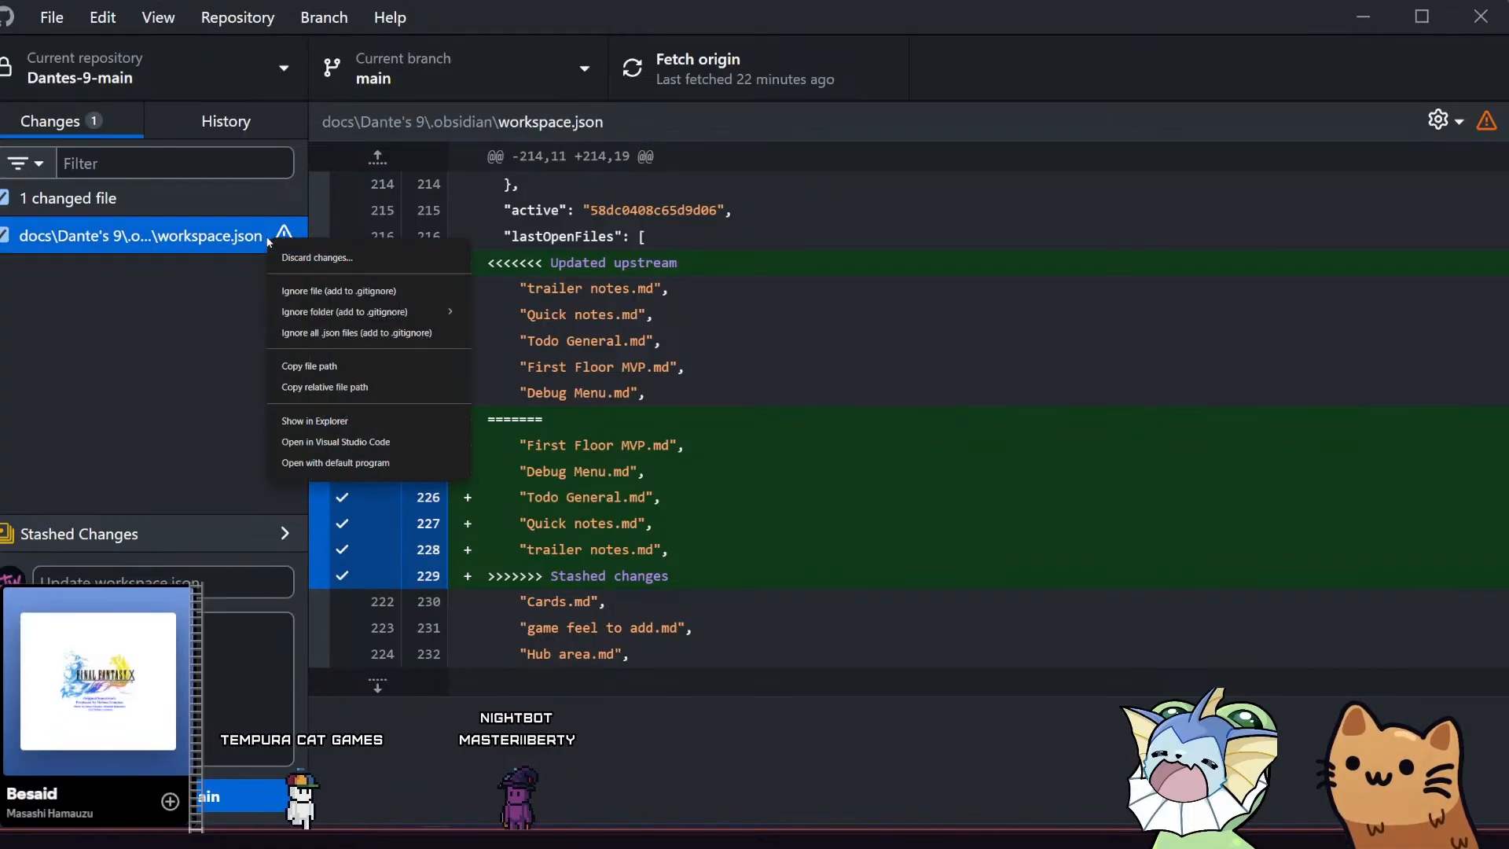
left_click(163, 270)
right_click(554, 439)
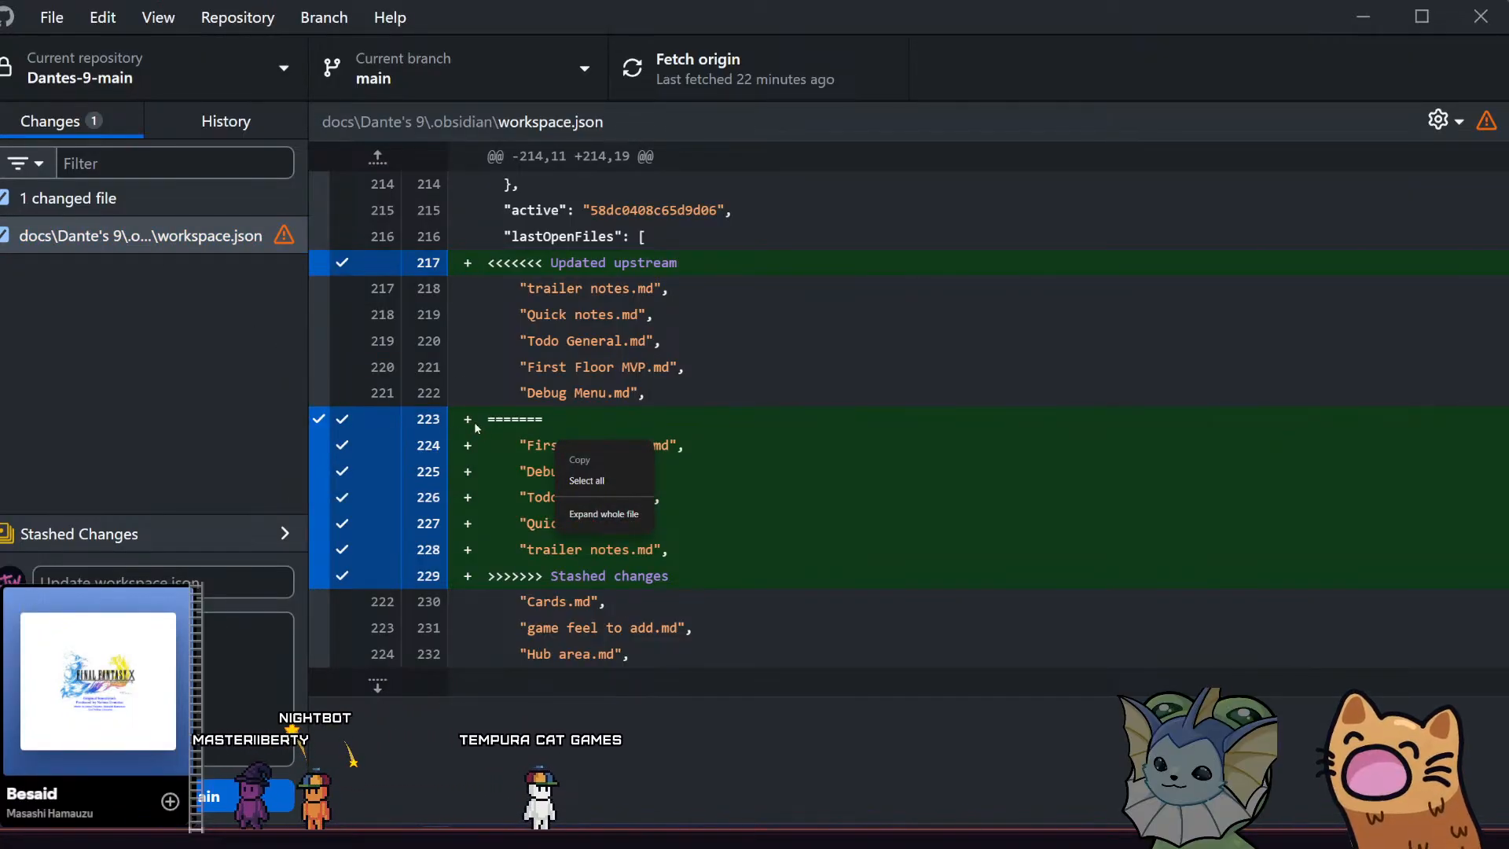
left_click(200, 343)
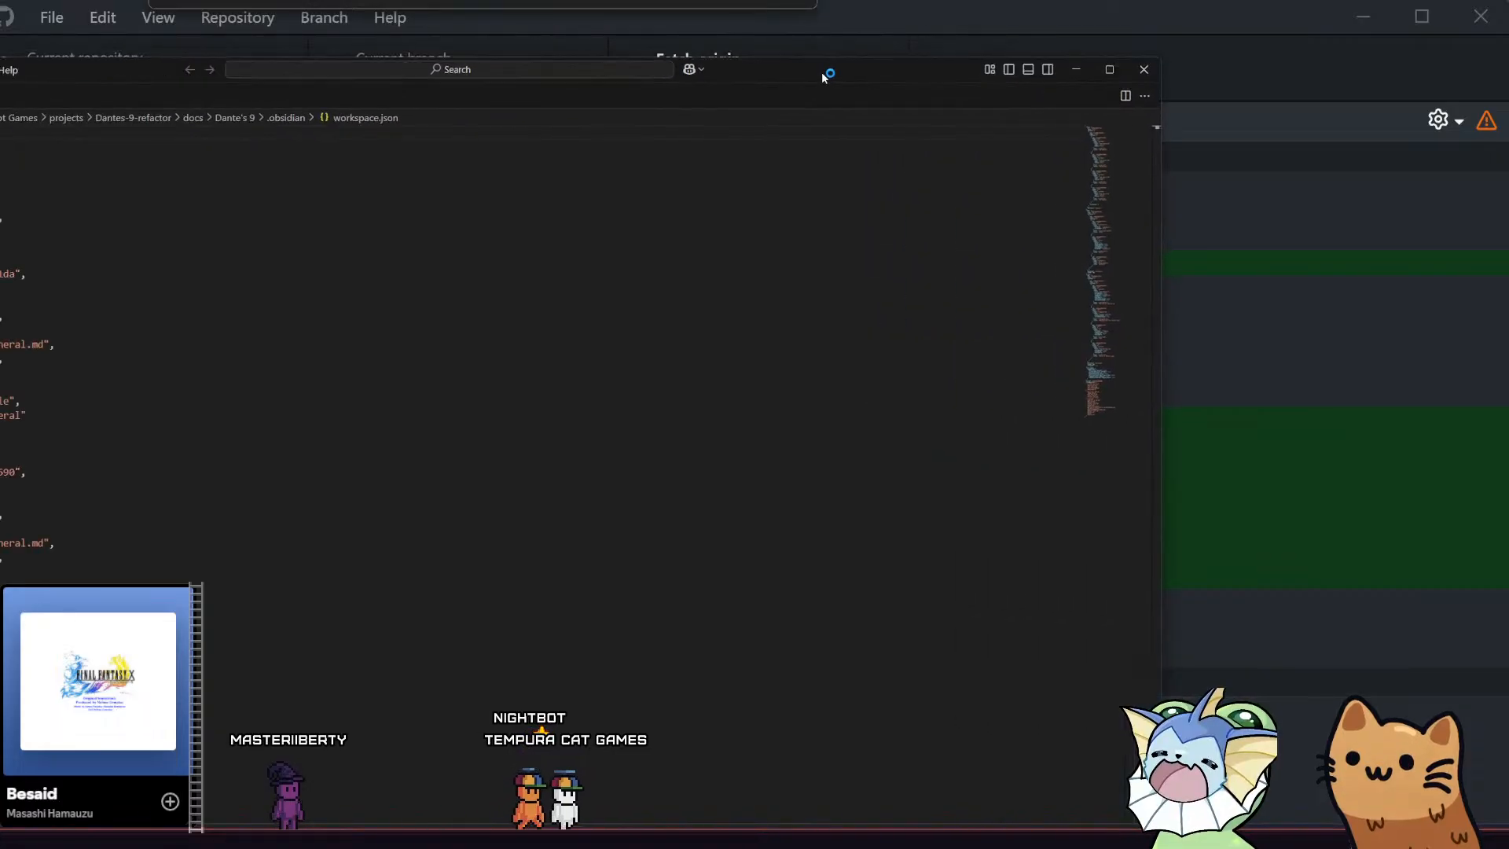
scroll(547, 321, "down", 8)
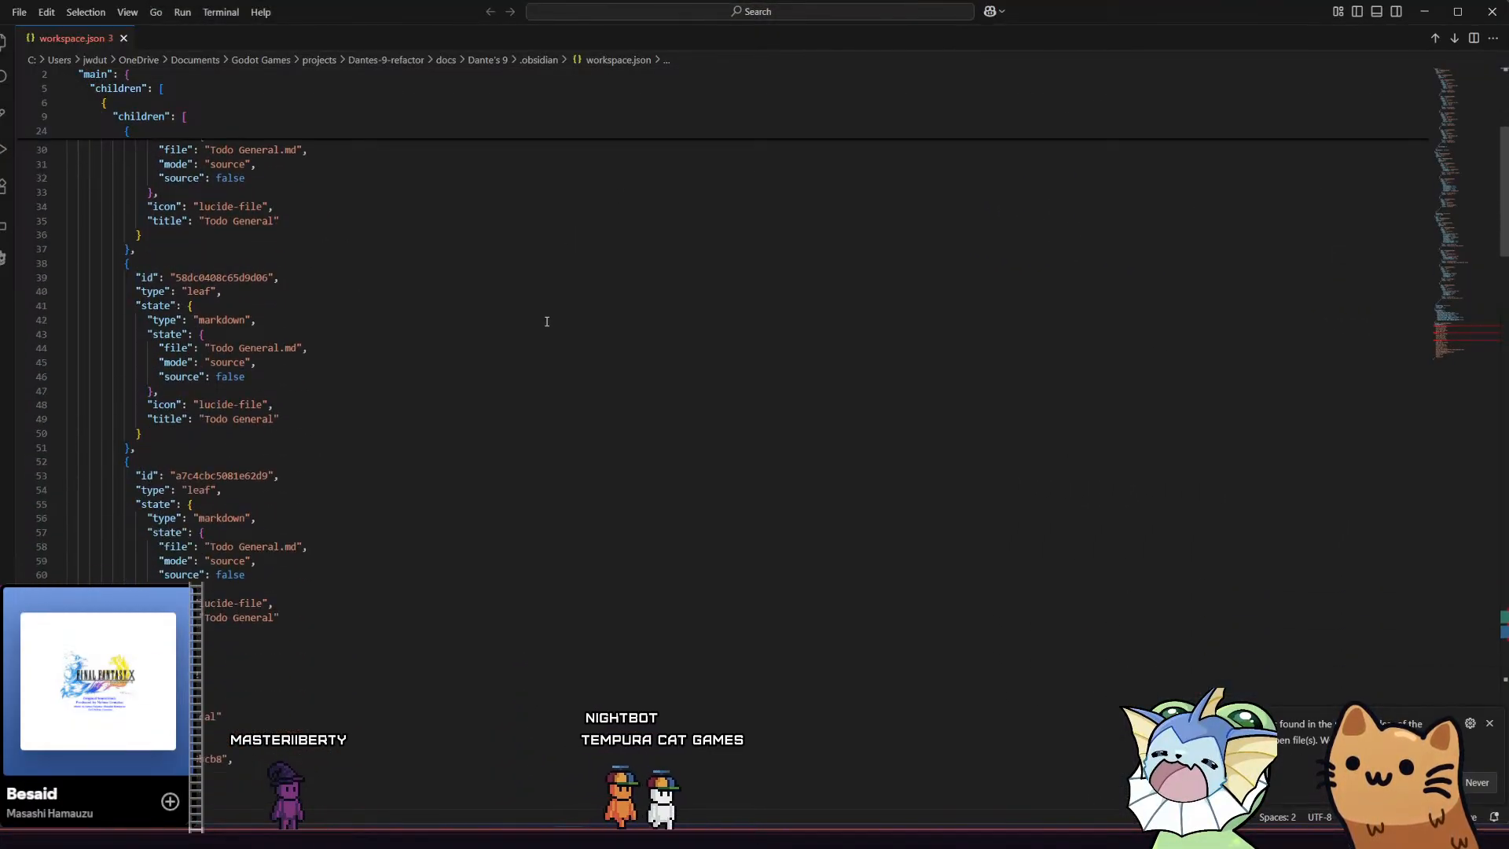
scroll(547, 321, "down", 20)
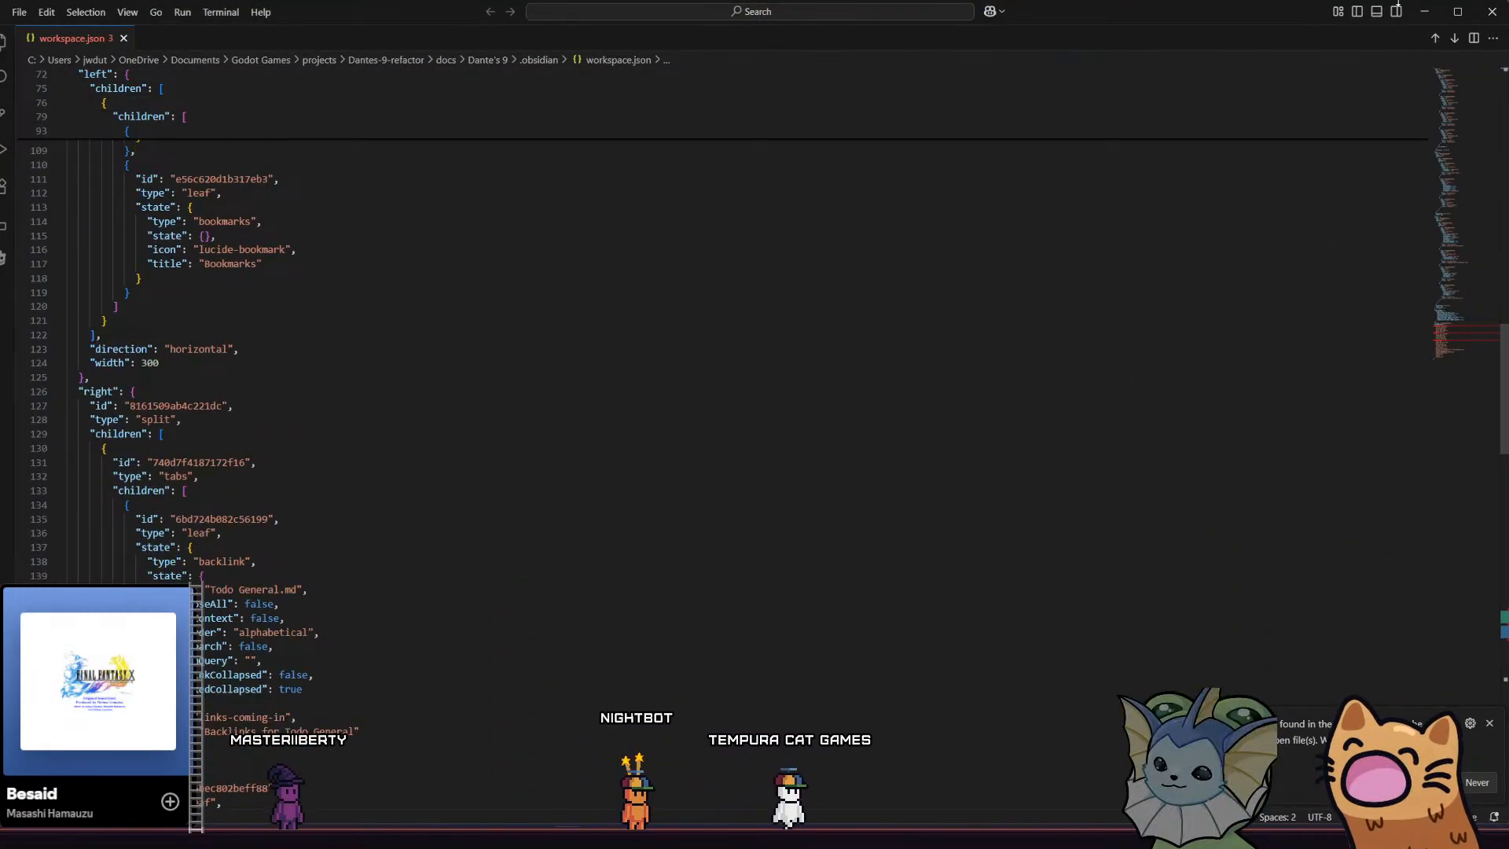
left_click(1433, 11)
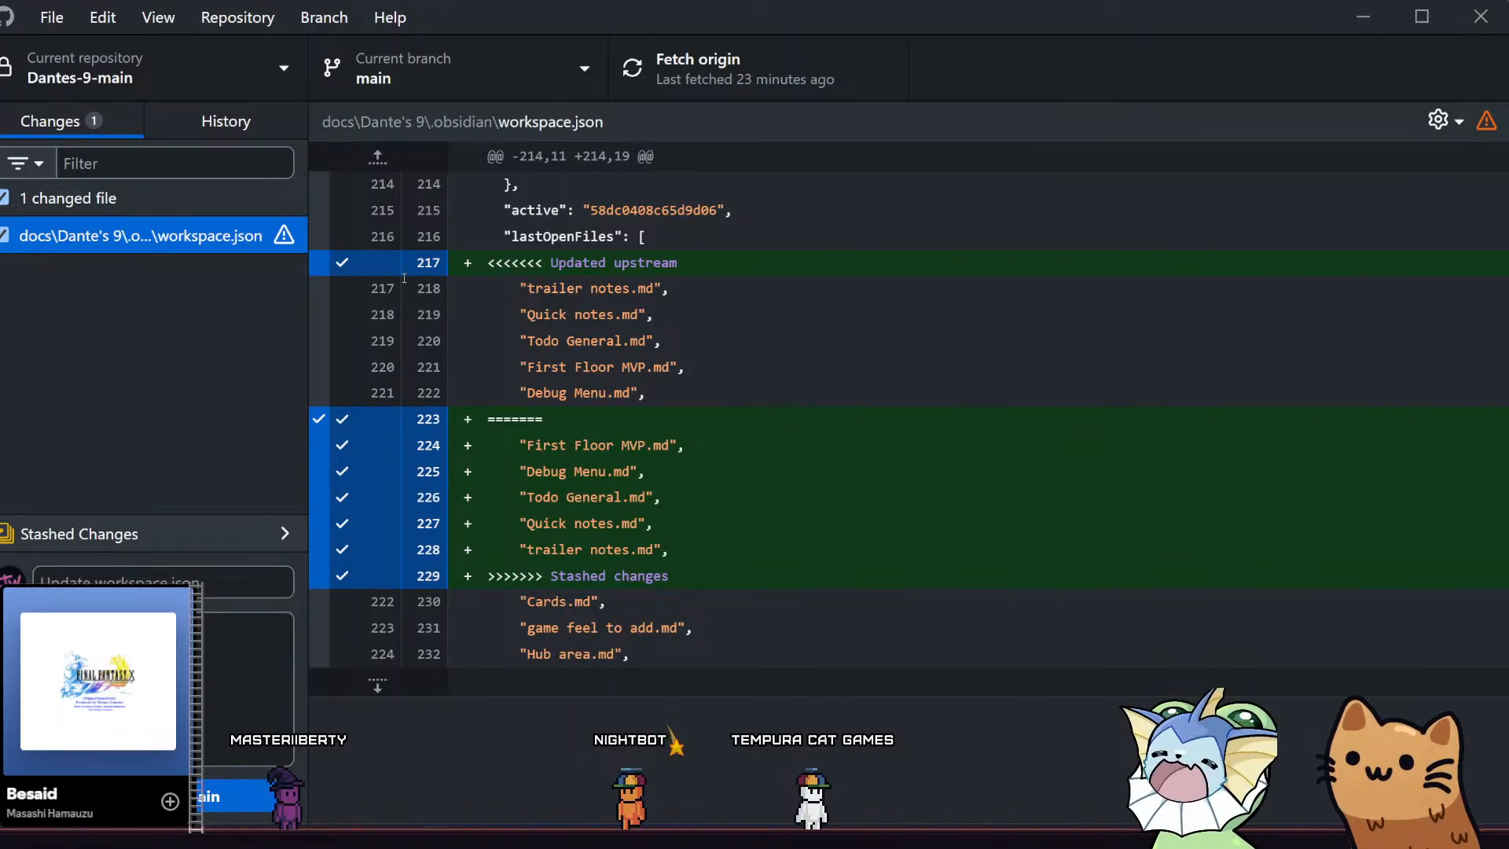
right_click(386, 274)
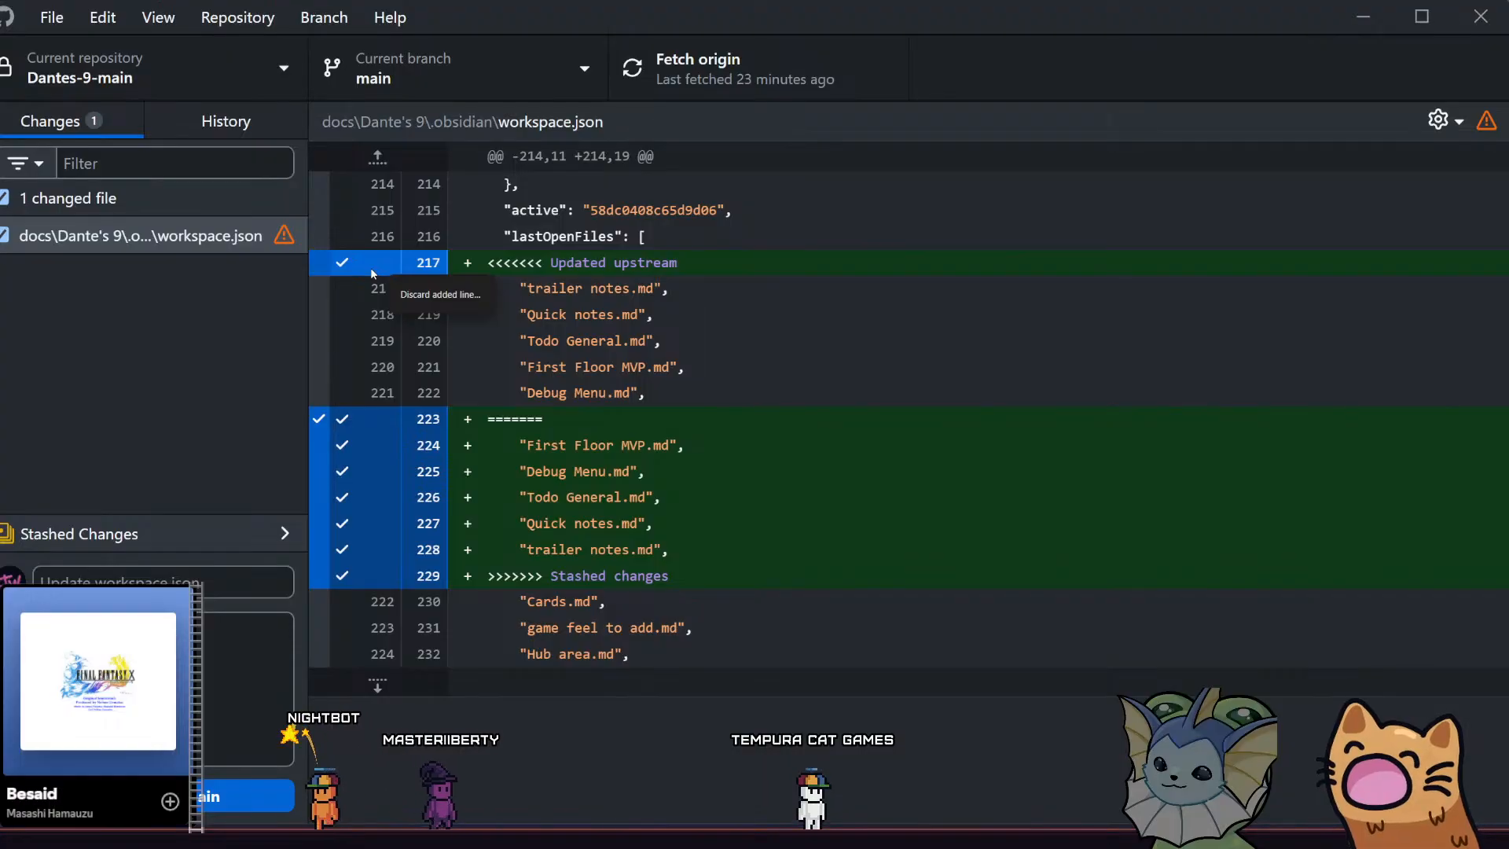
left_click(353, 285)
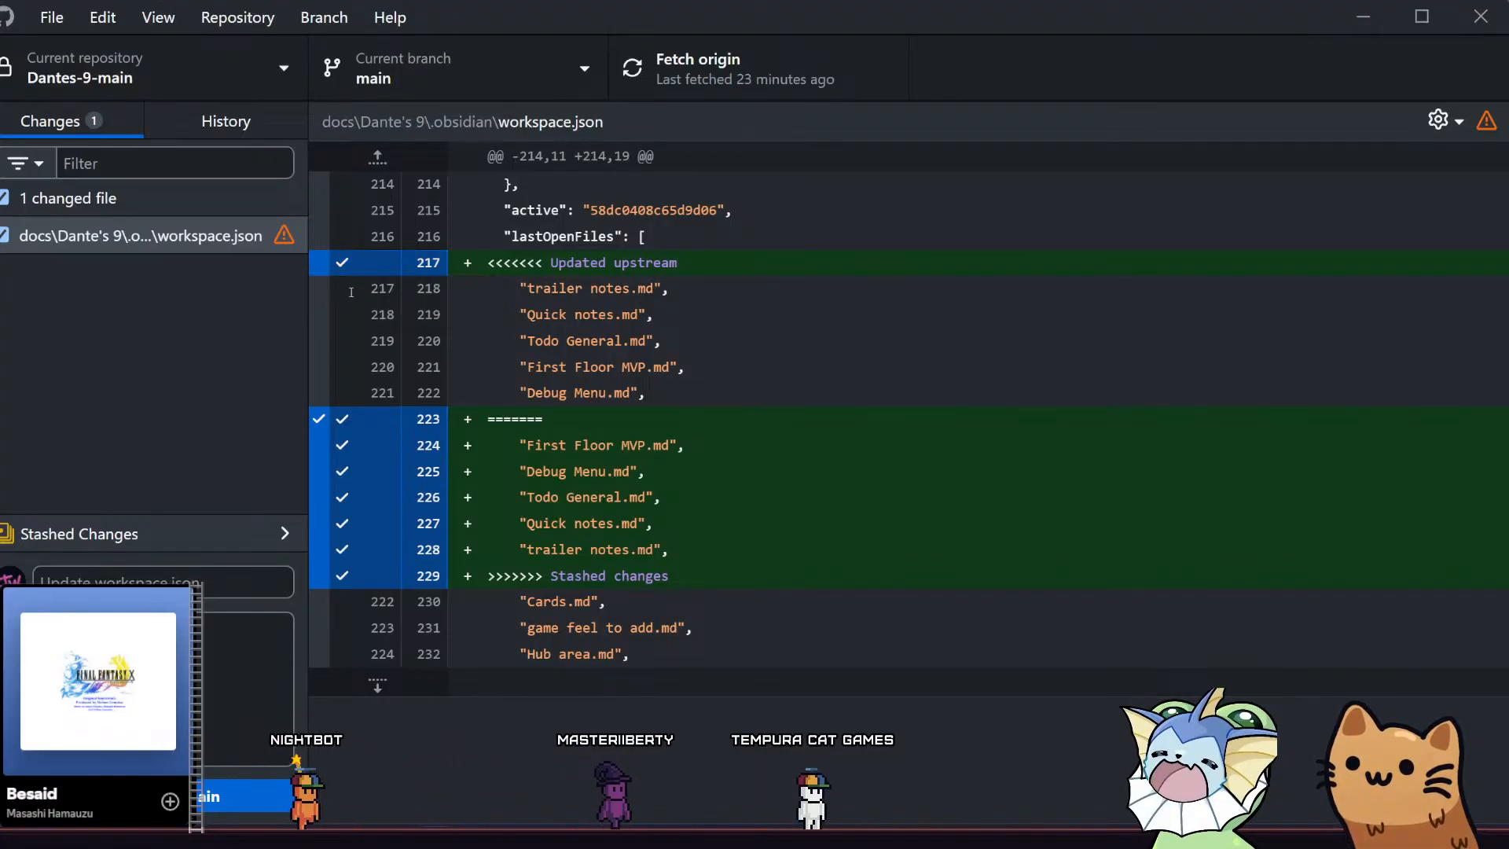
left_click(365, 268)
left_click(366, 268)
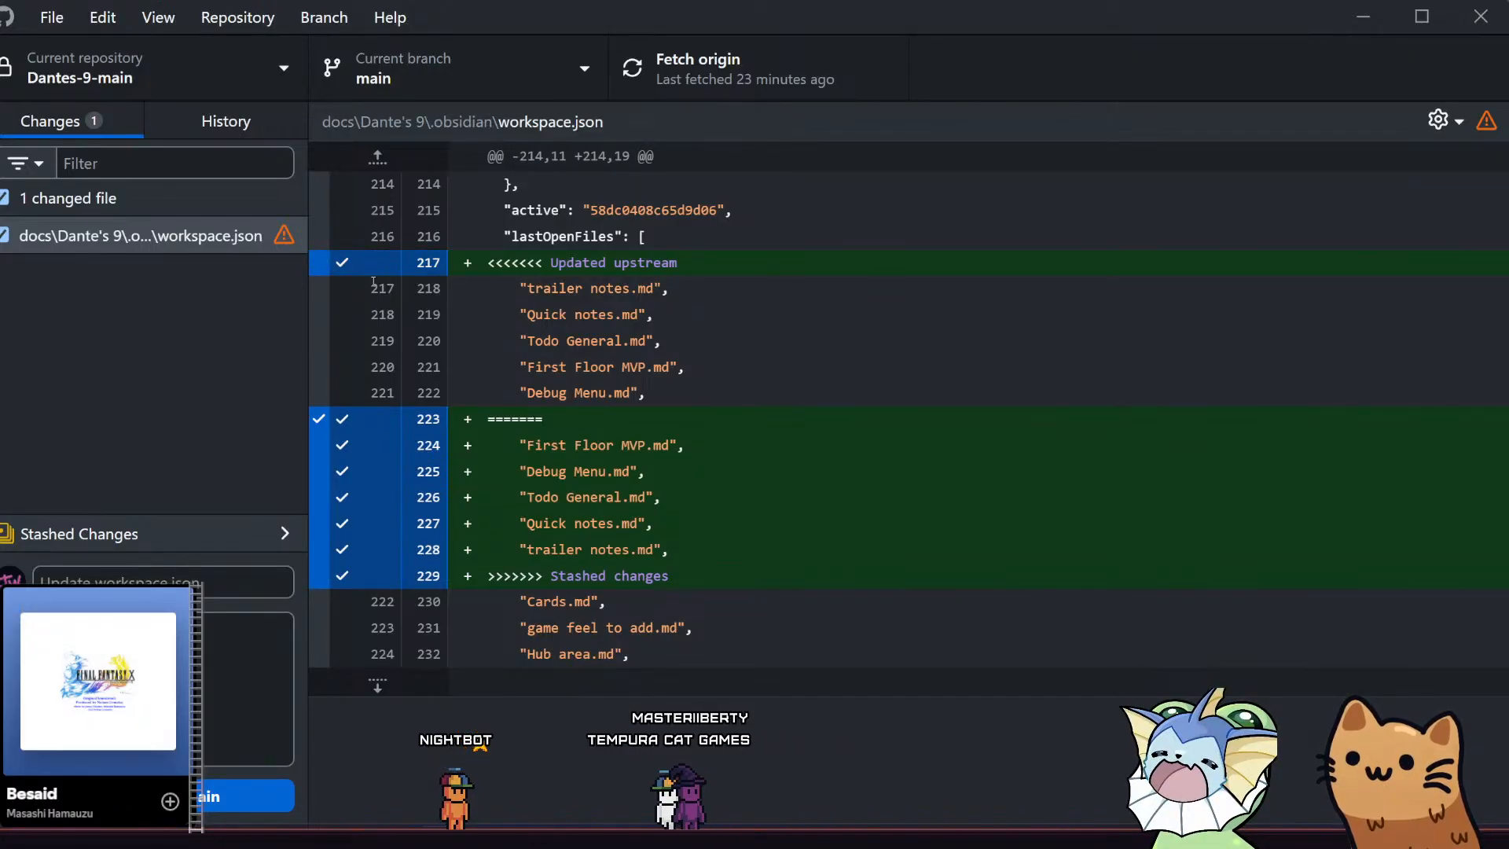
Reopen workspace.json in Visual Studio Code and examine the enlarged lastOpenFiles conflict between Updated upstream and Stashed changes
double_click(212, 242)
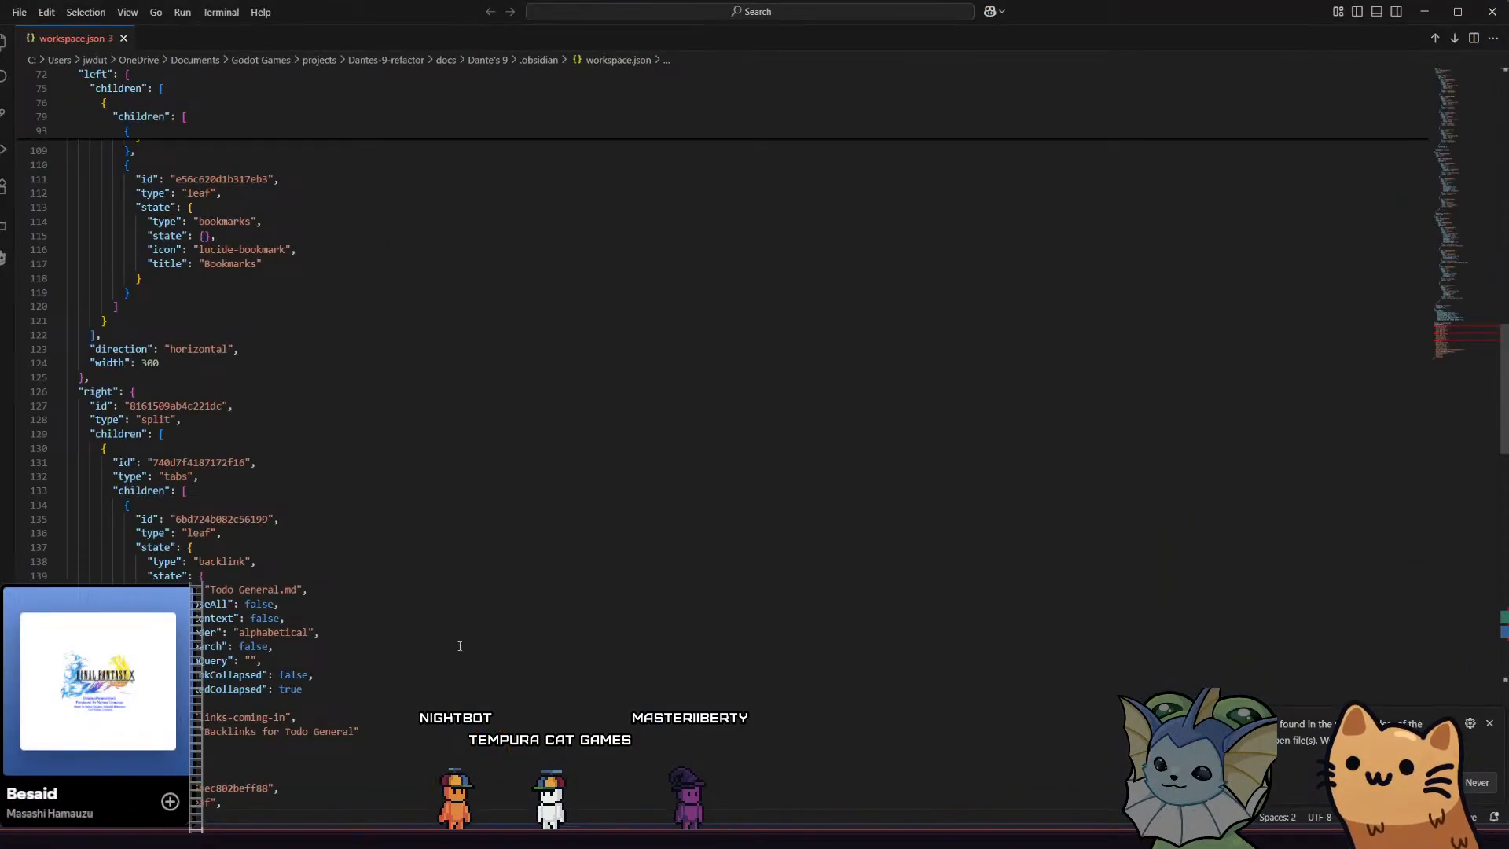
scroll(406, 414, "down", 20)
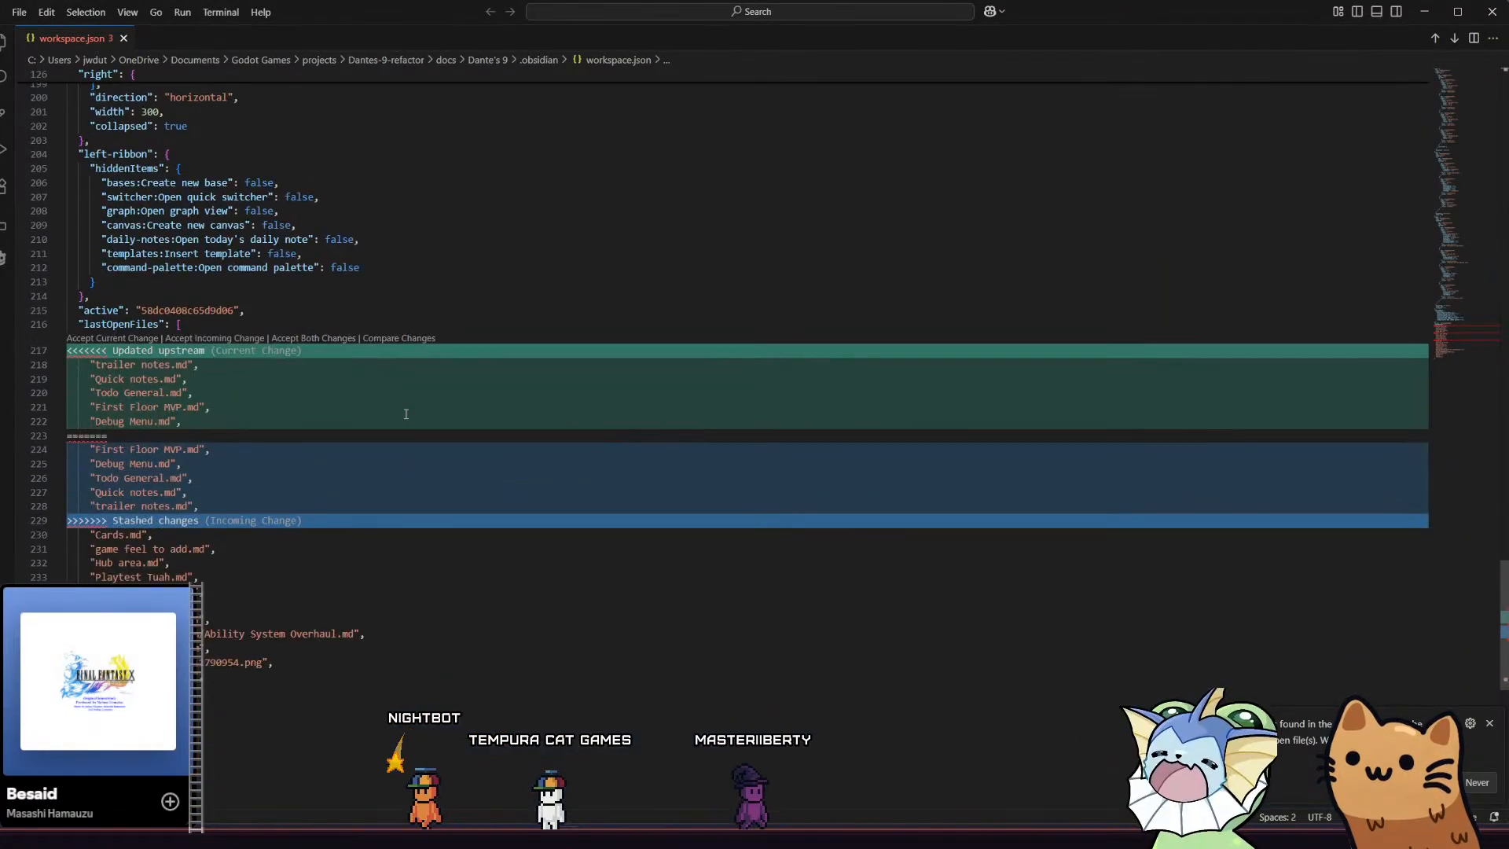
scroll(243, 480, "up", 3)
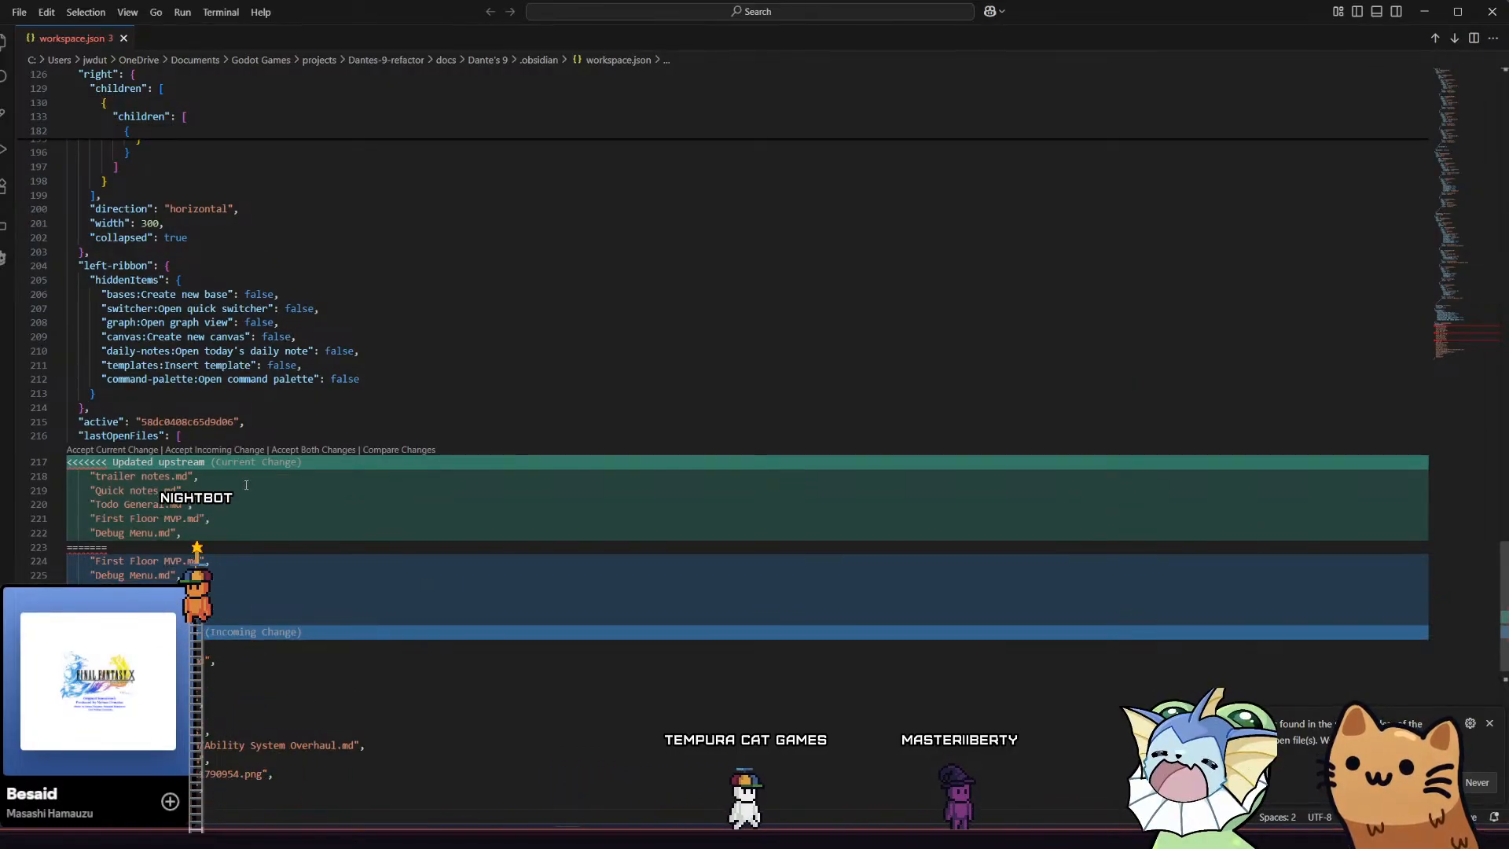
key("ctrl+equal")
key("ctrl+equal")
scroll(245, 485, "down", 5)
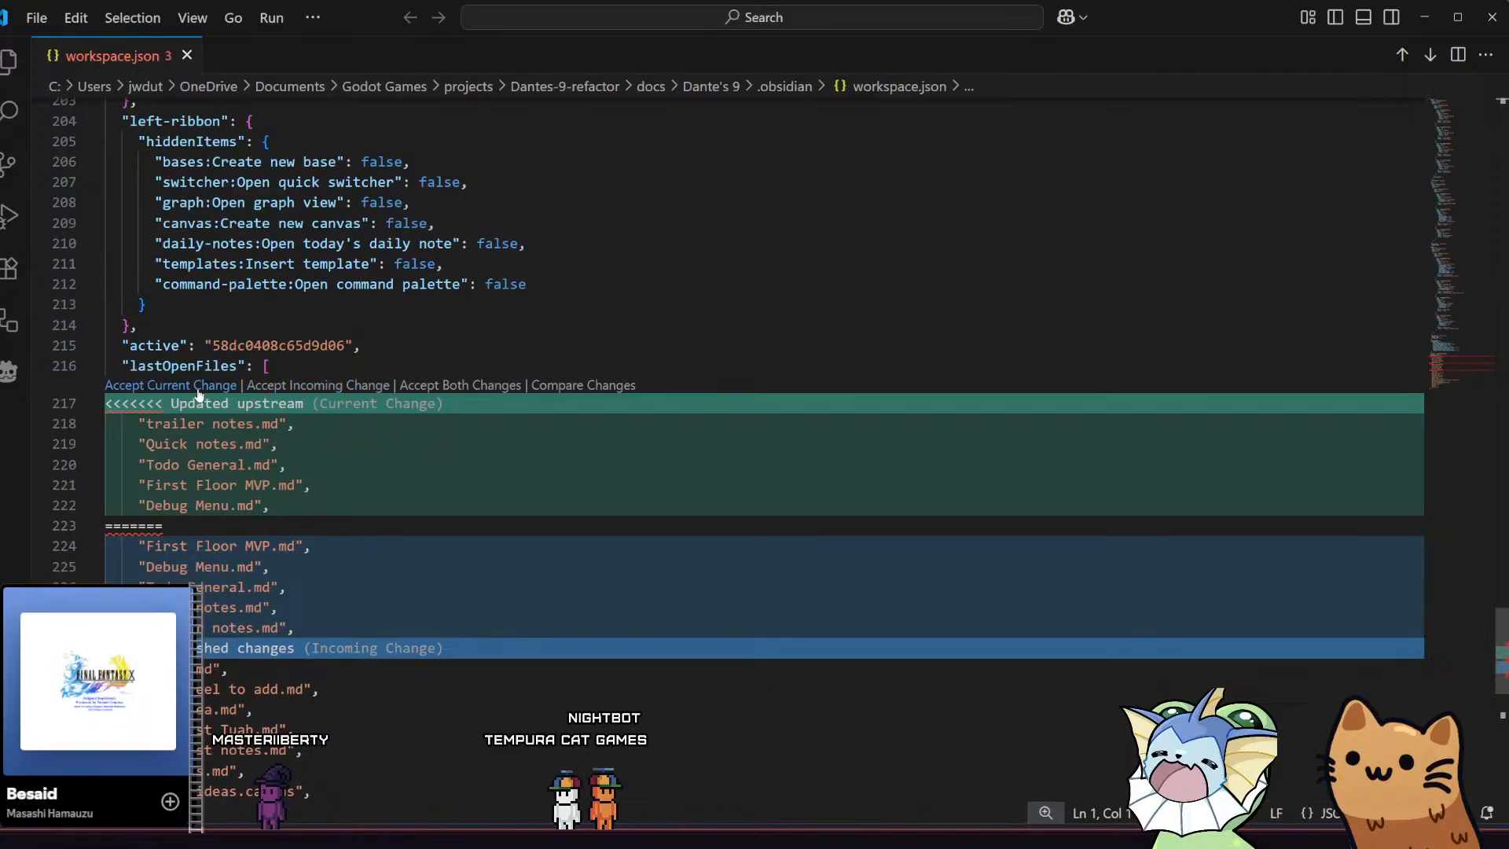
Resolve the lastOpenFiles conflict in workspace.json by accepting the current change, and close the editor
left_click(198, 388)
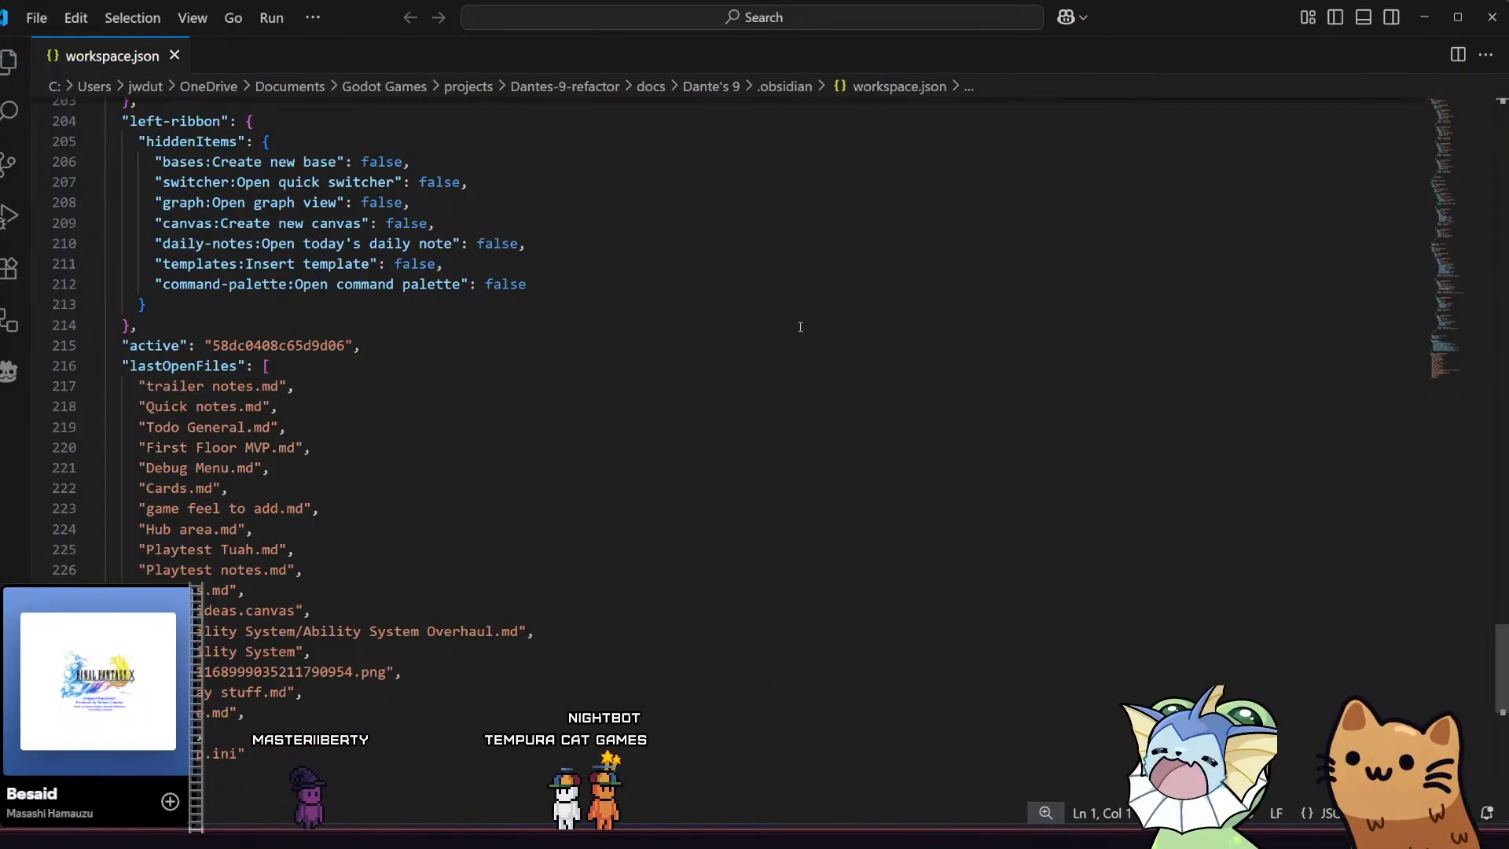
left_click(1493, 16)
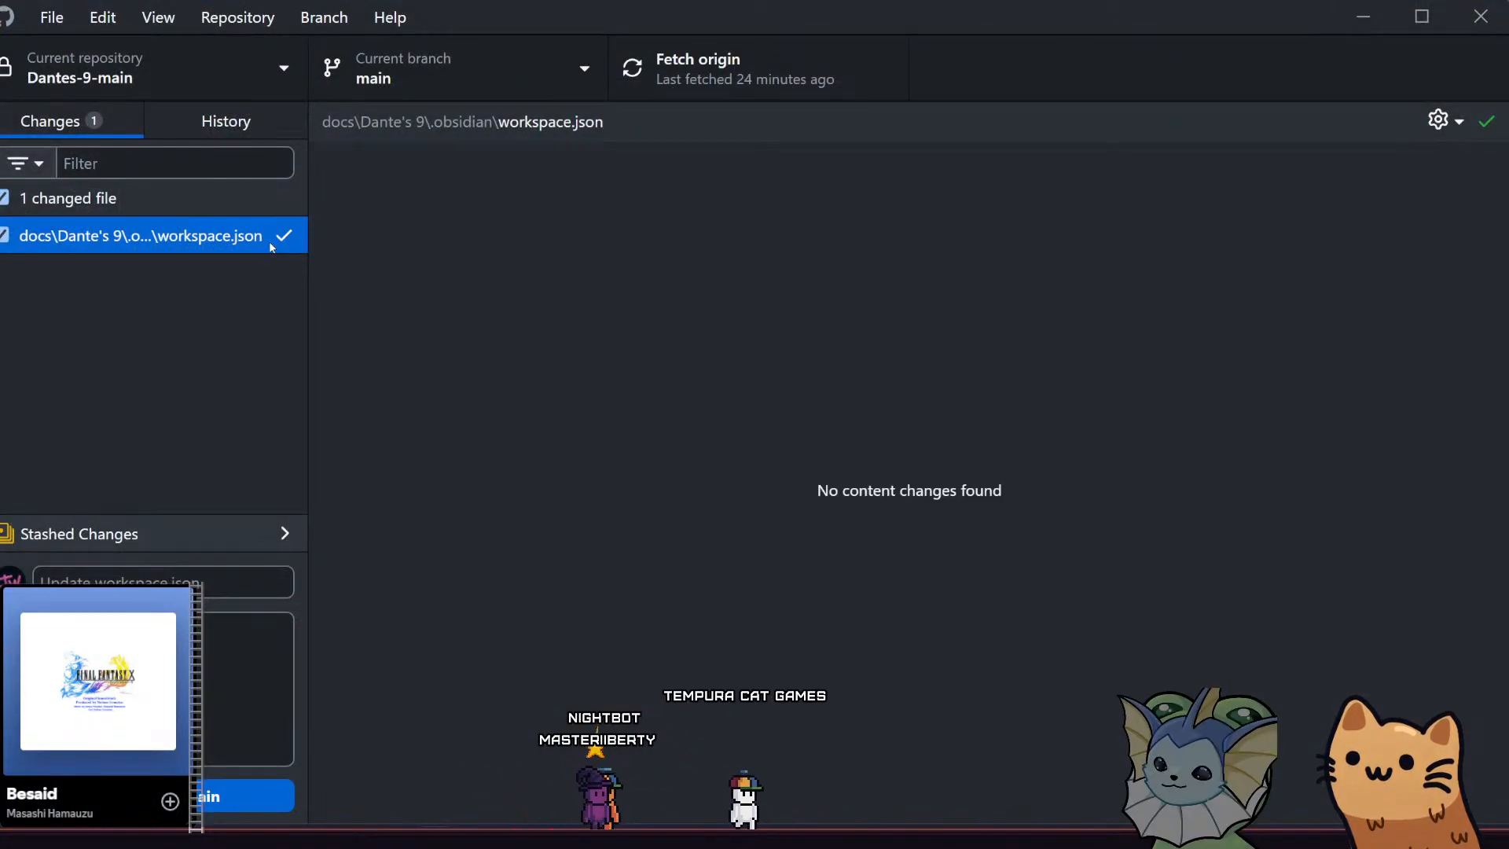
Try to commit workspace.json to main with the summary "merged"
left_click(207, 530)
left_click(196, 541)
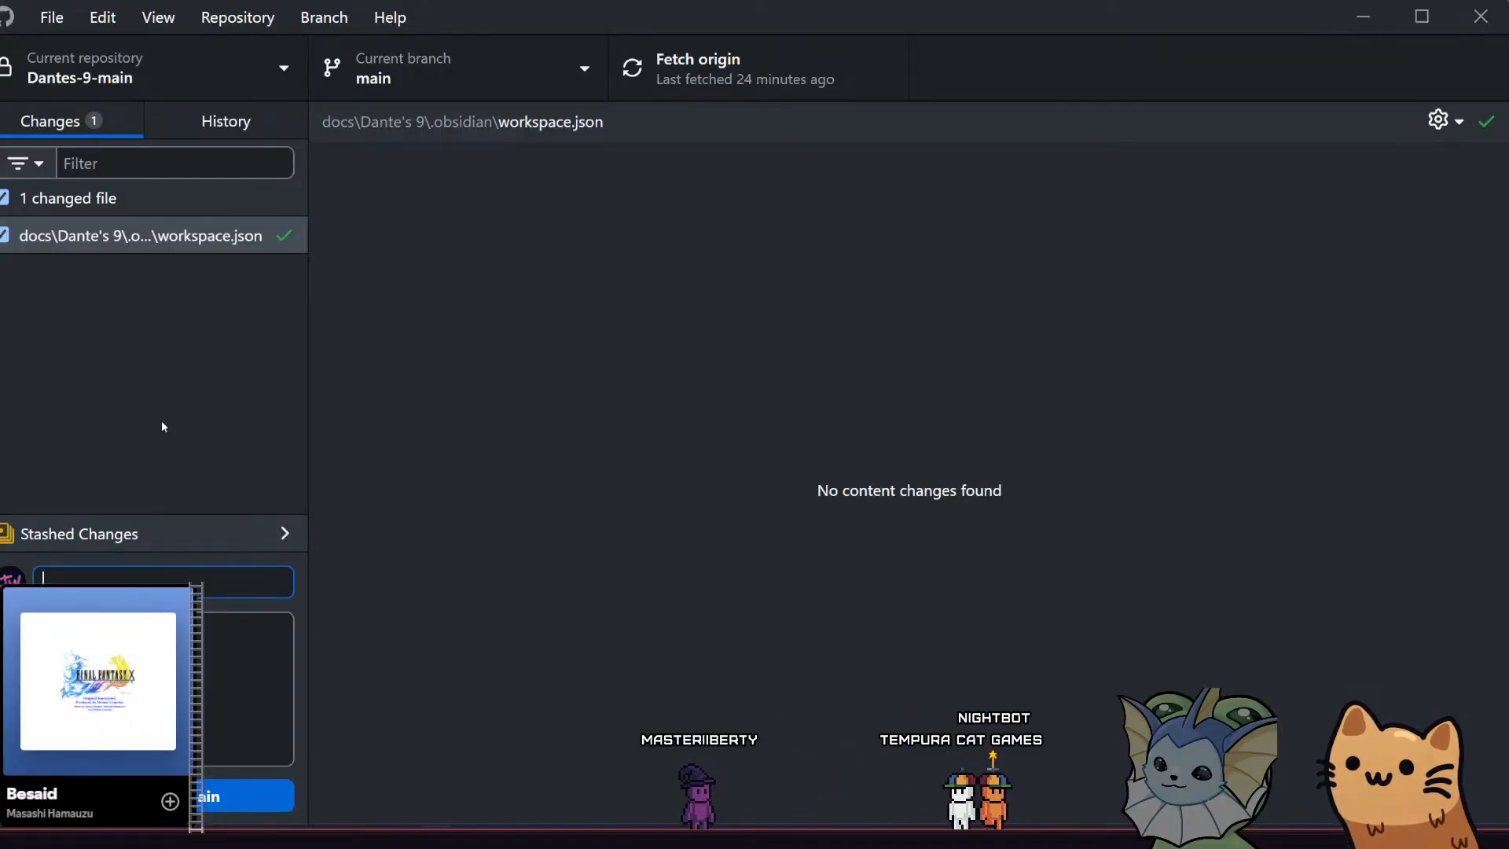
type("merged")
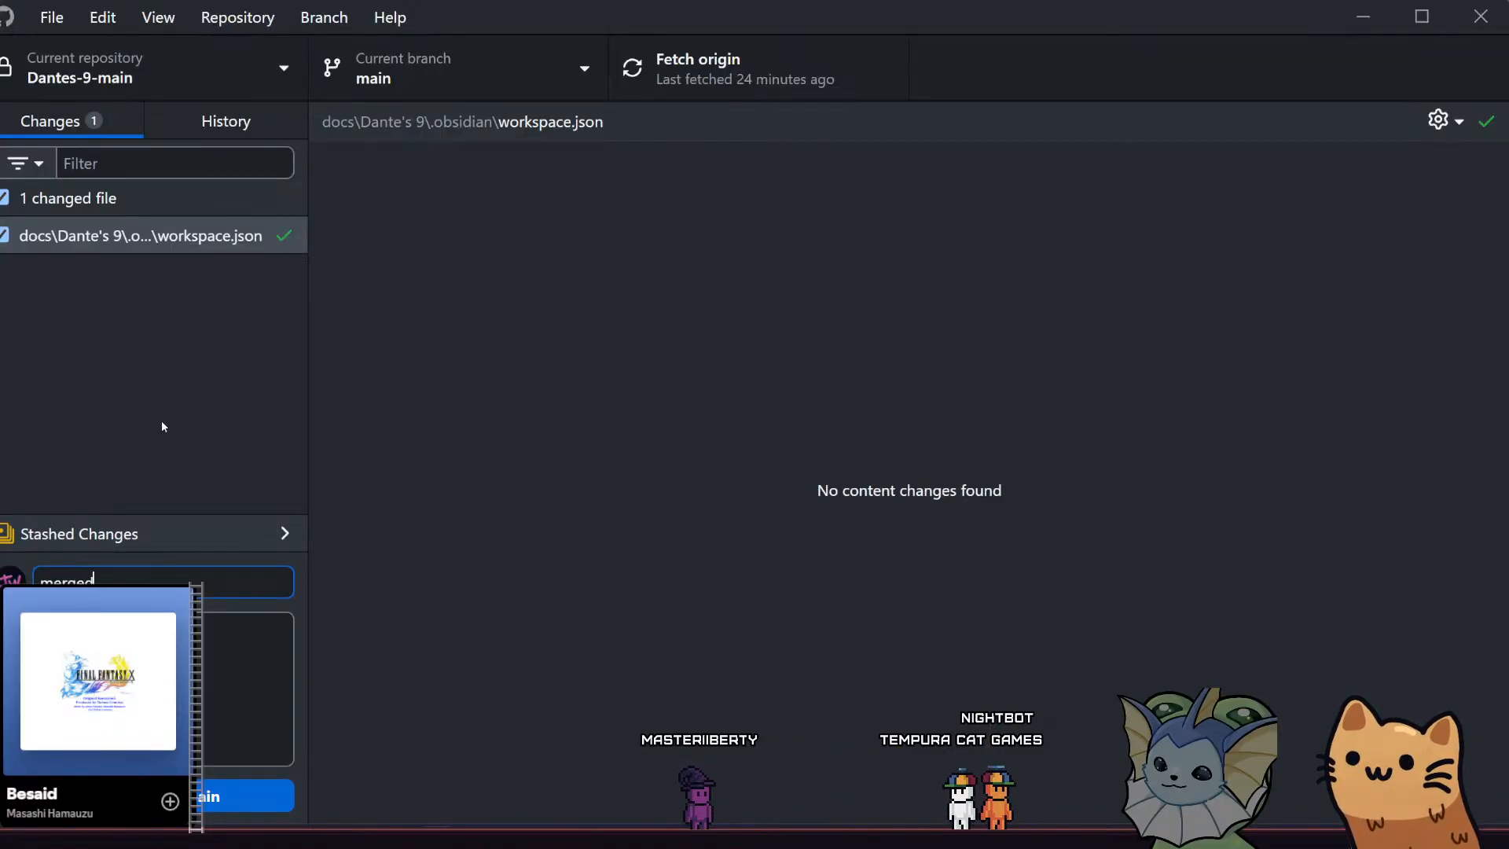
key("ctrl+Return")
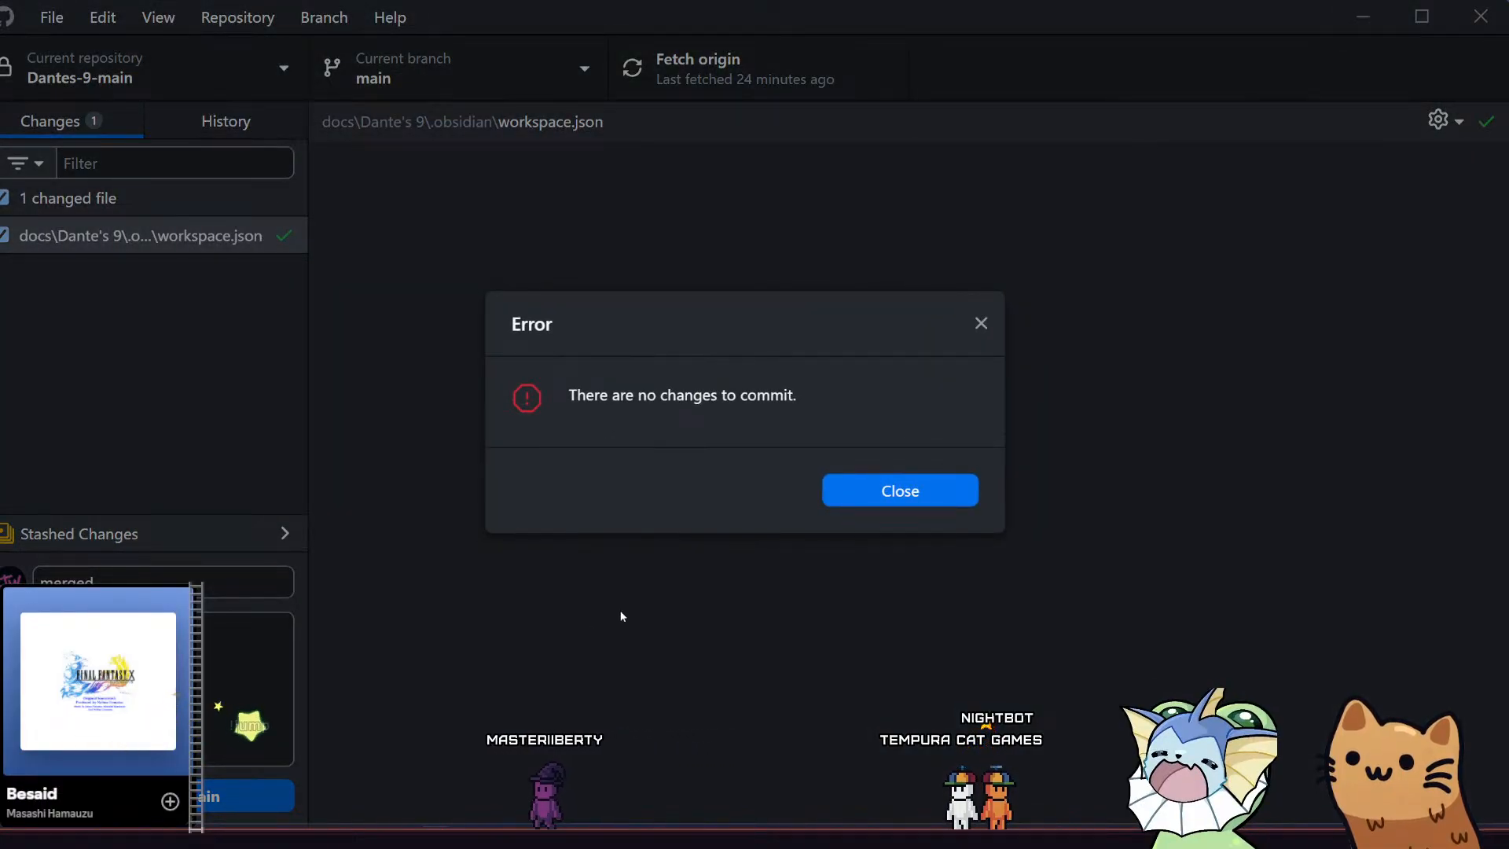
left_click(853, 503)
Check the available actions for the changed workspace.json and look at the stashed changes
left_click(264, 238)
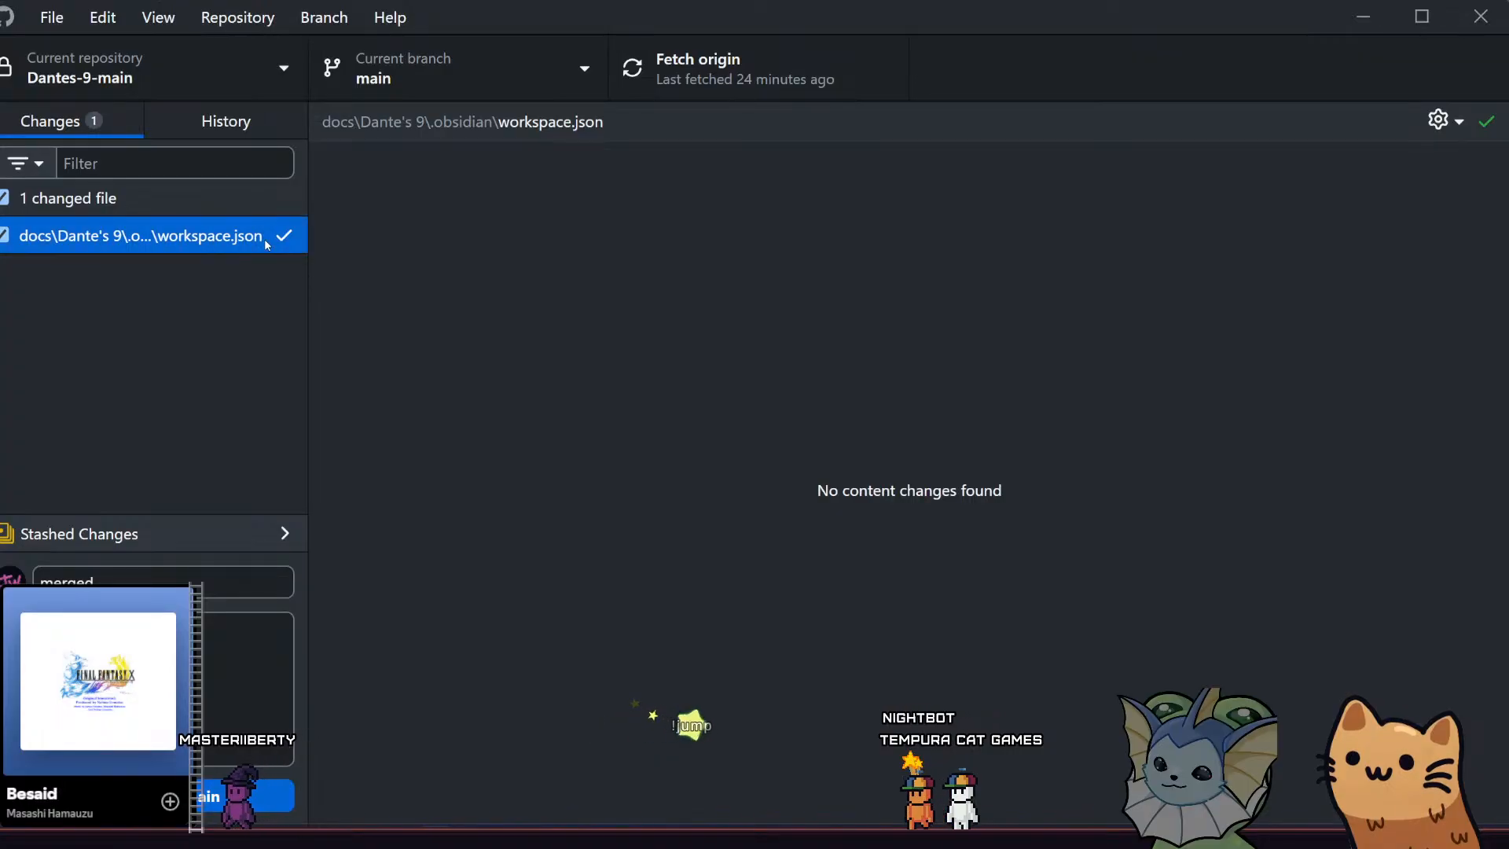
right_click(211, 244)
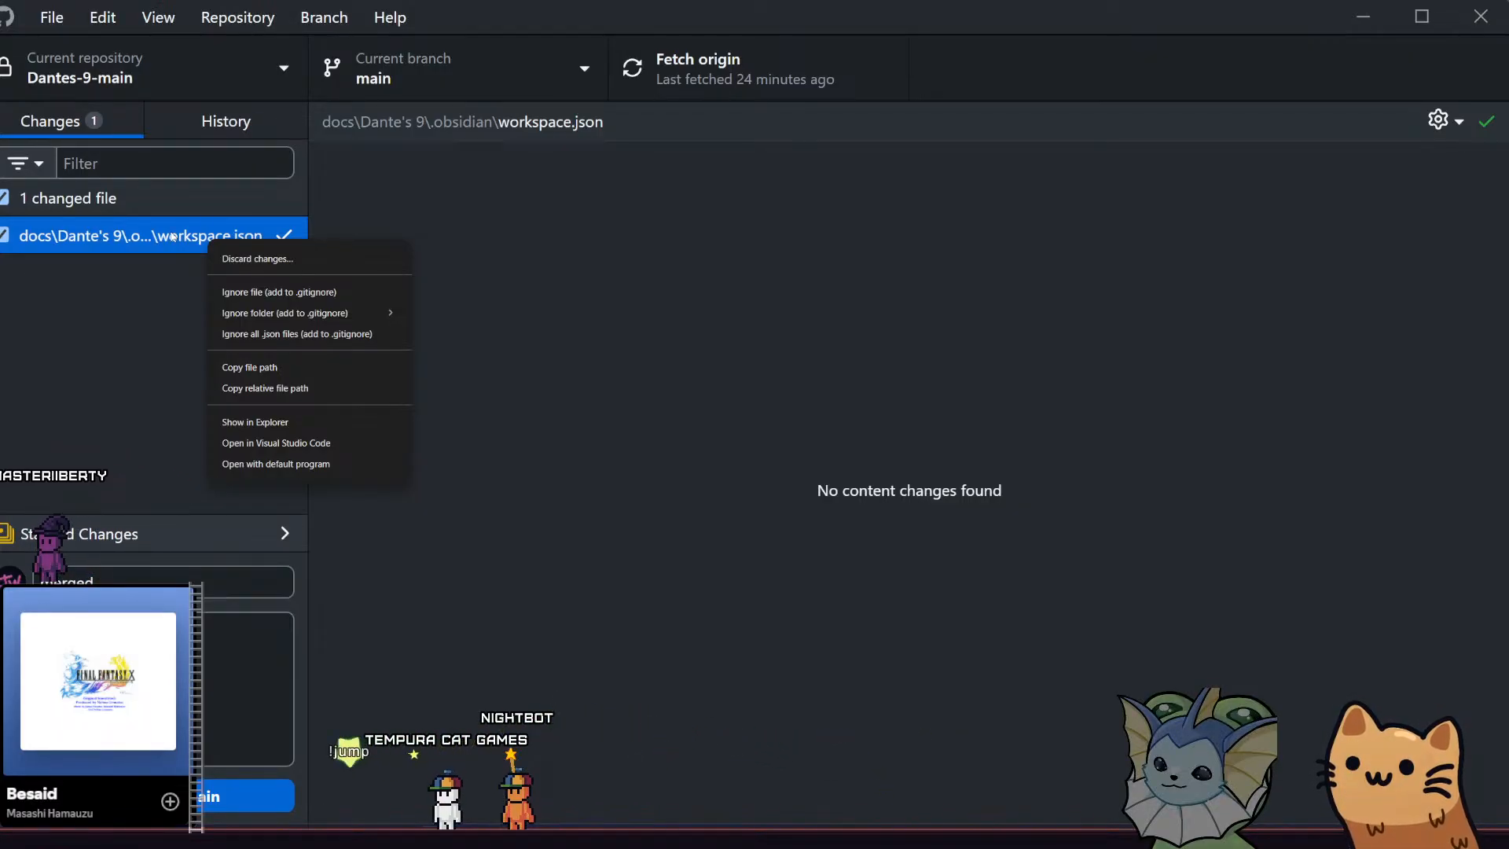
left_click(139, 236)
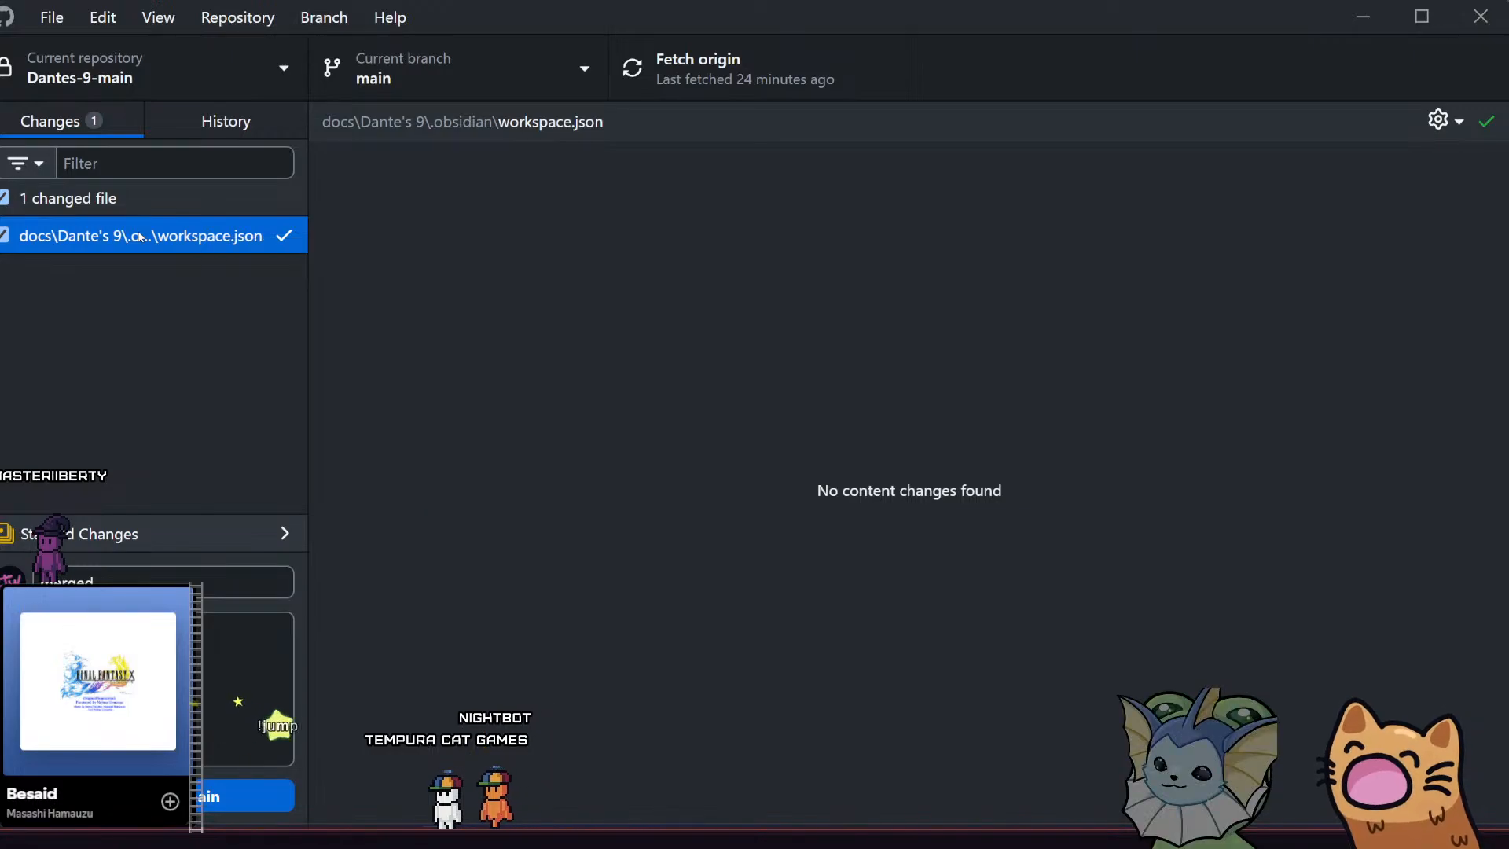
left_click(172, 528)
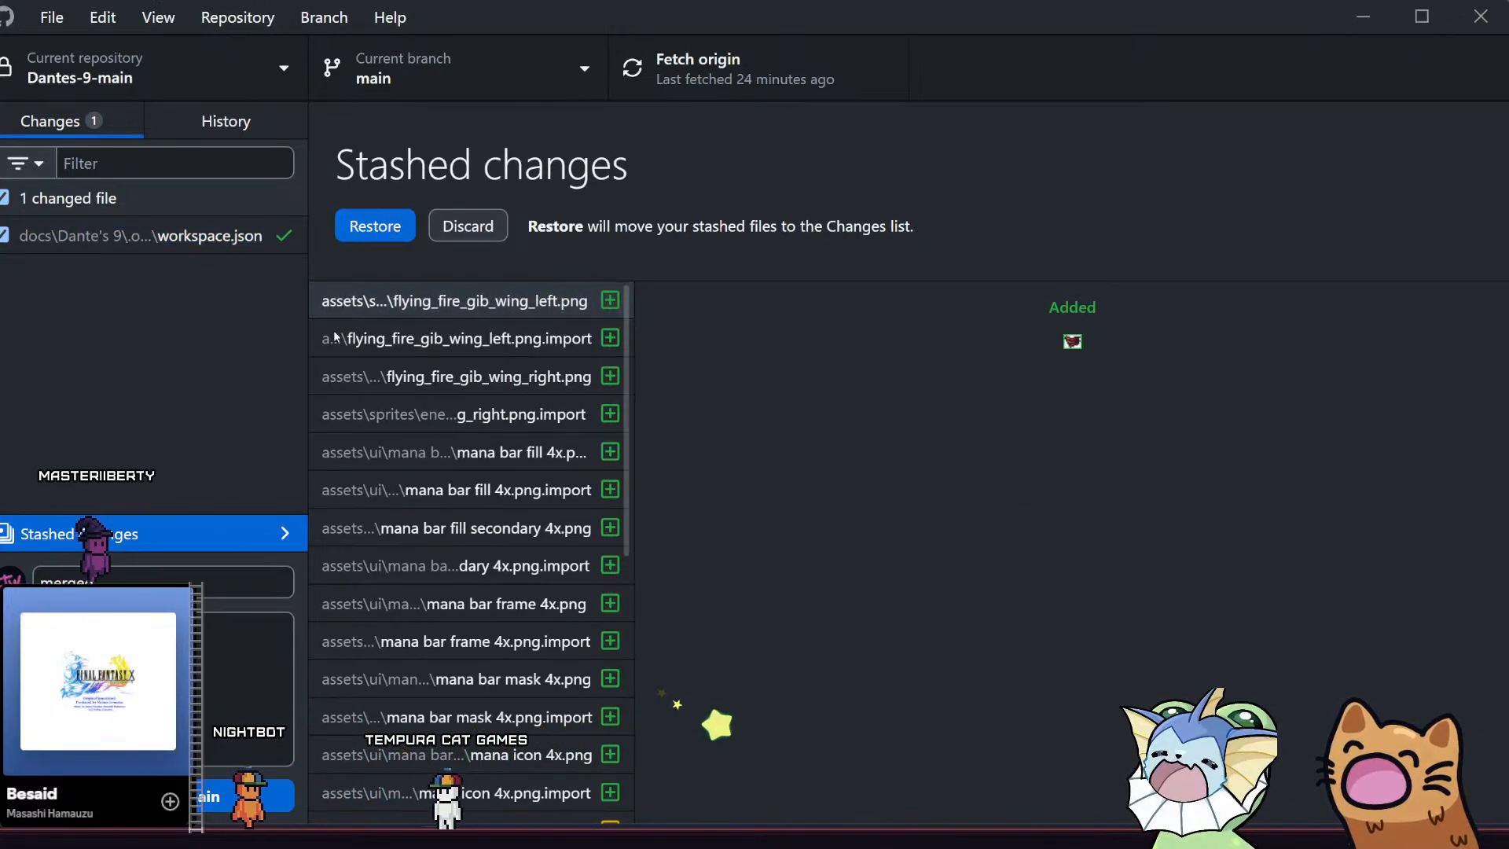
left_click(238, 521)
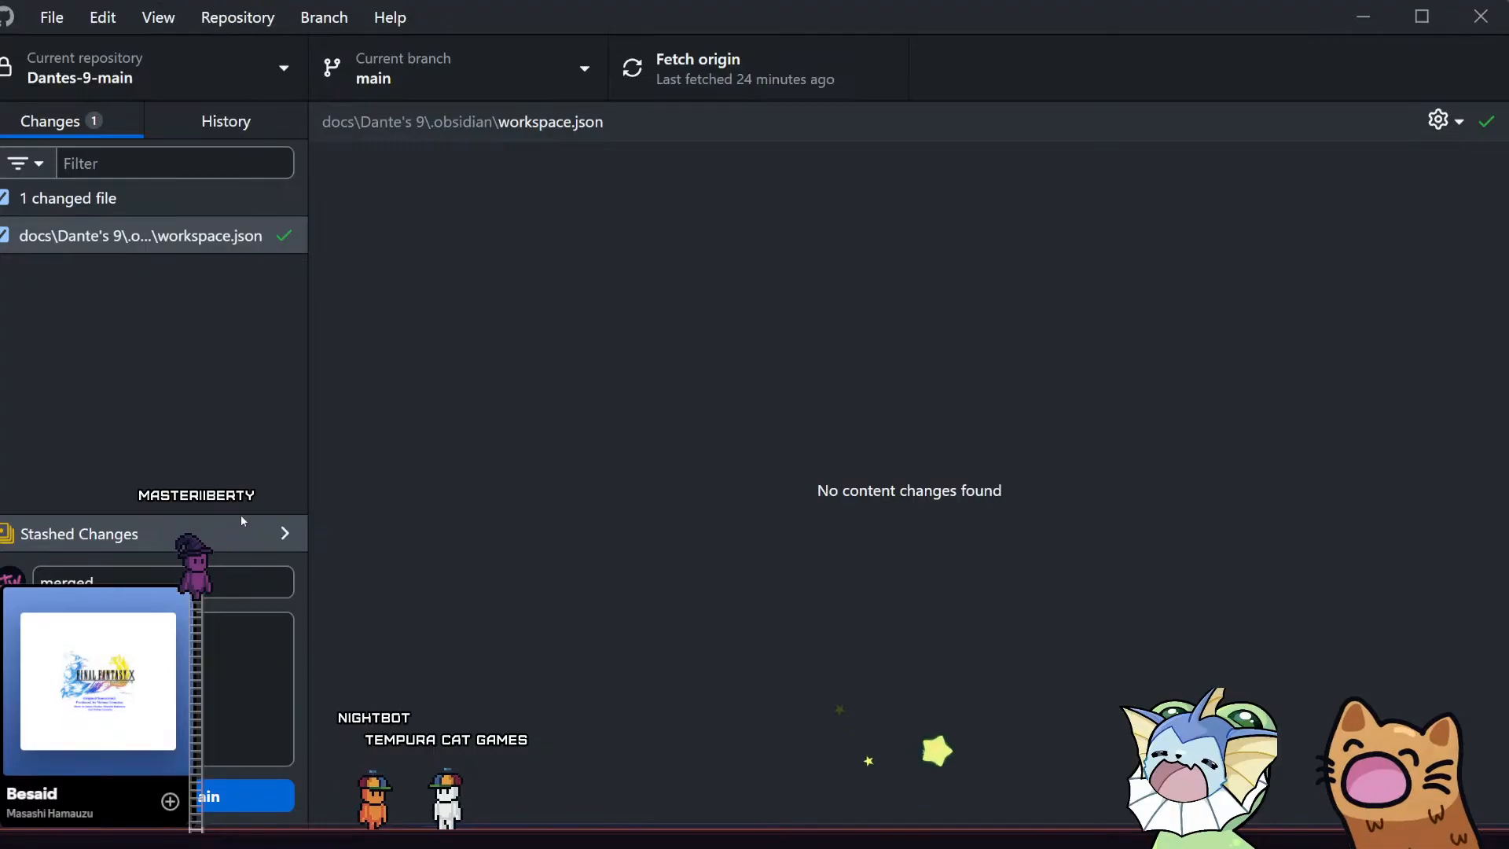
left_click(241, 519)
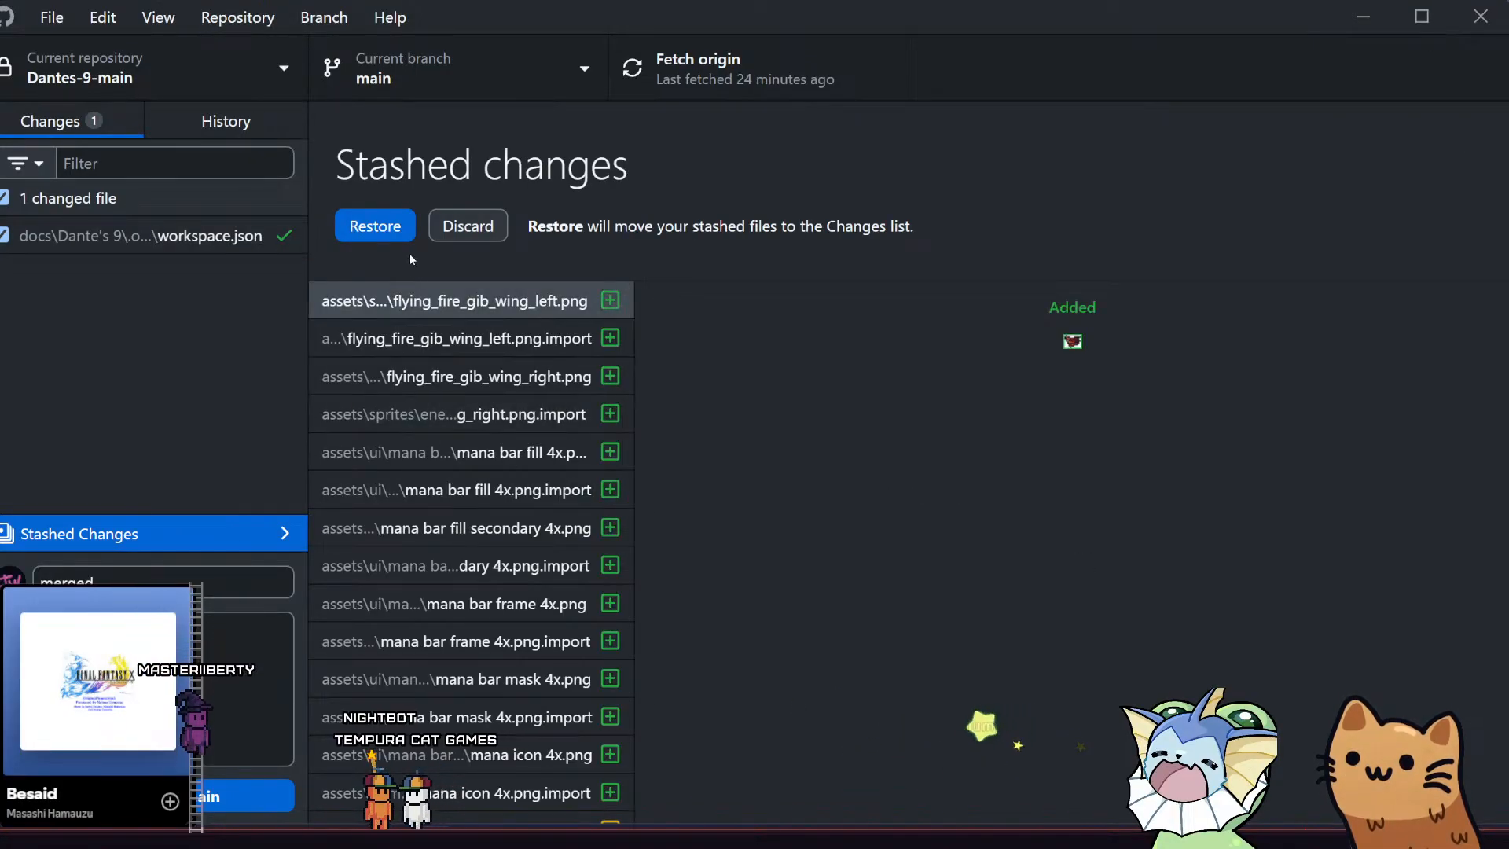
Discard the local changes to workspace.json
left_click(267, 235)
right_click(232, 244)
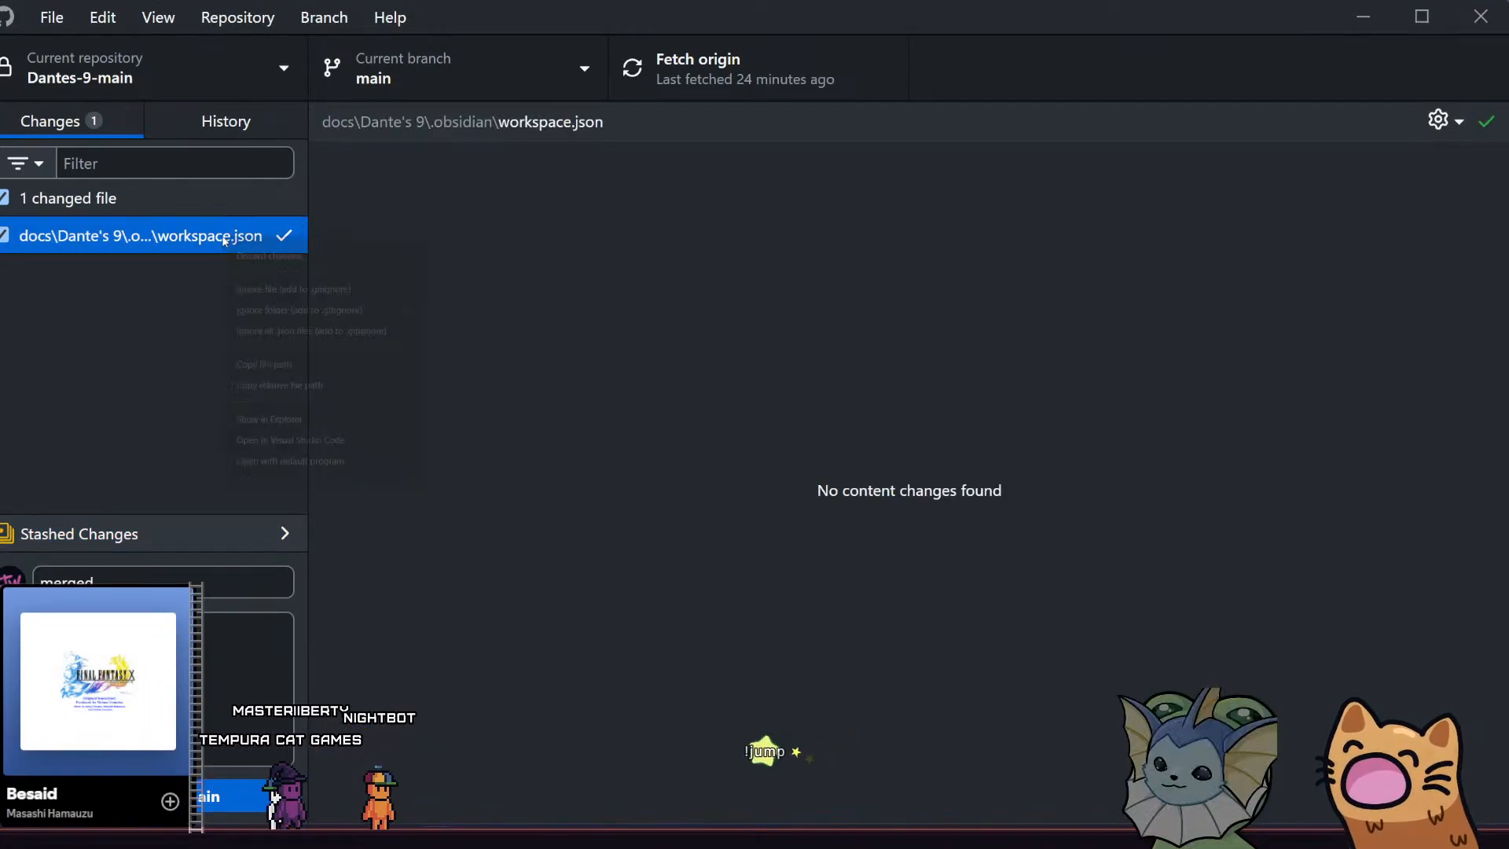
left_click(260, 255)
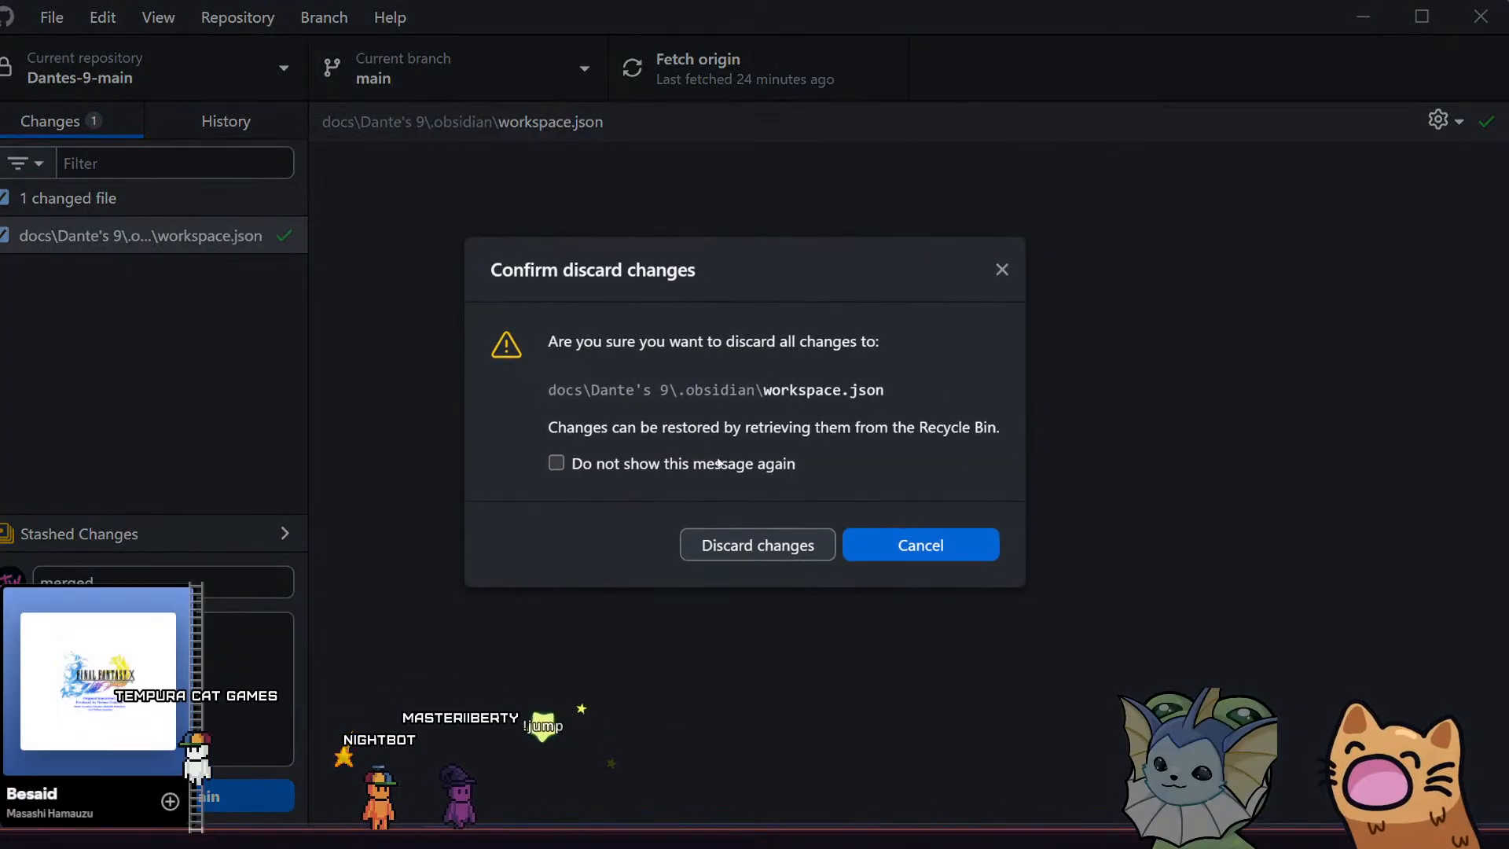
left_click(801, 548)
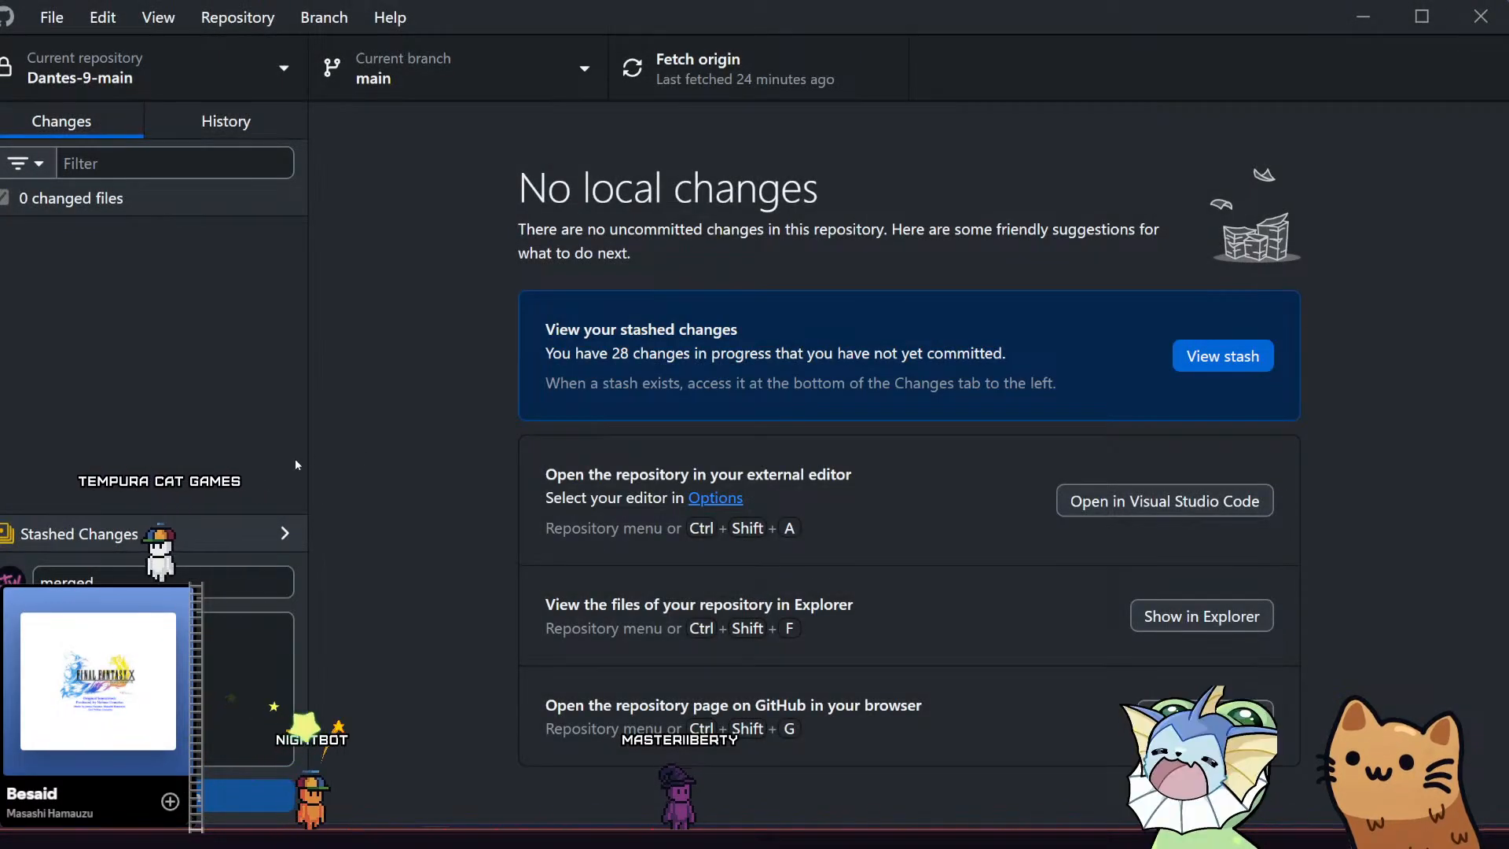
Review the full list of files in the stashed changes, from the added assets to the modified scenes and scripts
left_click(277, 531)
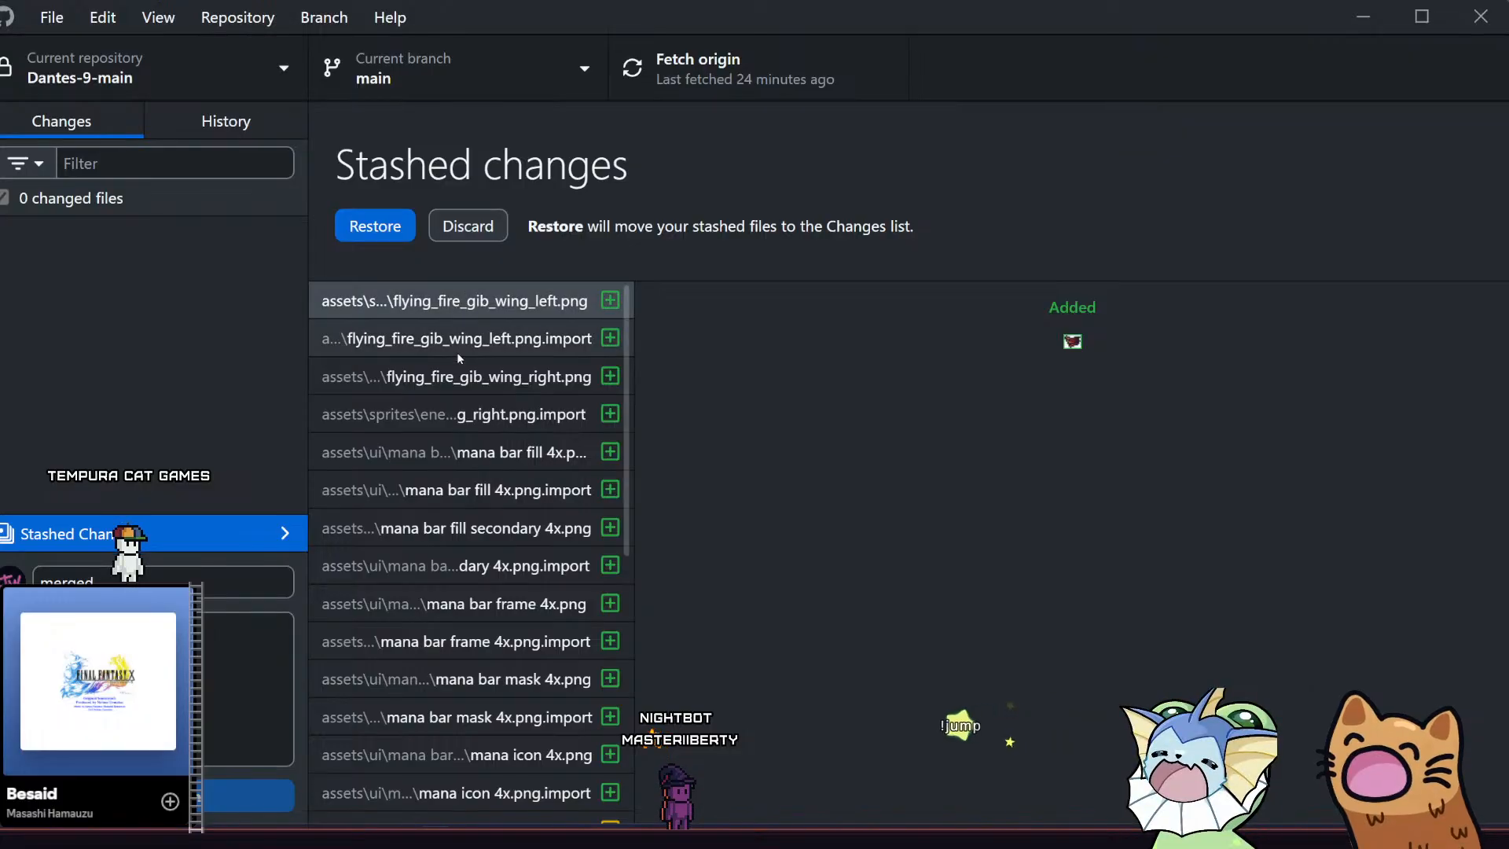
scroll(457, 360, "down", 6)
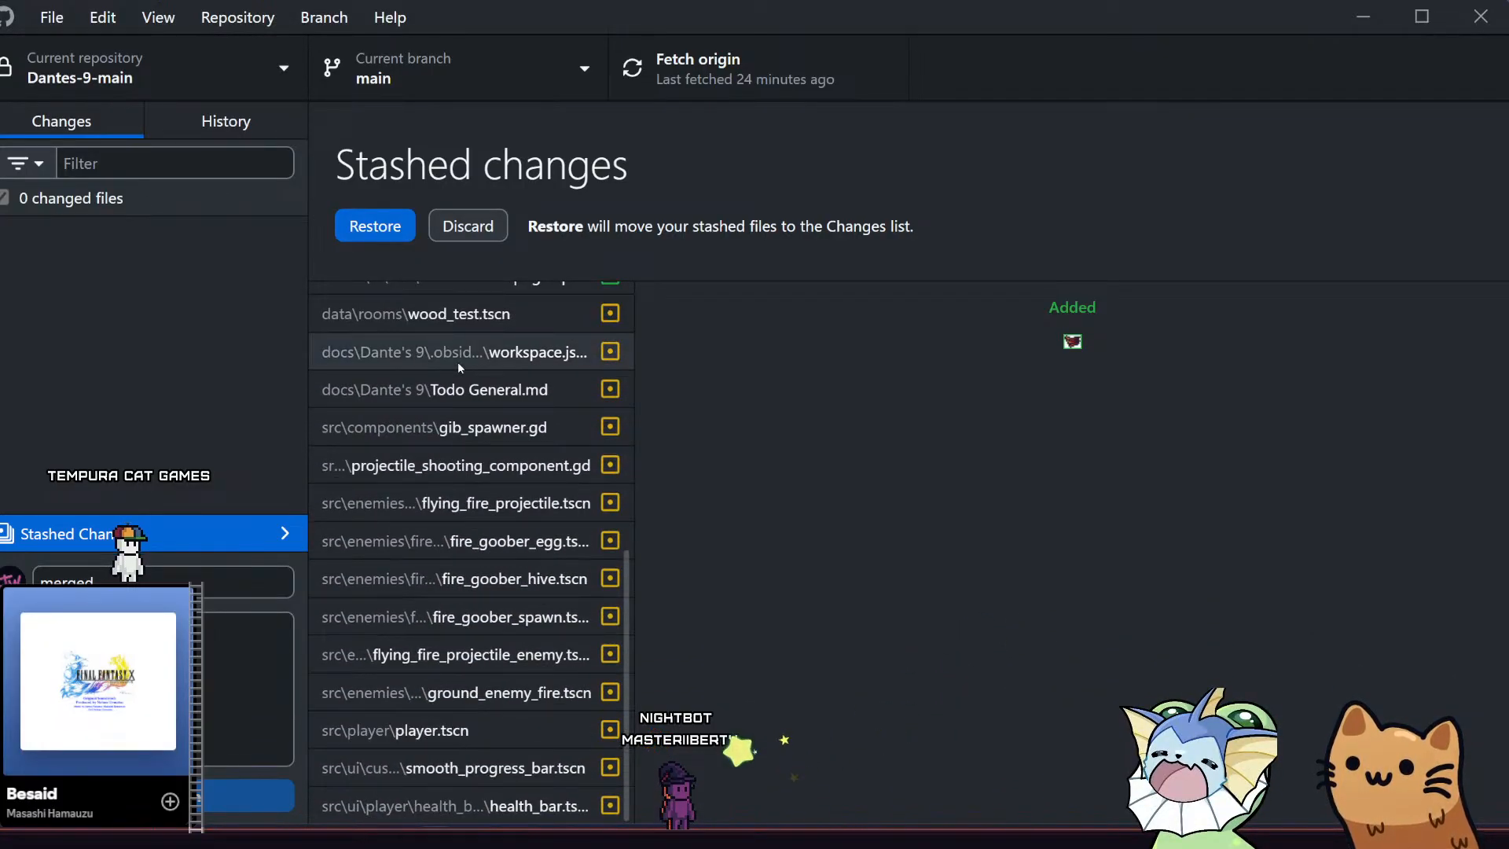
scroll(457, 361, "up", 6)
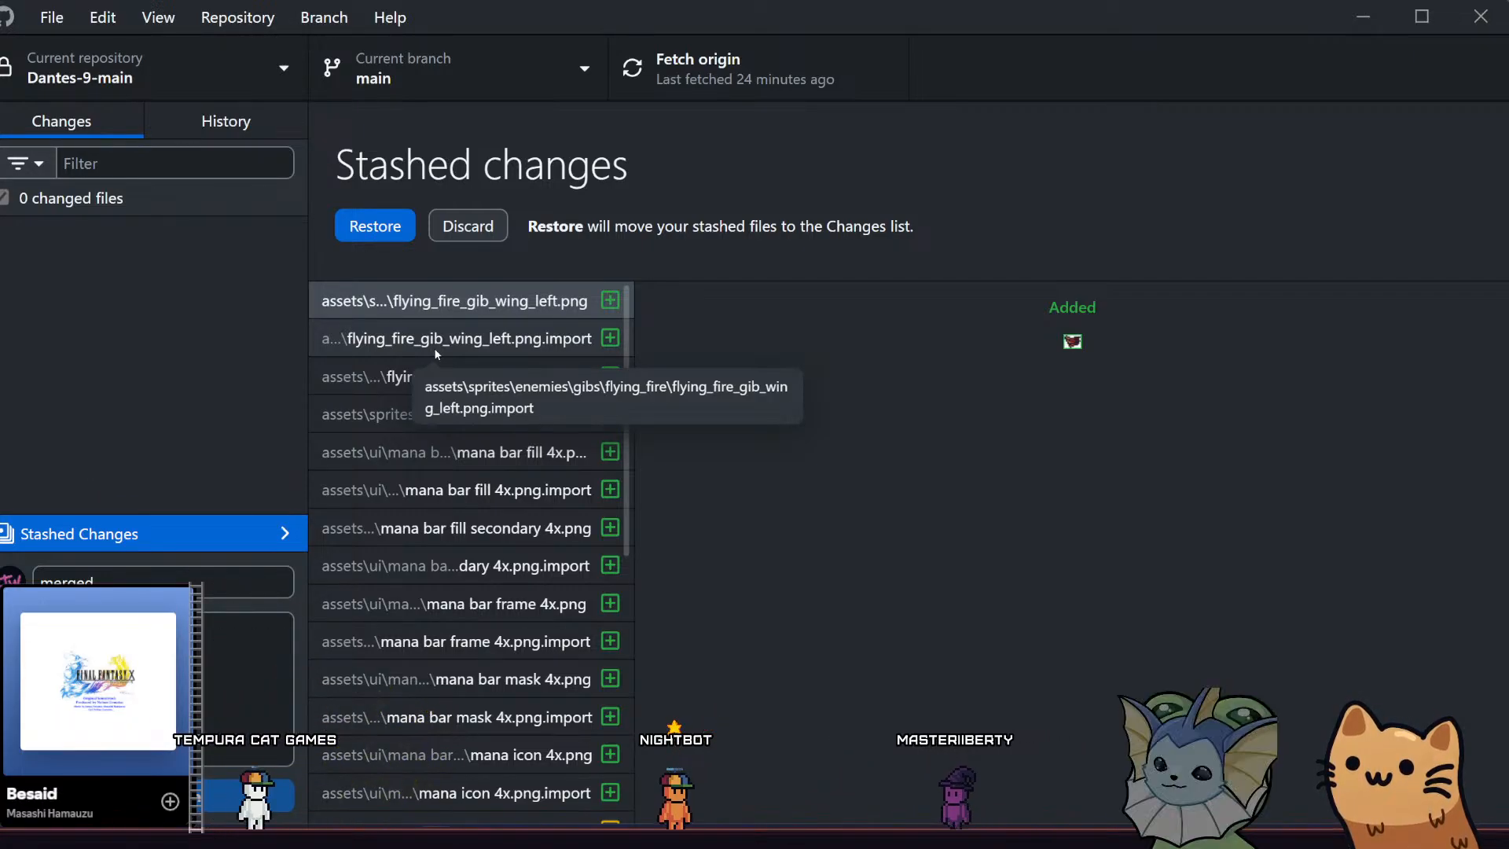
scroll(436, 352, "down", 6)
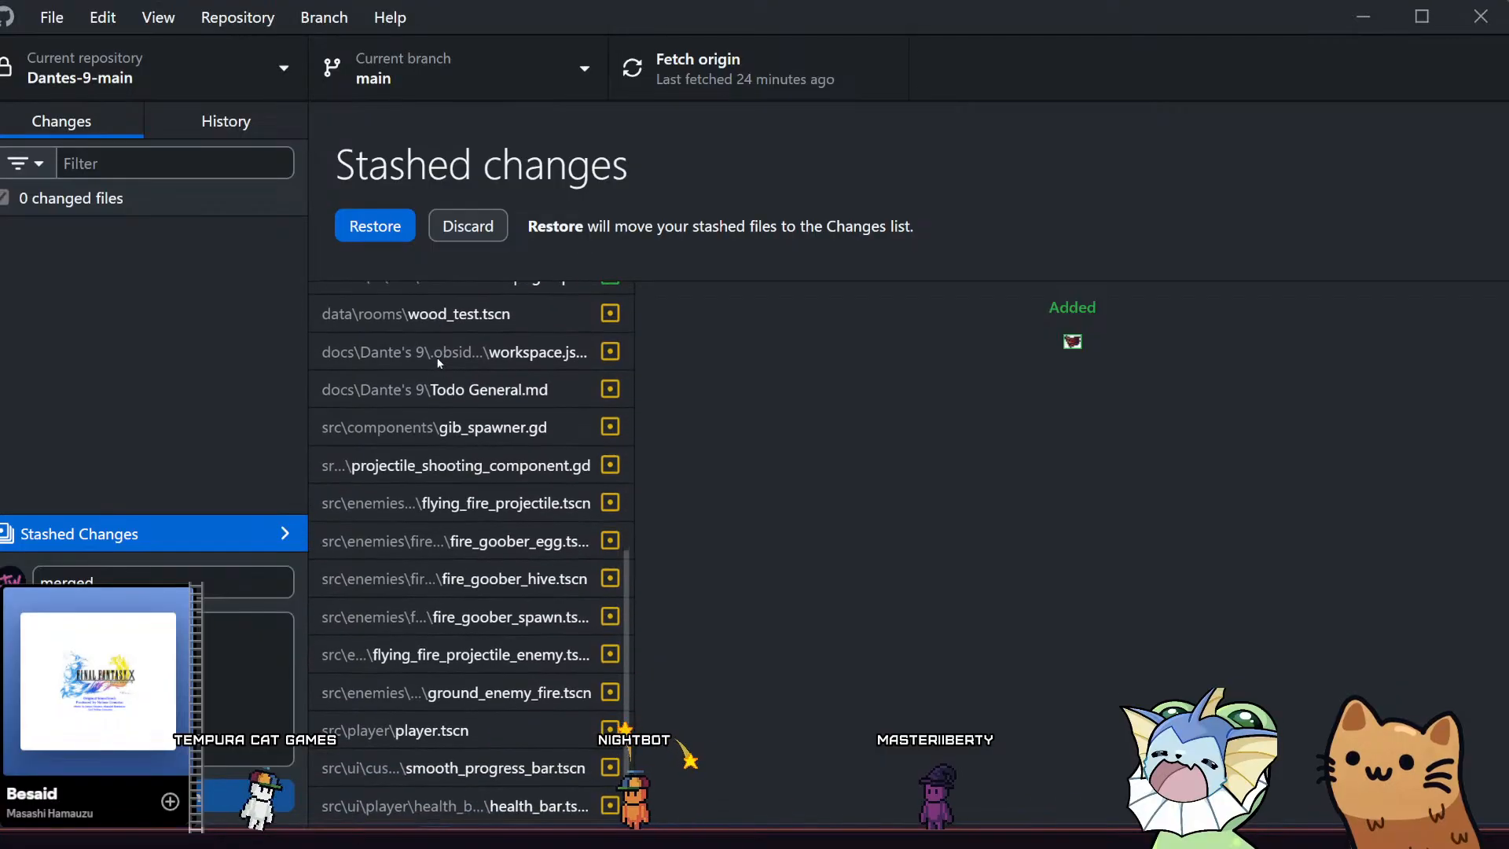
scroll(437, 363, "up", 1)
scroll(437, 365, "down", 1)
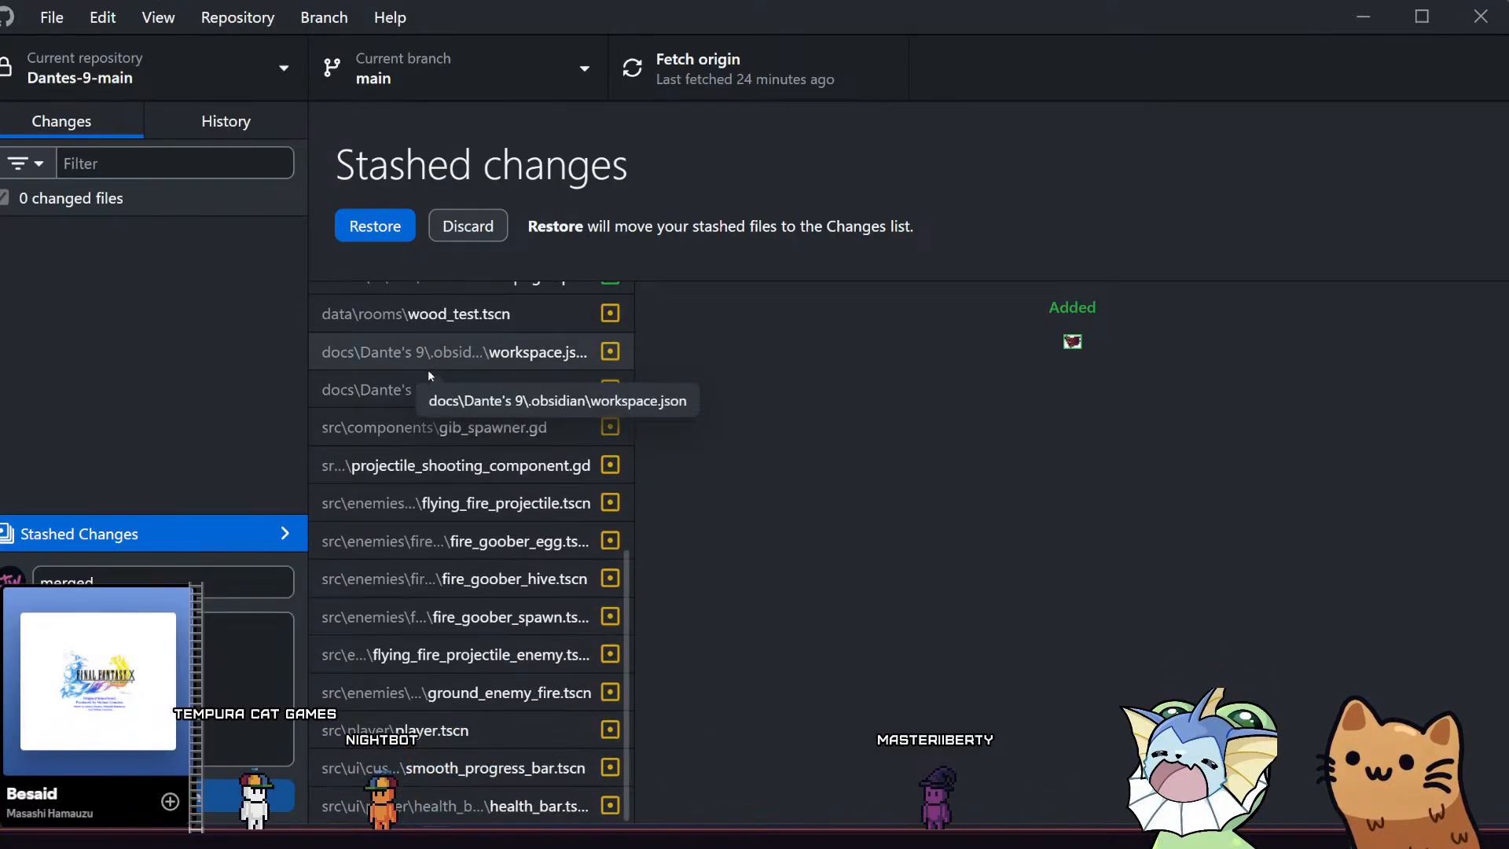
scroll(426, 366, "up", 6)
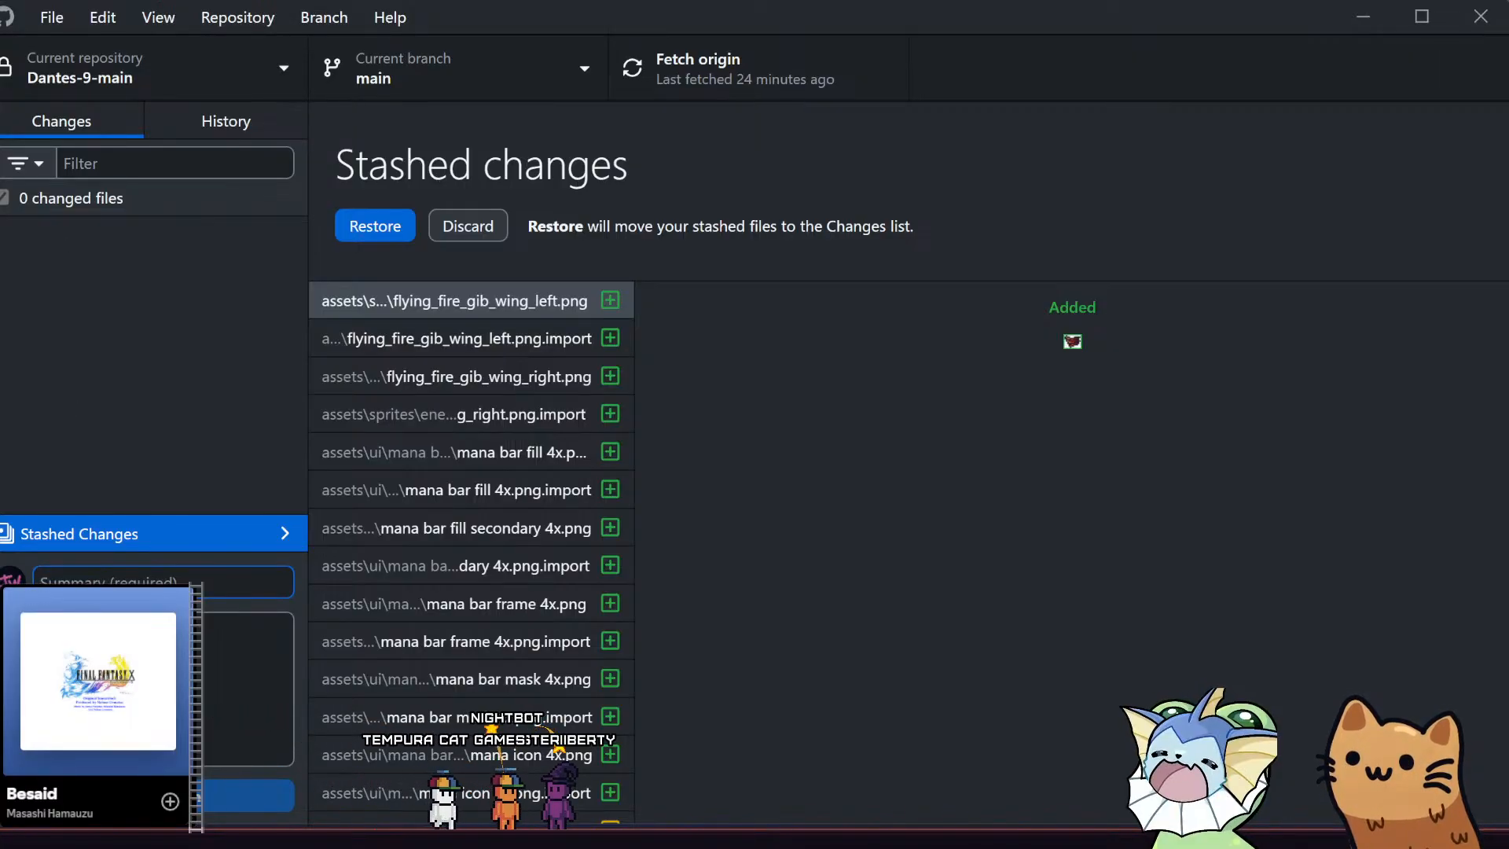
Examine workspace.json in Visual Studio Code, including its place in the Dantes-9-refactor folder path and its earlier sections
left_click(74, 414)
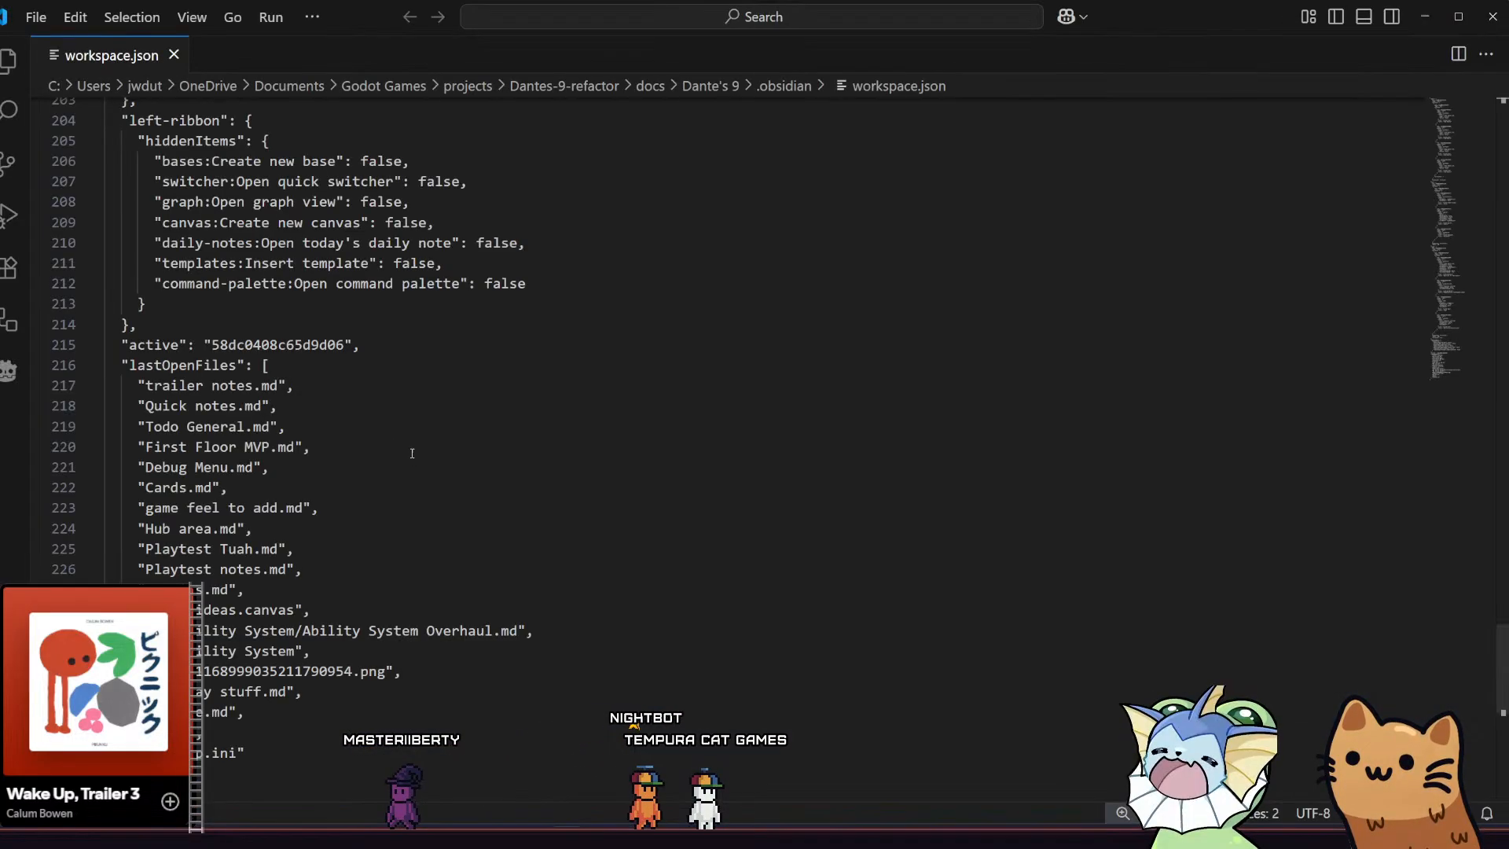
scroll(398, 403, "up", 1)
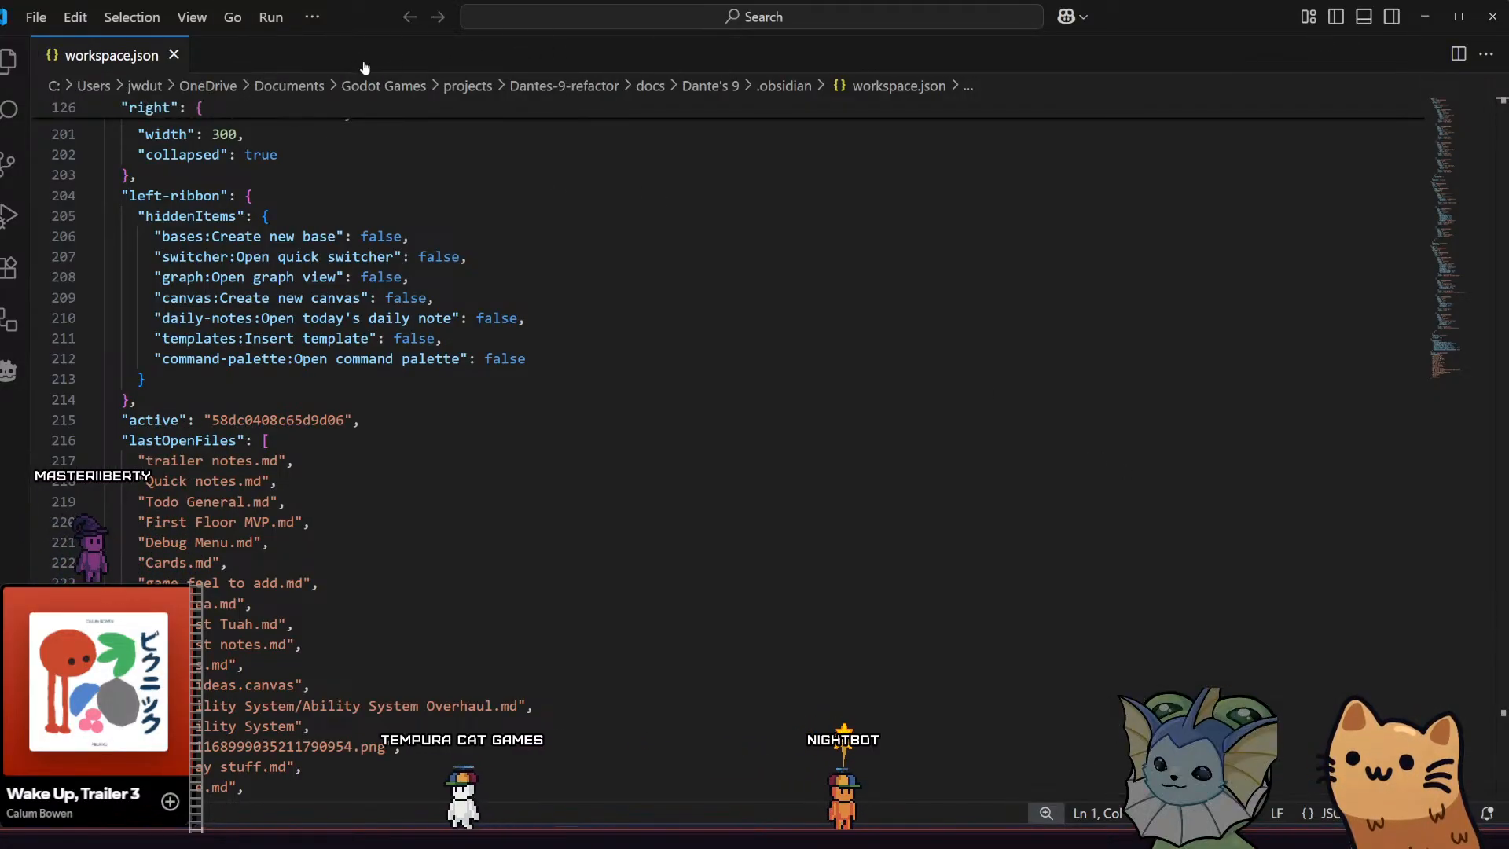
left_click(577, 87)
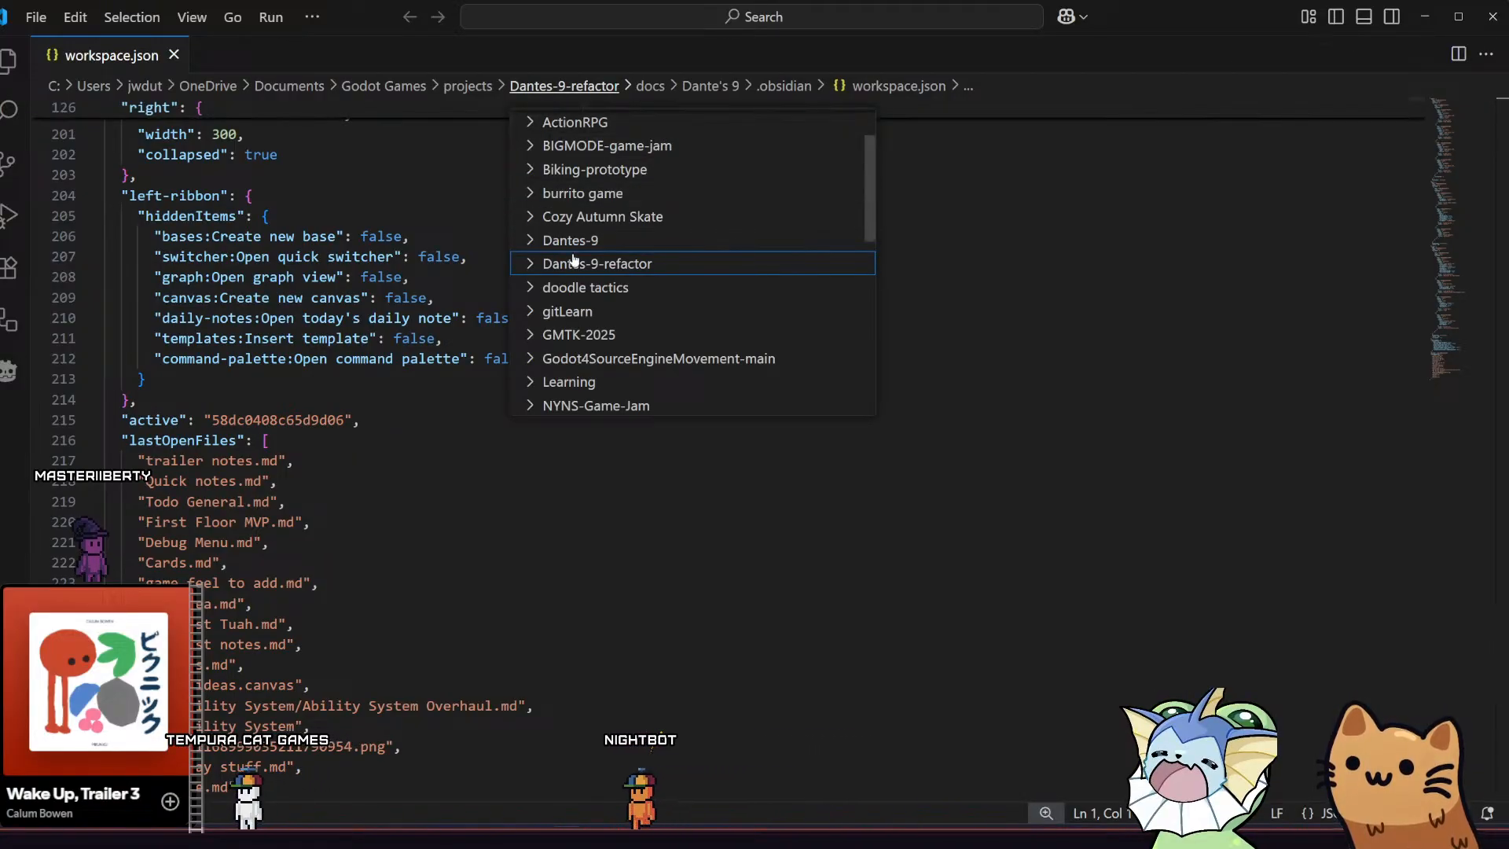
left_click(559, 93)
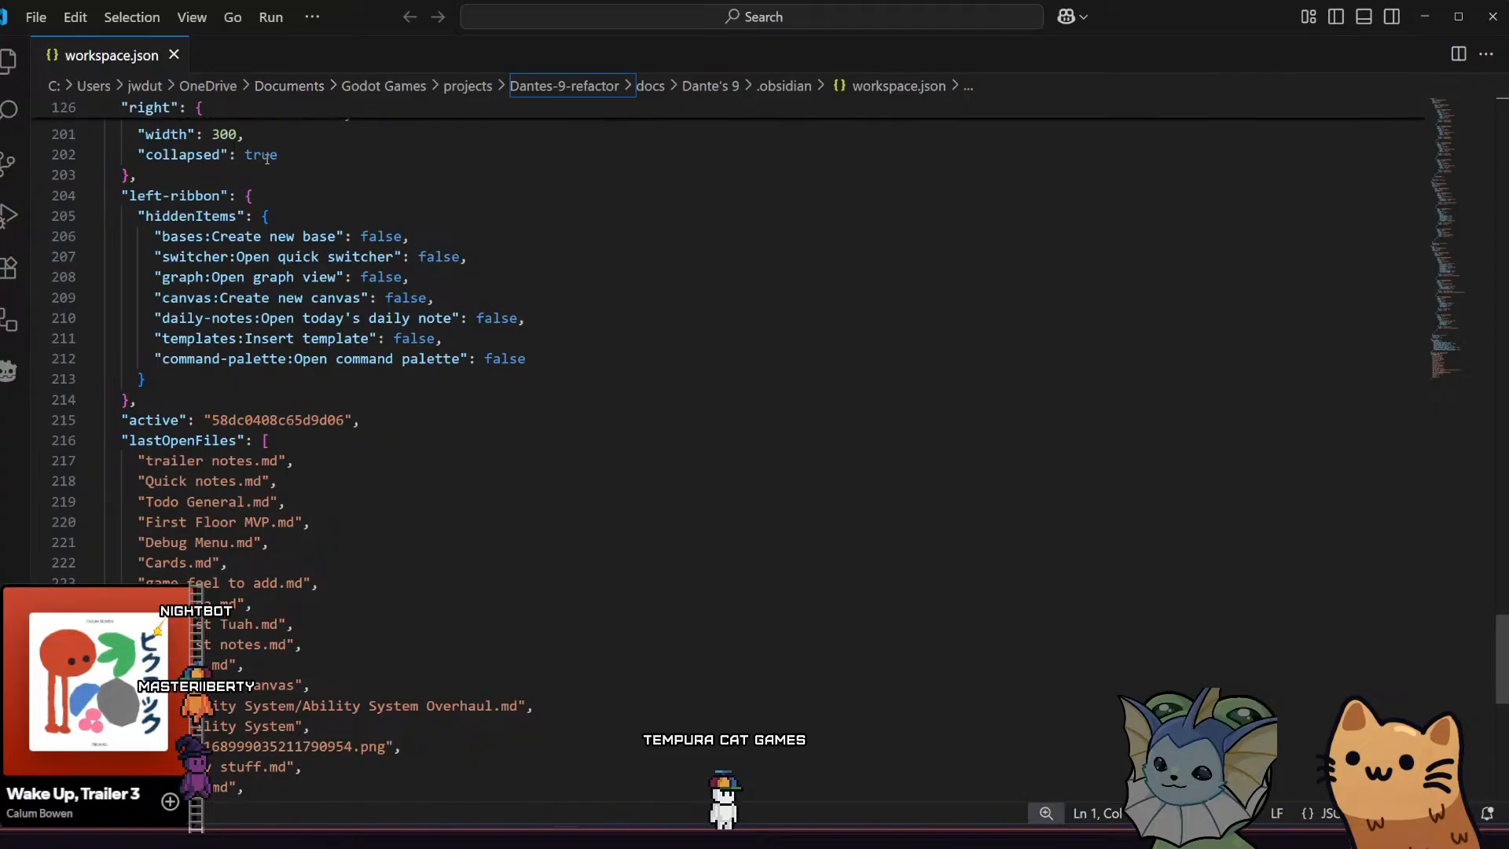
scroll(275, 173, "up", 4)
scroll(283, 204, "up", 13)
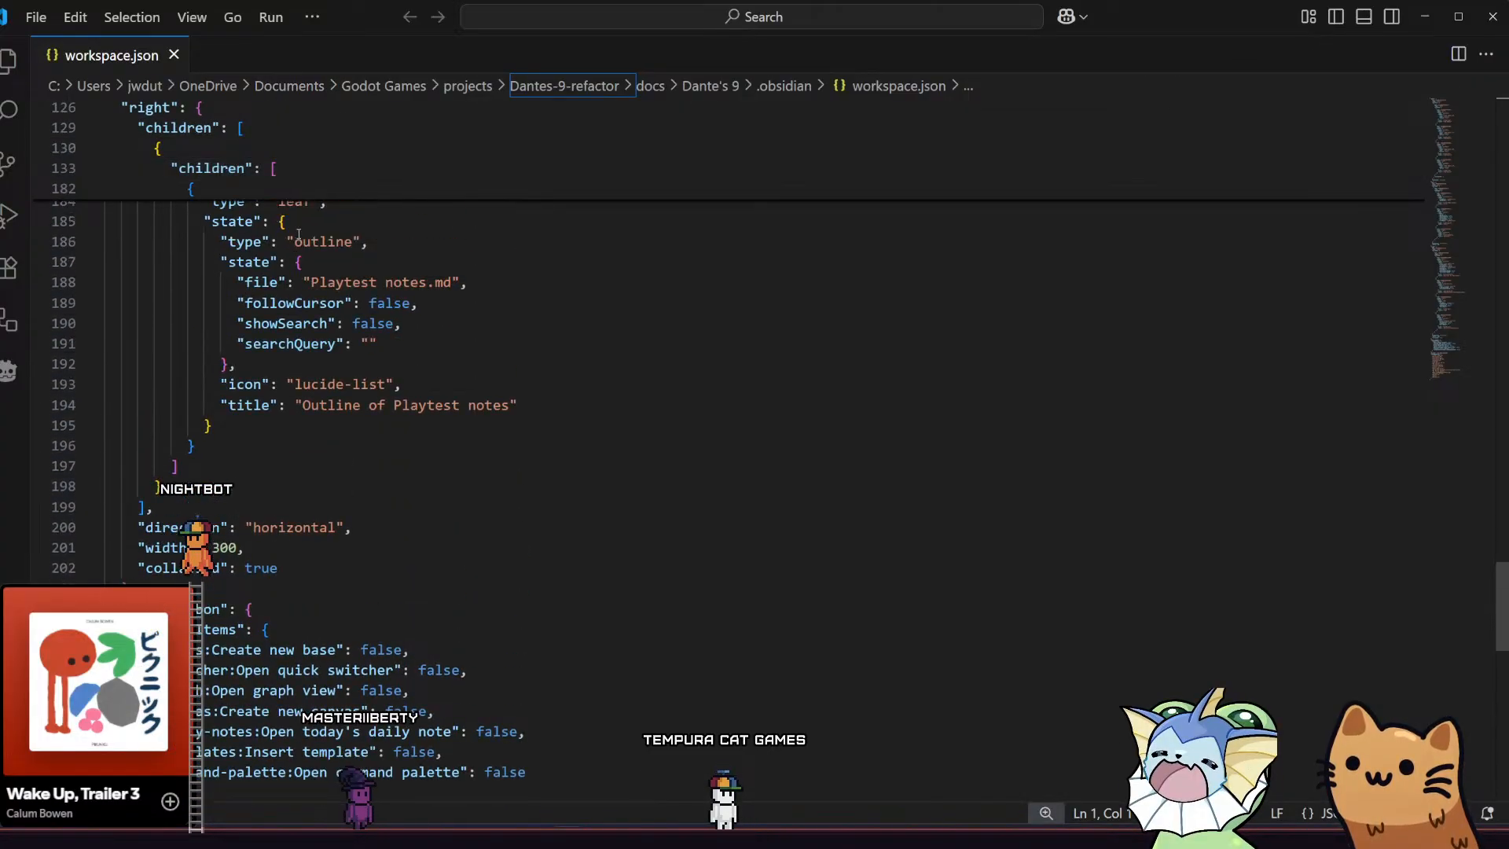
scroll(300, 259, "up", 12)
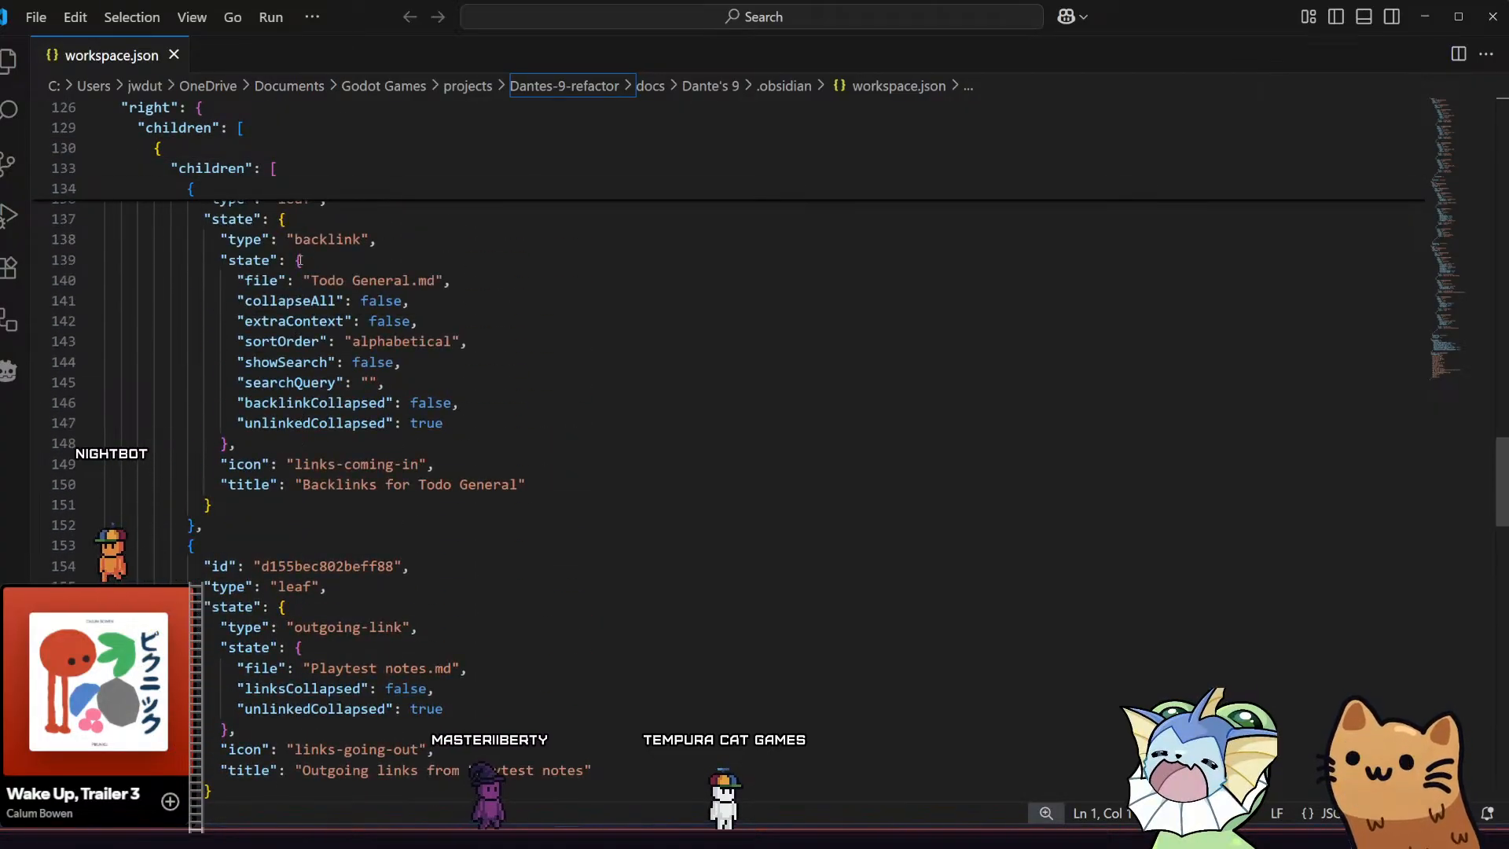
scroll(300, 259, "up", 9)
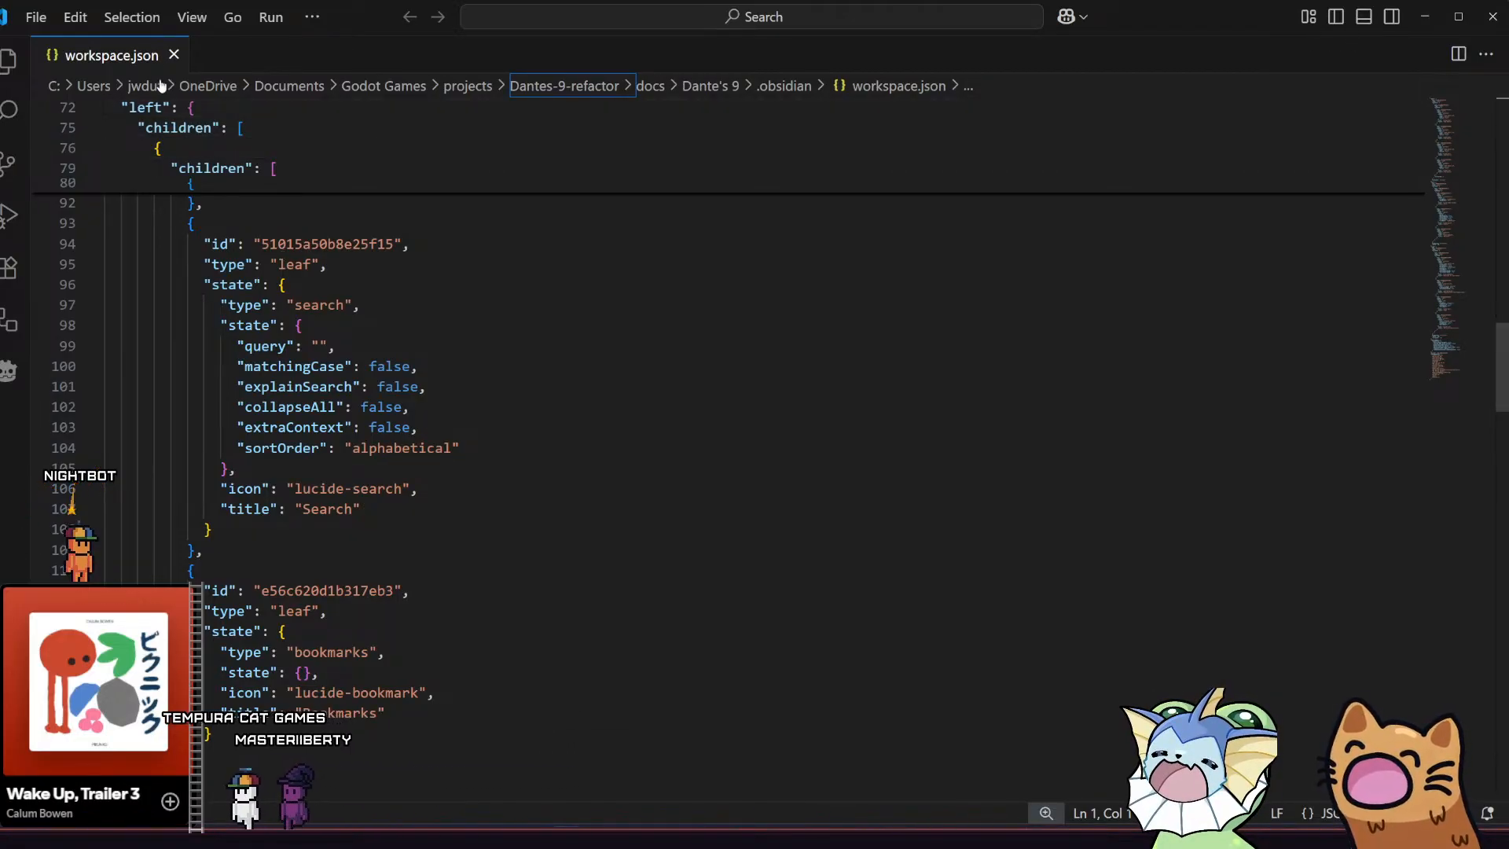
left_click(33, 19)
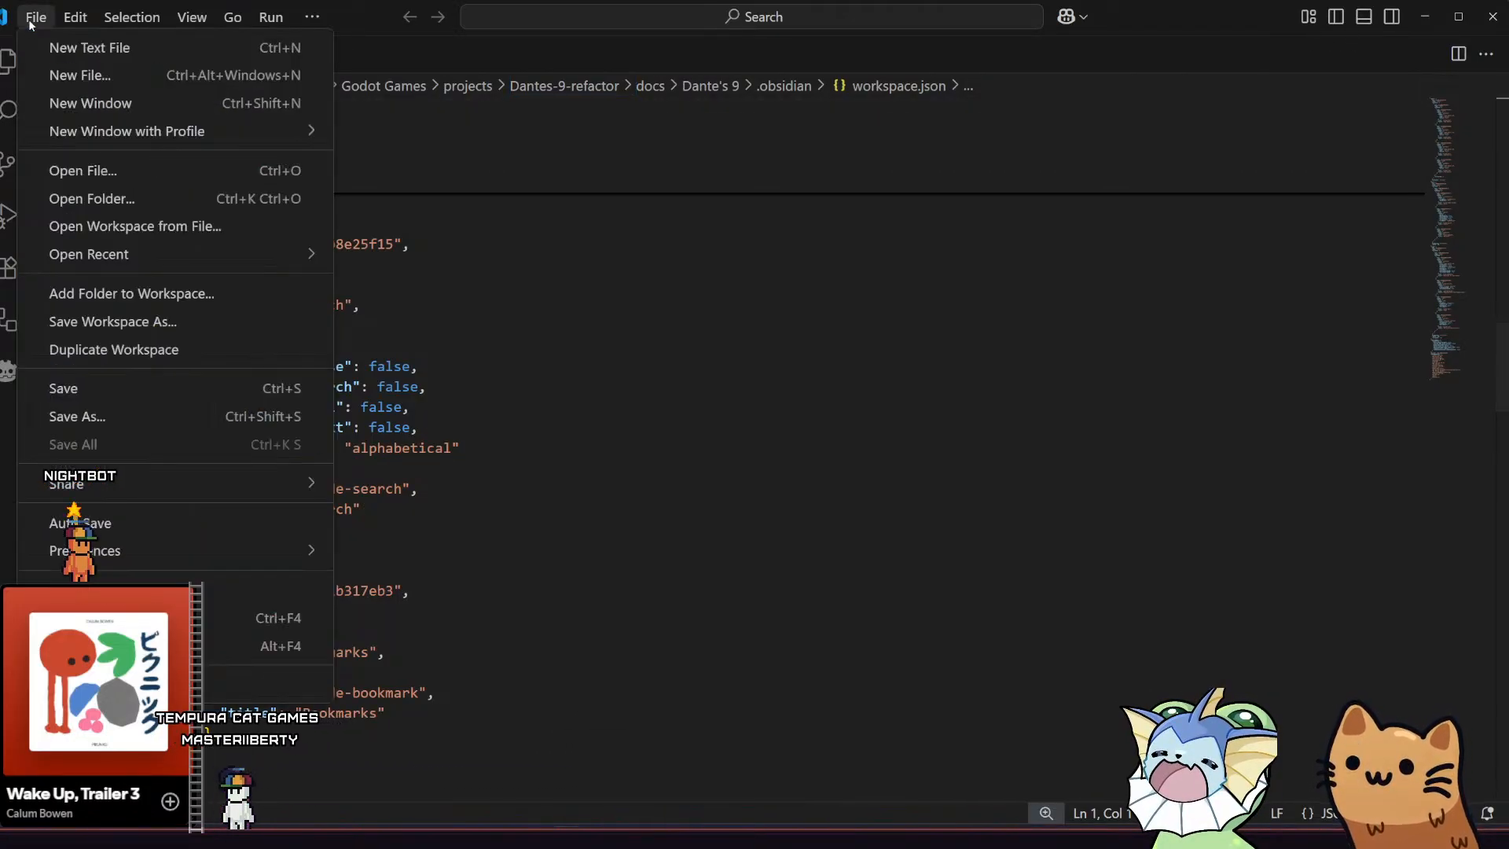
left_click(130, 168)
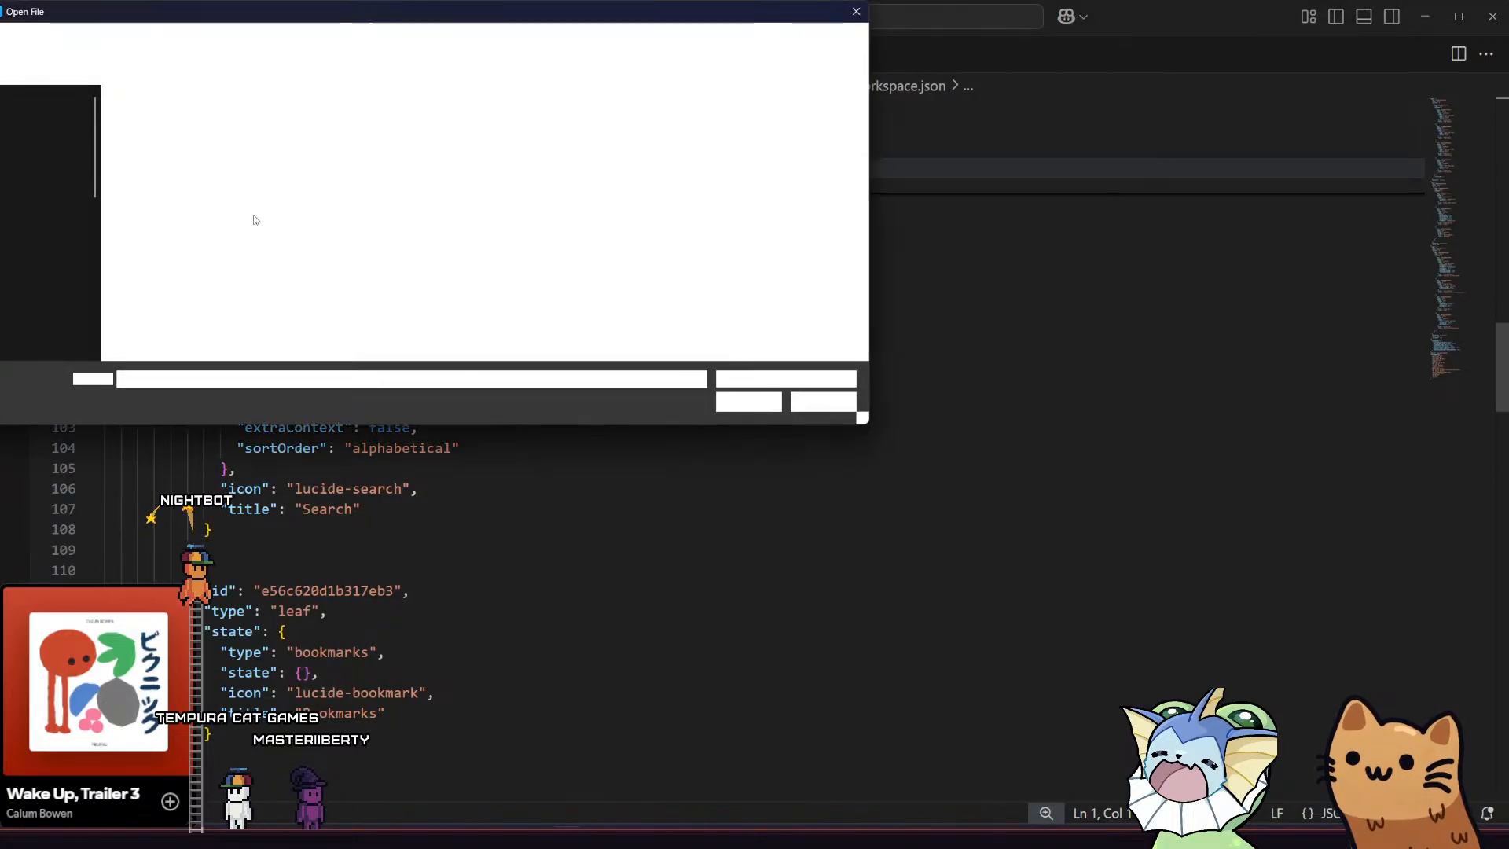
left_click_drag(253, 16, 275, 80)
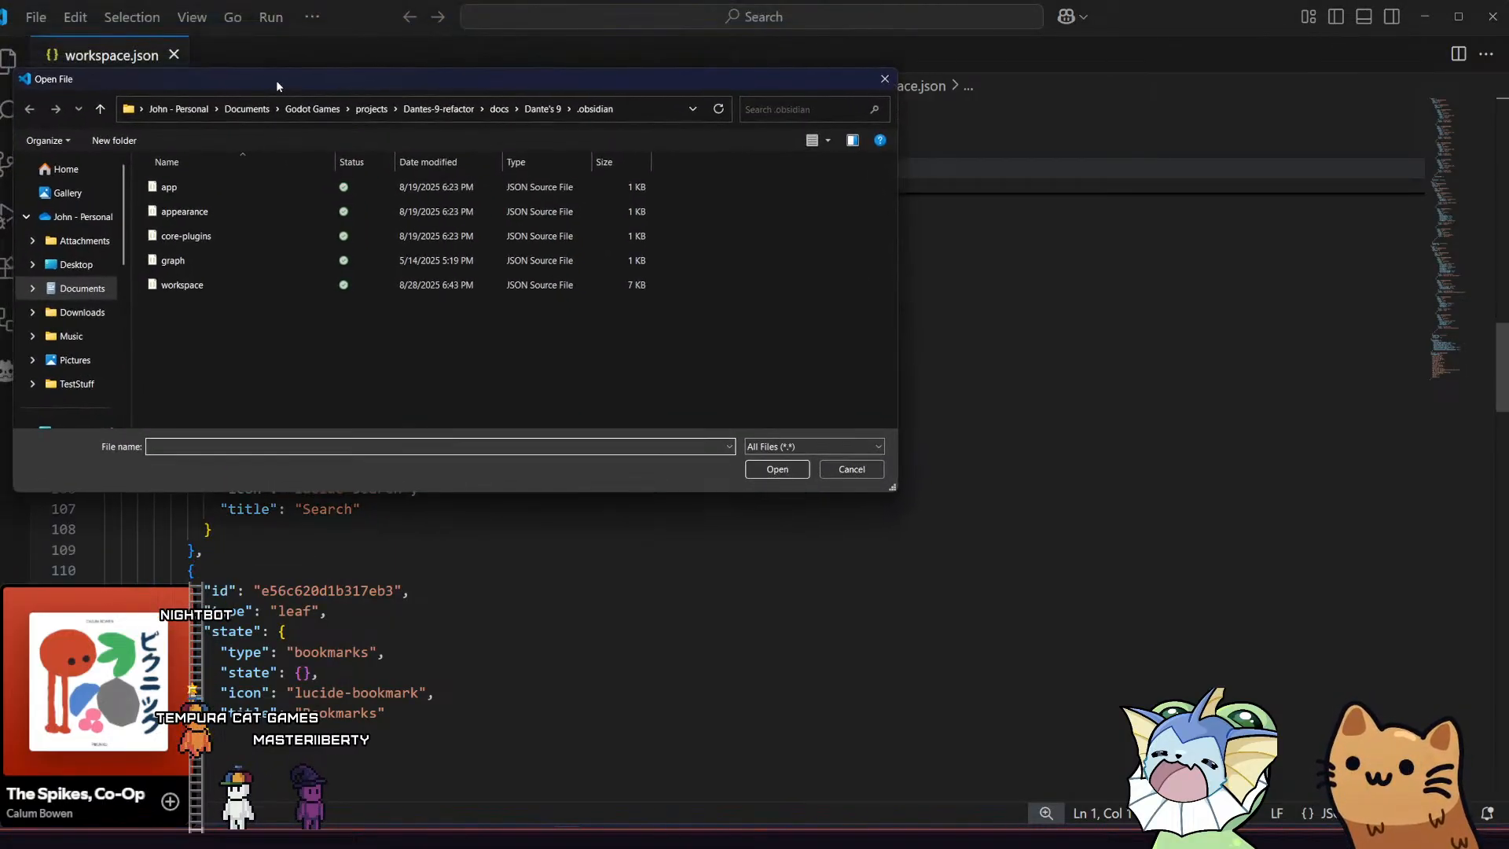
left_click(837, 464)
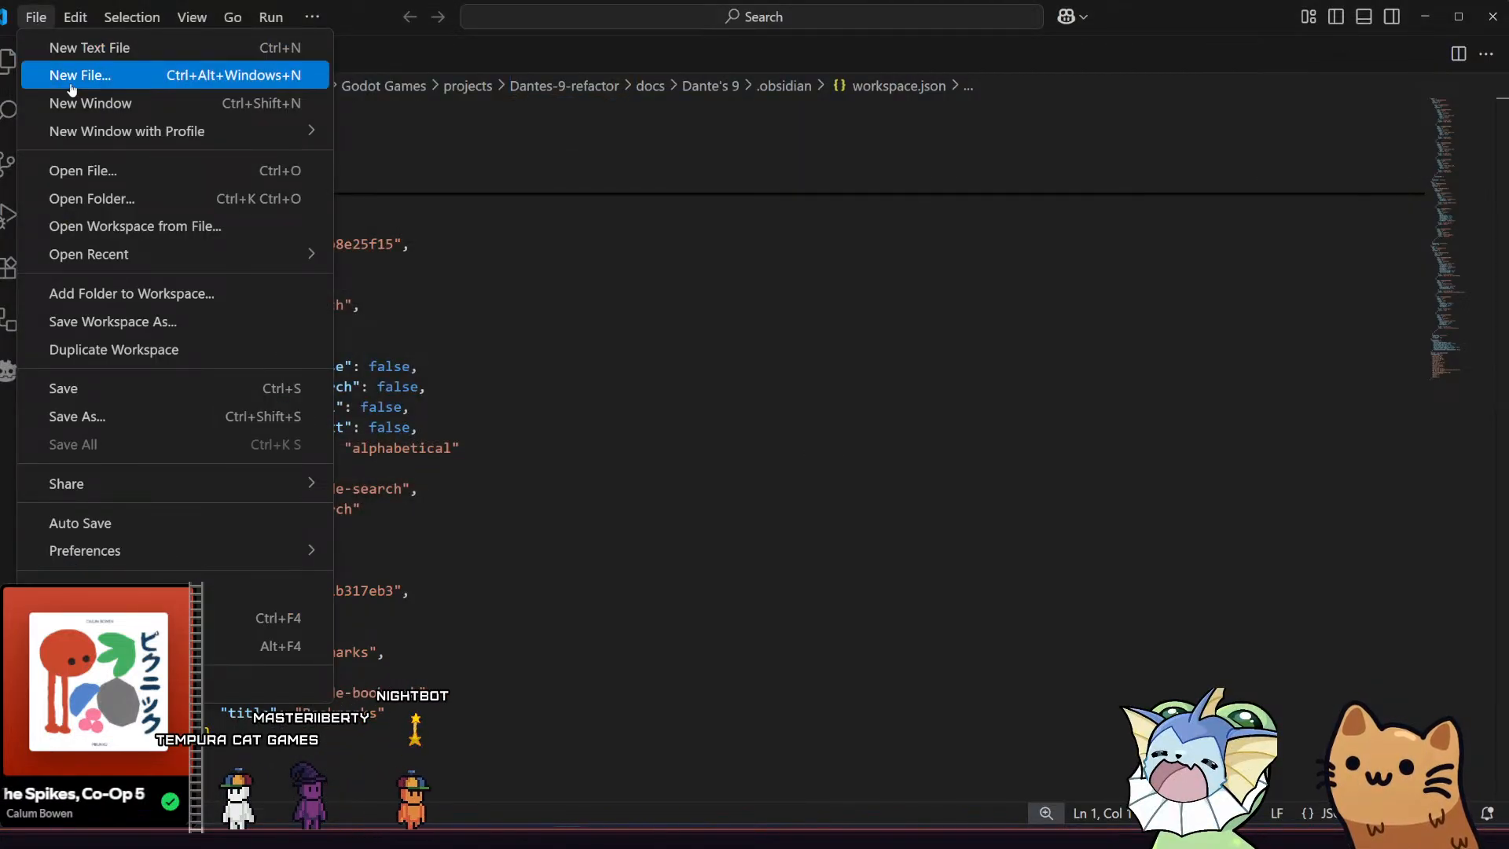
Open the Dantes-9-refactor project folder as the workspace
left_click(167, 198)
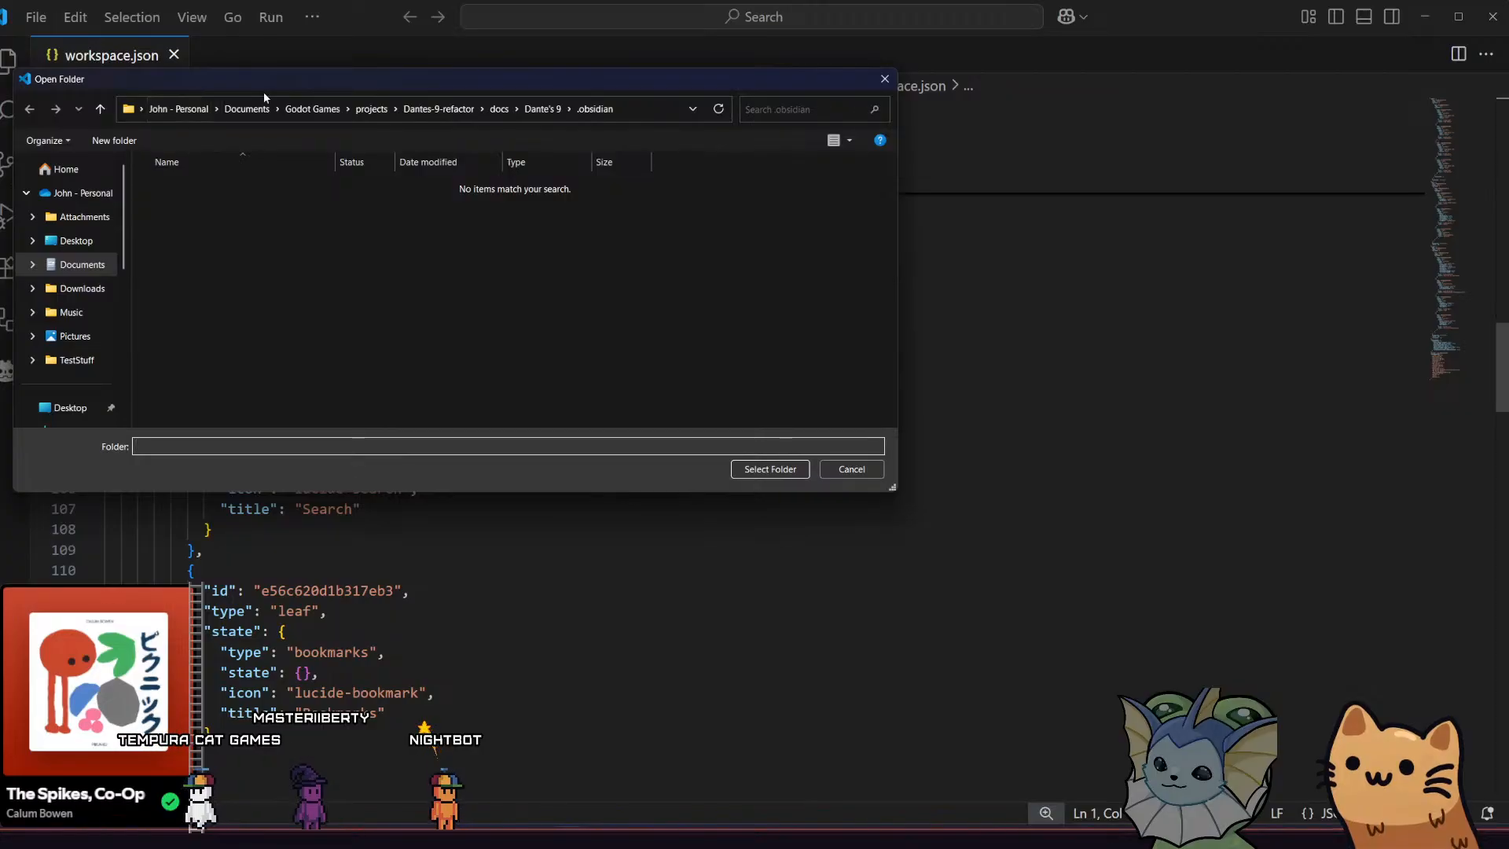
left_click(537, 109)
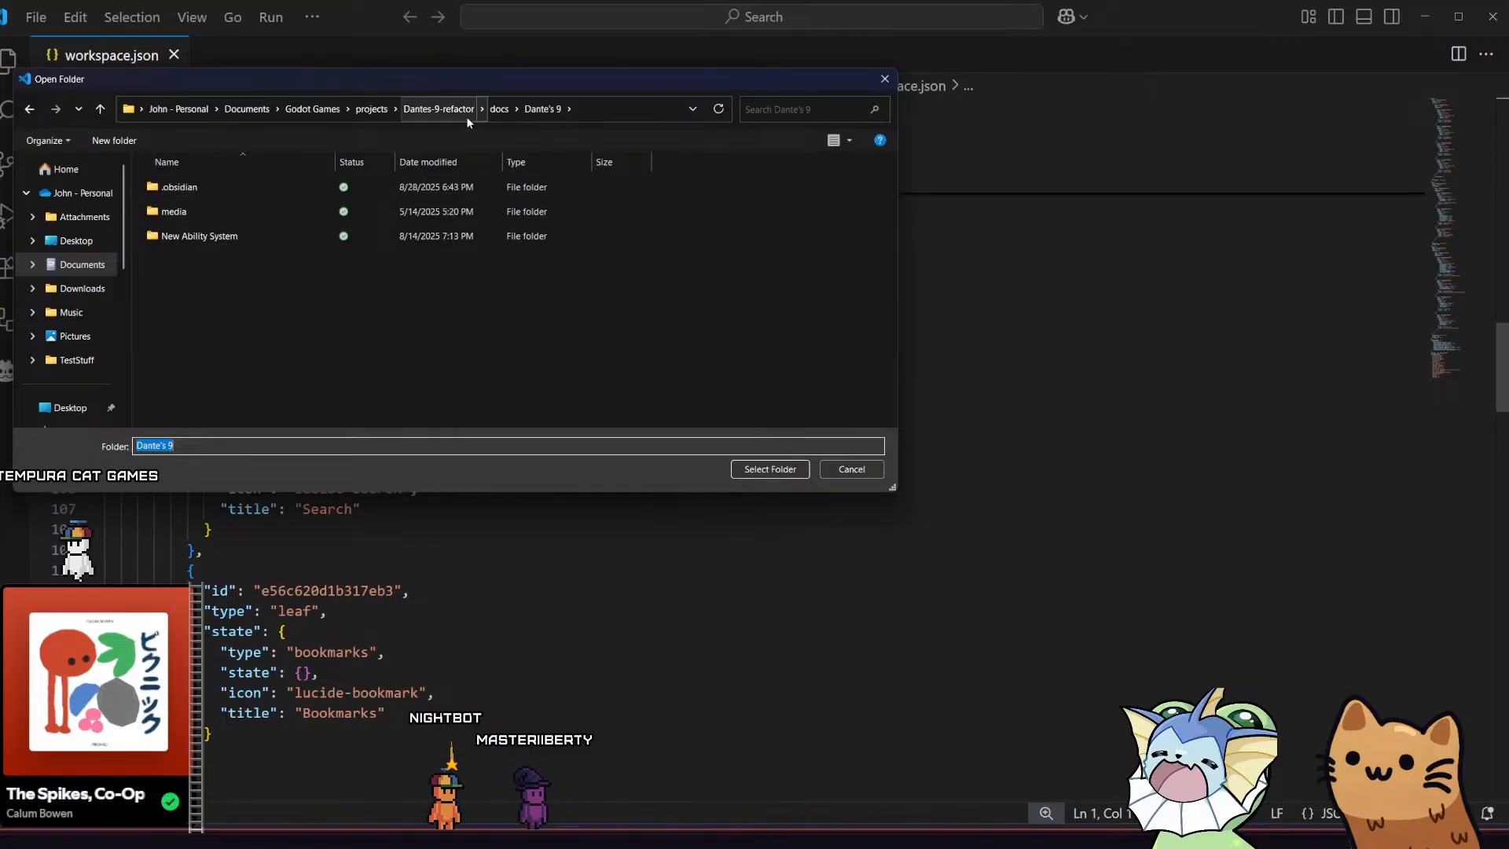
left_click(438, 110)
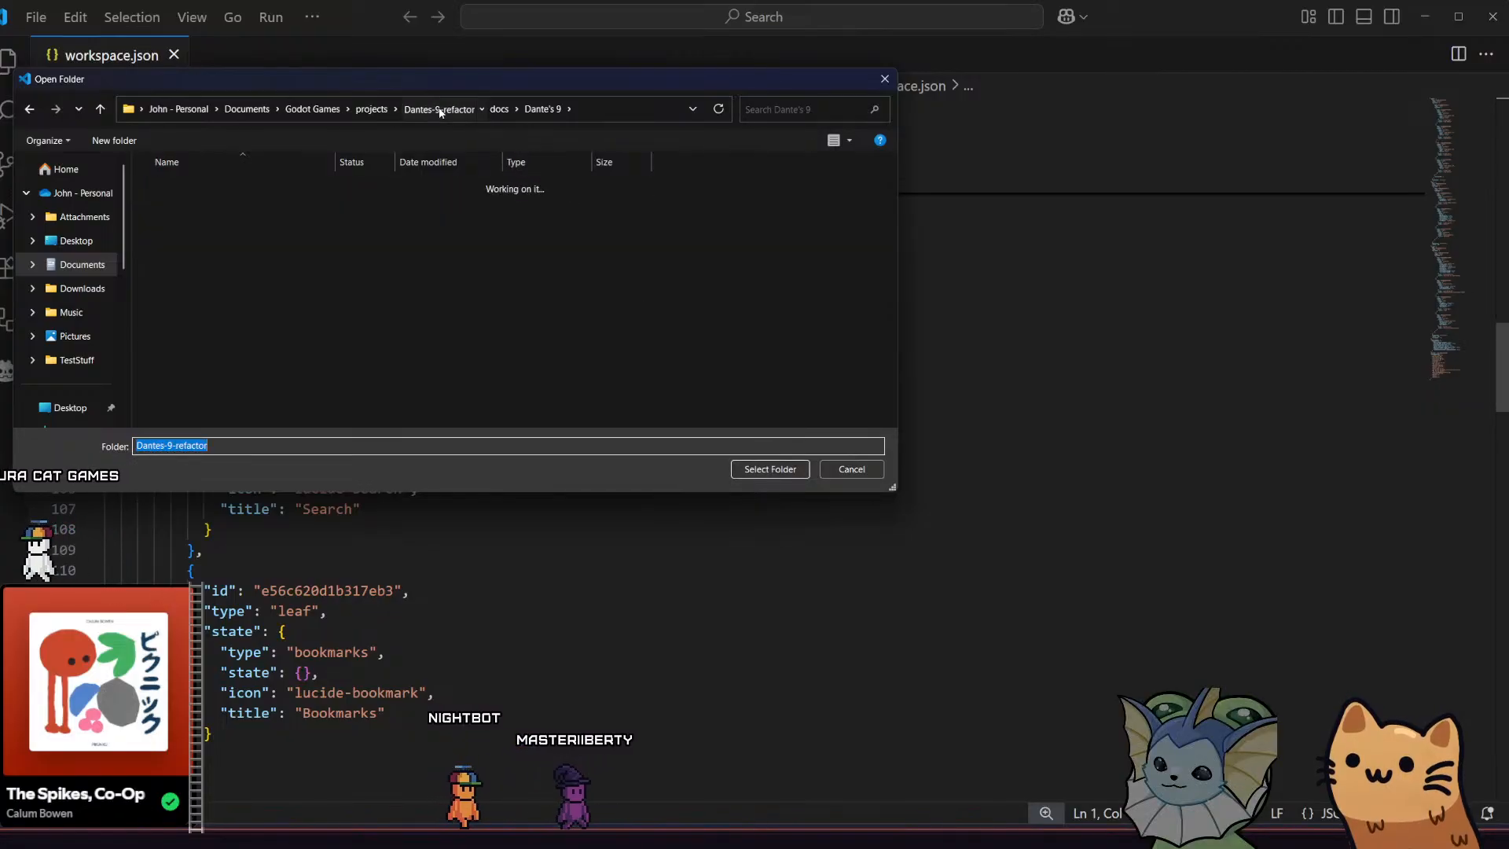
left_click(745, 469)
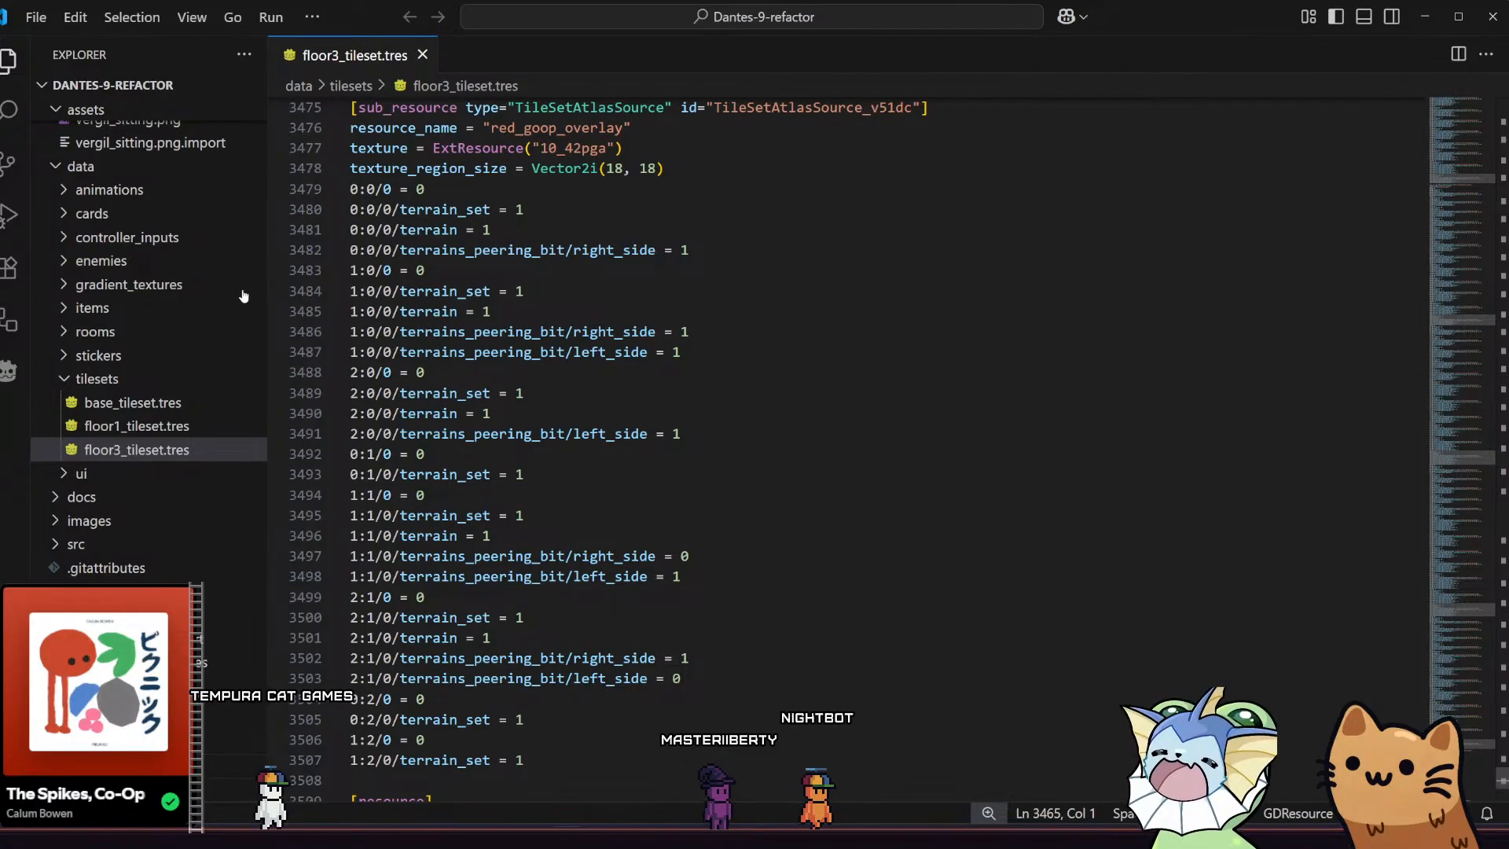
Apply the stash from the main branch to the project using the Git: Apply Stash command
scroll(152, 402, "down", 1)
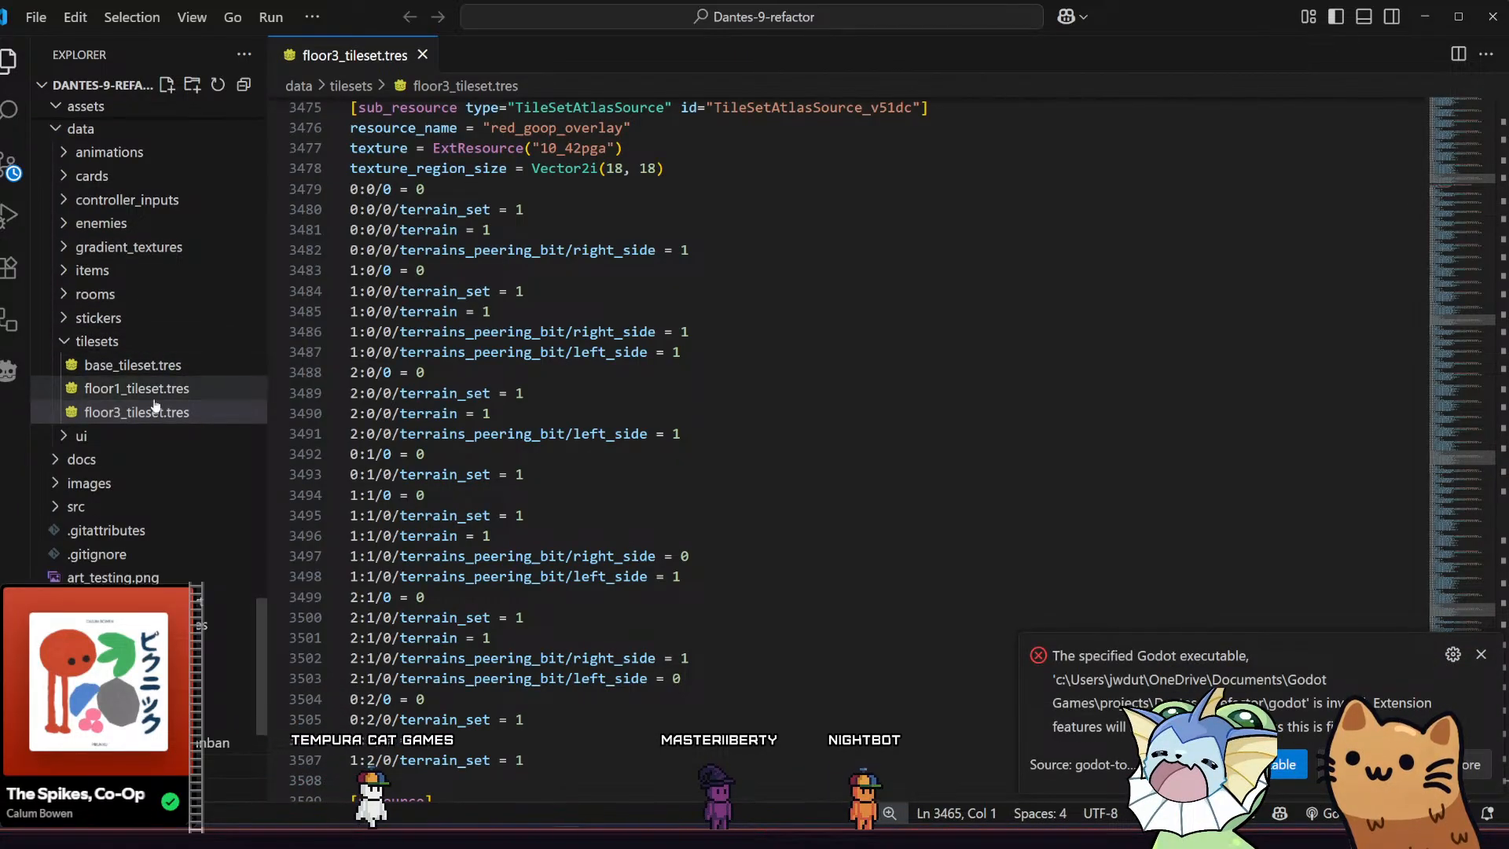
scroll(152, 405, "down", 1)
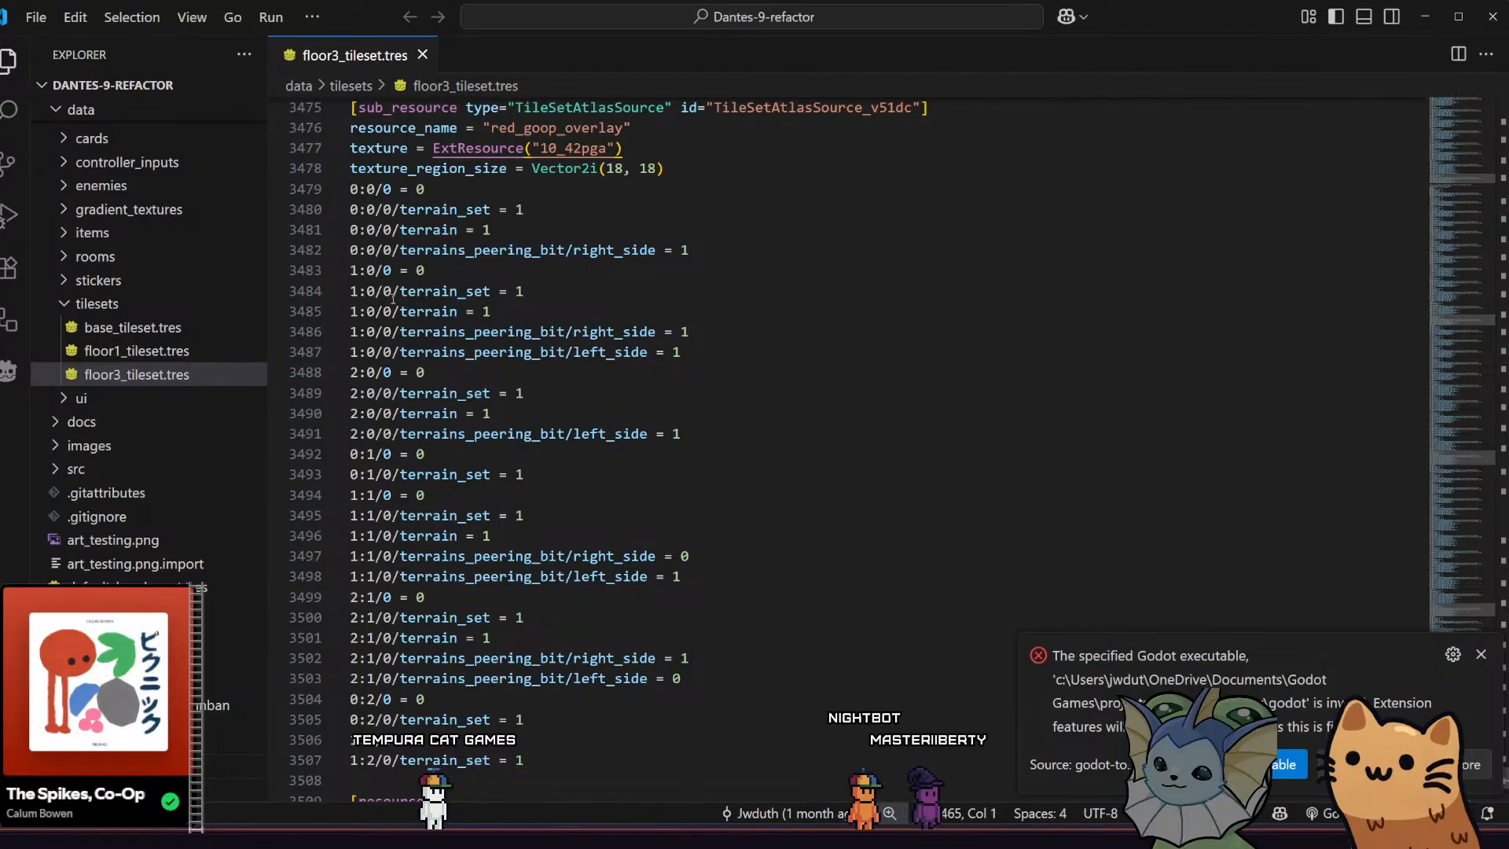
key("ctrl+shift+p")
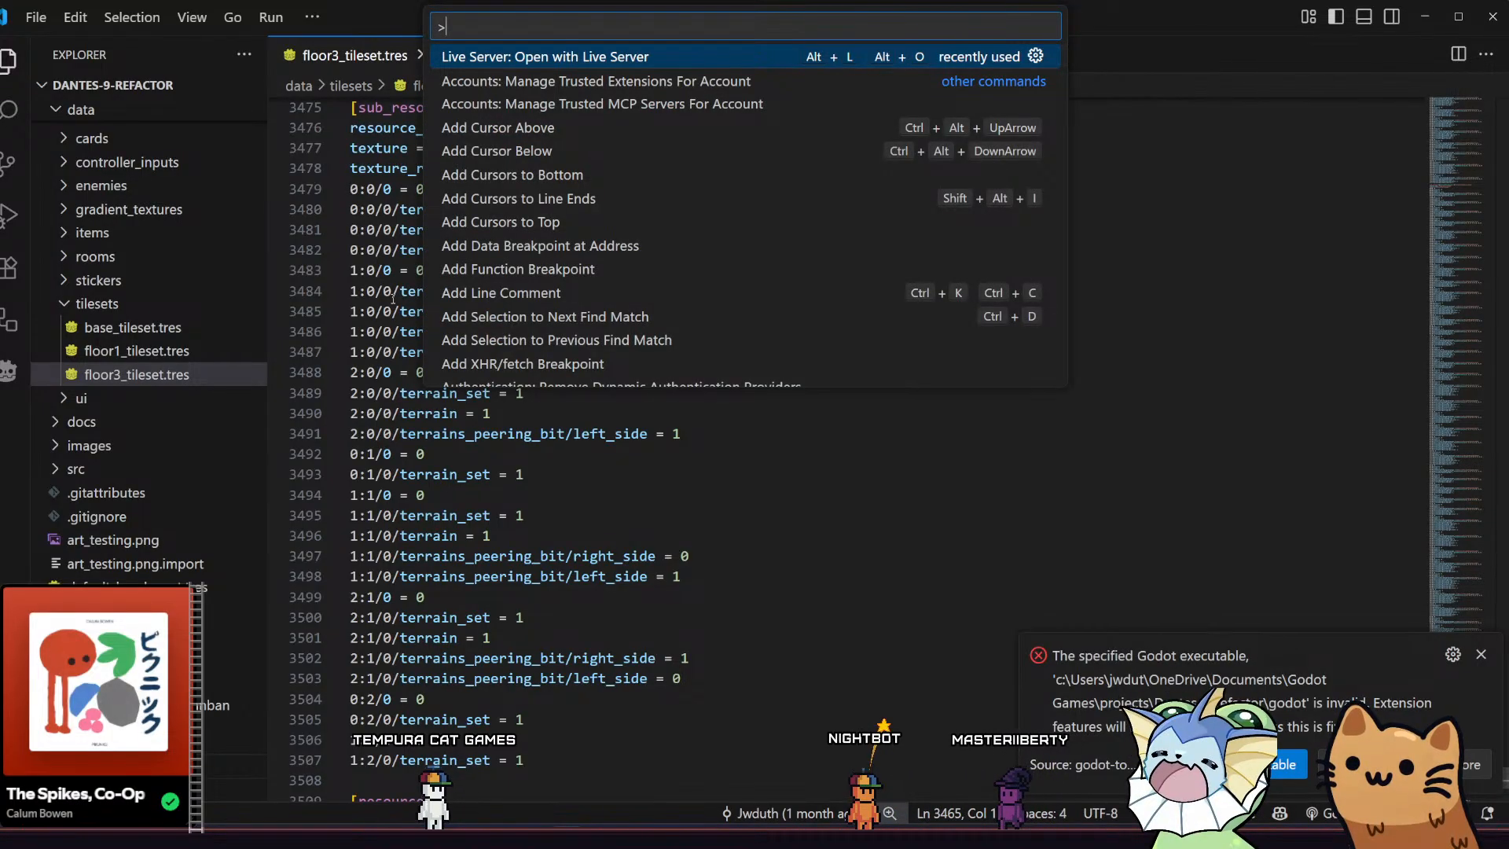
type("stash")
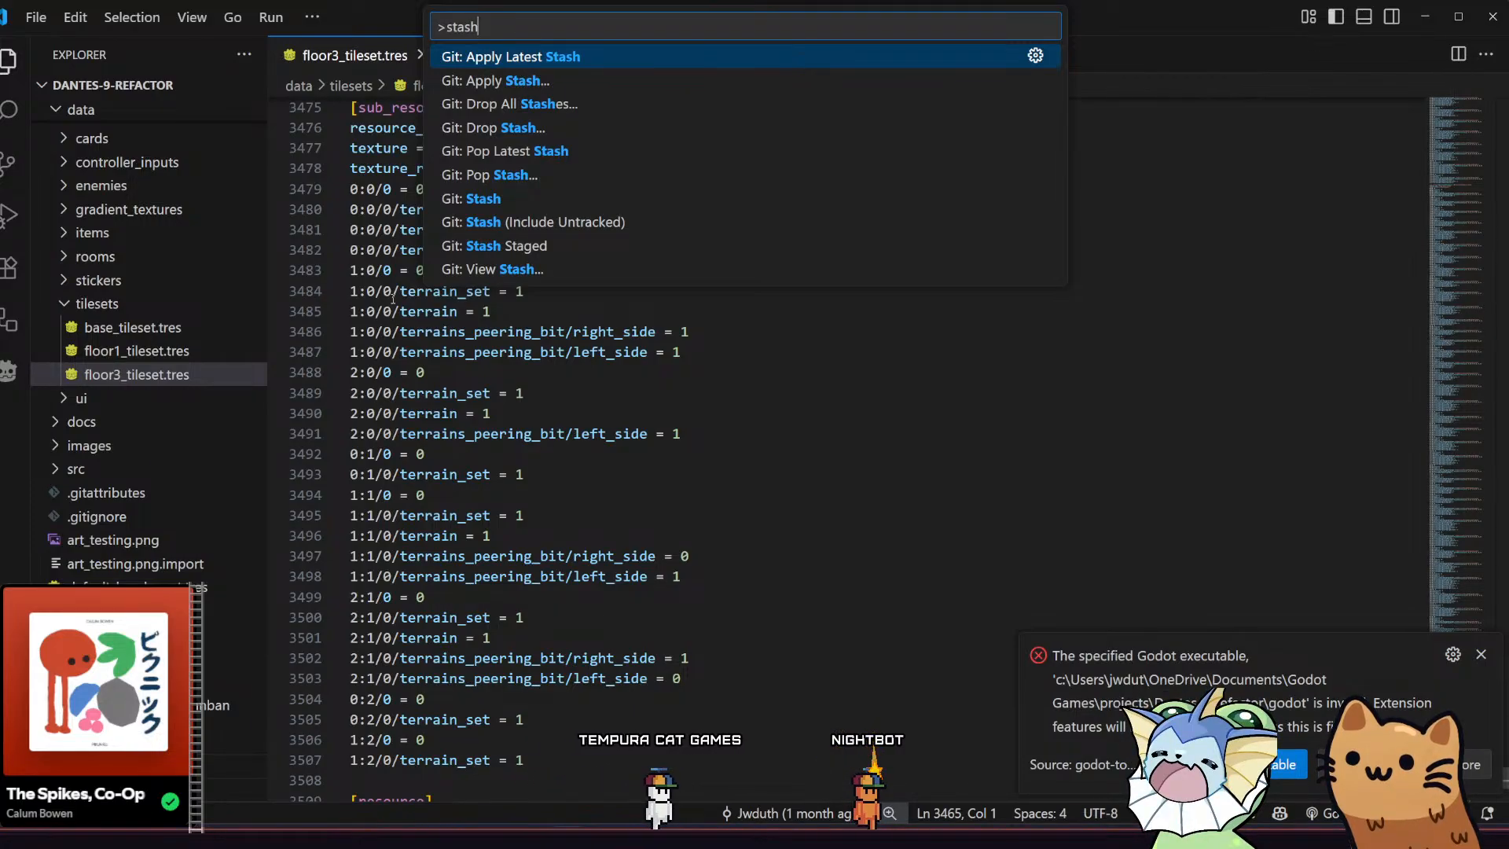
key("Down")
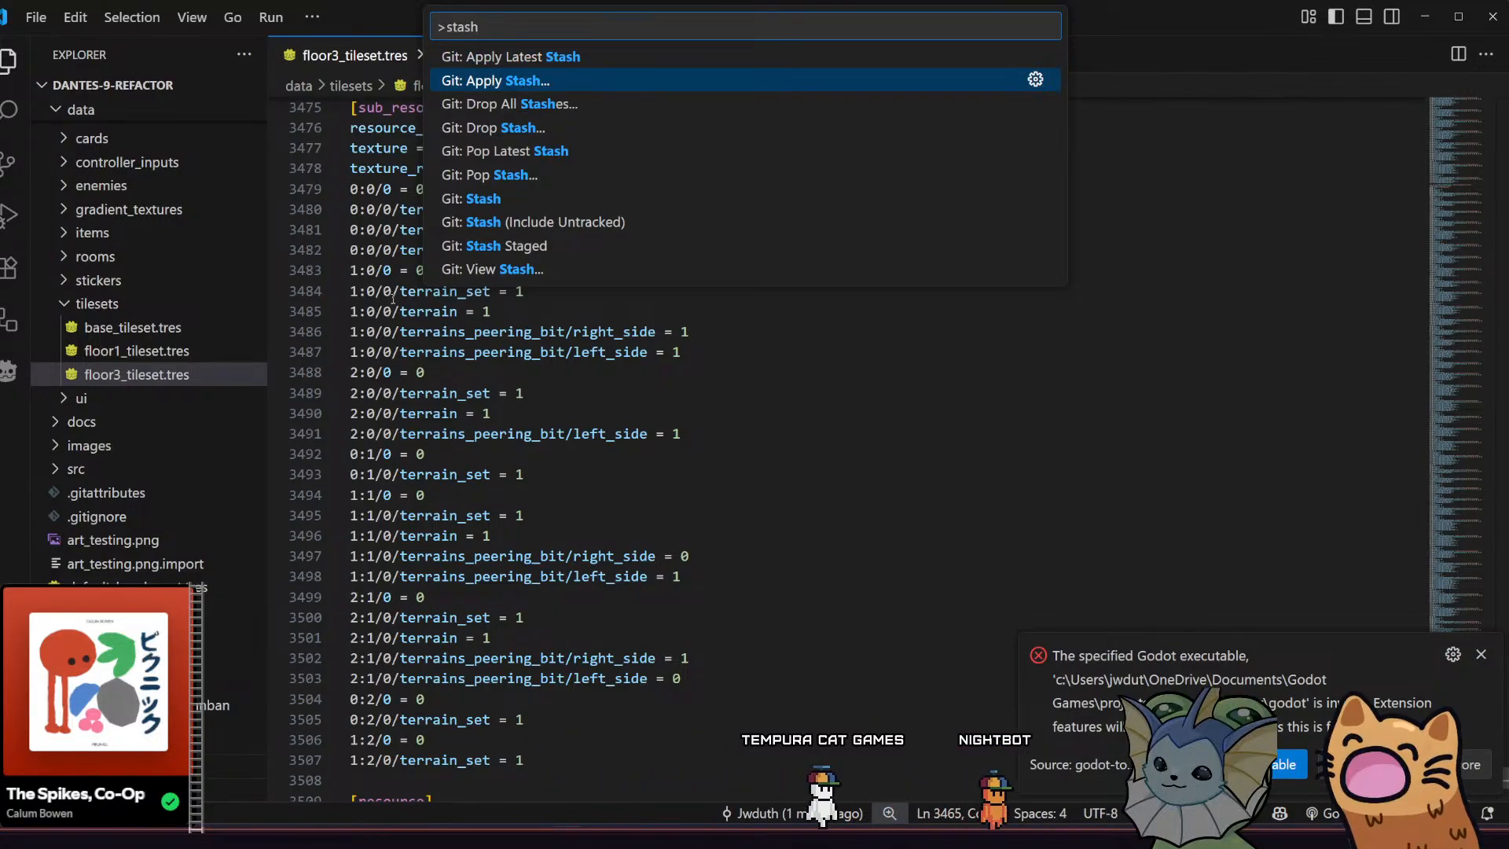
key("Return")
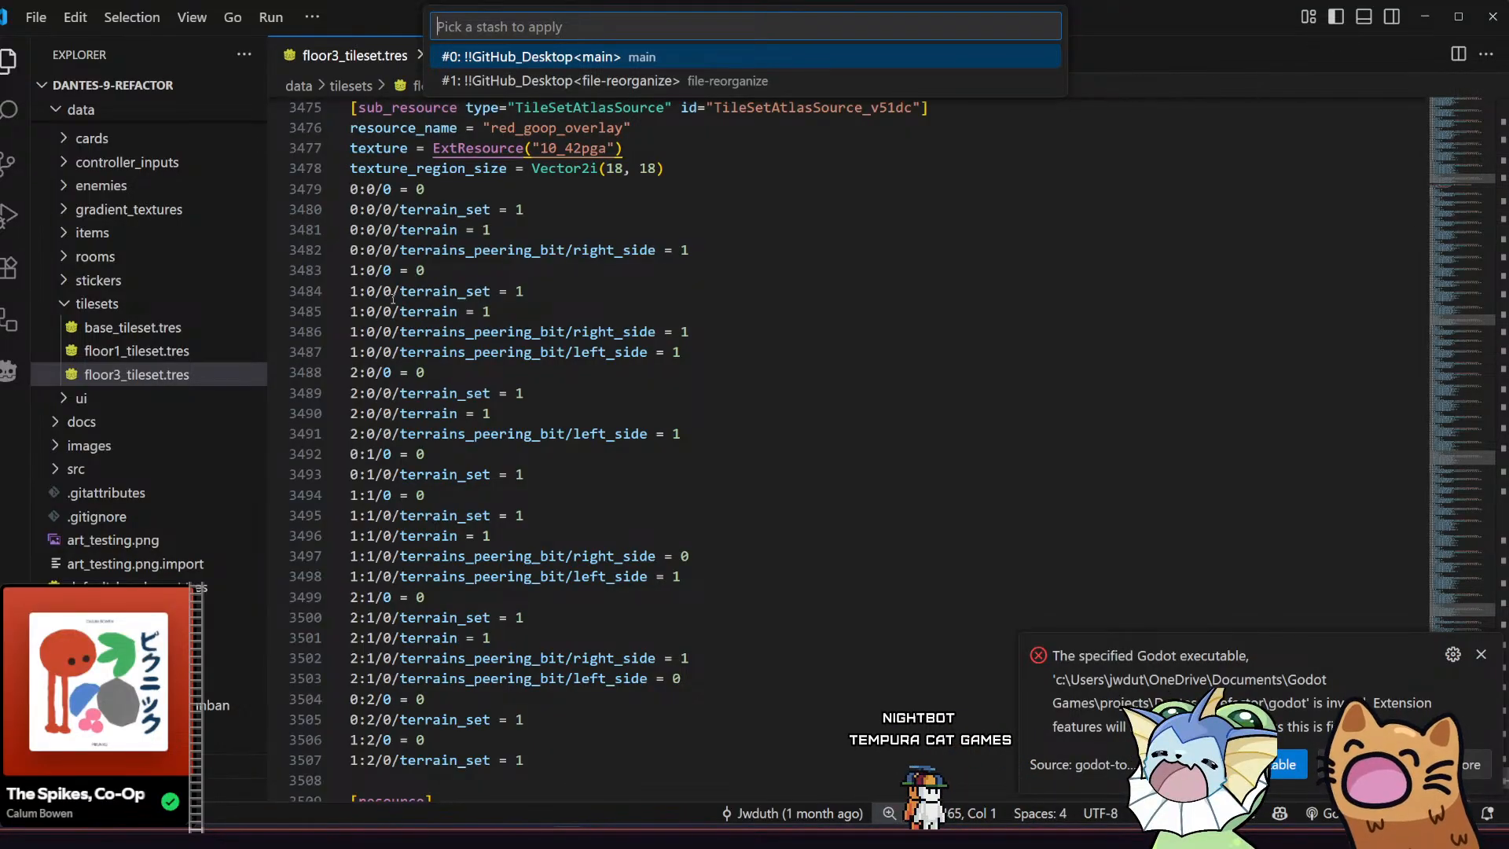
key("Return")
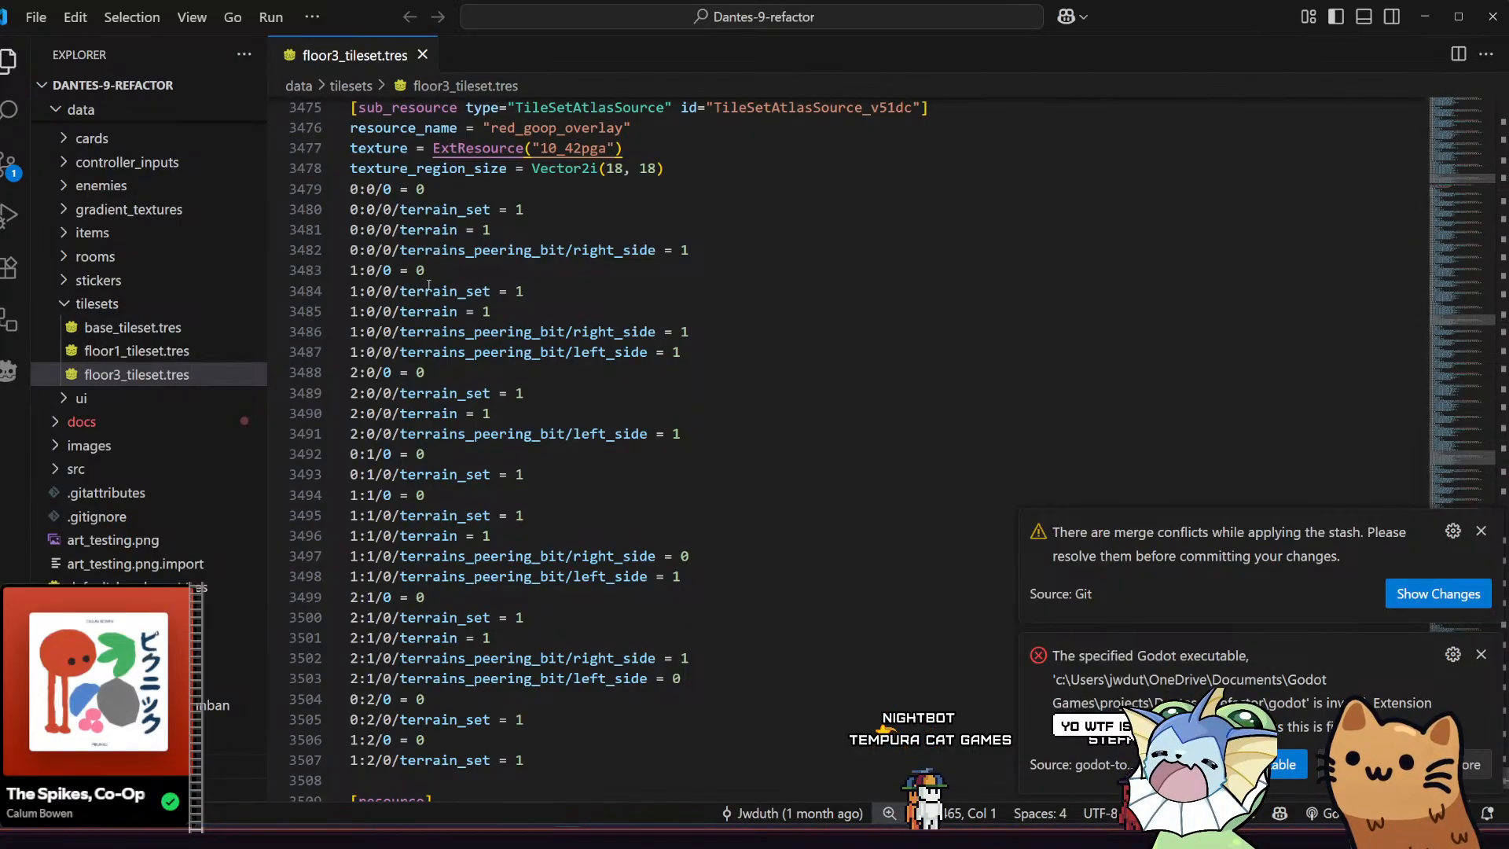
Resolve the lastOpenFiles conflict in workspace.json by accepting the current upstream change, and save the file
left_click(1443, 599)
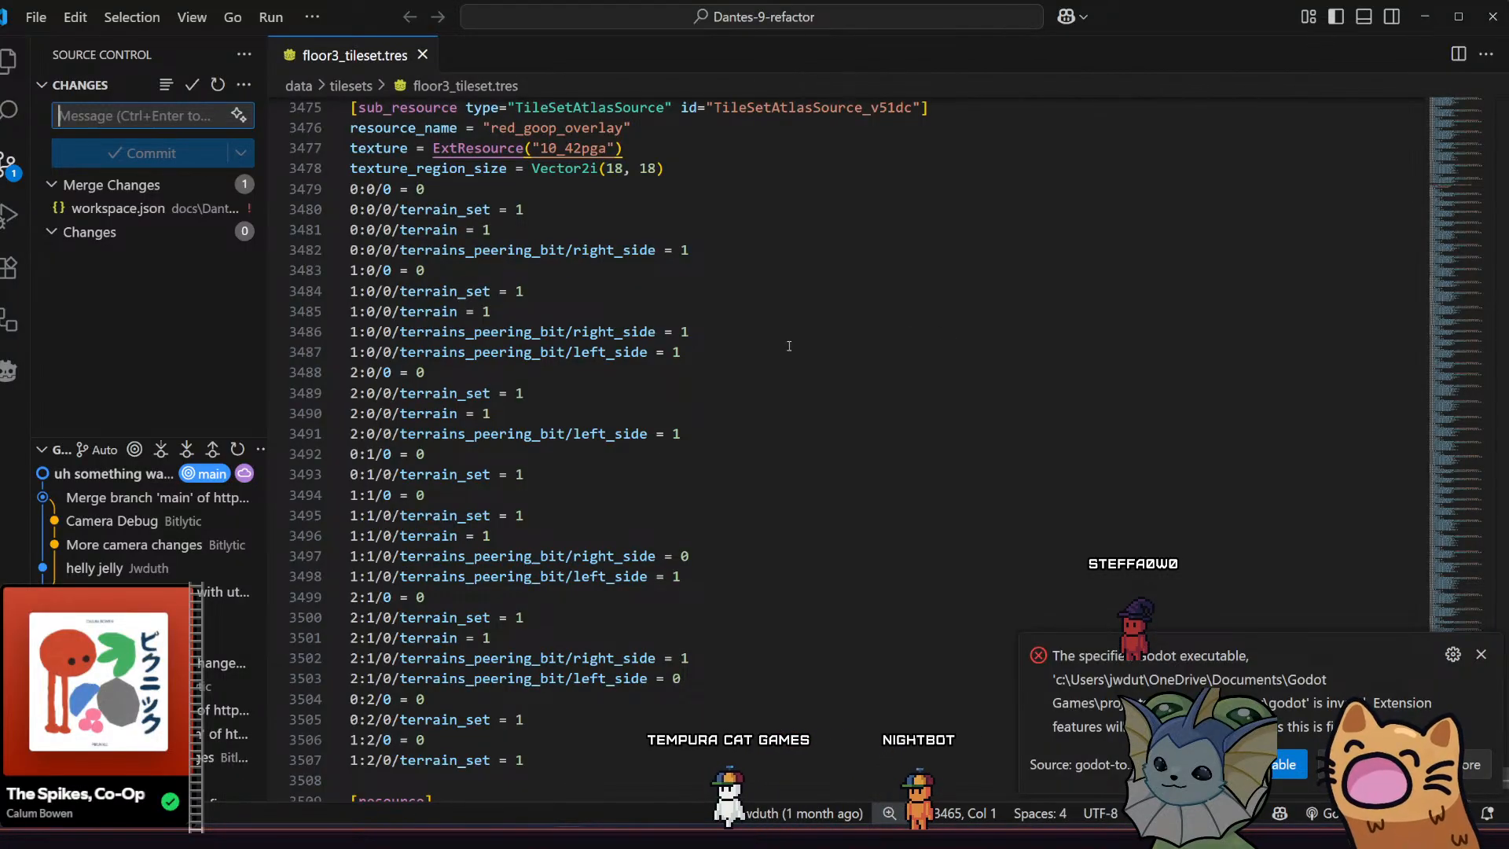
left_click(147, 214)
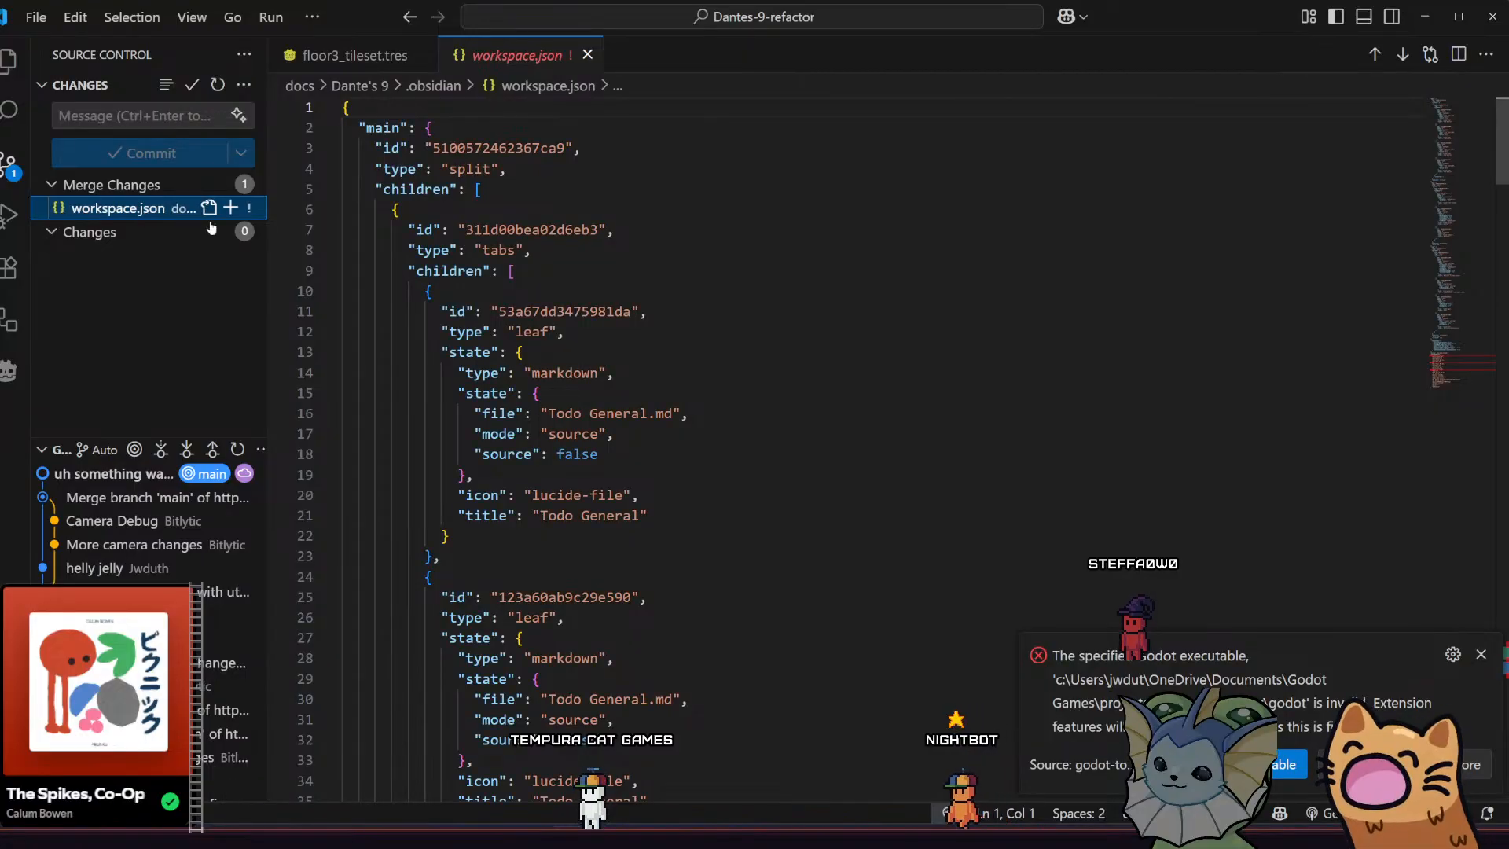
scroll(342, 283, "down", 20)
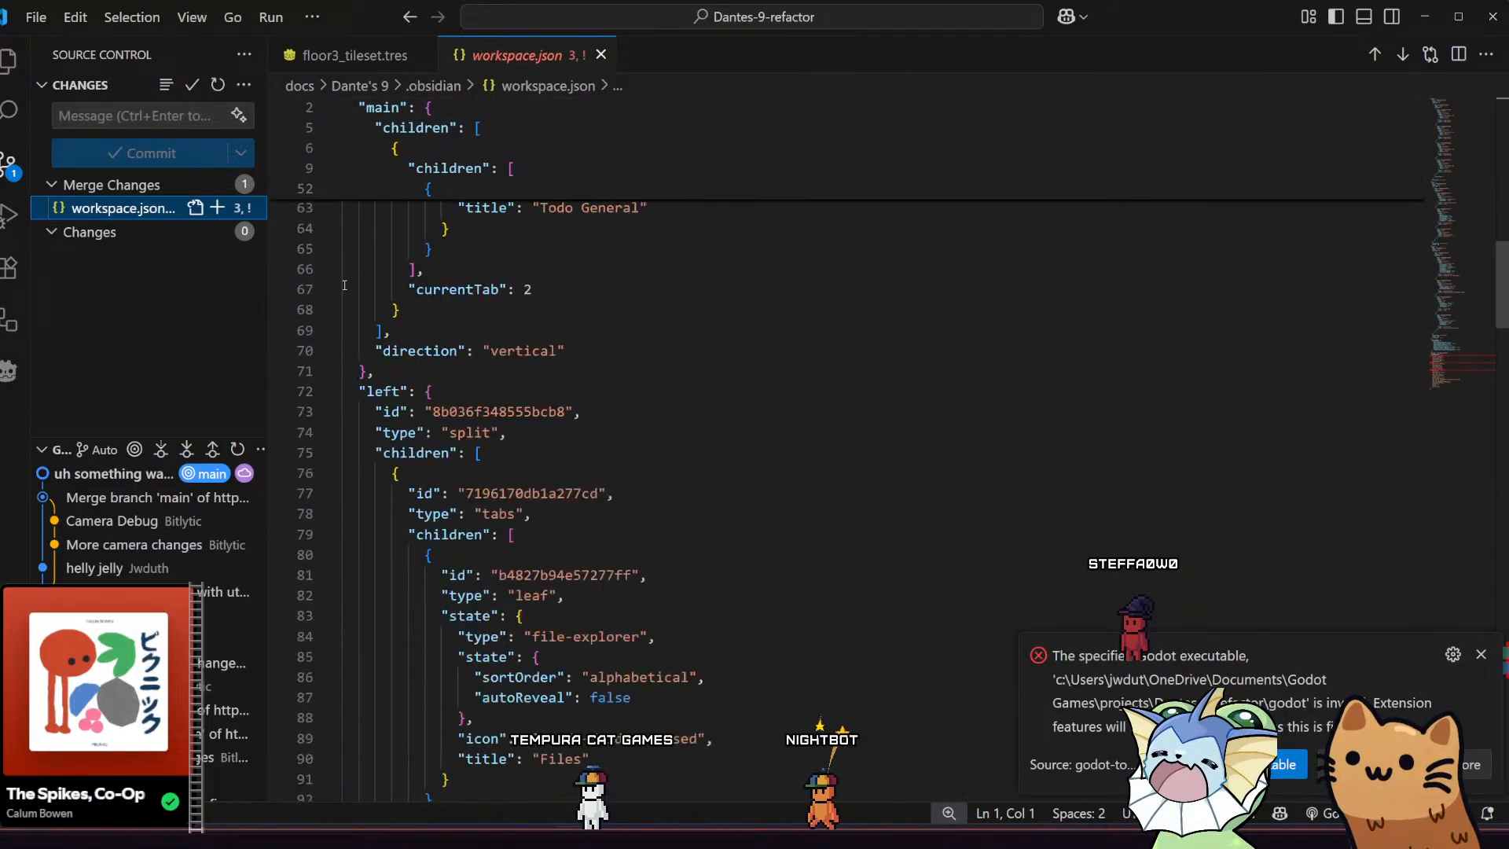
scroll(345, 287, "down", 20)
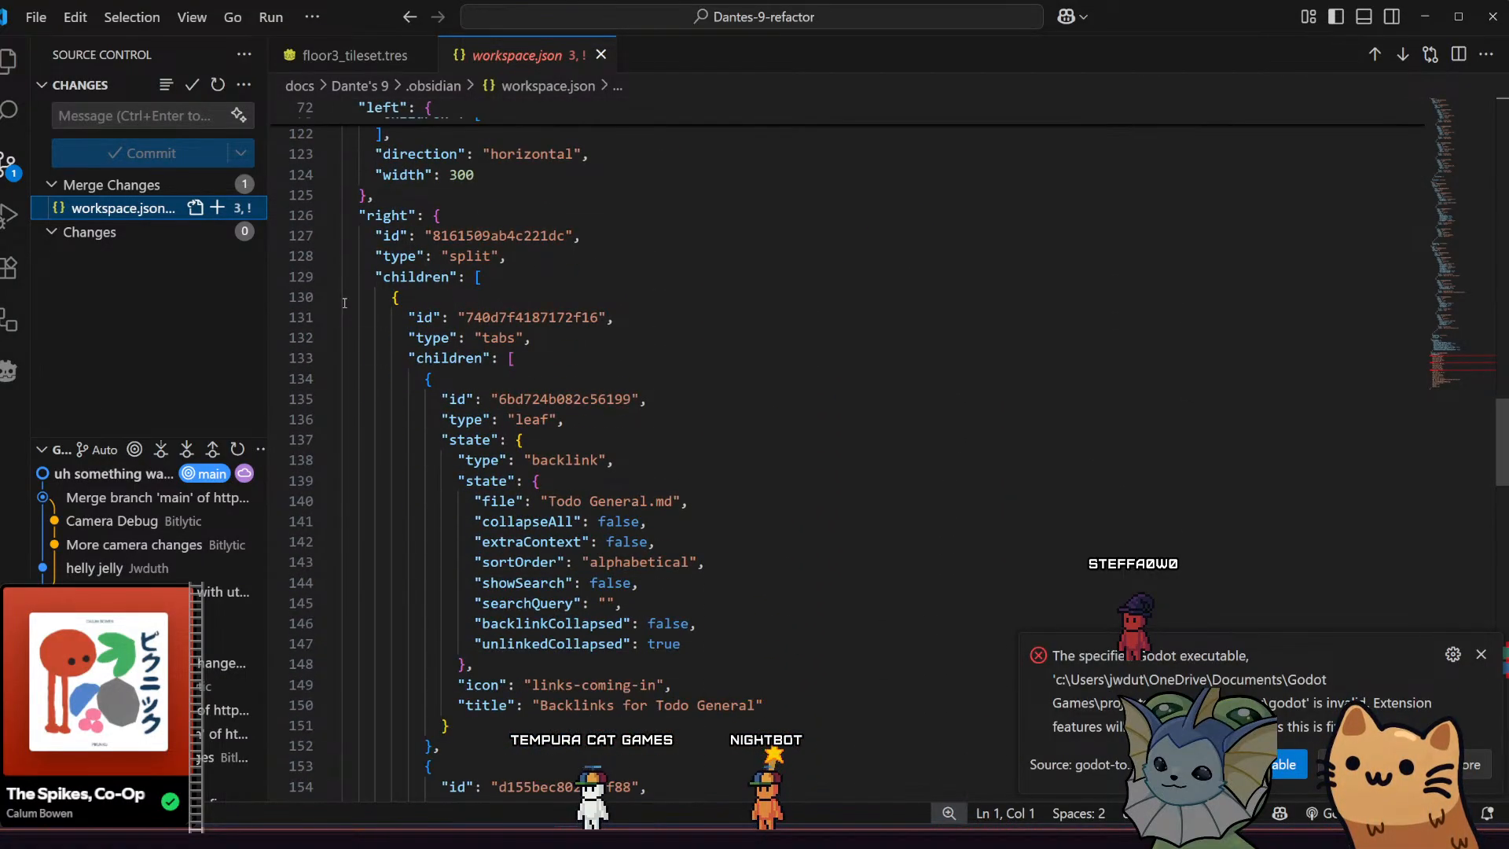
scroll(345, 307, "down", 20)
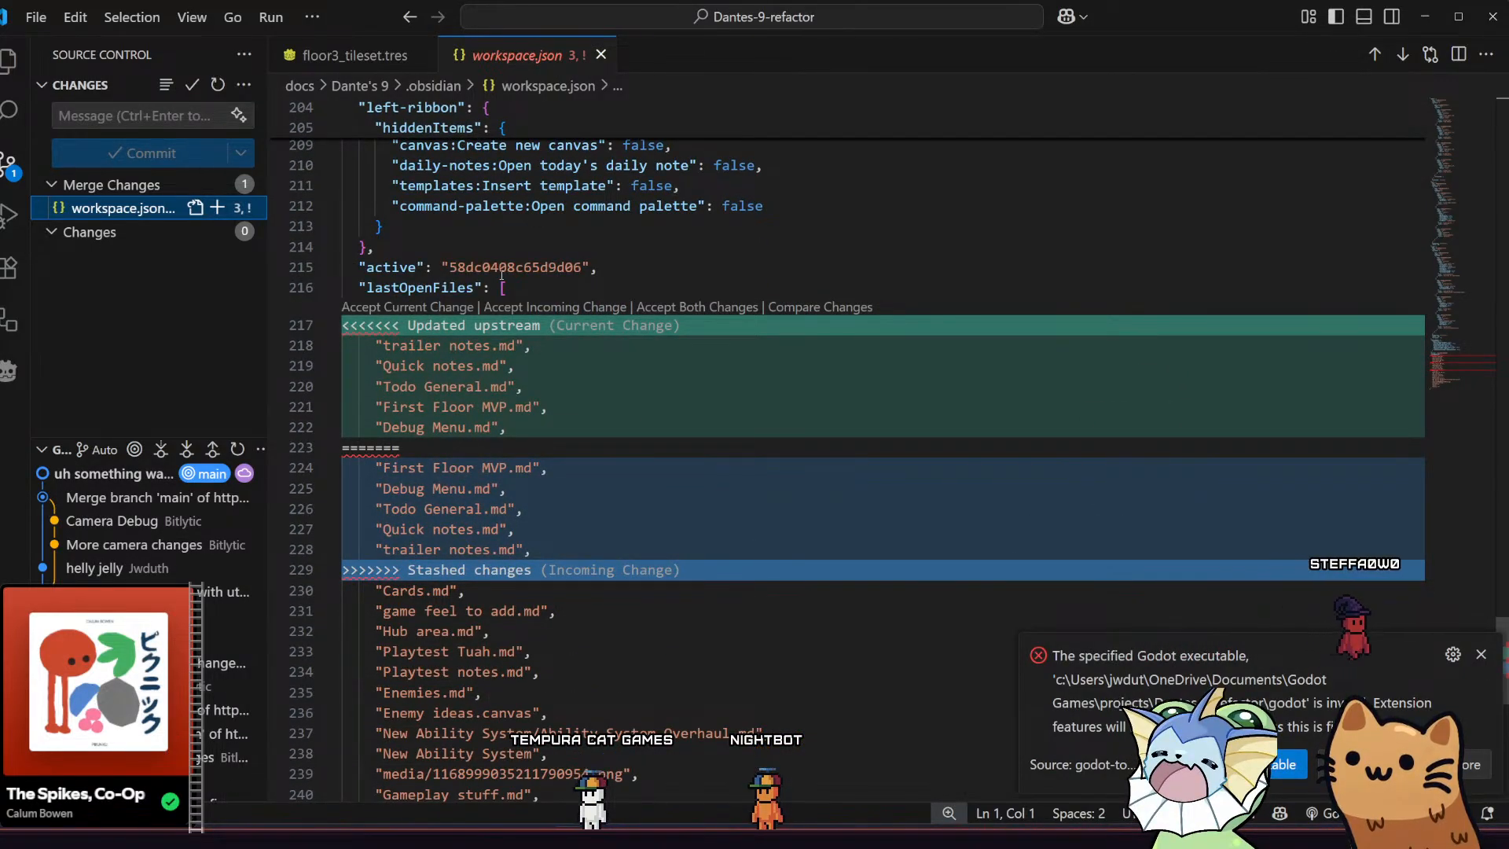
left_click(436, 308)
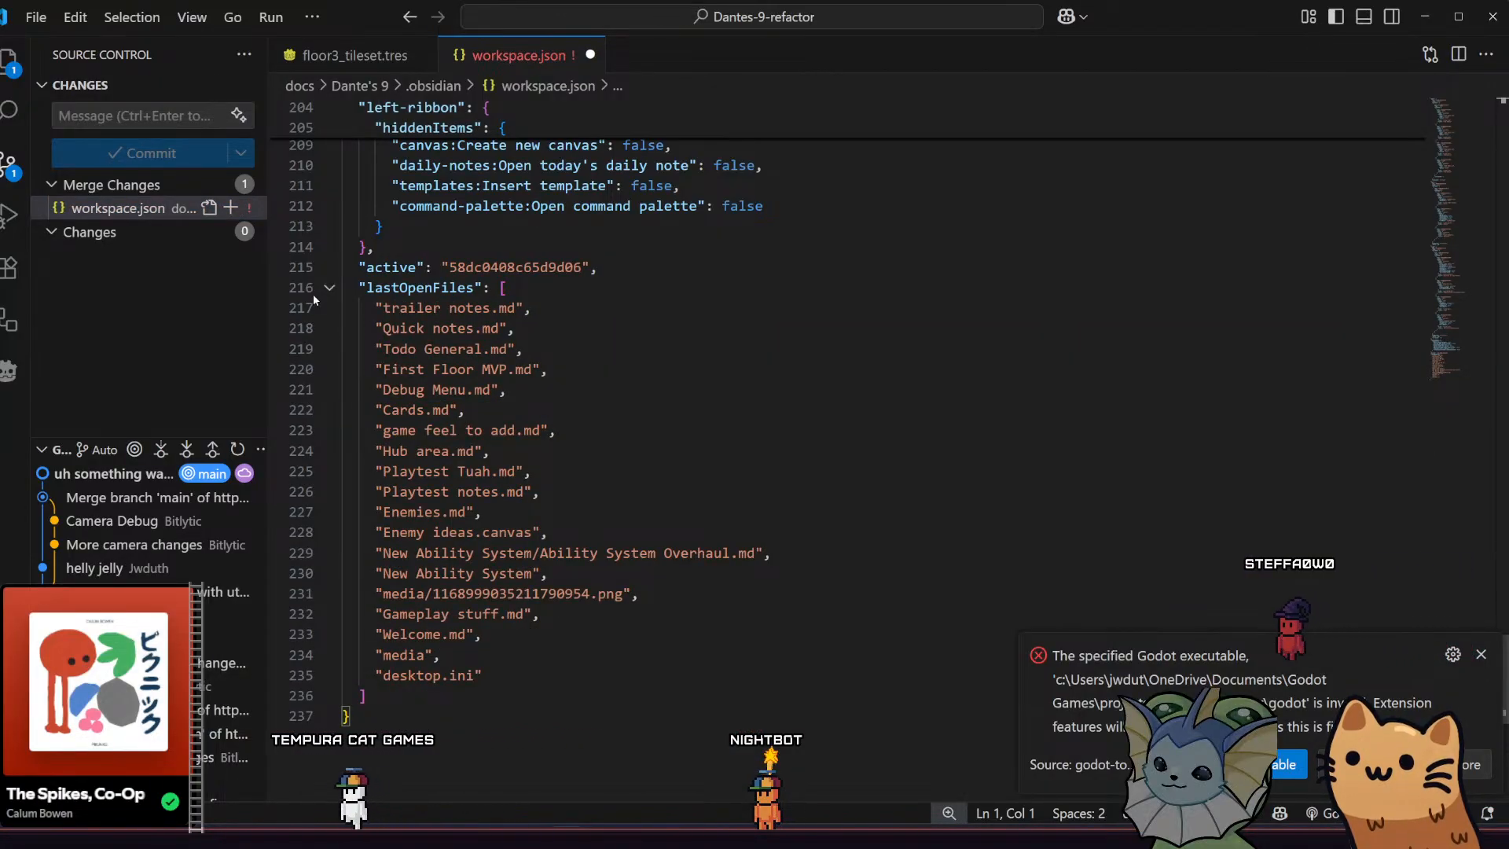
key("ctrl+s")
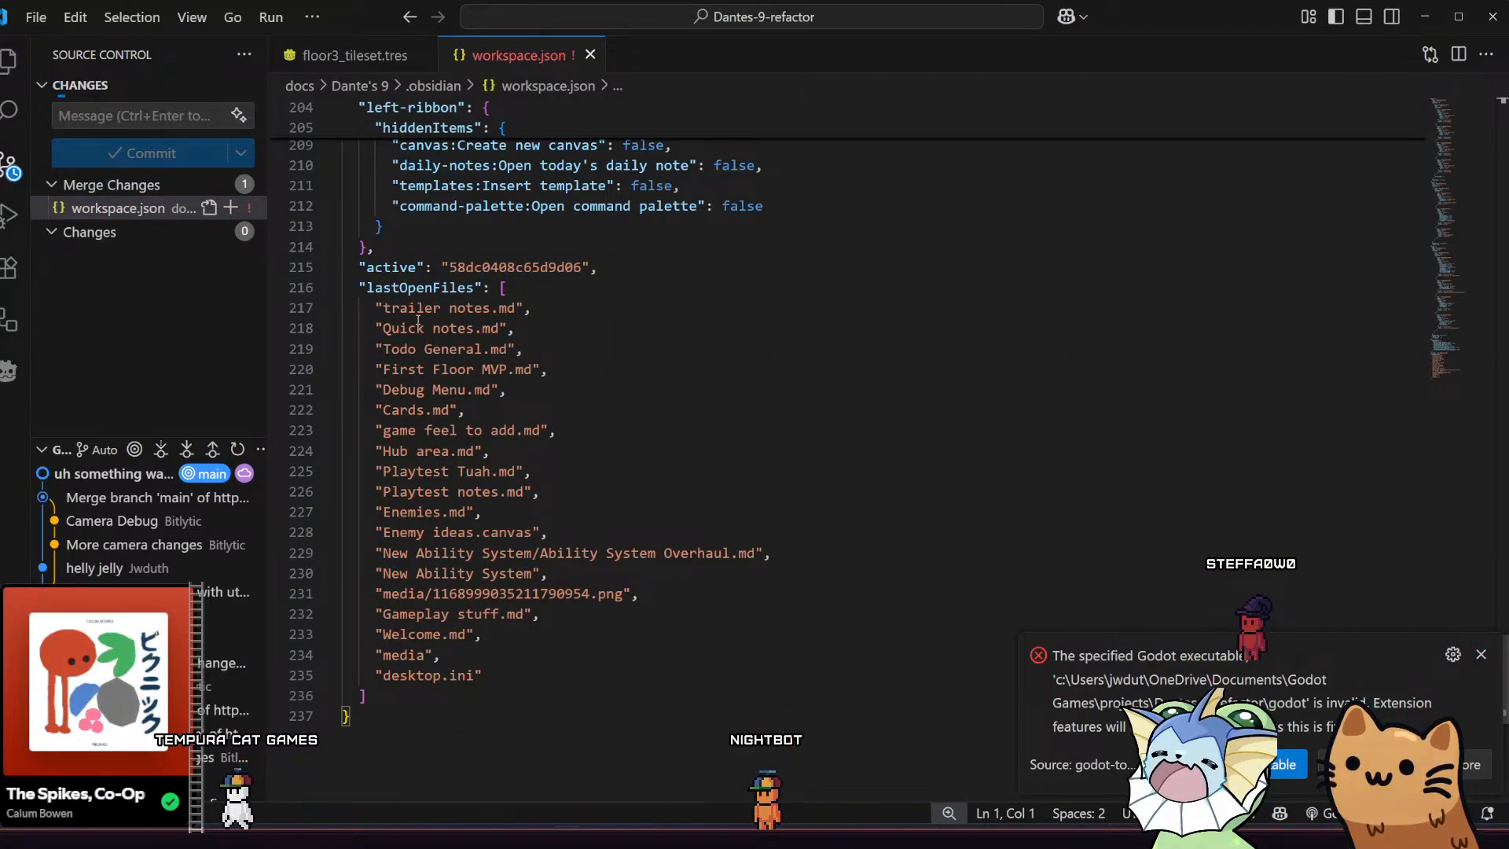
Enter "merged" as the commit message, stage workspace.json, and try to commit it
left_click(165, 116)
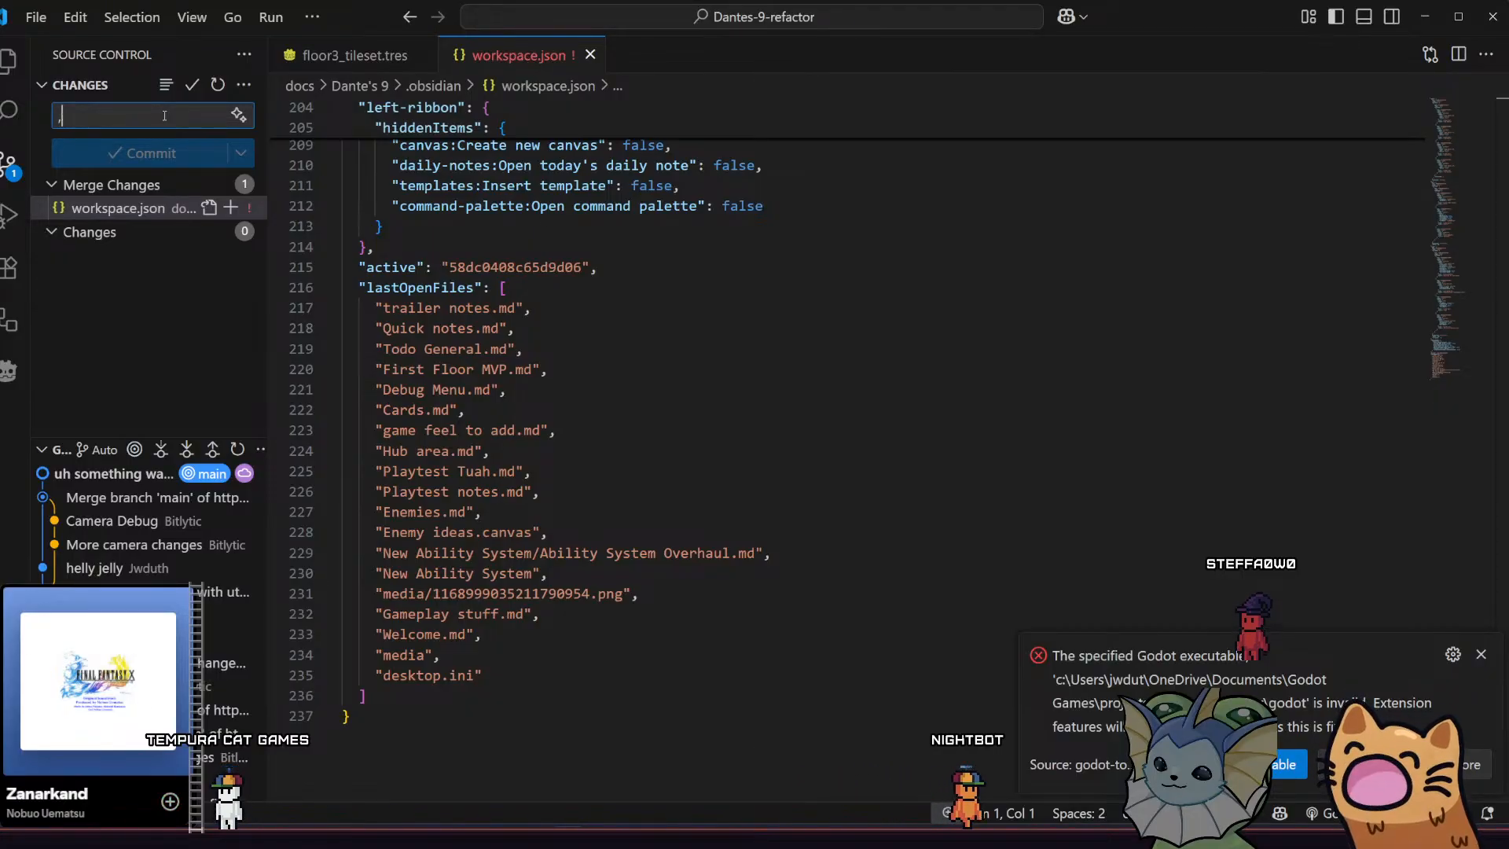
type("merged")
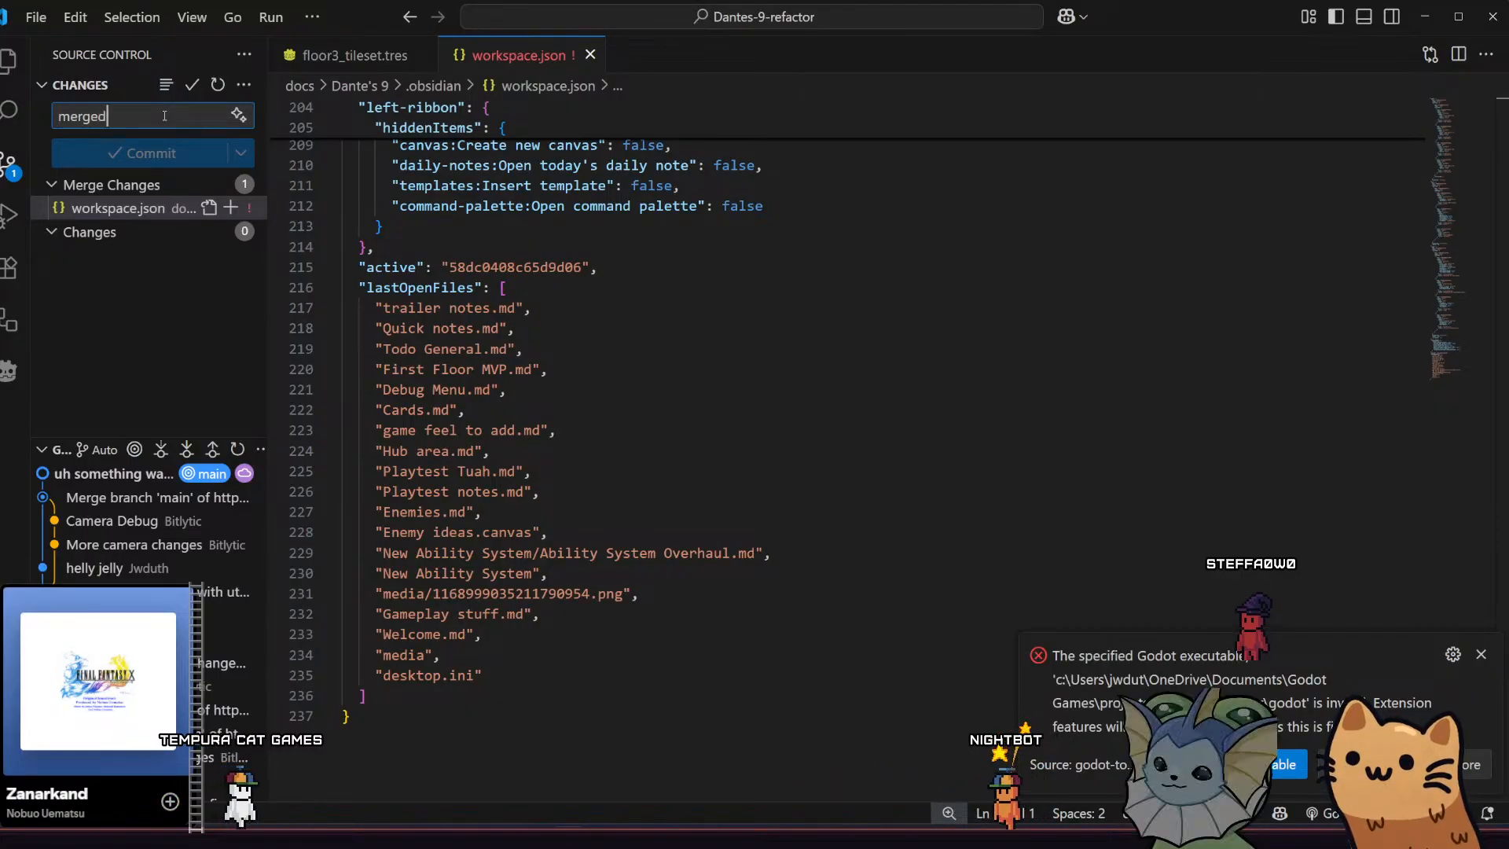
left_click(170, 150)
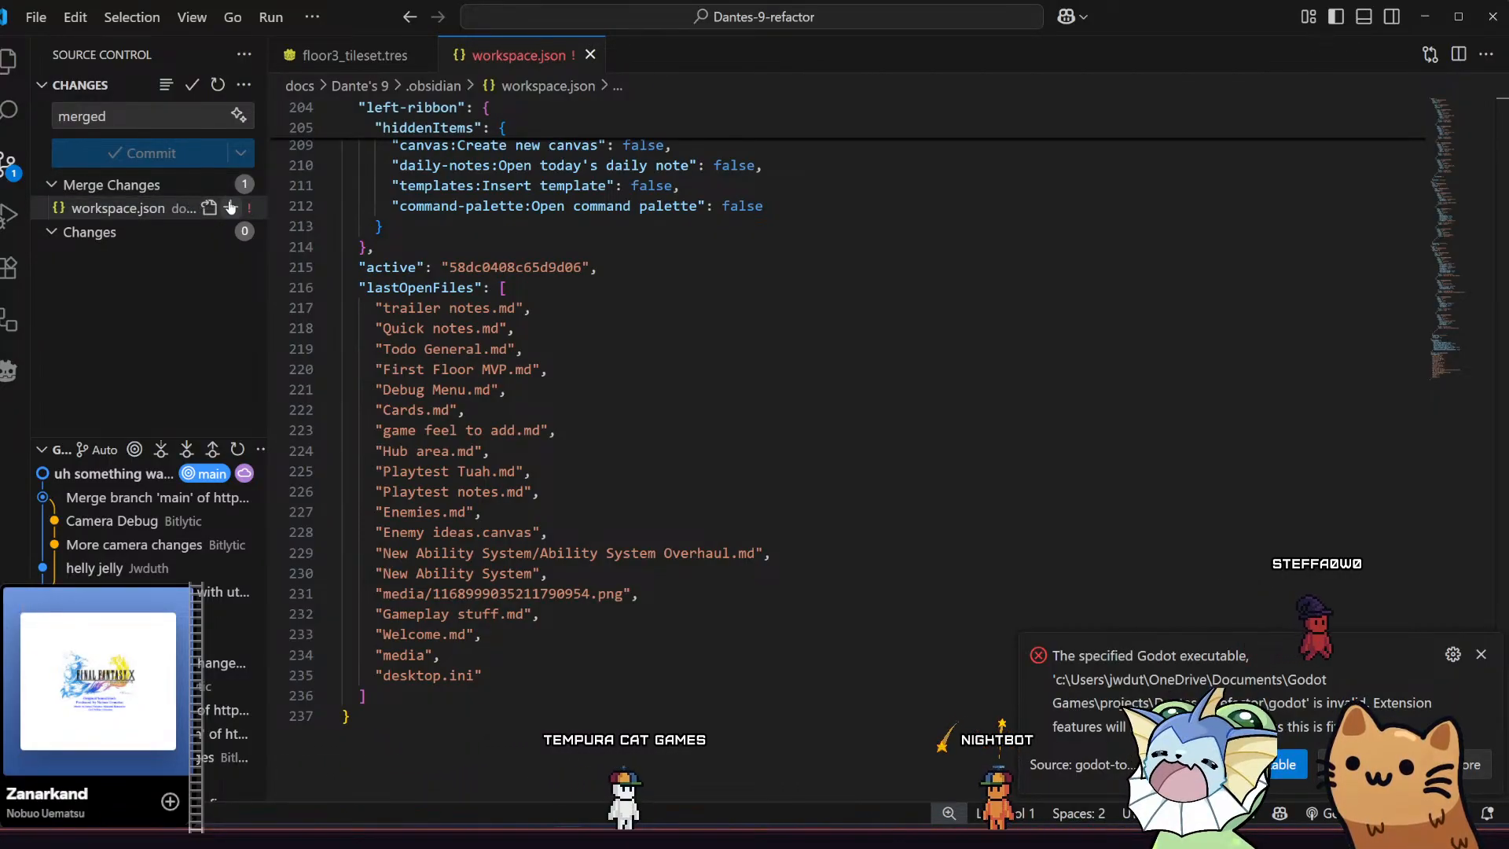
left_click(231, 207)
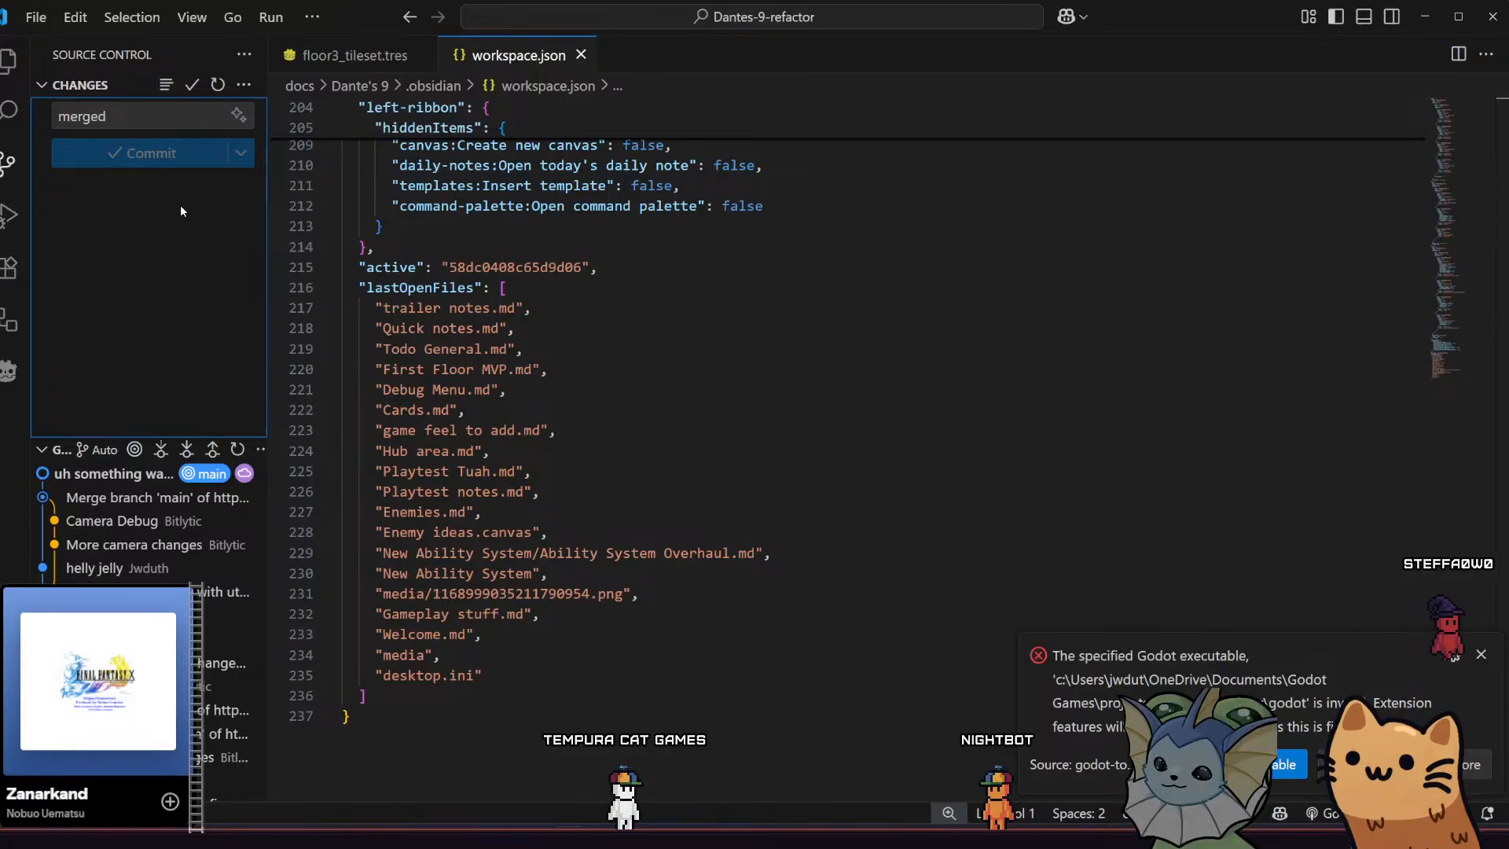
left_click(158, 155)
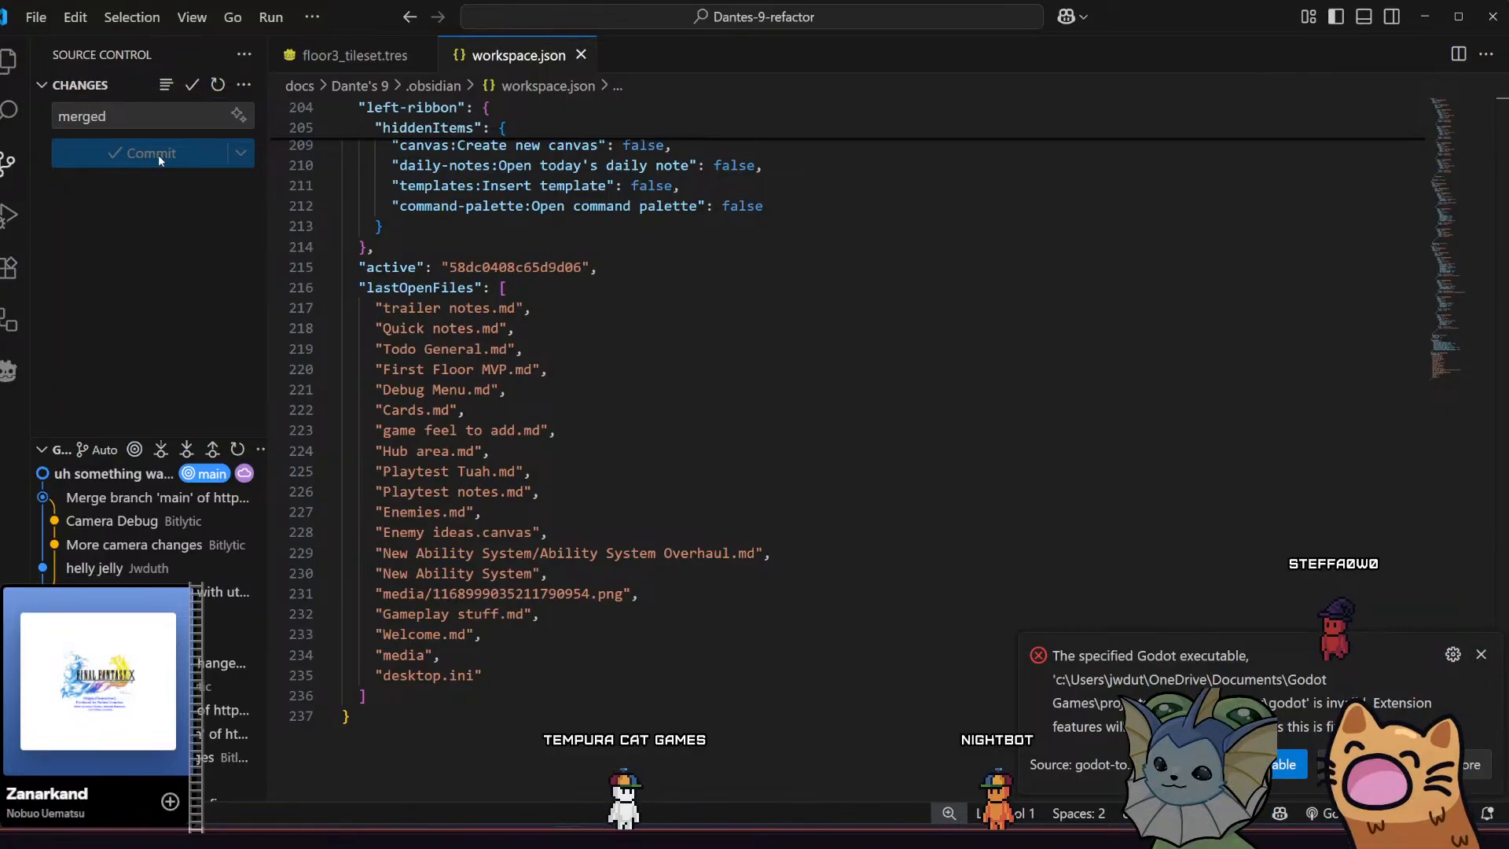
left_click(147, 107)
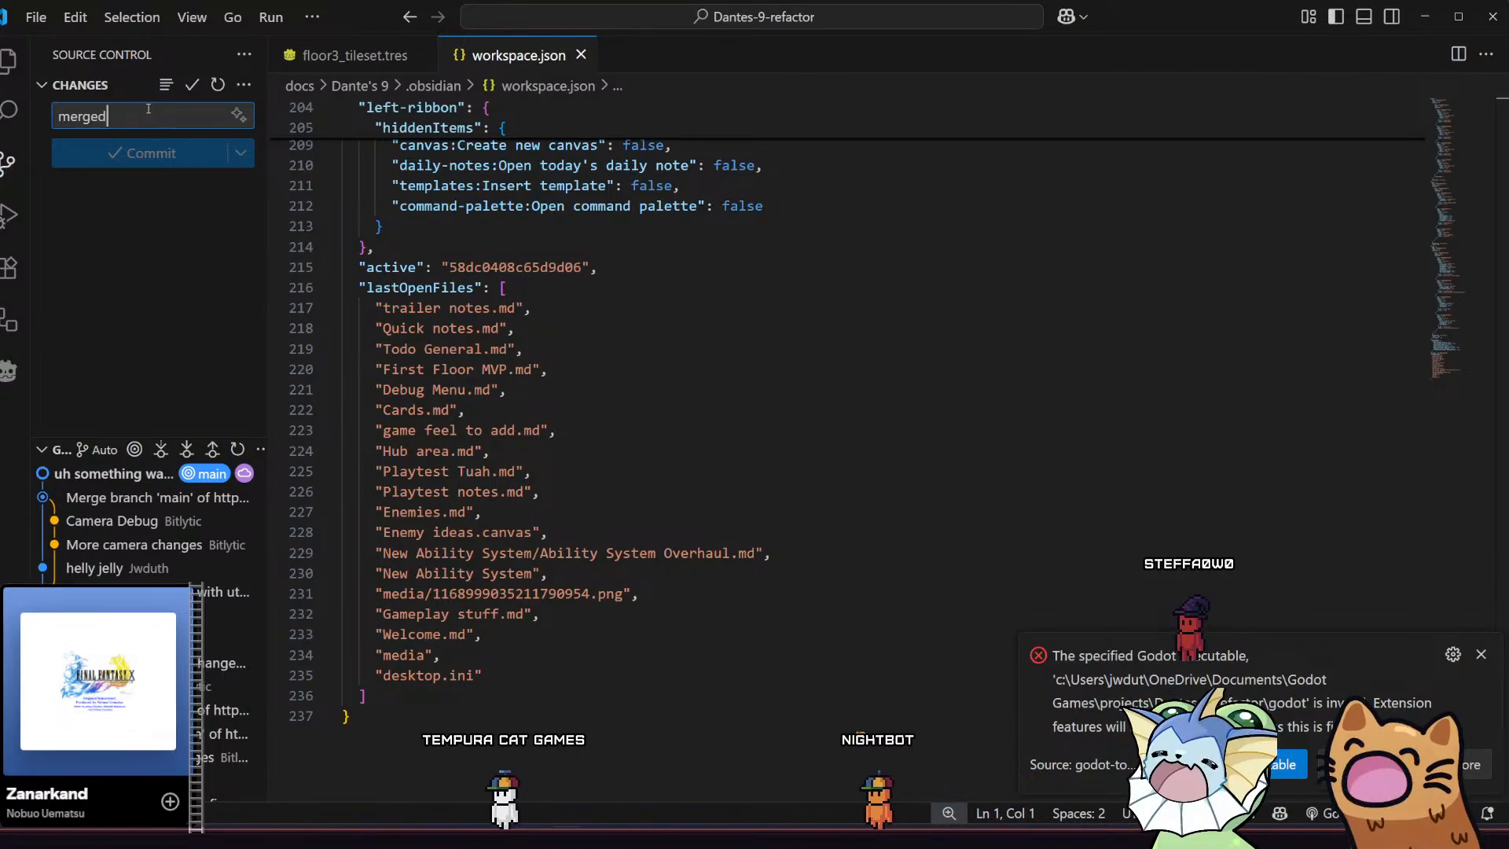
Reapply the GitHub Desktop stash that belongs to main
key("ctrl+shift+p")
type("a")
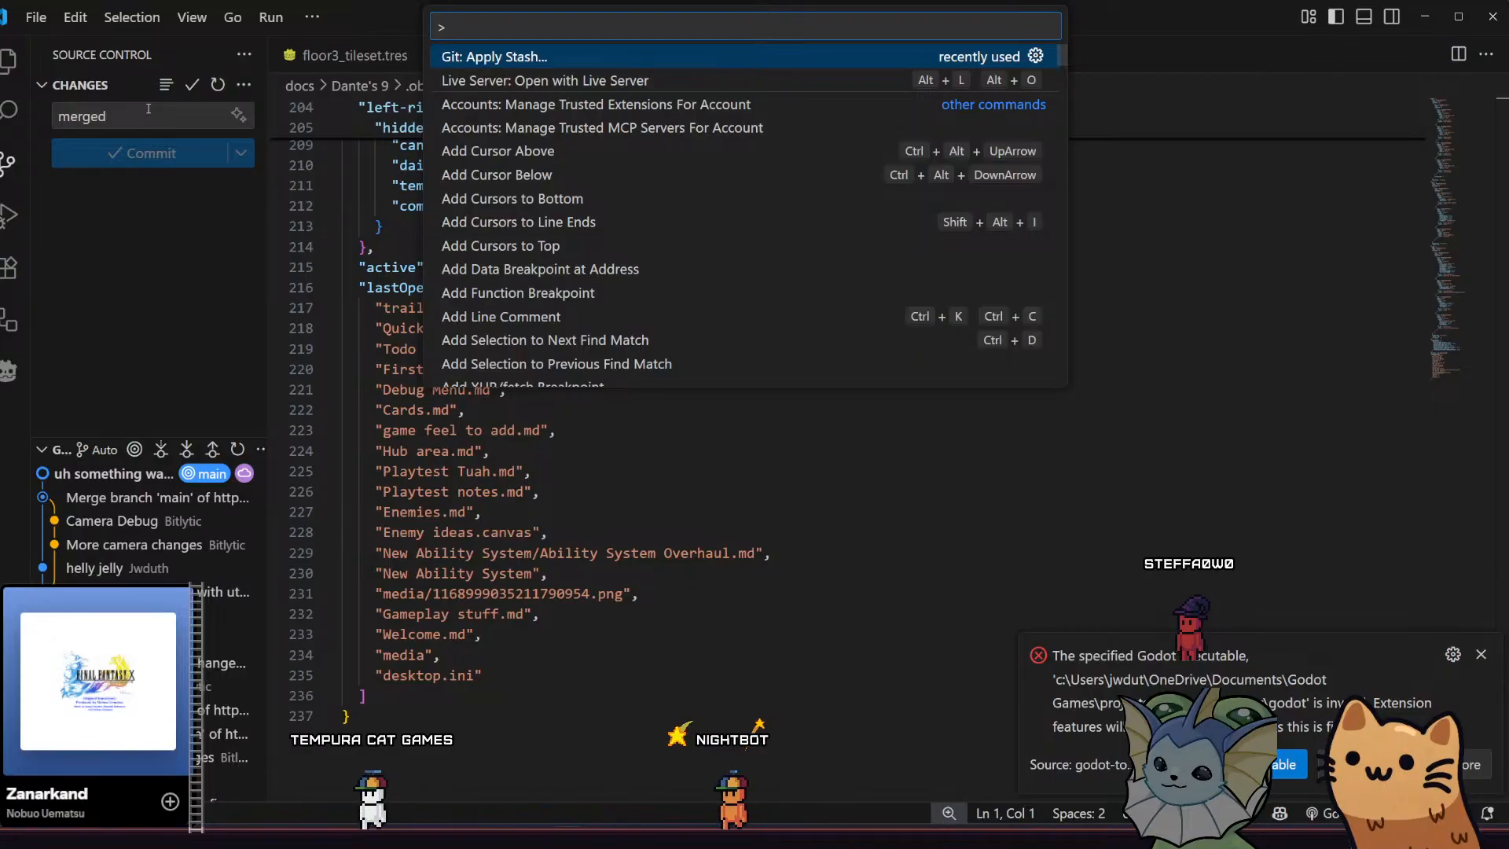
key("BackSpace")
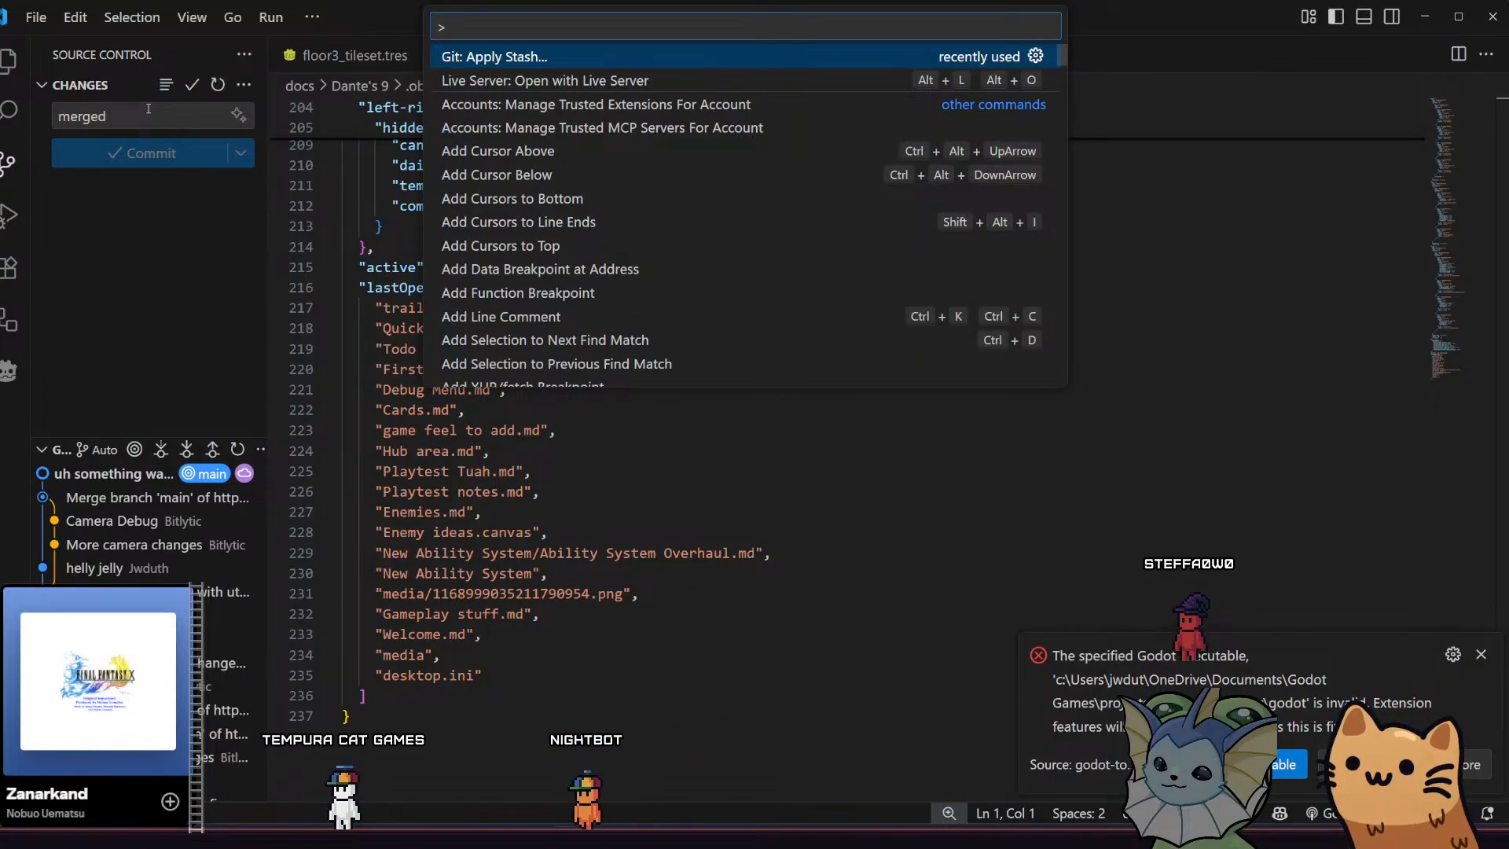
key("Return")
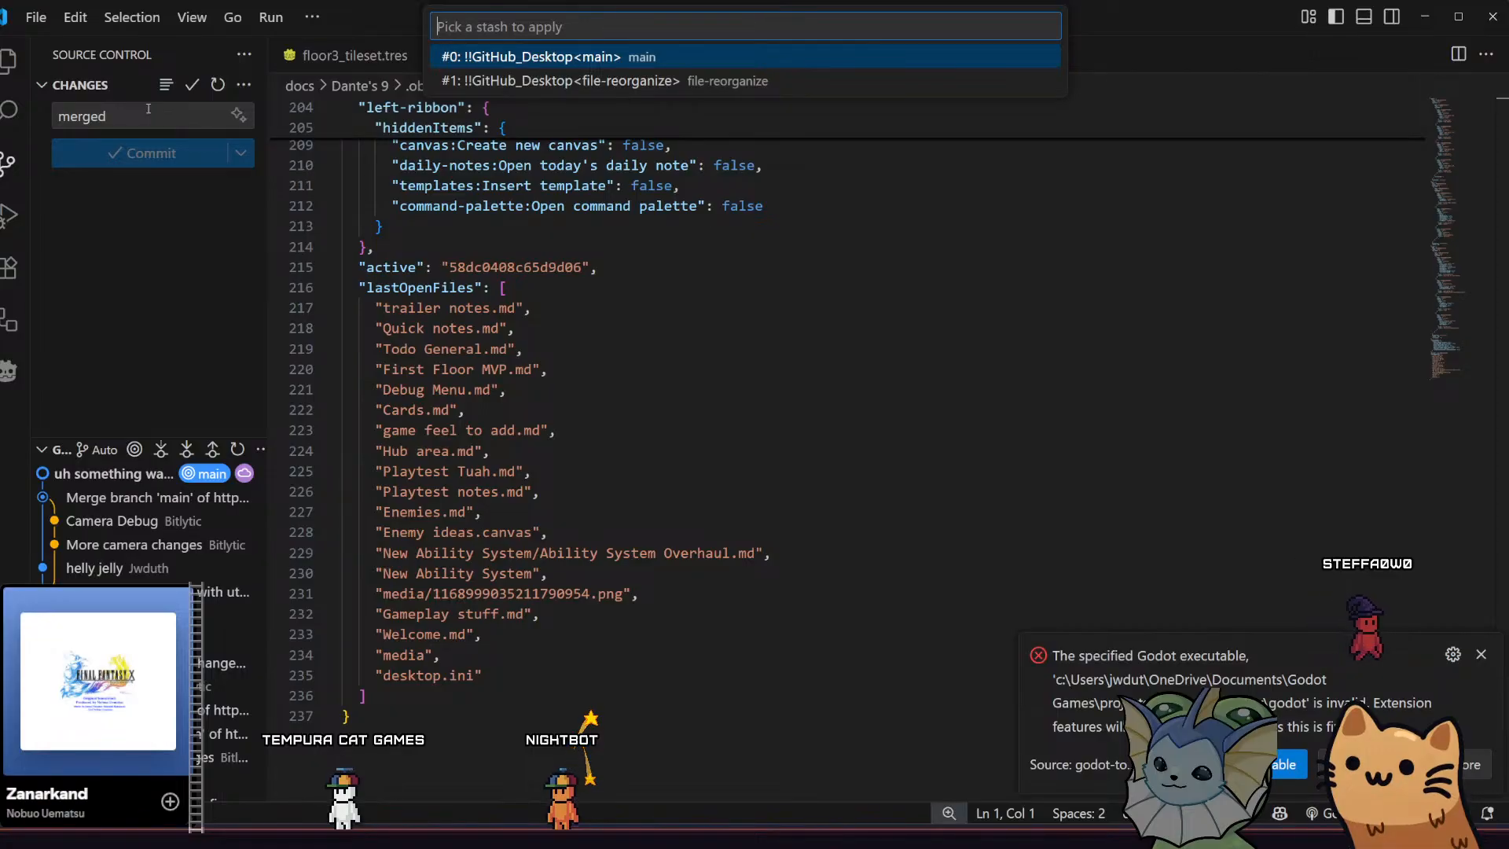
key("Return")
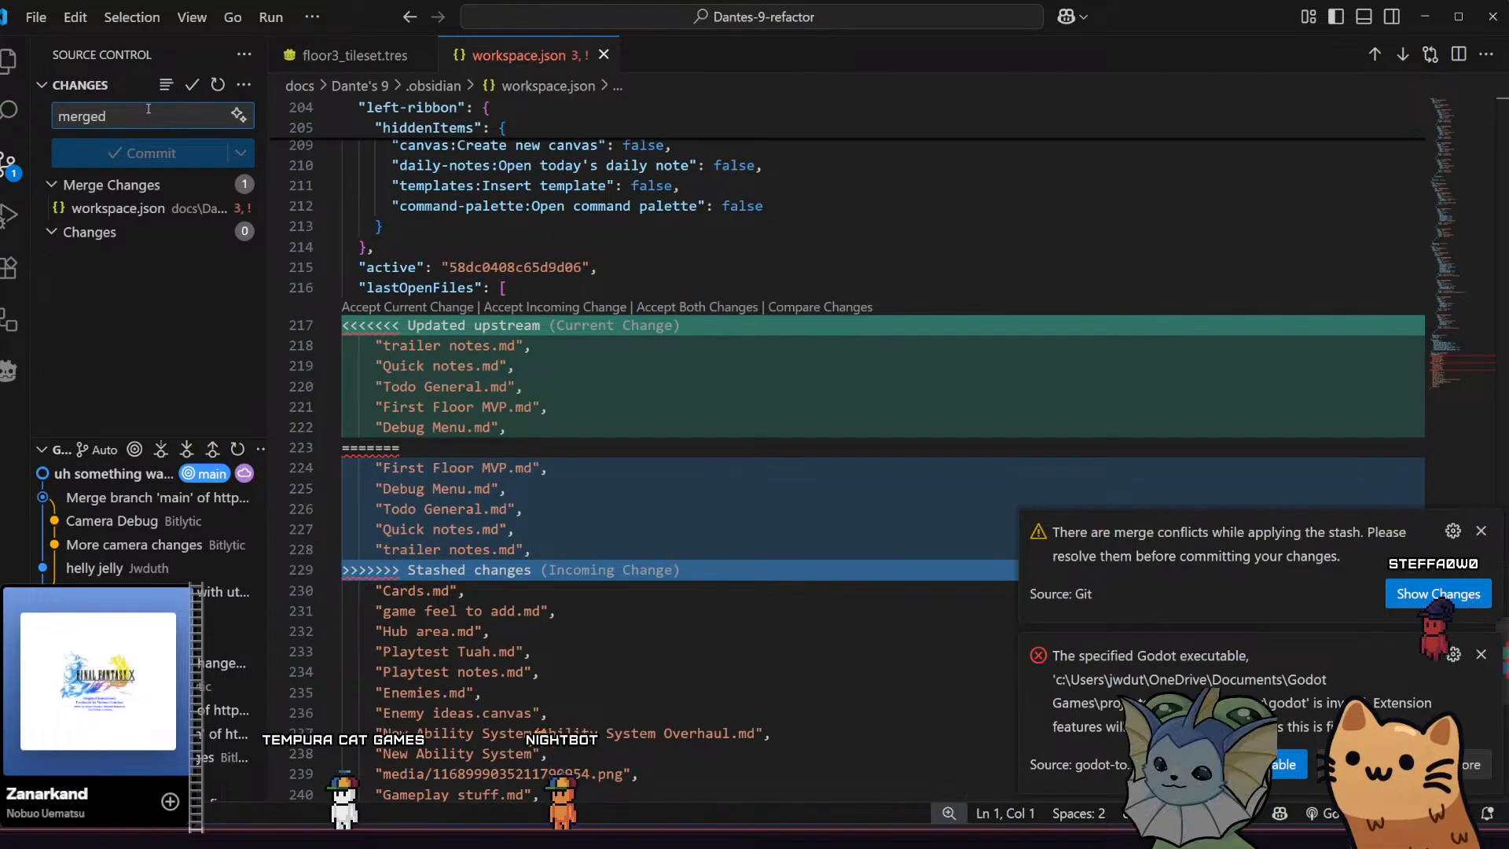
Accept the incoming stashed change in workspace.json, save the file, and commit it with the message "merged"
left_click(531, 305)
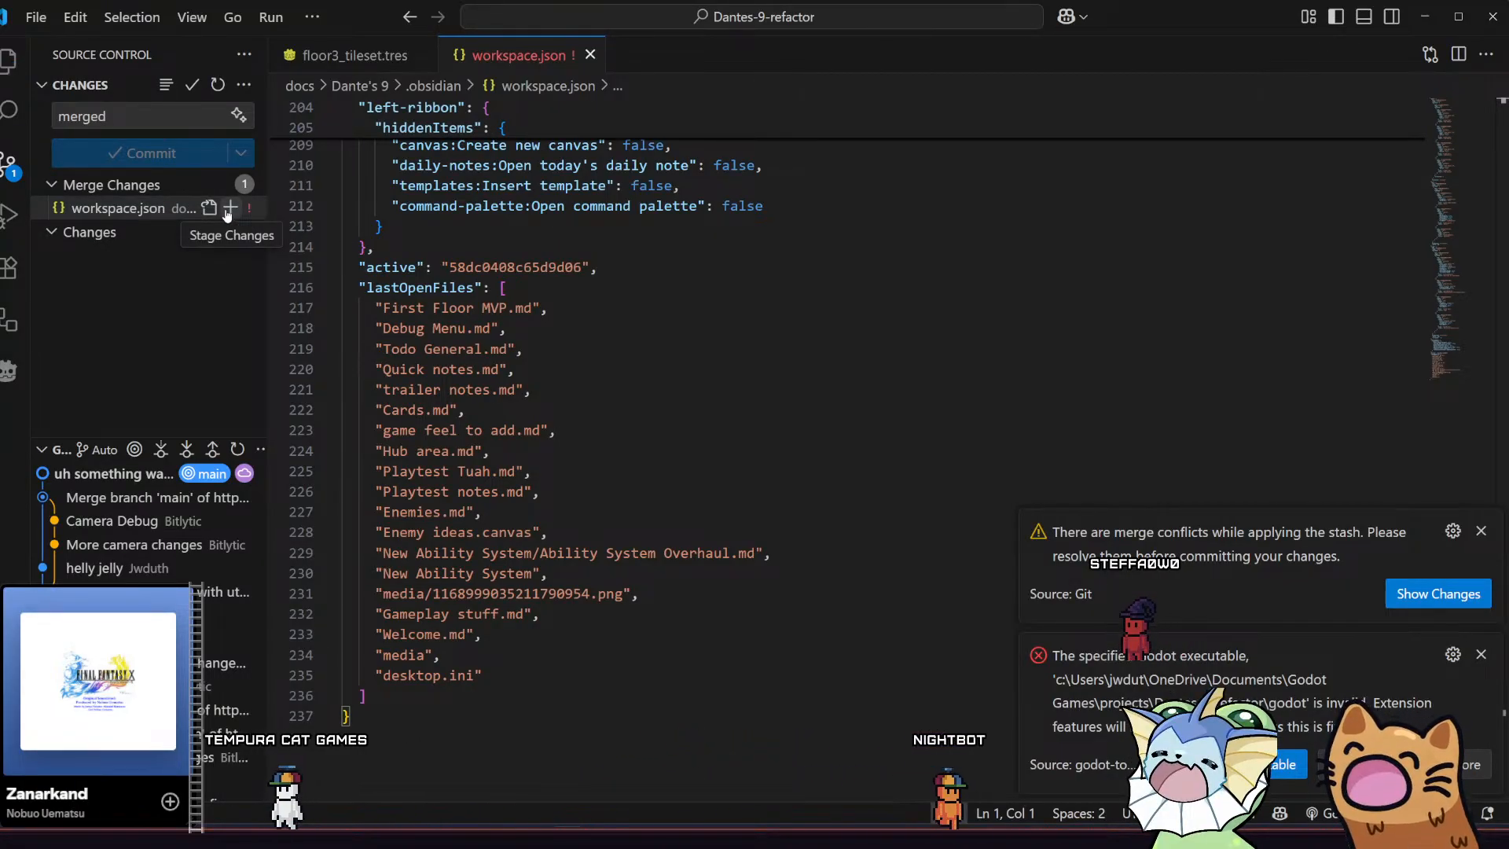
key("ctrl+s")
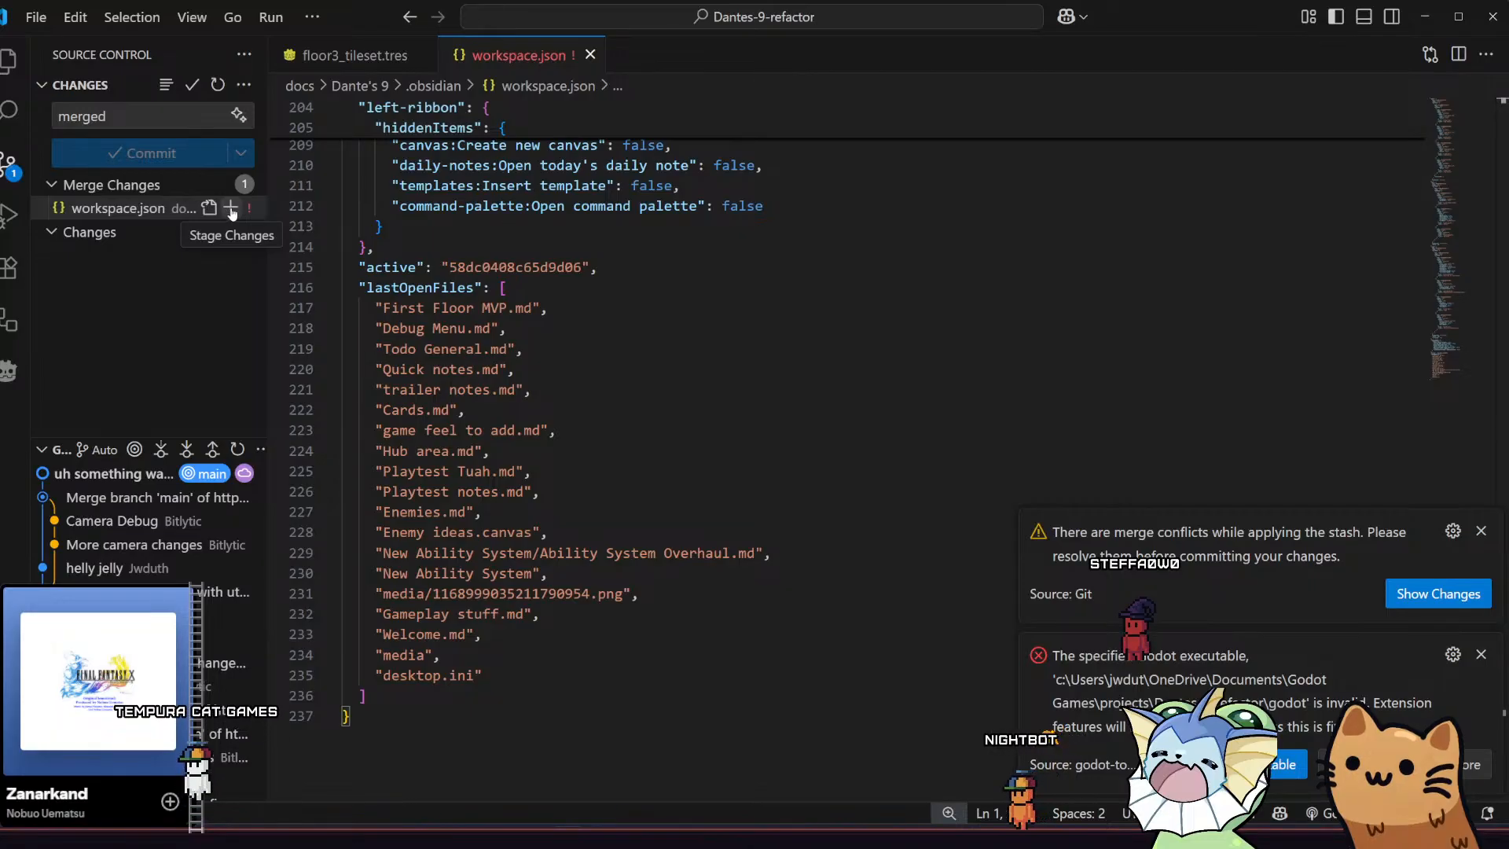
left_click(228, 210)
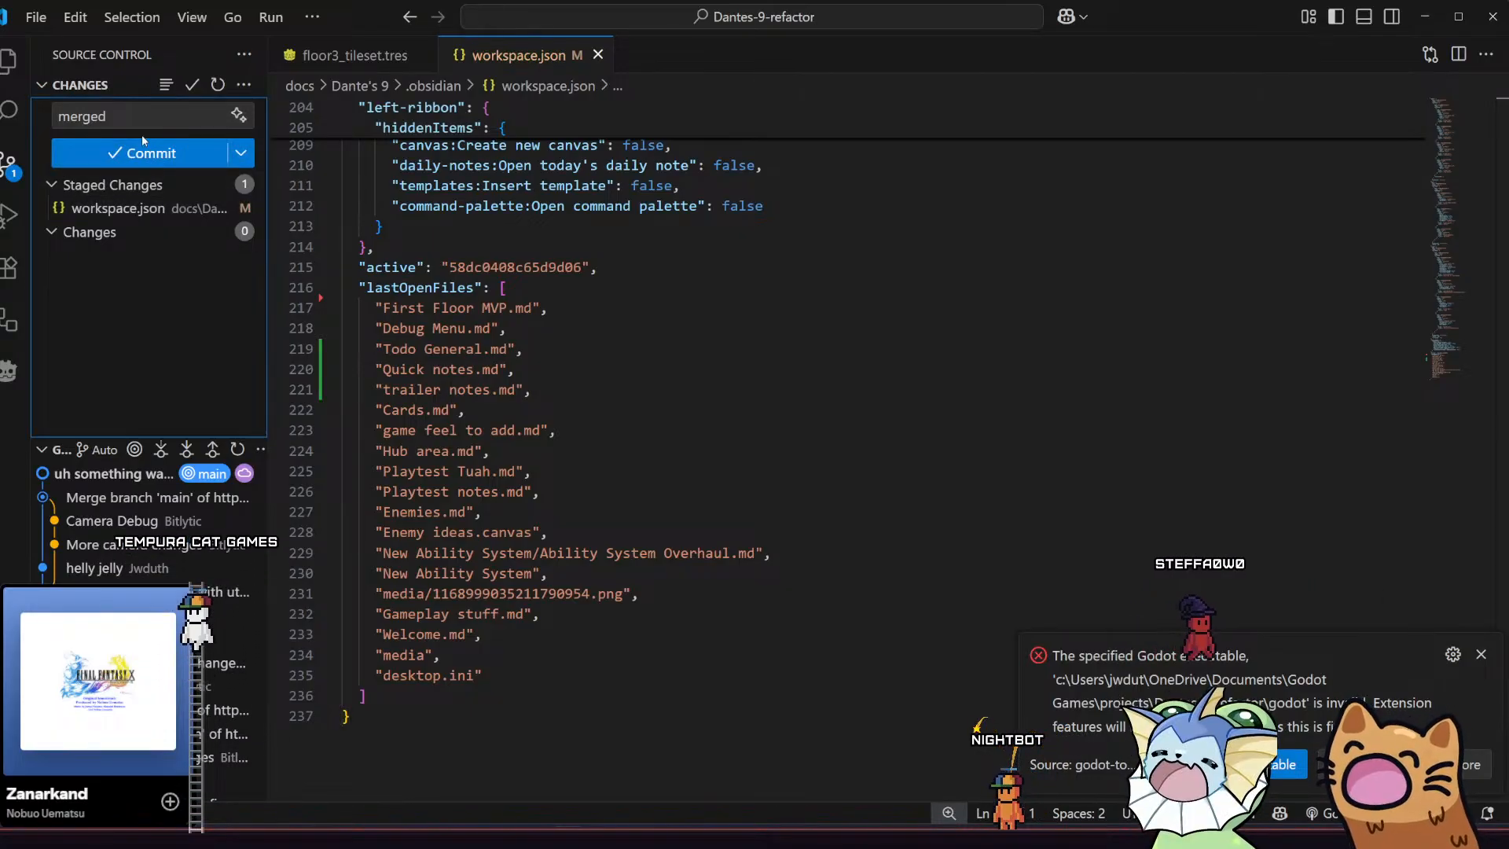
left_click(150, 156)
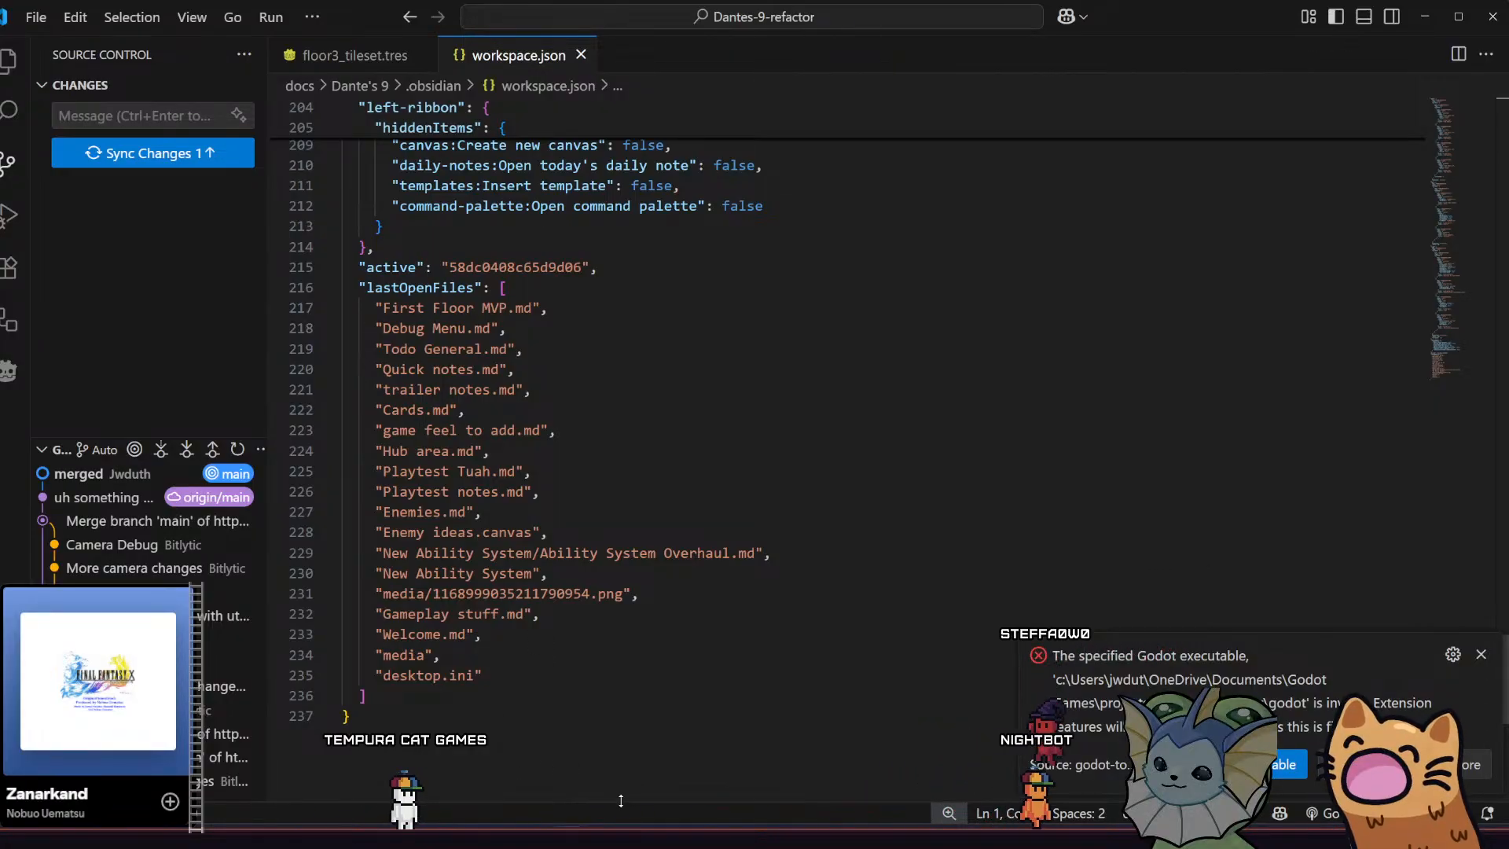
Switch to GitHub Desktop and check the remaining stashed files against the project in Visual Studio Code
left_click(452, 838)
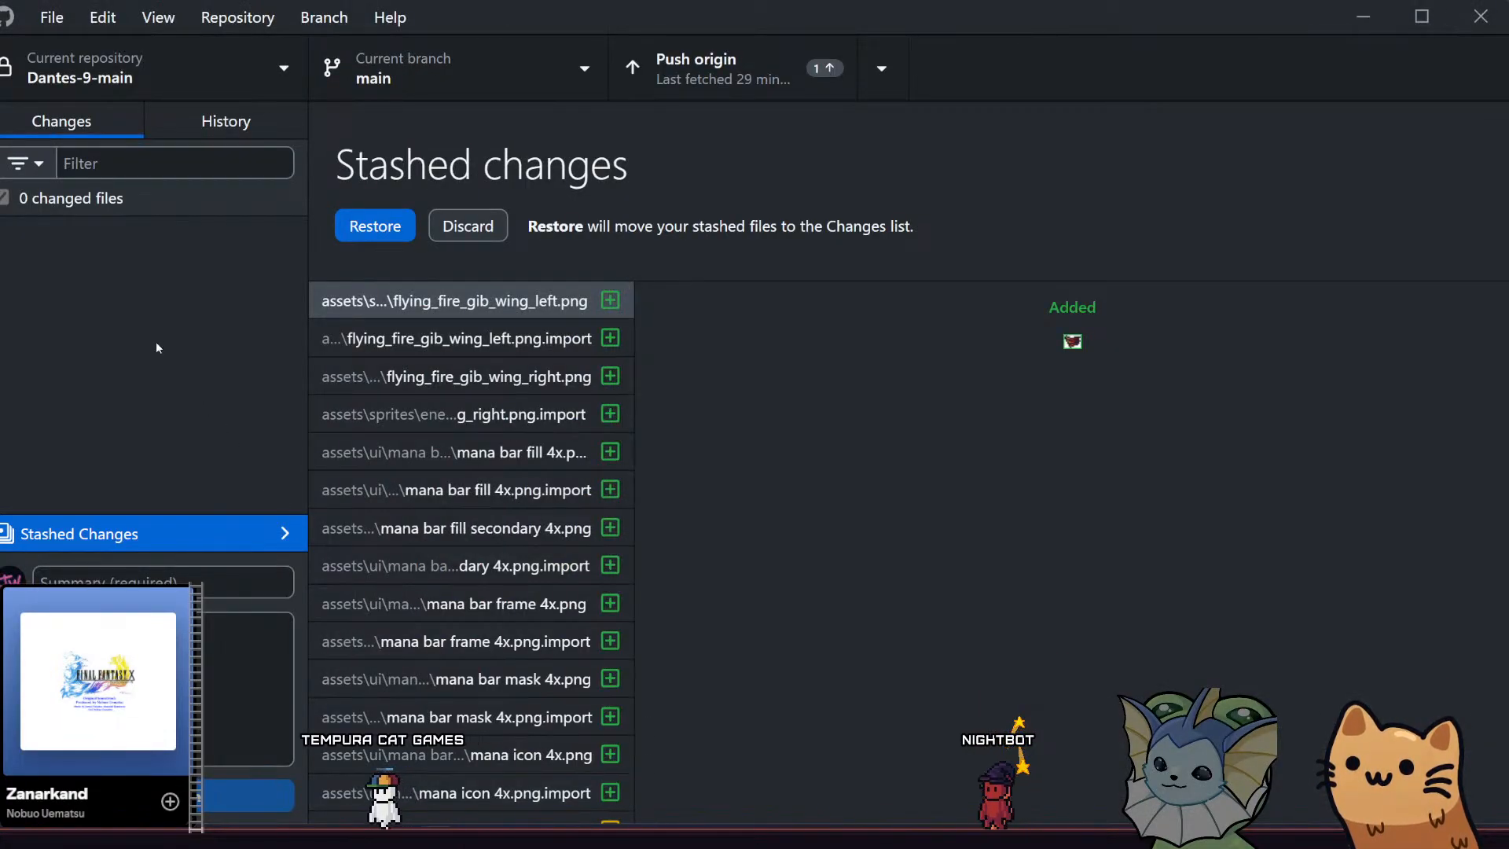
scroll(381, 451, "down", 1)
scroll(383, 450, "down", 5)
scroll(383, 450, "up", 6)
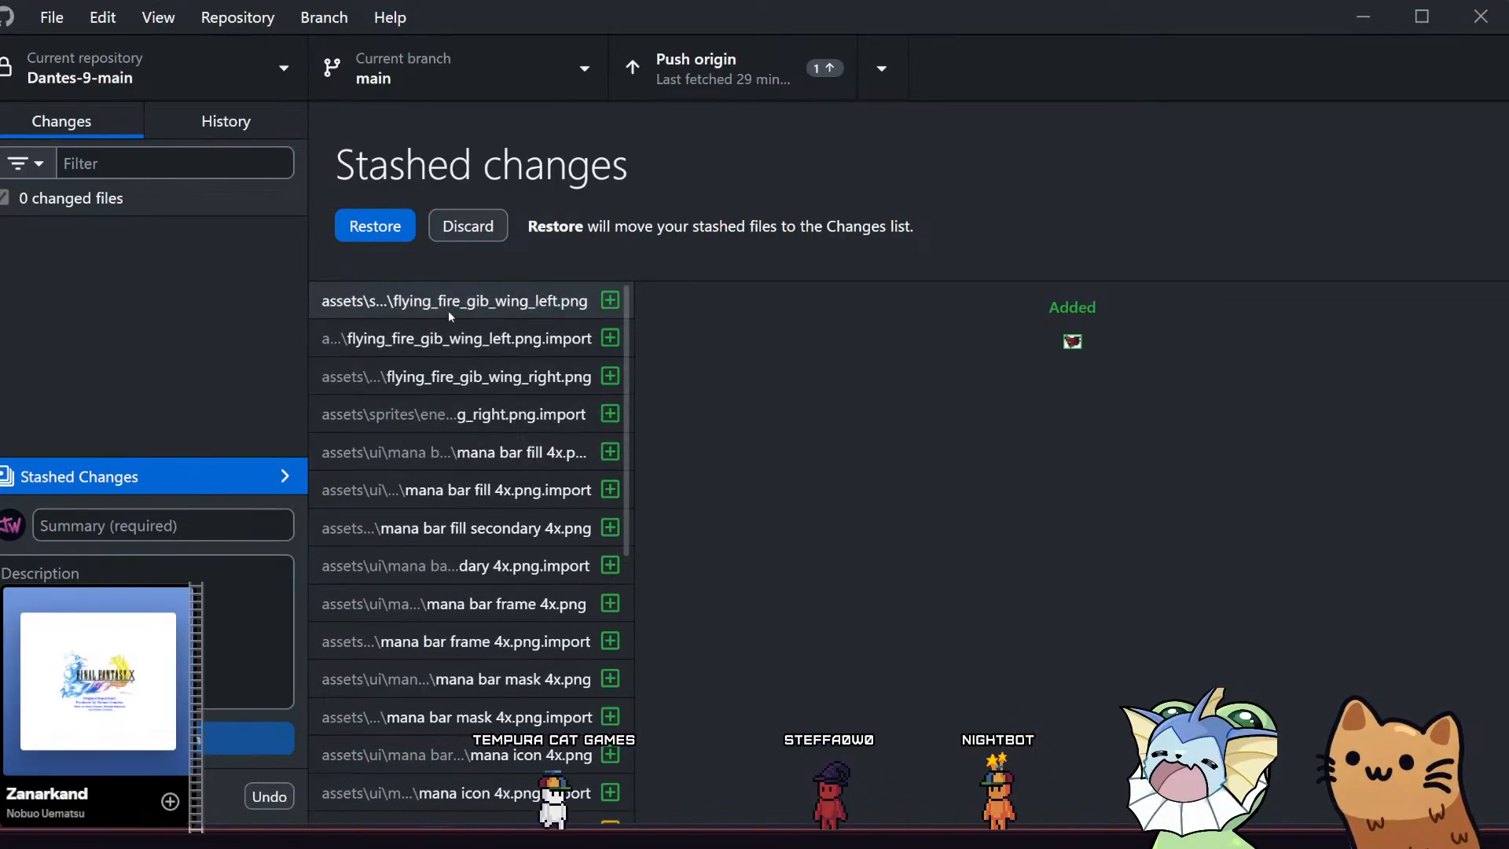
key("alt+Tab")
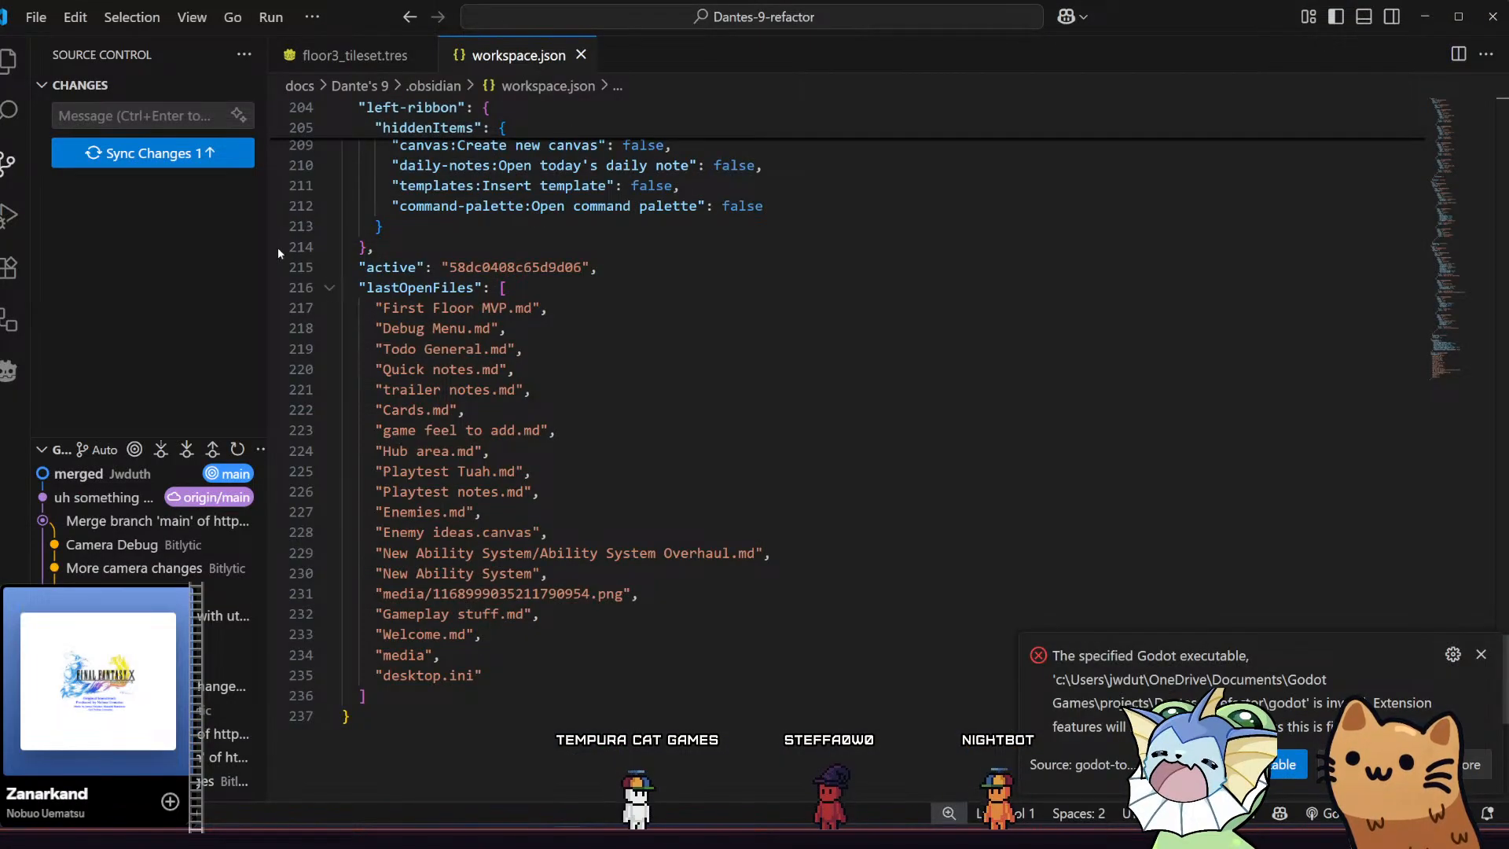
key("alt+Tab")
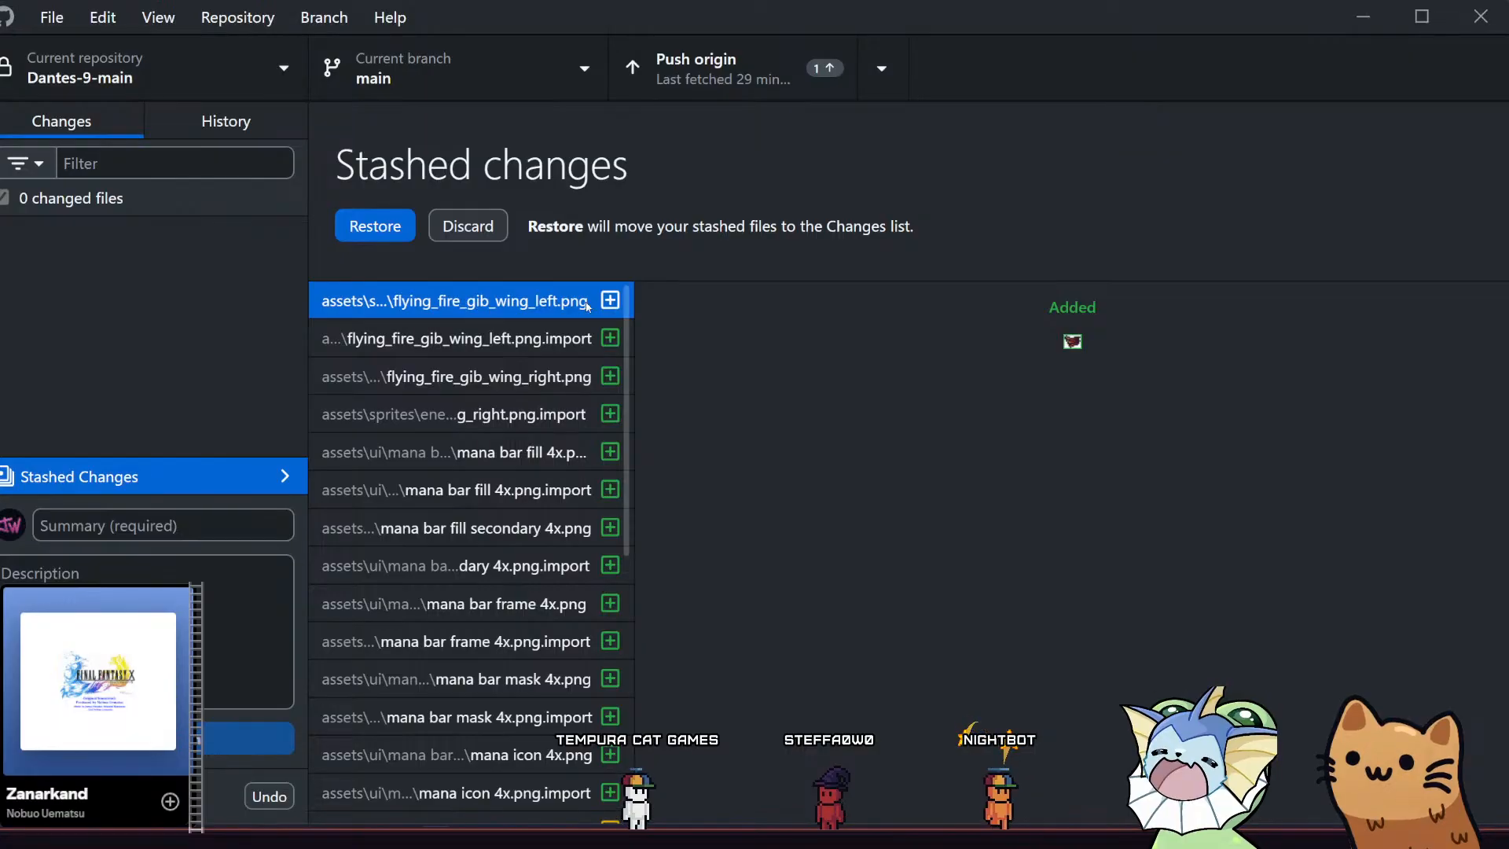
Open the stashed flying_fire_gib_wing_left.png in Visual Studio Code, check its place in the project folders, and close it
double_click(518, 307)
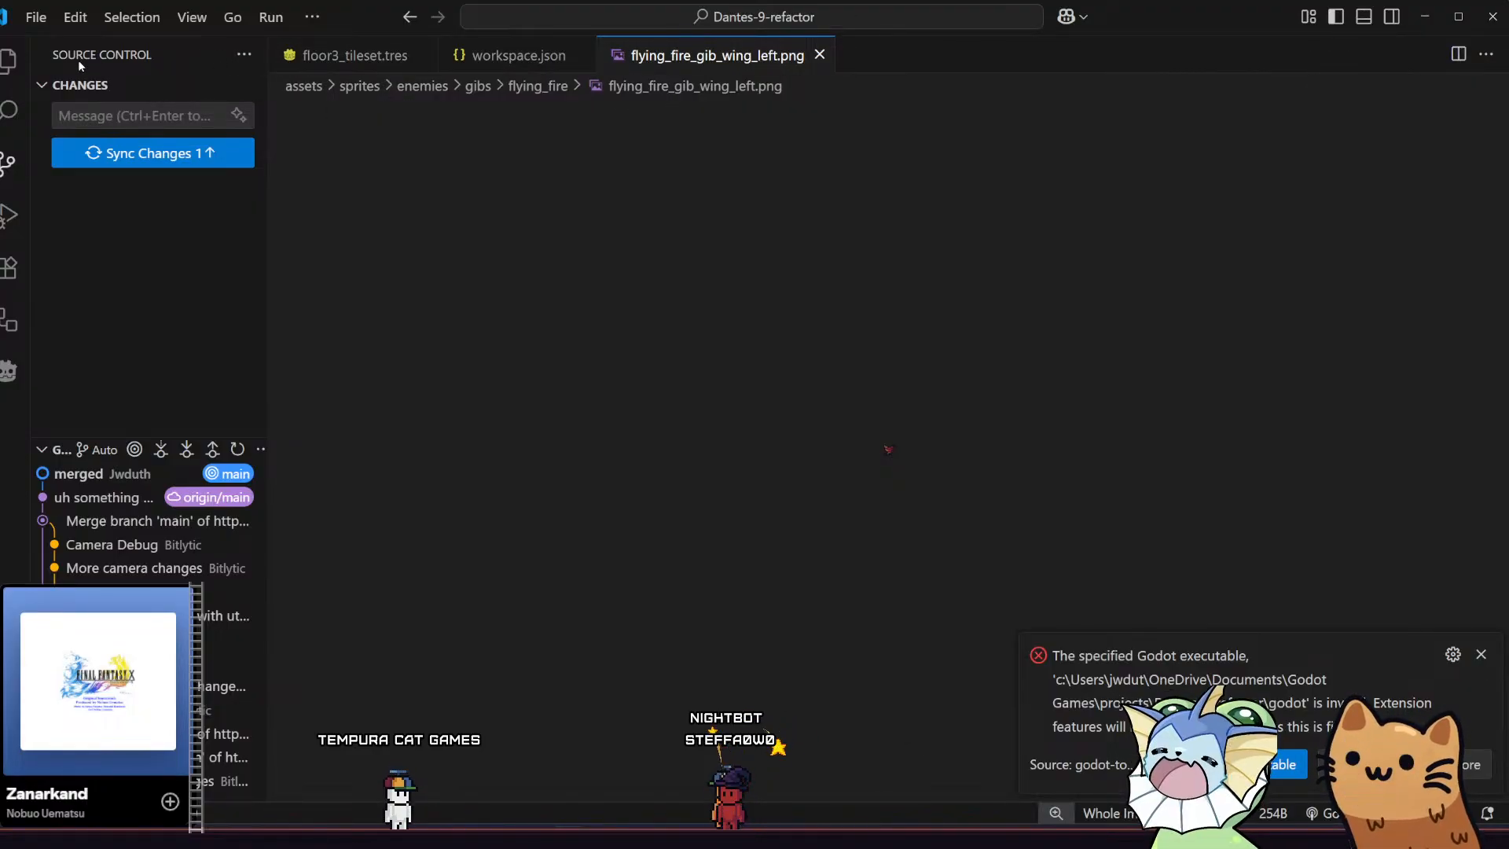
left_click(8, 61)
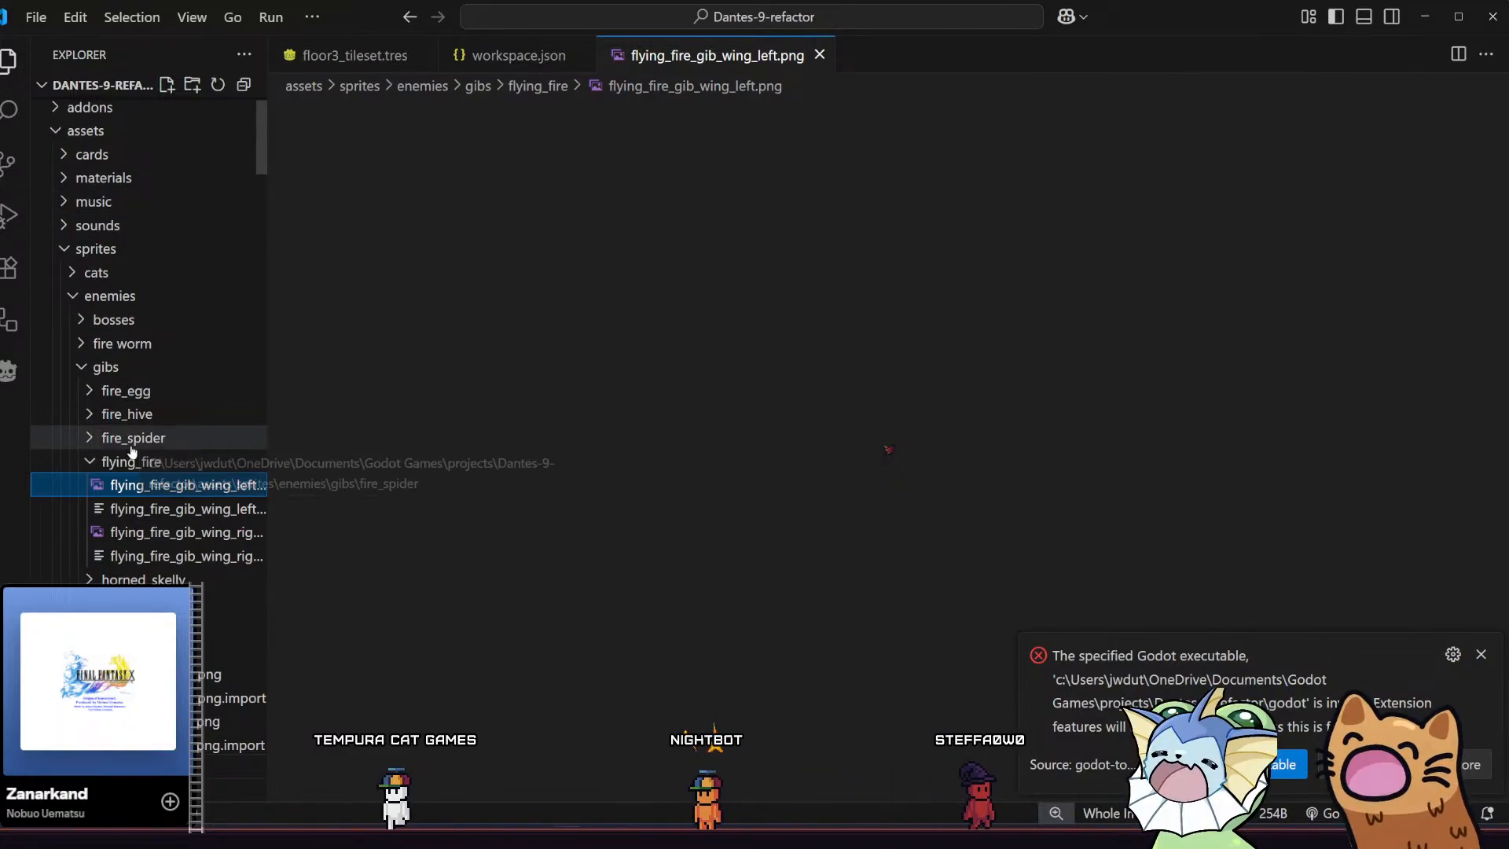
key("ctrl+w")
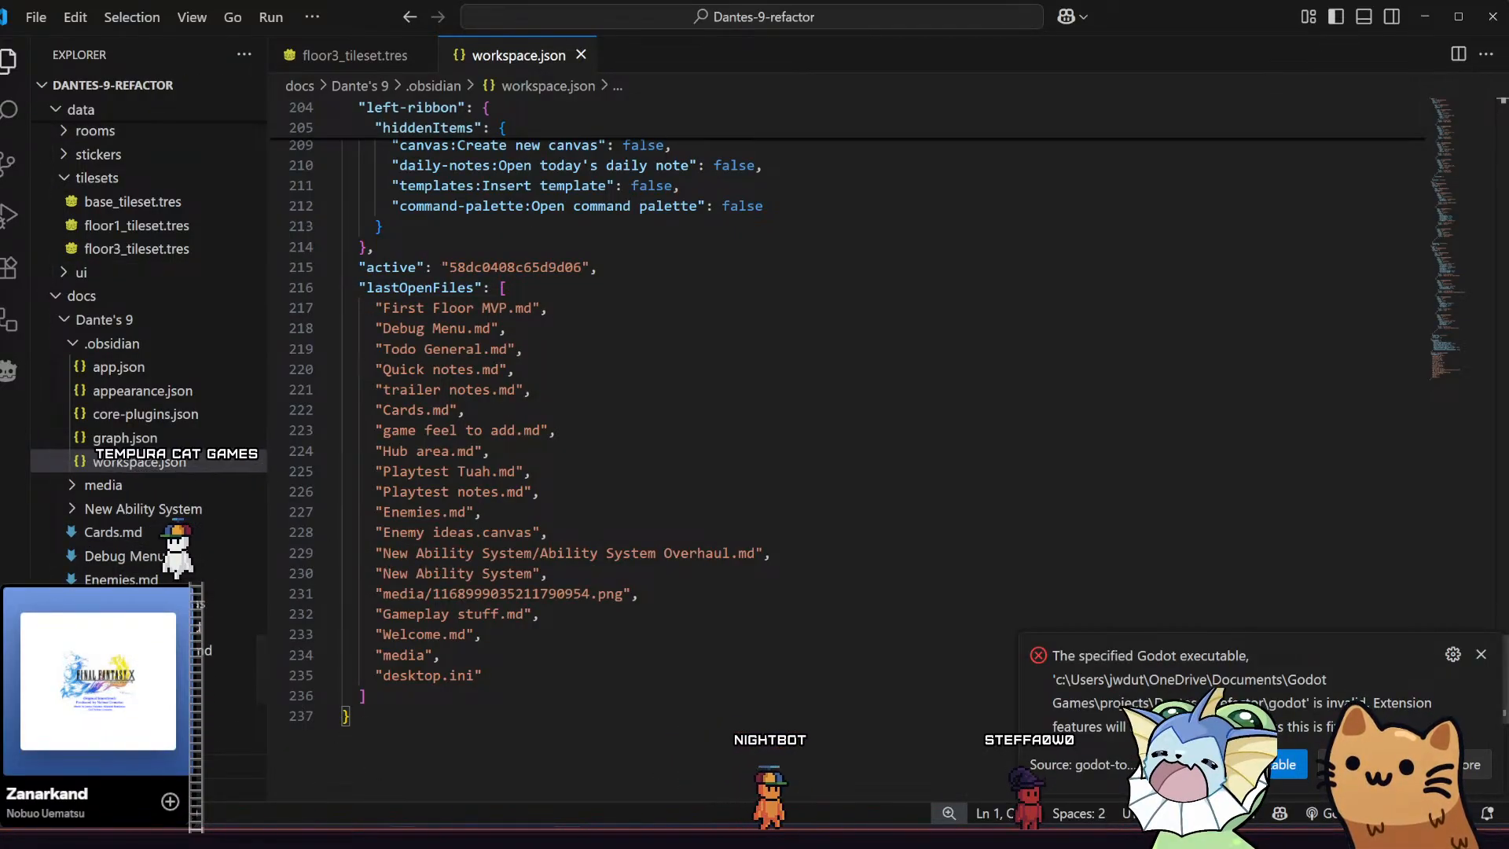
Switch to GitHub Desktop, look through the stashed files, and show the stashed changes of src\player\player.tscn
key("alt+Tab")
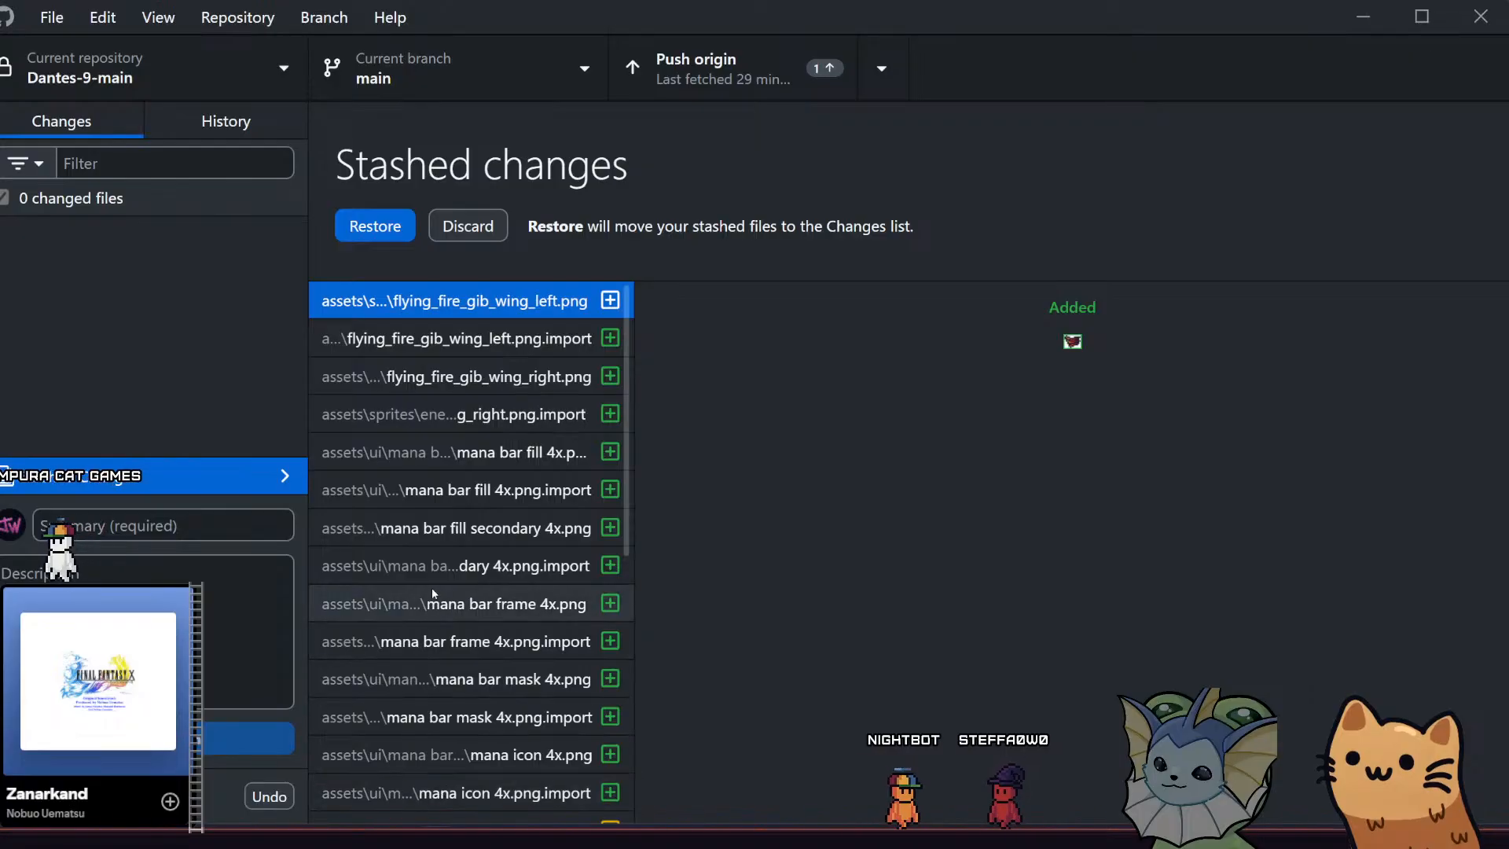
scroll(431, 586, "down", 5)
scroll(430, 586, "down", 1)
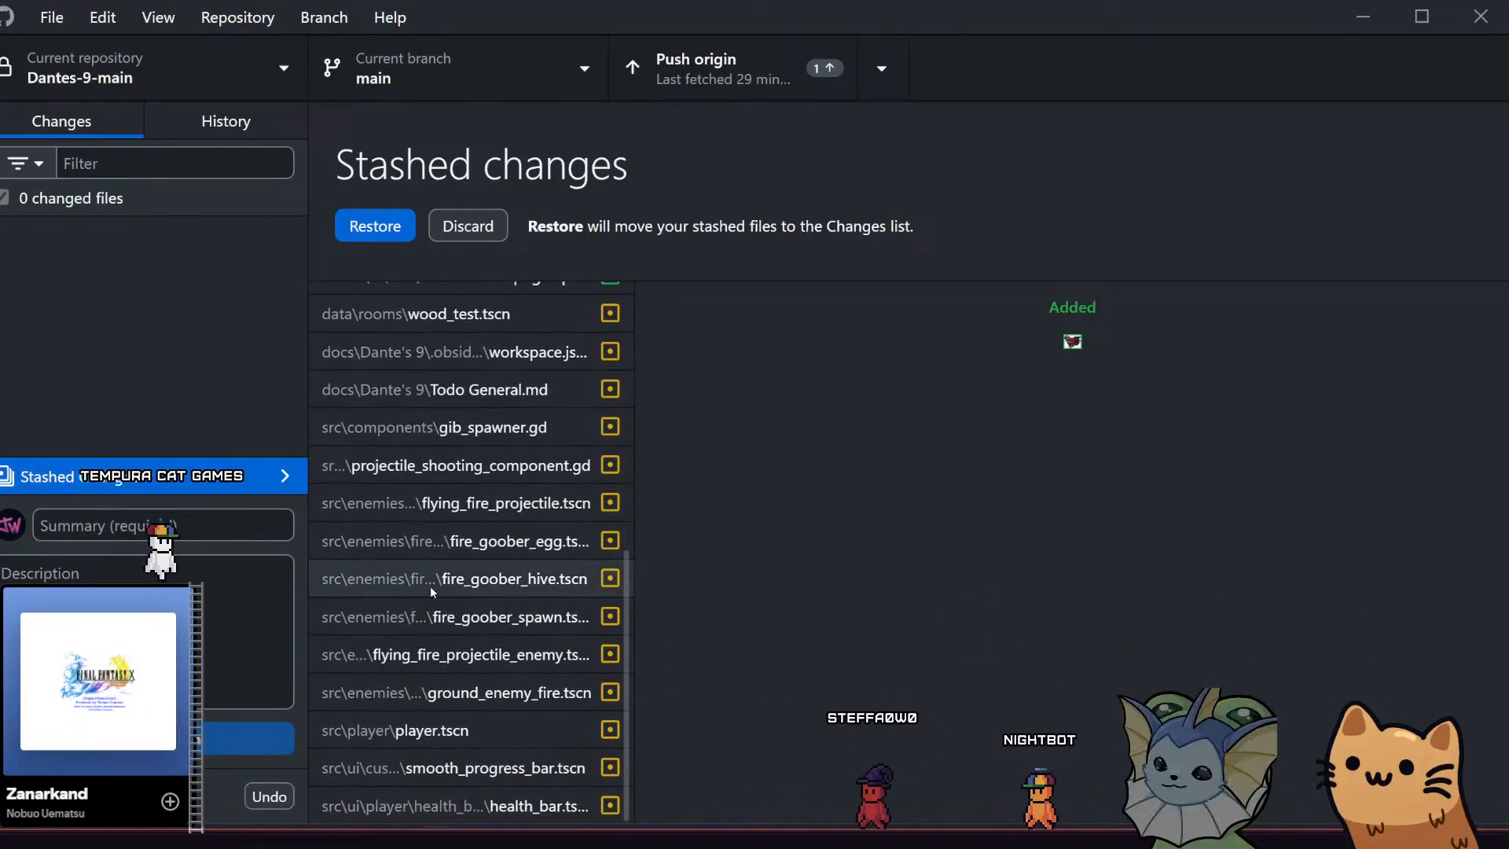
scroll(431, 587, "up", 4)
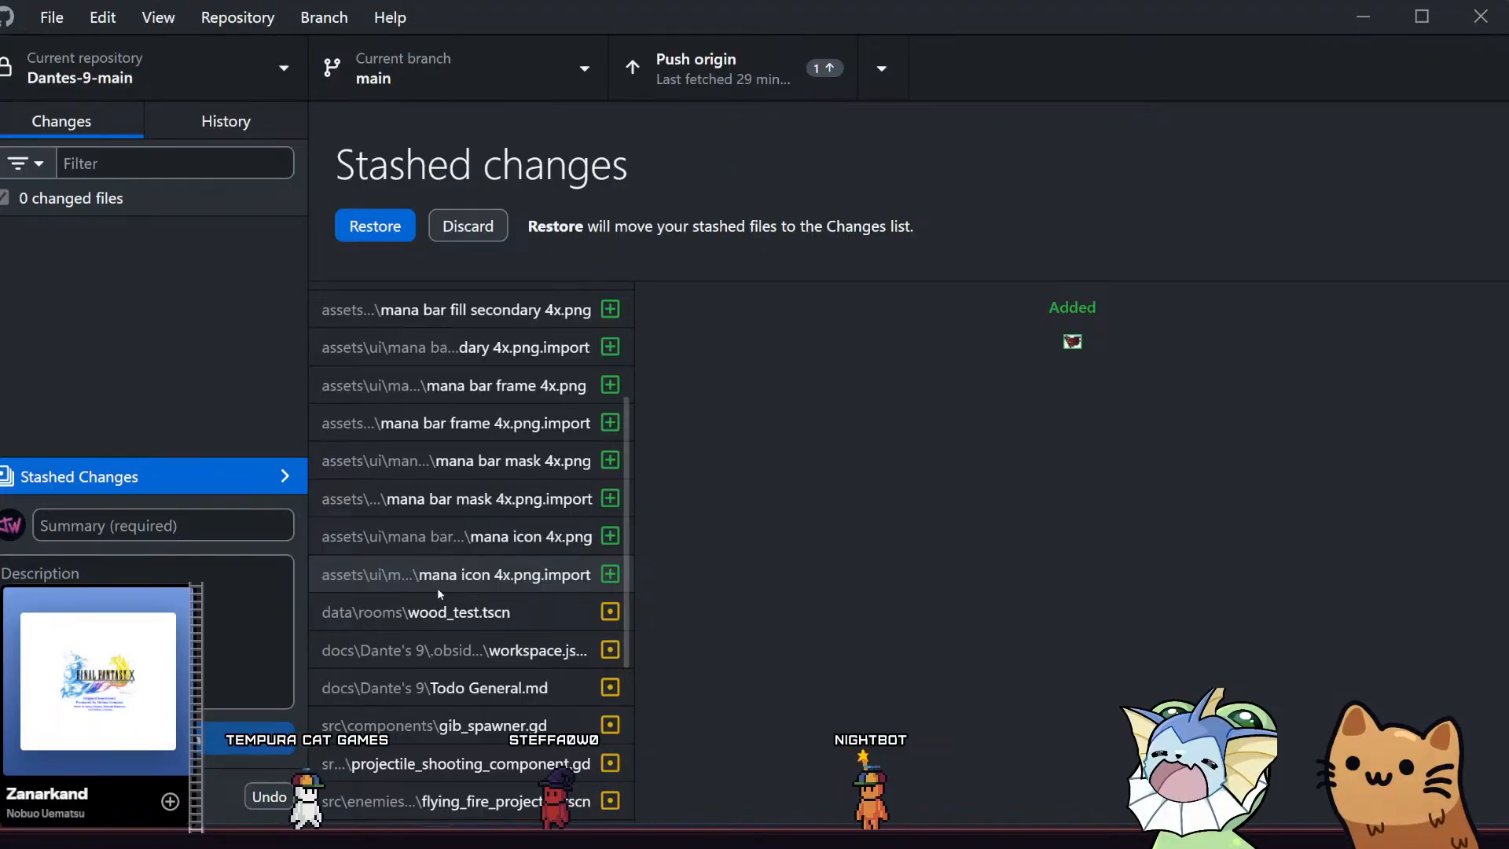
scroll(437, 587, "up", 3)
scroll(437, 587, "down", 6)
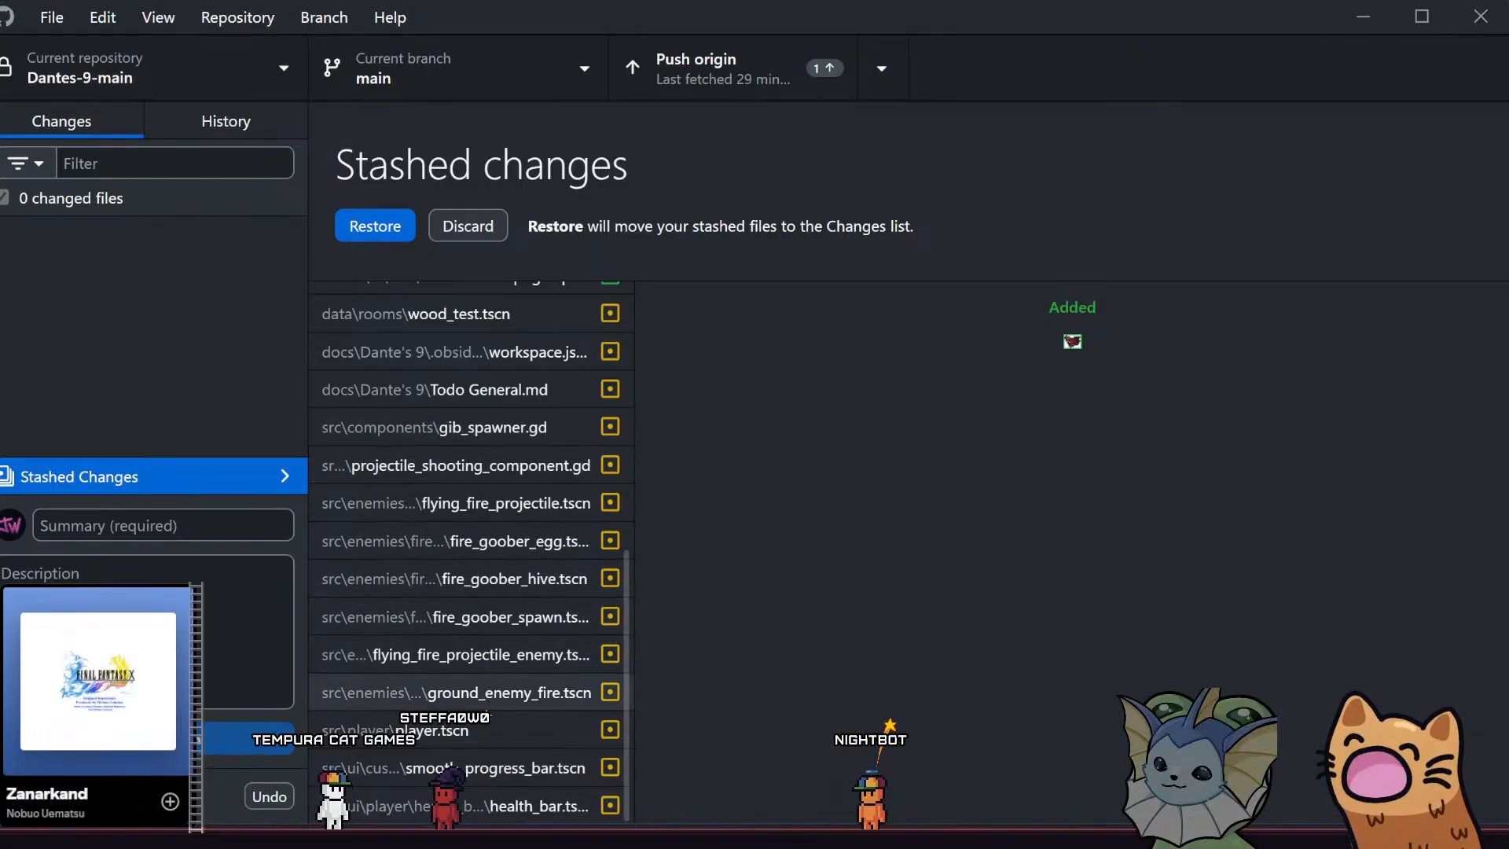
left_click(498, 735)
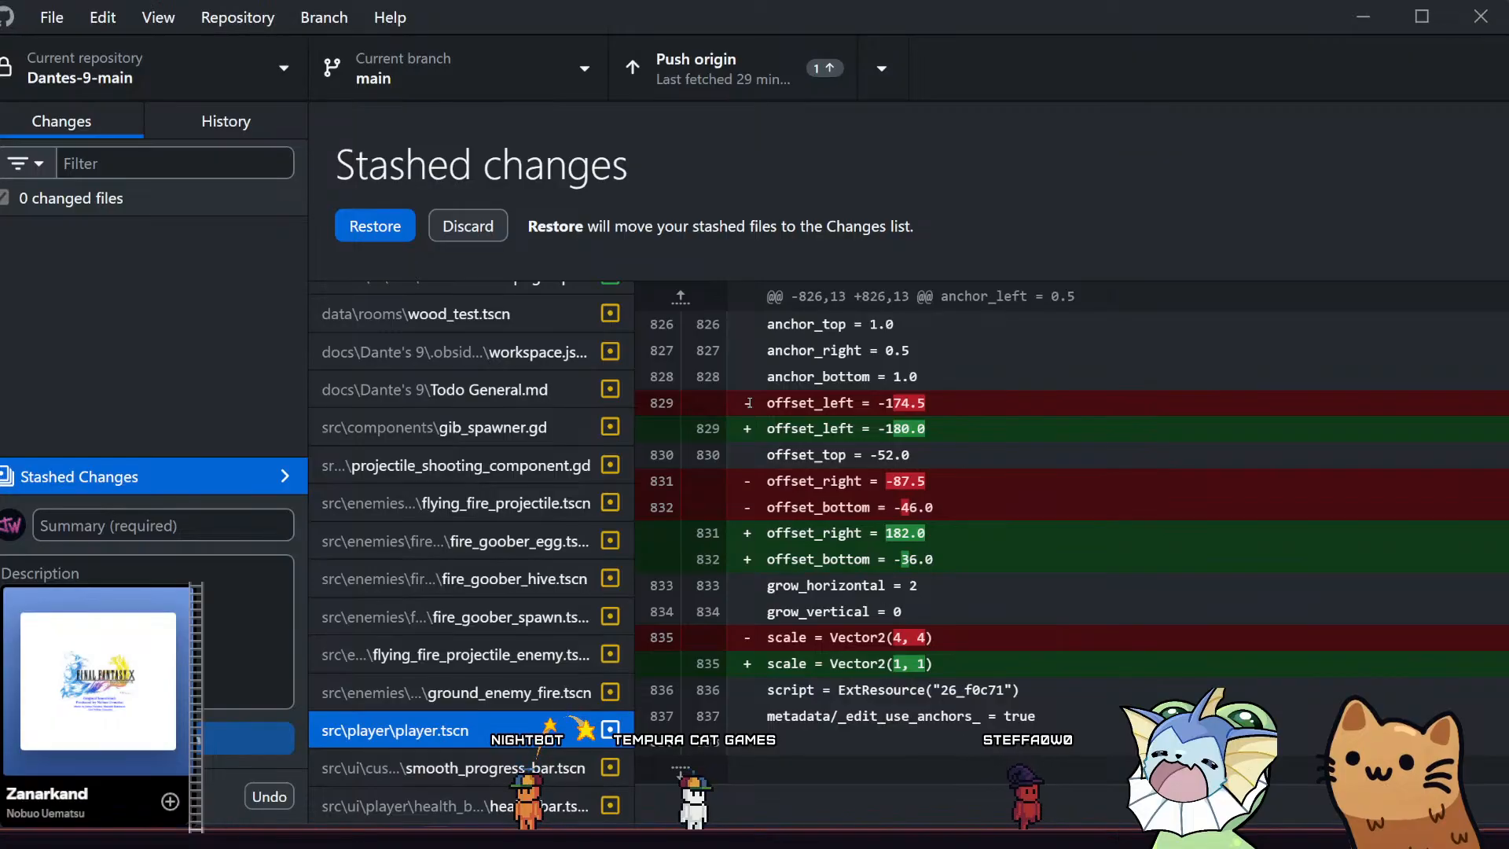
Switch to Visual Studio Code and open player.tscn from src\player
key("alt+Tab")
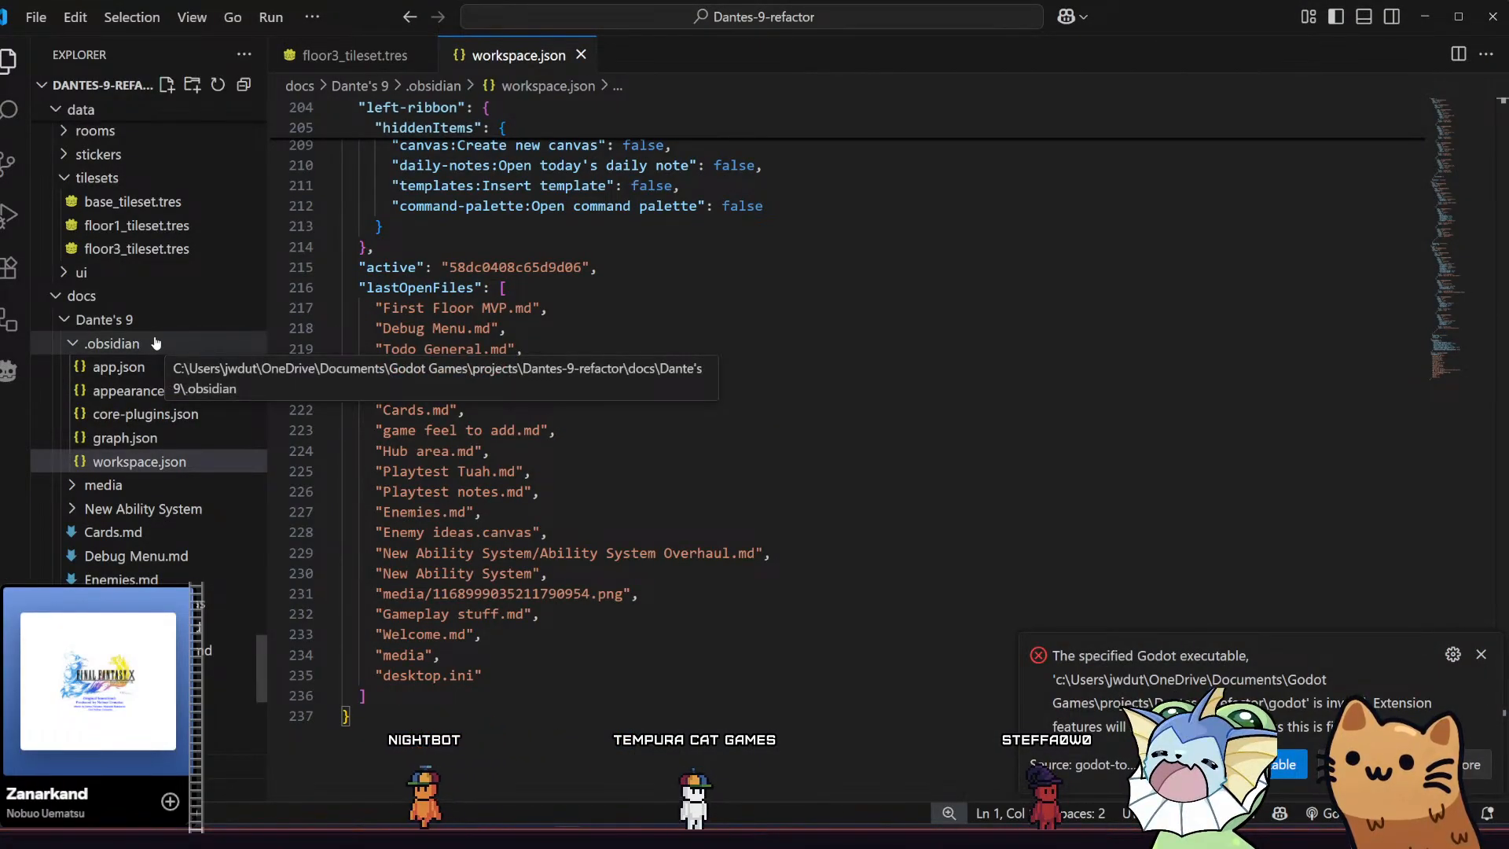
key("ctrl+p")
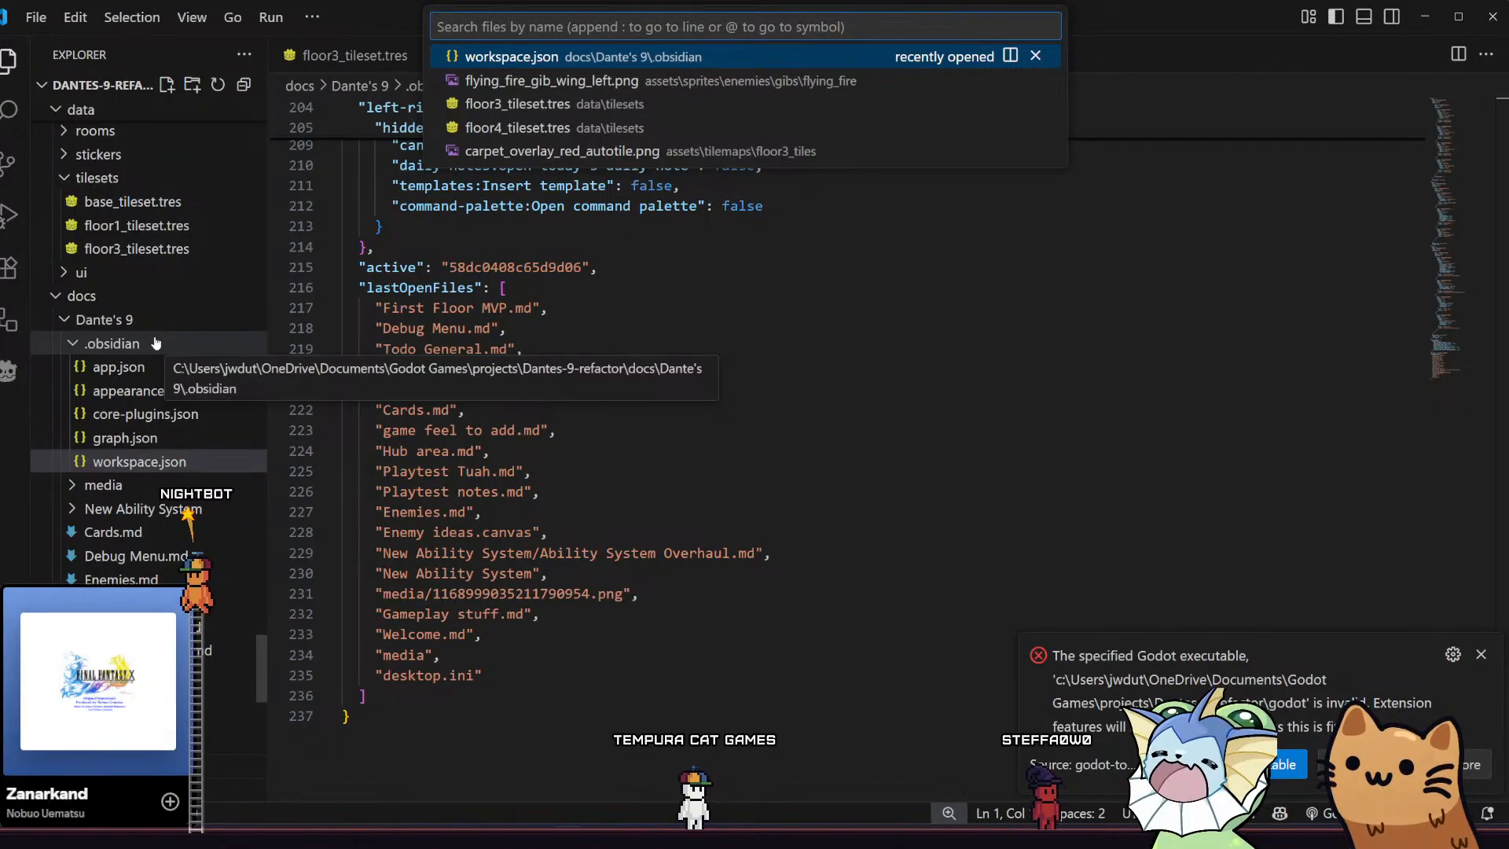
type("player.ts")
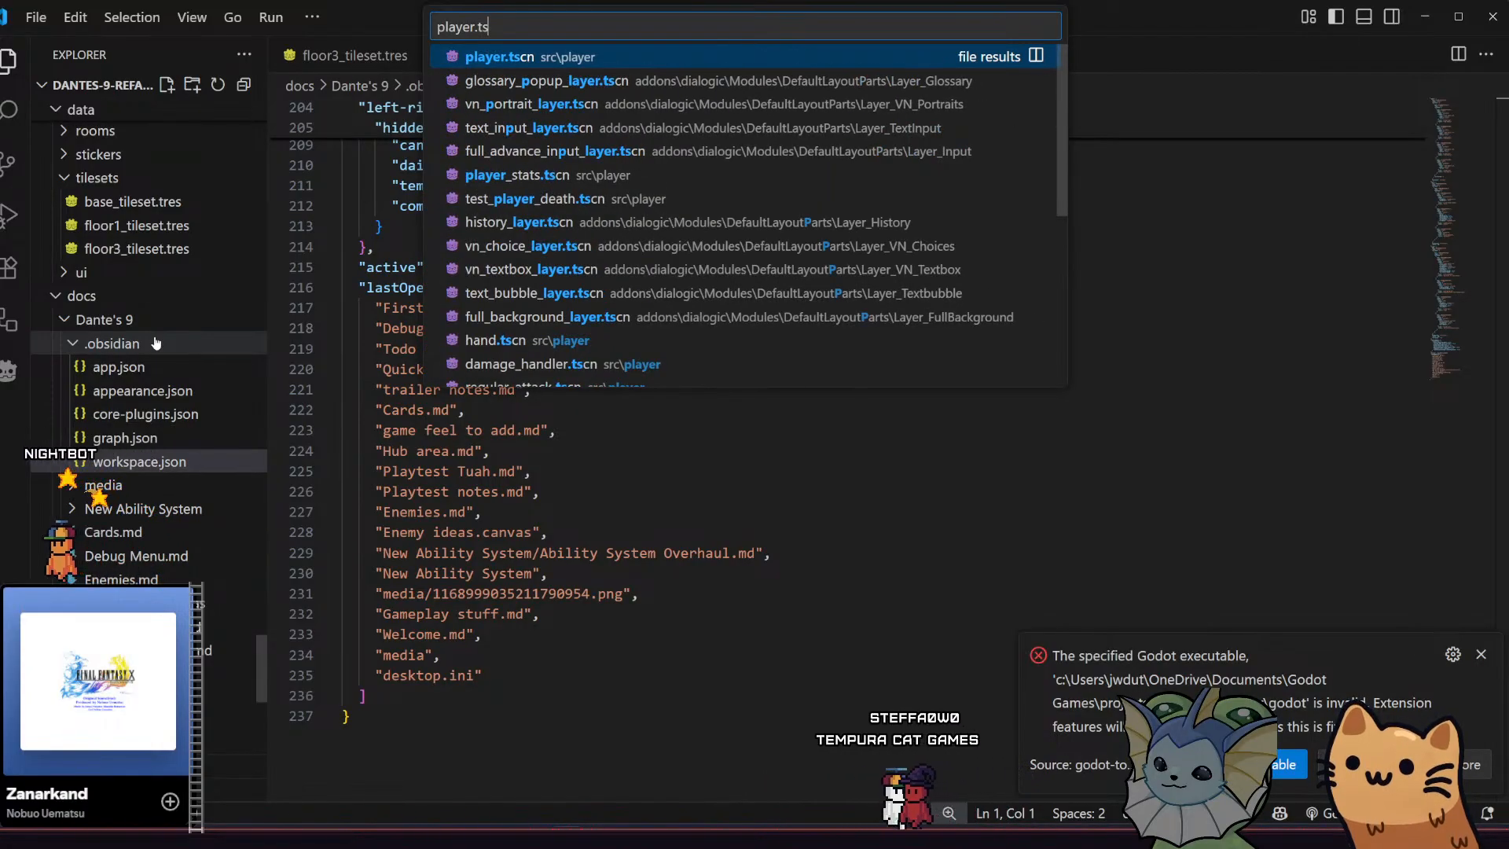
key("Return")
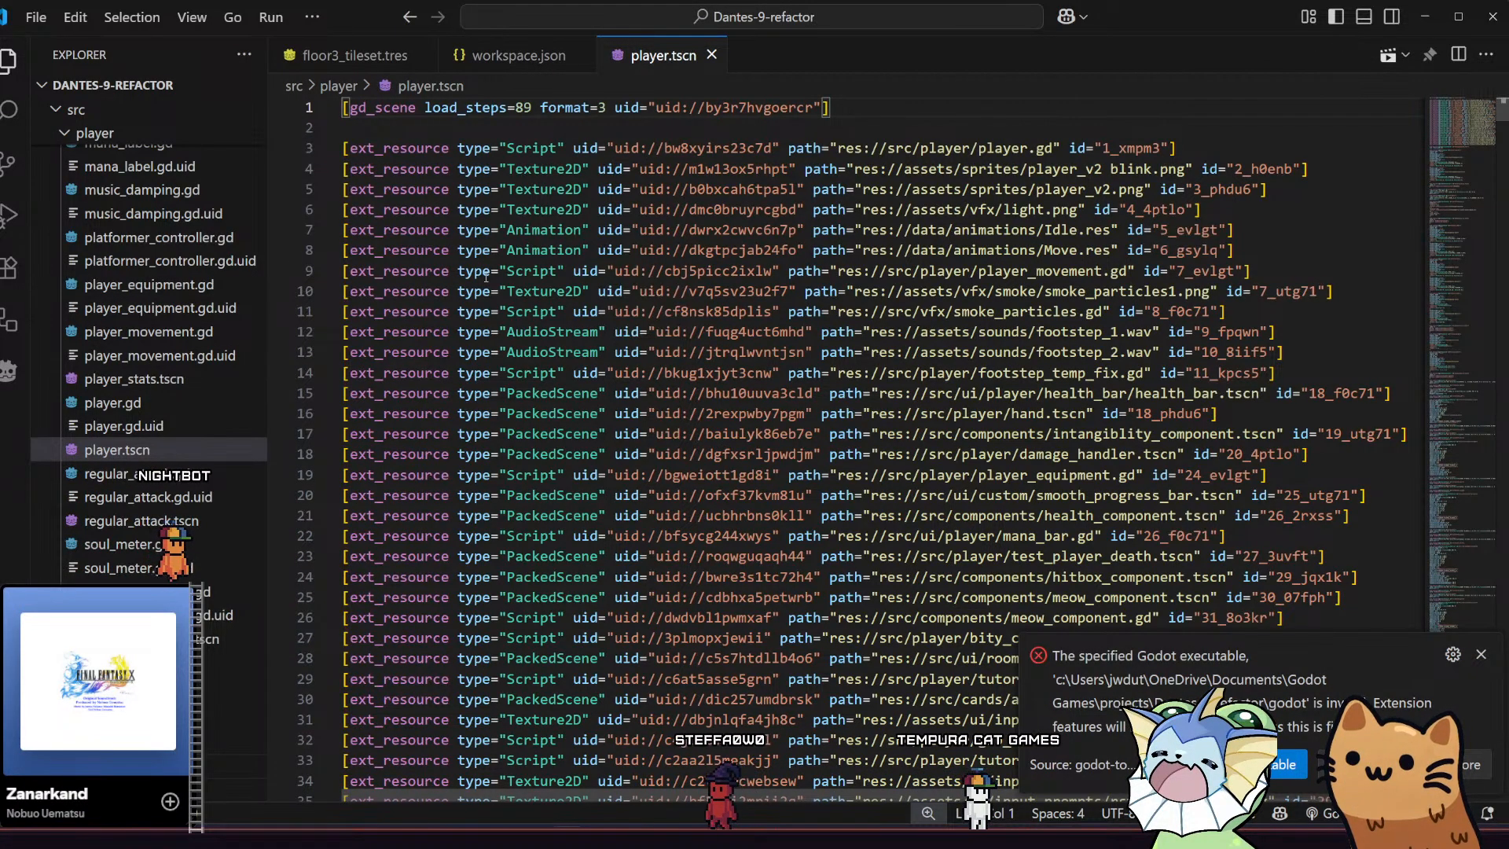
Go to line 829 of player.tscn, taking the line number from the stashed diff in GitHub Desktop
scroll(485, 277, "down", 9)
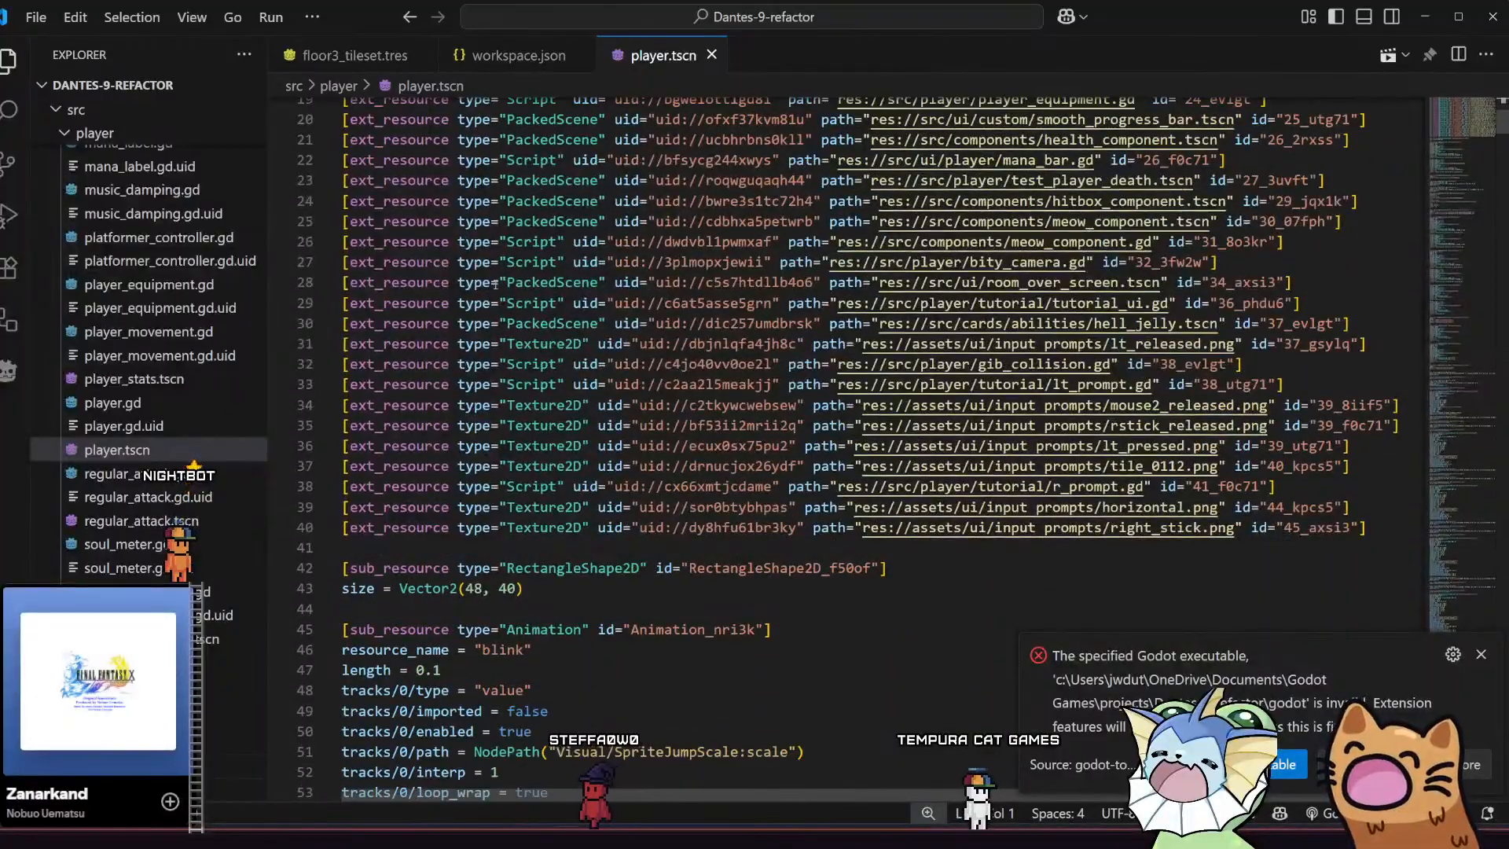
scroll(495, 285, "down", 7)
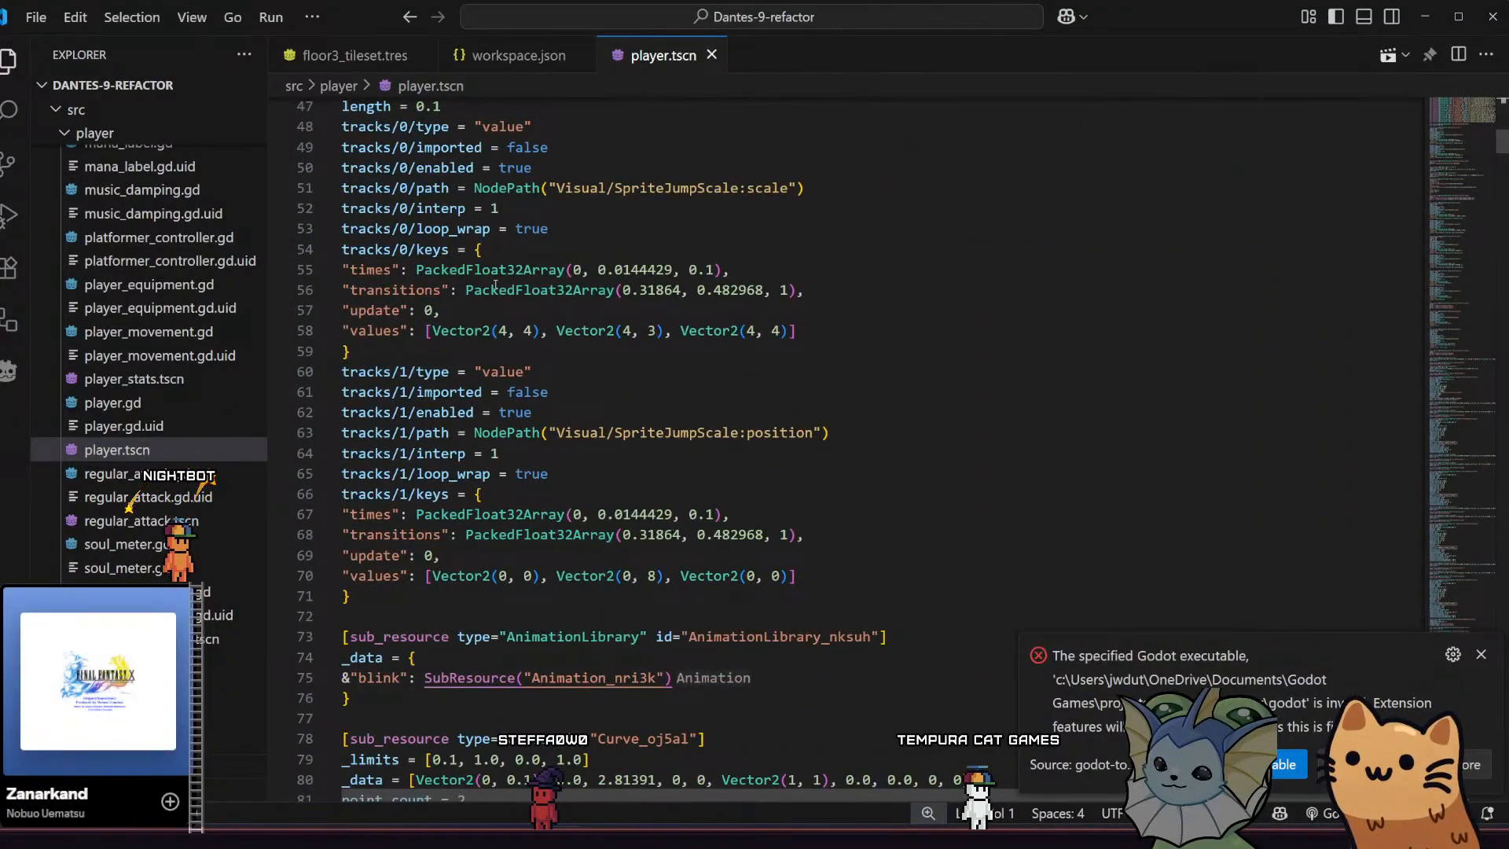
scroll(495, 284, "down", 15)
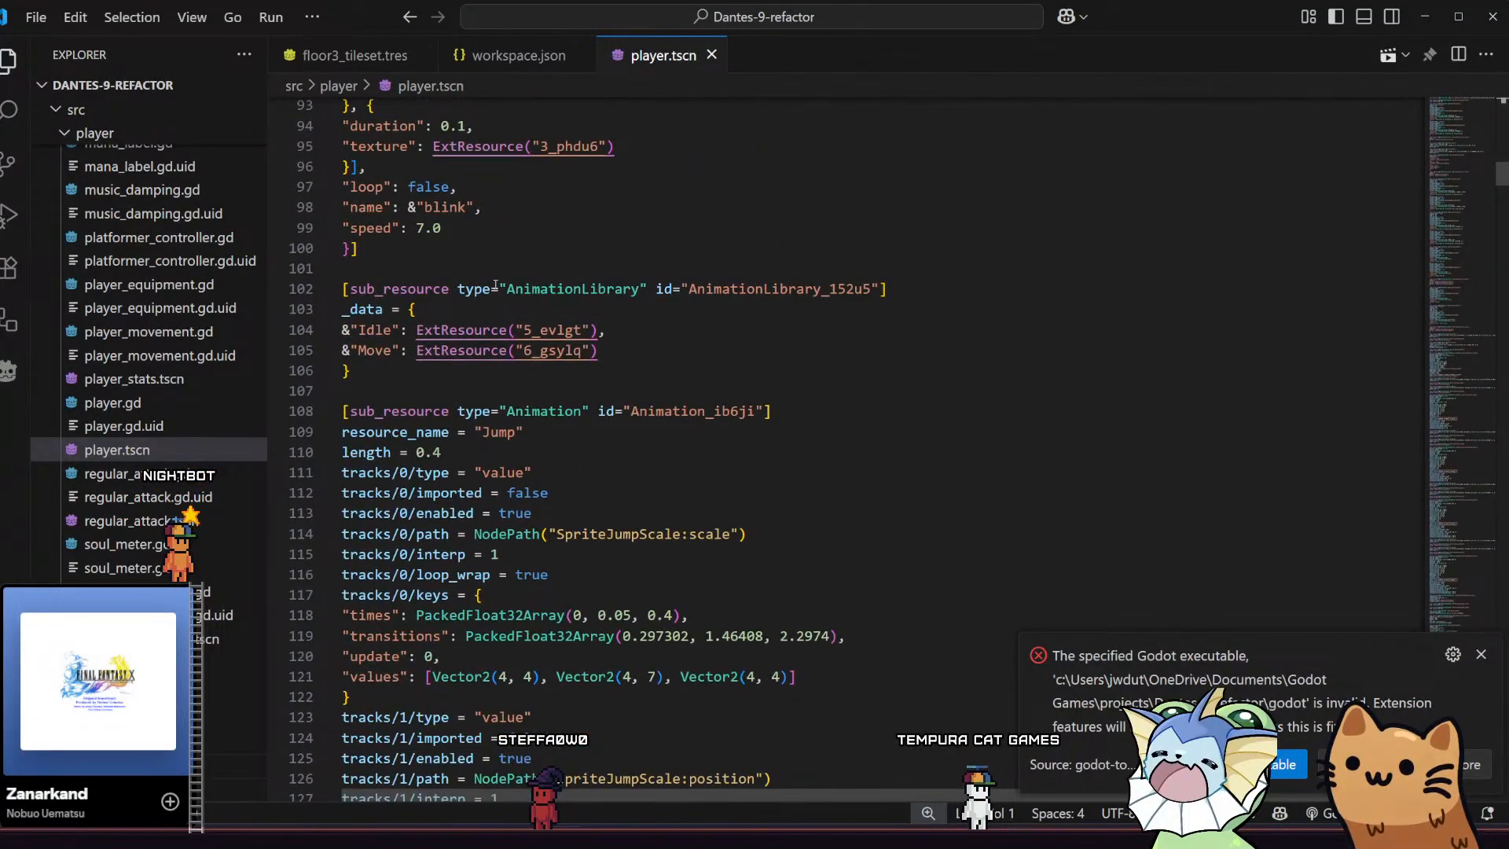
left_click(440, 837)
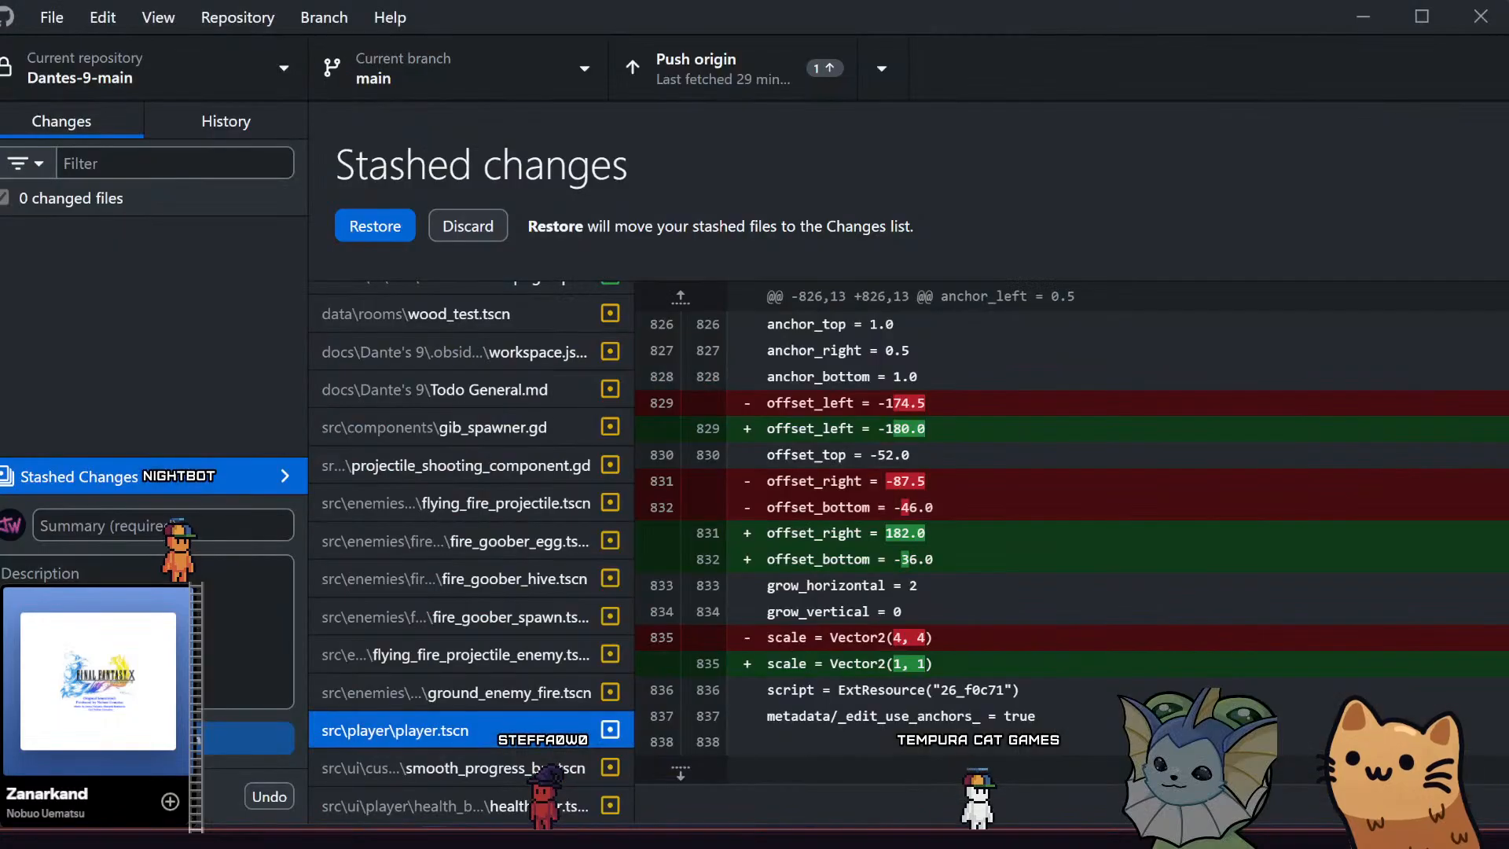
key("alt+Tab")
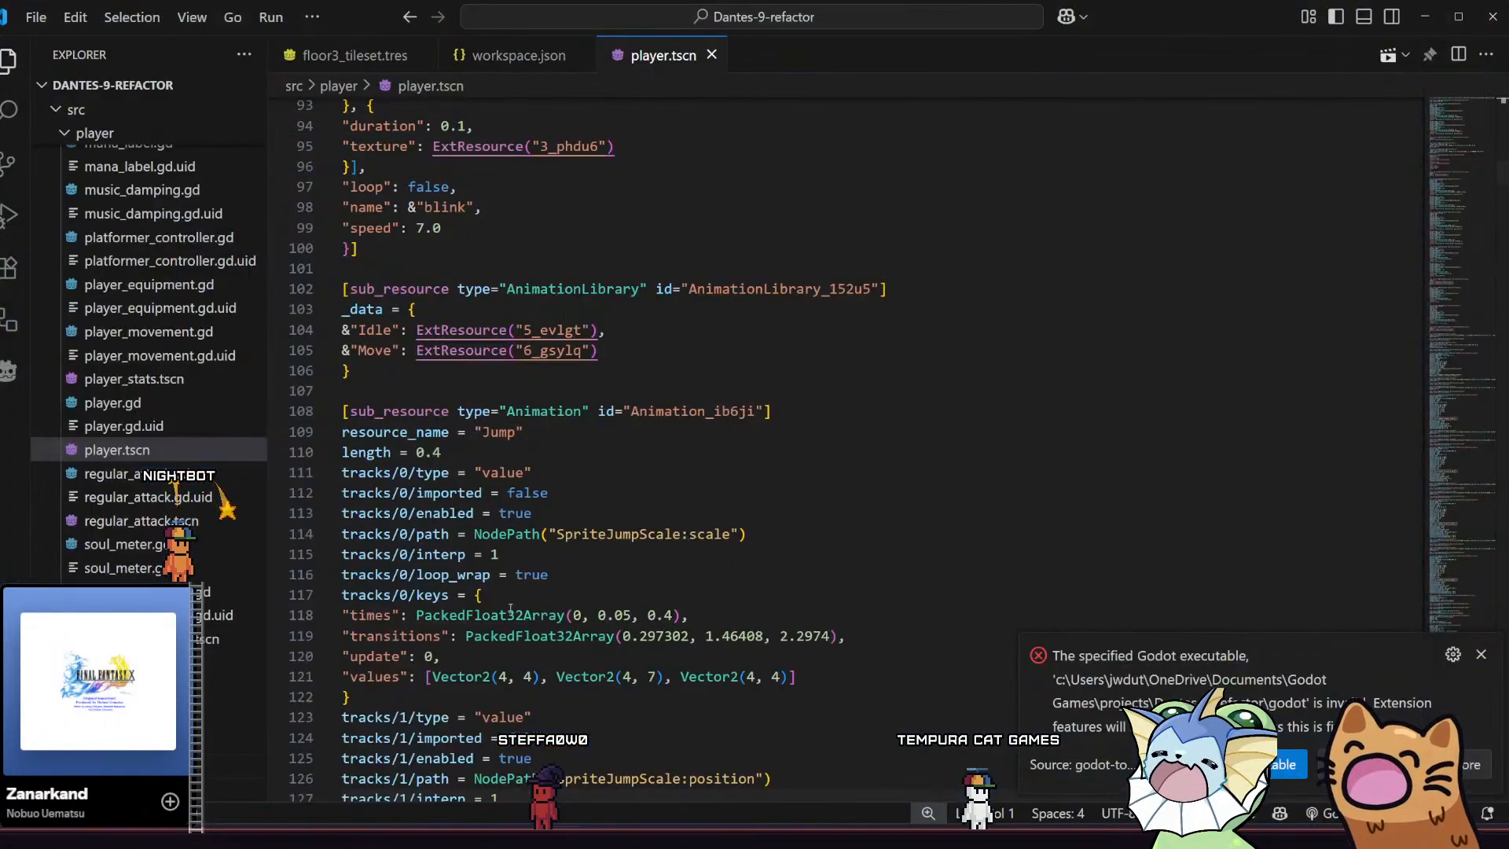
scroll(527, 467, "down", 18)
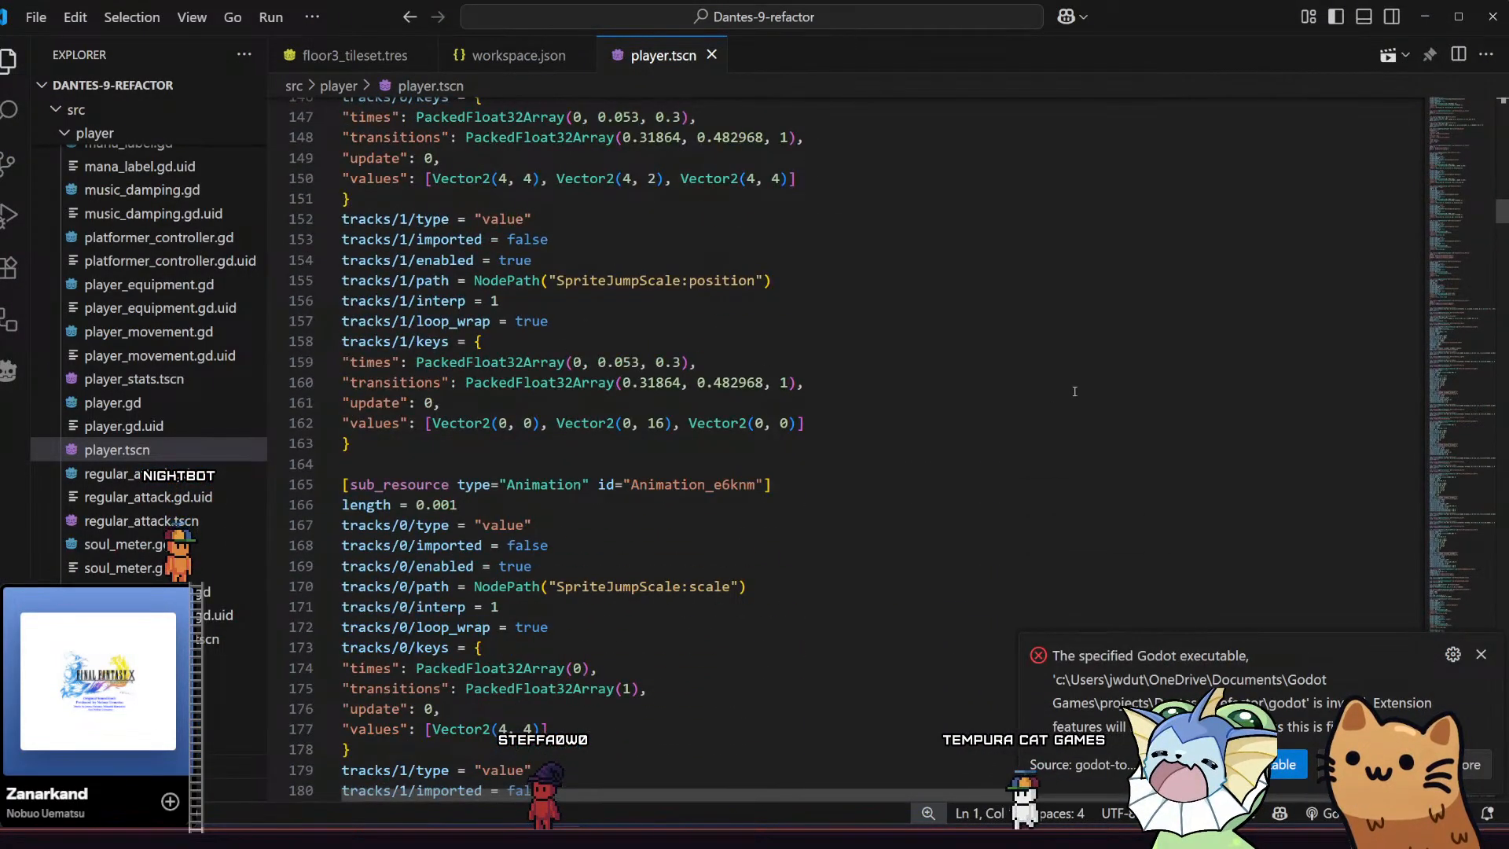
key("ctrl+Home")
type("G")
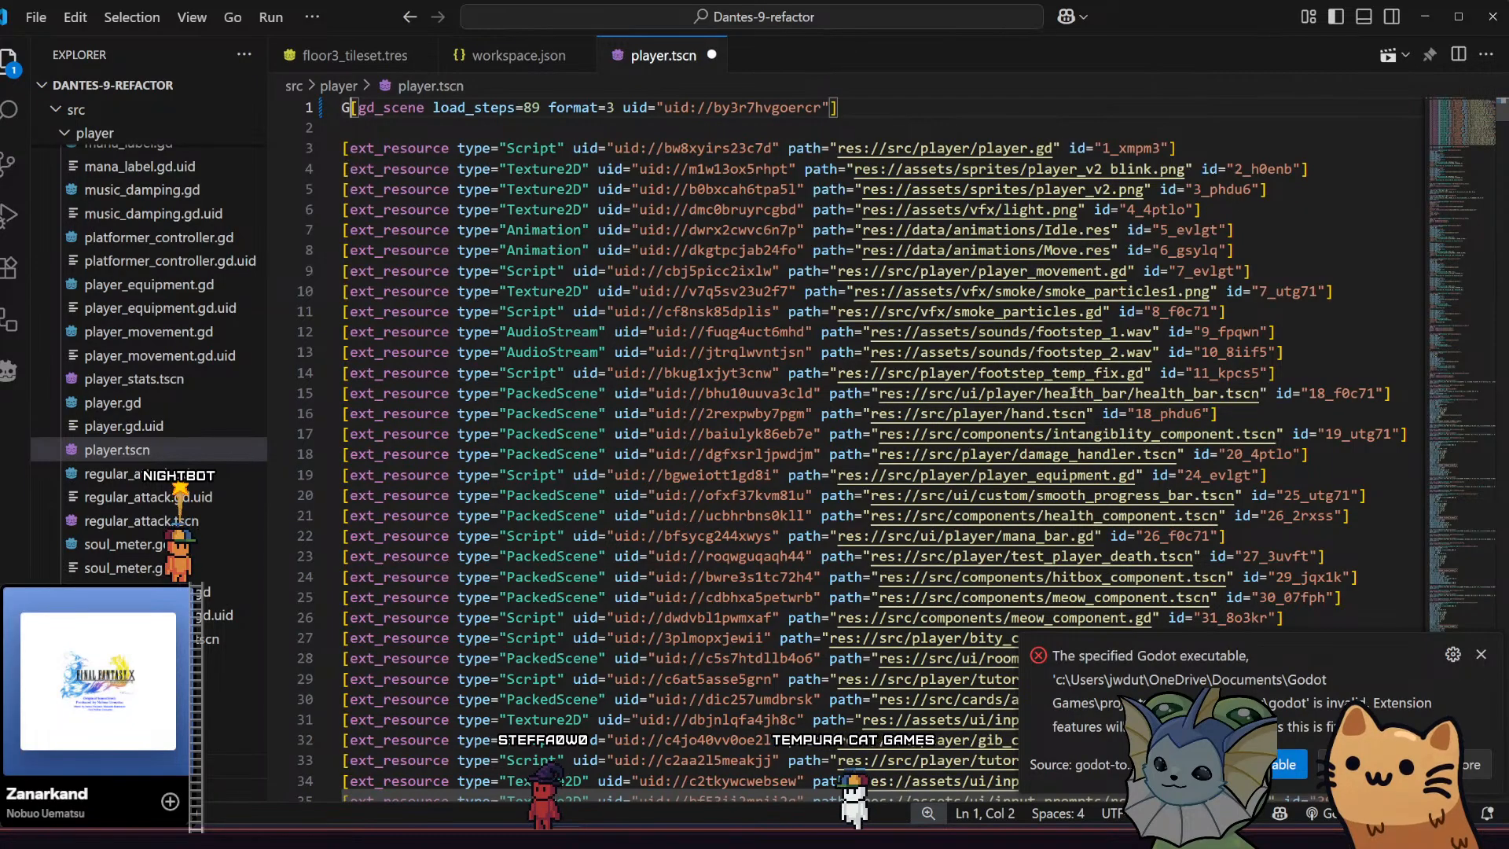
key("ctrl+g")
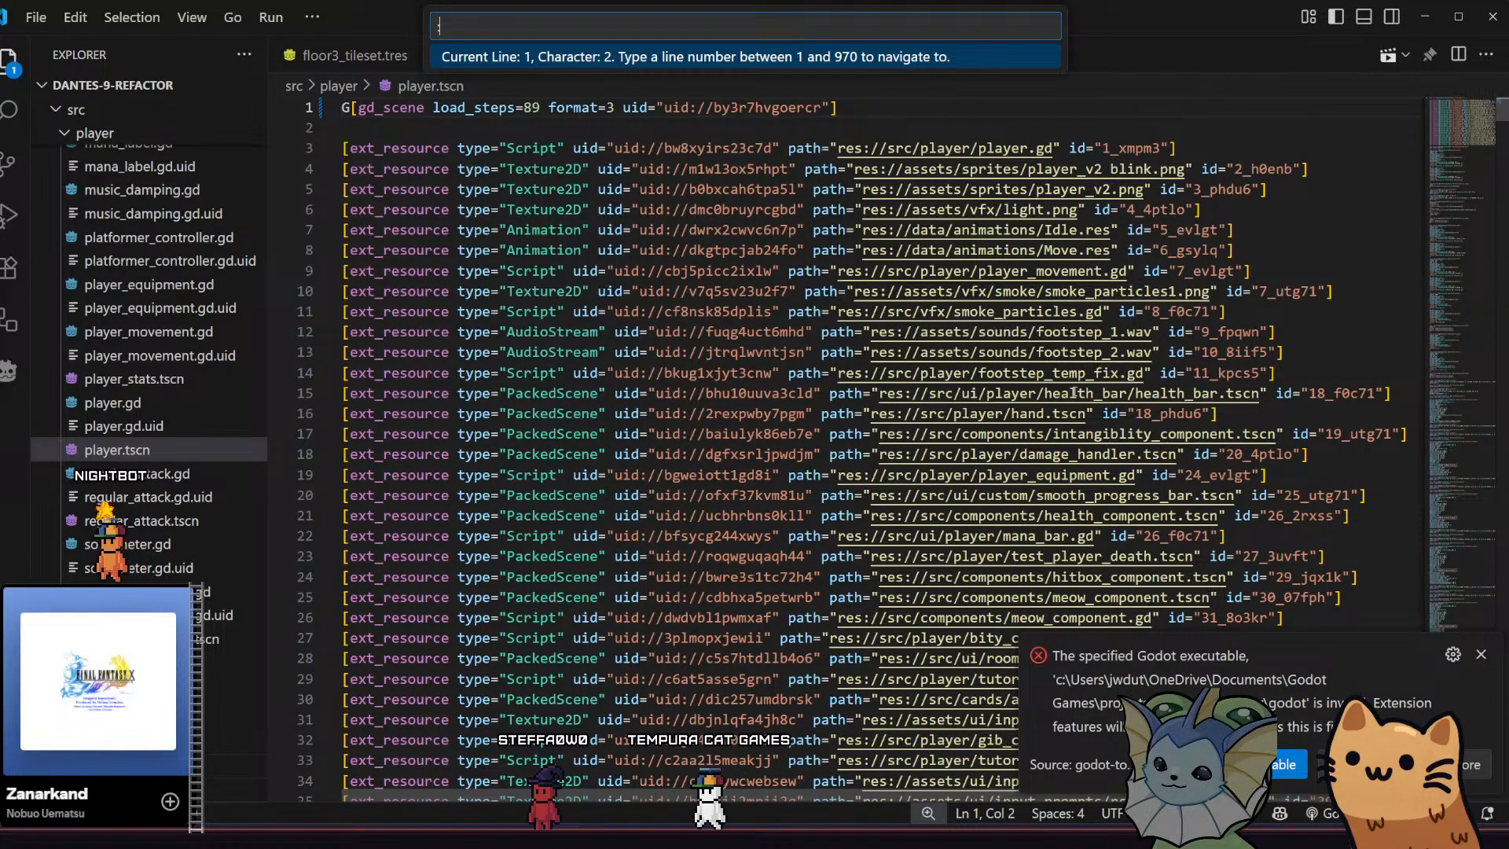
type("829")
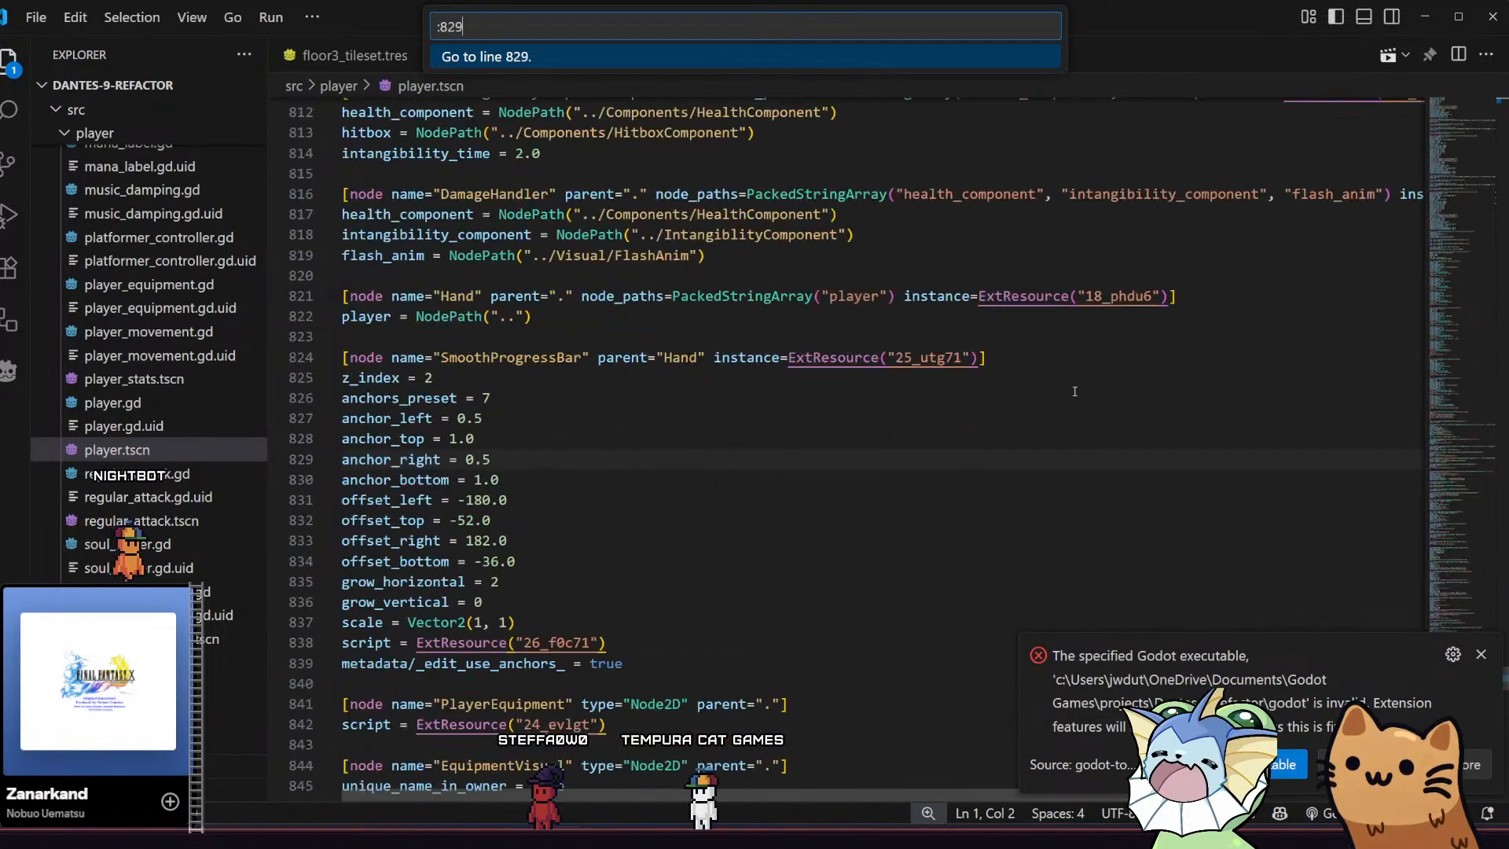
key("Return")
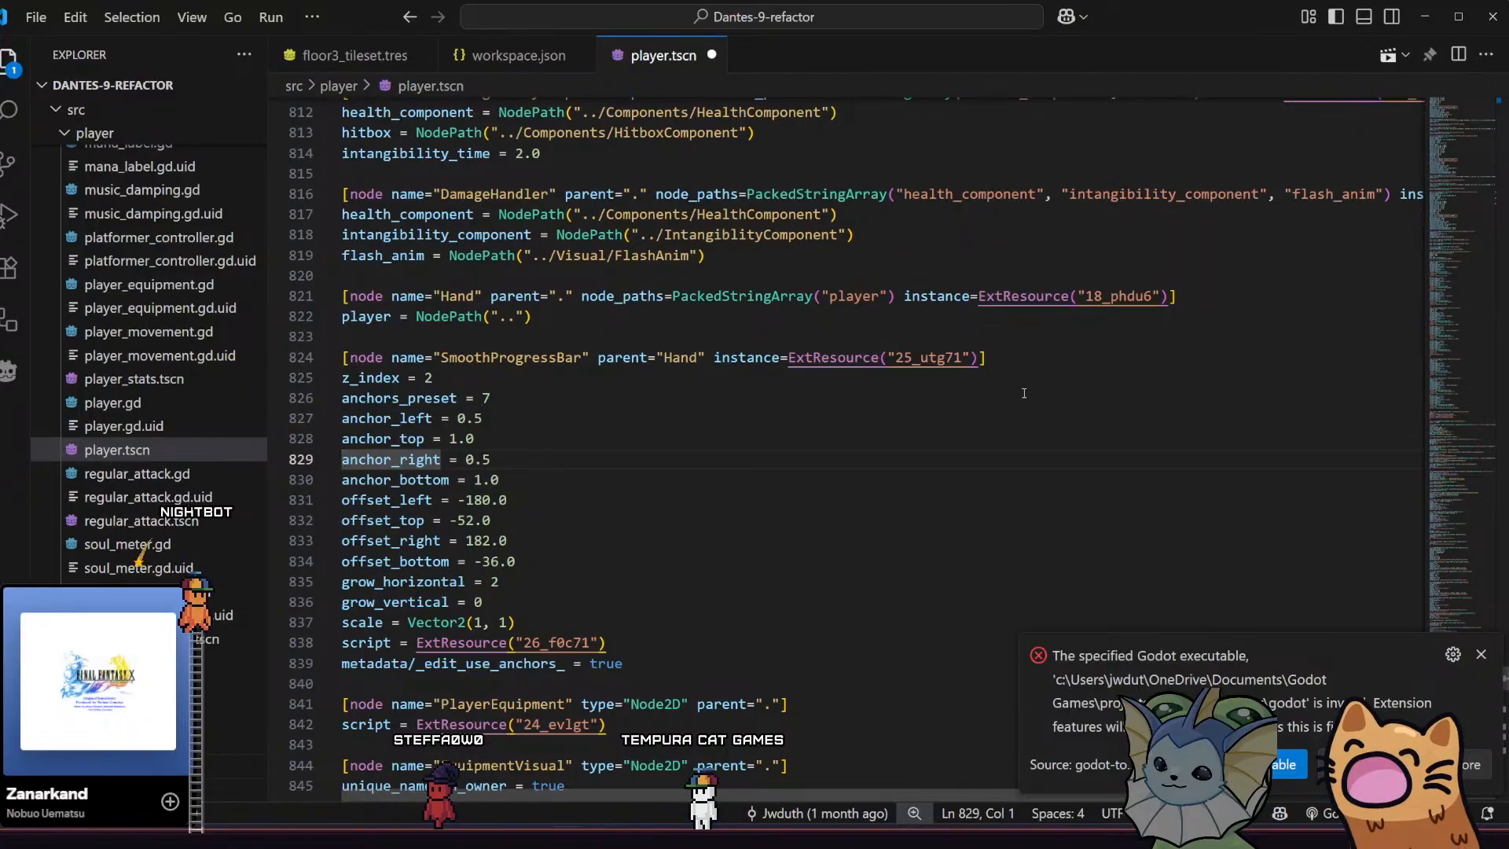
Compare the SmoothProgressBar offset and scale values in player.tscn with the stashed diff in GitHub Desktop
key("End")
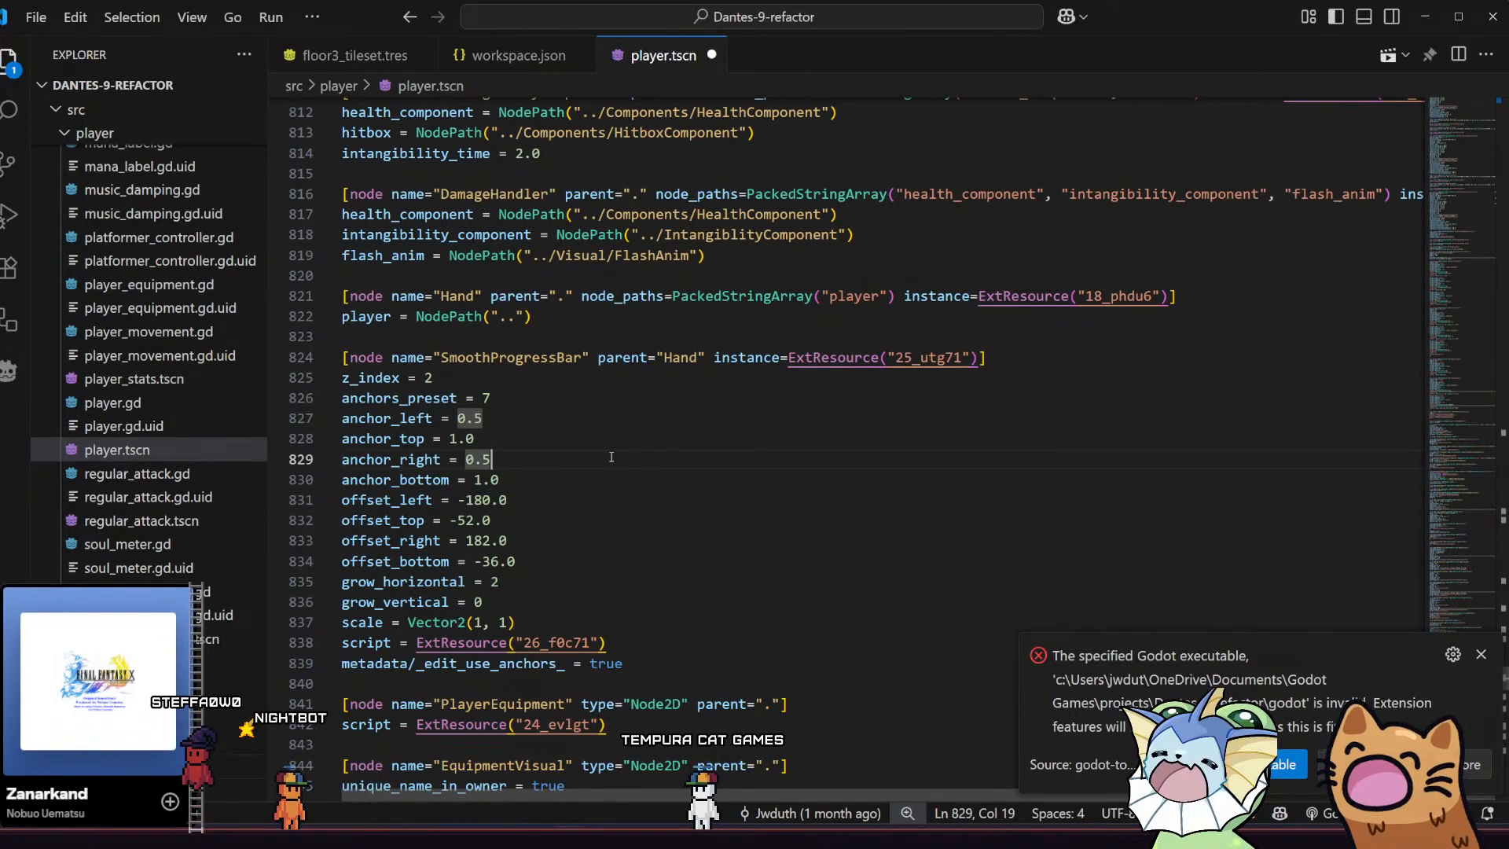
left_click(548, 497)
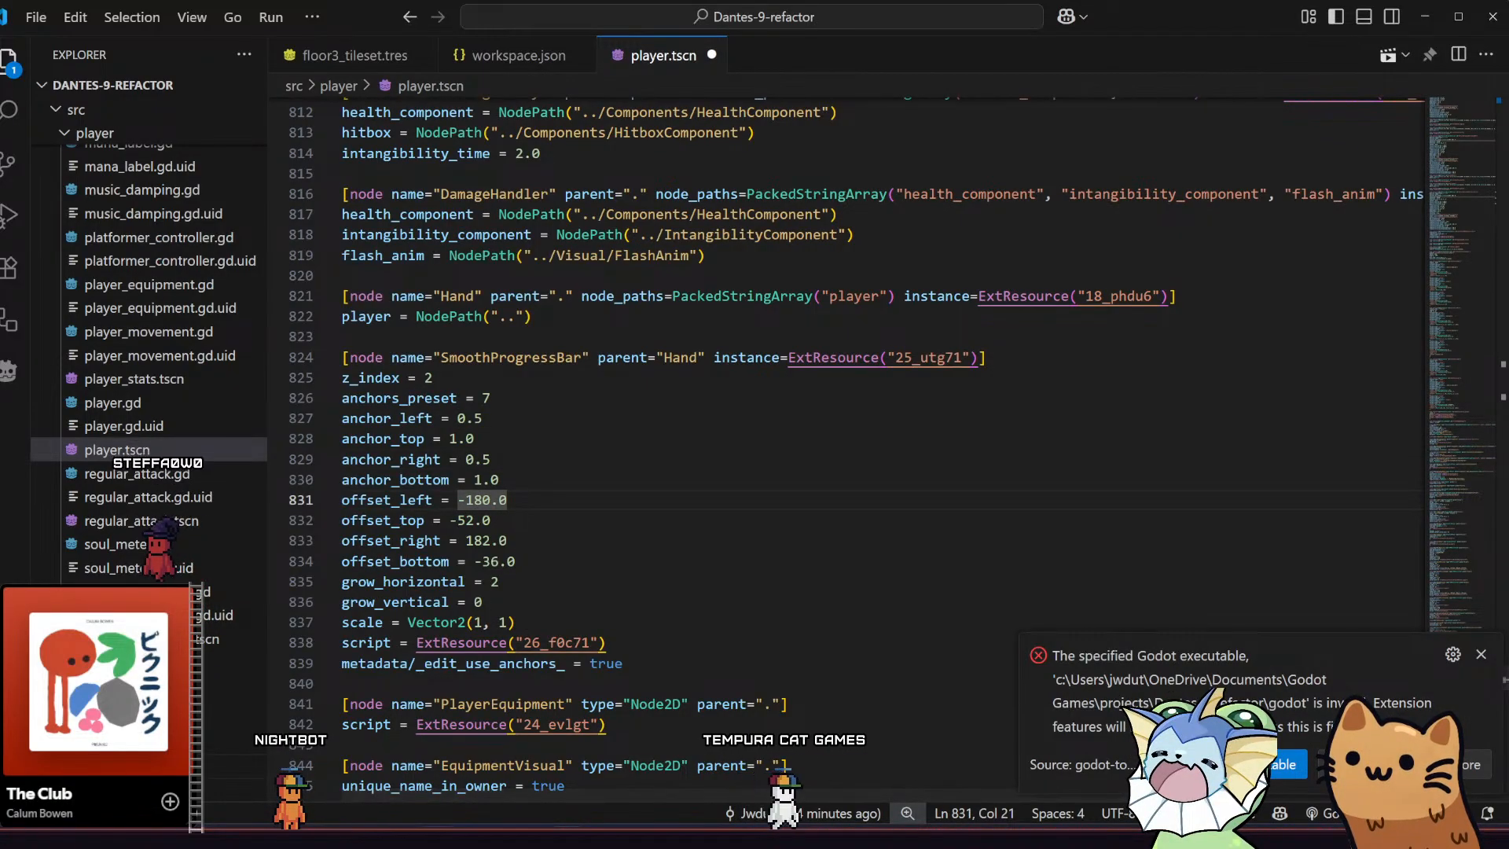
key("alt+Tab")
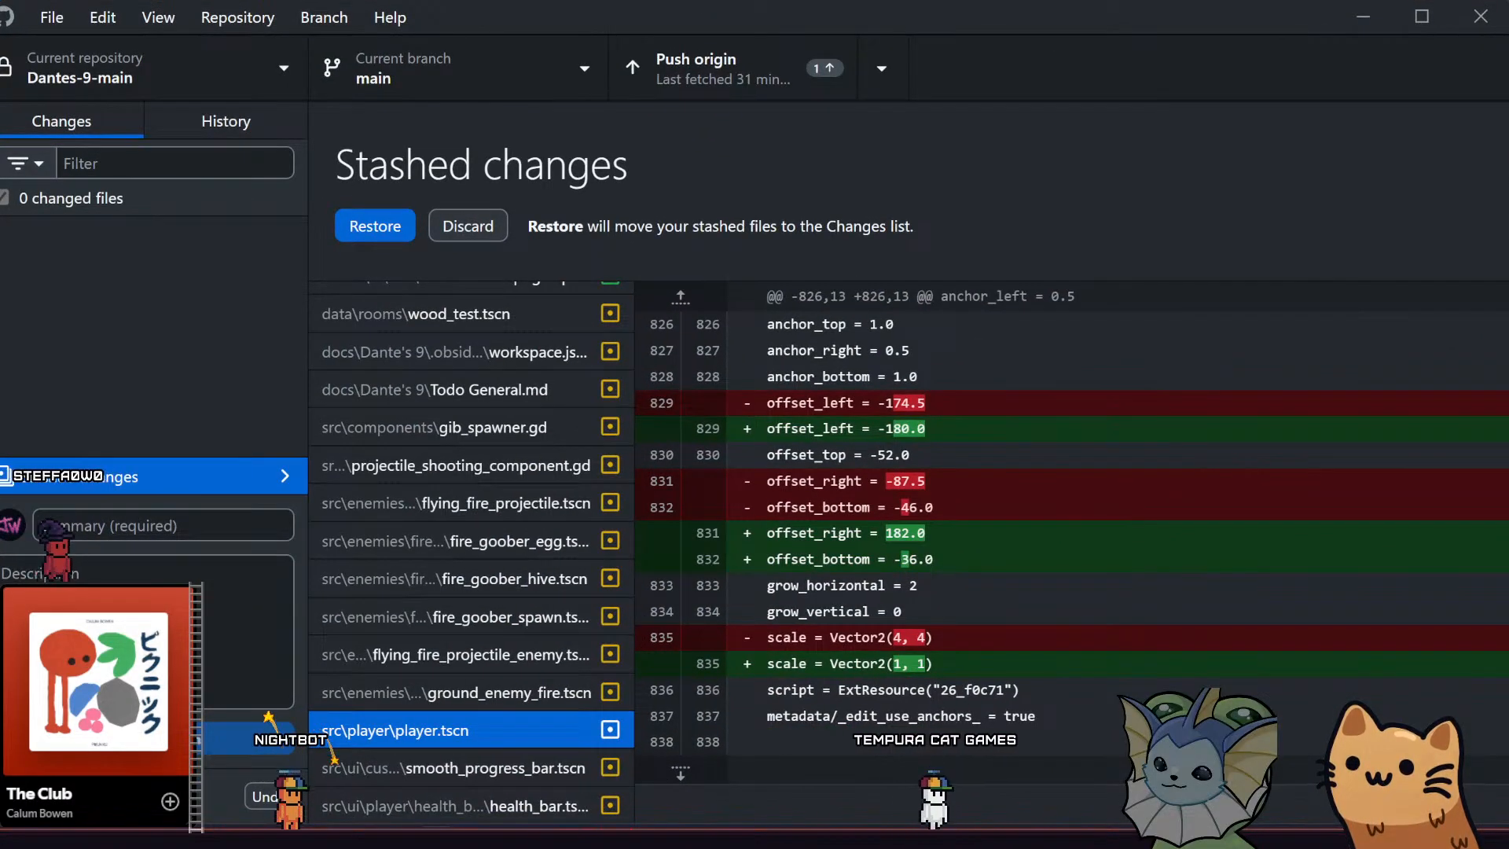
key("alt+Tab")
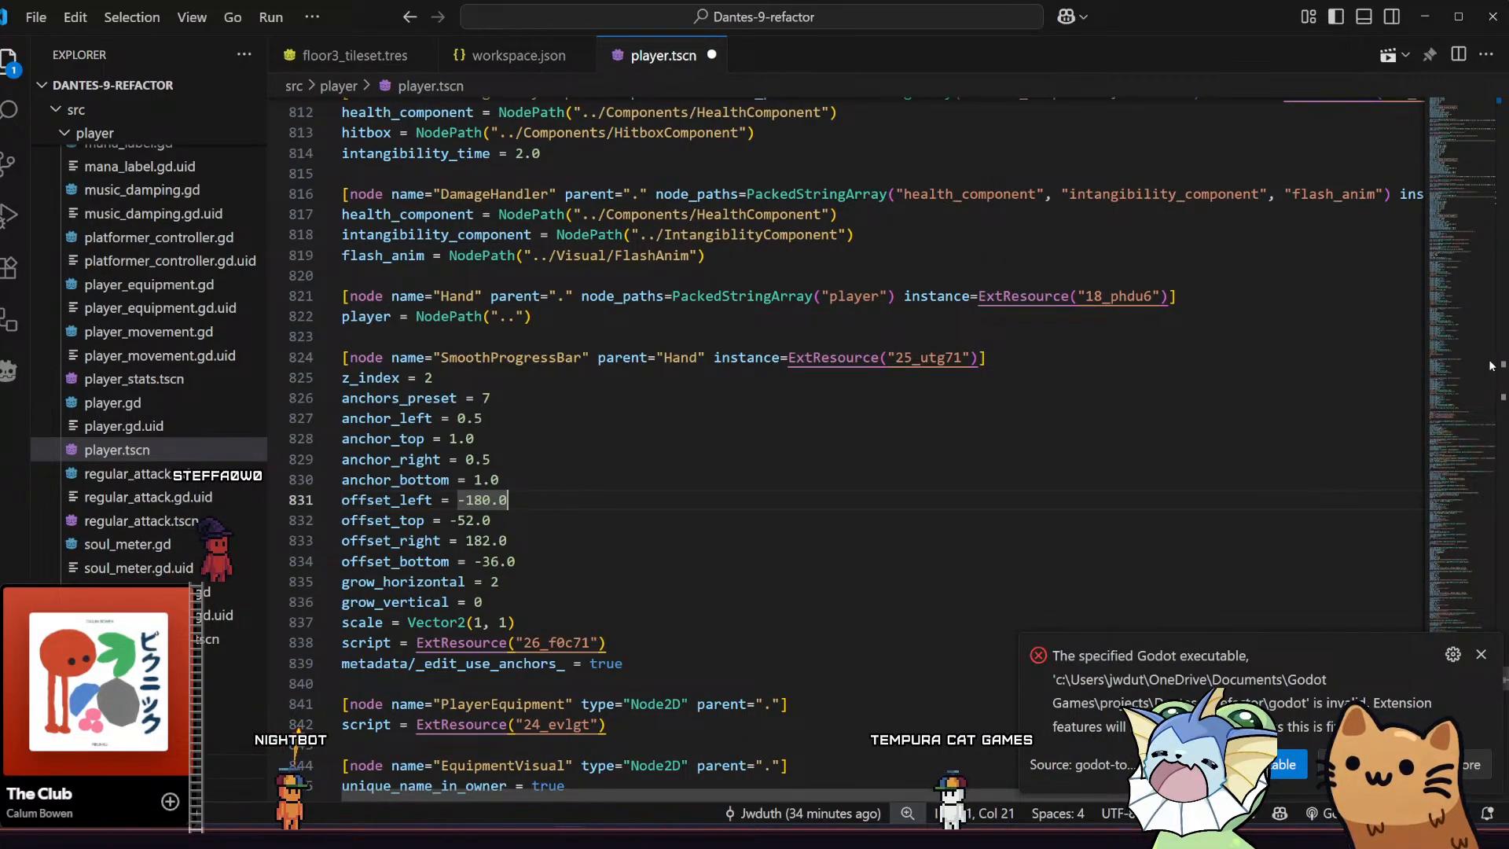
scroll(1301, 365, "up", 10)
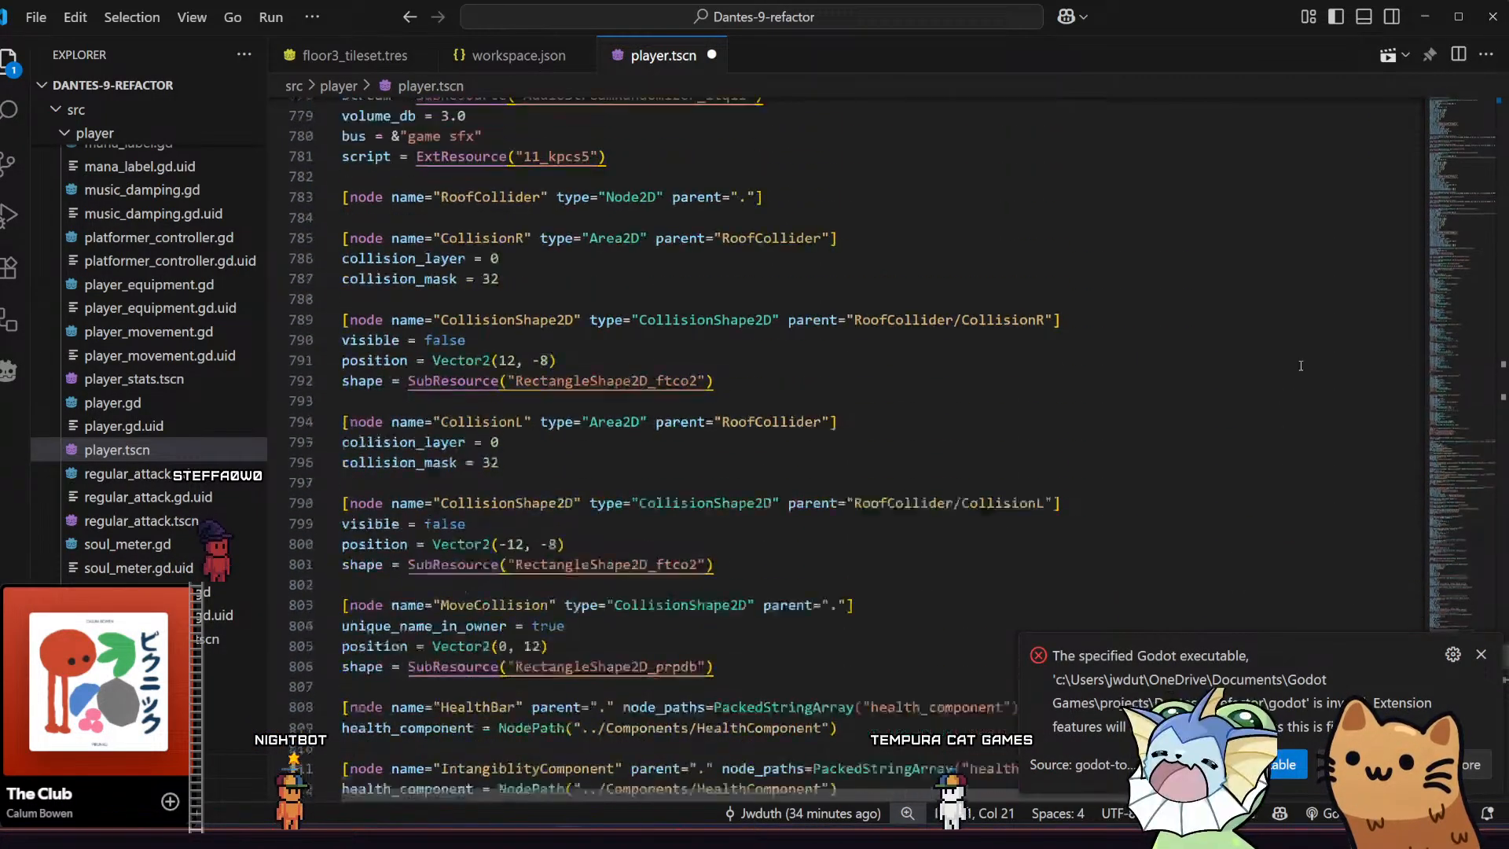
scroll(1300, 366, "up", 12)
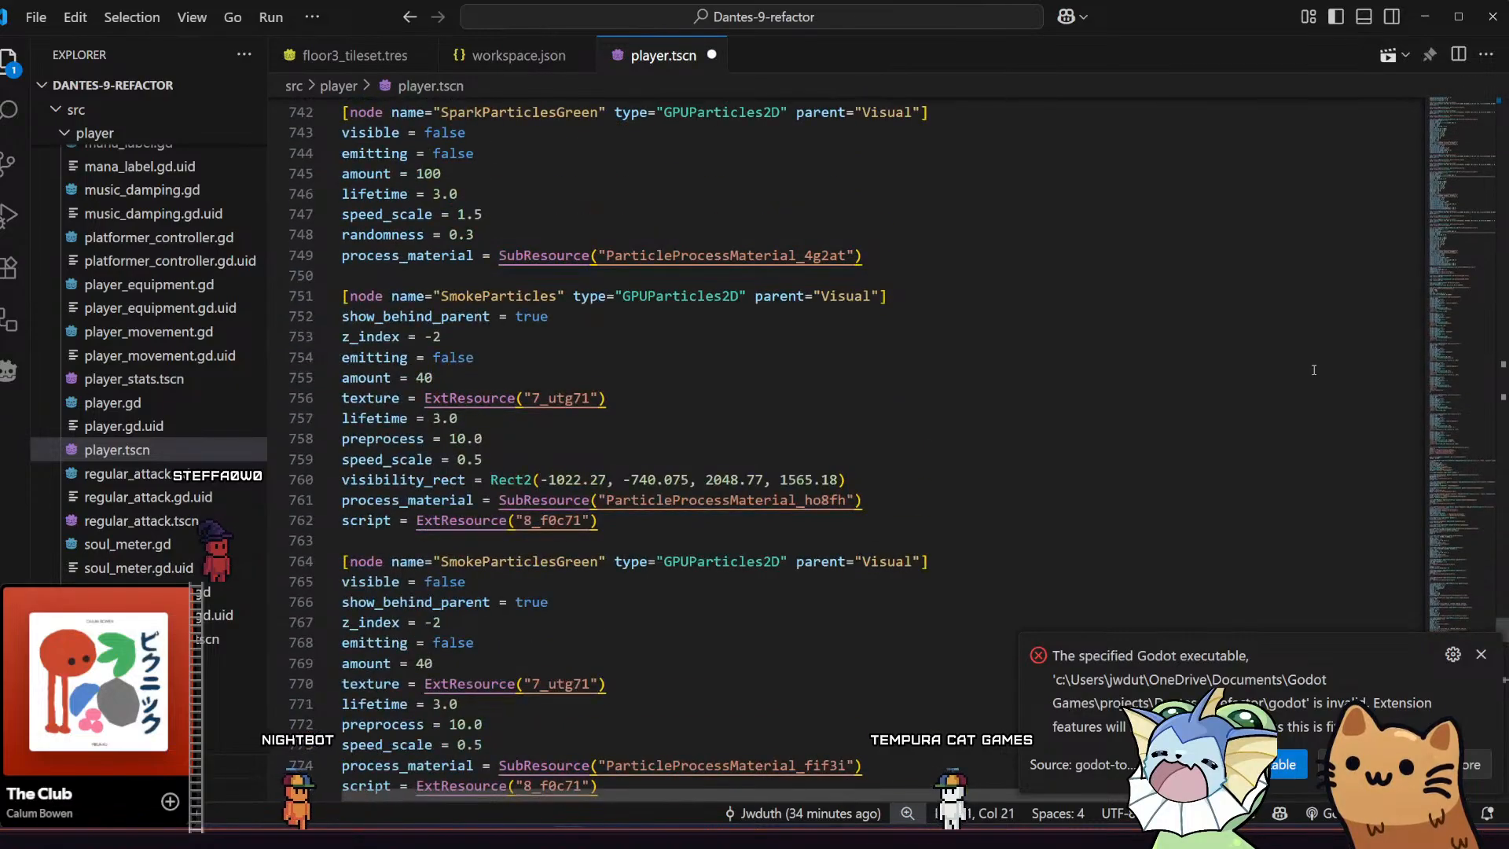
scroll(1314, 369, "up", 3)
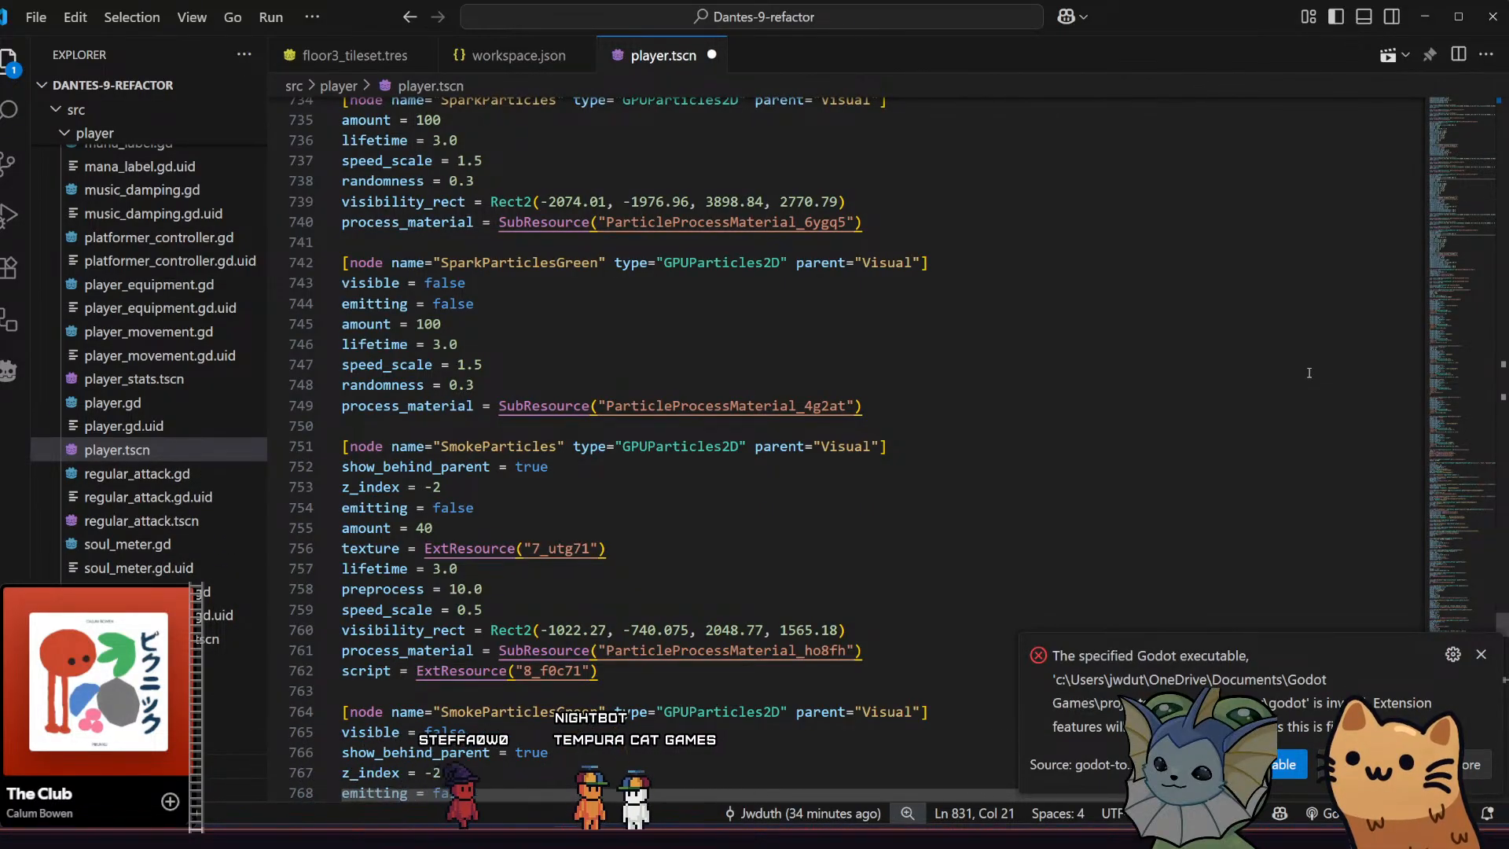
Delete the stray "G" at the start of the first line of player.tscn and save the file
key("ctrl+Home")
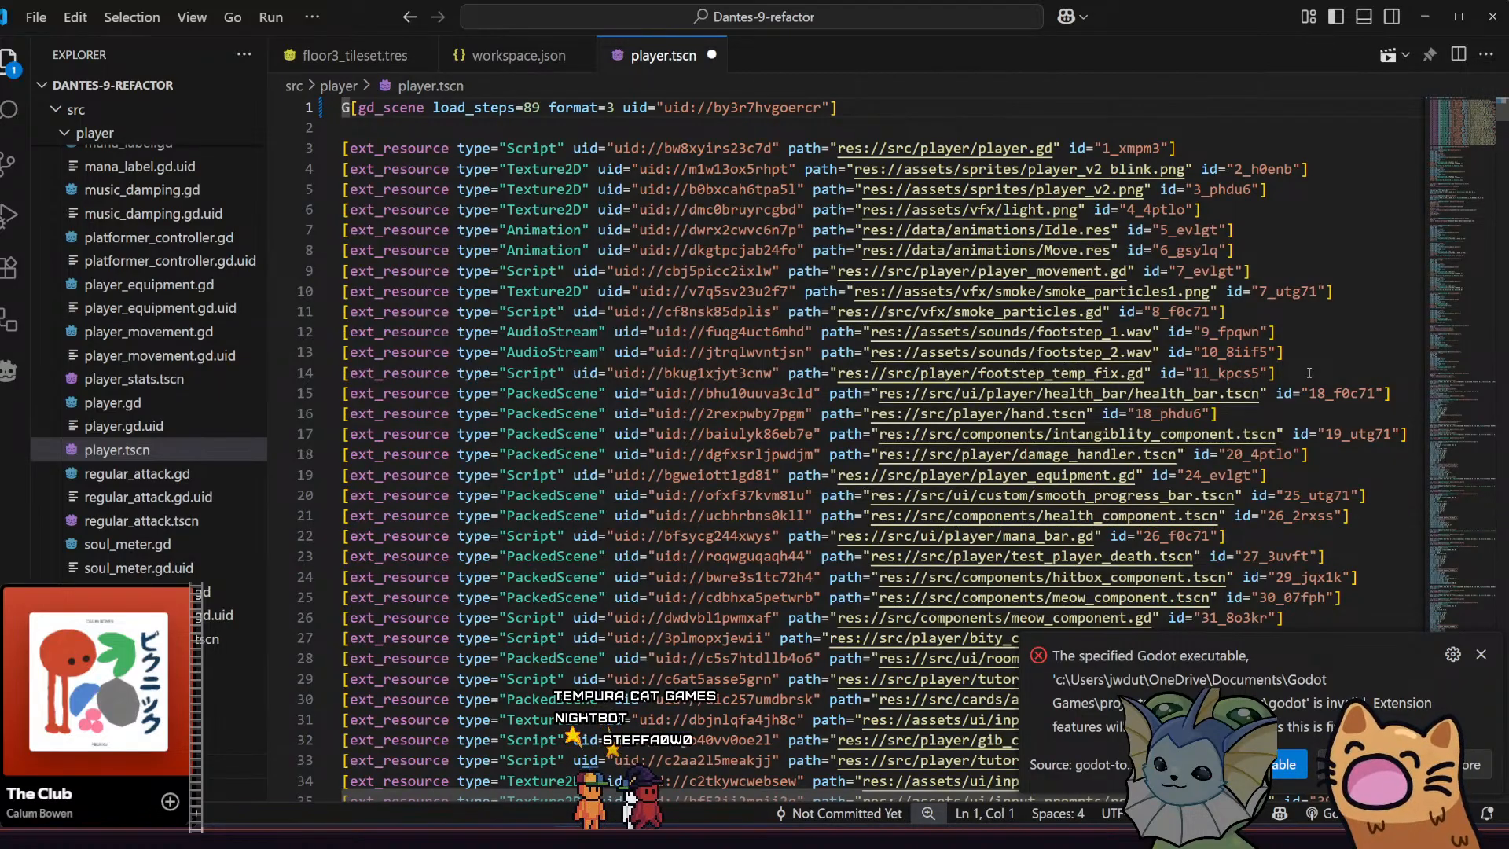
key("Right")
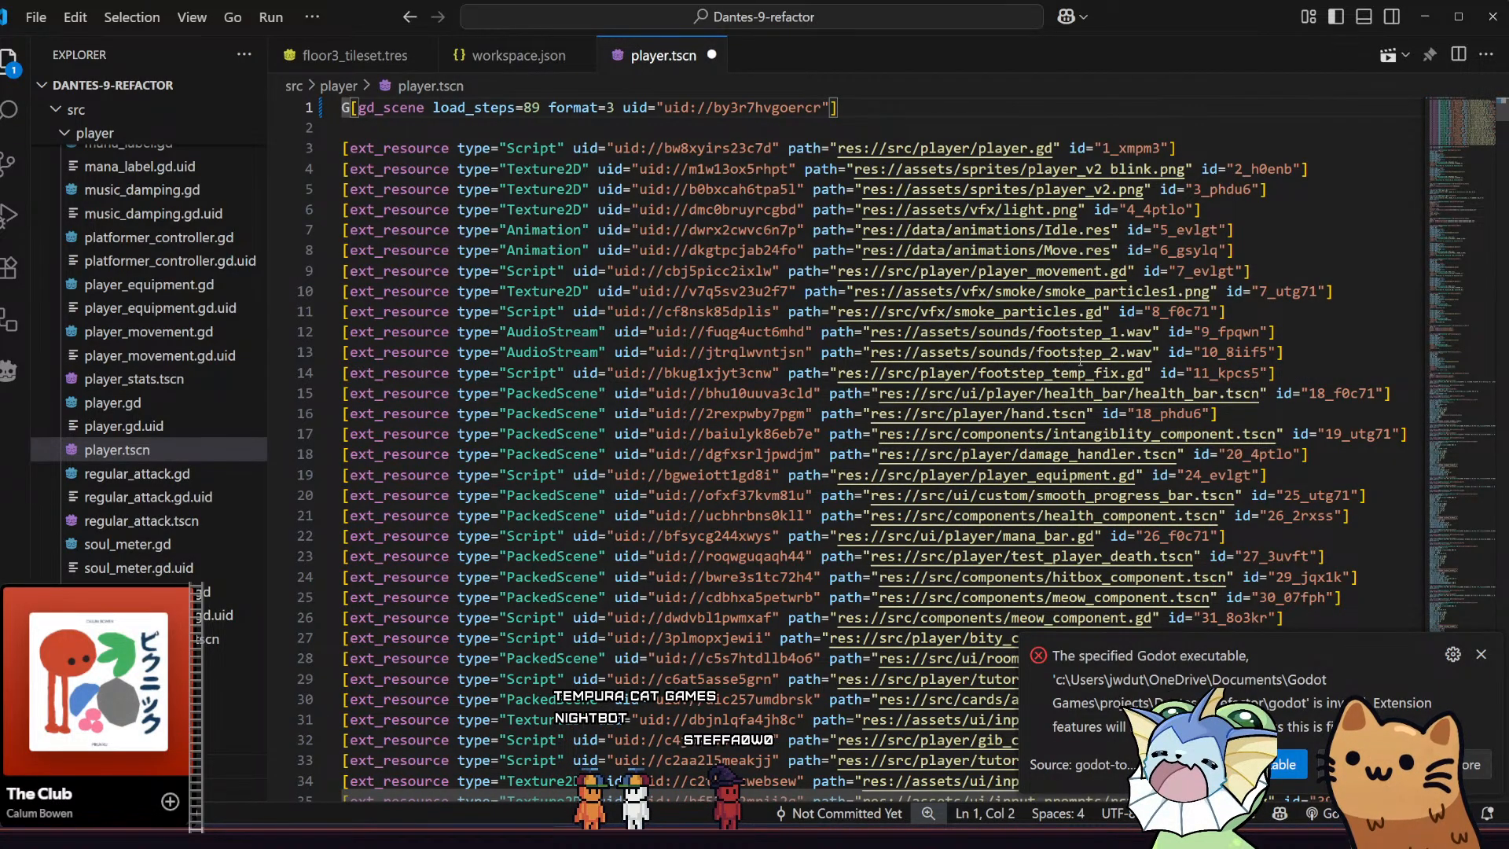
key("BackSpace")
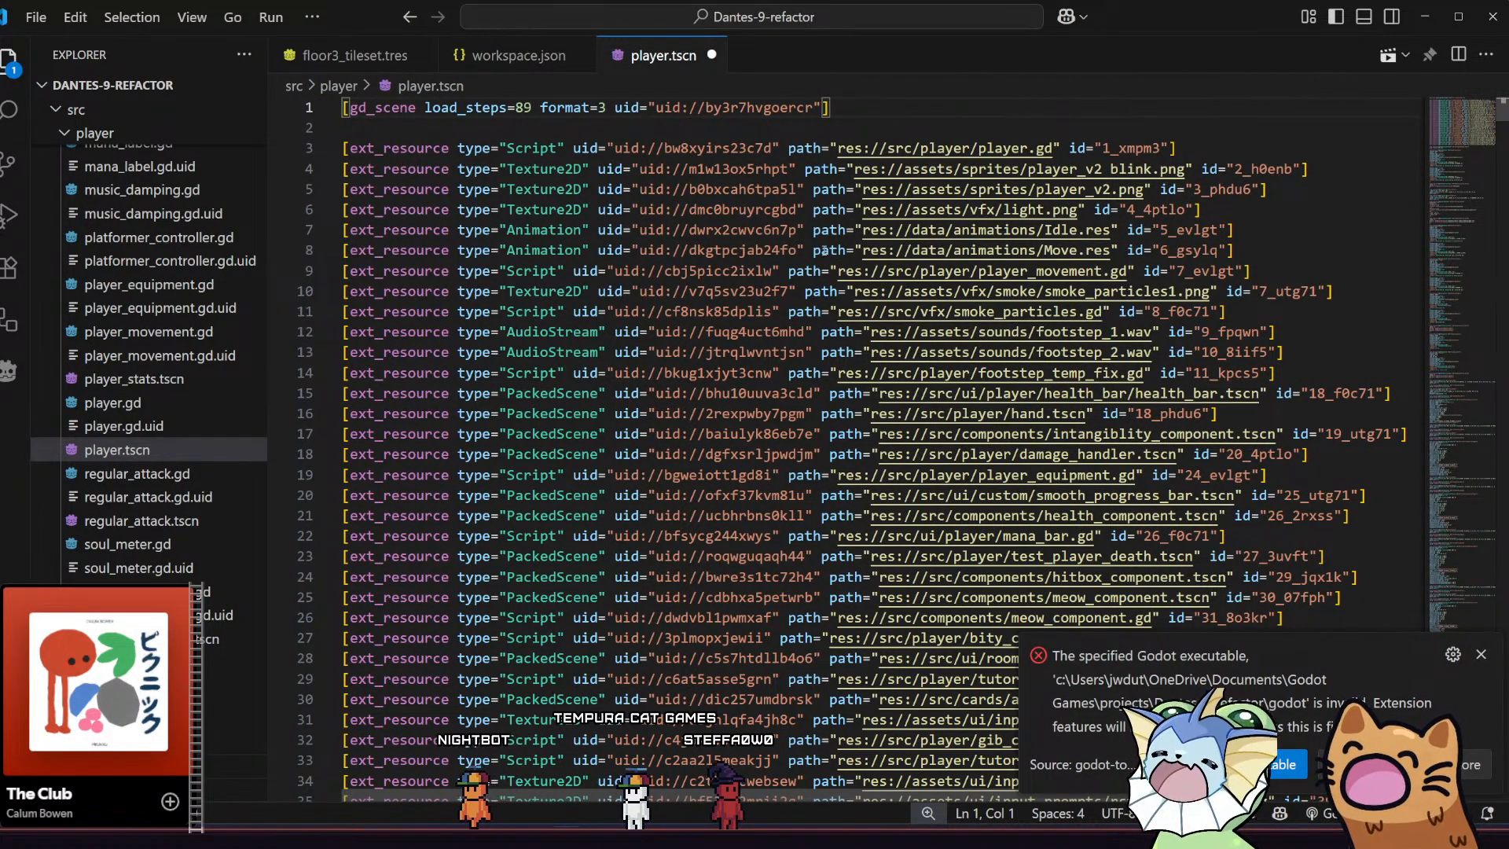
left_click(896, 107)
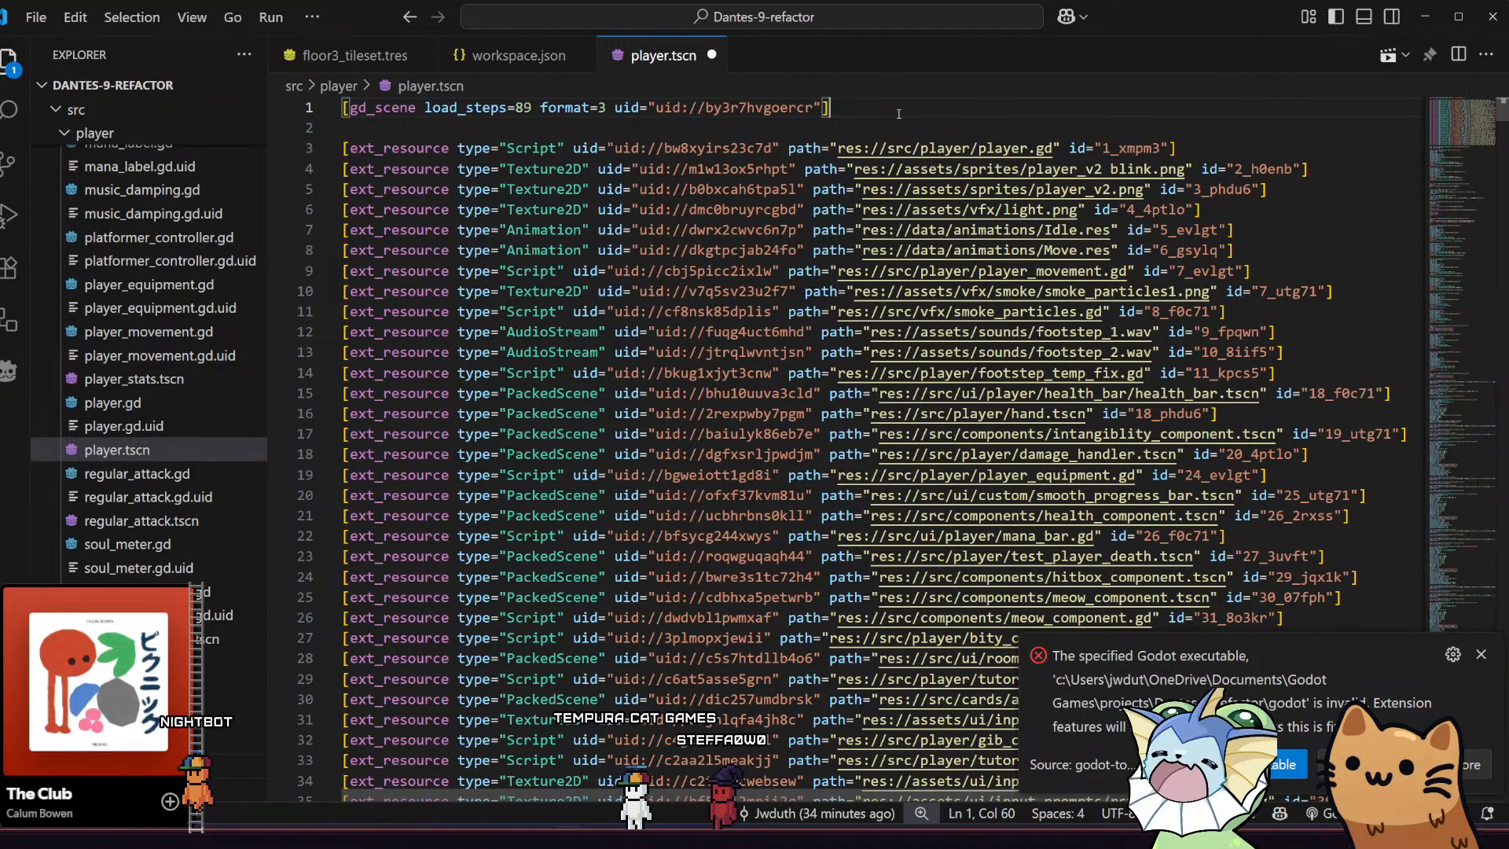
key("ctrl+s")
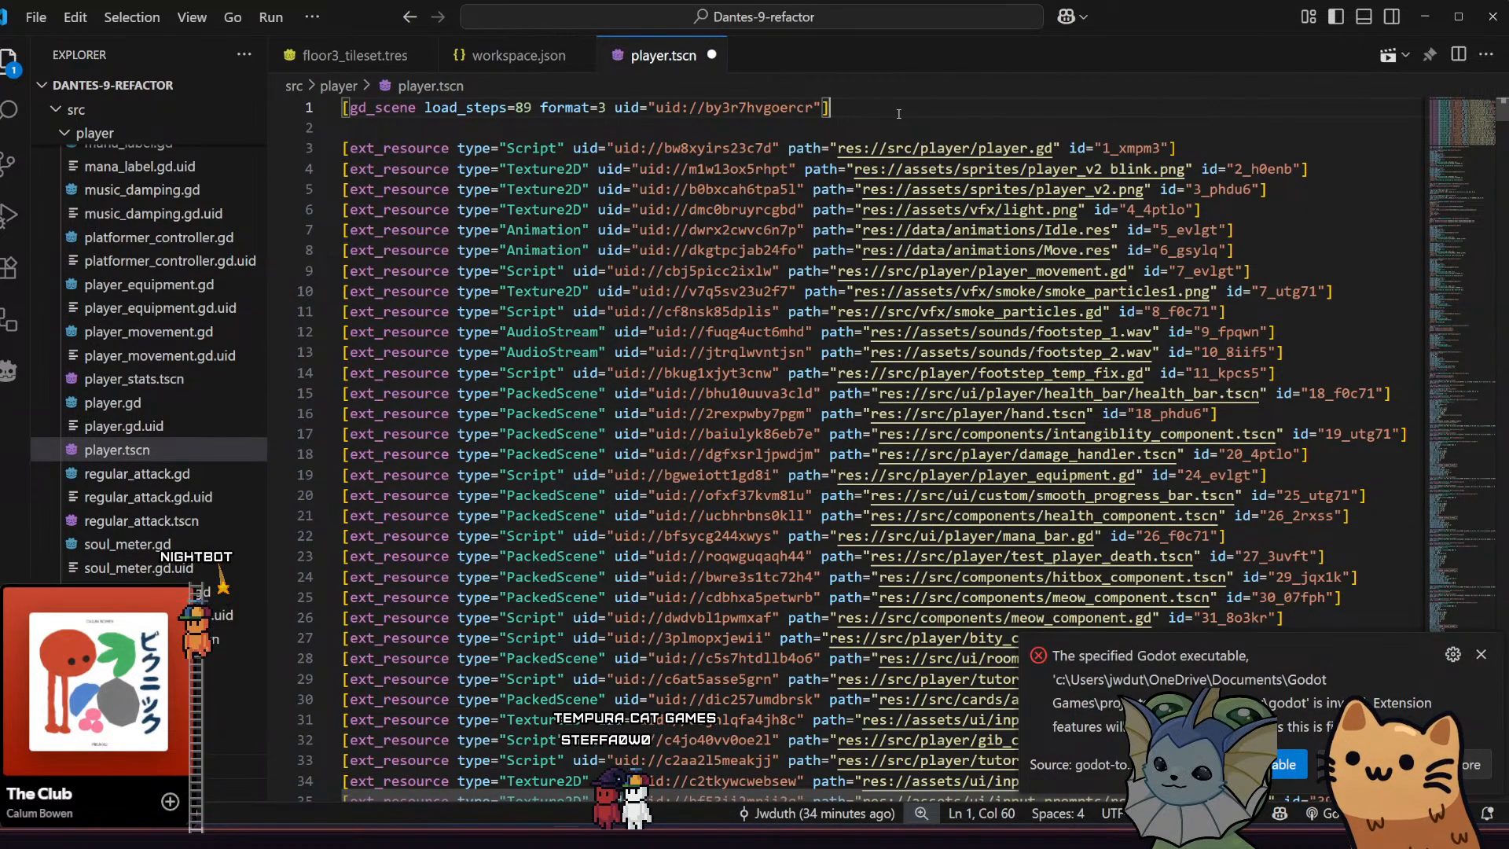
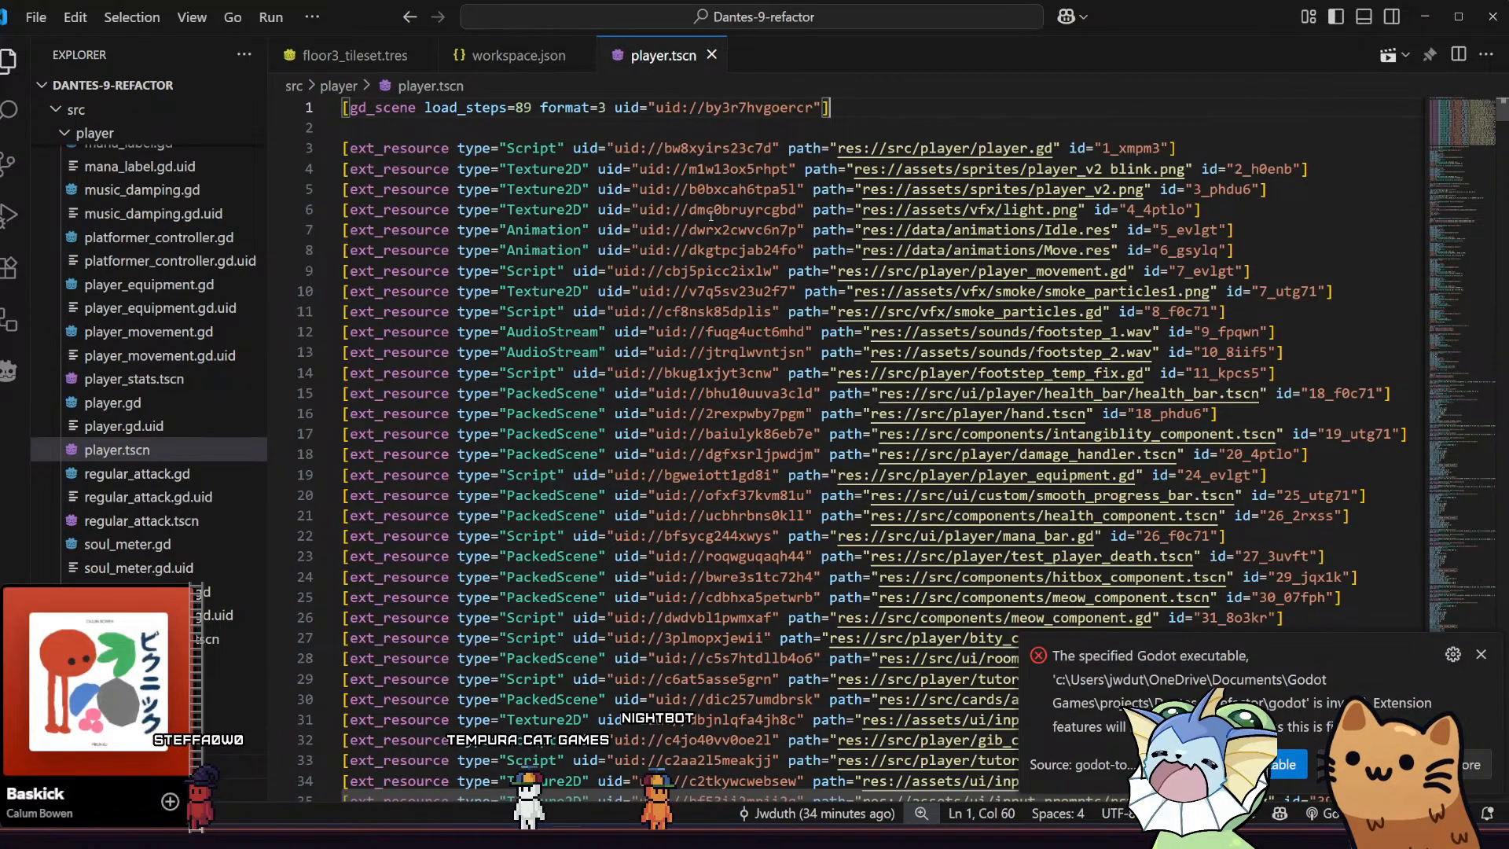
key("ctrl+minus")
key("ctrl+minus")
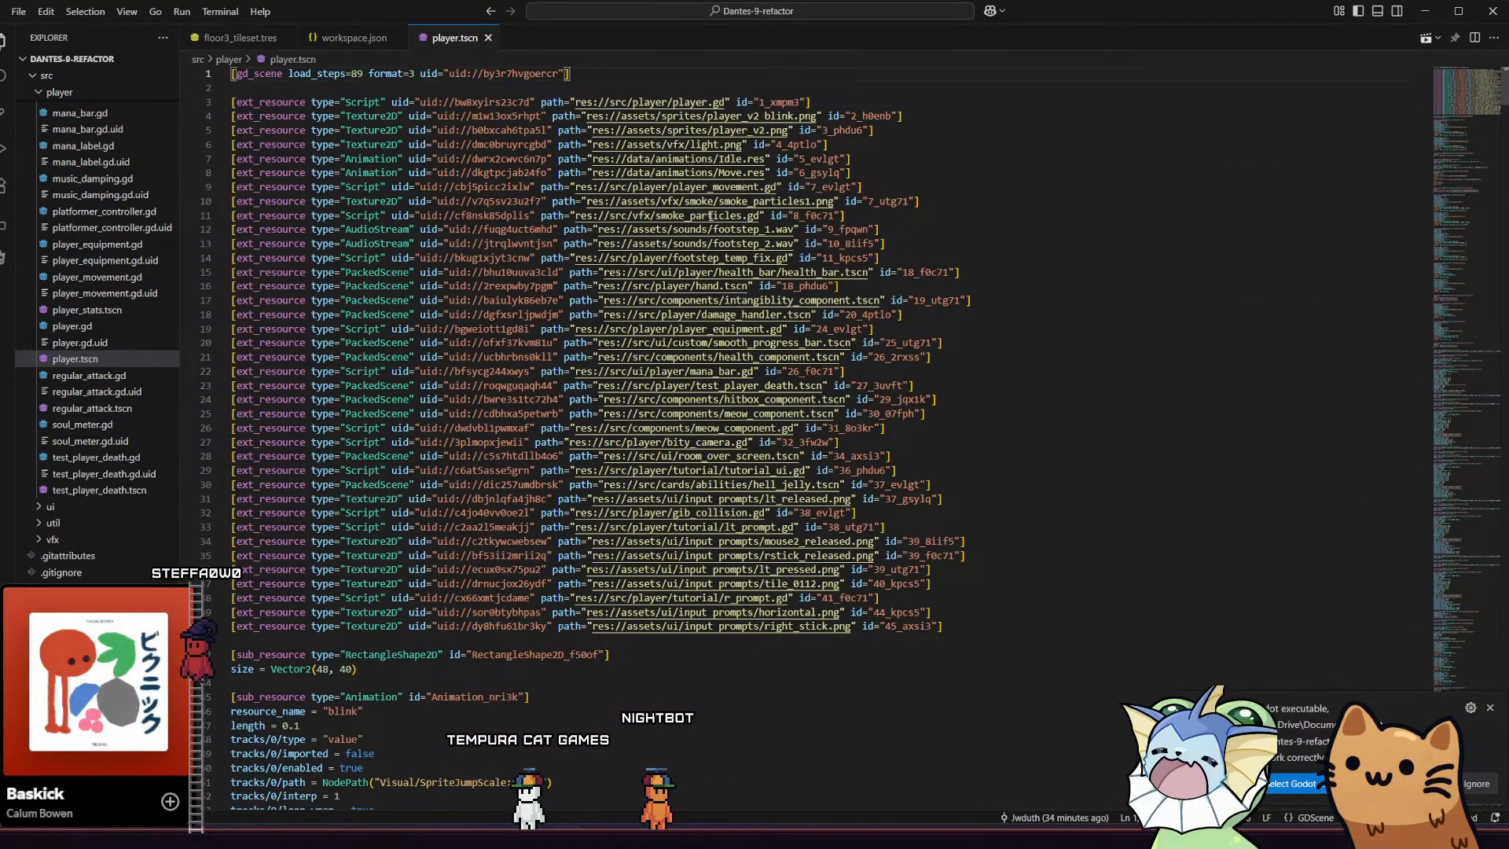
key("ctrl+plus")
key("ctrl+minus")
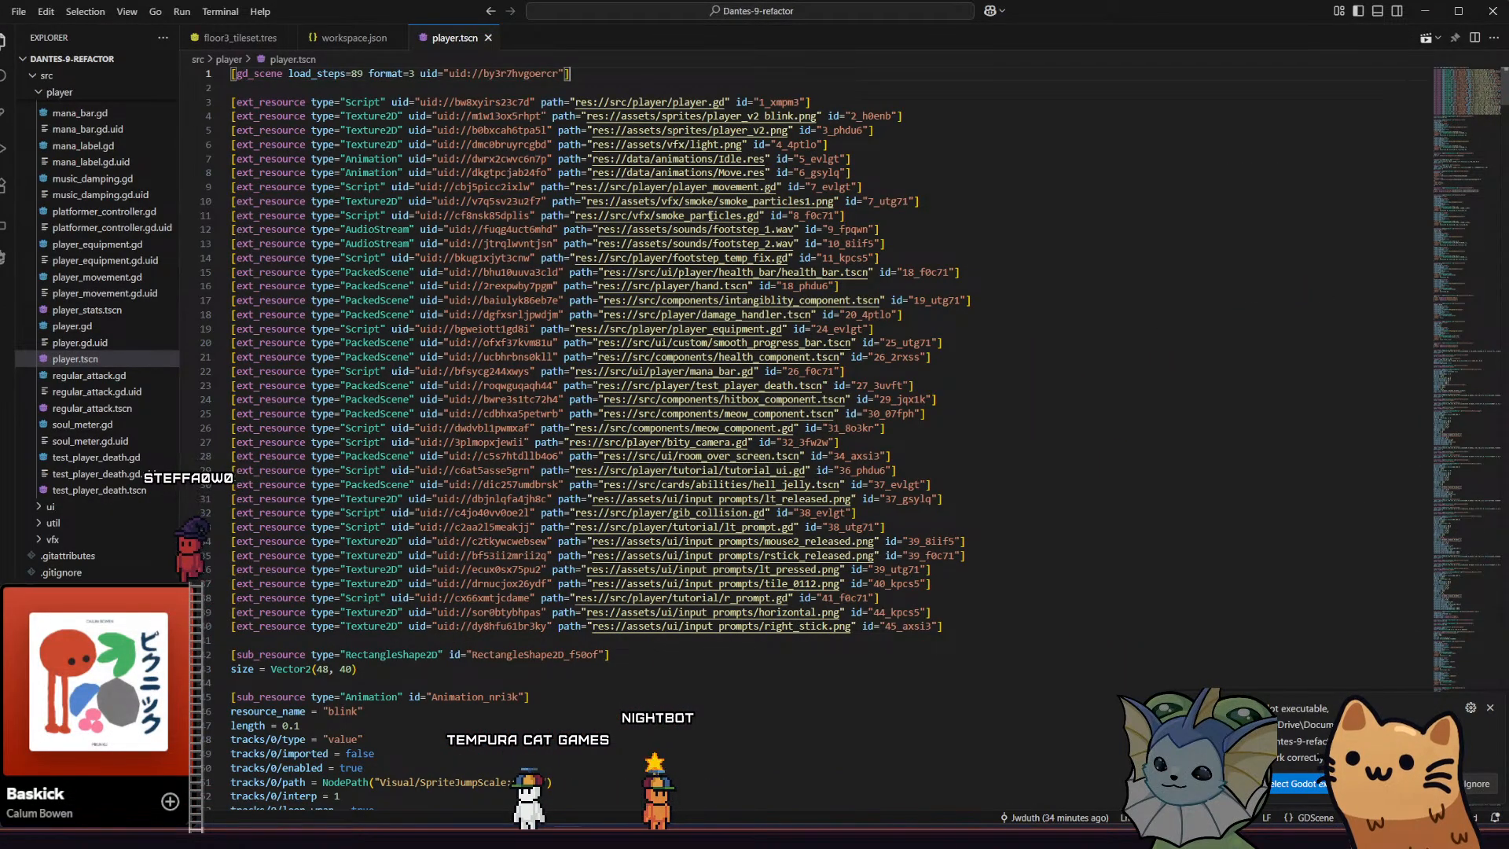
key("ctrl+plus")
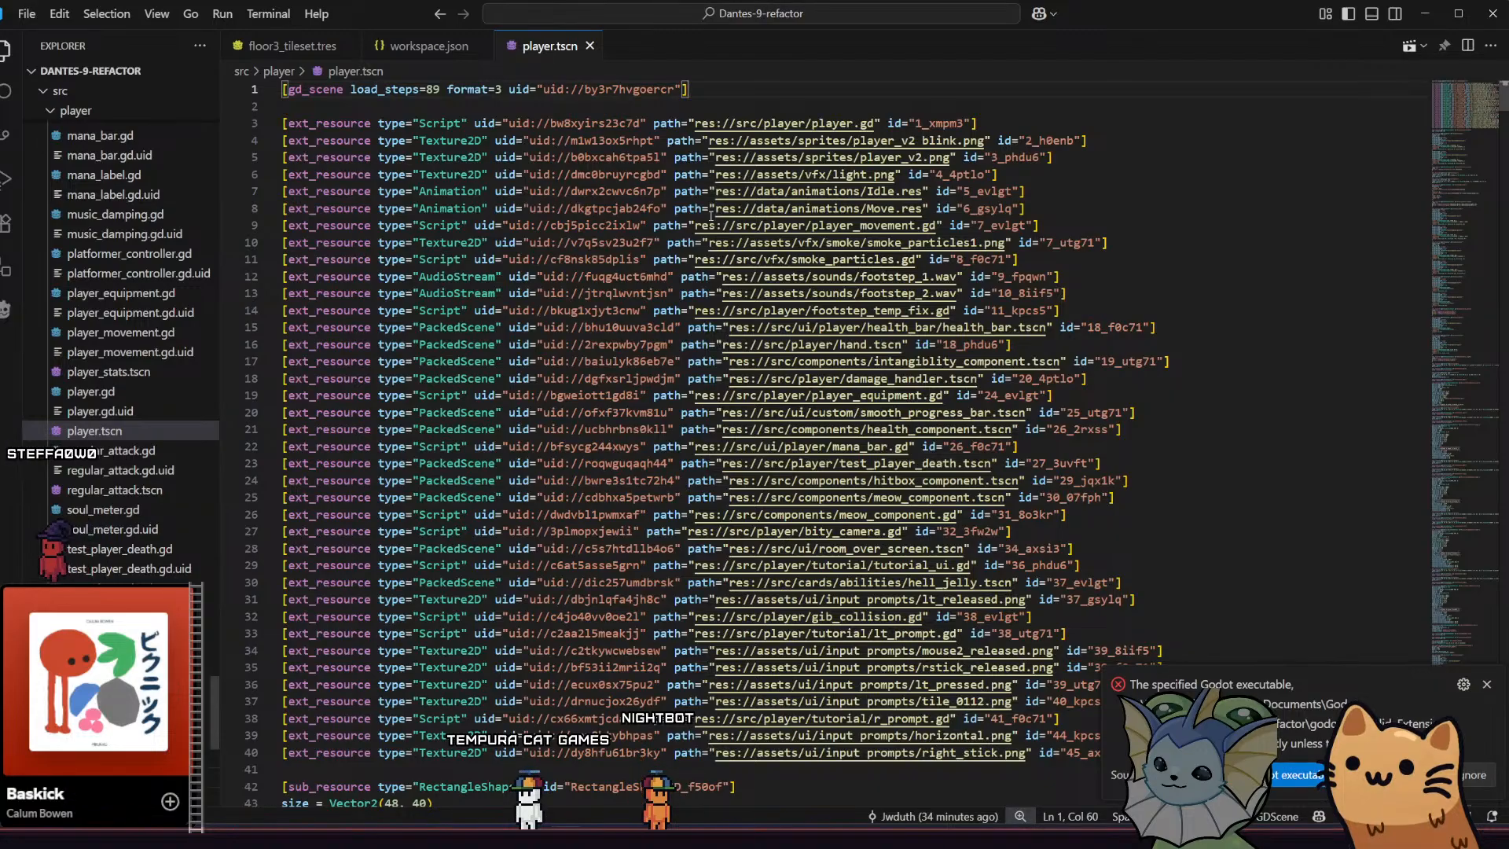
key("ctrl+minus")
key("ctrl+plus")
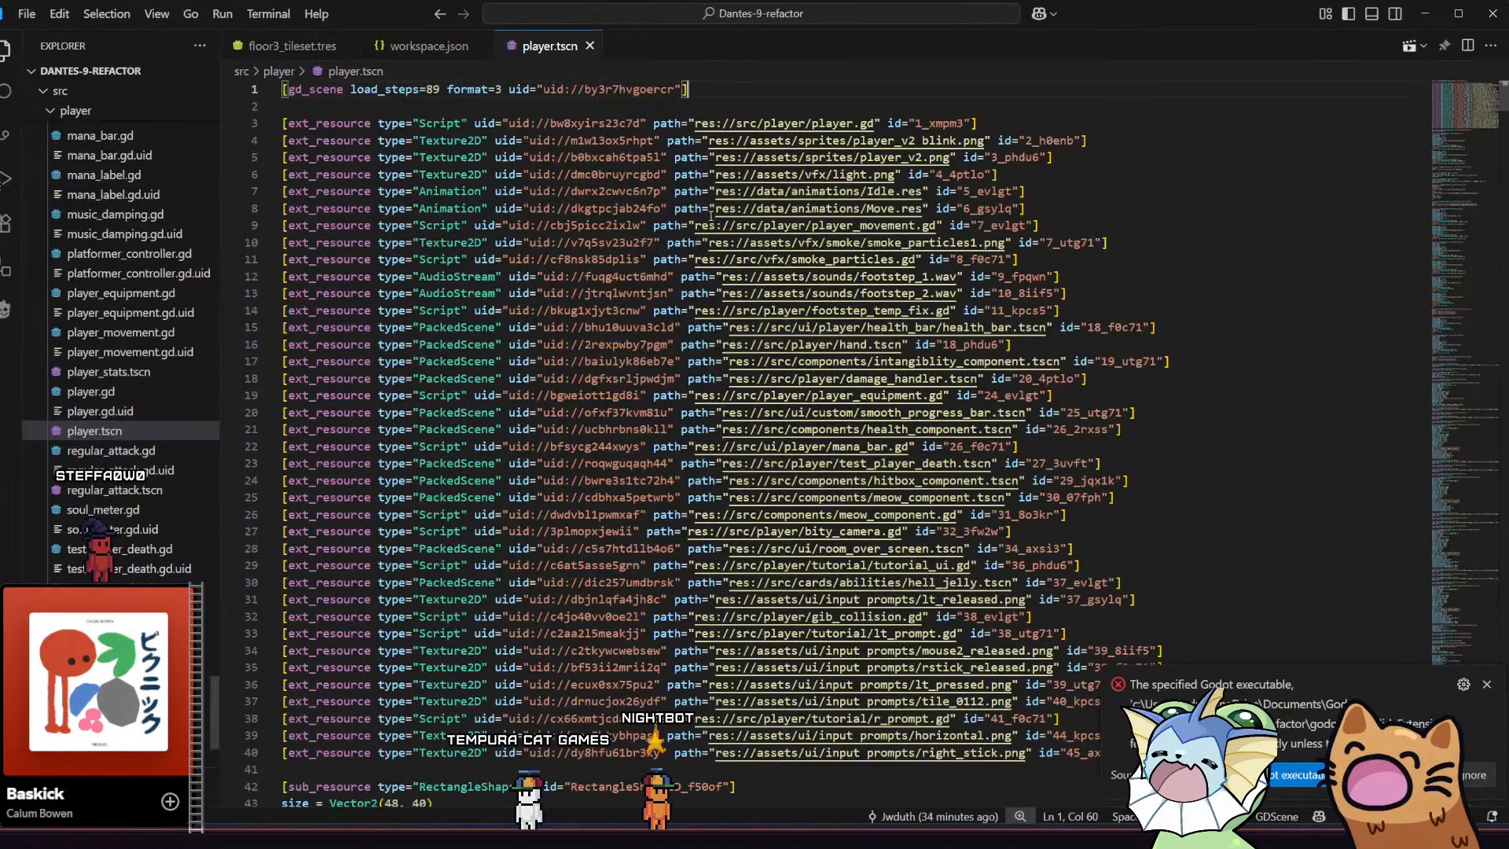
key("ctrl+plus")
key("ctrl+minus")
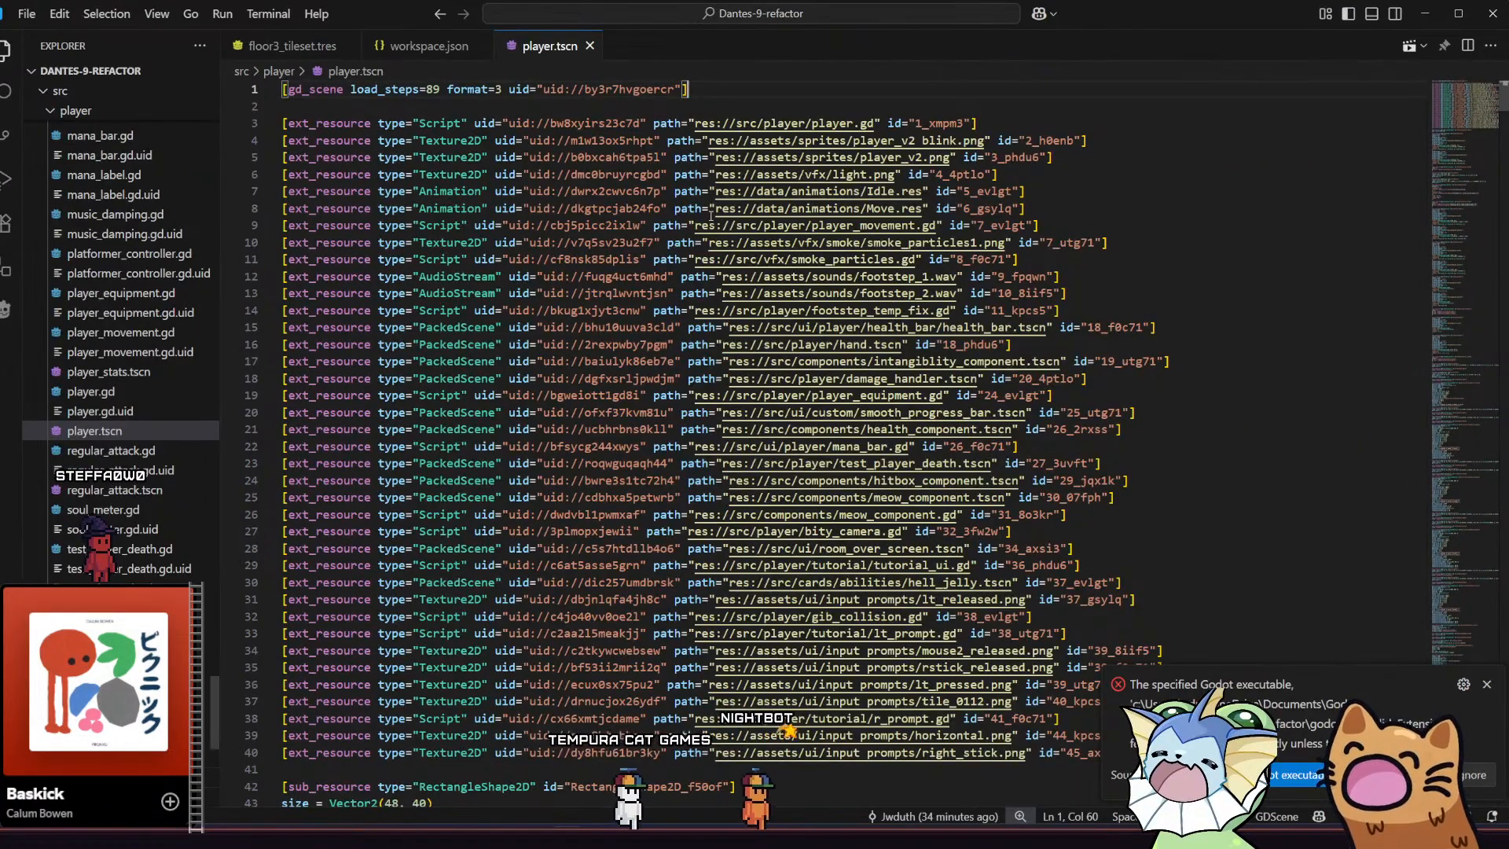
key("ctrl+minus")
key("ctrl+minus")
key("ctrl+plus")
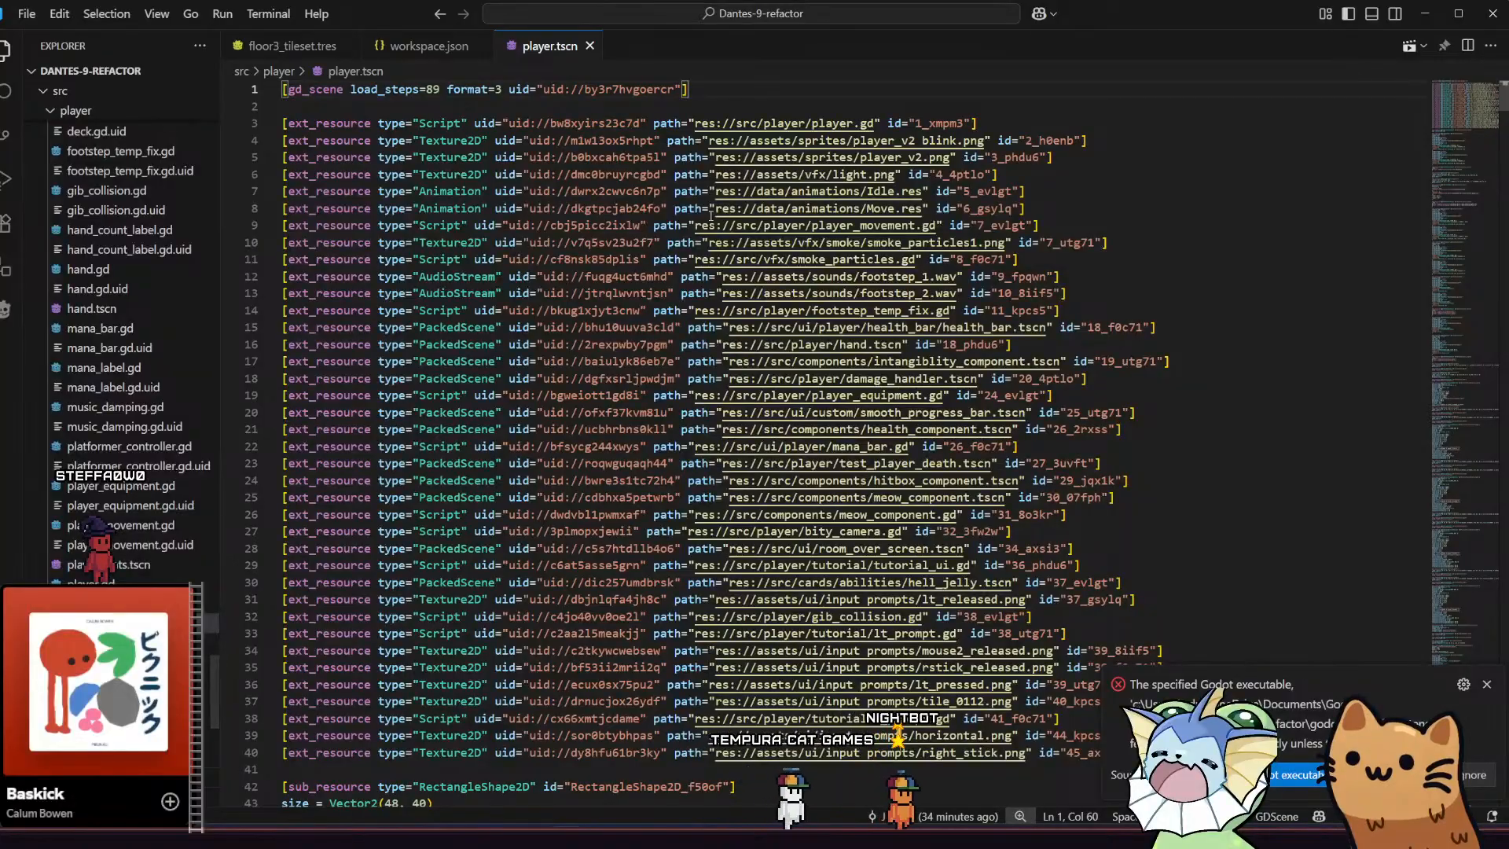
key("ctrl+plus")
key("ctrl+plus")
key("ctrl+minus")
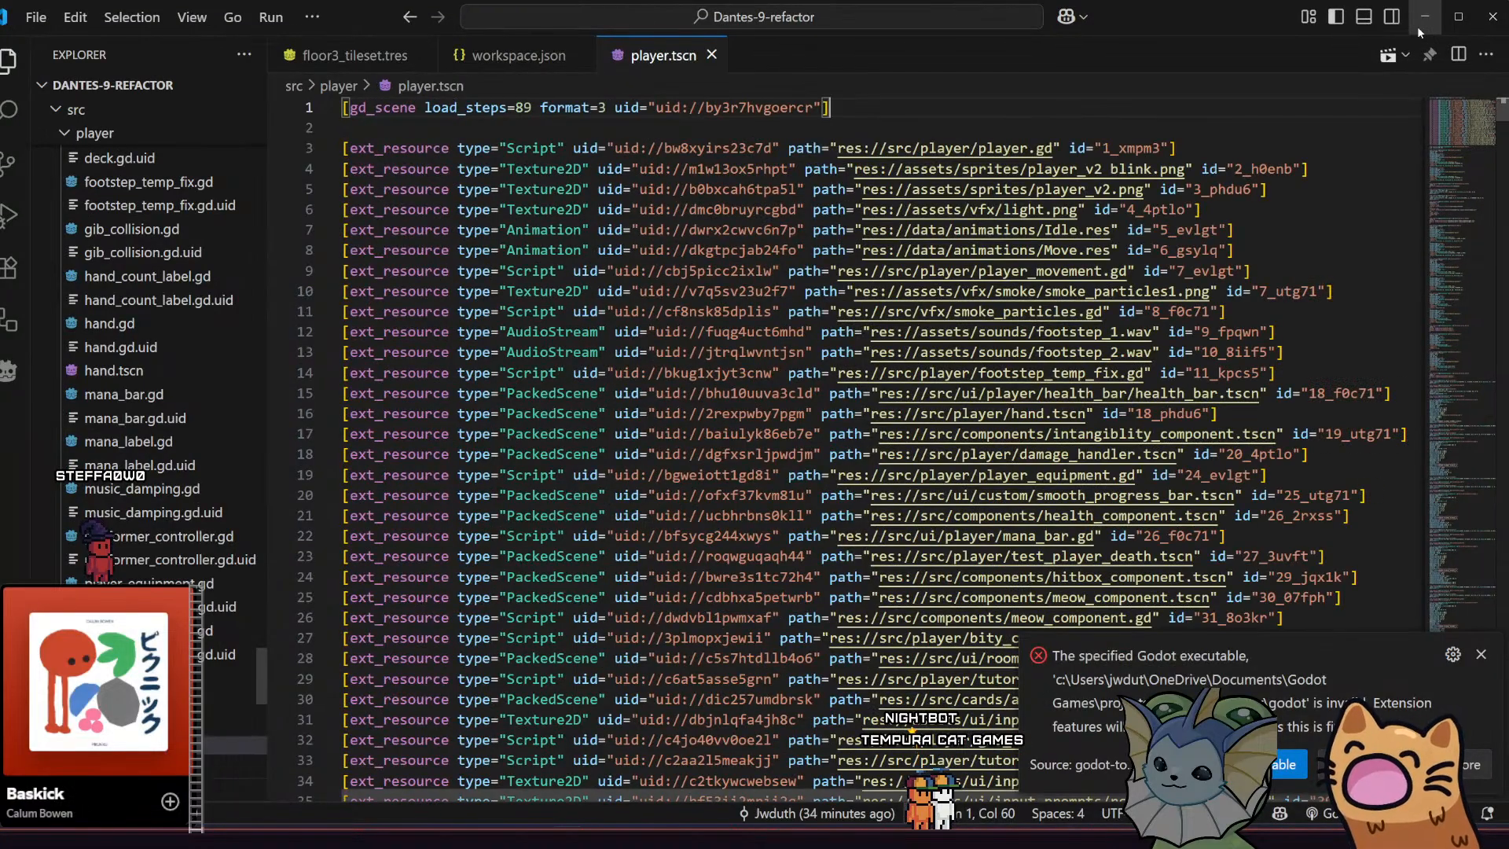
key("ctrl+minus")
key("ctrl+equal")
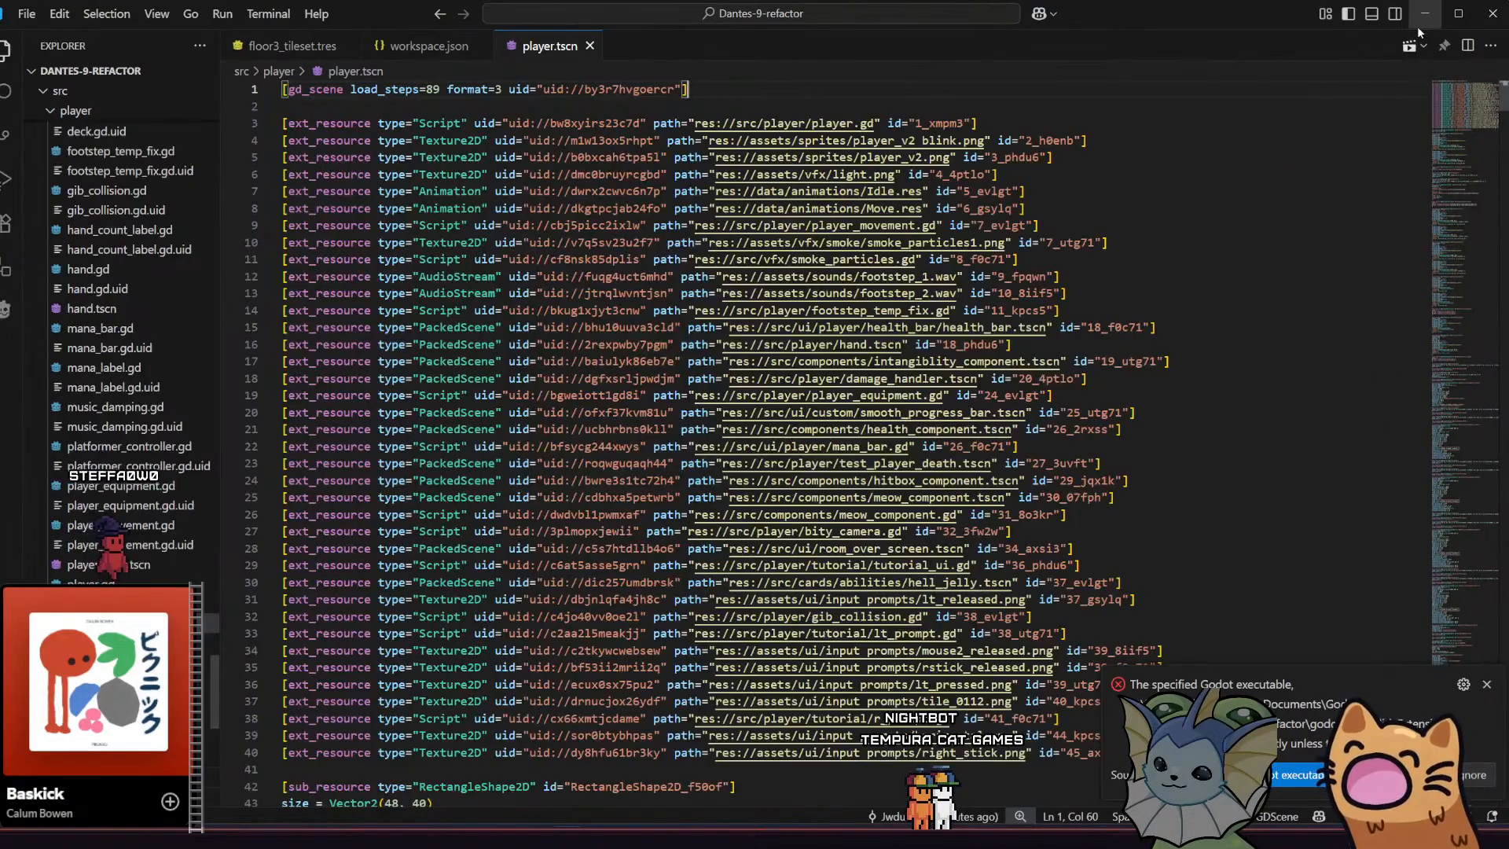
key("ctrl+equal")
key("ctrl+minus")
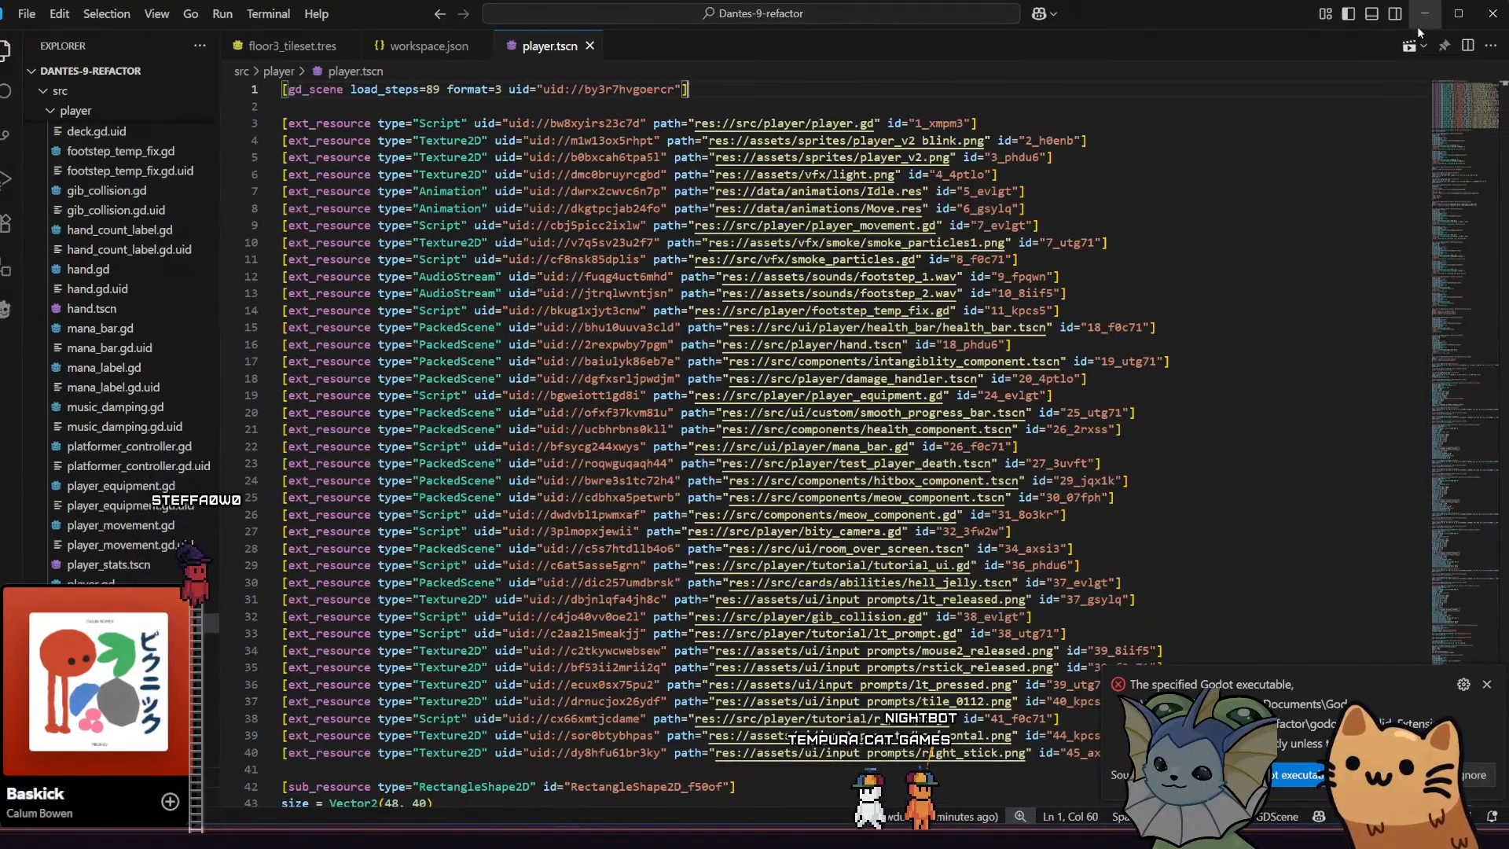
key("ctrl+equal")
key("ctrl+minus")
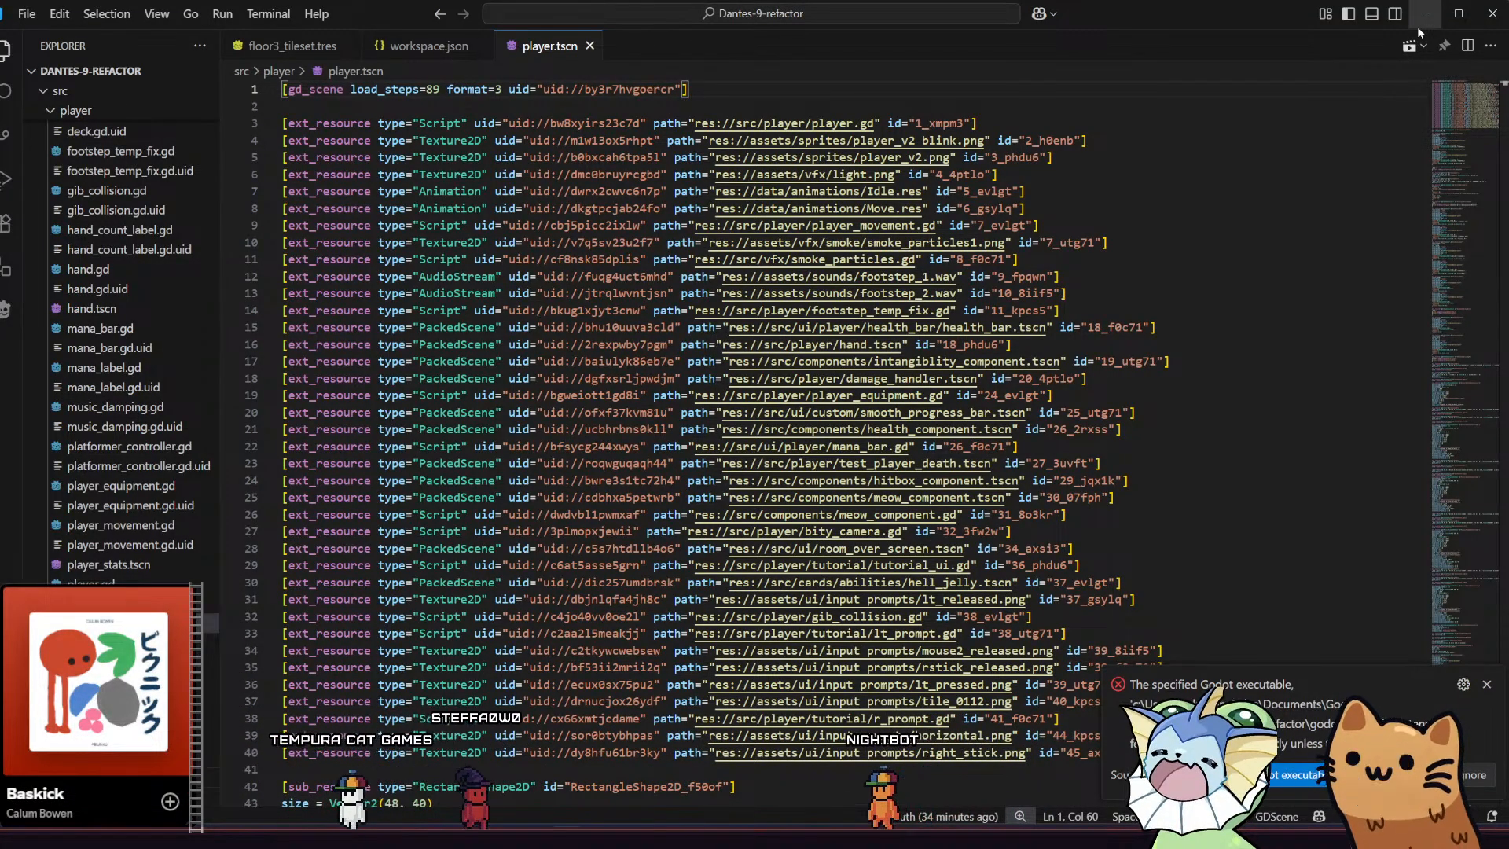
left_click(837, 18)
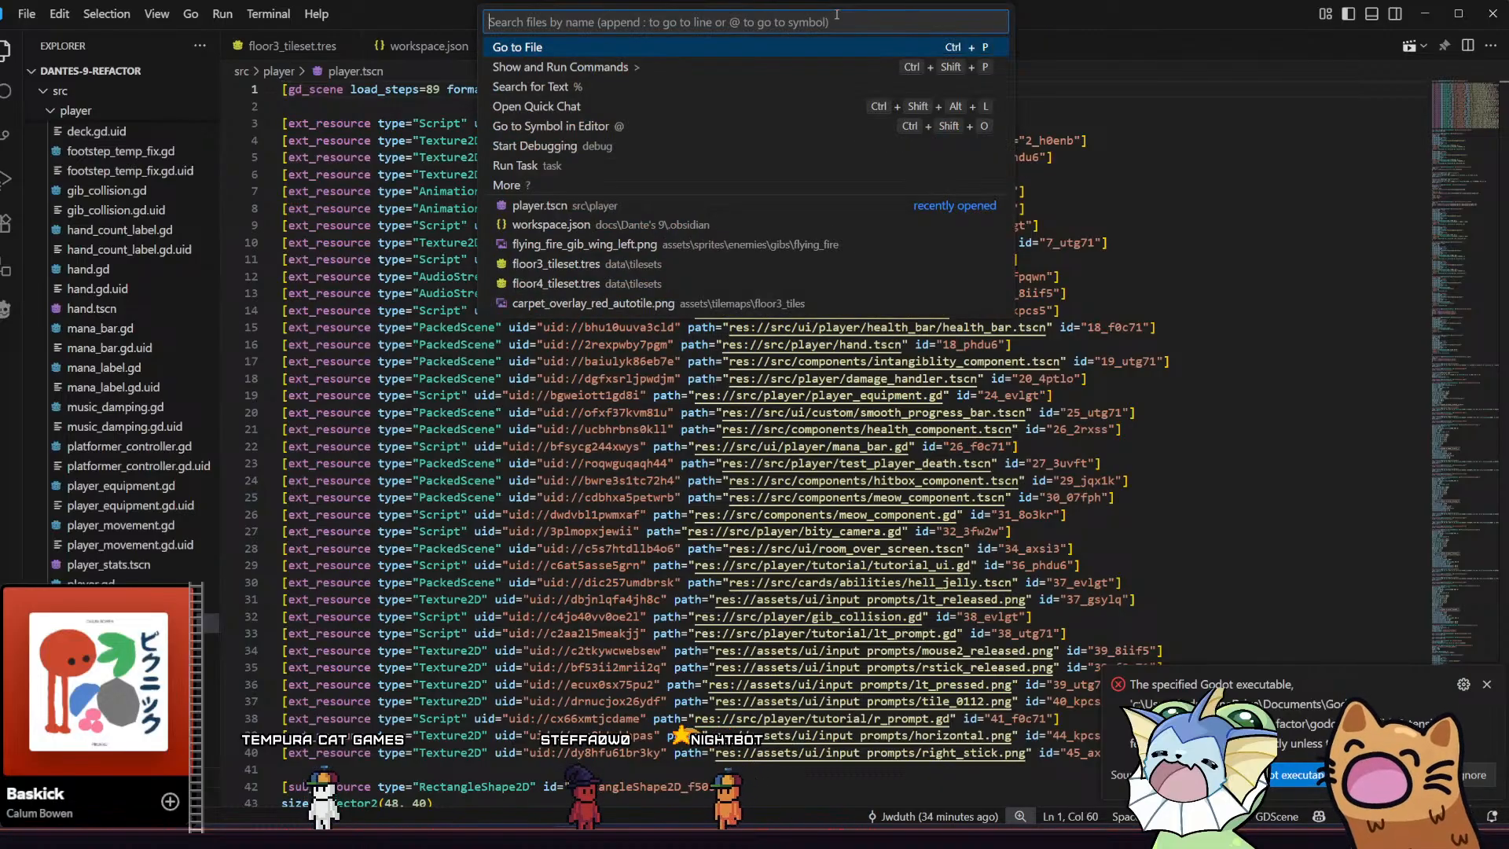
type("reset ")
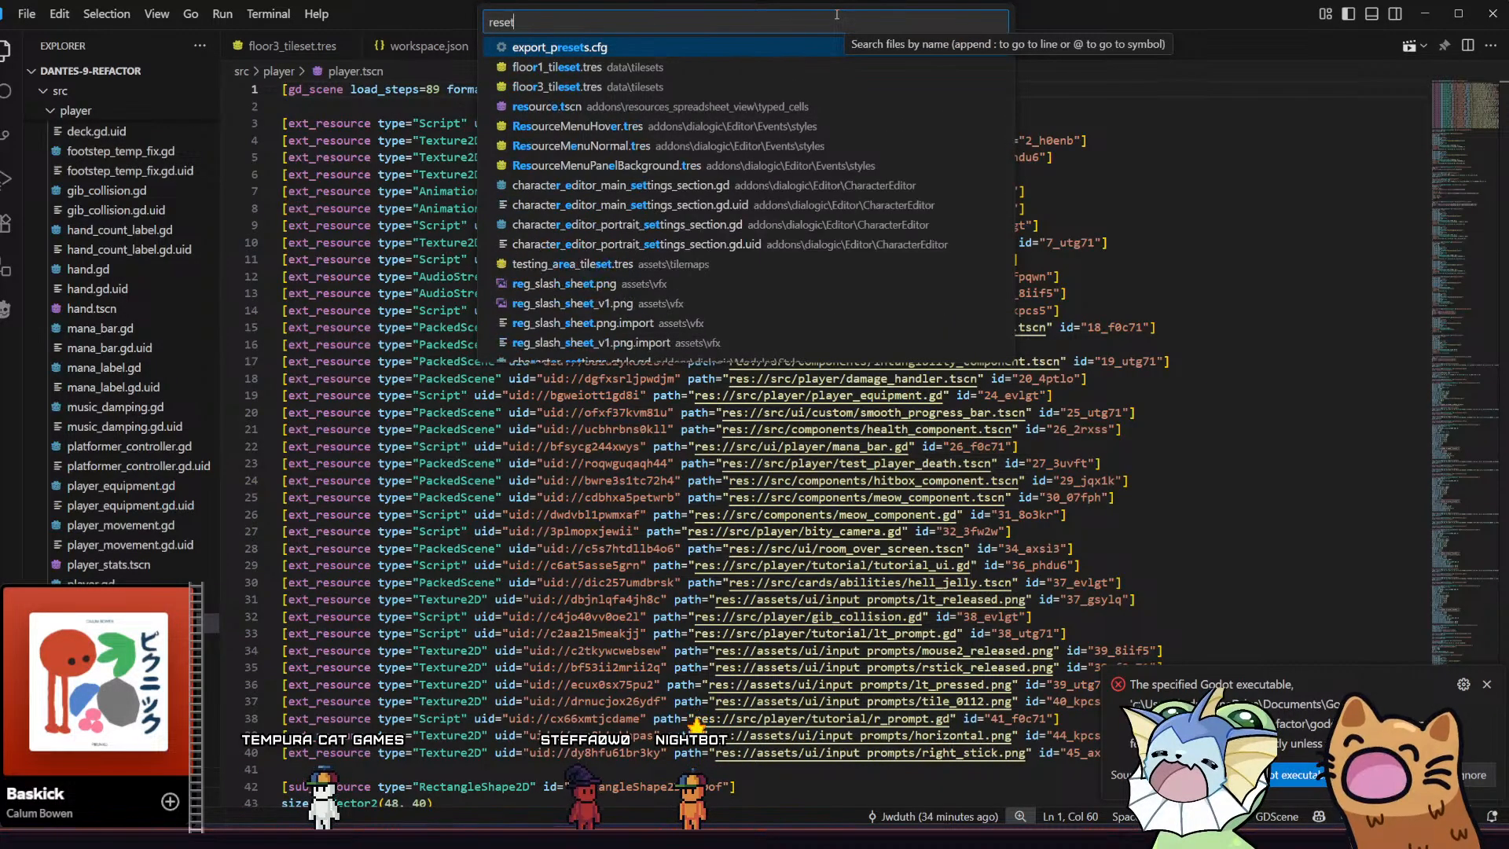
type("zoom")
key("BackSpace")
key("BackSpace")
key("BackSpace")
key("BackSpace")
key("BackSpace")
key("BackSpace")
key("BackSpace")
key("BackSpace")
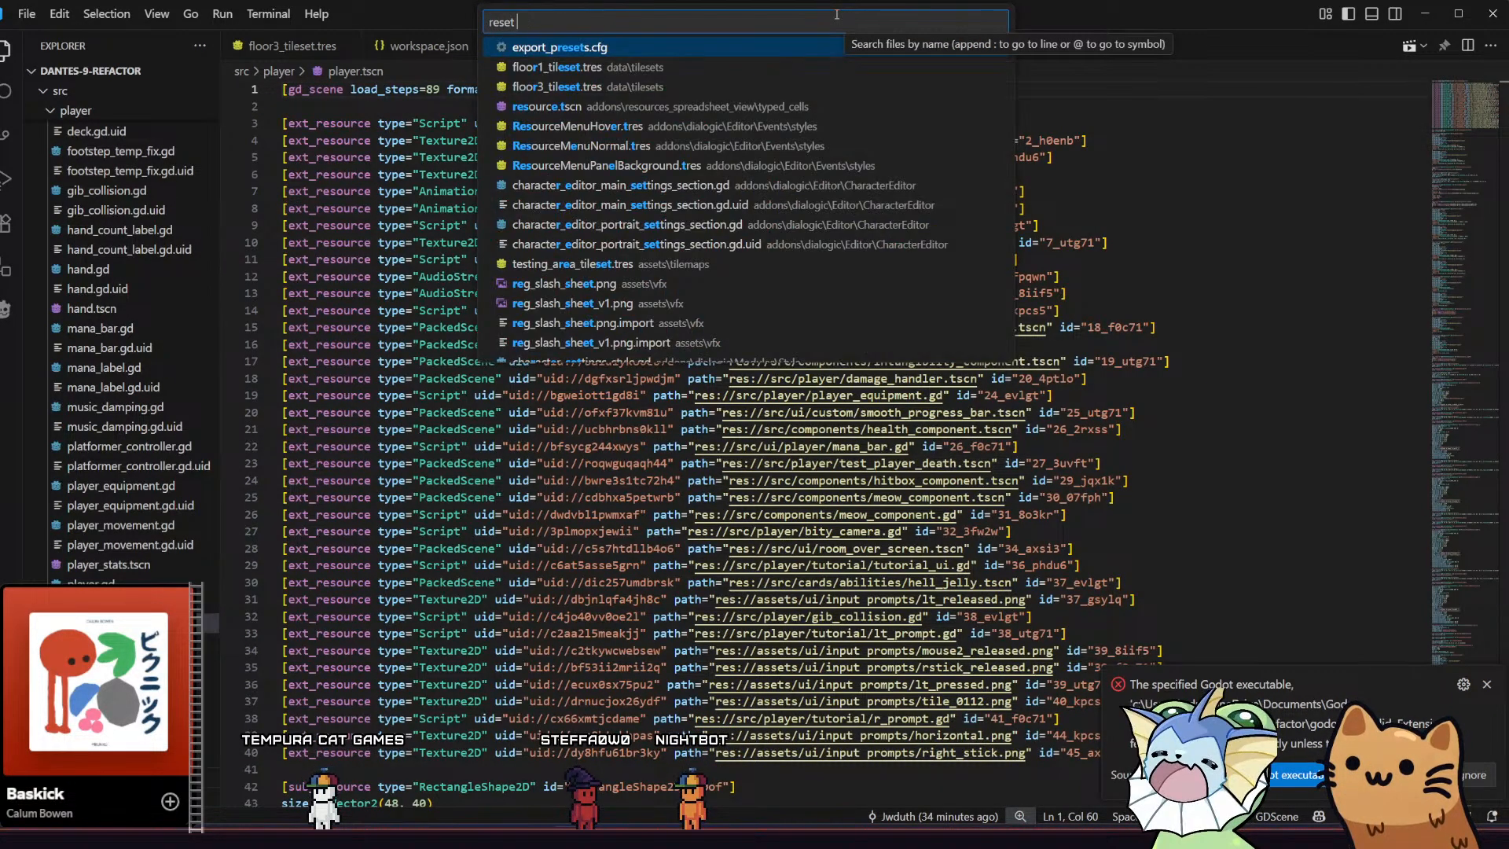
key("Up")
key("Return")
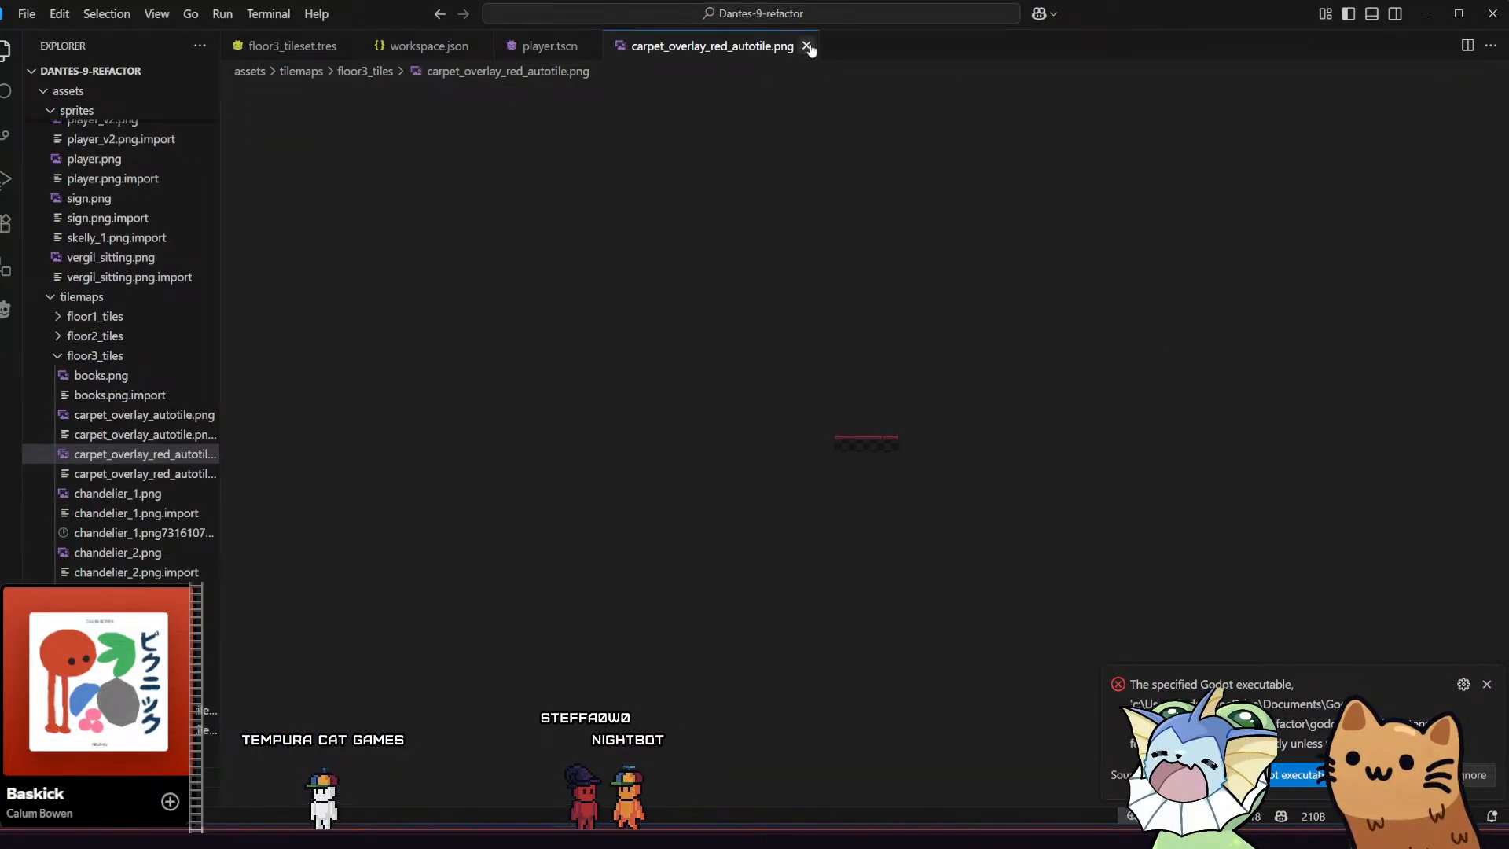
left_click(807, 46)
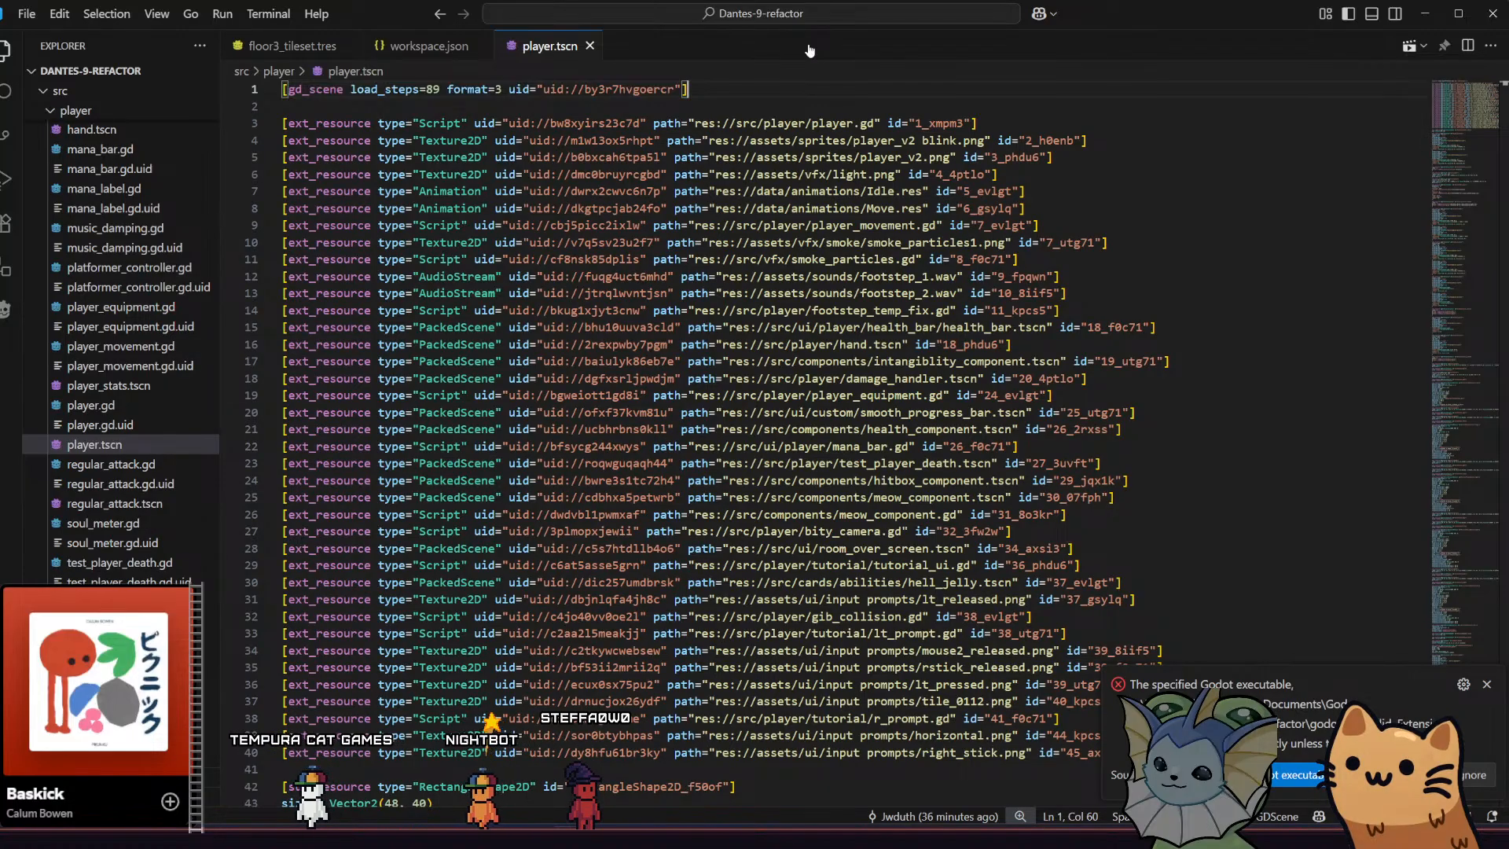
Run the View: Reset Zoom command to restore the default interface scale and close Visual Studio Code
key("ctrl+shift+p")
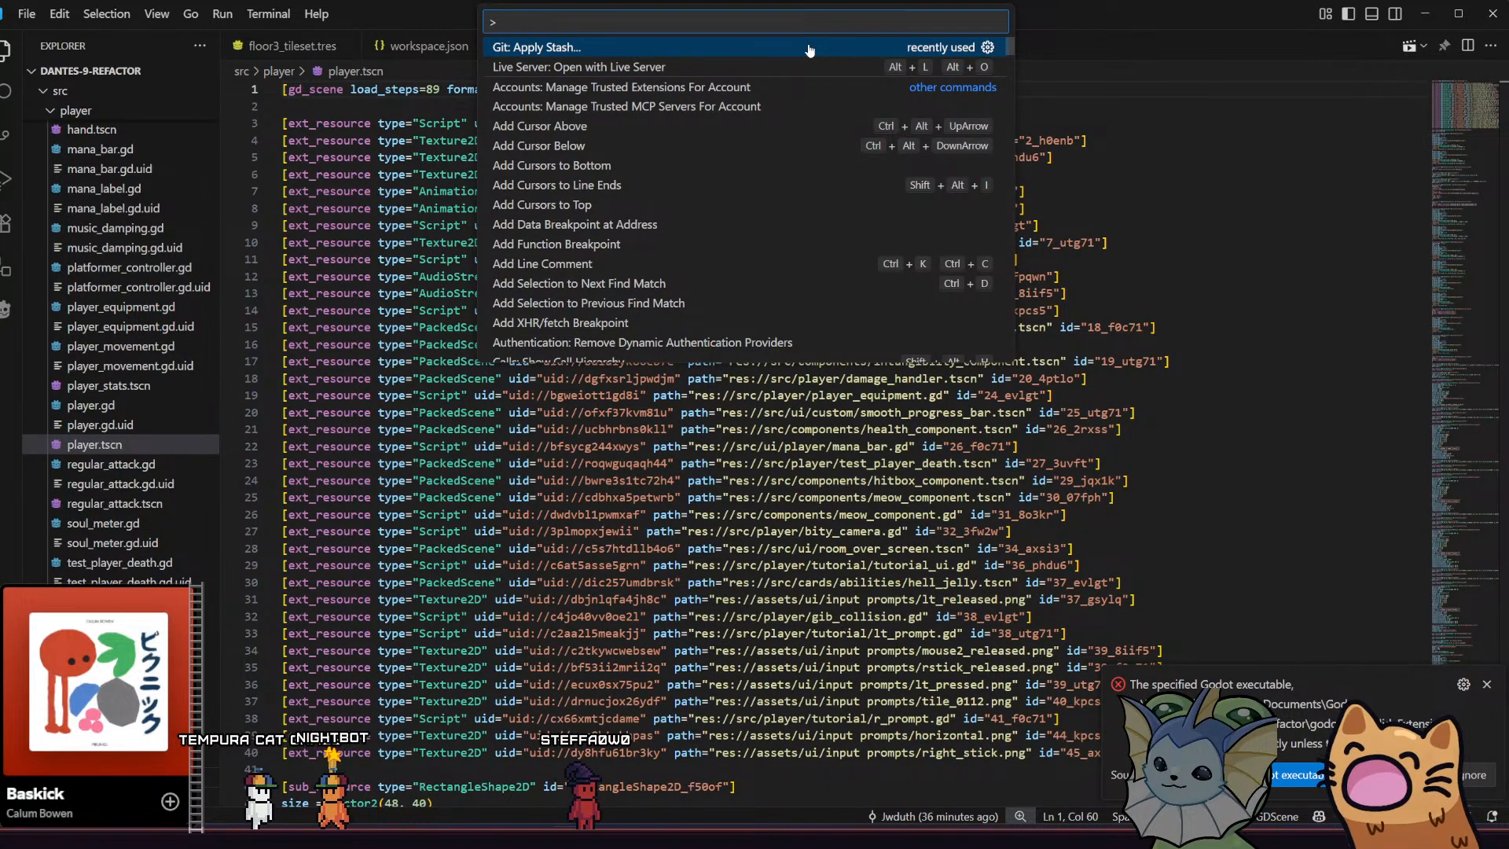
type("zoom")
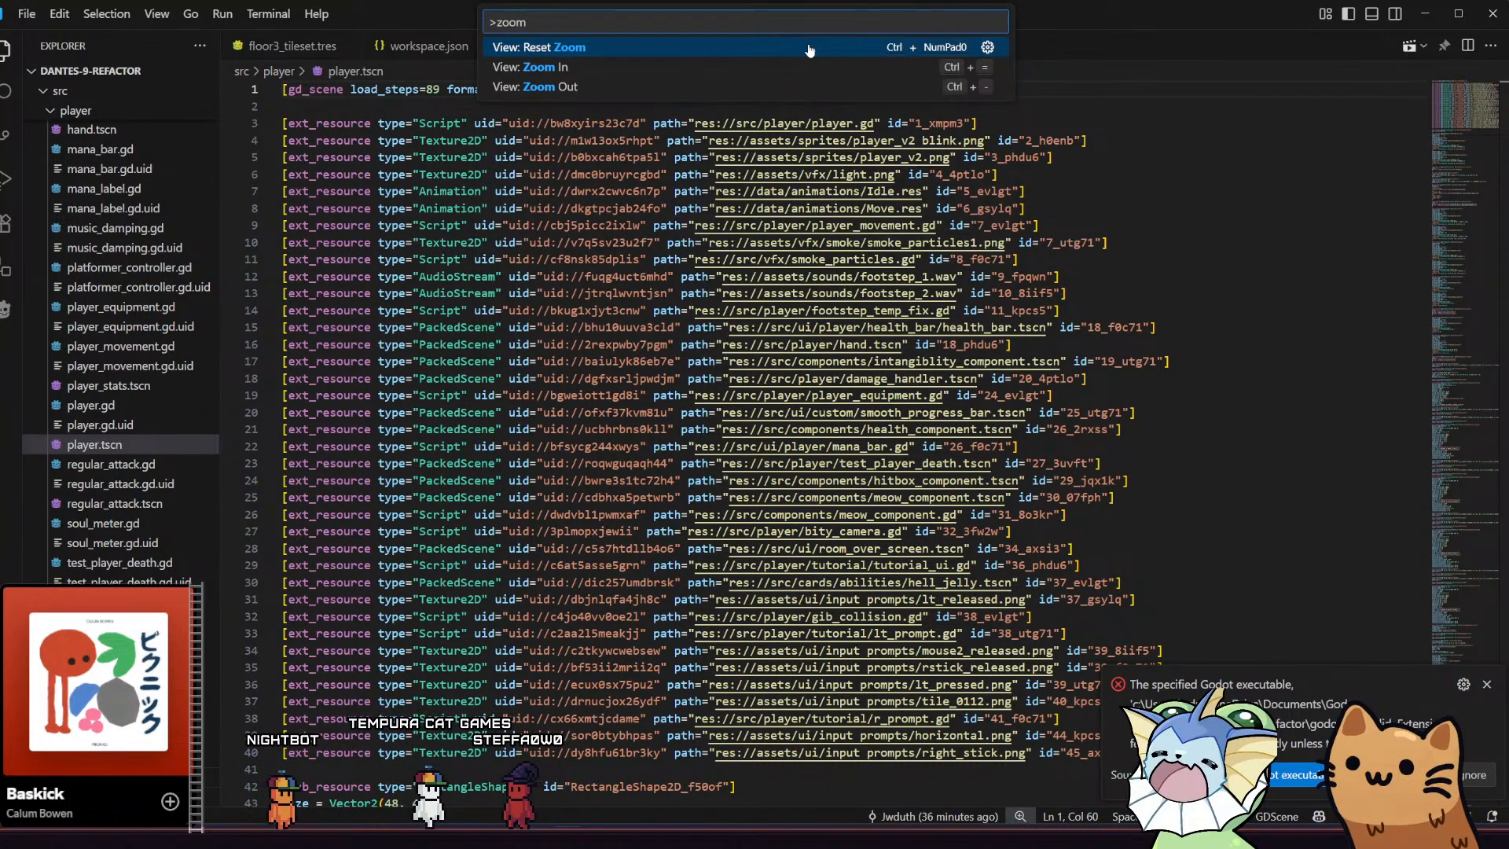
key("Return")
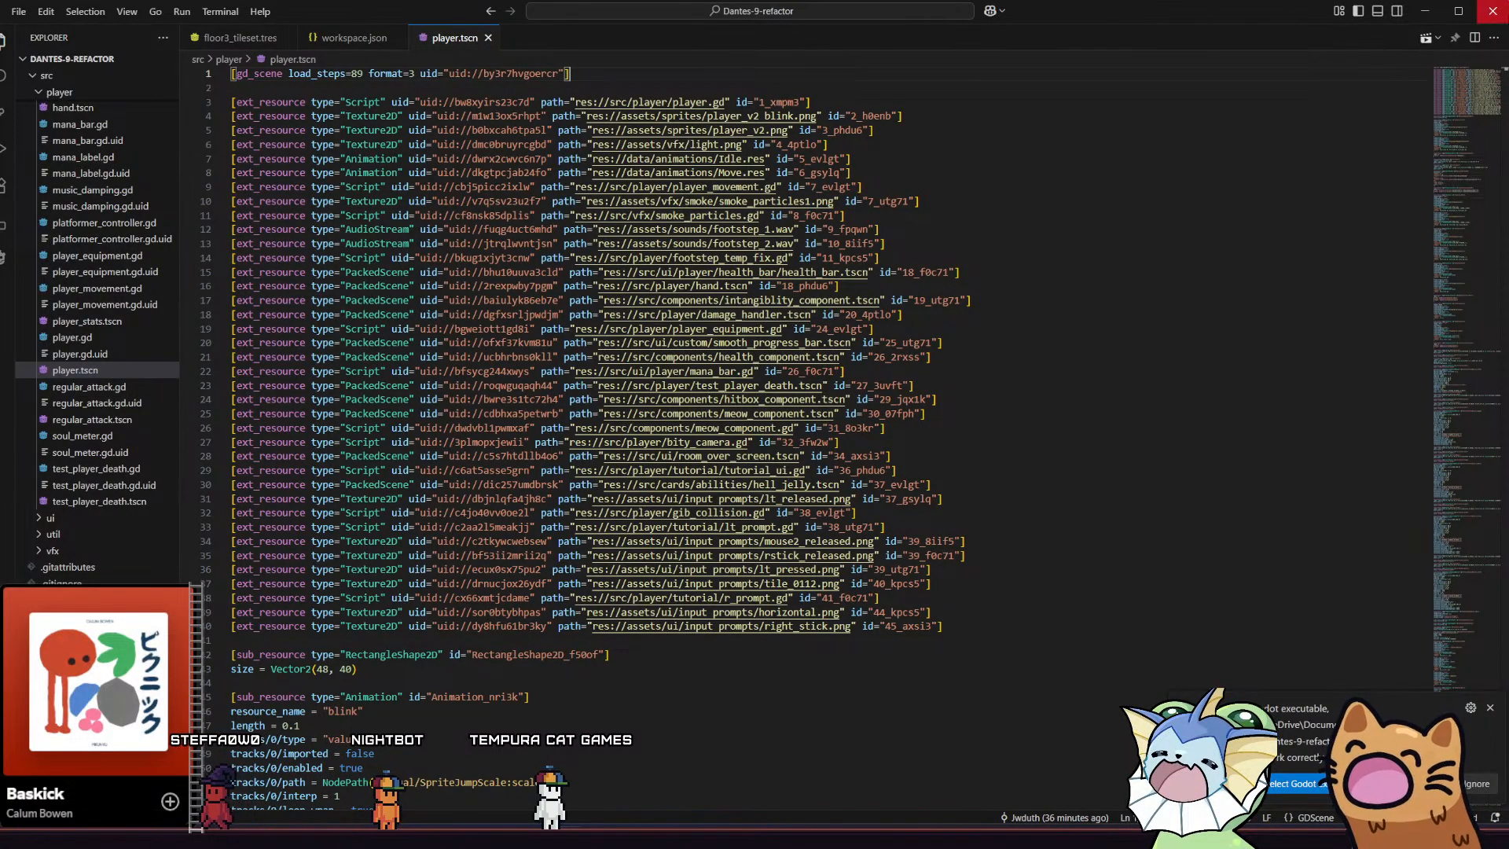
left_click(1495, 12)
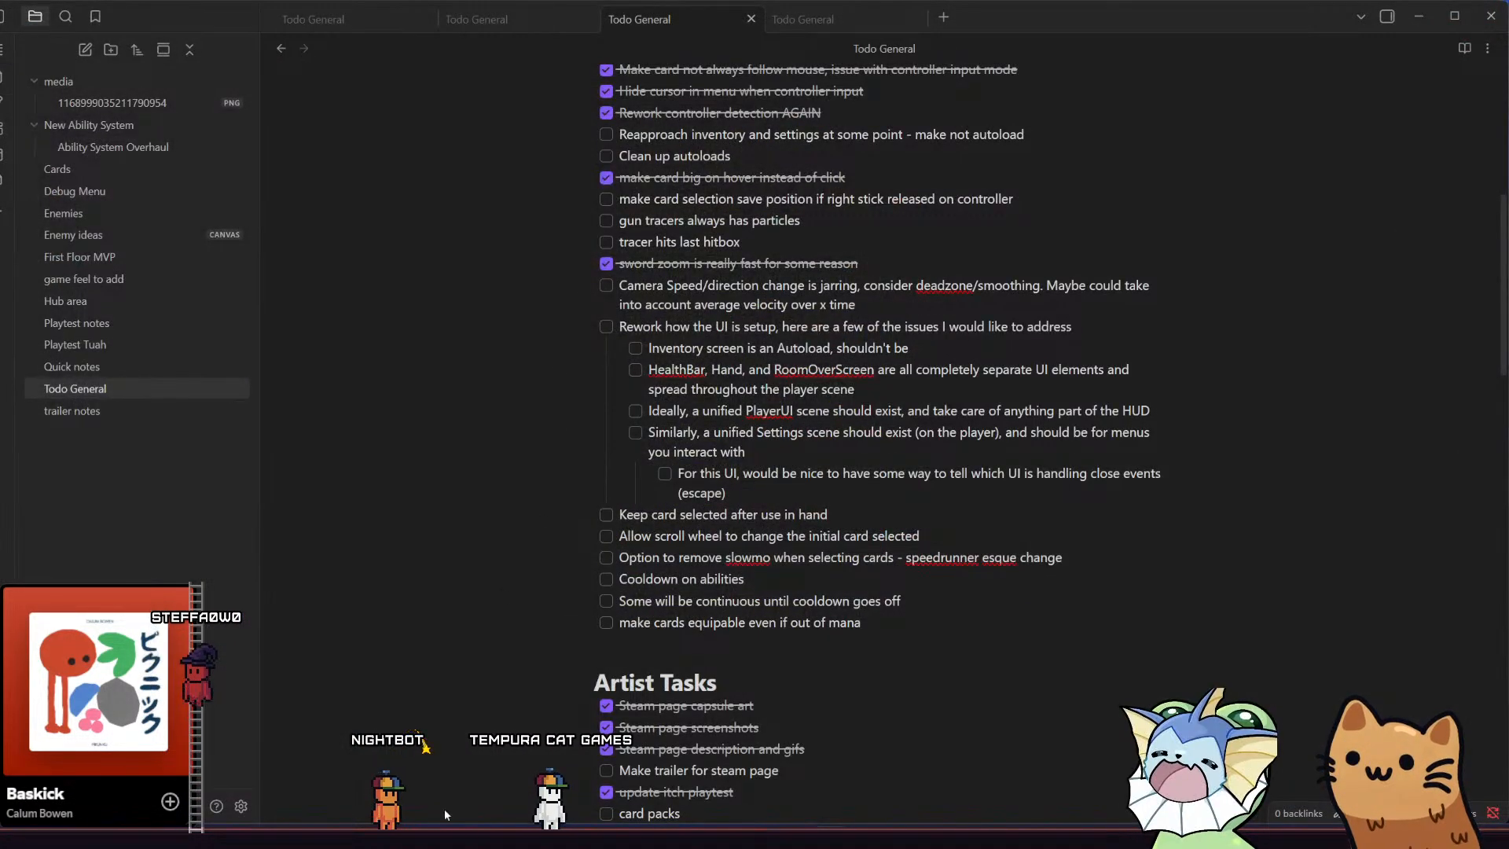
Switch to GitHub Desktop and zoom its interface out so more of the stashed changes fit in the window
left_click(430, 832)
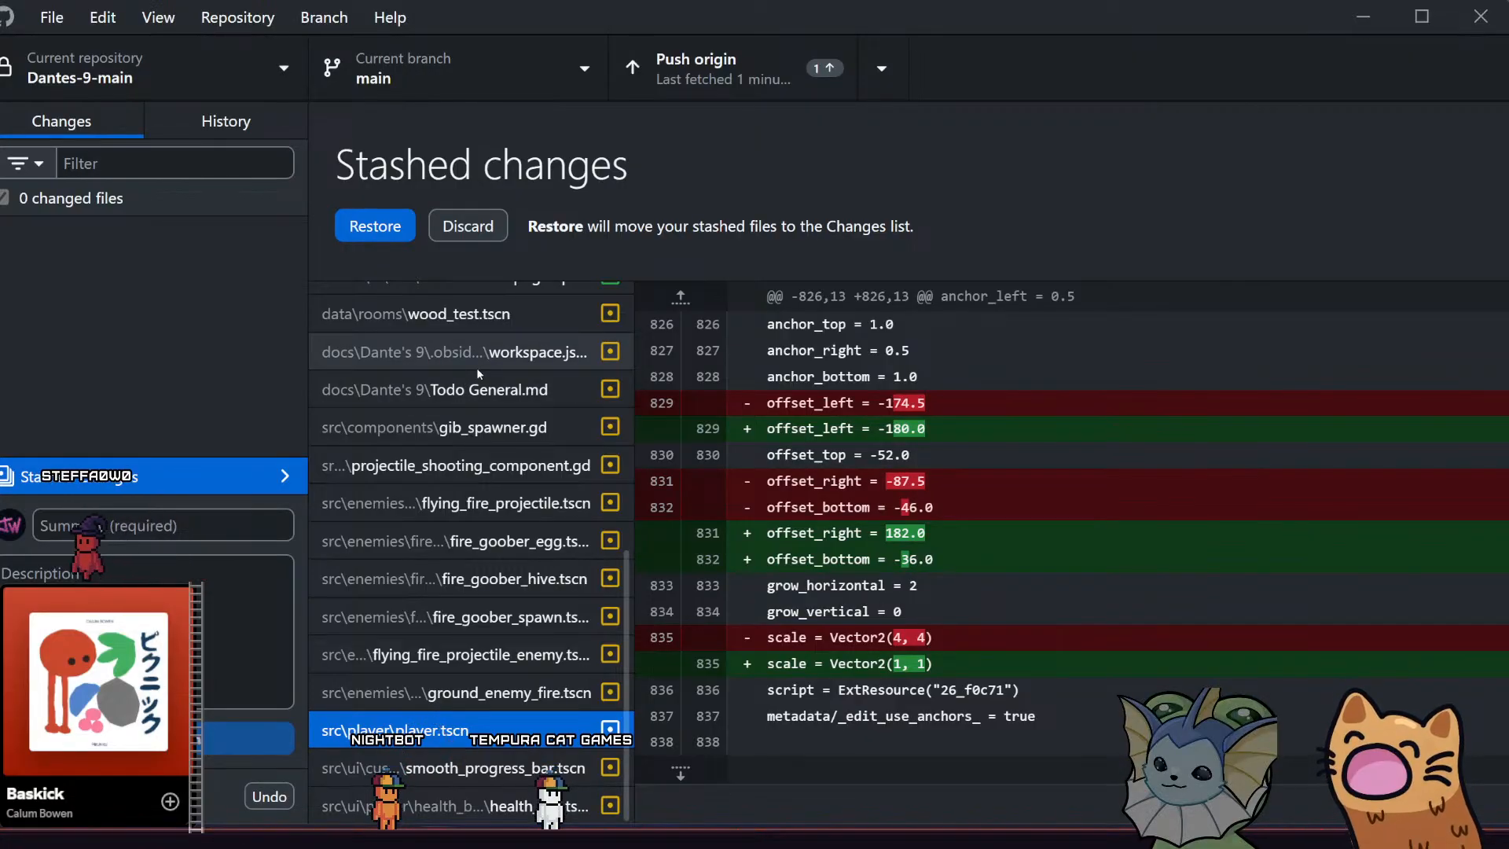
key("ctrl+minus")
key("ctrl+minus")
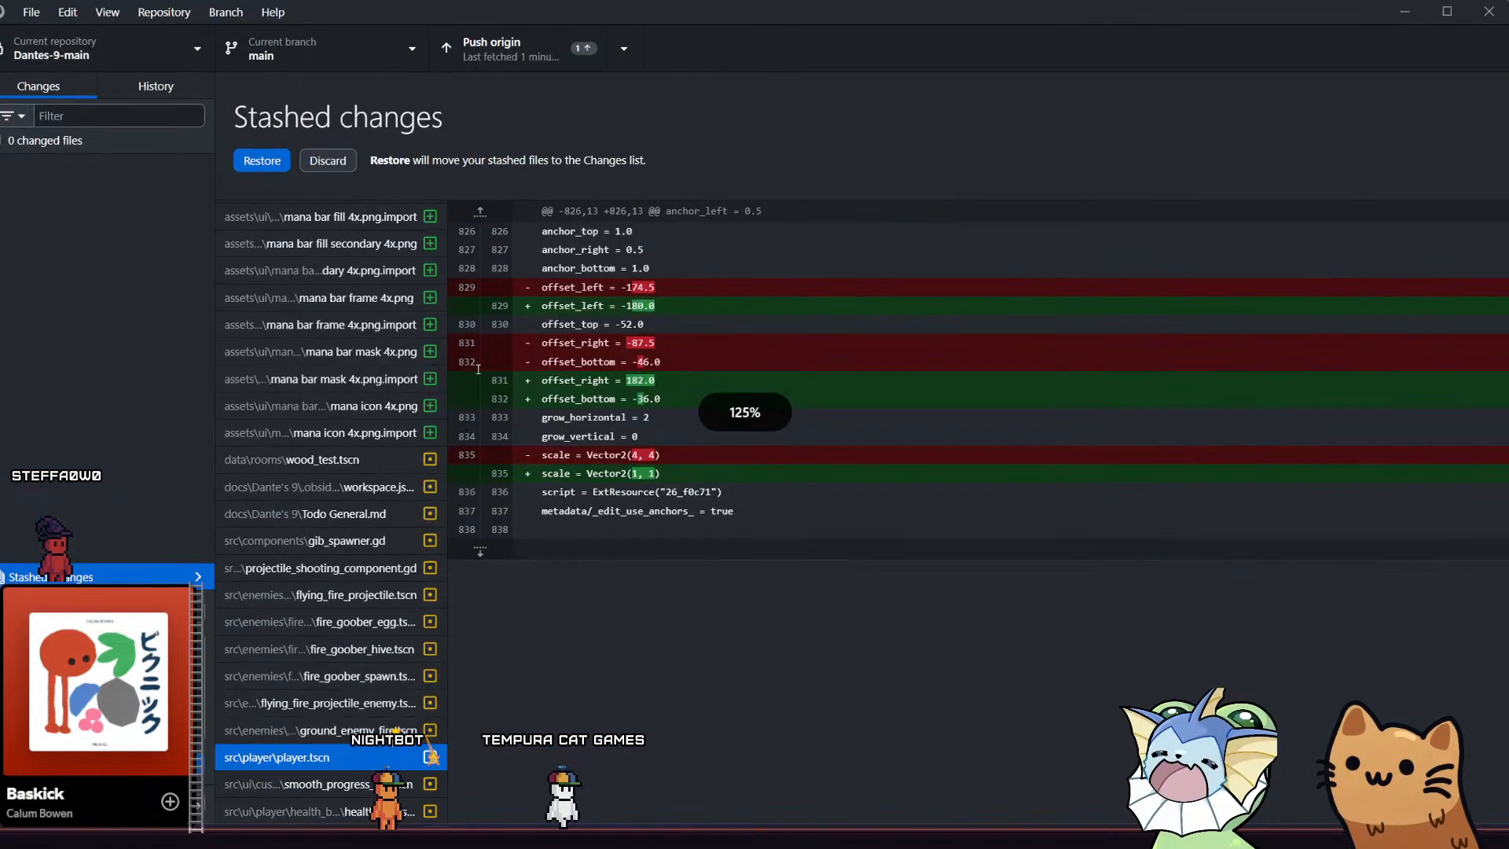
key("ctrl+minus")
key("ctrl+minus")
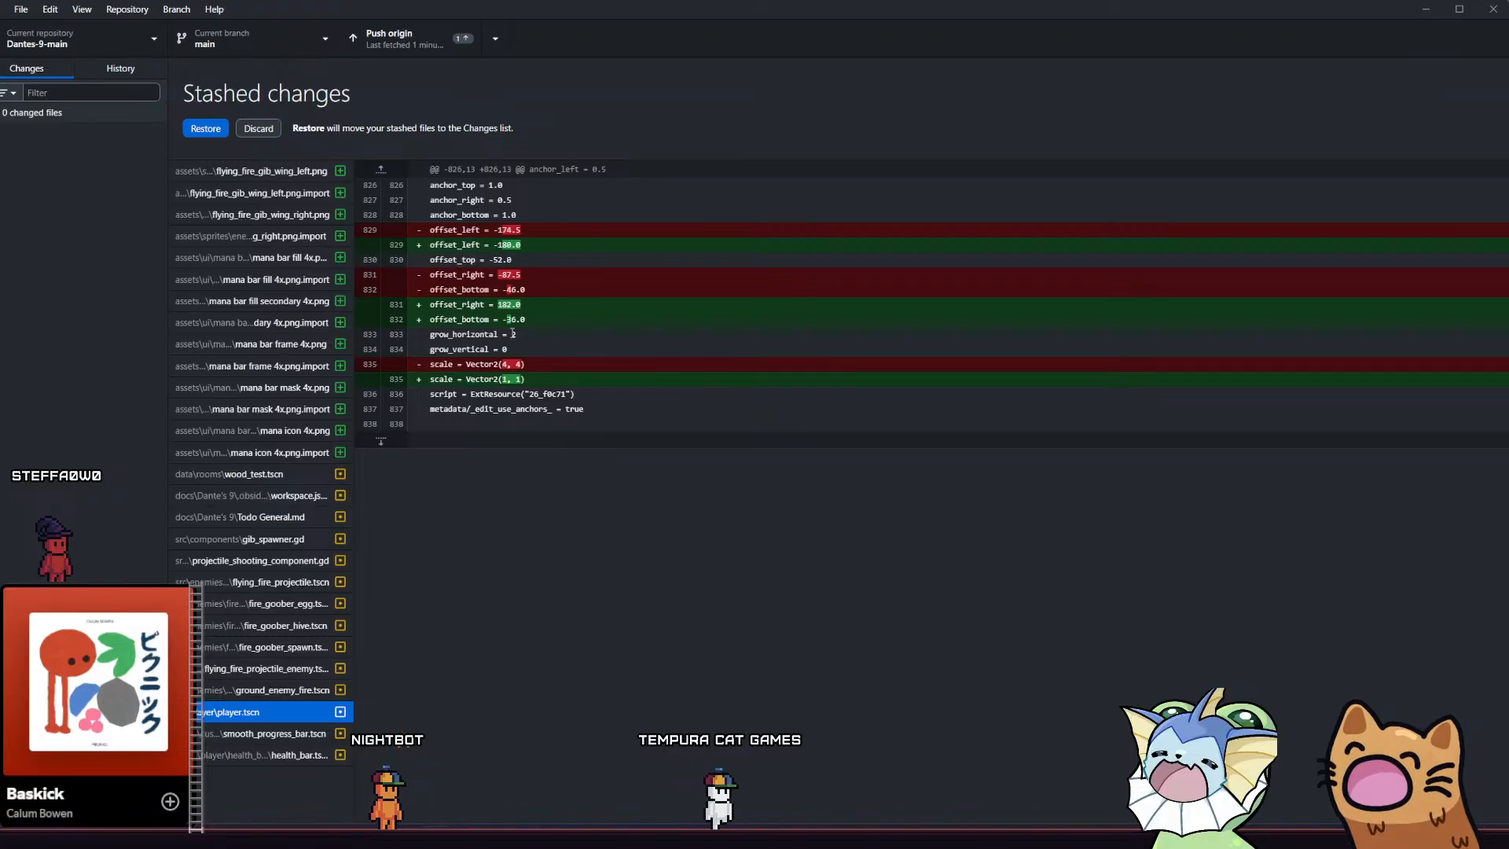
left_click(541, 22)
double_click(547, 12)
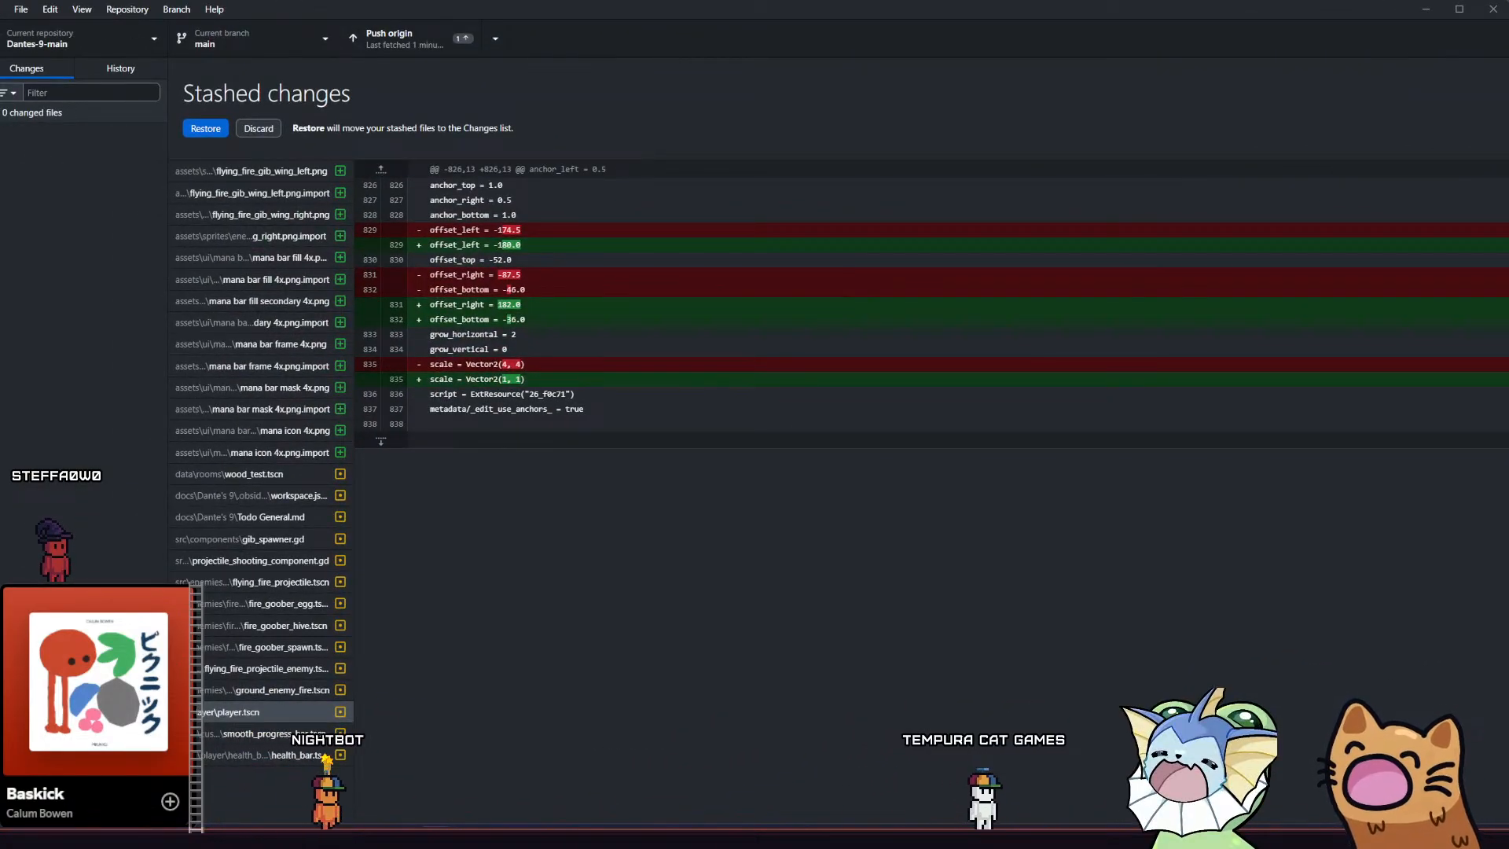
key("alt+Tab")
left_click_drag(0, 3, 87, 140)
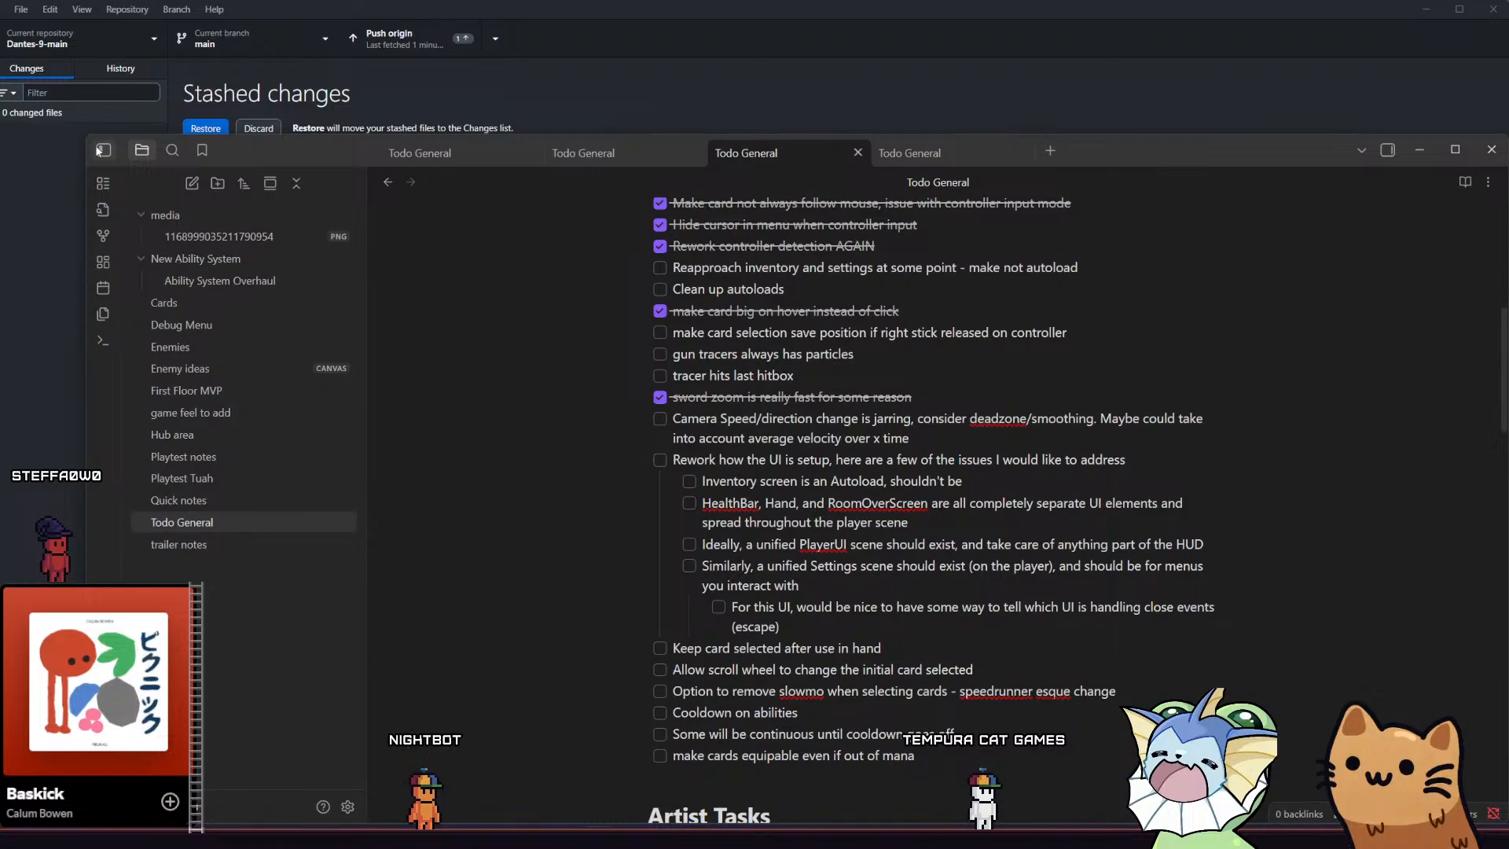
double_click(347, 153)
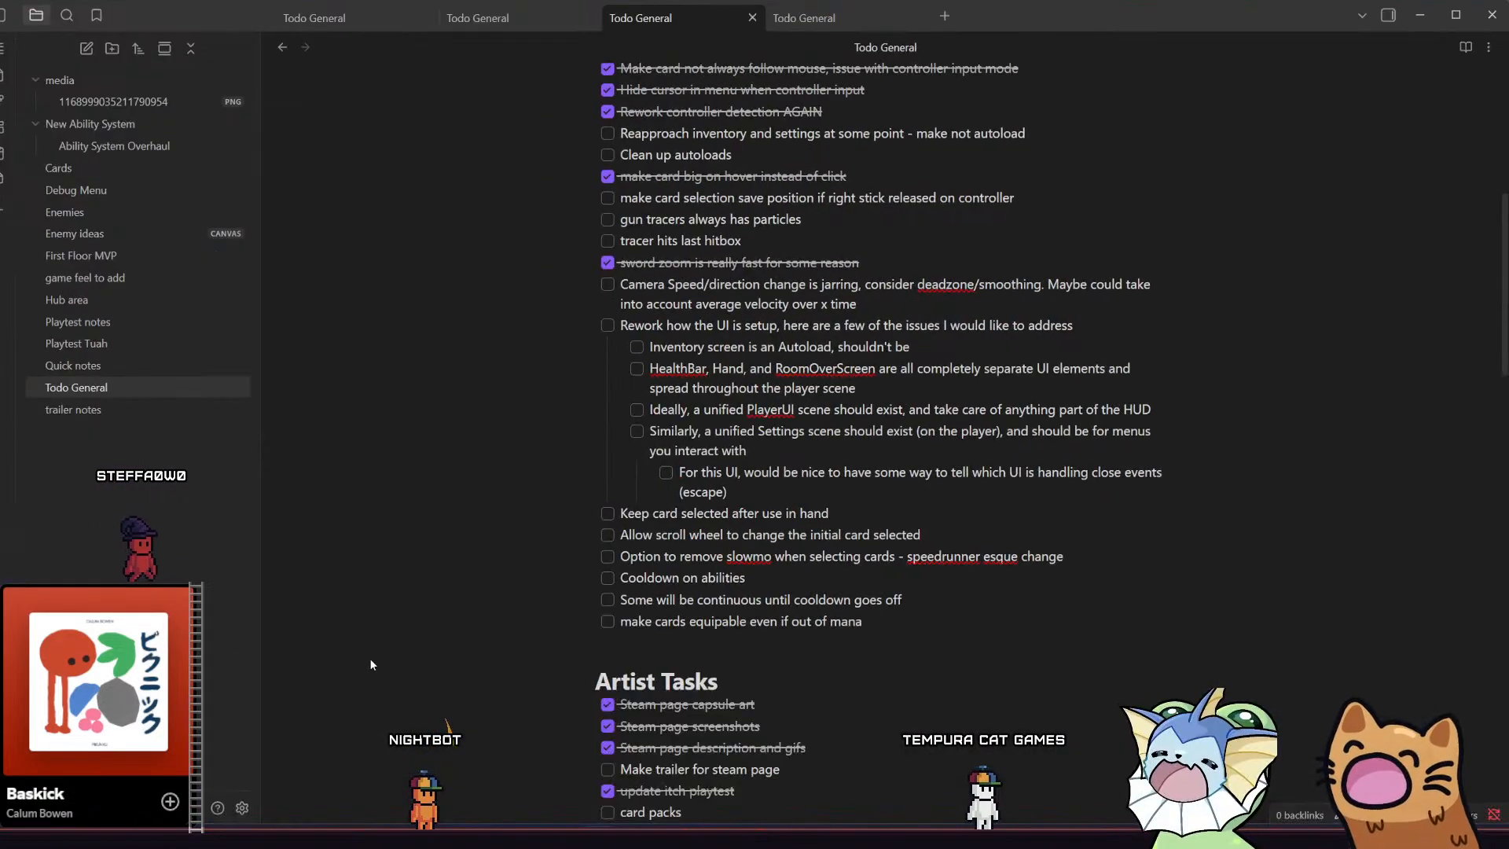
Pull the GitHub Desktop window out of its maximized state, move it over the Todo General notes and minimize it
key("alt+Tab")
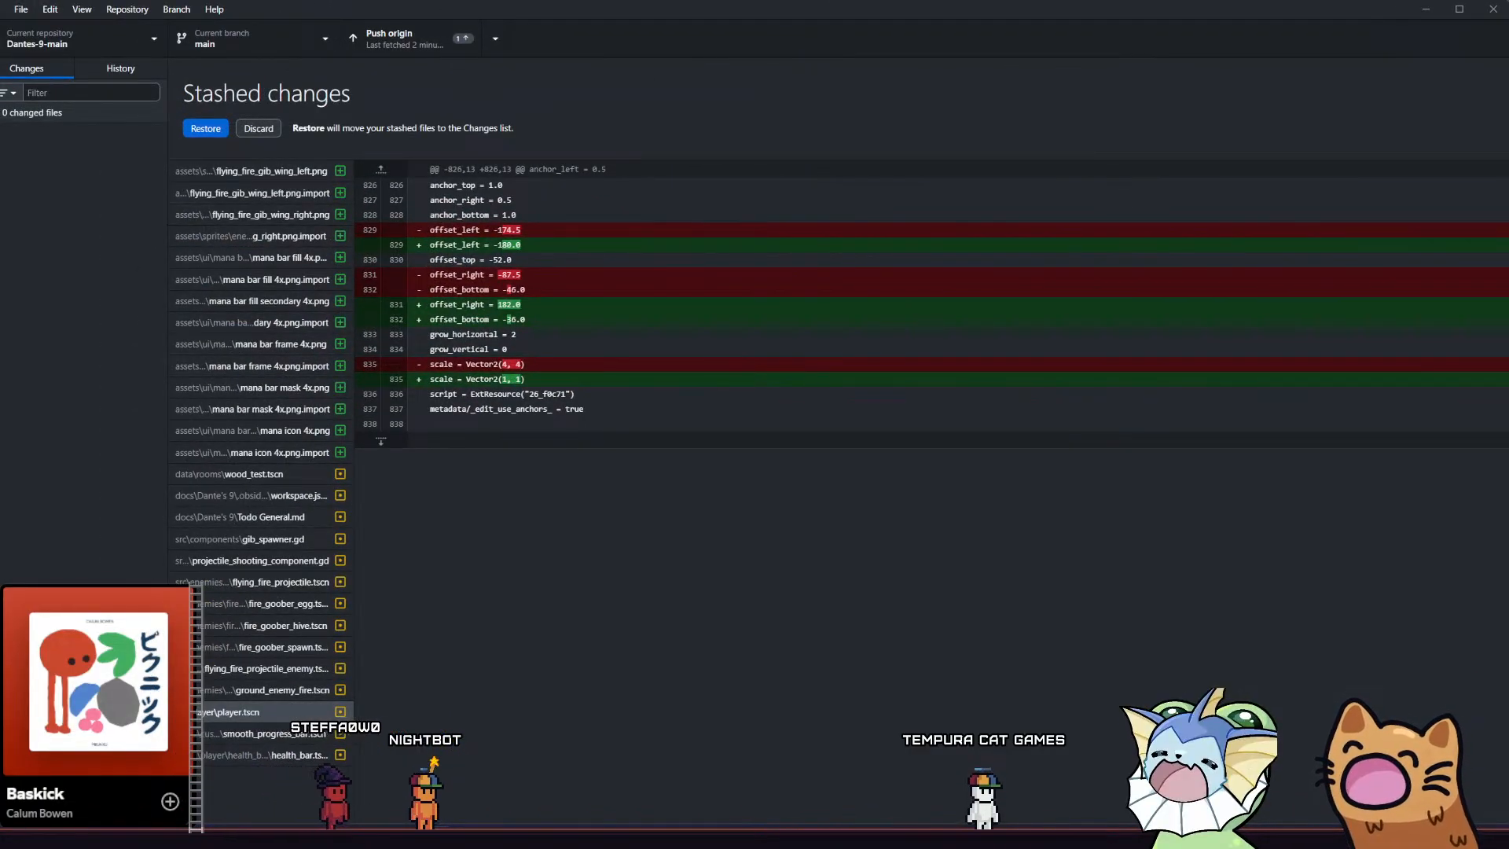
left_click_drag(1, 2, 741, 267)
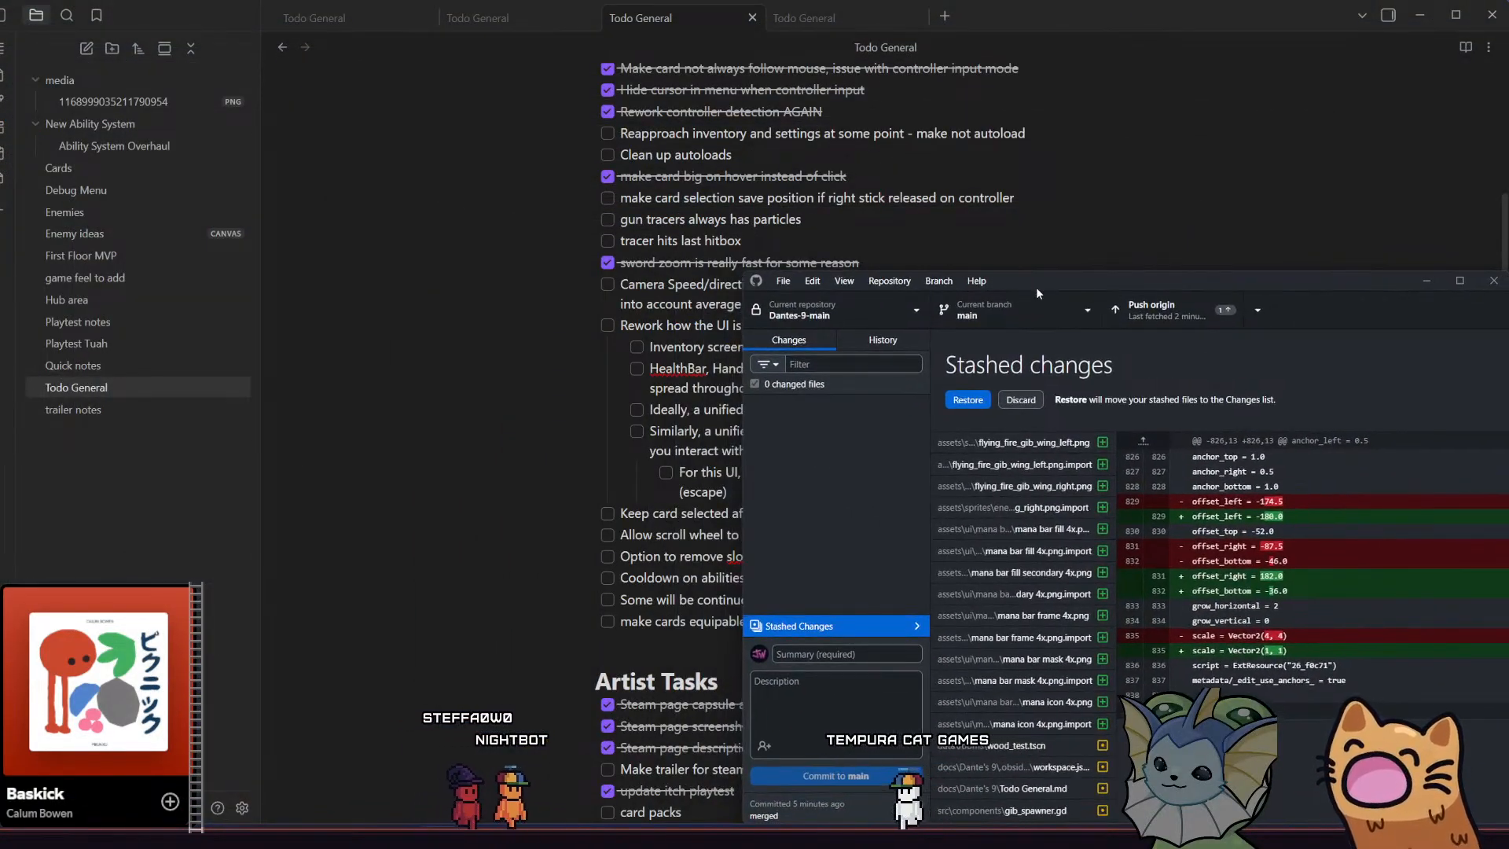
left_click_drag(1036, 286, 430, 165)
left_click(814, 170)
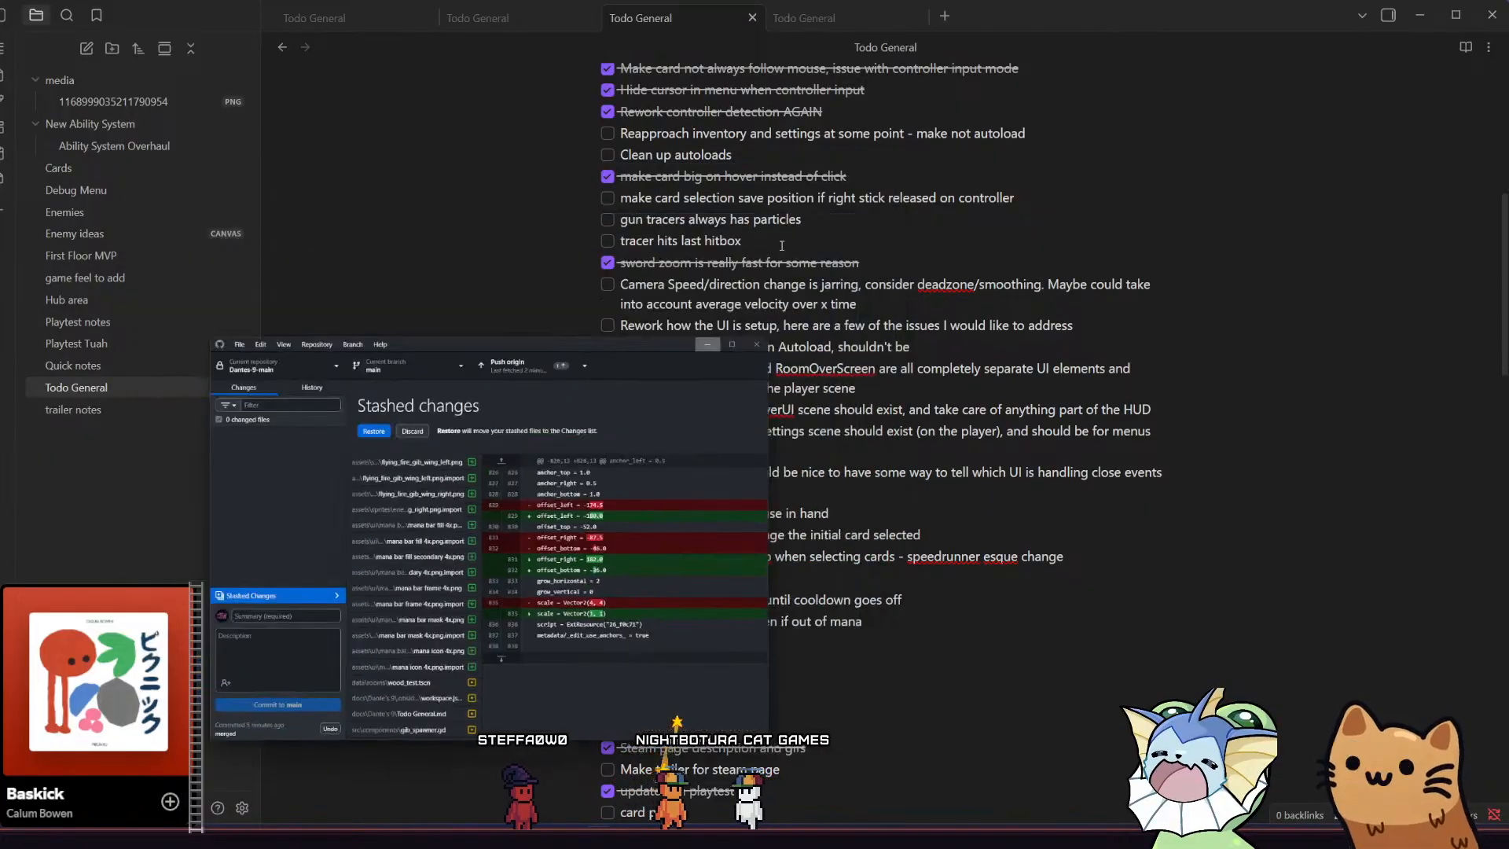
Switch to Godot, reload the externally modified player.tscn from disk and bring up the player scene
left_click(393, 837)
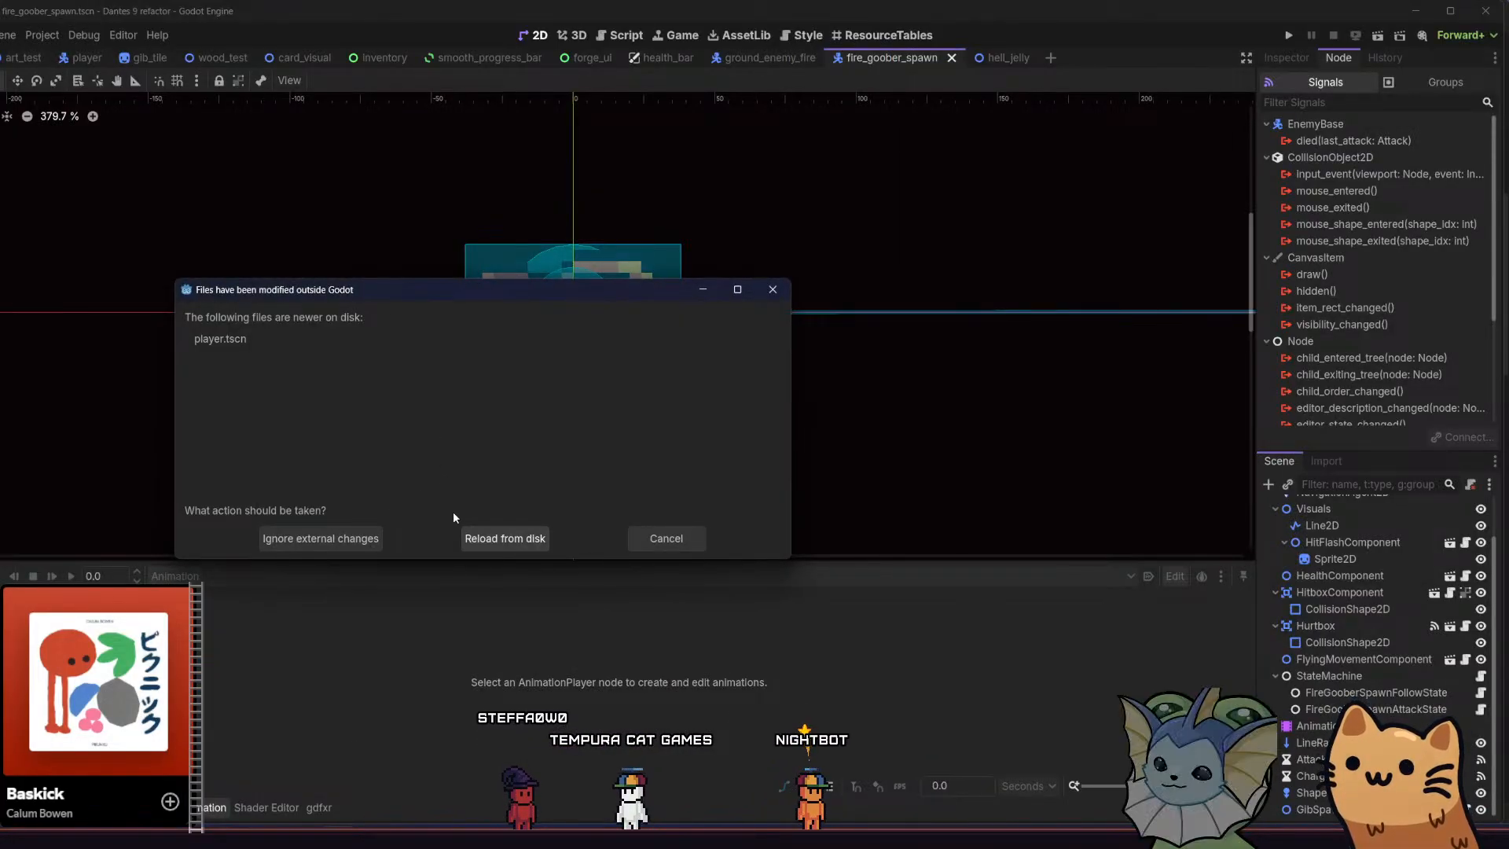
left_click(507, 540)
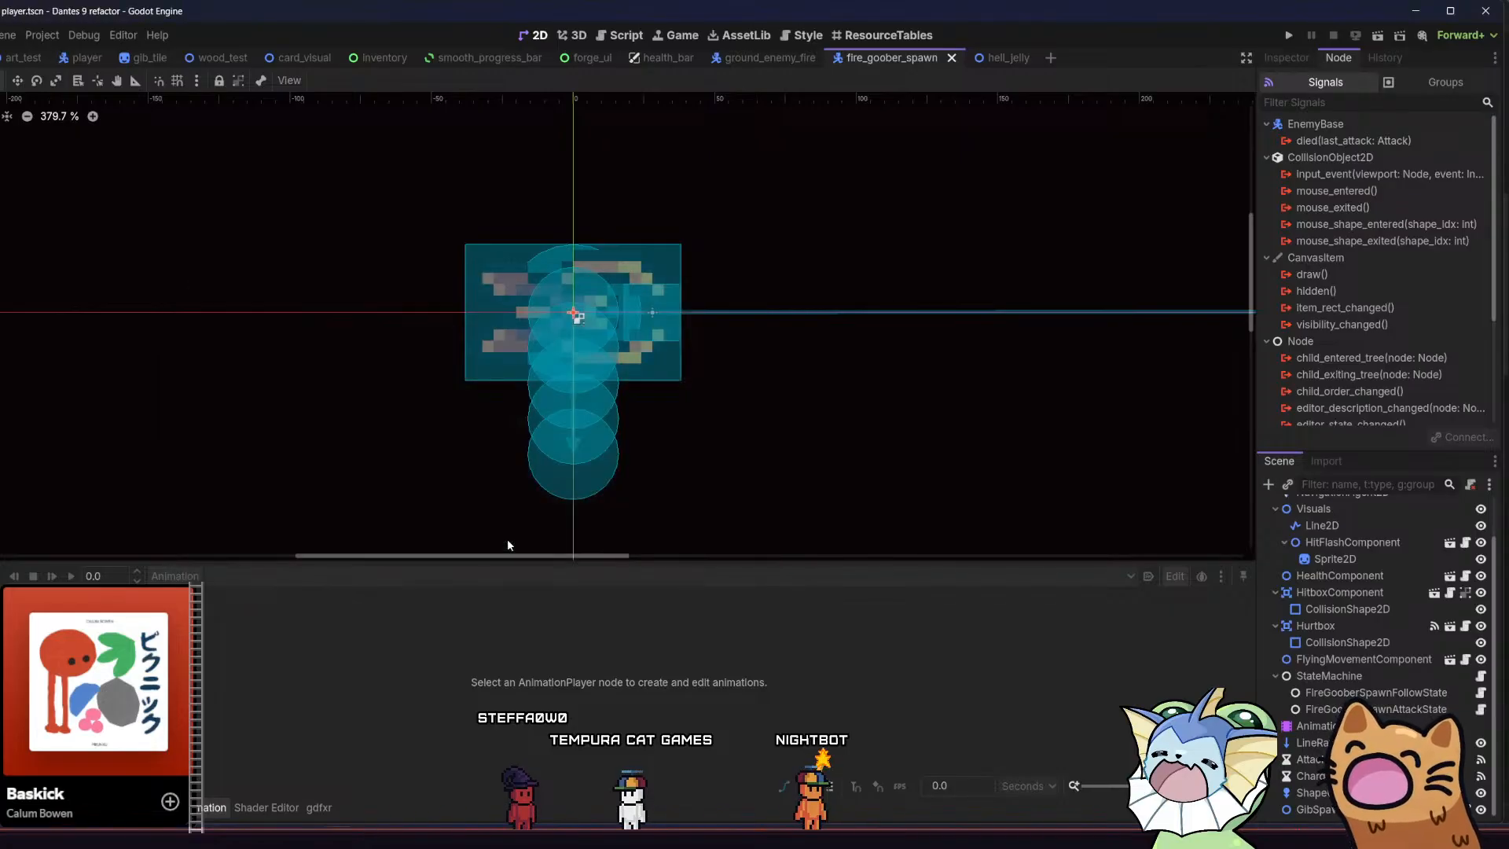
left_click(85, 60)
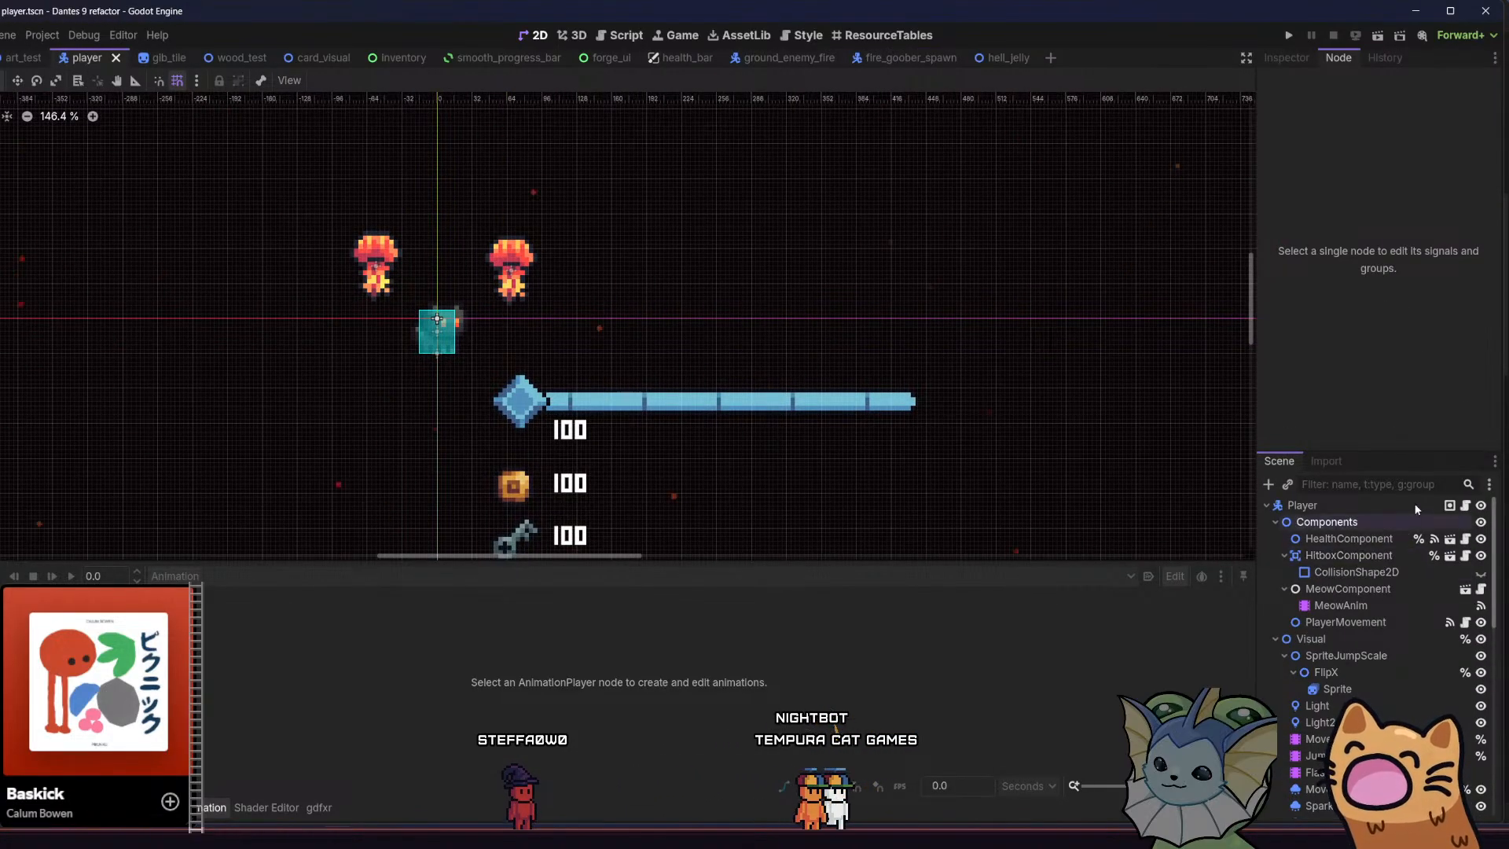
Look through the root Player node's script, player.gd, and show the node's properties in the Inspector
left_click(1336, 506)
left_click(1465, 504)
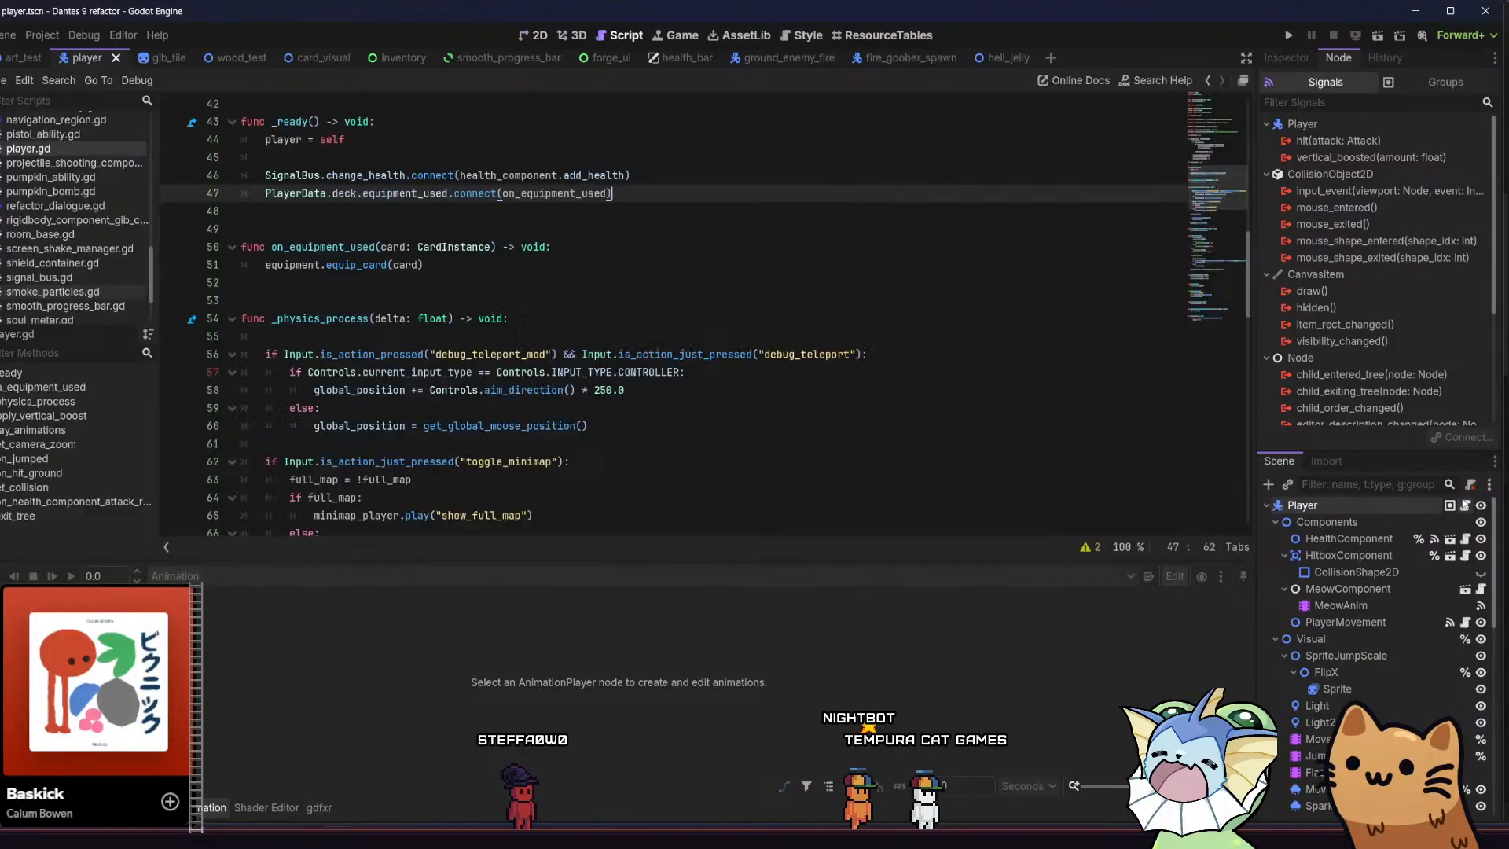
scroll(620, 258, "down", 20)
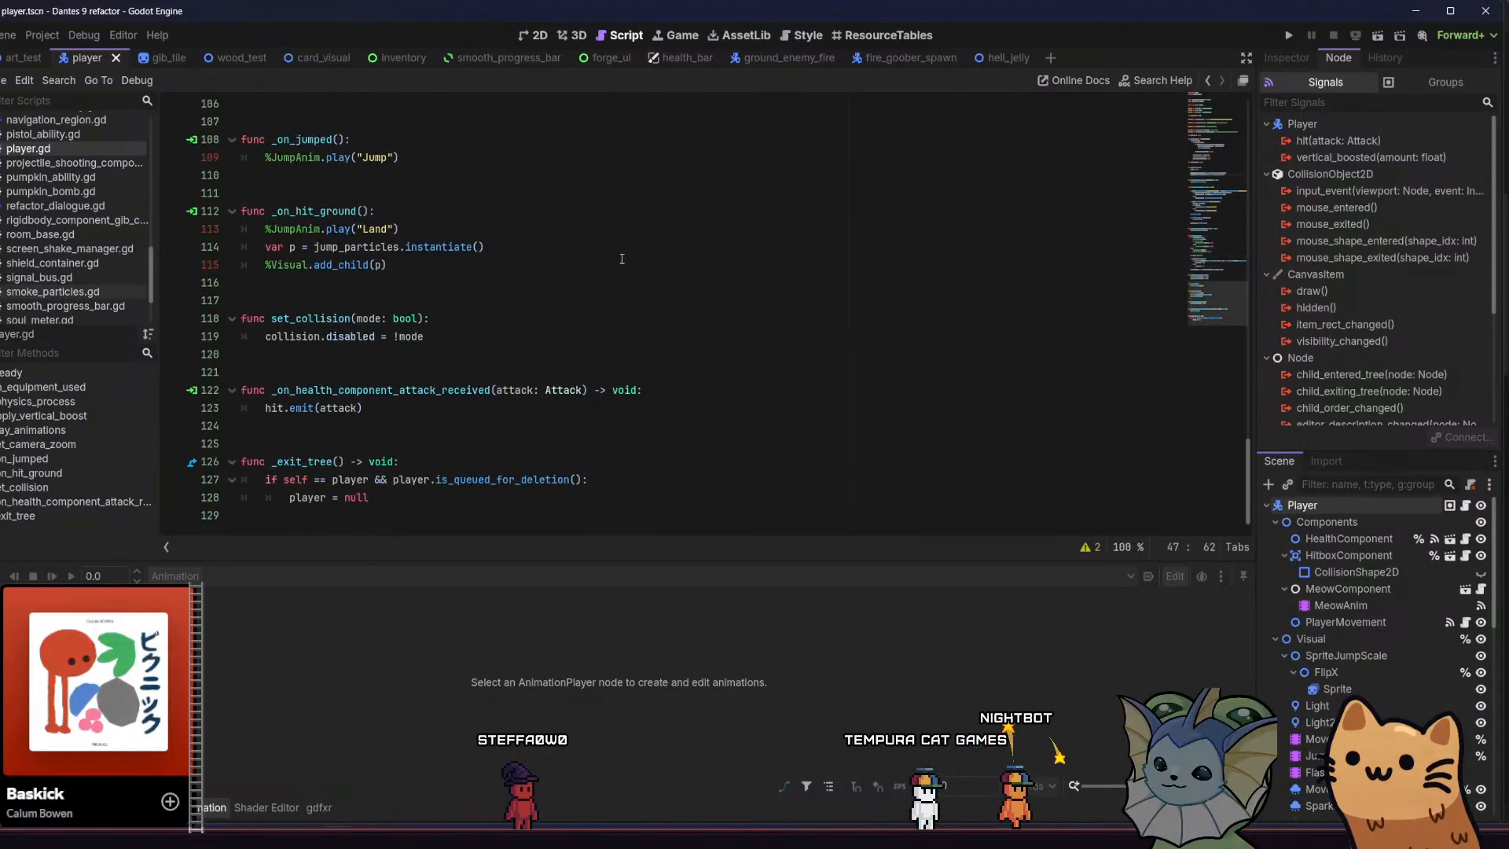
scroll(621, 258, "up", 11)
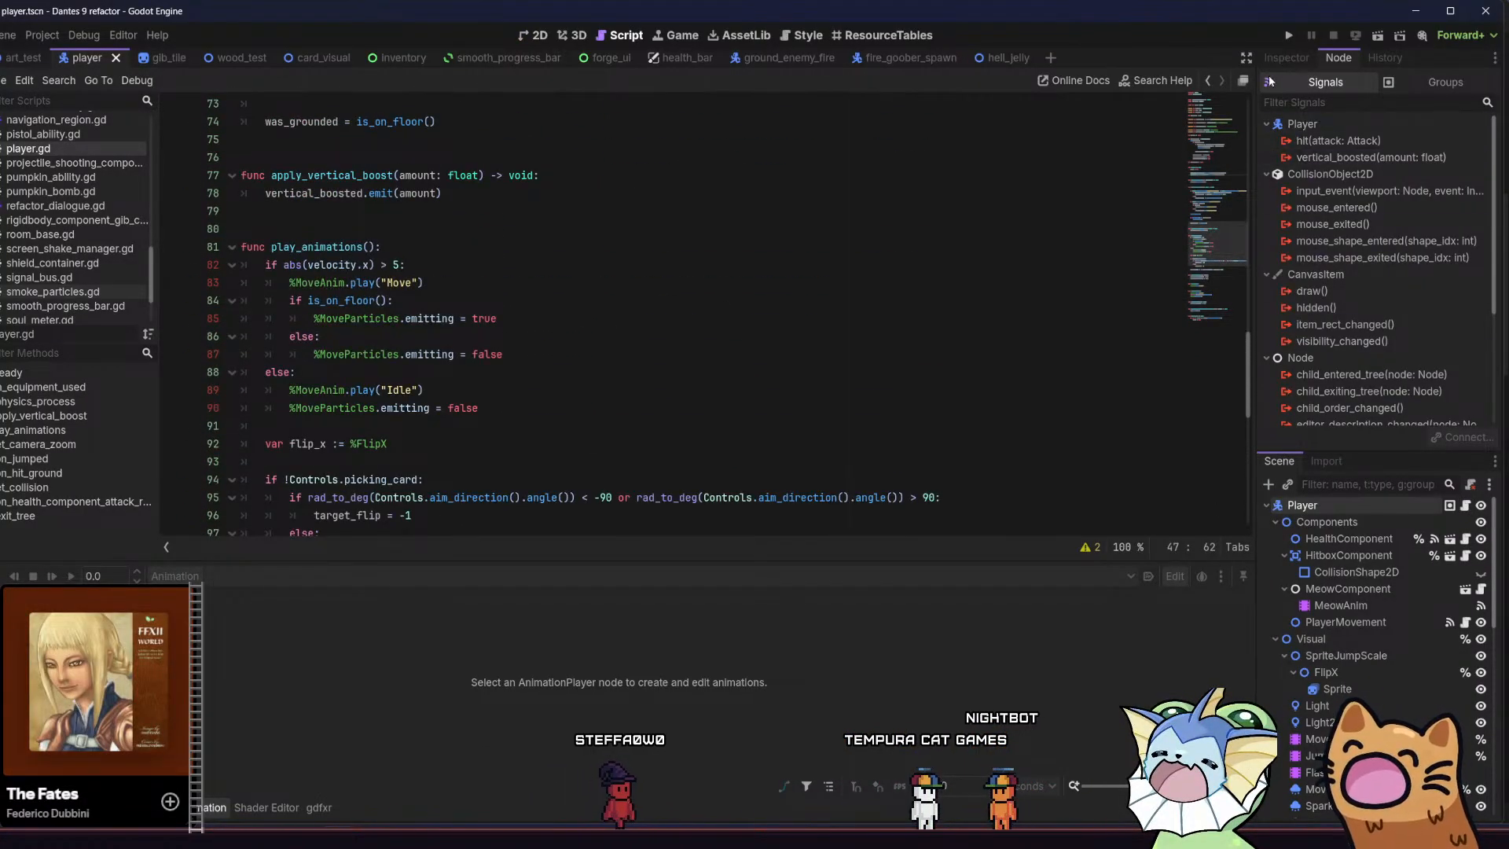
left_click(1278, 61)
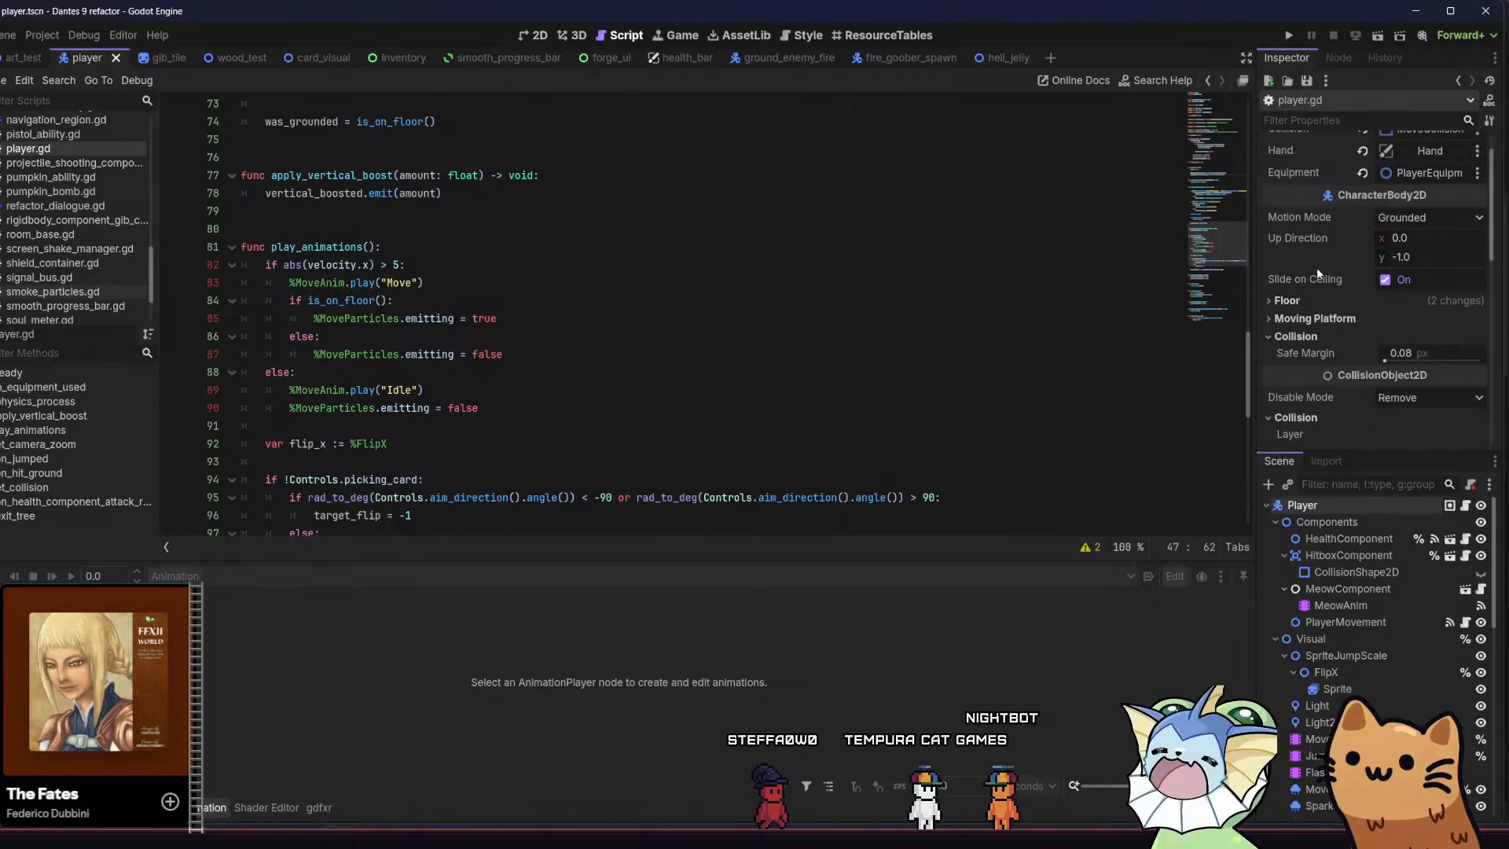
Examine the Player node's exported references and its floor, collision, transform and ordering properties in the Inspector
left_click(1299, 261)
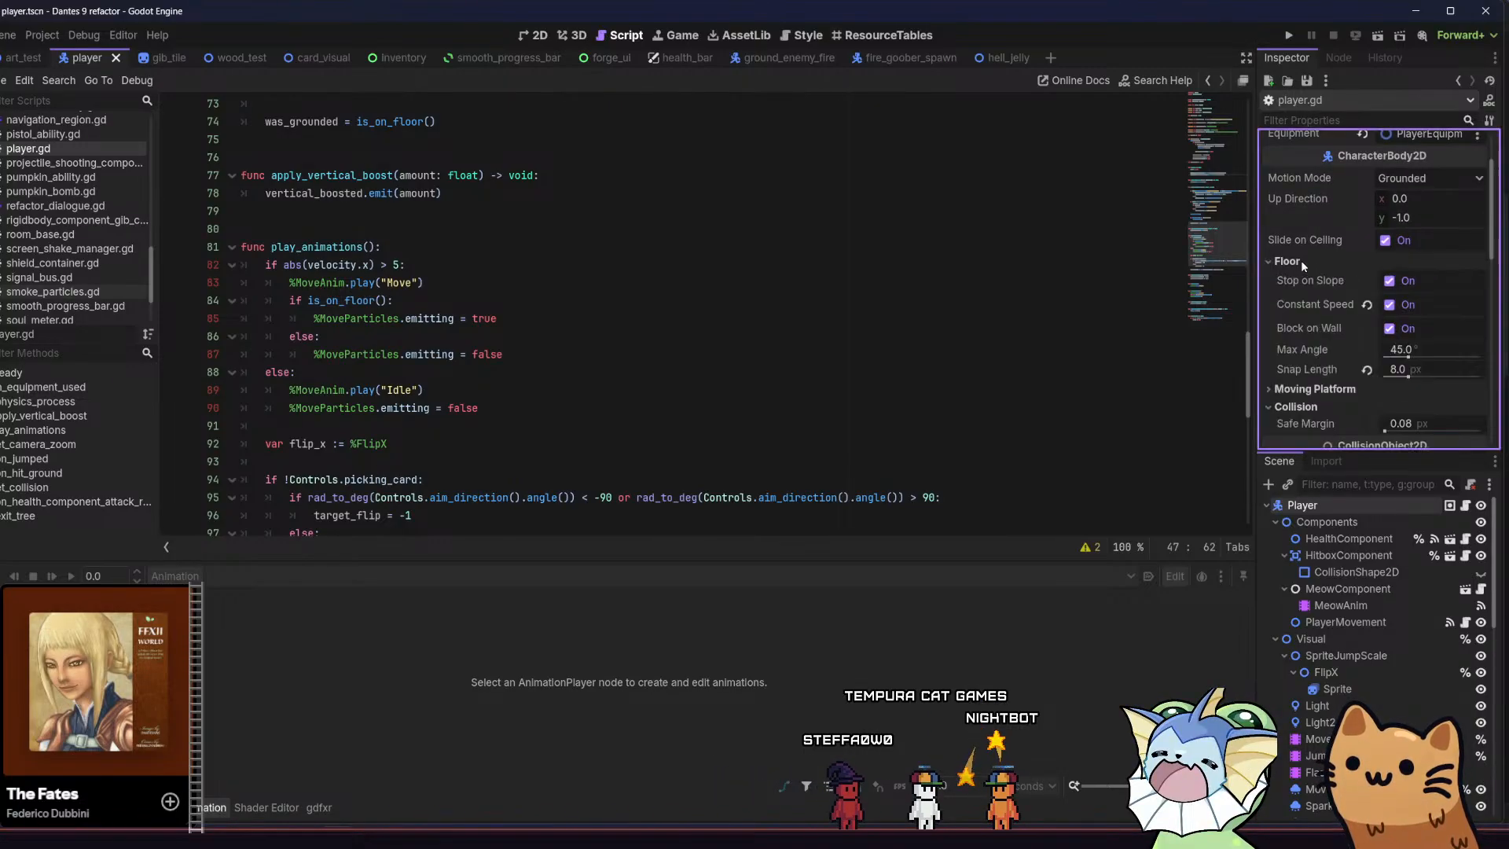
left_click(1299, 261)
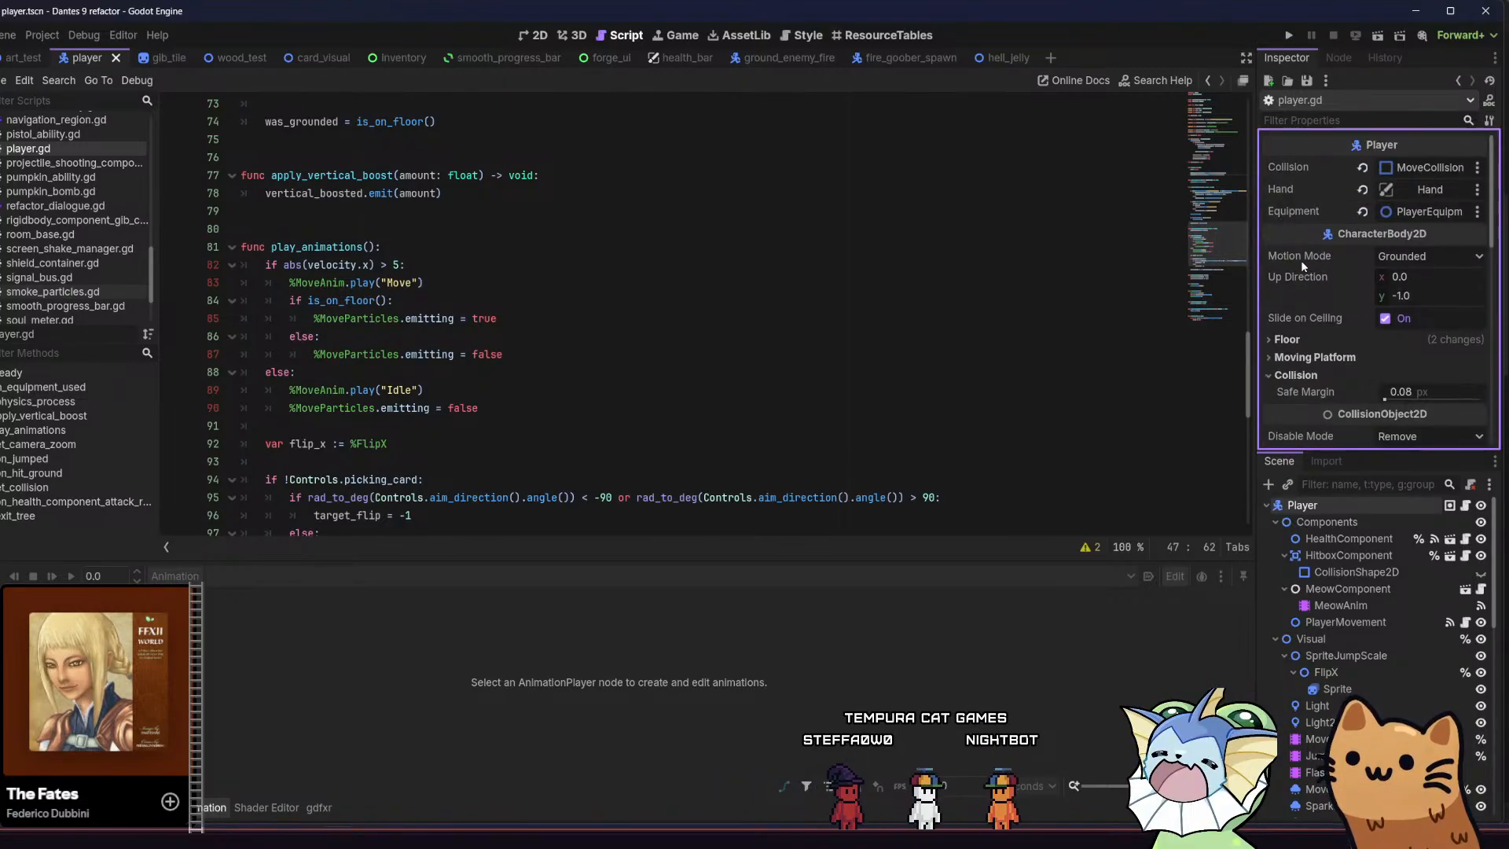
scroll(1300, 261, "down", 3)
scroll(1302, 275, "down", 5)
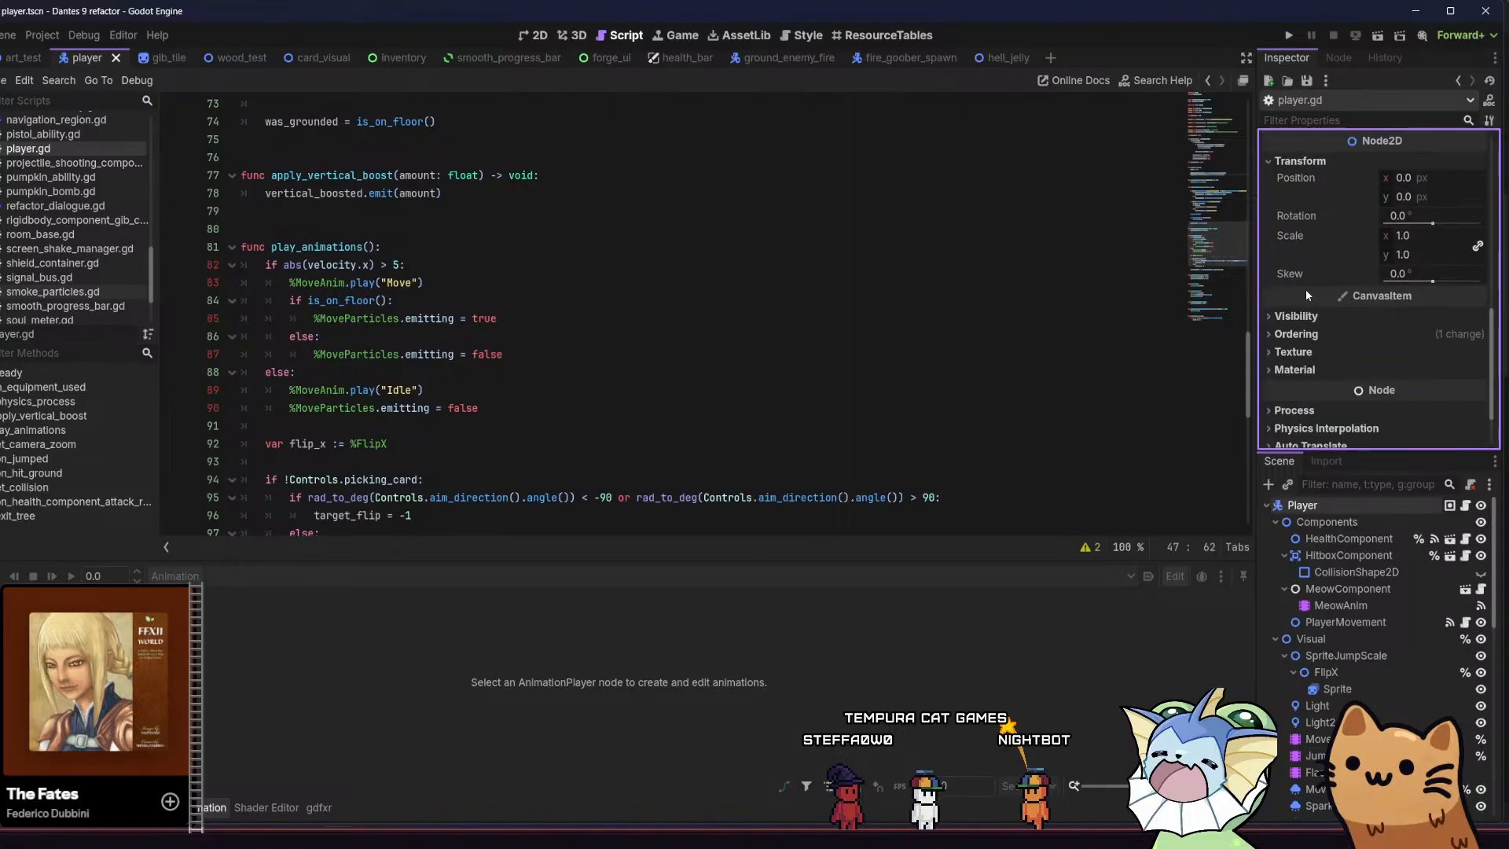
left_click(1339, 331)
left_click(1341, 330)
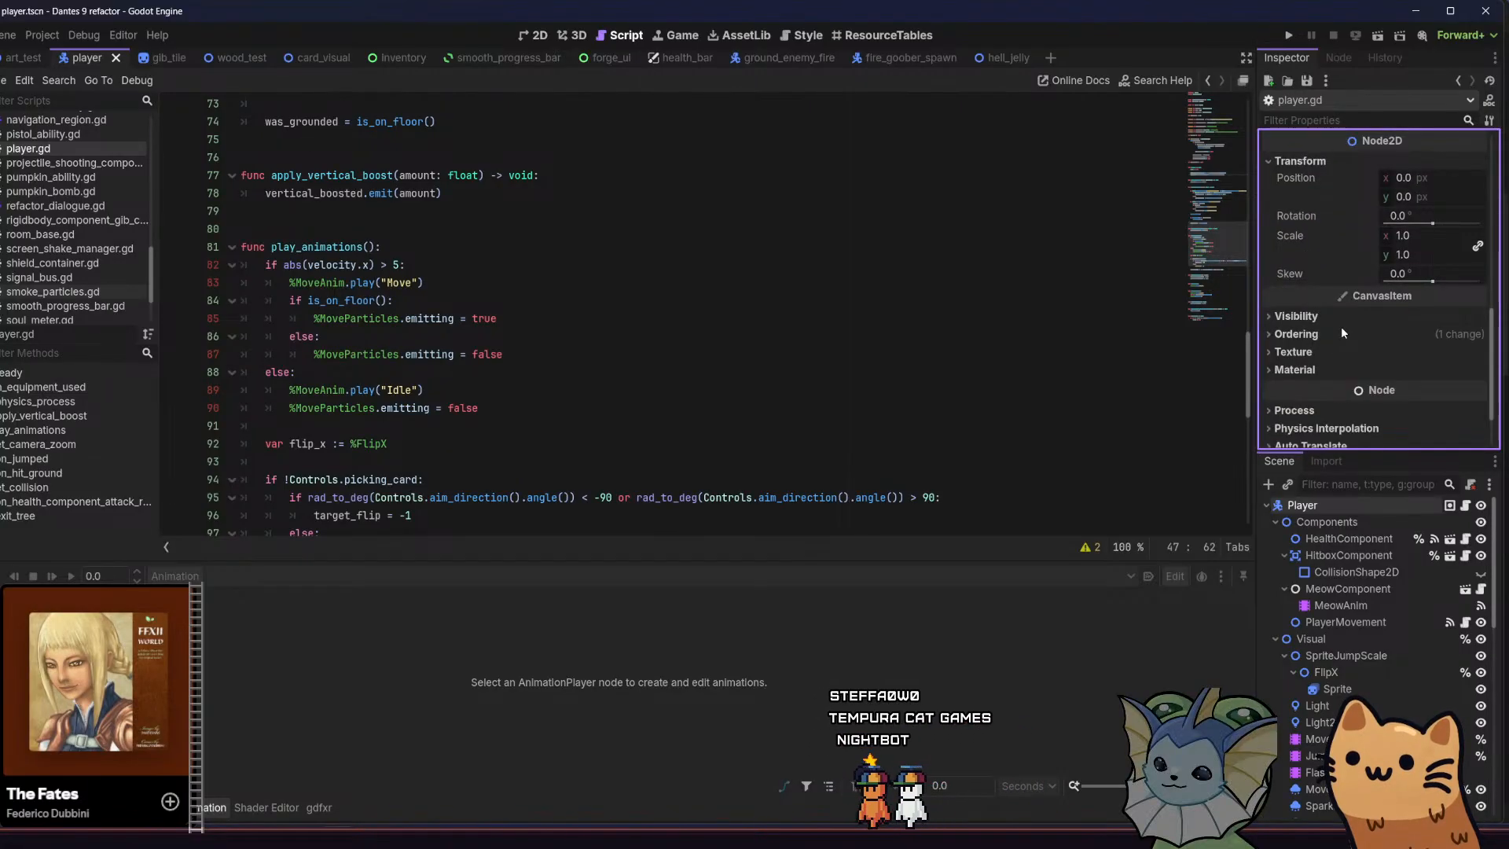
scroll(1340, 329, "down", 2)
scroll(1340, 327, "up", 4)
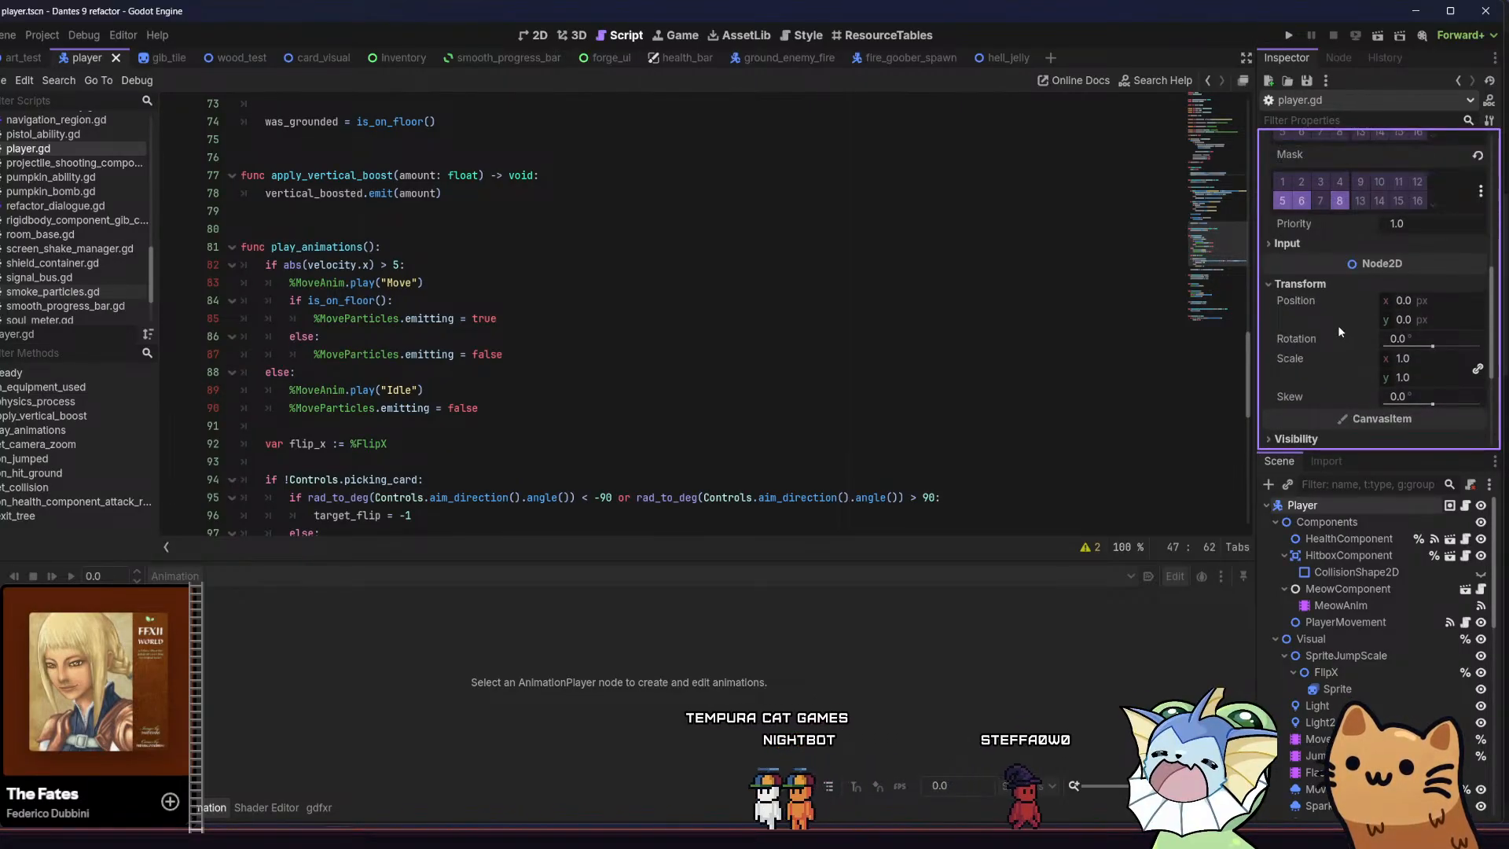
scroll(1337, 324, "up", 2)
scroll(1336, 323, "up", 5)
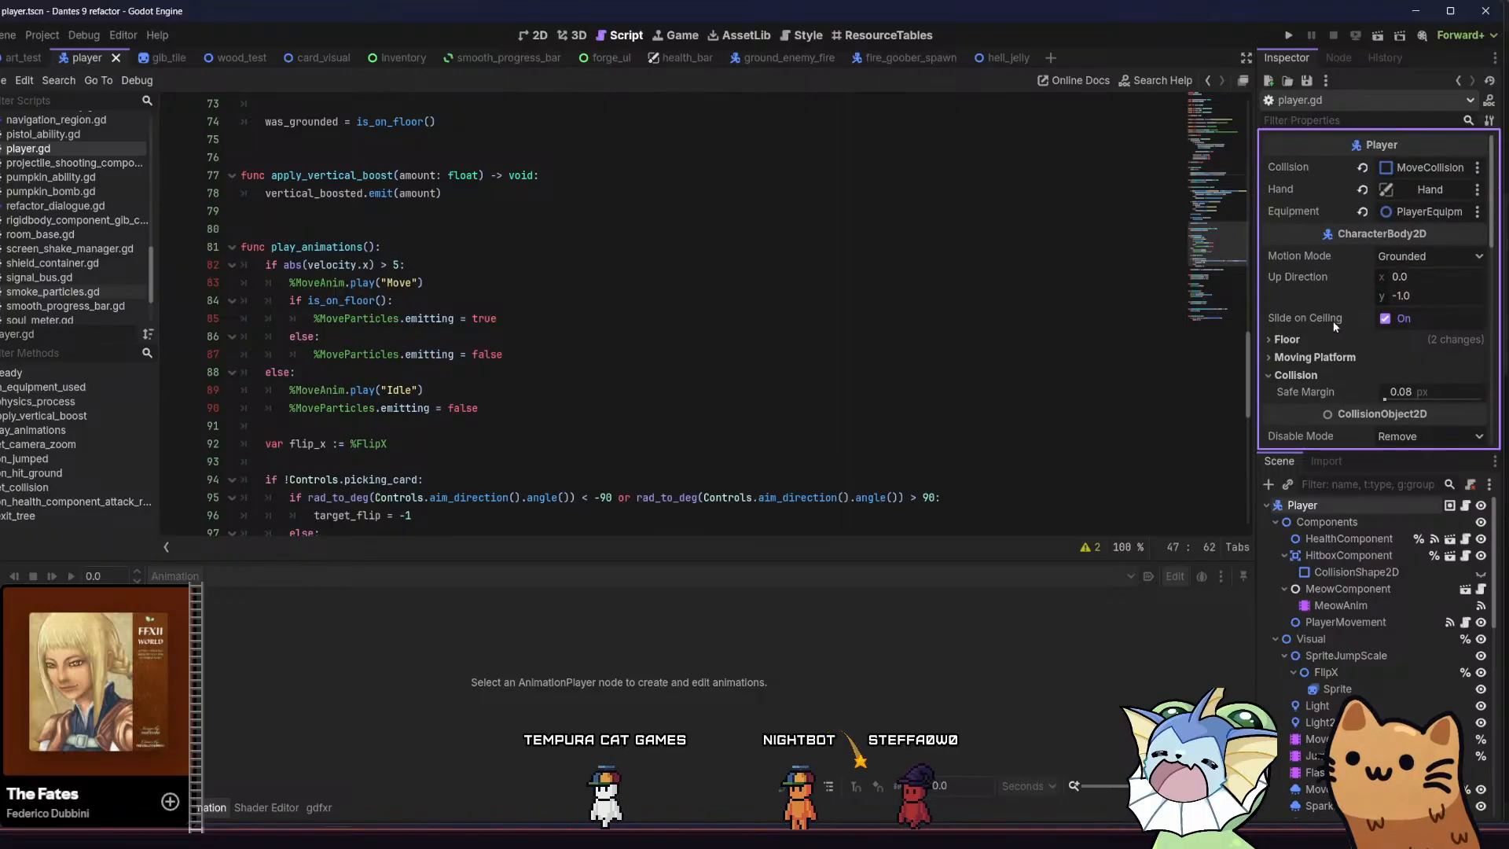
scroll(1332, 321, "down", 5)
scroll(1327, 309, "down", 3)
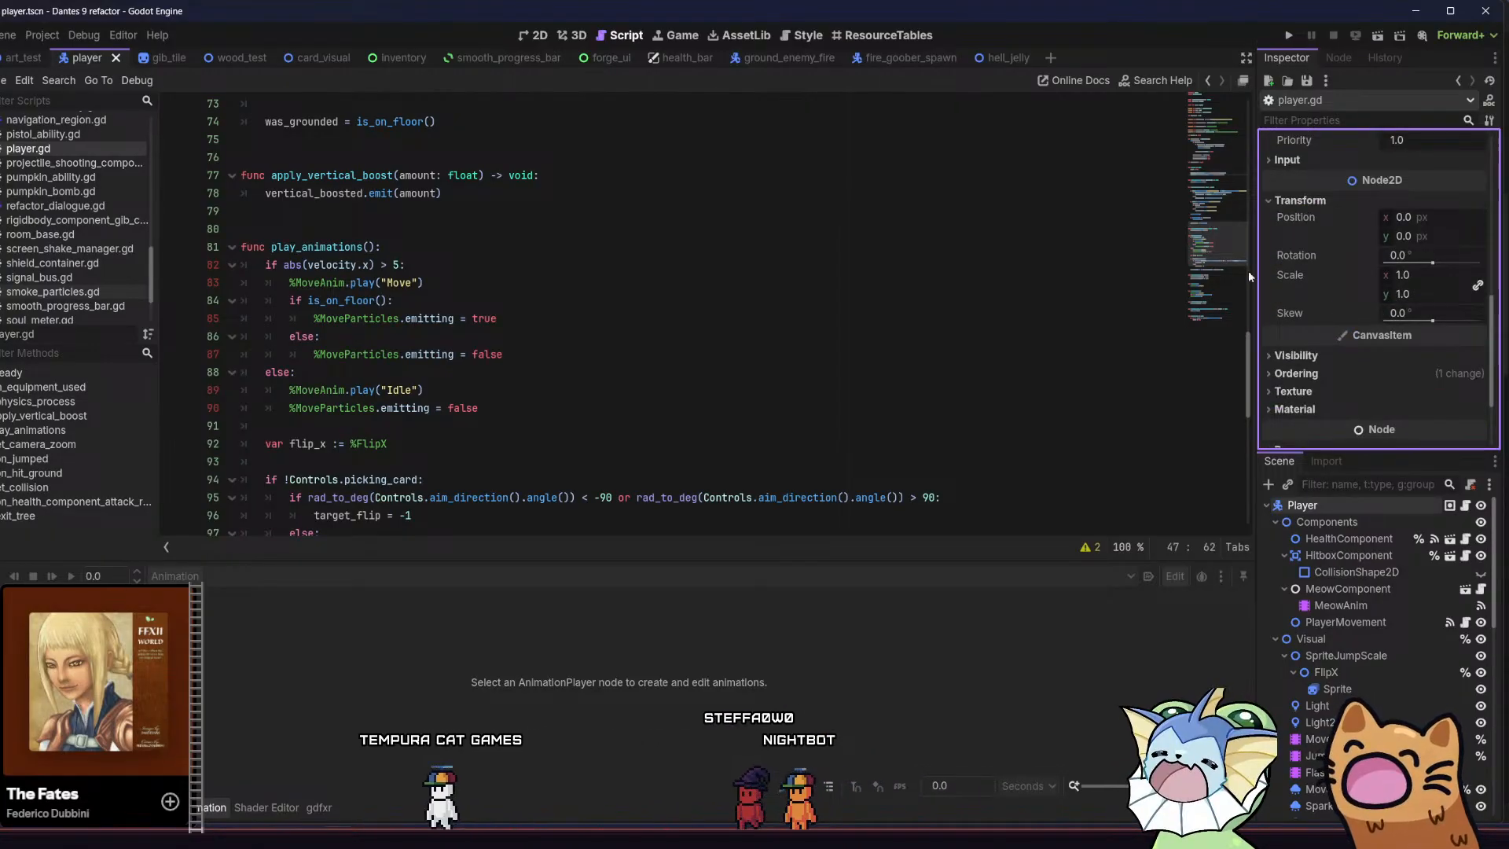
Show the player scene in the 2D view and recheck the Player node's collision and transform properties
left_click(524, 36)
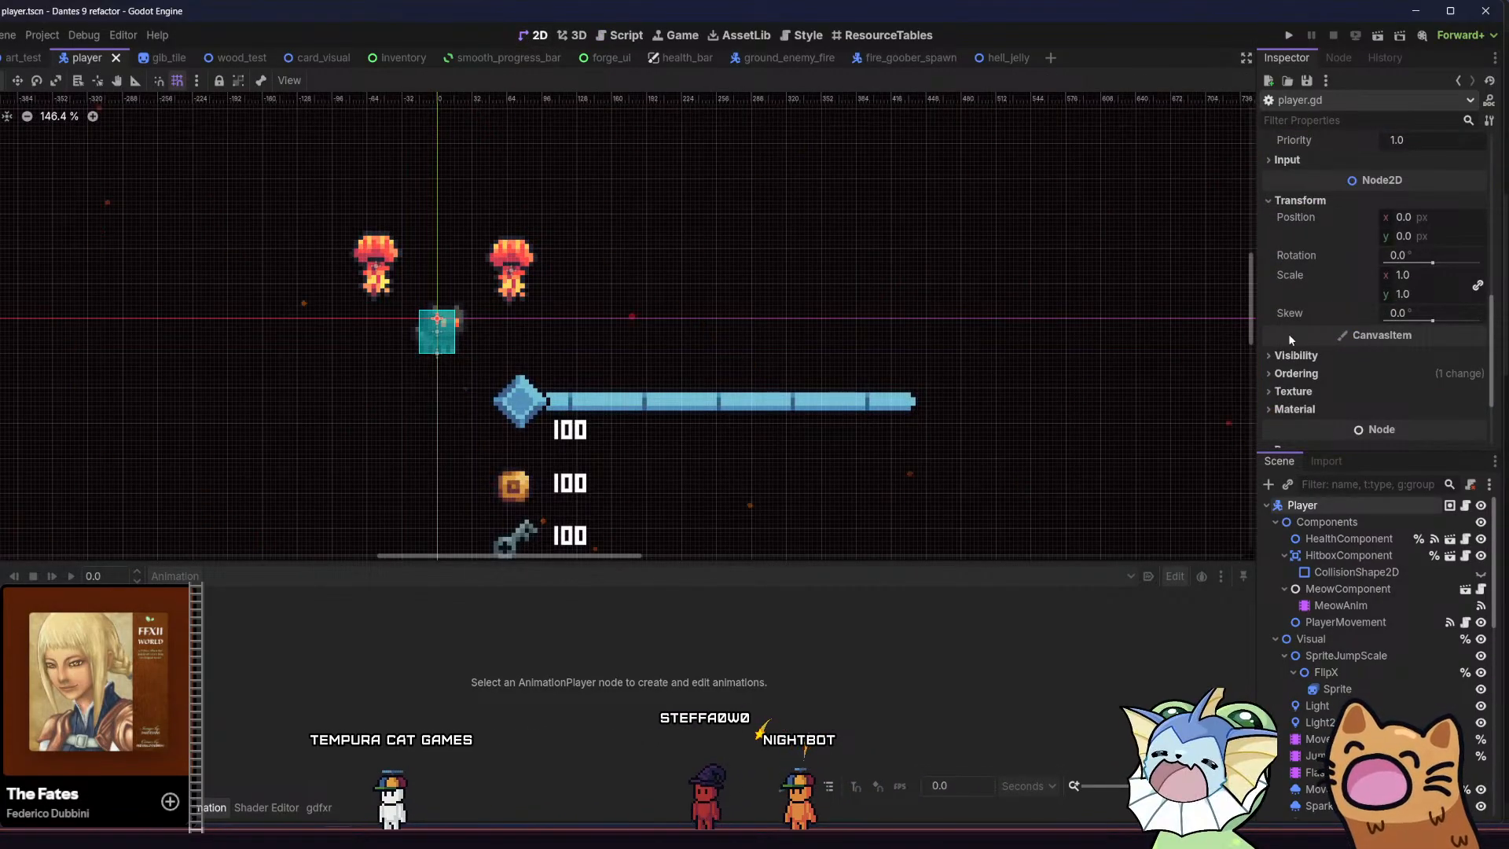
scroll(1289, 334, "up", 3)
scroll(1295, 332, "up", 6)
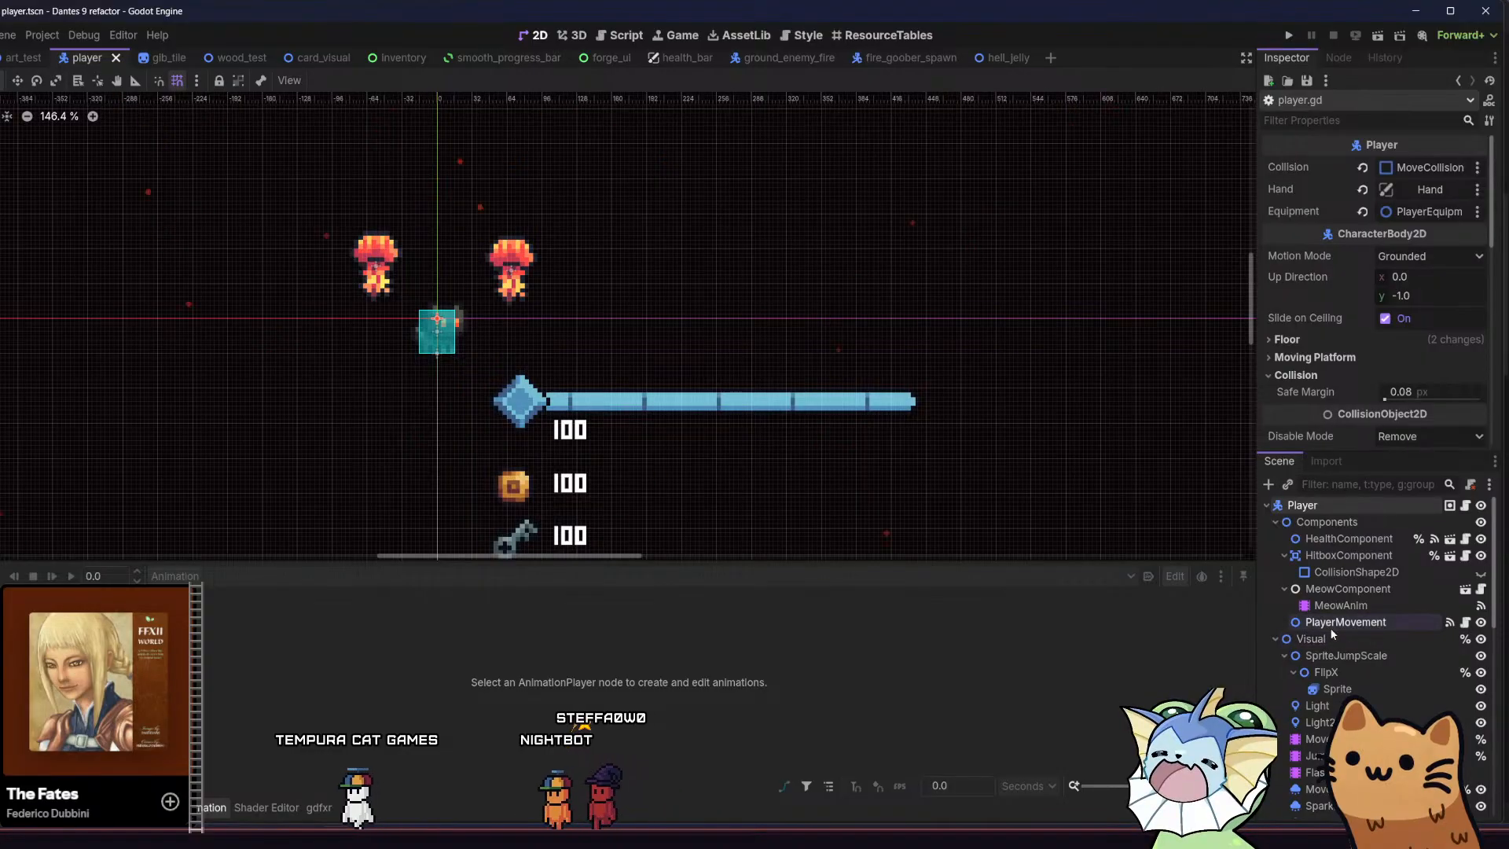
scroll(1334, 321, "down", 1)
scroll(1335, 323, "down", 8)
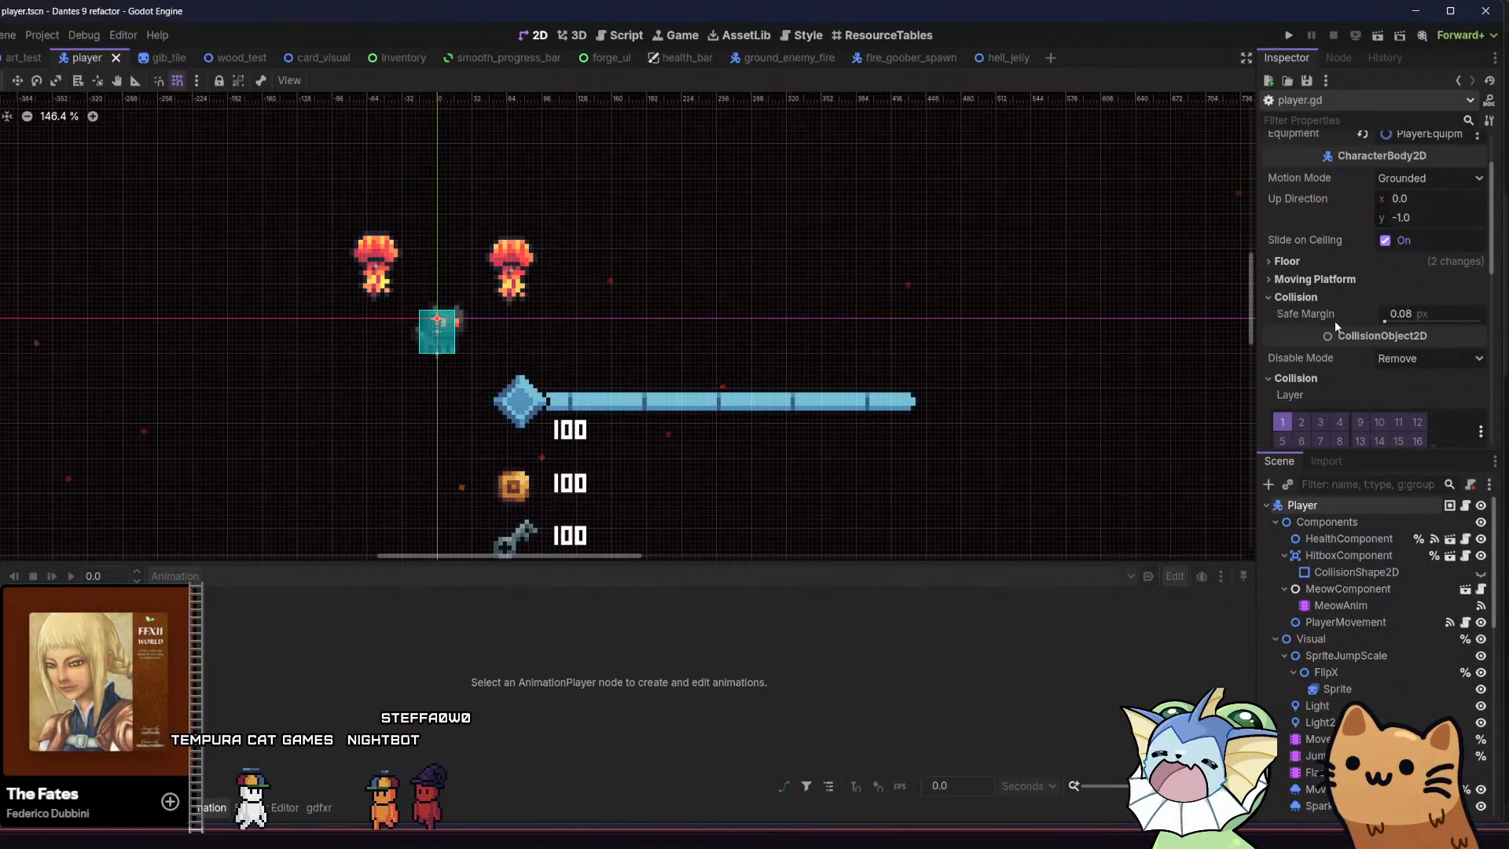
scroll(1334, 328, "down", 2)
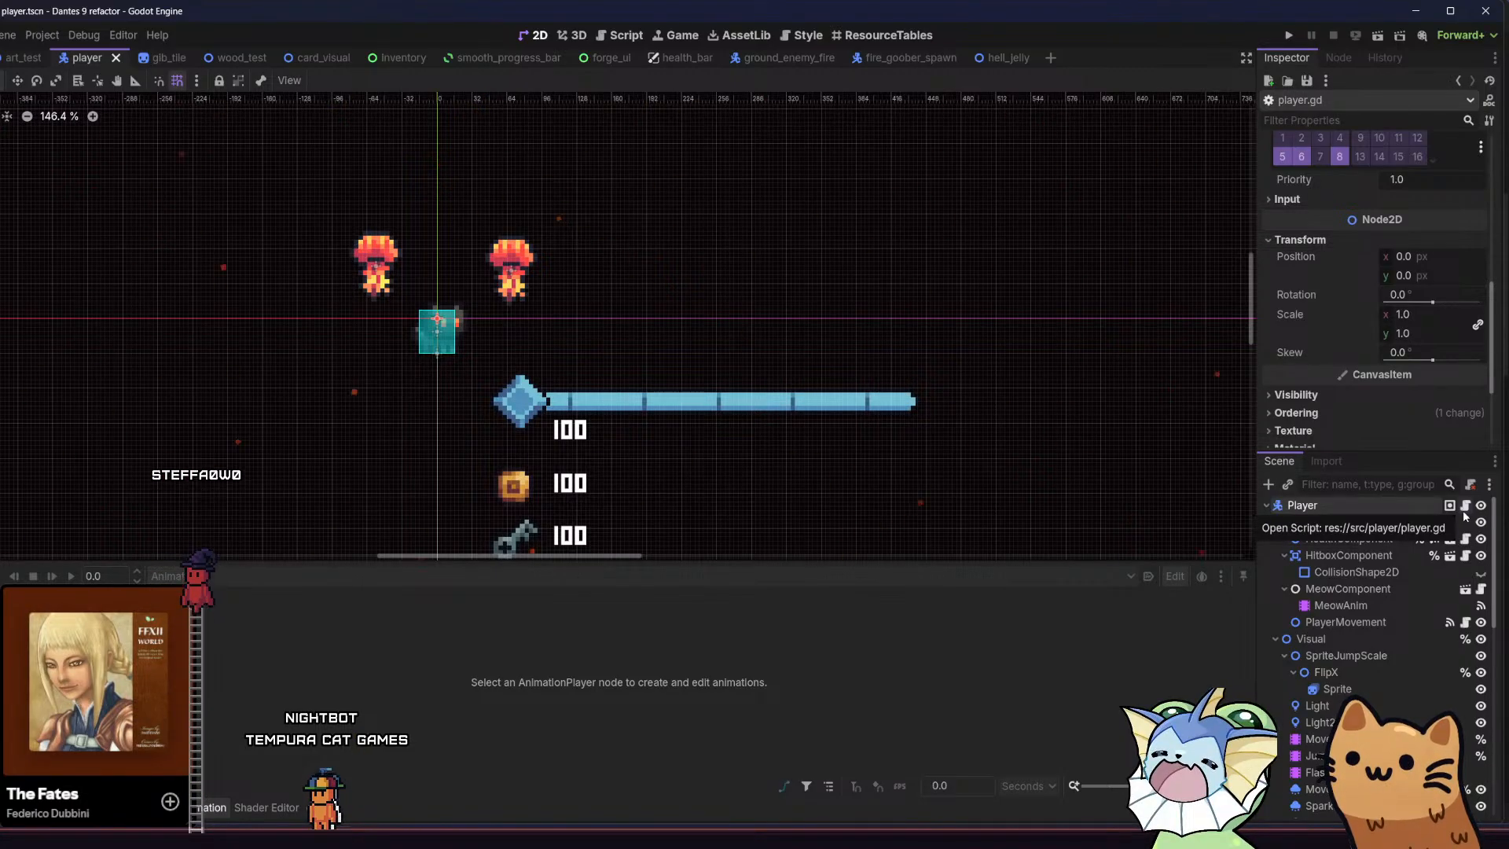
Select the SmoothProgressBar node under Hand and examine its layout size and position properties
scroll(1380, 642, "down", 2)
scroll(1380, 643, "down", 1)
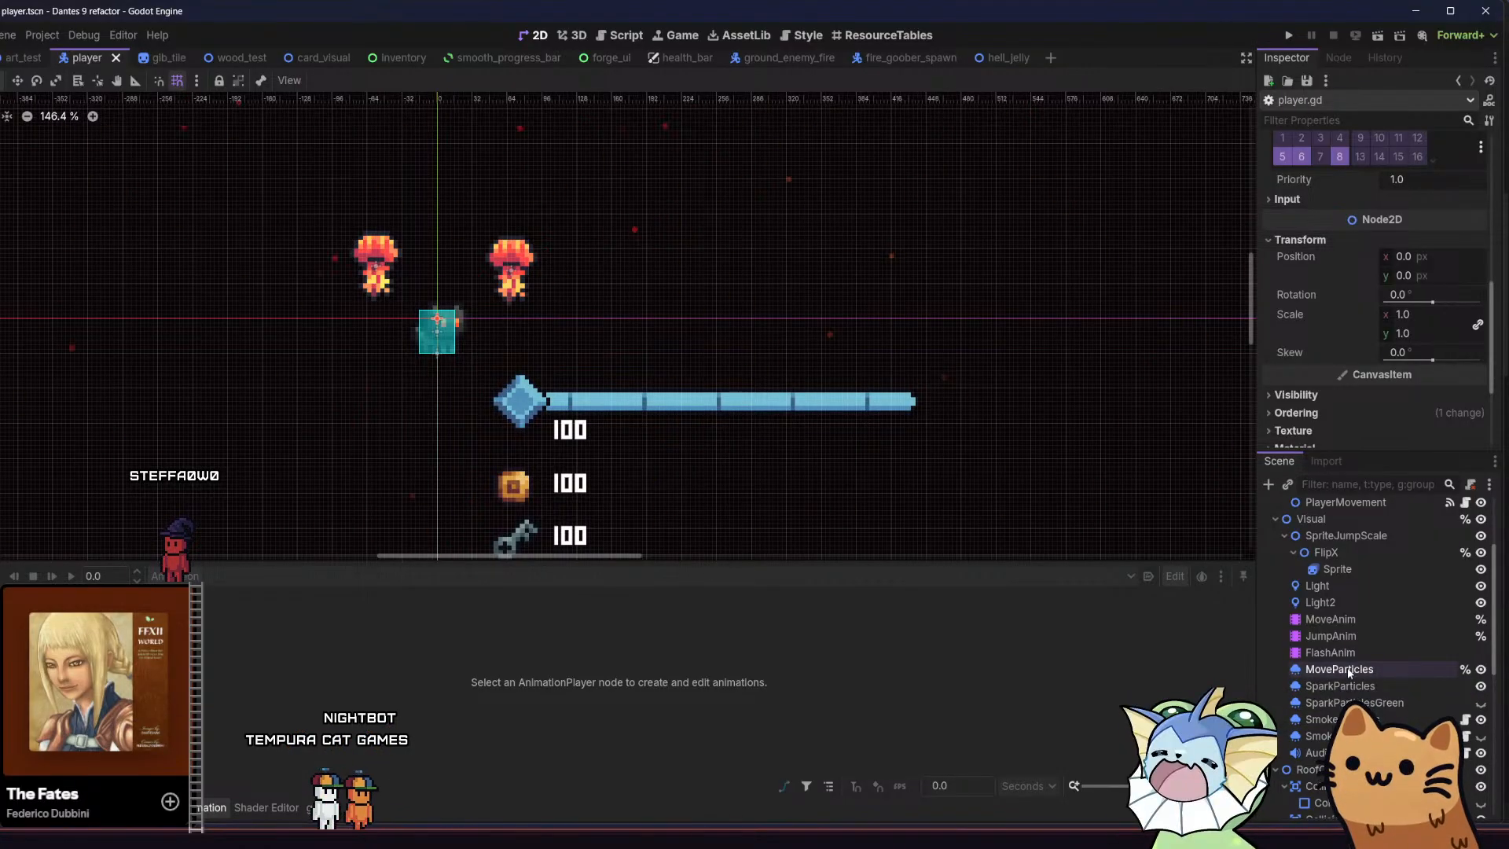
scroll(1349, 671, "down", 5)
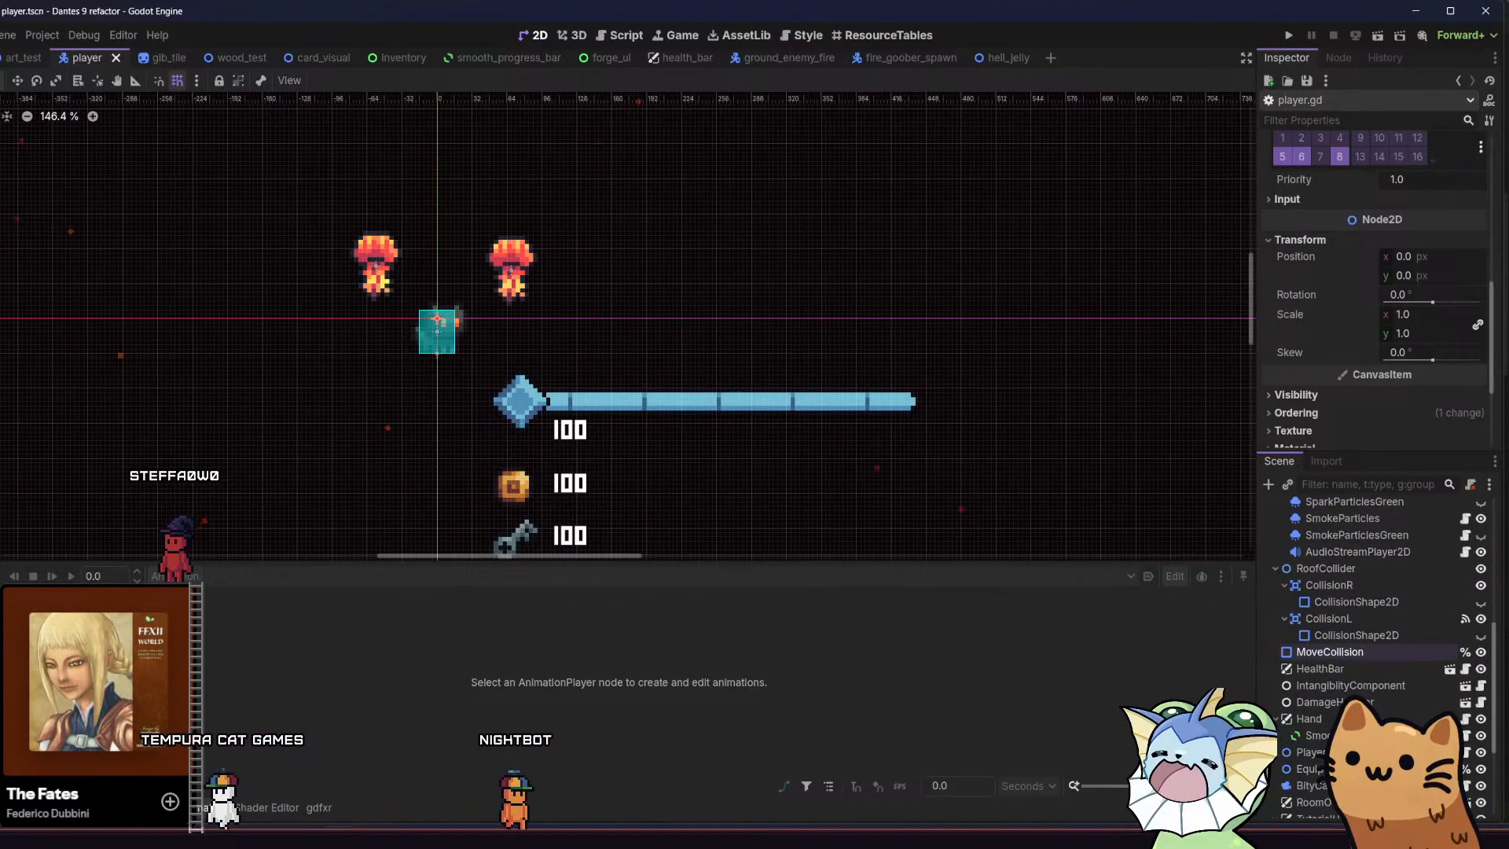
scroll(1348, 692, "down", 1)
left_click(1351, 696)
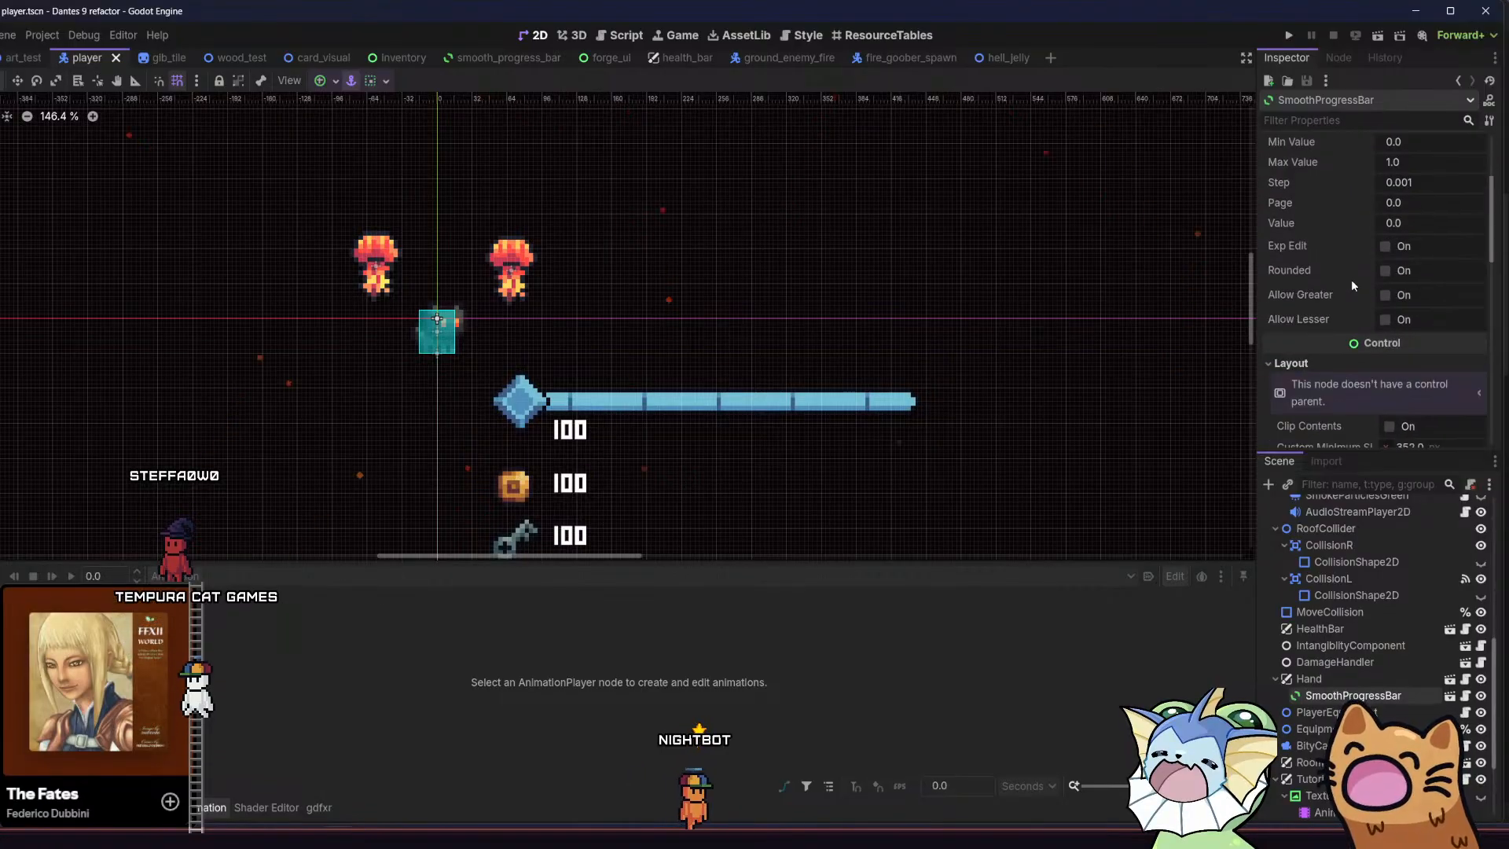
scroll(1351, 279, "down", 3)
scroll(1341, 328, "down", 2)
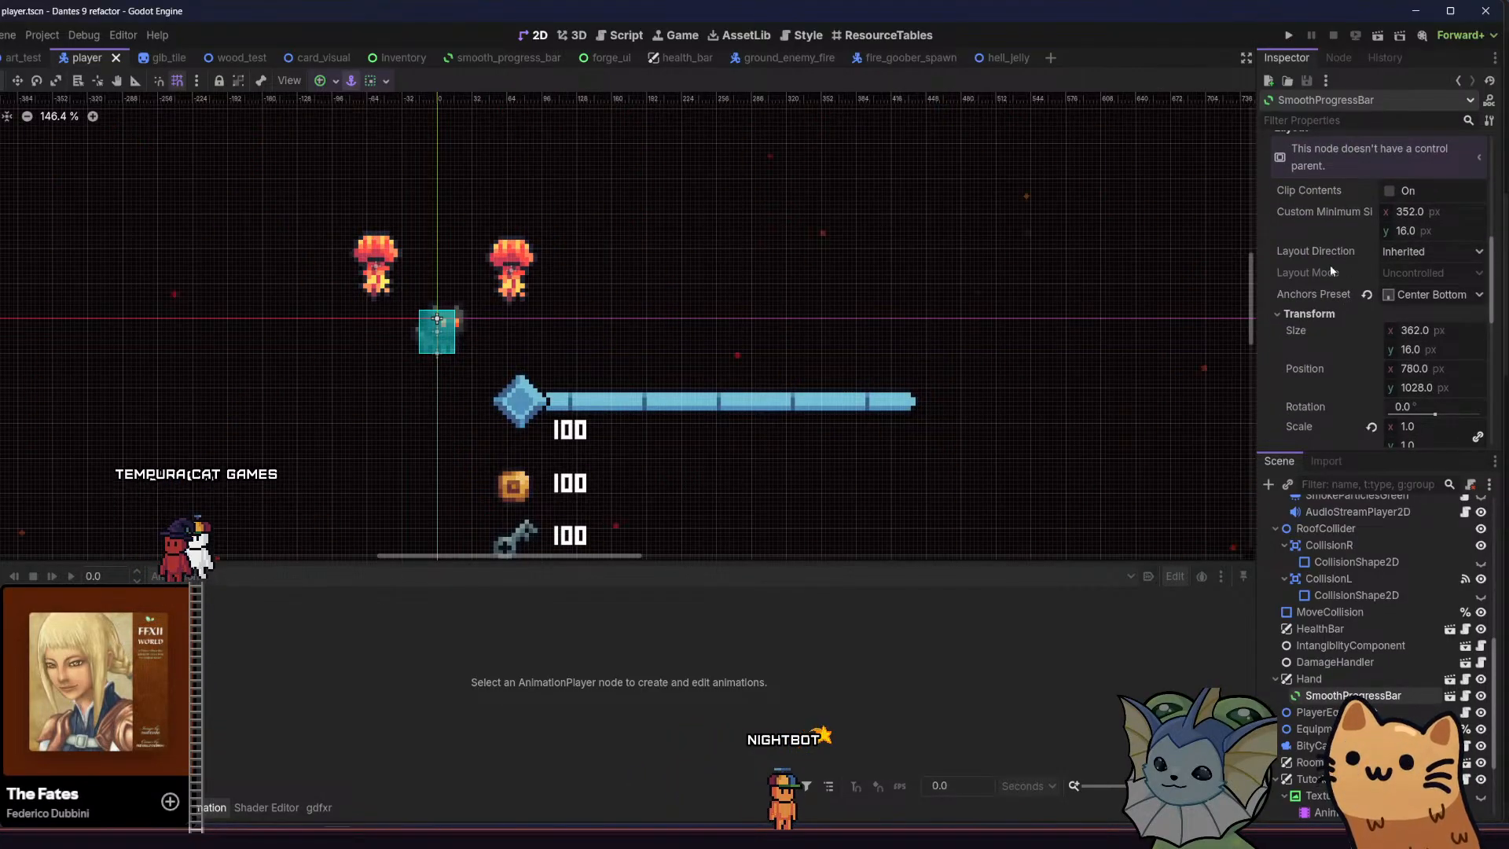
scroll(1329, 366, "down", 2)
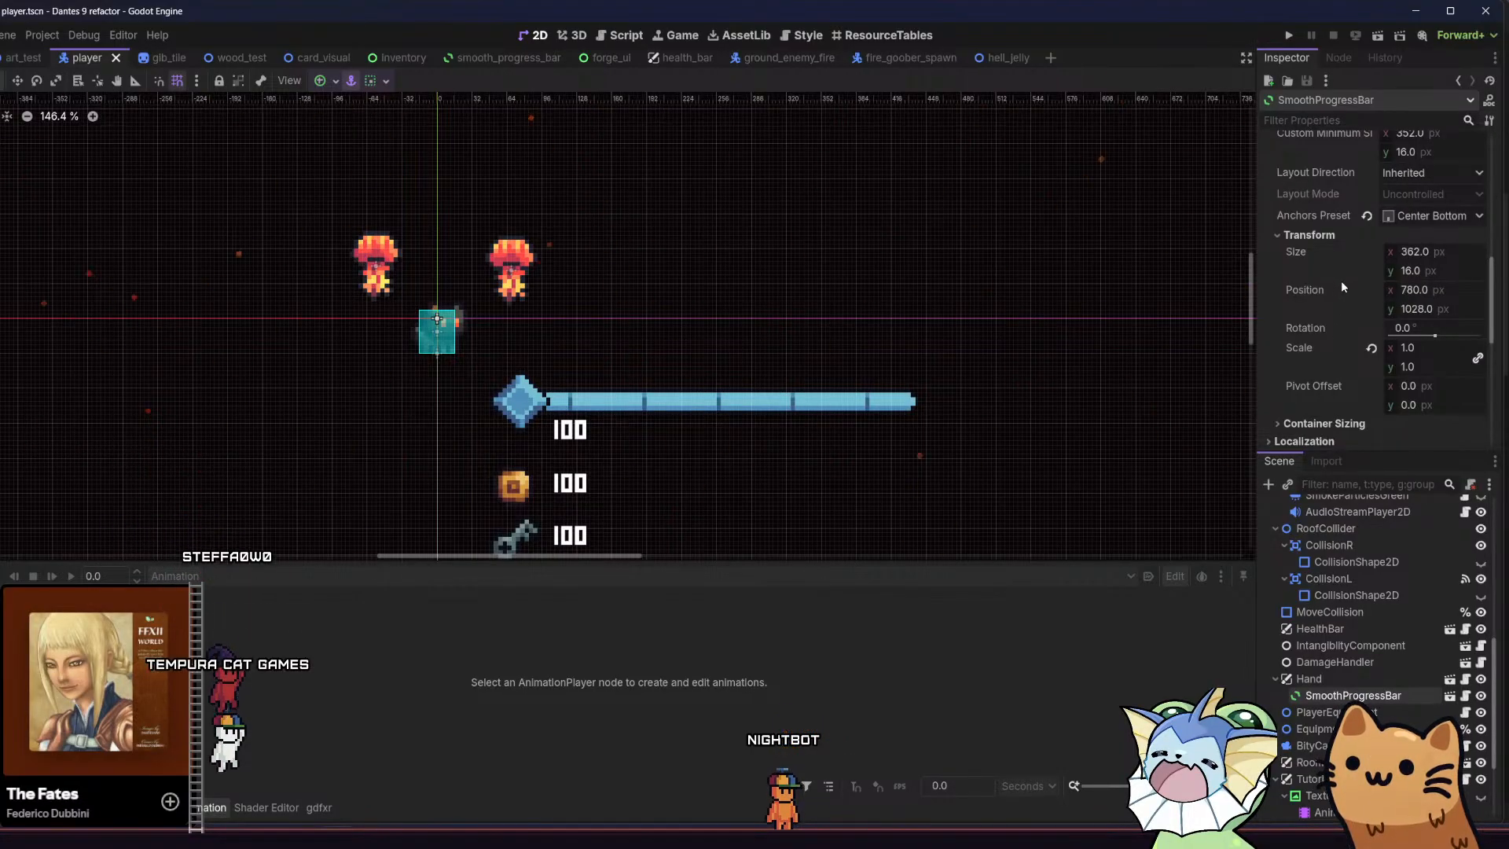
mouse_move(1343, 286)
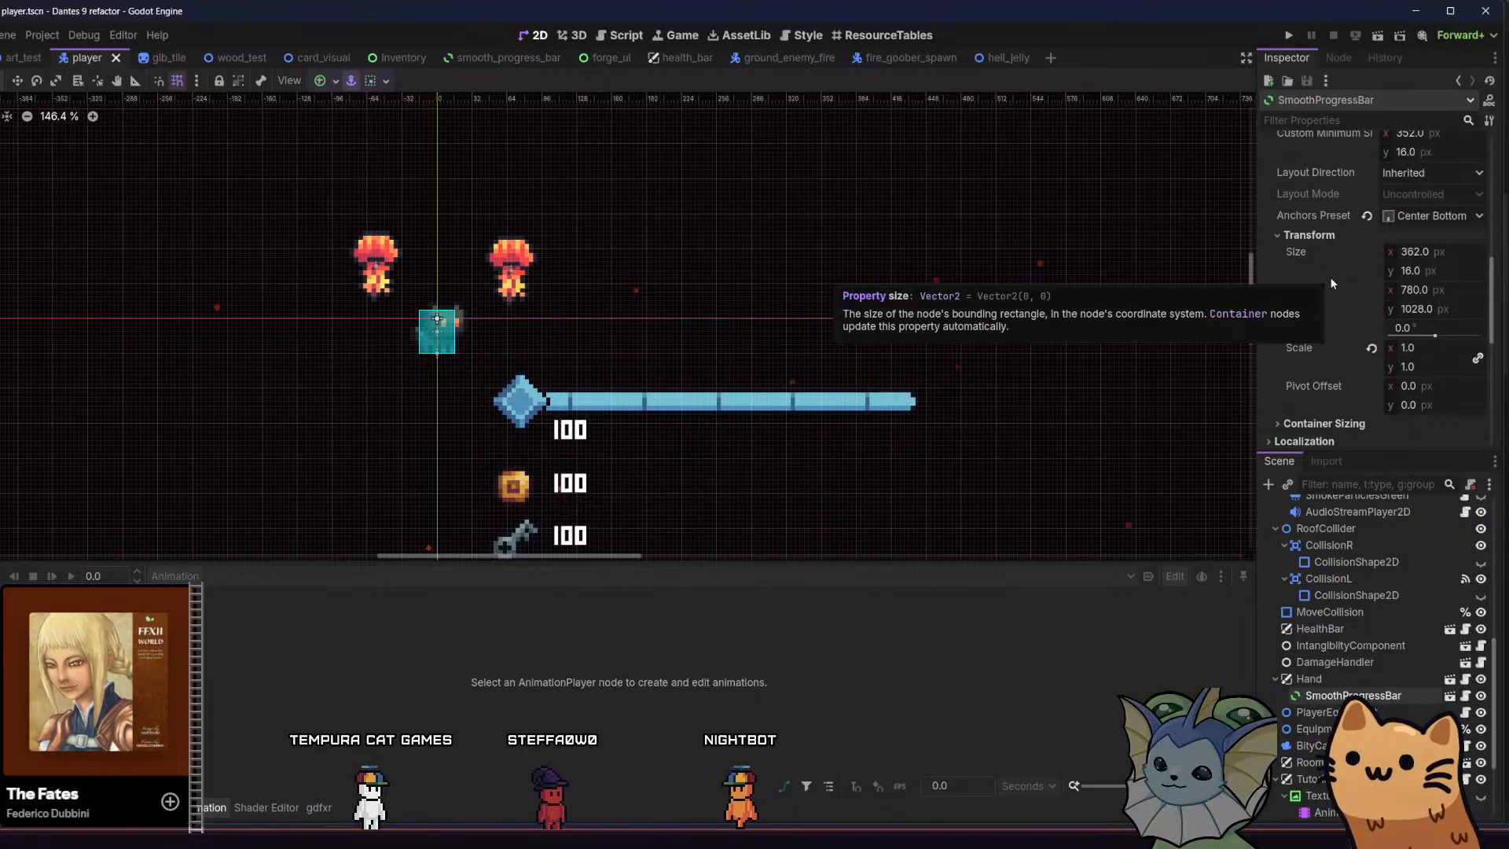
Review SmoothProgressBar's bar references, range values, custom minimum size, anchors preset and transform for anything wrong
scroll(1318, 253, "up", 1)
scroll(1323, 256, "up", 6)
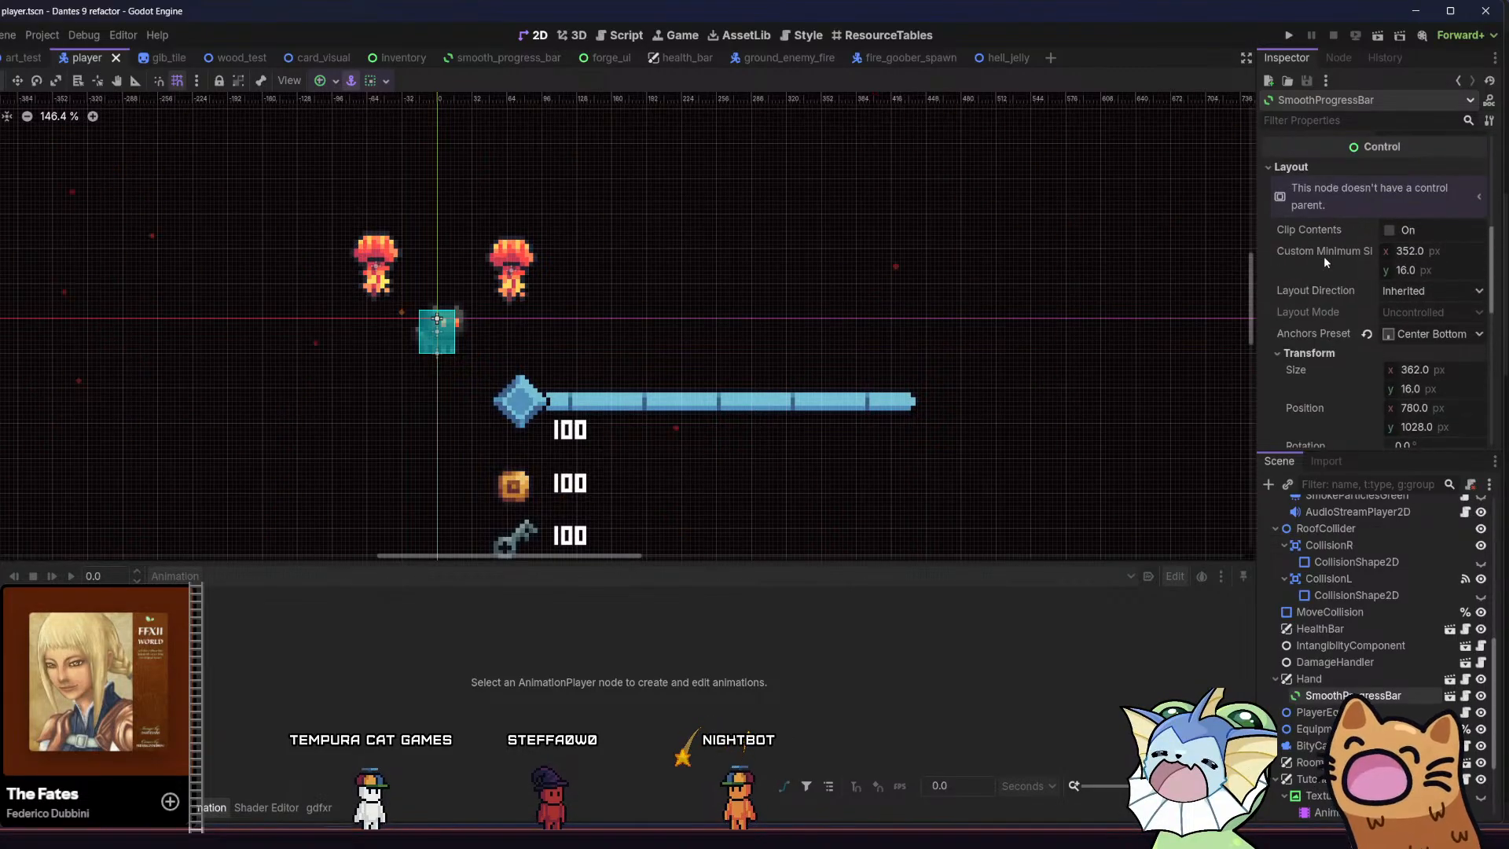
scroll(1323, 235, "down", 8)
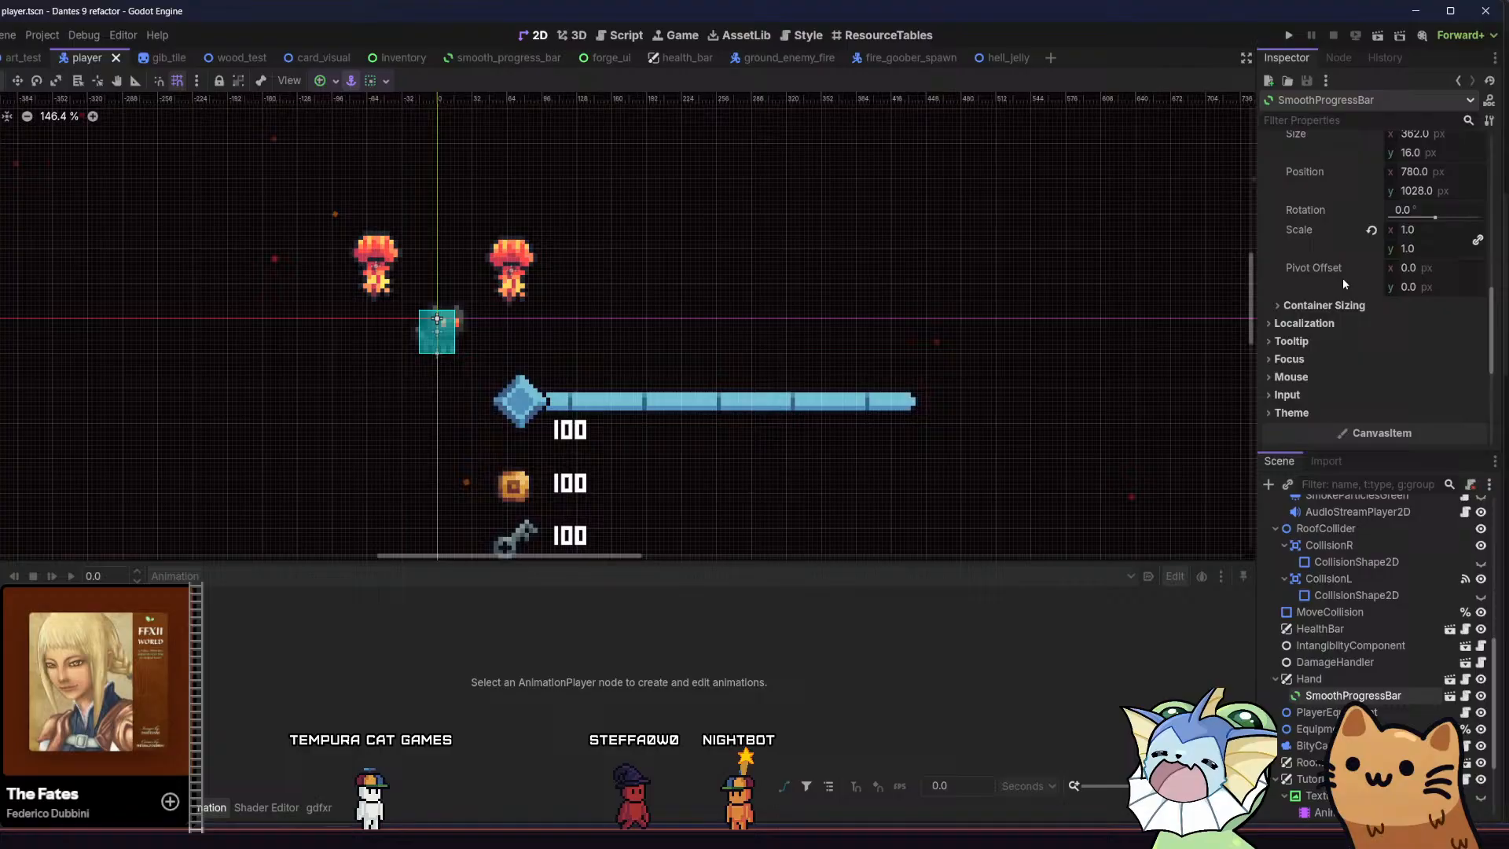
left_click(1321, 323)
left_click(1321, 324)
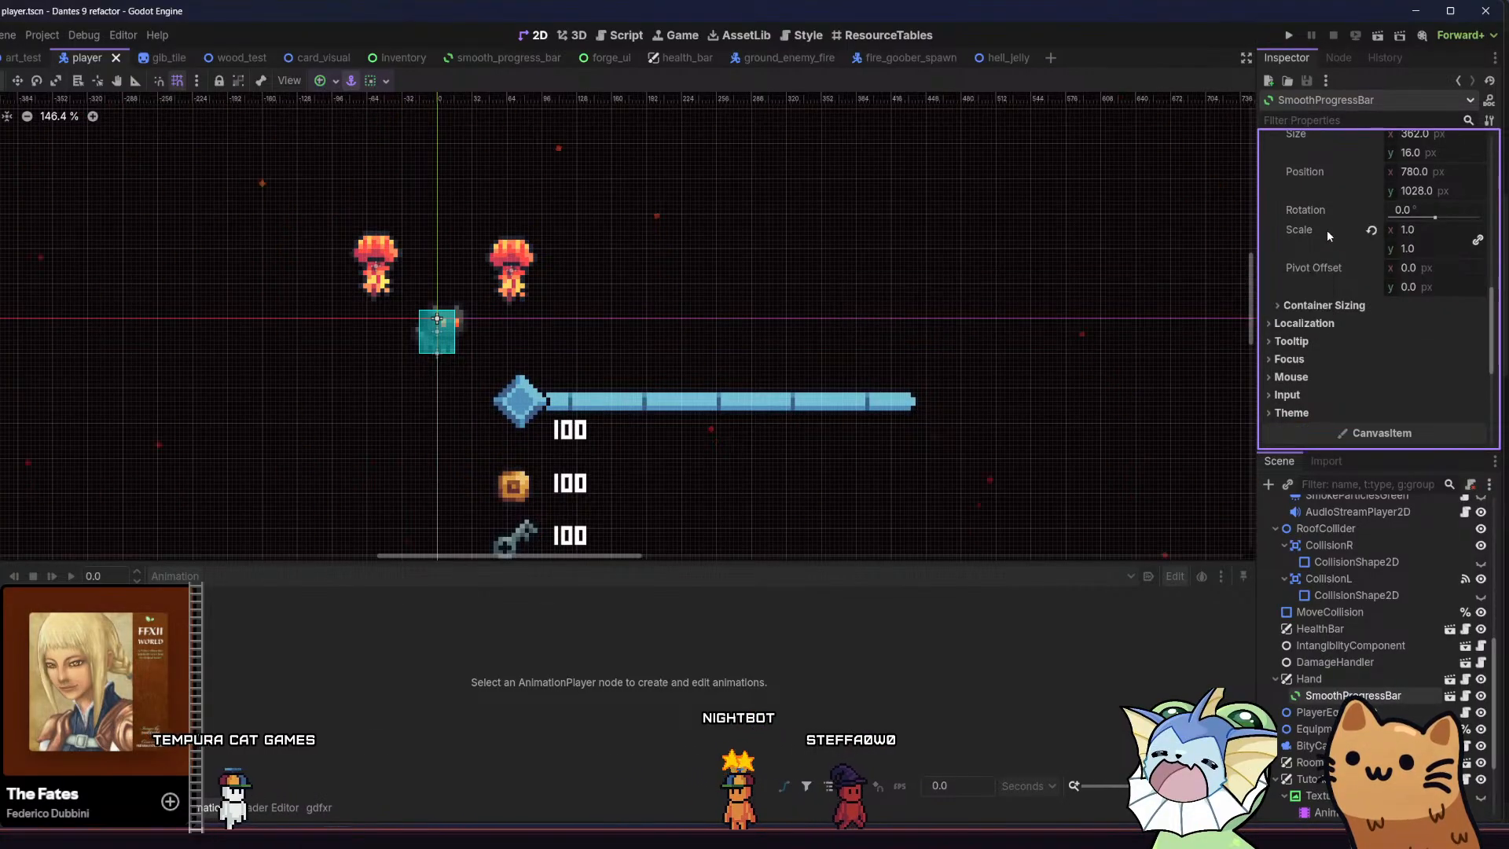
scroll(1312, 242, "up", 2)
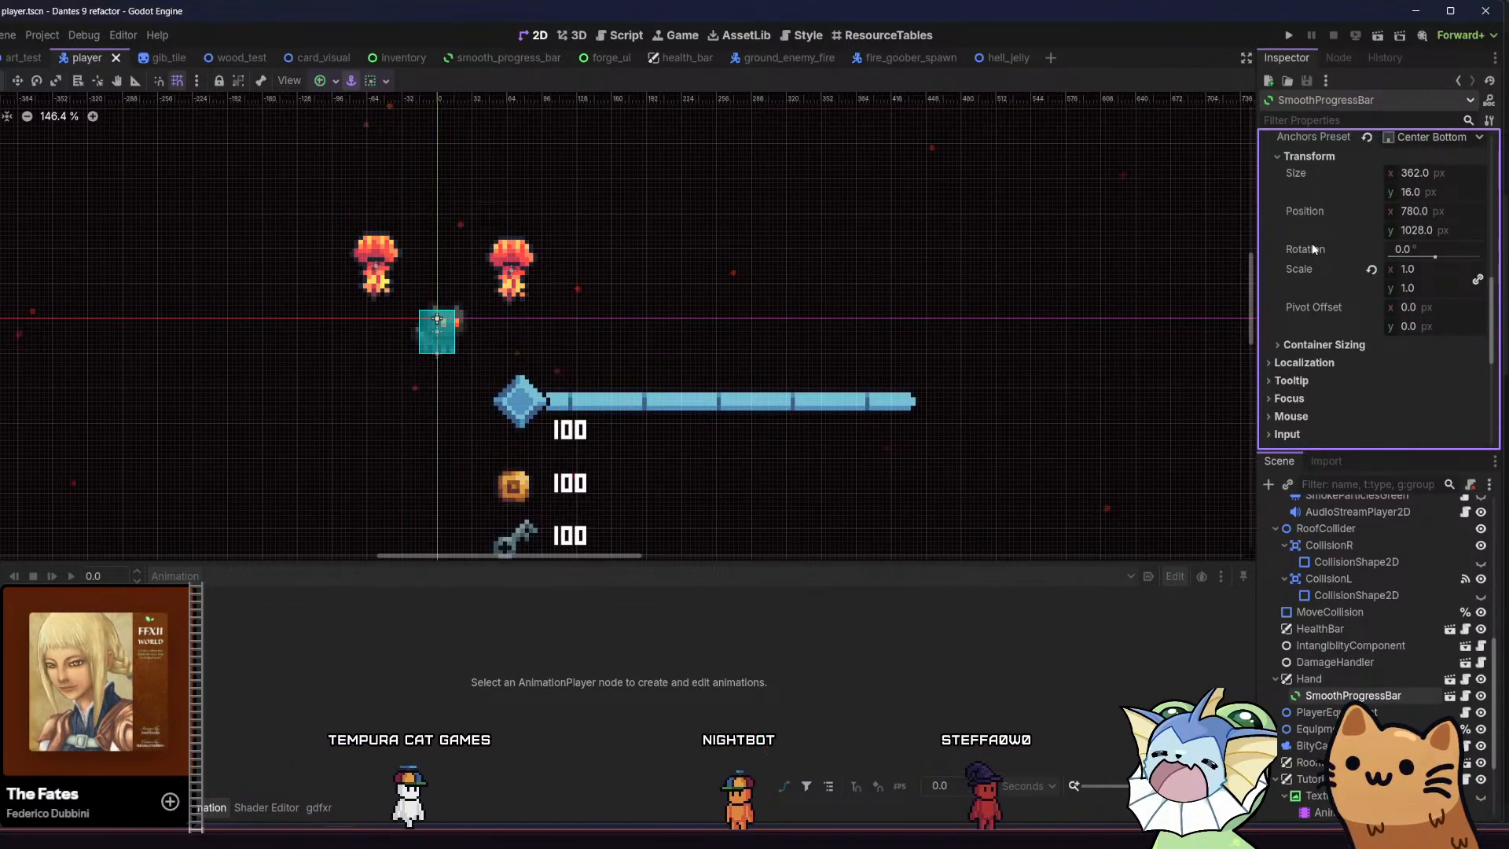
scroll(1312, 234, "up", 2)
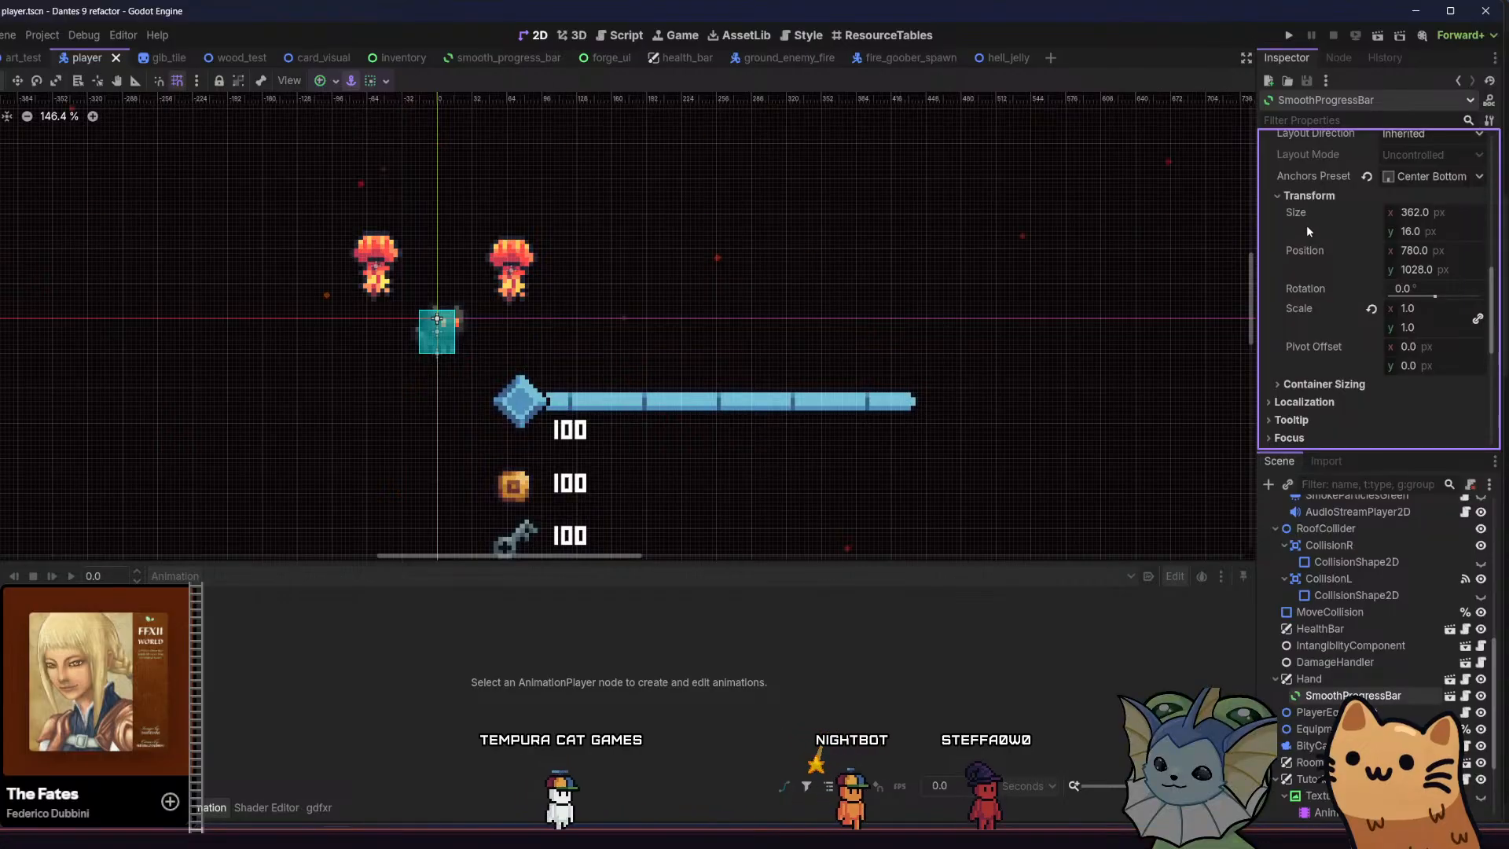
scroll(1307, 236, "up", 6)
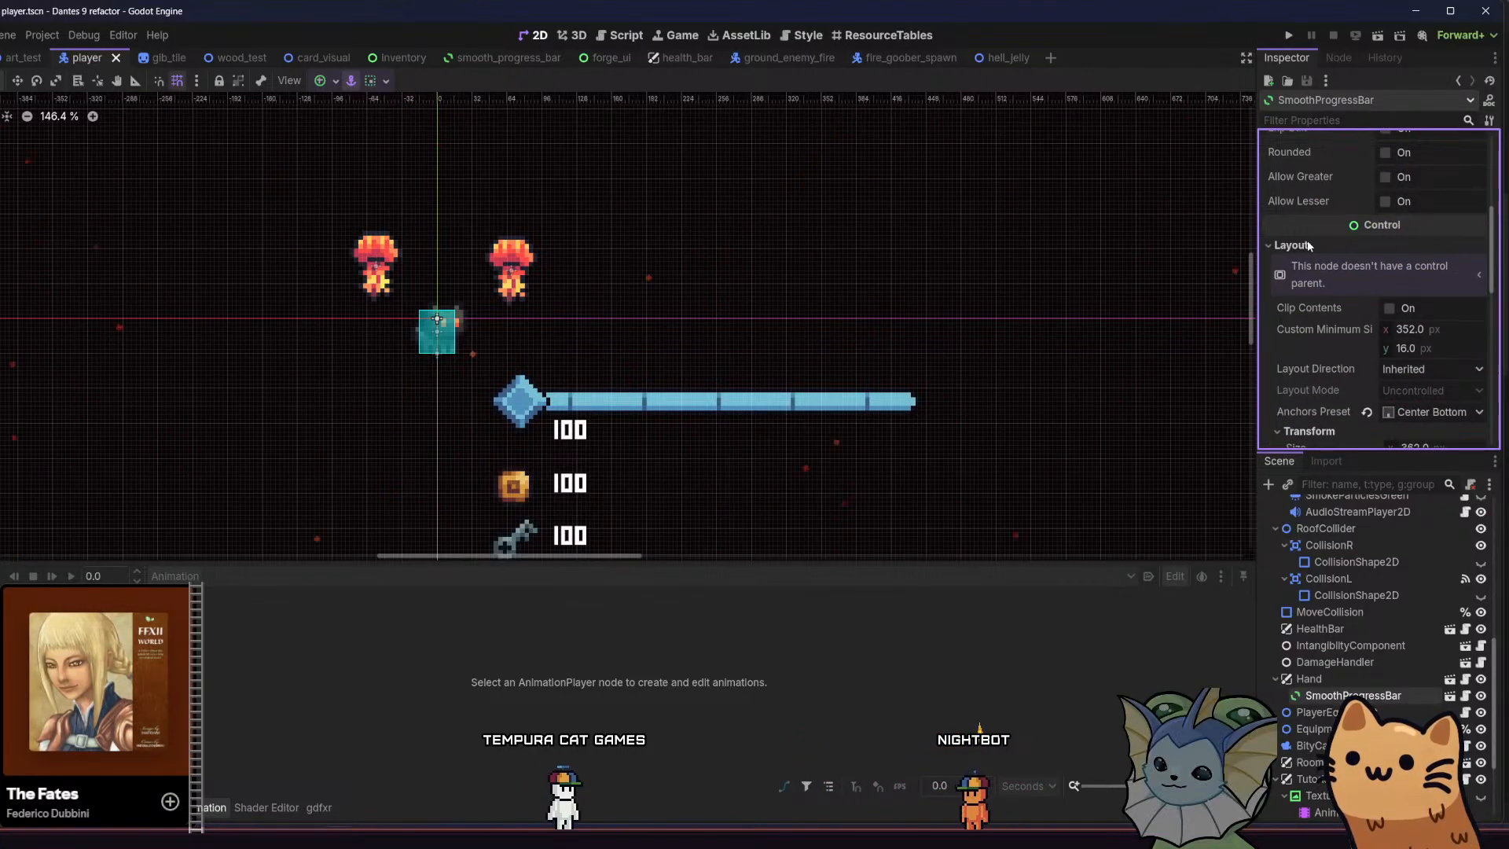
scroll(1310, 246, "up", 7)
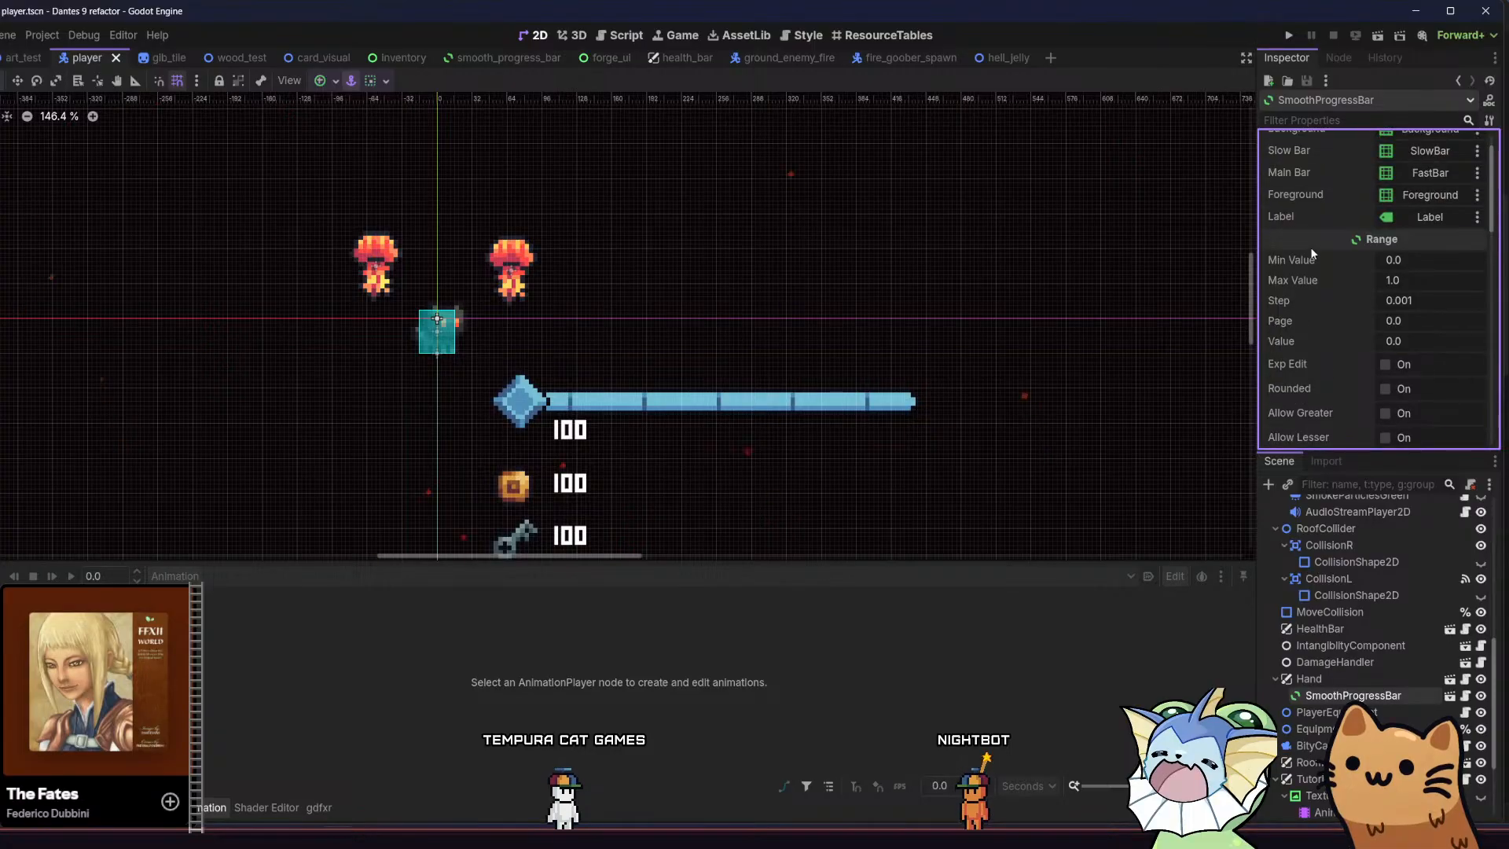
scroll(1312, 253, "down", 5)
scroll(1315, 262, "down", 2)
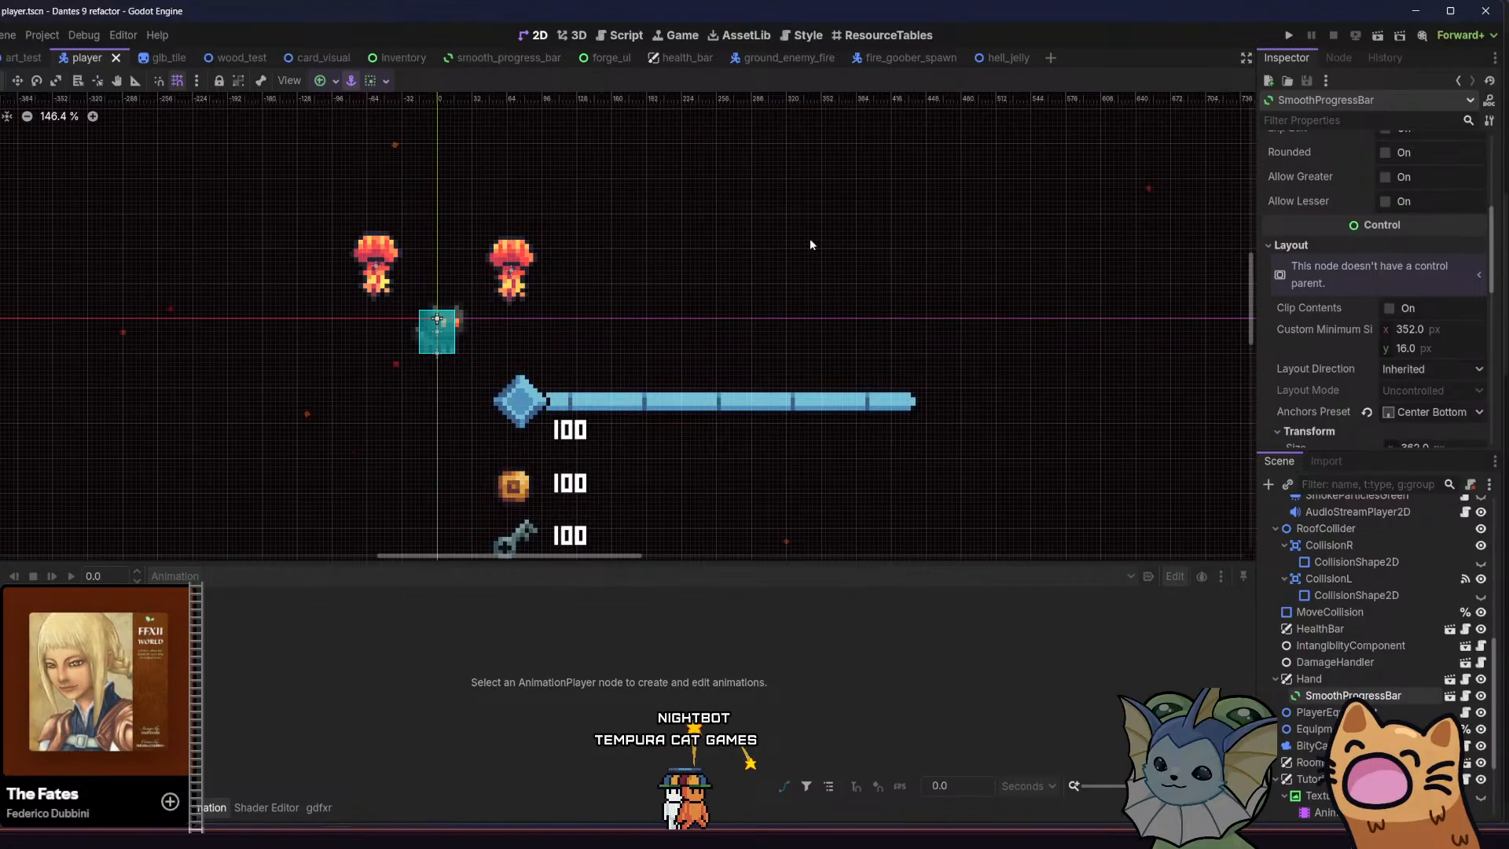
scroll(1351, 284, "down", 3)
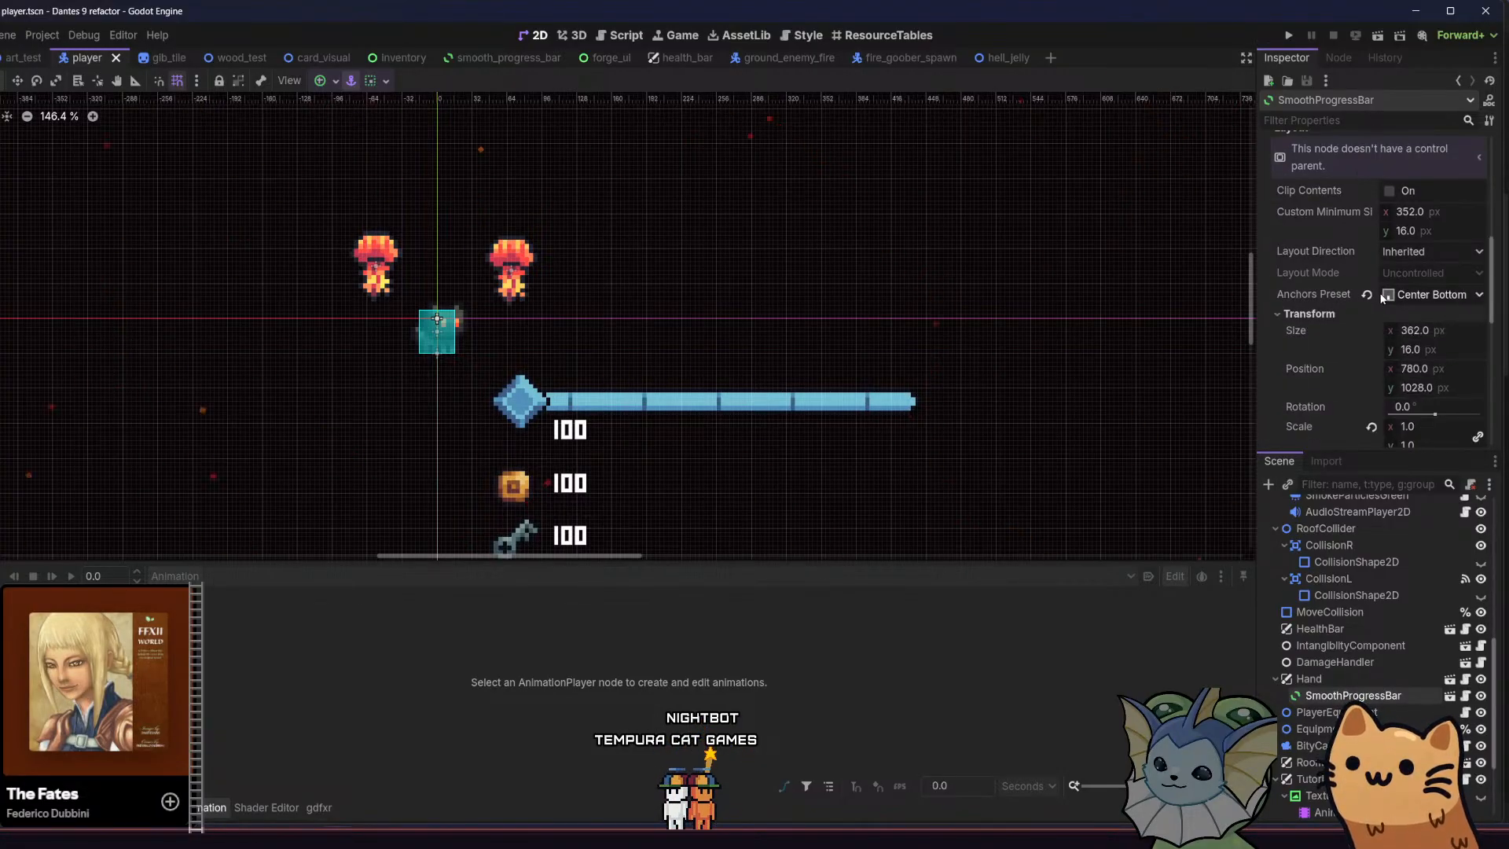
scroll(1315, 300, "down", 4)
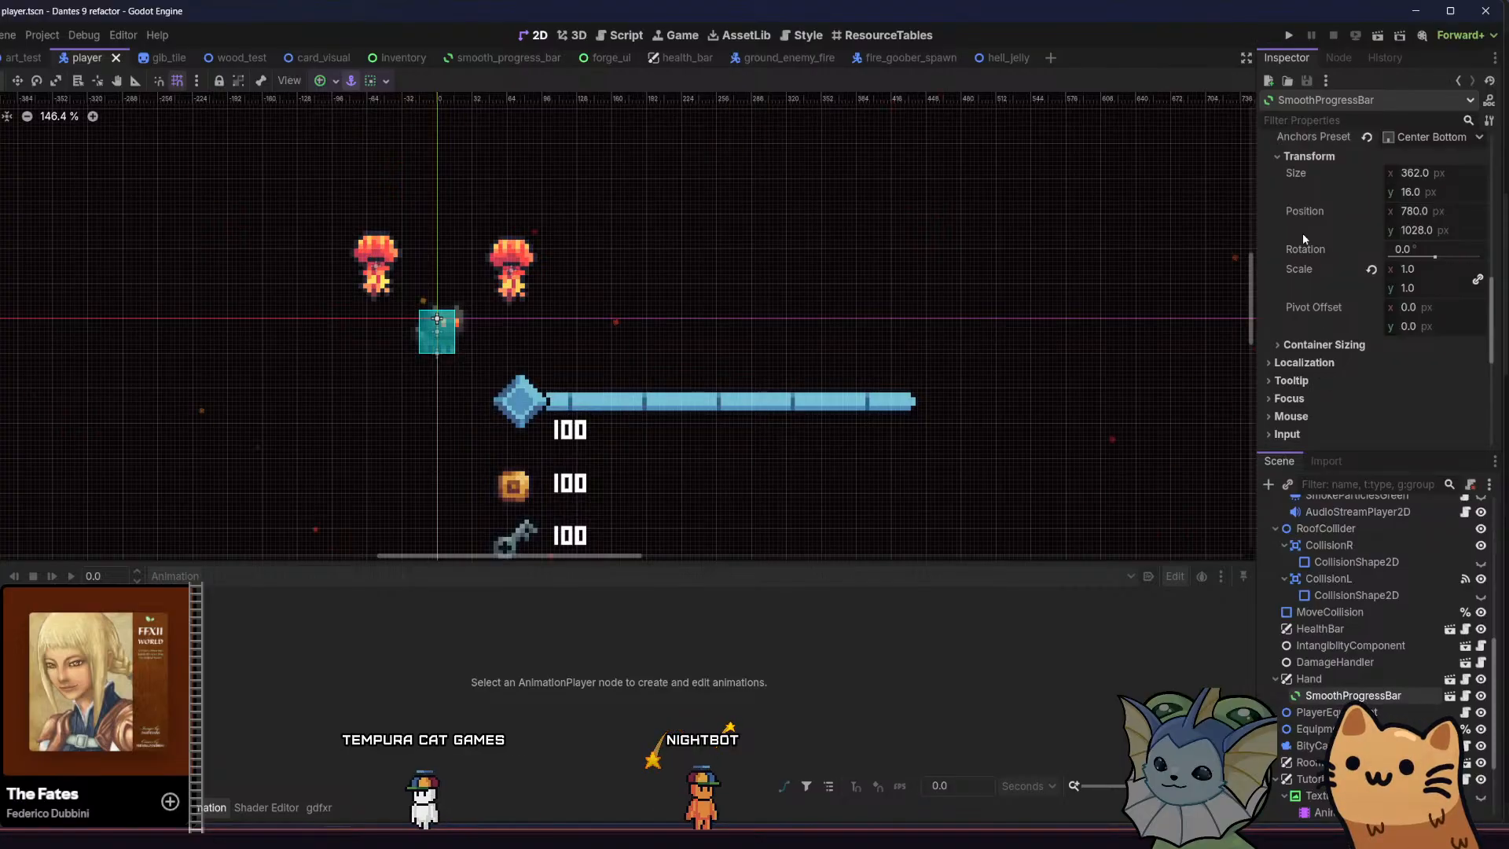
scroll(1299, 230, "up", 1)
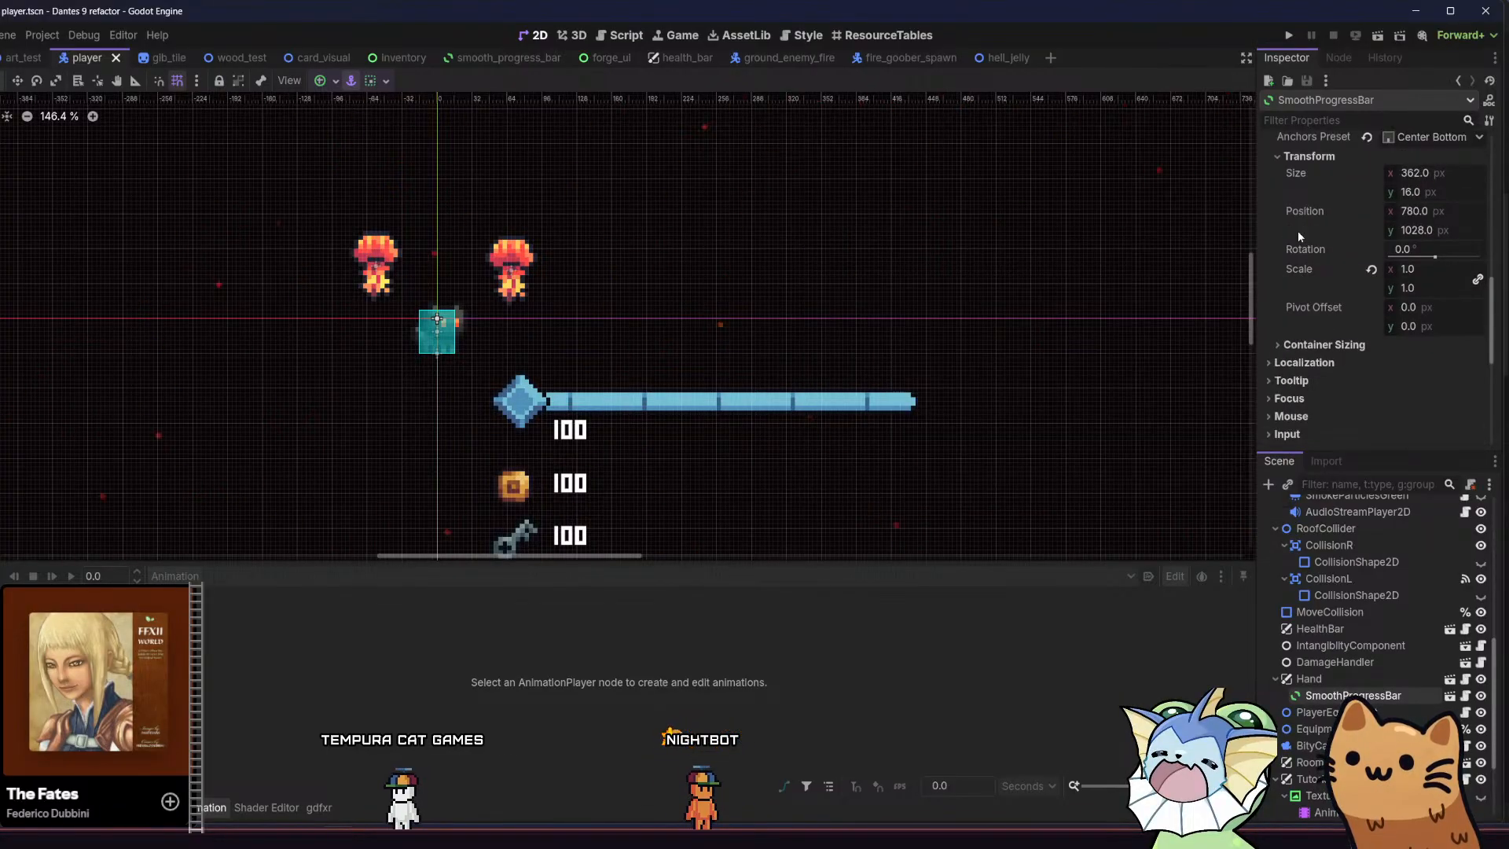
scroll(1298, 230, "up", 1)
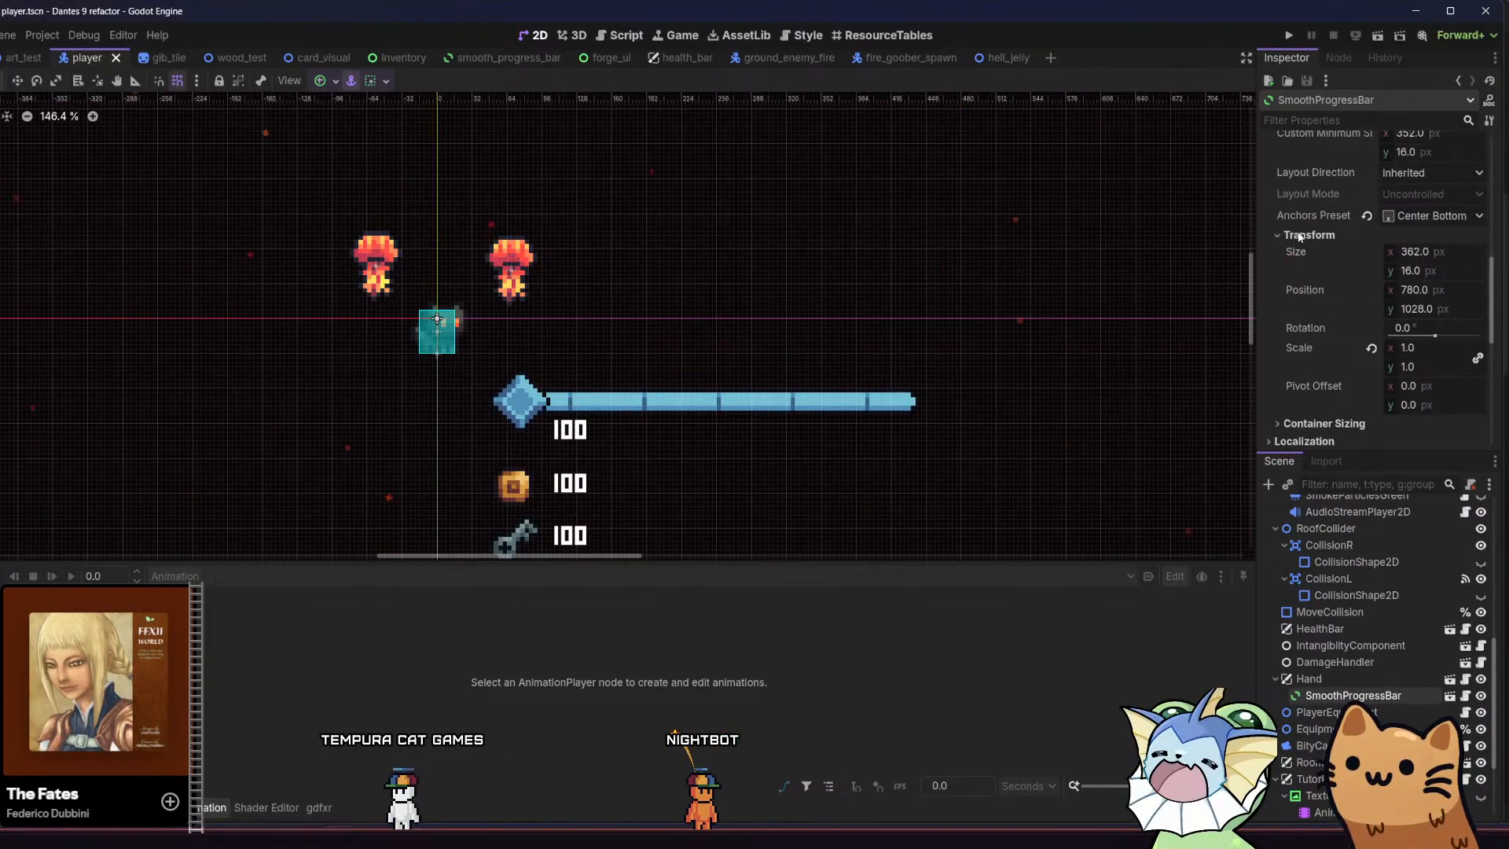
Switch SmoothProgressBar's anchors preset to Custom and check its anchor points and anchor offsets
left_click(1394, 219)
left_click(1394, 219)
scroll(1333, 228, "up", 3)
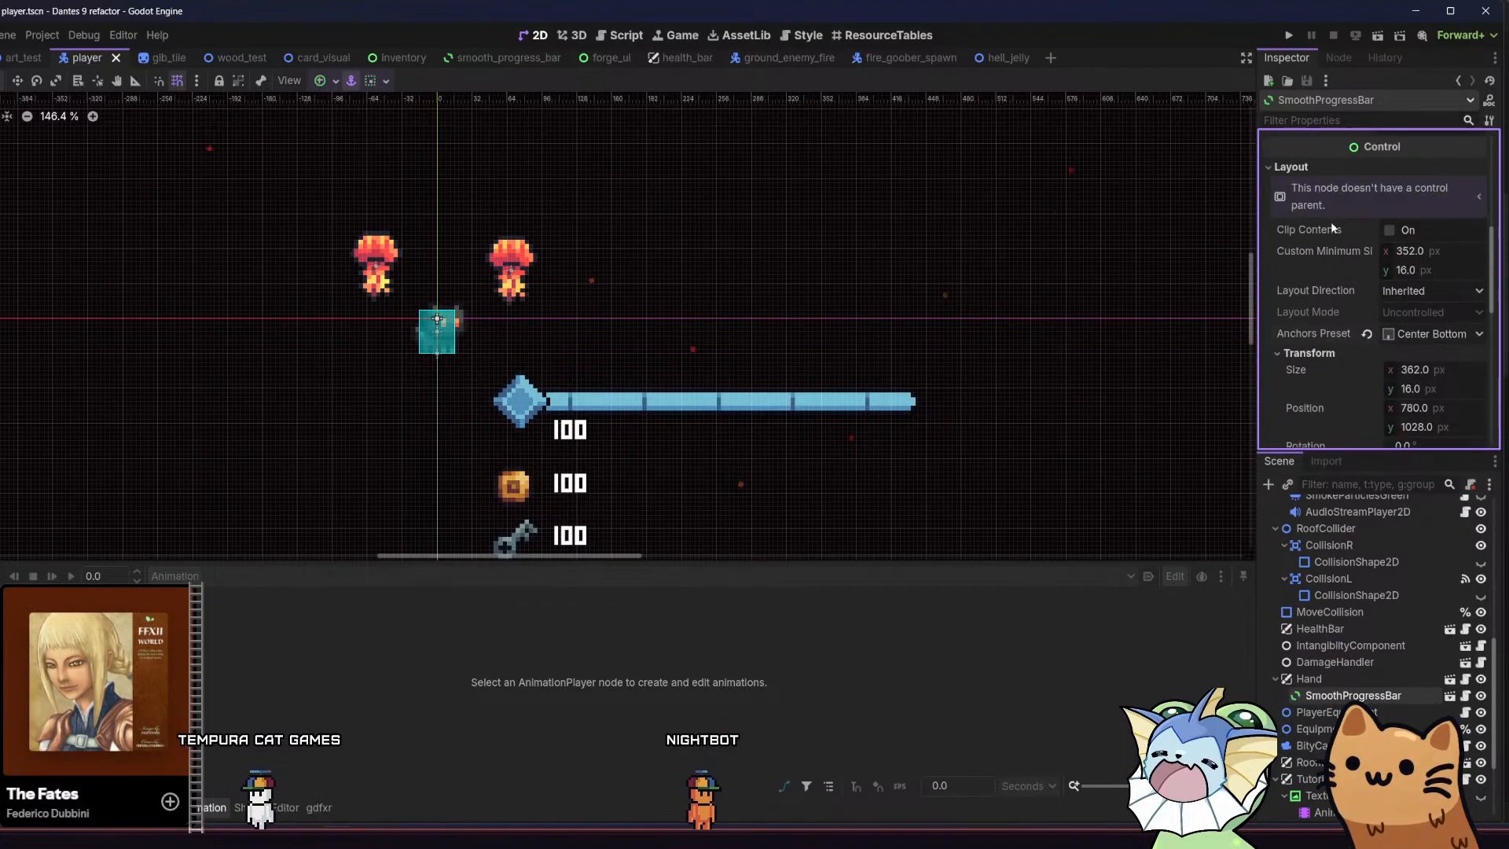
left_click(1431, 334)
left_click(1429, 347)
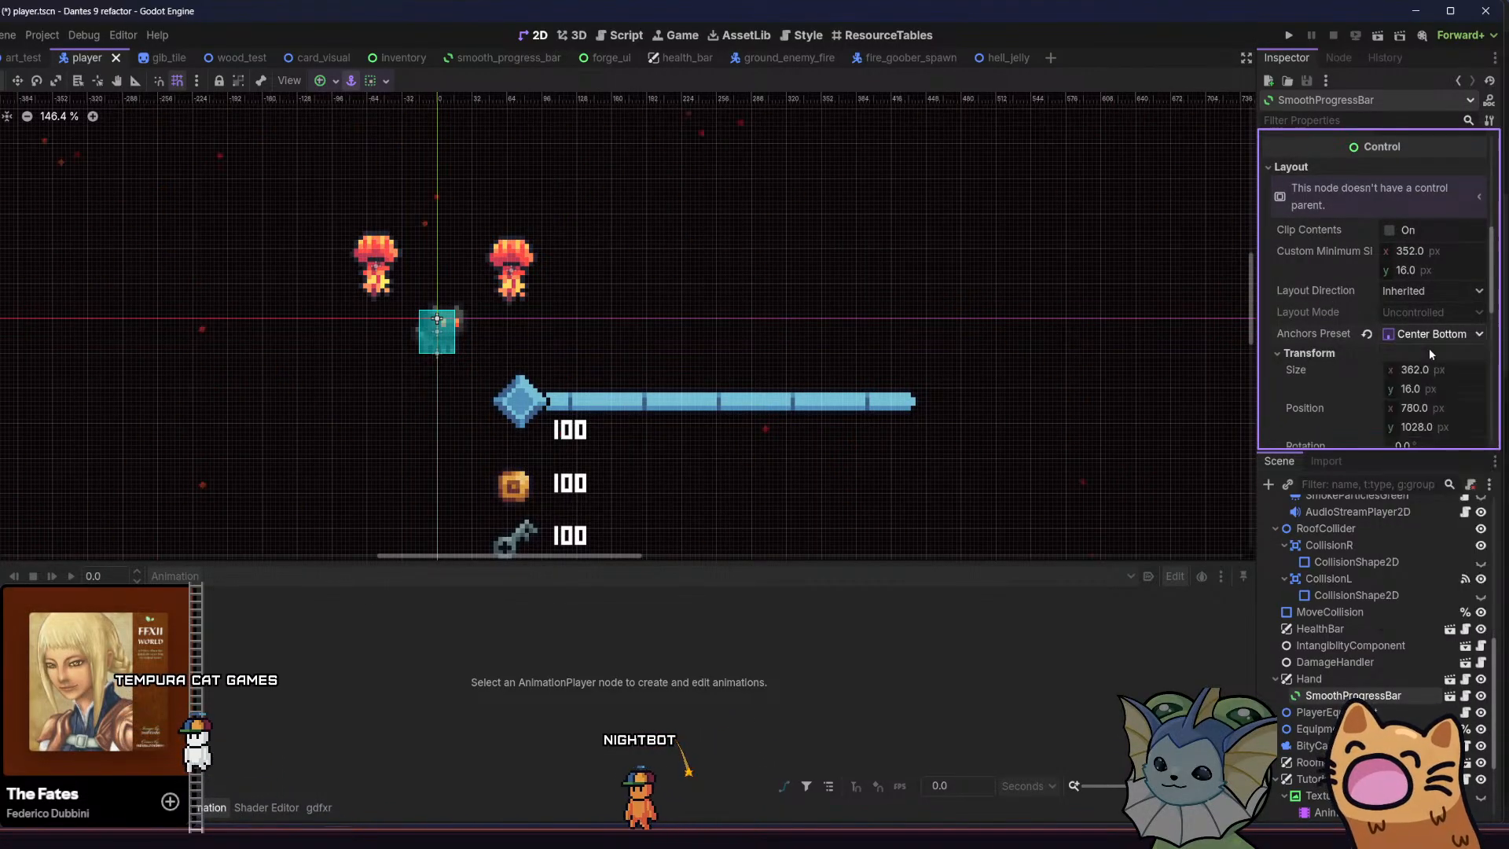
left_click(1338, 353)
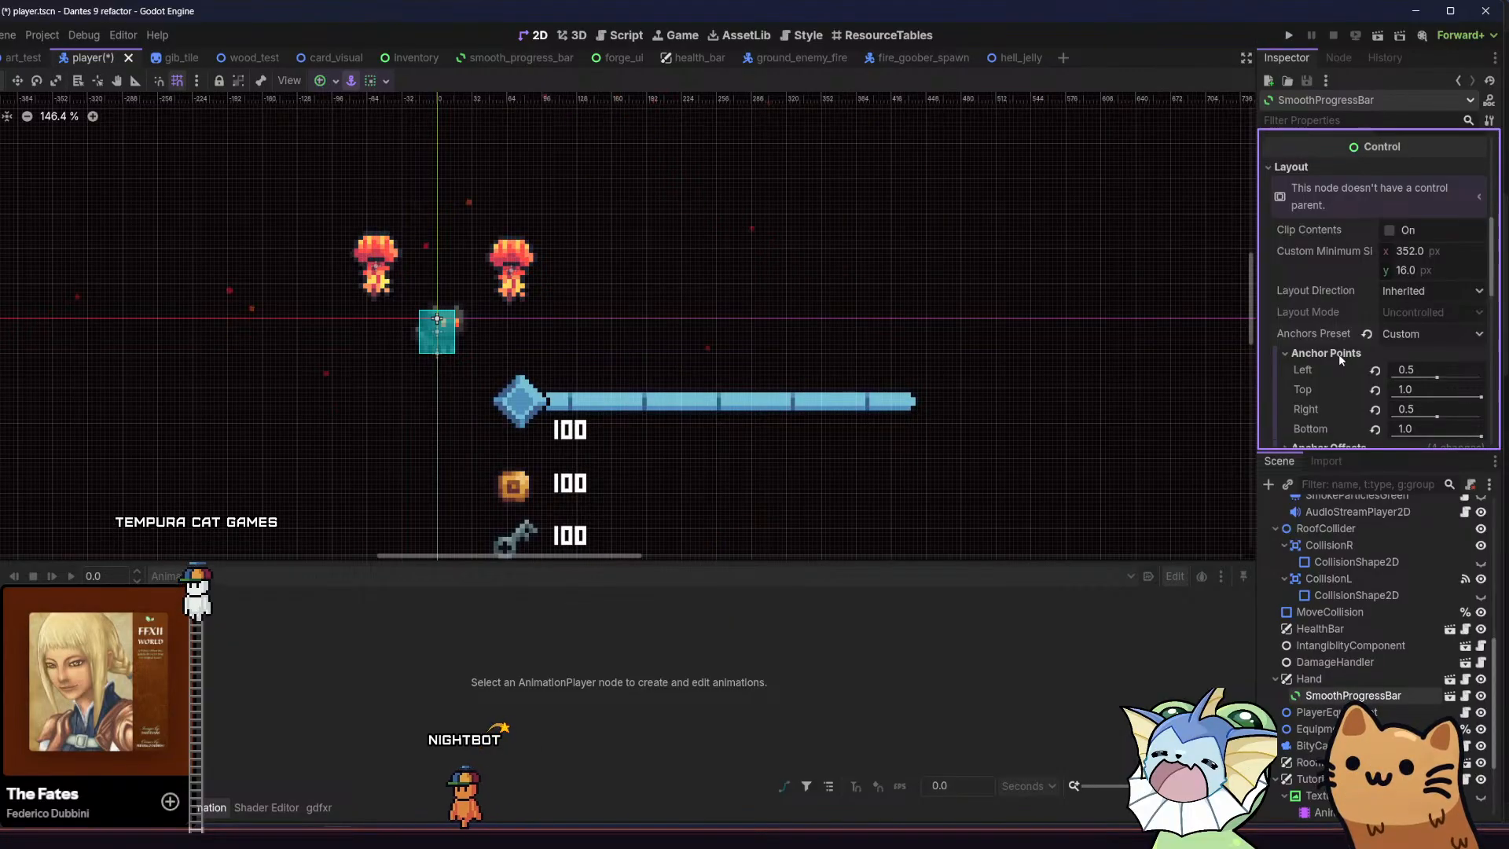
scroll(1337, 354, "down", 2)
left_click(1323, 275)
left_click(1325, 292)
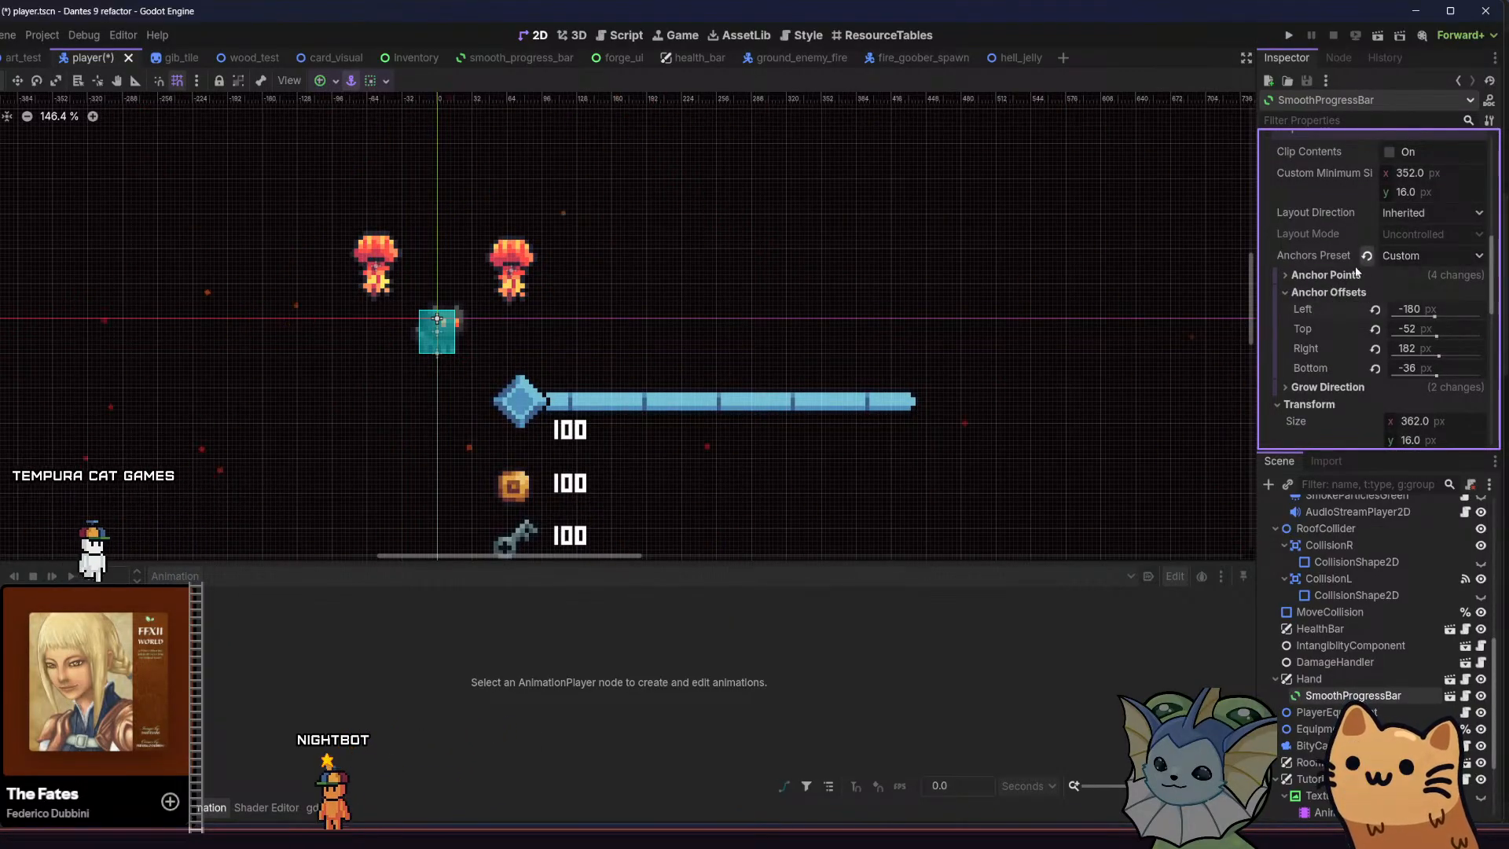
left_click(1325, 292)
Set SmoothProgressBar's anchors preset to Center Bottom and show more of the scene around the player
left_click(1396, 258)
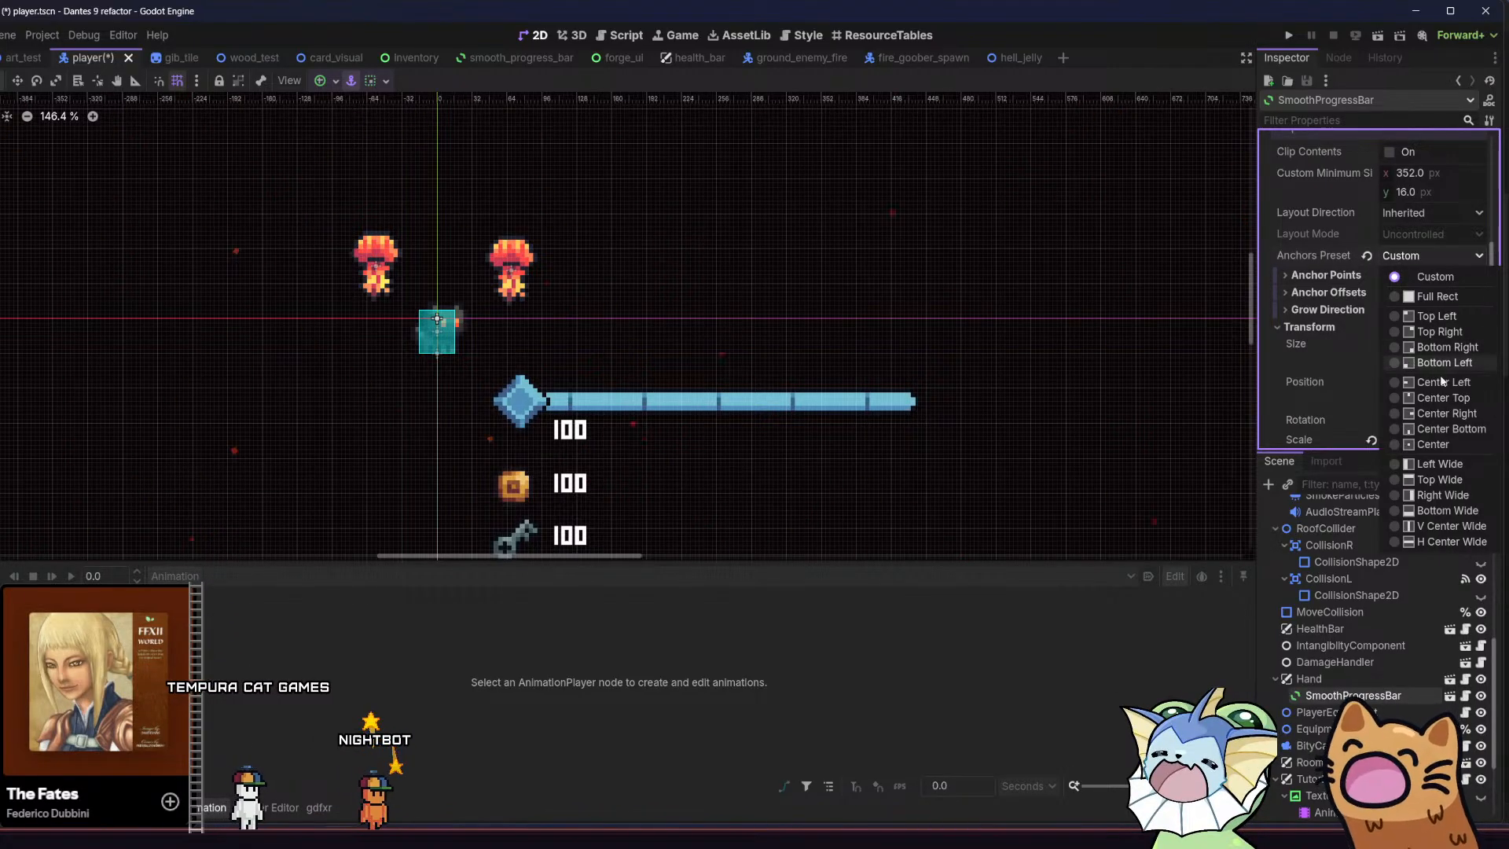
left_click(1446, 428)
scroll(751, 303, "down", 7)
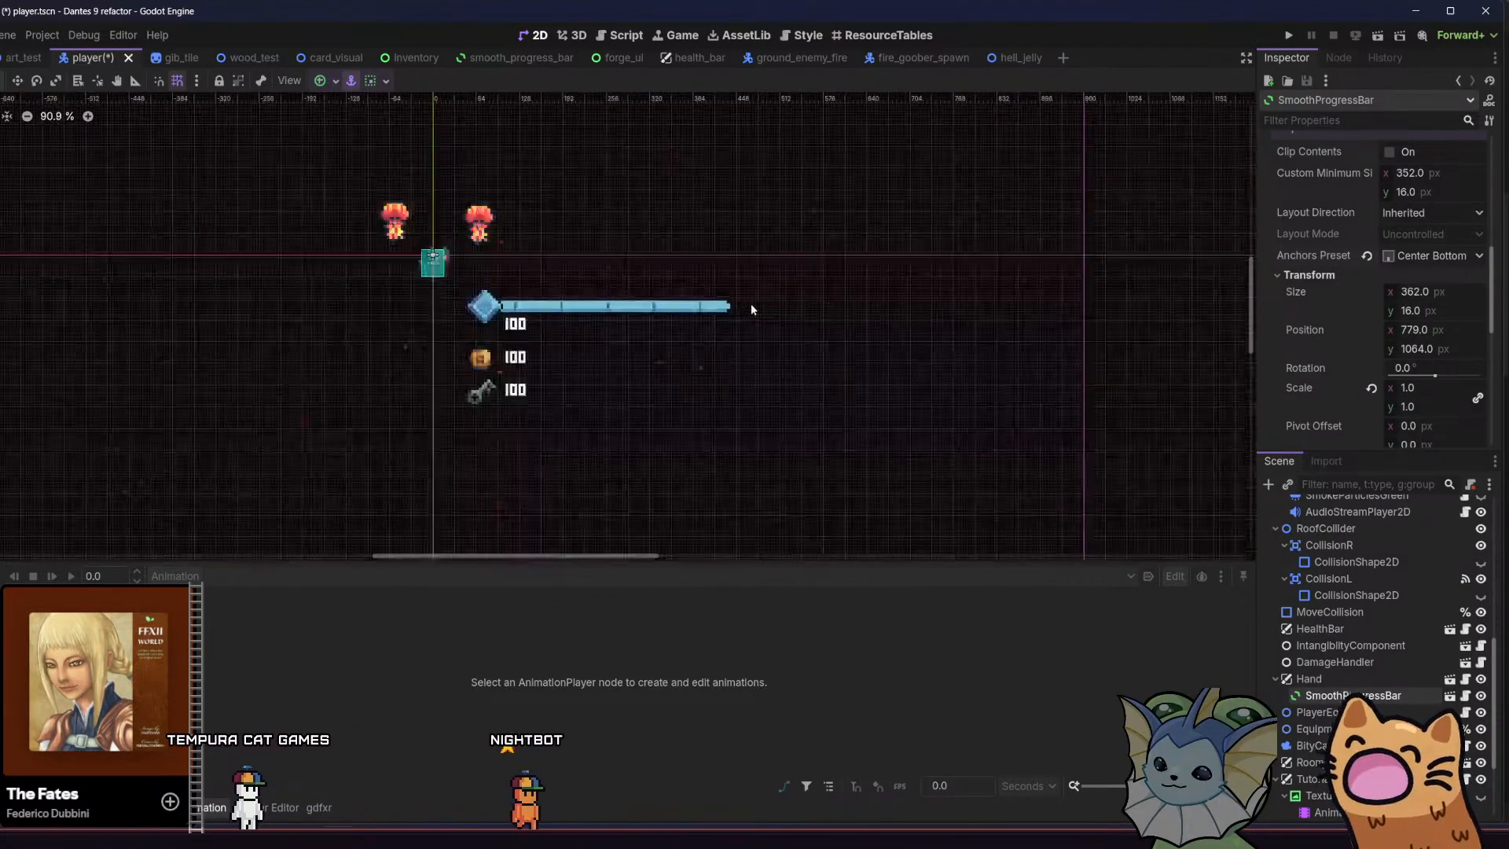
Move SmoothProgressBar up from the bottom edge to position x 780, y 1028 px and save the player scene
scroll(810, 389, "up", 4)
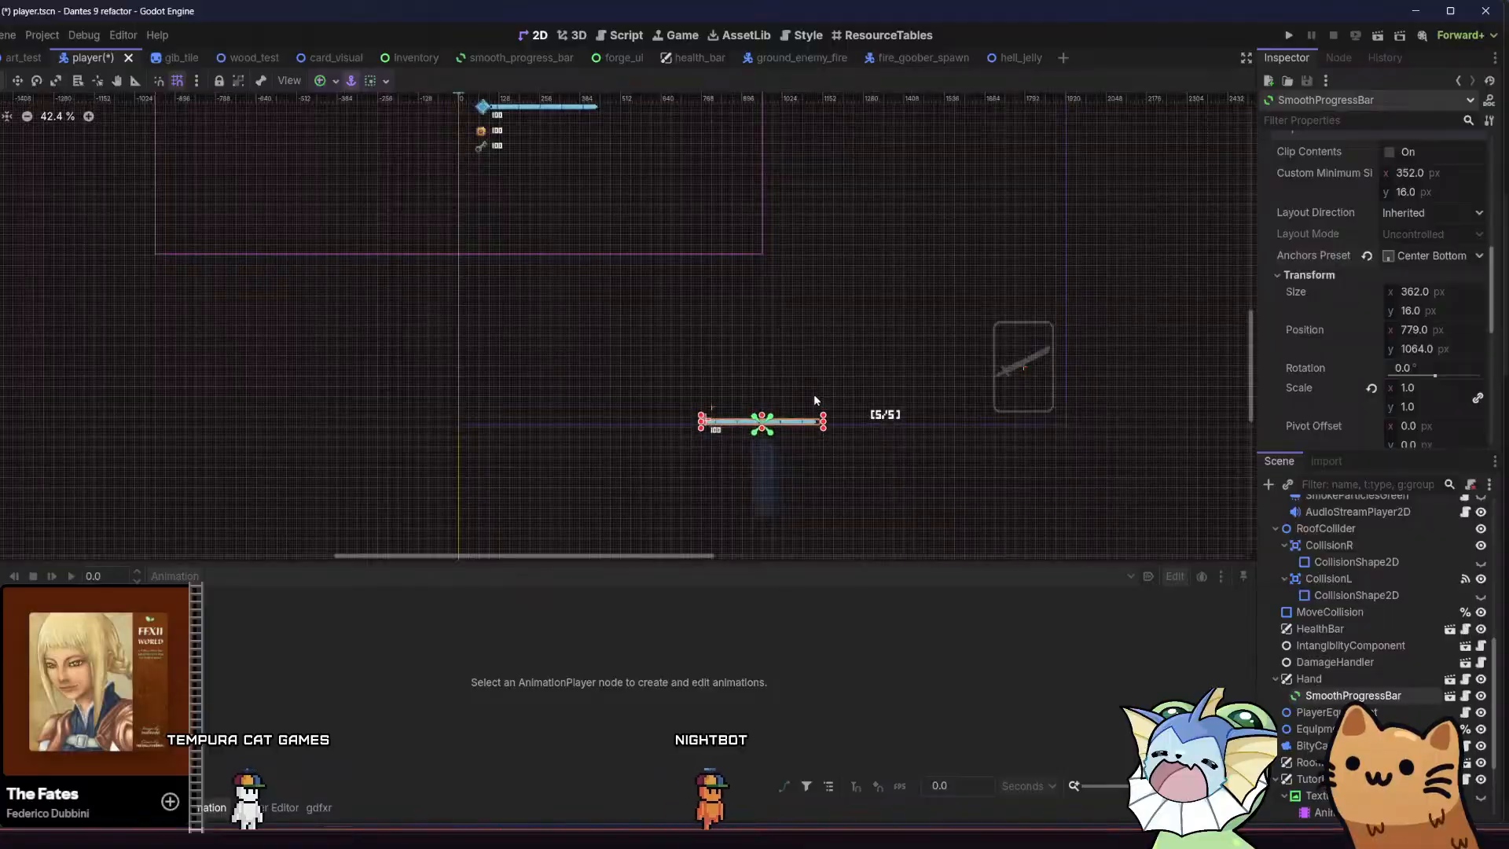
left_click_drag(819, 424, 818, 401)
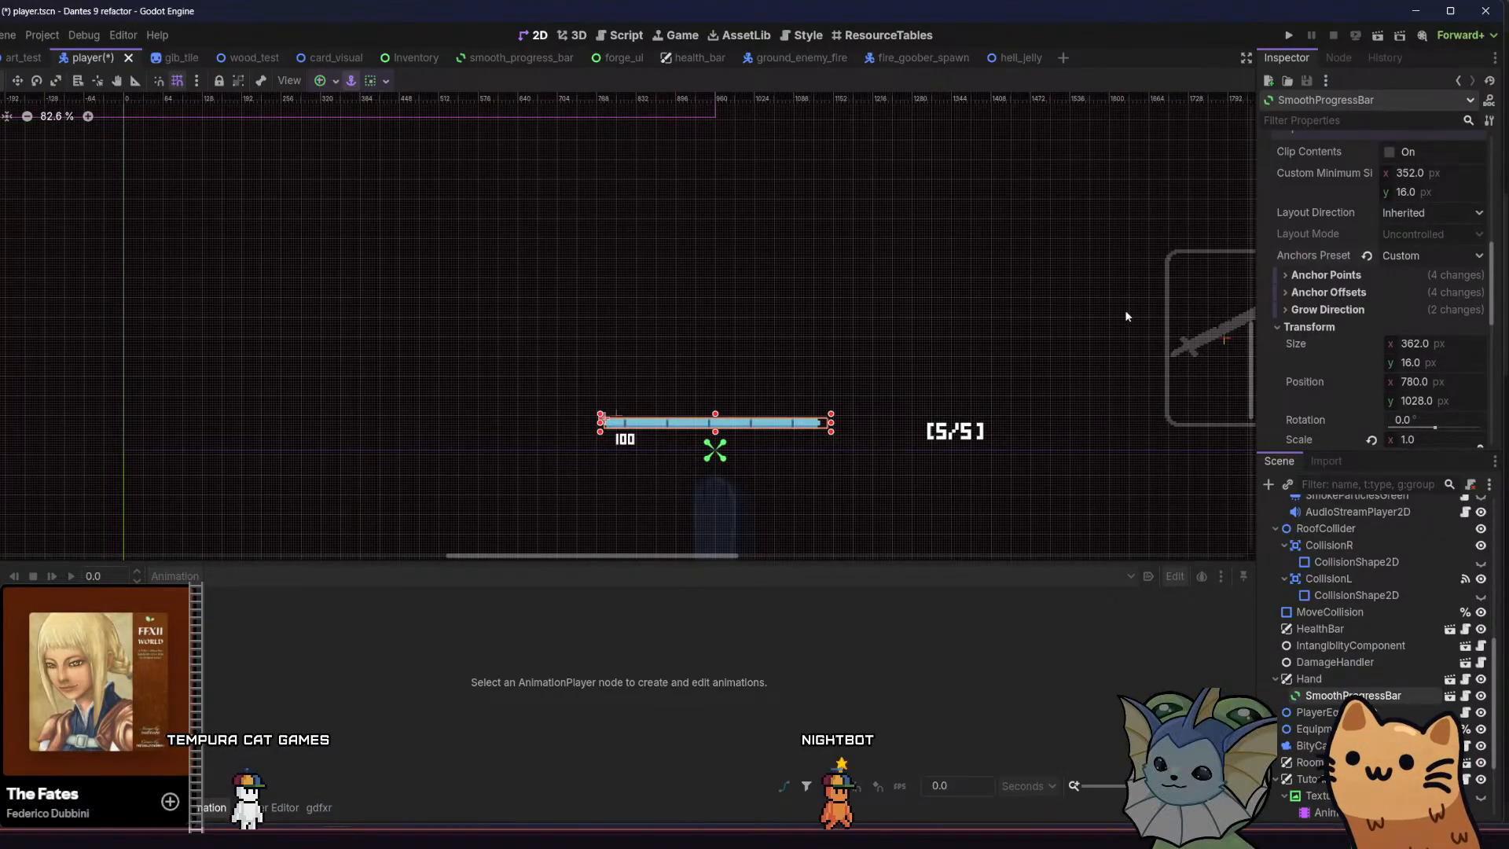
mouse_move(813, 286)
middle_mouse_down()
mouse_move(775, 309)
mouse_move(788, 326)
mouse_move(738, 262)
mouse_move(781, 205)
mouse_move(824, 259)
middle_mouse_up()
scroll(771, 321, "up", 4)
key("ctrl+s")
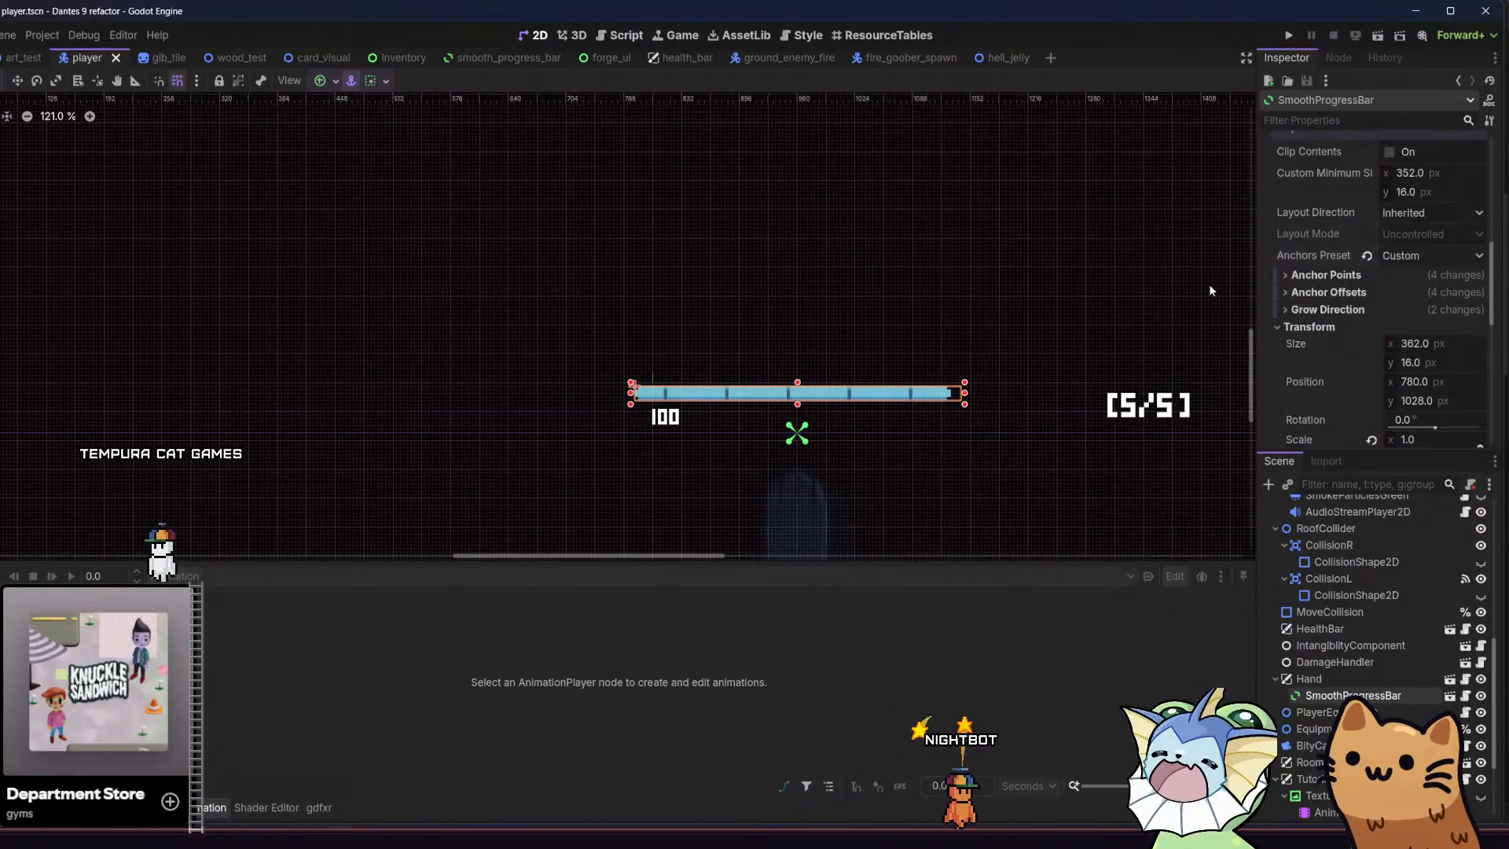
scroll(1258, 290, "up", 6)
scroll(1259, 290, "down", 1)
scroll(1252, 297, "up", 4)
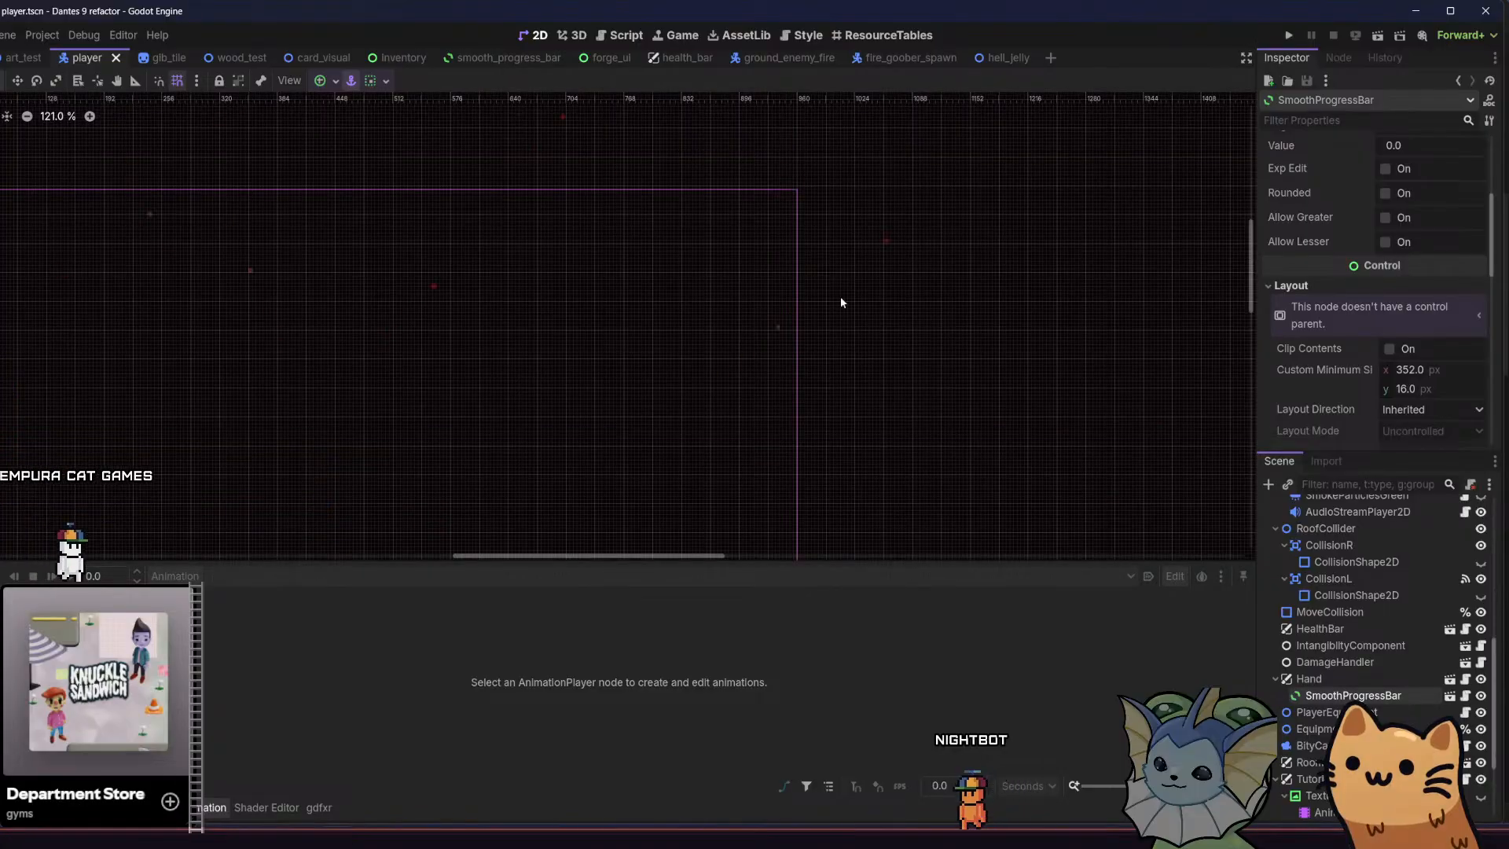
scroll(841, 296, "down", 12)
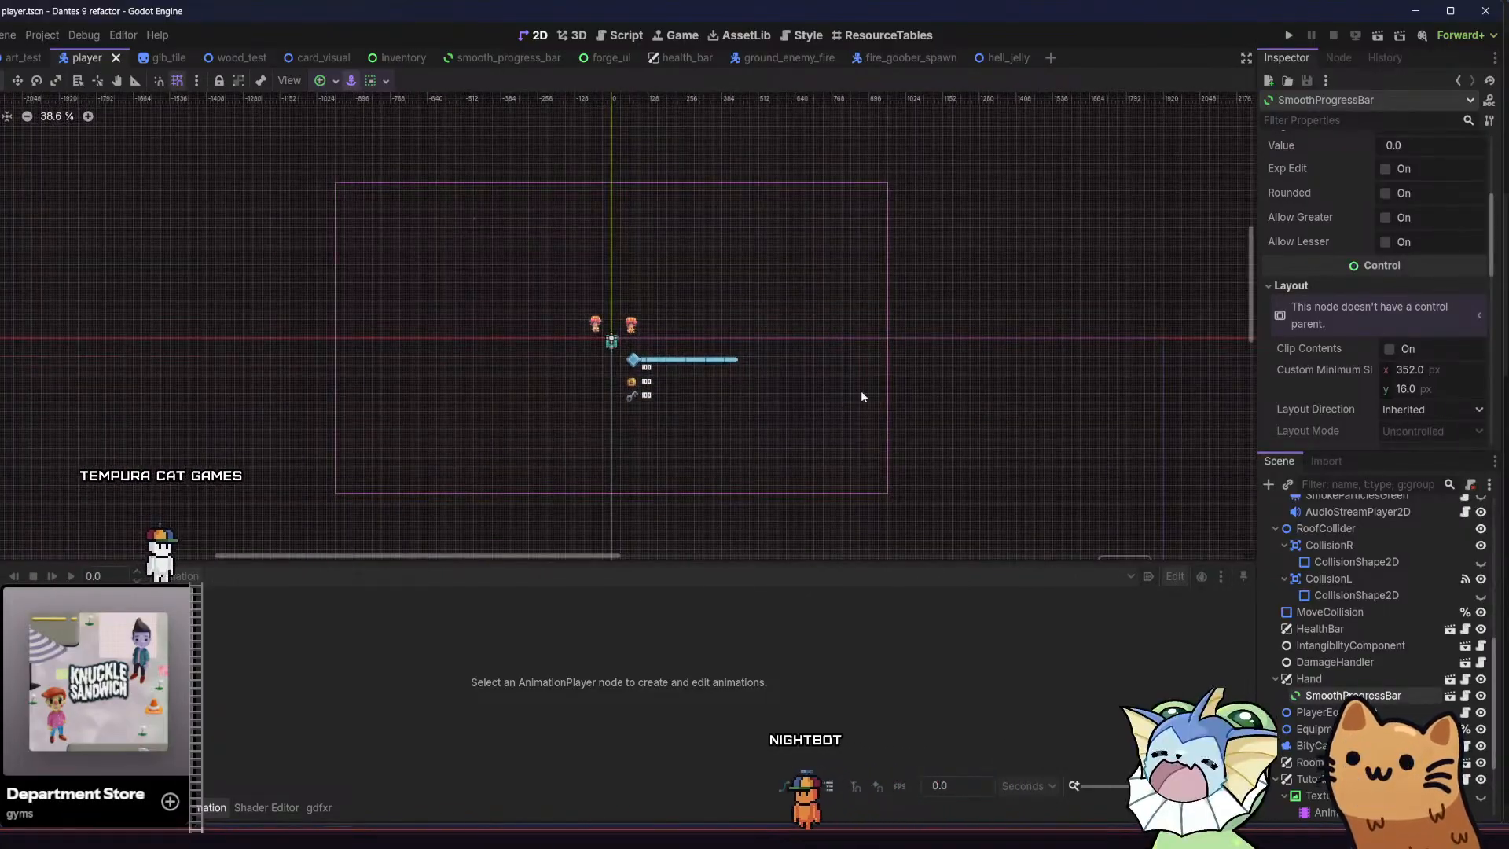
scroll(616, 334, "up", 8)
scroll(616, 334, "up", 8)
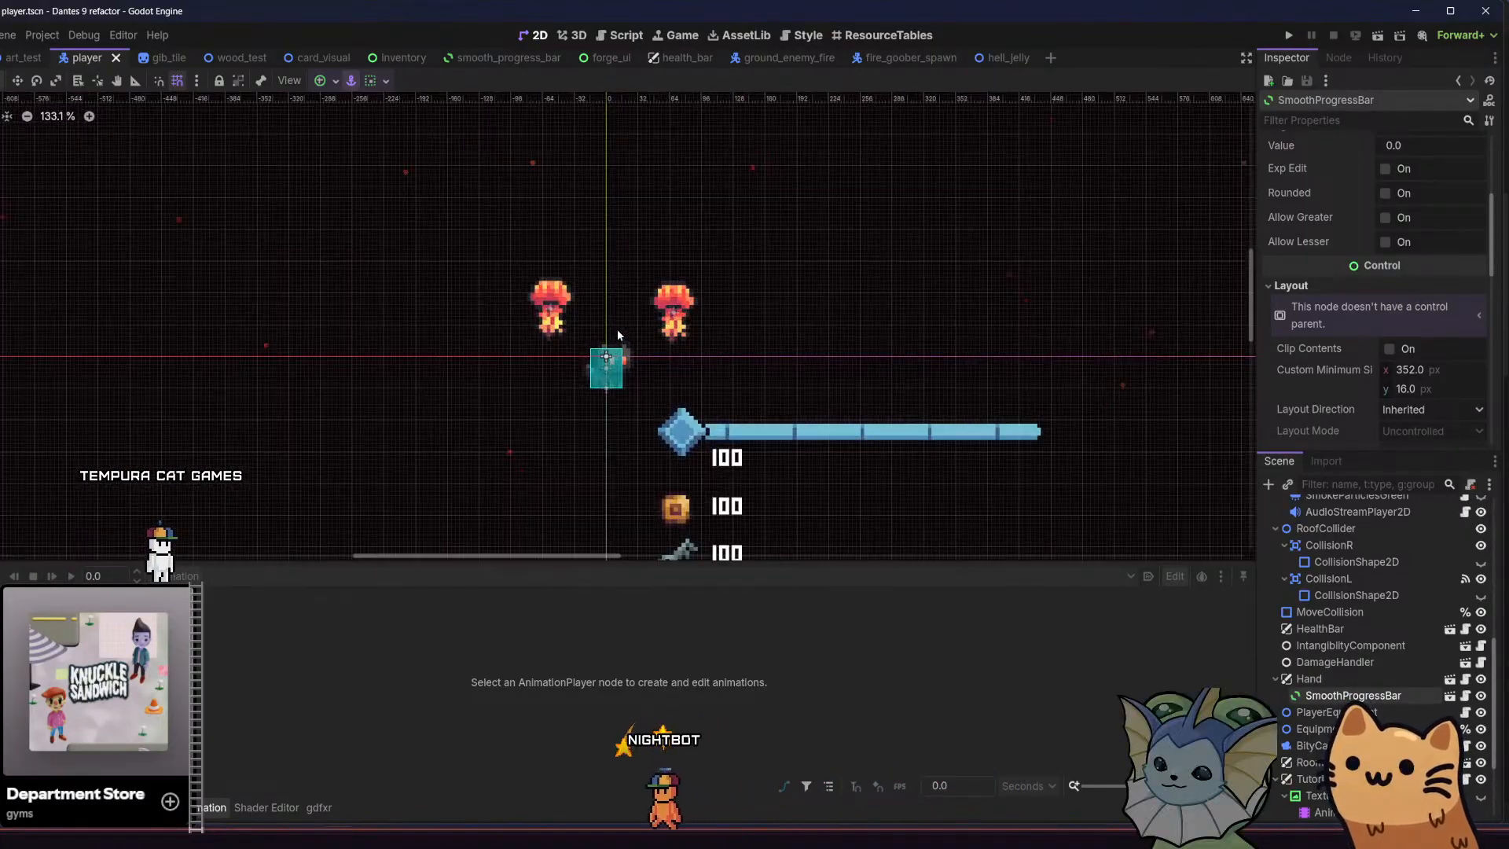
scroll(676, 339, "up", 3)
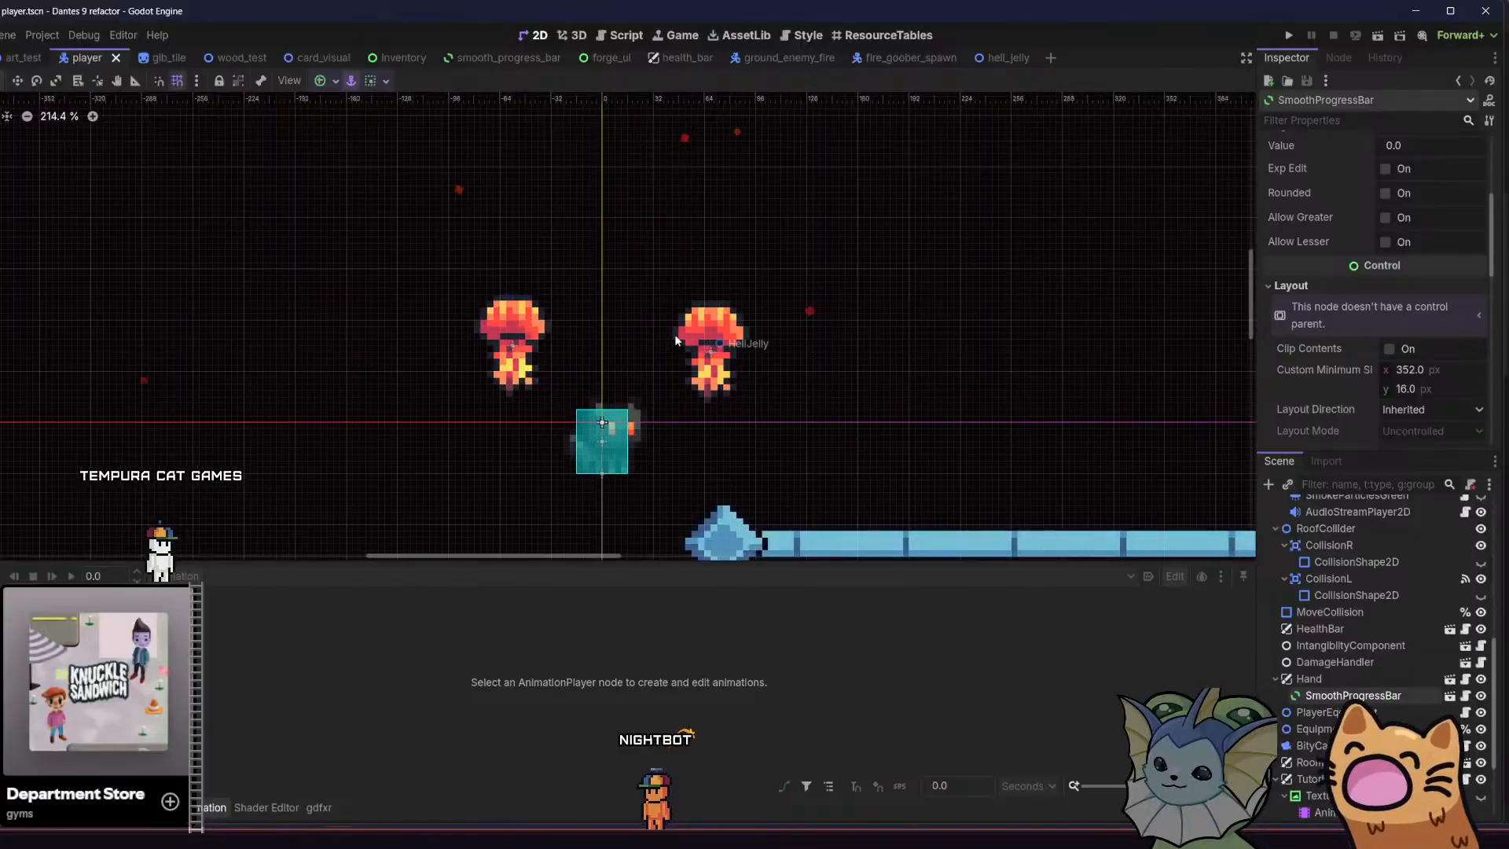
Switch to GitHub Desktop, review the player.tscn diff, and push the pending commit on main to origin
left_click(418, 844)
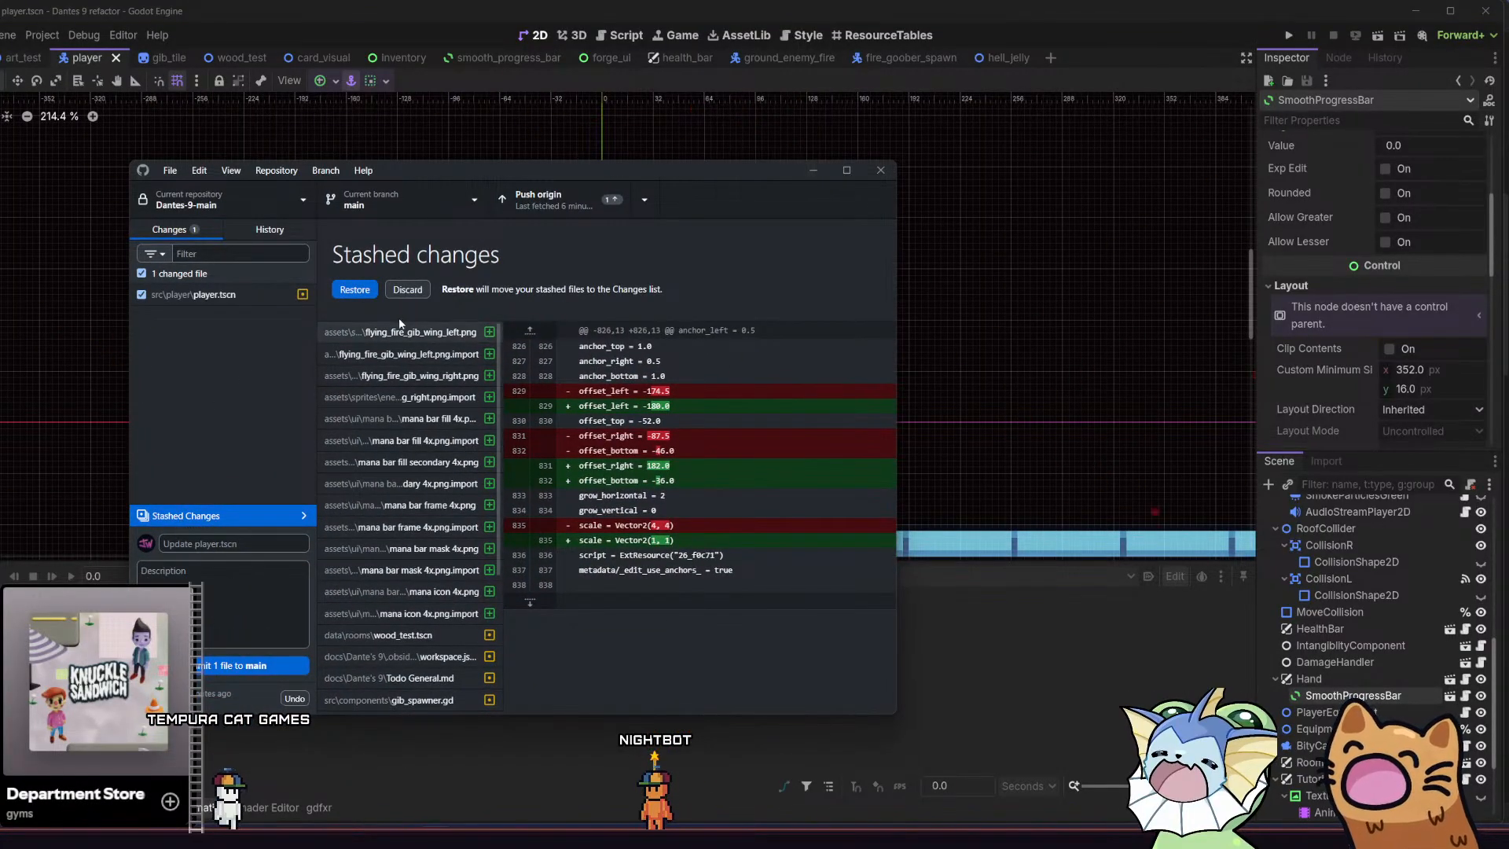
left_click(228, 295)
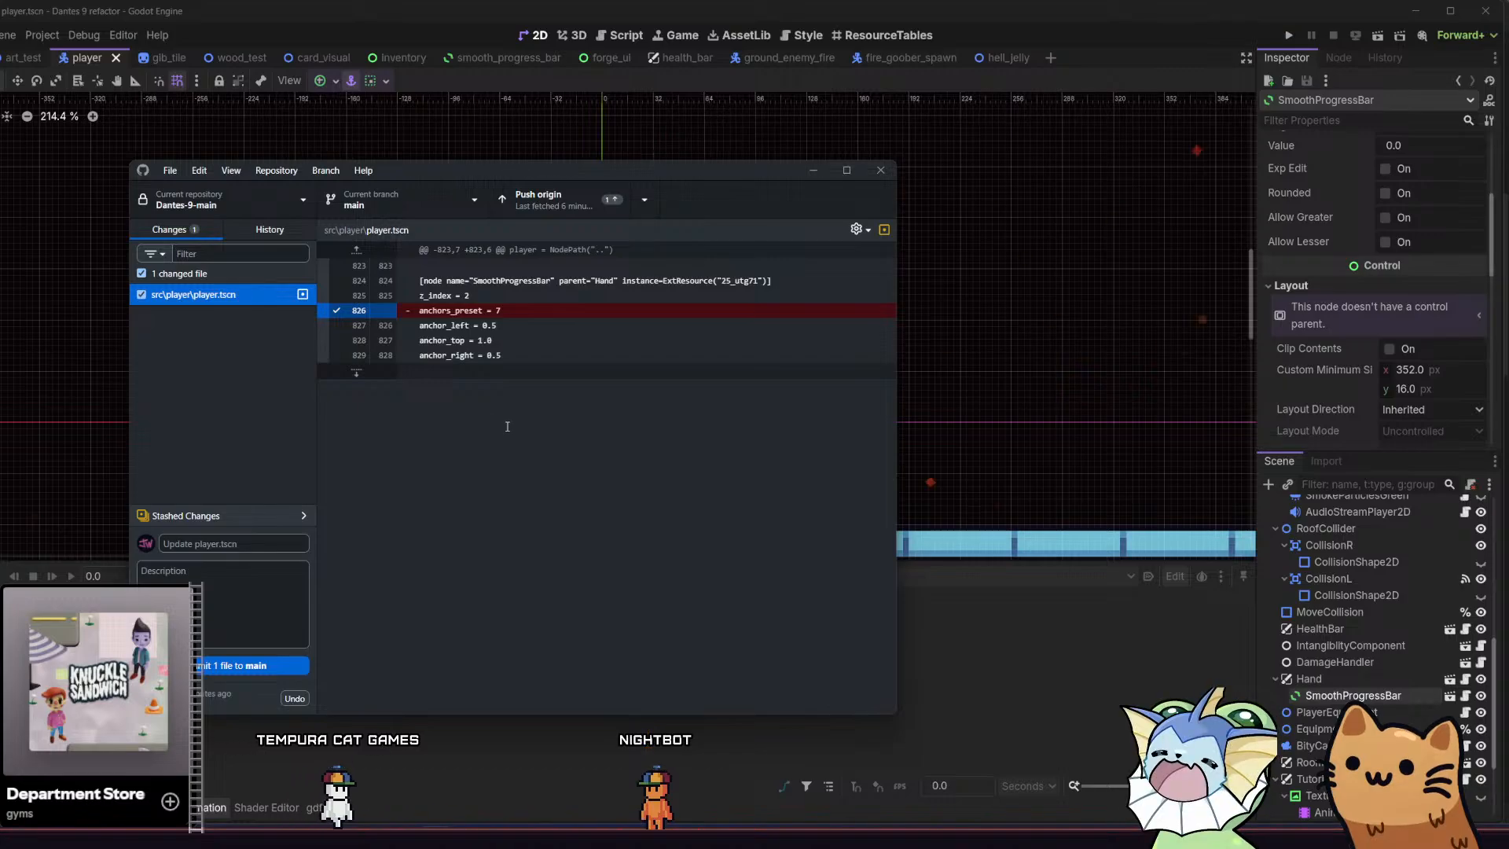
left_click(577, 209)
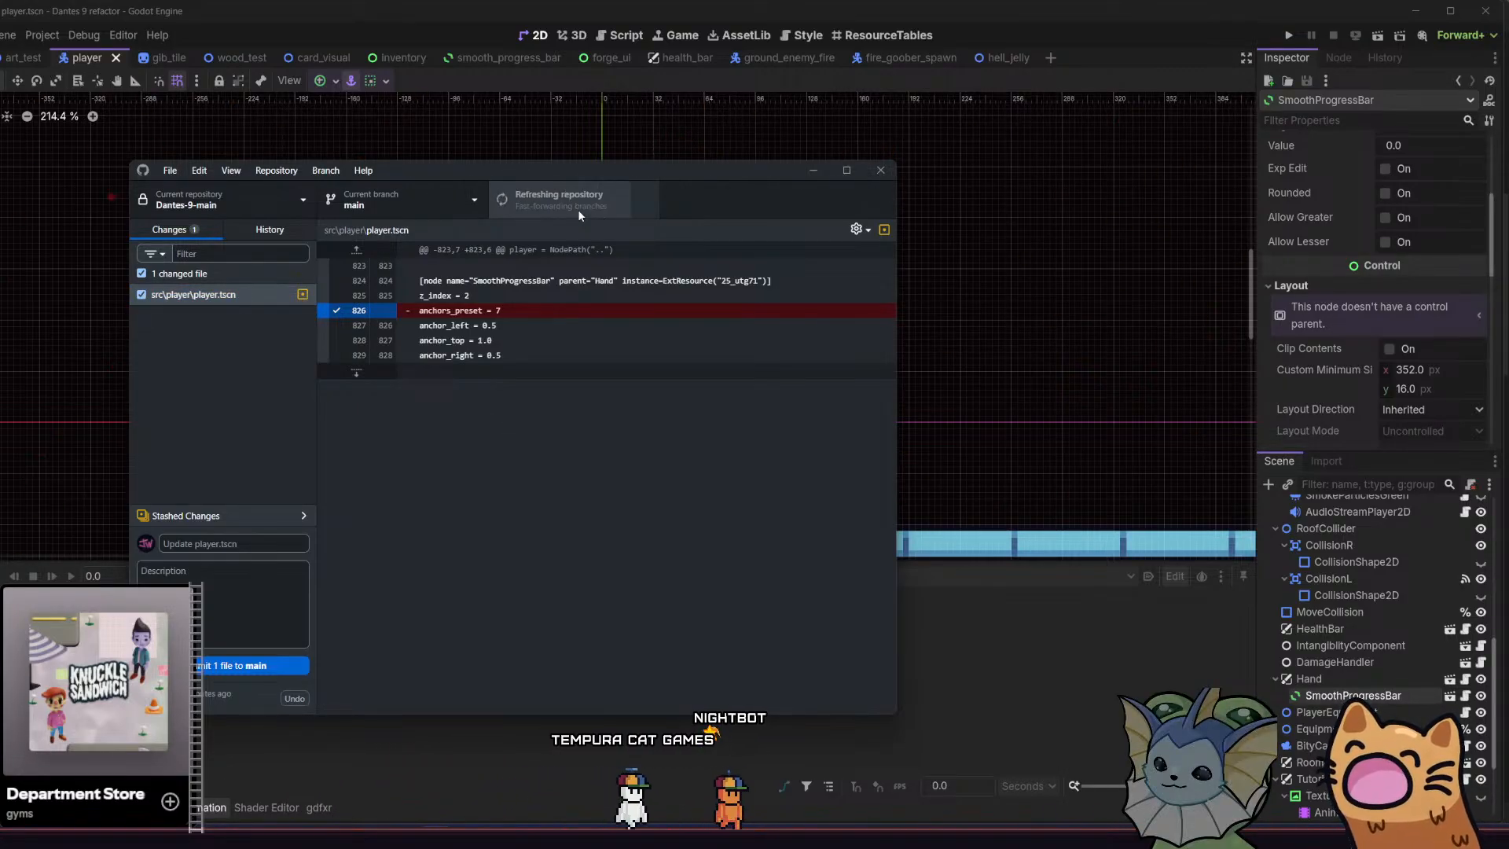
left_click(813, 171)
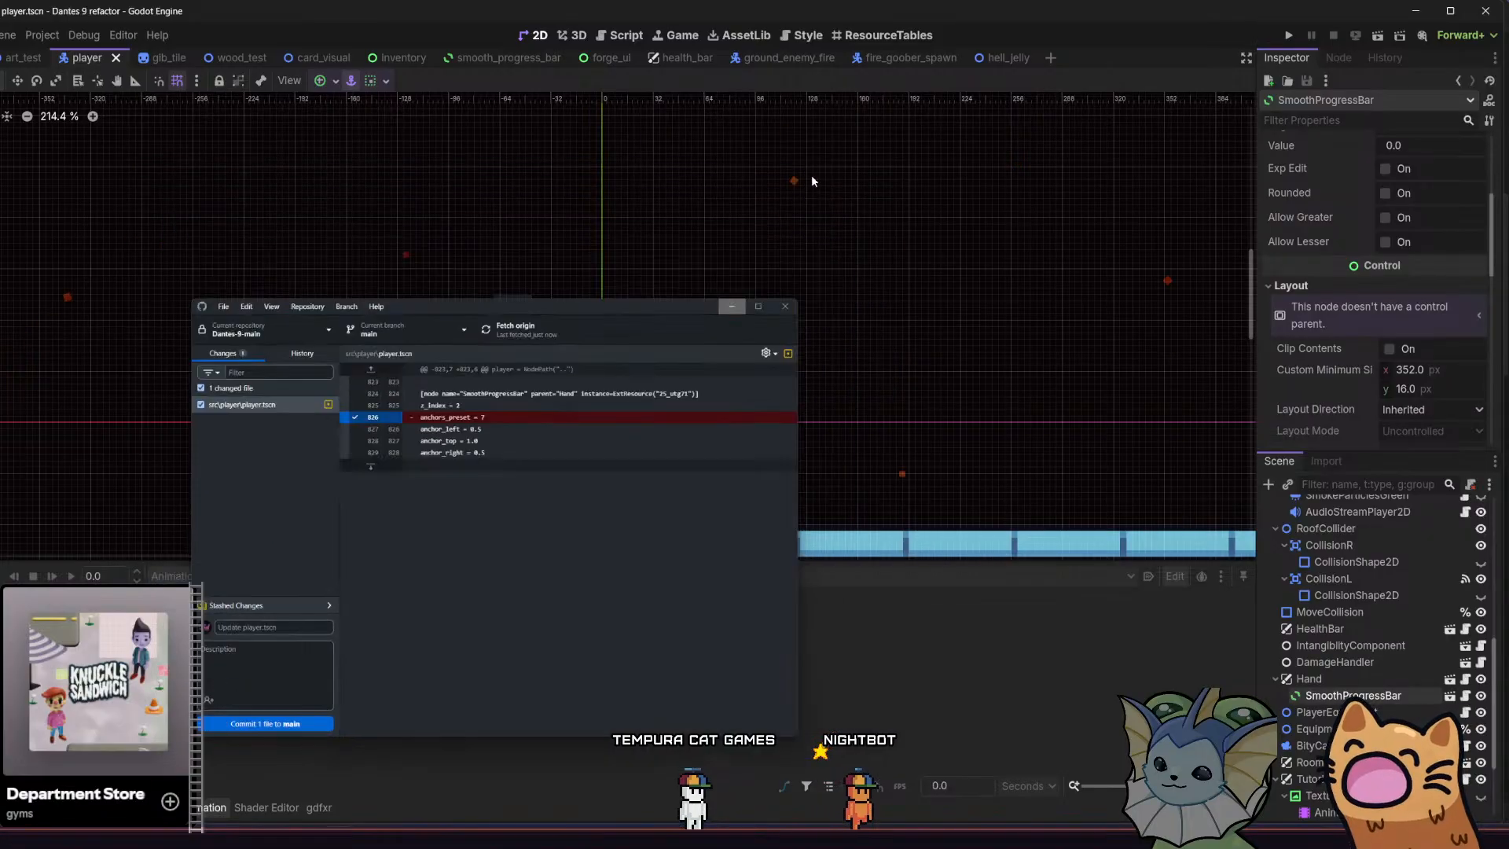
scroll(583, 264, "down", 2)
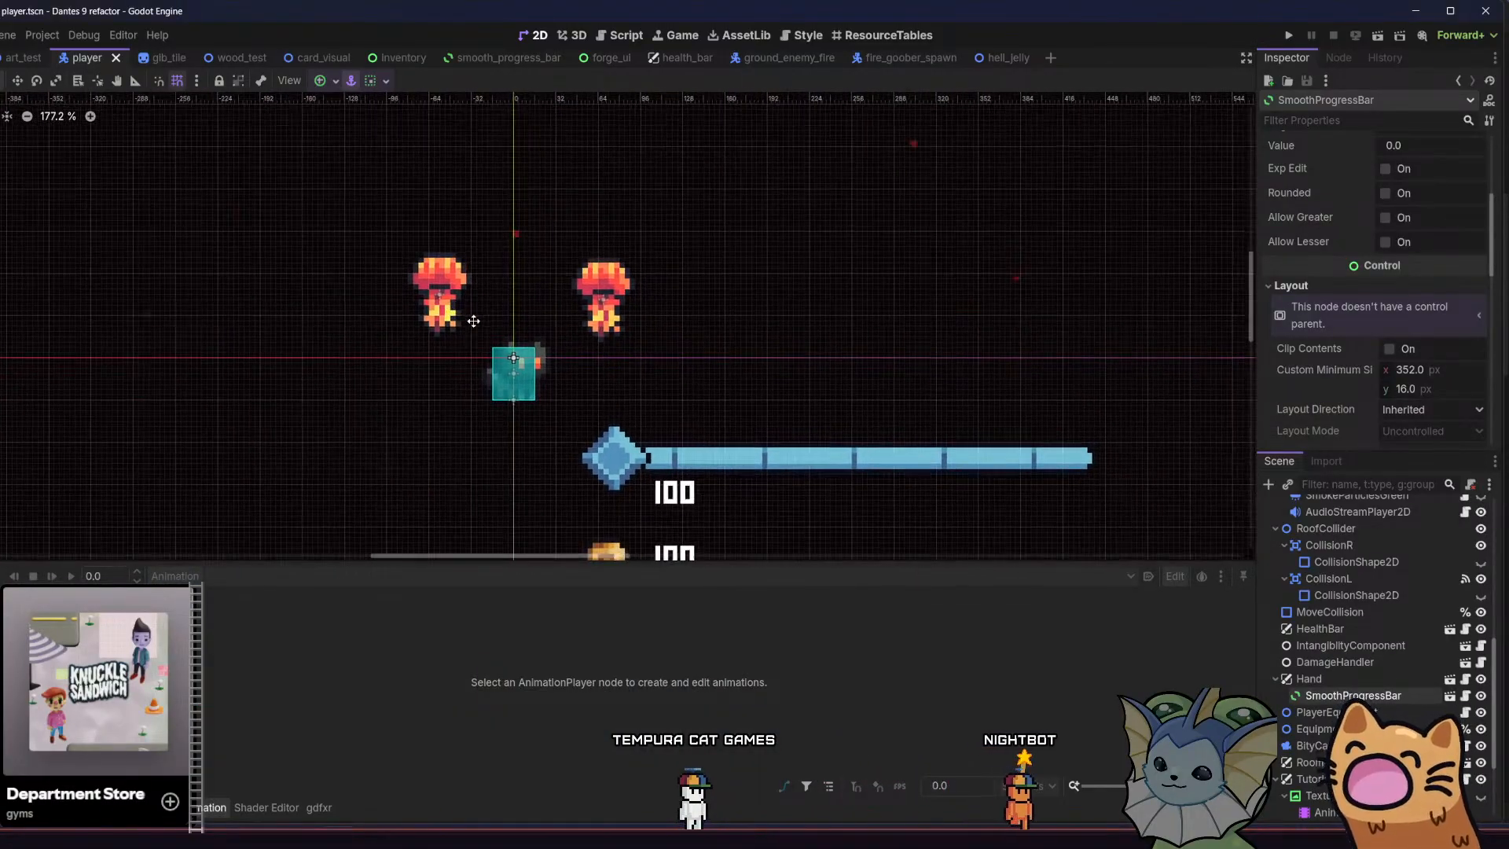
scroll(501, 329, "down", 4)
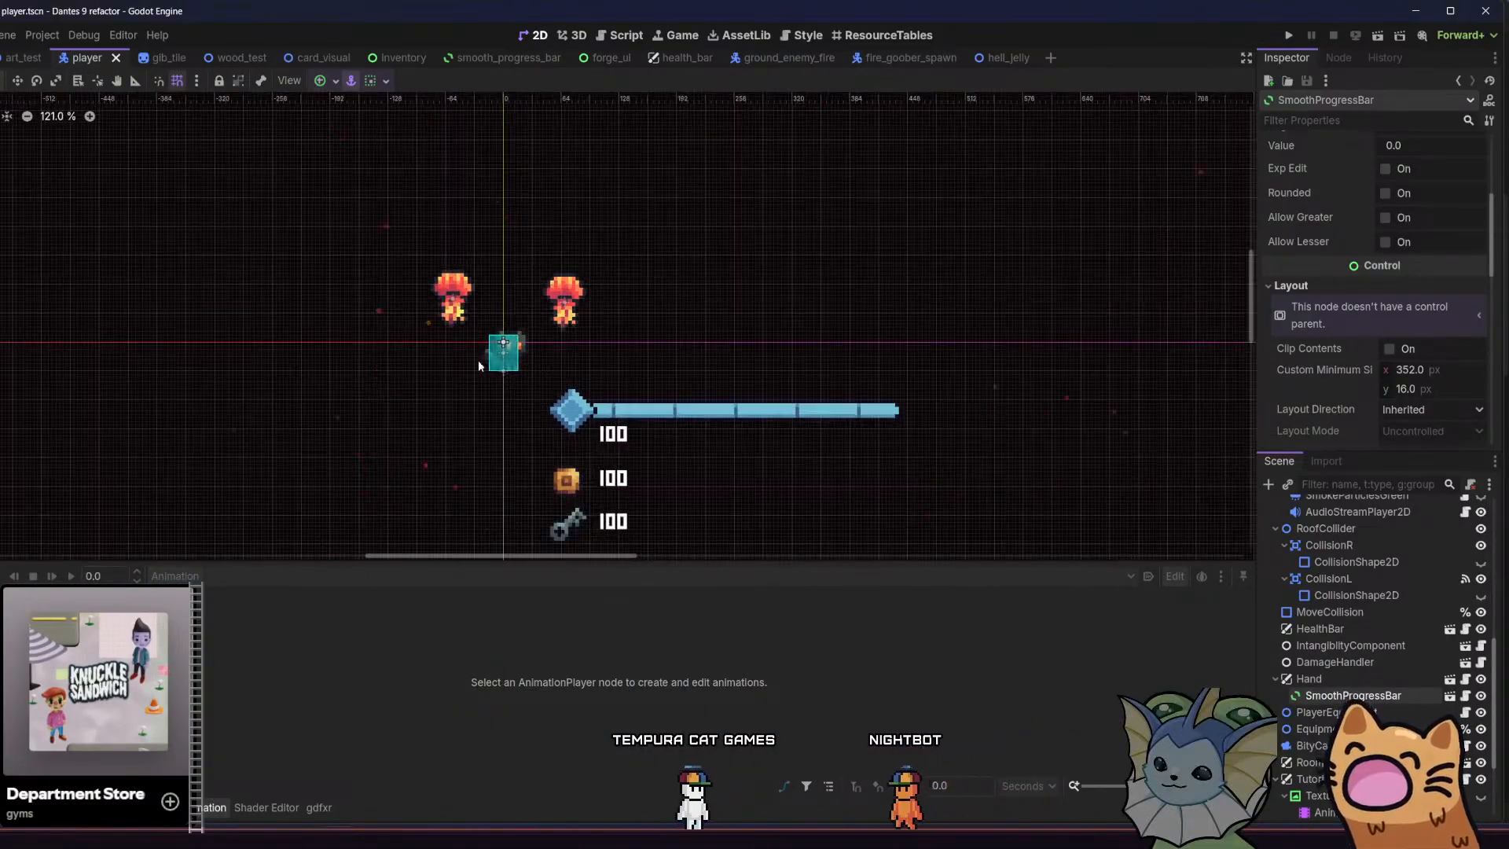
scroll(505, 323, "up", 2)
middle_click_drag(505, 324, 544, 296)
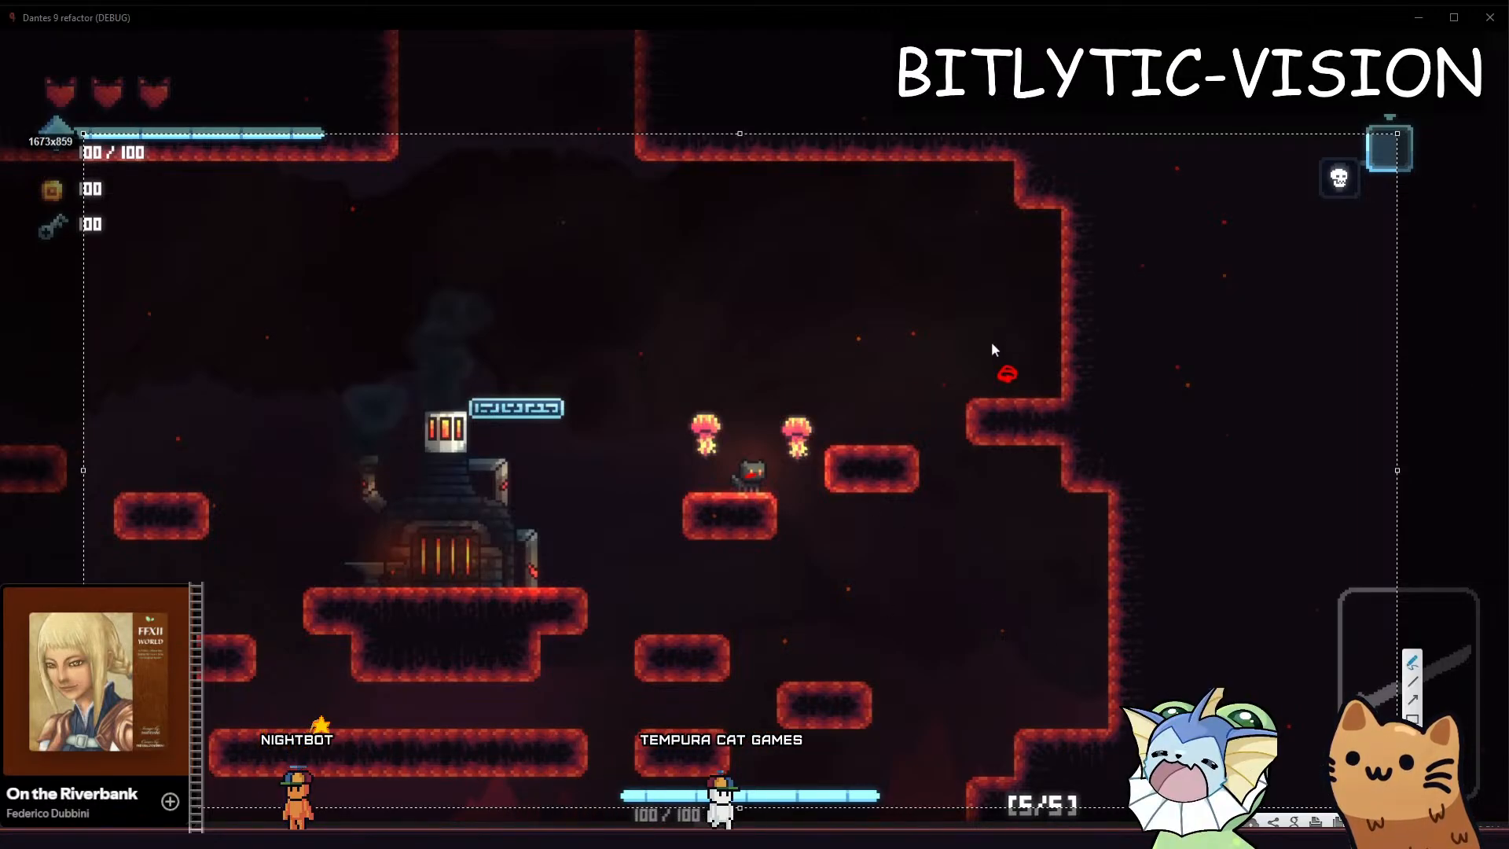
Circle the area around the red mark and the area around the cat in the game screen capture, and discard the capture
mouse_move(1084, 260)
left_mouse_down()
mouse_move(896, 266)
mouse_move(933, 519)
mouse_move(1034, 230)
left_mouse_up()
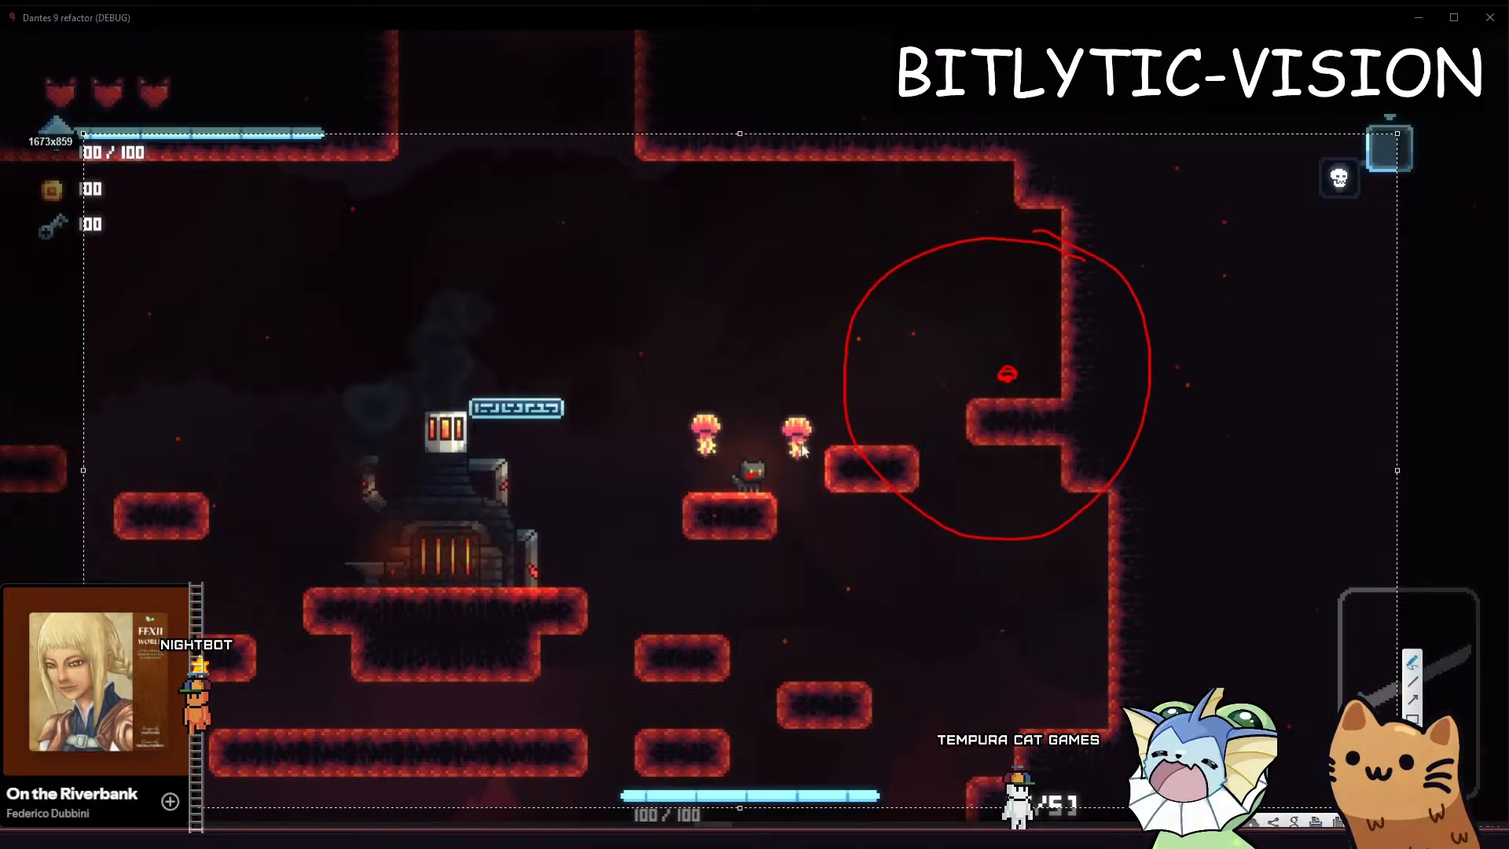
left_click_drag(953, 522, 934, 385)
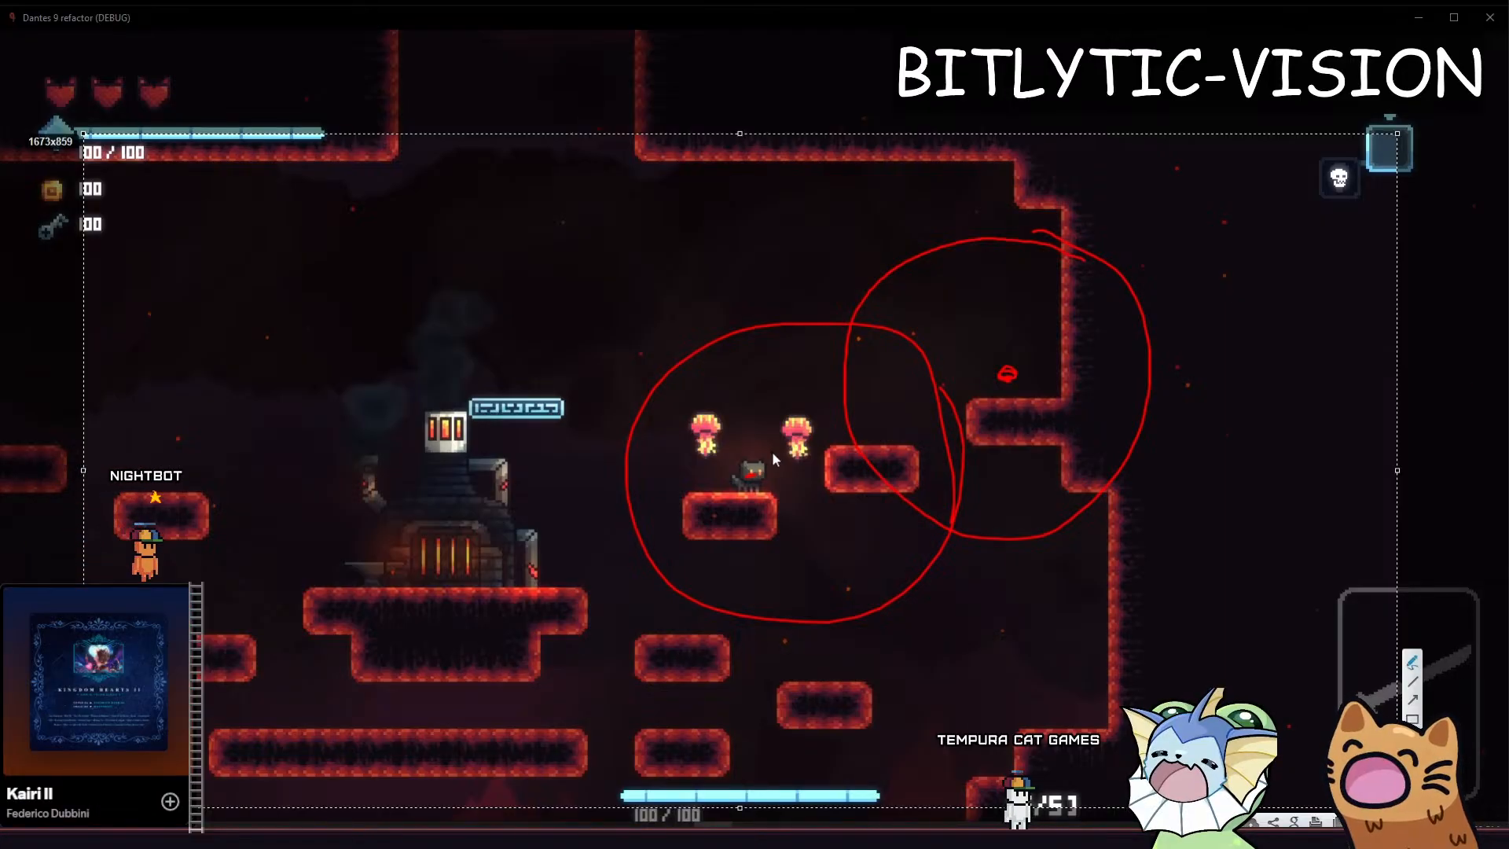
key("Escape")
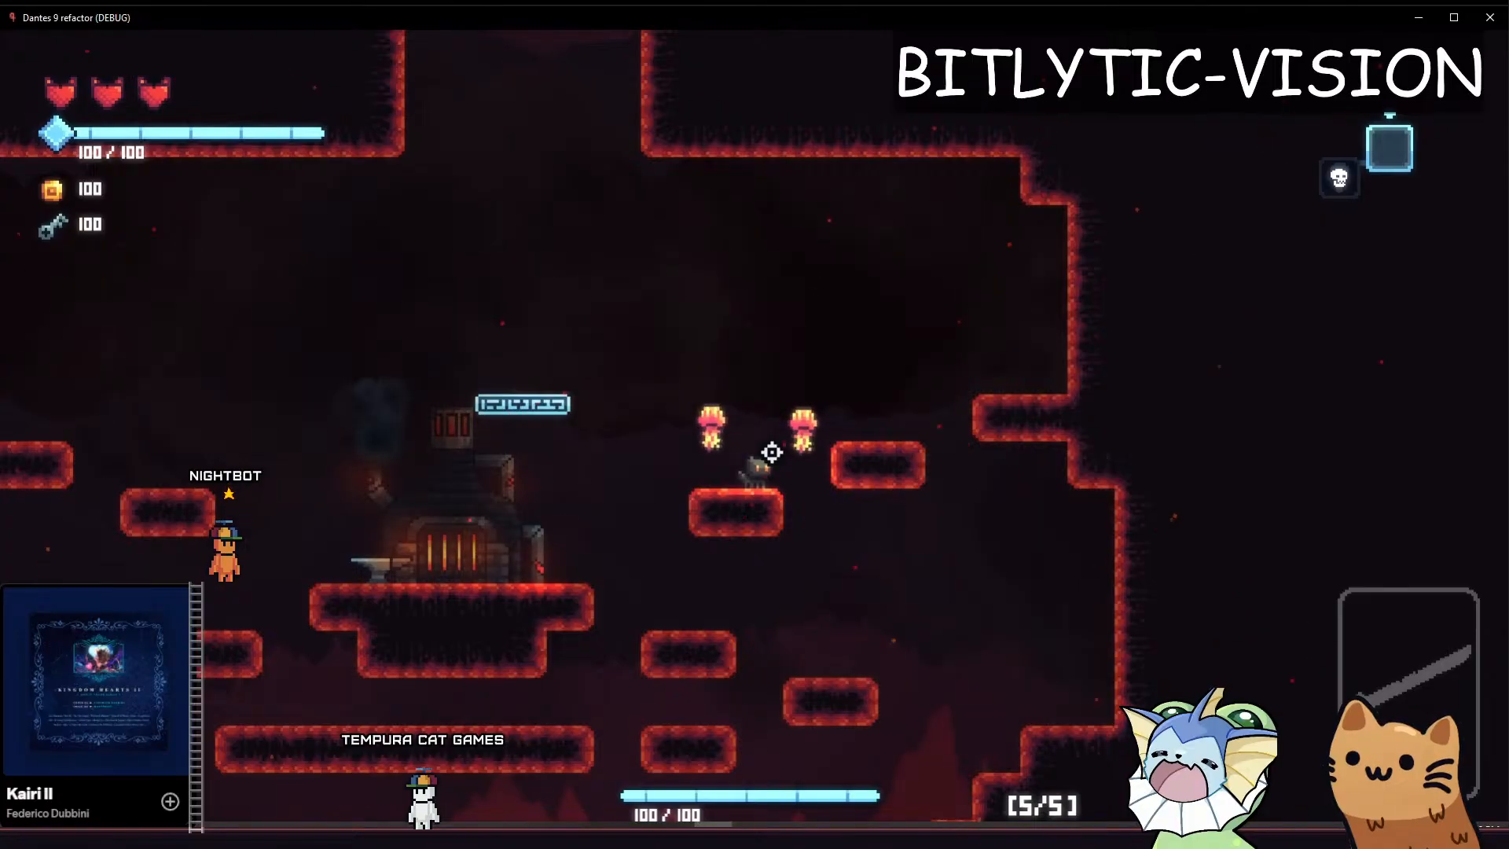
Switch to the Godot editor, reset the SmokeParticles node's CanvasItem material to empty, and save the player scene
key("alt+Tab")
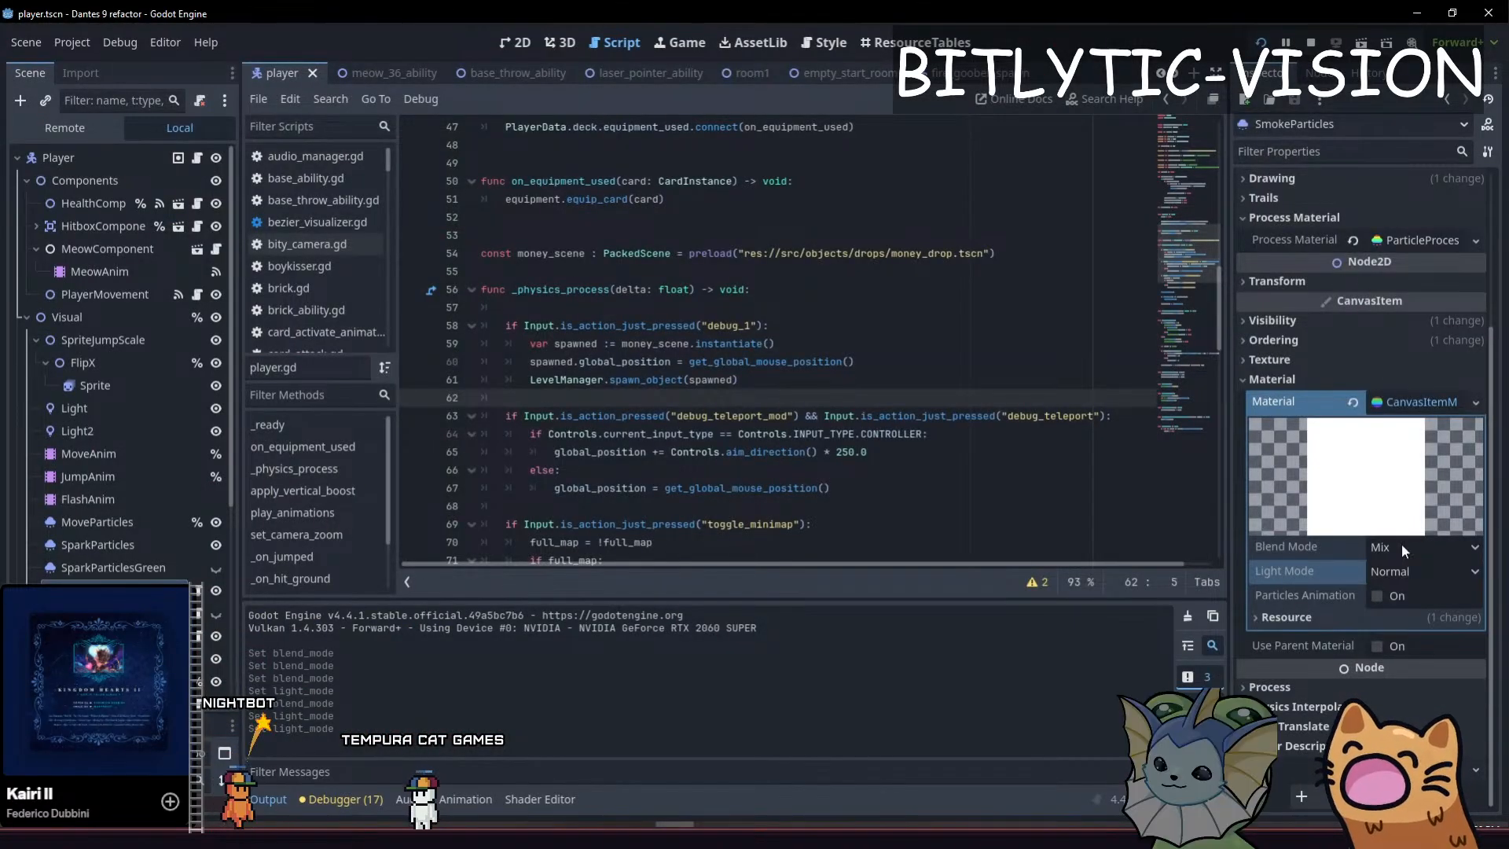
left_click(1352, 402)
left_click(989, 434)
key("ctrl+s")
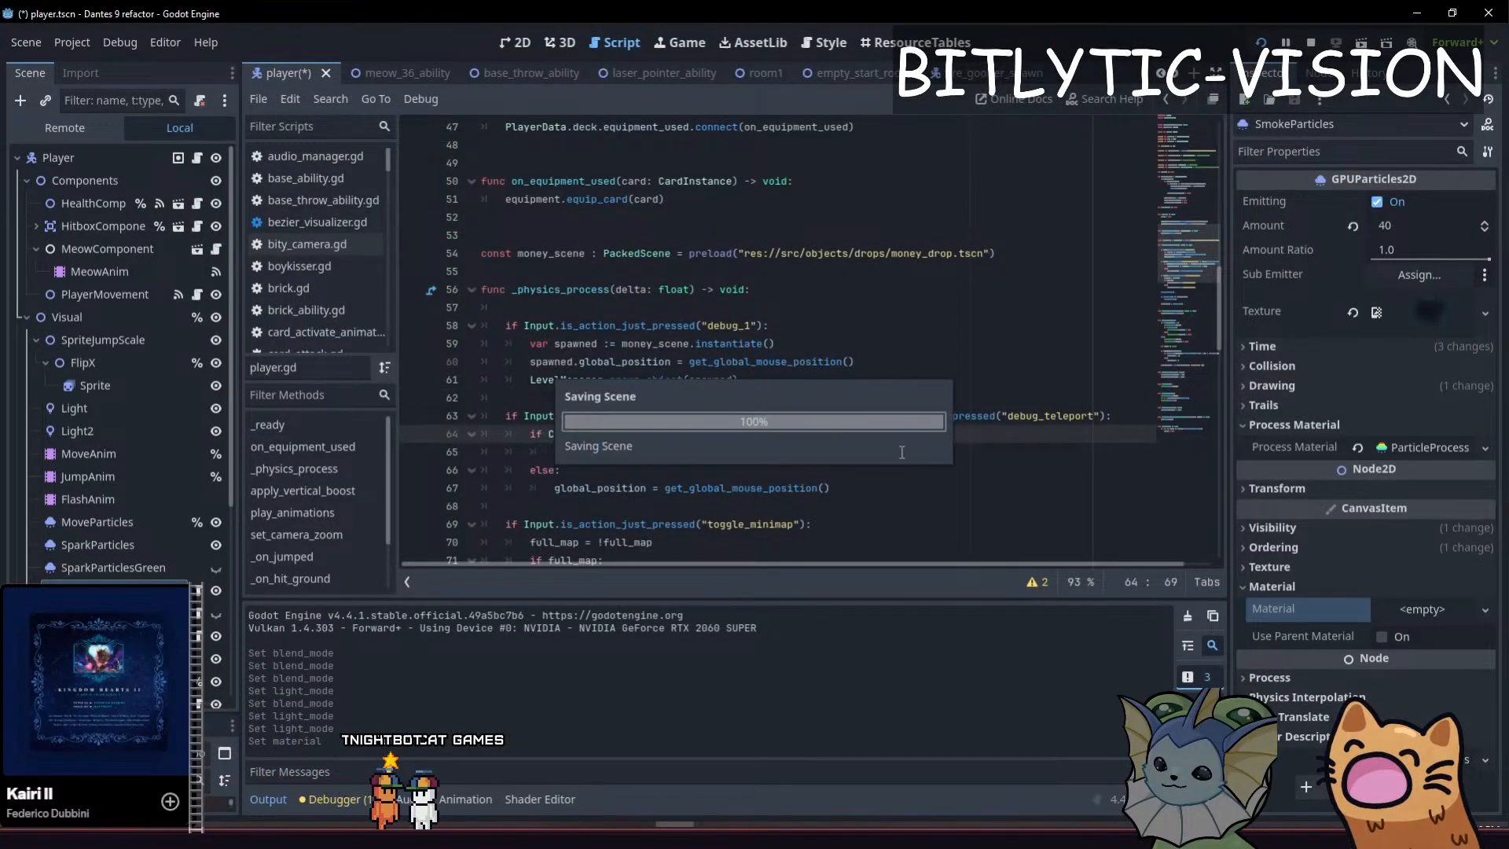
left_click(904, 450)
left_click(939, 434)
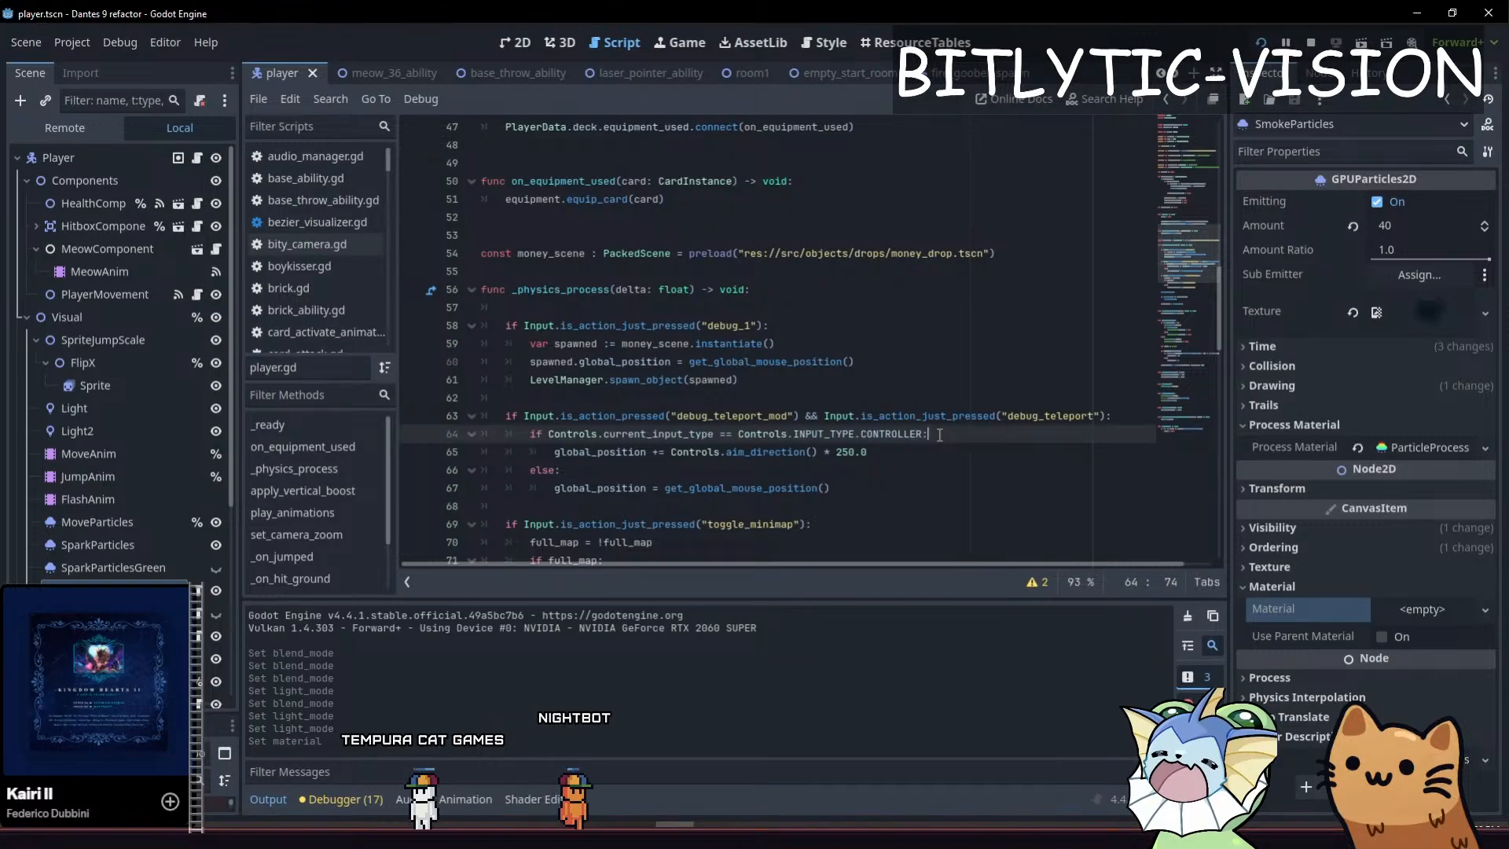
Return to the running game and move and jump the cat around the forge room to check how the scene renders
key("alt+Tab")
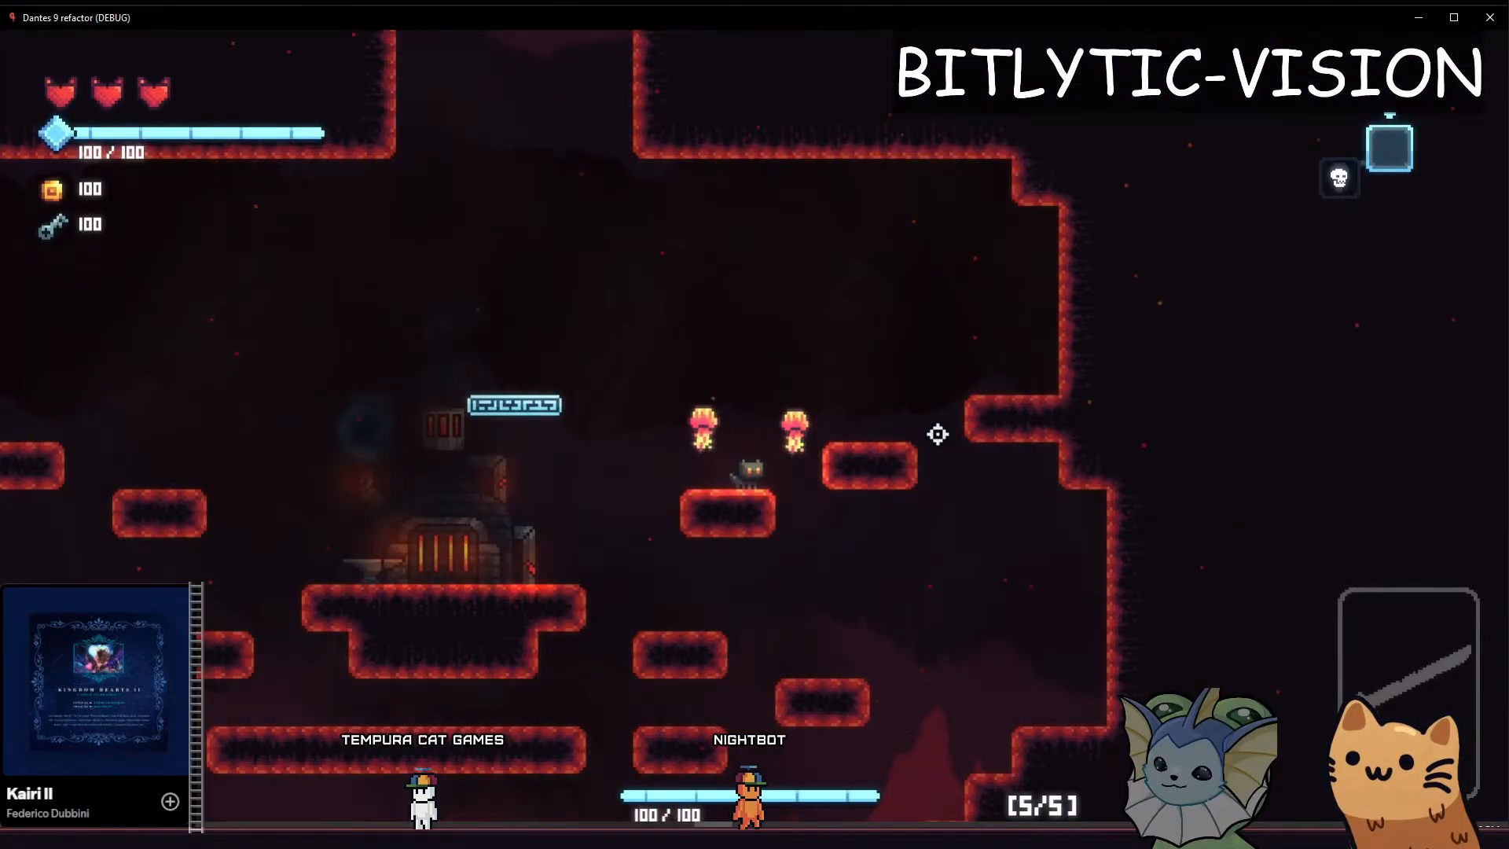
key("a")
key("space")
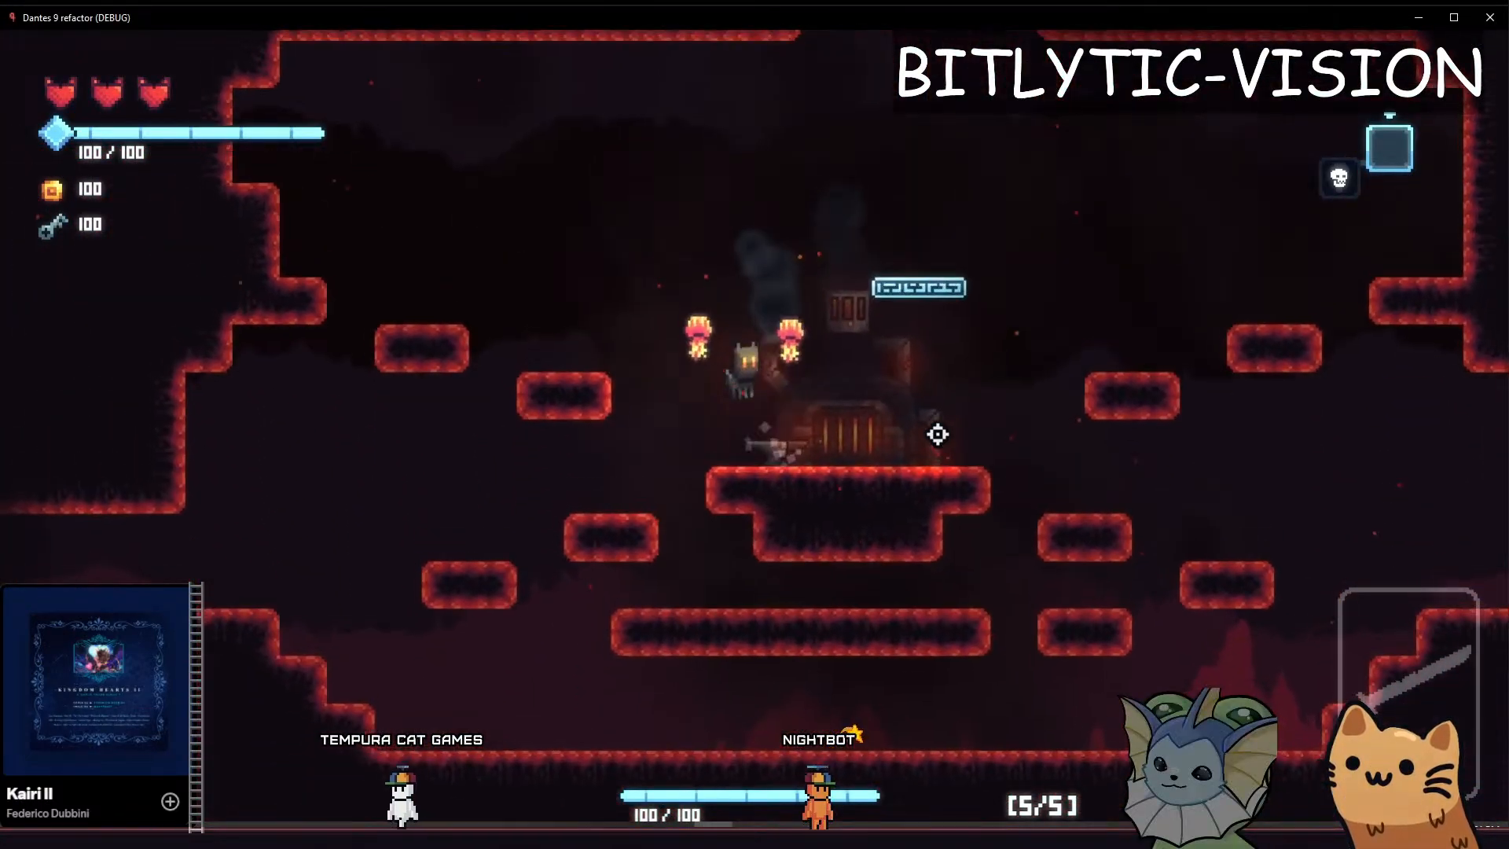
key("a")
key("d")
key("space")
key("space")
key("a")
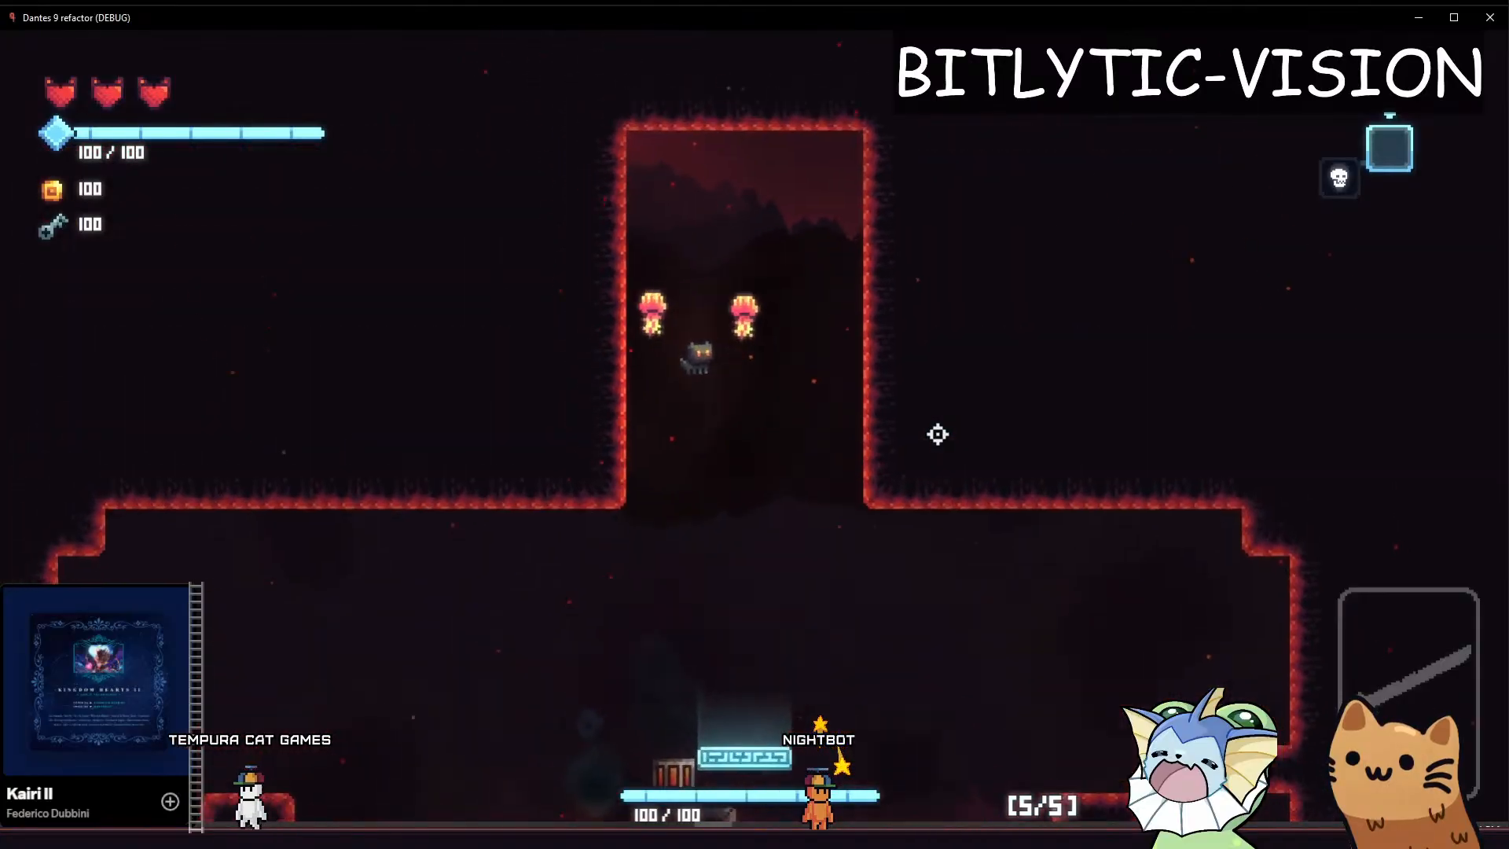
key("d")
key("space")
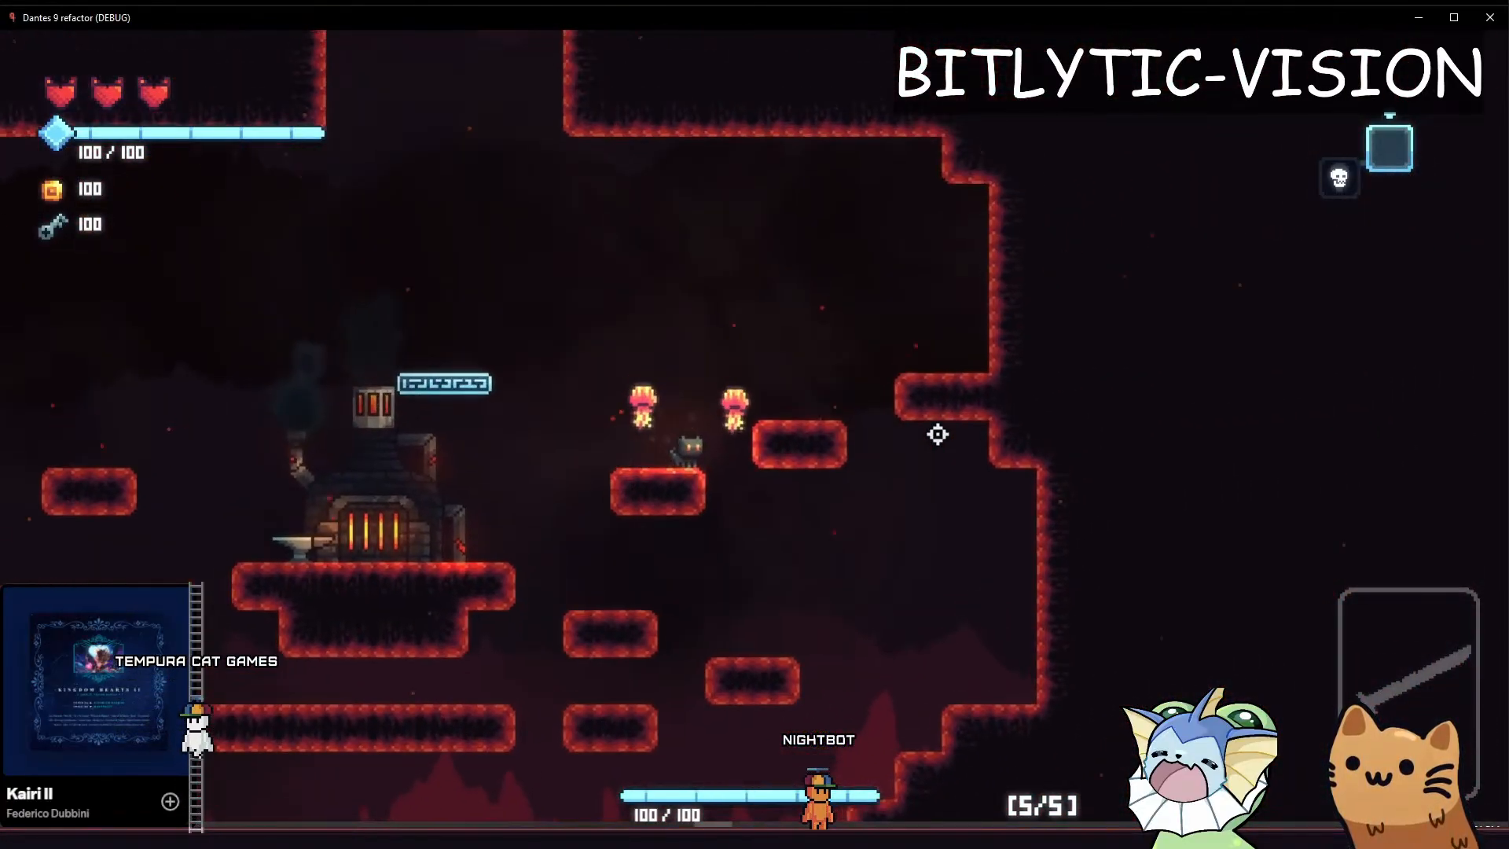
key("space")
key("a")
key("a")
key("d")
key("space")
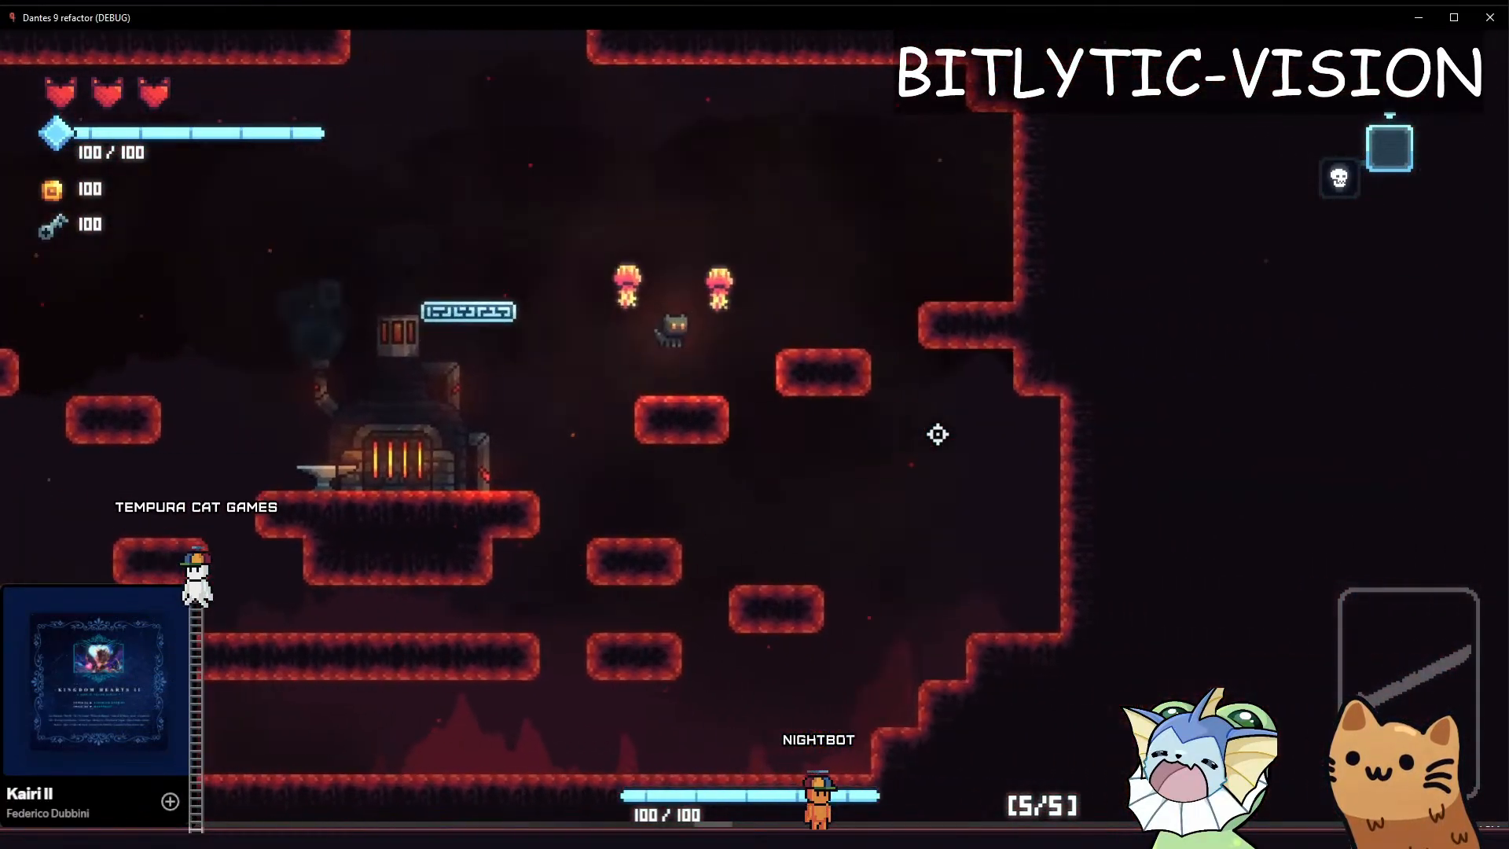
key("space")
key("a")
key("space")
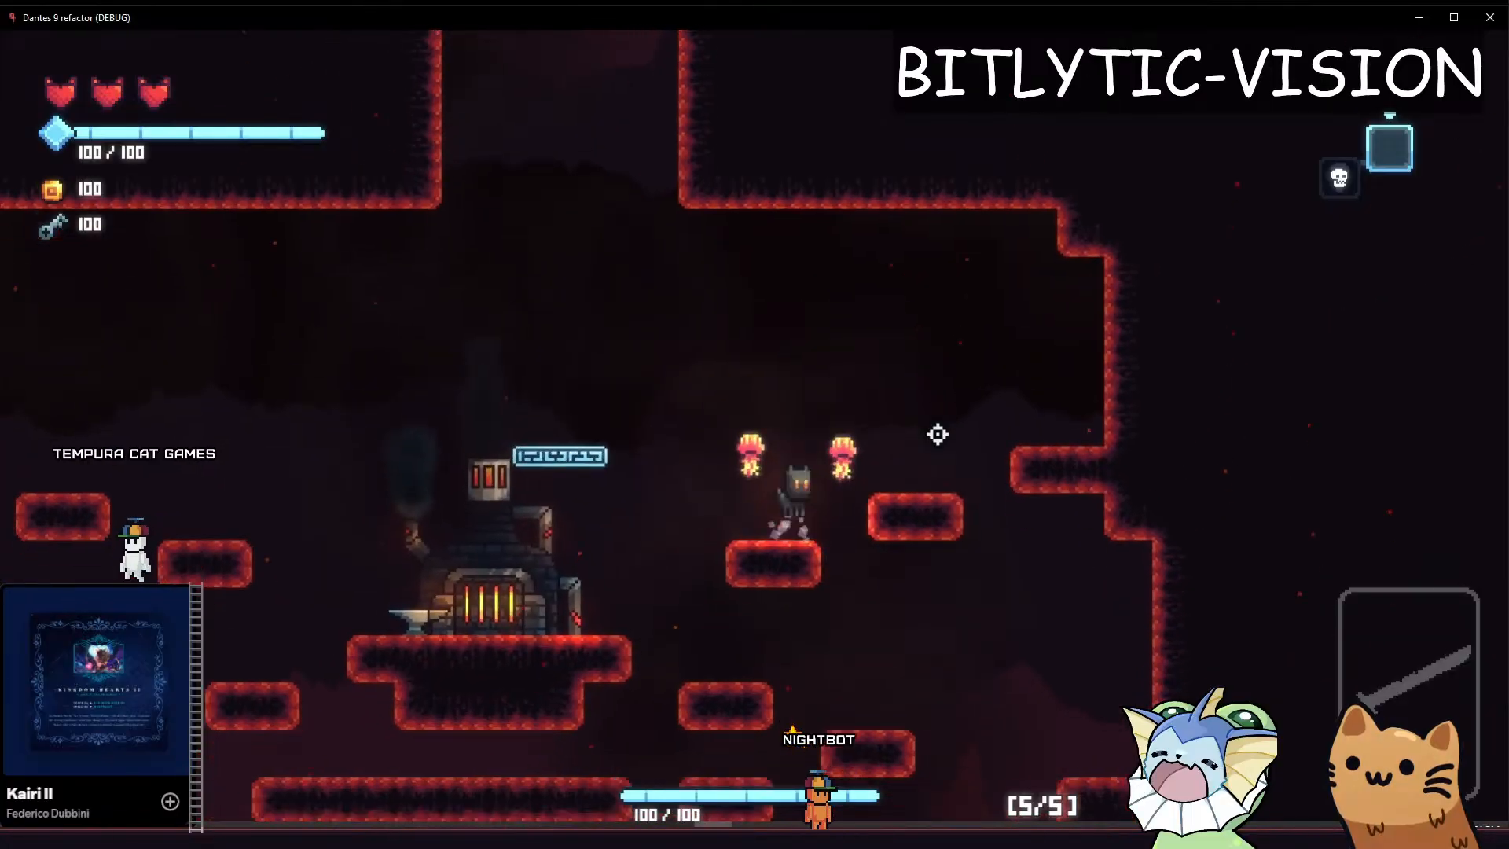
key("a")
key("space")
key("a")
key("space")
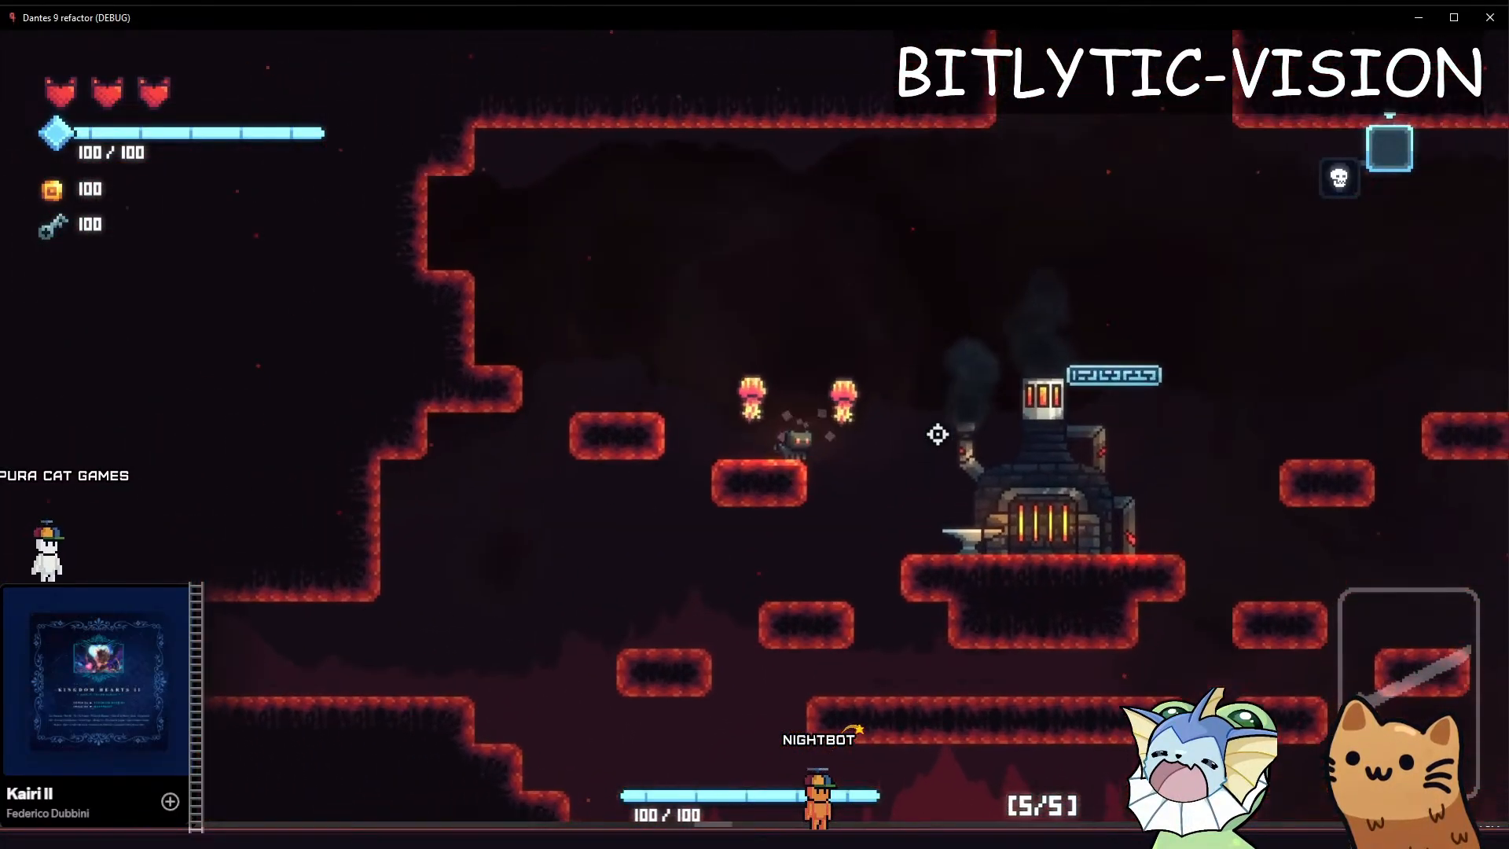
Leave the running game, return to the player scene in the Godot editor, and look over the player and HUD elements
key("alt+Tab")
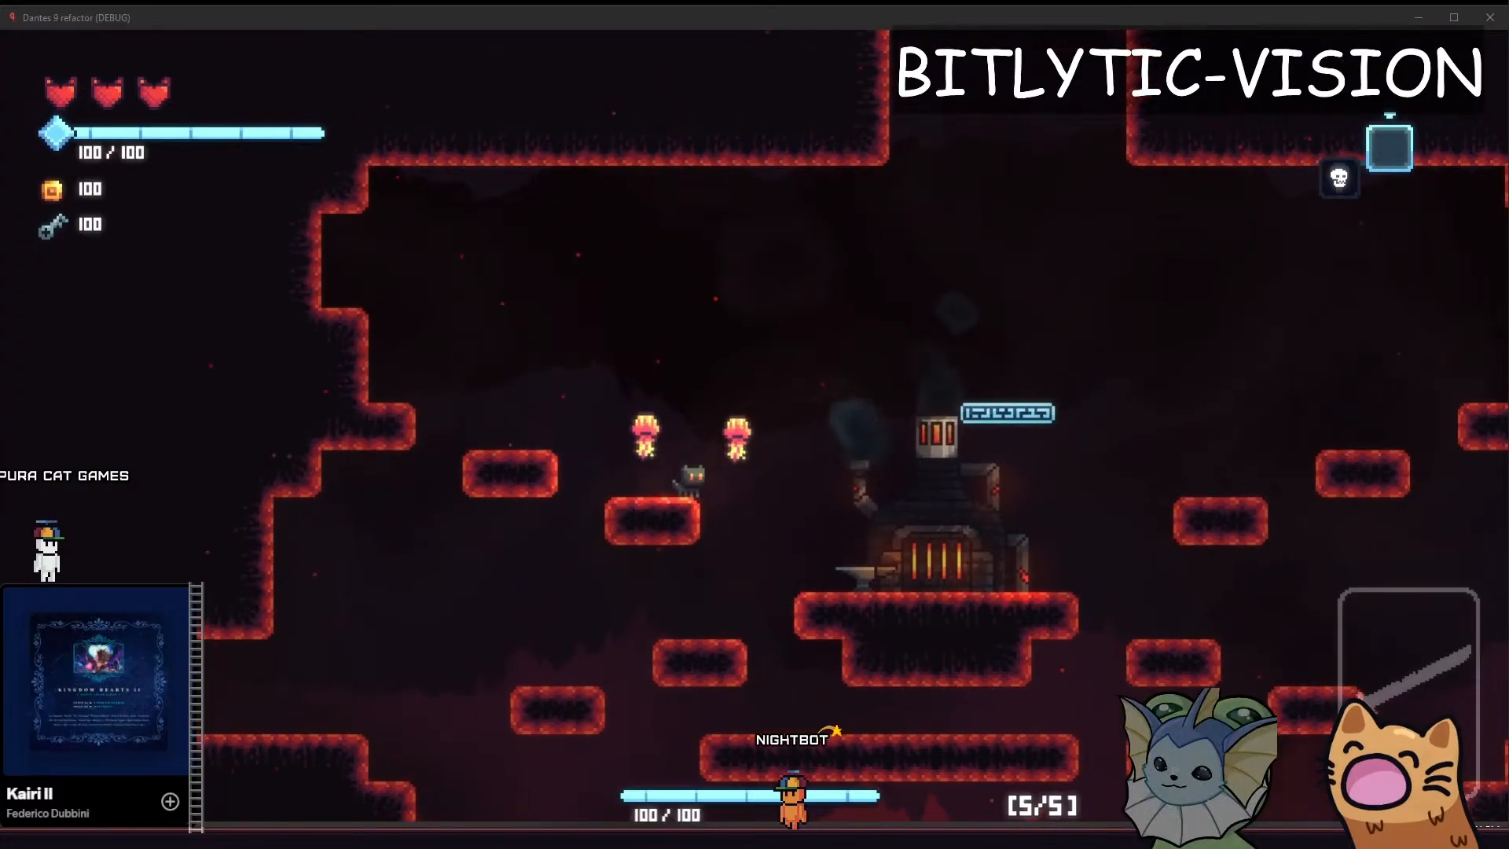
key("alt+Tab")
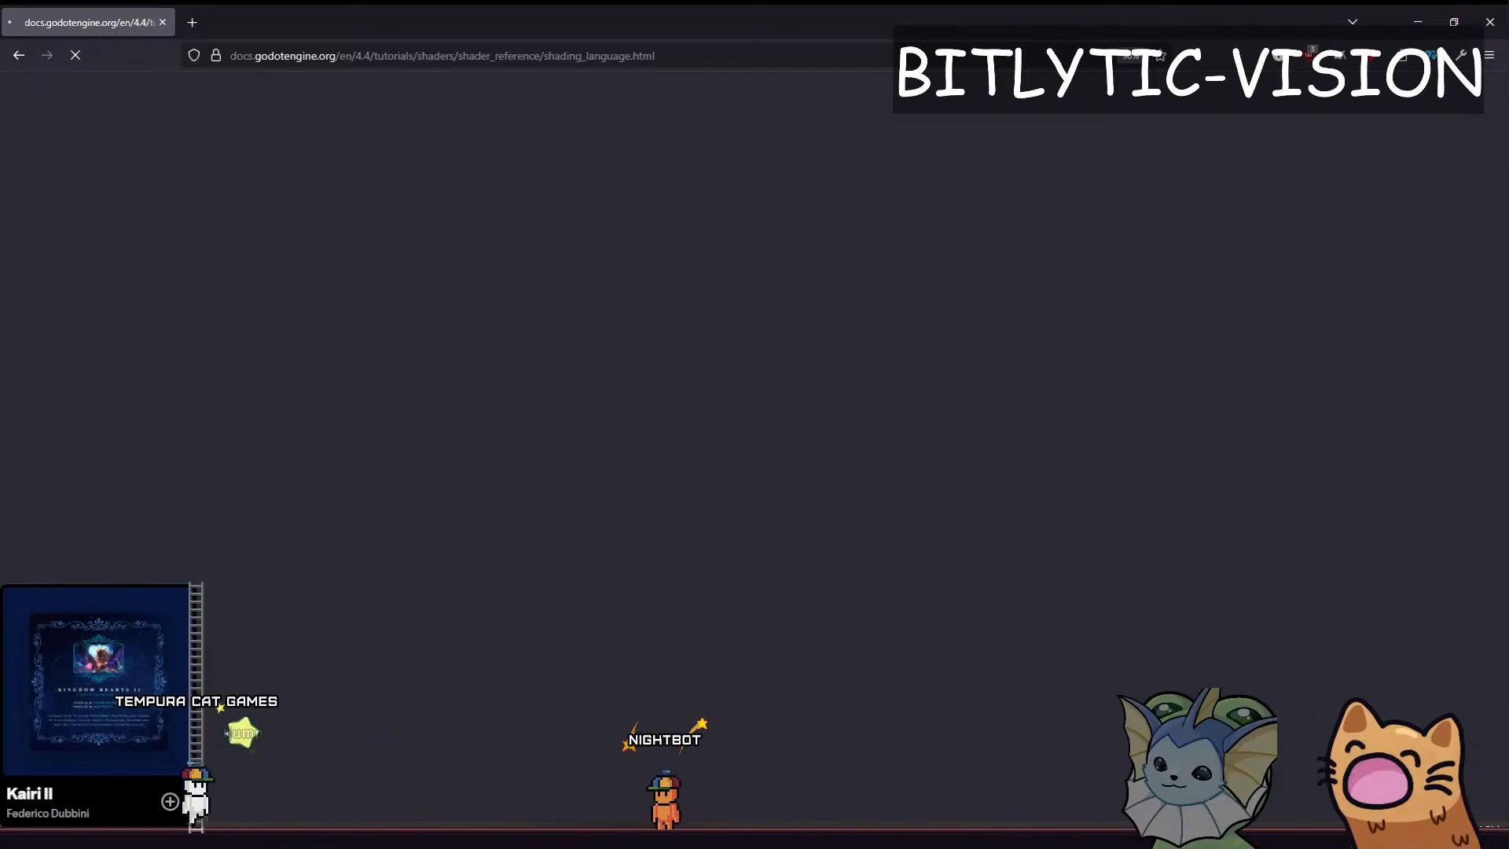
key("alt+Tab")
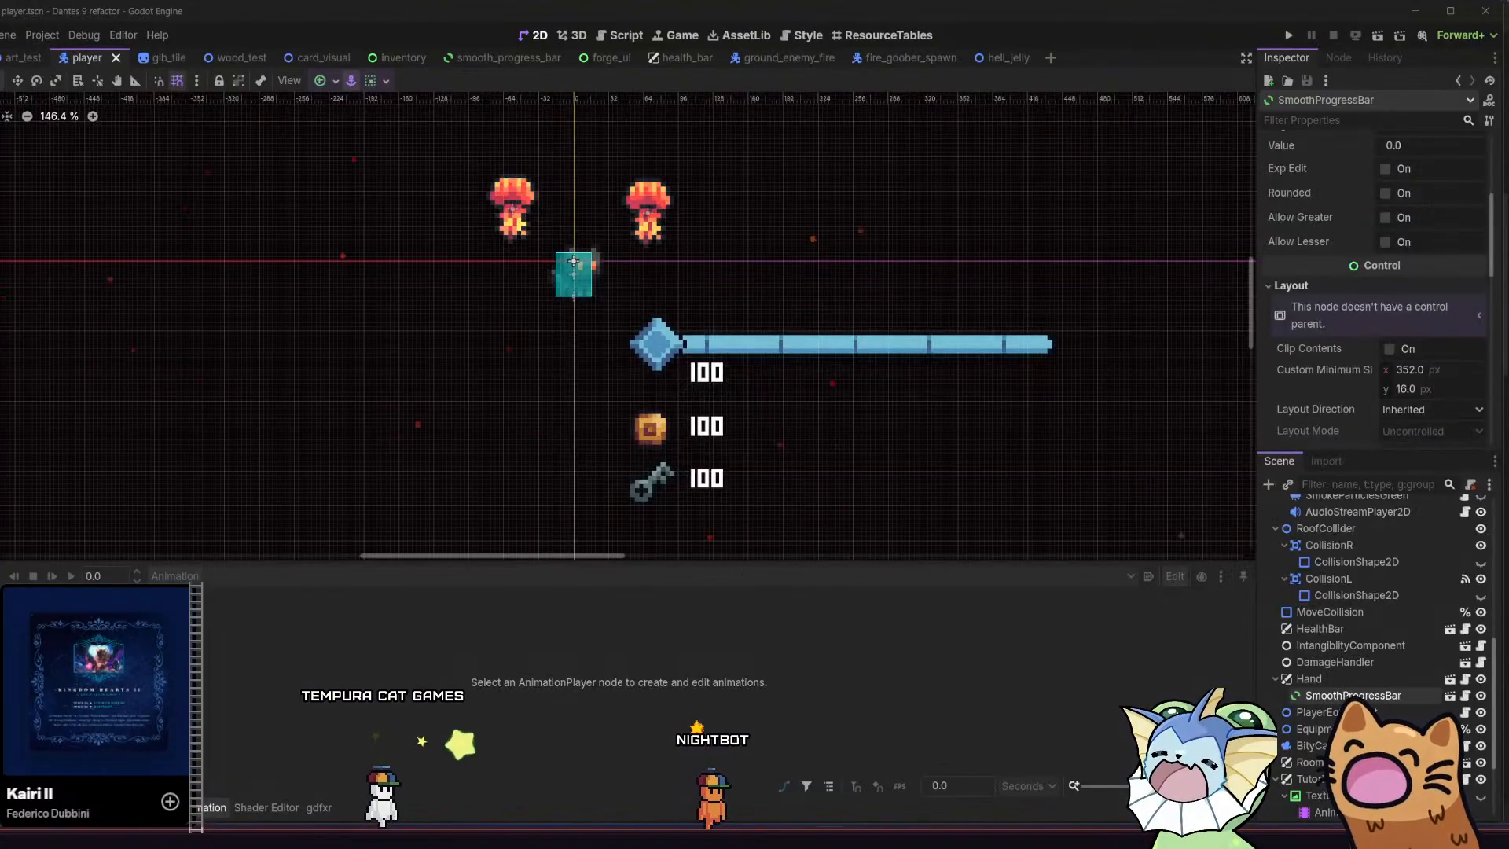
middle_click_drag(526, 360, 528, 385)
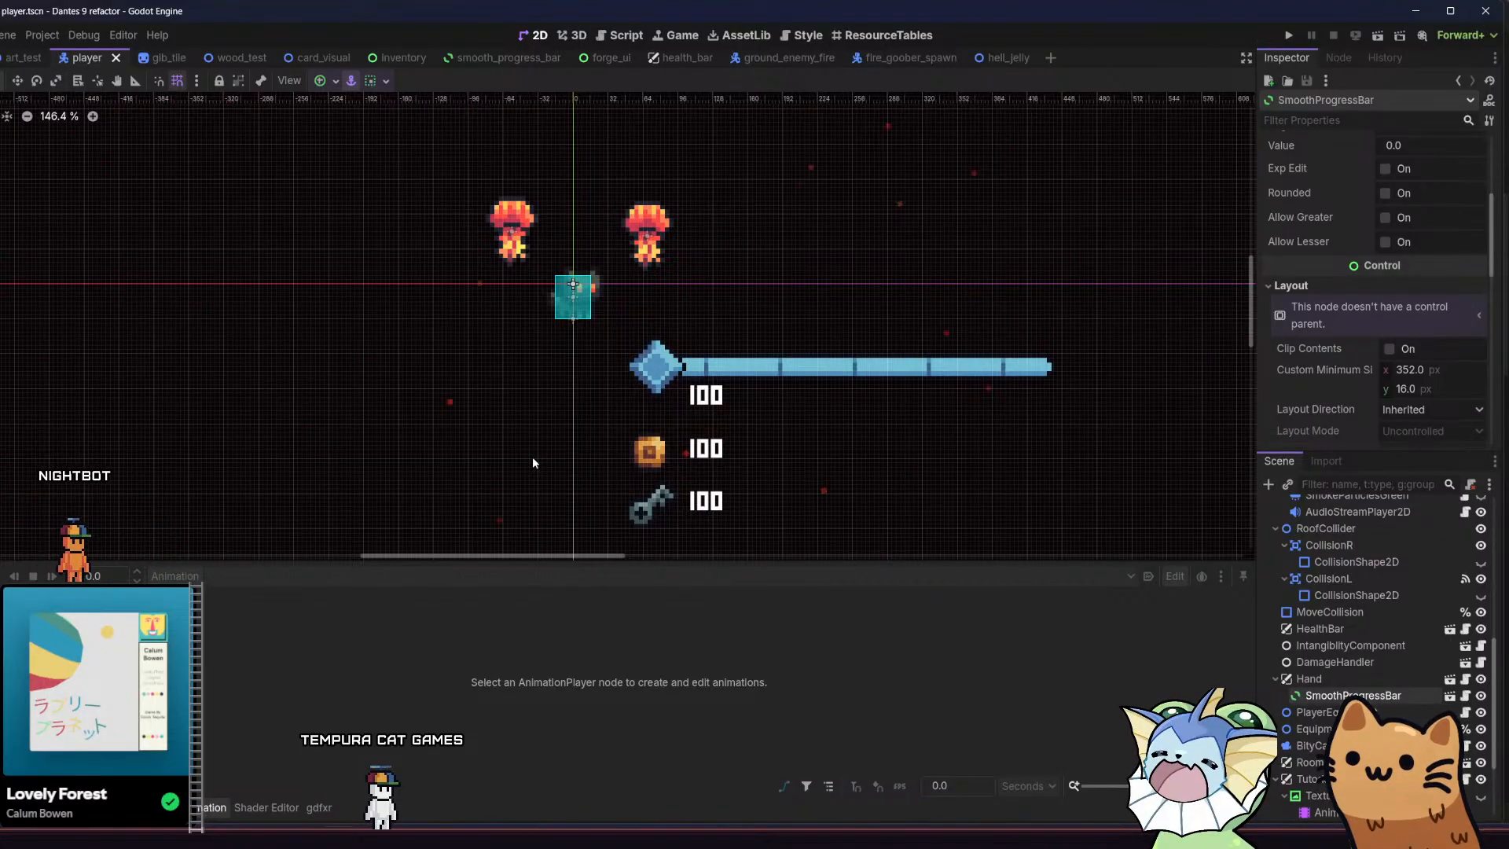
middle_click_drag(598, 360, 537, 339)
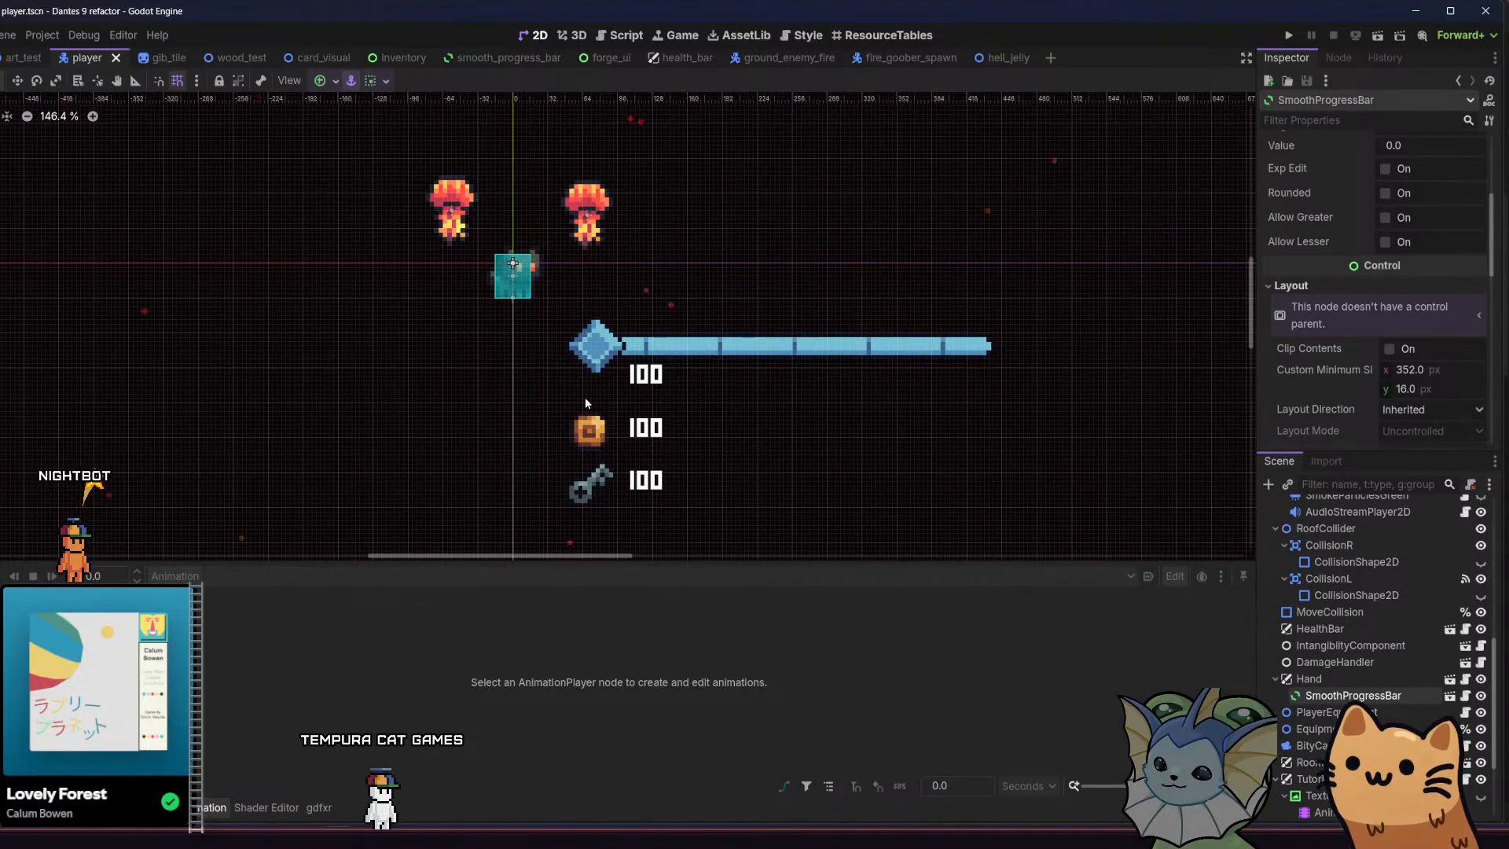
mouse_move(577, 385)
middle_mouse_down()
mouse_move(643, 380)
mouse_move(597, 396)
middle_mouse_up()
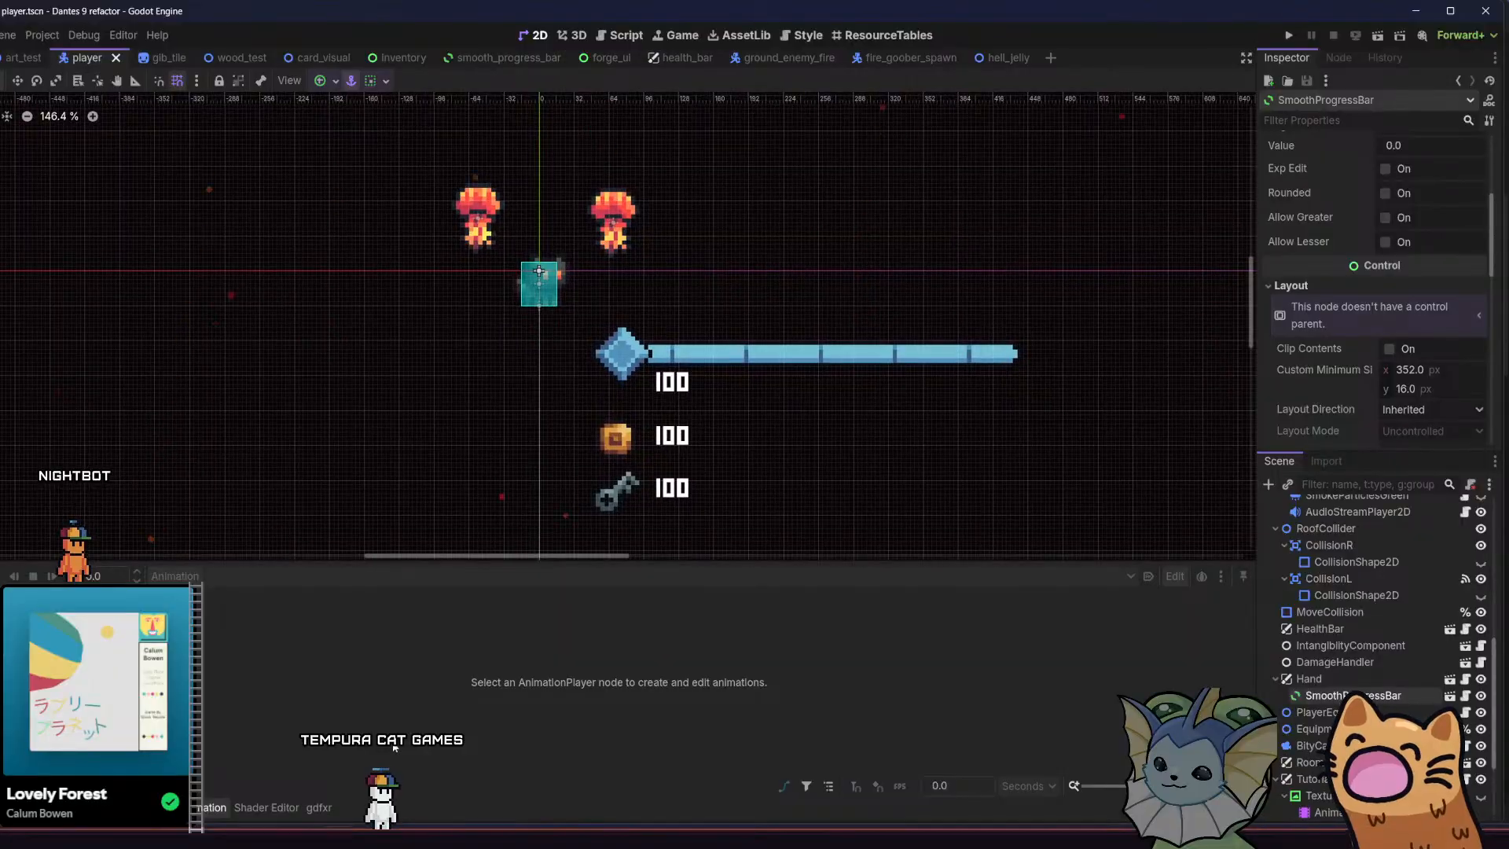
Switch to Aseprite and examine the cave background layers of parallax.aseprite up close
left_click(503, 837)
middle_click_drag(473, 370, 557, 430)
scroll(597, 428, "up", 2)
scroll(506, 369, "down", 4)
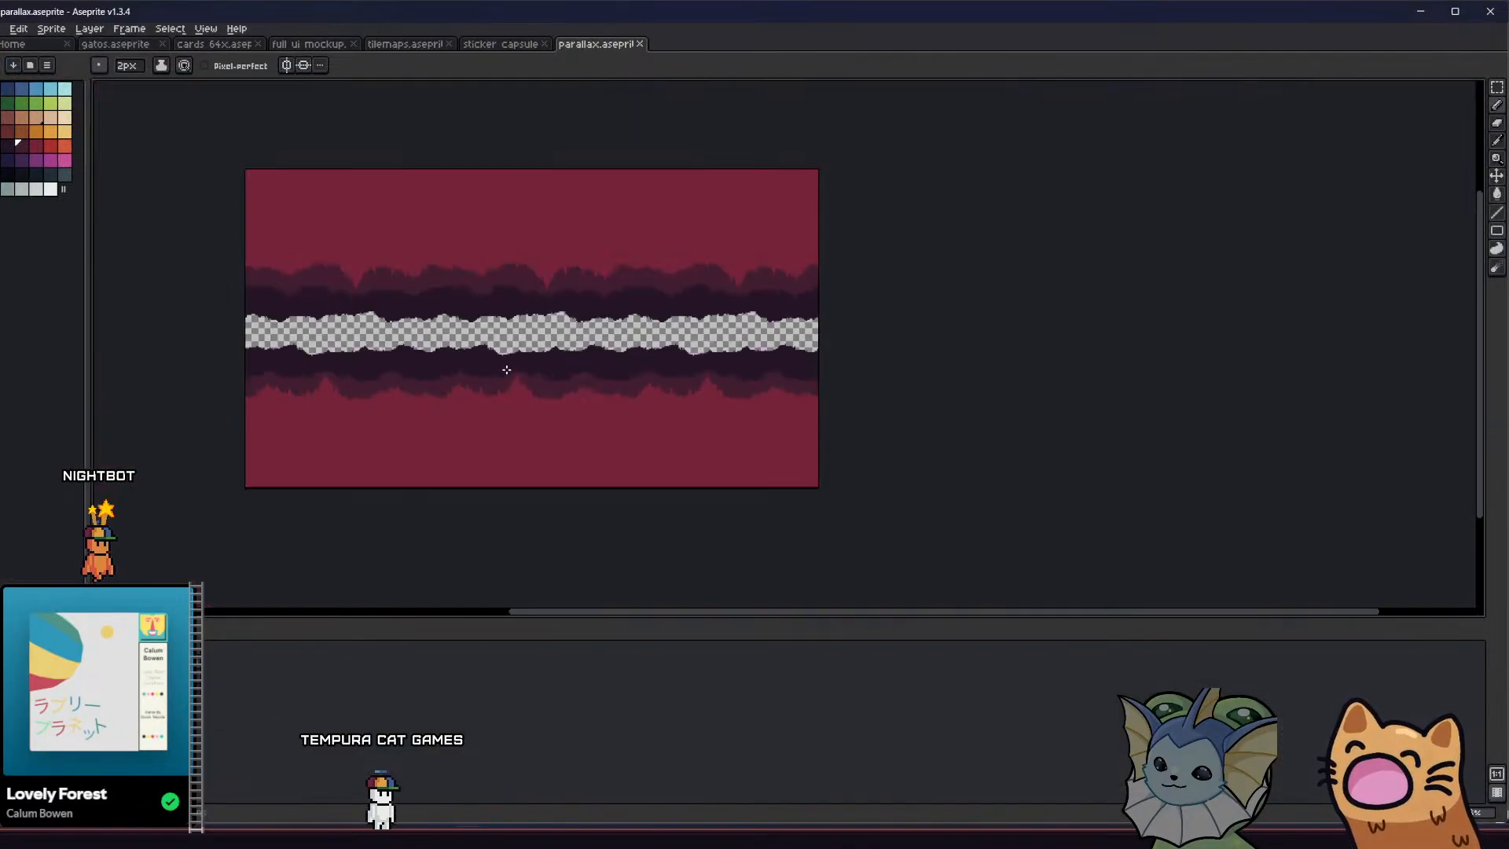
scroll(506, 369, "up", 2)
scroll(488, 370, "down", 1)
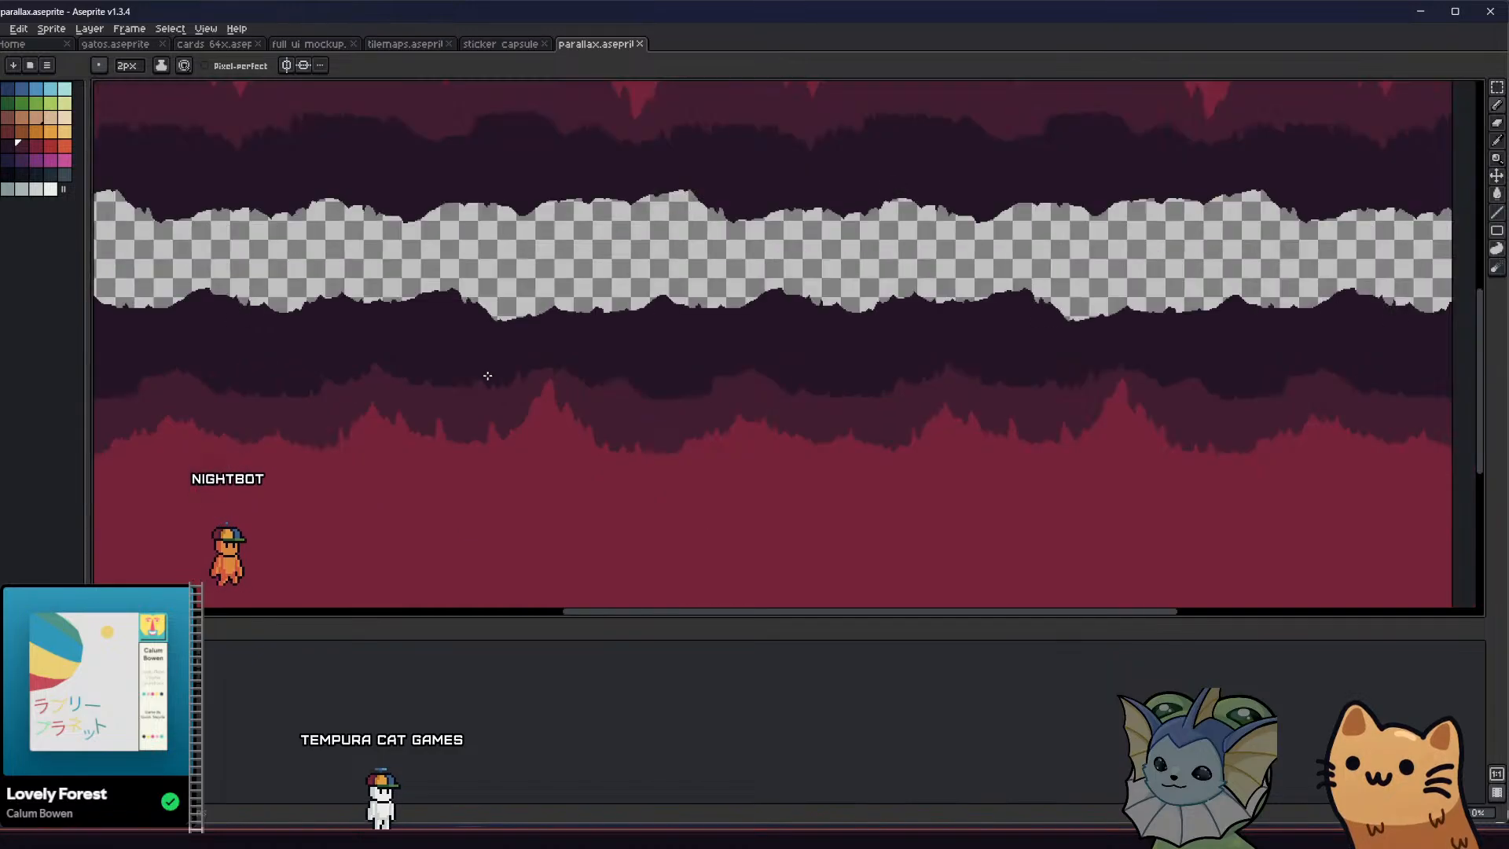
Turn on the display of layer edges over the tiled cave background
middle_click_drag(488, 374, 499, 436)
scroll(498, 437, "down", 1)
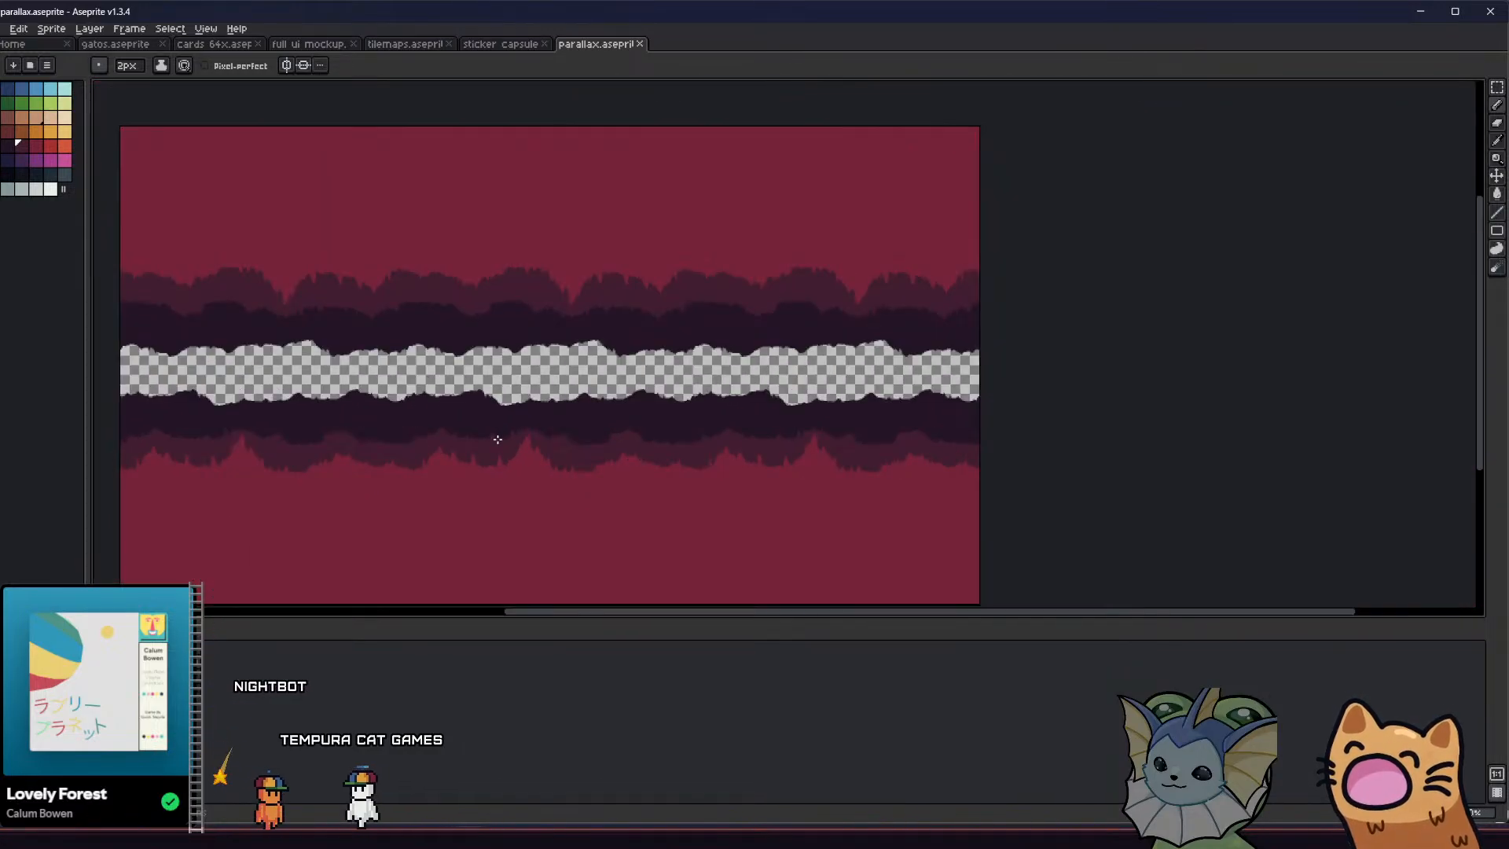
scroll(499, 436, "up", 1)
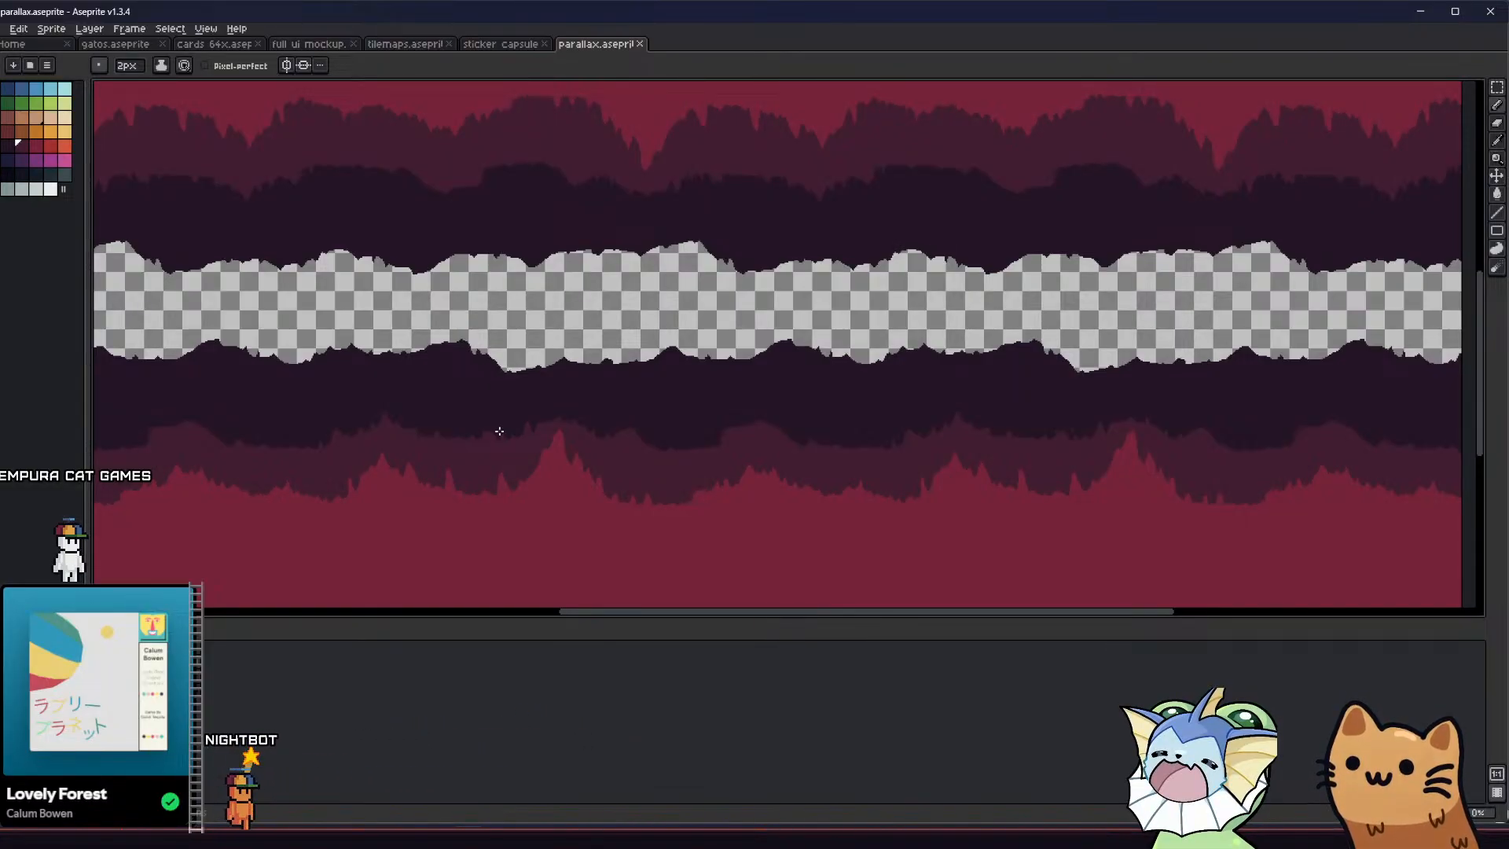
scroll(499, 431, "down", 3)
scroll(542, 403, "up", 1)
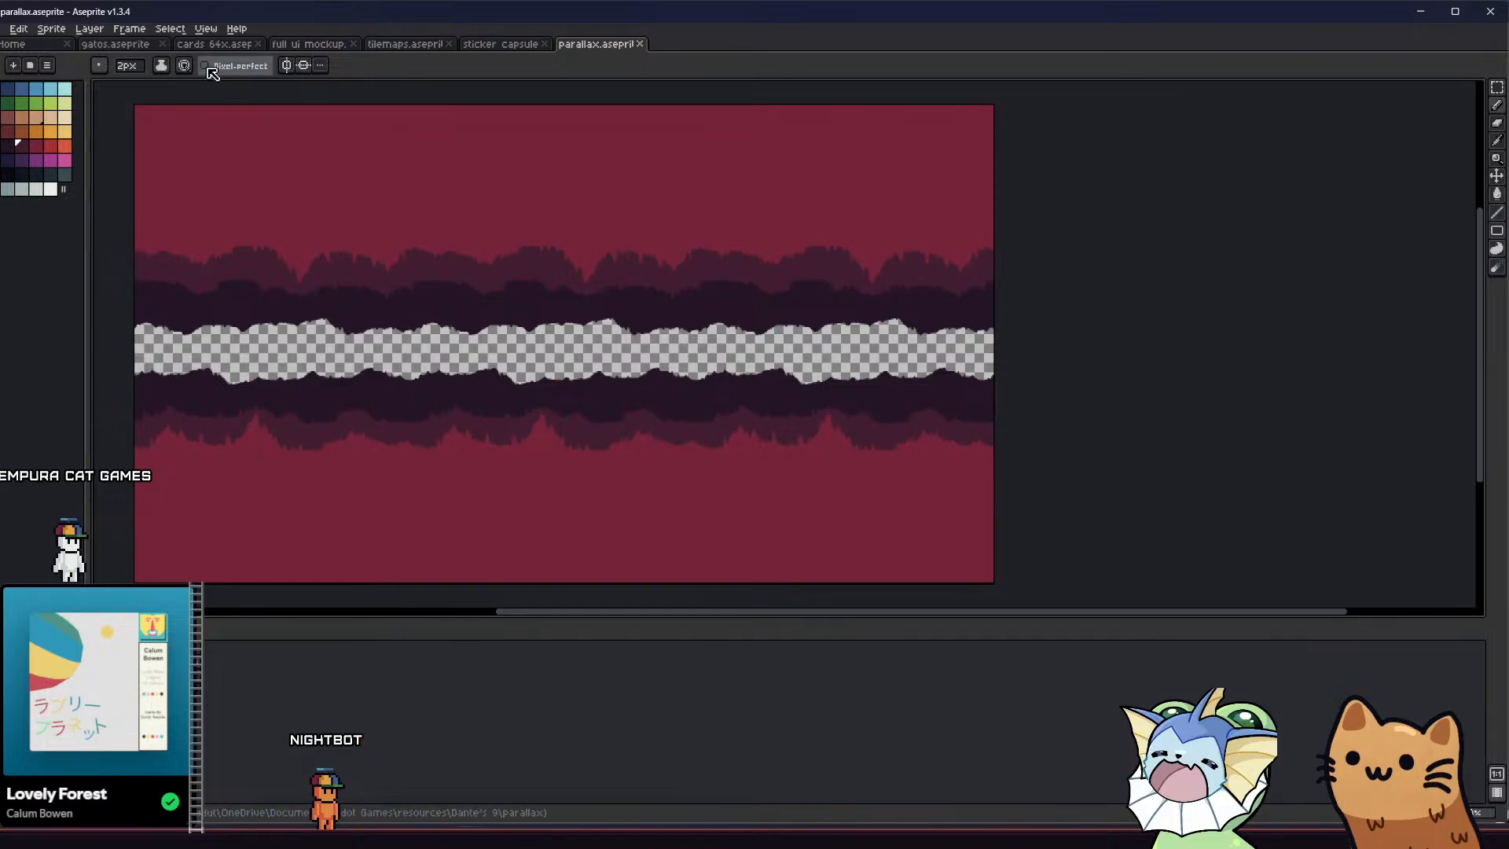
left_click(206, 30)
mouse_move(268, 82)
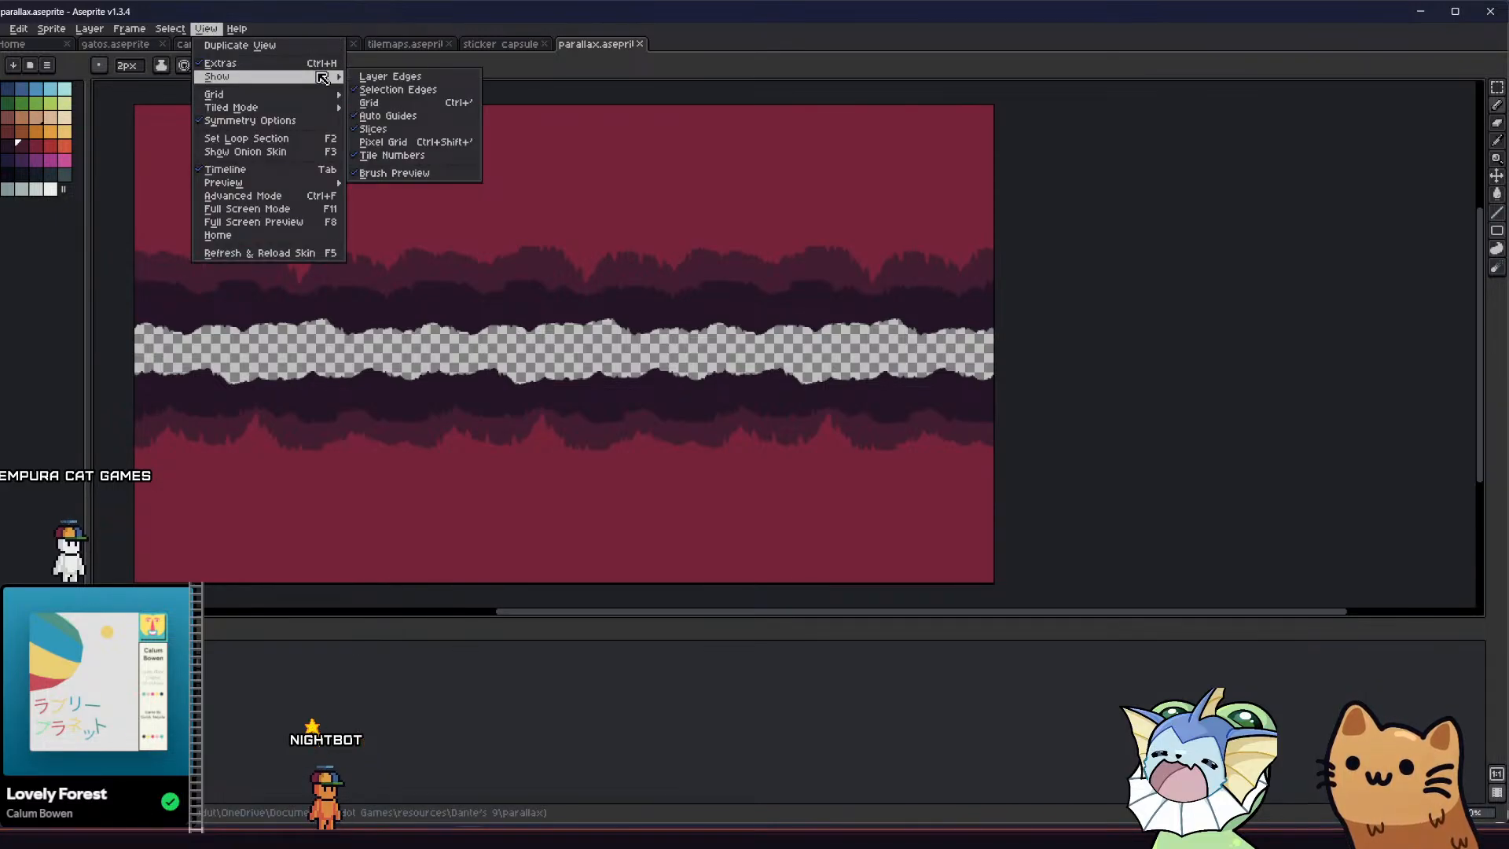
left_click(388, 80)
scroll(462, 200, "up", 2)
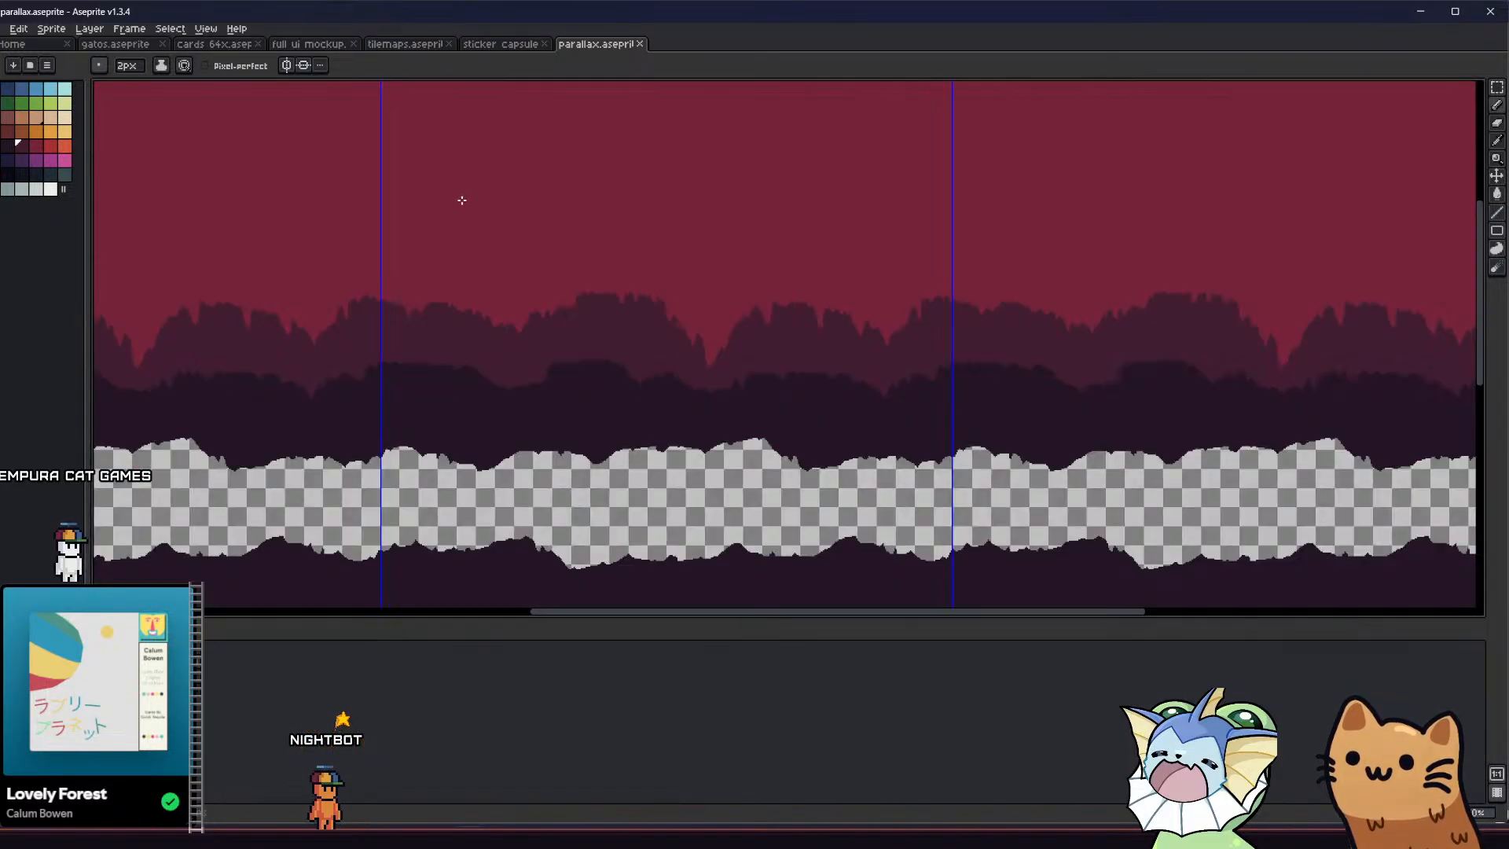
Examine the cave silhouettes around the tile boundaries, undoing and redoing the last change to compare
middle_click_drag(480, 393, 474, 280)
scroll(484, 360, "up", 1)
middle_click_drag(437, 422, 421, 340)
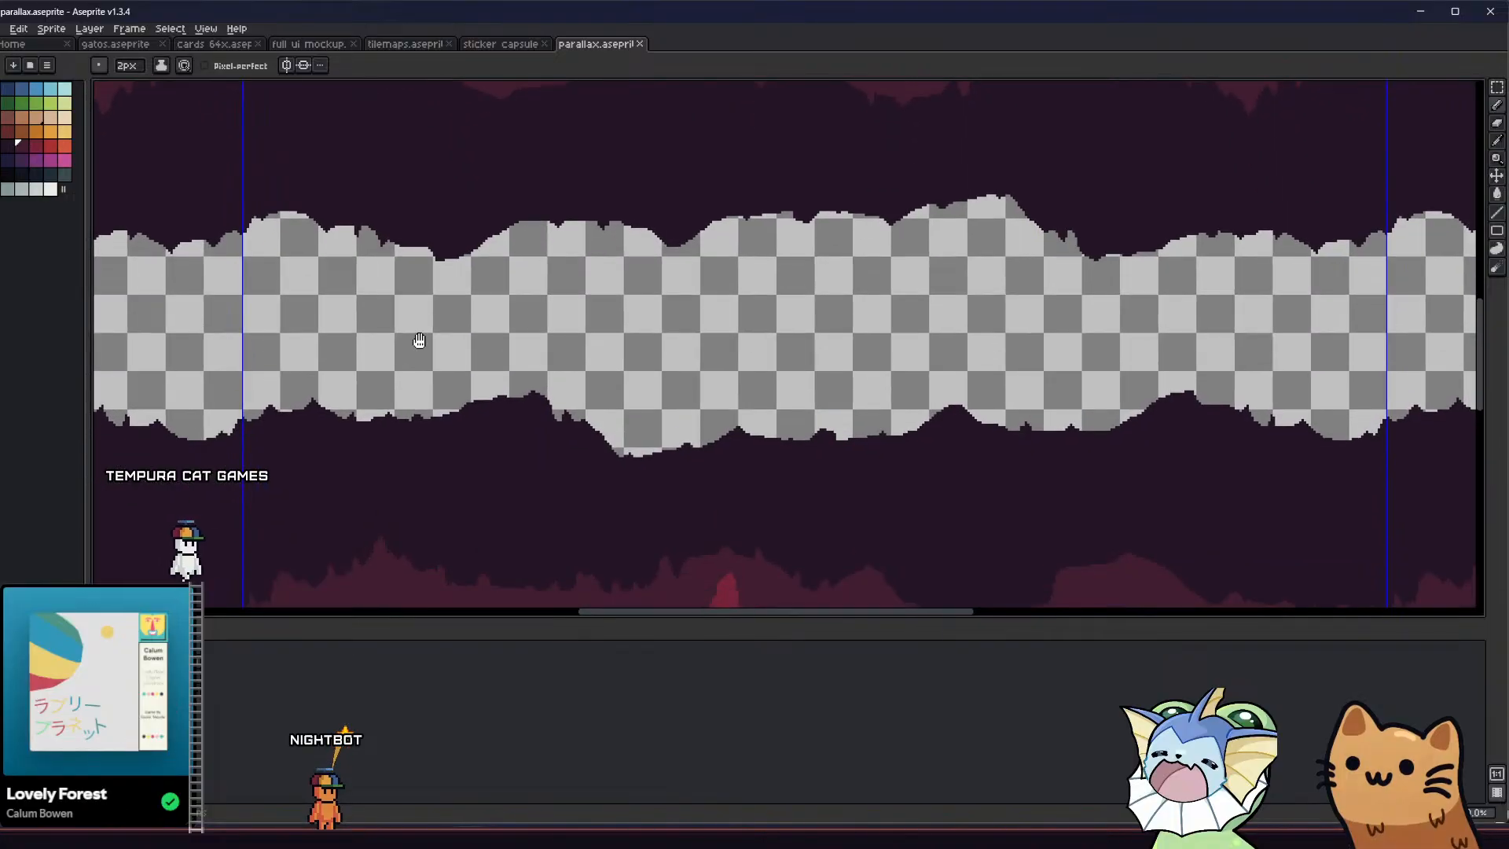
scroll(425, 353, "down", 1)
middle_click_drag(430, 427, 417, 404)
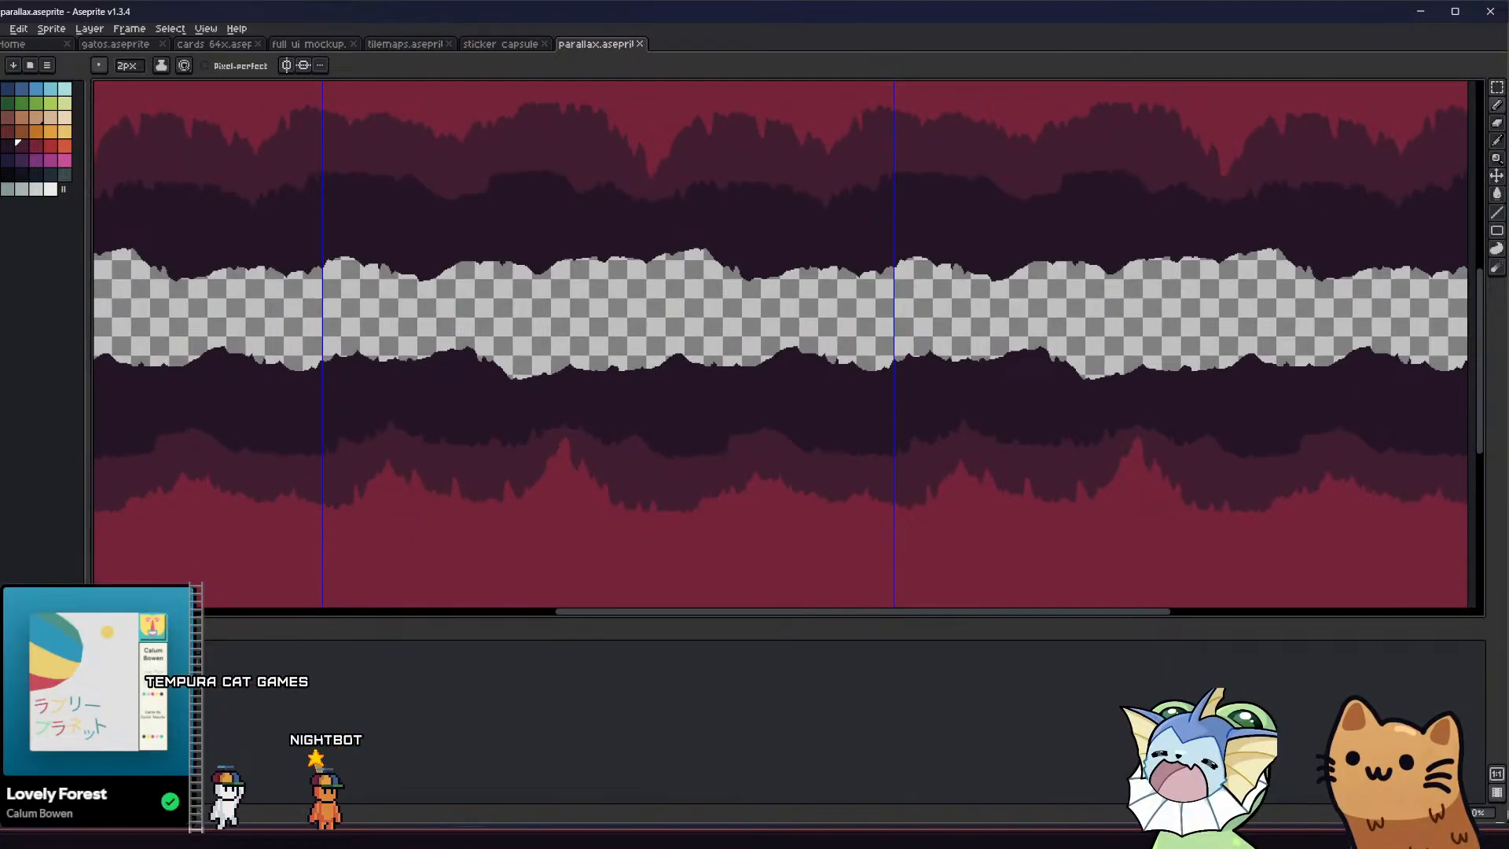
key("ctrl+z")
key("ctrl+y")
key("ctrl+z")
key("ctrl+y")
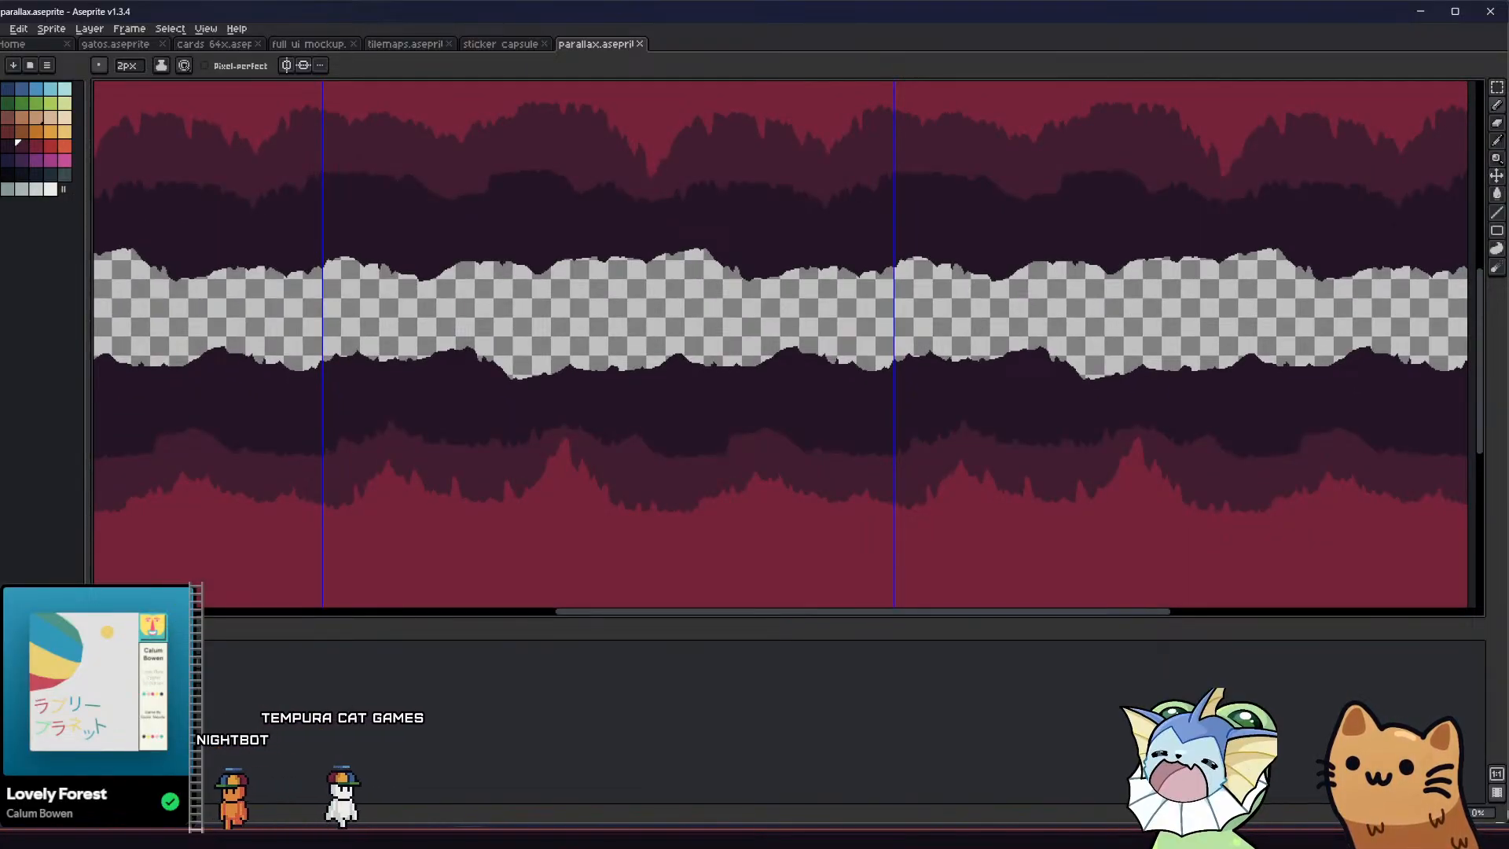
Pick the crimson of the lower mountains as the drawing colour and set the pencil size to 1 px
left_click(557, 495, "alt")
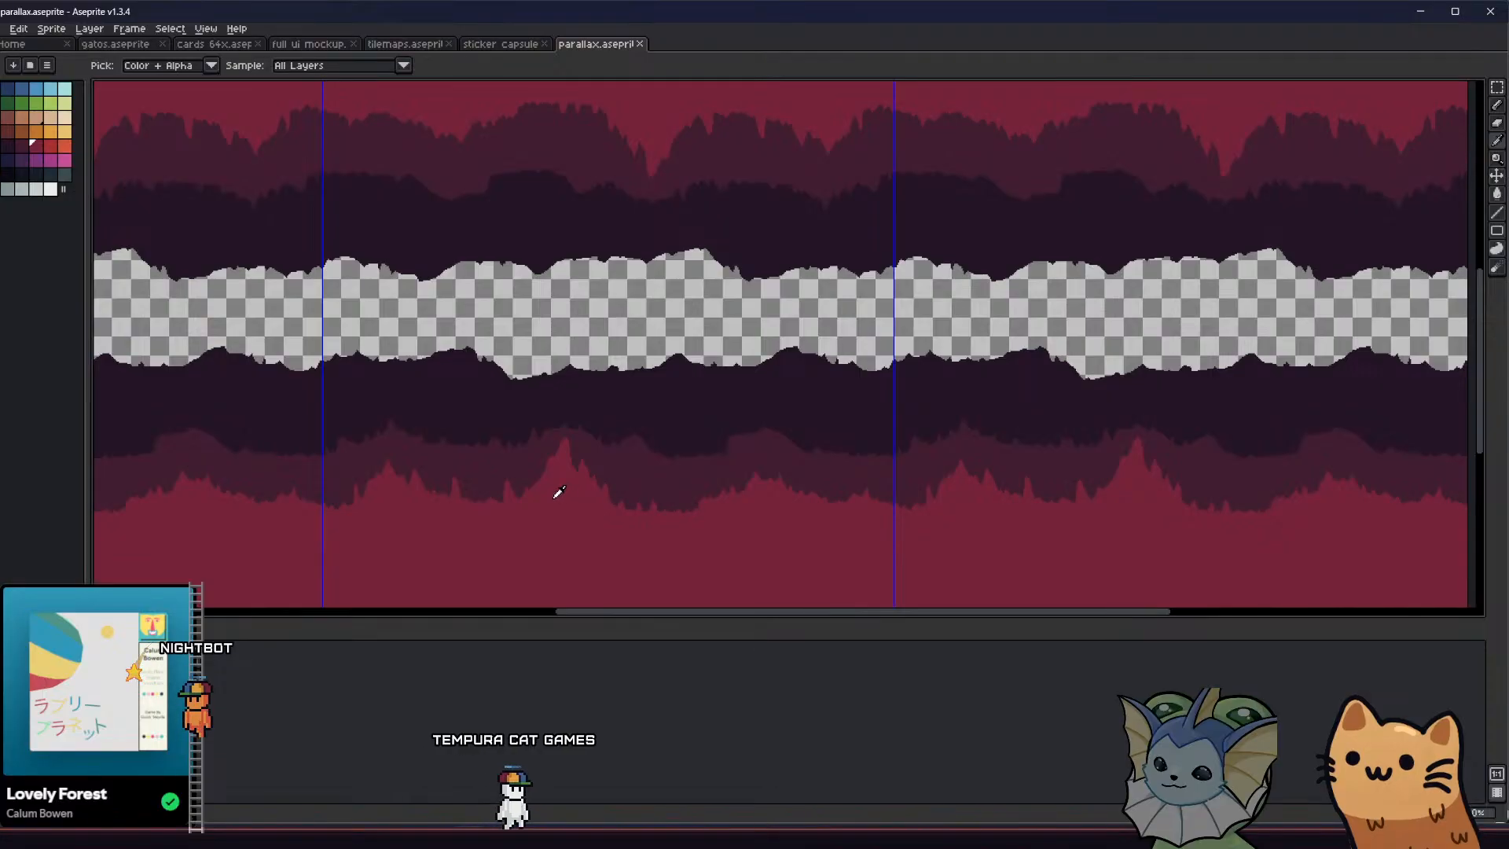
scroll(501, 489, "up", 1)
scroll(414, 497, "down", 1)
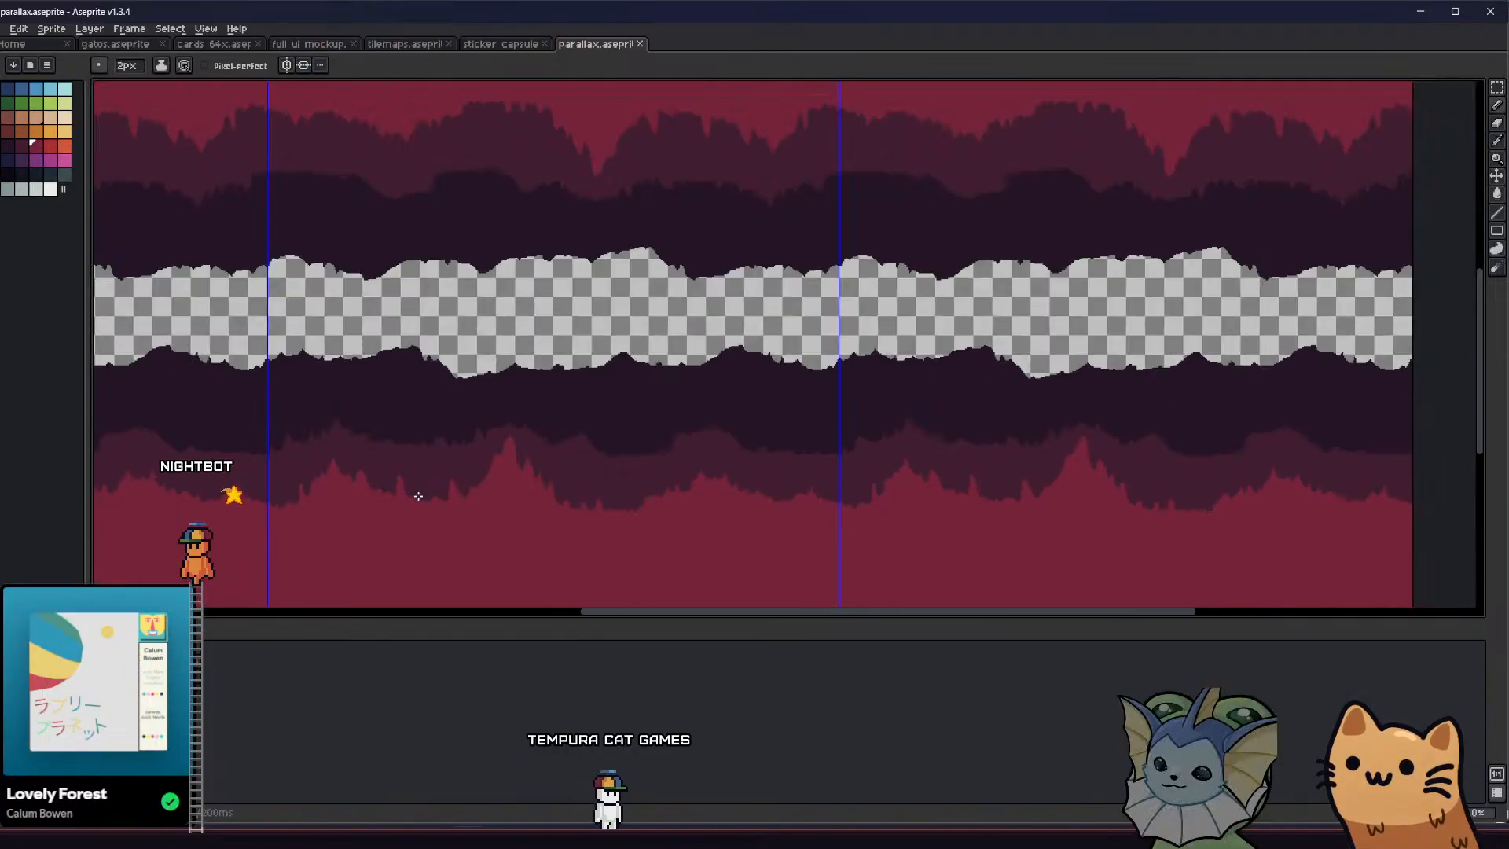
middle_click_drag(413, 495, 431, 453)
scroll(436, 456, "up", 3)
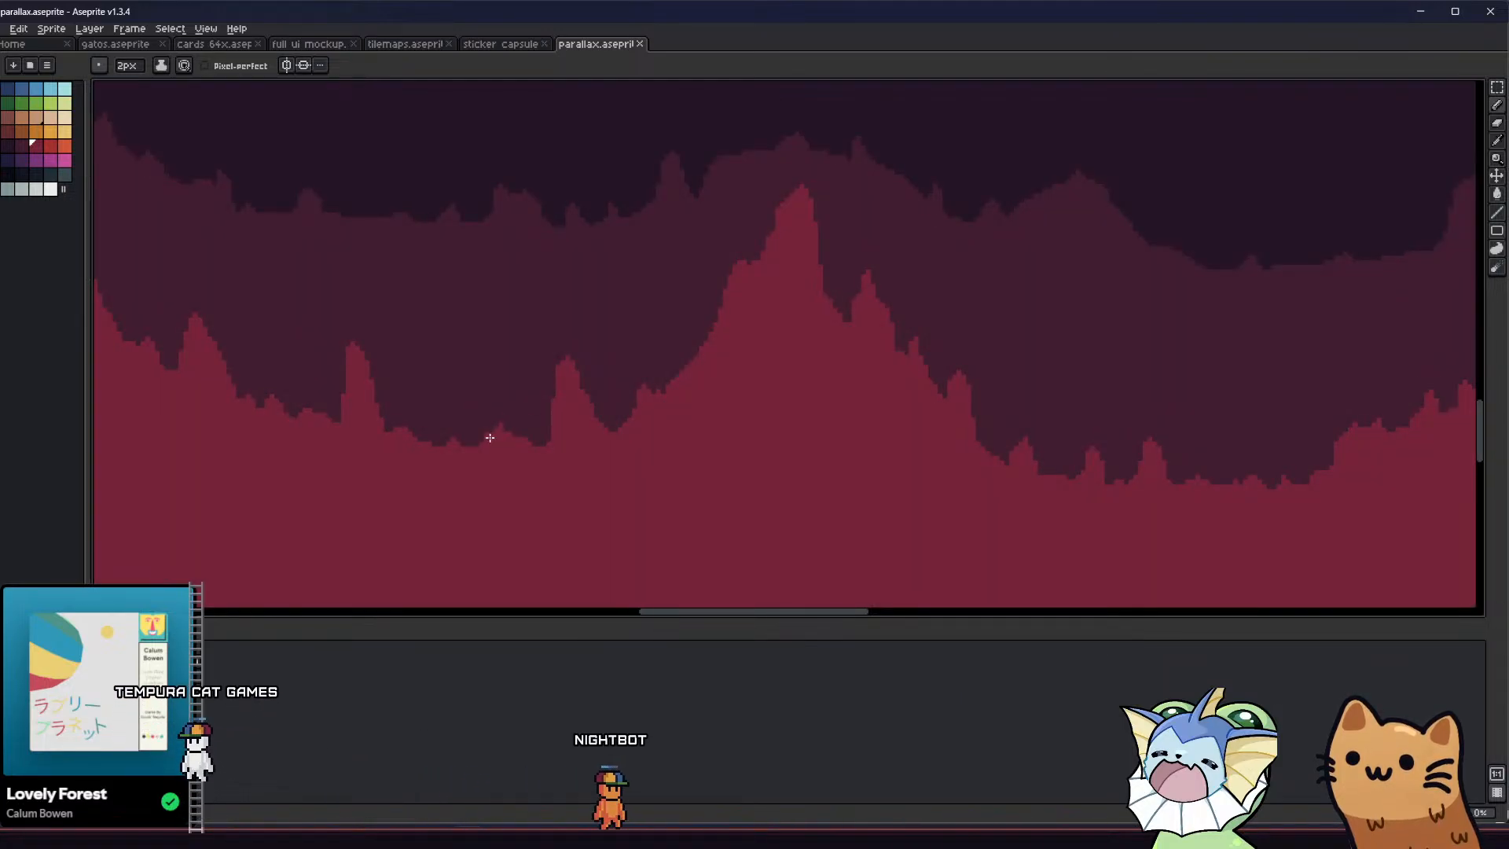
key("minus")
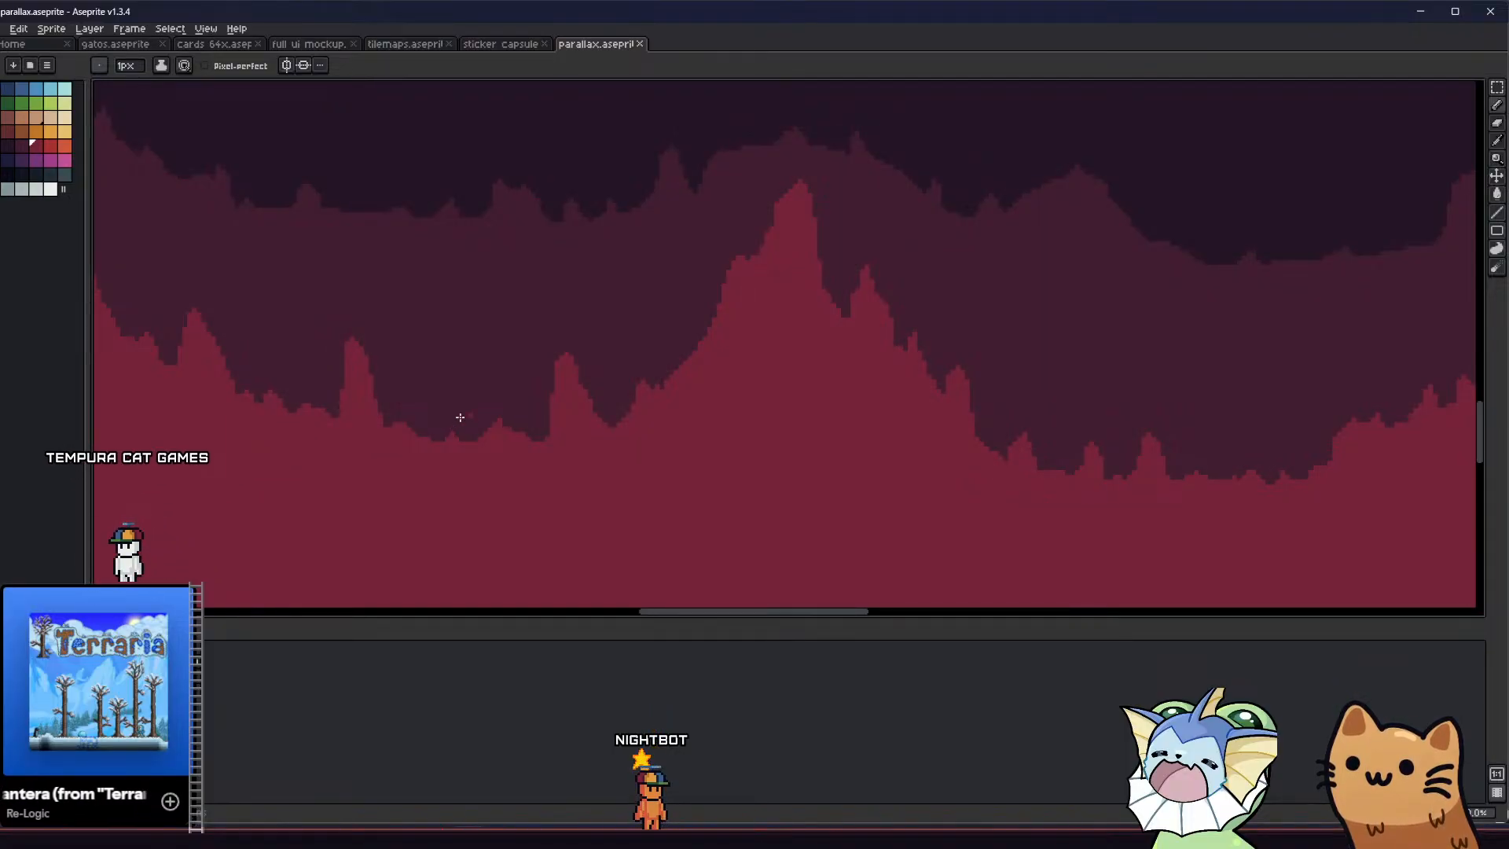
Broaden the tall crimson peak by outlining a wider left slope and filling it with the contiguous Paint Bucket
middle_click_drag(668, 380, 578, 424)
scroll(640, 314, "up", 1)
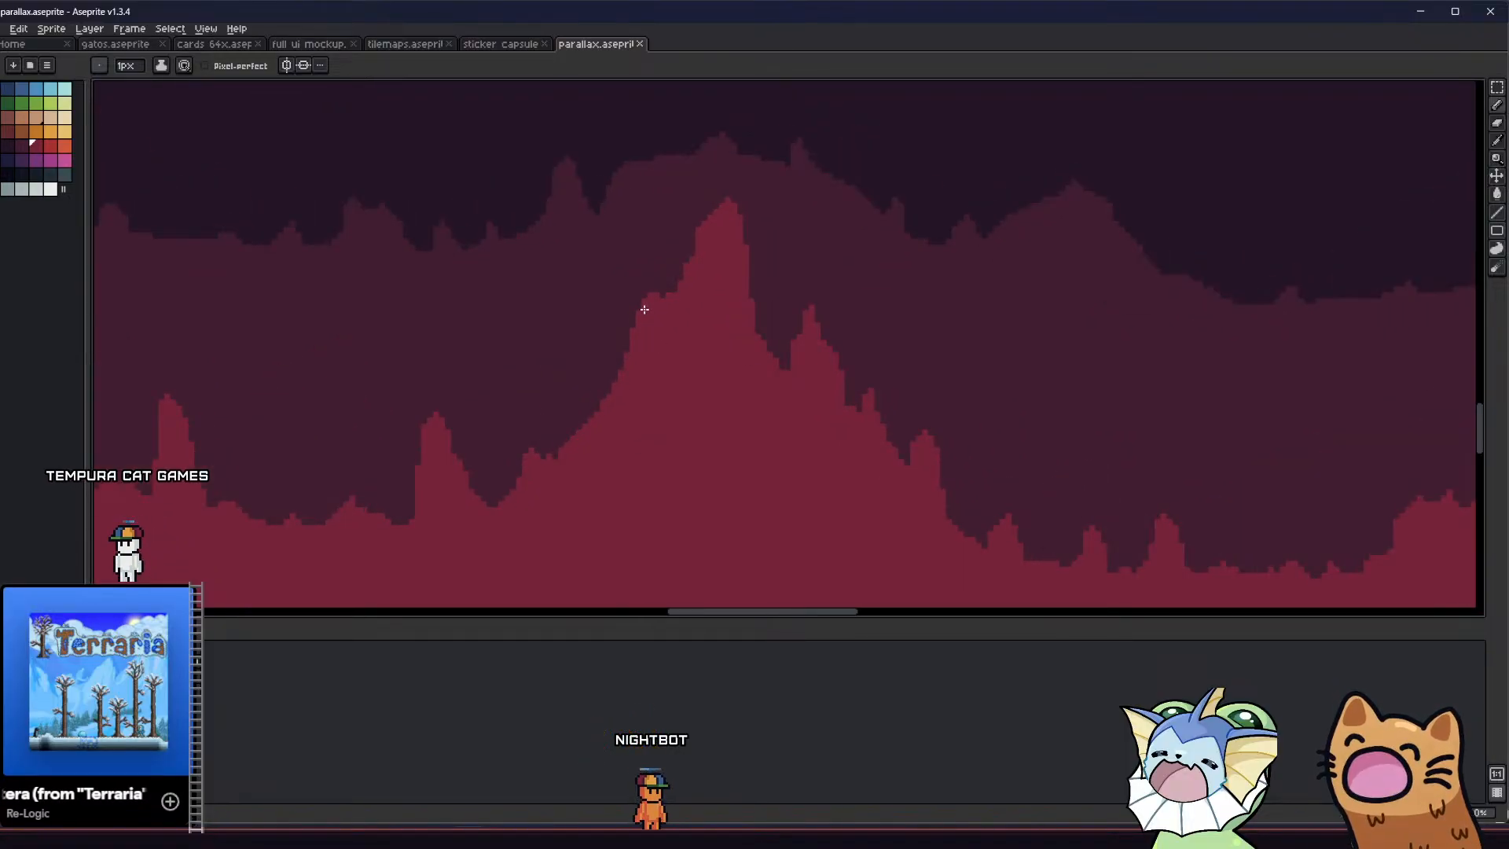
key("g")
left_click(724, 208)
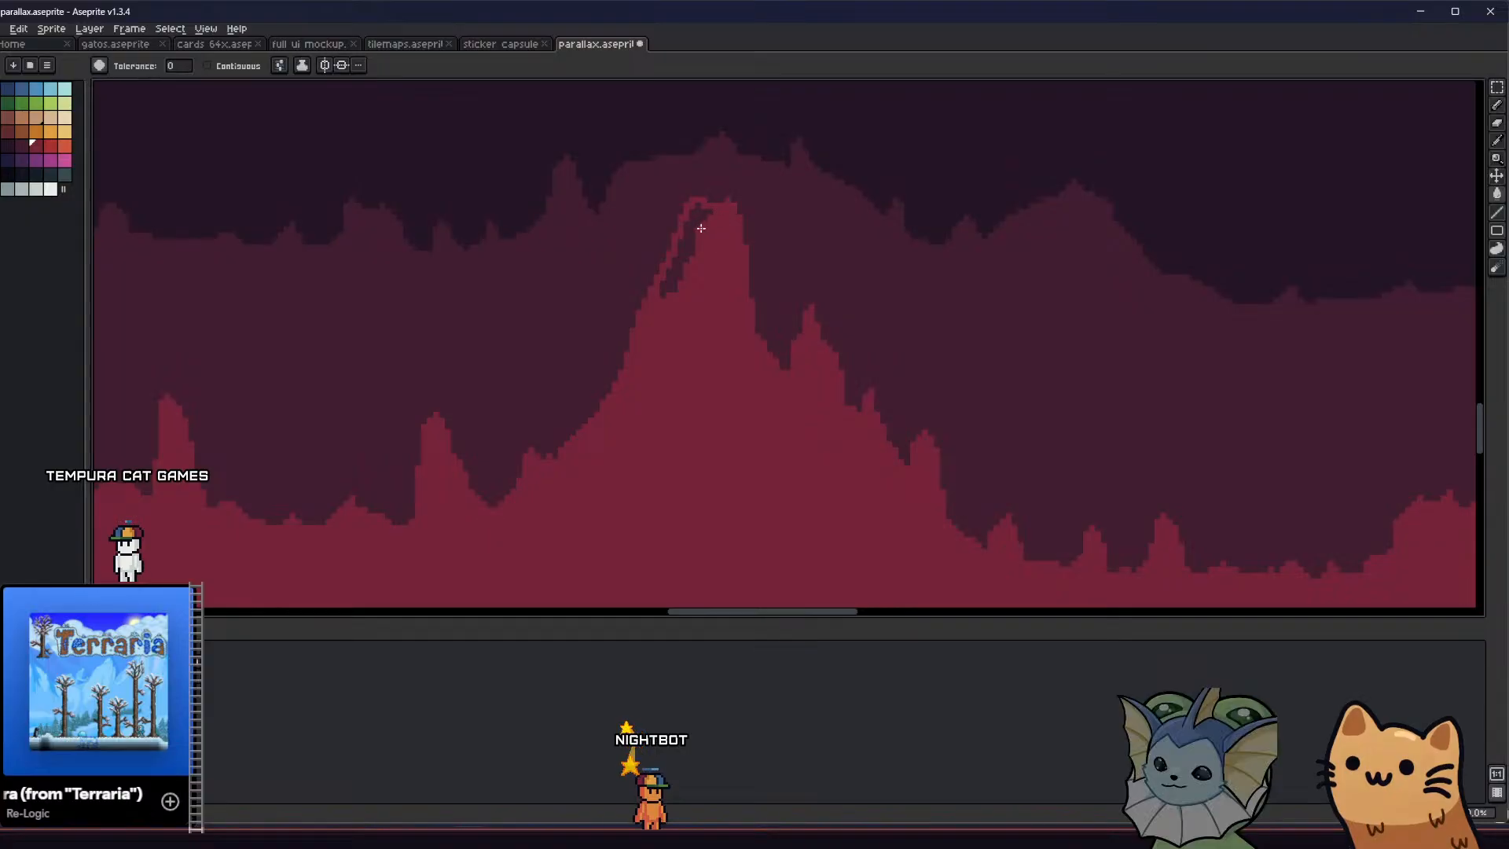
left_click(697, 228)
key("ctrl+z")
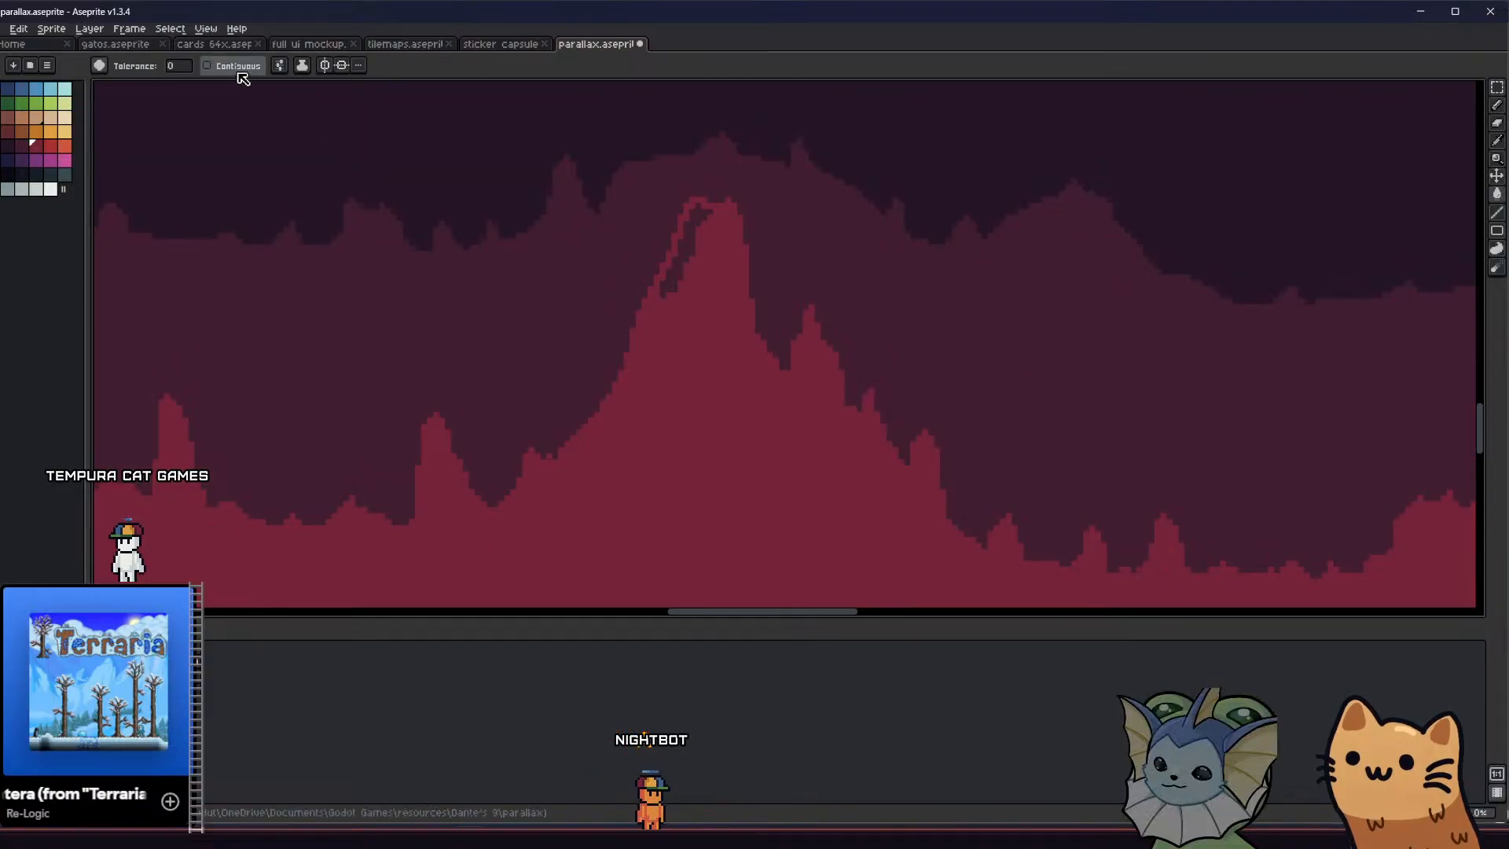
left_click(232, 66)
left_click(691, 235)
scroll(726, 193, "up", 1)
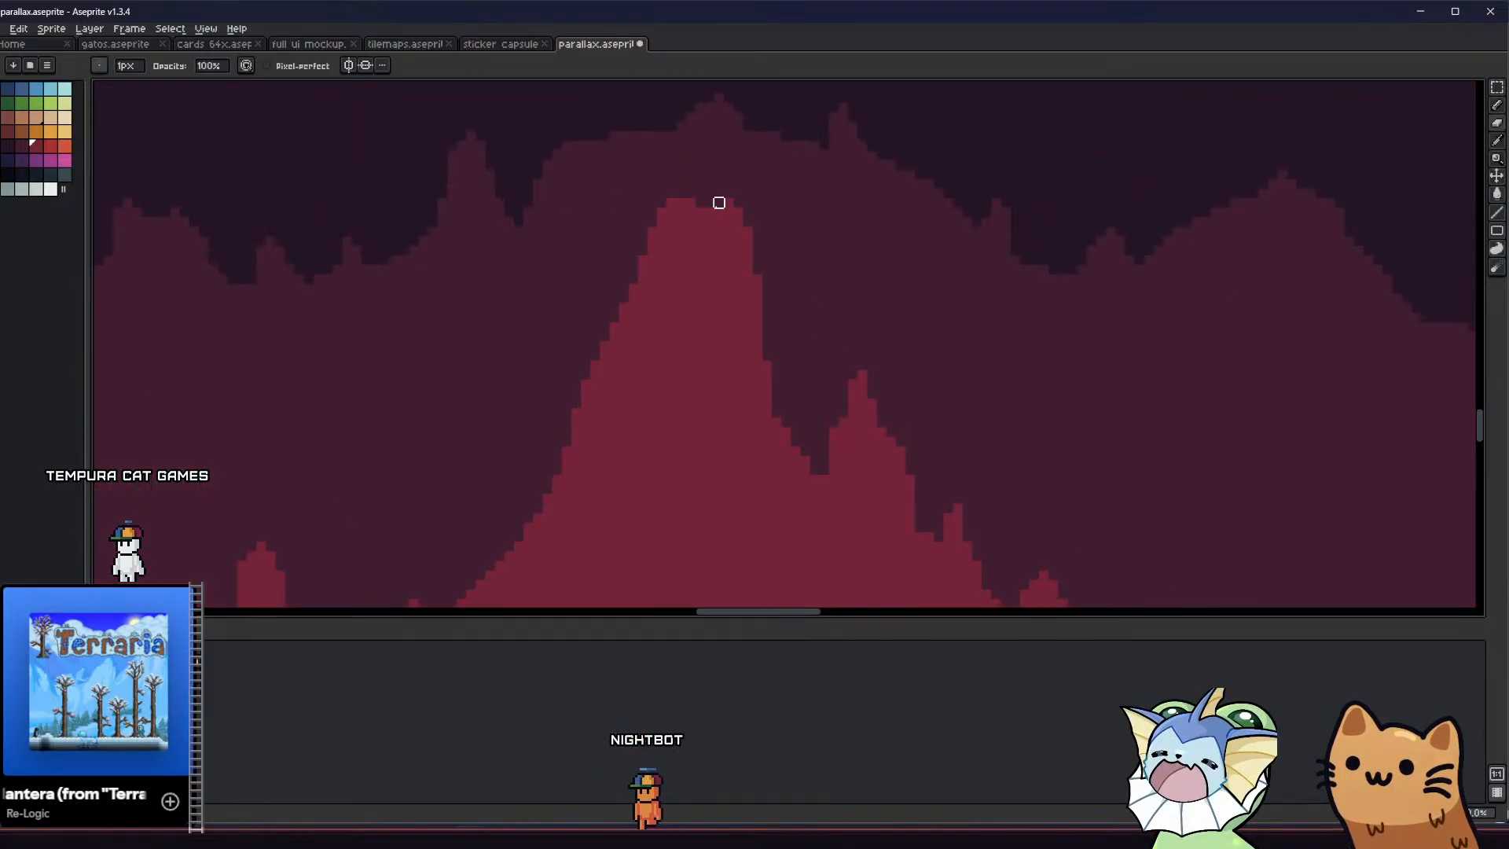
key("b")
key("e")
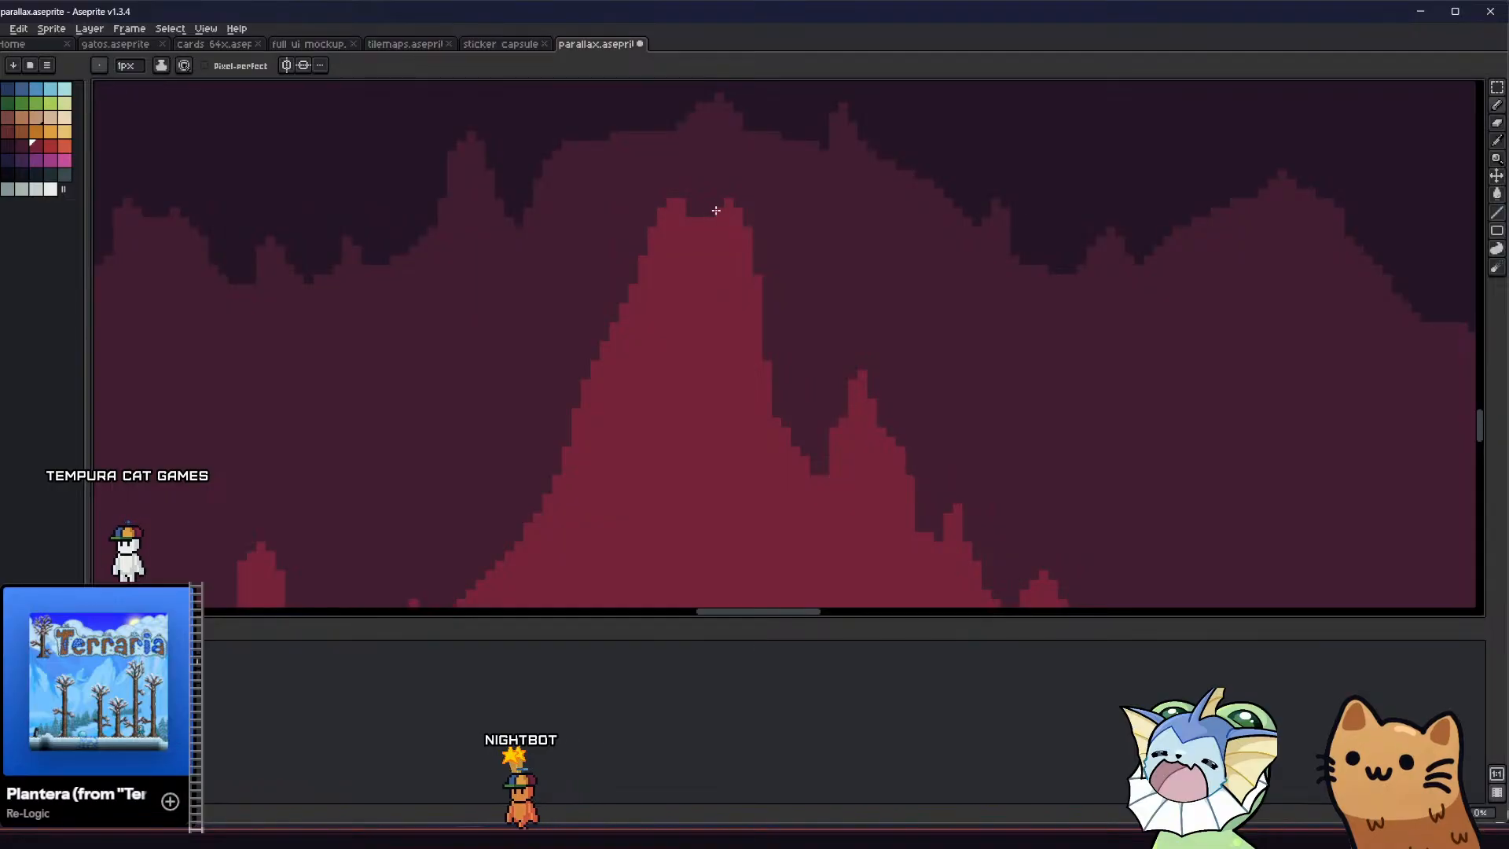
Draw a narrow crimson spire in the valley to the right of the tall peak
scroll(580, 276, "down", 3)
middle_click_drag(529, 309, 418, 362)
scroll(468, 370, "up", 4)
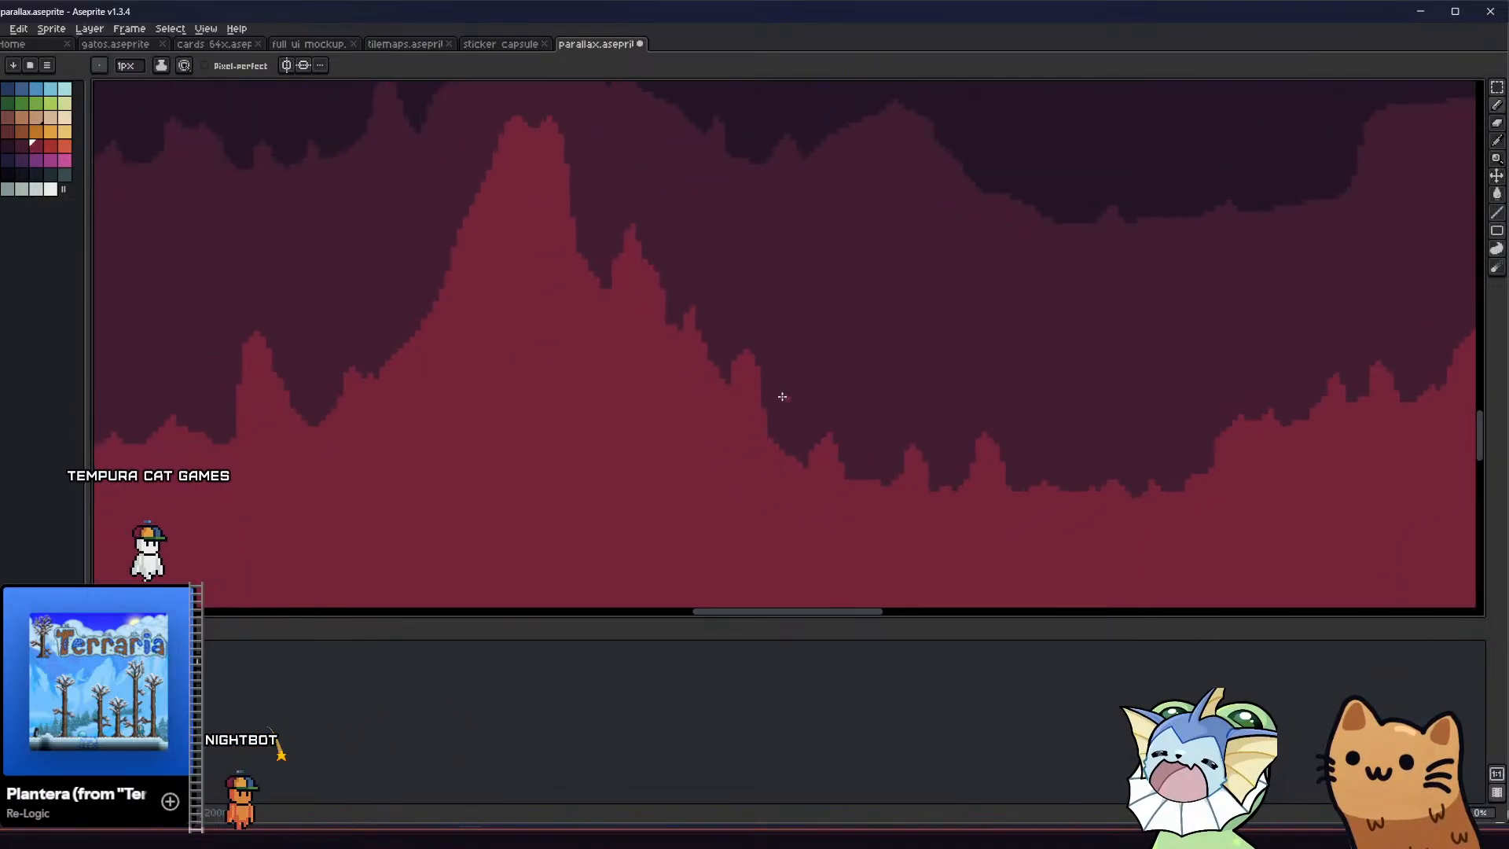
scroll(829, 428, "up", 1)
scroll(847, 470, "up", 1)
mouse_move(867, 496)
left_mouse_down()
mouse_move(875, 395)
mouse_move(880, 525)
mouse_move(896, 422)
mouse_move(884, 426)
left_mouse_up()
scroll(884, 426, "down", 3)
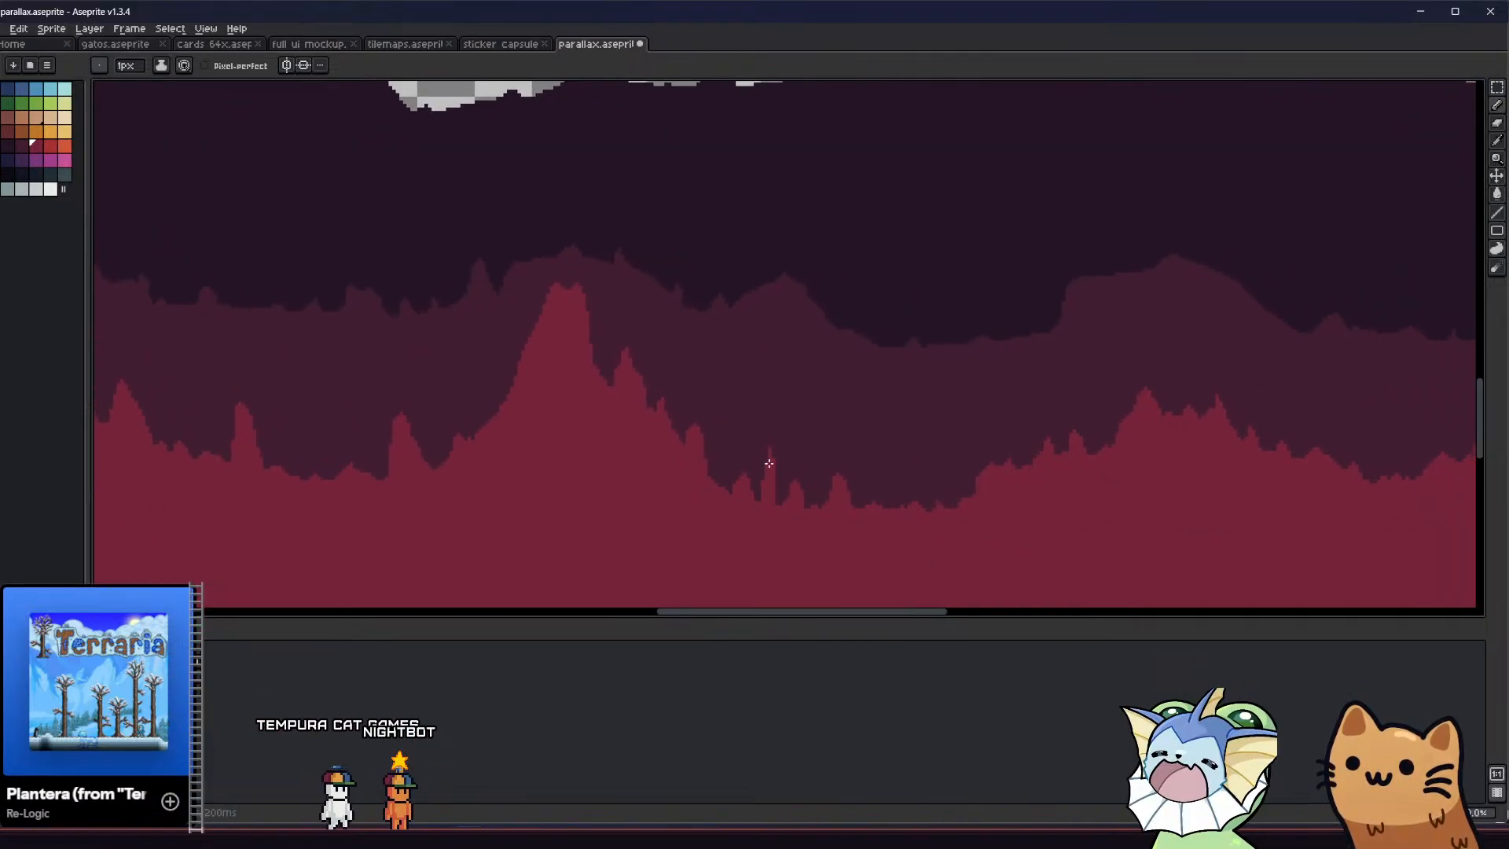
Outline a flat-topped tower around the narrow spire and fill it with crimson
scroll(768, 465, "up", 2)
mouse_move(752, 477)
left_mouse_down()
mouse_move(767, 344)
mouse_move(855, 345)
left_mouse_up()
left_click_drag(855, 381, 853, 523)
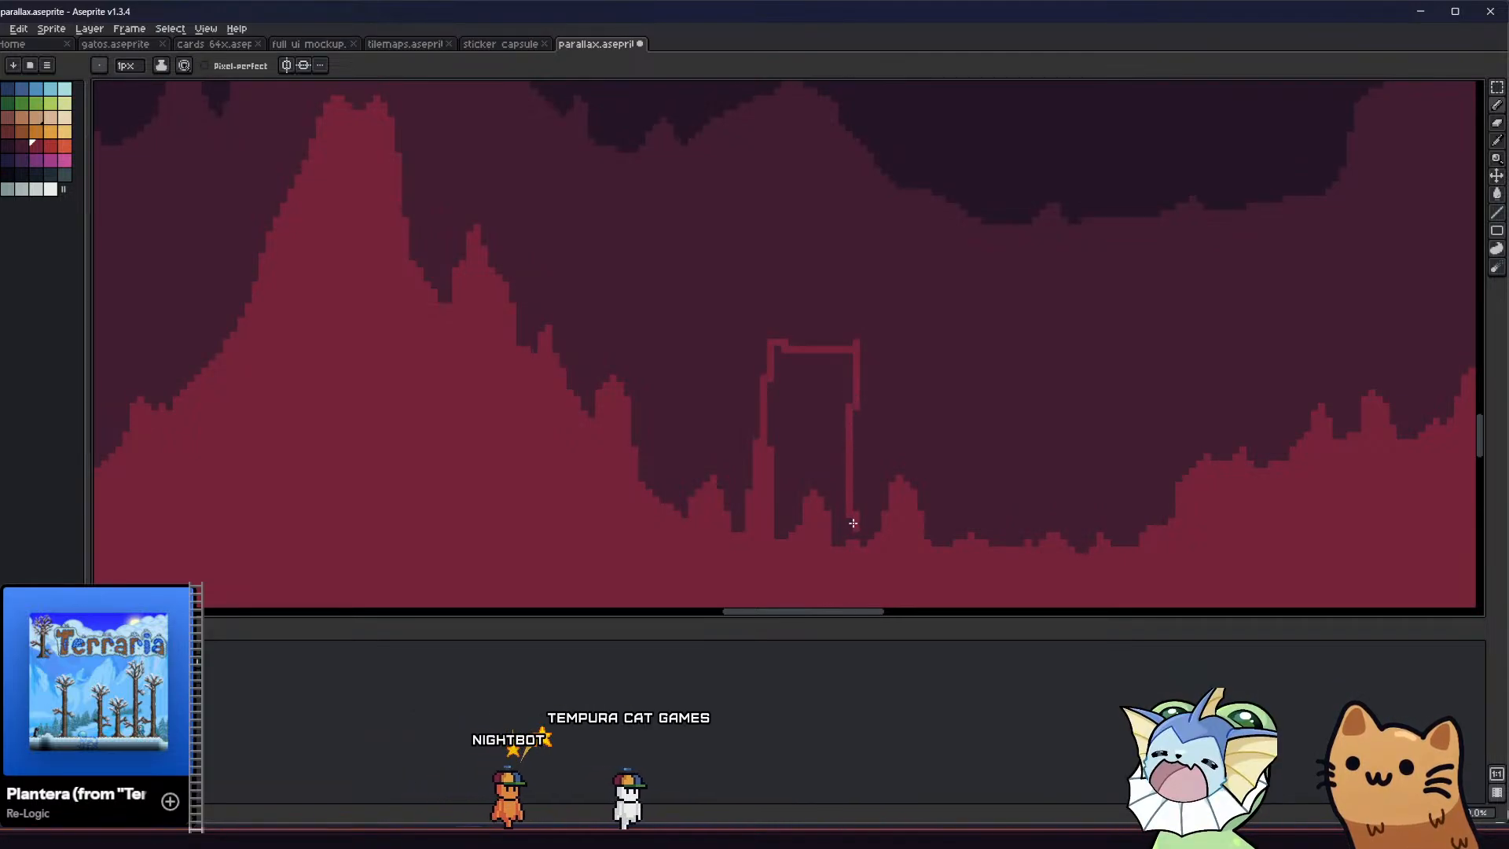
key("g")
left_click(813, 431)
scroll(784, 348, "up", 3)
key("b")
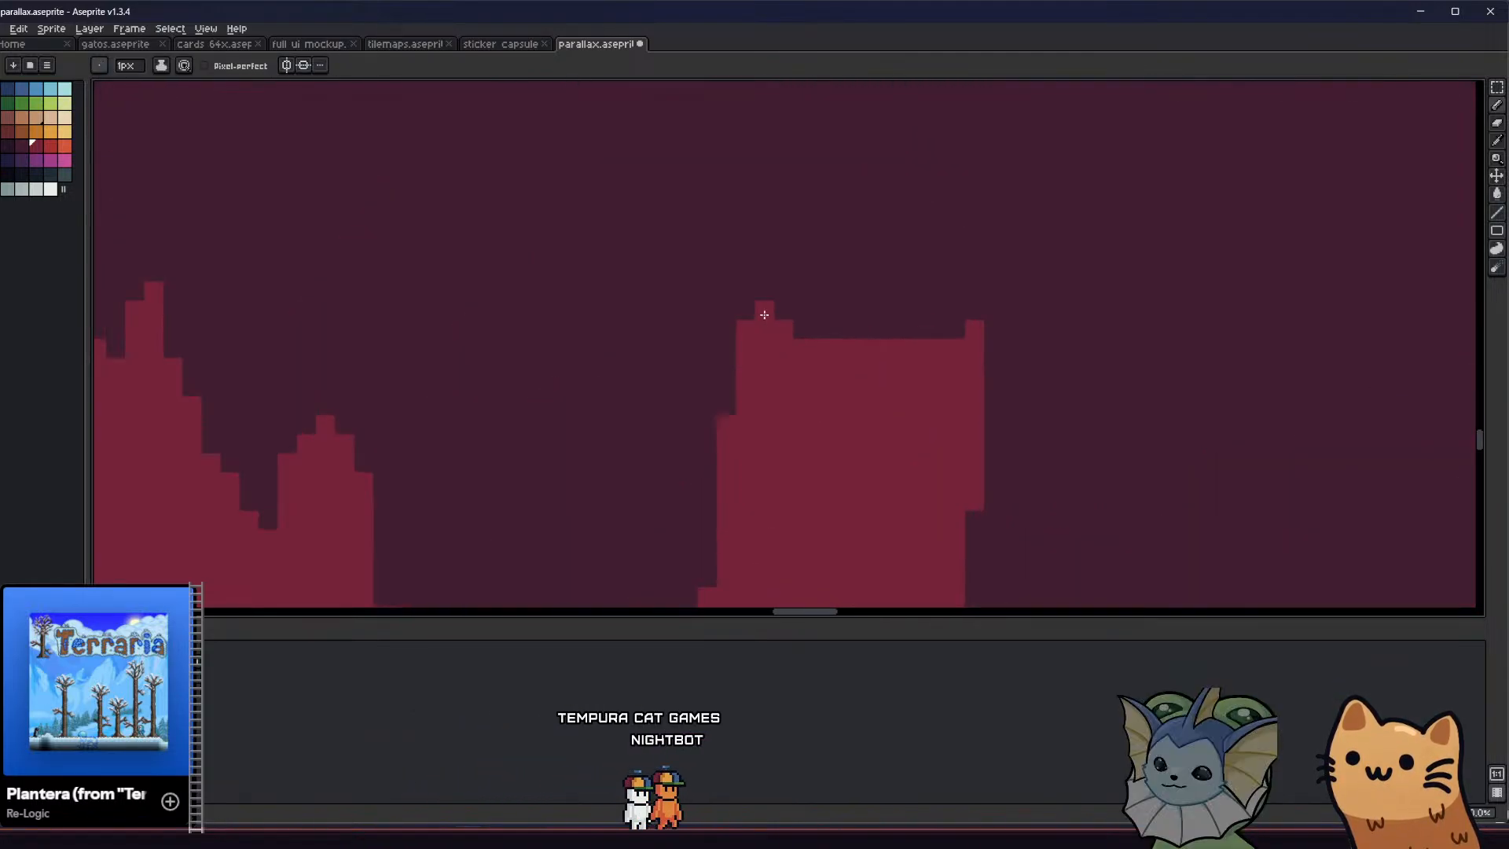
Draw a sagging crimson bridge line from the tower's right side across the valley
scroll(762, 313, "down", 5)
scroll(734, 361, "up", 3)
left_click_drag(758, 372, 730, 377)
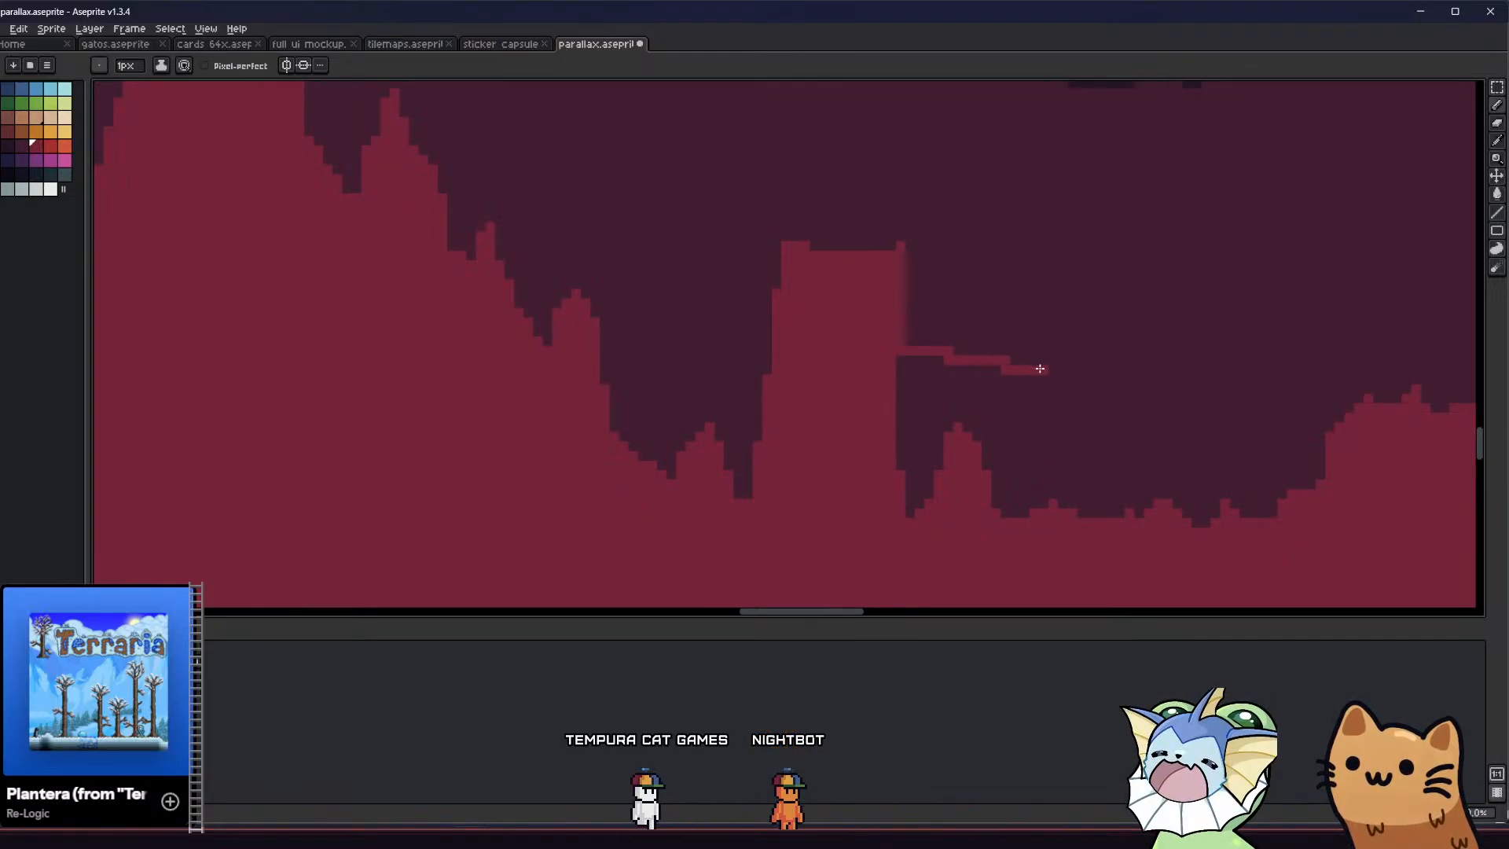
mouse_move(1040, 368)
left_mouse_down()
mouse_move(1186, 367)
mouse_move(1332, 330)
left_mouse_up()
Outline a second, slightly taller tower at the far end of the bridge line and fill it with crimson
mouse_move(1221, 397)
middle_mouse_down()
mouse_move(1098, 378)
mouse_move(1001, 430)
middle_mouse_up()
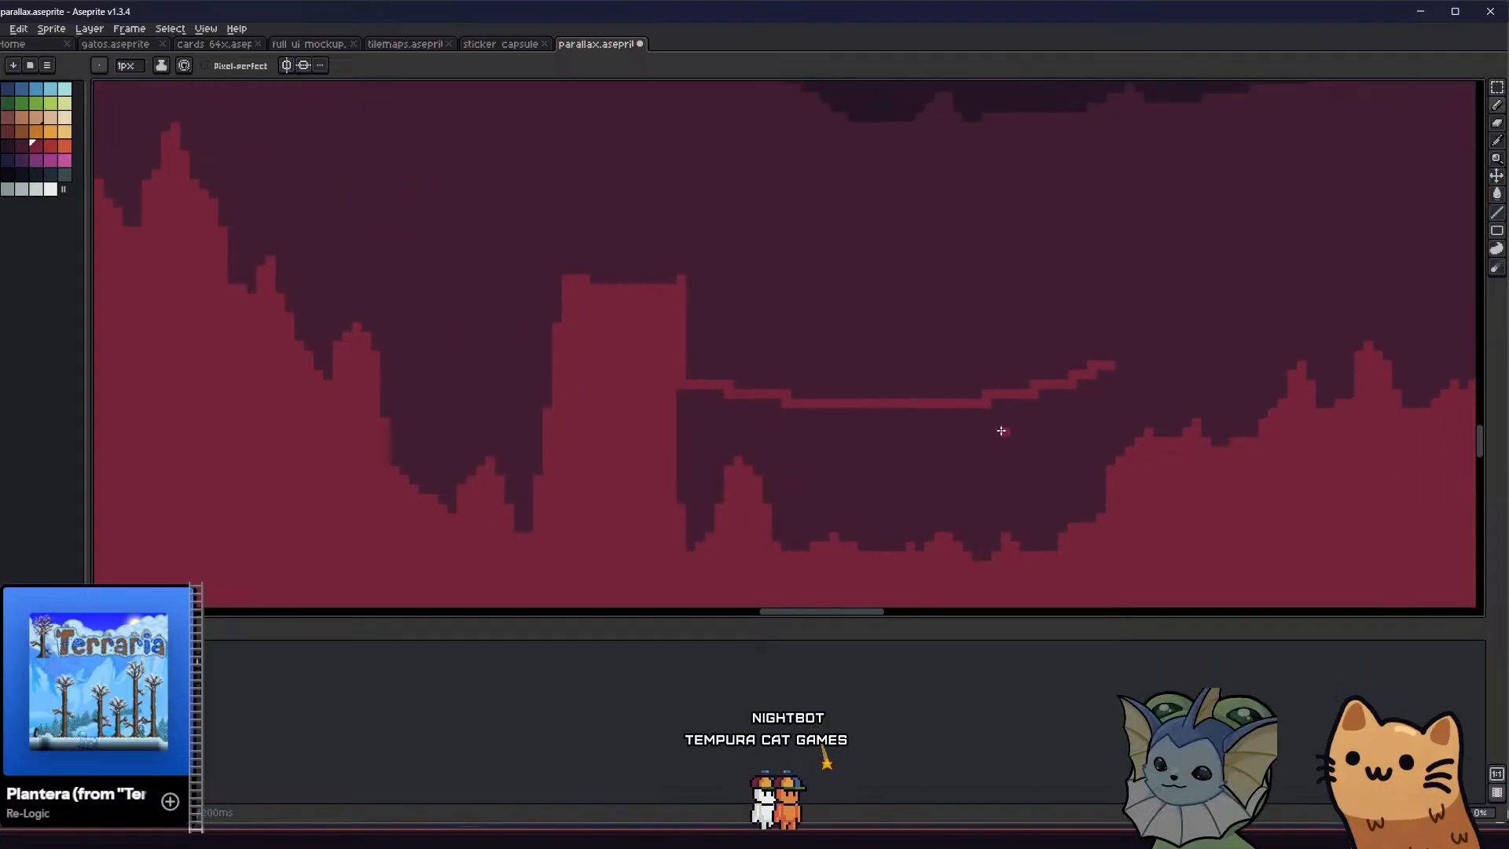
mouse_move(1130, 331)
left_mouse_down()
mouse_move(1138, 280)
mouse_move(1251, 250)
left_mouse_up()
left_click(1208, 397)
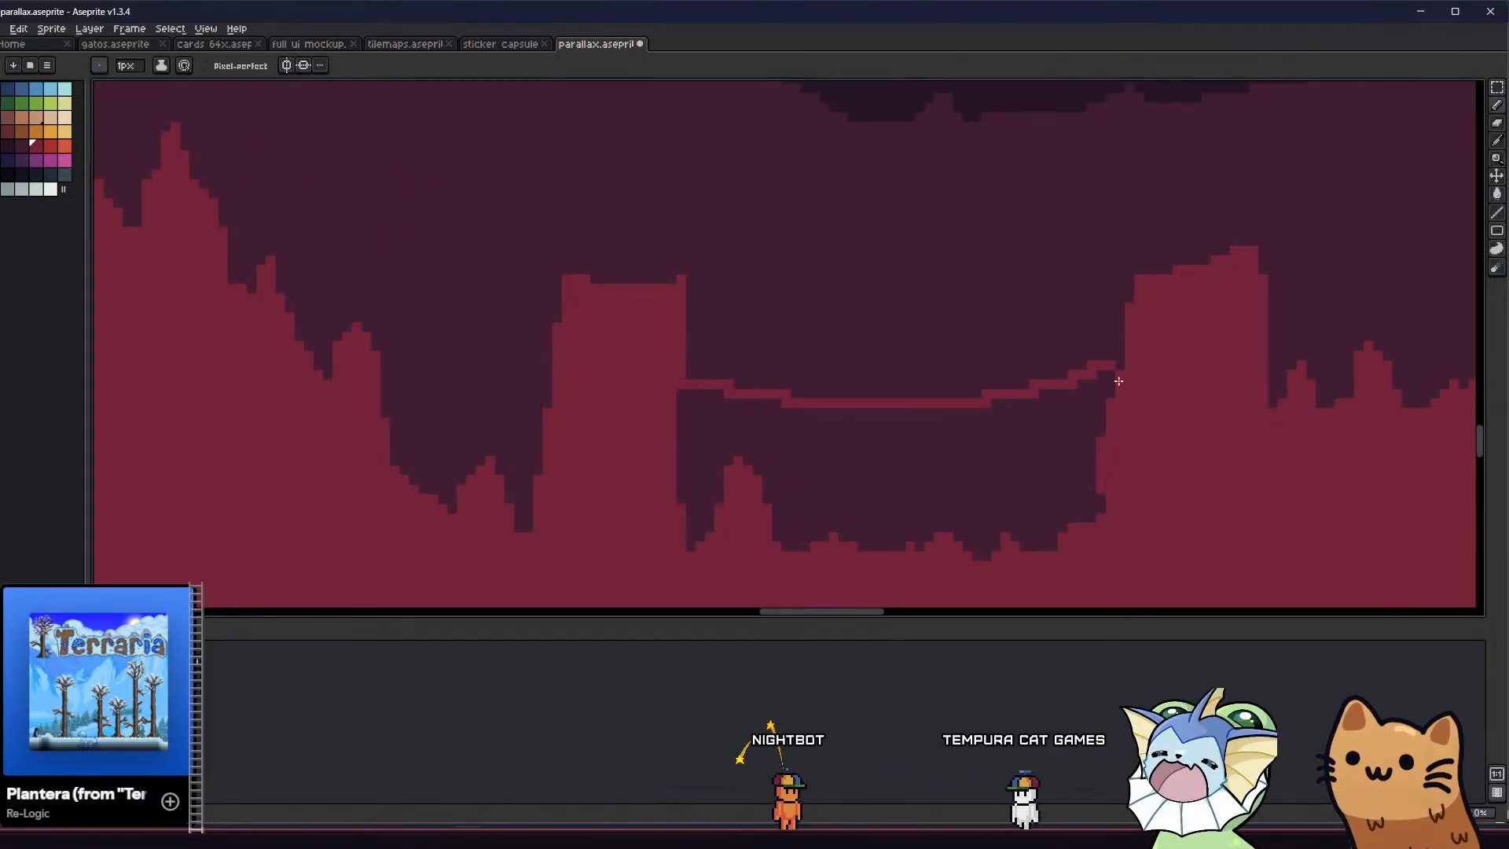
Thicken the bridge by drawing a parallel lower line between the towers and filling the gap with crimson
left_click_drag(988, 417, 804, 422)
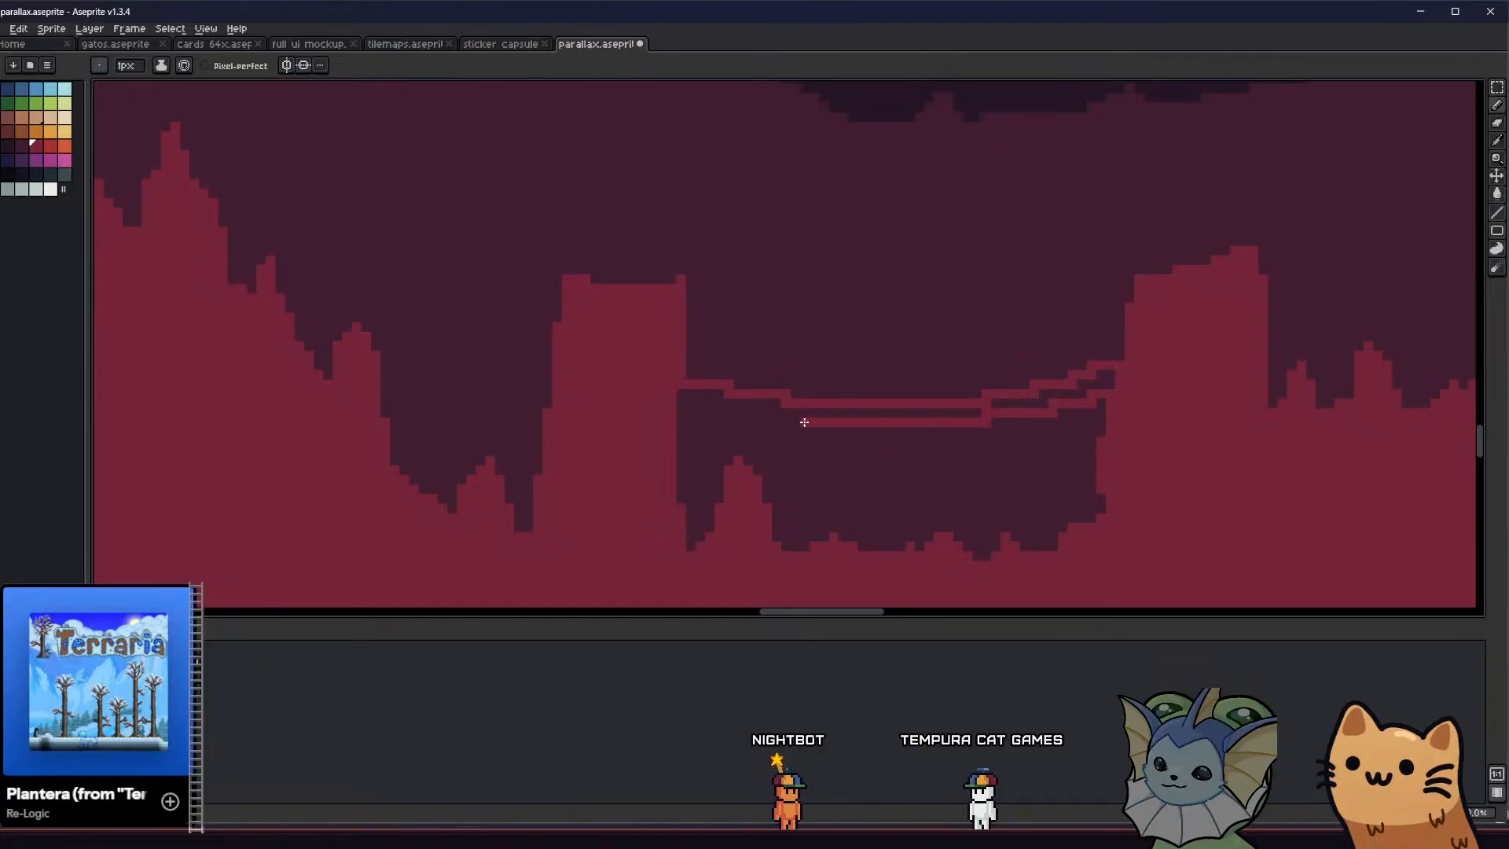
scroll(912, 398, "up", 1)
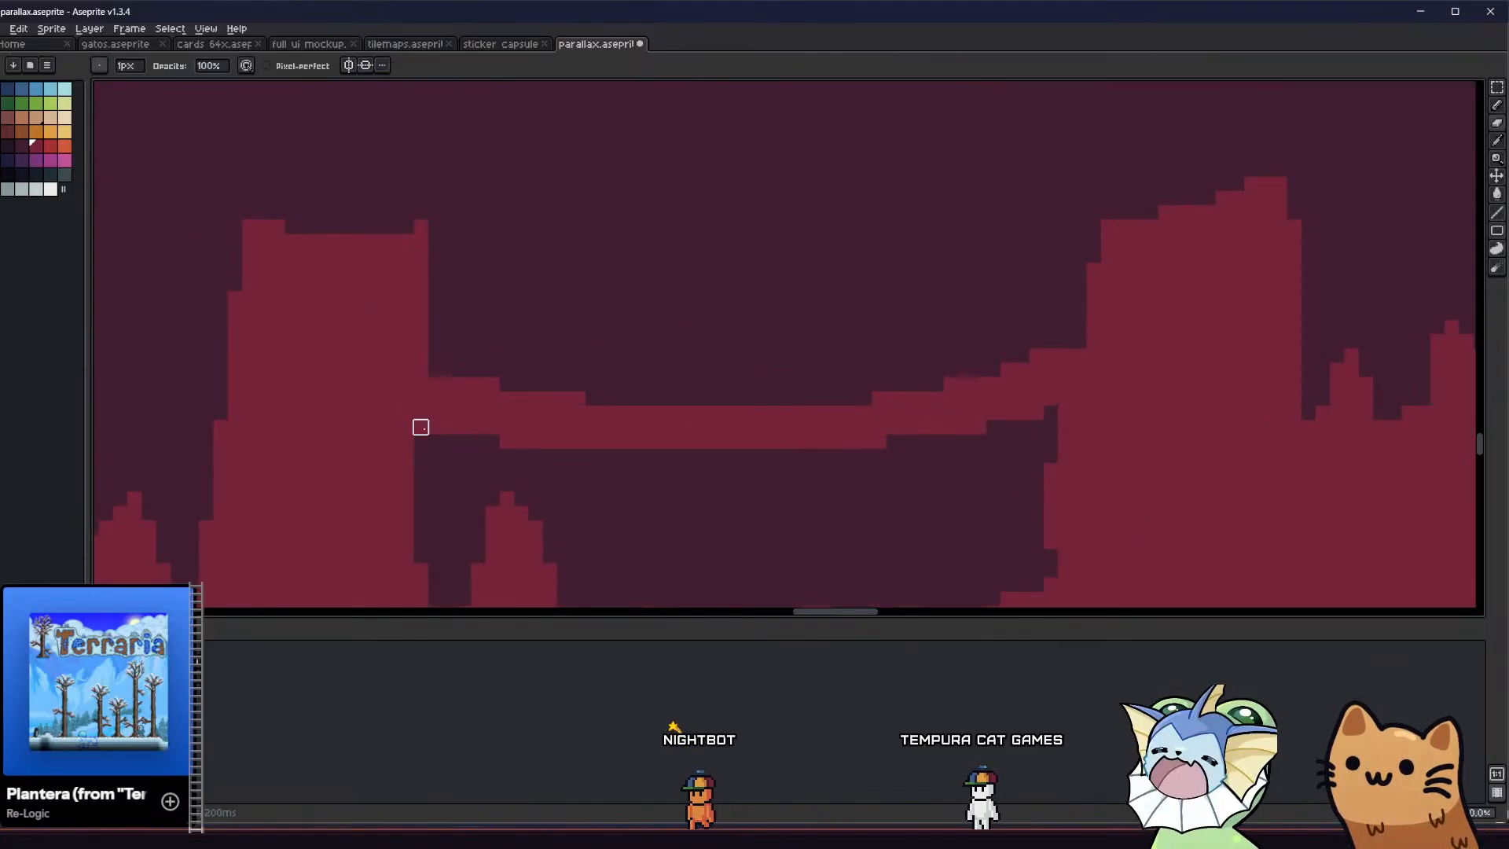
scroll(434, 427, "down", 3)
scroll(544, 504, "down", 2)
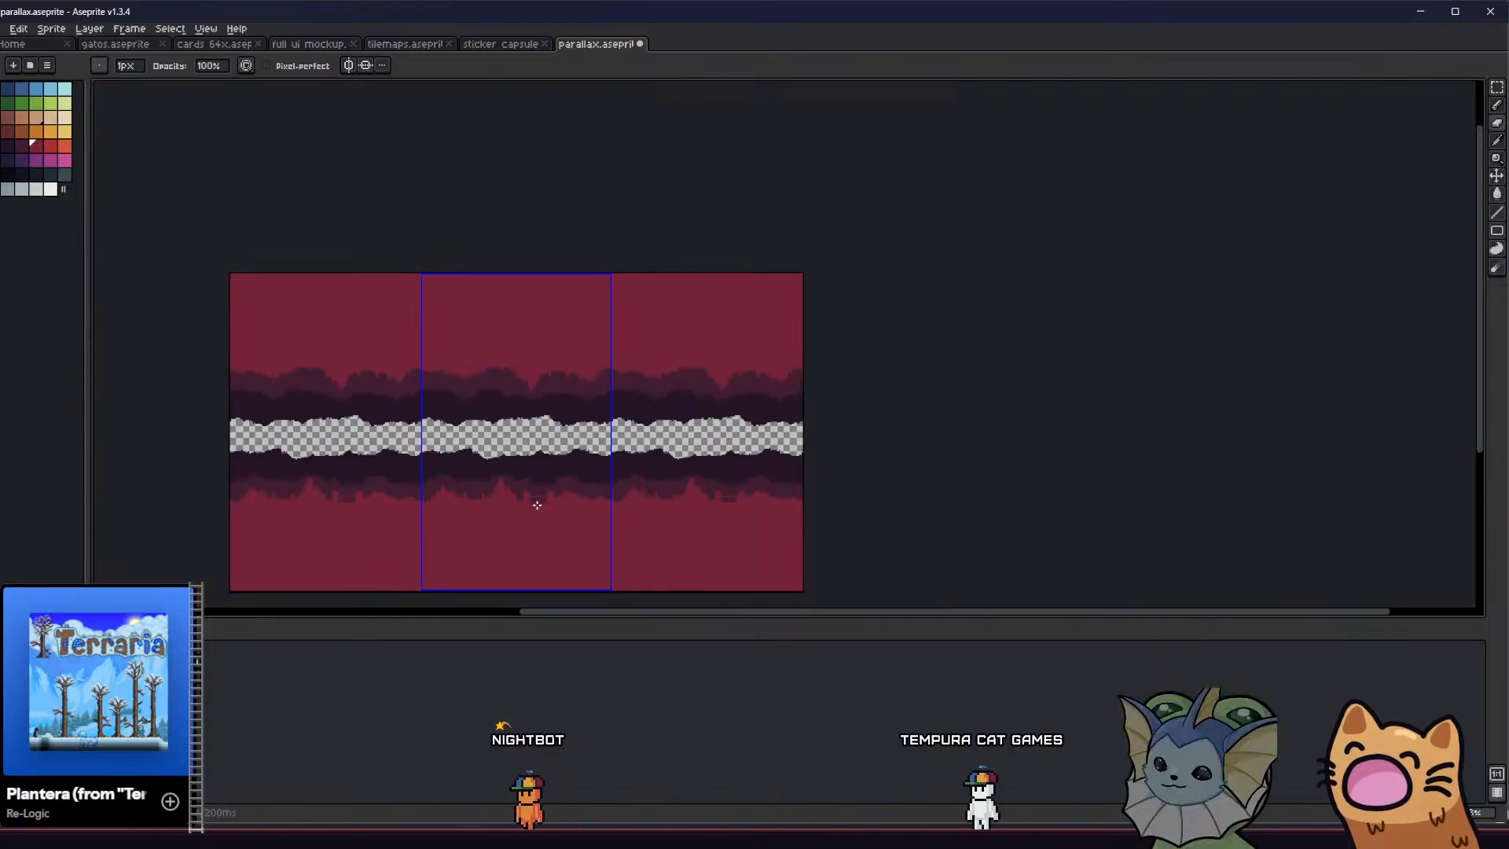
scroll(527, 499, "up", 2)
middle_click_drag(527, 500, 629, 429)
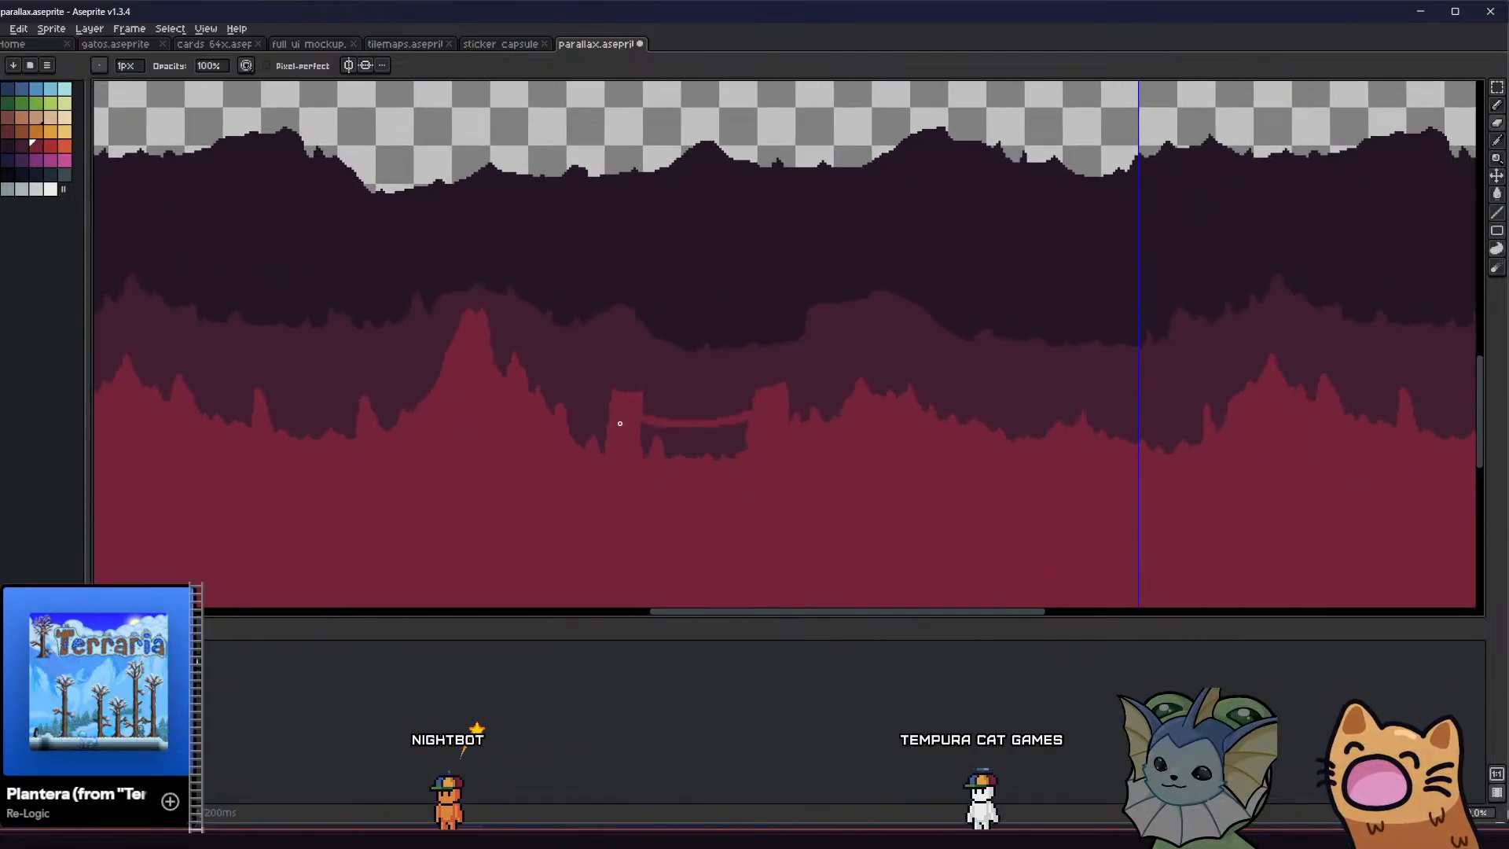
Round the corners beneath the bridge where it meets the two towers, filling them with crimson
scroll(800, 454, "up", 4)
key("g")
left_click(720, 445)
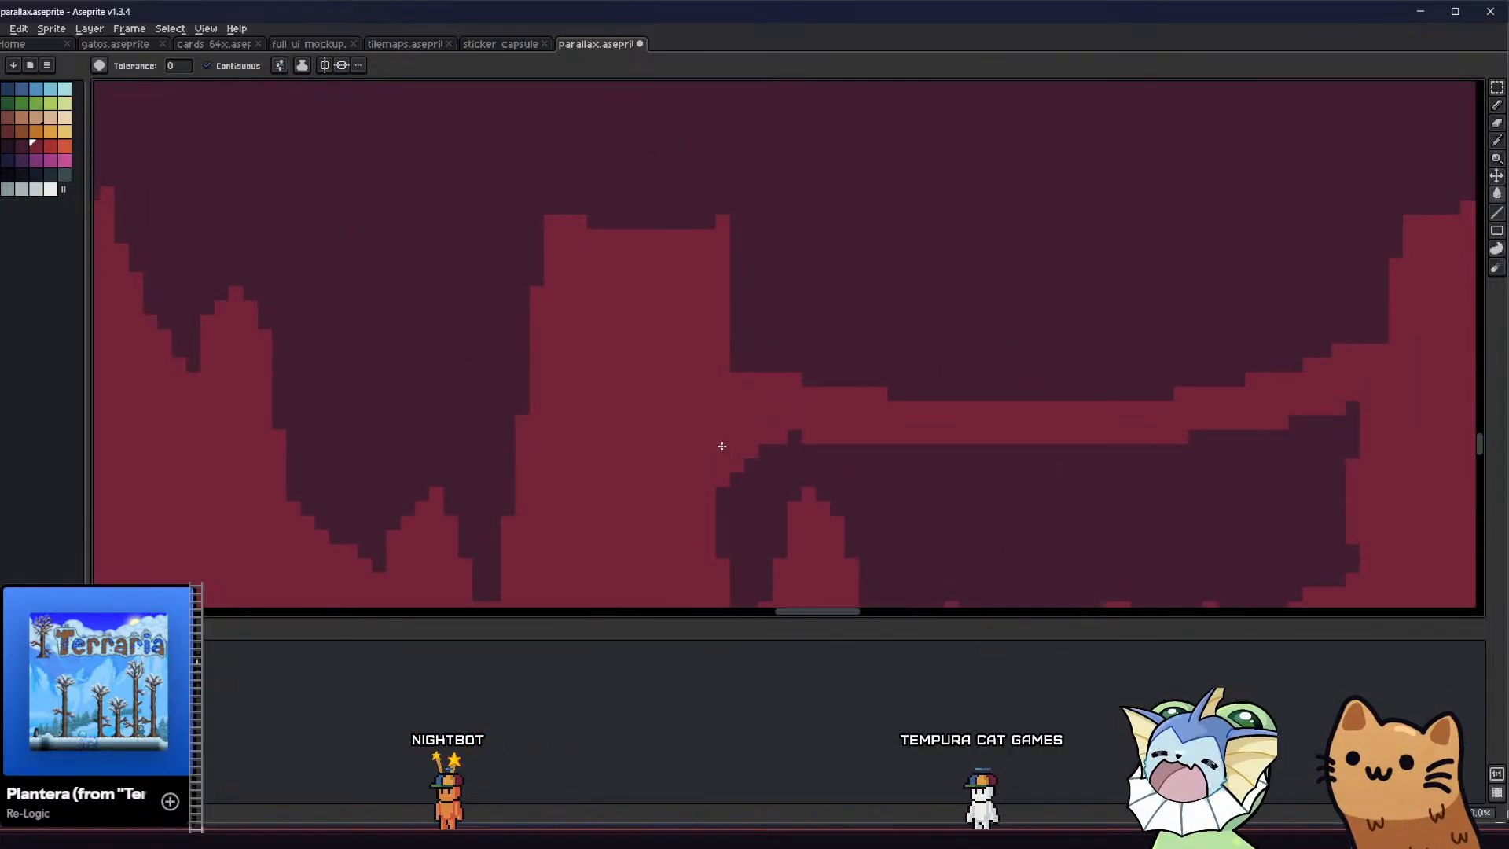
key("b")
middle_click_drag(1148, 387, 926, 323)
scroll(1117, 373, "down", 3)
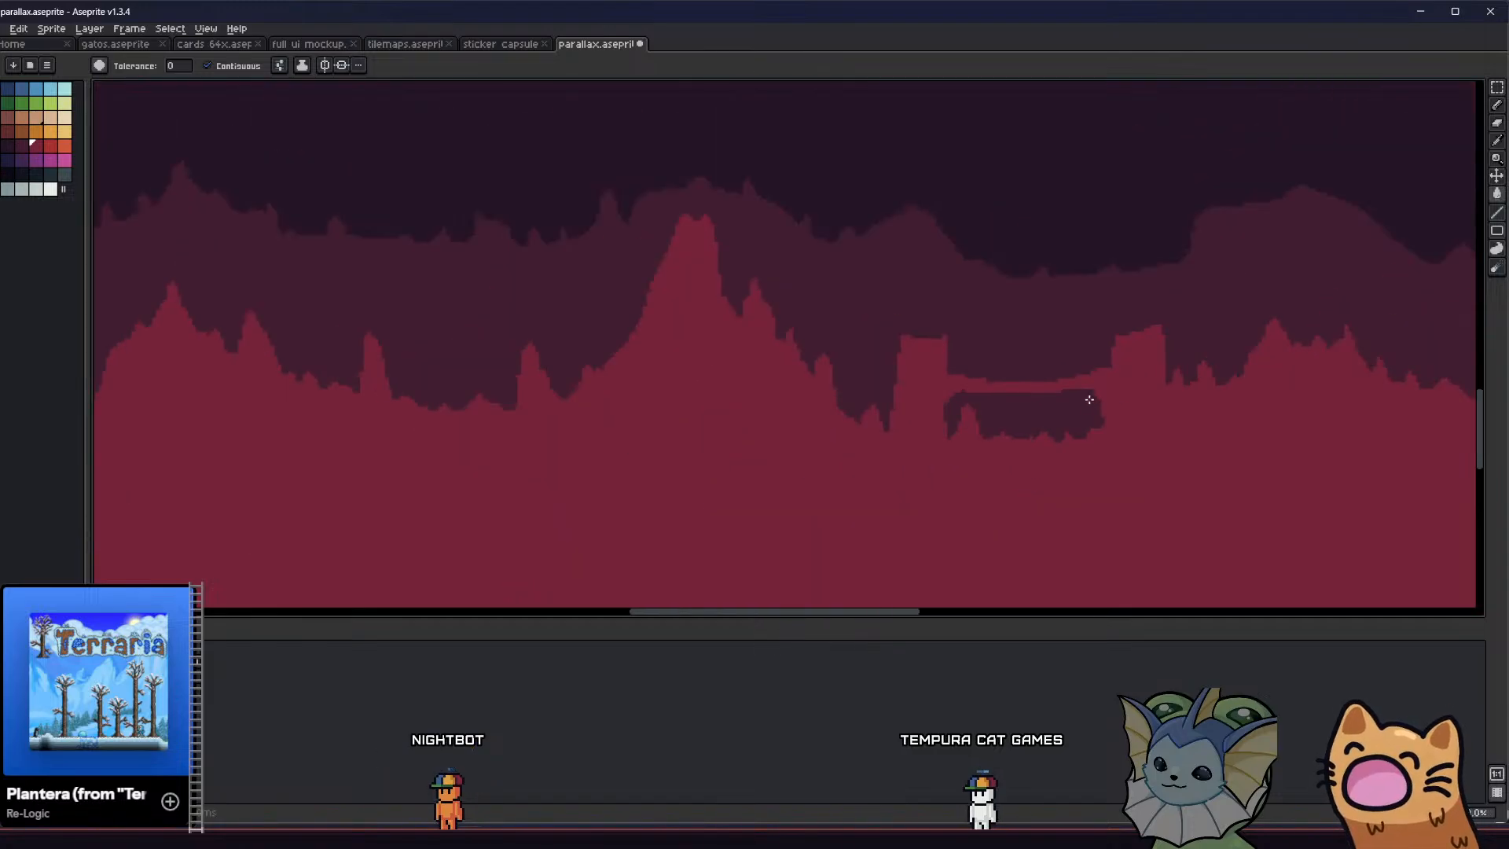
Draw a crimson support column with flared top corners under the left part of the bridge
middle_click_drag(1088, 401, 657, 455)
scroll(655, 446, "up", 2)
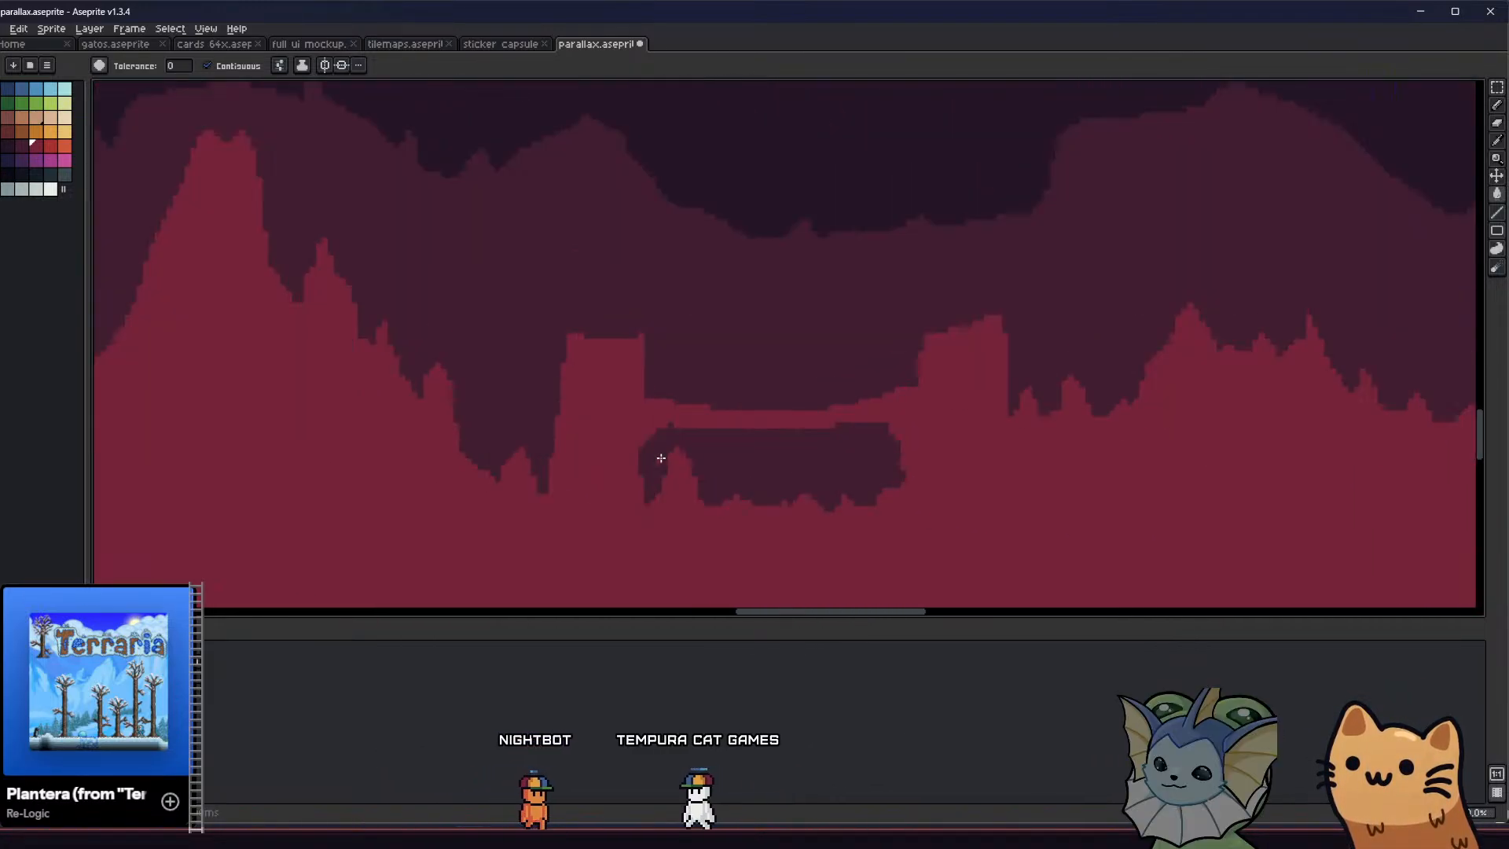
scroll(660, 454, "up", 2)
key("b")
left_click_drag(818, 369, 836, 577)
middle_click_drag(812, 603, 787, 478)
left_click_drag(858, 232, 829, 472)
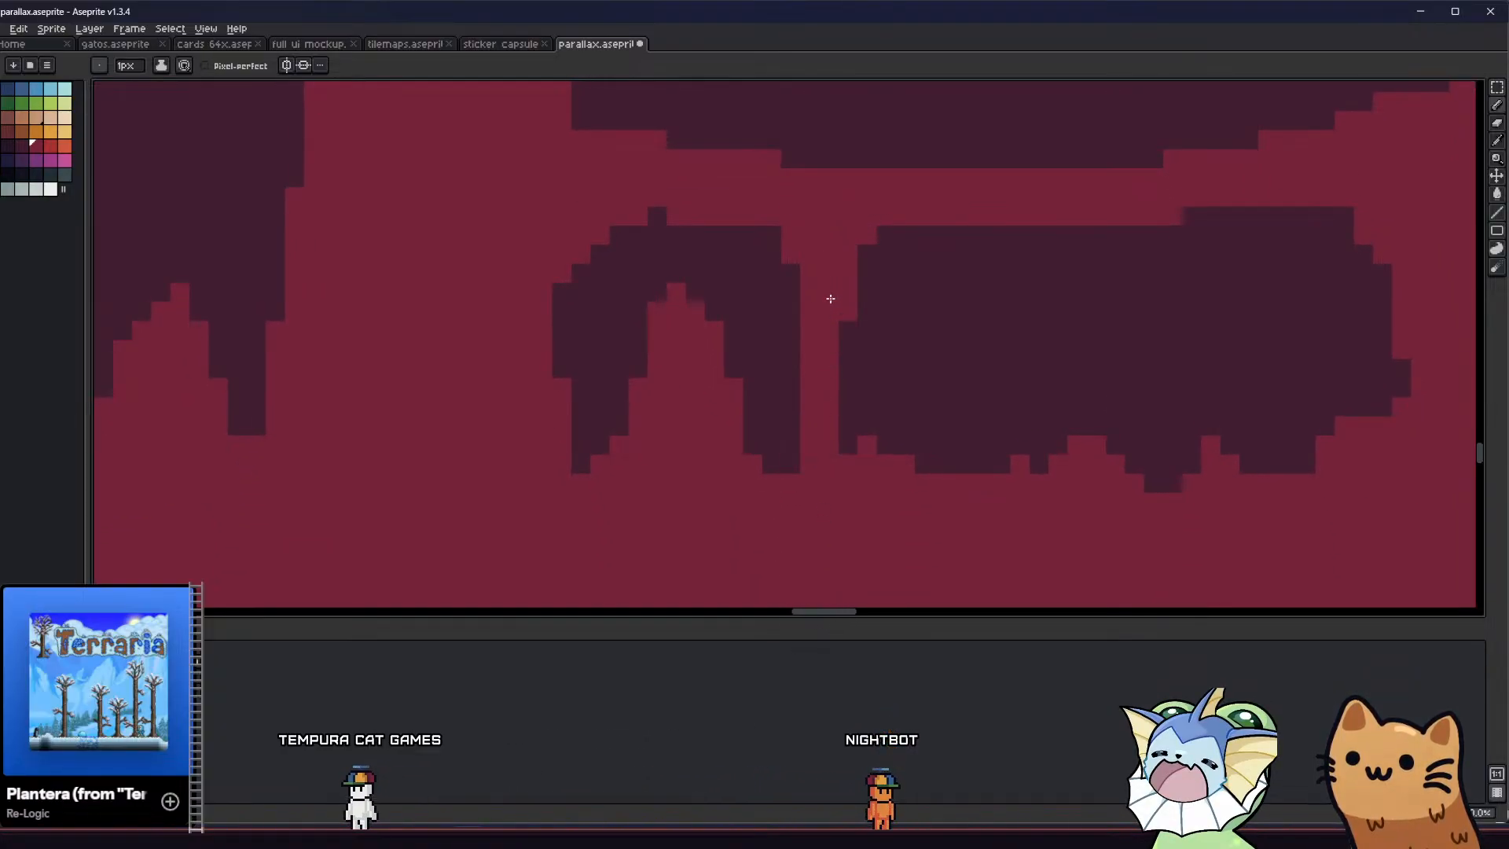
Outline a second support column under the right part of the bridge and fill it with crimson
middle_click_drag(792, 325, 726, 324)
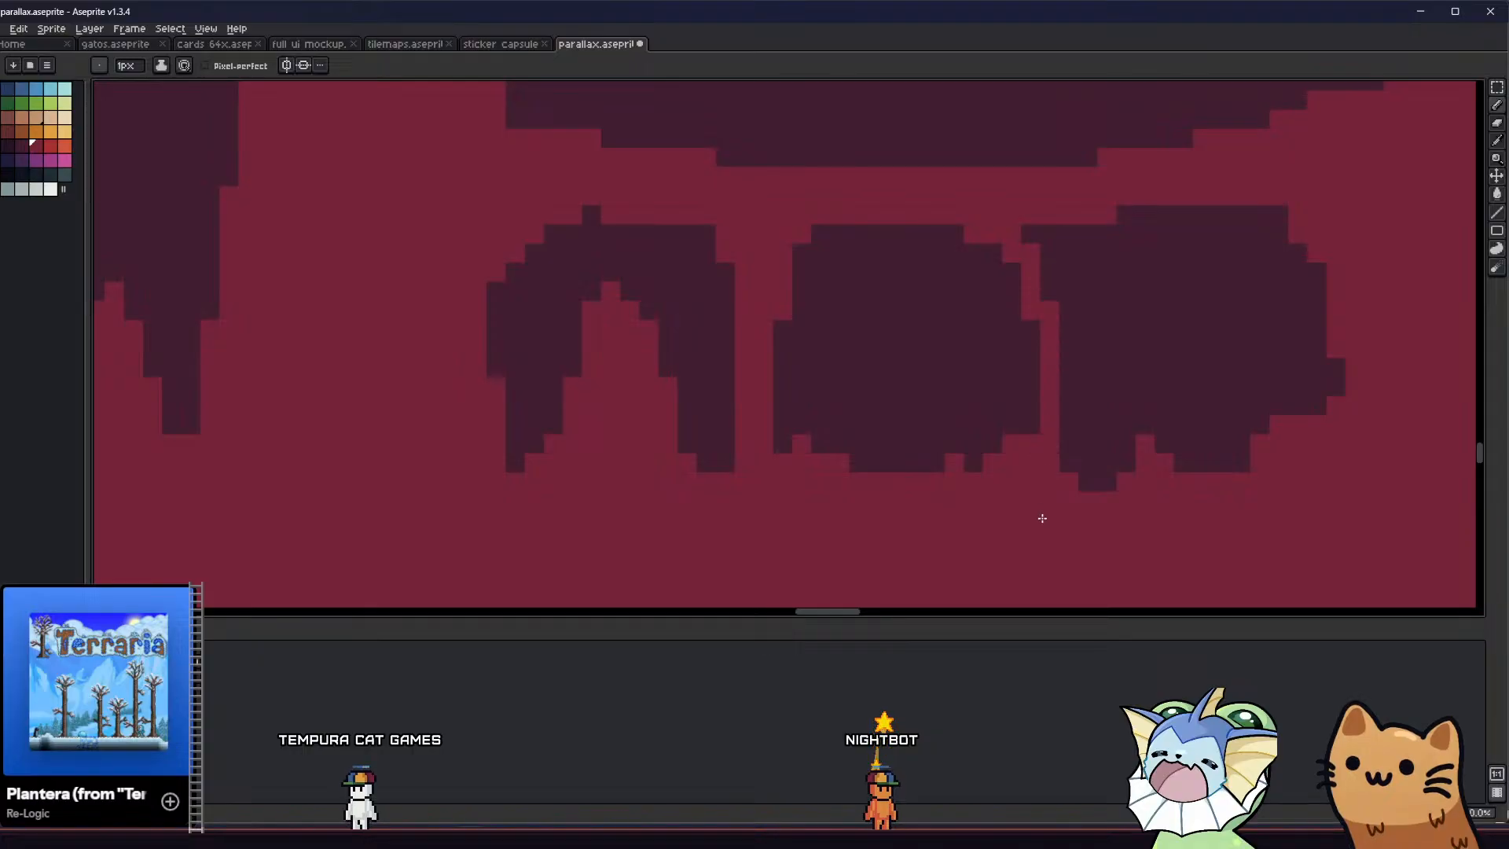
left_click_drag(1128, 212, 1090, 325)
key("g")
left_click(1067, 327)
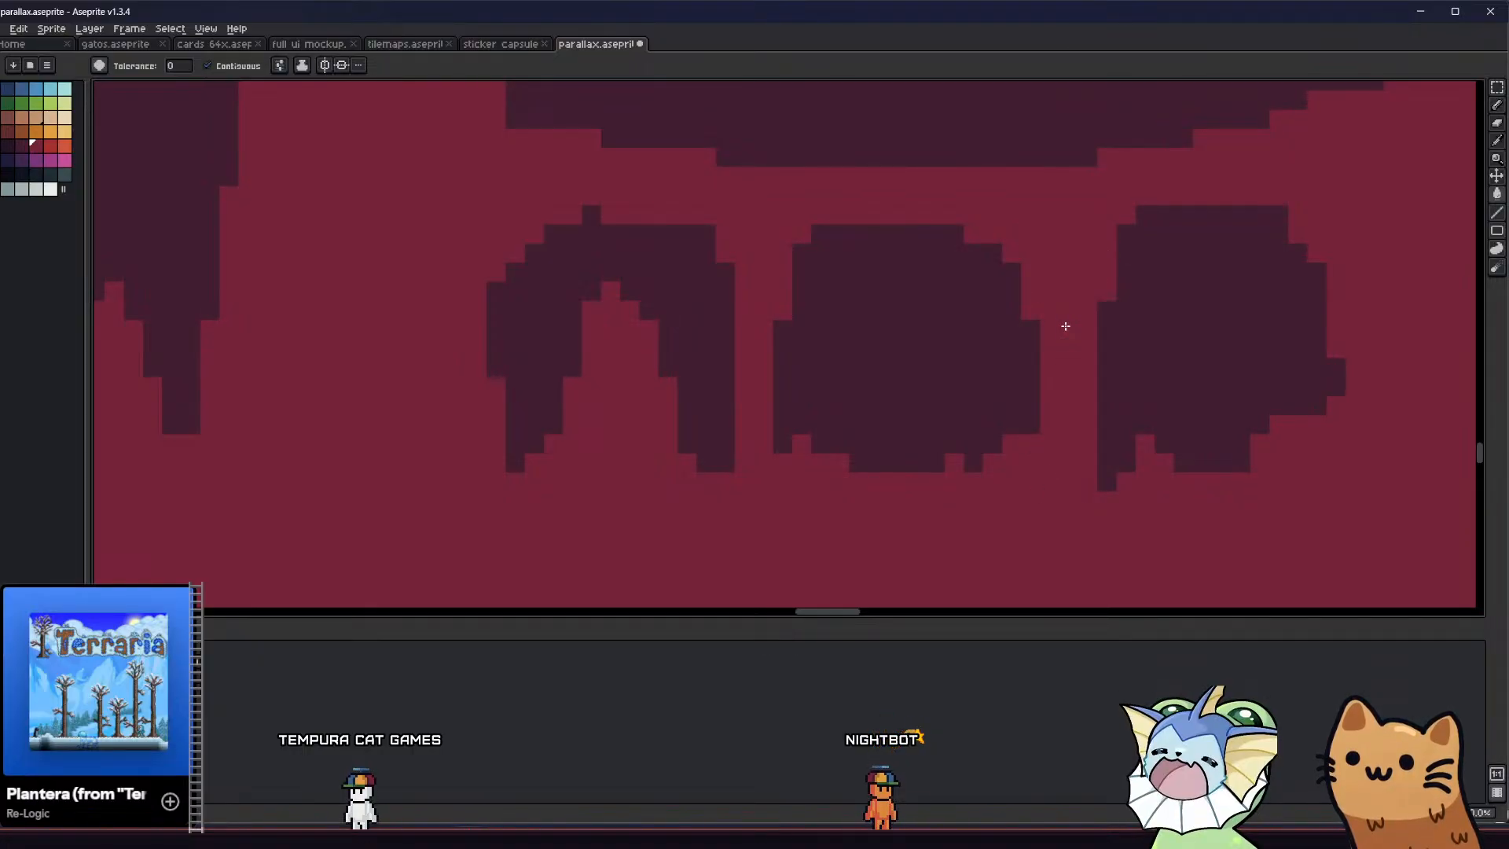
Cut down the tall crimson peak inside the left arch beneath the bridge and level the leftover bumps along its base
scroll(1038, 327, "down", 10)
mouse_move(886, 356)
middle_mouse_down()
mouse_move(882, 403)
mouse_move(903, 387)
middle_mouse_up()
scroll(946, 371, "up", 1)
scroll(946, 371, "up", 1)
scroll(903, 387, "up", 2)
scroll(801, 385, "up", 2)
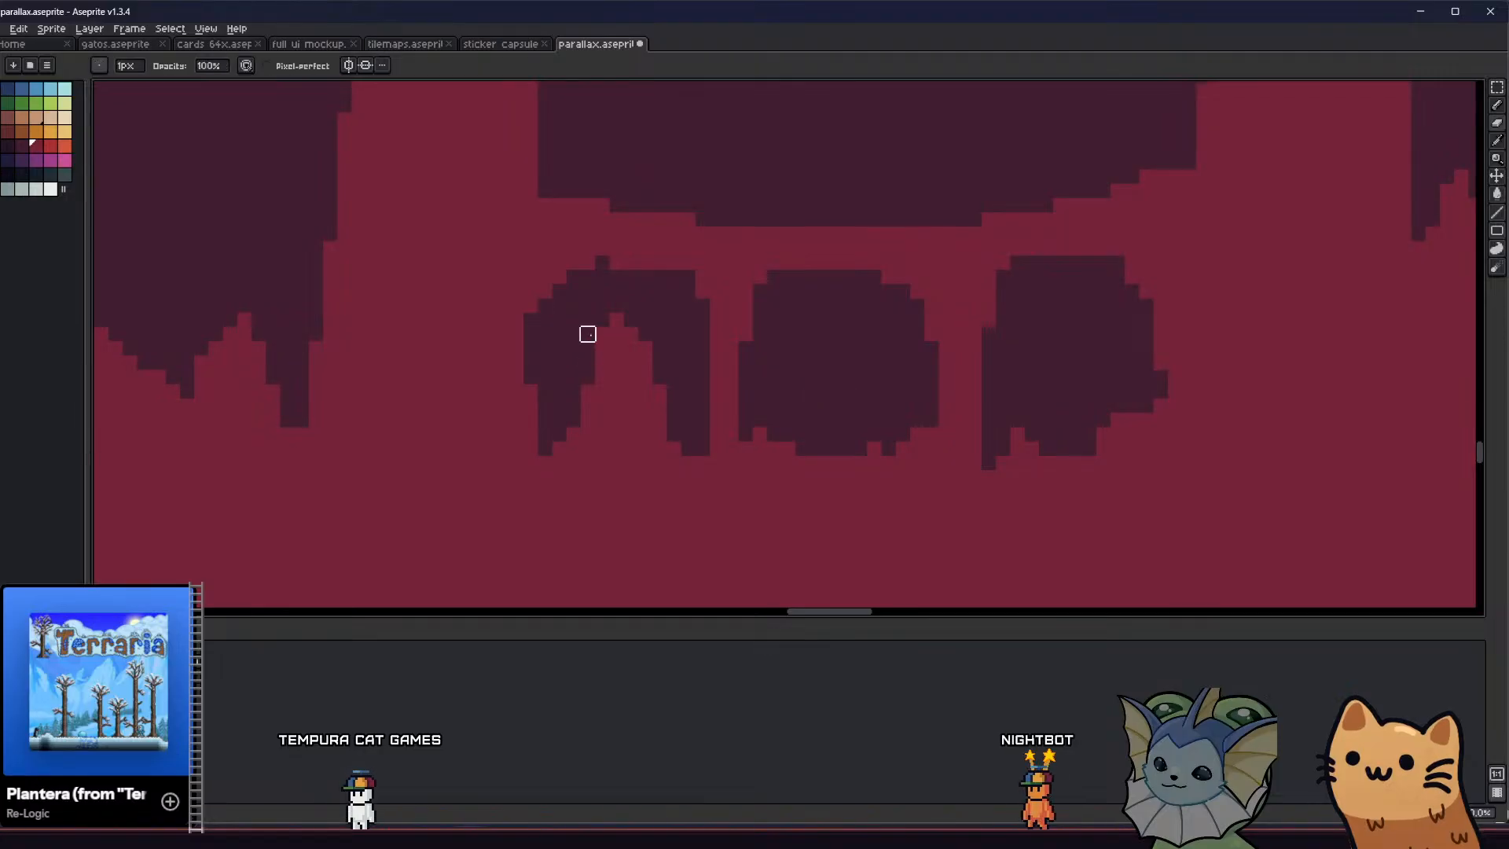
mouse_move(617, 378)
left_mouse_down()
mouse_move(616, 409)
mouse_move(667, 438)
left_mouse_up()
key("g")
left_click(645, 442)
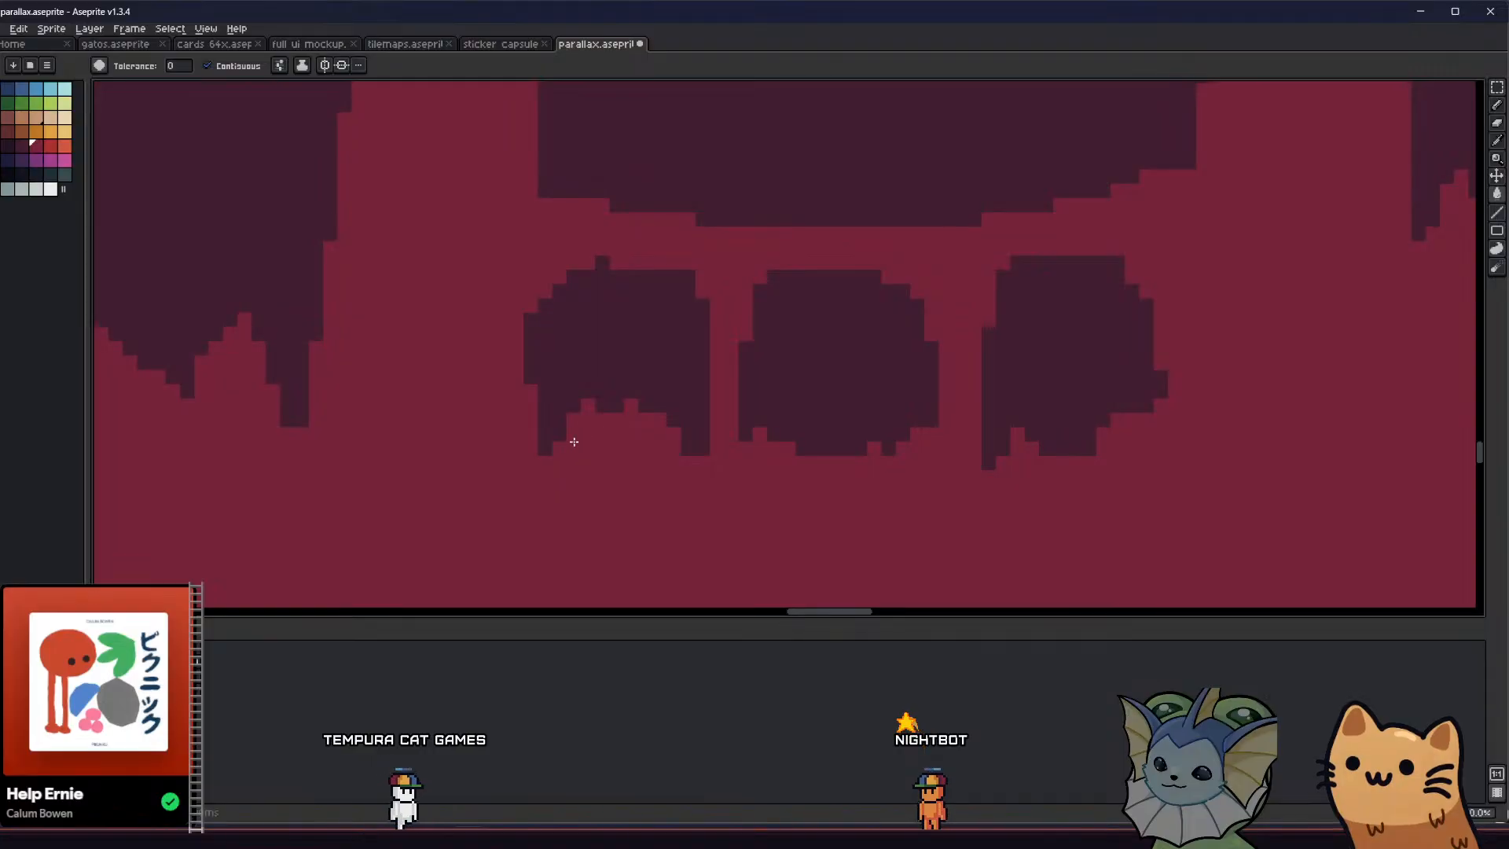
key("e")
left_click_drag(587, 406, 646, 405)
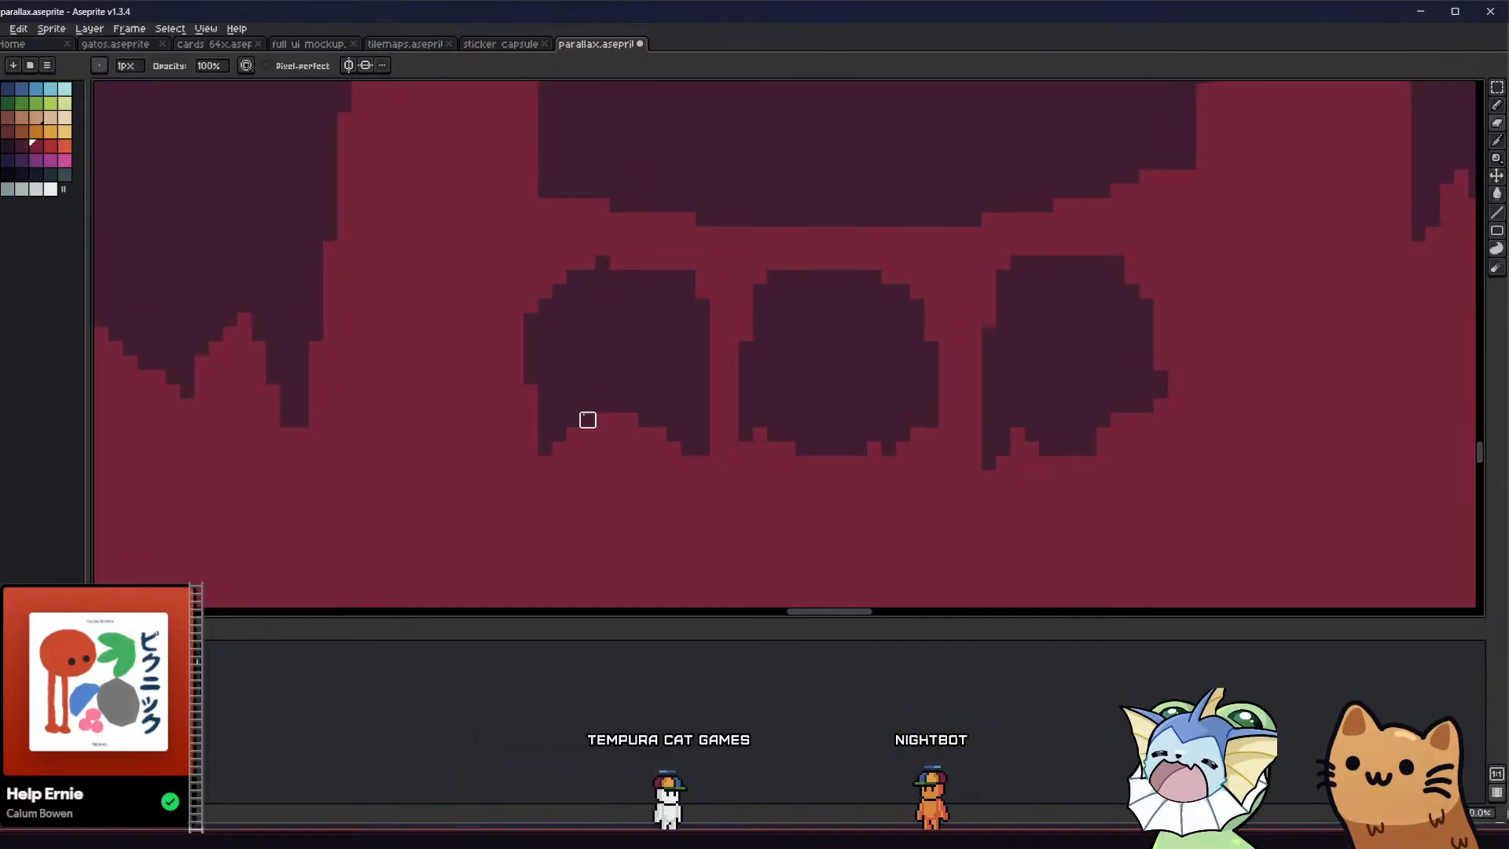
Add a small crimson rock spike at the bottom of the middle arch under the bridge
scroll(606, 435, "down", 3)
mouse_move(522, 458)
middle_mouse_down()
mouse_move(600, 495)
mouse_move(631, 488)
middle_mouse_up()
scroll(782, 477, "up", 3)
key("b")
left_click(780, 454)
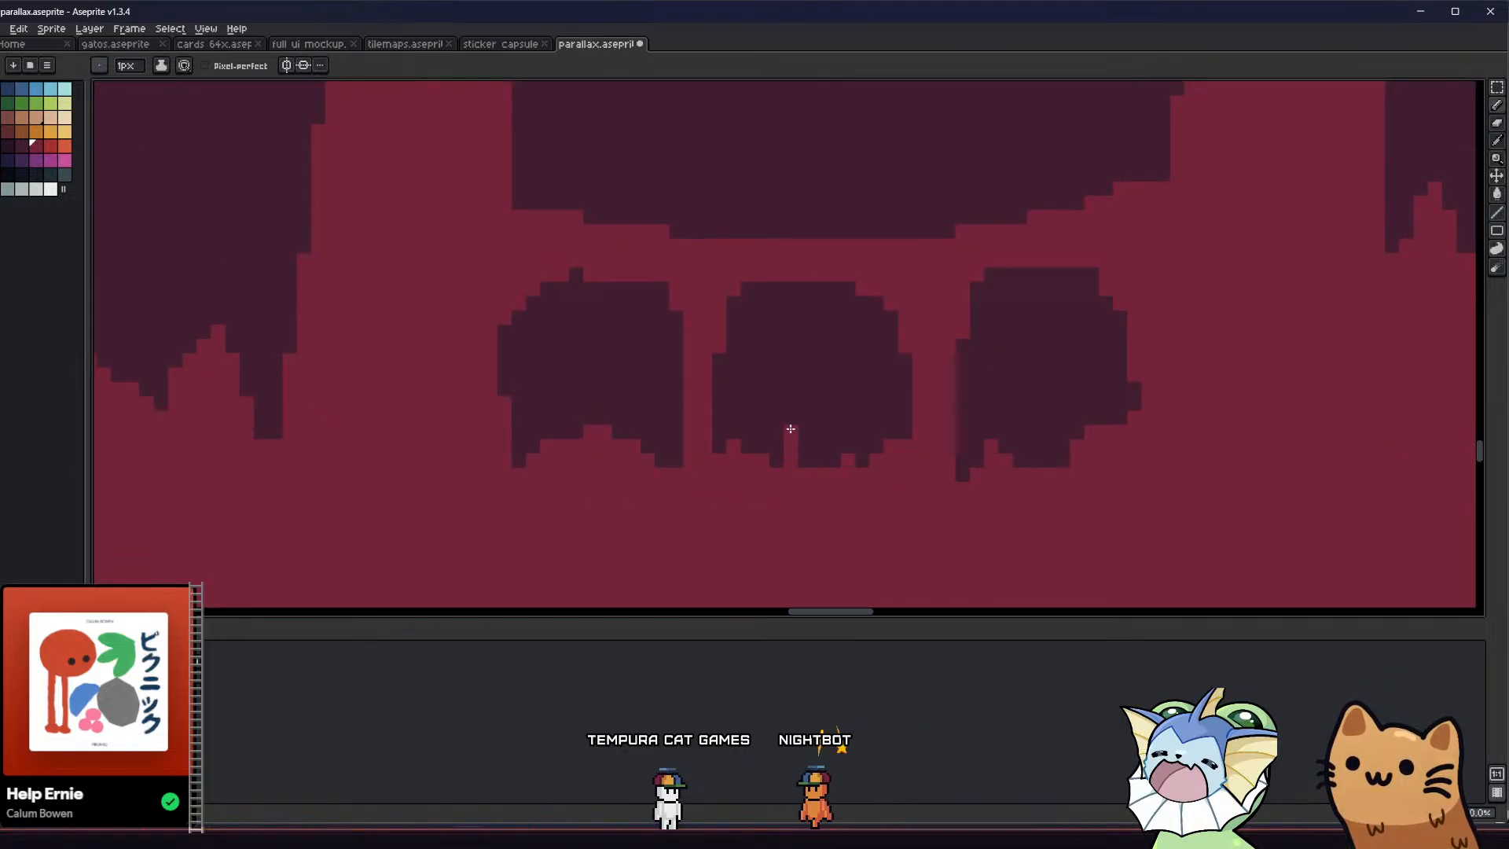
Reshape the top of the tower on the bridge's right end in crimson, with raised corners and a dip in the middle
scroll(809, 463, "down", 6)
middle_click_drag(719, 498, 820, 510)
scroll(846, 545, "down", 1)
scroll(906, 488, "up", 4)
middle_click_drag(797, 421, 730, 422)
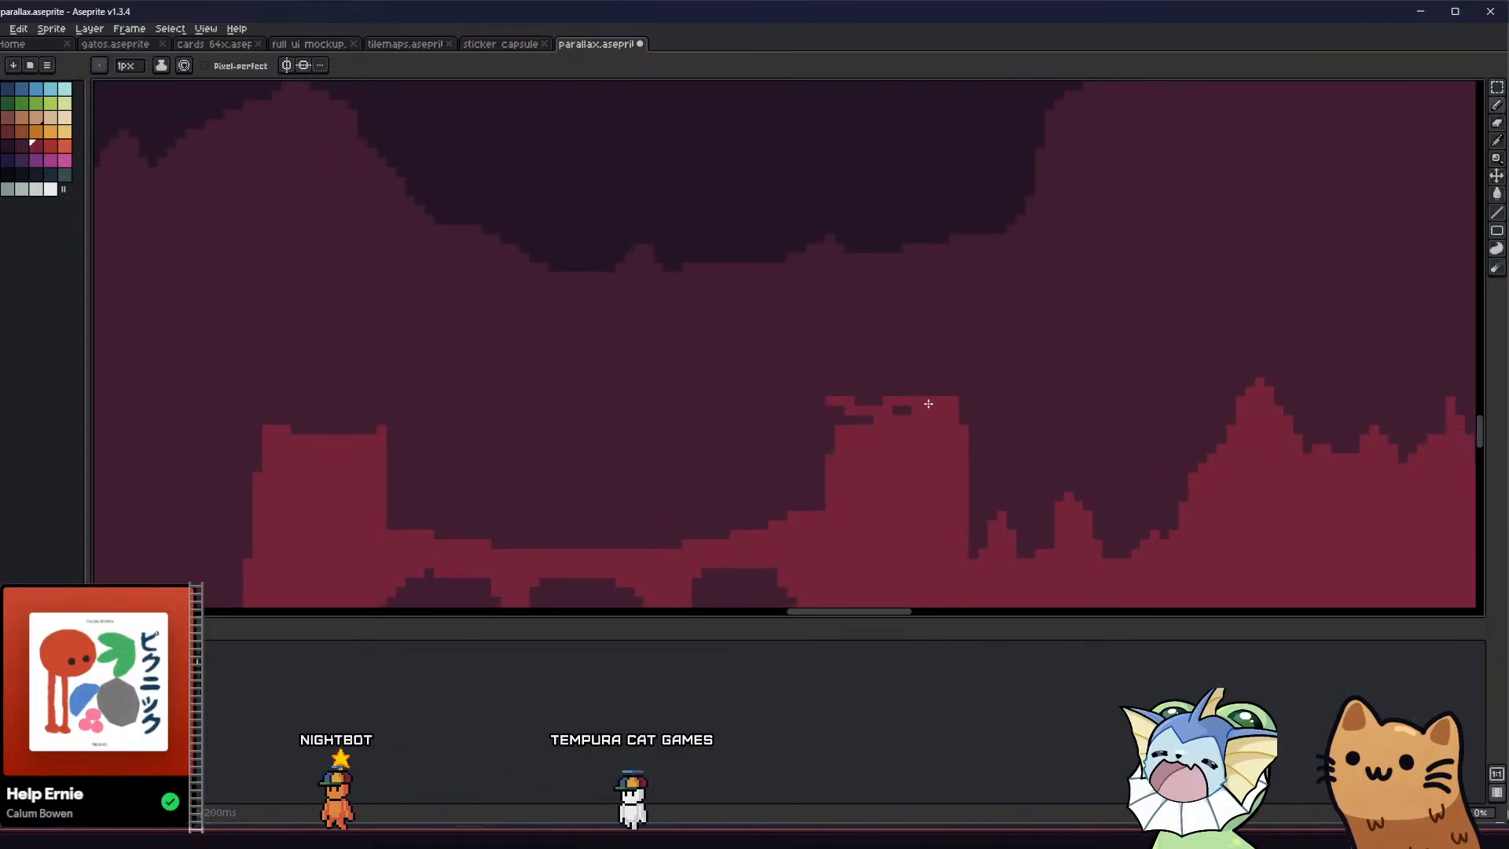
left_click_drag(839, 402, 935, 412)
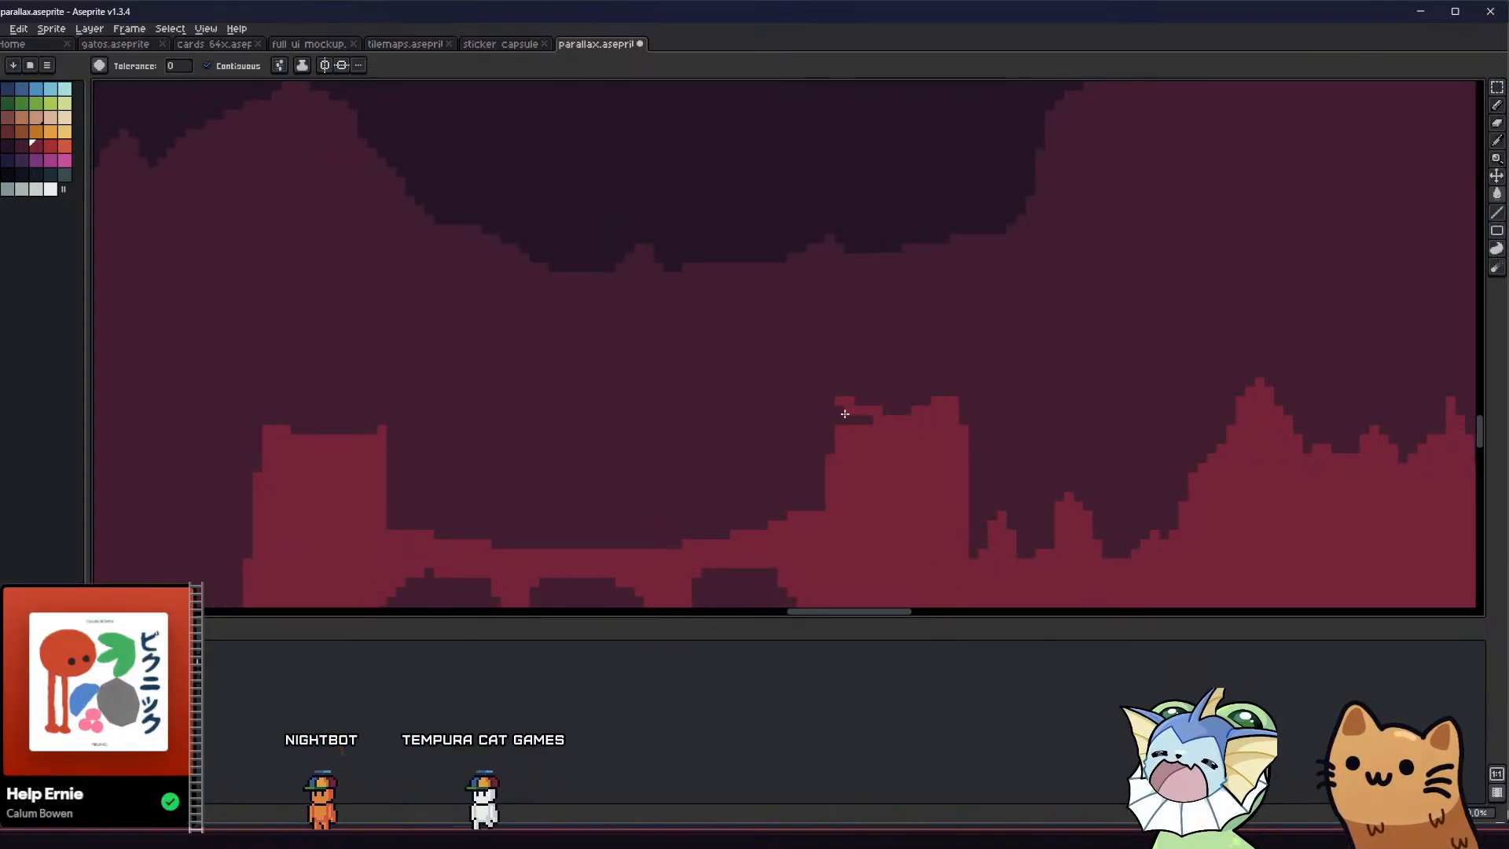
left_click_drag(831, 409, 832, 425)
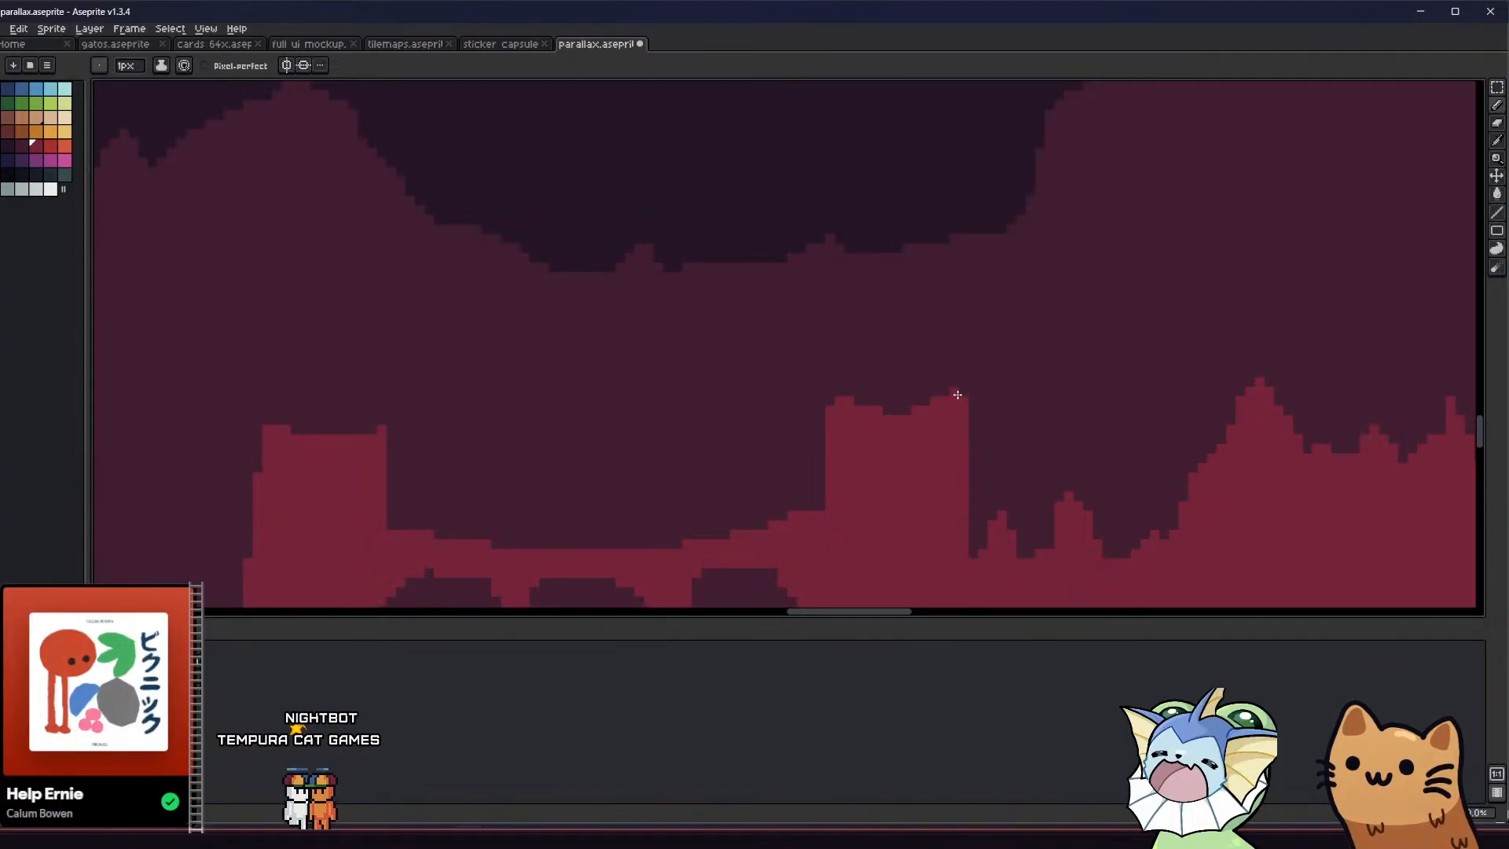
key("ctrl+z")
Try to outline a slender spire on top of the left tower and fill it with crimson
middle_click_drag(781, 415, 934, 421)
scroll(621, 417, "down", 1)
scroll(481, 419, "up", 3)
scroll(495, 433, "down", 3)
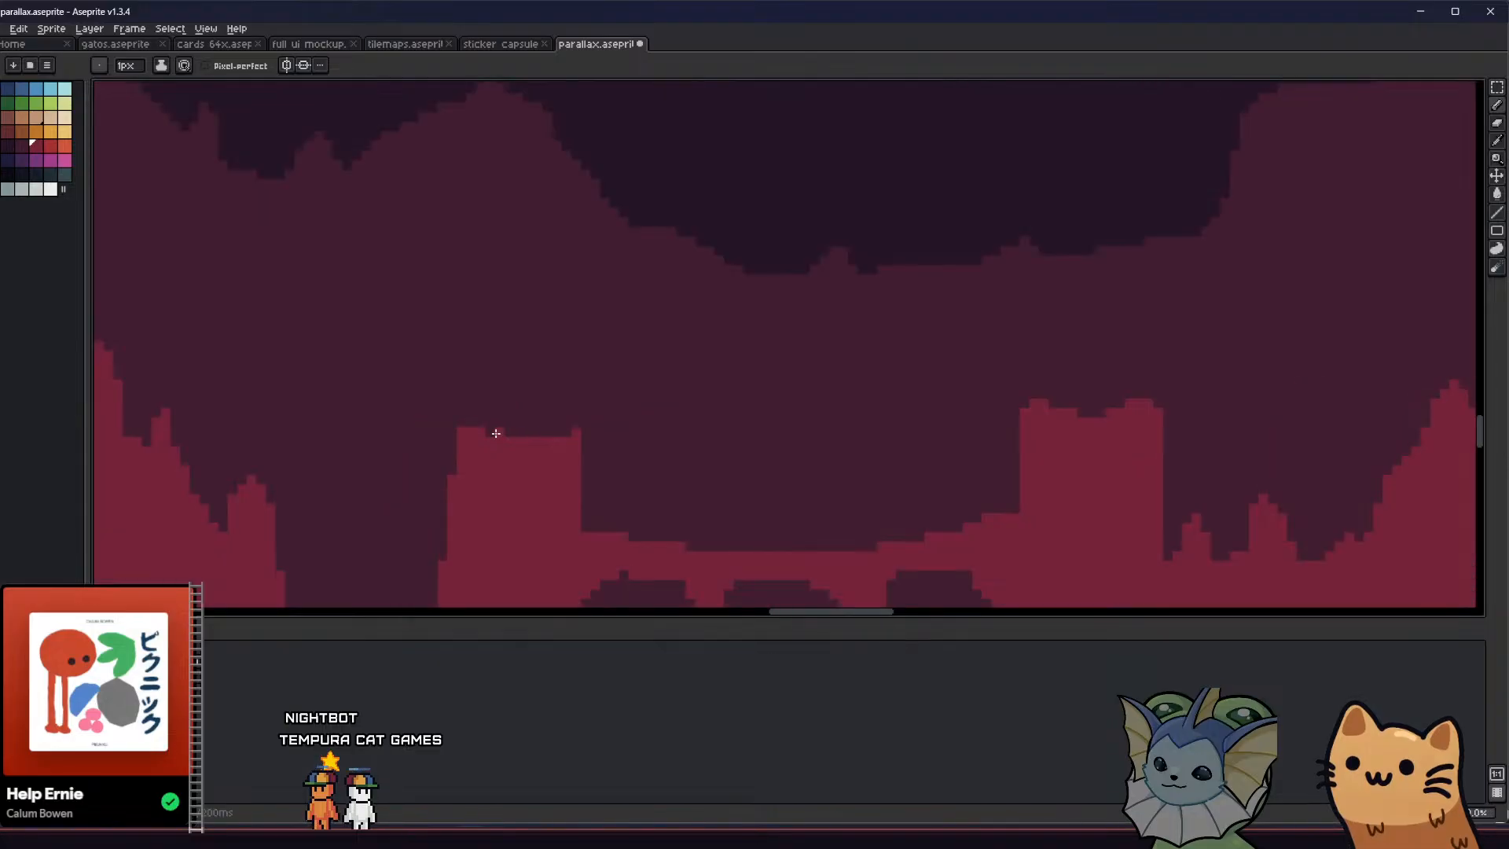
left_click_drag(497, 412, 509, 322)
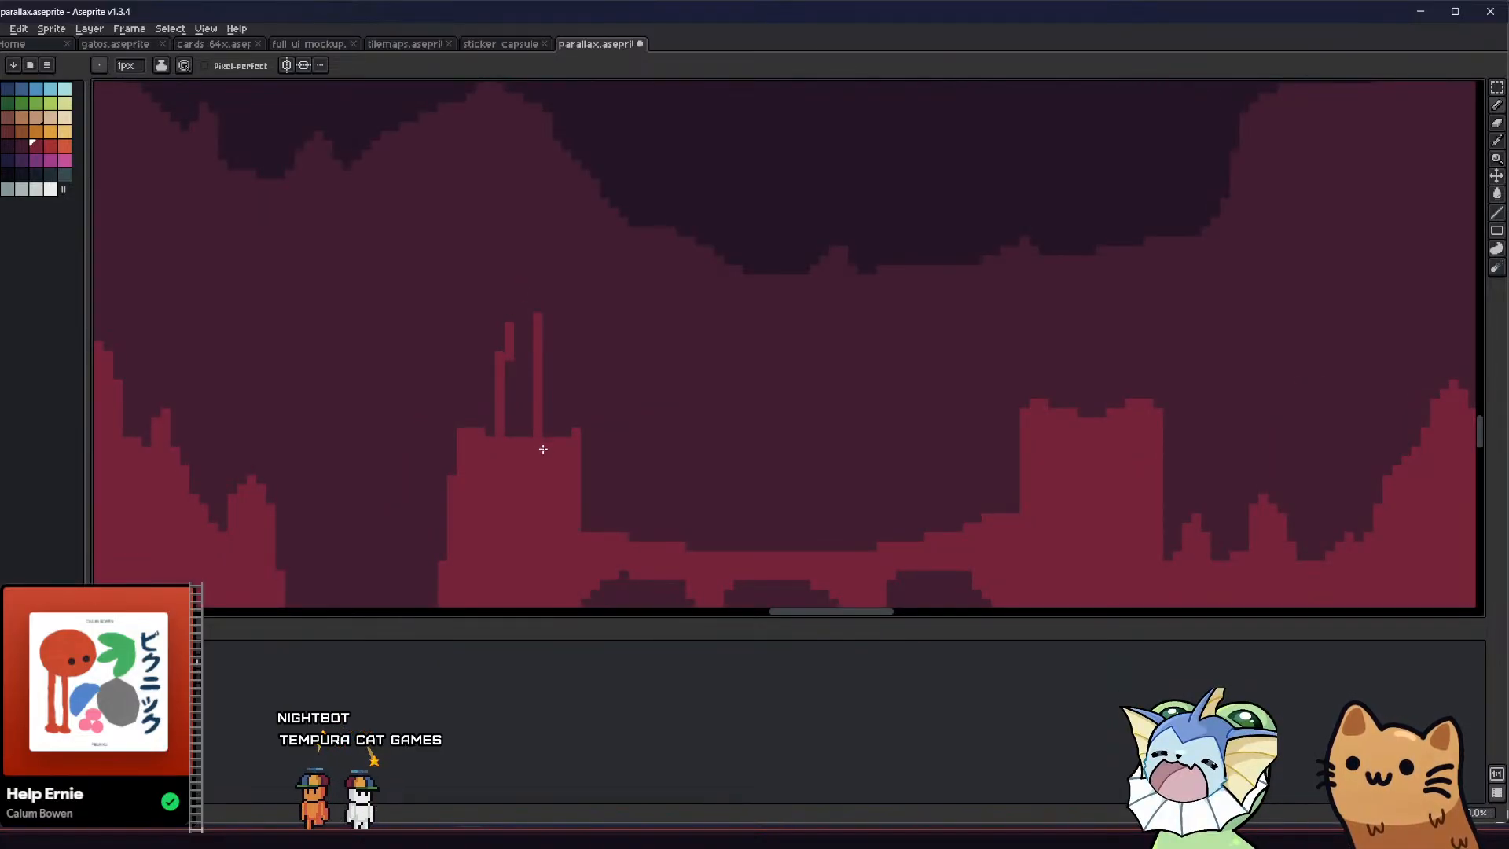
key("g")
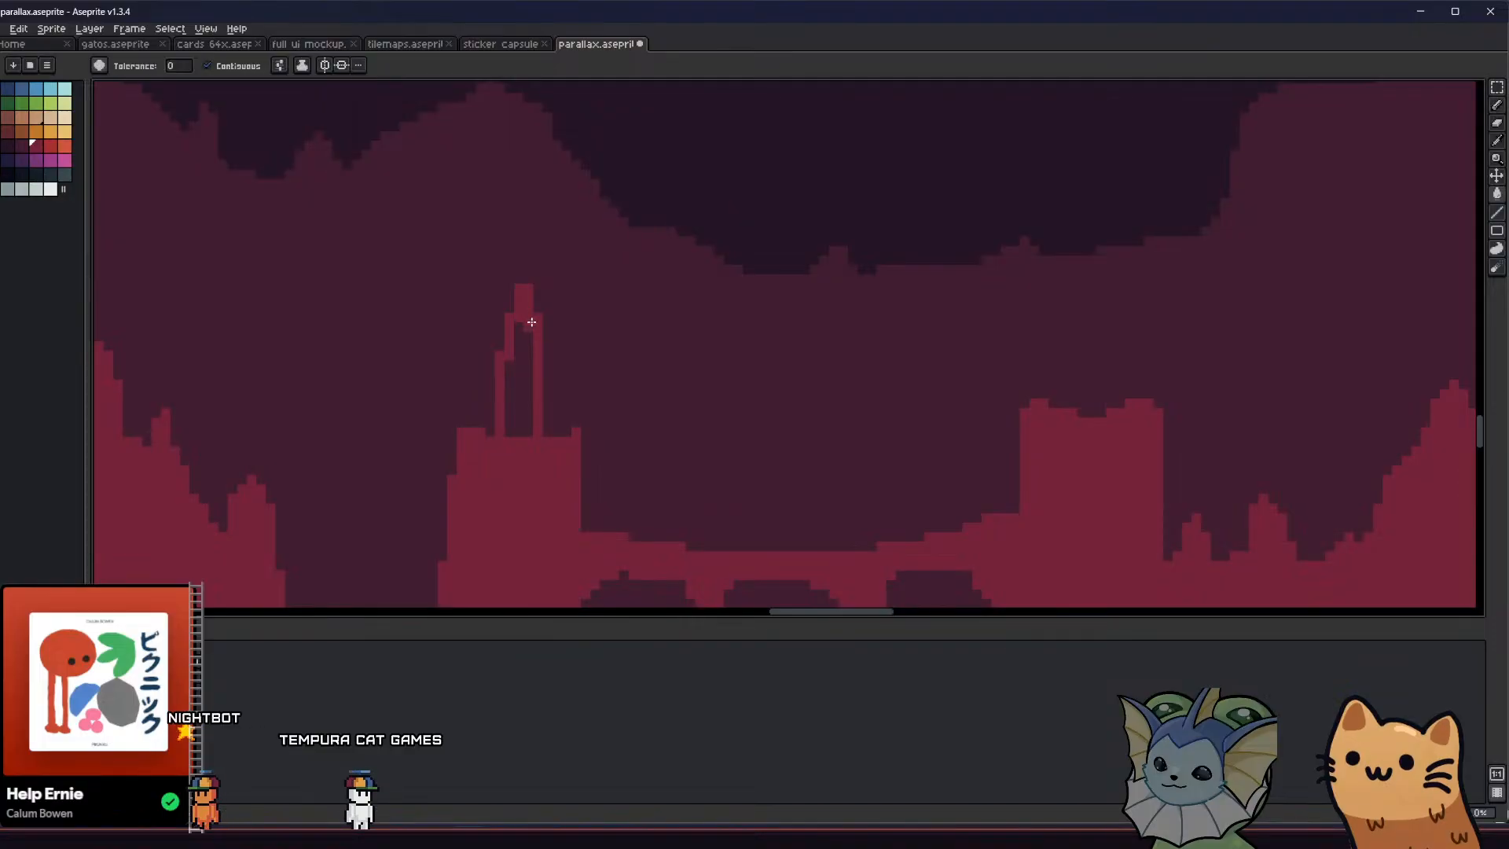
left_click(528, 350)
Try to make the left tower's spire taller and wider with stepped crimson sides, and save the sprite
key("b")
left_click_drag(537, 309, 537, 256)
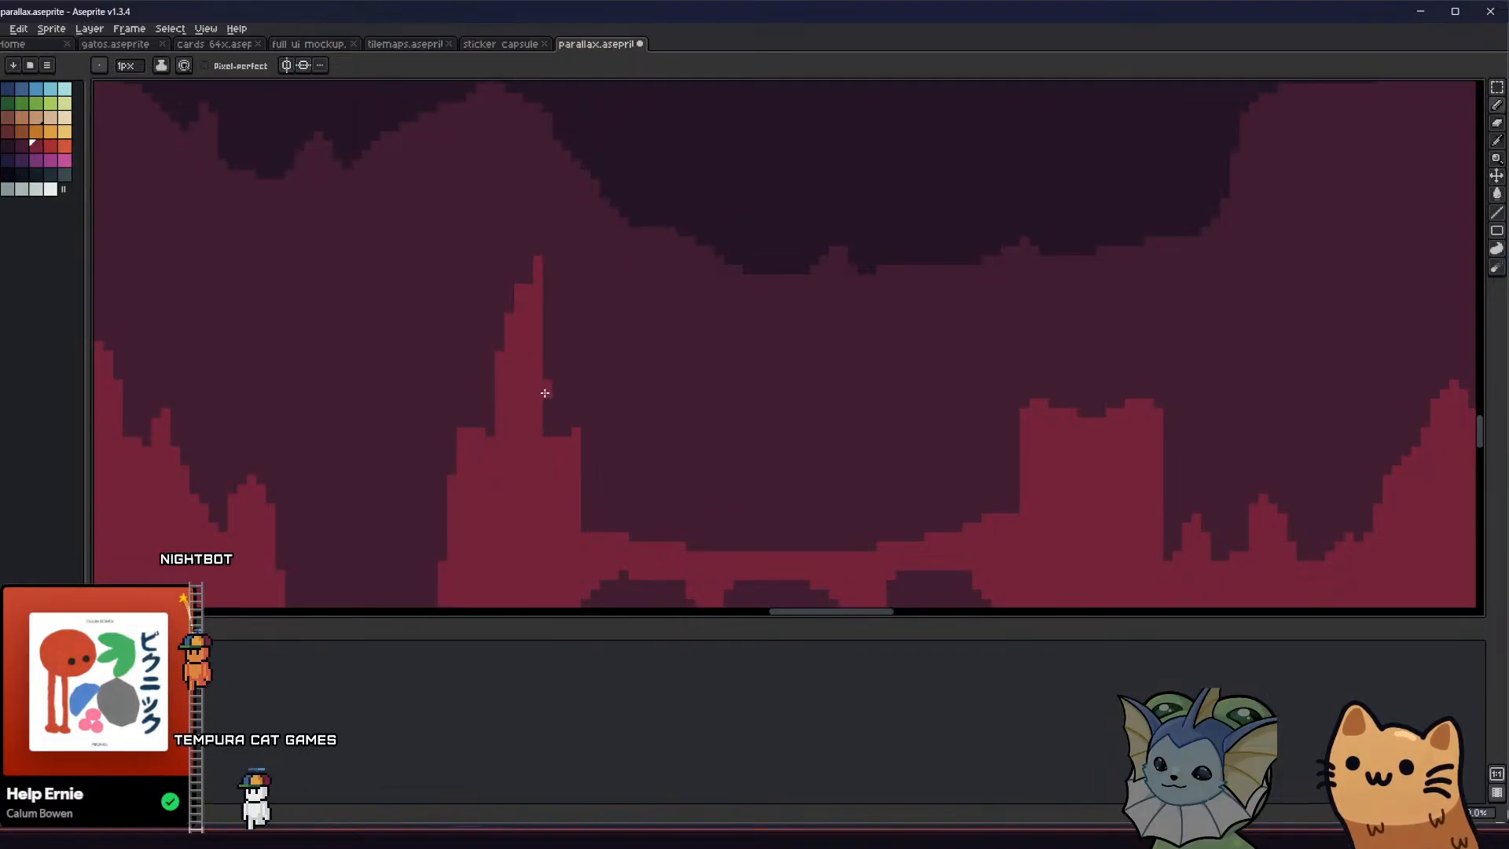
left_click_drag(546, 431, 546, 356)
mouse_move(529, 279)
left_mouse_down()
mouse_move(516, 273)
mouse_move(500, 347)
left_mouse_up()
left_click(519, 279)
scroll(521, 267, "down", 5)
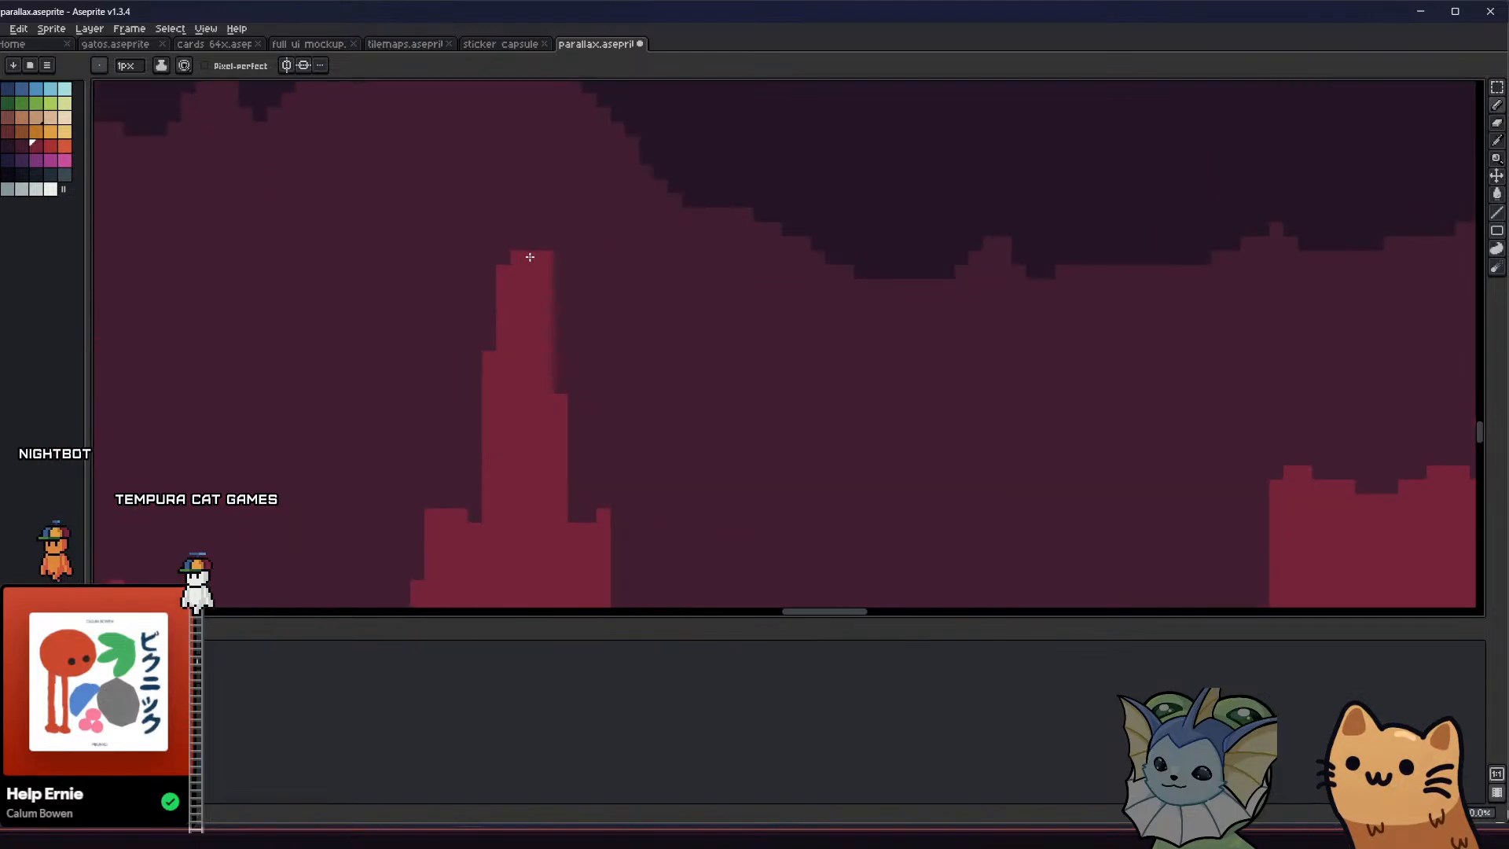
key("ctrl+s")
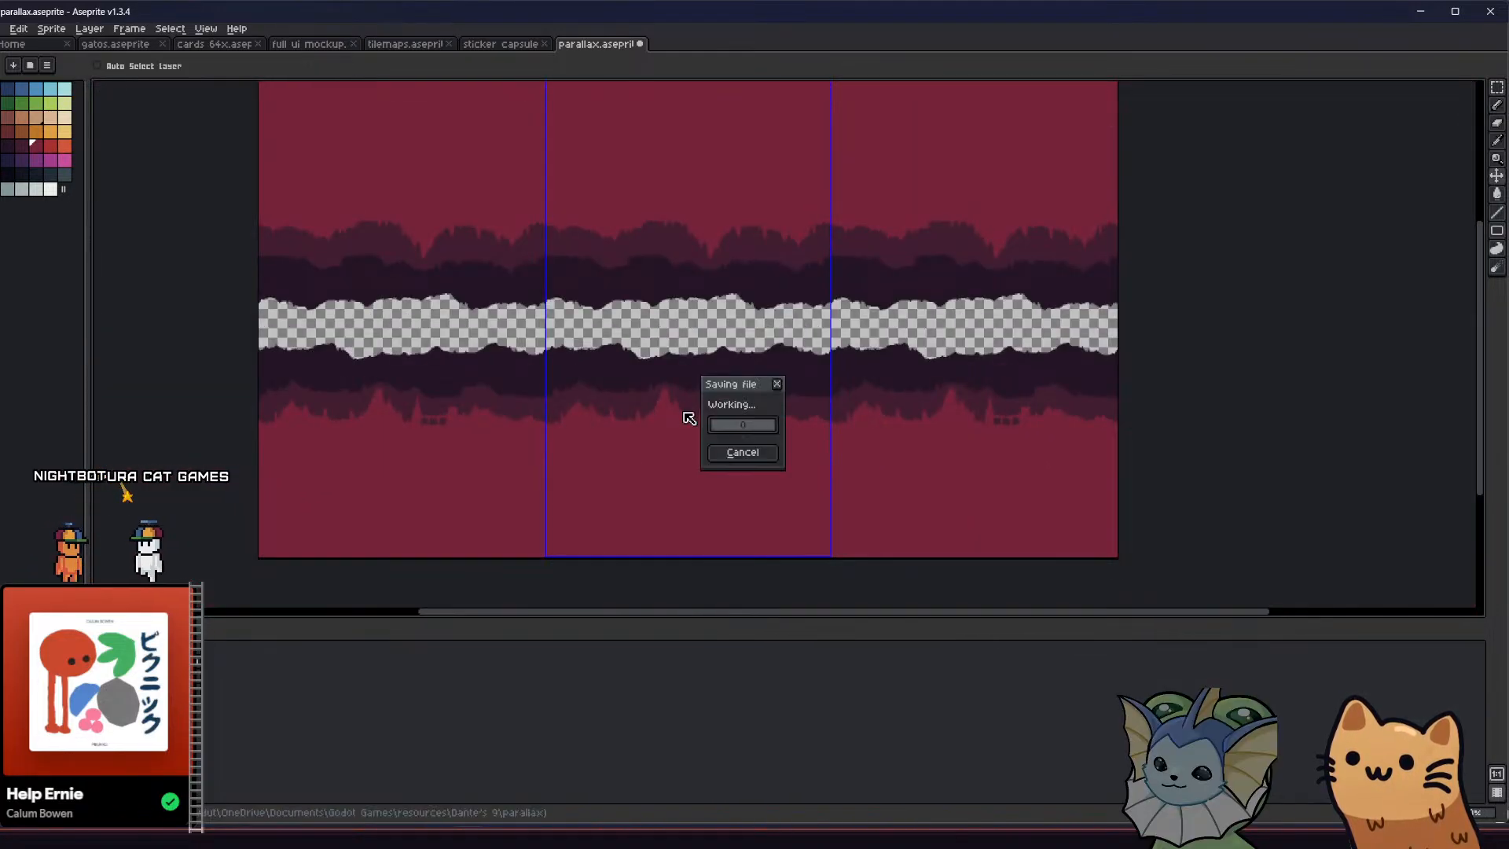
Try to extend the tip of the left tower's spire by crimson pixels and save the sprite
scroll(690, 410, "up", 5)
mouse_move(639, 415)
middle_mouse_down()
mouse_move(533, 398)
mouse_move(508, 341)
mouse_move(520, 316)
mouse_move(619, 340)
mouse_move(576, 329)
middle_mouse_up()
scroll(649, 363, "up", 3)
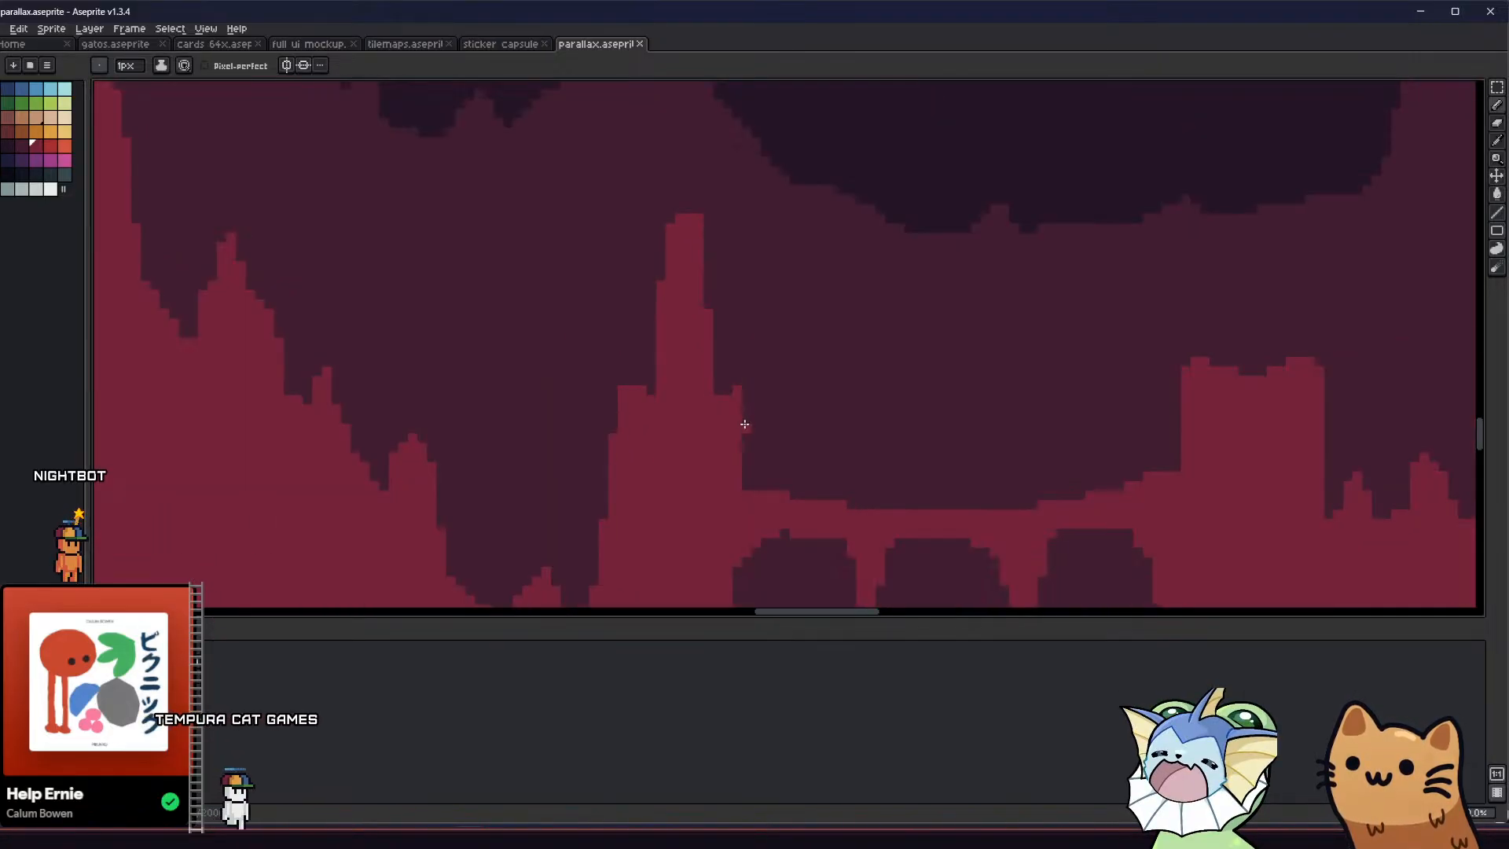
scroll(744, 424, "down", 4)
scroll(693, 431, "up", 2)
middle_click_drag(694, 432, 589, 427)
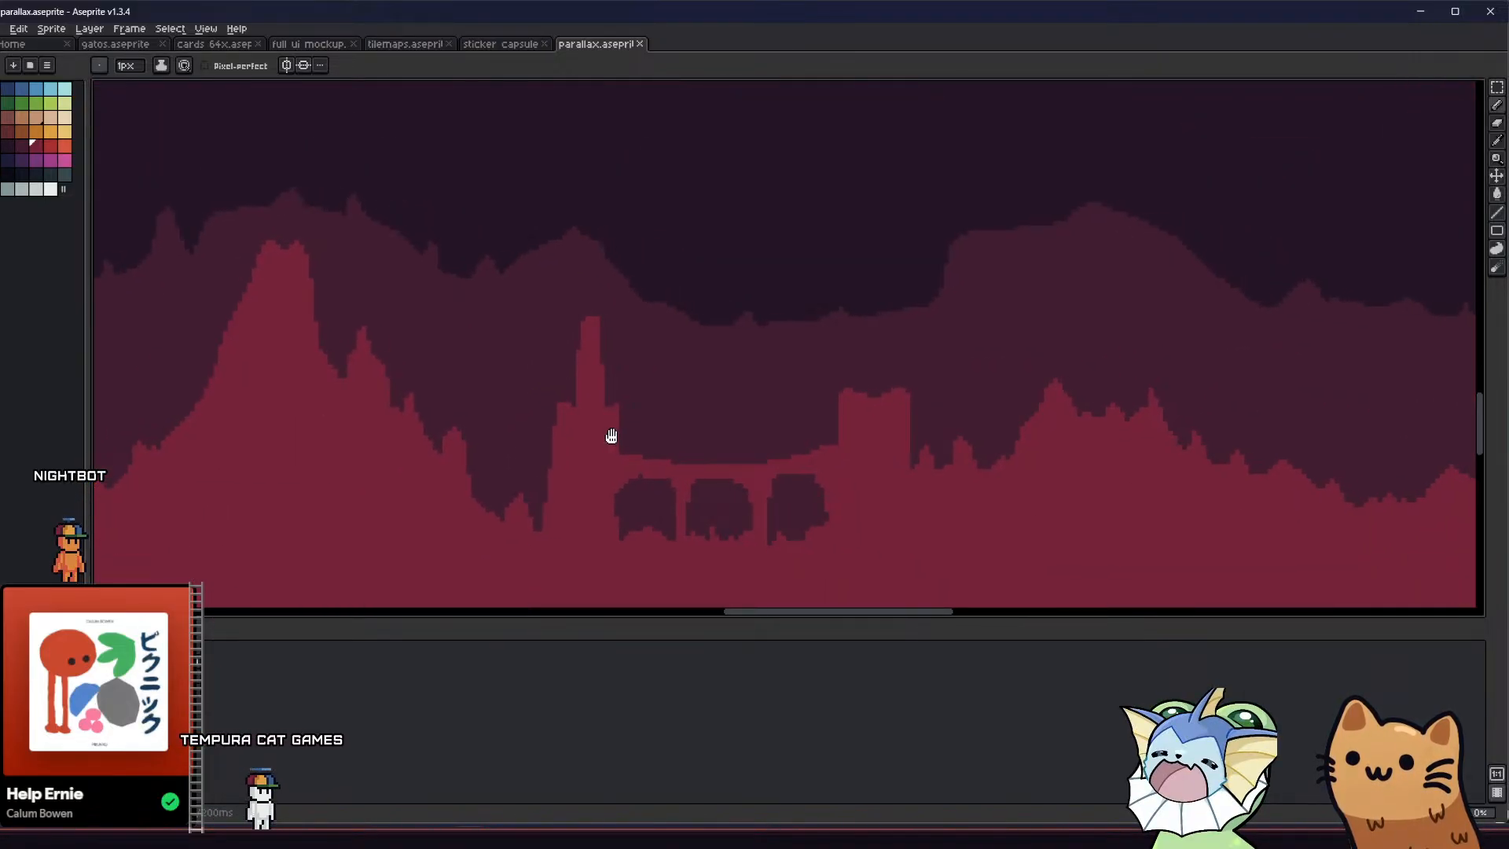
scroll(585, 332, "up", 1)
left_click(572, 318)
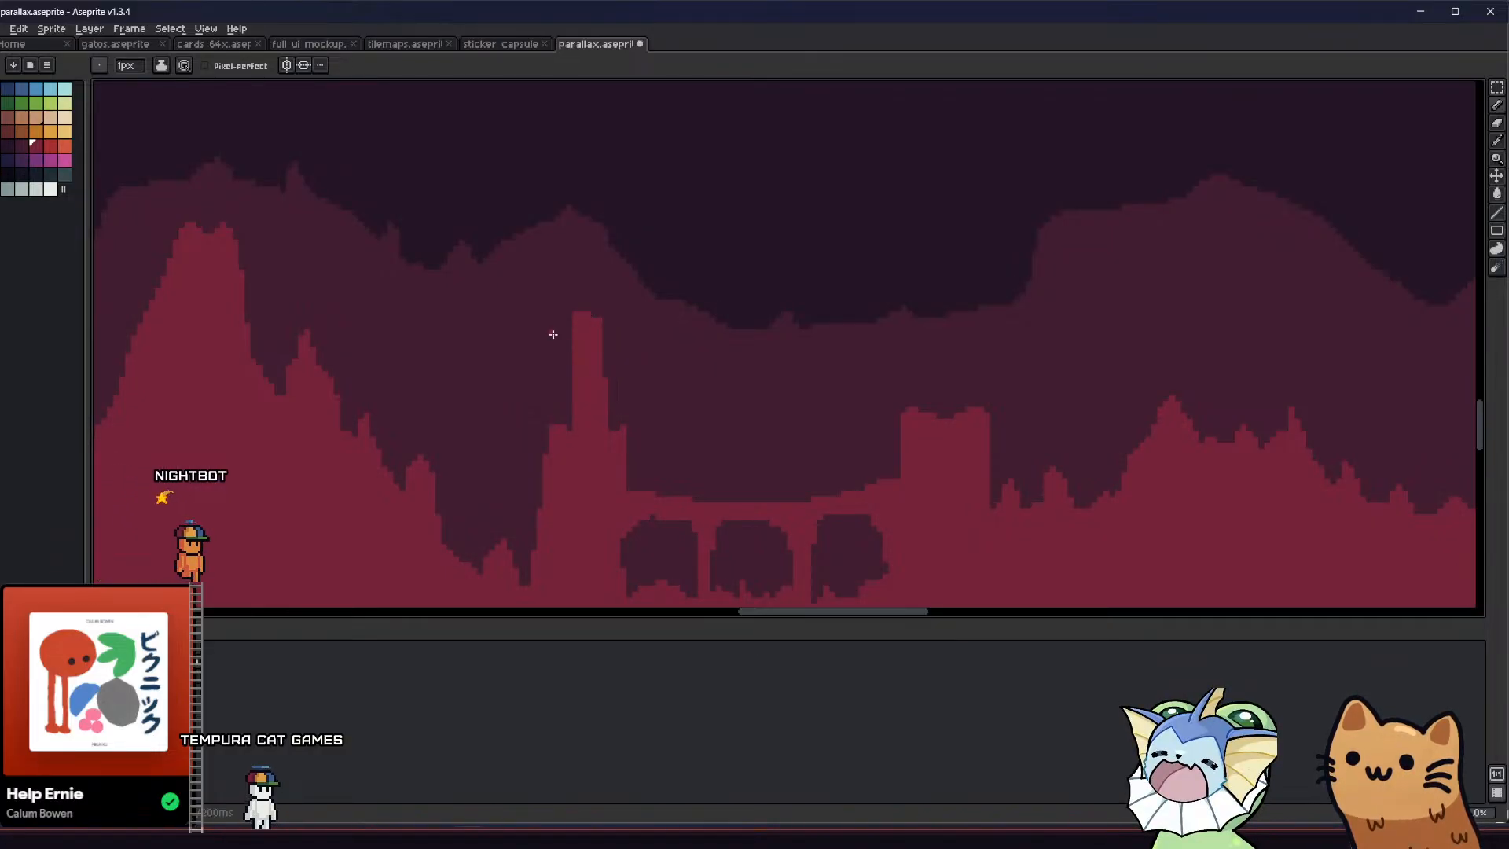
scroll(643, 344, "up", 1)
scroll(631, 333, "down", 6)
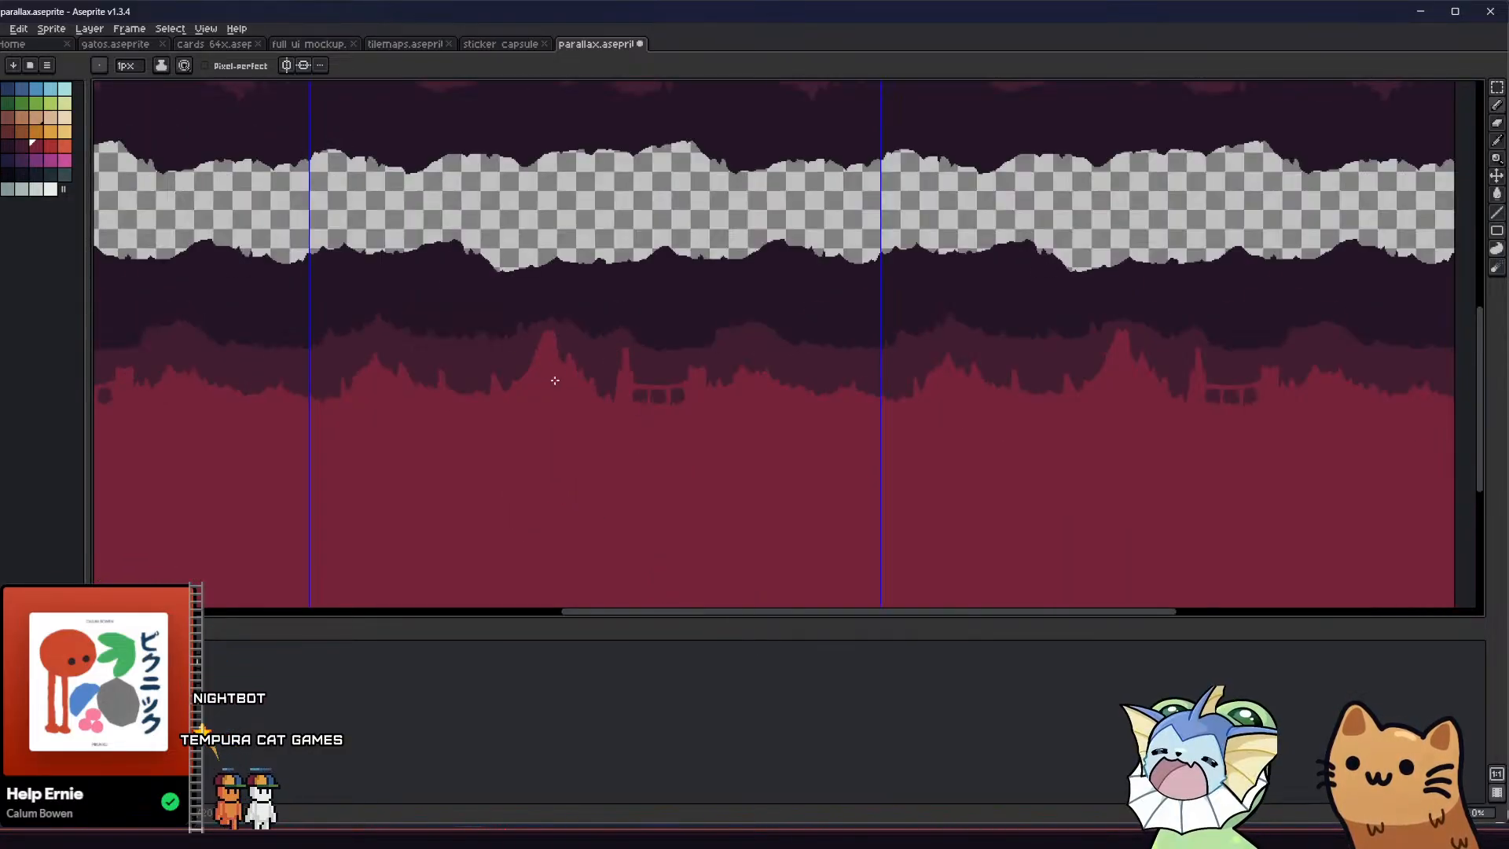
middle_click_drag(556, 377, 570, 394)
key("ctrl+s")
Compare the spire with the tiled background and undo it back to the flat-topped left tower
scroll(571, 401, "down", 1)
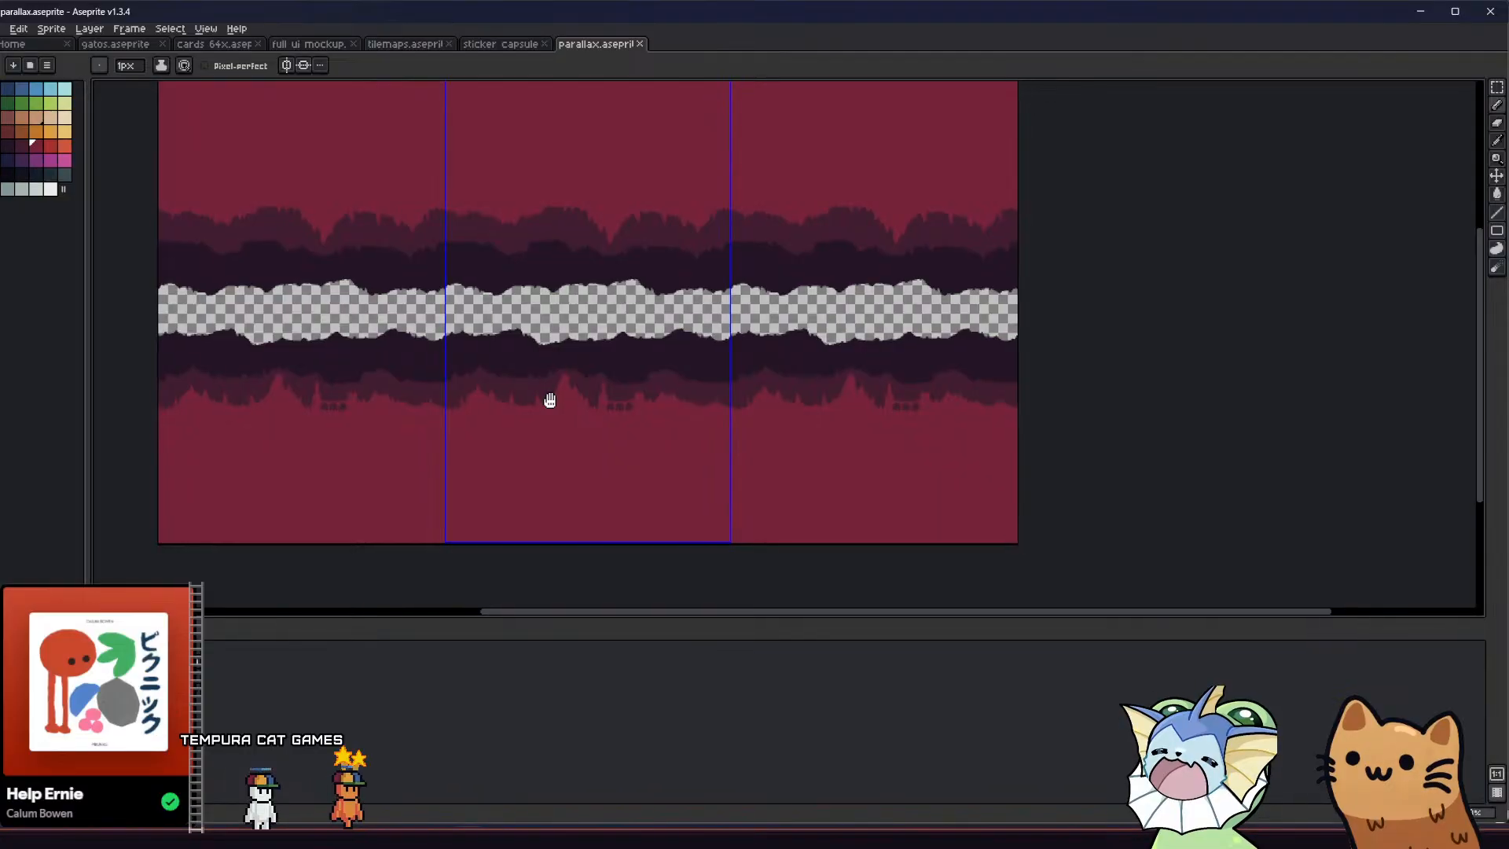
scroll(555, 393, "up", 1)
middle_click_drag(555, 393, 599, 423)
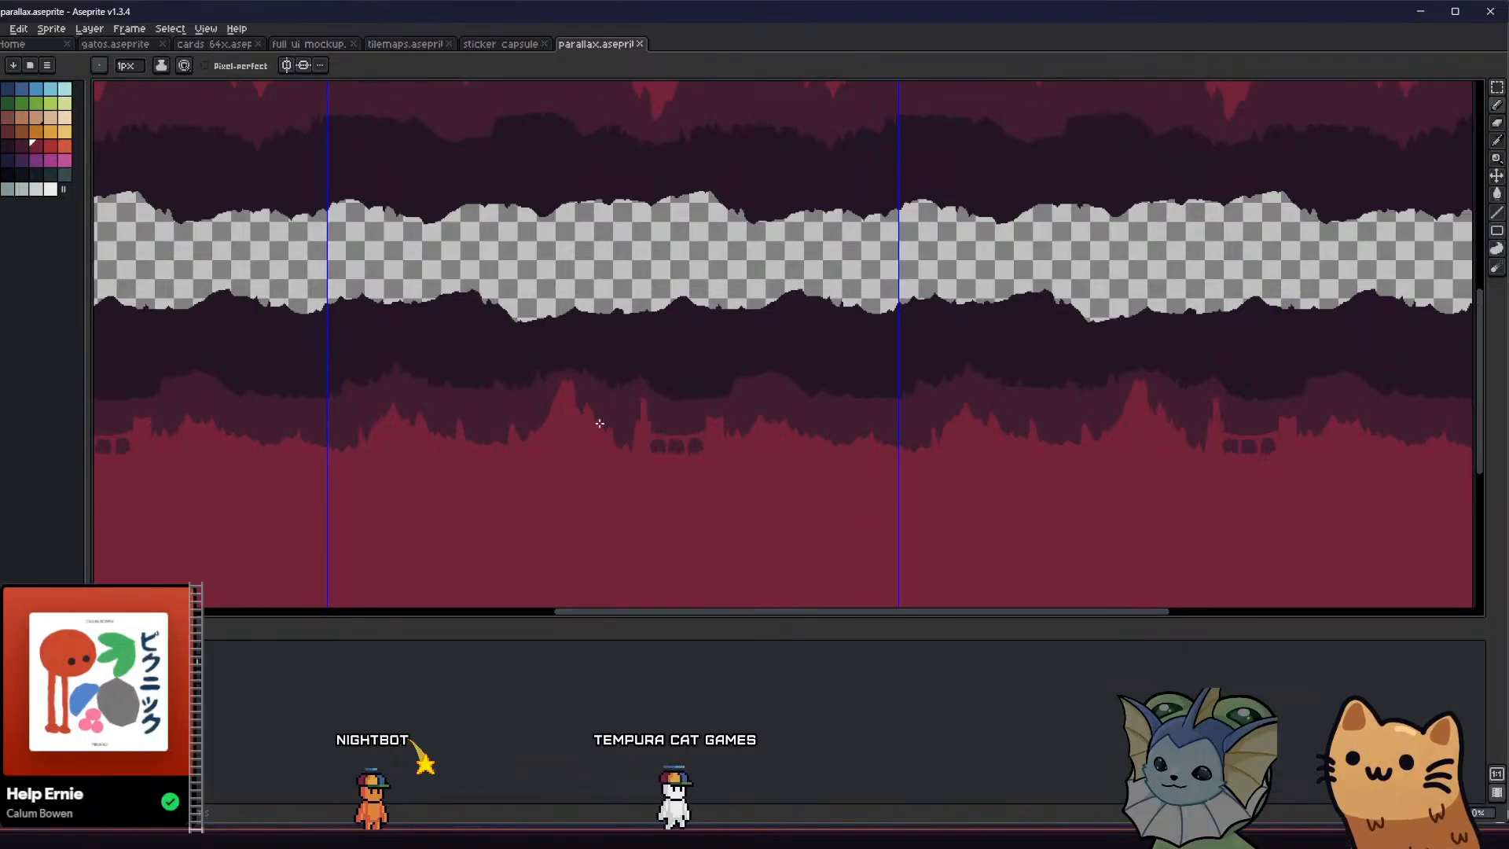
scroll(599, 419, "up", 2)
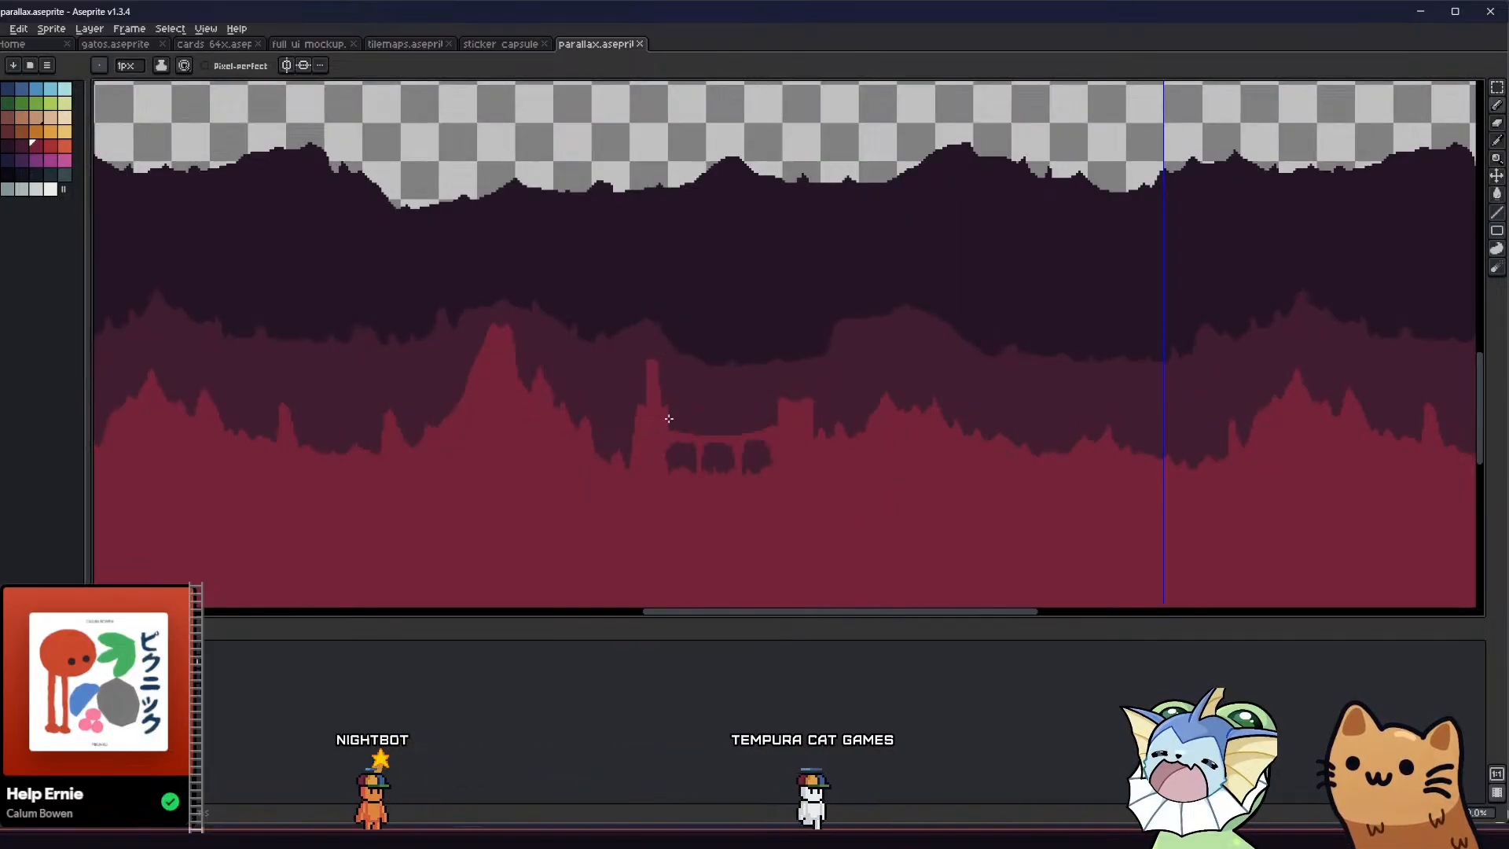
scroll(669, 419, "up", 2)
key("ctrl+z")
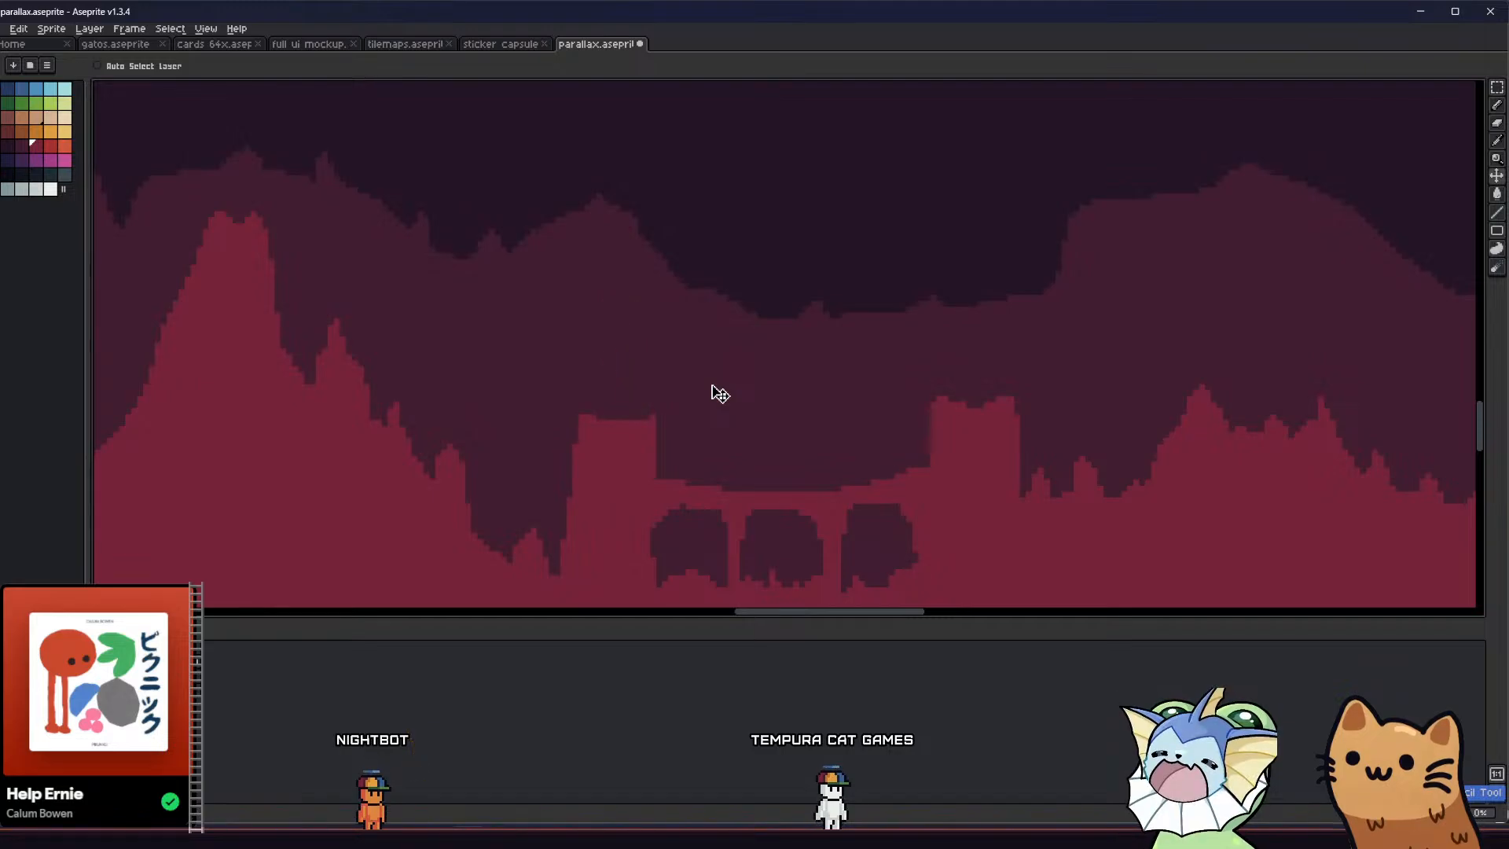
scroll(711, 386, "down", 1)
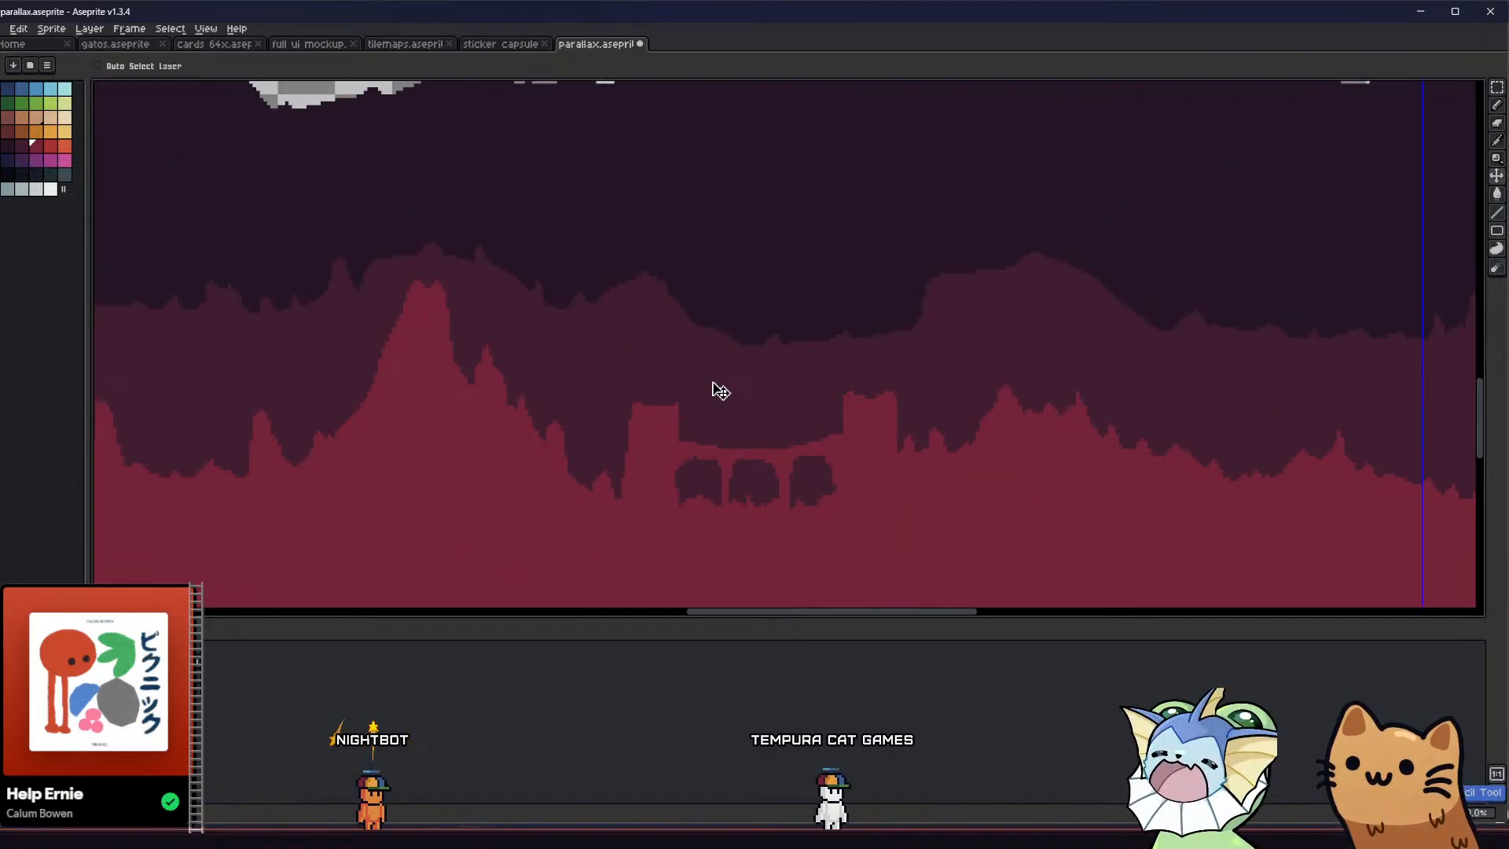
Draw crimson battlements with evenly spaced notches along the top of the left tower
key("b")
scroll(640, 417, "up", 2)
scroll(641, 421, "up", 2)
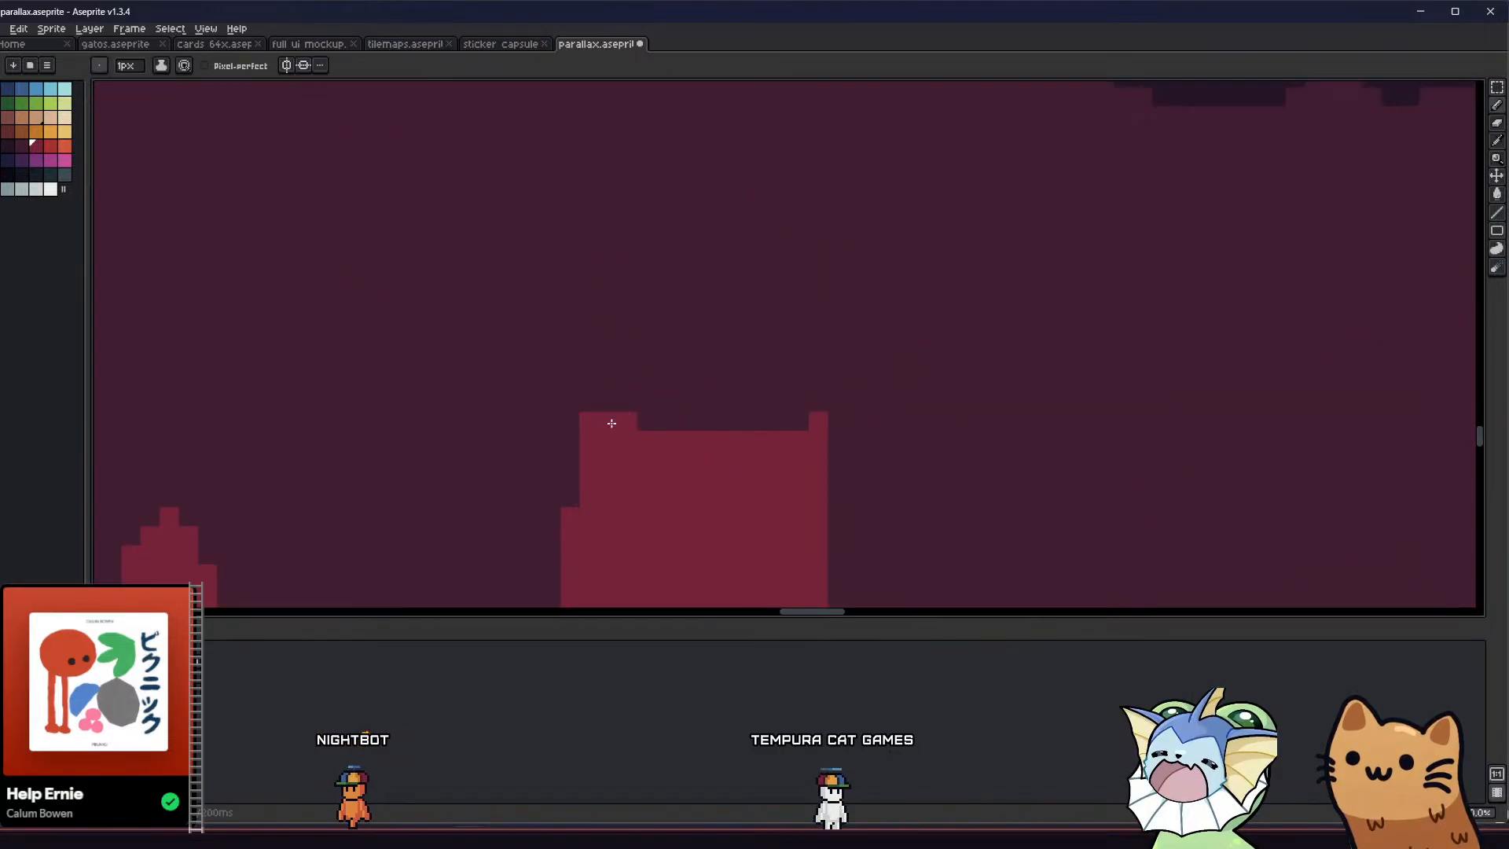
left_click_drag(609, 399, 686, 429)
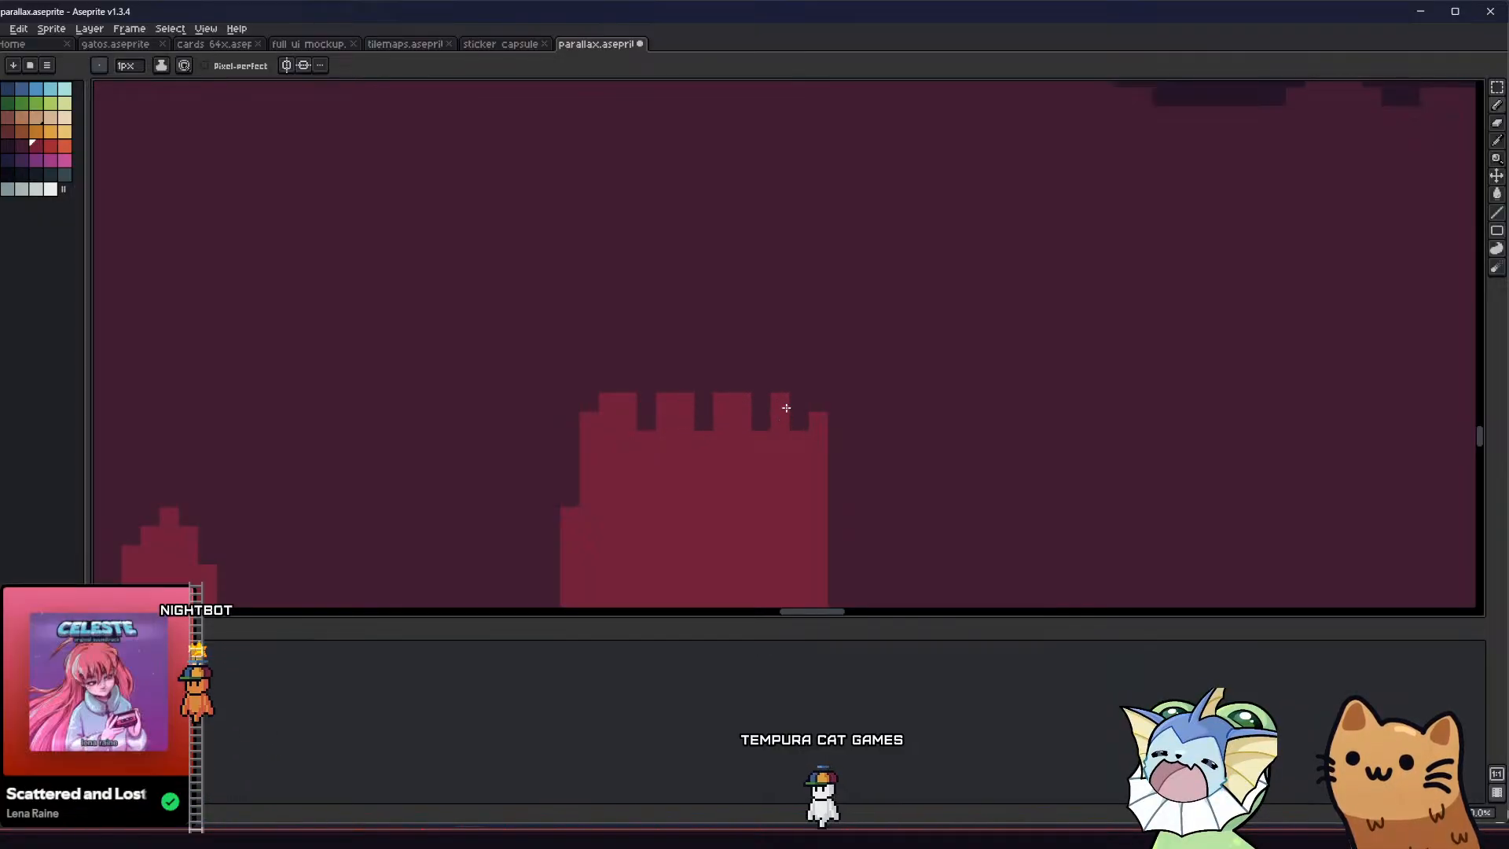
scroll(802, 425, "down", 3)
Add matching crimson battlements along the top of the right tower
middle_click_drag(757, 427, 523, 442)
scroll(952, 422, "up", 2)
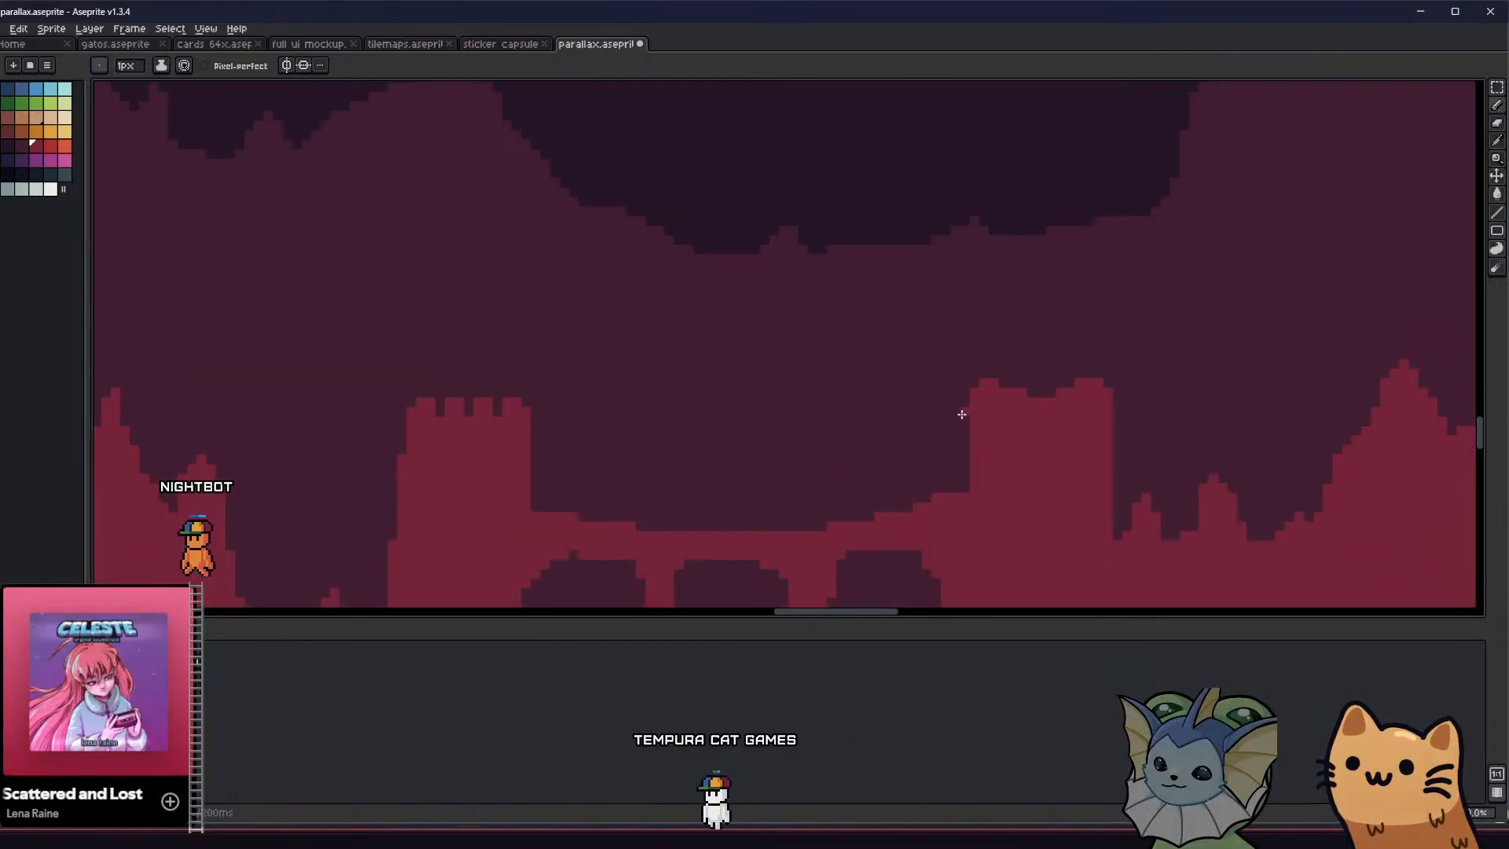
scroll(987, 388, "down", 1)
scroll(997, 381, "up", 2)
mouse_move(997, 379)
left_mouse_down()
mouse_move(1038, 375)
mouse_move(1074, 397)
mouse_move(1069, 361)
mouse_move(1127, 378)
mouse_move(1084, 347)
left_mouse_up()
left_click(983, 362)
left_click(1111, 377)
Examine how the battlemented towers and bridge look within the tiled cave background
scroll(1055, 371, "down", 5)
middle_click_drag(958, 408, 879, 437)
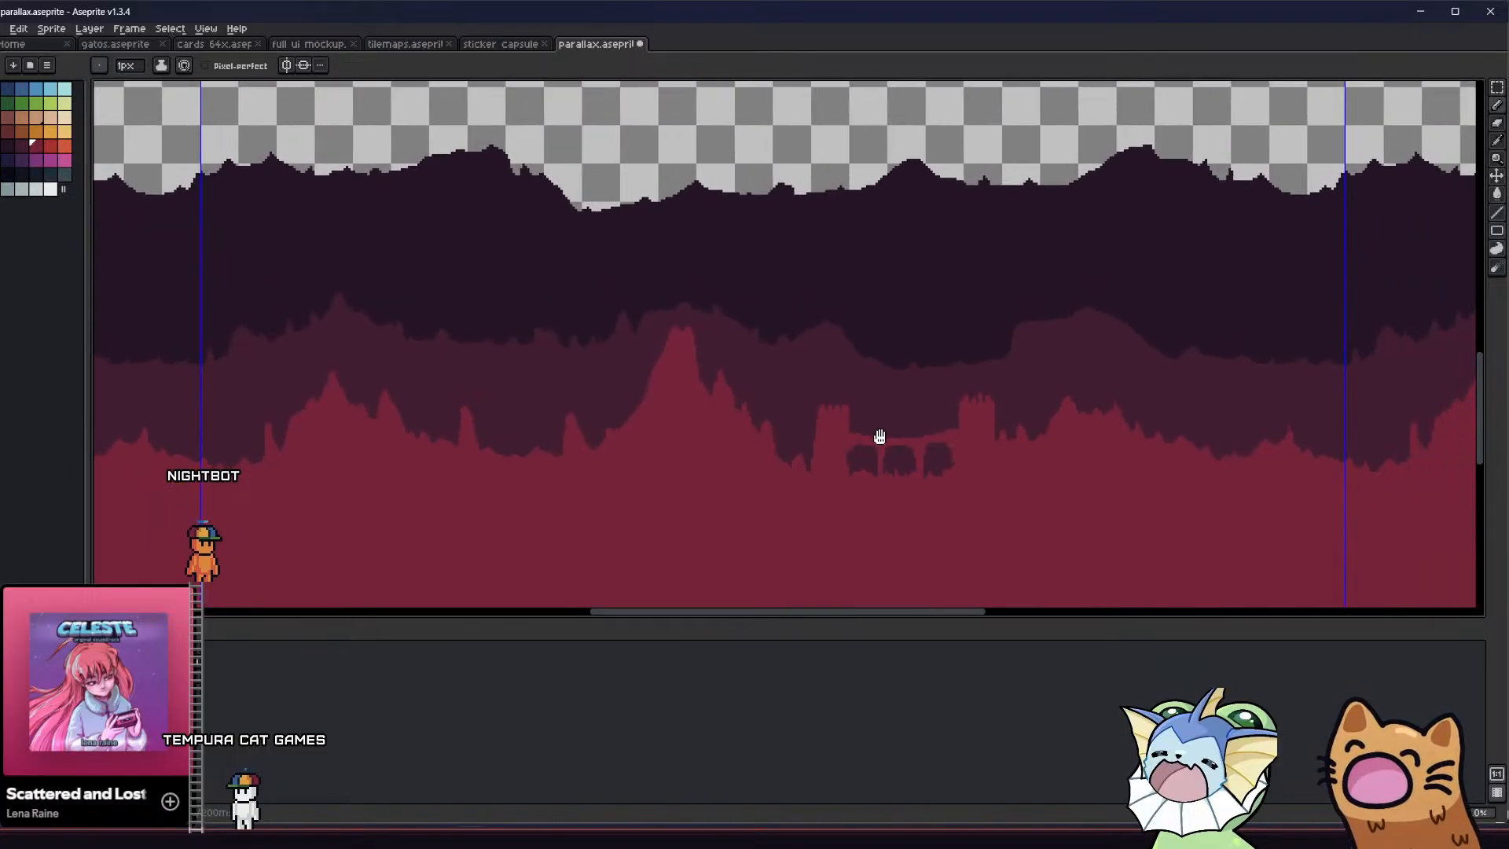
scroll(881, 435, "down", 2)
scroll(836, 400, "up", 5)
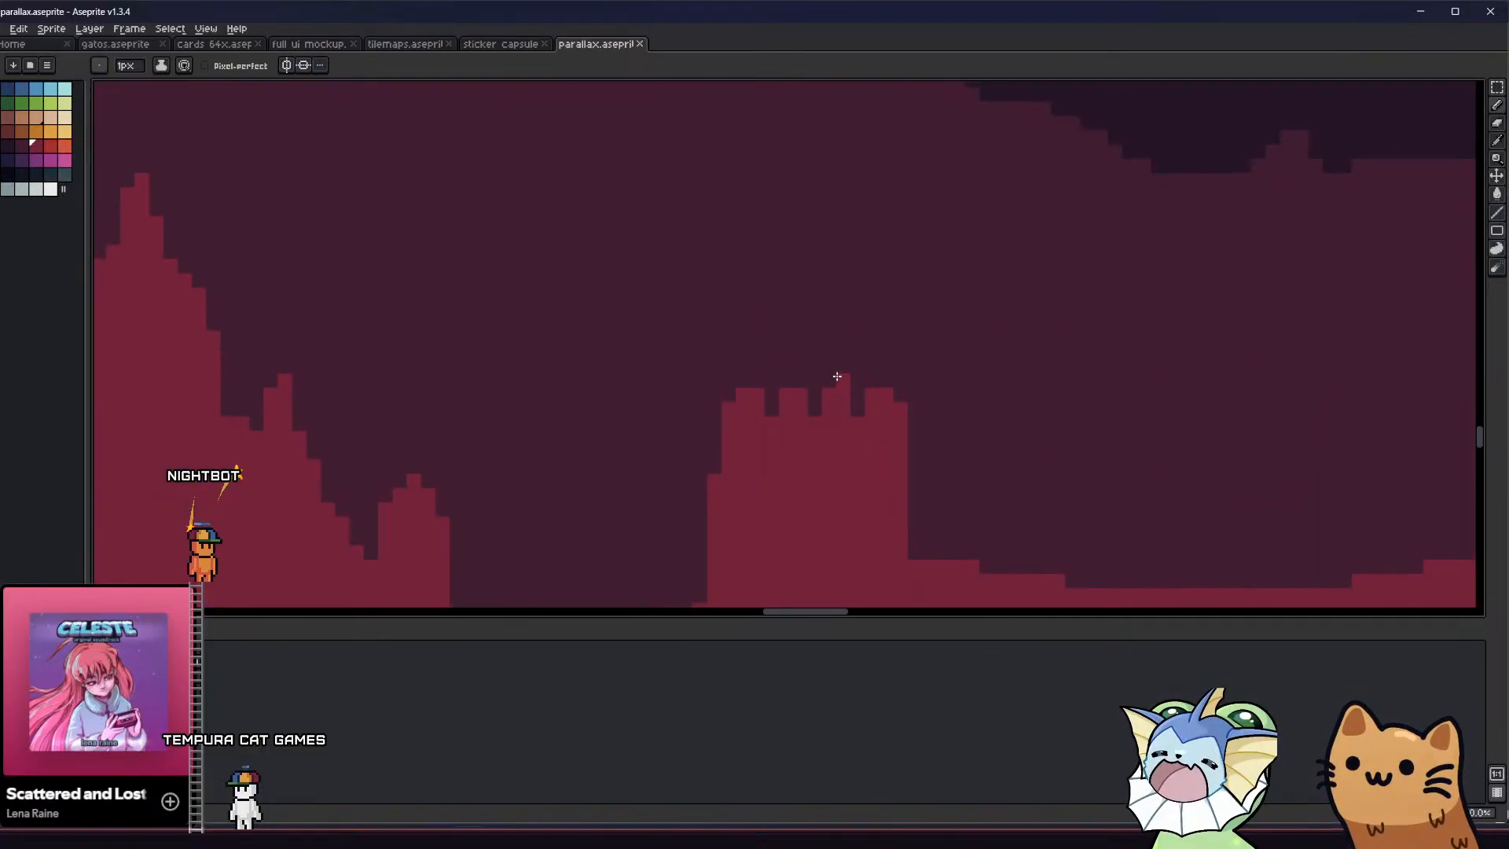
scroll(786, 393, "down", 4)
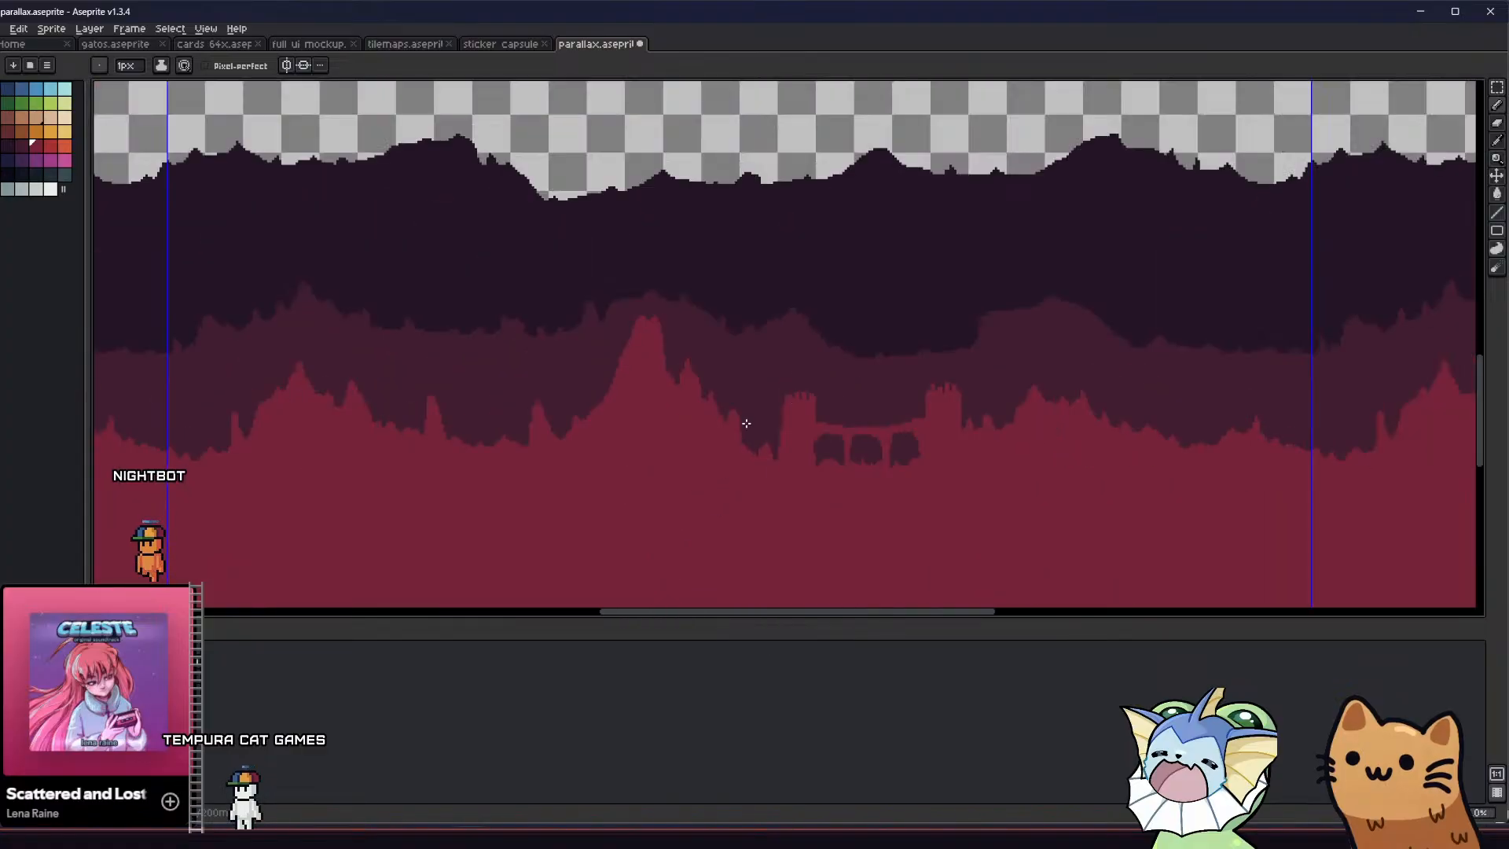
middle_click_drag(663, 438, 566, 432)
scroll(568, 433, "down", 1)
middle_click_drag(458, 429, 445, 427)
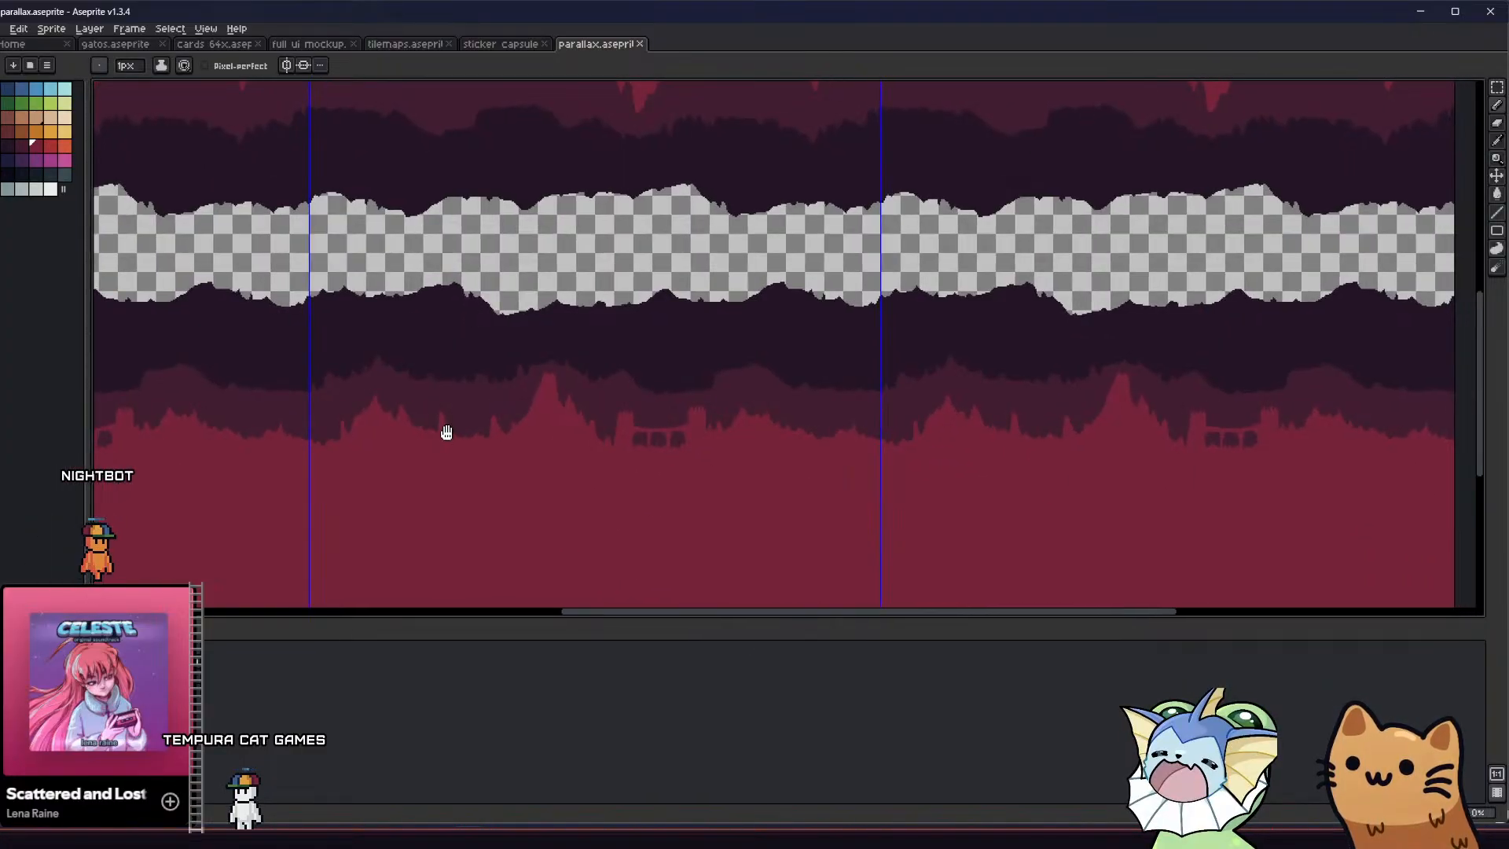
middle_click_drag(599, 417, 550, 388)
scroll(550, 391, "down", 1)
scroll(549, 393, "up", 1)
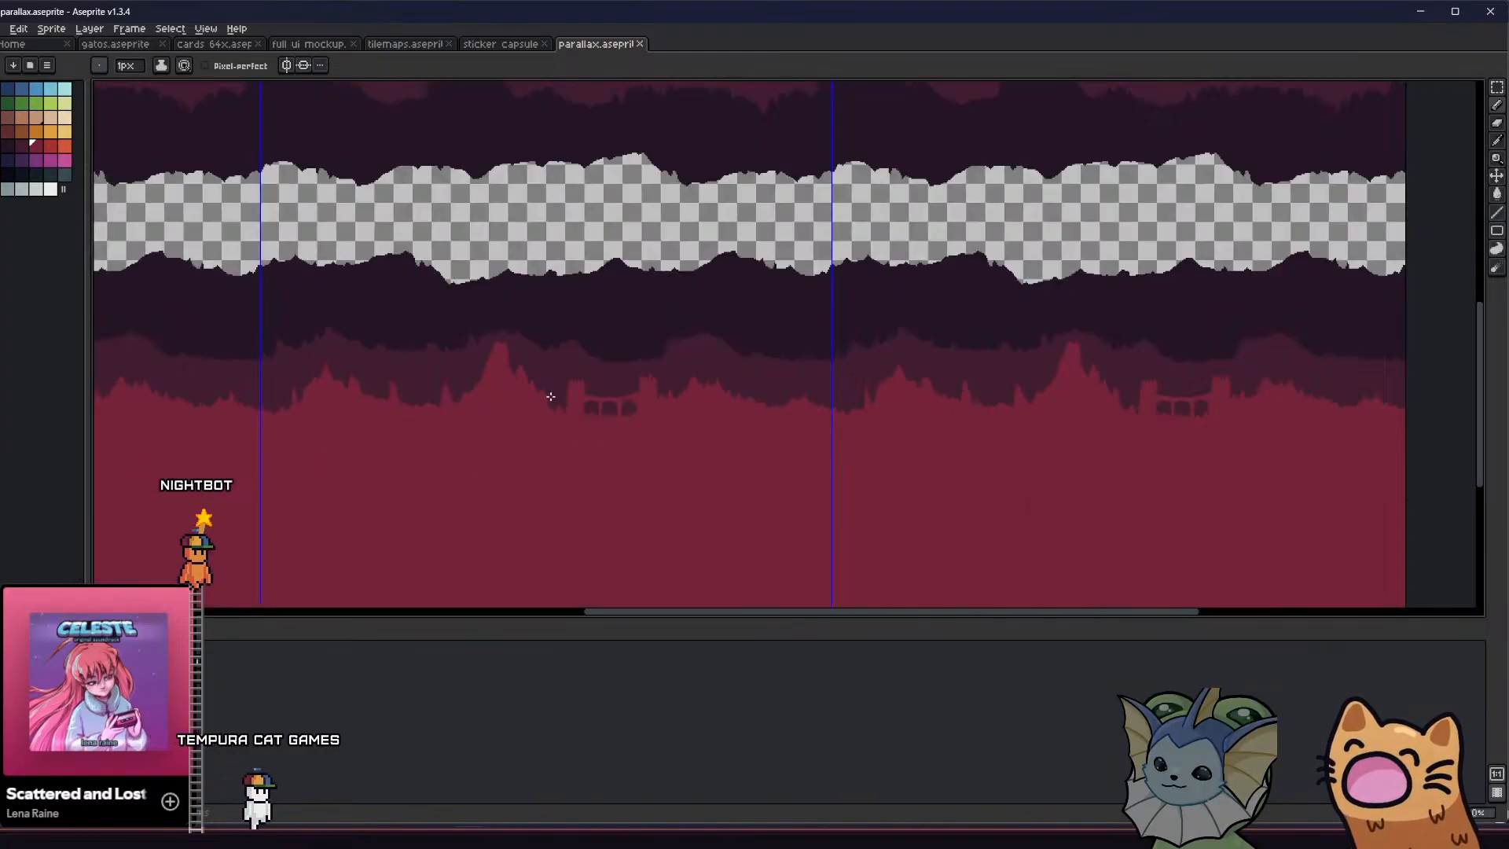
Erase excess crimson pixels from the left tower's battlements and save the sprite
scroll(569, 395, "up", 5)
key("e")
left_click_drag(616, 366, 623, 365)
scroll(614, 378, "down", 1)
middle_click_drag(603, 398, 530, 425)
key("ctrl+s")
Draw a winding red line from the base of the left tower down across the crimson ground
scroll(558, 434, "down", 6)
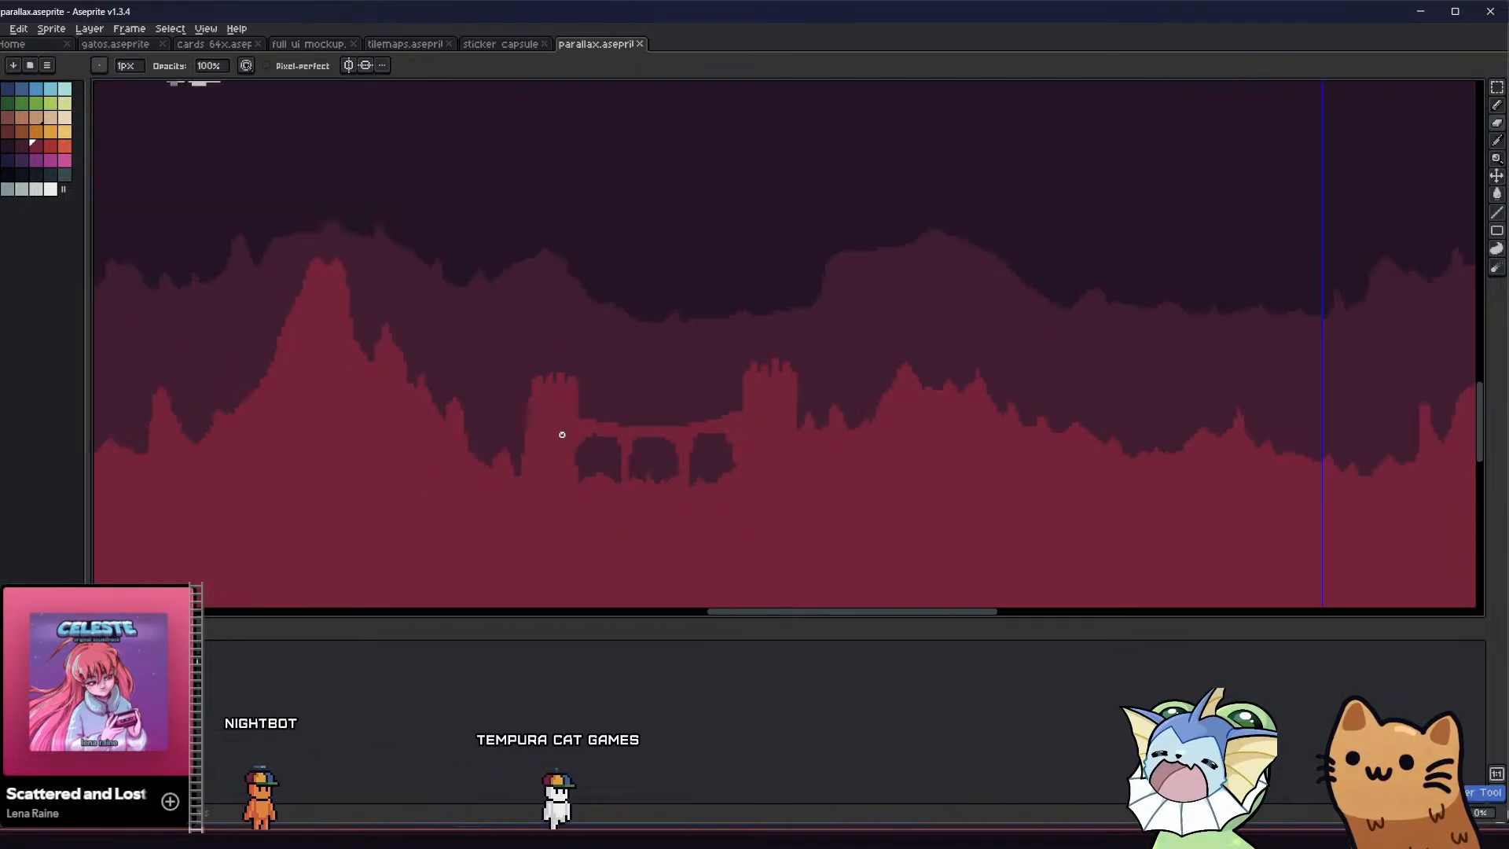
scroll(544, 438, "up", 2)
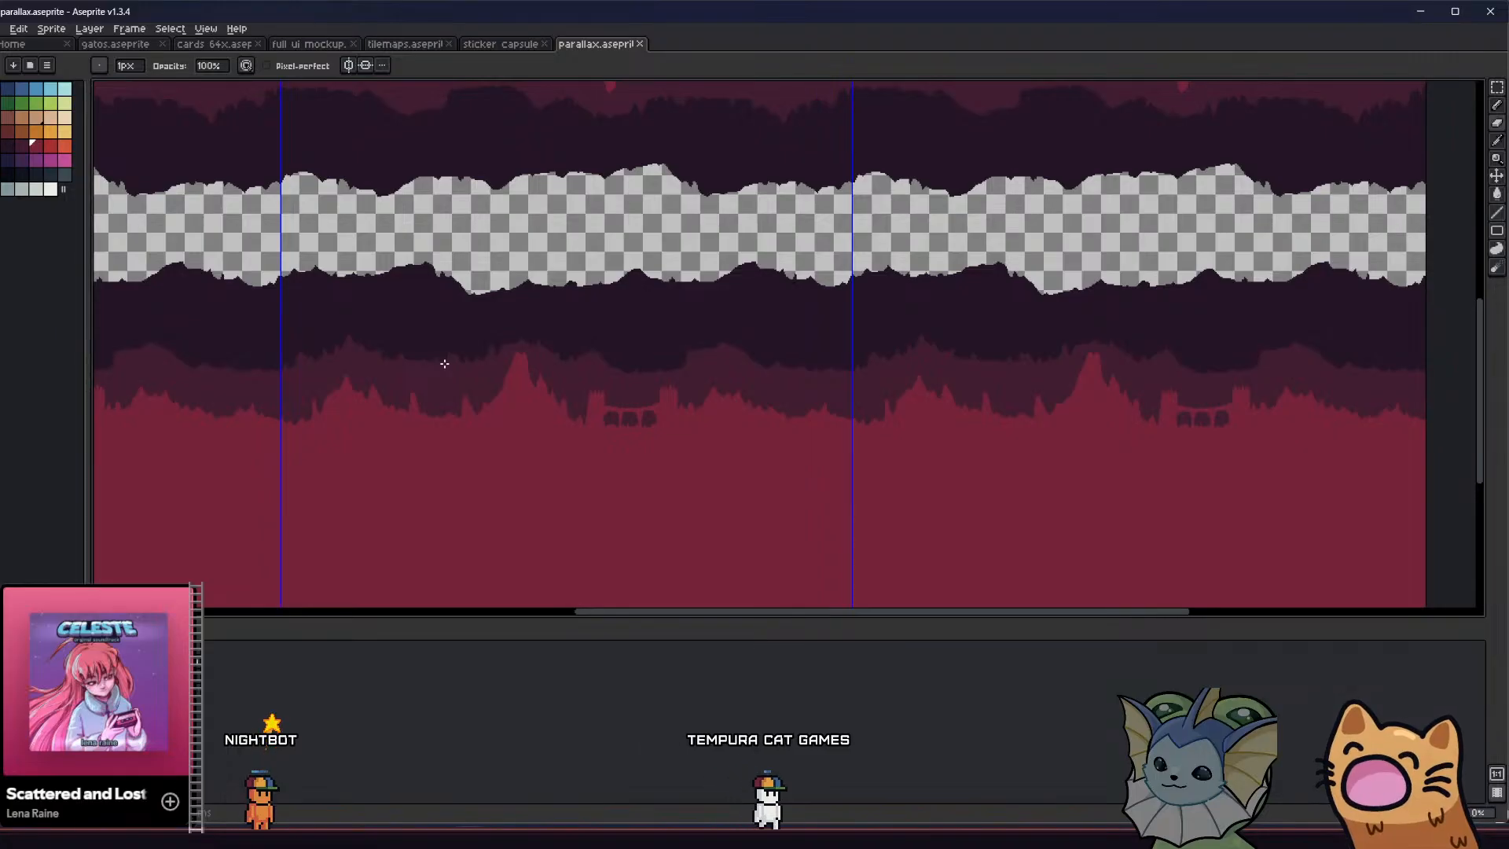
scroll(445, 363, "up", 3)
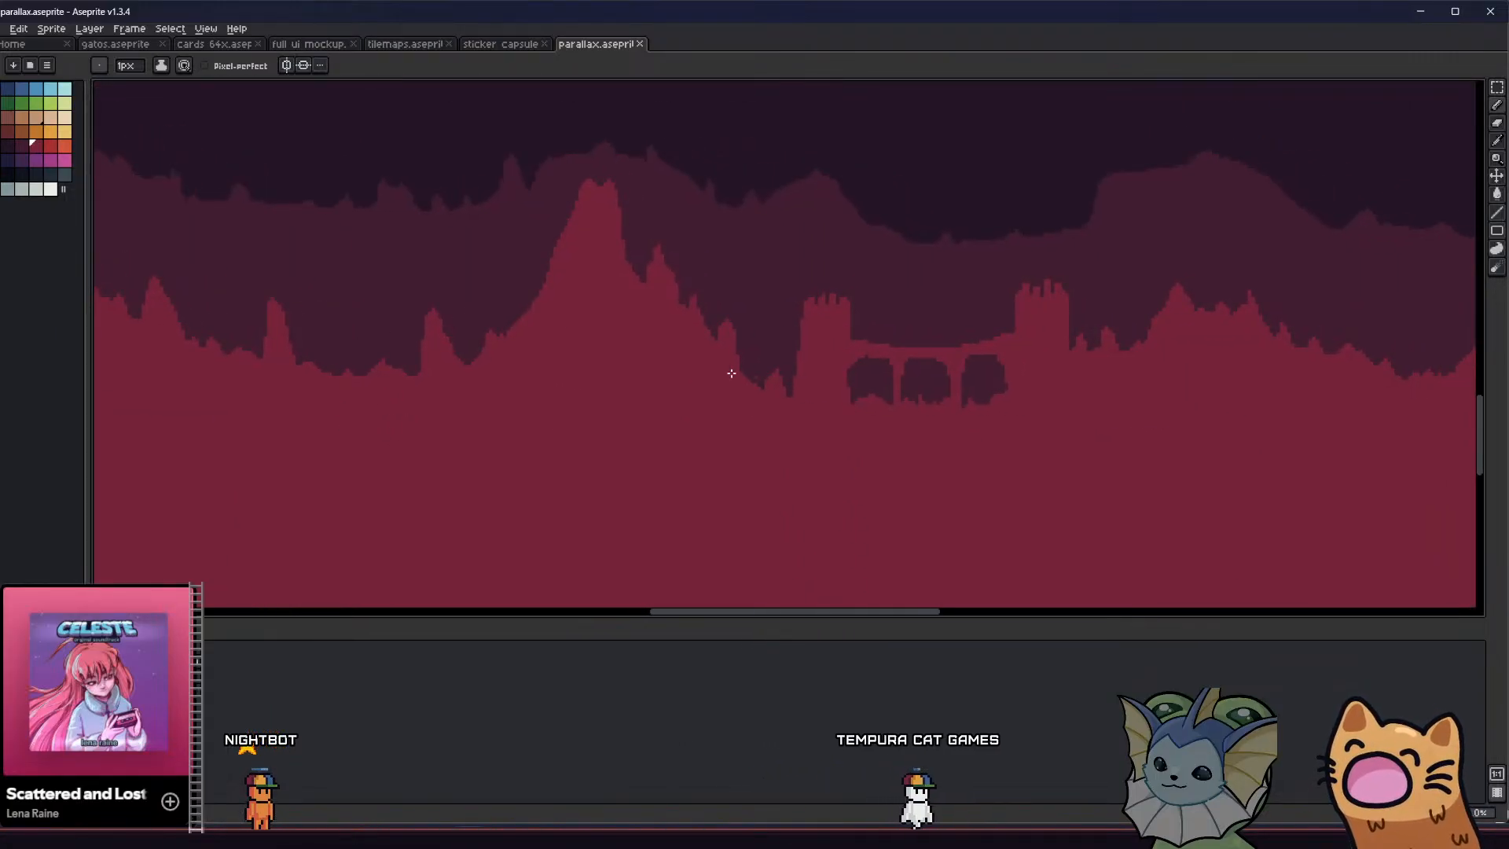
left_click(51, 147)
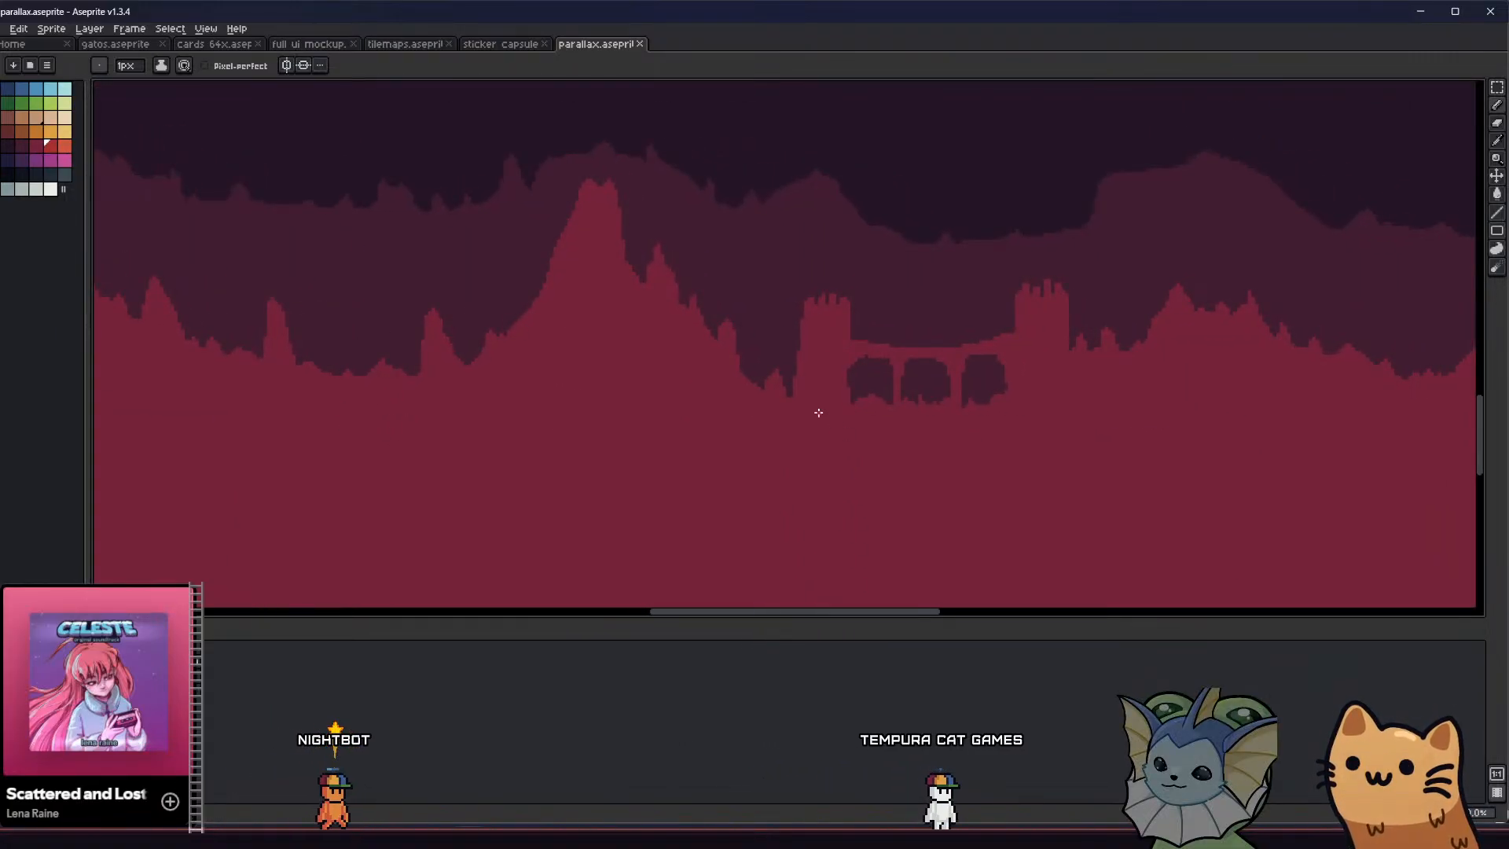
key("ctrl+z")
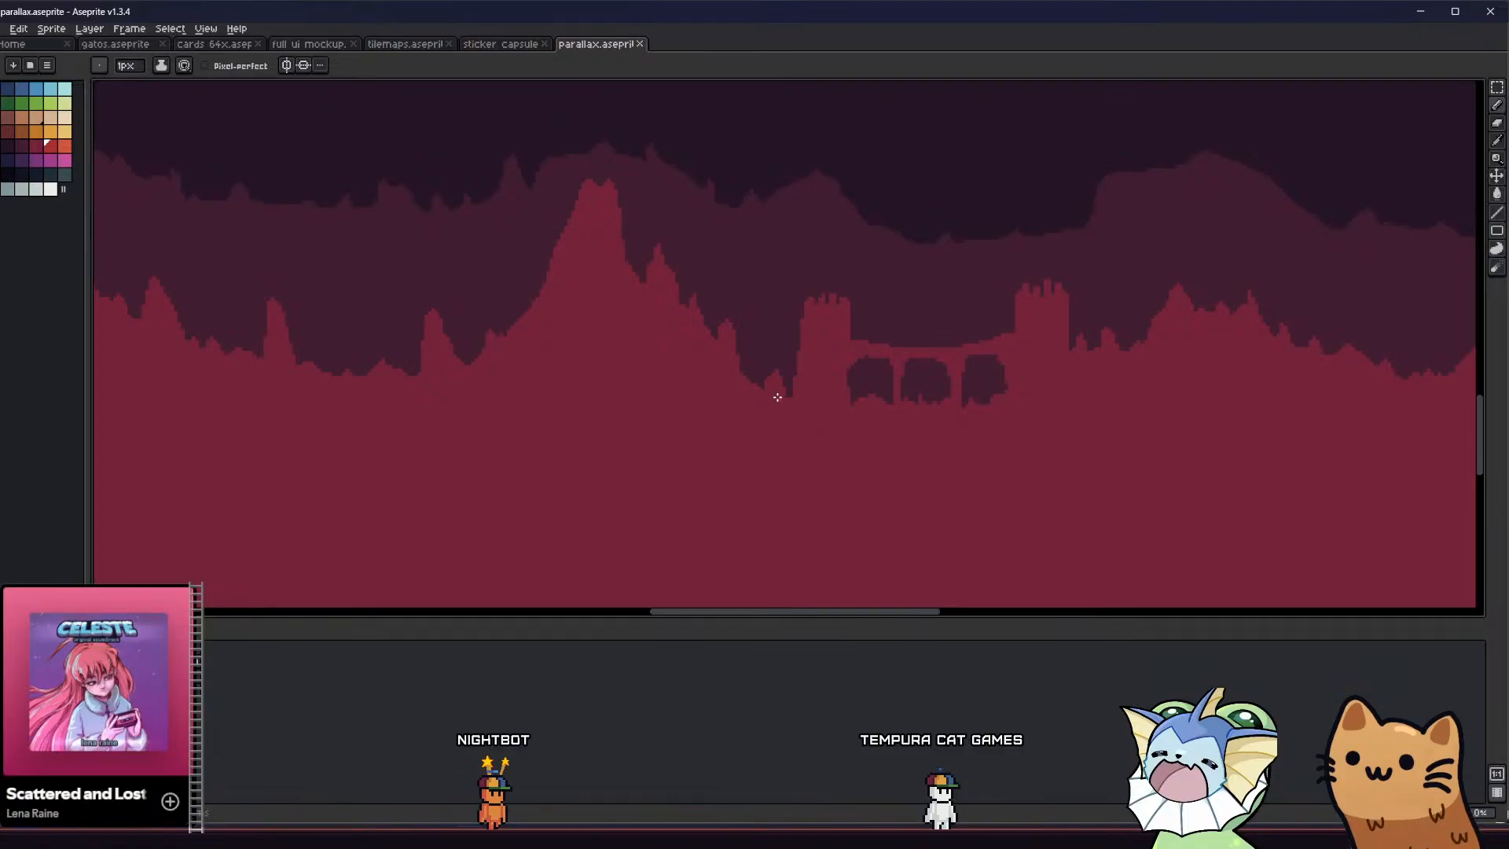
mouse_move(791, 398)
left_mouse_down()
mouse_move(705, 454)
mouse_move(663, 556)
mouse_move(662, 606)
left_mouse_up()
scroll(755, 421, "down", 2)
middle_click_drag(648, 539, 599, 338)
scroll(620, 434, "up", 4)
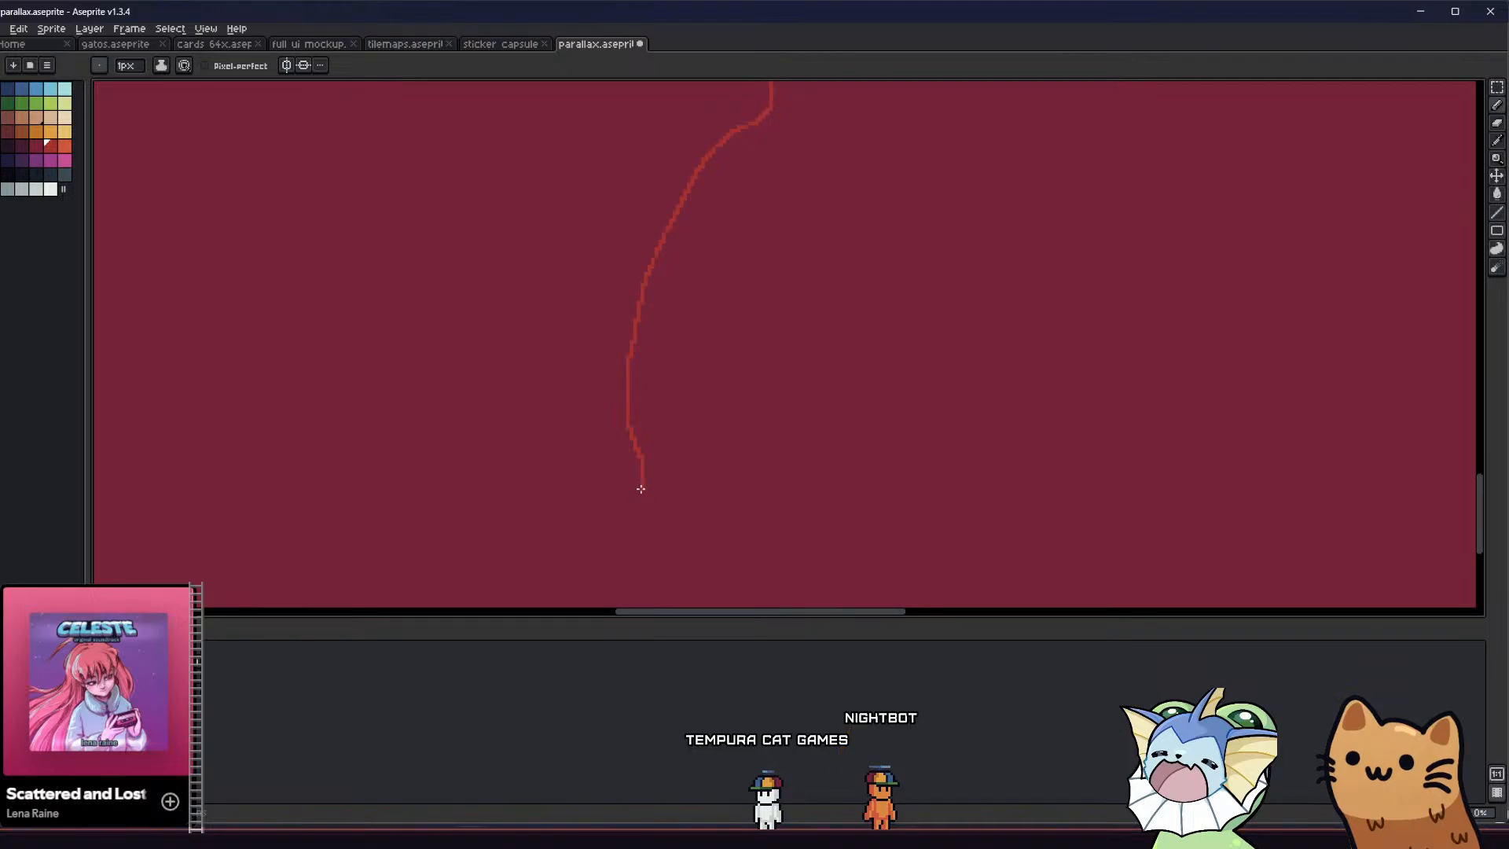
Continue the winding red line down to the bottom edge of the canvas
scroll(641, 507, "down", 1)
scroll(561, 581, "down", 2)
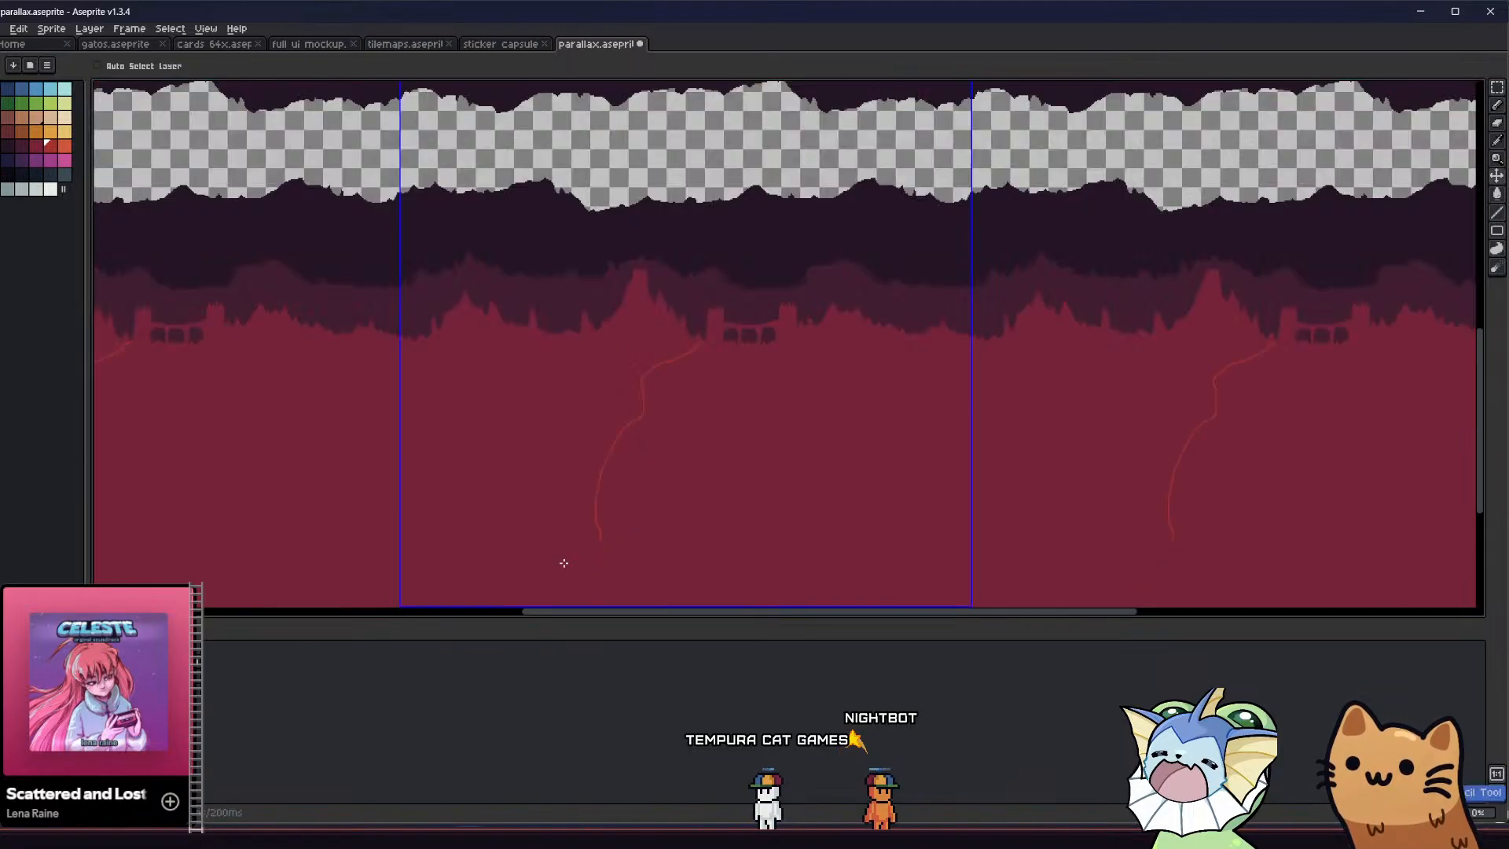
middle_click_drag(562, 563, 583, 422)
scroll(580, 432, "up", 3)
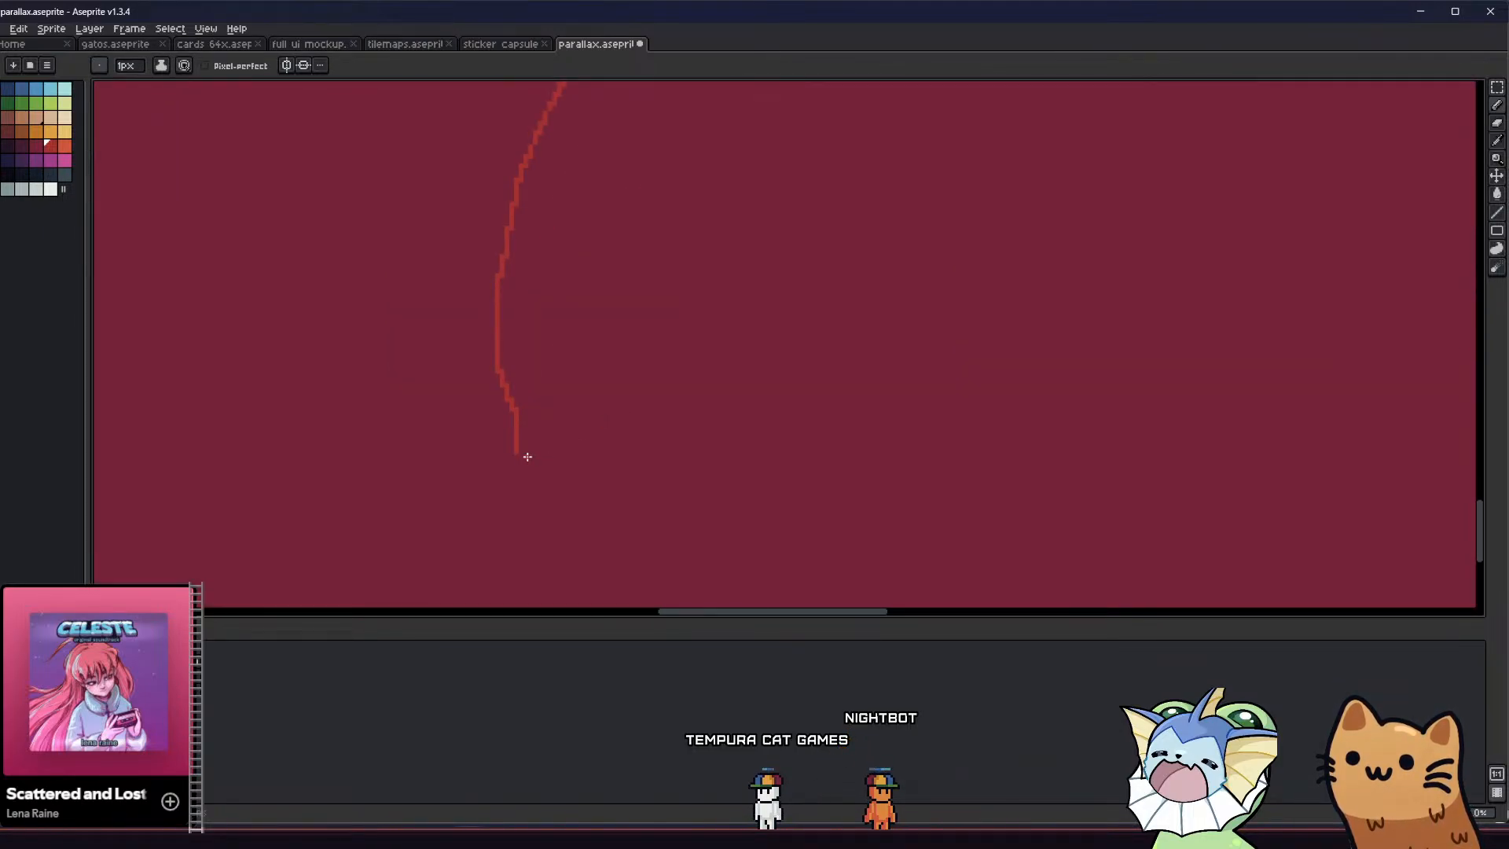
scroll(506, 512, "down", 5)
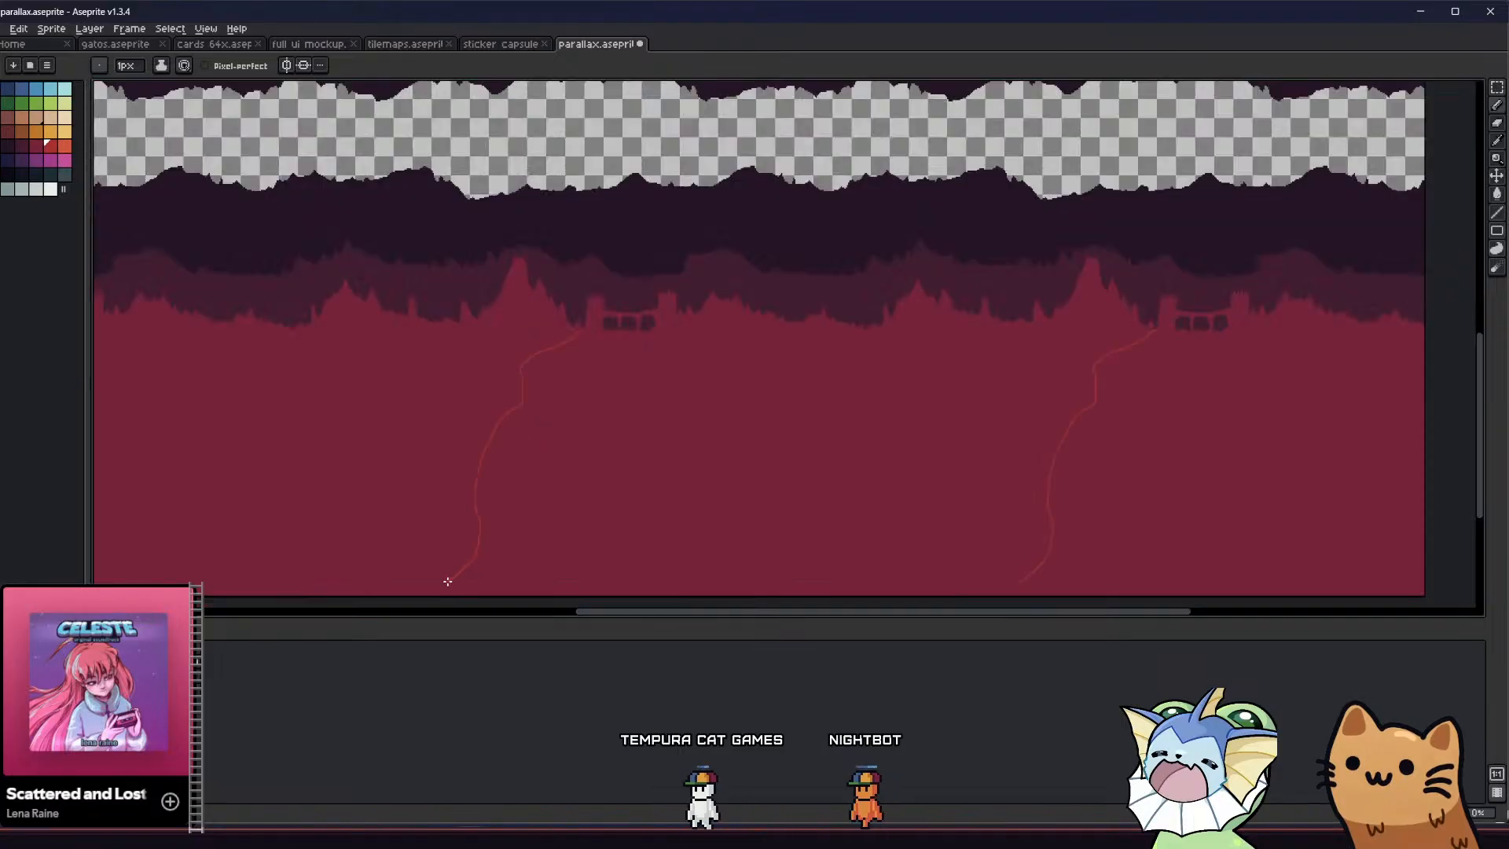
Draw a second red line from the left tower's base beside the first, widening the gap between them toward the canvas's bottom edge
scroll(519, 448, "up", 3)
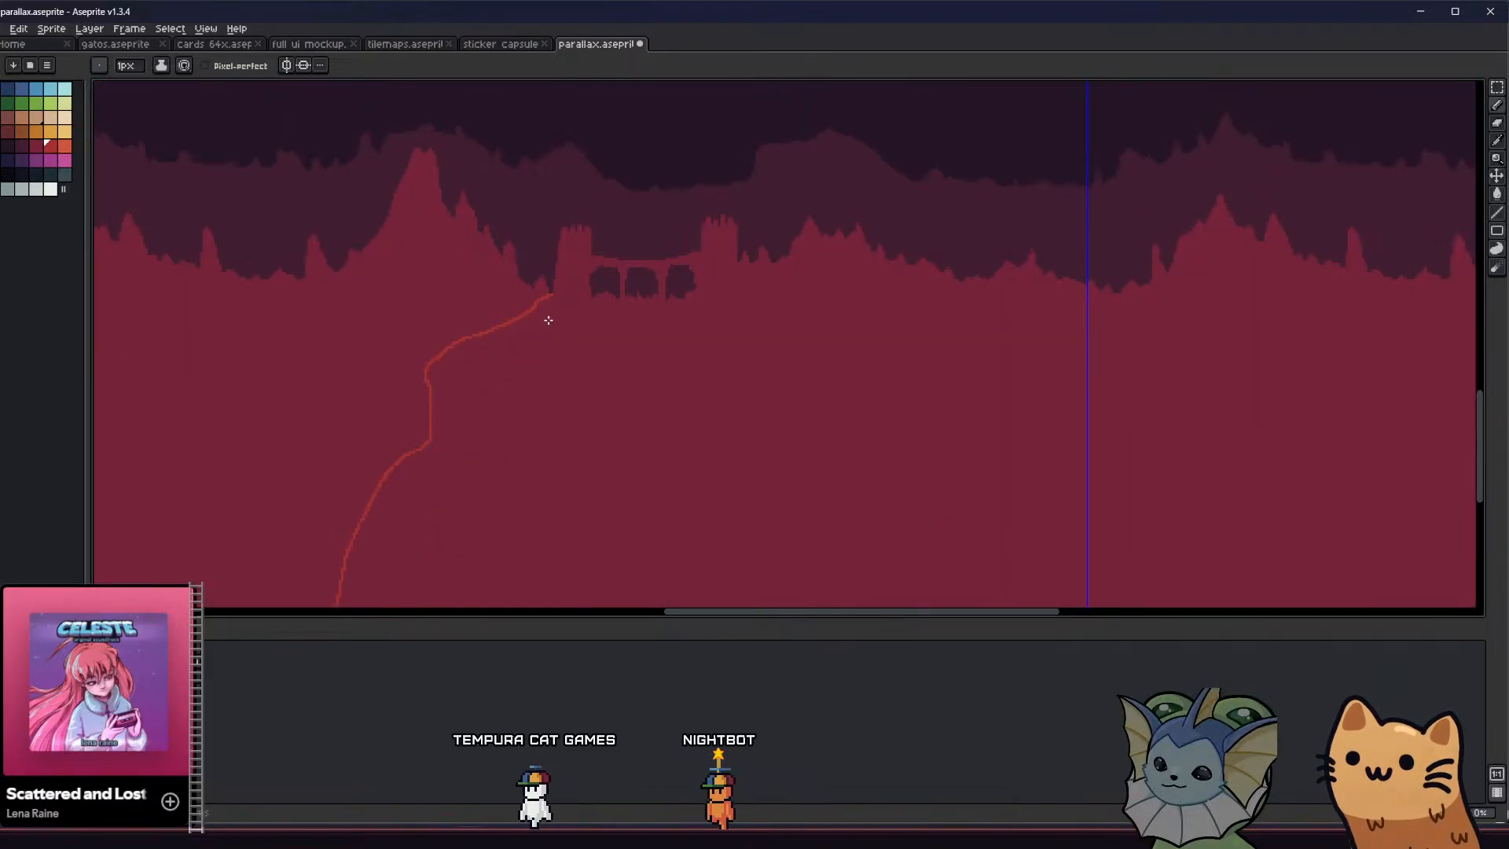
left_click_drag(529, 314, 464, 347)
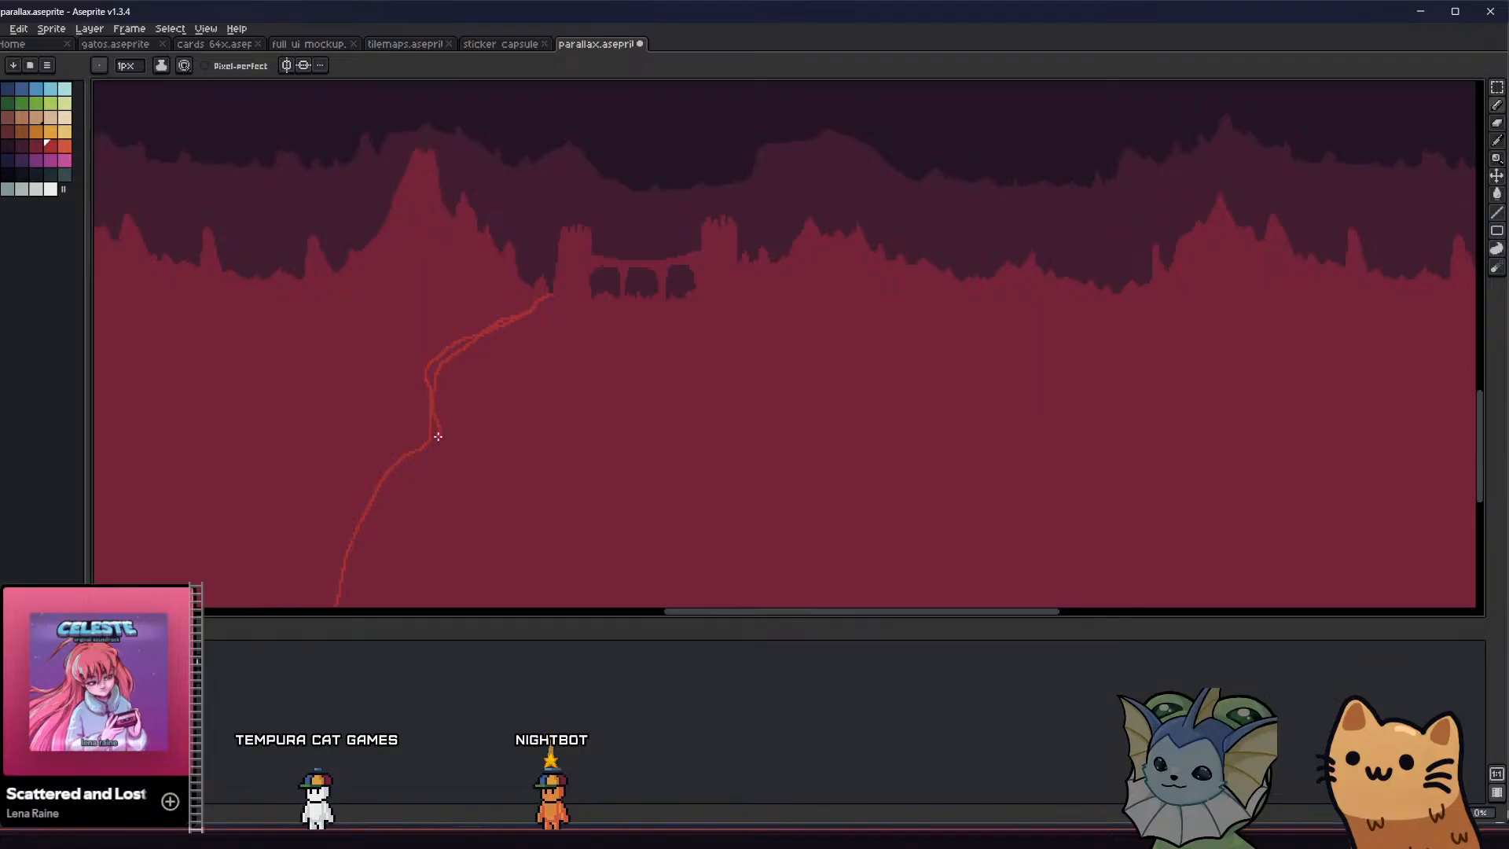
scroll(399, 486, "down", 2)
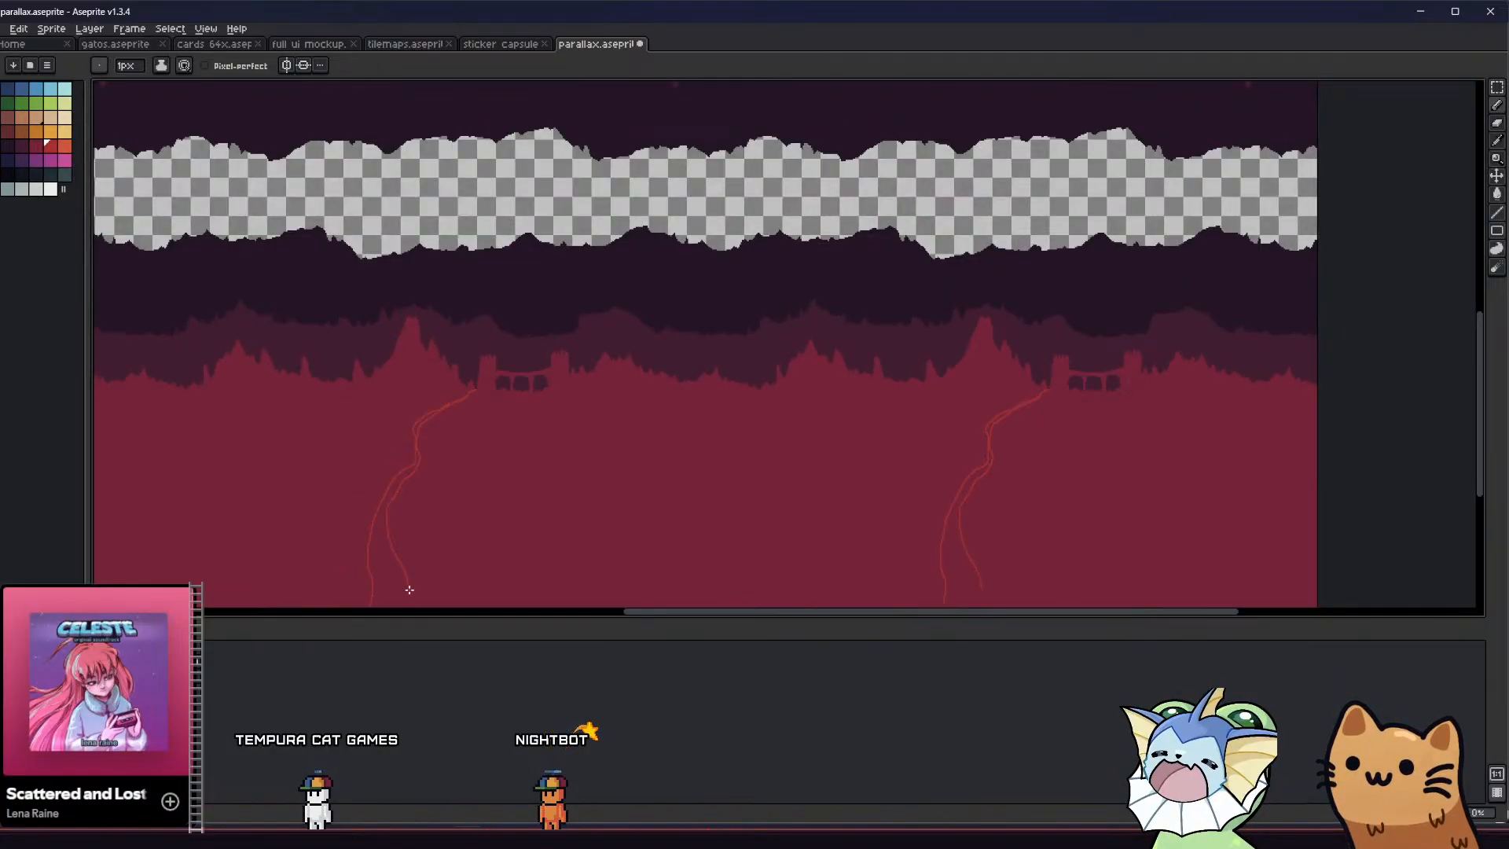
scroll(405, 578, "down", 3)
scroll(411, 549, "up", 3)
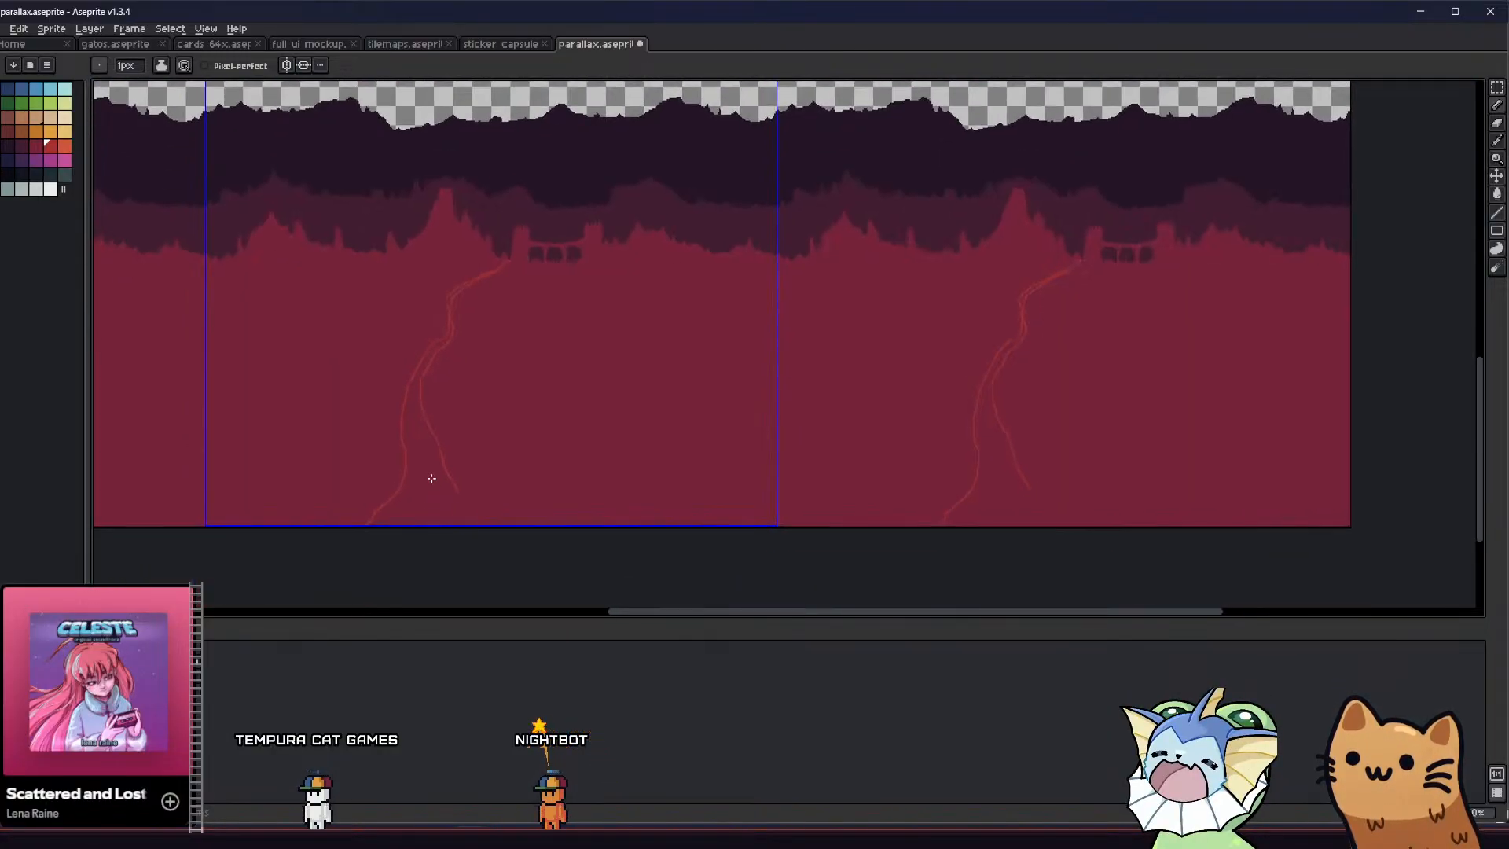
scroll(444, 481, "up", 3)
scroll(471, 535, "down", 3)
Fill the area between the two lines with red, close the remaining gaps near the tower, and save the sprite
key("g")
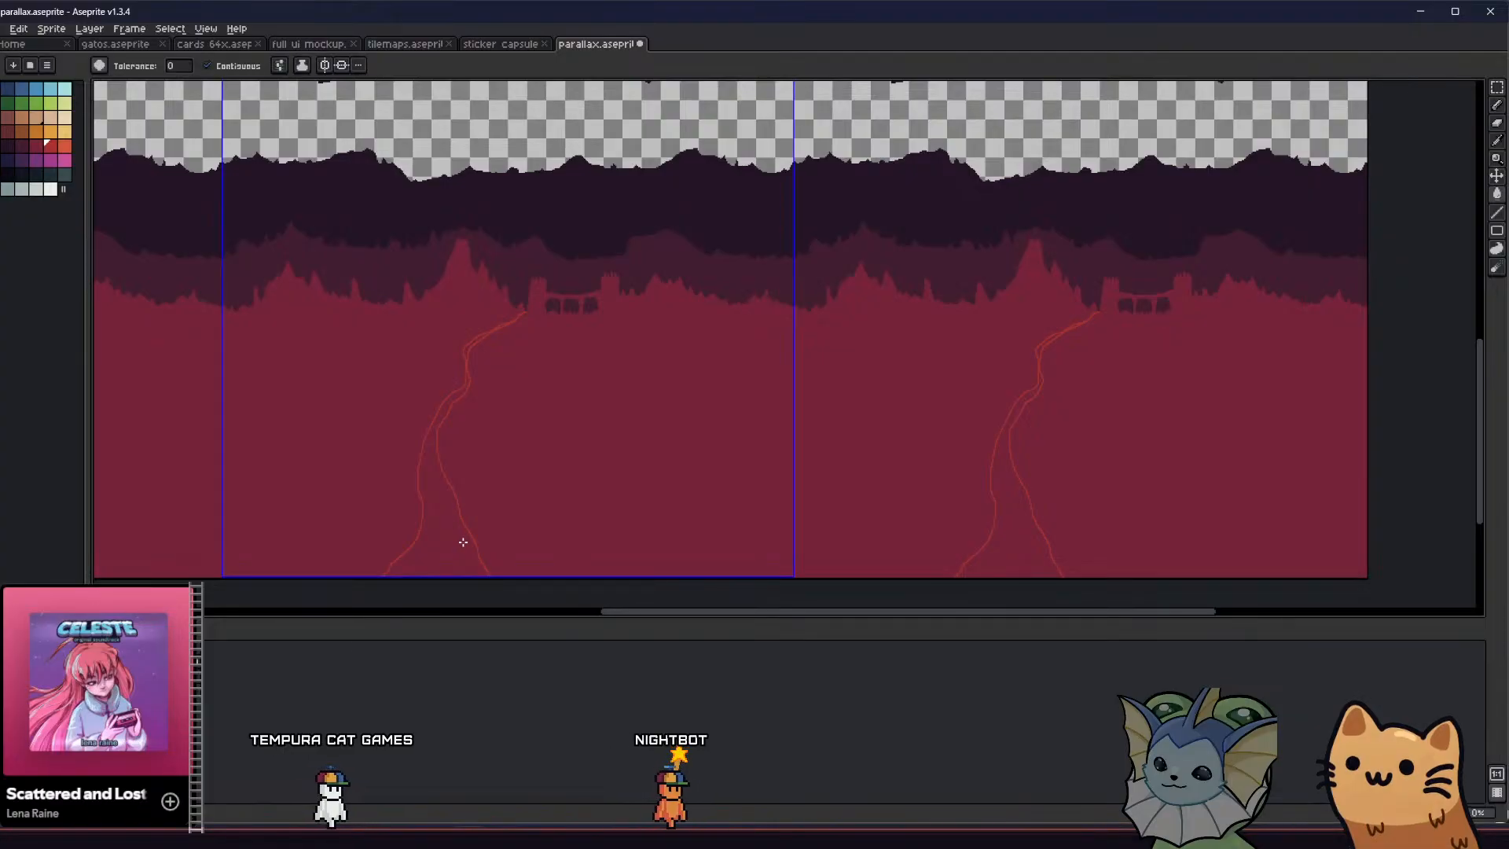
scroll(448, 354, "up", 3)
mouse_move(448, 262)
middle_mouse_down()
mouse_move(455, 229)
mouse_move(447, 390)
middle_mouse_up()
key("b")
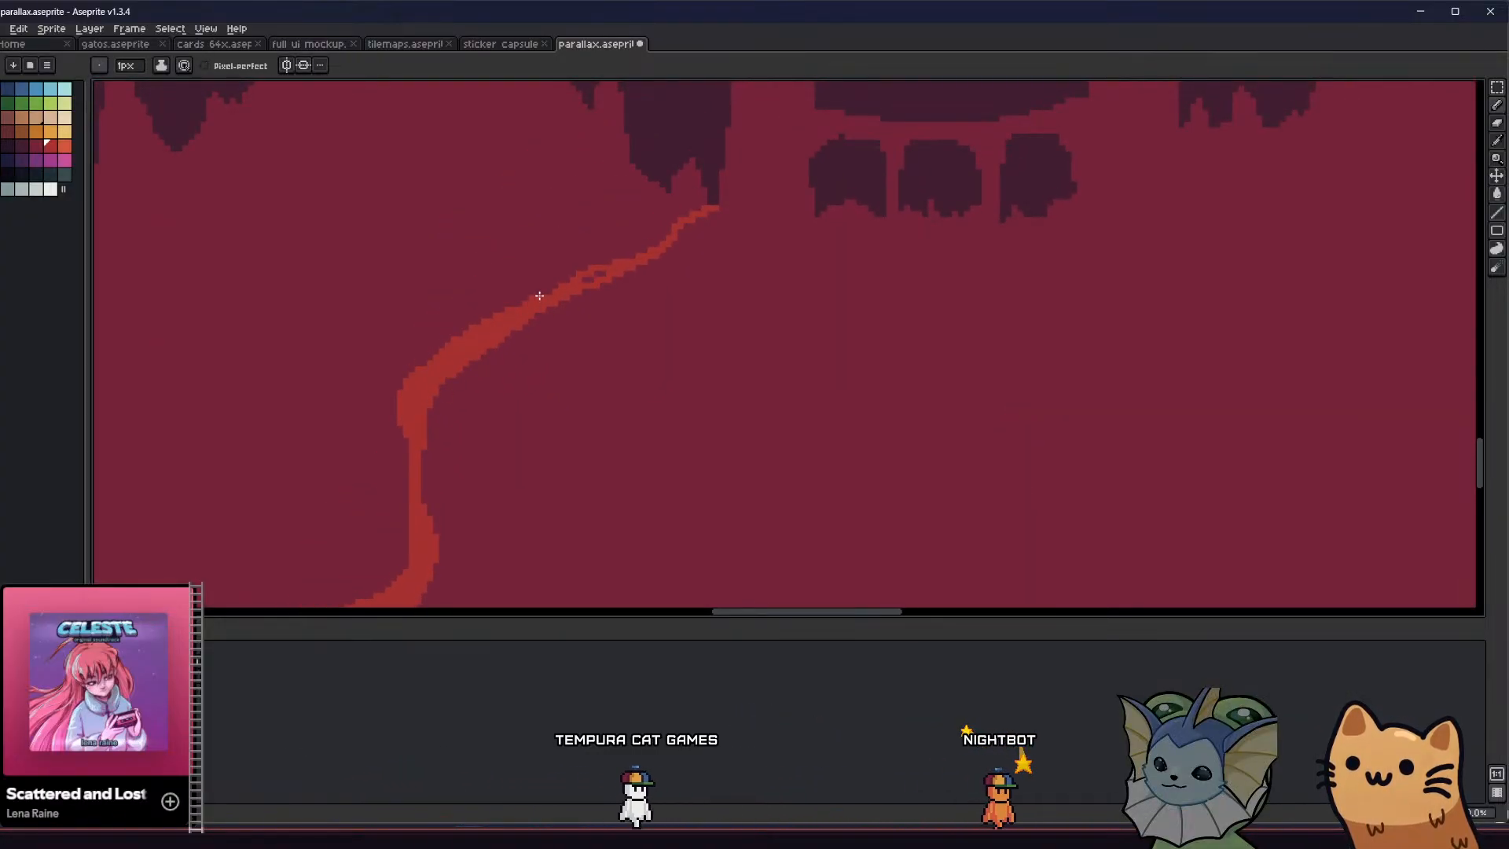
scroll(534, 324, "down", 2)
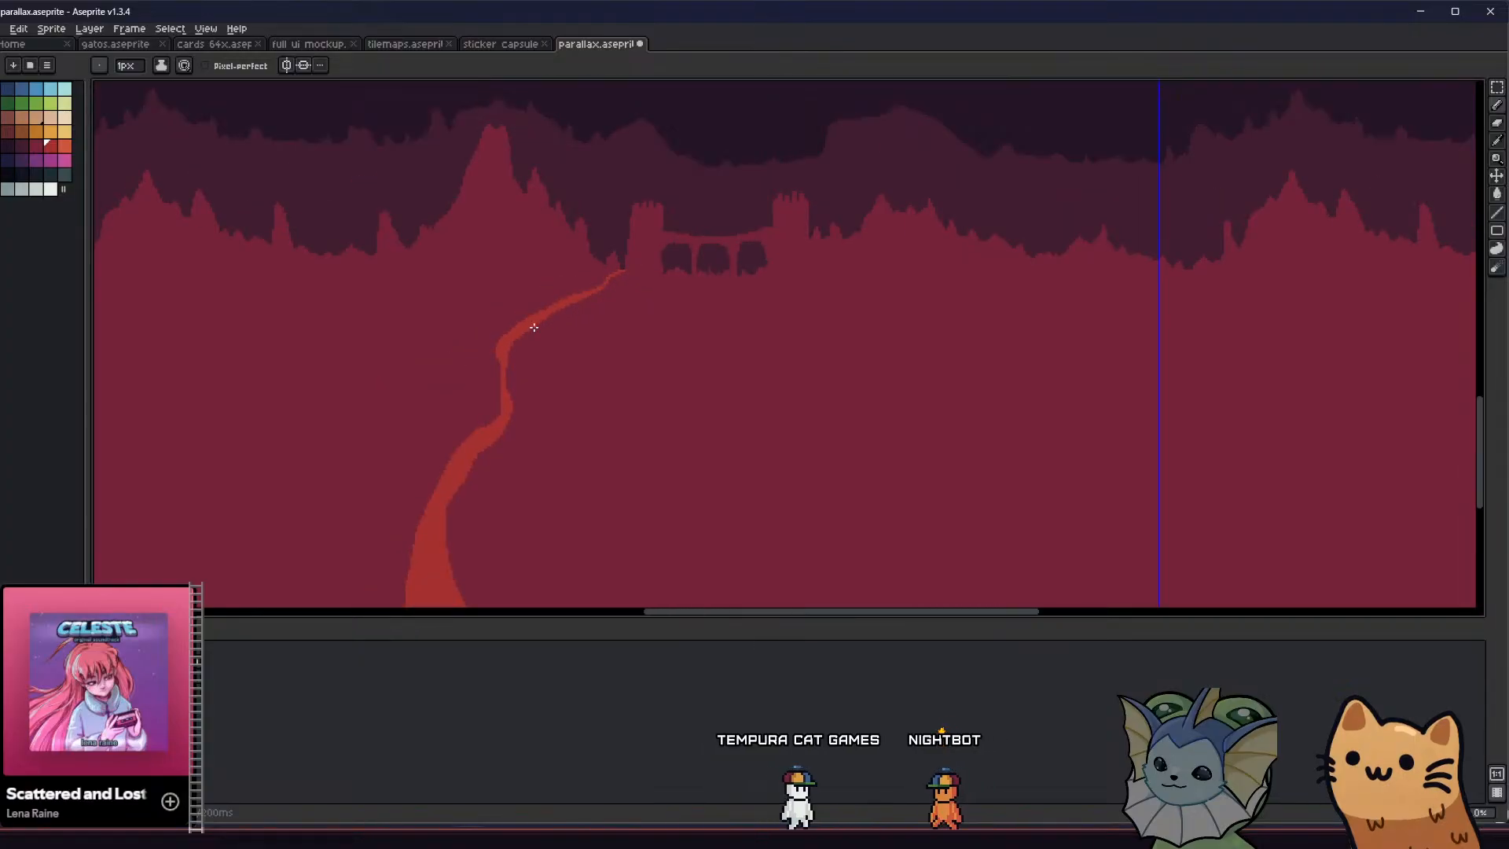
scroll(425, 464, "up", 2)
key("b")
scroll(471, 461, "down", 3)
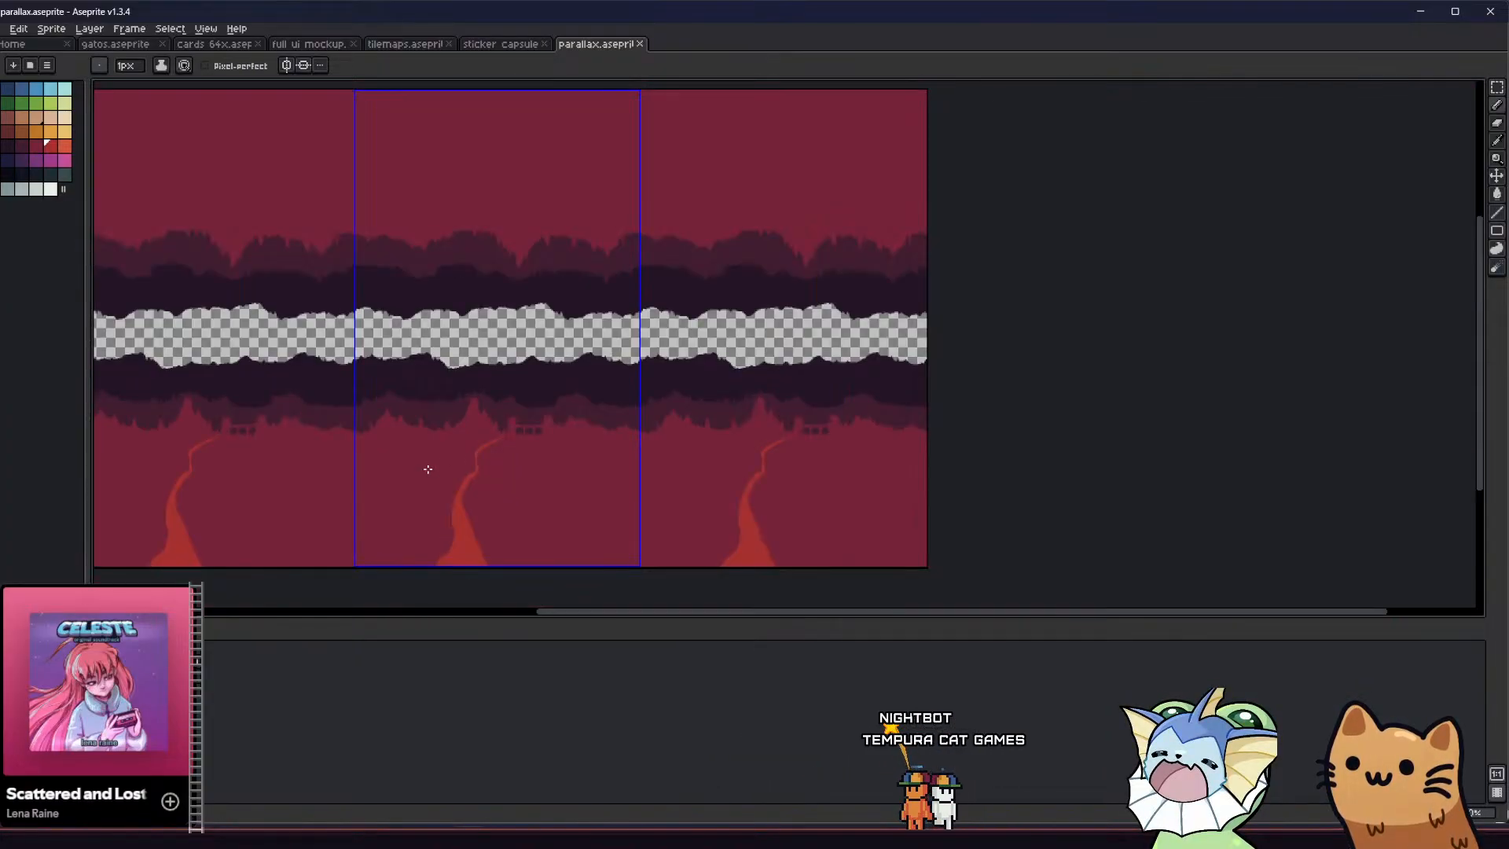
Examine how the winding red path sits below the towers and bridge in the tiled cave background
scroll(350, 463, "up", 3)
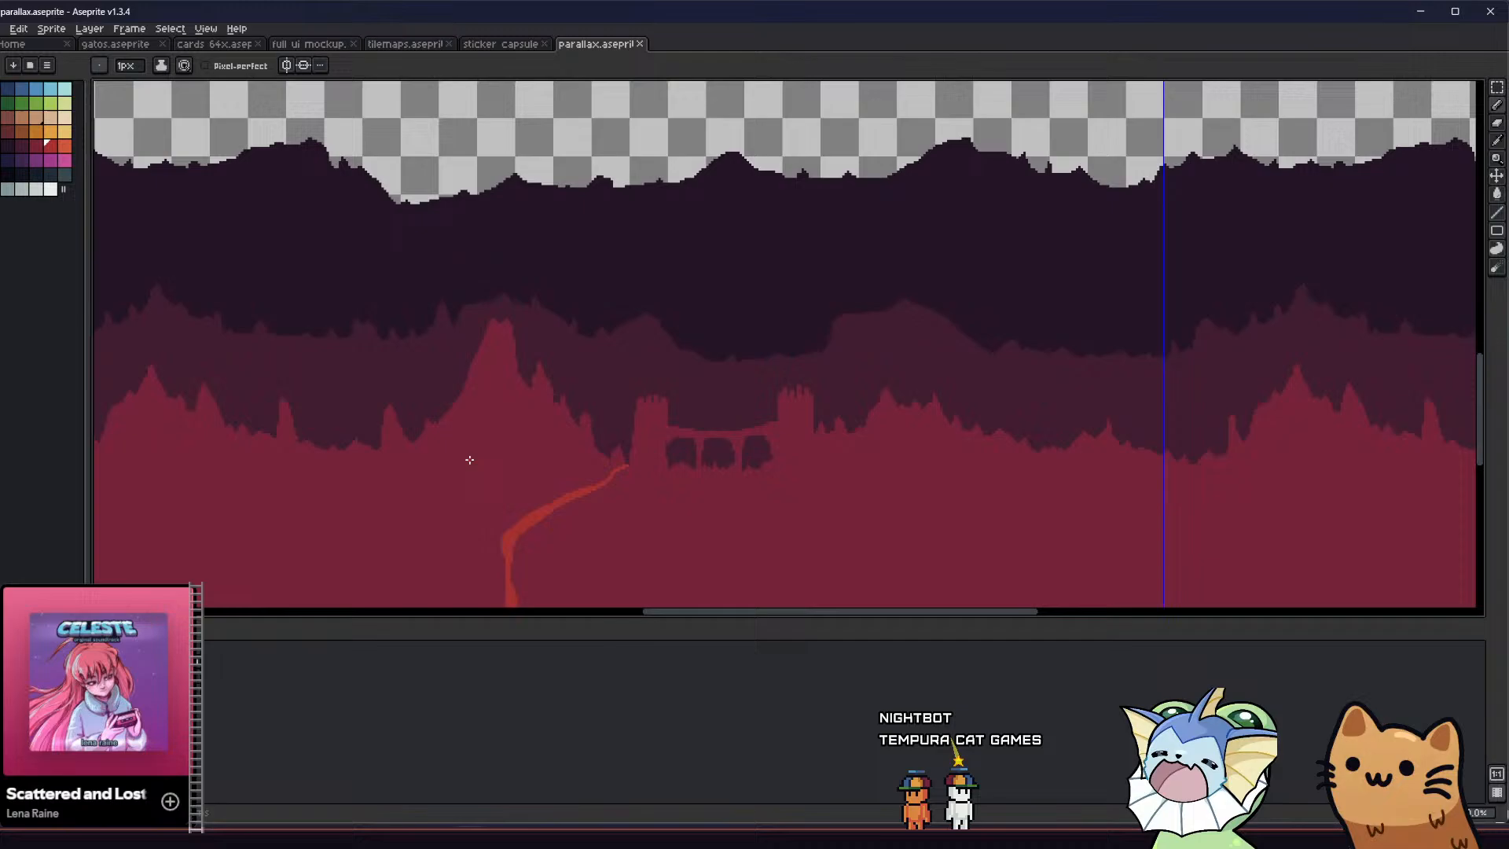
middle_click_drag(469, 460, 394, 441)
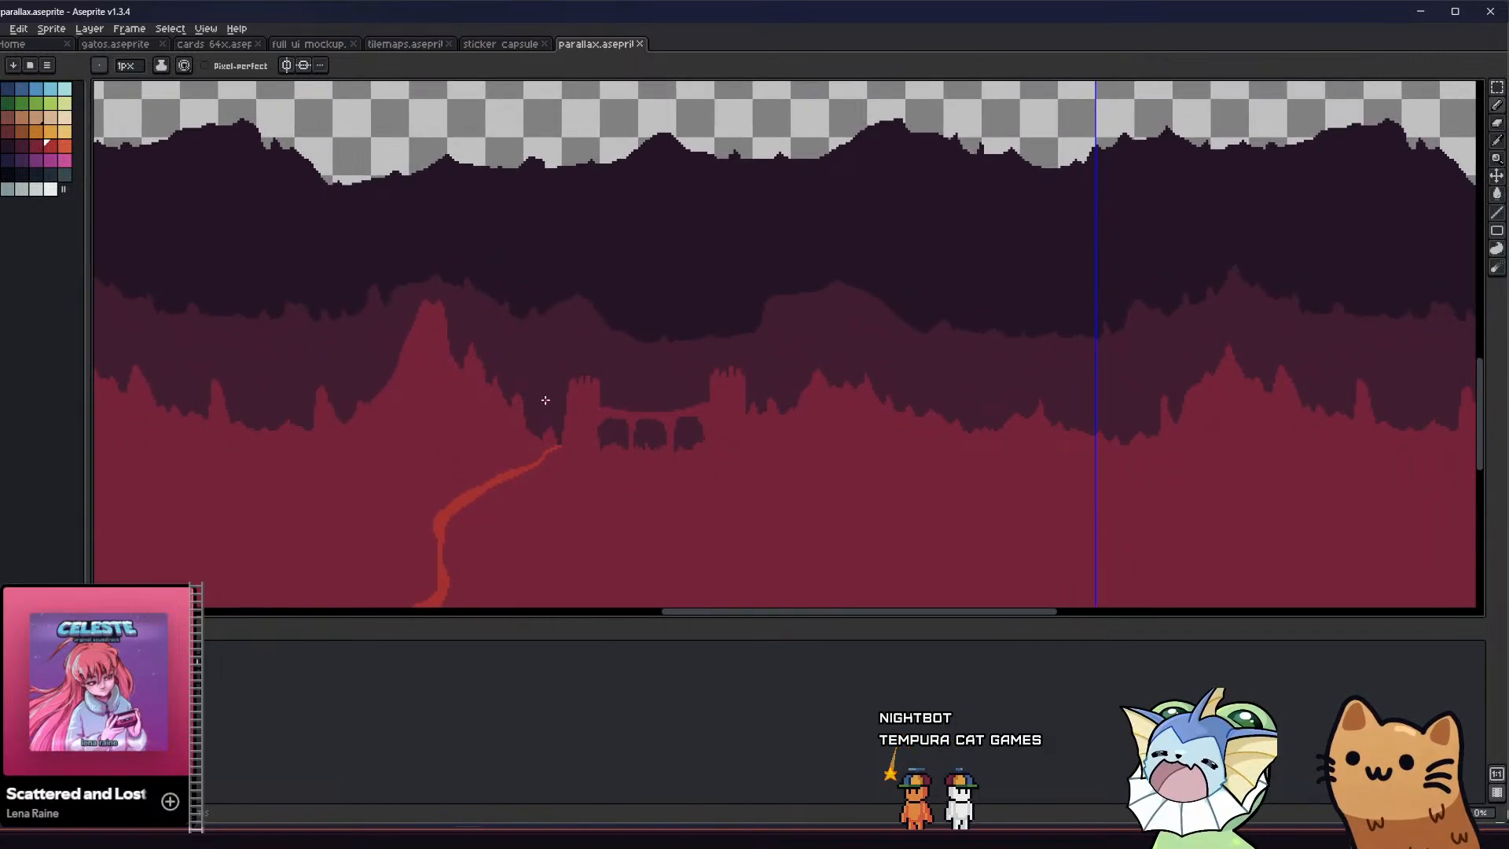
scroll(545, 400, "down", 2)
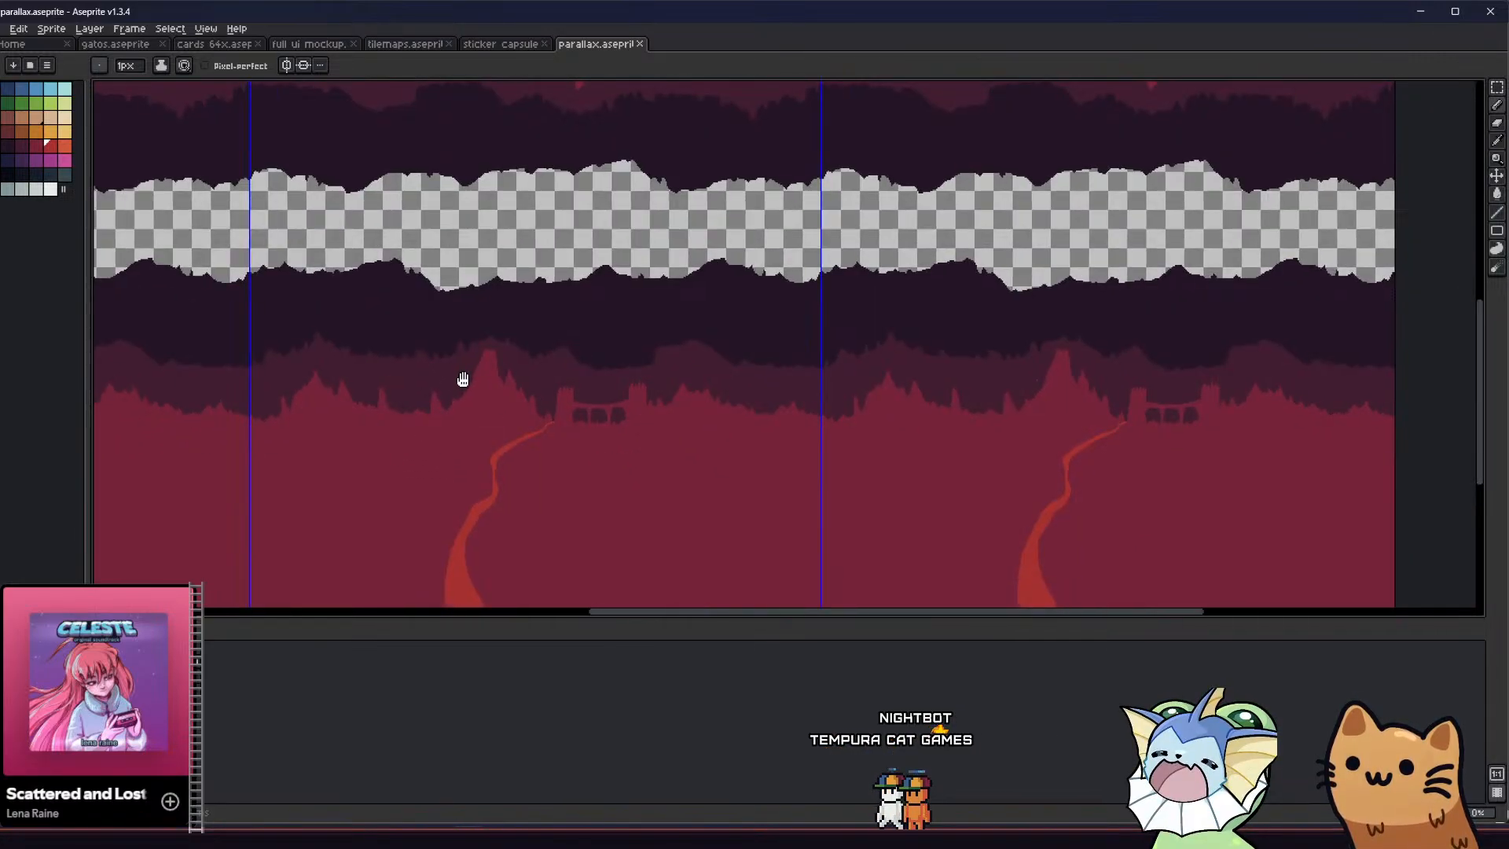
middle_click_drag(461, 377, 512, 435)
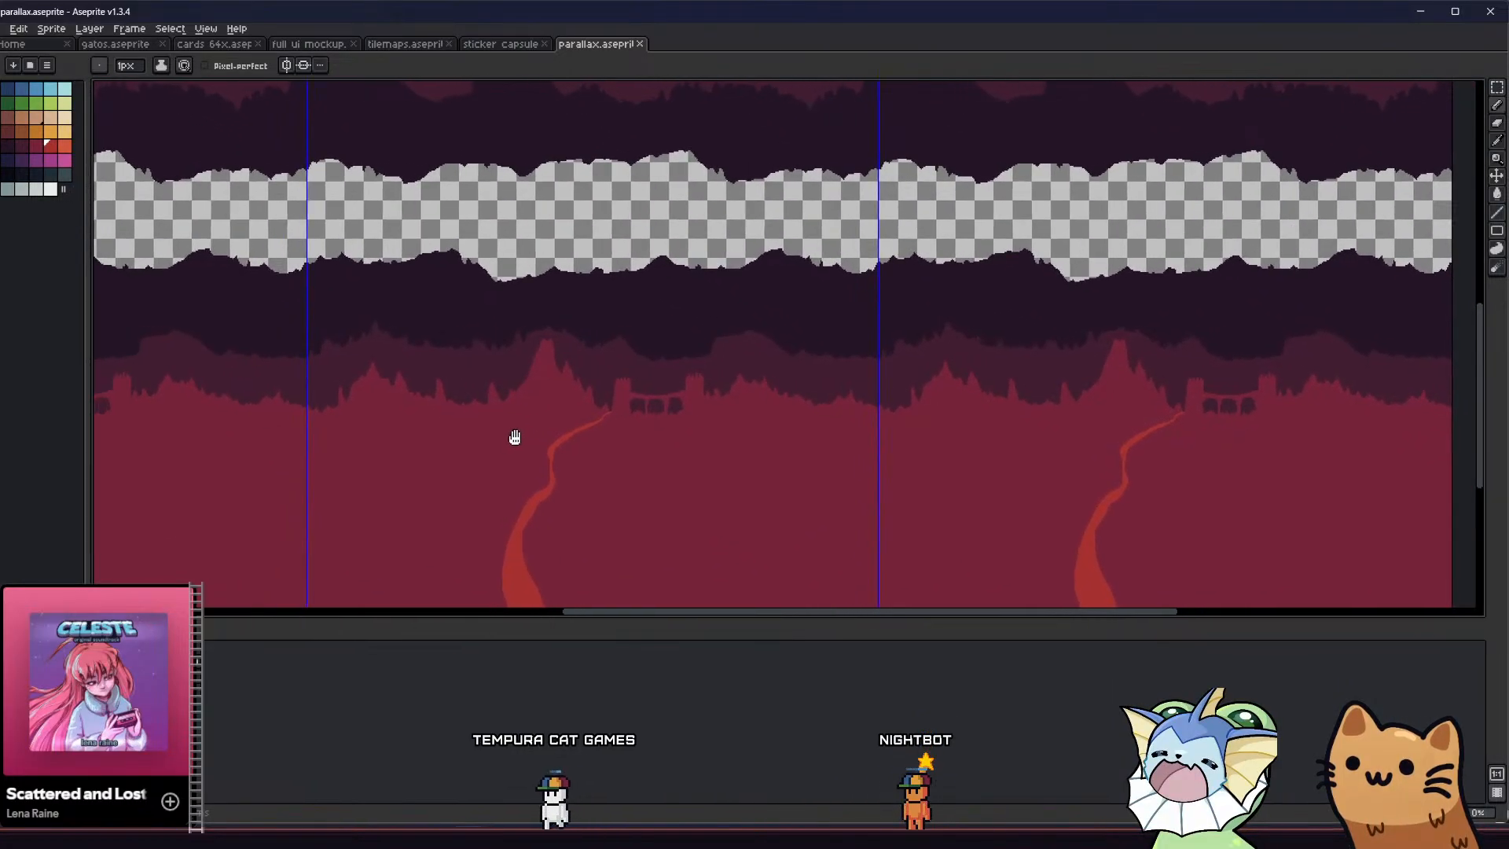
scroll(623, 388, "up", 2)
scroll(554, 404, "down", 3)
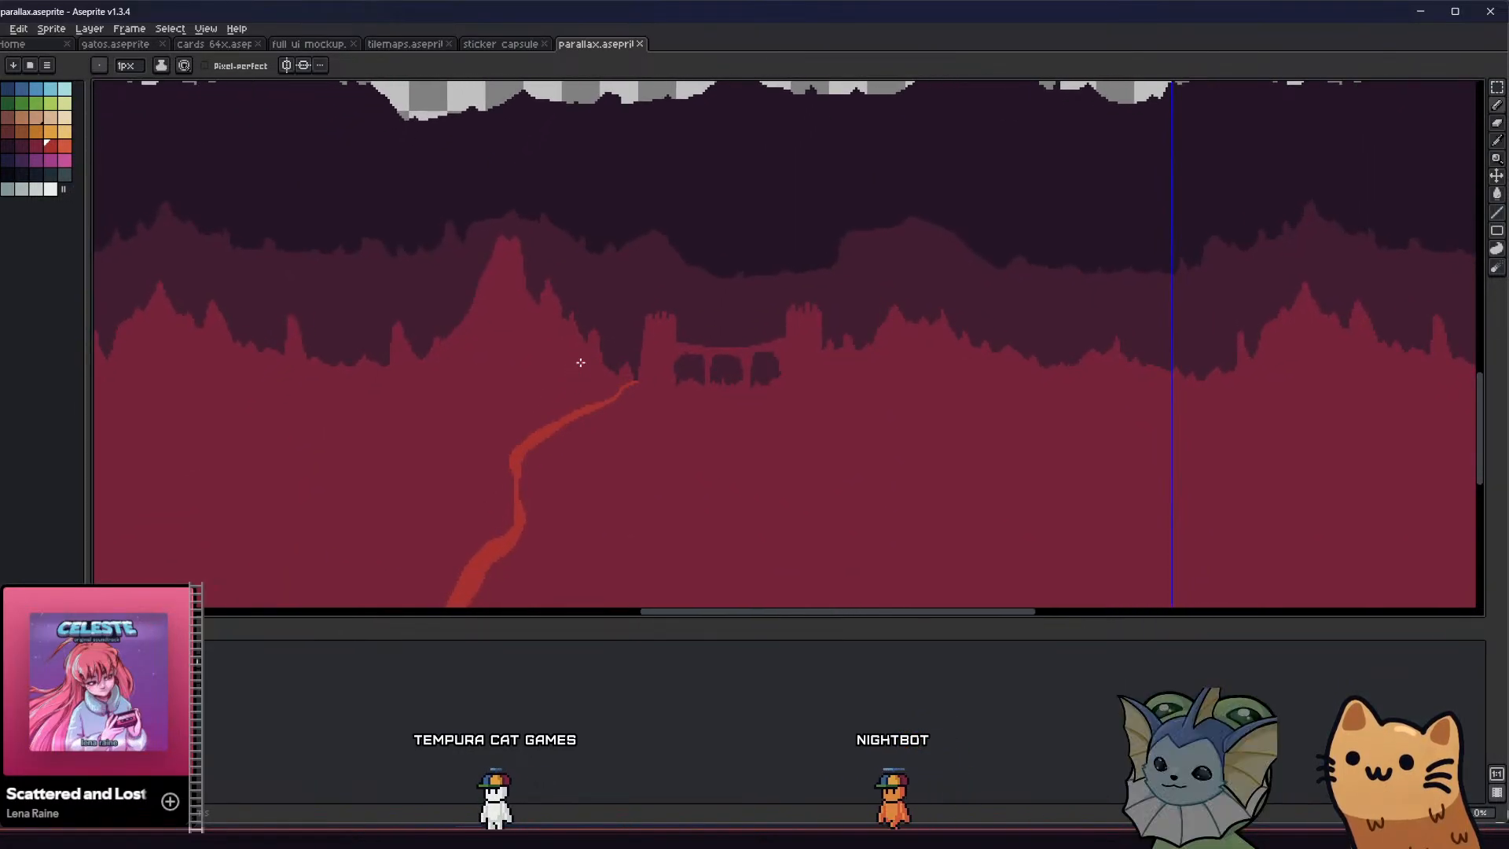
middle_click_drag(389, 462, 350, 479)
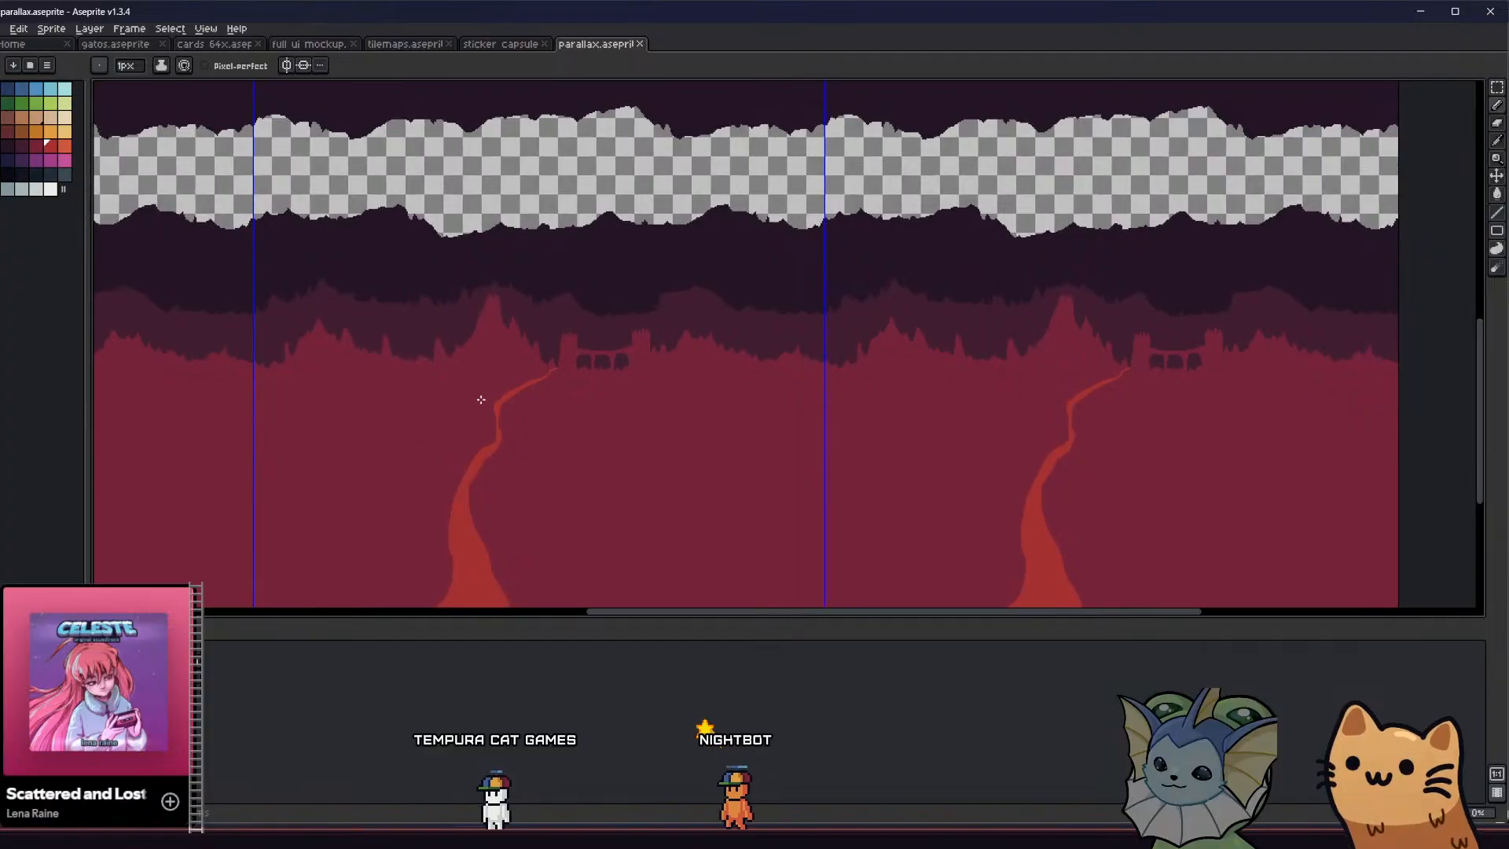
scroll(480, 398, "up", 2)
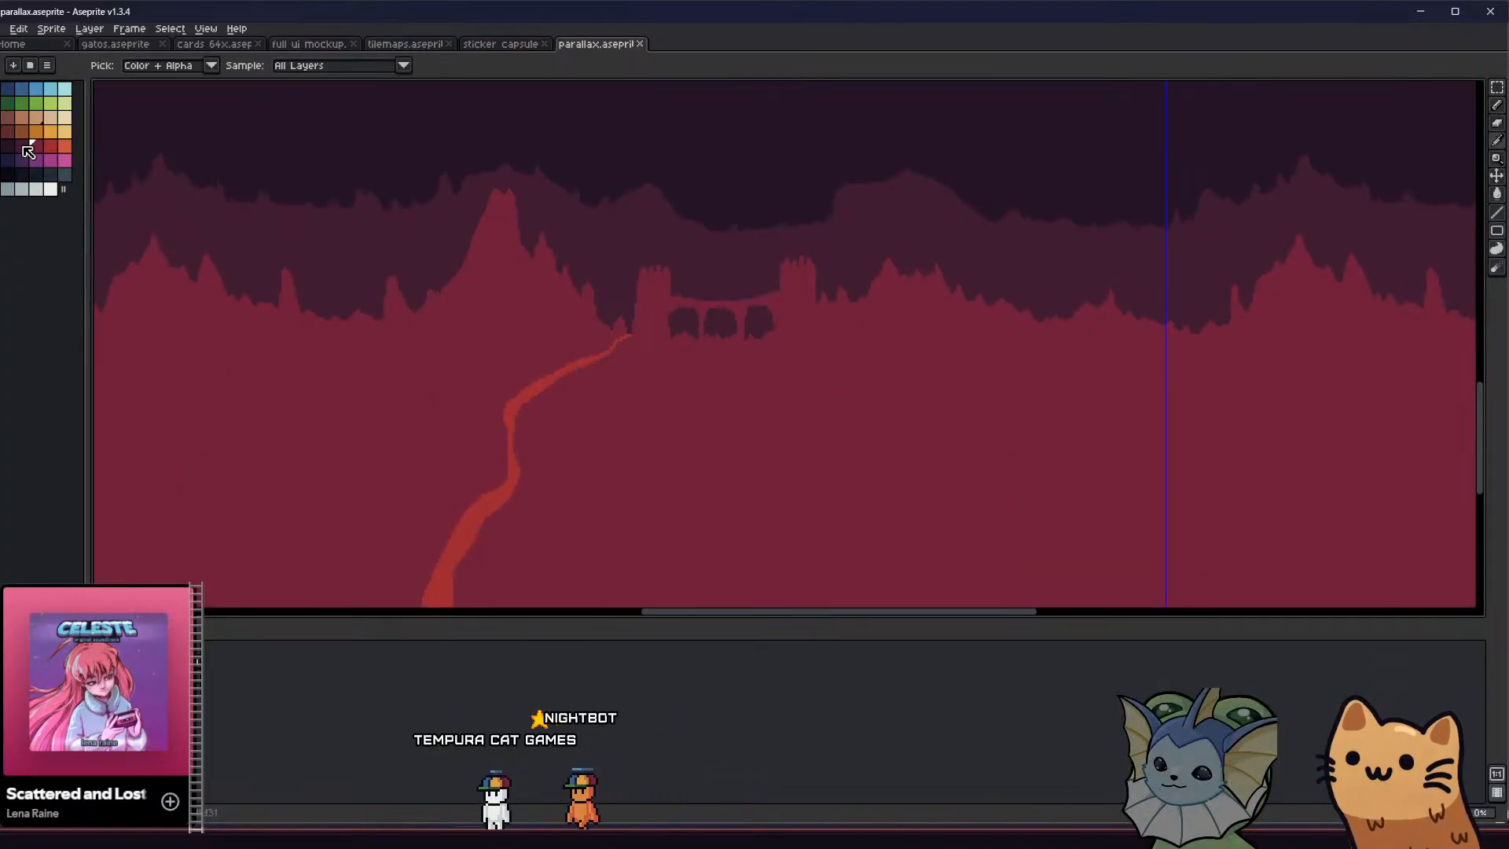
Choose the dark plum palette colour and a translucent pencil ink with opacity set to 50%
left_click(22, 147)
key("b")
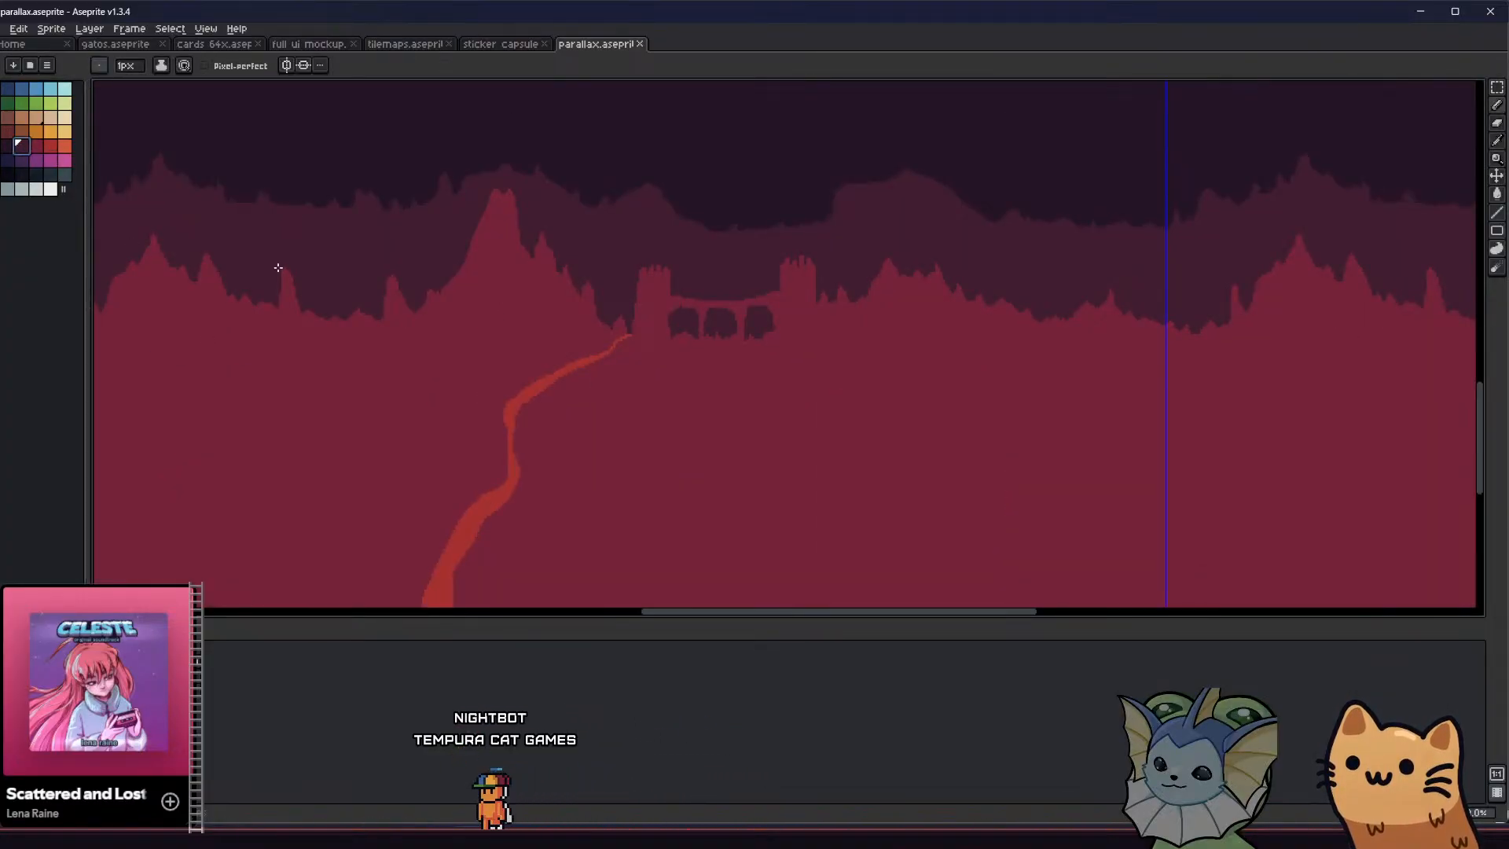
left_click(184, 66)
left_click(190, 98)
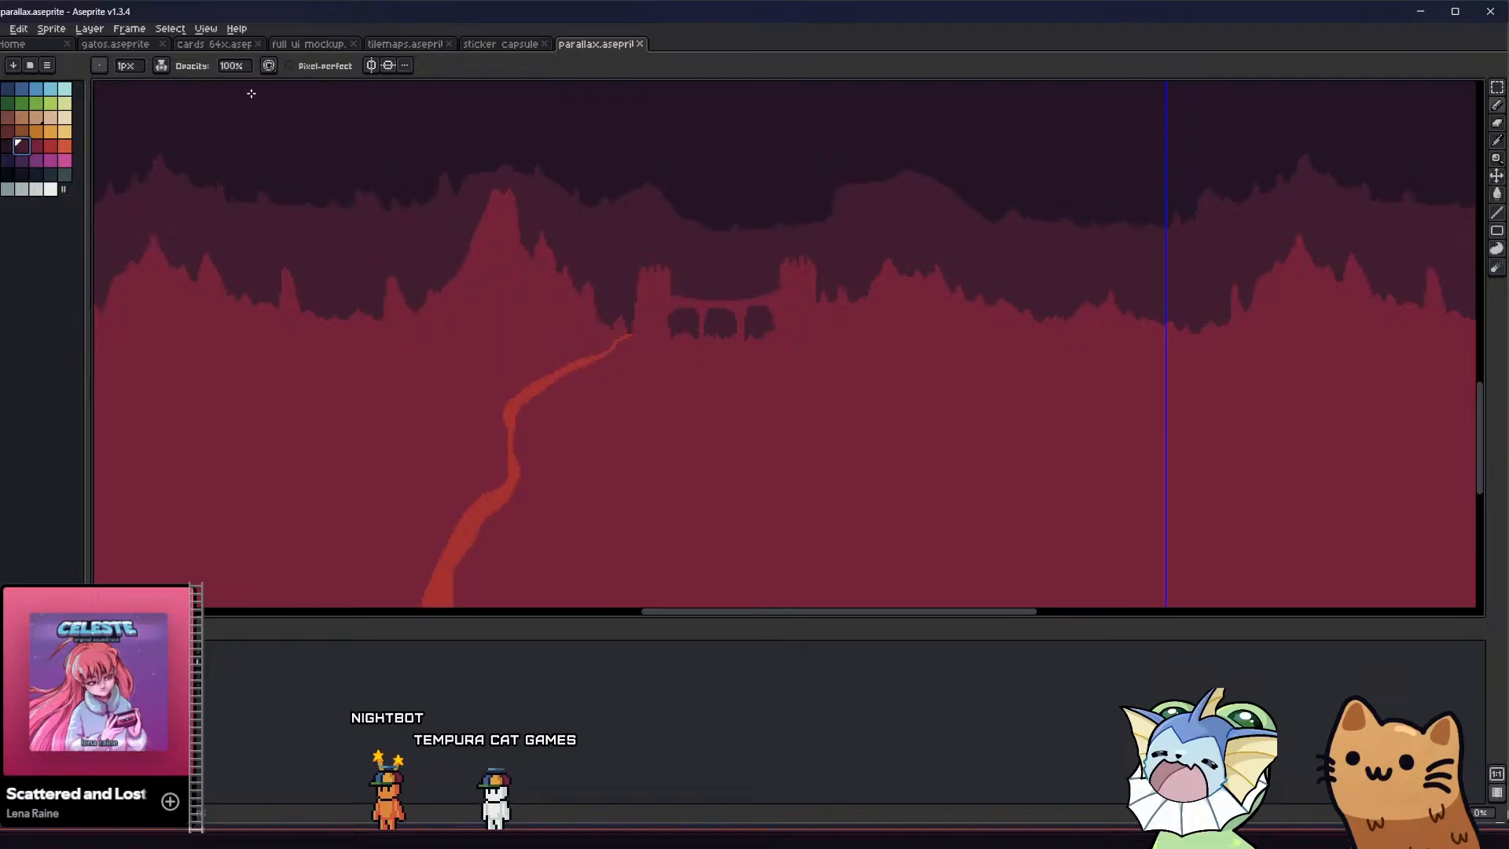
type("60")
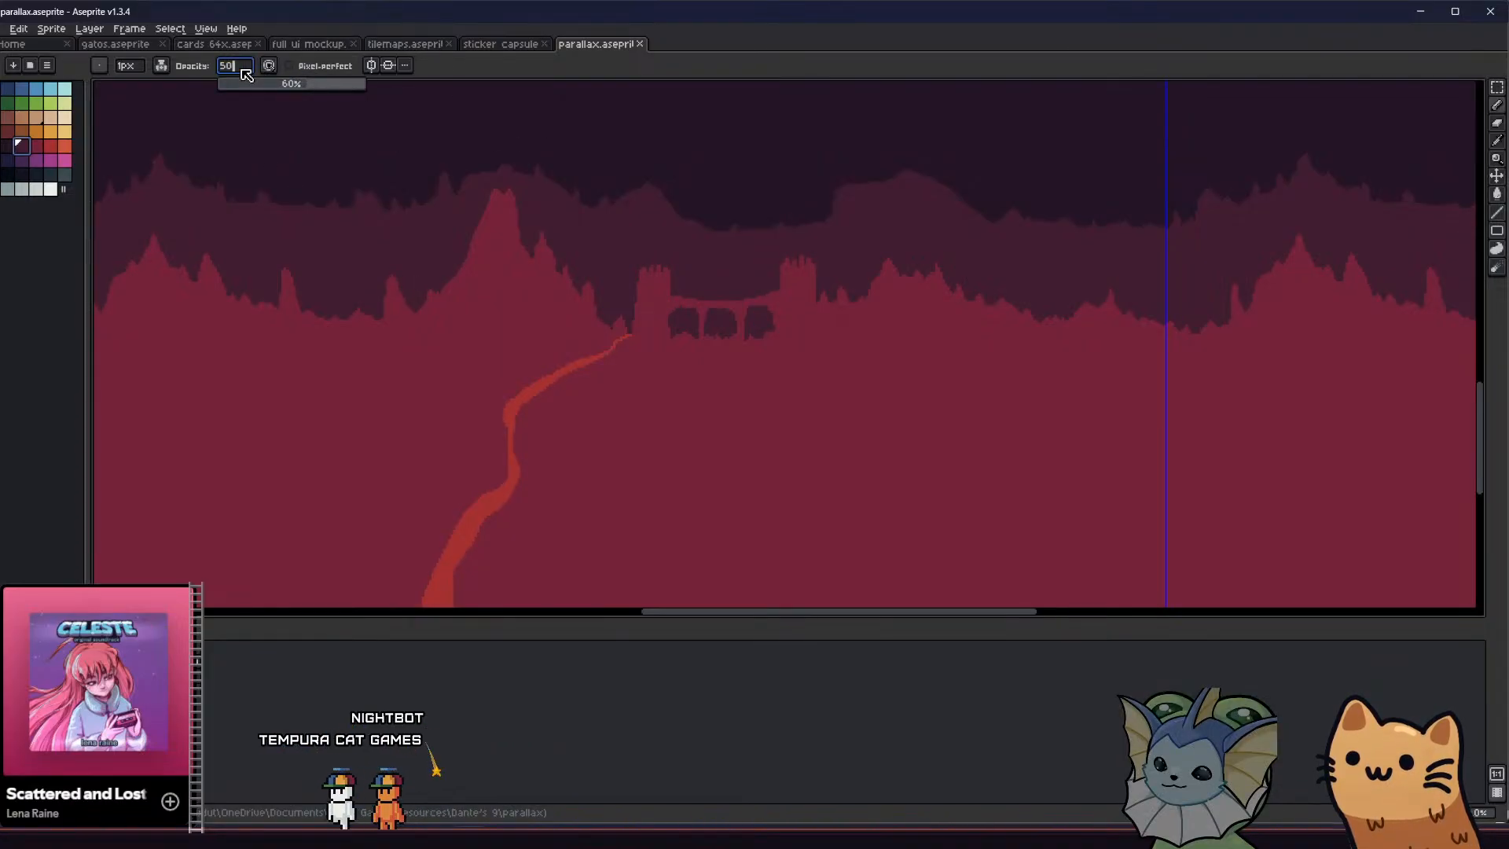
key("Return")
Shade the left side of the left tower from its battlements to its base with the translucent dark plum
scroll(618, 270, "up", 2)
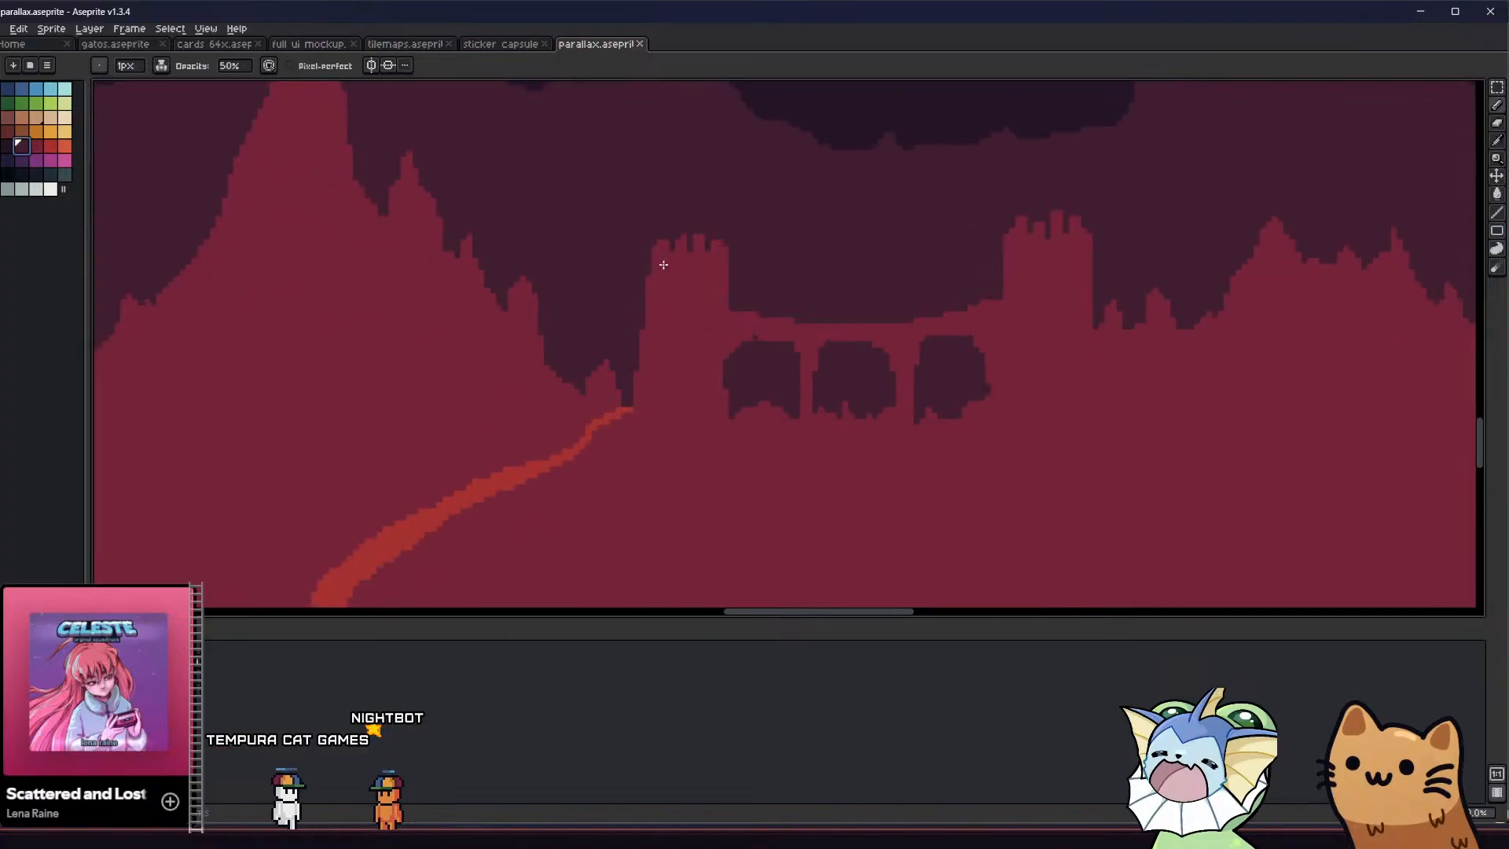
left_click_drag(663, 356, 643, 406)
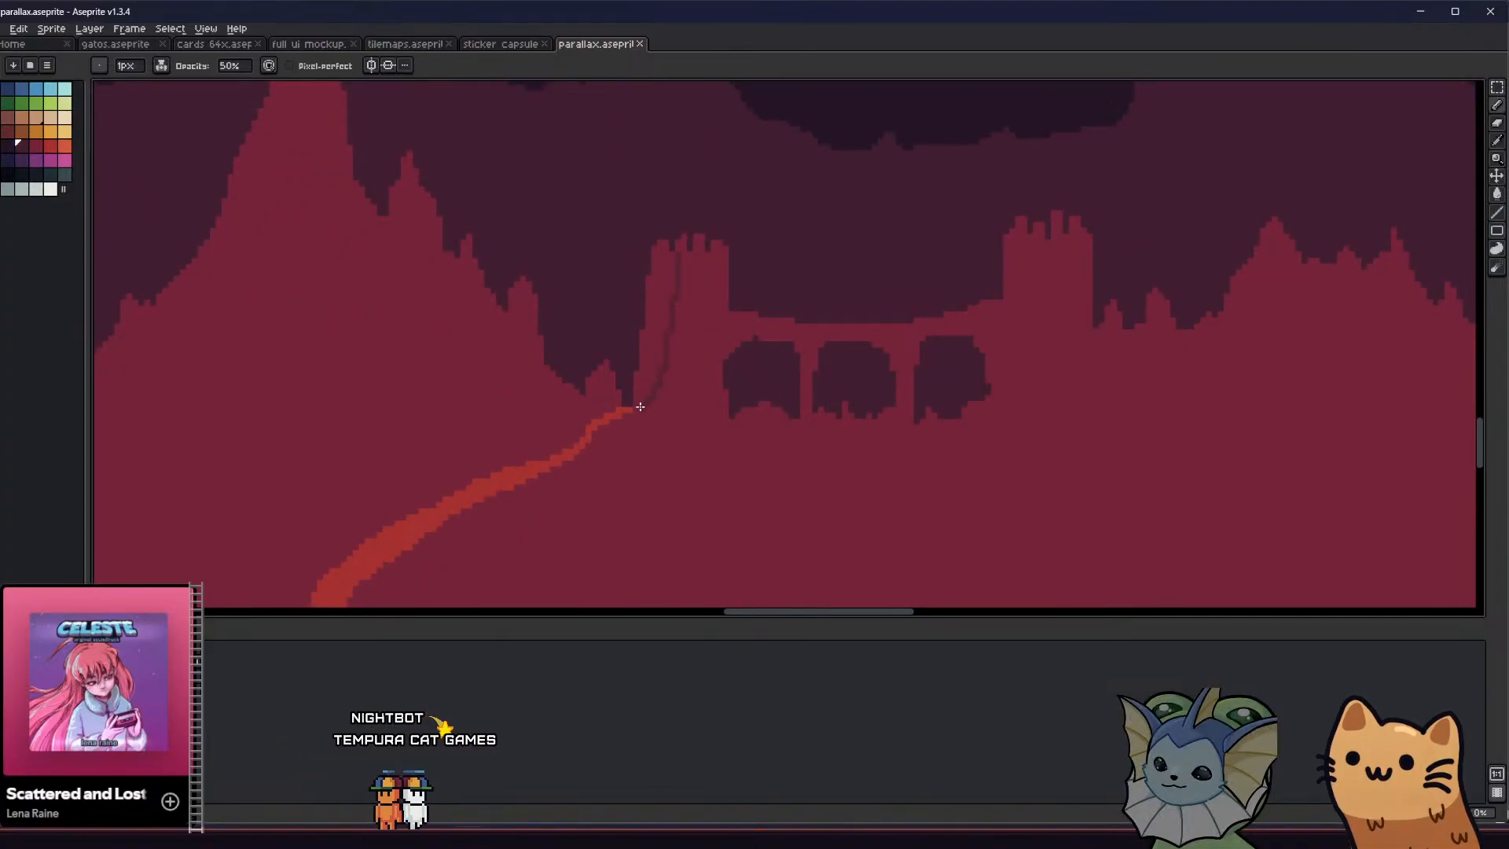
scroll(639, 378, "down", 1)
key("b")
scroll(657, 427, "down", 3)
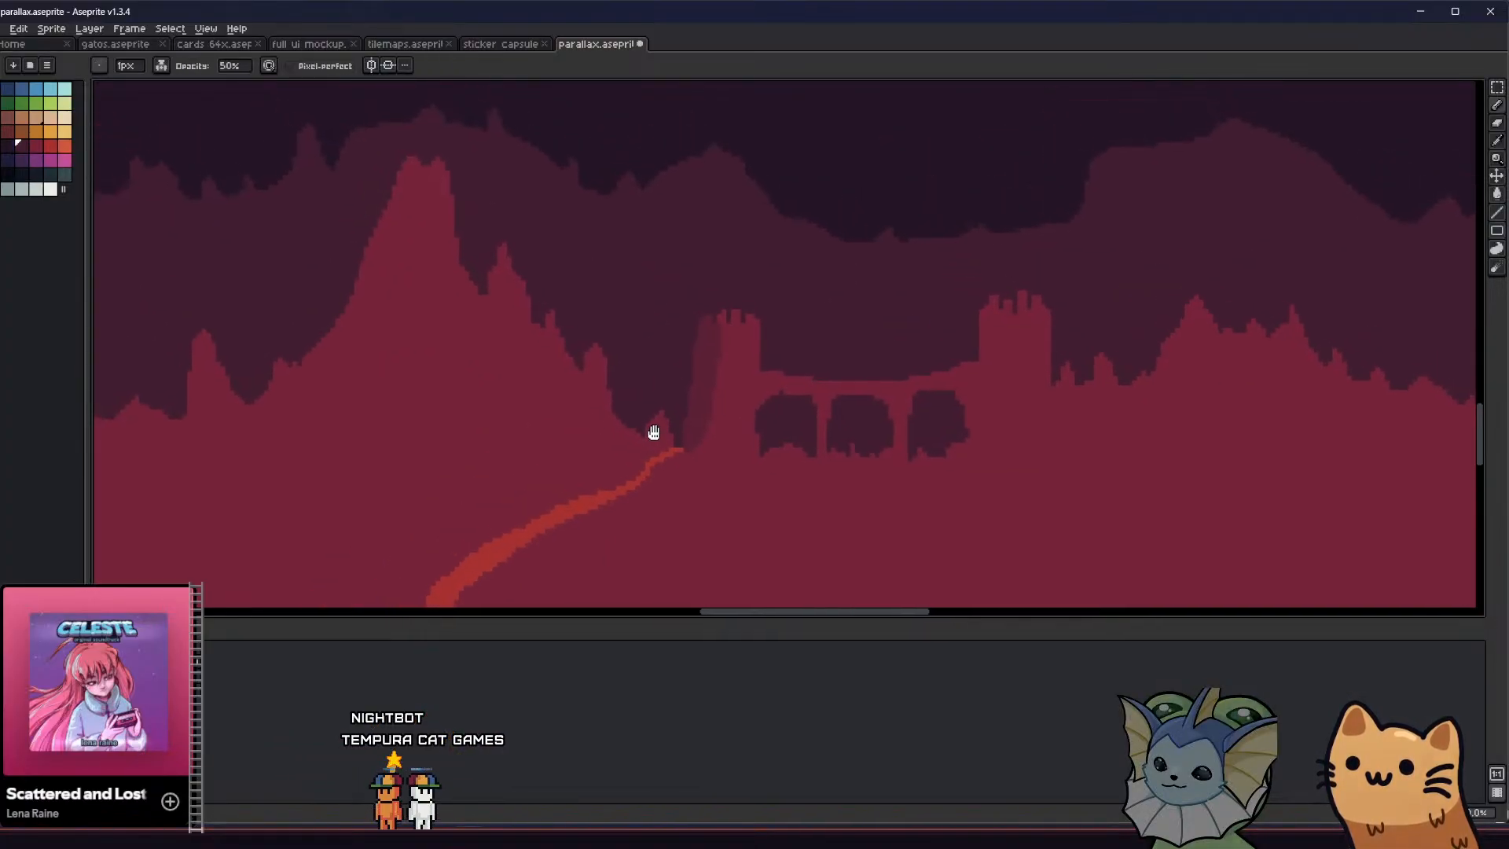
scroll(658, 437, "up", 3)
middle_click_drag(506, 437, 592, 437)
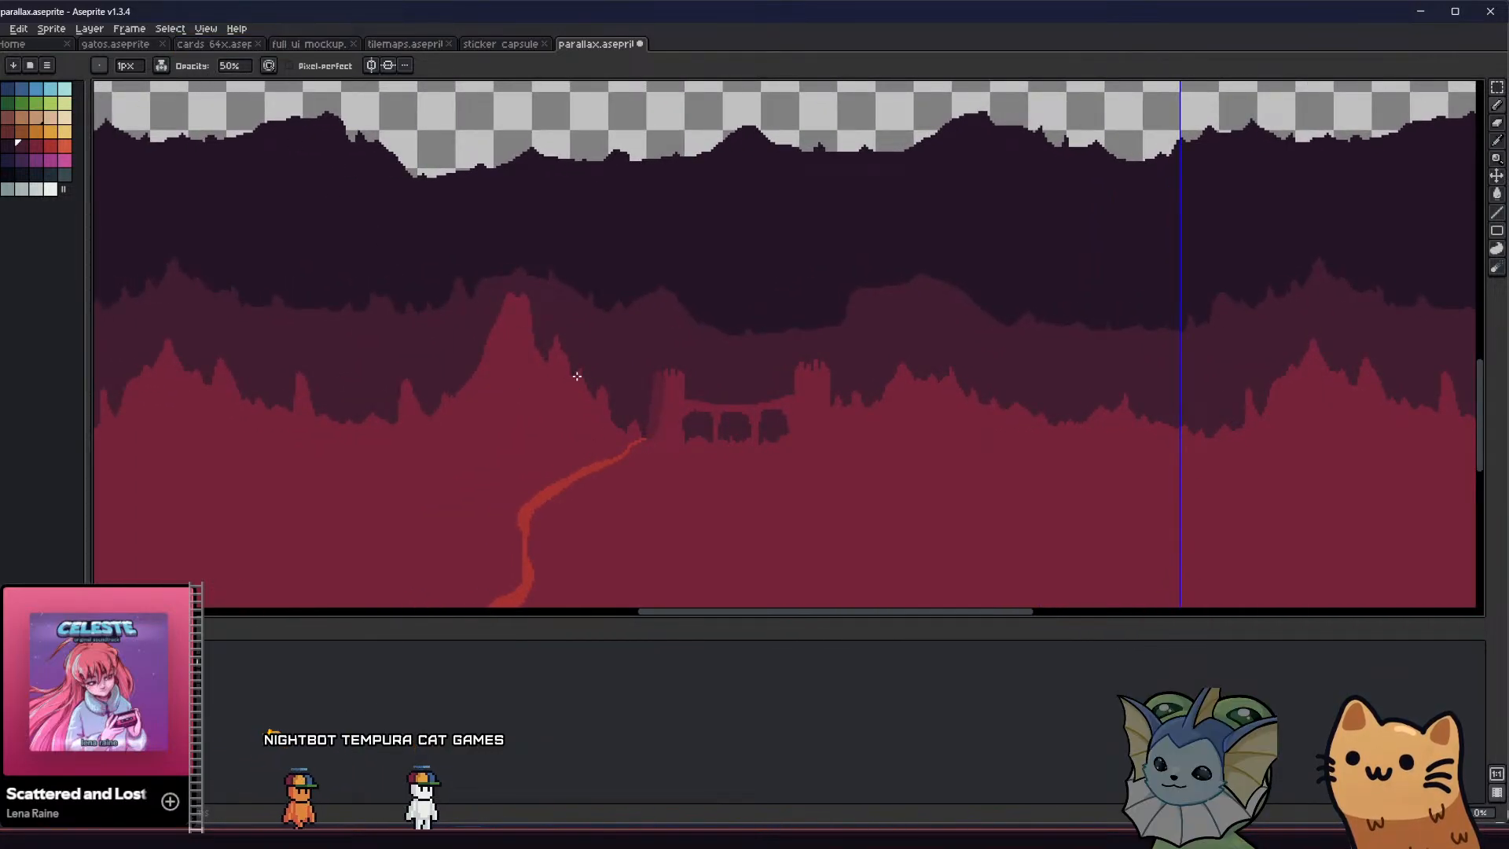
Return the pencil to simple ink and clean up the edge of the left tower's shading with crimson and the sampled shade colour
left_click(164, 72)
left_click(175, 84)
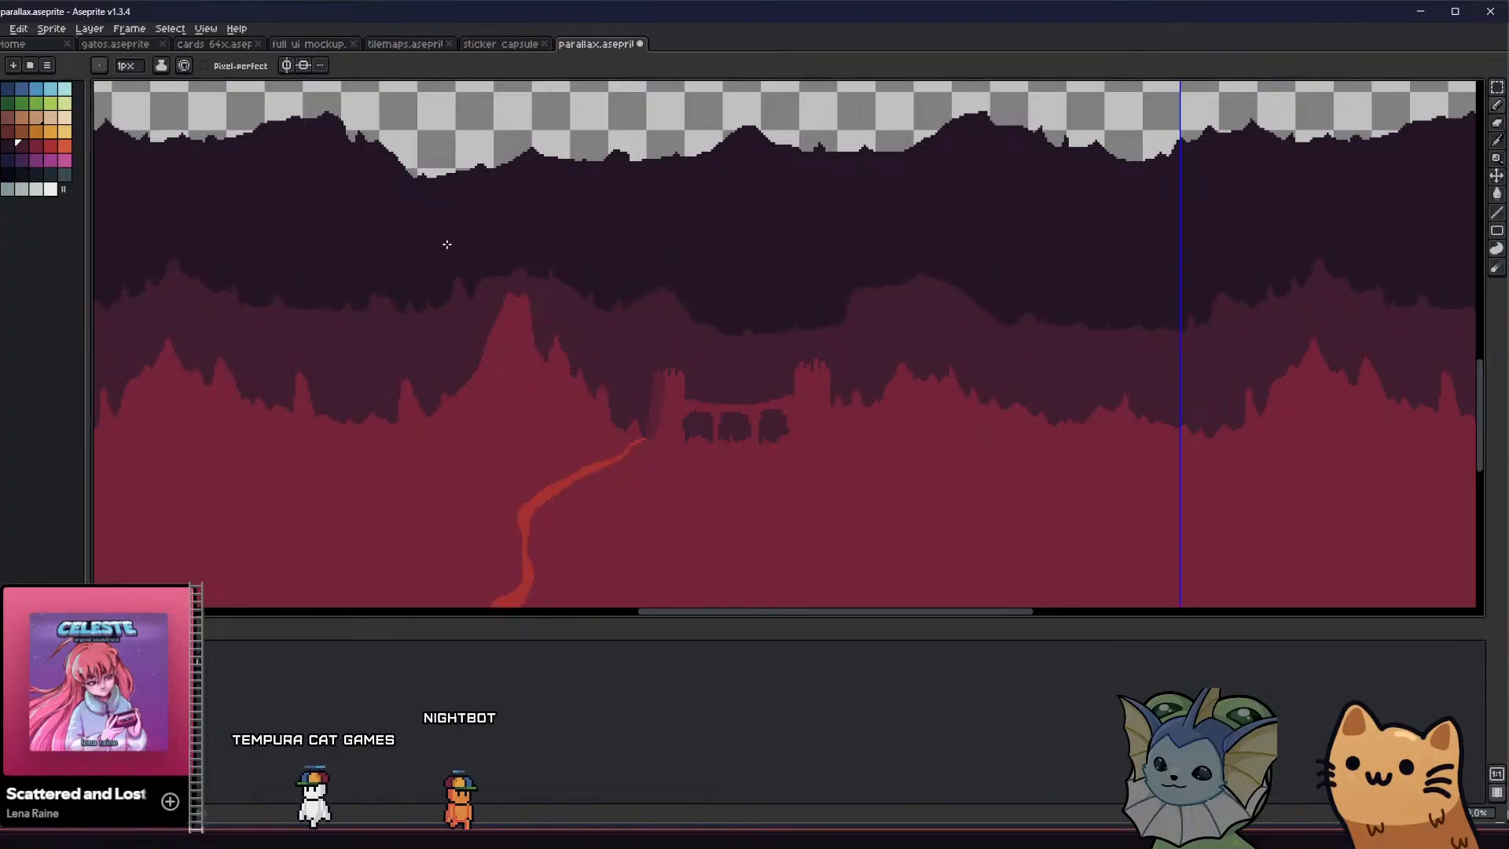
scroll(644, 402, "up", 3)
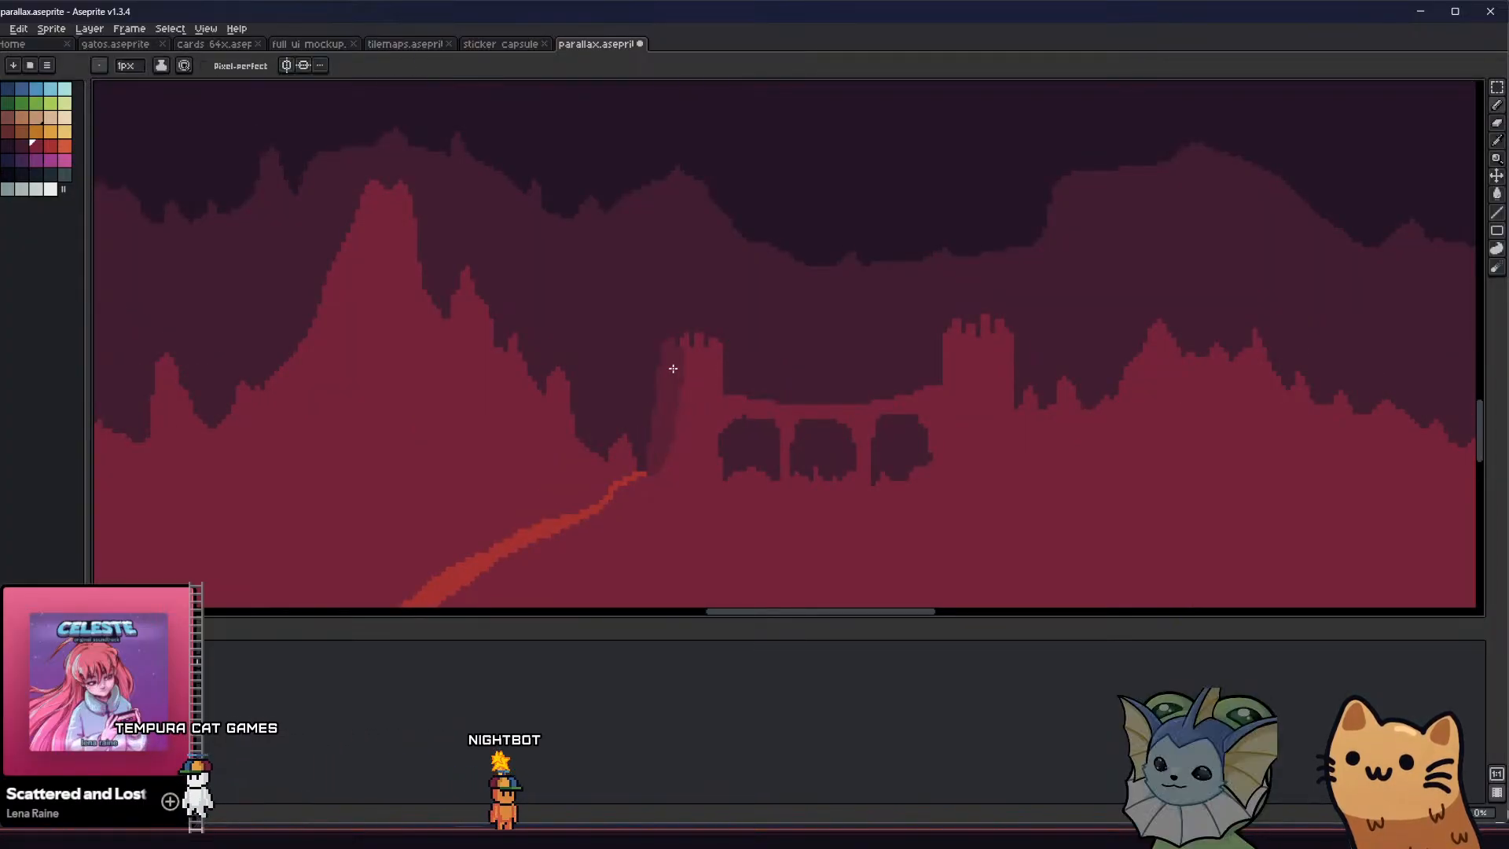
scroll(677, 346, "up", 1)
left_click_drag(683, 350, 686, 419)
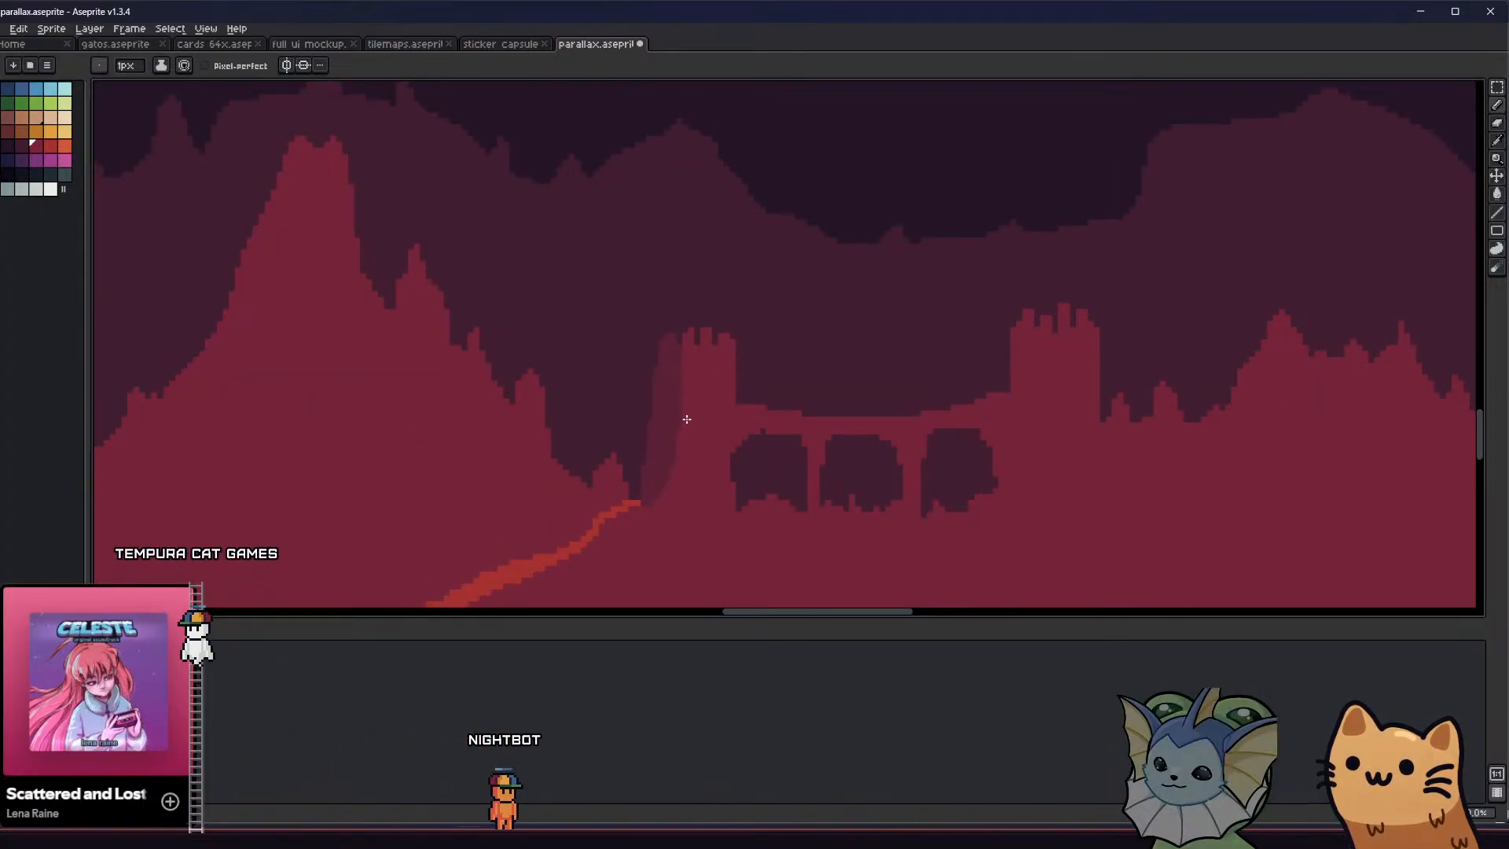
middle_click_drag(591, 457, 583, 422)
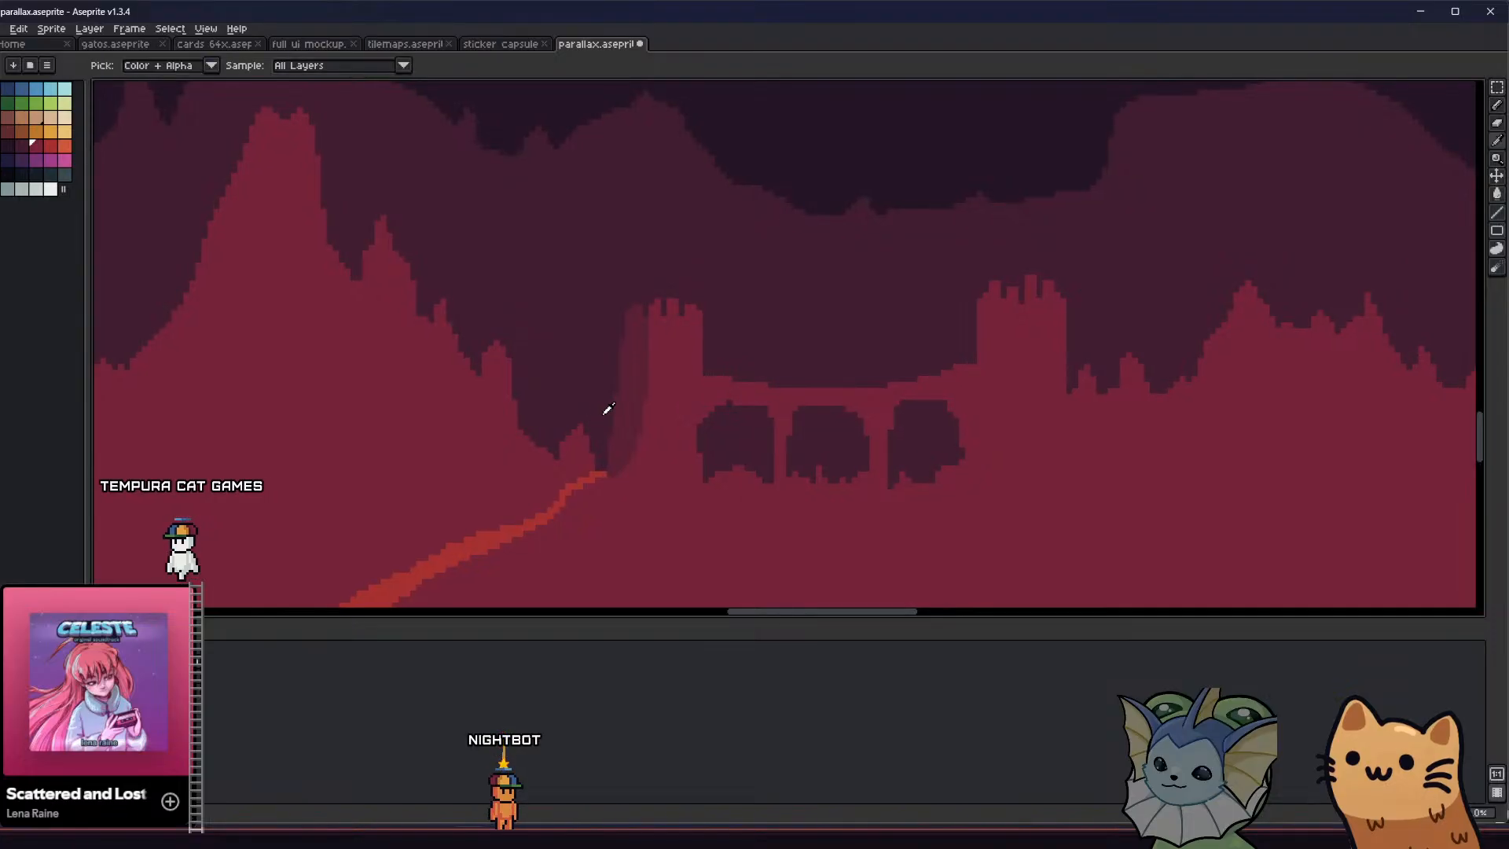
left_click(617, 440, "alt")
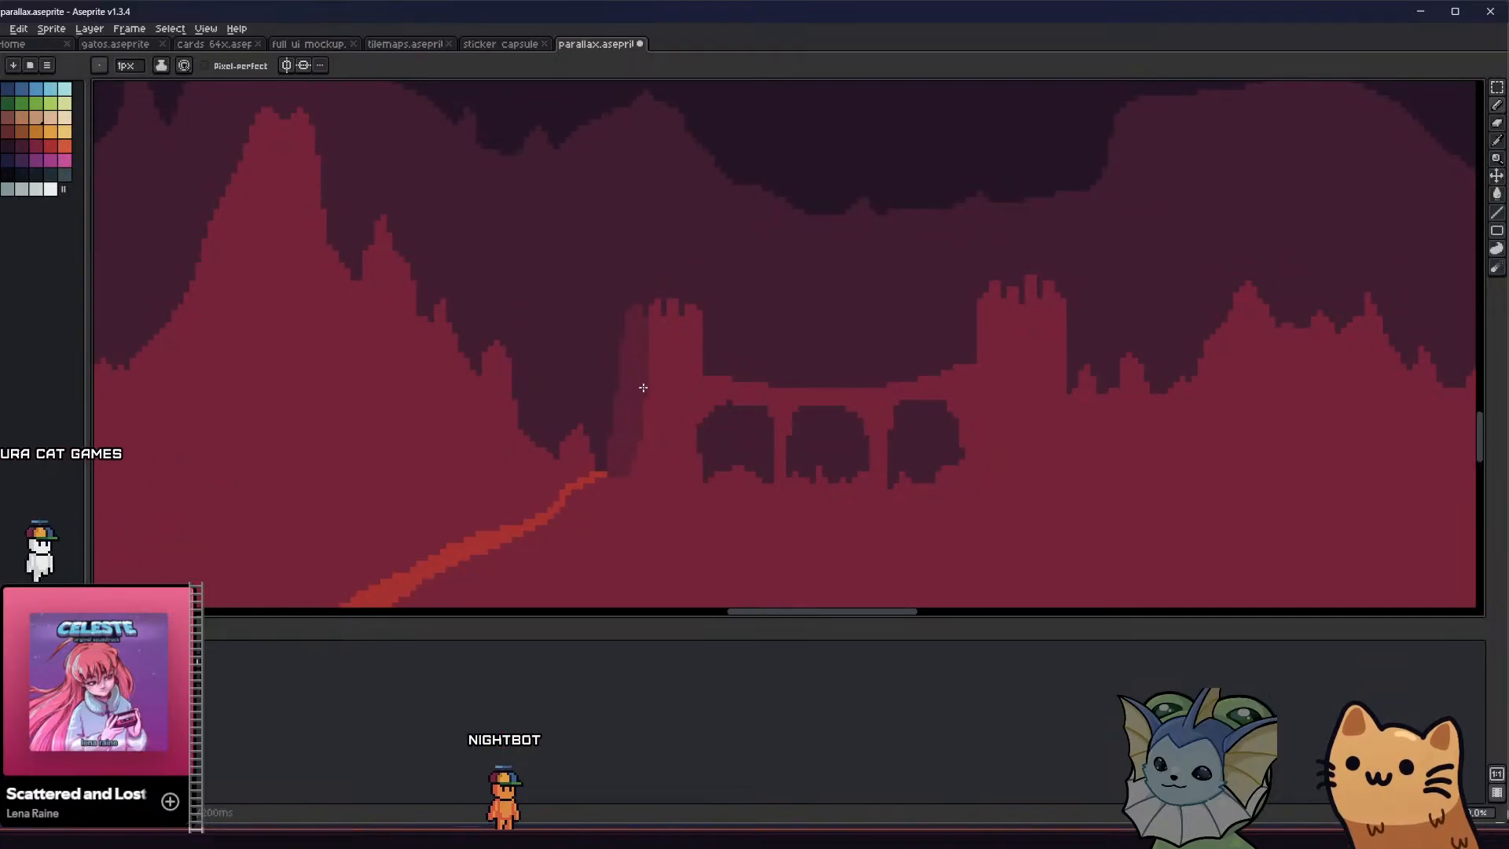
Outline a shaded strip down the left side of the right tower and fill it with the sampled shade colour
middle_click_drag(643, 387, 512, 374)
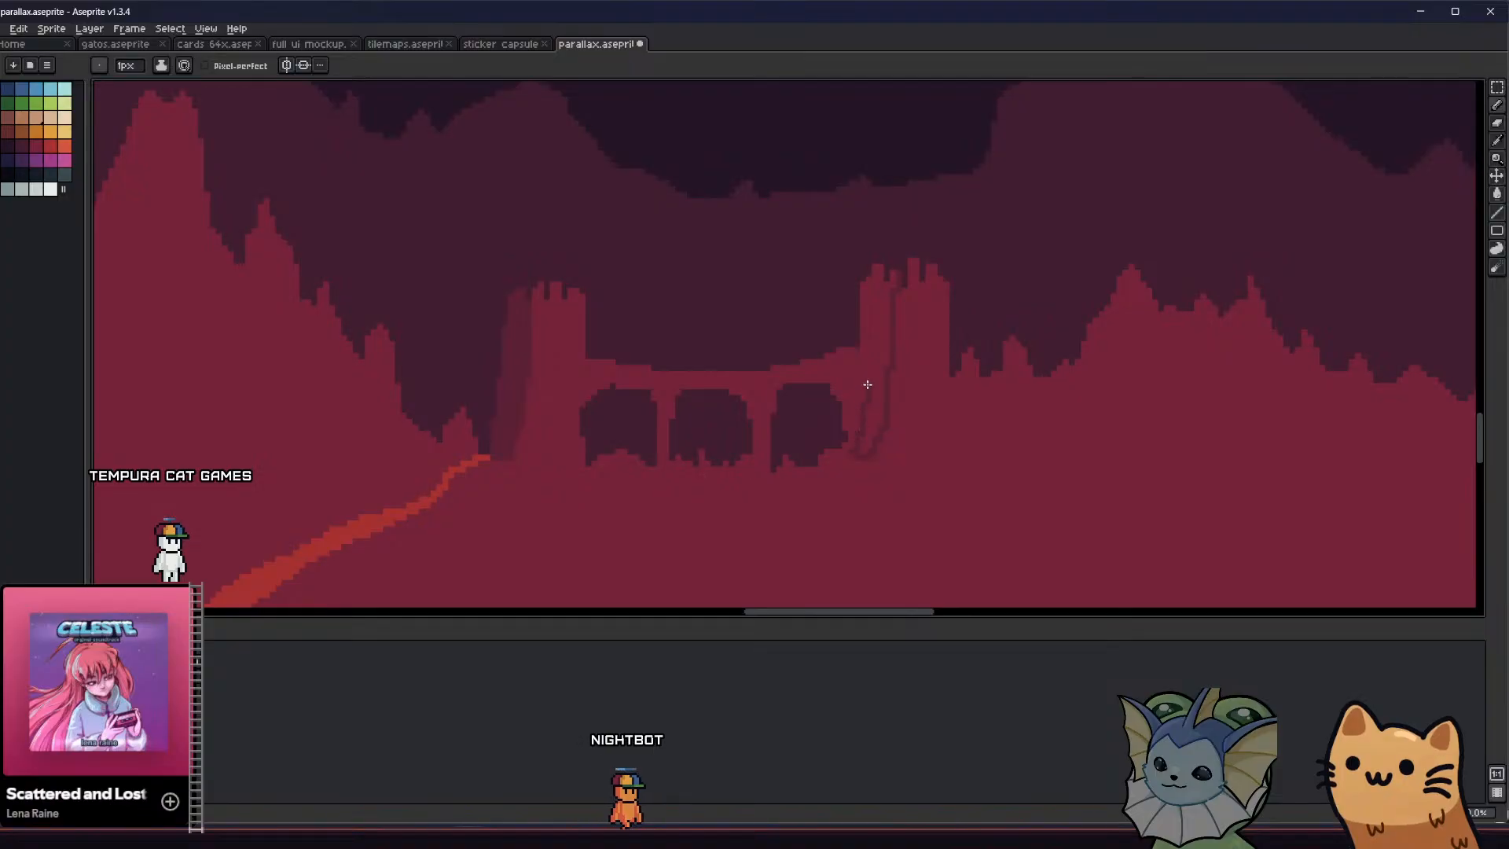
key("g")
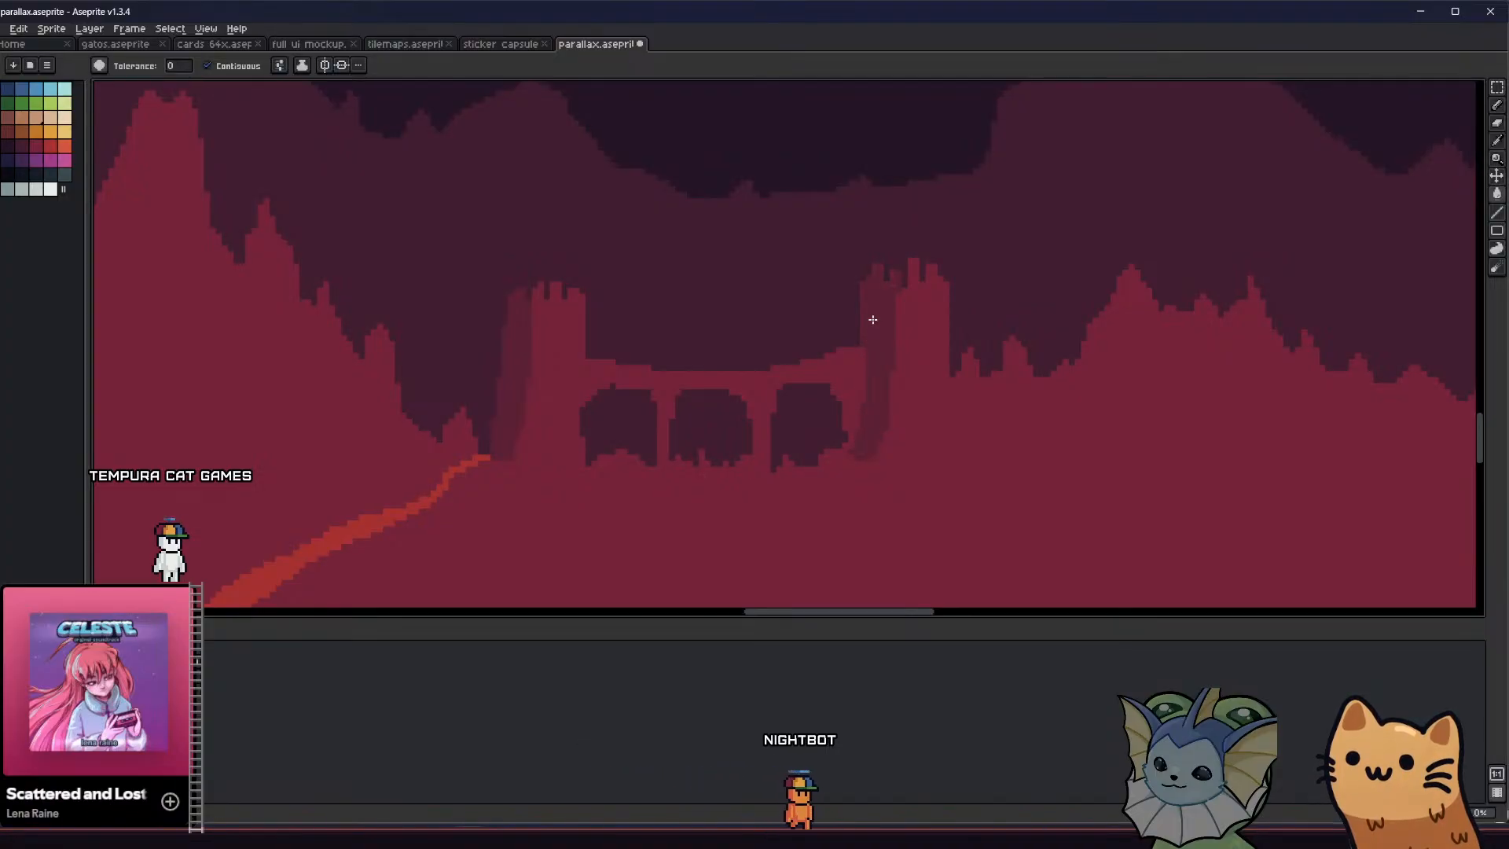
scroll(870, 331, "down", 1)
Shade the bridge's left end beside the left tower with the same tone and save the sprite
key("b")
scroll(642, 362, "up", 1)
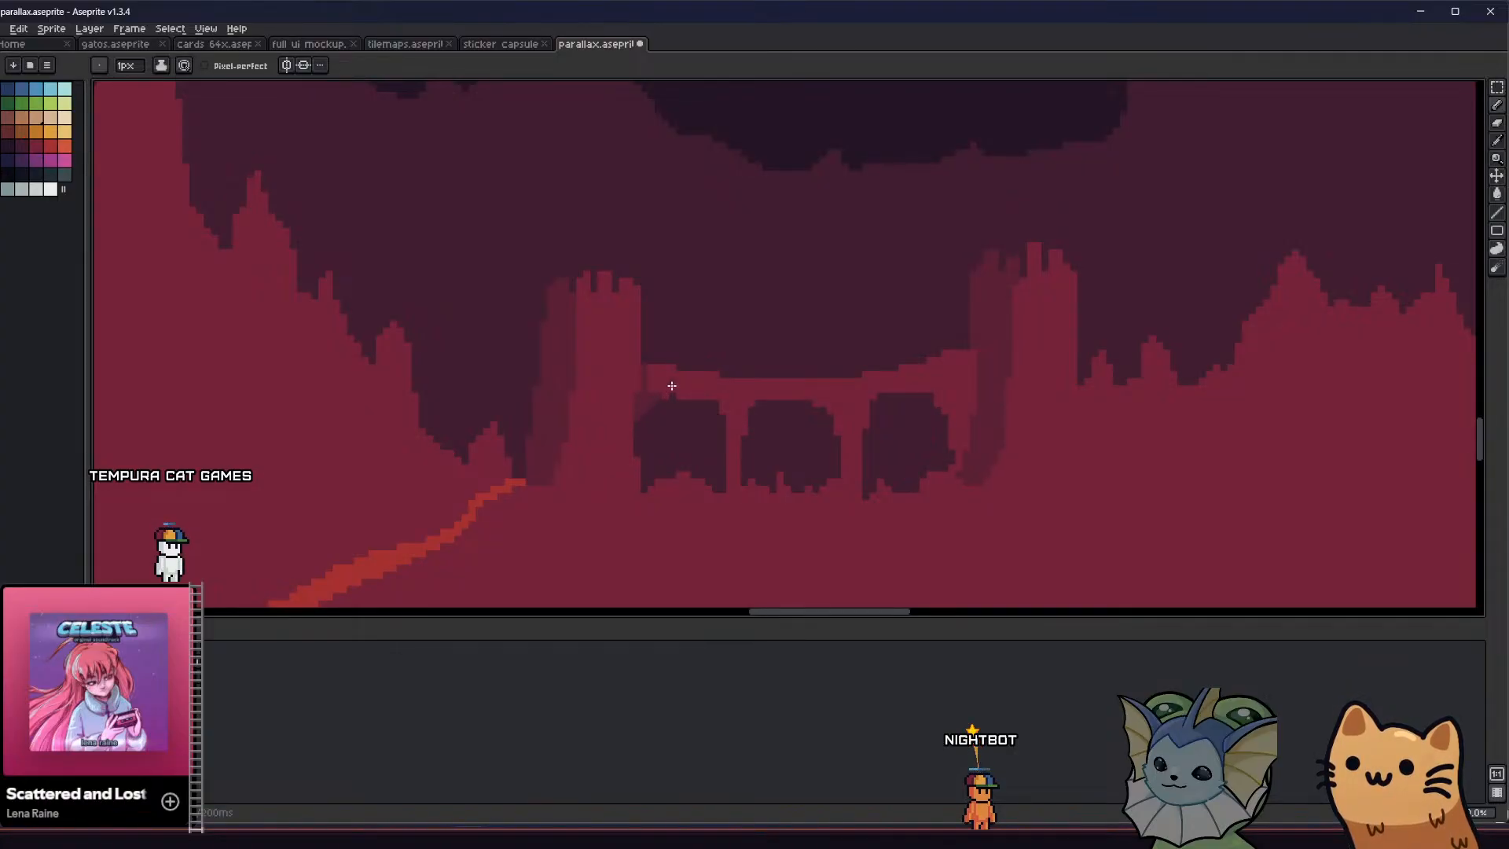
scroll(660, 378, "down", 1)
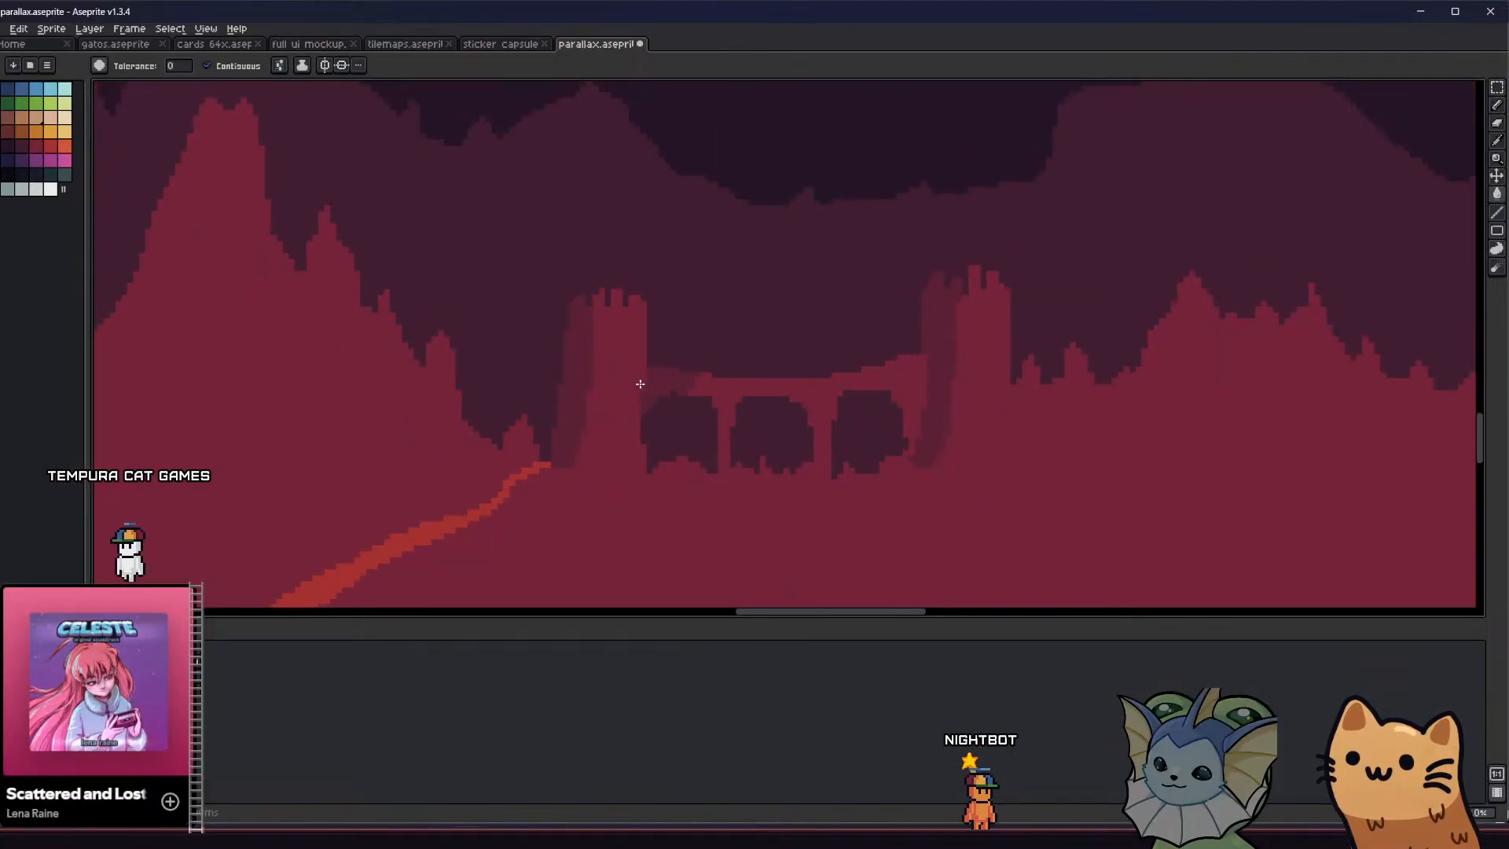
scroll(645, 386, "down", 3)
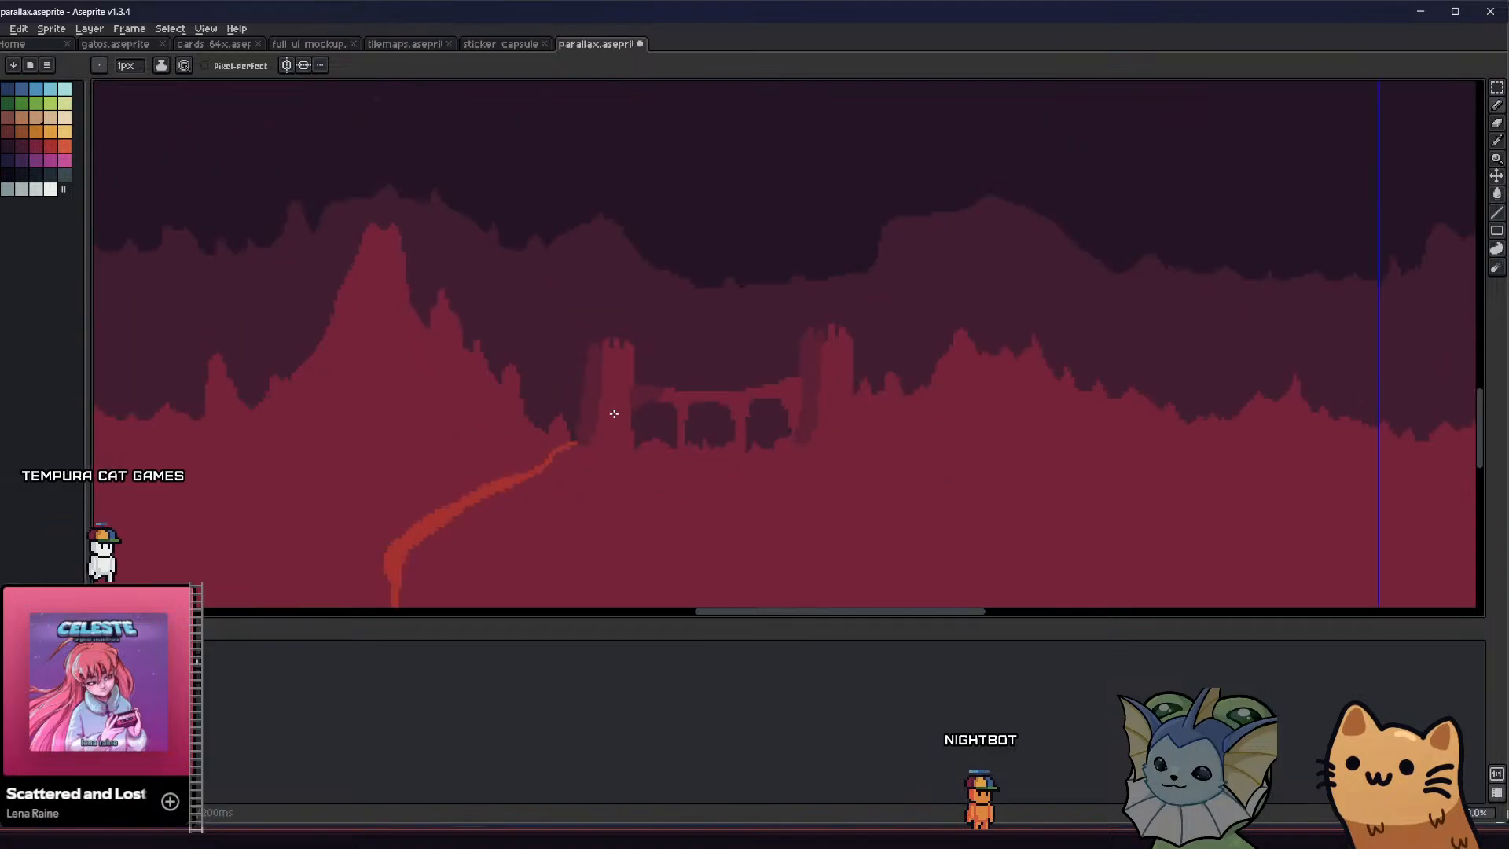
scroll(557, 438, "up", 4)
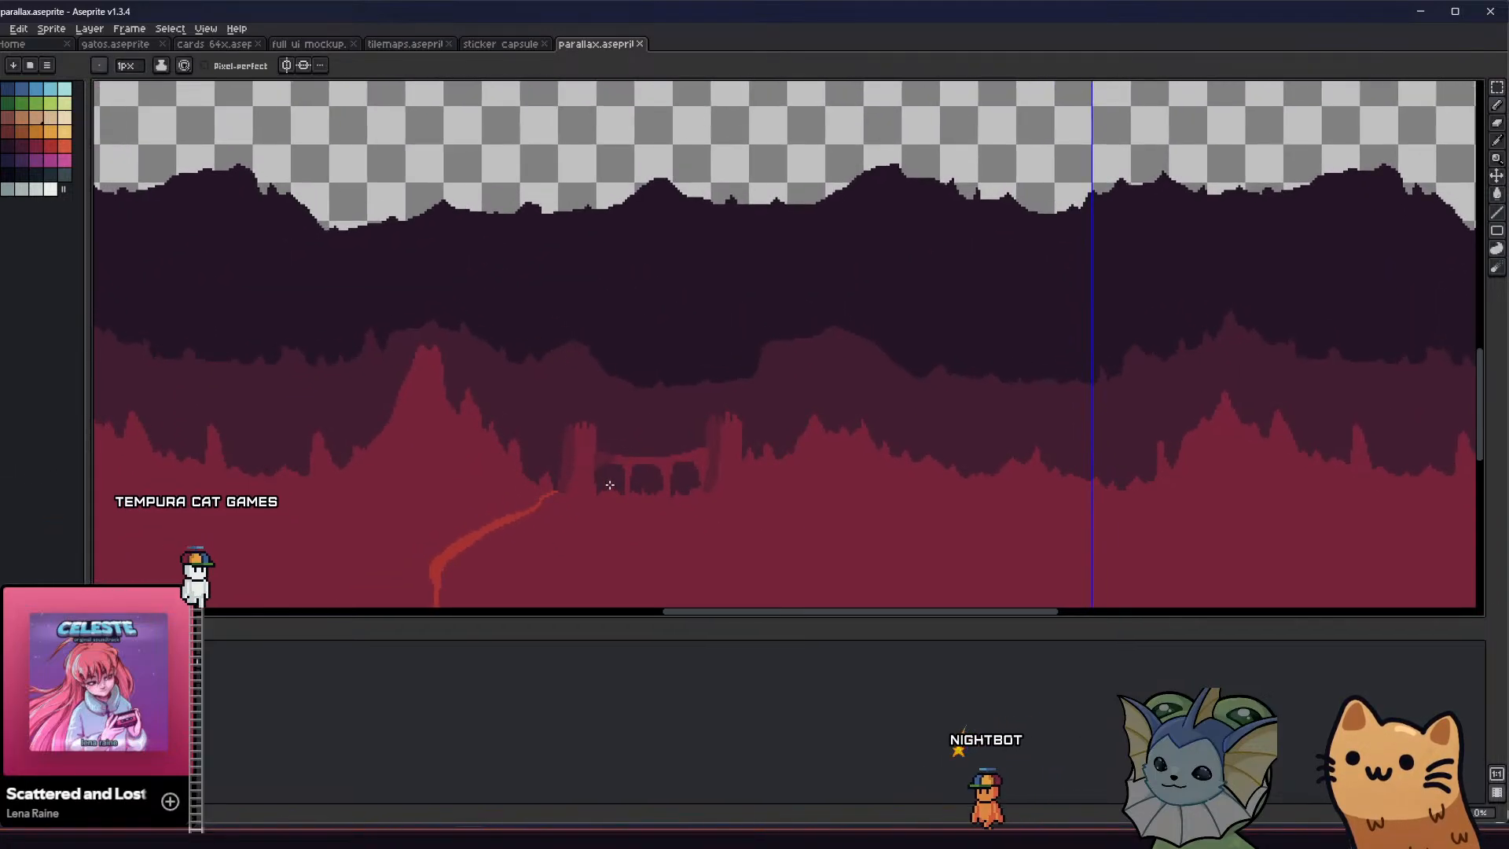
Shade the two bridge pillars under the deck with the darker tone and save the sprite
left_click_drag(622, 423, 644, 422)
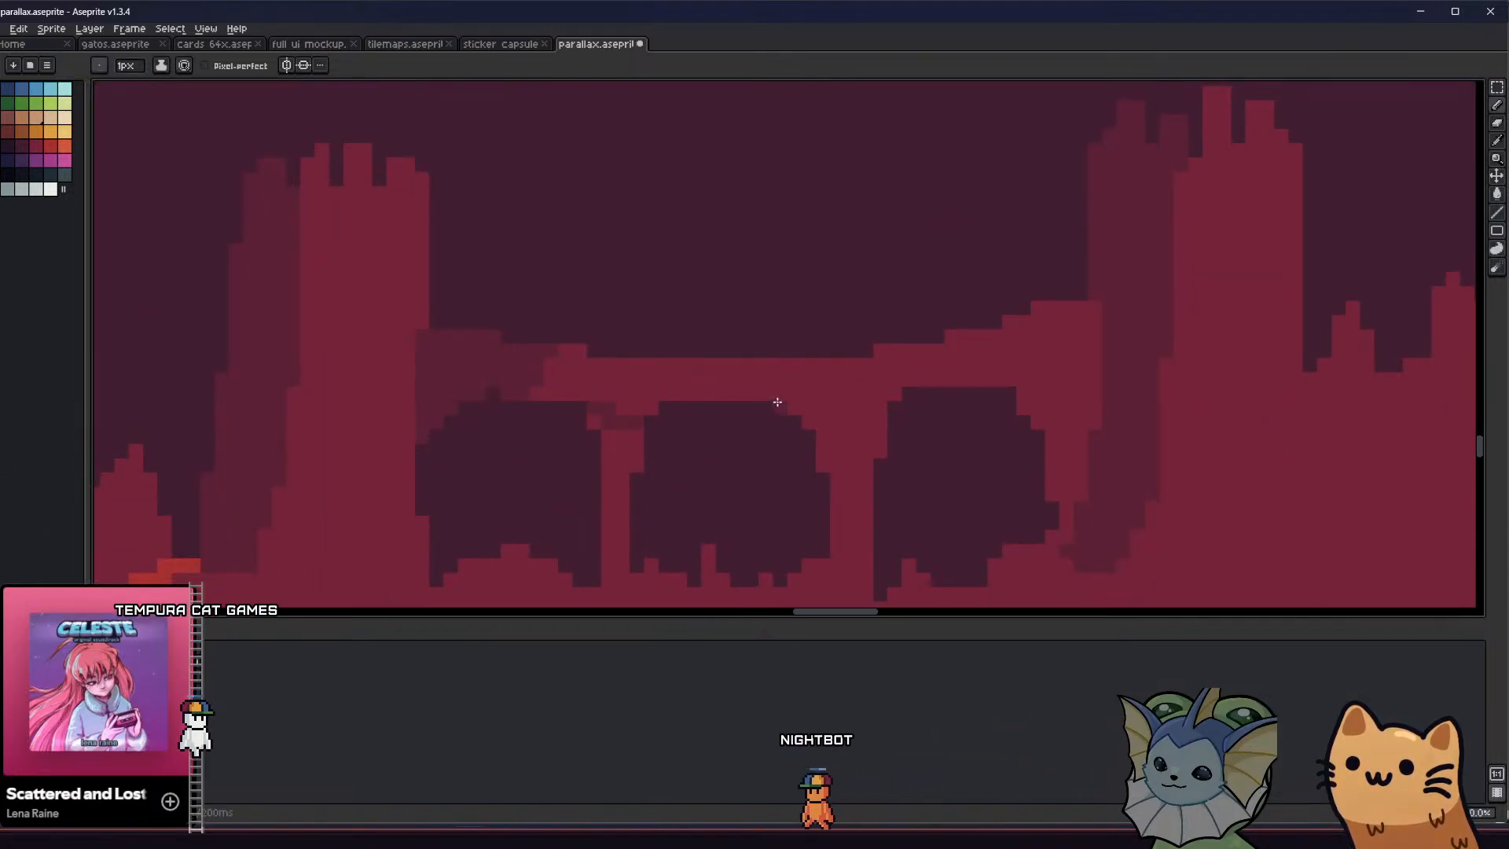
left_click_drag(810, 419, 876, 417)
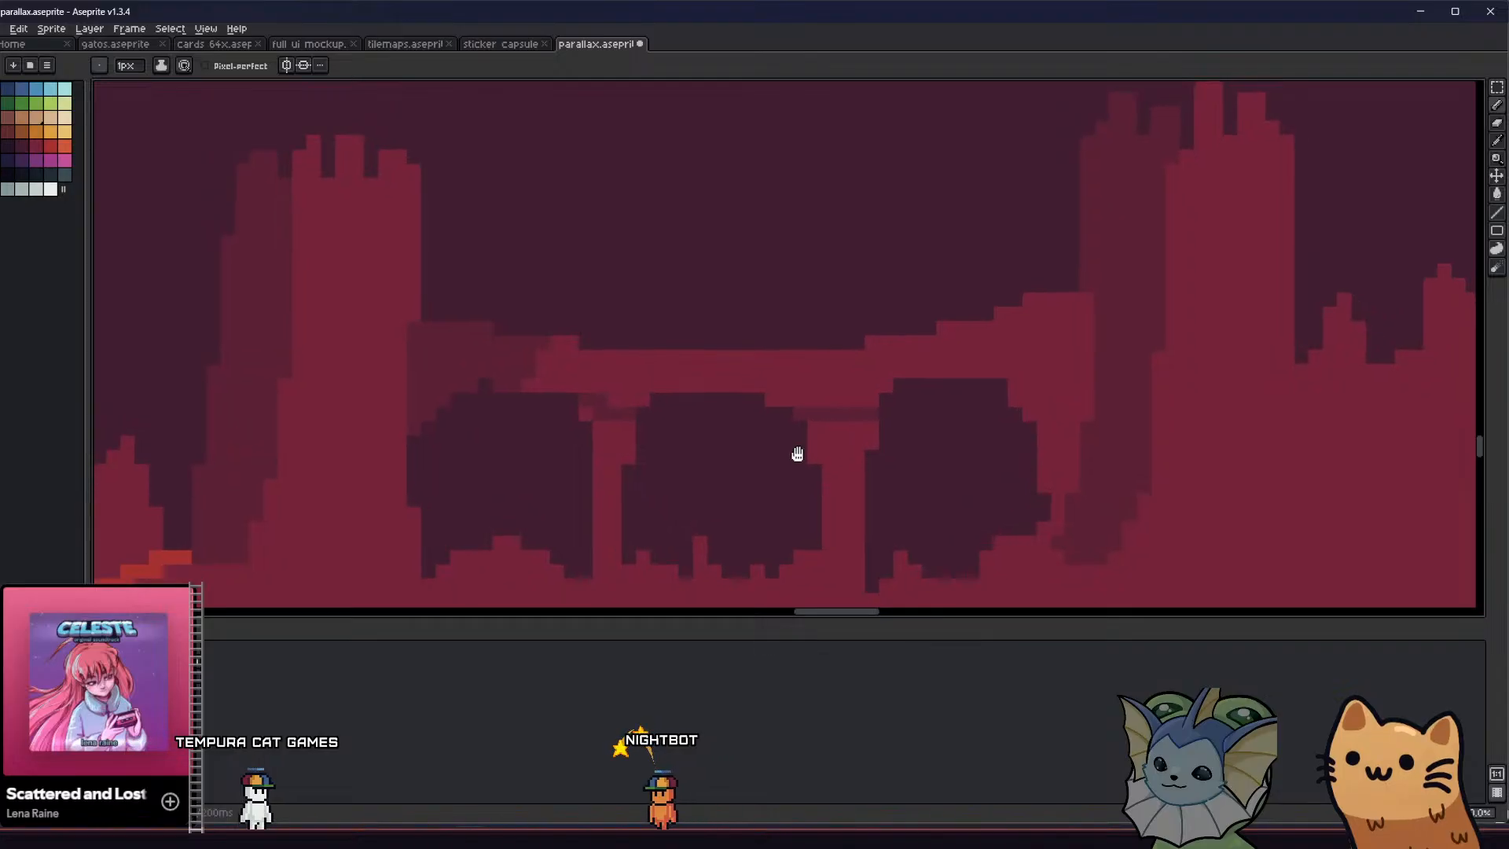
middle_click_drag(799, 451, 785, 340)
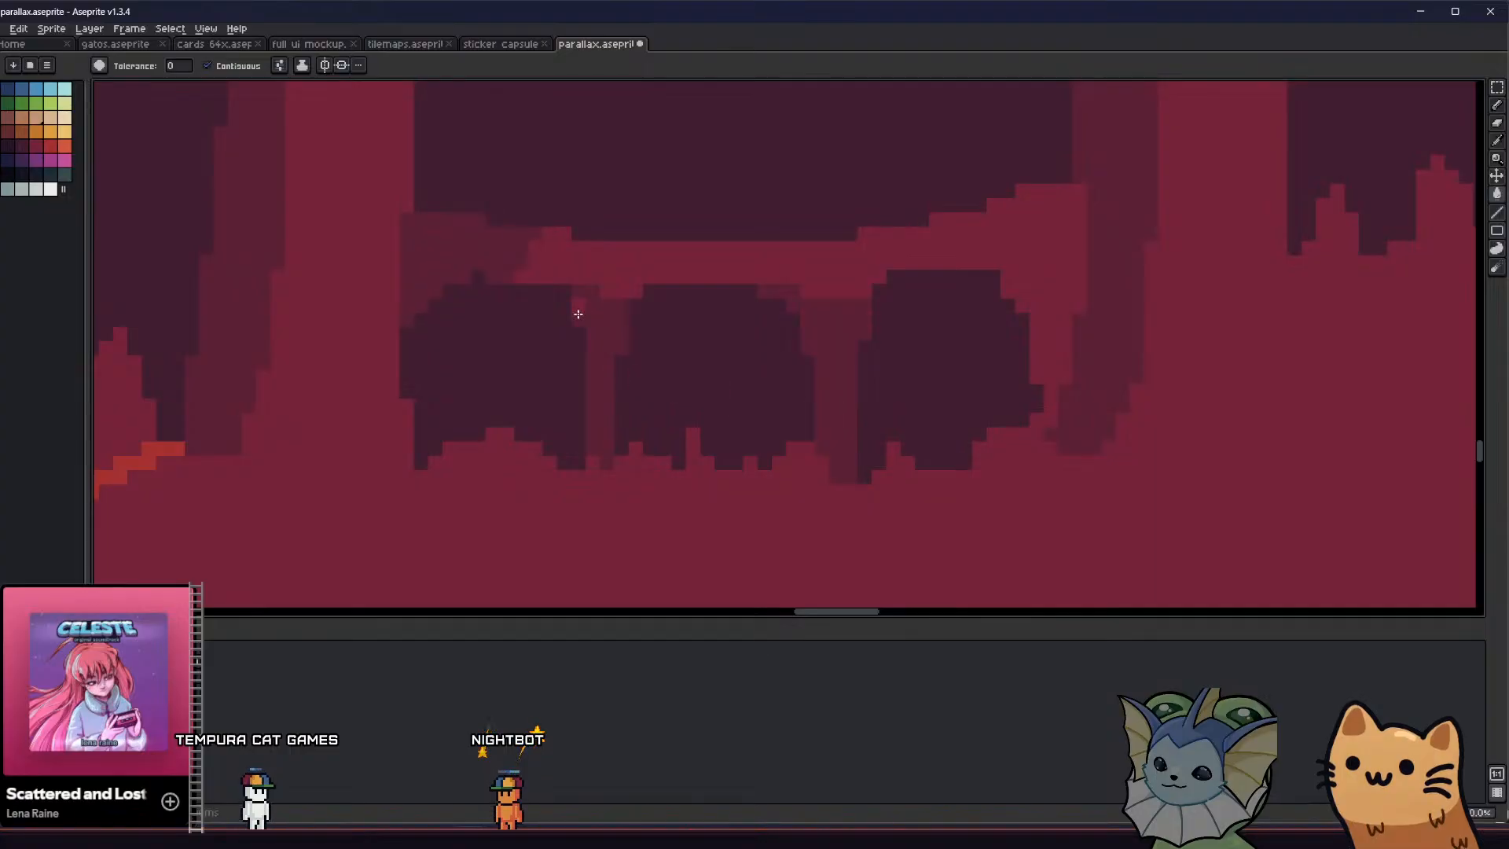
scroll(580, 306, "down", 5)
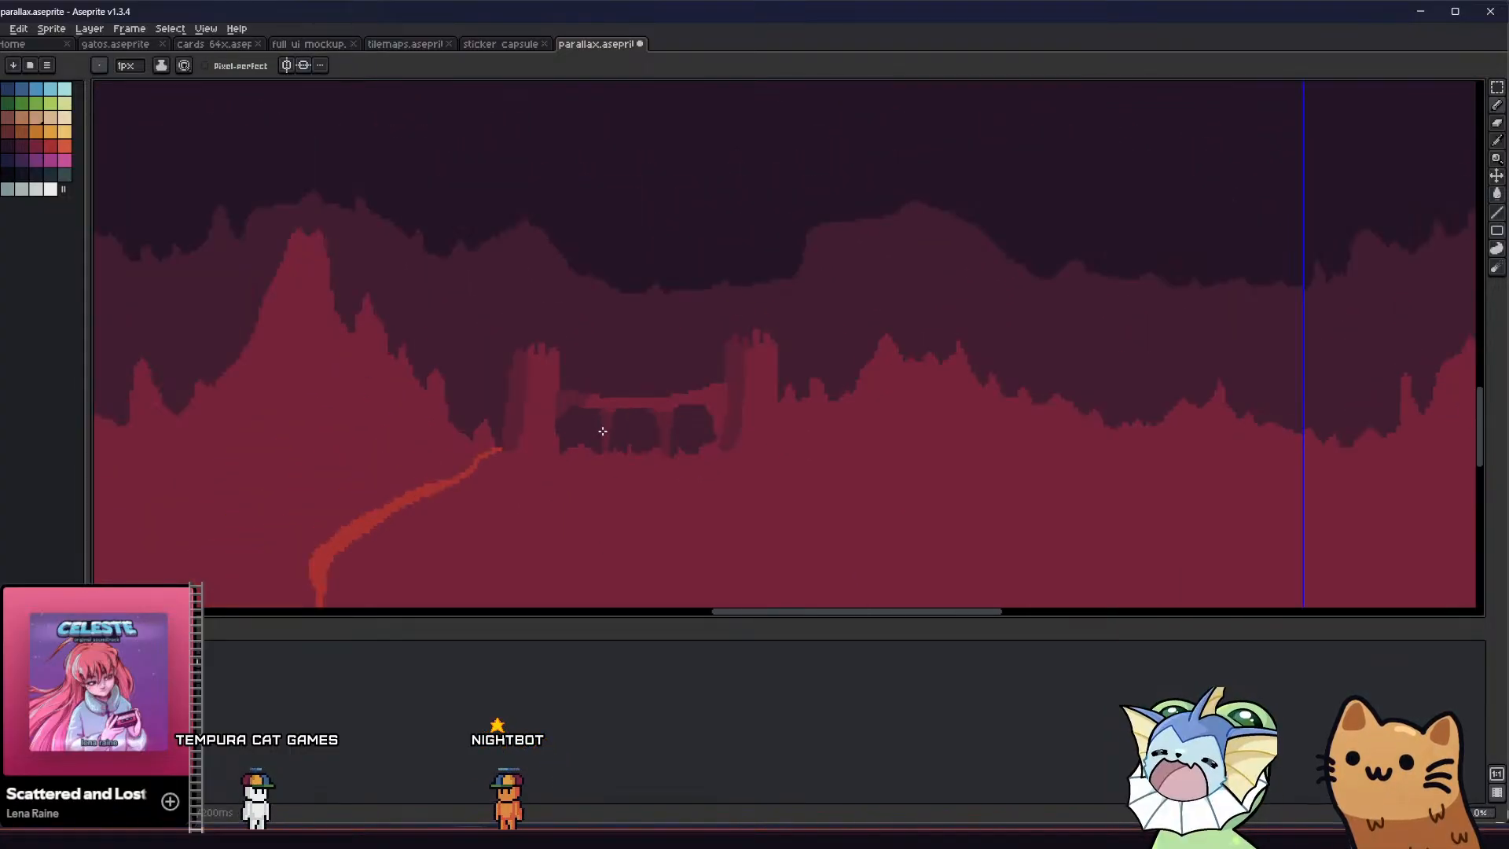
scroll(515, 446, "up", 3)
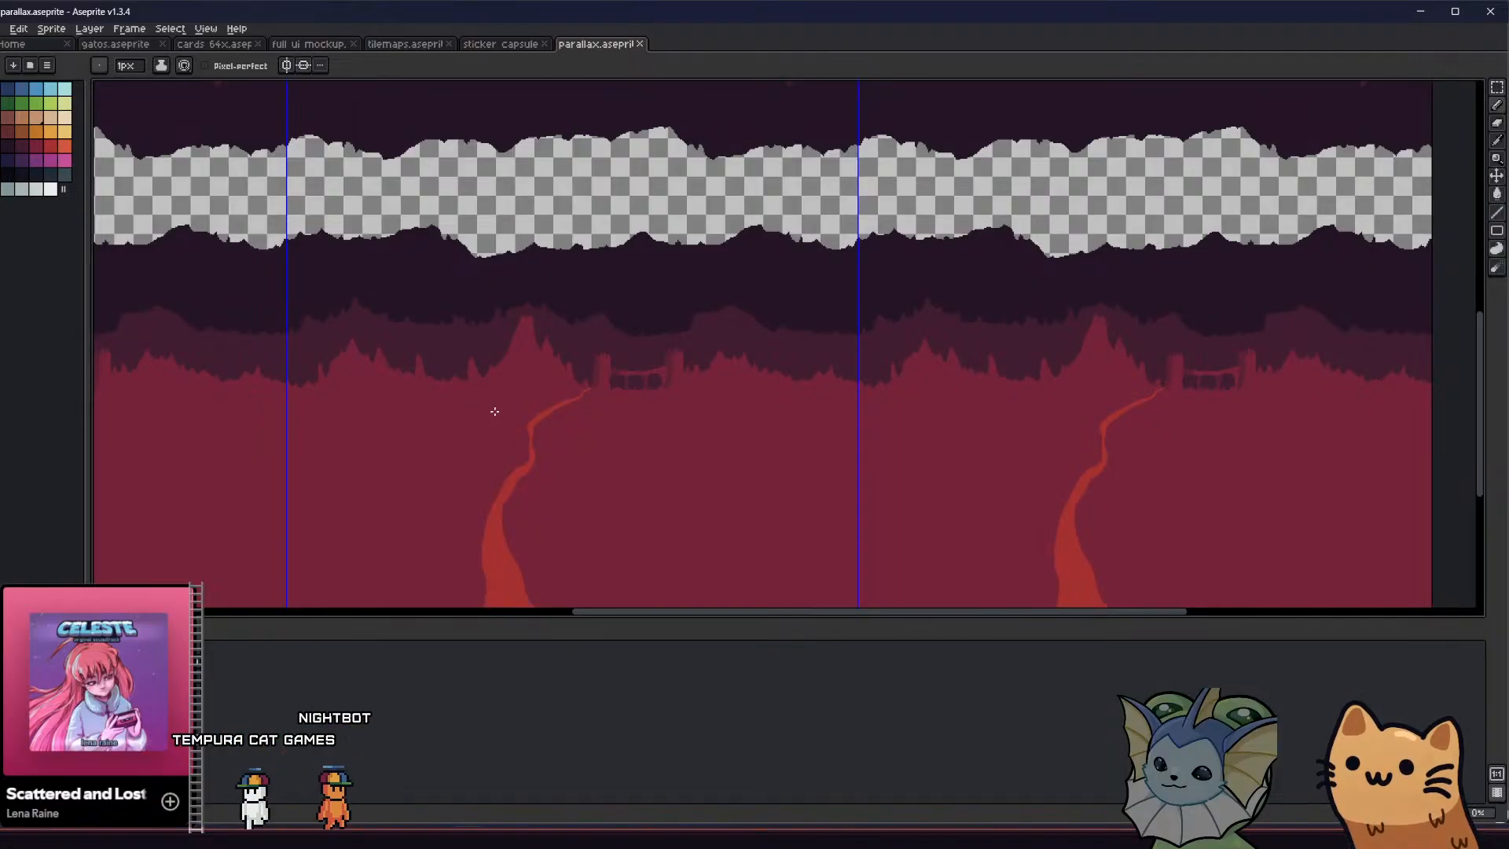
Try to widen the shading at the base of the right tower
scroll(640, 411, "up", 5)
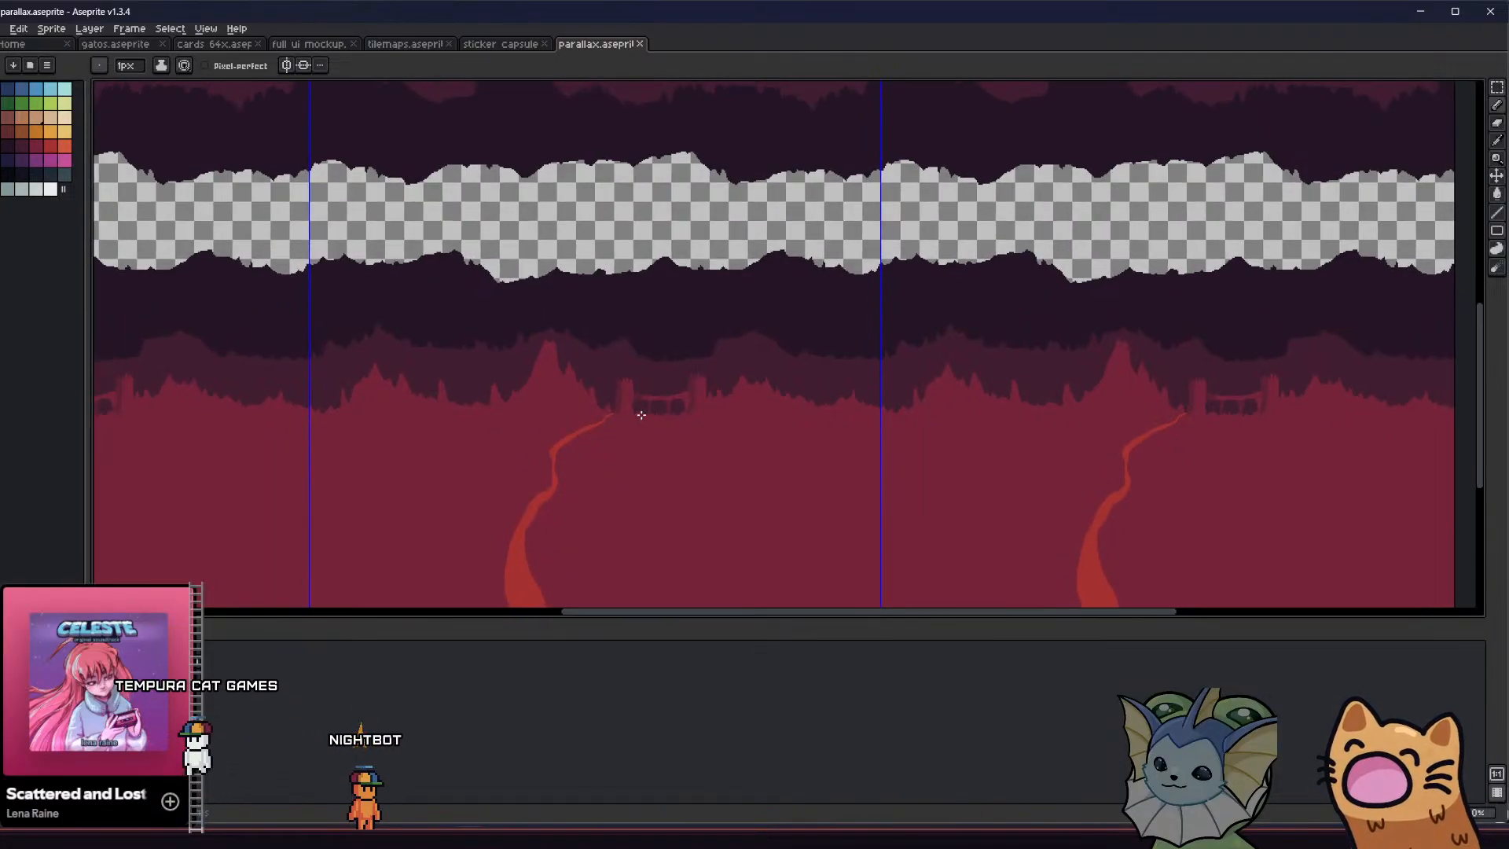
mouse_move(910, 404)
left_mouse_down()
mouse_move(967, 400)
mouse_move(968, 333)
left_mouse_up()
key("g")
scroll(962, 343, "down", 5)
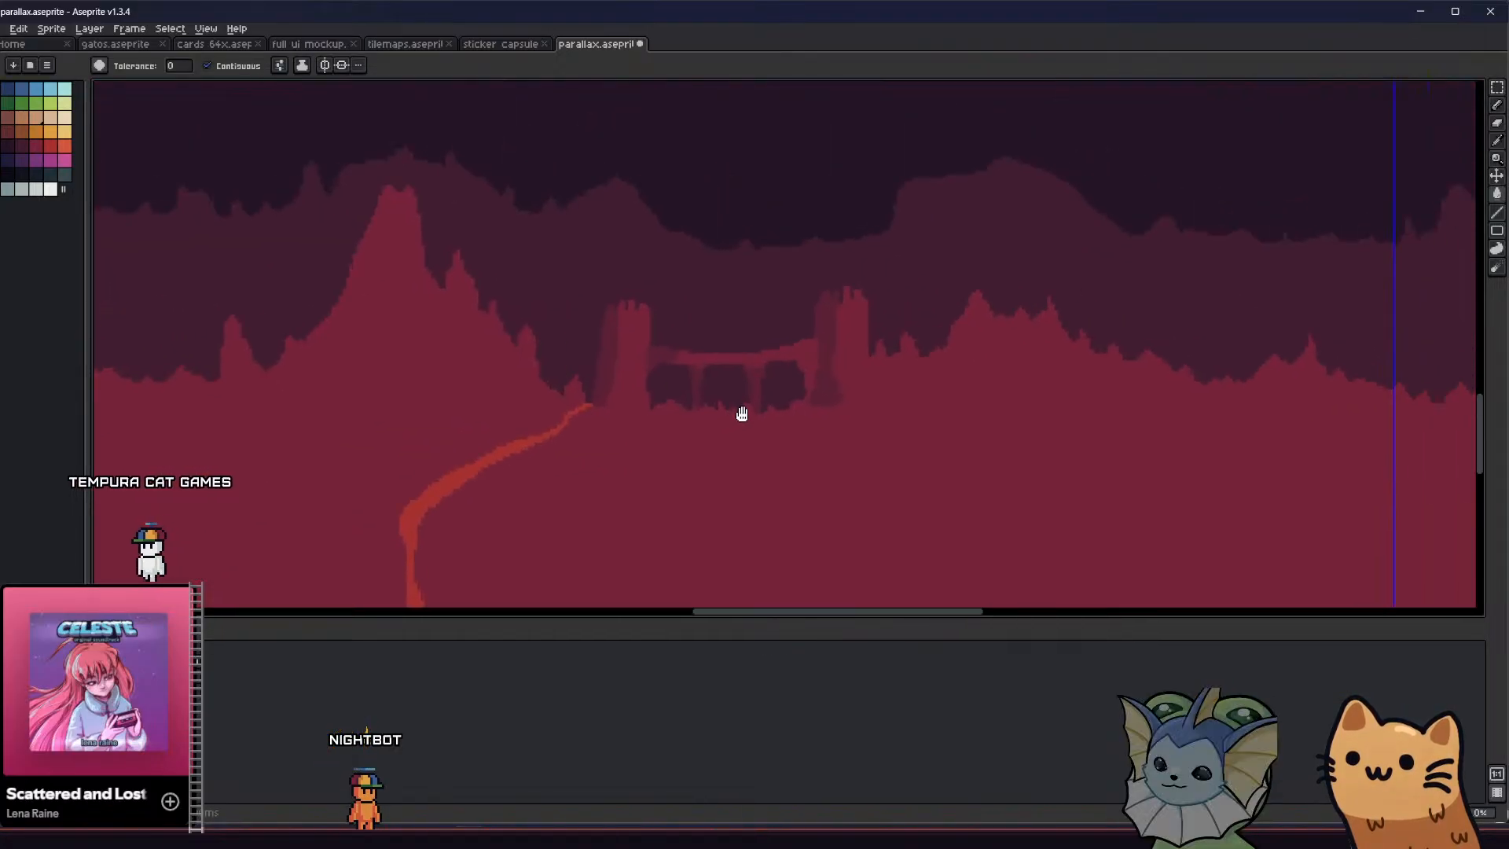
middle_click_drag(707, 421, 683, 419)
scroll(682, 419, "up", 5)
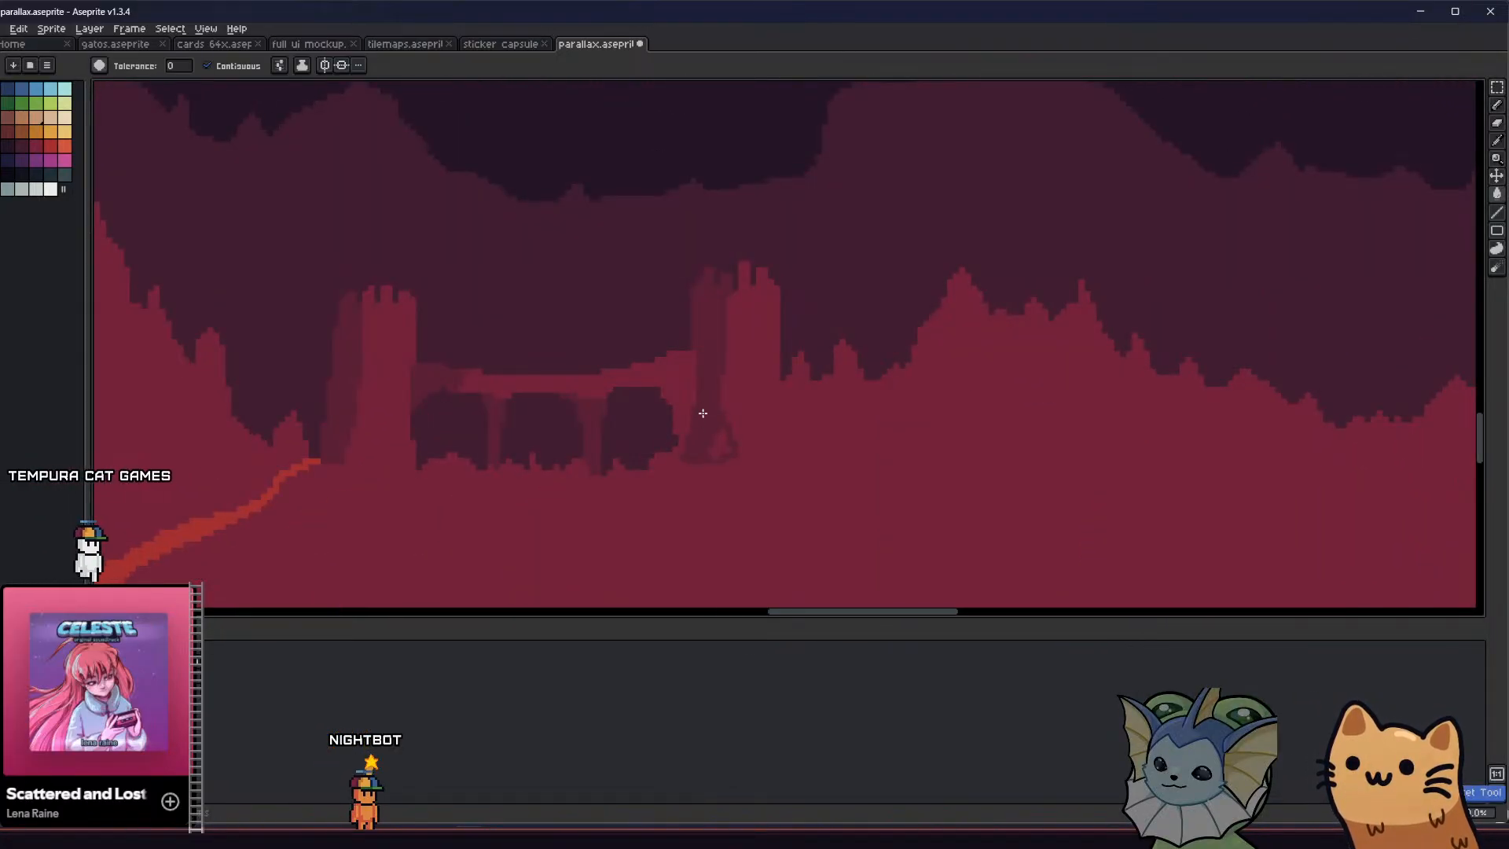
key("b")
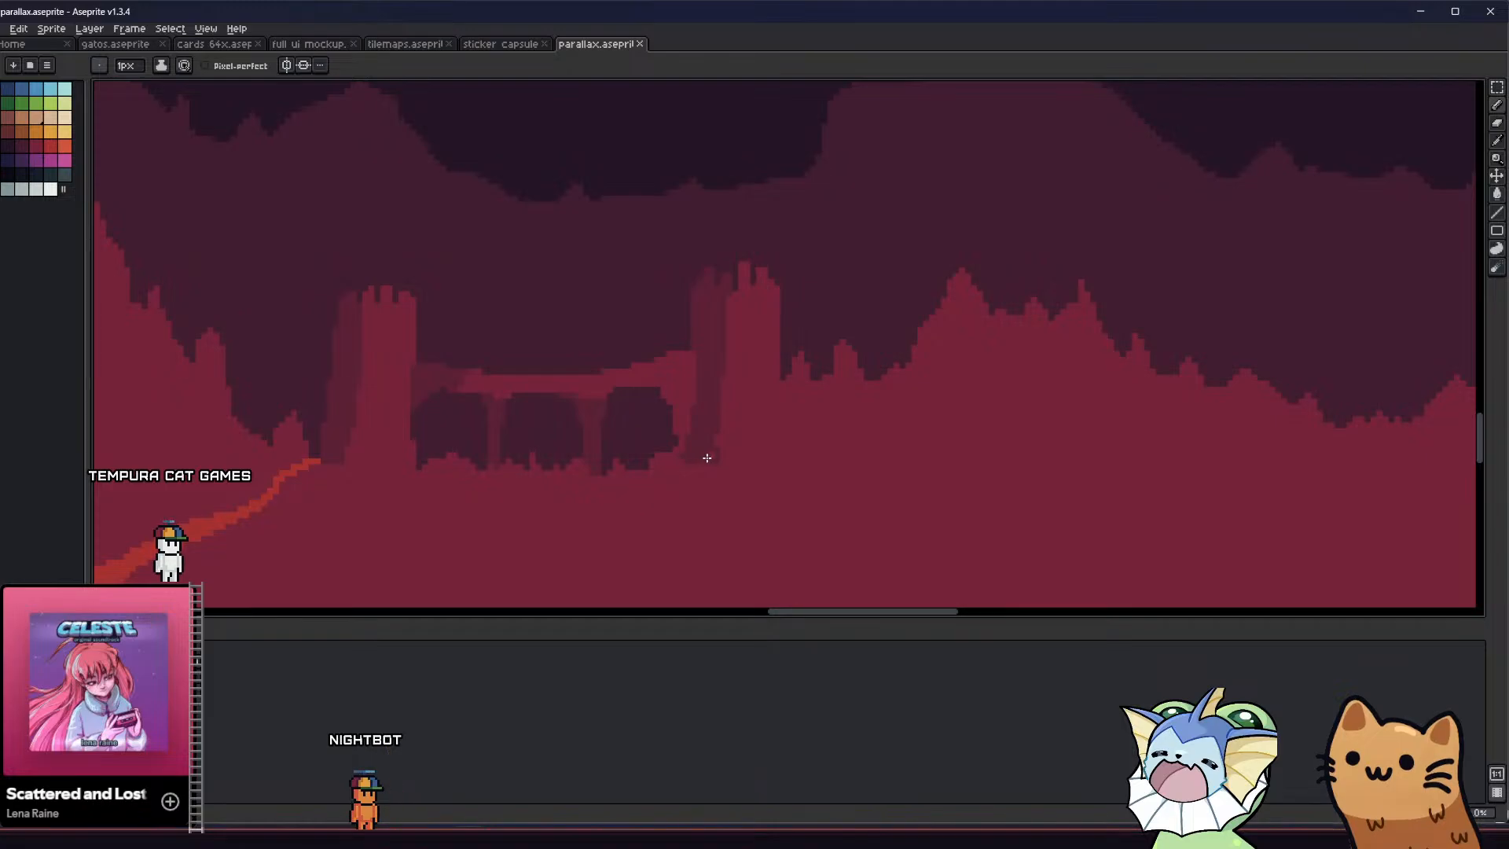
Try to paint a shadow along the ground beneath the bridge's right arch, starting from the right tower's base
left_click_drag(702, 454, 682, 458)
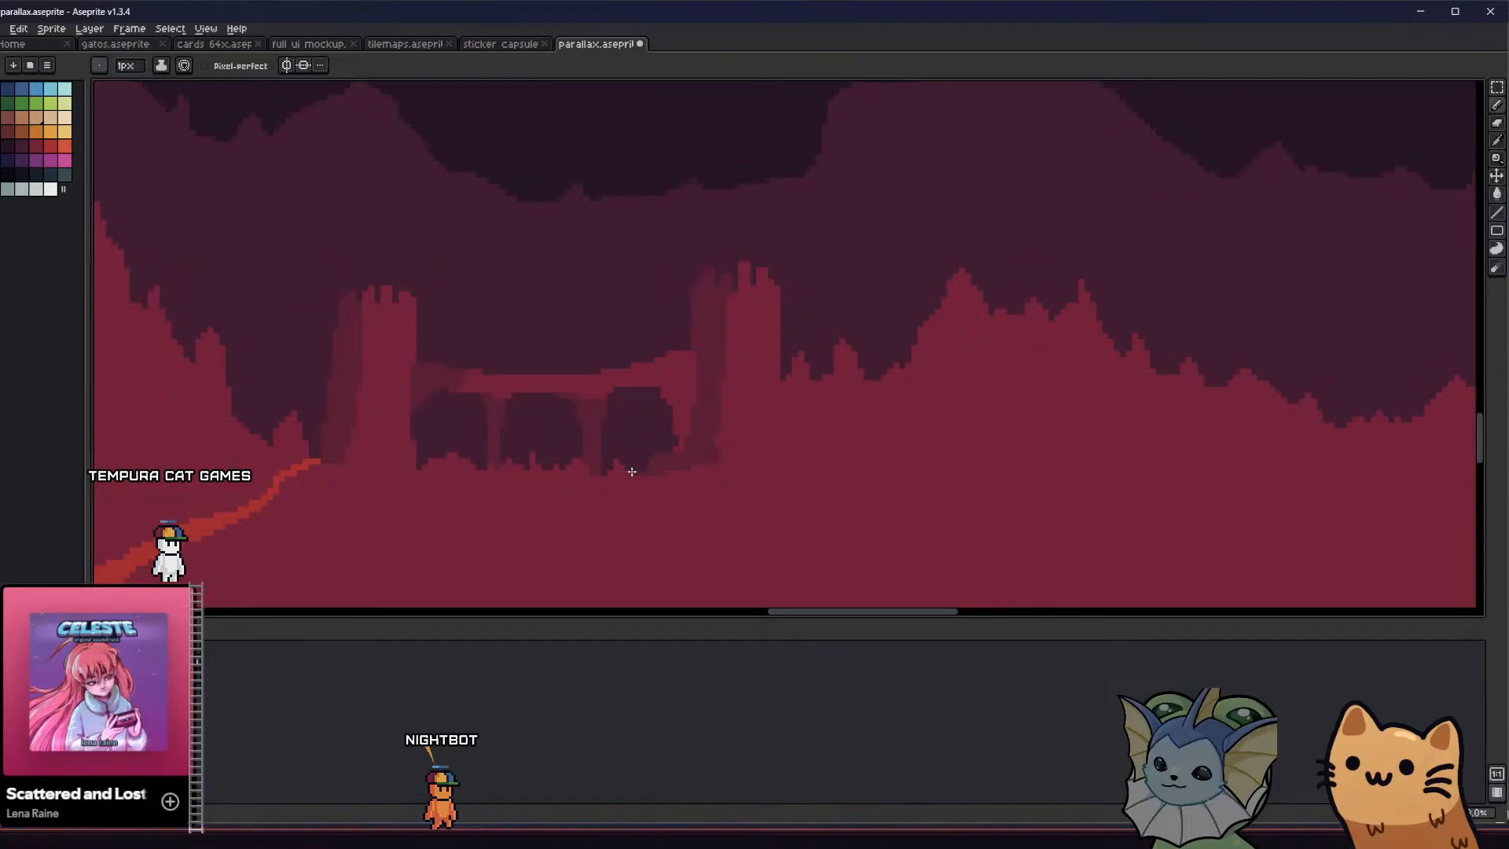
scroll(611, 469, "down", 2)
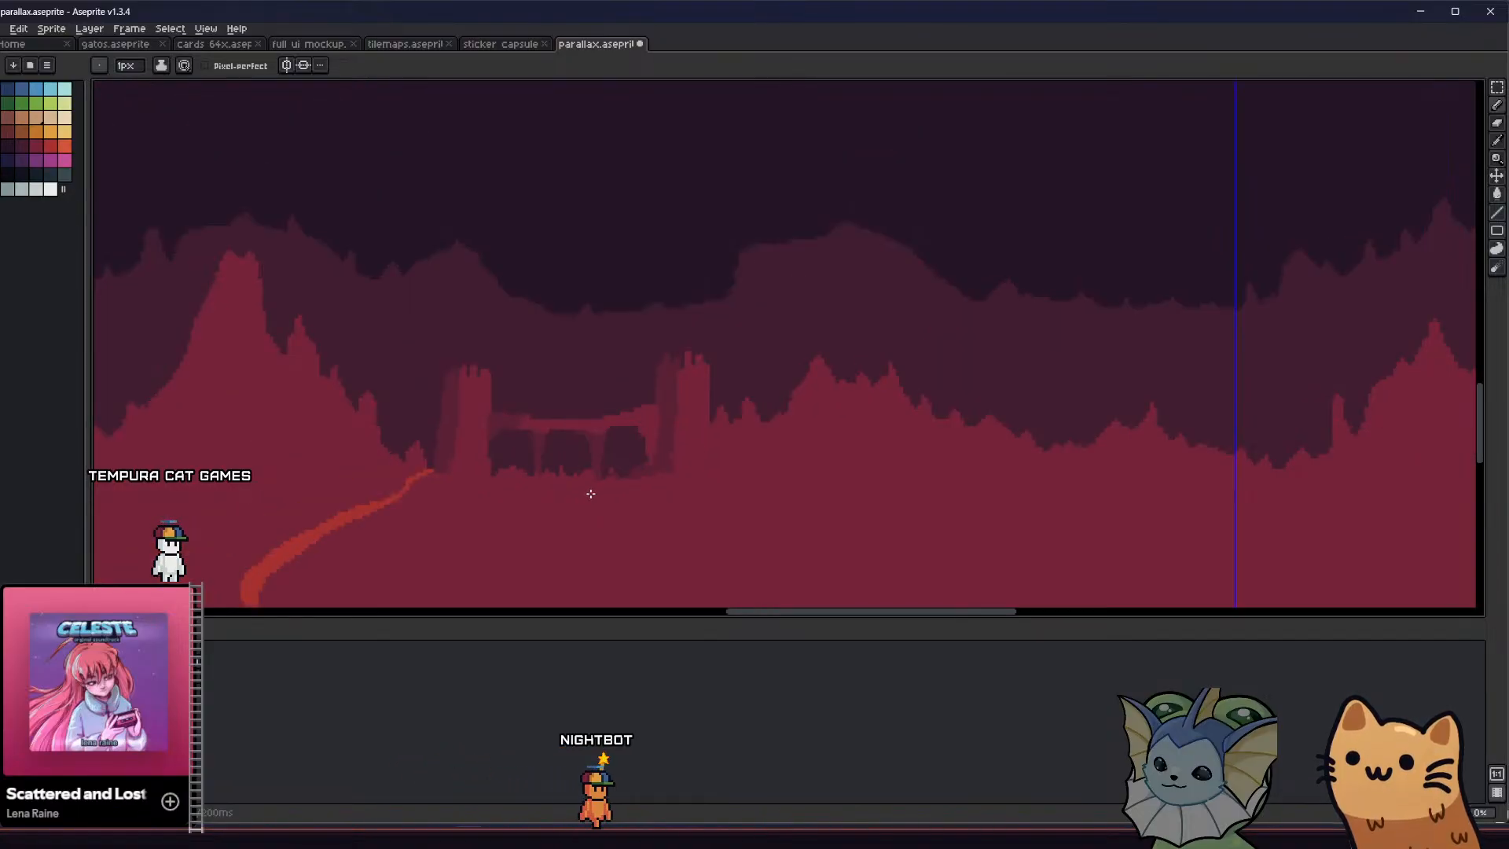
key("v")
scroll(574, 515, "down", 1)
key("ctrl+z")
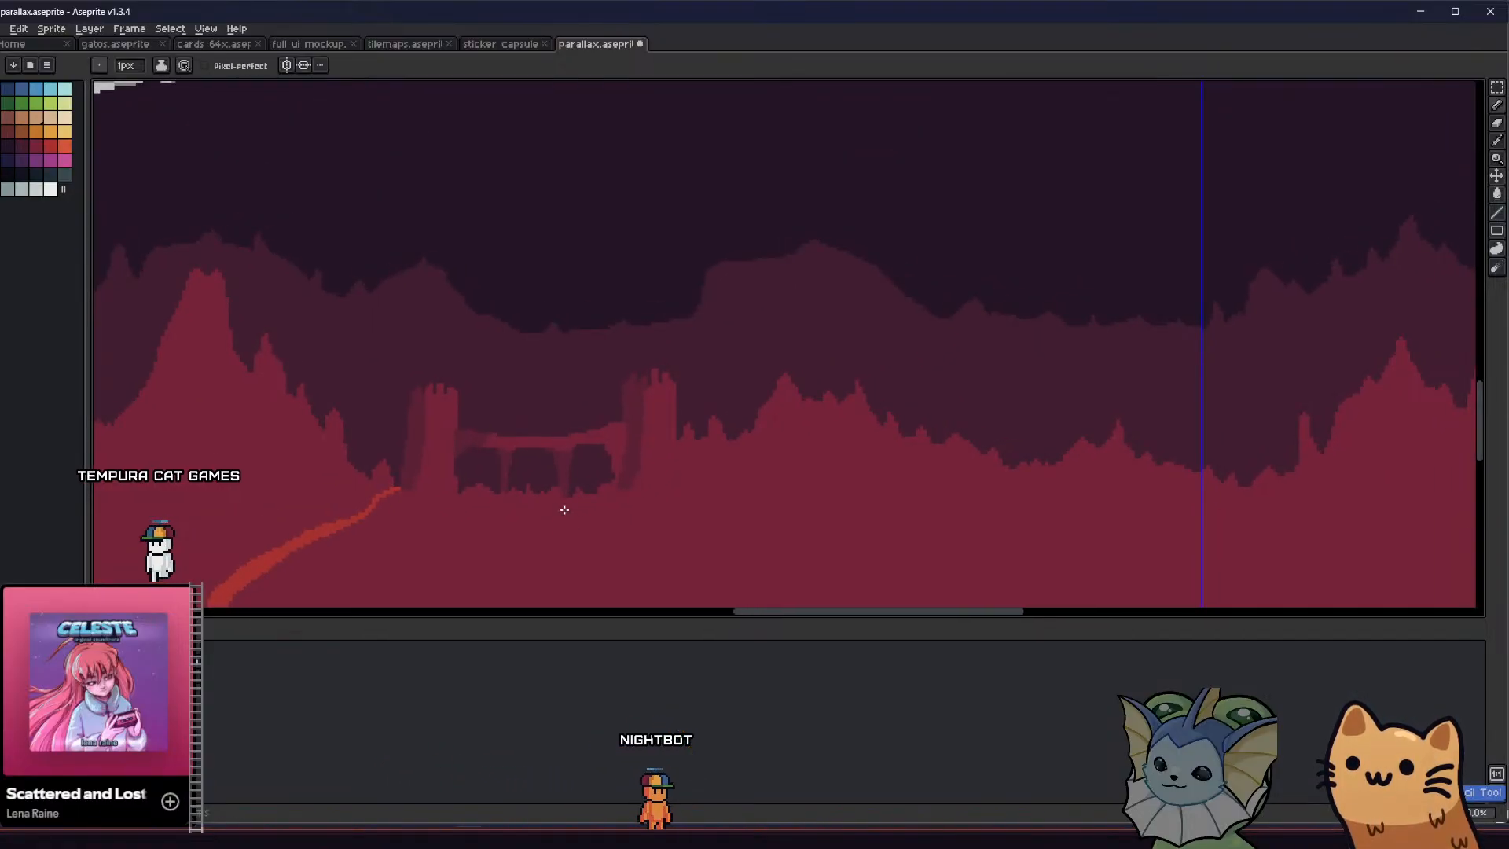
Try to outline a large rocky hill with two peaks beside the red path's upper bend
scroll(572, 505, "down", 2)
middle_click_drag(474, 518, 503, 367)
scroll(492, 401, "up", 2)
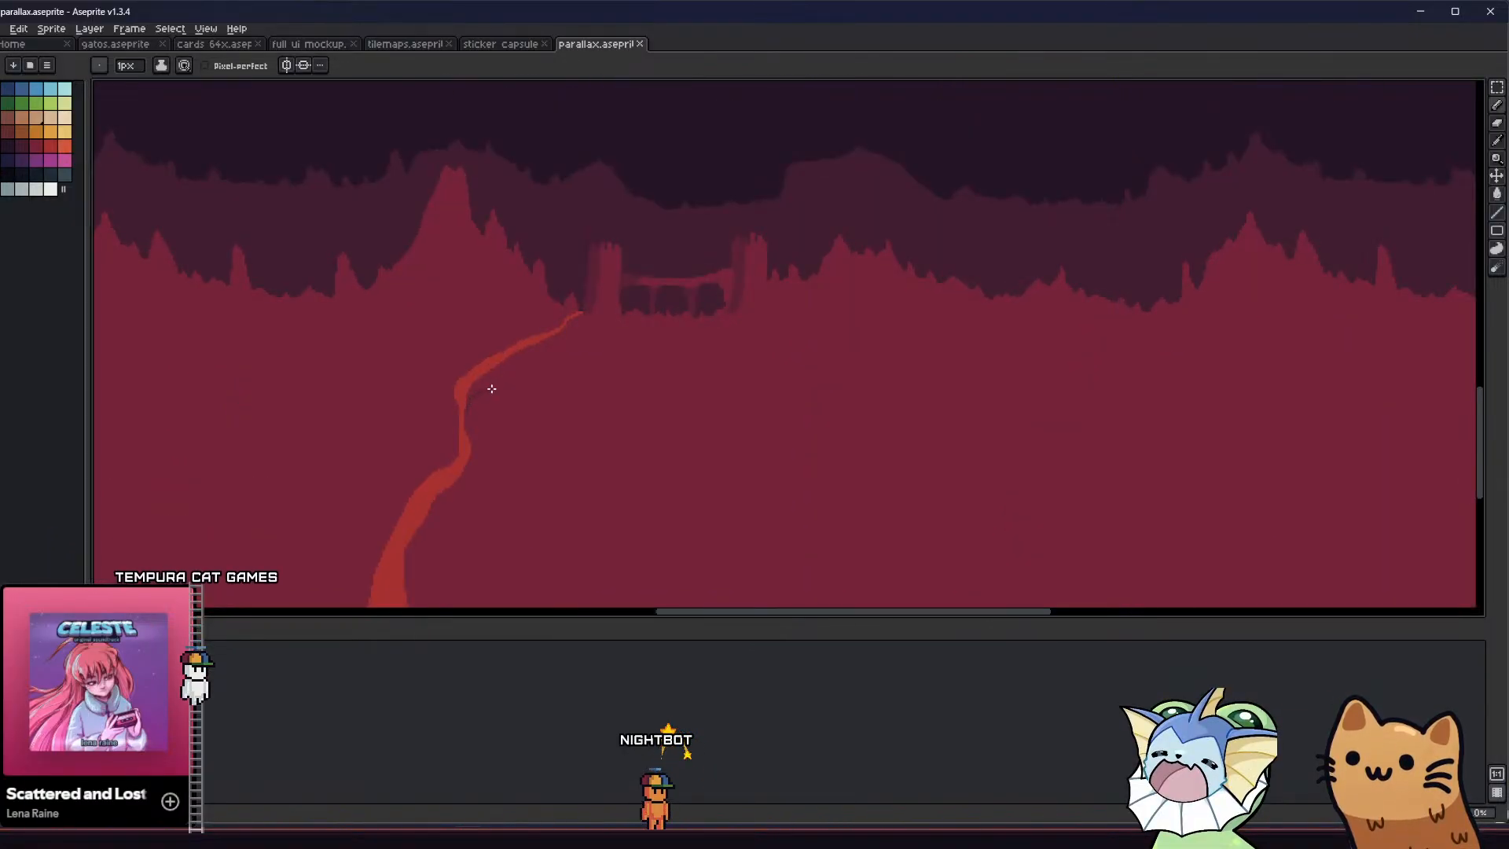
mouse_move(492, 389)
left_mouse_down()
mouse_move(511, 327)
mouse_move(541, 383)
mouse_move(586, 408)
left_mouse_up()
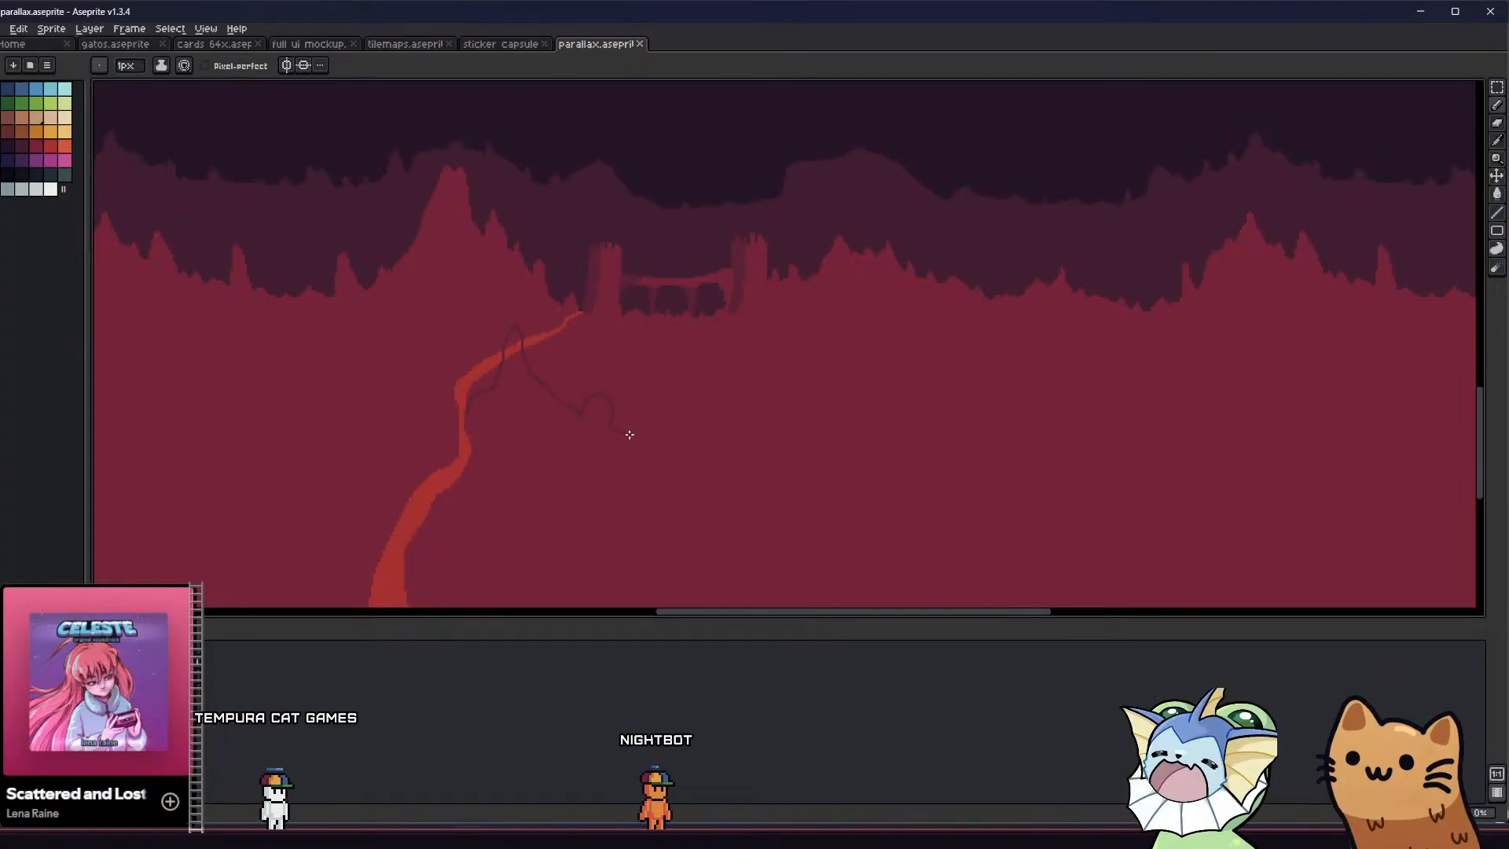
scroll(579, 441, "down", 3)
scroll(569, 431, "up", 4)
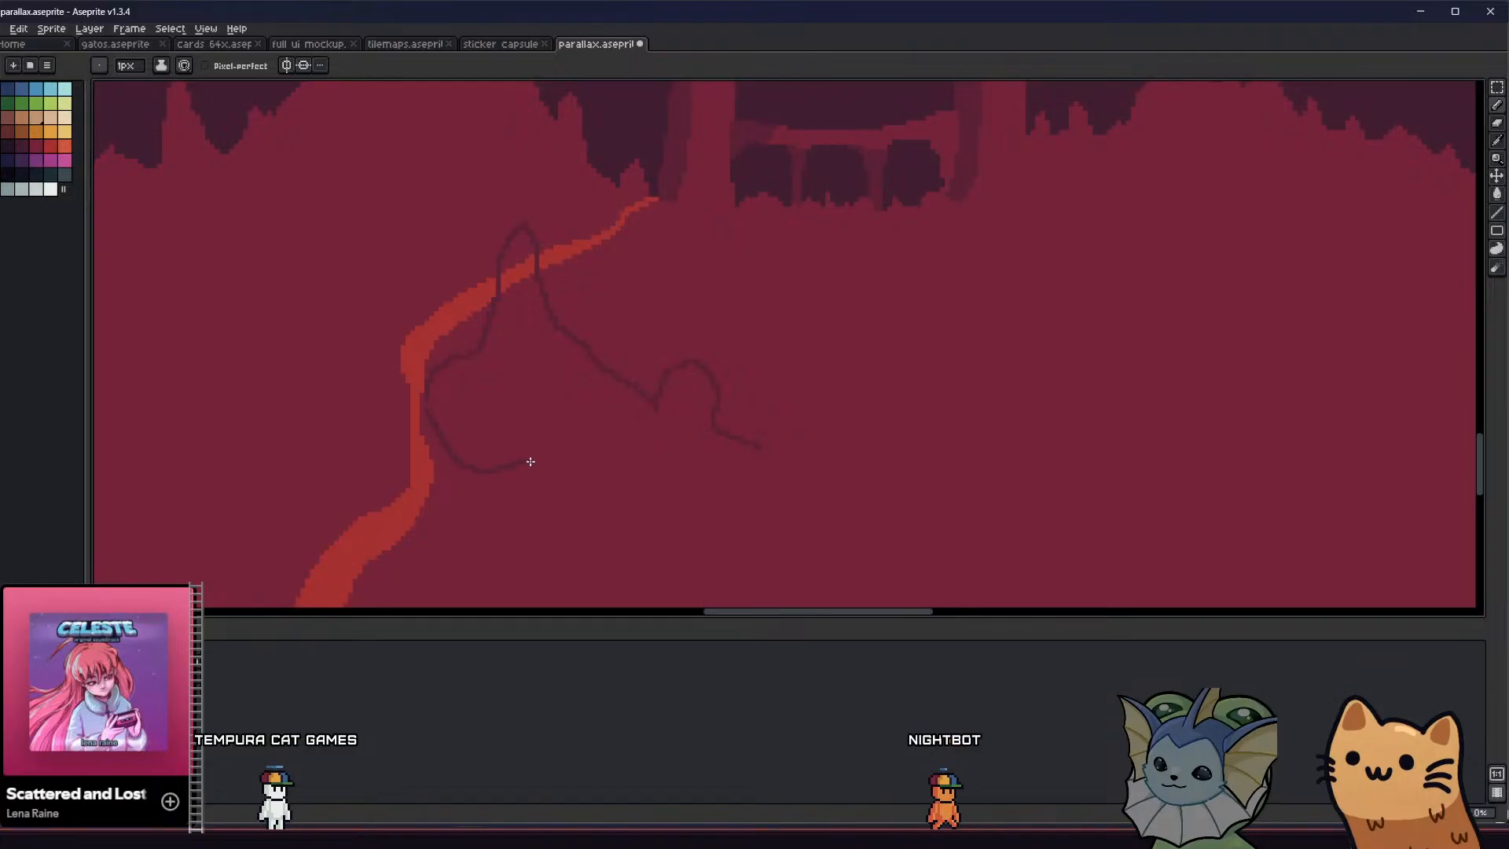
left_click_drag(531, 462, 644, 422)
key("ctrl+z")
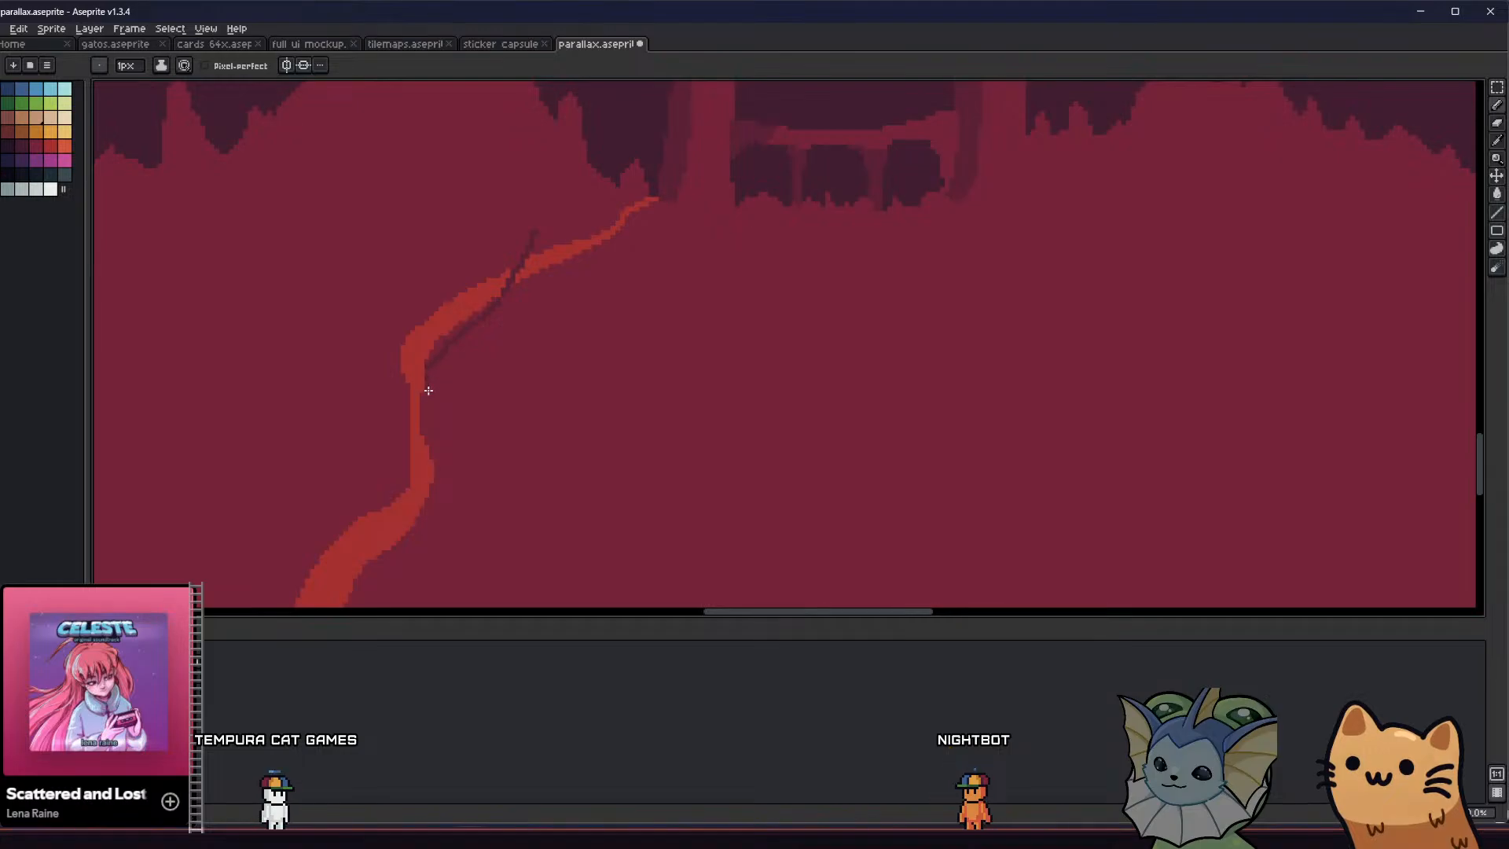
Outline a narrow pointed rock shadow on the right of the red path's upper bend and fill it with the shade colour
mouse_move(513, 304)
left_mouse_down()
mouse_move(529, 242)
mouse_move(521, 275)
left_mouse_up()
key("g")
left_click(491, 328)
key("b")
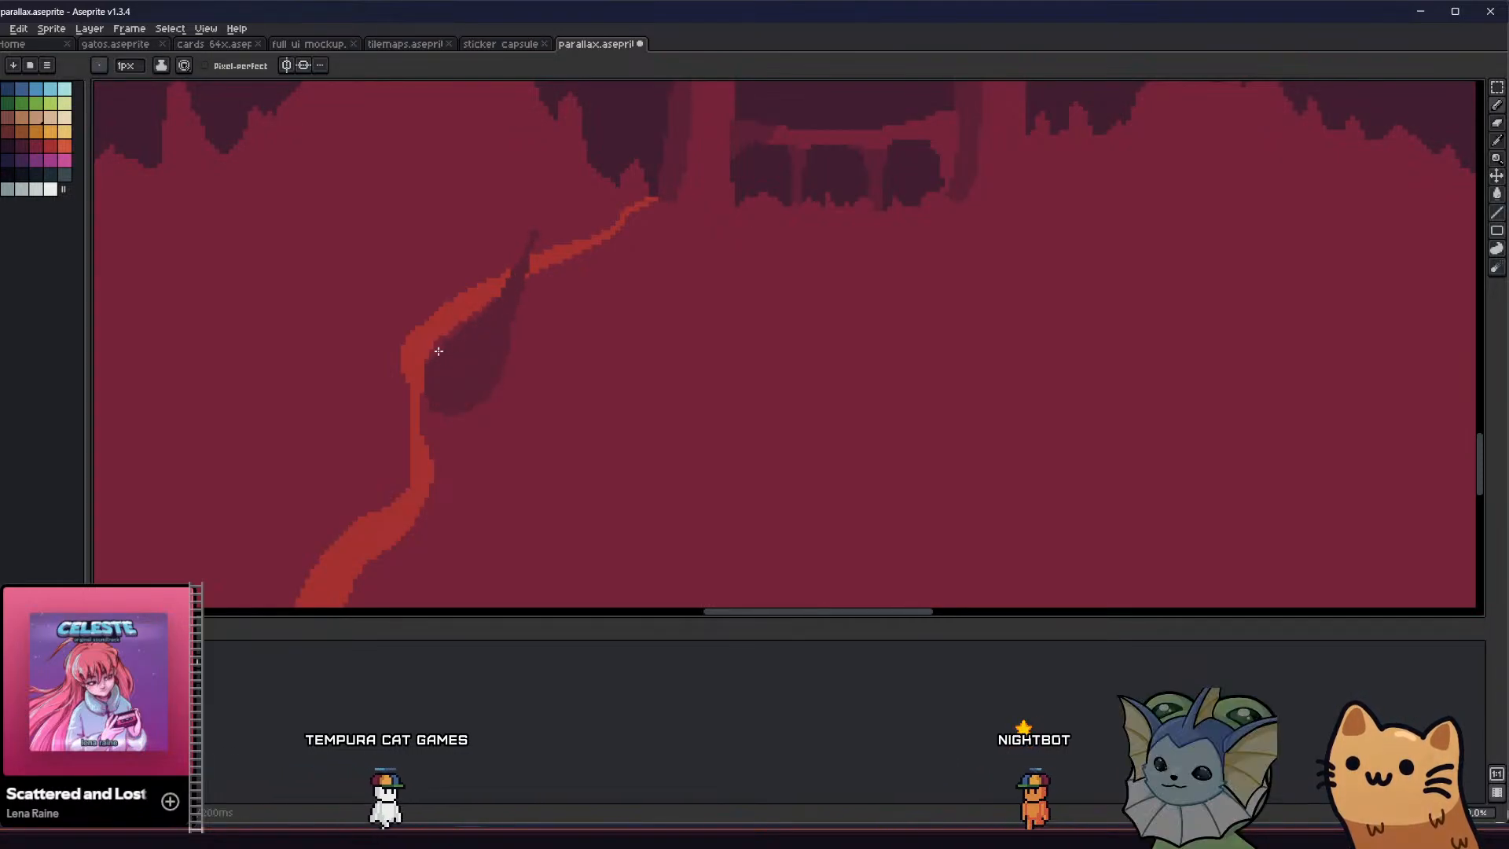
Paint crimson over the section of red path just right of the rock's tip so the rock covers it
scroll(435, 362, "down", 1)
scroll(438, 337, "up", 1)
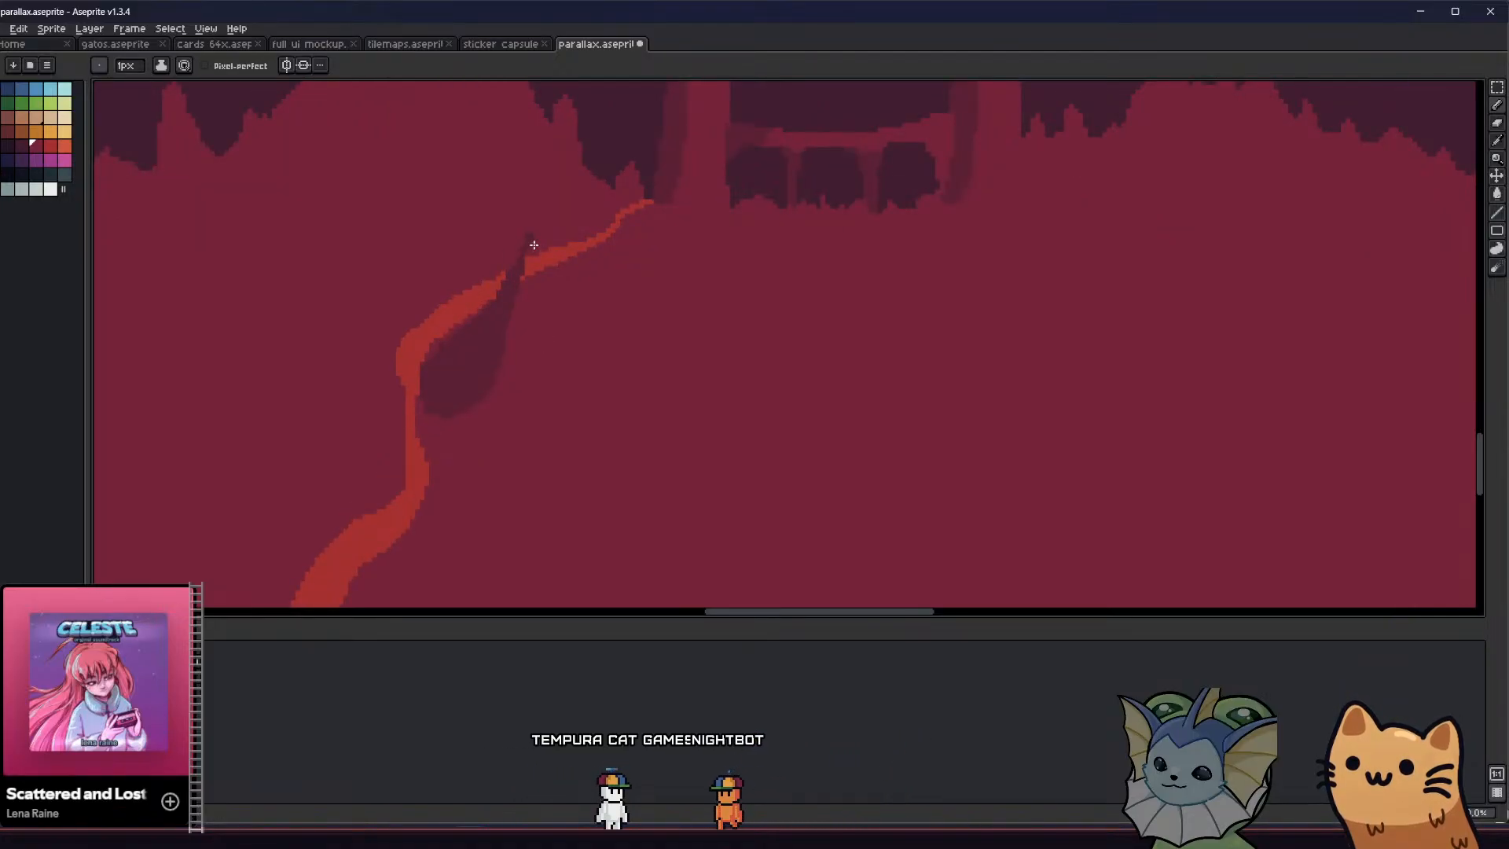
middle_click_drag(496, 299, 501, 381)
key("b")
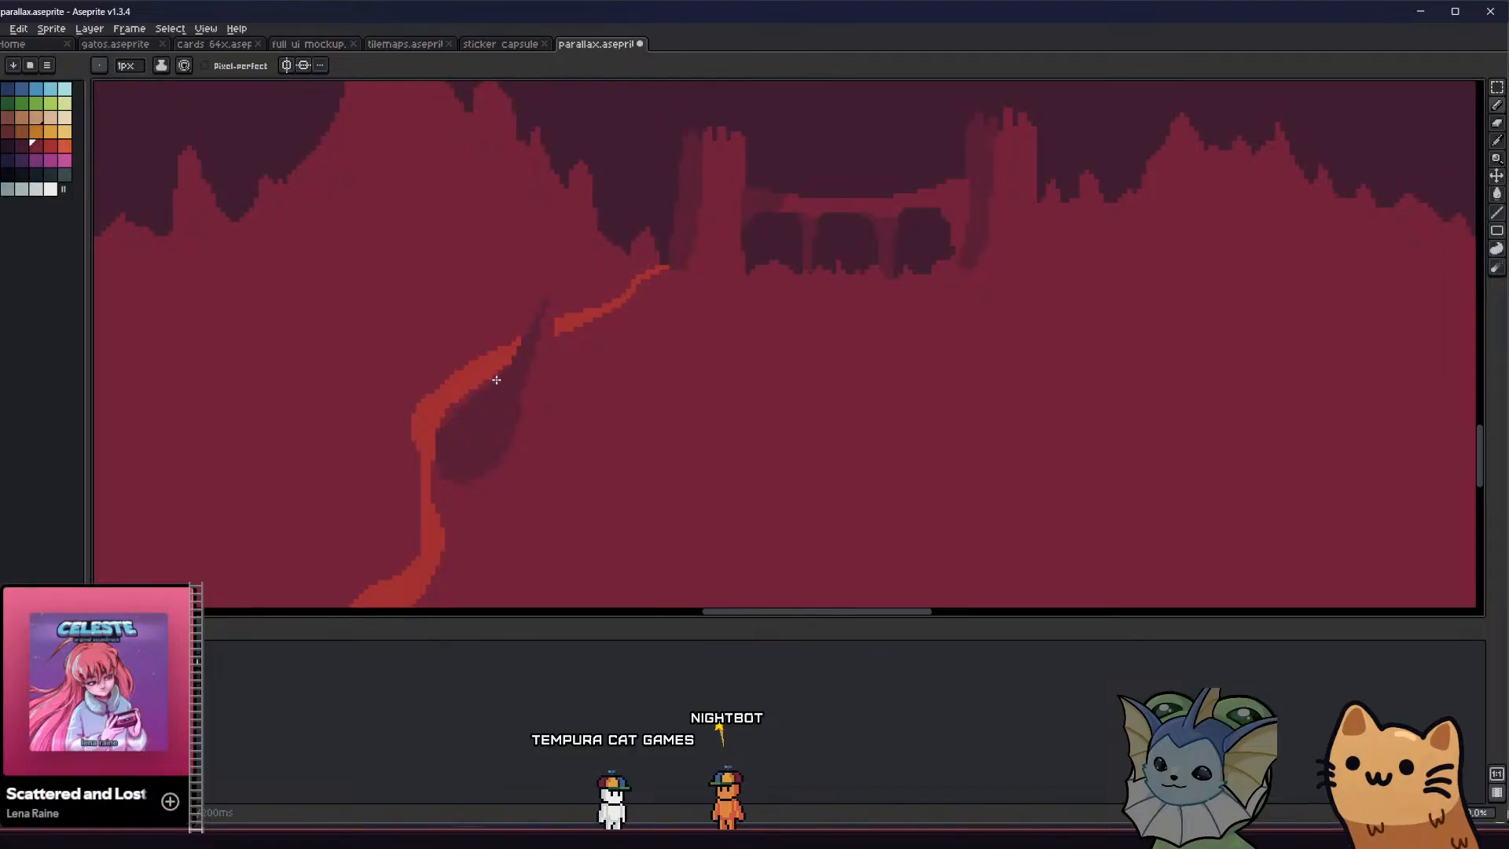
Outline a sloping shadow extending right from the rock's peak and fill it with the shade colour
scroll(552, 311, "up", 1)
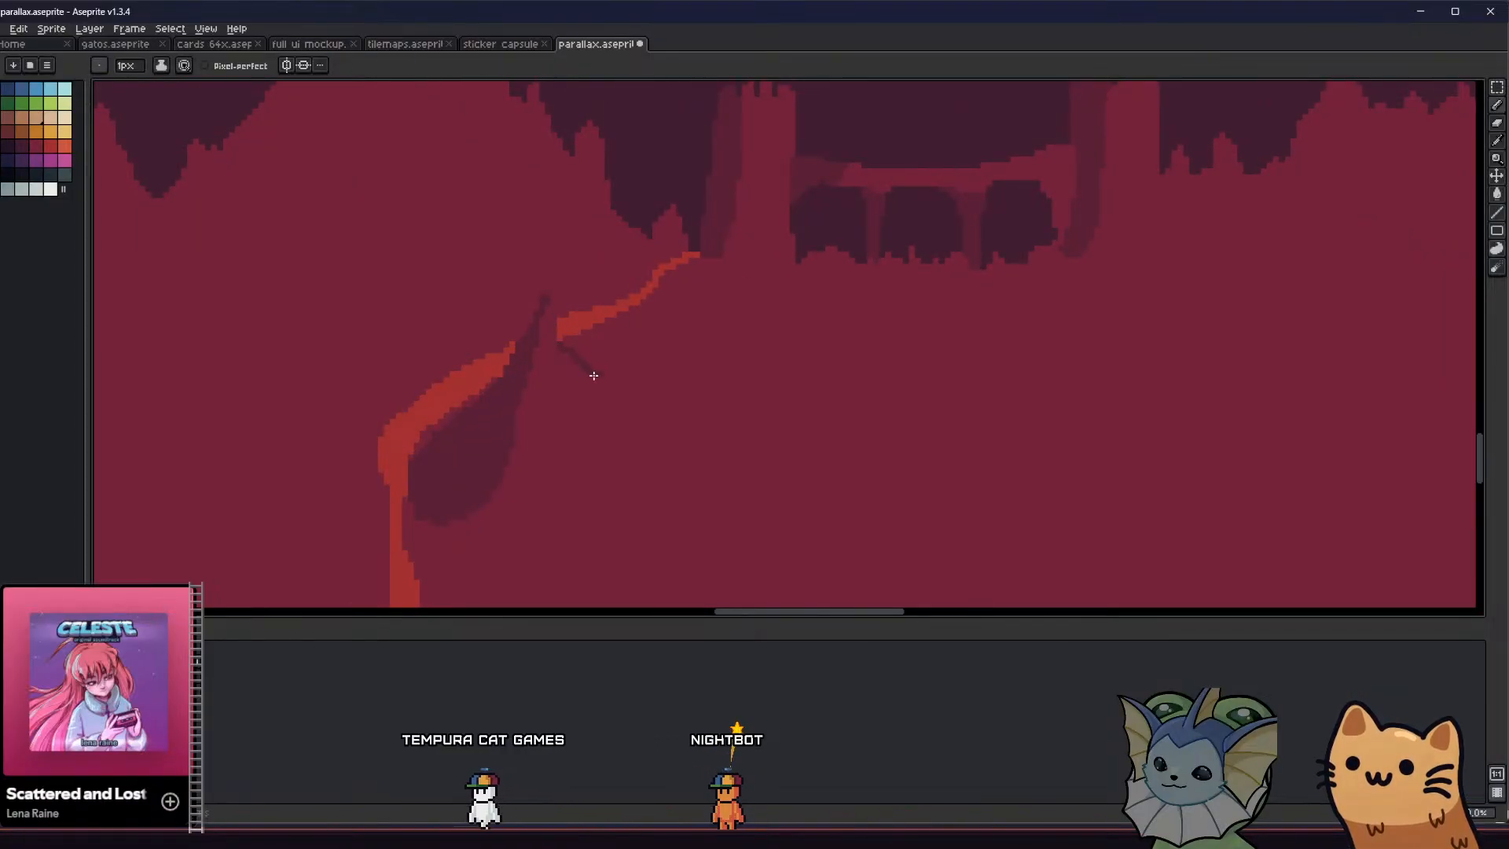
scroll(542, 397, "down", 3)
scroll(554, 397, "up", 2)
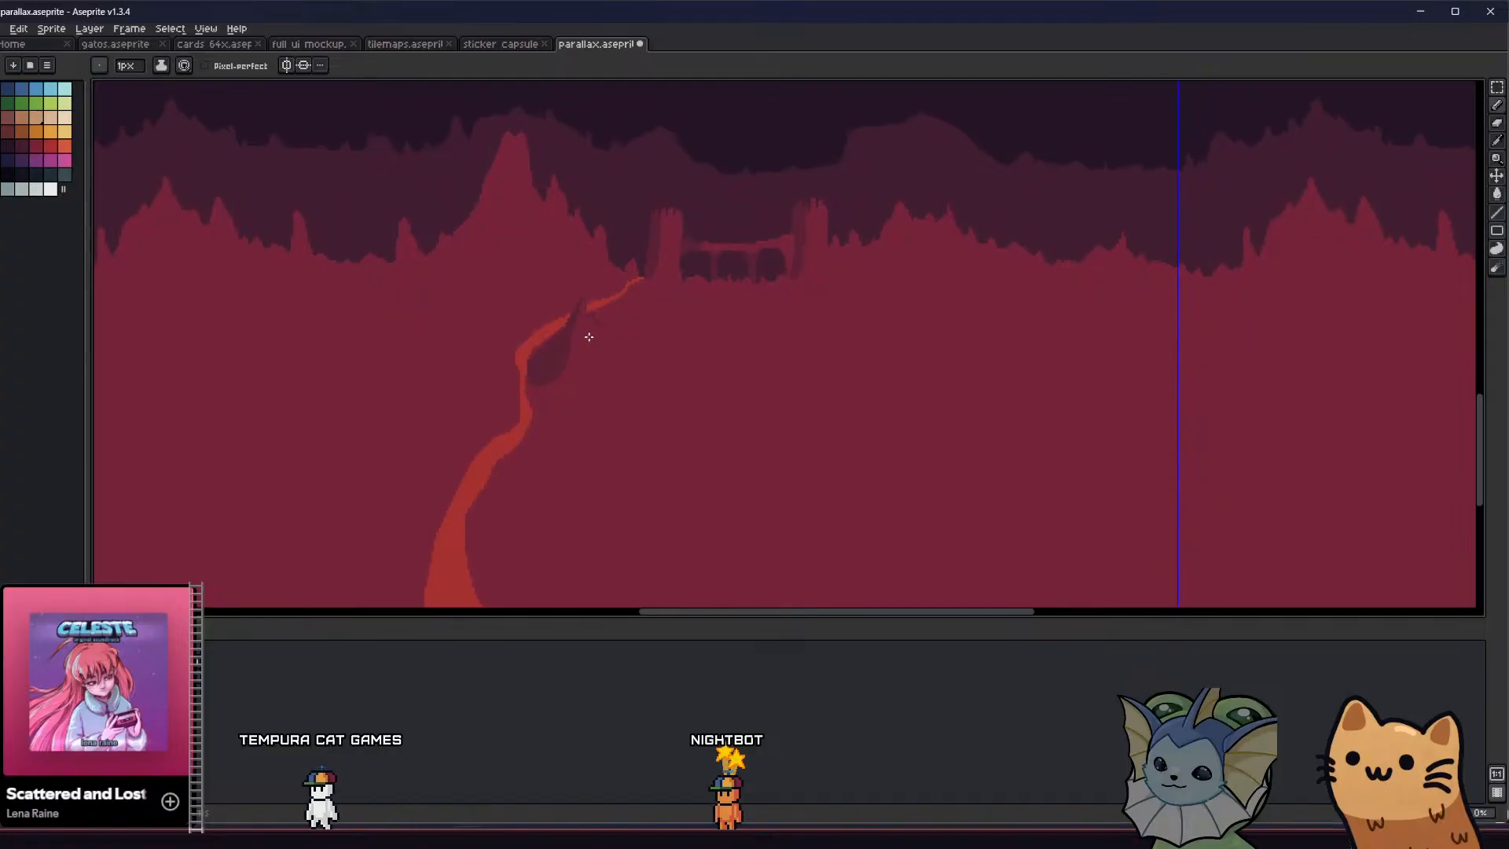
scroll(607, 324, "up", 1)
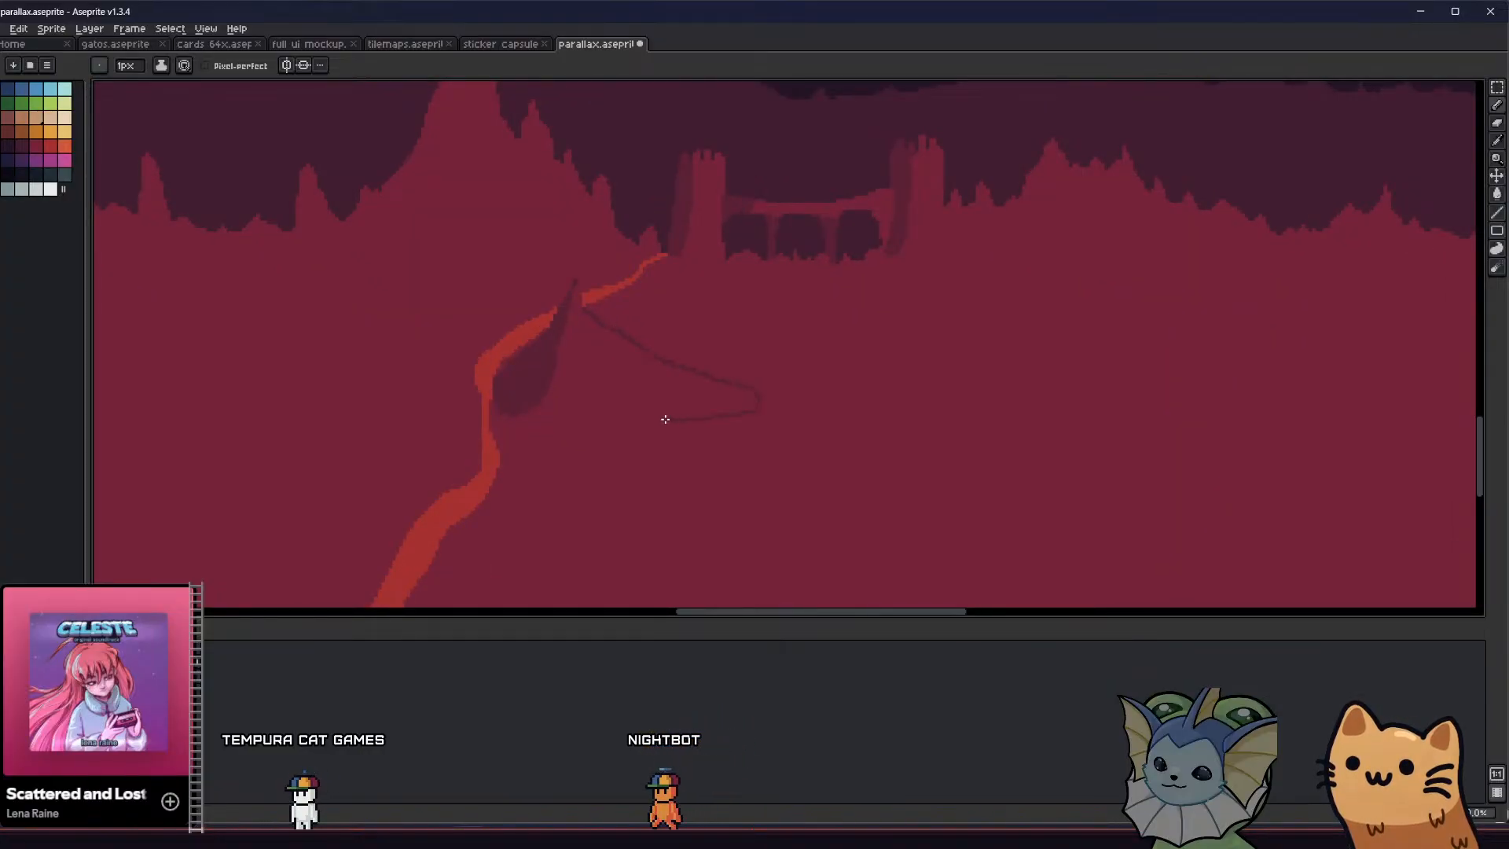
key("g")
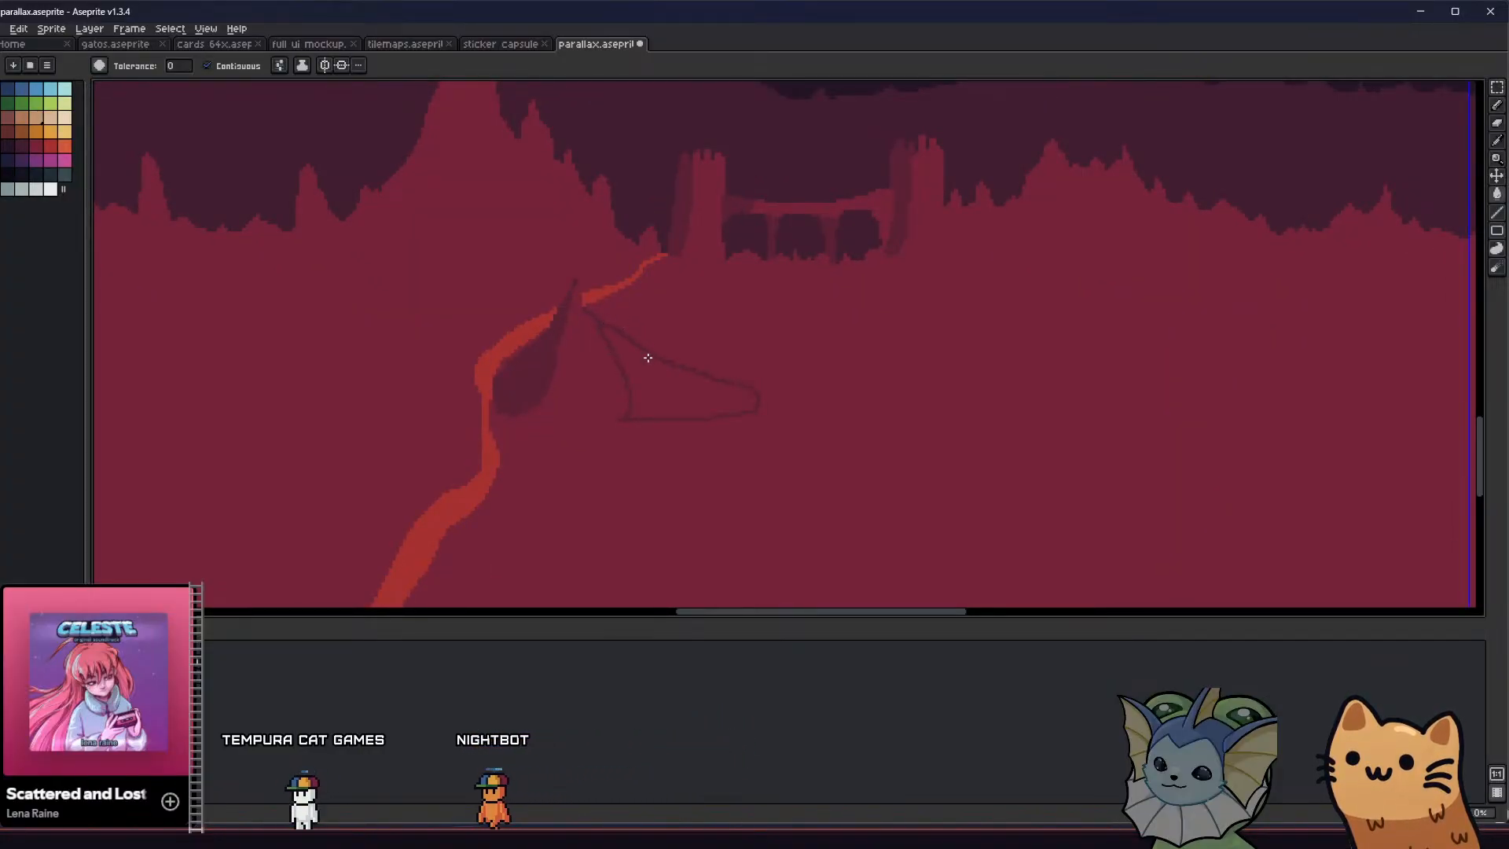
scroll(637, 381, "down", 3)
scroll(573, 404, "up", 1)
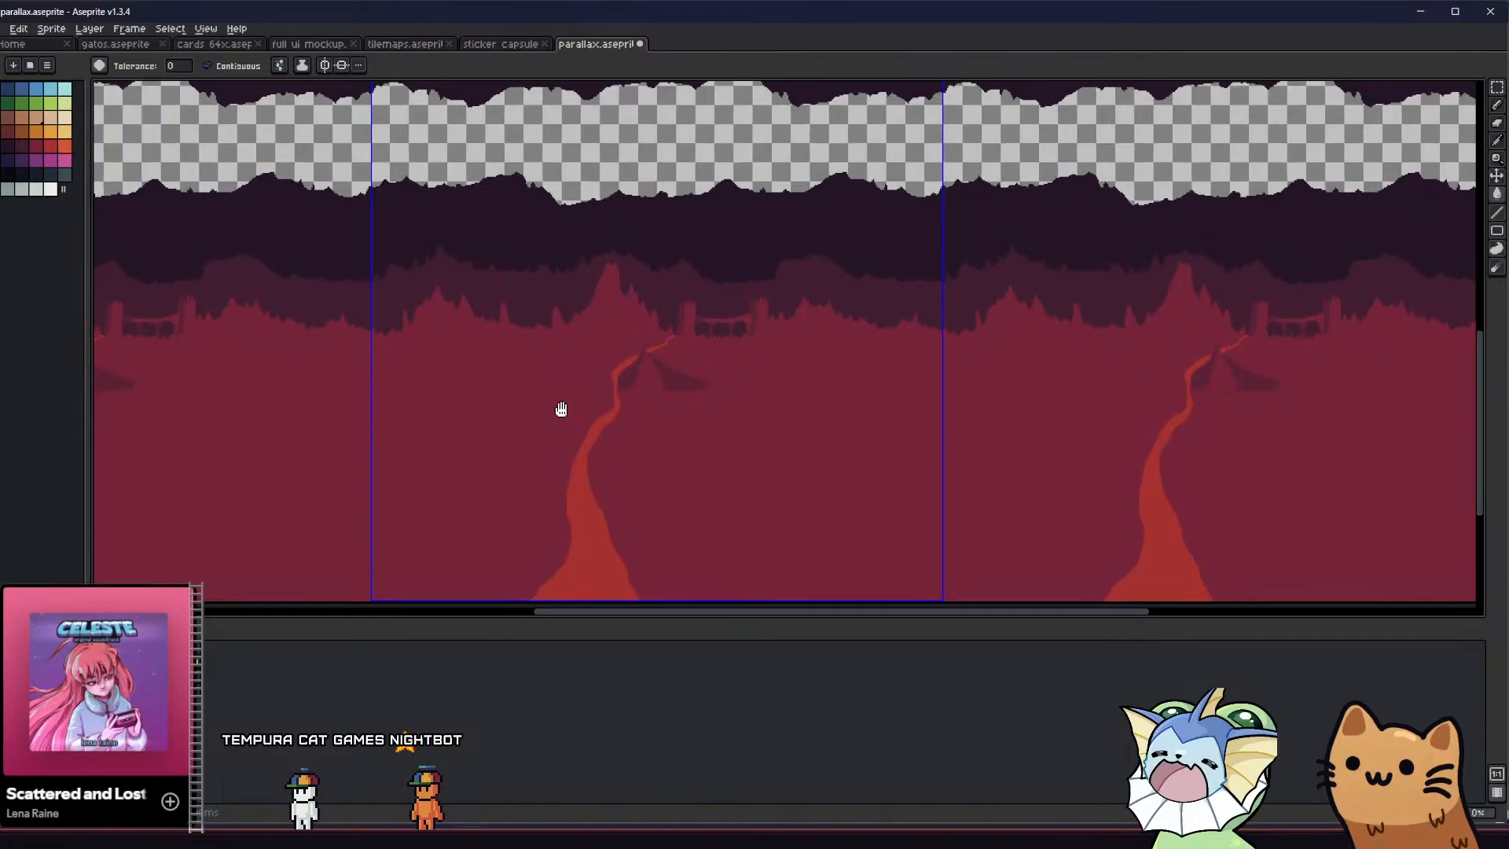
Remove the sloping shadow extending right from the rock beside the red path's upper bend
middle_click_drag(563, 411, 460, 516)
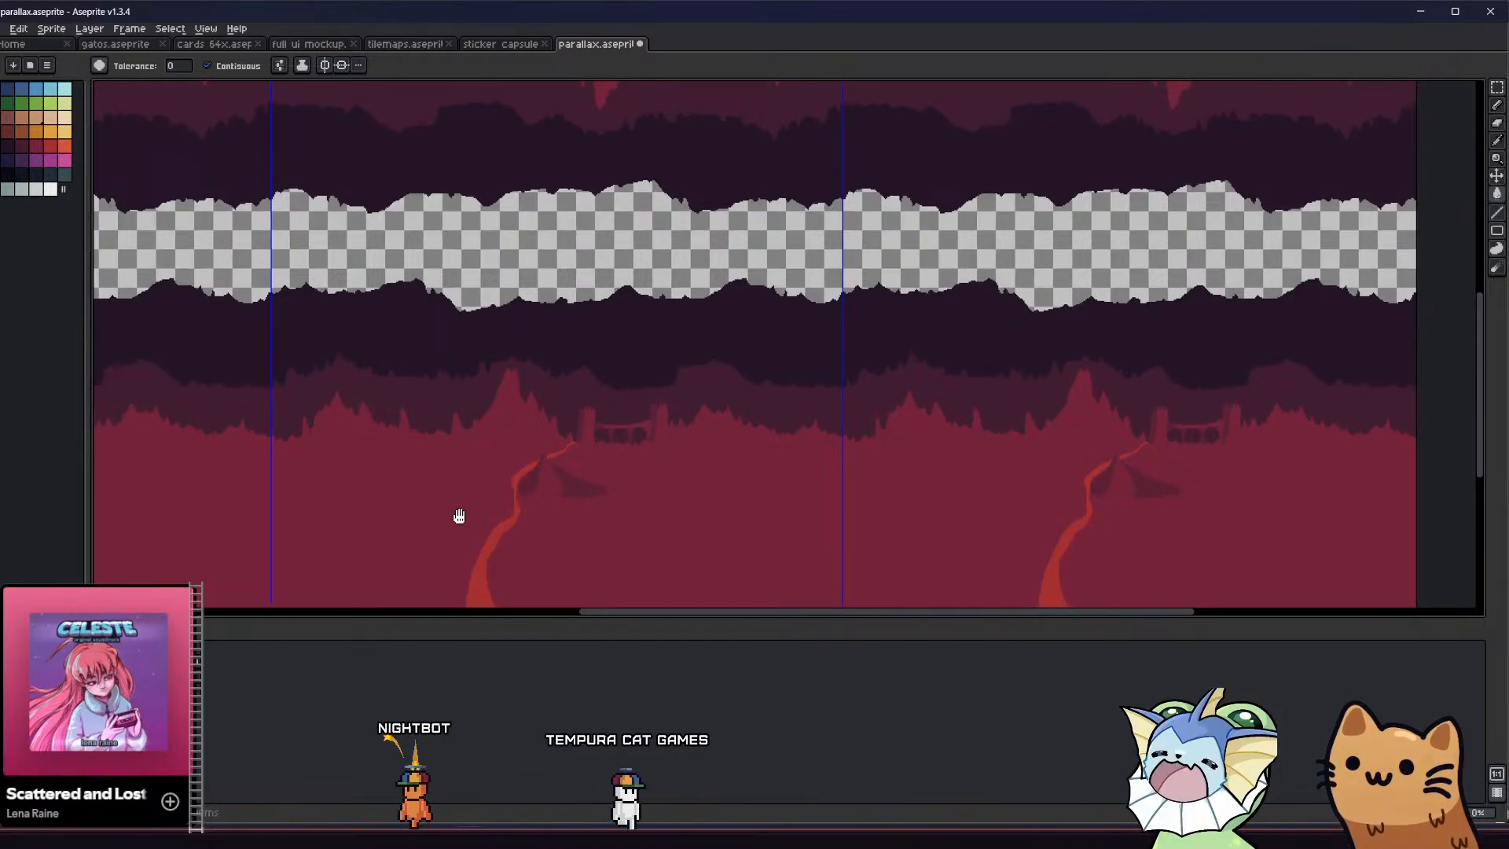
scroll(598, 485, "up", 2)
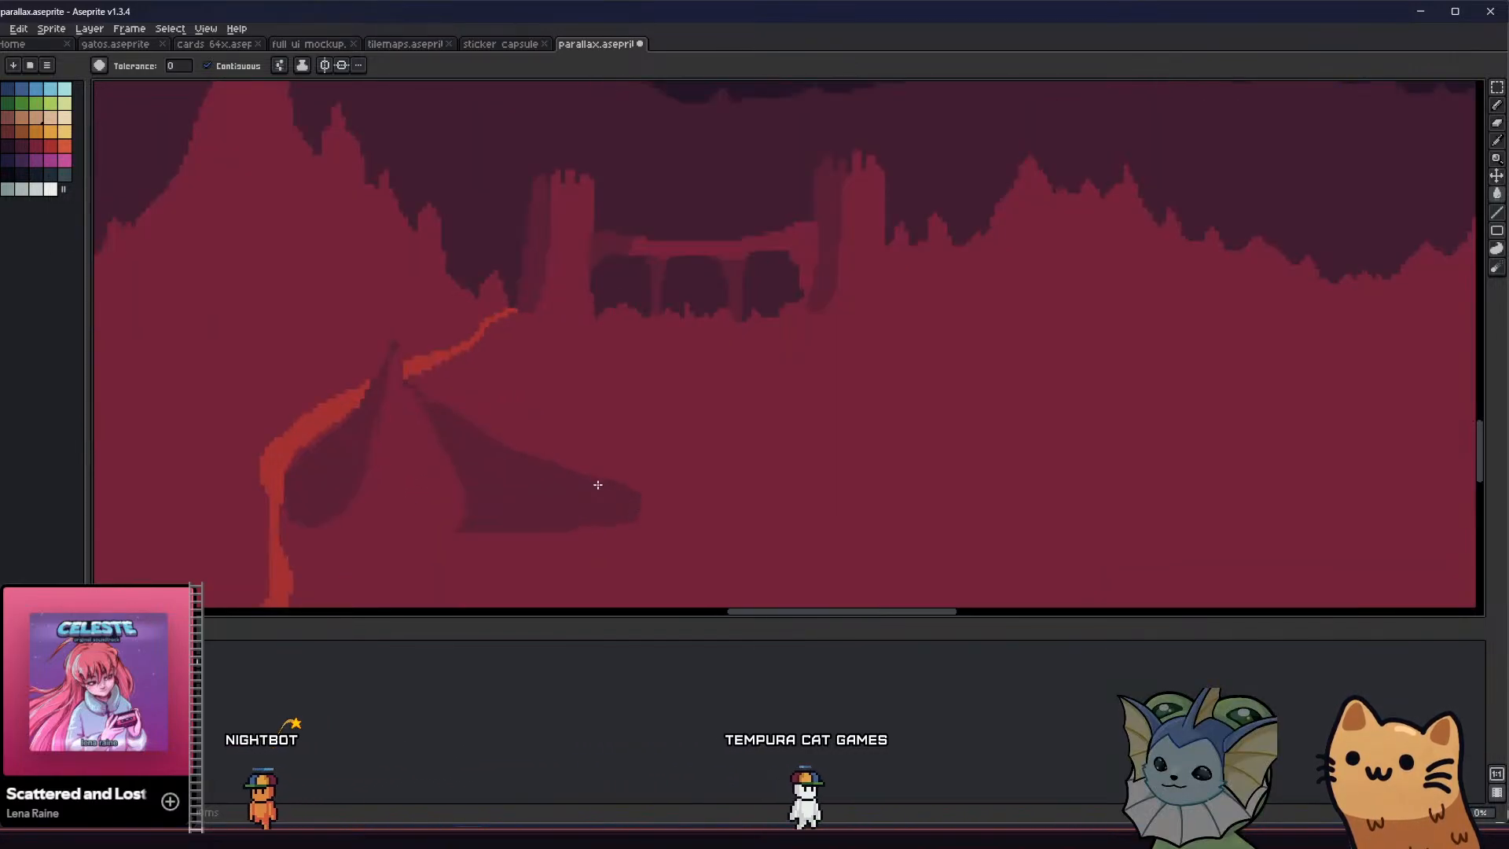
scroll(505, 474, "left", 2)
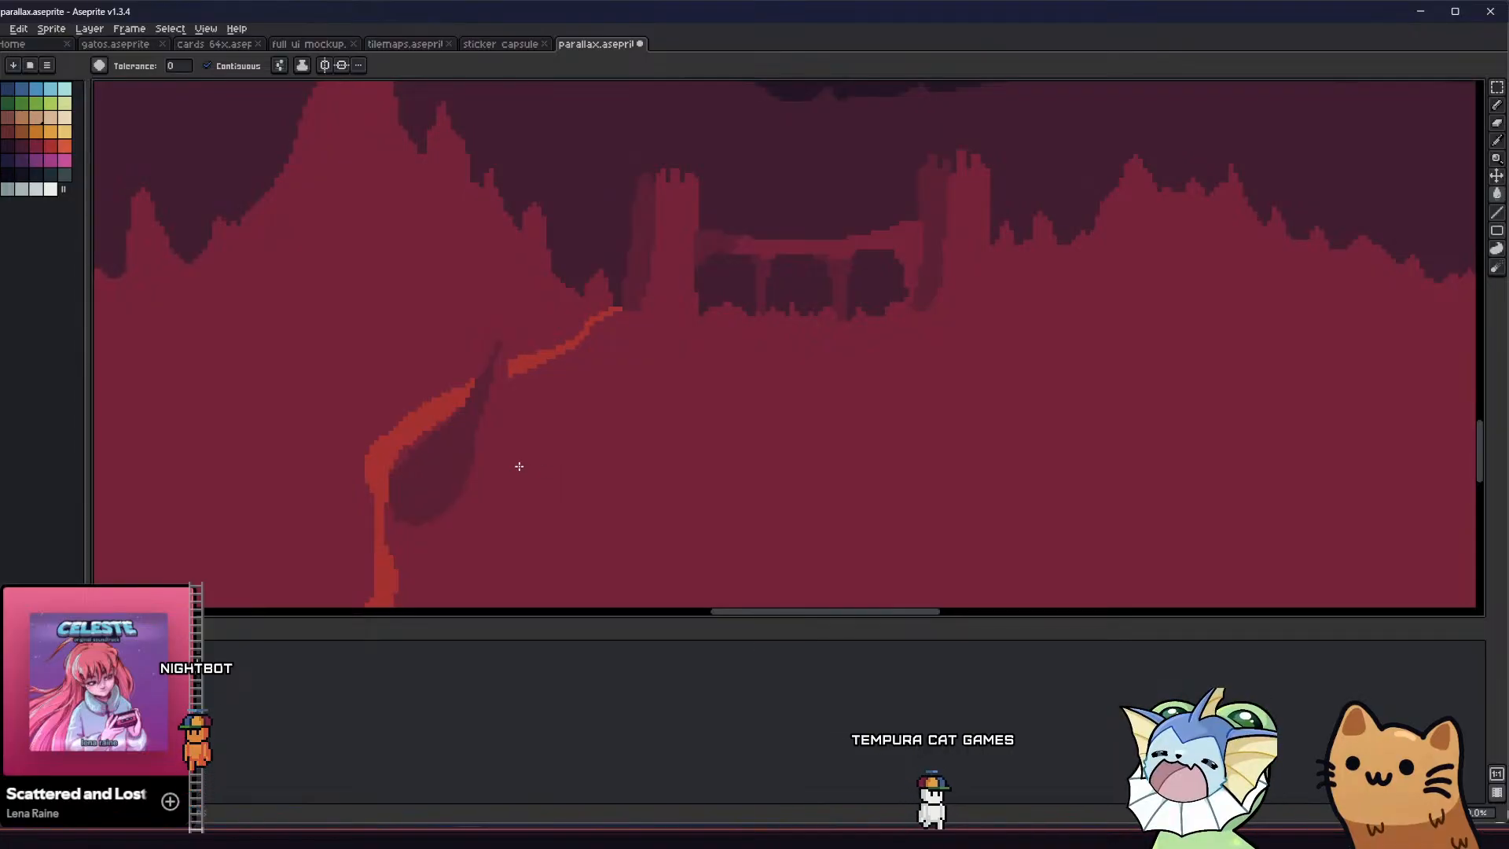
Paint a short crimson streak inside the rock's shadow beside the red path and save the file
middle_click_drag(519, 466, 583, 429)
left_click(548, 418, "alt")
key("b")
left_click_drag(503, 444, 513, 414)
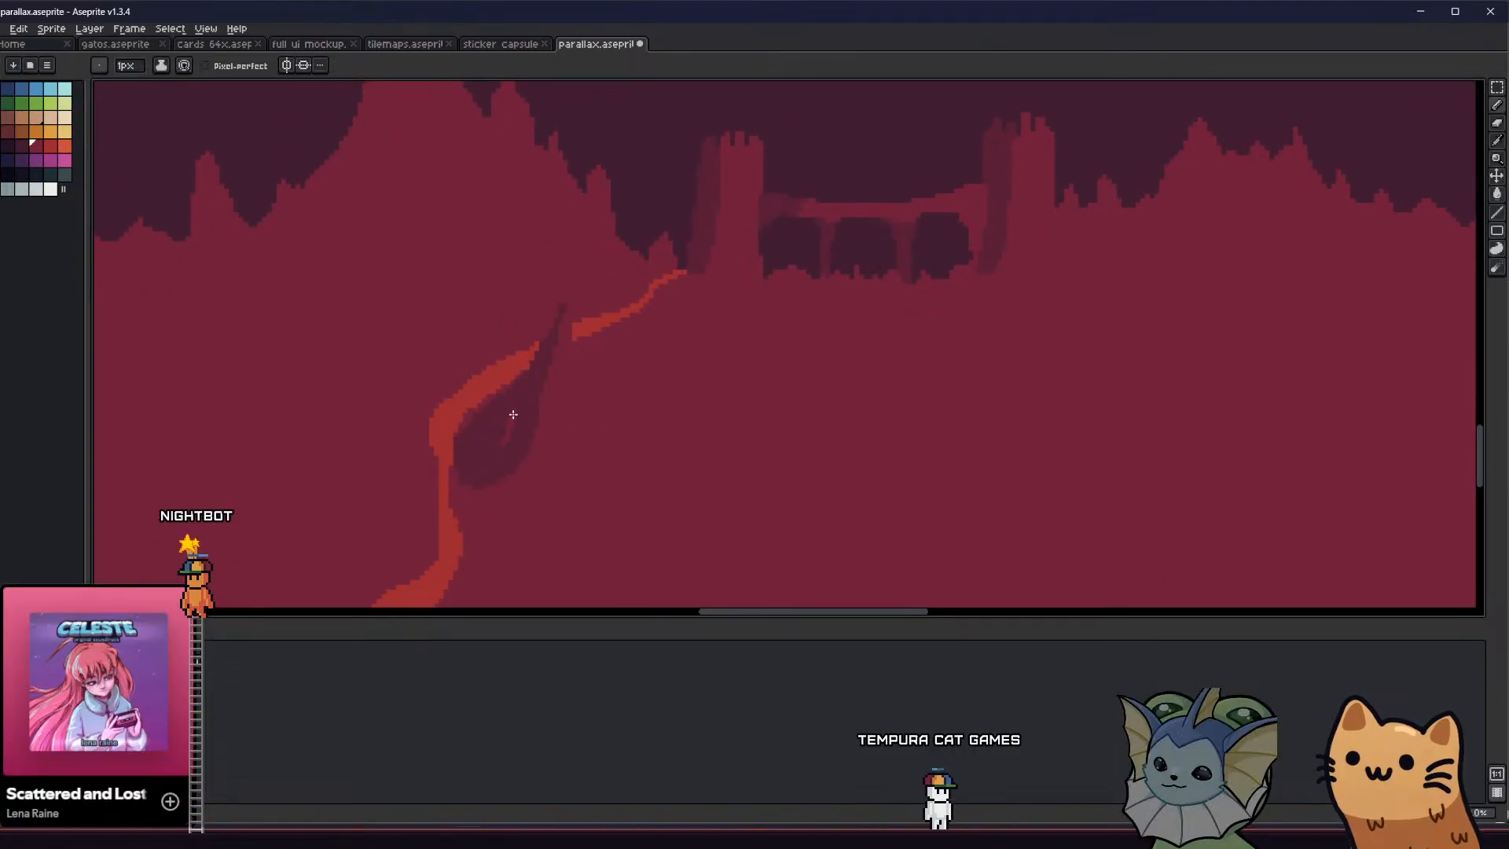
scroll(459, 453, "down", 2)
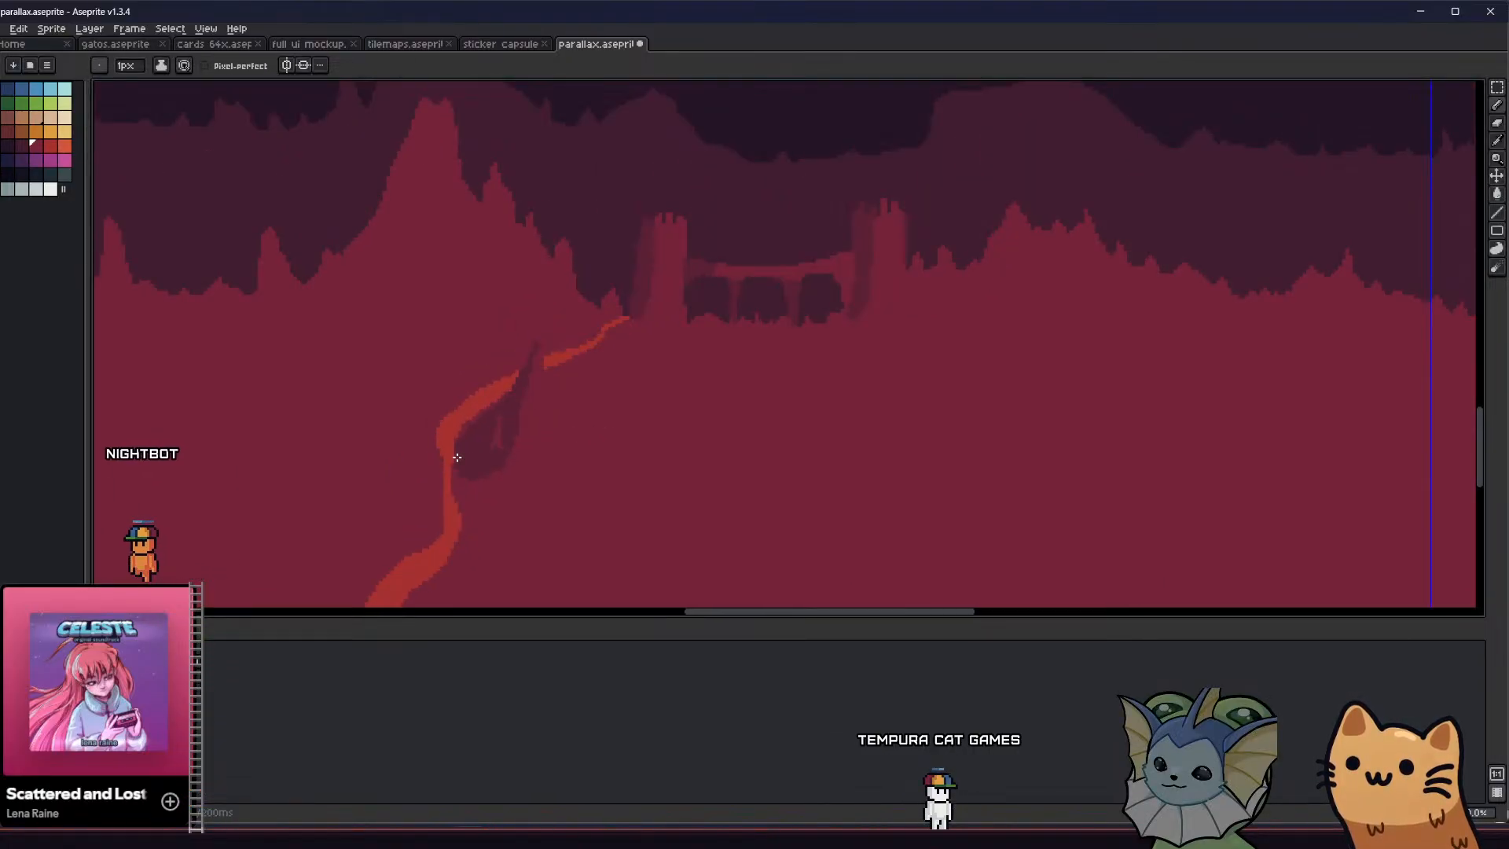
key("ctrl+s")
Pick the shade colour and try a small shadow mark on the ground below the bridge's left tower
middle_click_drag(470, 477, 517, 496)
scroll(550, 480, "down", 2)
scroll(565, 468, "up", 3)
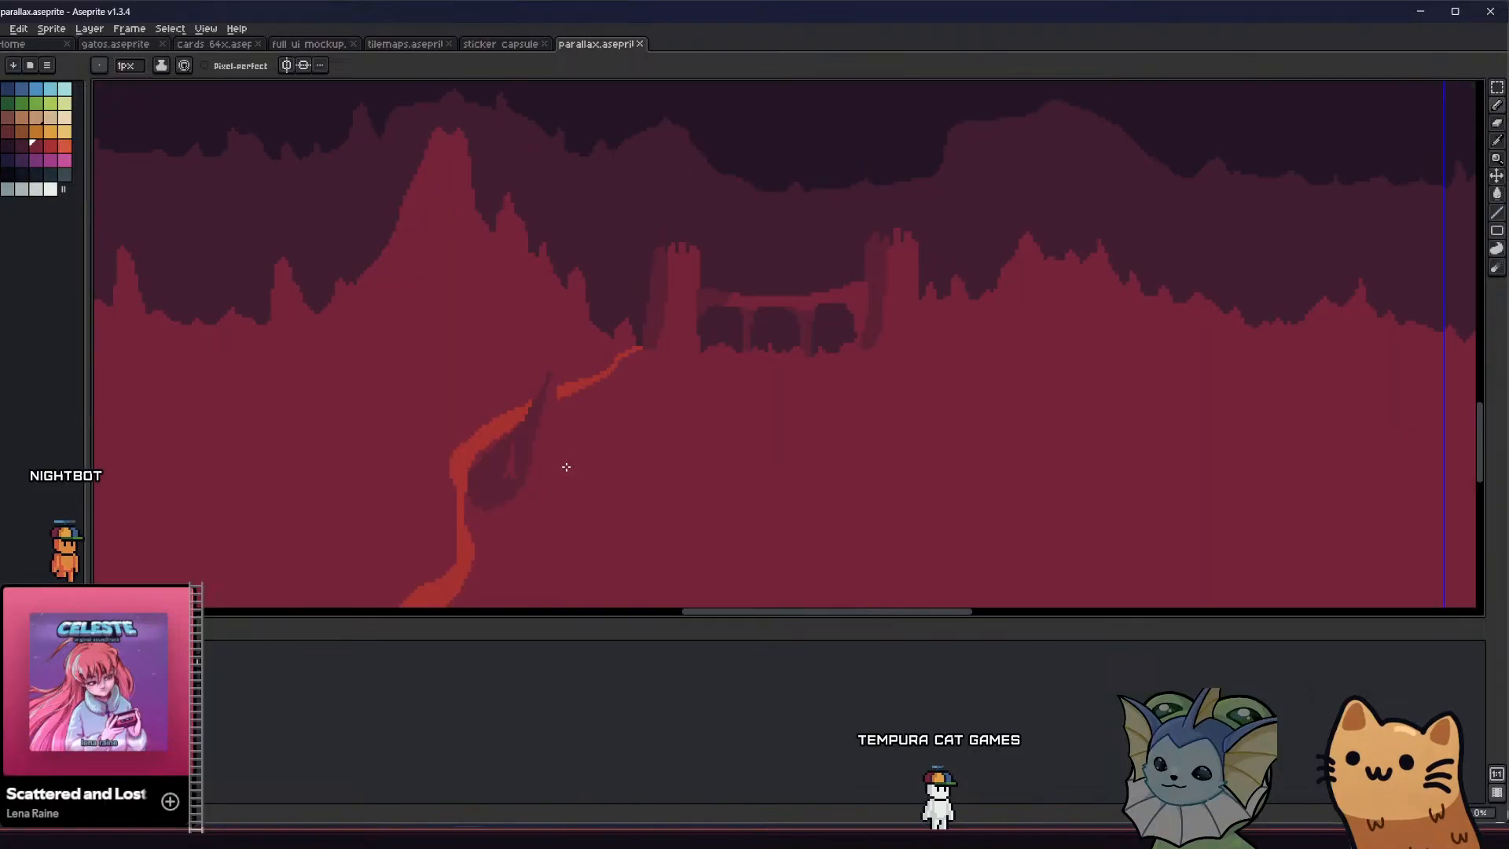
key("alt")
mouse_move(685, 440)
left_mouse_down()
mouse_move(691, 414)
mouse_move(700, 445)
left_mouse_up()
scroll(655, 460, "down", 1)
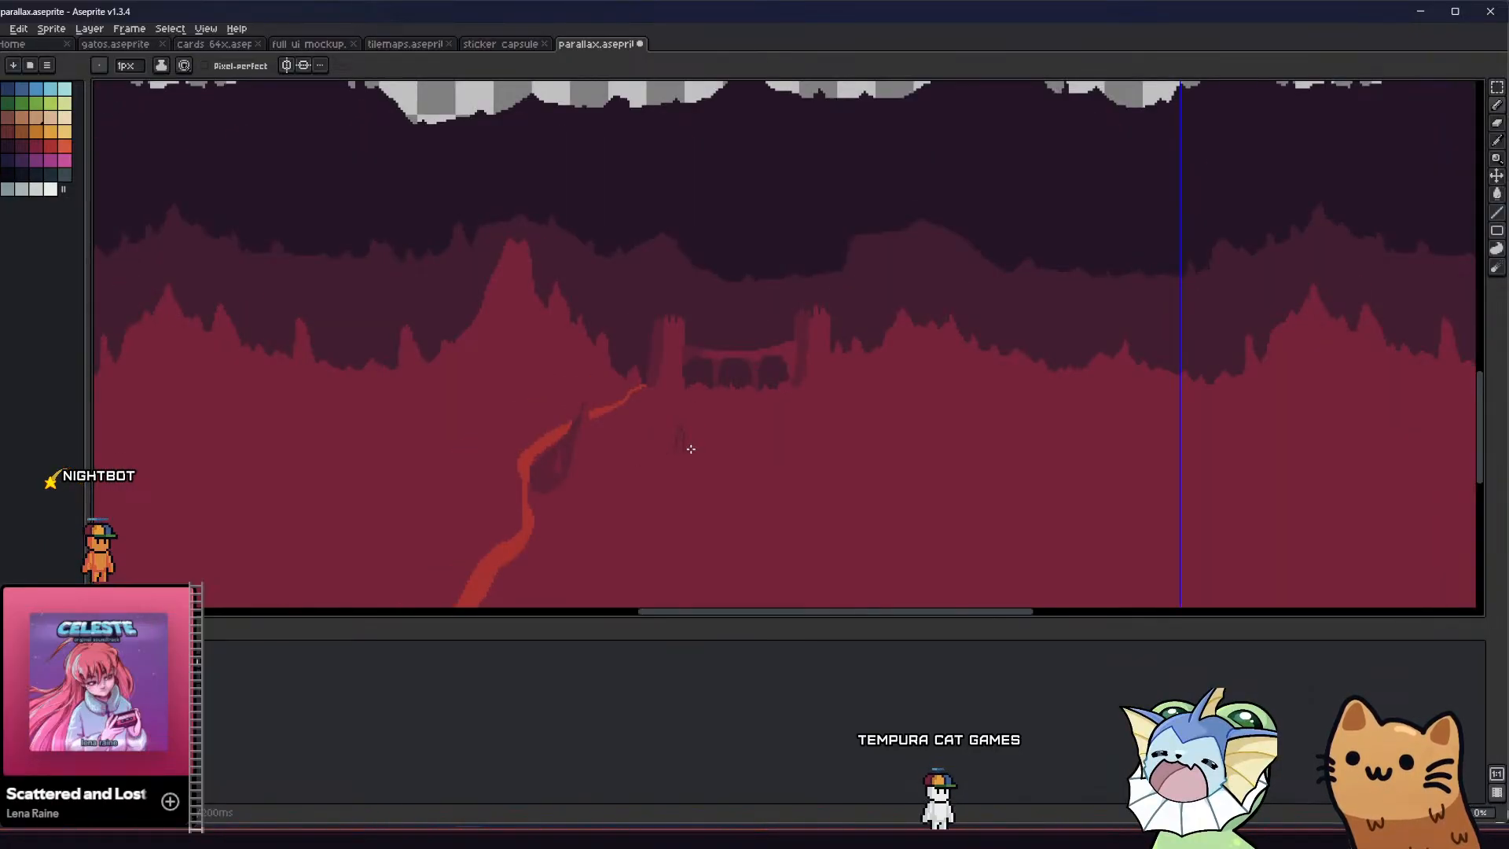
key("ctrl+apostrophe")
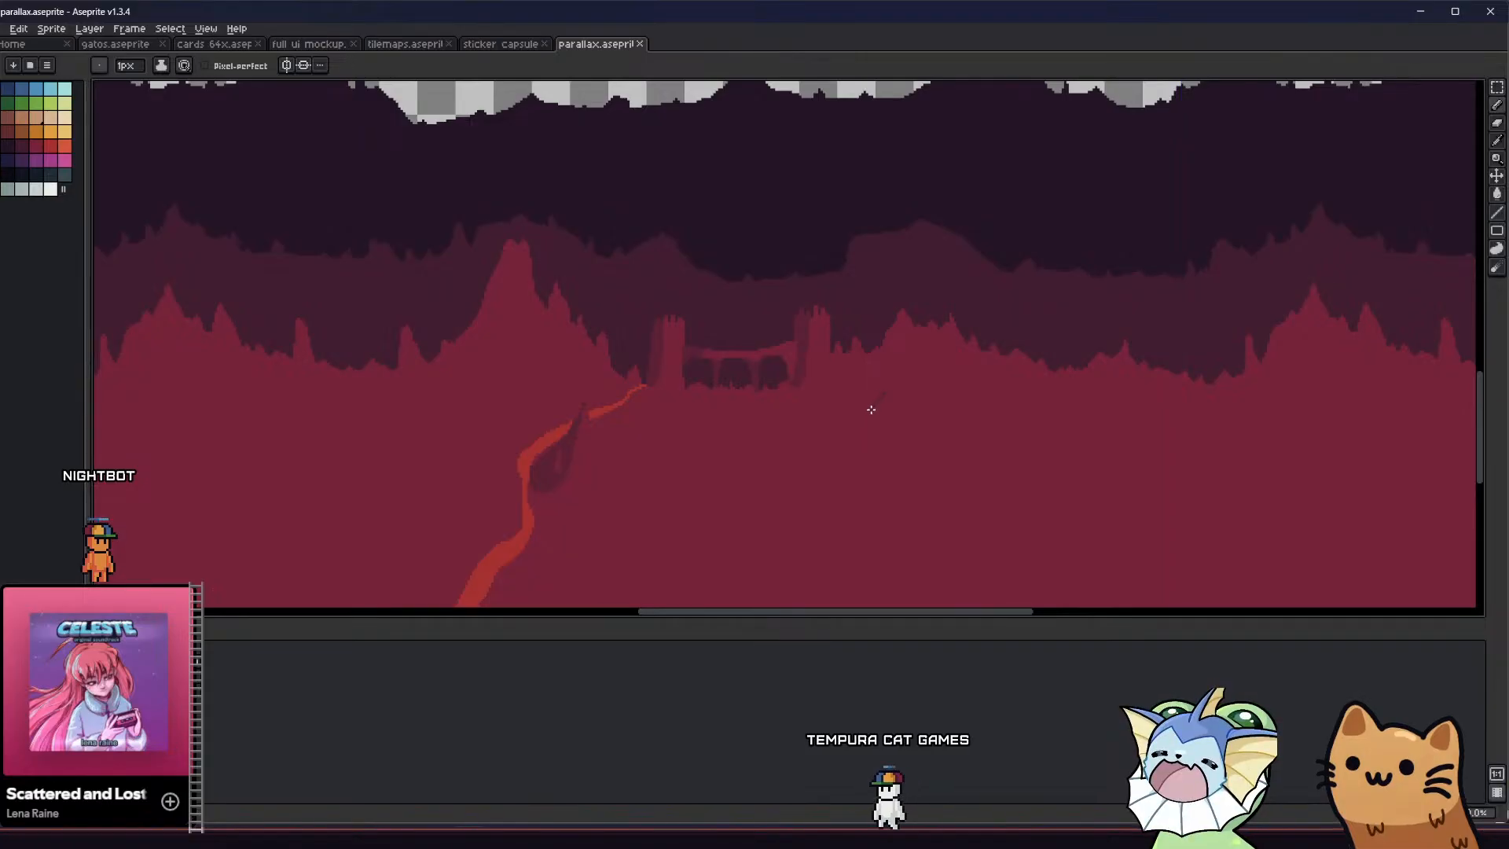
scroll(840, 419, "down", 1)
scroll(744, 304, "down", 1)
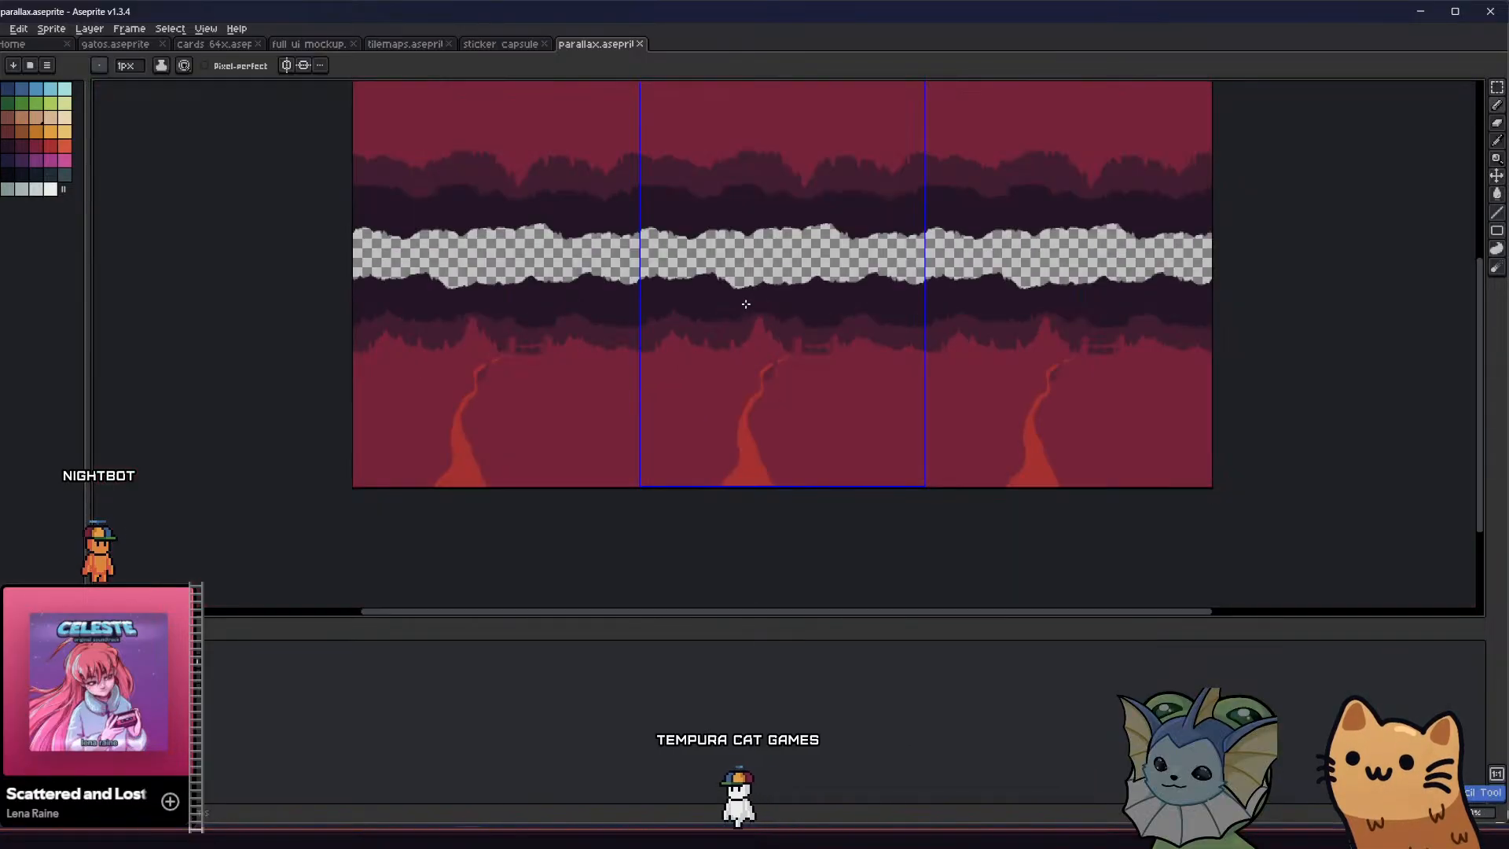
Outline a shadow band down the left slope of the tall central peak and fill it with the shade colour
scroll(770, 337, "up", 3)
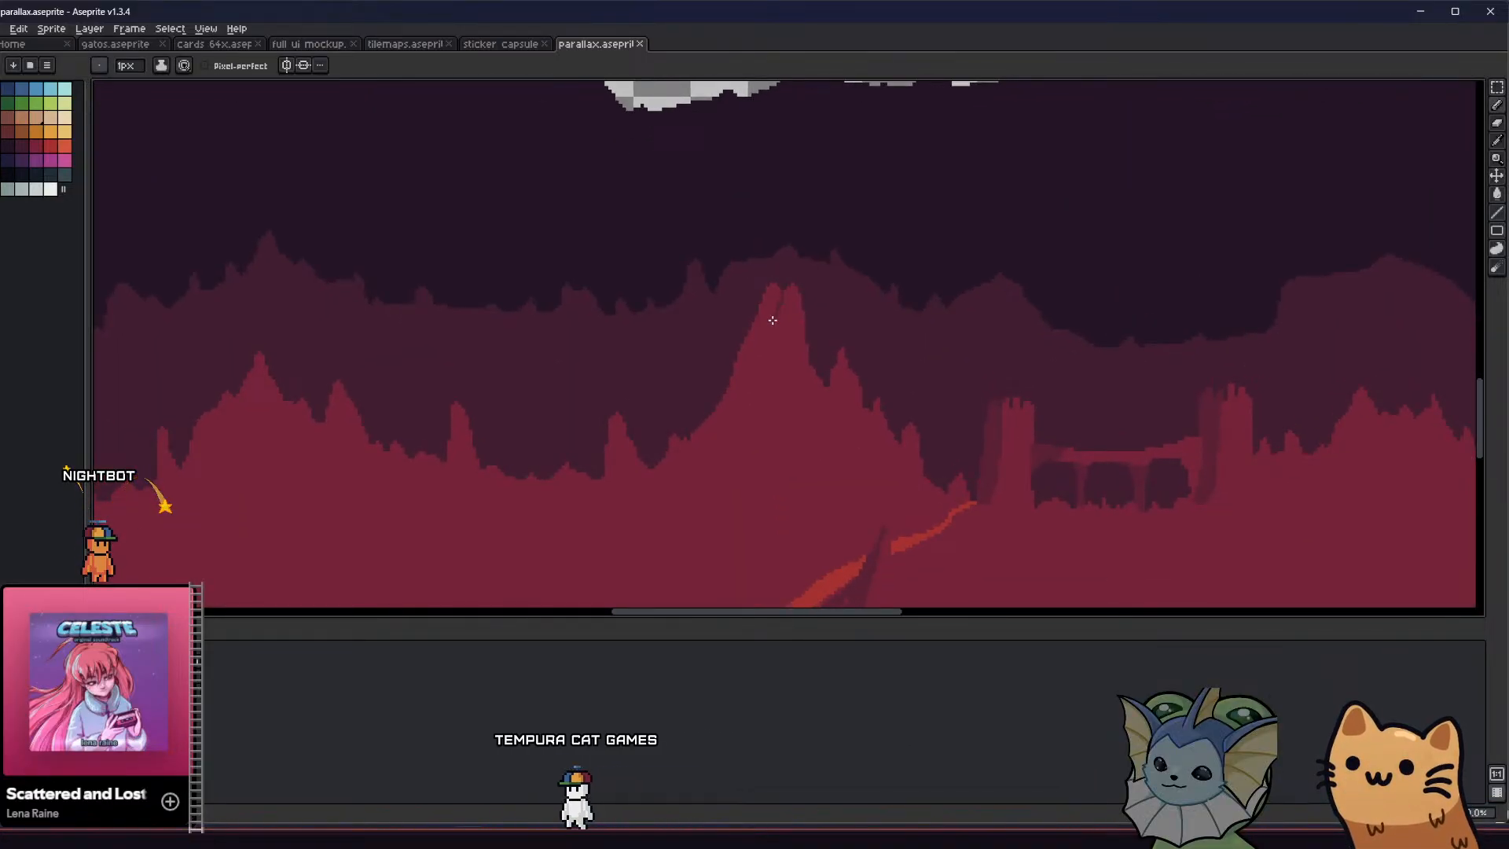
mouse_move(772, 320)
left_mouse_down()
mouse_move(737, 401)
mouse_move(673, 446)
left_mouse_up()
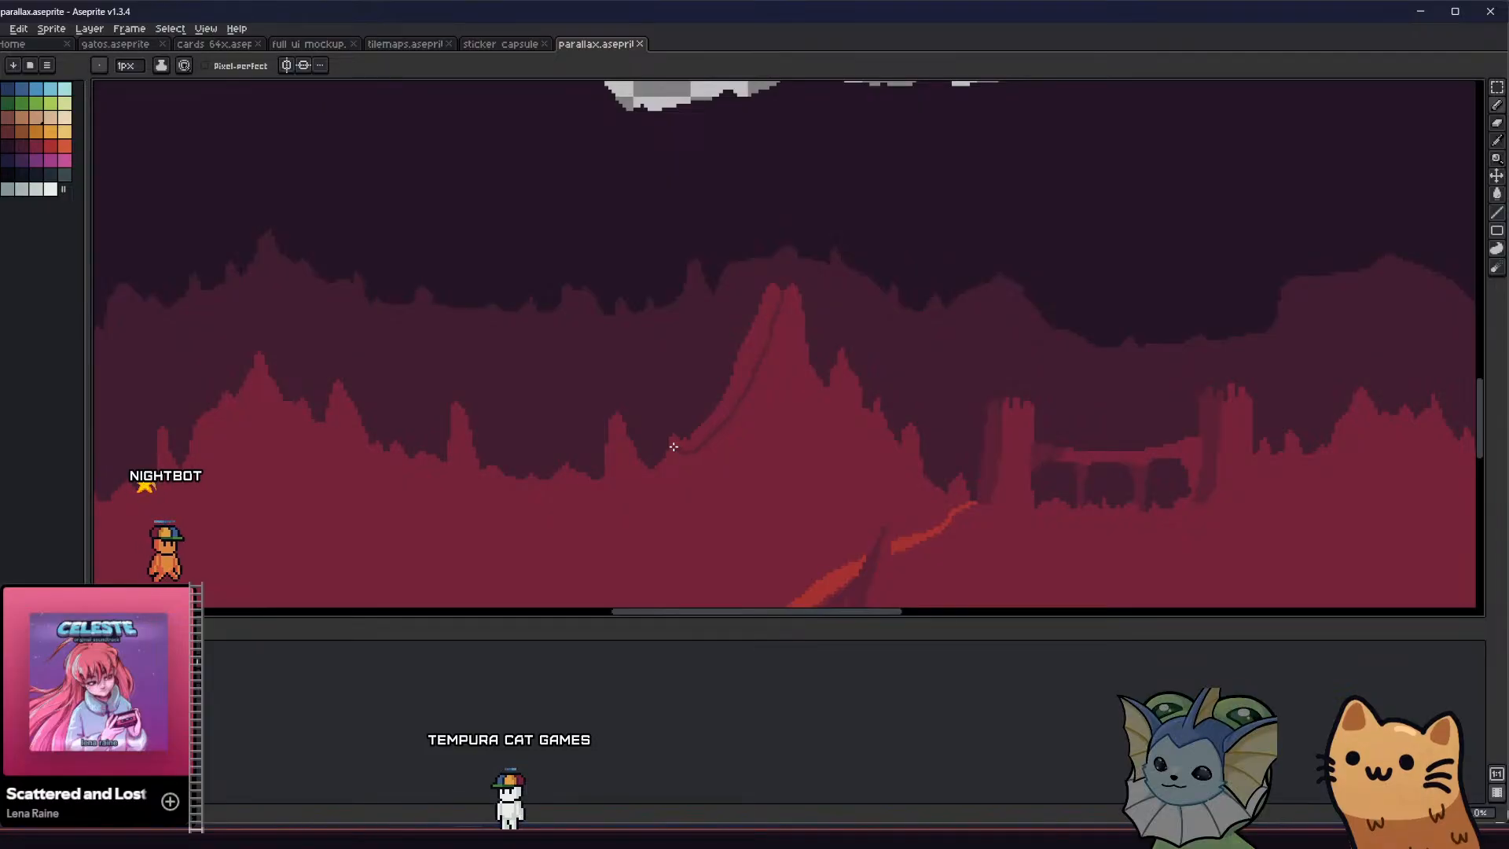
scroll(673, 446, "up", 1)
key("g")
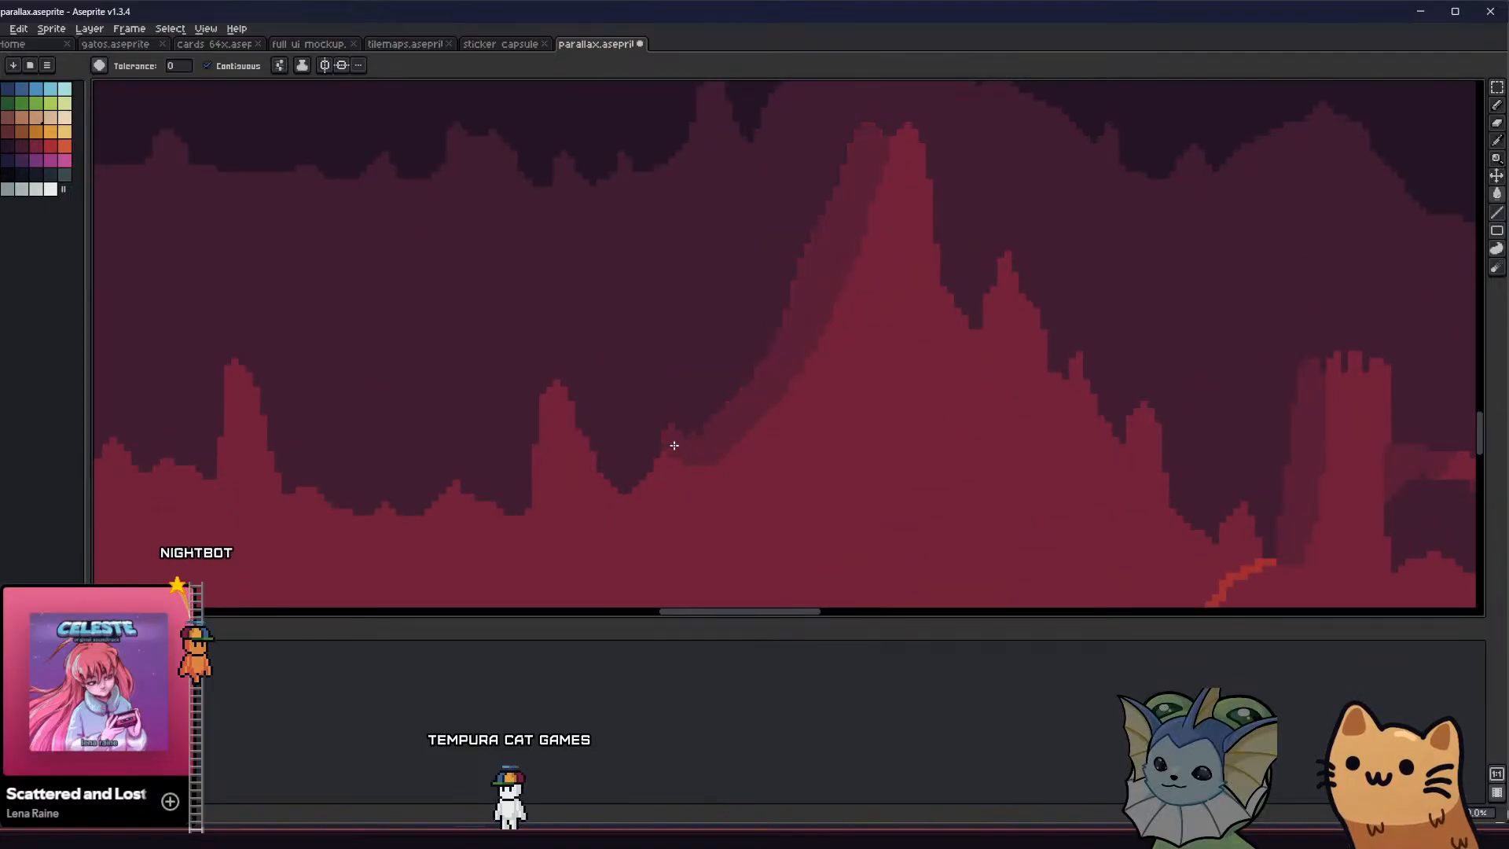
Outline a narrow pointed shadow running down from the tall peak's left slope and fill it with the shade colour
scroll(675, 446, "down", 3)
scroll(650, 460, "up", 1)
middle_click_drag(630, 468, 593, 435)
scroll(446, 407, "down", 1)
scroll(453, 446, "up", 1)
left_click_drag(593, 436, 581, 435)
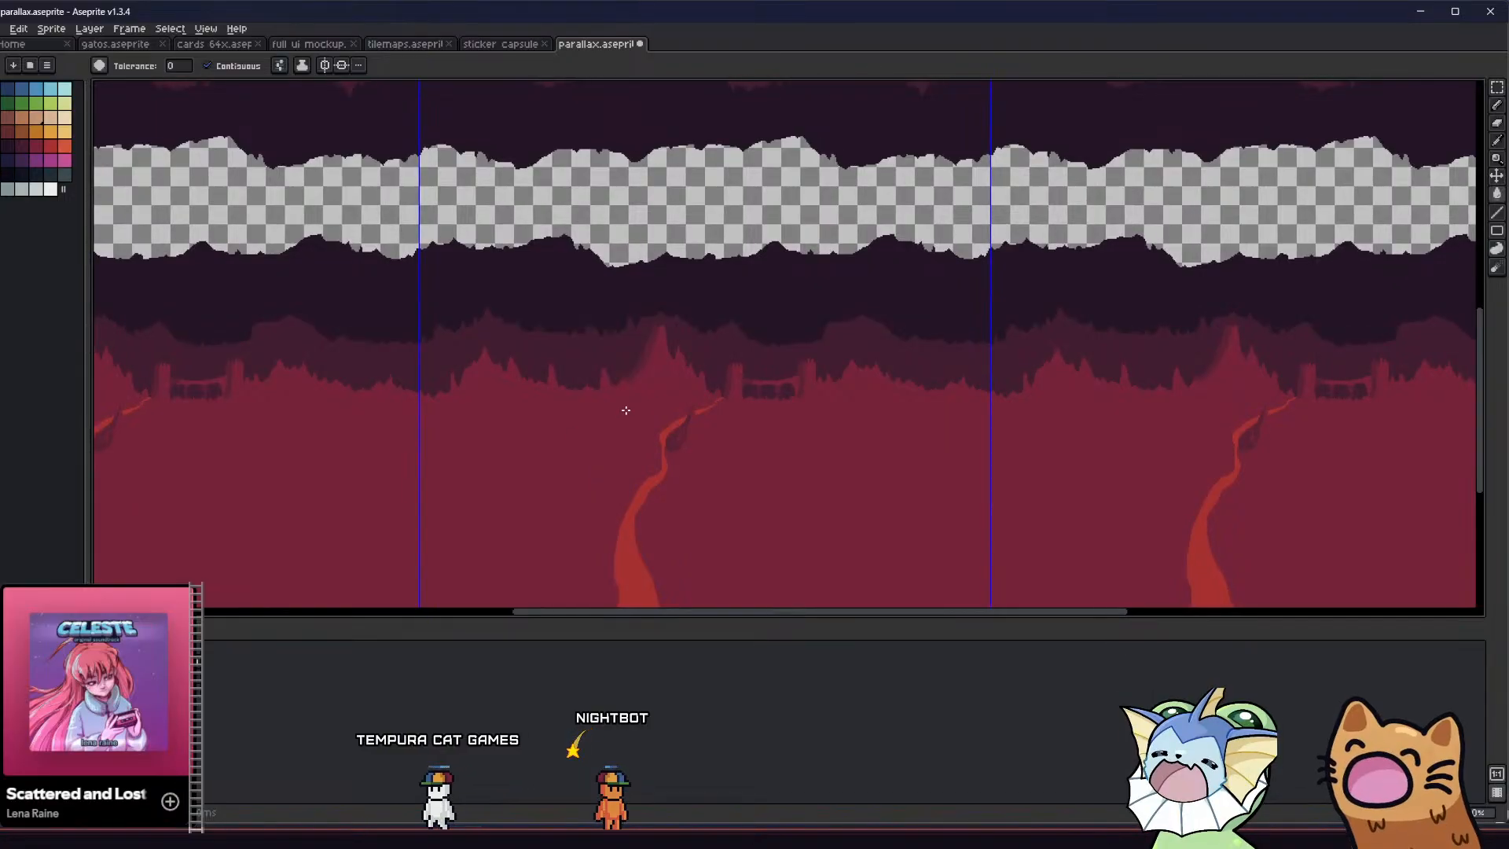
scroll(628, 379, "up", 5)
key("b")
middle_click_drag(626, 374, 609, 383)
scroll(731, 209, "down", 1)
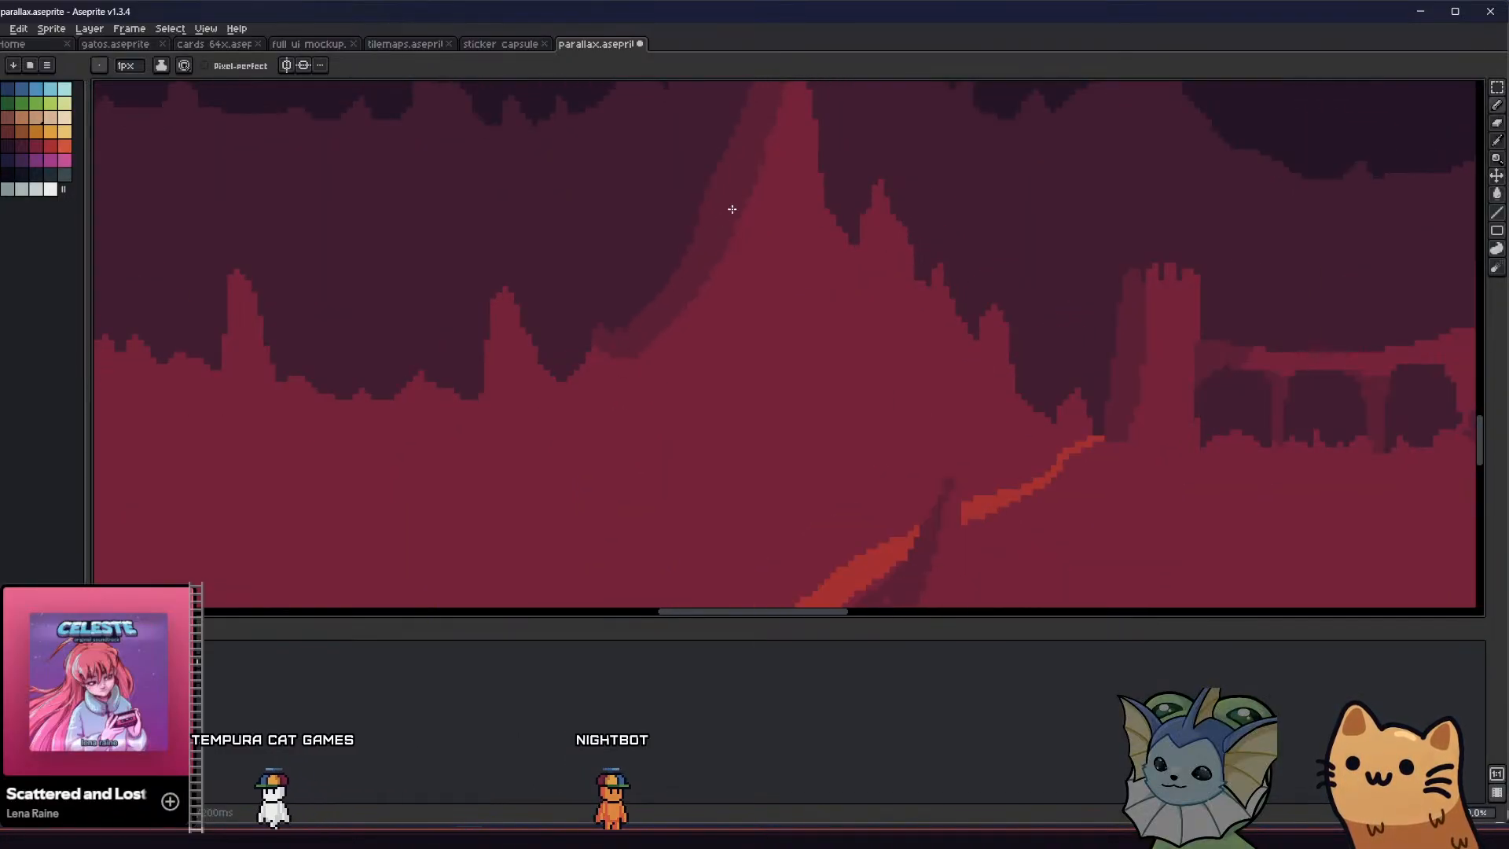
mouse_move(687, 362)
left_mouse_down()
mouse_move(673, 362)
mouse_move(675, 324)
left_mouse_up()
key("g")
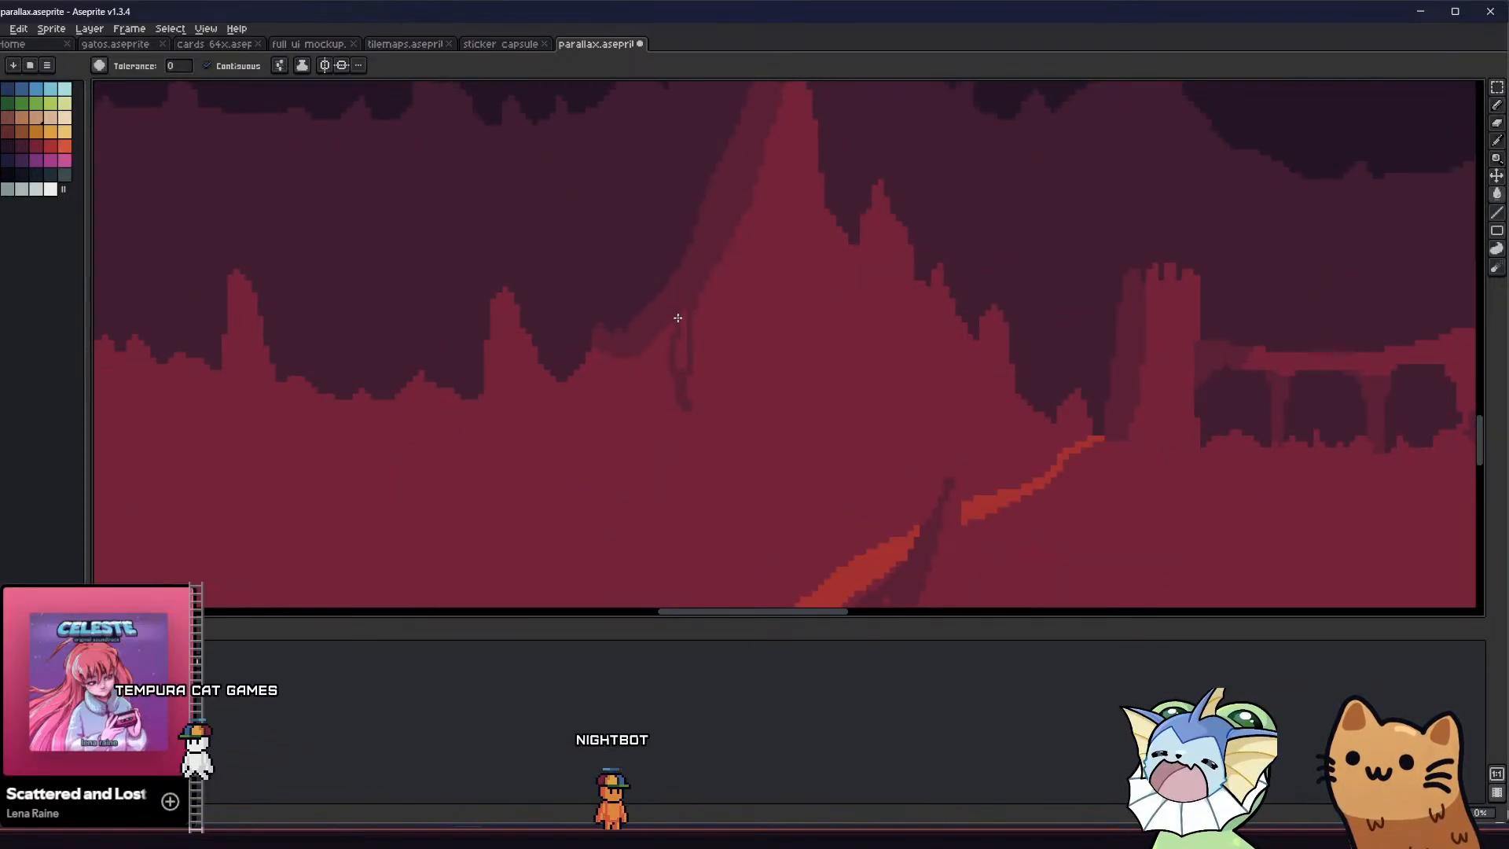
left_click(684, 338)
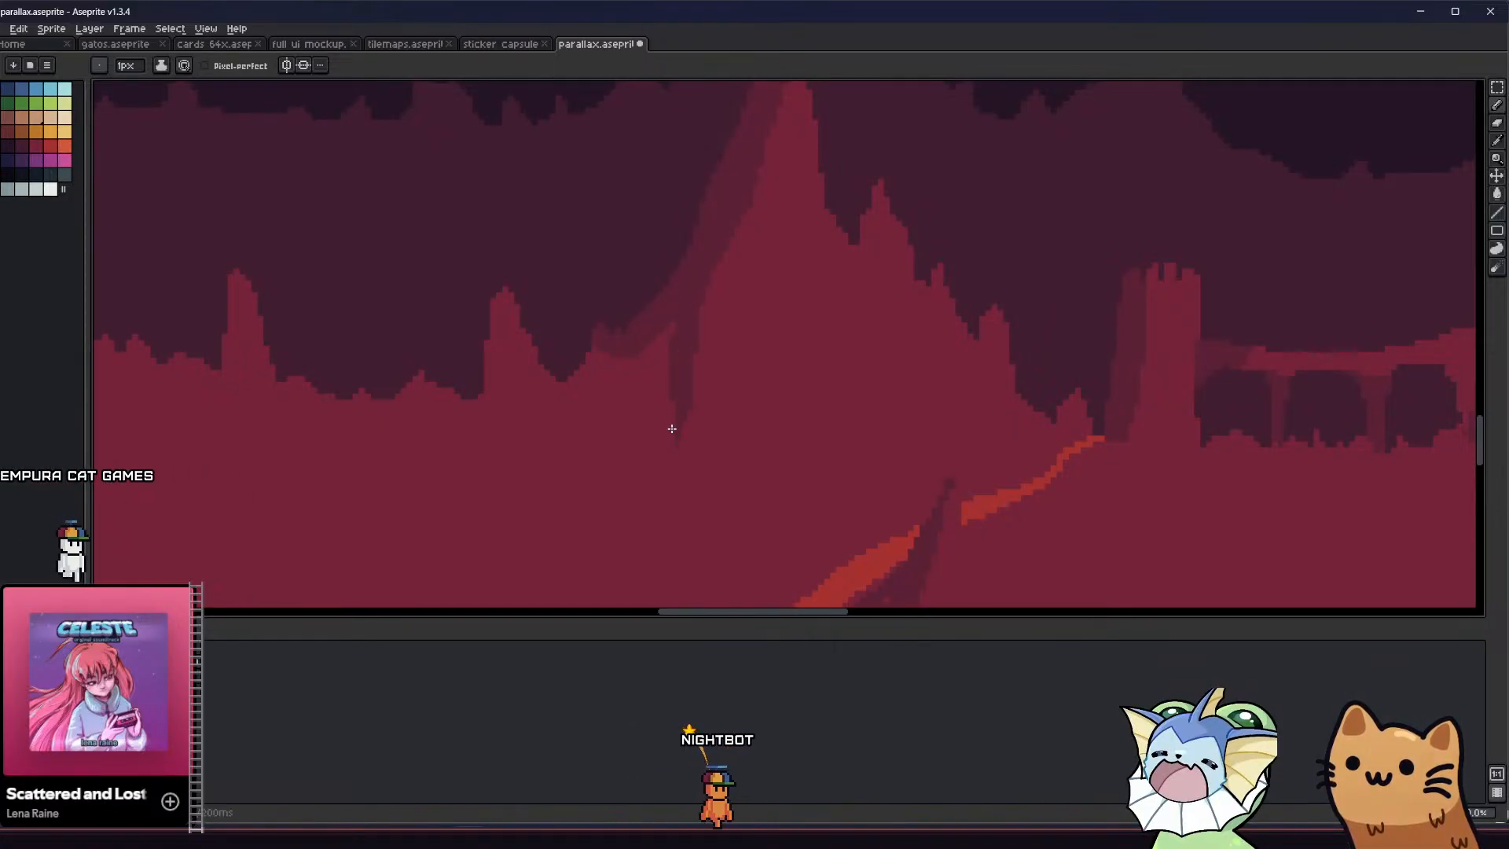
Narrow the upper part of the tall peak's left shadow by outlining and filling its inner edge with crimson
scroll(669, 411, "down", 2)
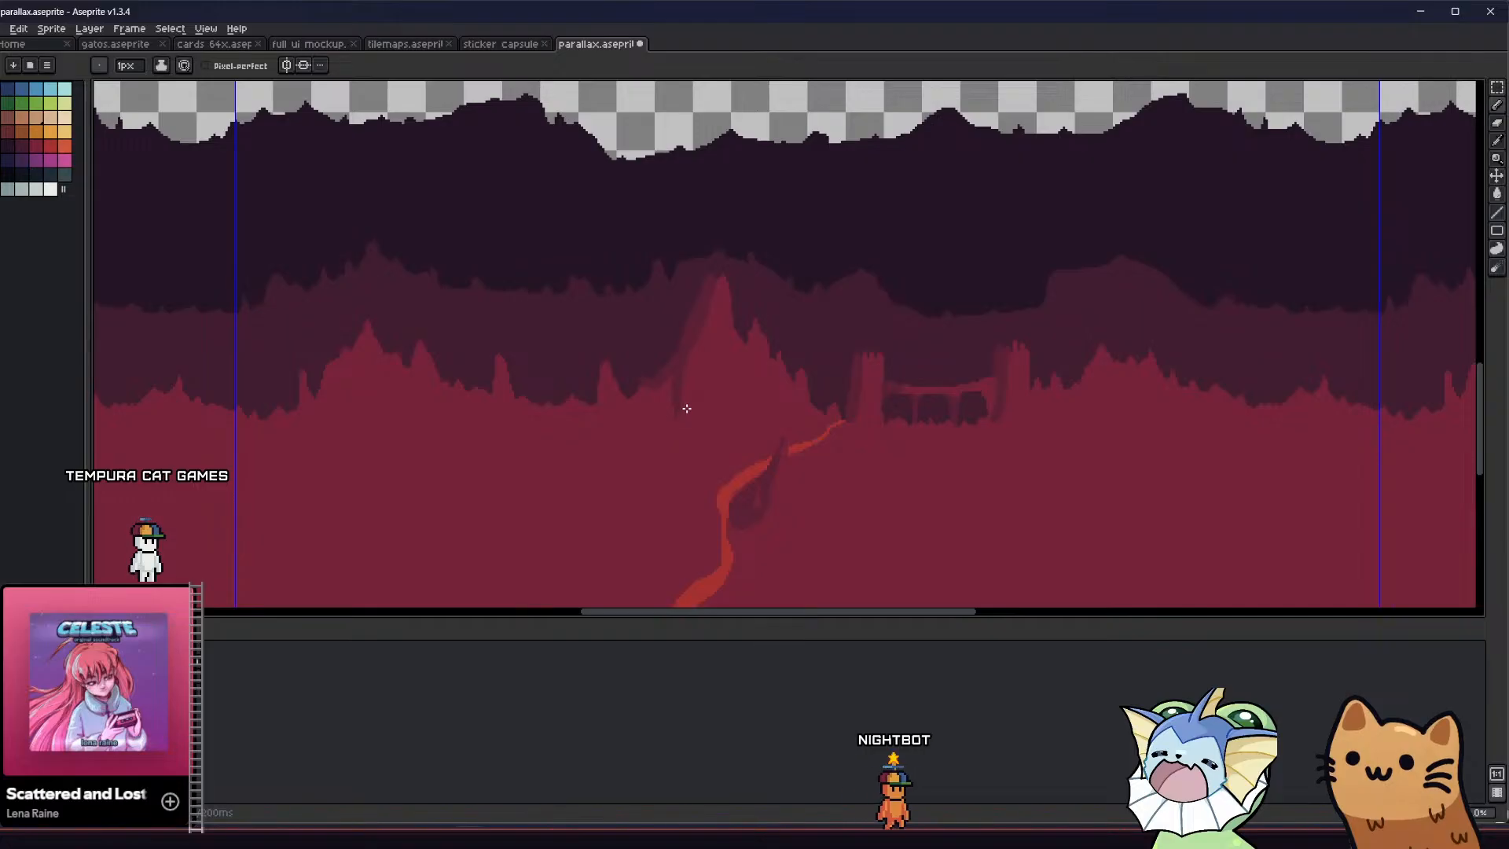
scroll(687, 409, "up", 2)
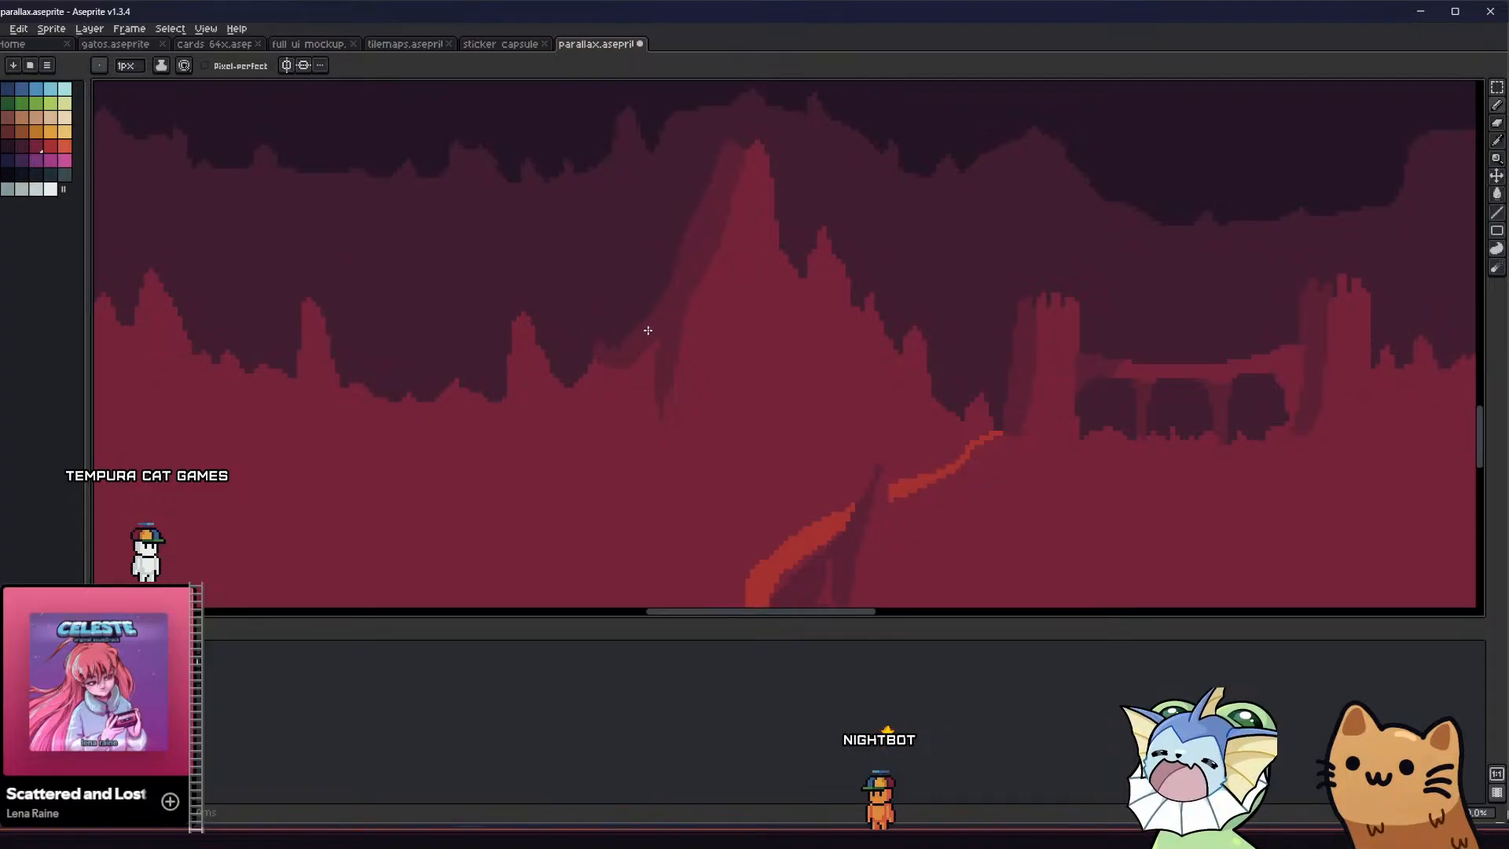
scroll(629, 362, "down", 4)
scroll(472, 450, "up", 4)
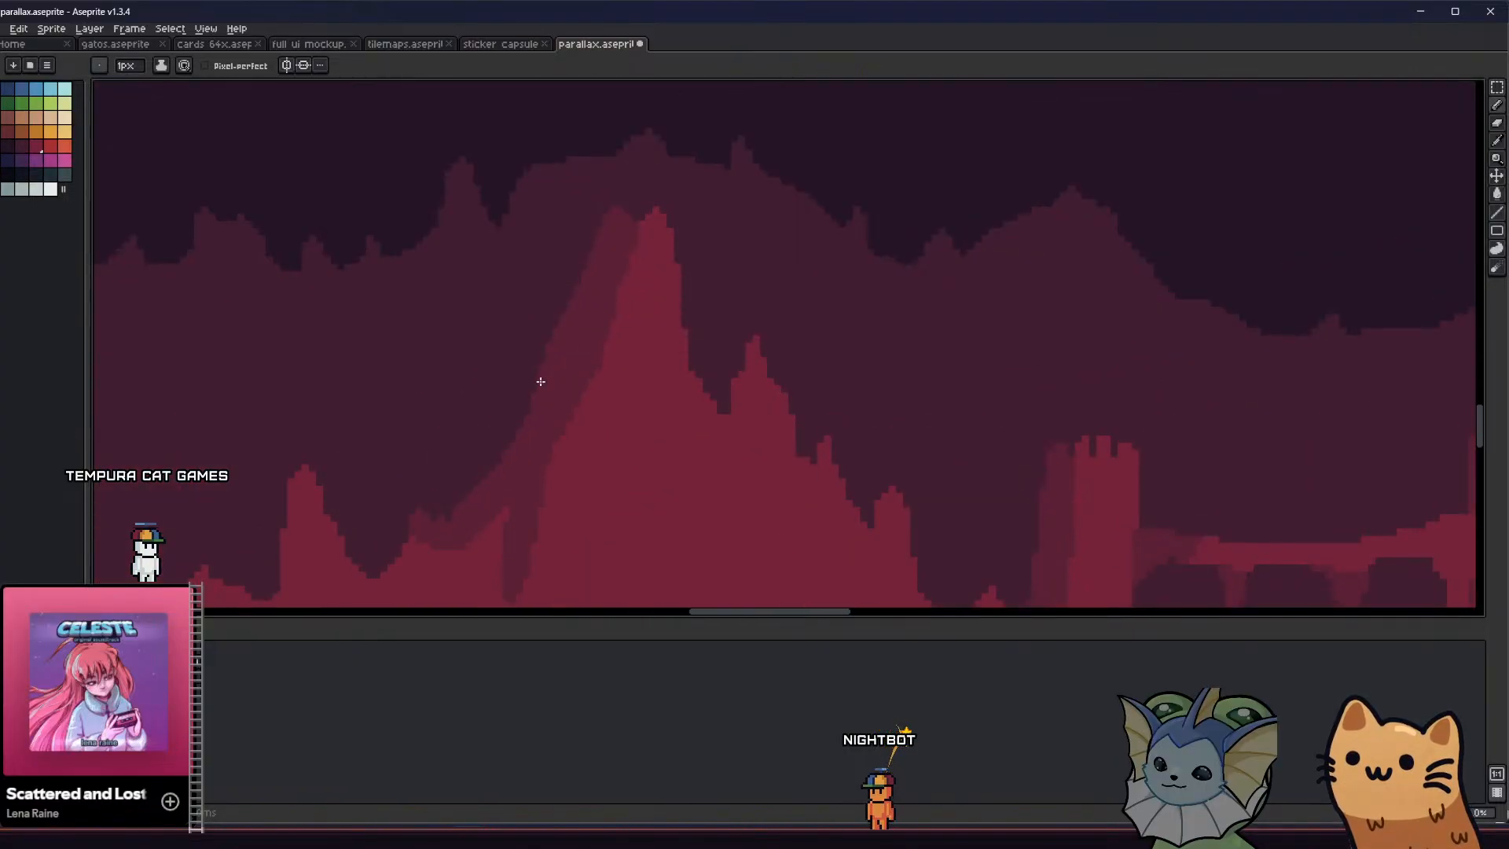
key("g")
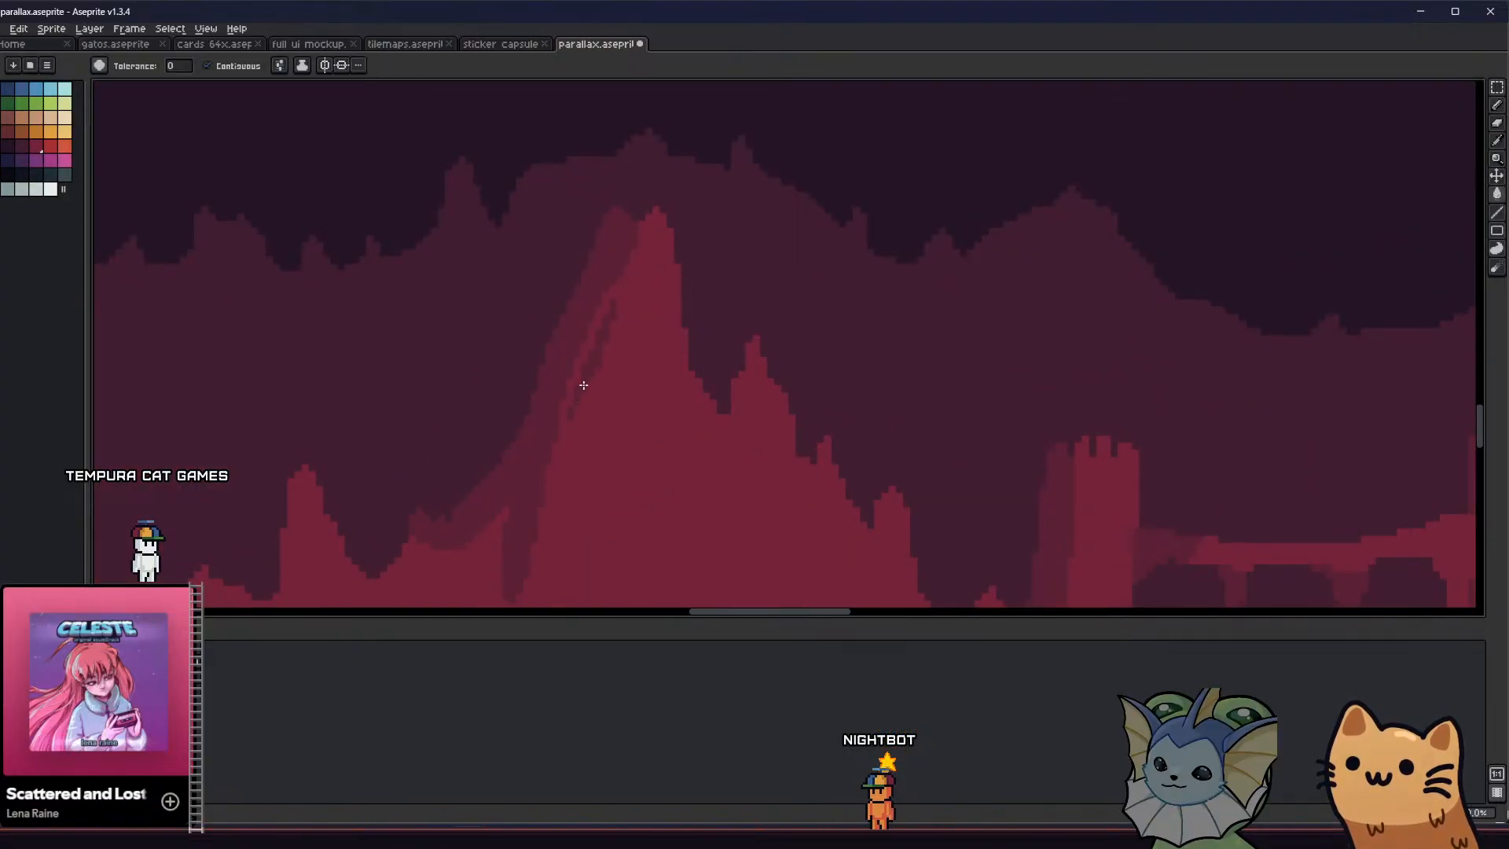
key("b")
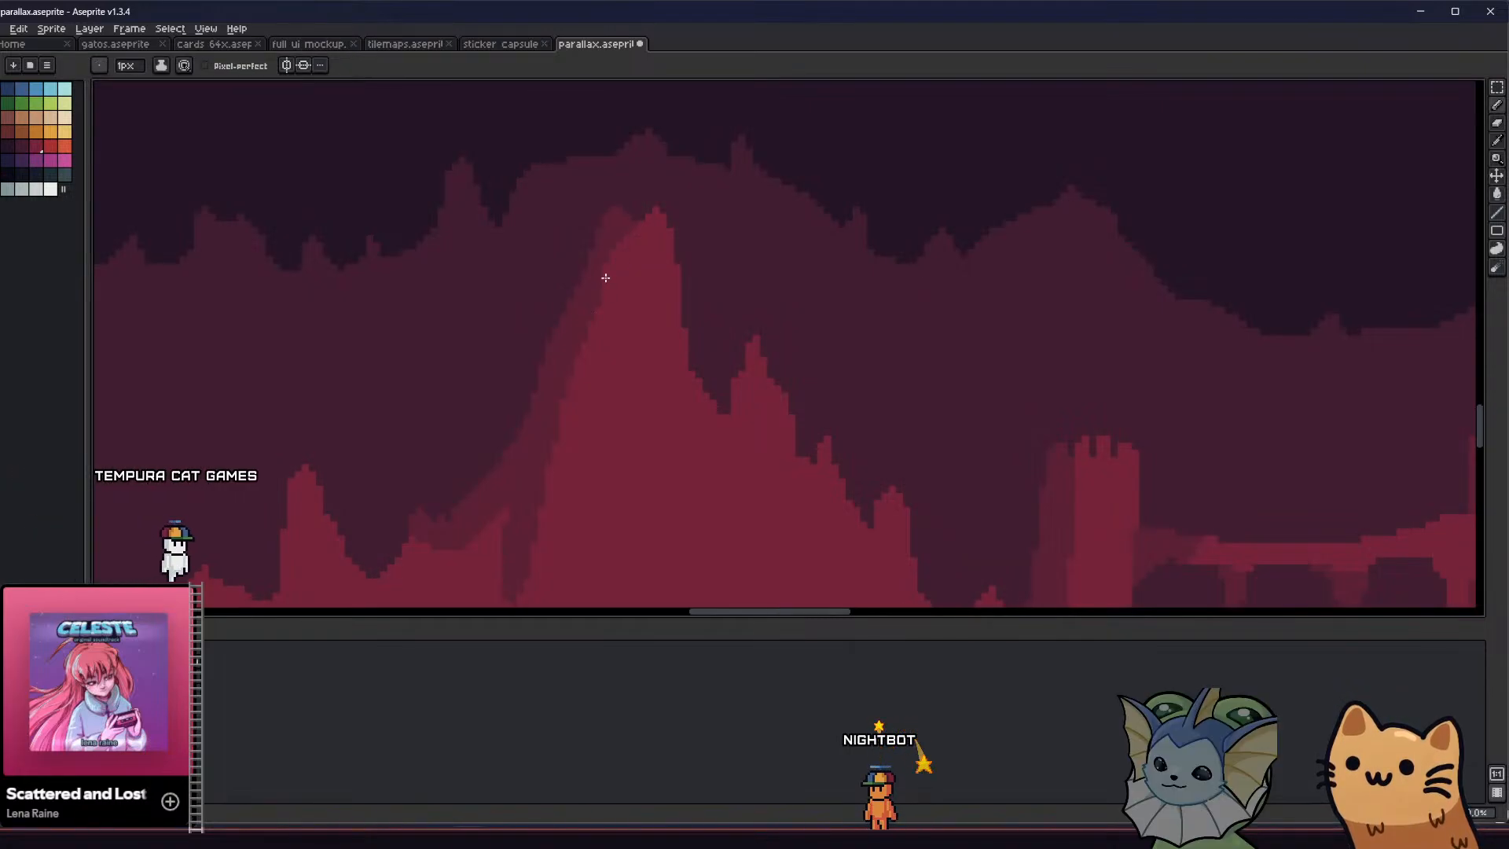
Outline a long pointed shadow on the left side of the spire left of the tall peak and fill it with the shade colour
scroll(573, 400, "down", 3)
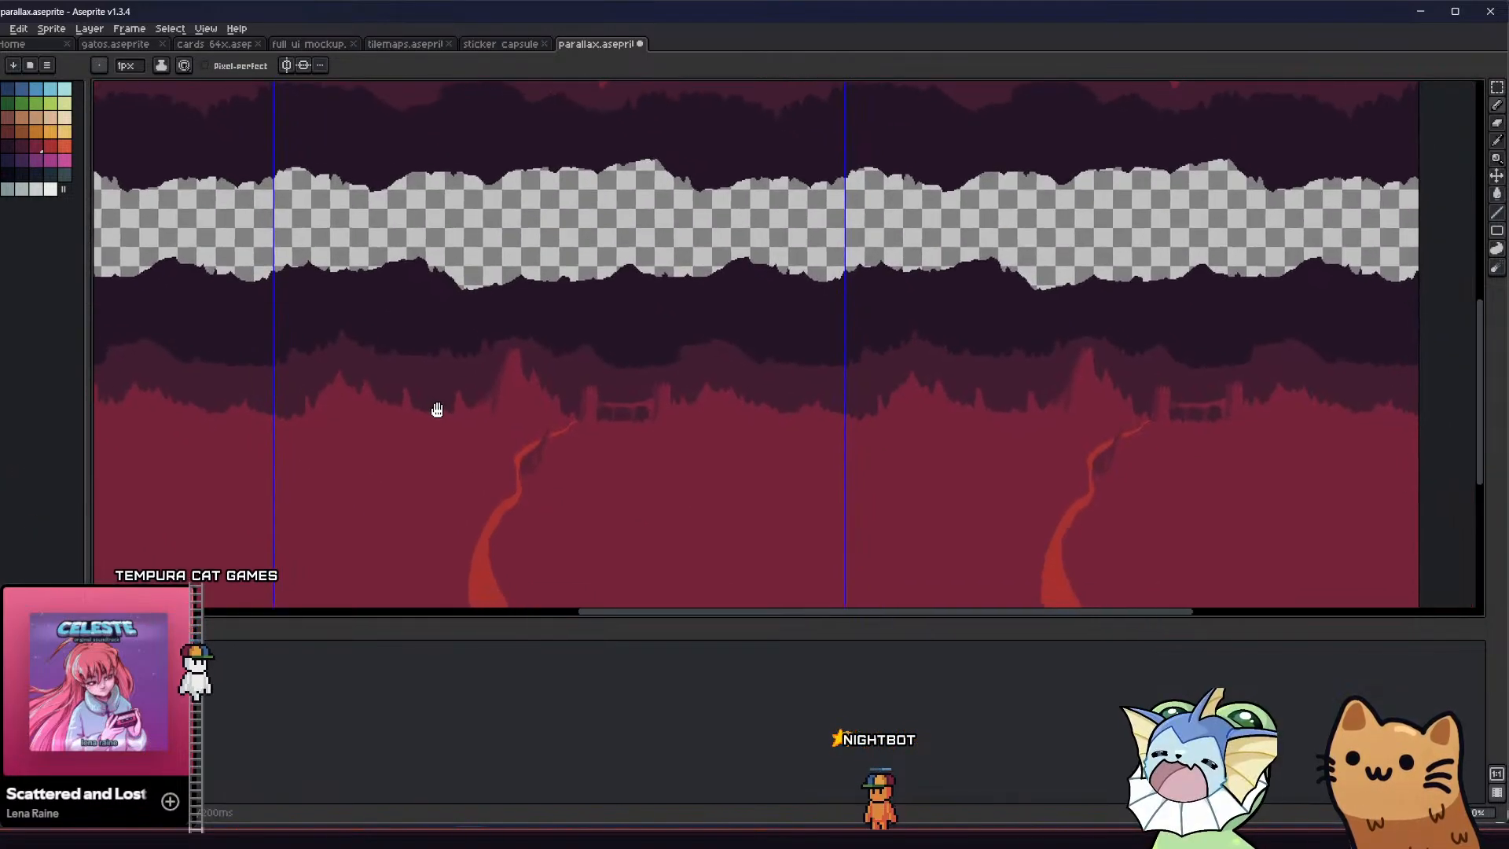
scroll(476, 385, "down", 1)
scroll(487, 383, "up", 4)
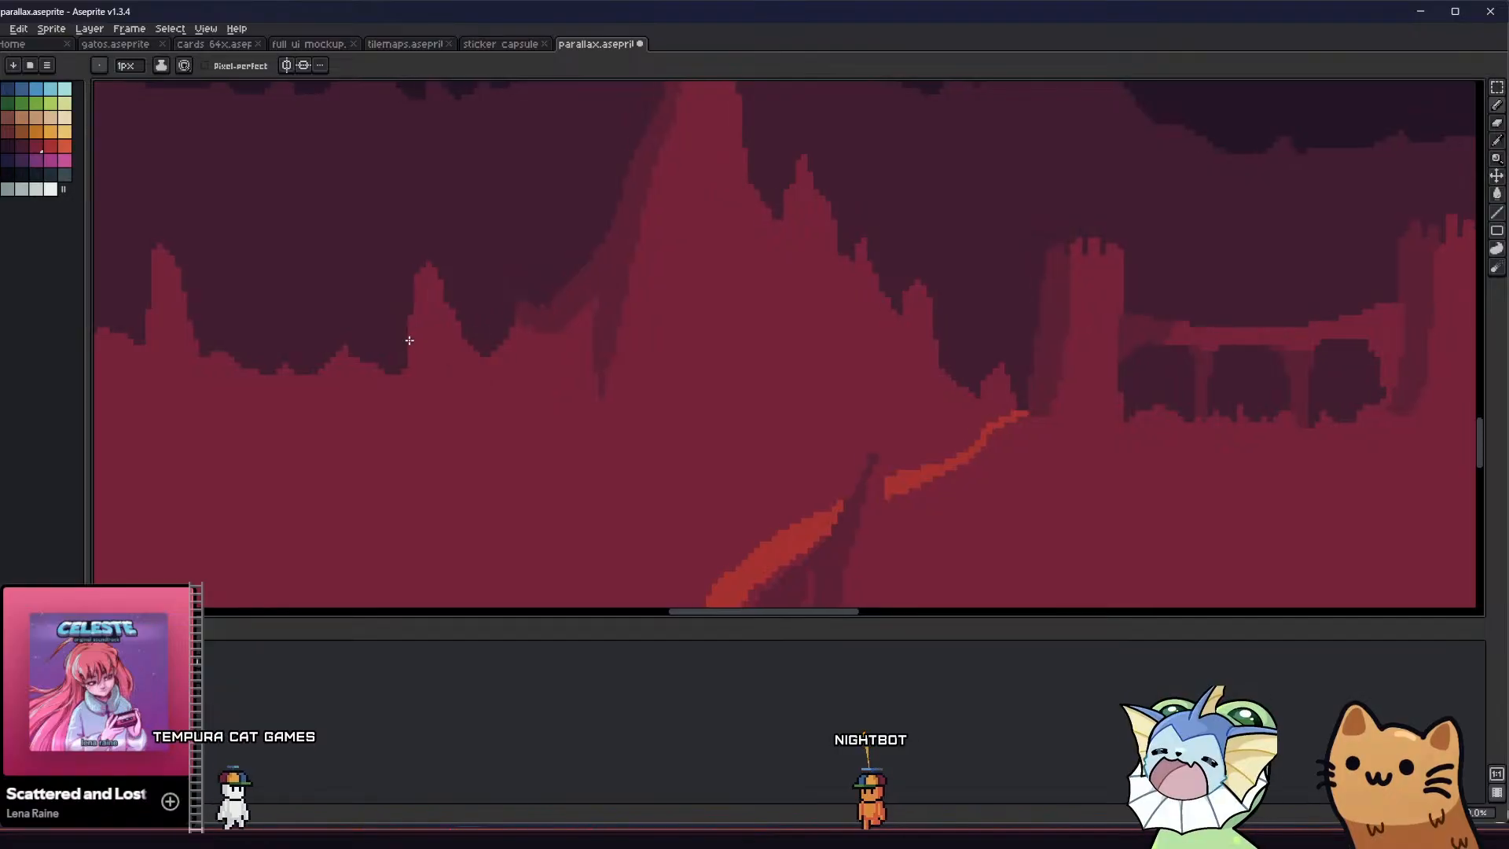
mouse_move(429, 266)
left_mouse_down()
mouse_move(418, 492)
mouse_move(411, 370)
left_mouse_up()
key("g")
left_click(418, 375)
scroll(421, 385, "down", 2)
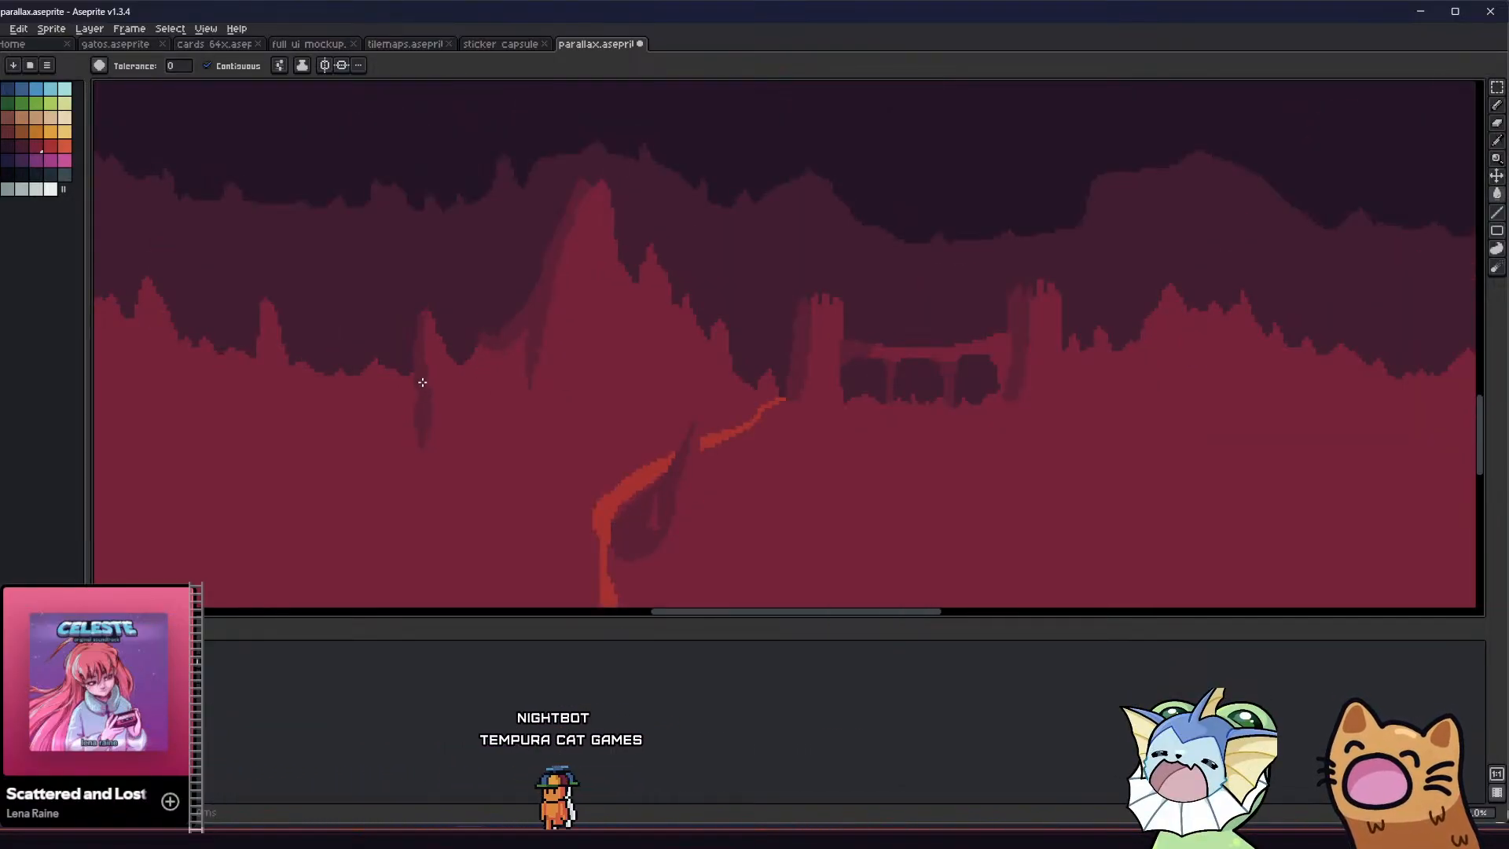
Outline a shadow on the left side of the smaller peak just right of the tall peak and fill it with the shade colour
scroll(417, 317, "up", 1)
key("b")
scroll(409, 343, "down", 3)
mouse_move(333, 398)
middle_mouse_down()
mouse_move(370, 428)
mouse_move(438, 442)
mouse_move(381, 380)
mouse_move(468, 414)
mouse_move(539, 397)
middle_mouse_up()
scroll(439, 443, "down", 2)
scroll(411, 441, "up", 1)
scroll(558, 393, "up", 2)
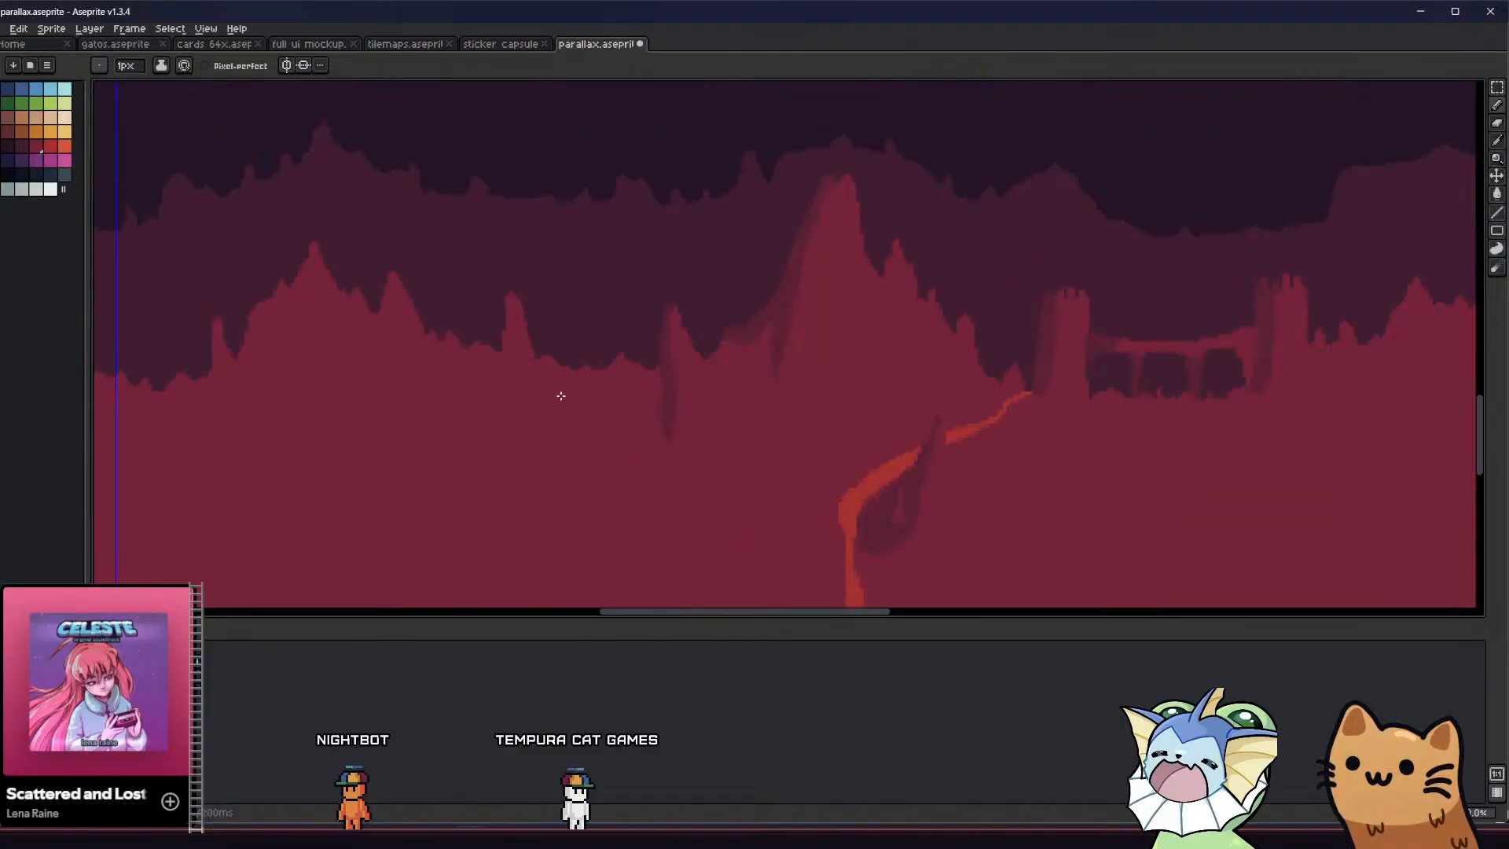
middle_click_drag(638, 423, 555, 422)
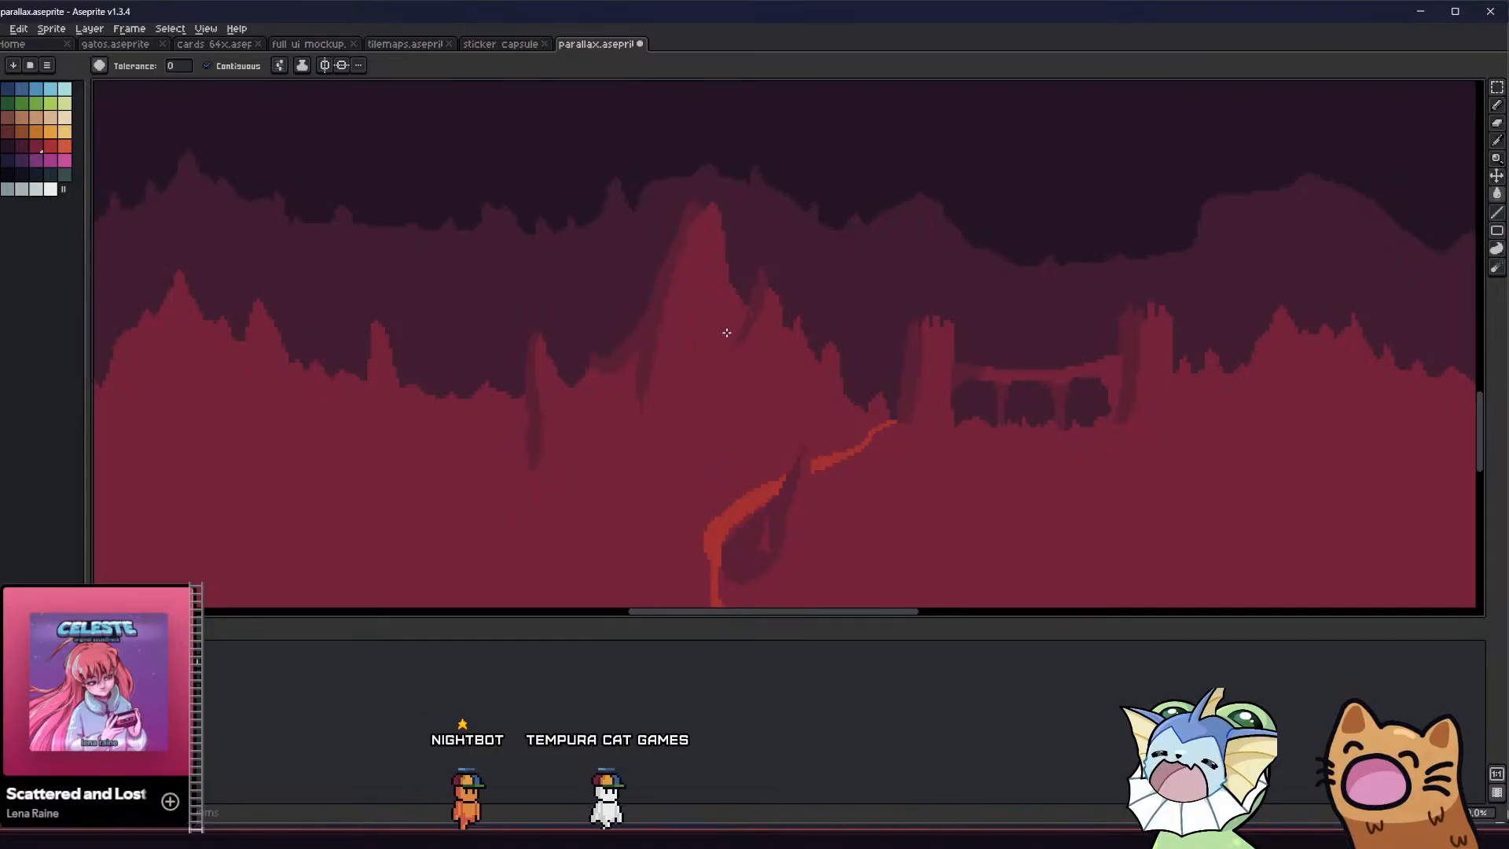
scroll(742, 324, "down", 1)
scroll(614, 431, "down", 2)
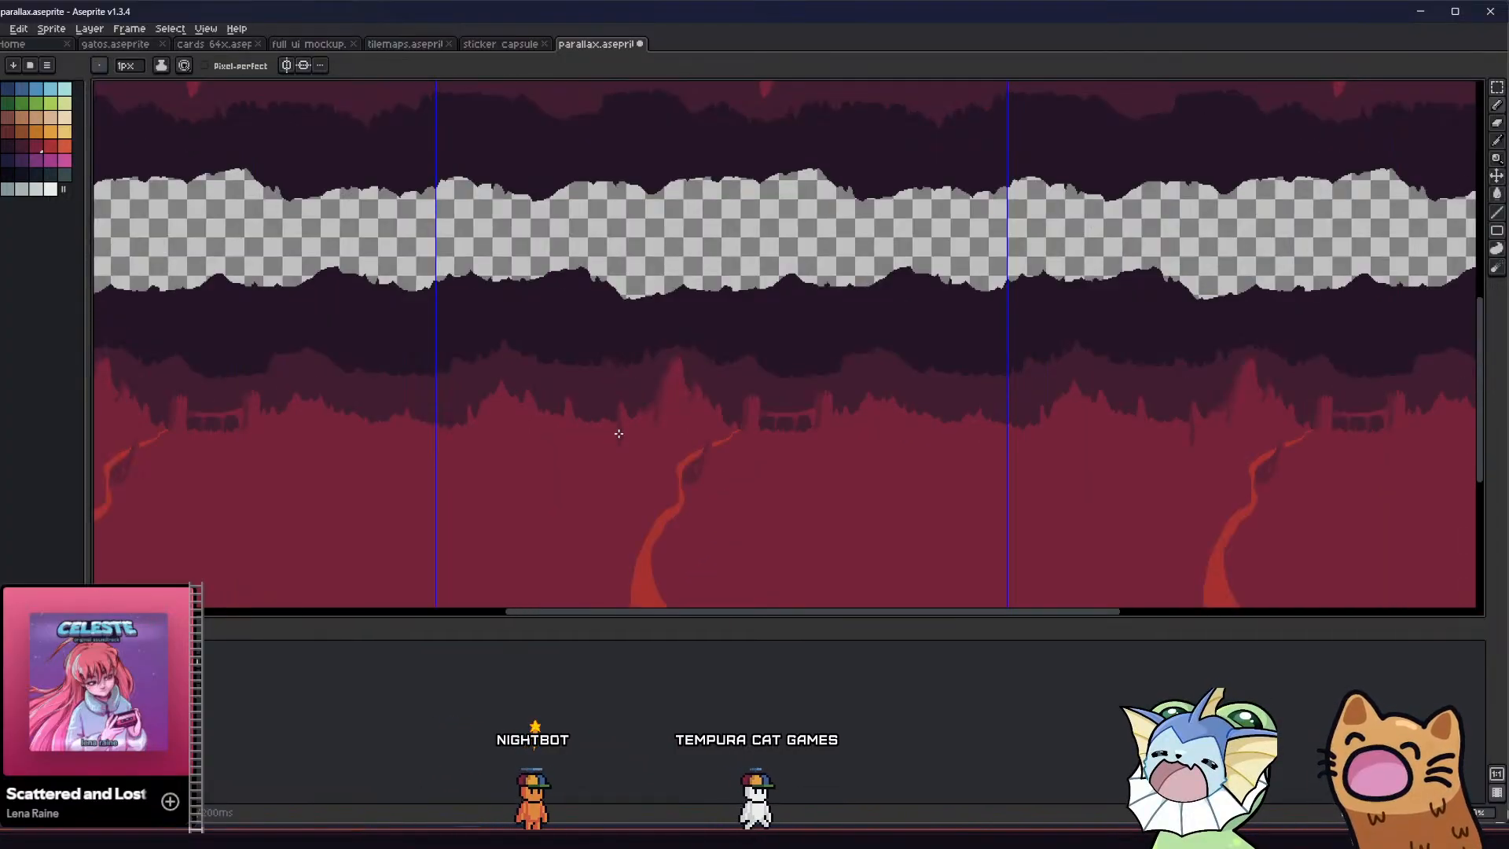
middle_click_drag(616, 431, 542, 422)
scroll(545, 425, "up", 1)
scroll(707, 330, "up", 2)
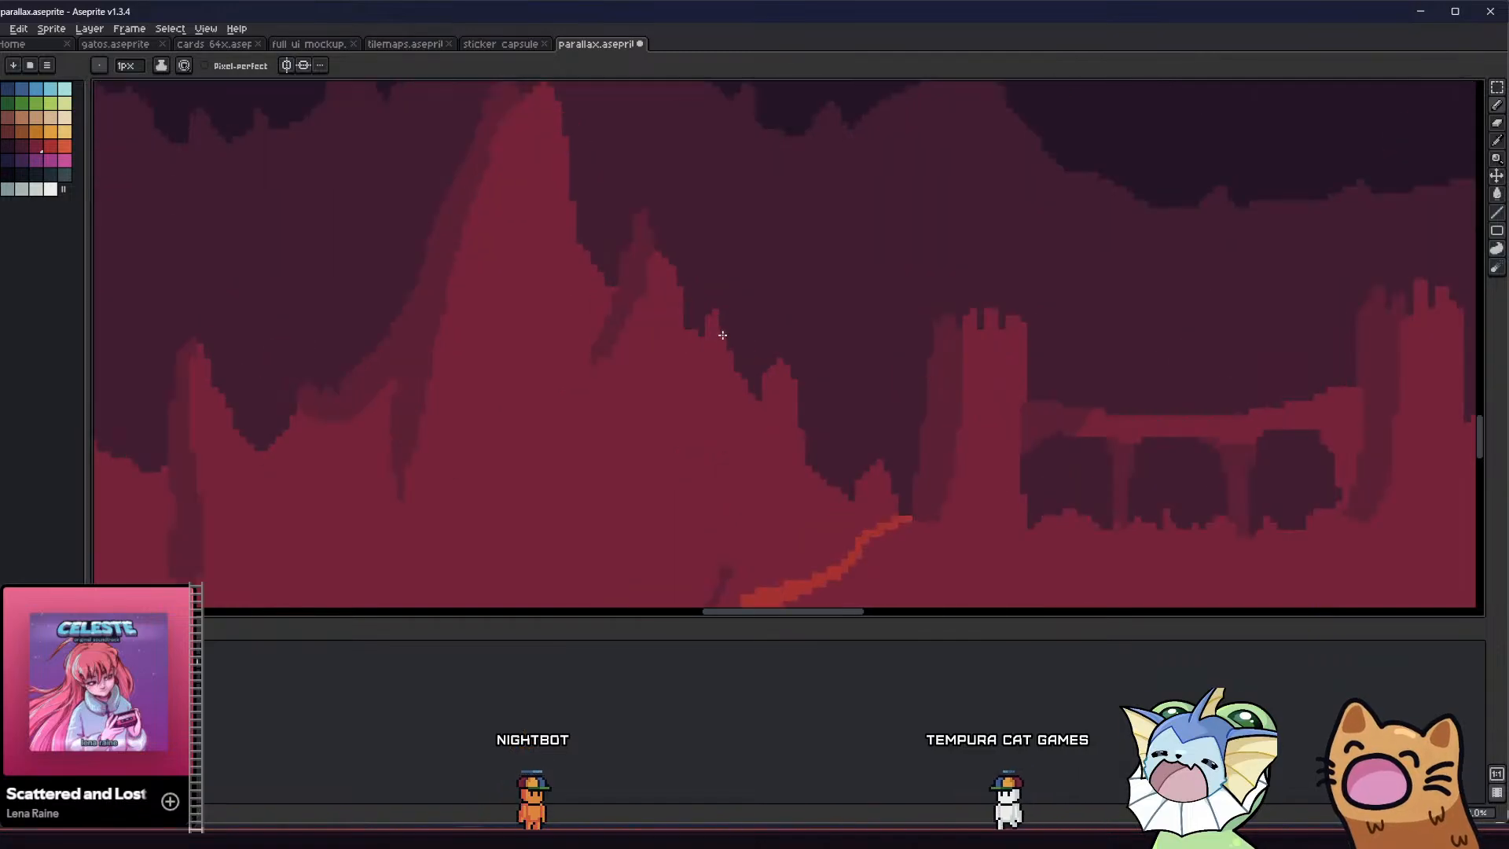
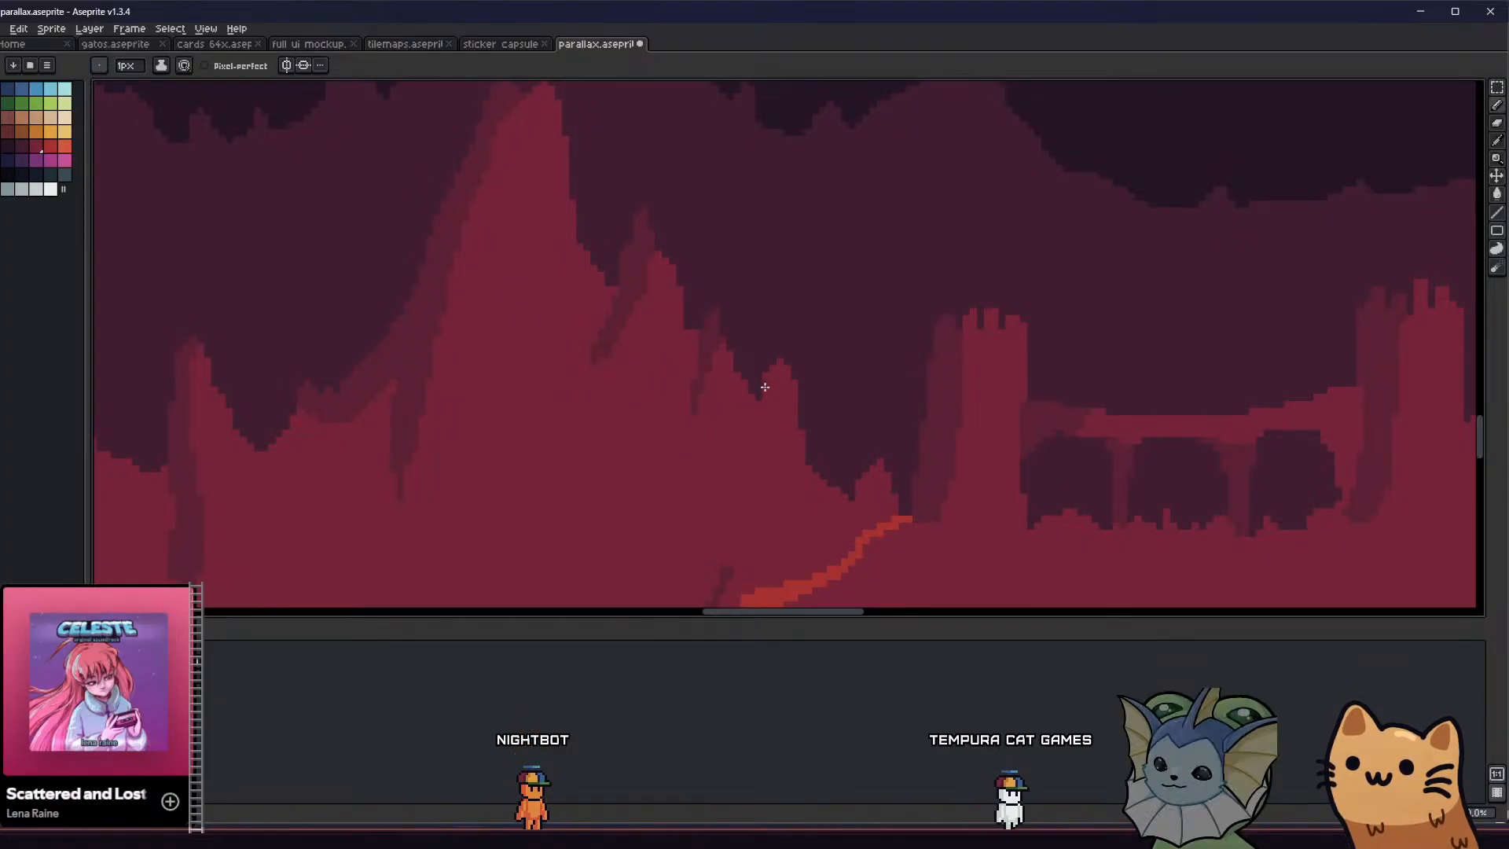
Outline a slanted shadow on the left side of the small spire at the tall peak's lower right slope and fill it
key("g")
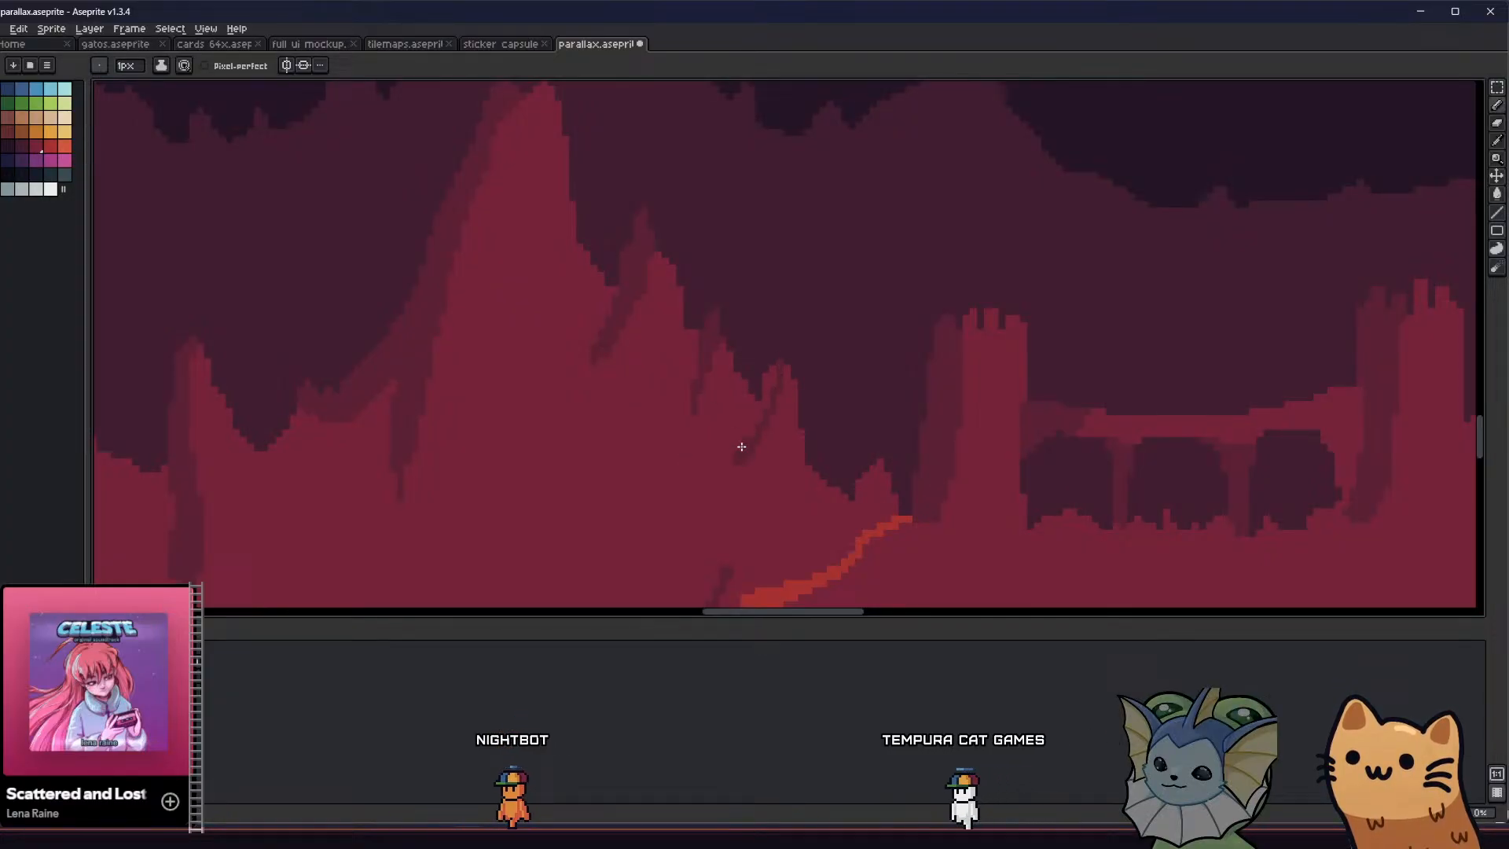
left_click(765, 394)
key("b")
left_click_drag(758, 421, 752, 431)
scroll(697, 451, "down", 2)
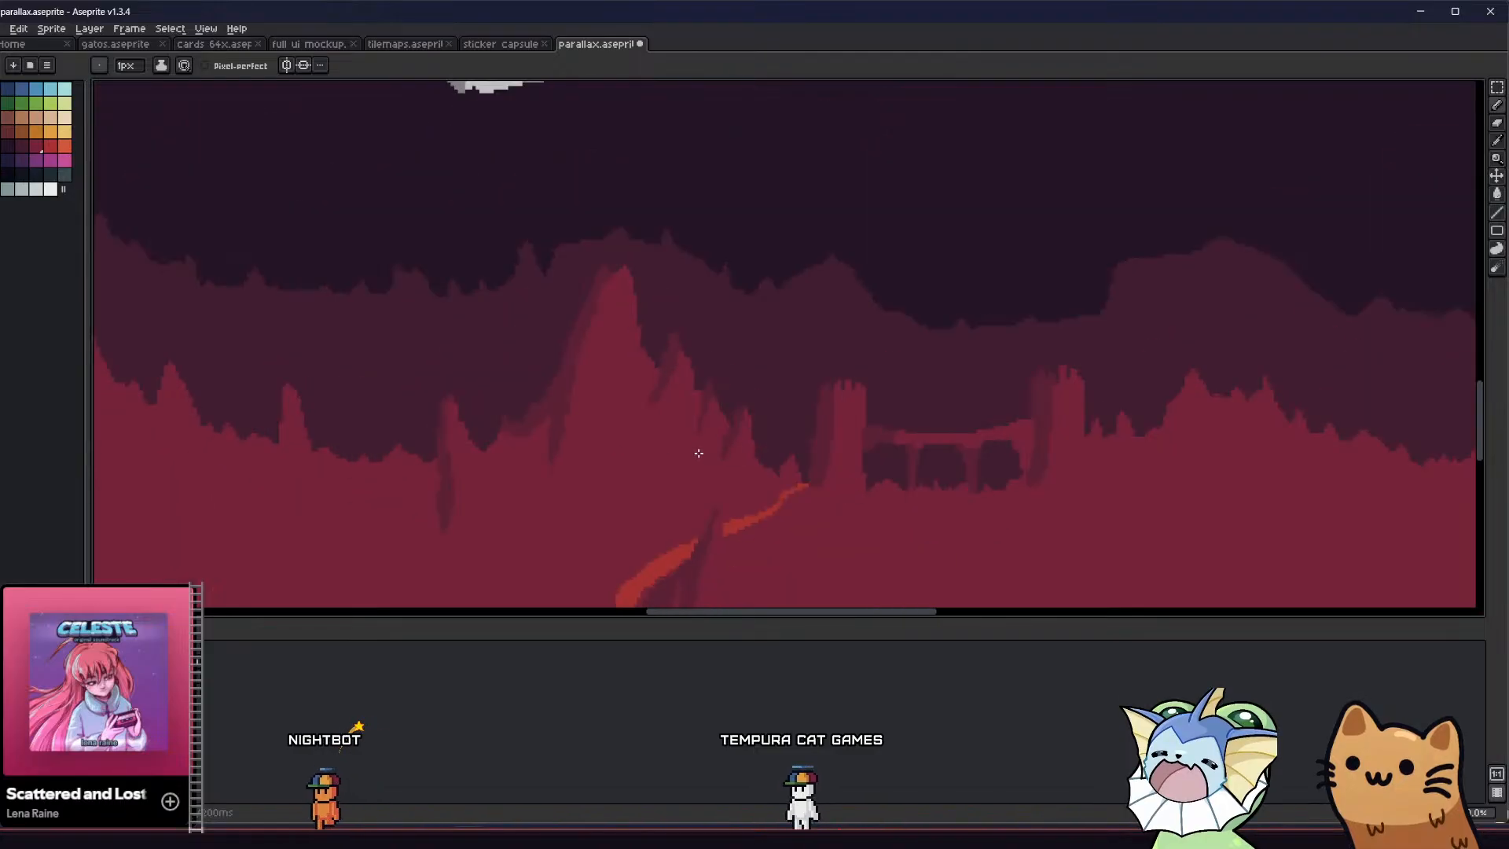
Sample the red of the path and draw a short thin branch running down from its upper section just below the bridge tower
mouse_move(621, 455)
middle_mouse_down()
mouse_move(522, 404)
mouse_move(382, 436)
mouse_move(474, 391)
mouse_move(630, 364)
middle_mouse_up()
scroll(521, 404, "down", 2)
scroll(415, 379, "up", 3)
scroll(617, 380, "down", 2)
middle_click_drag(568, 445, 543, 362)
scroll(535, 421, "down", 2)
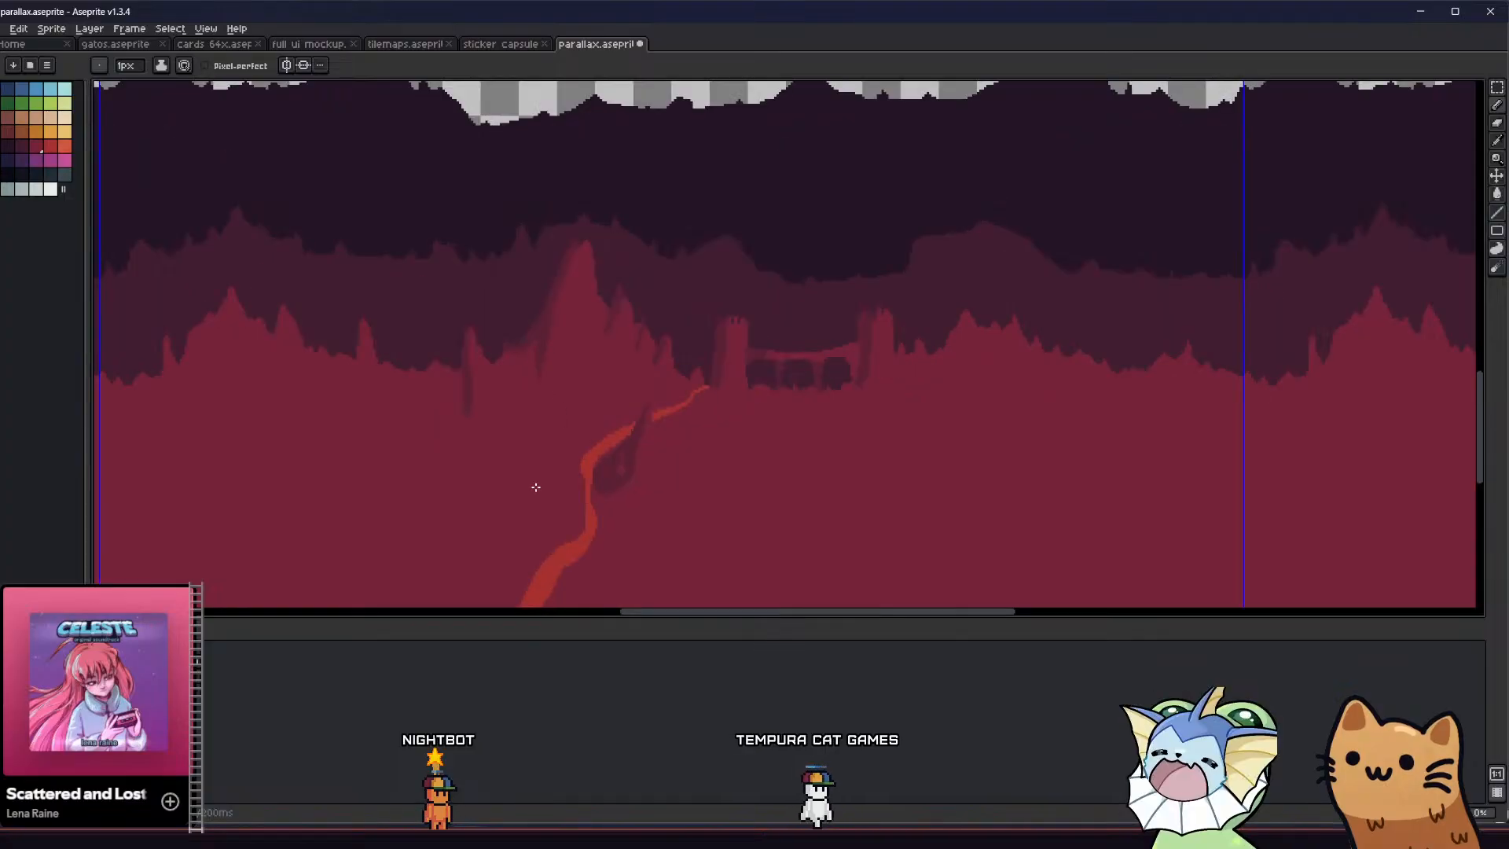
middle_click_drag(535, 485, 563, 380)
left_click(613, 414, "alt")
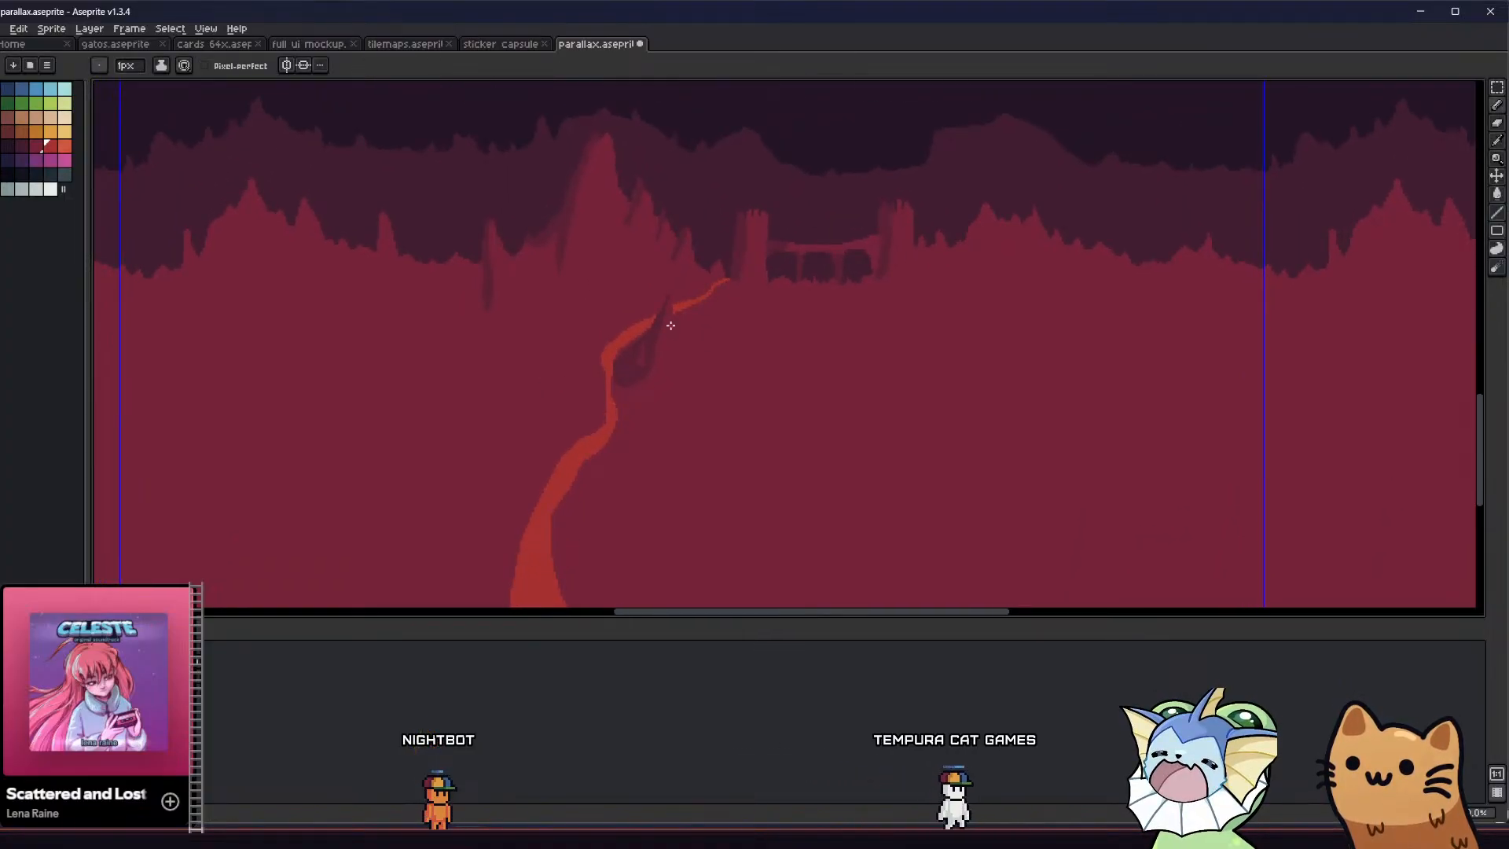
scroll(671, 346, "up", 2)
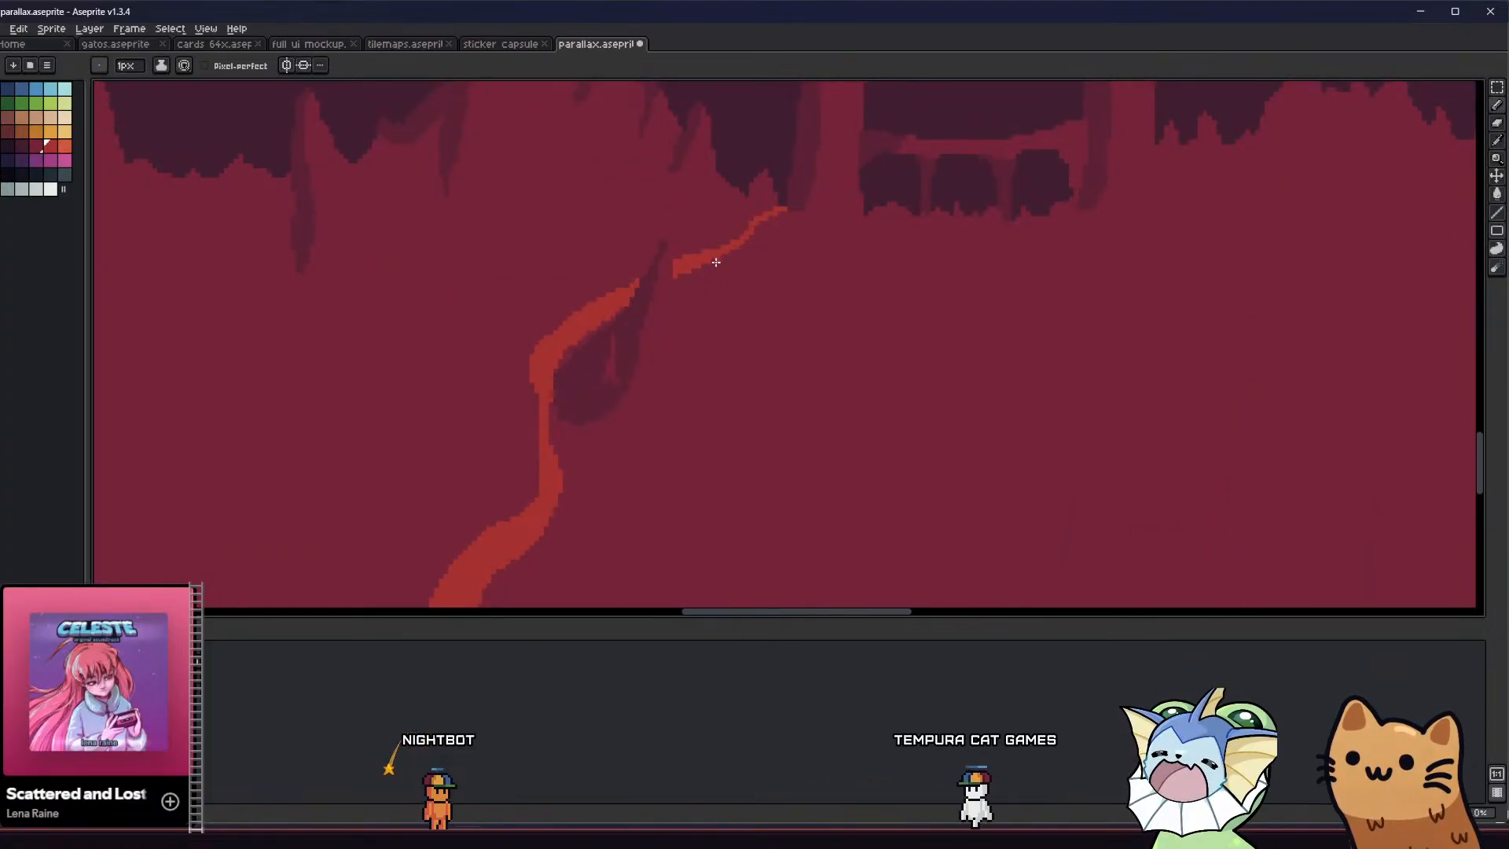
left_click_drag(702, 277, 687, 326)
Outline a long curved branch running down and to the right from the path's middle bend and fill it with the path red
mouse_move(597, 403)
middle_mouse_down()
mouse_move(529, 422)
mouse_move(586, 374)
middle_mouse_up()
scroll(619, 359, "up", 1)
scroll(603, 381, "down", 6)
scroll(628, 355, "up", 2)
scroll(668, 342, "down", 2)
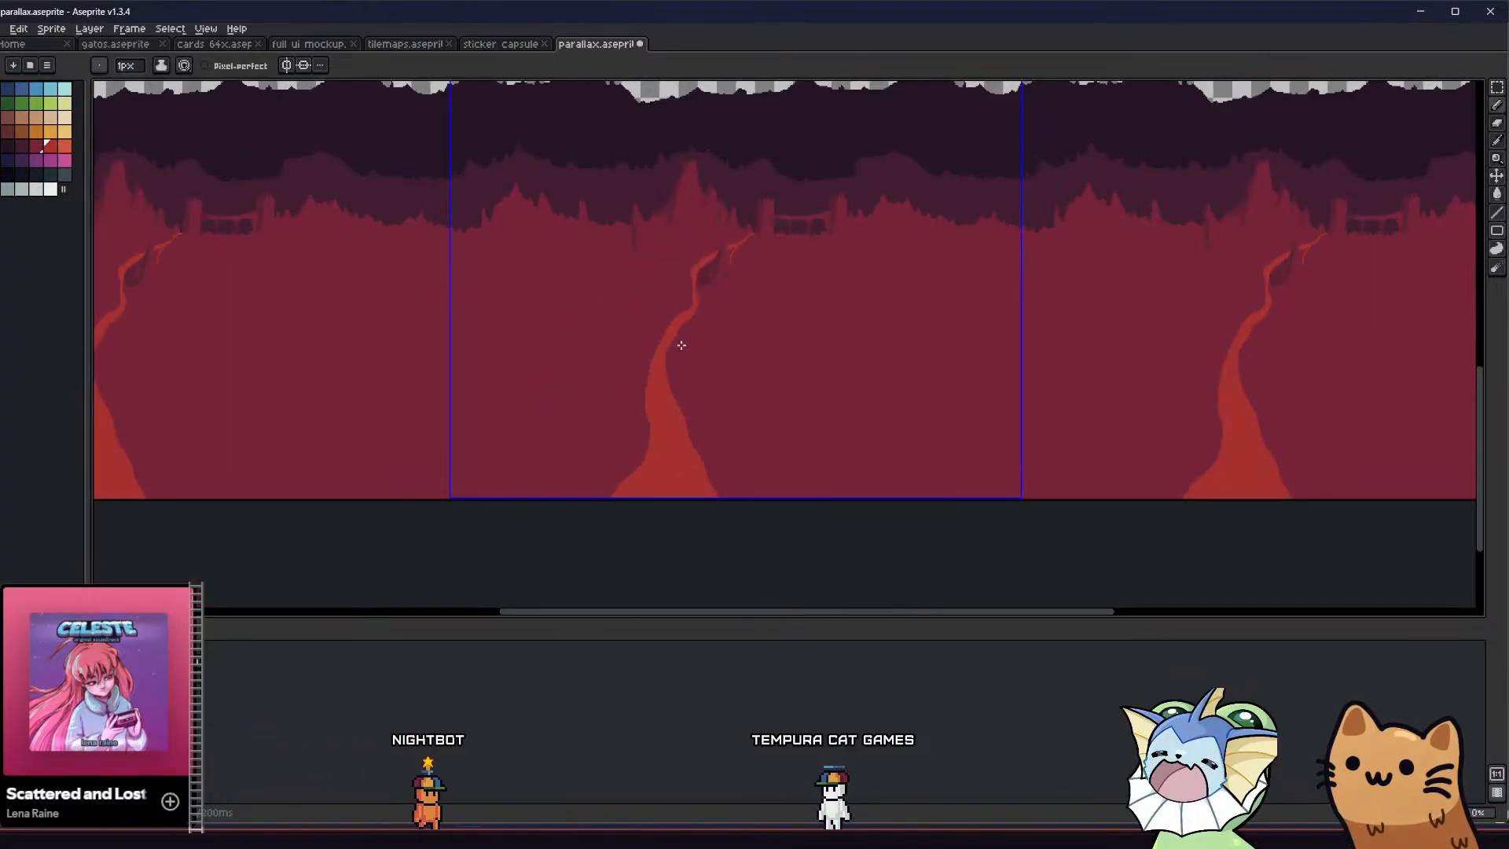
left_click_drag(690, 376, 713, 415)
scroll(695, 322, "up", 2)
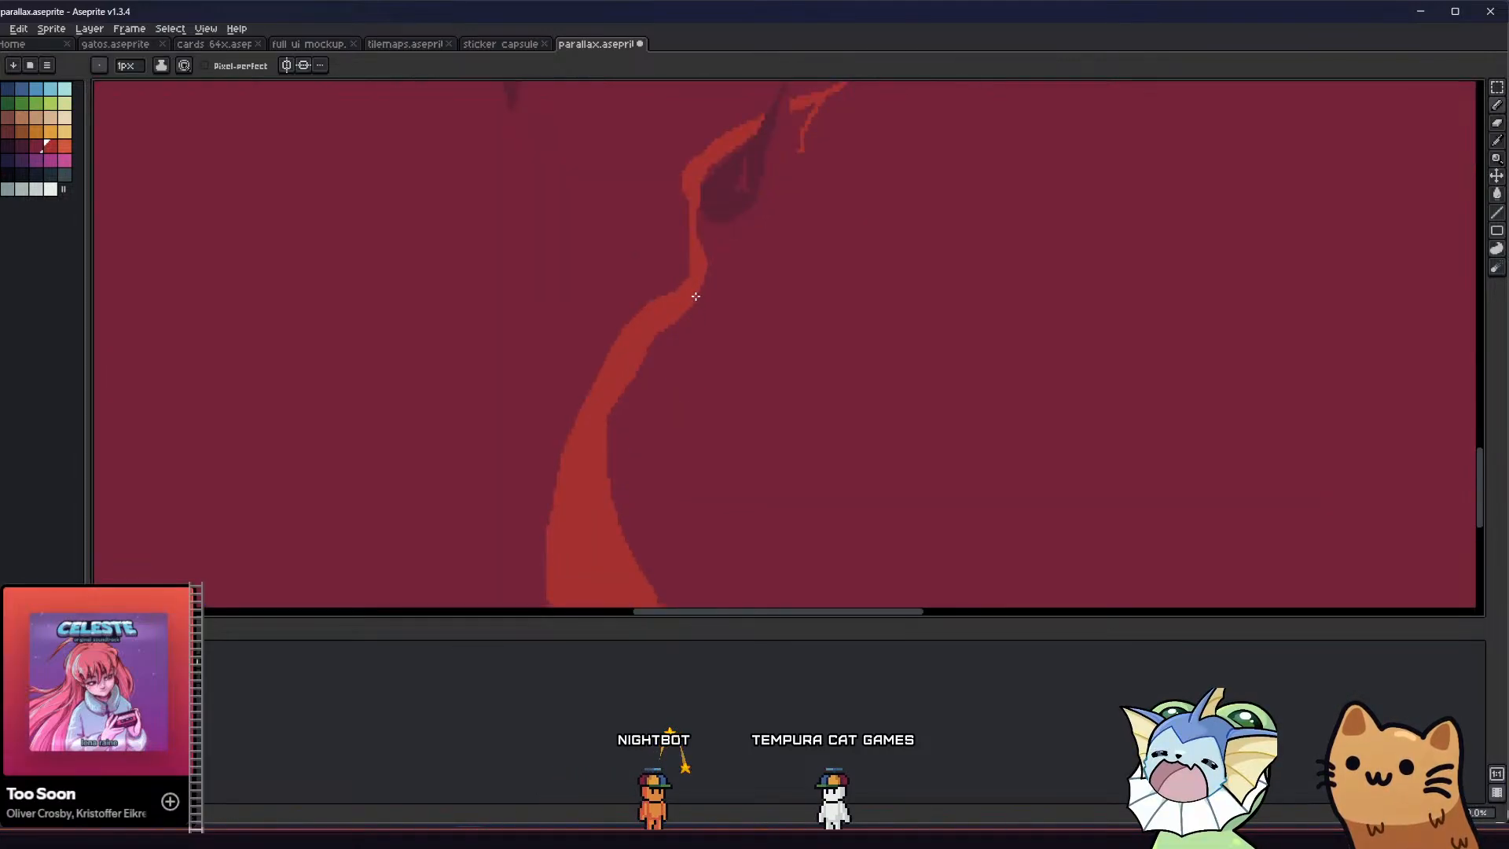
mouse_move(683, 314)
left_mouse_down()
mouse_move(681, 380)
mouse_move(727, 453)
left_mouse_up()
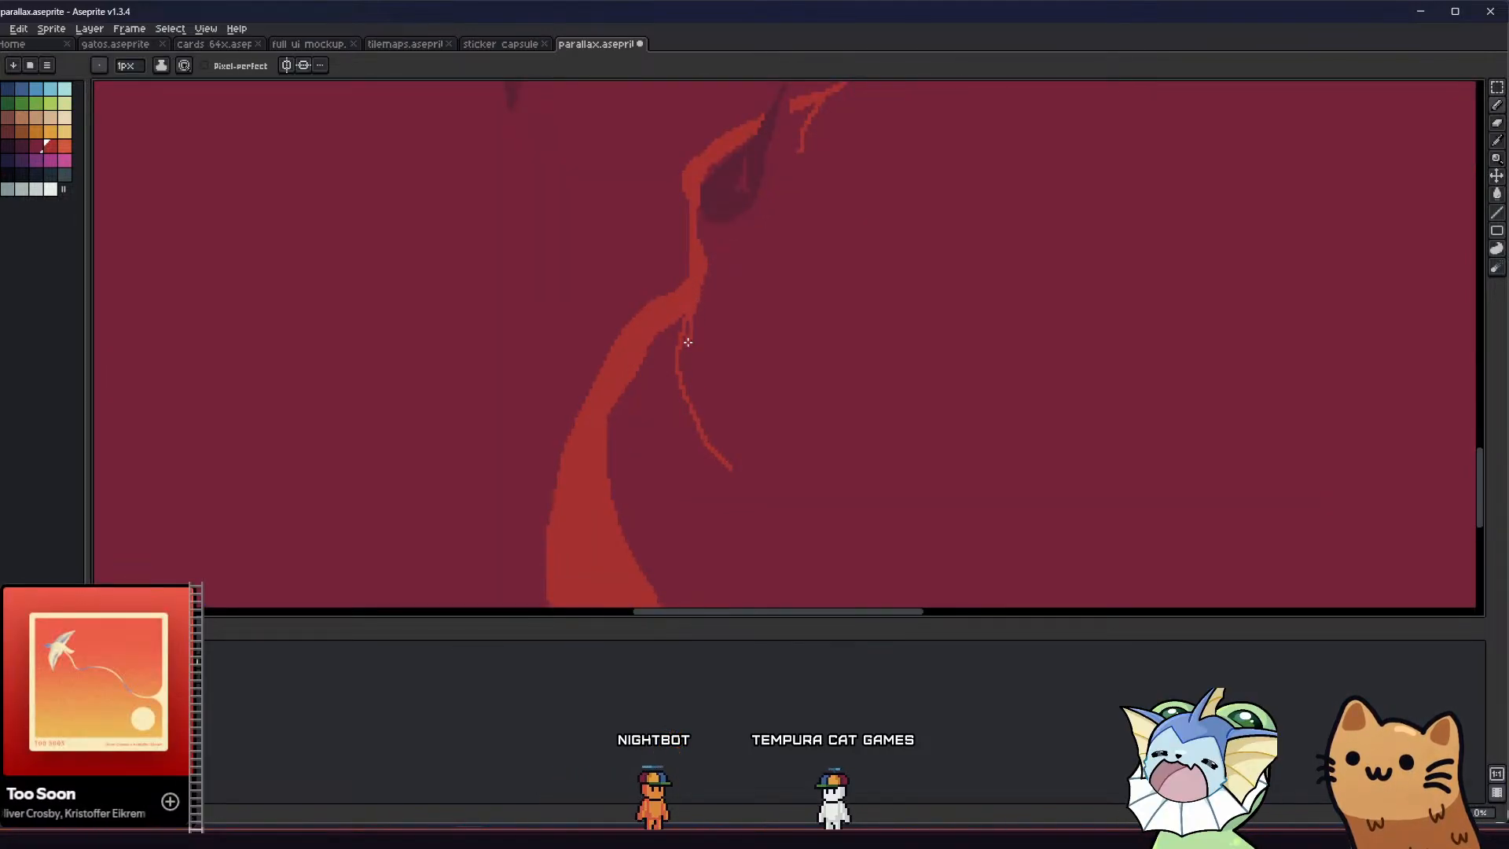
key("g")
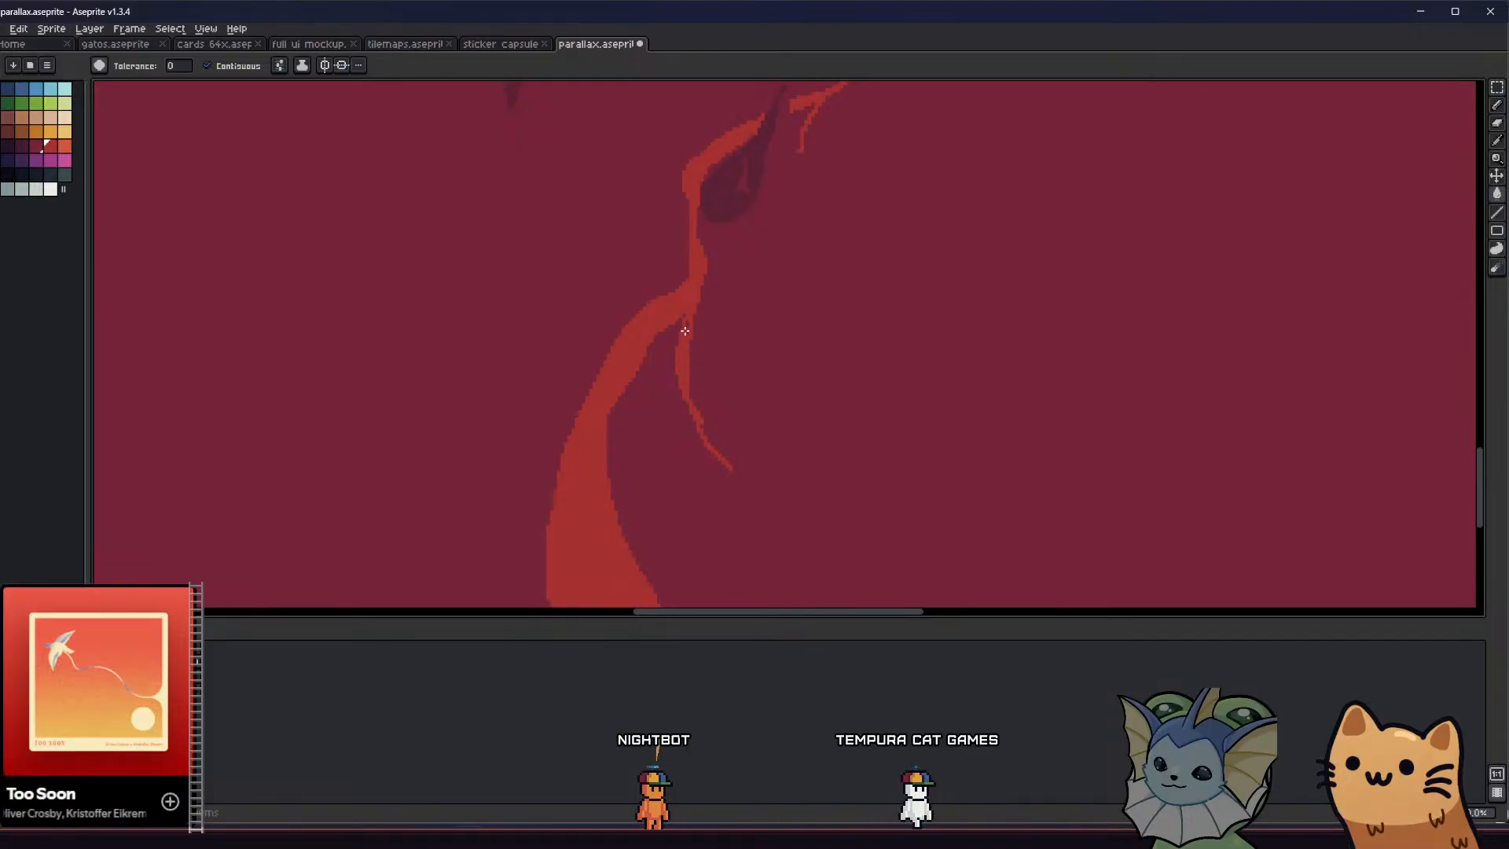
key("b")
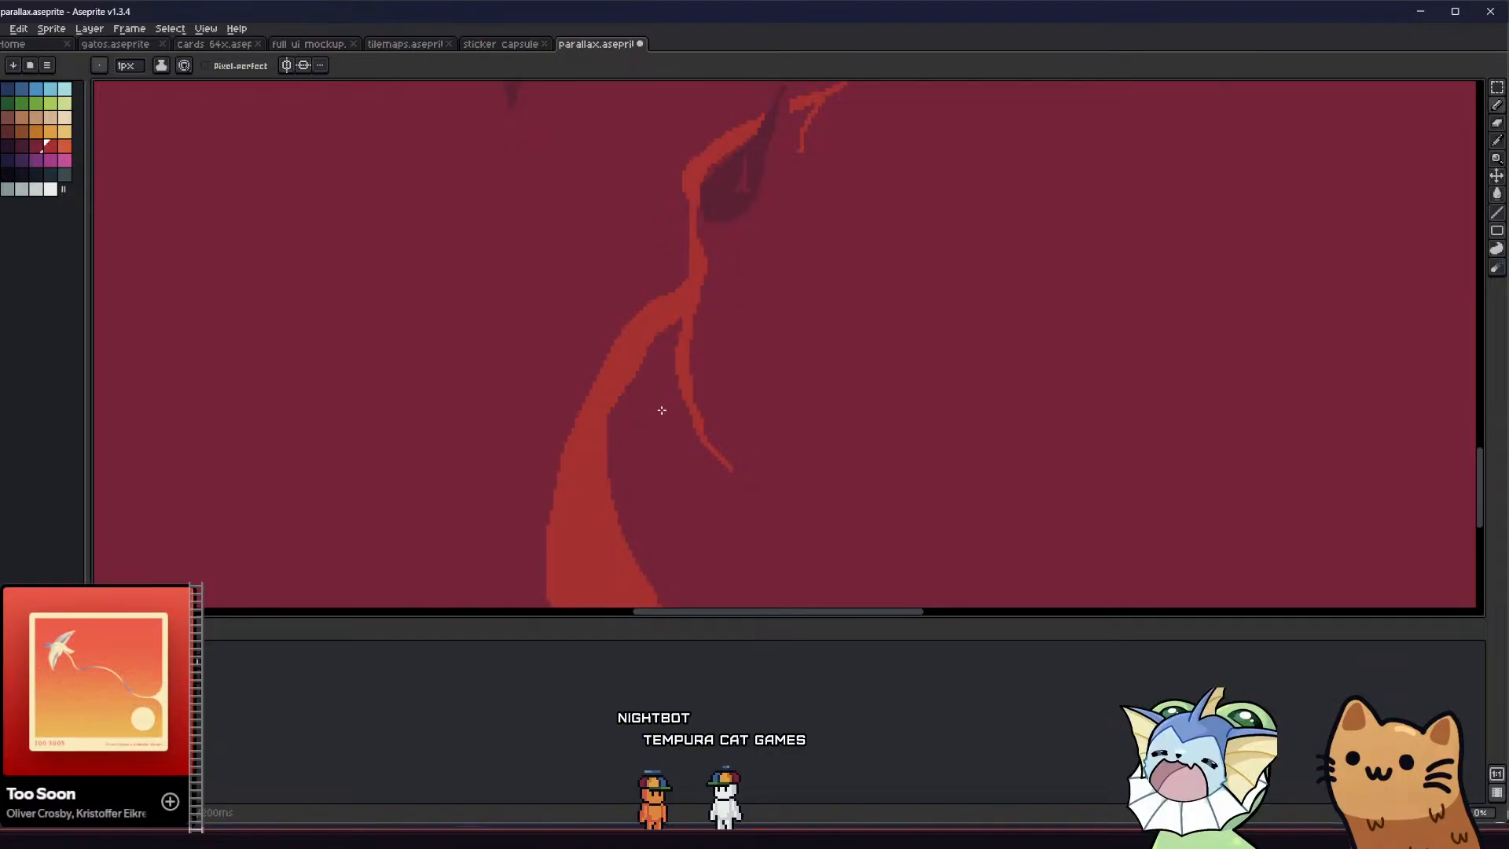
Sample the crimson ground colour and cut a gap across the red path just left of the new branch, filling it with crimson
scroll(658, 411, "down", 2)
scroll(658, 412, "down", 2)
middle_click_drag(606, 418, 639, 433)
scroll(672, 451, "up", 5)
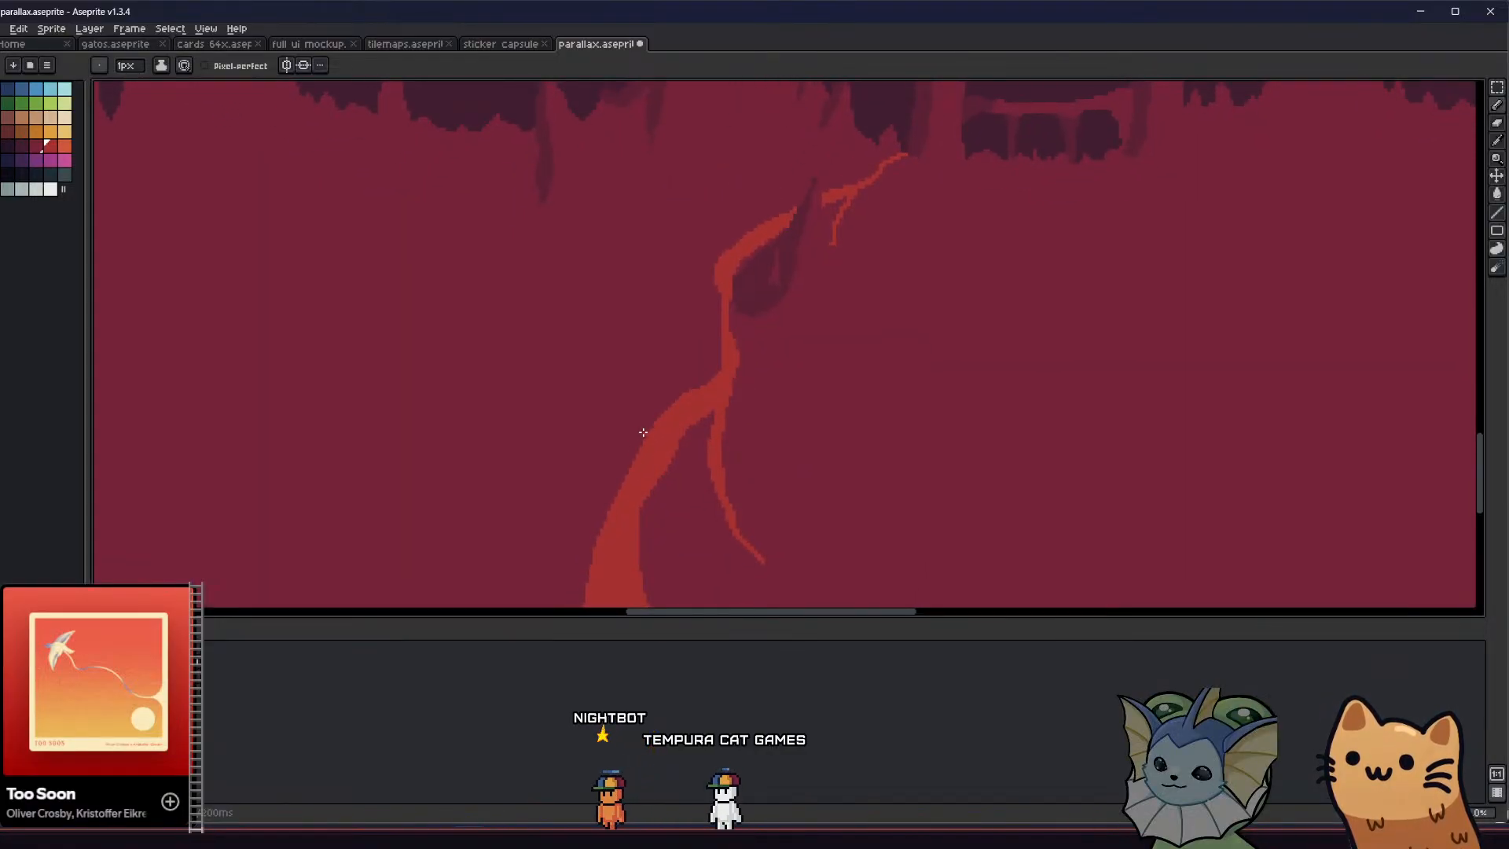
left_click(675, 455, "alt")
left_click_drag(696, 412, 706, 336)
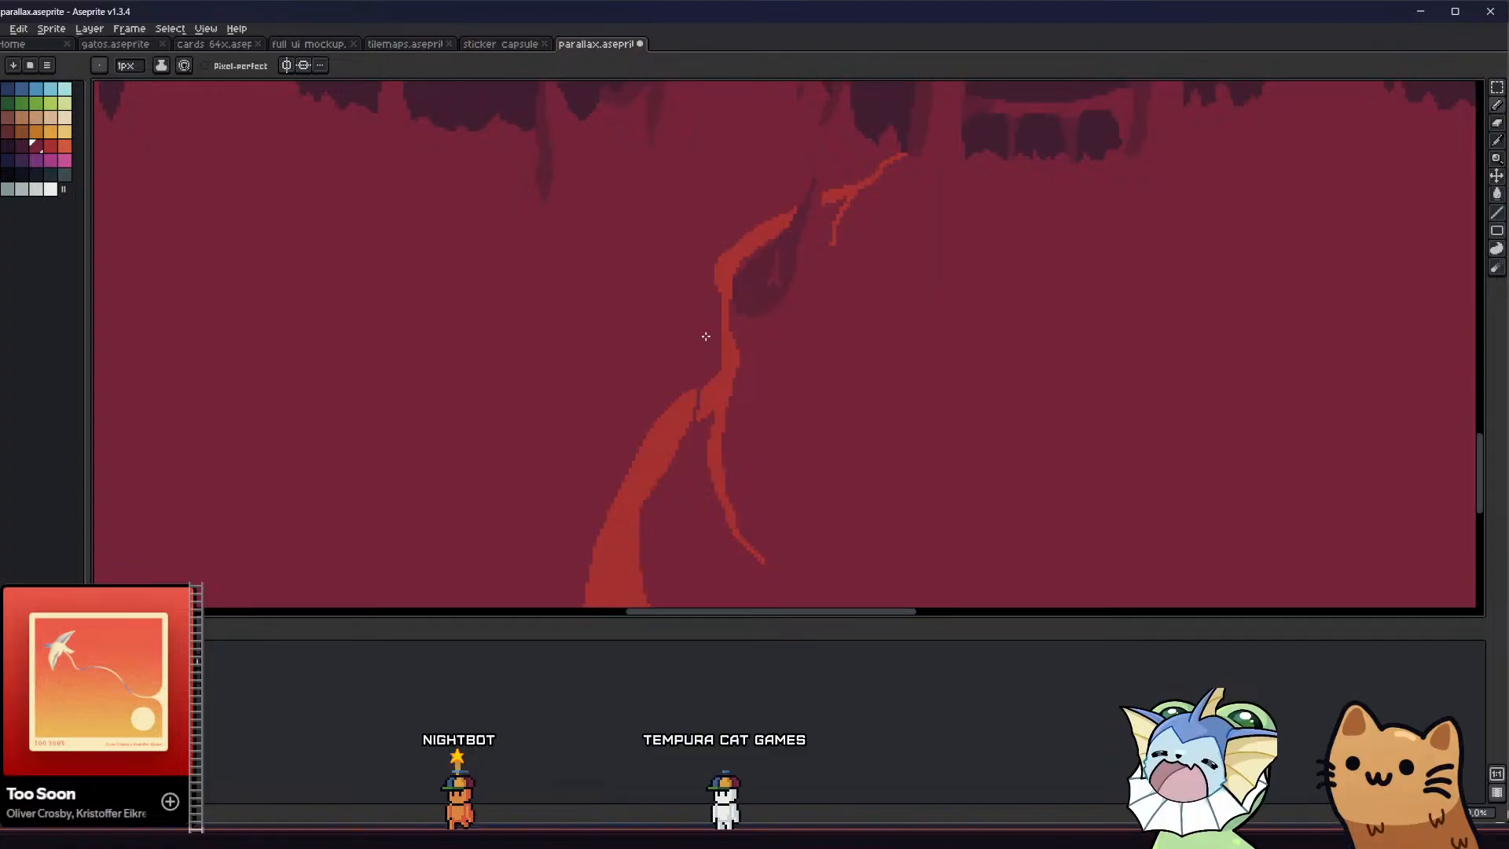
key("g")
Sample the dark shade colour, outline a narrow pointed shadow along the right edge of the lower path's upper end, and fill it
scroll(668, 410, "down", 4)
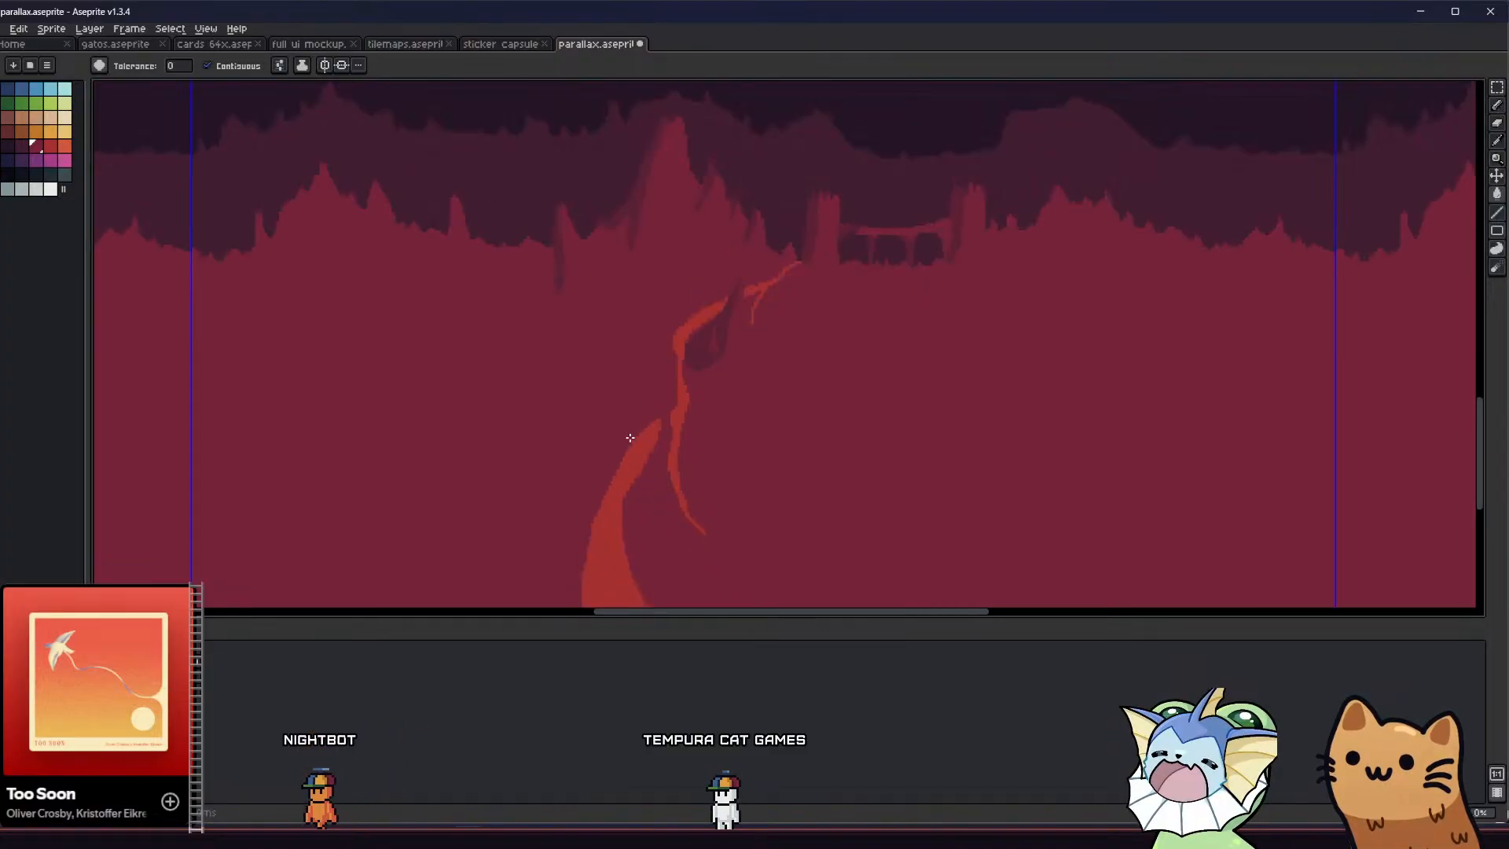
scroll(660, 393, "up", 4)
key("alt")
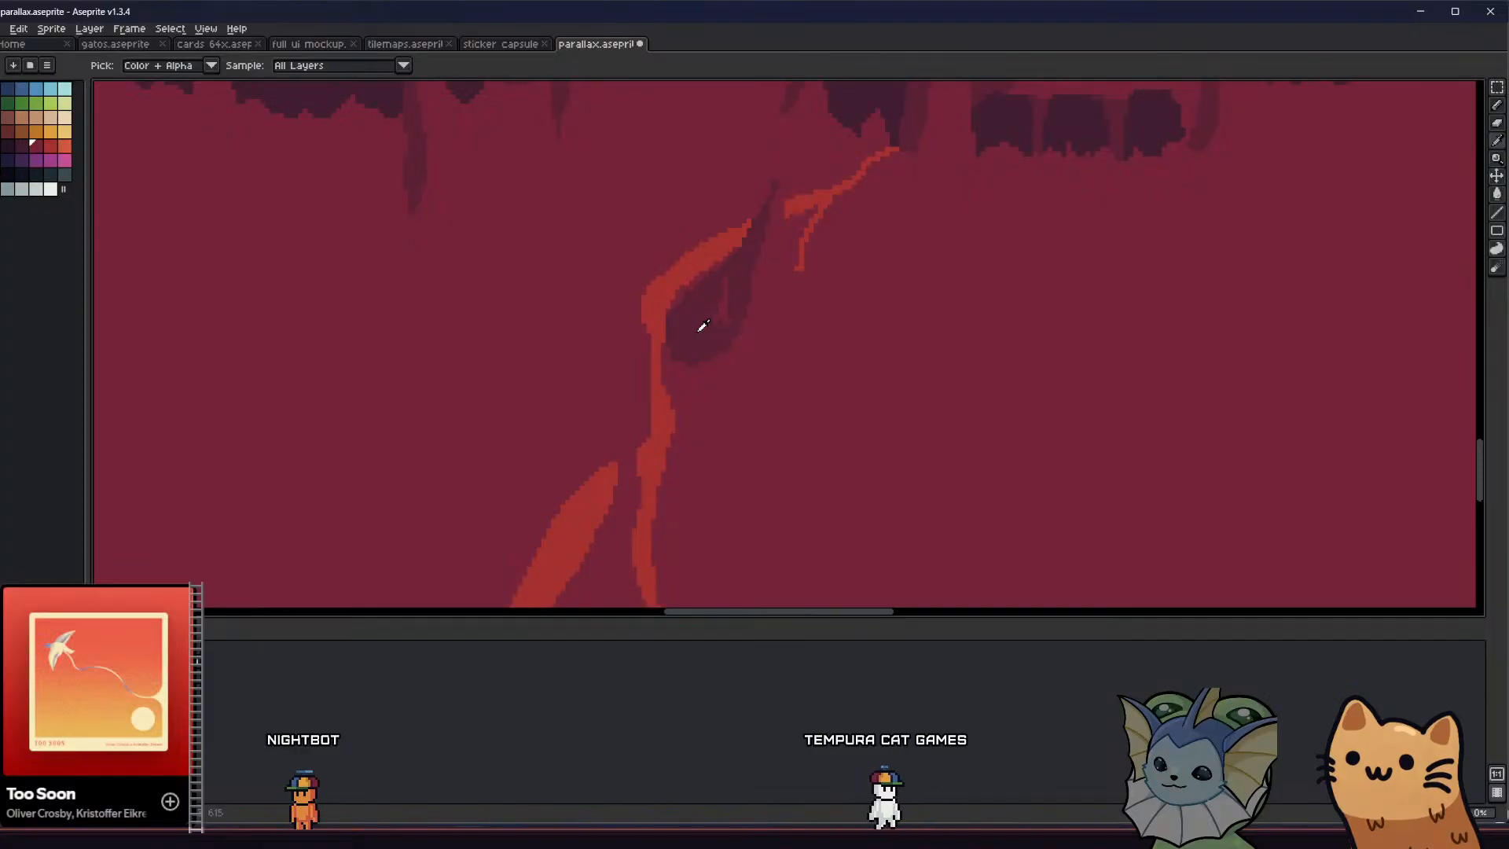
key("b")
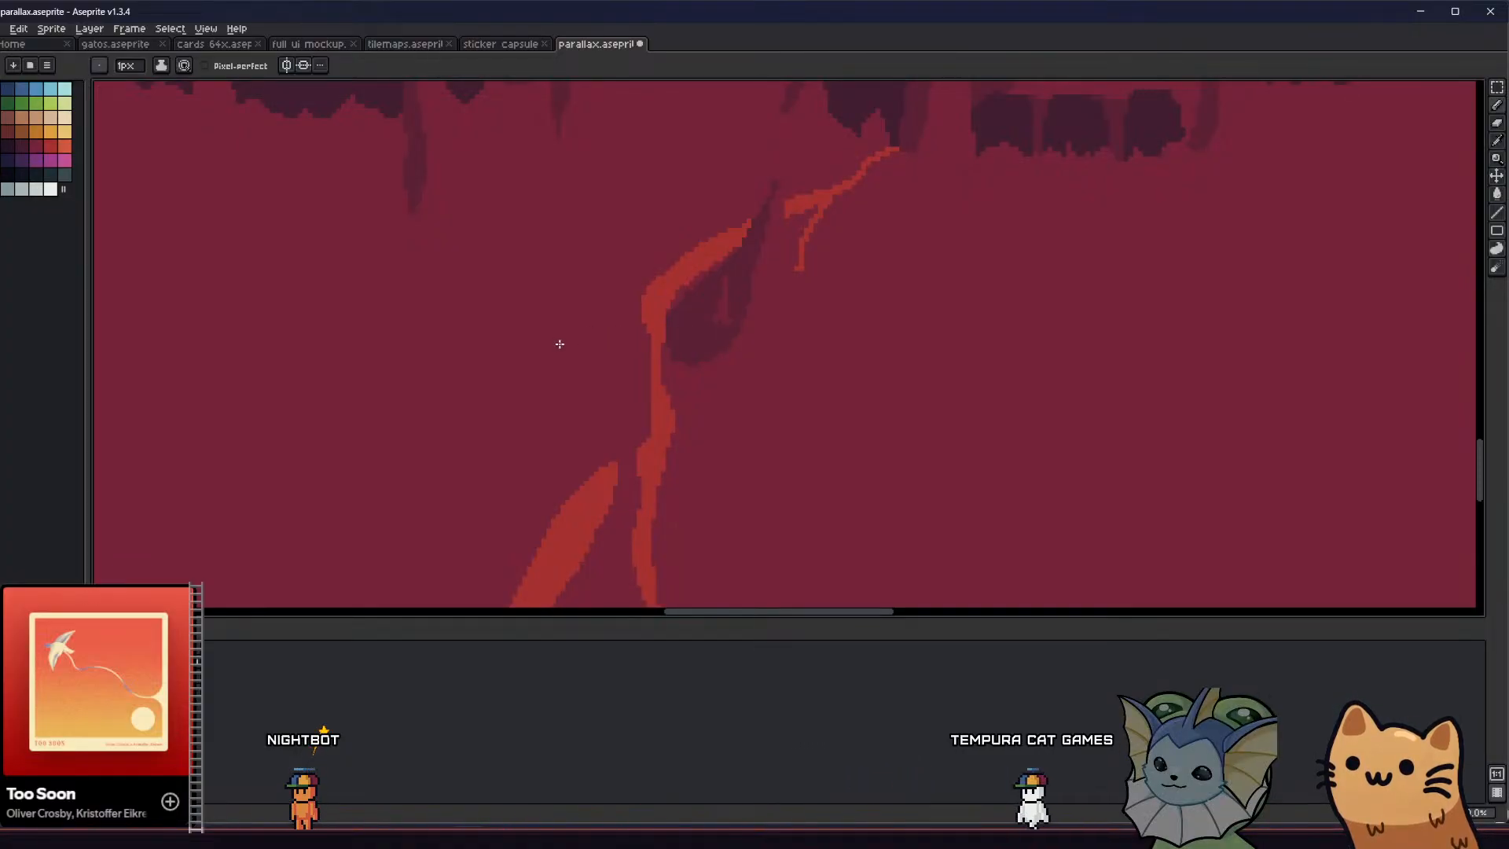
key("i")
key("b")
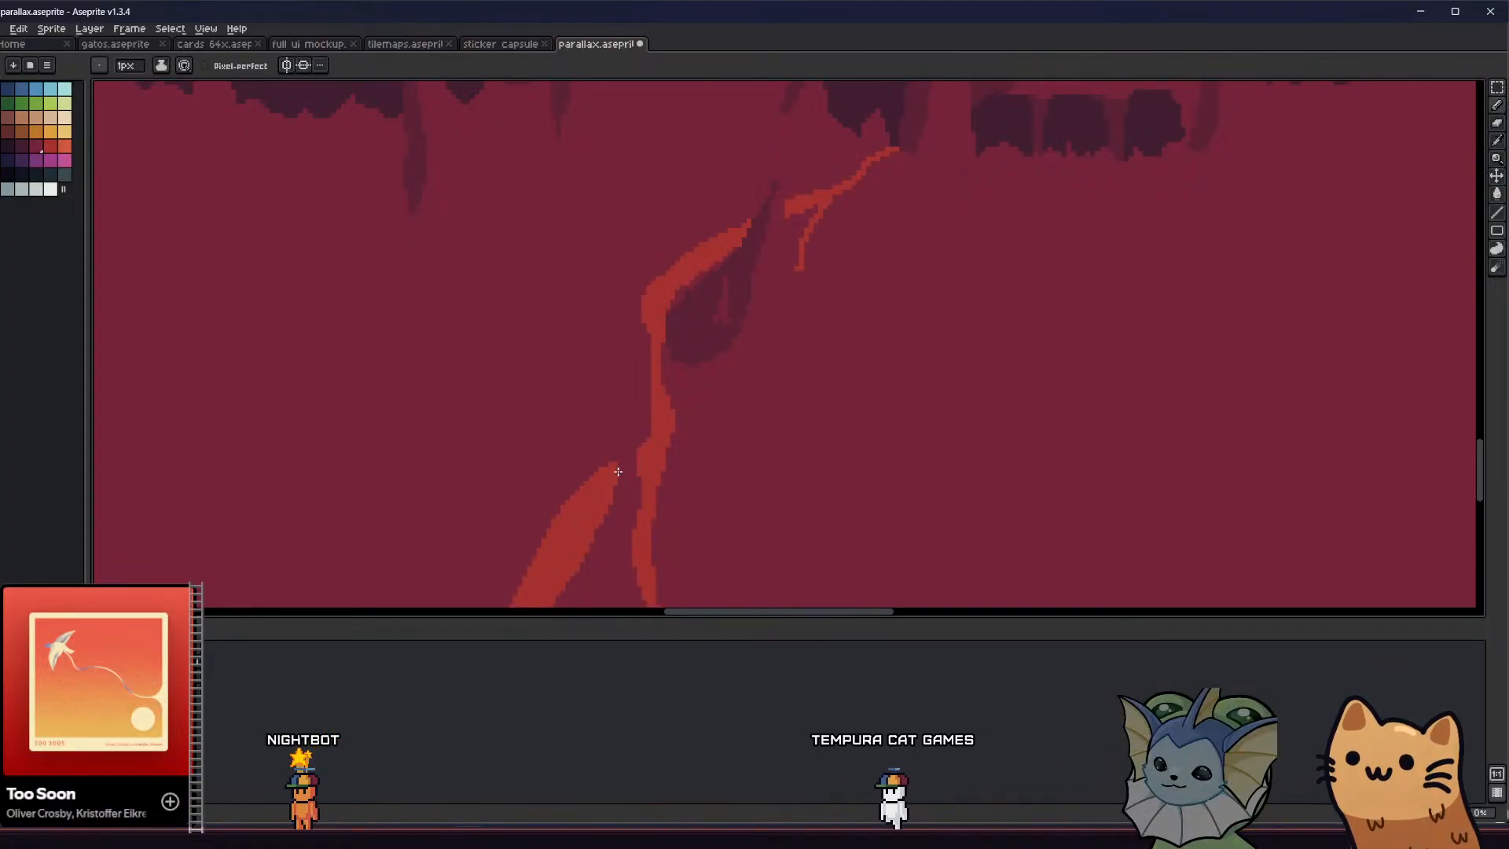
middle_click_drag(560, 522, 612, 408)
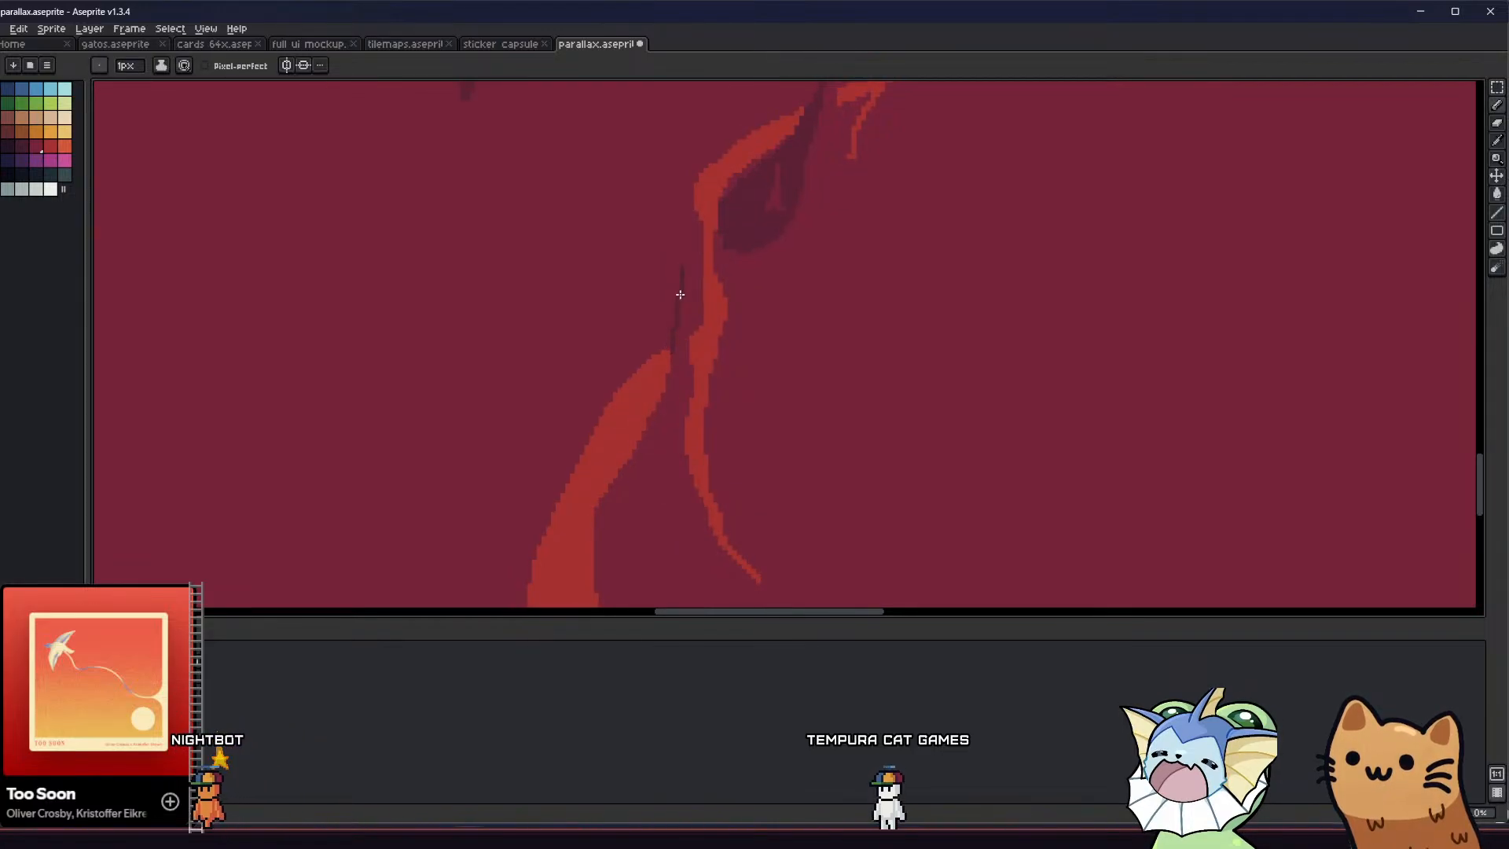
left_click_drag(677, 342, 635, 476)
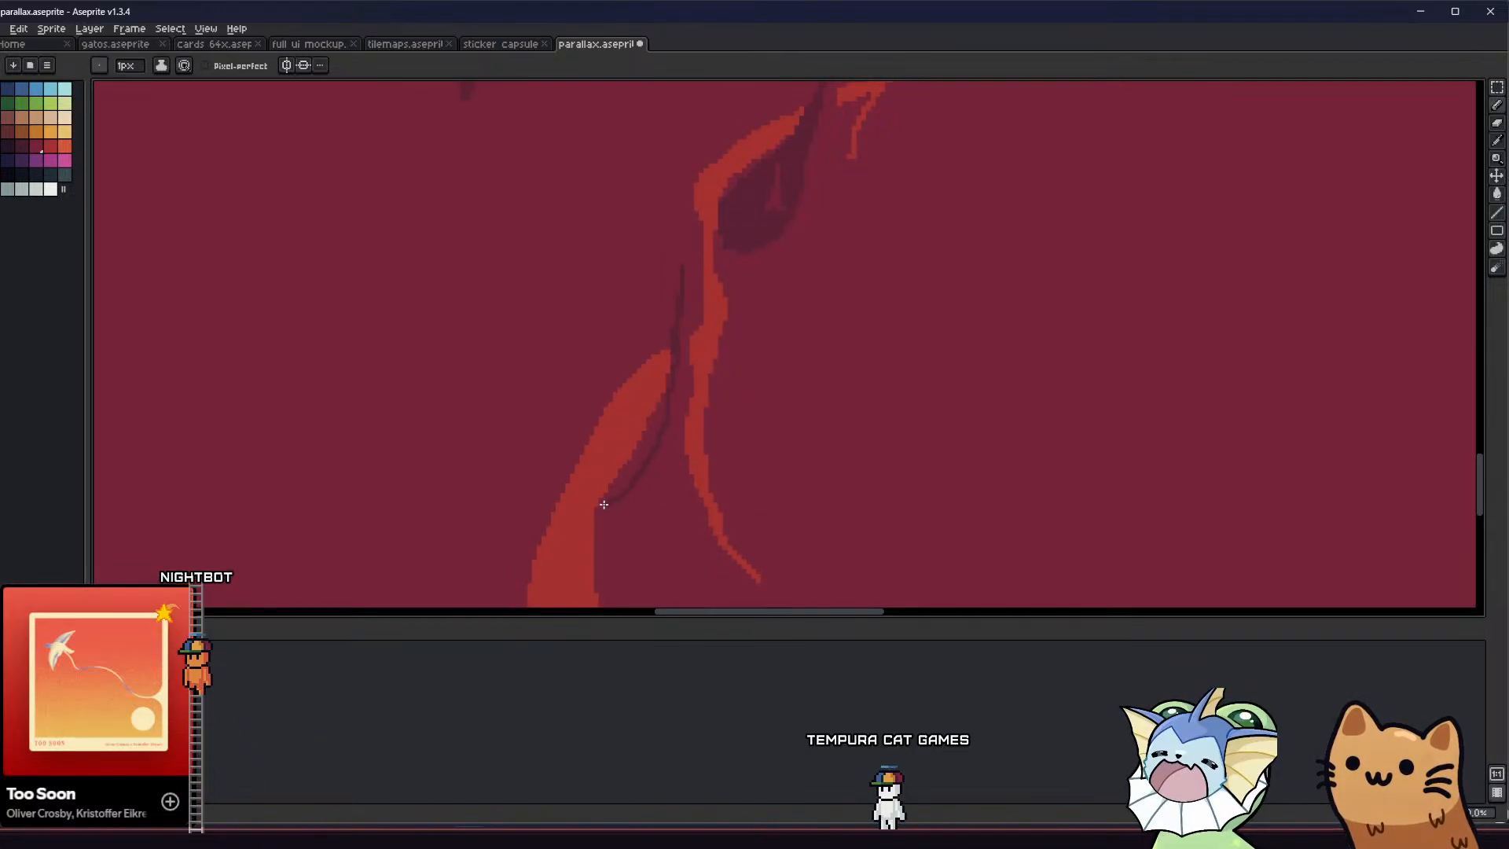
key("g")
scroll(647, 415, "up", 1)
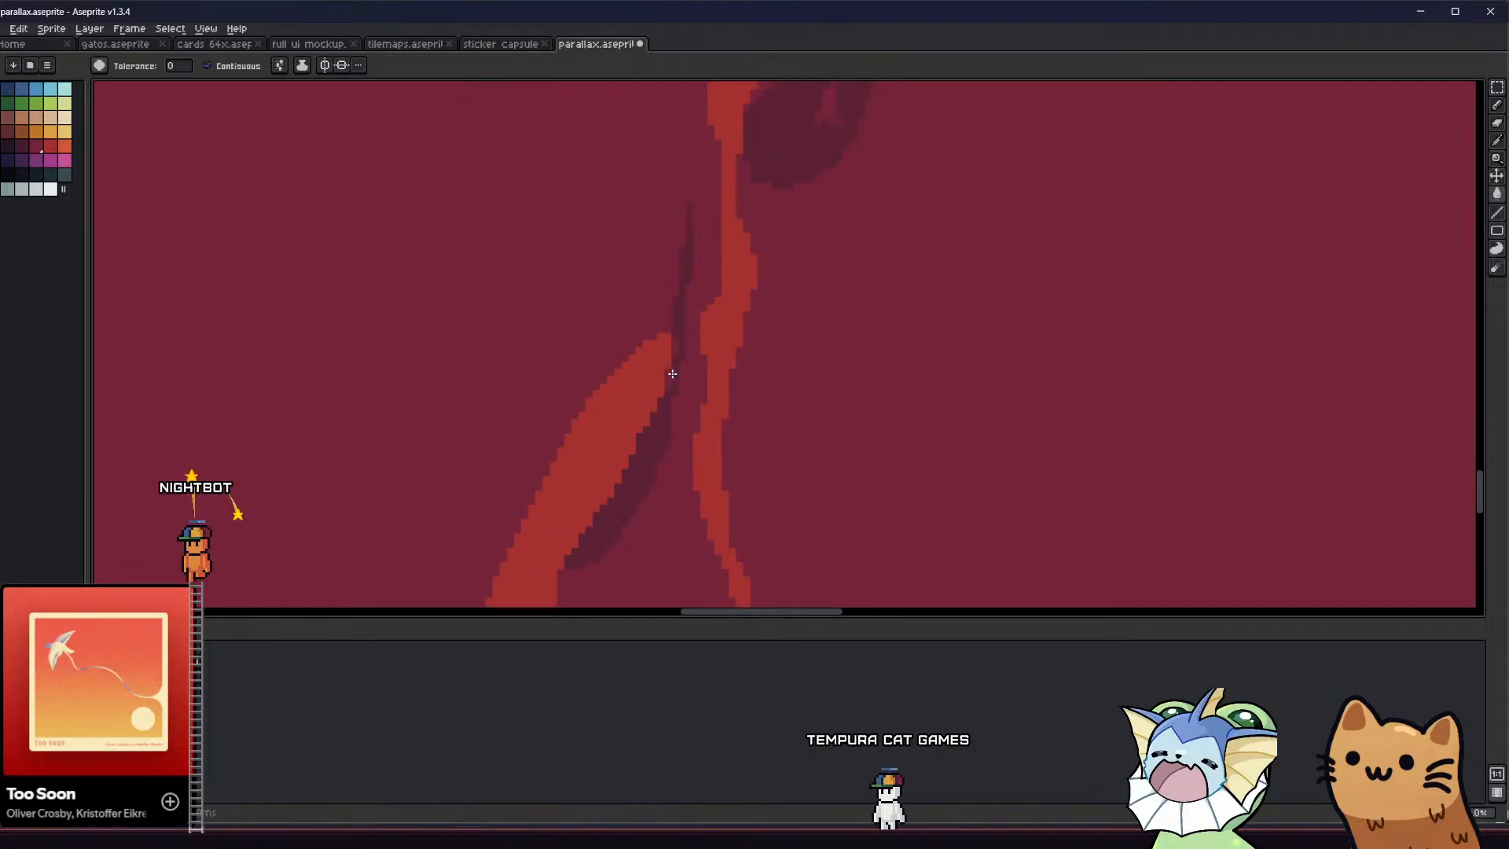
scroll(675, 346, "down", 4)
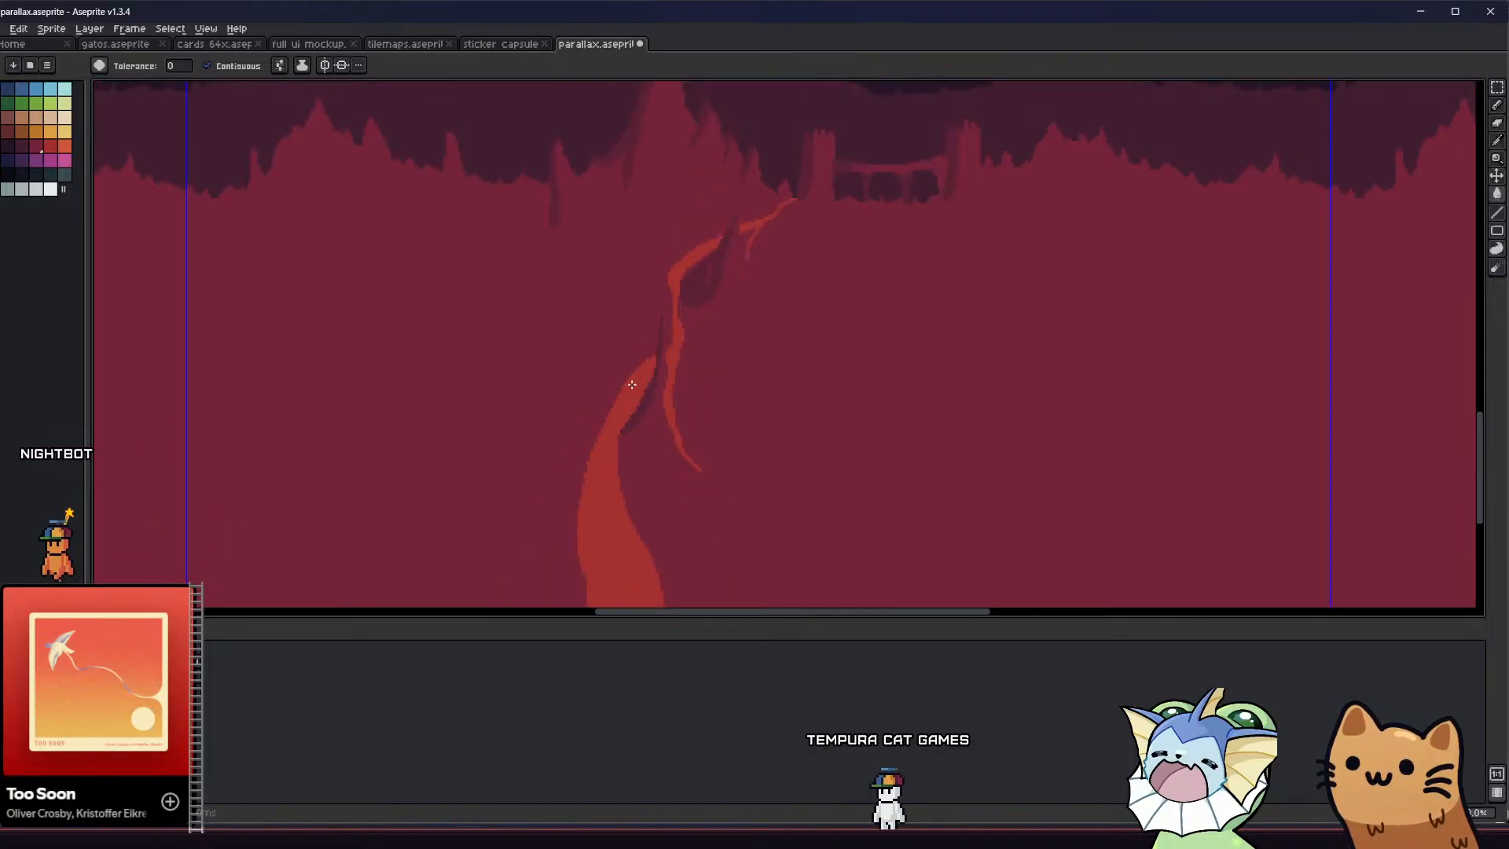
Roughen the lower edge of the shadow beside the lower path with short pointed drips in the shade colour
middle_click_drag(572, 407, 561, 422)
scroll(566, 424, "up", 3)
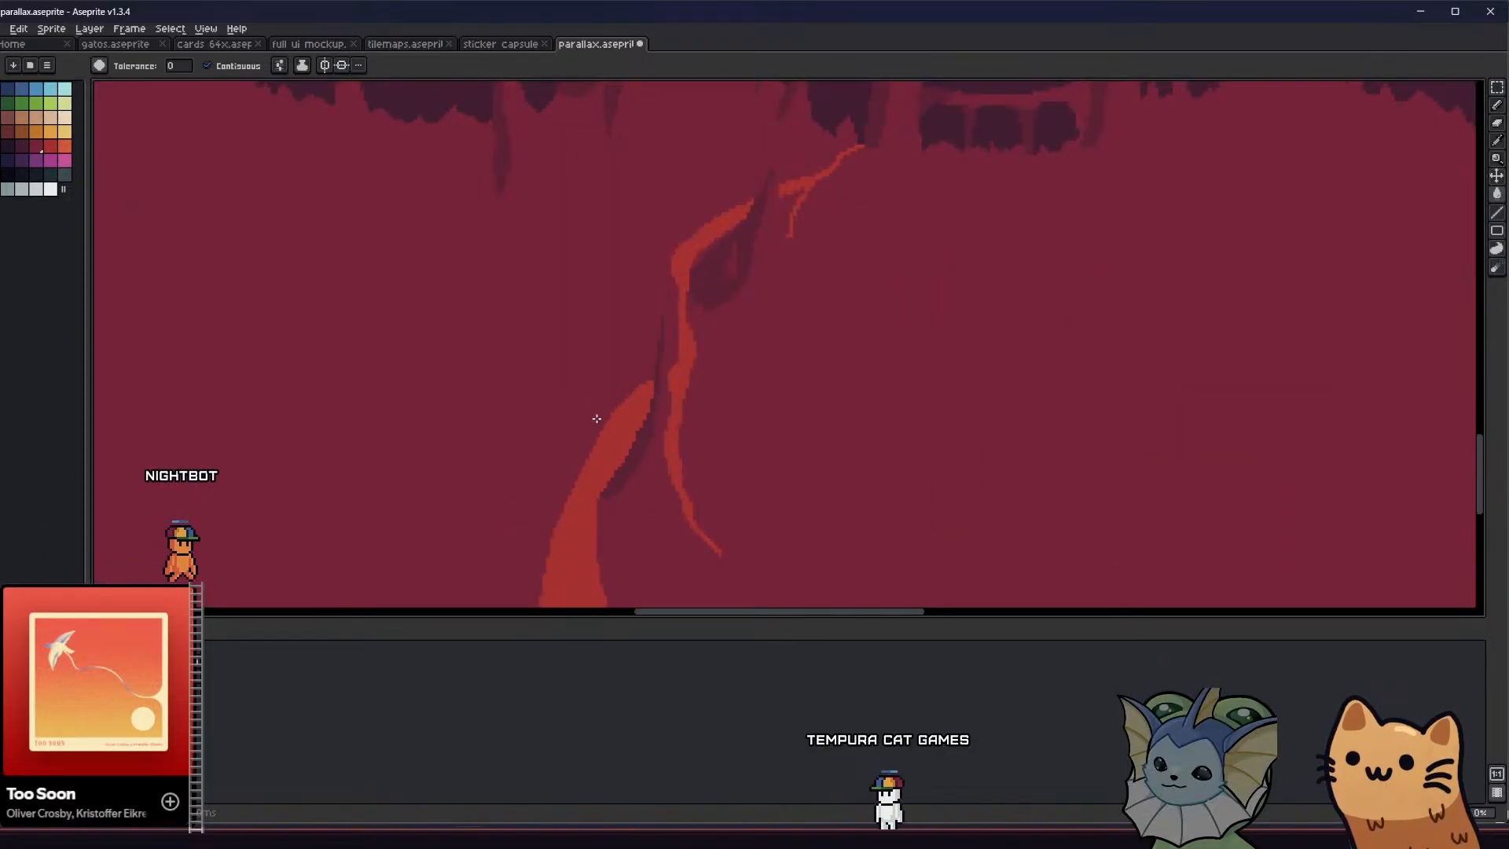
key("b")
scroll(557, 428, "down", 2)
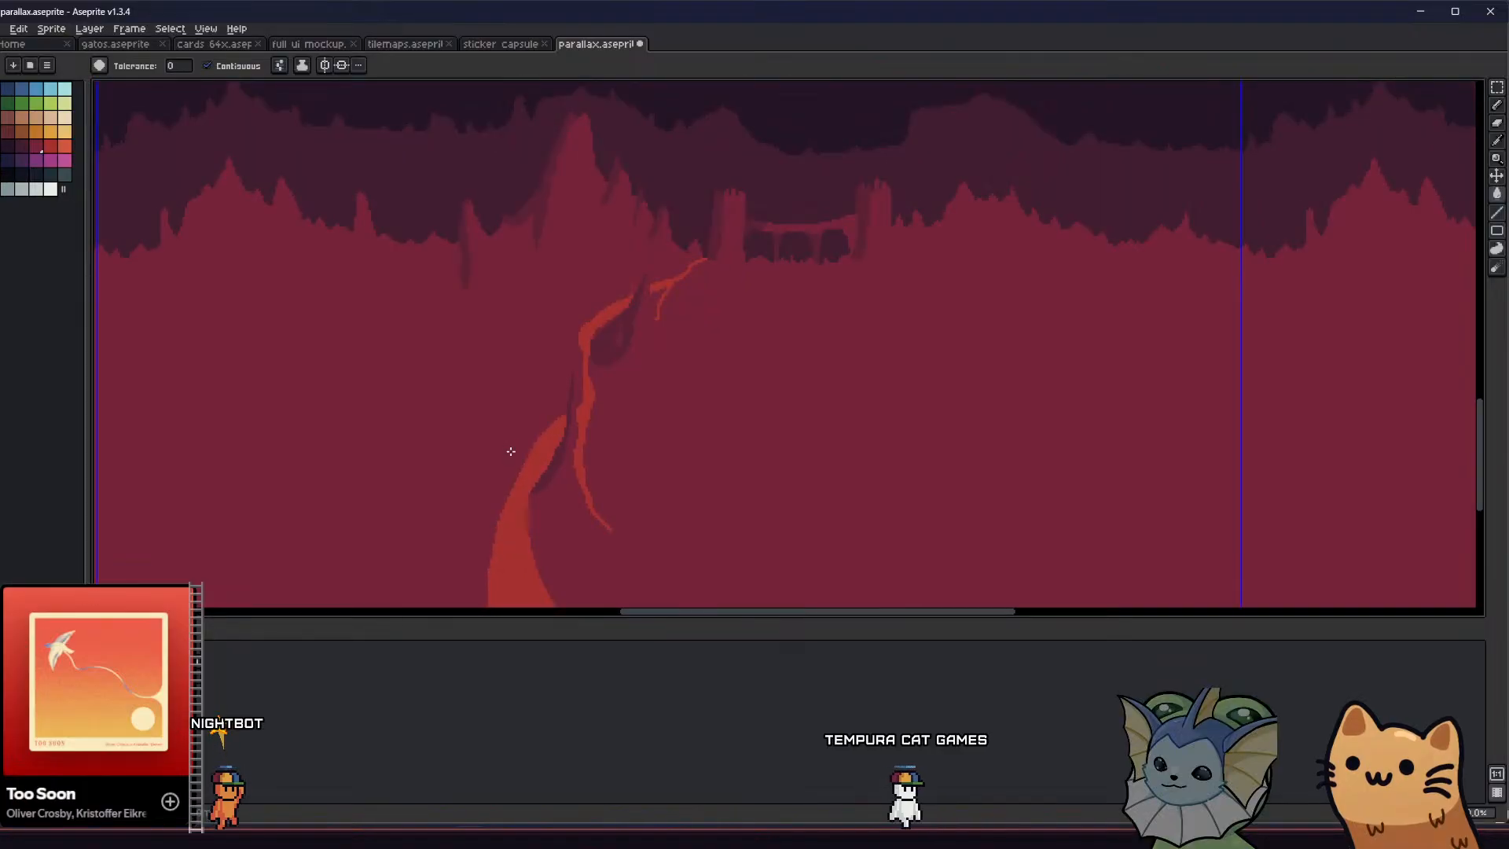
scroll(553, 494, "up", 2)
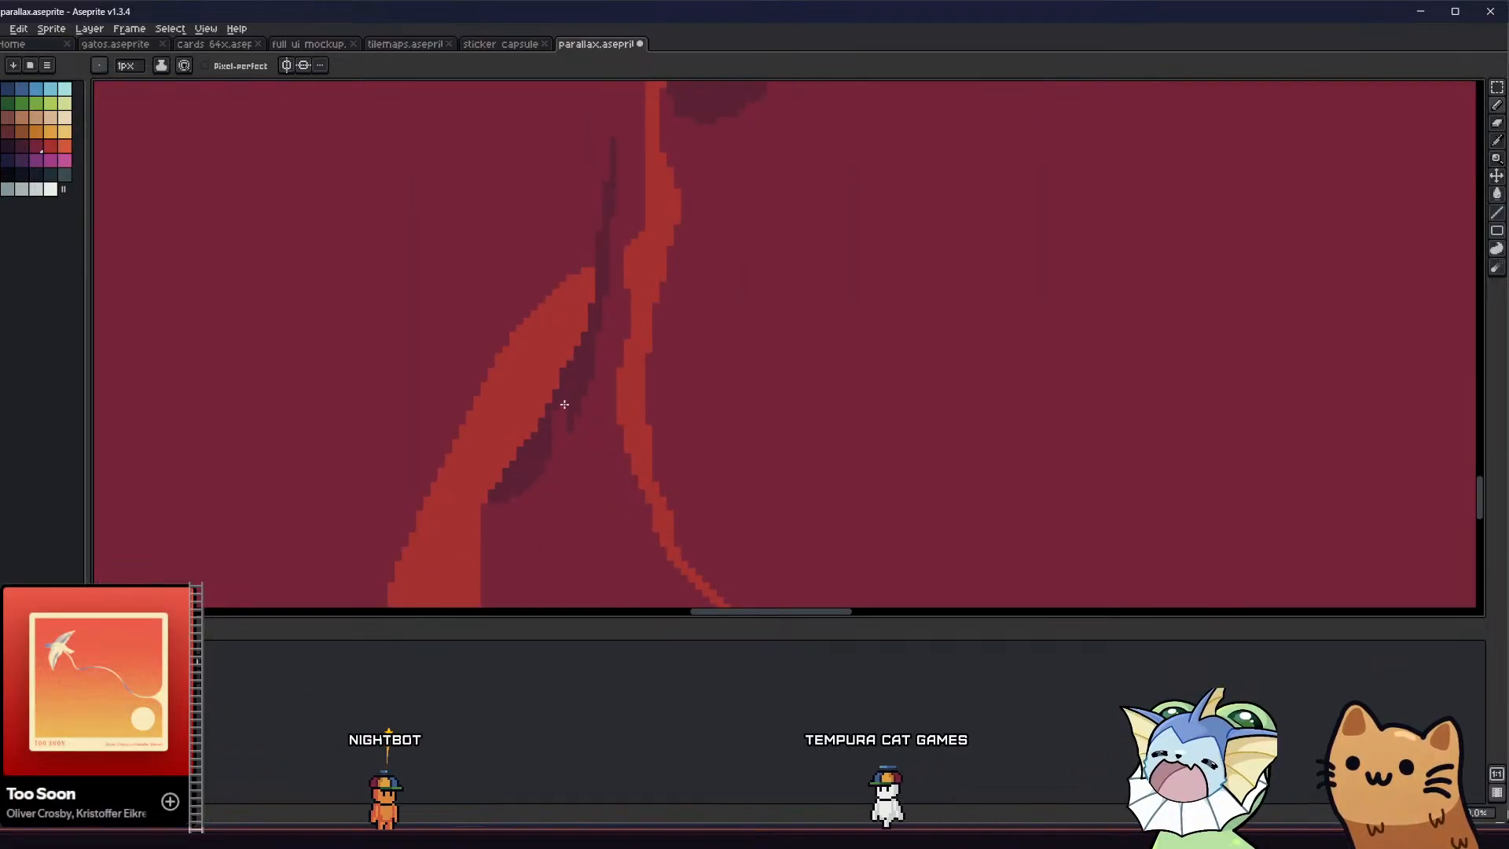
scroll(564, 404, "down", 4)
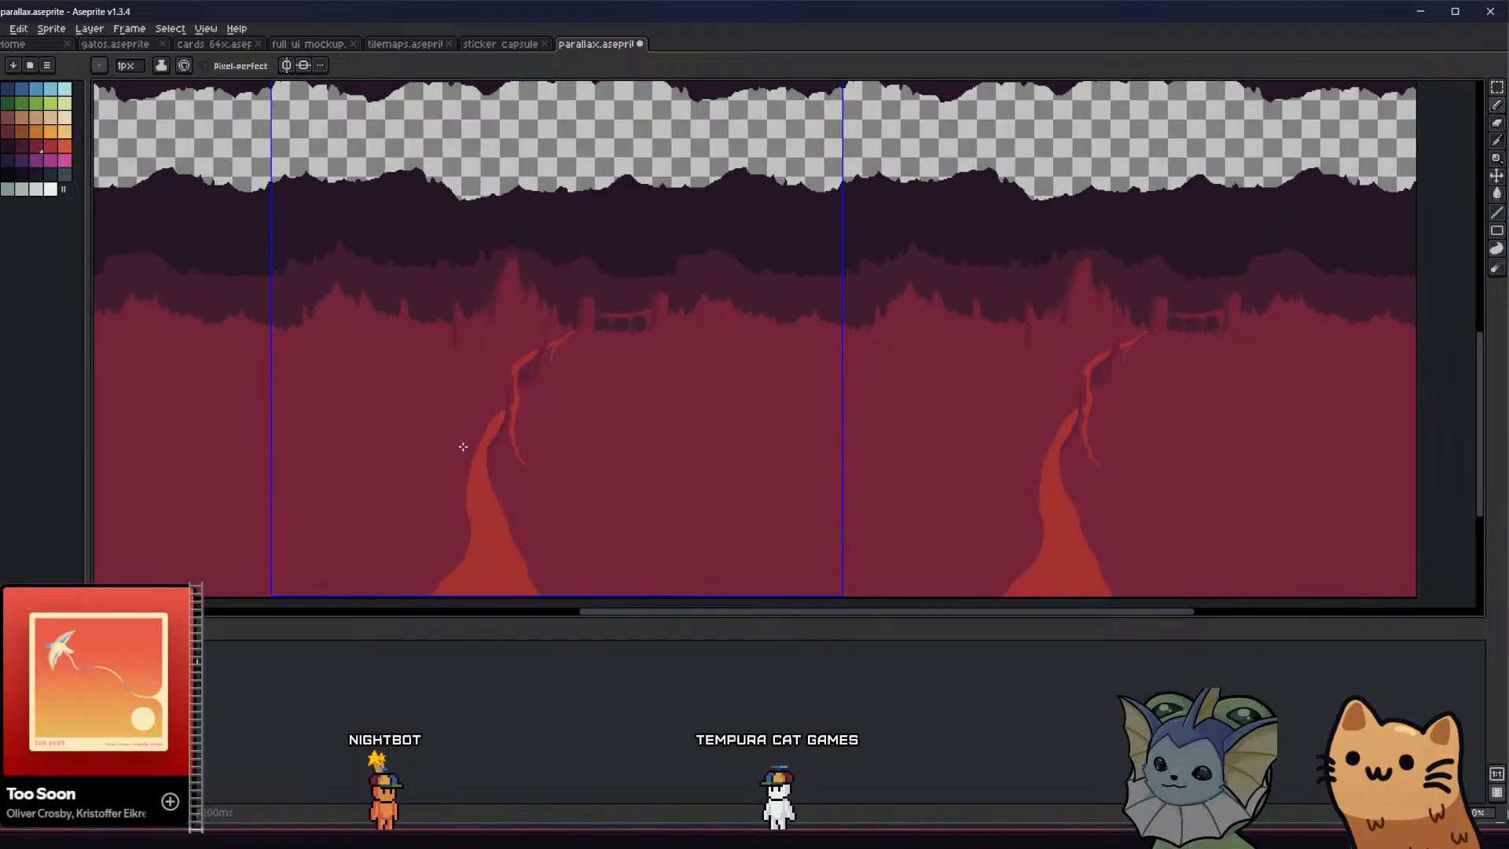
scroll(463, 446, "up", 4)
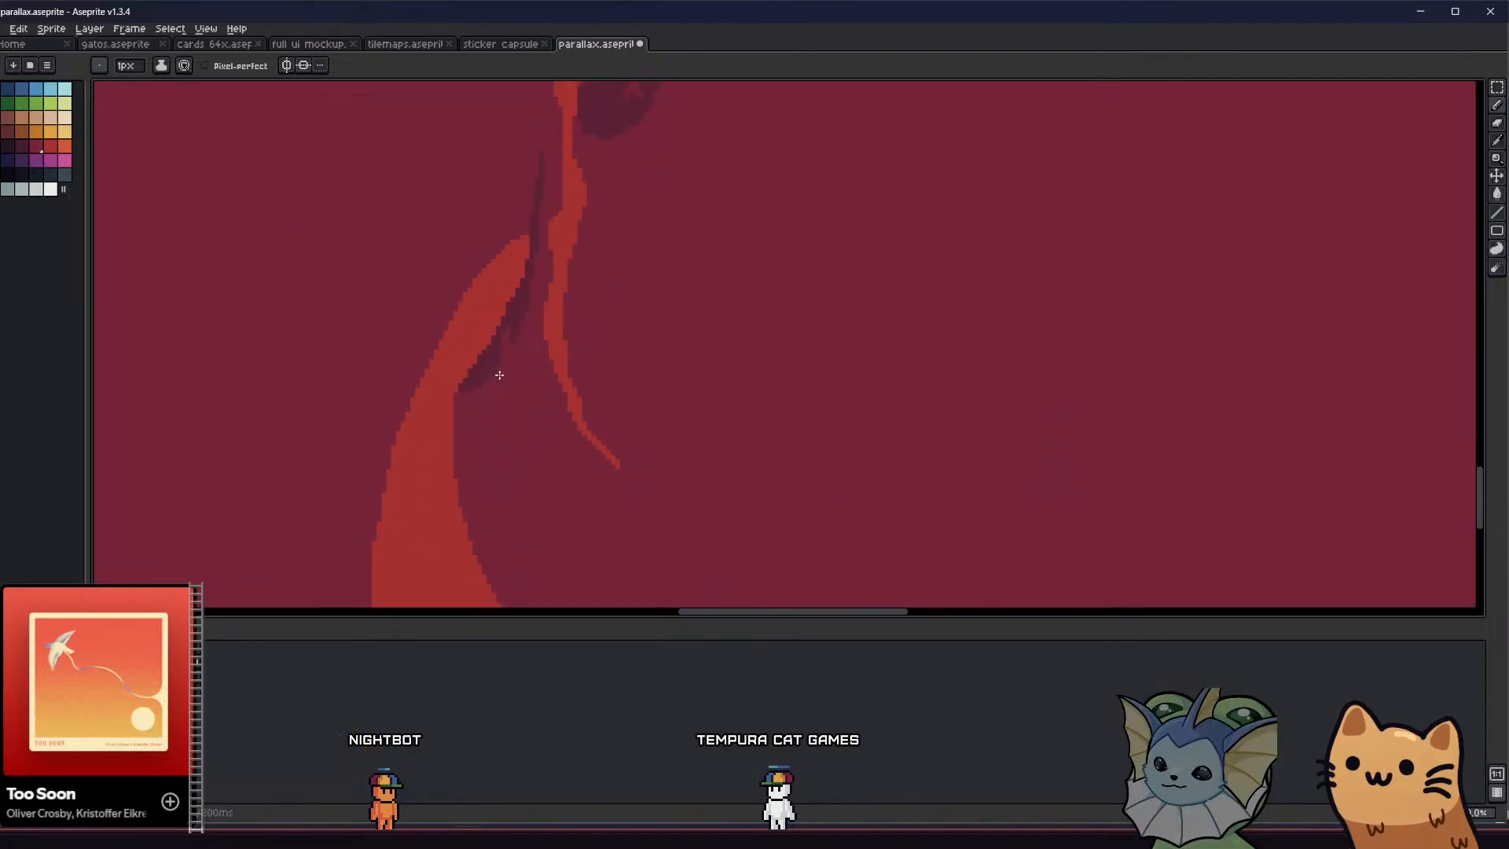
mouse_move(497, 378)
left_mouse_down()
mouse_move(491, 425)
mouse_move(479, 375)
left_mouse_up()
key("ctrl+z")
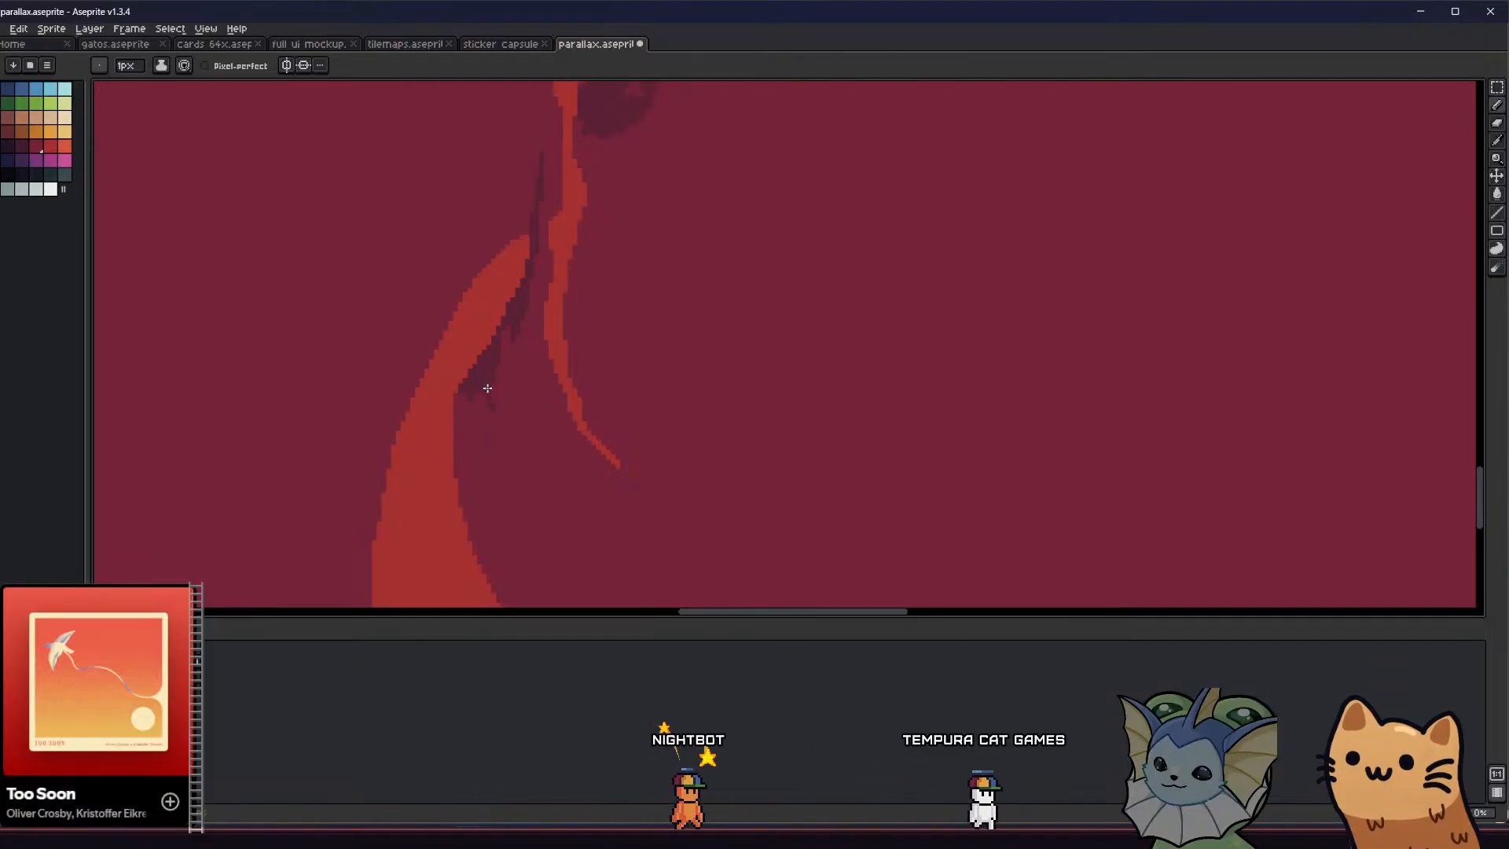
Add ragged pointed drips along the bottom of the dark rock shadow beneath the path's upper bend
scroll(462, 425, "down", 1)
middle_click_drag(462, 425, 475, 455)
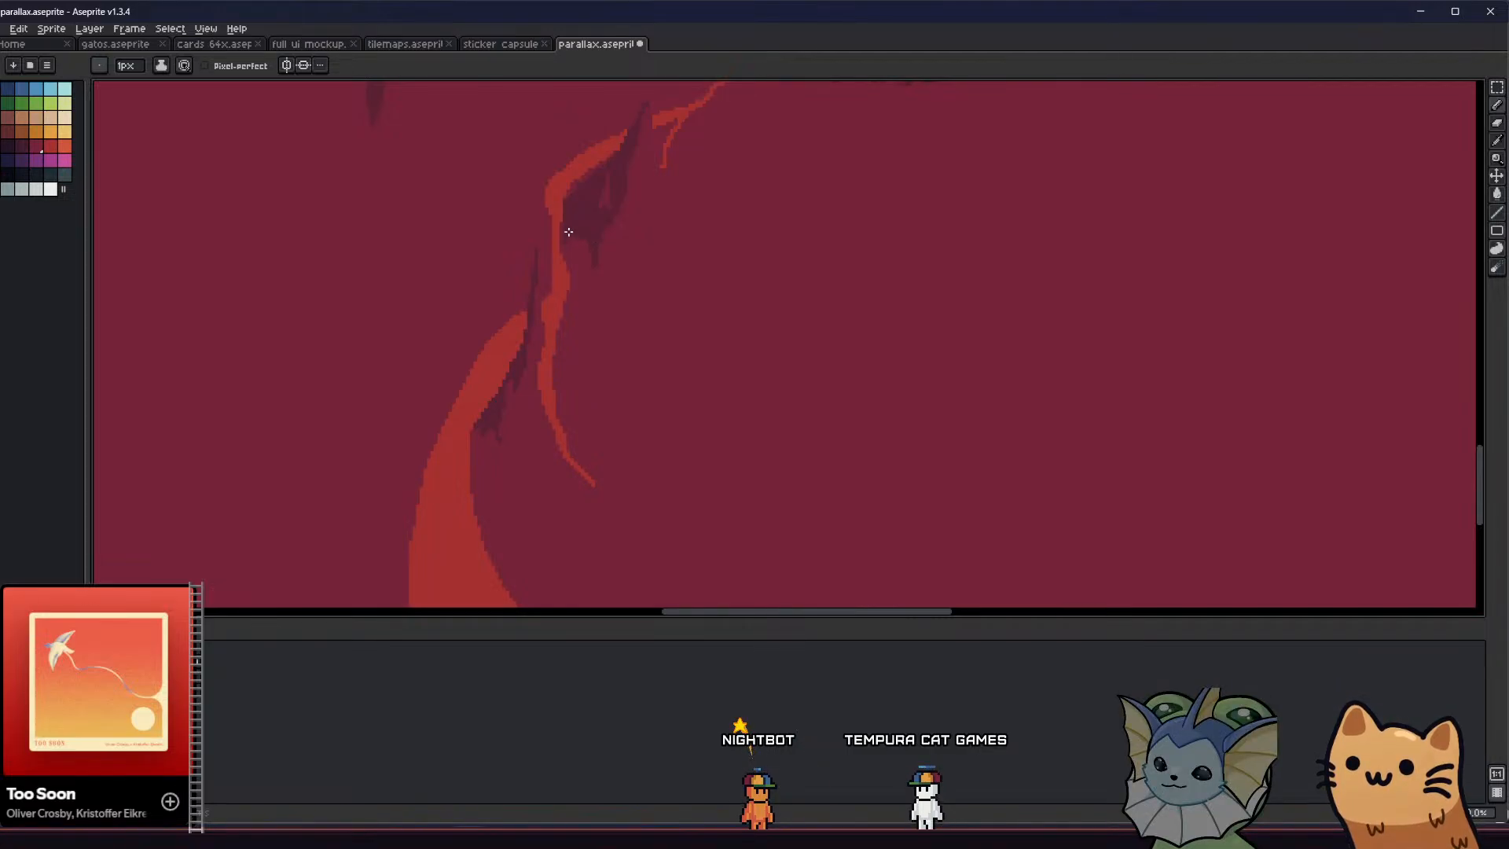
scroll(505, 388, "down", 3)
scroll(521, 385, "up", 1)
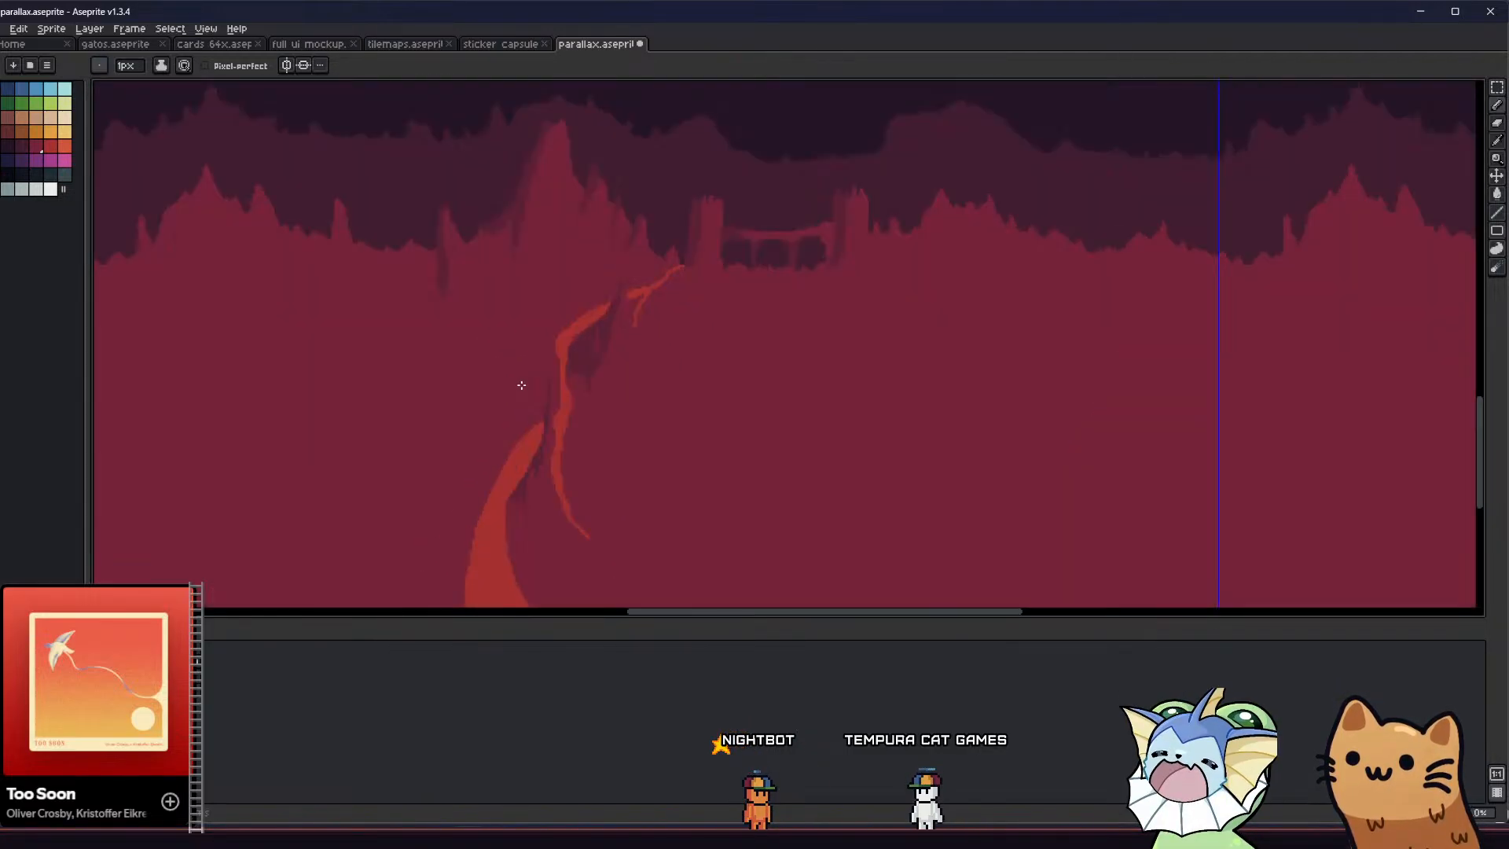
scroll(521, 385, "down", 2)
scroll(560, 373, "up", 3)
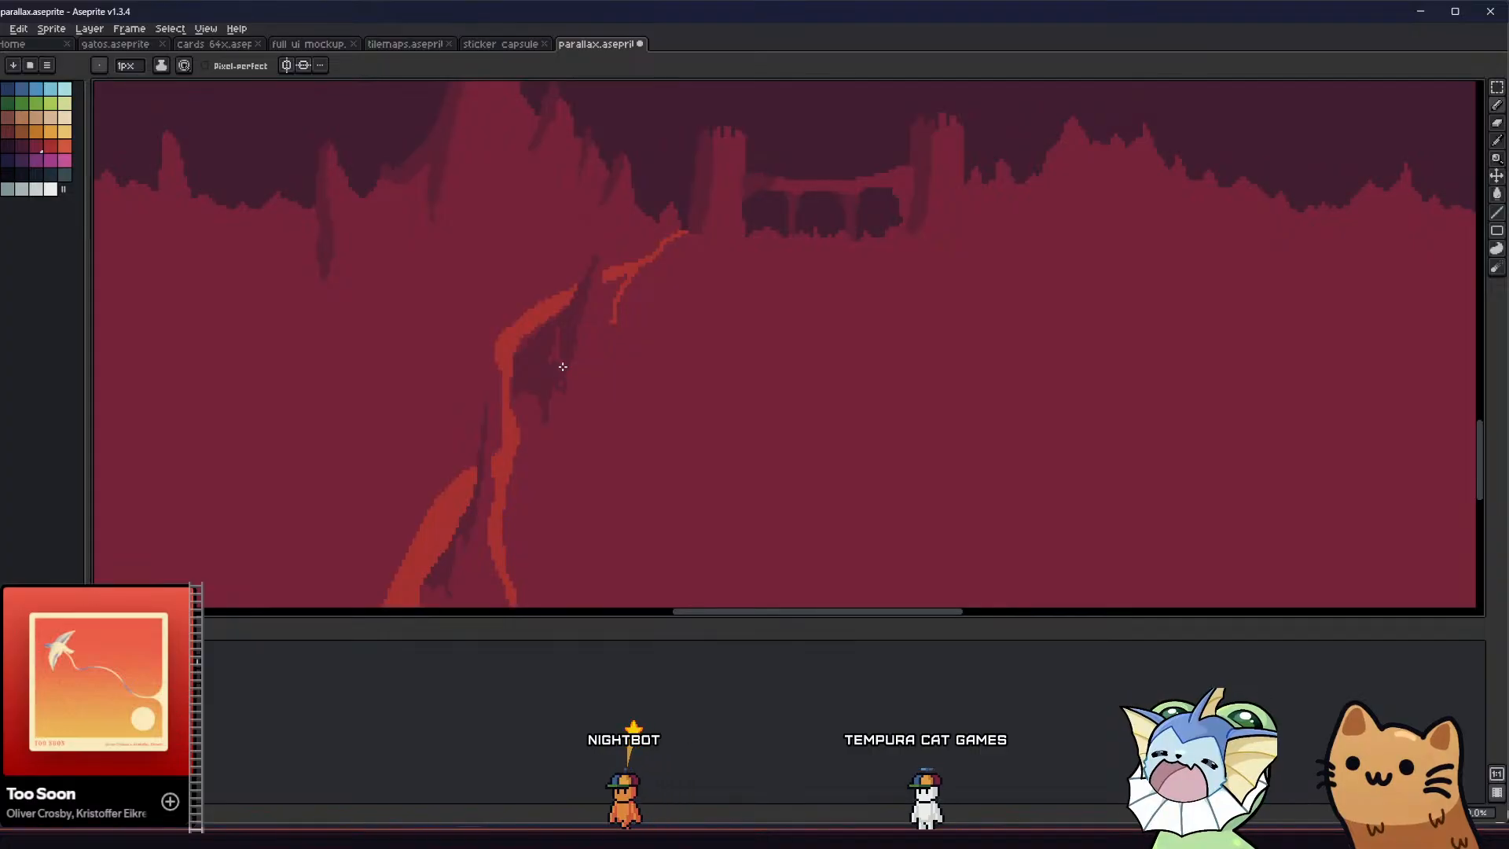
Save the parallax file and check the whole tiled background
scroll(448, 465, "down", 4)
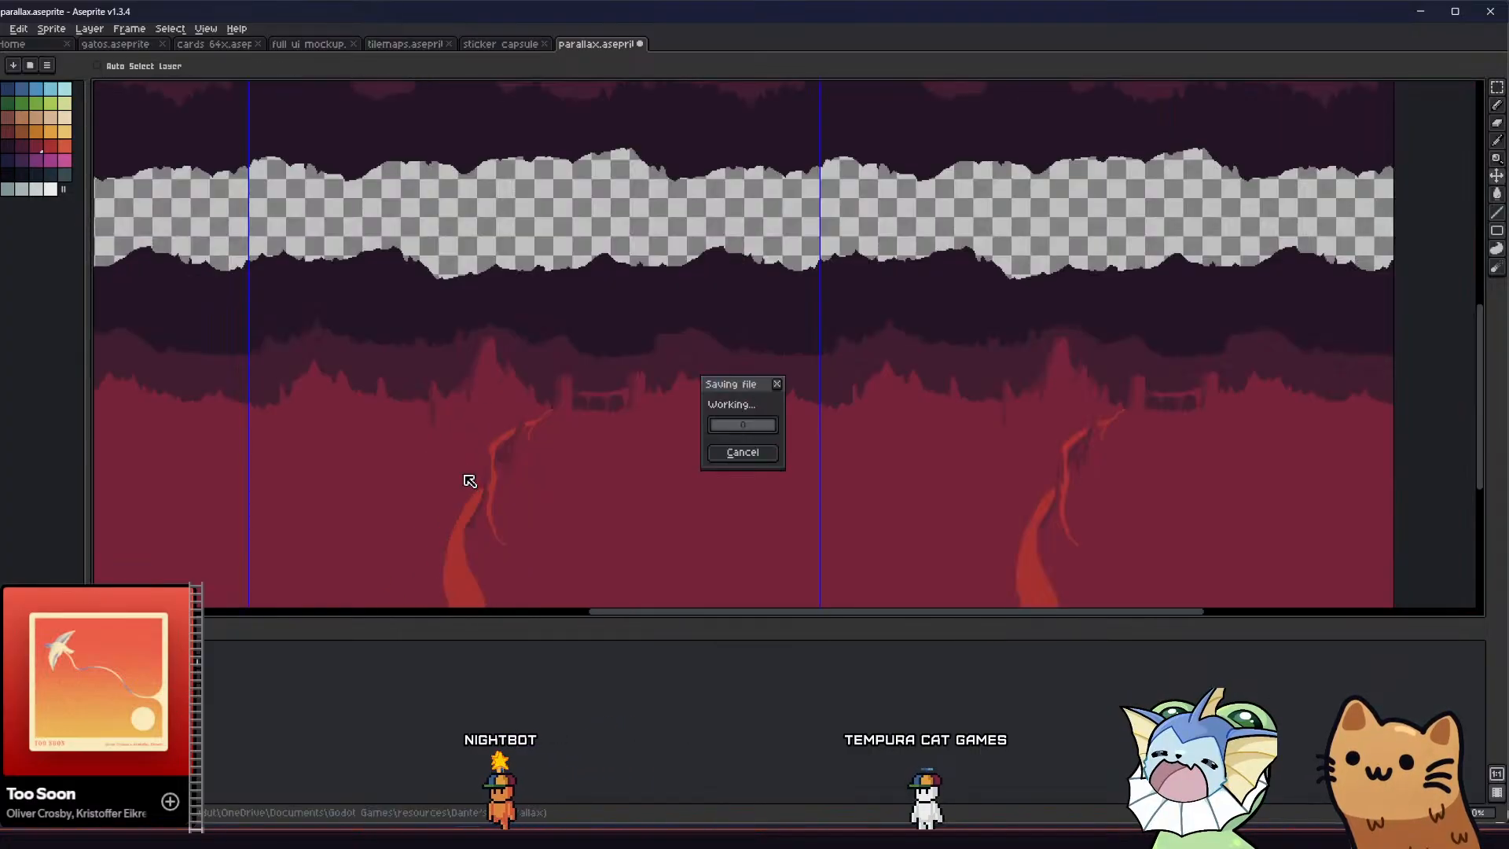
middle_click_drag(464, 478, 429, 457)
scroll(439, 445, "down", 2)
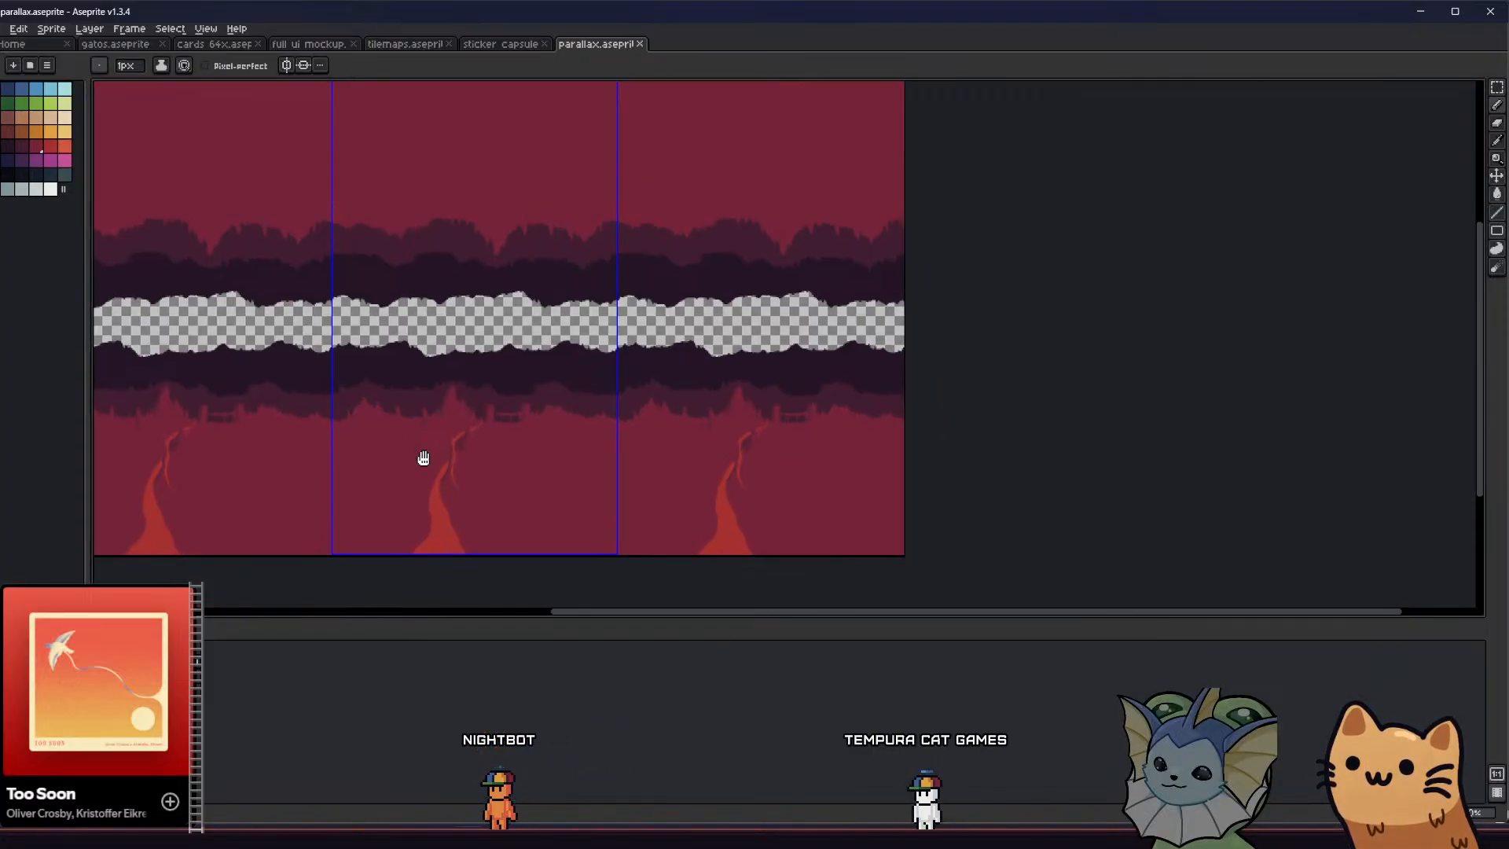
scroll(459, 421, "up", 3)
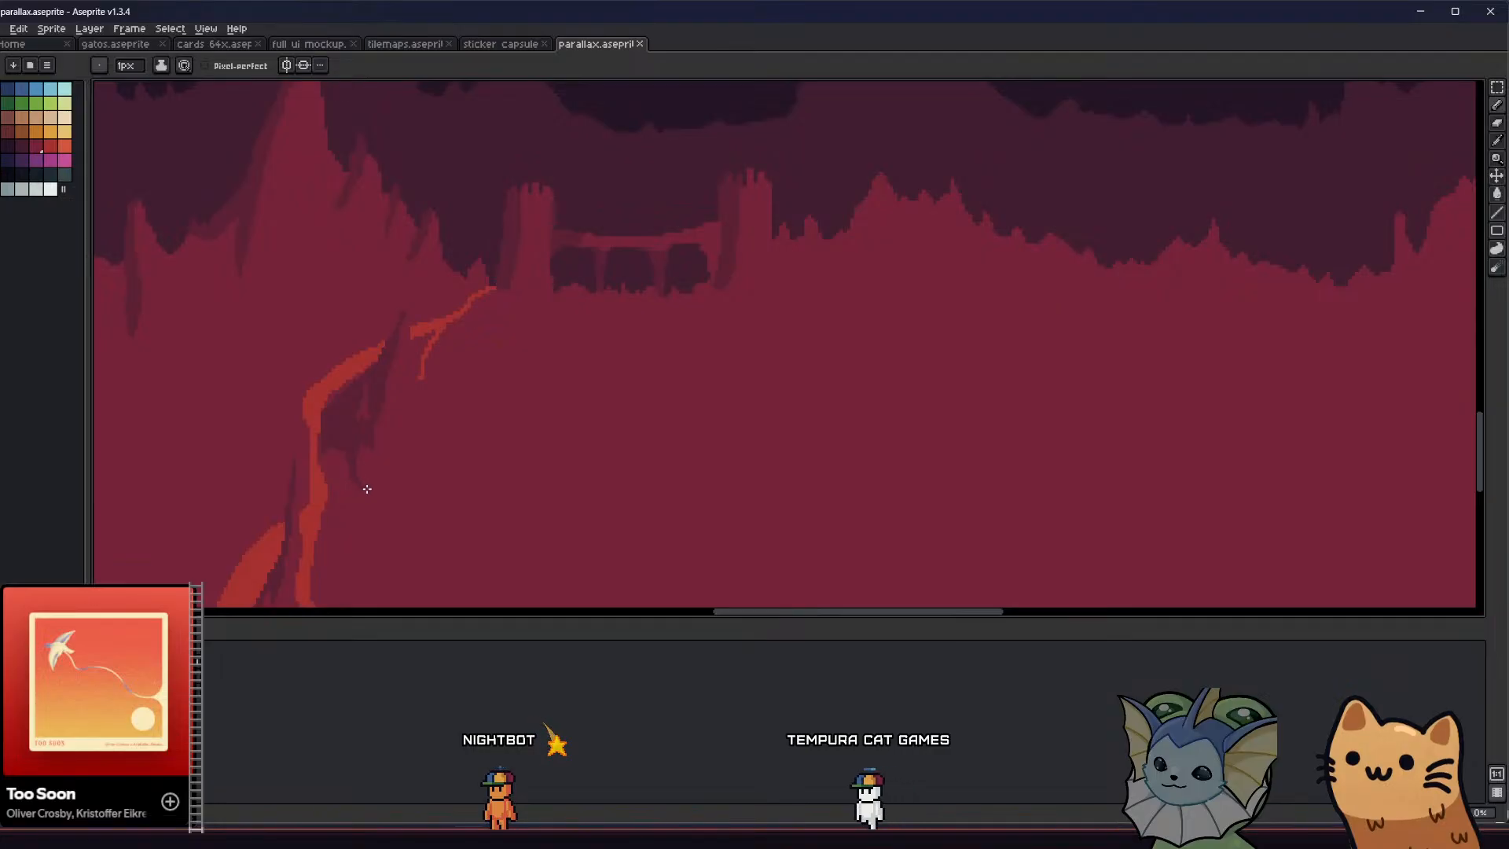
Lengthen the lowest drip of the rock shadow under the path's upper bend with the shade colour
scroll(307, 492, "down", 2)
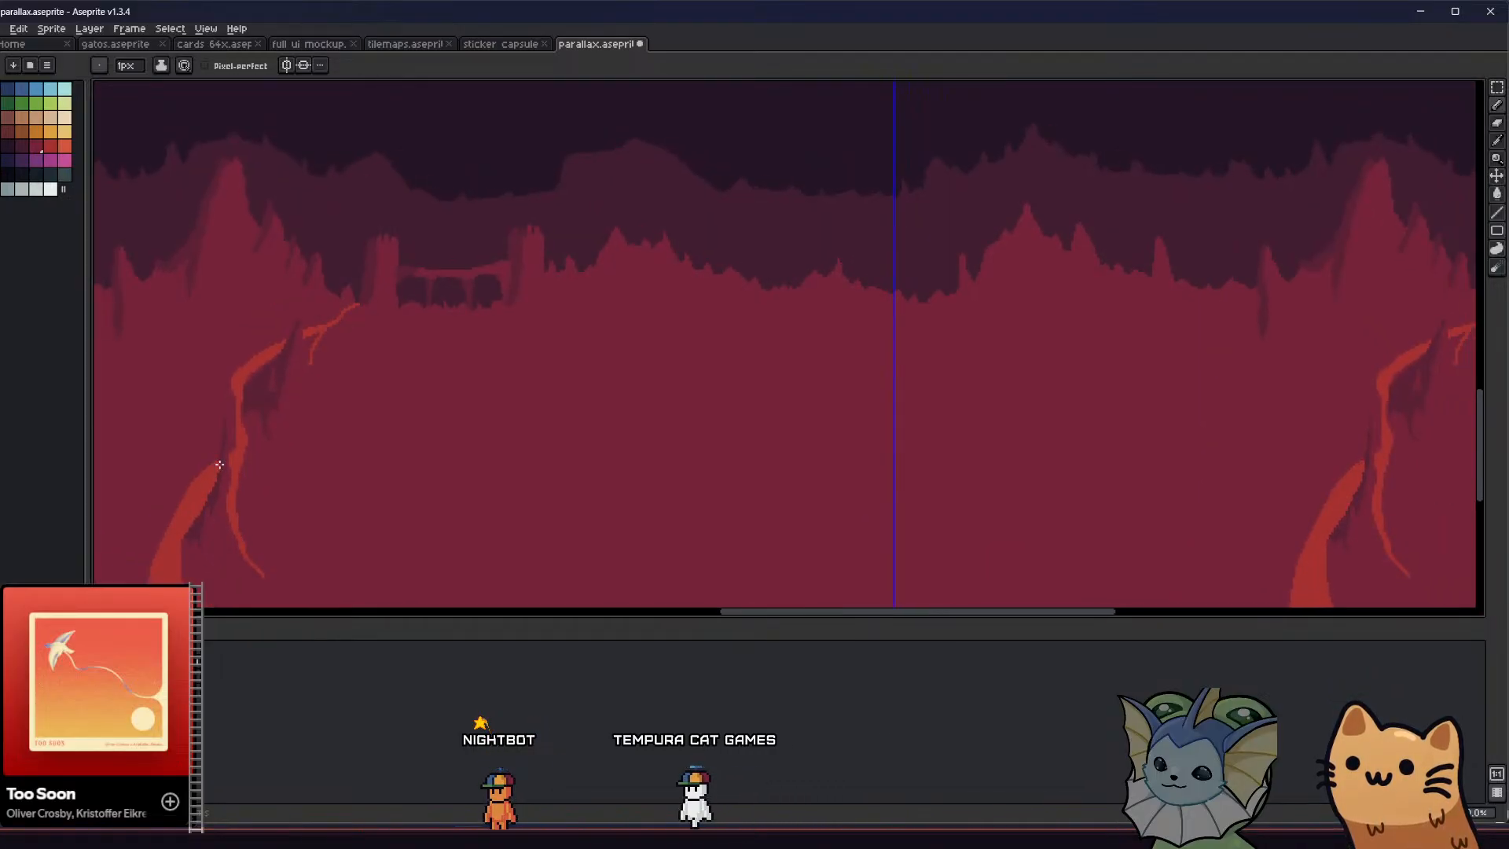
scroll(204, 479, "down", 1)
middle_click_drag(178, 495, 493, 448)
scroll(492, 442, "up", 2)
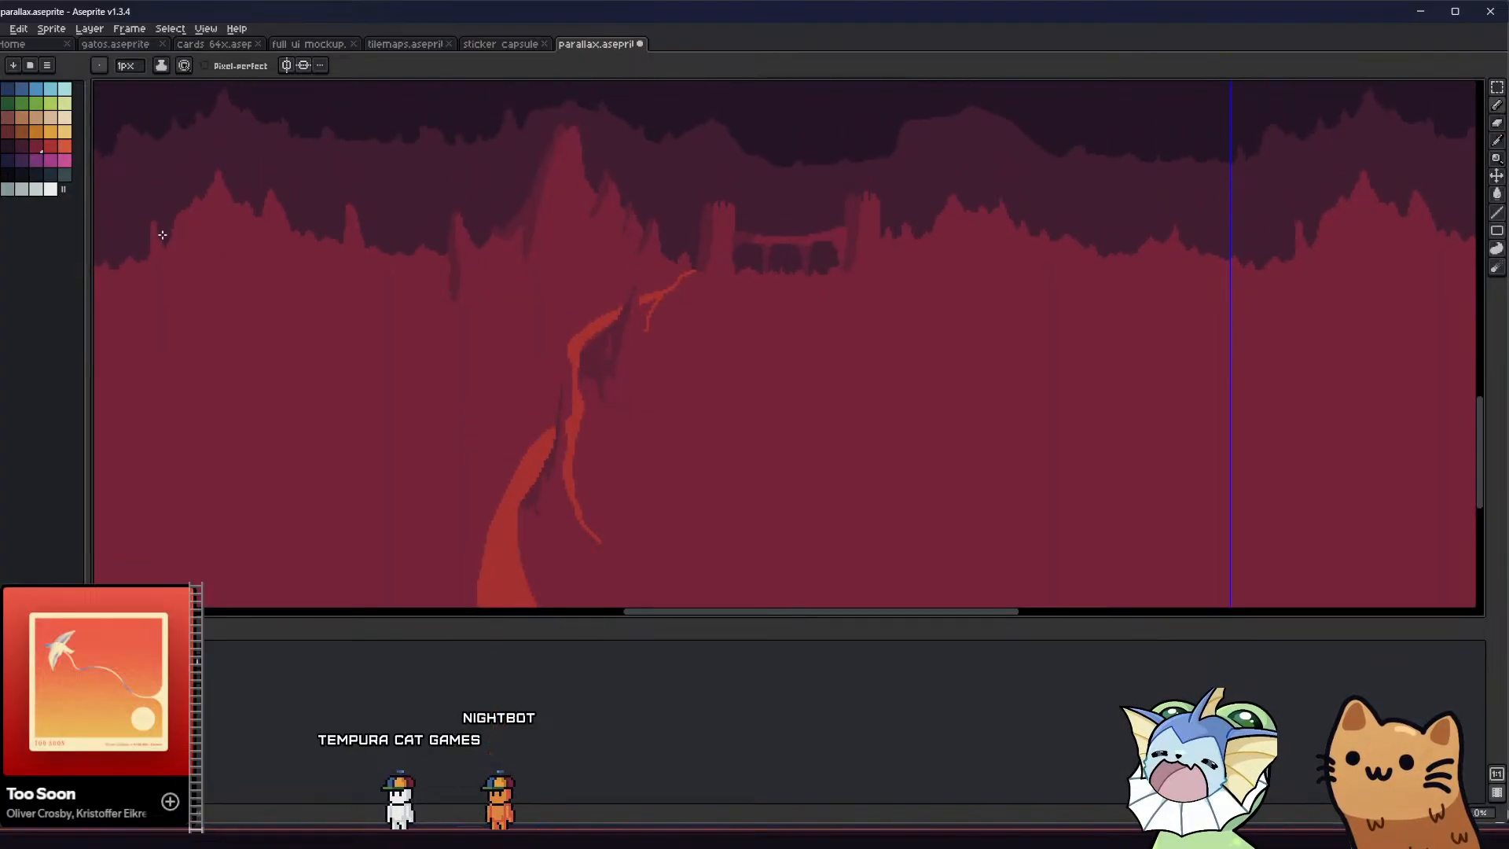
middle_click_drag(562, 373, 567, 390)
scroll(655, 368, "up", 2)
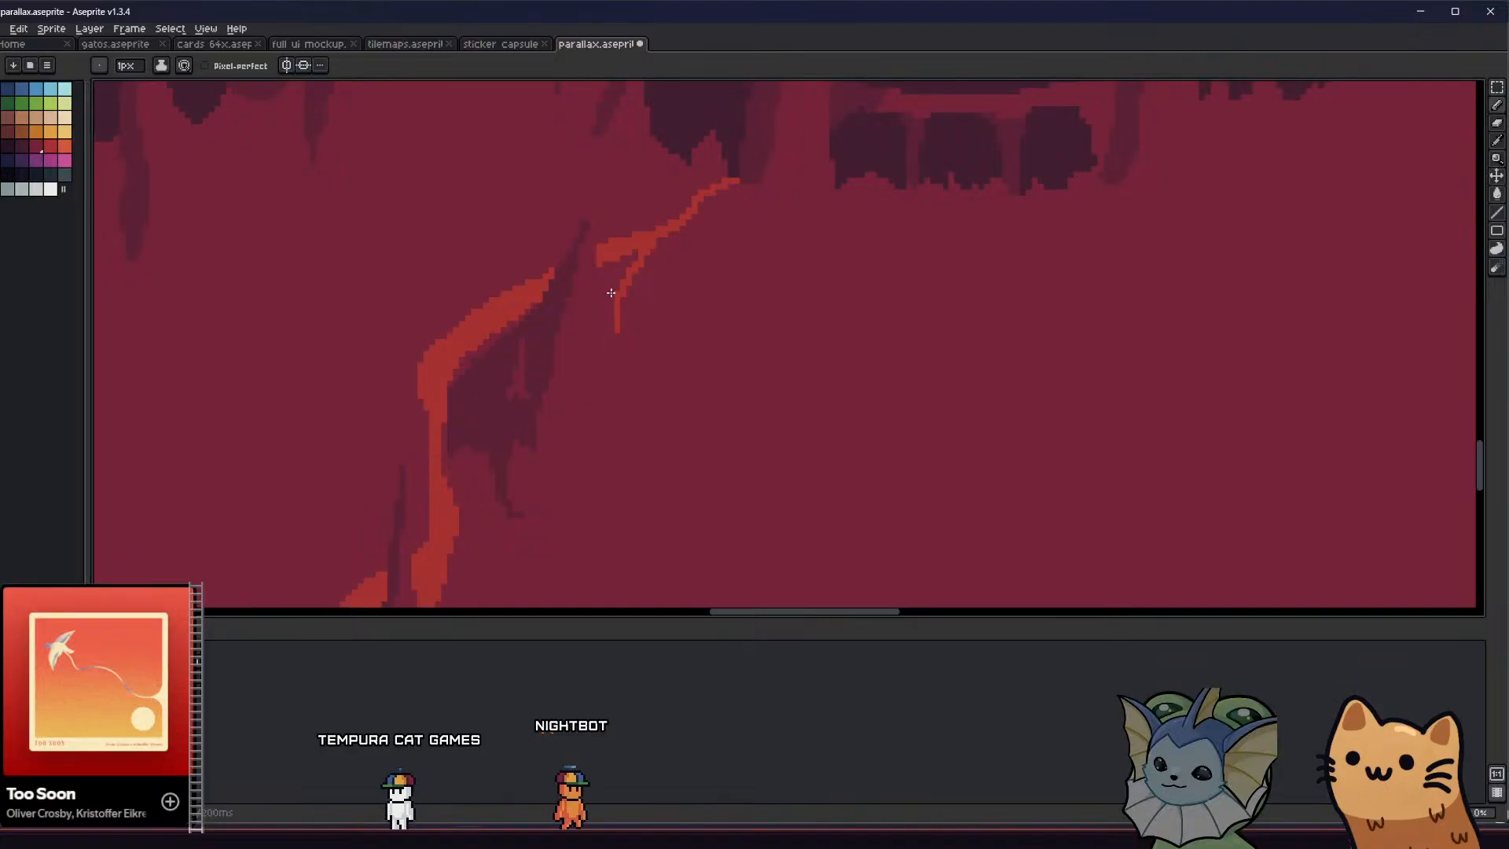
Sample the path's red and draw a thin spur off the outer edge of the path's upper bend
middle_click_drag(446, 379, 465, 365)
key("i")
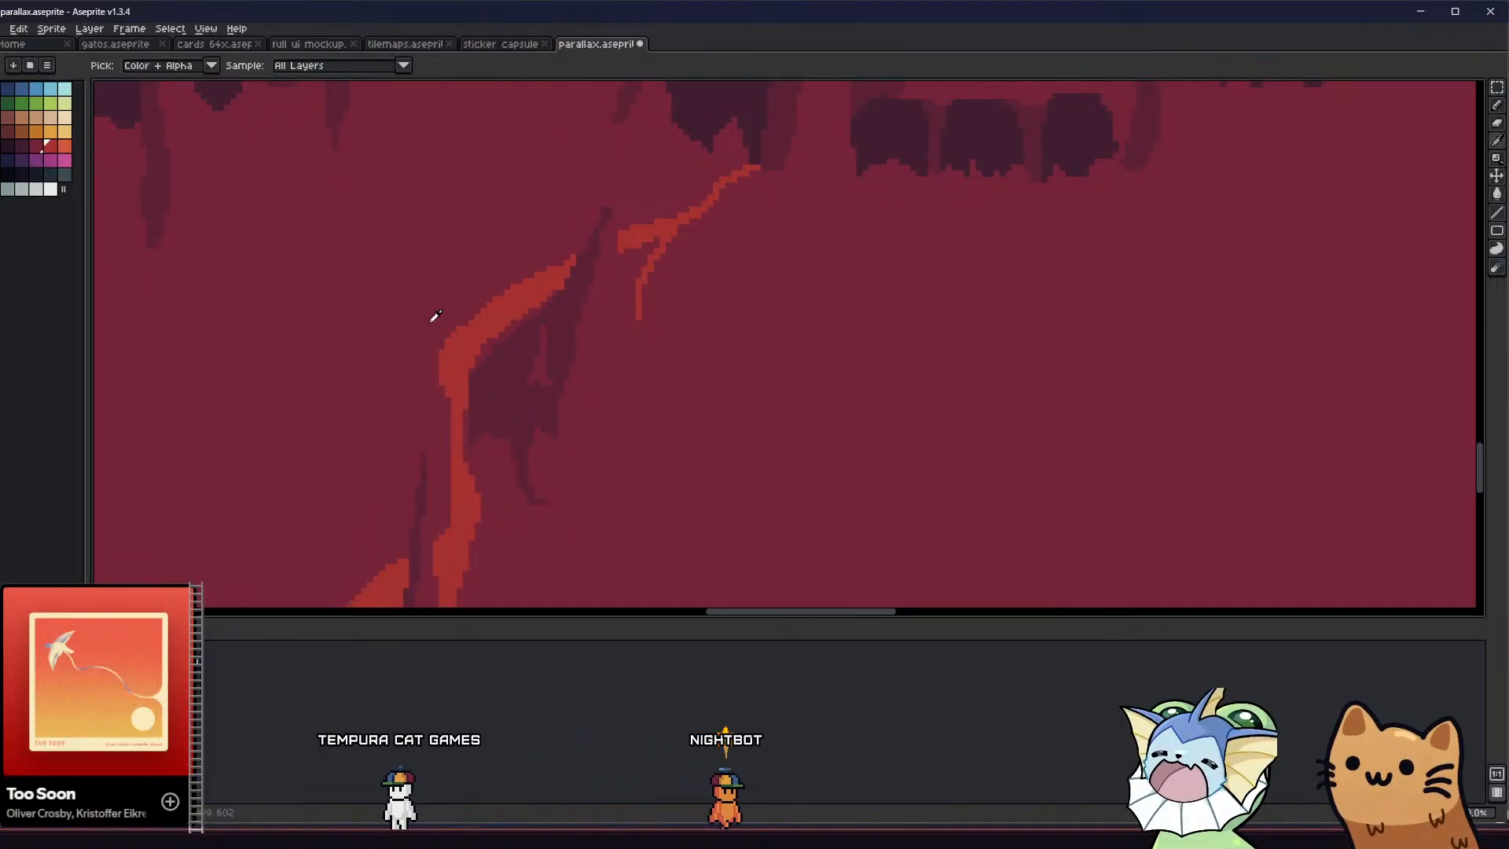
key("b")
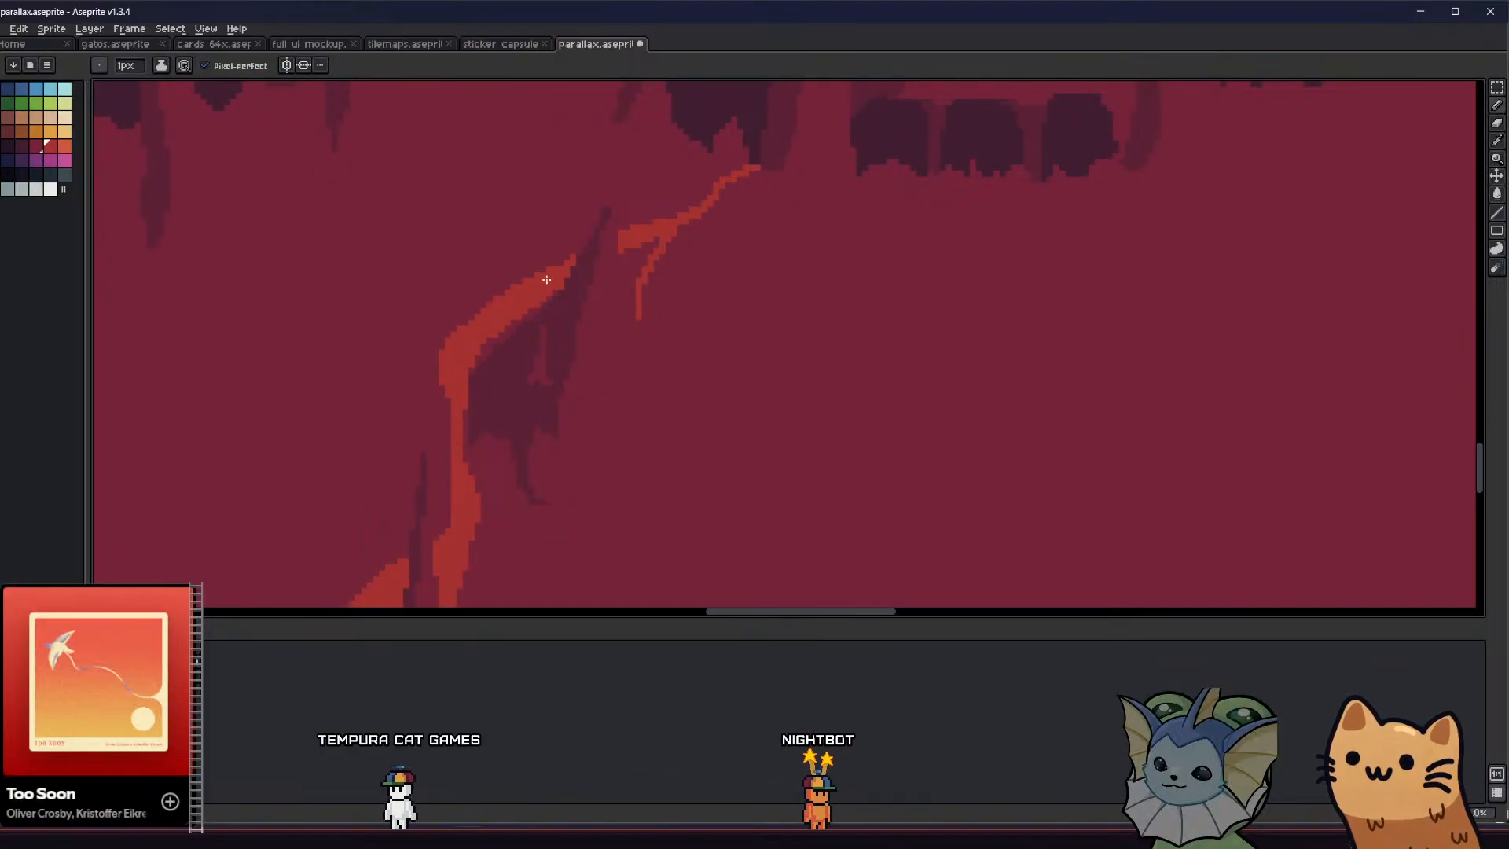
mouse_move(546, 279)
left_mouse_down()
mouse_move(474, 284)
mouse_move(399, 318)
left_mouse_up()
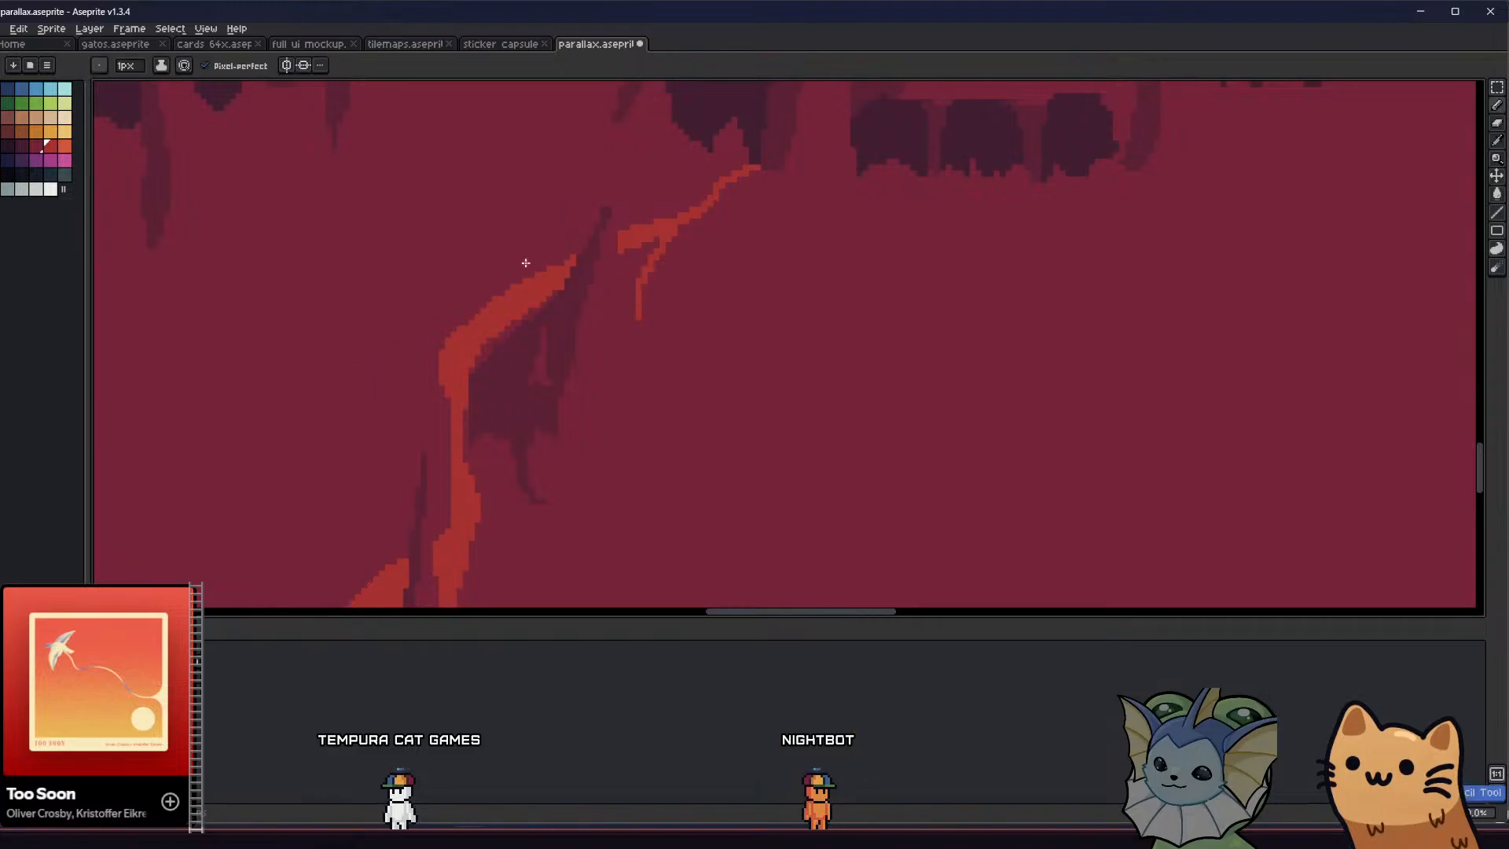
left_click_drag(503, 289, 475, 293)
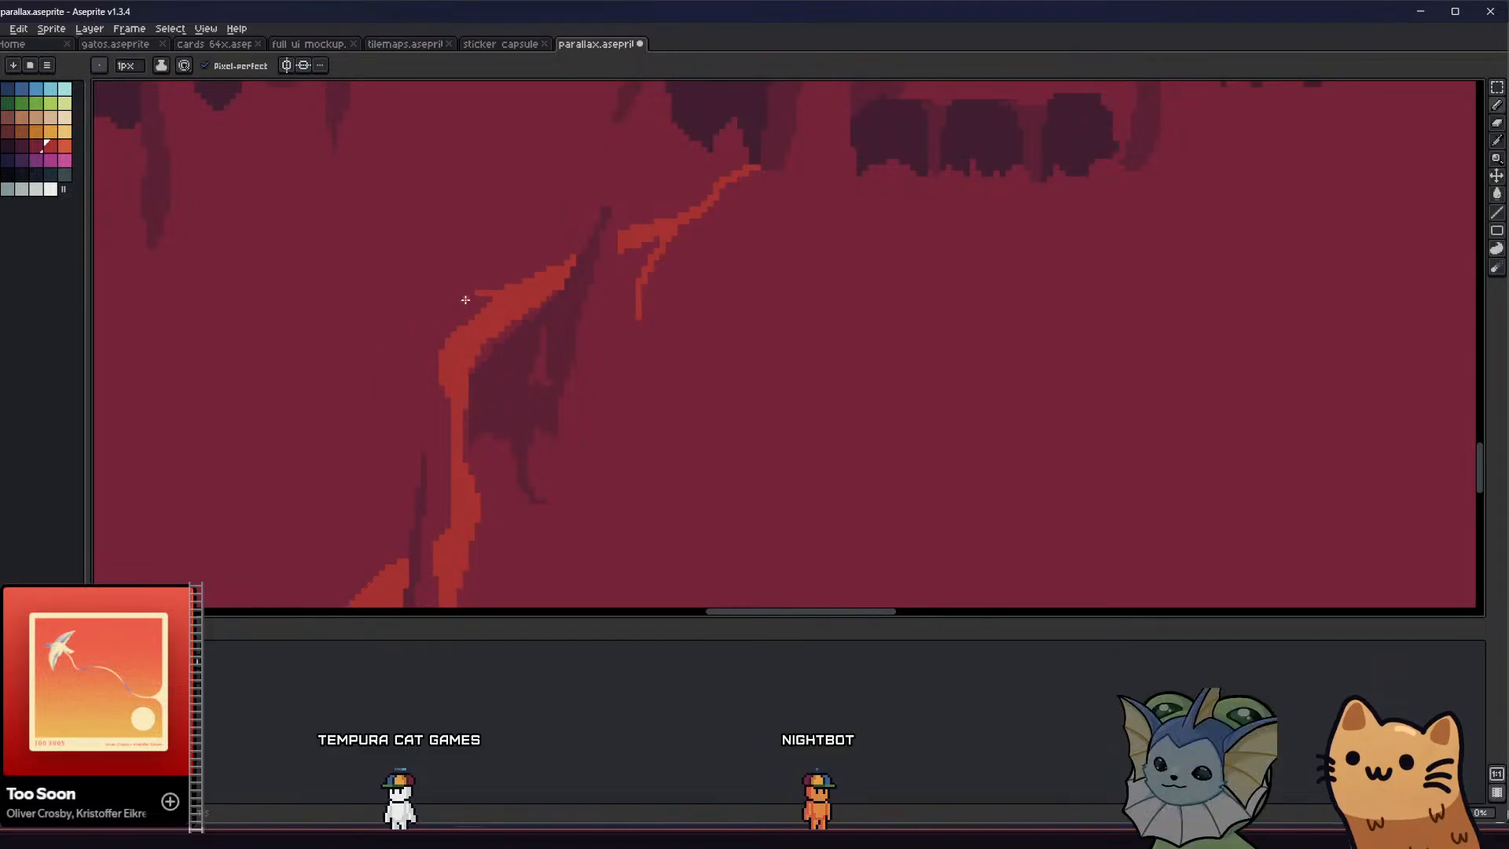
Try linking the middle of the path to the top of the lower path with a thin curved red branch
scroll(461, 301, "down", 3)
middle_click_drag(370, 391, 610, 340)
scroll(628, 330, "up", 3)
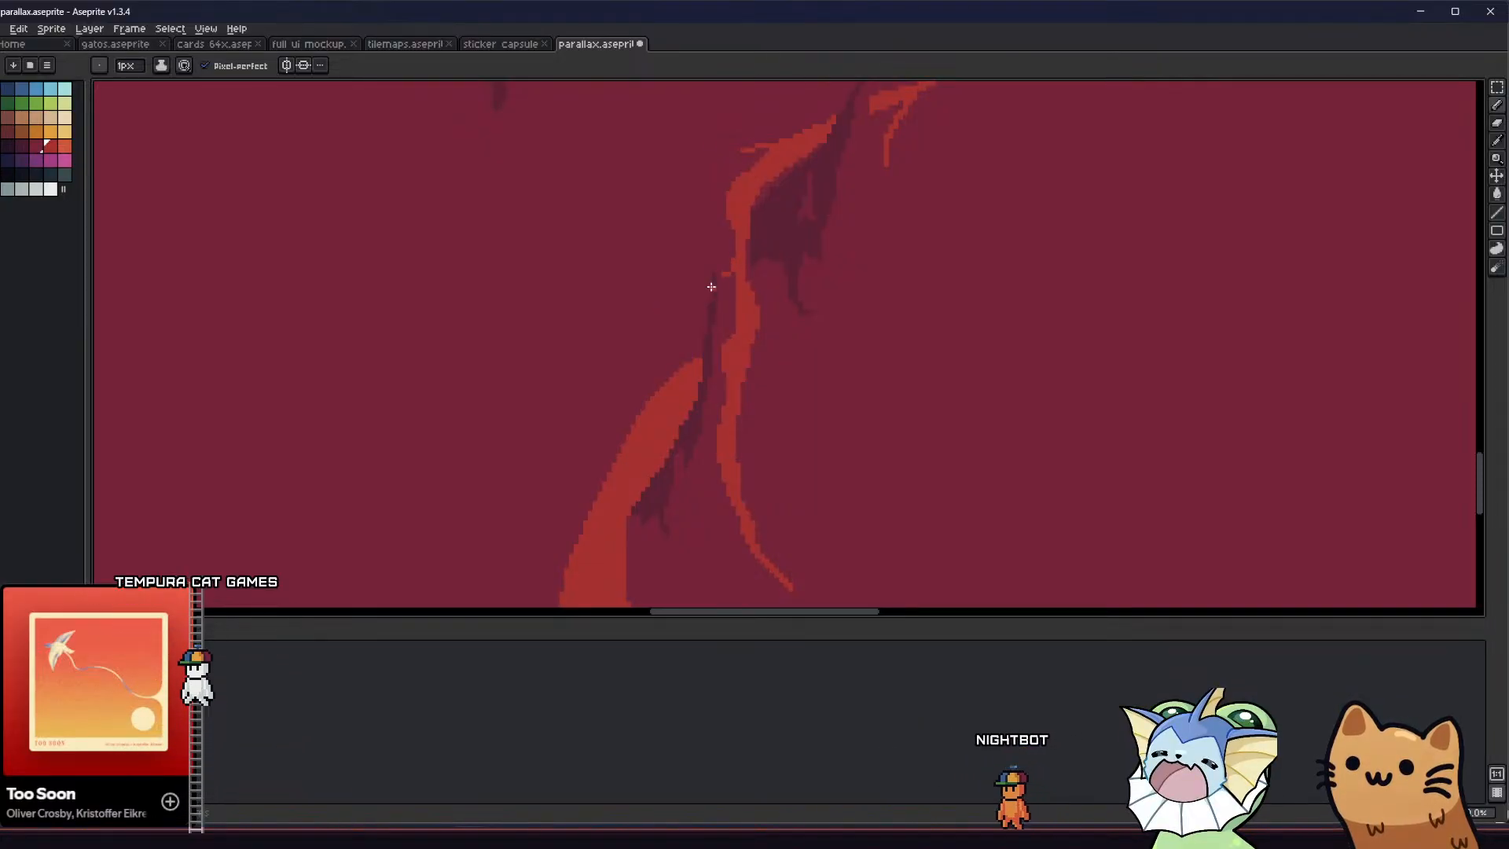
left_click_drag(708, 285, 669, 338)
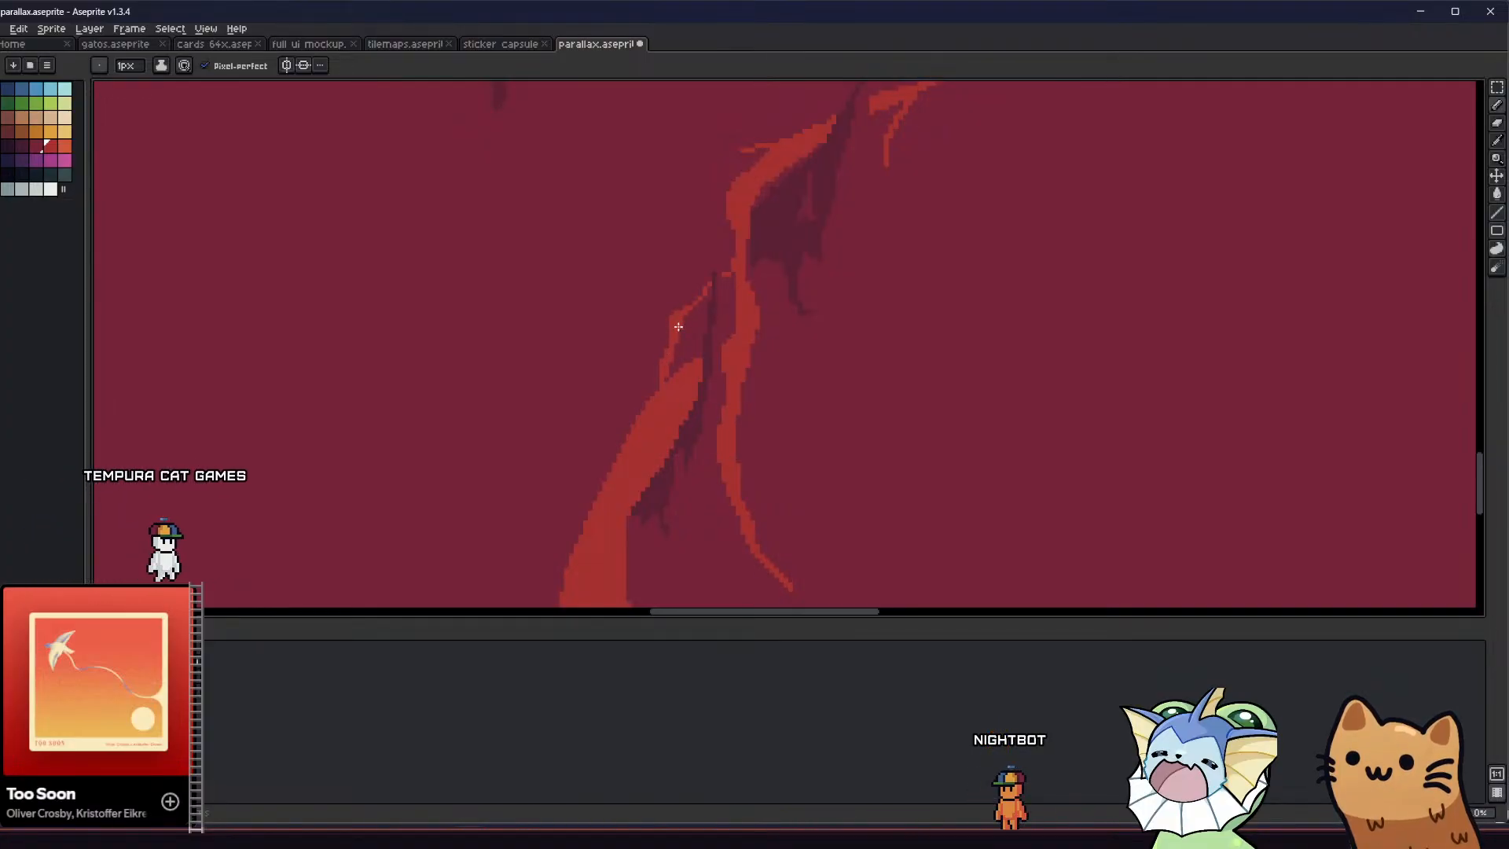
scroll(678, 327, "up", 1)
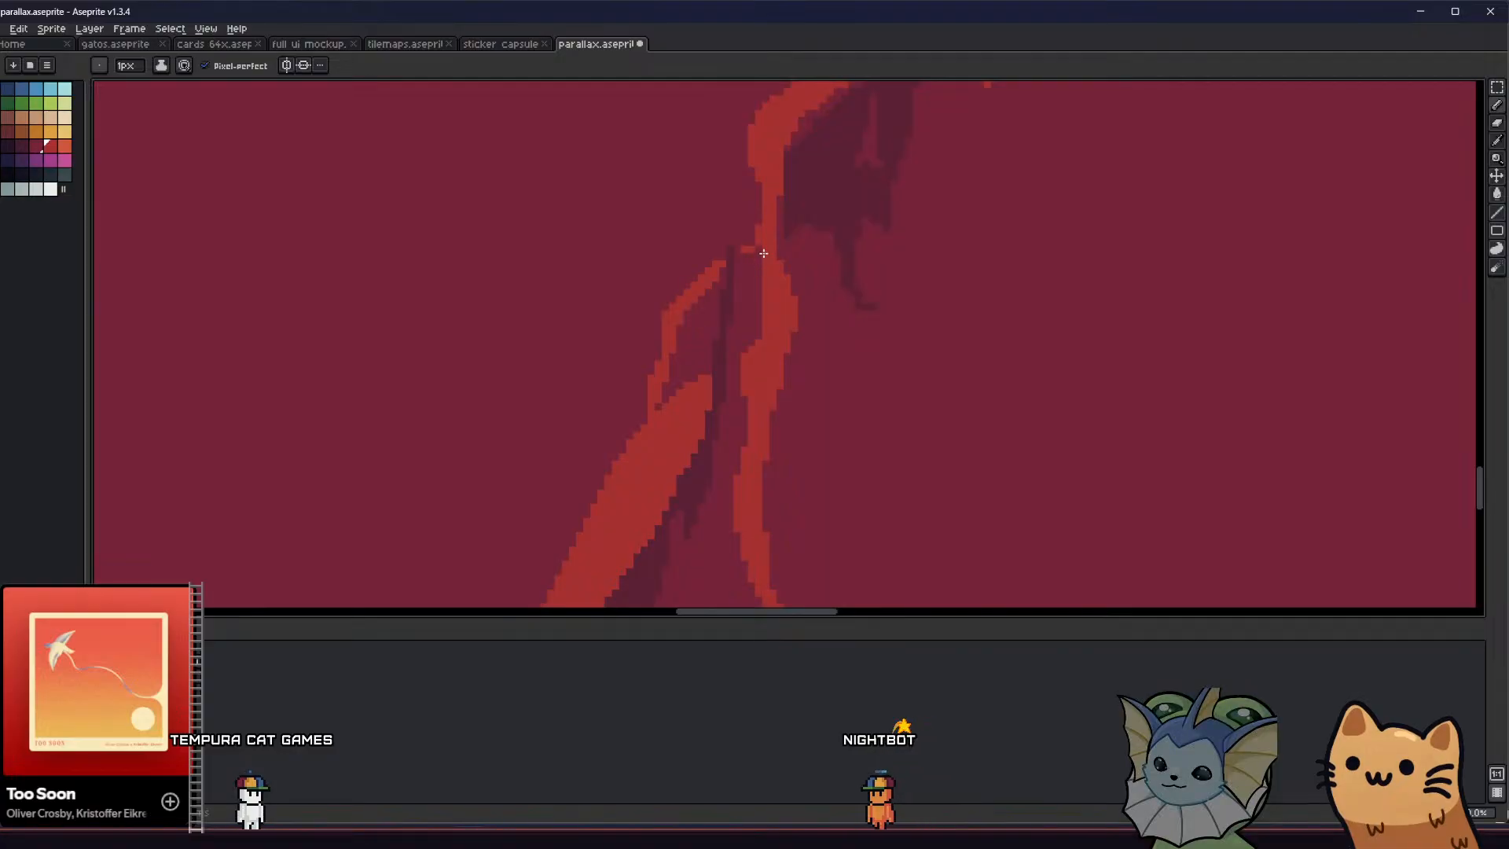
scroll(763, 253, "down", 2)
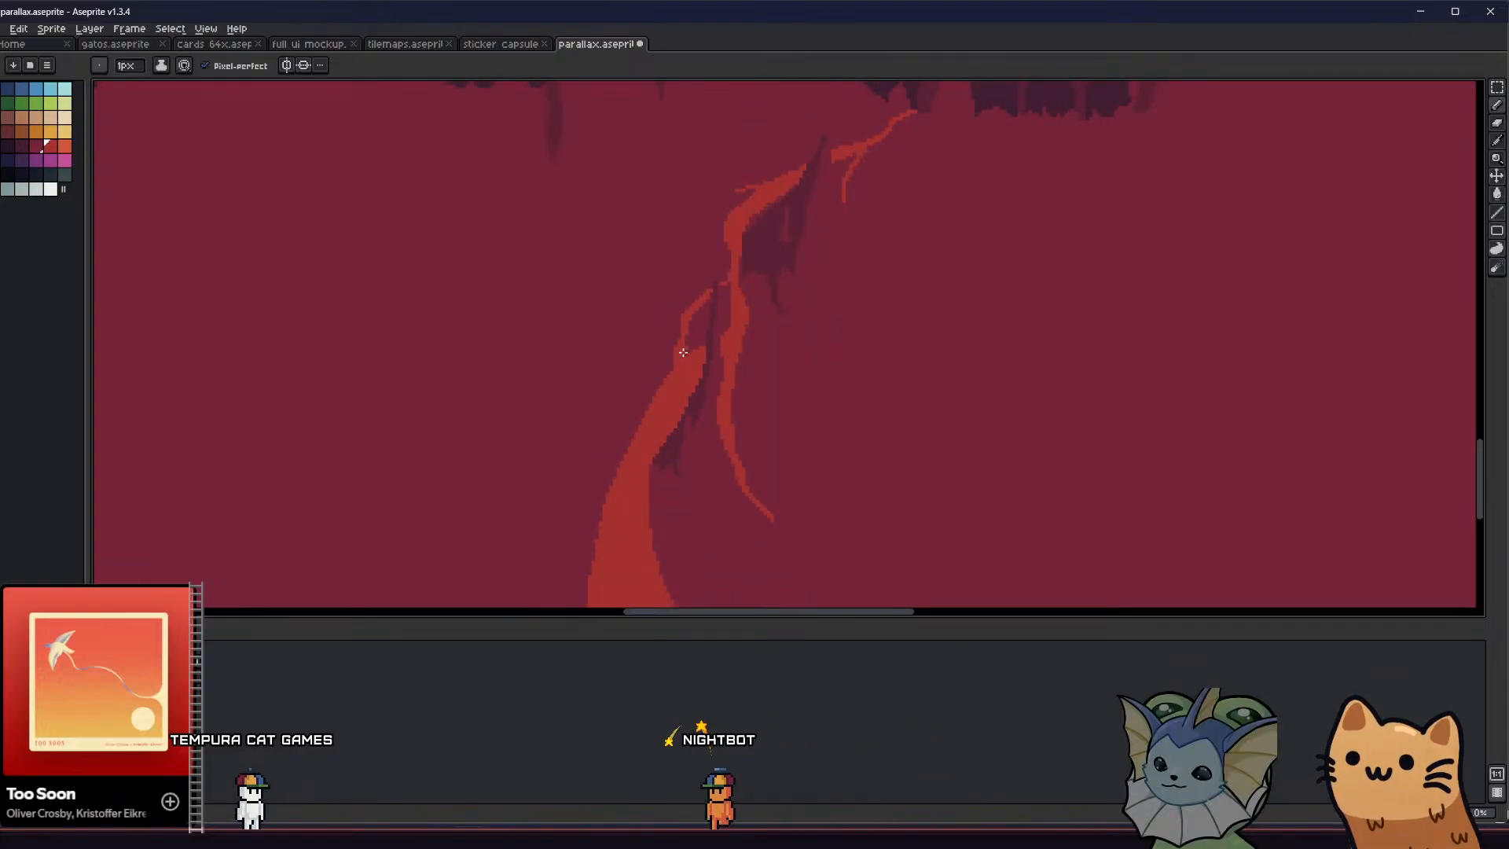
Check the whole tiled background and undo the thin branch leading to the lower path
scroll(676, 366, "down", 2)
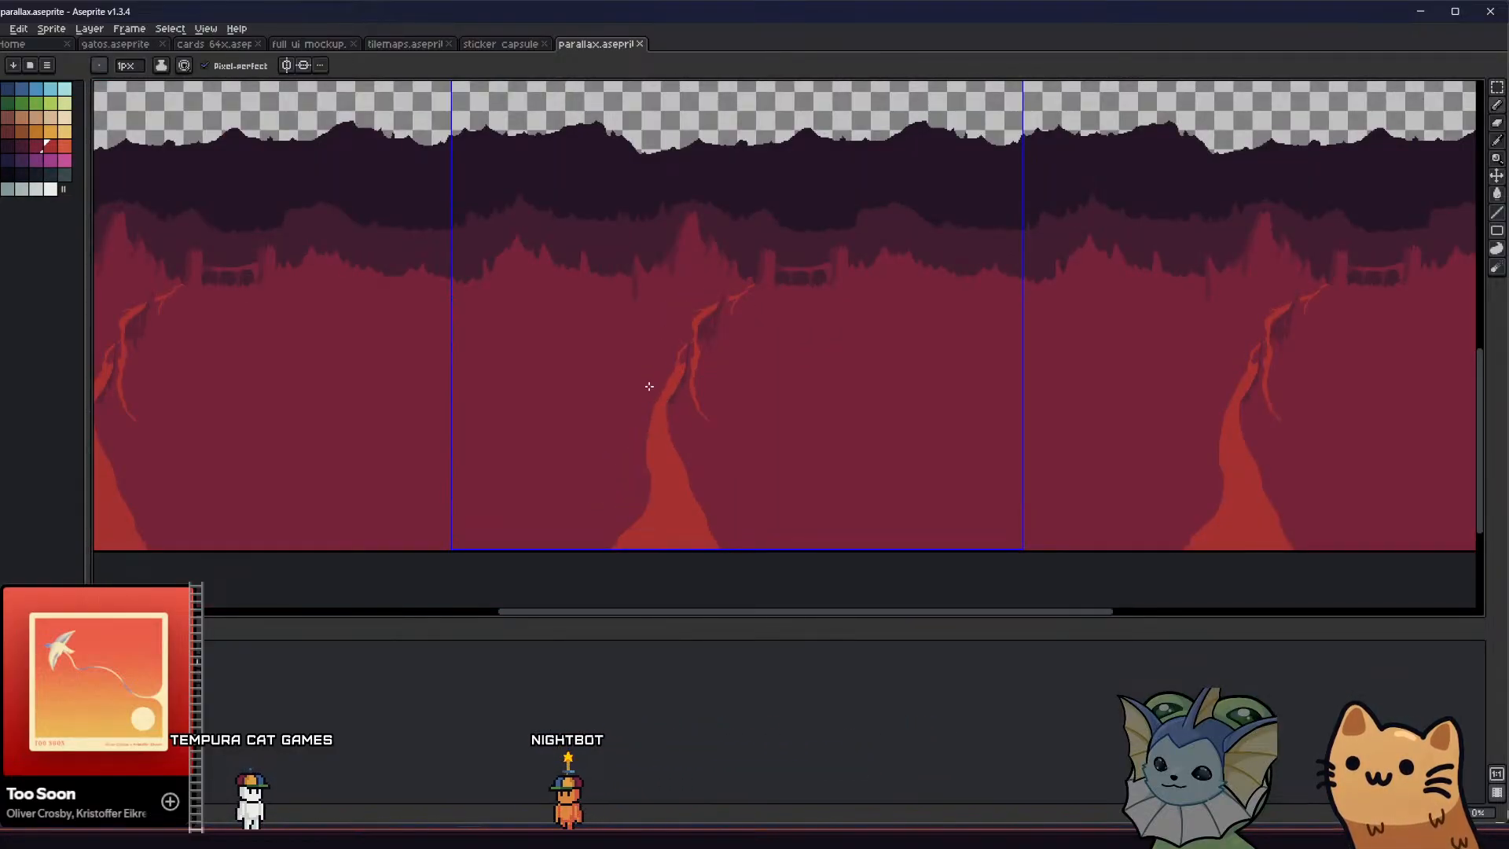
scroll(645, 384, "down", 1)
scroll(644, 385, "up", 1)
middle_click_drag(596, 391, 565, 394)
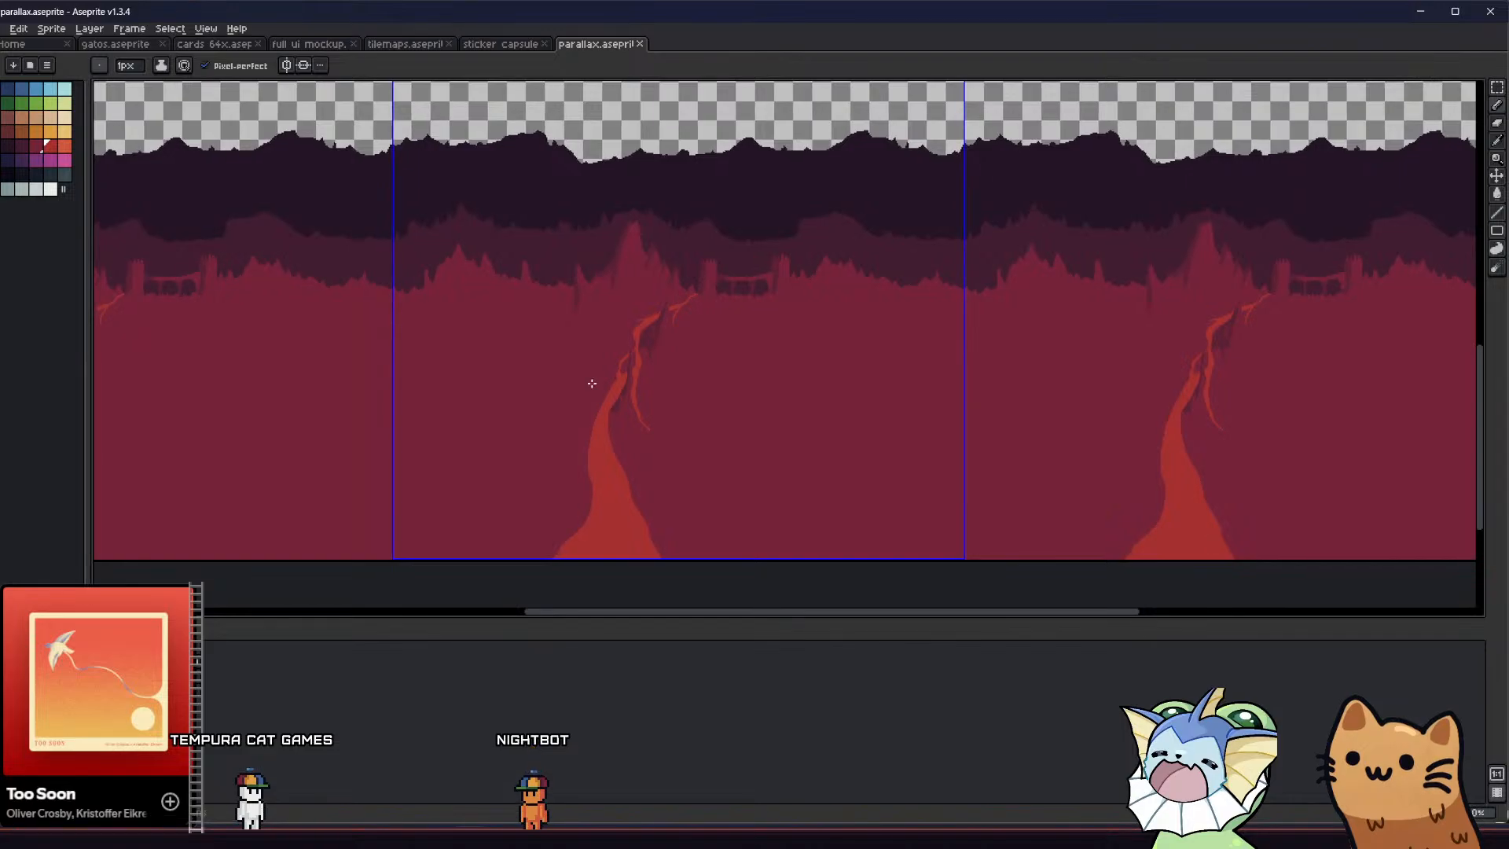
scroll(607, 379, "up", 3)
key("ctrl+z")
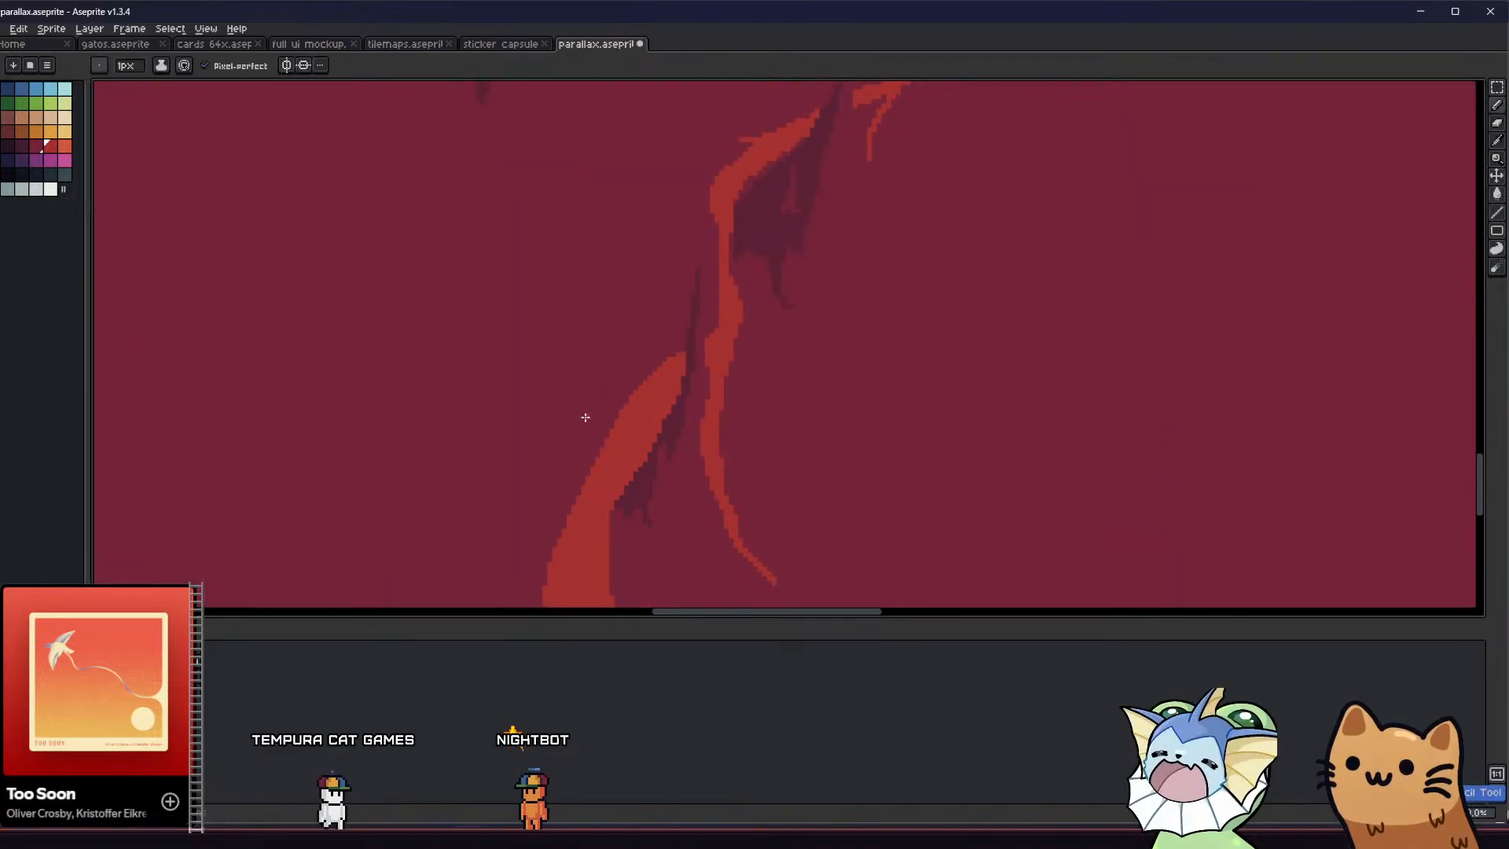
Outline a curved second branch looping around the outside of the path's upper bend and fill it with the path's red
key("b")
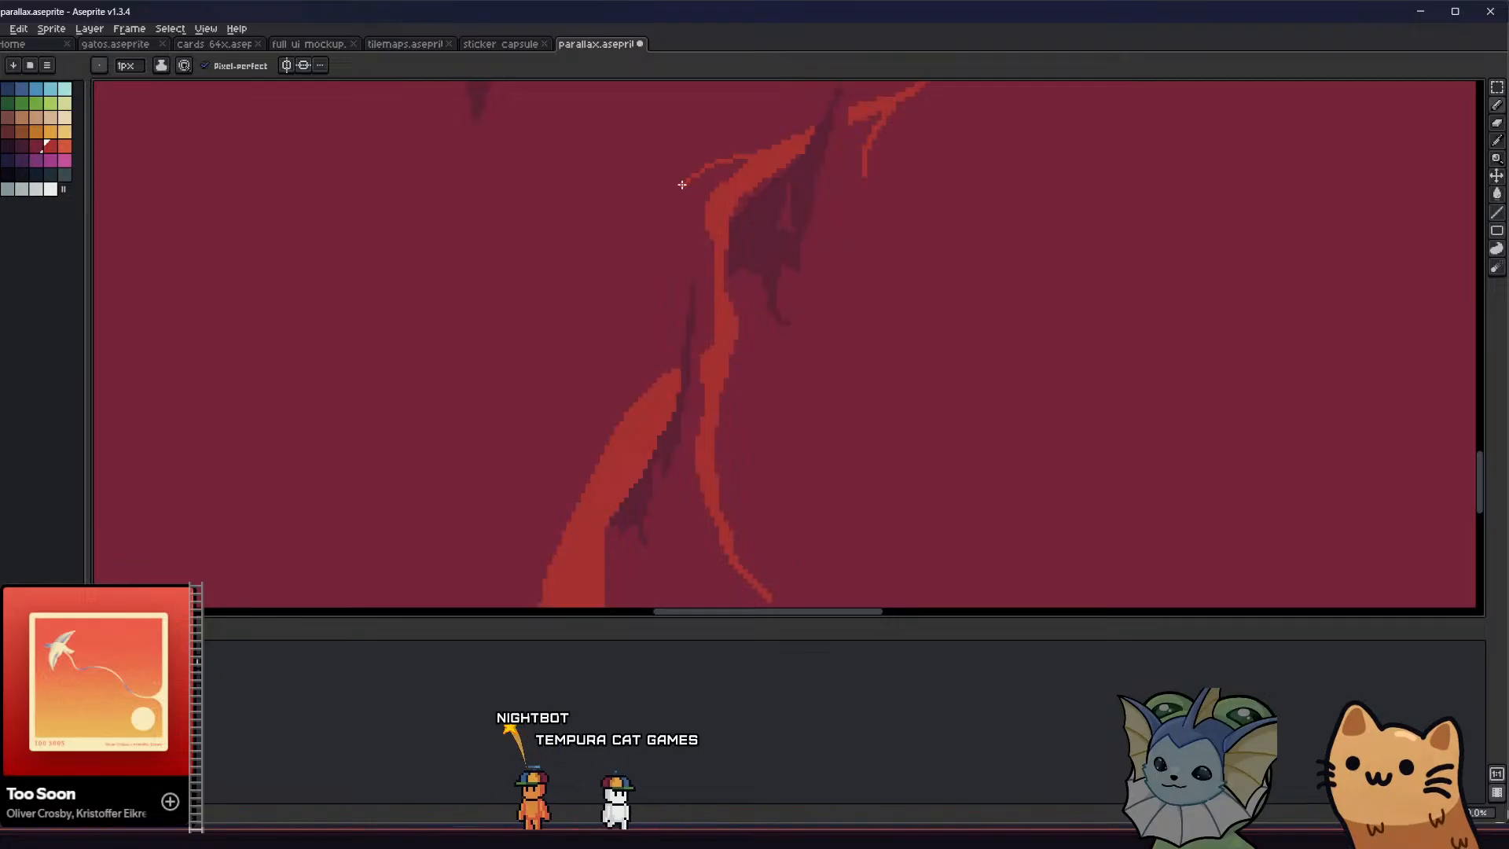
mouse_move(699, 242)
left_mouse_down()
mouse_move(688, 215)
mouse_move(707, 175)
left_mouse_up()
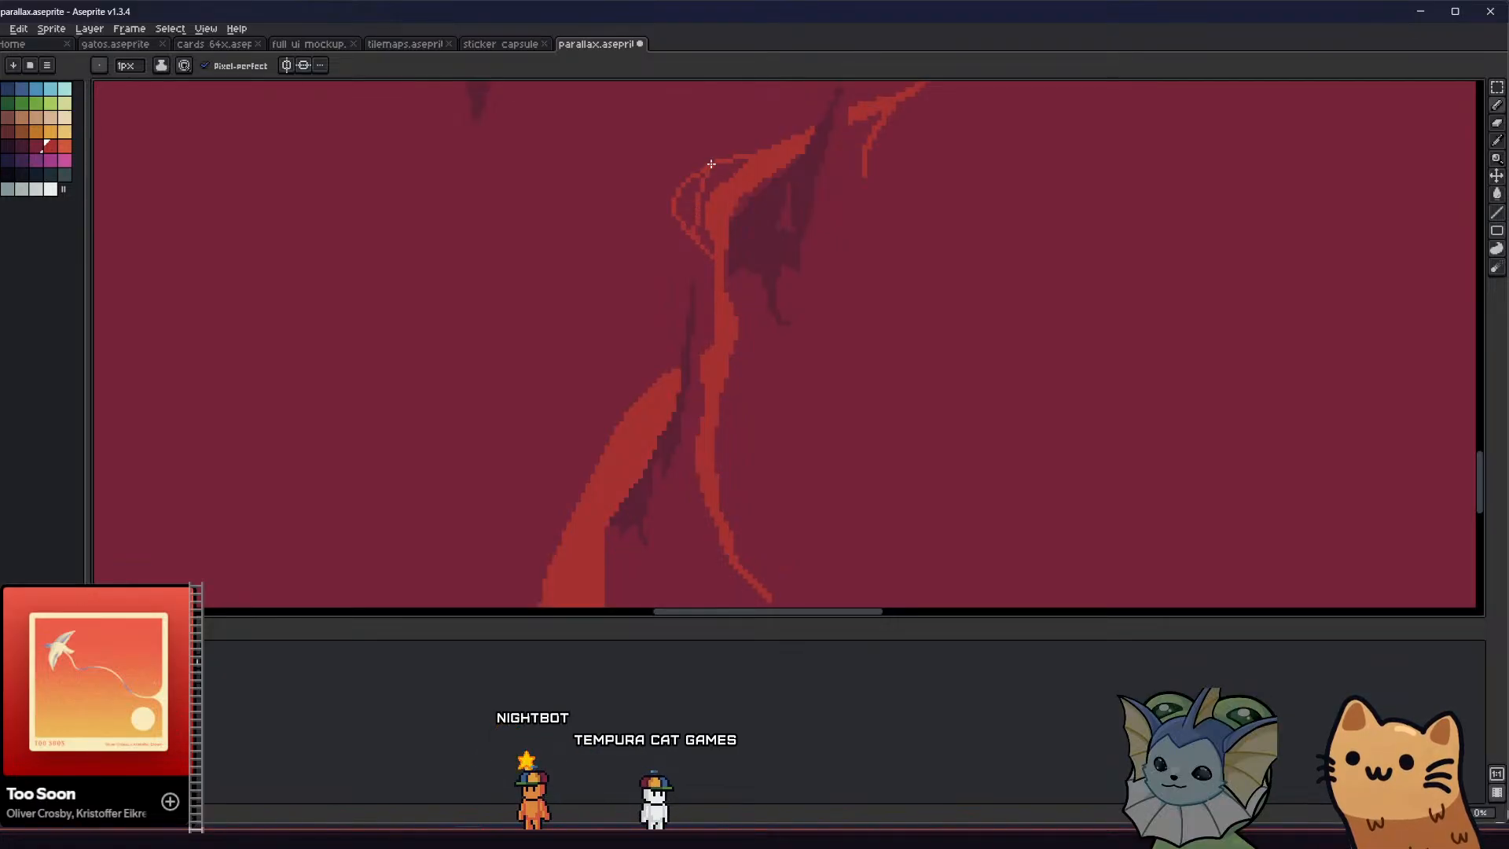
key("g")
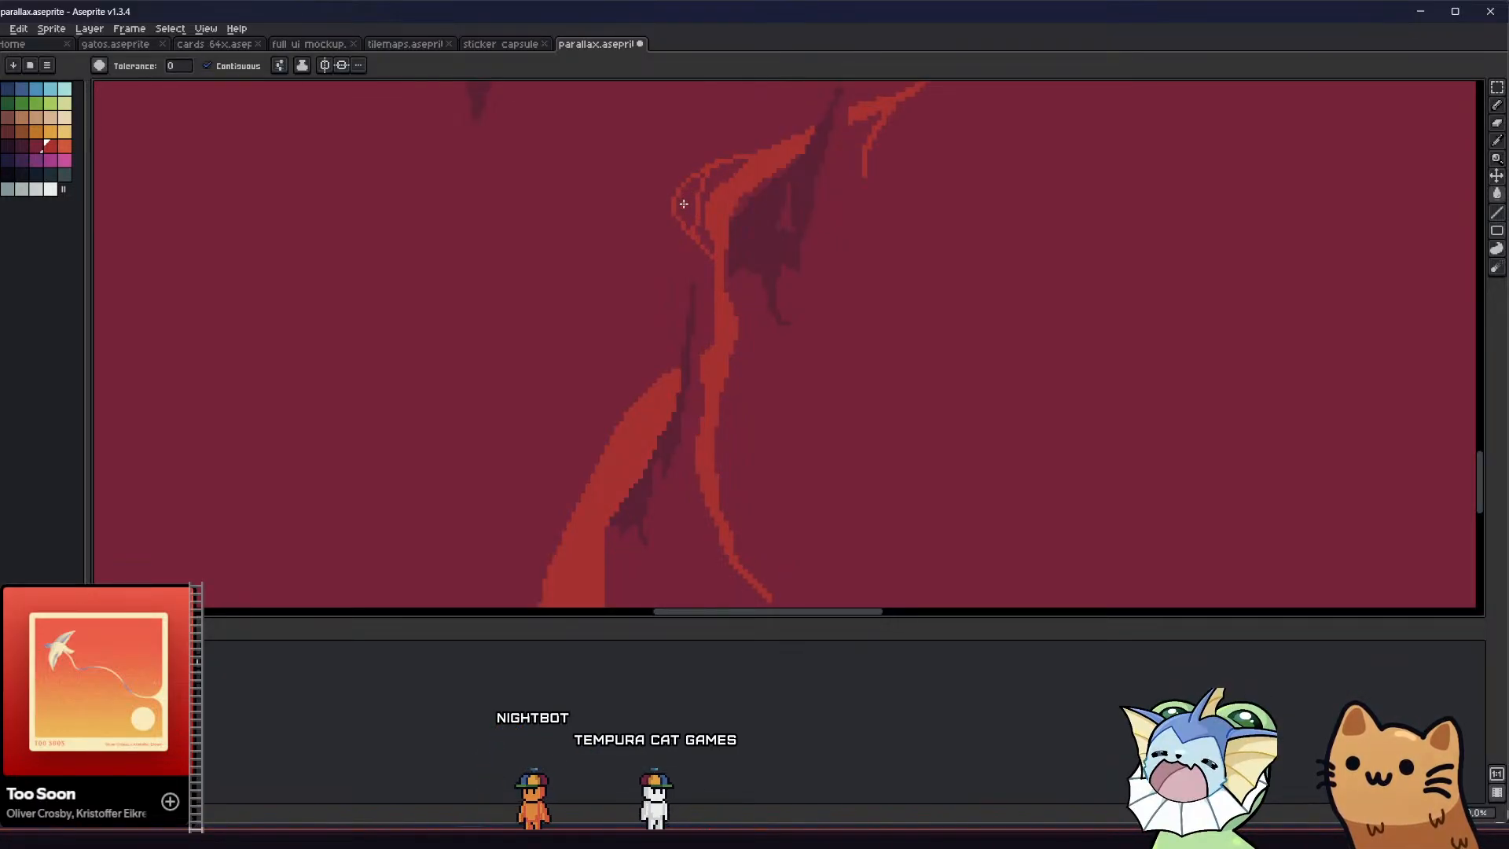
left_click(685, 203)
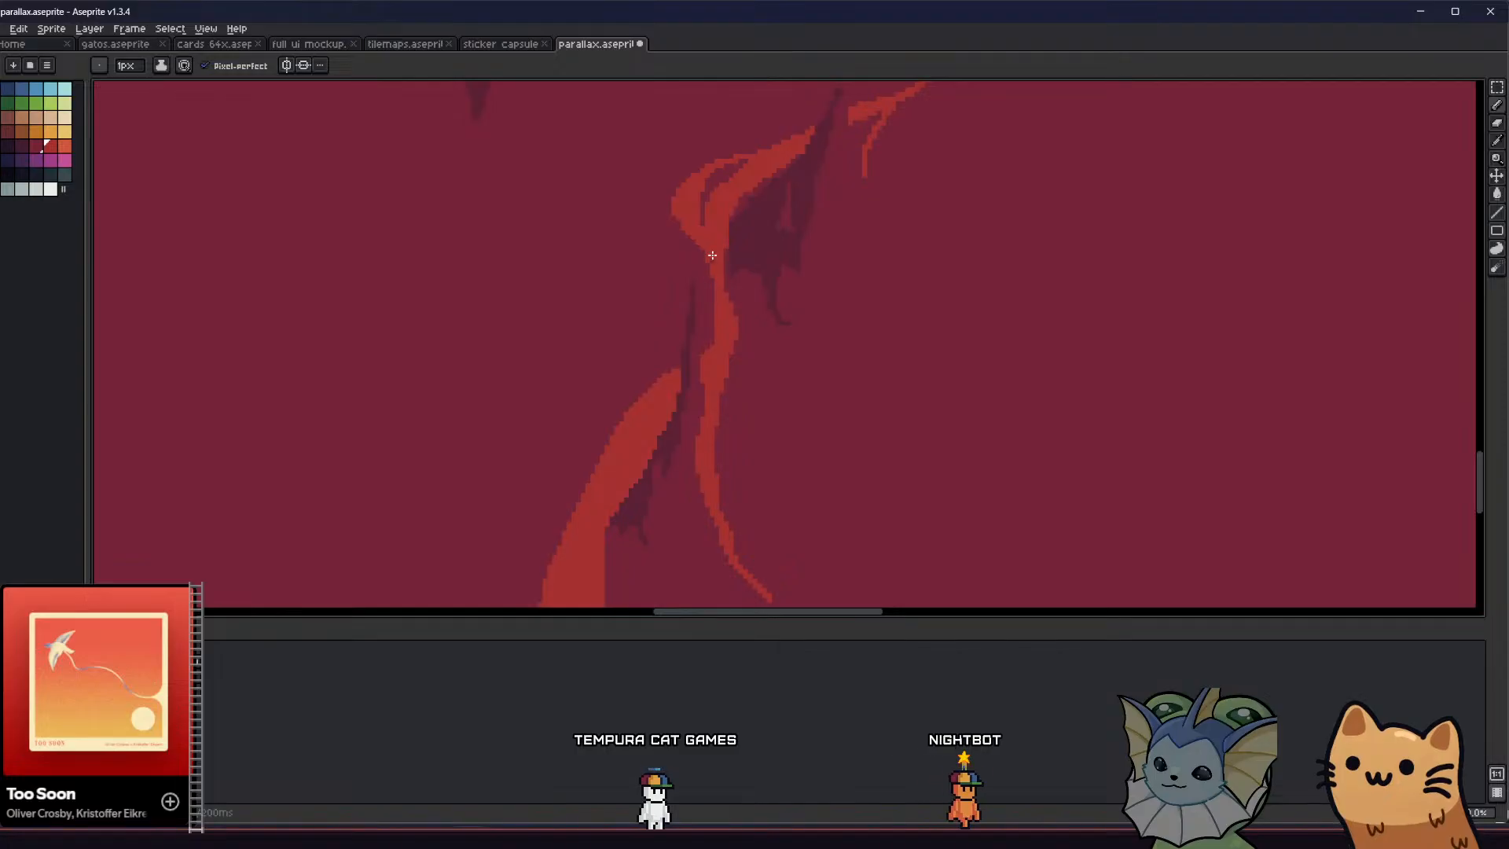
Touch up the edges of the looping branch at the path's upper bend with the Pencil and check it in the tiled background
scroll(712, 263, "down", 5)
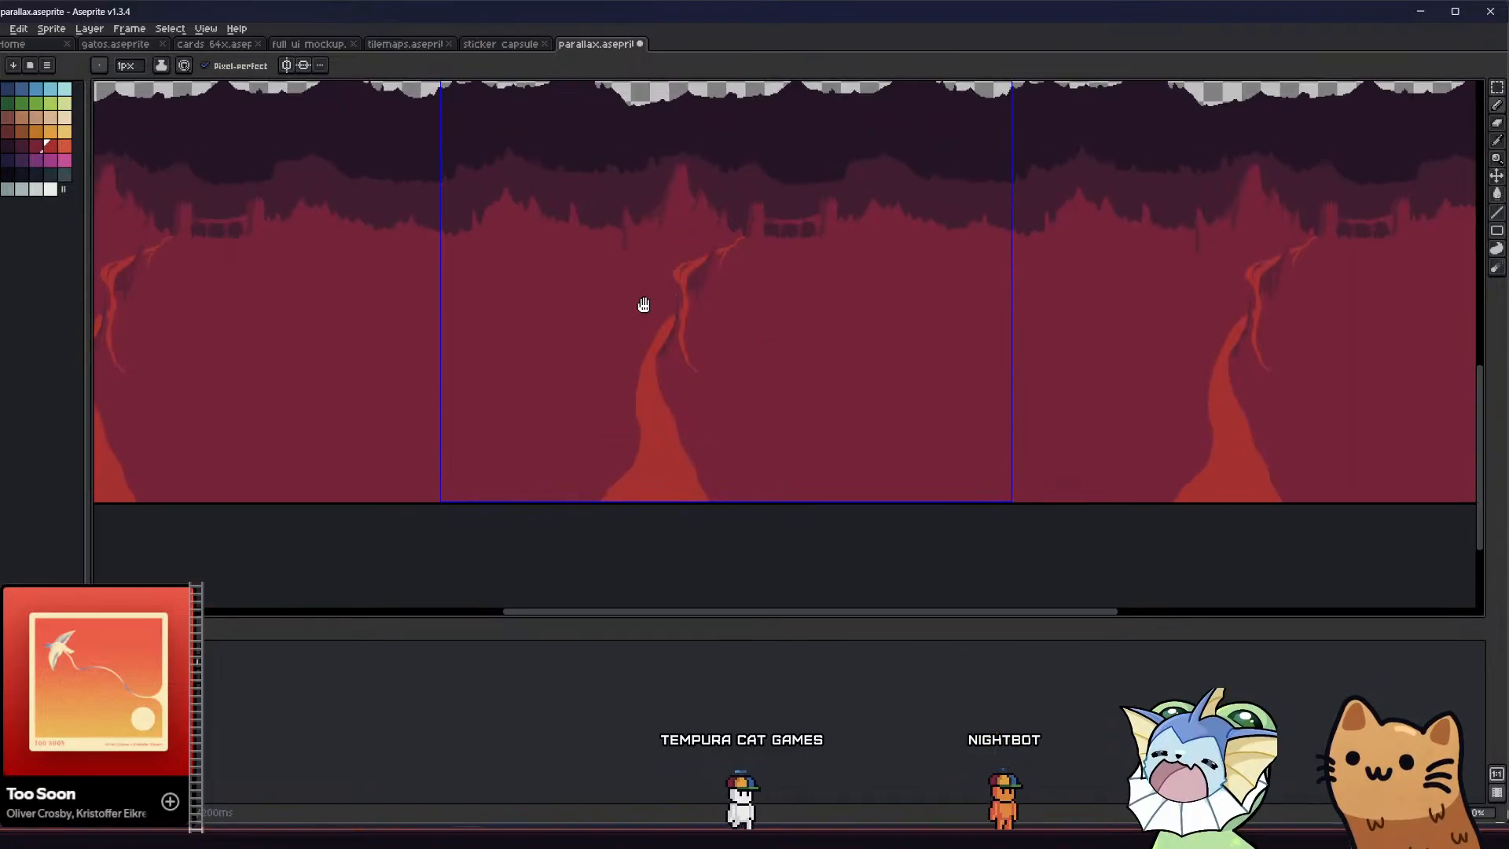
scroll(673, 277, "down", 2)
scroll(672, 274, "up", 6)
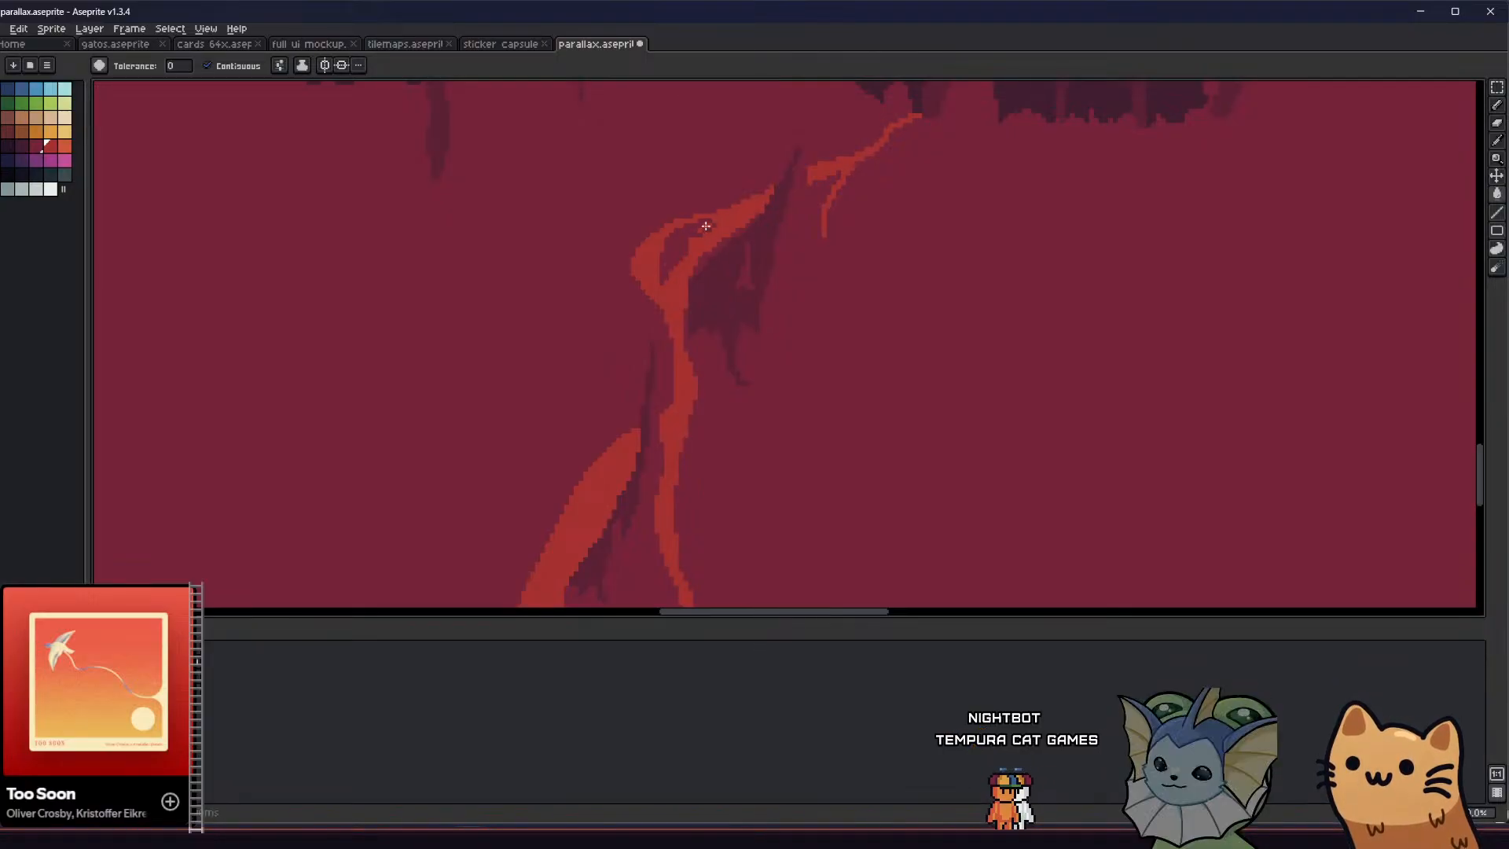
key("b")
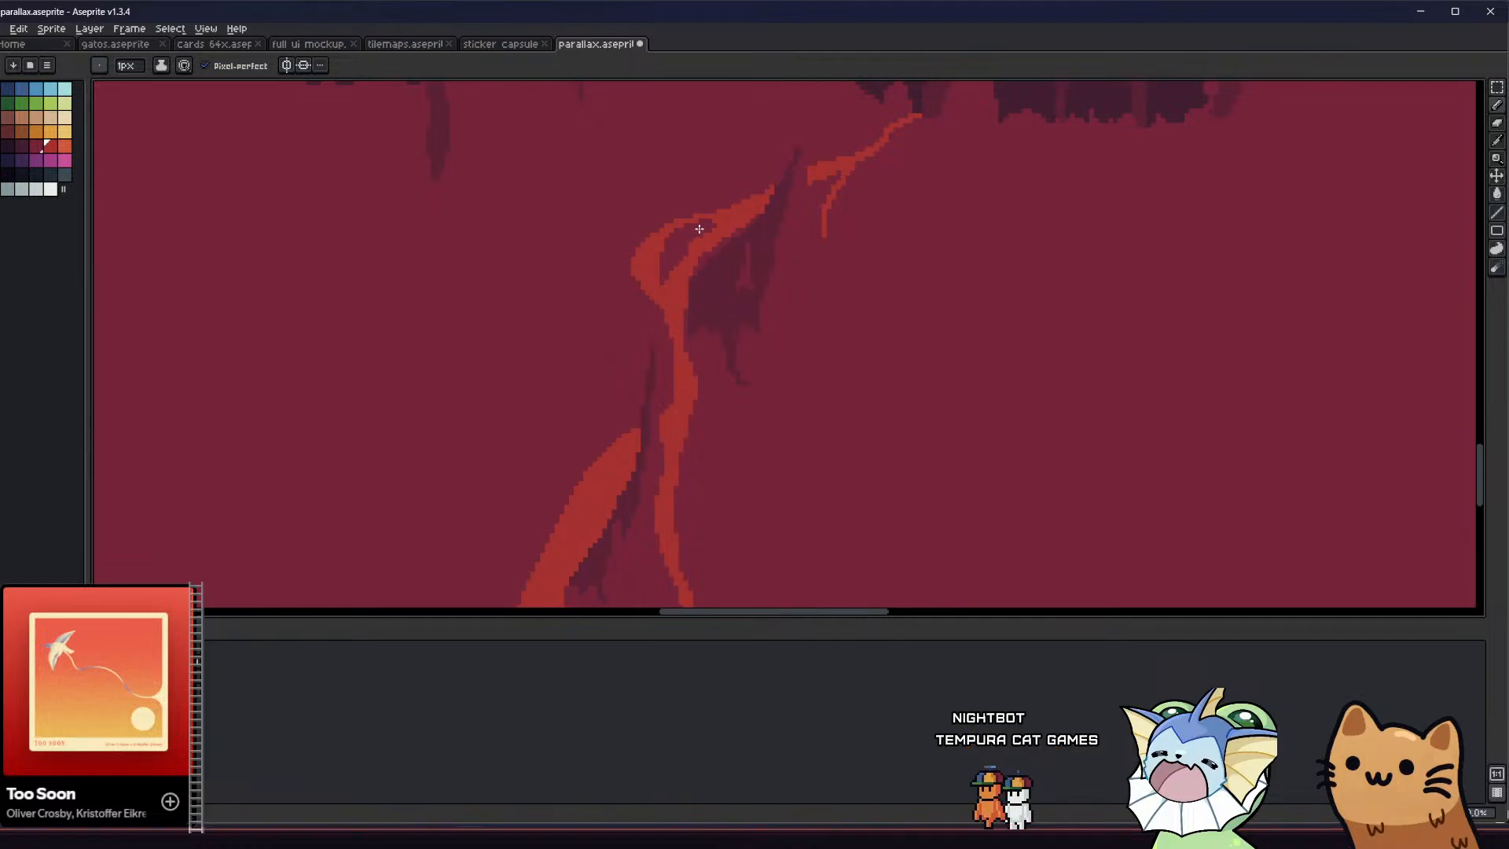
middle_click_drag(623, 269, 665, 304)
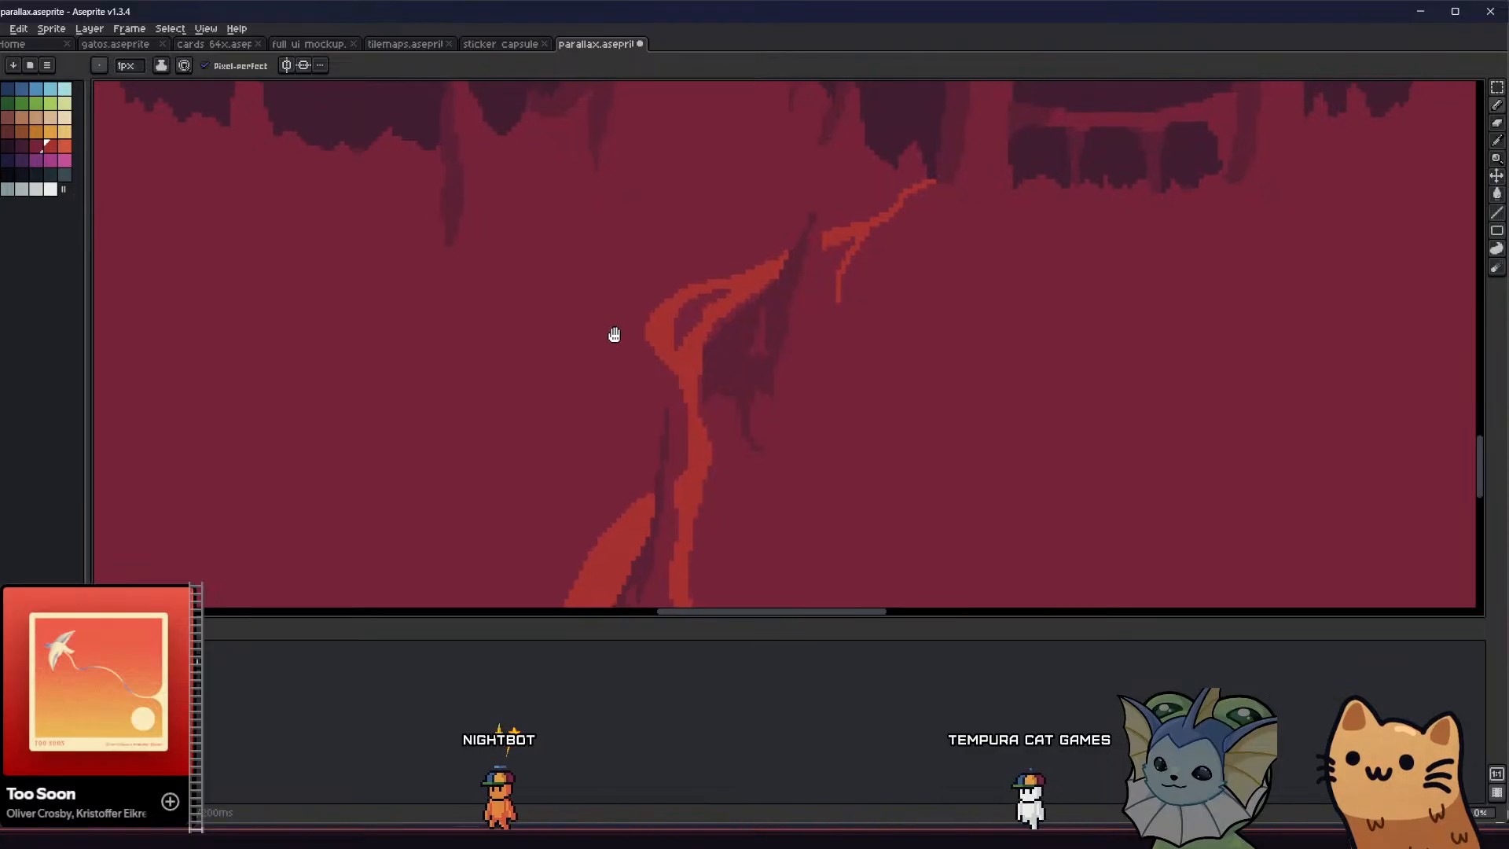
scroll(609, 337, "down", 4)
scroll(597, 348, "up", 1)
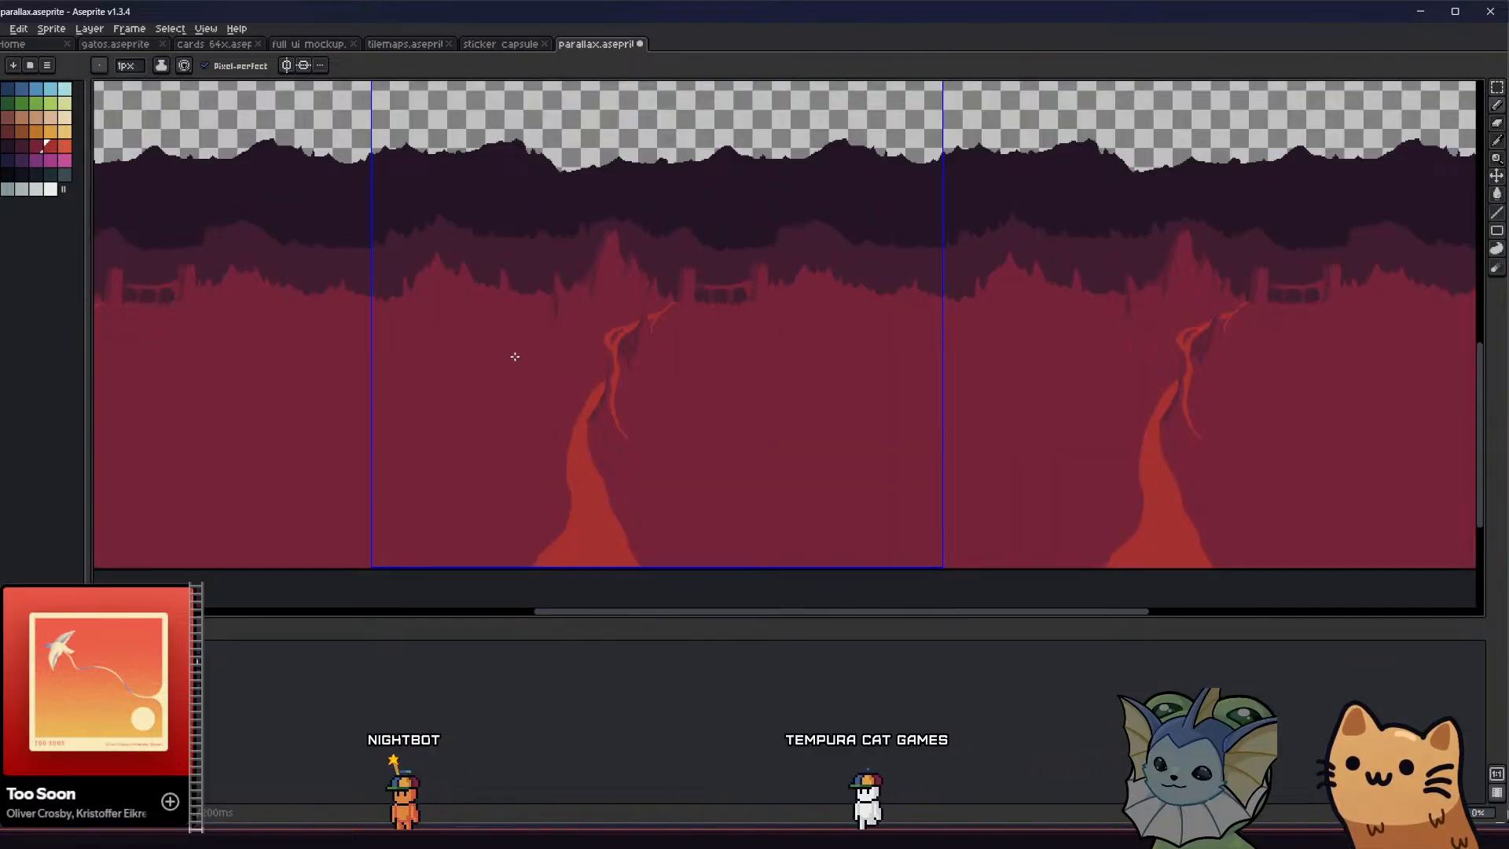
Undo the stray red stroke near the tall central peak and draw a slanted dark crevice on its face with the sampled shade colour
middle_click_drag(597, 354, 677, 418)
scroll(489, 374, "down", 1)
scroll(518, 377, "up", 1)
scroll(792, 289, "up", 1)
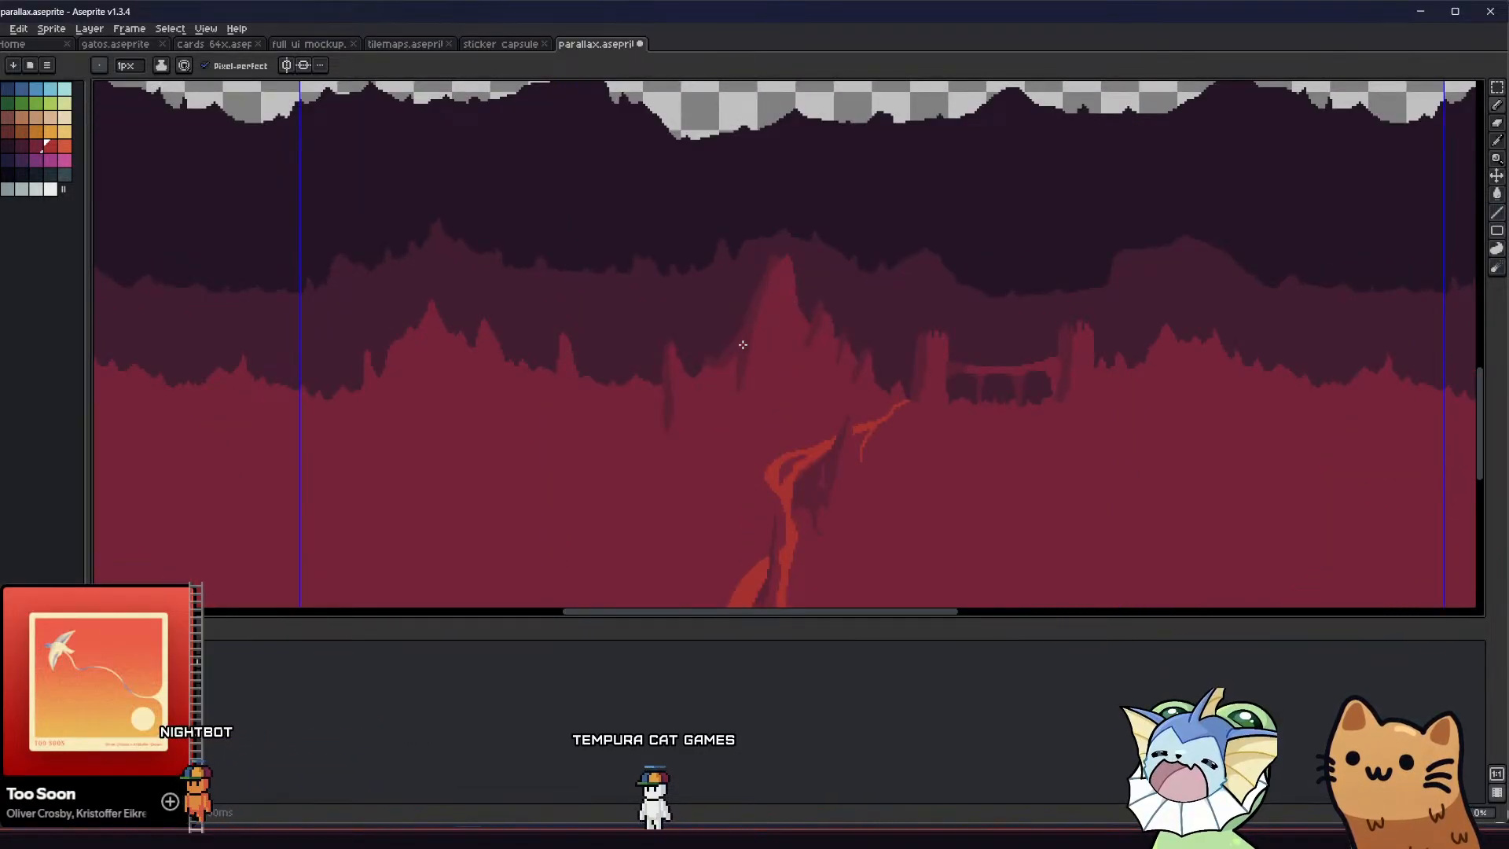
scroll(766, 290, "up", 1)
left_click_drag(766, 288, 764, 309)
key("ctrl+z")
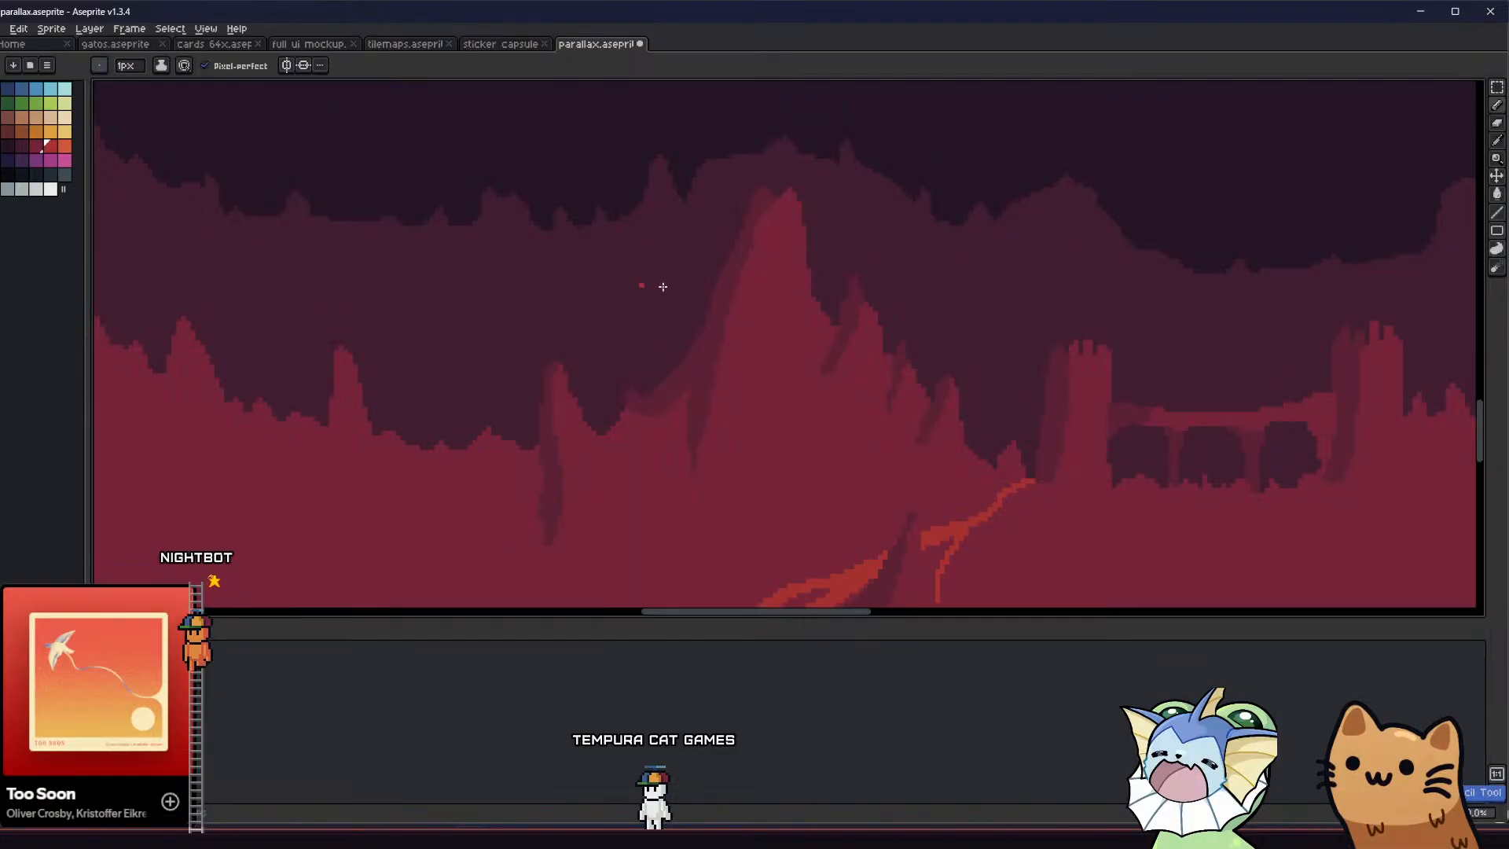
key("i")
key("b")
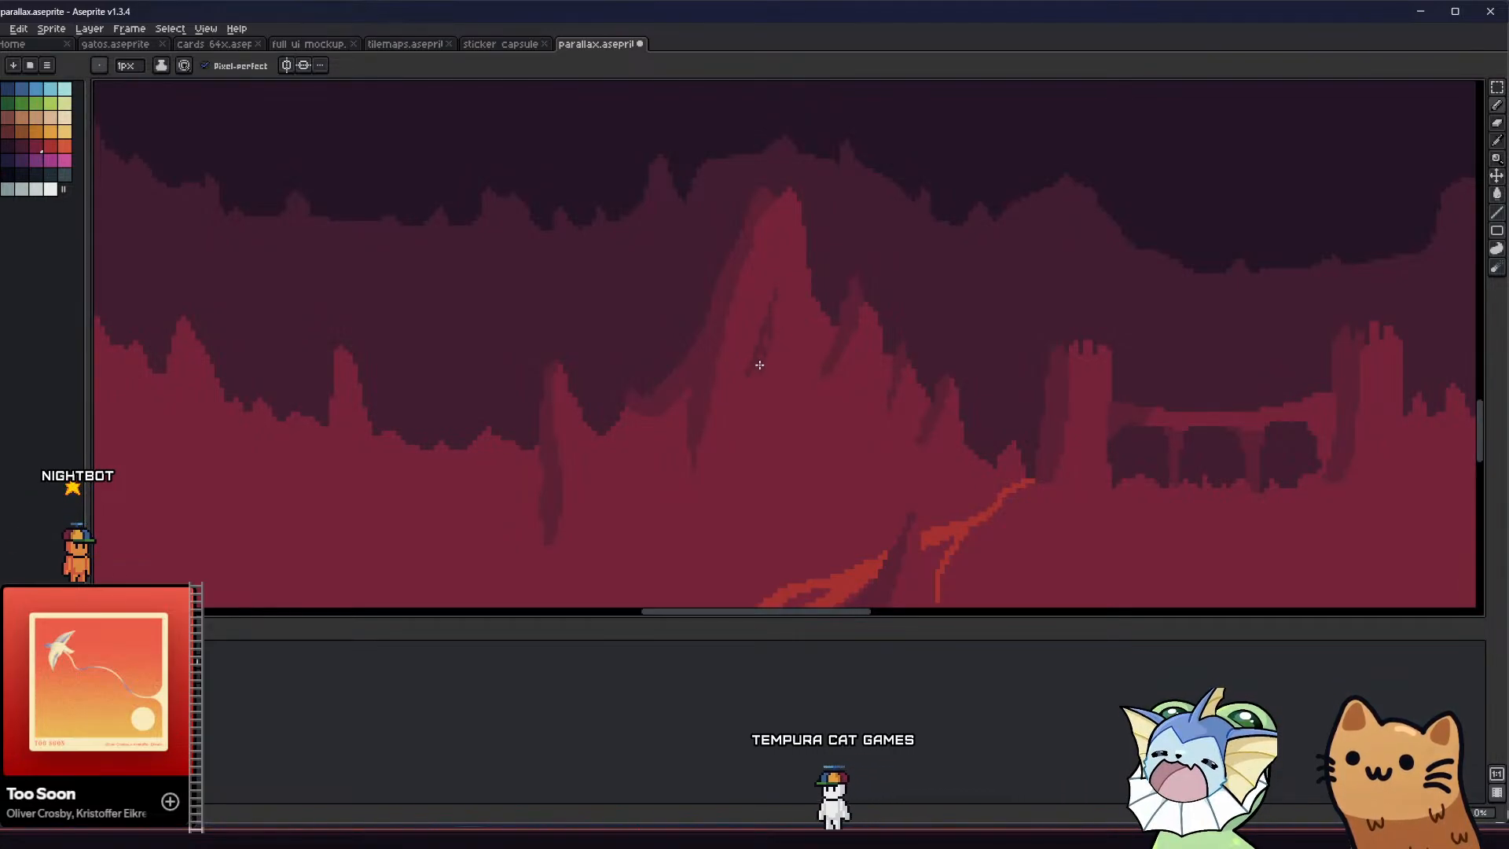
Extend the dark shade in a thin curve along the base of the bridge's left tower beside the path
scroll(754, 376, "down", 4)
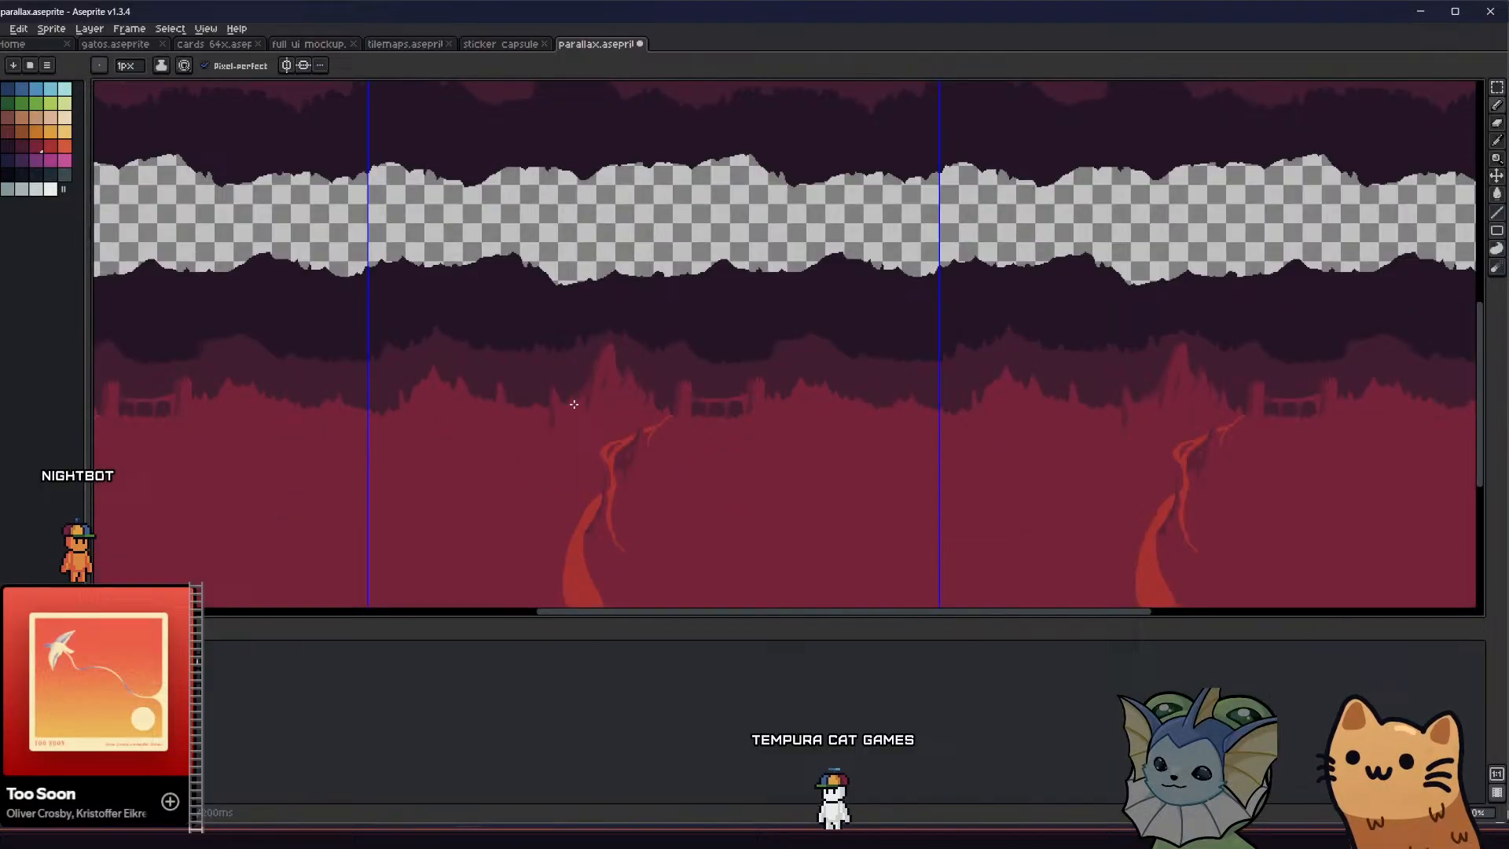
middle_click_drag(569, 401, 378, 328)
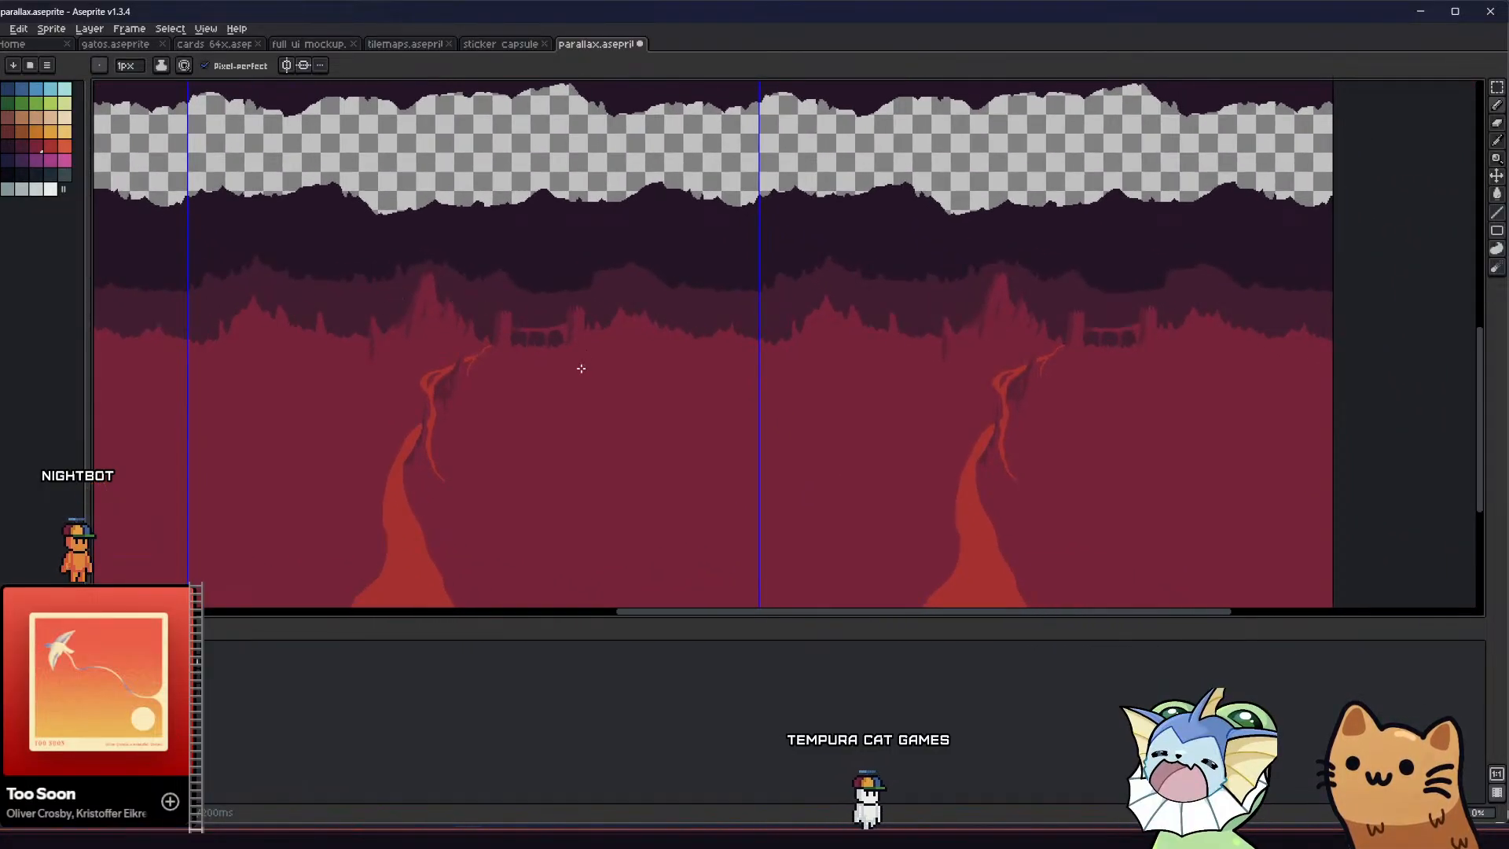
mouse_move(579, 367)
middle_mouse_down()
mouse_move(488, 370)
mouse_move(433, 344)
mouse_move(575, 373)
middle_mouse_up()
scroll(451, 331, "up", 2)
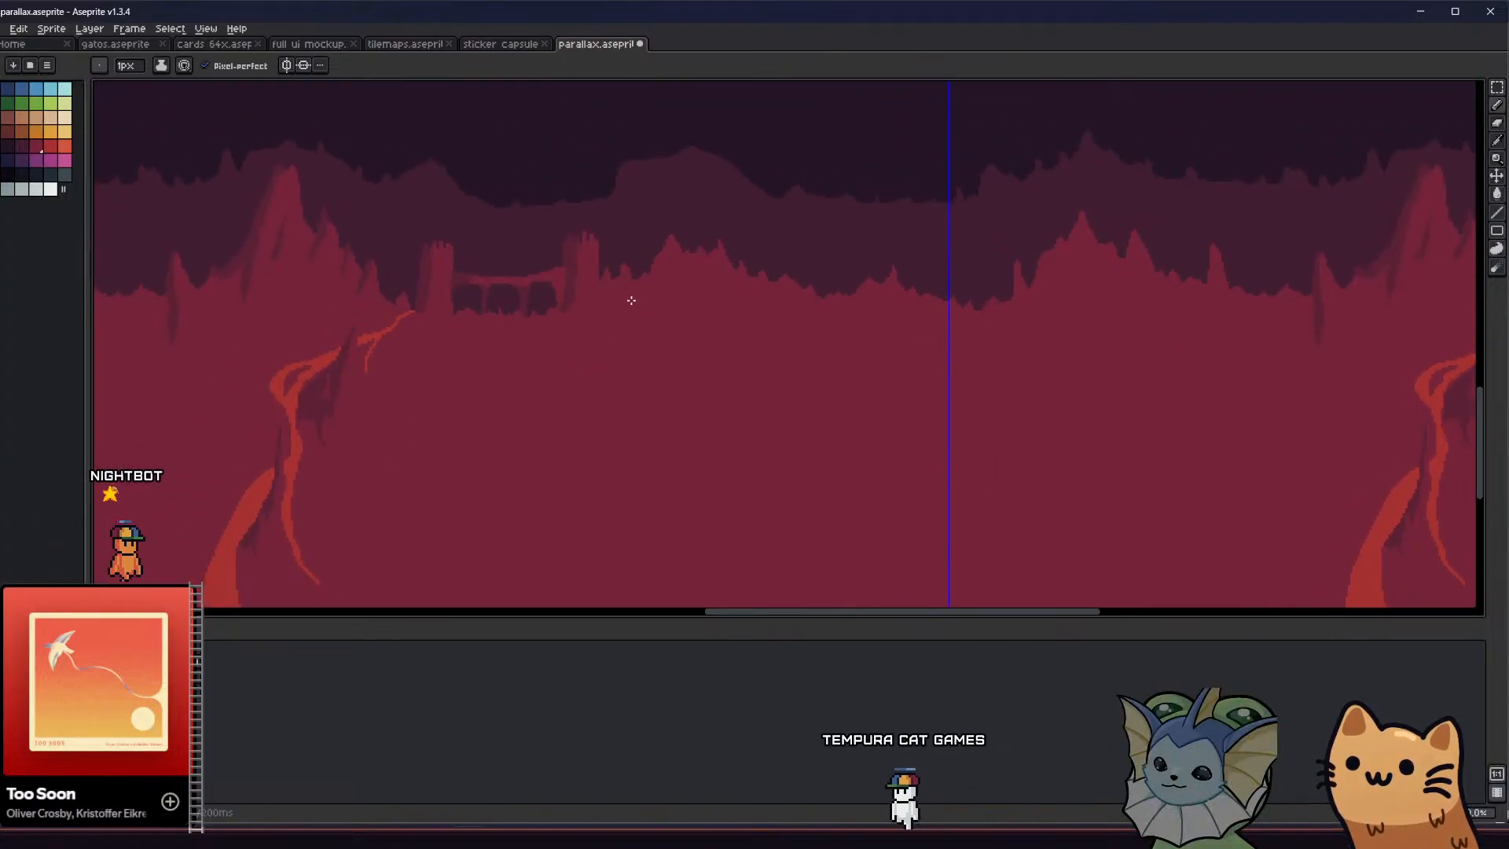
middle_click_drag(630, 299, 855, 340)
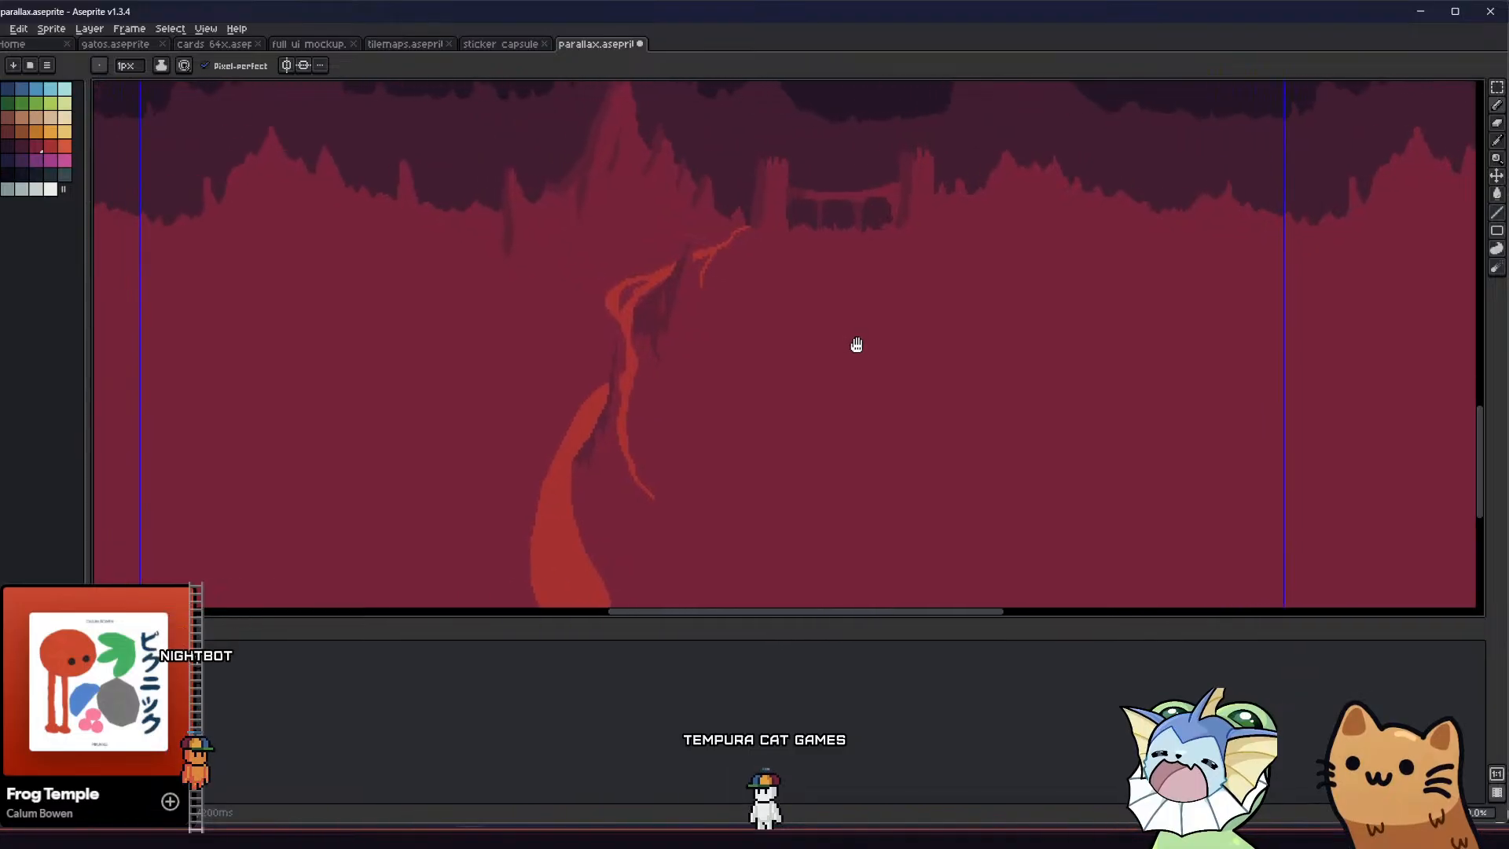
scroll(802, 264, "up", 1)
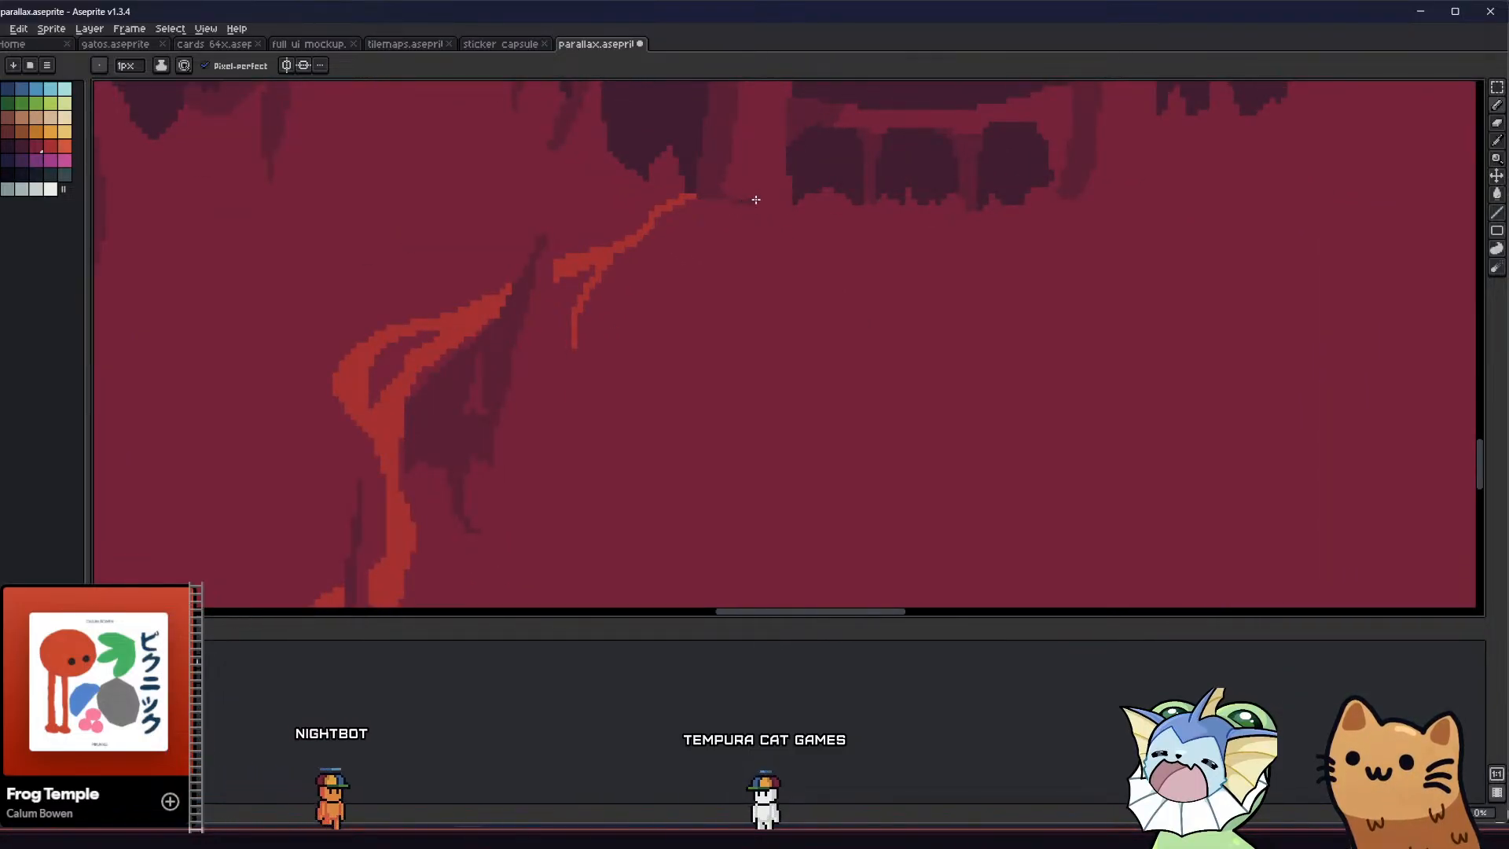
scroll(731, 243, "down", 1)
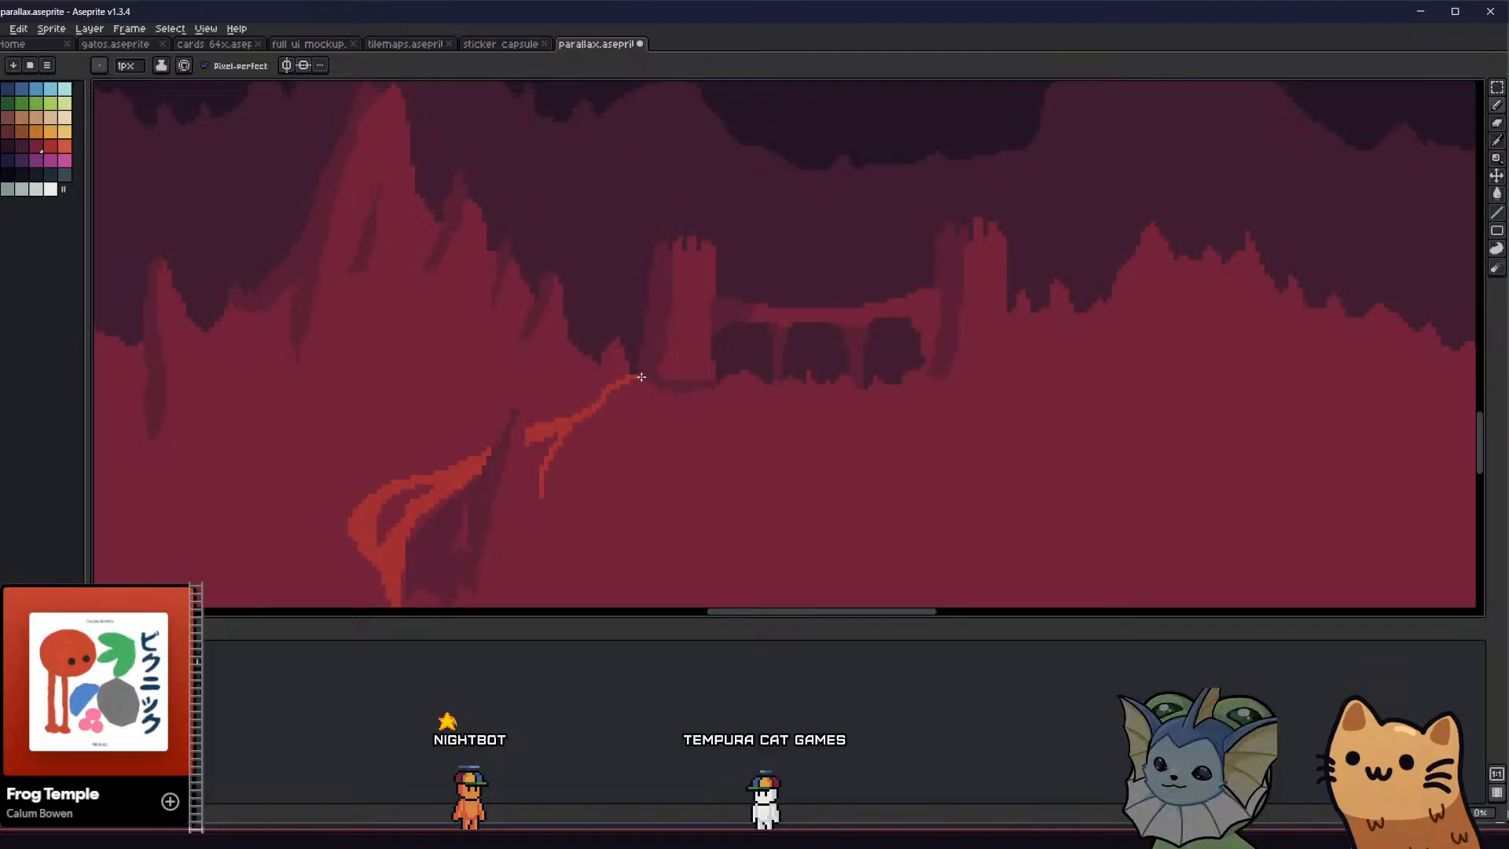
scroll(635, 387, "up", 1)
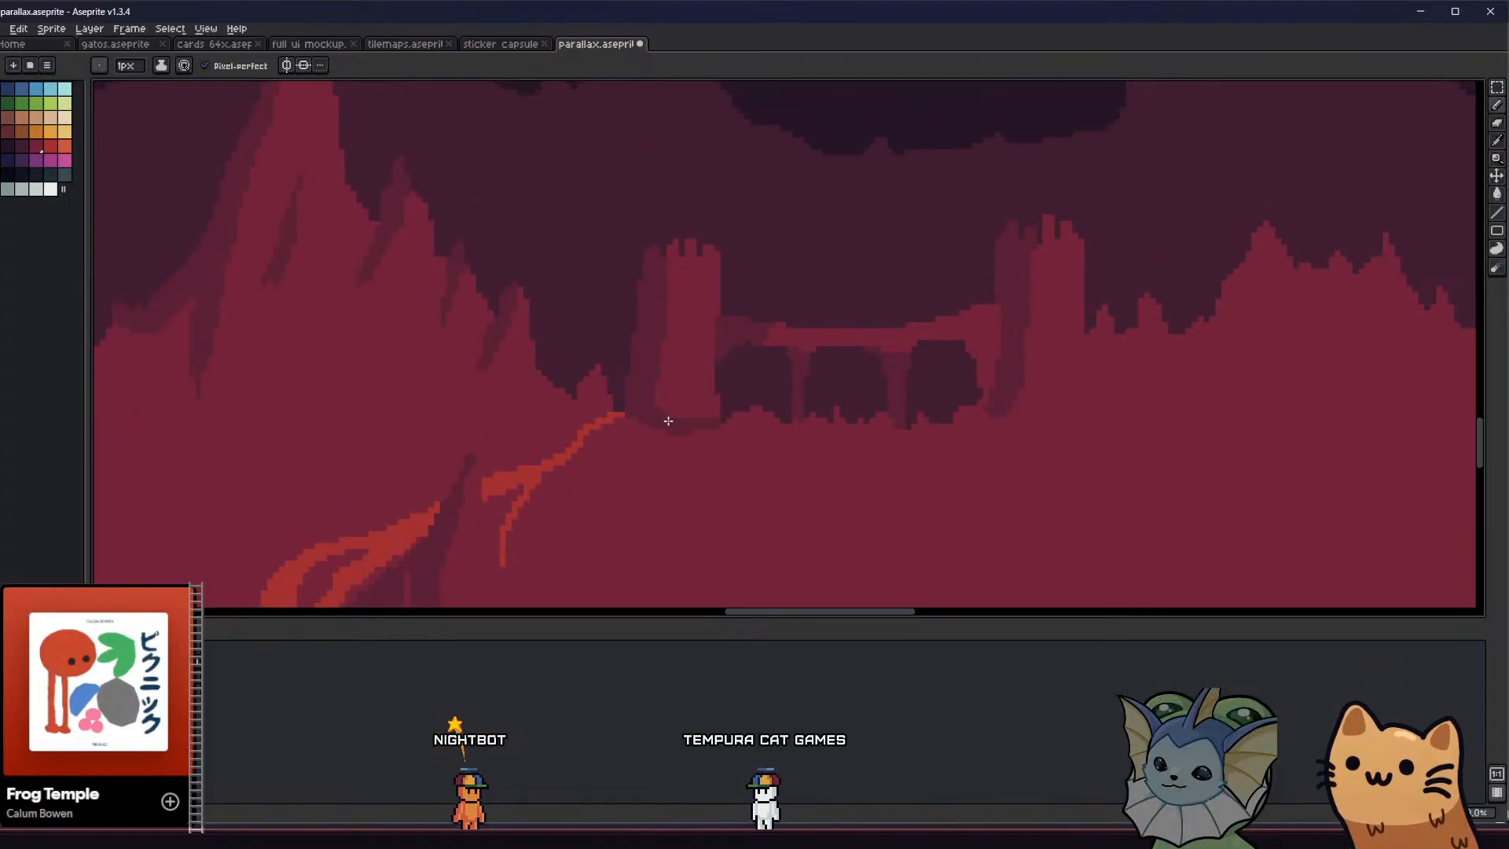
Try a filled, curved dark shadow under the base of the bridge's right tower and undo it
scroll(662, 415, "down", 3)
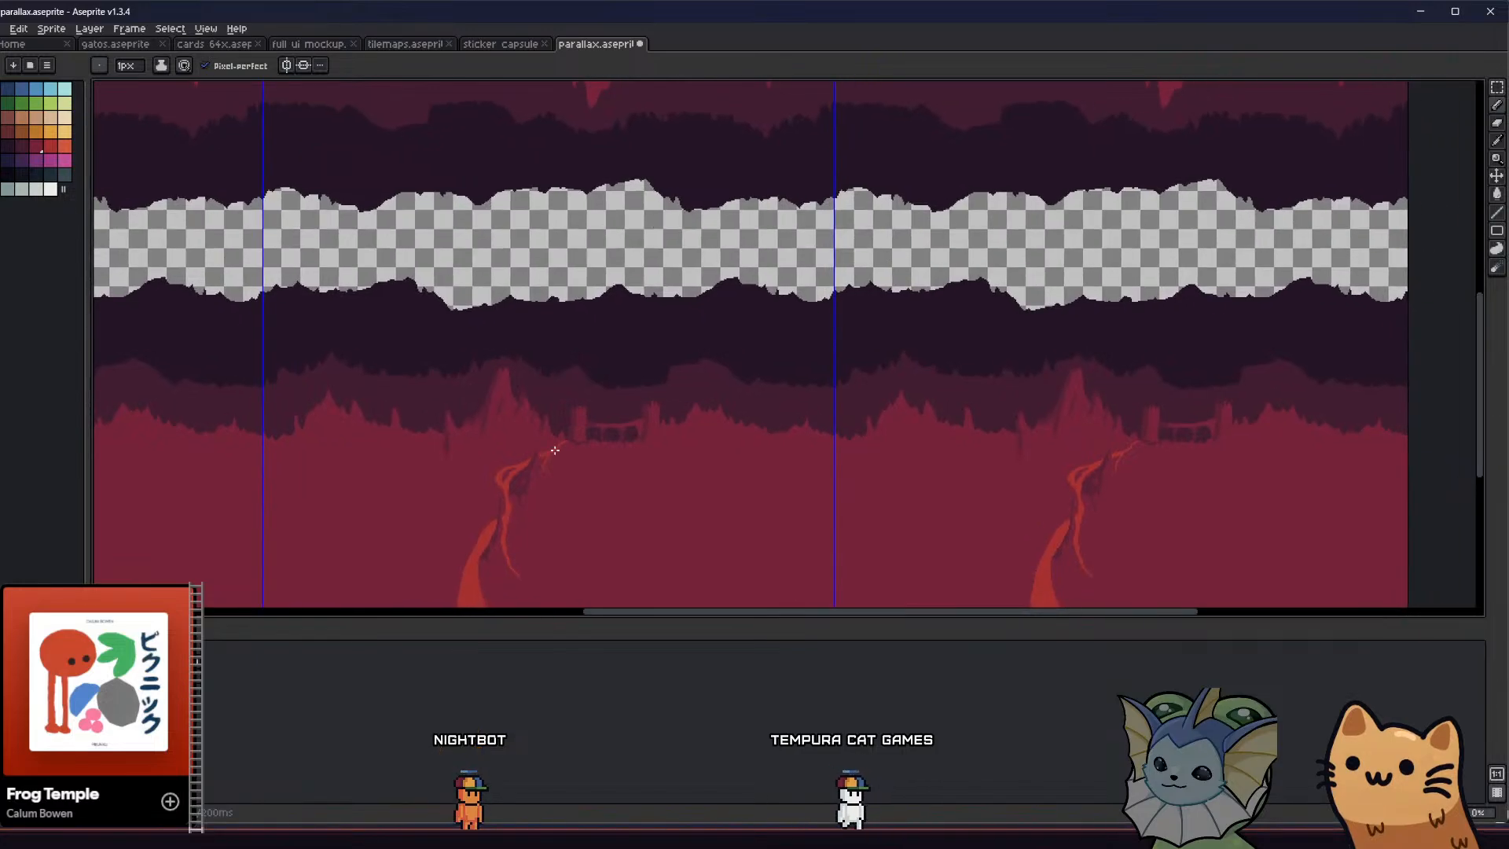
scroll(668, 444, "up", 3)
scroll(684, 452, "up", 1)
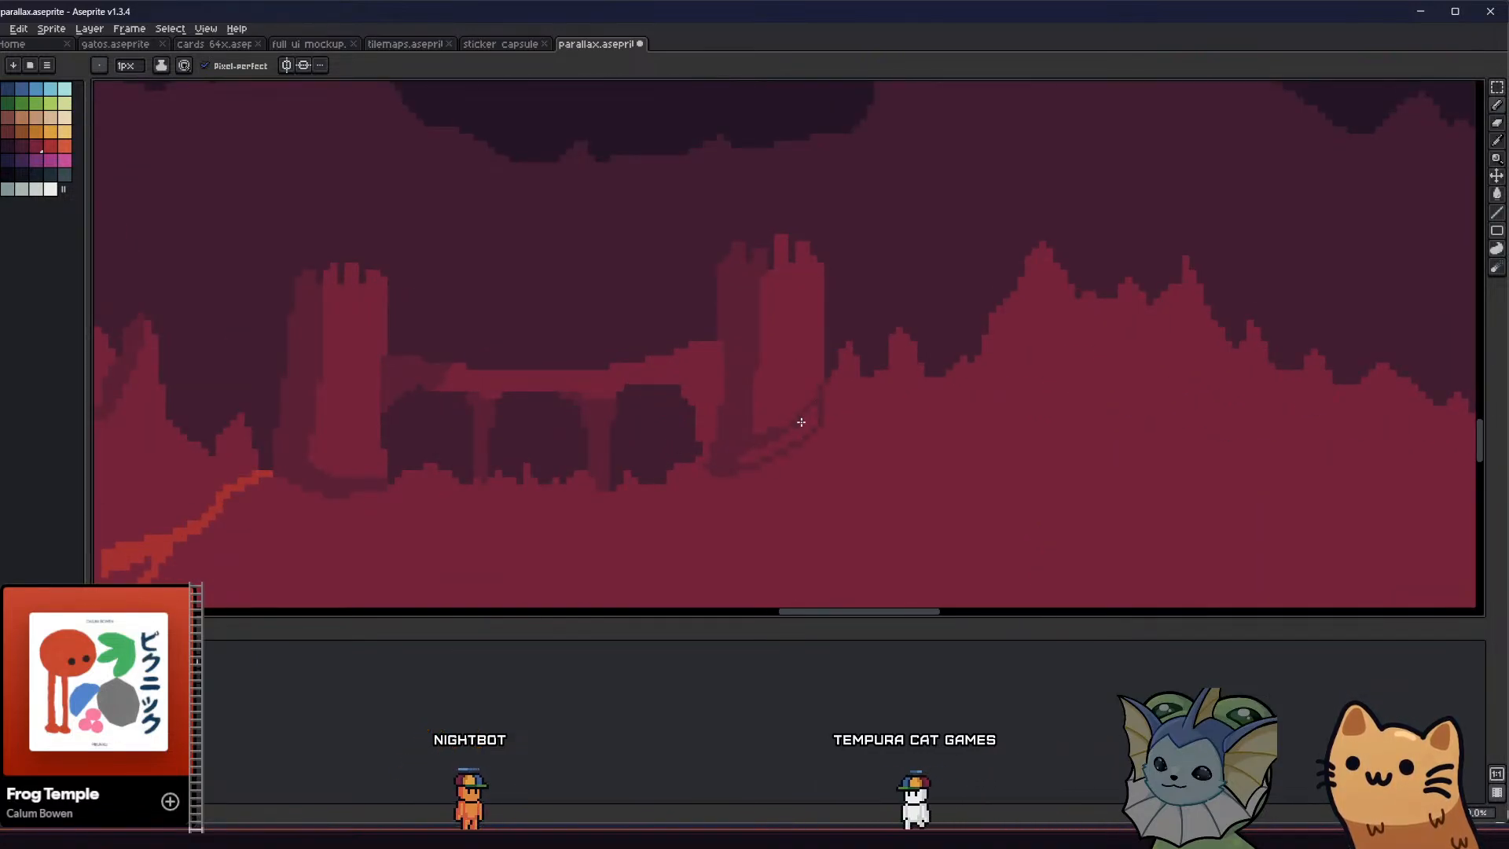
key("g")
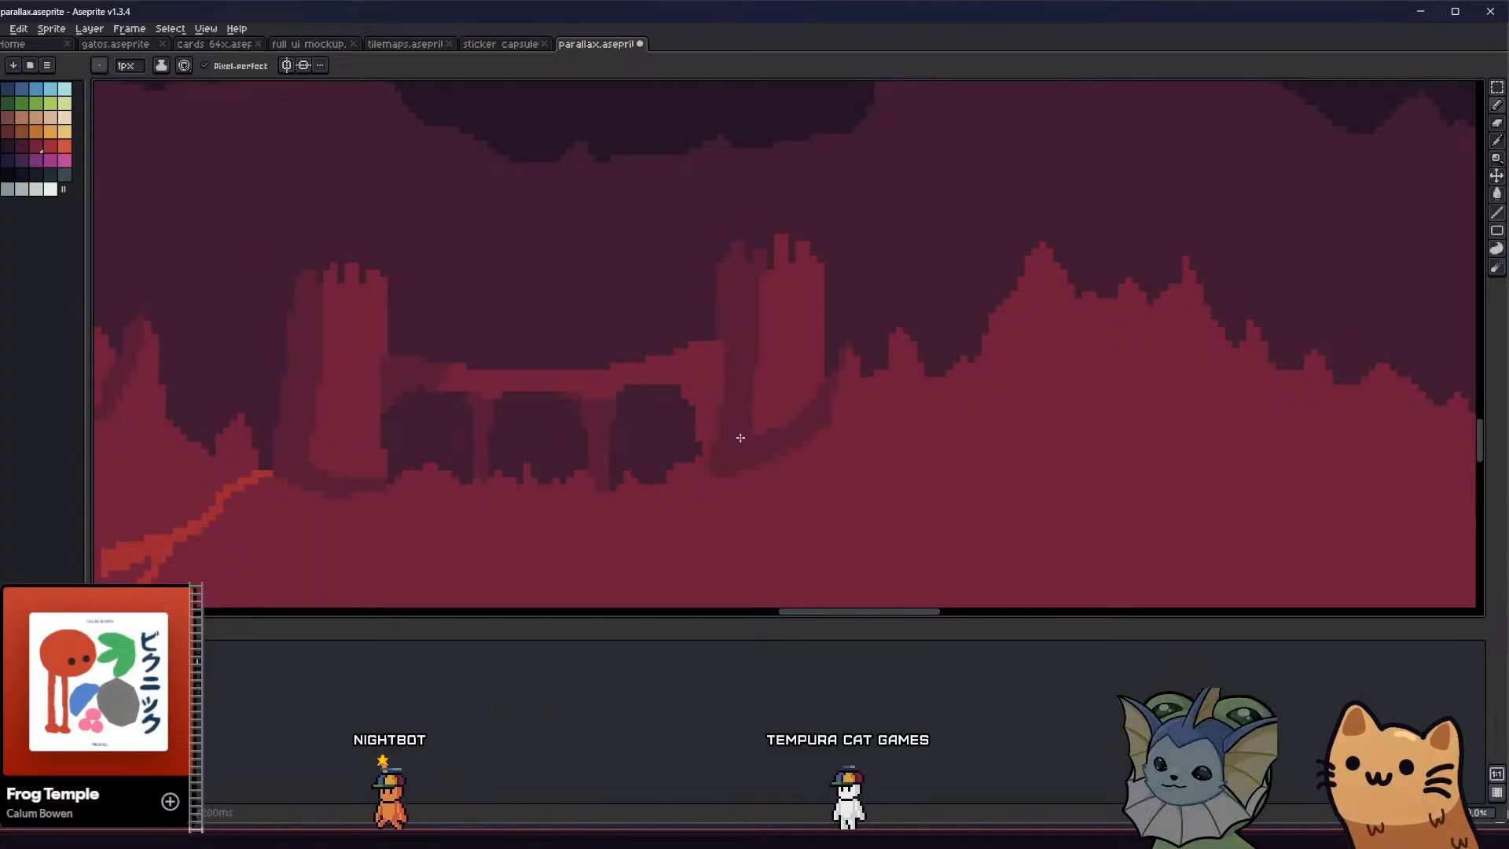
scroll(670, 468, "down", 4)
scroll(647, 456, "up", 3)
key("v")
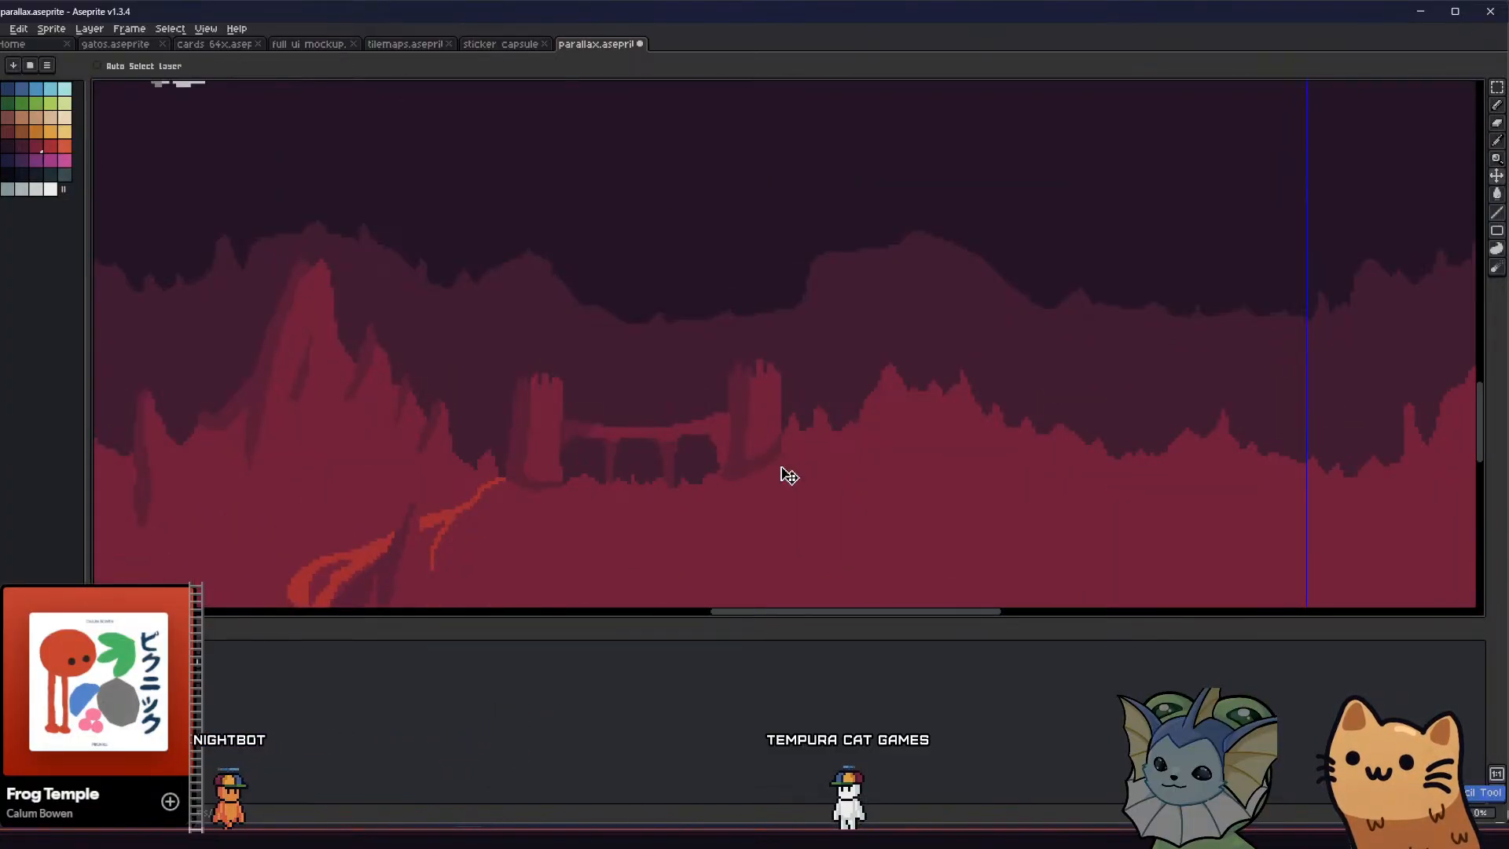
key("b")
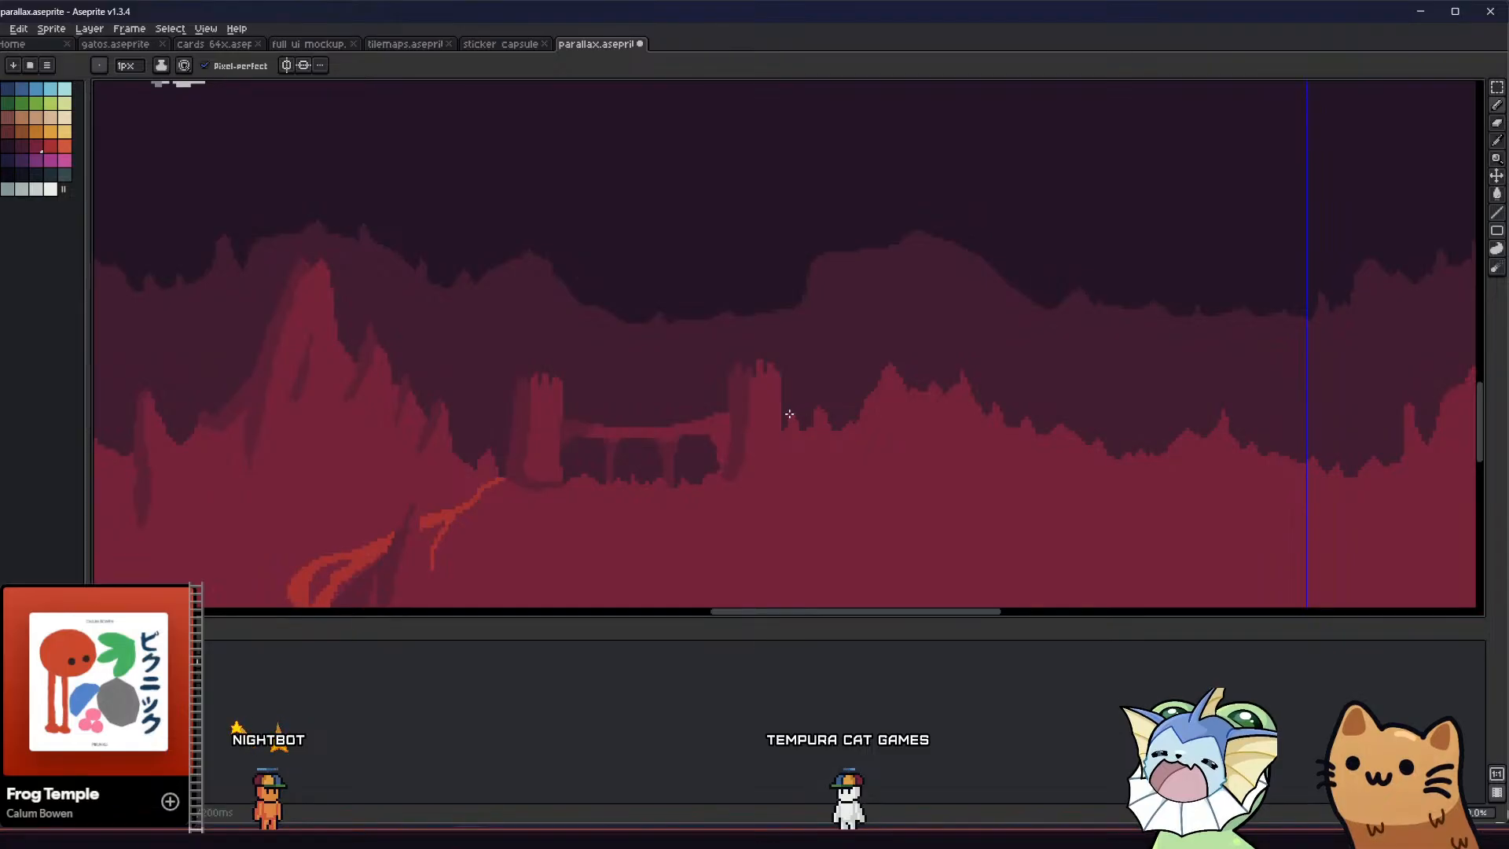
Shade the left sides of the two small spikes beside the bridge's right tower with slanted dark strokes and check the tiled background
scroll(795, 417, "up", 2)
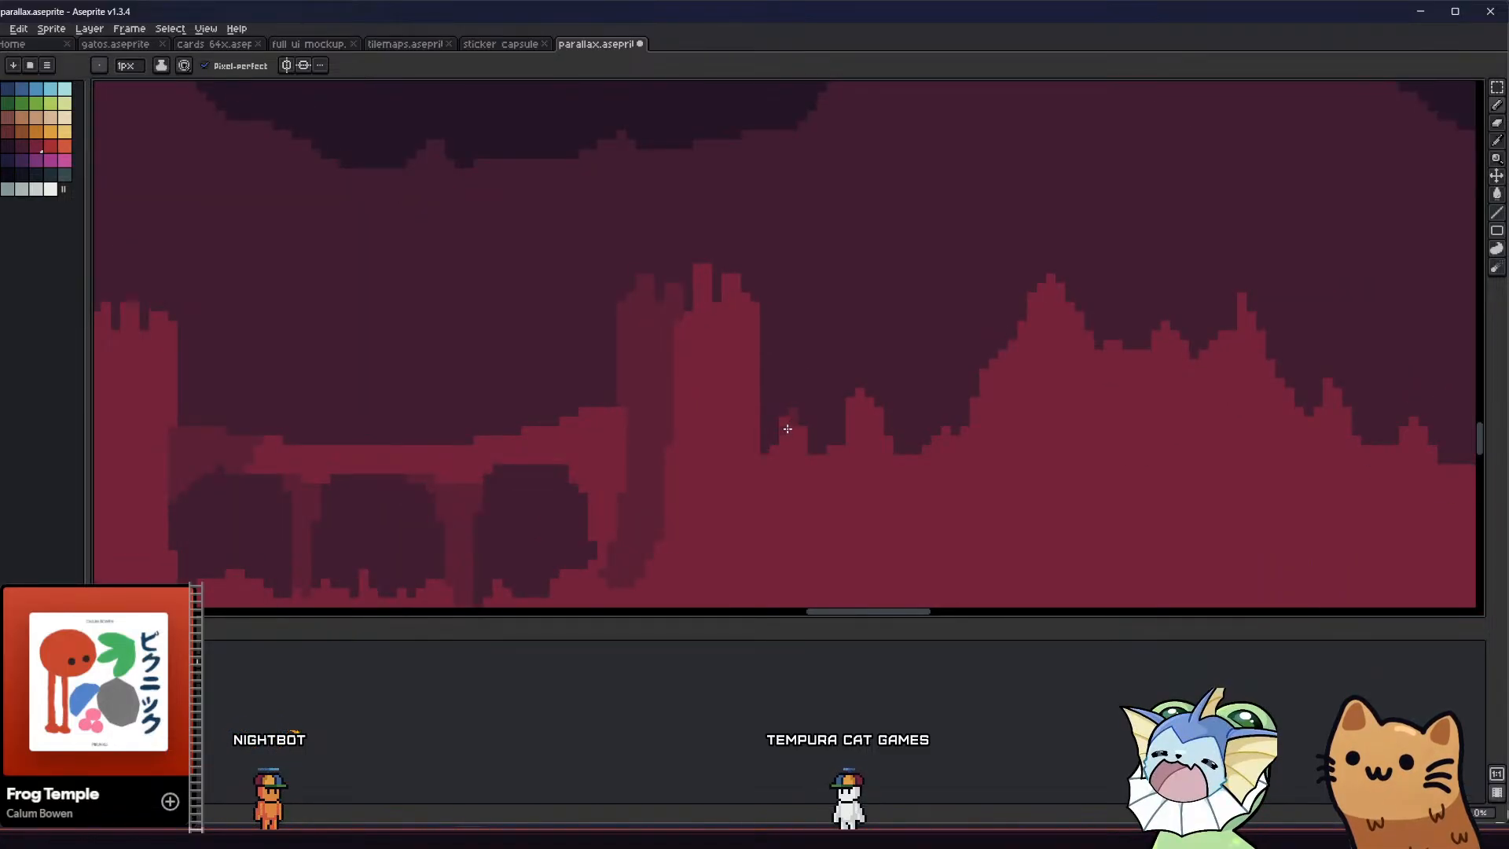
left_click_drag(787, 428, 768, 483)
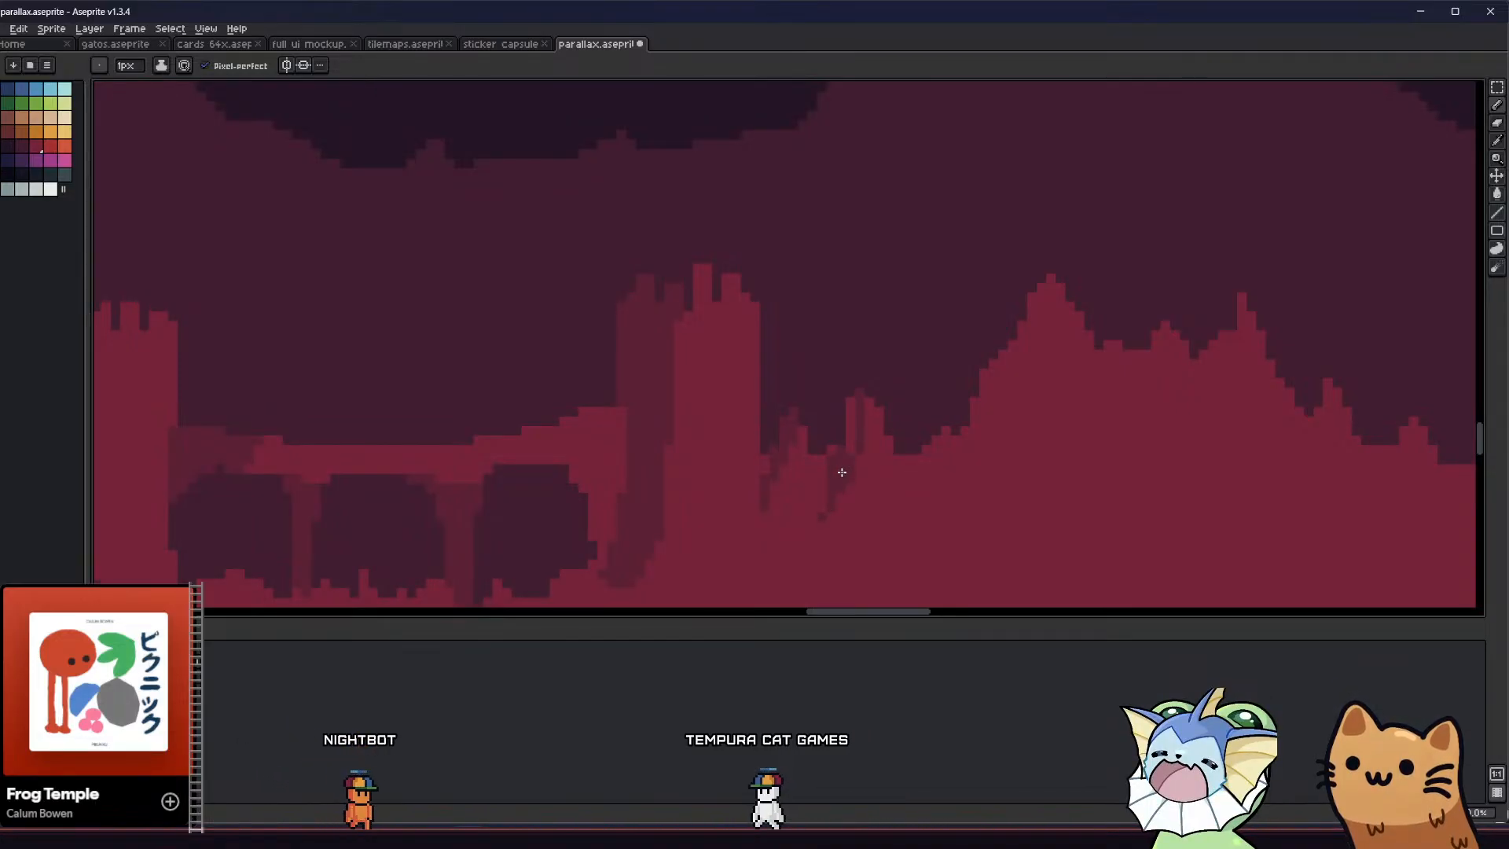
scroll(853, 416, "down", 3)
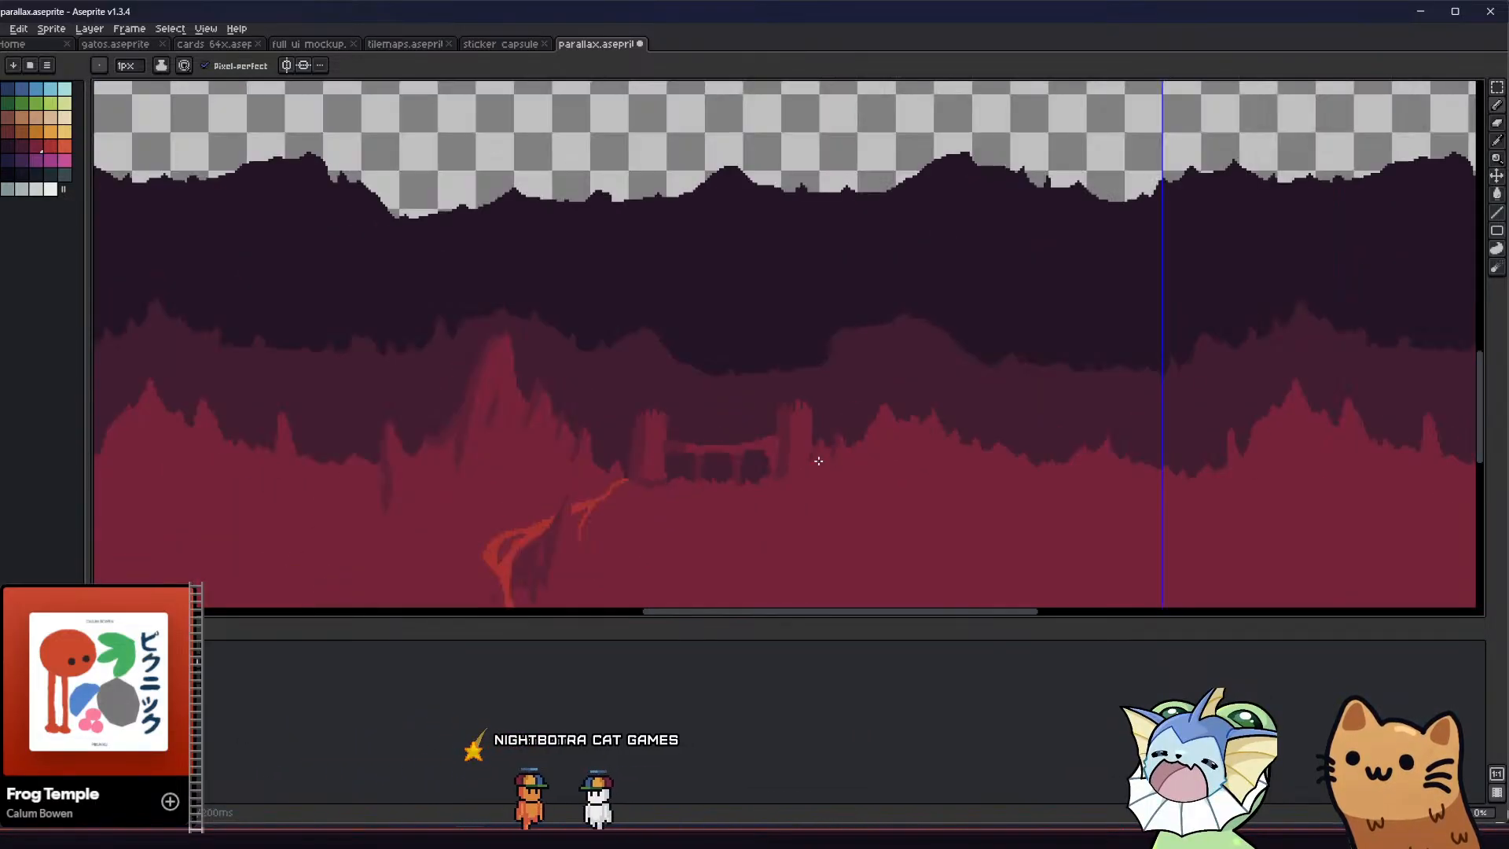
scroll(864, 415, "up", 4)
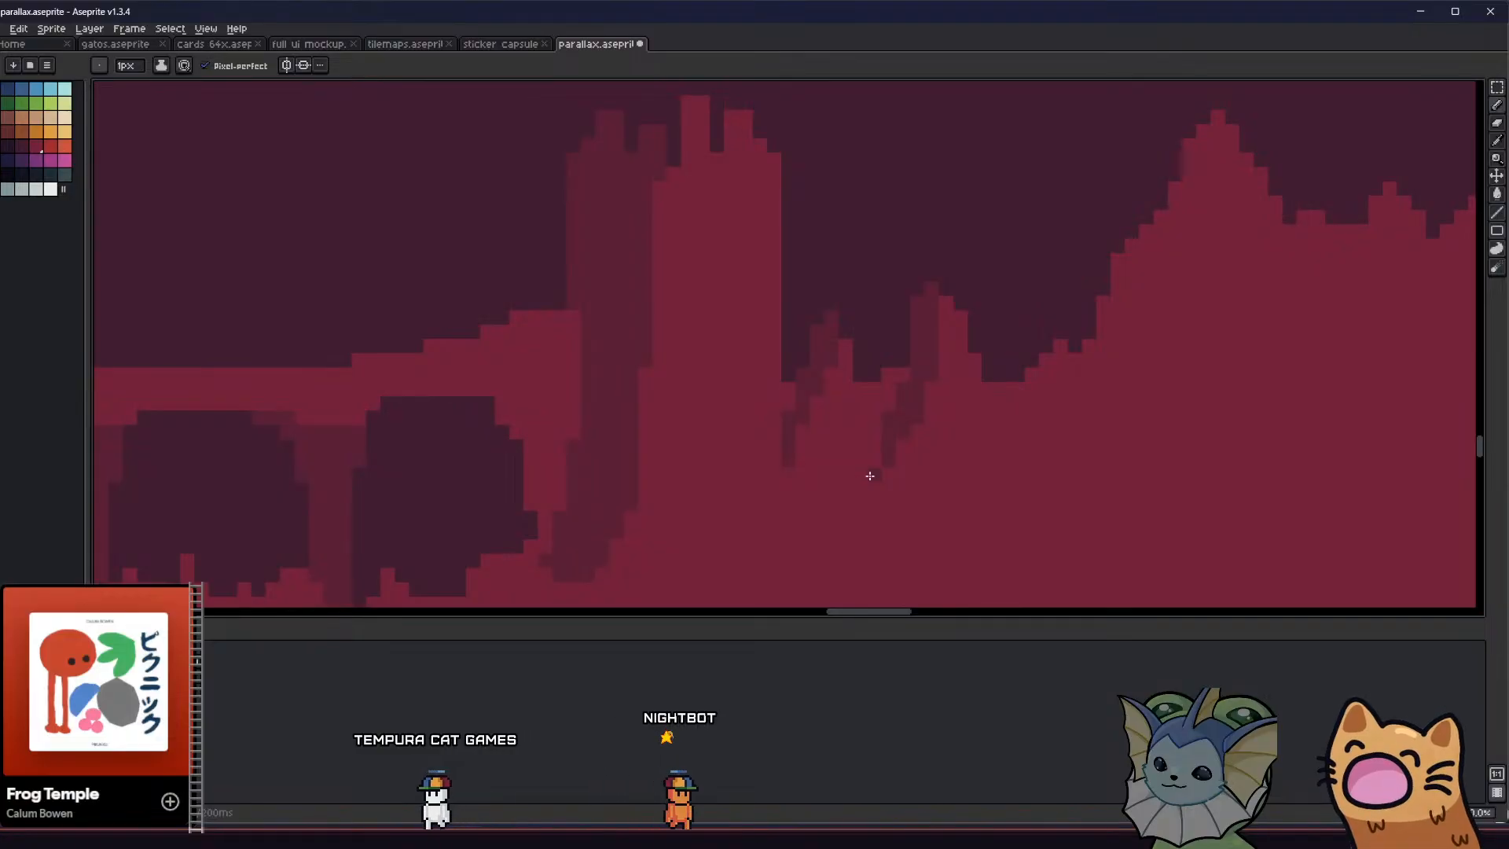
scroll(854, 486, "down", 3)
middle_click_drag(854, 487, 609, 462)
scroll(676, 441, "up", 2)
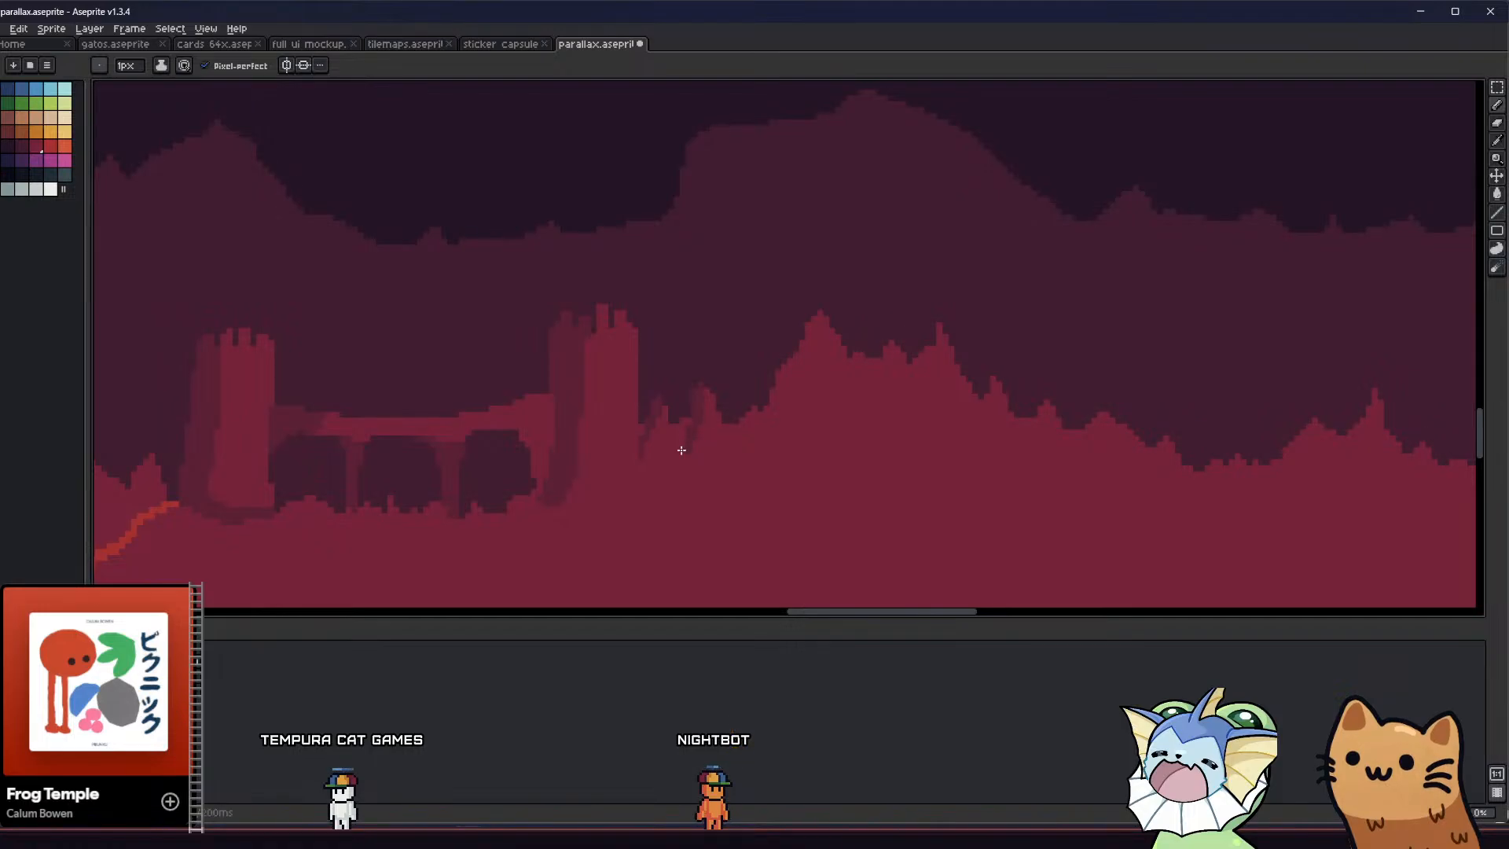
scroll(681, 449, "down", 3)
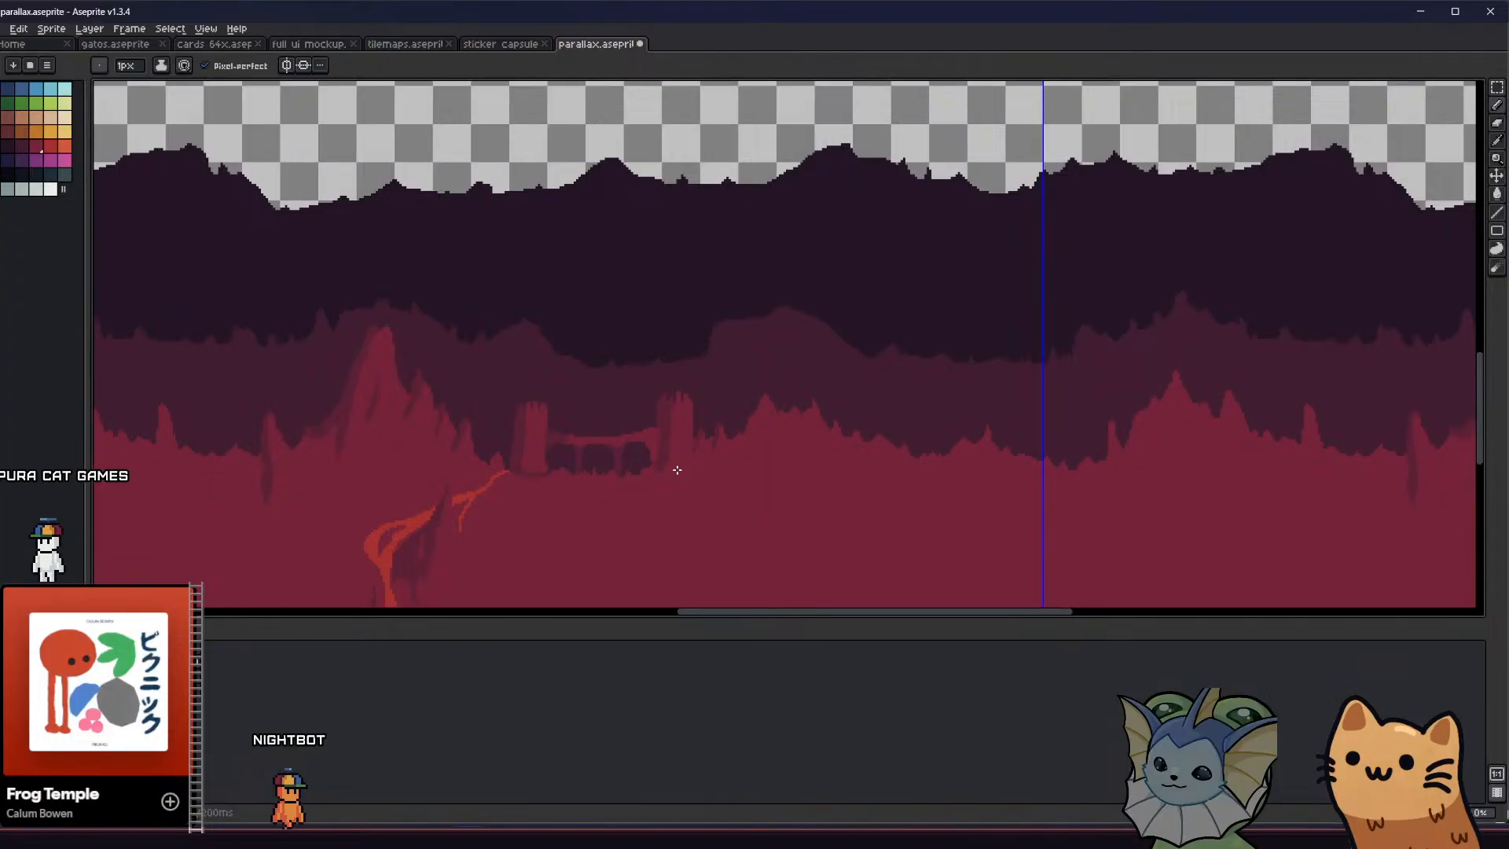
scroll(701, 390, "down", 3)
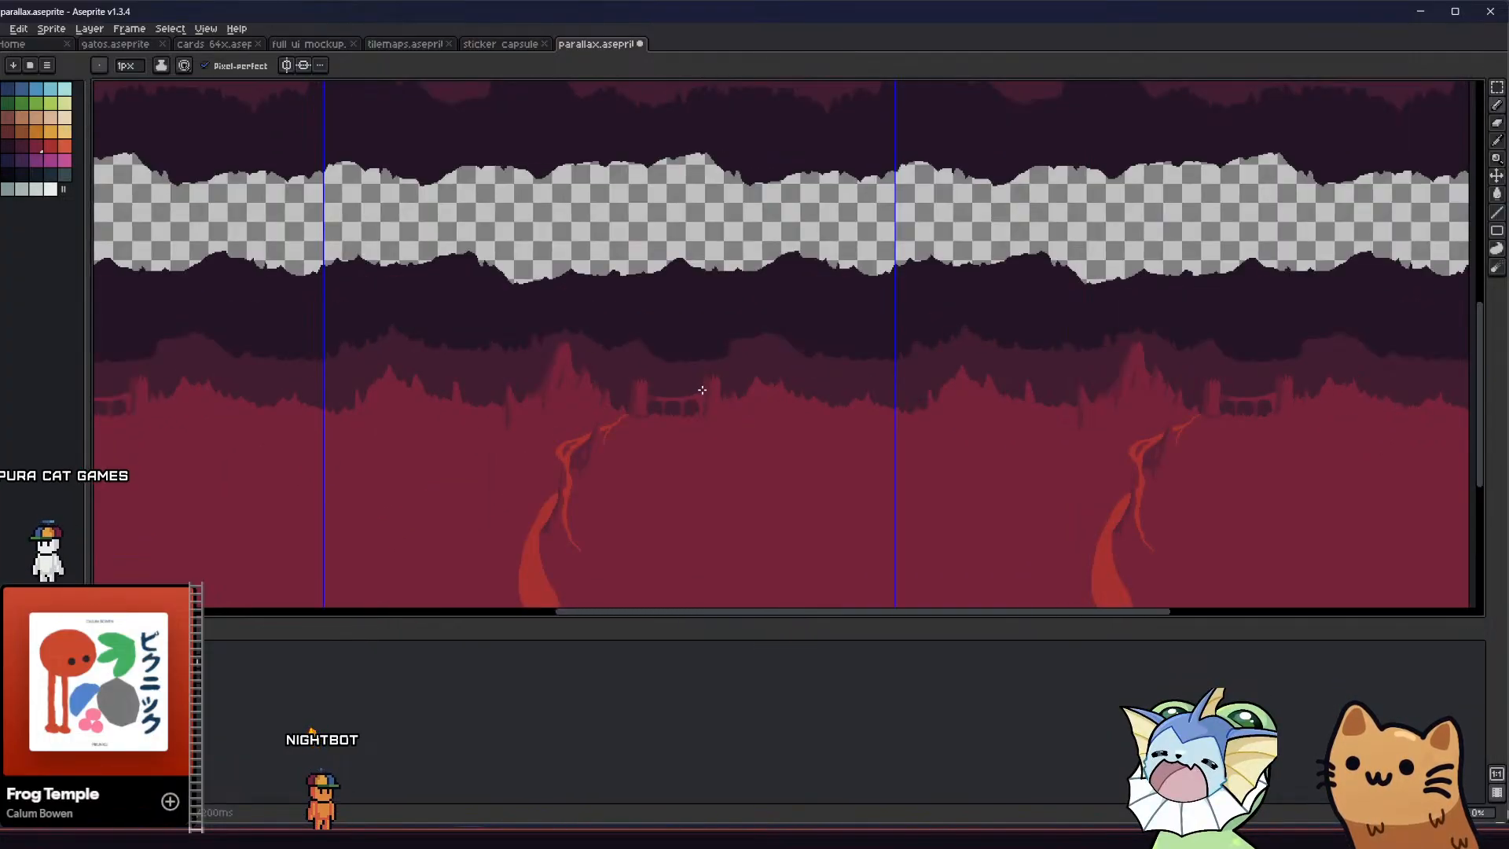
Sample the path's bright red, outline a long, wavy pool in the open ground below the bridge and fill it
scroll(702, 391, "up", 5)
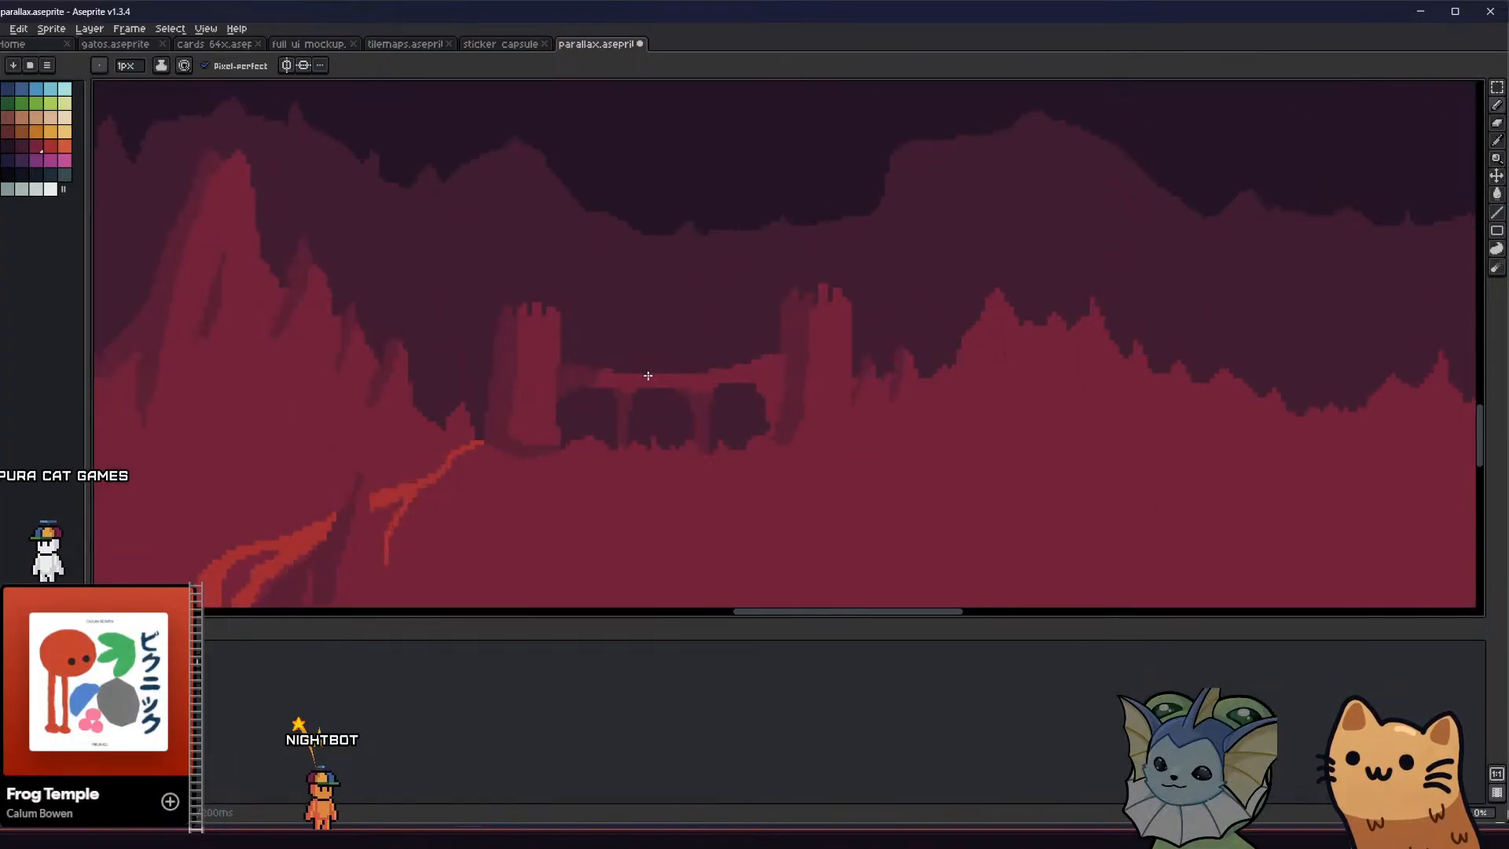
middle_click_drag(540, 300, 570, 264)
scroll(593, 285, "down", 1)
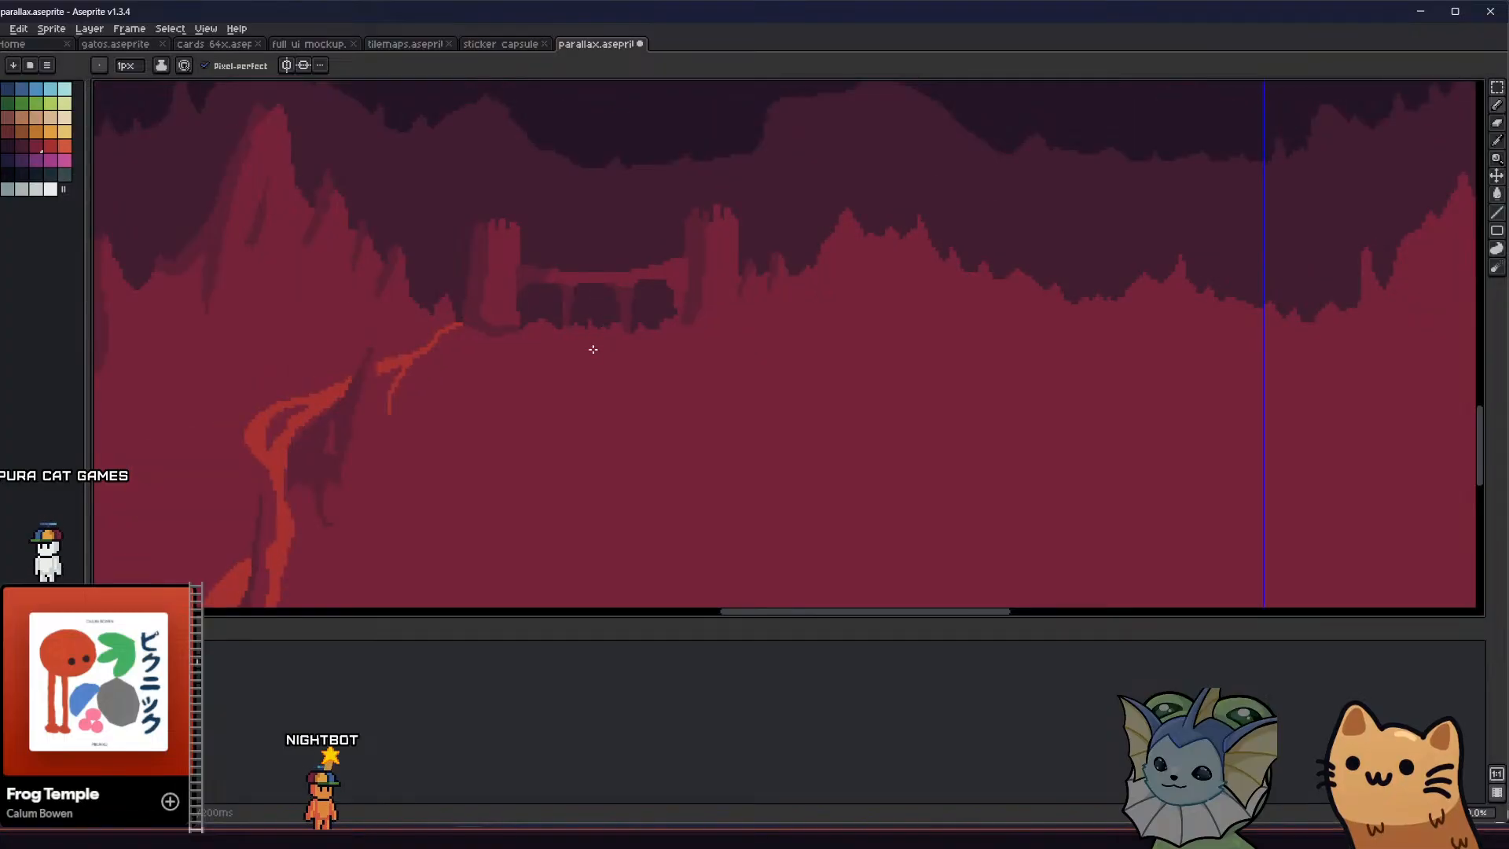
middle_click_drag(593, 348, 612, 315)
scroll(612, 317, "down", 1)
middle_click_drag(499, 418, 573, 334)
key("alt")
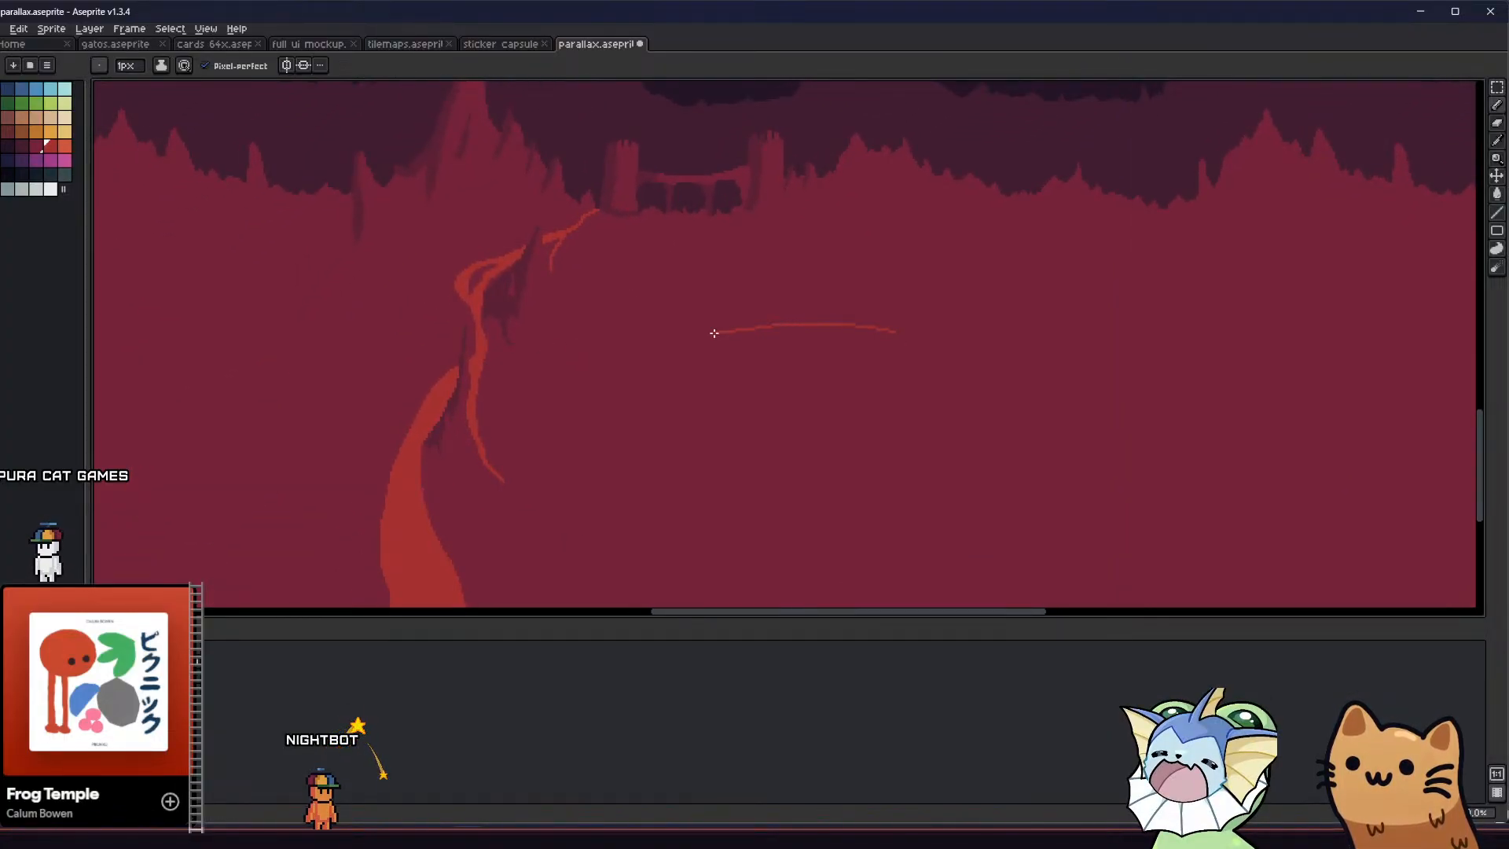
left_click_drag(791, 352, 907, 371)
mouse_move(1060, 371)
left_mouse_down()
mouse_move(1018, 331)
mouse_move(902, 327)
left_mouse_up()
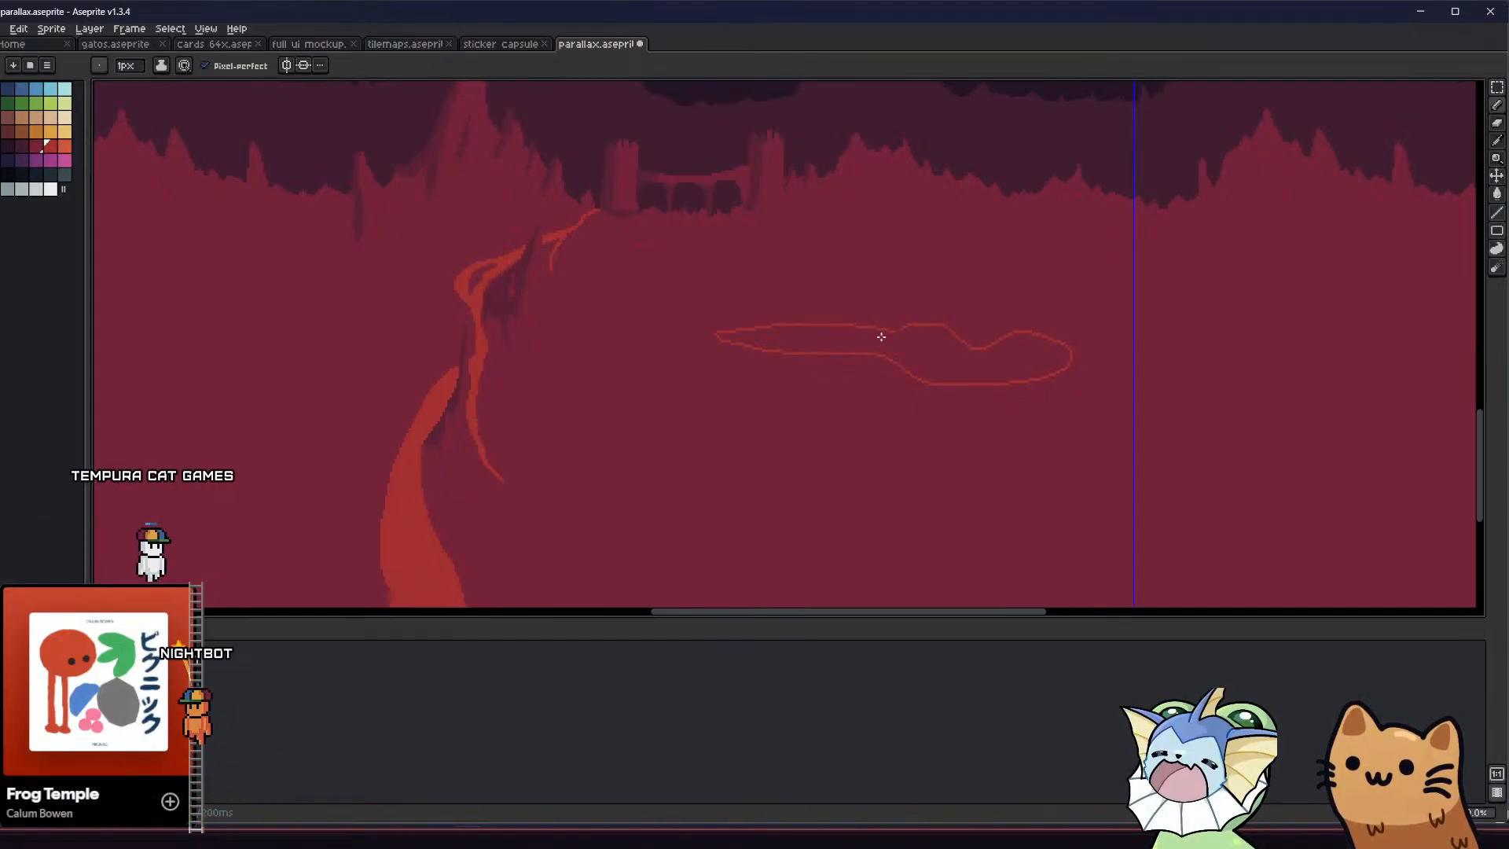
scroll(898, 331, "up", 1)
left_click(895, 324)
key("g")
left_click(862, 346)
scroll(860, 346, "down", 7)
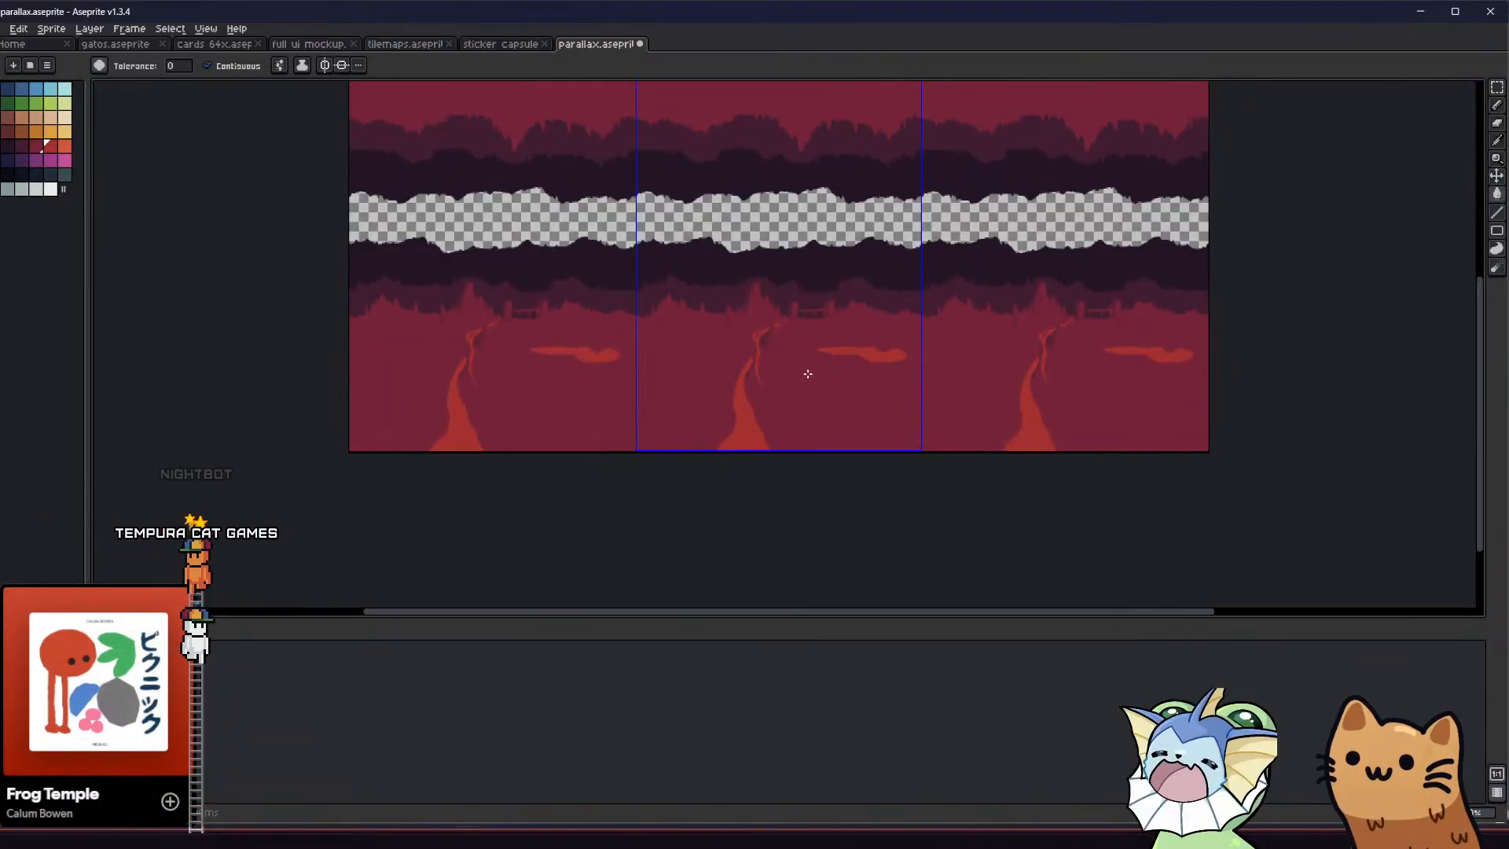
Draw a small flat-topped red pool on the ground to the left of the path and fill it with the same red
middle_click_drag(775, 377, 624, 380)
scroll(583, 374, "up", 5)
scroll(548, 378, "down", 4)
middle_click_drag(525, 383, 595, 382)
key("b")
scroll(587, 373, "up", 1)
mouse_move(556, 367)
left_mouse_down()
mouse_move(532, 380)
mouse_move(575, 374)
left_mouse_up()
scroll(575, 371, "up", 1)
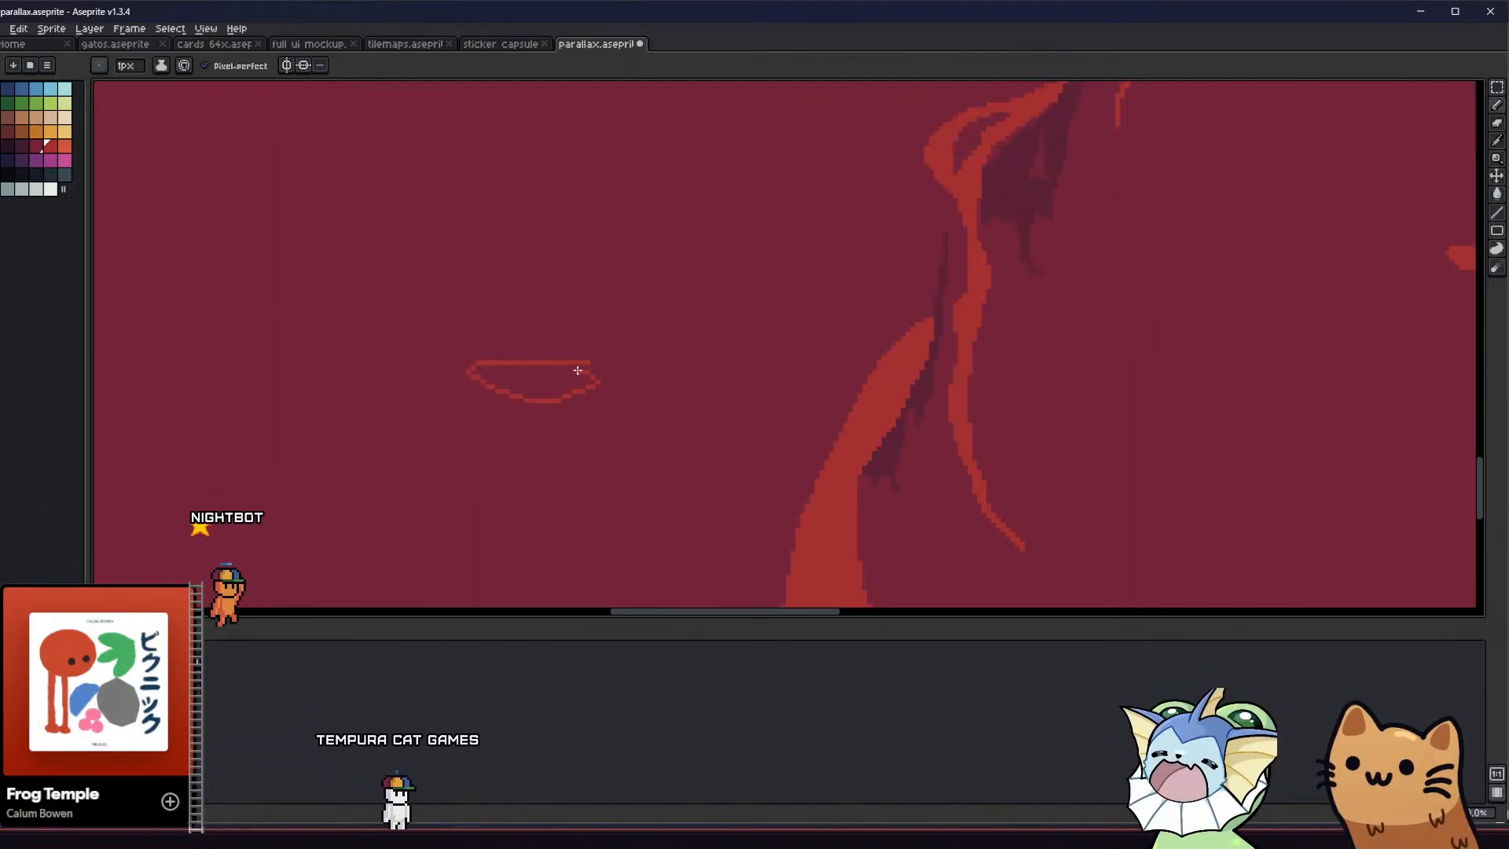
key("g")
left_click(580, 367)
key("b")
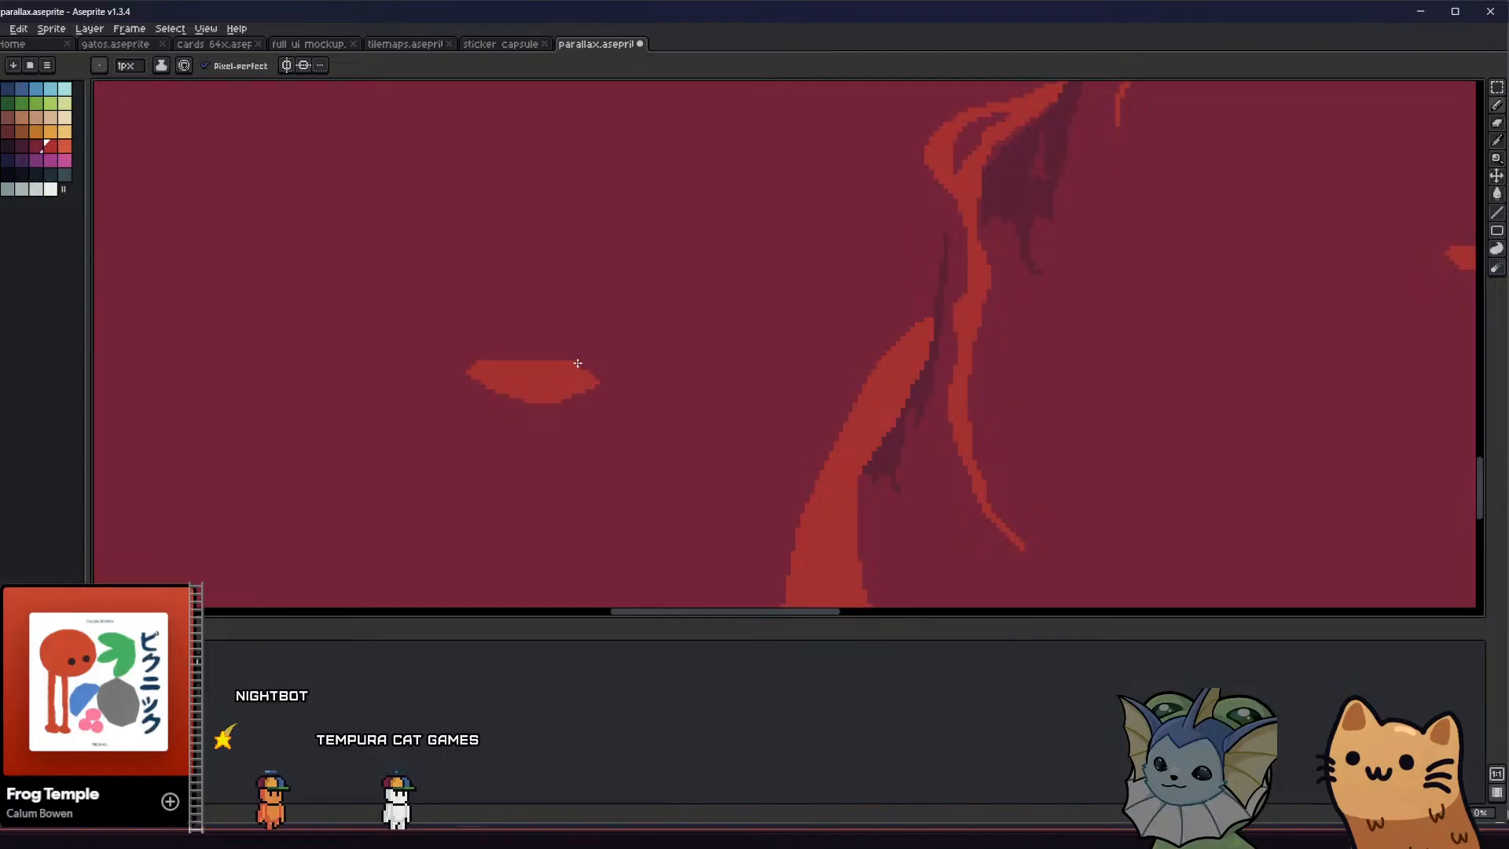
scroll(483, 364, "down", 3)
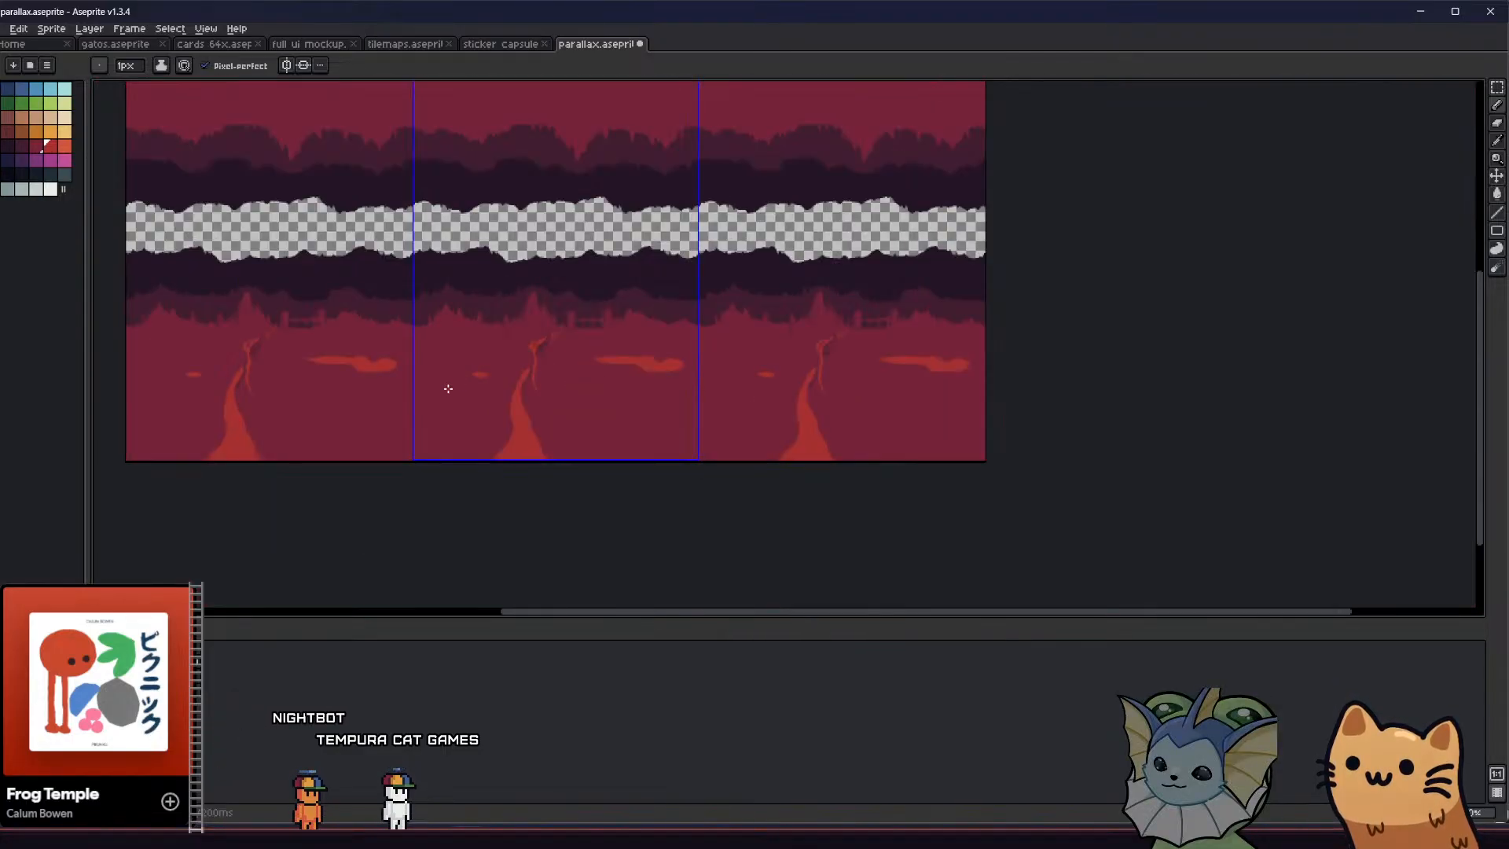
Draw a small slanted oval pool to the right of the path, redoing its first outline, and fill it red
scroll(499, 380, "up", 1)
scroll(721, 348, "up", 1)
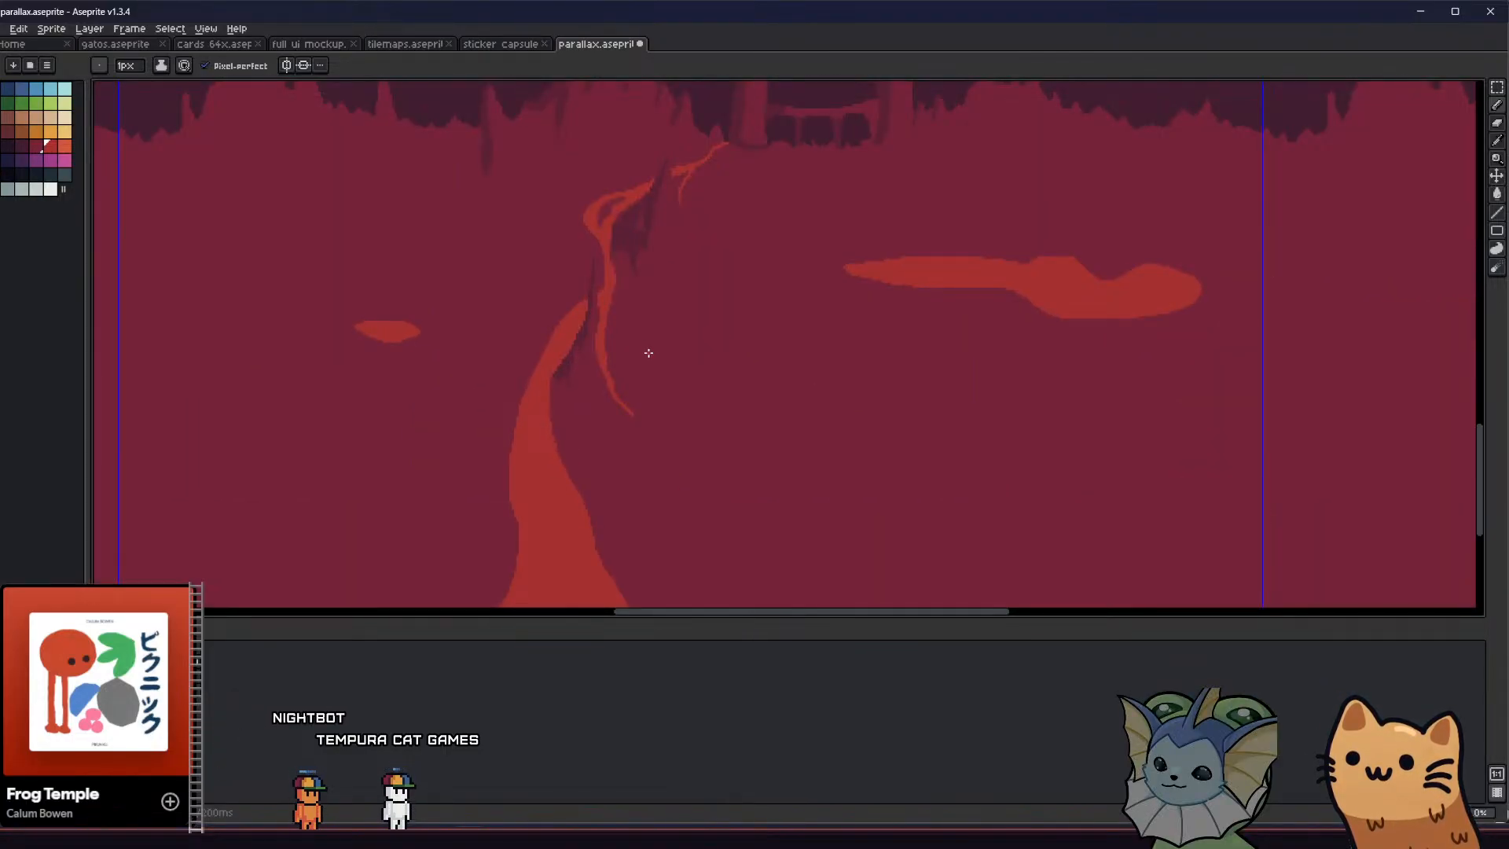
left_click_drag(742, 356, 689, 361)
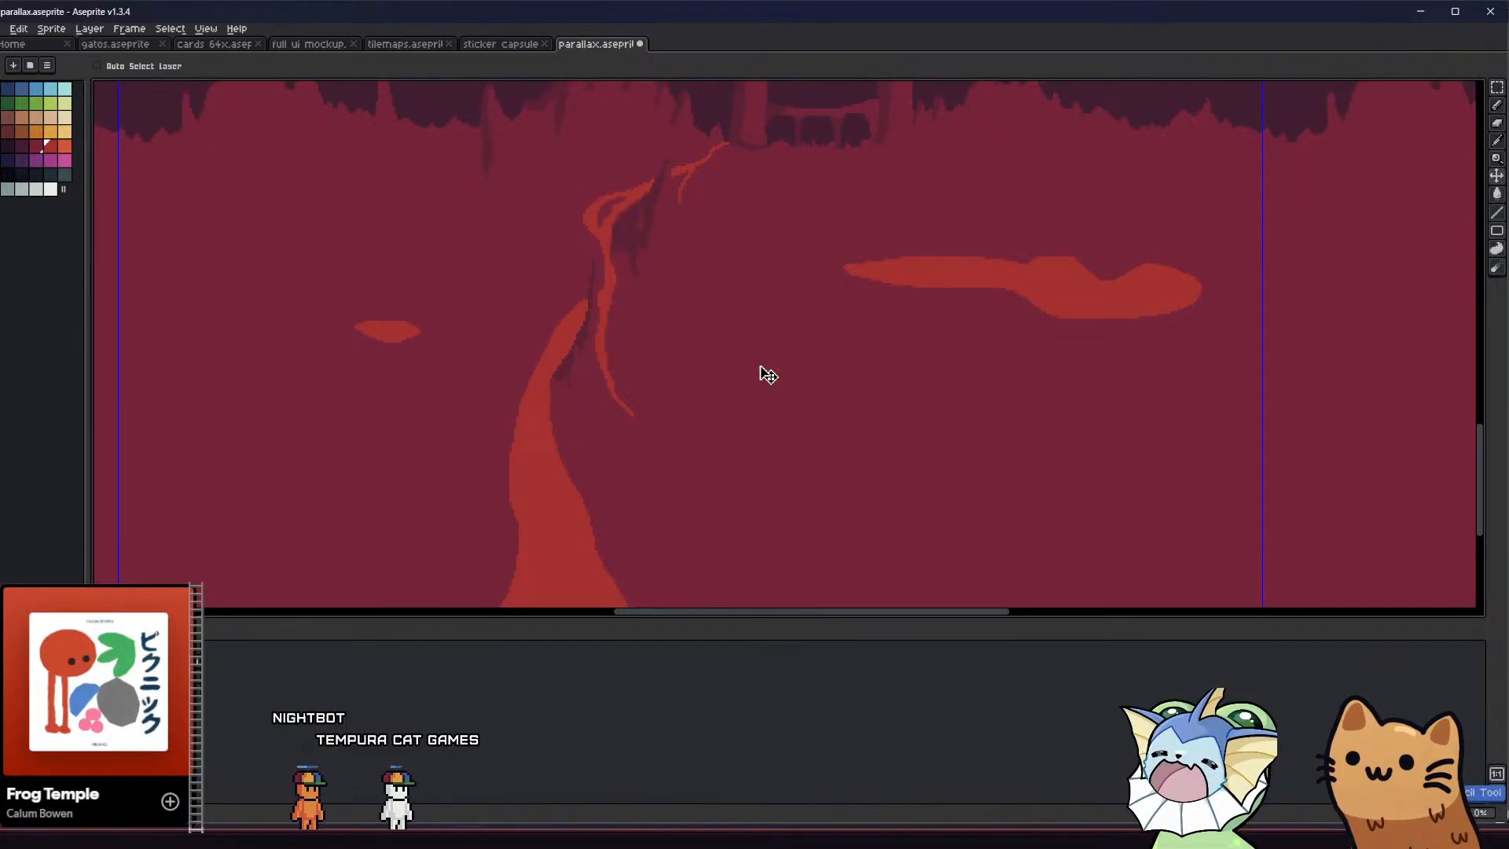
key("ctrl+z")
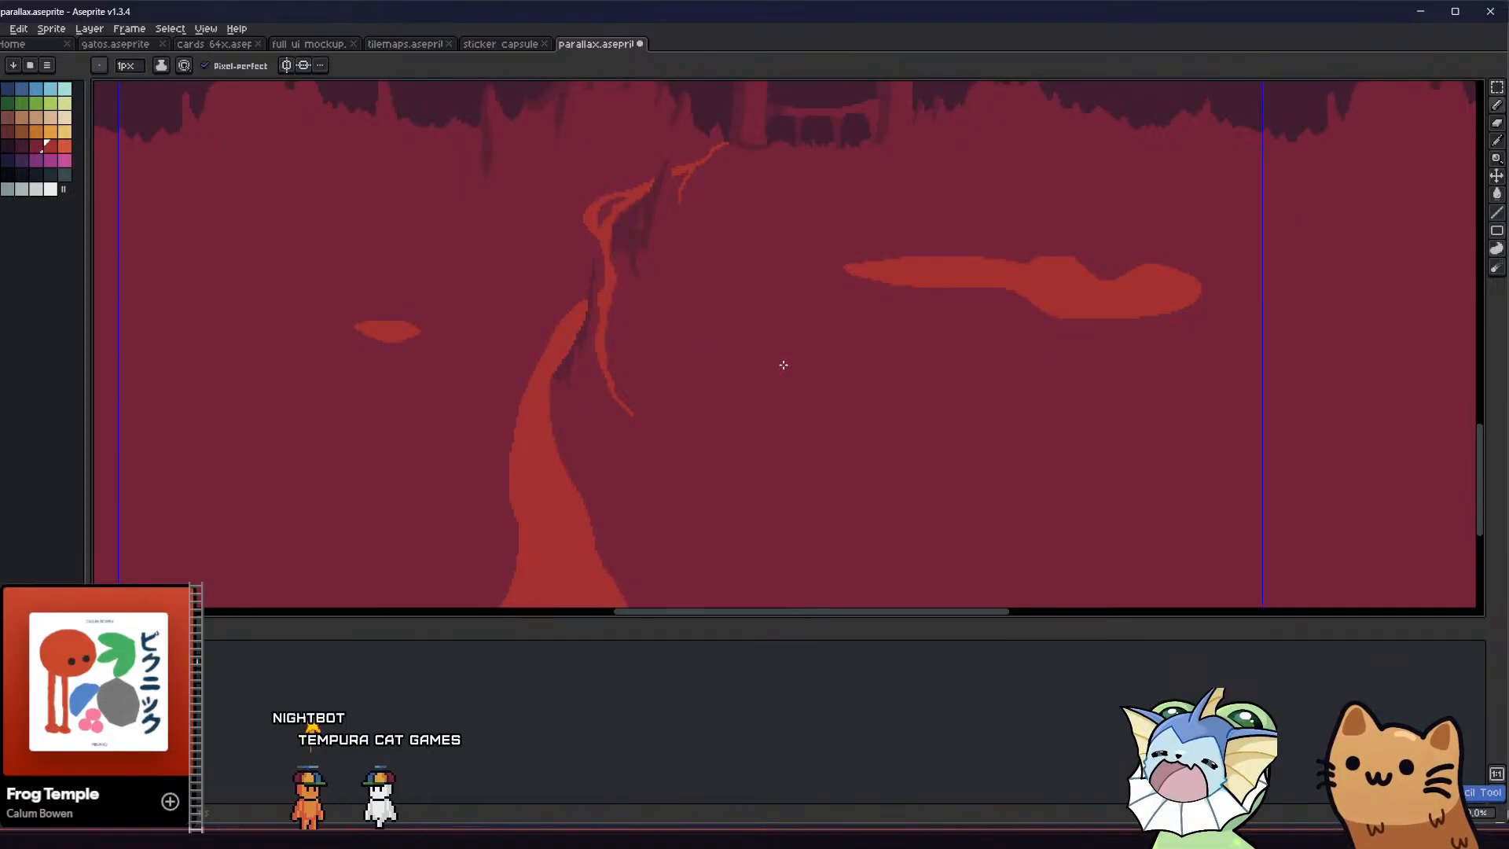
key("g")
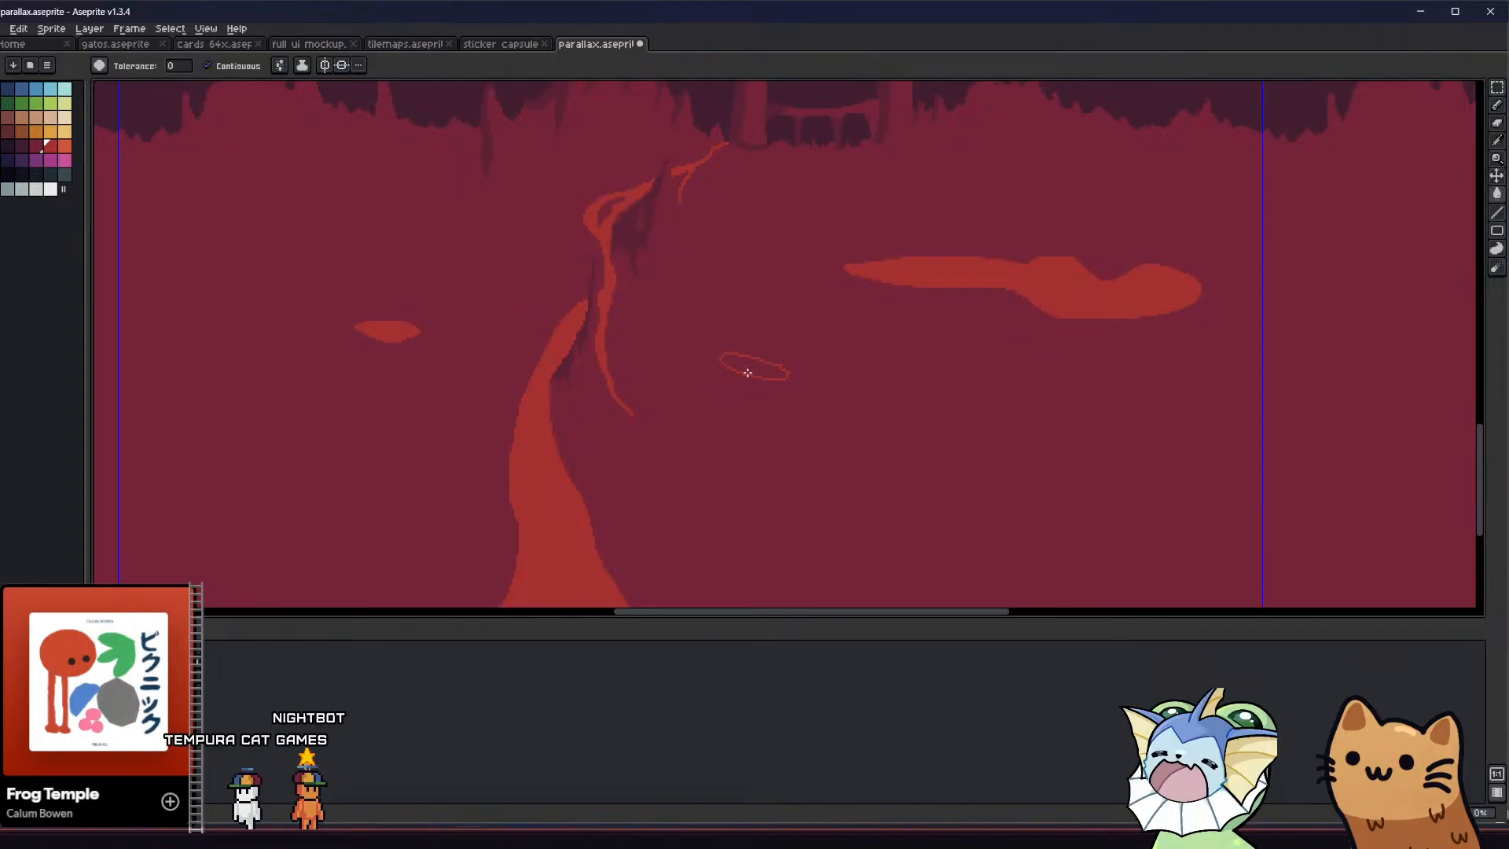
left_click(744, 370)
key("b")
Paint a small red crater in the notch at the tip of the tall central peak
scroll(684, 377, "down", 2)
middle_click_drag(628, 330, 620, 357)
scroll(643, 222, "up", 4)
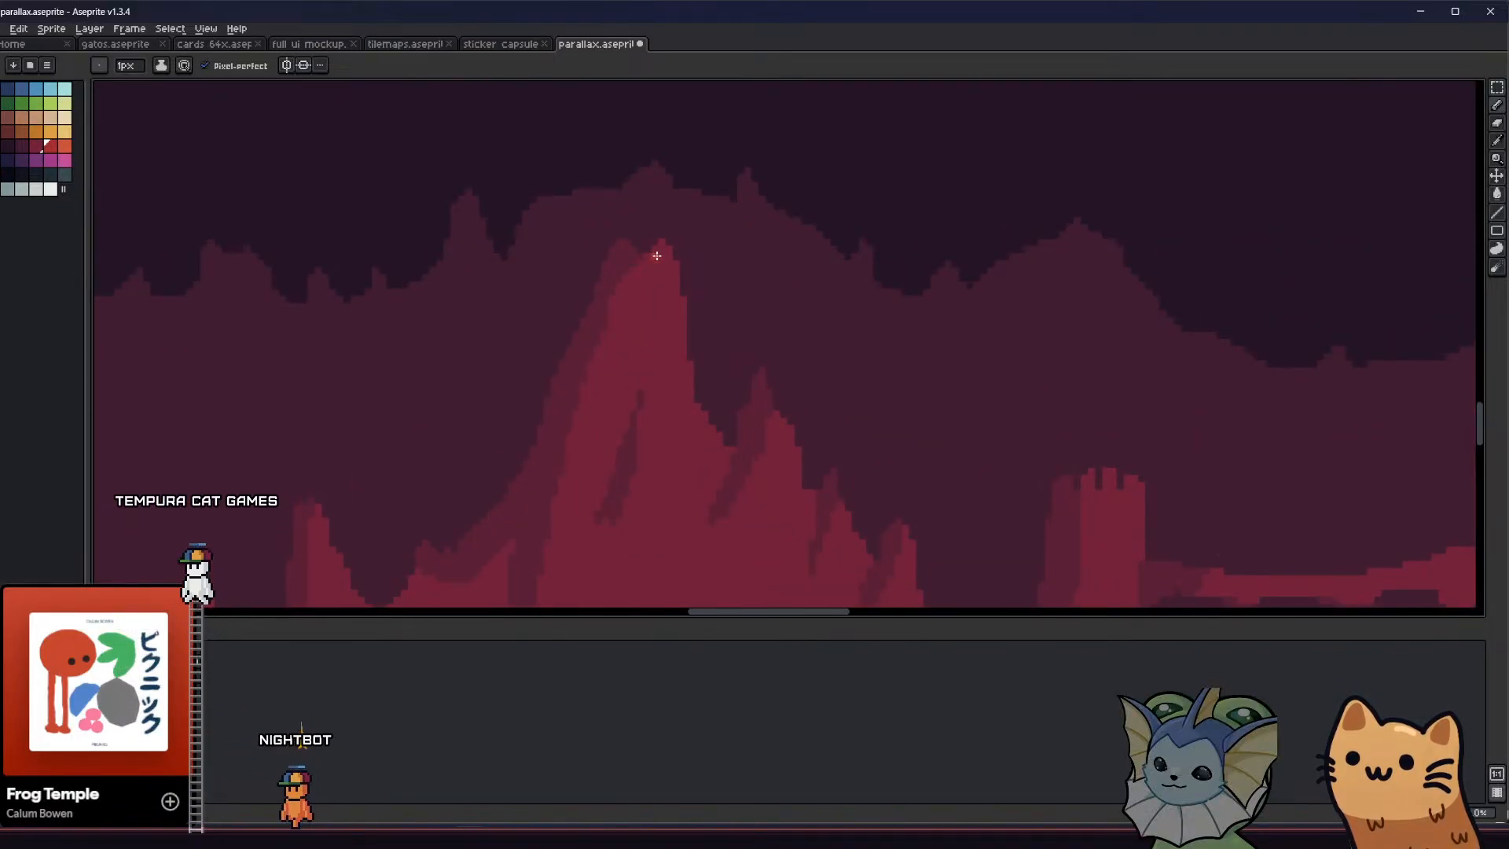
left_click_drag(658, 252, 637, 256)
key("g")
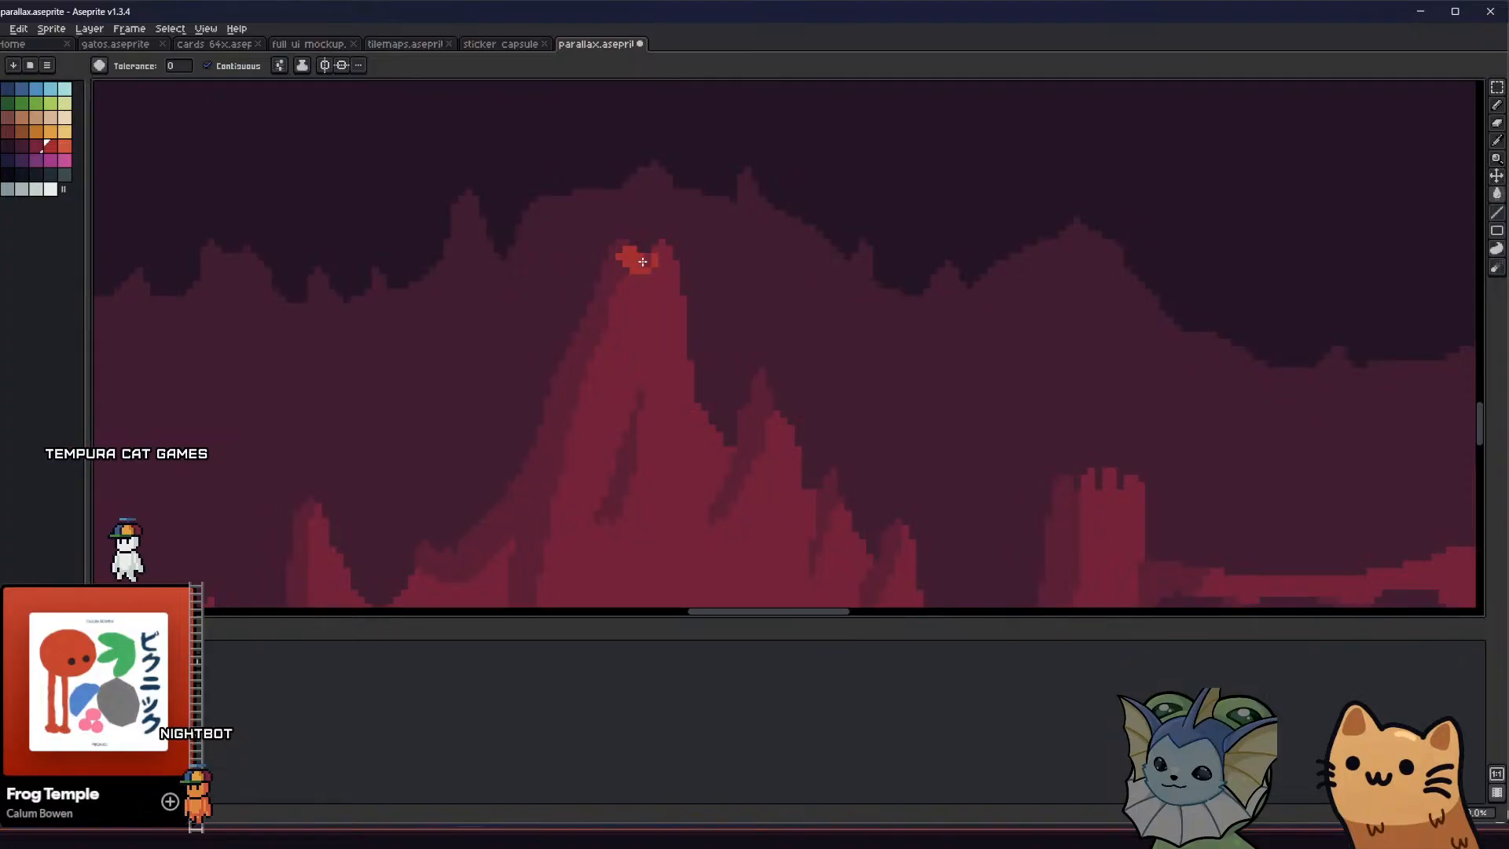
scroll(629, 283, "down", 3)
scroll(590, 322, "up", 2)
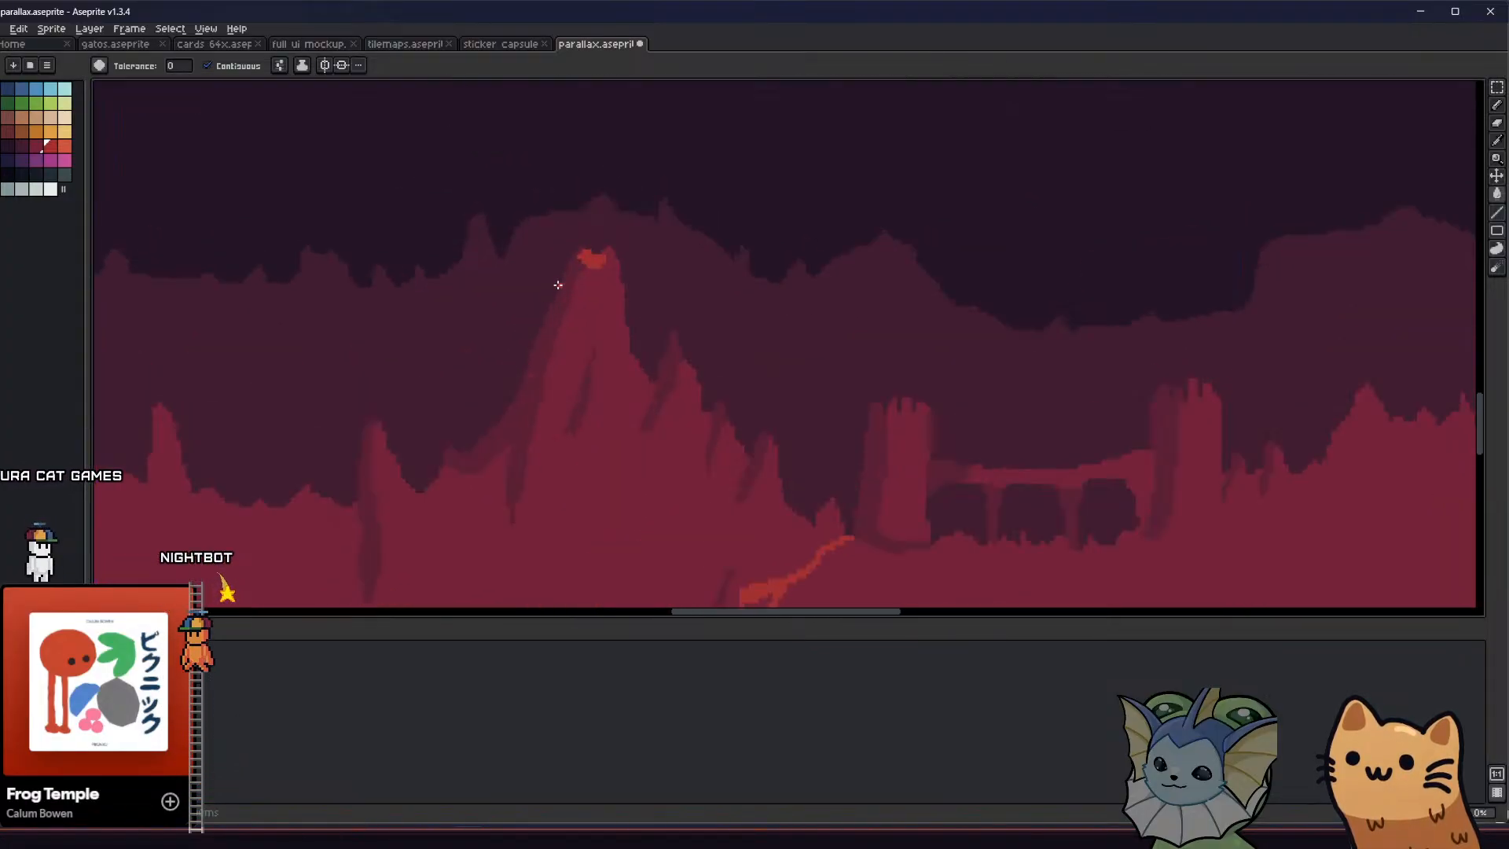
Draw thin red lava streams running down the tall peak from its crater and check them in the tiled background
key("b")
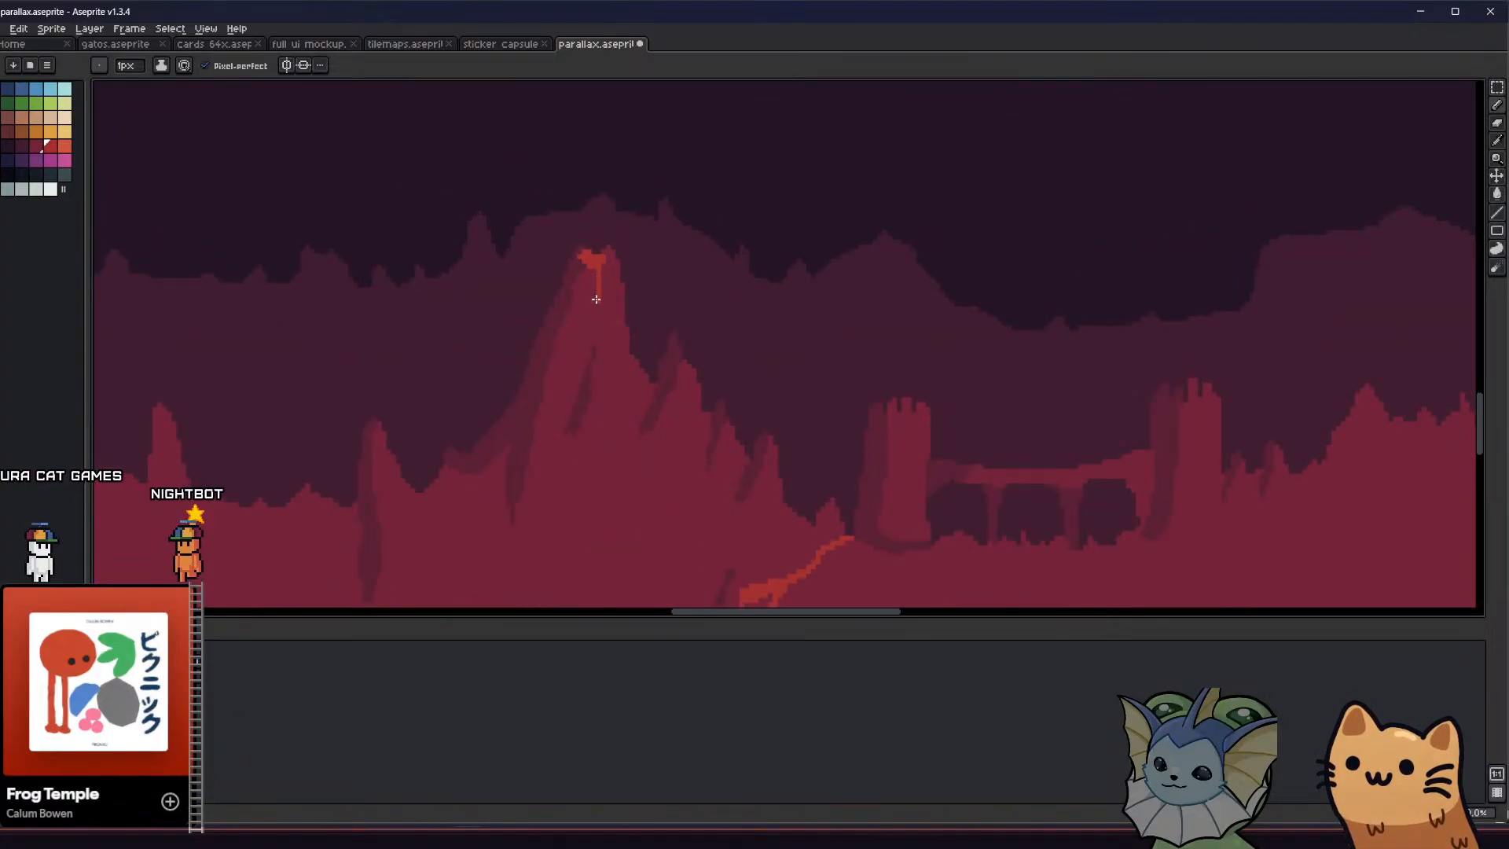
middle_click_drag(500, 404, 571, 386)
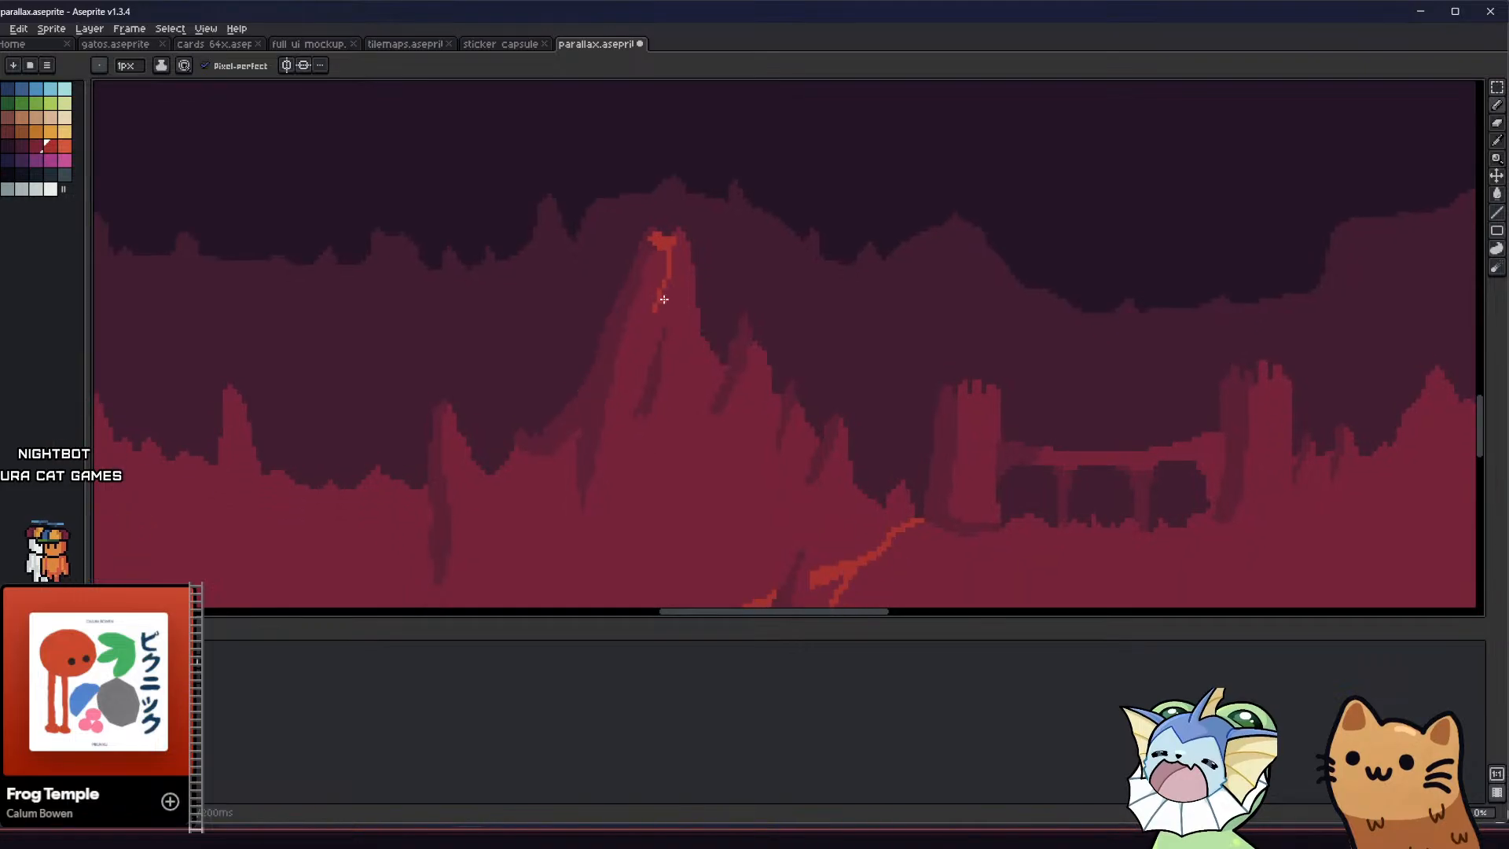
scroll(662, 320, "down", 4)
scroll(648, 343, "up", 1)
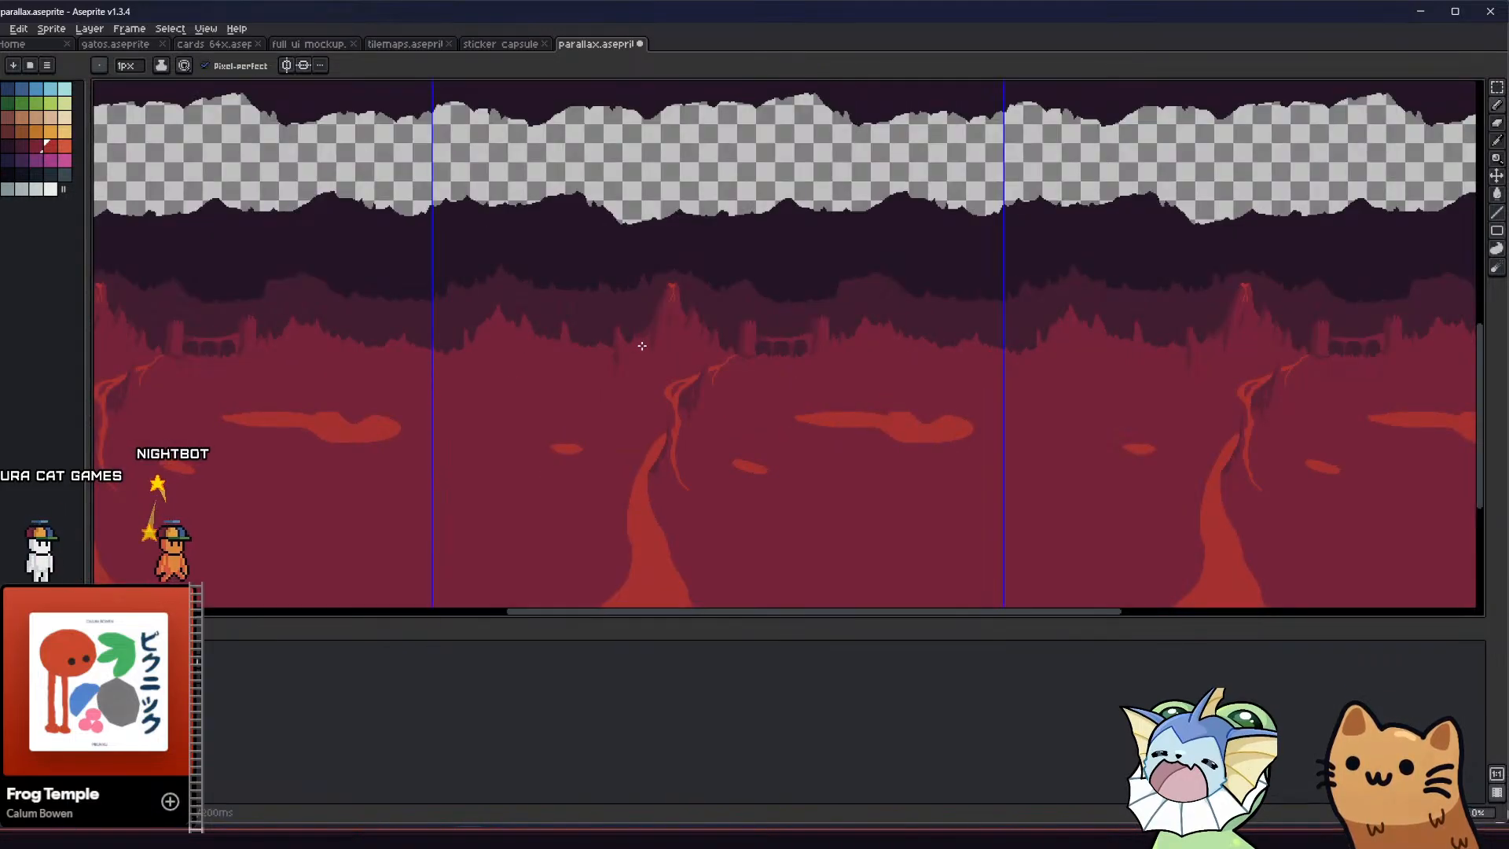
middle_click_drag(625, 343, 500, 290)
middle_click_drag(628, 290, 673, 293)
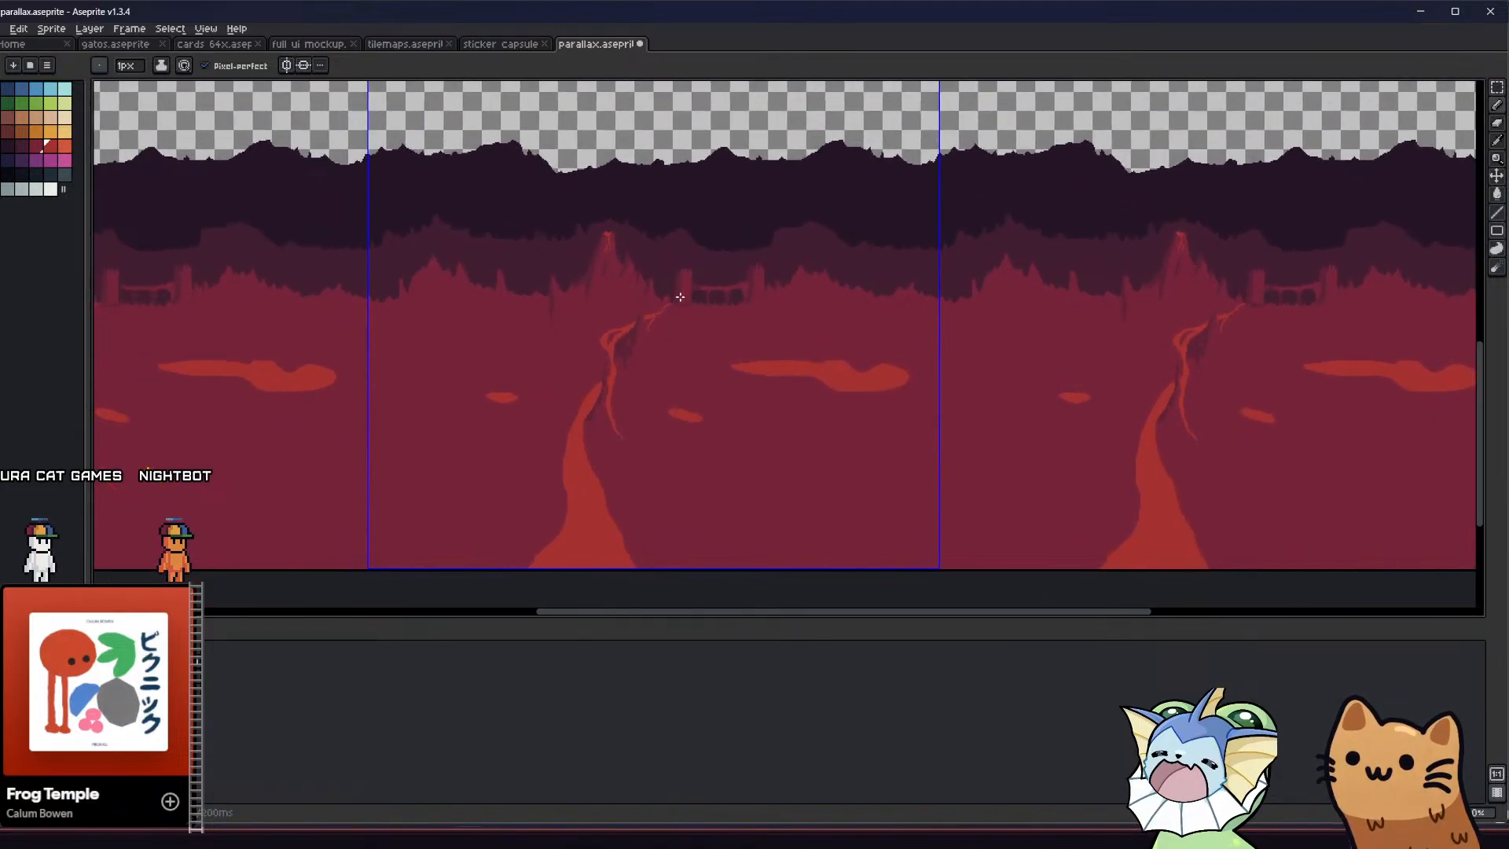
Paint a red crater on the peak right of the bridge, erasing its pointed tip to form a flat opening between two rims
scroll(731, 296, "up", 2)
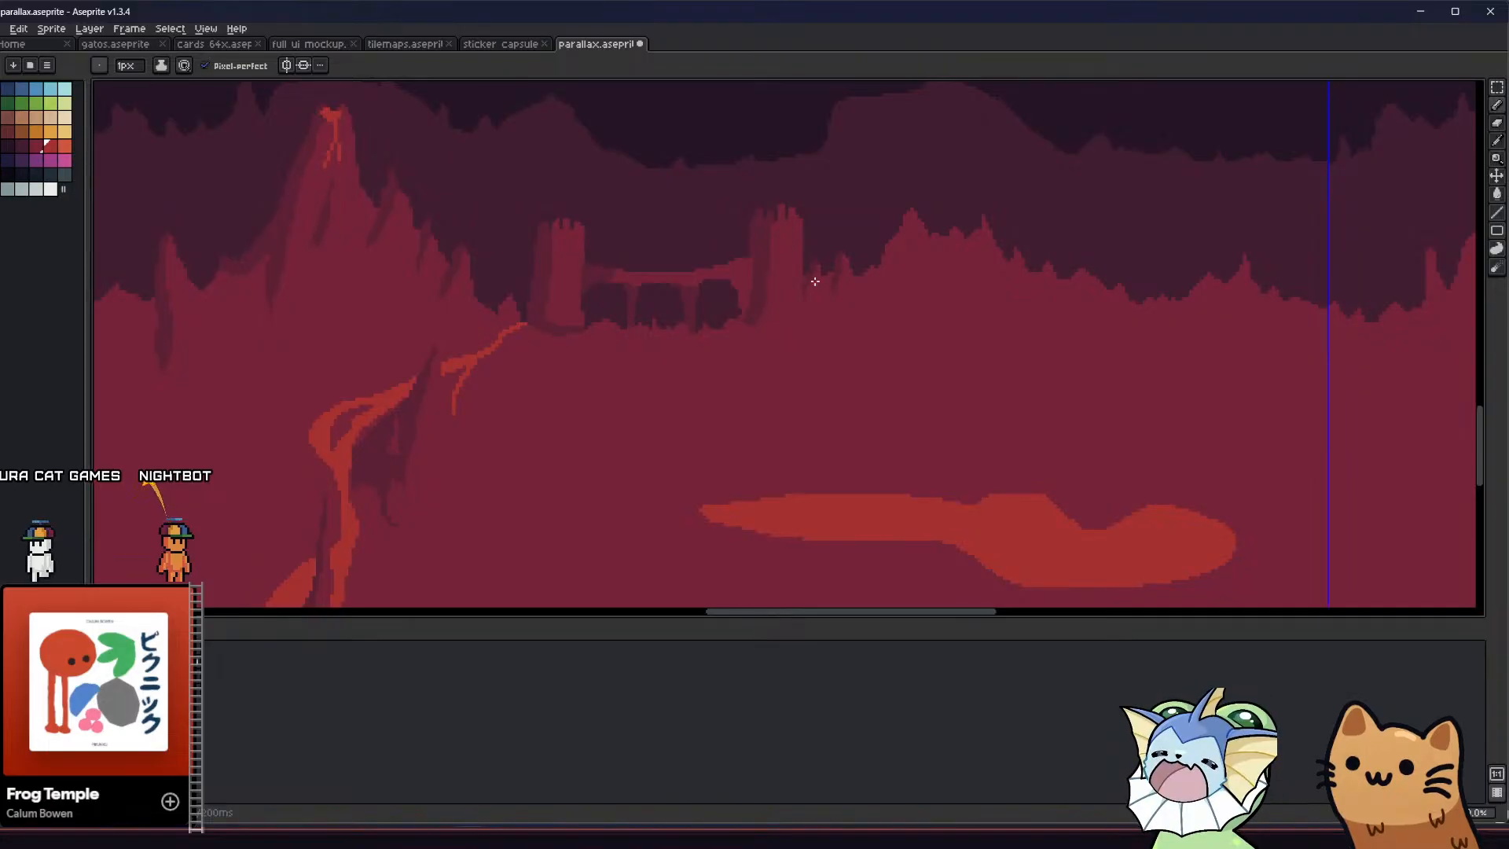
scroll(799, 292, "up", 1)
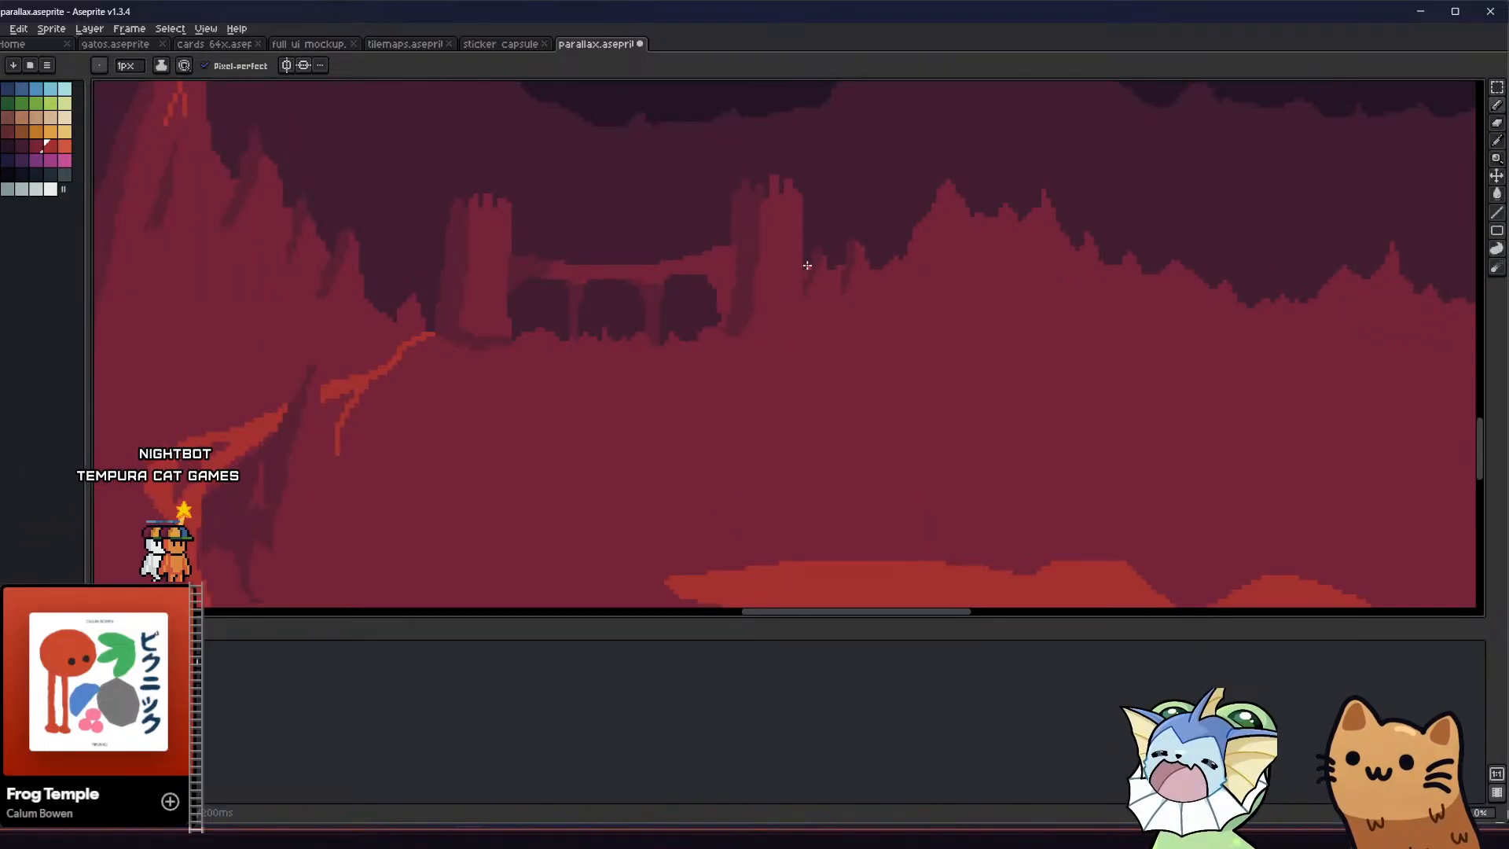
middle_click_drag(583, 333, 353, 336)
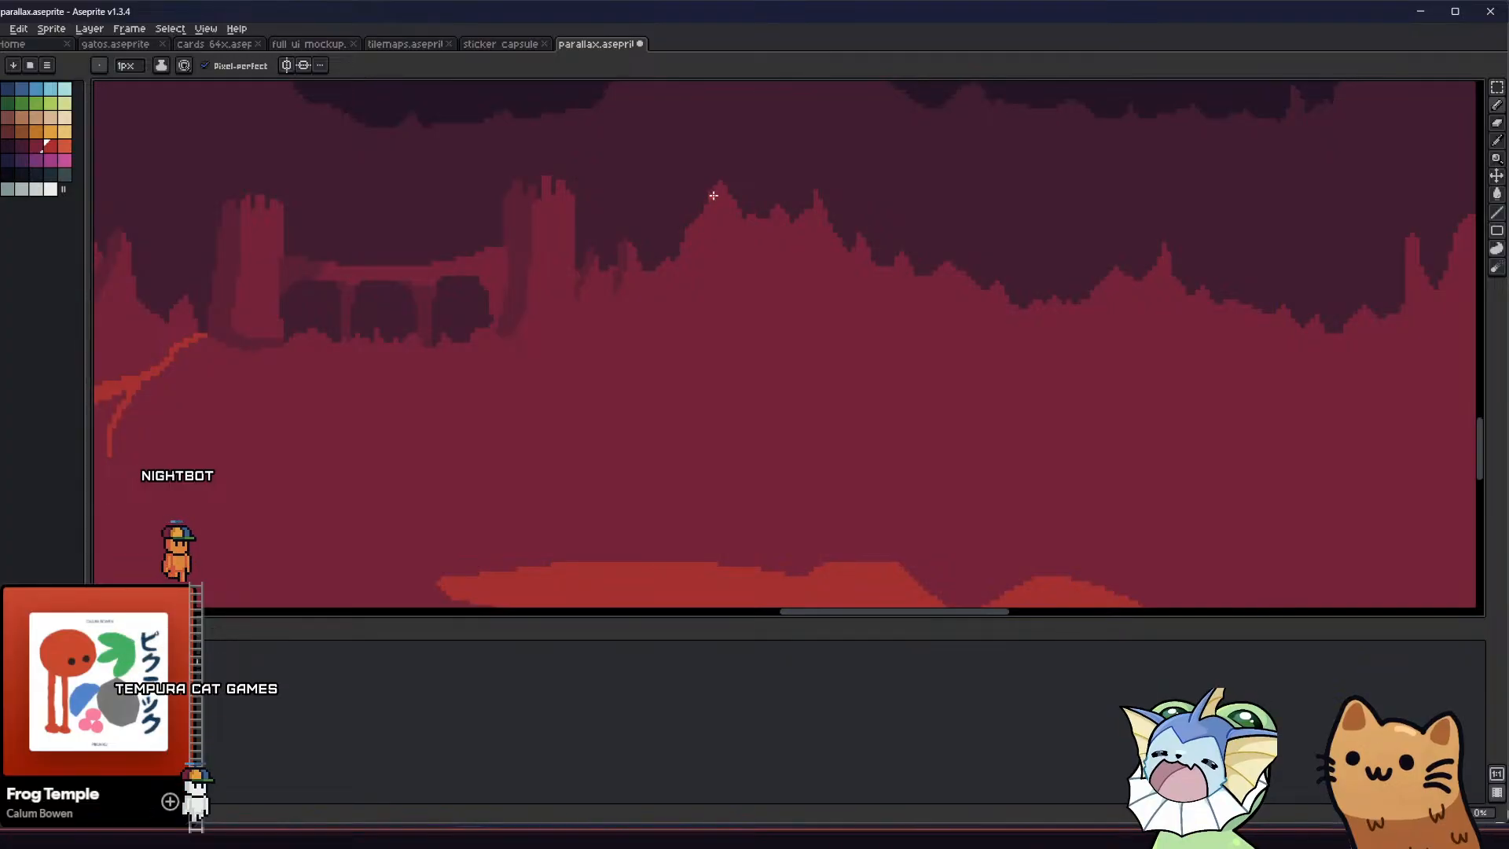
scroll(723, 202, "up", 1)
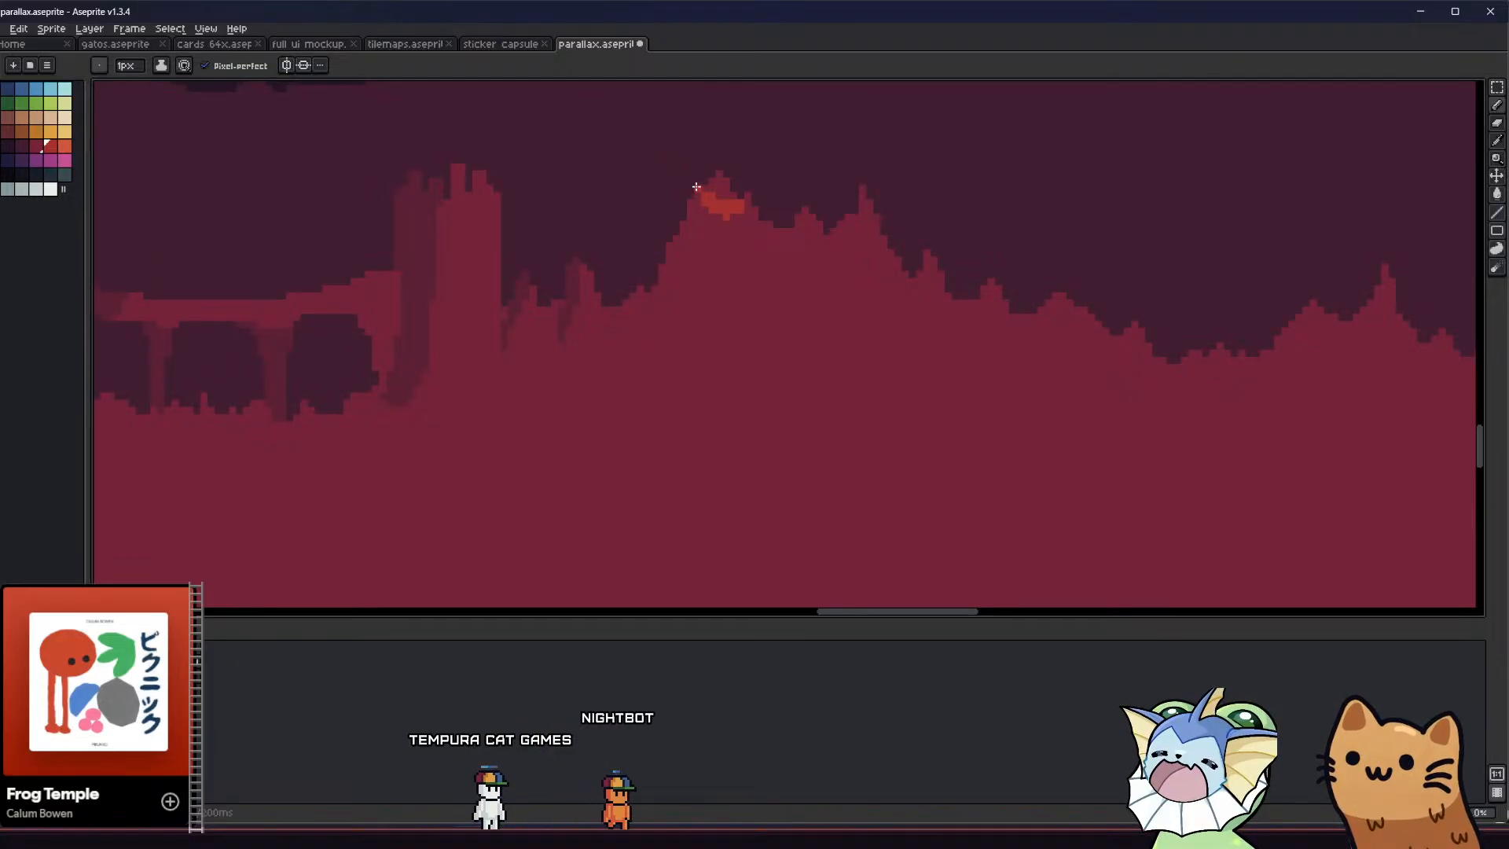
key("e")
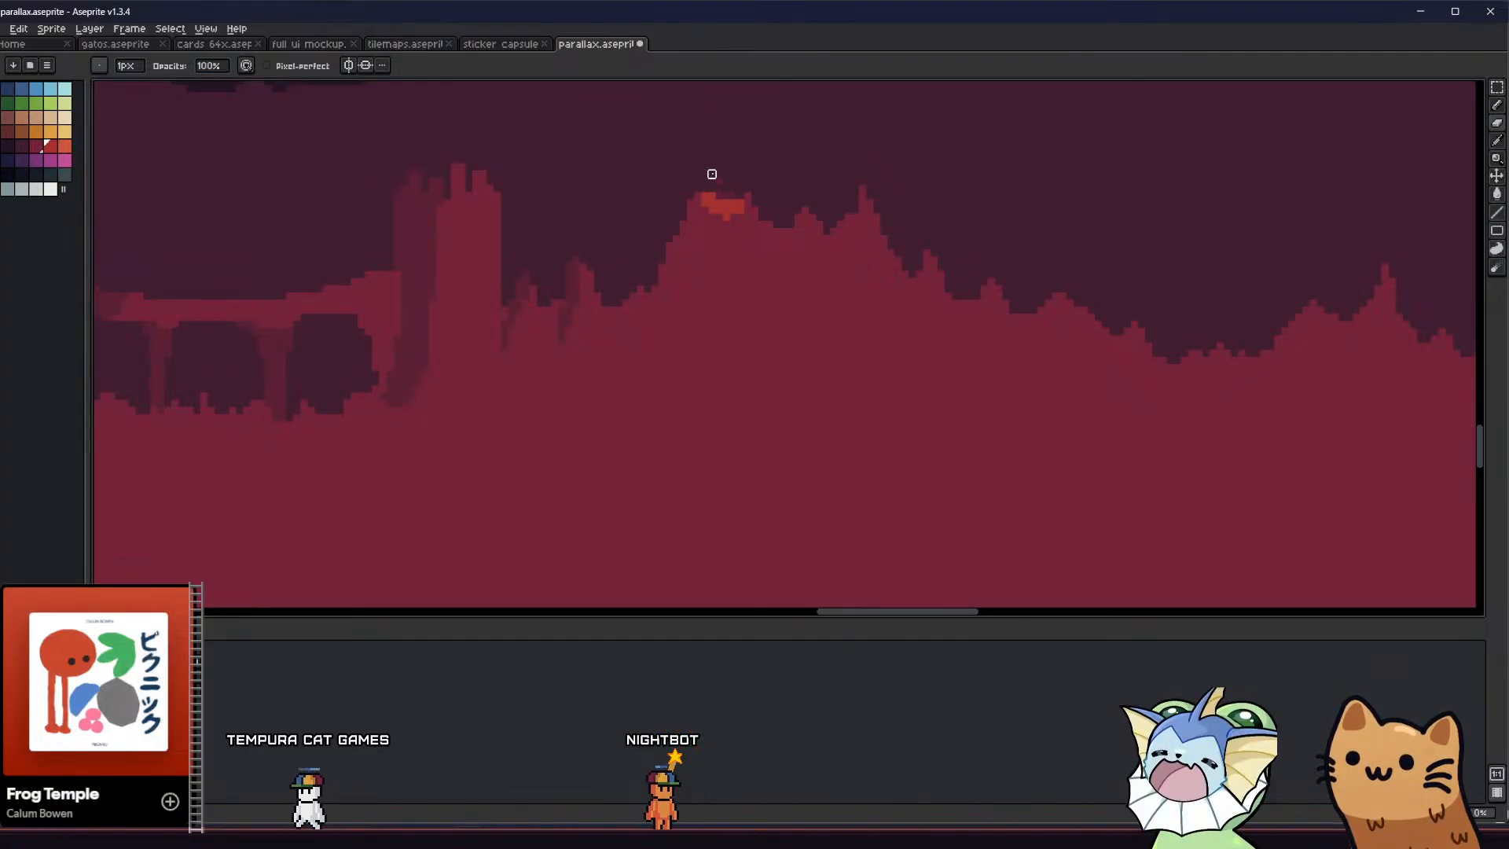
key("b")
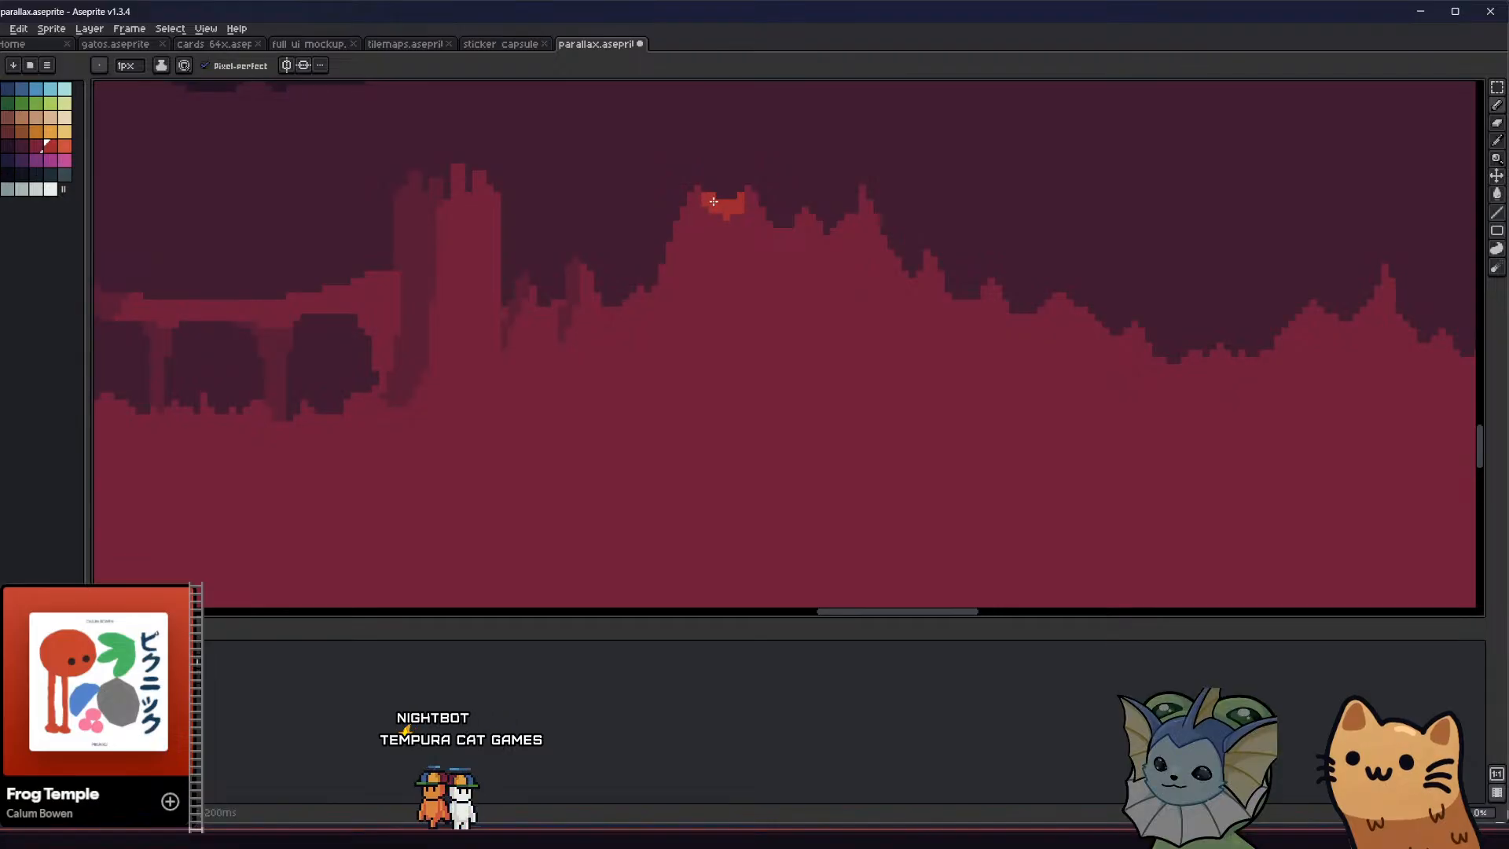
Draw a thin red lava stream from the crater on the peak right of the bridge, curving down toward the lower left
key("Return")
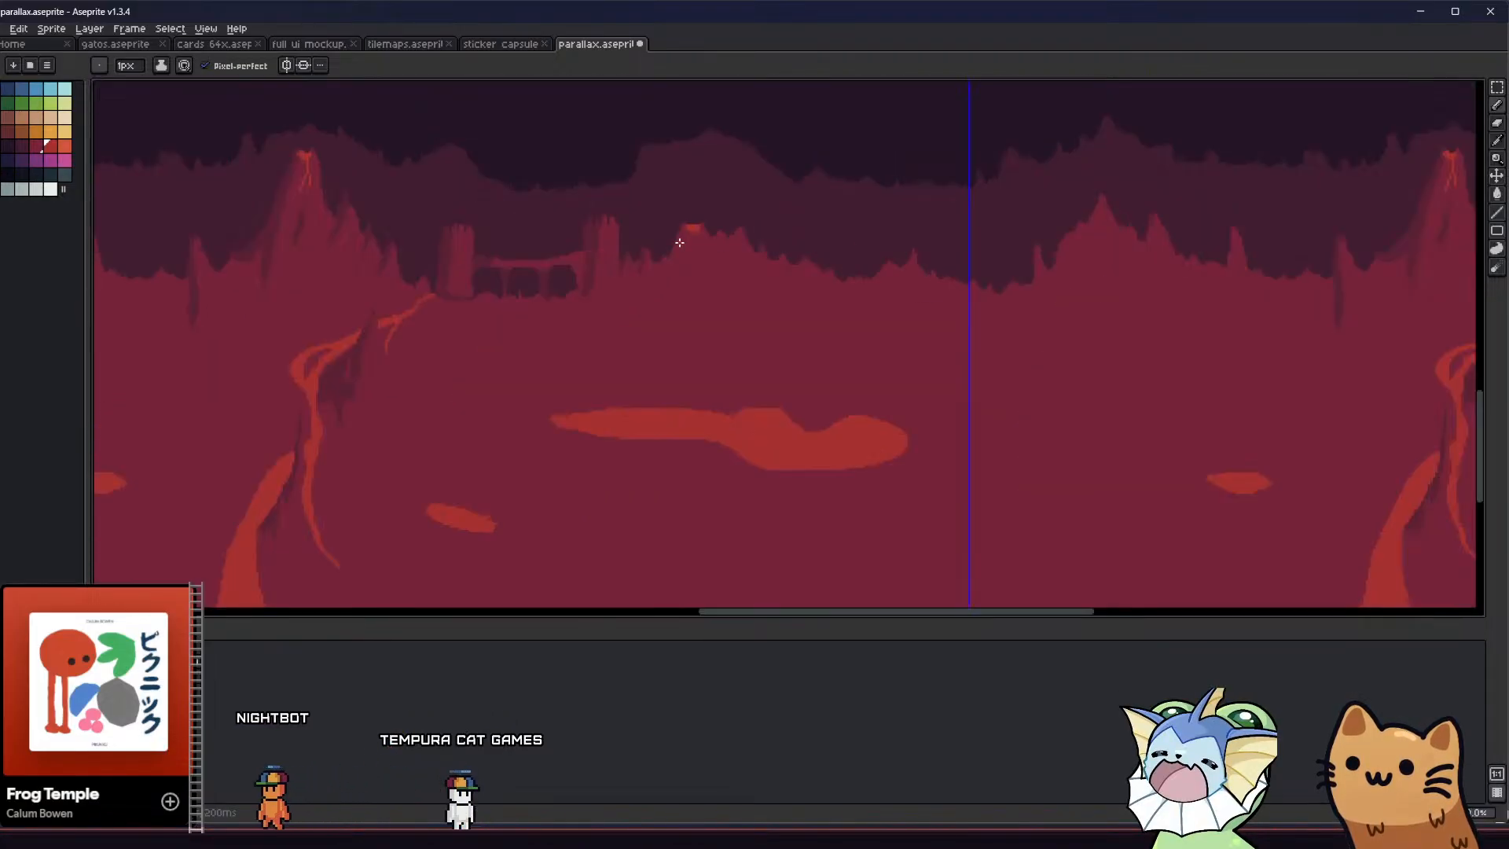
middle_click_drag(619, 276, 702, 331)
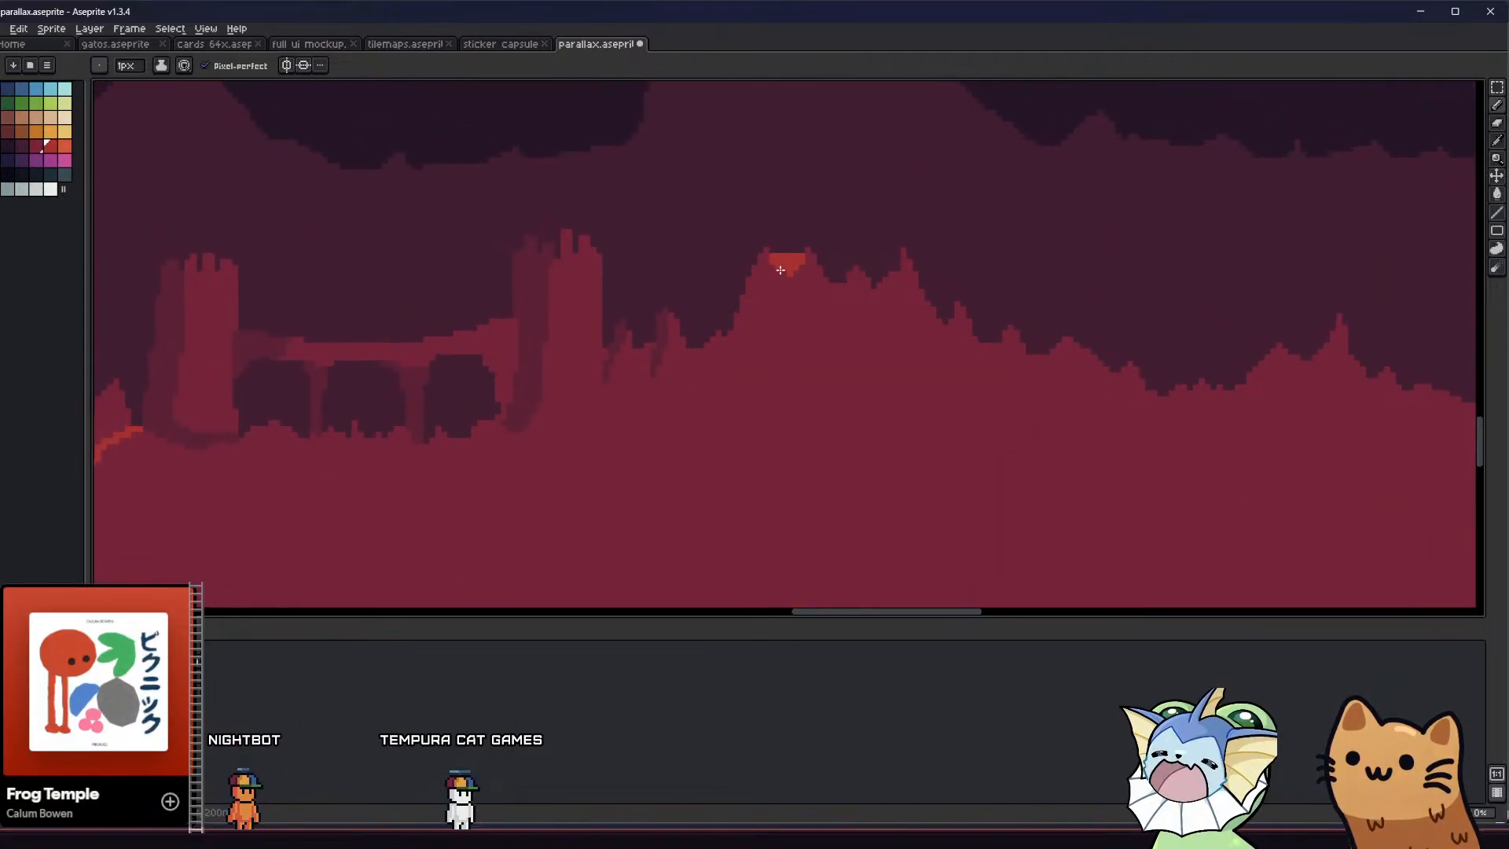
left_click_drag(798, 290, 816, 341)
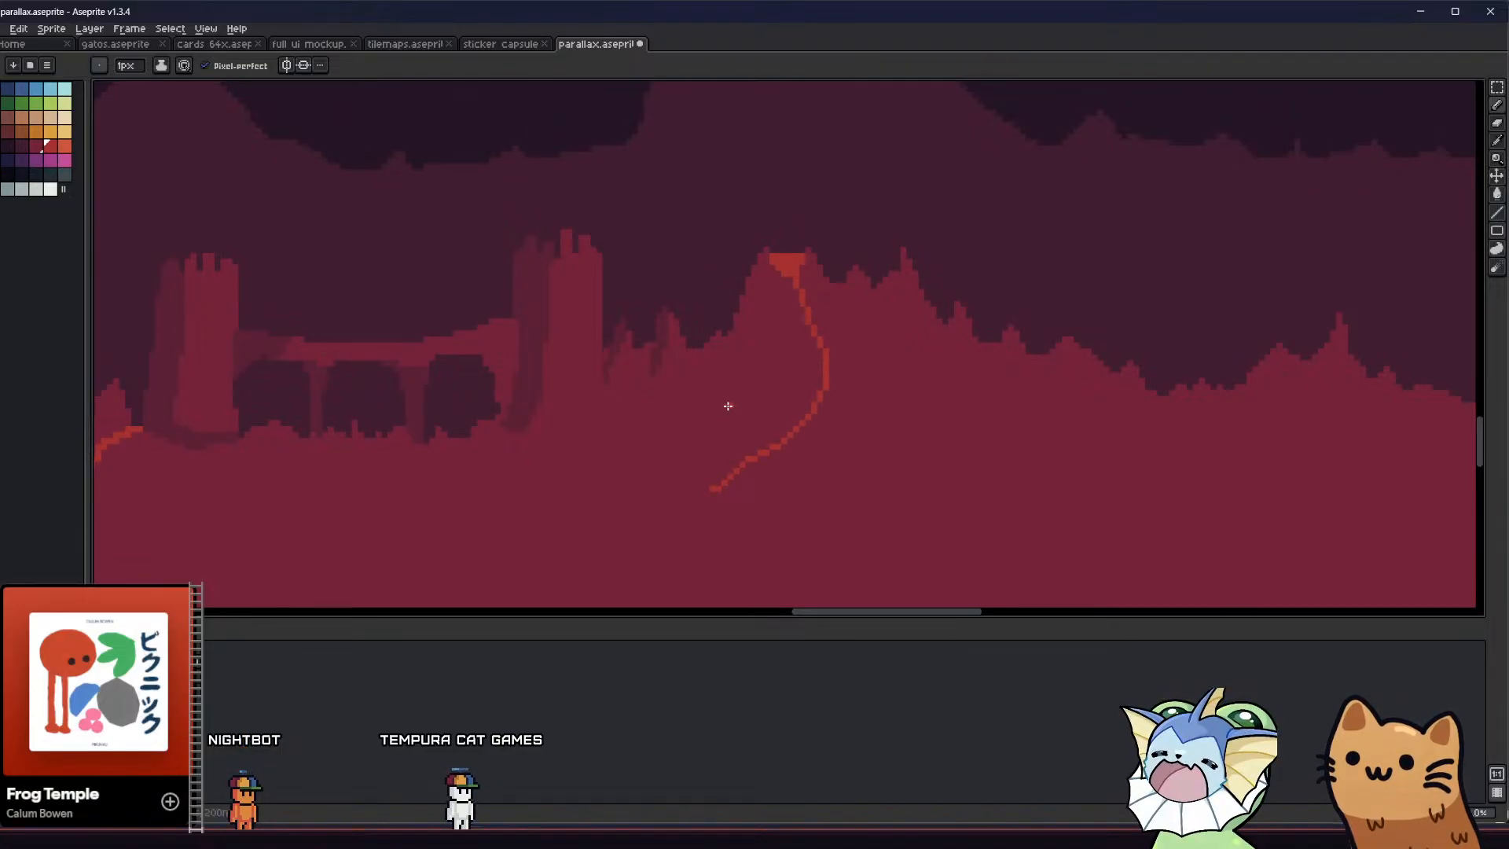
middle_click_drag(727, 405, 645, 387)
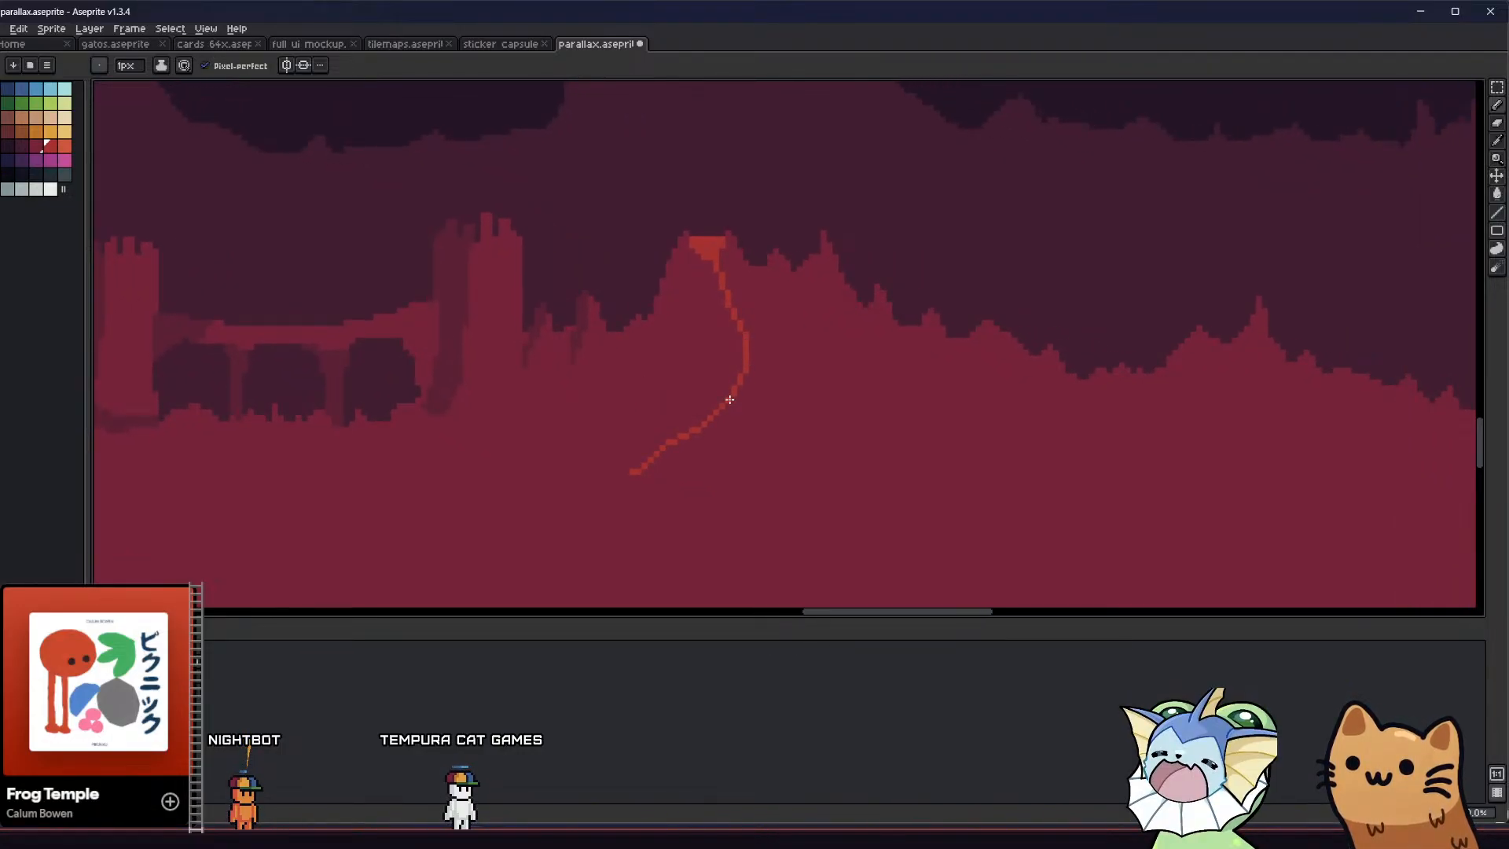
Thicken the lower bend of the new lava stream and extend its thin tail further down to the left
left_click_drag(698, 436, 743, 379)
scroll(749, 360, "down", 3)
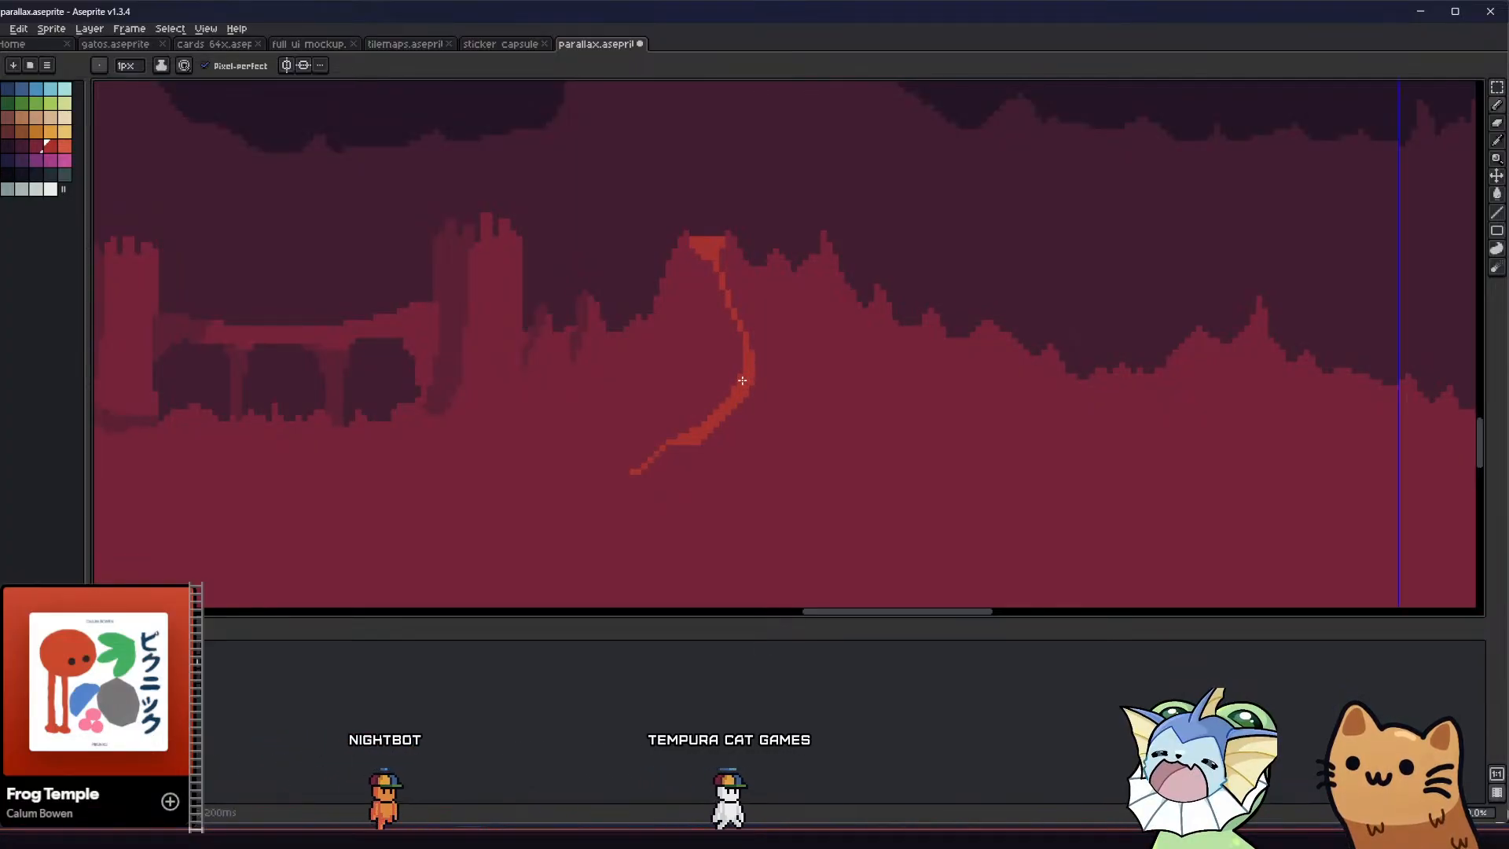
middle_click_drag(600, 448, 519, 384)
scroll(567, 358, "up", 3)
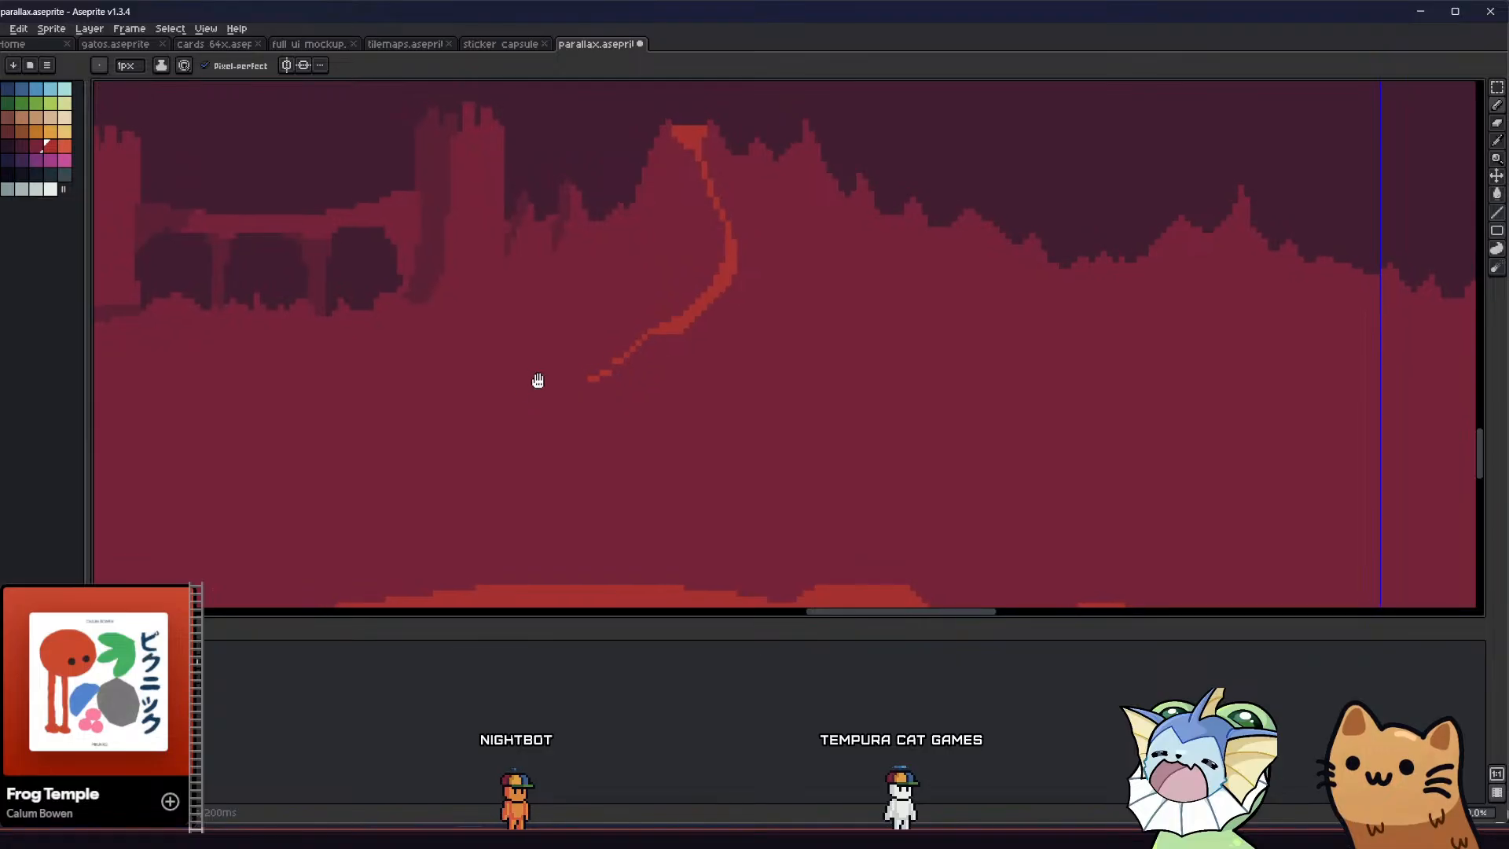
middle_click_drag(539, 381, 673, 431)
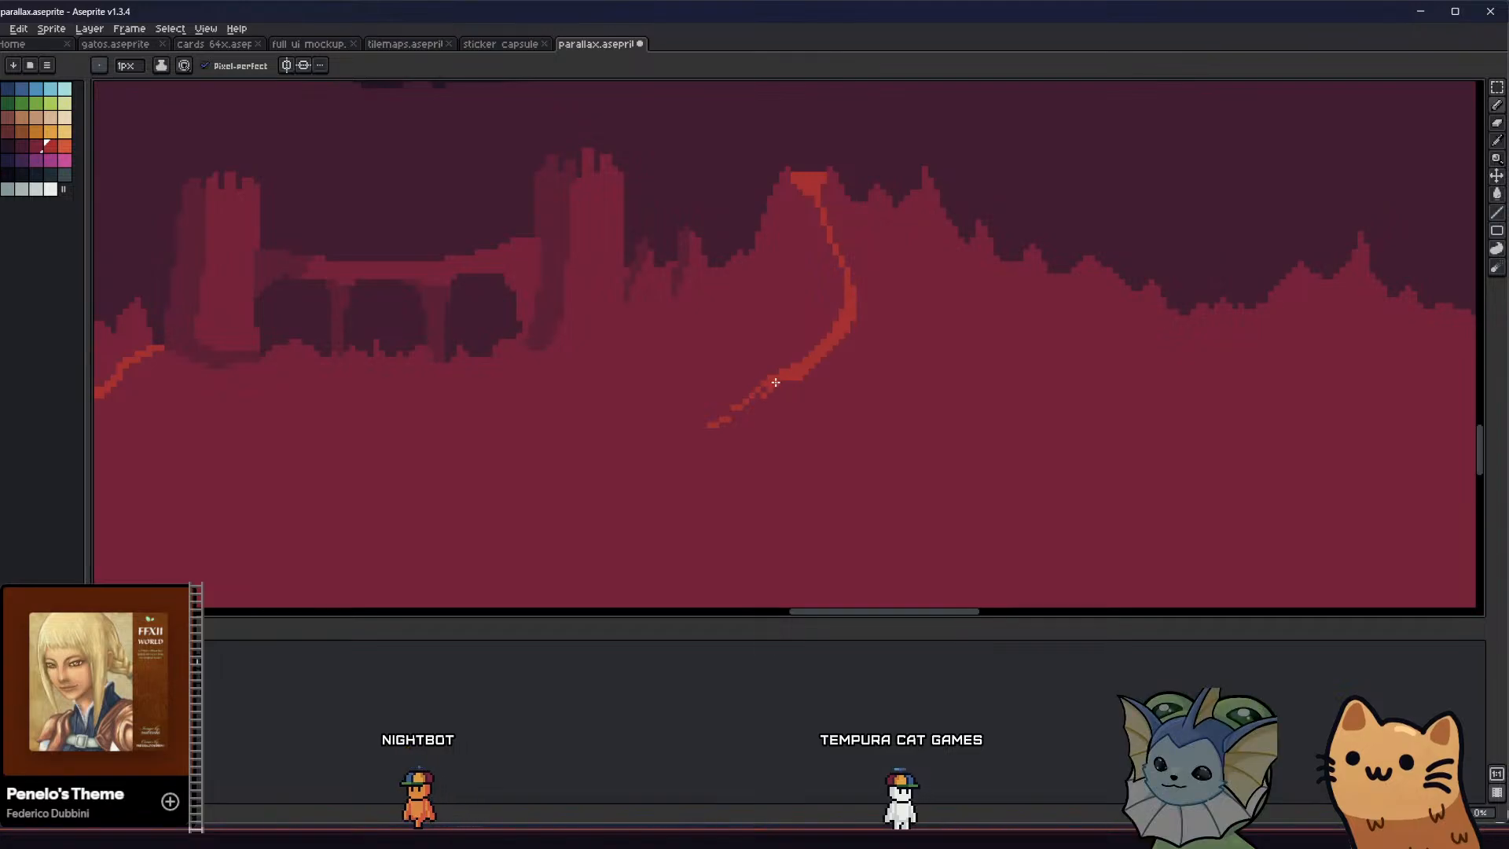
Widen the stream's tail and bend, and add a small red side branch at the bend
scroll(751, 399, "down", 5)
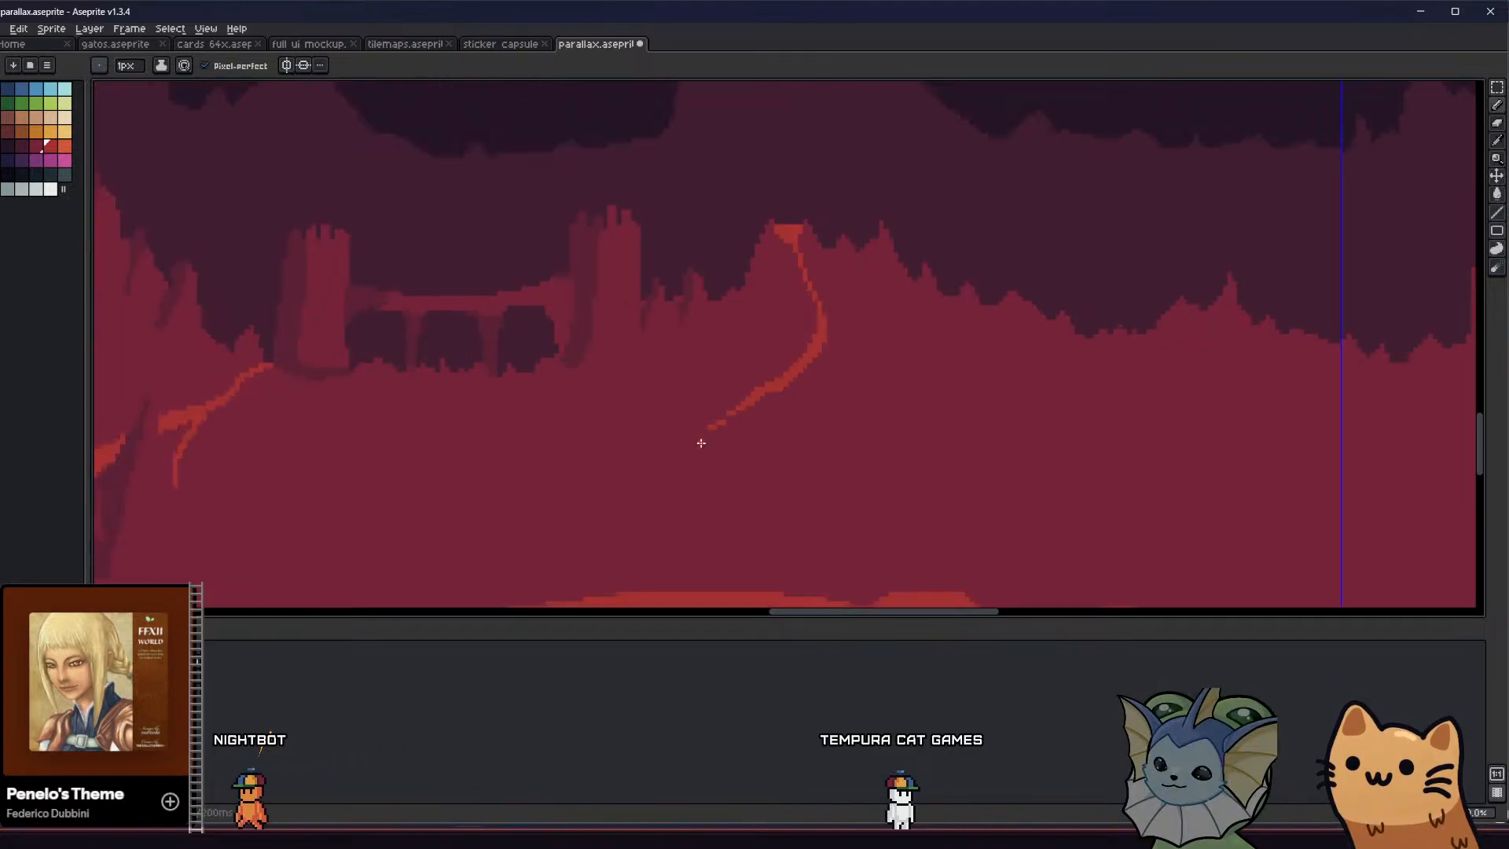
middle_click_drag(621, 427, 629, 377)
scroll(670, 327, "up", 5)
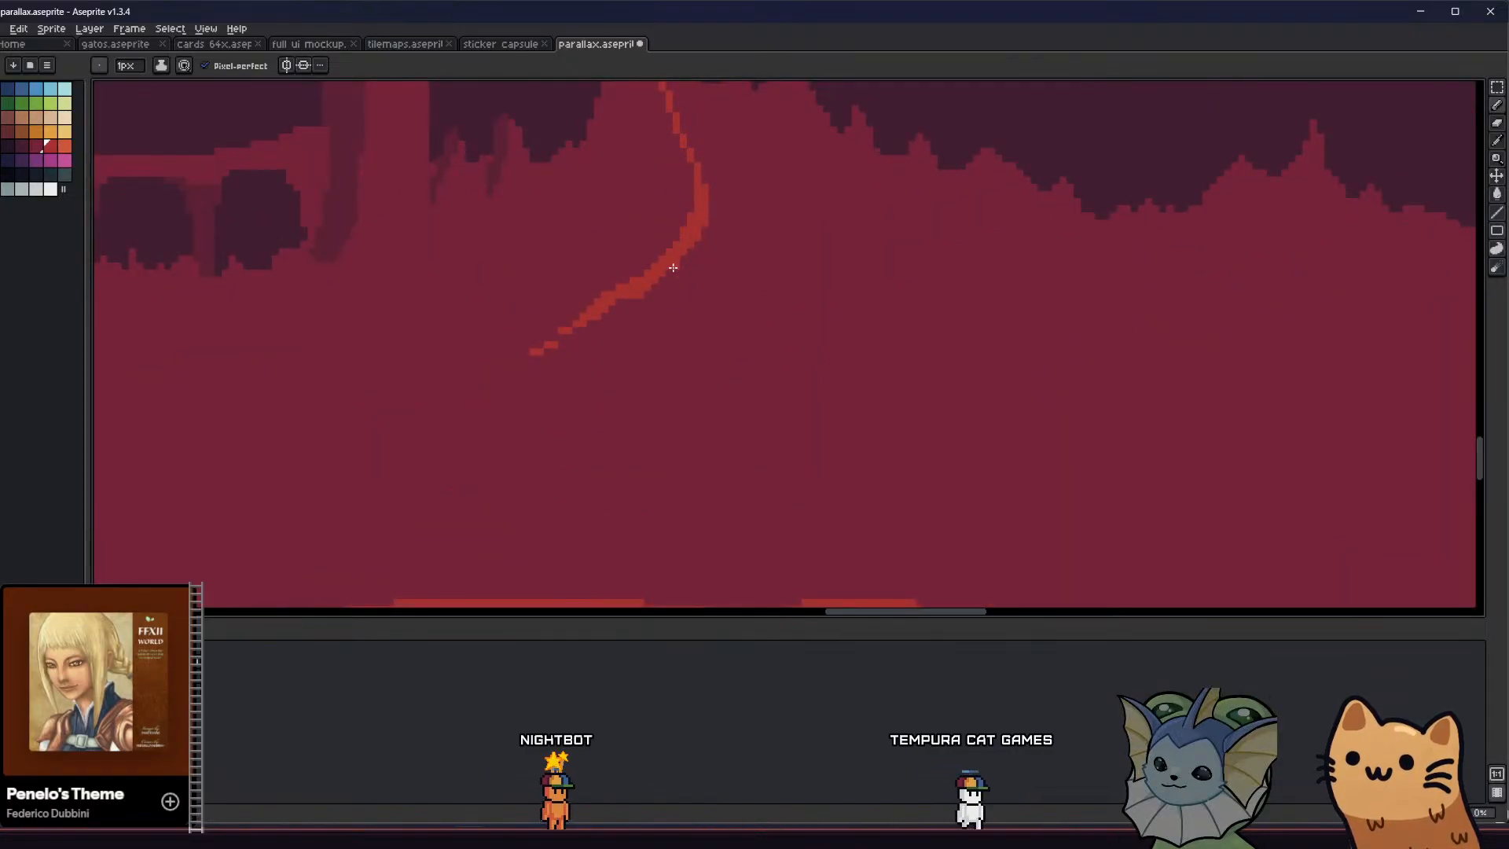
middle_click_drag(671, 310, 798, 362)
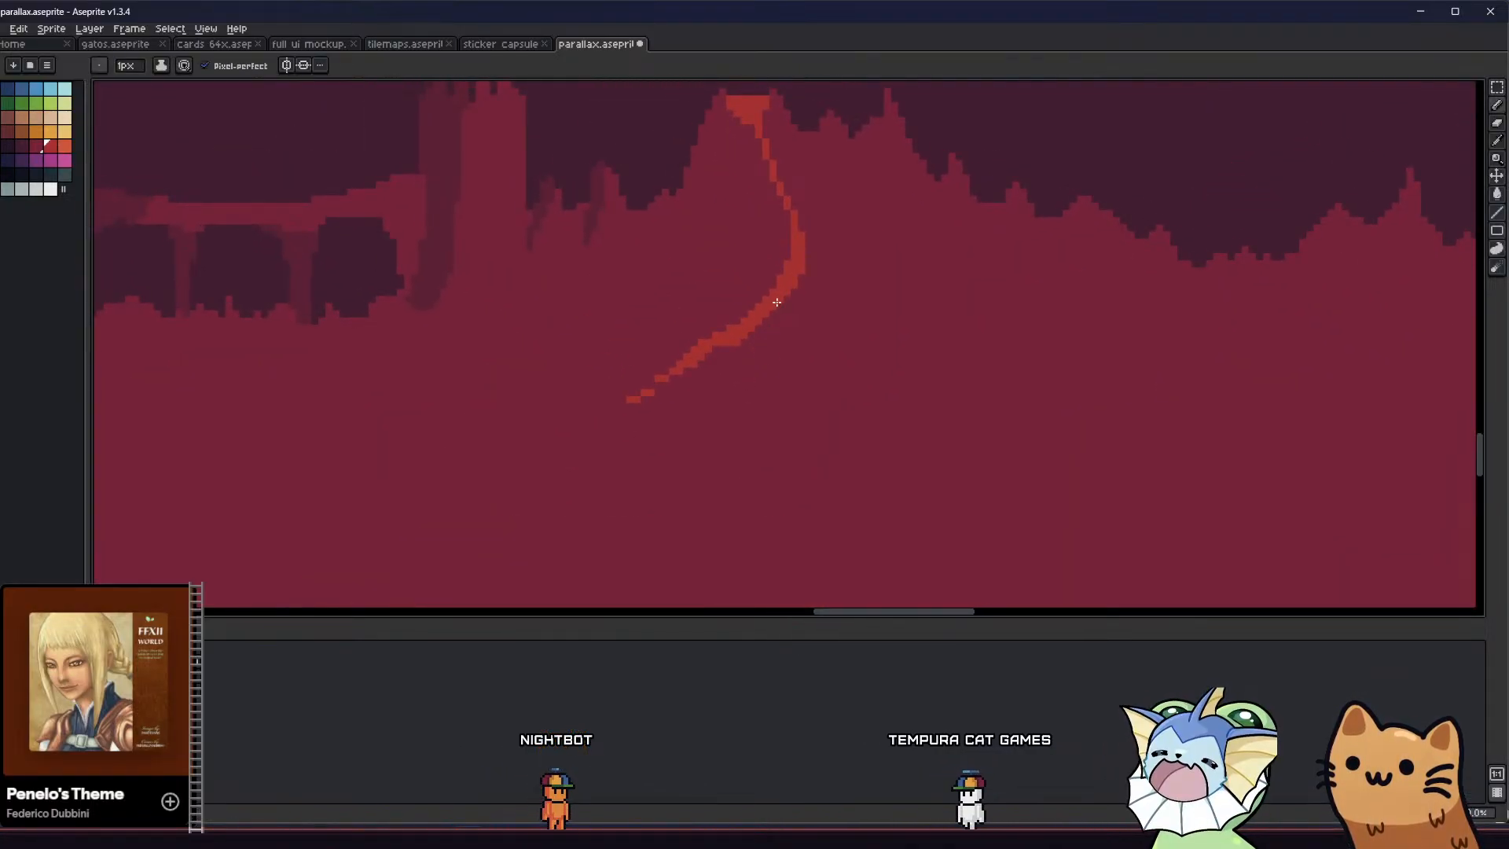
scroll(794, 421, "down", 5)
scroll(621, 433, "up", 2)
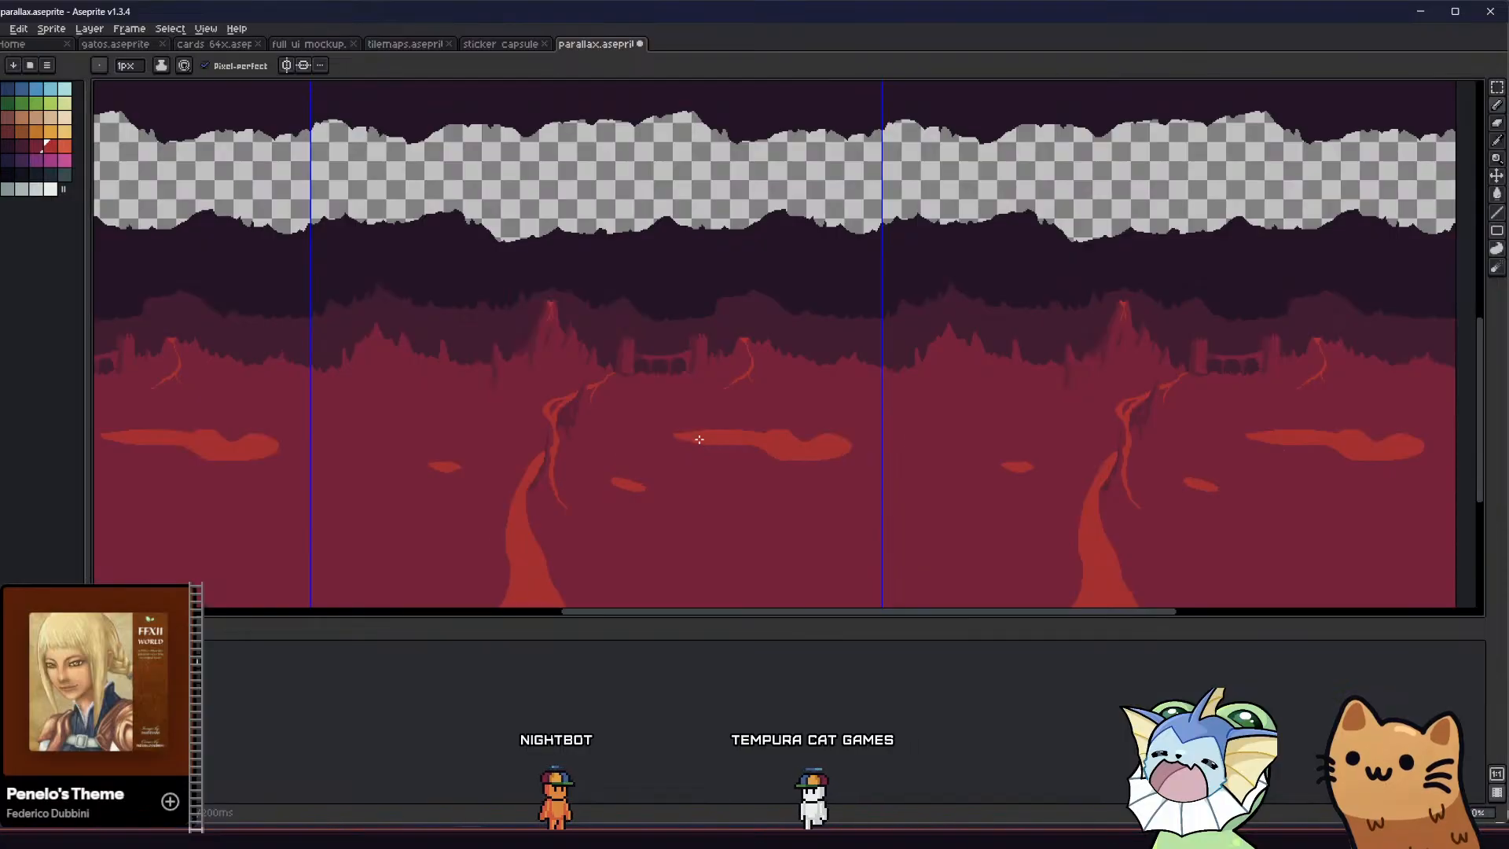
mouse_move(619, 431)
middle_mouse_down()
mouse_move(563, 439)
mouse_move(535, 357)
mouse_move(563, 323)
mouse_move(644, 362)
middle_mouse_up()
scroll(643, 348, "up", 2)
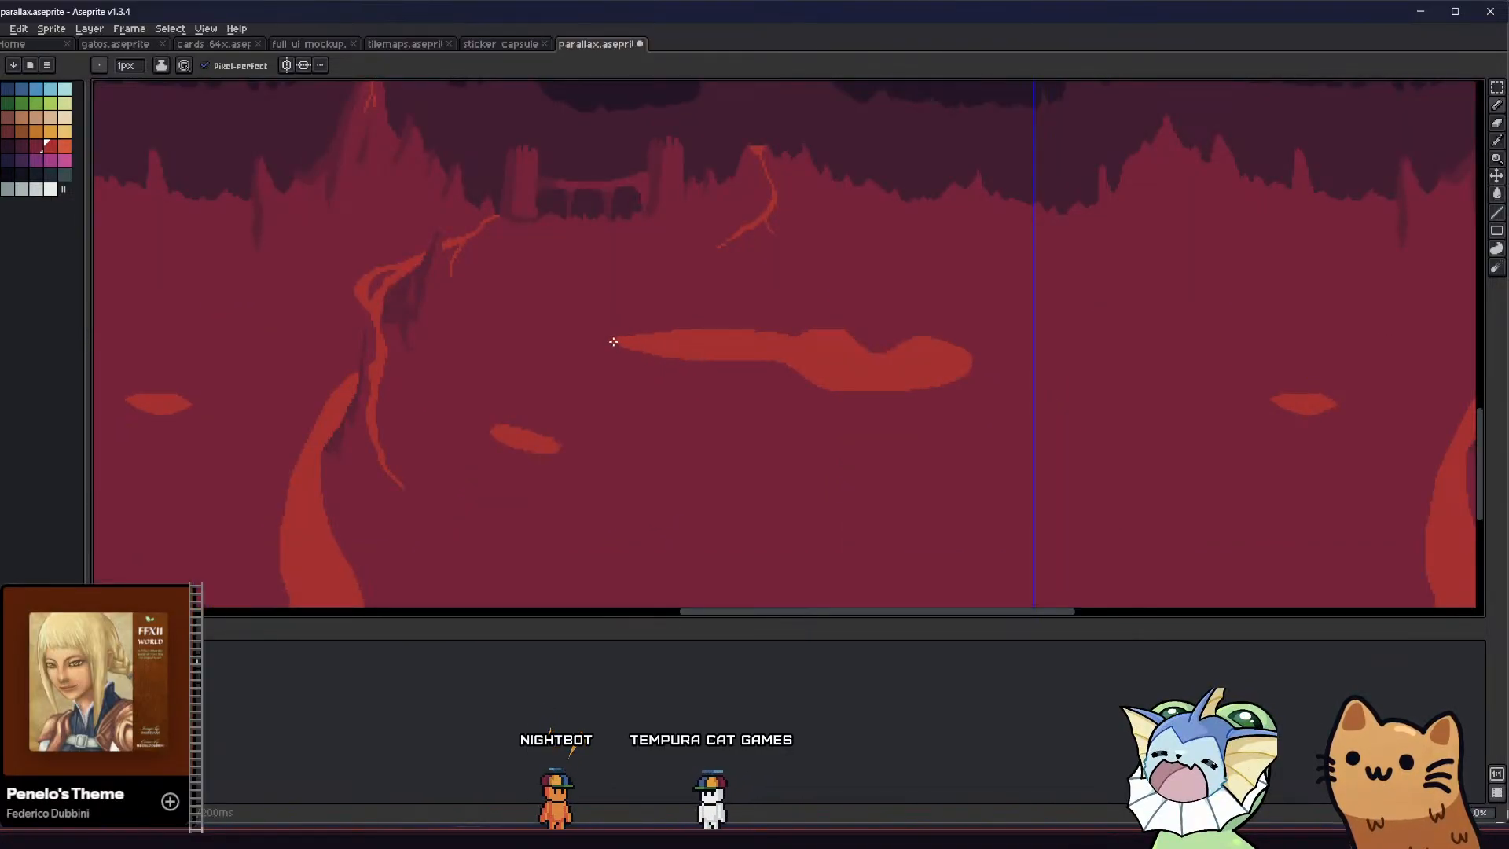
Sample the dark maroon shade, outline a shadow beneath the left part of the long lava pool, and fill it
key("i")
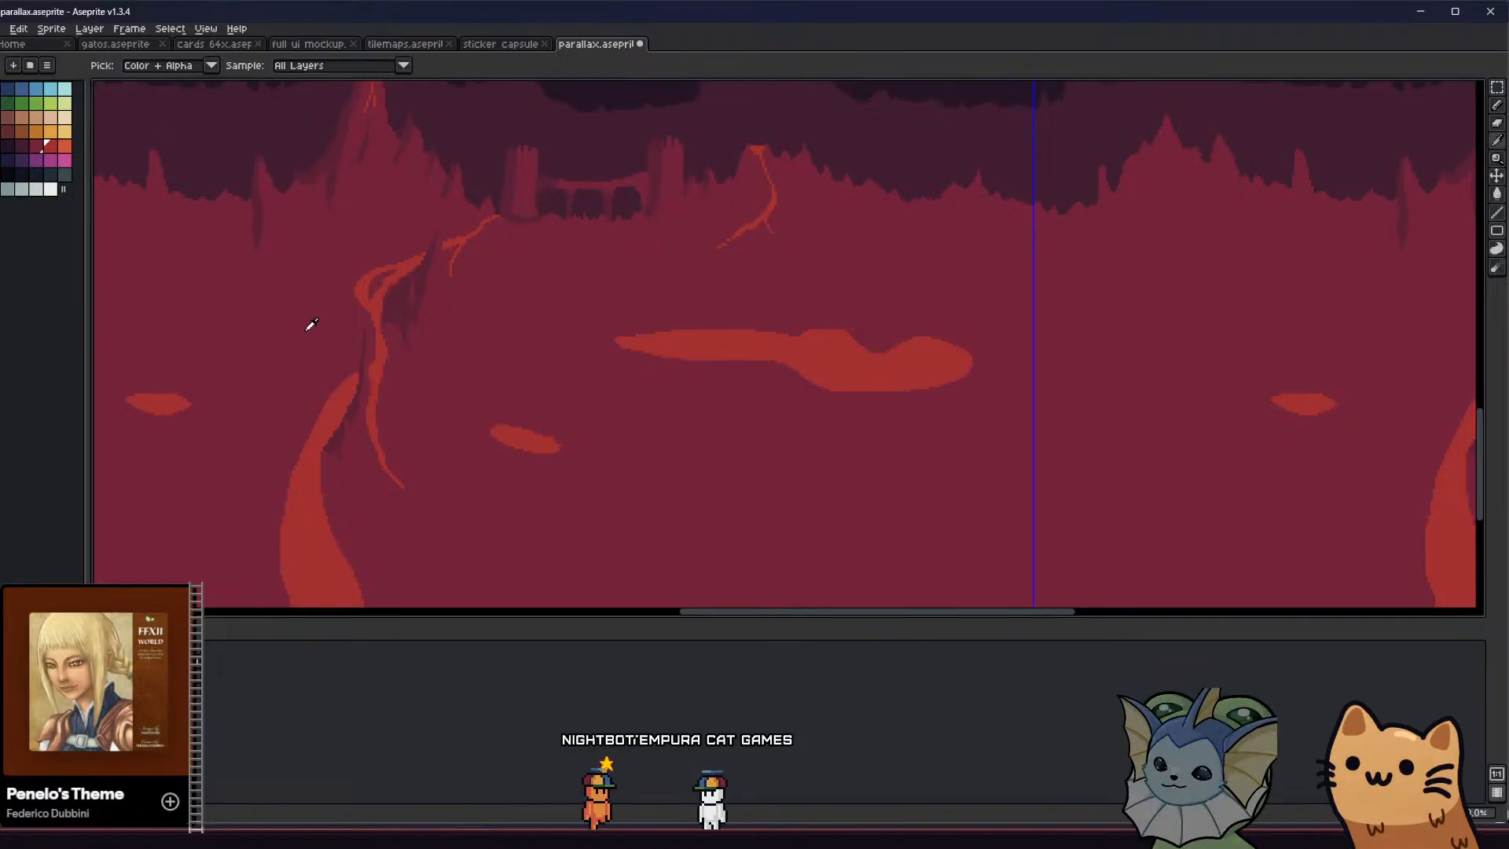
key("b")
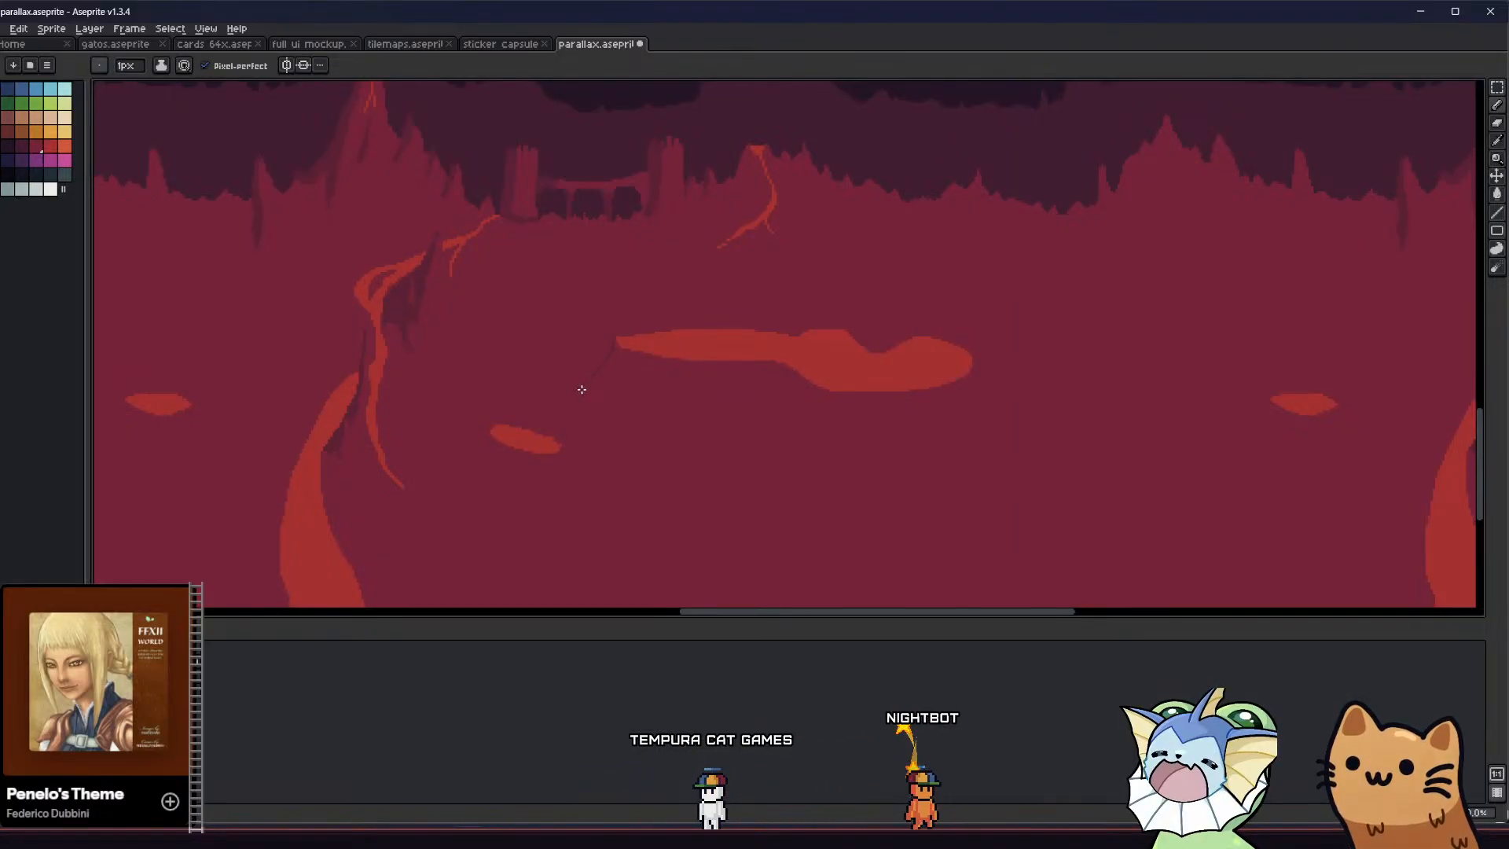
left_click_drag(581, 390, 795, 365)
key("g")
left_click(712, 377)
Extend the pool's shadow downward with a deeper curved outline and fill it with dark maroon
key("b")
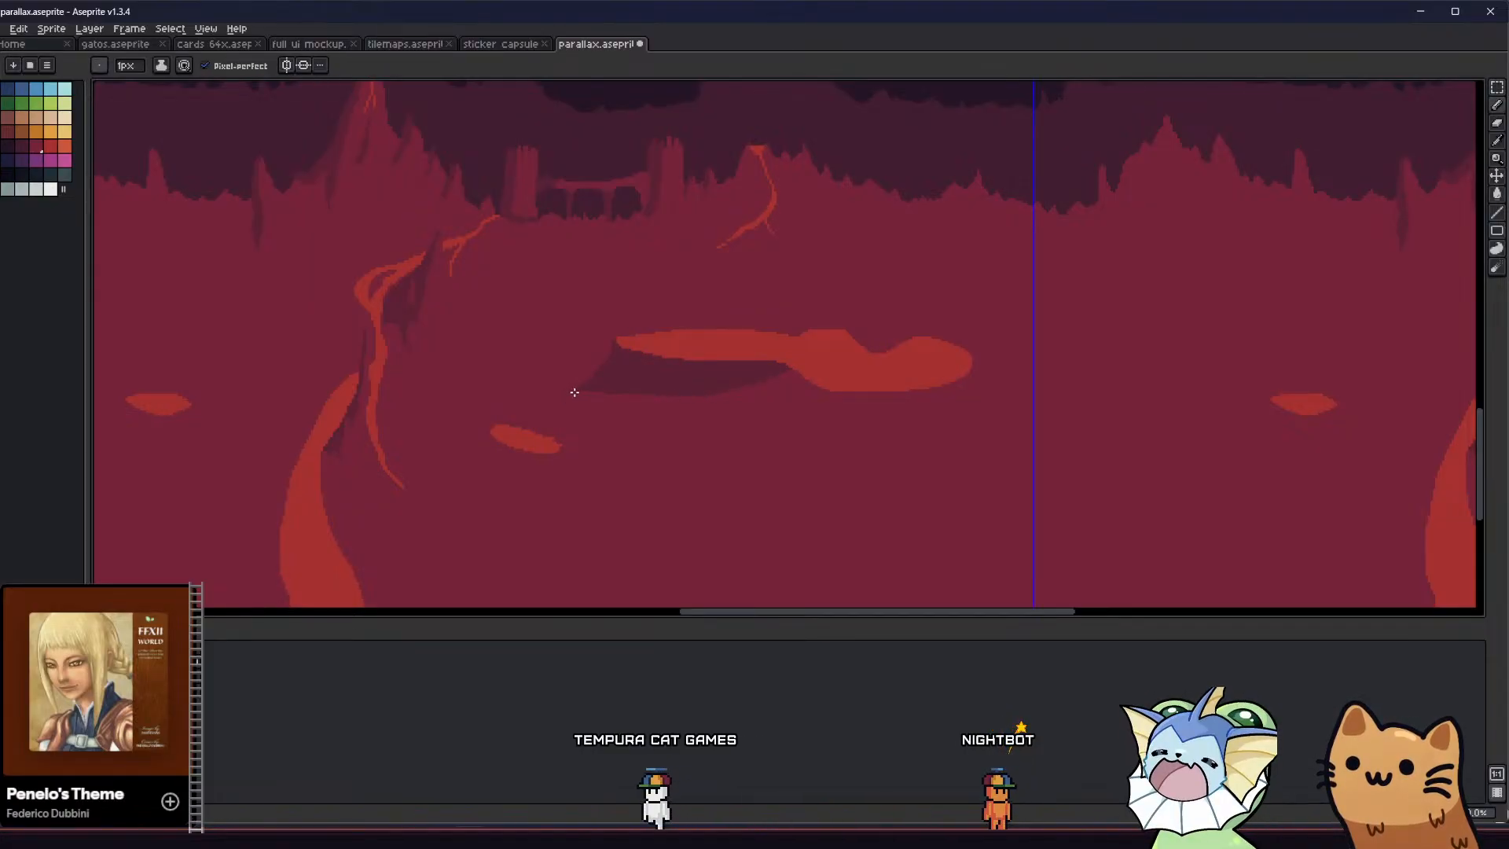
mouse_move(574, 392)
left_mouse_down()
mouse_move(623, 418)
mouse_move(734, 421)
mouse_move(822, 387)
left_mouse_up()
scroll(821, 394, "up", 5)
key("g")
left_click(705, 389)
scroll(702, 390, "down", 4)
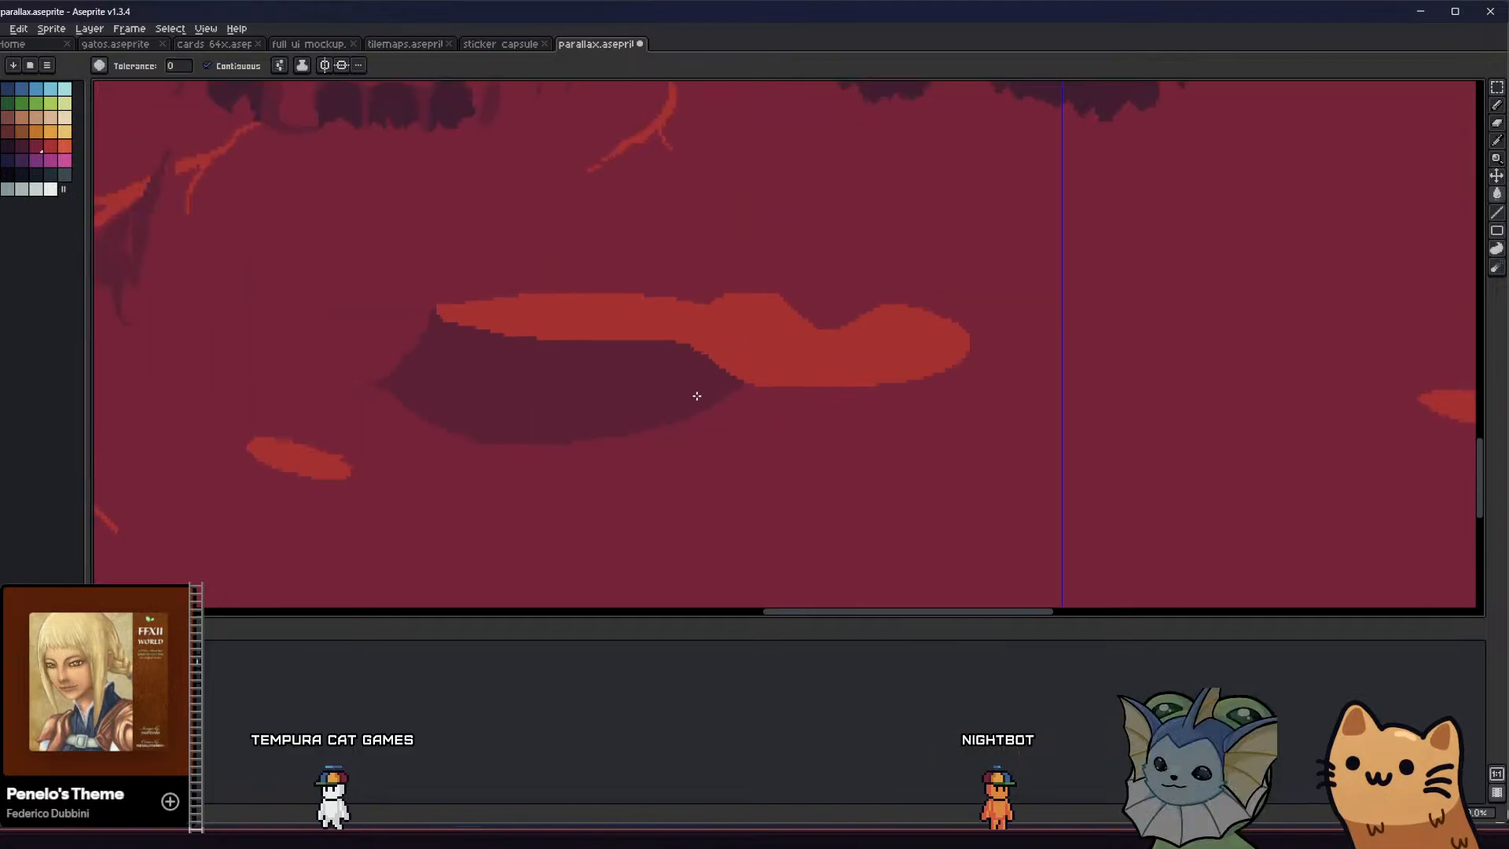
middle_click_drag(585, 434, 517, 447)
scroll(636, 462, "down", 2)
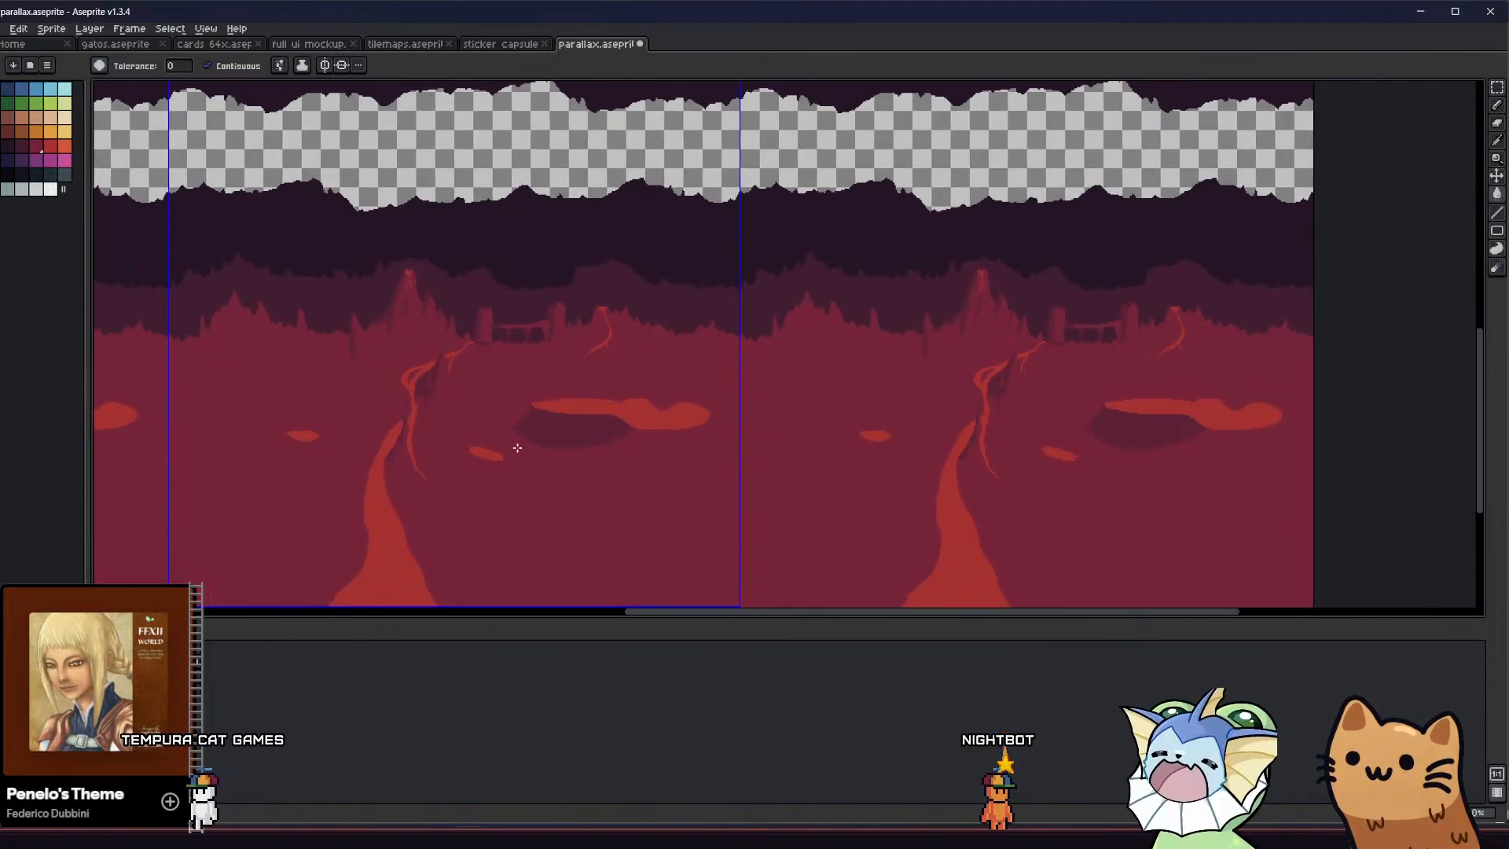
Separate the shadow's upper edge from the lava pool with a thin strip of ground colour and round off its right end
scroll(517, 448, "up", 2)
key("b")
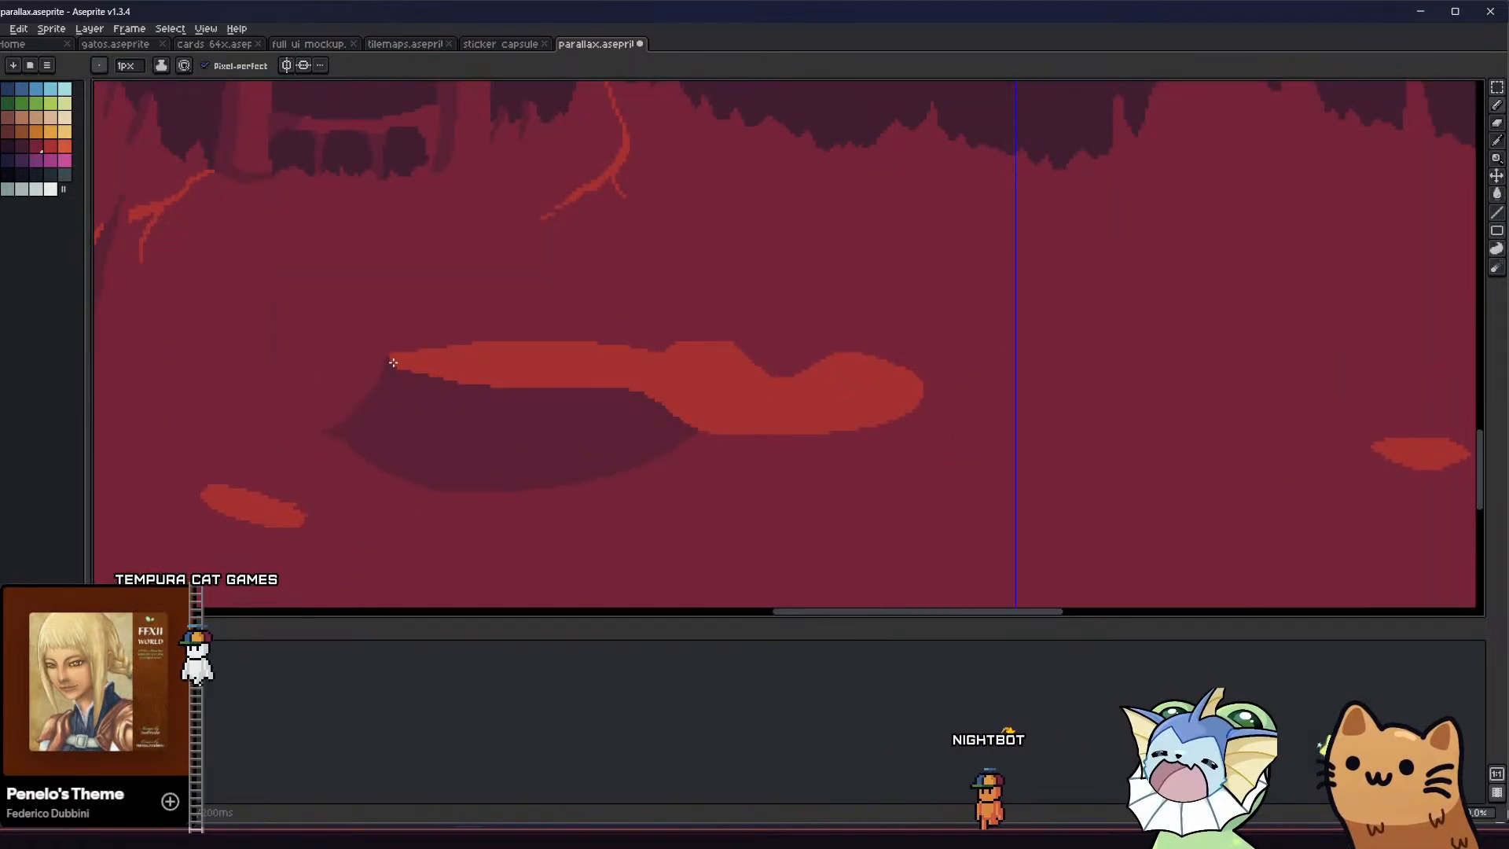
mouse_move(392, 362)
left_mouse_down()
mouse_move(421, 394)
mouse_move(603, 404)
left_mouse_up()
key("ctrl+z")
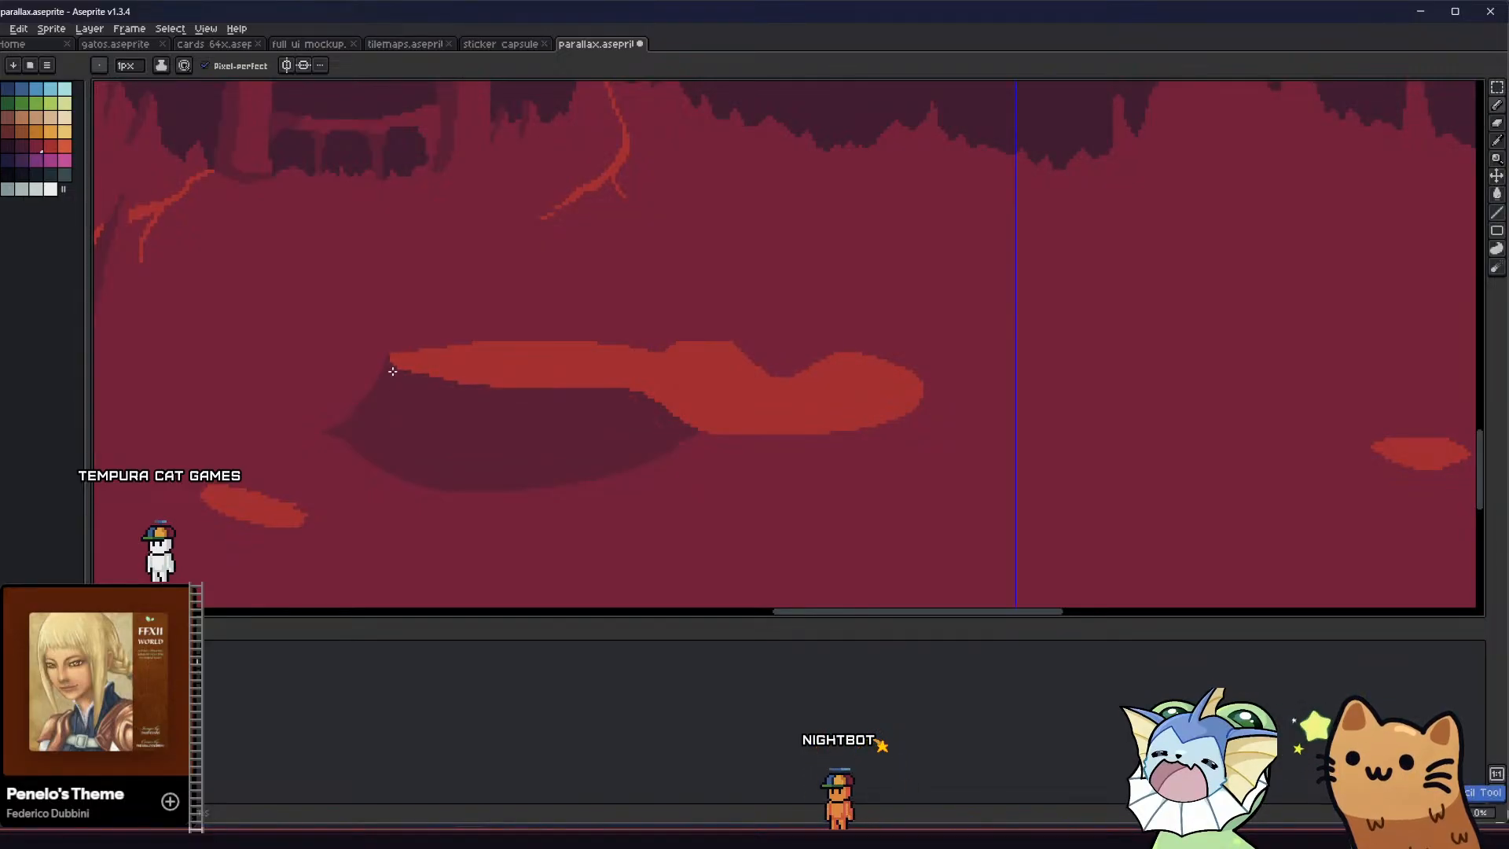
scroll(397, 367, "up", 1)
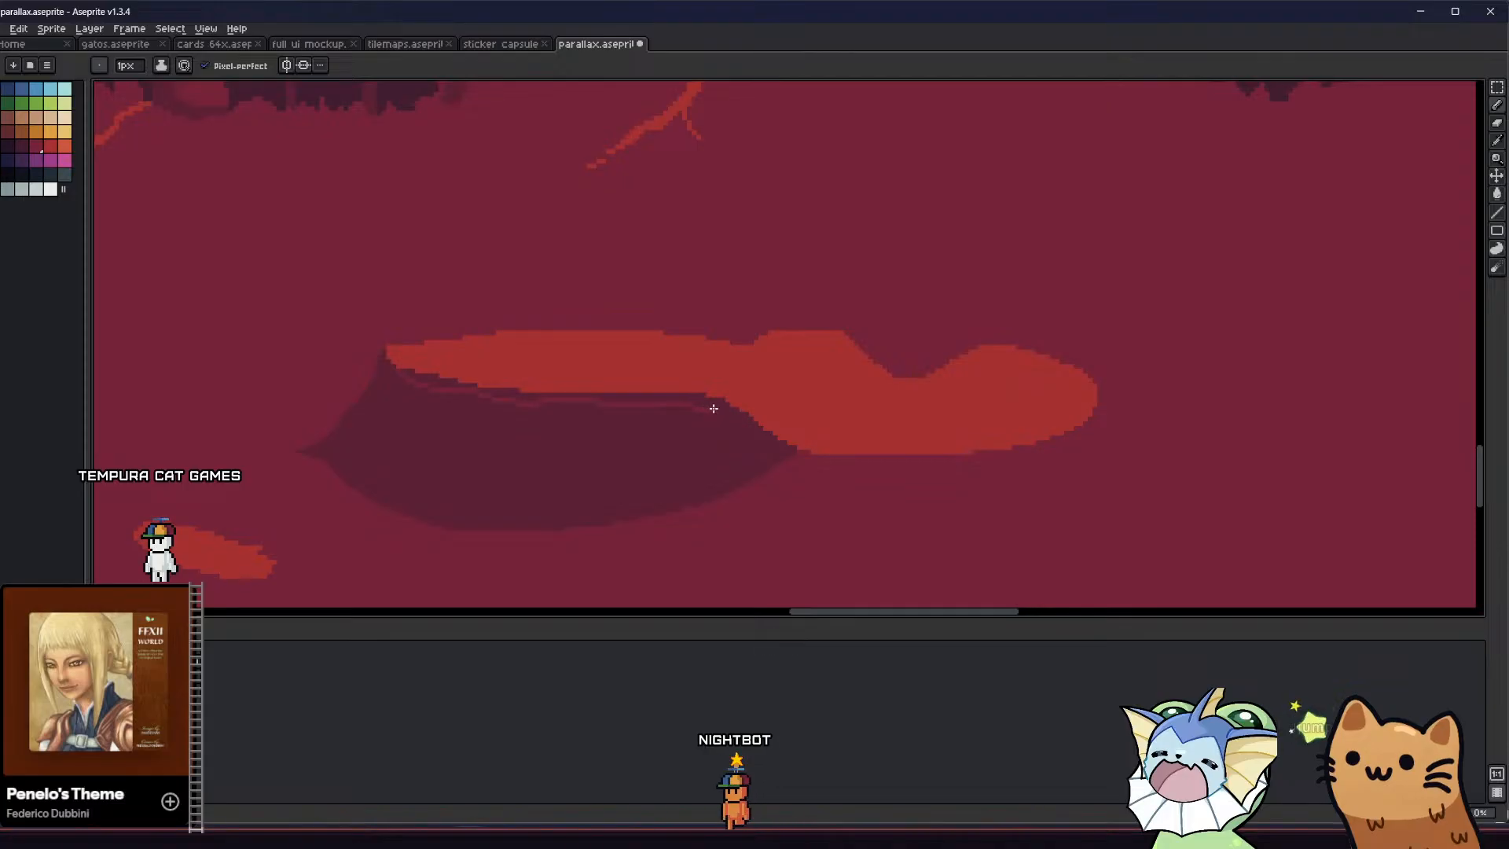
key("g")
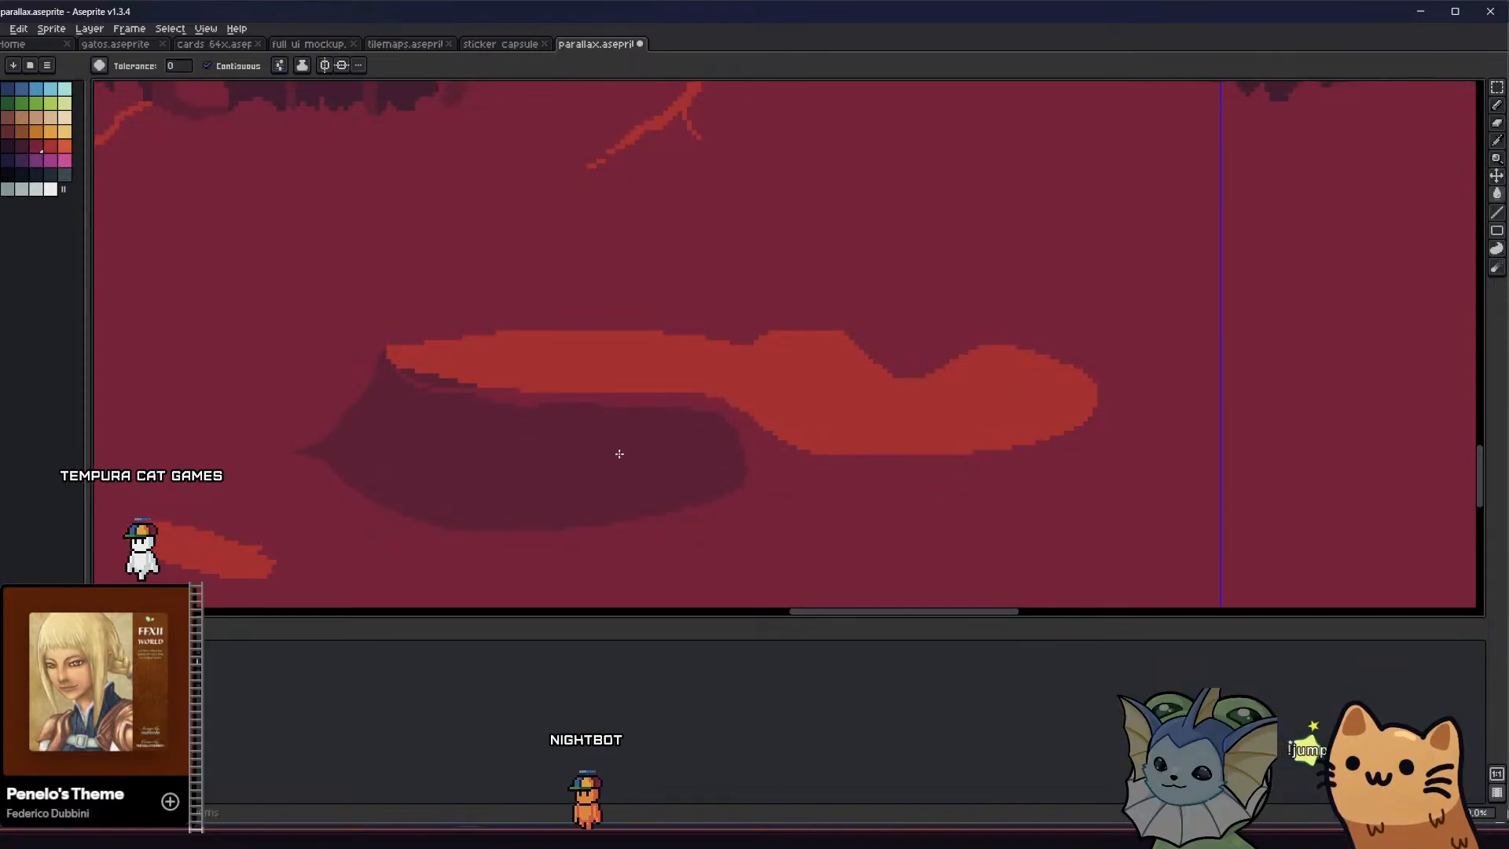
key("b")
Extend the shadow's pointed tip around the left end of the lava pool and fill it with dark maroon
scroll(424, 396, "down", 2)
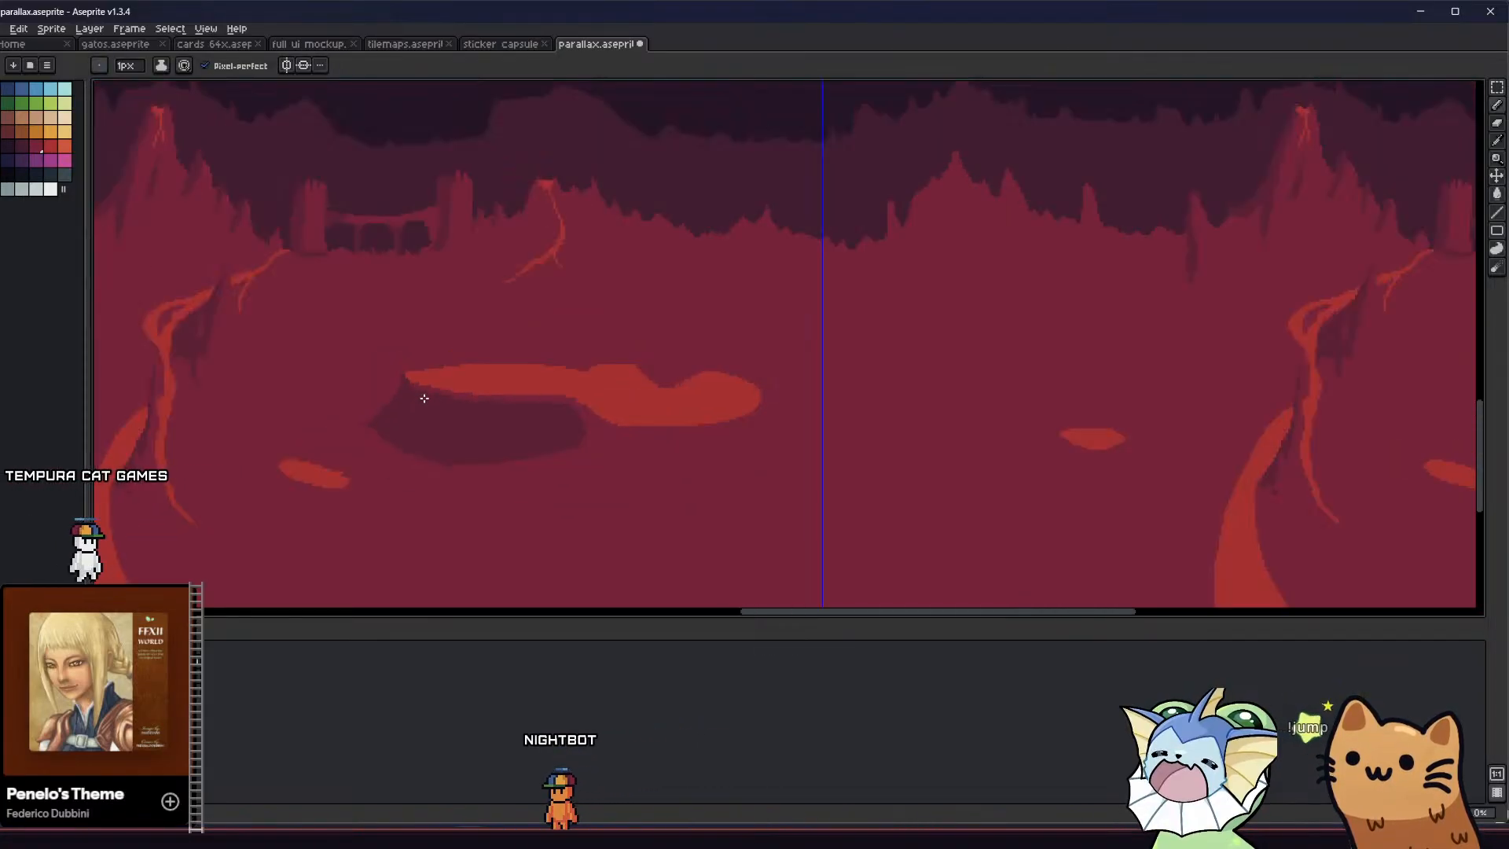
scroll(446, 398, "up", 2)
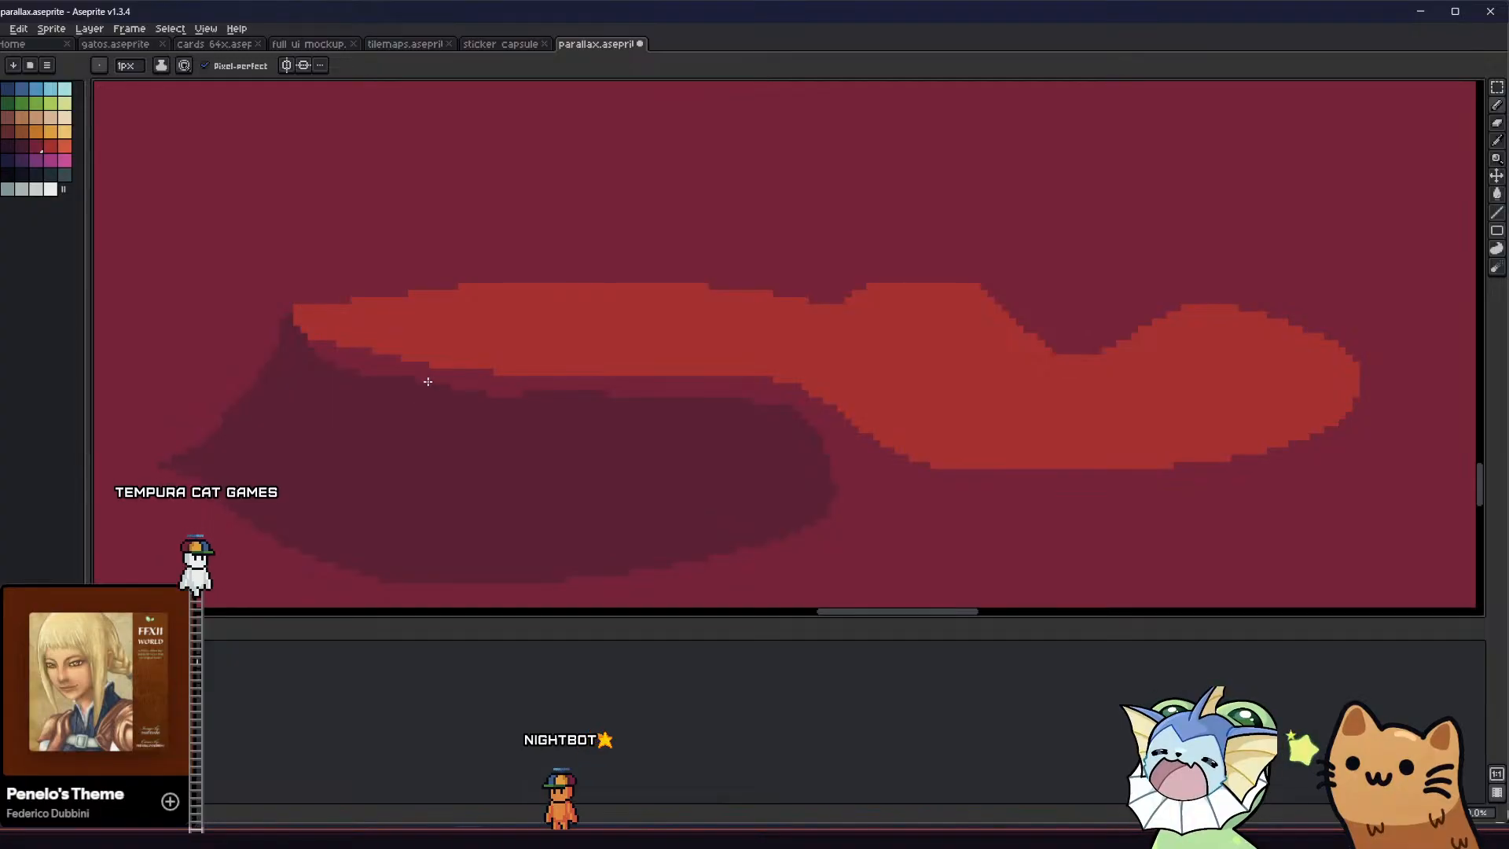
scroll(424, 381, "down", 3)
scroll(459, 486, "down", 2)
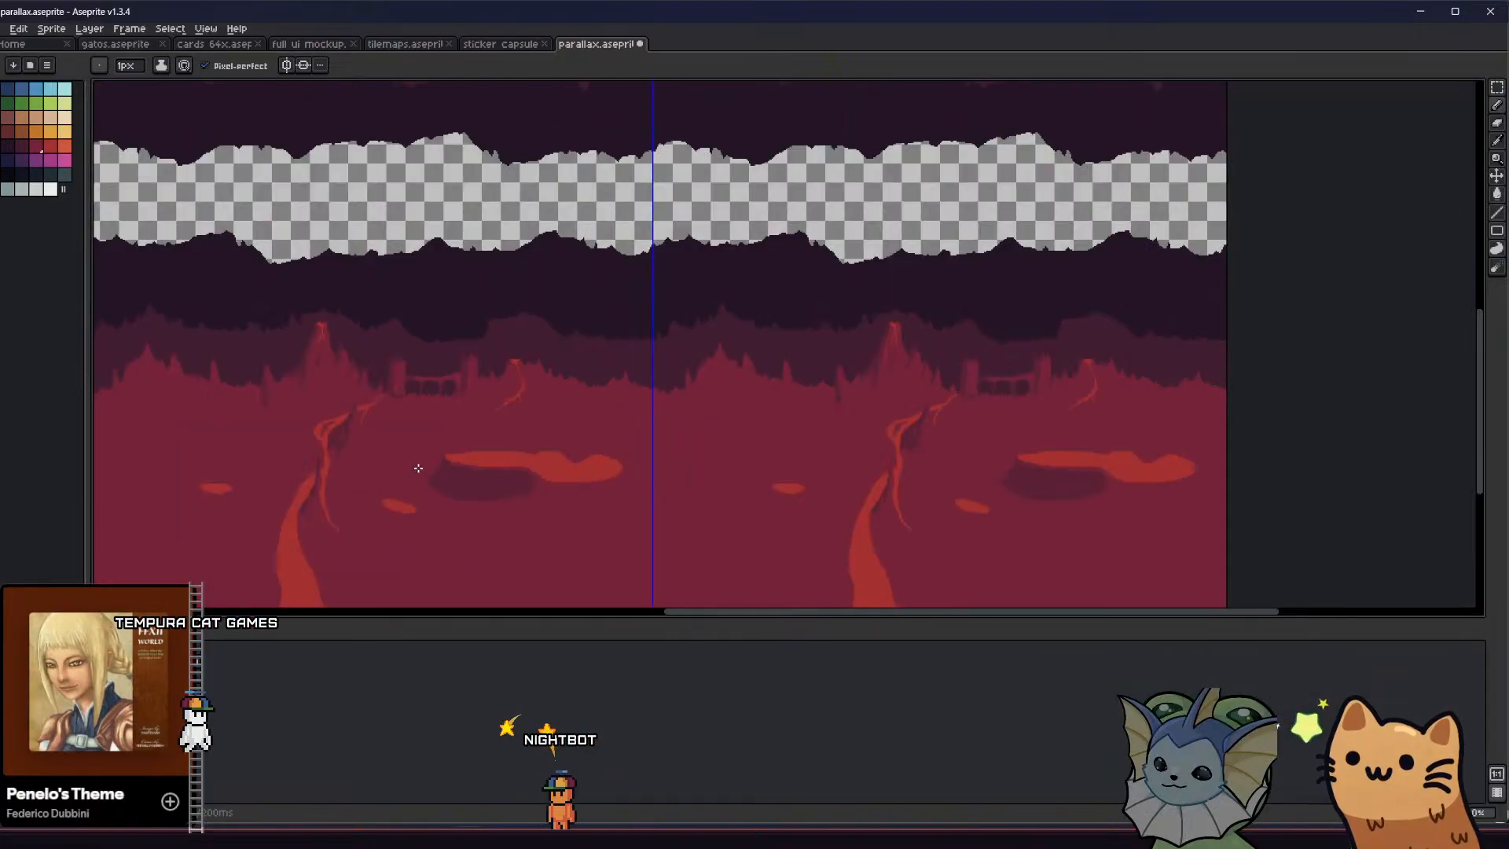
scroll(393, 464, "up", 4)
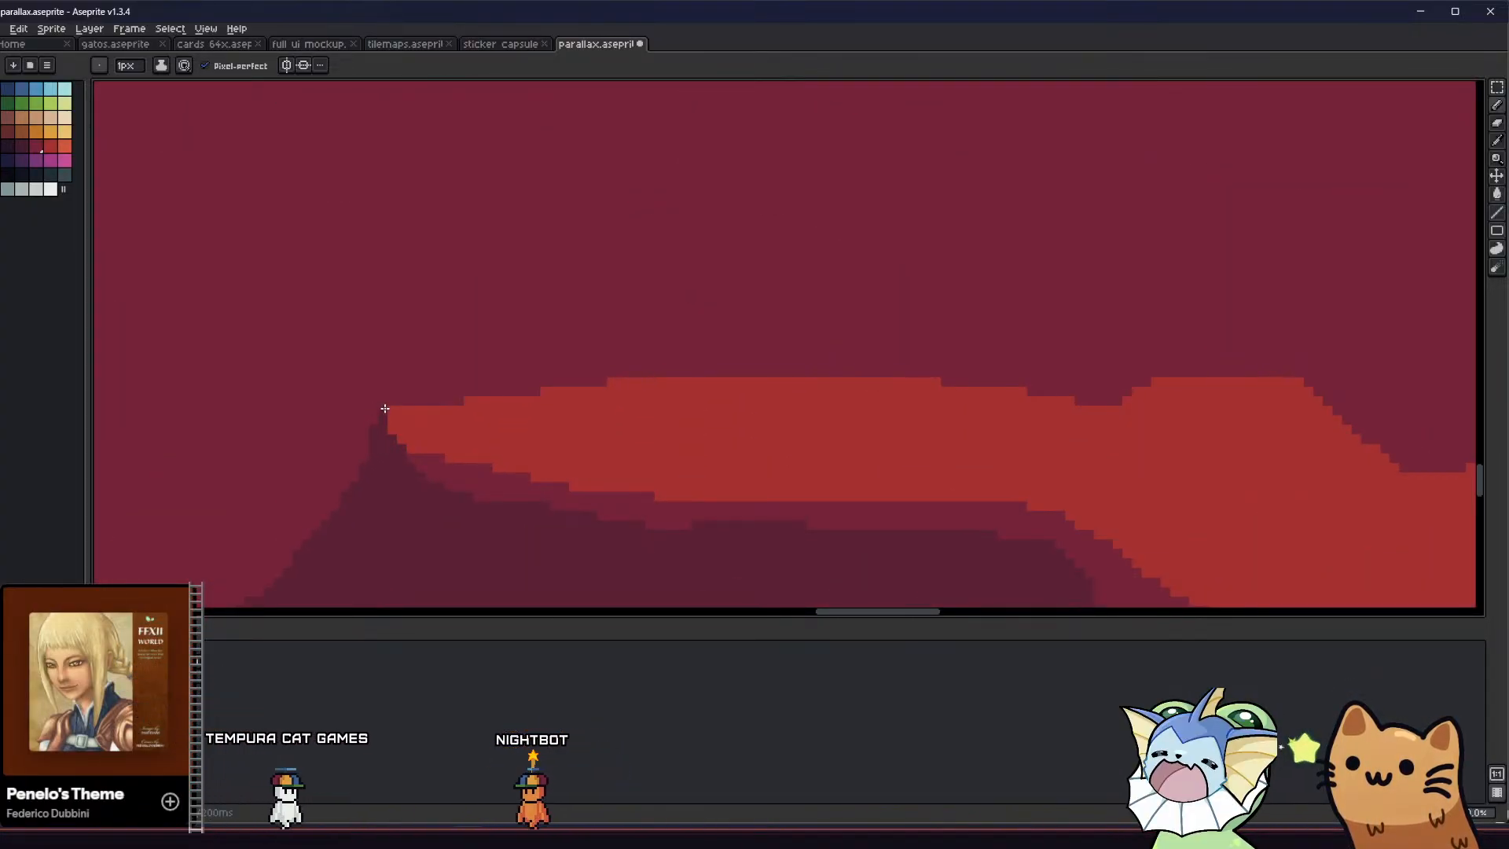
mouse_move(374, 393)
left_mouse_down()
mouse_move(351, 411)
mouse_move(353, 465)
left_mouse_up()
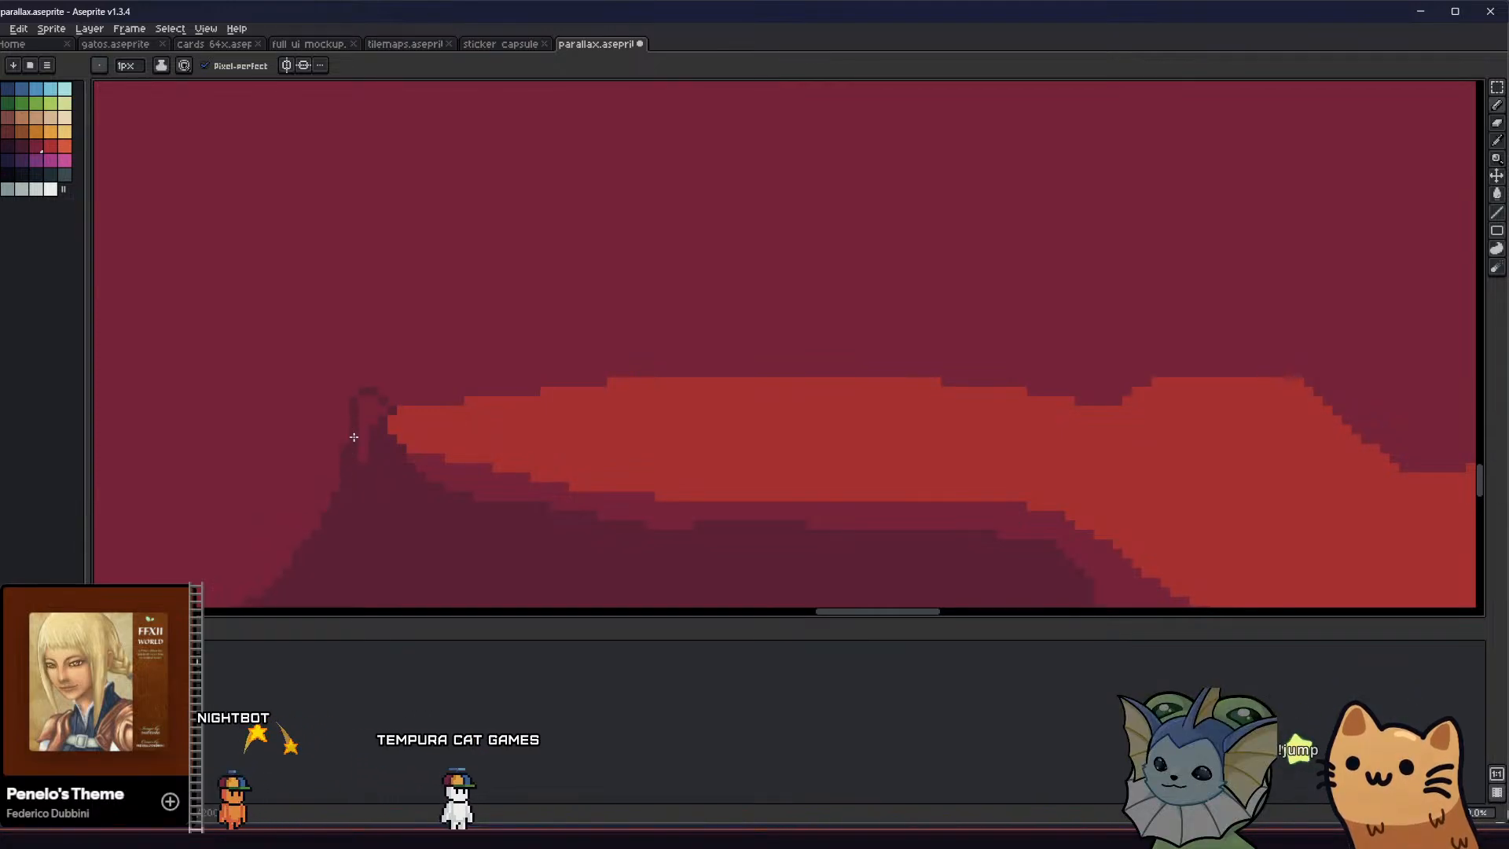
key("g")
scroll(350, 431, "down", 5)
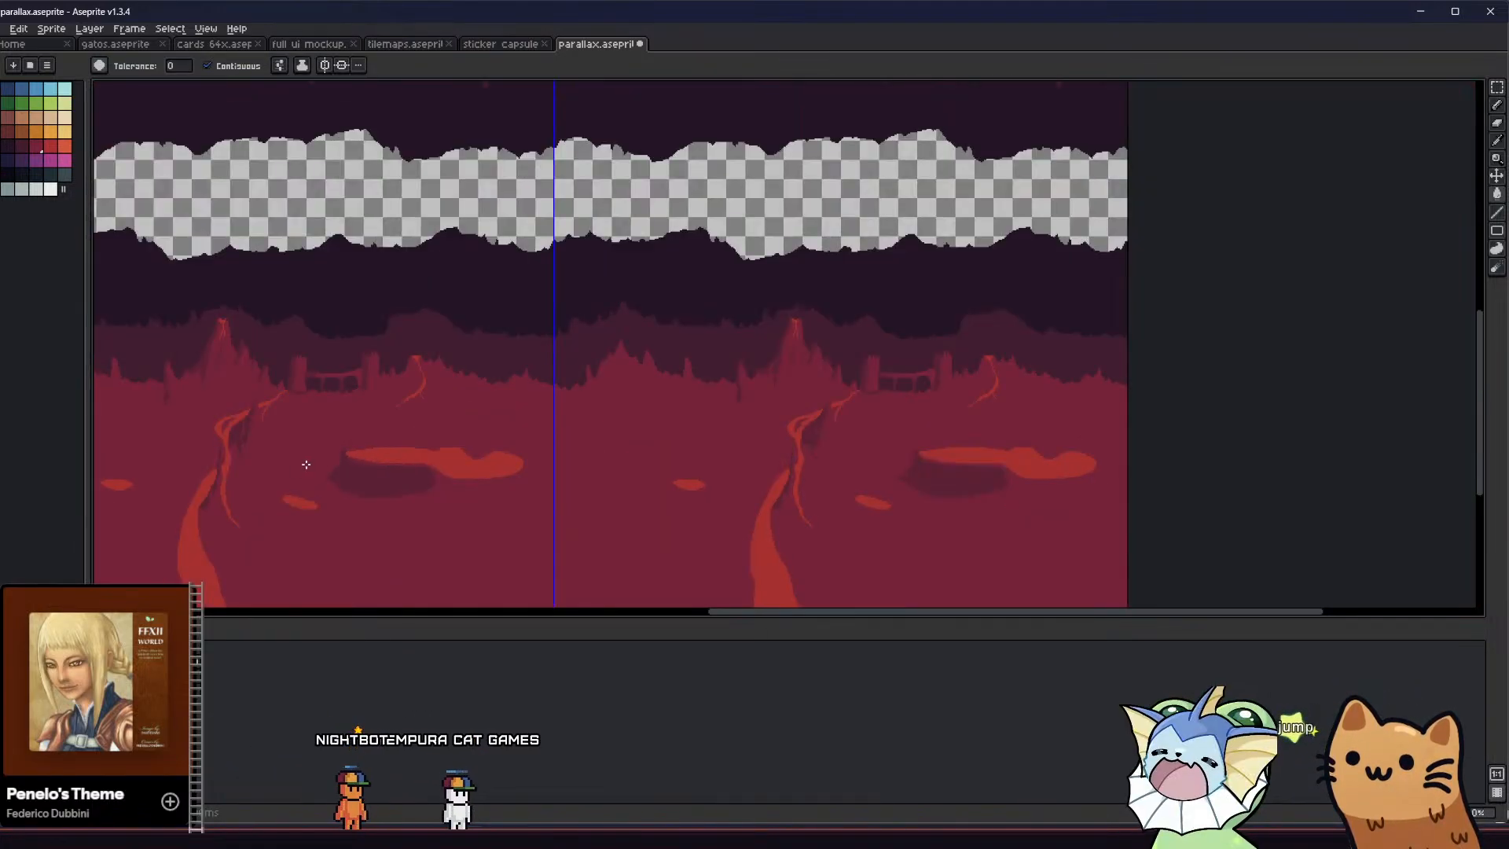
scroll(306, 464, "up", 2)
key("b")
Outline a shadow extension beneath the right part of the lava pool, ending in a pointed spur, and fill it
scroll(317, 337, "up", 3)
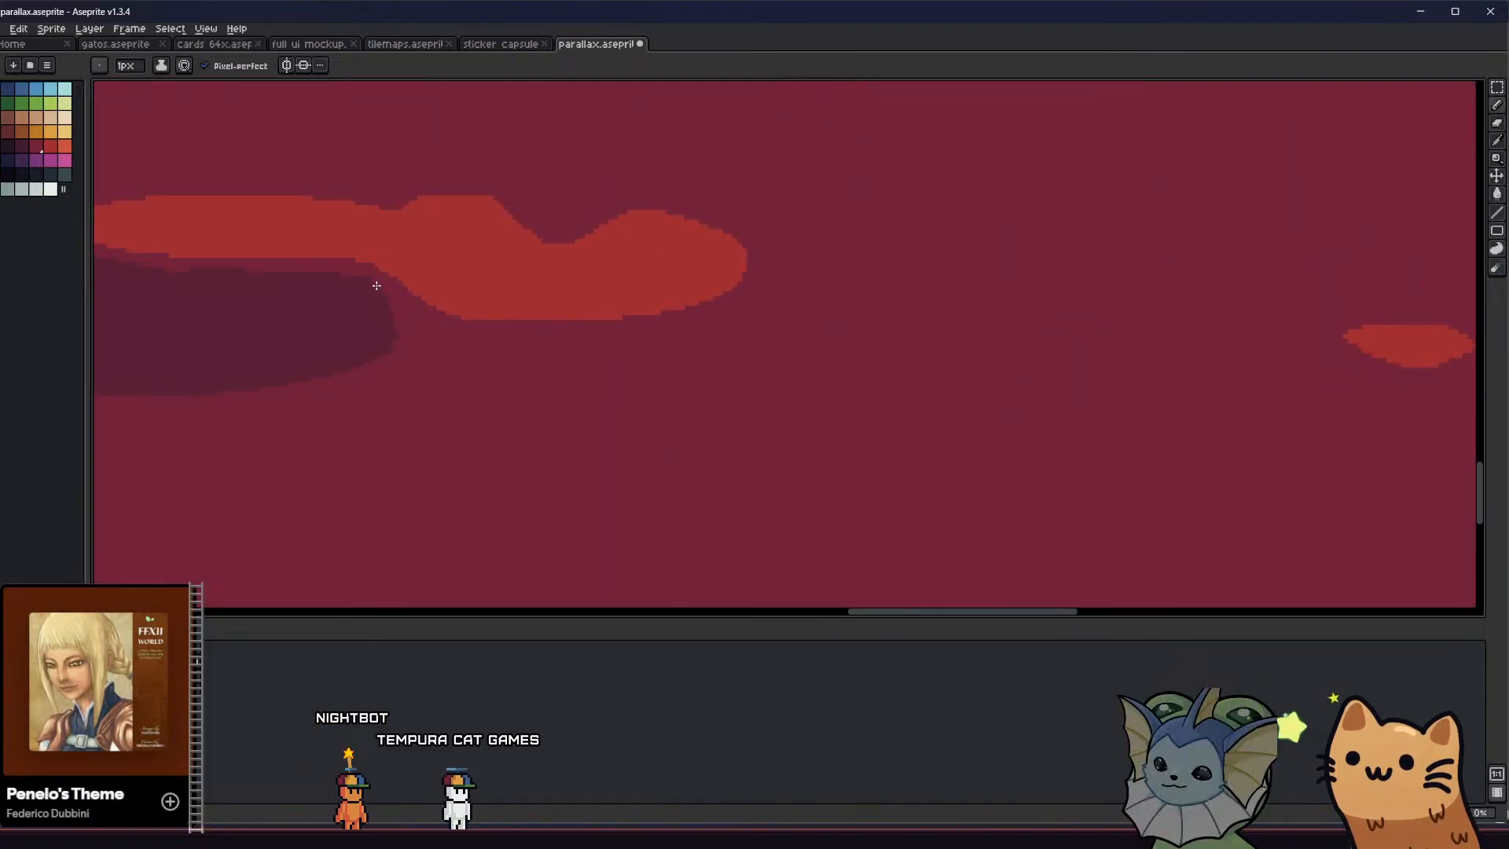
mouse_move(378, 286)
left_mouse_down()
mouse_move(448, 327)
mouse_move(582, 338)
left_mouse_up()
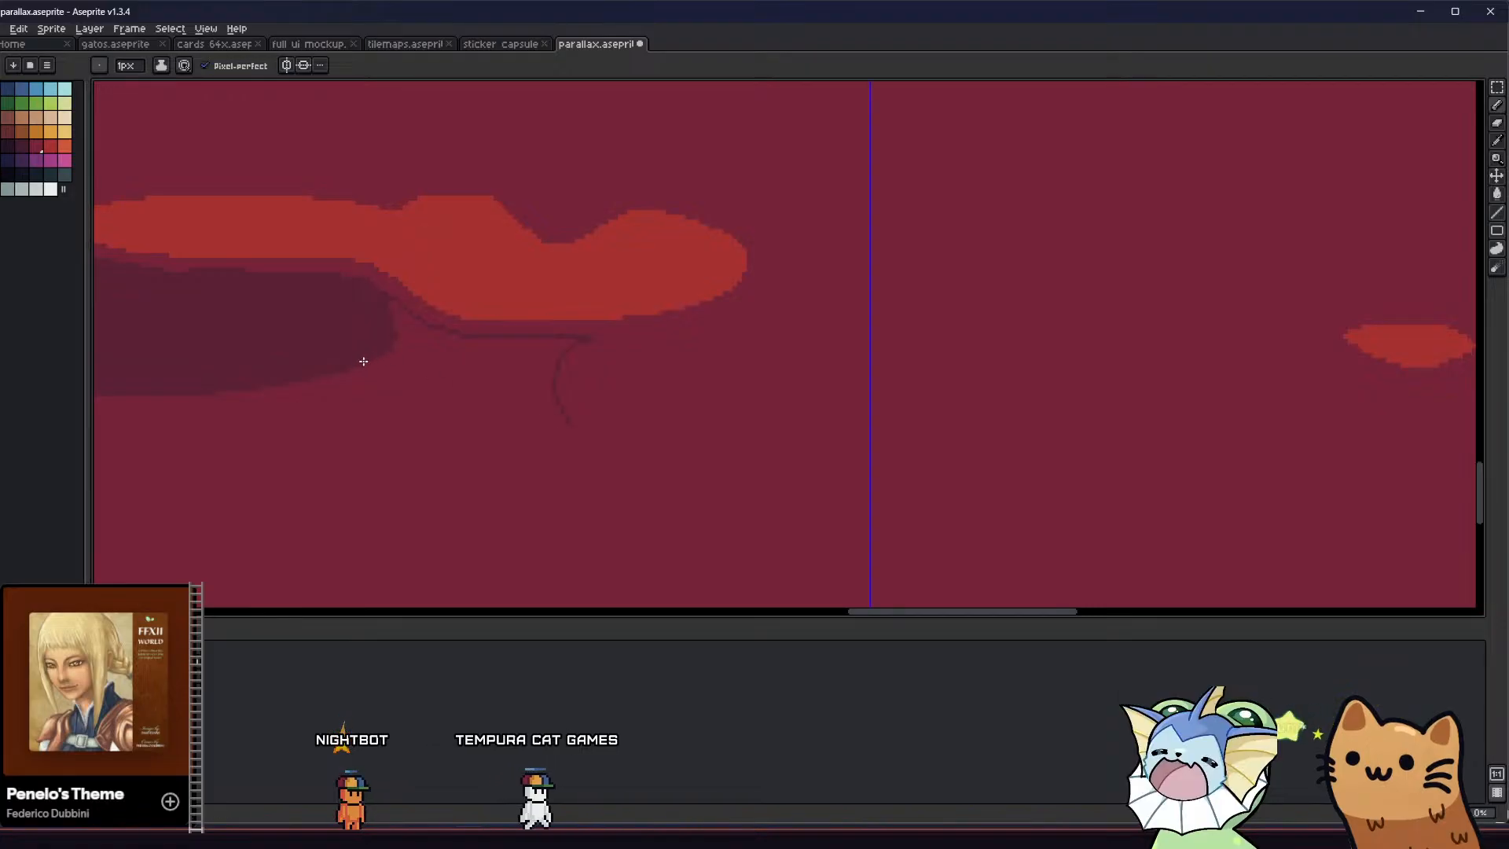
key("g")
left_click(506, 361)
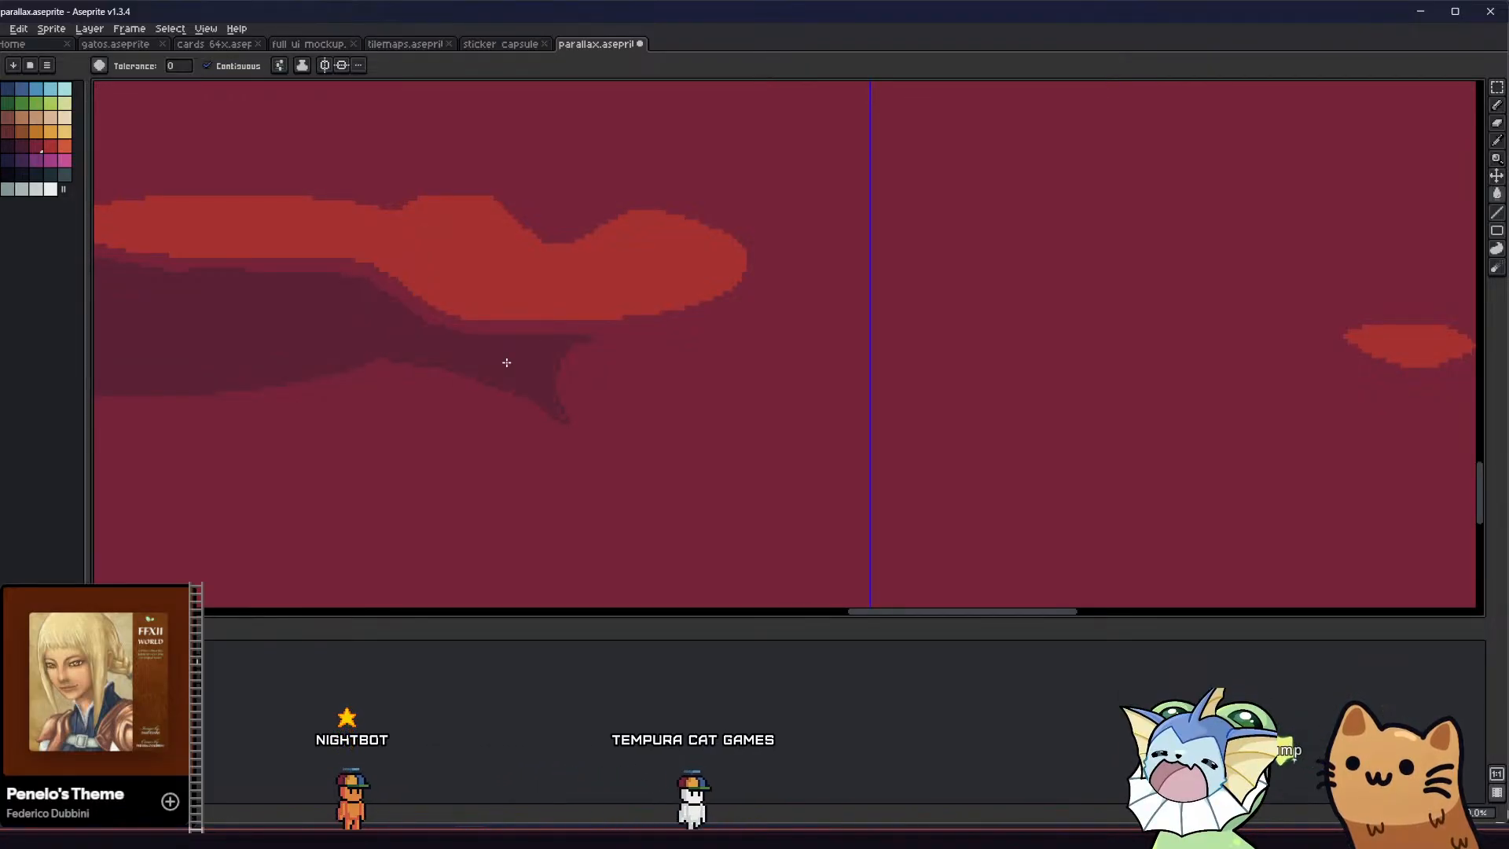
scroll(364, 371, "down", 4)
middle_click_drag(315, 389, 361, 434)
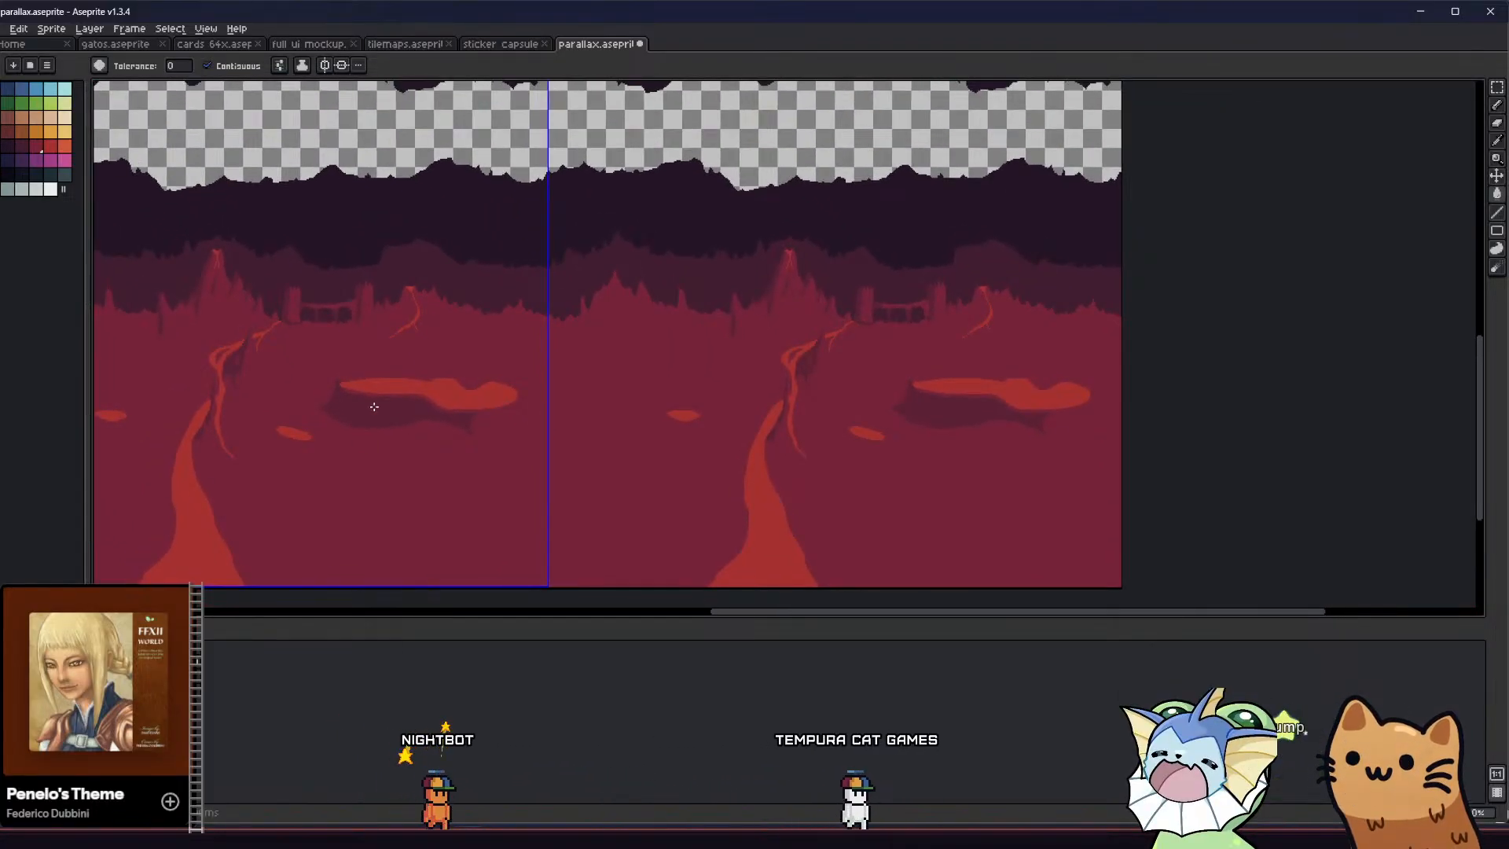
Split the pool's shadow into two separate cliff shapes with a ground-coloured gap and check them in the tiled background
scroll(373, 407, "up", 5)
key("b")
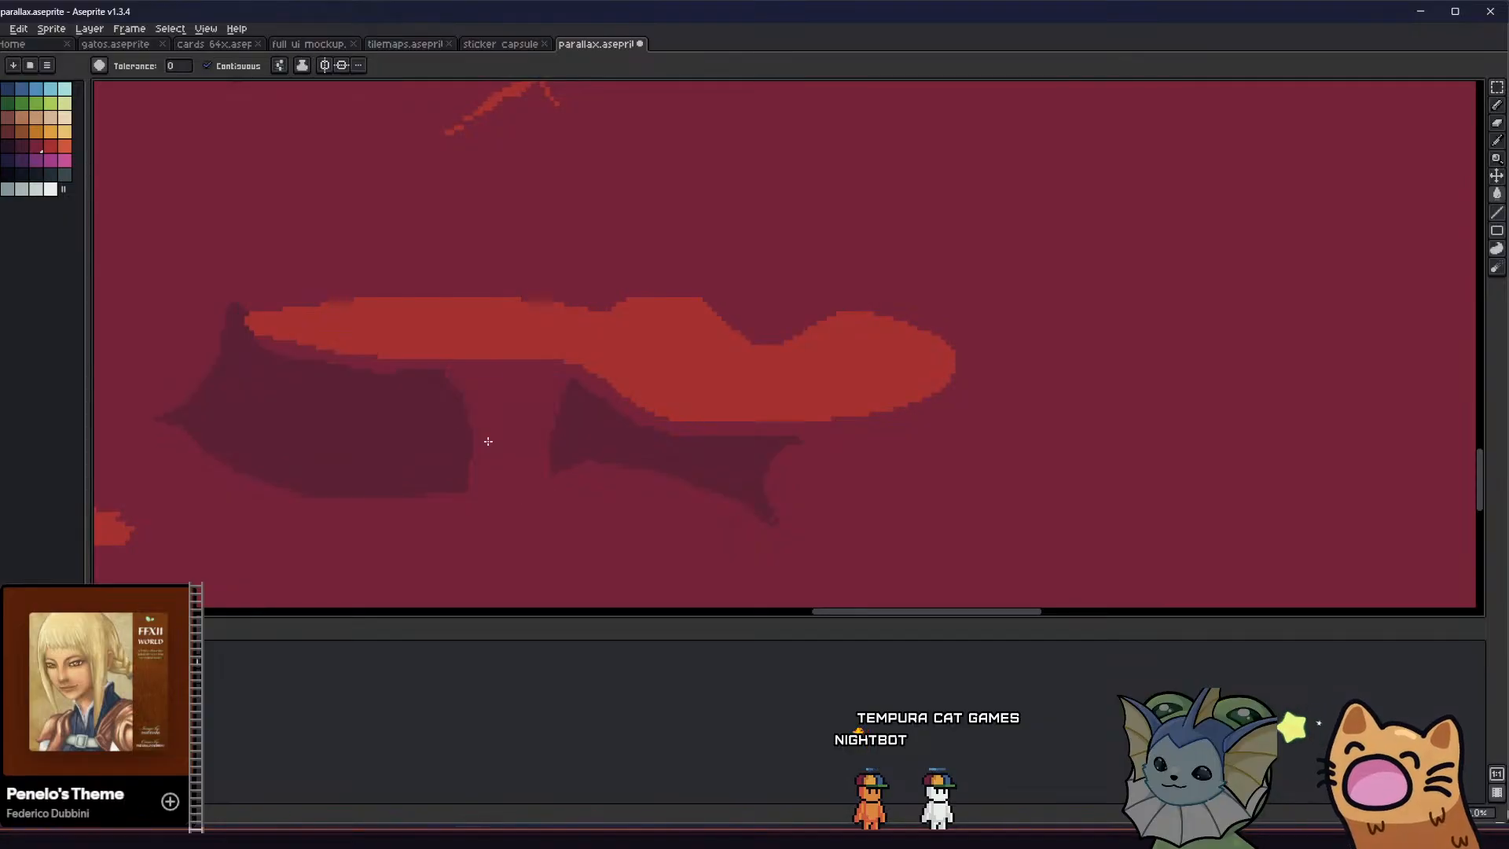
scroll(483, 439, "down", 3)
scroll(463, 440, "up", 3)
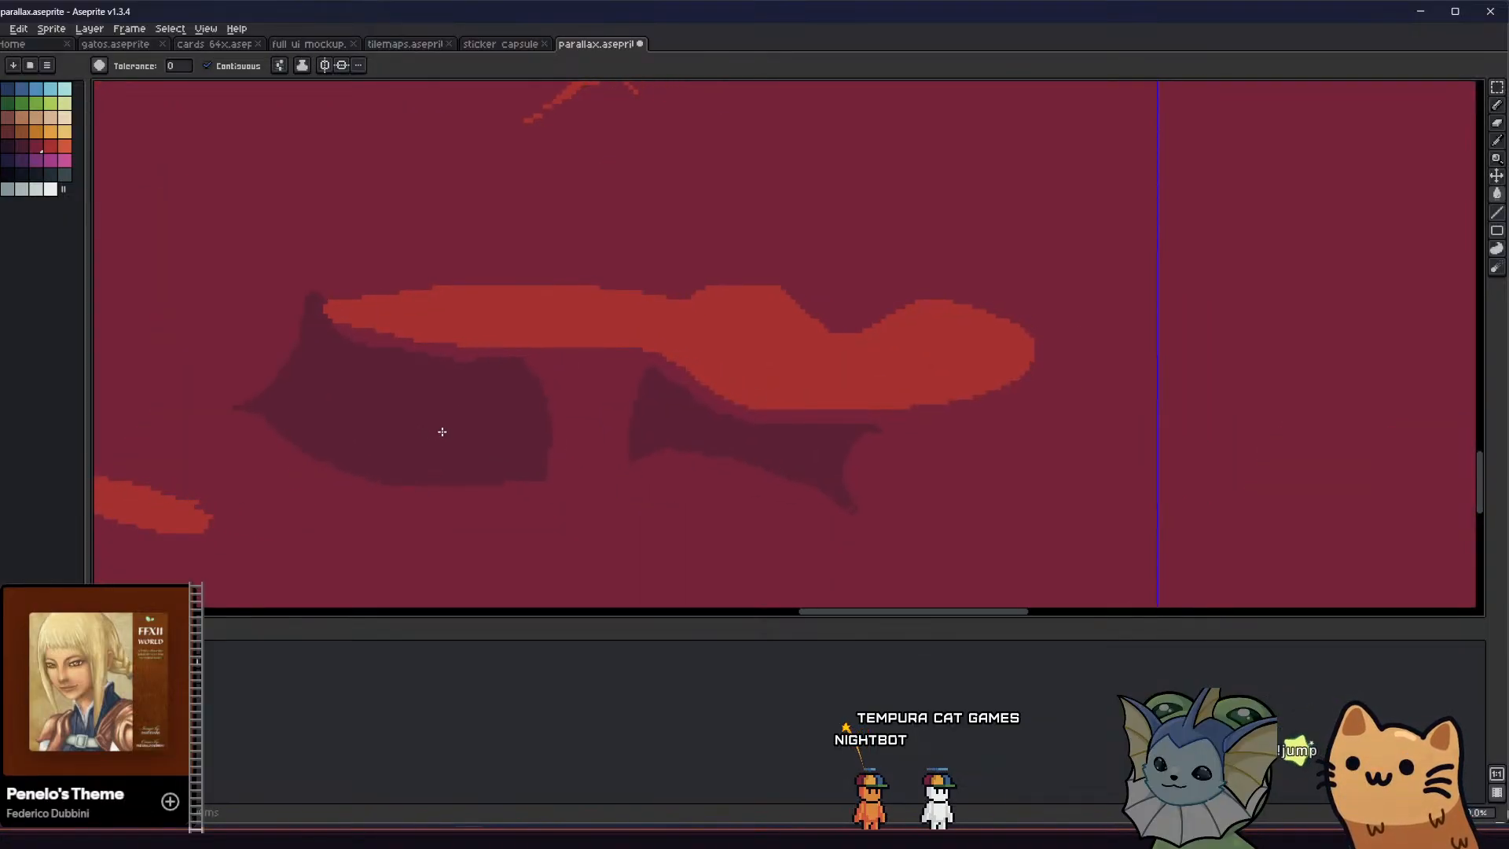
scroll(442, 432, "down", 5)
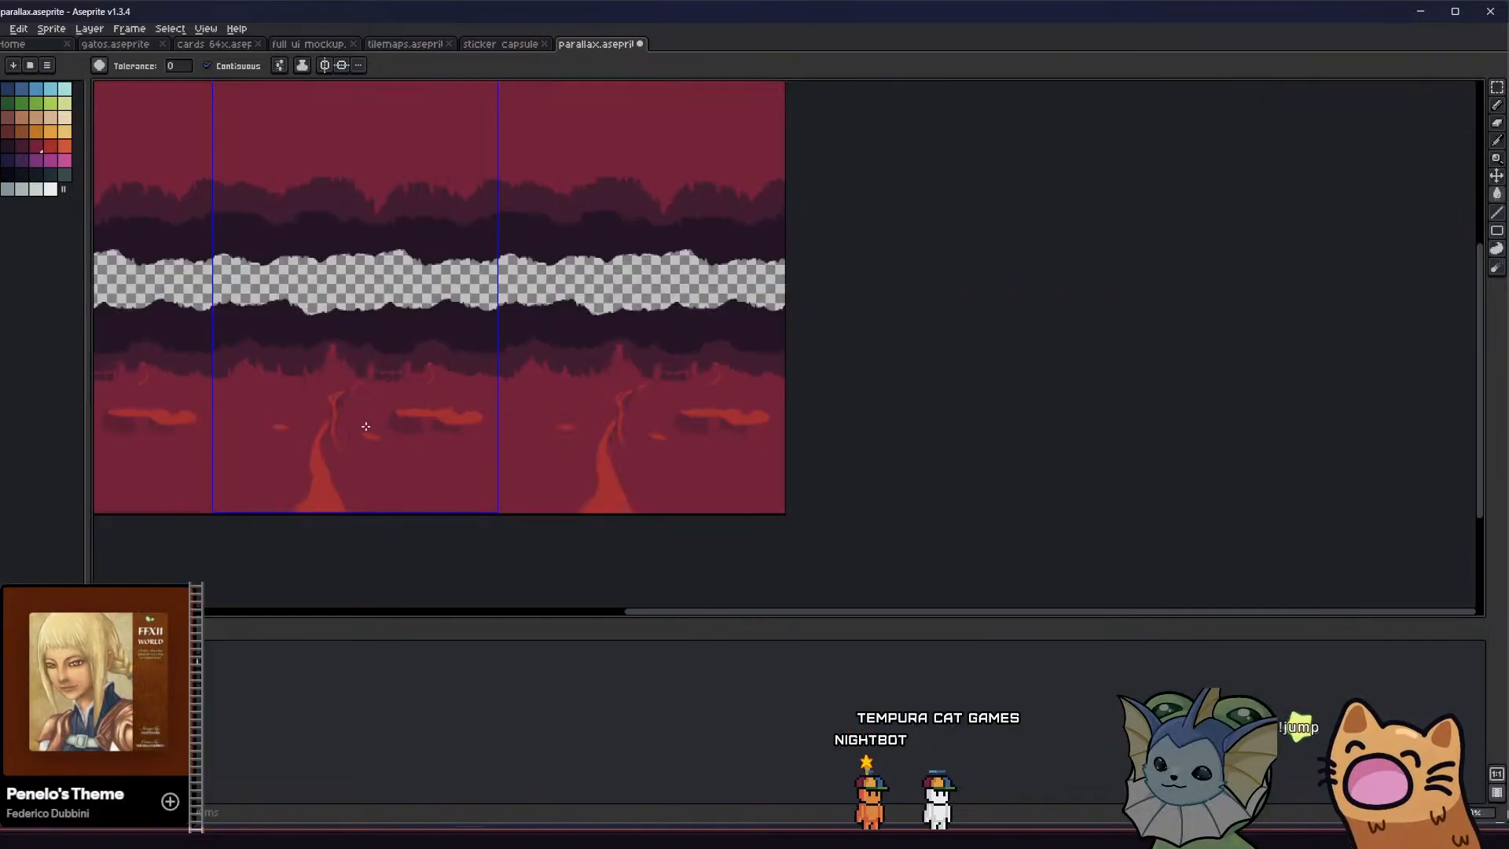
scroll(365, 426, "up", 5)
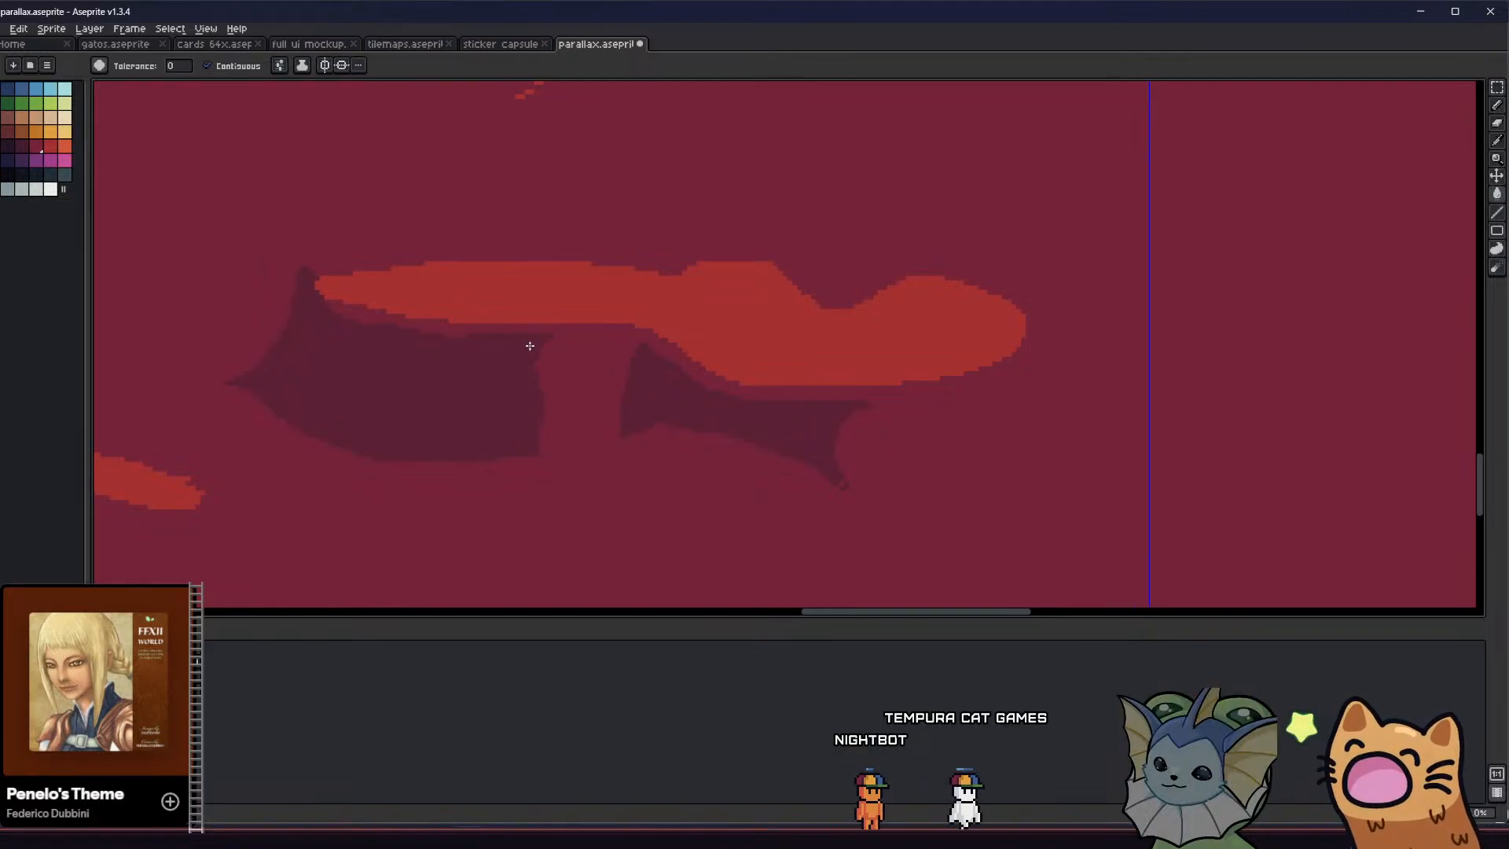
Extend the right cliff shadow towards the left one with a slanted edge and fill it dark maroon, narrowing the ground-coloured gap
scroll(529, 346, "down", 5)
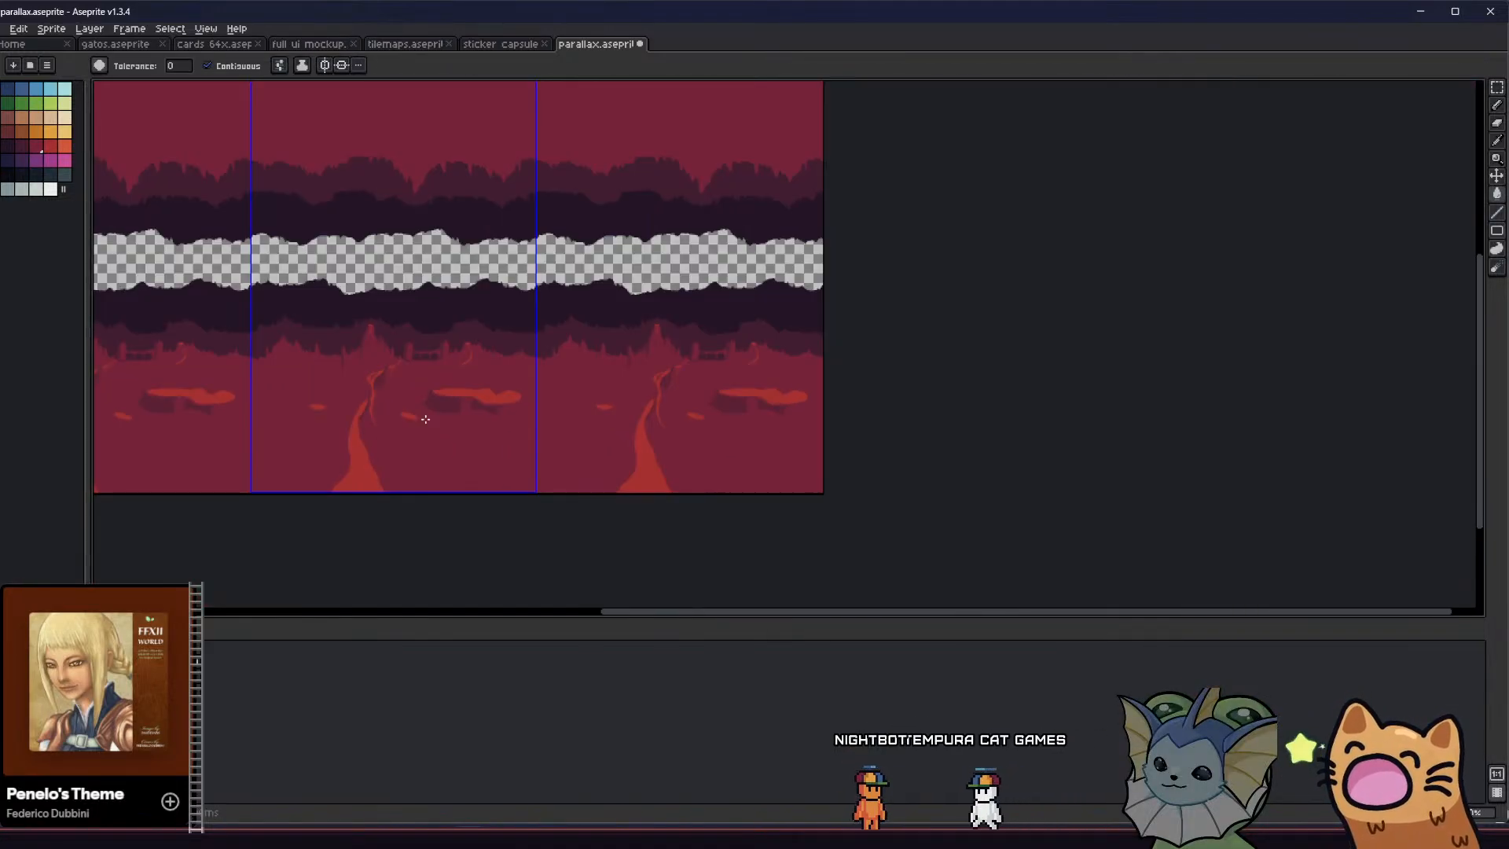
scroll(425, 418, "up", 5)
key("b")
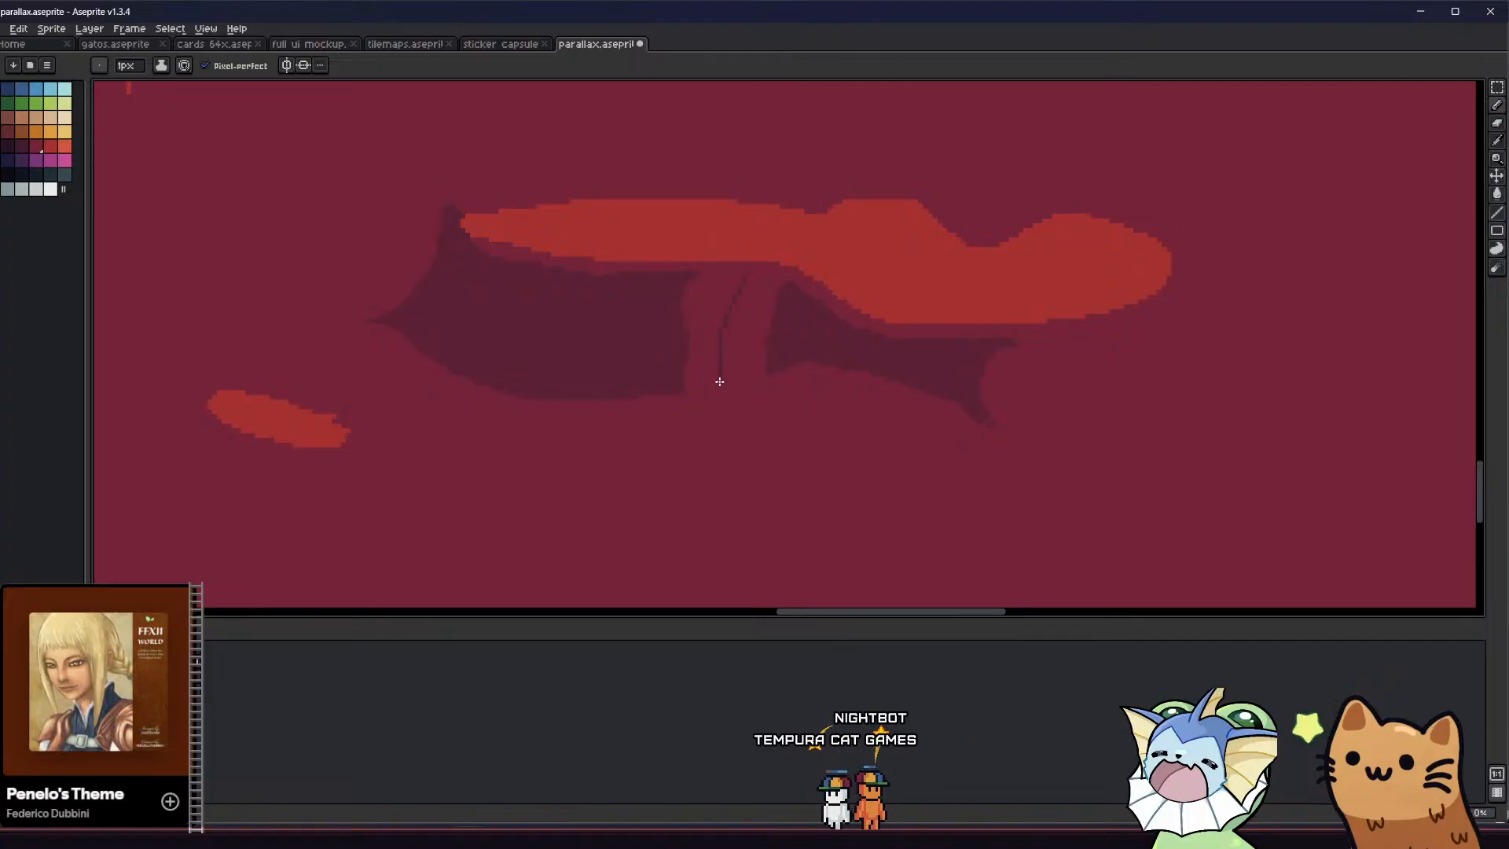
mouse_move(719, 381)
left_mouse_down()
mouse_move(761, 375)
mouse_move(777, 282)
mouse_move(756, 271)
left_mouse_up()
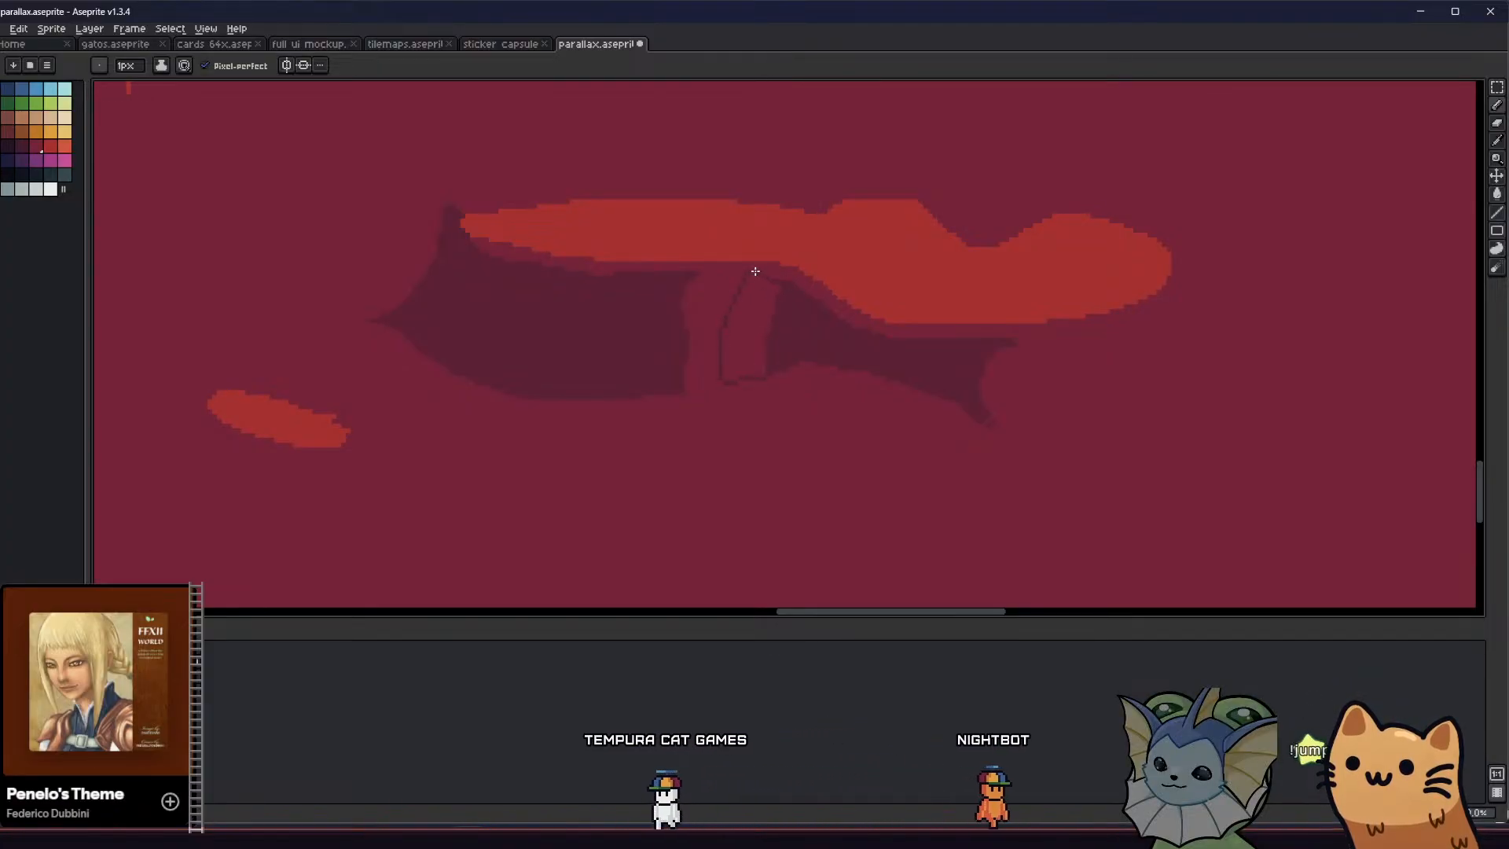
key("g")
left_click(744, 306)
scroll(730, 323, "down", 5)
middle_click_drag(617, 327, 509, 348)
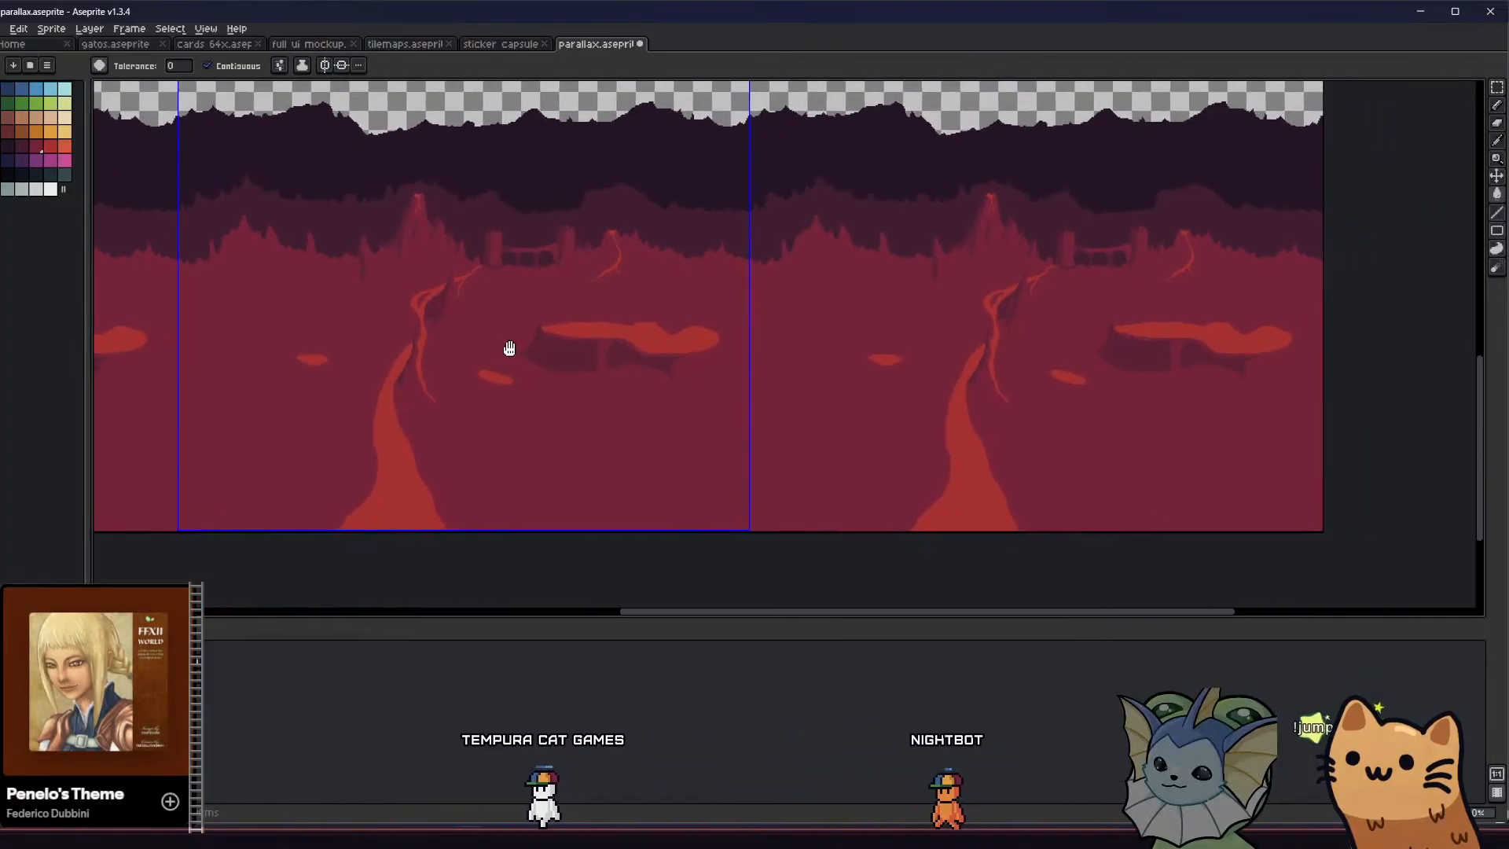
Paint over the ground-coloured strip between the right cliff shadow and the lava pool's slanted lower edge in dark maroon
scroll(582, 358, "up", 5)
key("b")
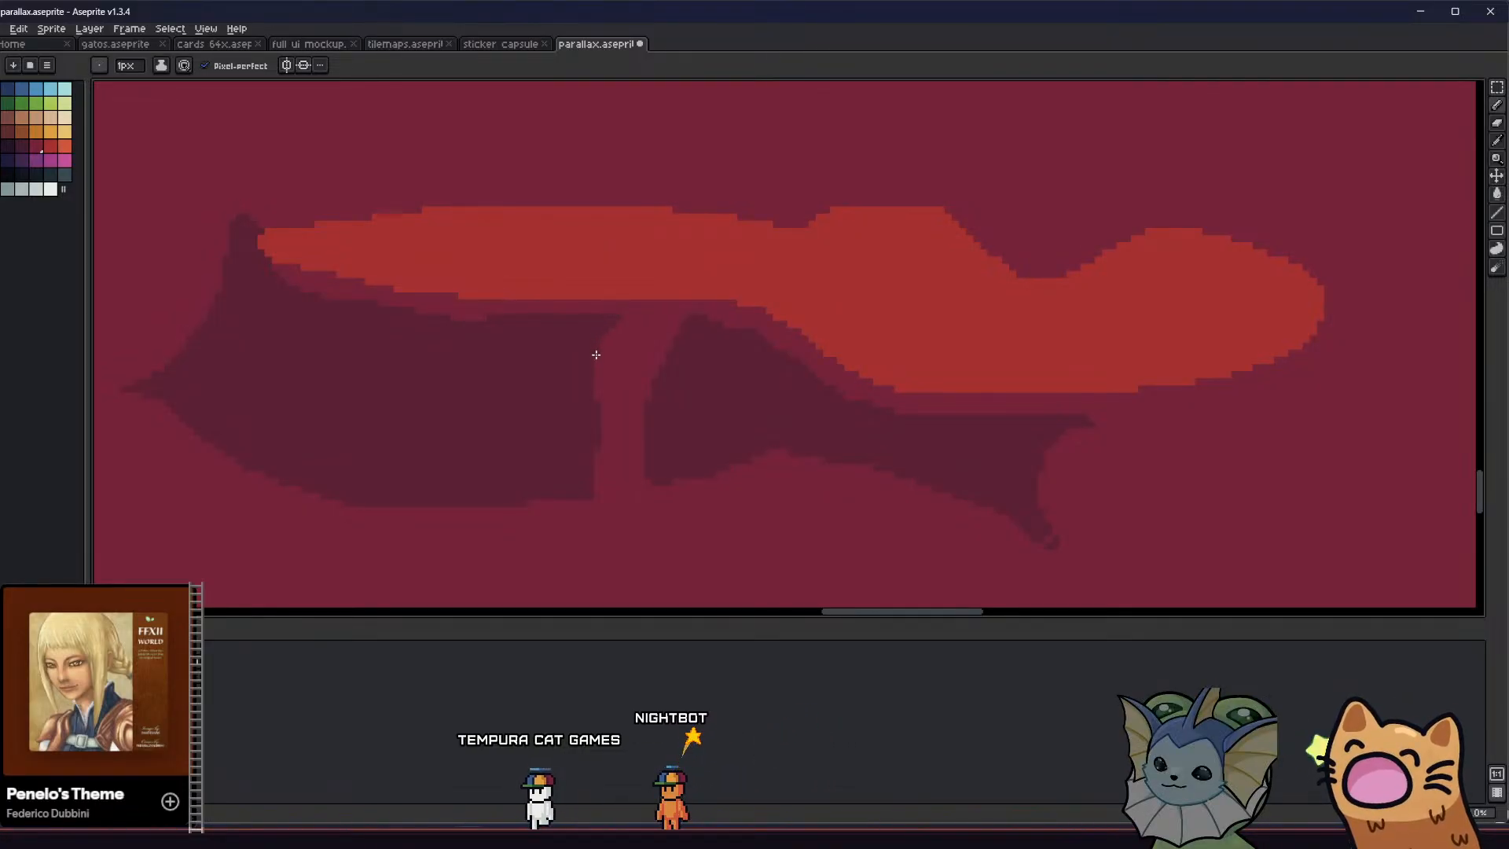
scroll(505, 387, "down", 2)
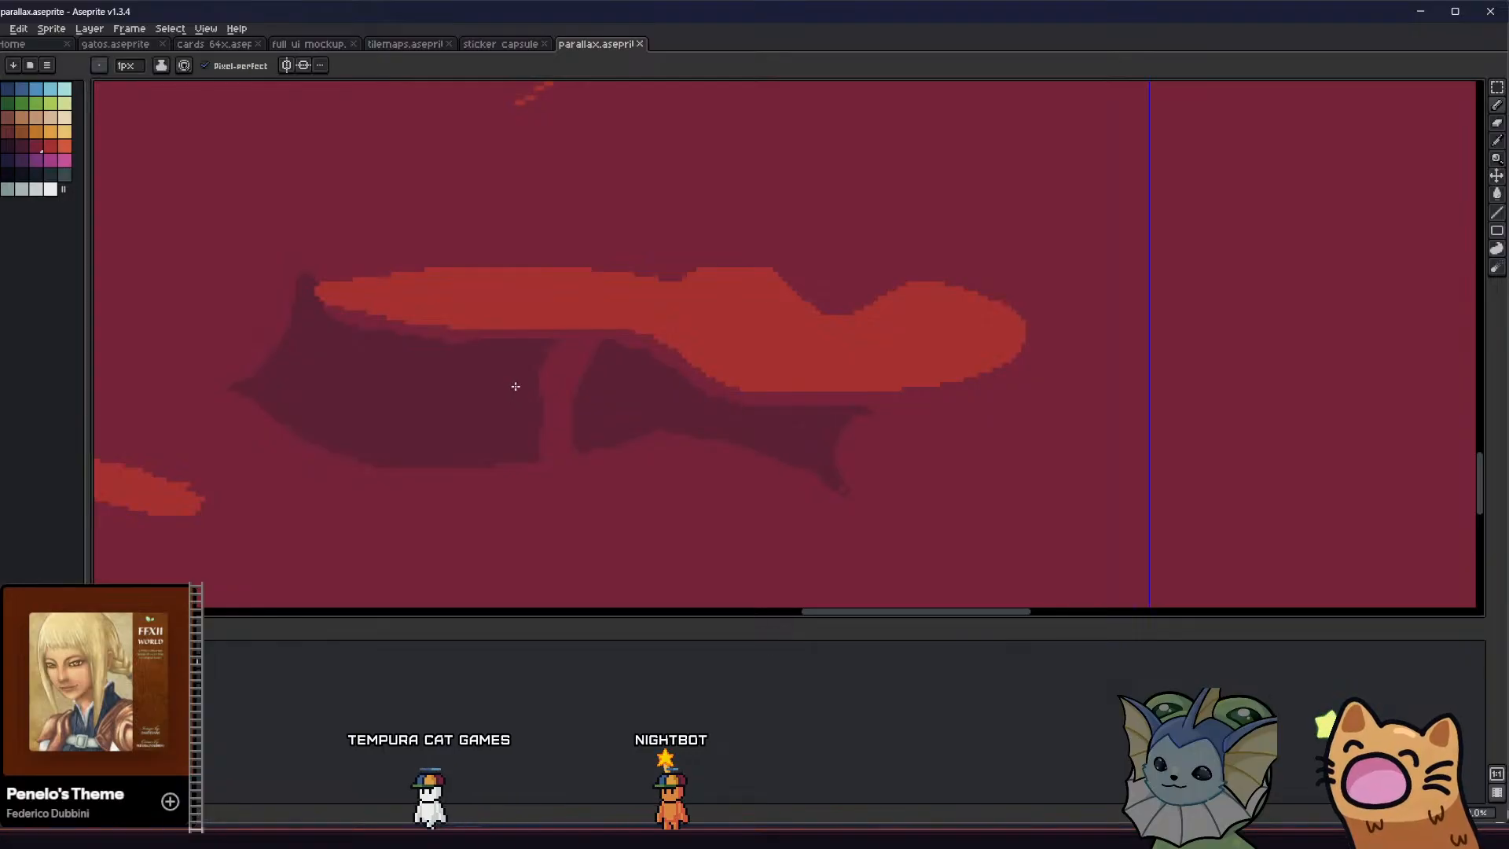
scroll(488, 414, "down", 2)
scroll(537, 410, "down", 1)
scroll(535, 431, "up", 3)
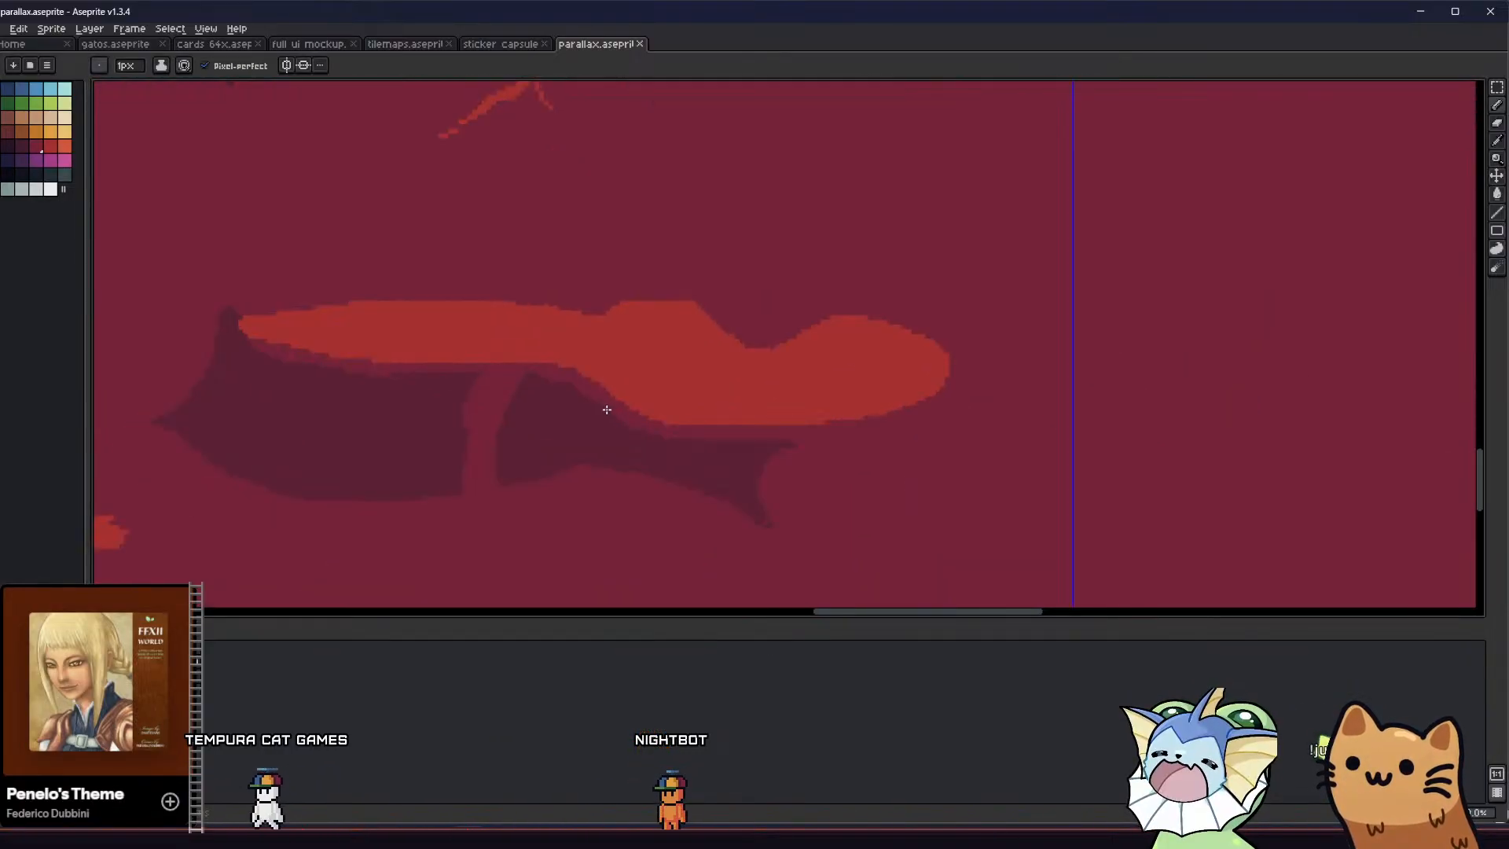
left_click(558, 356)
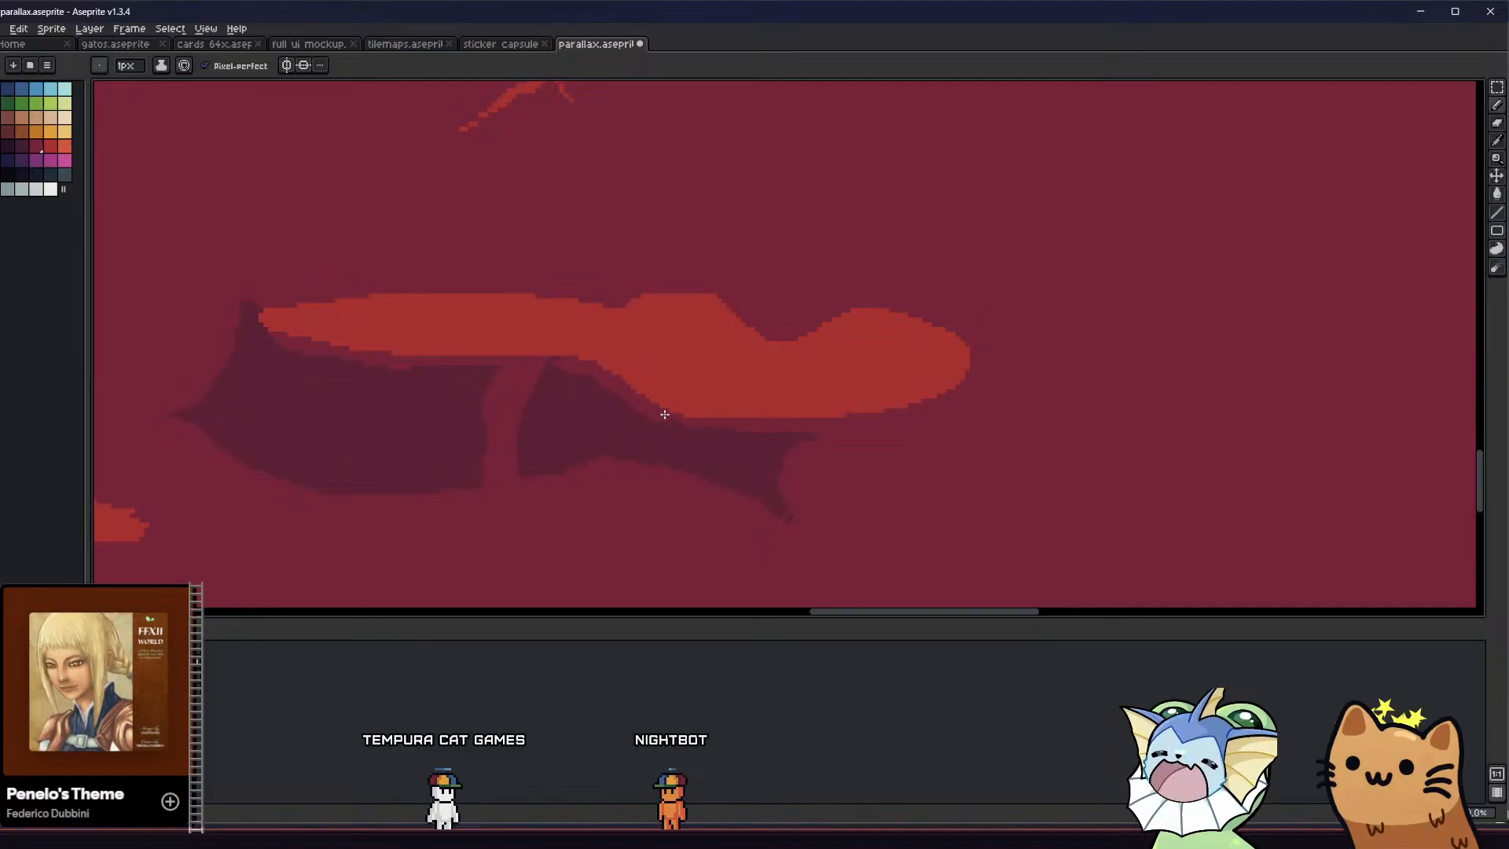
key("b")
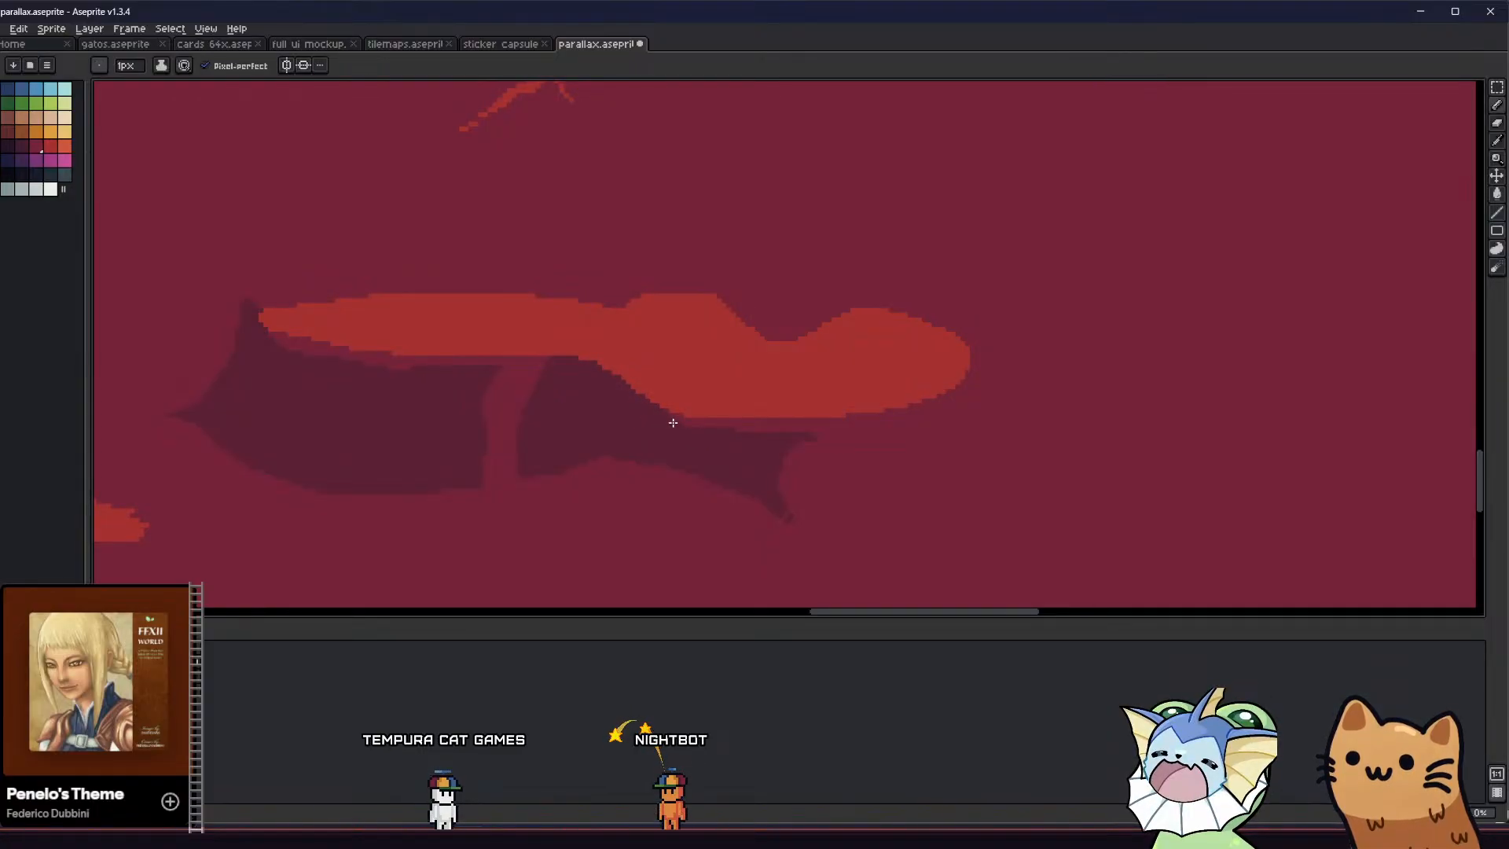
scroll(663, 424, "down", 3)
scroll(472, 464, "down", 3)
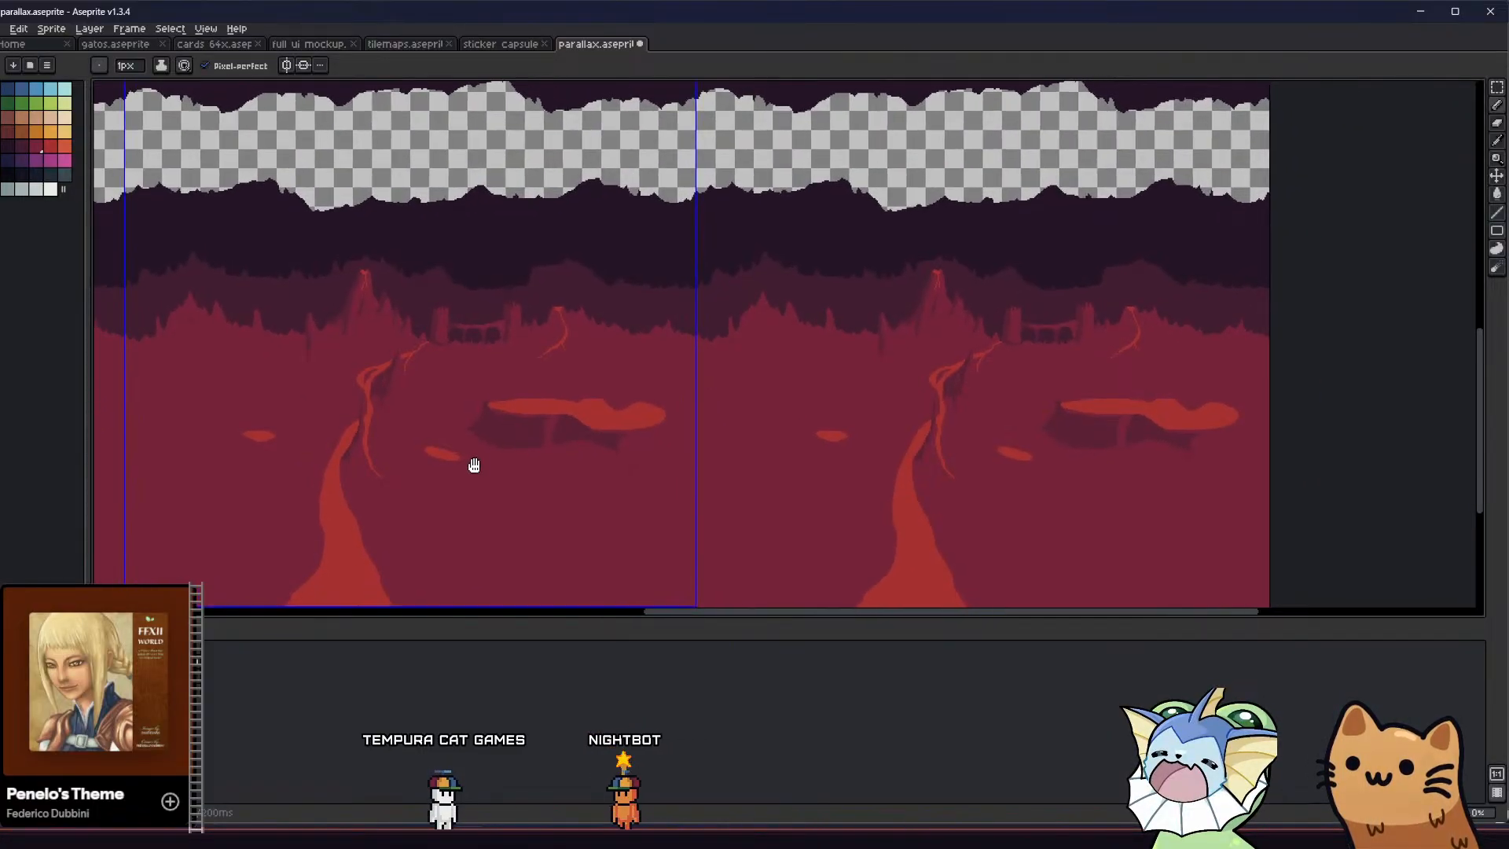
Add a small pointed spike to the left cliff shadow's outer edge, just above its side tip
scroll(404, 446, "up", 2)
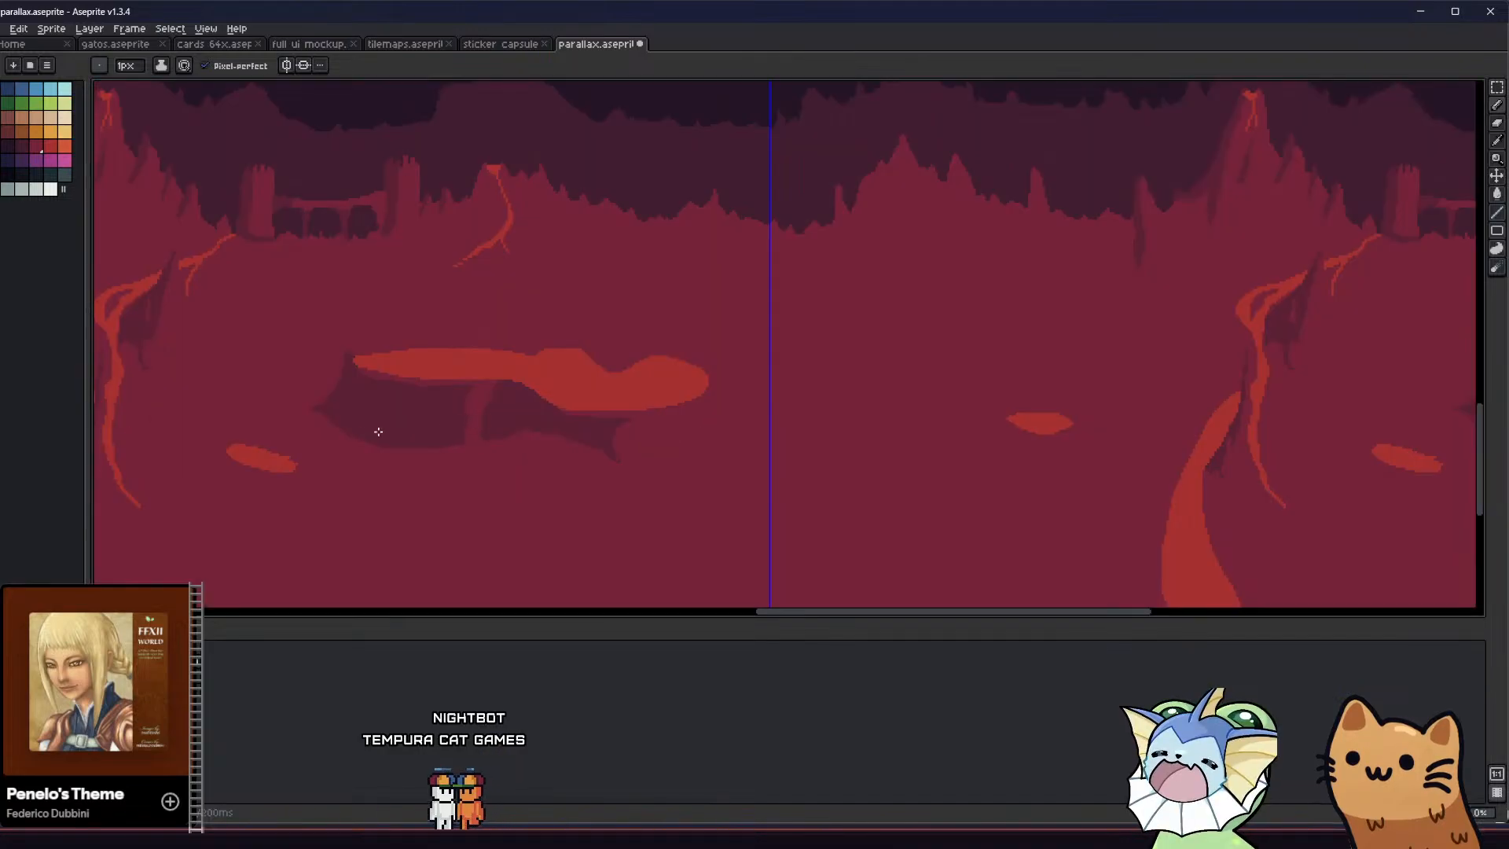
middle_click_drag(377, 427, 663, 438)
scroll(658, 442, "down", 1)
scroll(654, 445, "up", 3)
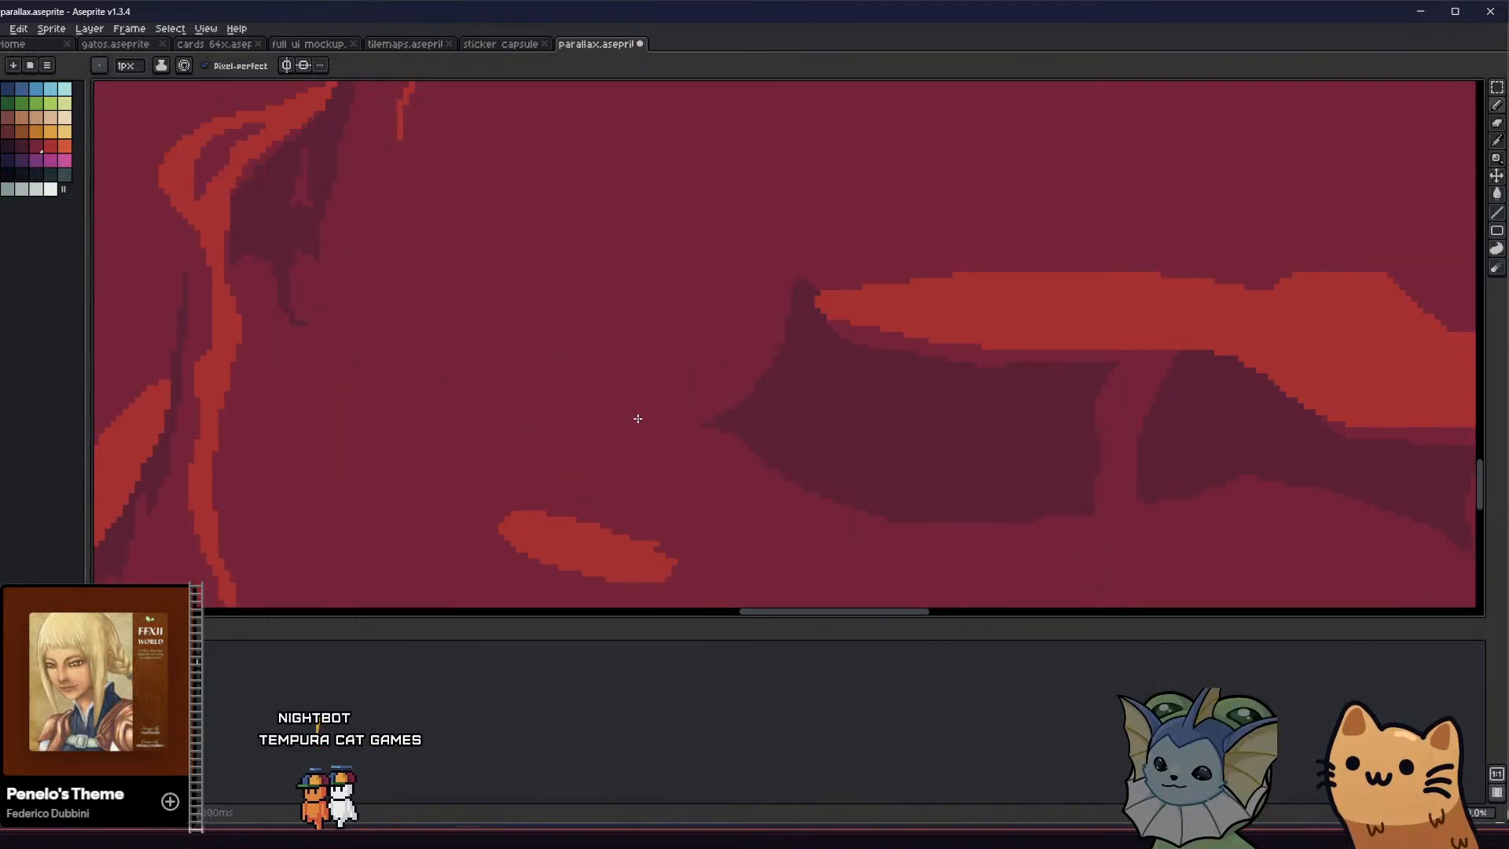
key("v")
key("b")
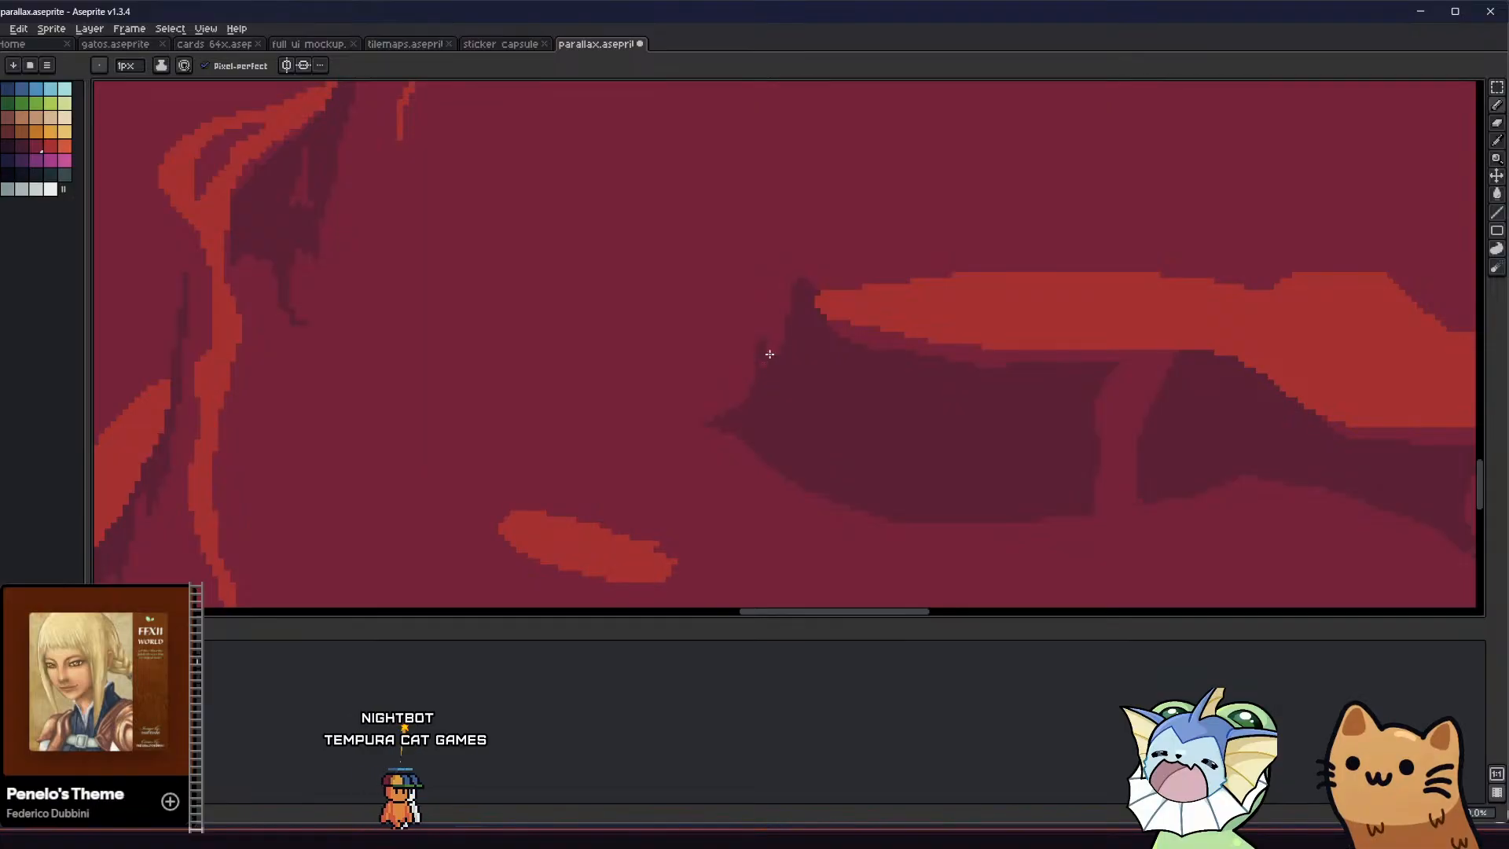
scroll(755, 369, "down", 2)
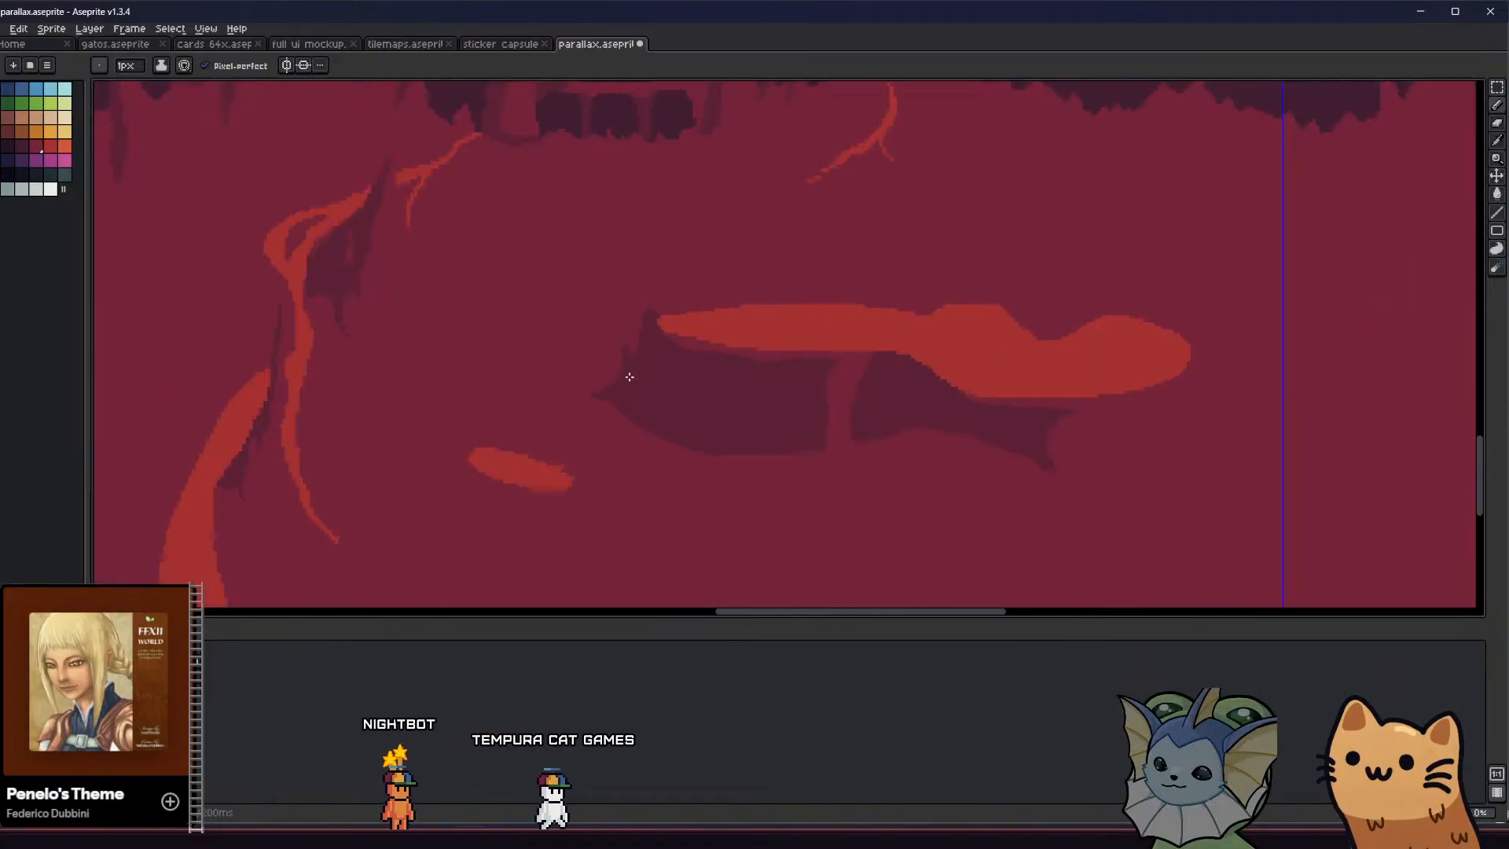
scroll(631, 378, "up", 1)
middle_click_drag(602, 391, 488, 378)
Draw a thin shadow line down from the lava pool's right end into a small filled maroon foot, and check it in the tiled background
middle_click_drag(976, 438, 702, 418)
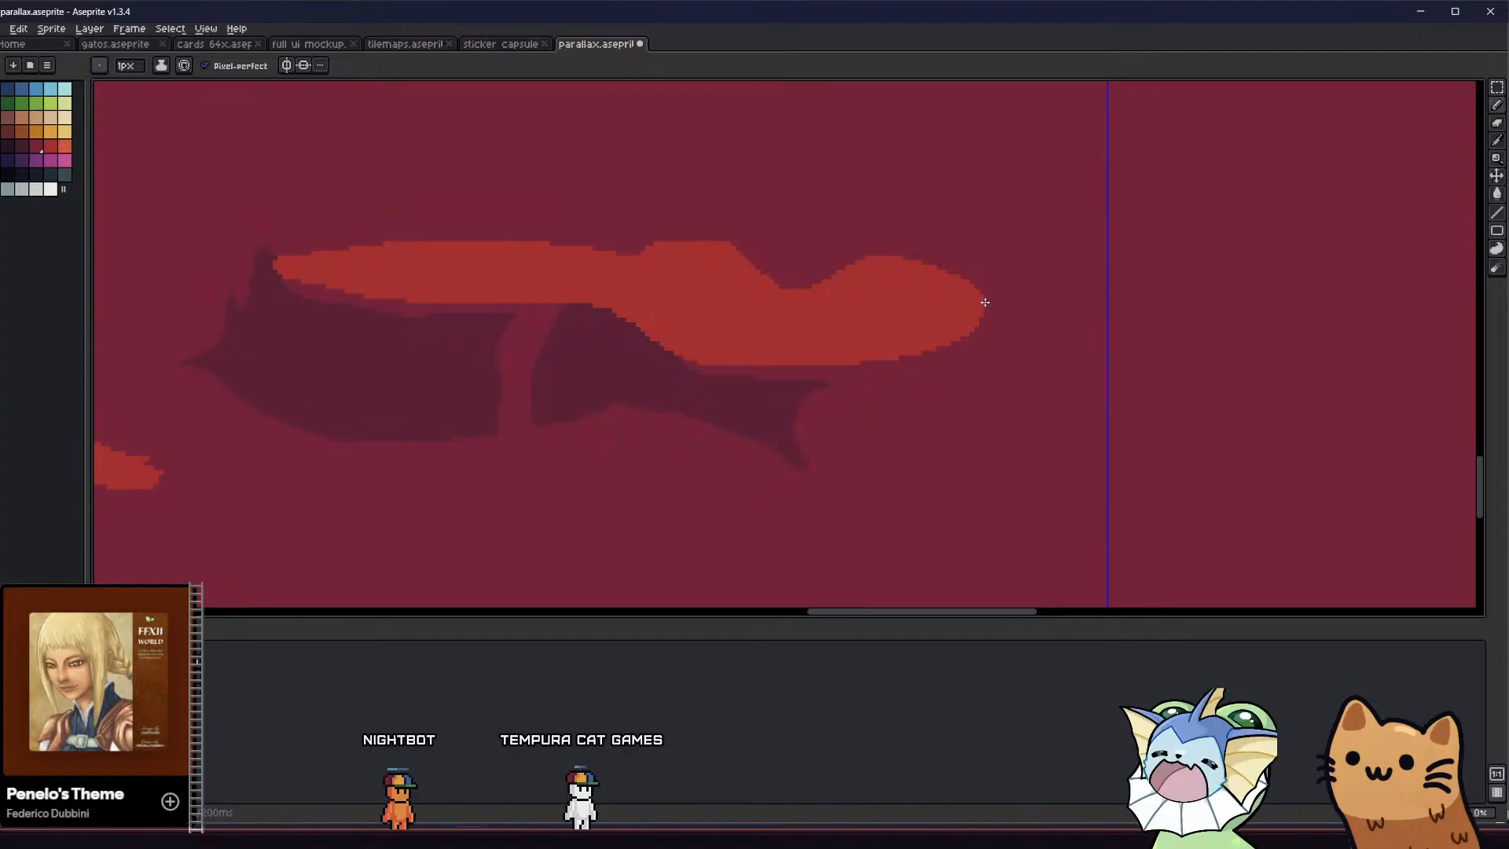
scroll(1006, 472, "down", 3)
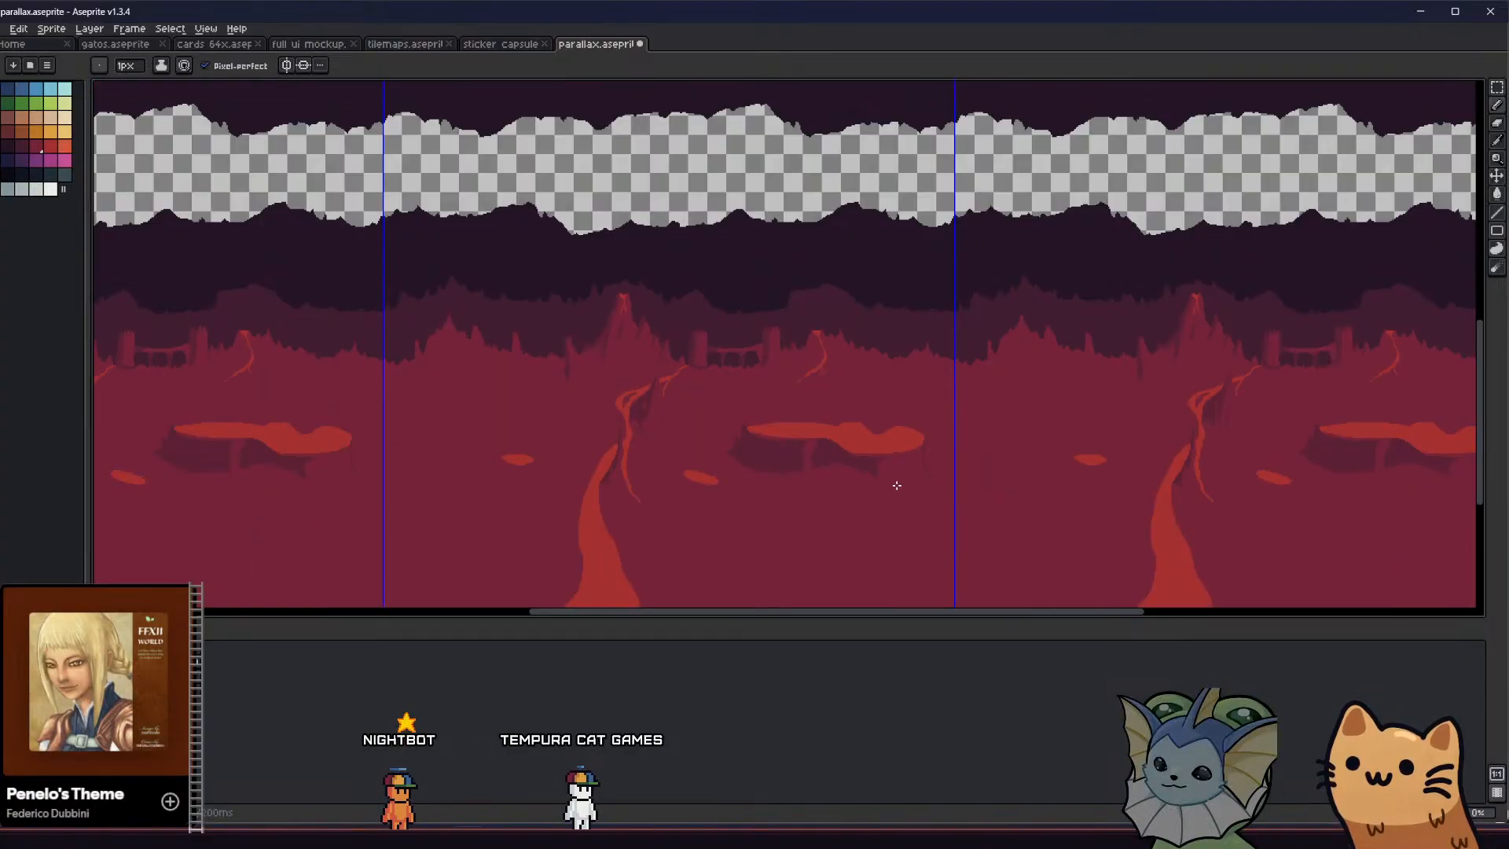
middle_click_drag(802, 487, 677, 424)
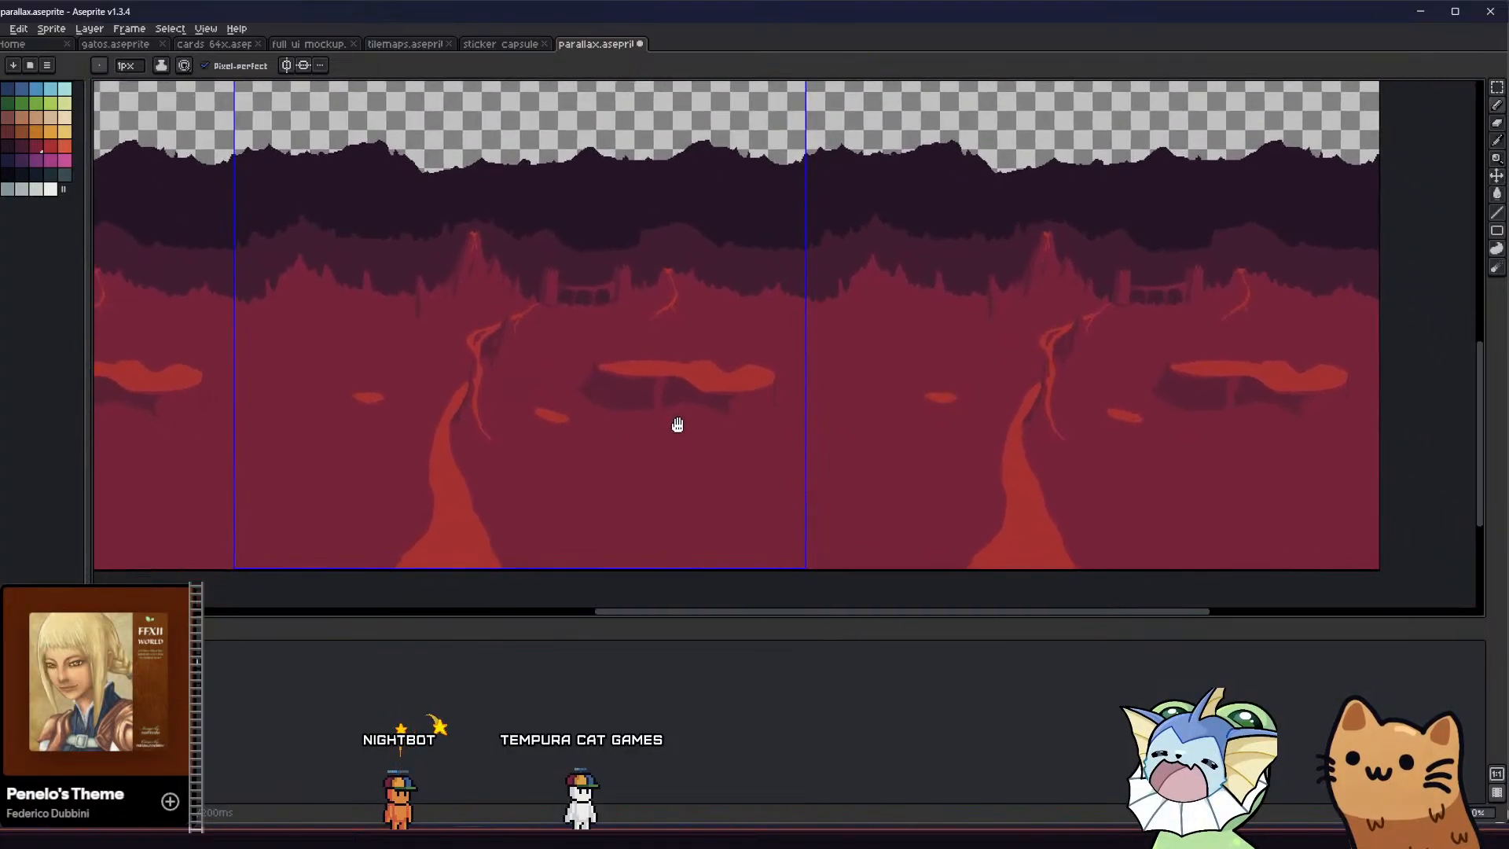
scroll(778, 369, "up", 3)
mouse_move(692, 431)
left_mouse_down()
mouse_move(808, 488)
mouse_move(740, 518)
left_mouse_up()
key("g")
scroll(734, 485, "down", 4)
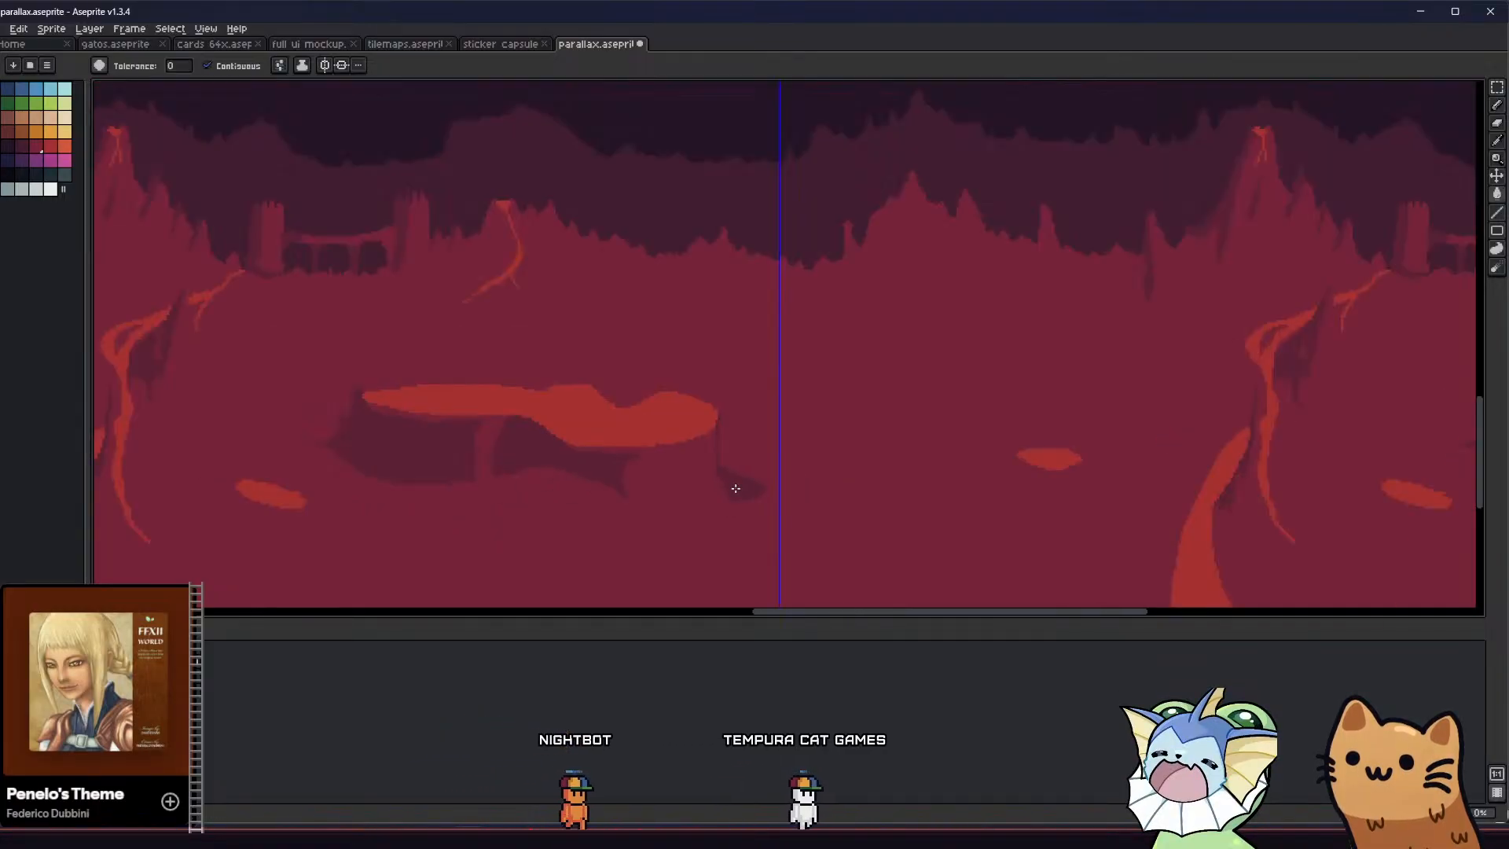
middle_click_drag(629, 502, 591, 487)
scroll(591, 487, "down", 2)
scroll(573, 495, "up", 2)
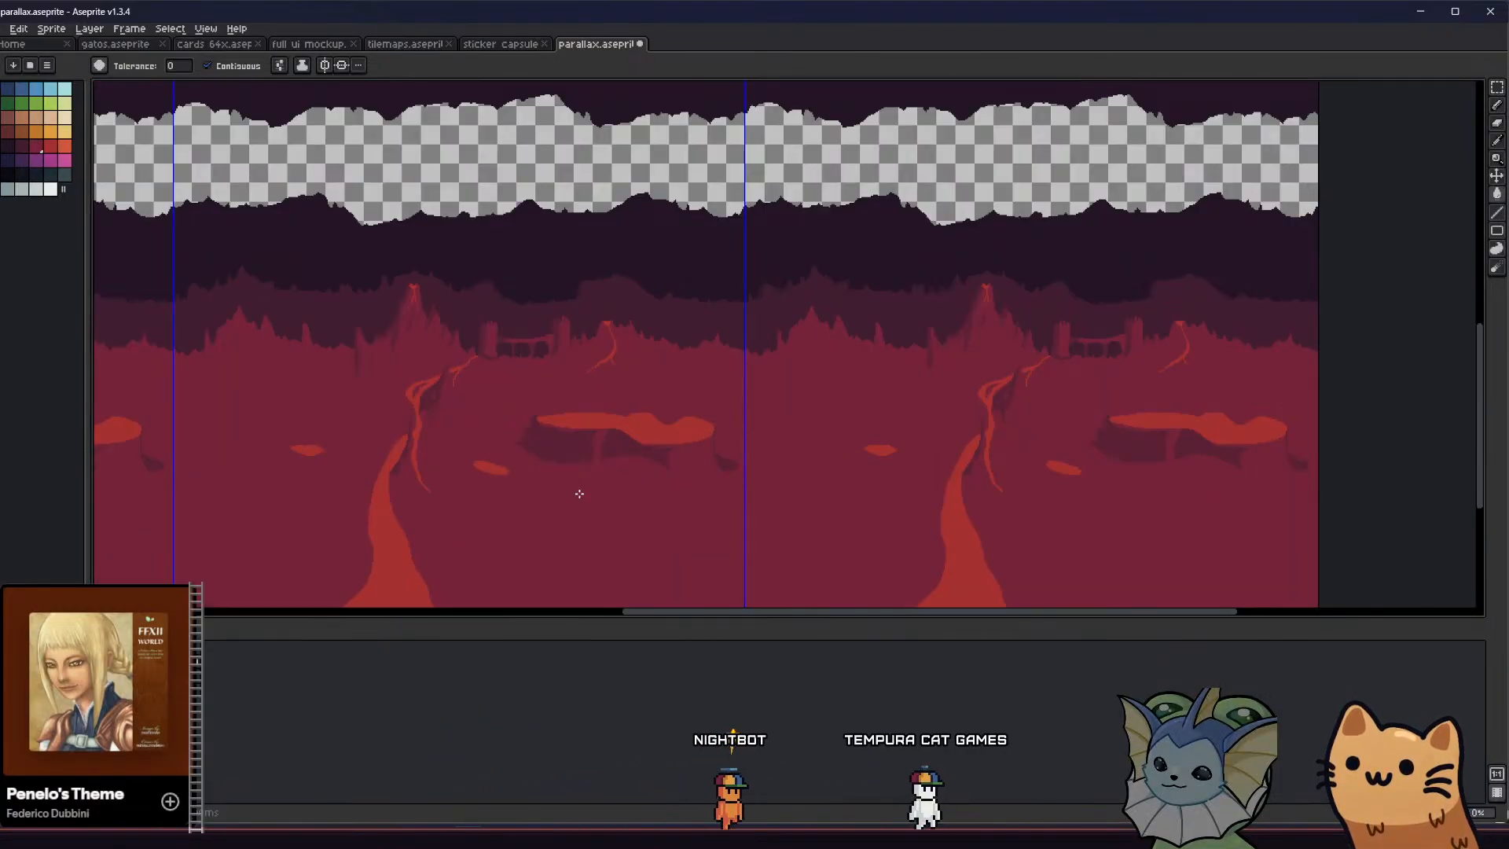
scroll(591, 449, "down", 2)
scroll(642, 447, "up", 4)
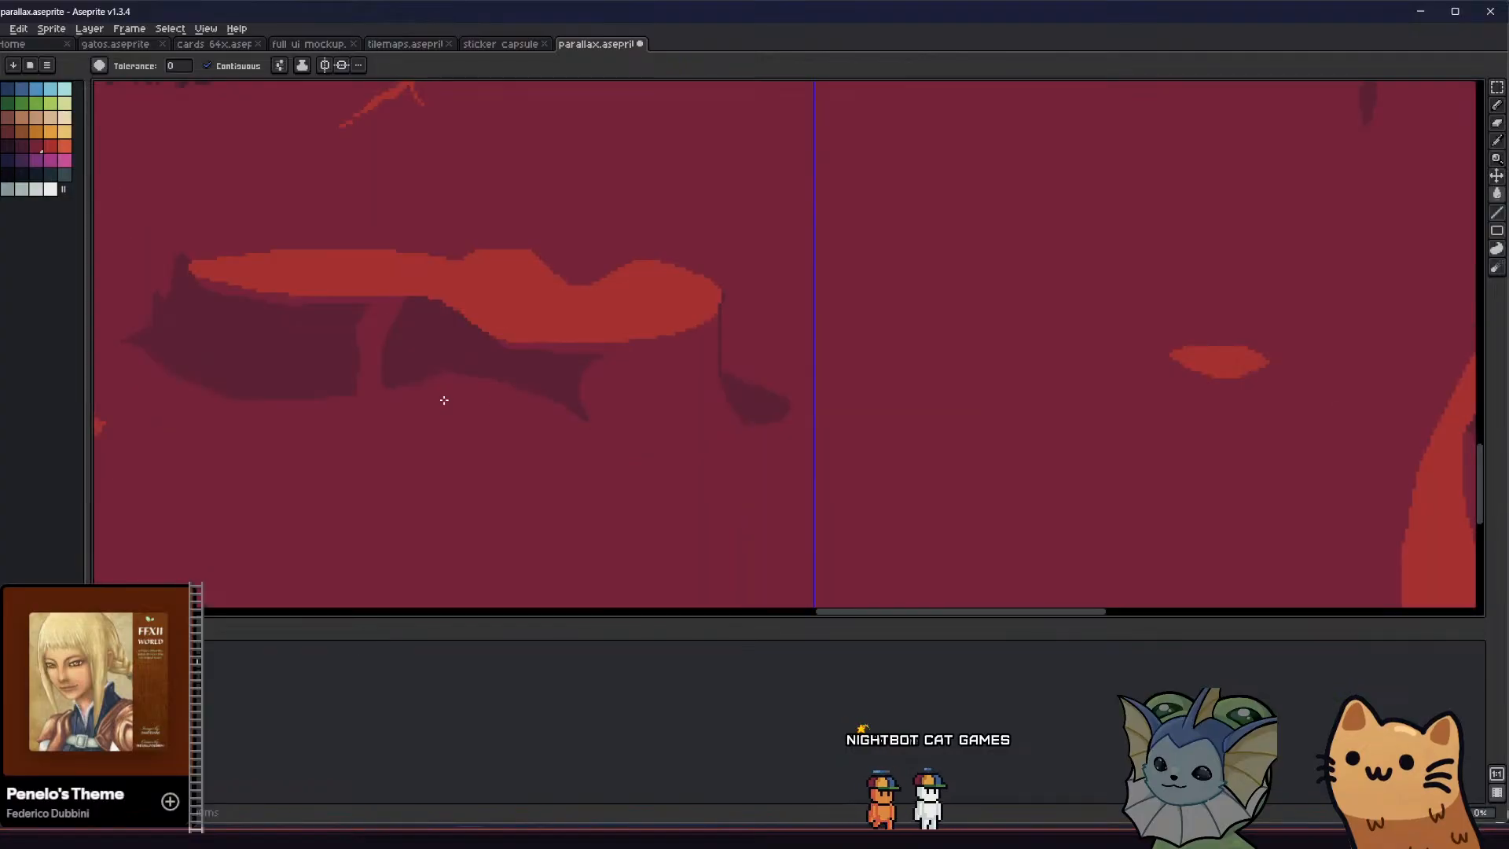
Try extending the right cliff shadow downward with a filled, rounded bulge
key("b")
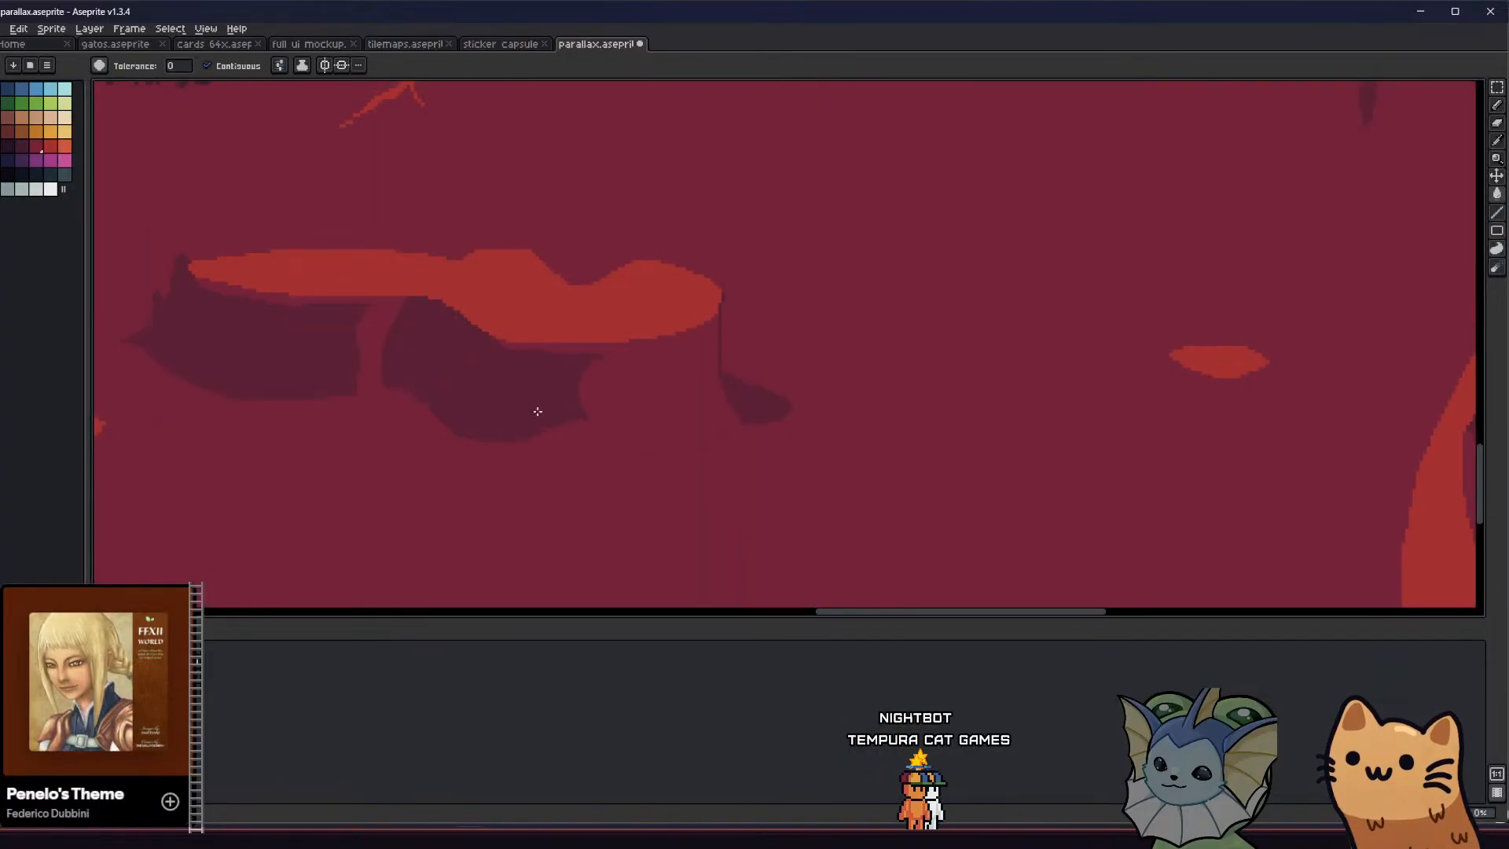
scroll(538, 411, "down", 3)
scroll(504, 430, "up", 3)
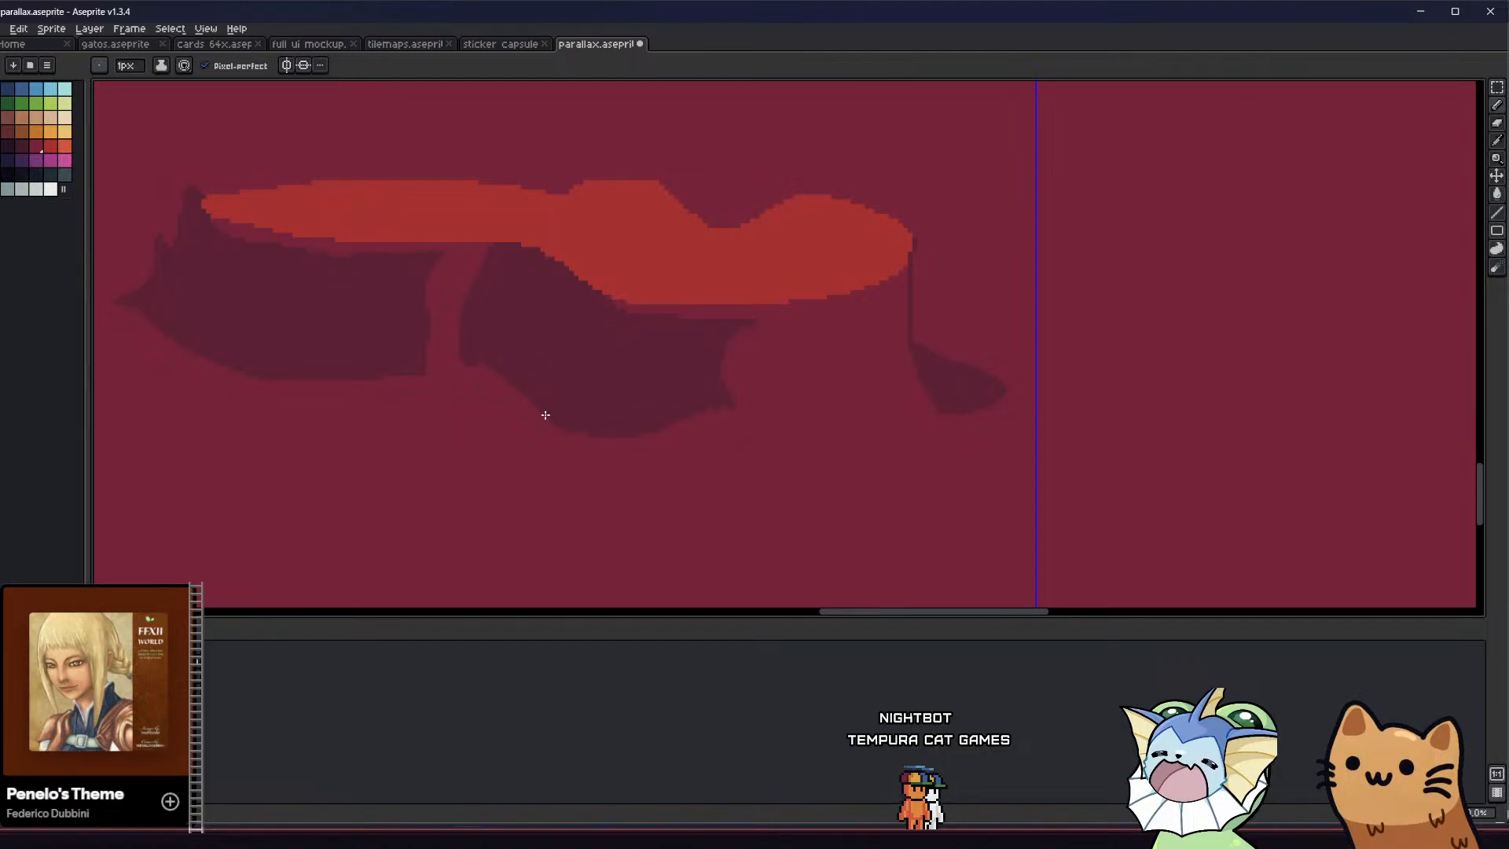
key("ctrl+z")
key("ctrl+z")
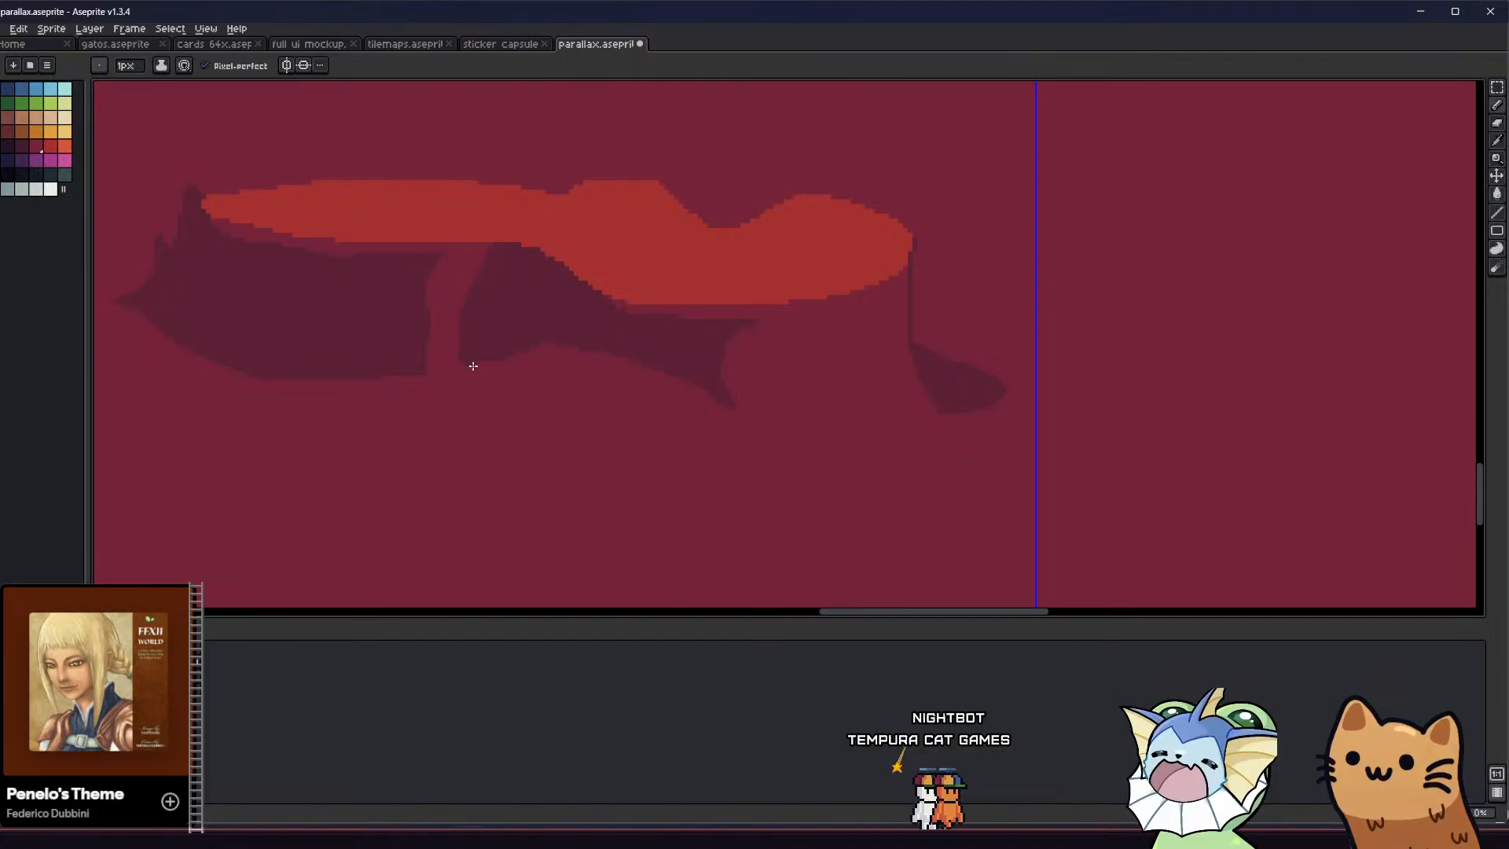
Outline a flatter lower extension of the right cliff shadow reaching its pointed spur, and fill it dark maroon
left_click_drag(504, 368, 631, 404)
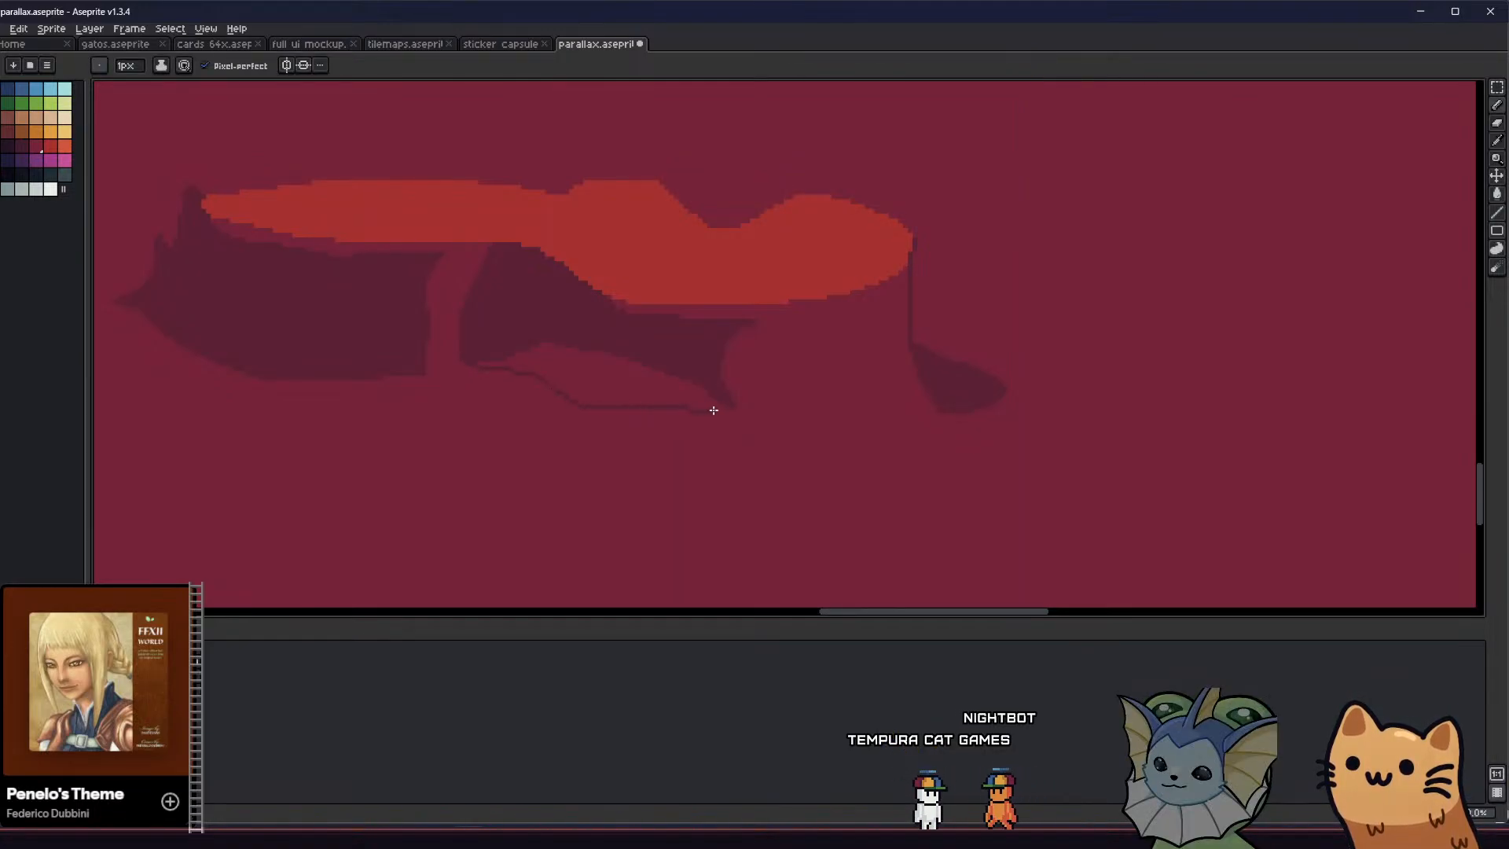
key("g")
scroll(639, 400, "down", 3)
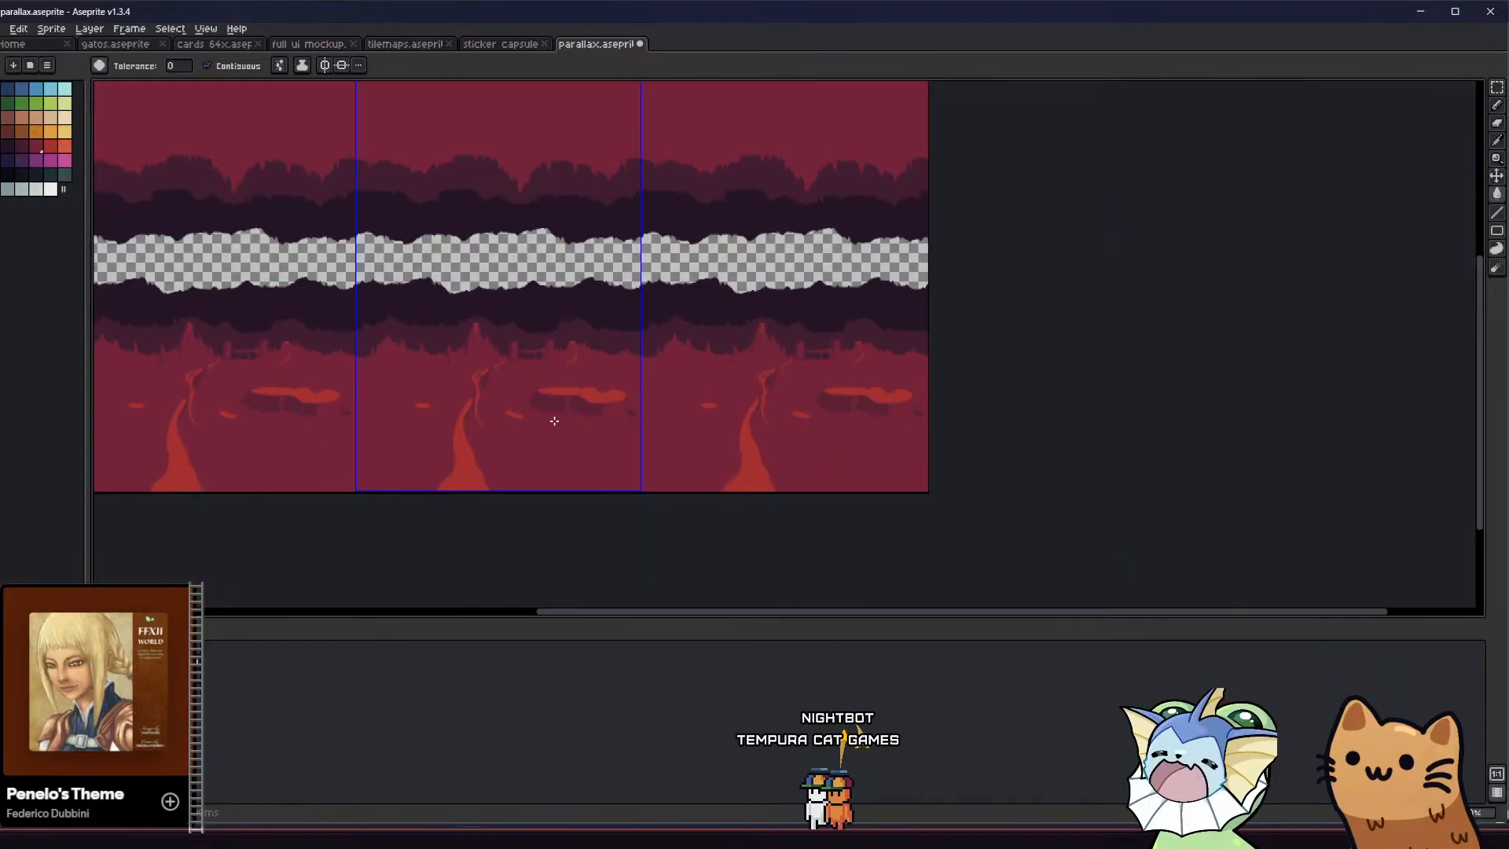
scroll(601, 412, "up", 2)
scroll(602, 412, "up", 3)
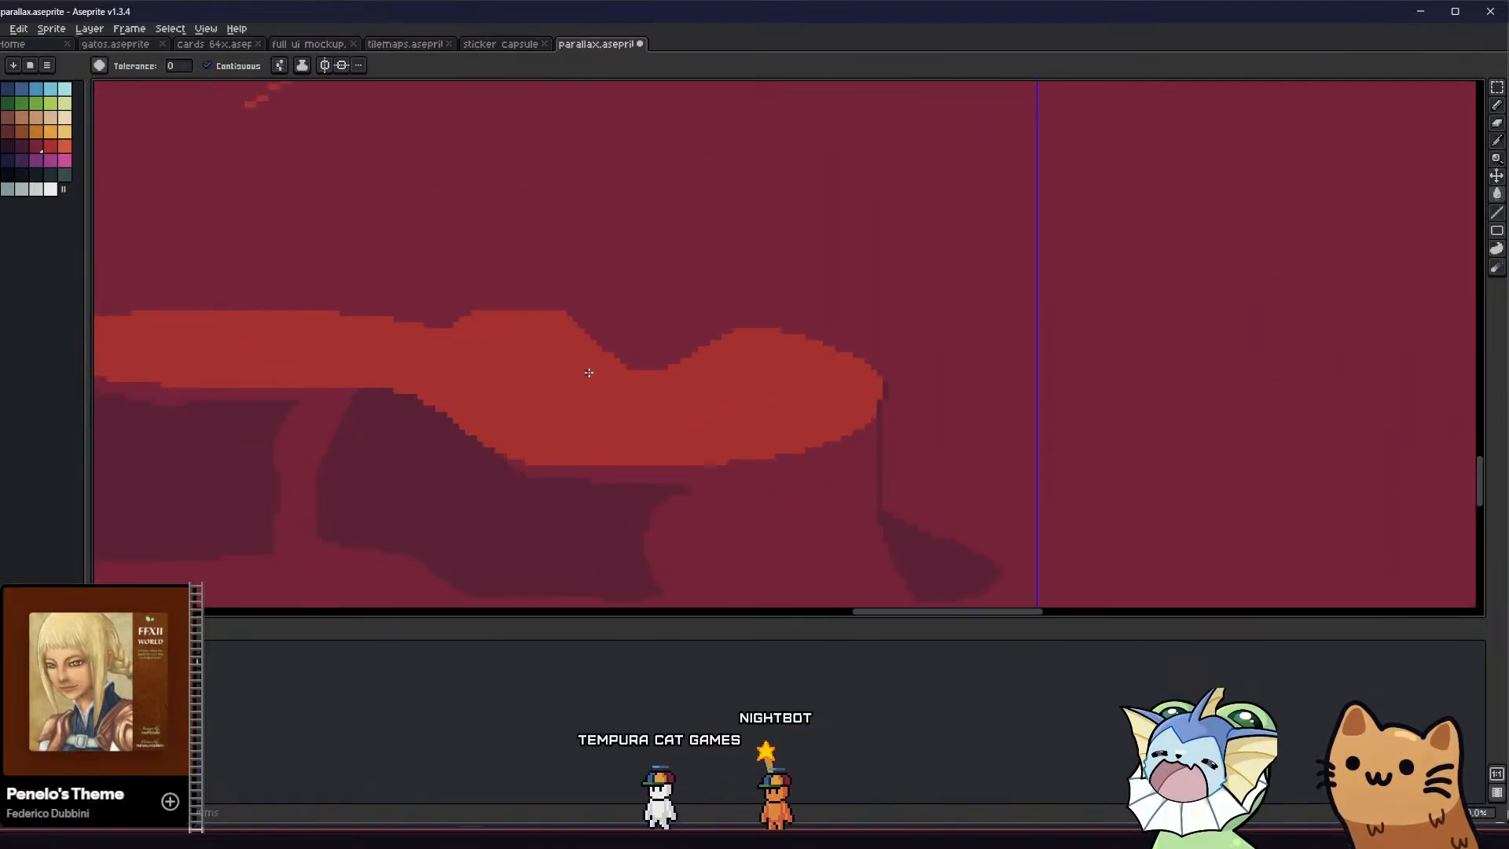
Pick the lava red and fill in the dip along the pool's upper edge to make it shallower
key("i")
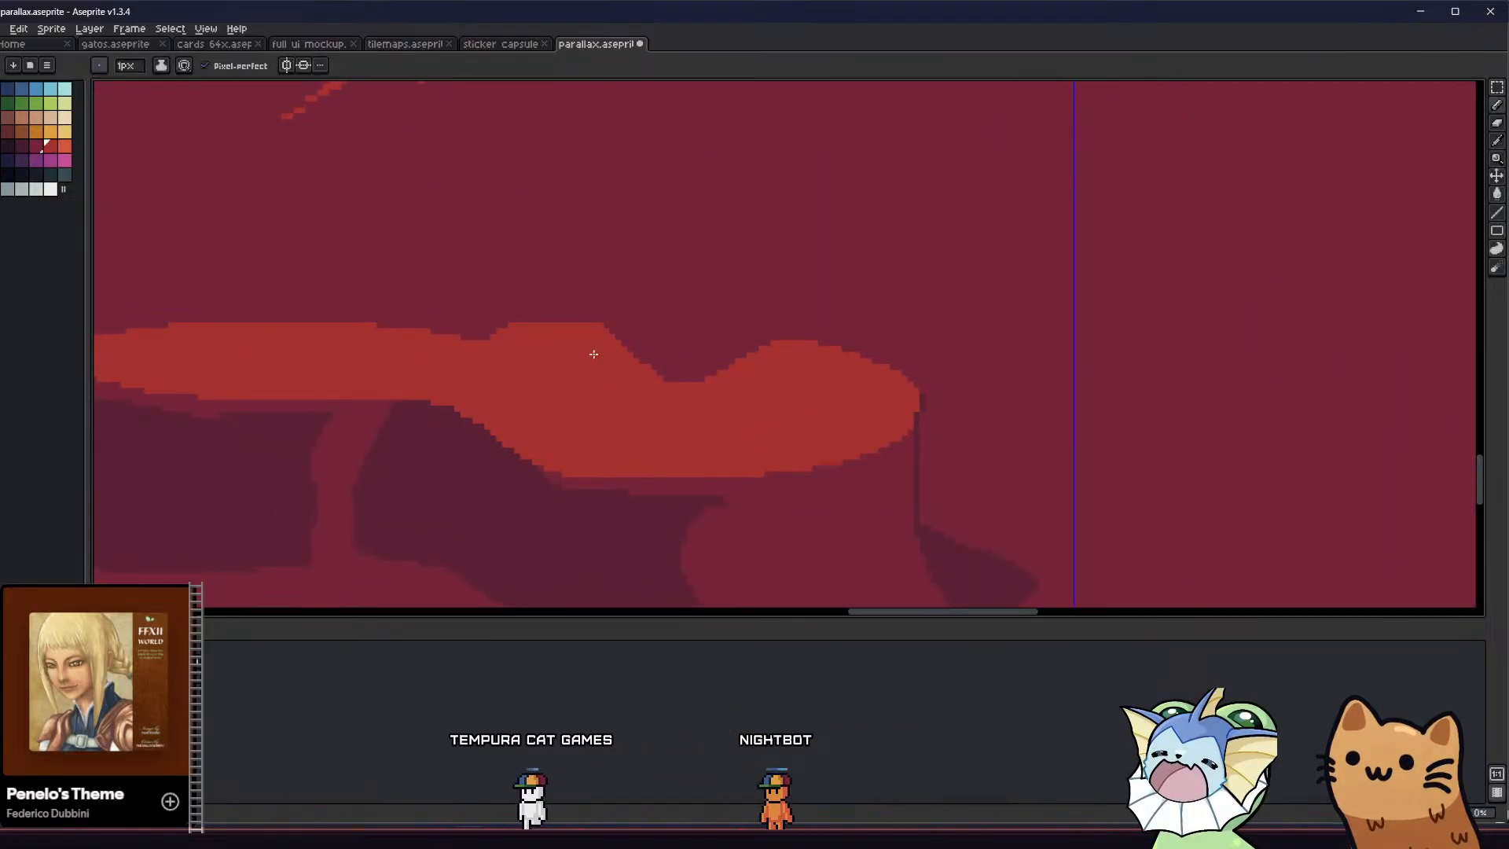
key("b")
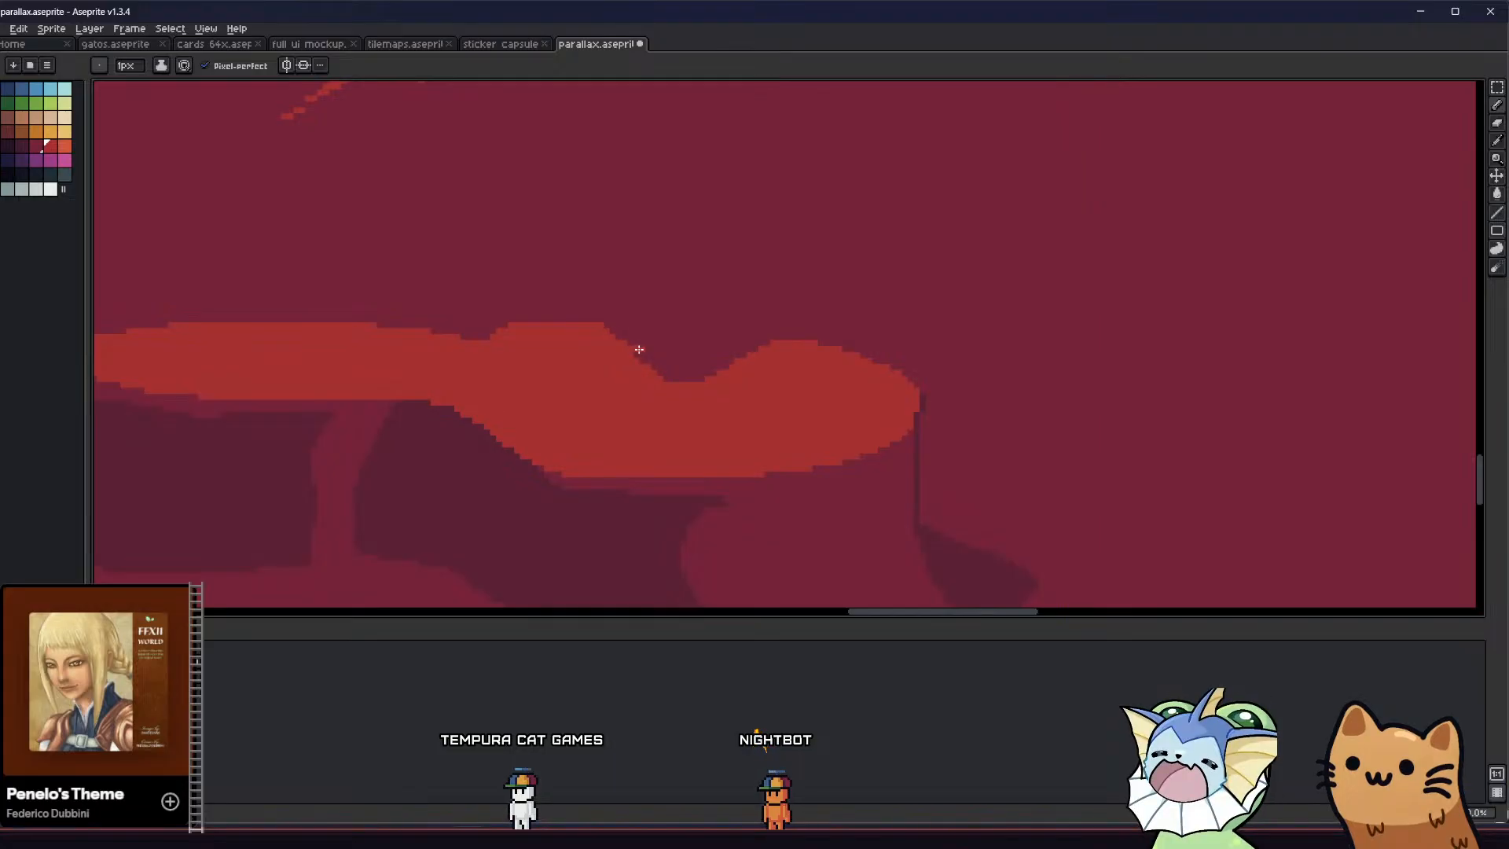
key("b")
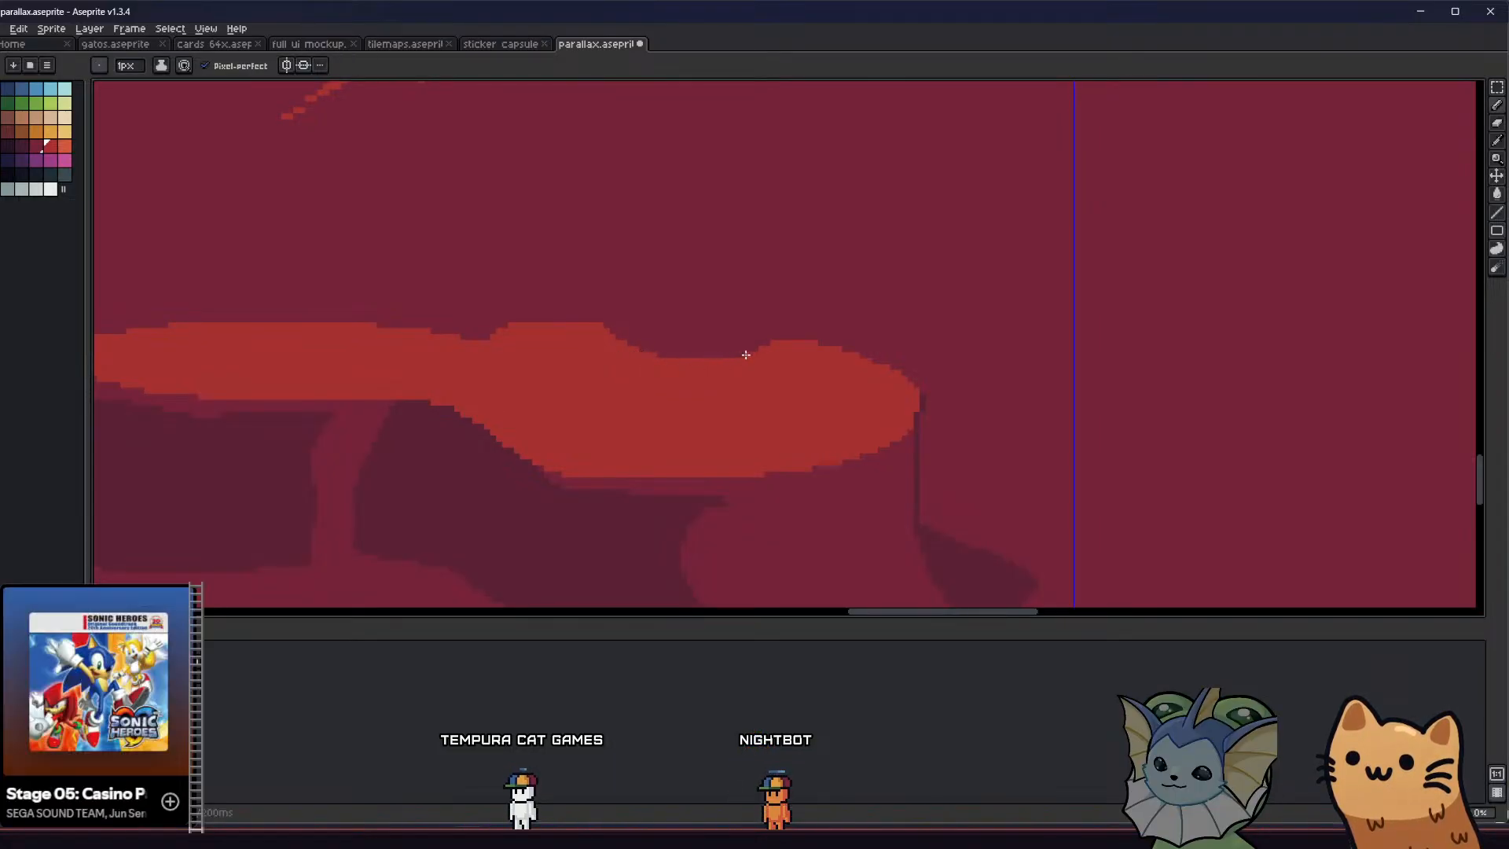
scroll(482, 353, "down", 1)
scroll(482, 354, "down", 3)
scroll(451, 398, "up", 3)
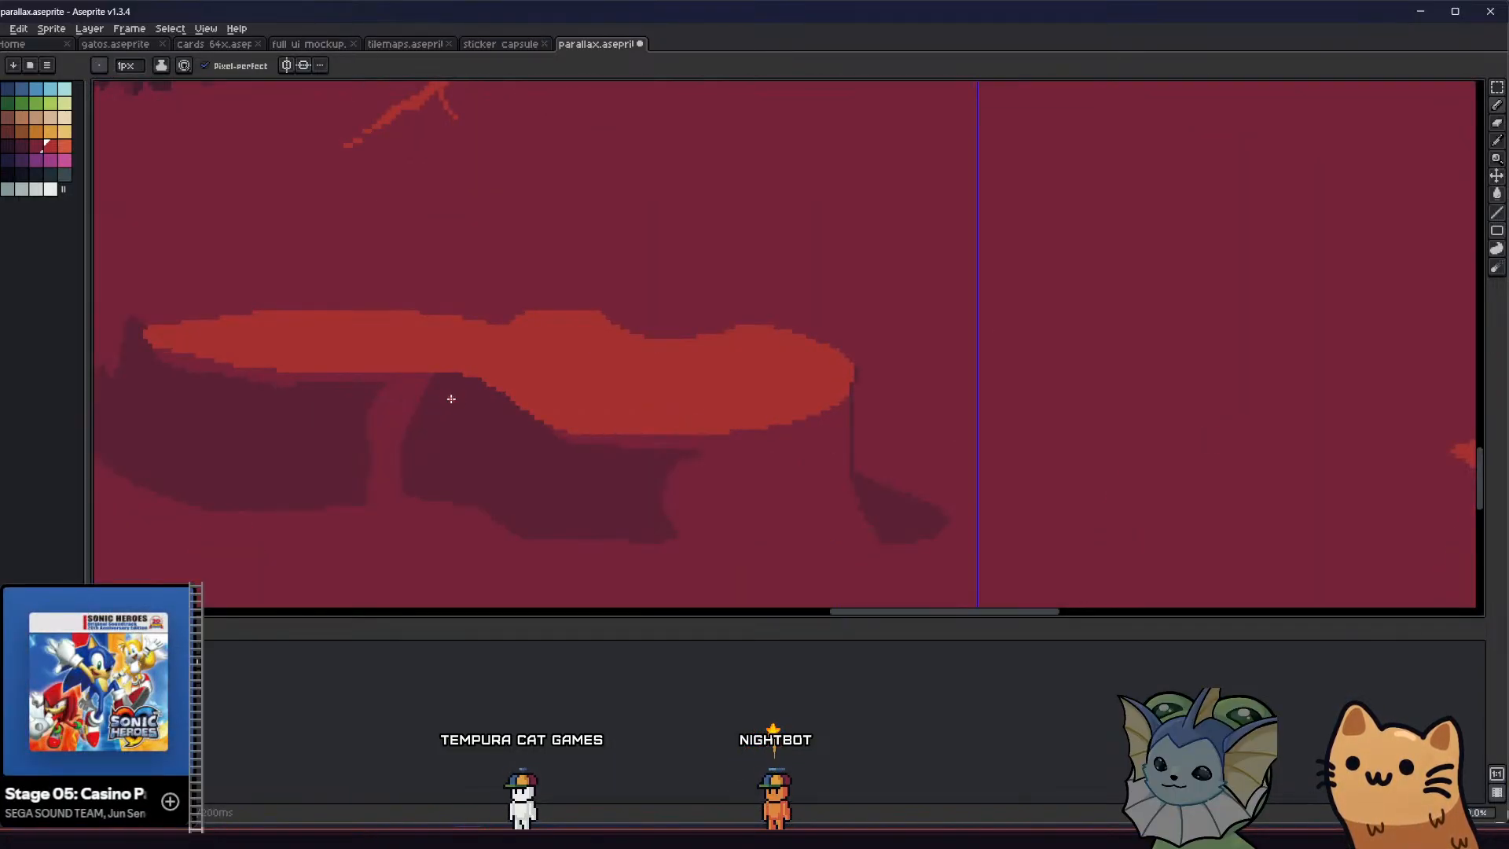
scroll(500, 437, "down", 3)
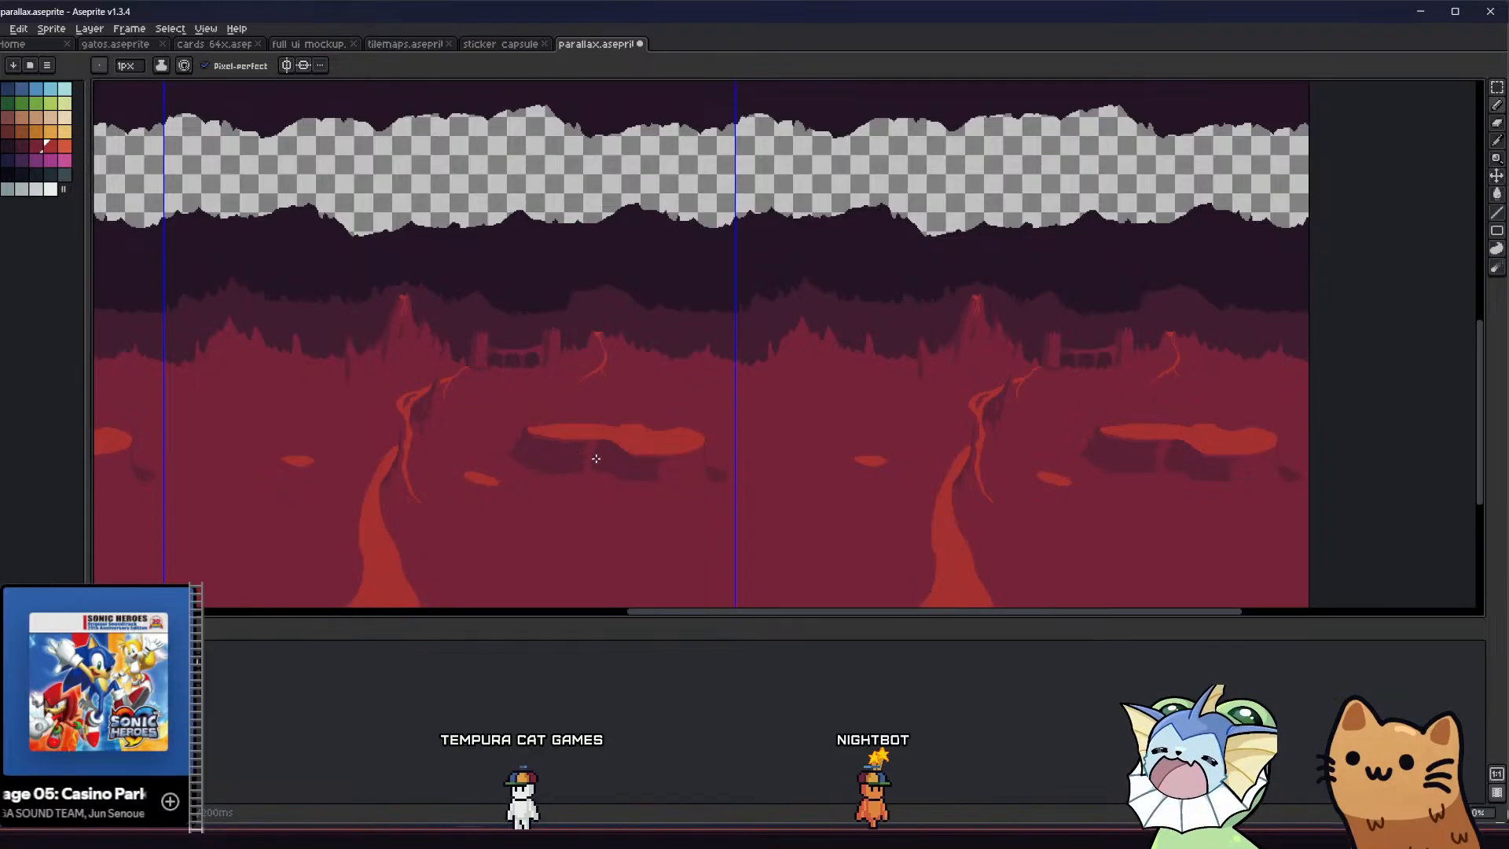
Trim the lava pool's lower right edge with a dark maroon outline, fill the strip beneath it, and clean up leftover red pixels
scroll(613, 458, "up", 2)
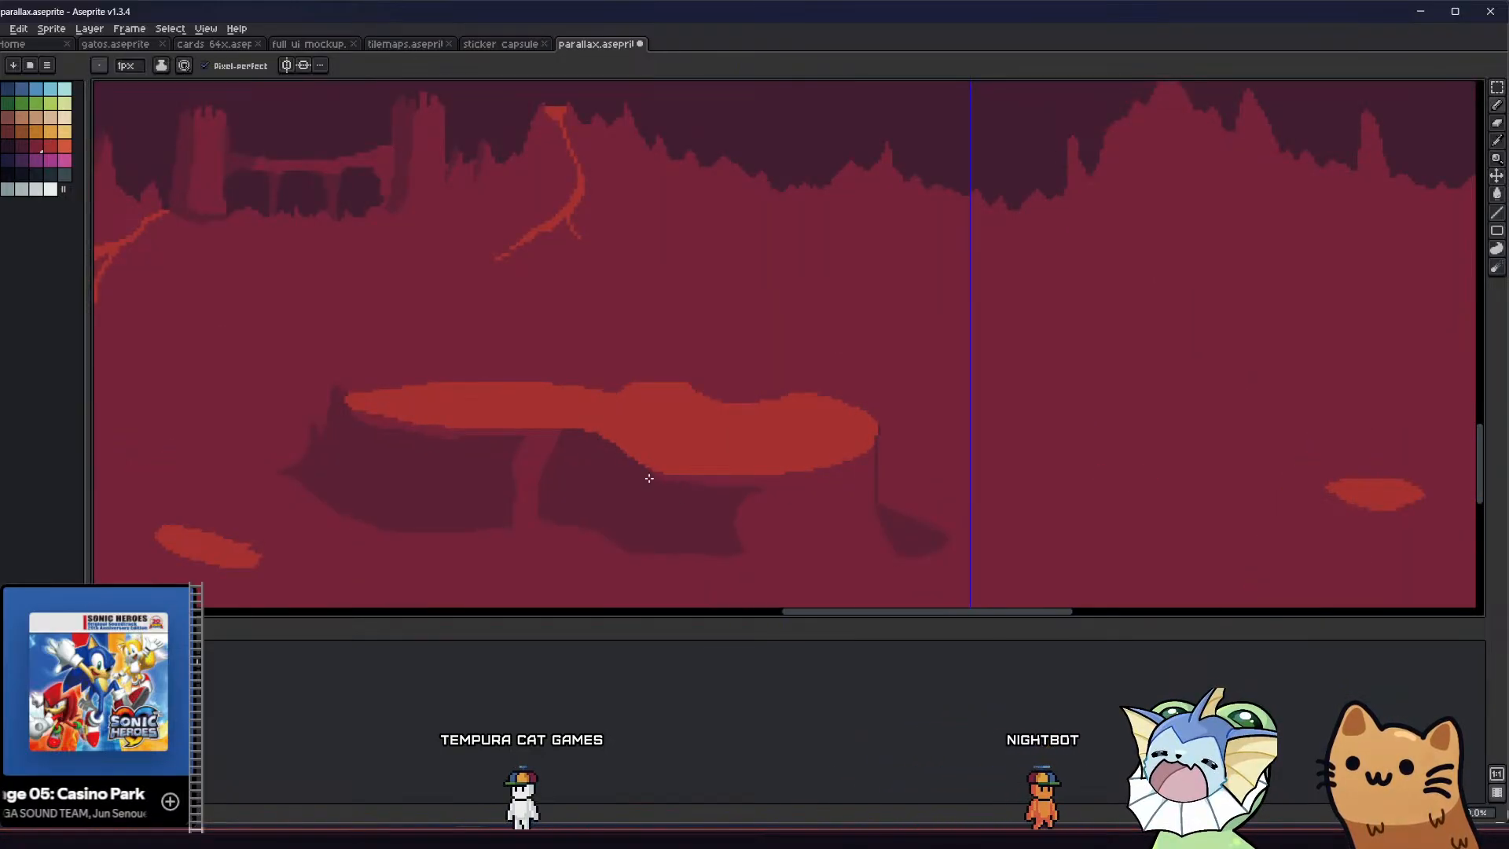
scroll(629, 455, "up", 1)
left_click_drag(823, 483, 959, 475)
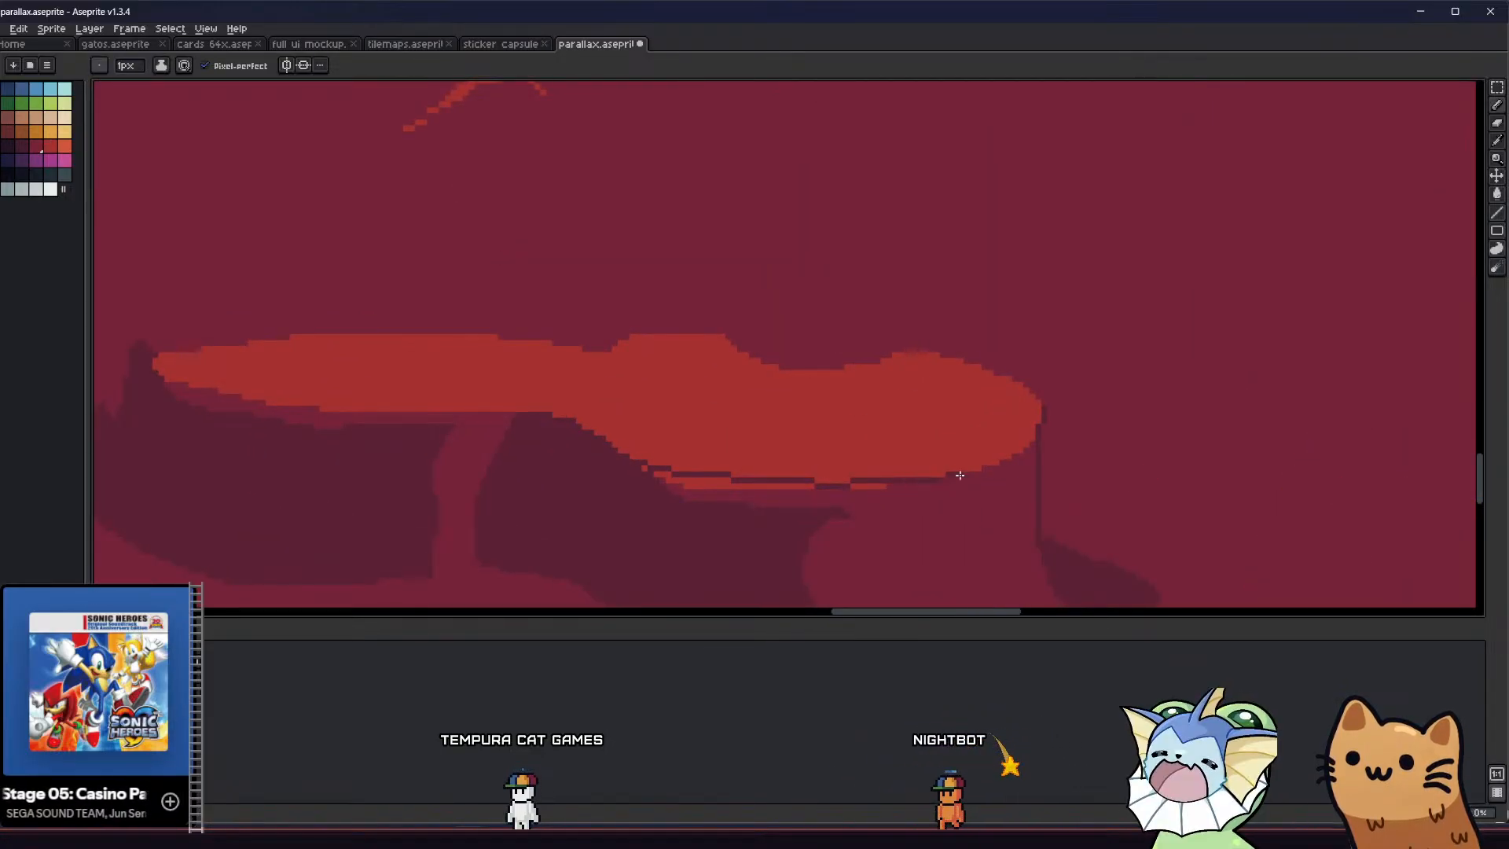
key("g")
left_click(794, 499)
left_click(771, 487)
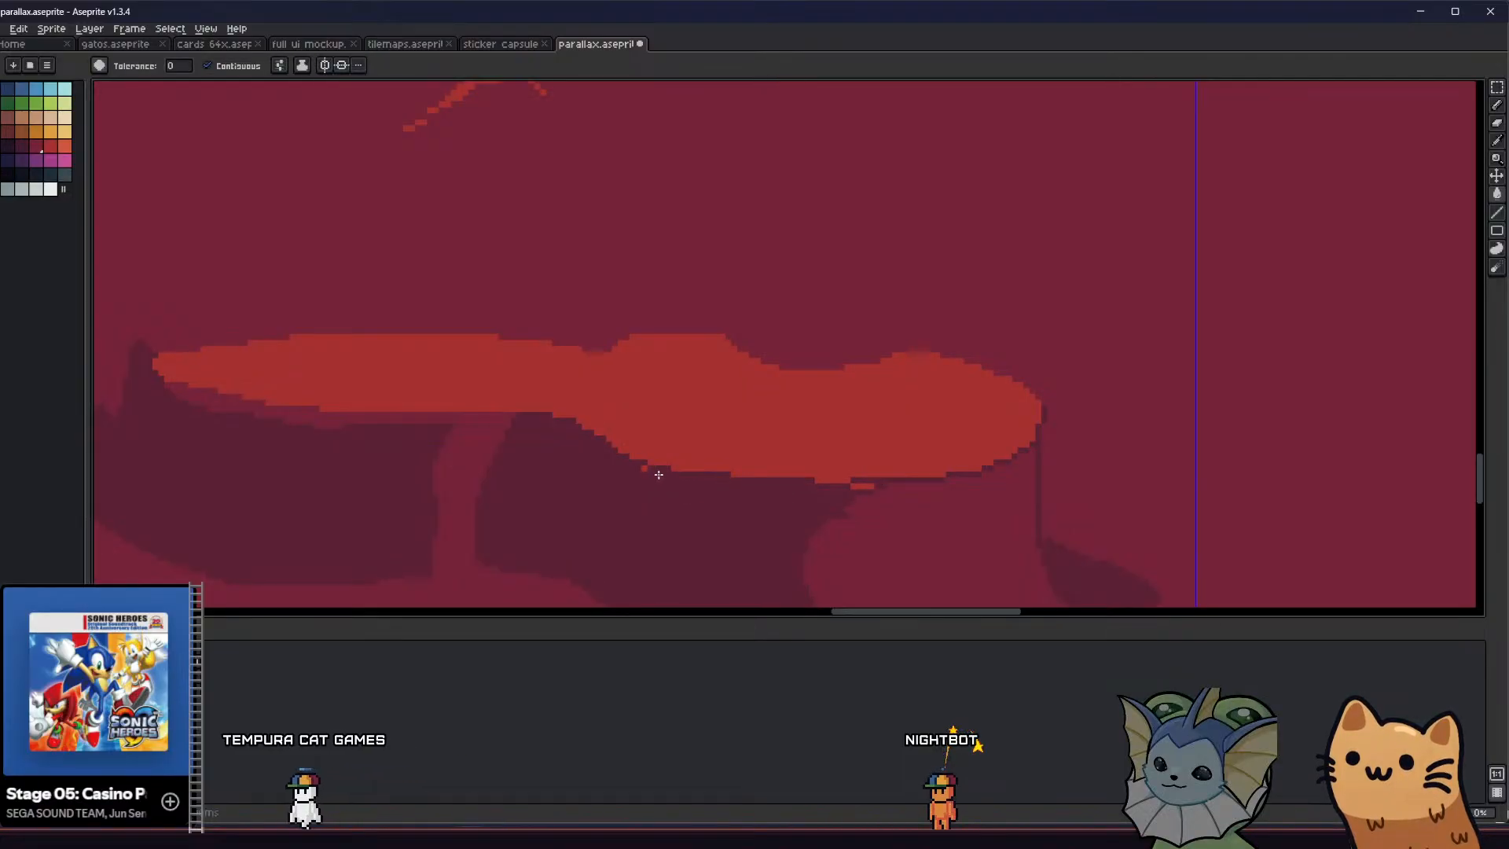
key("b")
left_click(647, 469)
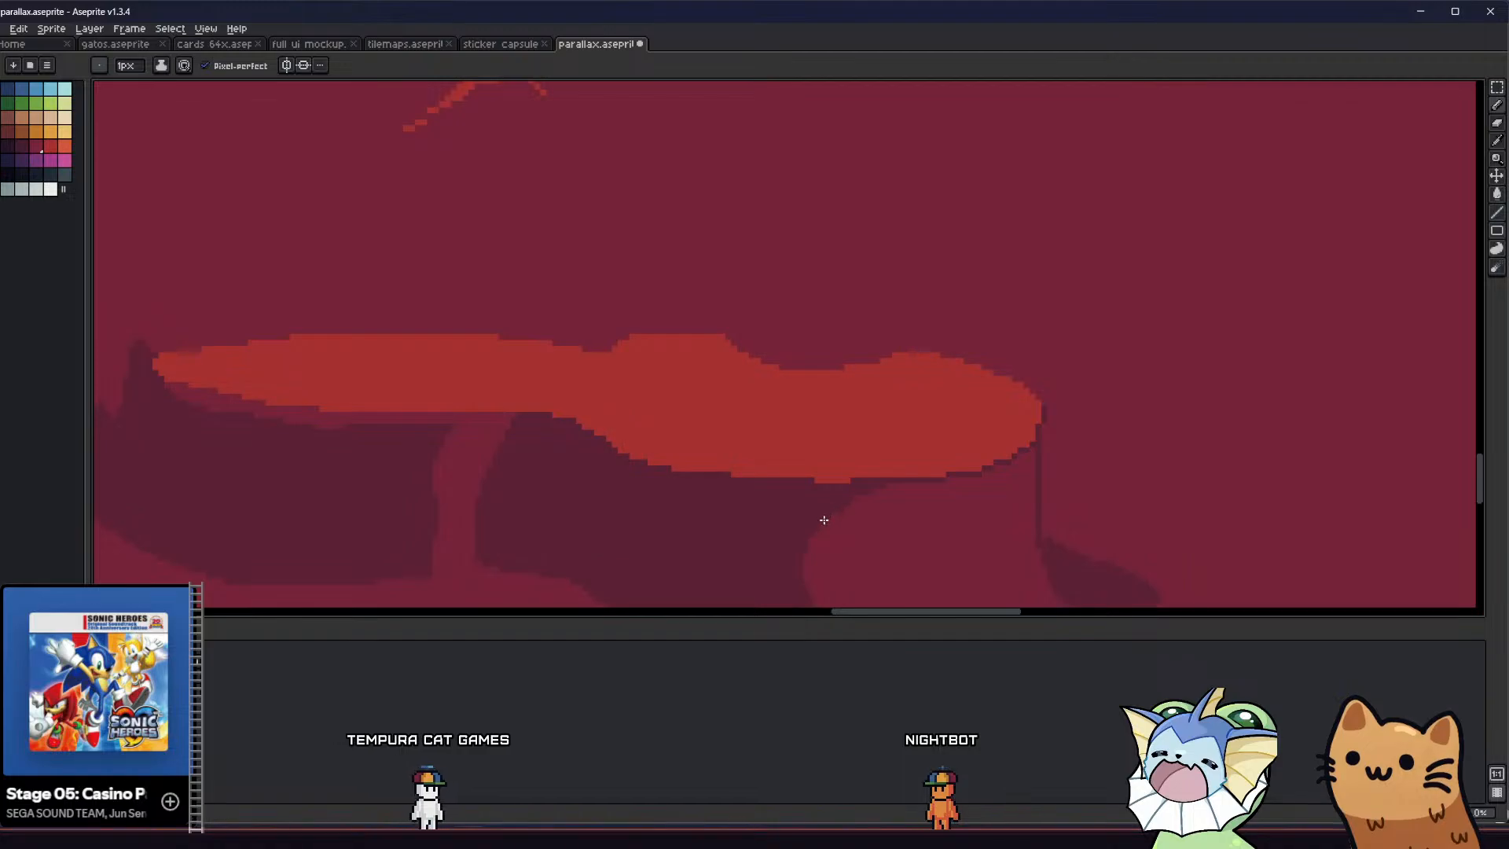
Fill the lighter strip beneath the lava pool's lower left edge with dark maroon
scroll(824, 520, "down", 4)
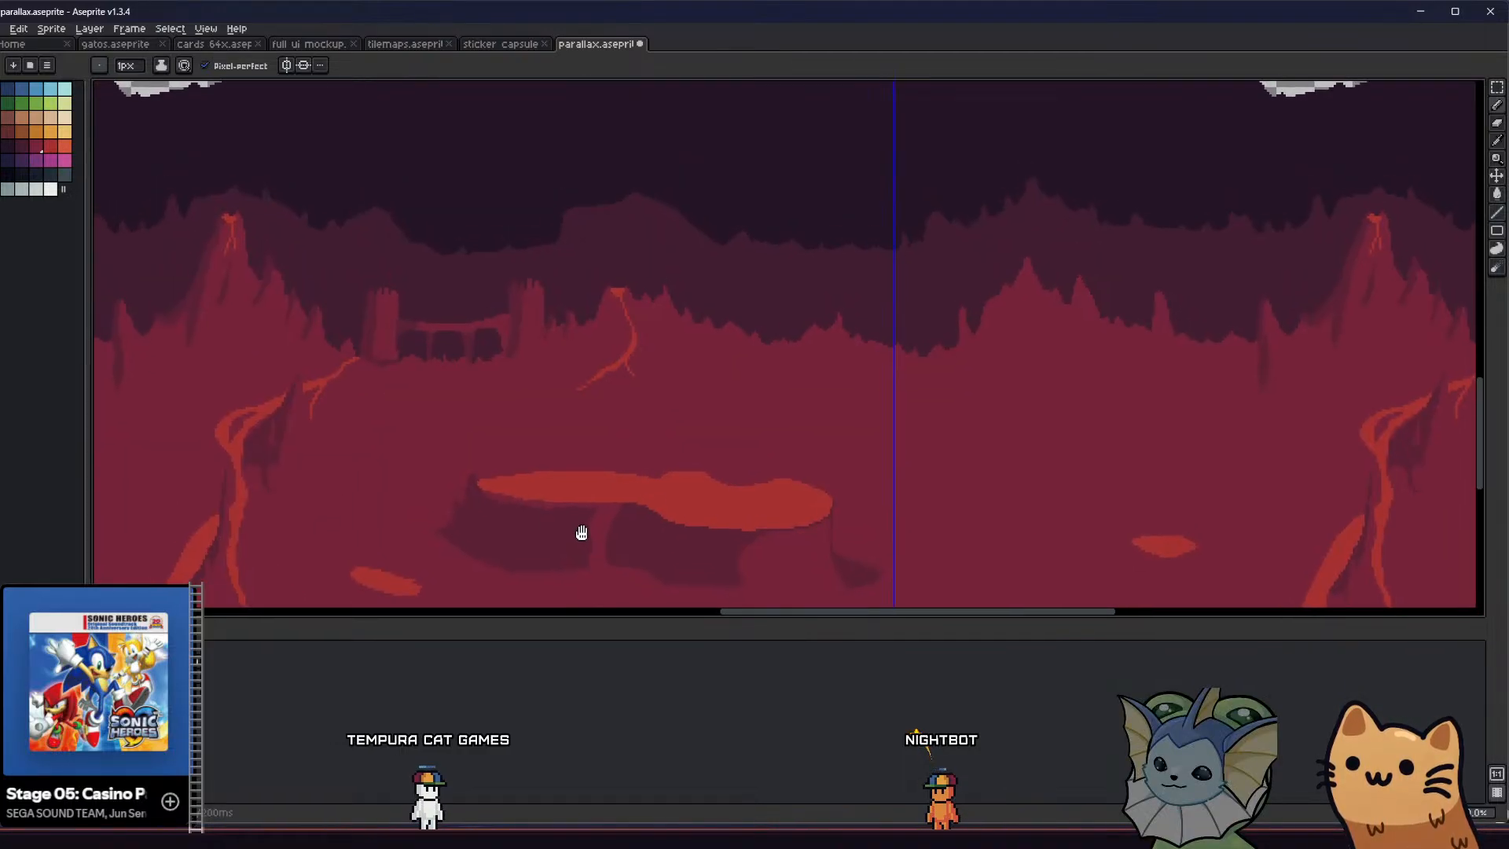
scroll(581, 532, "up", 4)
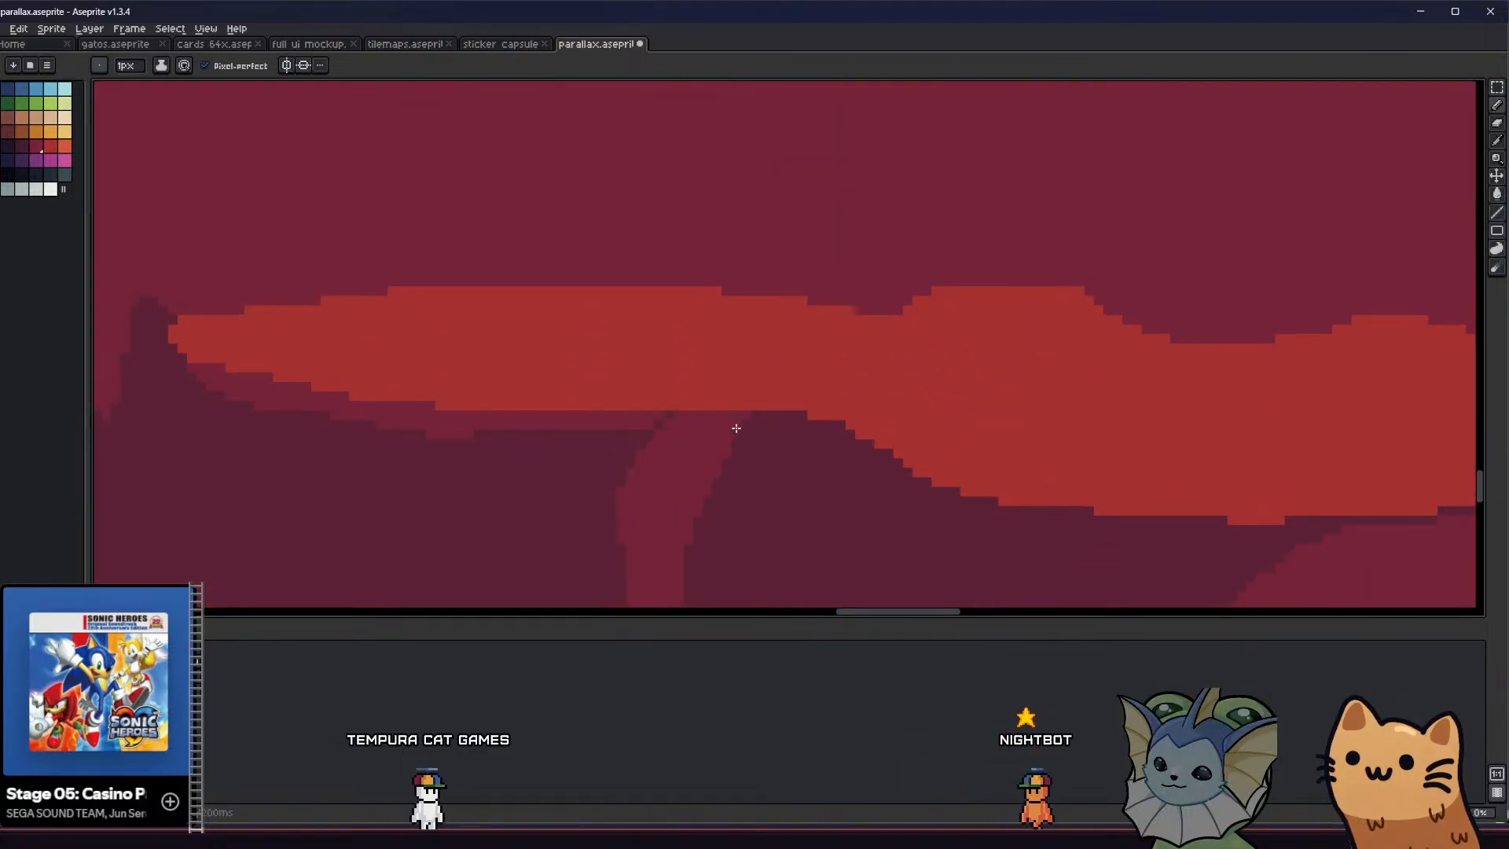
scroll(535, 424, "down", 5)
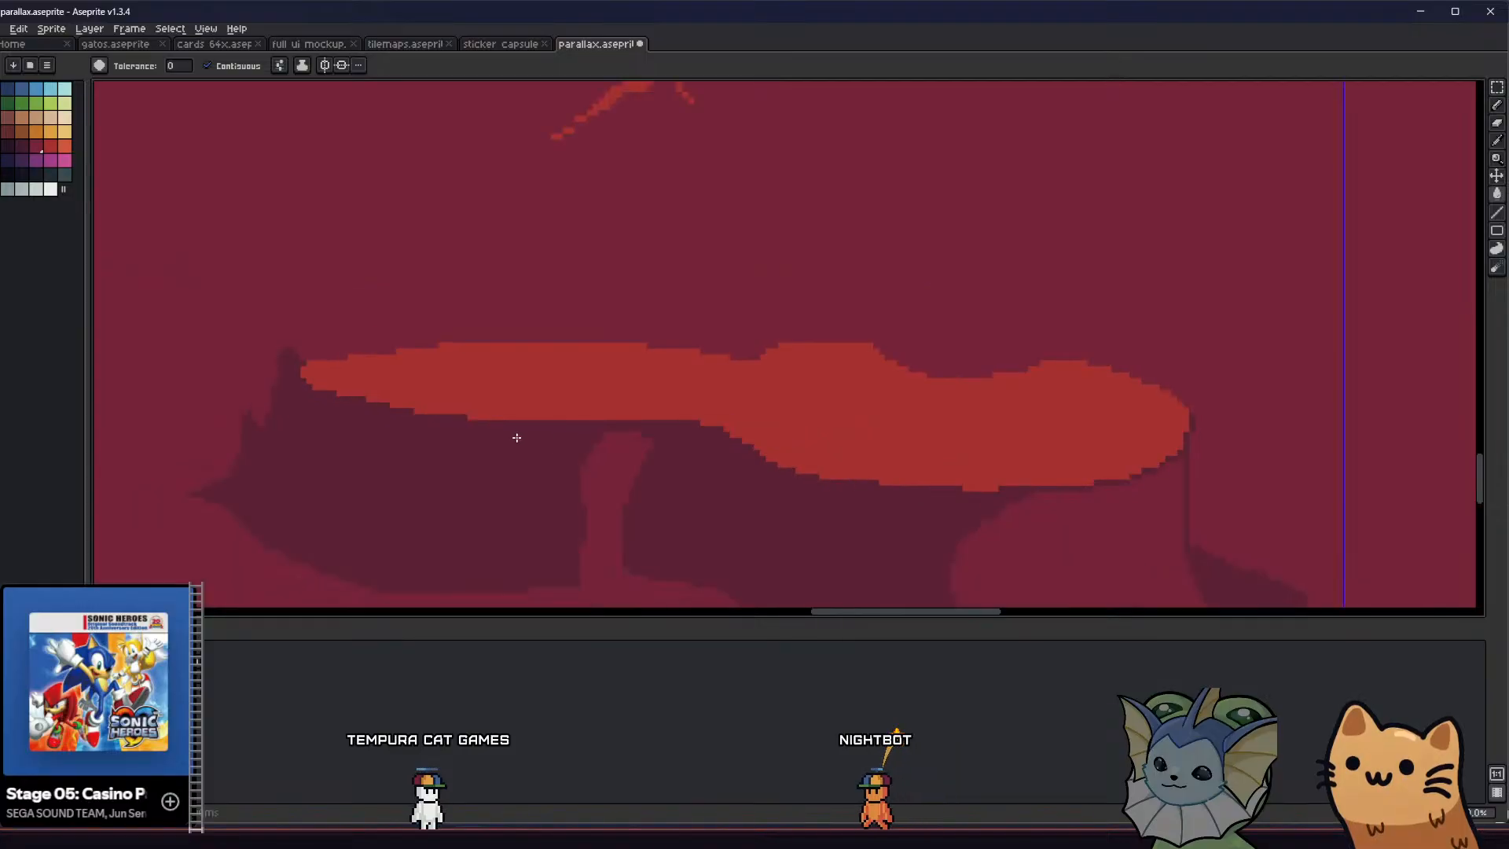
scroll(545, 454, "up", 2)
scroll(545, 454, "down", 4)
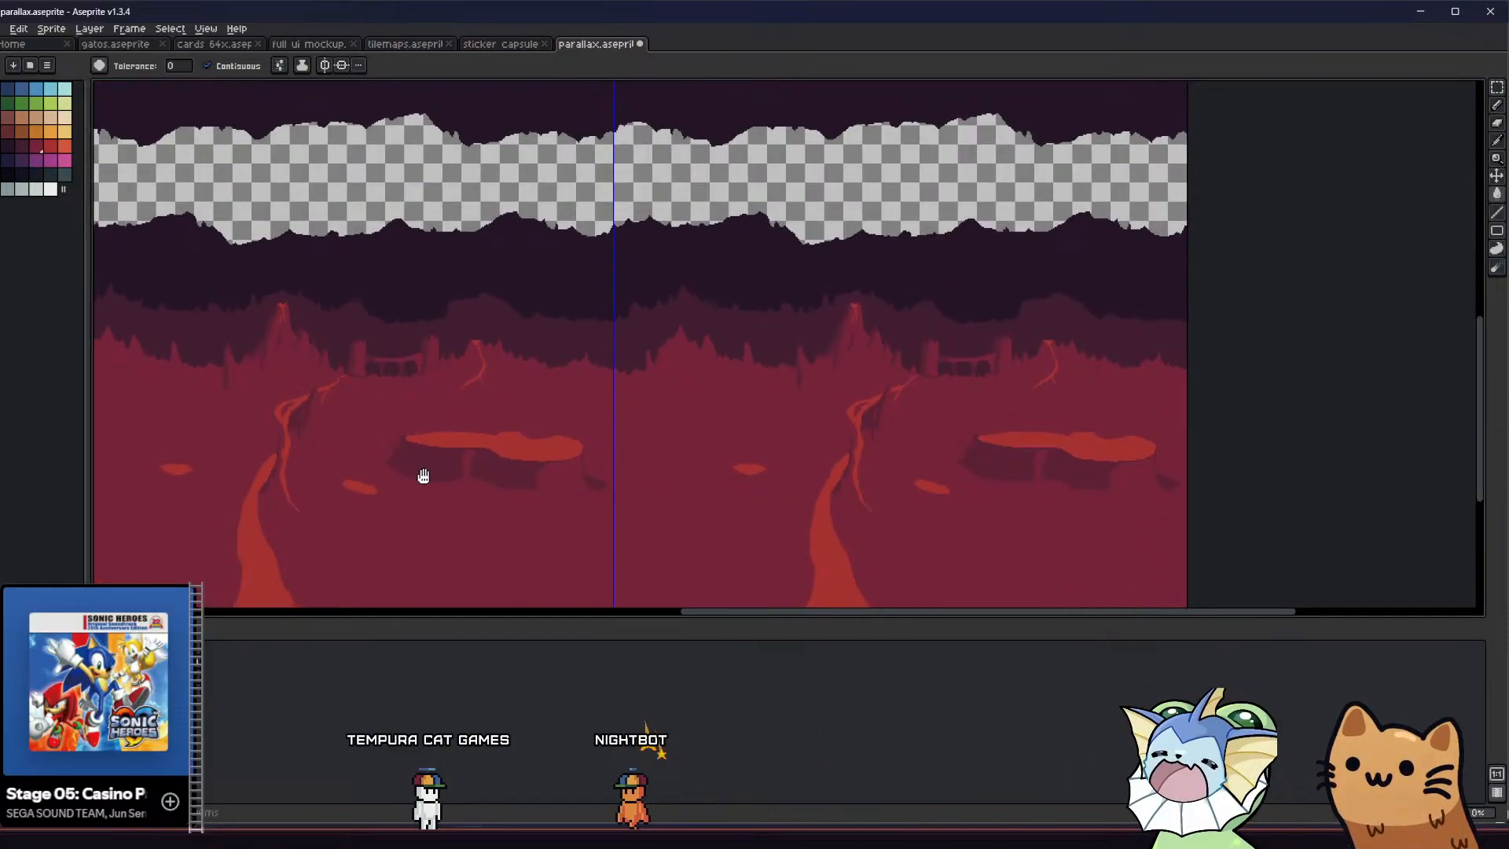
Thicken the dark maroon shadow band beneath the lava pool's lower right edge
middle_click_drag(424, 476, 452, 510)
scroll(545, 512, "up", 4)
mouse_move(686, 440)
left_mouse_down()
mouse_move(761, 445)
mouse_move(861, 419)
left_mouse_up()
scroll(809, 432, "down", 1)
key("b")
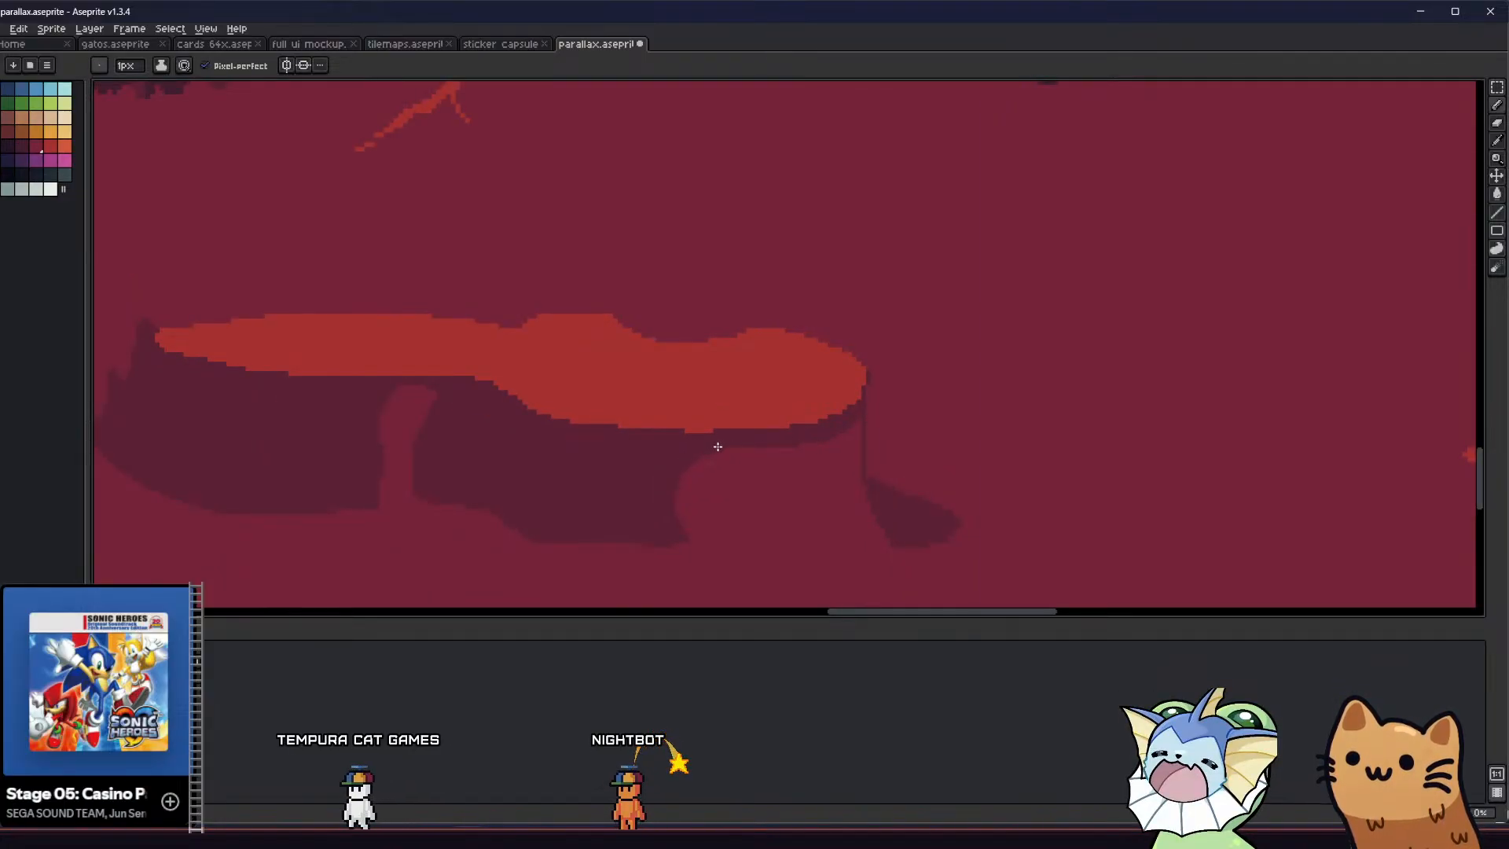
scroll(718, 446, "down", 4)
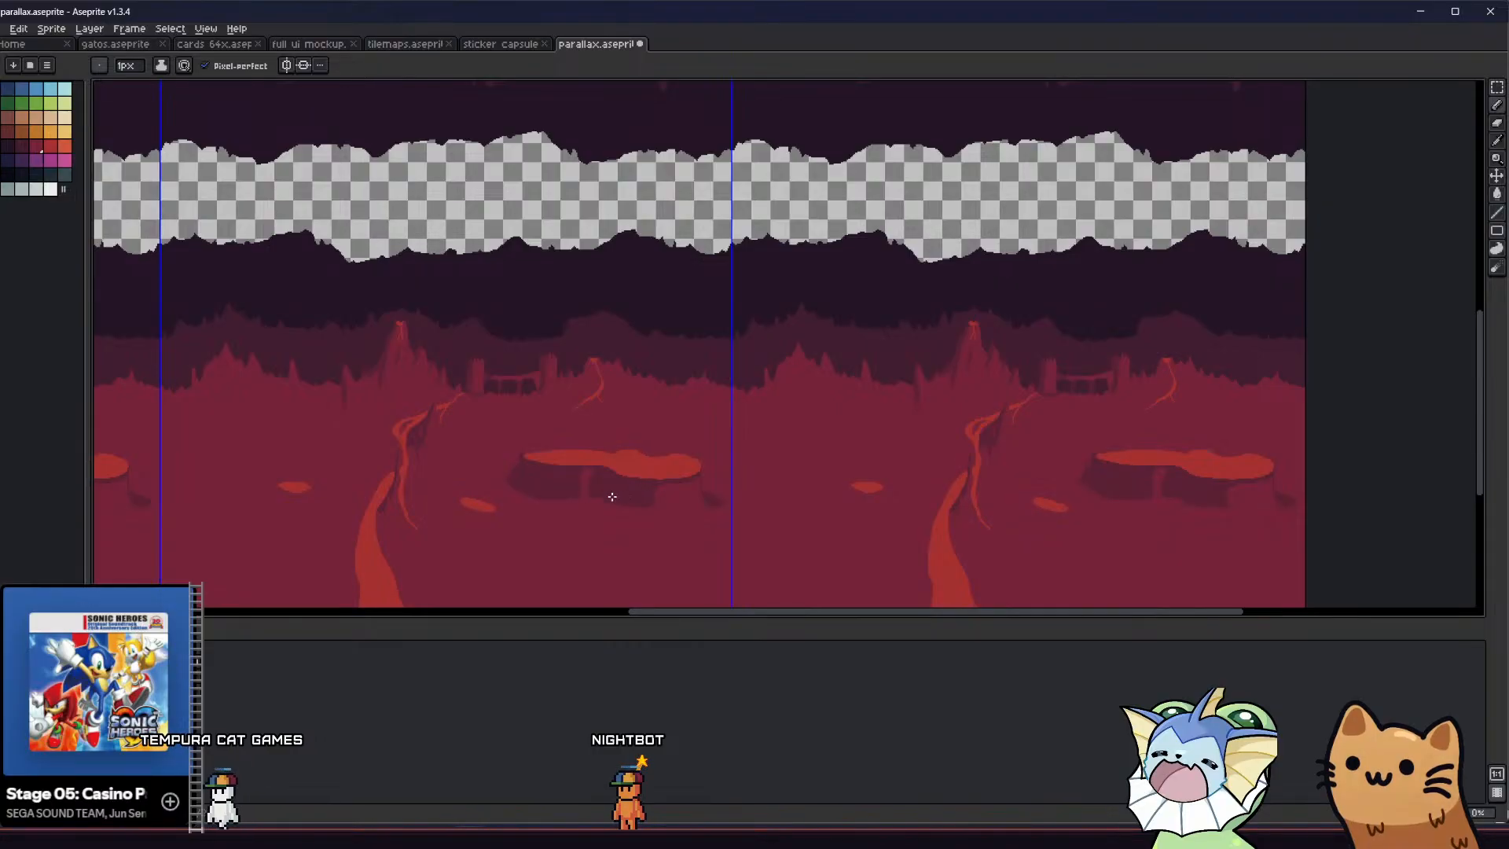
scroll(536, 481, "down", 3)
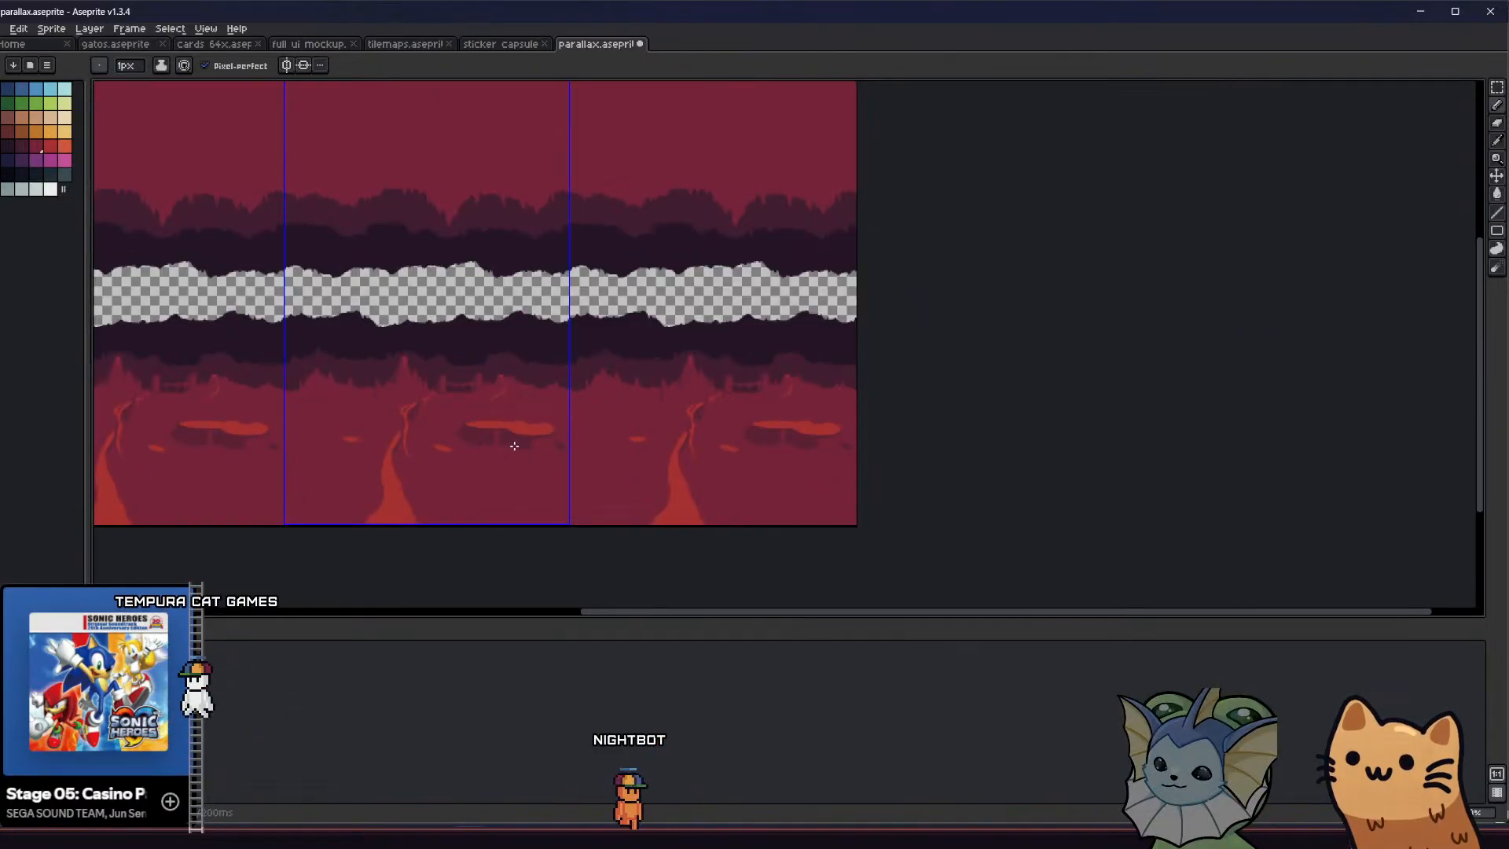
Outline a dark maroon rim above the left half of the lava pool's upper edge and fill the gap
scroll(482, 384, "up", 5)
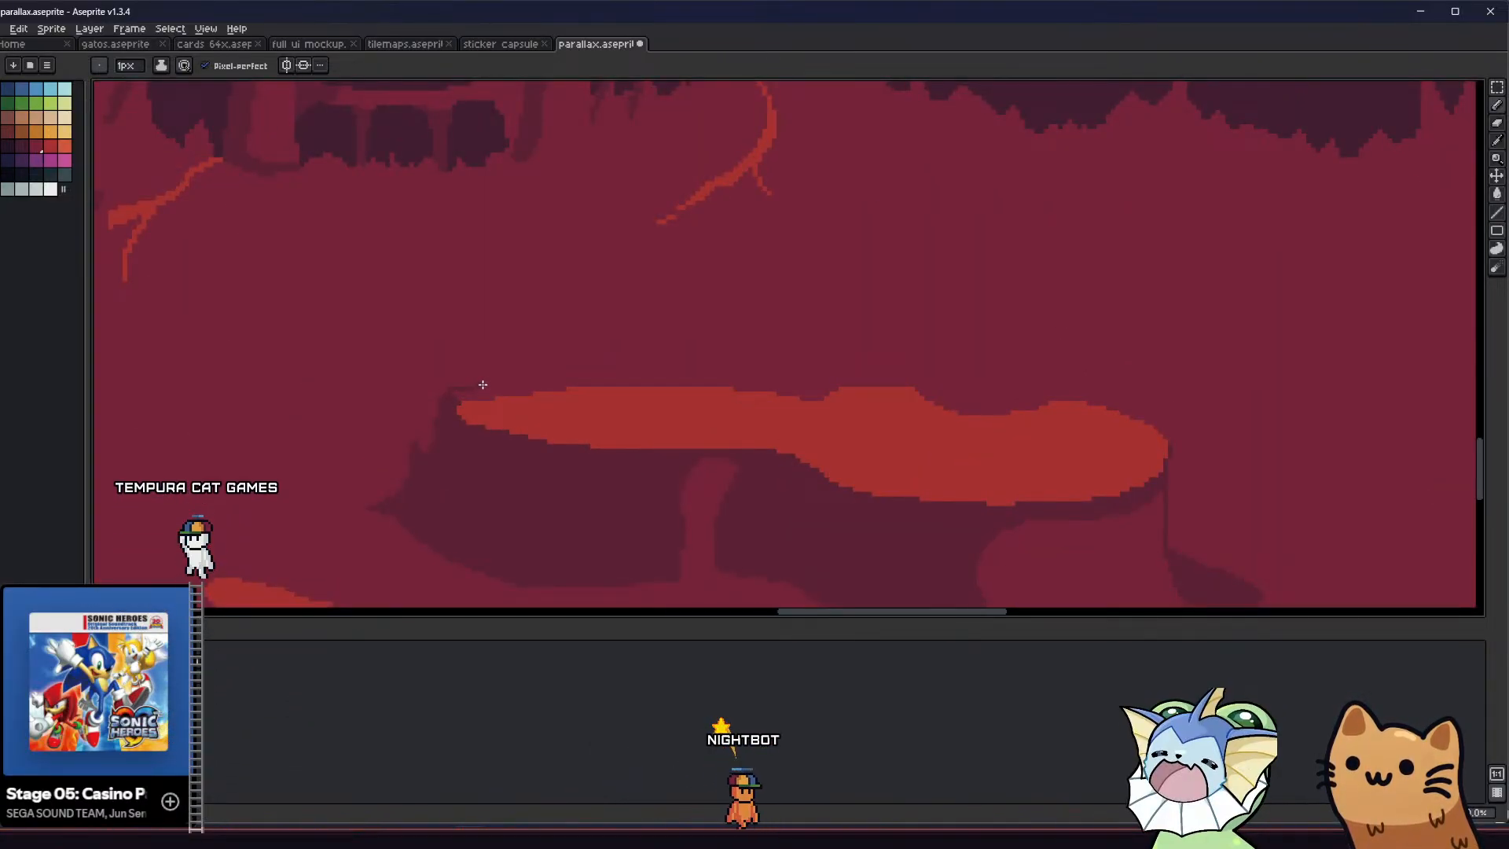
mouse_move(483, 384)
left_mouse_down()
mouse_move(673, 371)
mouse_move(816, 392)
left_mouse_up()
key("ctrl+z")
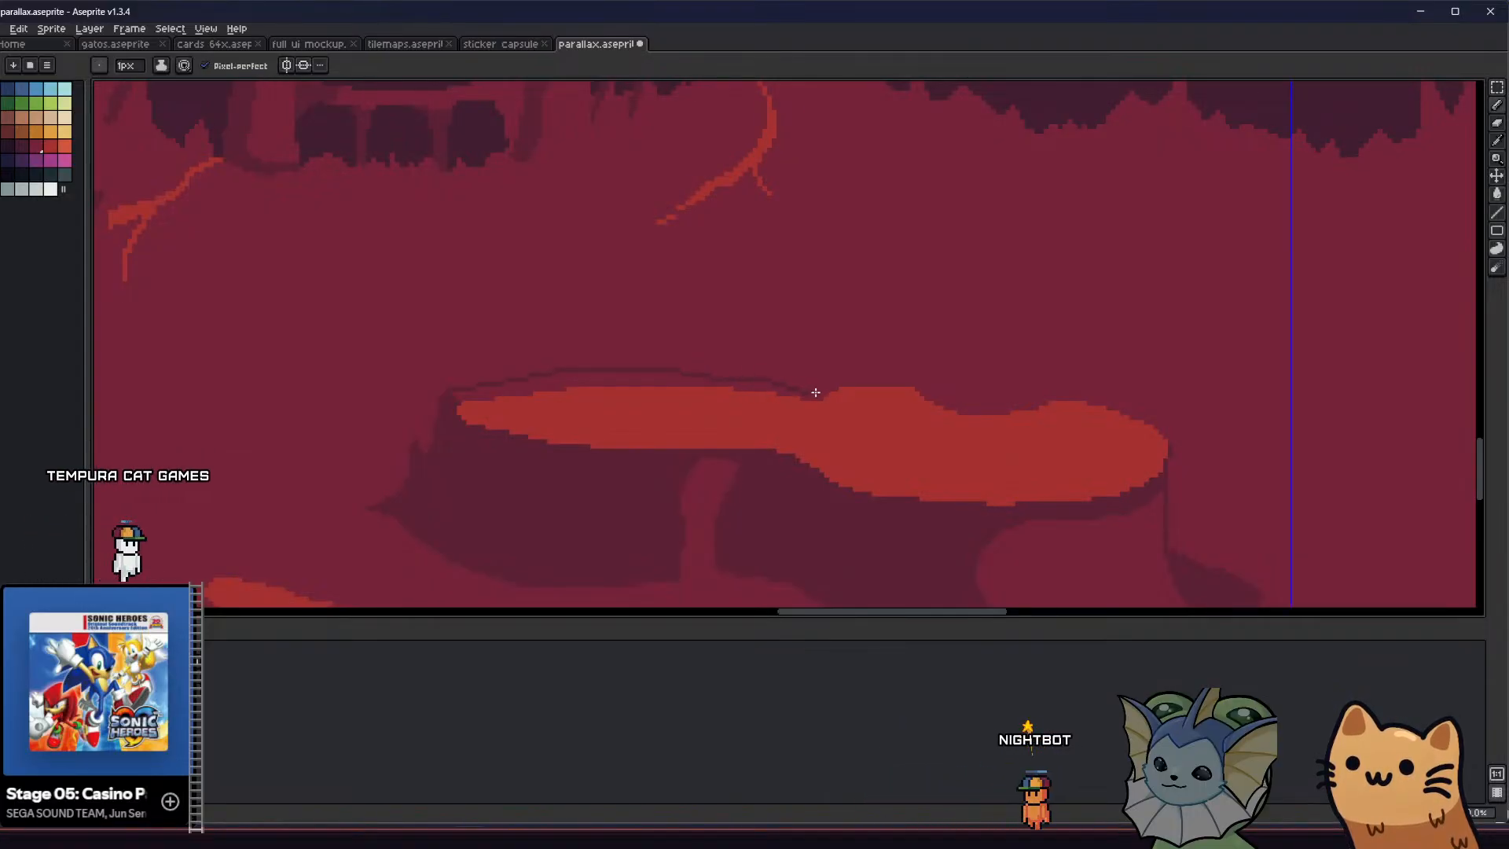
key("g")
key("b")
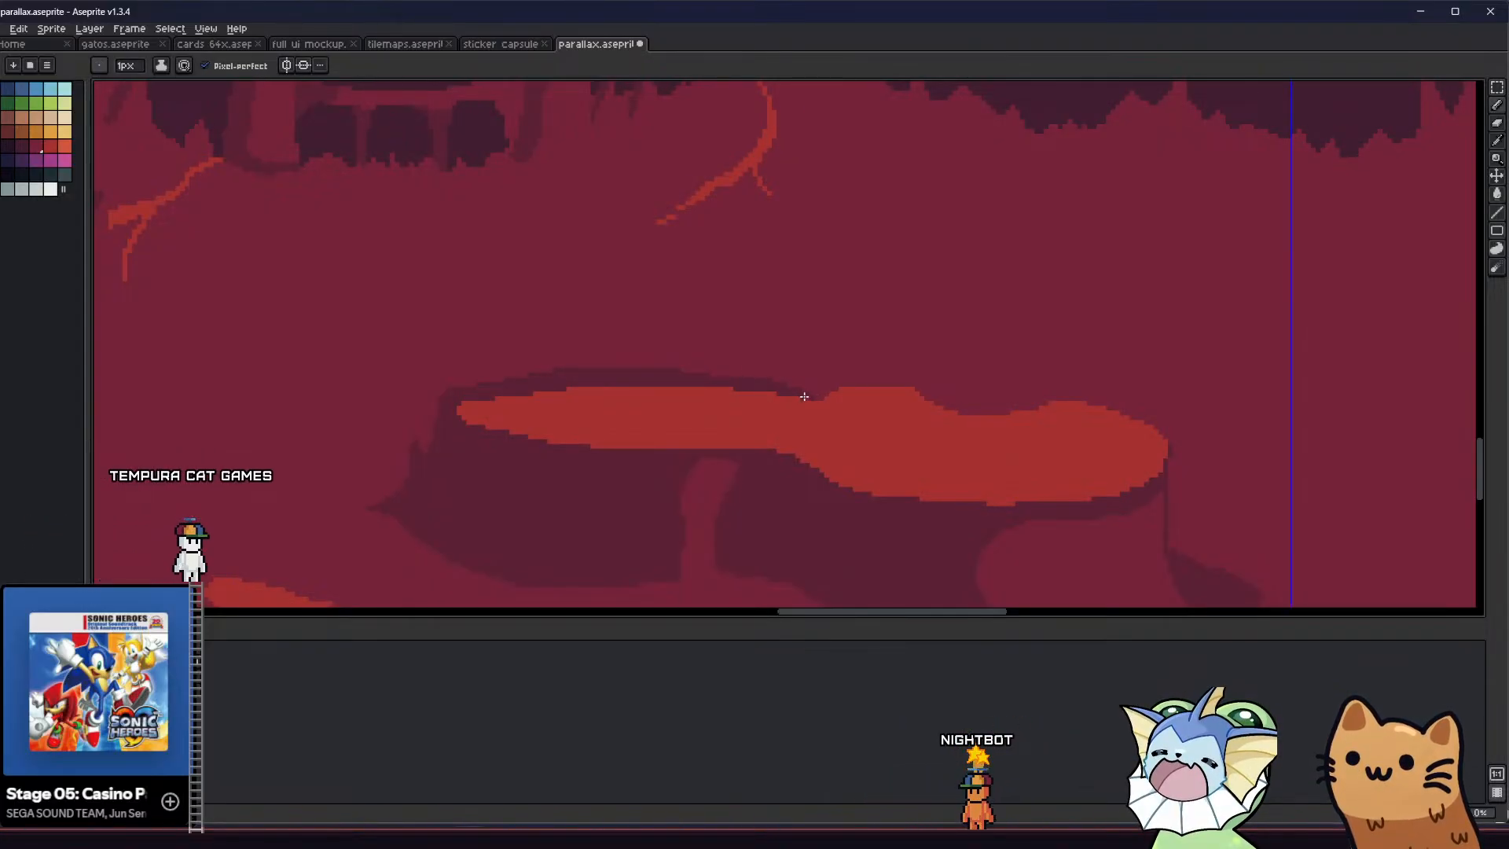
Continue the dark maroon rim over the pool's right lobes to its right end, fill it, and save the file
scroll(775, 393, "down", 4)
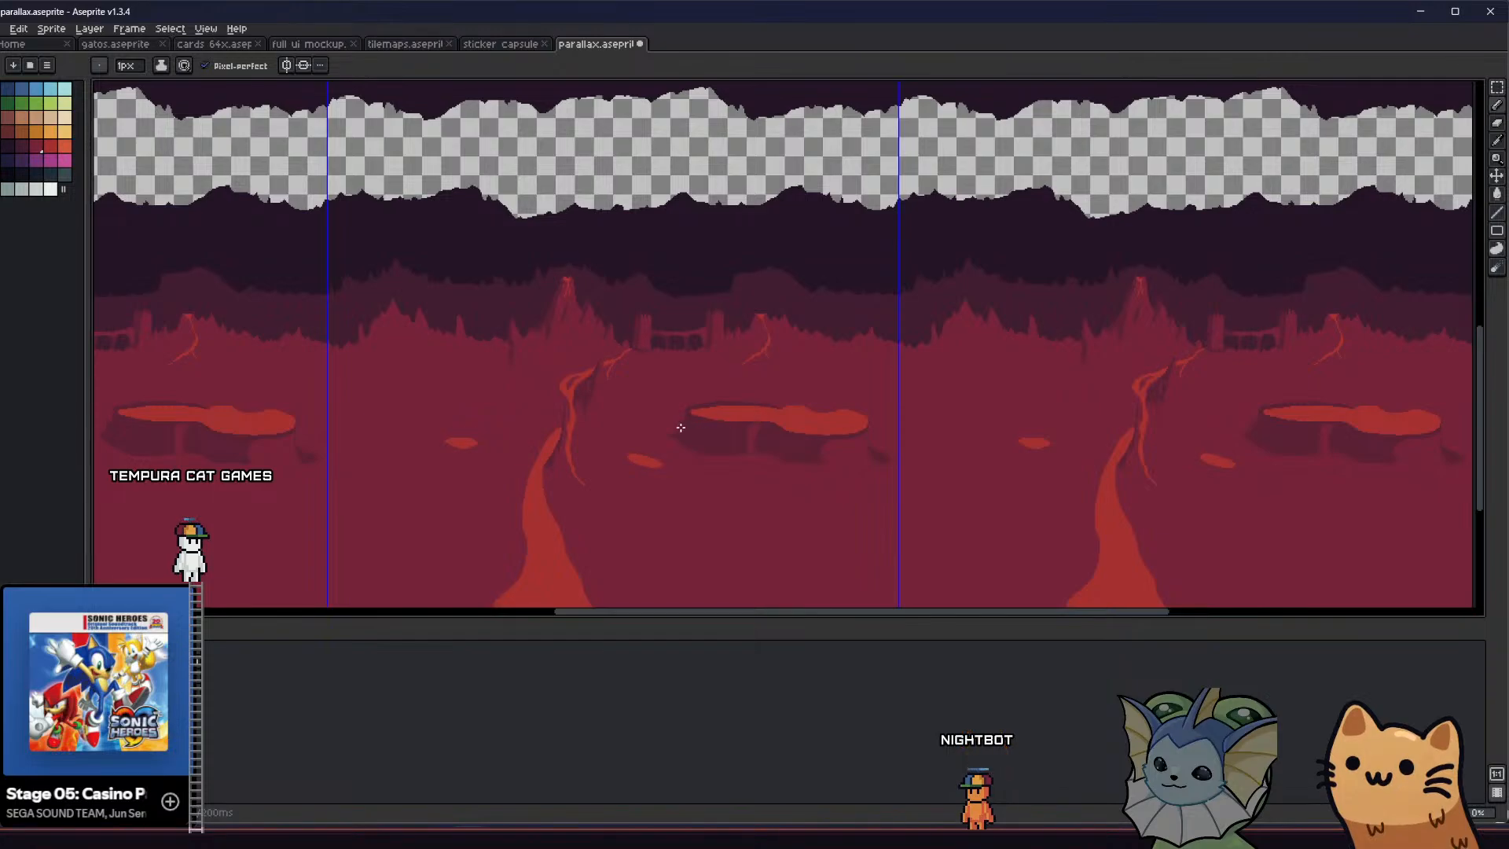
scroll(683, 417, "right", 3)
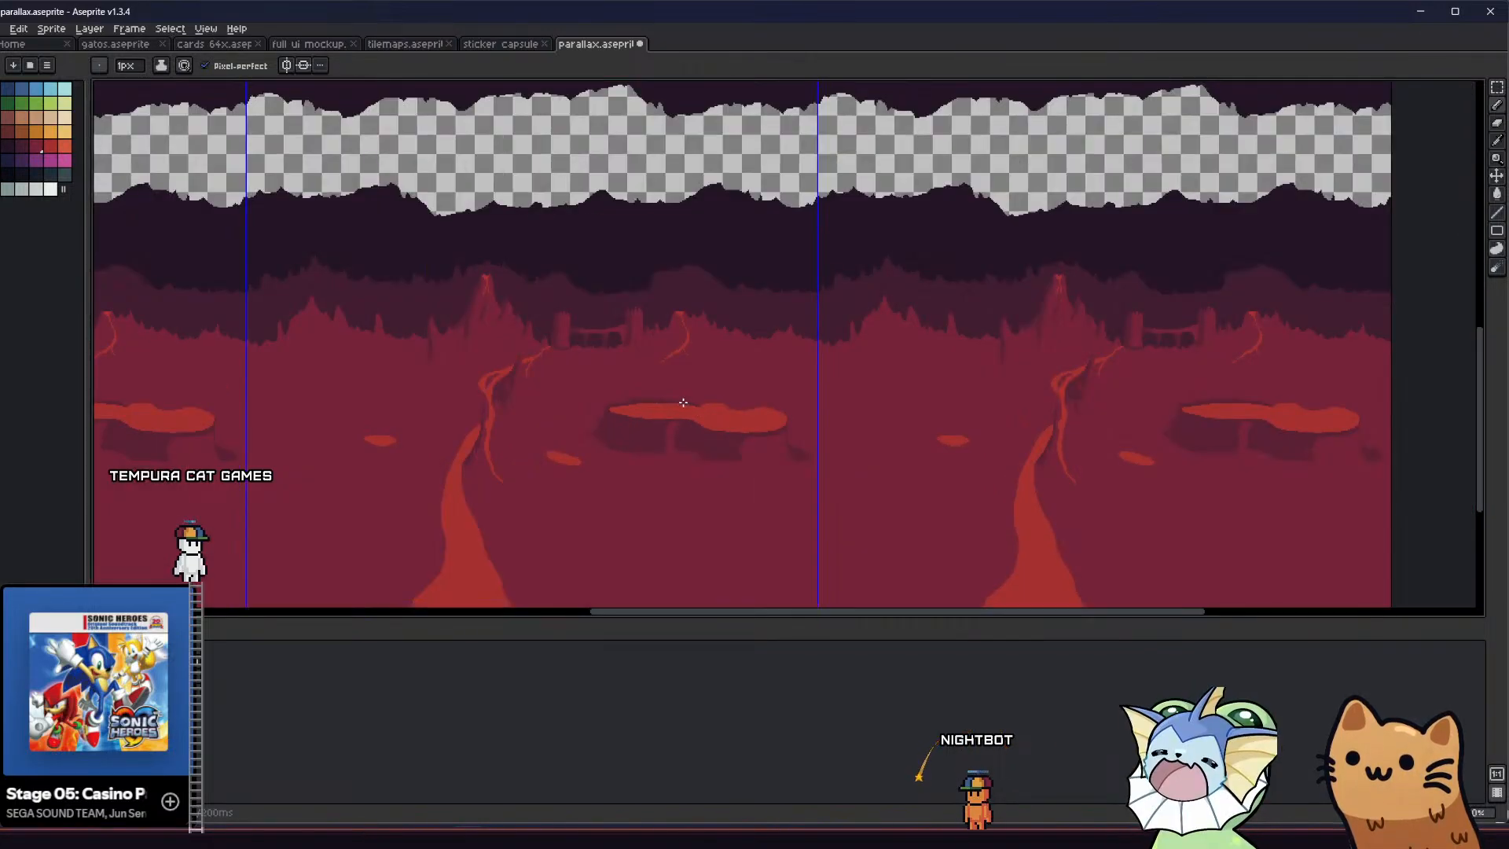
scroll(683, 402, "up", 3)
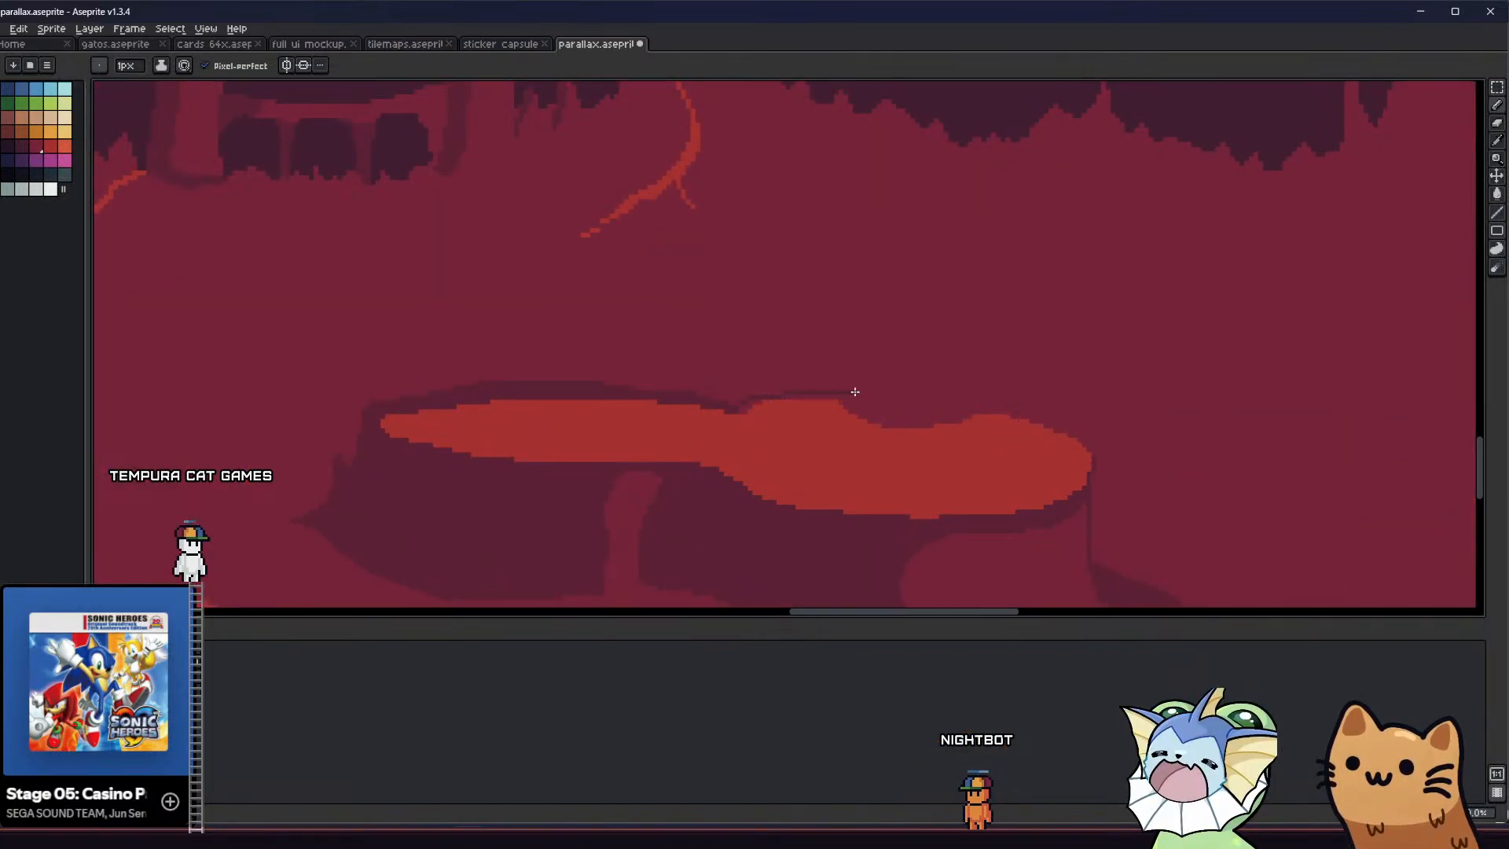
left_click_drag(855, 391, 1057, 428)
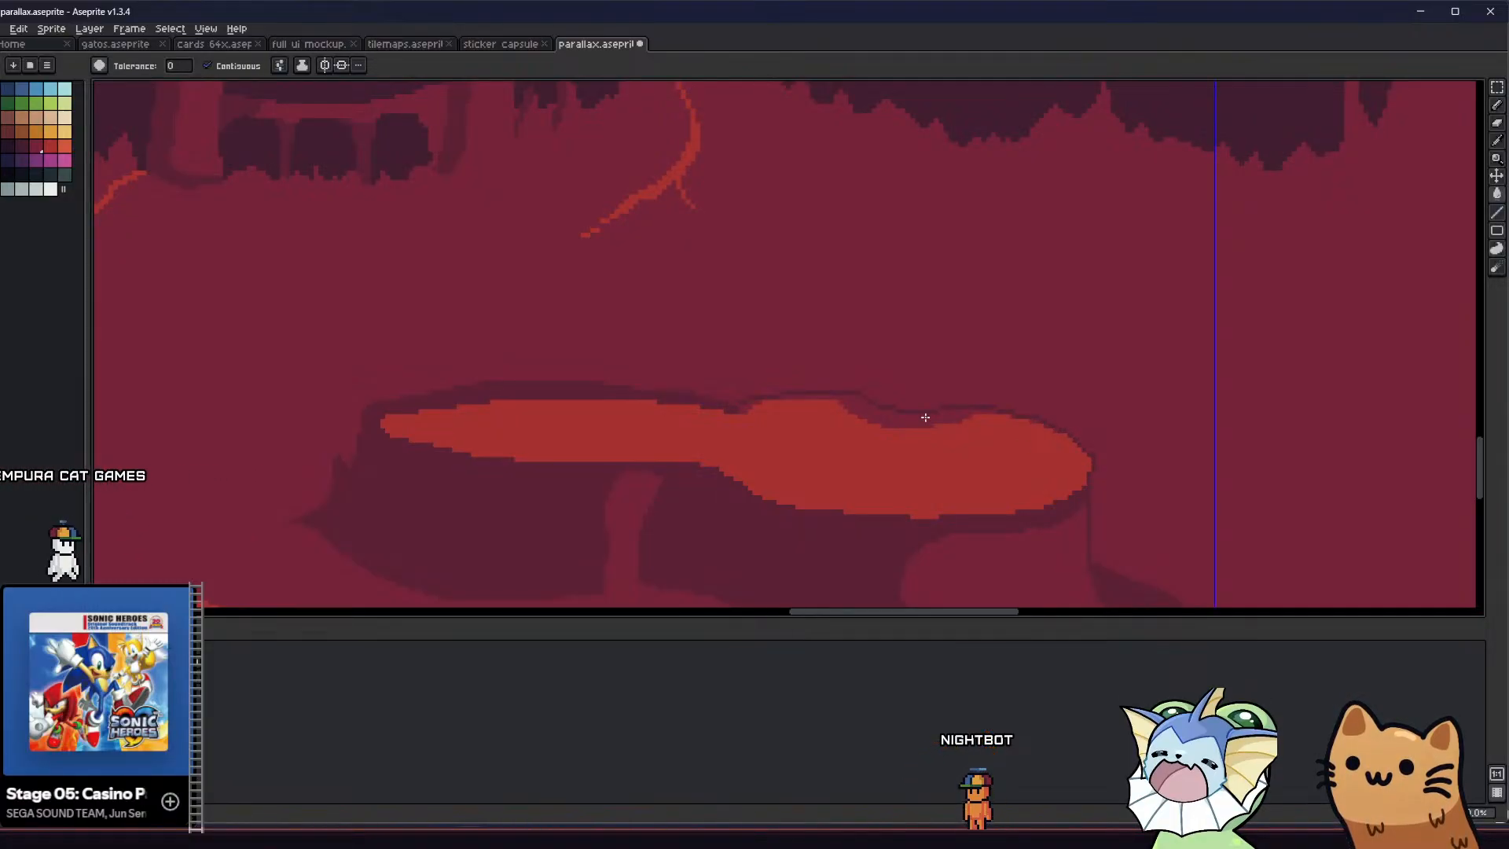
key("b")
scroll(994, 415, "up", 1)
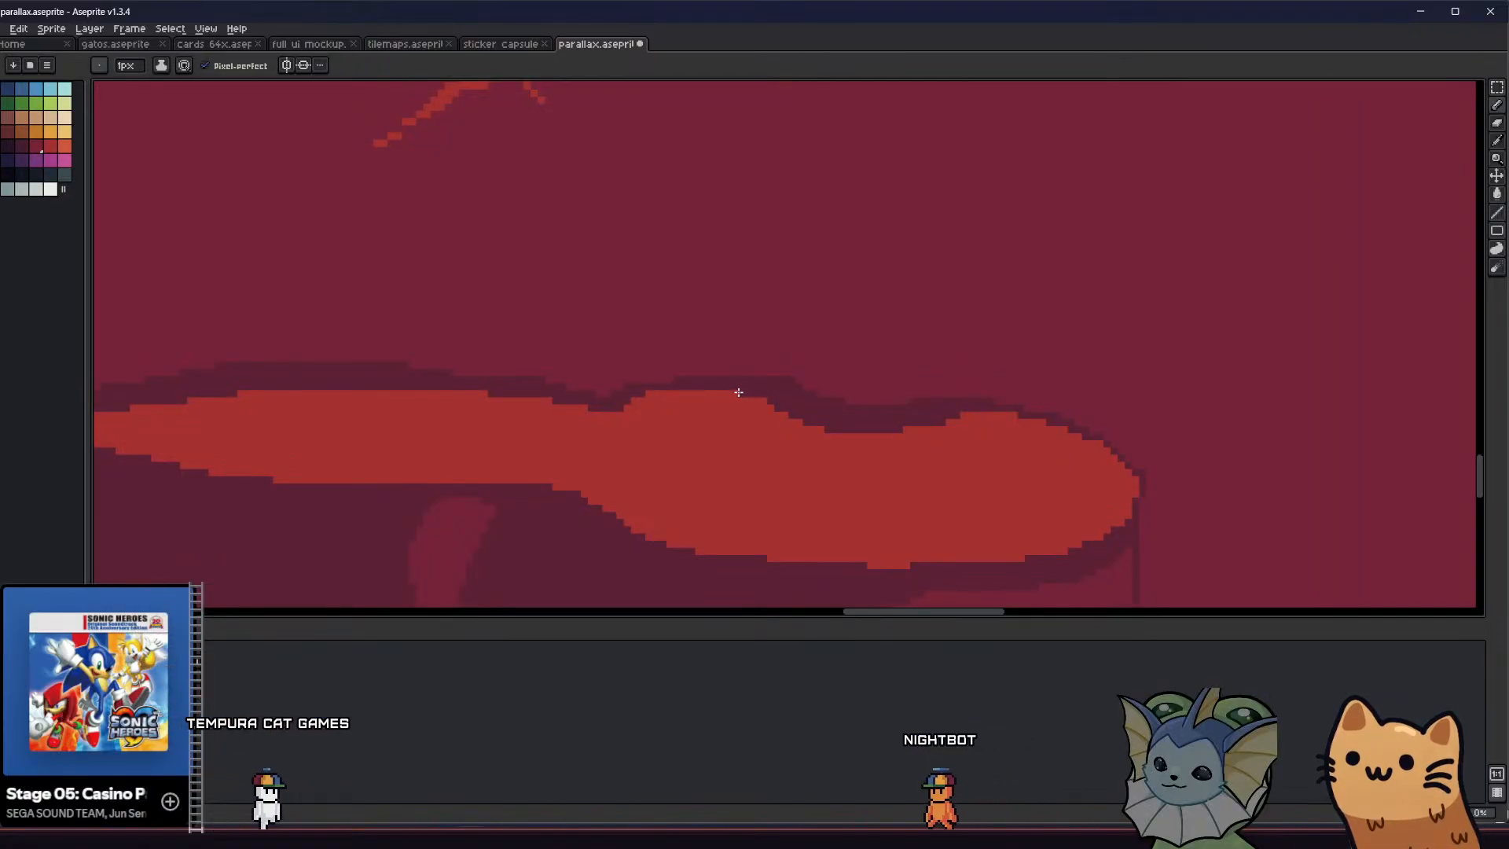
scroll(739, 392, "down", 2)
scroll(724, 389, "up", 2)
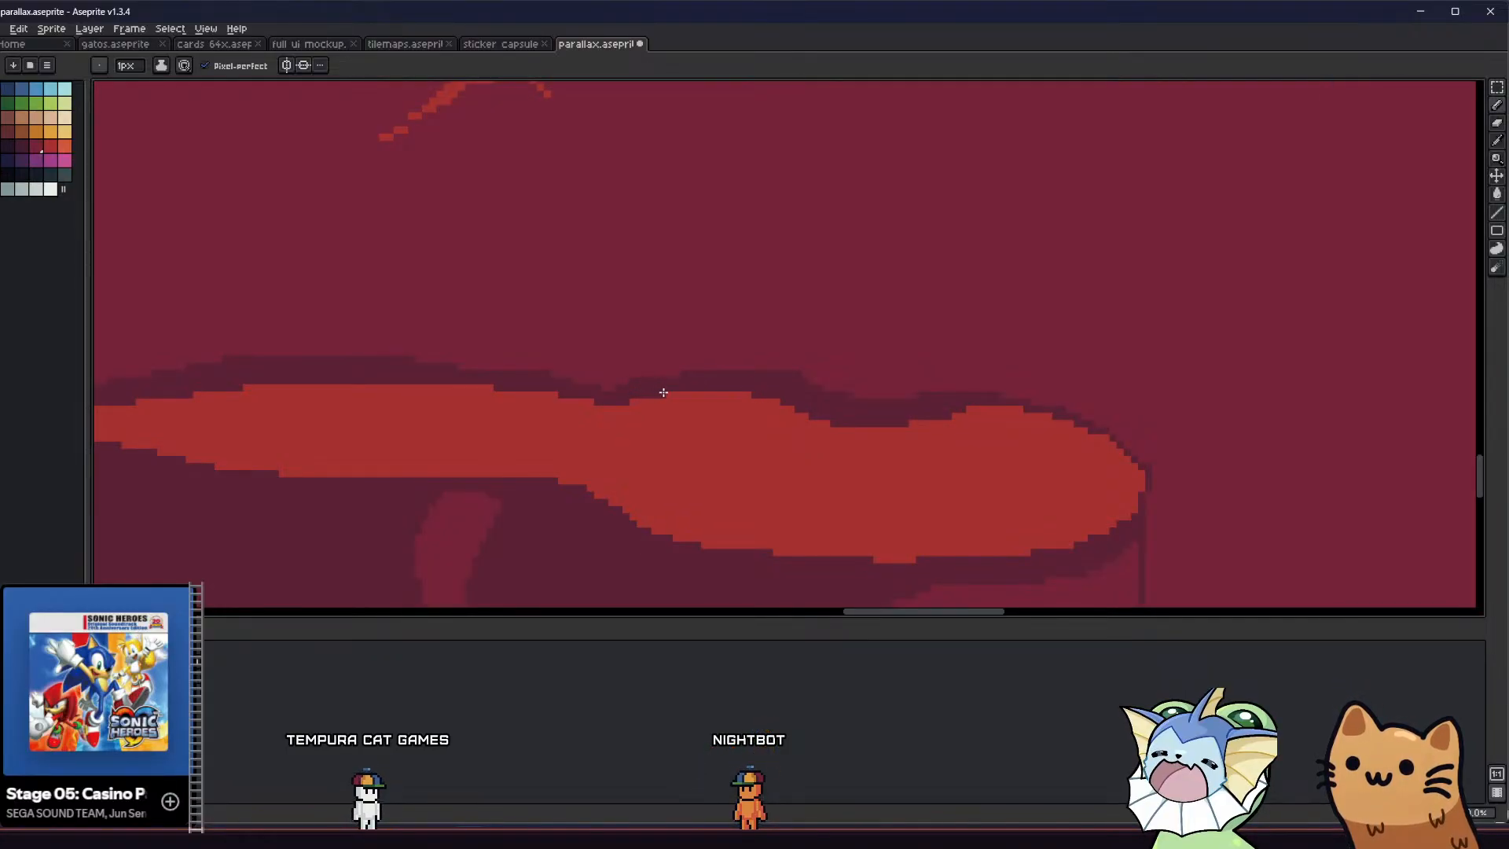
scroll(590, 420, "down", 5)
key("ctrl+s")
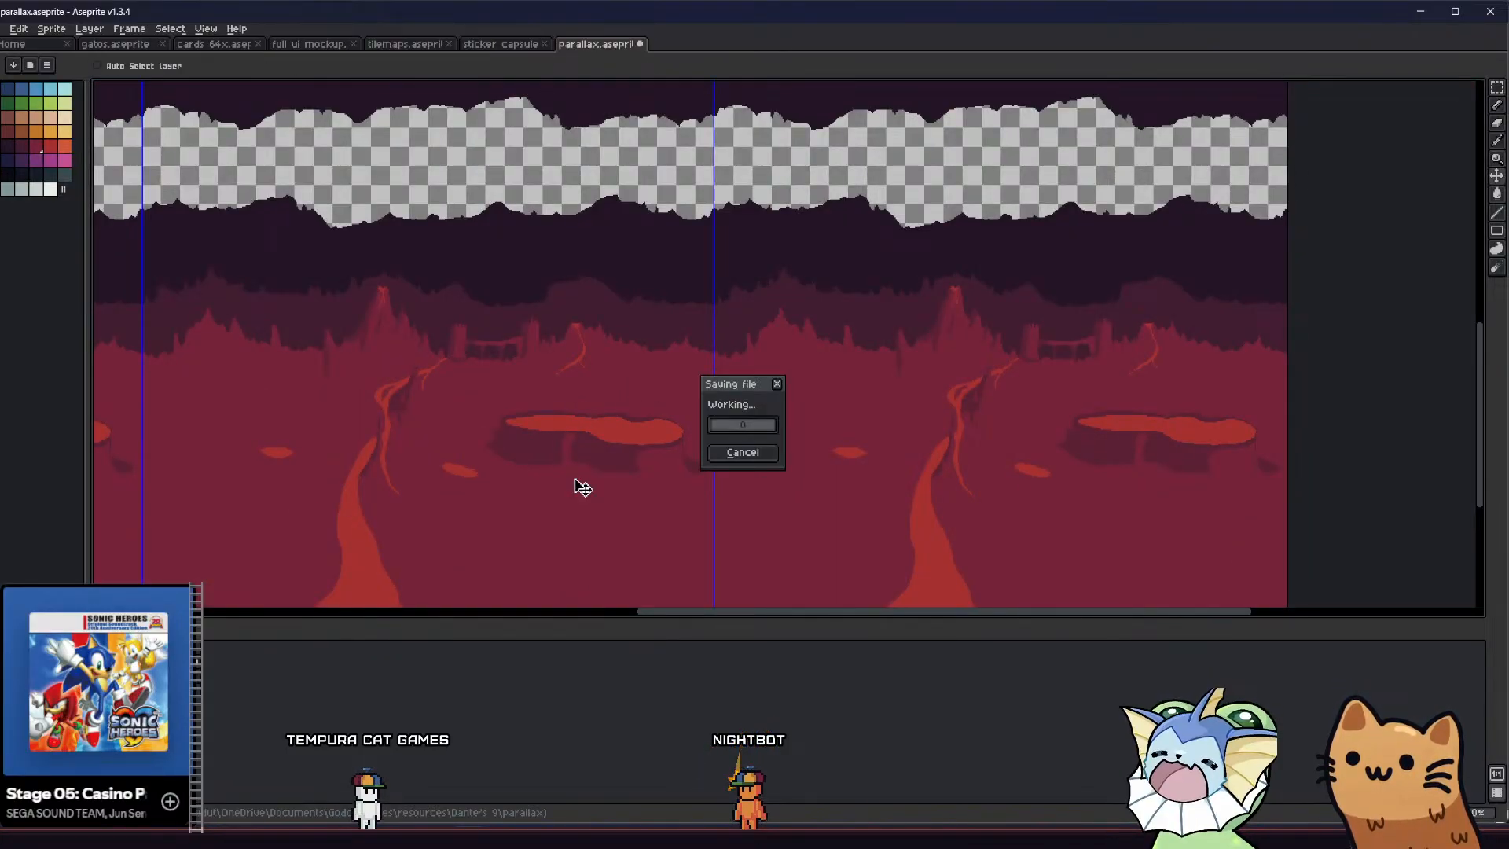
Examine the rimmed lava pool against the whole tiled cave background, castle bridge and neighbouring lava streams
scroll(574, 470, "down", 2)
scroll(530, 461, "up", 2)
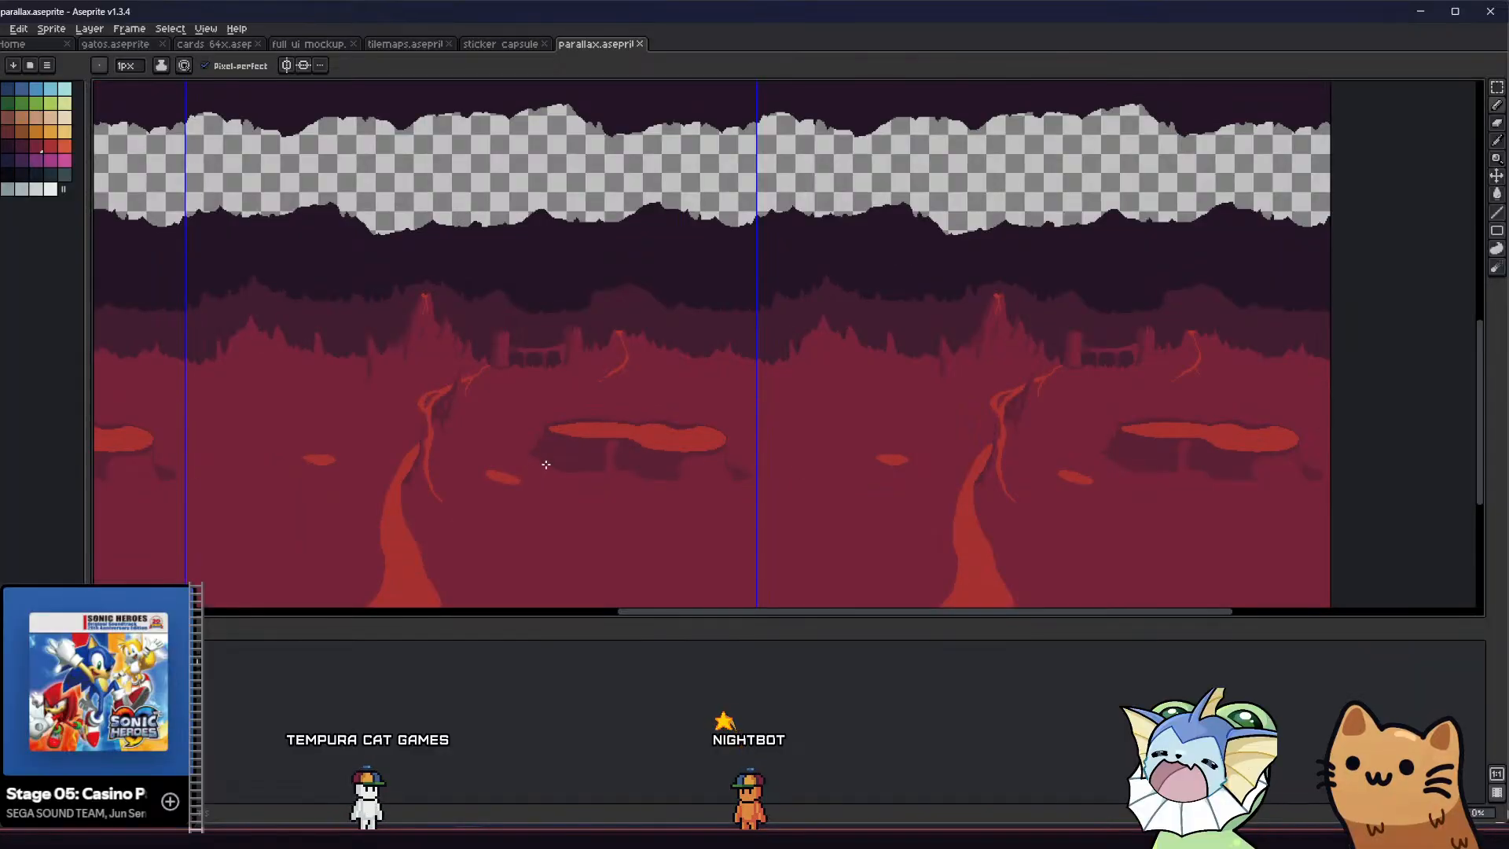
scroll(746, 479, "down", 2)
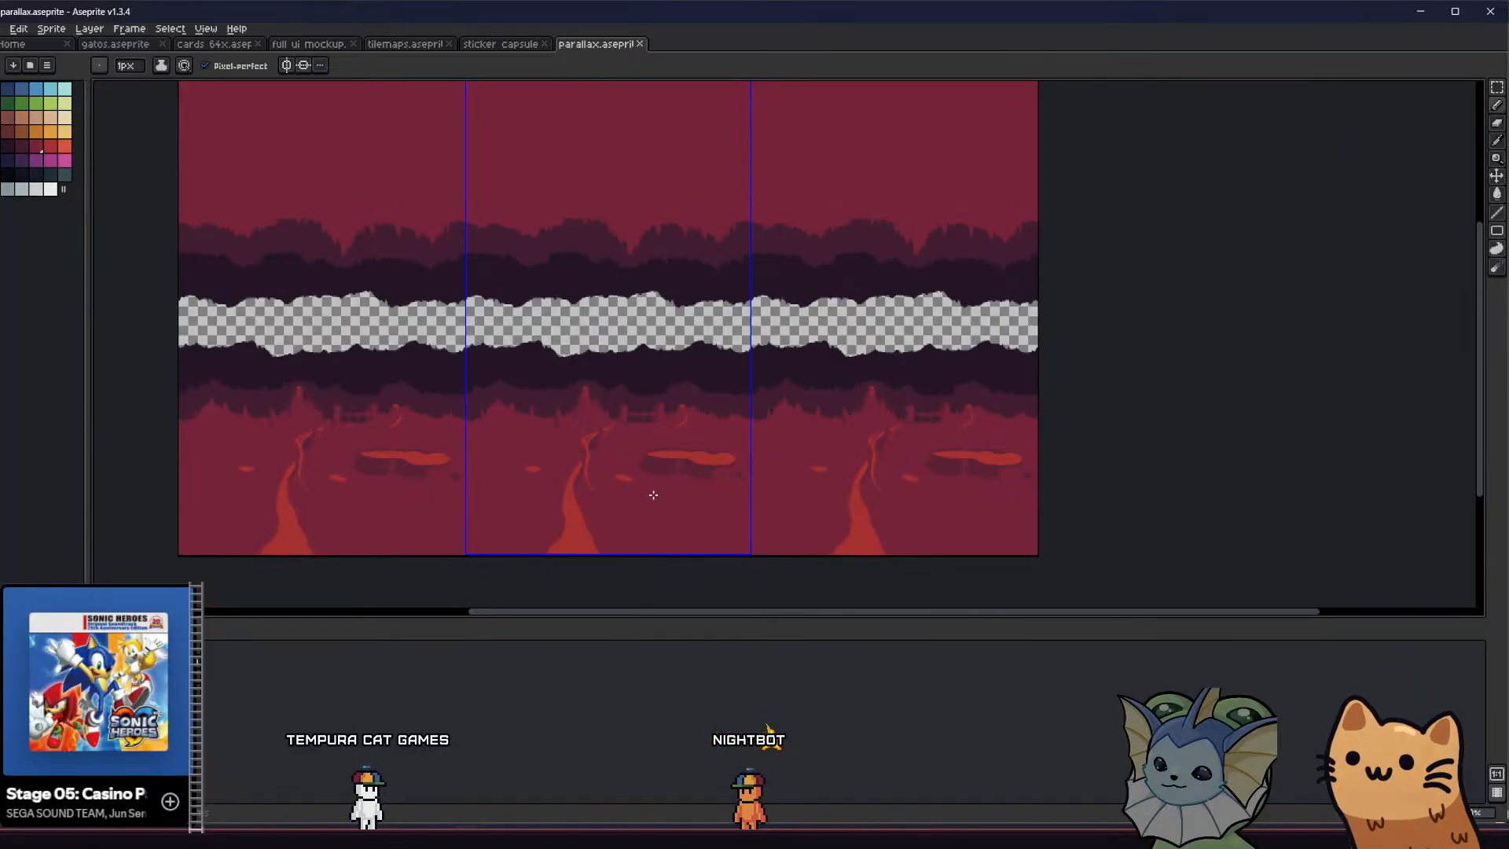
scroll(598, 477, "up", 3)
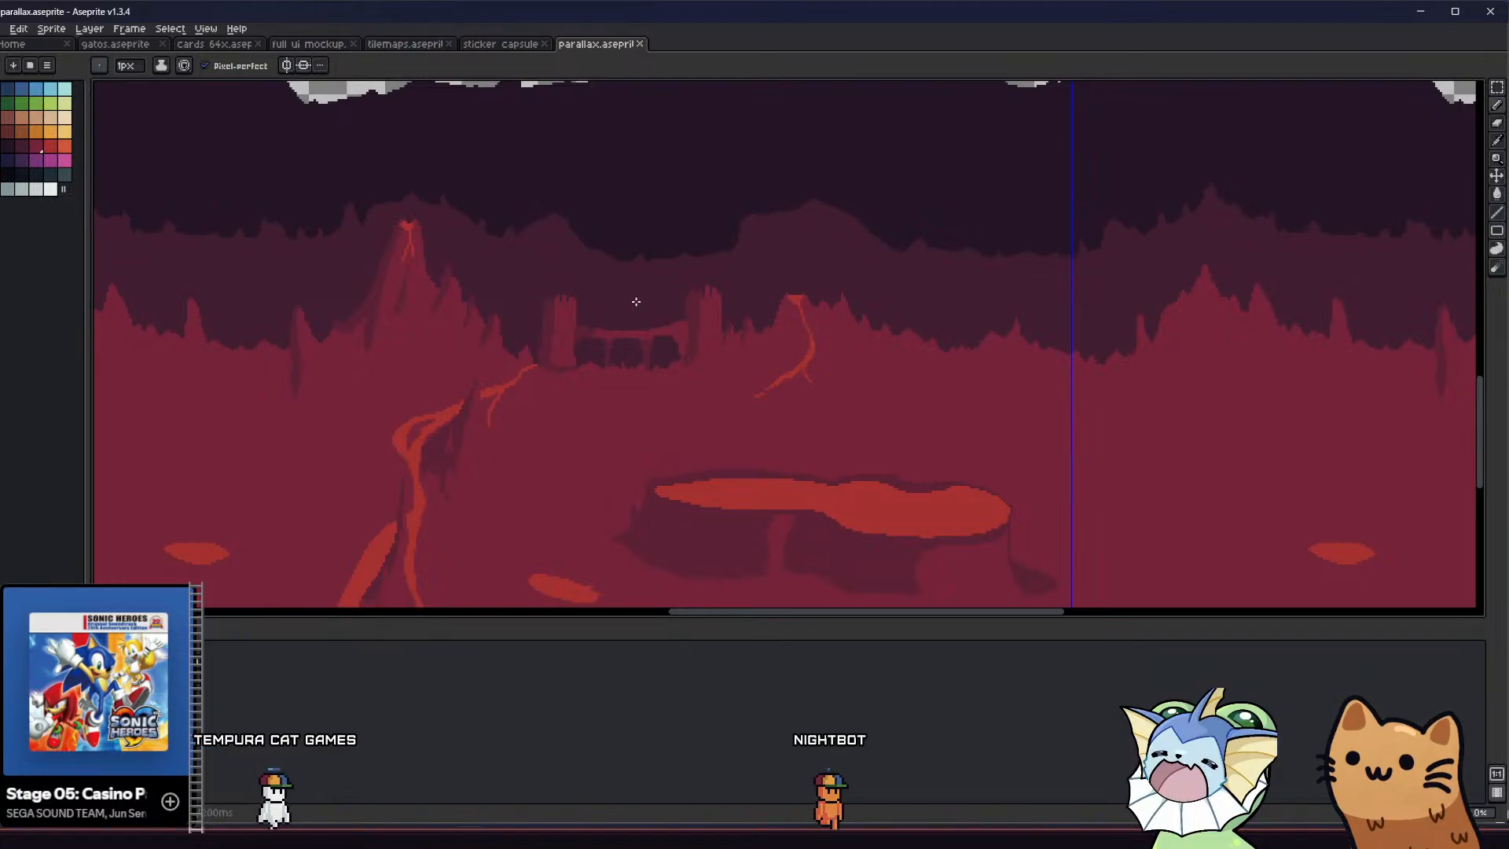
scroll(625, 318, "down", 4)
middle_click_drag(684, 454, 744, 475)
middle_click_drag(659, 344, 775, 348)
scroll(721, 420, "up", 3)
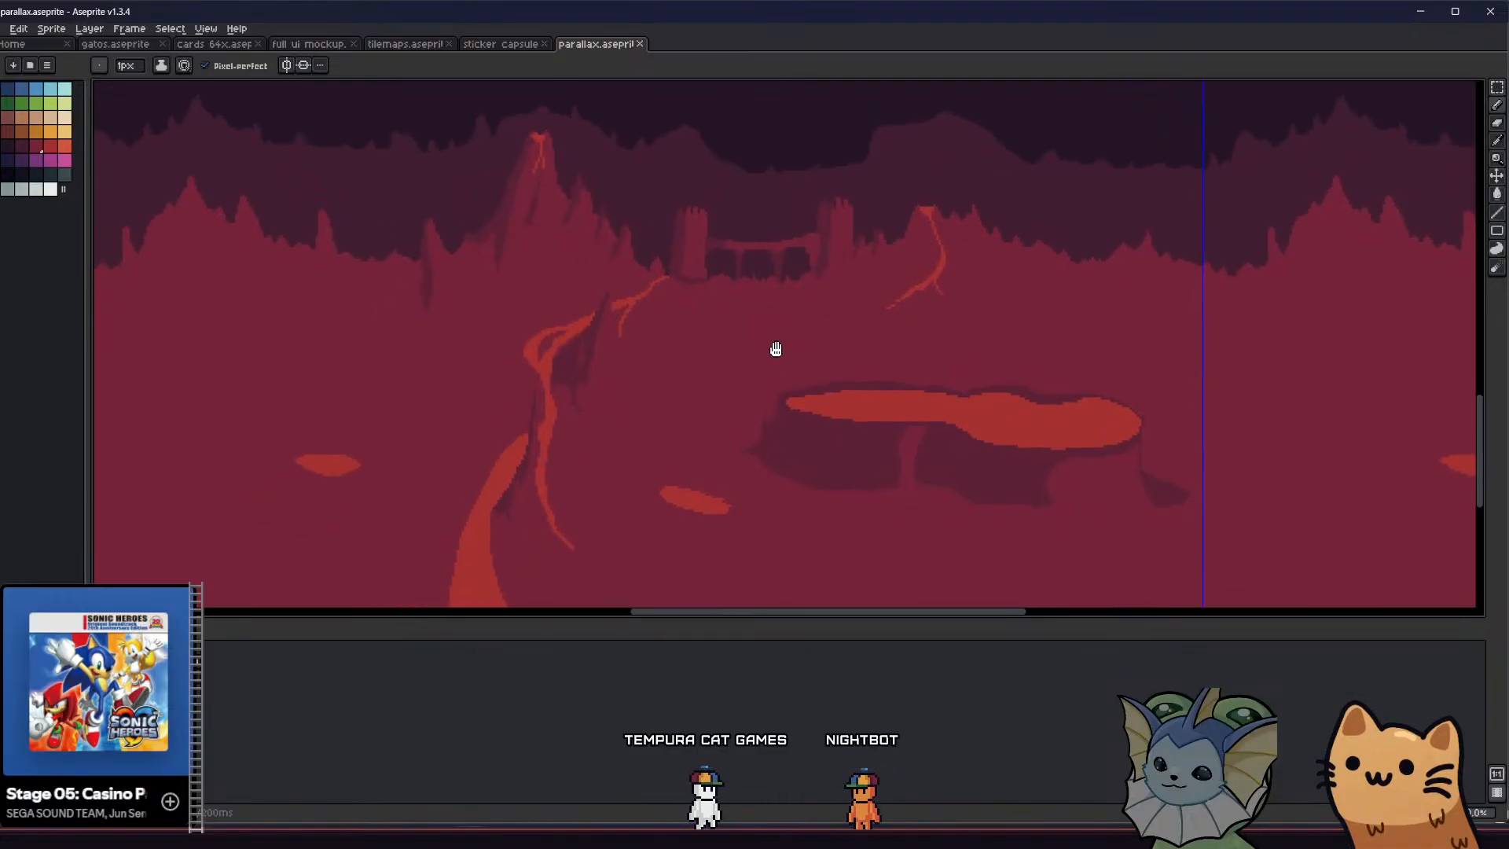
middle_click_drag(617, 400, 386, 380)
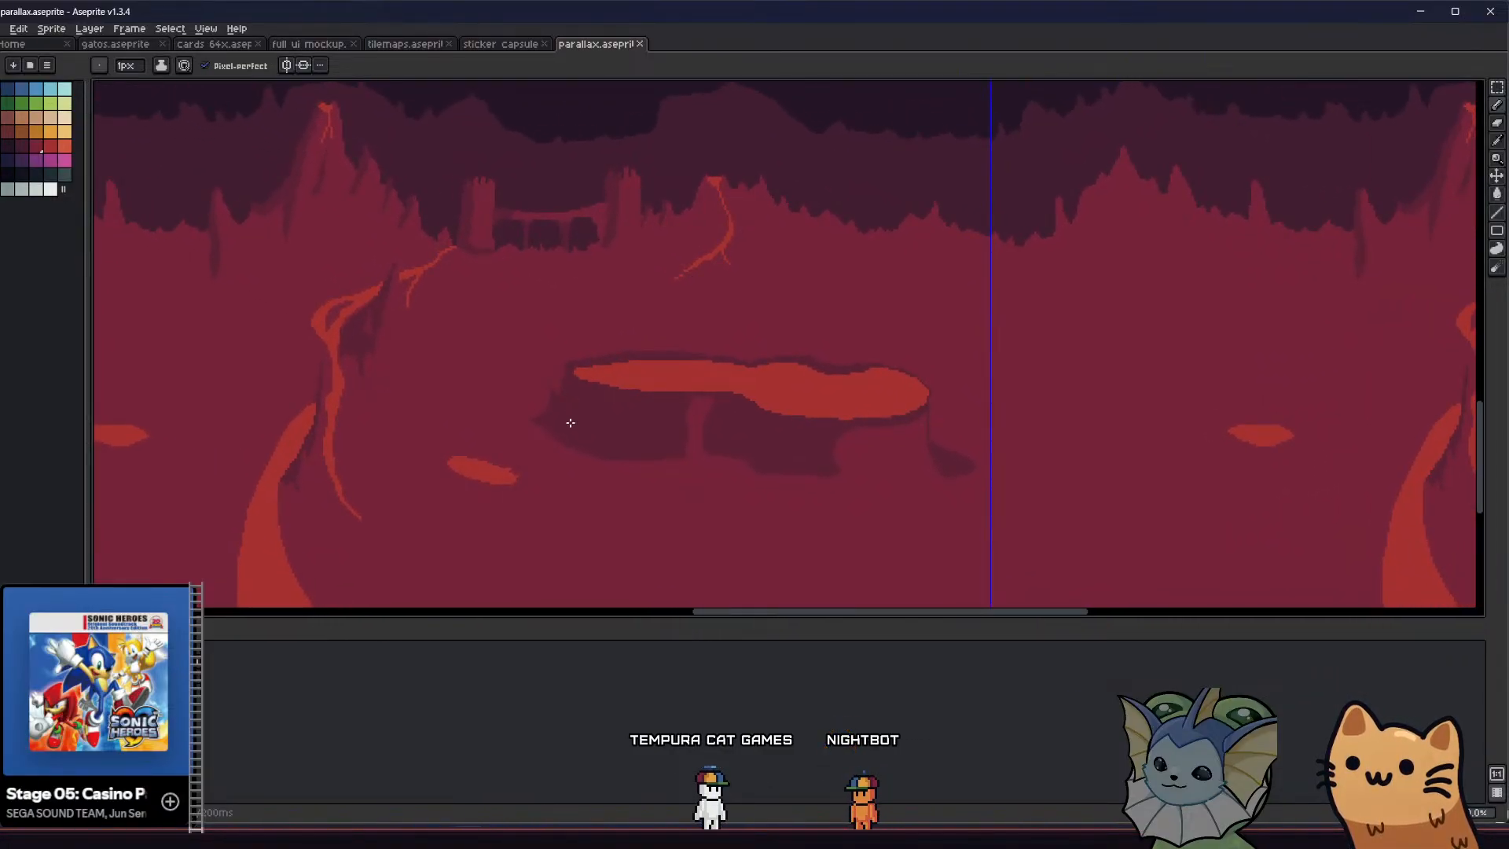
middle_click_drag(549, 406, 828, 390)
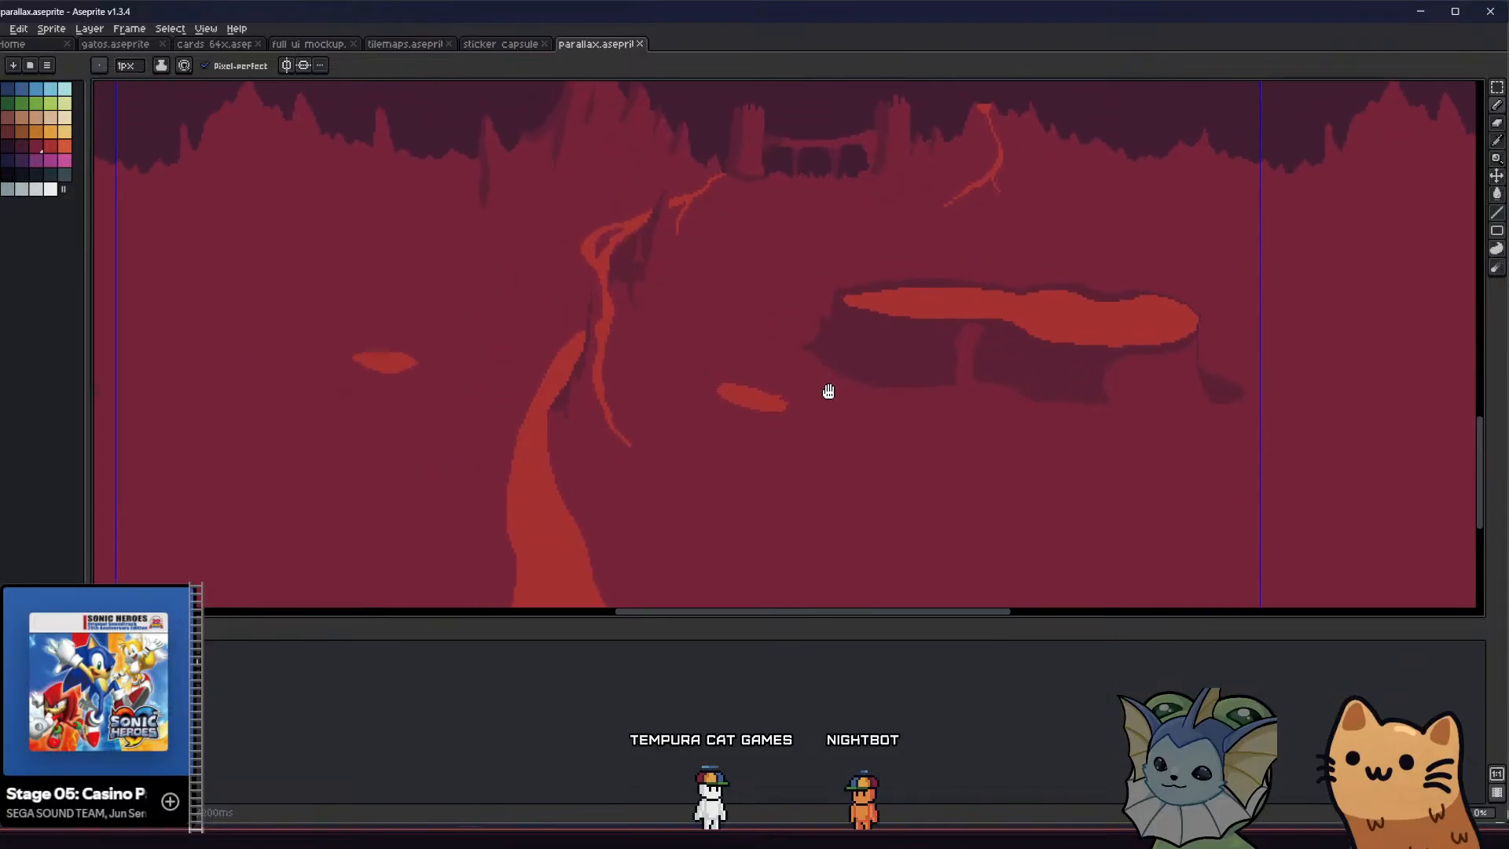
scroll(835, 405, "down", 2)
middle_click_drag(609, 391, 503, 439)
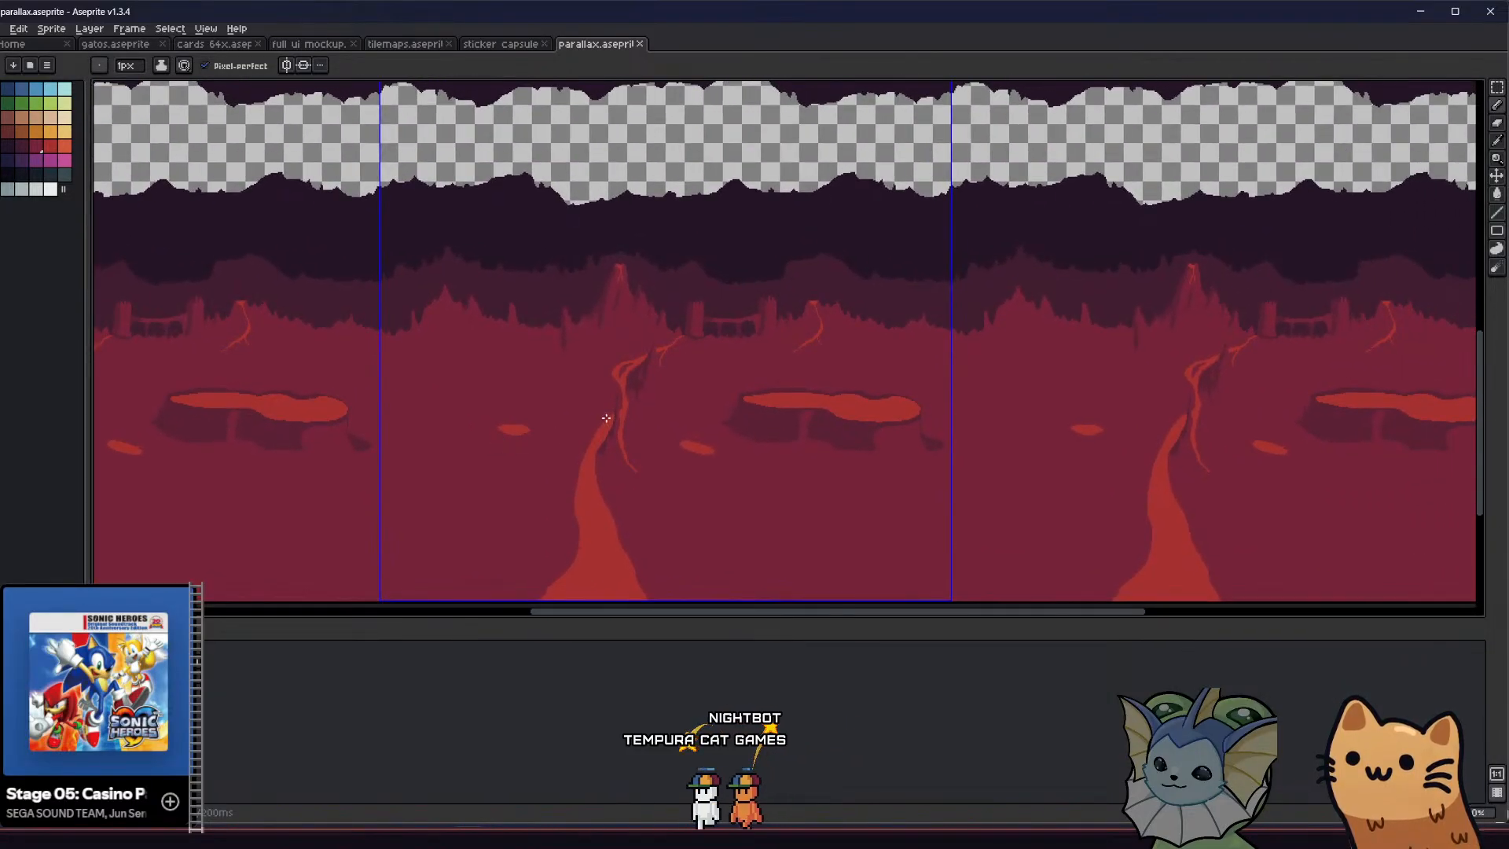
scroll(808, 411, "up", 3)
middle_click_drag(809, 411, 448, 418)
scroll(555, 411, "down", 1)
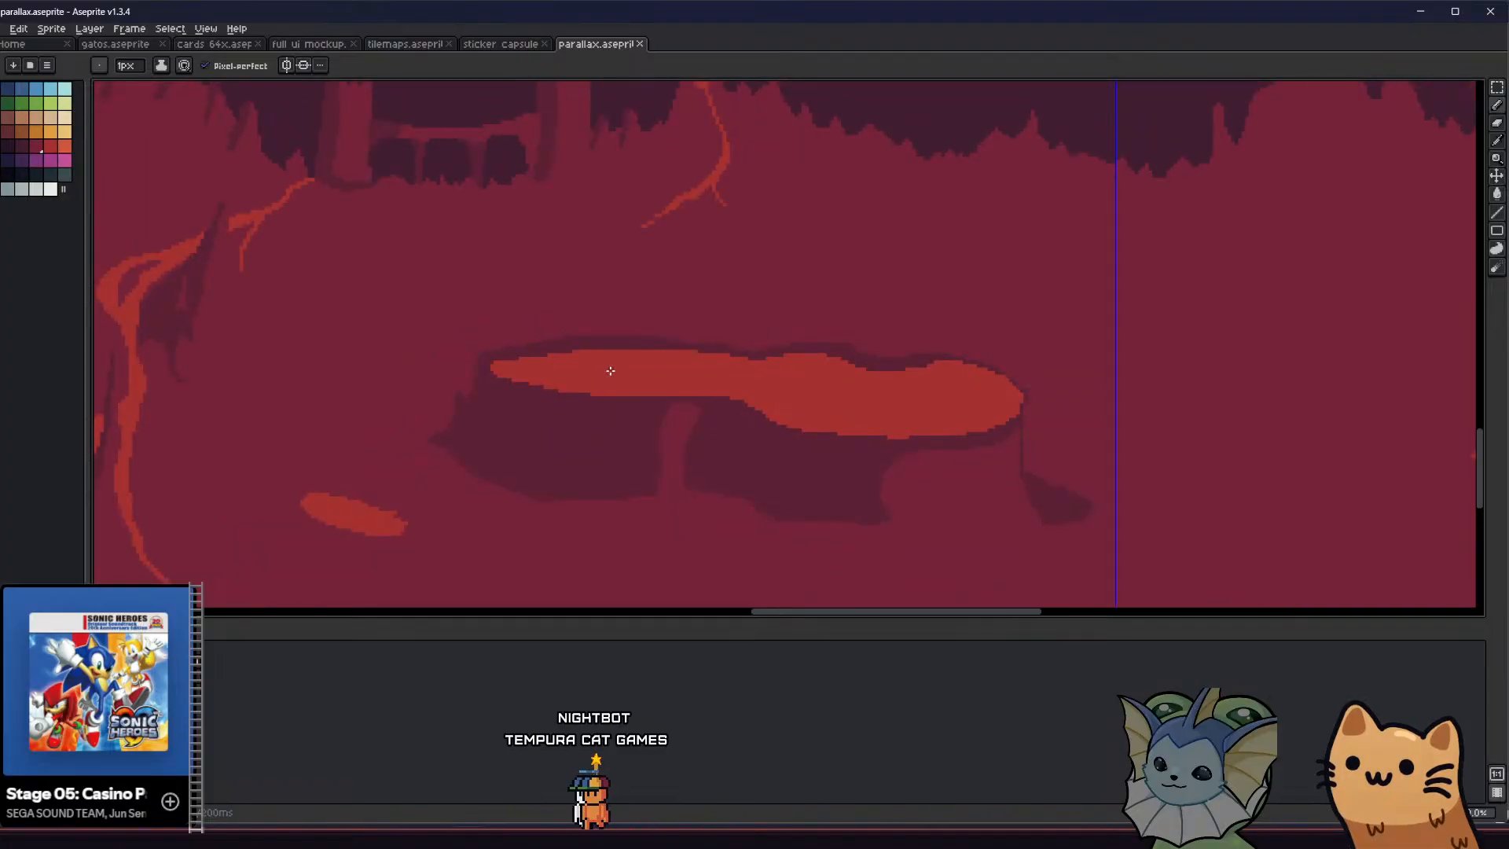
Pick the lava red and switch the pencil ink to Alpha Compositing at 50% opacity
left_click(51, 146)
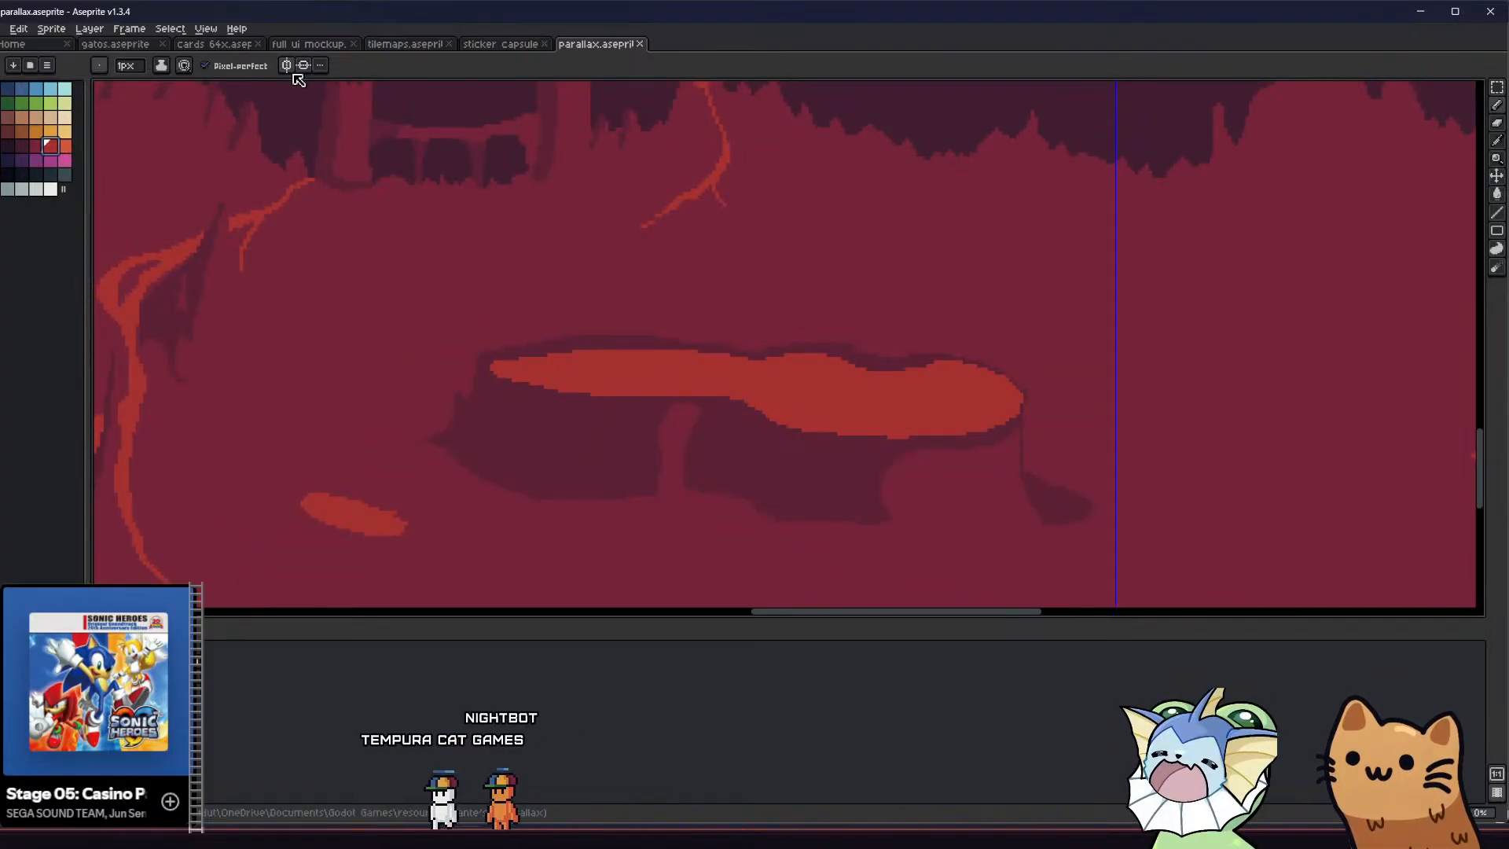
left_click(161, 65)
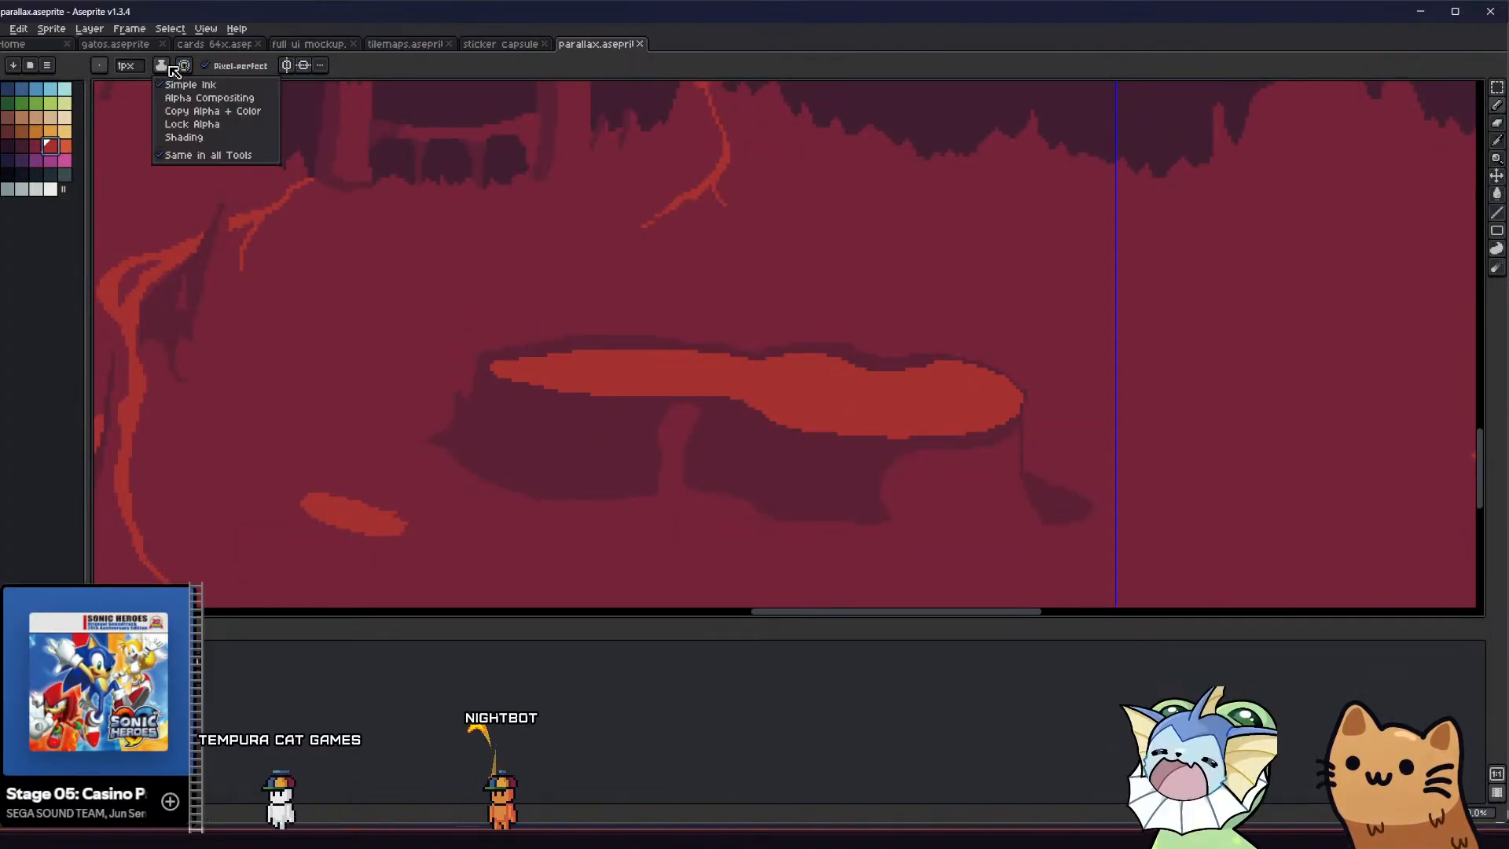
left_click(189, 99)
left_click(235, 65)
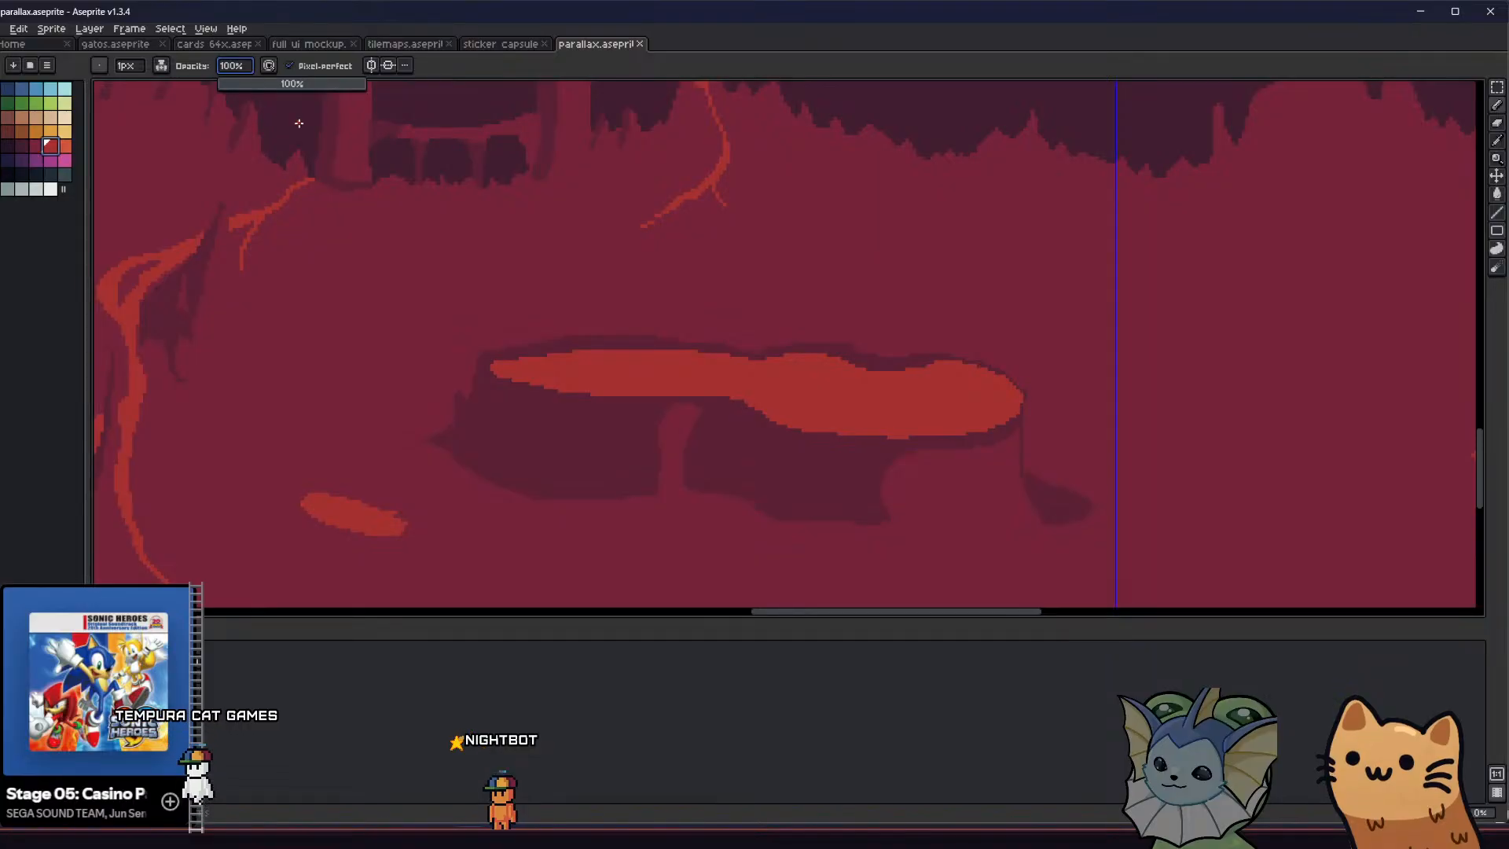
type("50")
key("Return")
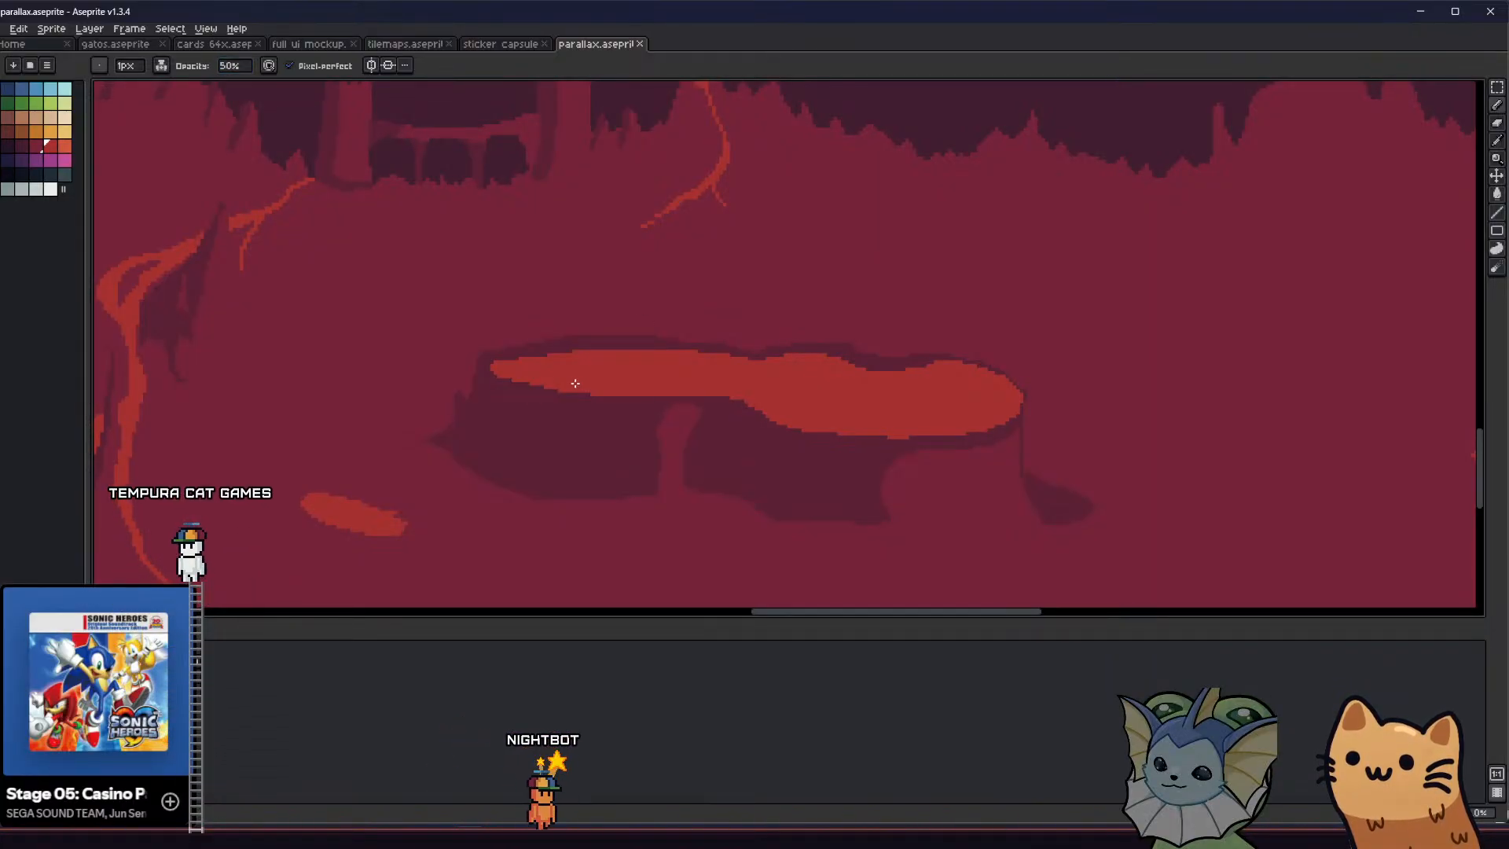
Try a translucent shading stroke across the left part of the lava pool
scroll(637, 384, "up", 1)
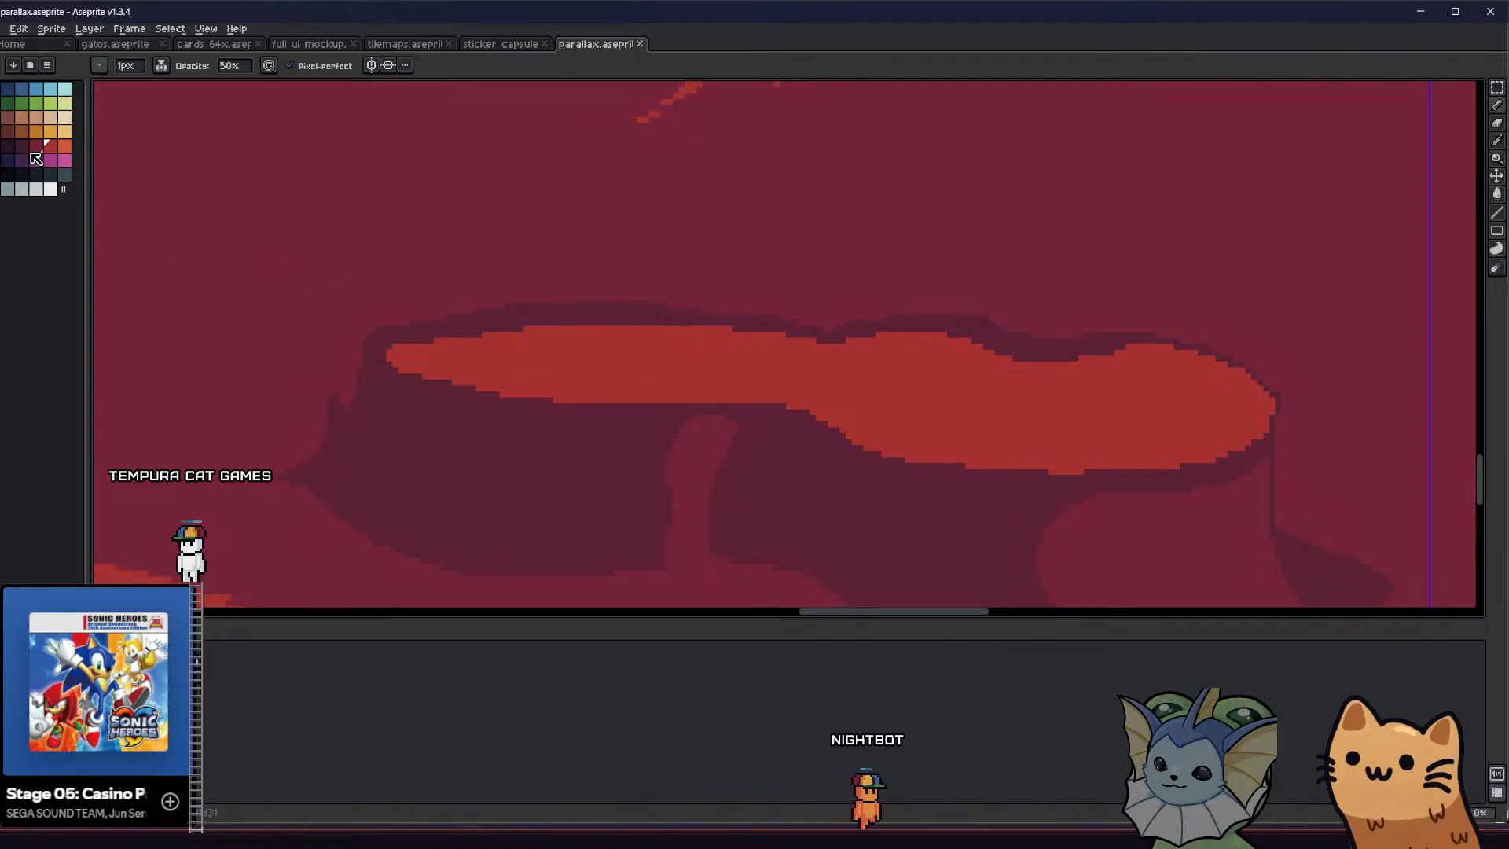
mouse_move(441, 340)
left_mouse_down()
mouse_move(495, 377)
mouse_move(653, 383)
left_mouse_up()
key("ctrl+z")
key("ctrl+z")
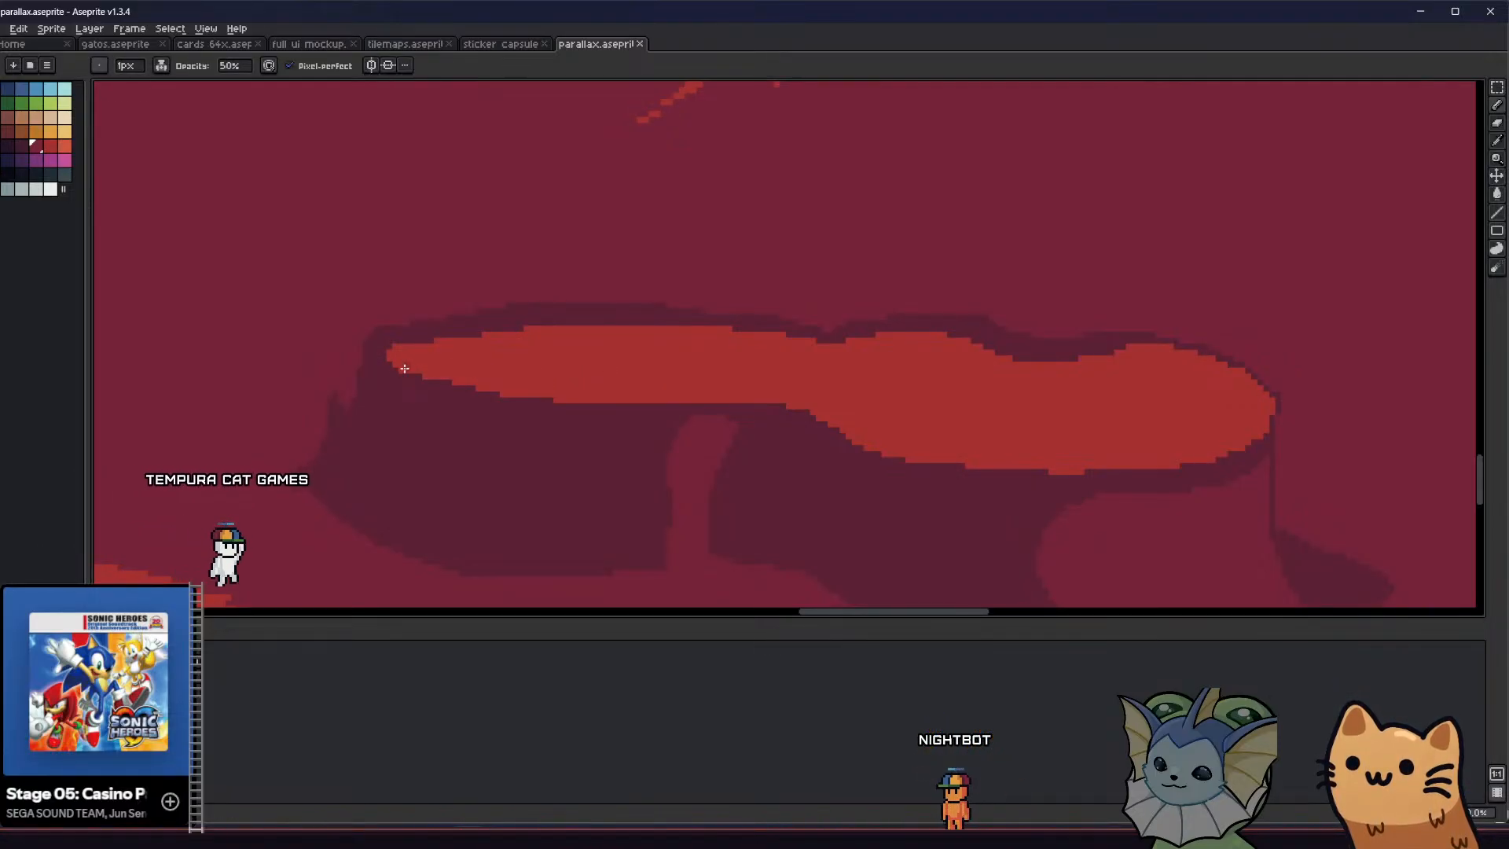
Outline a 50% translucent maroon shading band along the lava pool's upper edge to its right end and fill it
left_click_drag(398, 367, 579, 341)
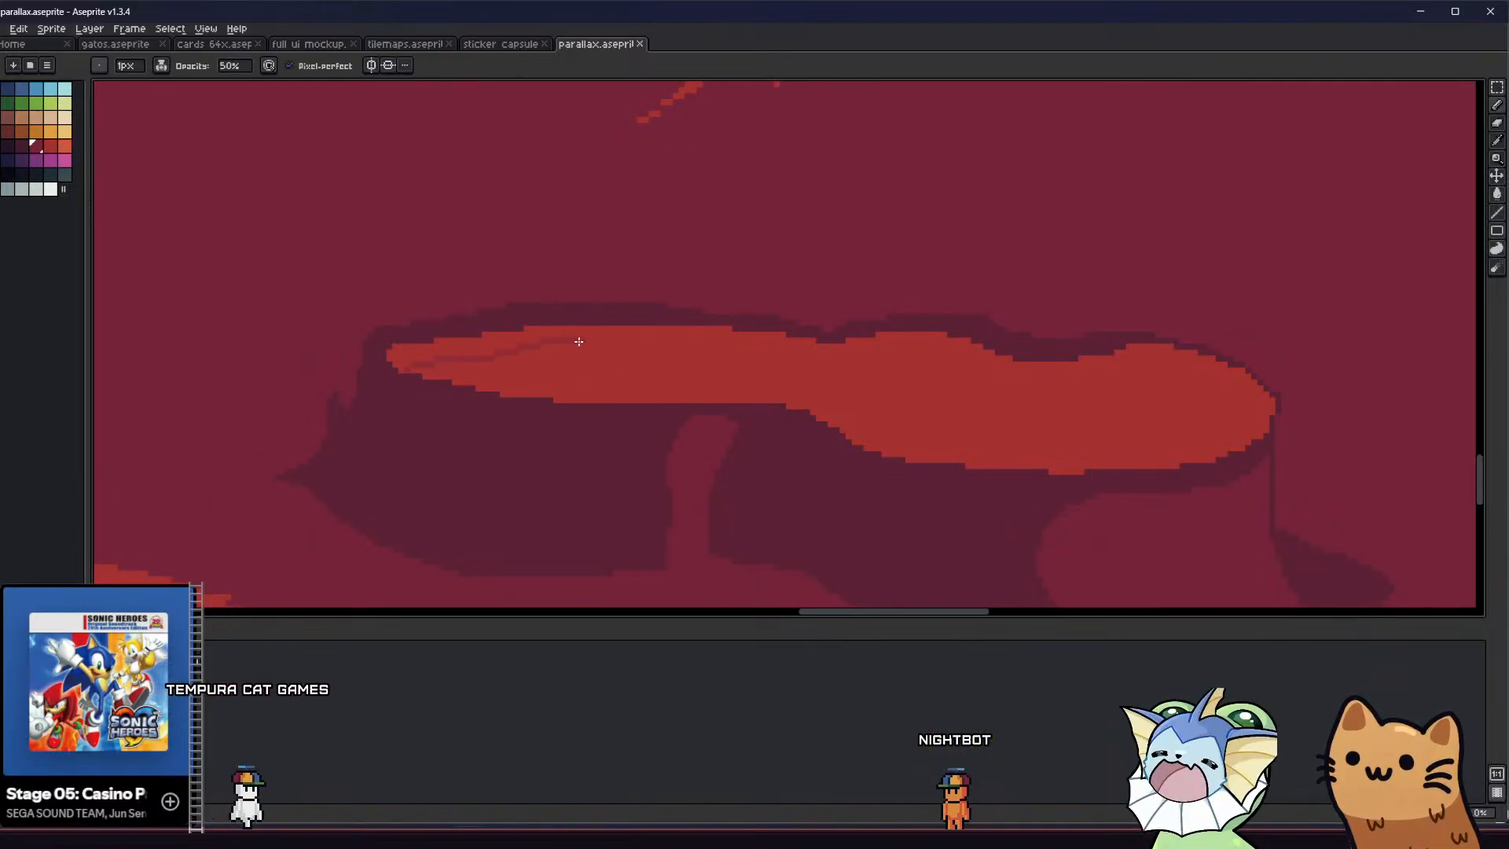
left_click_drag(739, 350, 857, 360)
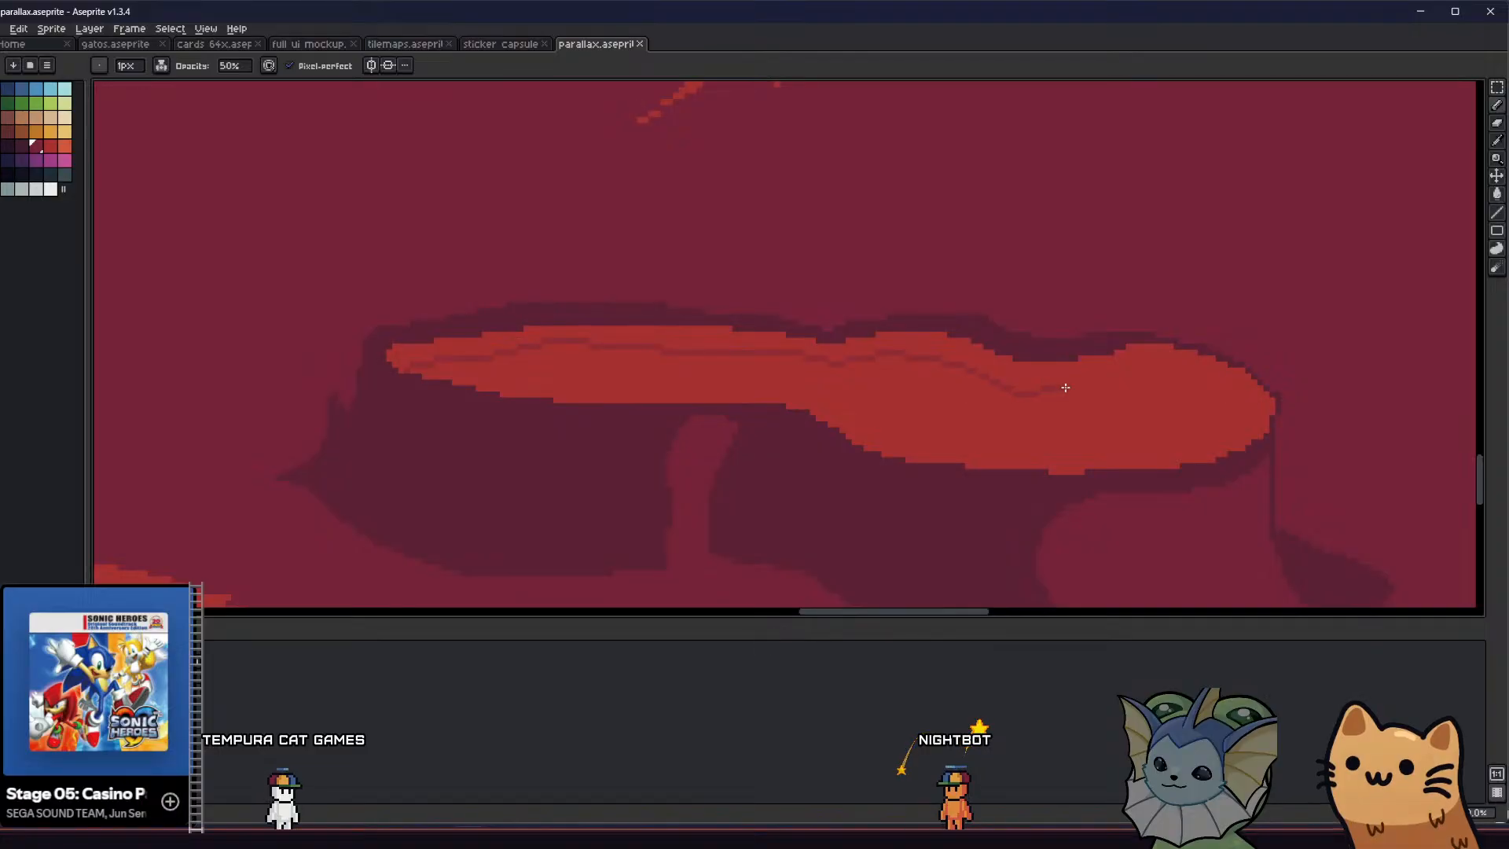
mouse_move(1065, 387)
left_mouse_down()
mouse_move(1189, 398)
mouse_move(1244, 426)
mouse_move(1236, 394)
left_mouse_up()
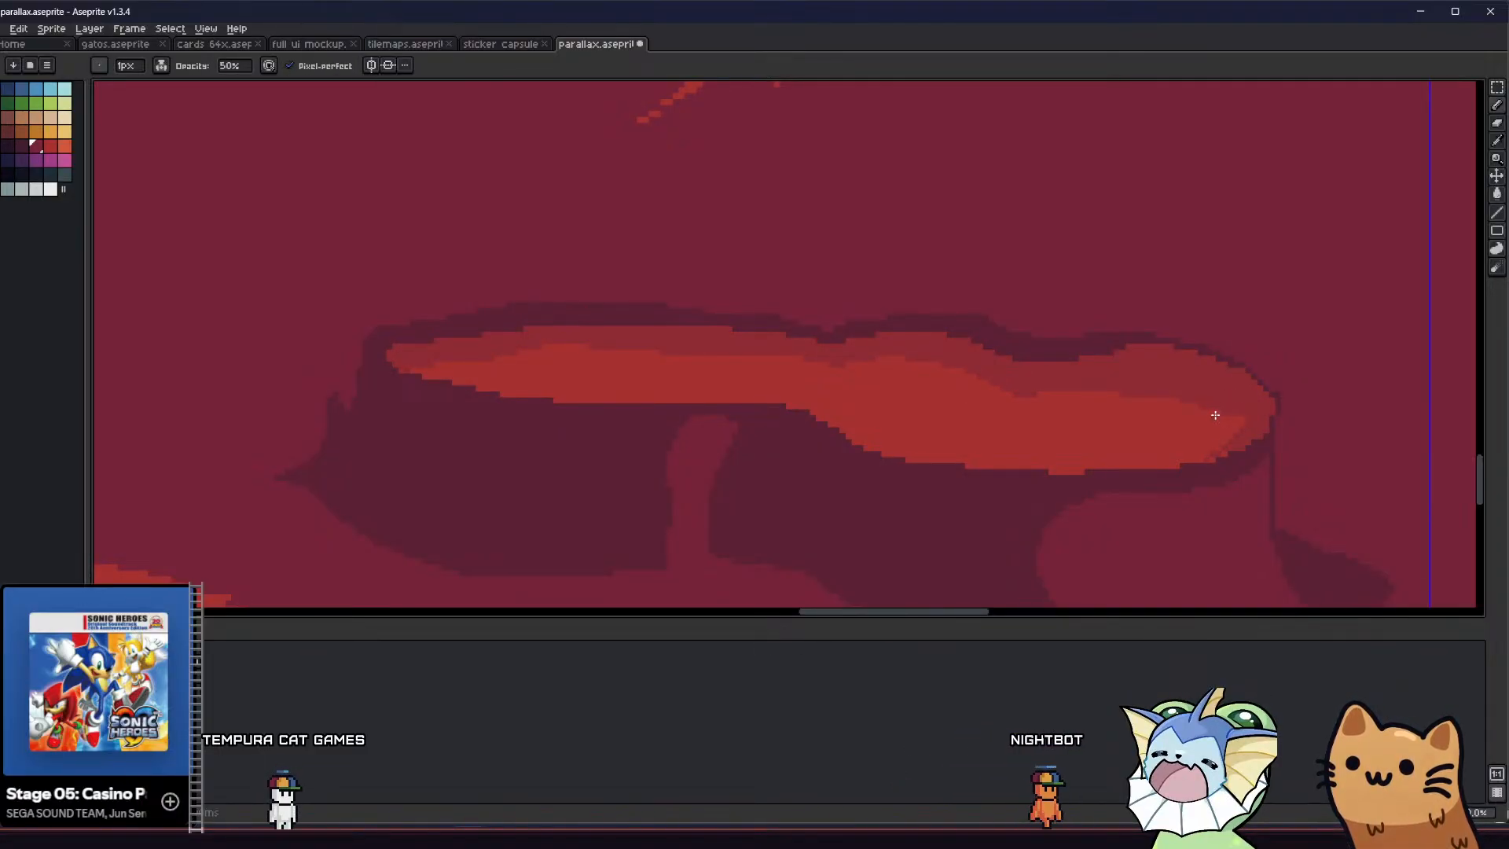
left_click_drag(1213, 443, 1205, 460)
key("g")
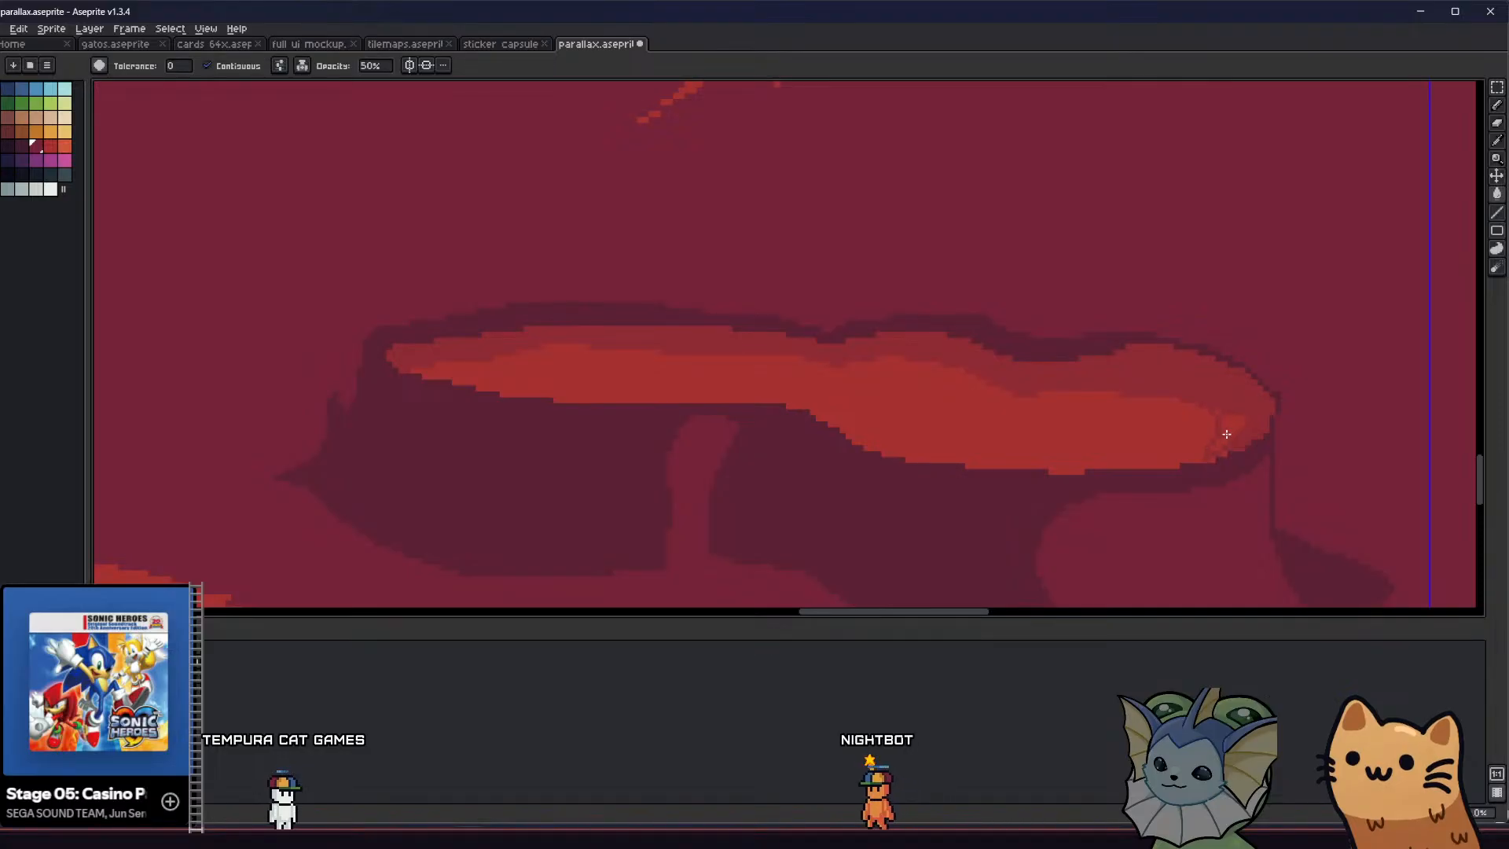
left_click(1227, 434)
key("b")
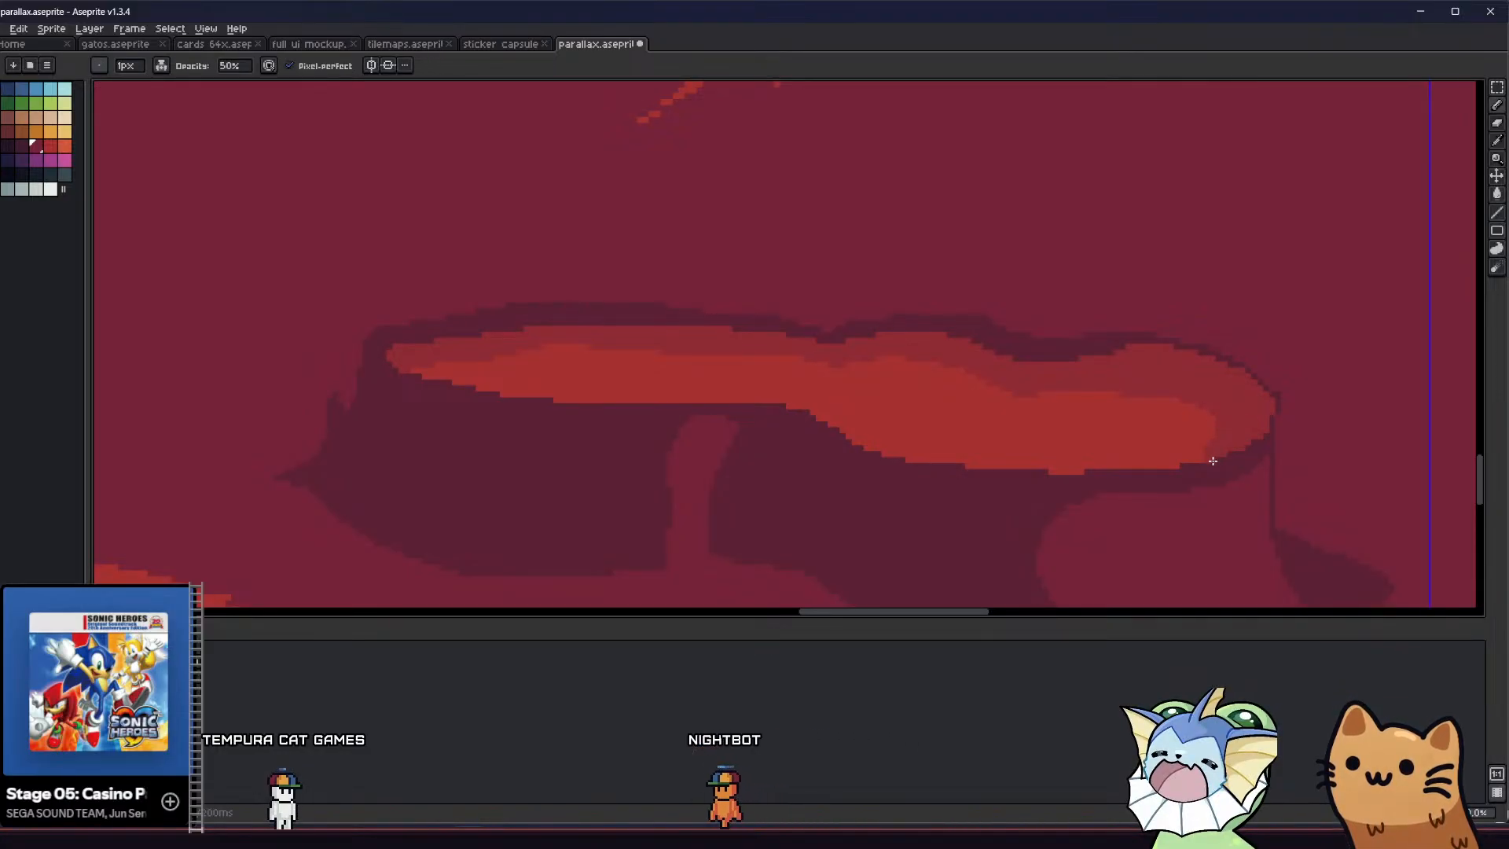
Set the pencil back to 100% opacity with Simple Ink and pick the dark maroon of the pool's shadow
scroll(1100, 476, "right", 2)
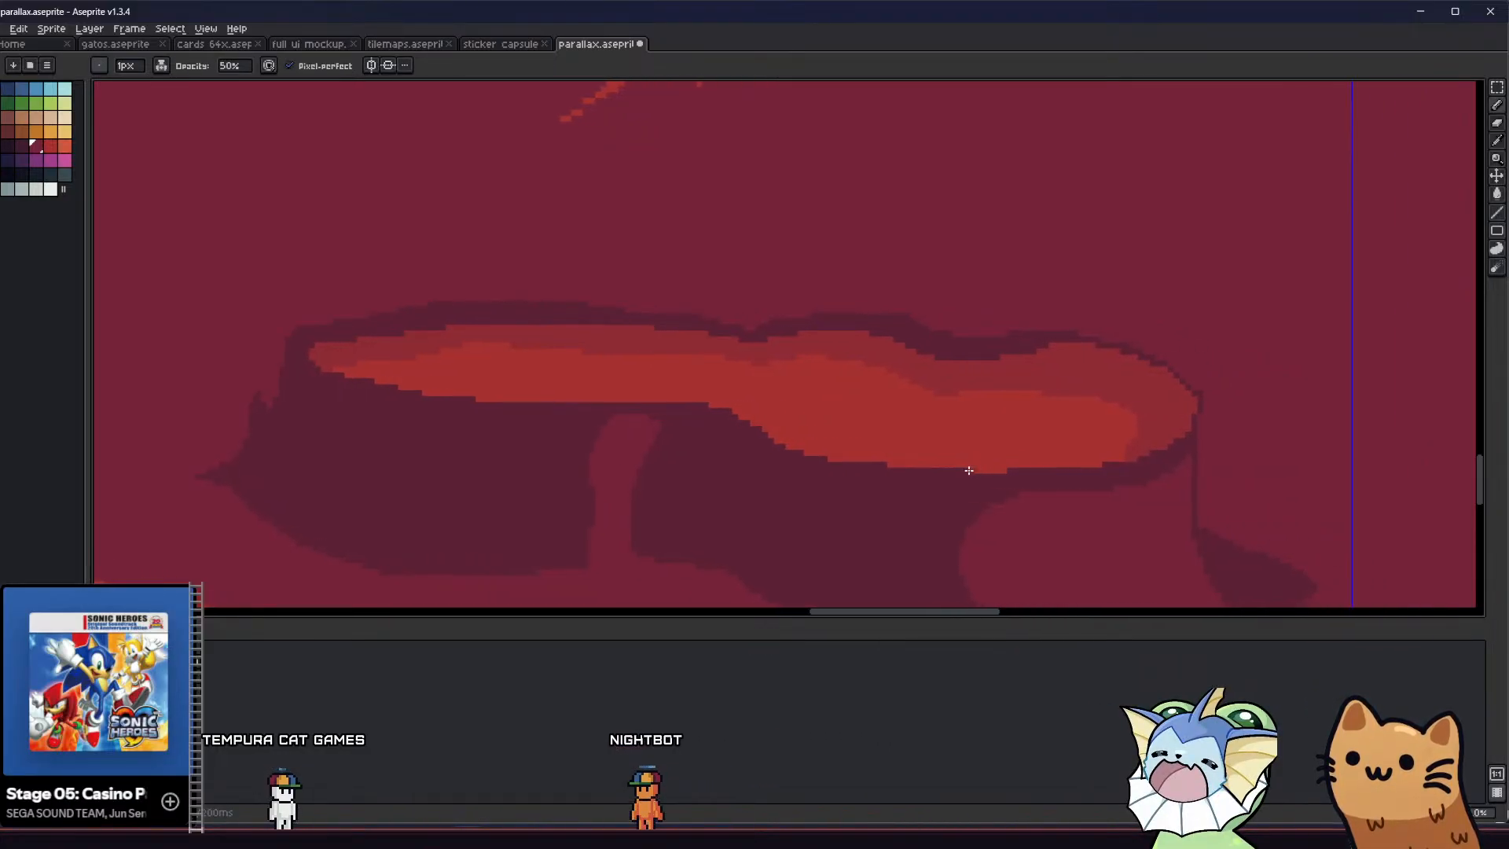
left_click(232, 66)
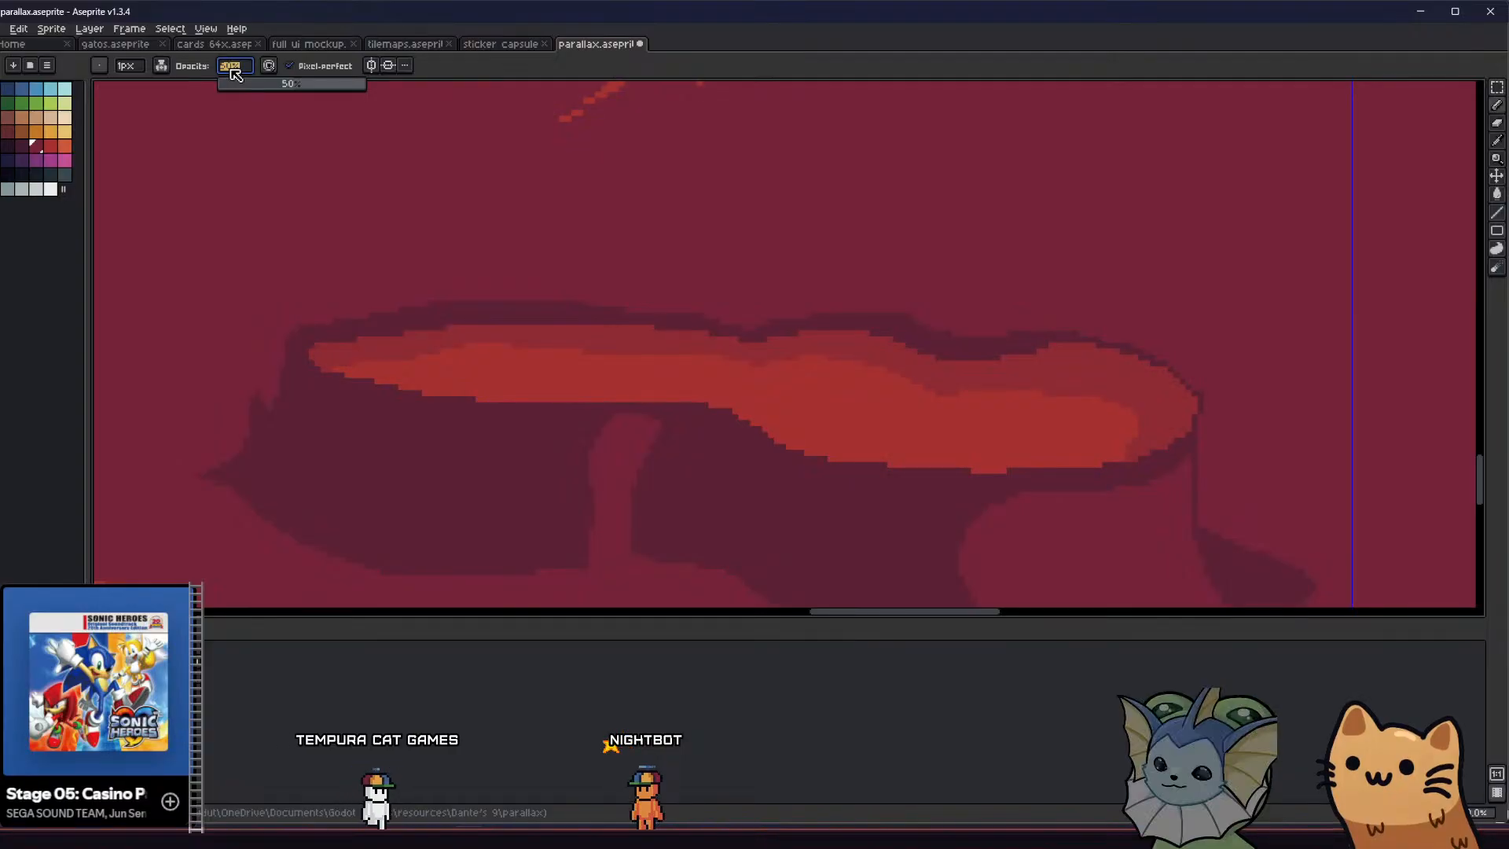
left_click(161, 65)
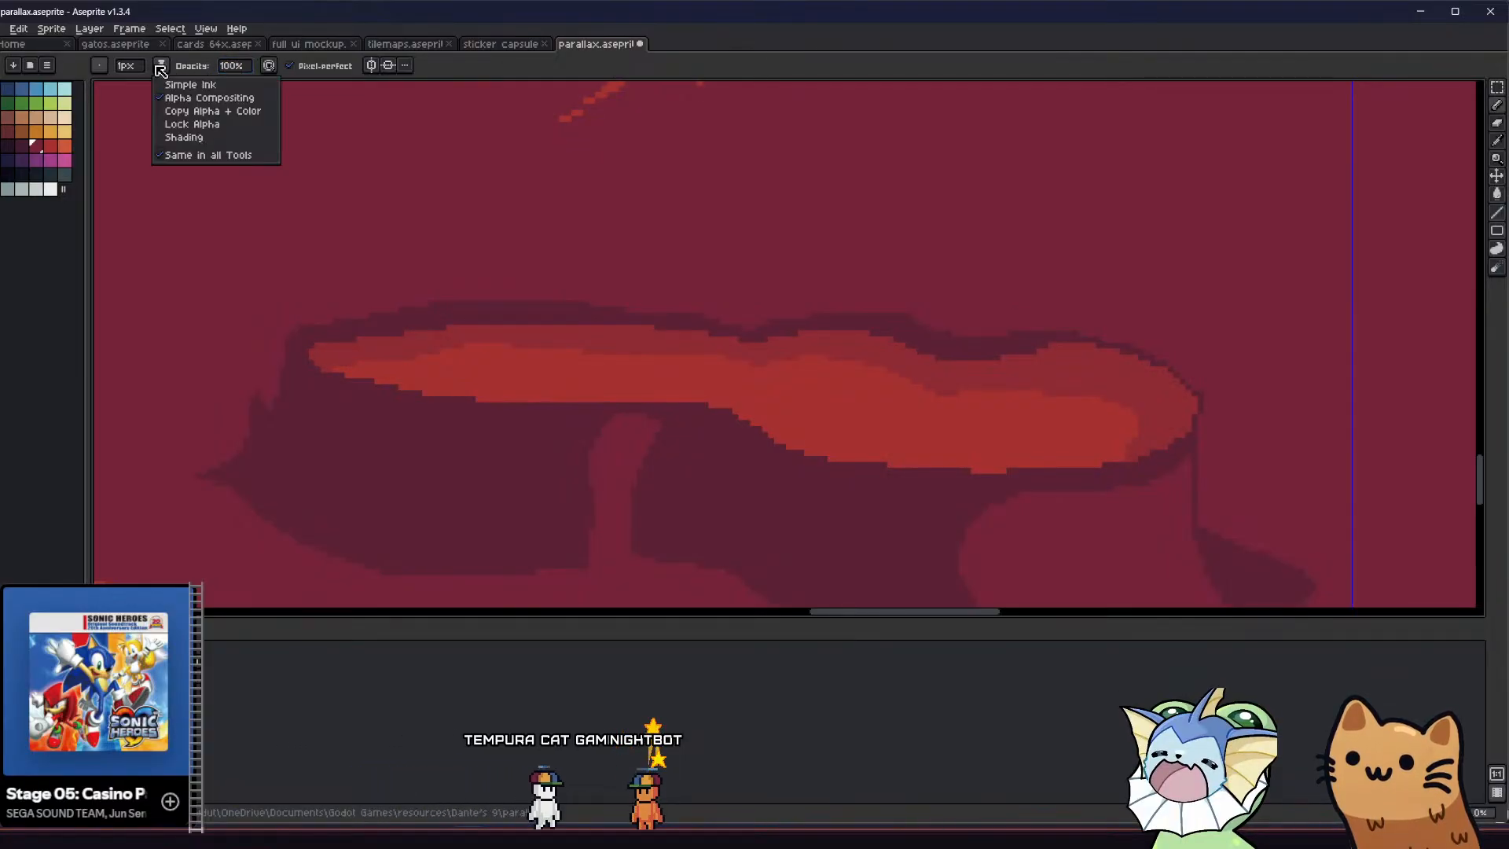
left_click(169, 86)
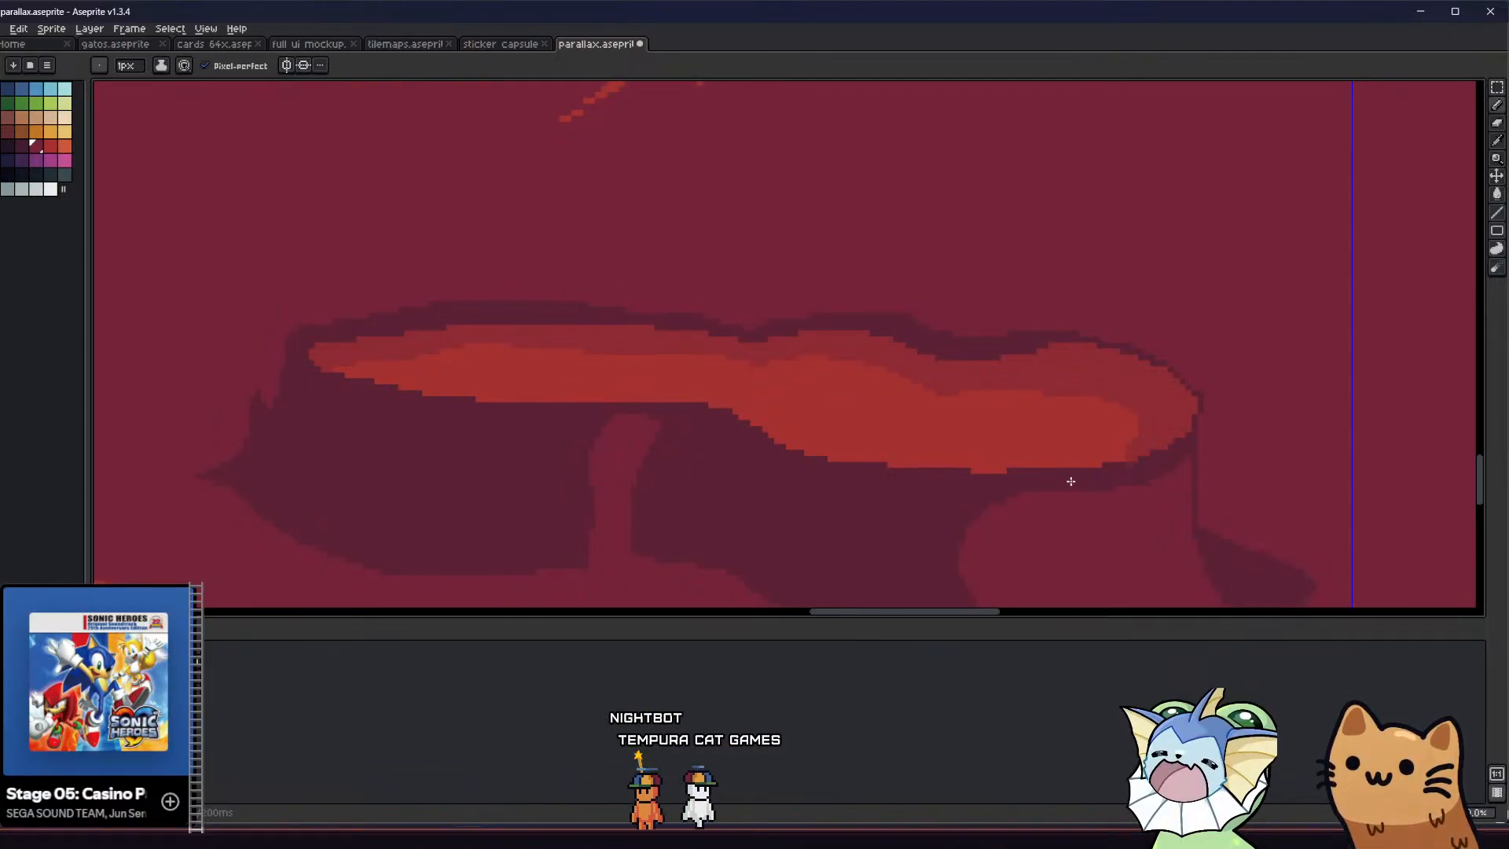
left_click(937, 486, "alt")
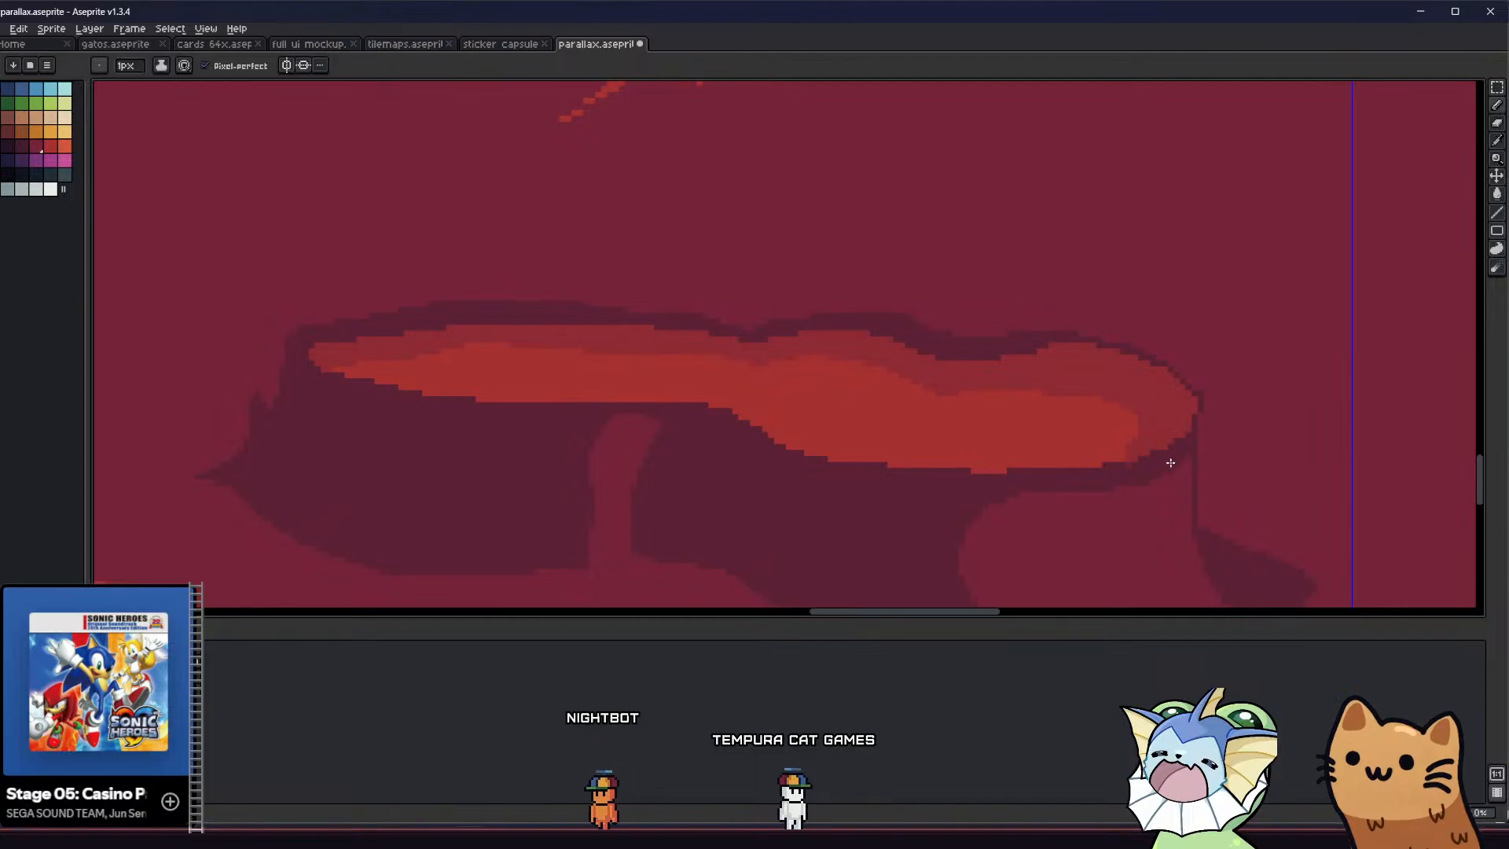
Examine the shaded lava pool against the tiled cave background, castle bridge and small lava pools
scroll(1127, 465, "down", 4)
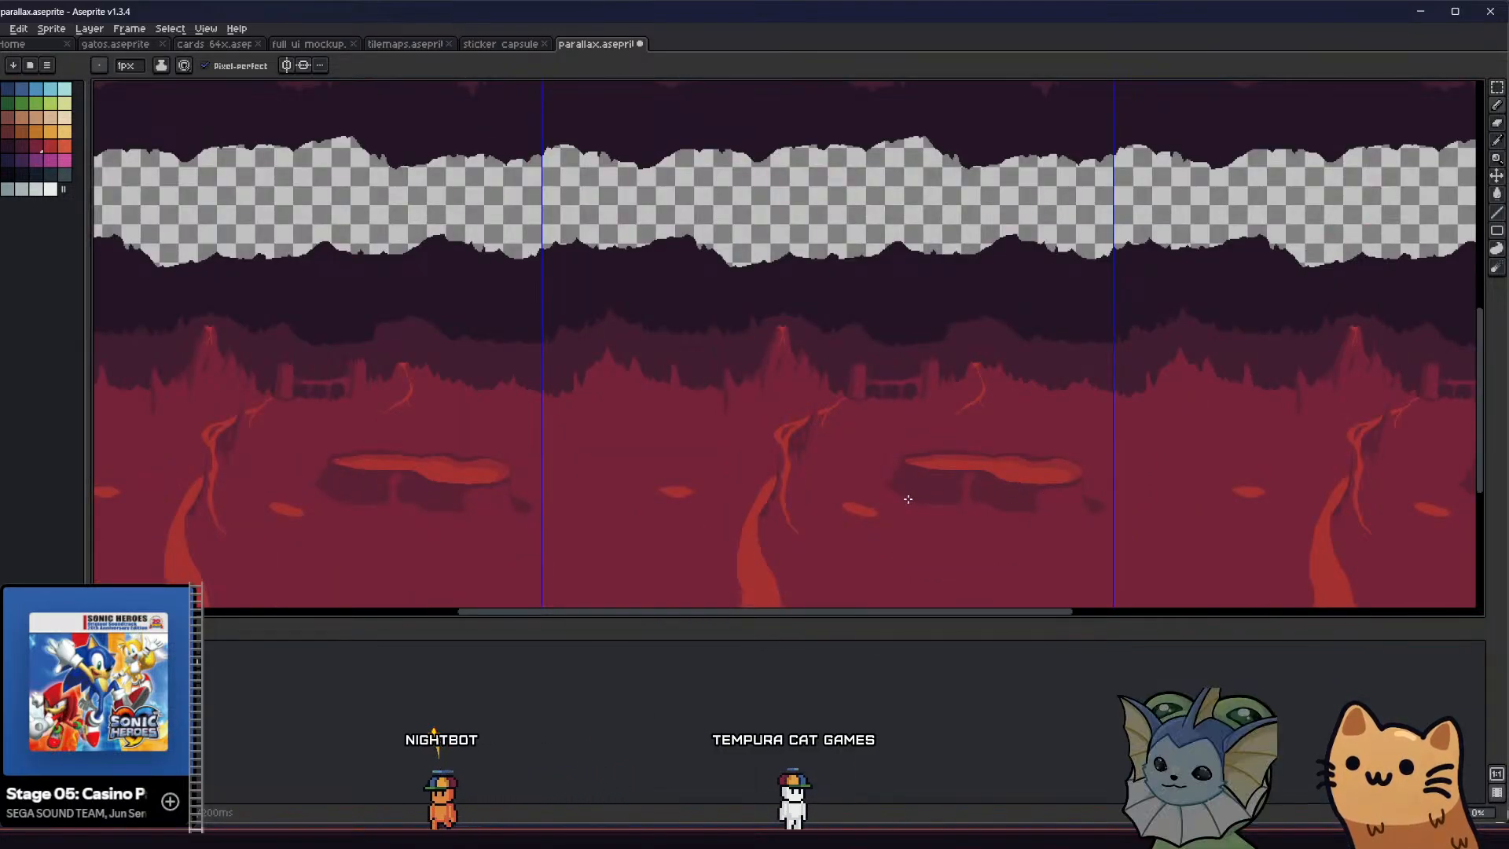
middle_click_drag(902, 498, 397, 476)
scroll(702, 480, "down", 2)
scroll(701, 480, "up", 2)
scroll(522, 413, "up", 2)
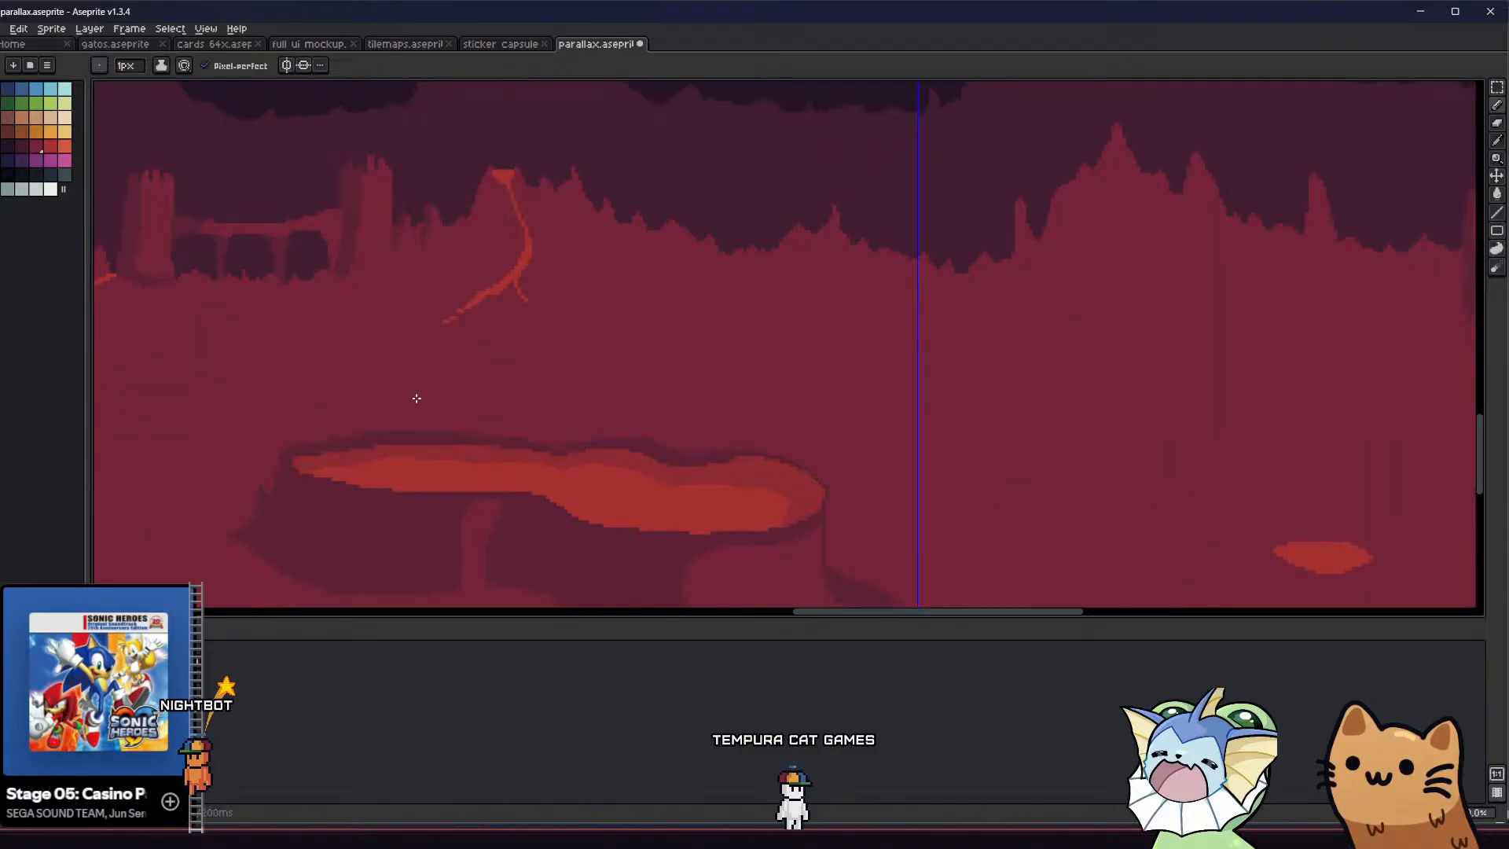
middle_click_drag(414, 397, 464, 386)
key("g")
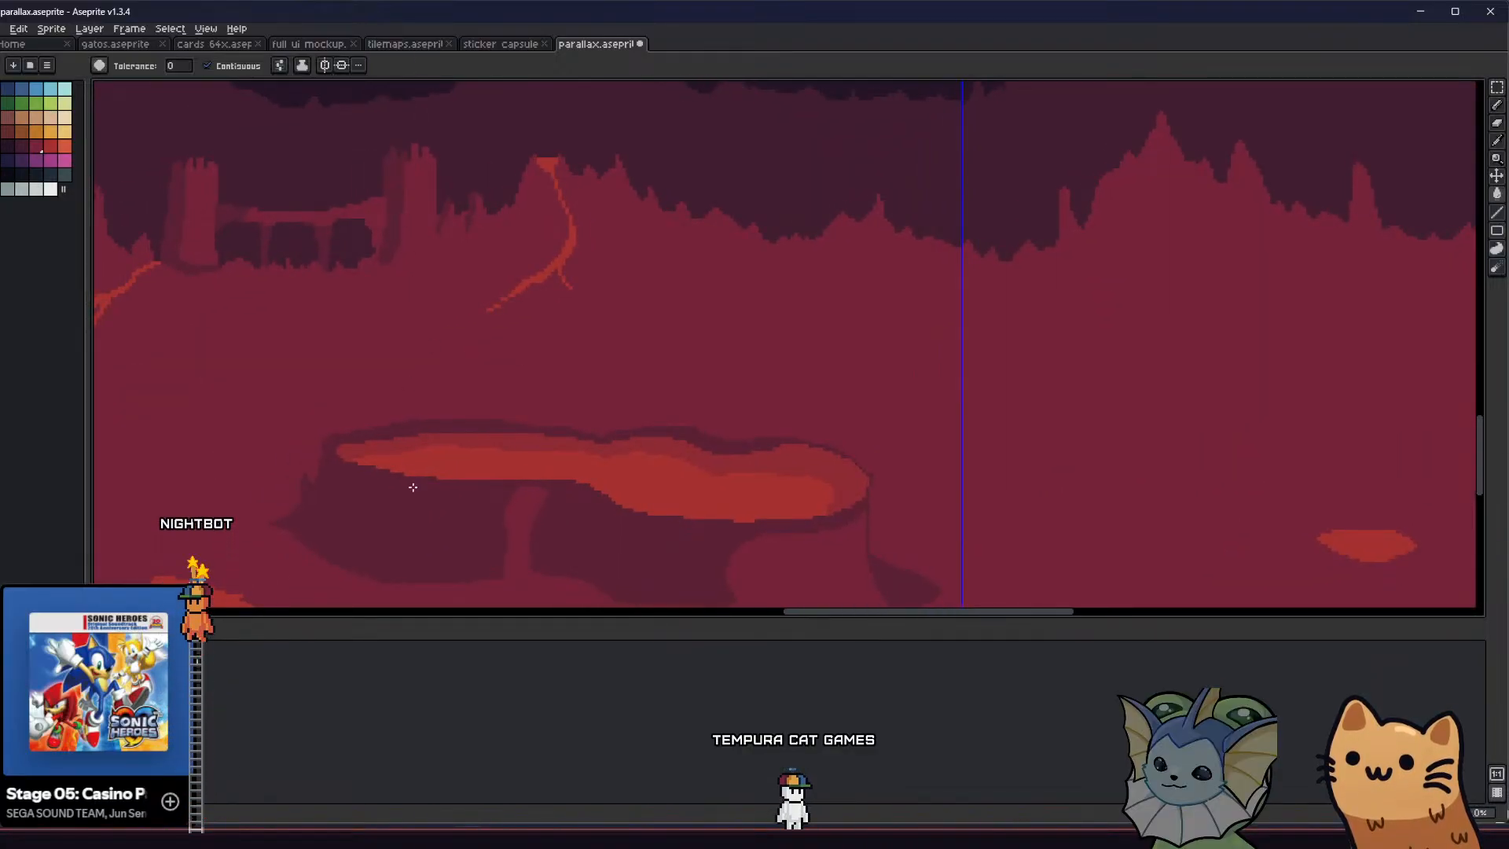
middle_click_drag(400, 503, 474, 448)
Try a thin dark maroon line from the pool's upper-left rim to the base of the castle's right tower
key("b")
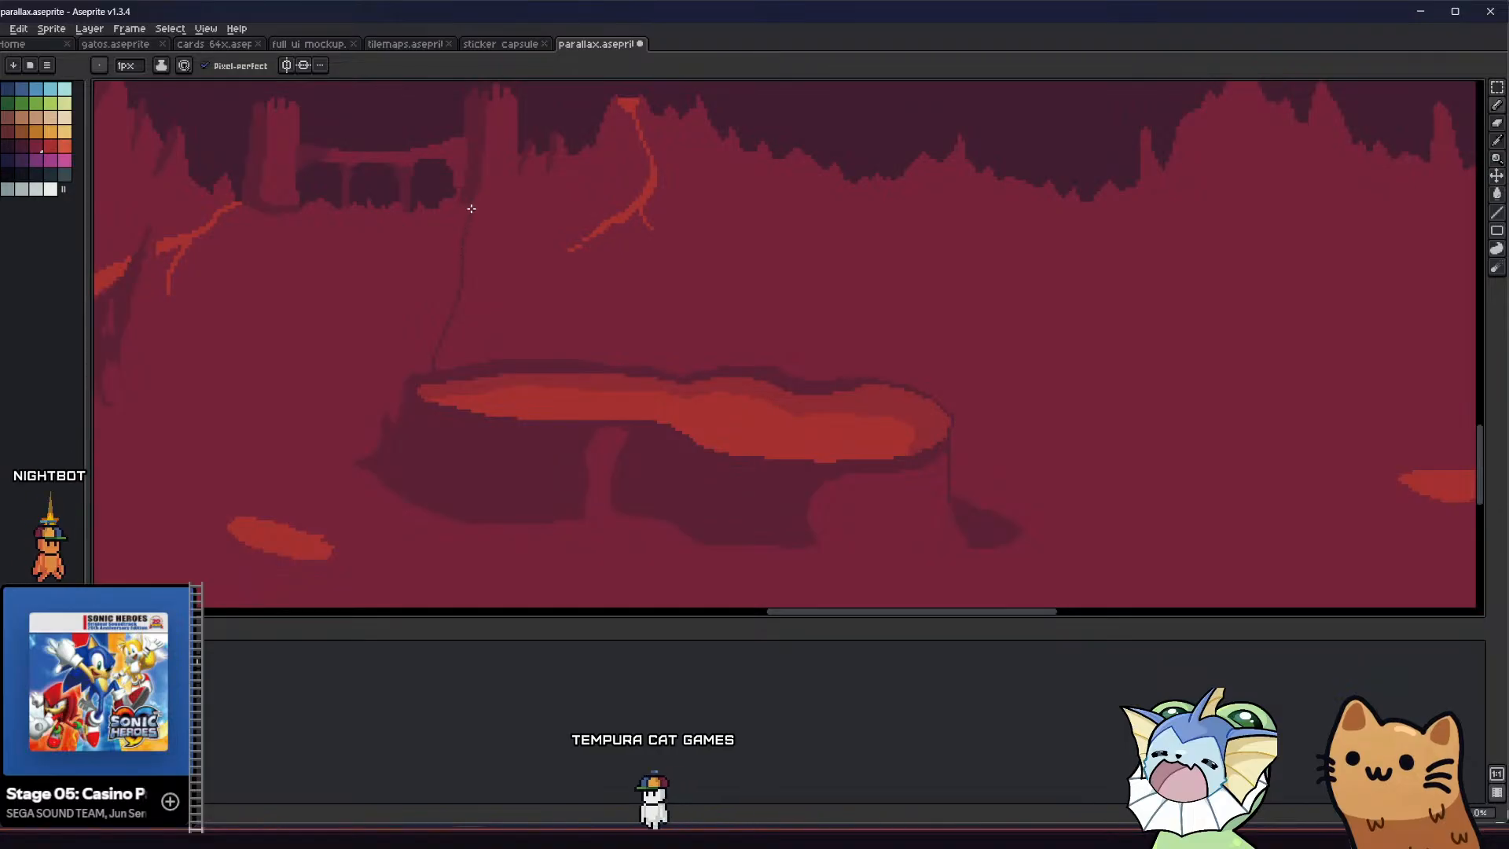
scroll(464, 212, "up", 2)
scroll(468, 294, "down", 3)
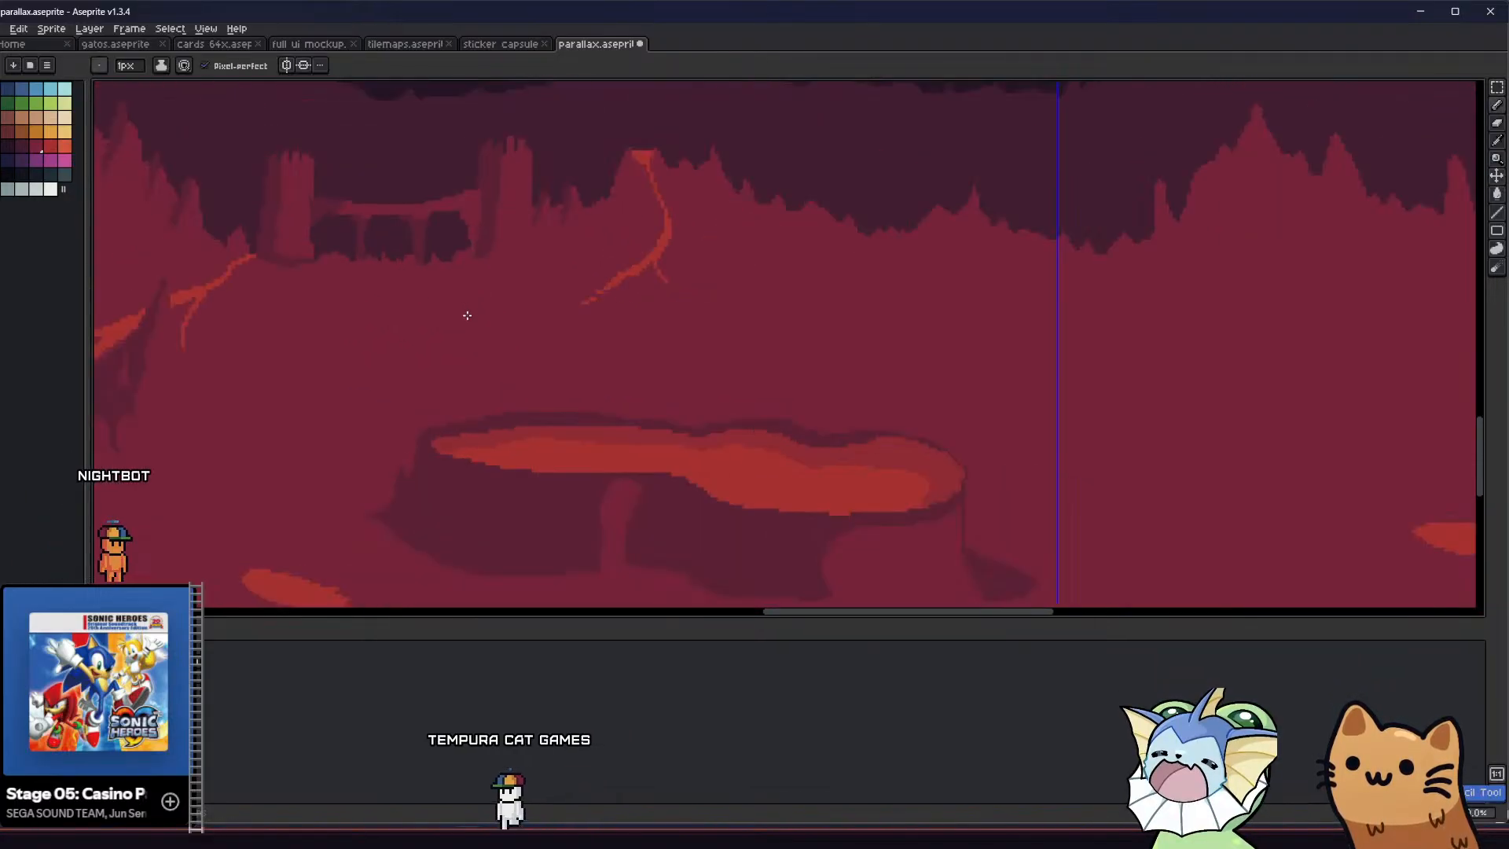
middle_click_drag(432, 422, 475, 438)
scroll(548, 425, "up", 3)
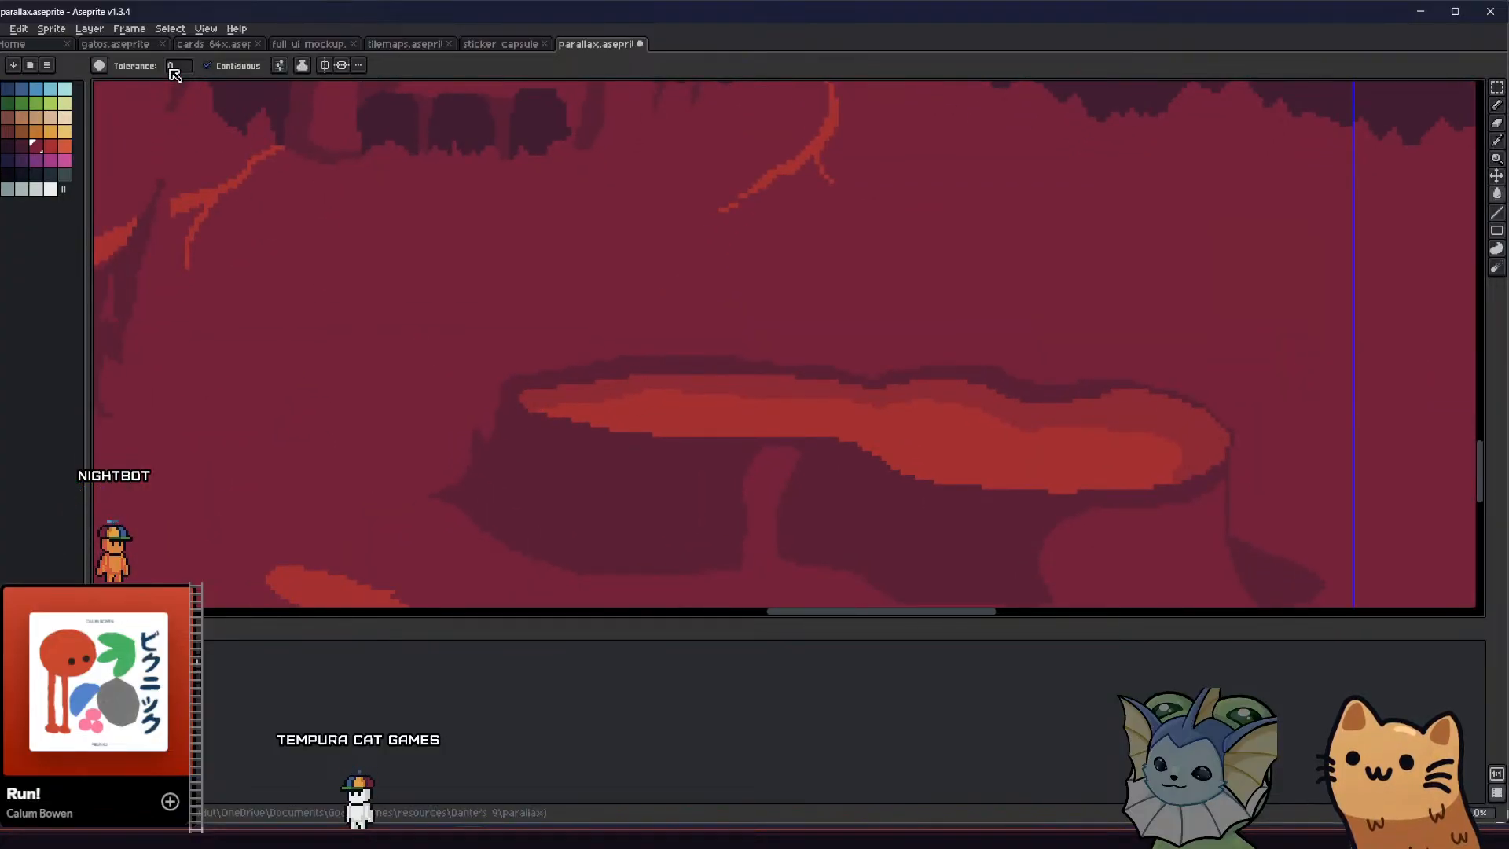
Switch the paint bucket to Alpha Compositing ink at 50% opacity
left_click(100, 66)
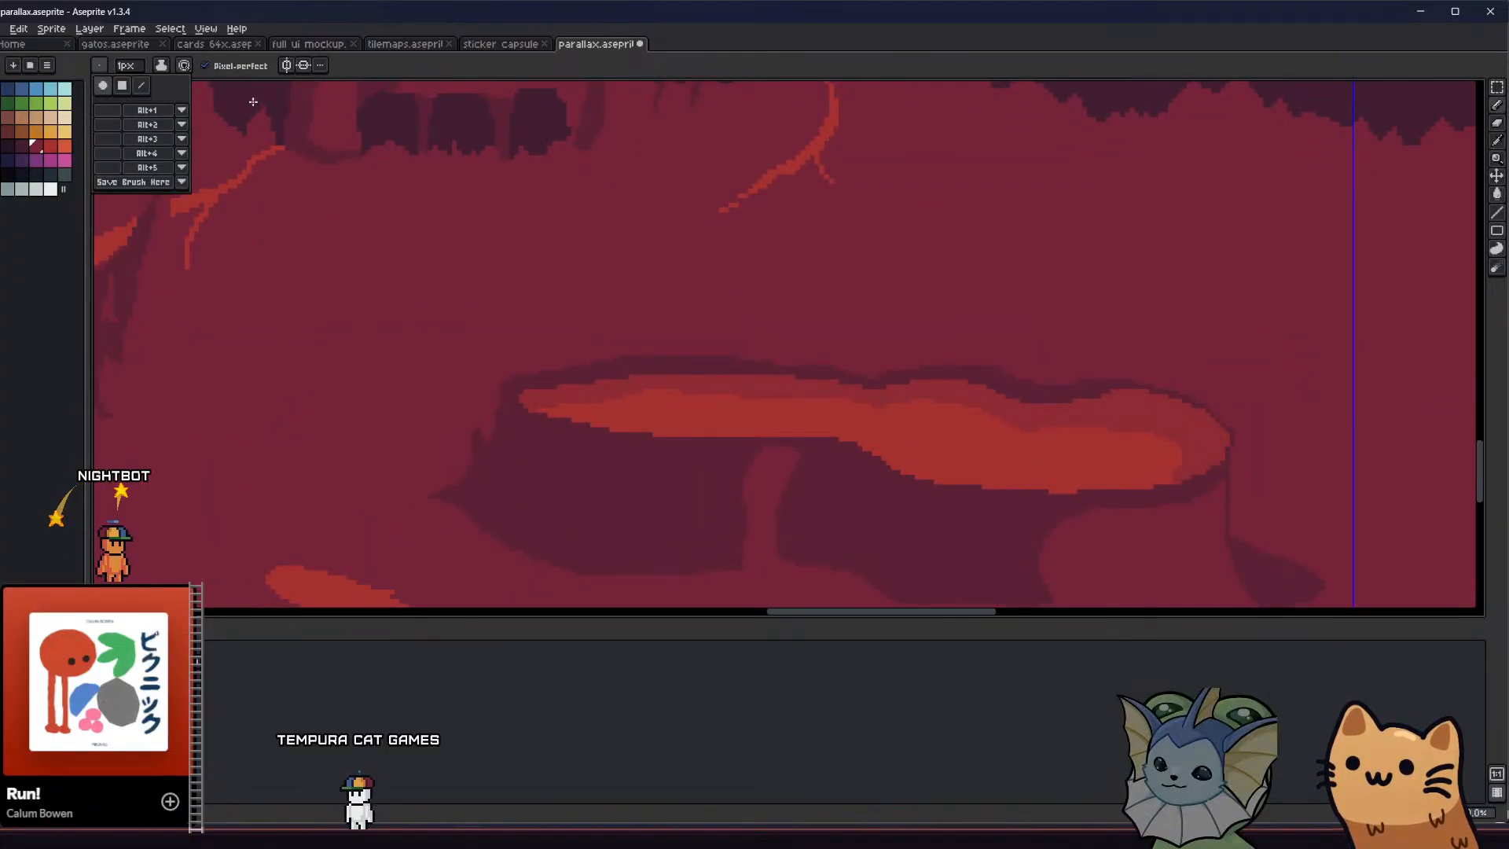
key("g")
left_click(302, 67)
left_click(323, 98)
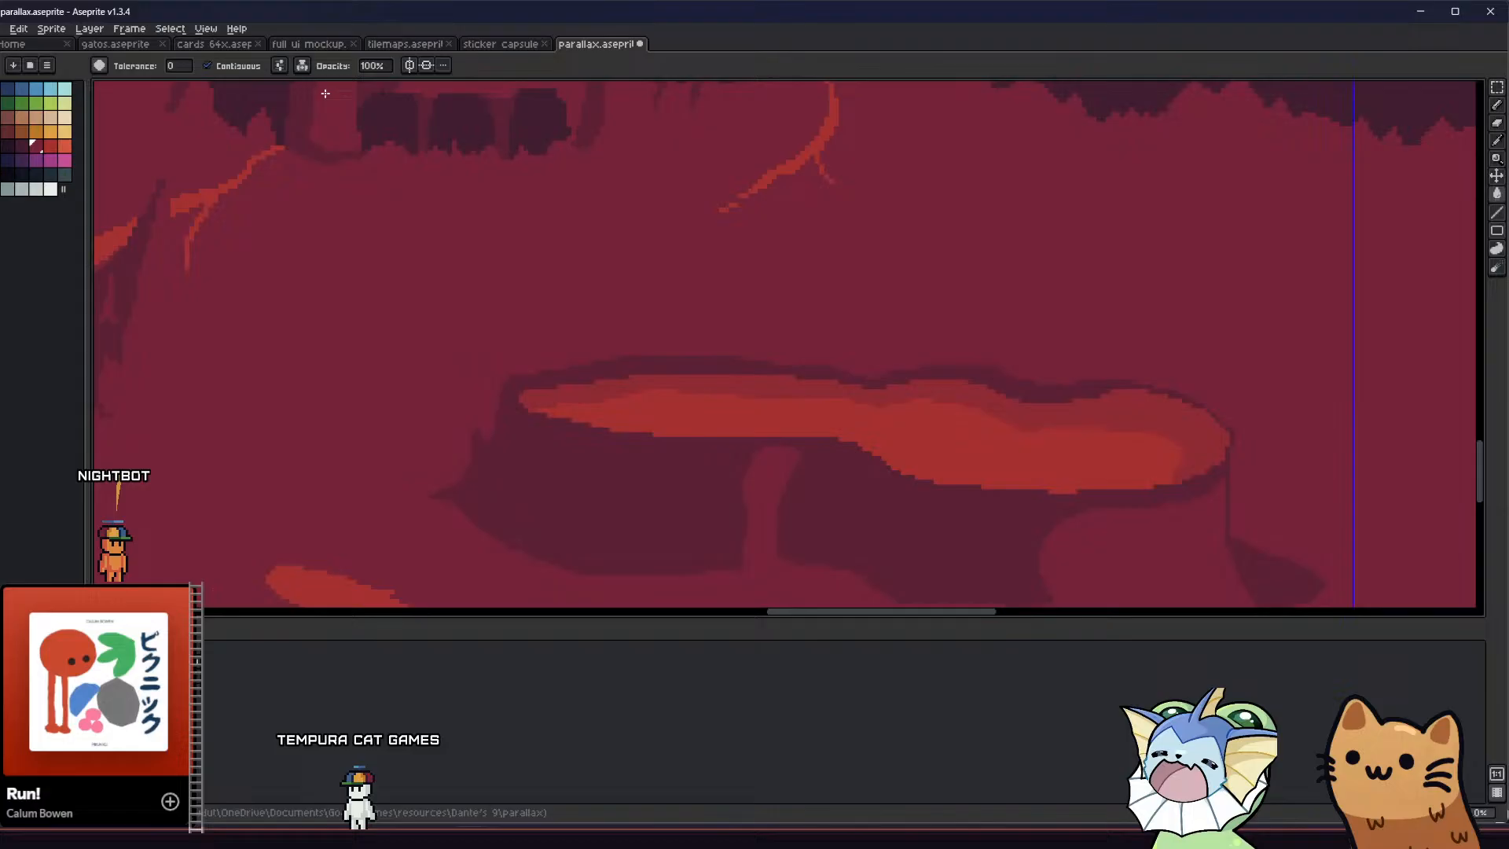
left_click(376, 67)
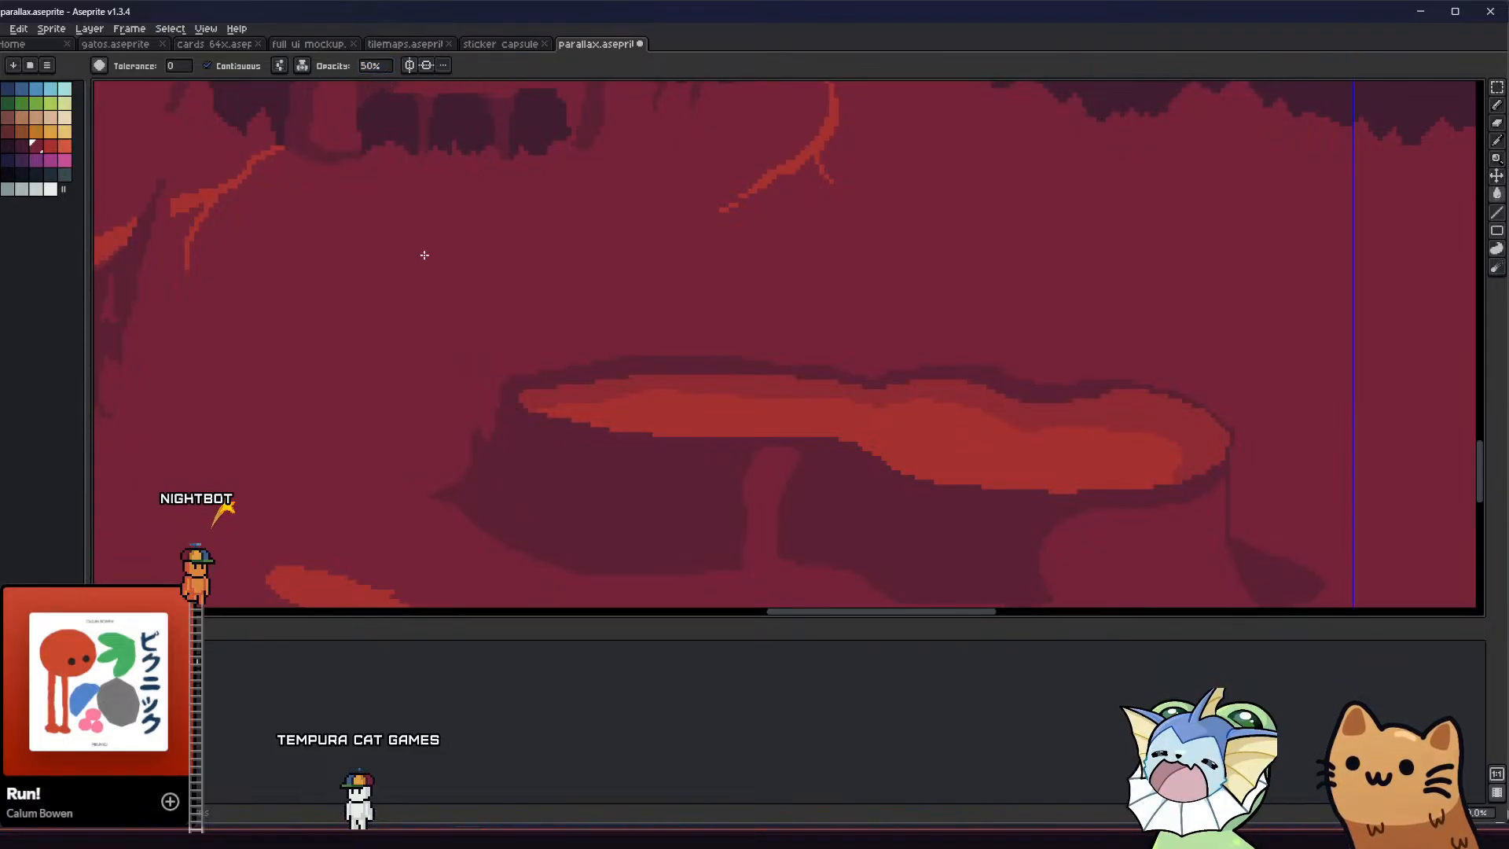
scroll(526, 443, "down", 3)
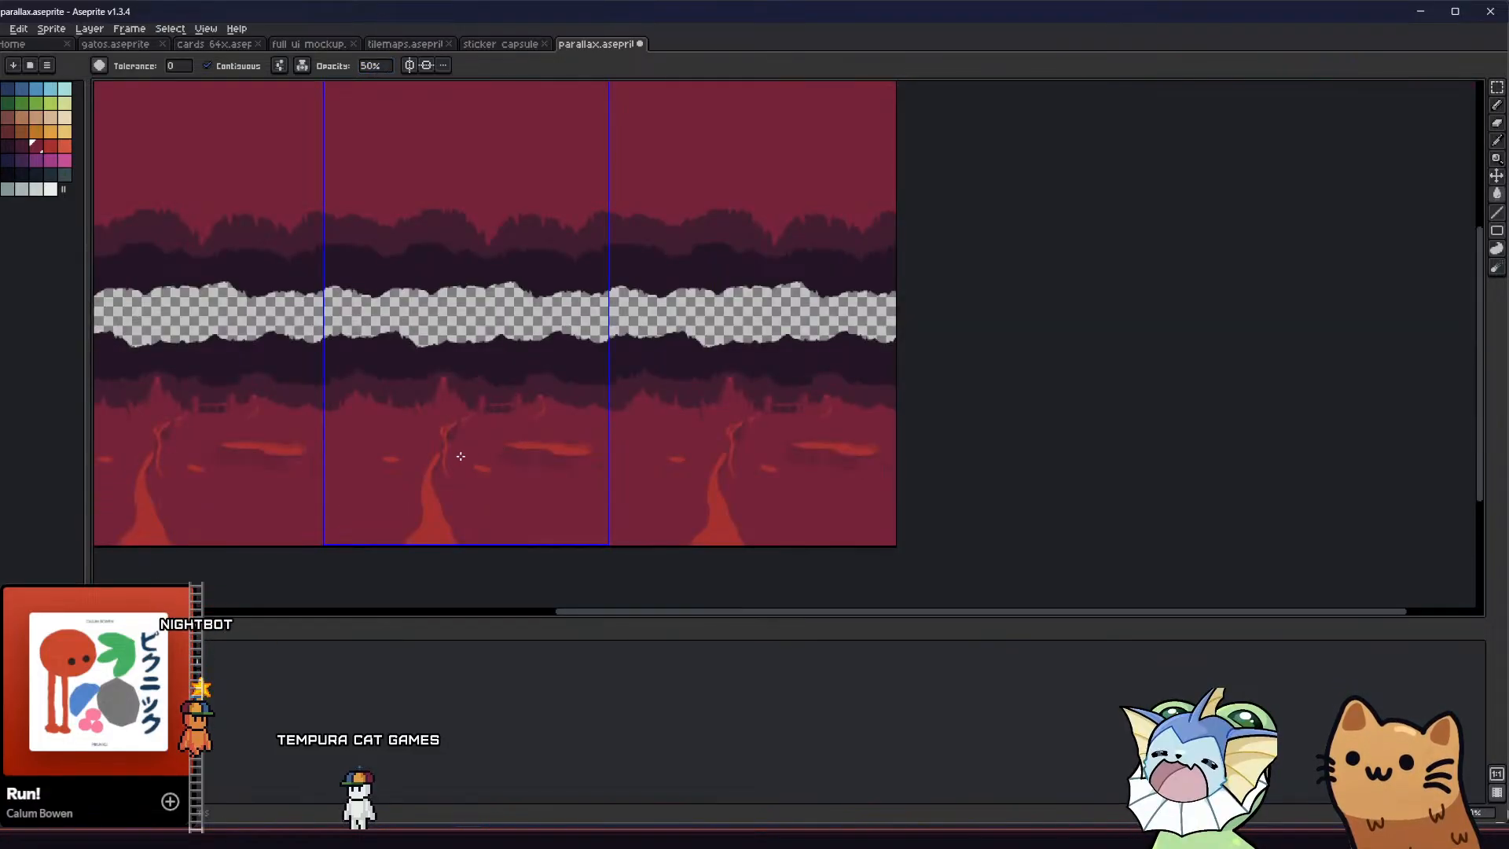
scroll(455, 449, "up", 2)
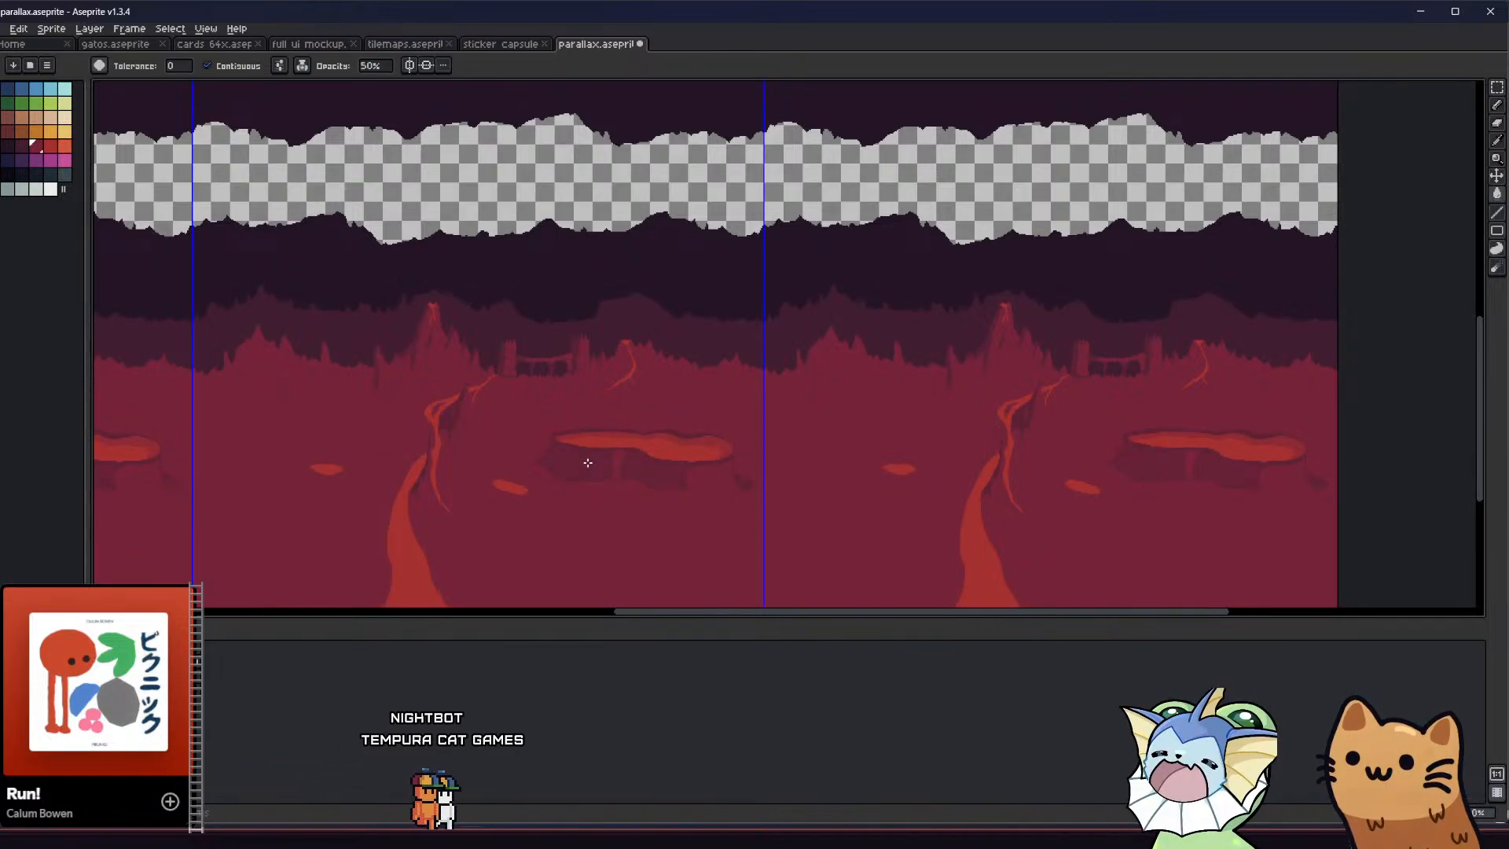
scroll(586, 462, "up", 2)
Pick the dark shadow colour and try the paint bucket with Simple Ink around the lava pool
key("v")
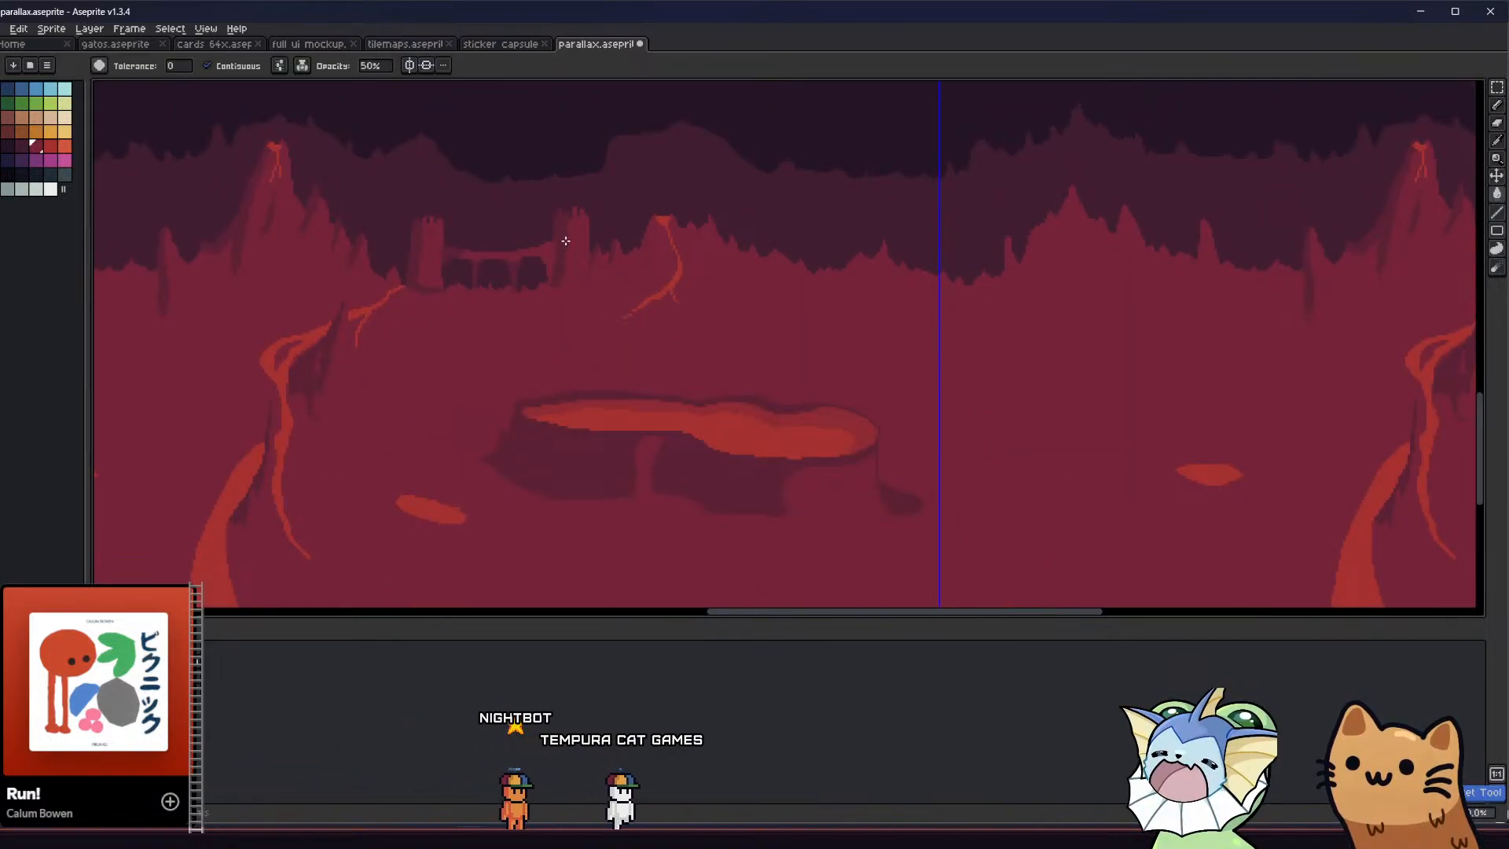
key("g")
key("i")
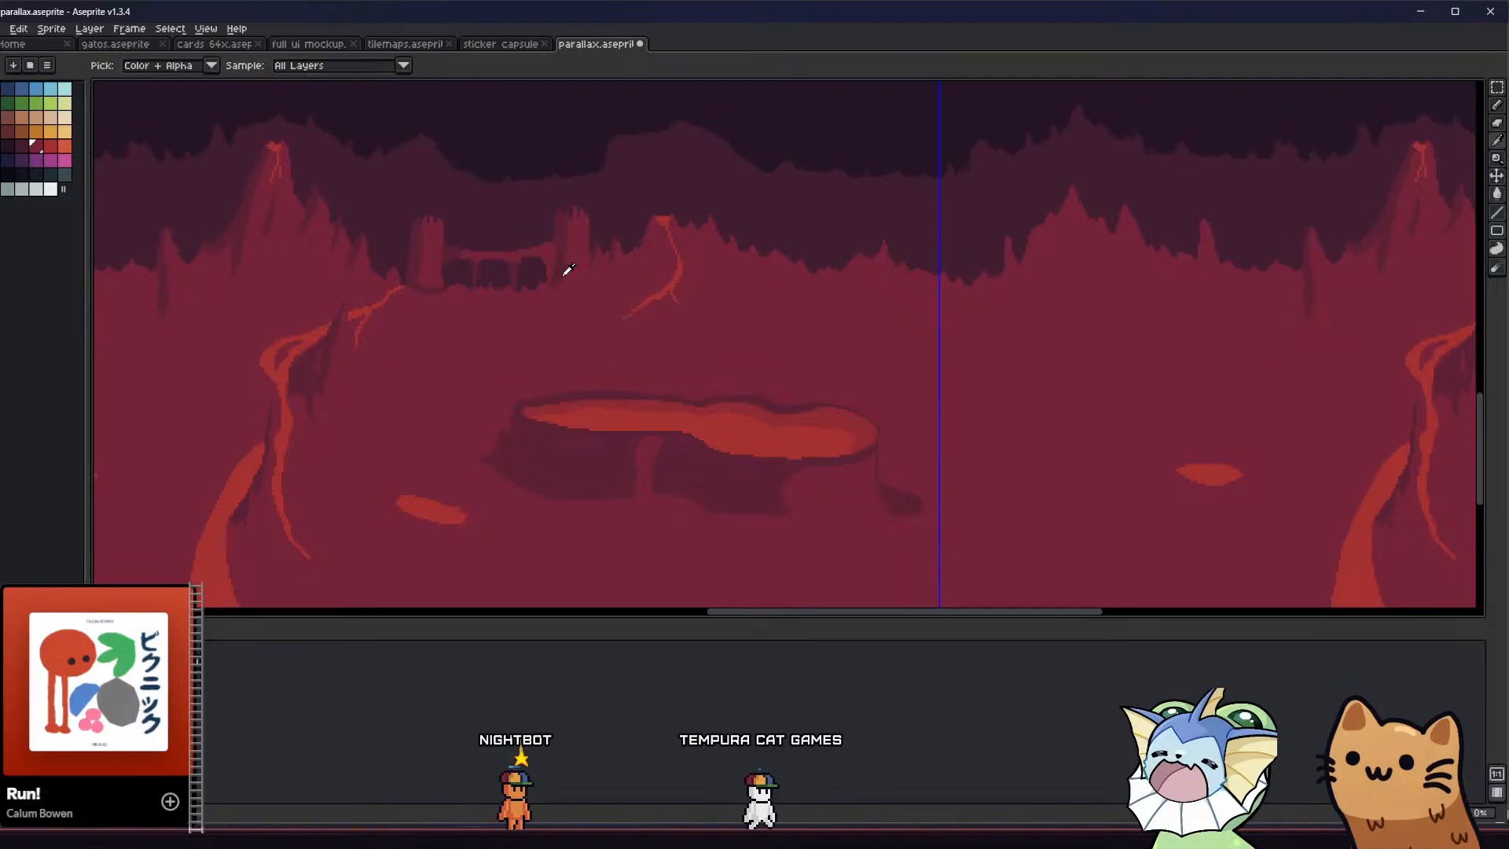
left_click(302, 66)
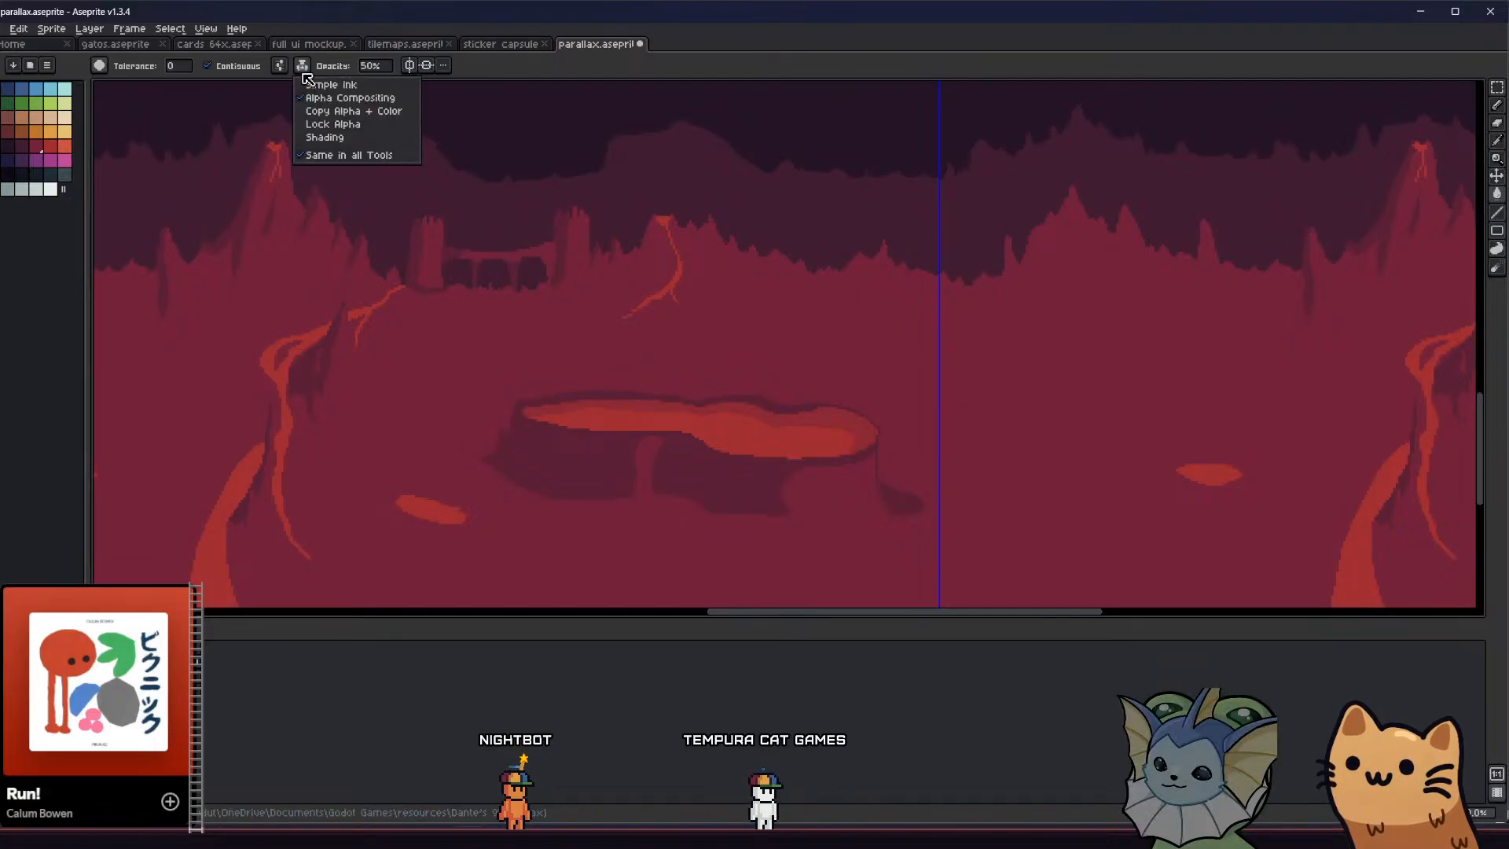
left_click(330, 83)
key("g")
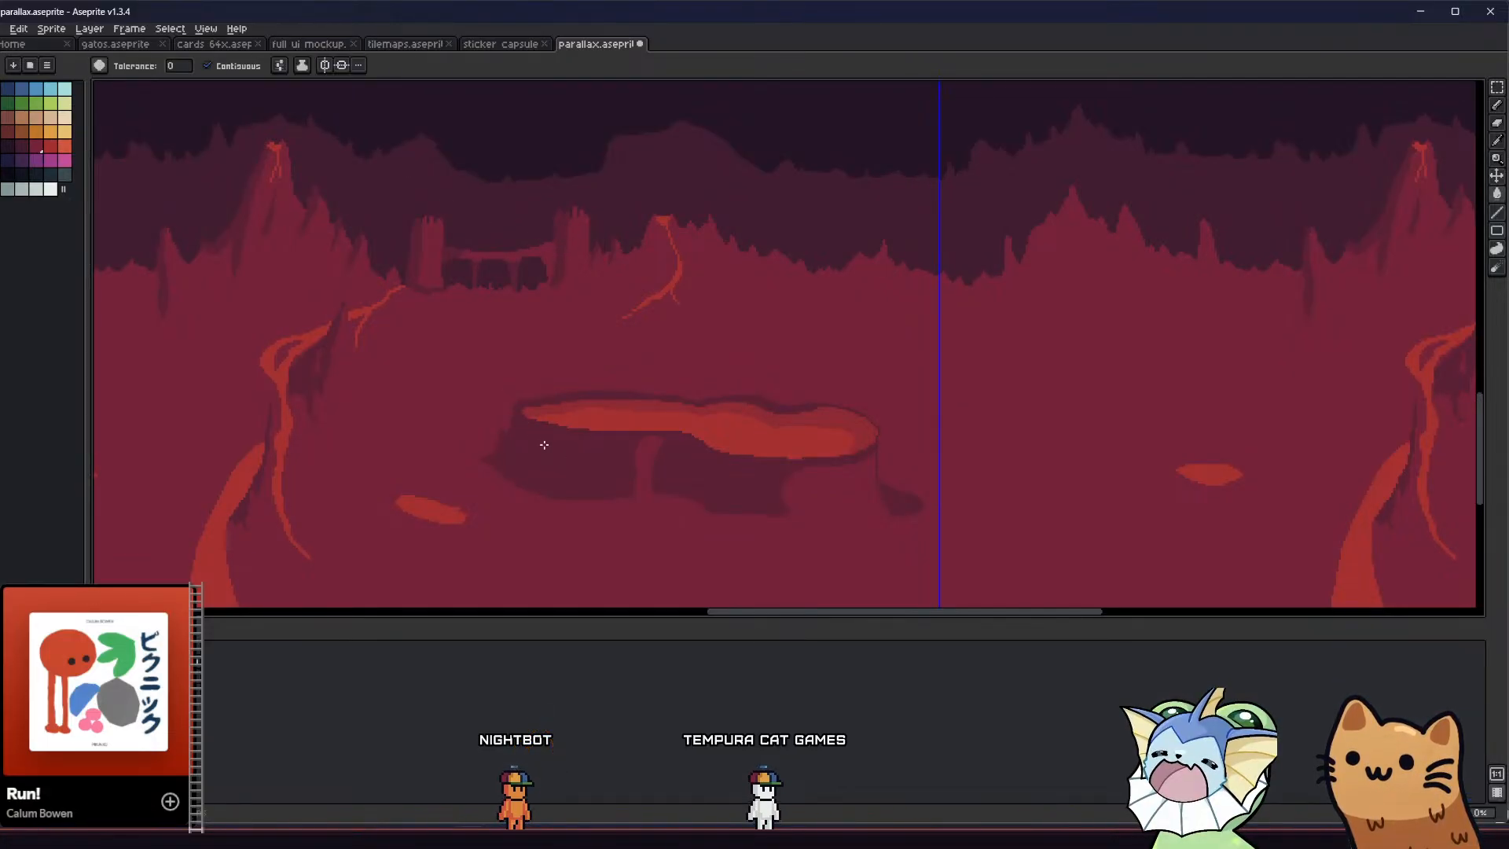
scroll(542, 454, "up", 2)
middle_click_drag(482, 372, 503, 438)
key("i")
scroll(542, 426, "down", 2)
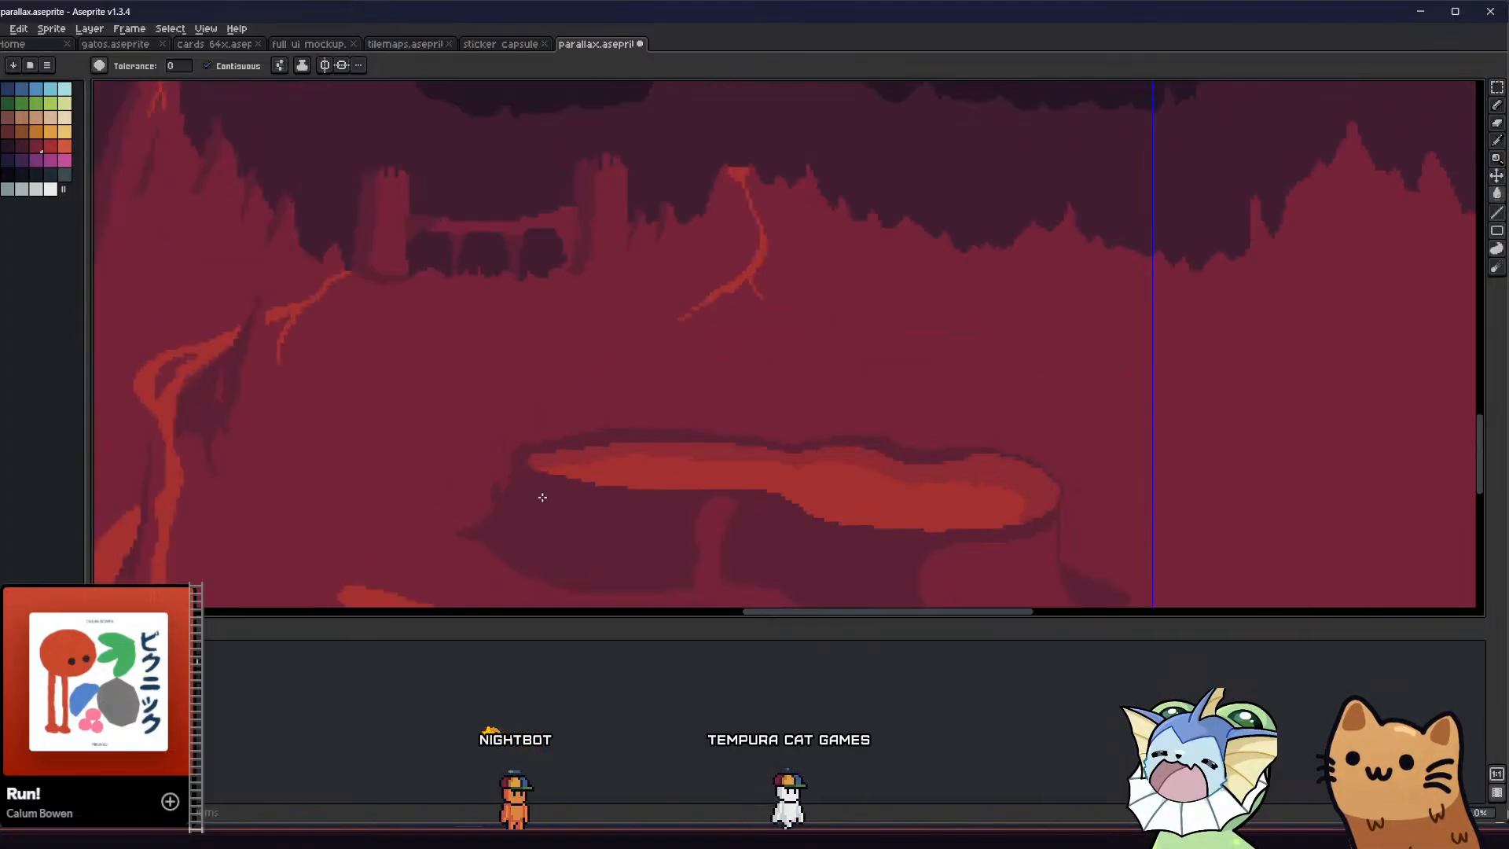
Return the paint bucket to Alpha Compositing, pick the background maroon, and try a non-contiguous 50% fill over the dark shadows
left_click(301, 65)
left_click(328, 98)
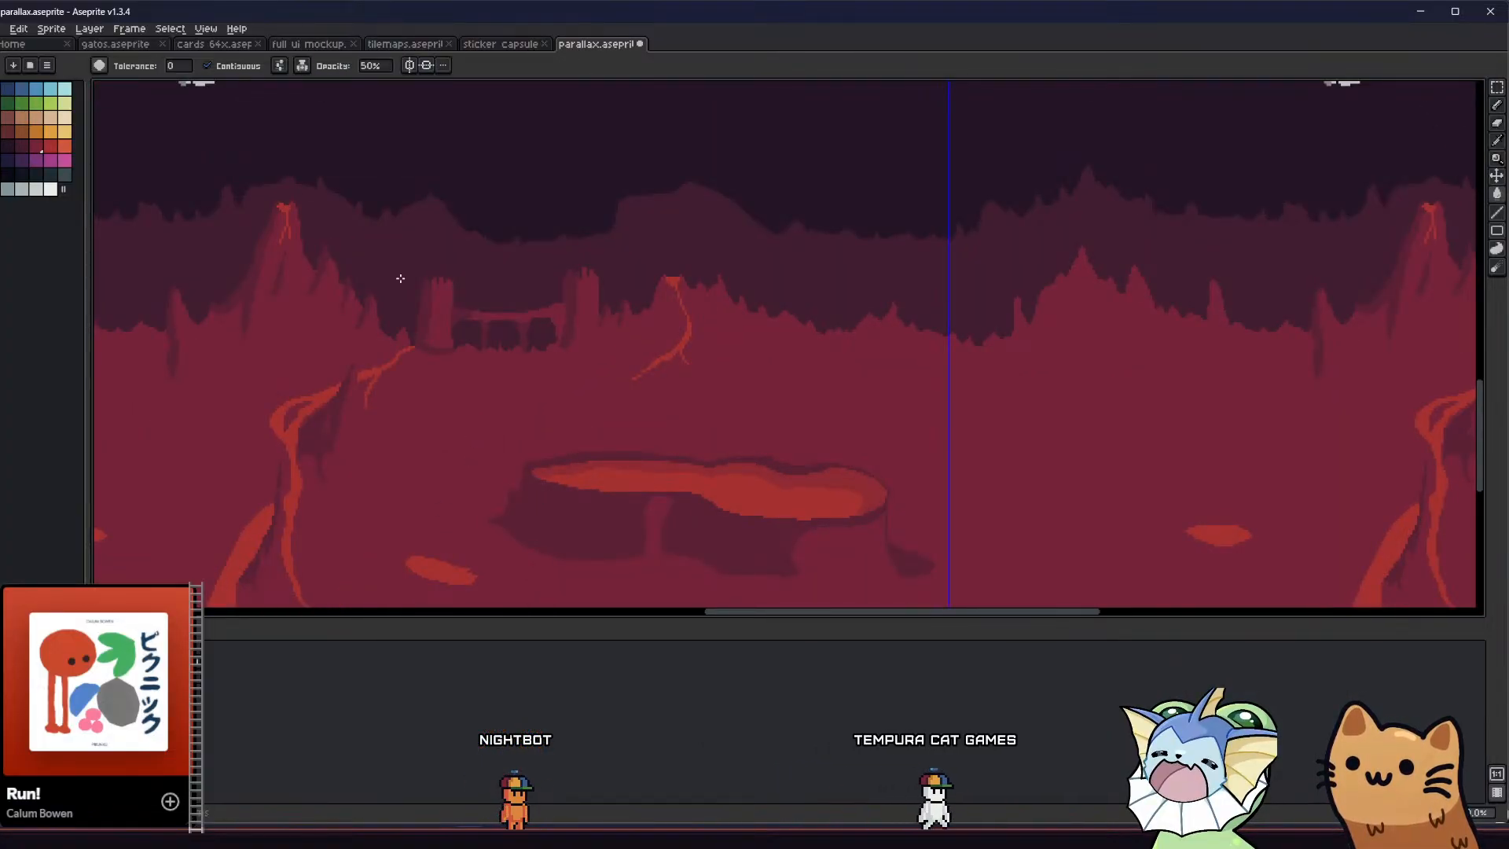
middle_click_drag(557, 444, 548, 402)
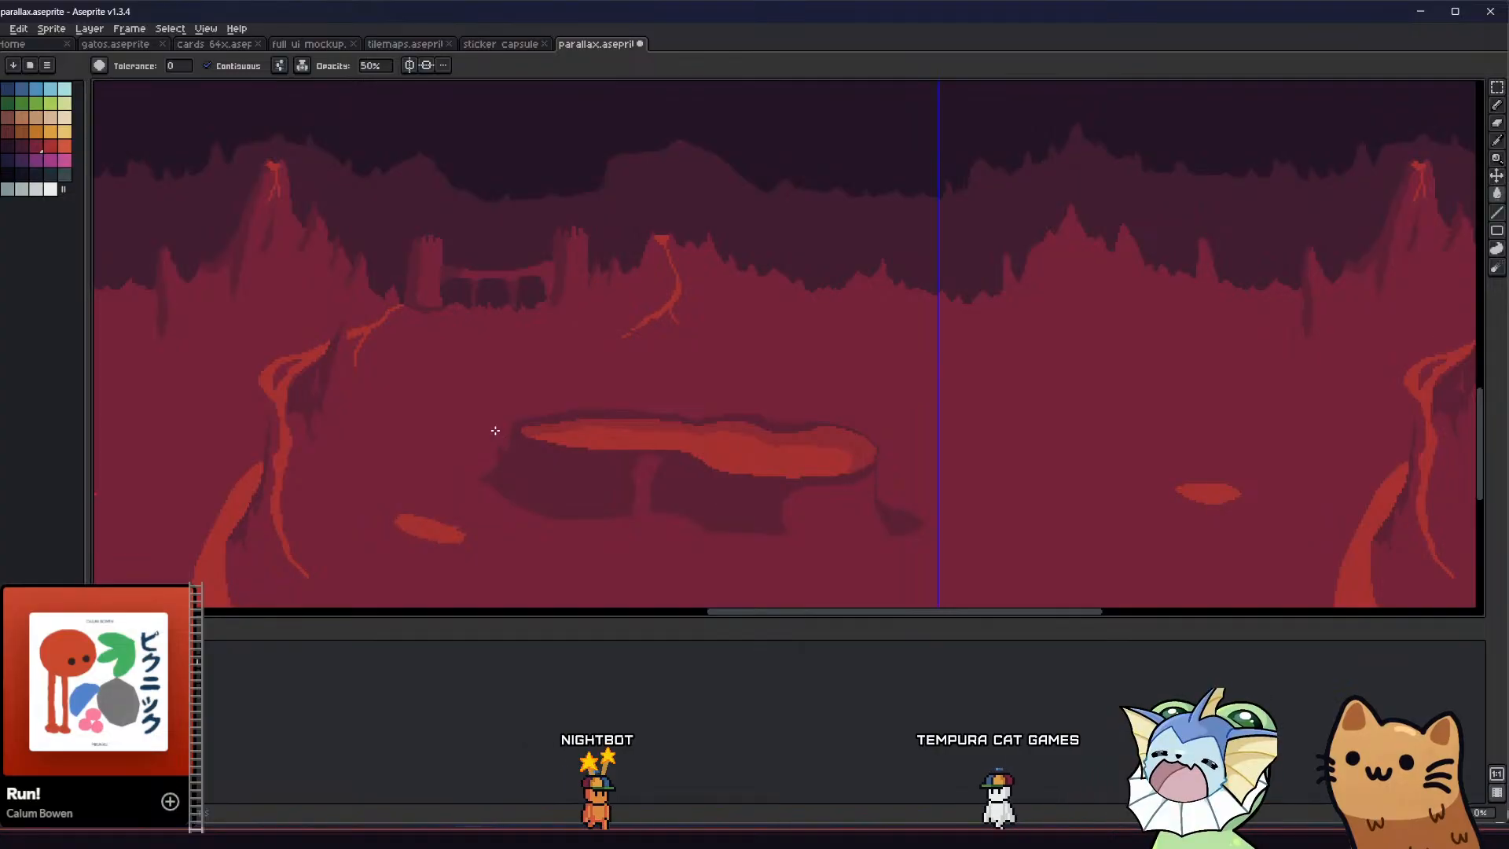
left_click(479, 380, "alt")
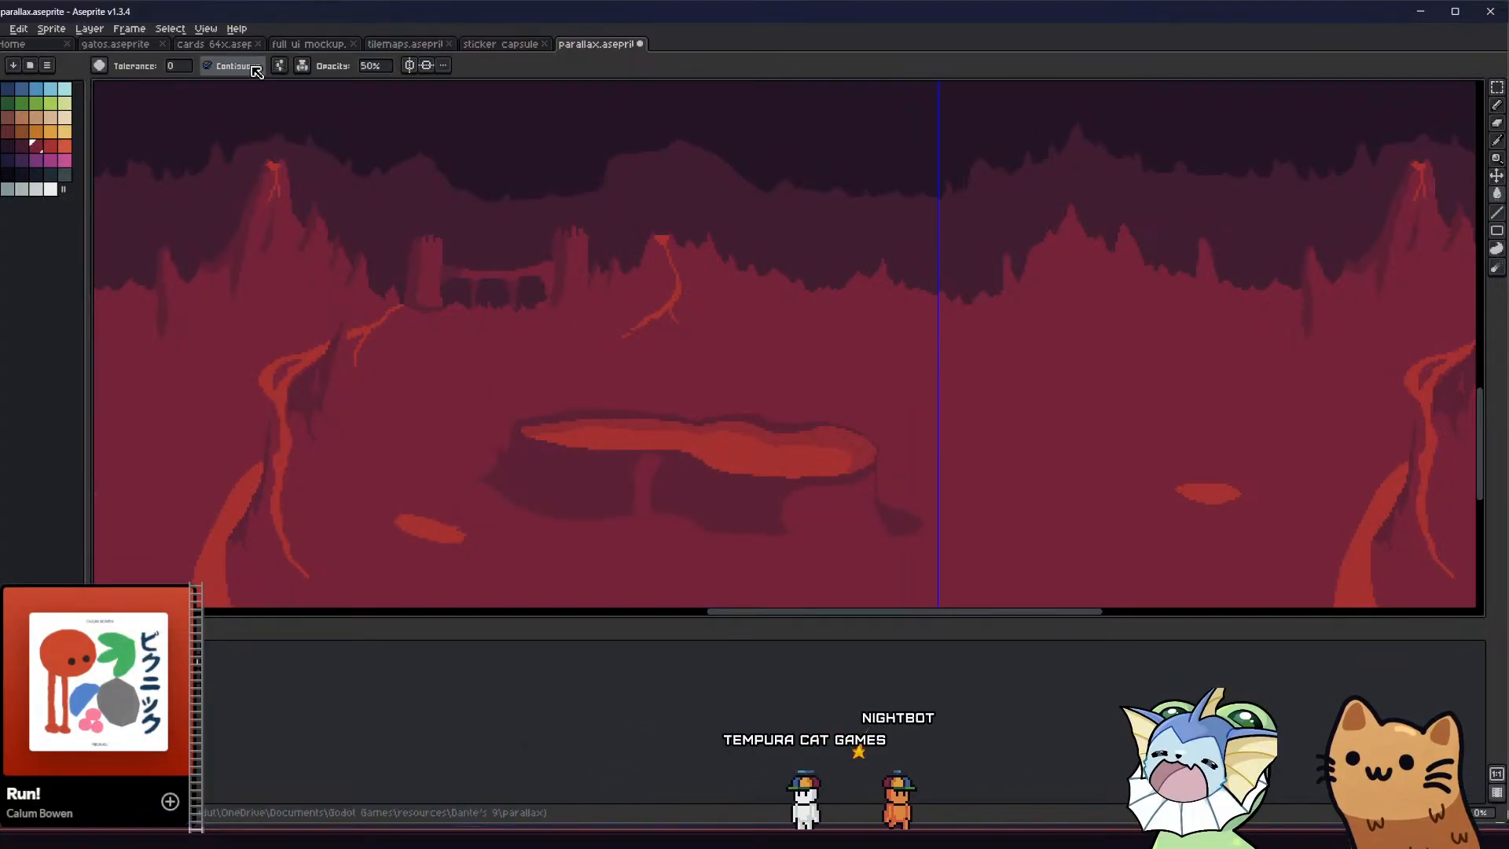
scroll(472, 456, "down", 3)
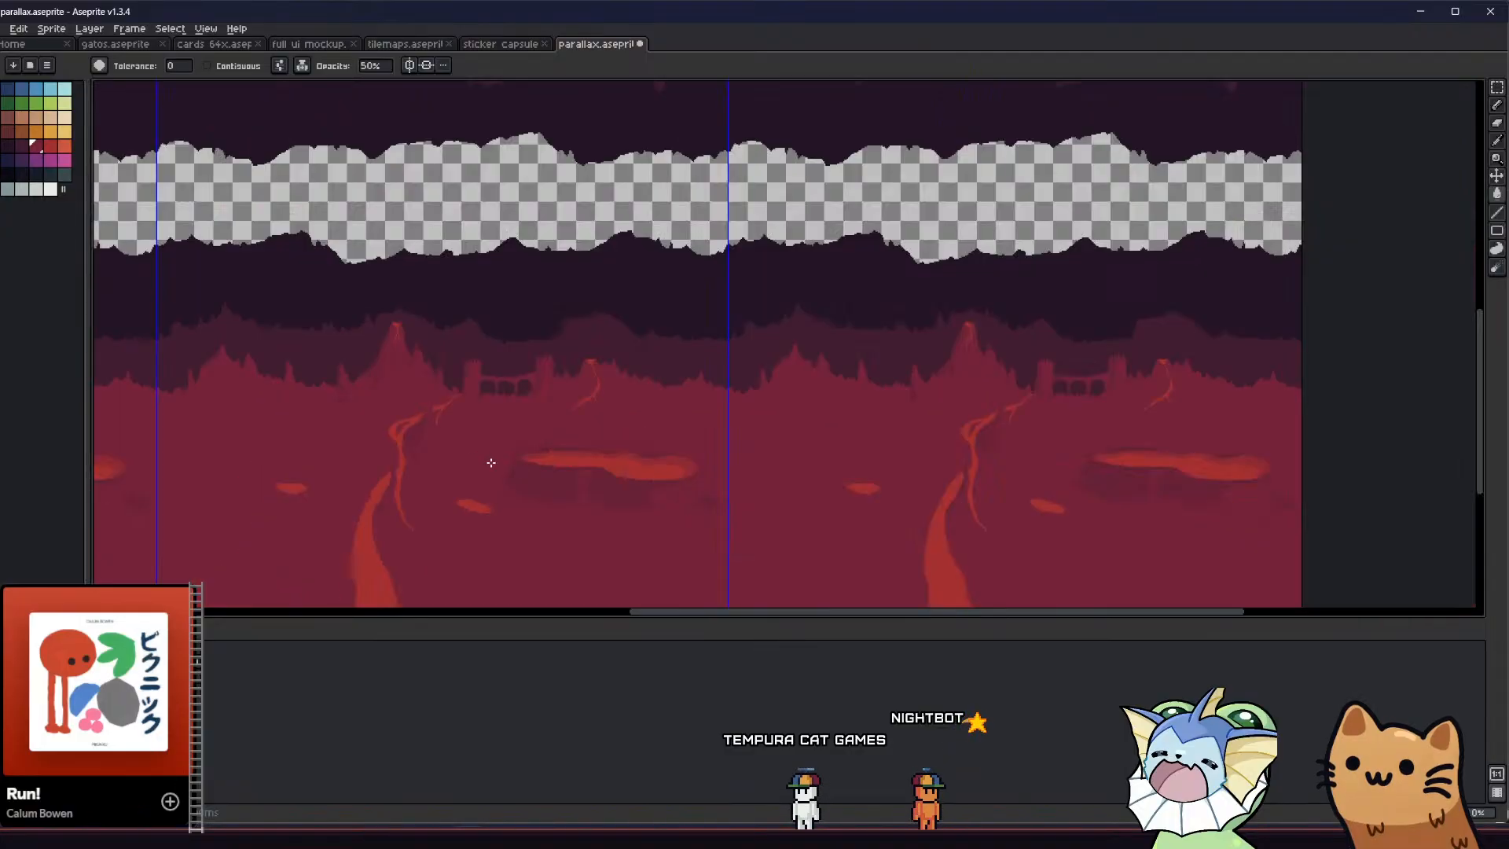
scroll(481, 464, "up", 1)
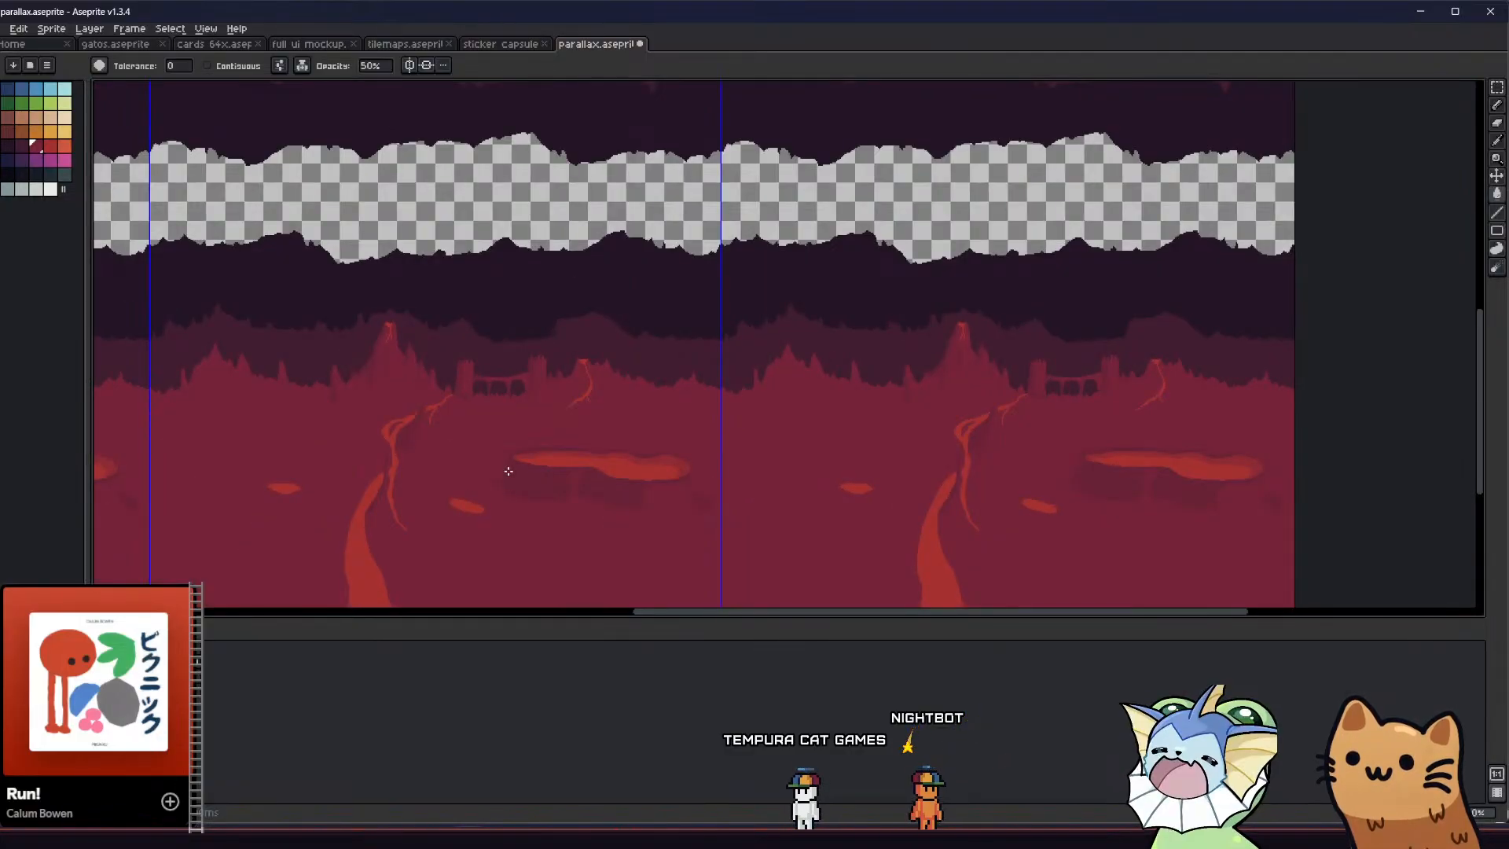
Lower the paint bucket opacity to 25% and lighten the dark shadows around the lava pool with the background maroon
middle_click_drag(505, 471, 657, 485)
scroll(660, 486, "up", 3)
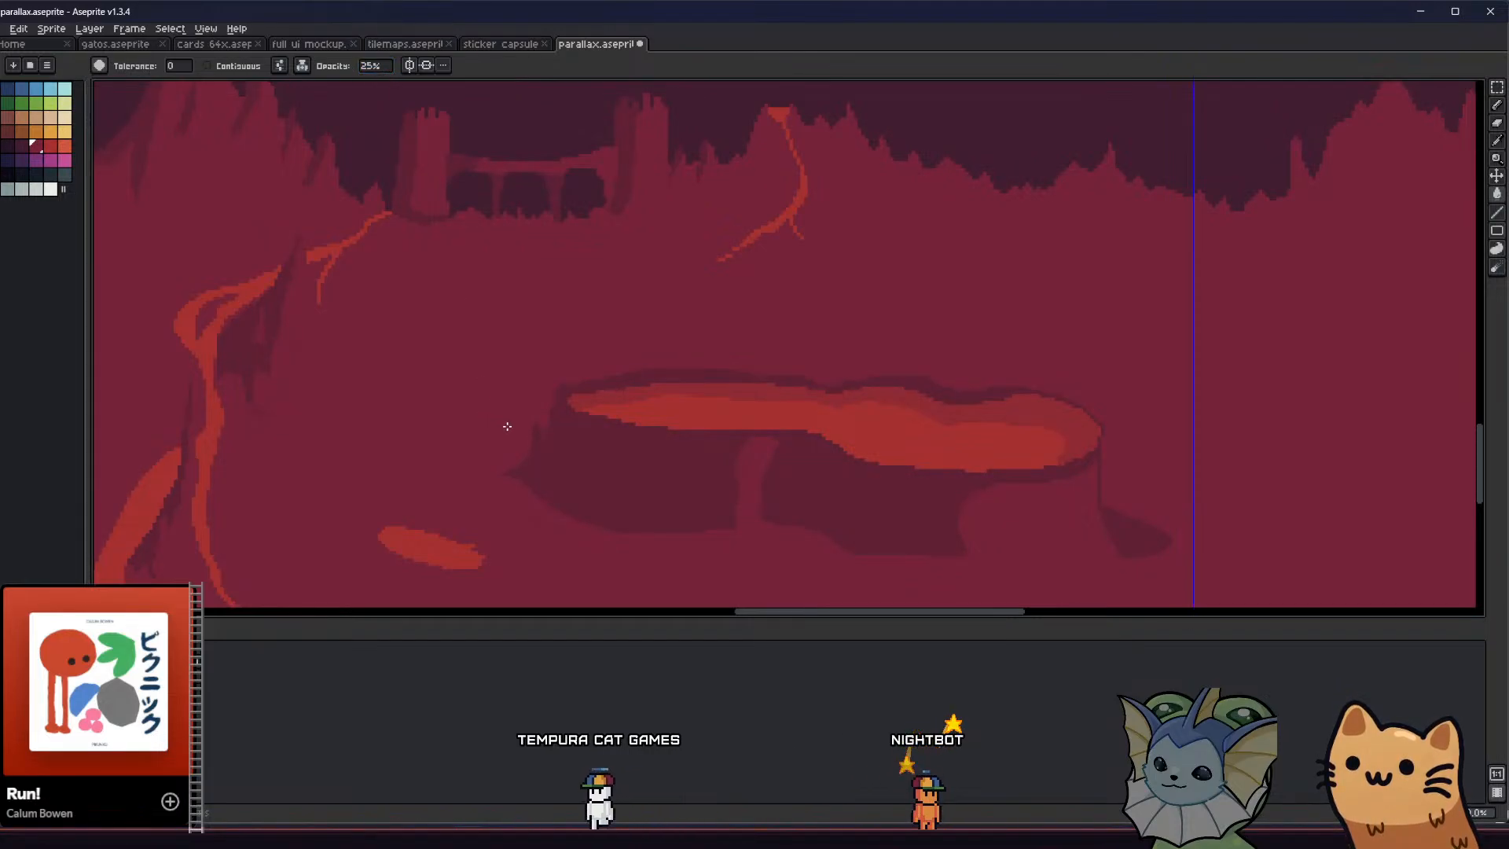
scroll(506, 426, "down", 3)
middle_click_drag(515, 462, 622, 387)
Check the softened shadows across the tiled cave background and save the file
scroll(634, 389, "down", 2)
middle_click_drag(549, 350, 509, 399)
scroll(464, 414, "up", 2)
scroll(417, 405, "down", 2)
scroll(639, 447, "up", 2)
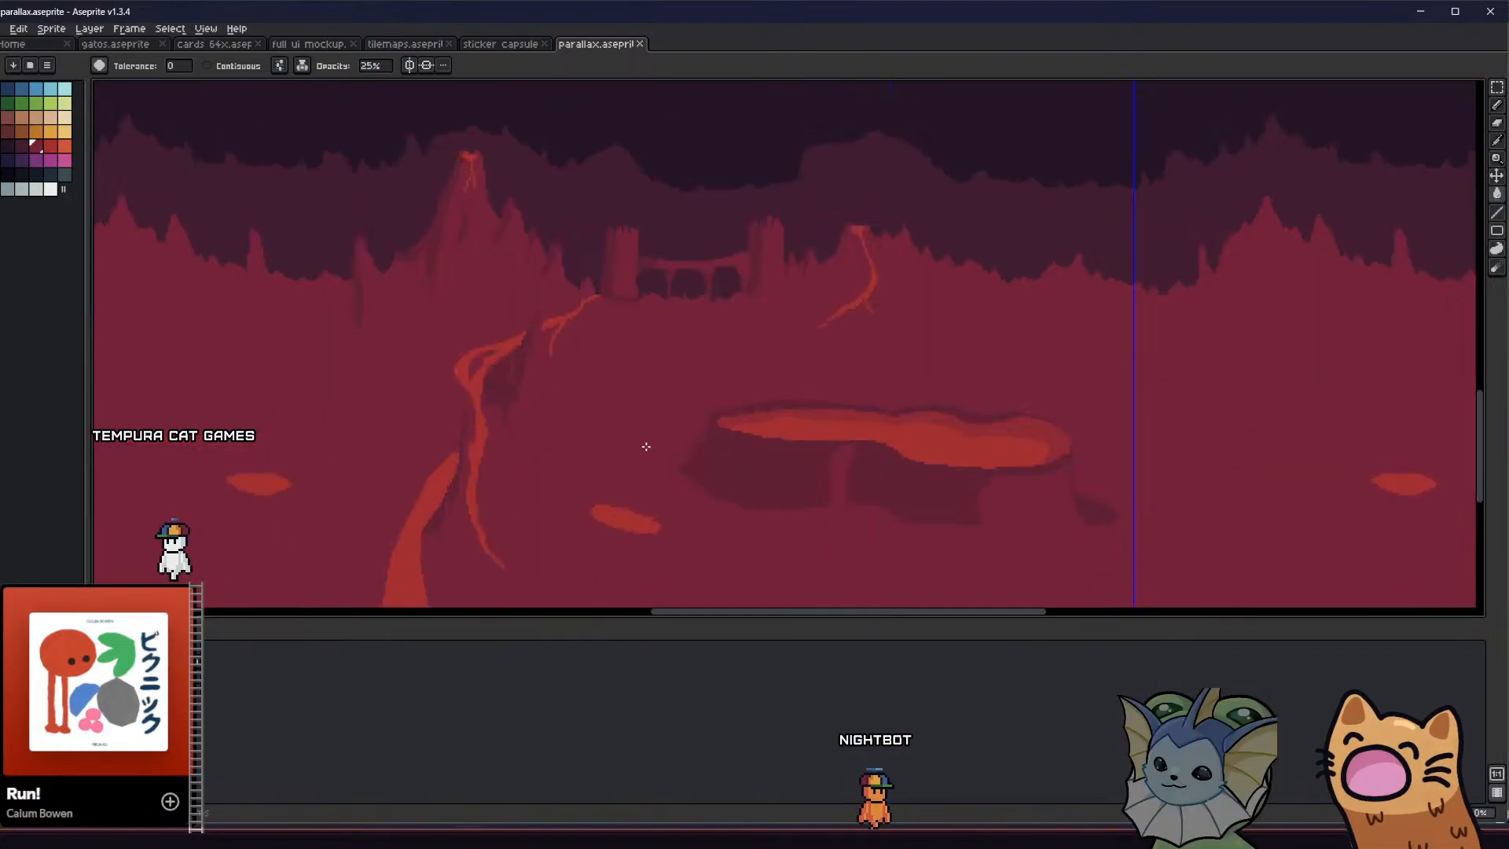
scroll(616, 425, "down", 2)
key("ctrl+s")
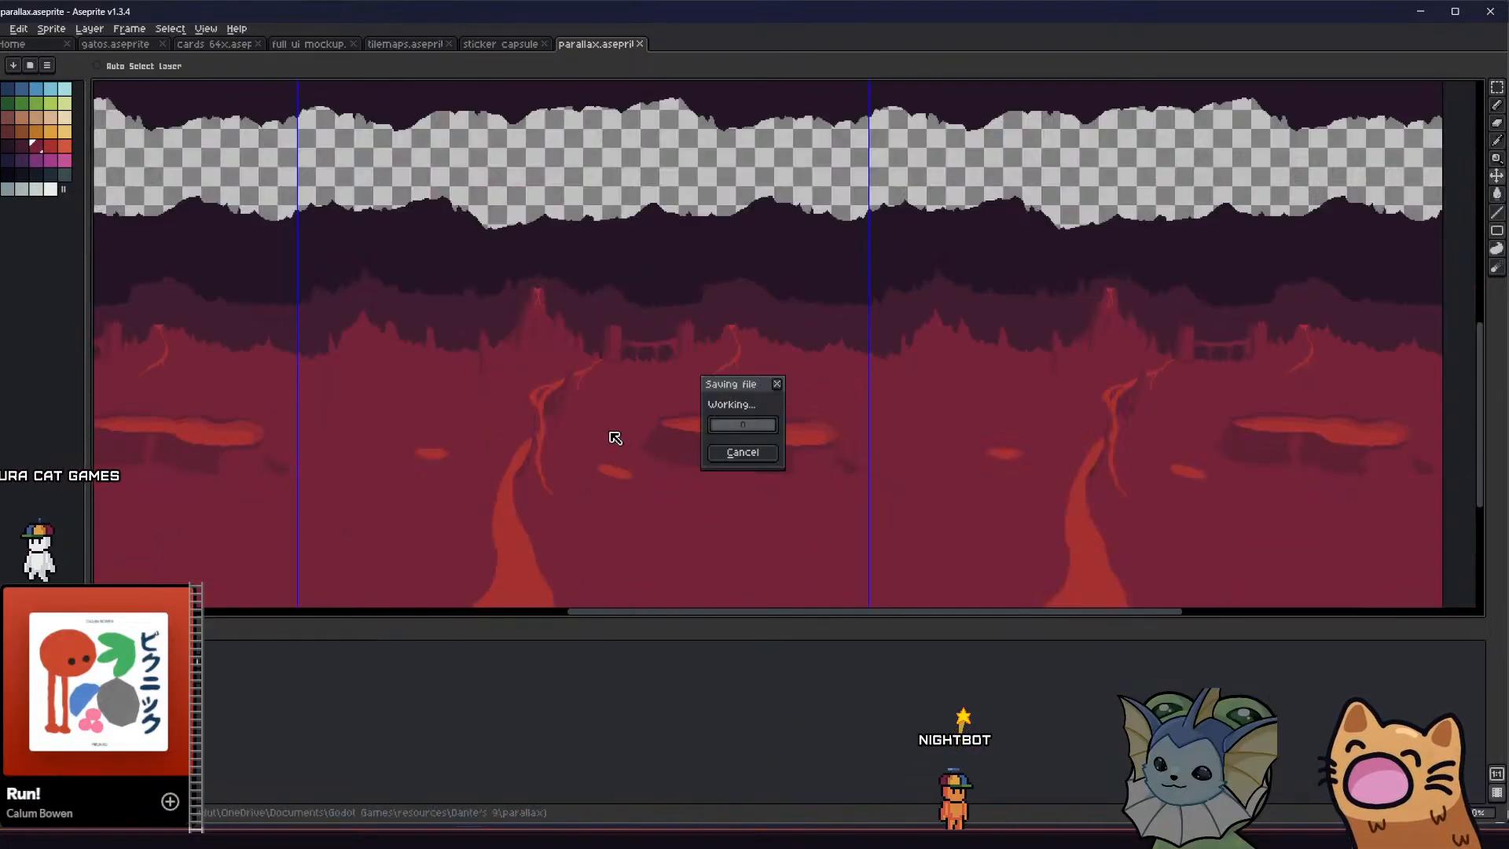
middle_click_drag(435, 351, 451, 352)
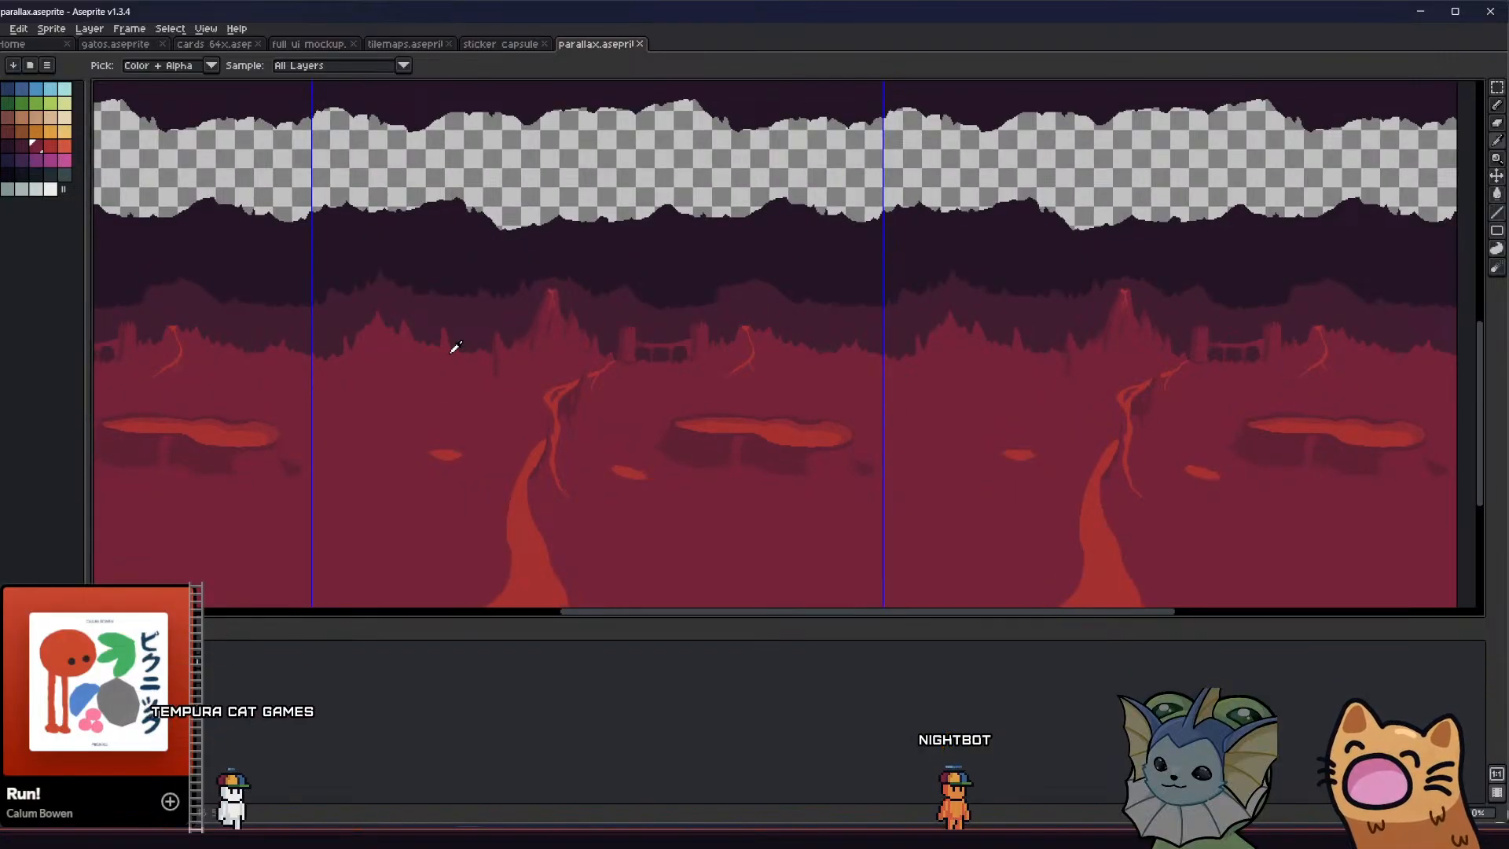
Hide the rear cave layers so that only the red foreground layer with the lava remains visible for export
middle_click_drag(462, 362, 473, 372)
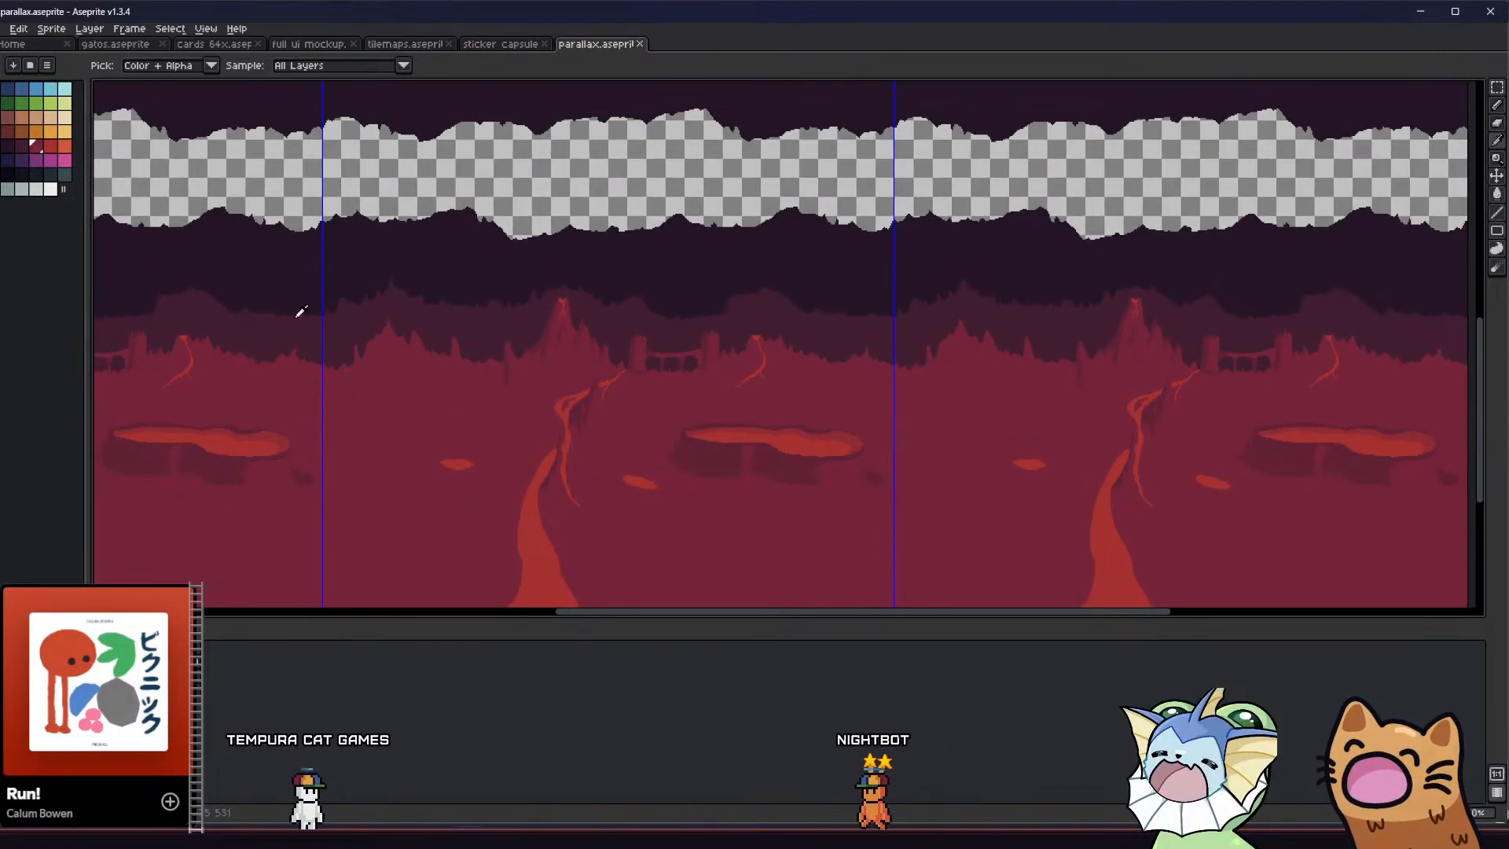
left_click(3, 28)
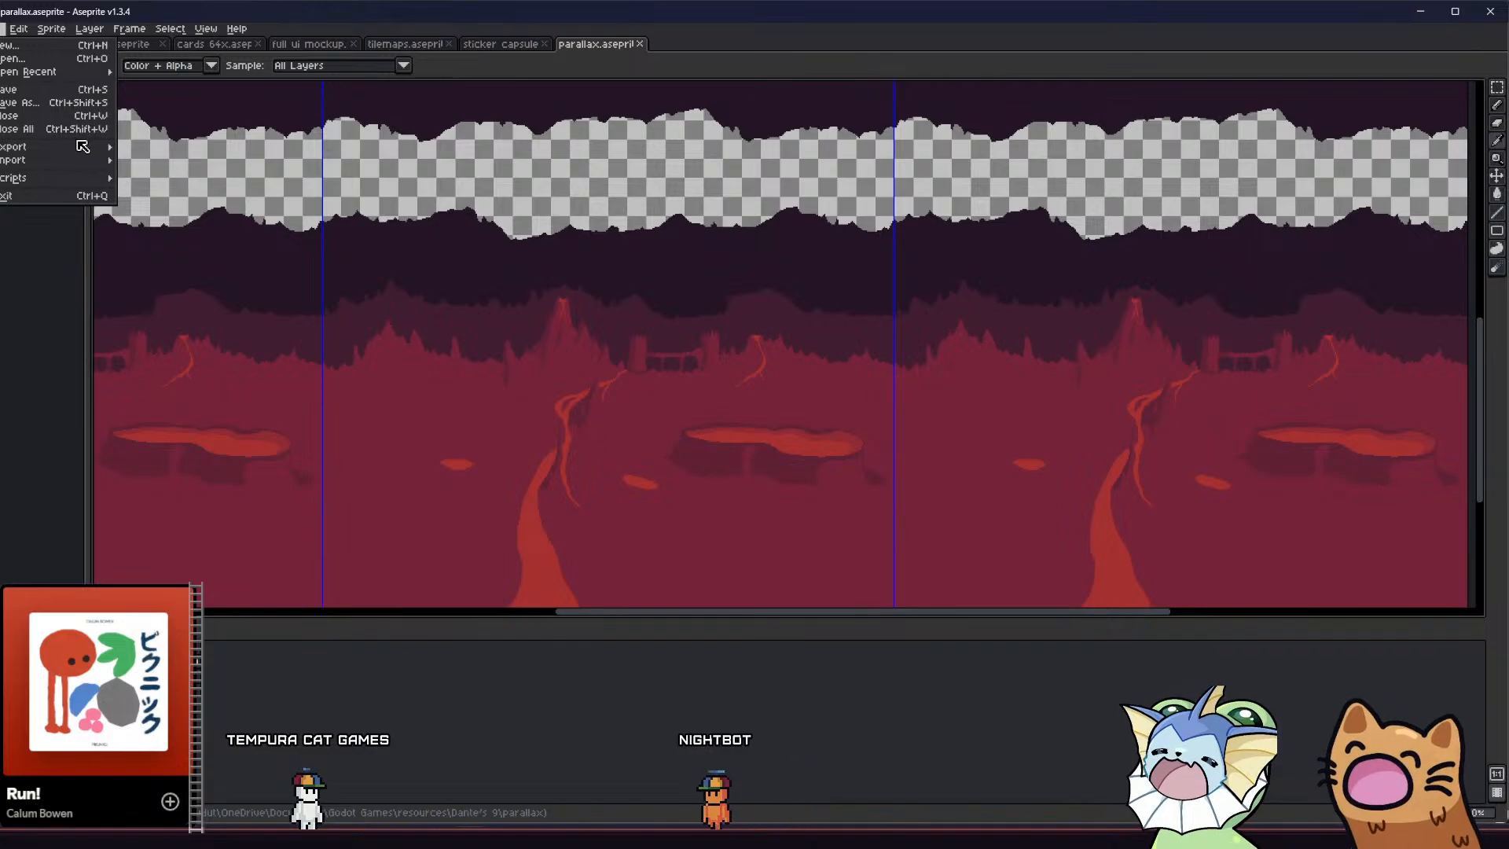
mouse_move(94, 147)
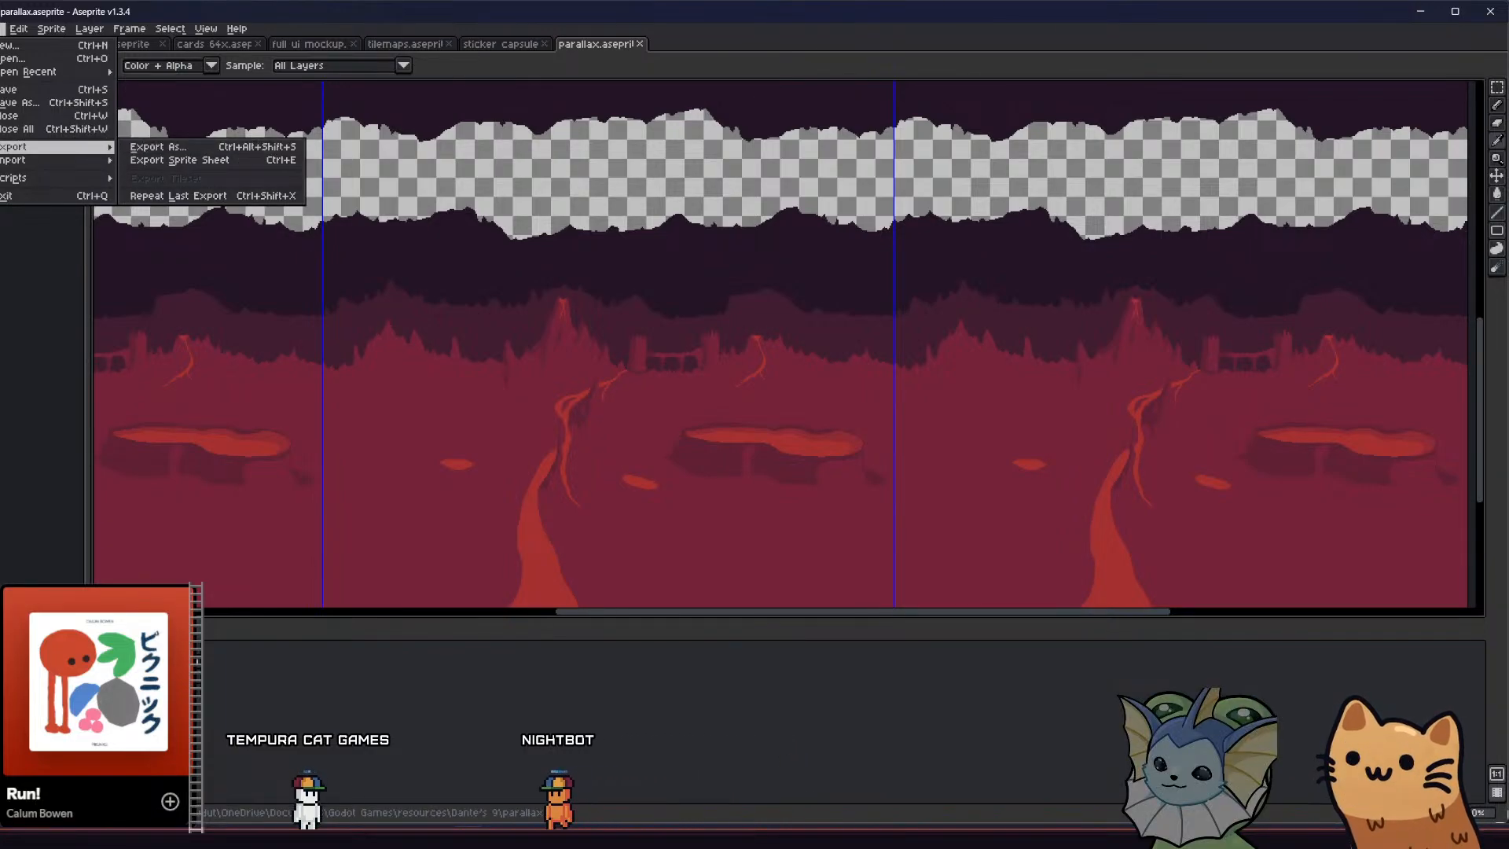
key("Escape")
key("shift+x")
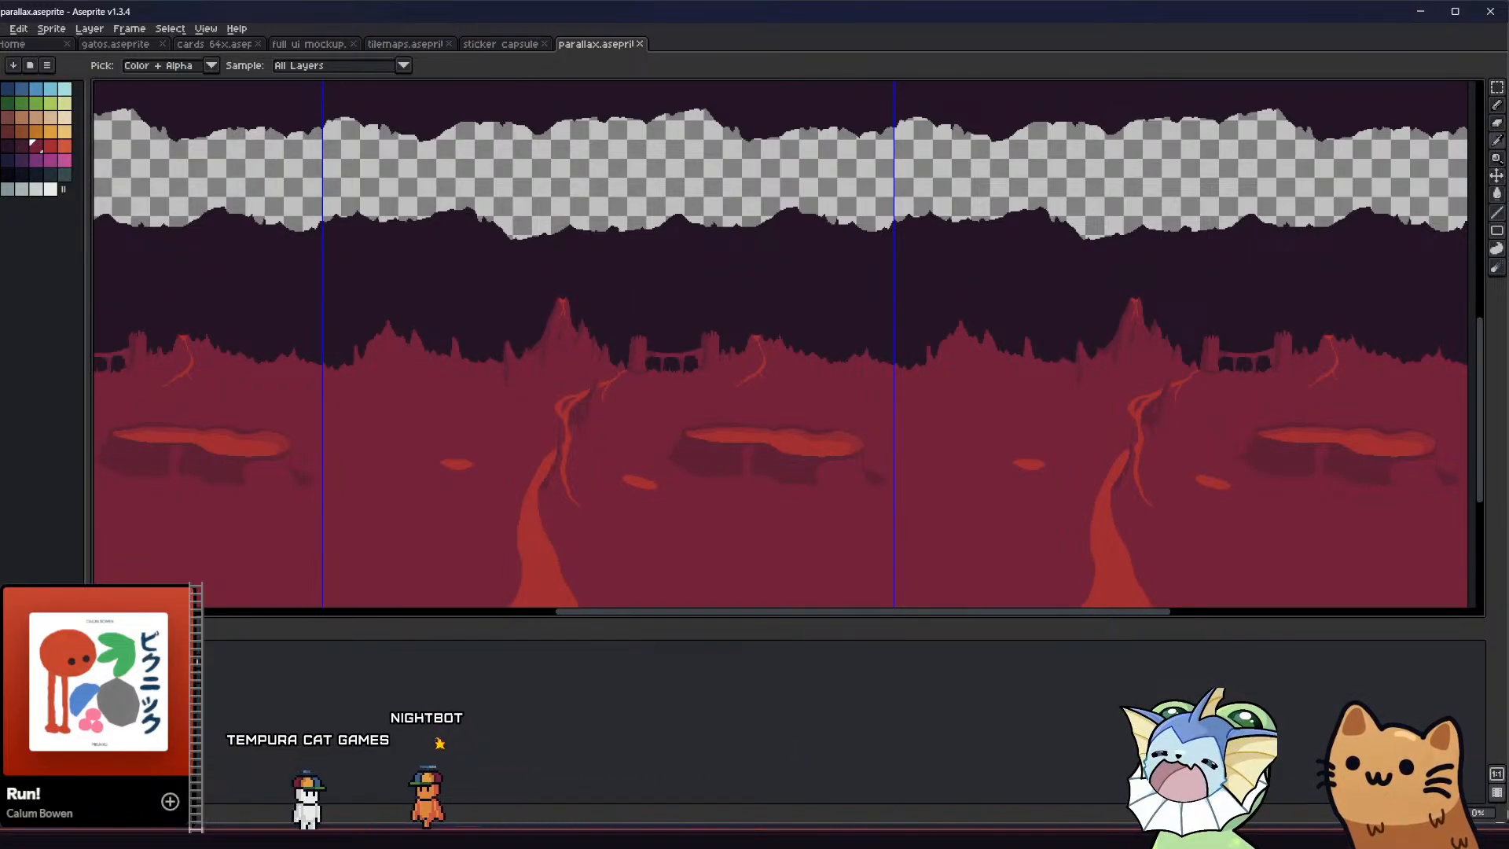
key("shift+x")
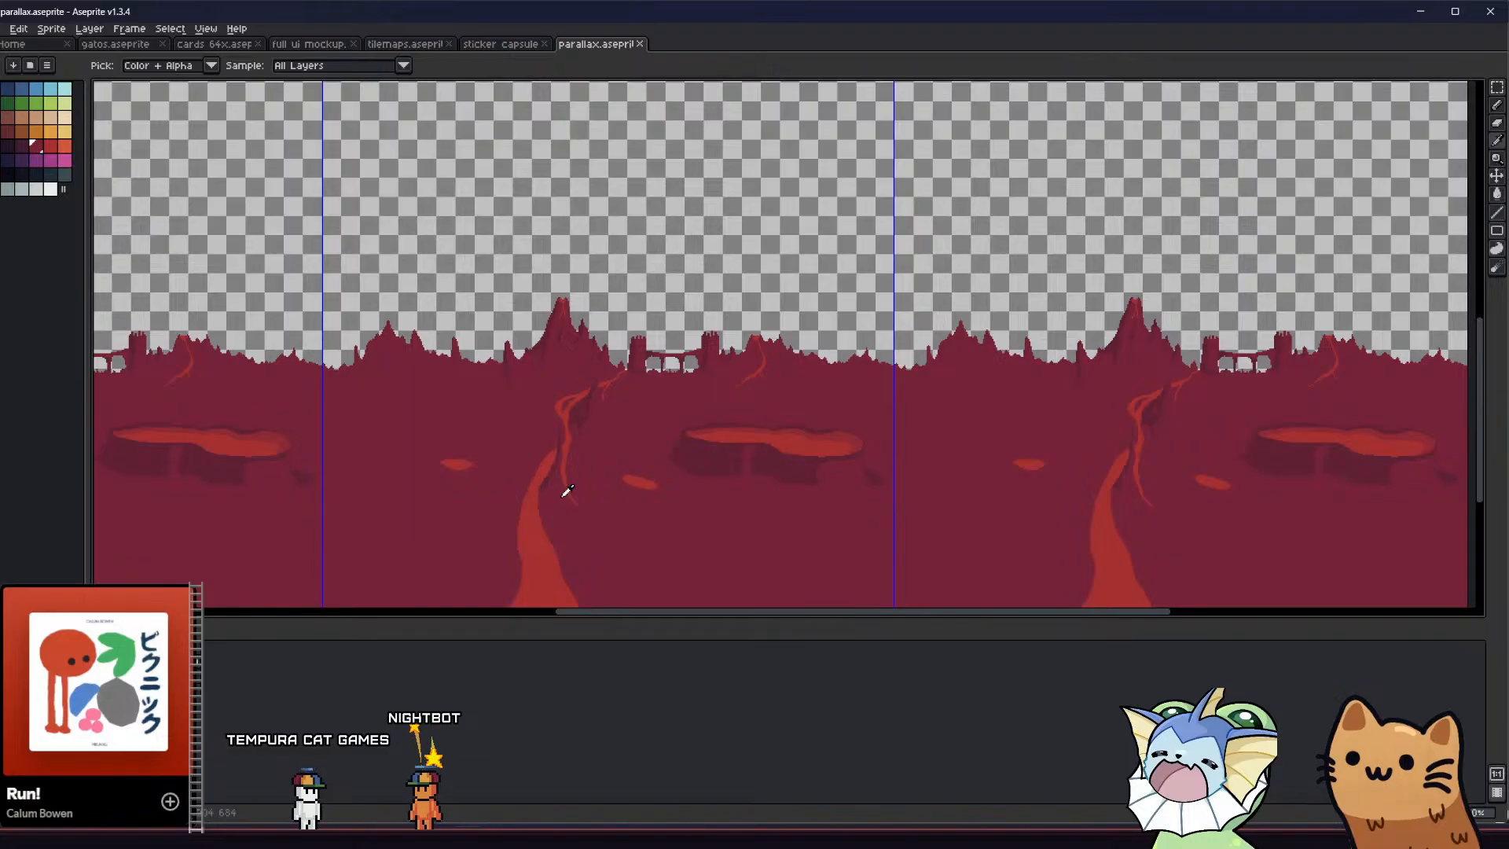
middle_click_drag(581, 492, 631, 493)
Export the red cave layer to the parallax folder as circle_1_parallax_layer_1_new_test, keeping the offered export options
left_click(2, 29)
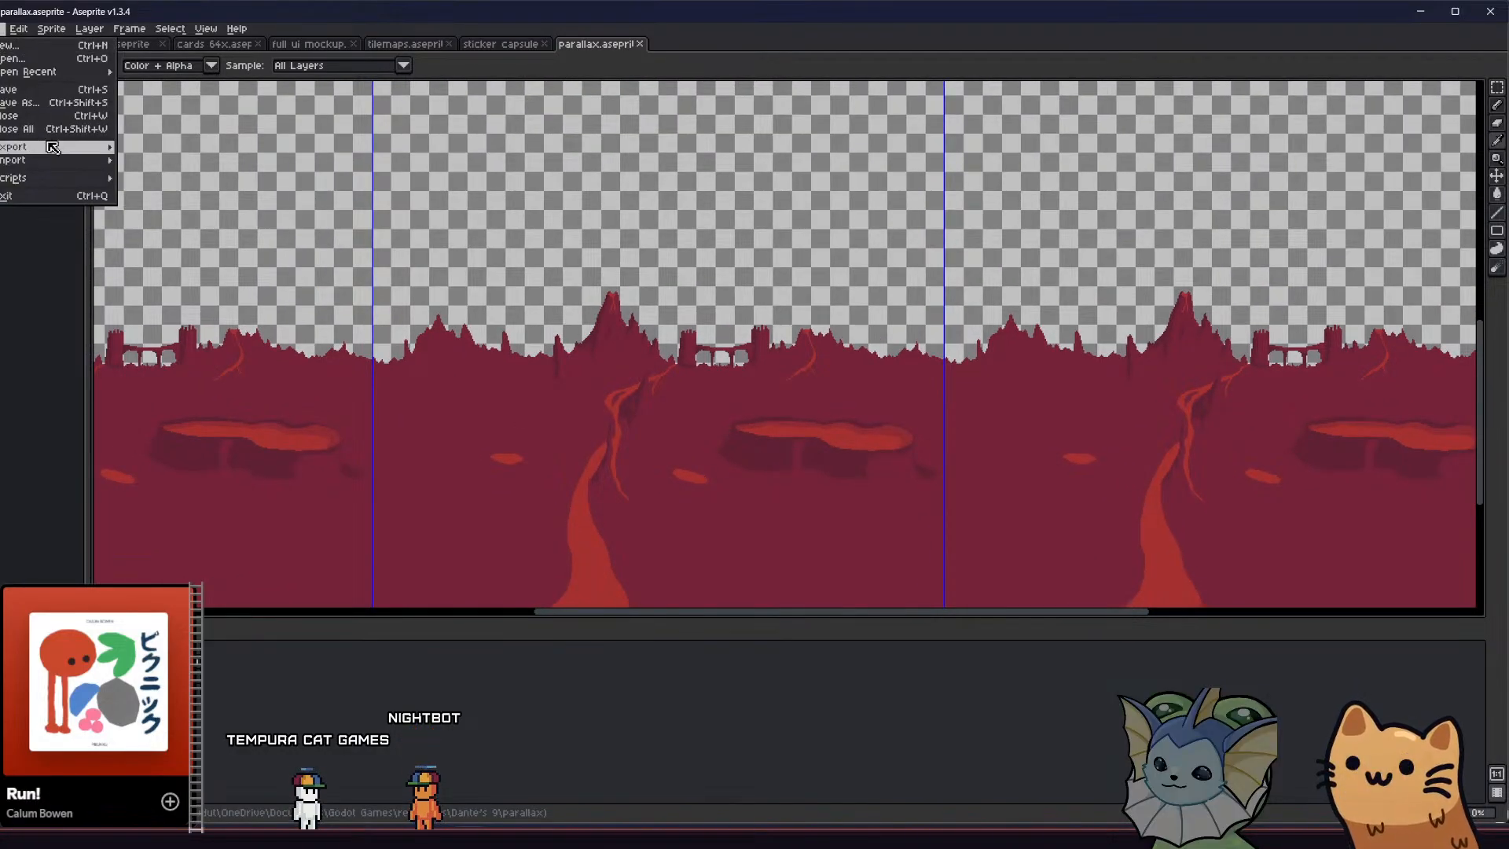
left_click(143, 146)
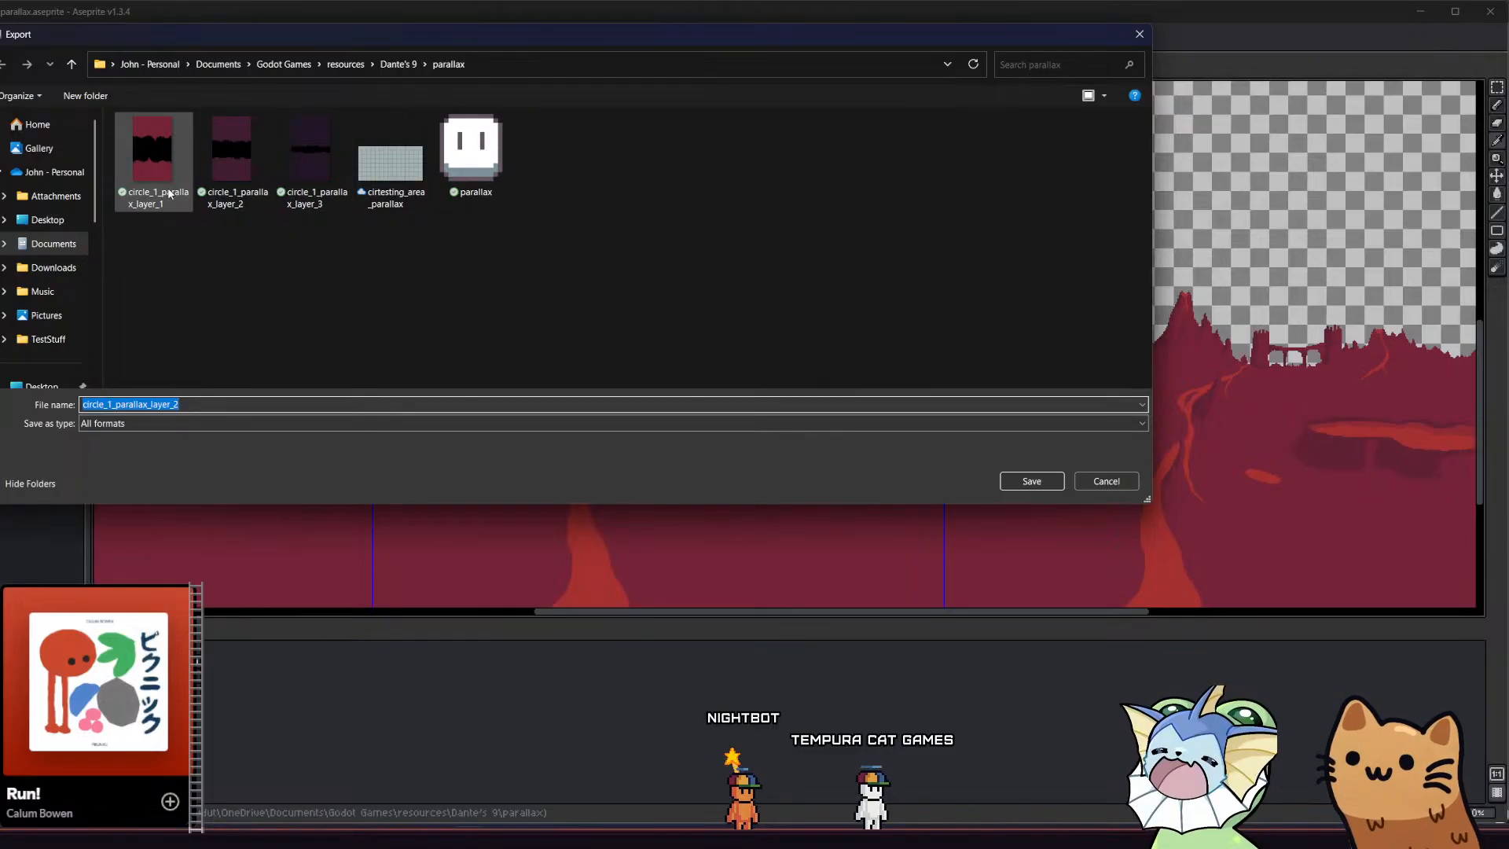
left_click(153, 157)
left_click(217, 404)
key("Home")
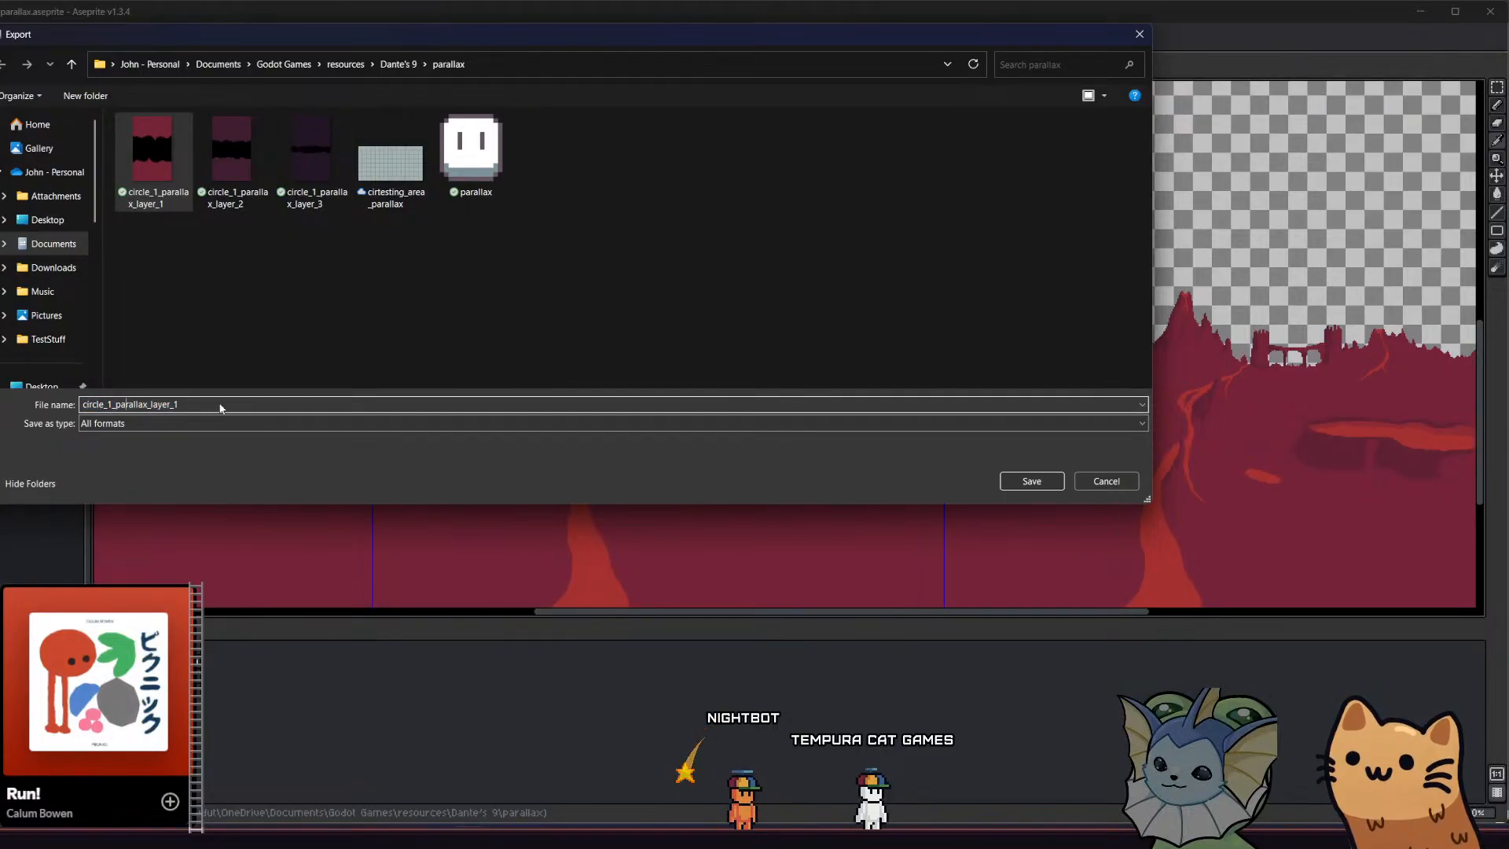
type("_")
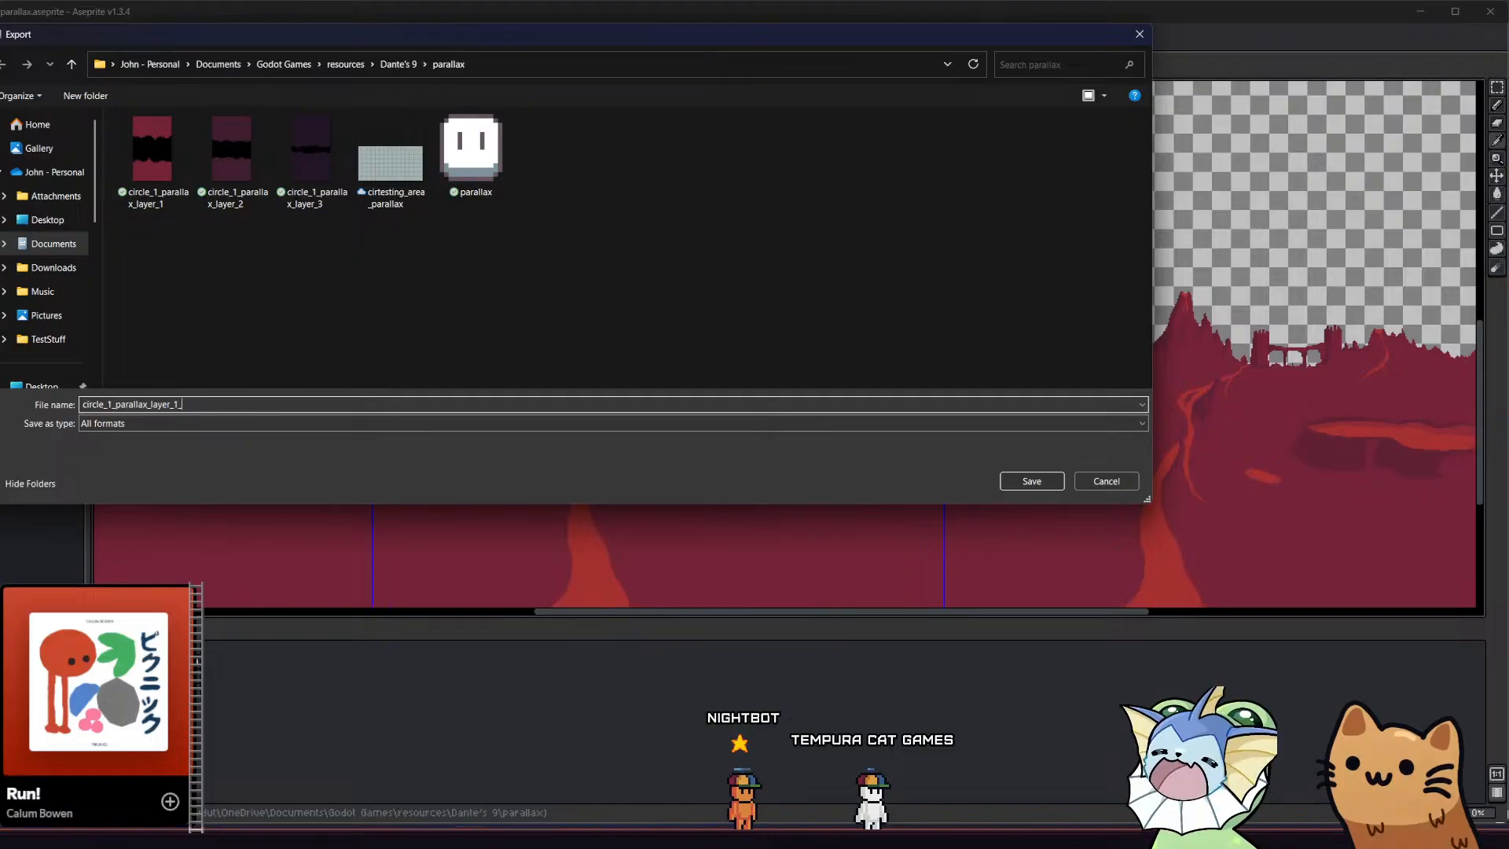
type("mew_test")
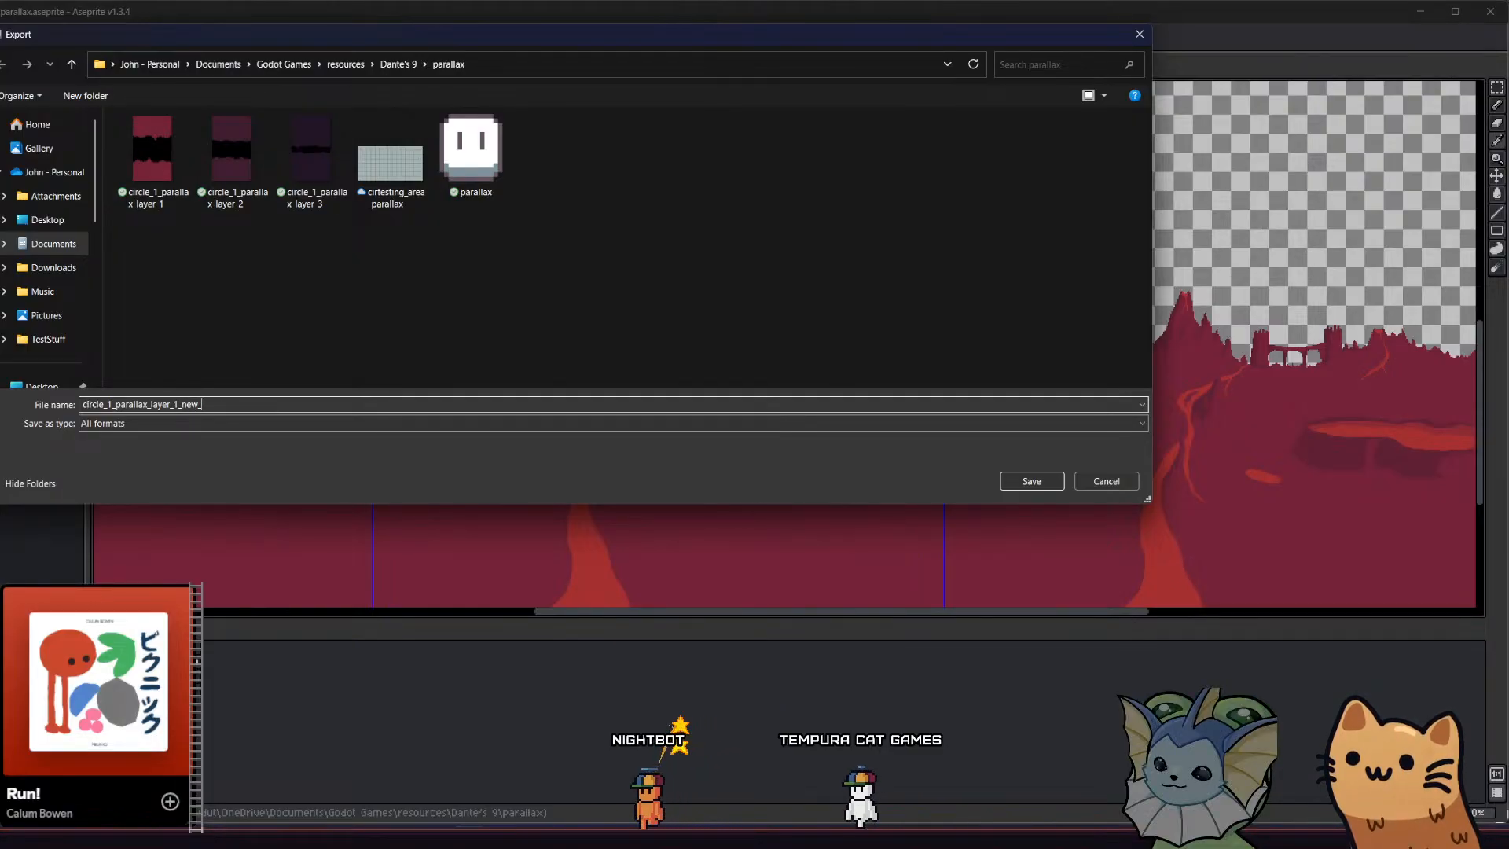
key("Return")
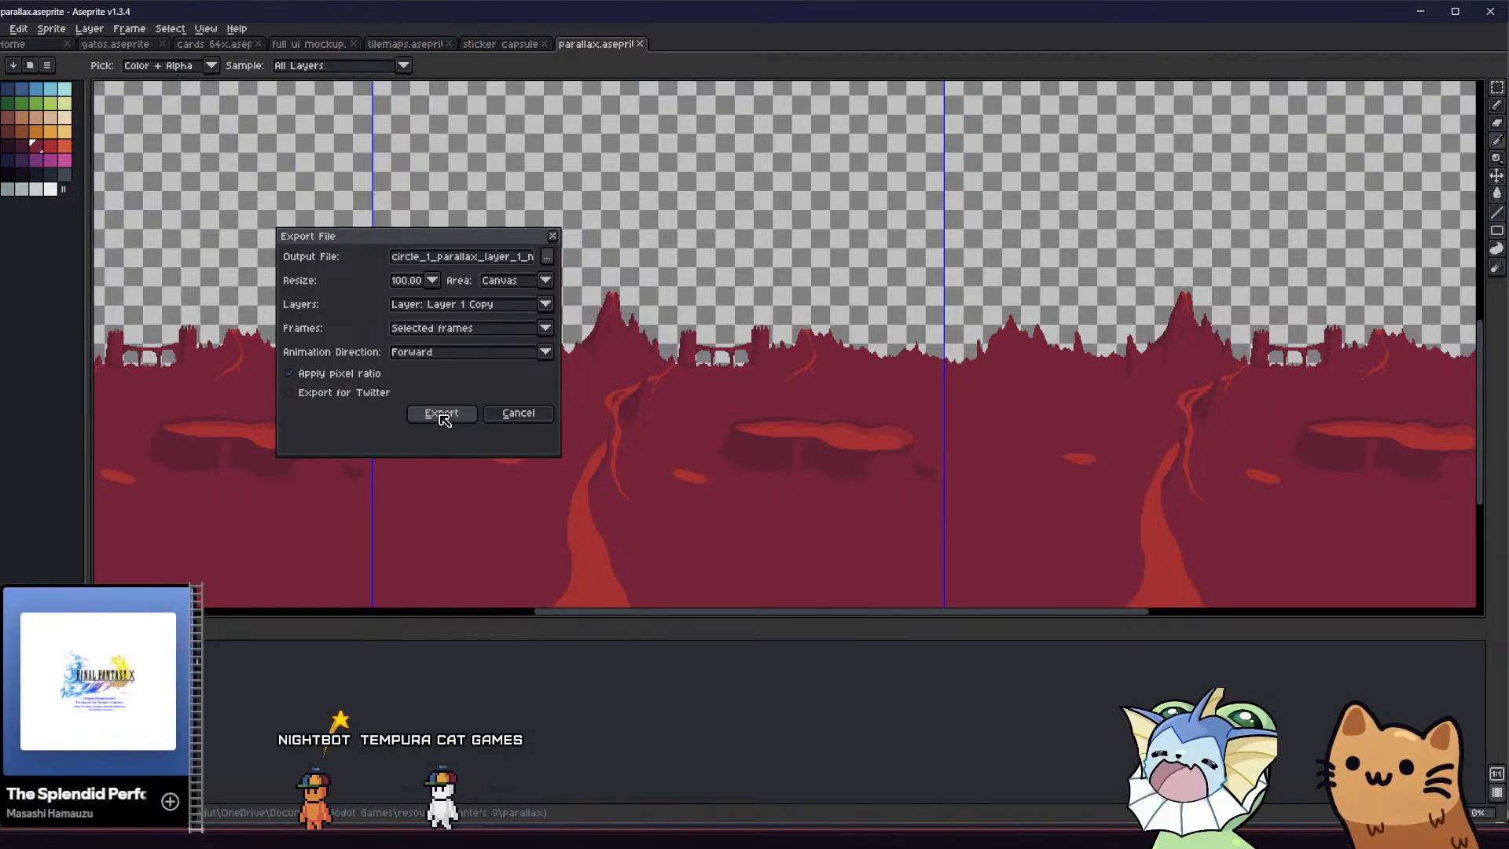
left_click(442, 414)
mouse_move(582, 414)
middle_mouse_down()
mouse_move(596, 419)
mouse_move(570, 405)
middle_mouse_up()
scroll(554, 394, "down", 2)
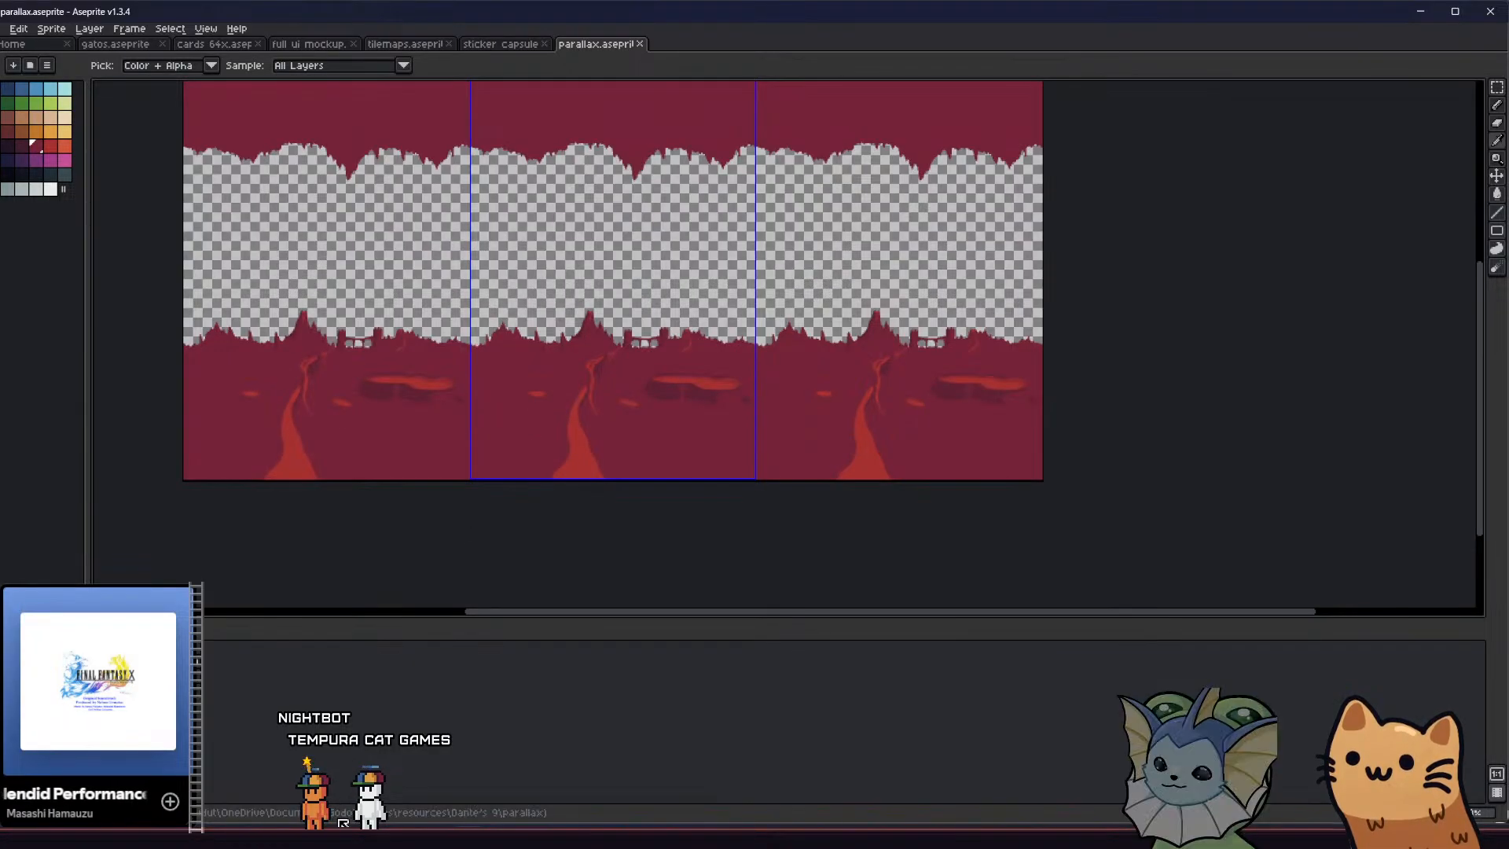
Switch to Godot and search the project files for "par" and for "background"
key("alt+Tab")
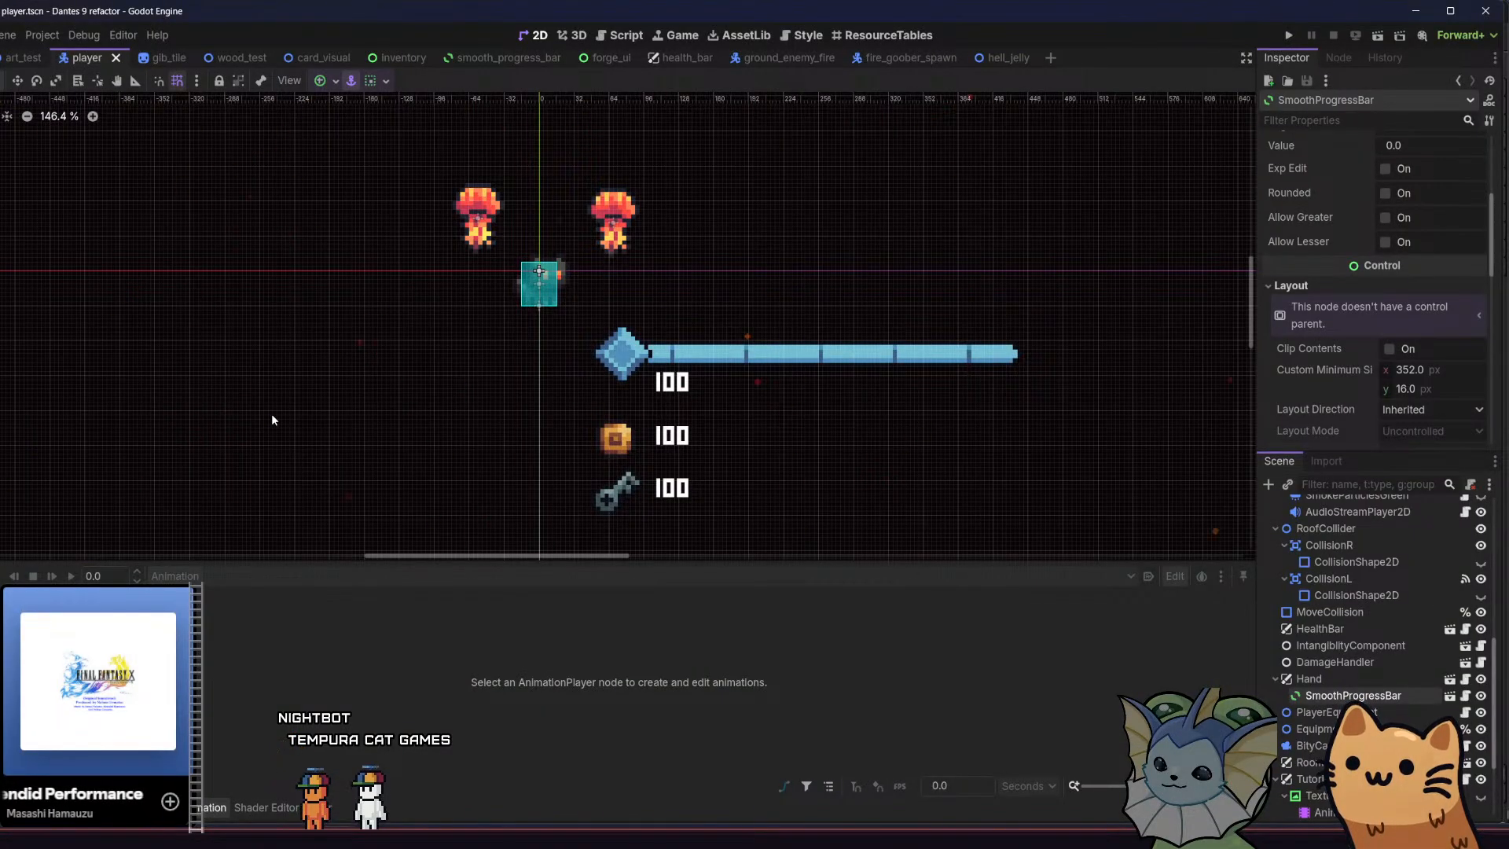
key("alt+f")
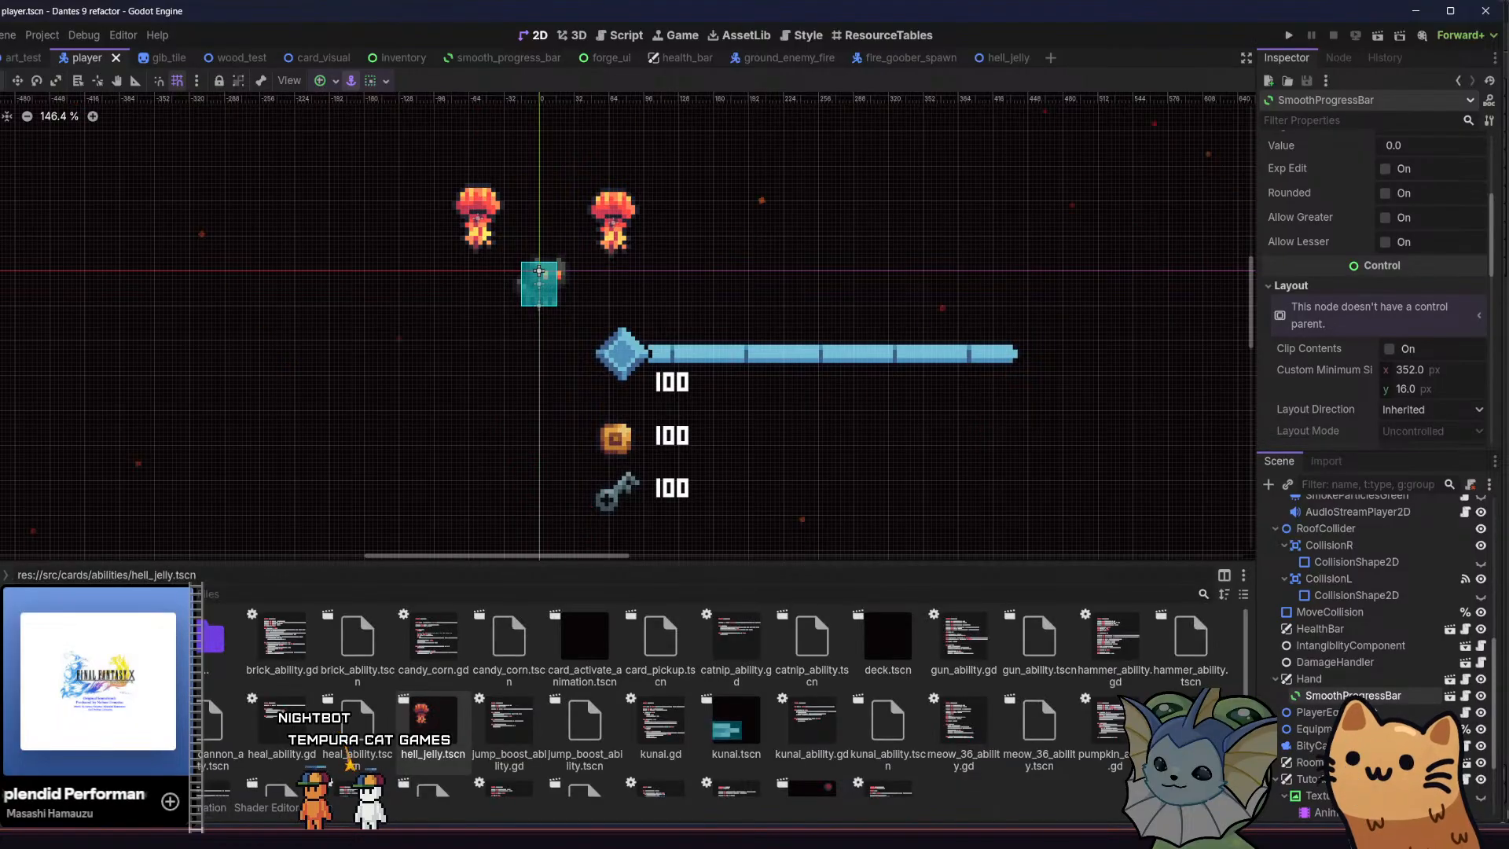
left_click(211, 599)
type("par")
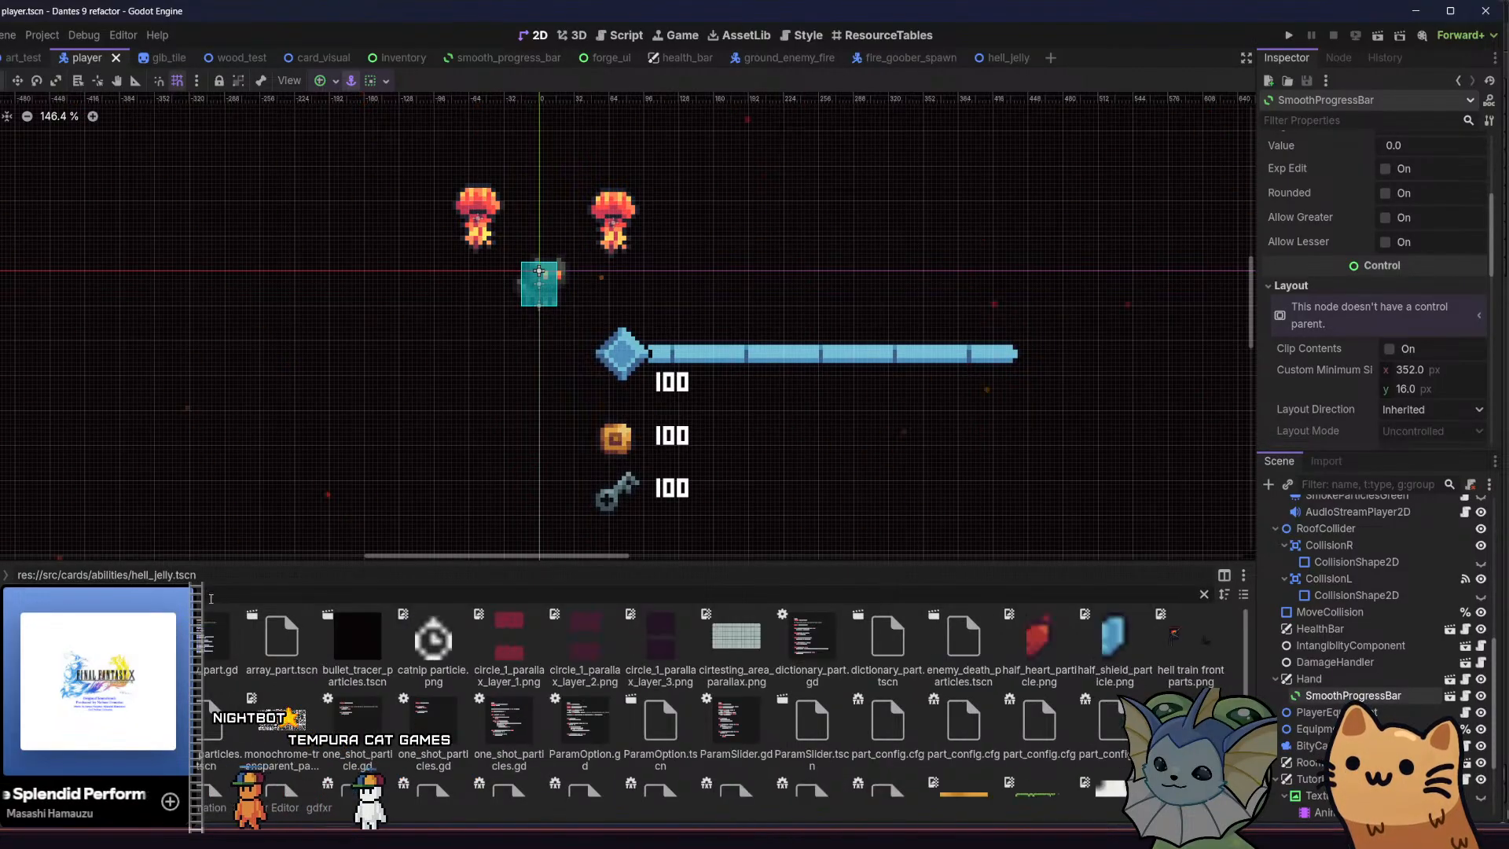
key("BackSpace")
key("BackSpace")
key("BackSpace")
type("background")
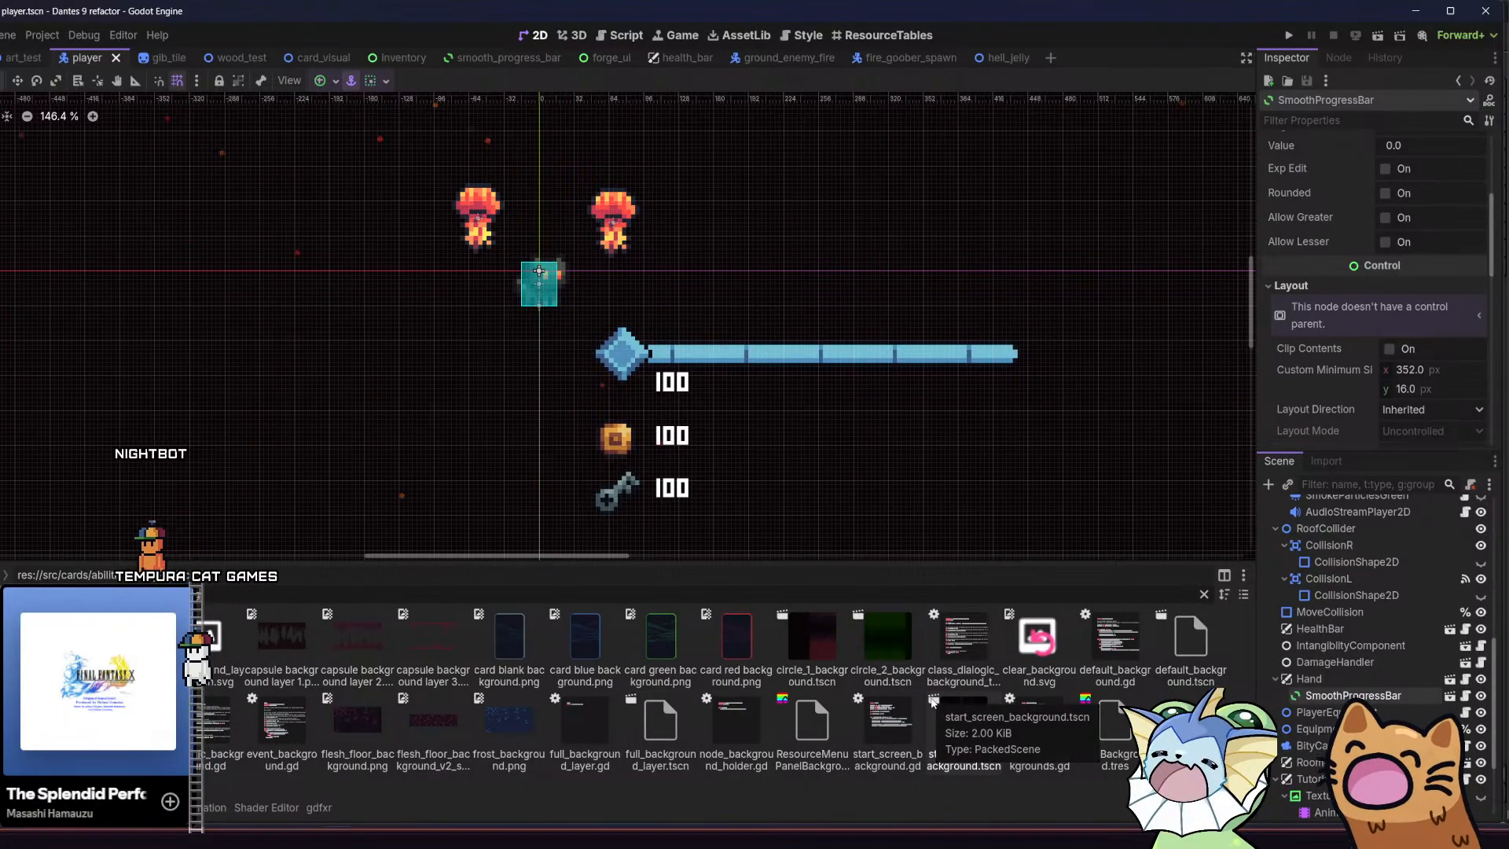
Search the project files for the parallax assets
key("BackSpace")
key("BackSpace")
key("BackSpace")
key("BackSpace")
key("BackSpace")
key("BackSpace")
key("BackSpace")
key("BackSpace")
key("BackSpace")
type("a")
key("BackSpace")
type("parallax")
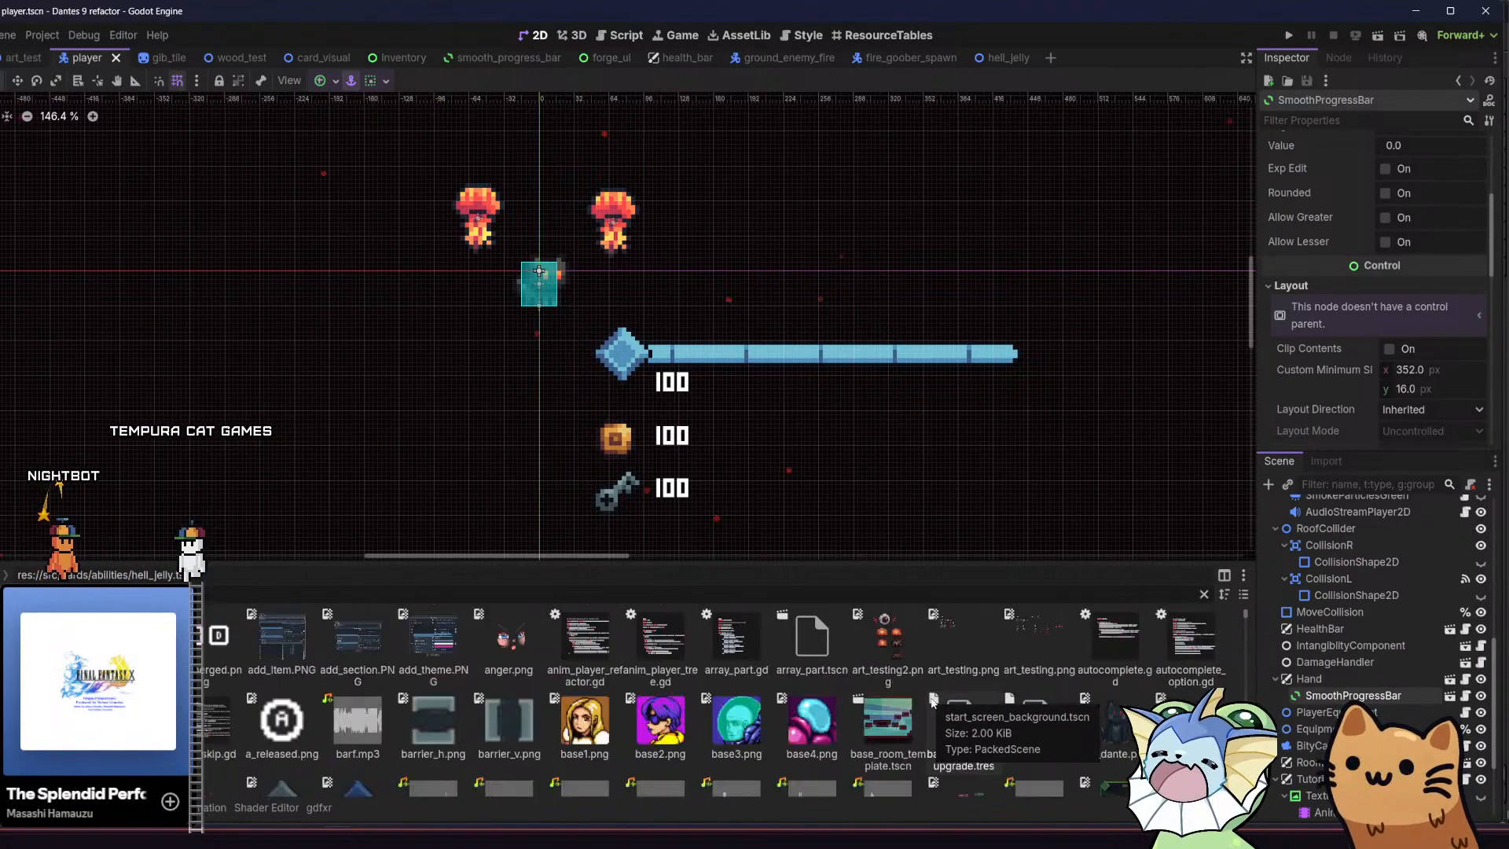
key("BackSpace")
type("al")
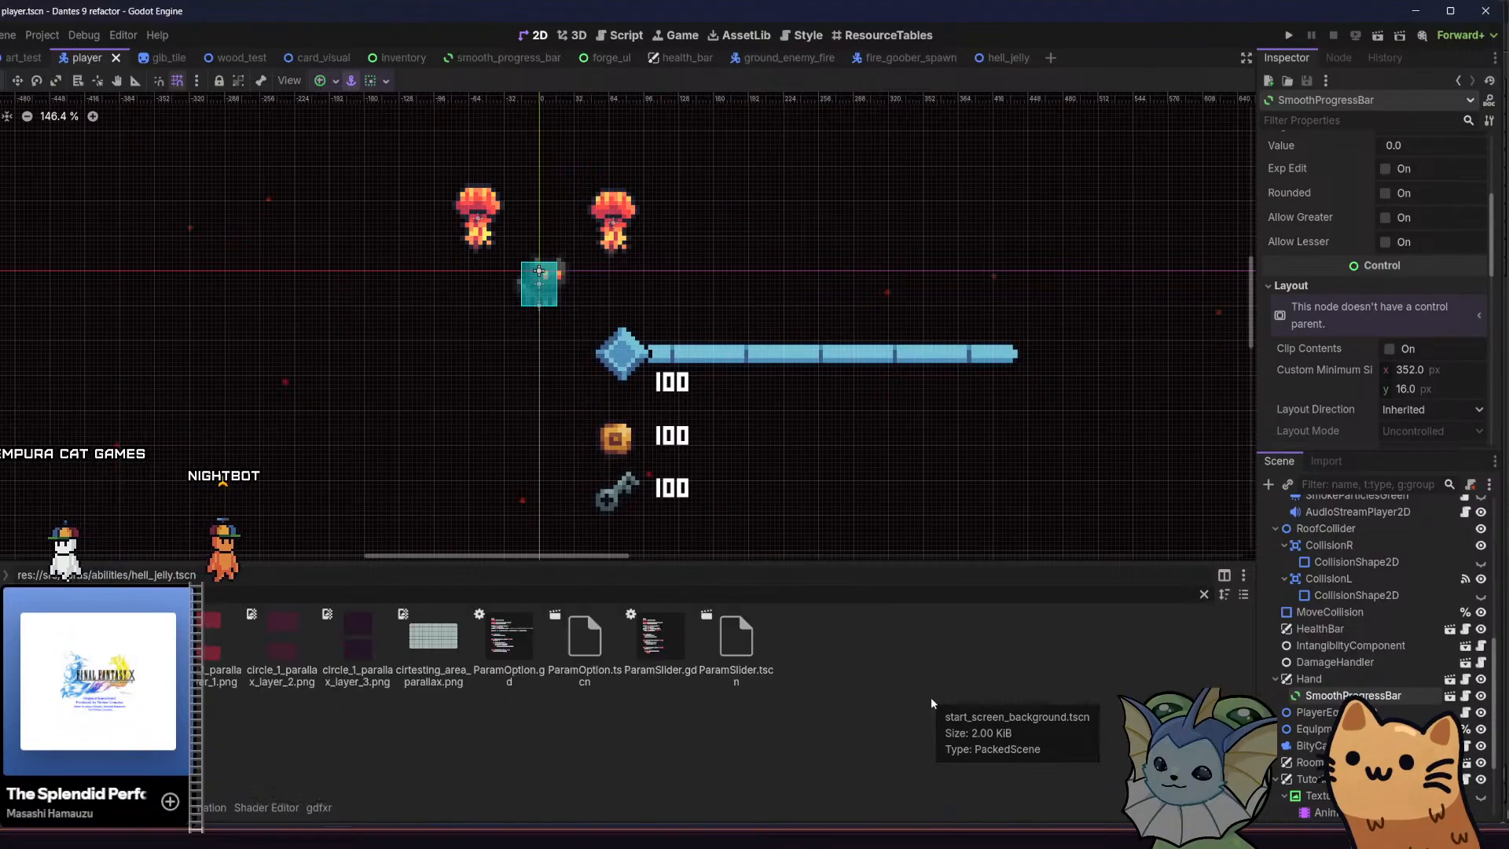
key("BackSpace")
key("BackSpace")
key("BackSpace")
key("BackSpace")
key("BackSpace")
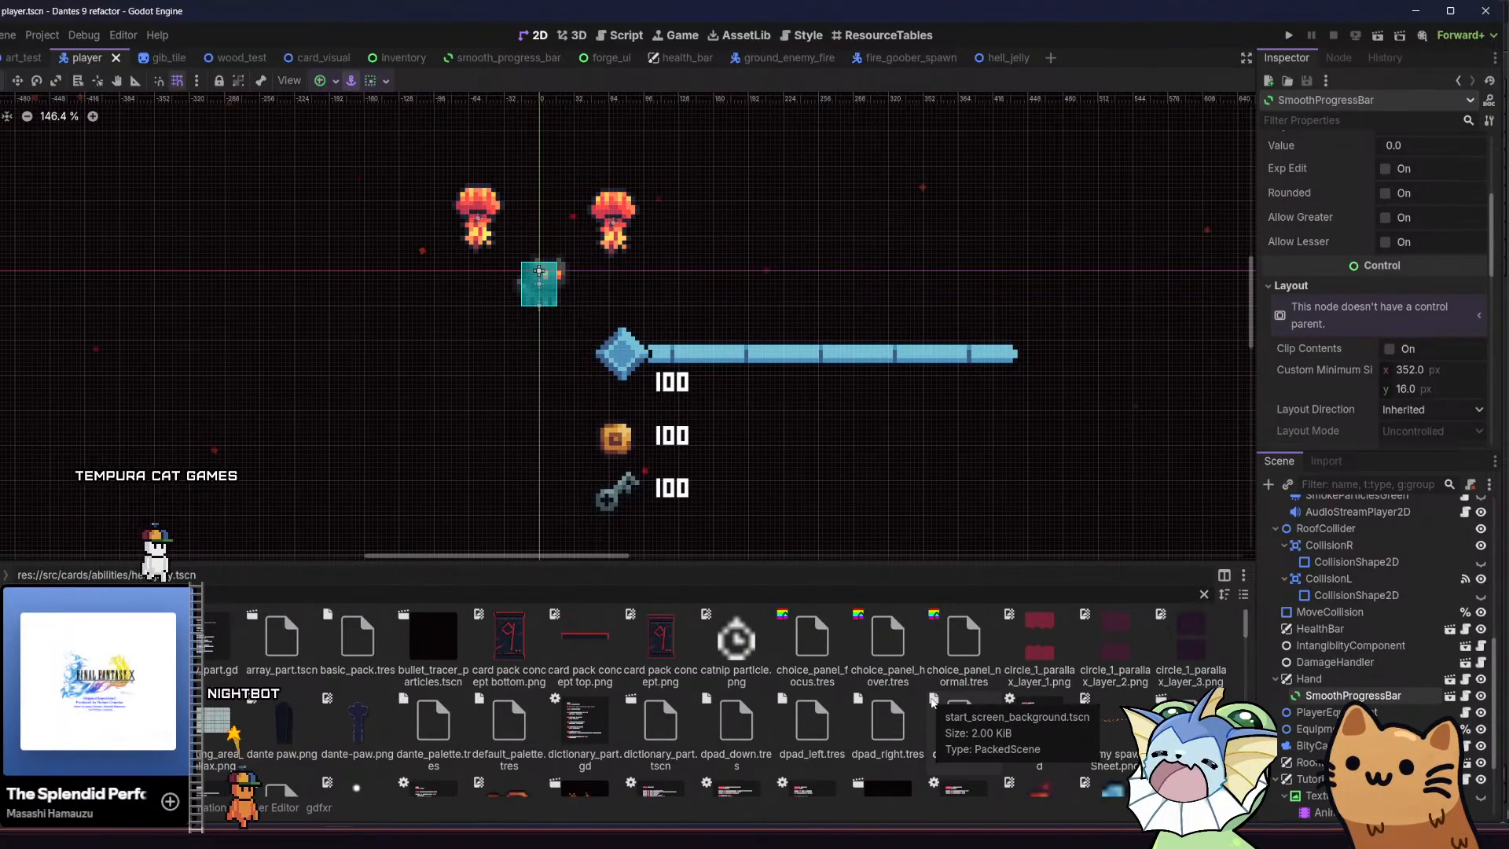
Filter the project files by "background" and open the circle_1_background.tscn scene
type("back")
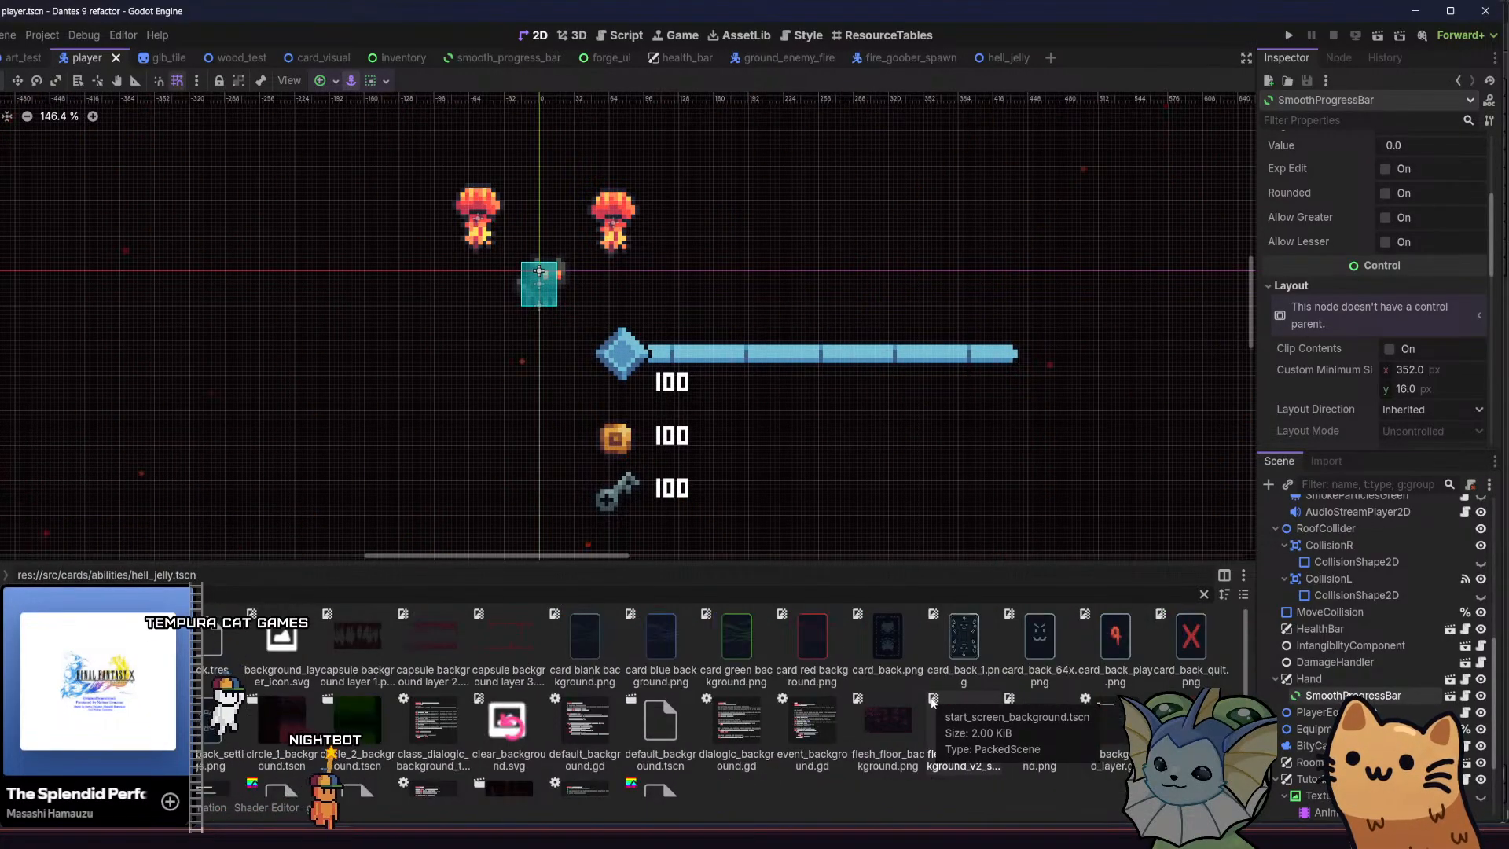
type("g")
key("BackSpace")
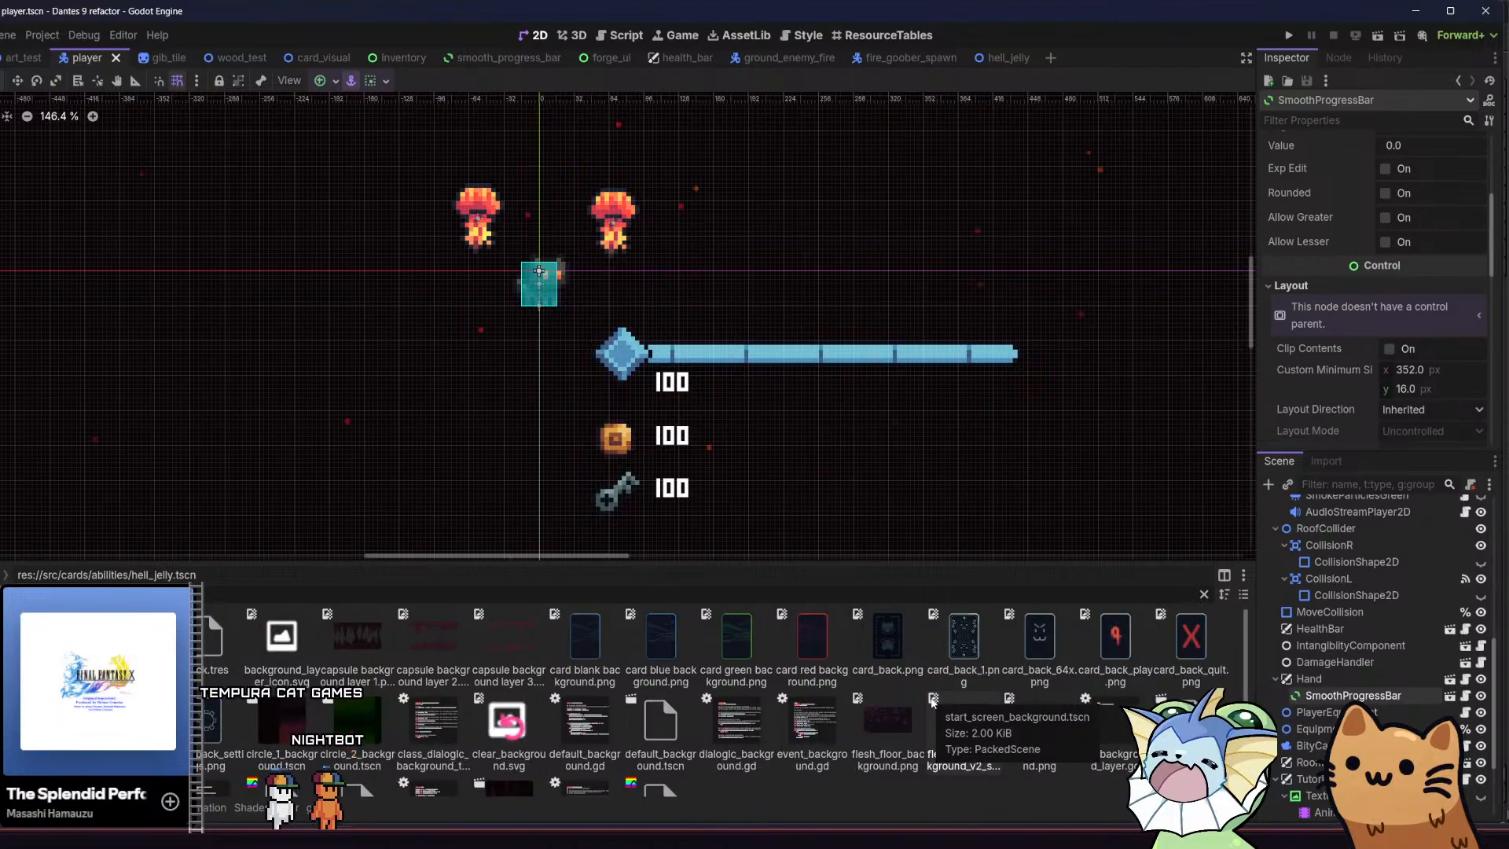
type("d")
key("BackSpace")
type("ground")
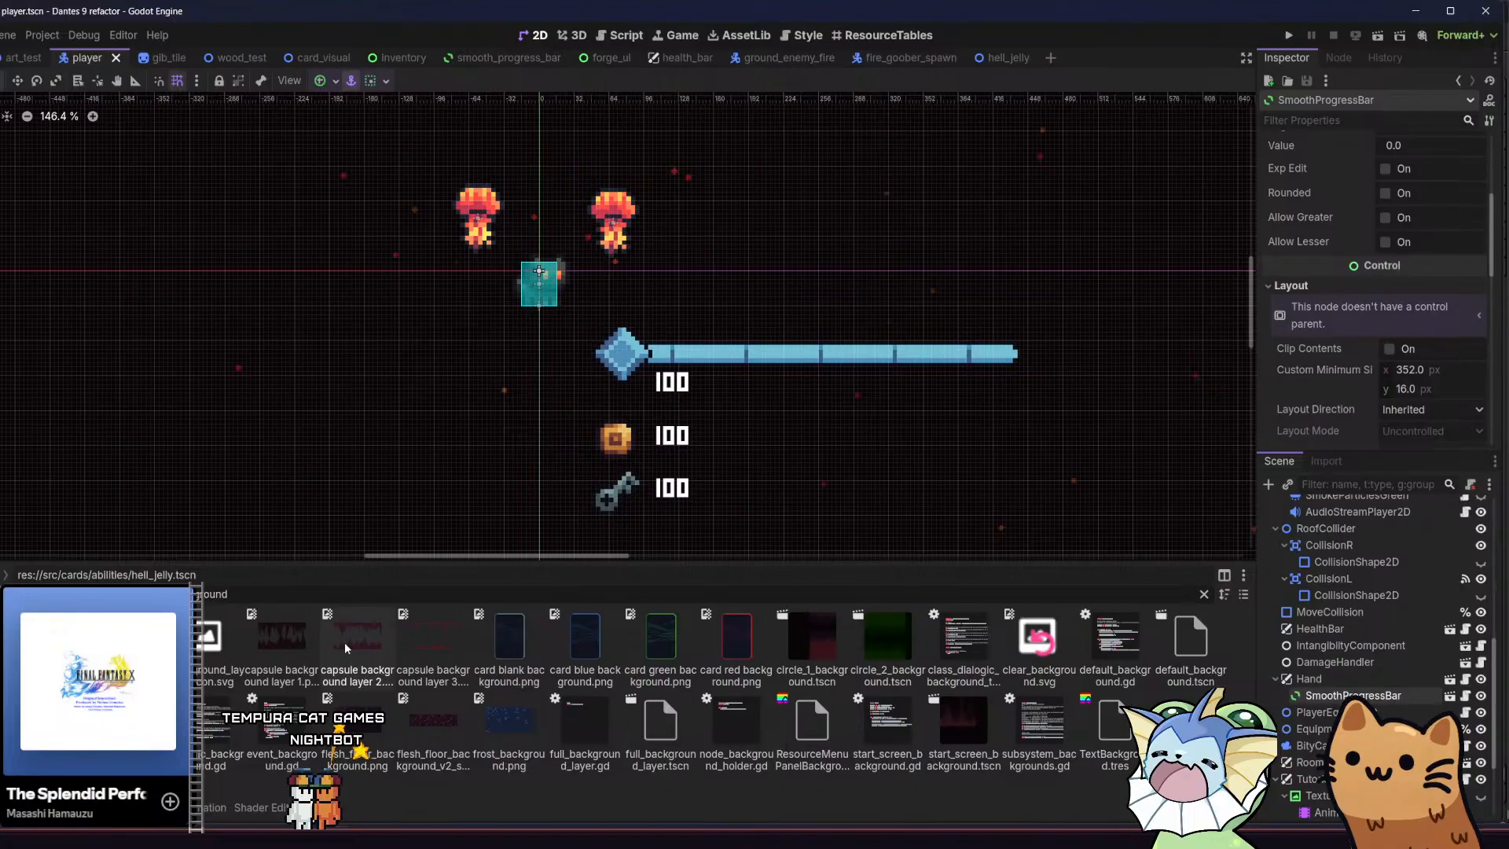
double_click(829, 640)
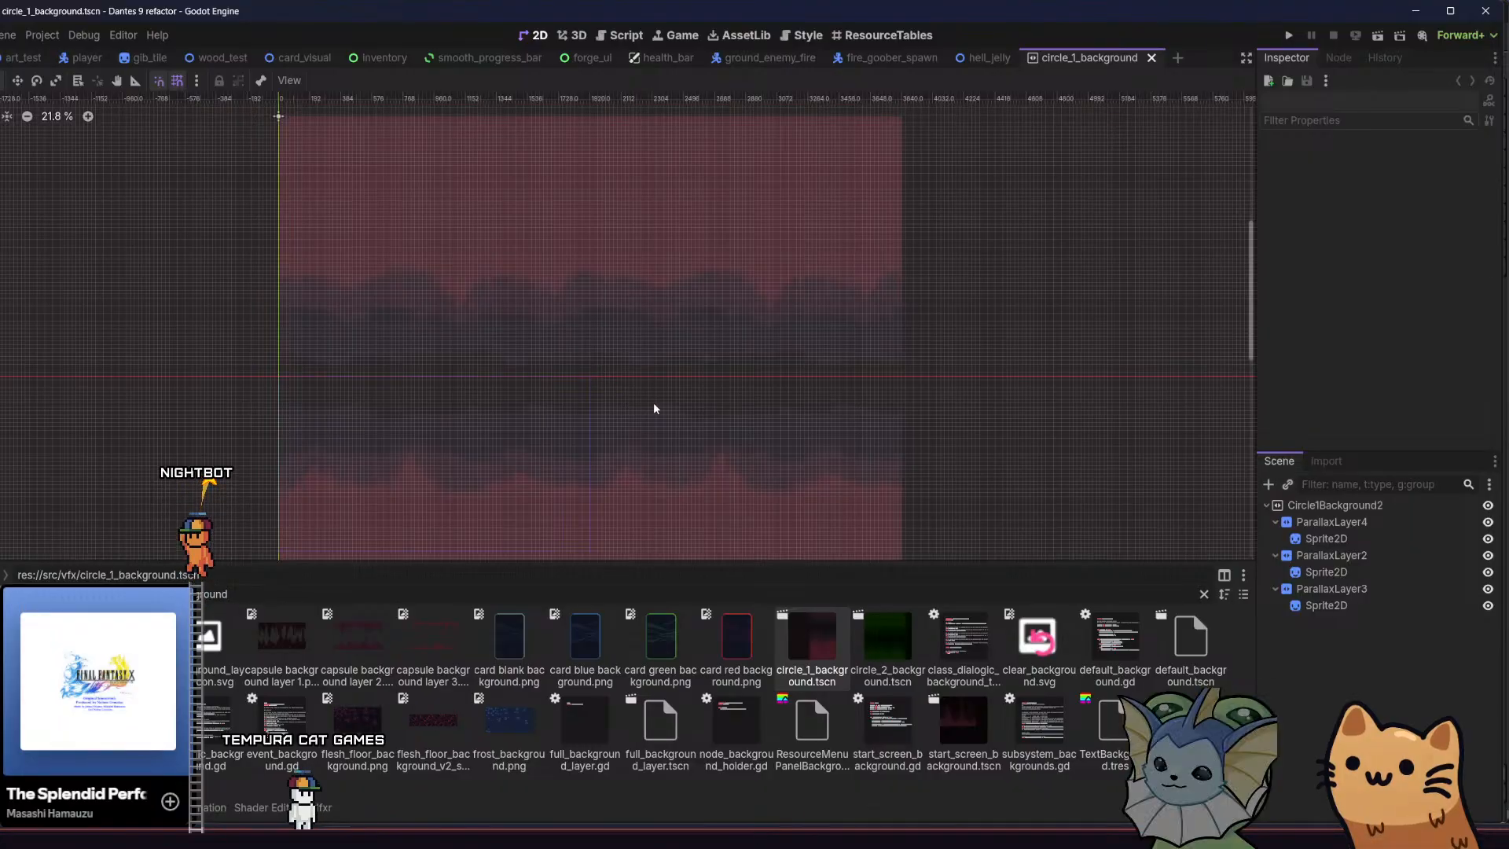
Check the textures of the parallax layers' sprites and select the Sprite2D under ParallaxLayer3
left_click(1289, 540)
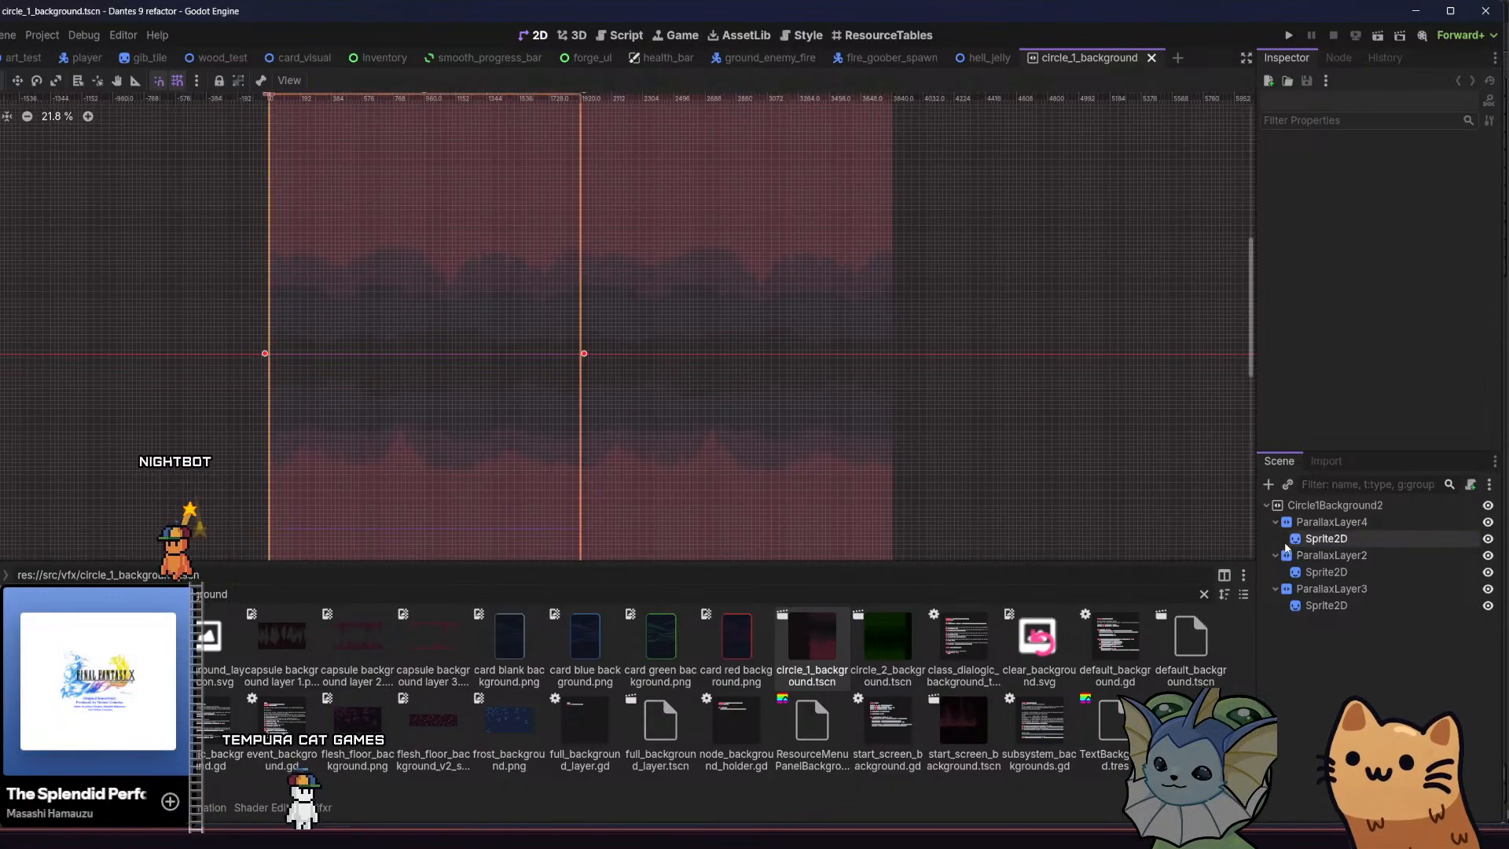
left_click(1319, 573)
left_click(1321, 606)
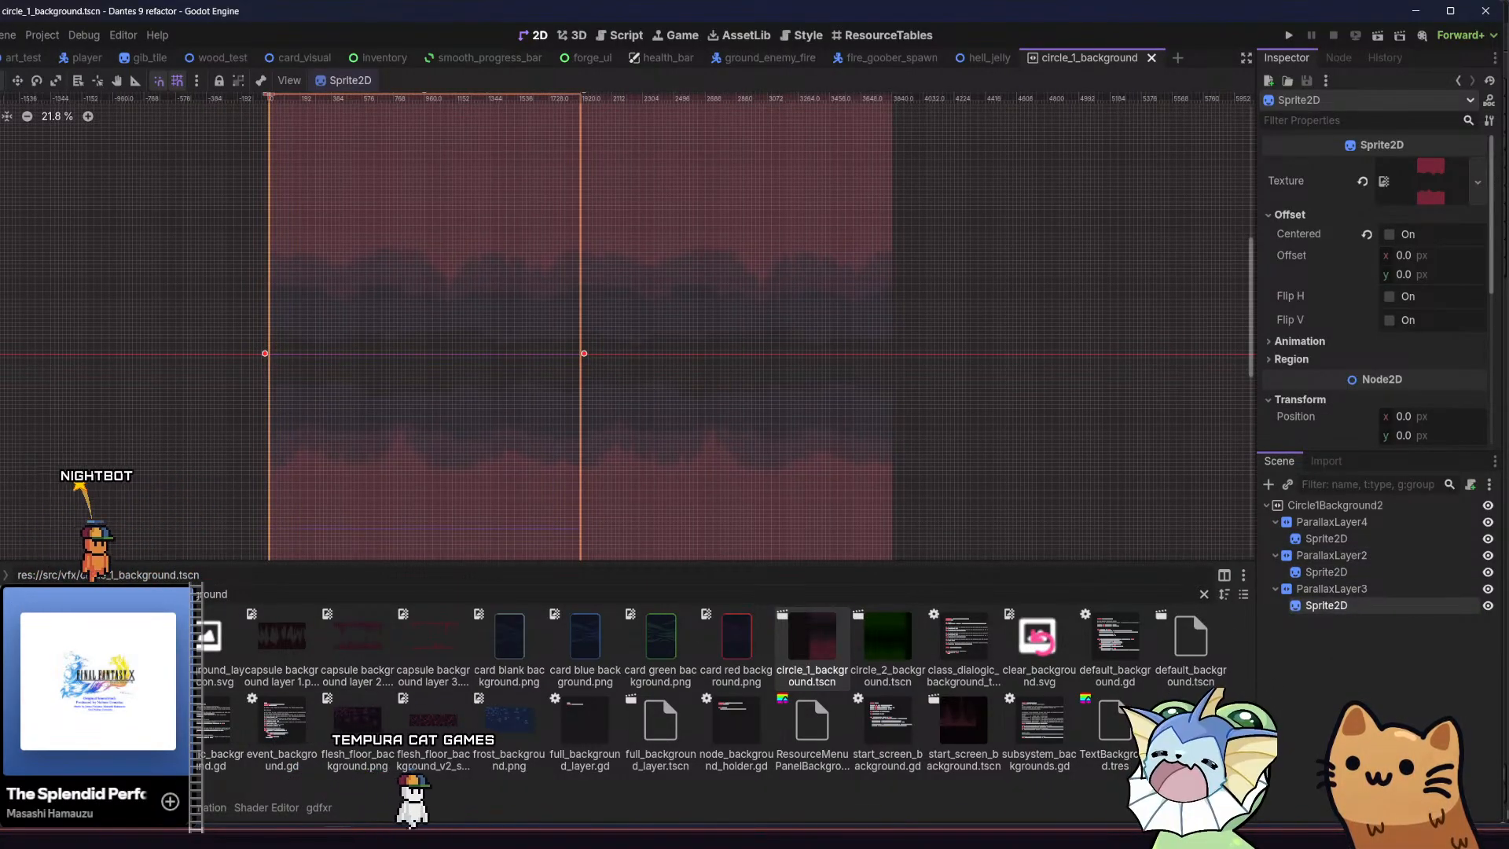
Clear the file filter and show the res://assets/tilemaps/parallax/ folder
left_click(102, 676)
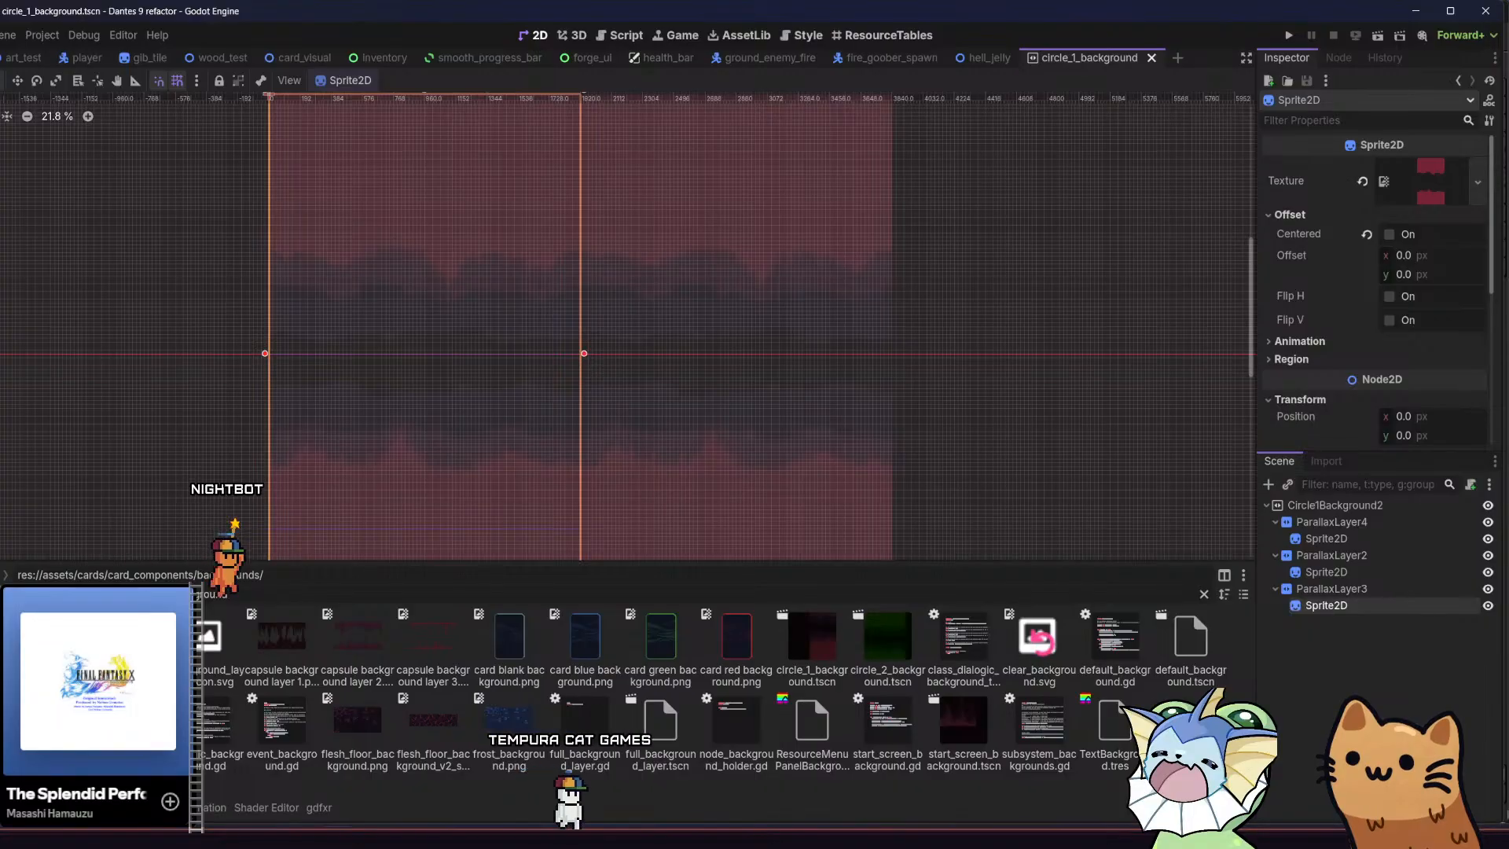
left_click(1203, 595)
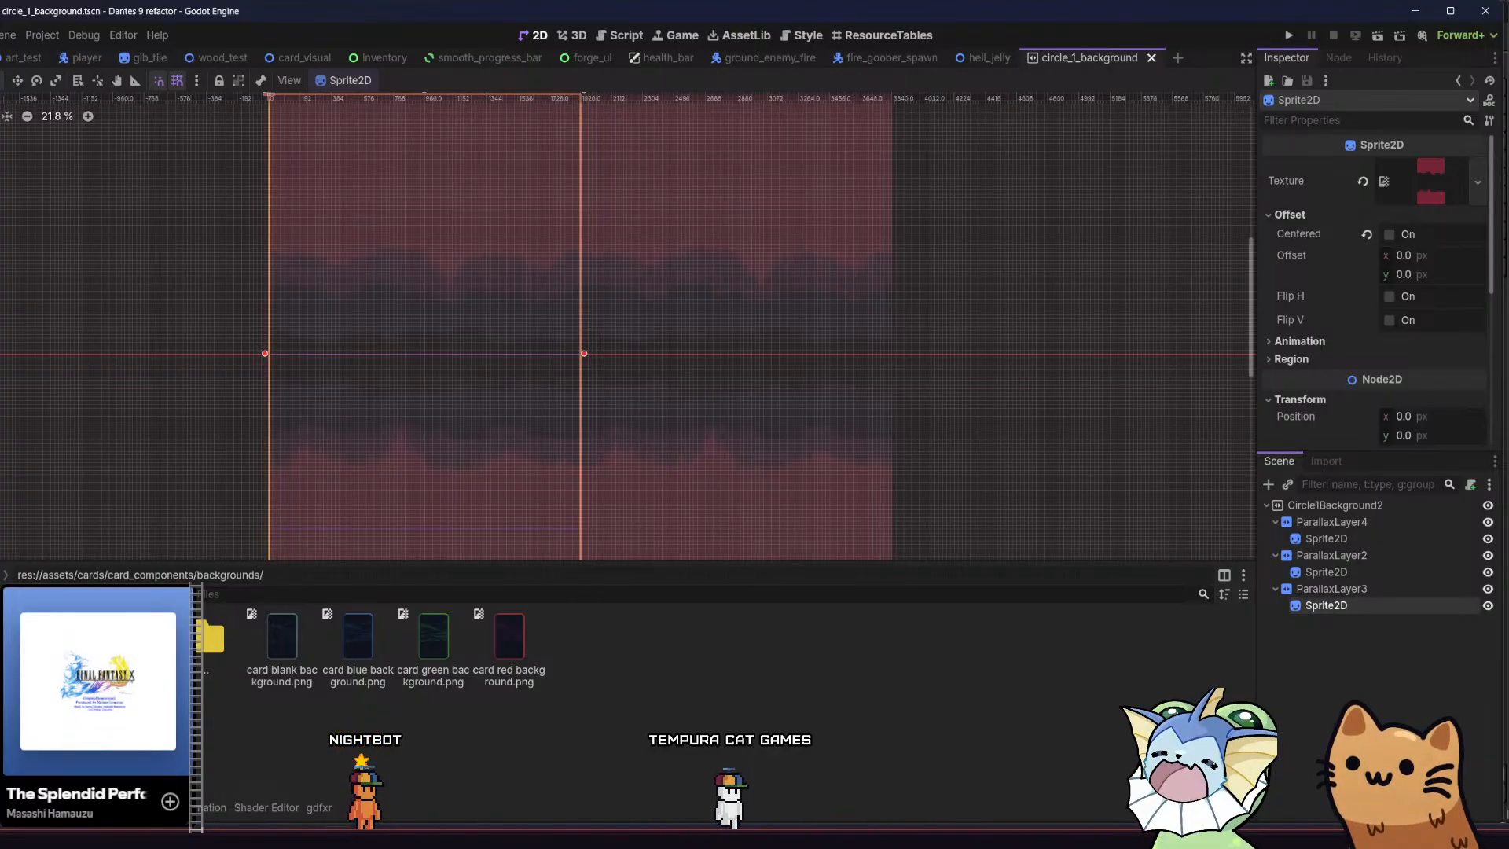
left_click(86, 707)
left_click(86, 692)
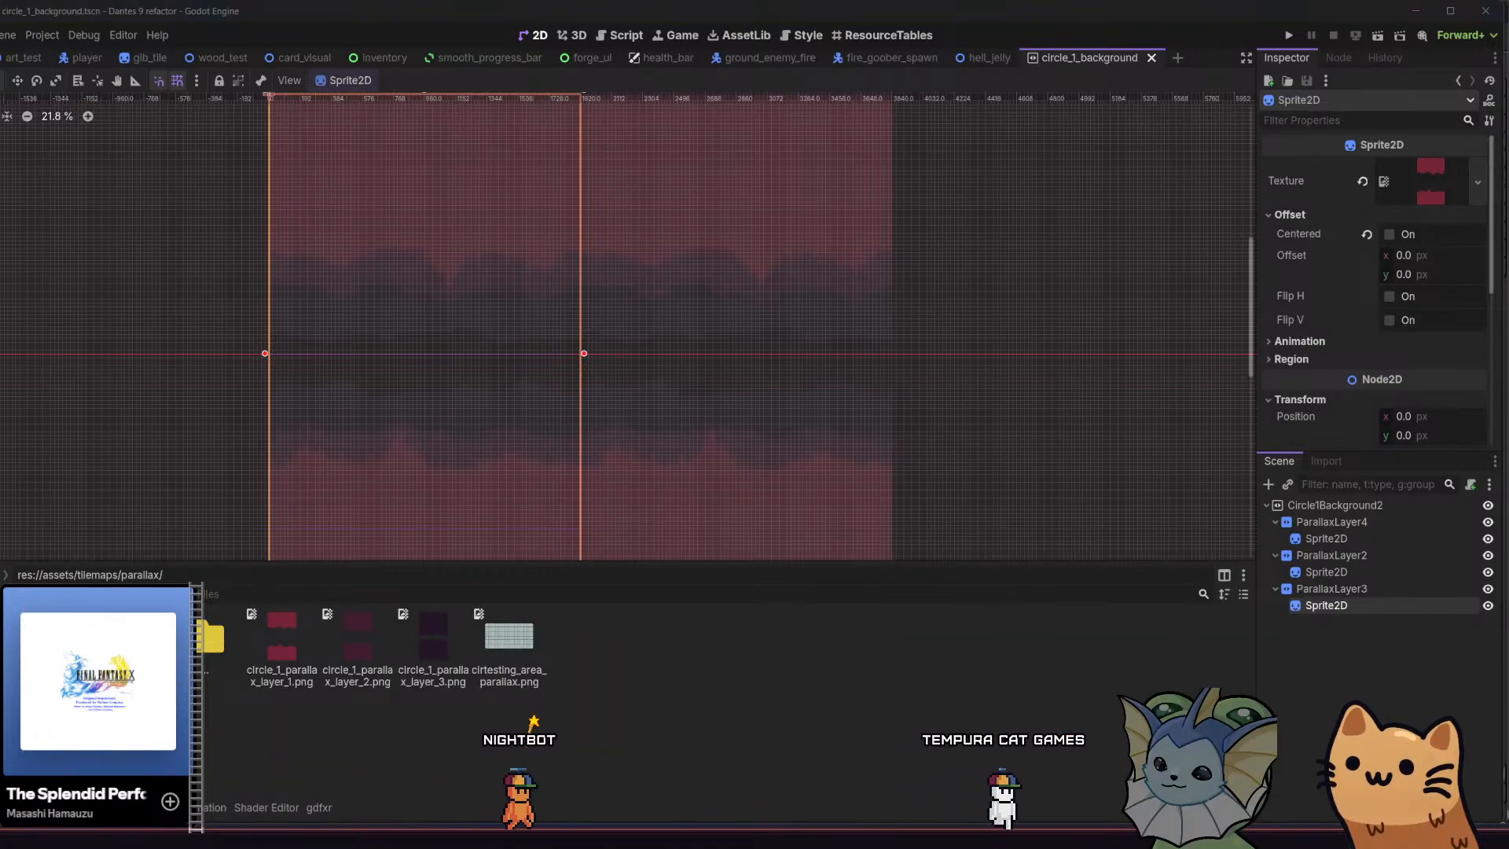
Open File Explorer at the Dante's 9 resources' parallax folder and select the circle_1_parallax_layer_1_new_test image
key("super+e")
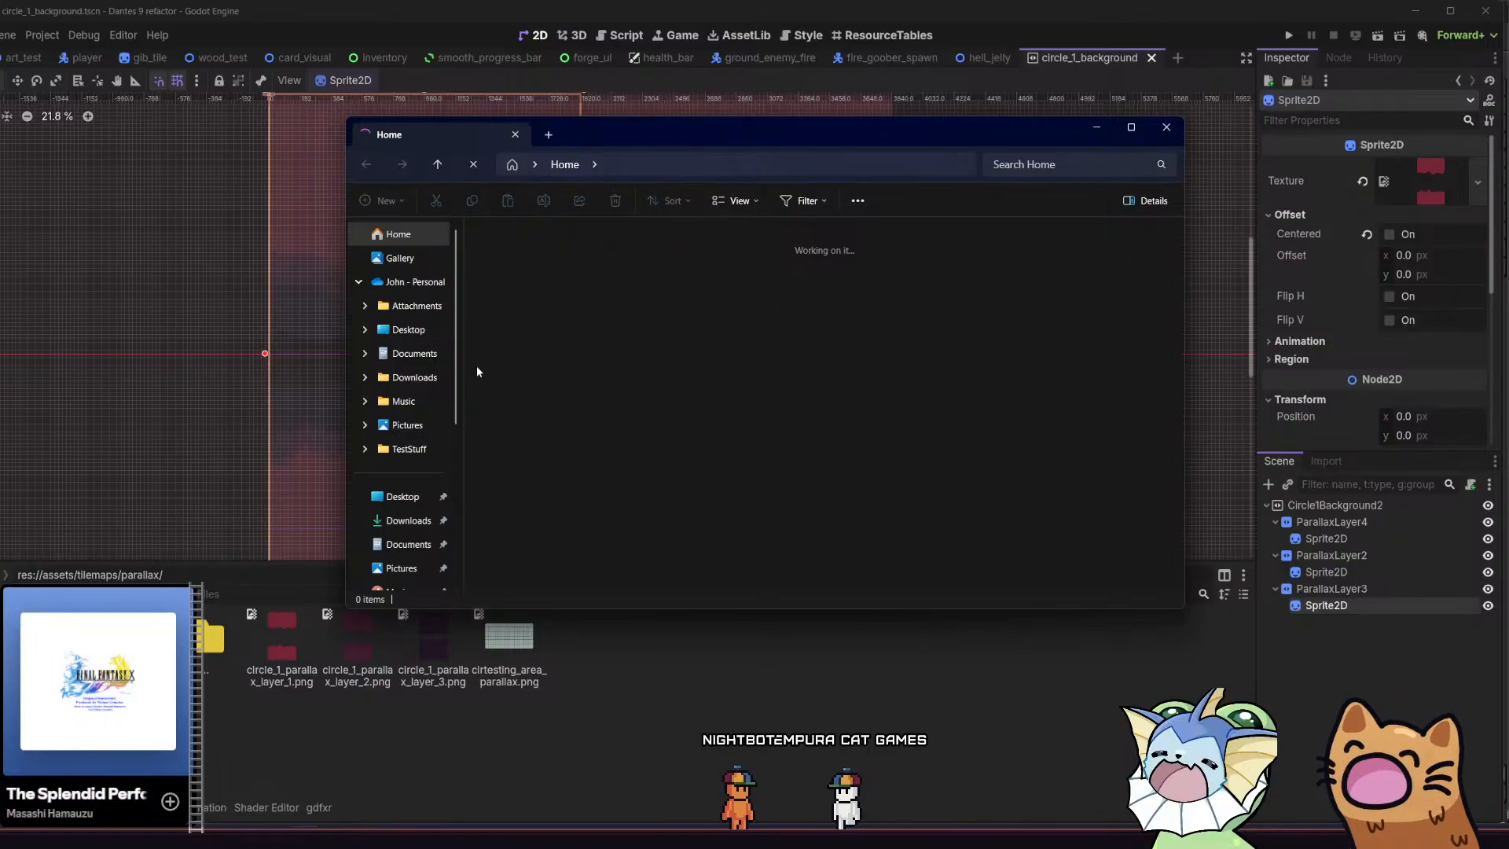
scroll(434, 391, "down", 4)
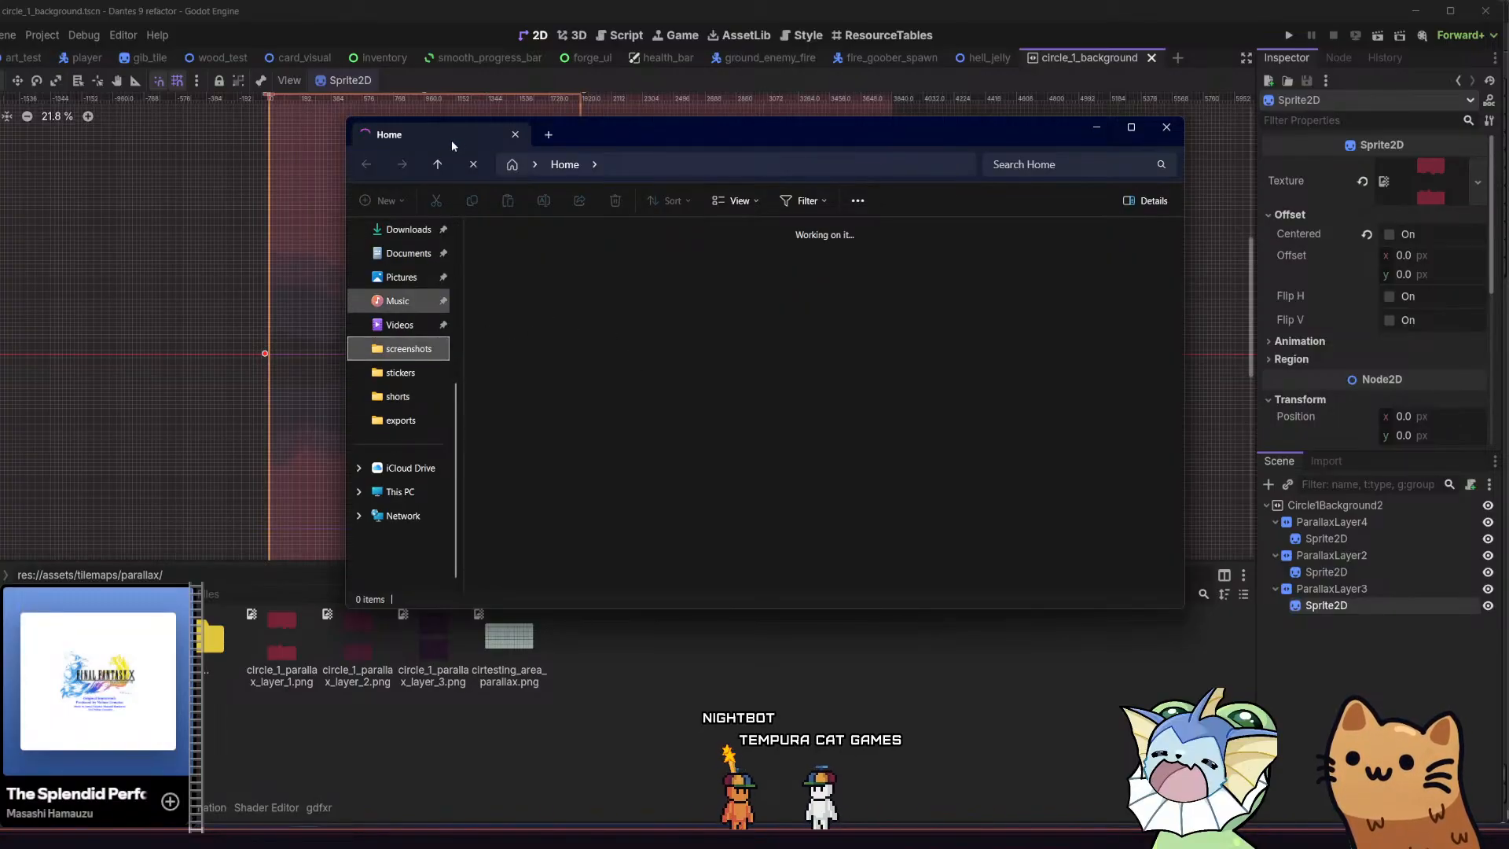
left_click(409, 371)
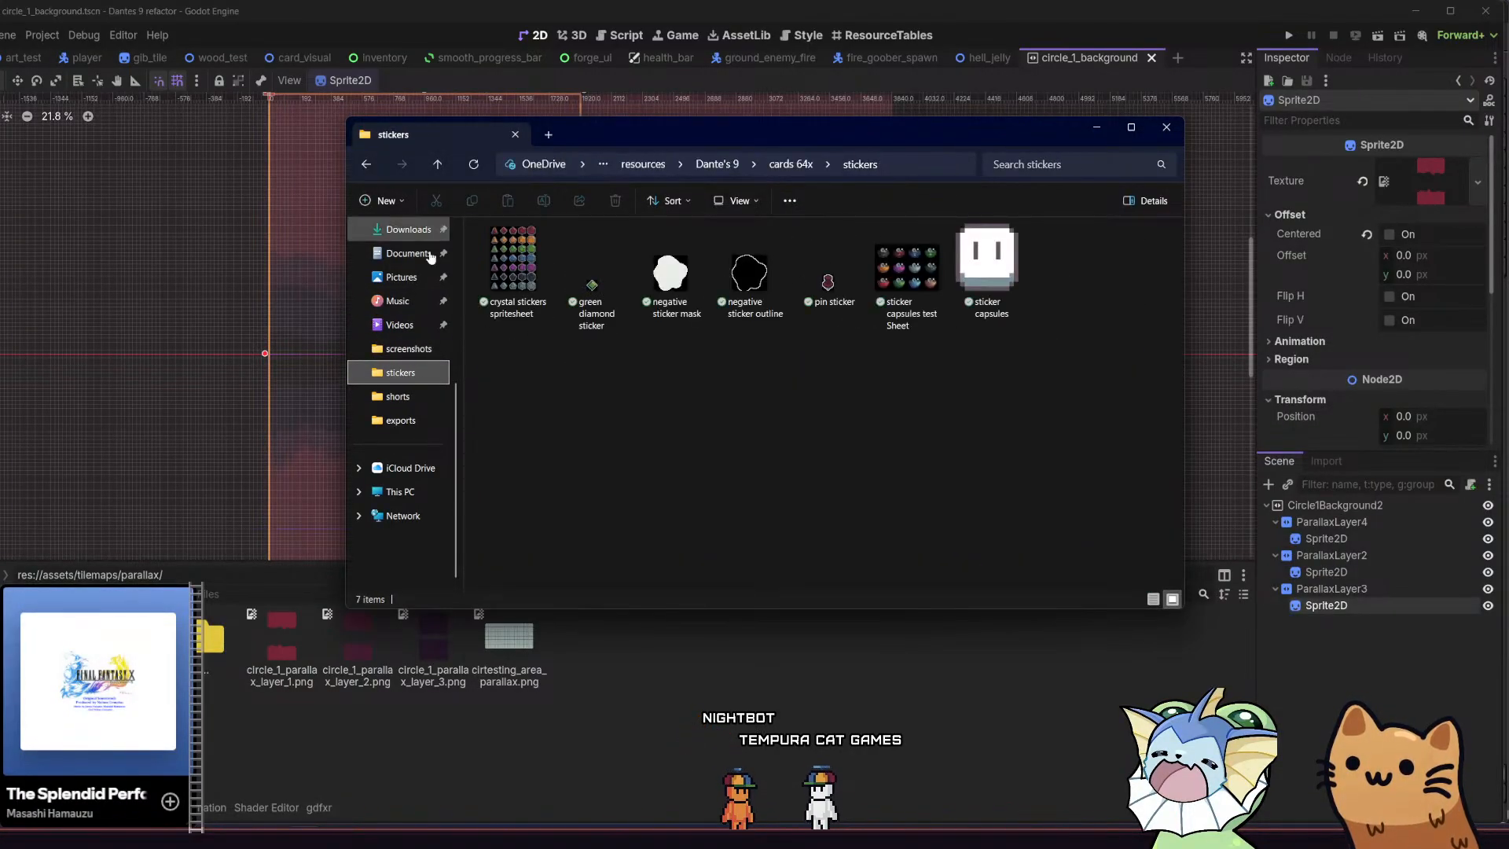
left_click(437, 165)
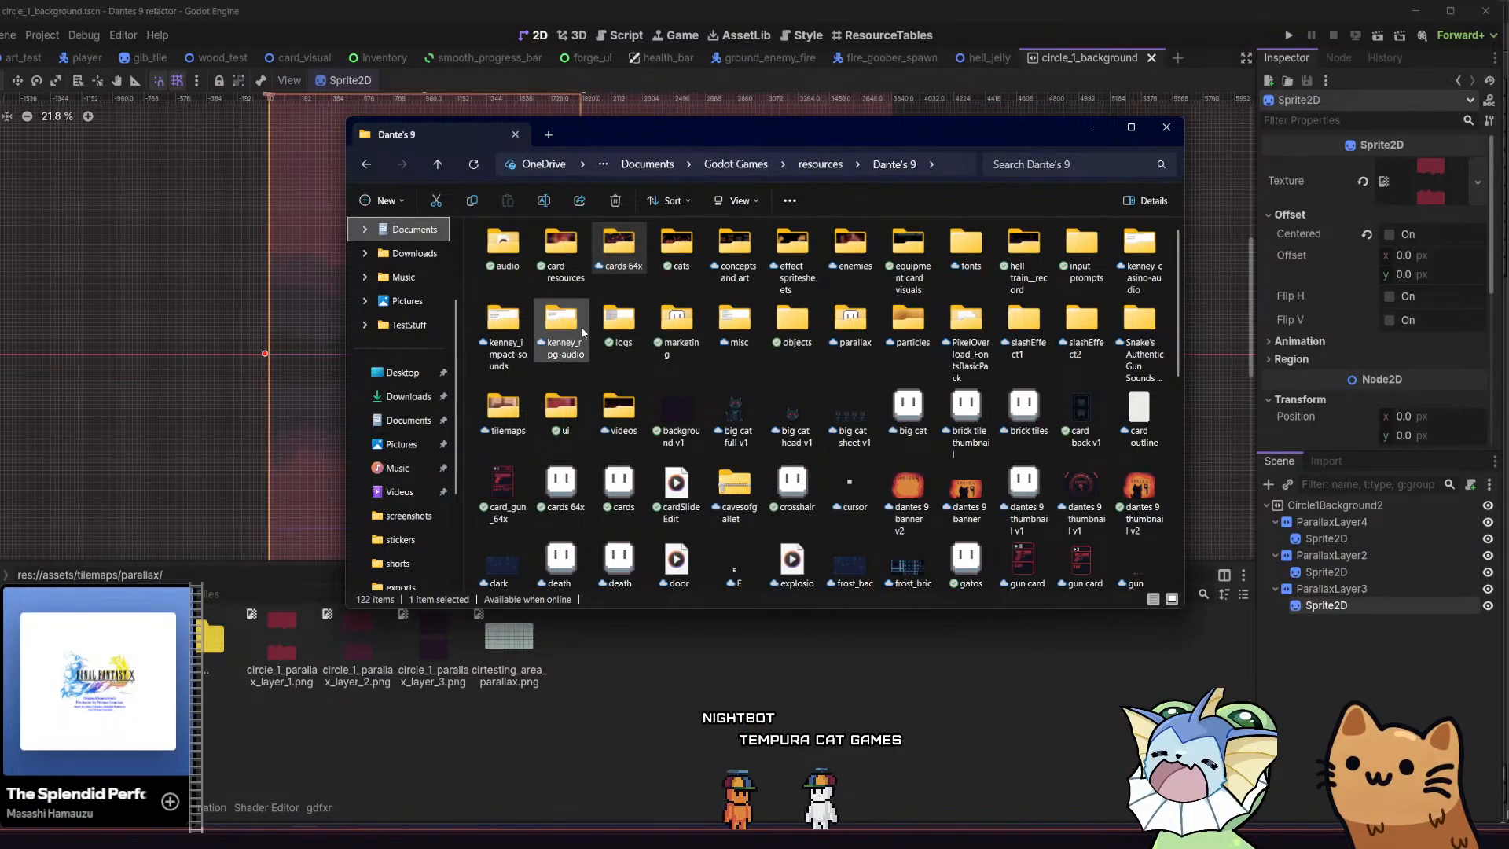
left_click(504, 409)
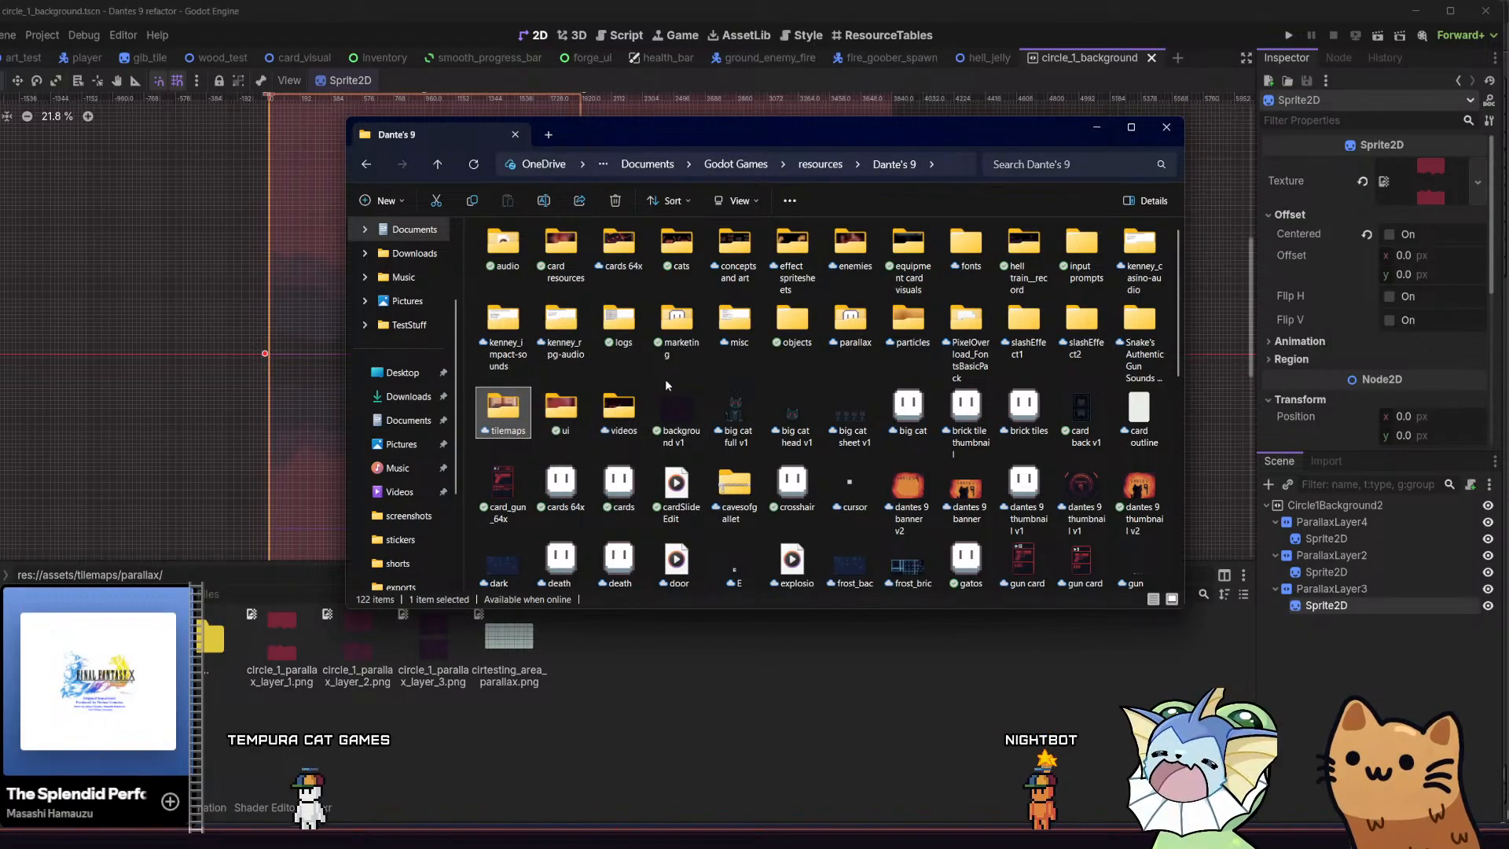
double_click(859, 340)
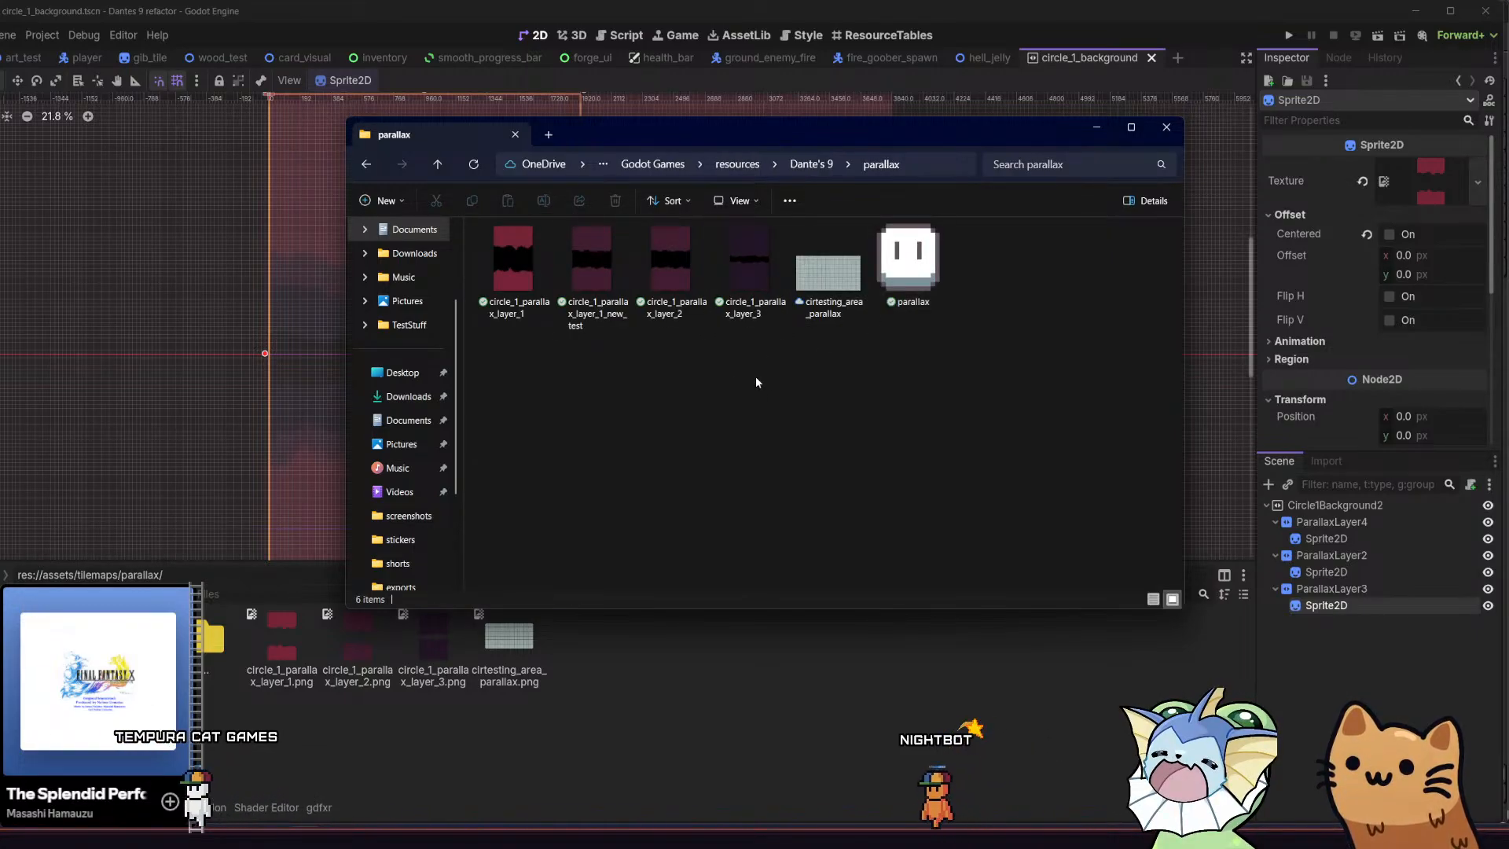
left_click(624, 305)
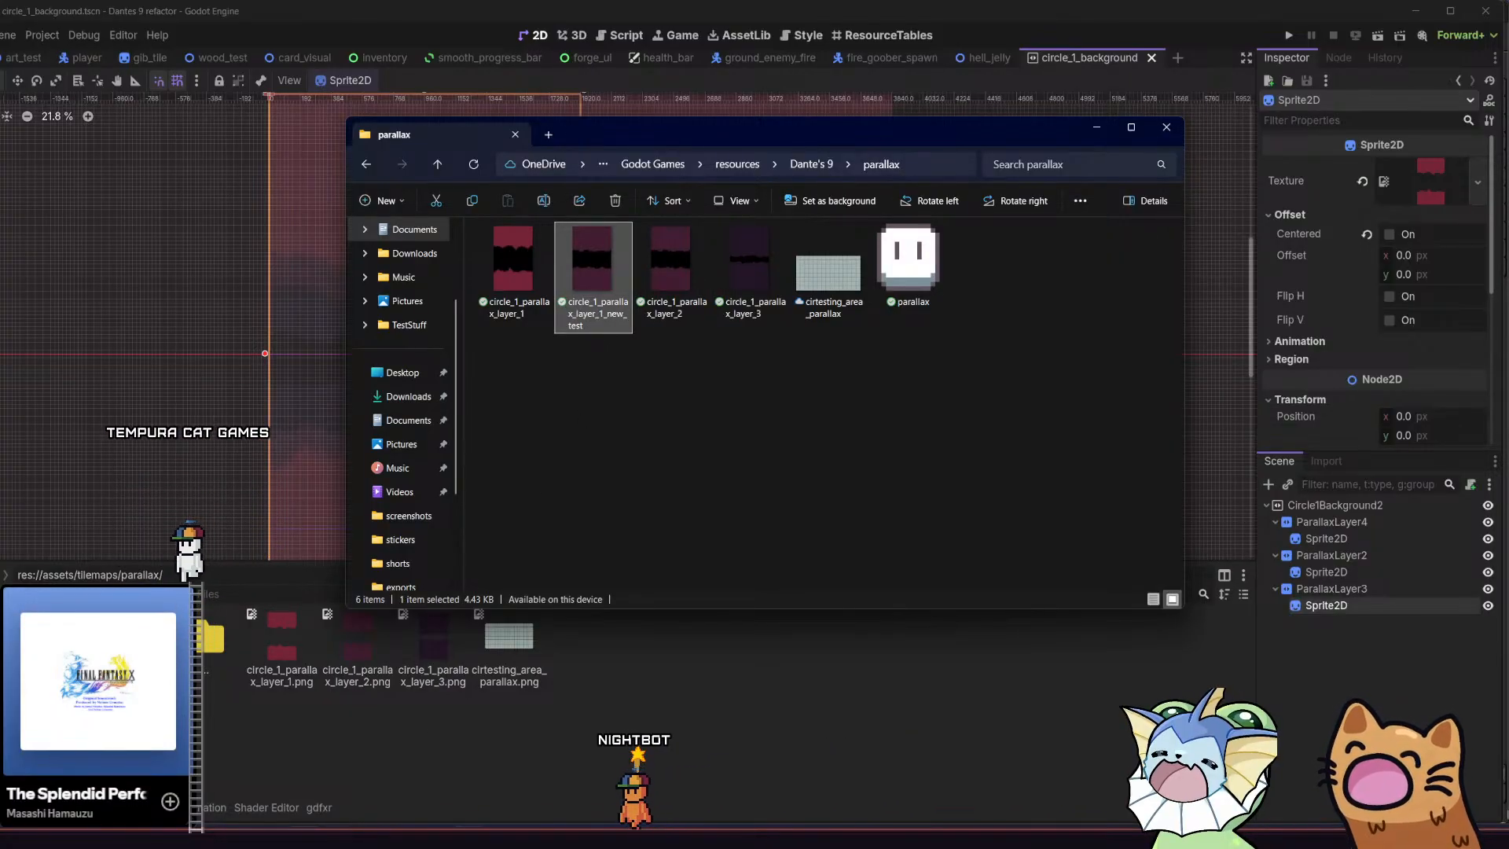
Switch to Aseprite and re-export the parallax sprite with visible layers, overwriting the existing circle_1_parallax_layer_1_new_test file
key("alt+Tab")
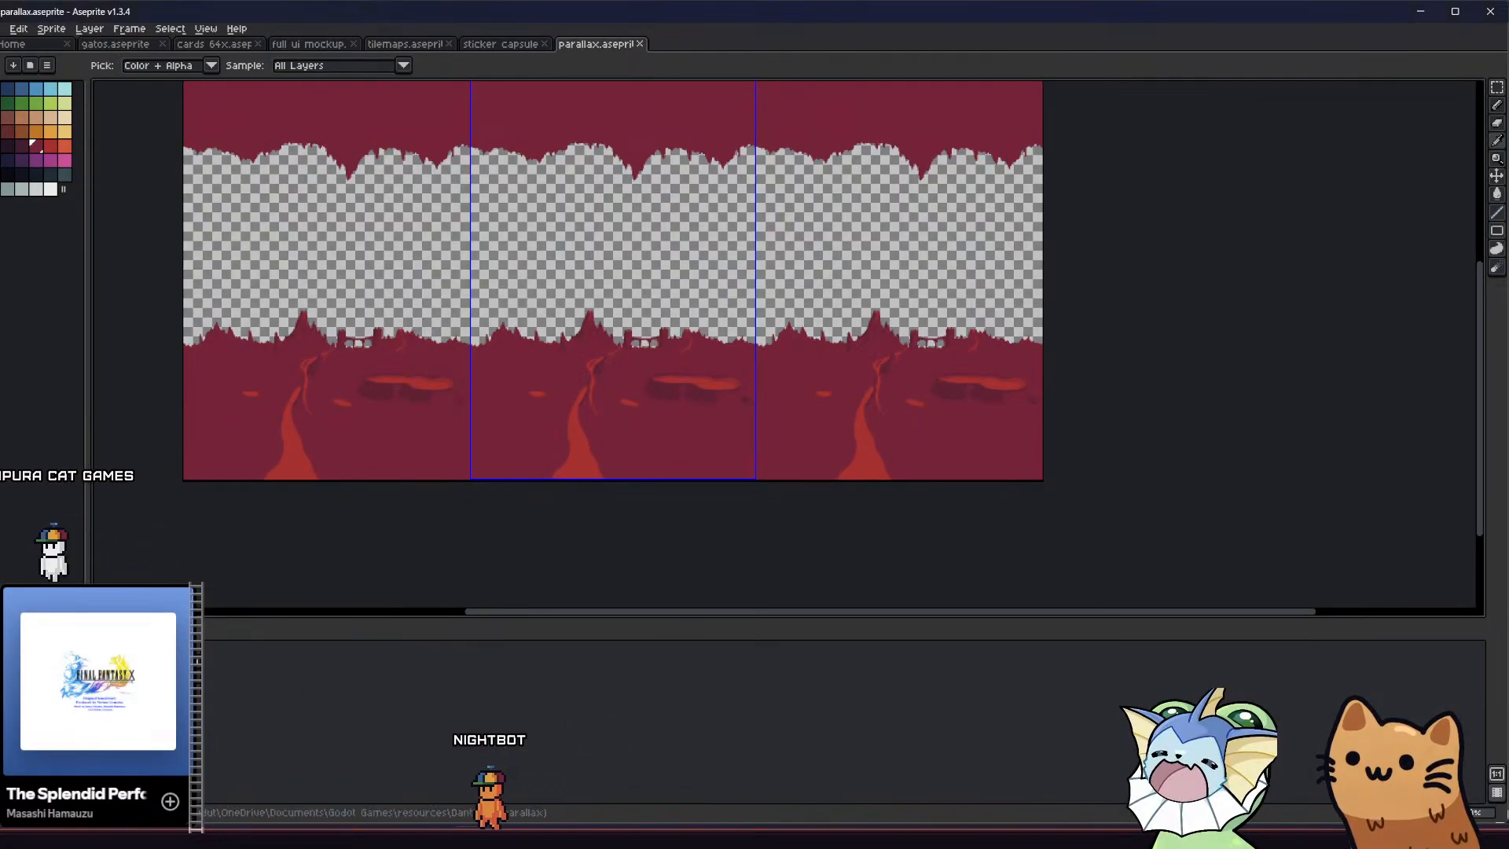
left_click(2, 29)
mouse_move(74, 146)
left_click(148, 146)
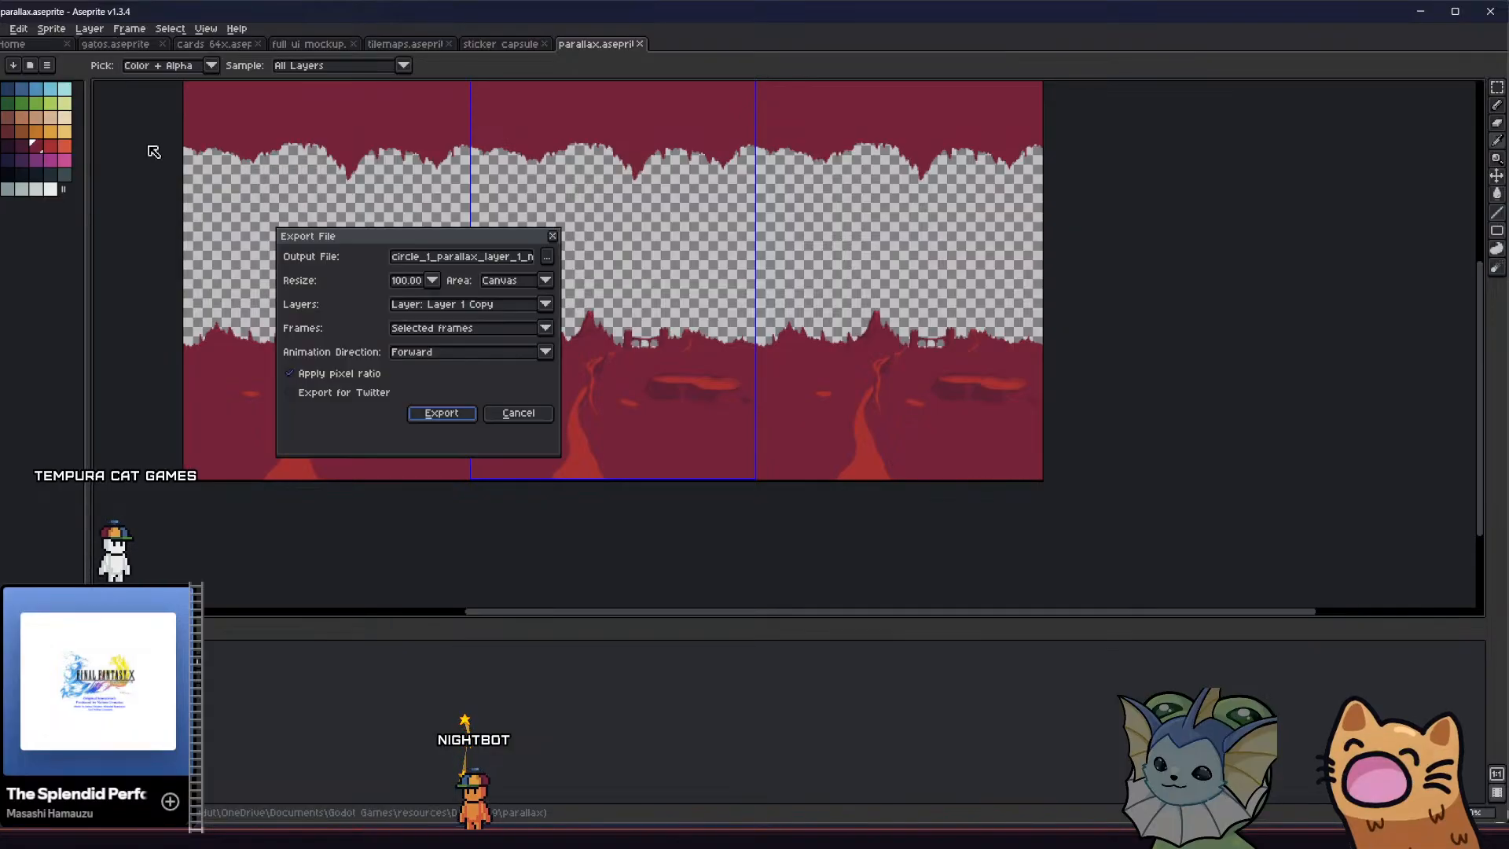
left_click(445, 304)
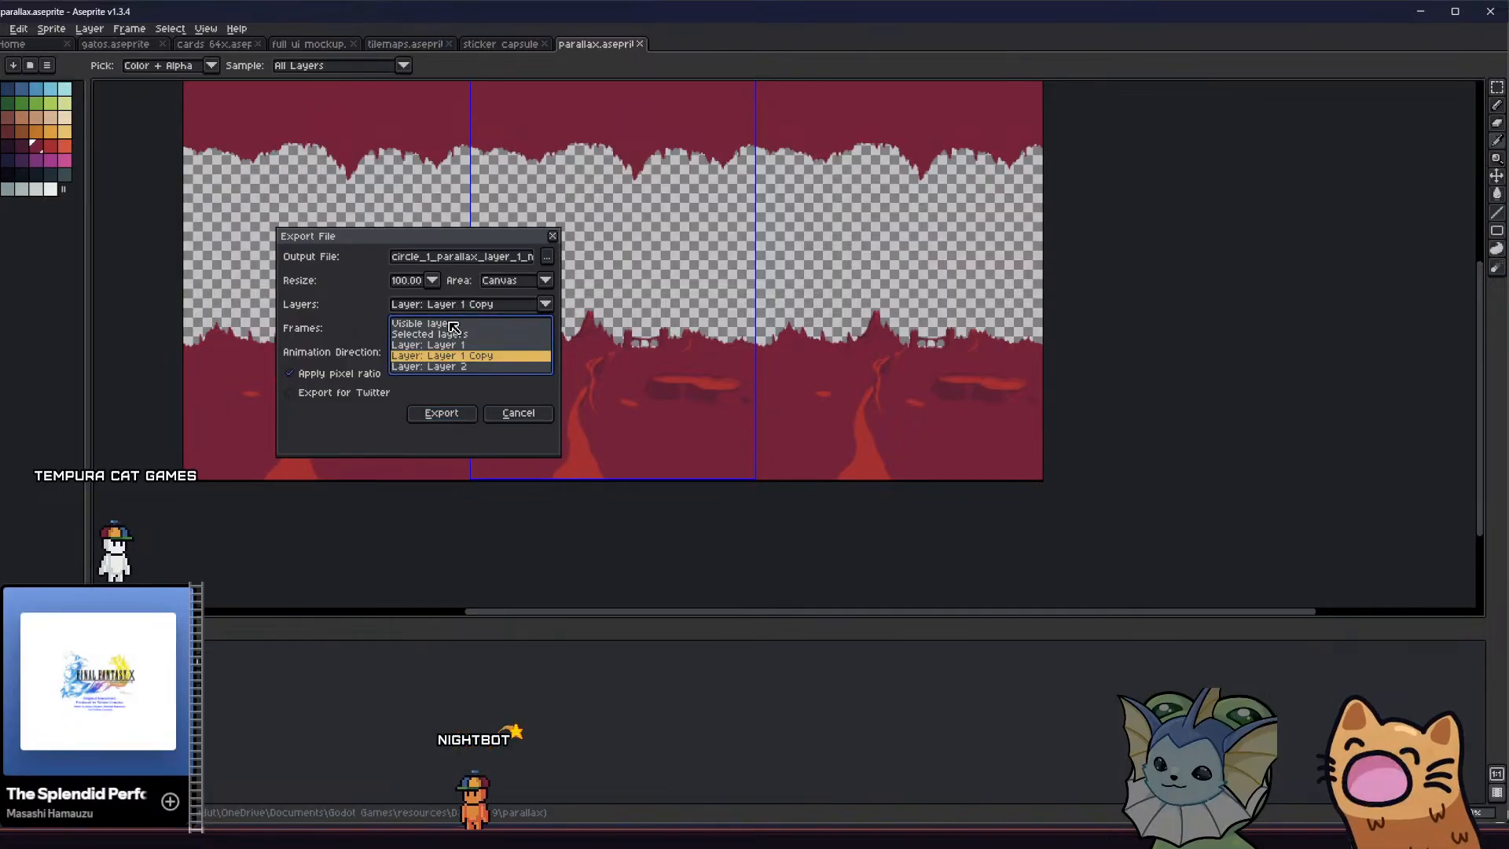
left_click(451, 324)
left_click(445, 414)
left_click(719, 460)
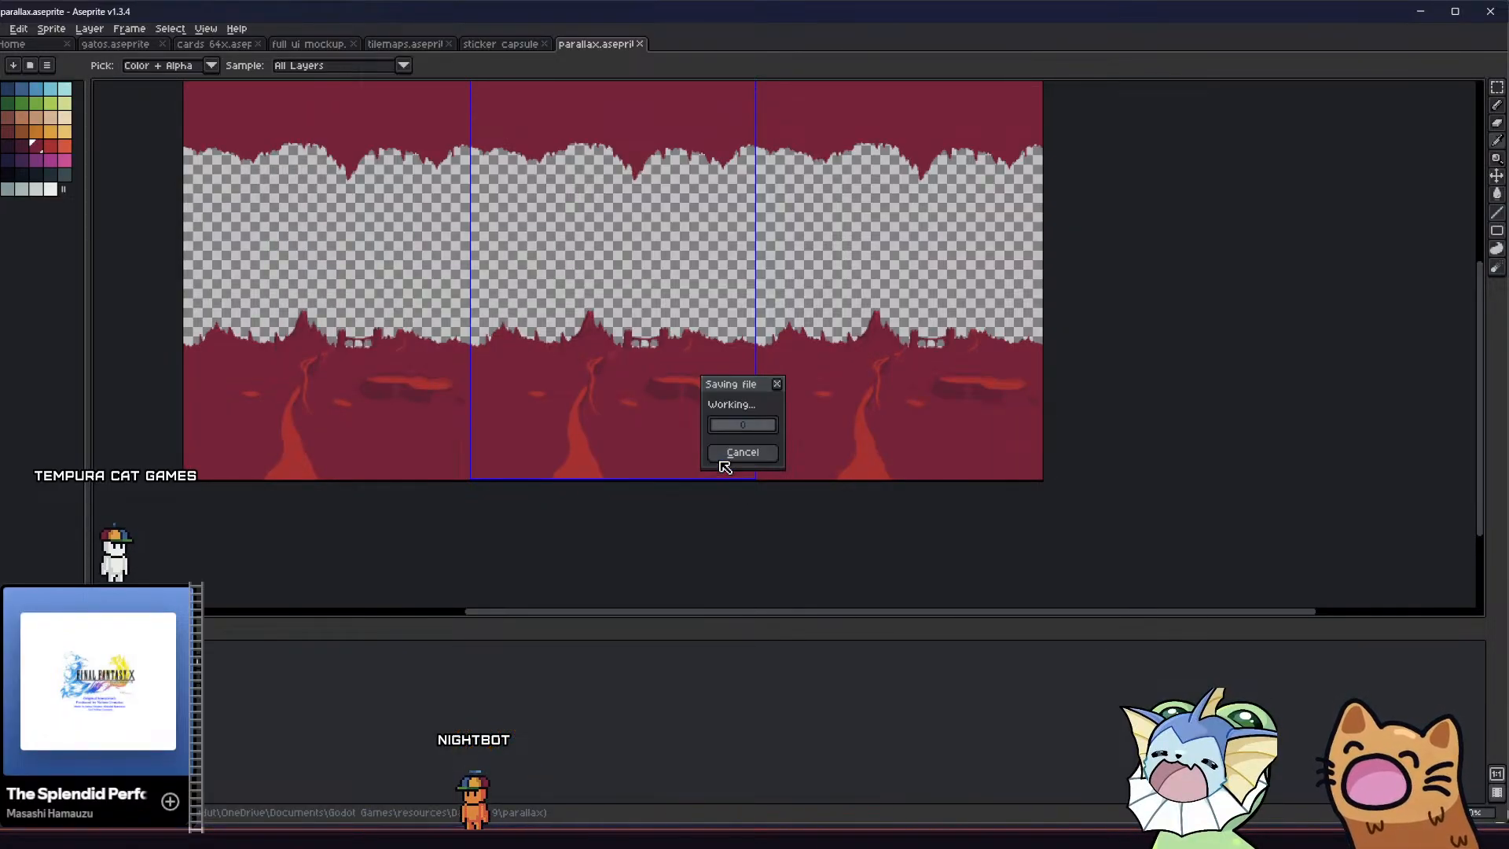
Import circle_1_parallax_layer_1_new_test from File Explorer into Godot's res://assets/tilemaps/parallax/ folder
key("alt+Tab")
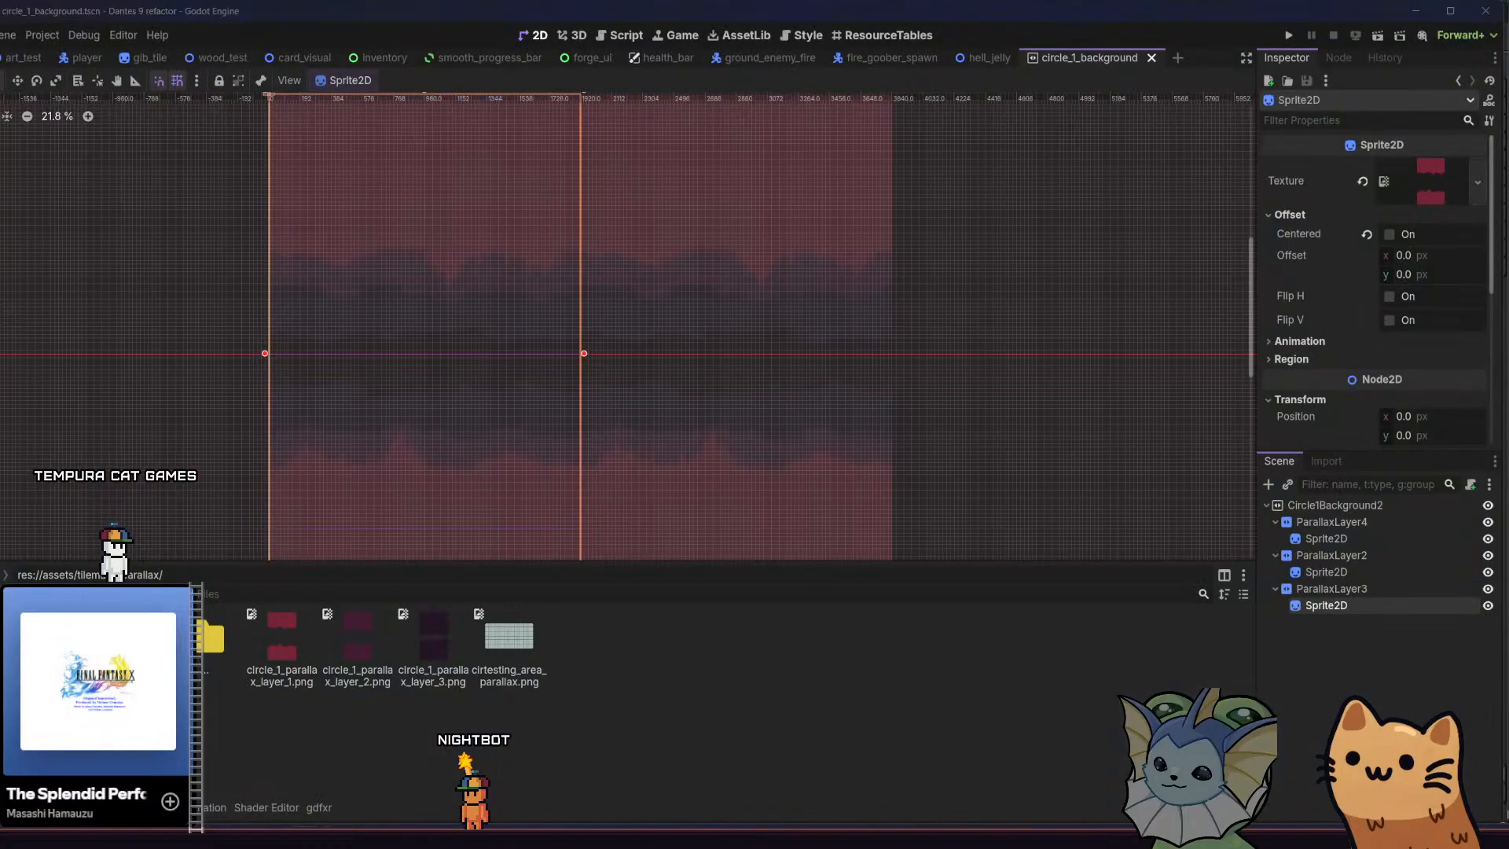
key("alt+Tab")
left_click_drag(589, 302, 560, 576)
left_click_drag(578, 642, 585, 644)
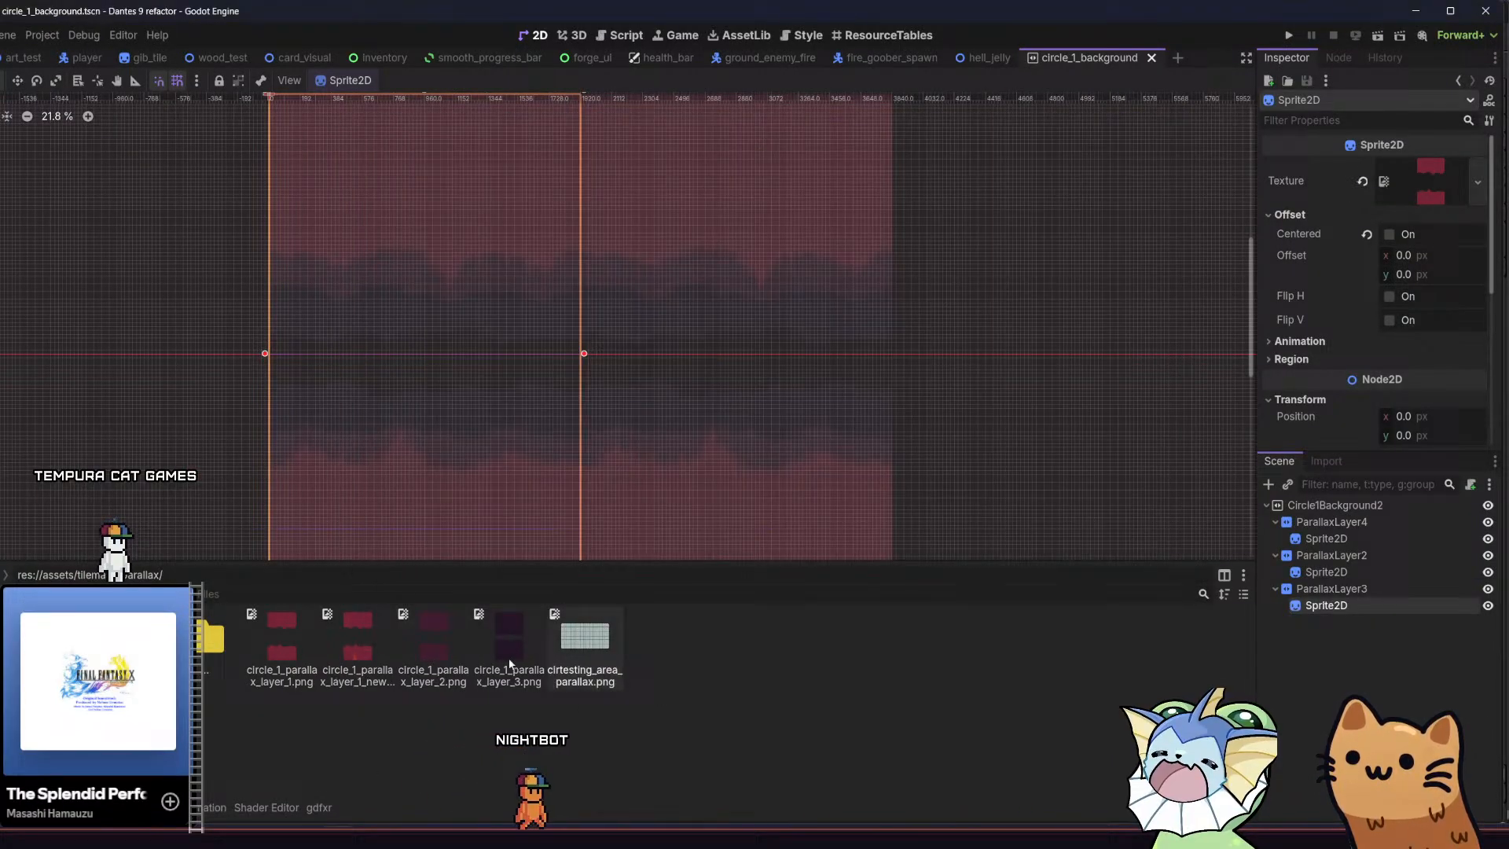
Assign the imported circle_1_parallax_layer_1_new_test image as texture of the Sprite2D under ParallaxLayer3 and run the project
left_click(372, 635)
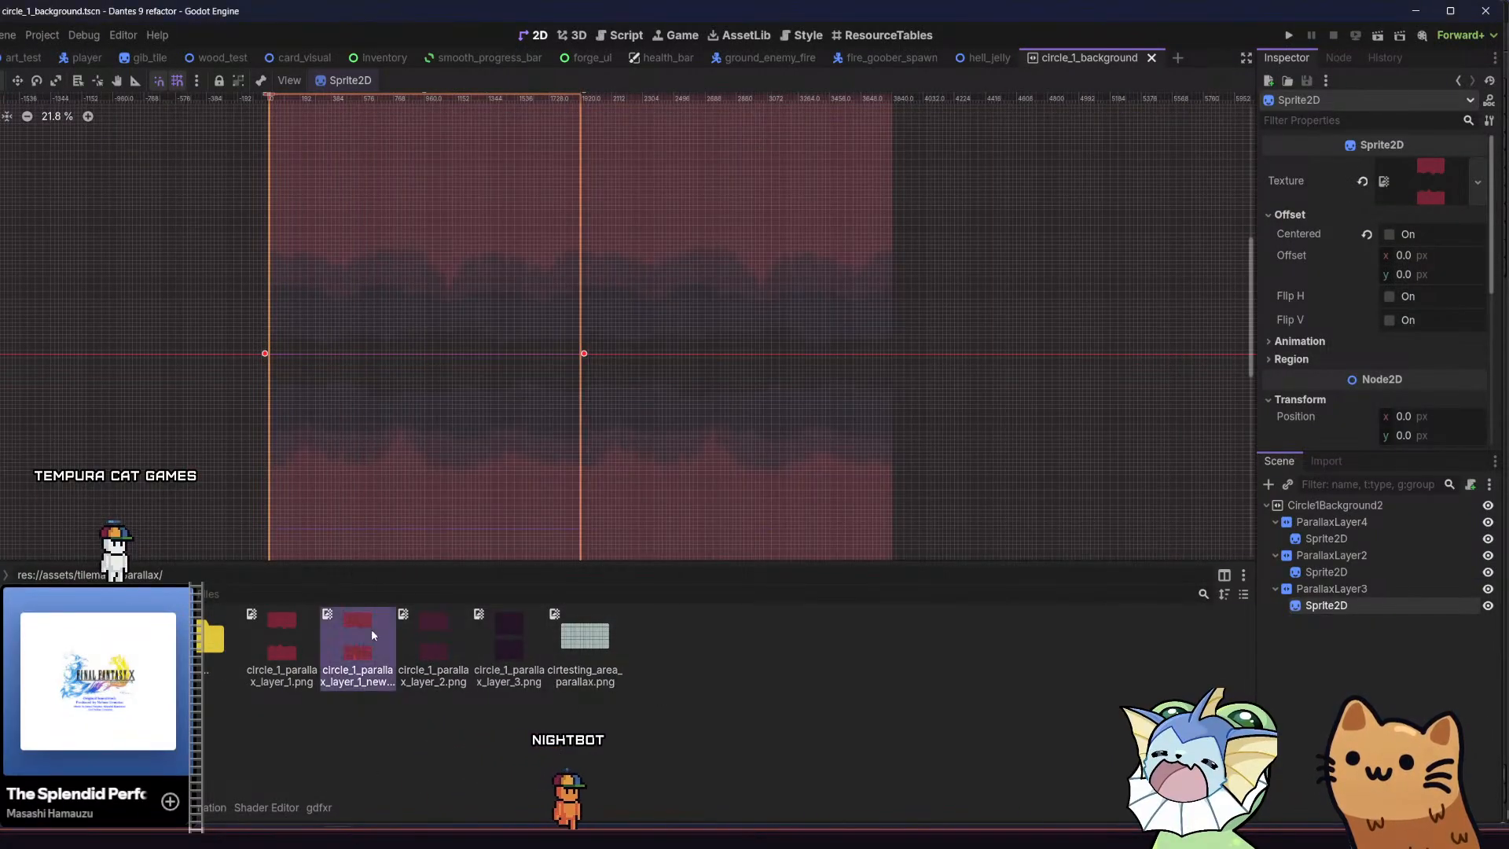
left_click_drag(1320, 610, 1320, 609)
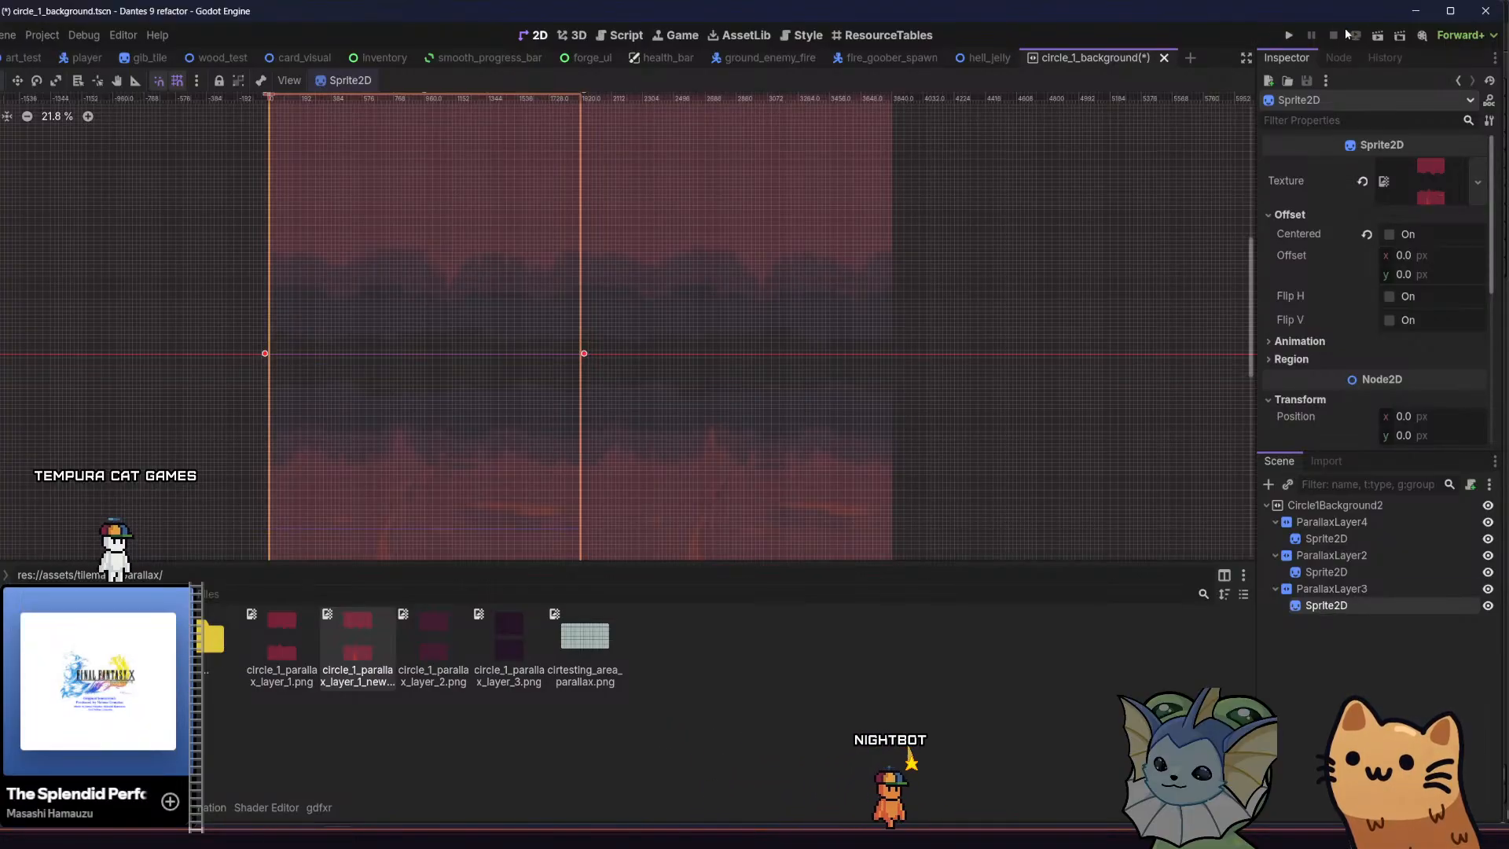
left_click(1290, 37)
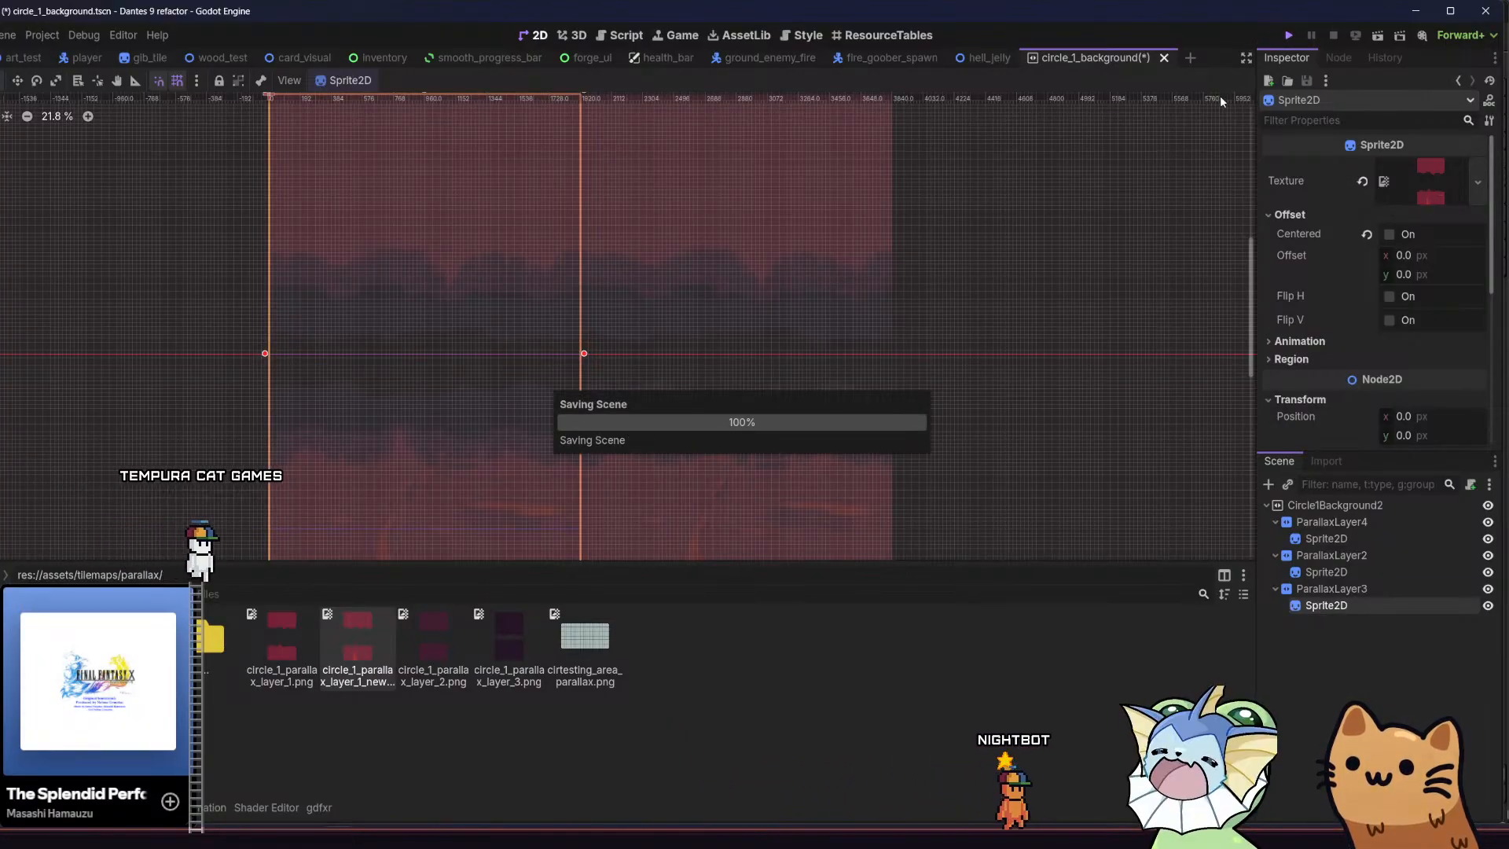
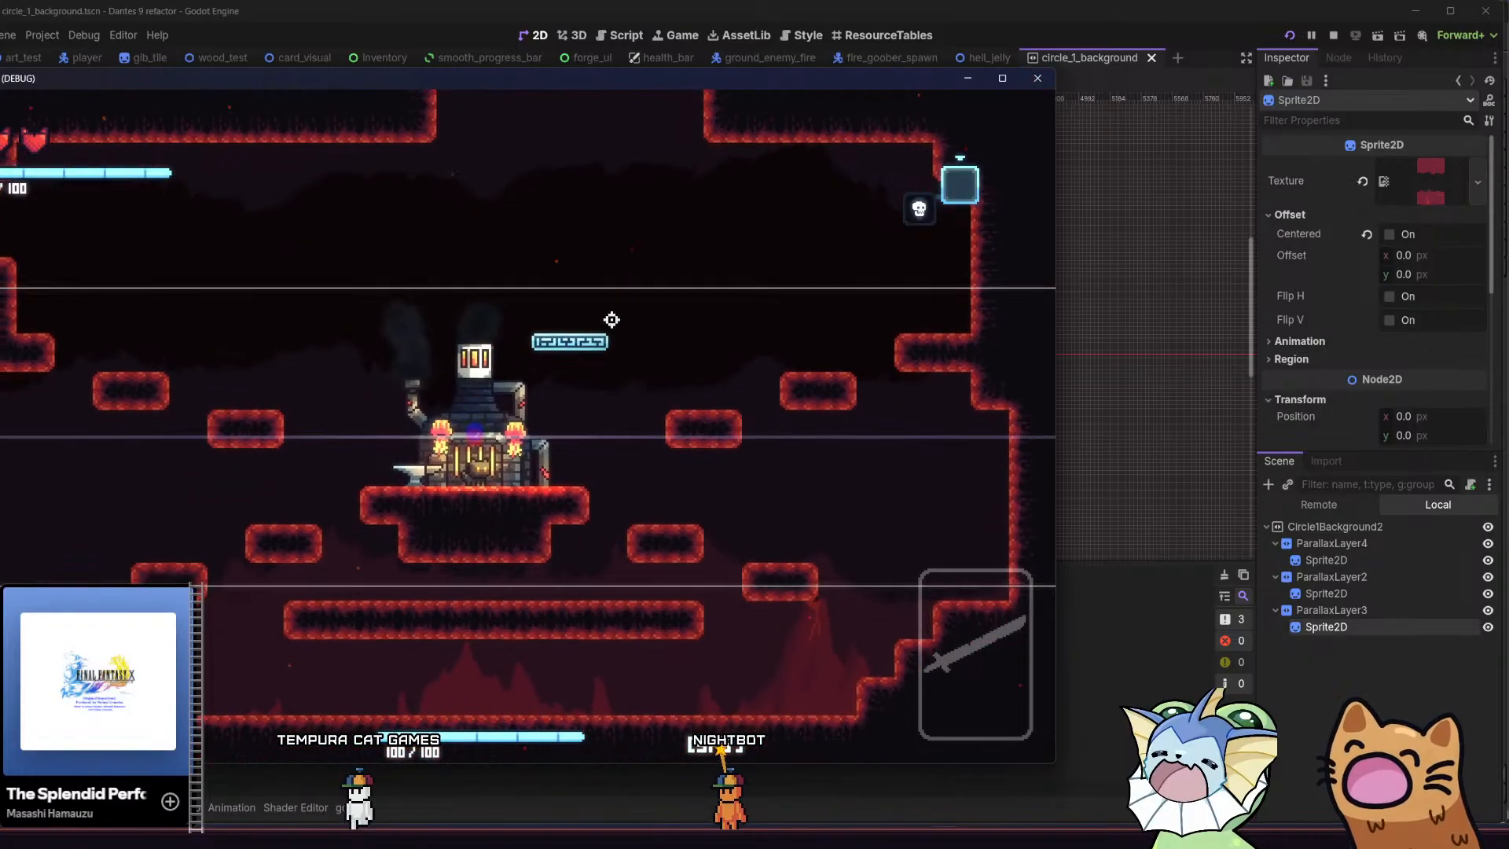
Look at the running game's audio settings, return to the game and maximize its window
key("Escape")
left_click(603, 141)
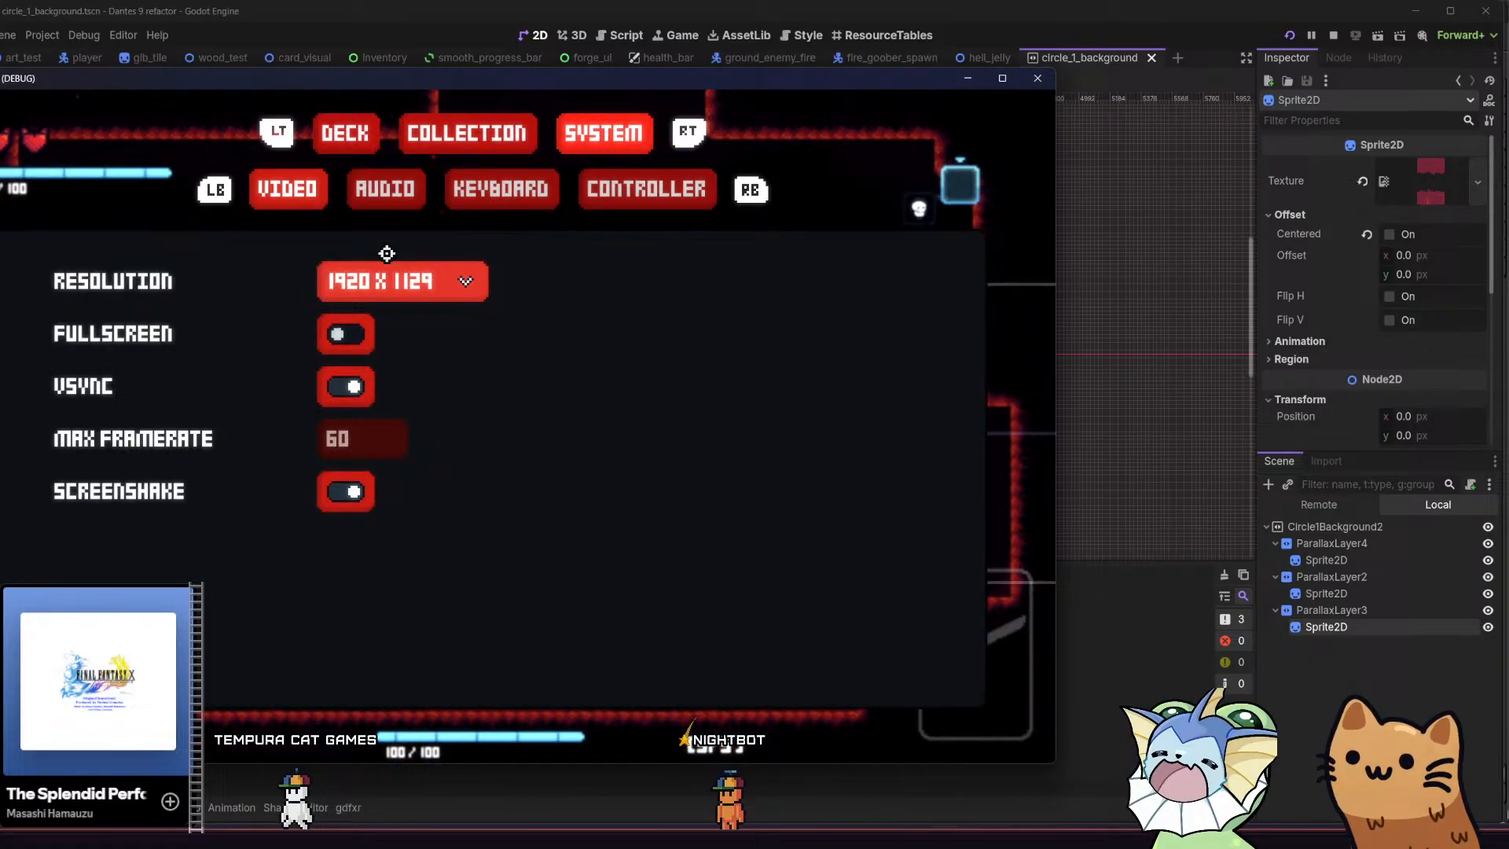
left_click(366, 189)
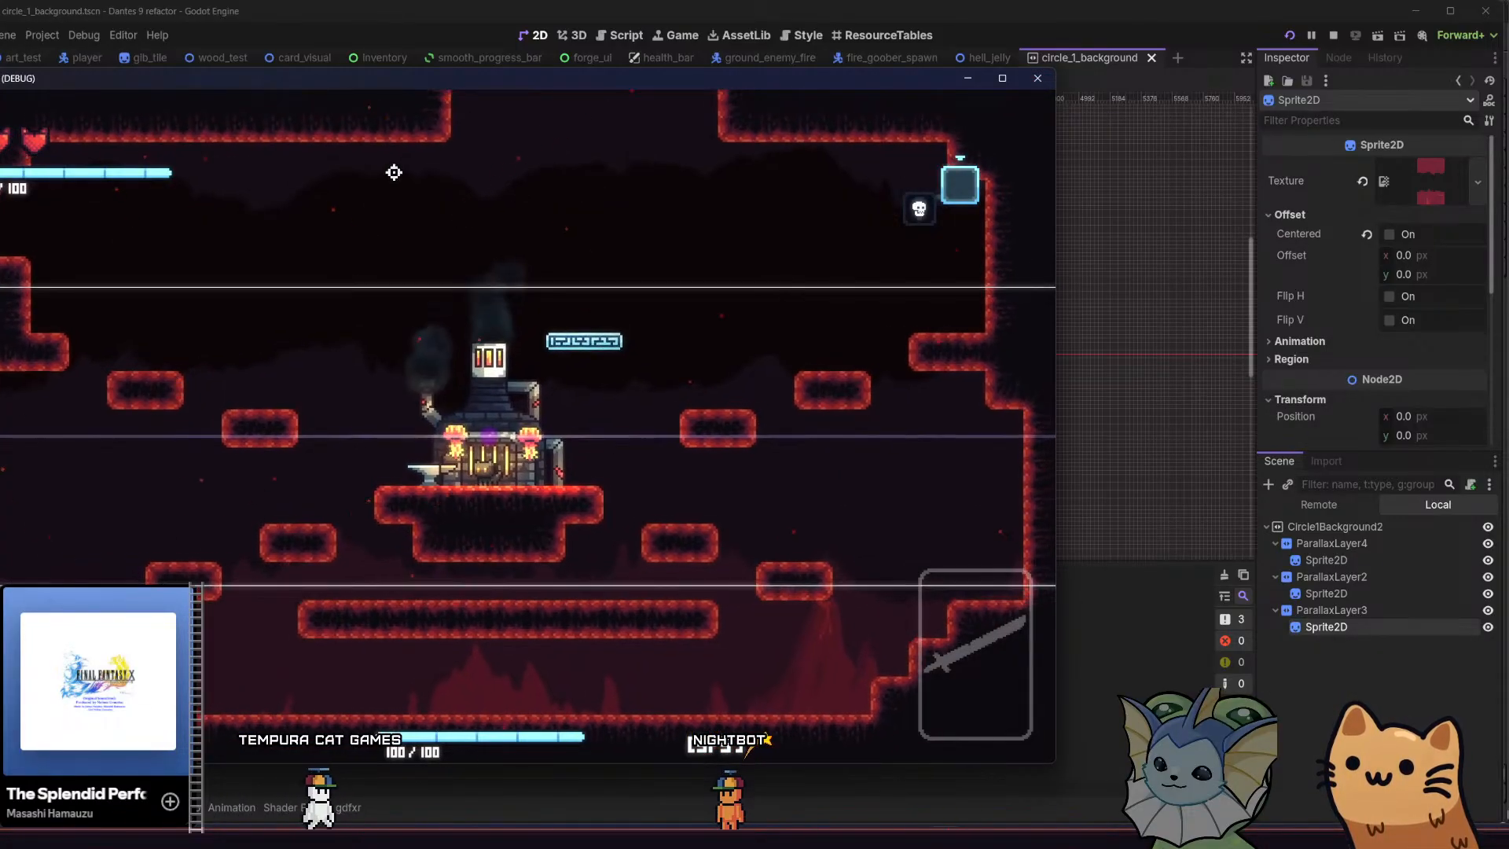
left_click_drag(438, 90, 630, 129, "shift")
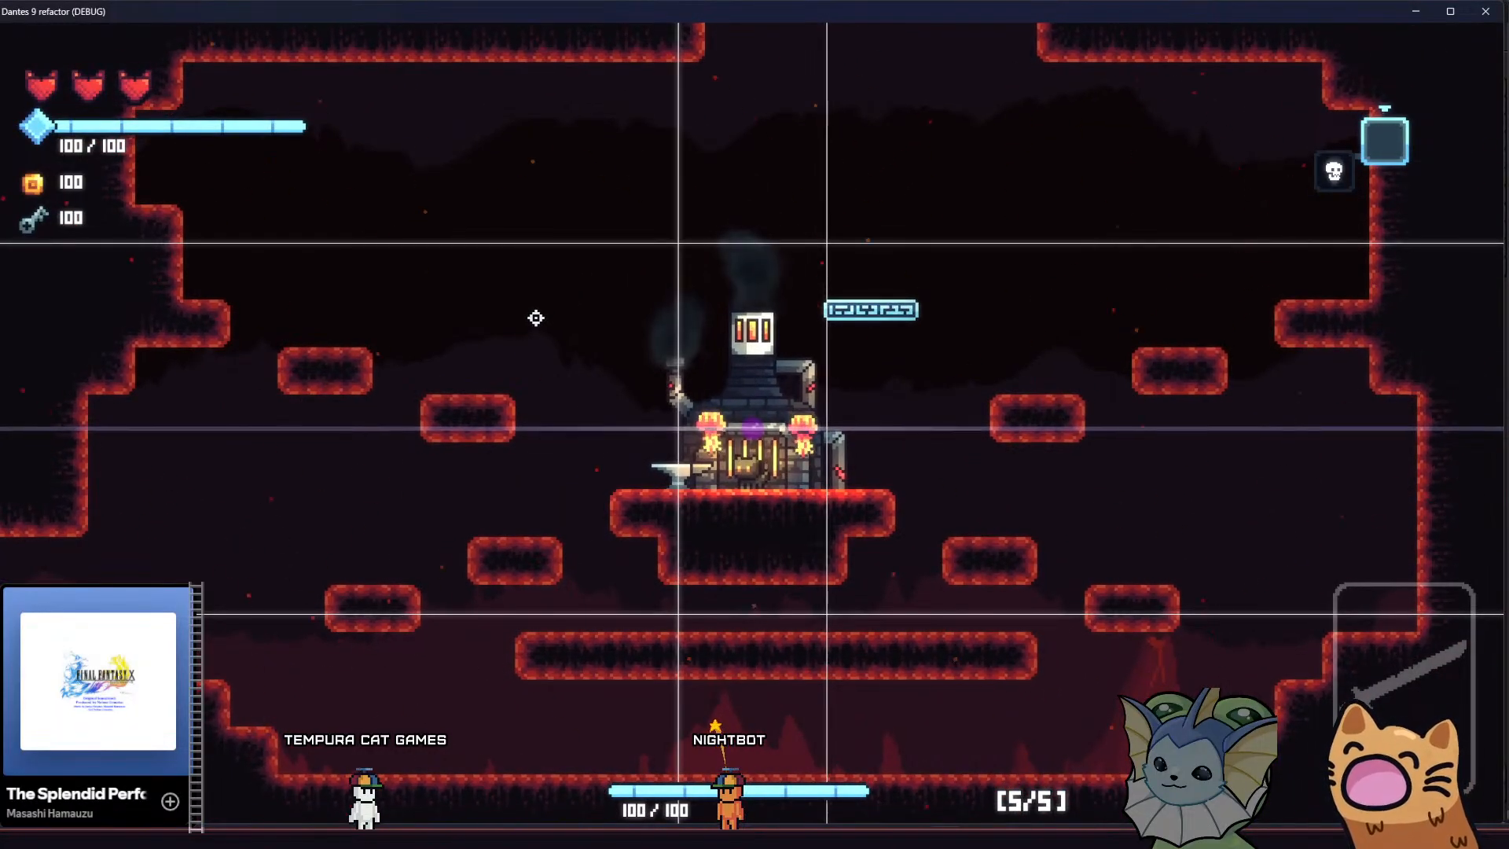
Walk the cat west out of the forge room into the neighbouring cave to inspect the new parallax background
key("a")
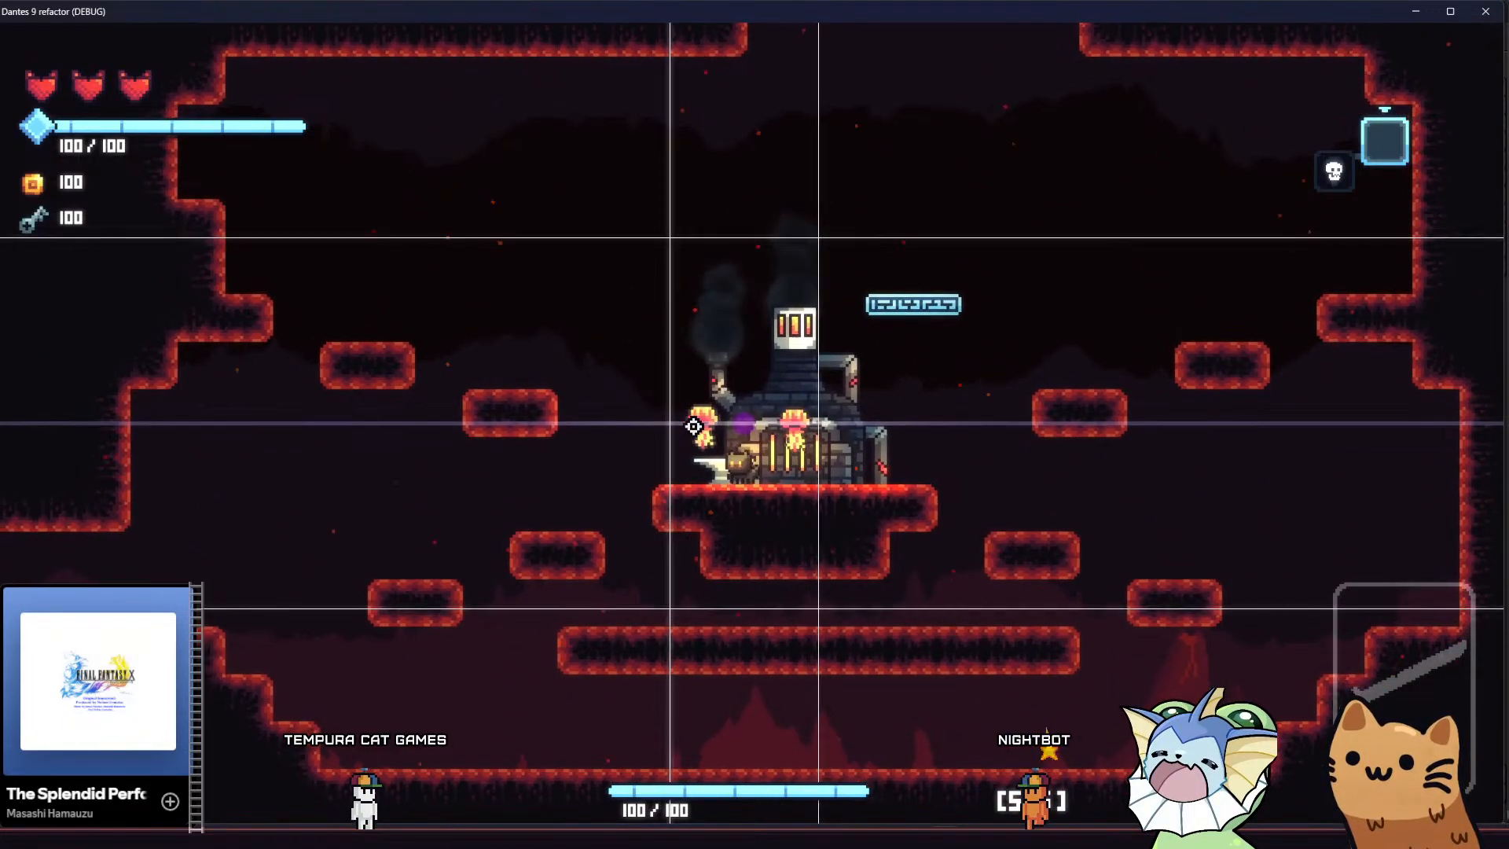
key("a")
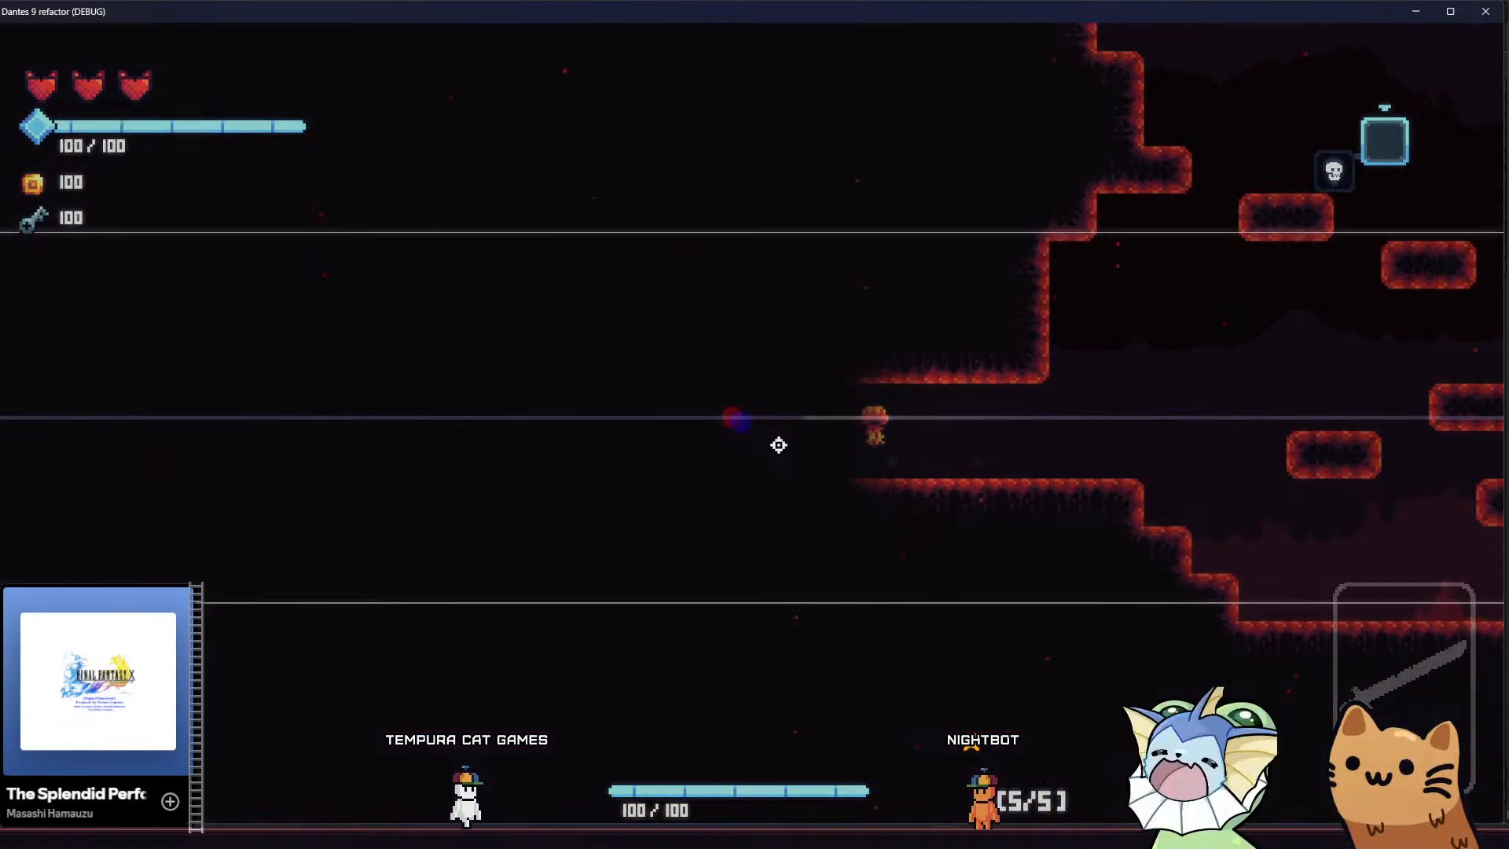
key("a")
key("a")
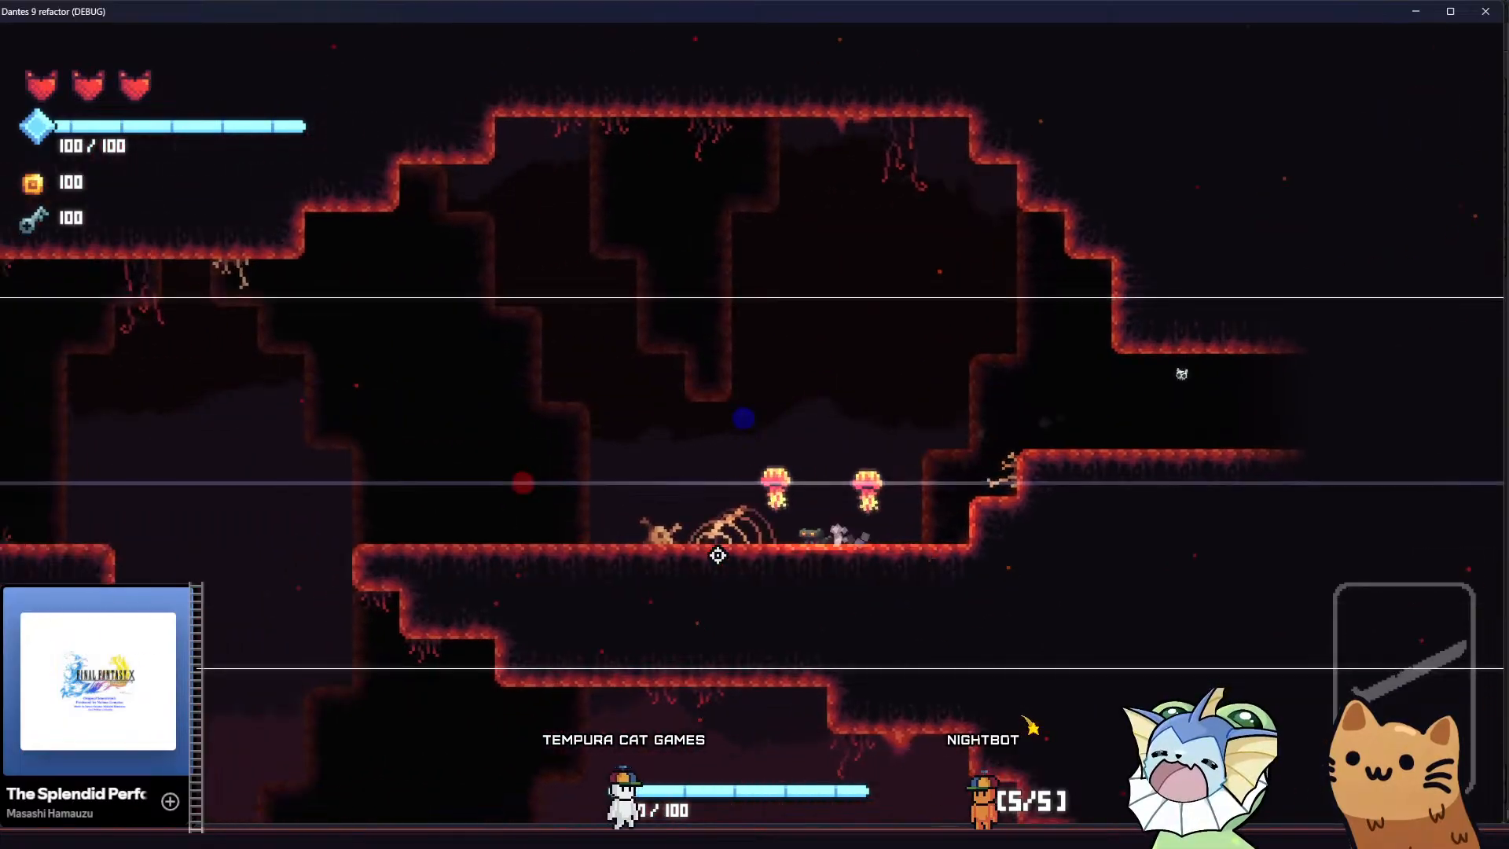
key("a")
key("space")
key("a")
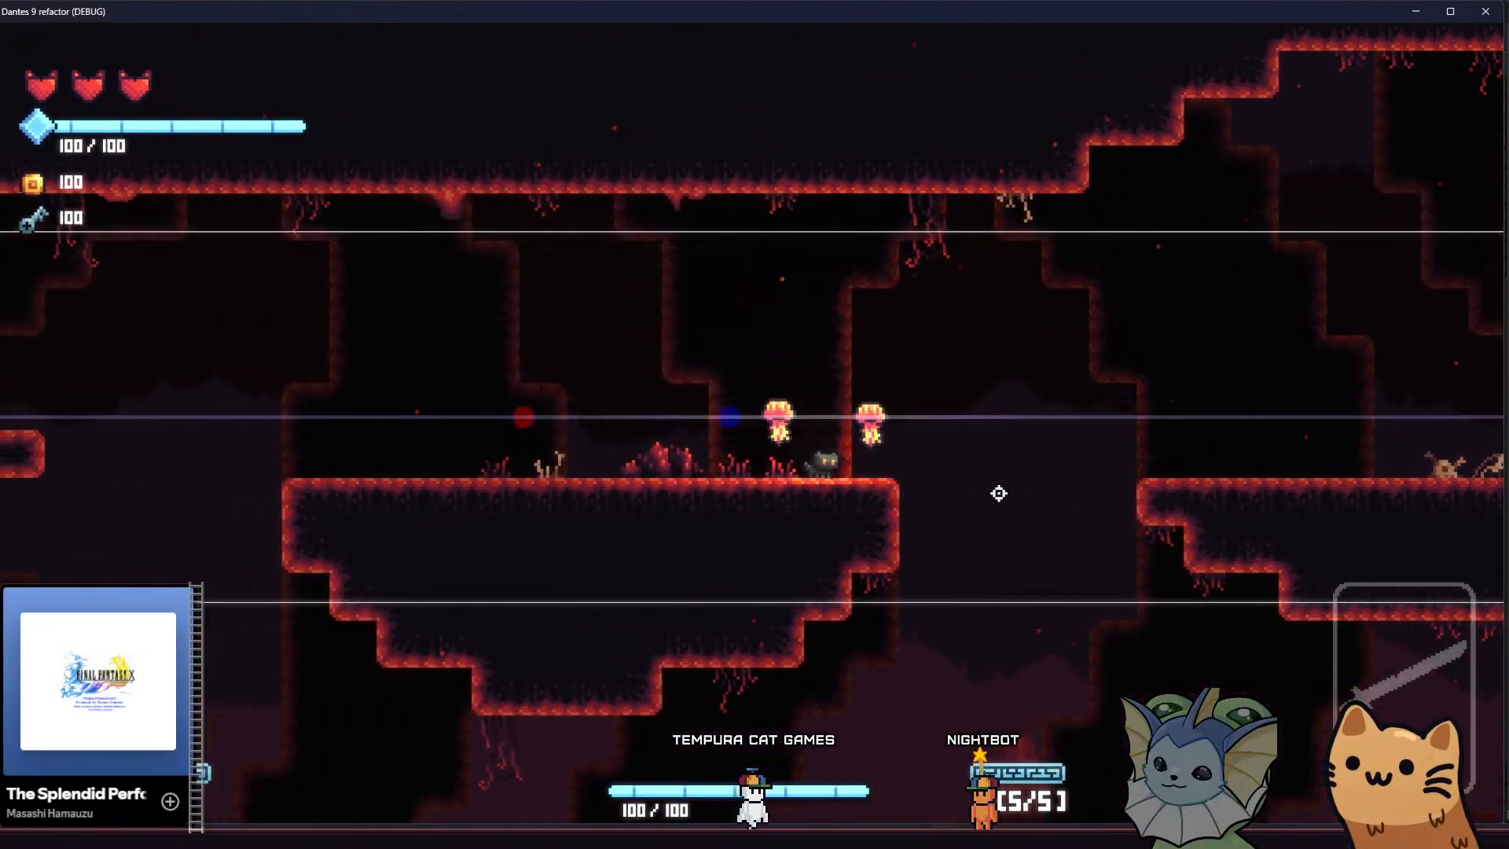
Add Meow 36 and Pistol cards with the debug menu and equip the Meow 36
key("grave")
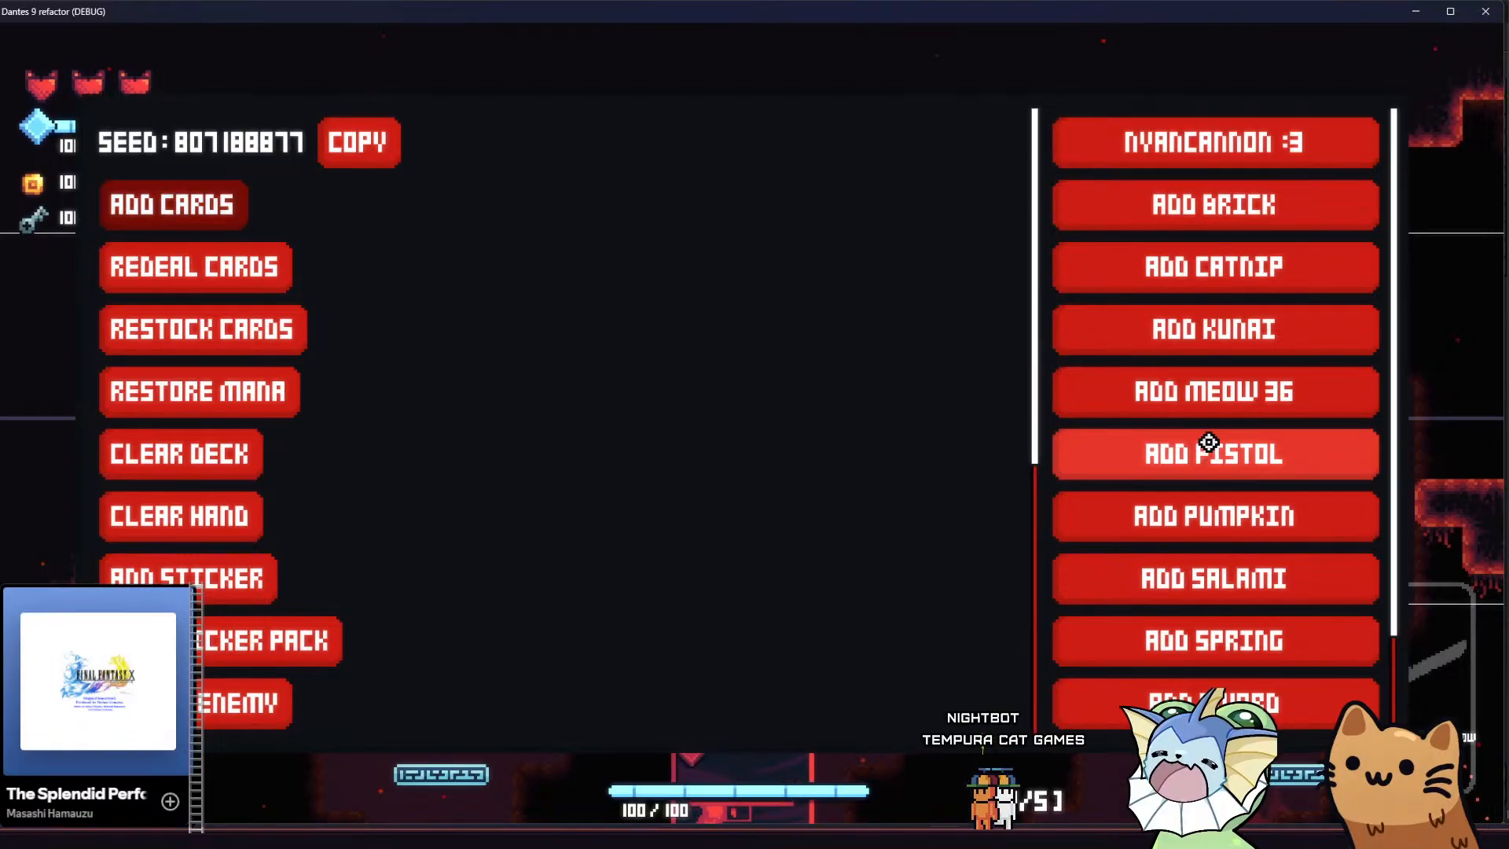
left_click(1208, 442)
key("grave")
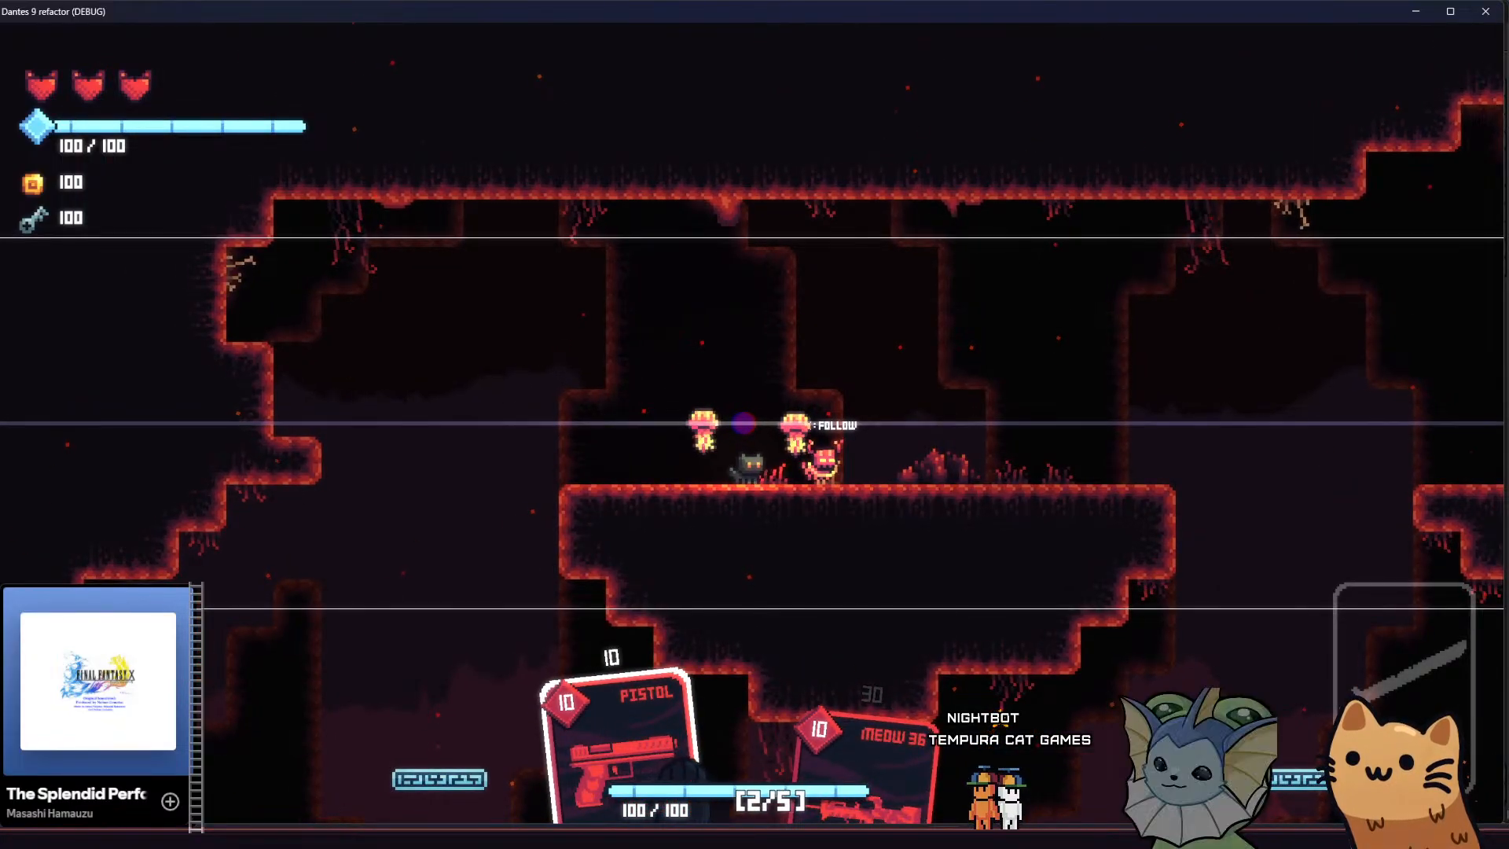
key("e")
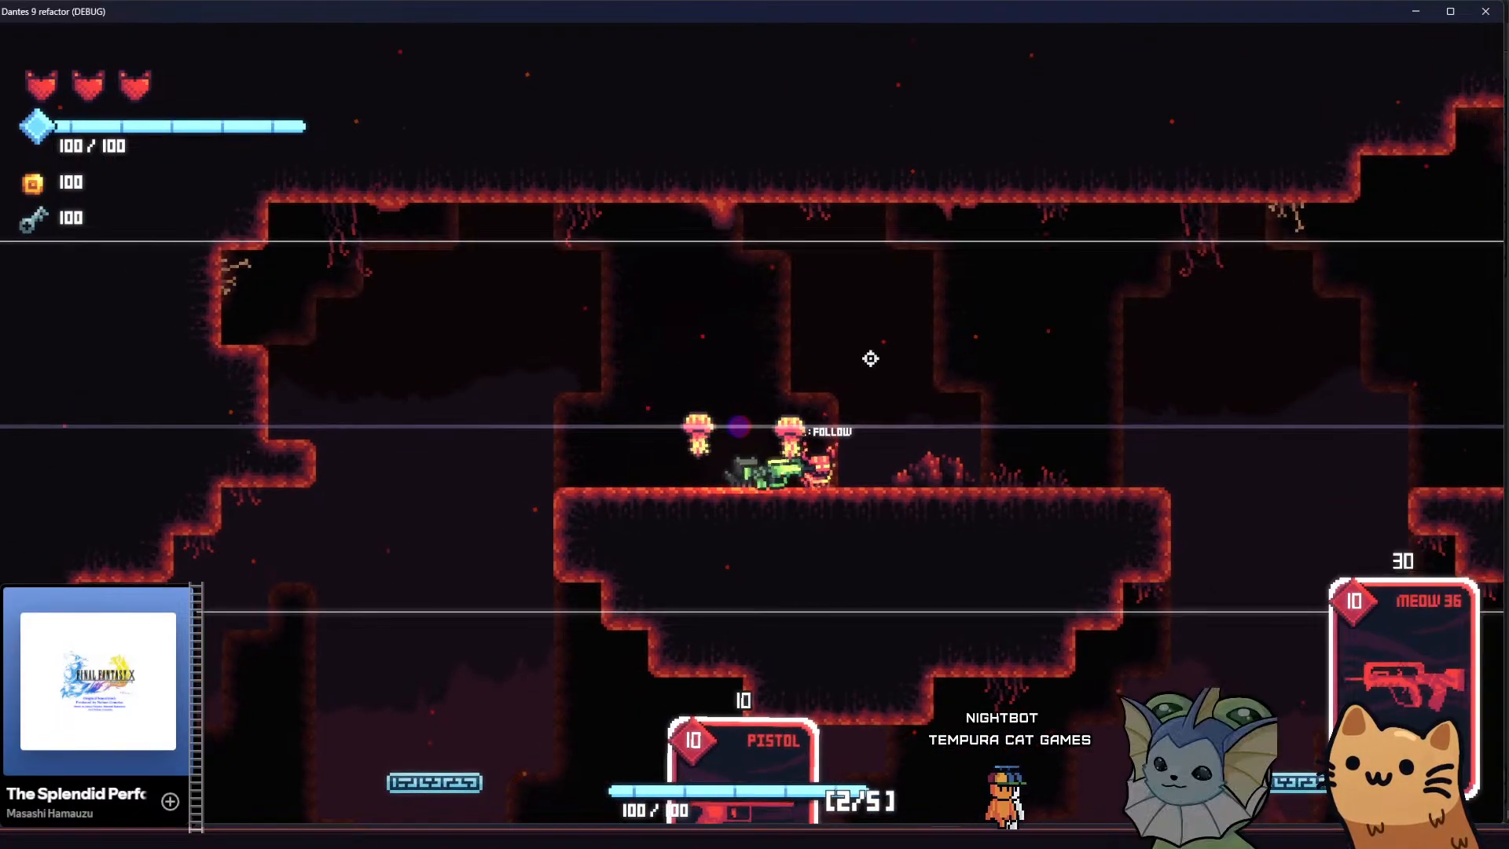
Fight the flying enemies with the Meow 36 while crossing the cave to check the background in combat
left_click_drag(1004, 458, 1170, 459)
left_click(1174, 455)
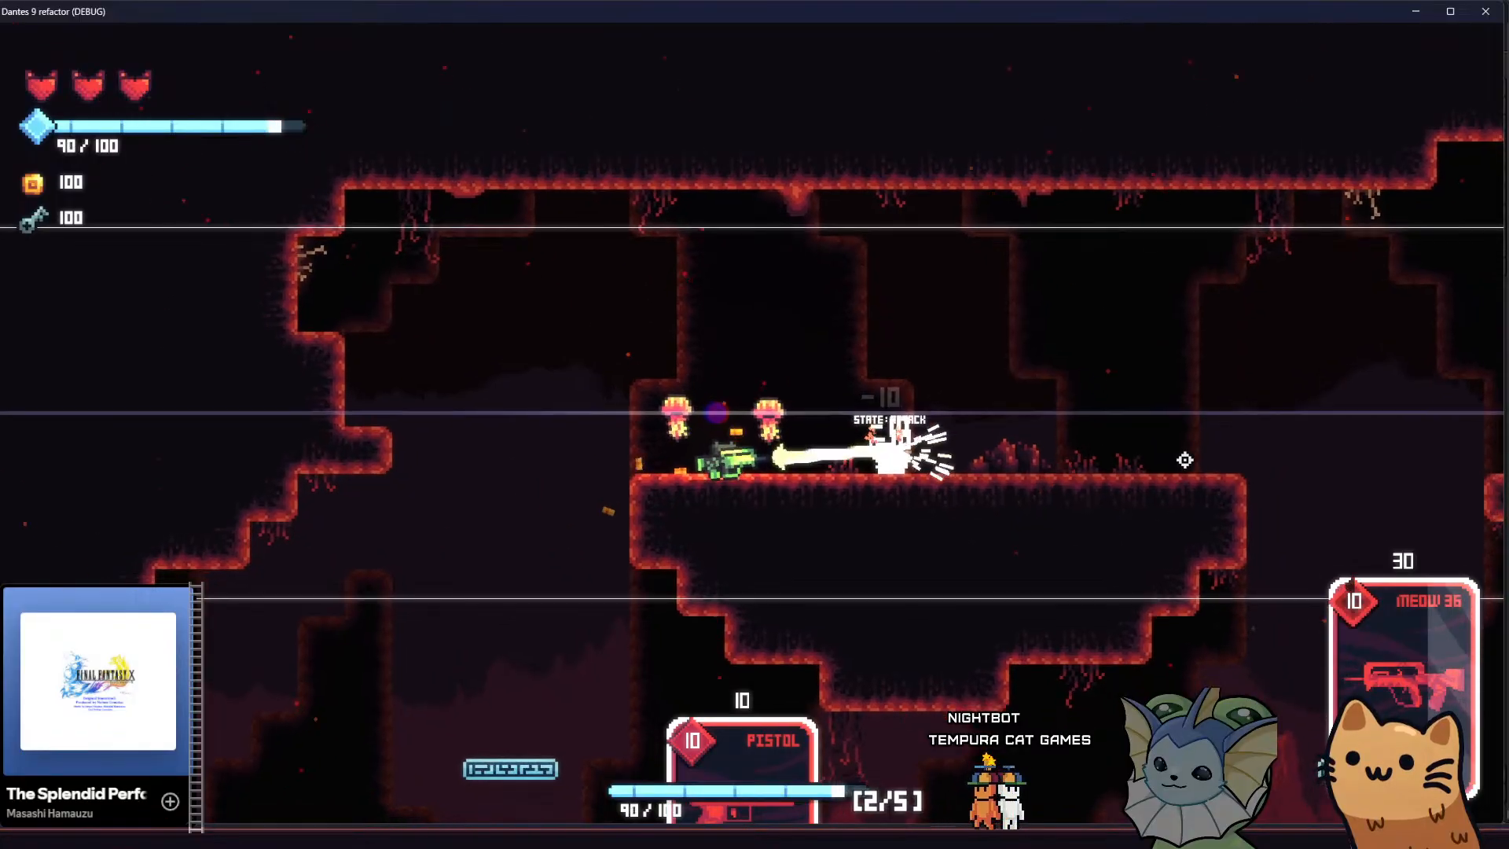
key("a")
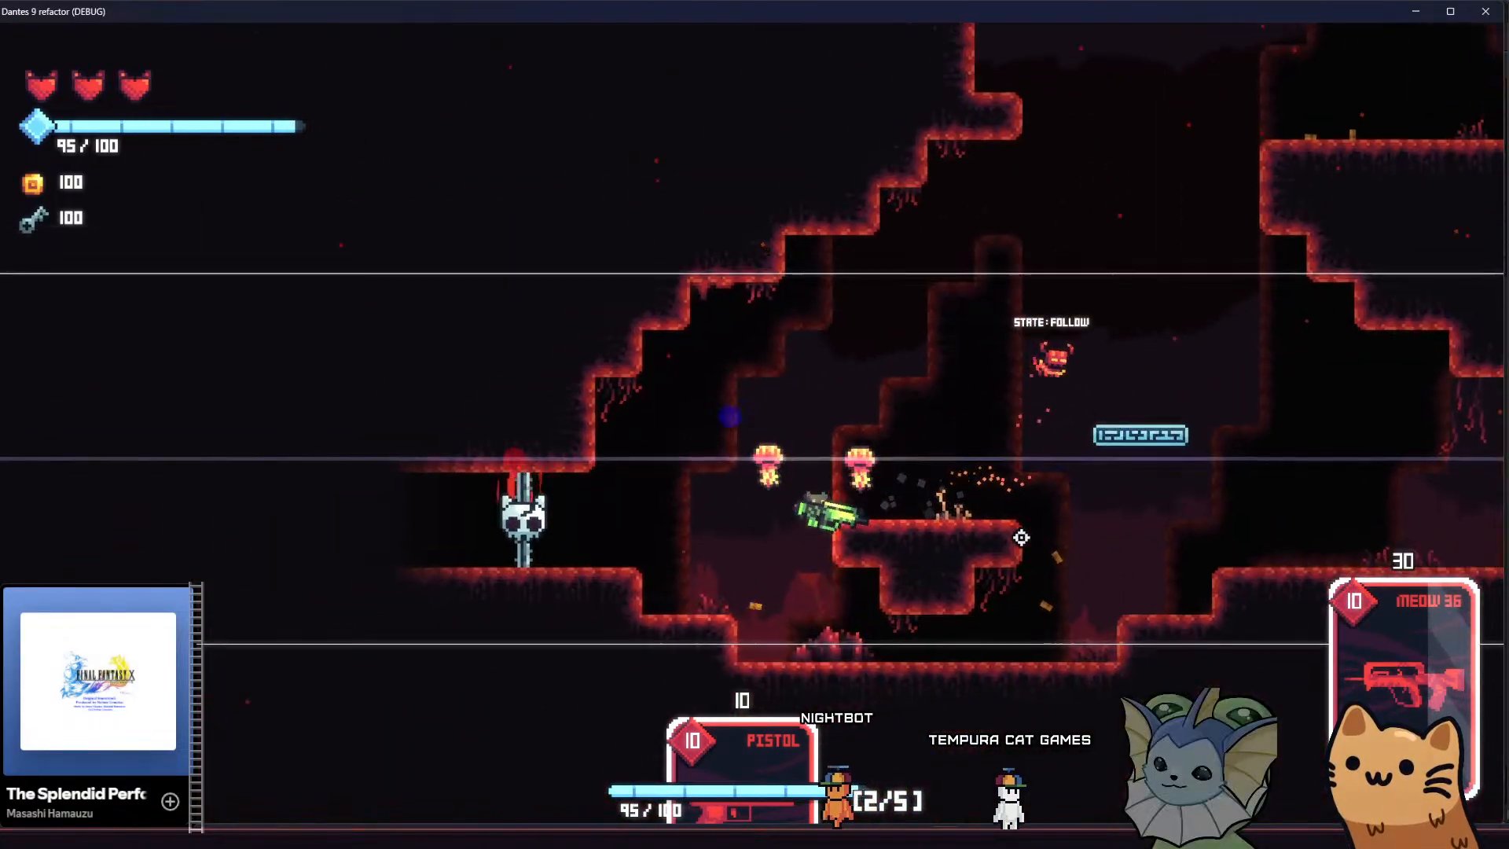
key("a")
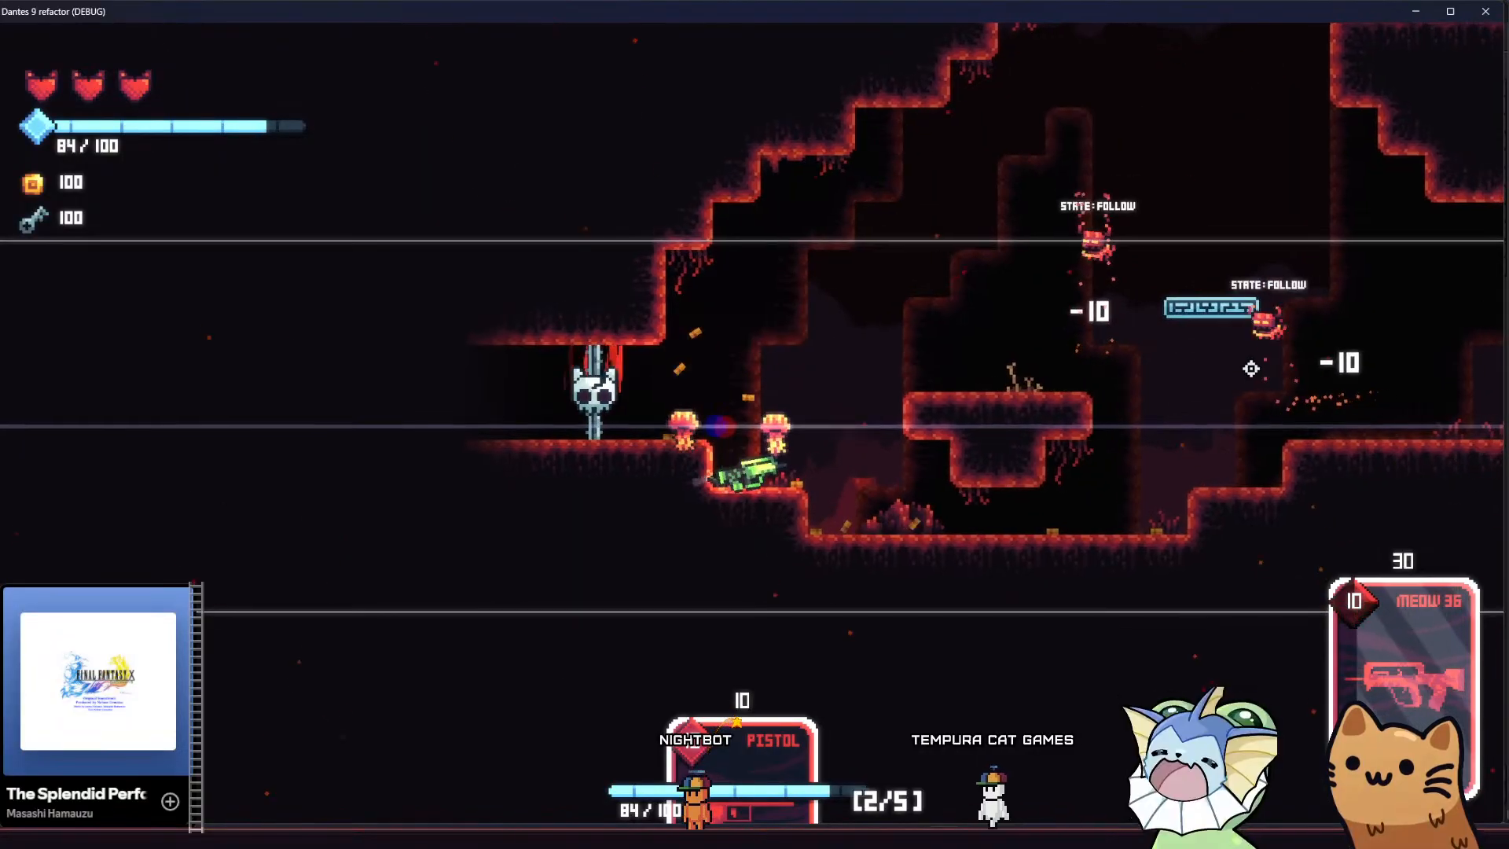
key("space")
left_click(1252, 409)
key("space")
key("1")
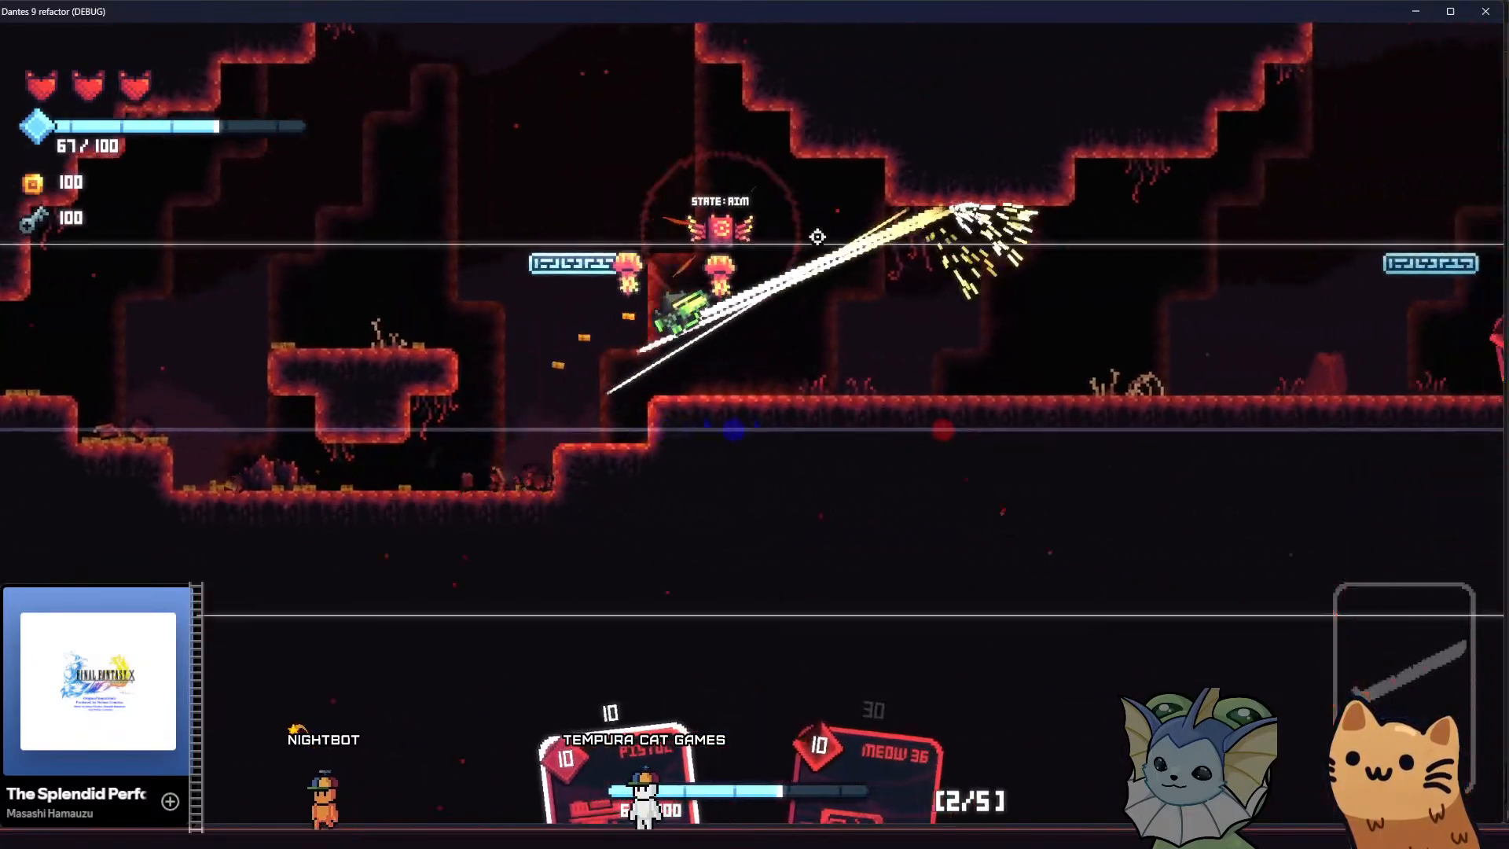
Clear the remaining enemies around the cave floor and leave through the western tunnel into the next room
key("d")
key("e")
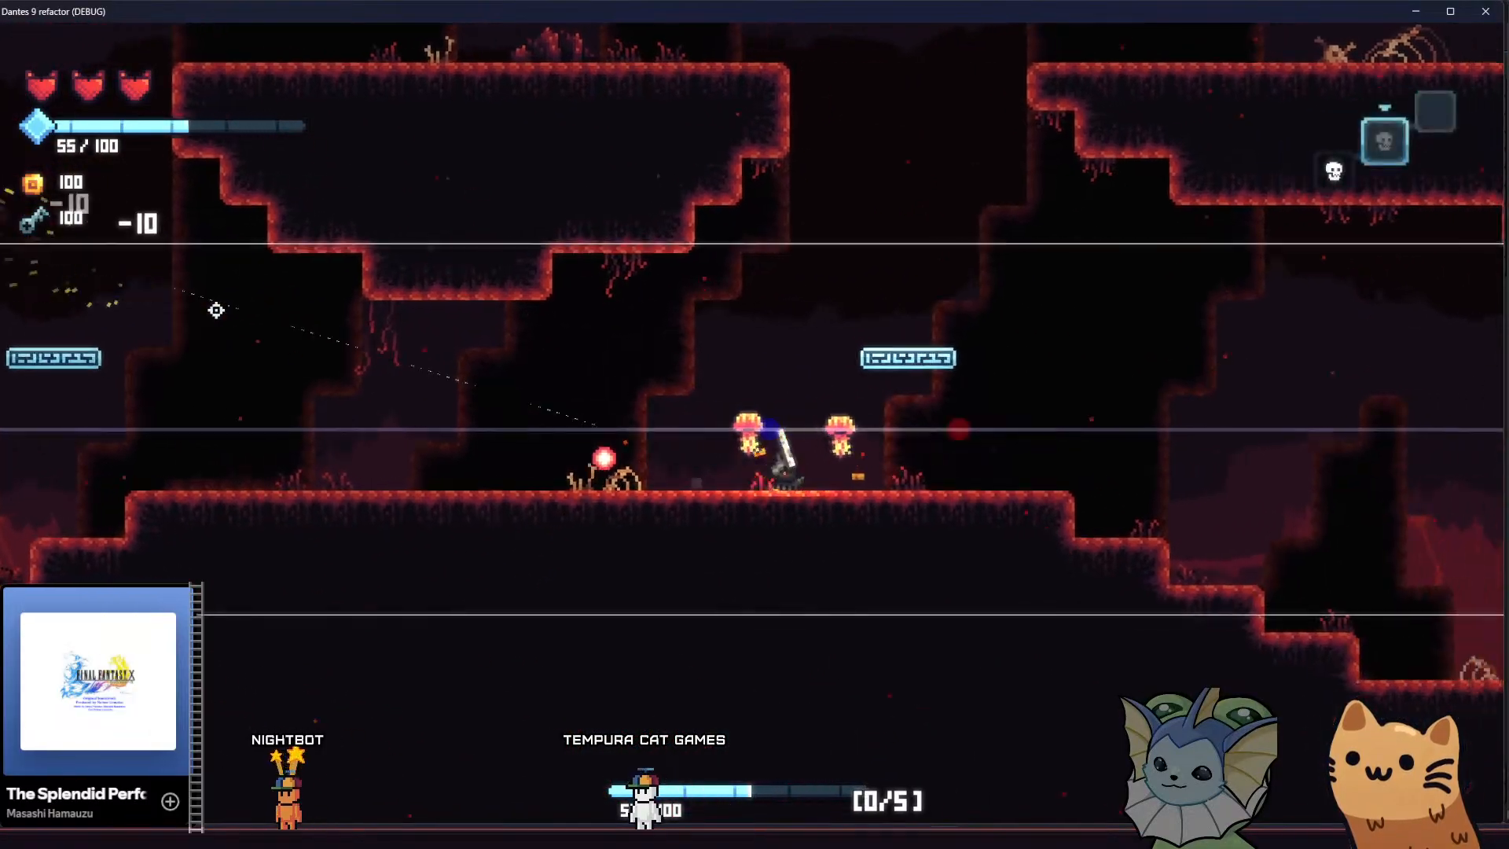
key("d")
key("a")
key("space")
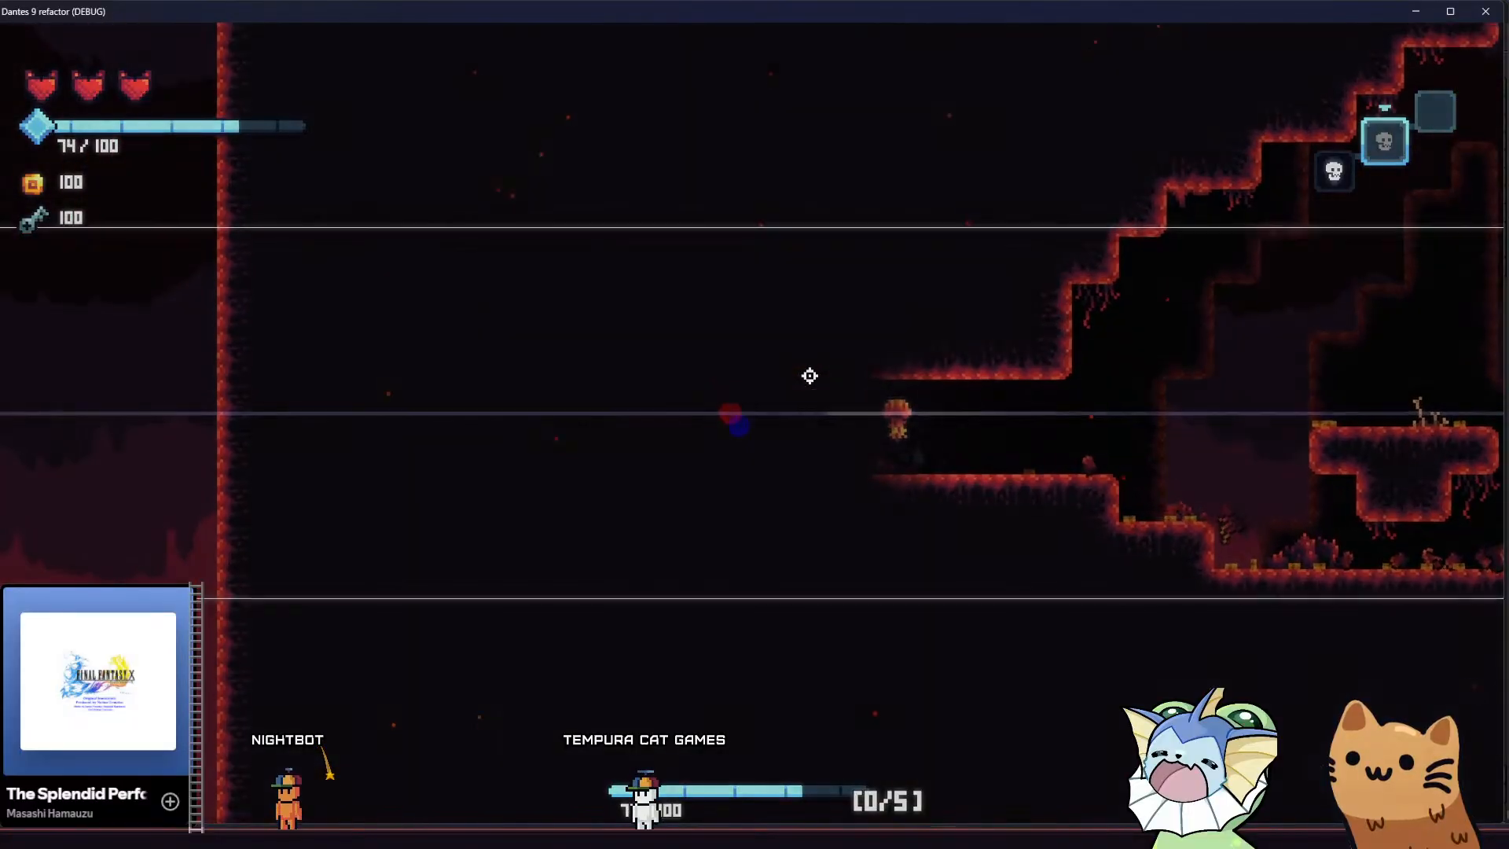
key("a")
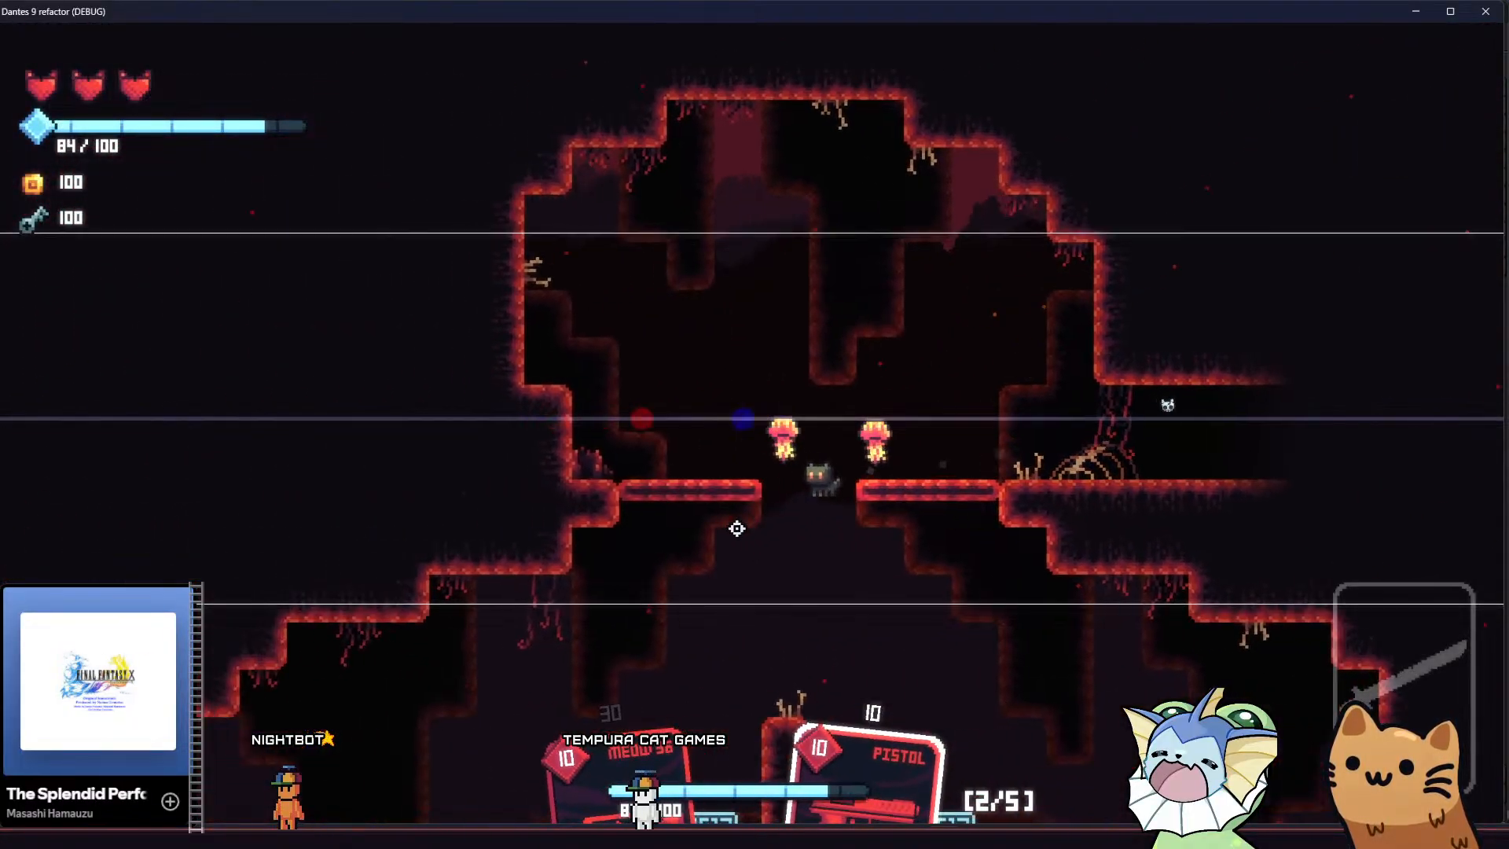
Equip the Meow 36 and fight the centipede enemies while descending from the central pillar to the cave floor
scroll(674, 460, "up", 1)
left_click(675, 461)
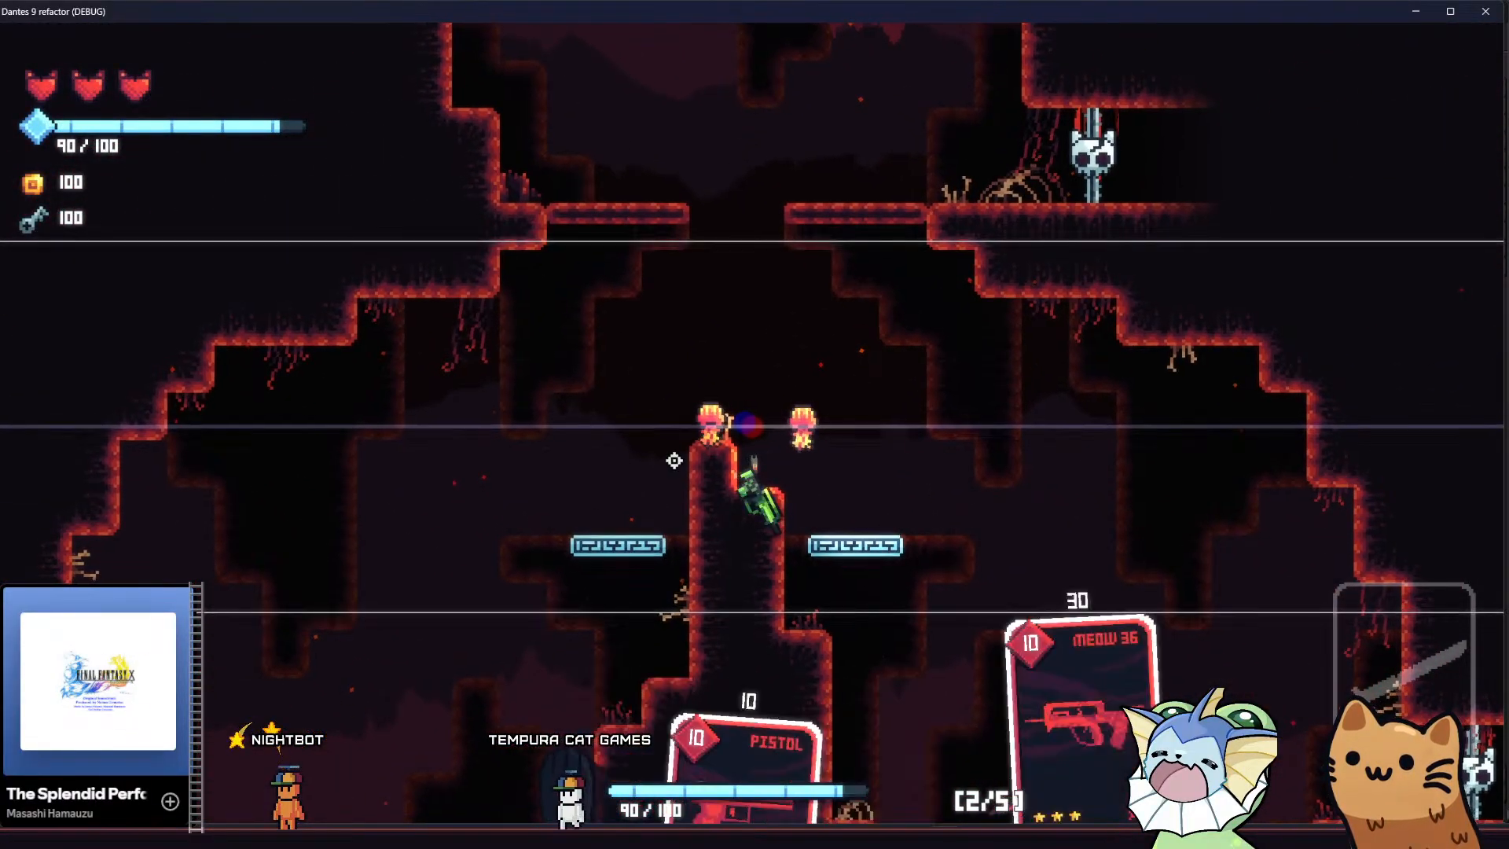
left_click(968, 580)
key("space")
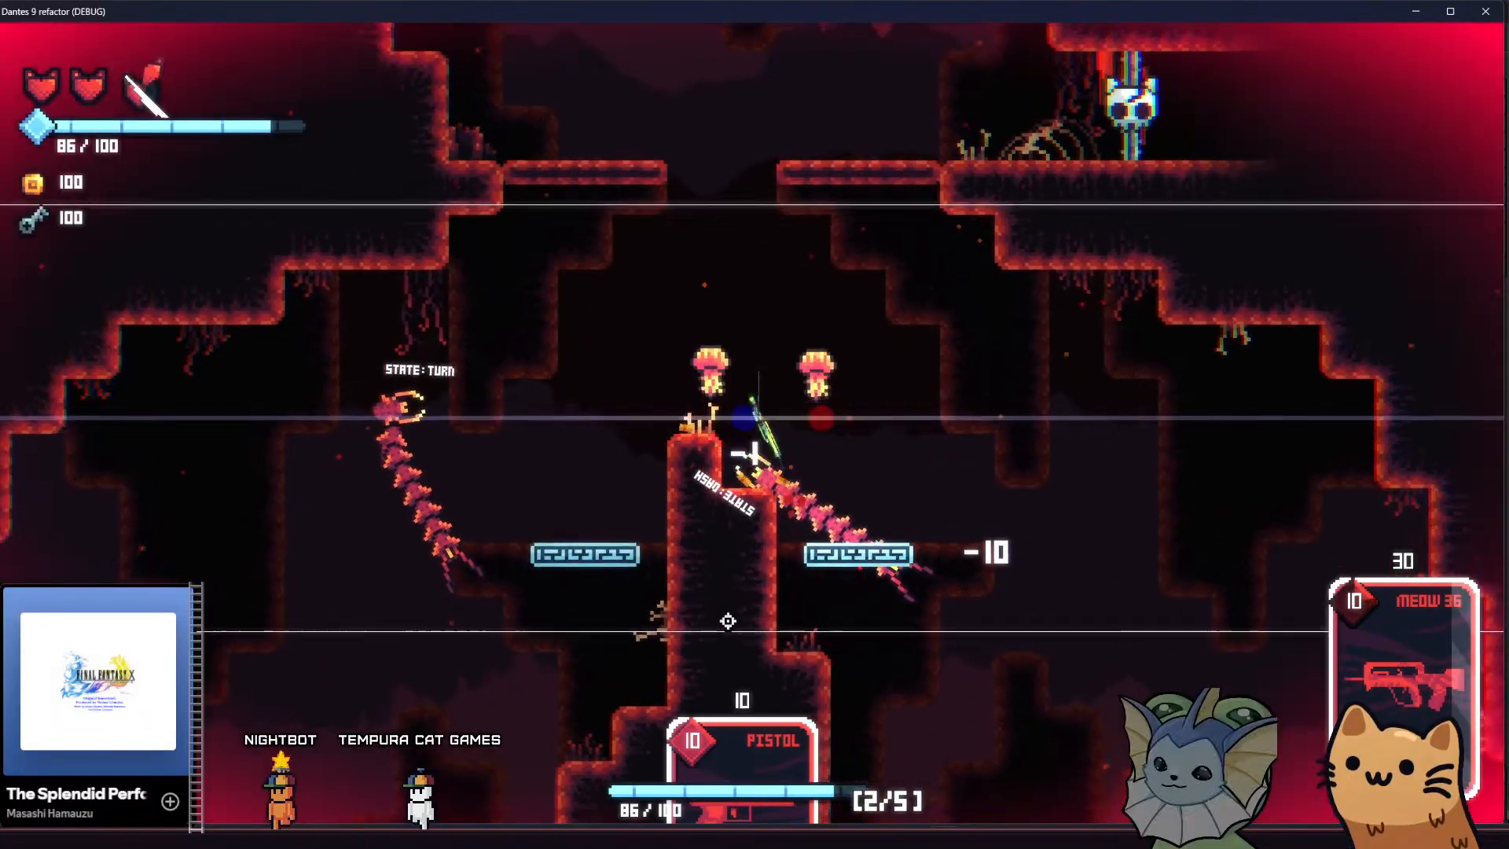
key("d")
left_click(552, 571)
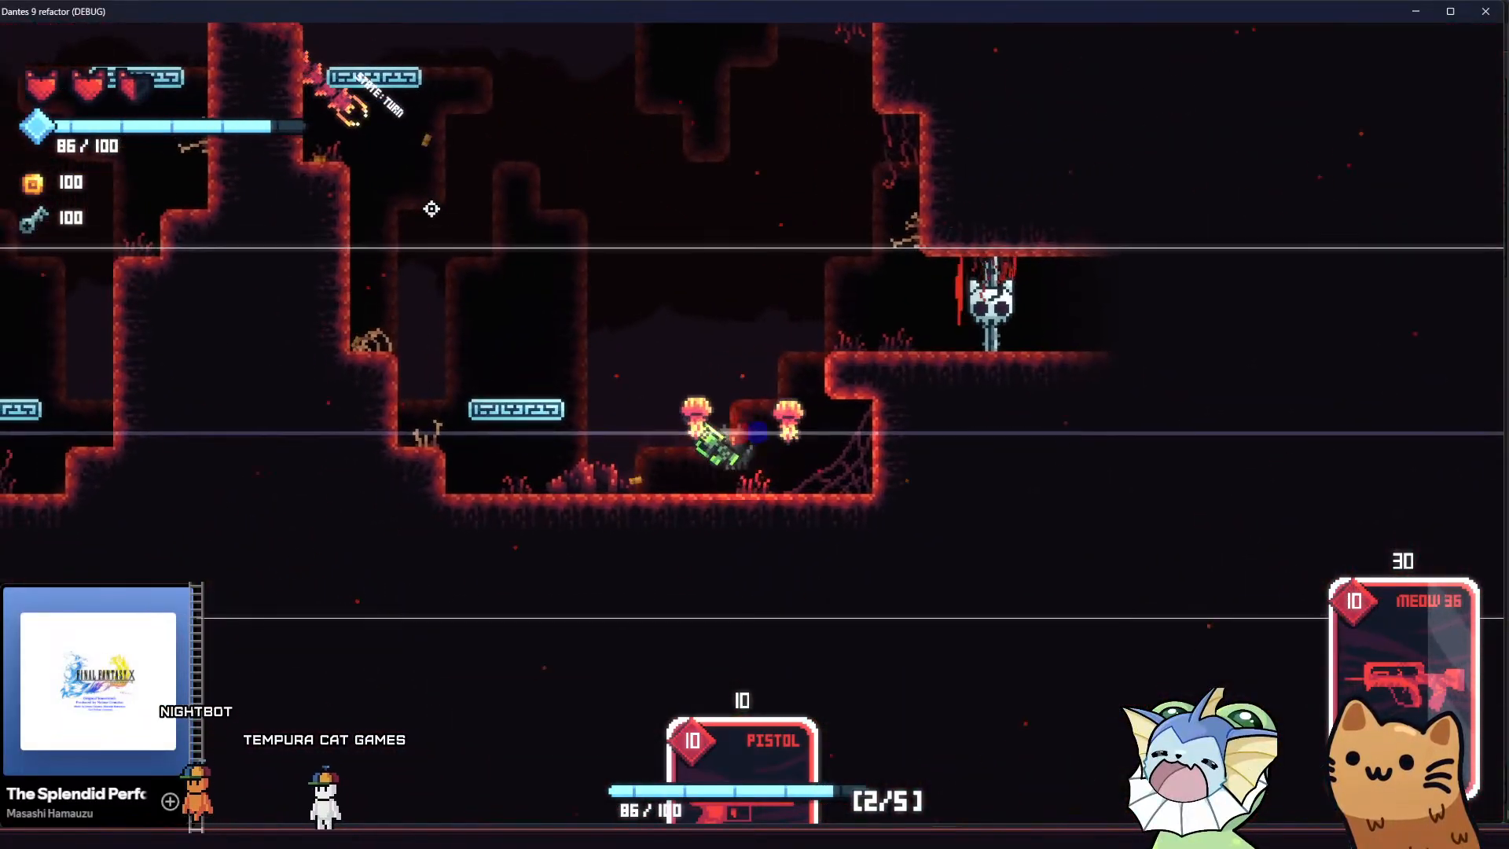
left_click_drag(471, 196, 478, 202)
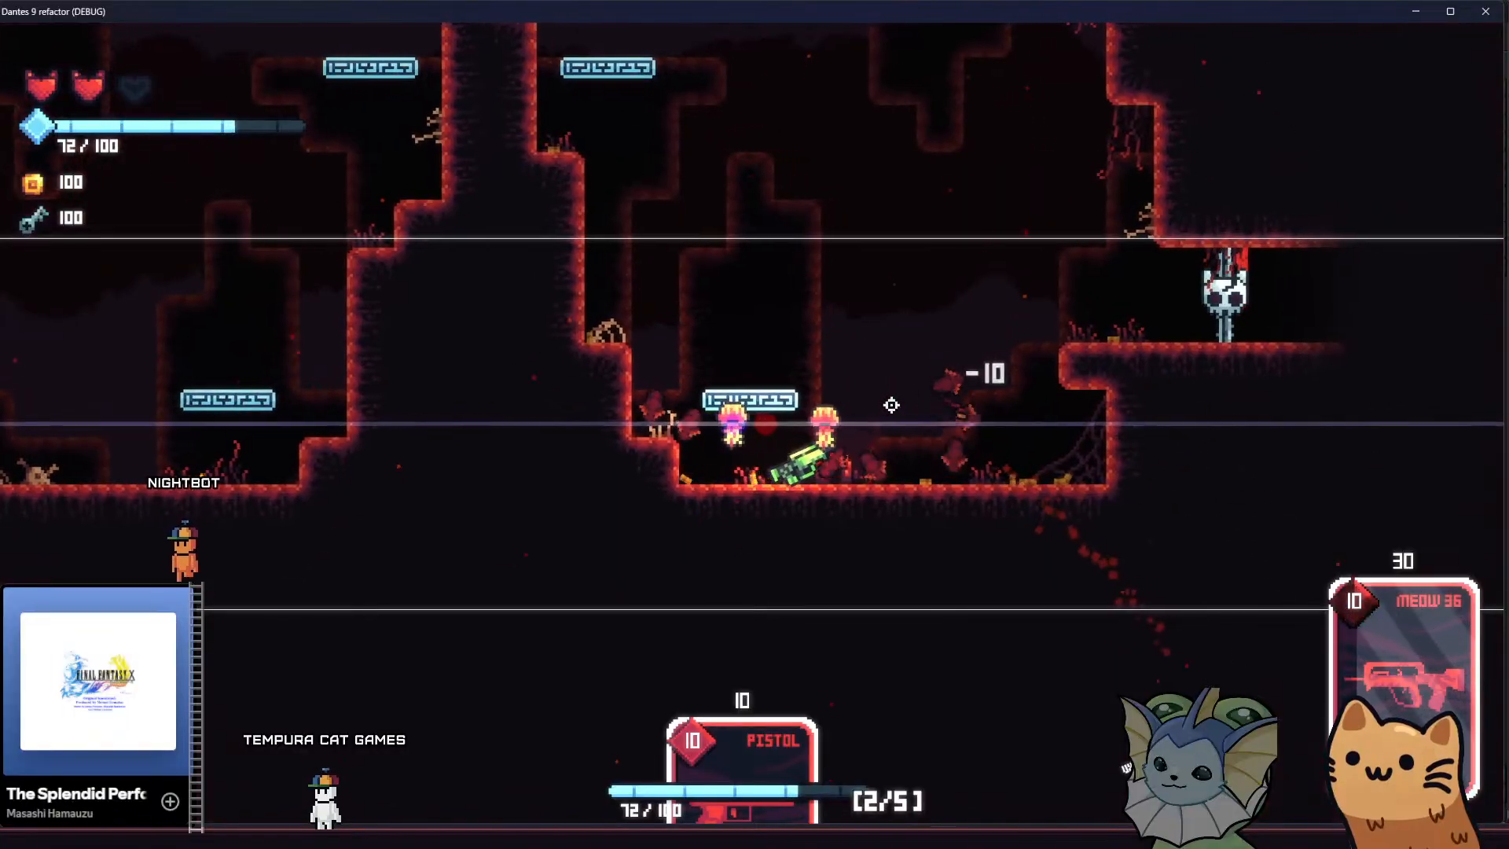
Keep fighting between the floating platforms and the skull gate ledge, switching between the Pistol and Meow 36 cards
key("space")
key("d")
left_click(751, 462)
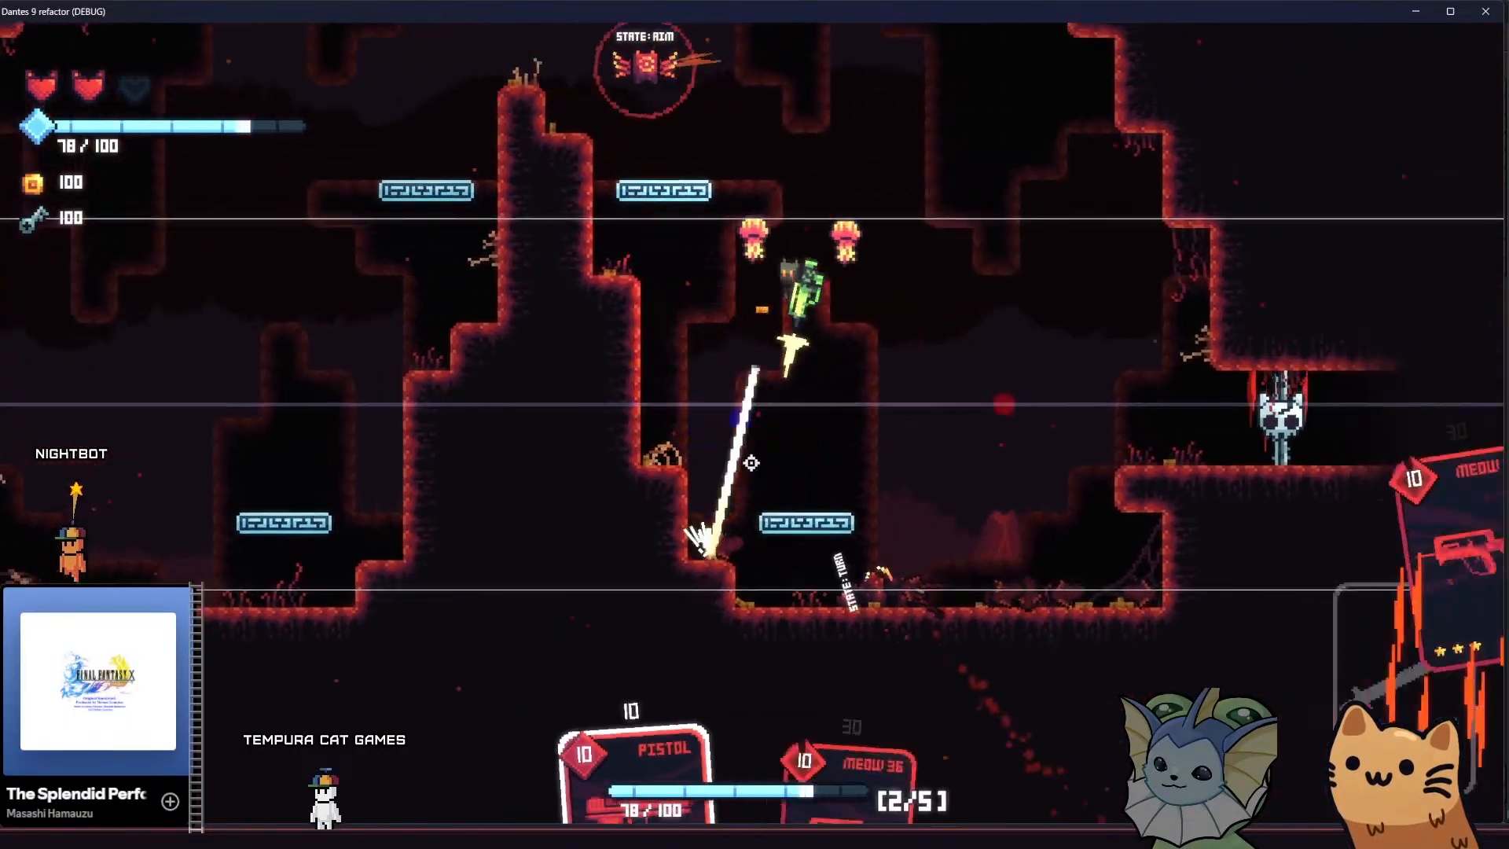
right_click(686, 211)
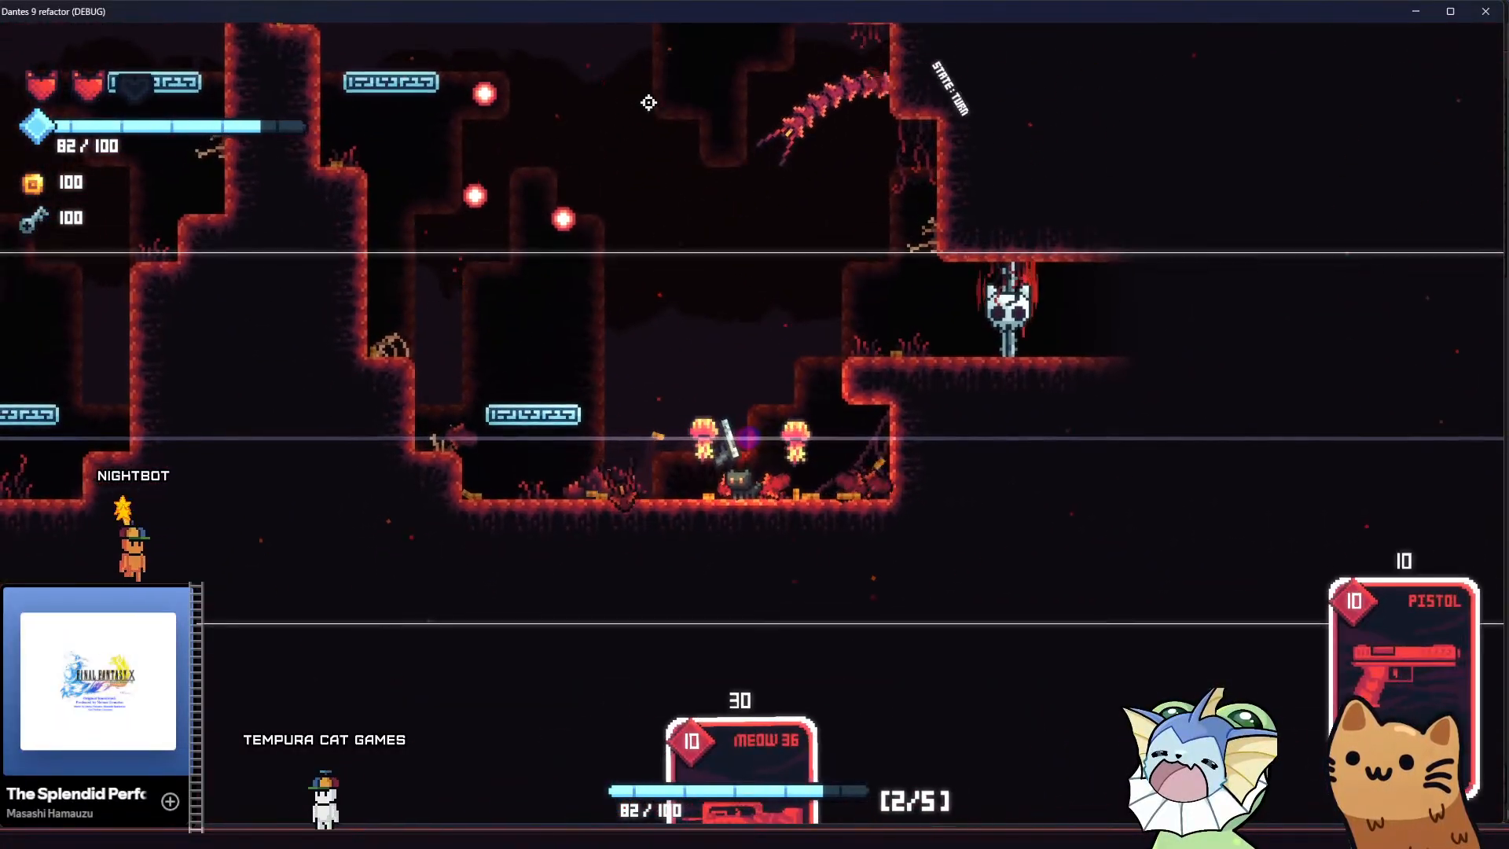
left_click(842, 123)
left_click(507, 147)
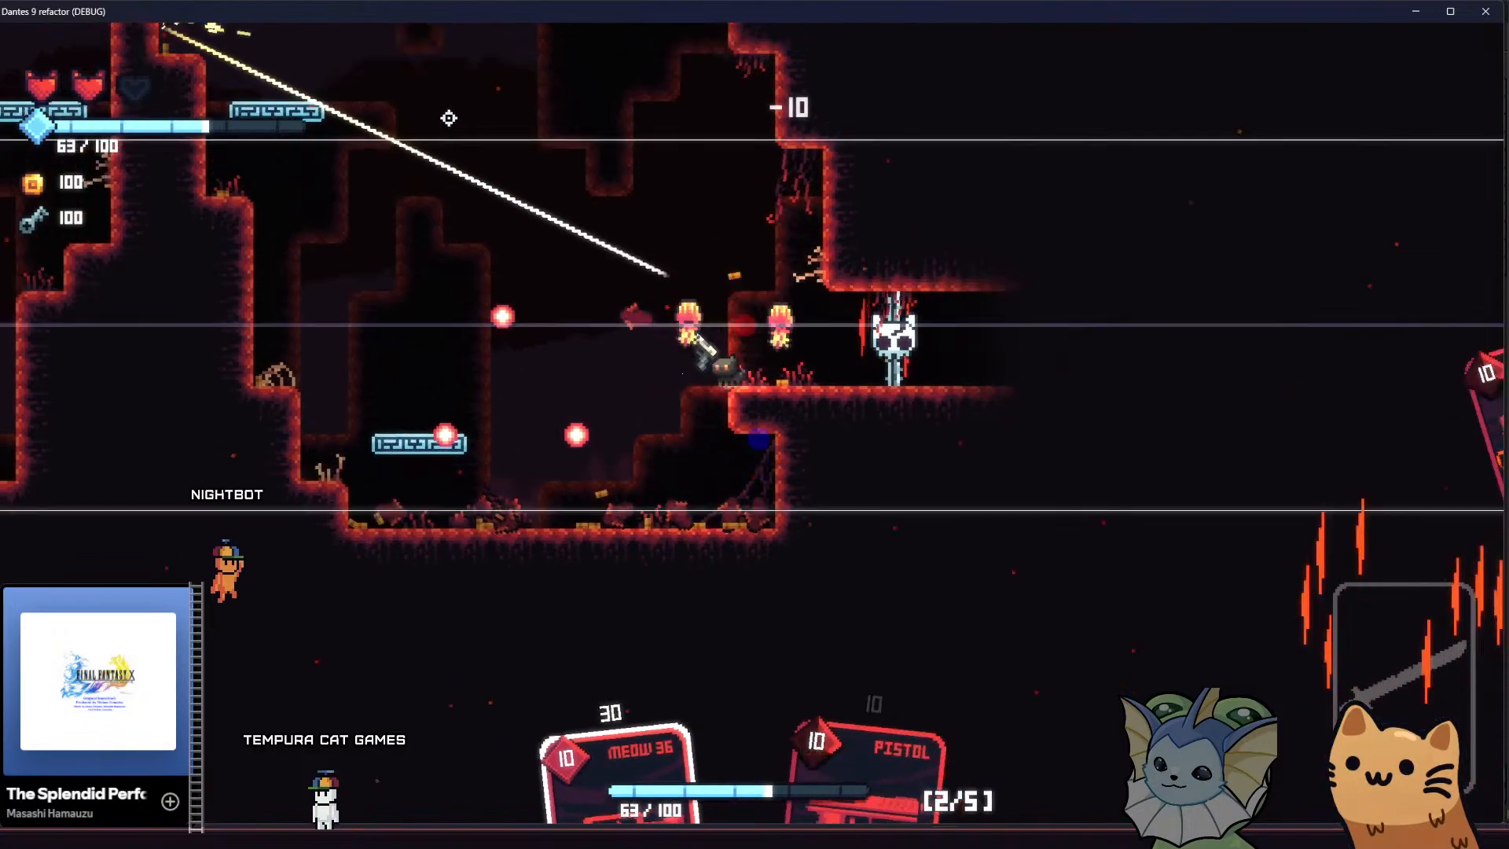
right_click(363, 128)
Shoot the last winged enemy above the stepped rock to clear the room
key("a")
key("space")
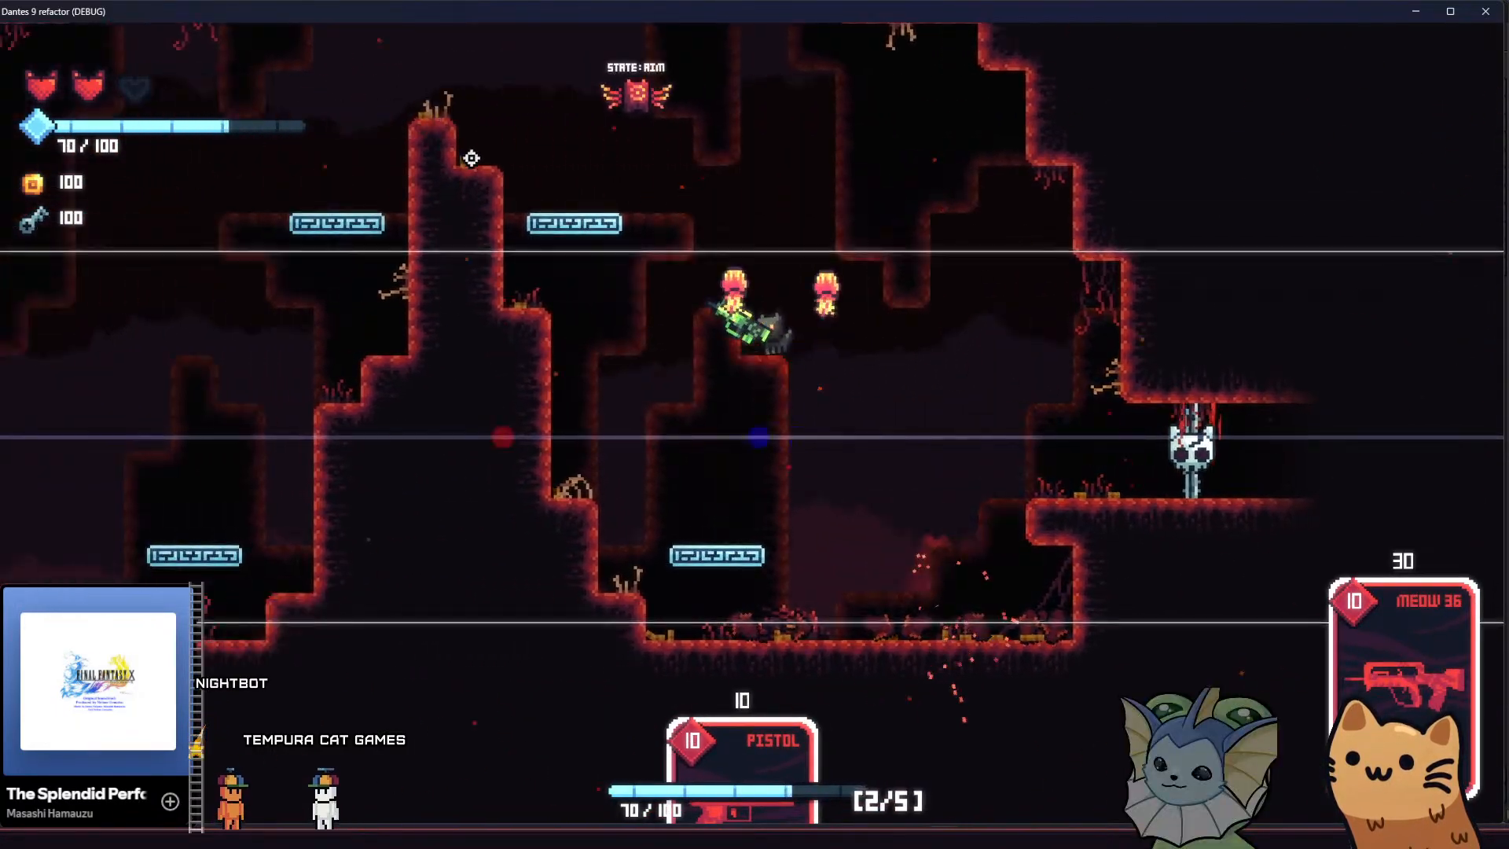
left_click(844, 141)
key("d")
key("space")
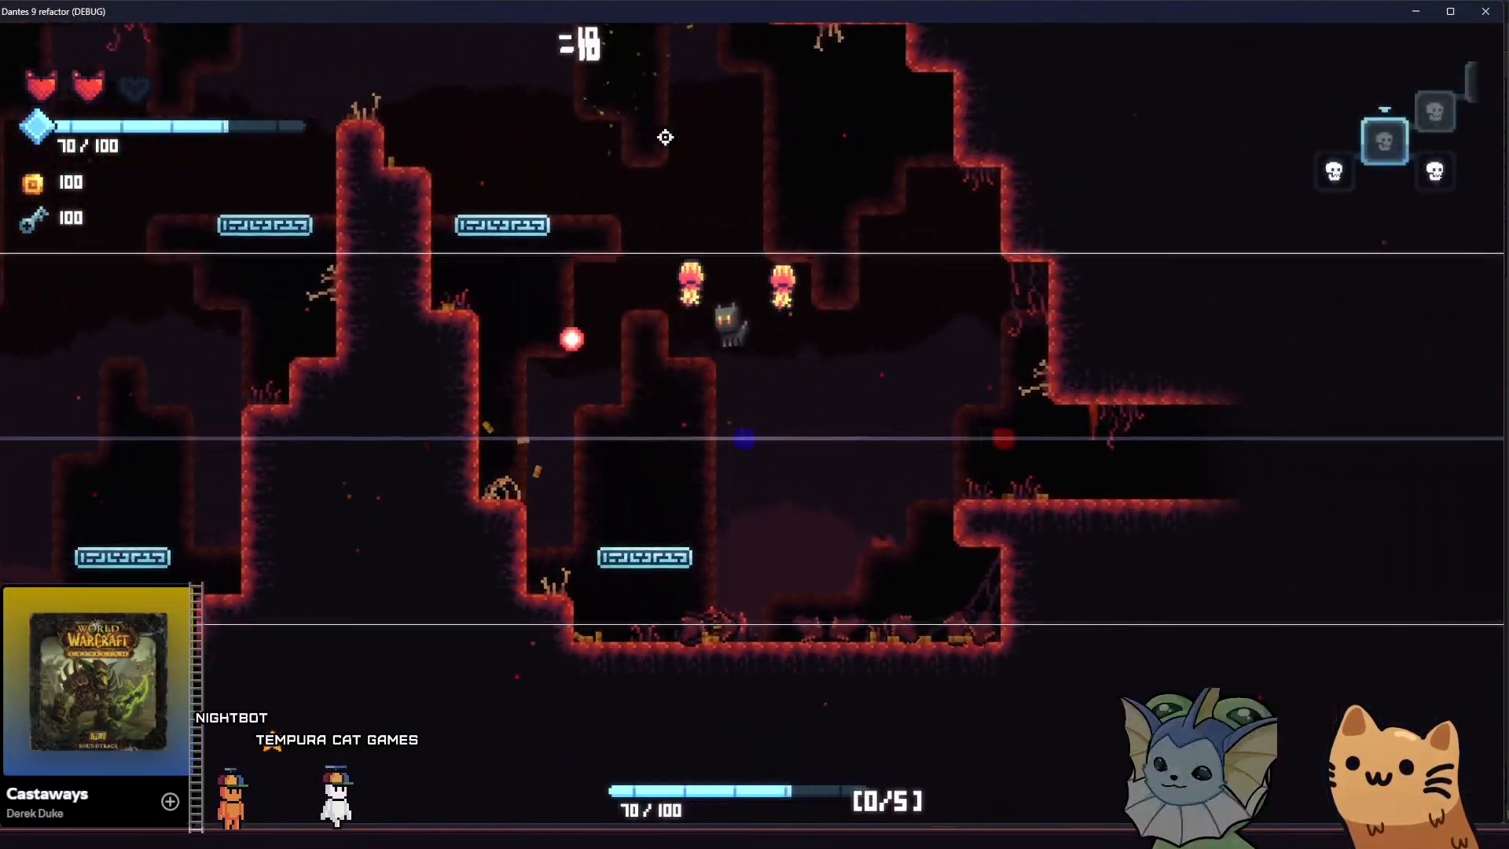
key("a")
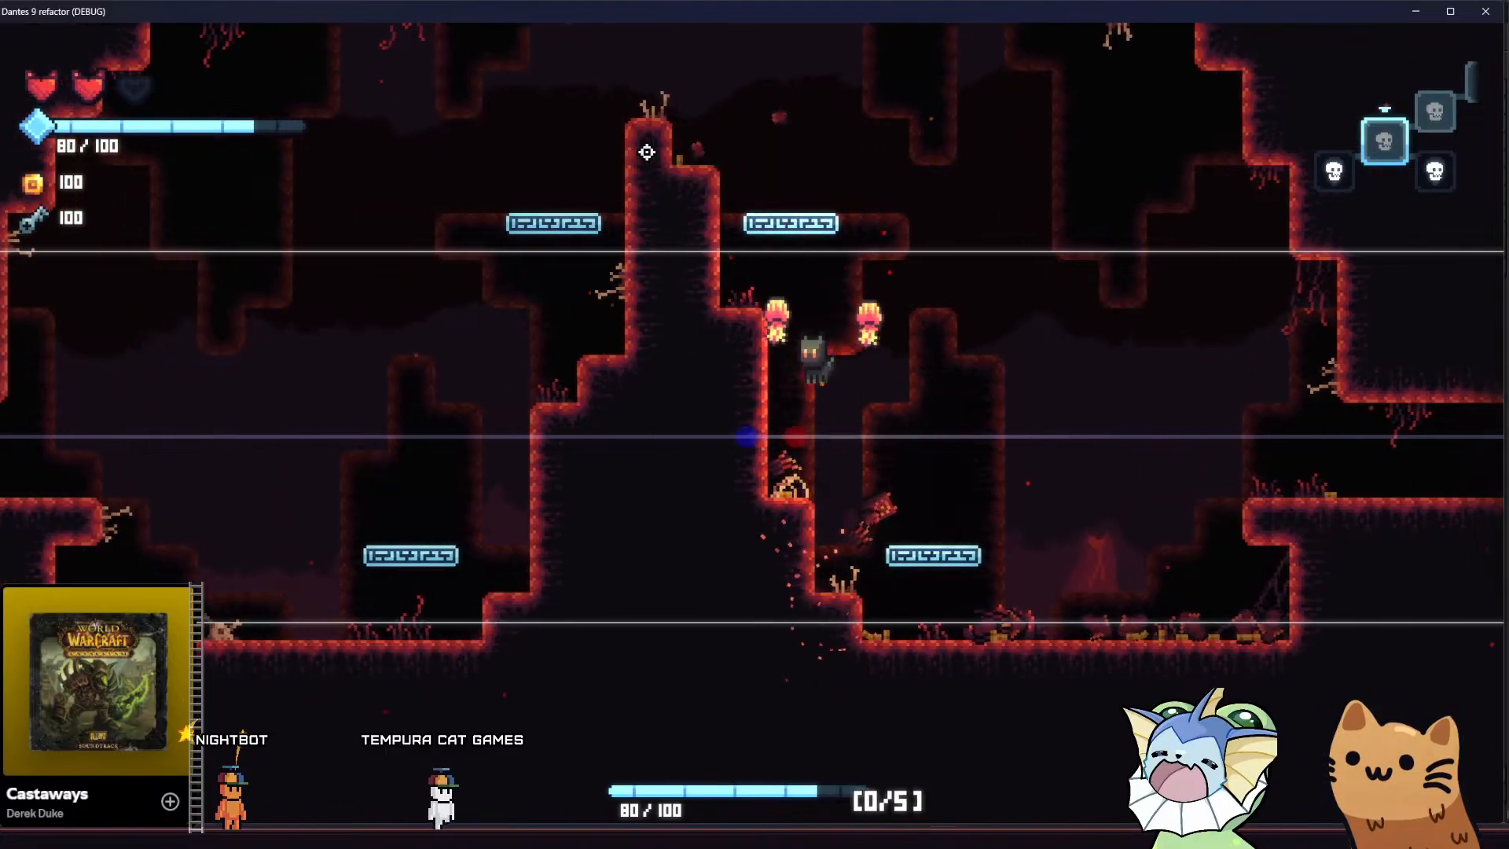
Climb the central pillar and jump up towards the upper ledges to examine the parallax background at different heights
key("a")
key("space")
key("space")
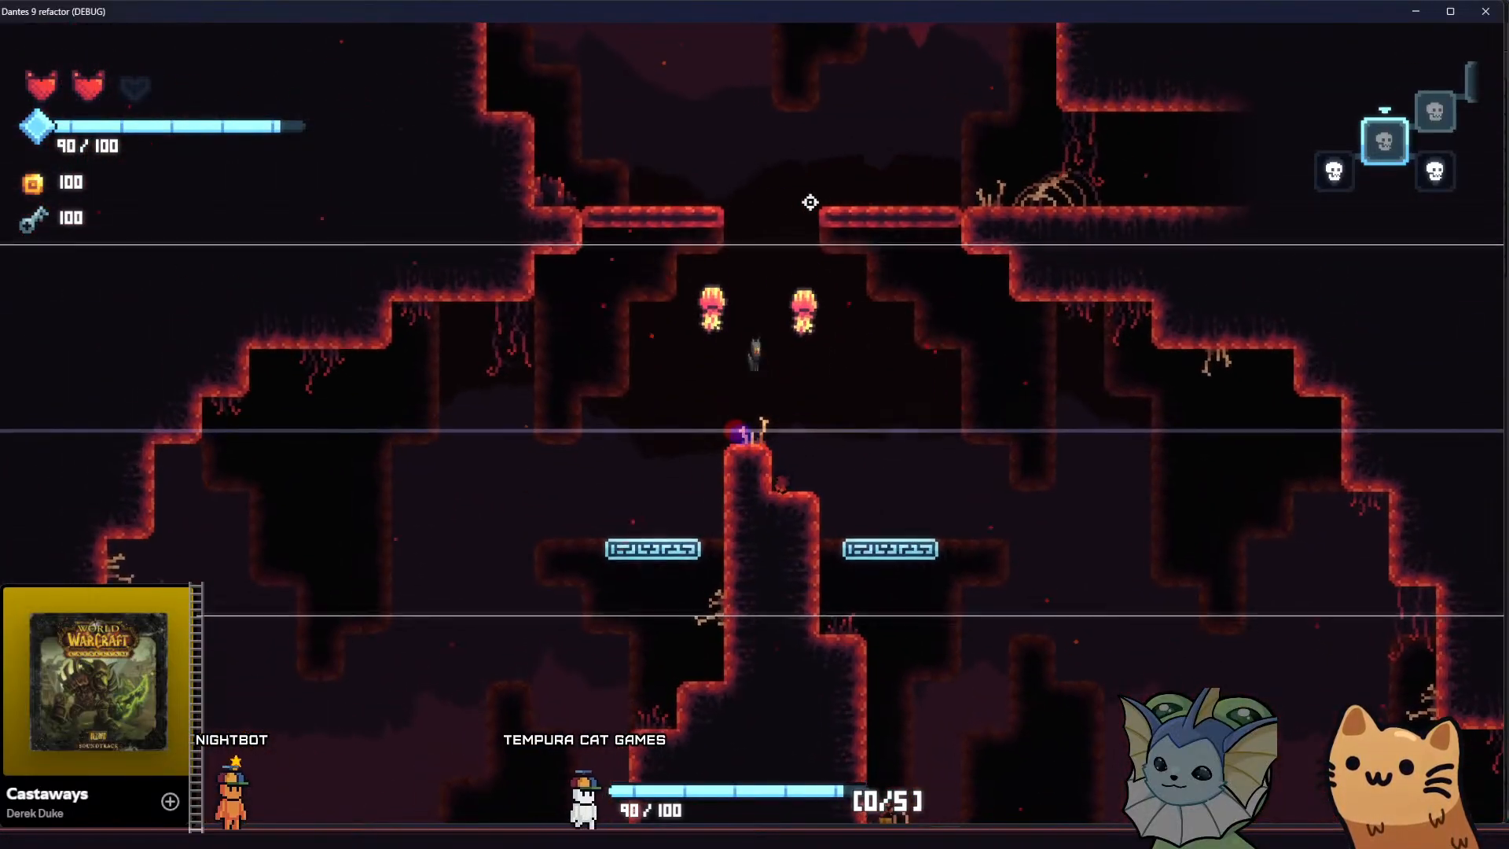
key("space")
key("d")
key("a")
key("space")
key("d")
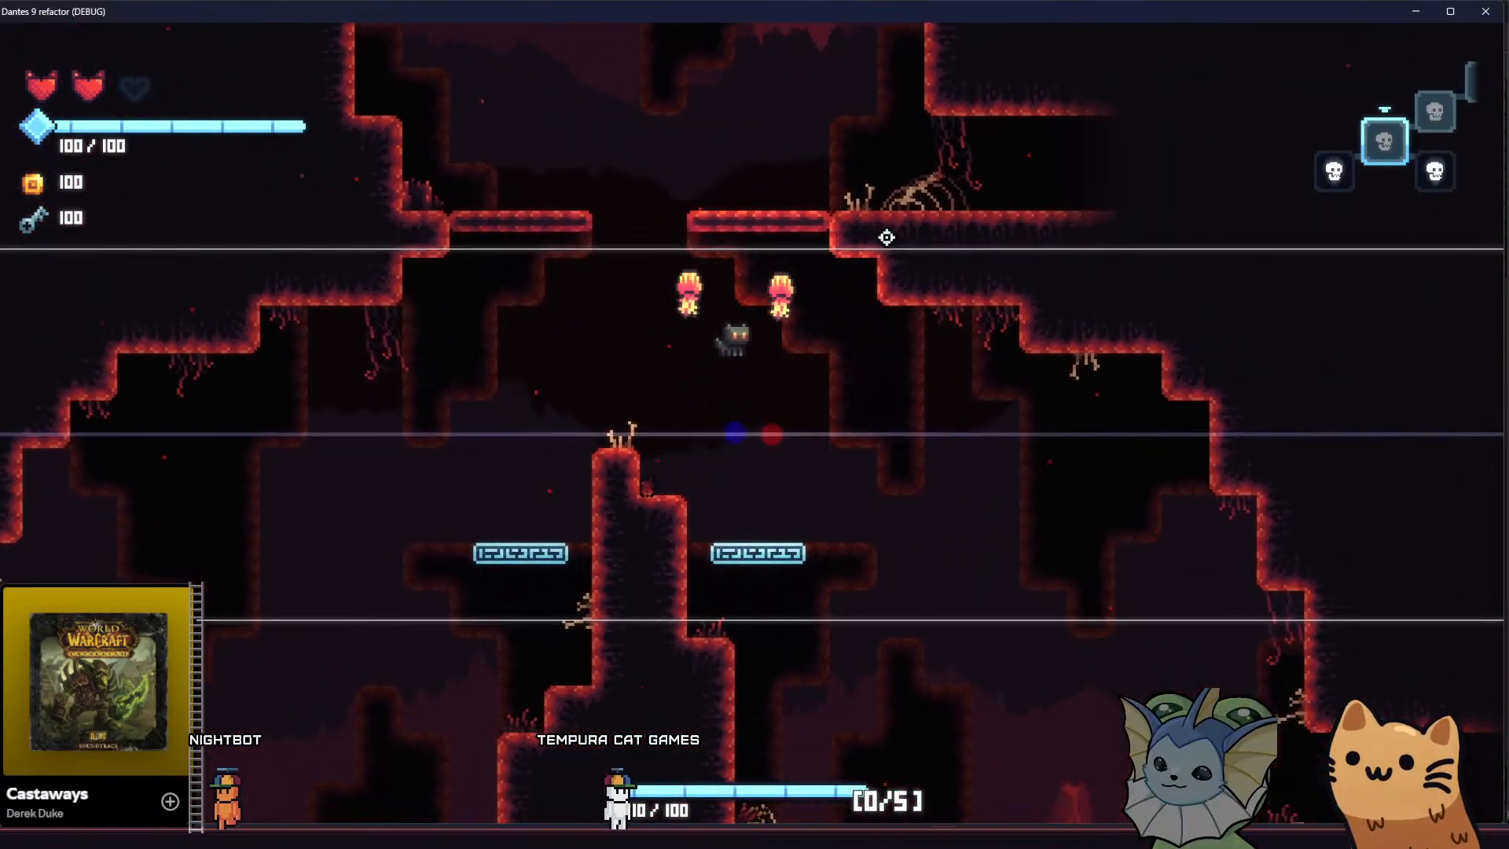
key("d")
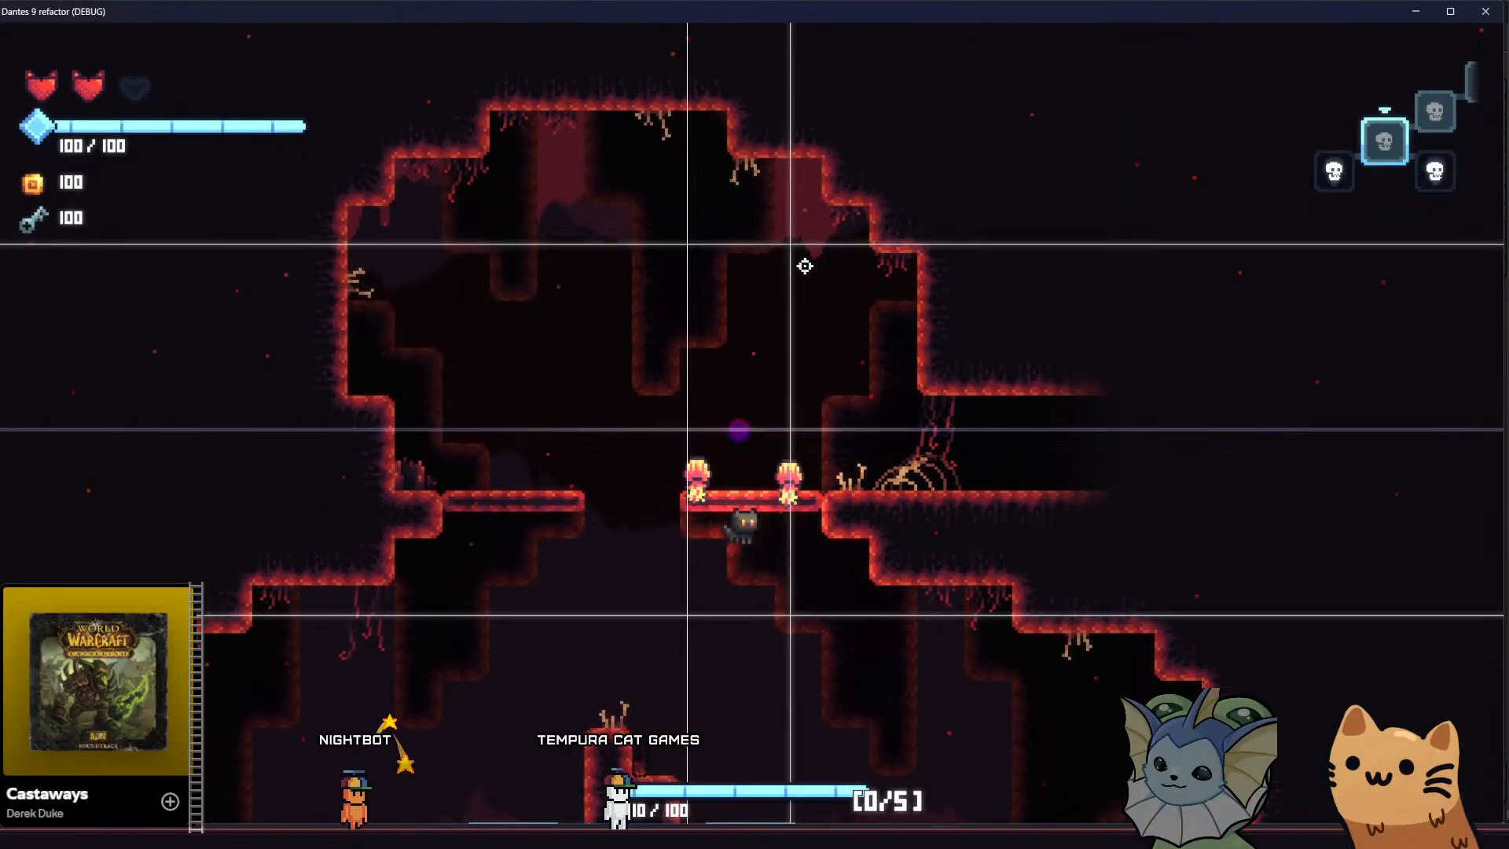
key("d")
key("a")
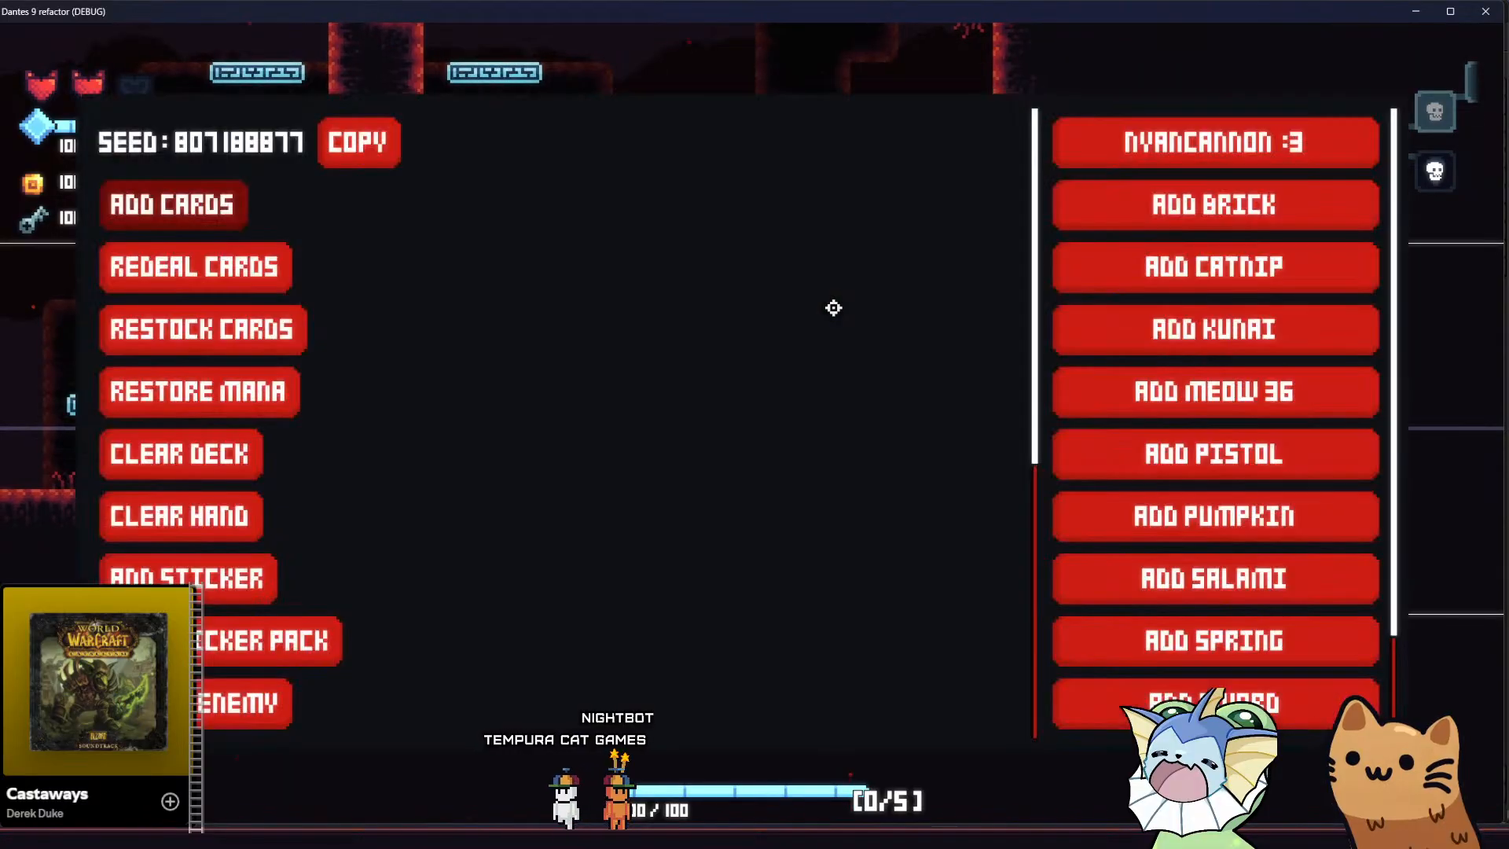
Load ROOM5 from the debug menu's room list and walk into the chamber to view its background
scroll(226, 512, "down", 1)
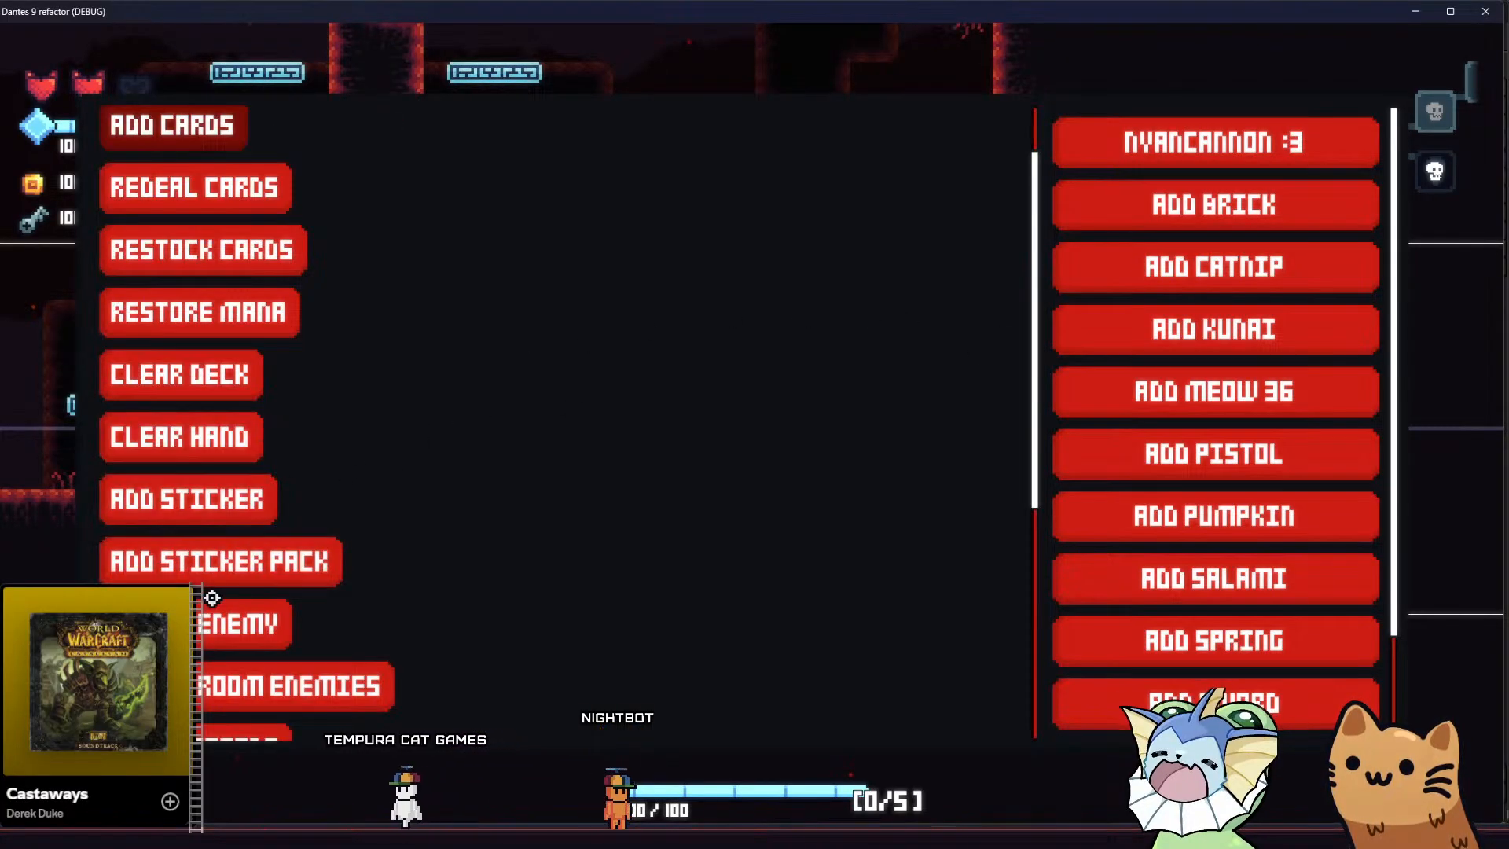
scroll(212, 598, "down", 1)
scroll(202, 626, "down", 1)
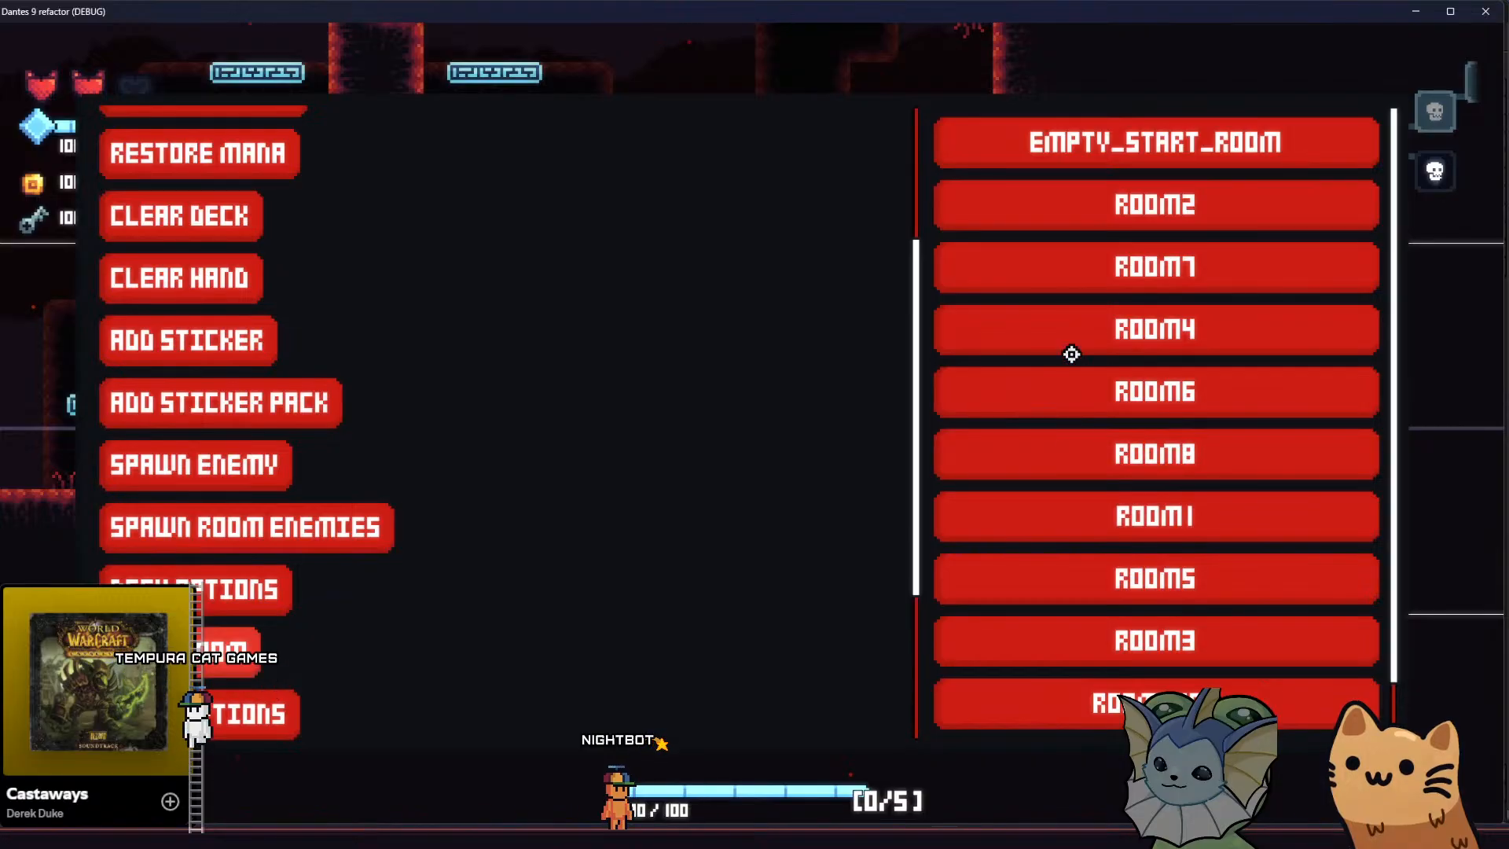
left_click(1073, 582)
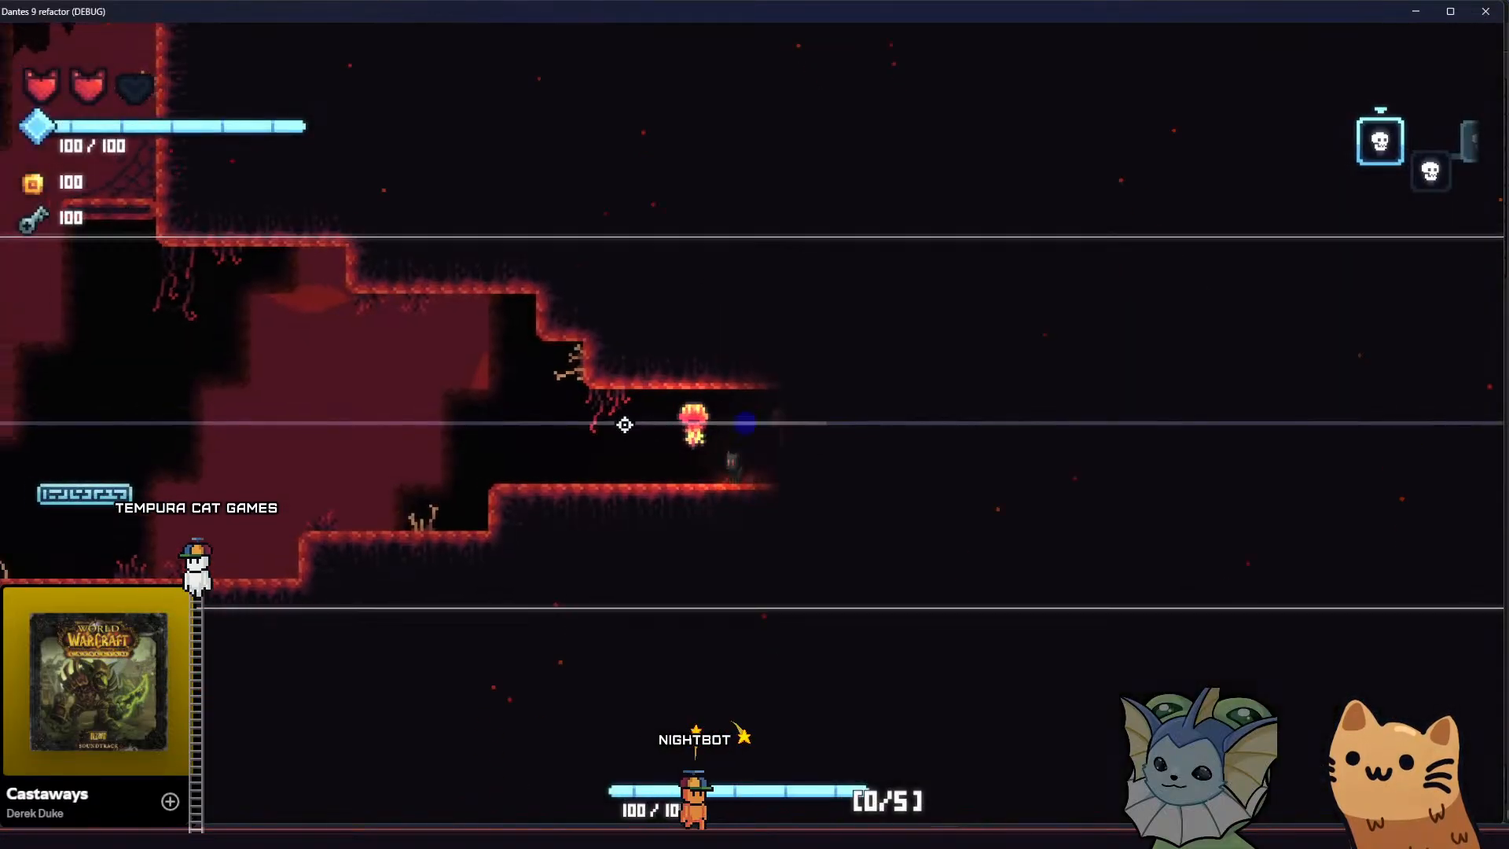
key("a")
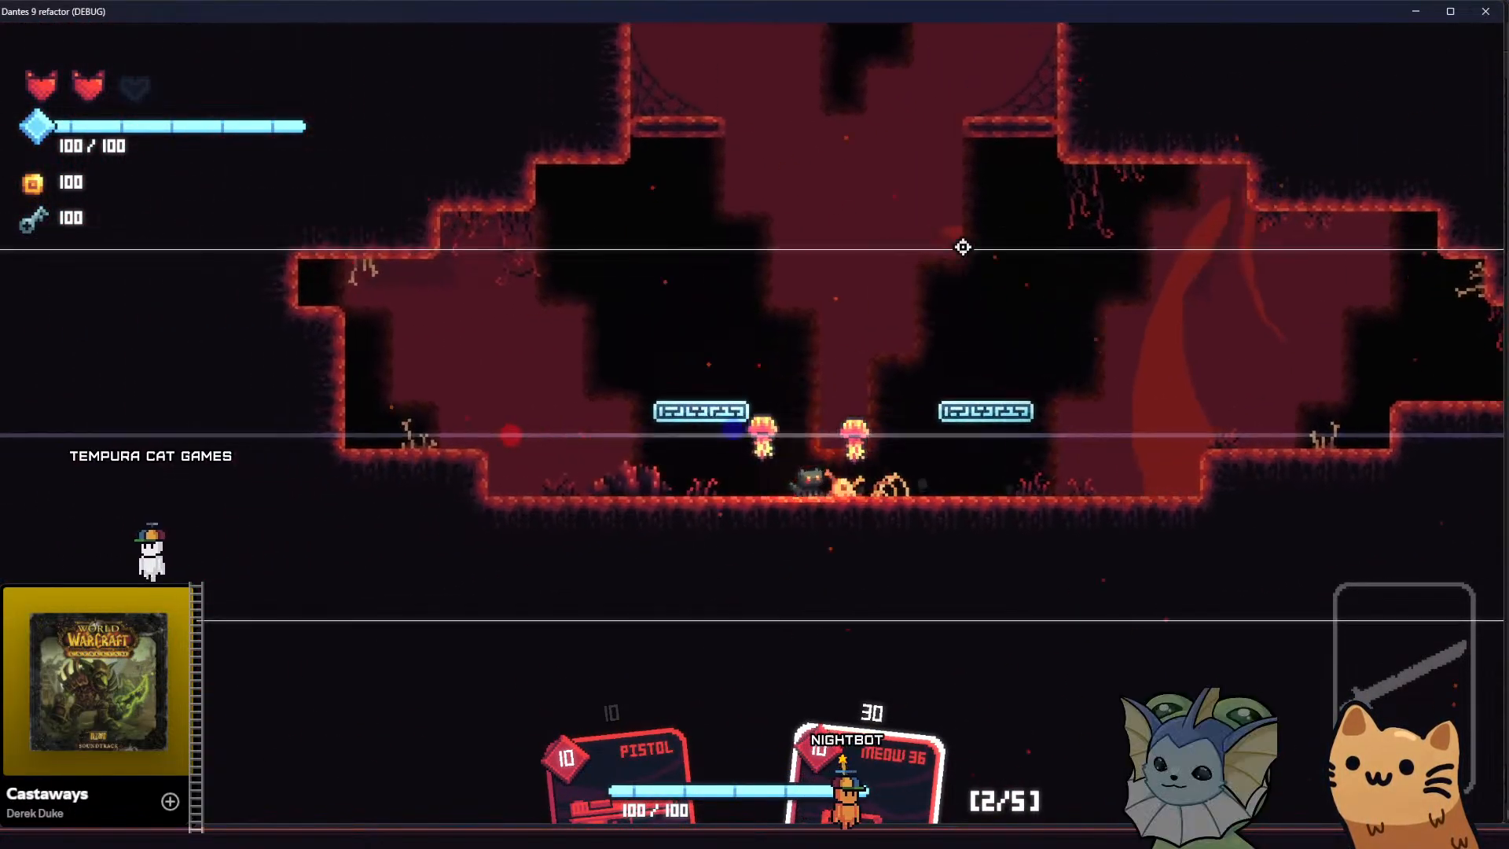
Climb to the webbed ledge at the shaft's base and drop back to the chamber floor with the Meow 36 card
key("a")
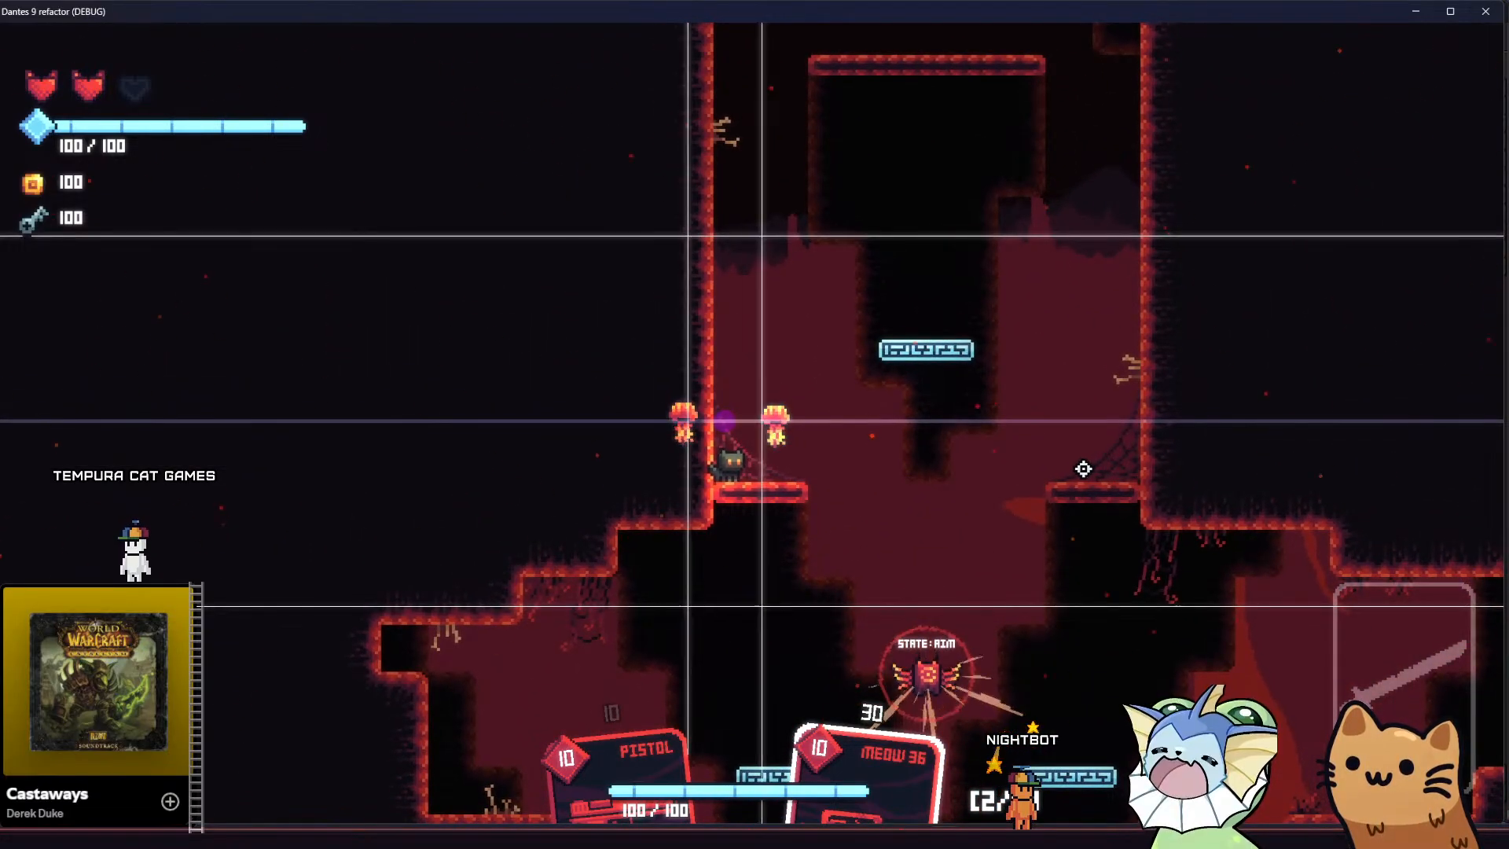
key("d")
key("a")
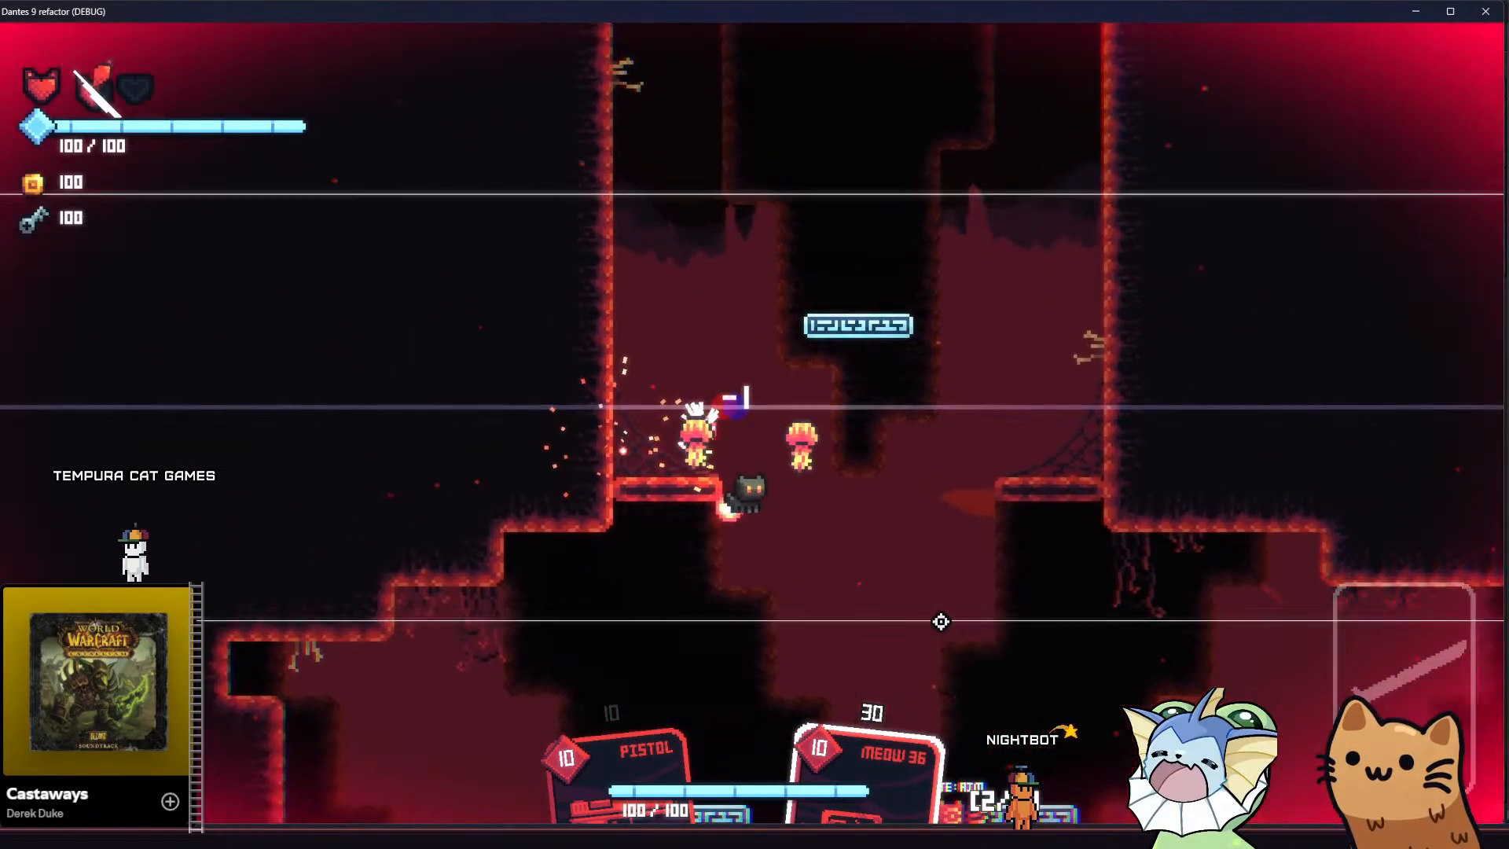
left_click(766, 522)
key("a")
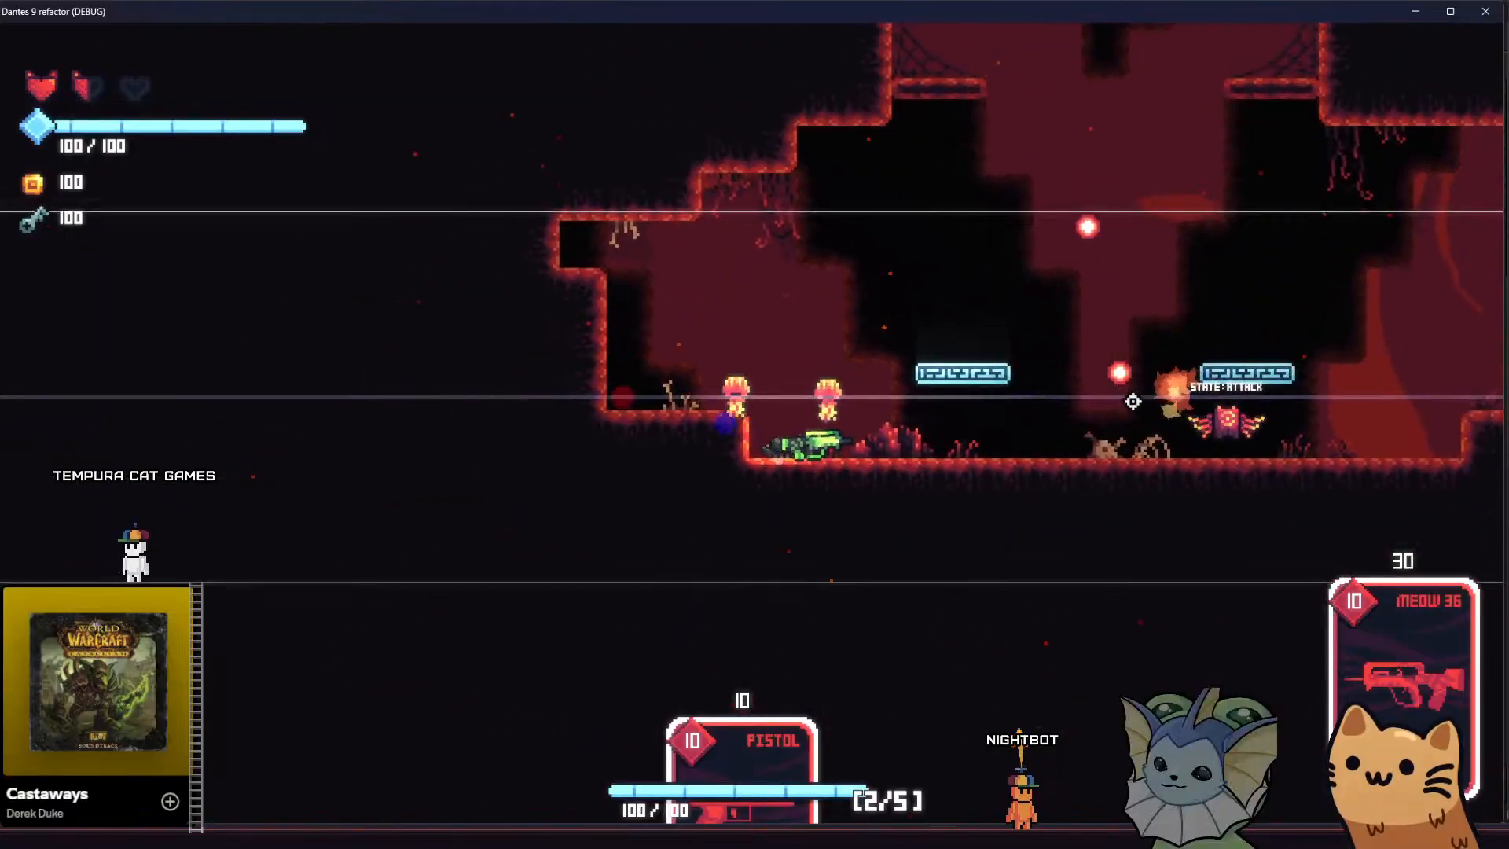
Dodge around the floating platforms and shoot the winged and horned enemies on the chamber floor with Meow 36
key("d")
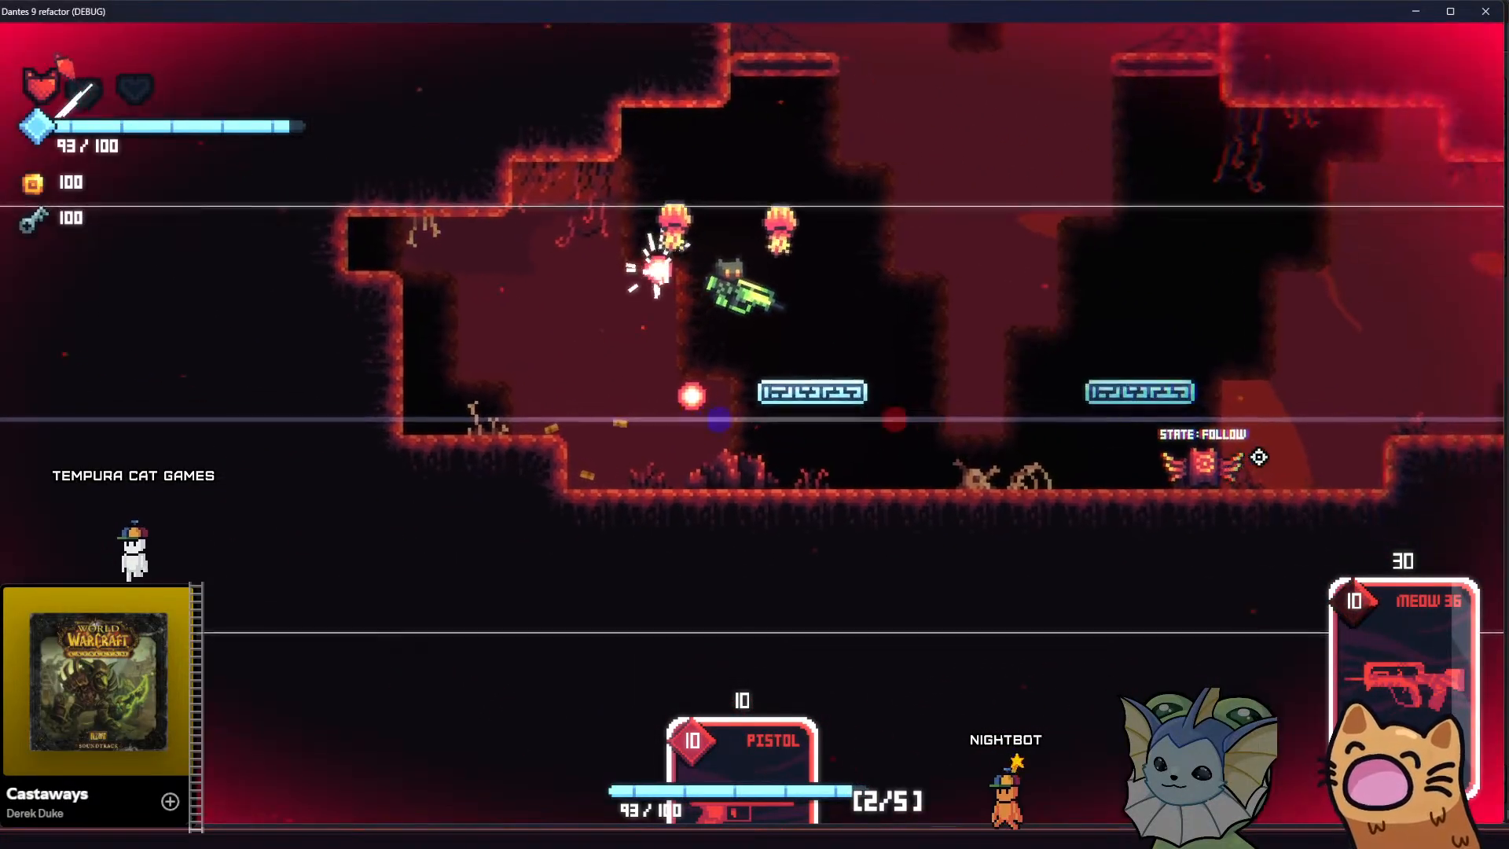
key("a")
key("d")
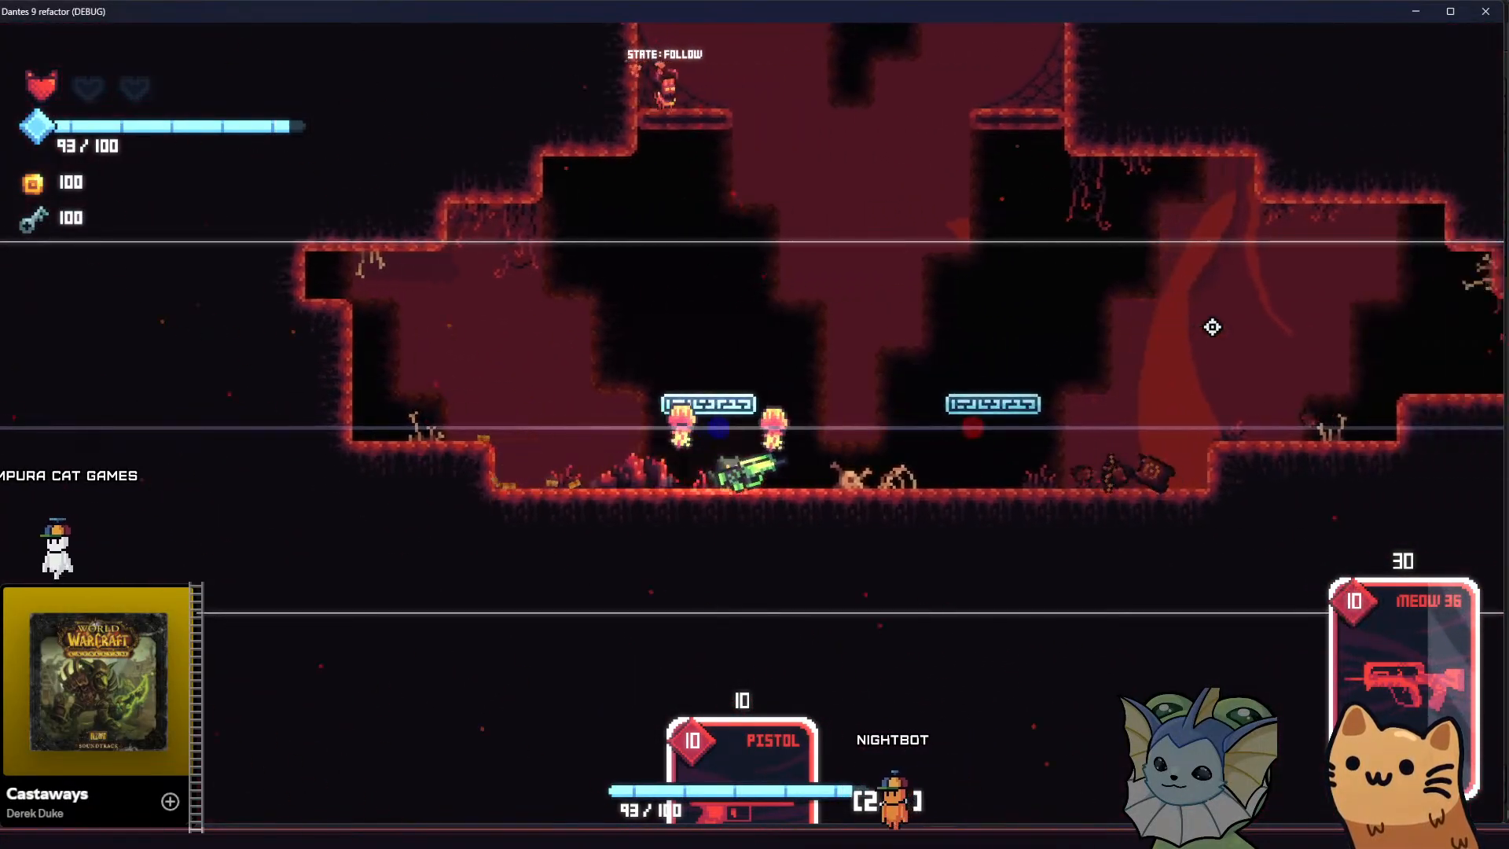
key("d")
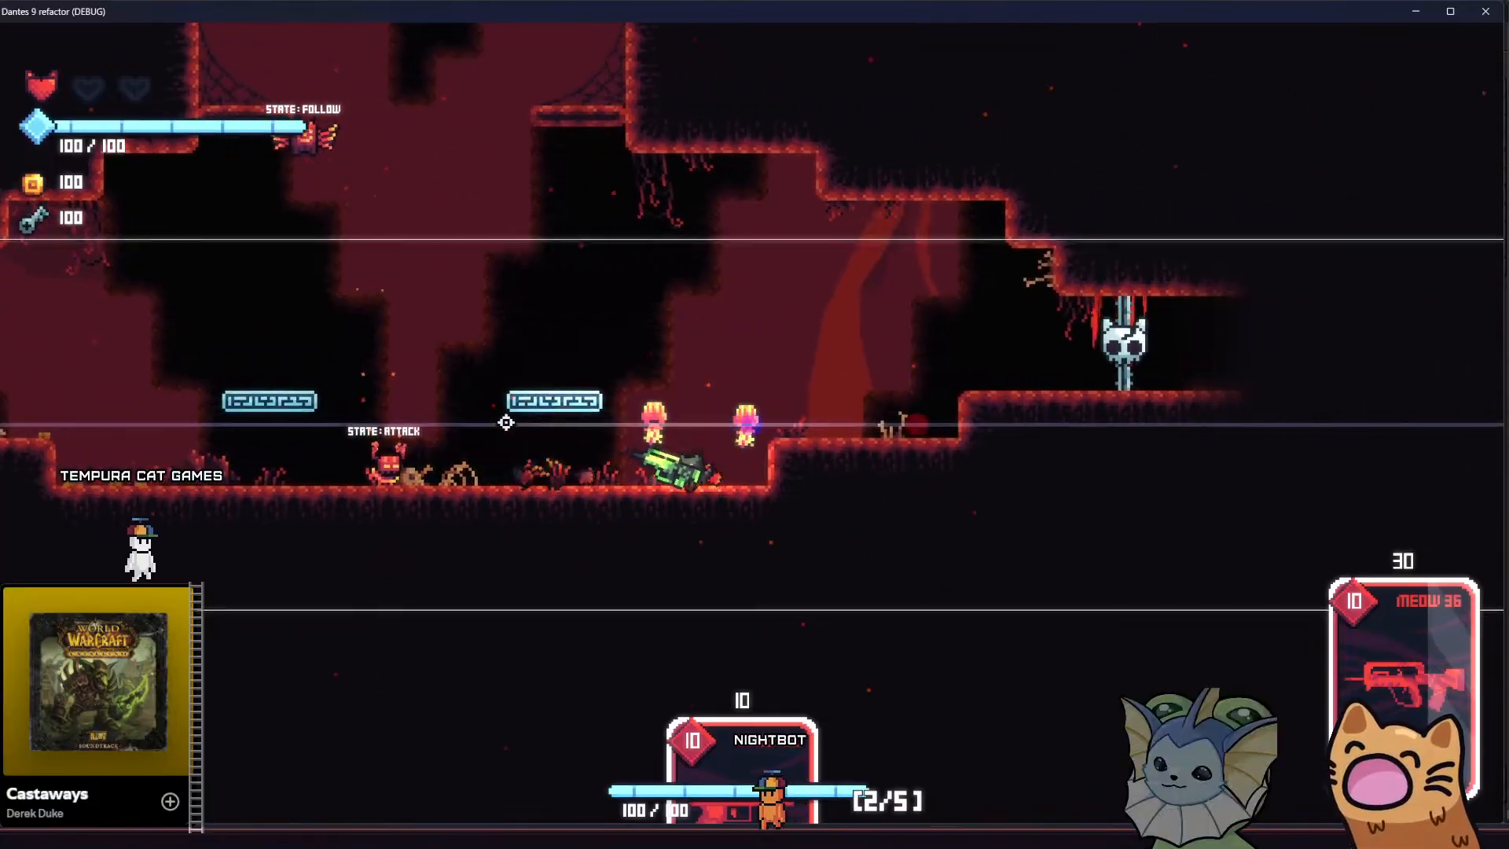
left_click(448, 450)
left_click(448, 462)
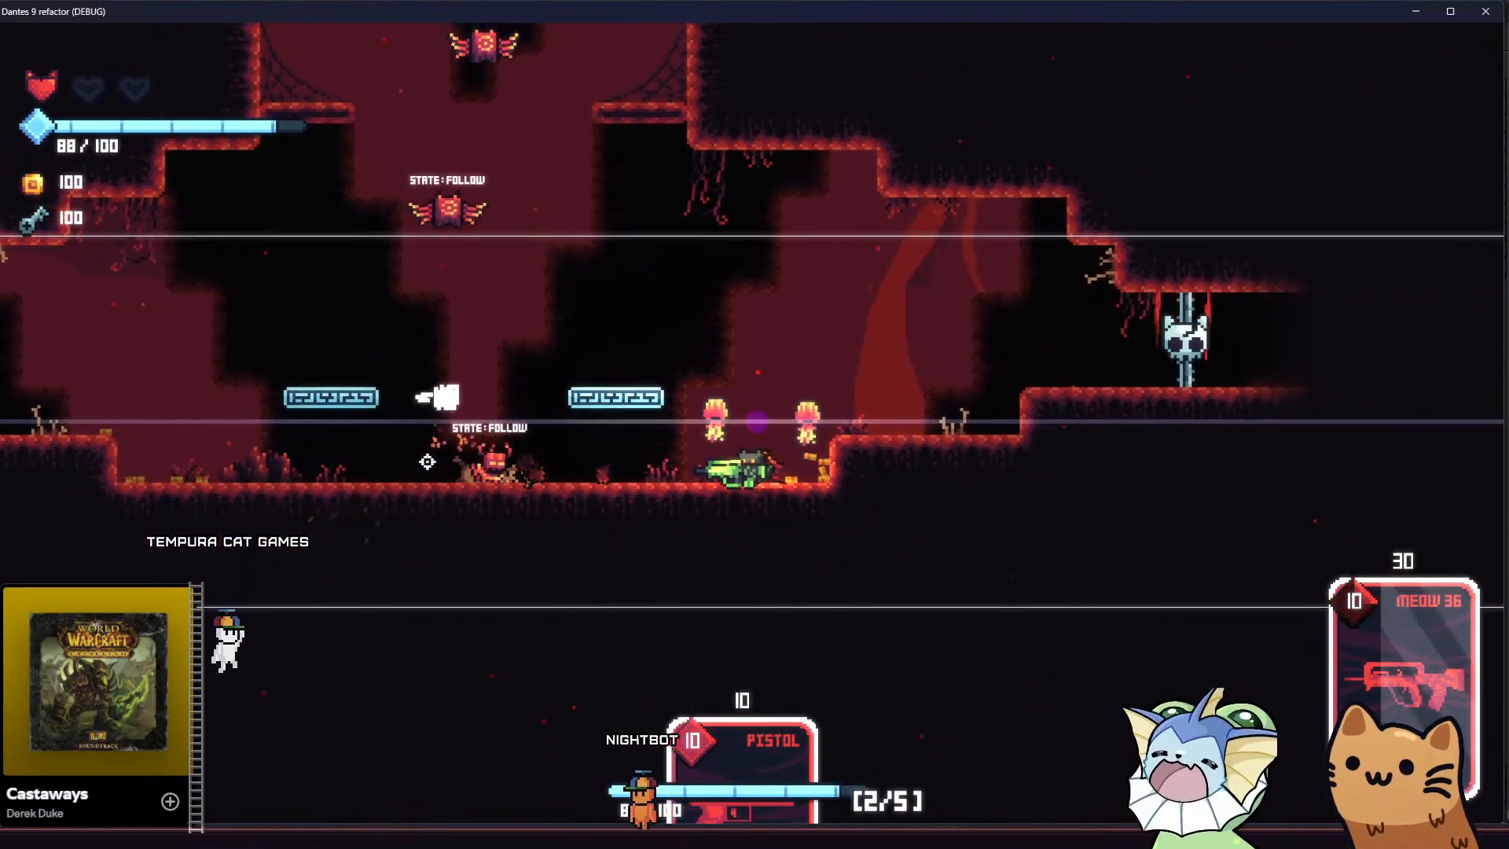
left_click(427, 461)
left_click(485, 240)
key("a")
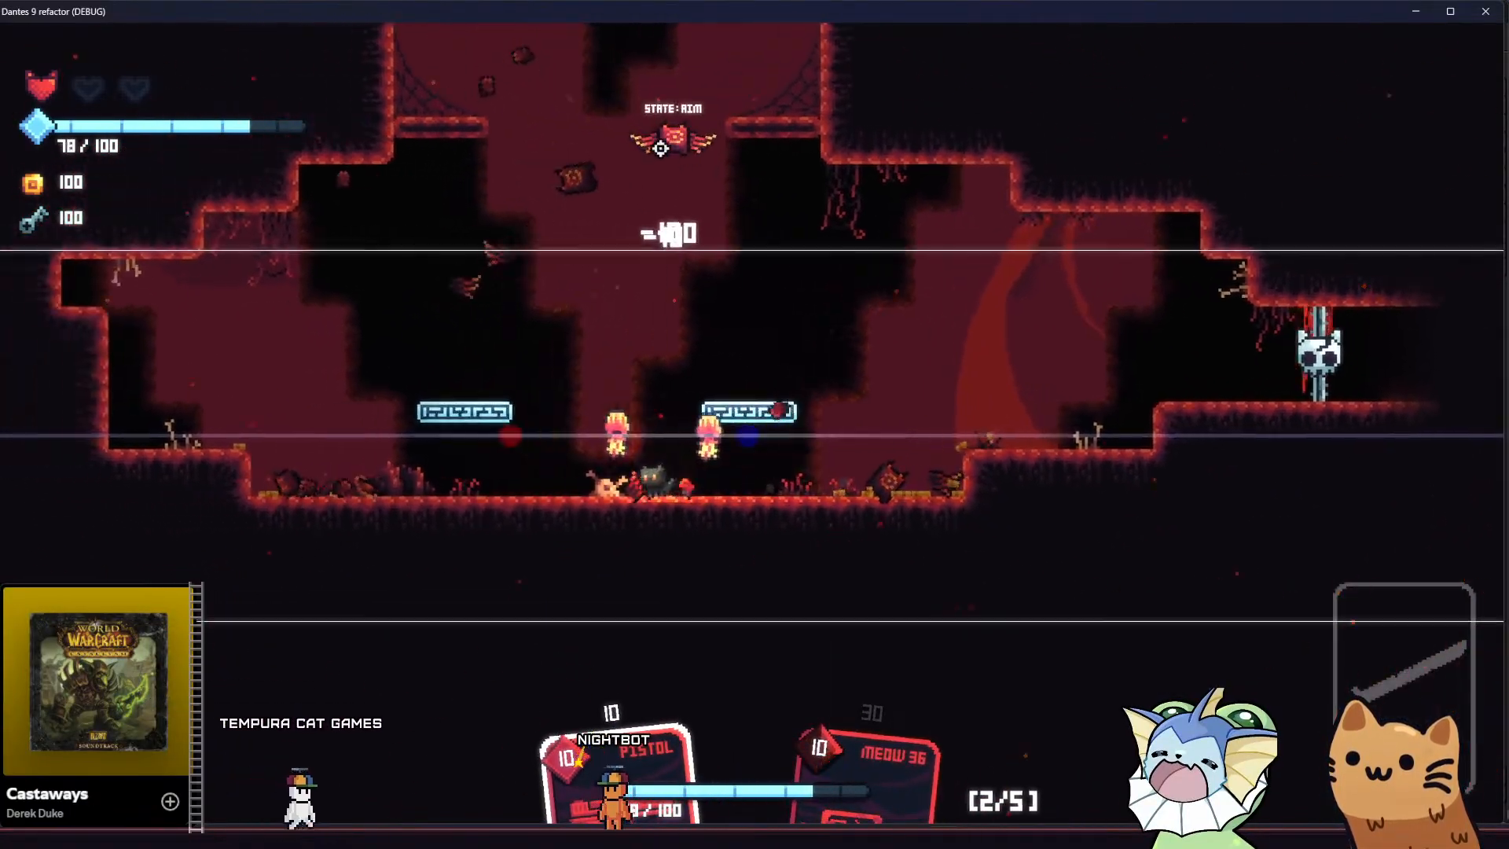
Play the Pistol card to shoot the last winged enemy, and jump up from the floating platform
key("e")
left_click(958, 212)
left_click(1045, 217)
left_click(1128, 223)
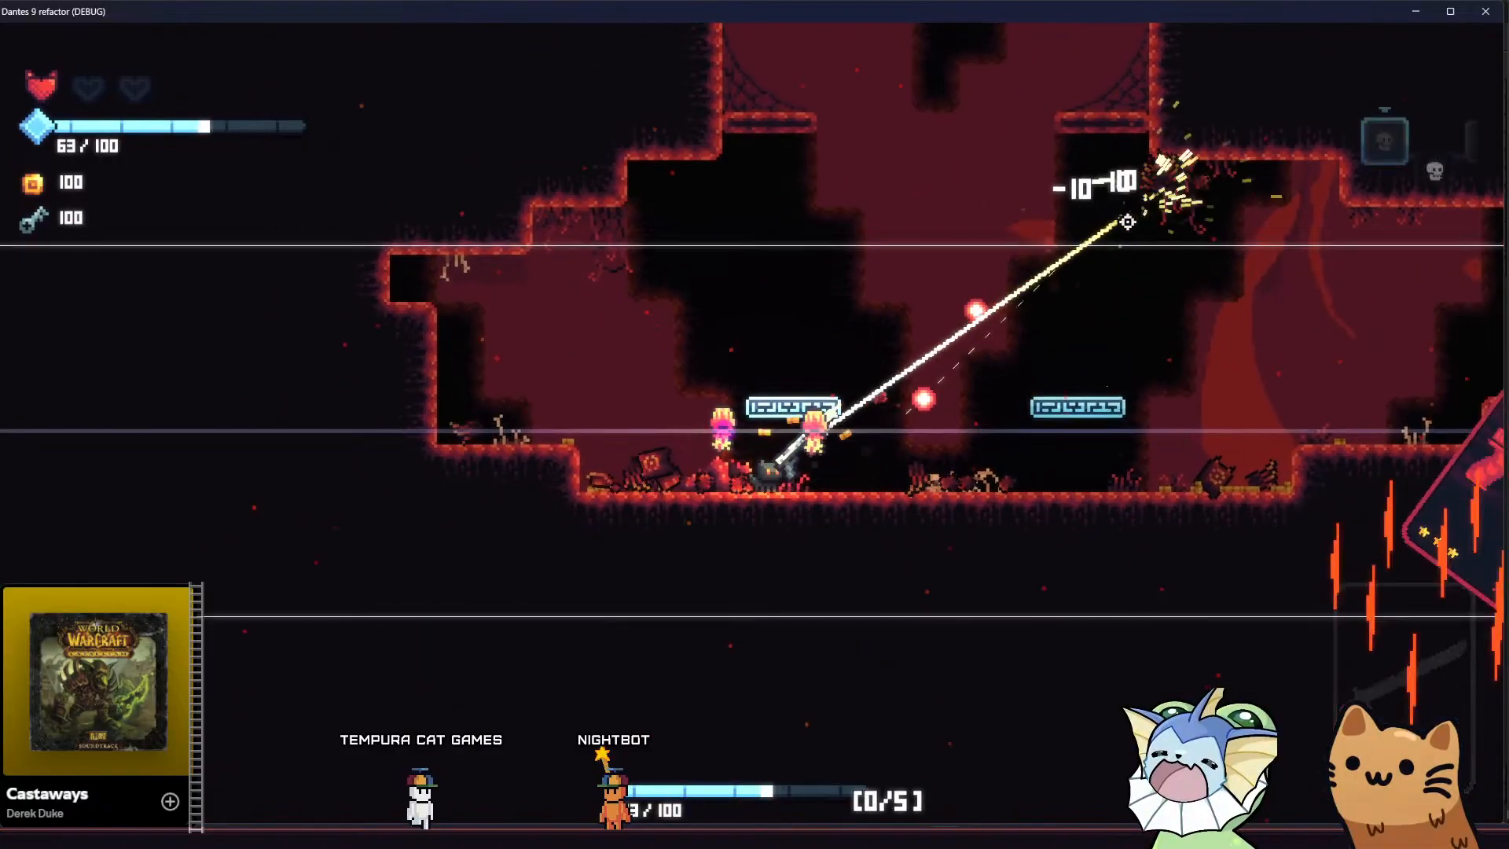
key("space")
key("d")
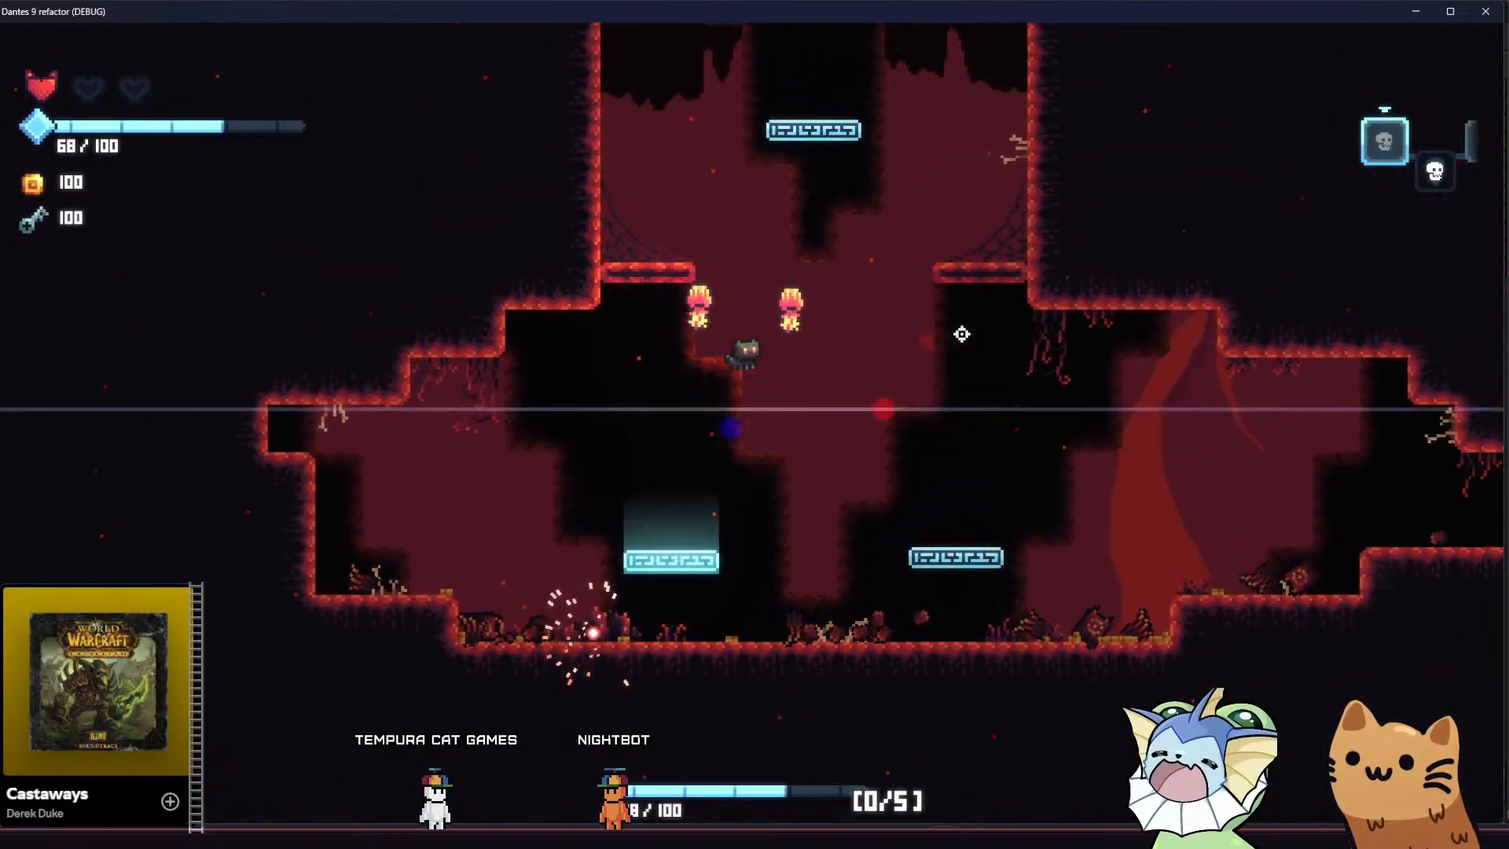
Switch from the game to the Godot editor and open the player scene
key("super+Tab")
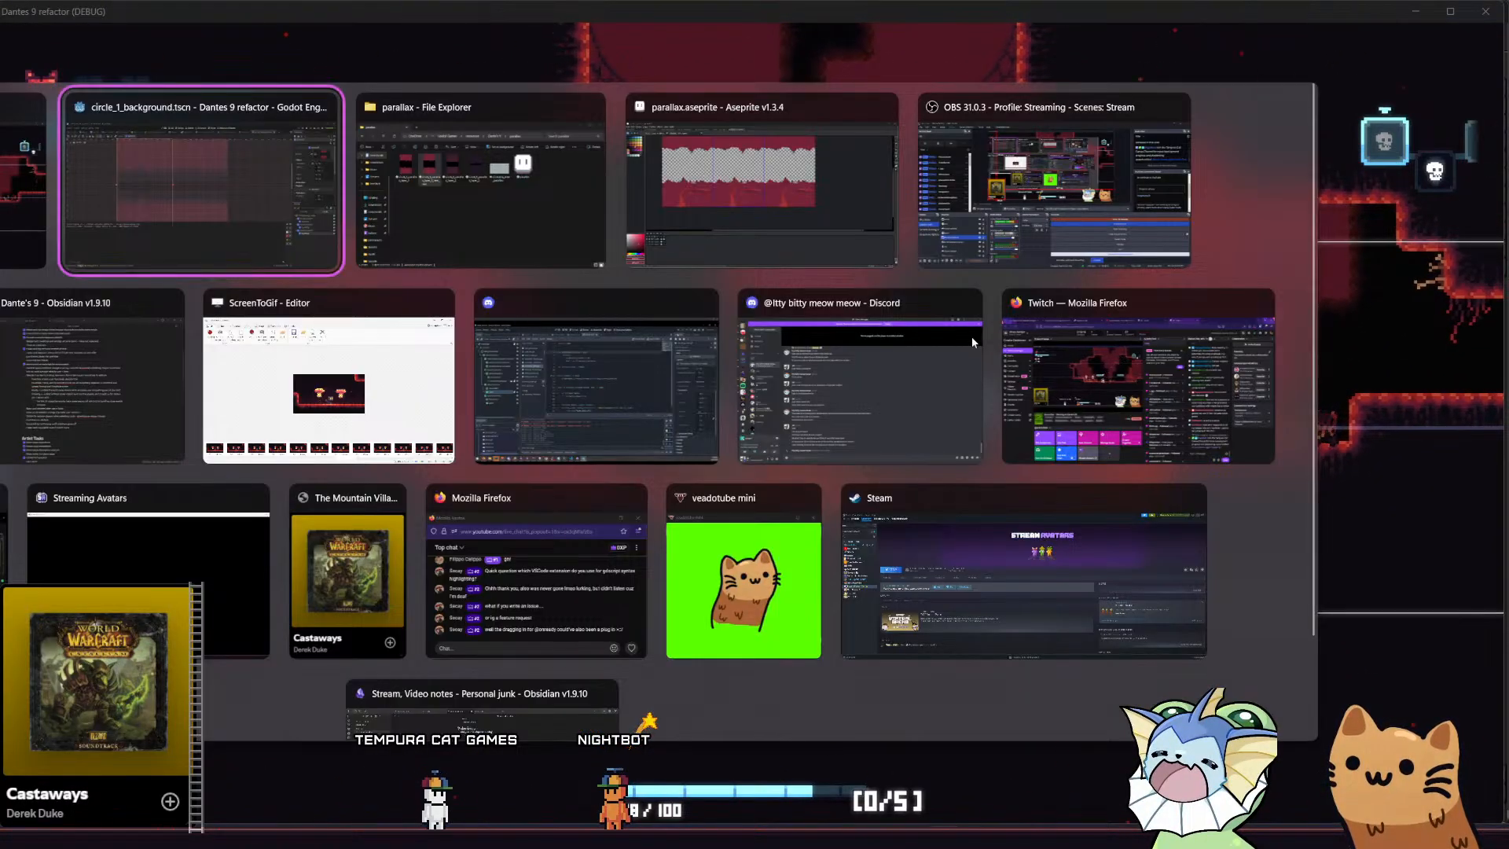
key("alt+Tab")
key("alt+Tab")
key("alt+Tab")
key("alt+Tab")
key("alt+Tab")
left_click(319, 248)
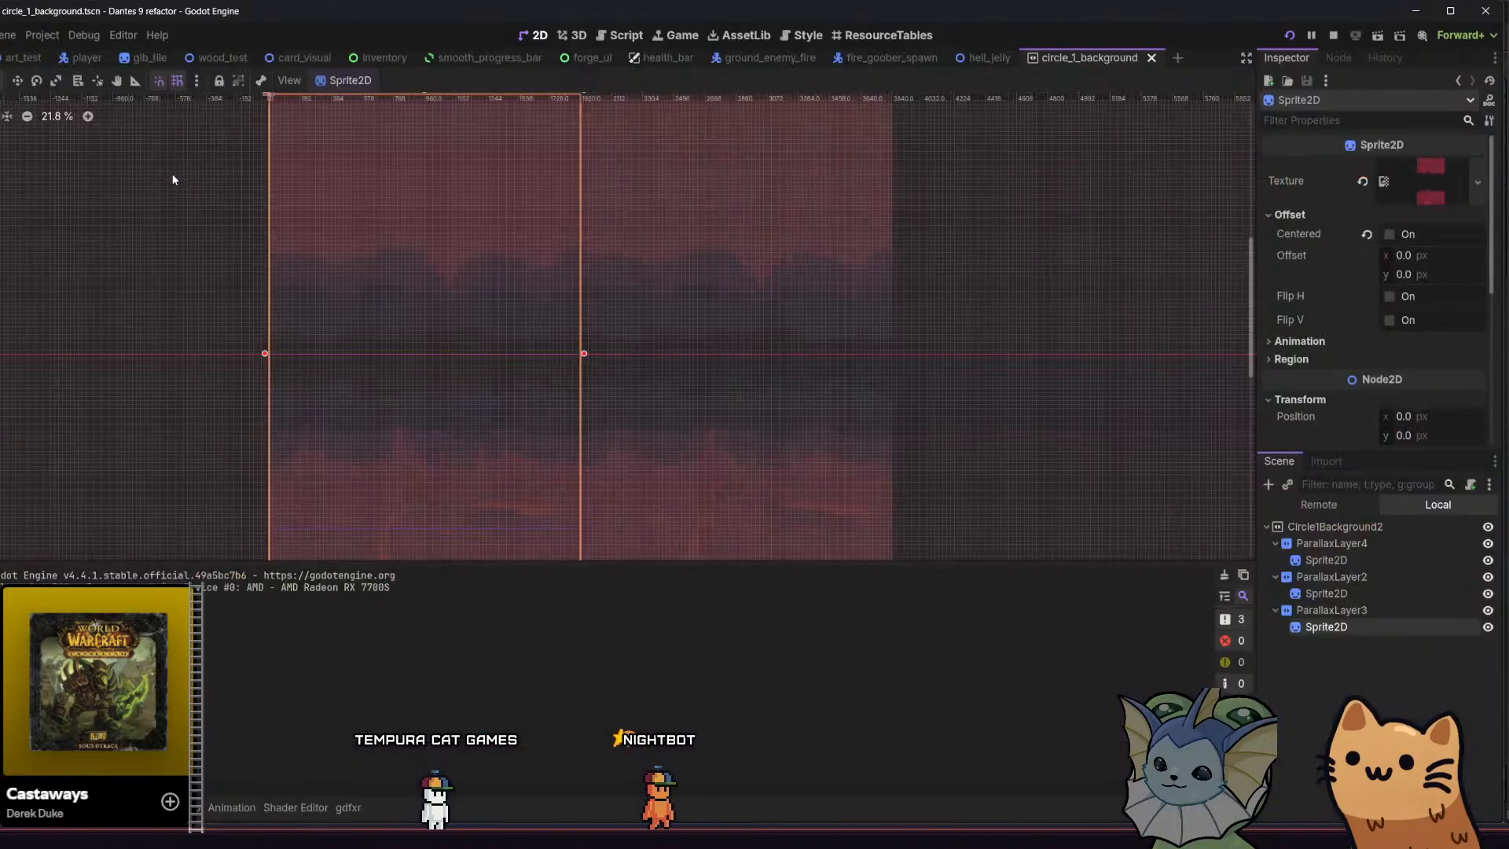
left_click(83, 58)
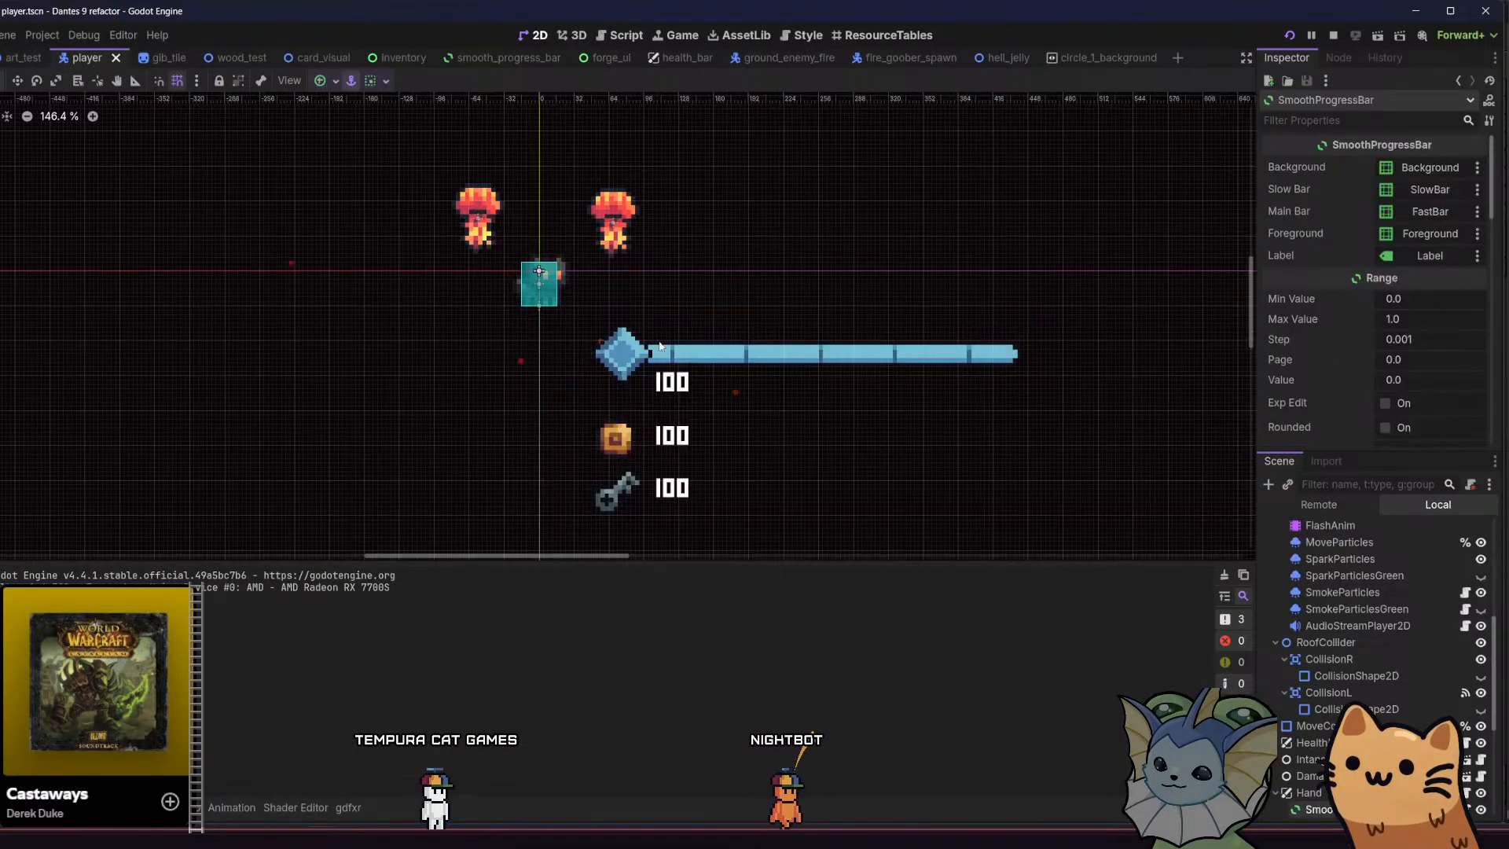
Turn off Master Debug in the BityCamera node's Debug Renders and return to the game
scroll(1336, 570, "up", 5)
left_click(1353, 532)
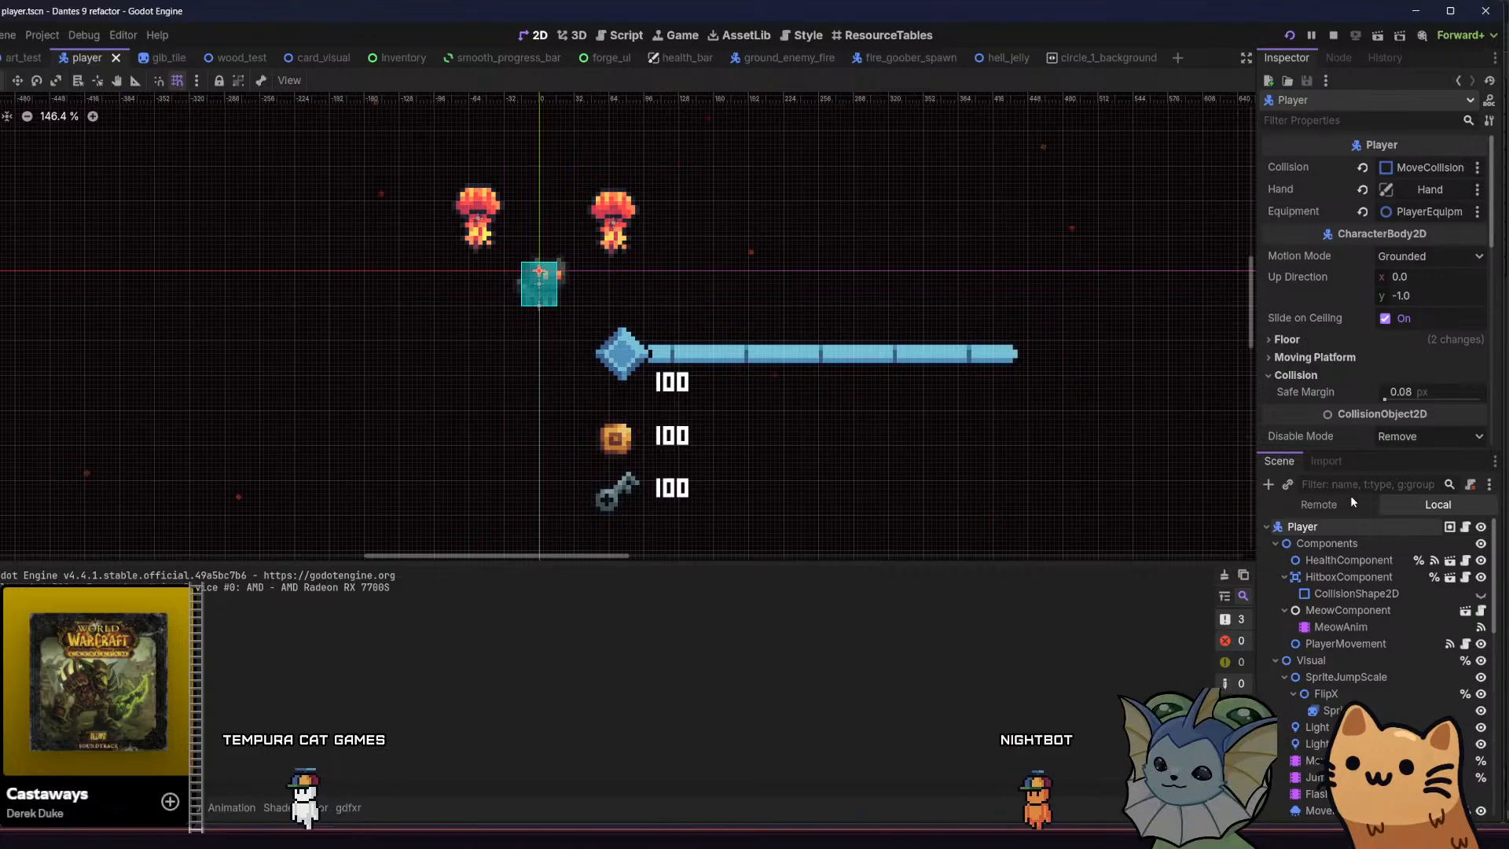
scroll(1353, 676, "down", 5)
scroll(1355, 686, "down", 5)
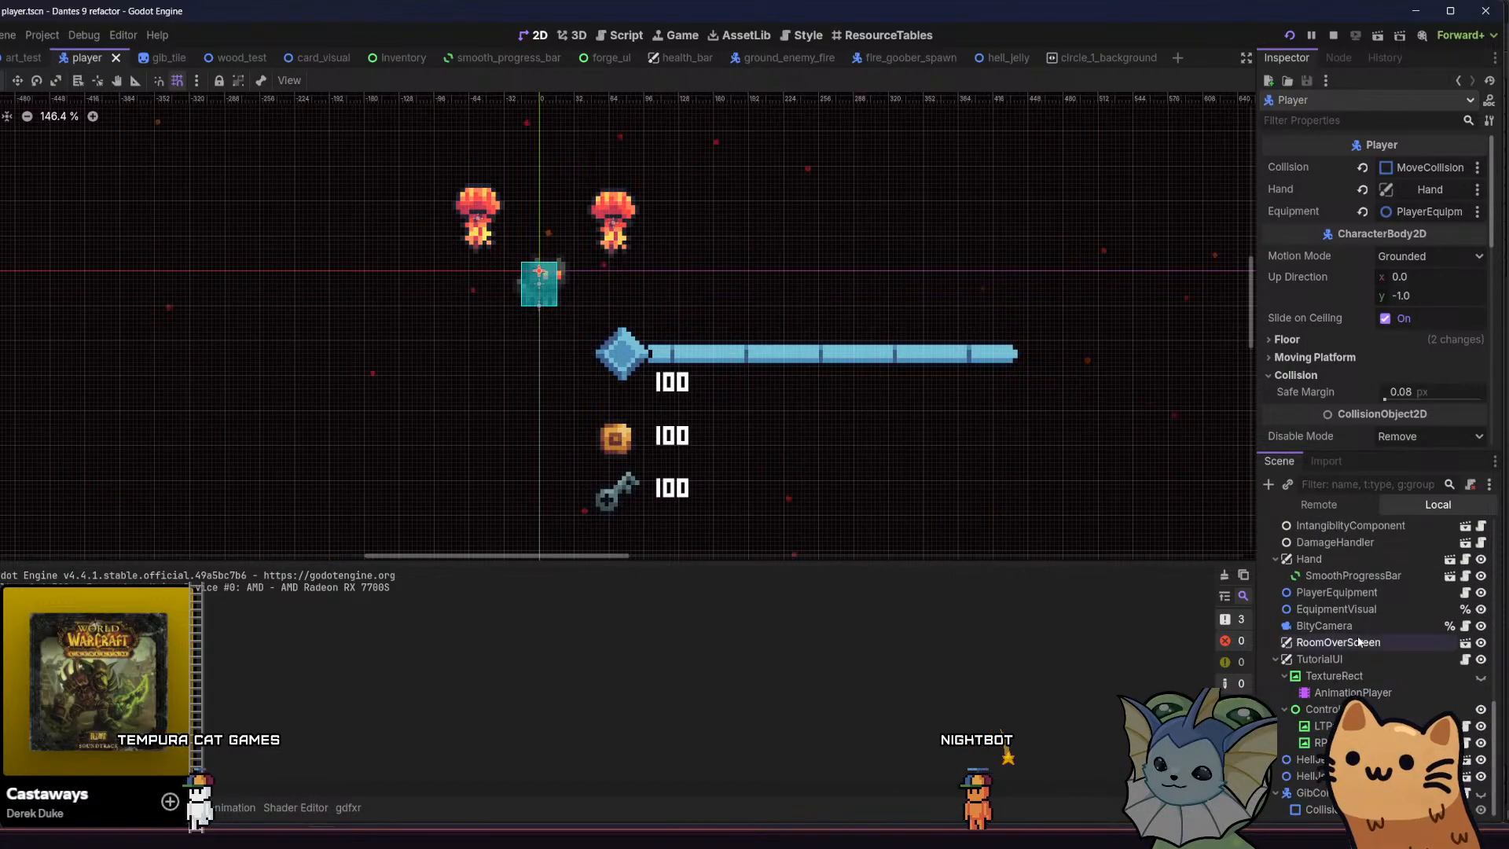
left_click(1367, 621)
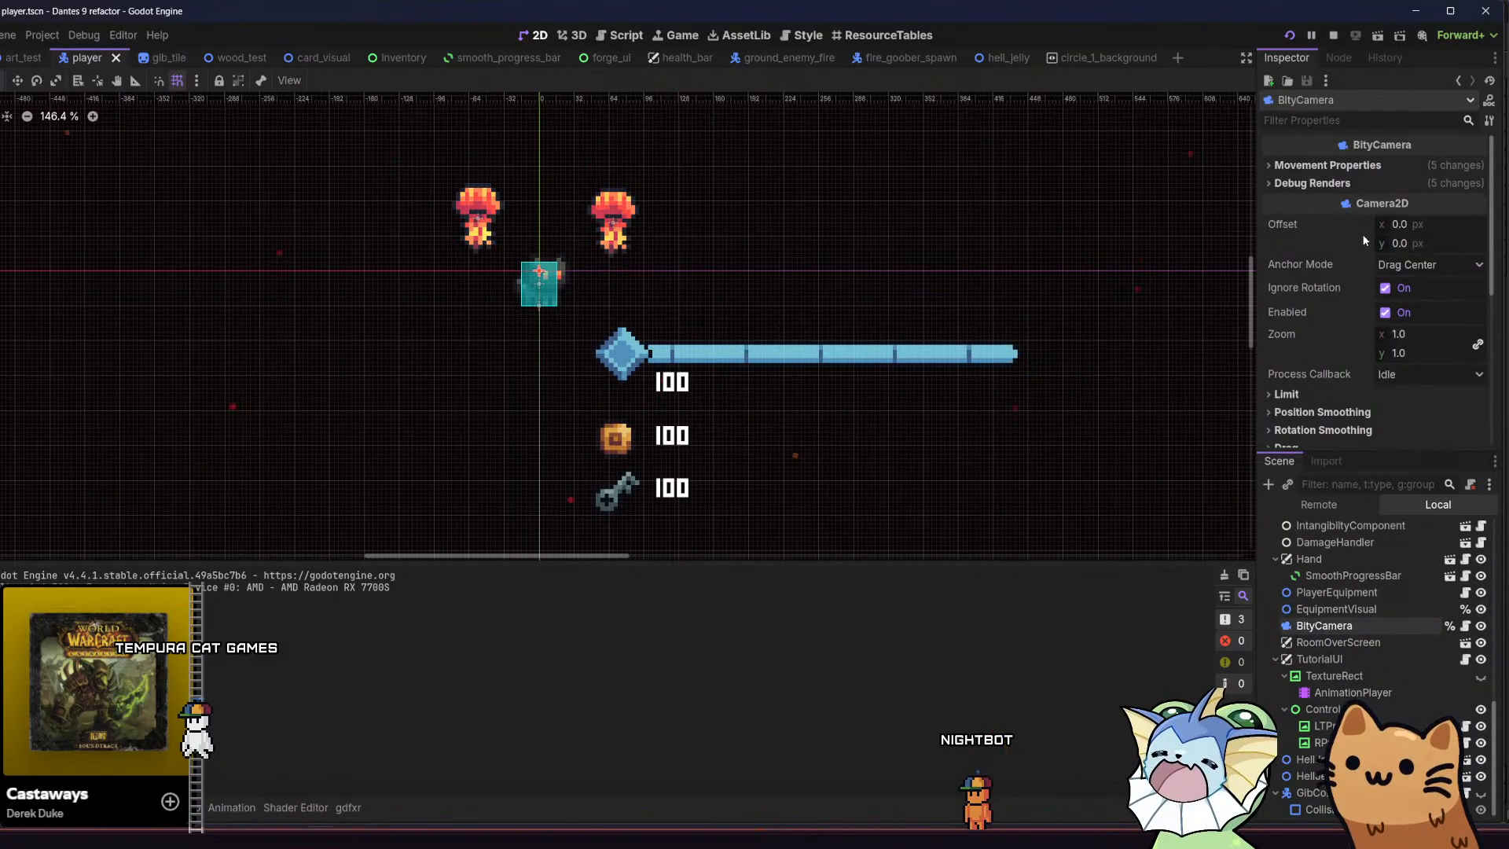
left_click(1344, 183)
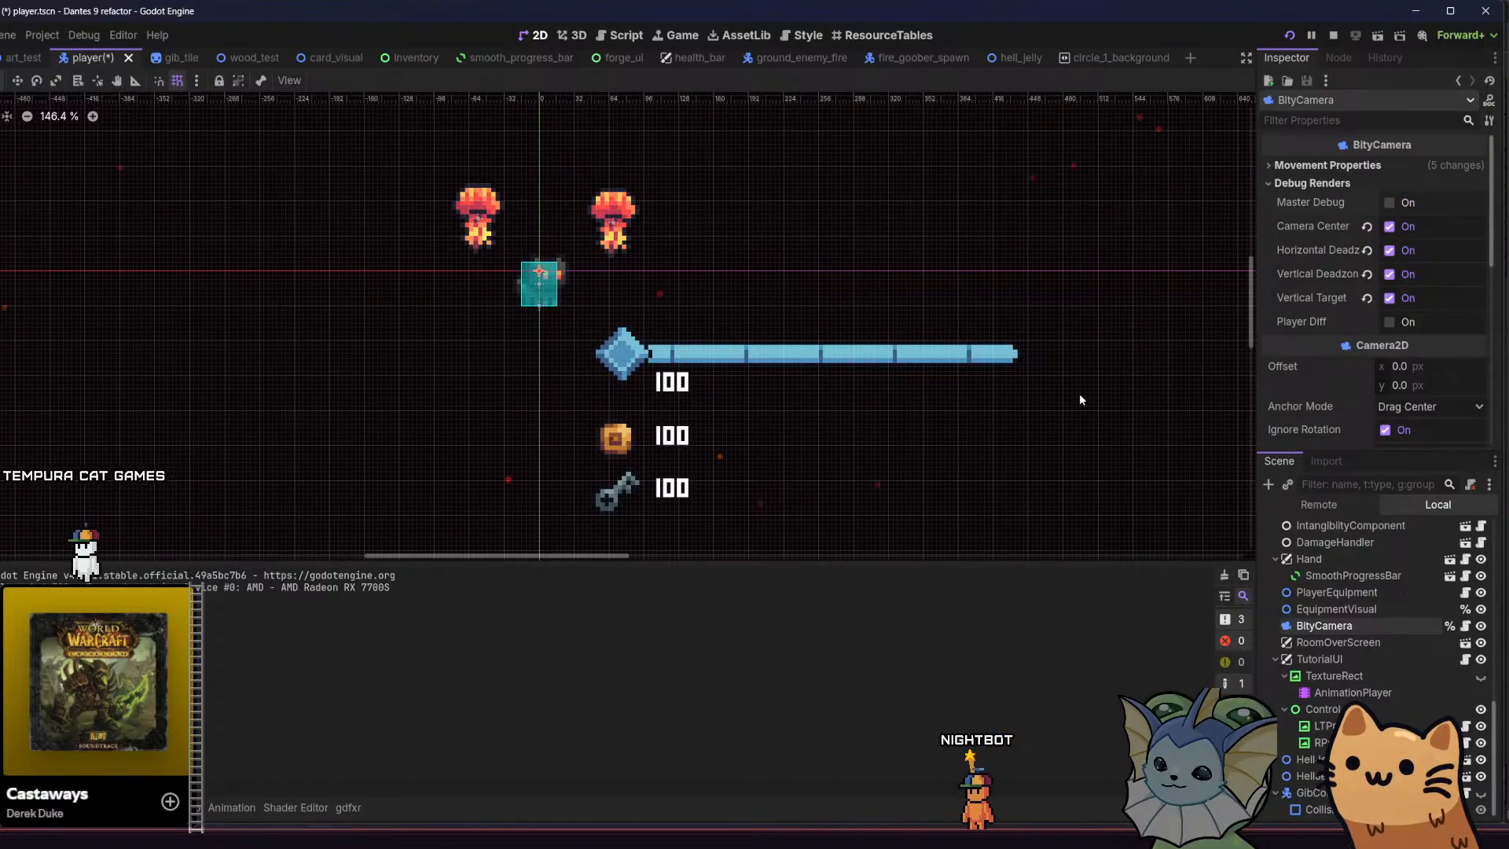
key("F5")
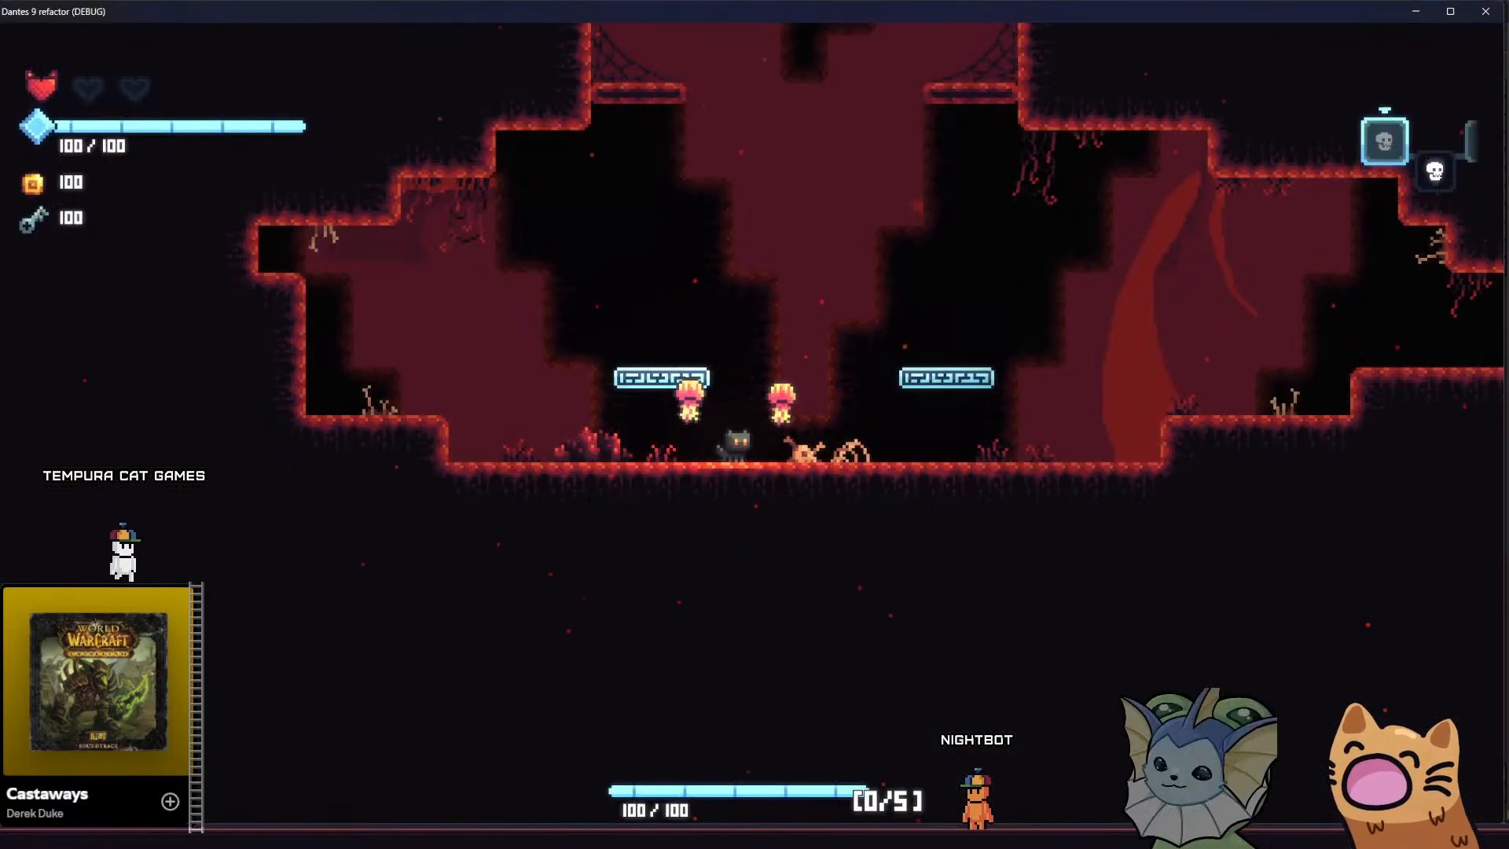
Cross the chamber floor and climb the floating platforms to the top of the central pillar to check the background
left_click(980, 401)
key("d")
key("space")
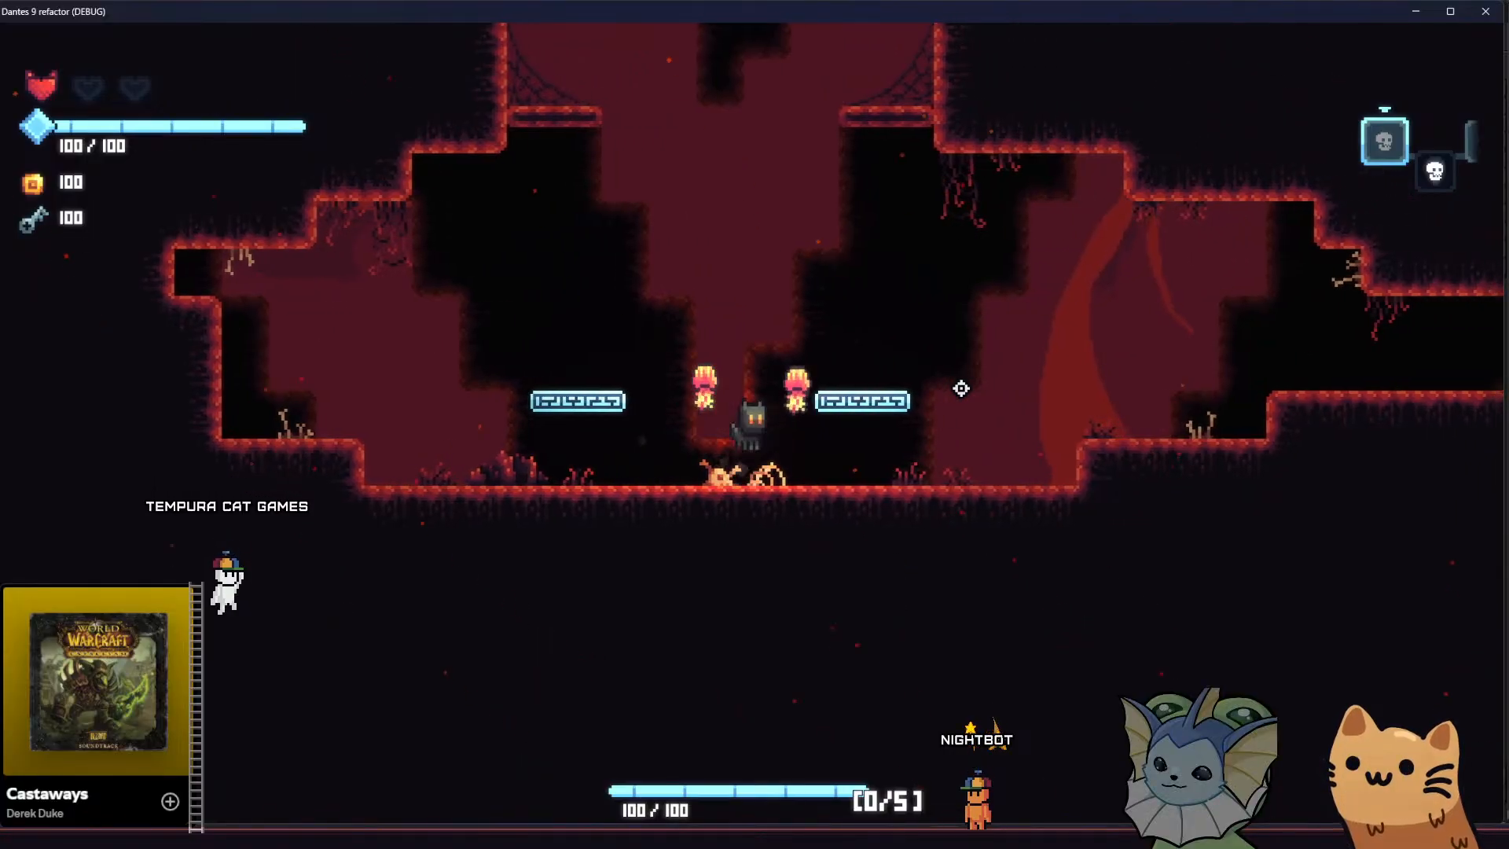
key("d")
key("space")
key("a")
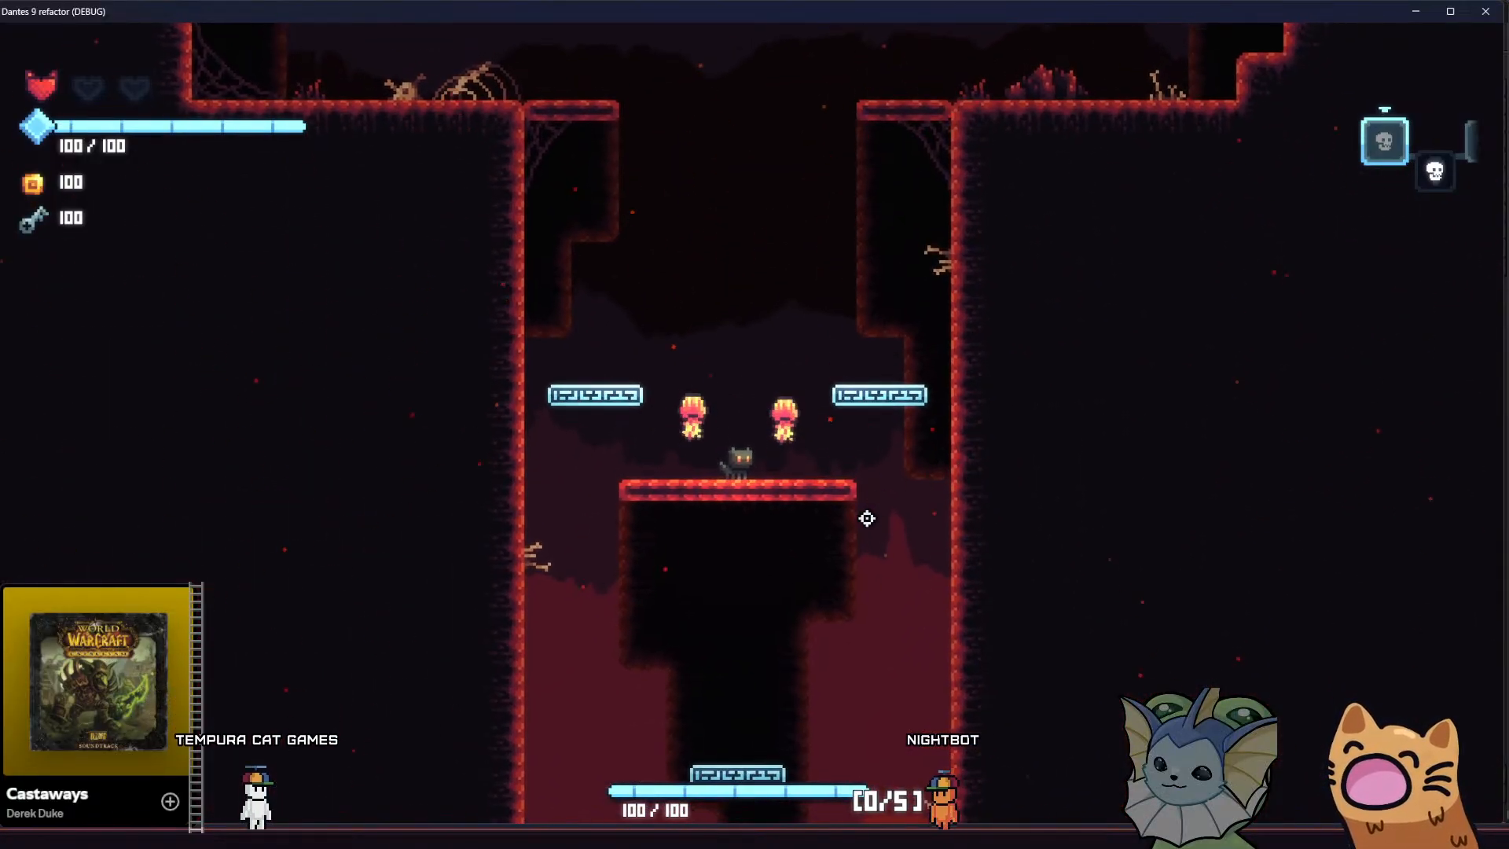
Jump from the pillar into the upper chamber's bone-strewn ledge and drop back onto the platform in the shaft
key("a")
key("space")
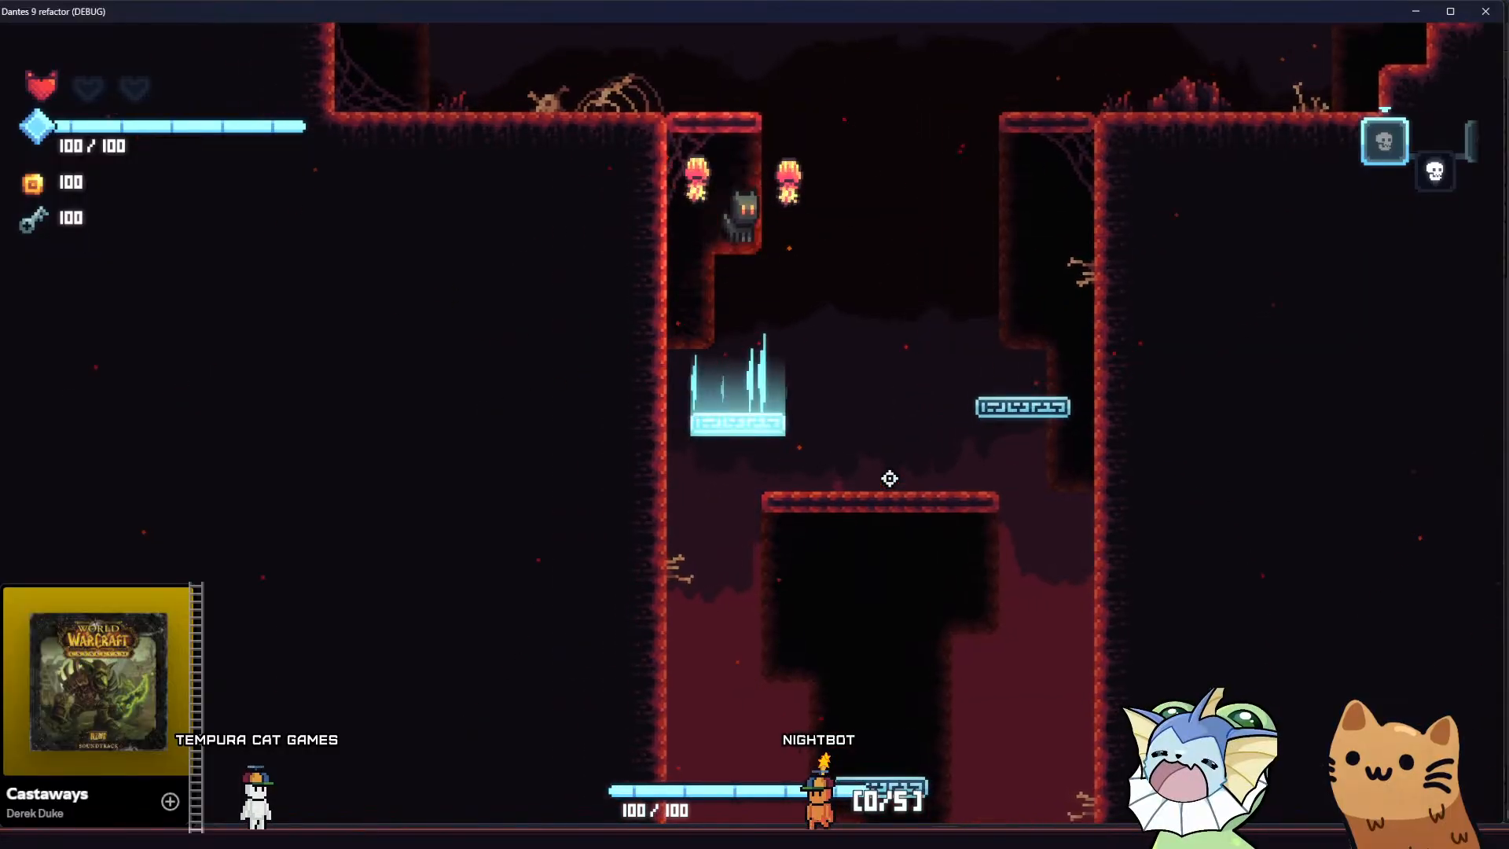
key("a")
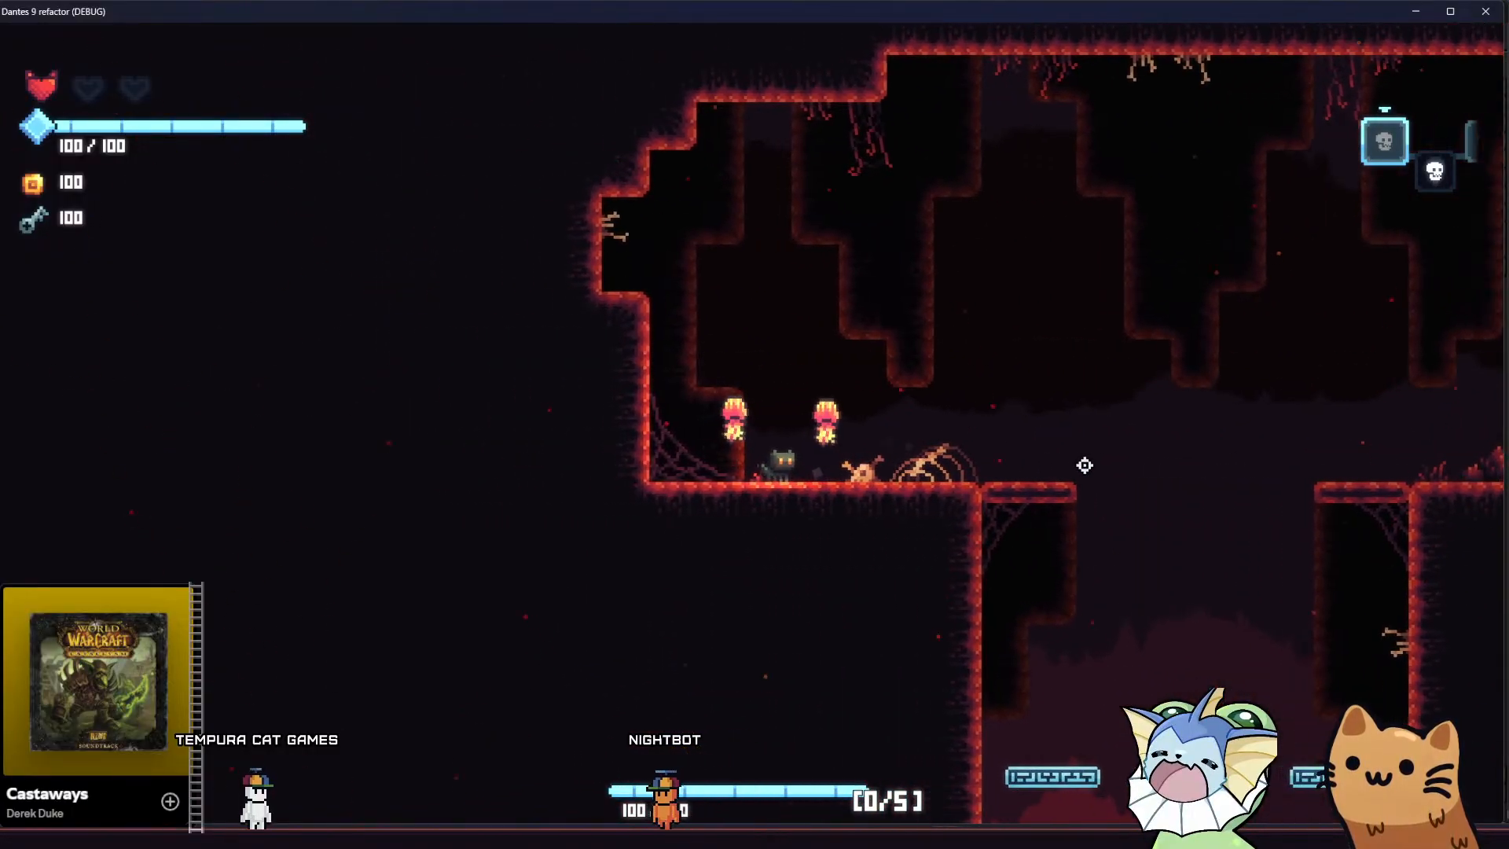
key("d")
key("d")
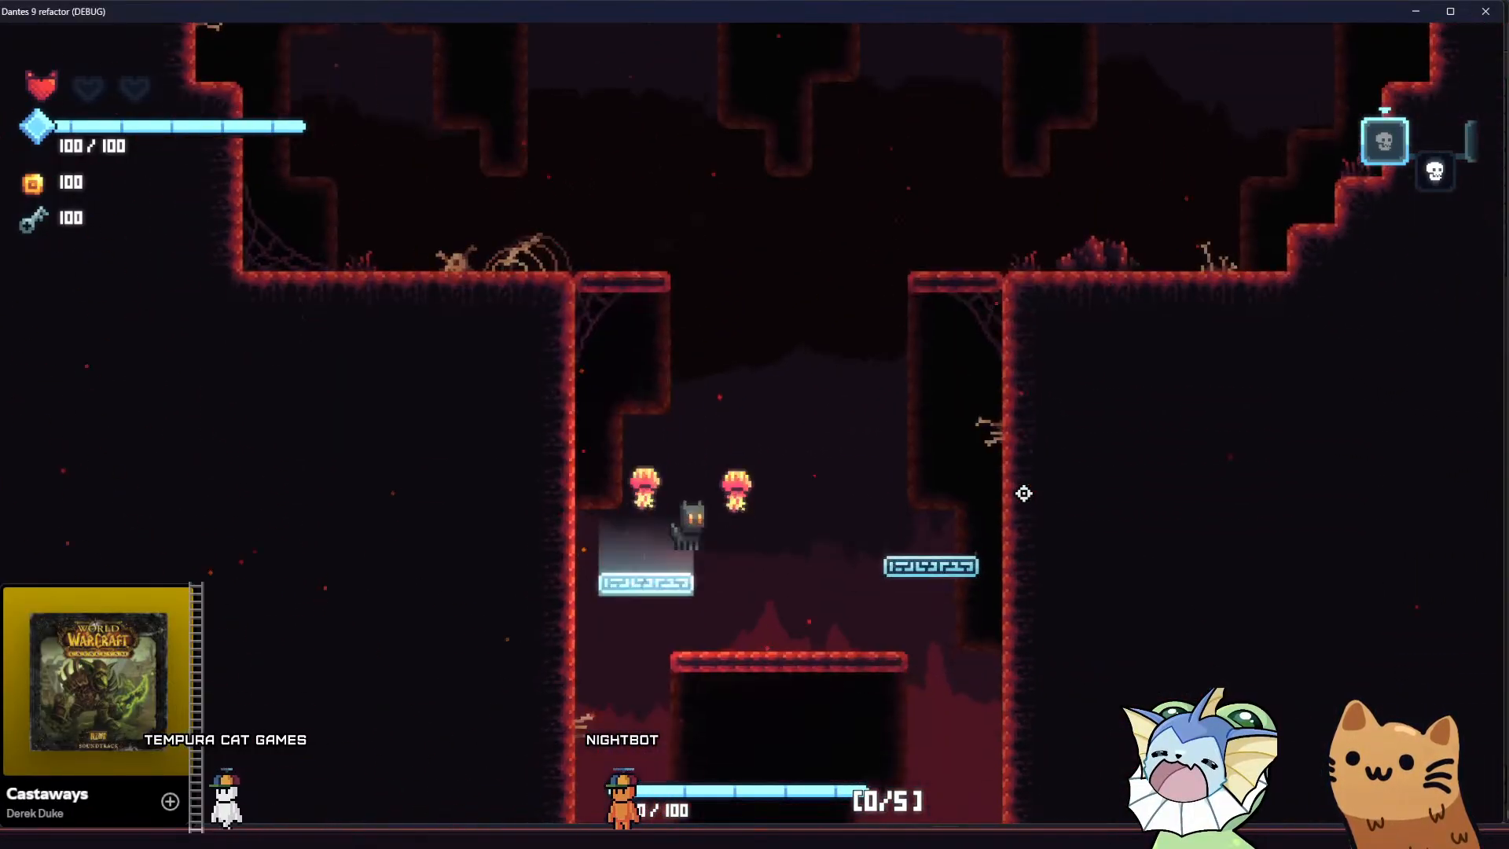
Climb the shaft's platforms again and leap into the middle of the upper chamber to compare the parallax layers
key("space")
key("a")
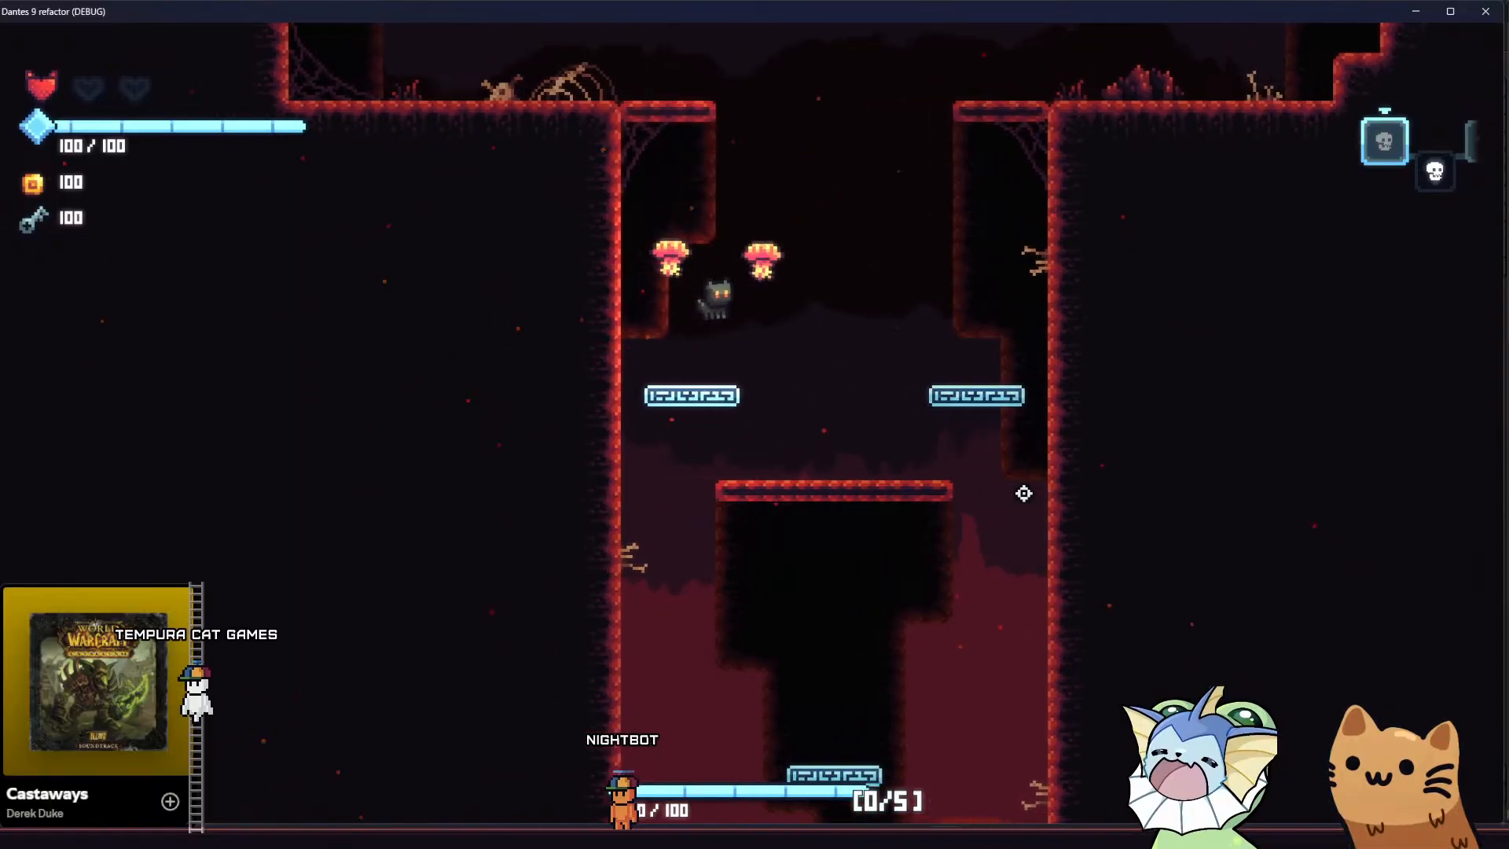
key("a")
key("d")
key("space")
key("a")
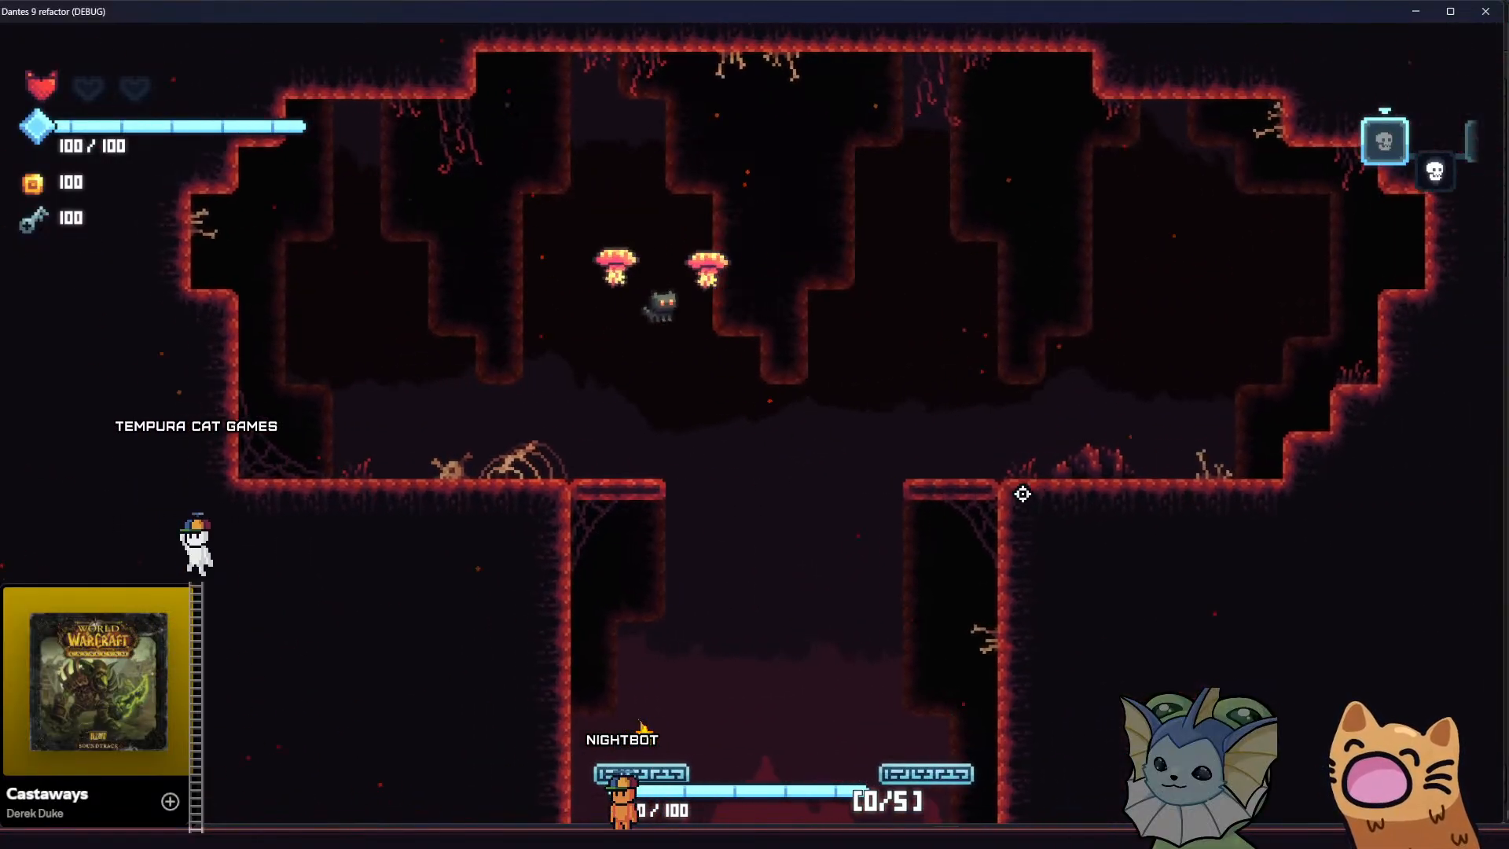
Drop down the shaft past the webbed ledge to the lava-lit chamber to watch the background shift
key("d")
key("a")
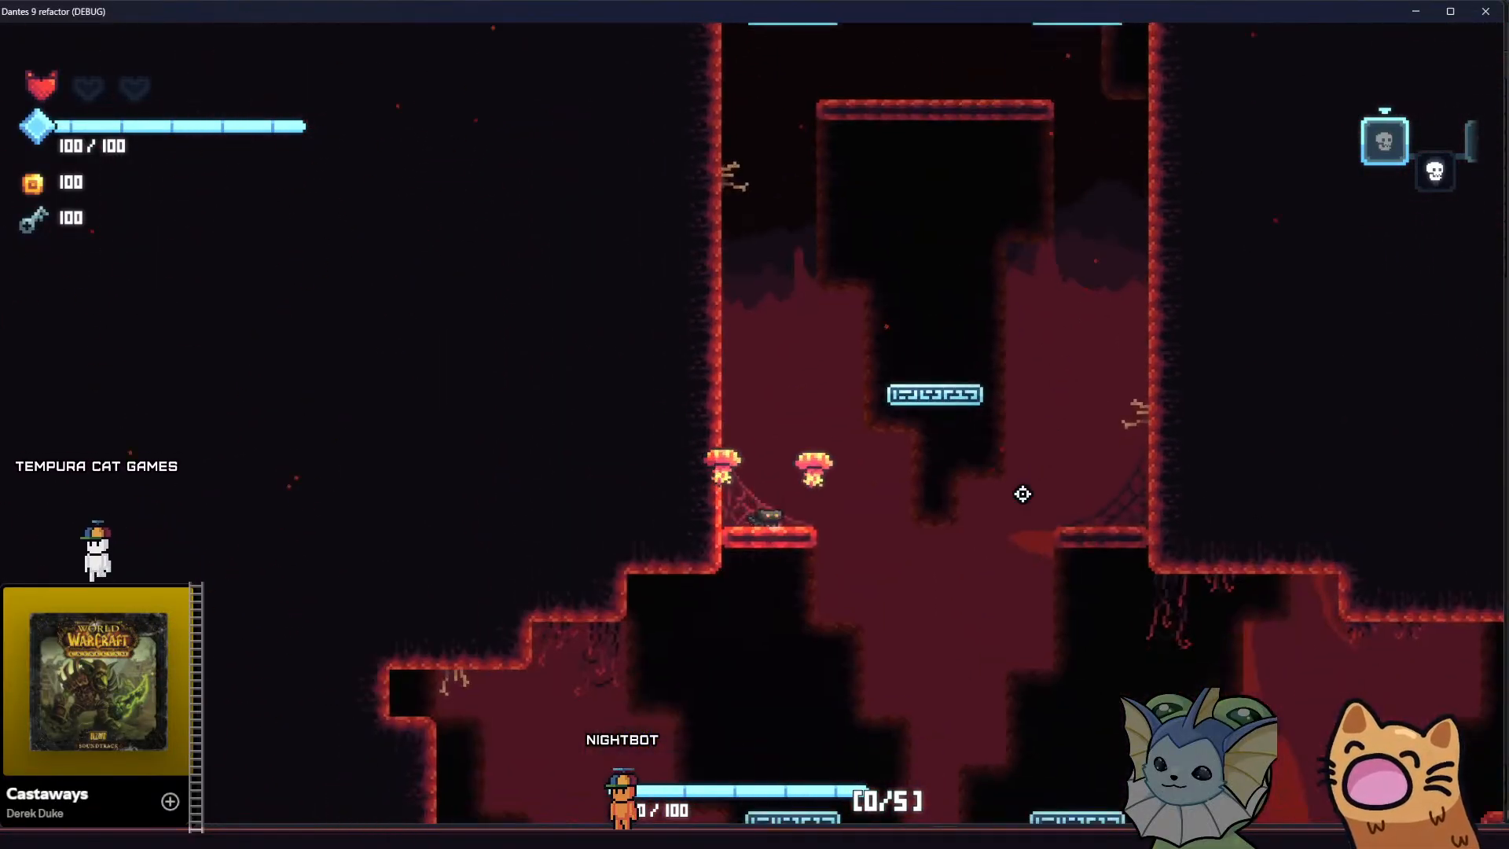
key("d")
Jump back up the central platforms to the upper chamber to view the background while ascending
key("d")
key("a")
key("space")
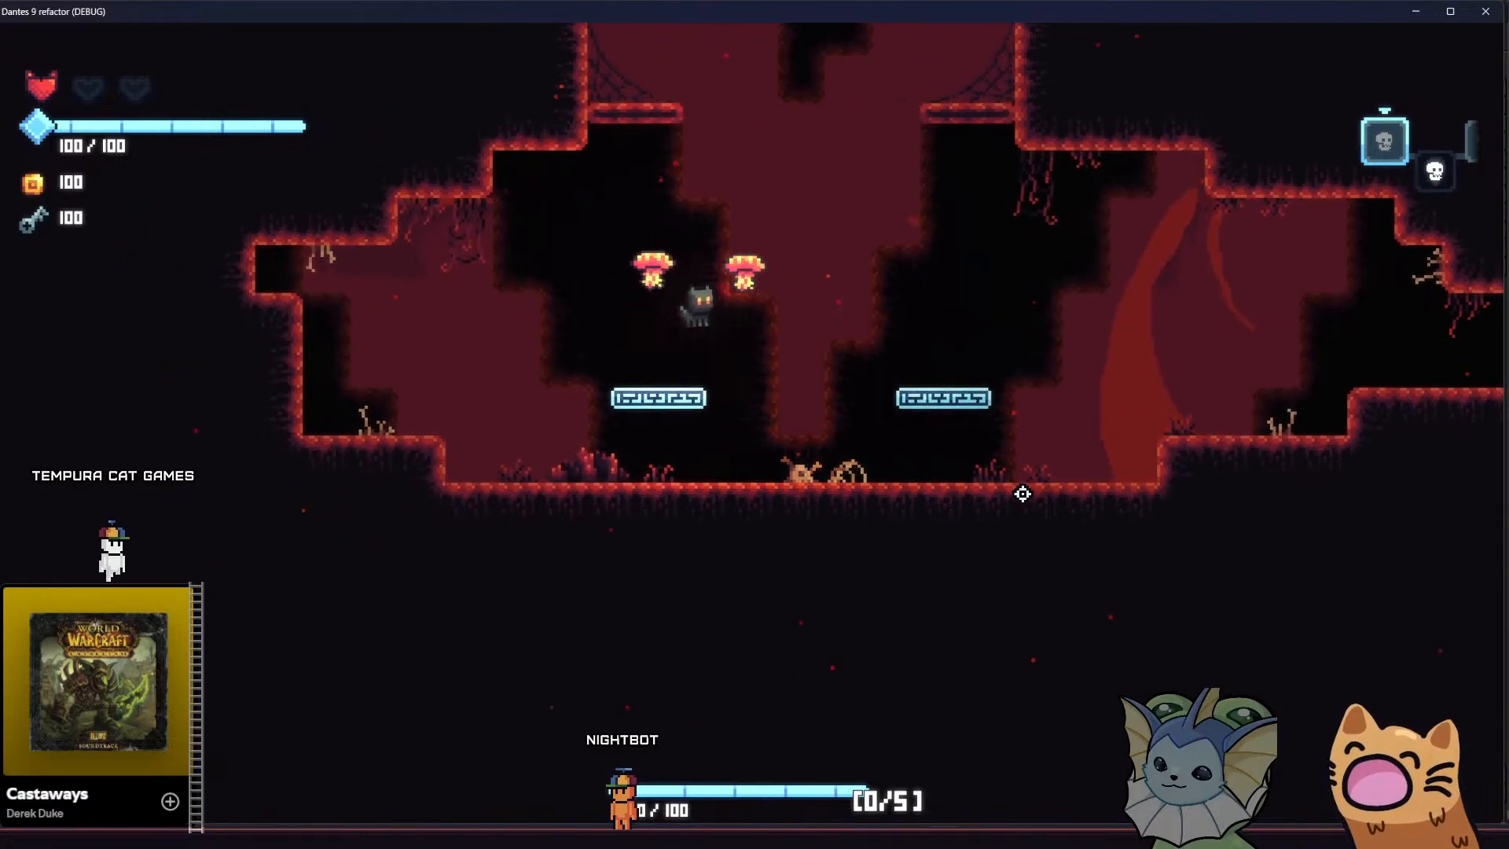
key("space")
key("d")
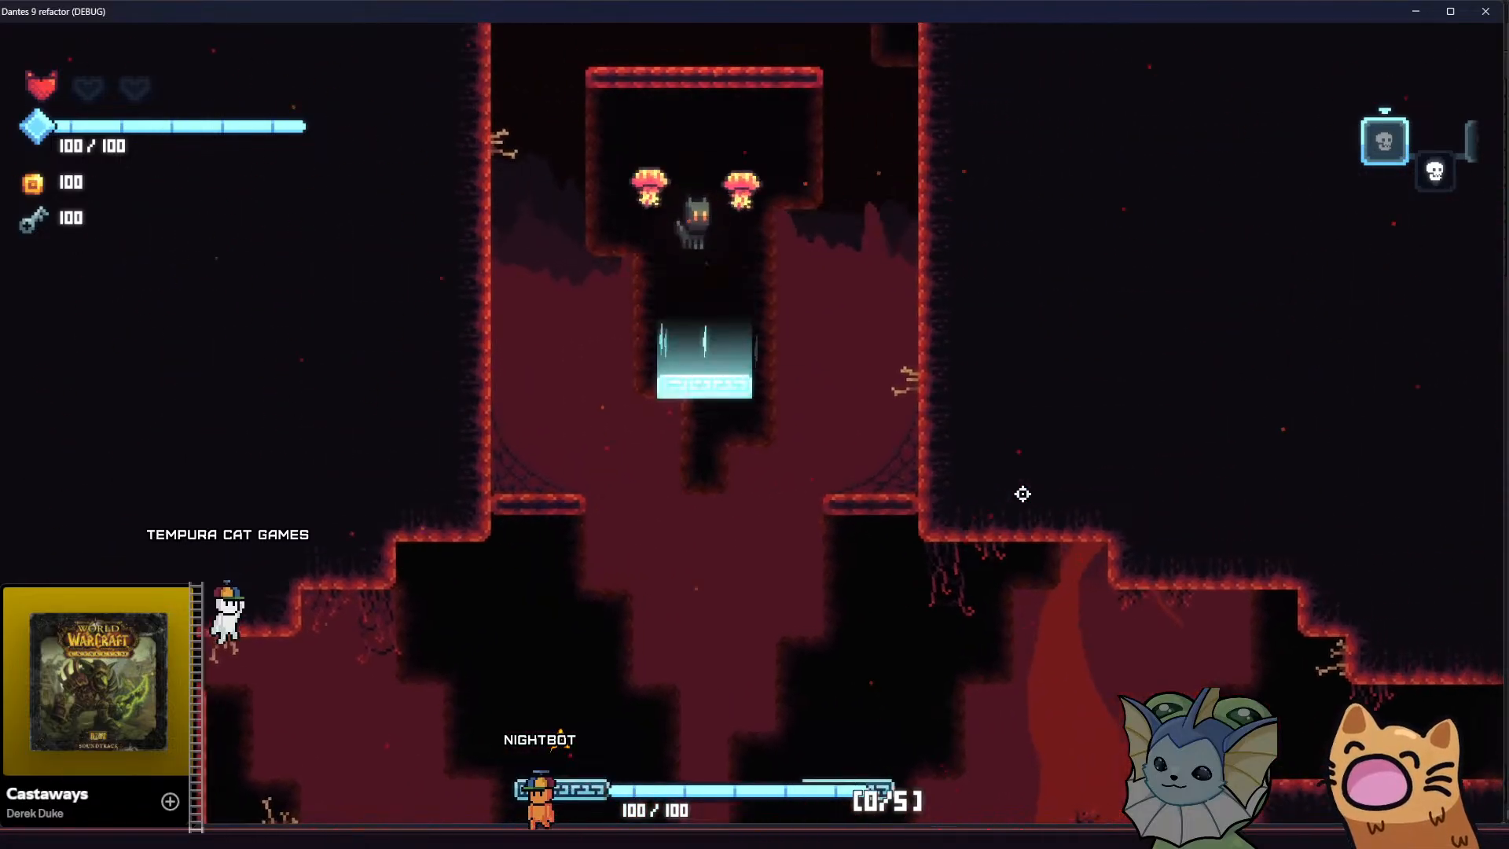
key("a")
key("space")
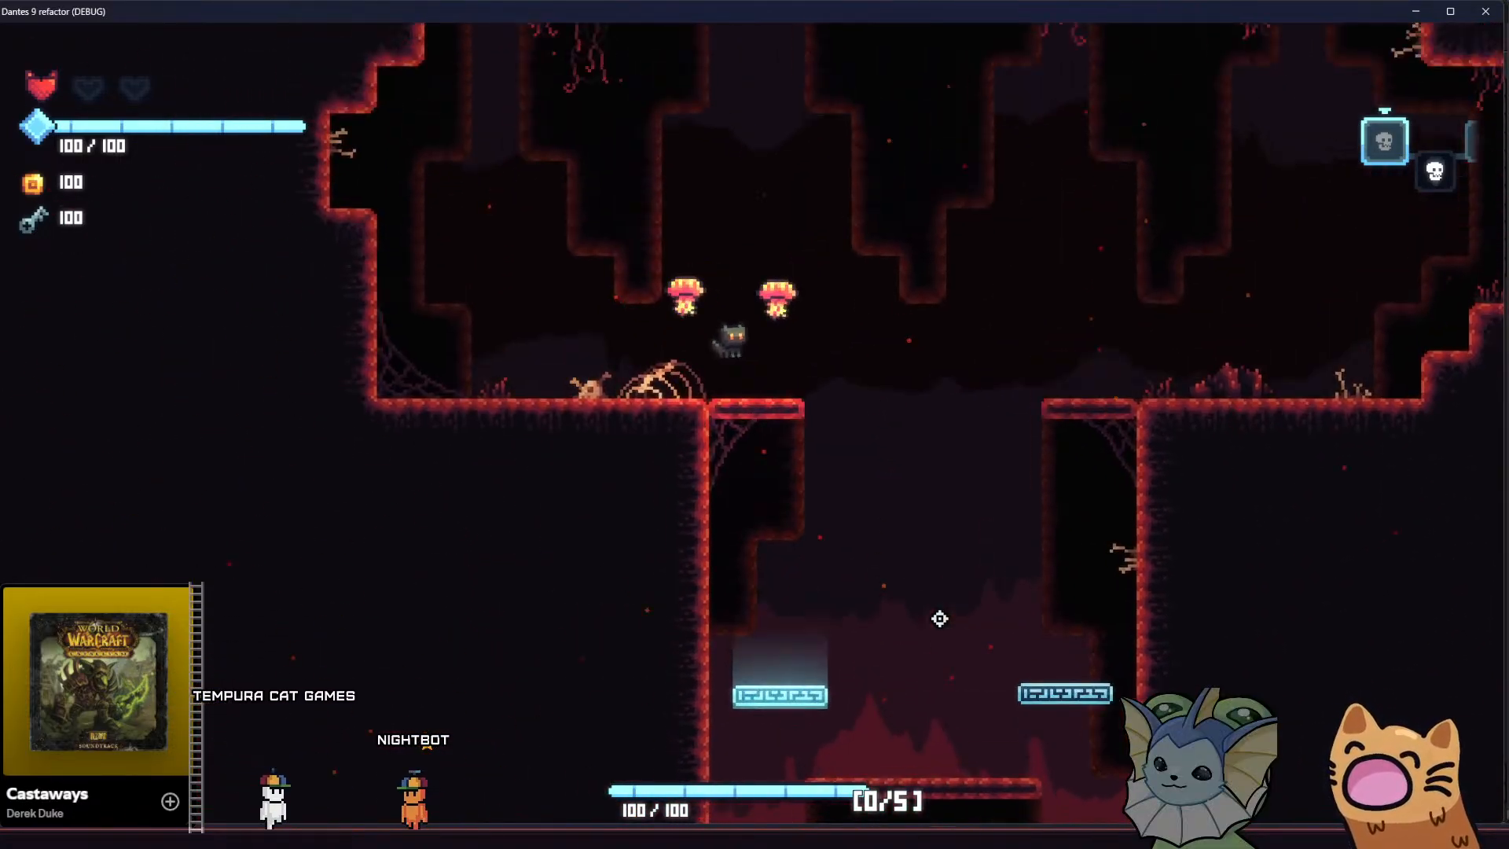
key("space")
key("d")
key("a")
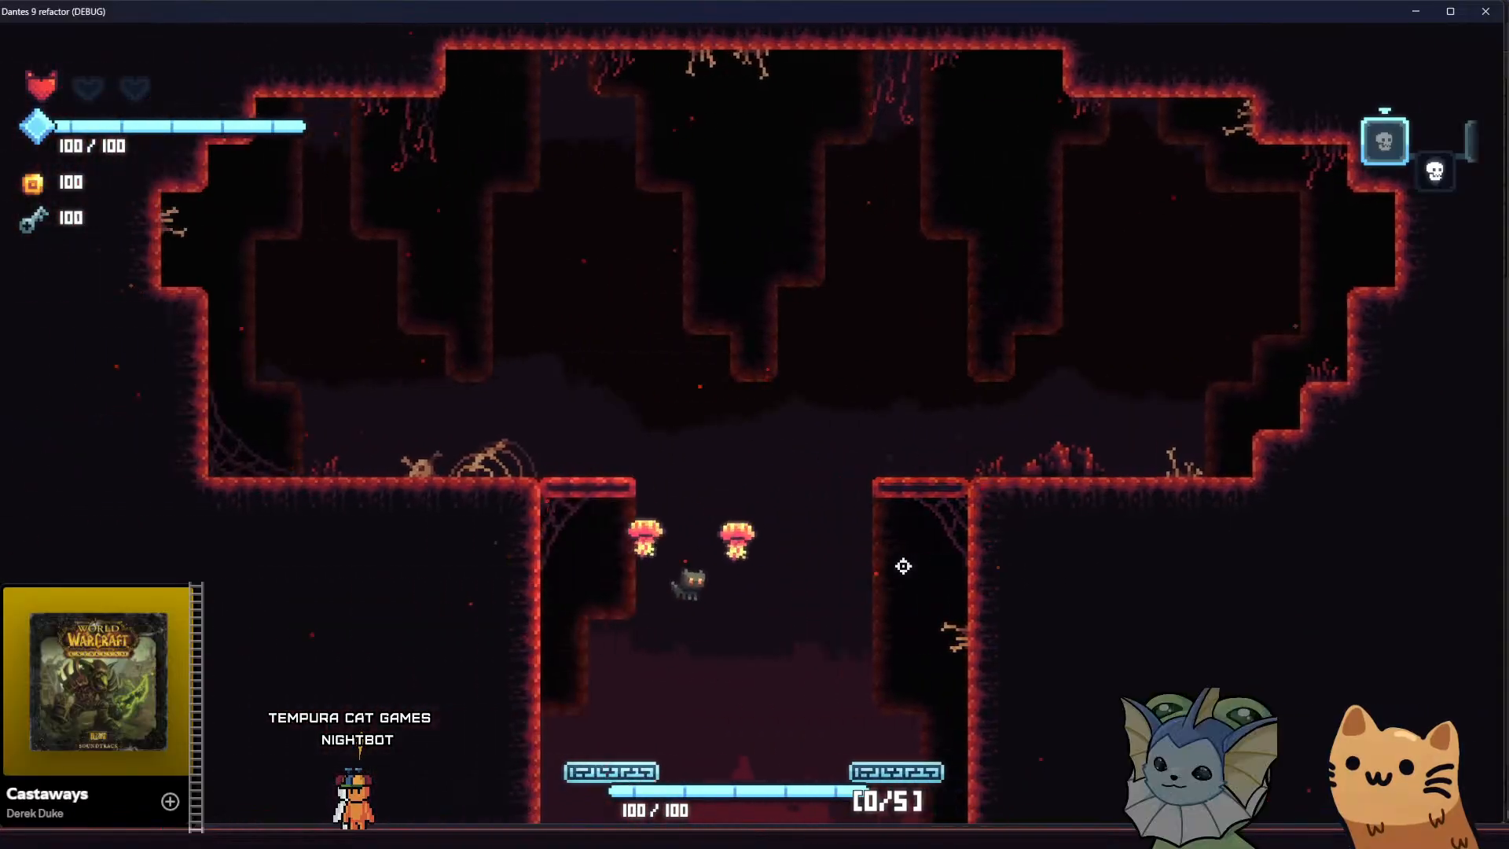
Bounce at the upper chamber's opening and fall through the shaft to the bones on the bottom floor
key("a")
key("space")
key("d")
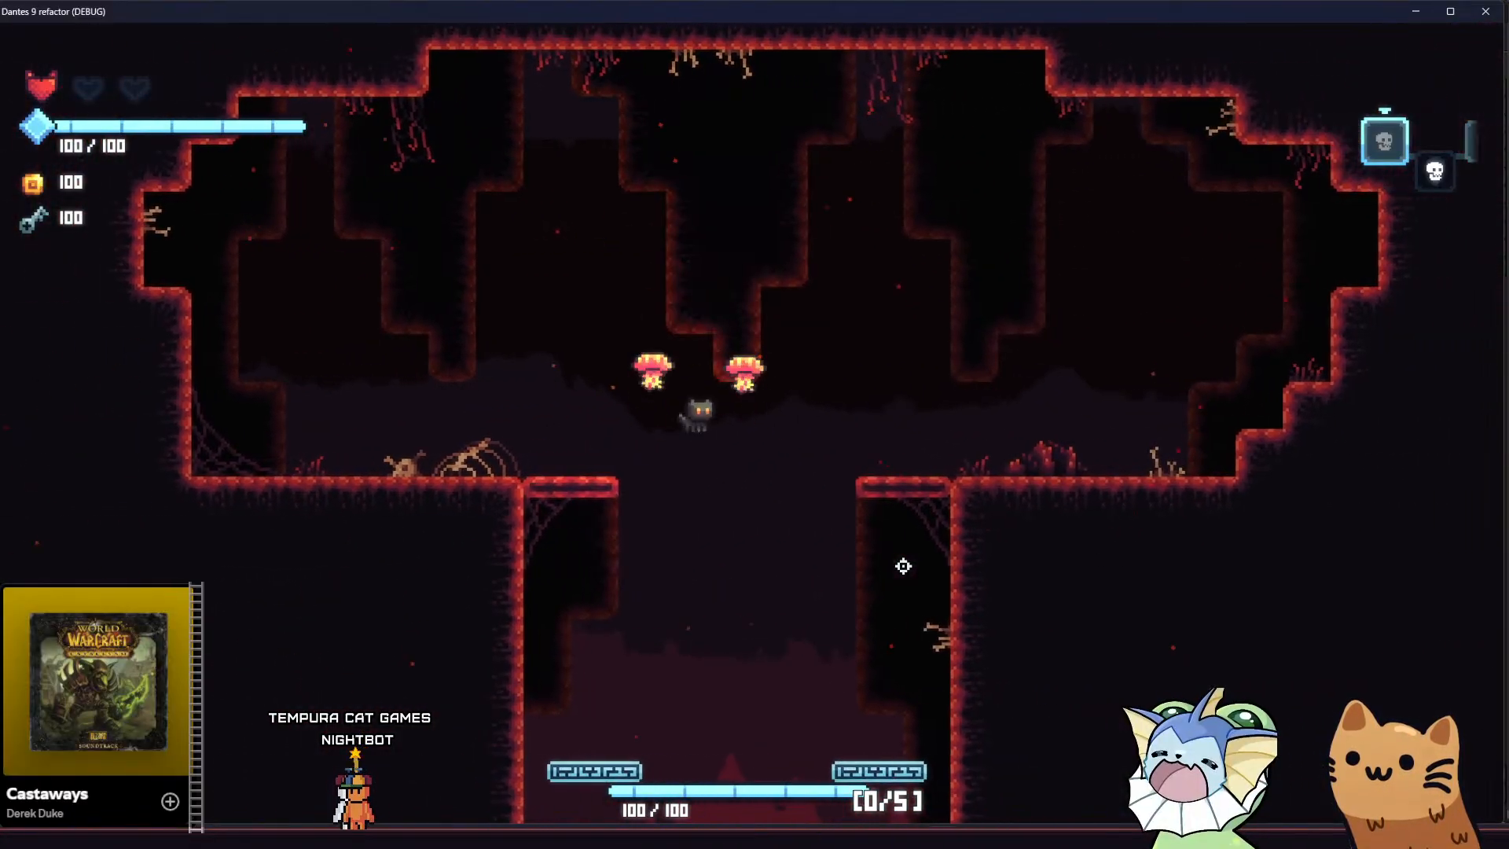
key("s")
key("a")
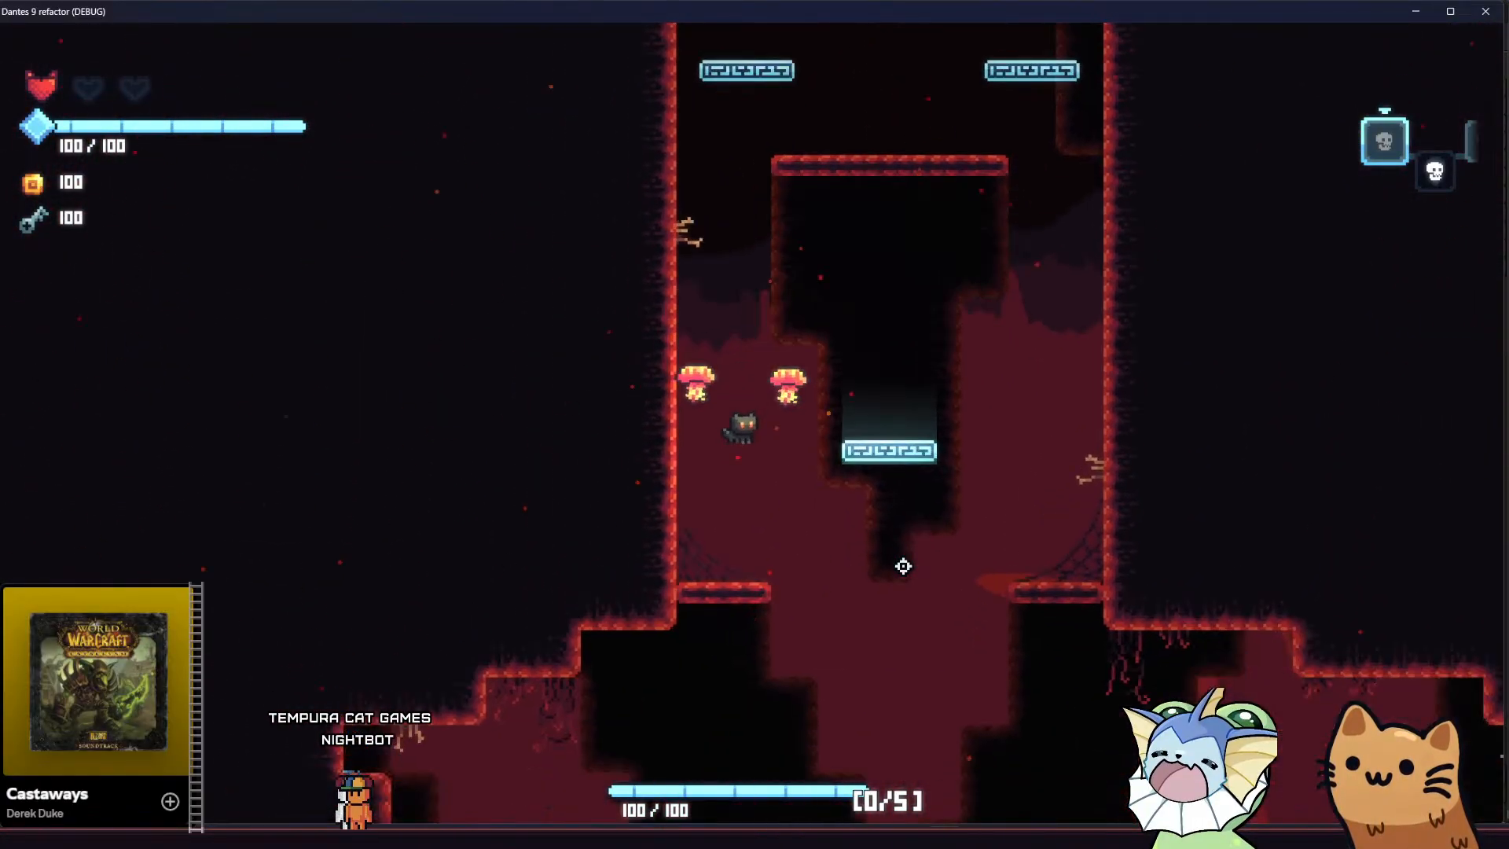
key("d")
key("d")
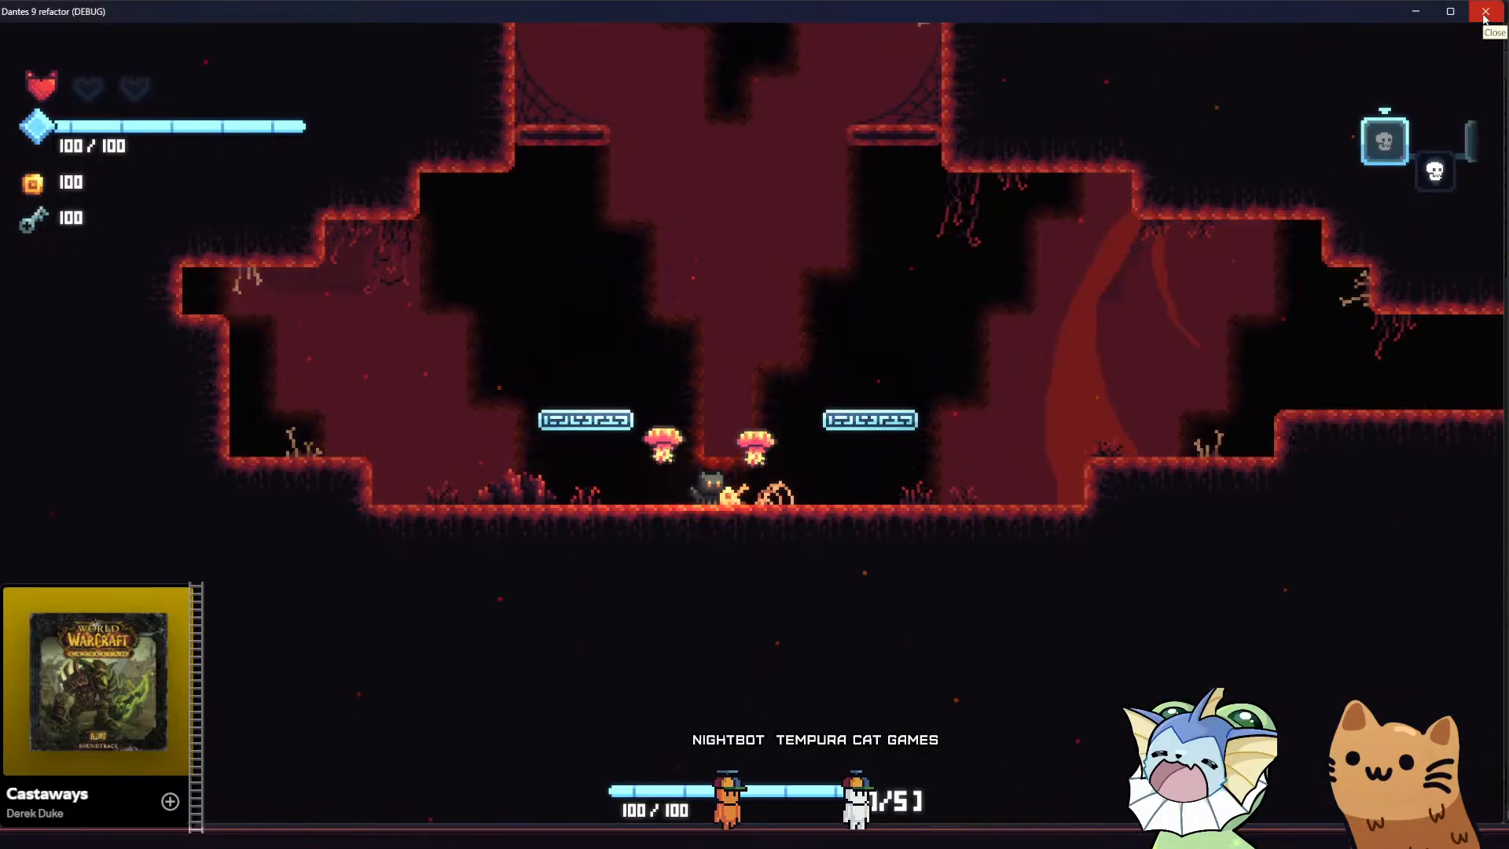
Close the game, switch to parallax.aseprite in Aseprite, and examine the repeated lava landscape up close
left_click(1484, 12)
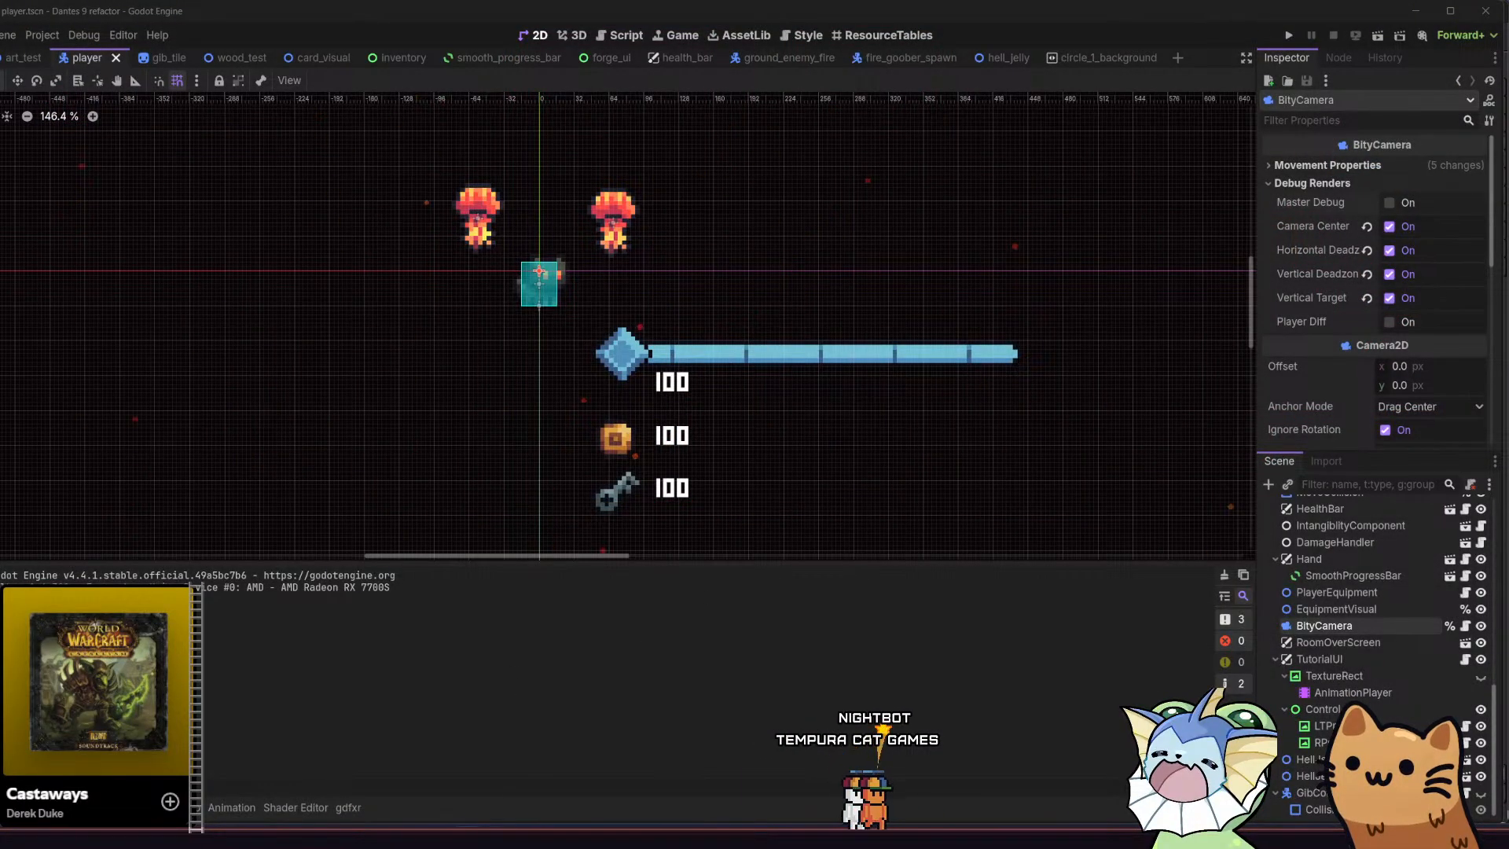
left_click(478, 835)
middle_click_drag(529, 529, 533, 533)
middle_click_drag(568, 445, 746, 551)
scroll(616, 465, "up", 1)
left_click_drag(6, 692, 7, 731)
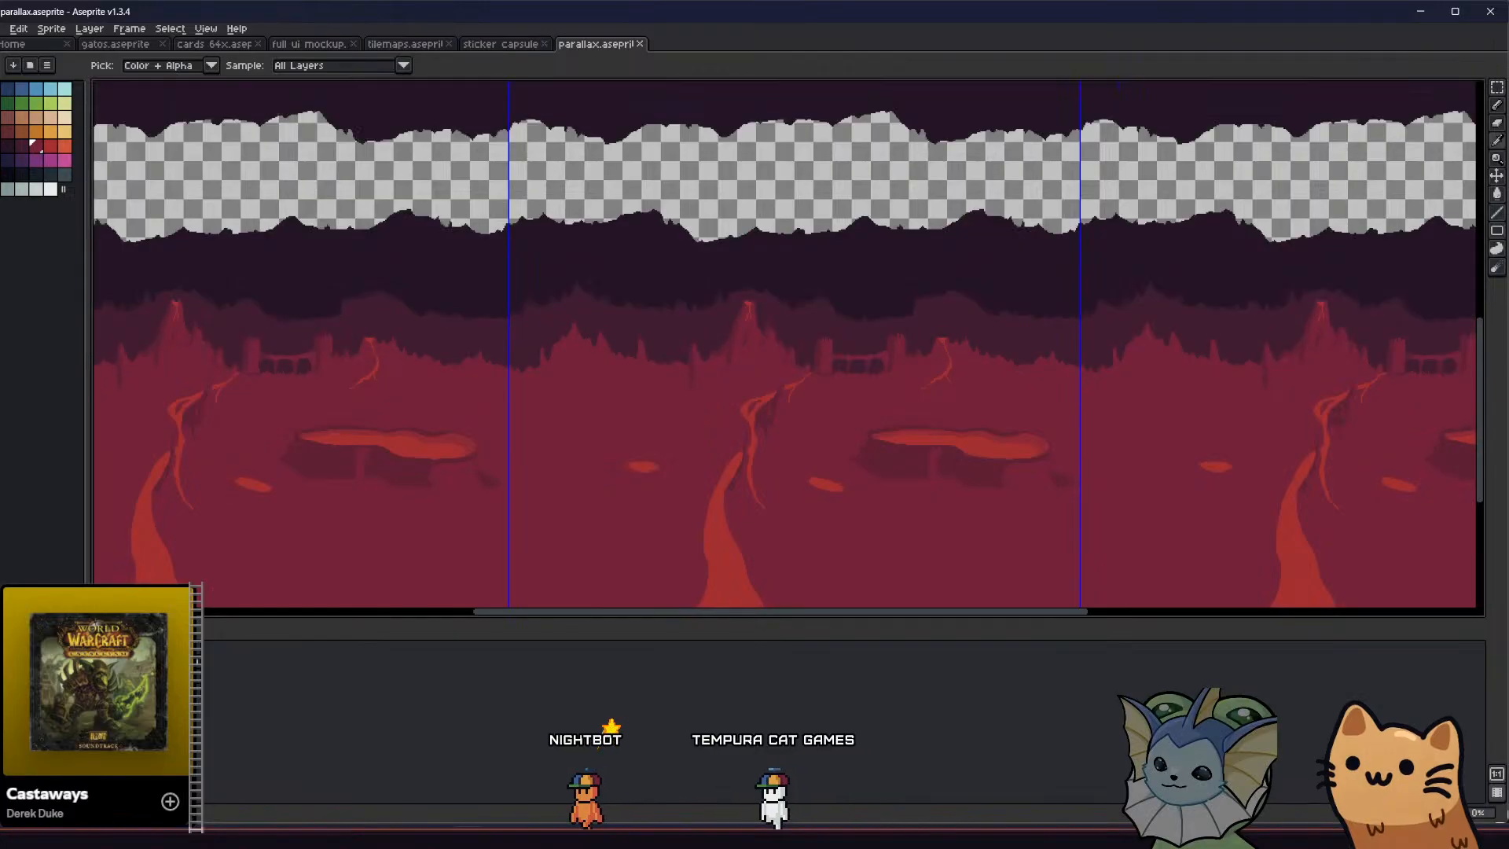
Undo the dark shading around the lava pools and the lava trail below the small crater
middle_click_drag(389, 531, 391, 552)
key("v")
key("ctrl+z")
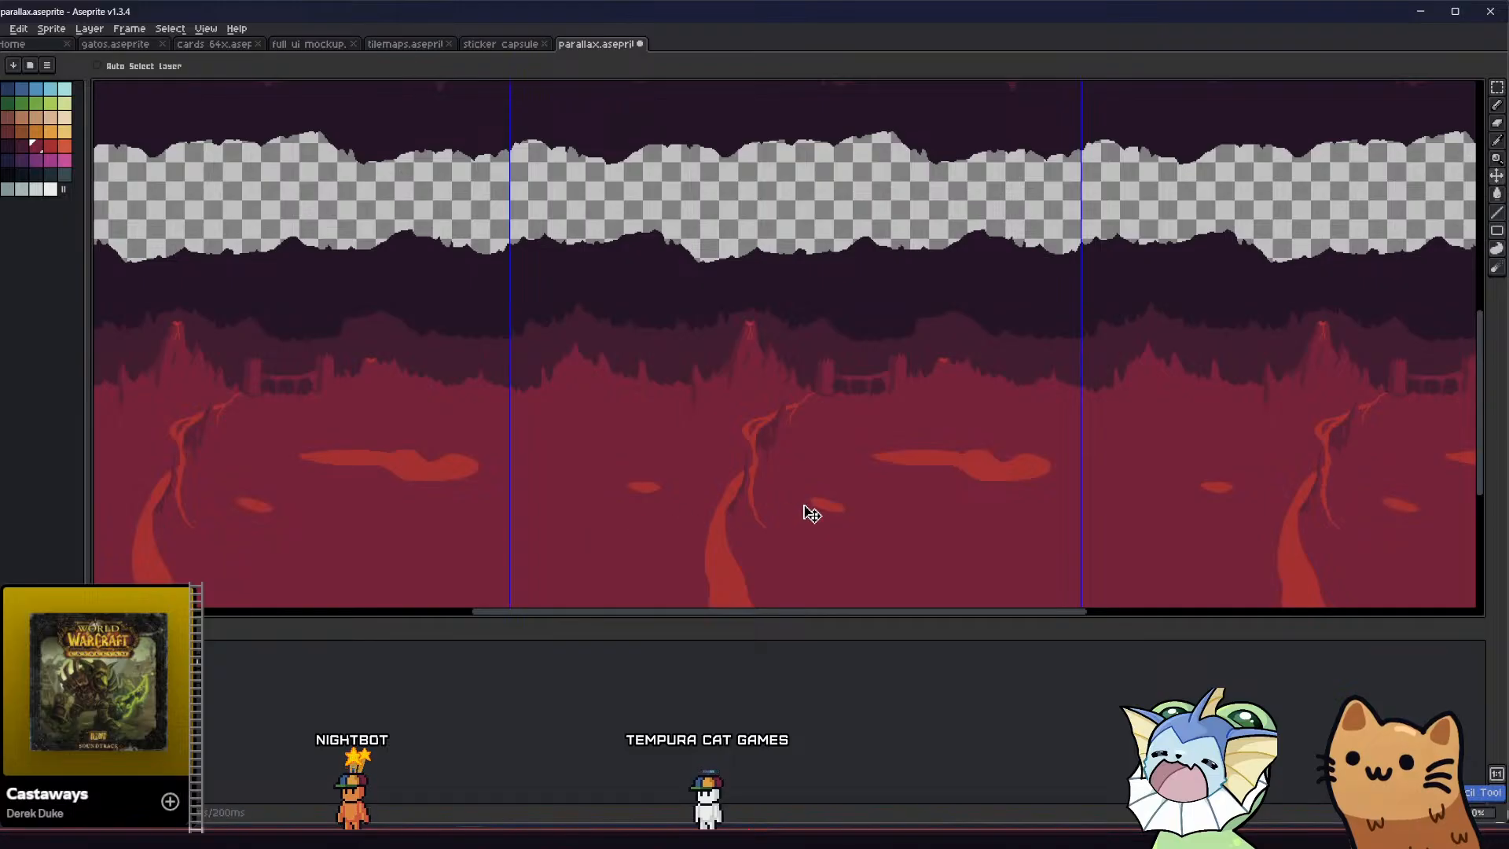
scroll(983, 420, "up", 2)
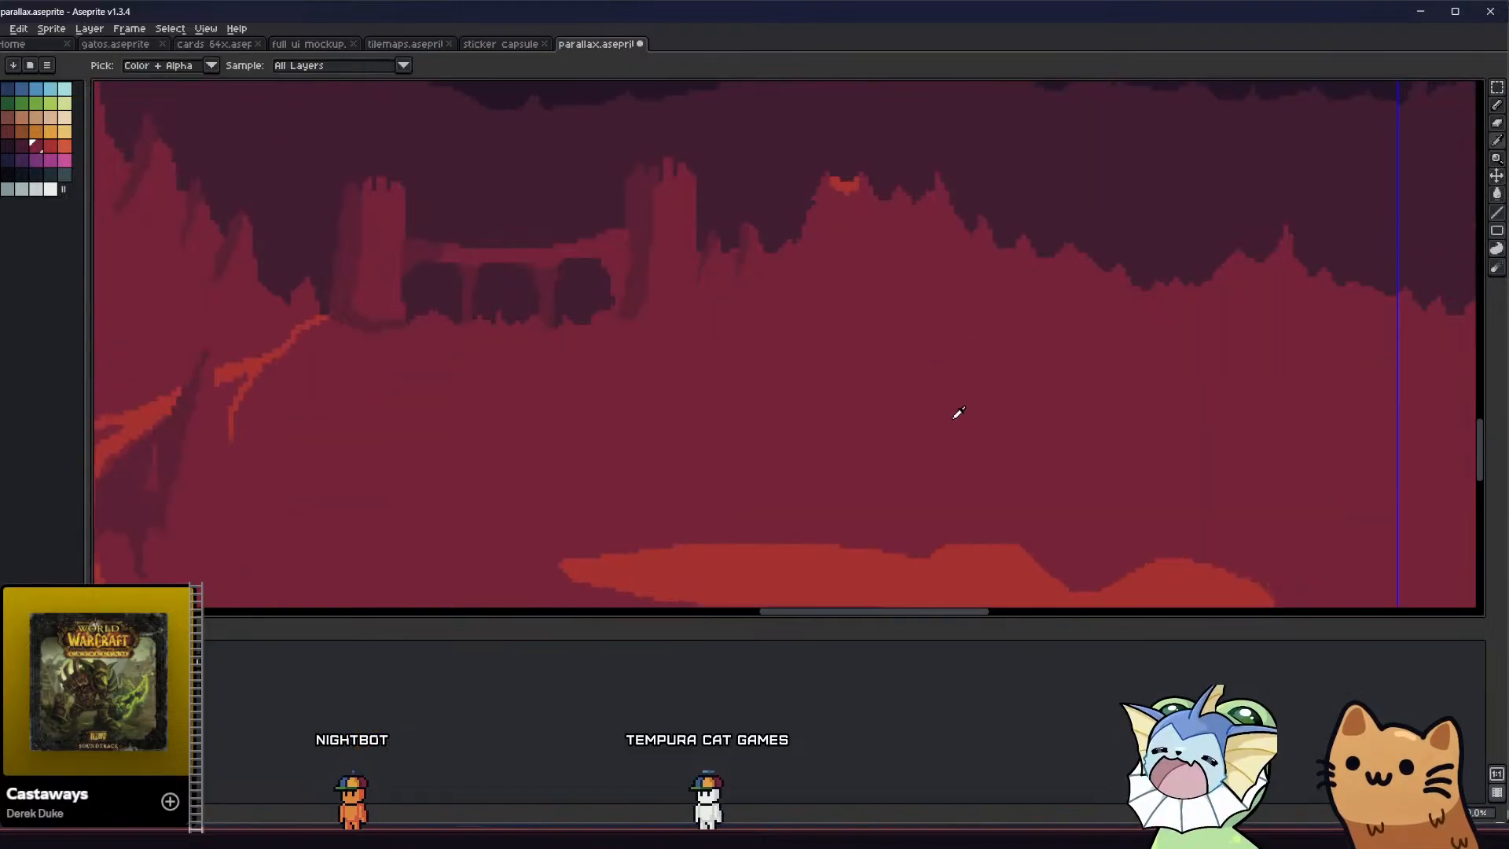
key("g")
middle_click_drag(789, 557, 797, 522)
key("ctrl+z")
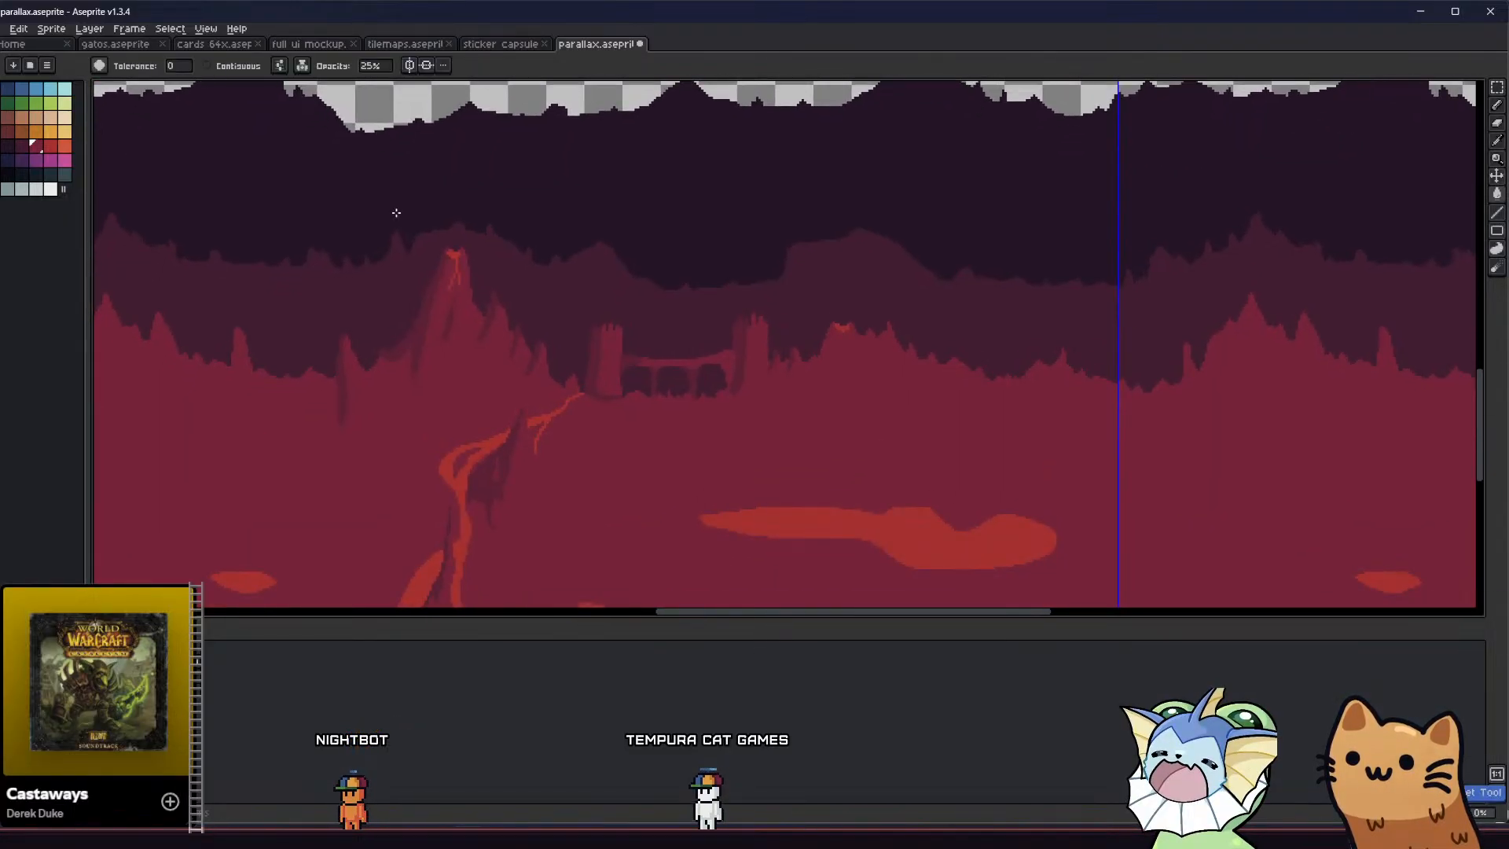
Set the Paint Bucket's opacity to 100% and its ink to Simple Ink
middle_click_drag(516, 414, 539, 407)
key("i")
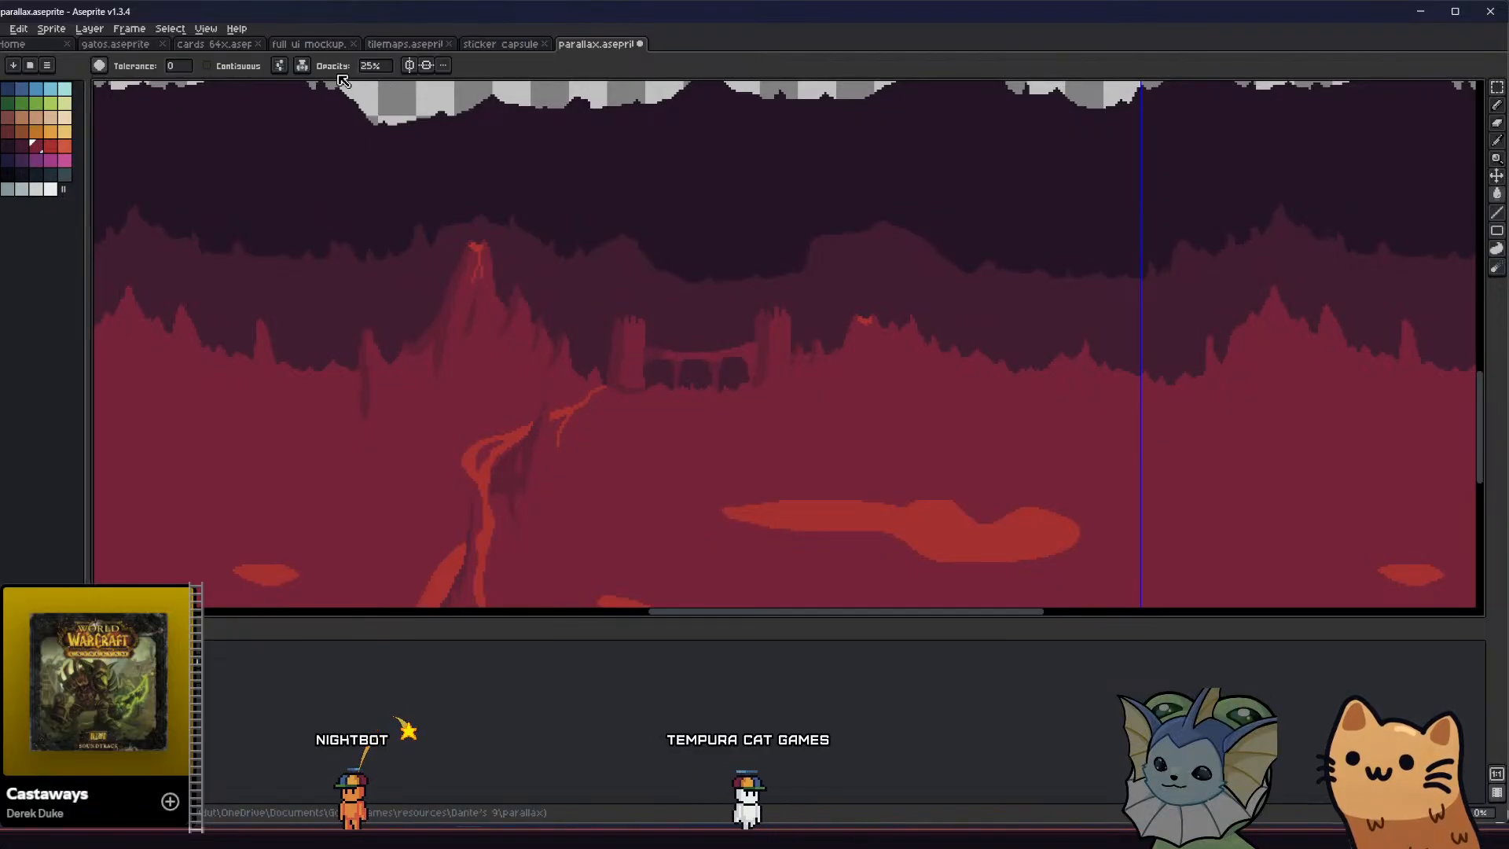
left_click(378, 67)
type("100")
key("Return")
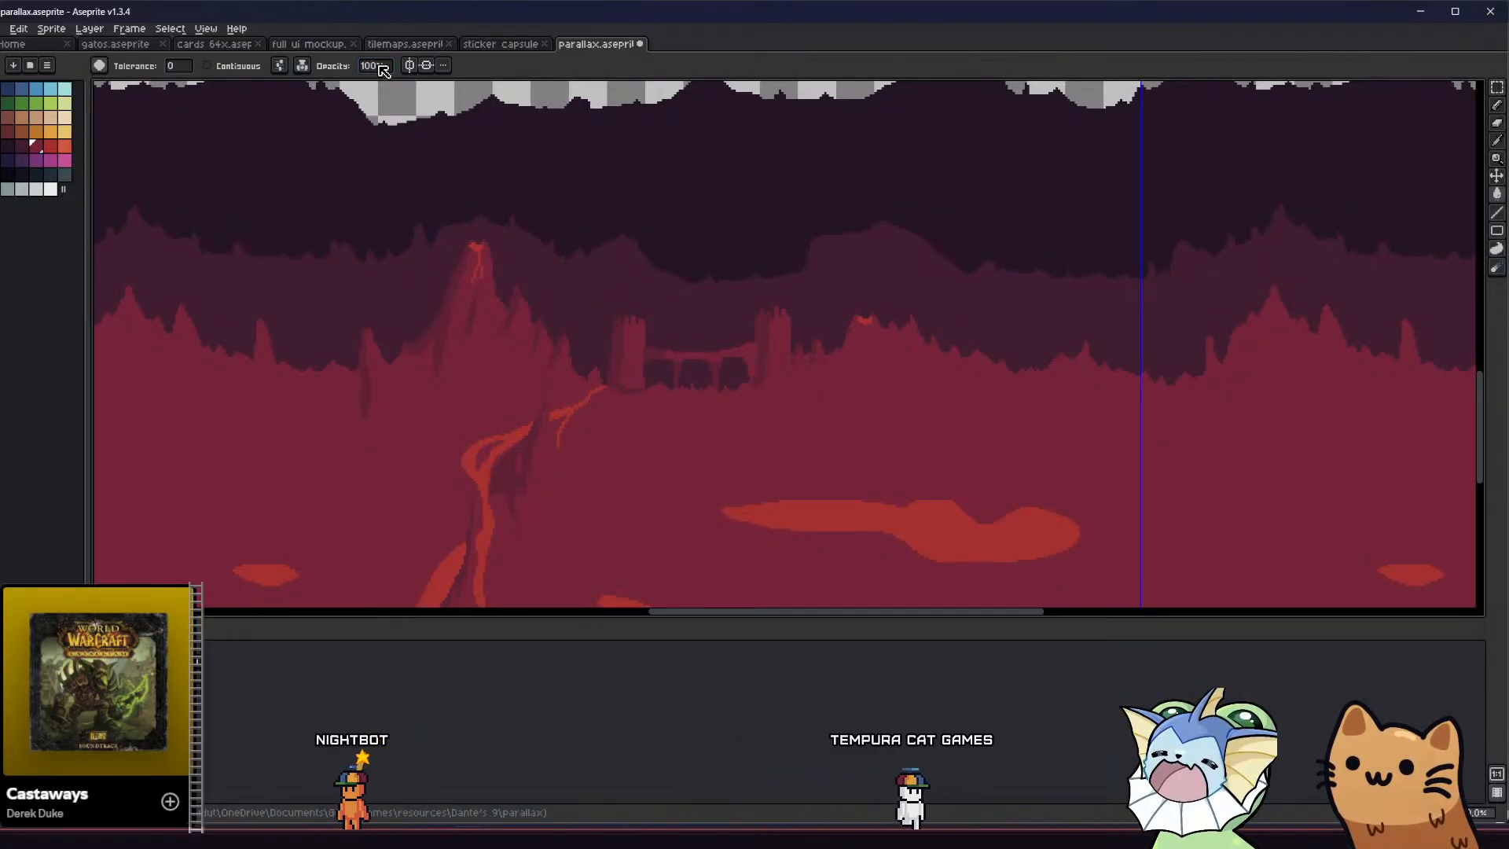
left_click(302, 65)
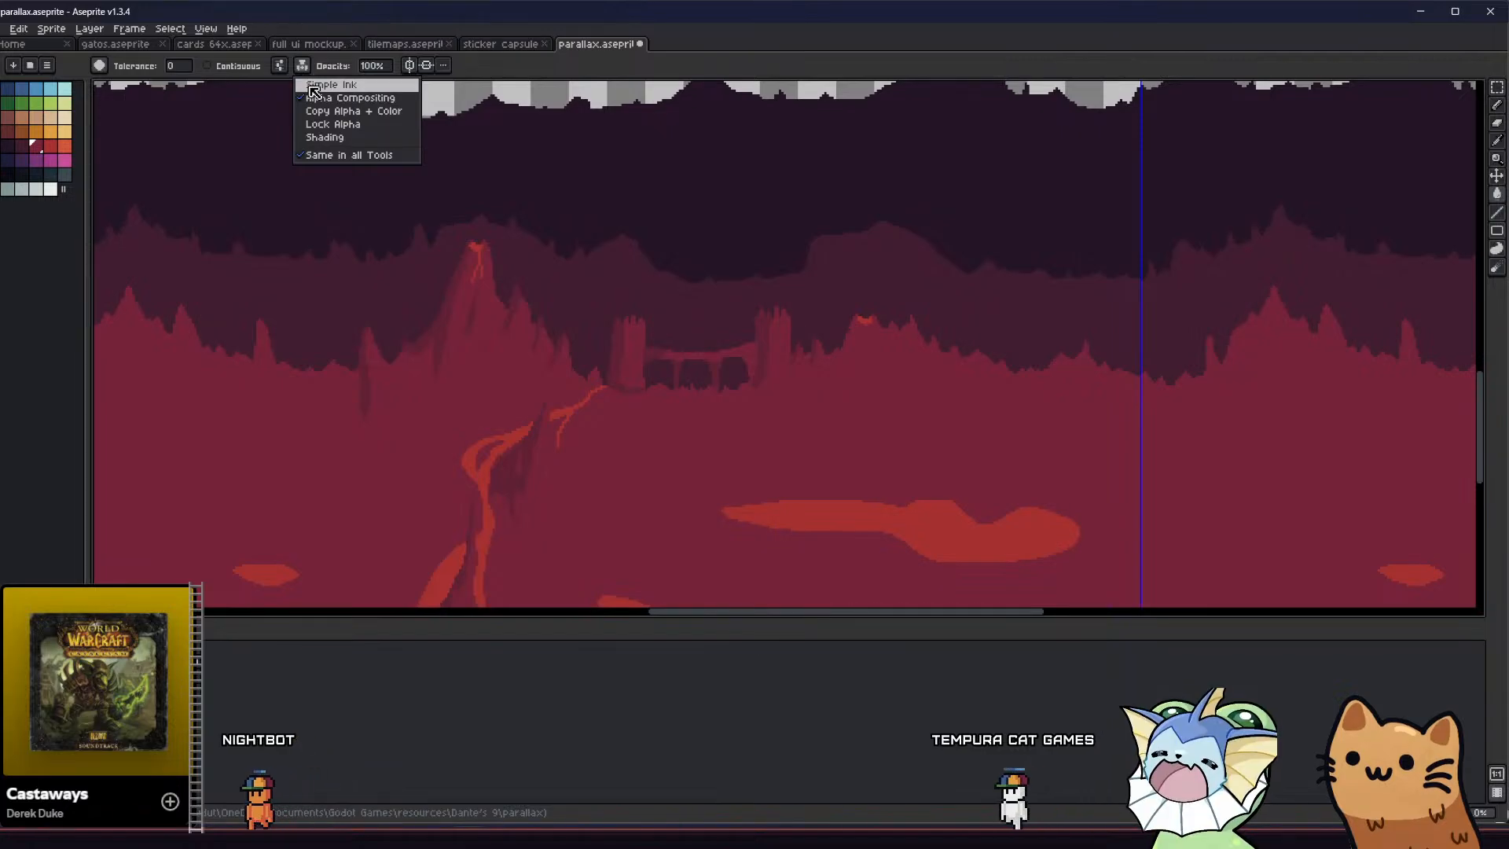
left_click(330, 104)
left_click(774, 510)
middle_click_drag(648, 455, 657, 414)
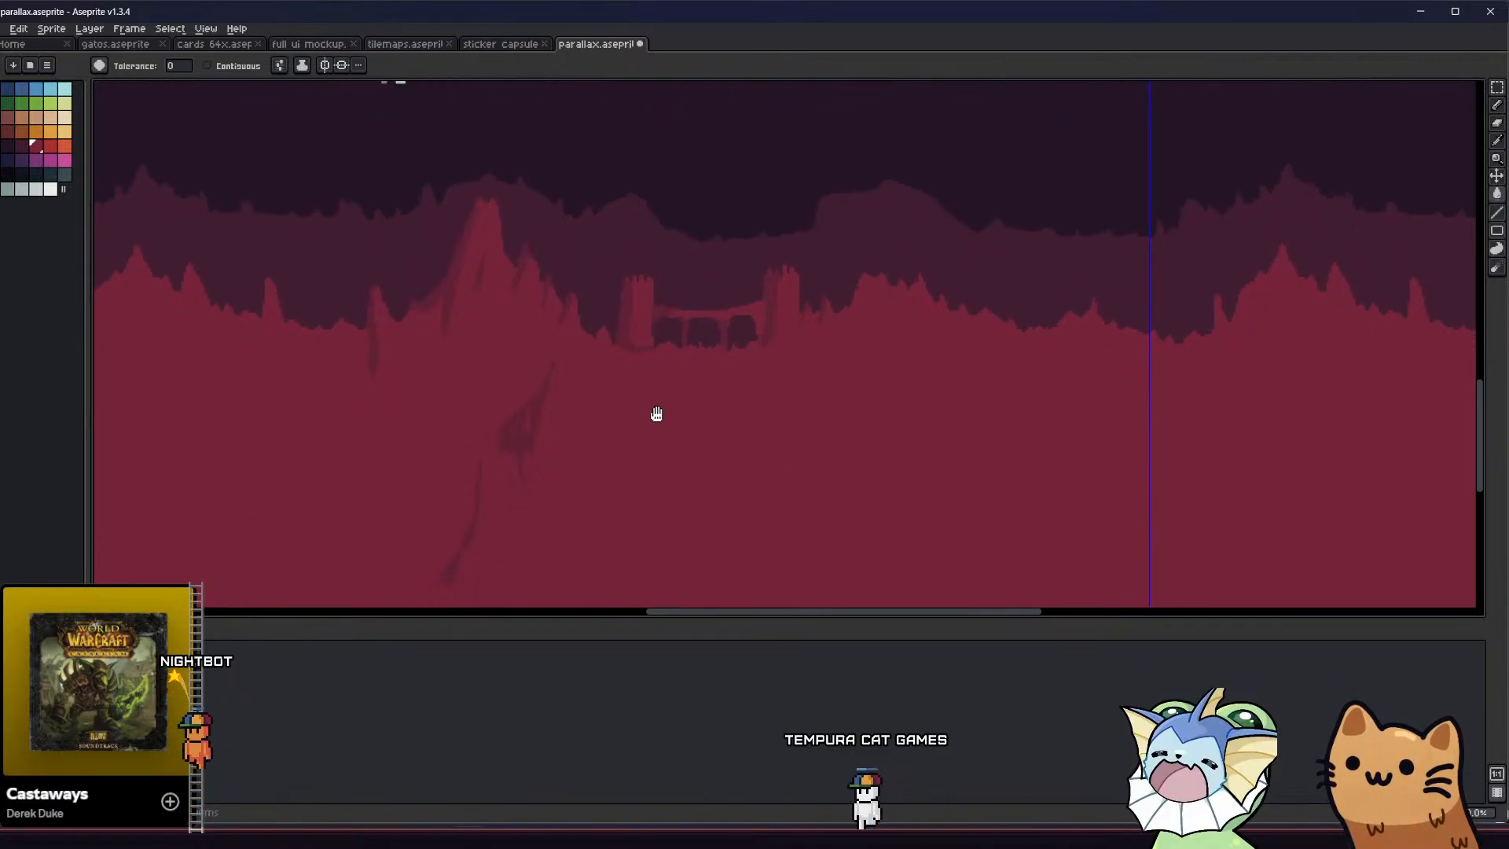
key("ctrl+z")
Turn on contiguous filling and cover the separate lava pools with the crimson ground colour
left_click(243, 70)
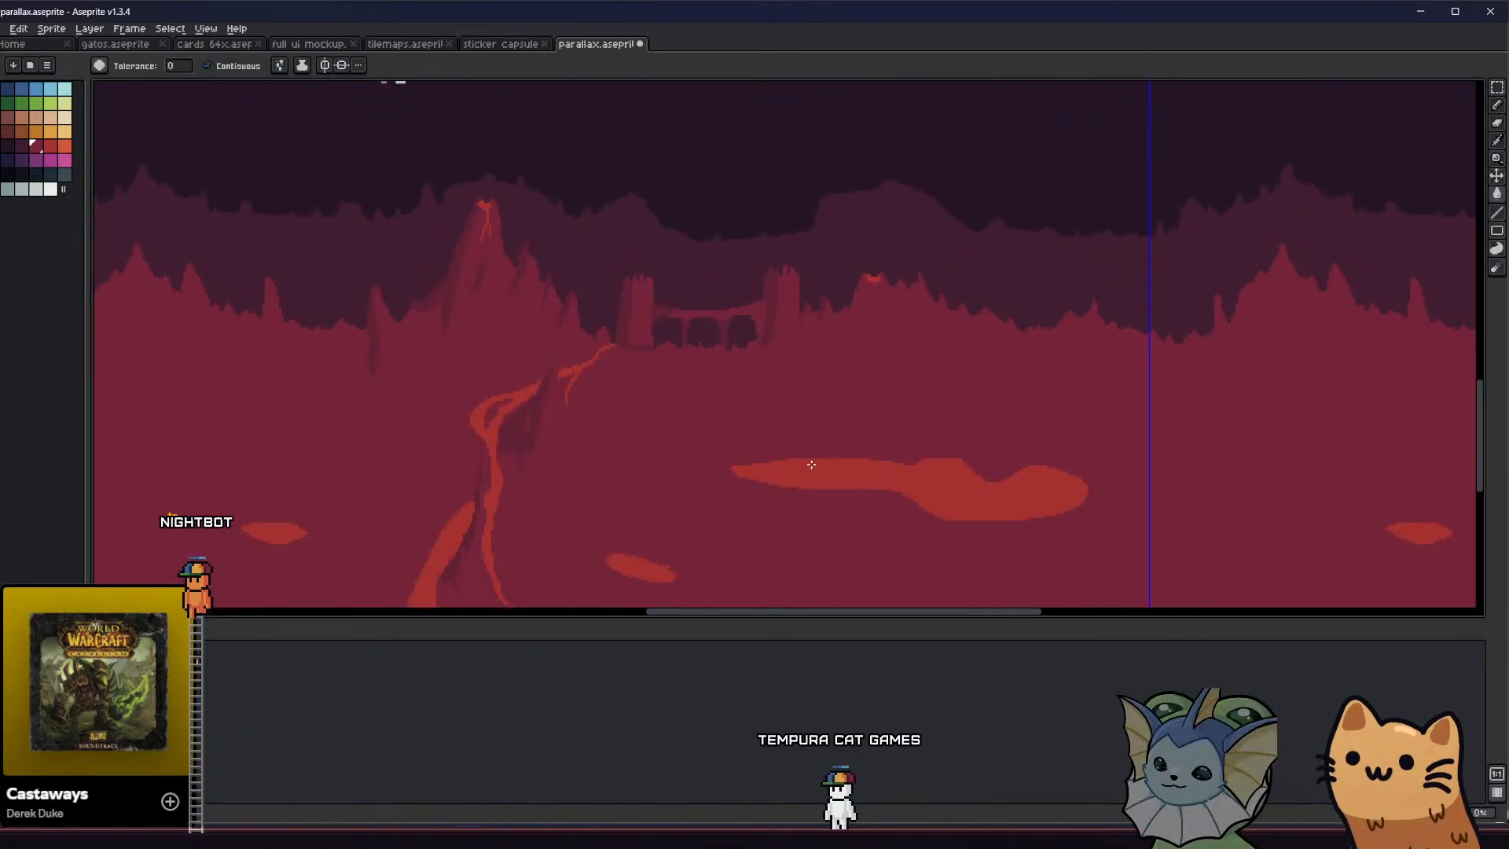
left_click(809, 465)
middle_click_drag(692, 534, 690, 443)
left_click(628, 484)
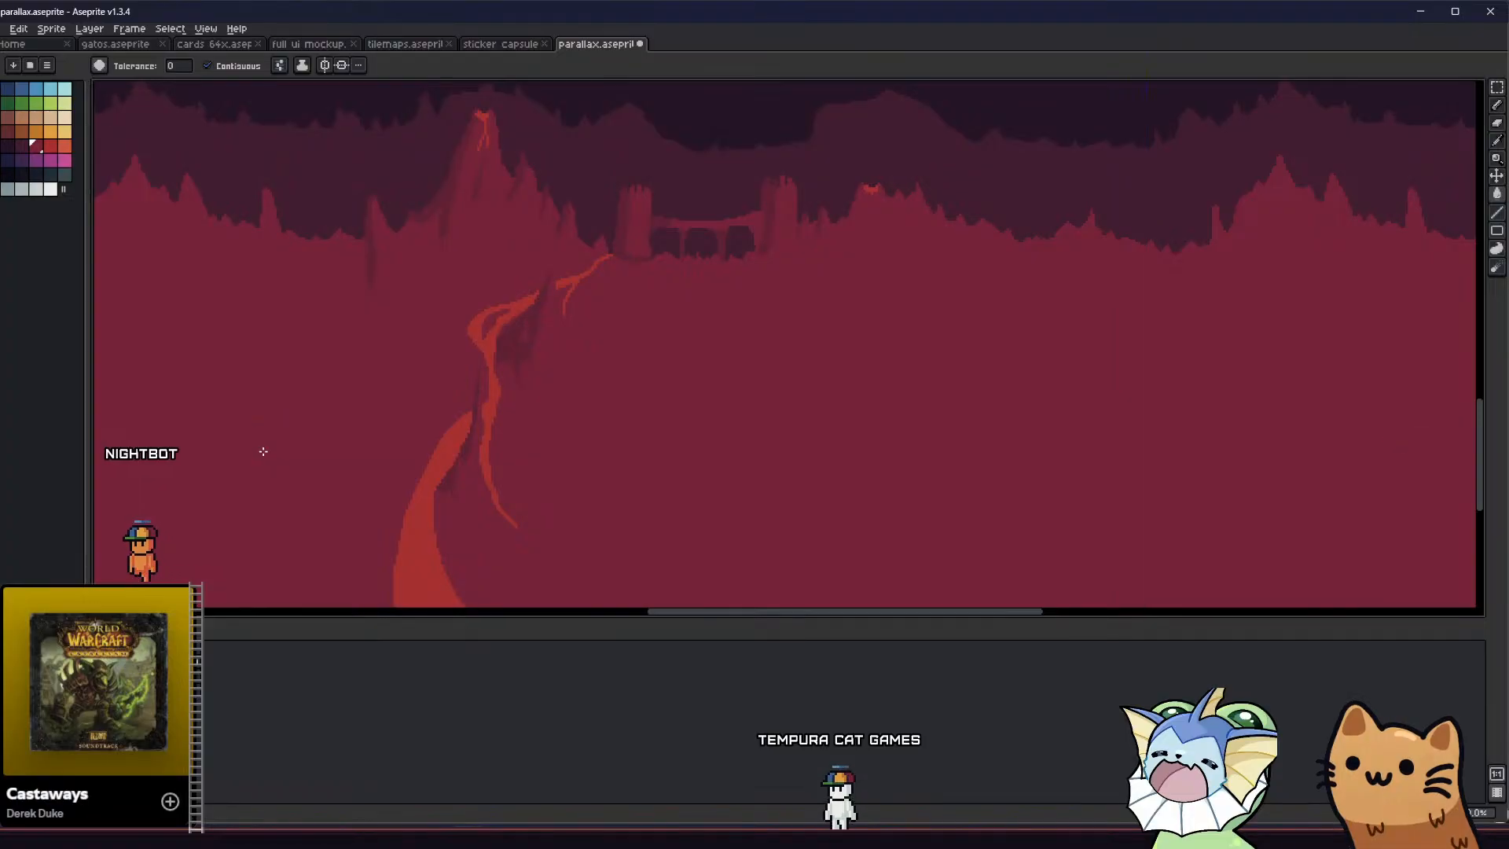
scroll(303, 461, "down", 3)
scroll(391, 464, "up", 2)
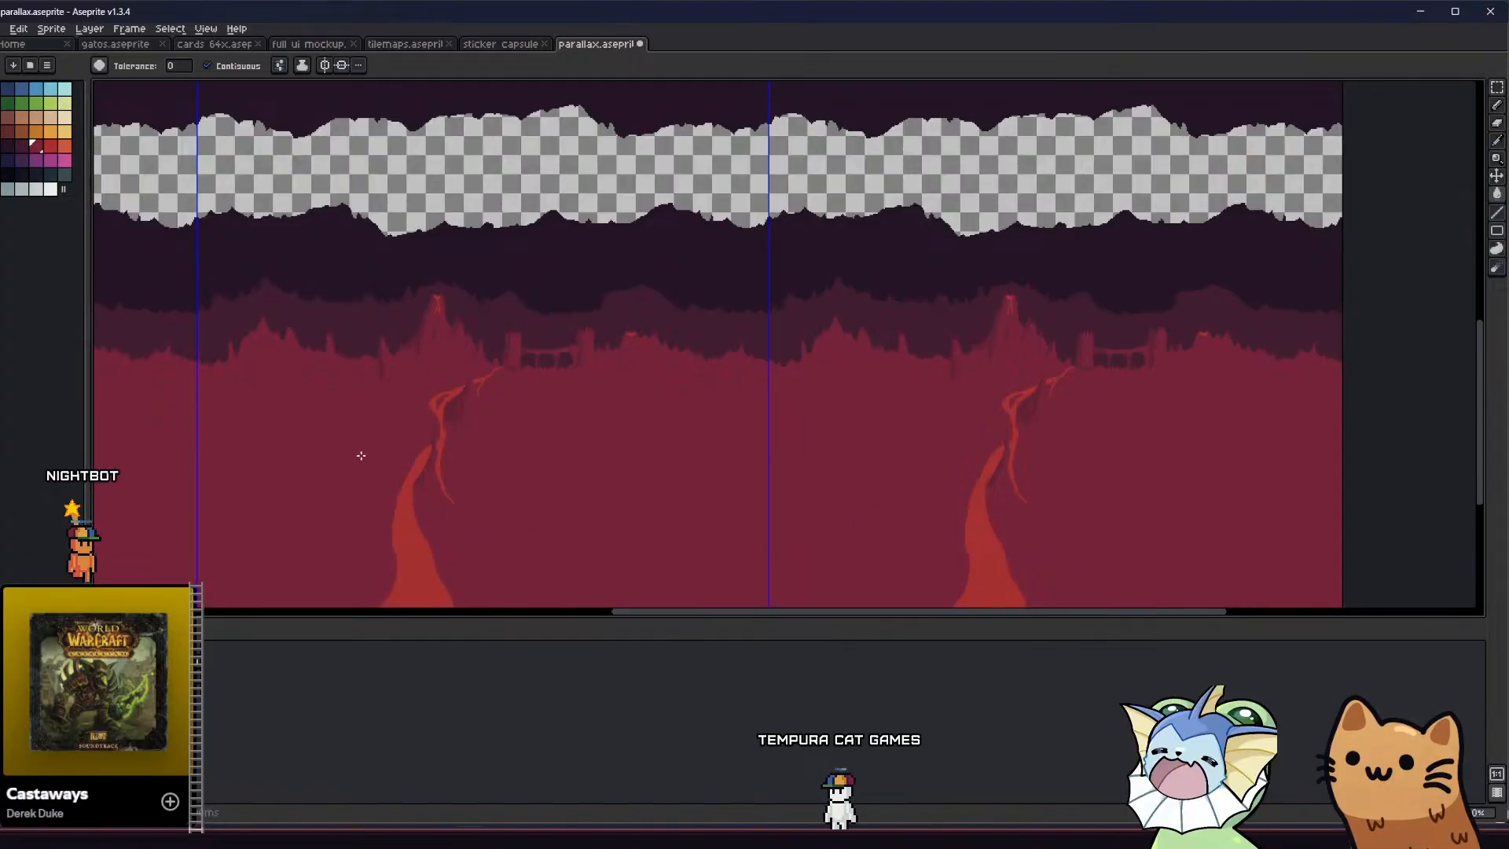
middle_click_drag(360, 456, 494, 433)
scroll(494, 434, "down", 2)
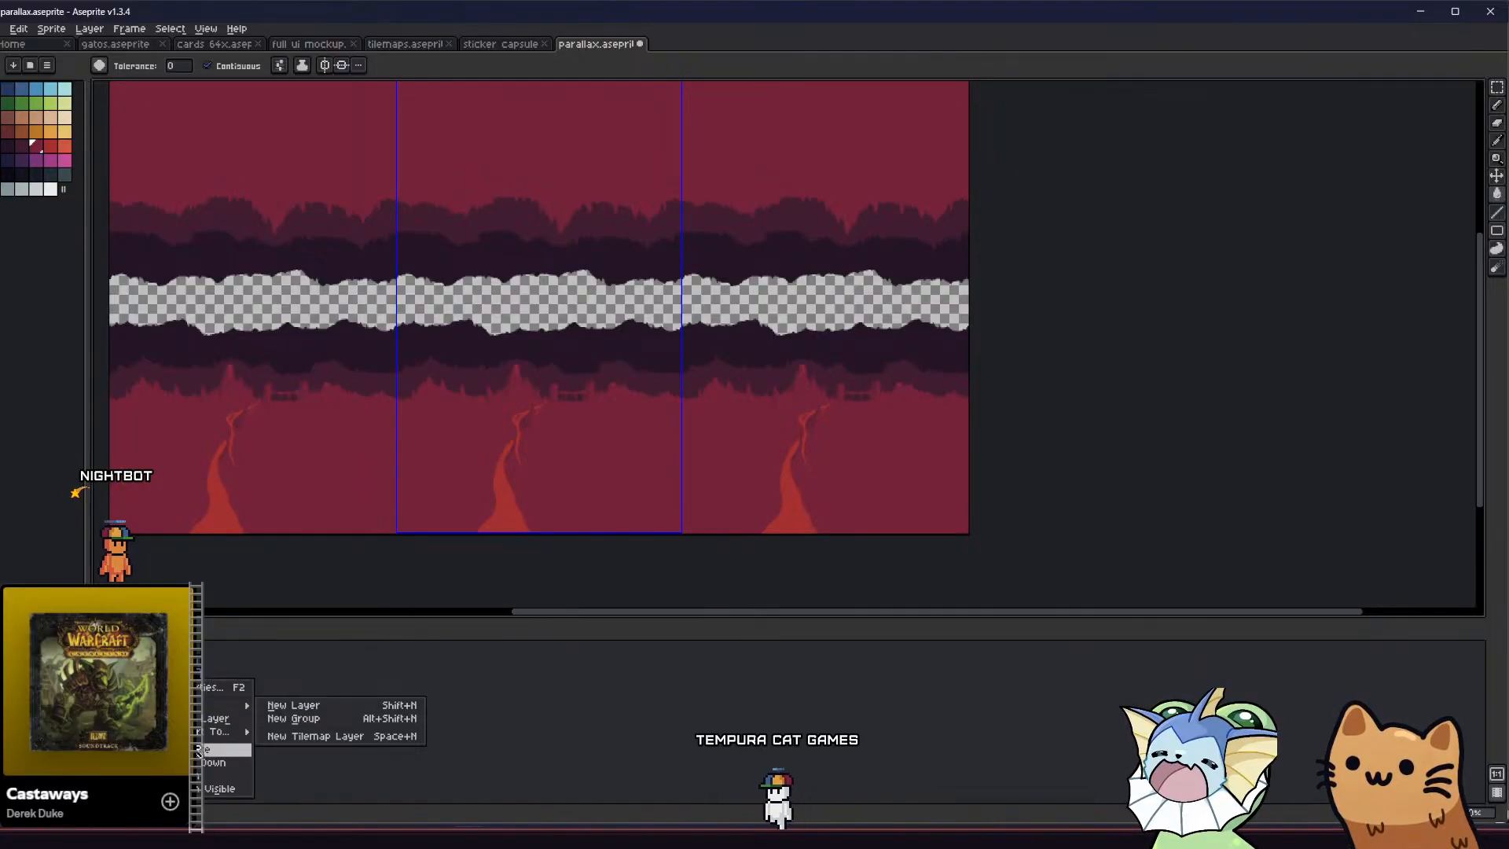
Duplicate the plum cave layer and place the copy in front of the crimson volcano landscape
left_click(206, 749)
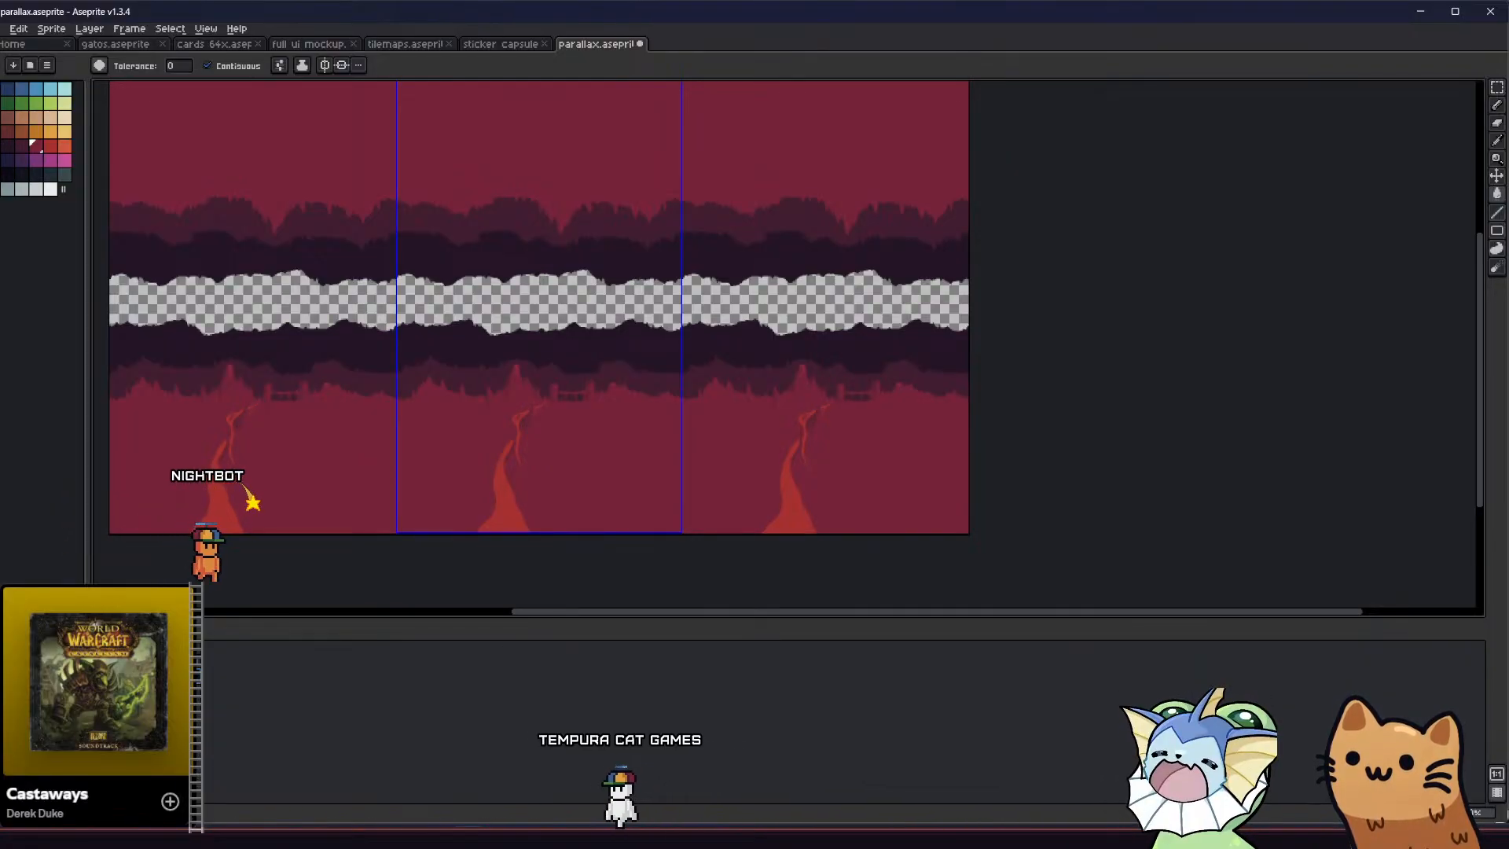
left_click(11, 669)
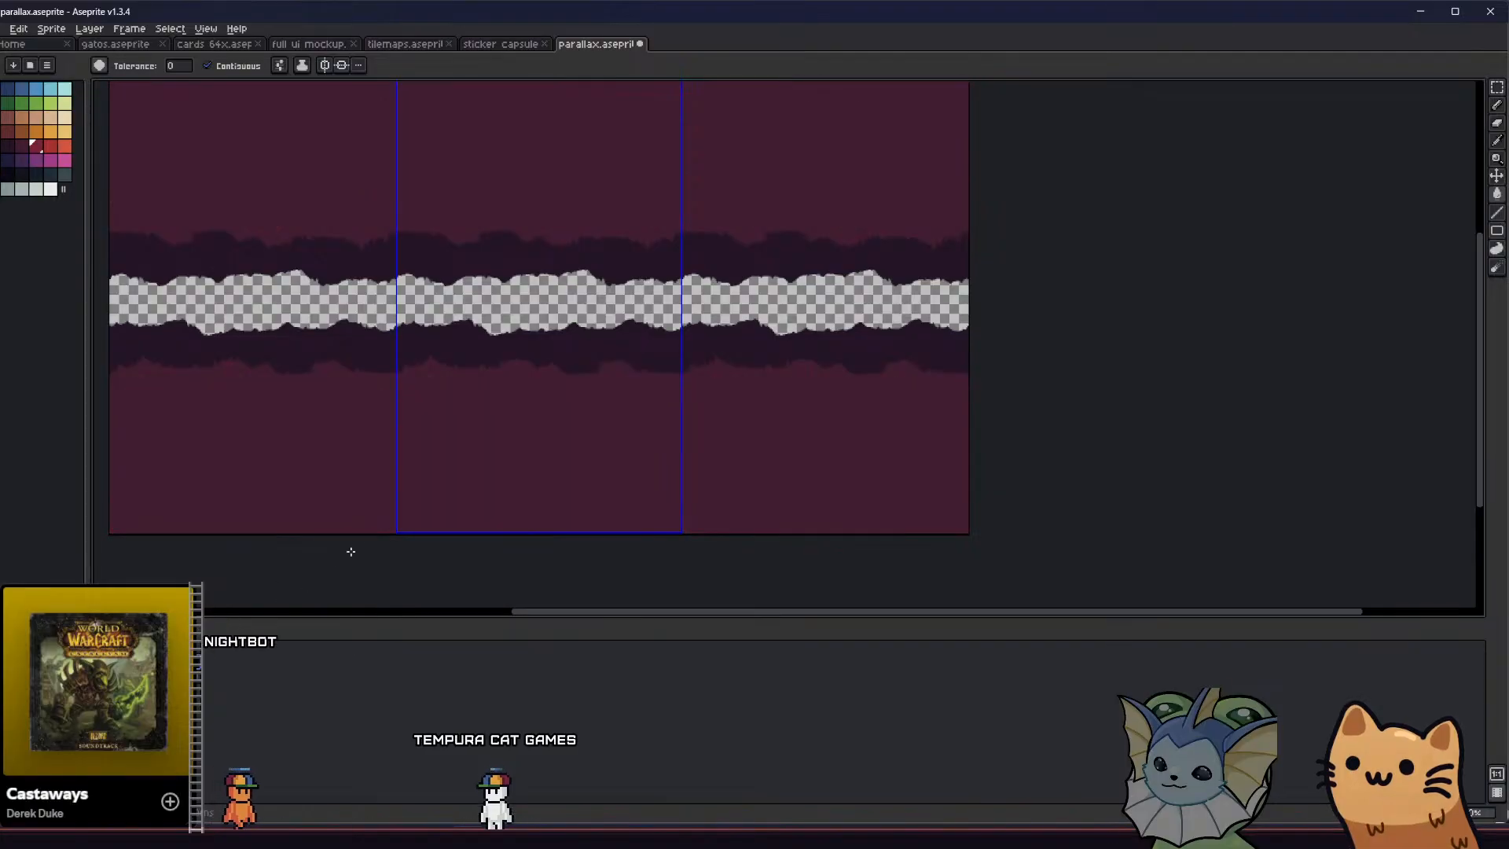
Select the lower half of the middle tile on the copied layer and move its terrain down to Y 525
middle_click_drag(366, 505, 514, 455)
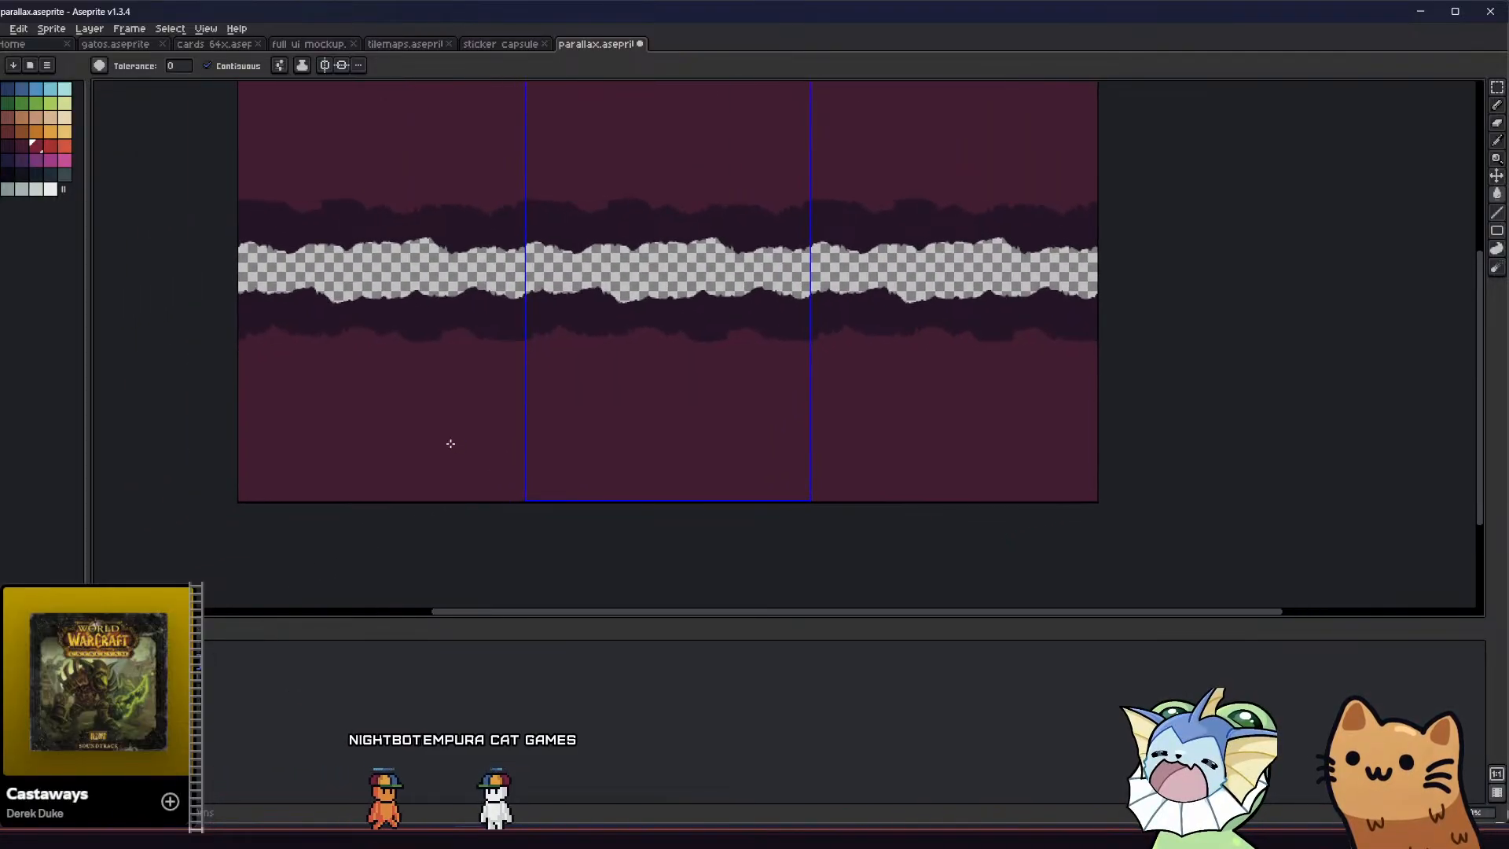
scroll(453, 429, "down", 1)
key("m")
left_click_drag(498, 339, 691, 479)
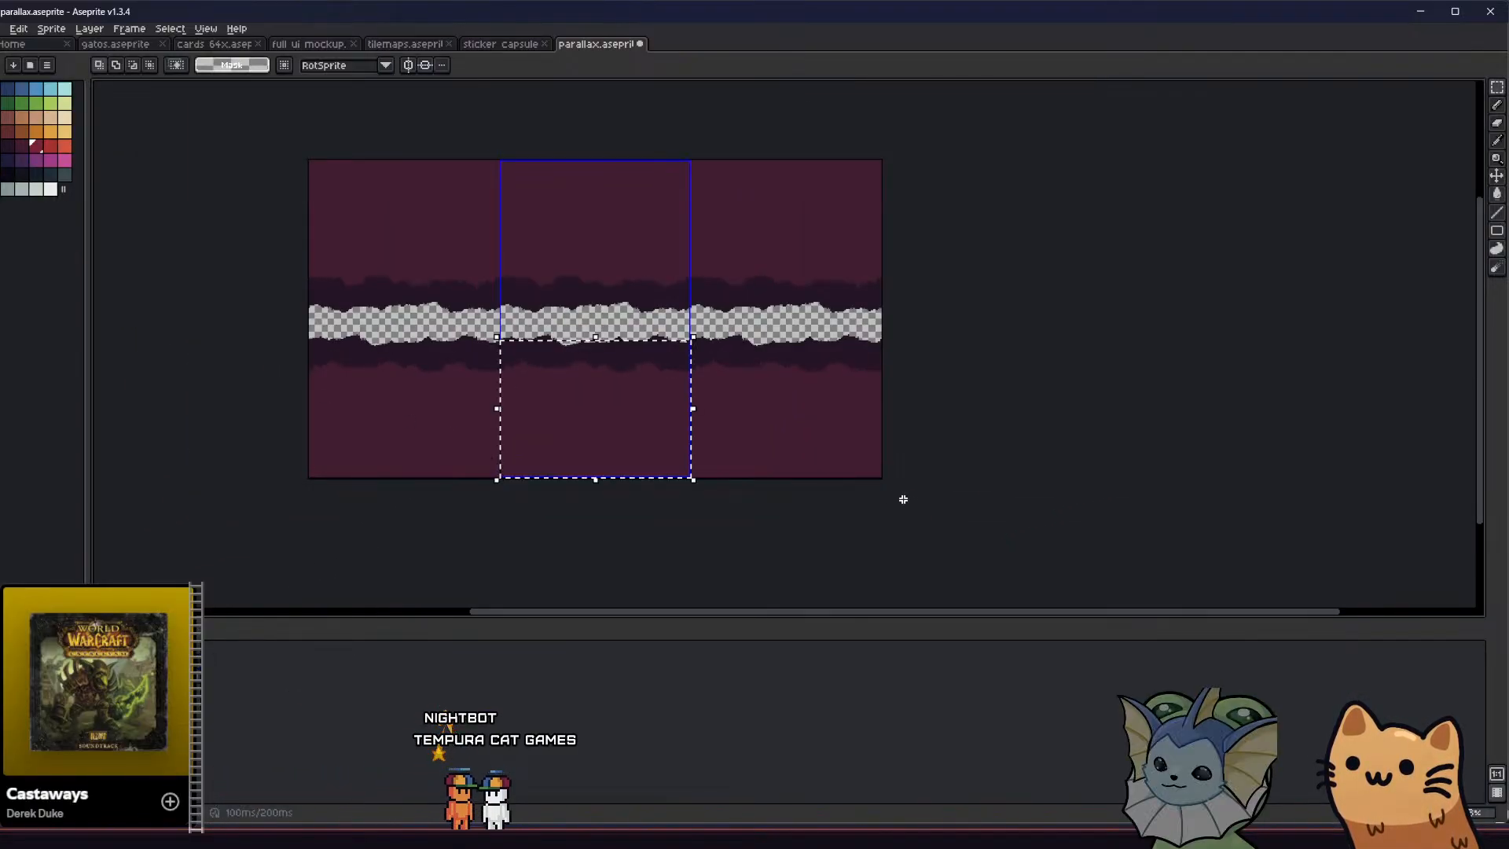
scroll(568, 412, "up", 1)
left_click_drag(568, 412, 564, 444)
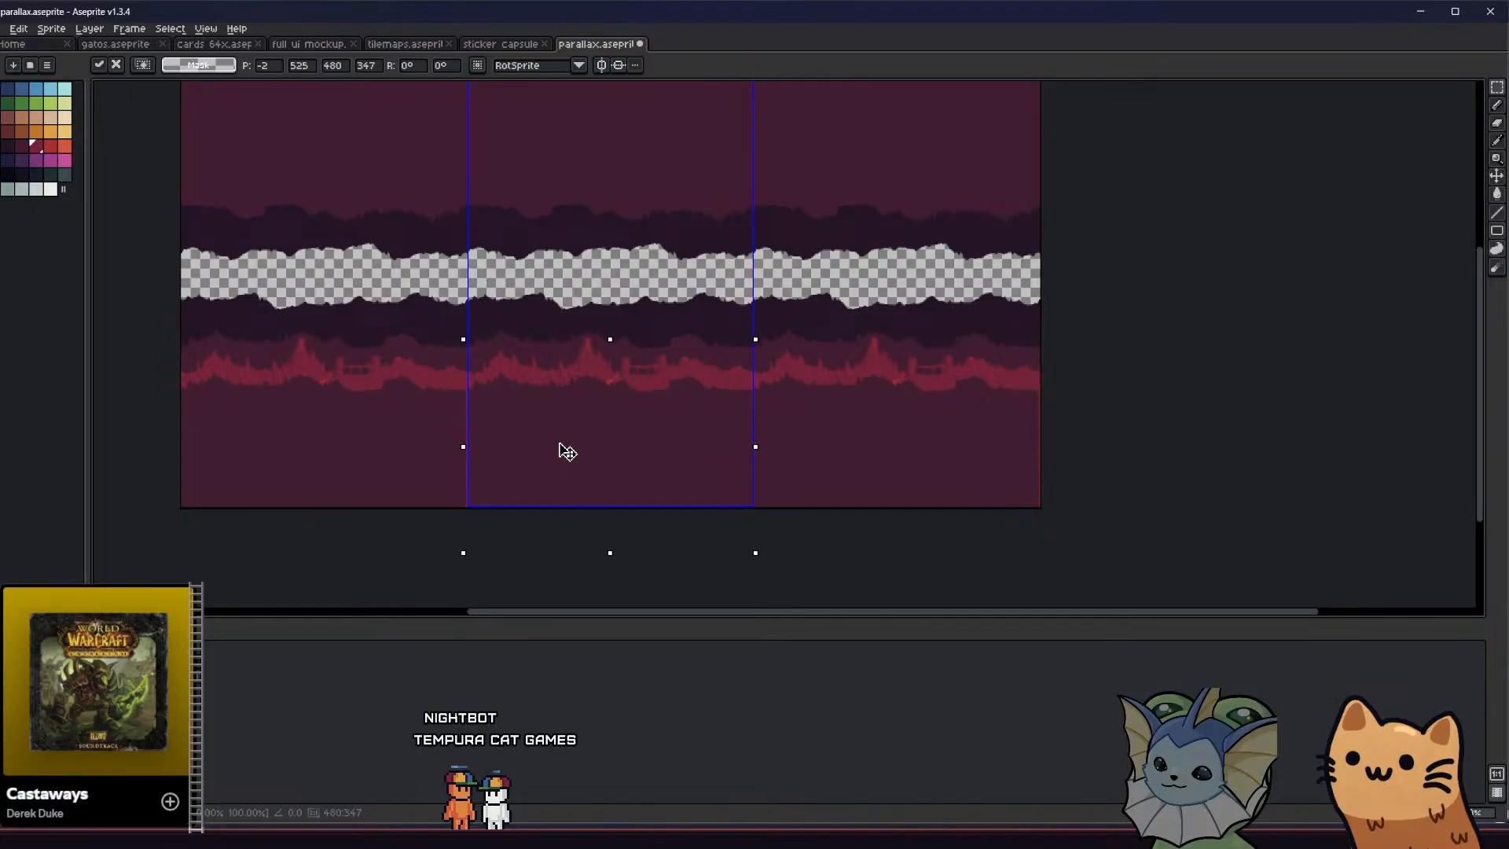
scroll(568, 451, "up", 3)
scroll(543, 428, "down", 2)
scroll(543, 428, "up", 2)
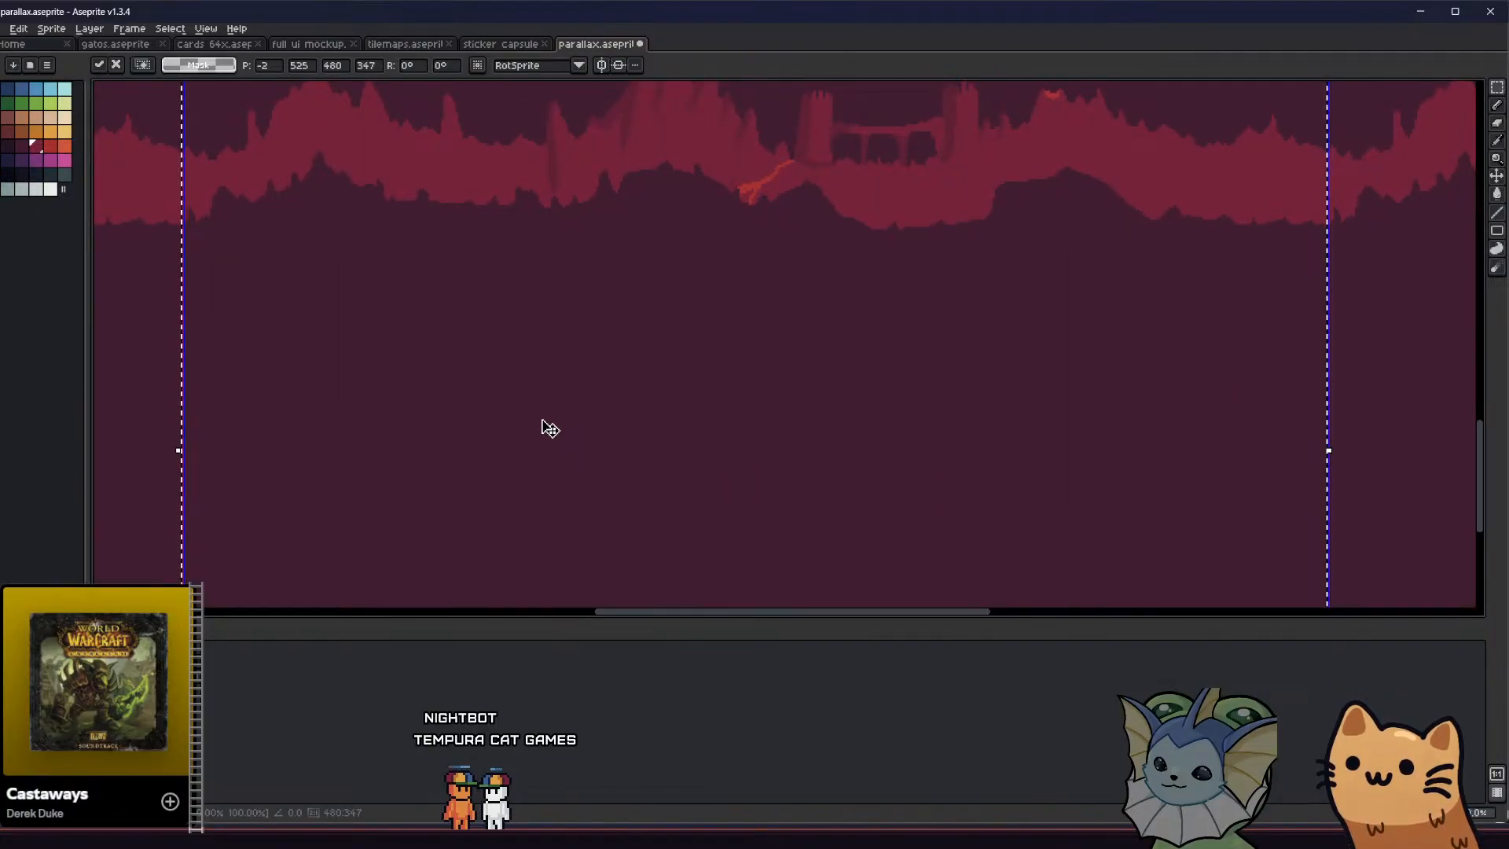
scroll(550, 429, "down", 2)
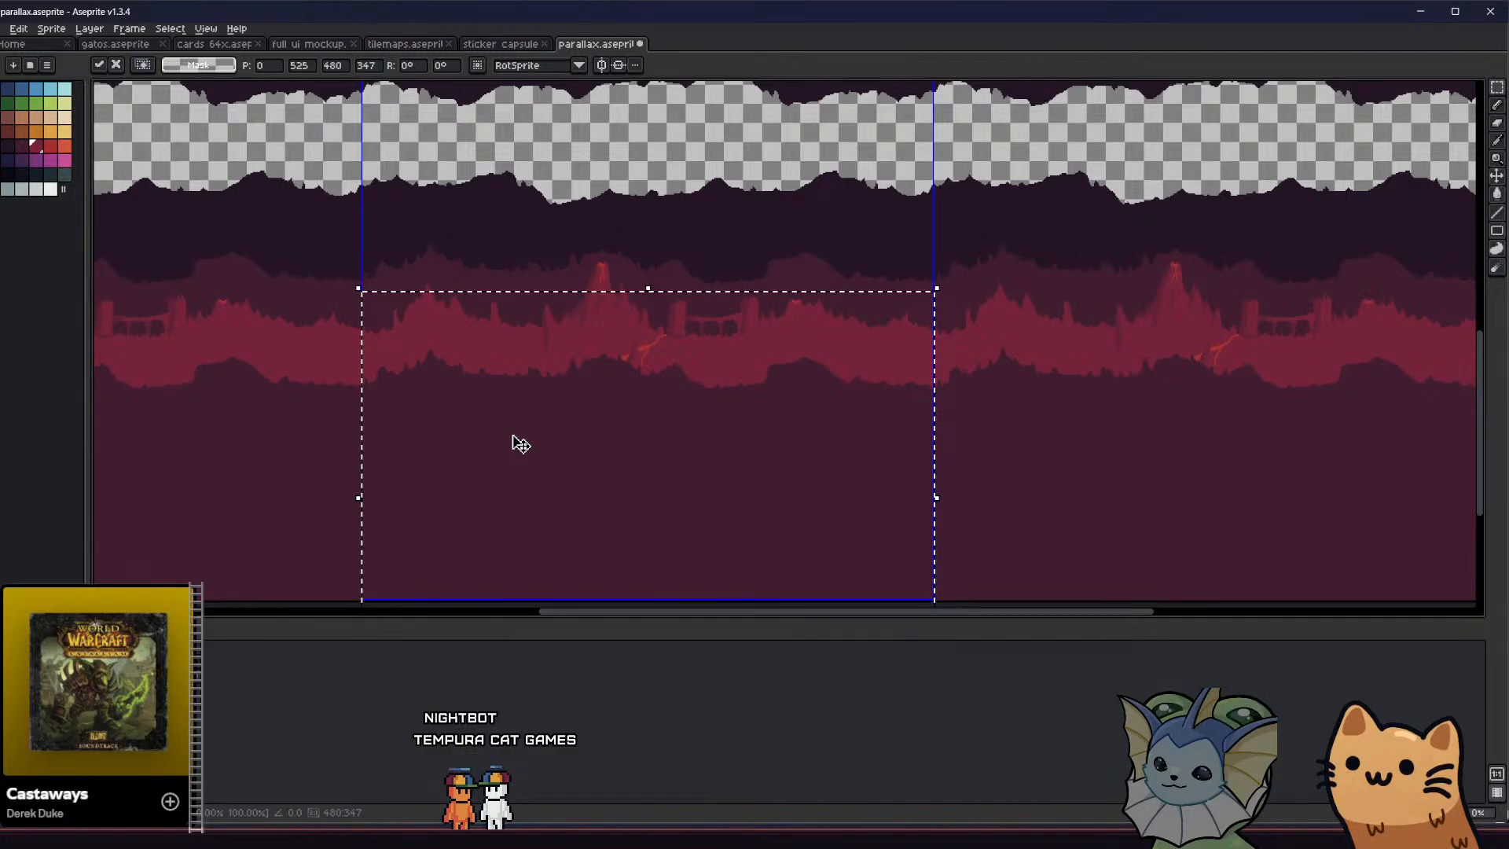
Lower the selected foreground terrain further to position 0, 545 and apply the move
key("Down")
key("Down")
key("Down")
key("Down")
key("Down")
key("Down")
key("Down")
key("Down")
key("Down")
key("Down")
key("Down")
key("Down")
key("Down")
key("Down")
key("Down")
key("Down")
middle_click_drag(519, 440, 515, 512)
key("Up")
key("Up")
key("Up")
key("Up")
key("Up")
key("Up")
key("Up")
key("Up")
key("Up")
key("Up")
key("Up")
key("Up")
key("Up")
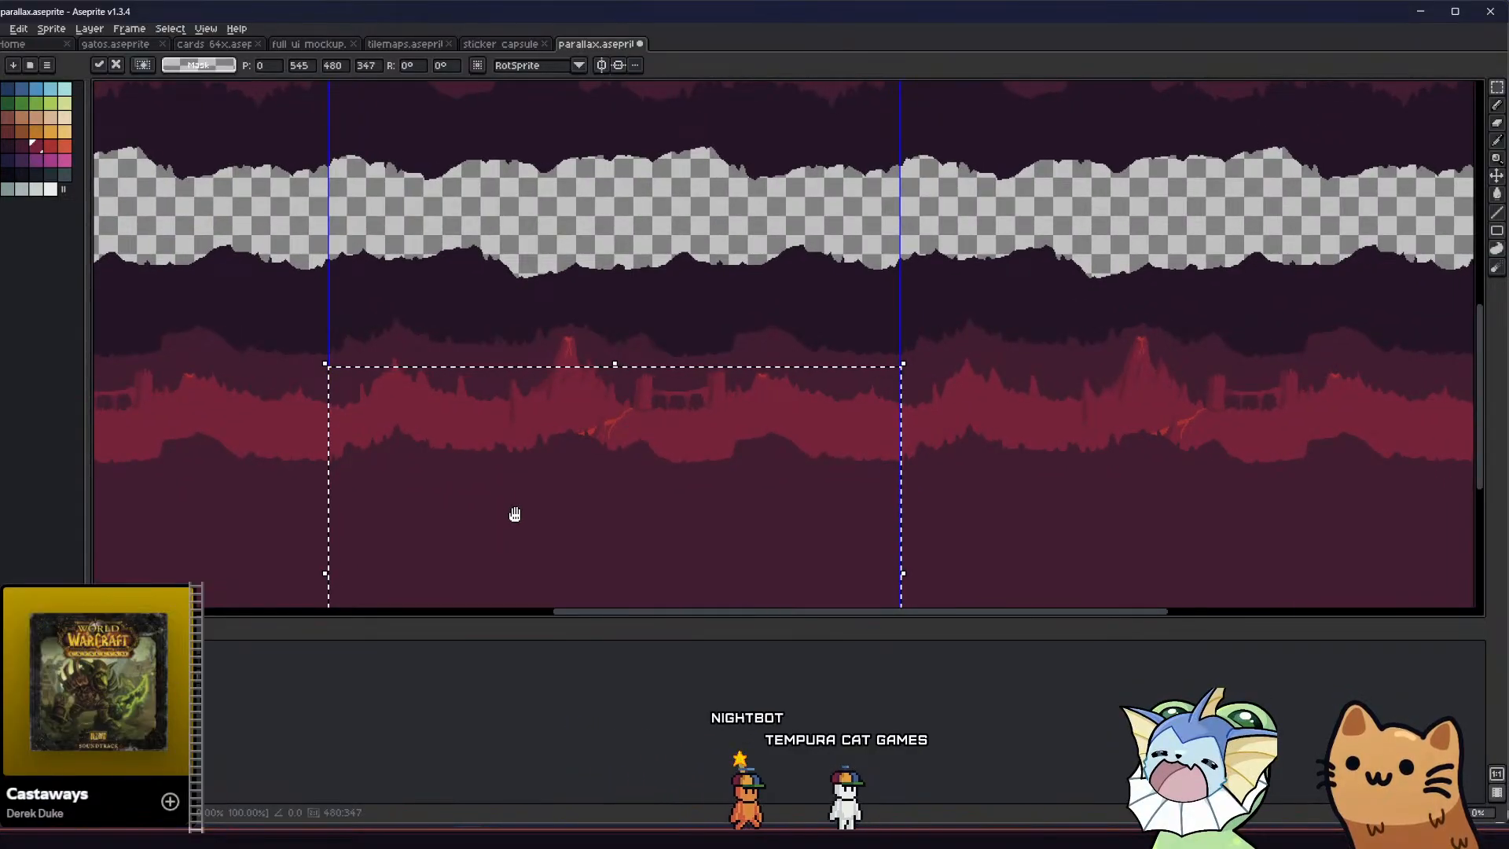
left_click(260, 386)
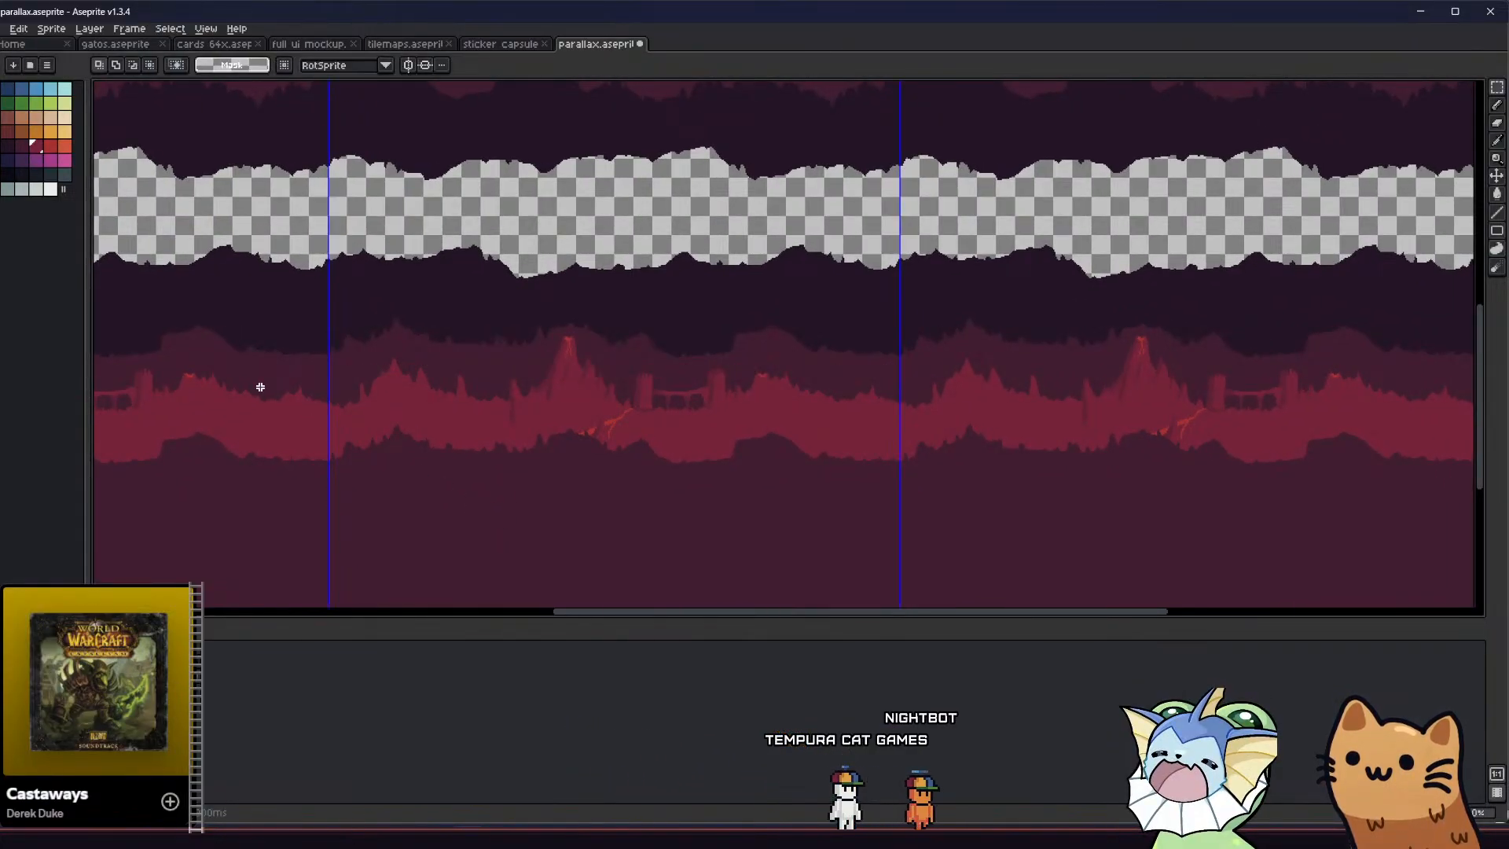
middle_click_drag(260, 386, 314, 398)
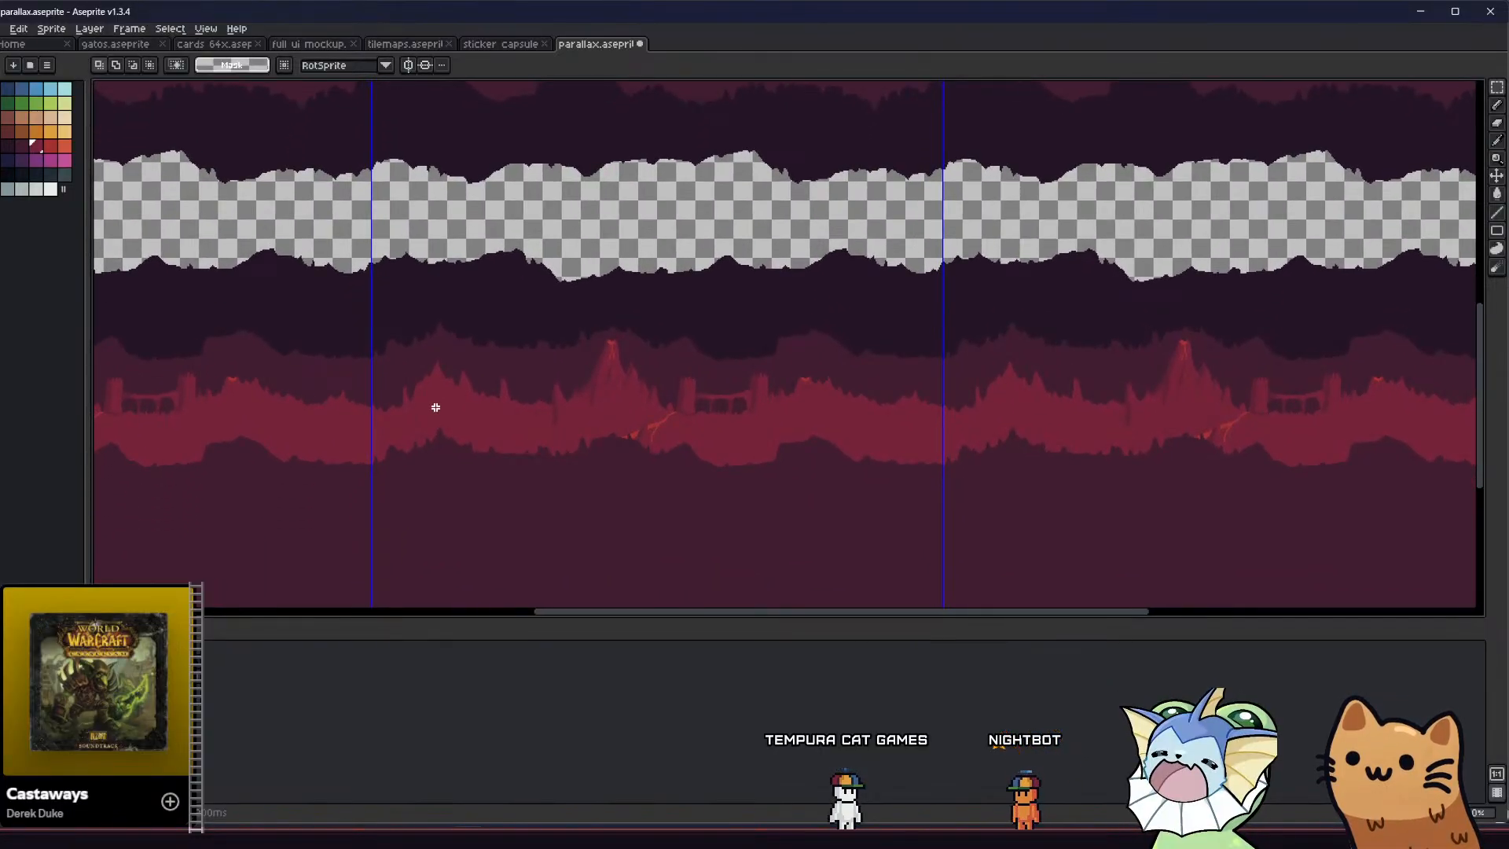
Try bright red on the lowered foreground terrain, and fill it with crimson instead
key("i")
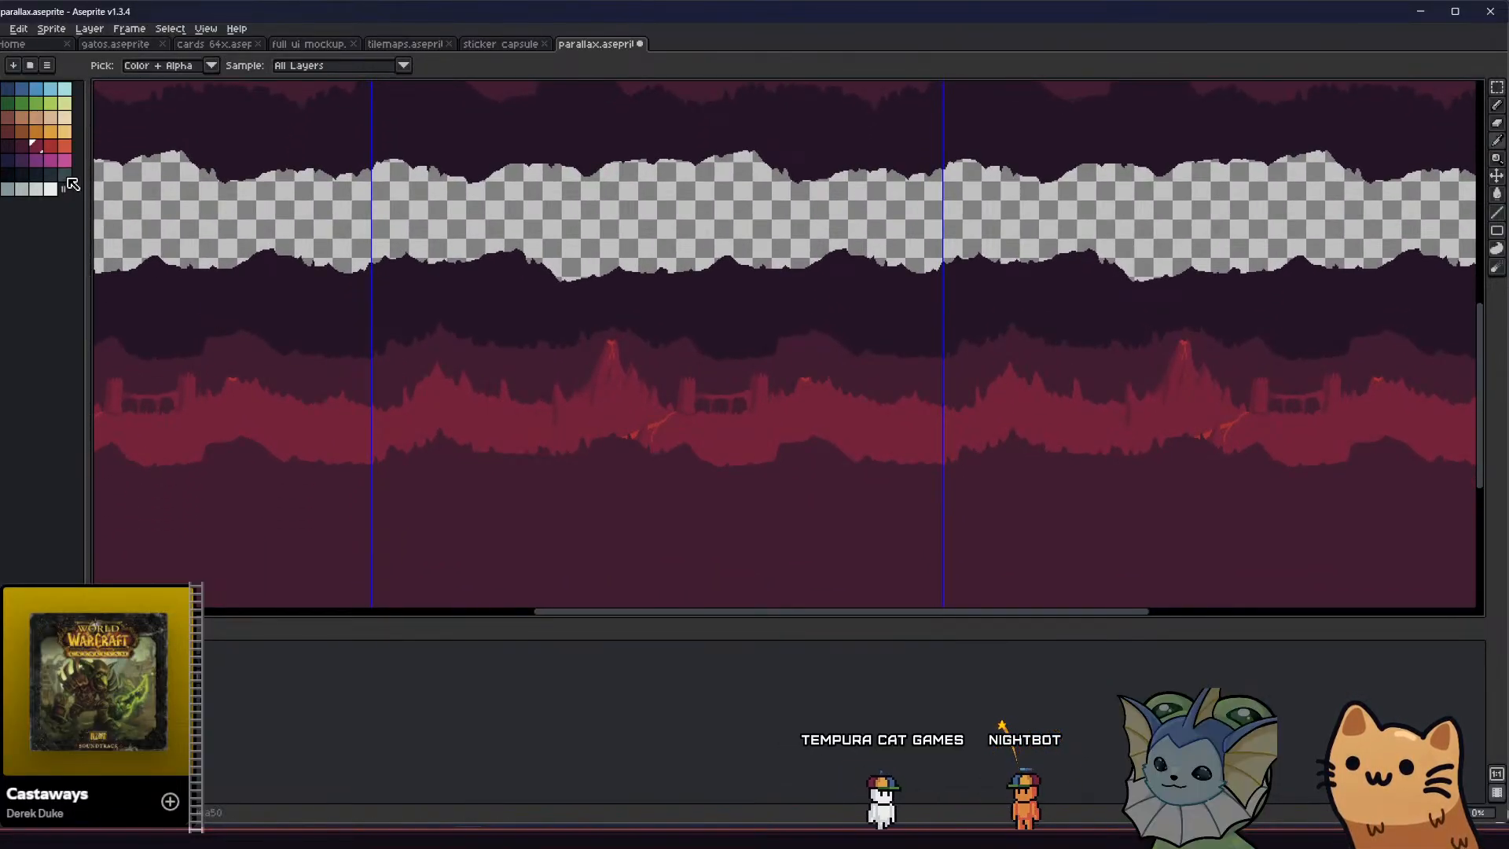
left_click(50, 145)
key("g")
left_click(466, 512)
scroll(460, 519, "down", 2)
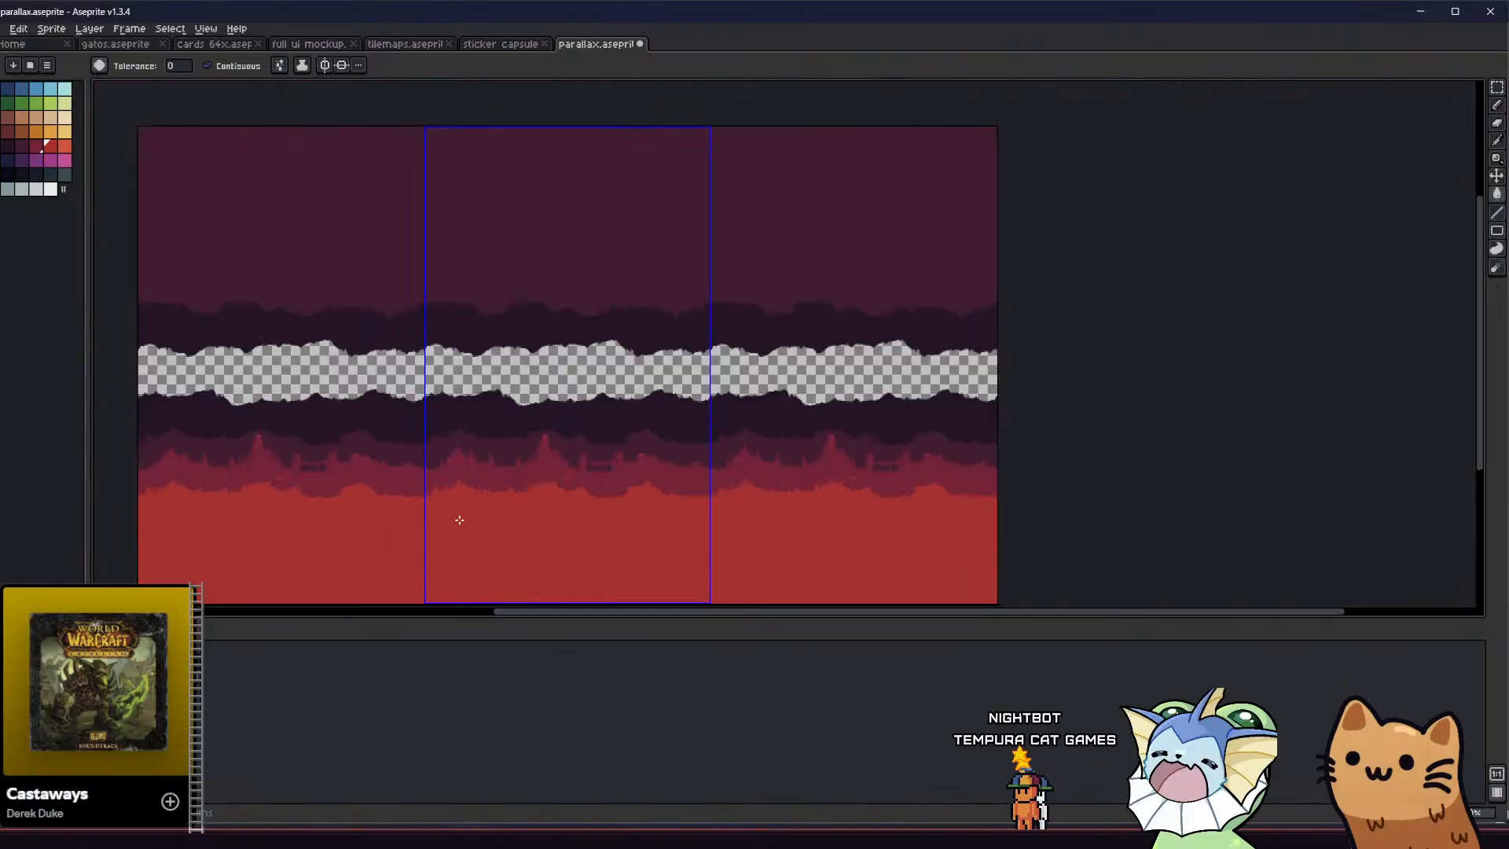
scroll(459, 519, "up", 4)
left_click(35, 146)
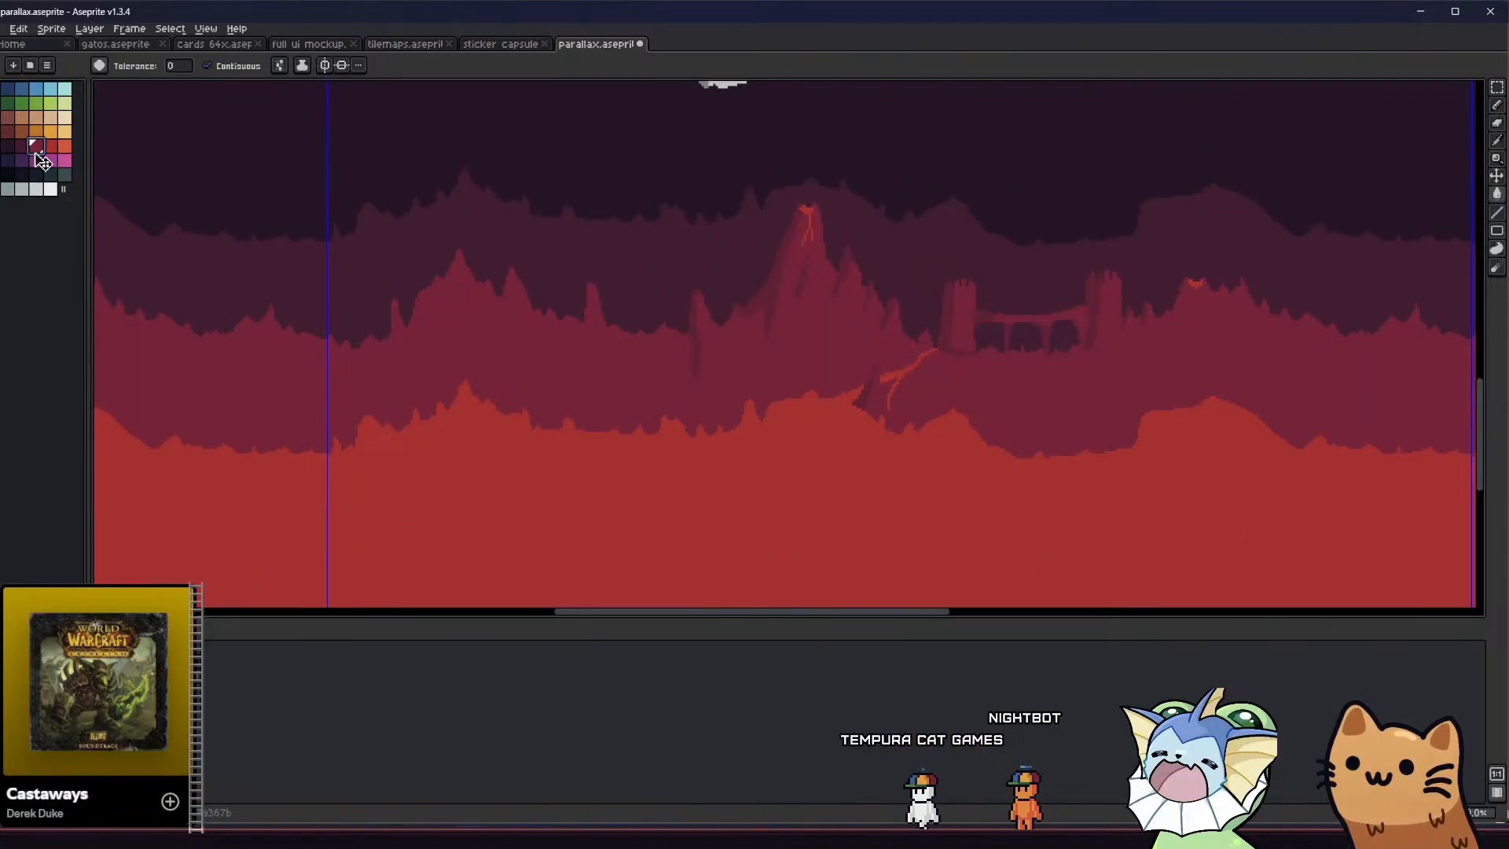
left_click(488, 476)
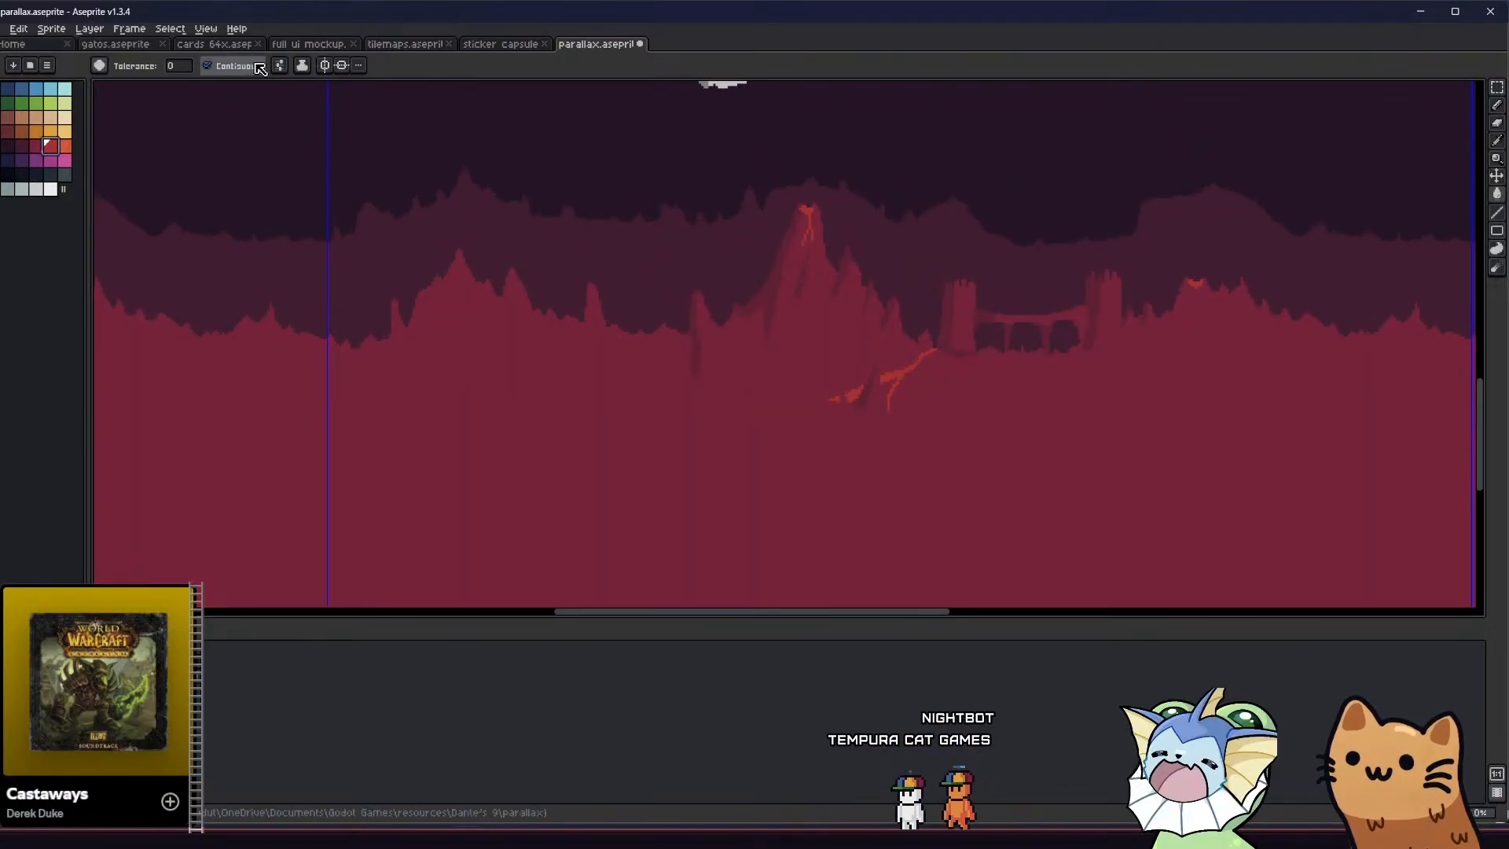
Set the fill ink to Alpha Compositing at 25% opacity and try tinting the foreground terrain bright red
left_click(302, 65)
left_click(322, 97)
left_click(367, 66)
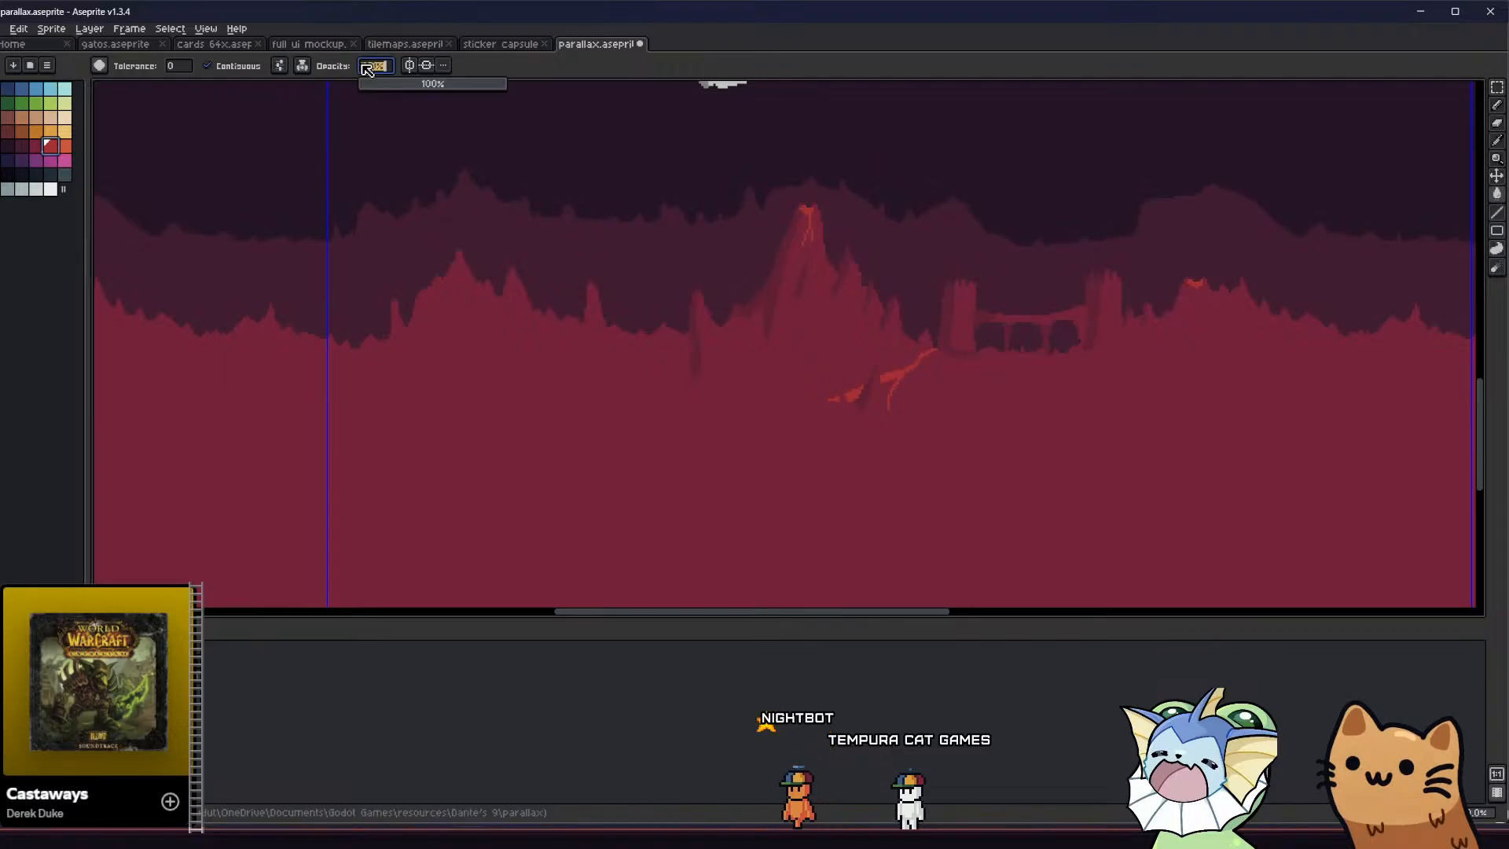
type("25")
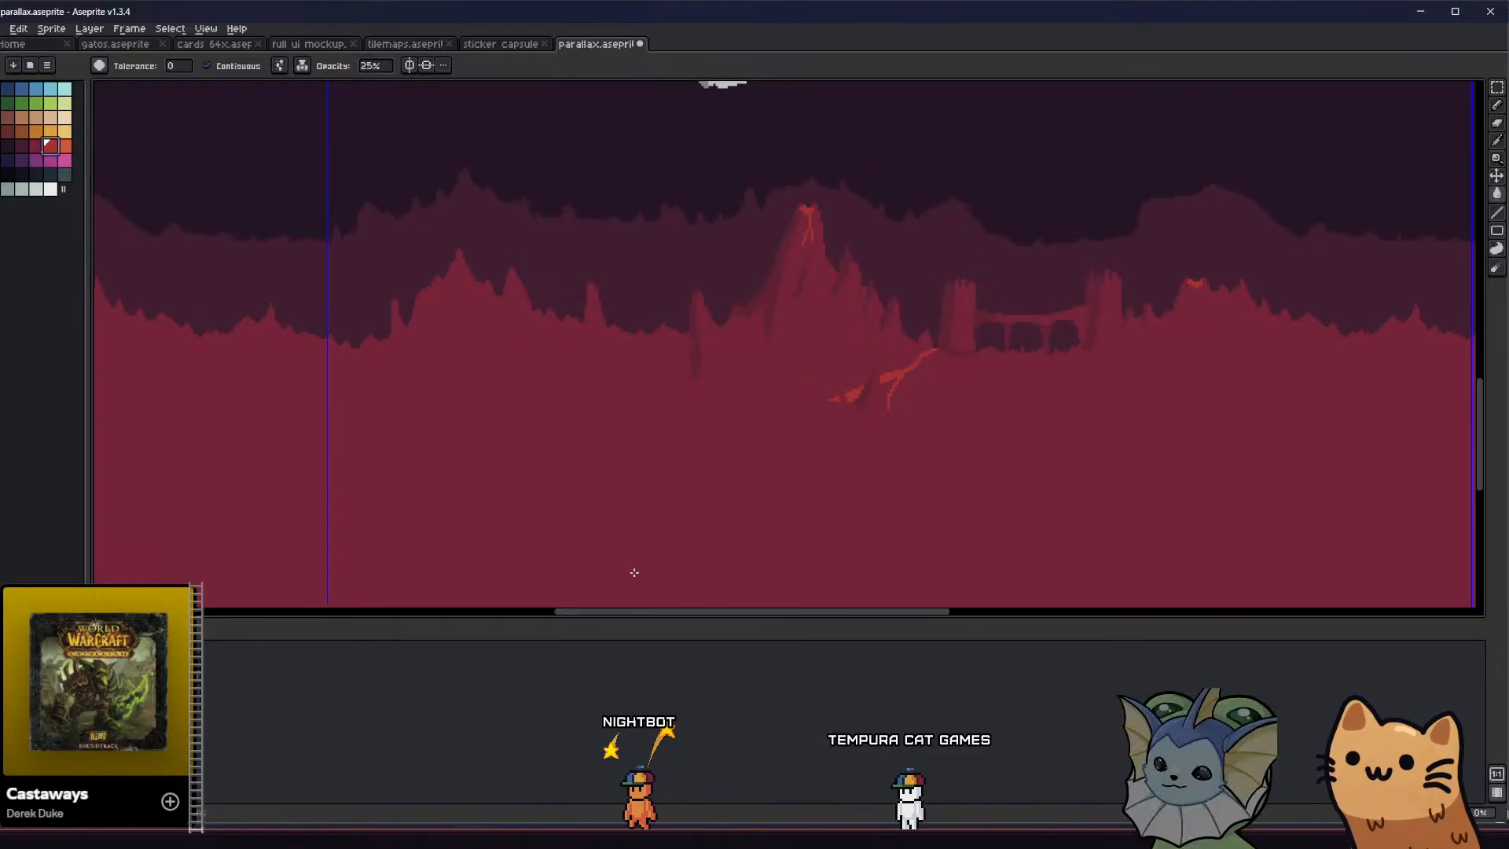
scroll(634, 573, "down", 7)
scroll(630, 549, "up", 4)
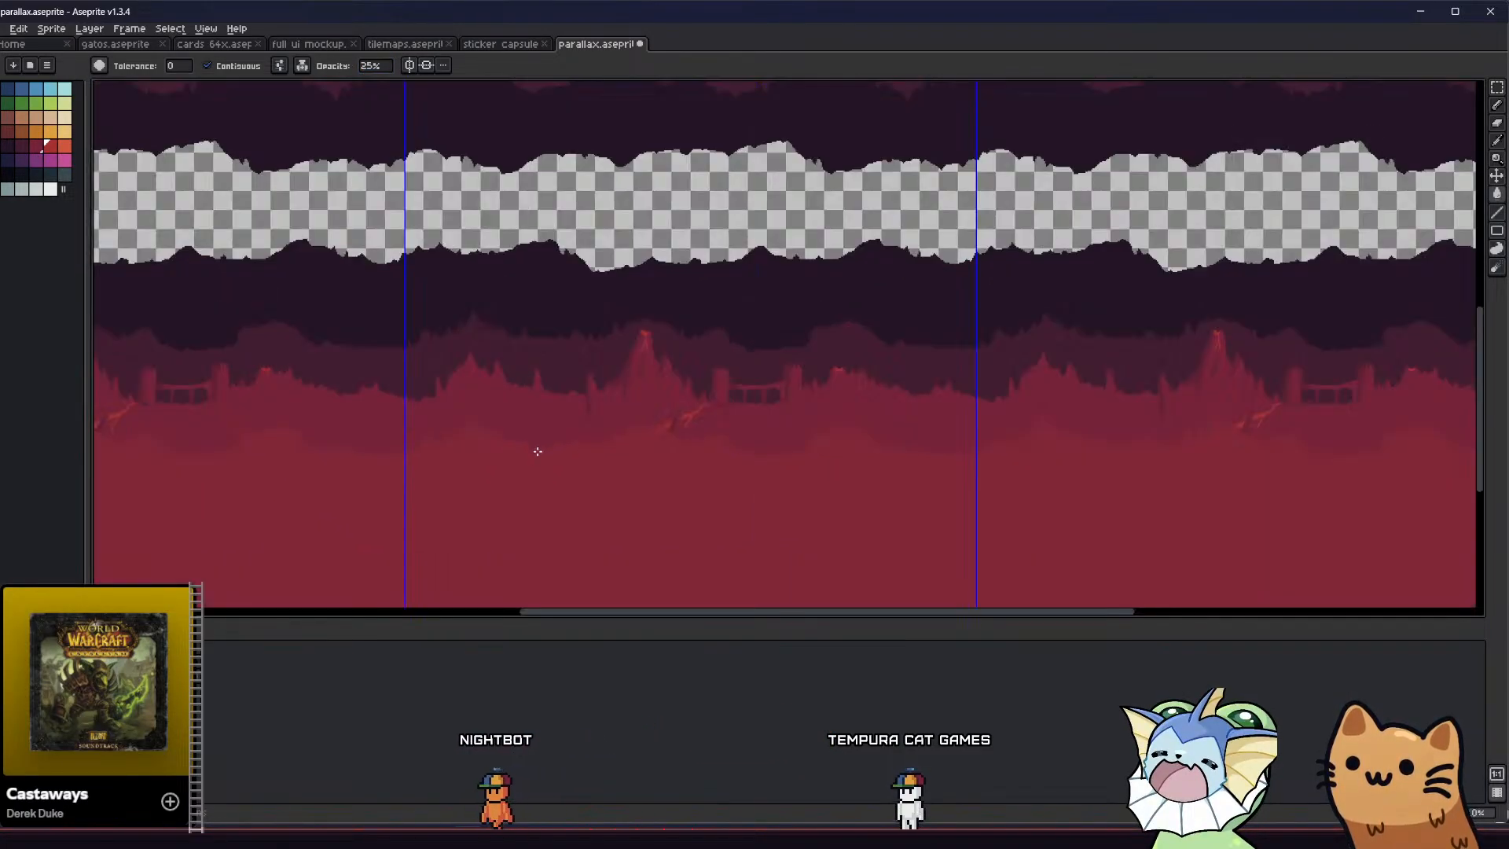
Raise the fill opacity to 50% and try a stronger bright red tint on the foreground terrain
left_click(375, 66)
type("5")
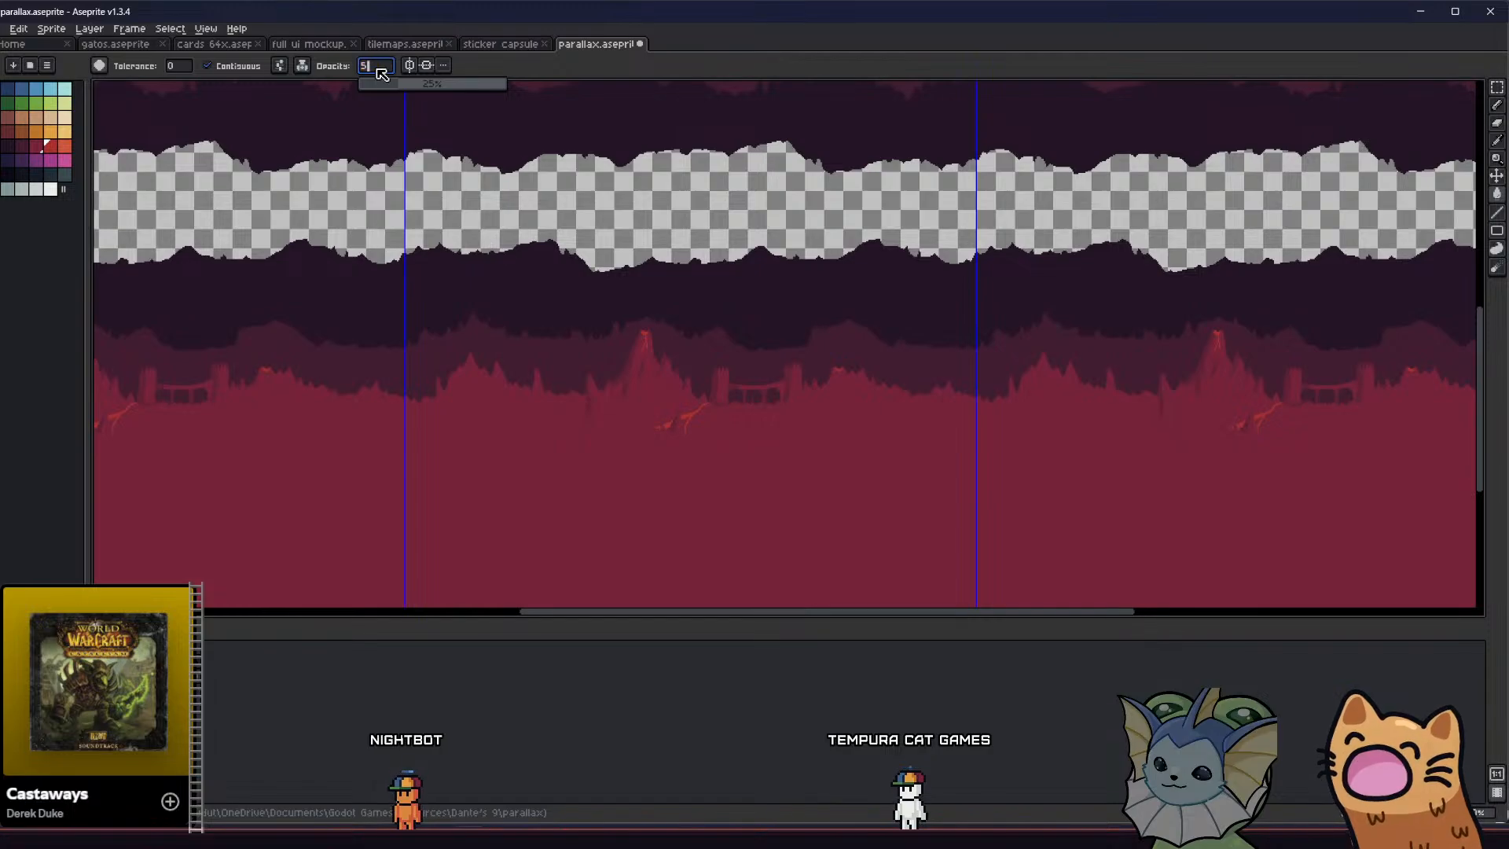
type("0")
key("Return")
scroll(451, 475, "down", 2)
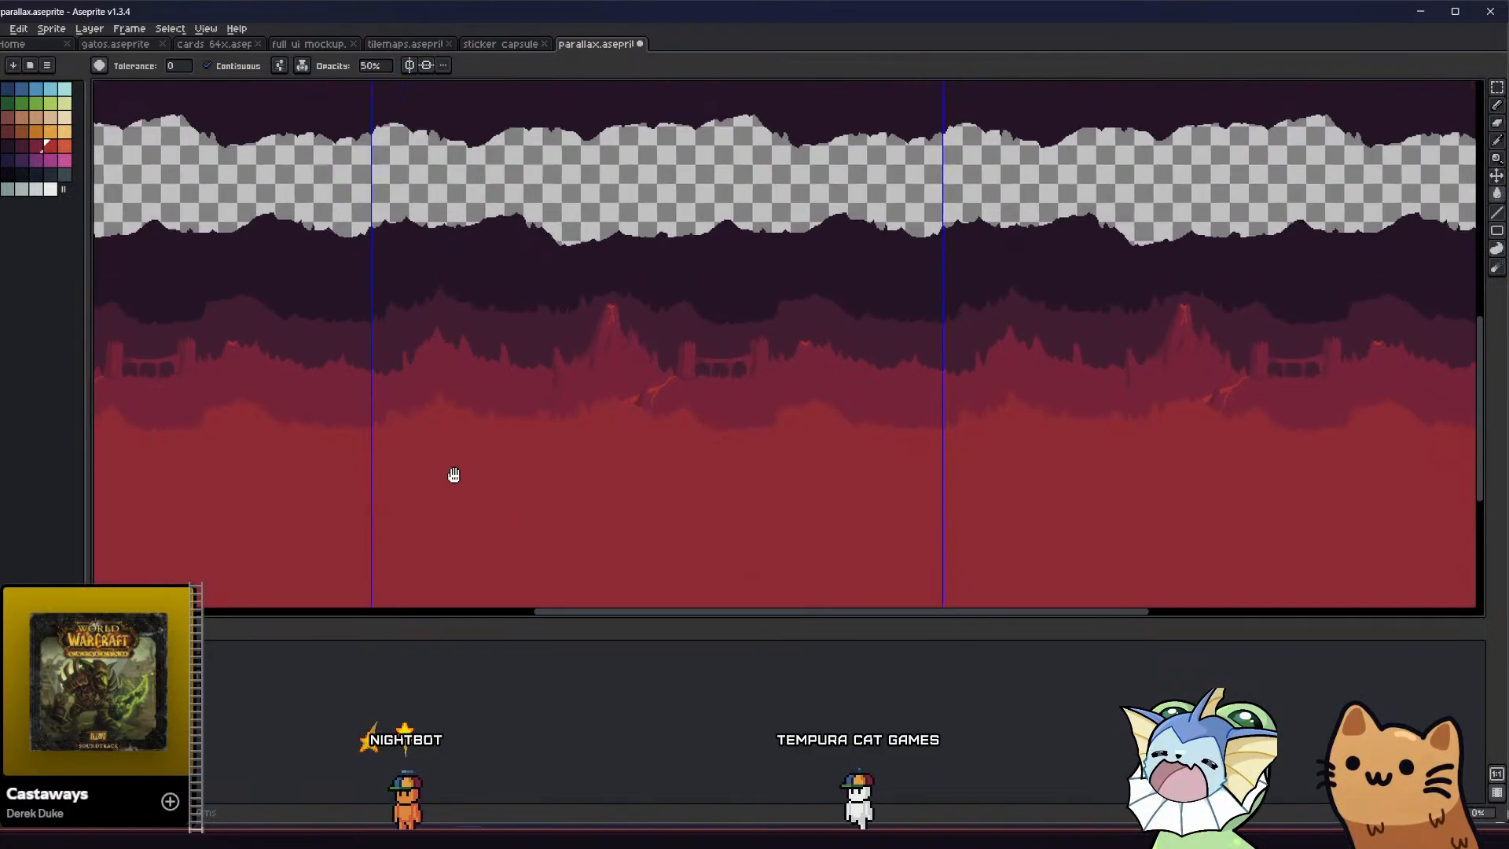
left_click(440, 455)
scroll(442, 453, "up", 2)
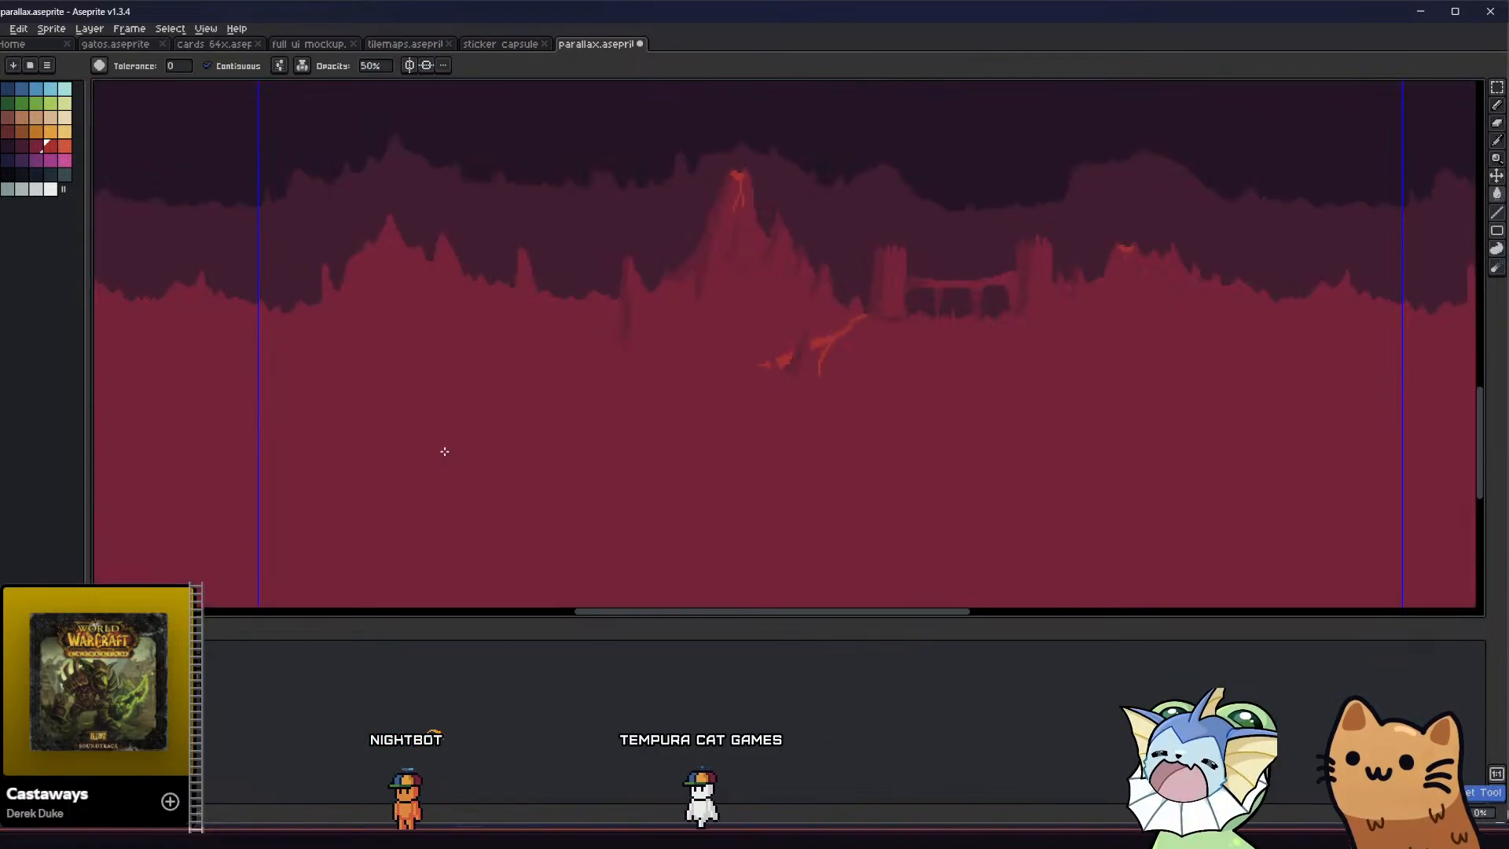
scroll(436, 444, "down", 1)
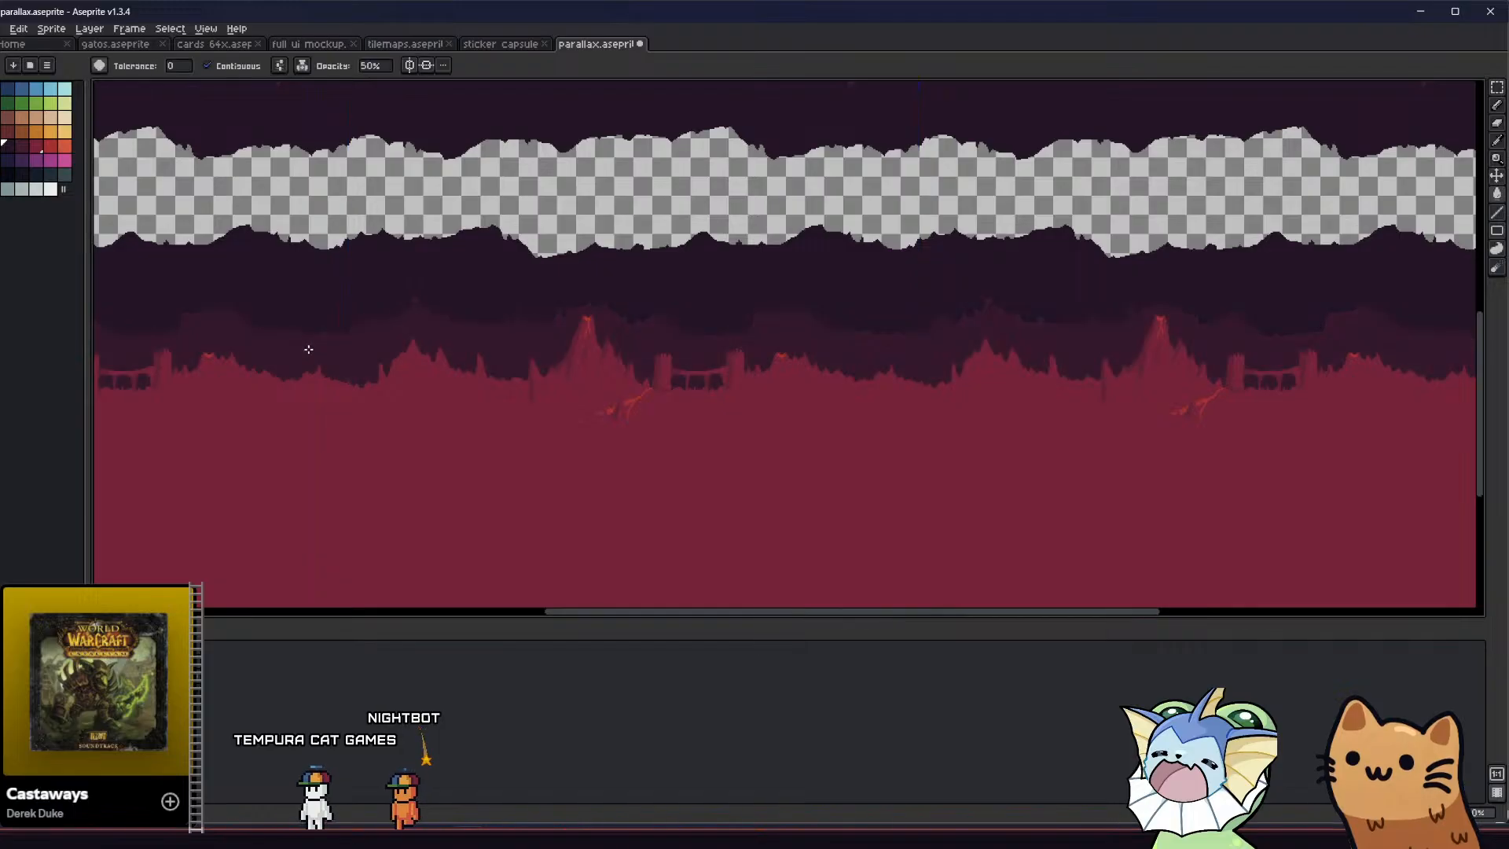
Tint the volcano terrain dark maroon at 50% opacity, and fill its shading crimson using Simple Ink with Continuous off
left_click(22, 149)
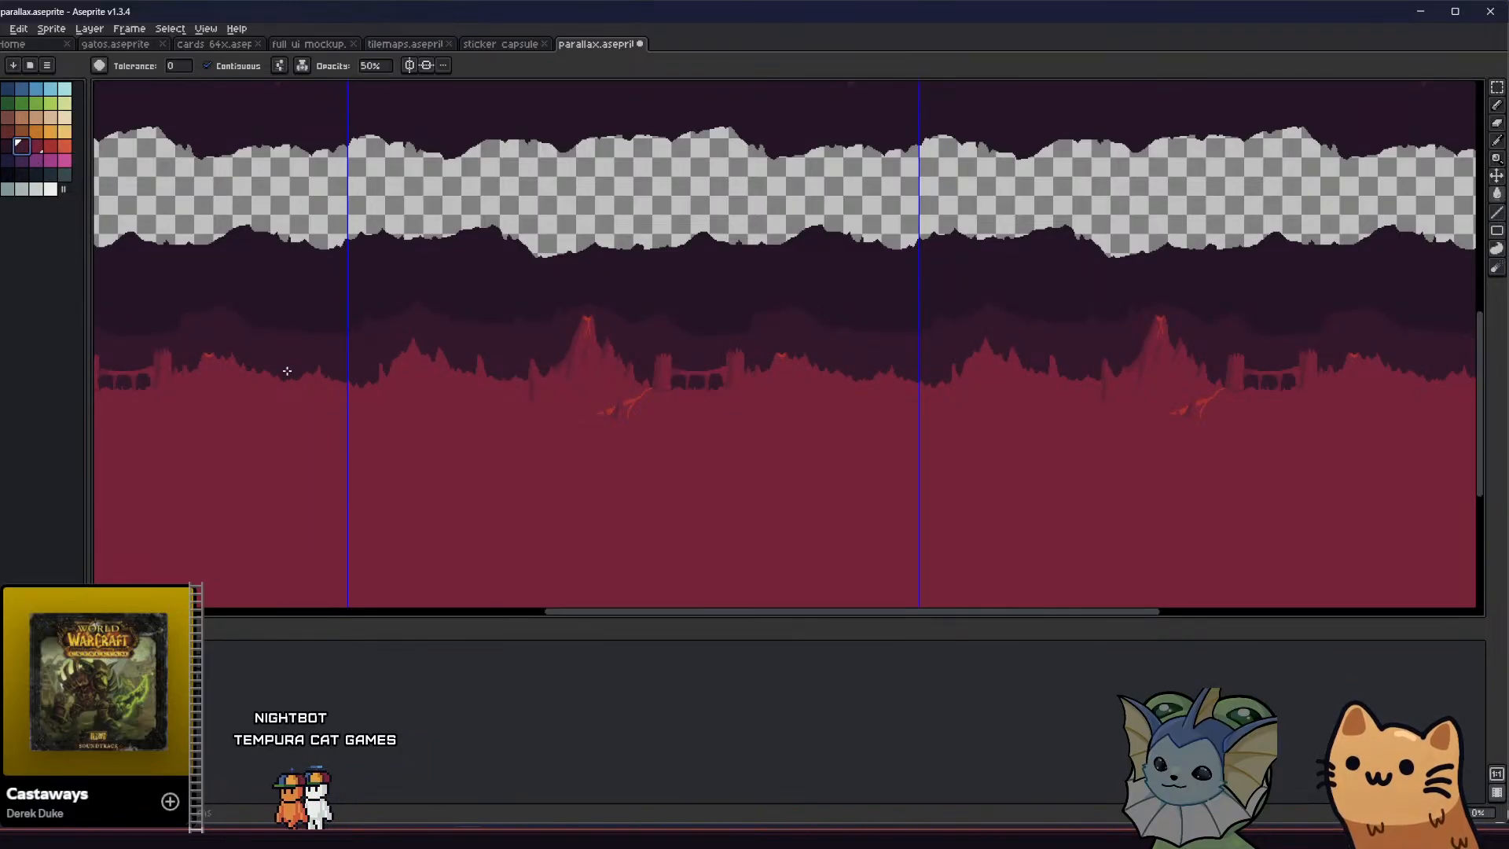
left_click(424, 393)
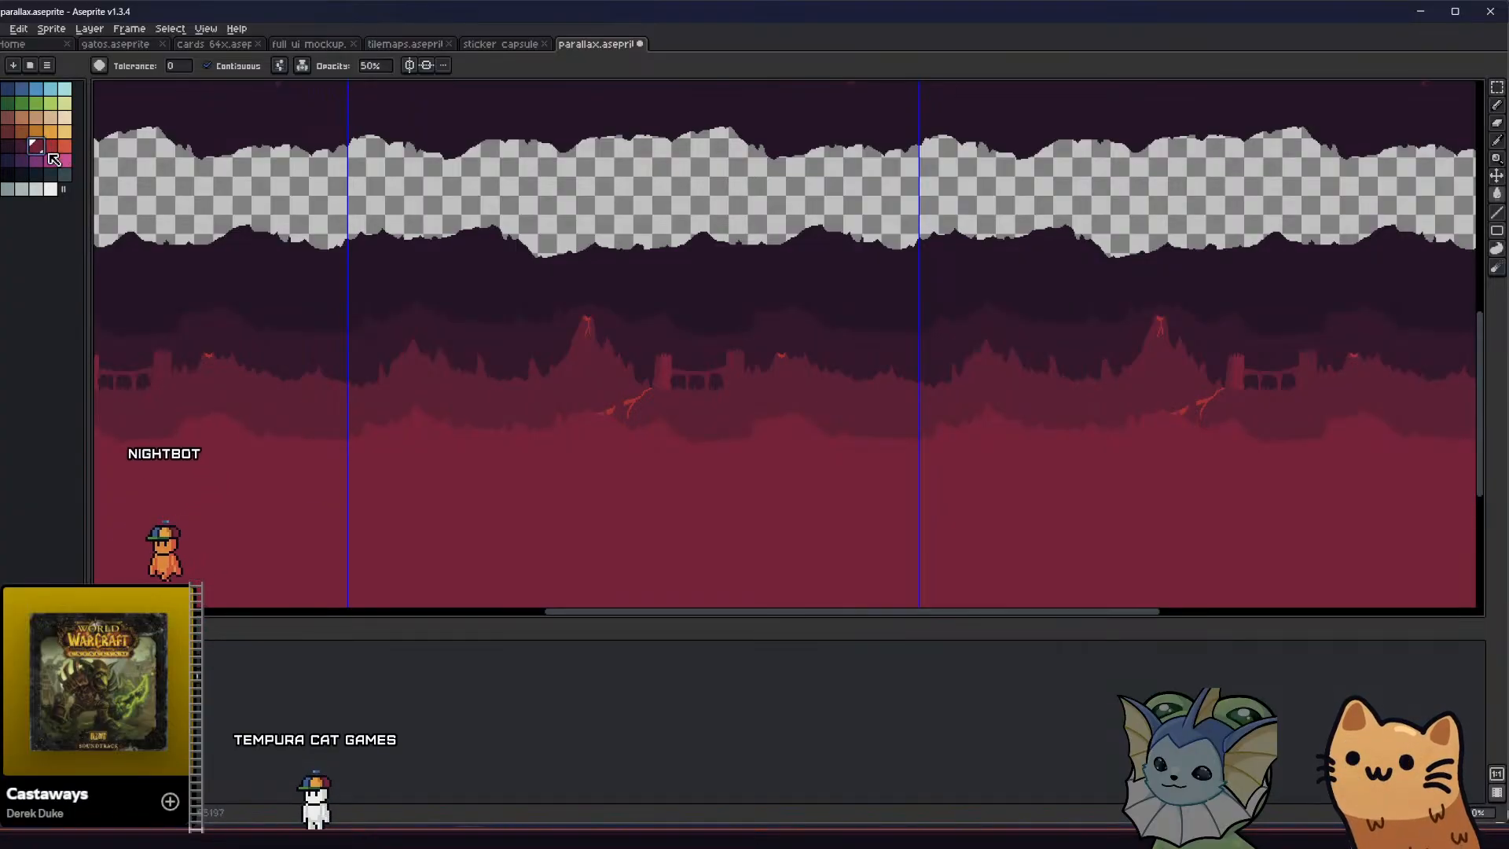
scroll(423, 316, "up", 1)
left_click(302, 66)
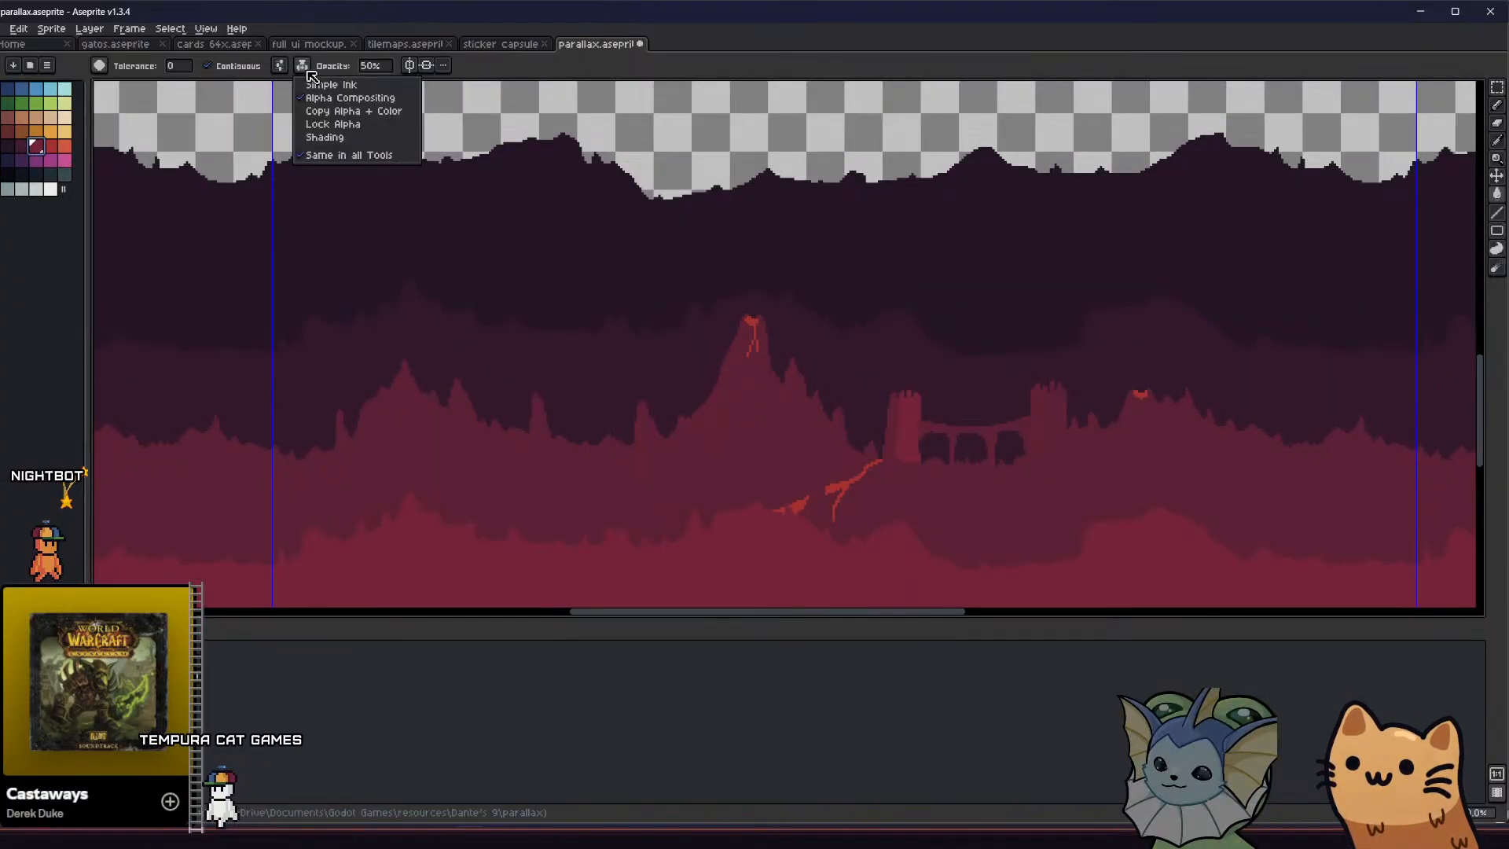
left_click(321, 83)
left_click(714, 392)
middle_click_drag(679, 403, 624, 400)
left_click(208, 66)
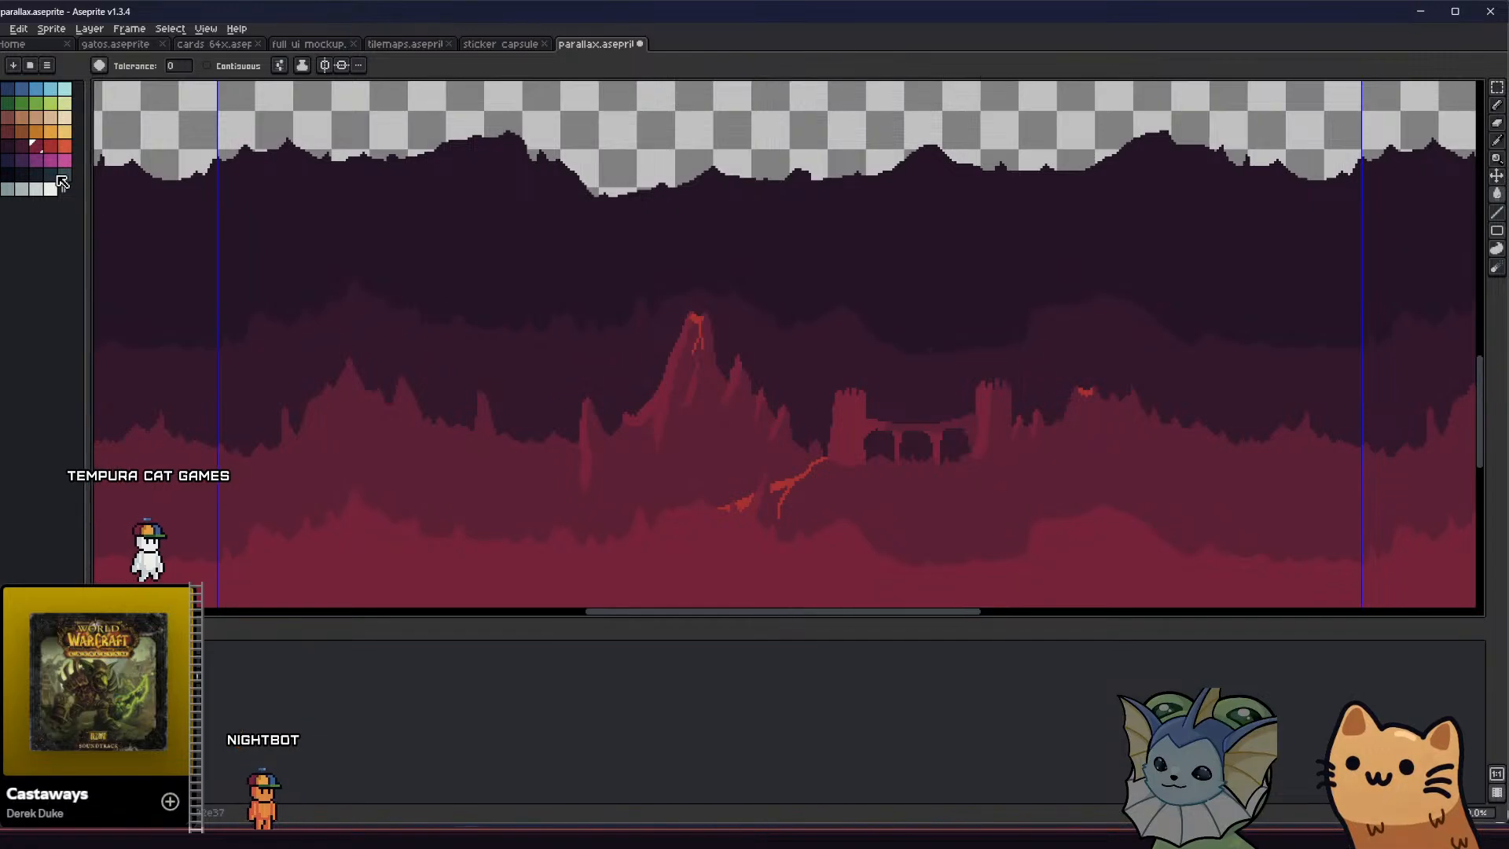
Hide the foreground terrain layer so the full volcano terrain and lava river can be judged
left_click(448, 473, "alt")
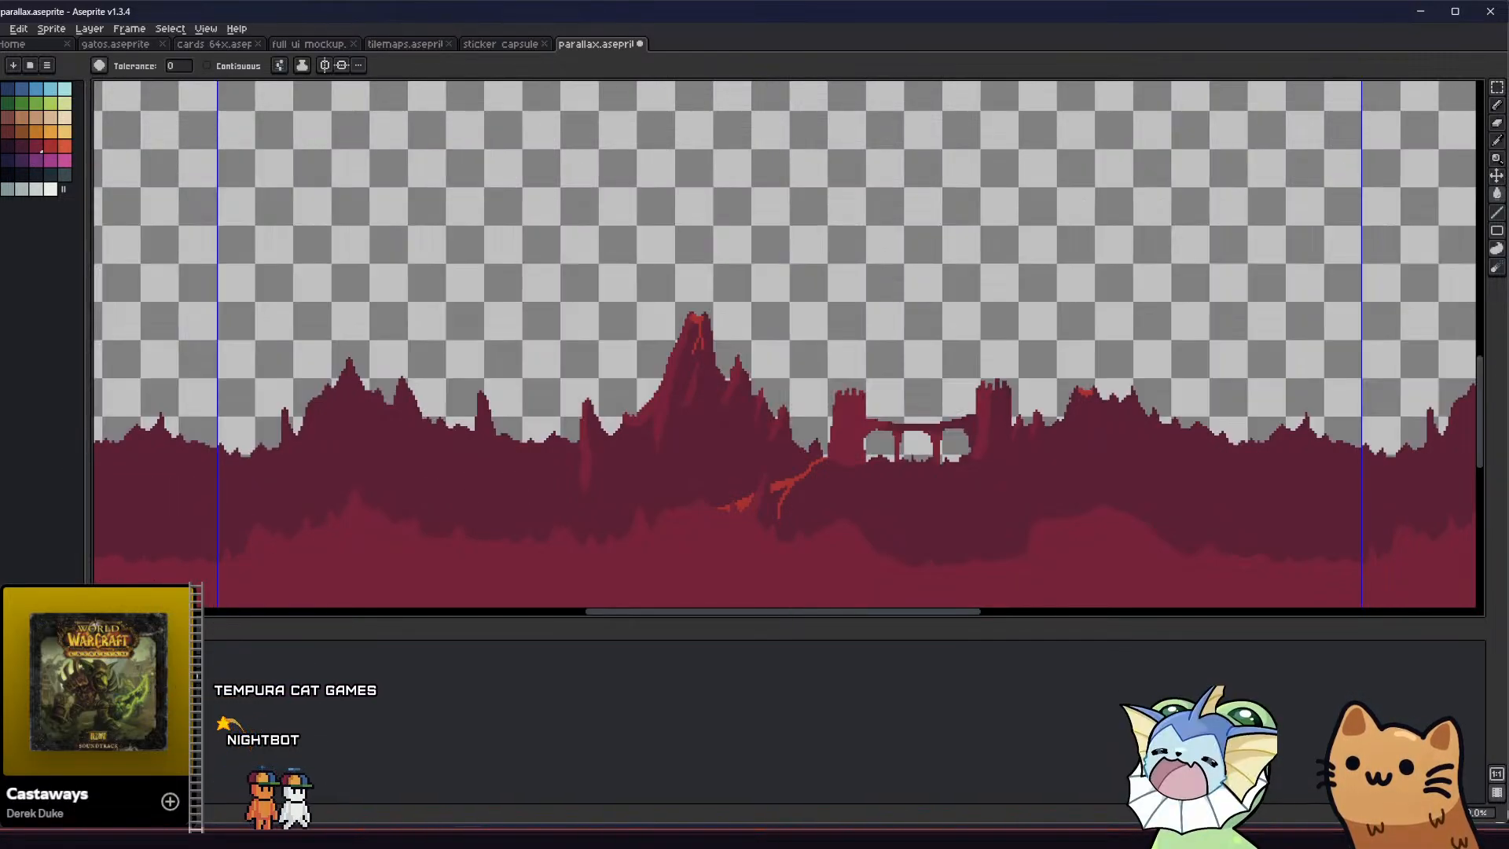
middle_click_drag(457, 570, 394, 468)
scroll(633, 425, "down", 1)
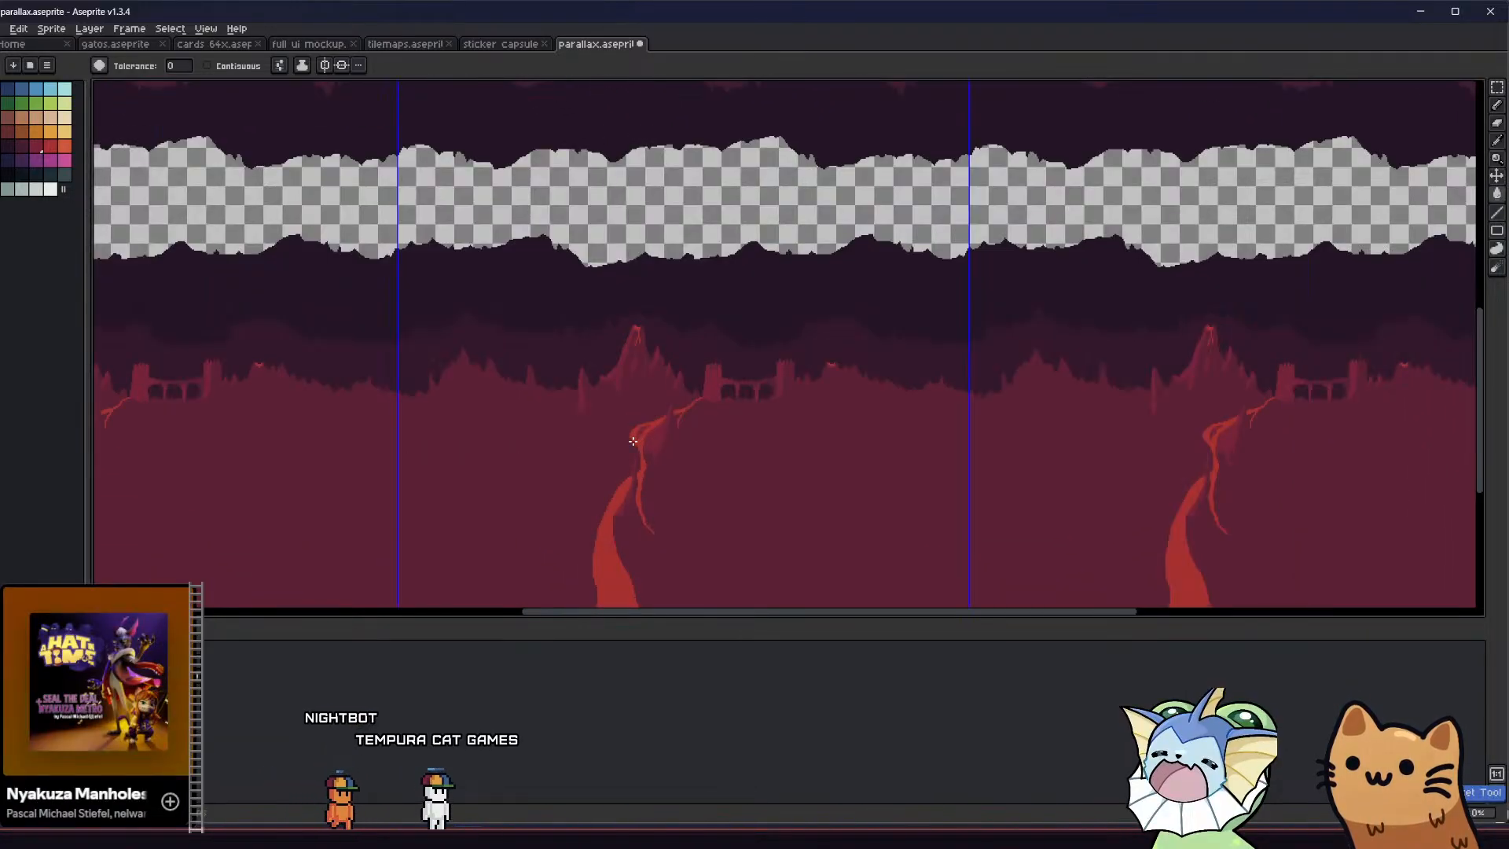
Try crimson as the volcano terrain's base with darker shading, and return to the dark crimson base with crimson shading
mouse_move(539, 464)
middle_mouse_down()
mouse_move(511, 480)
mouse_move(516, 542)
mouse_move(454, 524)
mouse_move(455, 451)
middle_mouse_up()
scroll(511, 480, "down", 1)
scroll(514, 483, "up", 1)
key("v")
key("g")
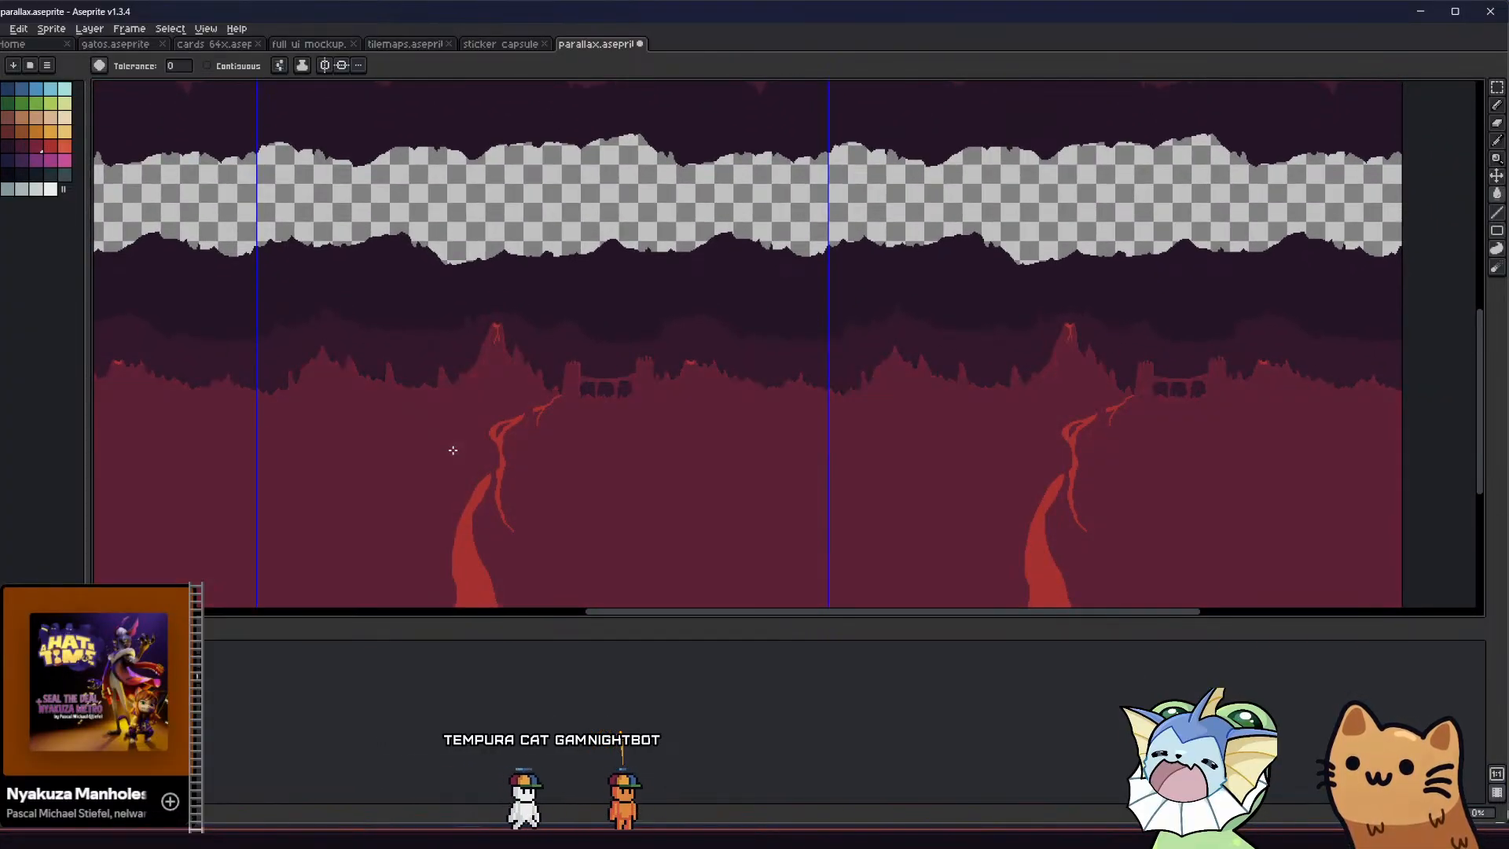
scroll(451, 448, "up", 2)
scroll(440, 392, "down", 3)
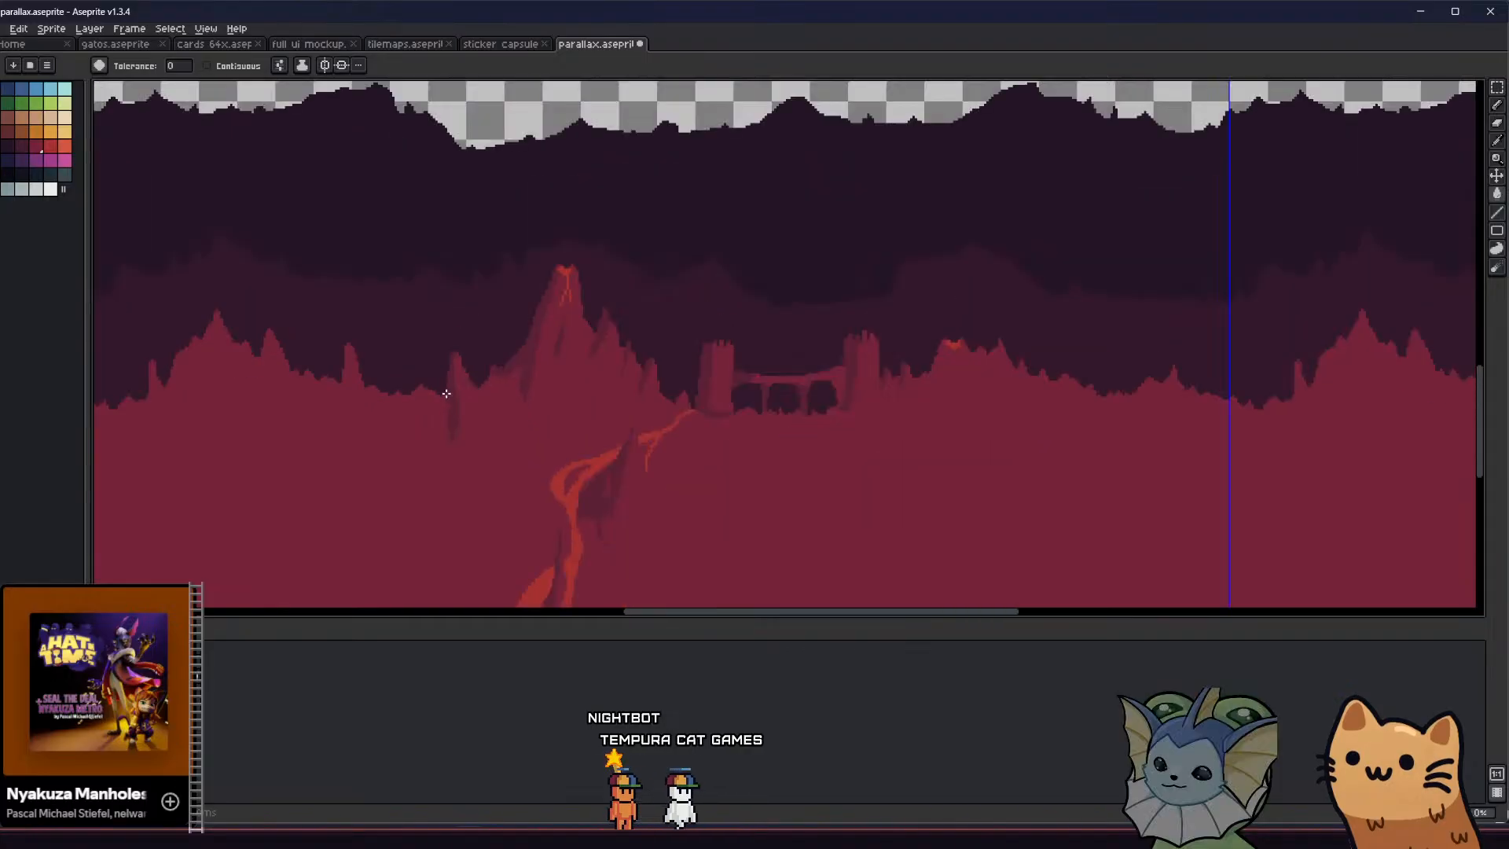
key("v")
key("g")
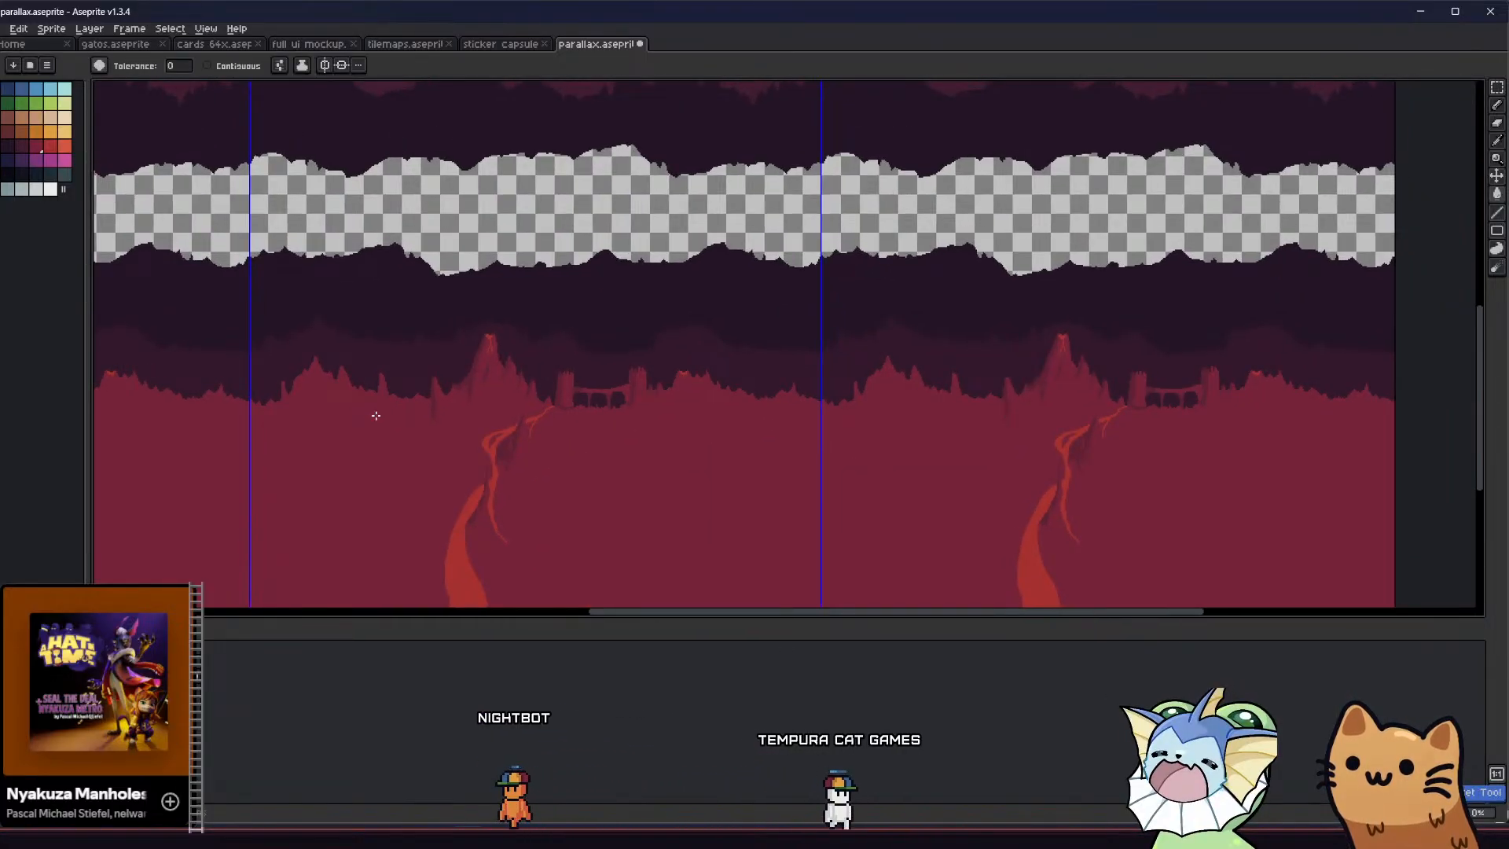
left_click(375, 415)
scroll(376, 415, "up", 1)
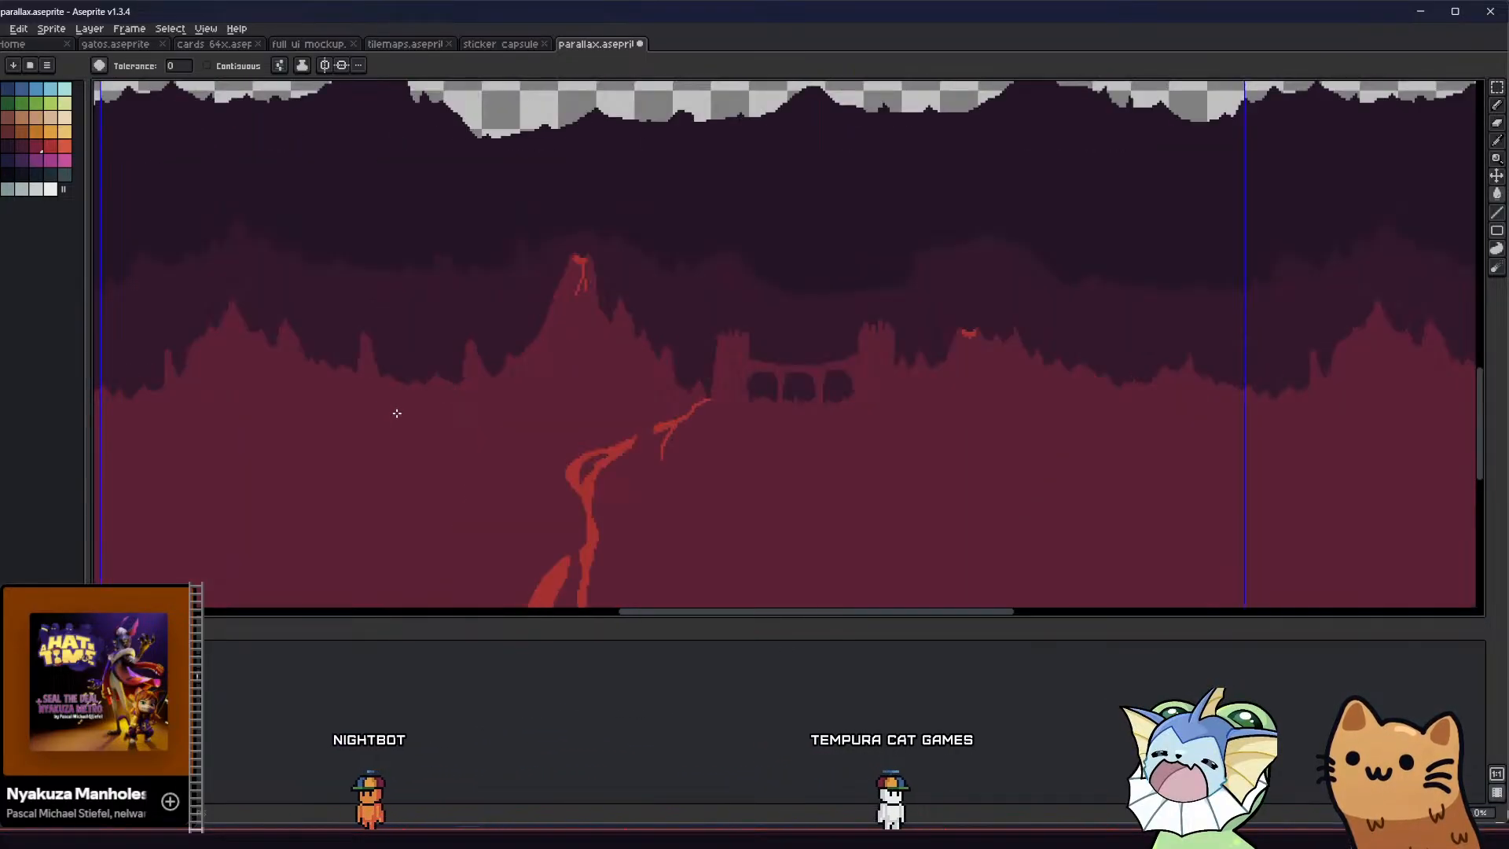
left_click(52, 148)
scroll(440, 376, "down", 1)
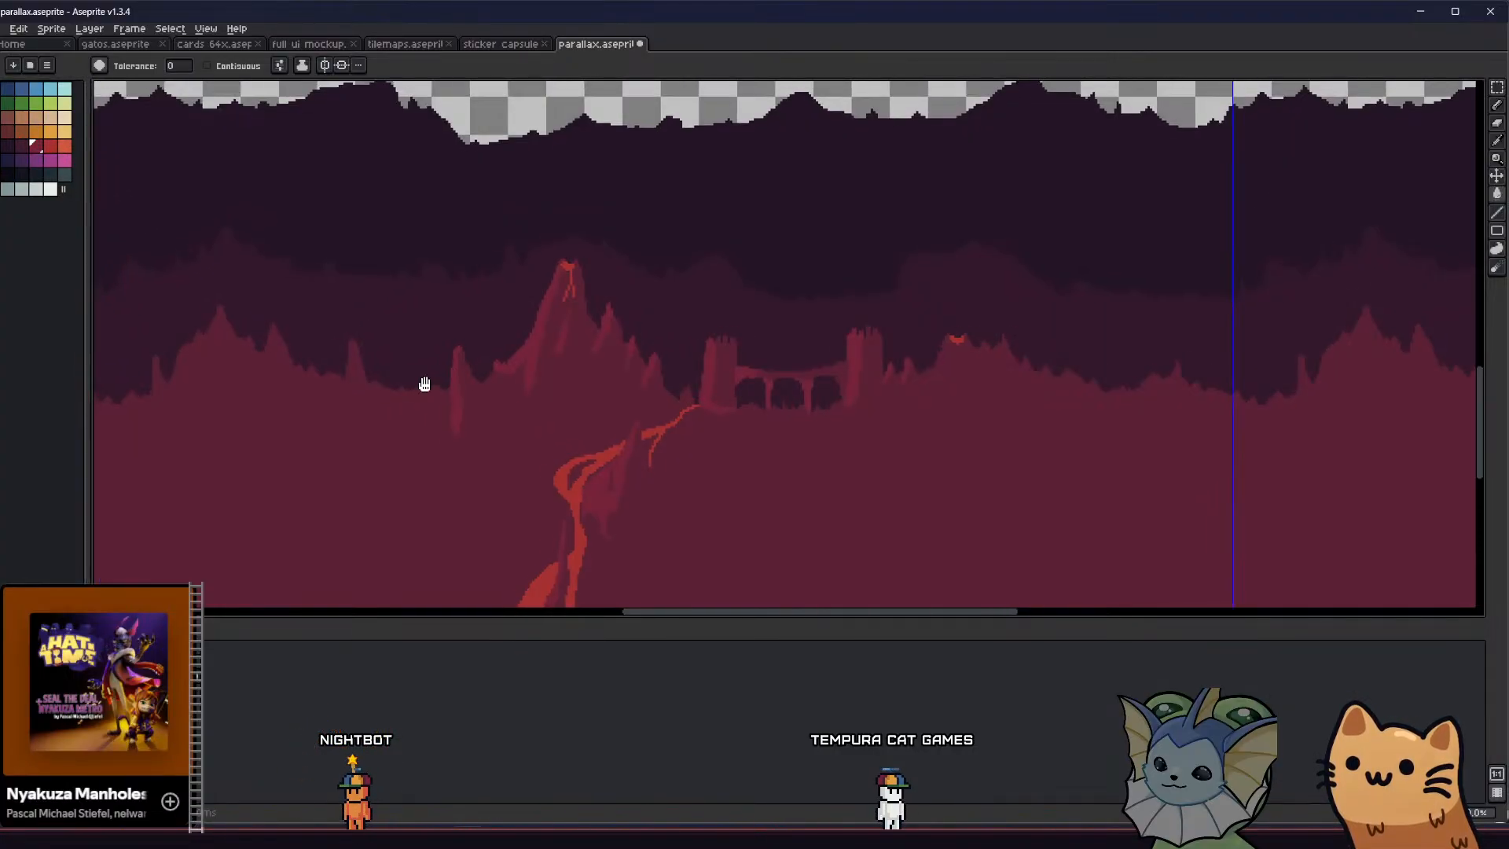
Examine how the volcano terrain's shading and lava river read against the background mountains, close up and from afar
scroll(421, 402, "down", 1)
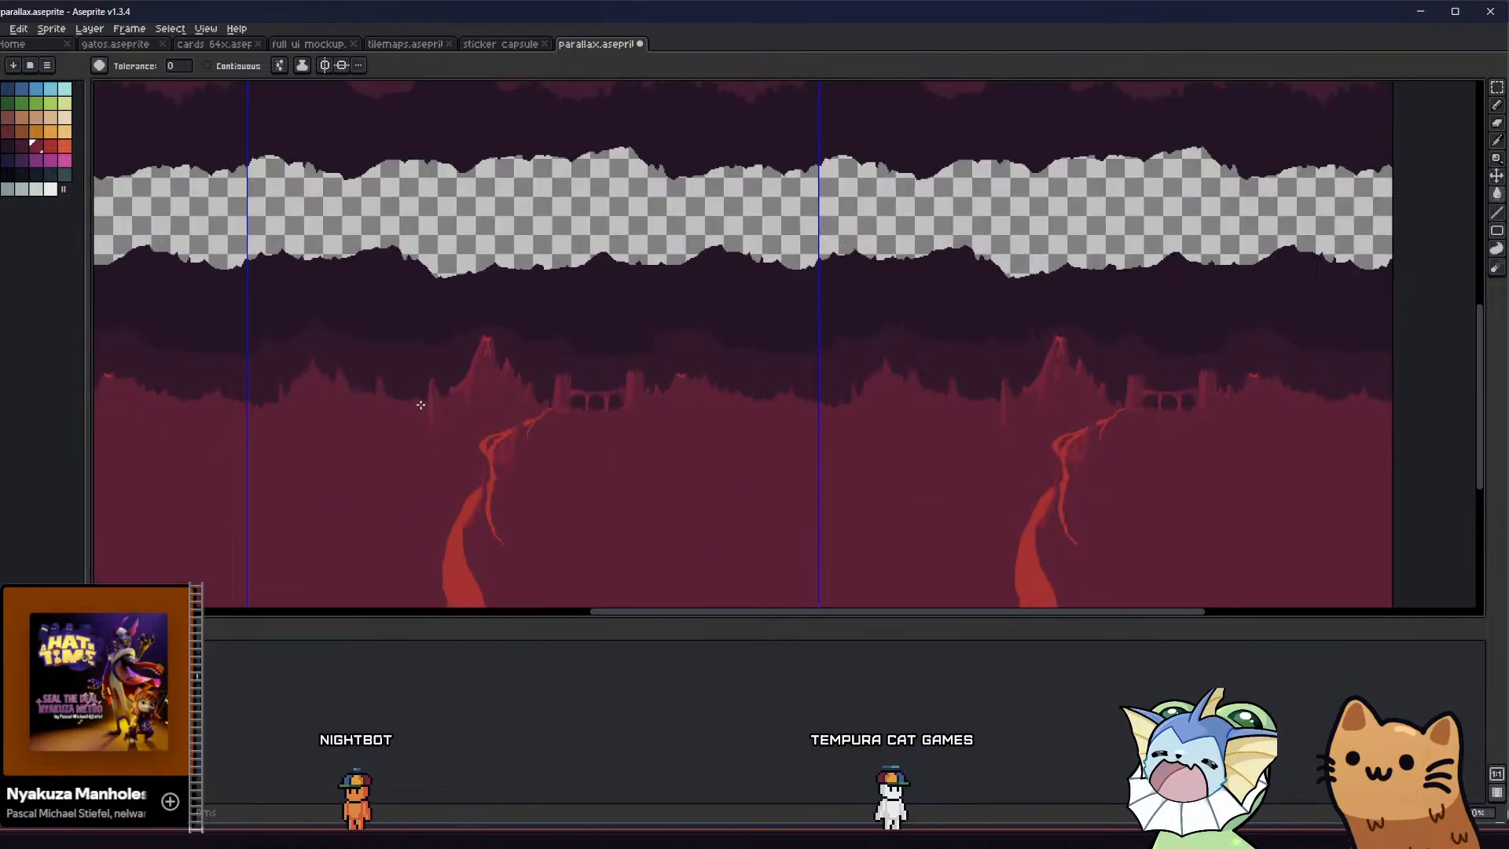
middle_click_drag(388, 447, 337, 421)
scroll(320, 417, "down", 1)
scroll(322, 417, "up", 1)
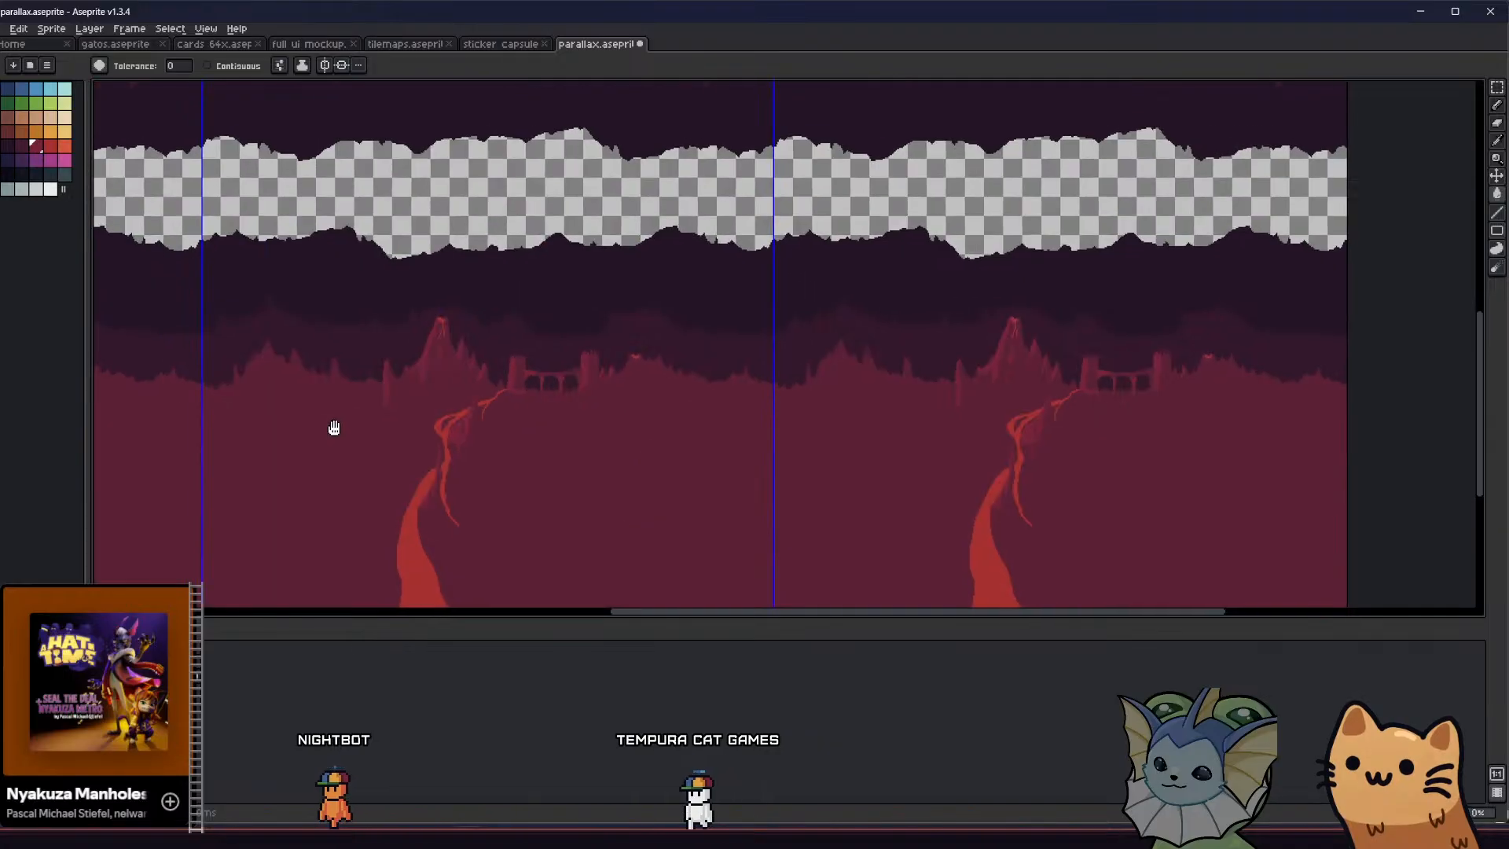
scroll(378, 421, "up", 1)
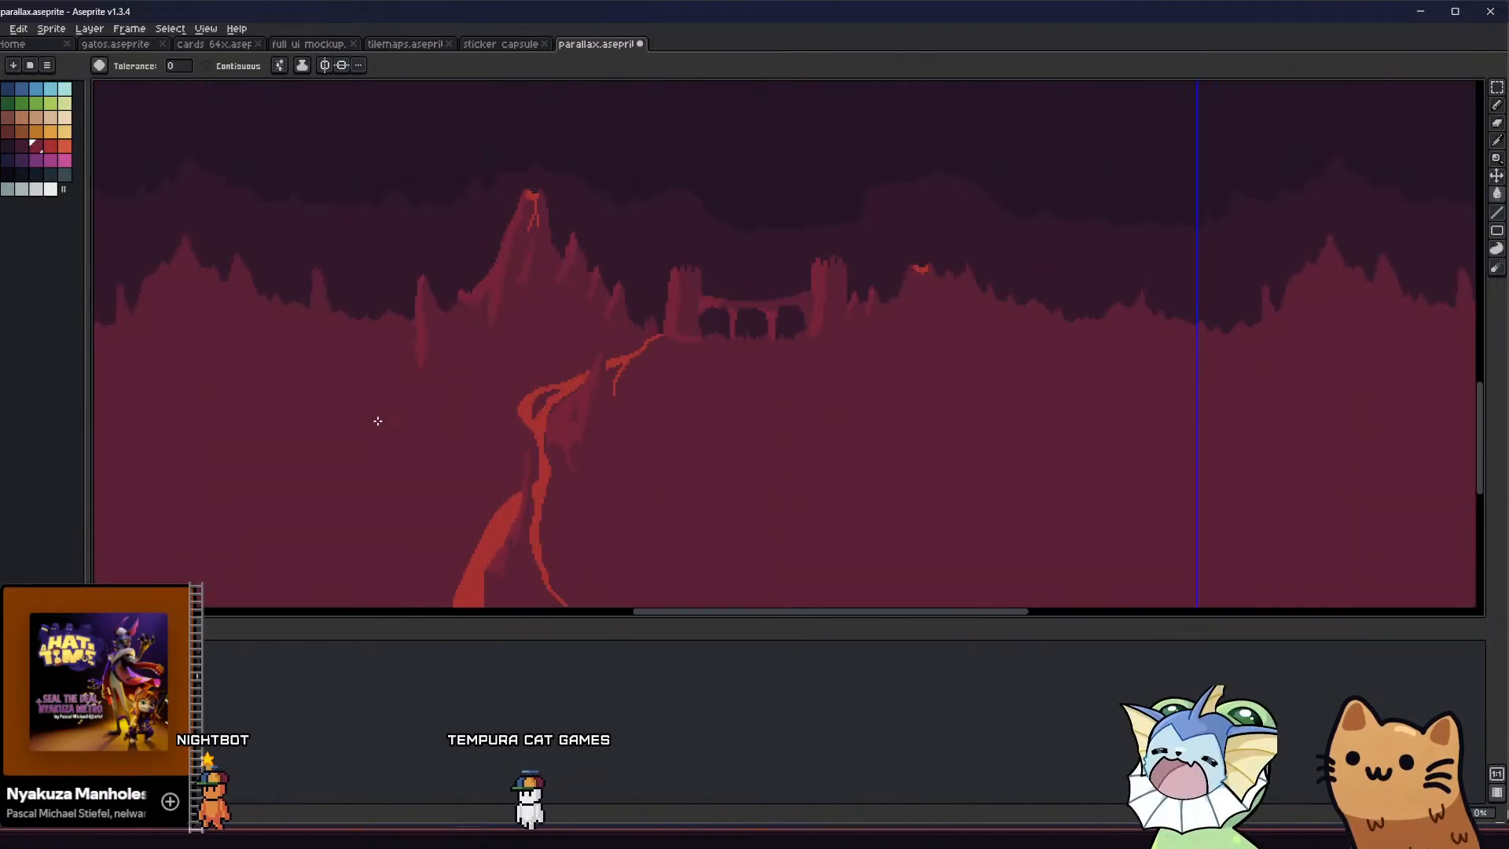
middle_click_drag(377, 421, 360, 448)
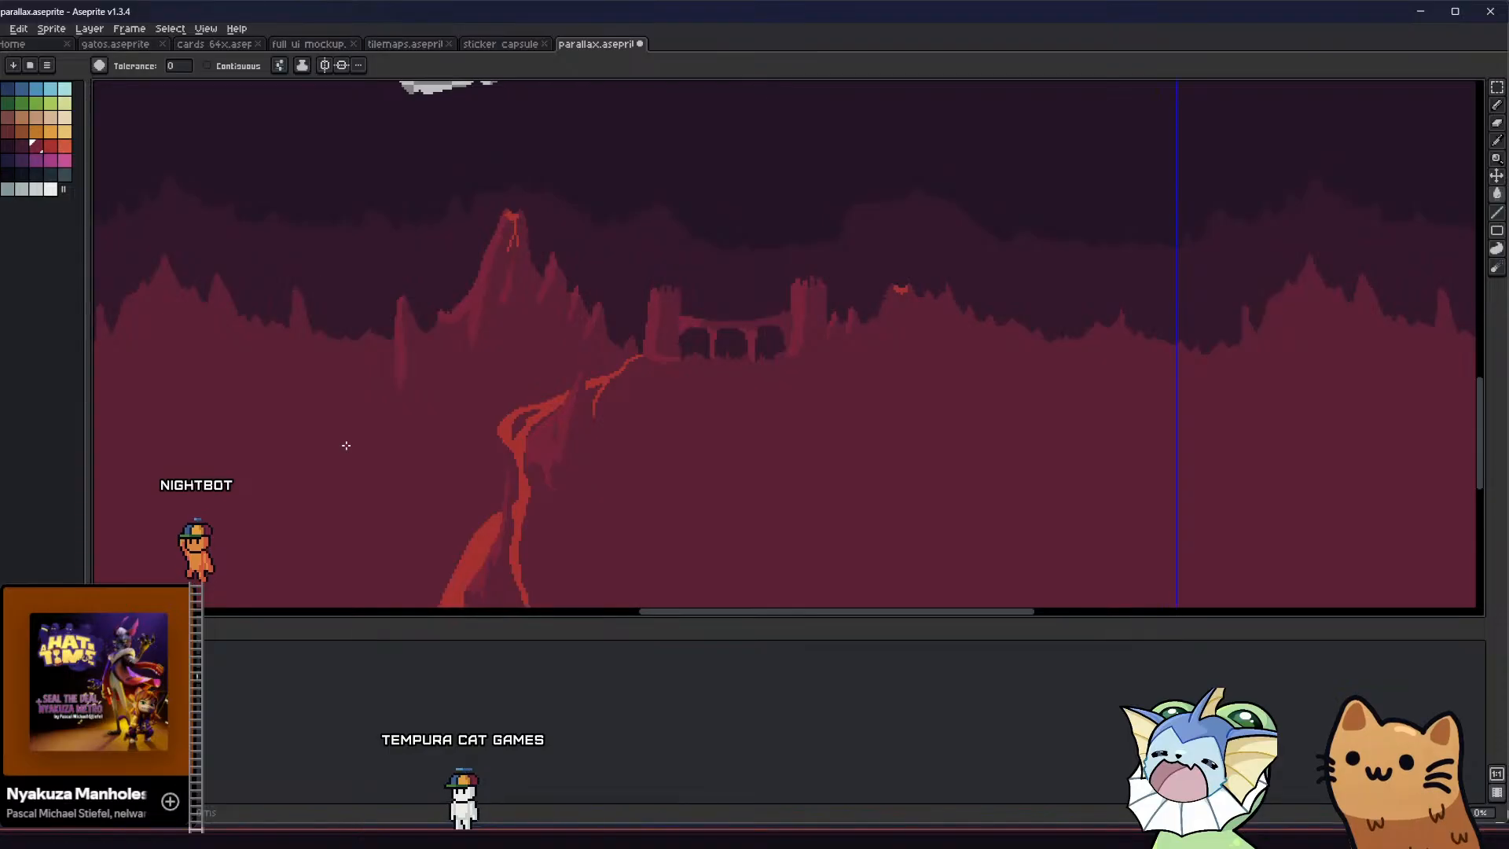
scroll(346, 446, "down", 2)
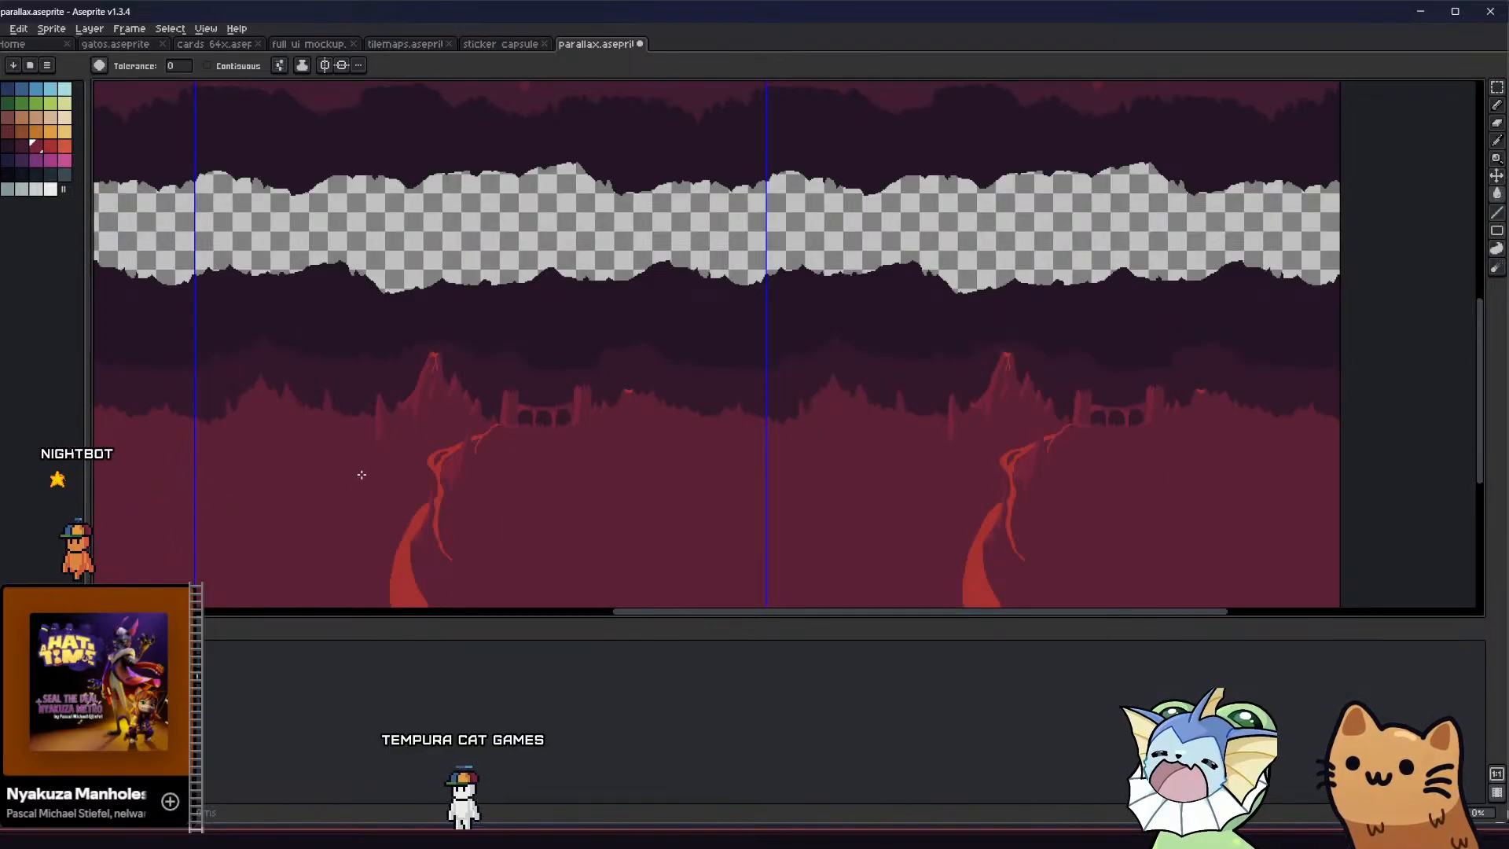
scroll(488, 398, "up", 1)
middle_click_drag(374, 456, 374, 458)
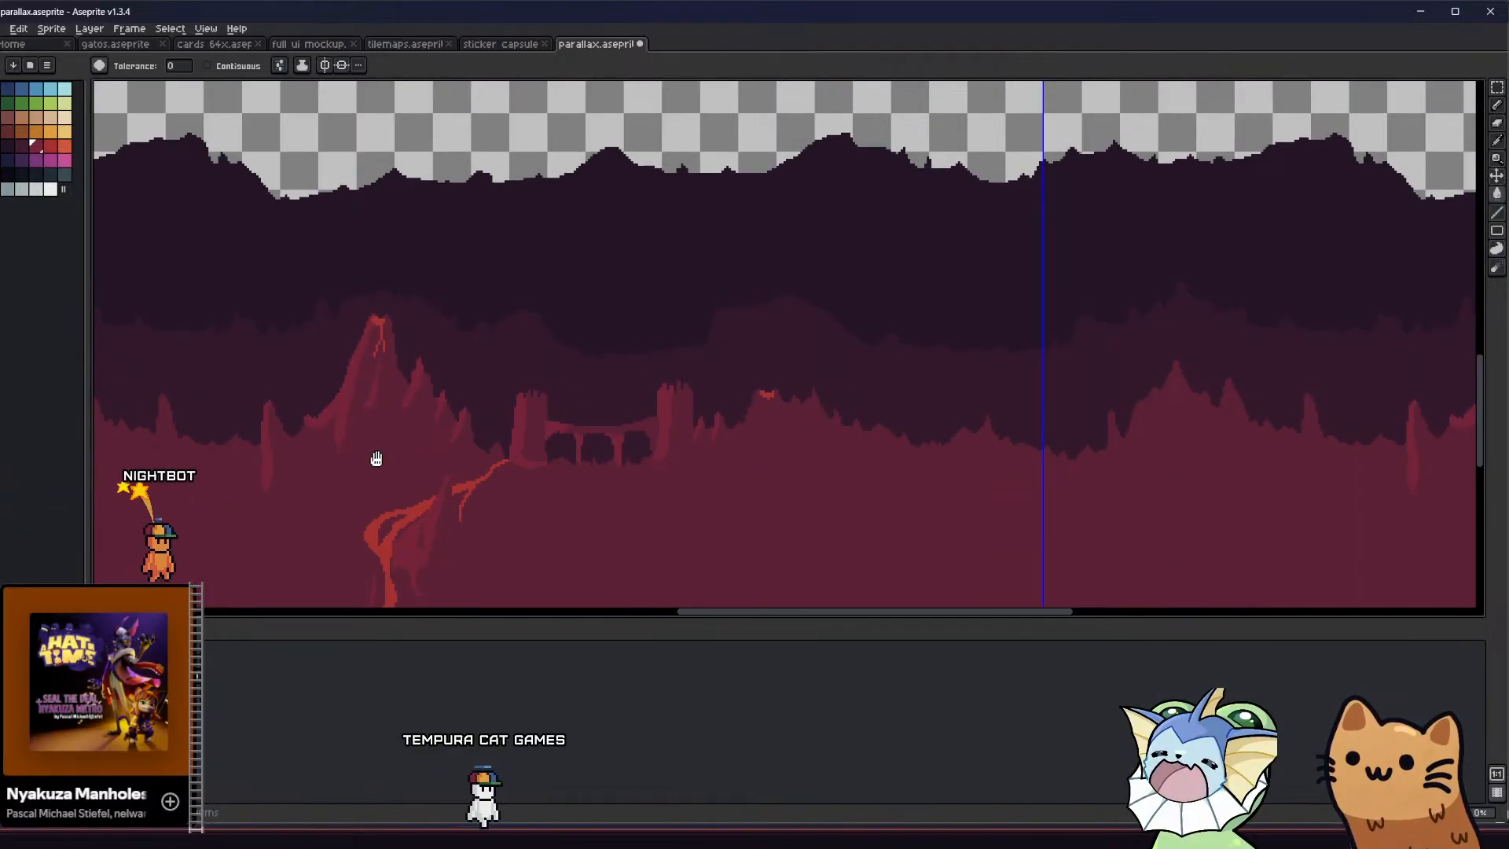
Try filling around the volcano with the dark purple sampled from the middle mountains, and undo the test fills
key("alt")
left_click(477, 348)
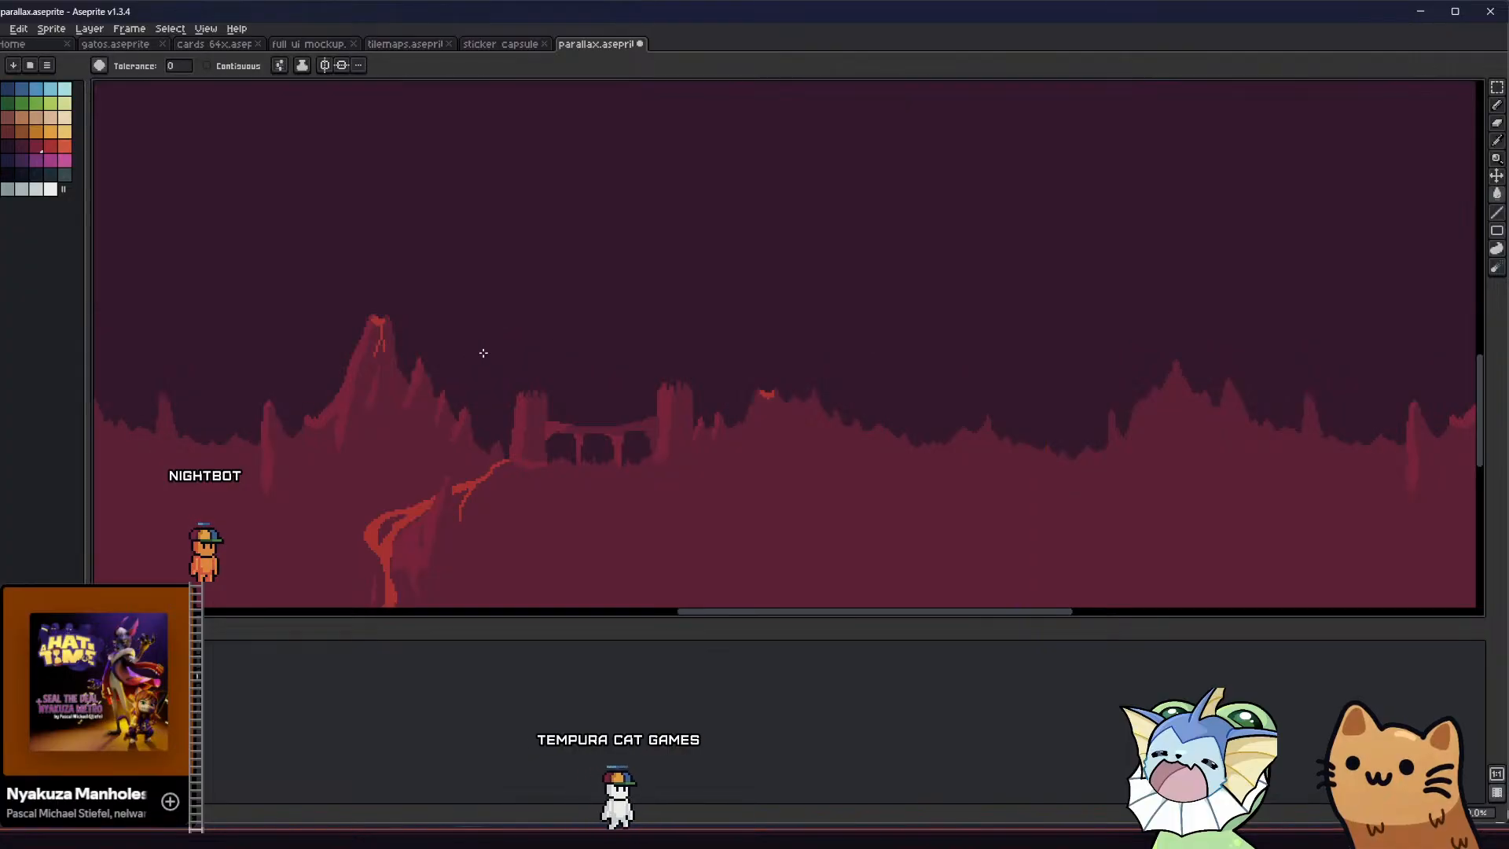
key("ctrl+z")
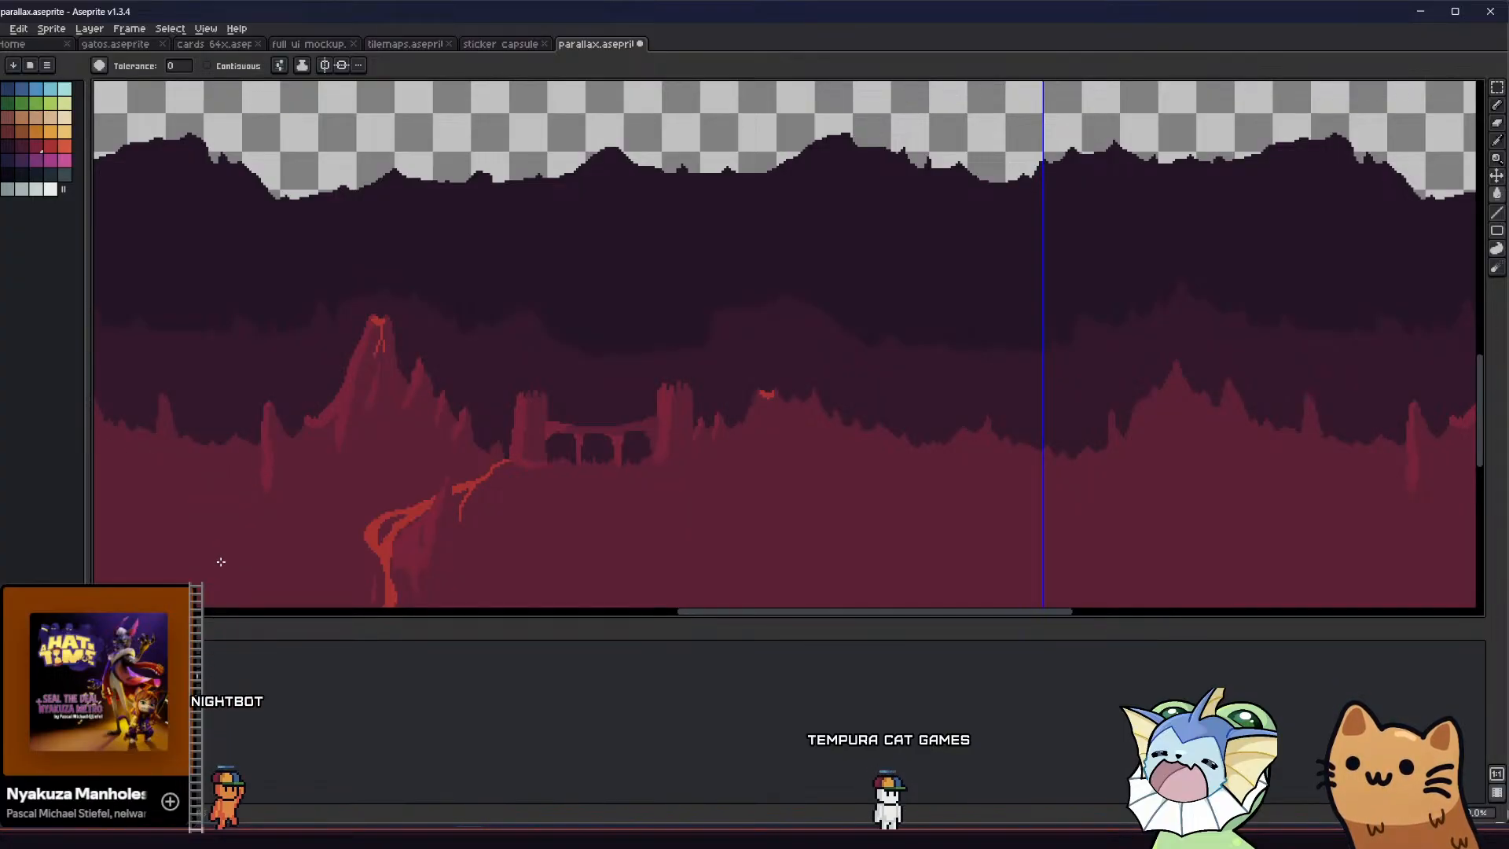
left_click(221, 561)
key("ctrl+z")
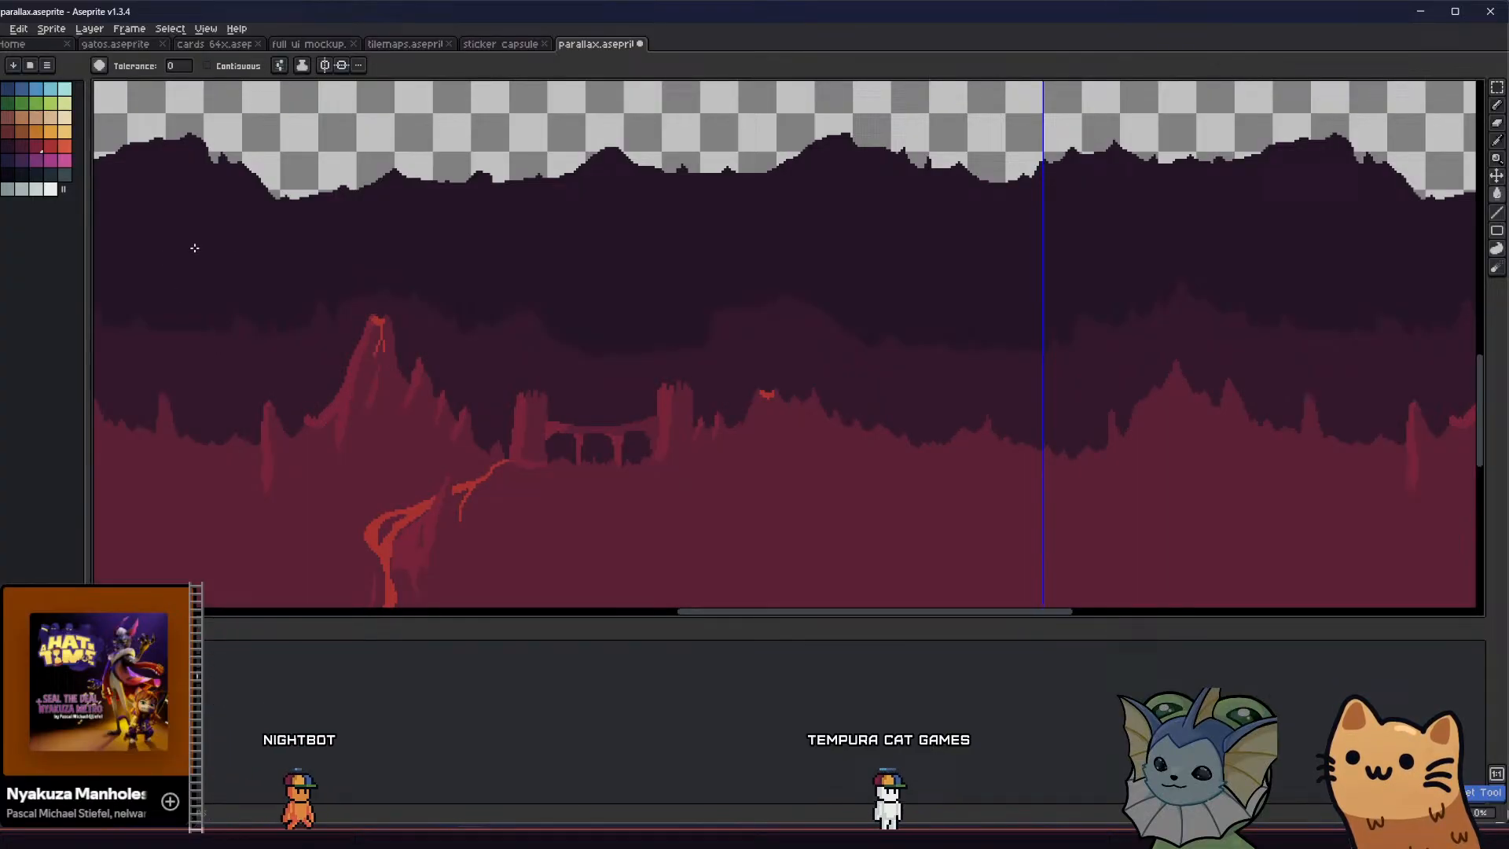
left_click(283, 350)
key("ctrl+z")
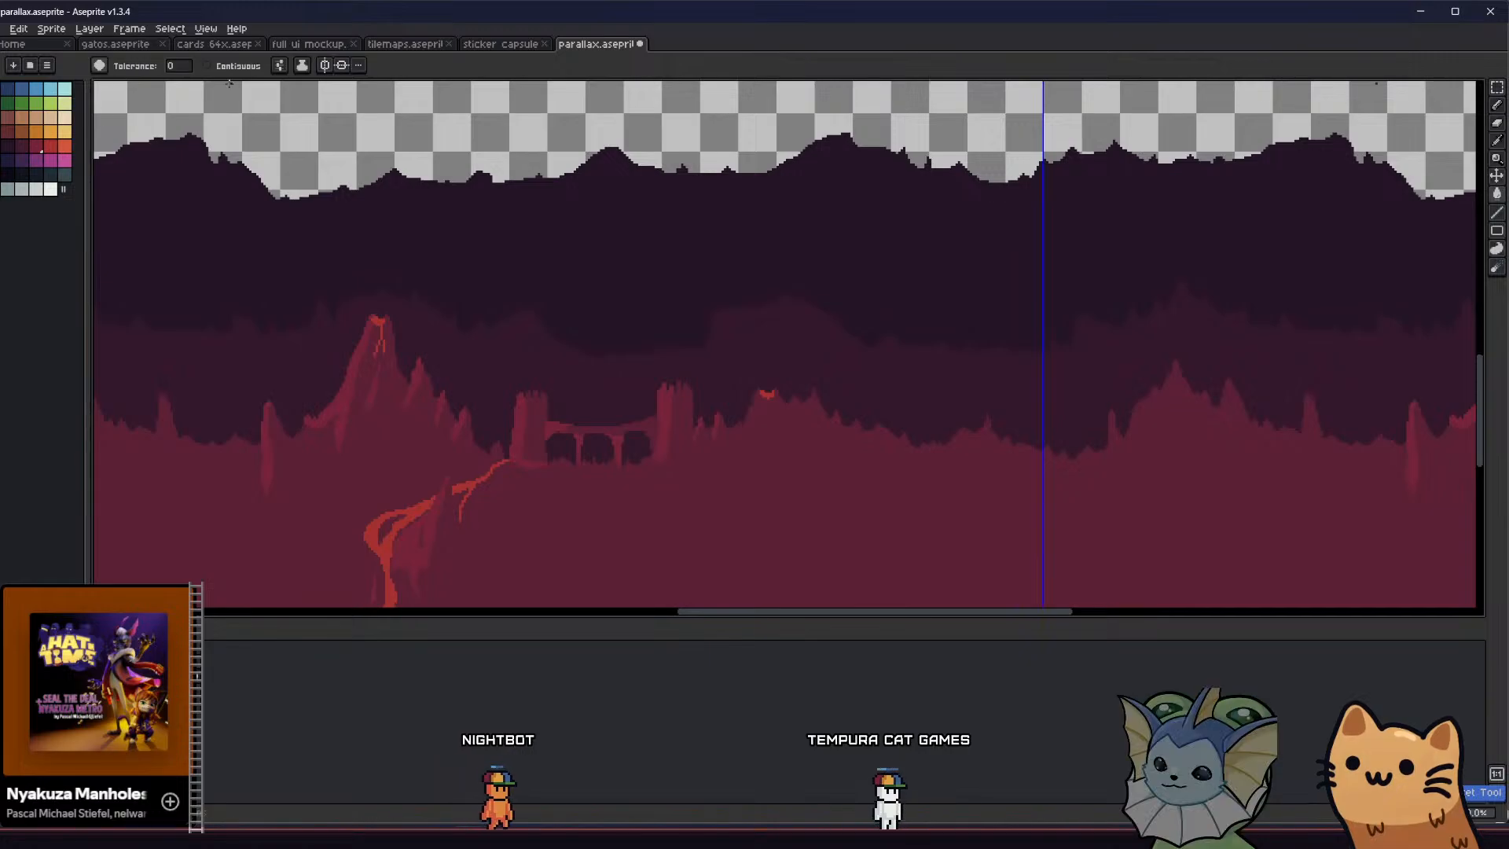
Try crimson and dark maroon as the volcano terrain's base colour, and restore the dark crimson base
left_click(139, 463)
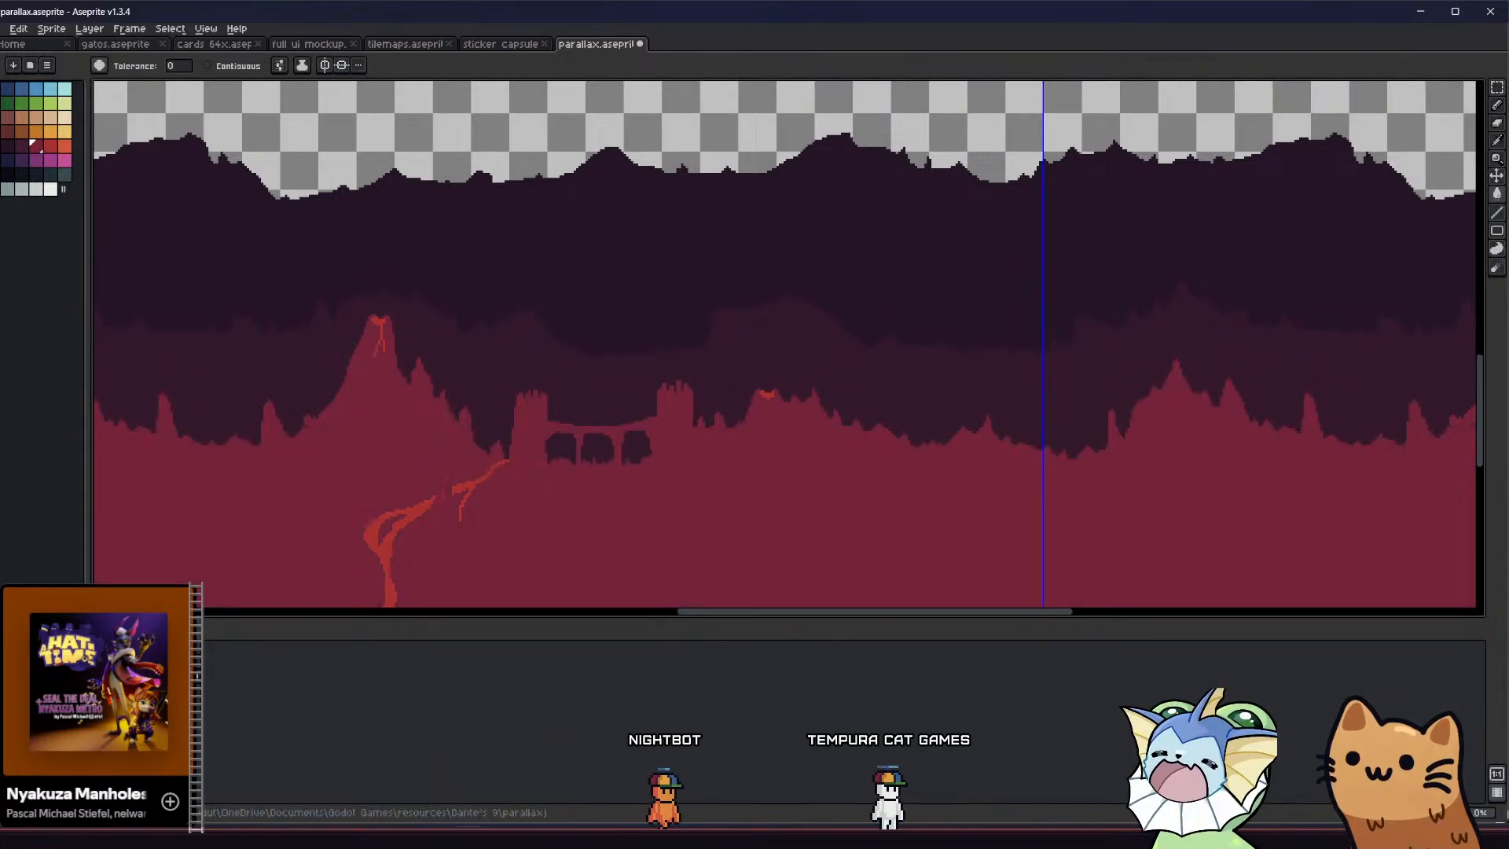
left_click(154, 499)
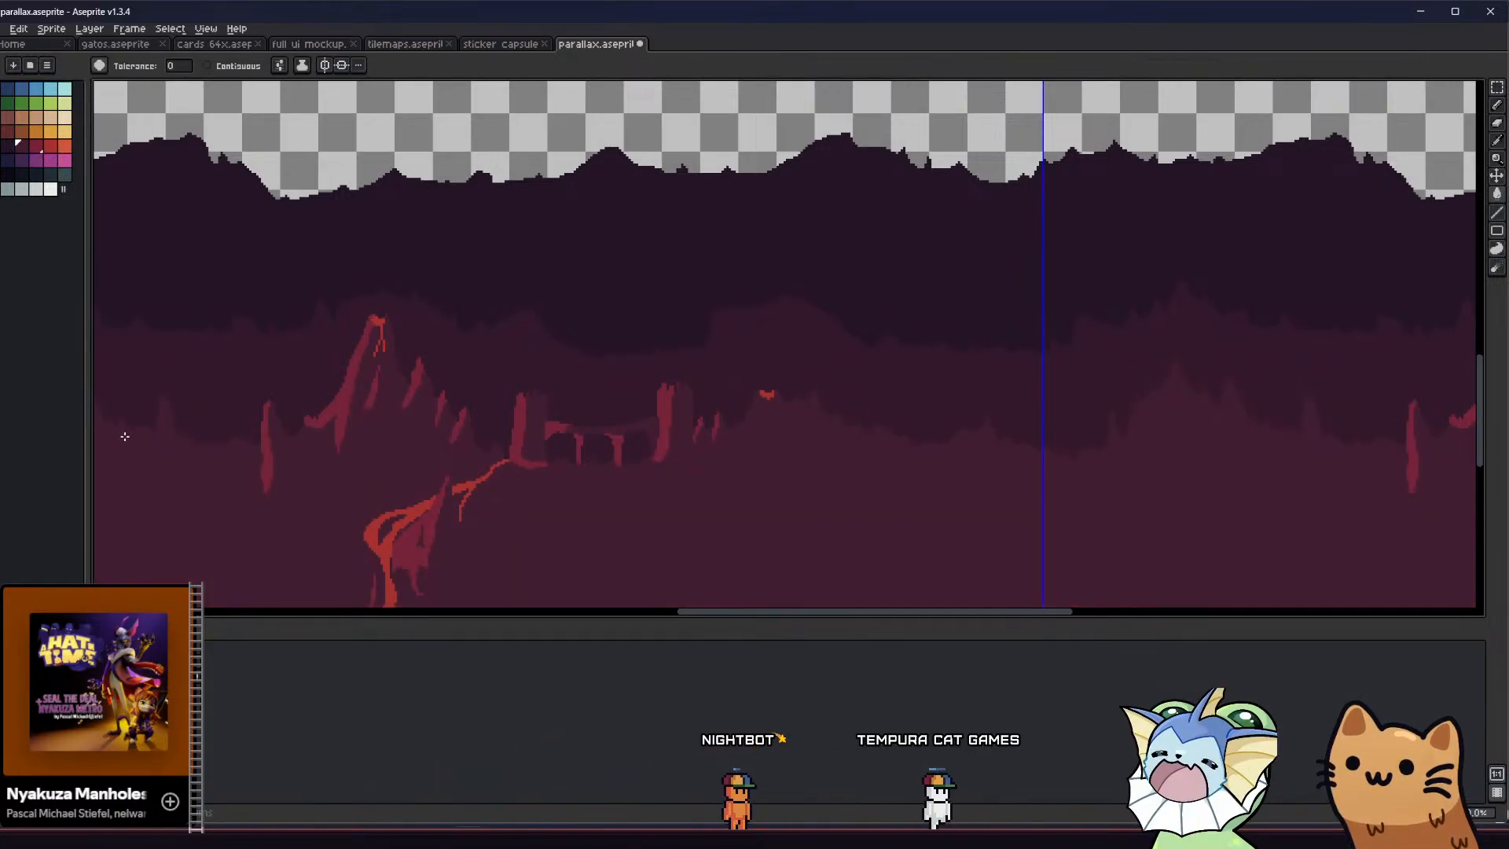
scroll(179, 436, "down", 2)
scroll(224, 440, "down", 1)
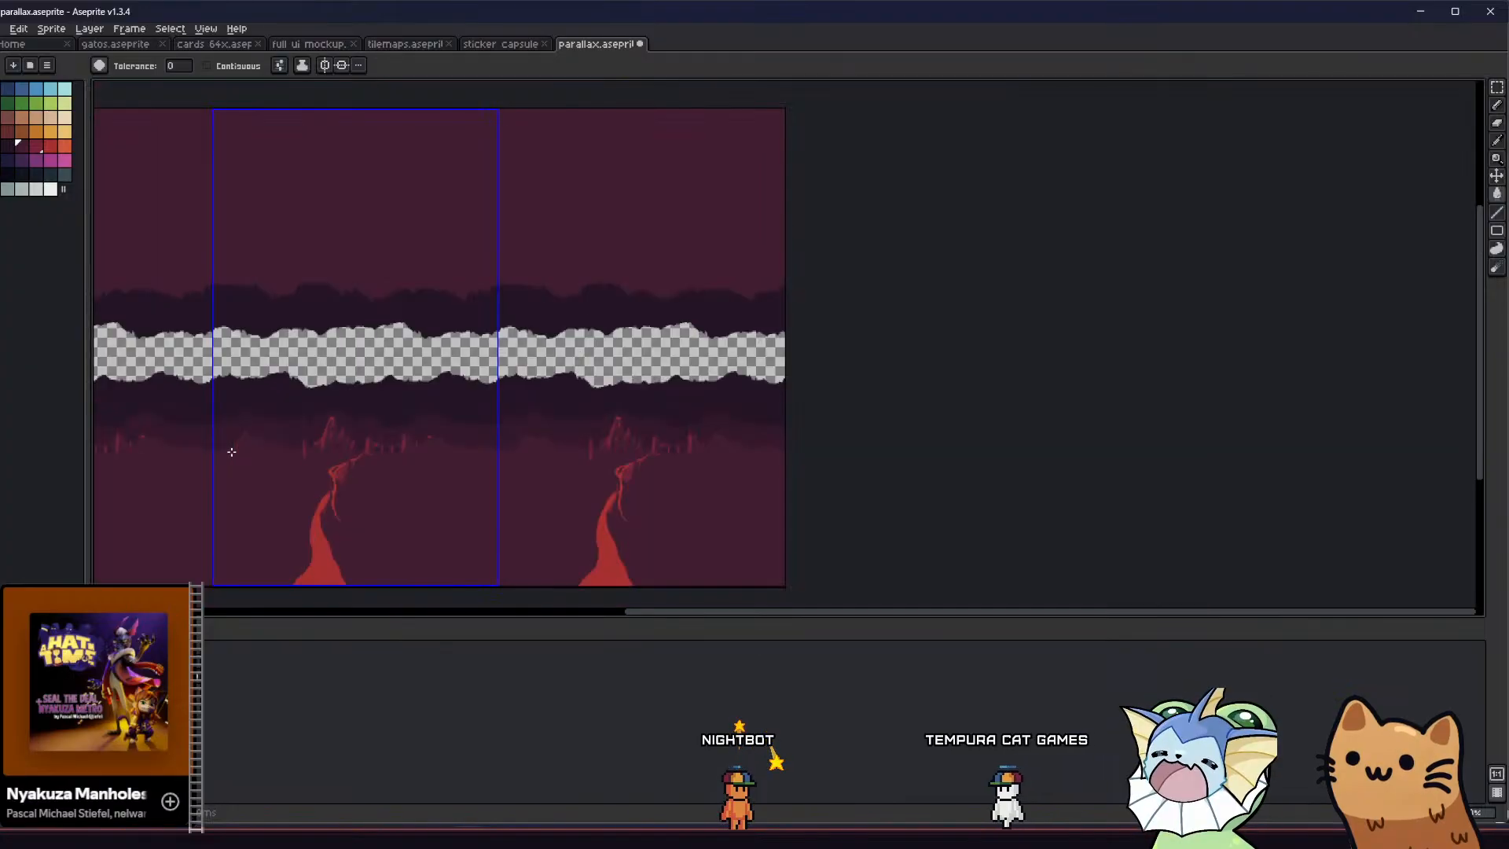
scroll(229, 448, "up", 2)
middle_click_drag(240, 455, 252, 387)
scroll(379, 380, "up", 2)
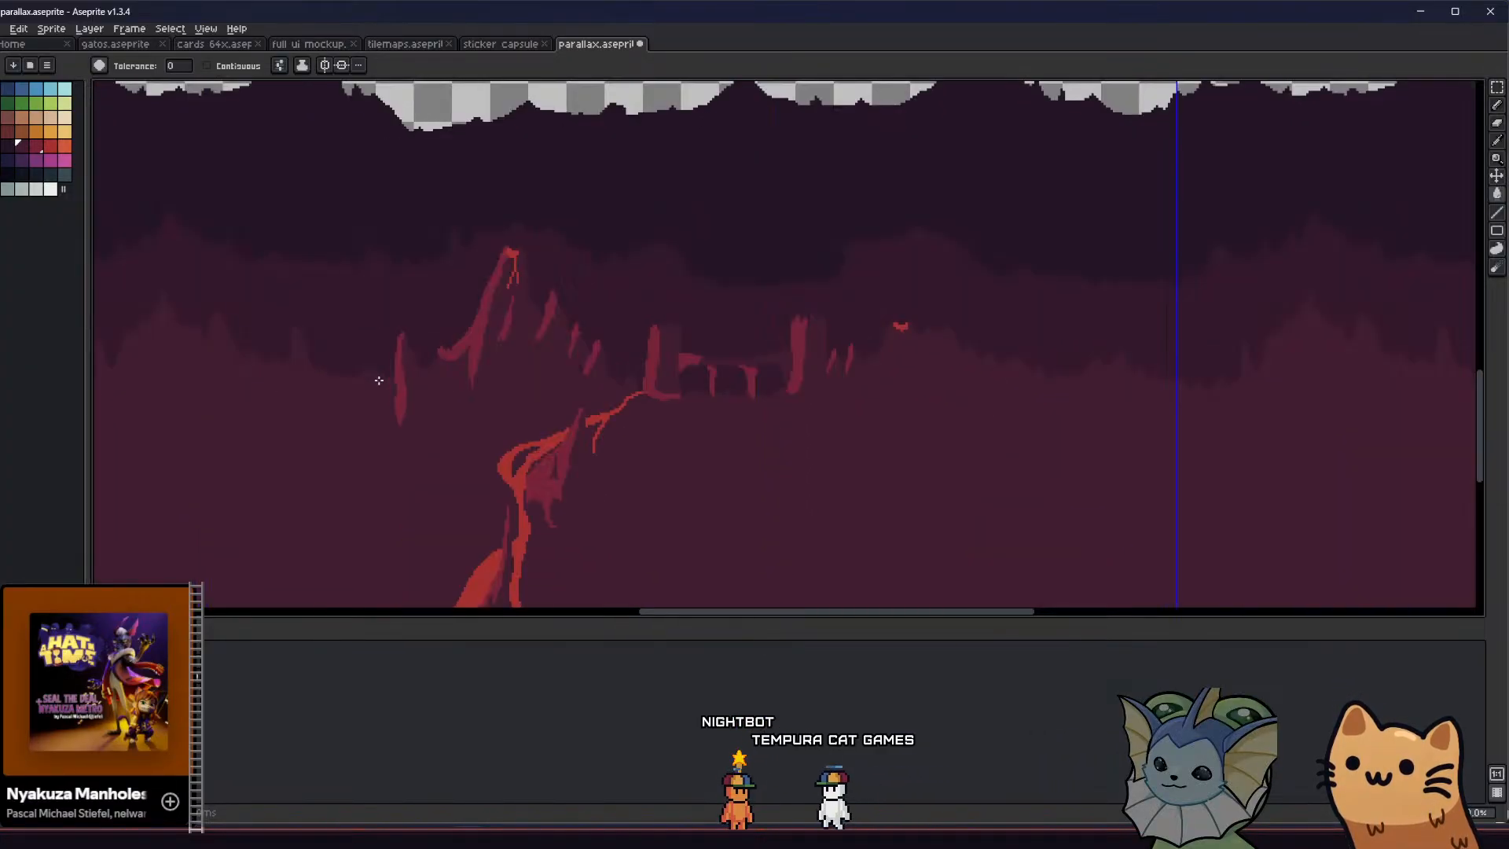
scroll(379, 380, "down", 2)
scroll(393, 357, "up", 2)
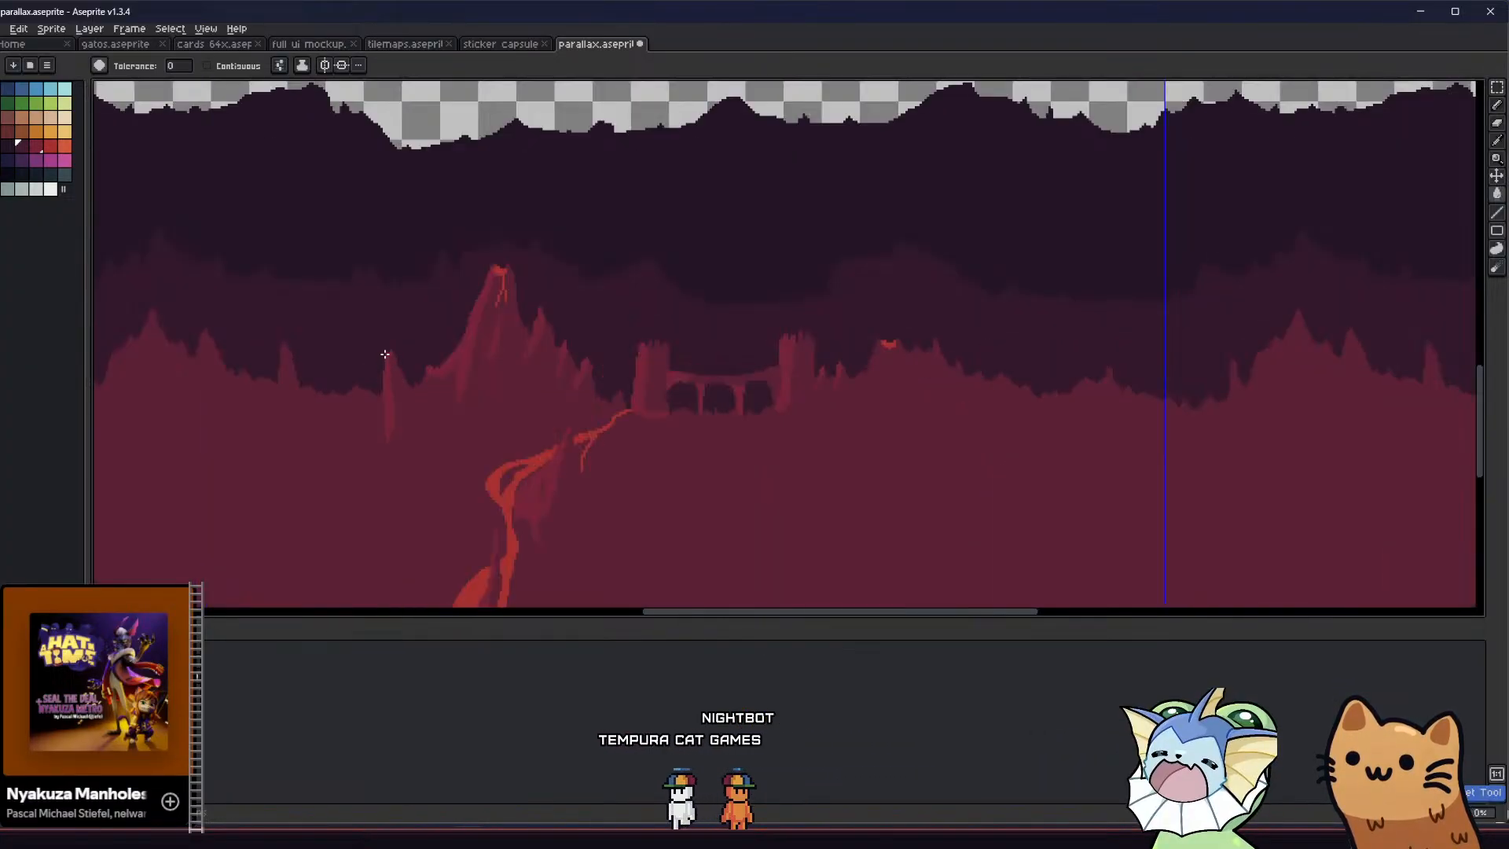
Fill the rear mountain layer with dark purple and the middle mountain layer with dark maroon
left_click(35, 147)
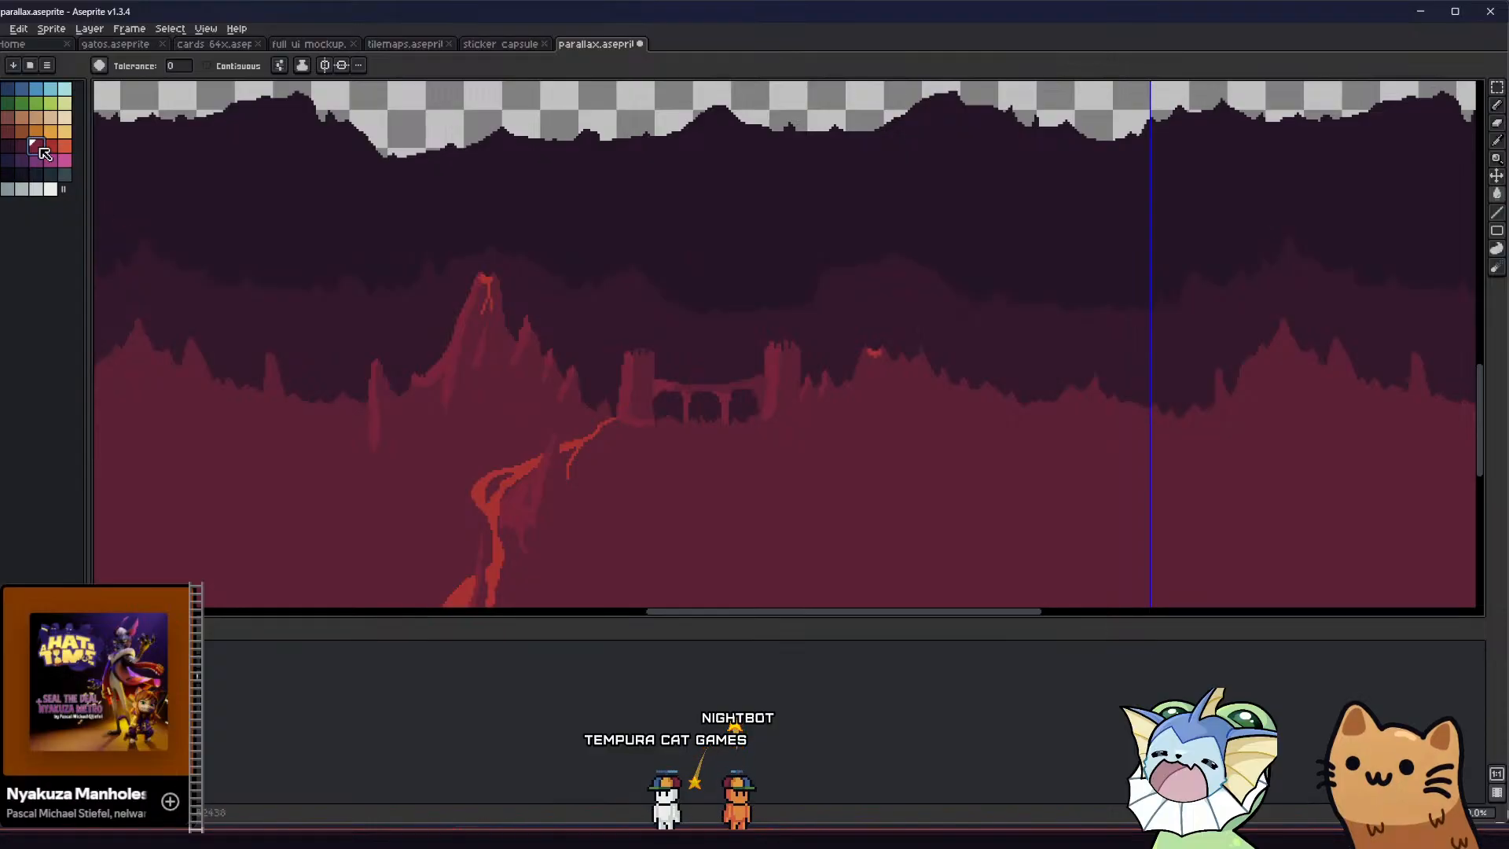
left_click(181, 200)
key("ctrl+z")
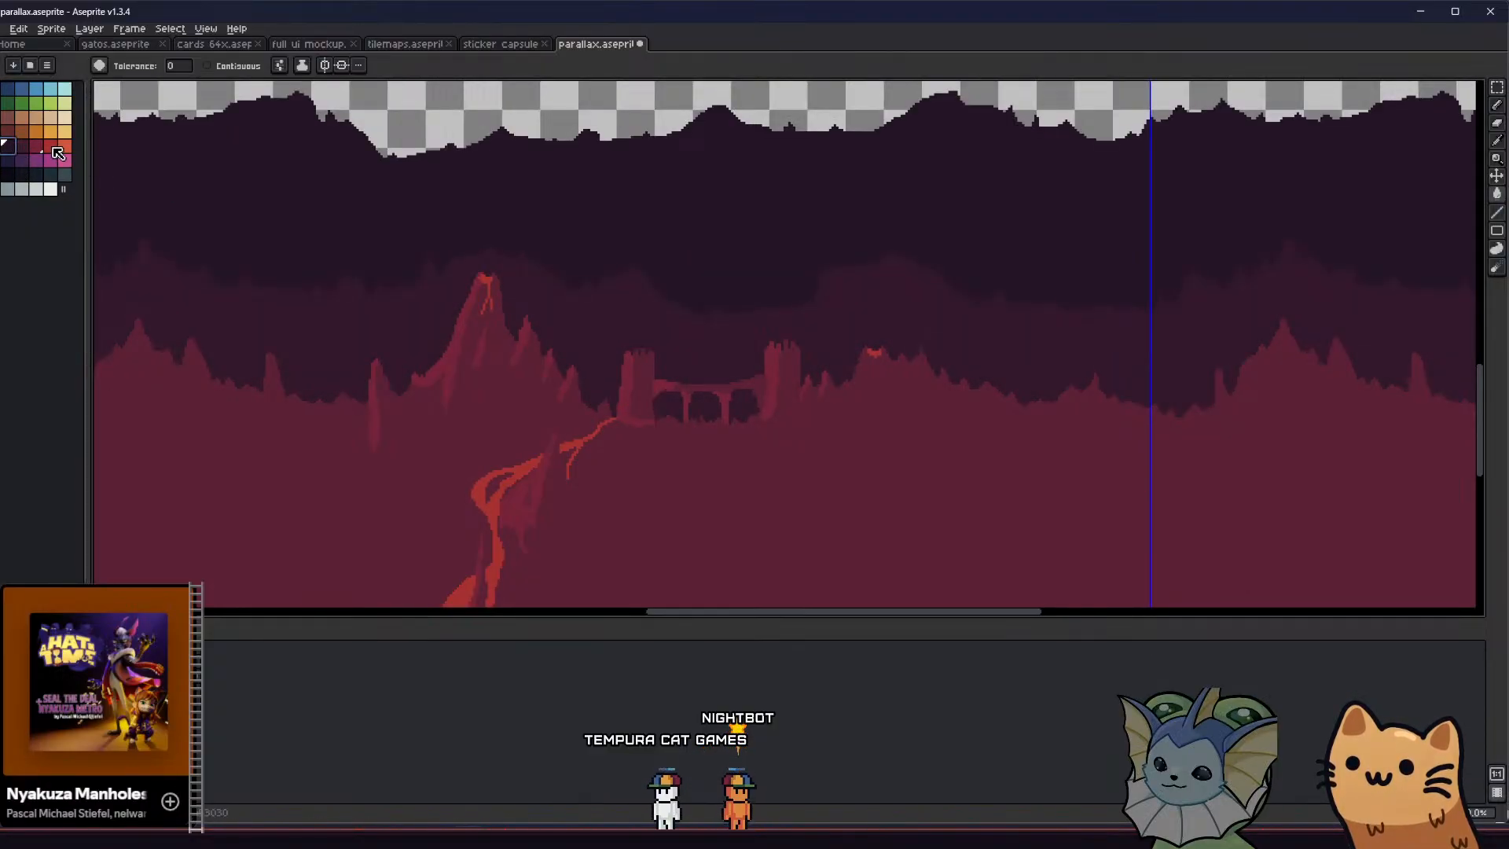
middle_click_drag(196, 211, 187, 222)
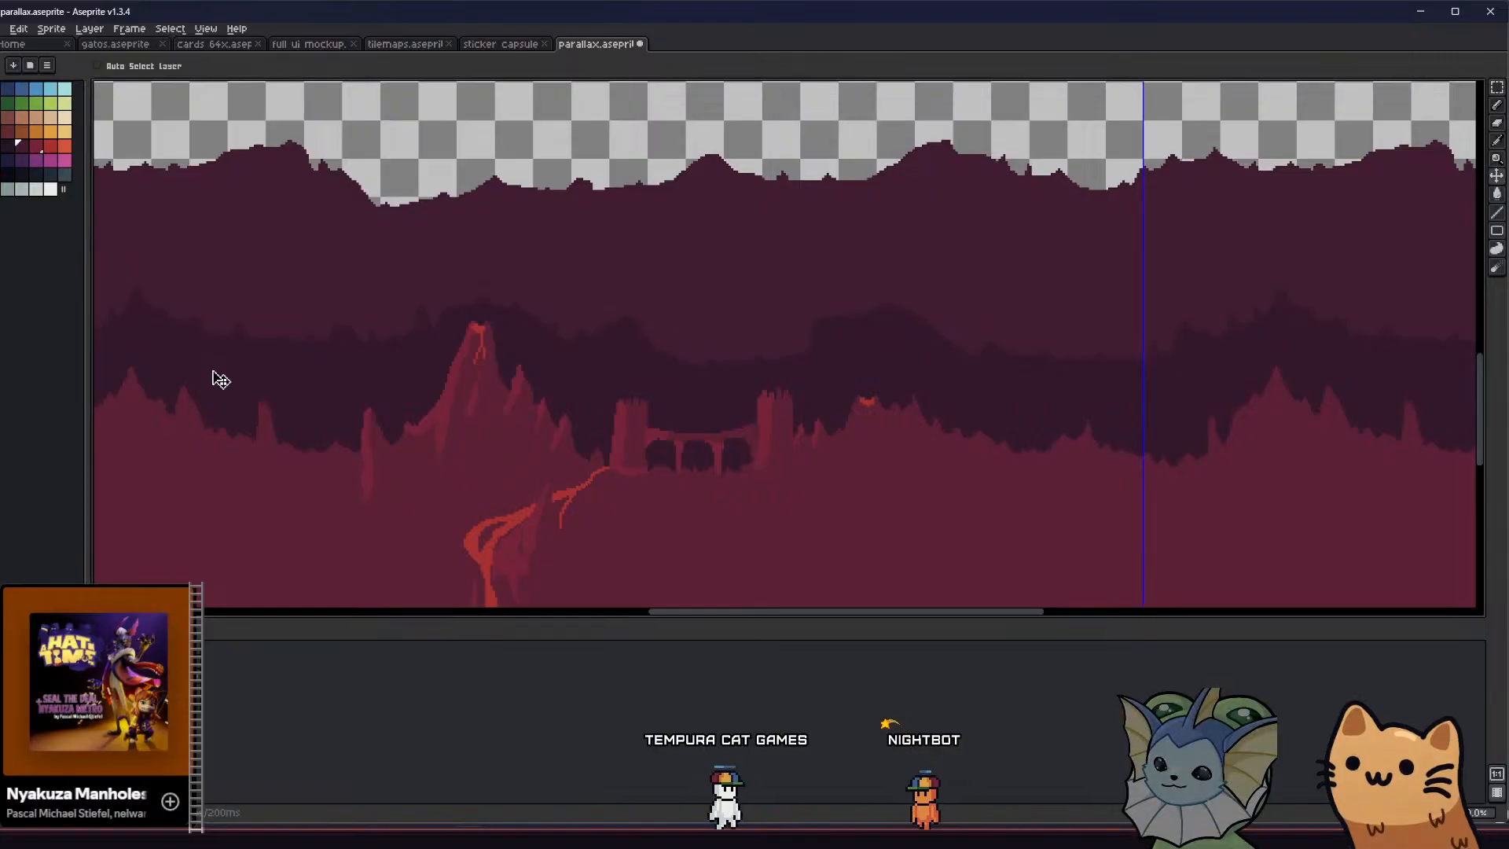
key("g")
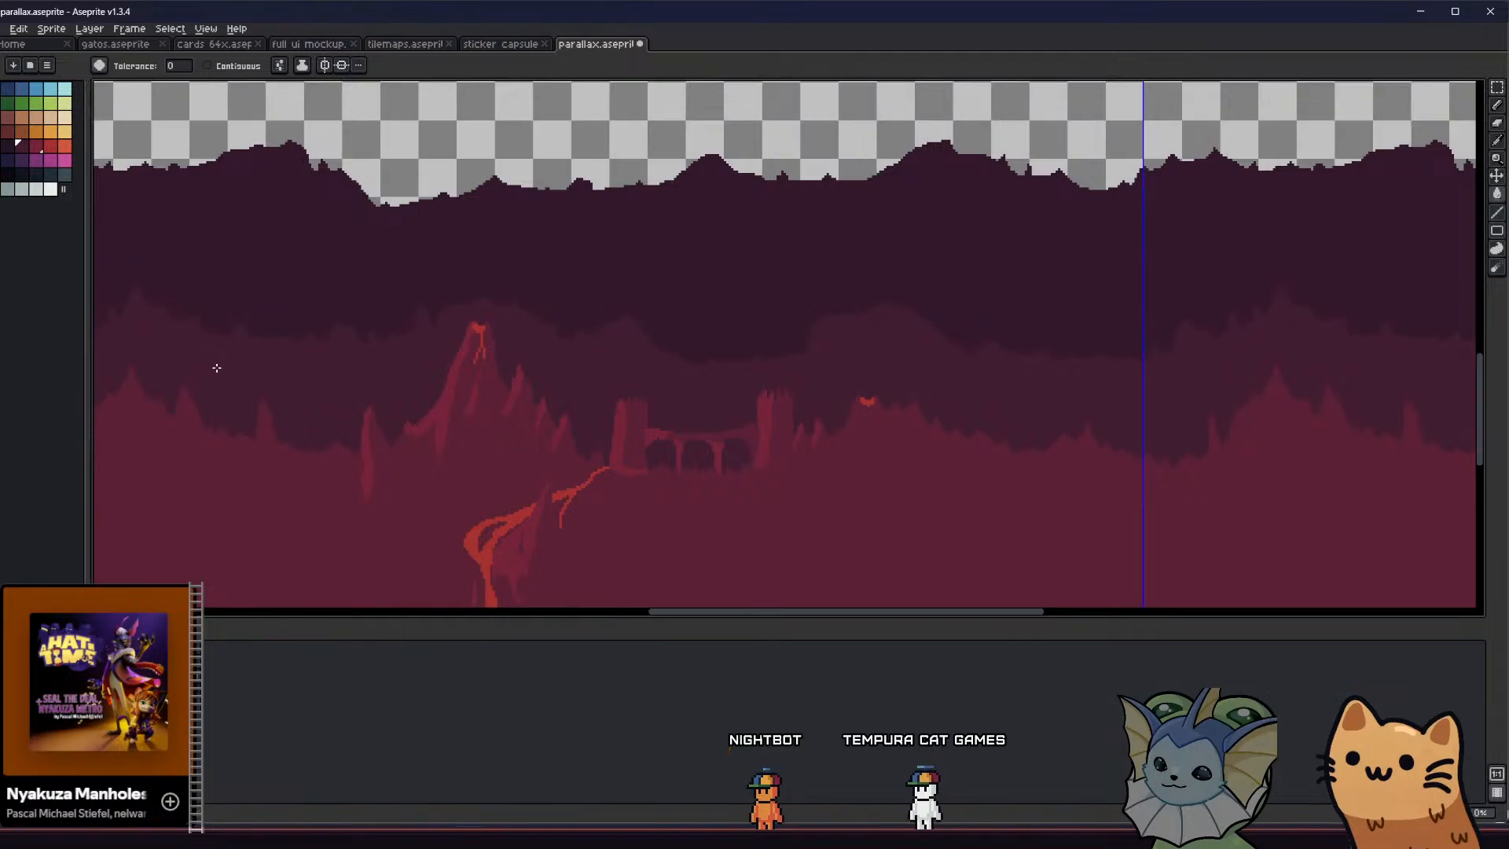
scroll(216, 368, "down", 2)
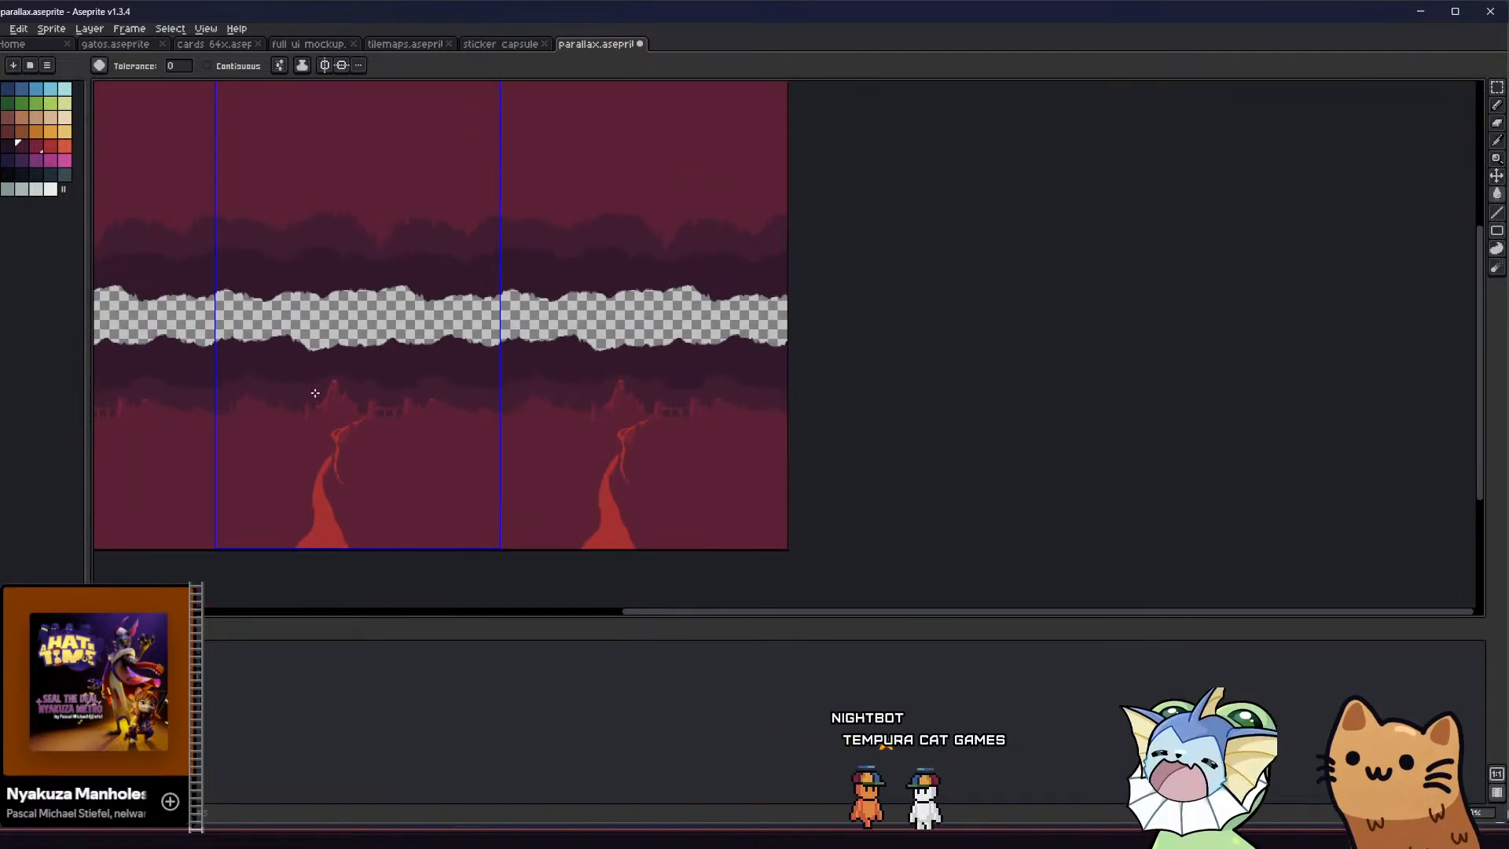
scroll(314, 391, "up", 2)
middle_click_drag(306, 417, 378, 387)
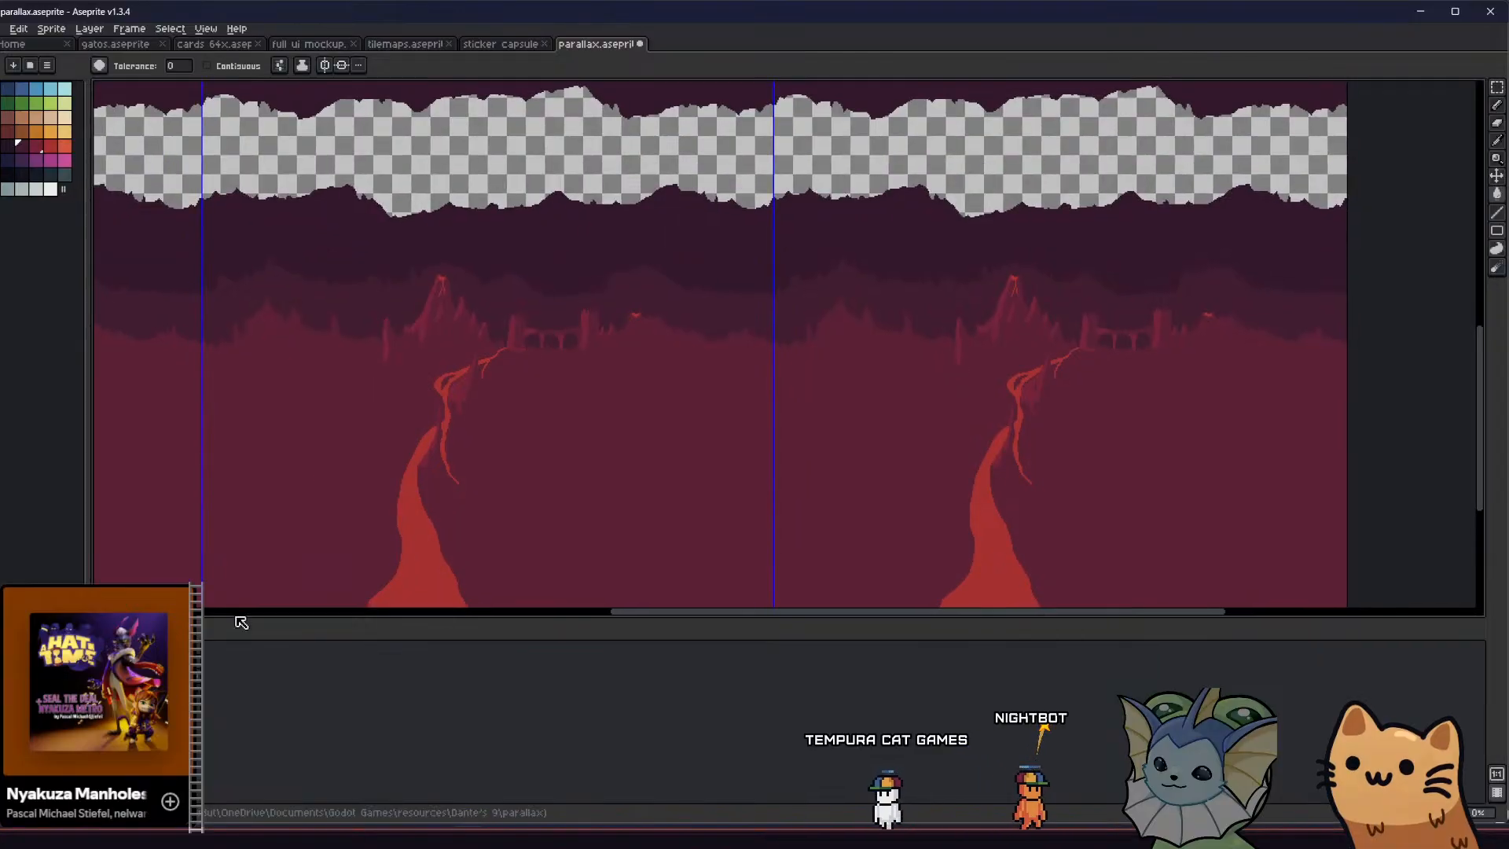
Toggle the terrain layers' visibility and show the crimson foreground terrain in front of the volcano terrain
key("shift+x")
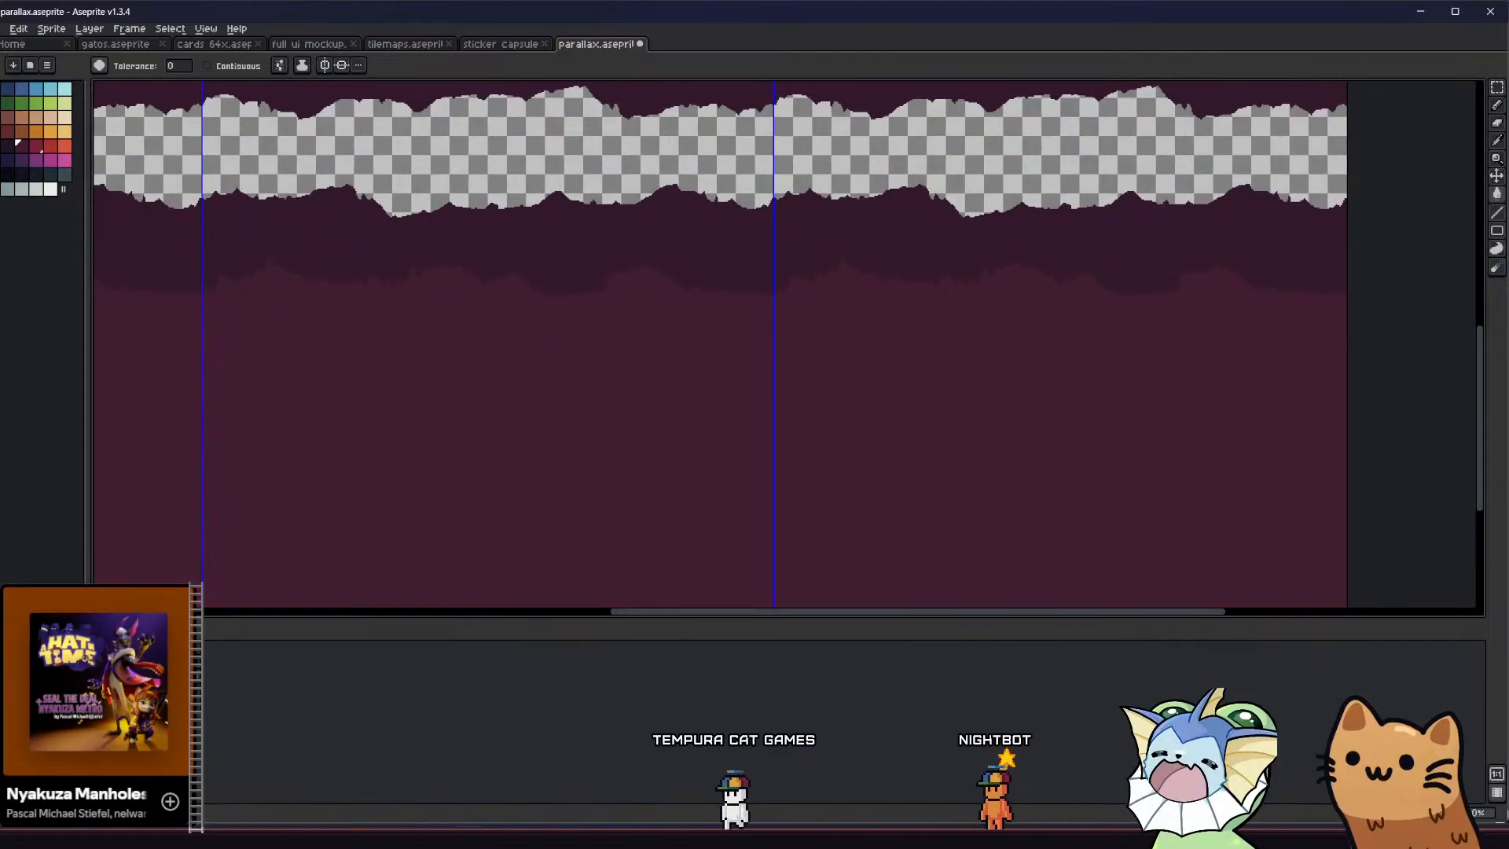
key("shift+x")
key("shift+x")
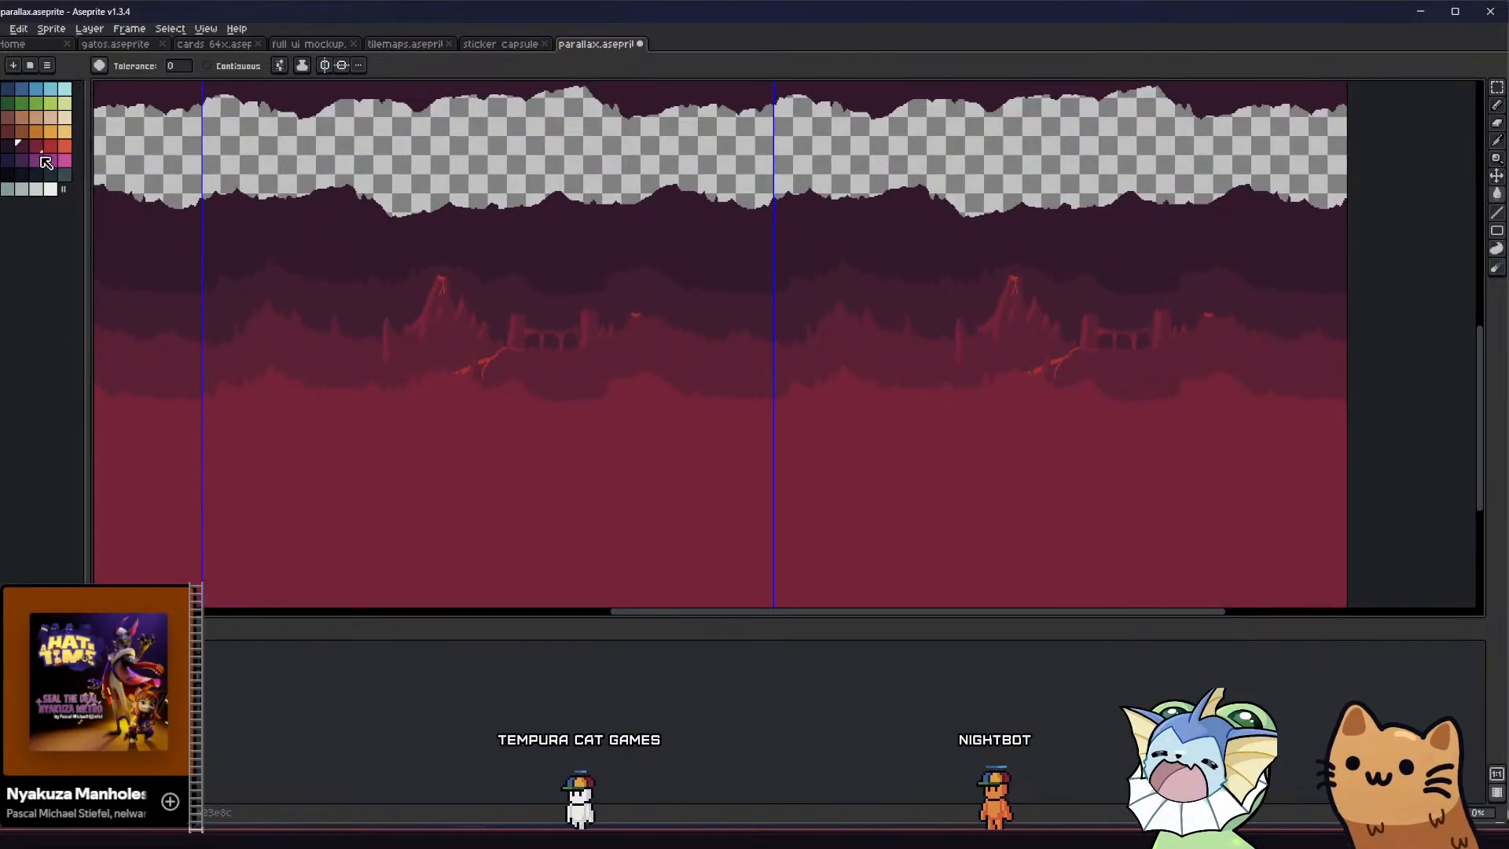
middle_click_drag(275, 341, 286, 370)
scroll(393, 417, "down", 1)
scroll(394, 417, "up", 1)
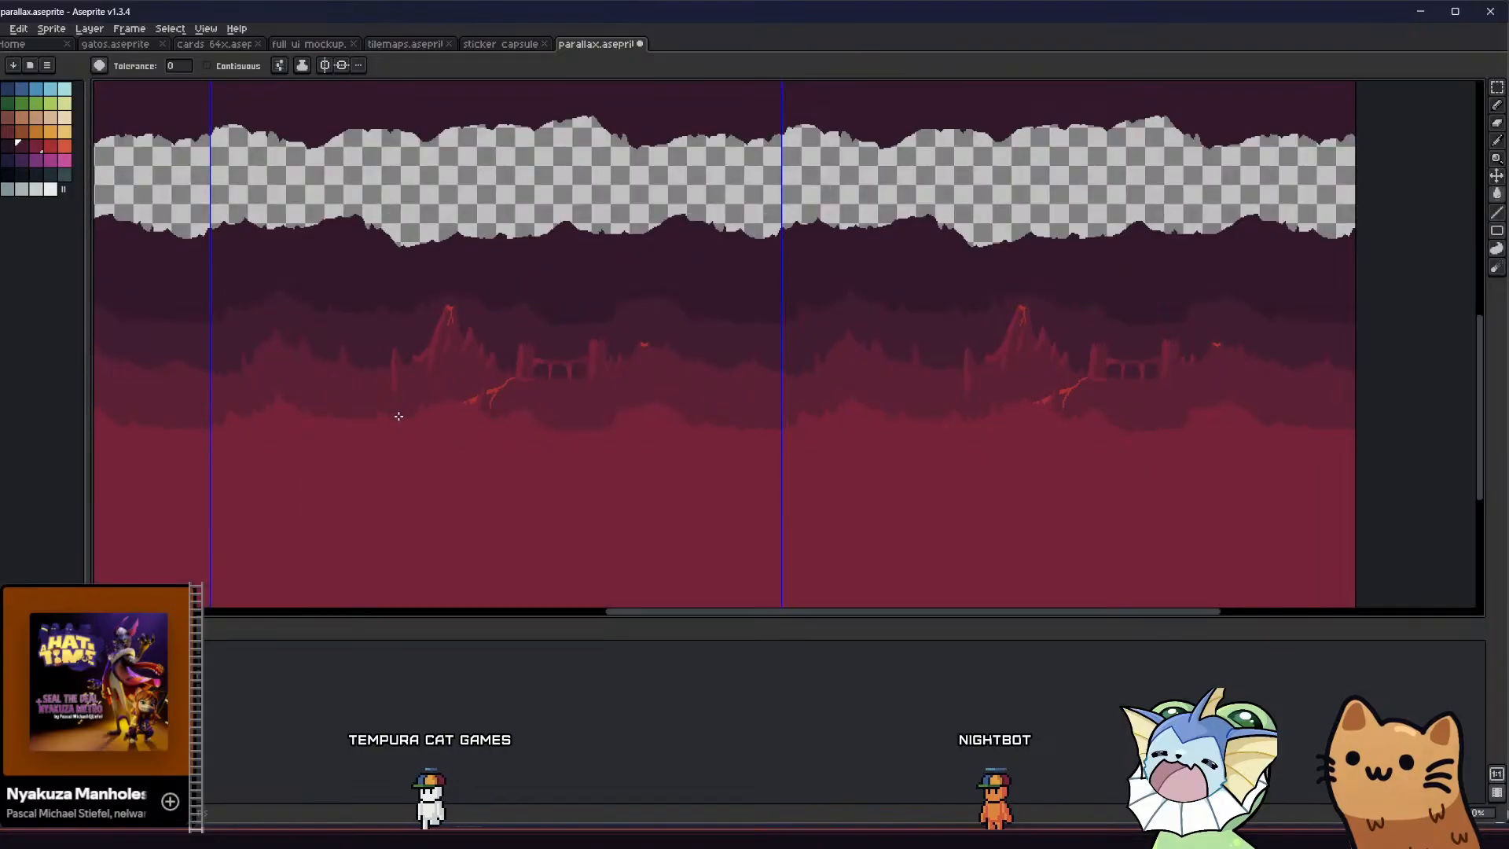
Select the stalactite ceiling tile in the centre section and move it up about 97 px
middle_click_drag(395, 416, 767, 522)
scroll(360, 428, "down", 1)
scroll(336, 417, "up", 1)
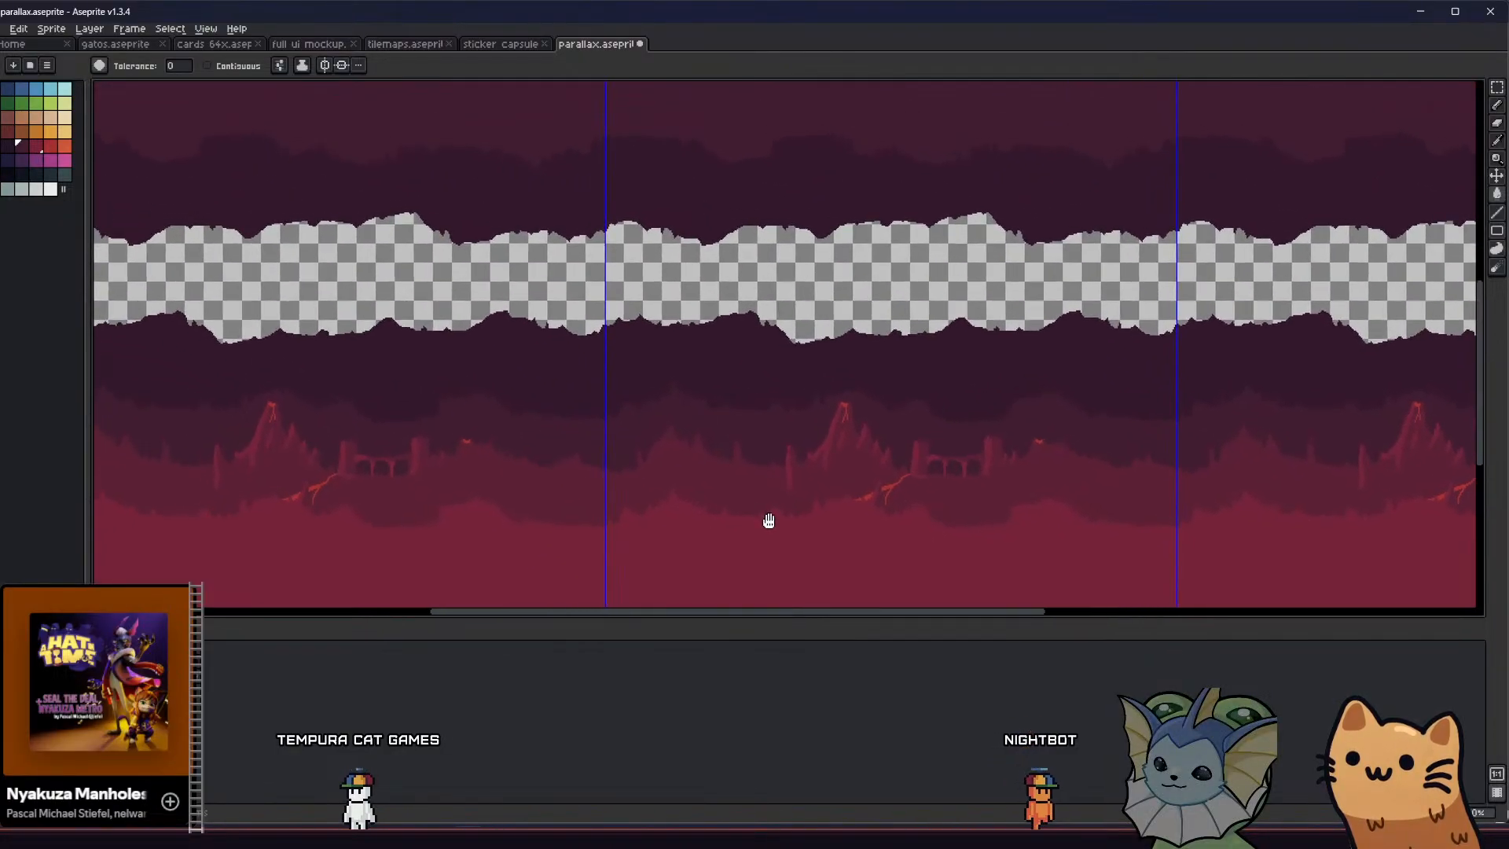
scroll(747, 461, "down", 1)
middle_click_drag(734, 439, 616, 431)
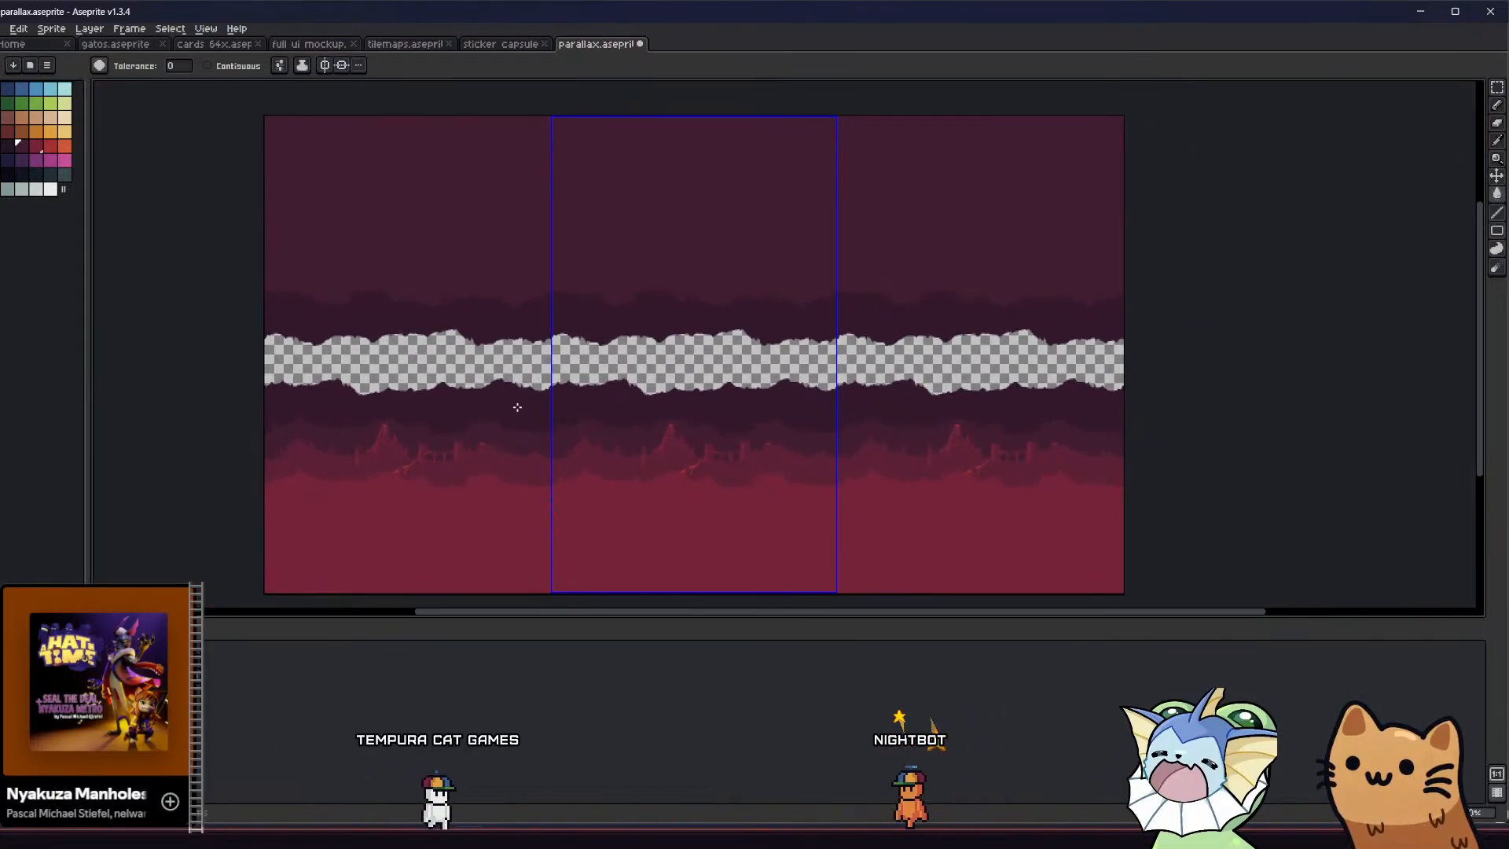
middle_click_drag(515, 411, 465, 407)
key("m")
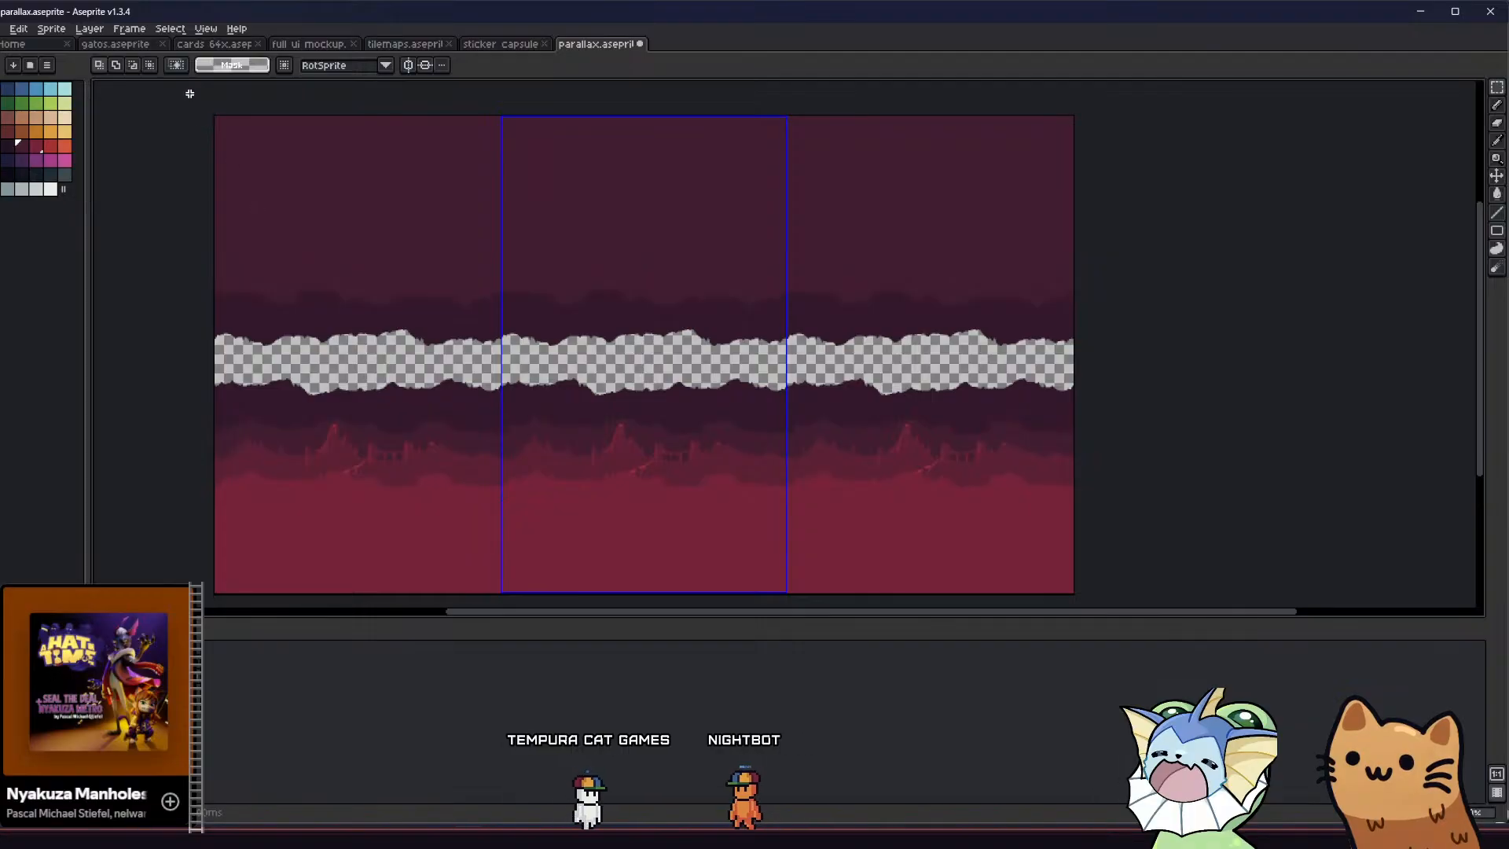
left_click_drag(188, 94, 550, 362)
scroll(648, 330, "up", 1)
left_click(596, 330)
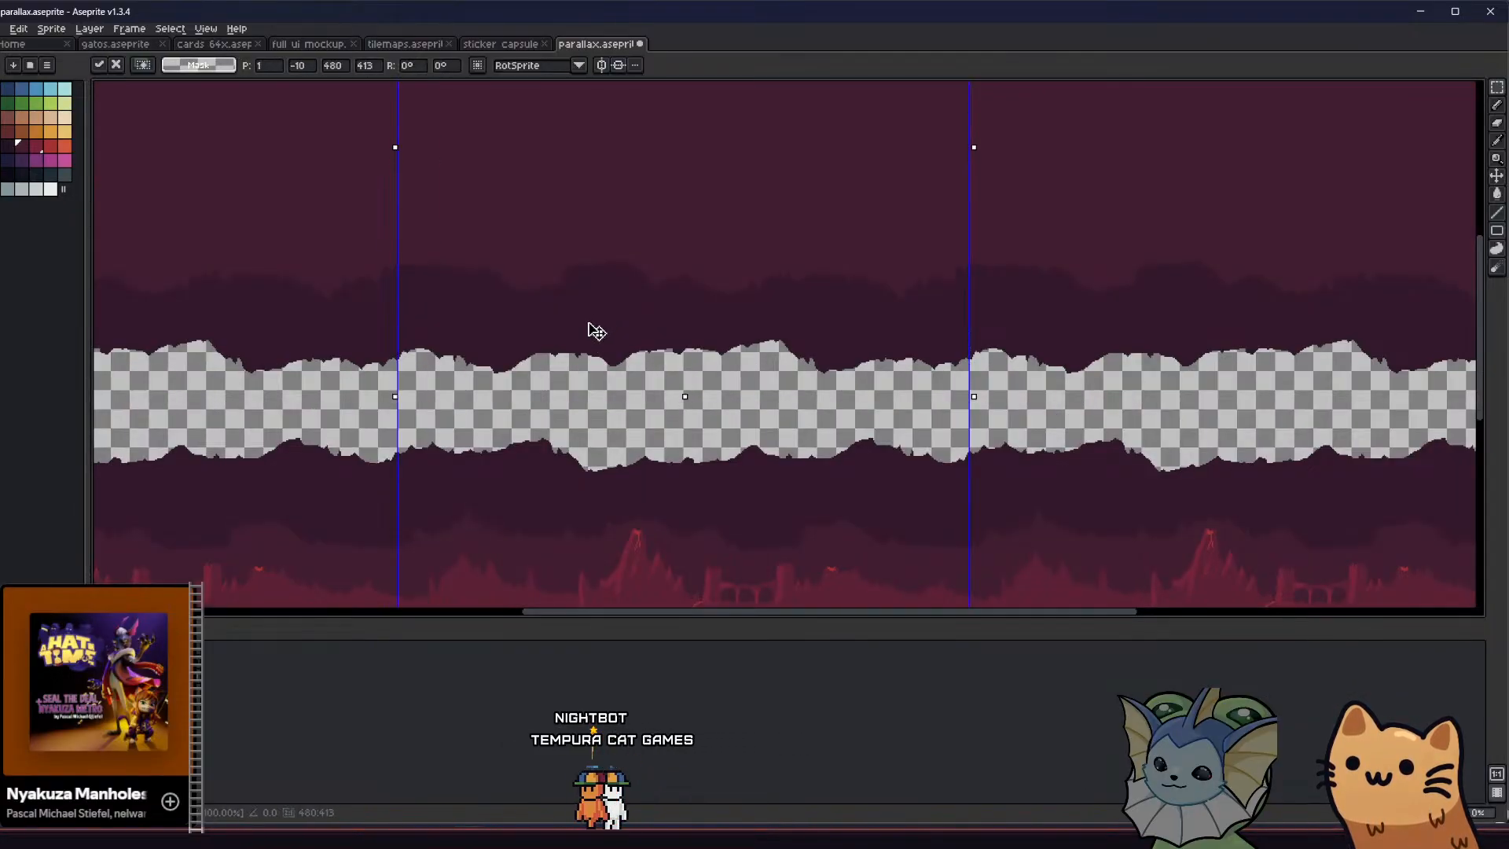
left_click_drag(583, 233, 582, 222)
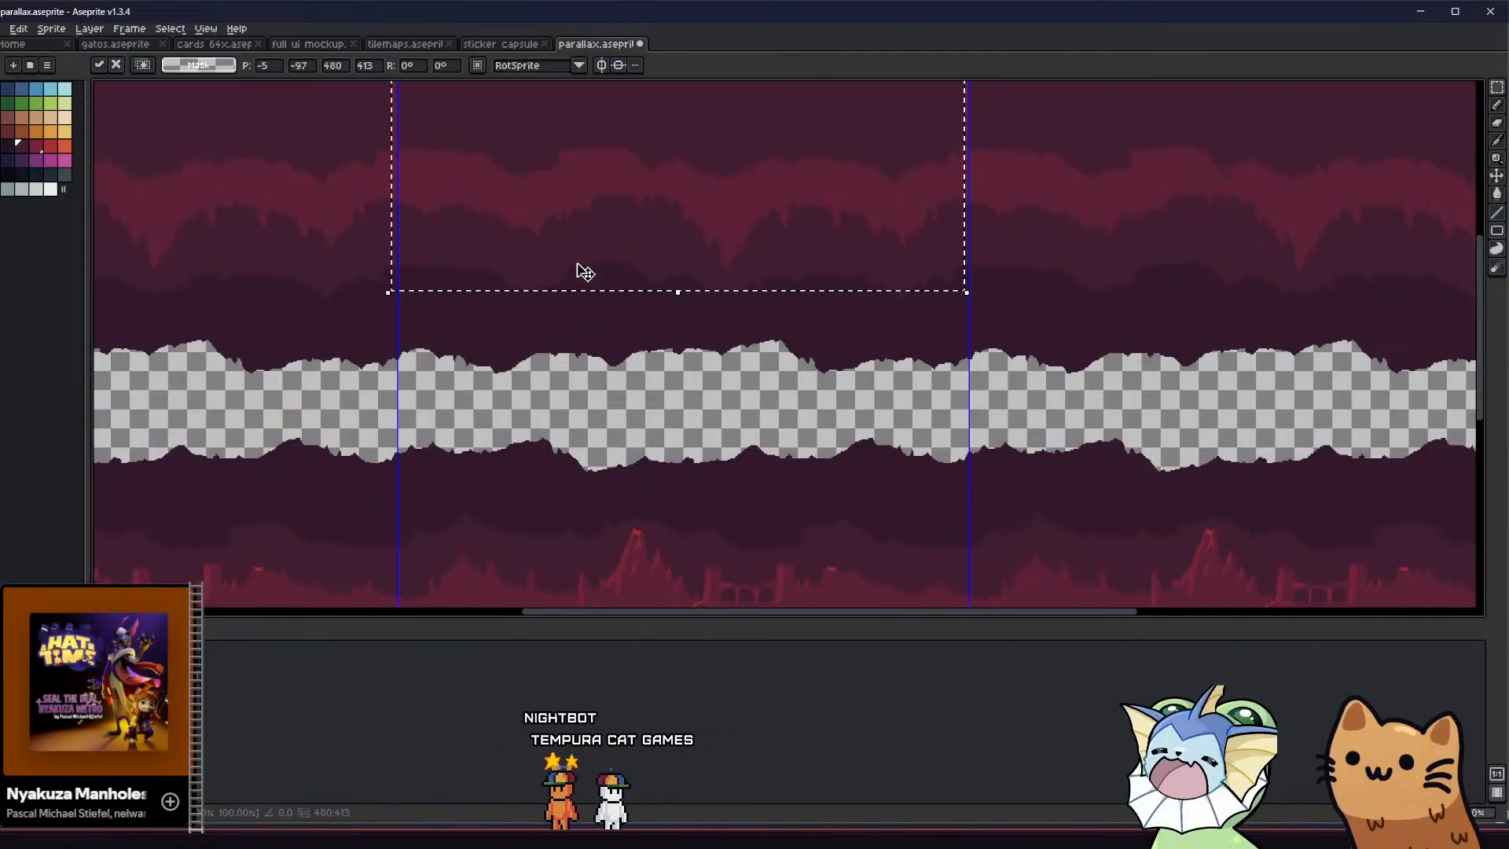
Nudge the ceiling tile to X -1 to line up with the tile edge, raise it slightly above Y -100, and deselect it
middle_click_drag(570, 240, 478, 404)
scroll(517, 323, "down", 1)
key("Left")
scroll(573, 300, "up", 5)
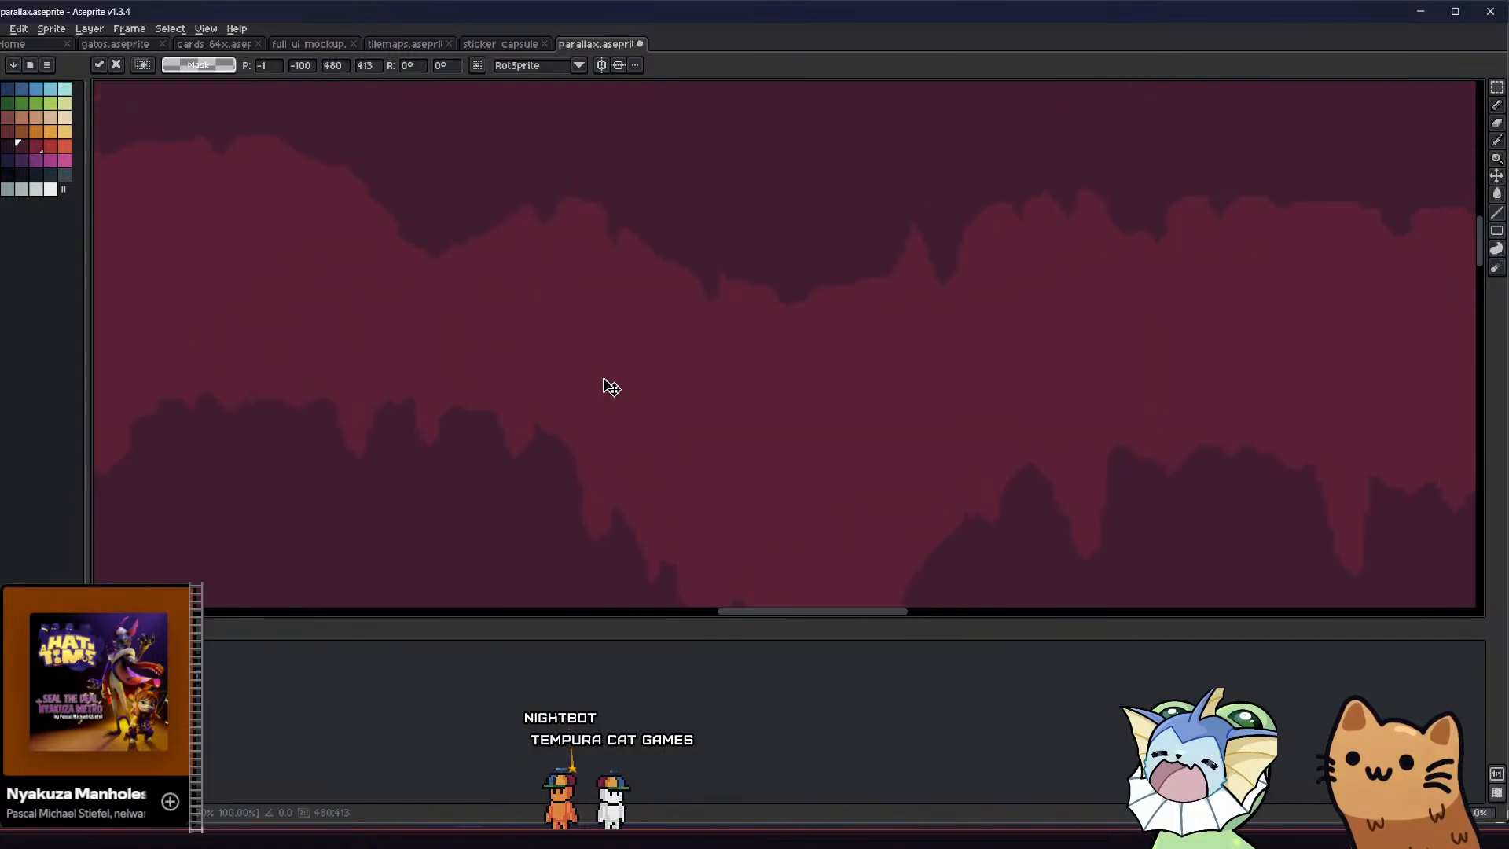
scroll(613, 375, "down", 3)
middle_click_drag(718, 358, 539, 394)
key("Left")
key("Left")
key("Left")
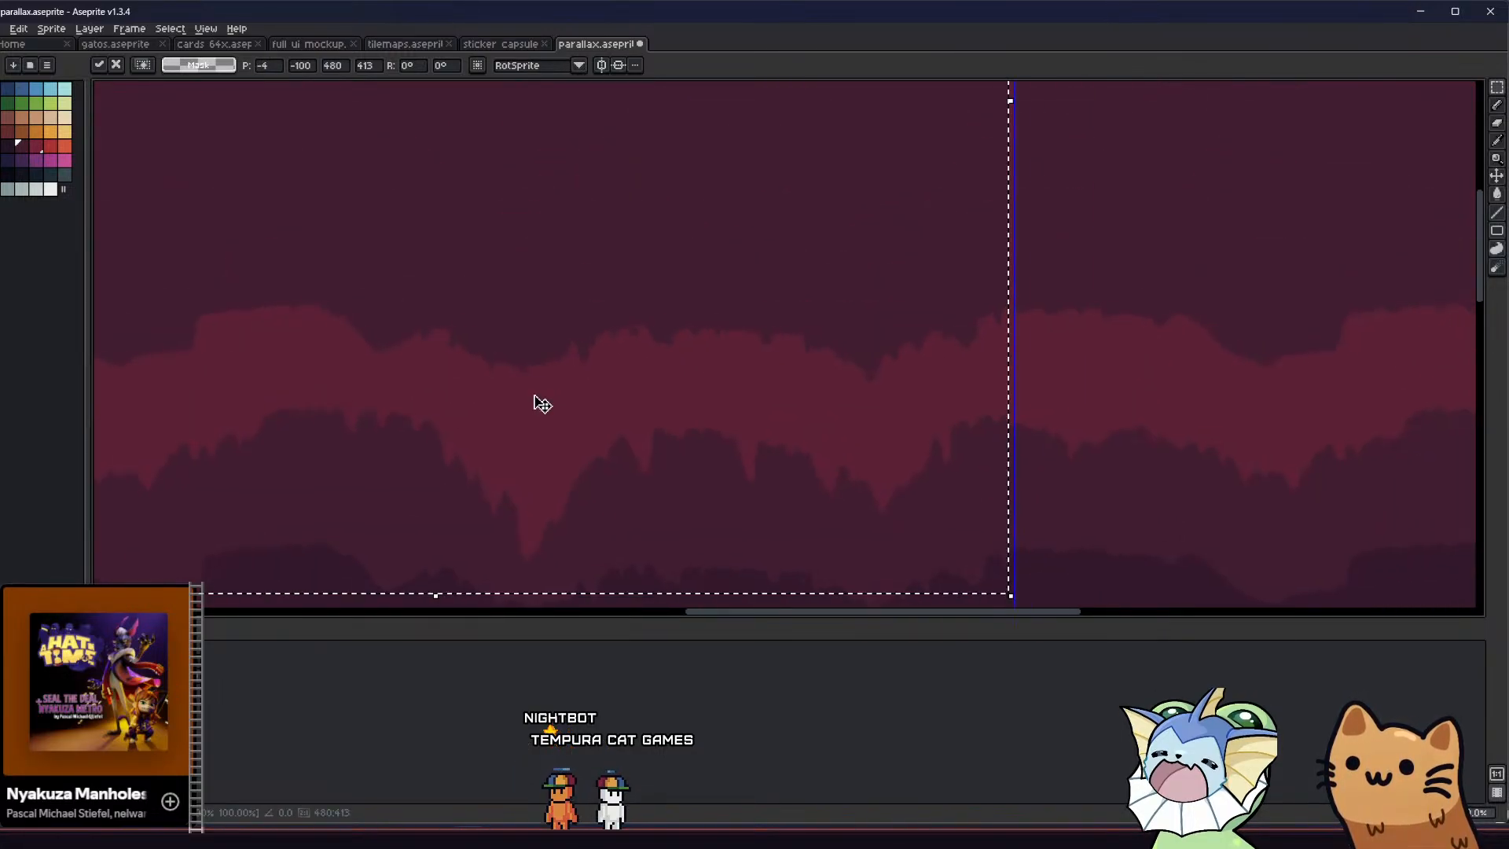
scroll(631, 401, "down", 5)
key("Right")
key("Right")
key("Right")
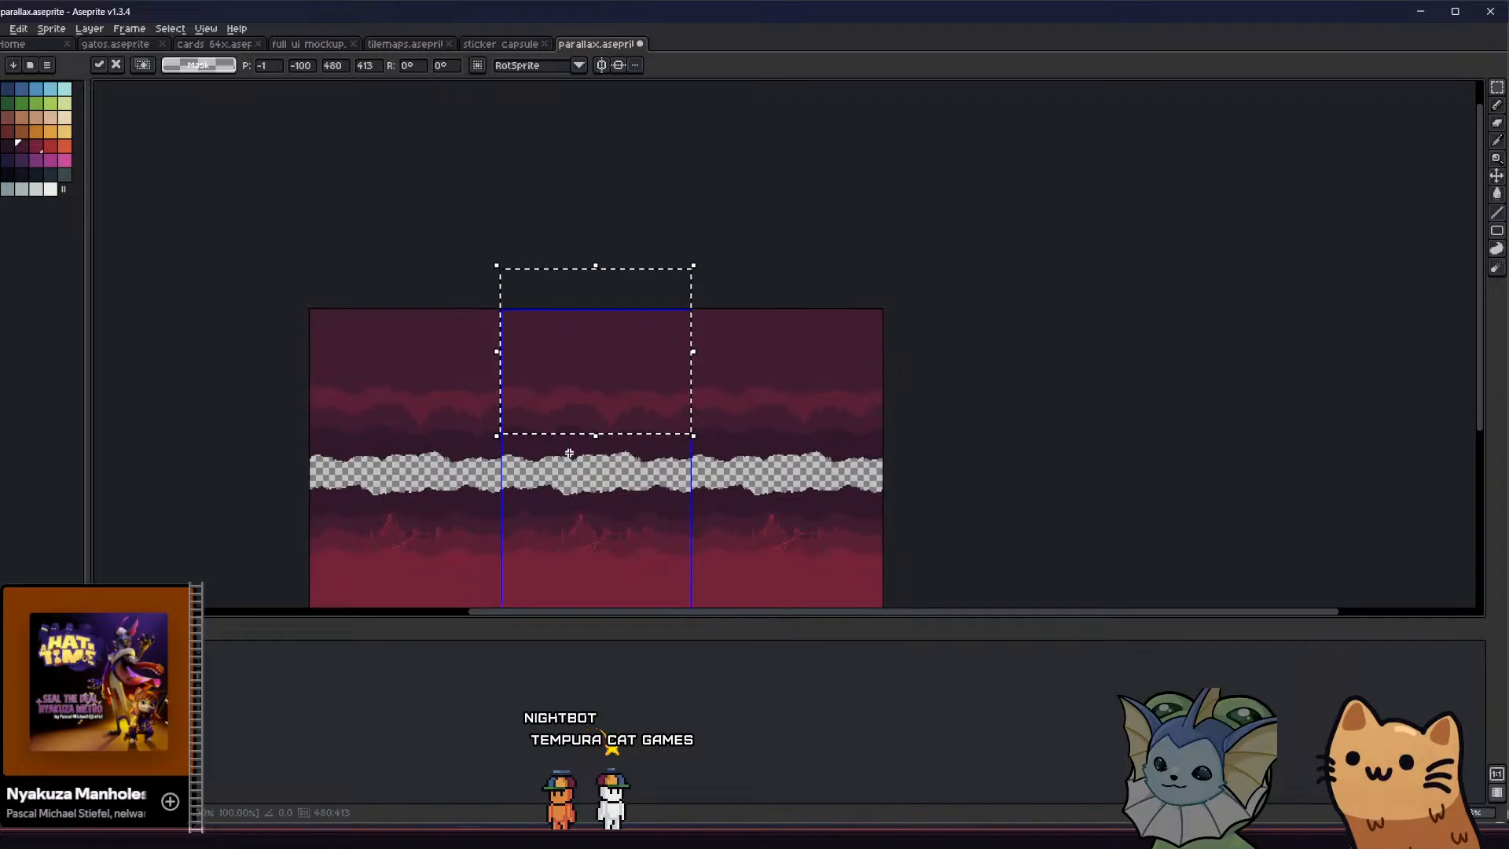
key("Up")
key("Up")
key("Up")
key("Up")
key("Up")
key("Up")
key("Up")
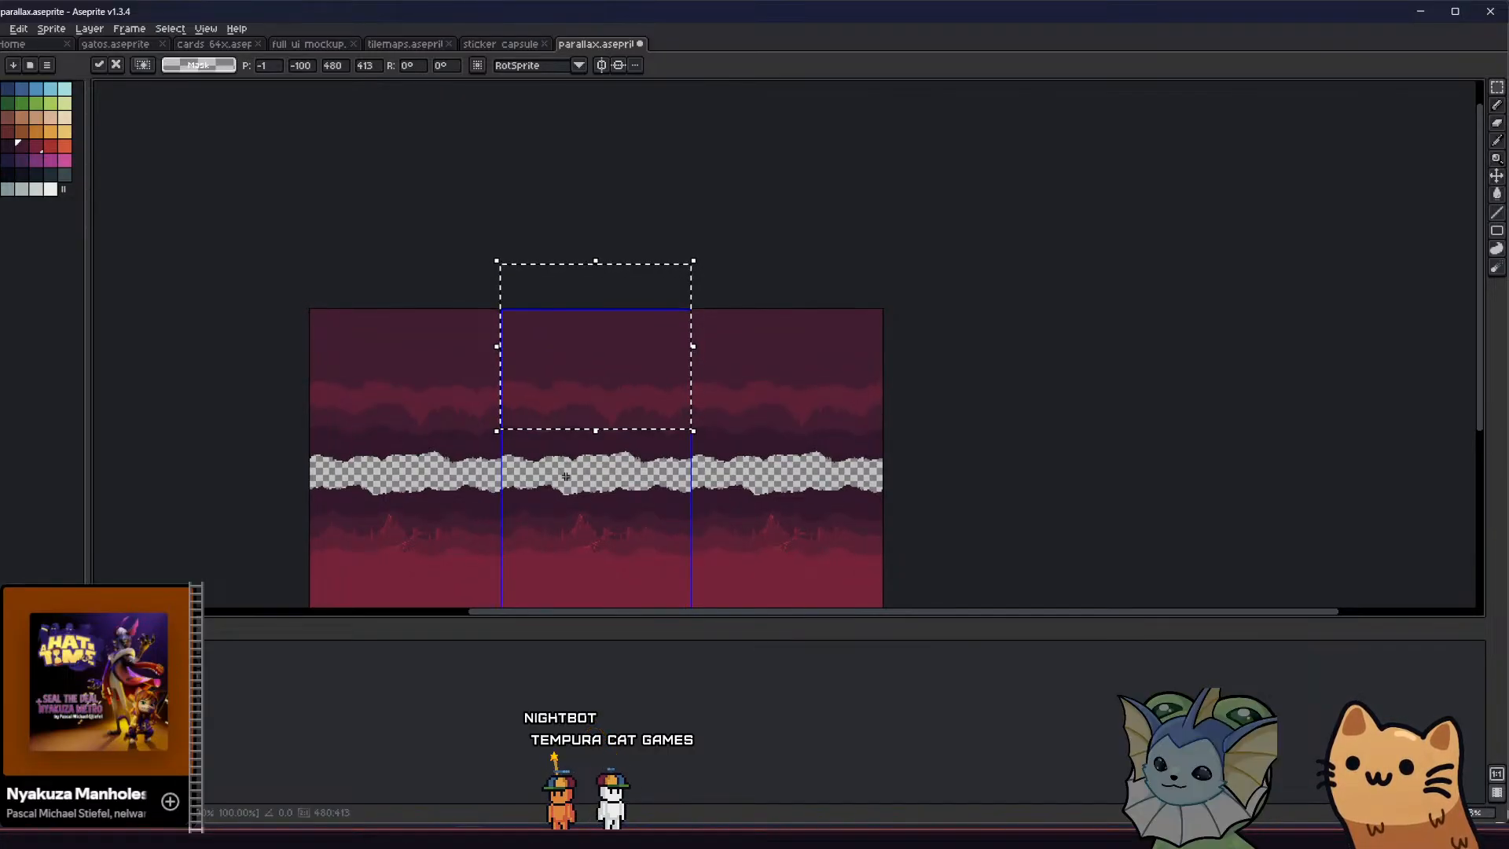
key("ctrl+d")
Examine how the terrain layers' colours separate around the volcano, the bridge and the crimson foreground
middle_click_drag(523, 491, 447, 462)
scroll(447, 462, "up", 3)
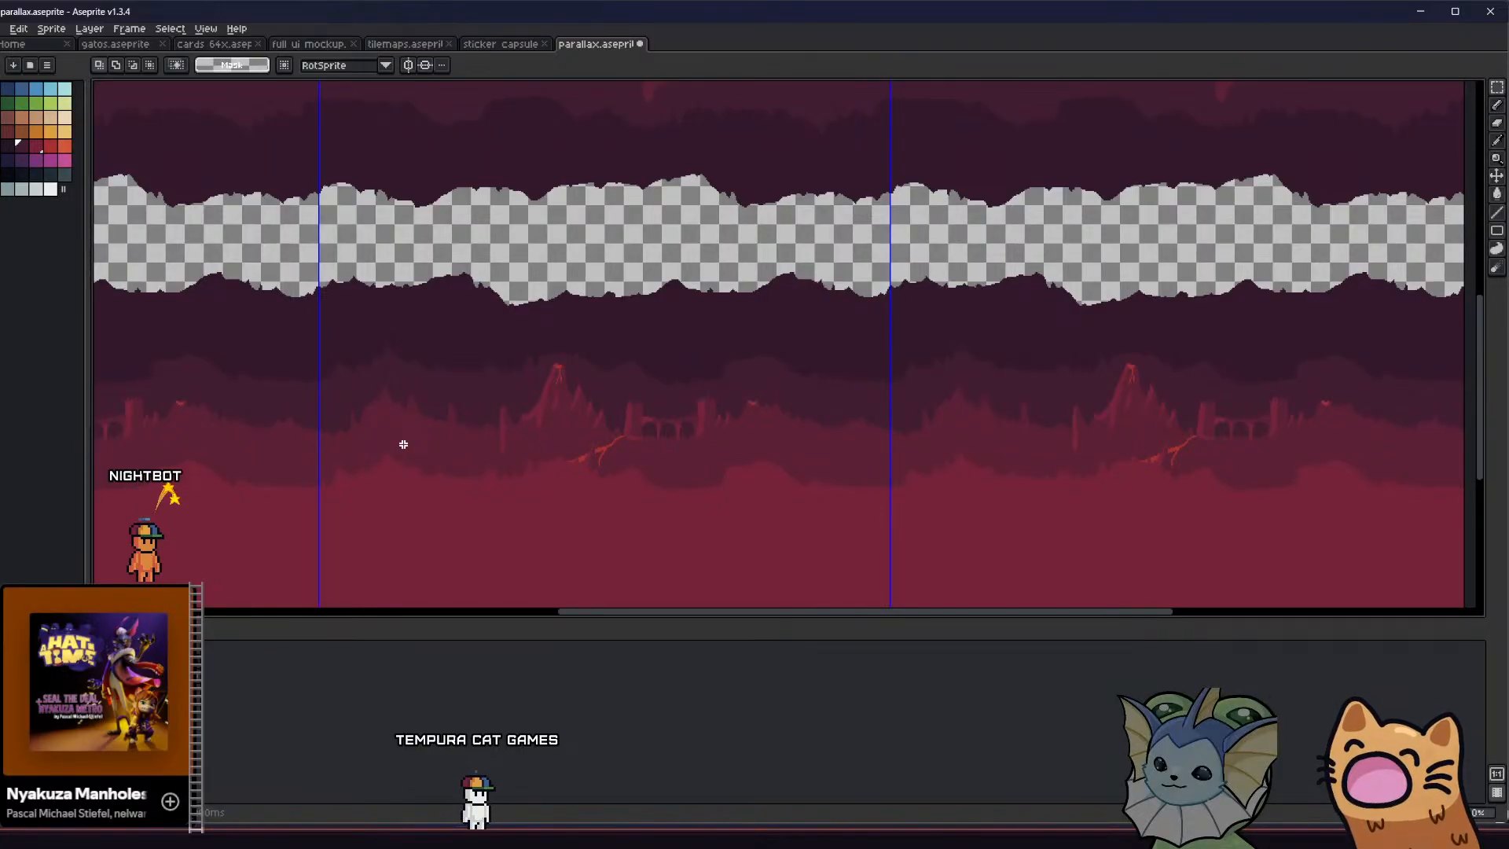
scroll(539, 408, "down", 2)
scroll(532, 408, "up", 2)
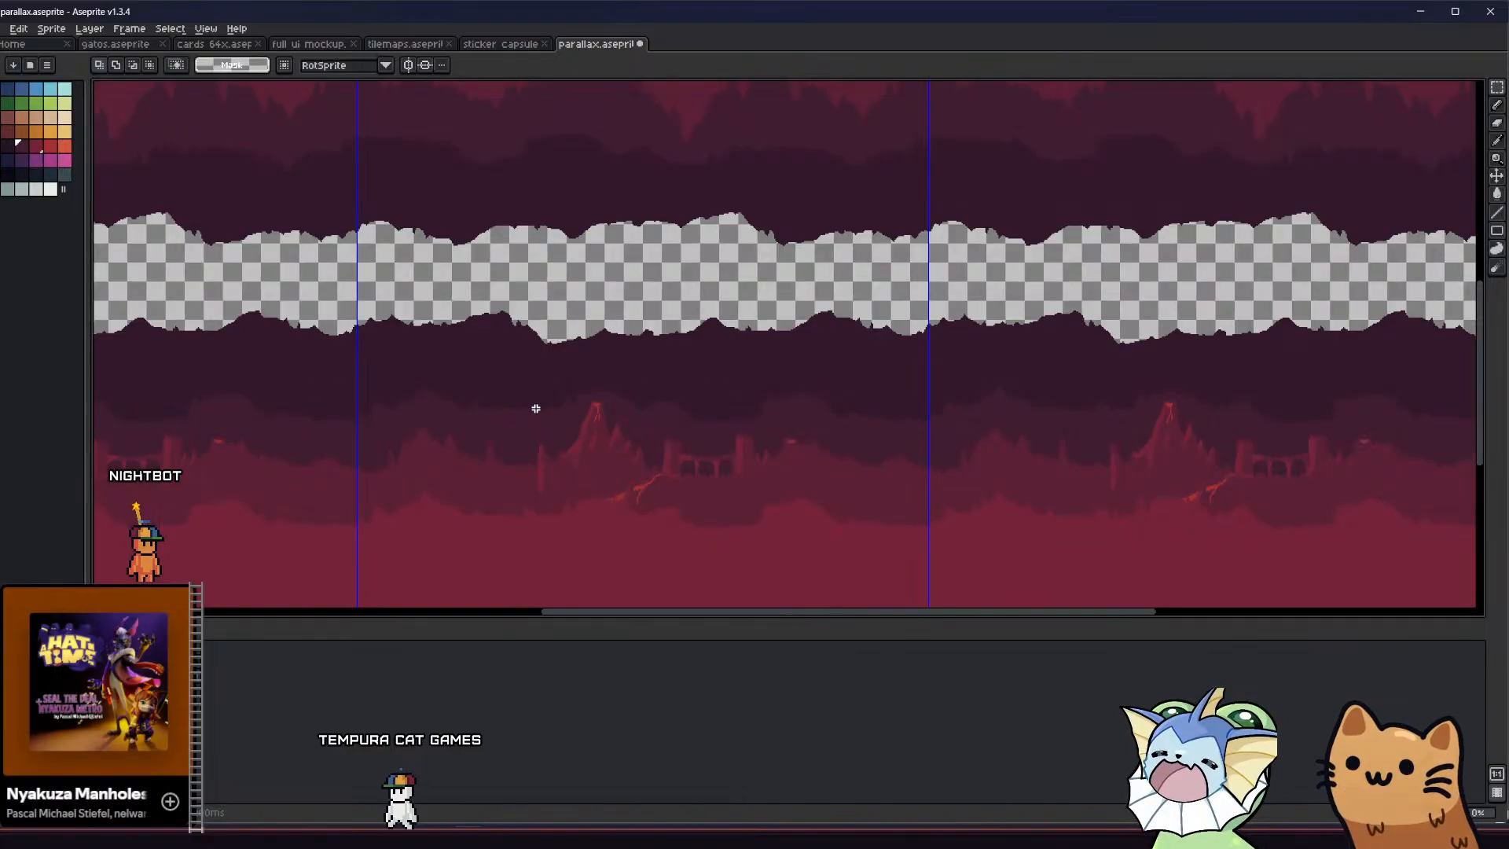
middle_click_drag(543, 437, 498, 440)
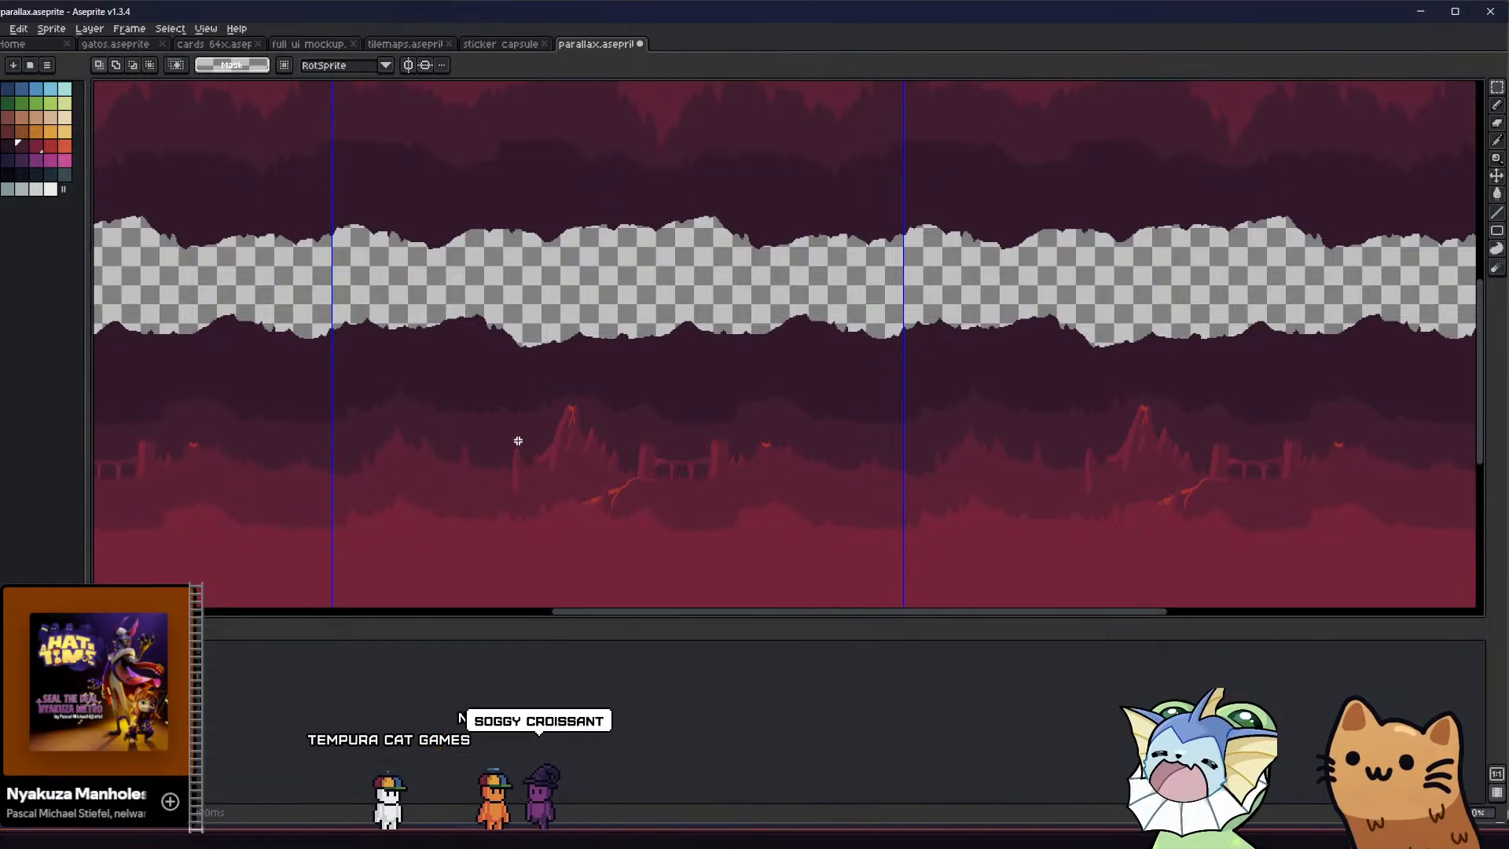
mouse_move(503, 413)
middle_mouse_down()
mouse_move(522, 409)
mouse_move(477, 419)
middle_mouse_up()
middle_click_drag(363, 448, 354, 431)
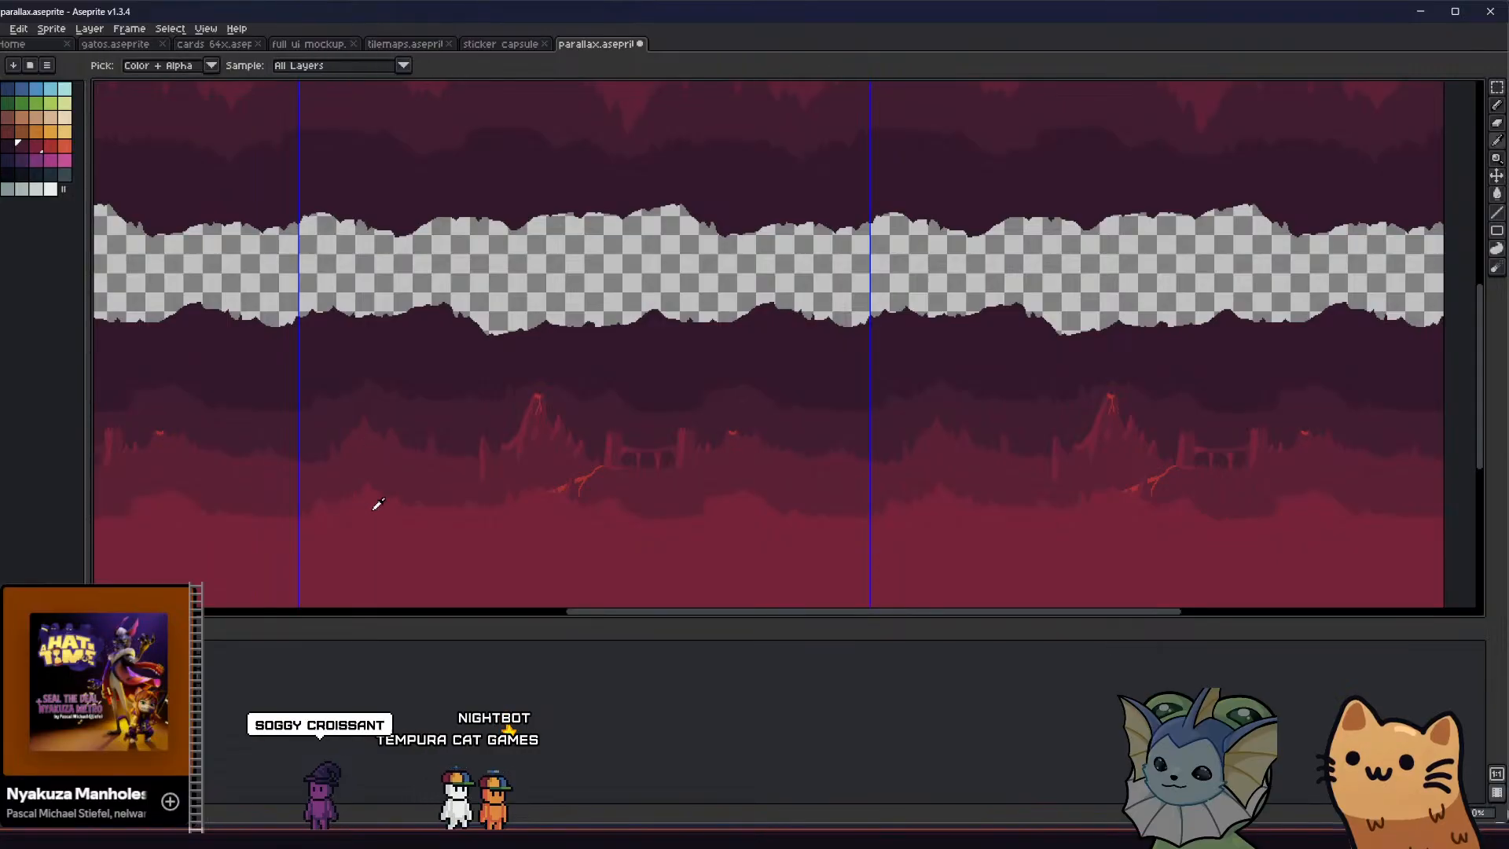
Try a freehand crimson pencil stroke across the mountains near the volcano, and undo it
key("b")
key("ctrl+apostrophe")
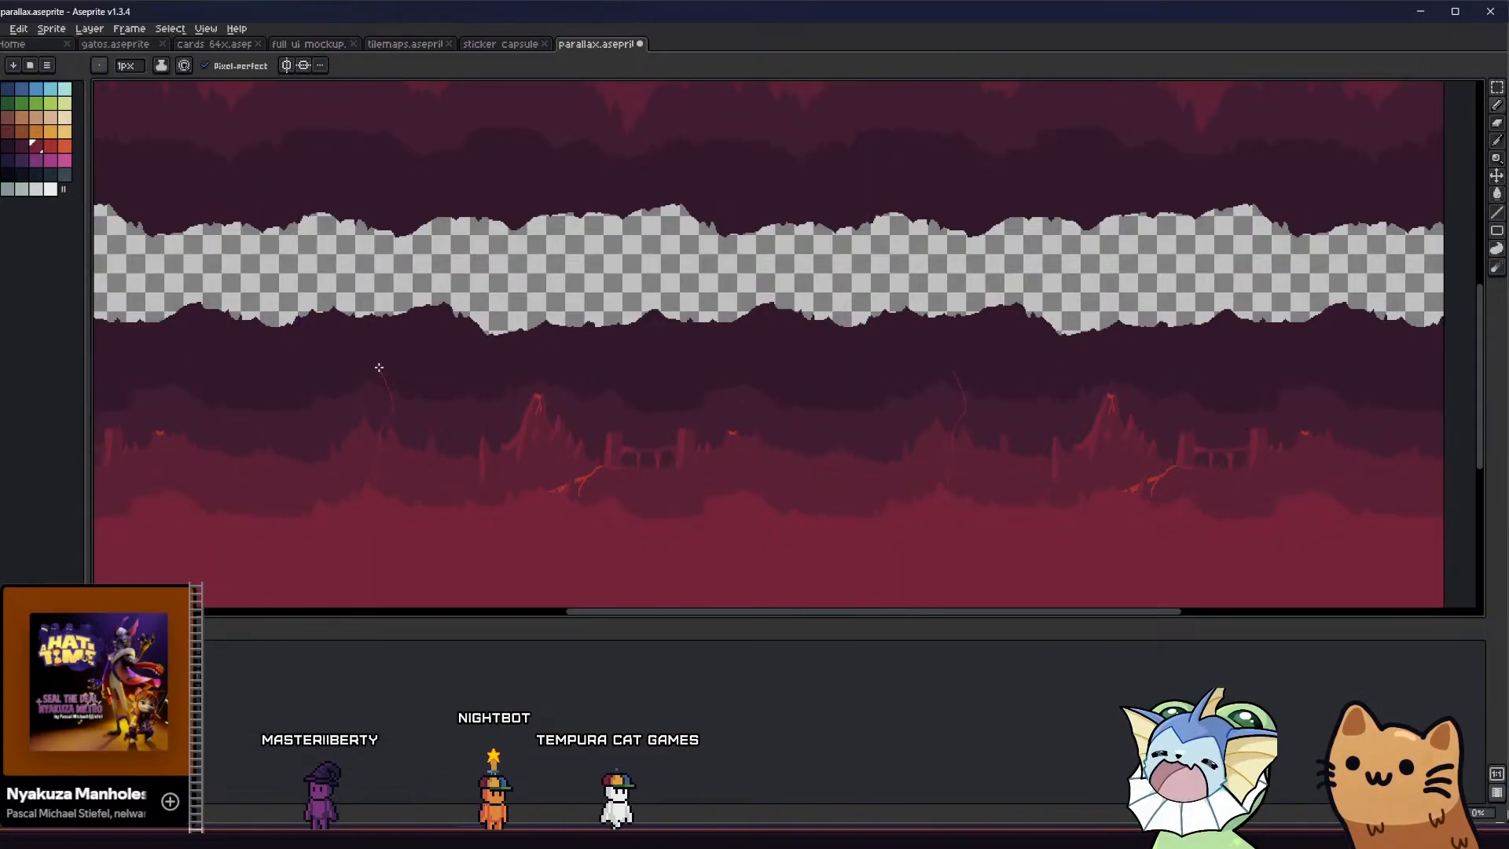
mouse_move(403, 296)
left_mouse_down()
mouse_move(415, 504)
mouse_move(412, 487)
mouse_move(438, 455)
mouse_move(436, 505)
left_mouse_up()
key("ctrl+z")
scroll(411, 489, "down", 1)
scroll(409, 495, "up", 1)
key("b")
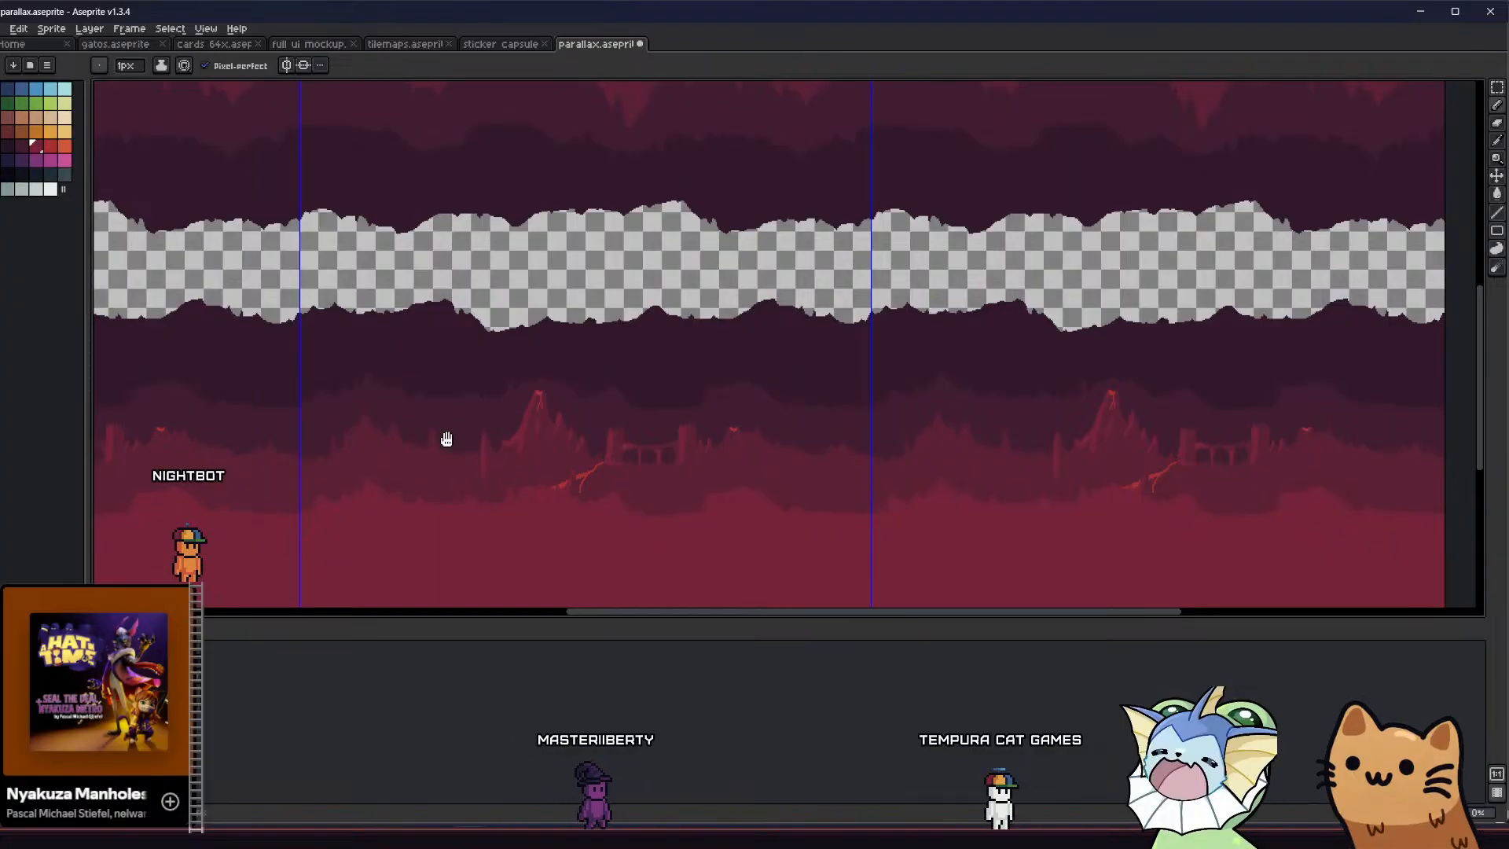
Compare the background with and without the crimson foreground terrain, and leave that layer hidden
mouse_move(447, 442)
middle_mouse_down()
mouse_move(468, 462)
mouse_move(461, 422)
mouse_move(448, 419)
mouse_move(452, 445)
mouse_move(434, 438)
middle_mouse_up()
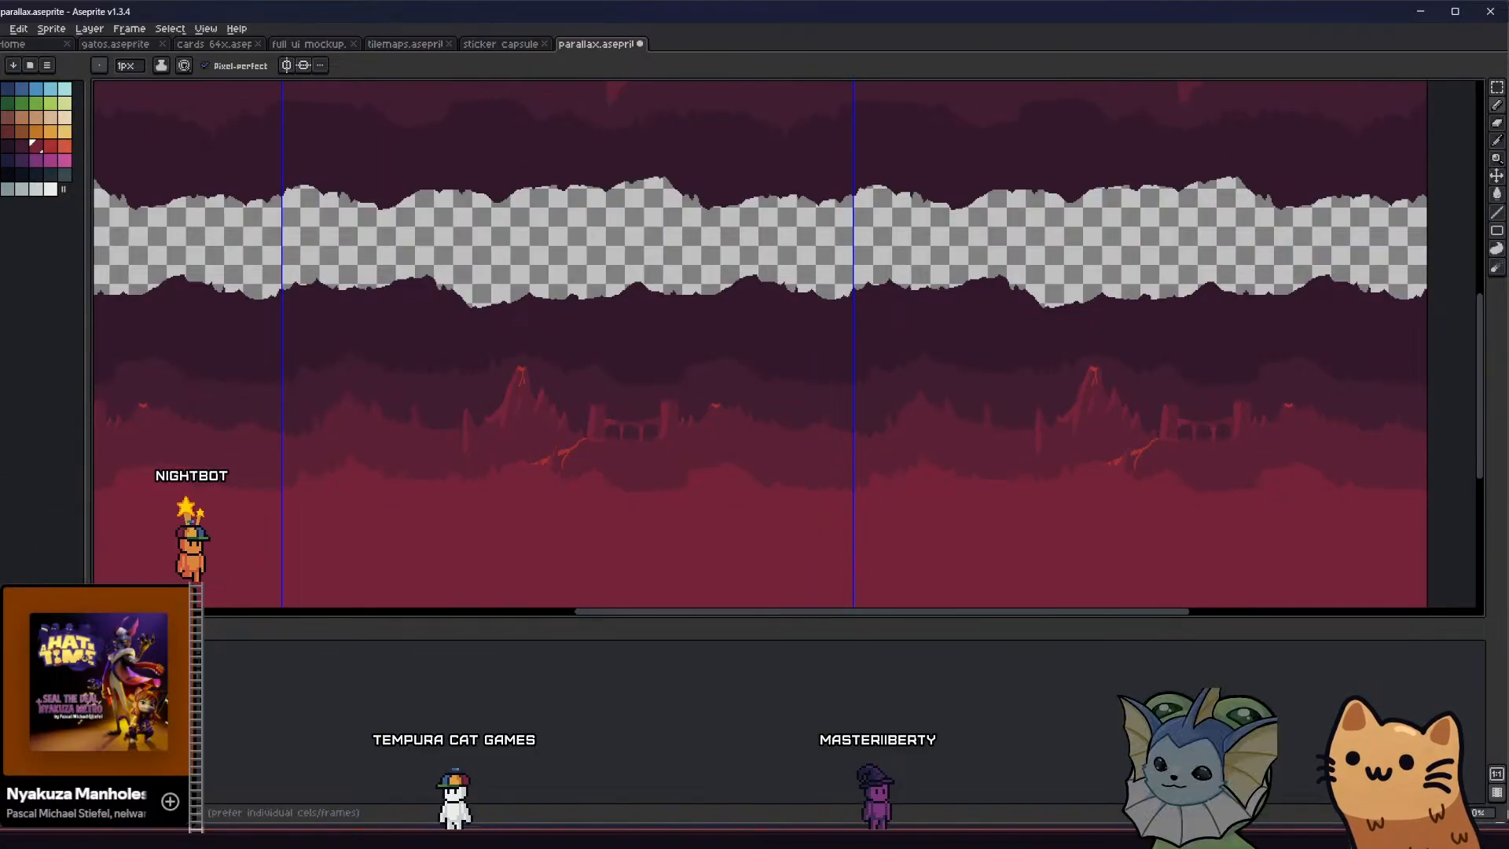
mouse_move(455, 499)
middle_mouse_down()
mouse_move(441, 509)
mouse_move(439, 492)
middle_mouse_up()
key("shift+x")
key("shift+x")
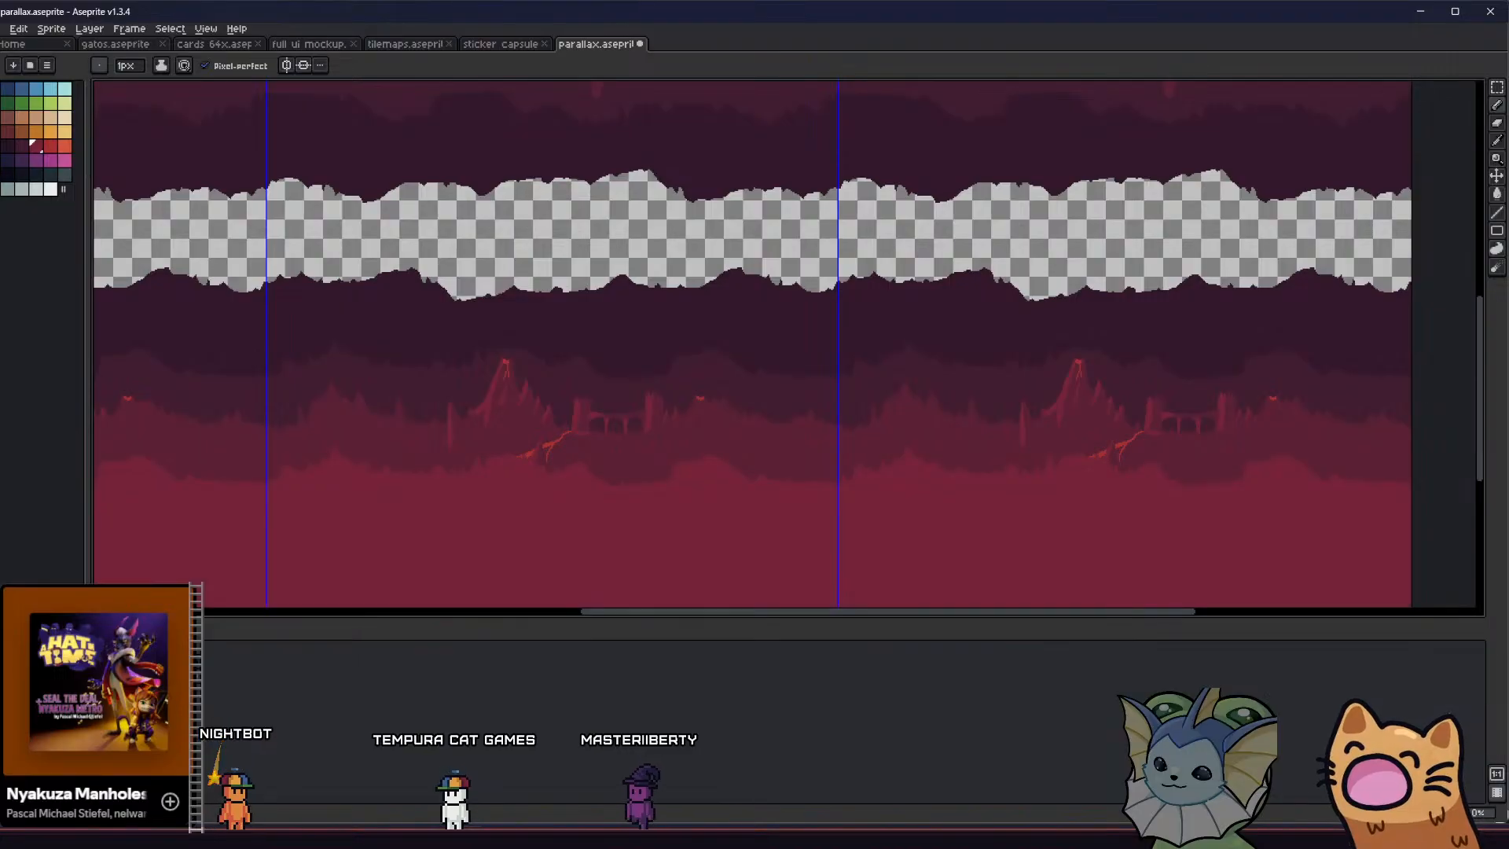
key("shift+x")
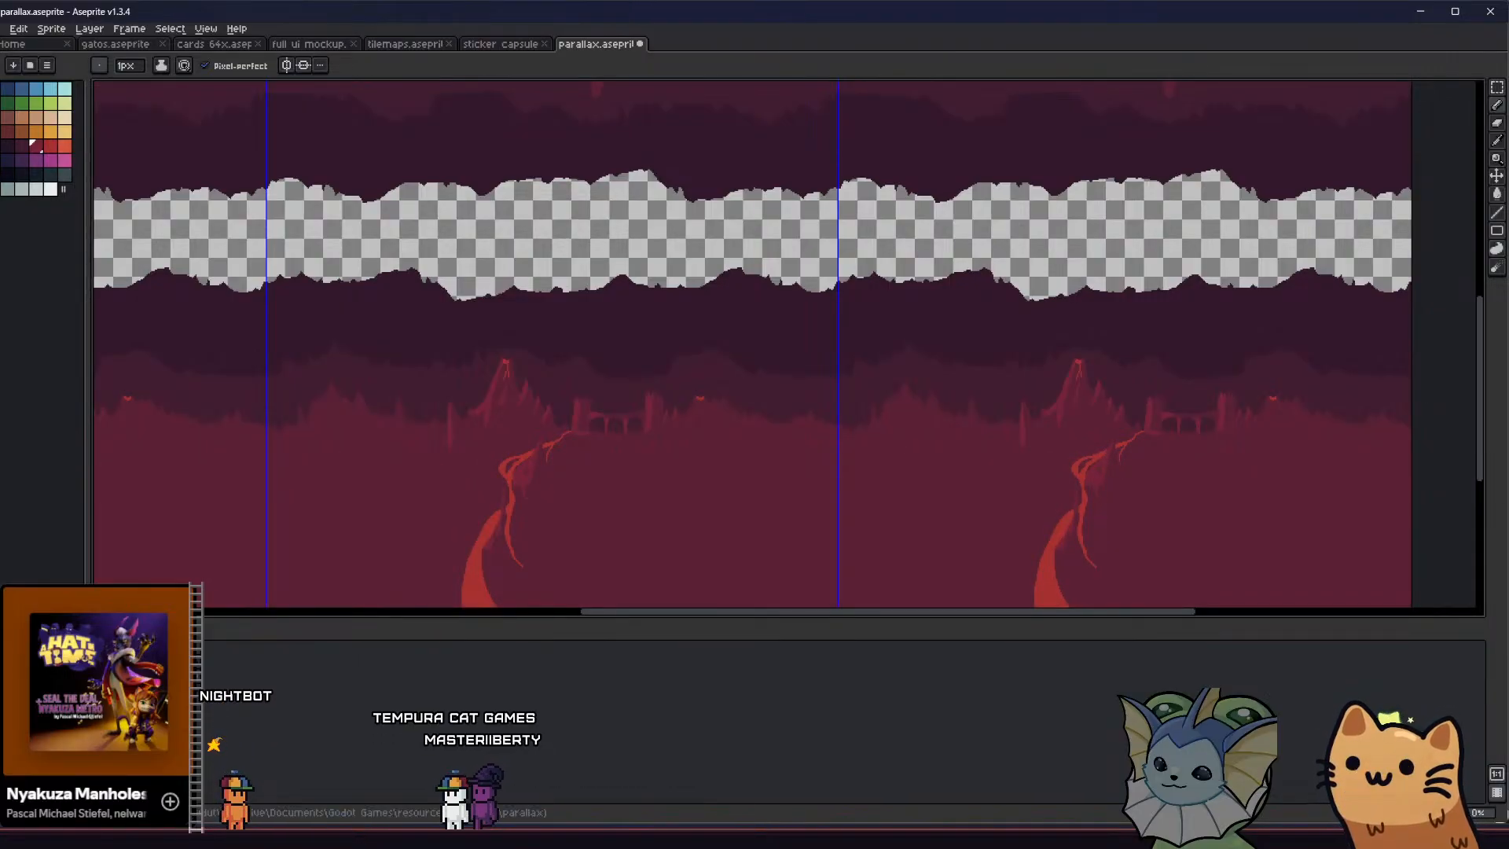
Flatten the volcano terrain to a plain silhouette by filling its lava streams and highlights with the dark crimson base colour
key("g")
scroll(514, 465, "up", 3)
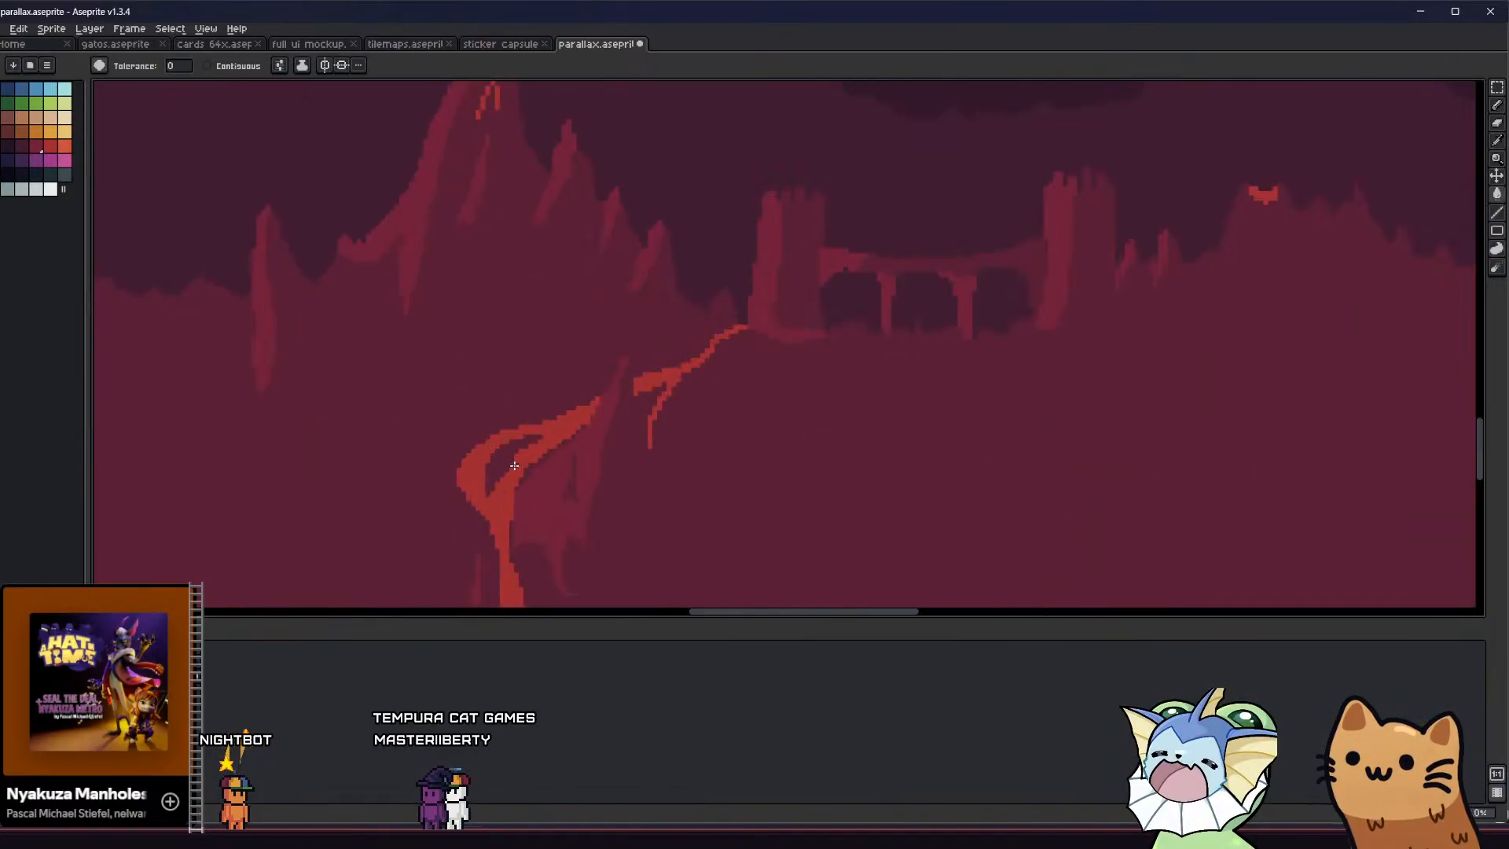
left_click(514, 484)
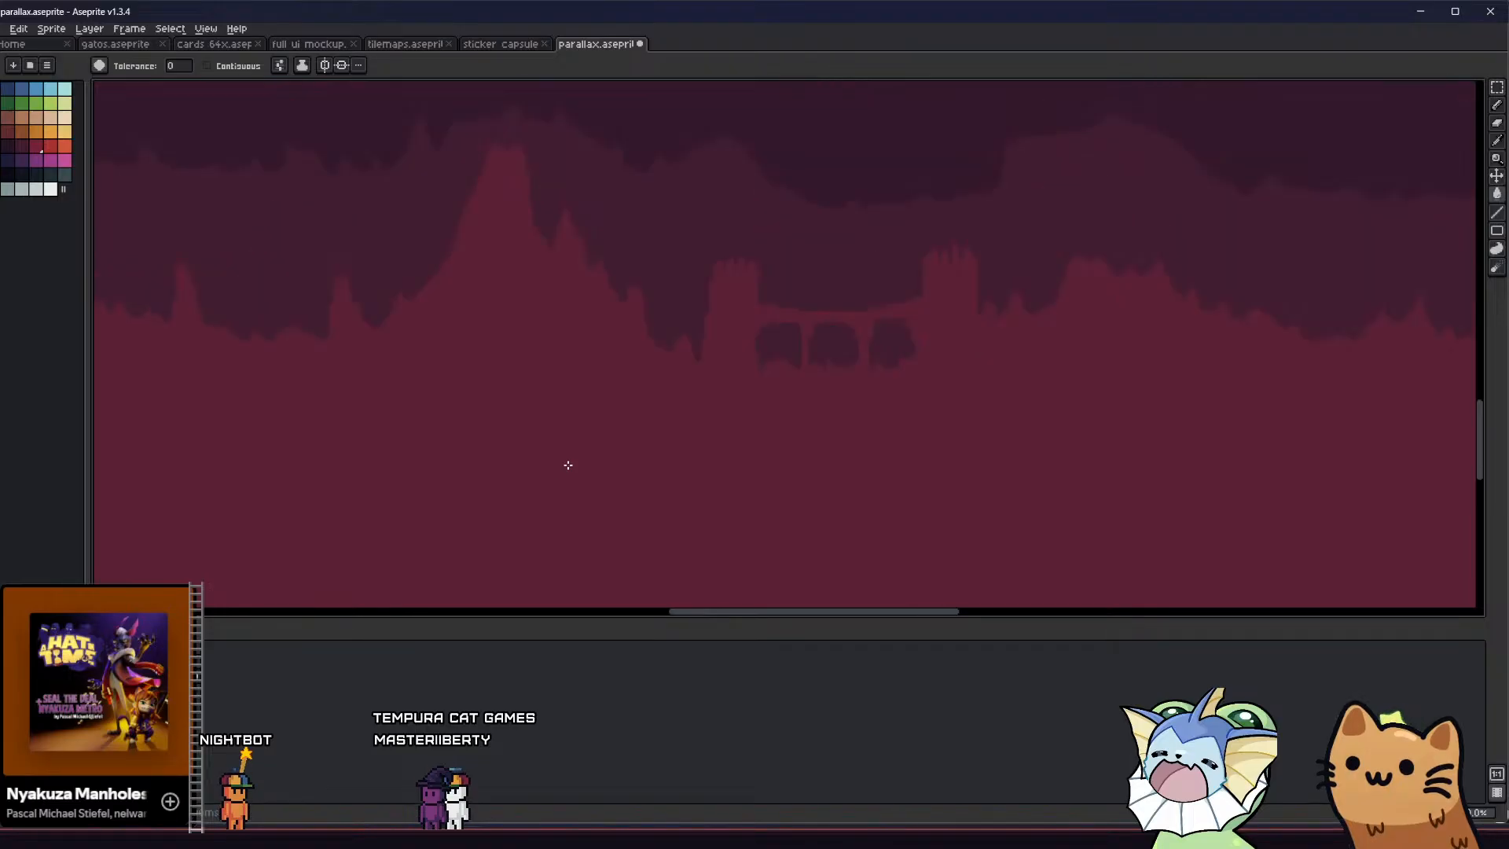
middle_click_drag(543, 416, 514, 443)
scroll(559, 433, "down", 3)
scroll(583, 428, "up", 3)
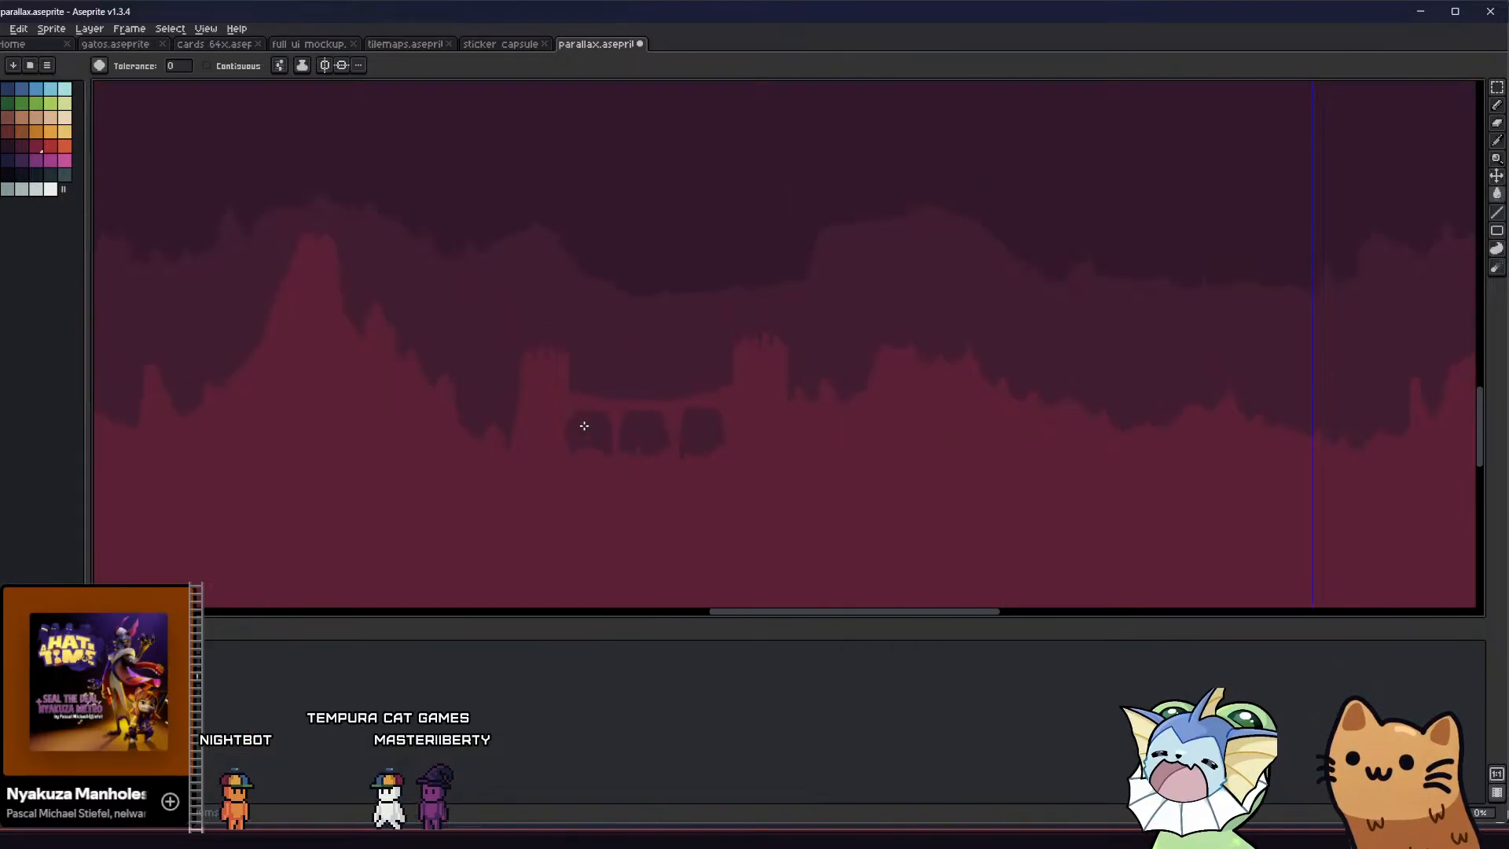
Undo the half-strength erase stroke beside the bridge's left tower, and set the eraser's opacity to 100%
key("e")
scroll(538, 437, "up", 1)
left_click_drag(475, 456, 526, 427)
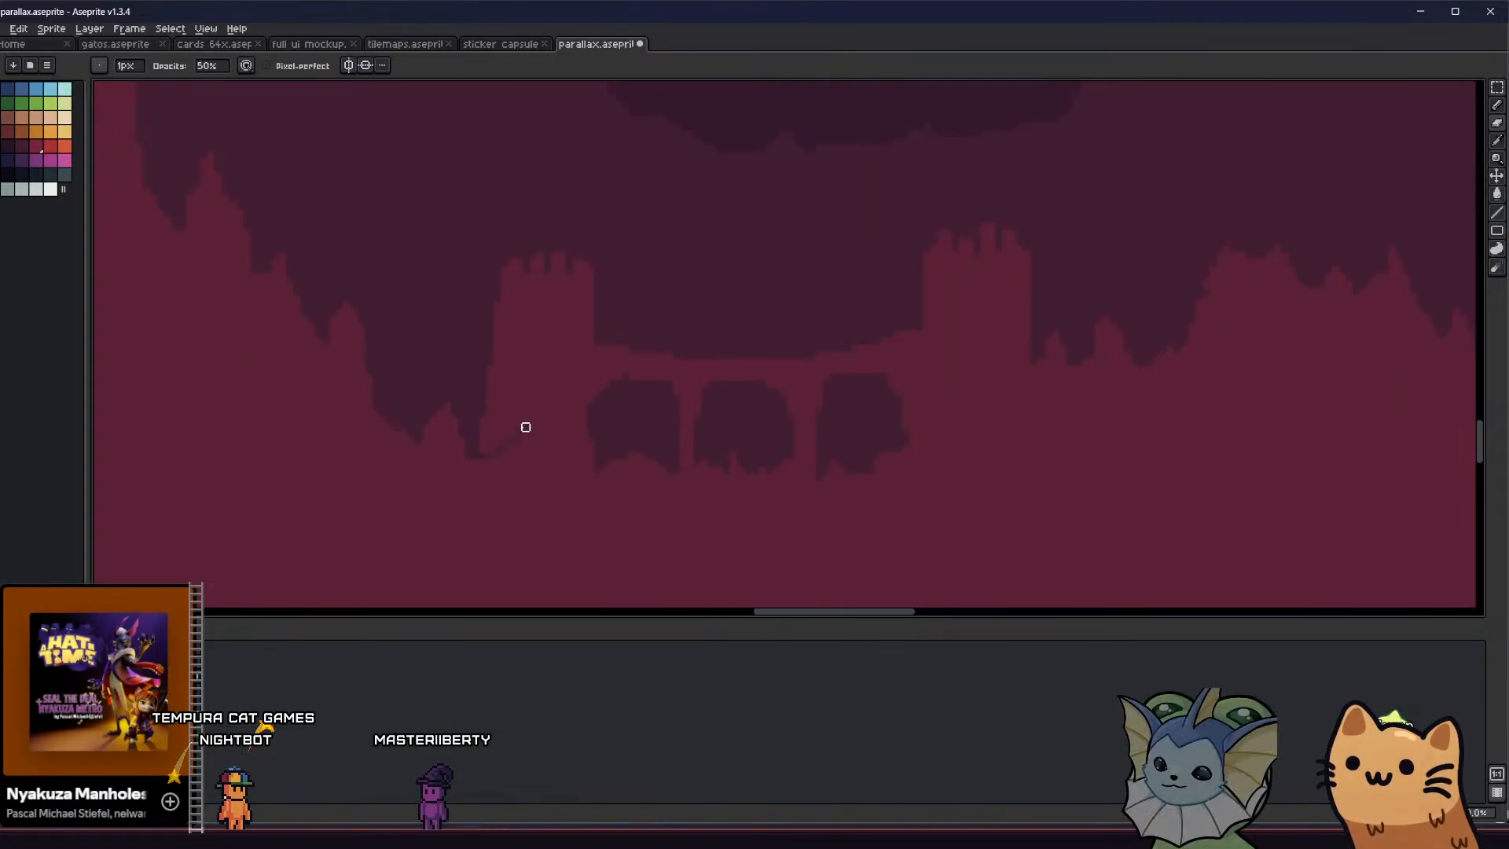
key("ctrl+z")
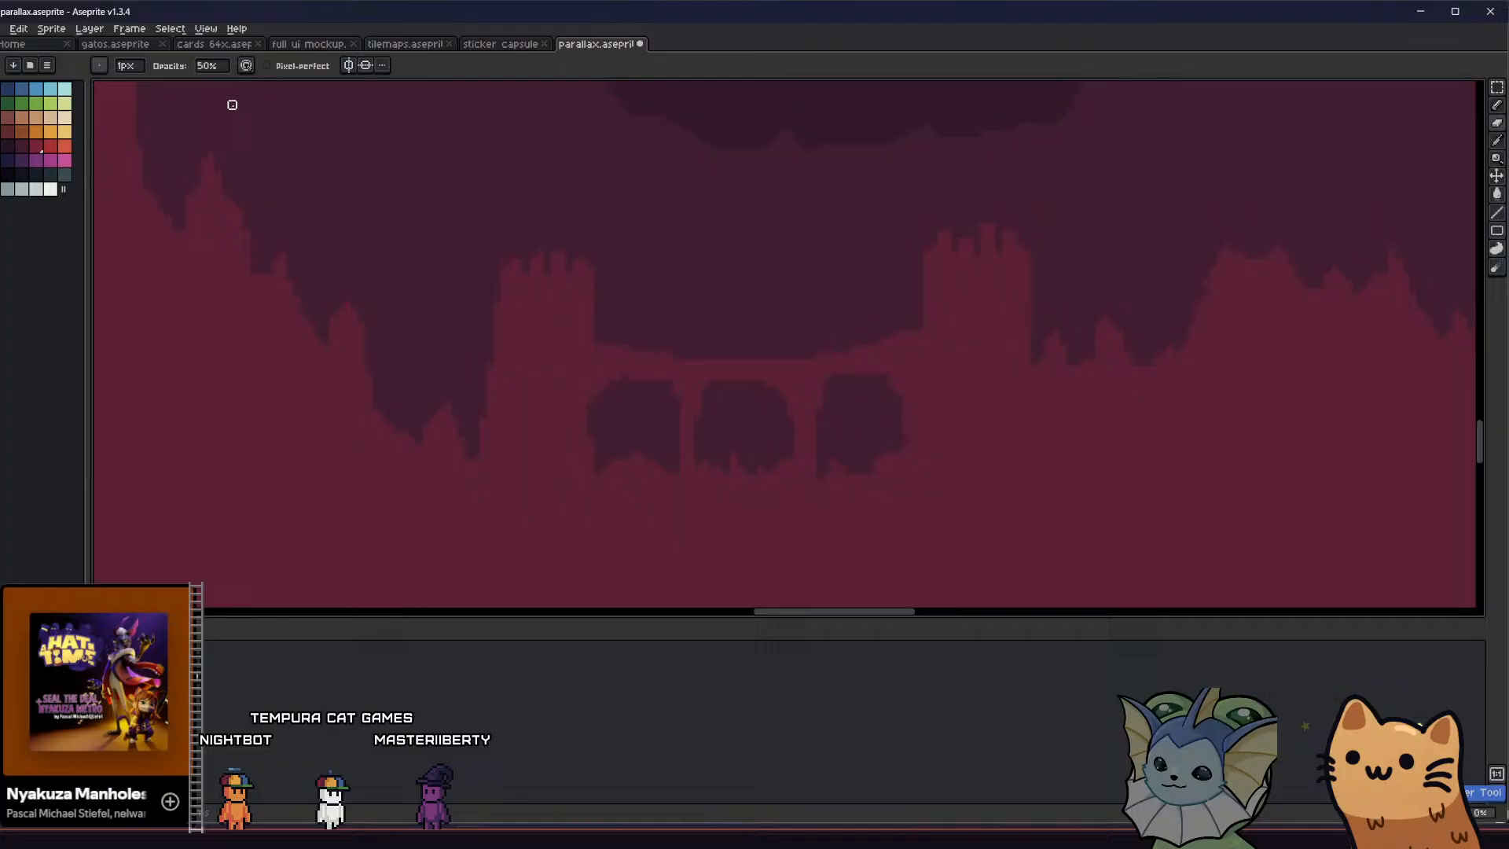
left_click(208, 67)
type("100")
key("Return")
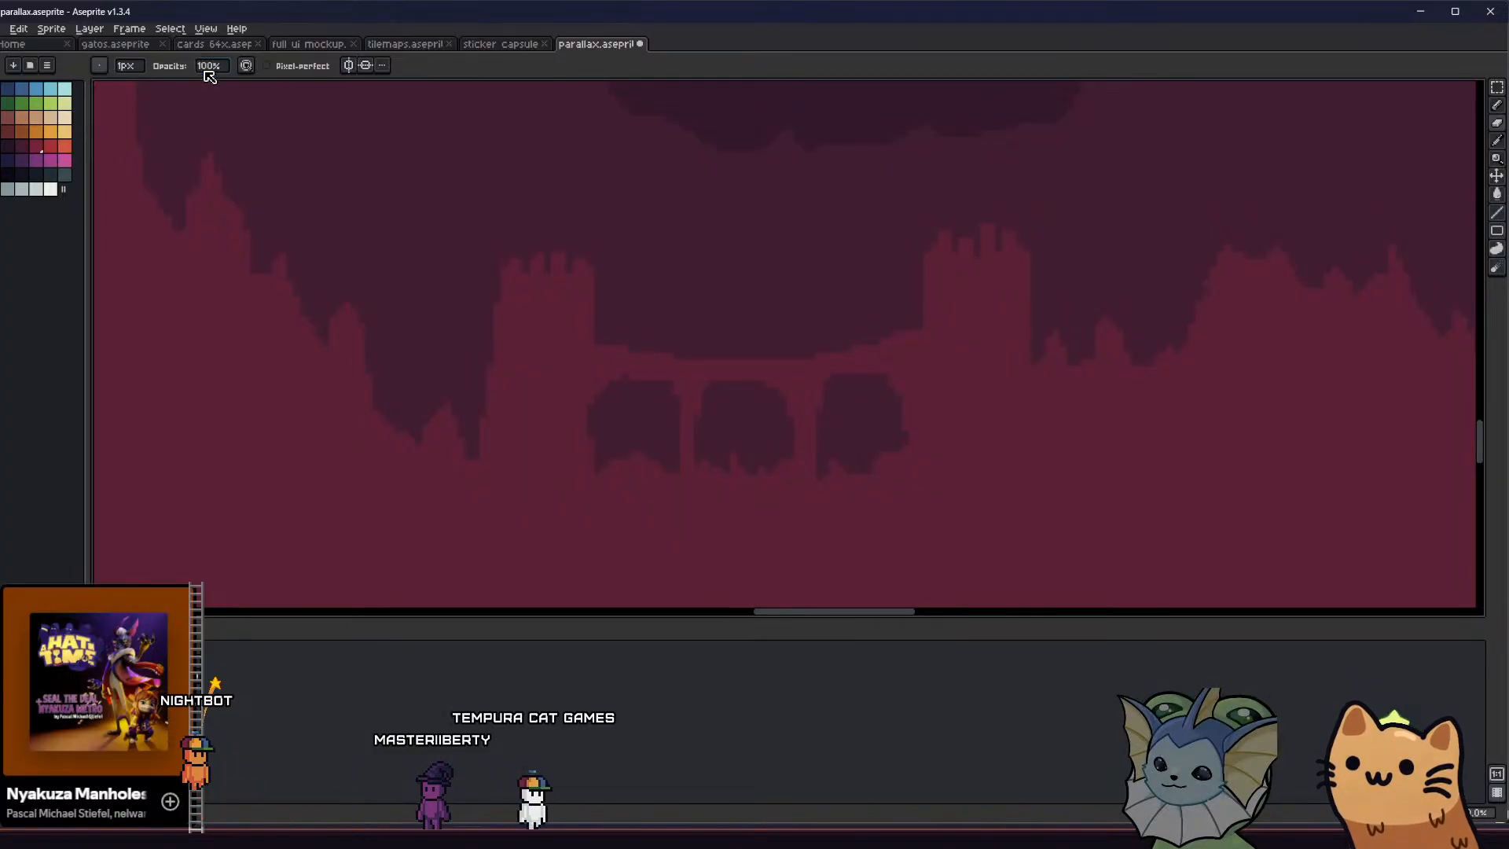
Erase a pointed peak outline through the bridge's left tower, and delete the cut-off outer part of the tower
left_click_drag(482, 448, 554, 269)
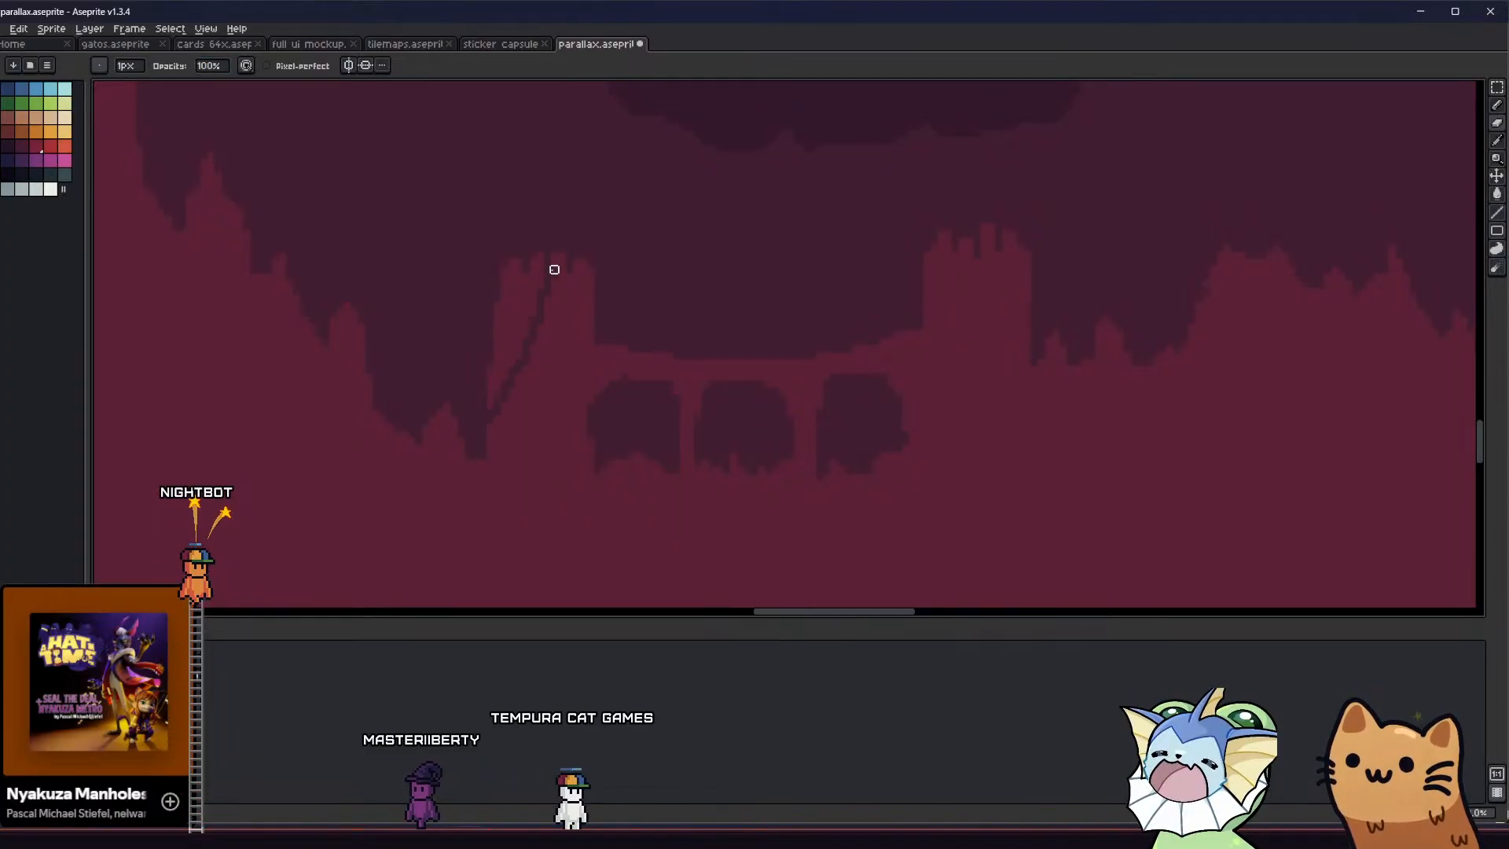
key("w")
left_click(519, 309)
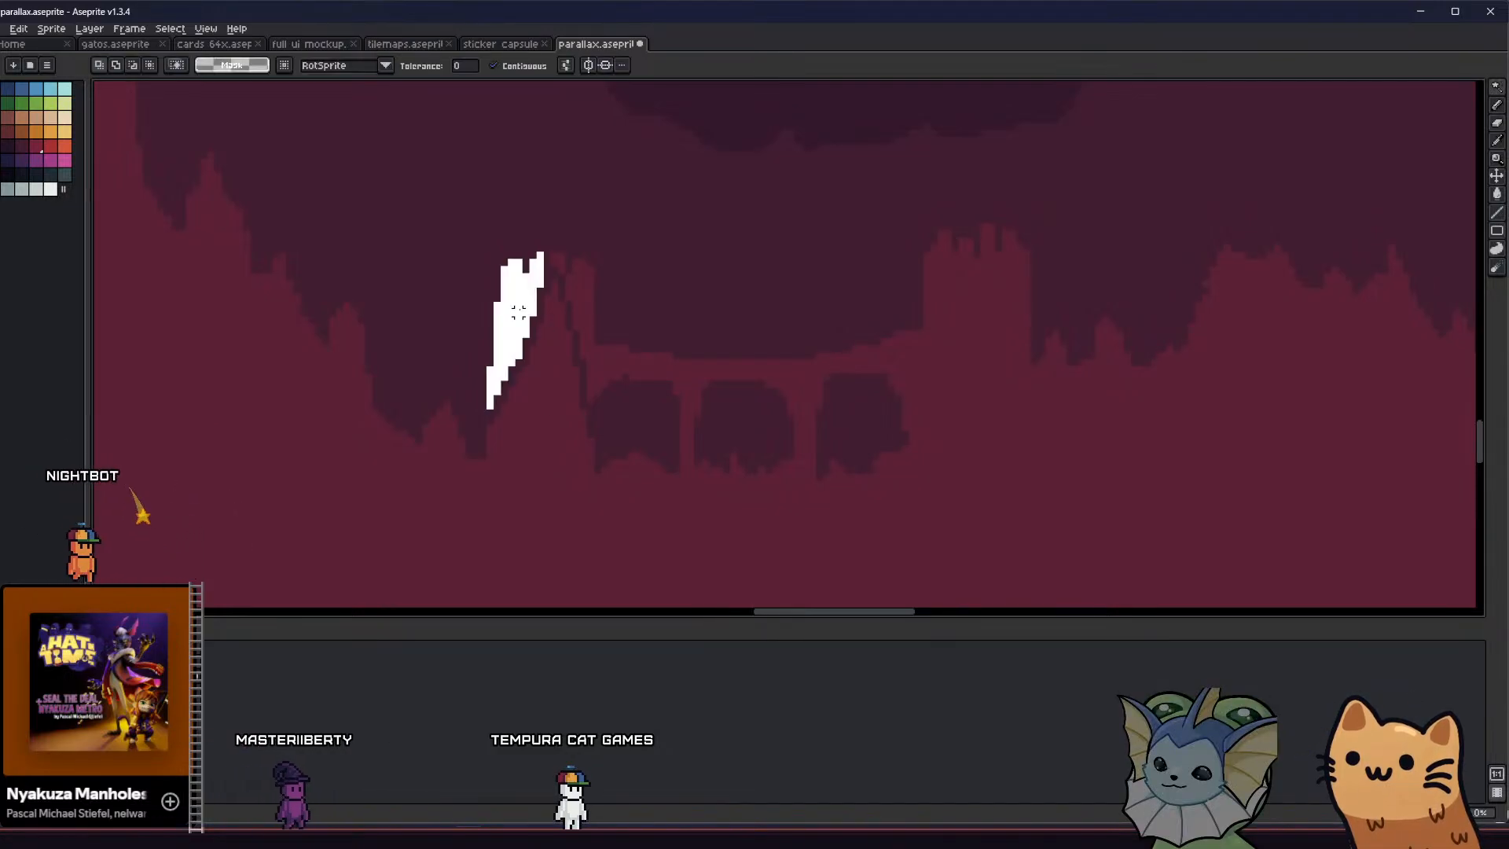
left_click(597, 333)
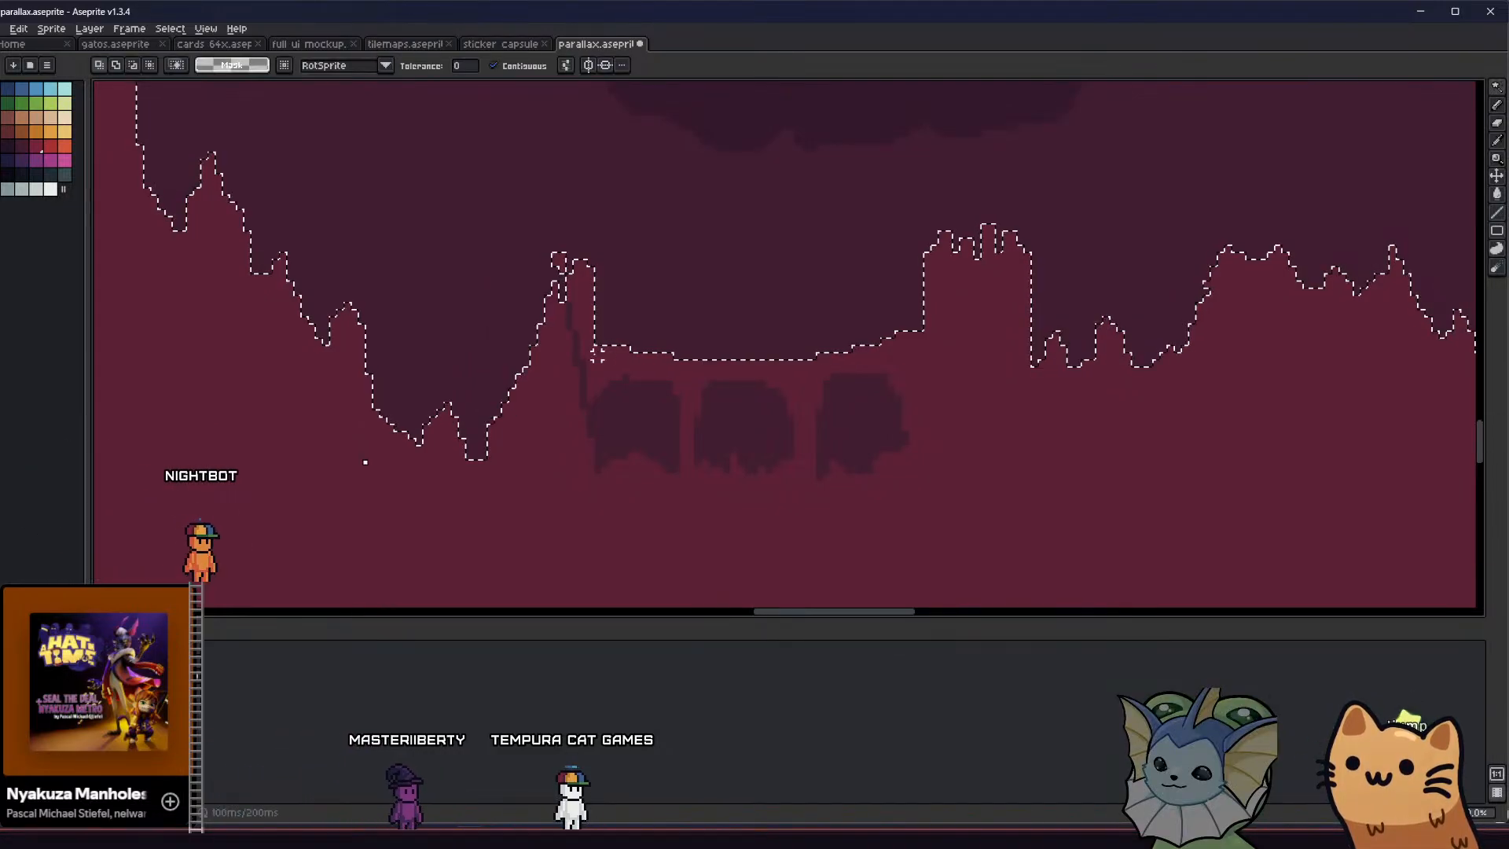
left_click(604, 417)
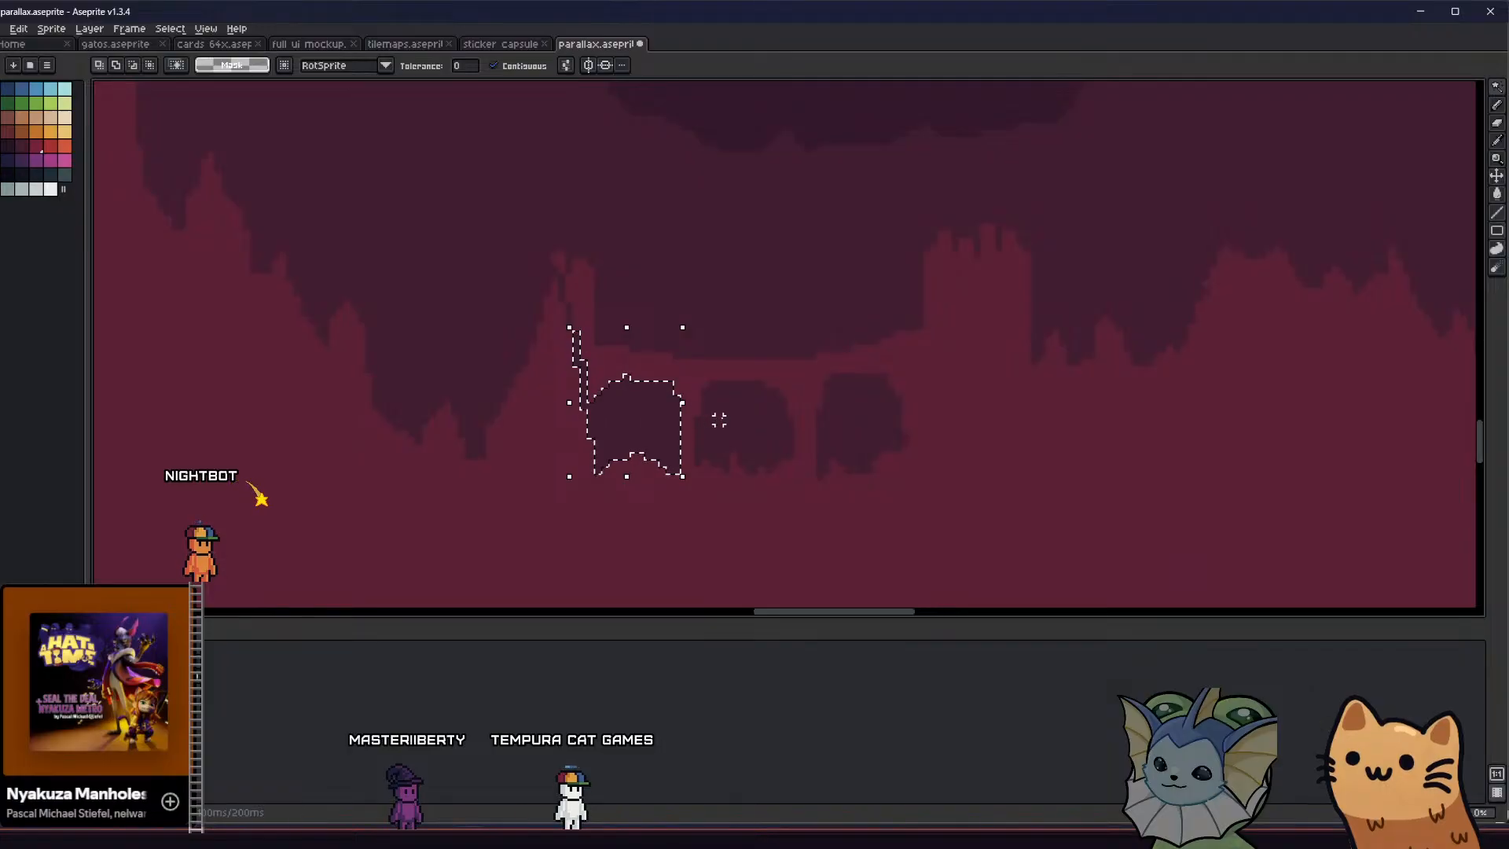
Erase along the pillar bases and a slope through the right tower, and delete the cut-off bridge and tower remains
key("b")
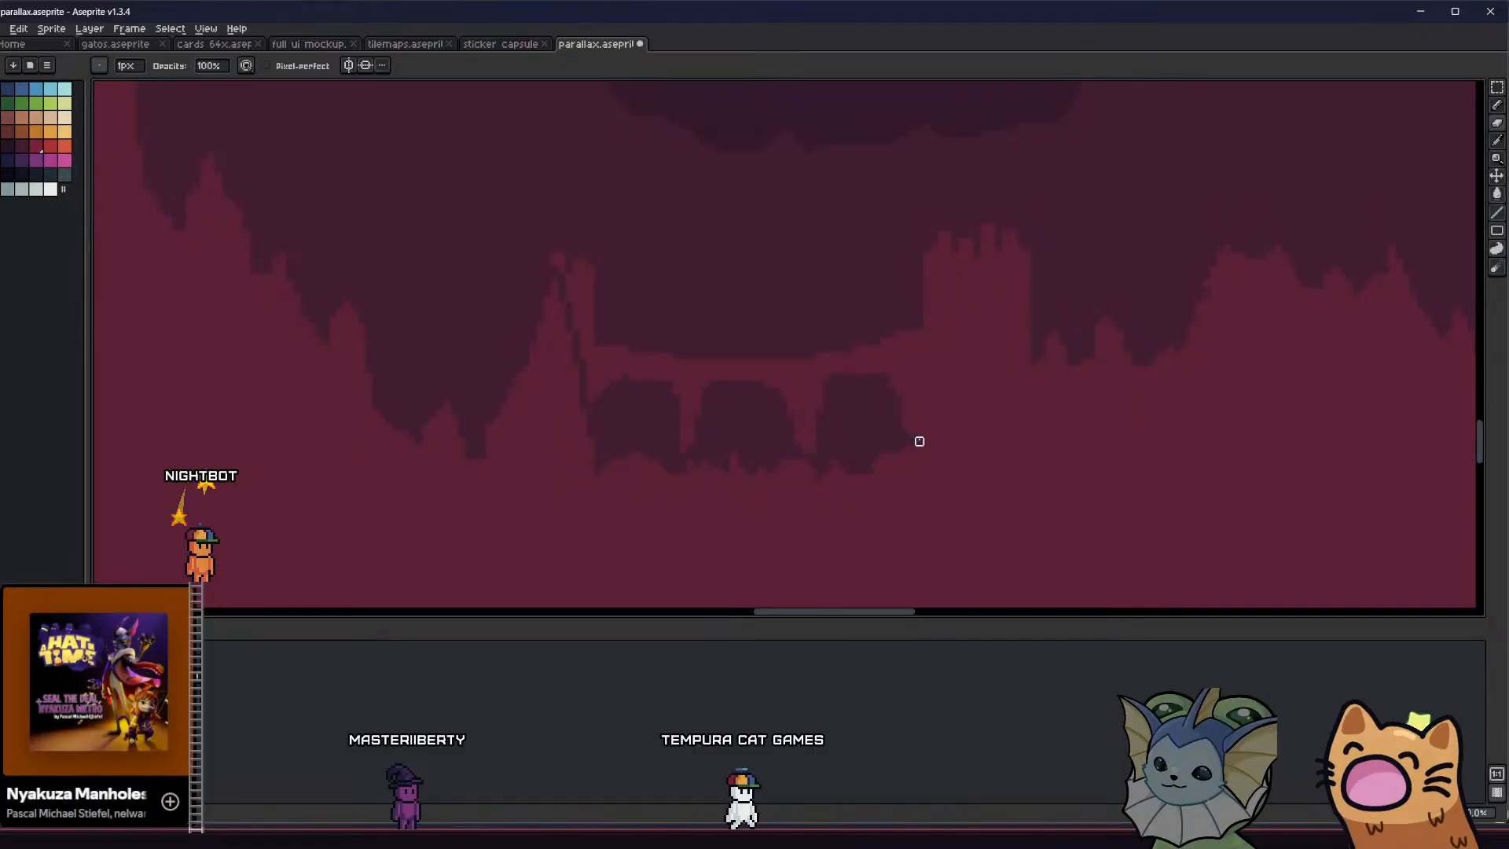
left_click_drag(977, 348, 1019, 312)
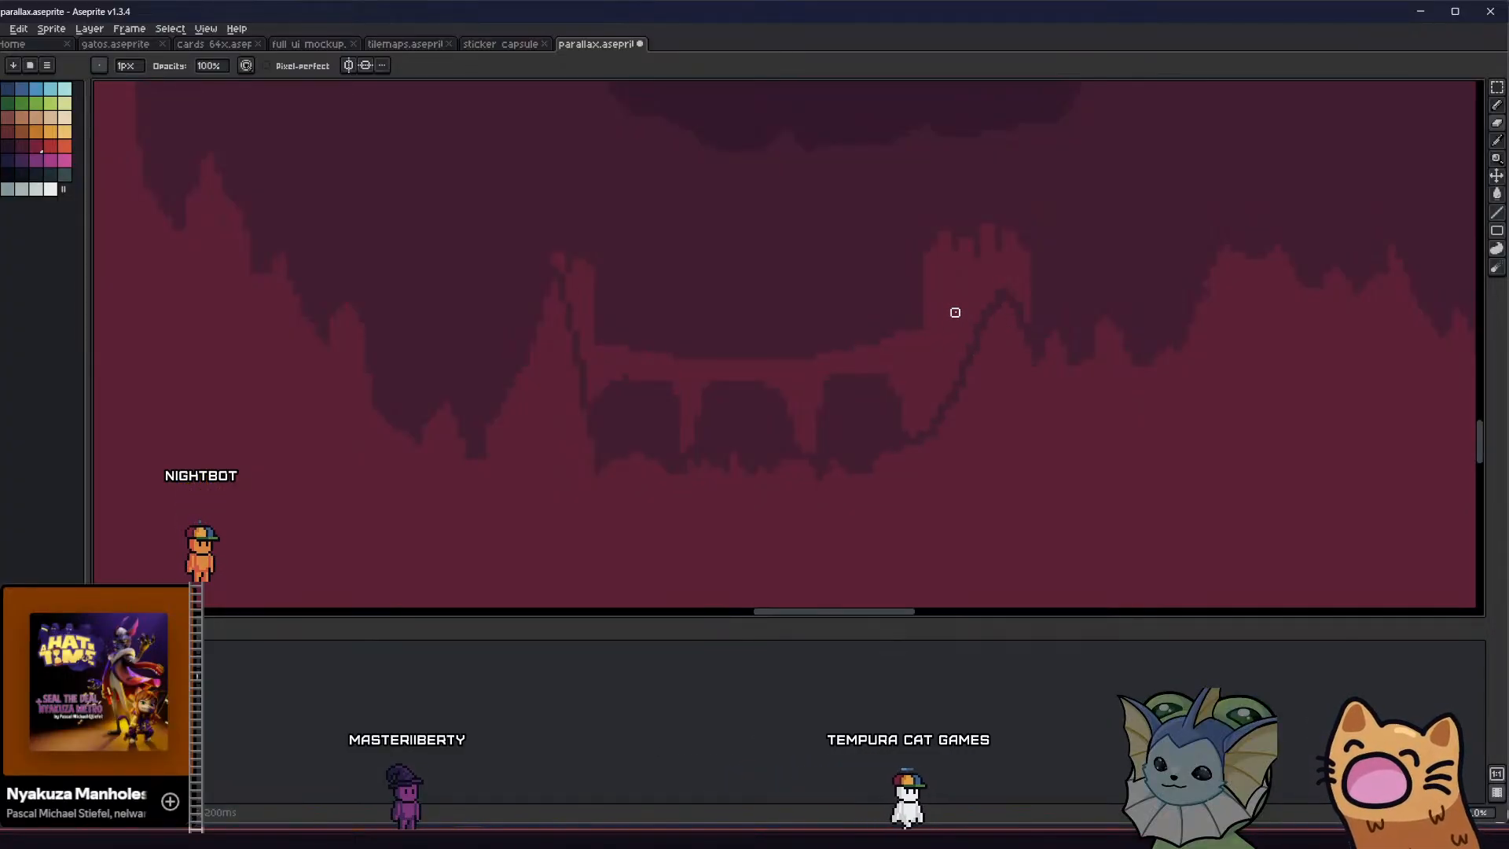
key("w")
key("Delete")
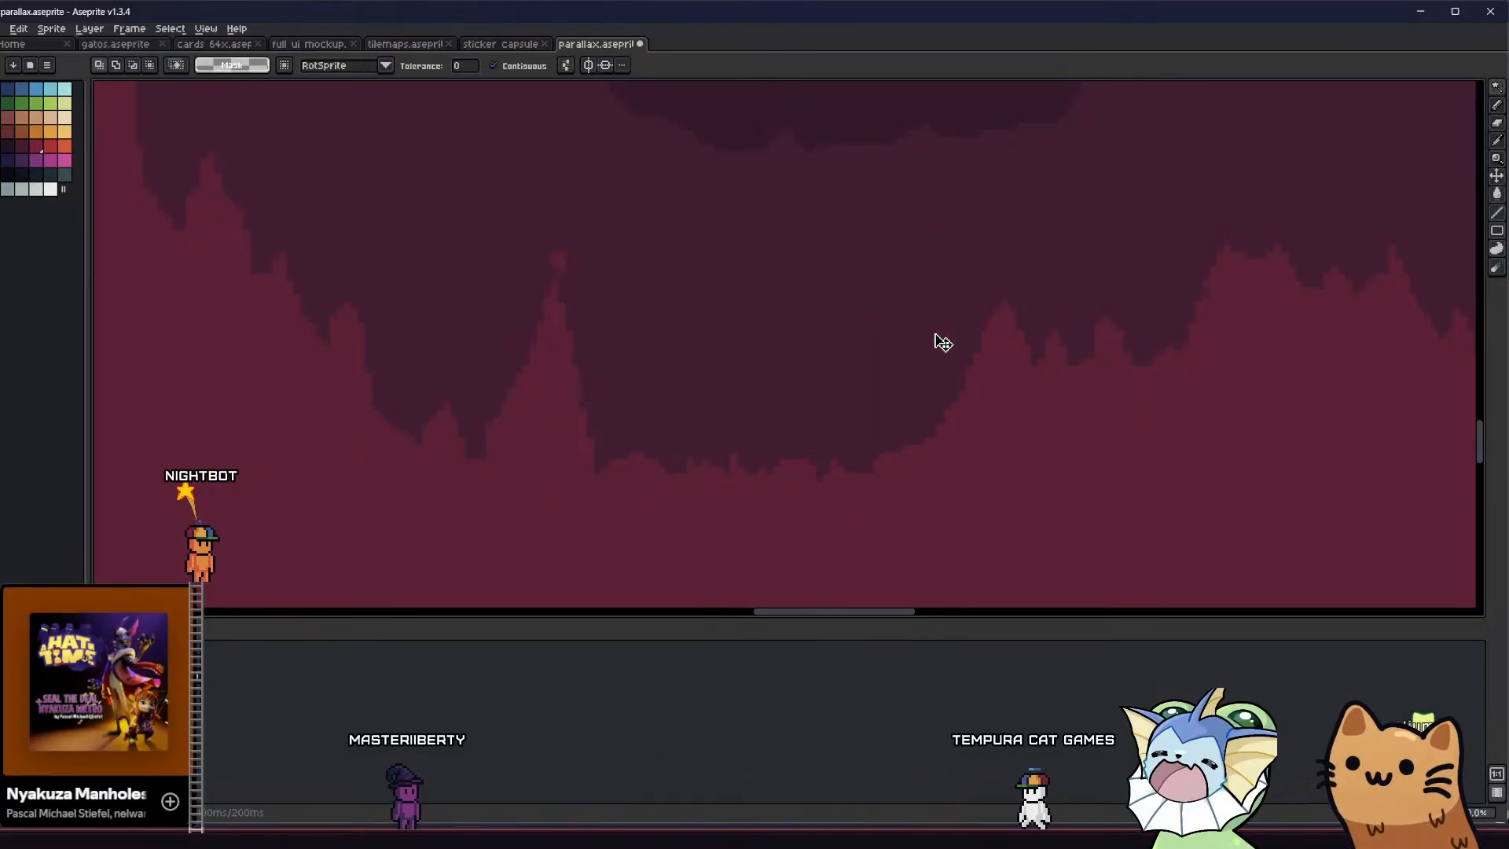
Trim the tip of the tall crimson peak, outline a small peak to its right, and fill it with contiguous filling enabled
key("b")
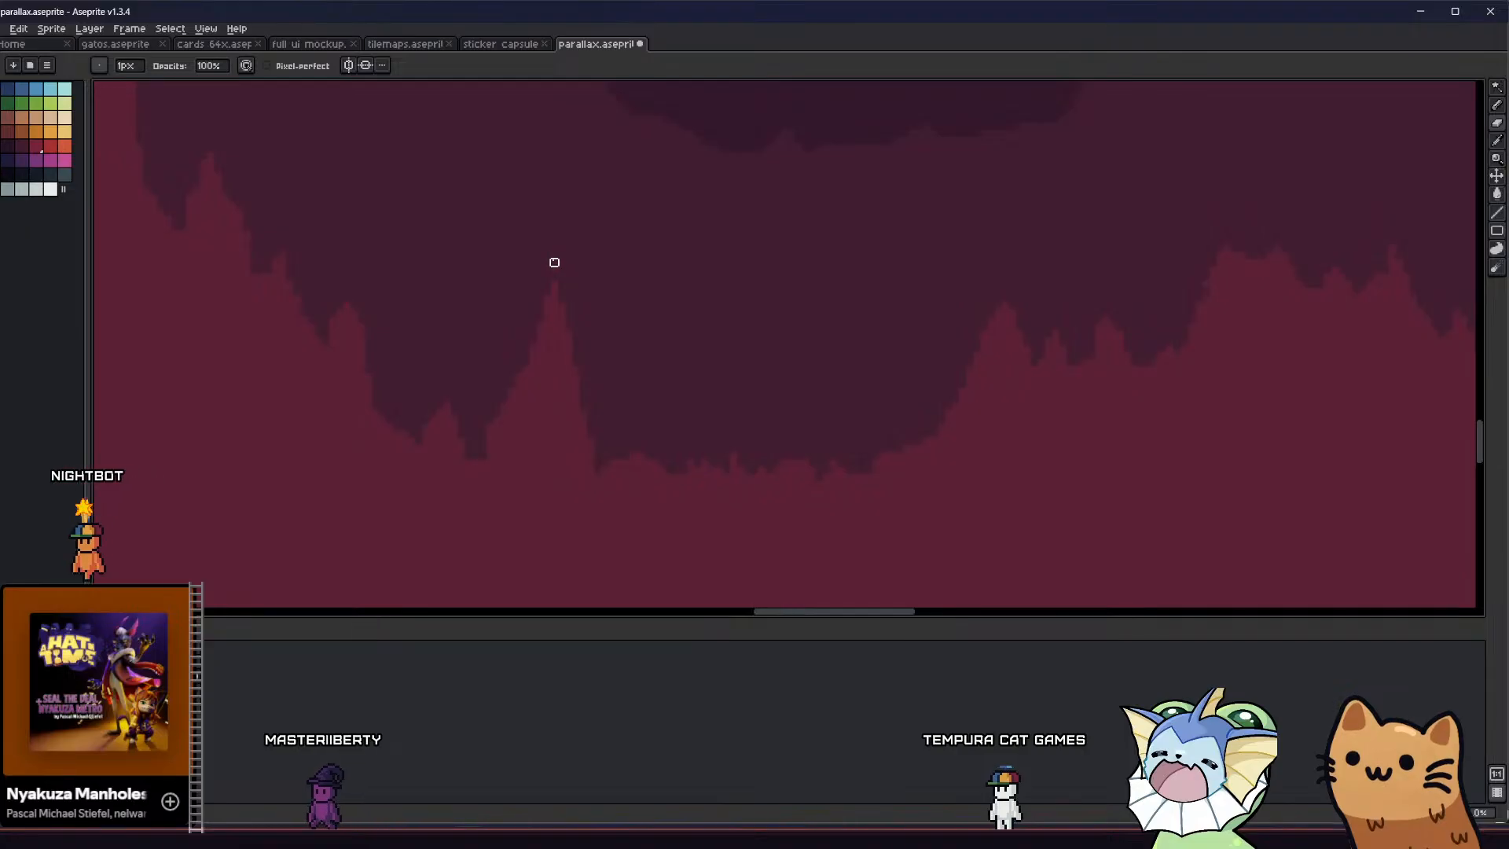
left_click(549, 422, "alt")
key("b")
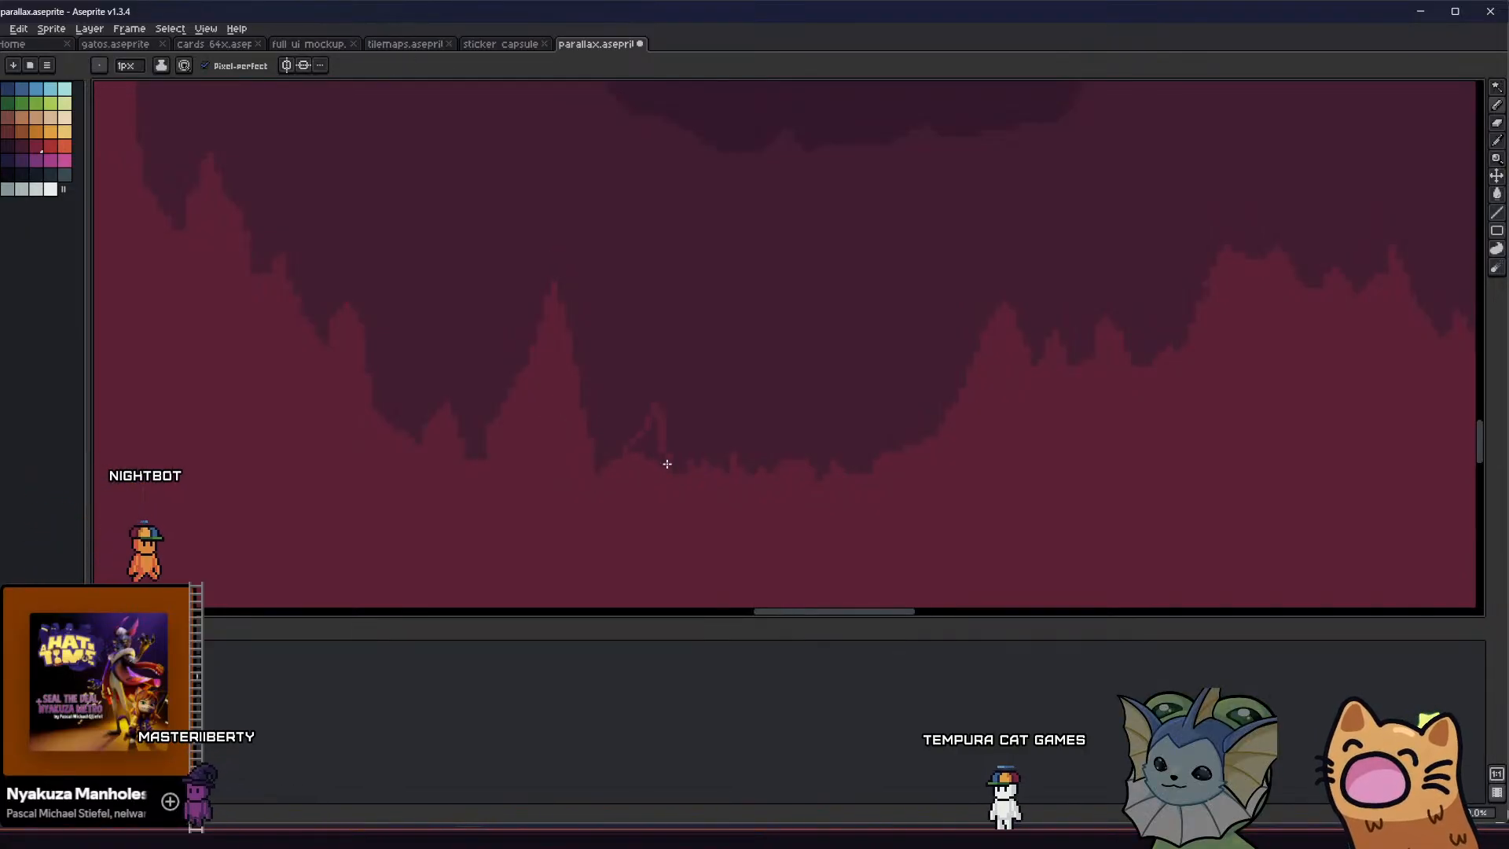
left_click_drag(666, 464, 673, 472)
key("g")
left_click(653, 454)
key("b")
key("ctrl+z")
key("g")
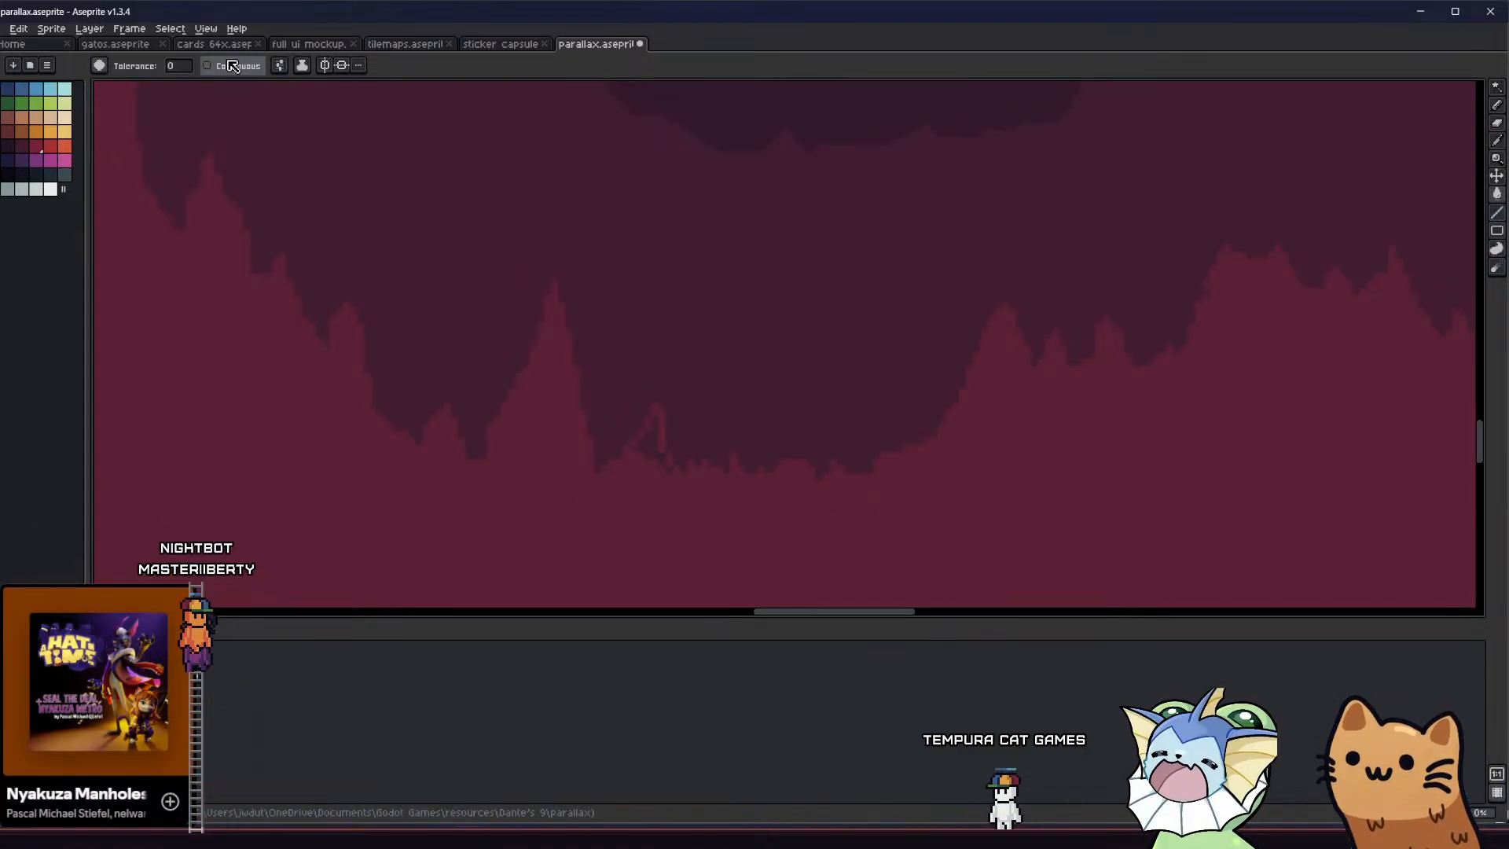
Draw and fill two narrow crimson spikes along the floor of the valley to the right of the small peak
key("b")
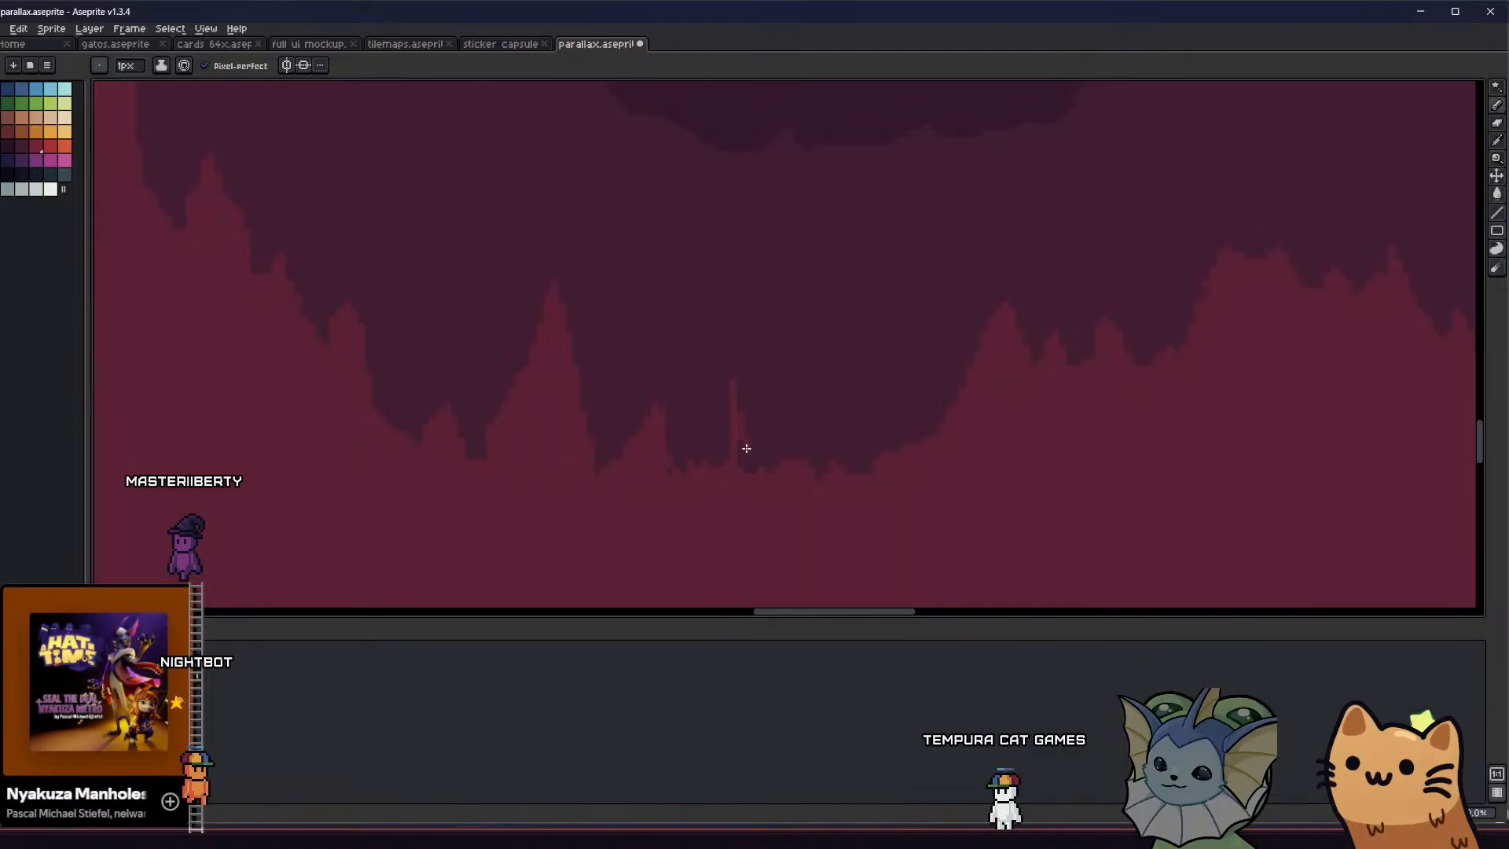
key("g")
key("b")
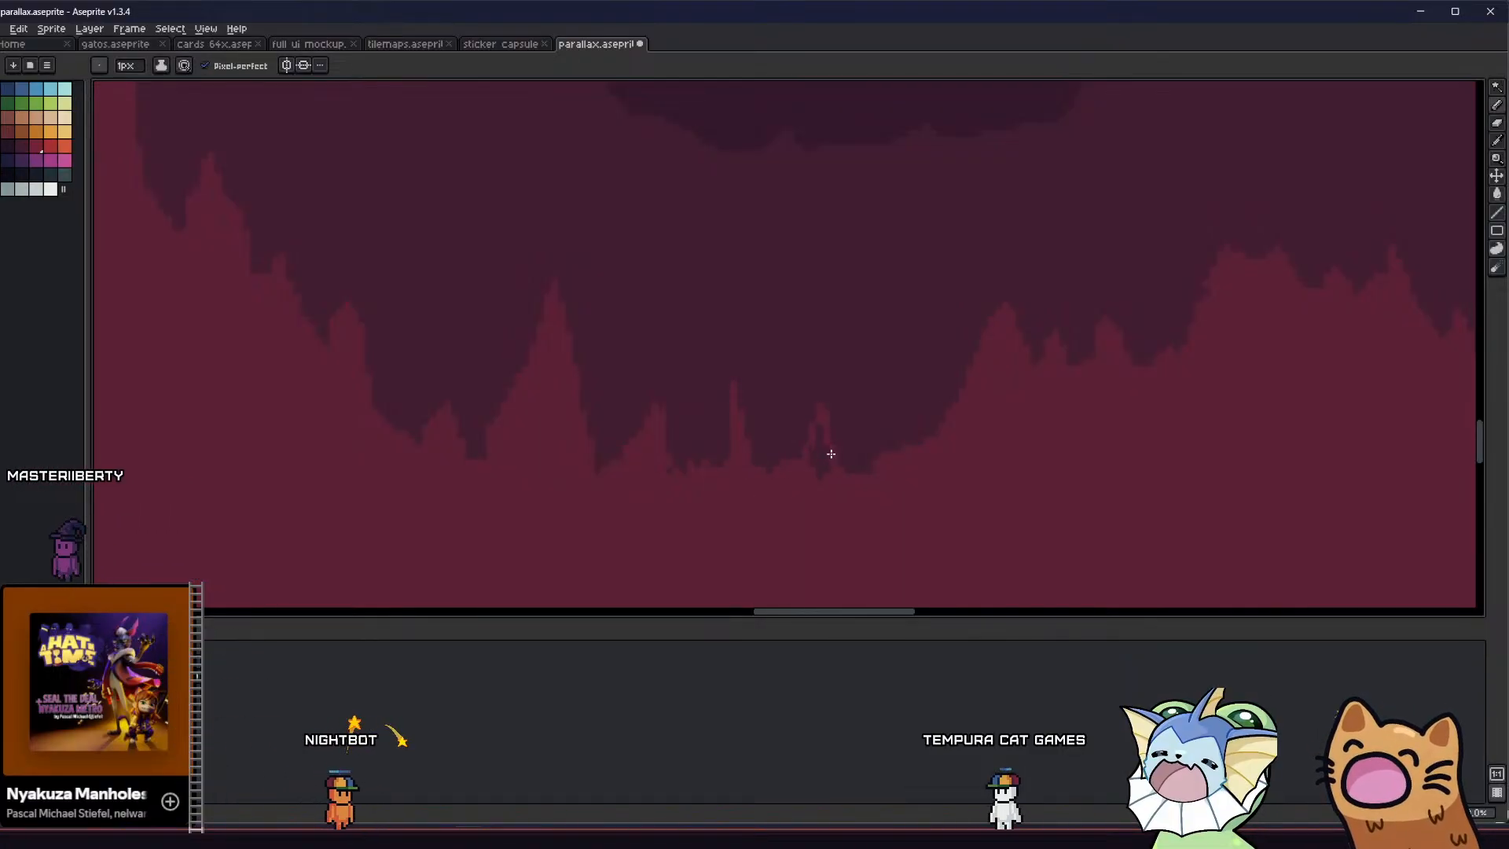
key("g")
scroll(706, 465, "down", 1)
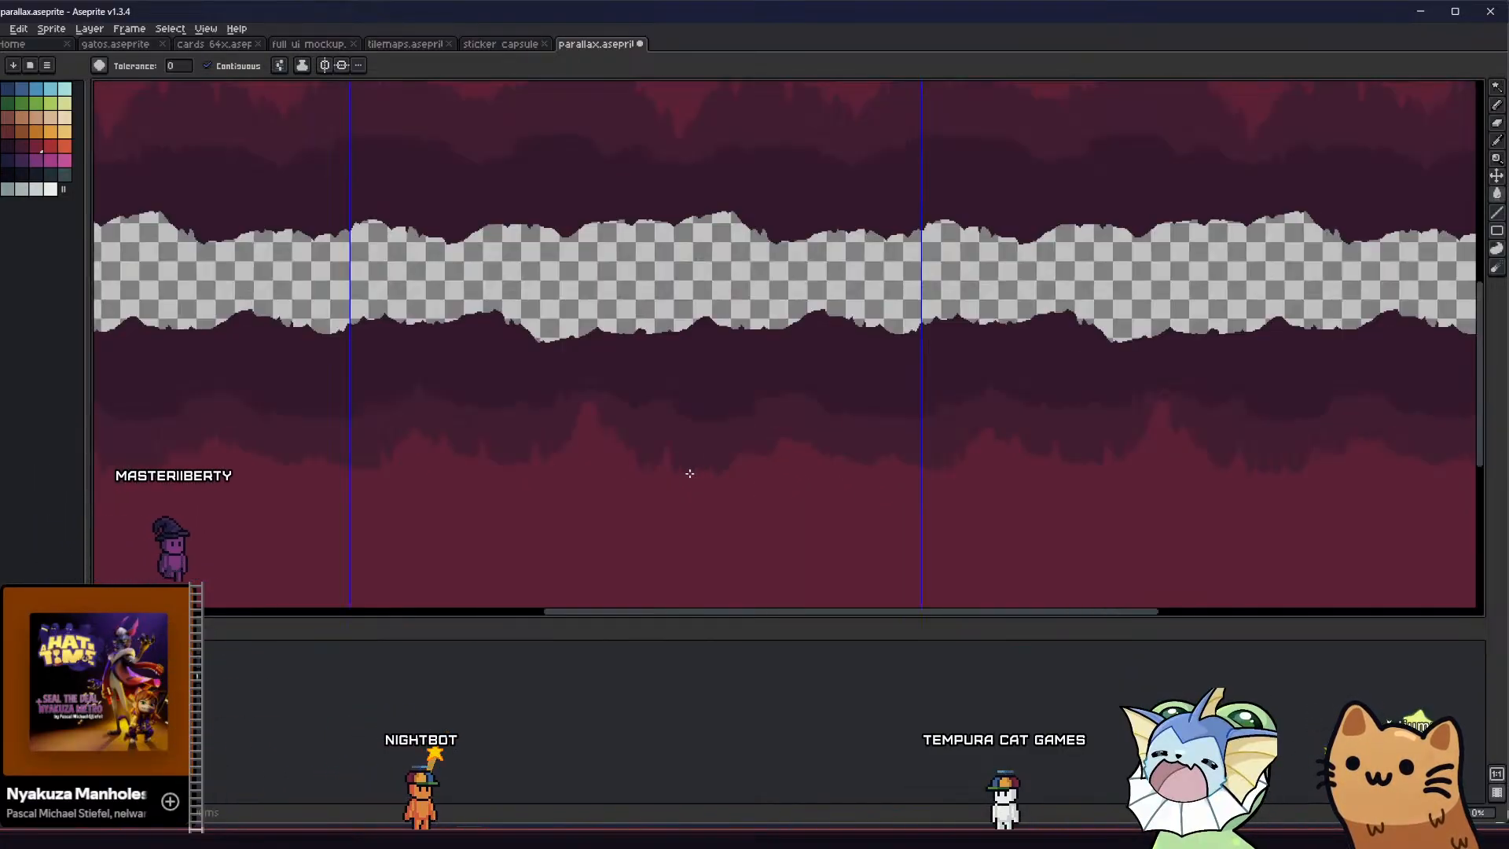
scroll(554, 458, "down", 1)
middle_click_drag(553, 457, 577, 456)
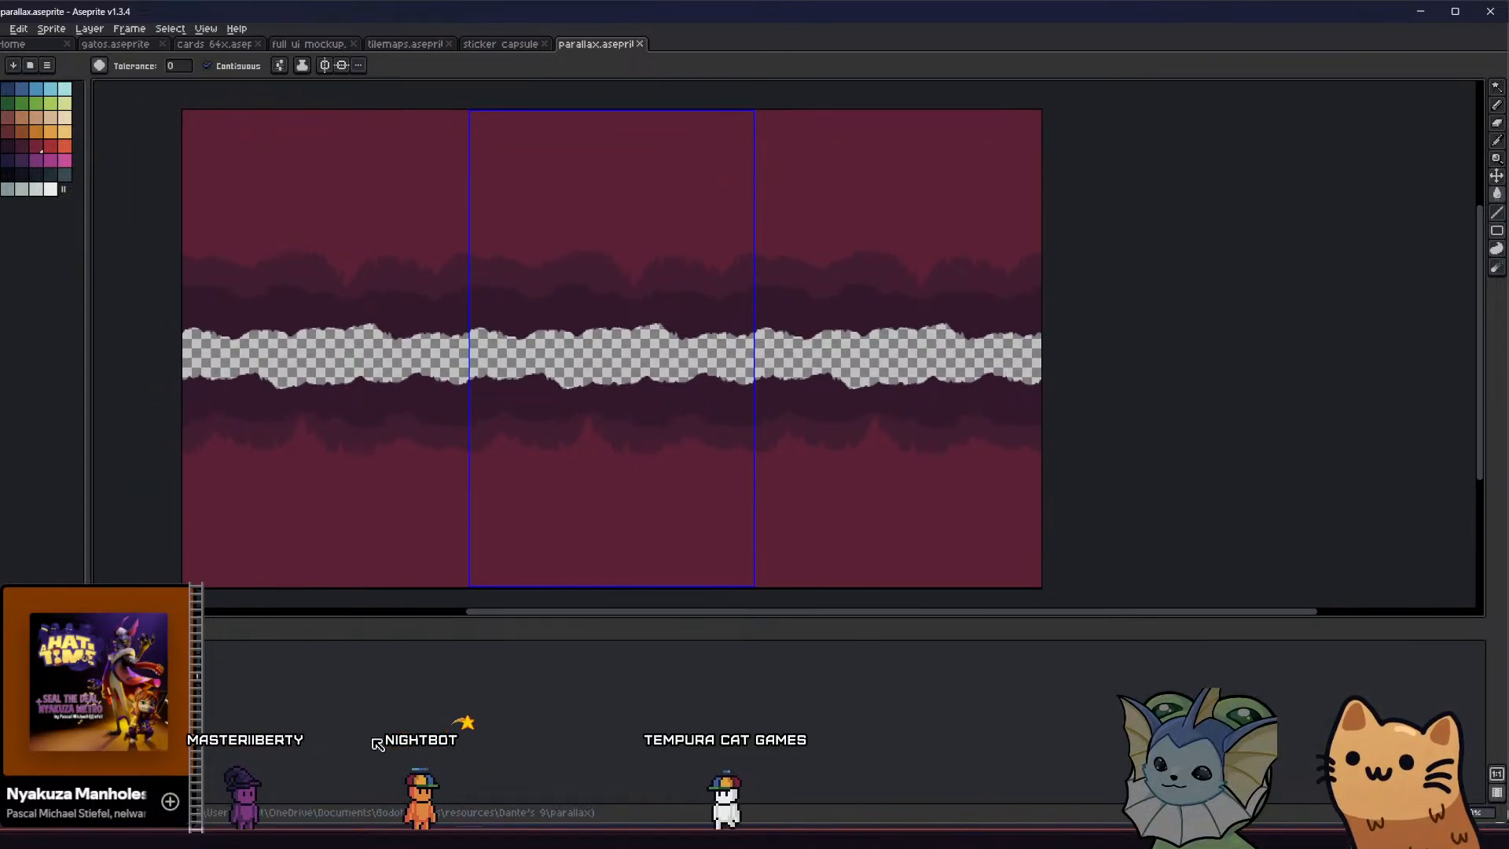
Switch to Godot, set the texture of ParallaxLayer3's sprite in circle_1_background to circle_1_parallax_layer_1.png, and save the scene
left_click(334, 836)
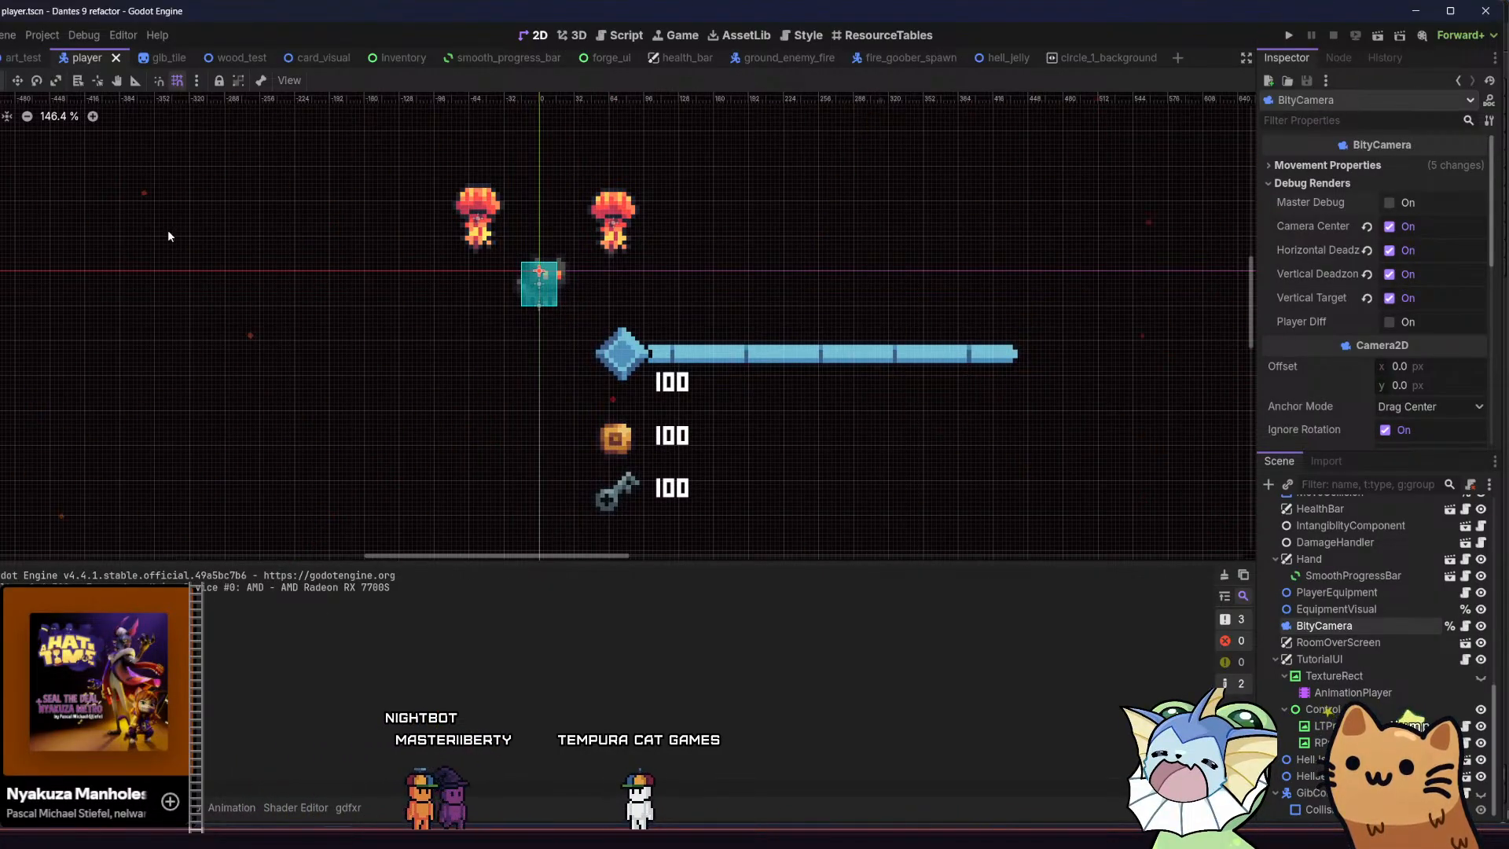
left_click(1116, 63)
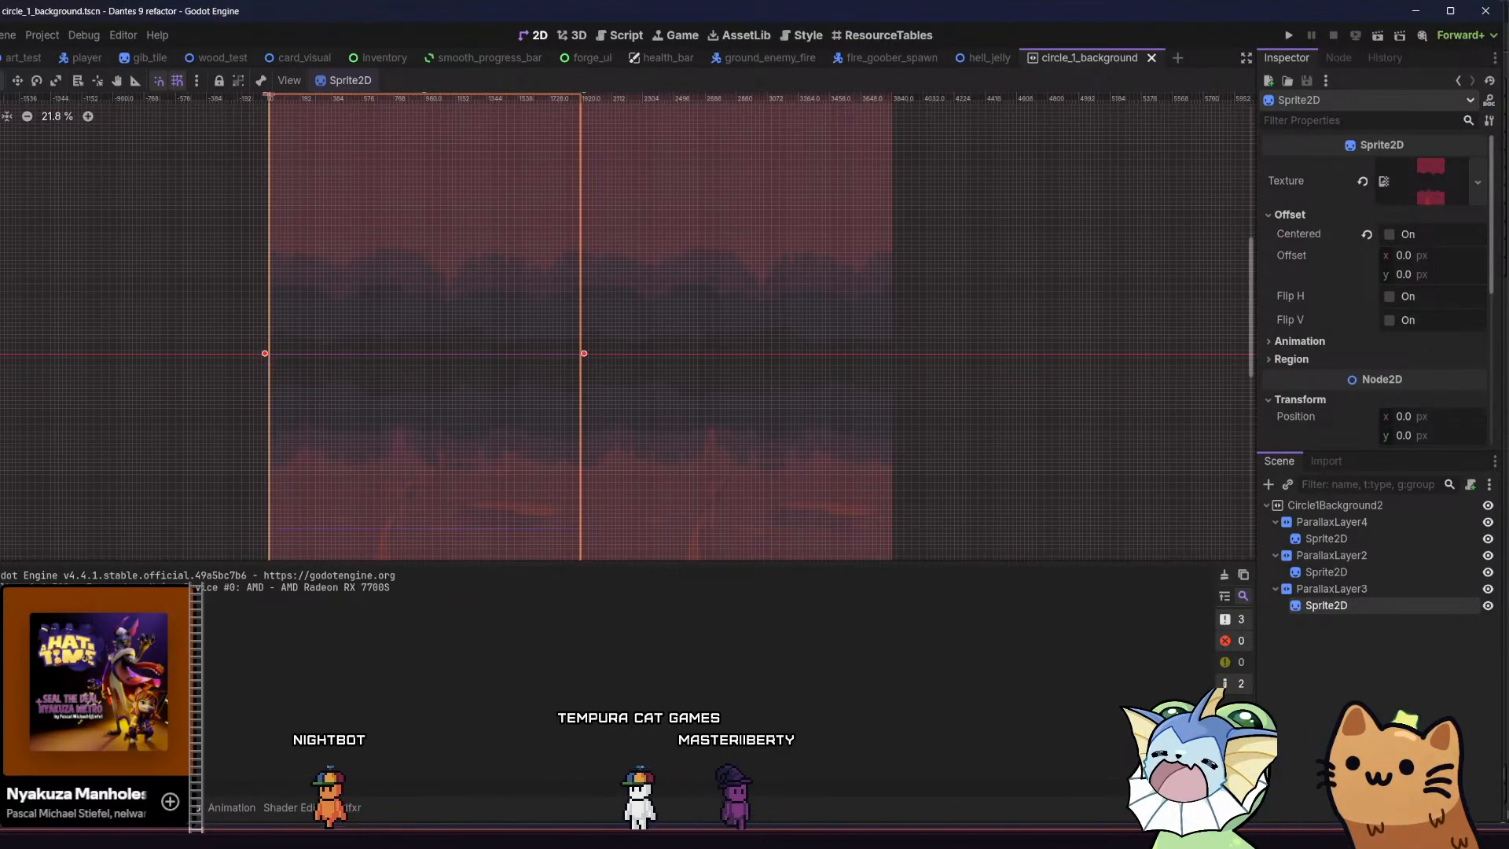
left_click(189, 807)
left_click(220, 809)
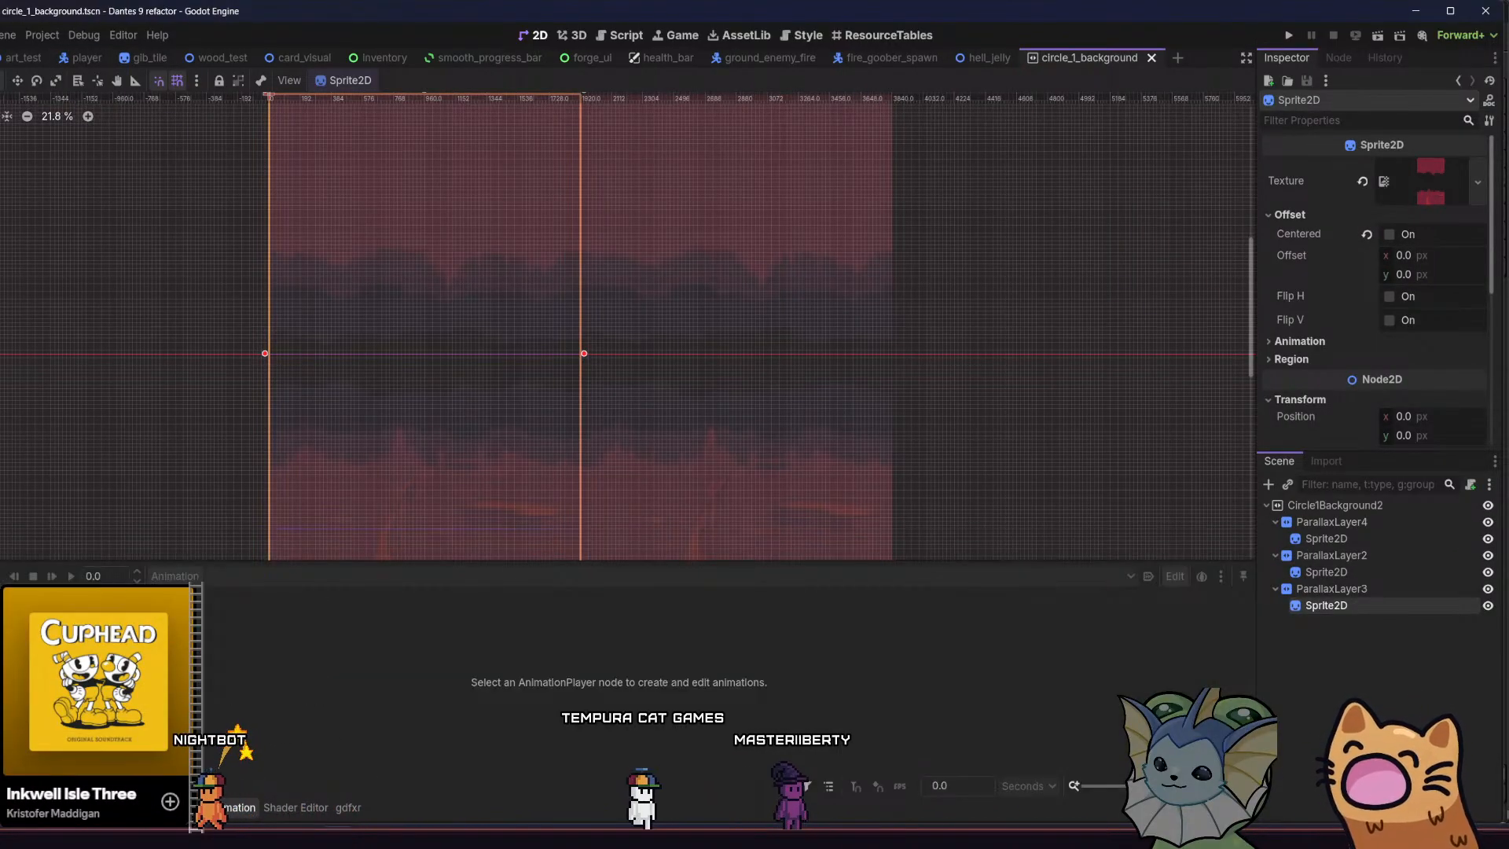
left_click(39, 808)
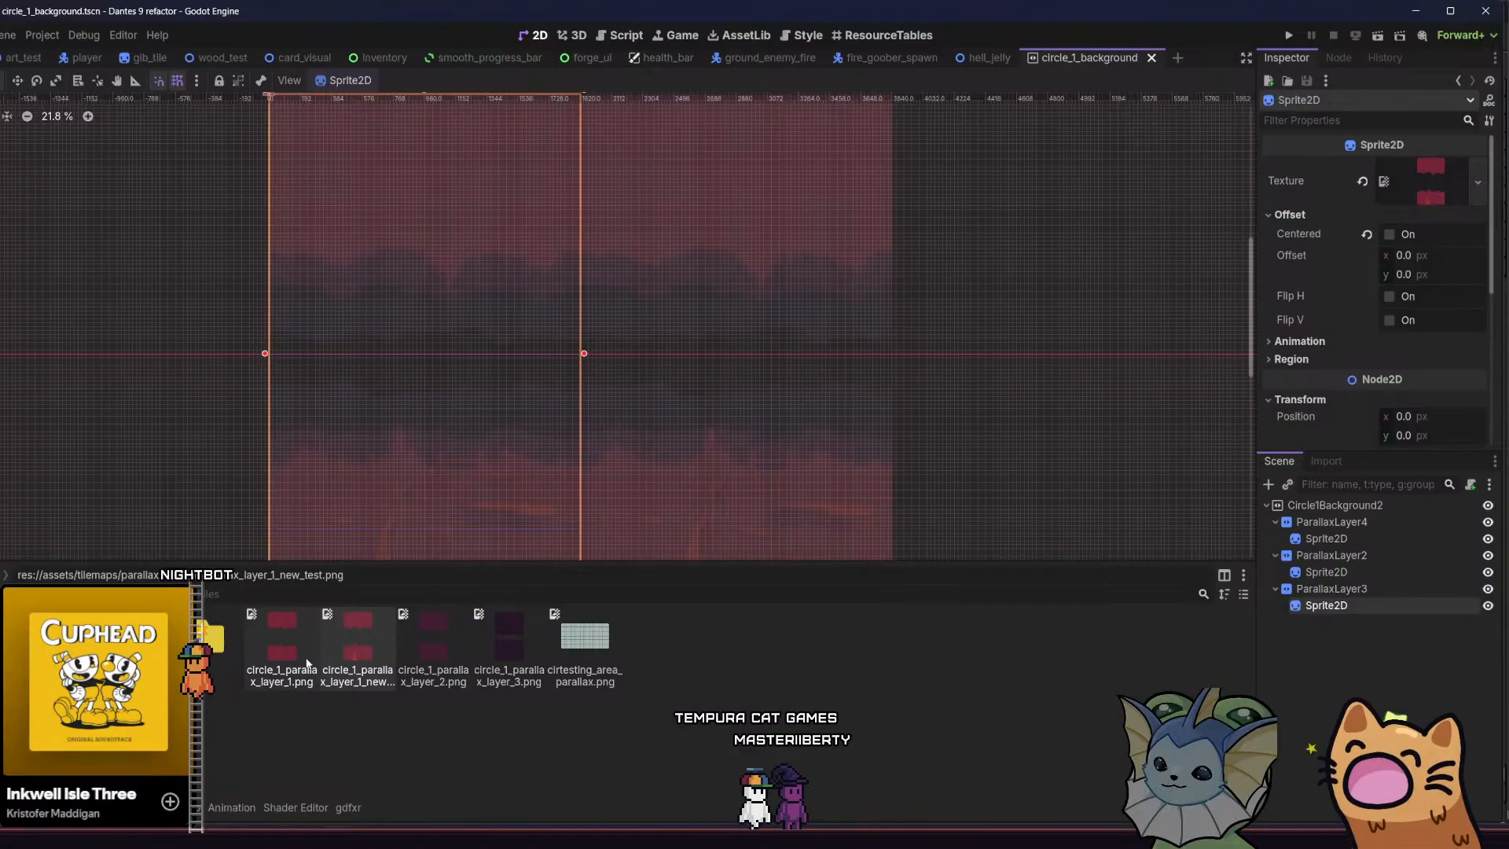
left_click_drag(307, 663, 1372, 189)
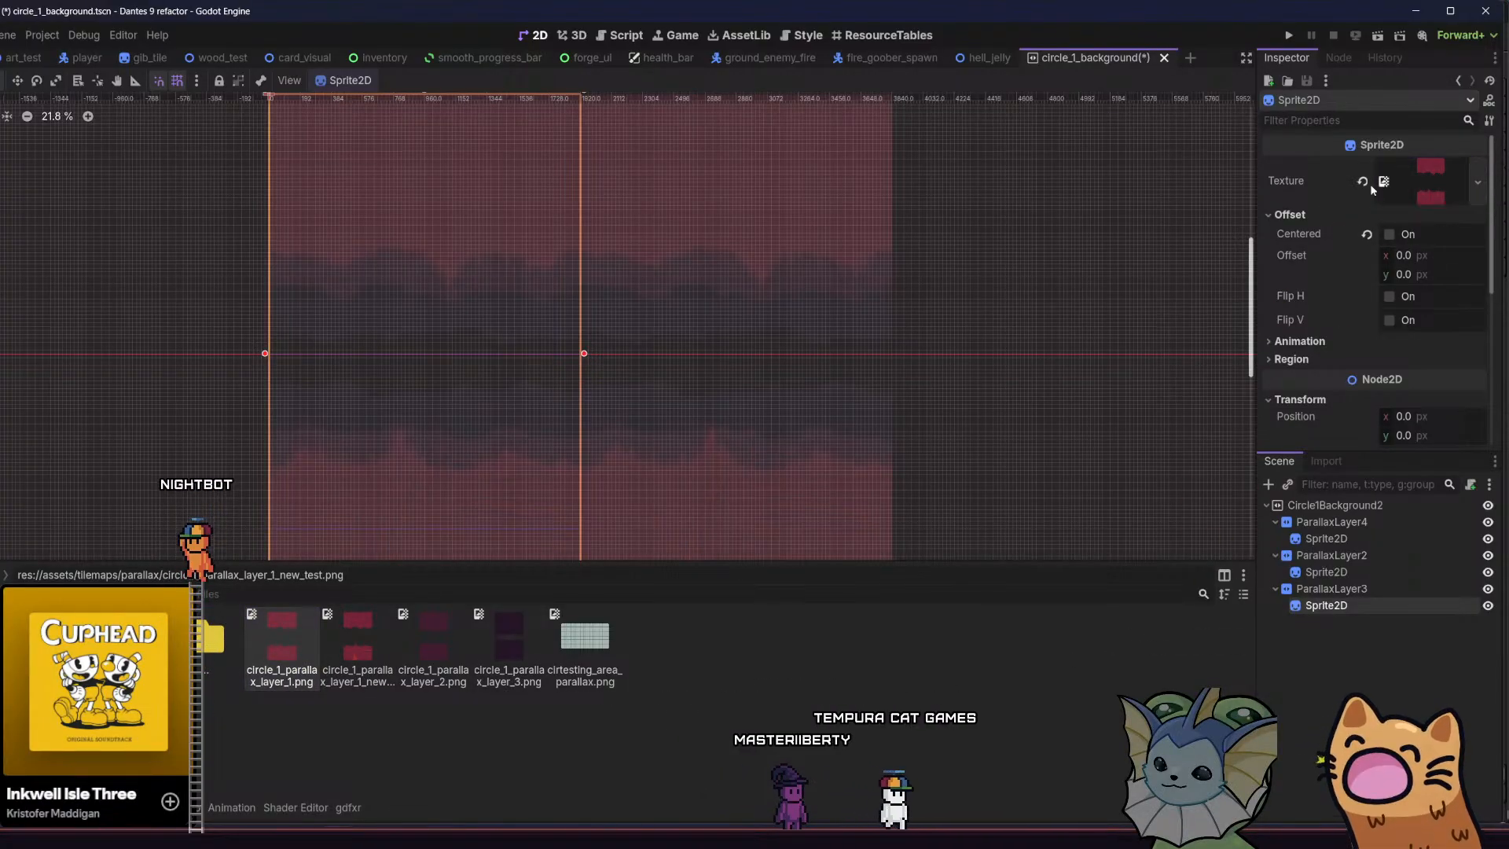
key("ctrl+s")
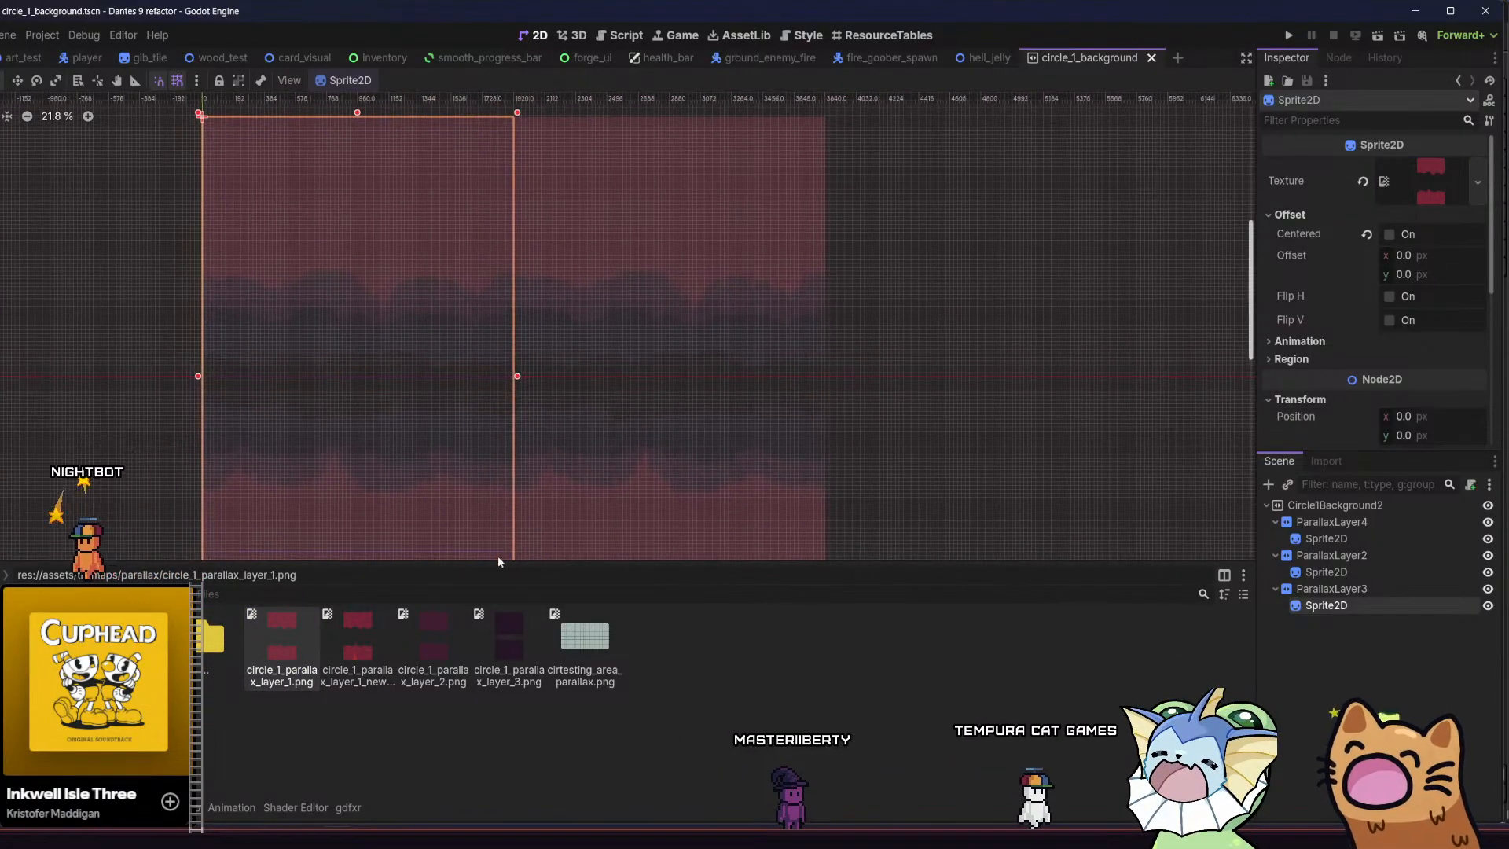
middle_click_drag(451, 398, 484, 387)
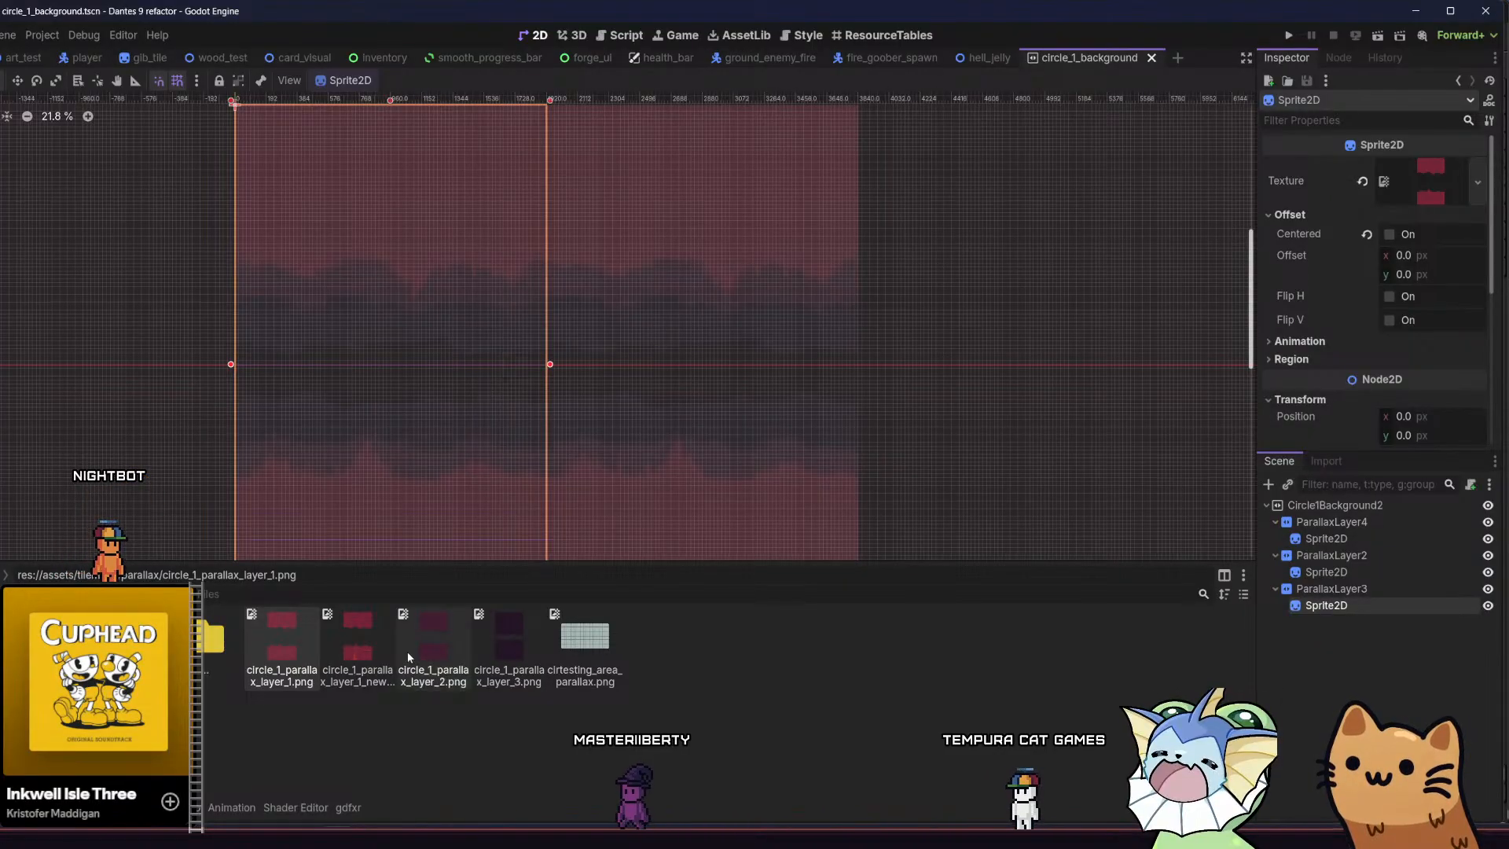
key("alt+Tab")
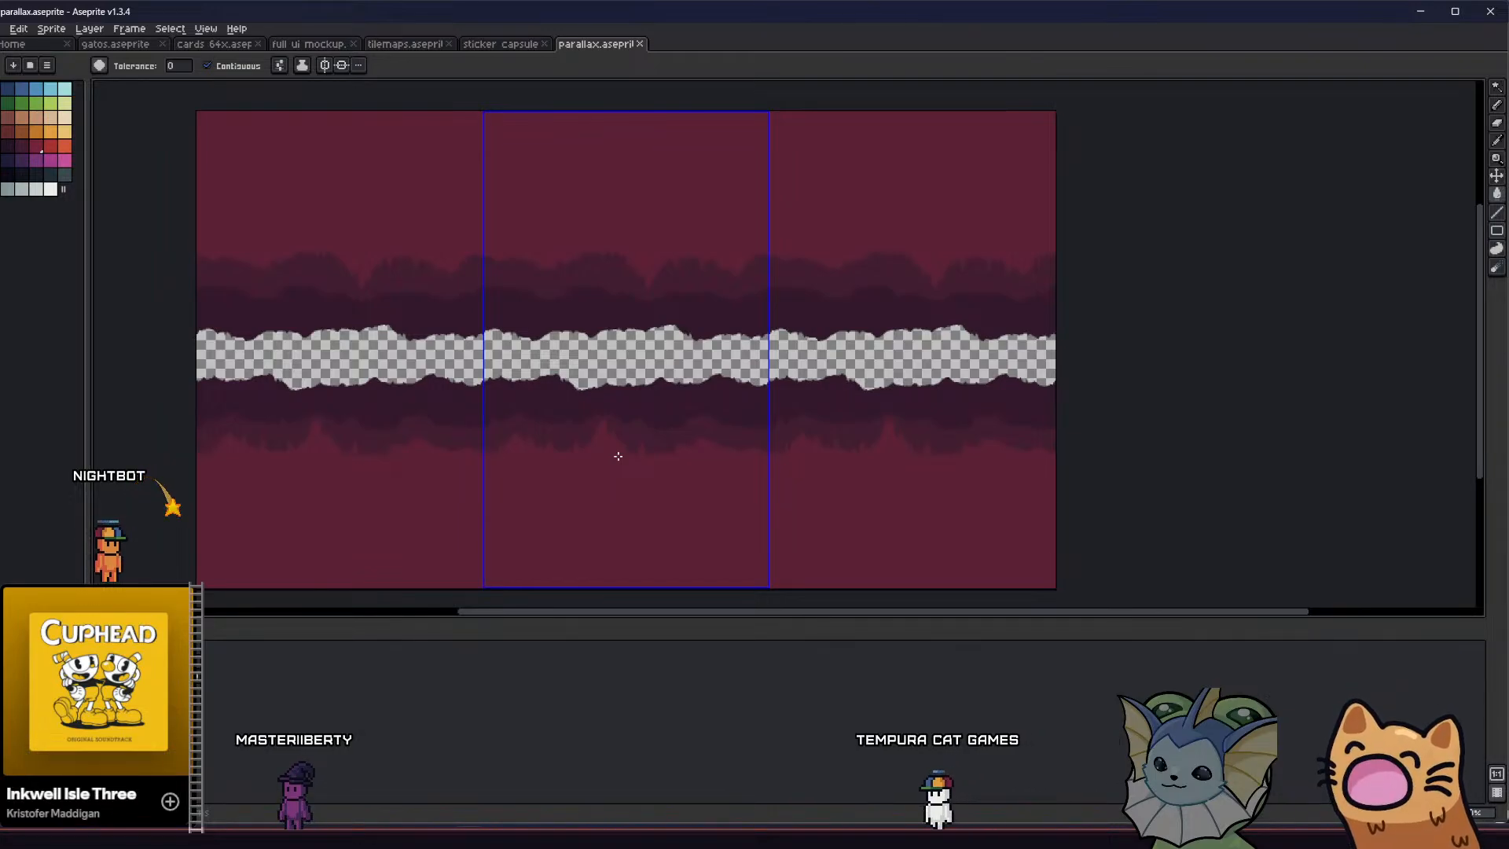
middle_click_drag(583, 454, 572, 448)
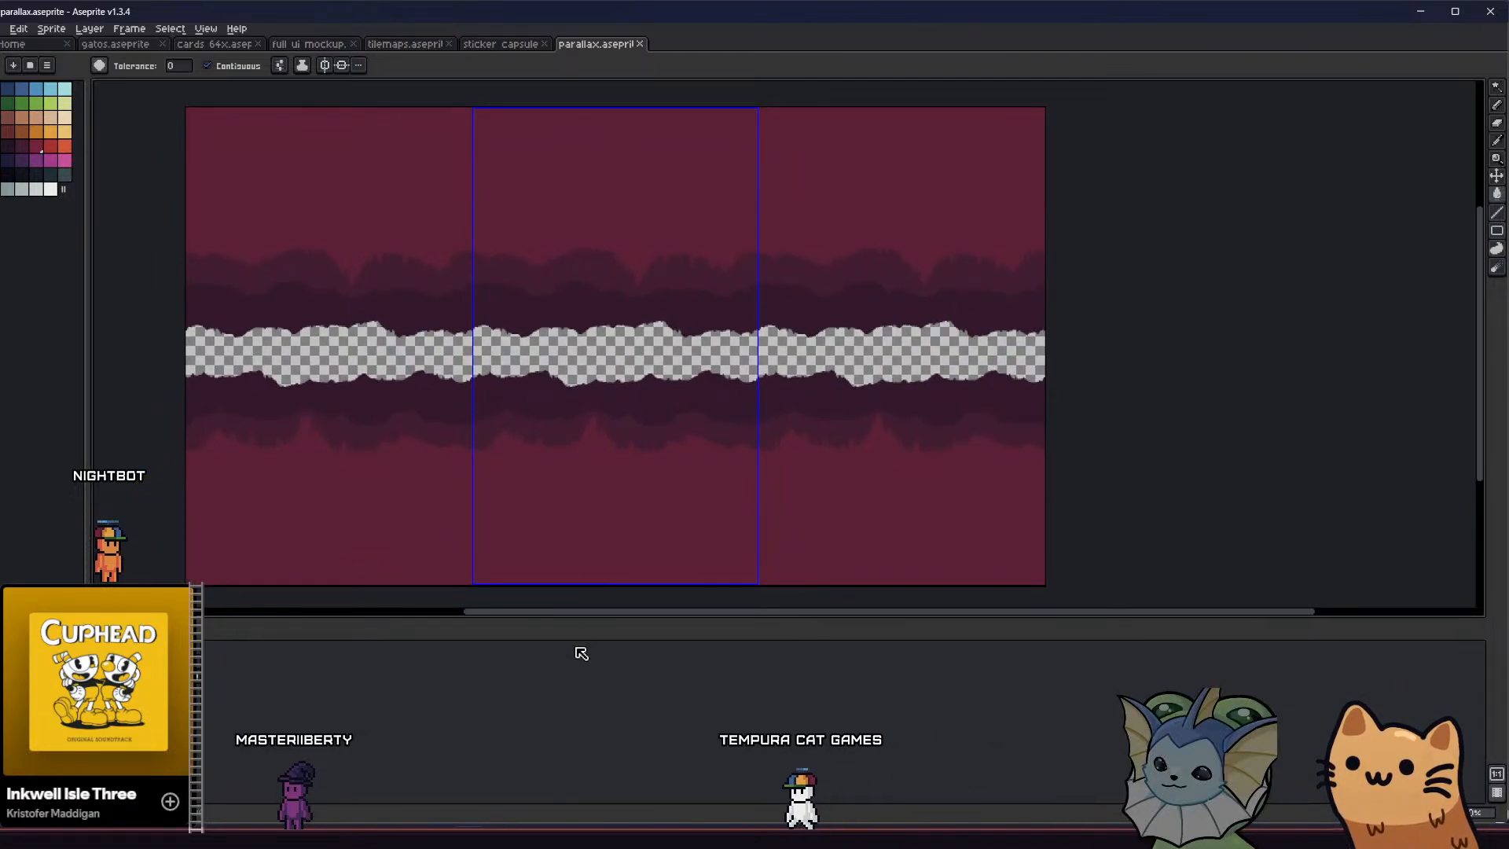
key("alt+Tab")
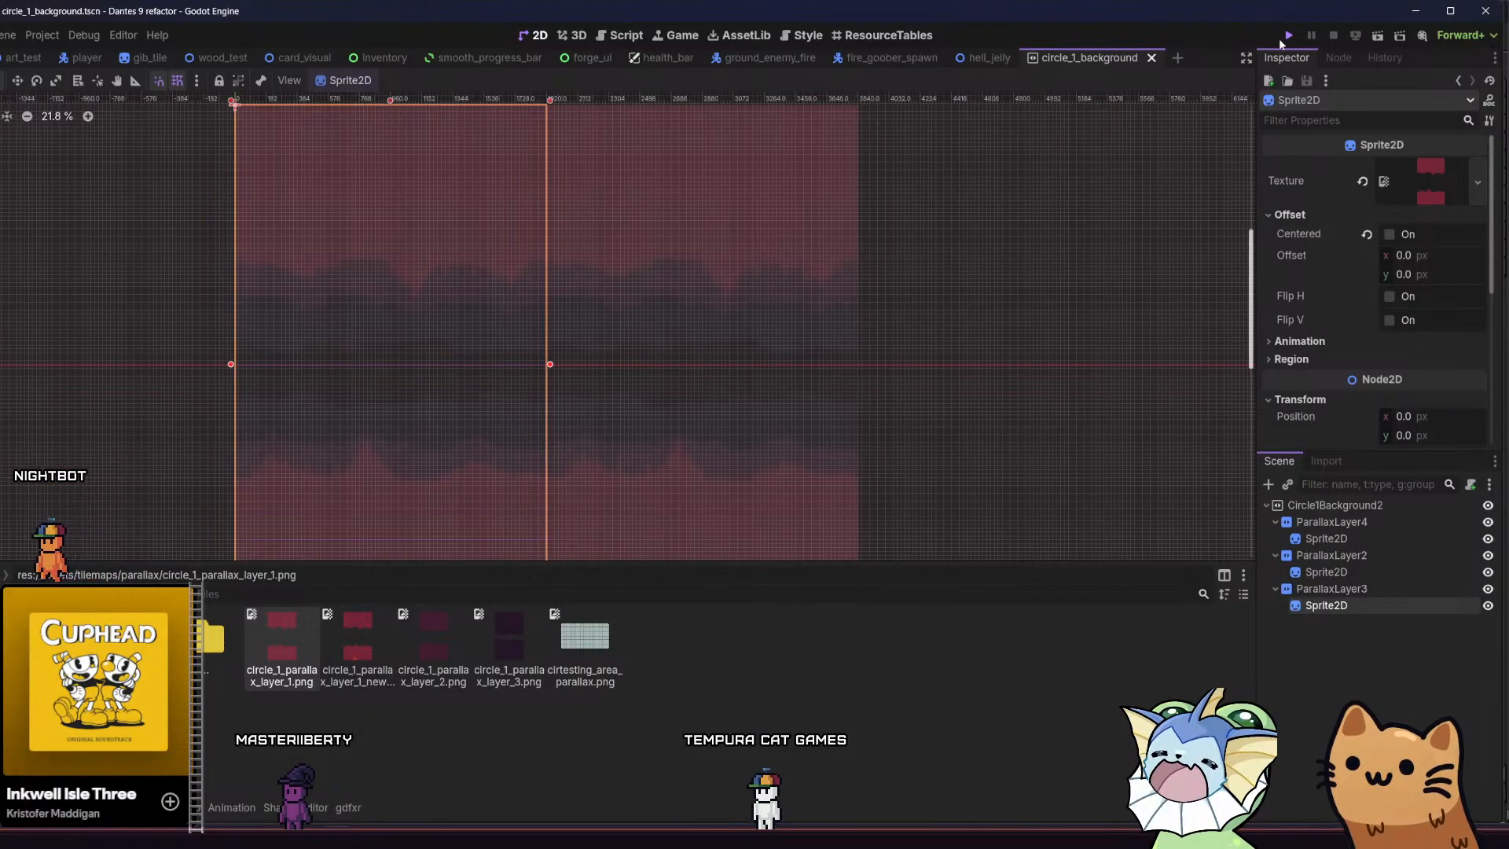
Run the game, move the character around the forge room to examine the parallax background from different heights, and close the game
key("ctrl+s")
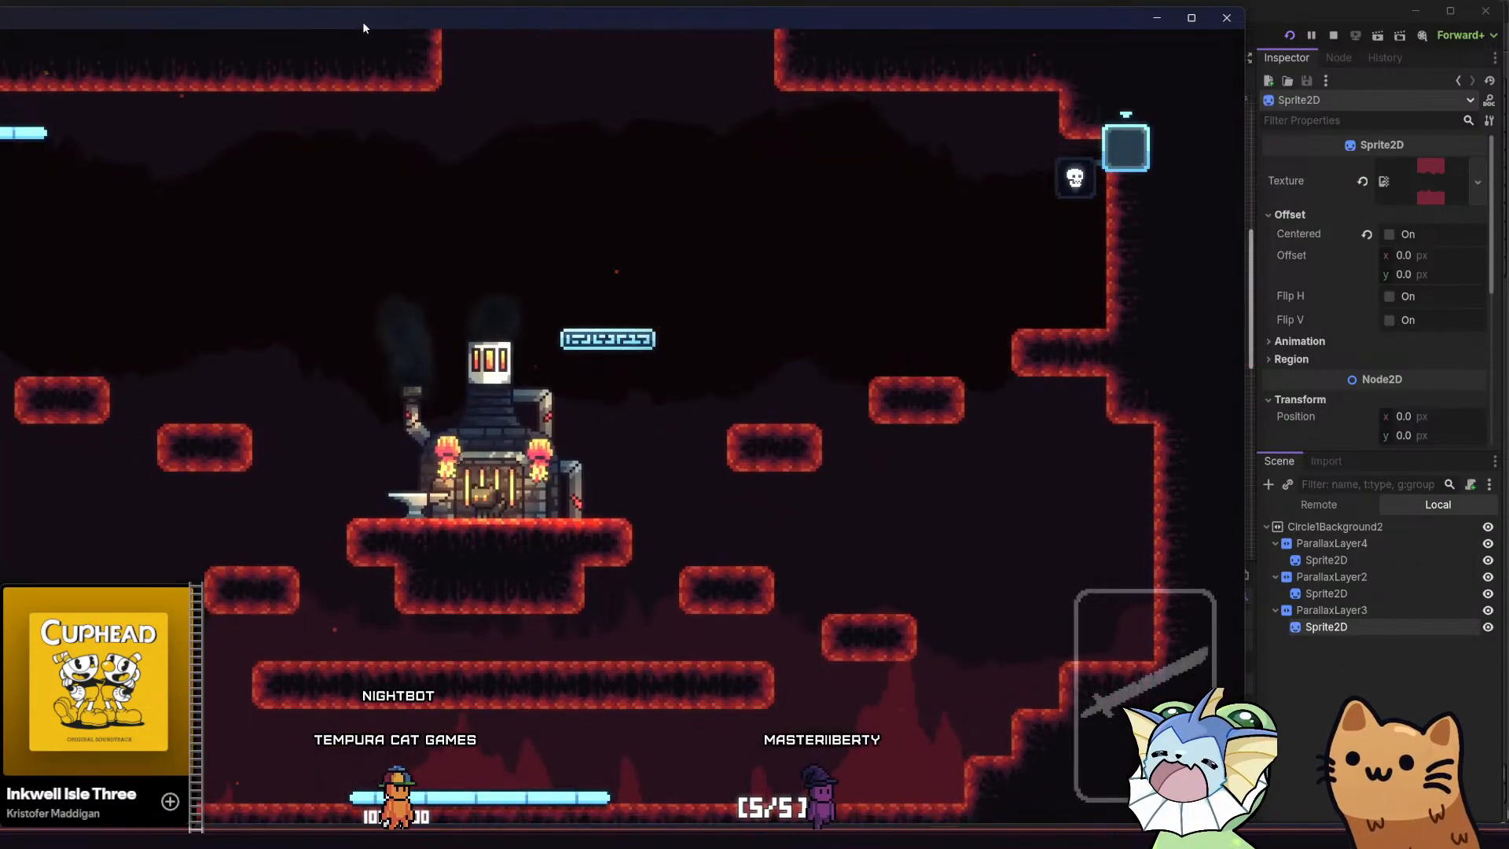
left_click_drag(363, 25, 489, 34)
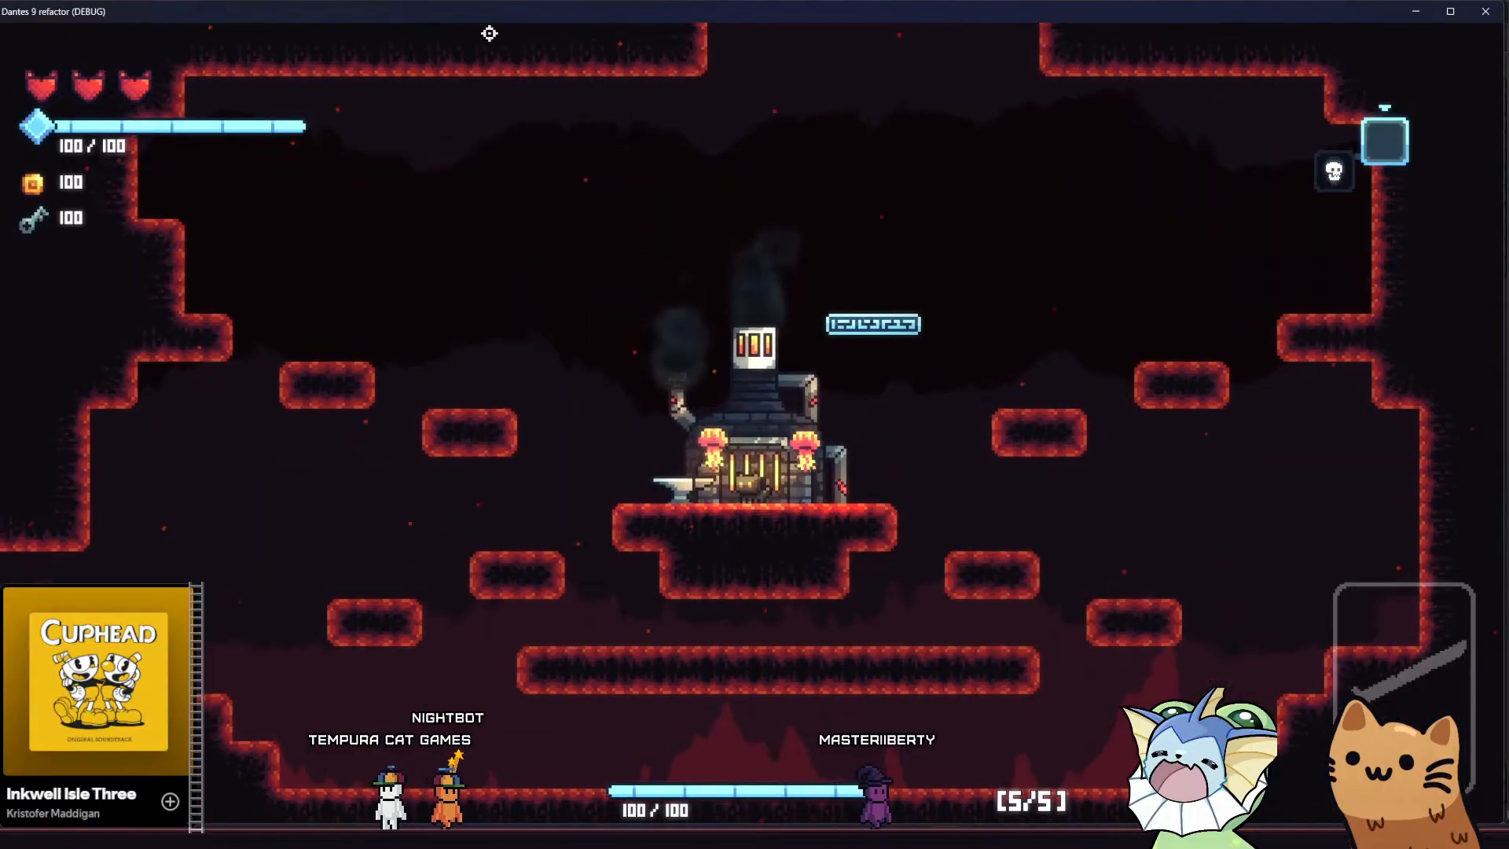
key("a")
key("space")
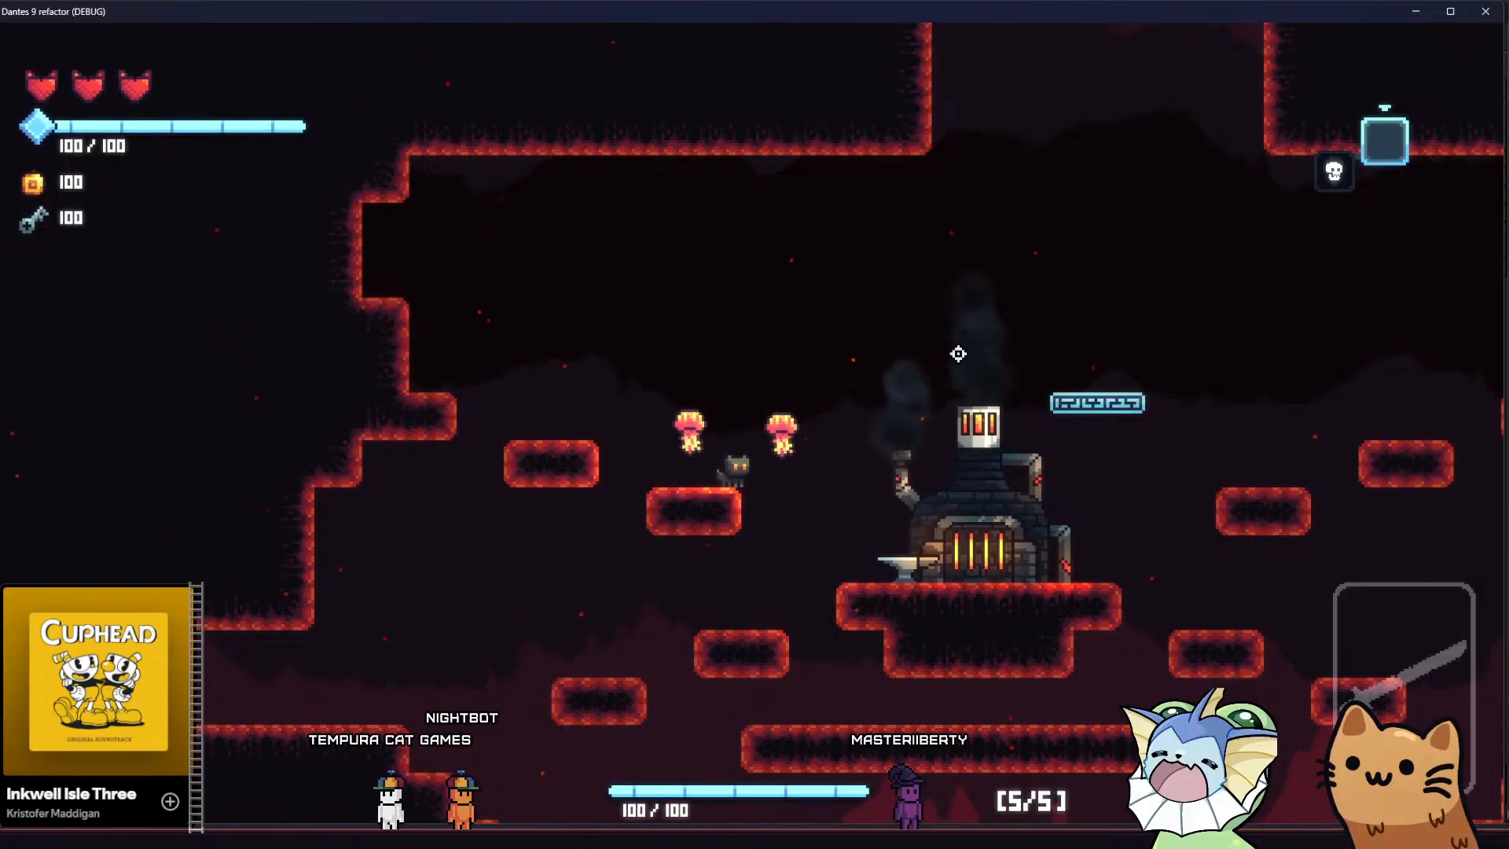
key("d")
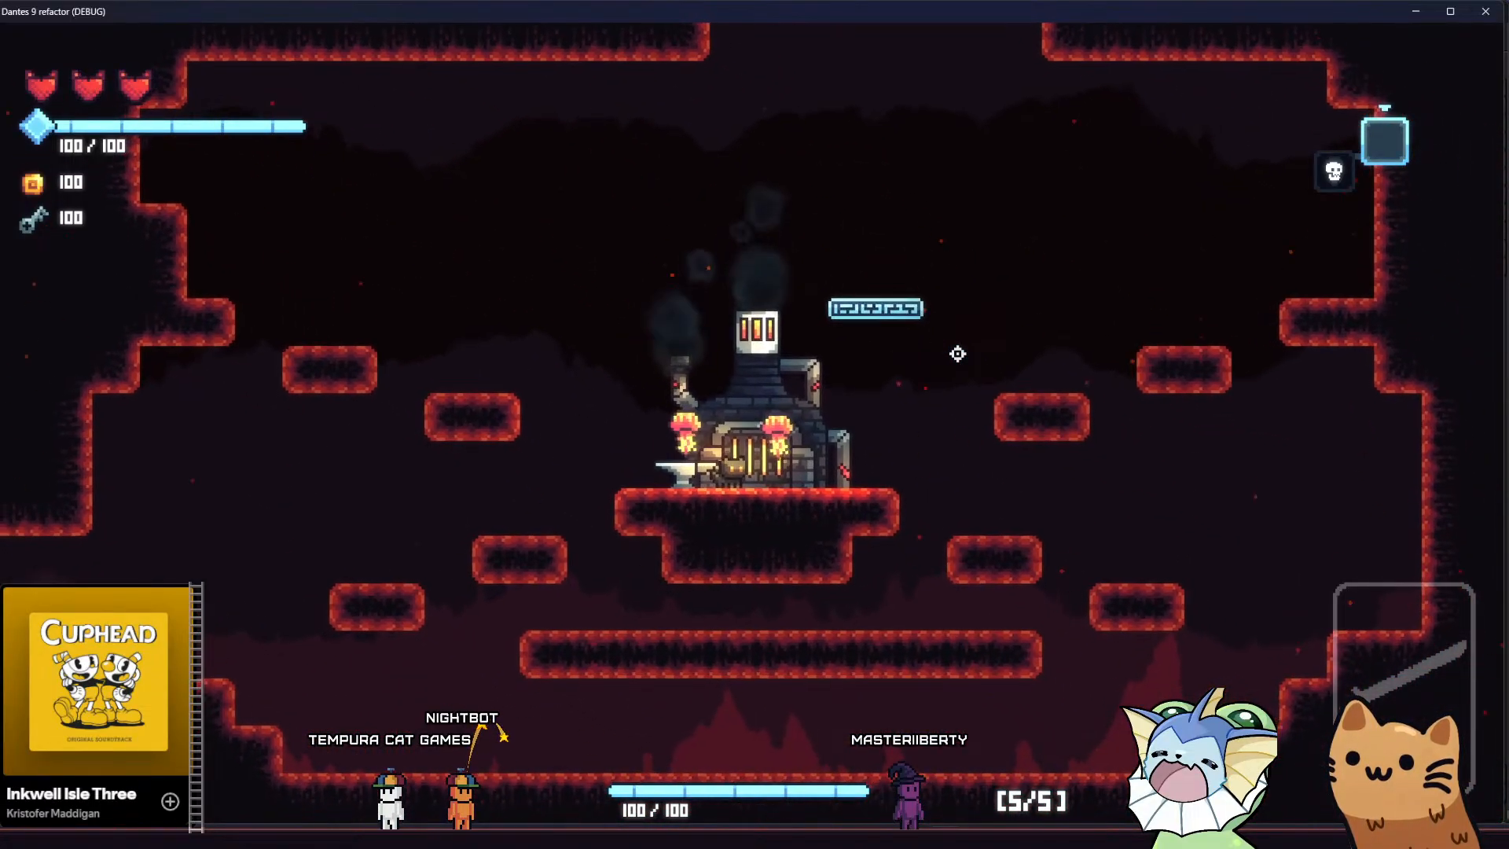
key("space")
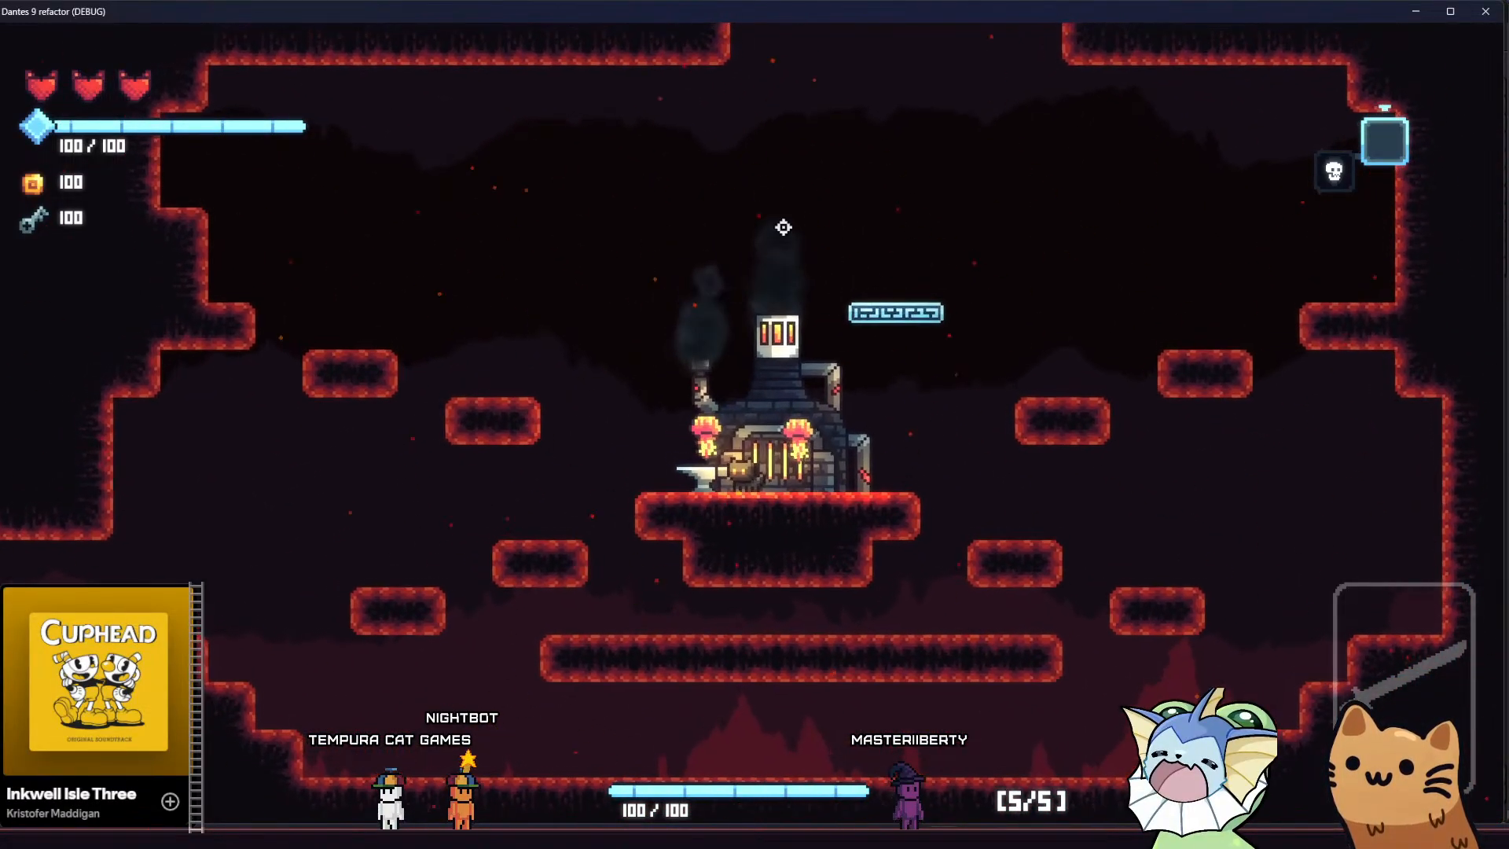
key("d")
key("space")
key("a")
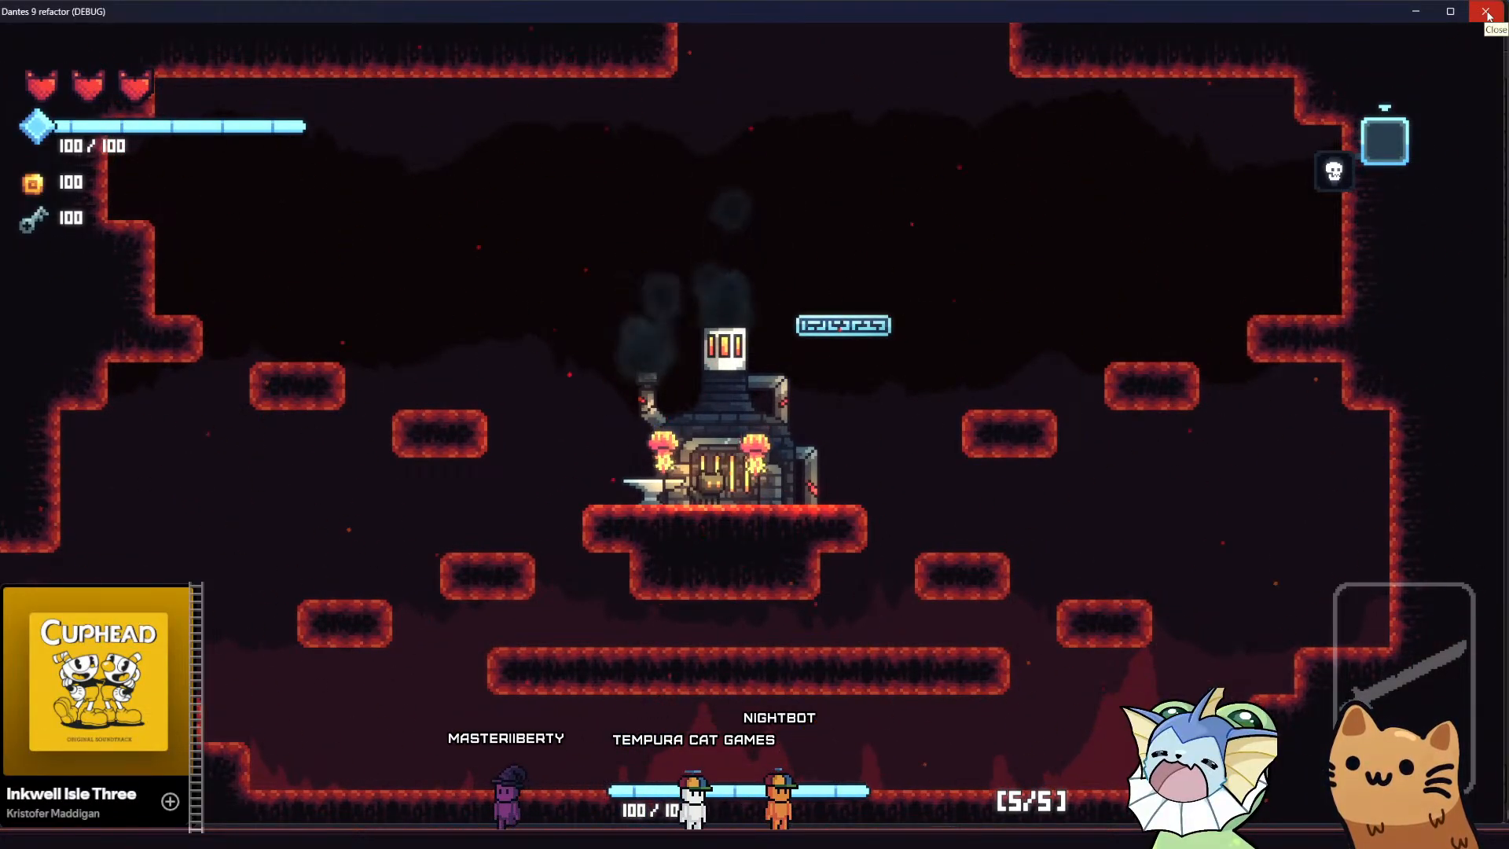
key("a")
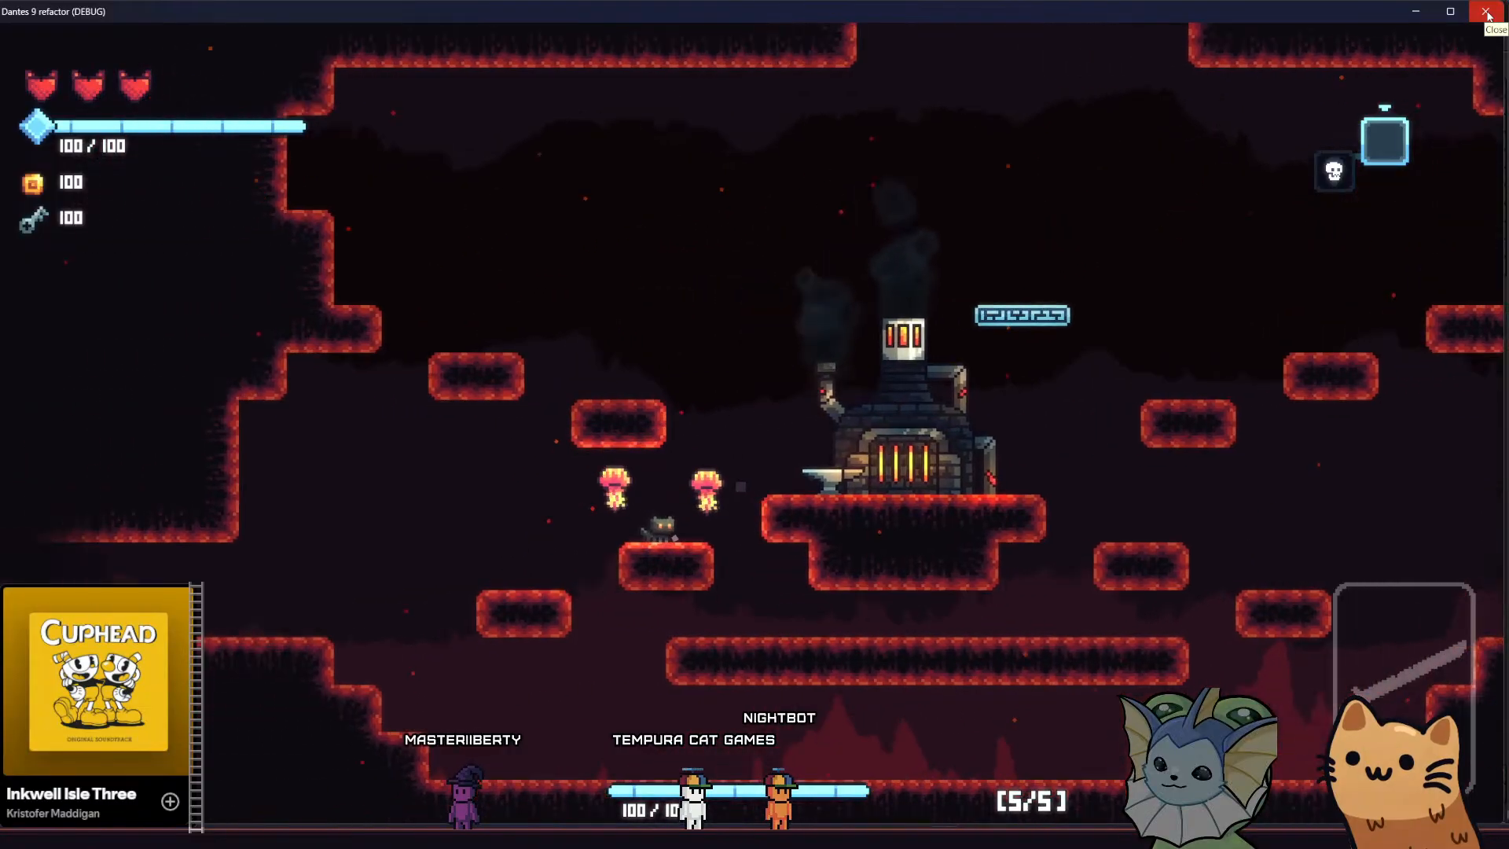
key("space")
key("d")
key("space")
key("a")
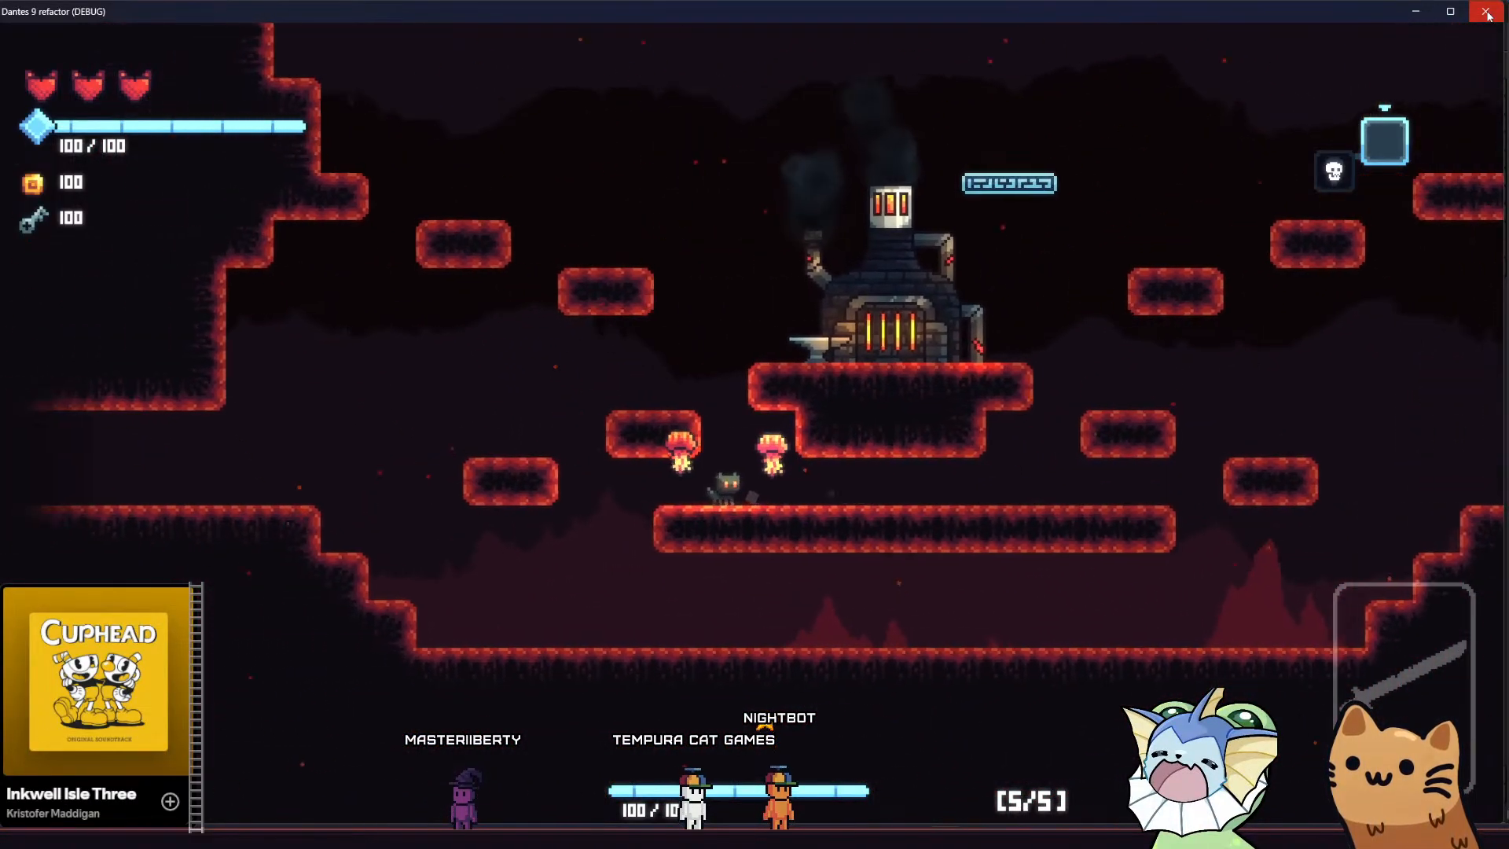
key("space")
key("d")
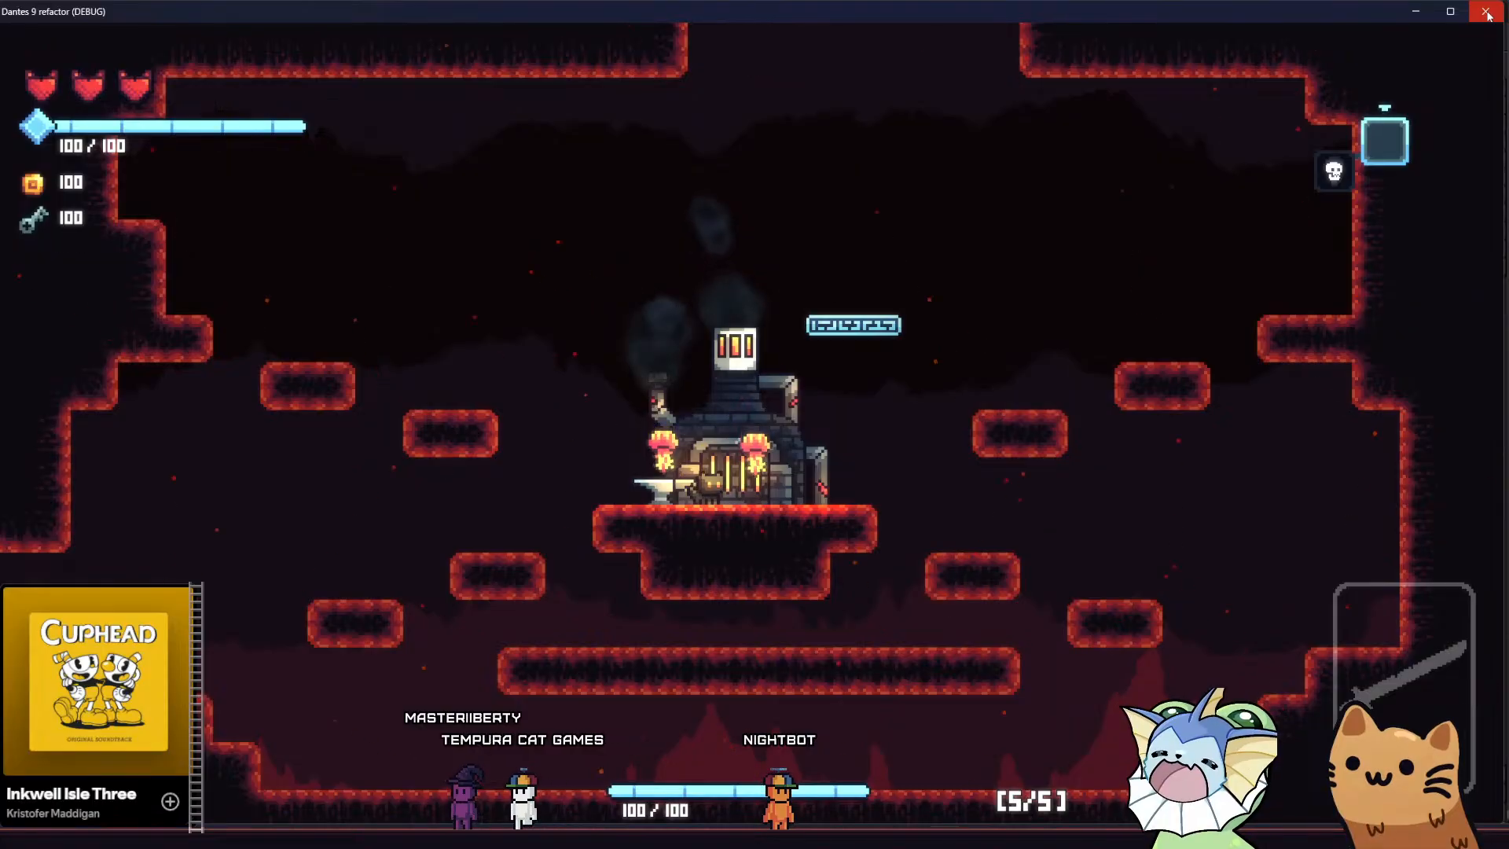
left_click(1486, 12)
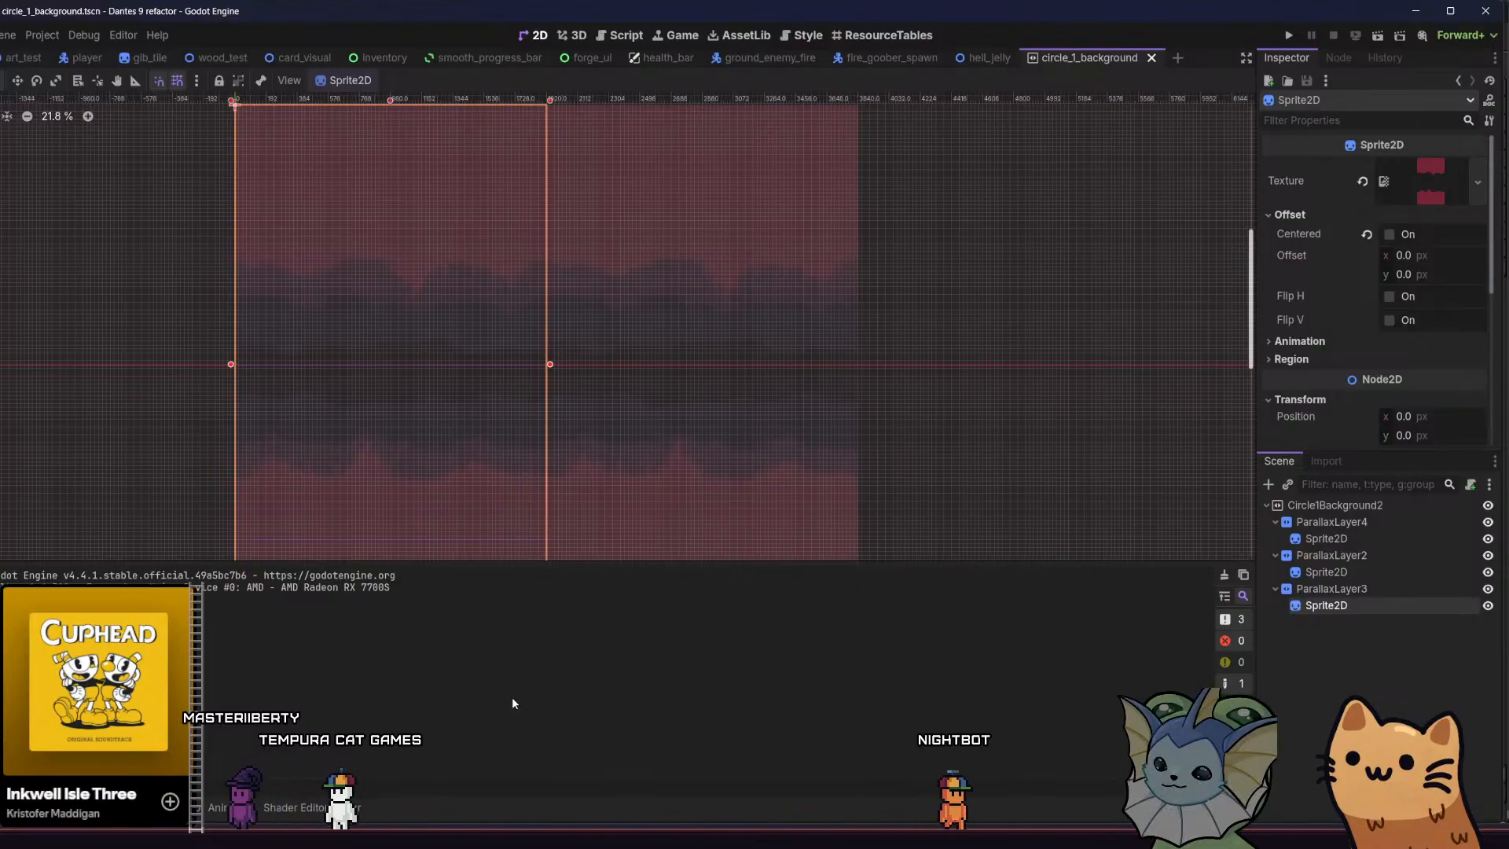
Switch to parallax.aseprite in Aseprite and ready the Pencil tool over the lower crimson terrain
key("alt+Tab")
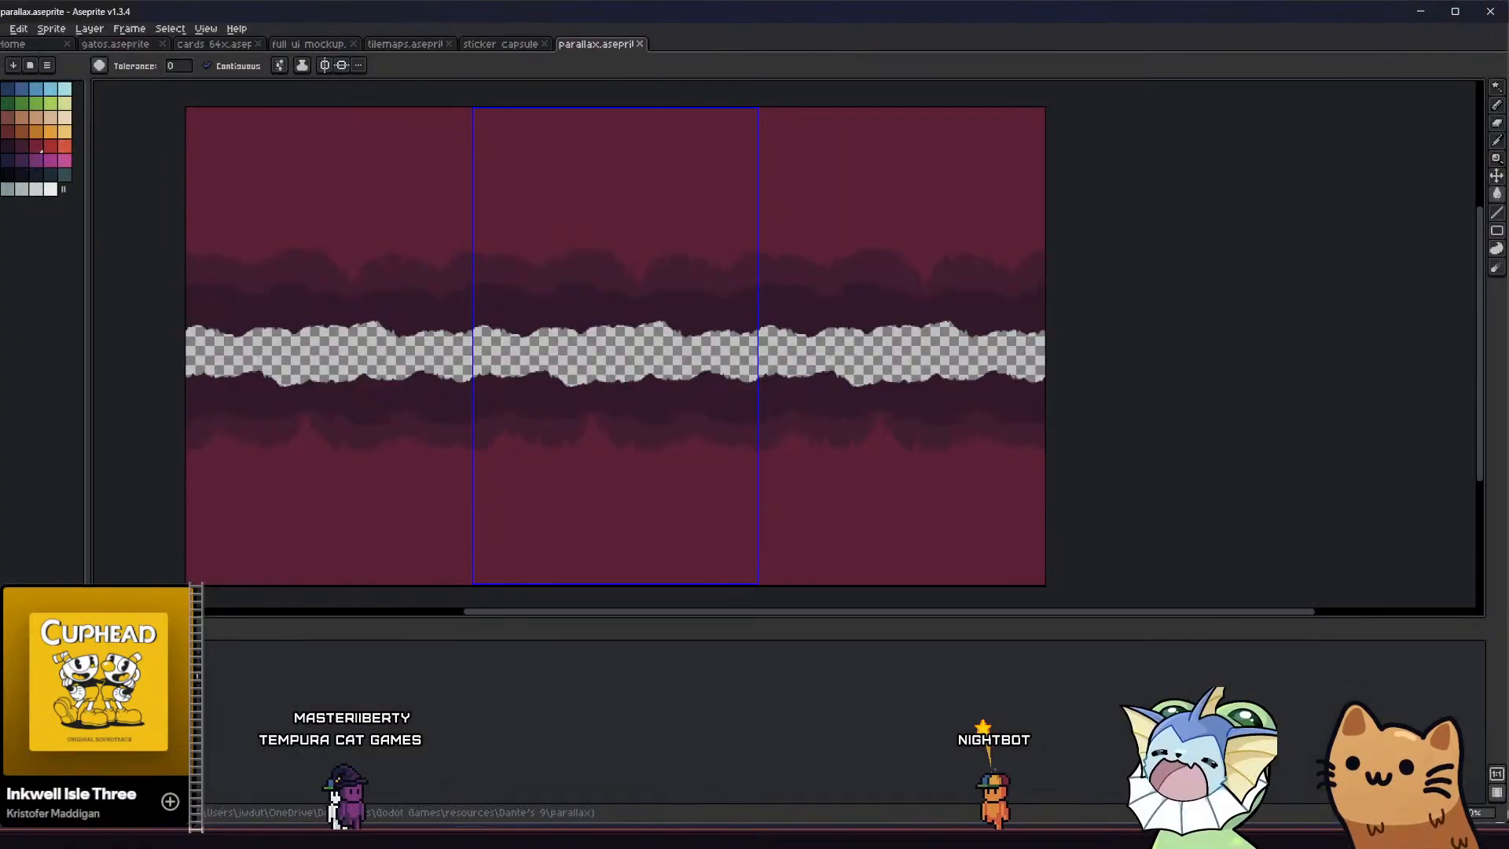
scroll(513, 454, "up", 1)
mouse_move(519, 435)
middle_mouse_down()
mouse_move(493, 460)
mouse_move(473, 455)
middle_mouse_up()
key("b")
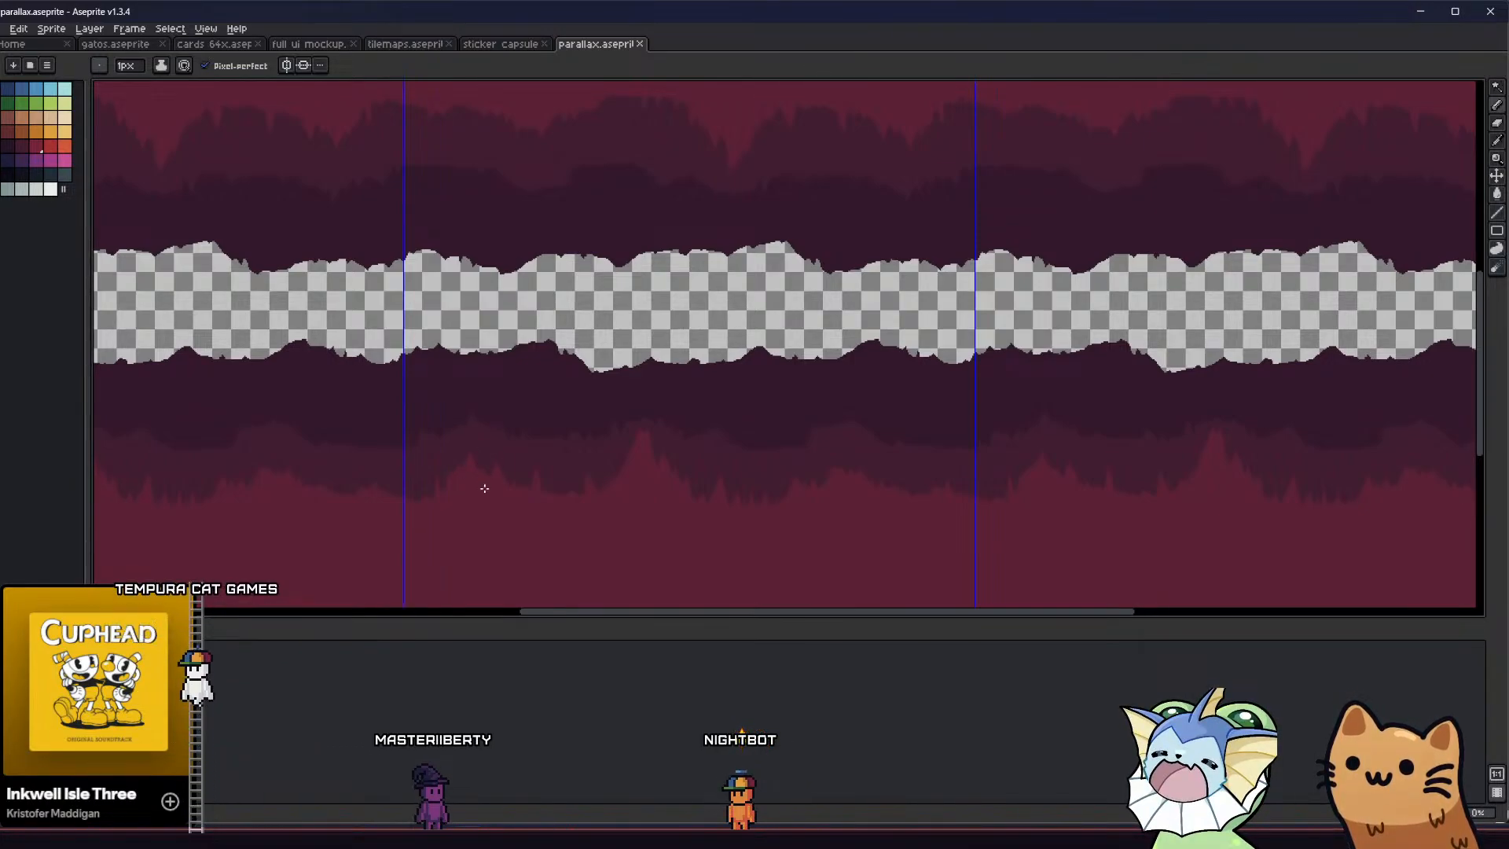
scroll(485, 488, "up", 1)
left_click_drag(506, 426, 521, 293)
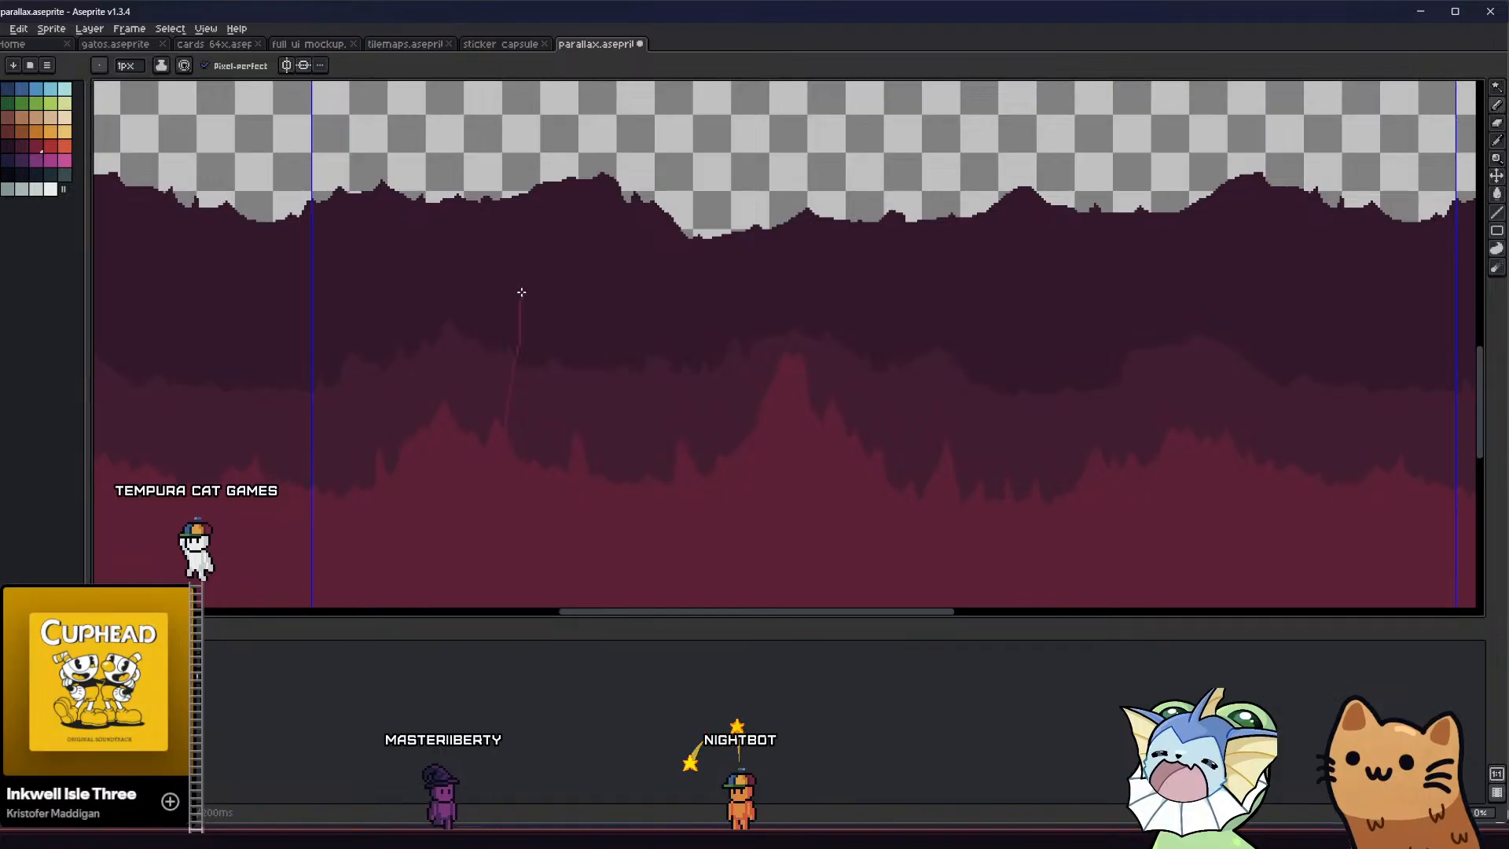
key("ctrl+z")
scroll(519, 424, "down", 1)
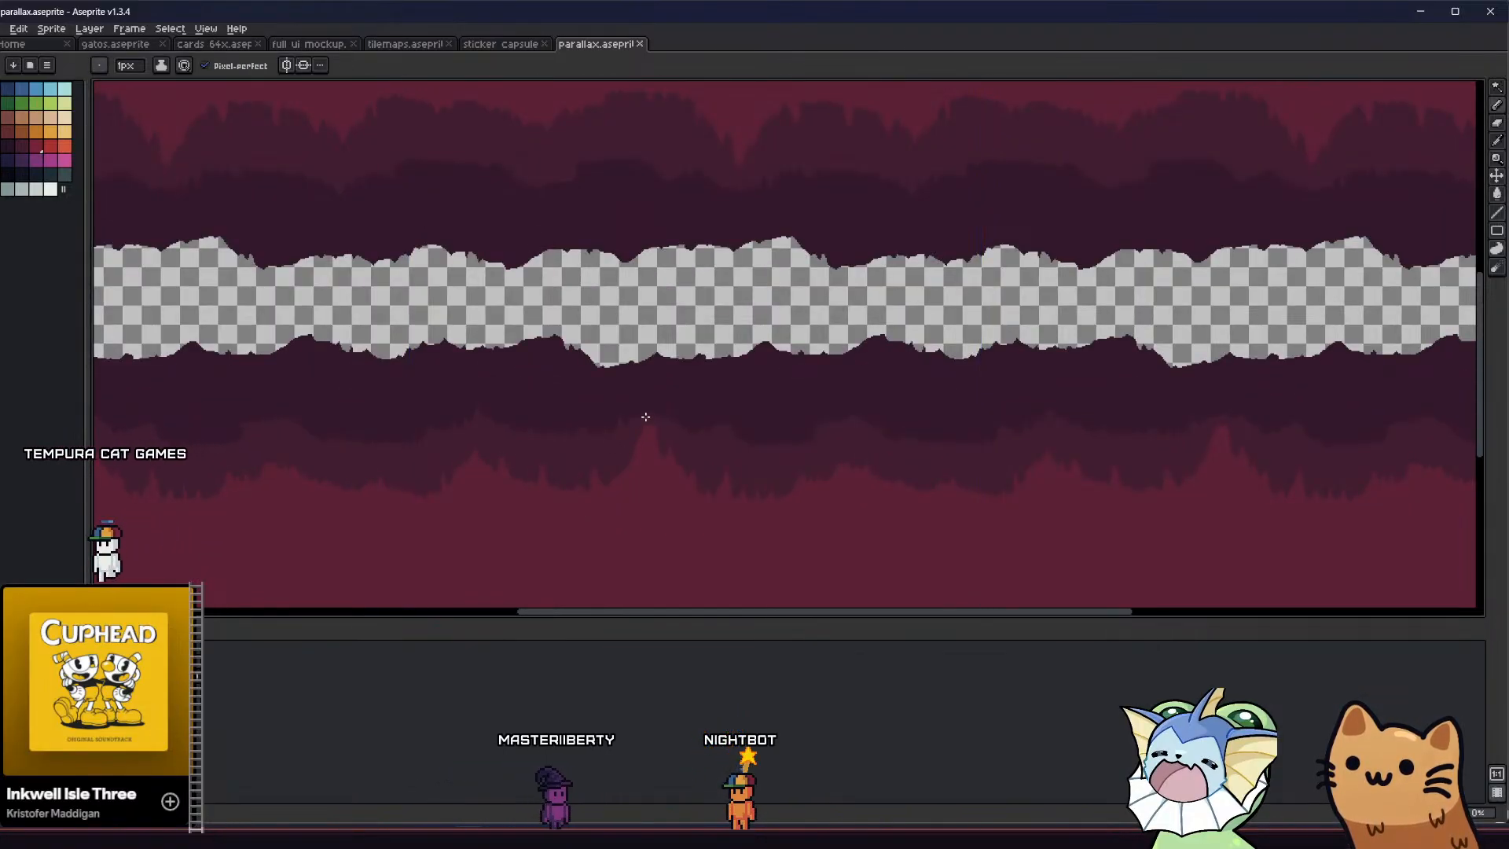
Outline a tall, narrow spike from the highest lower peak up into the transparent gap, and fill it with crimson
mouse_move(646, 420)
left_mouse_down()
mouse_move(654, 319)
mouse_move(681, 485)
left_mouse_up()
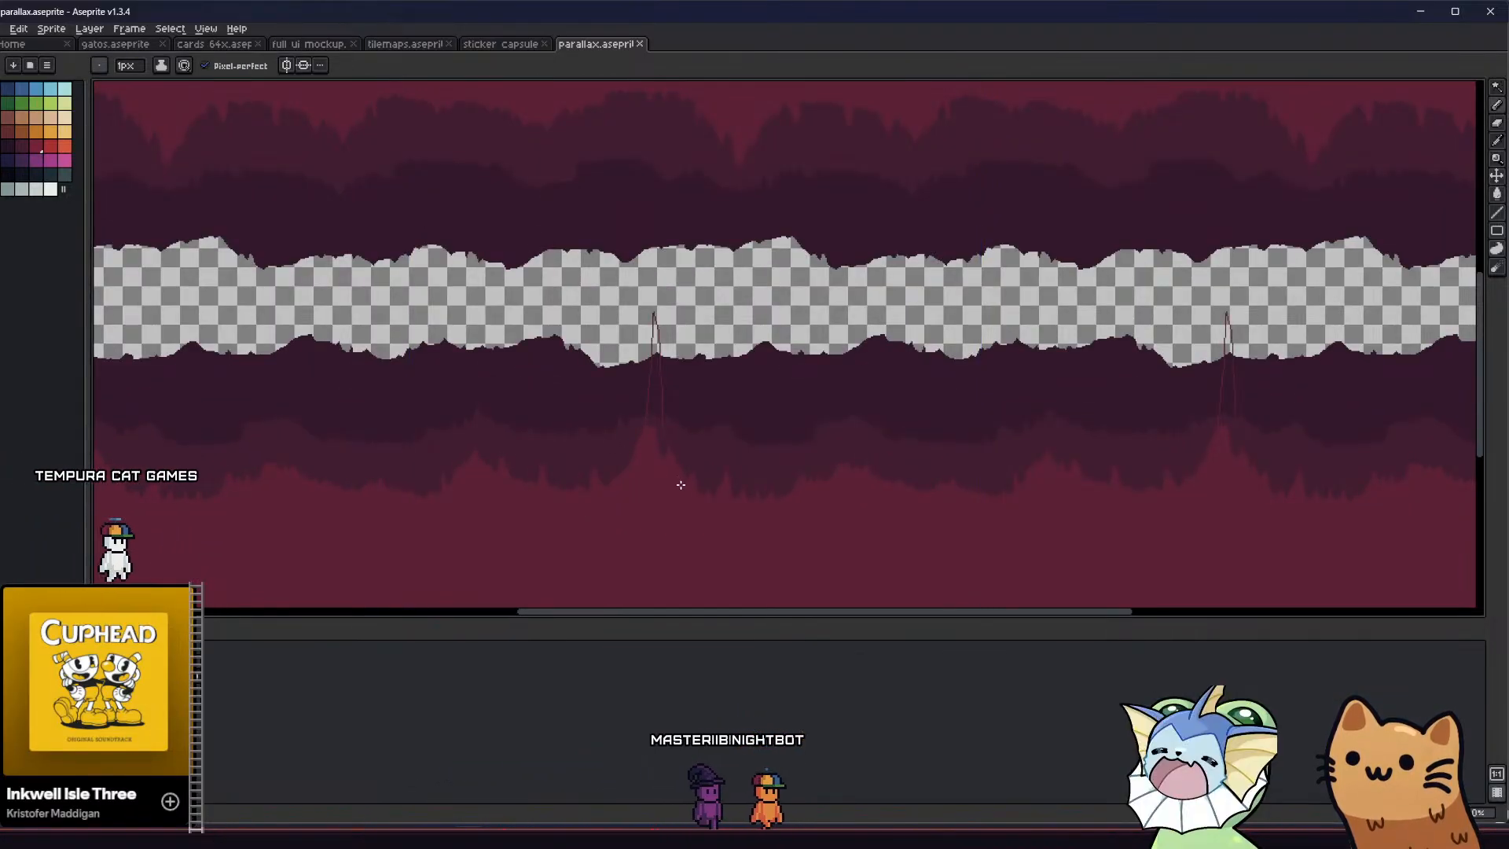
key("g")
left_click(653, 392)
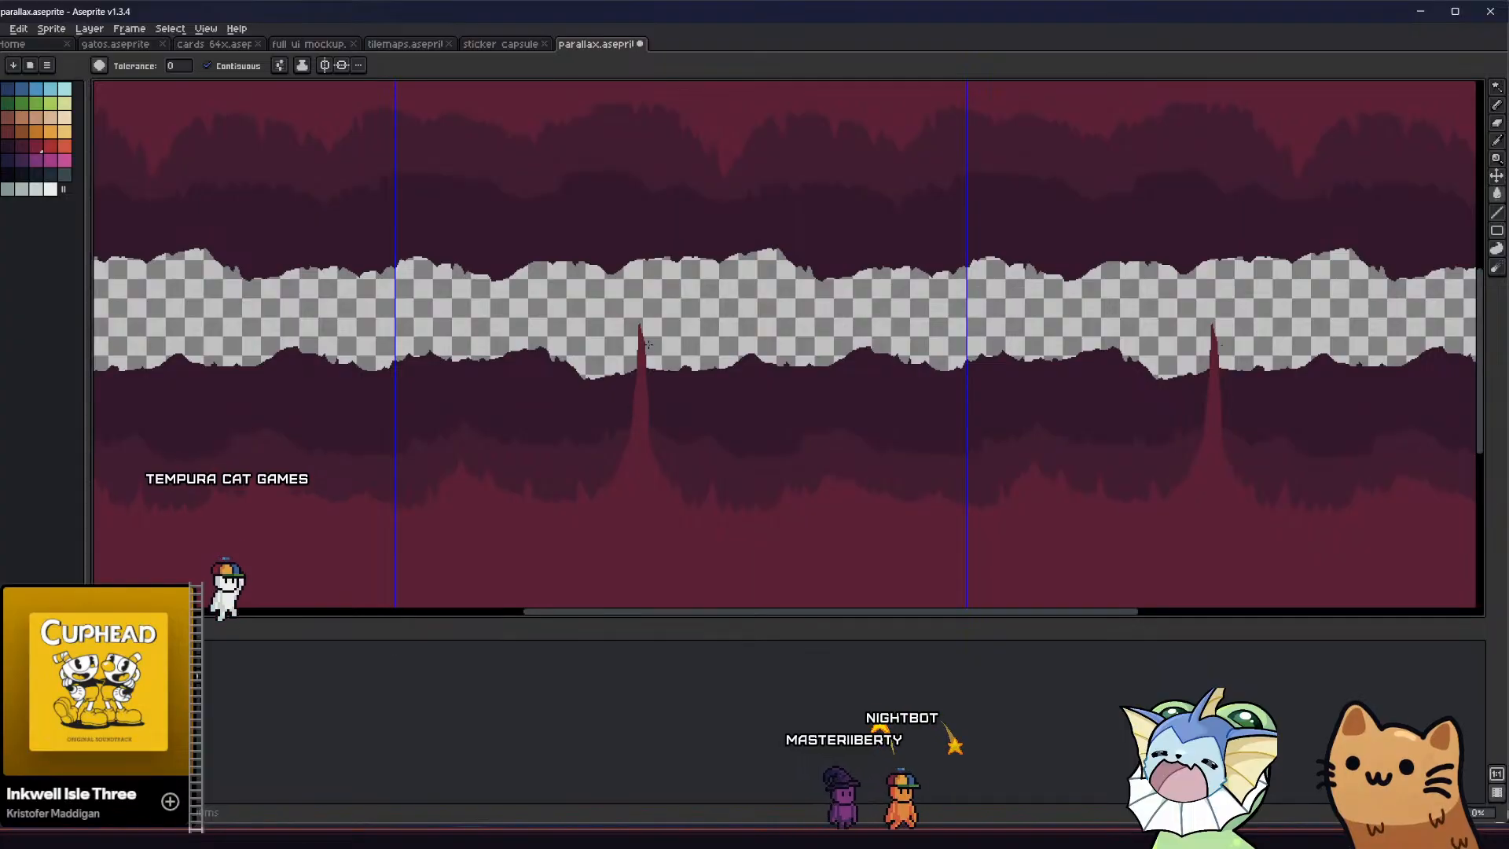
Outline a long hanging spike from the upper crimson terrain, aligned with the tall lower spike, and fill it with crimson
key("b")
scroll(644, 414, "up", 1)
scroll(646, 414, "down", 1)
middle_click_drag(632, 376, 623, 420)
left_click_drag(590, 132, 620, 251)
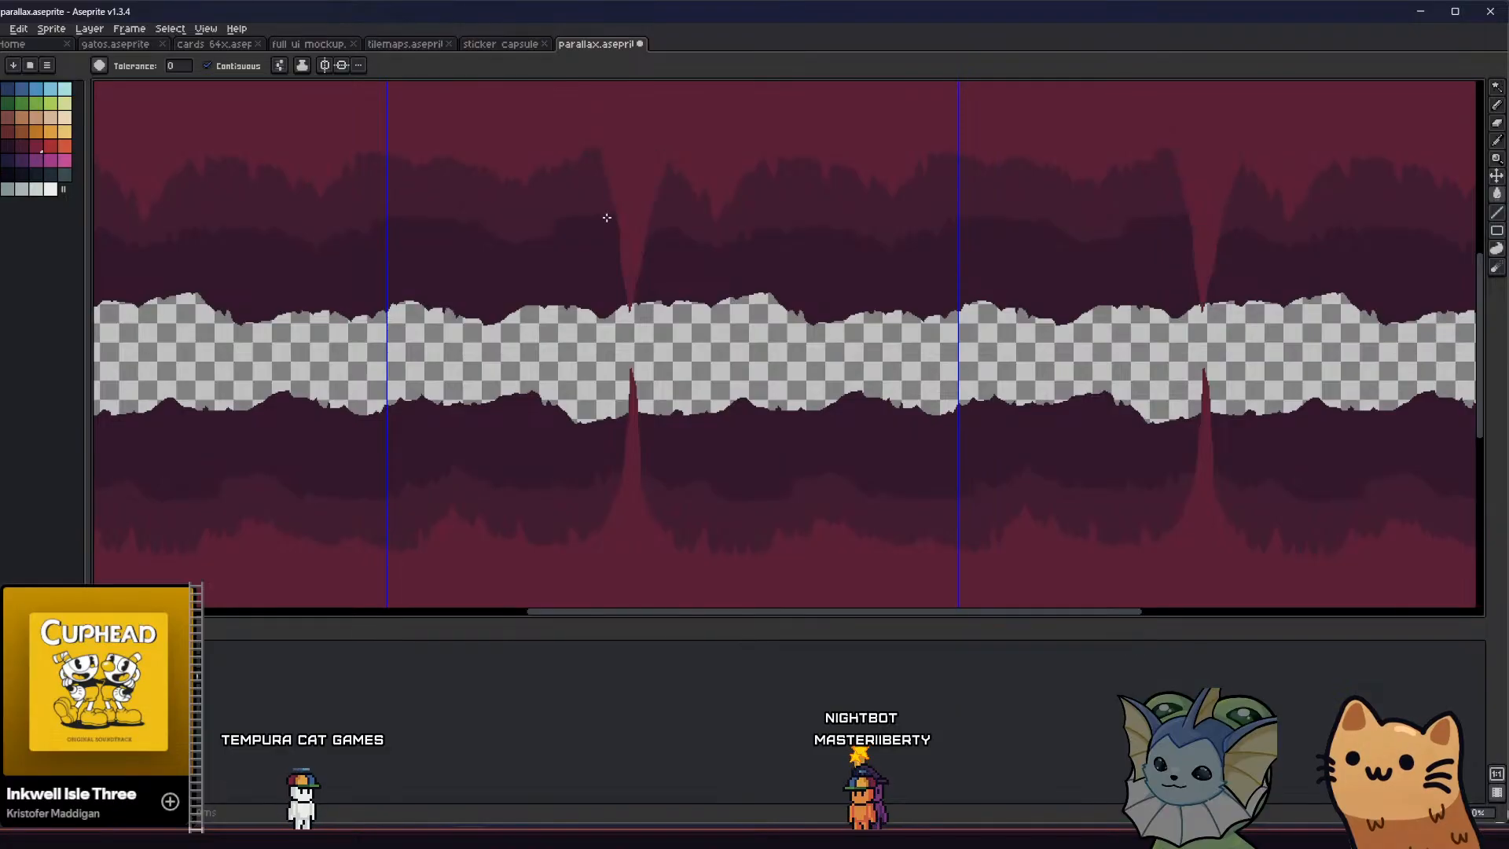
Add a smaller hanging spike just right of the large upper spike and fill it with crimson
scroll(563, 305, "down", 2)
scroll(604, 245, "up", 3)
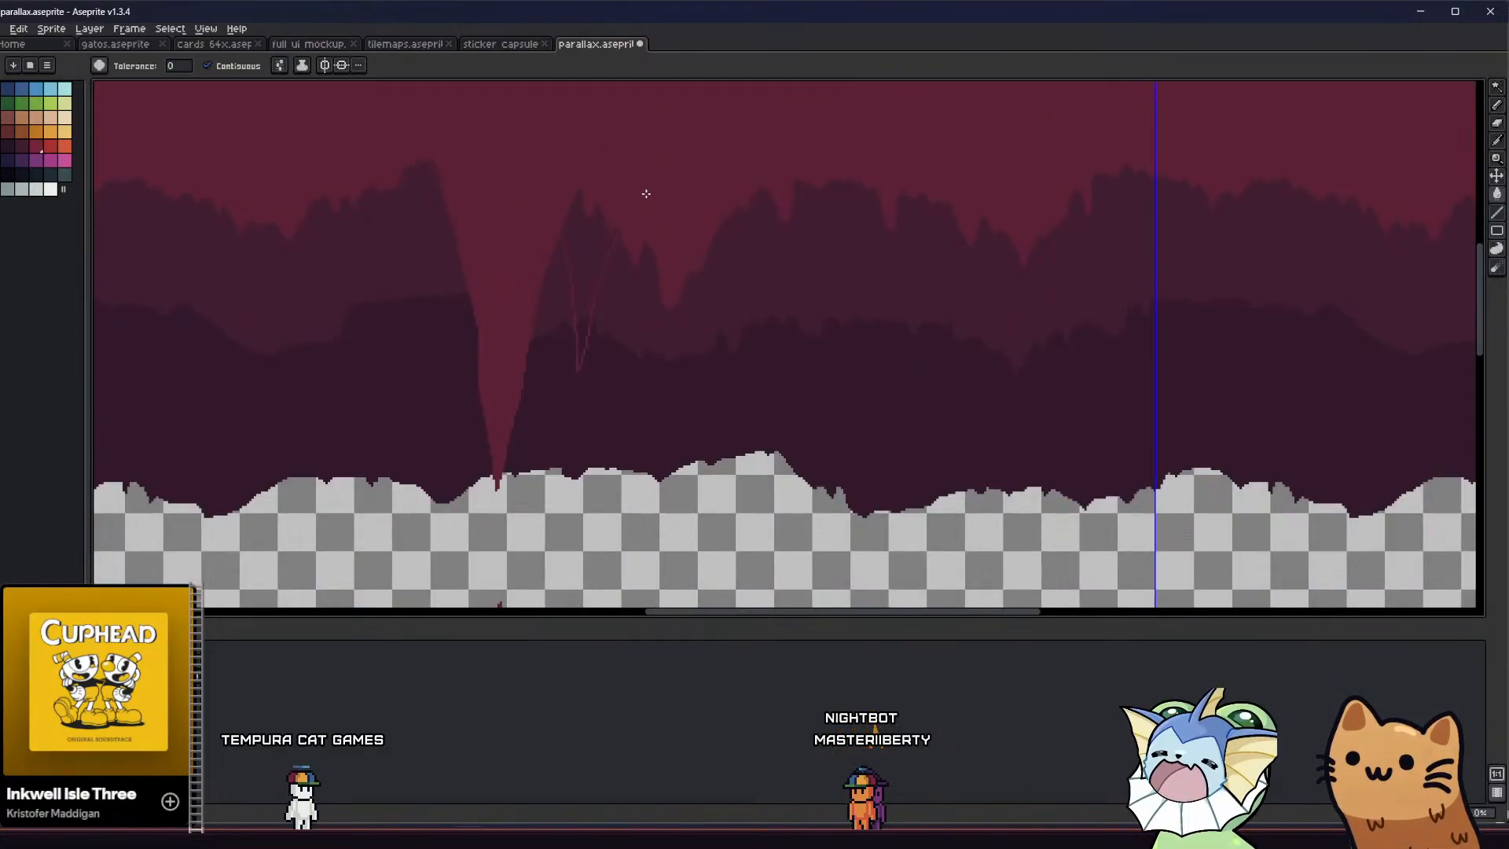
scroll(646, 193, "down", 3)
middle_click_drag(475, 312, 418, 302)
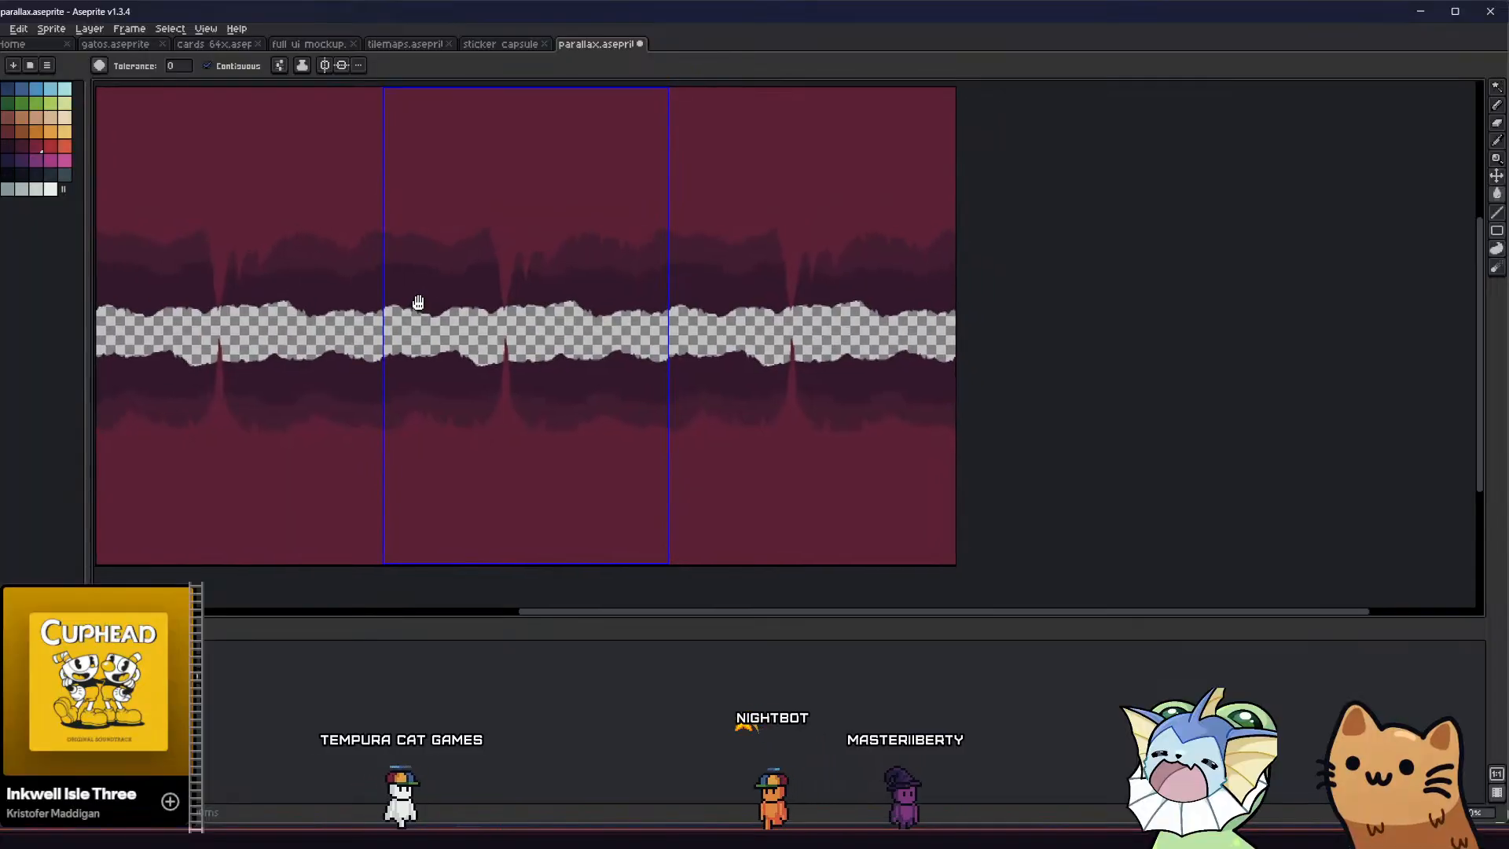
scroll(573, 243, "up", 1)
Outline a thin column across the transparent gap, joining the upper and lower crimson terrain with flared ends, and fill it with crimson
key("b")
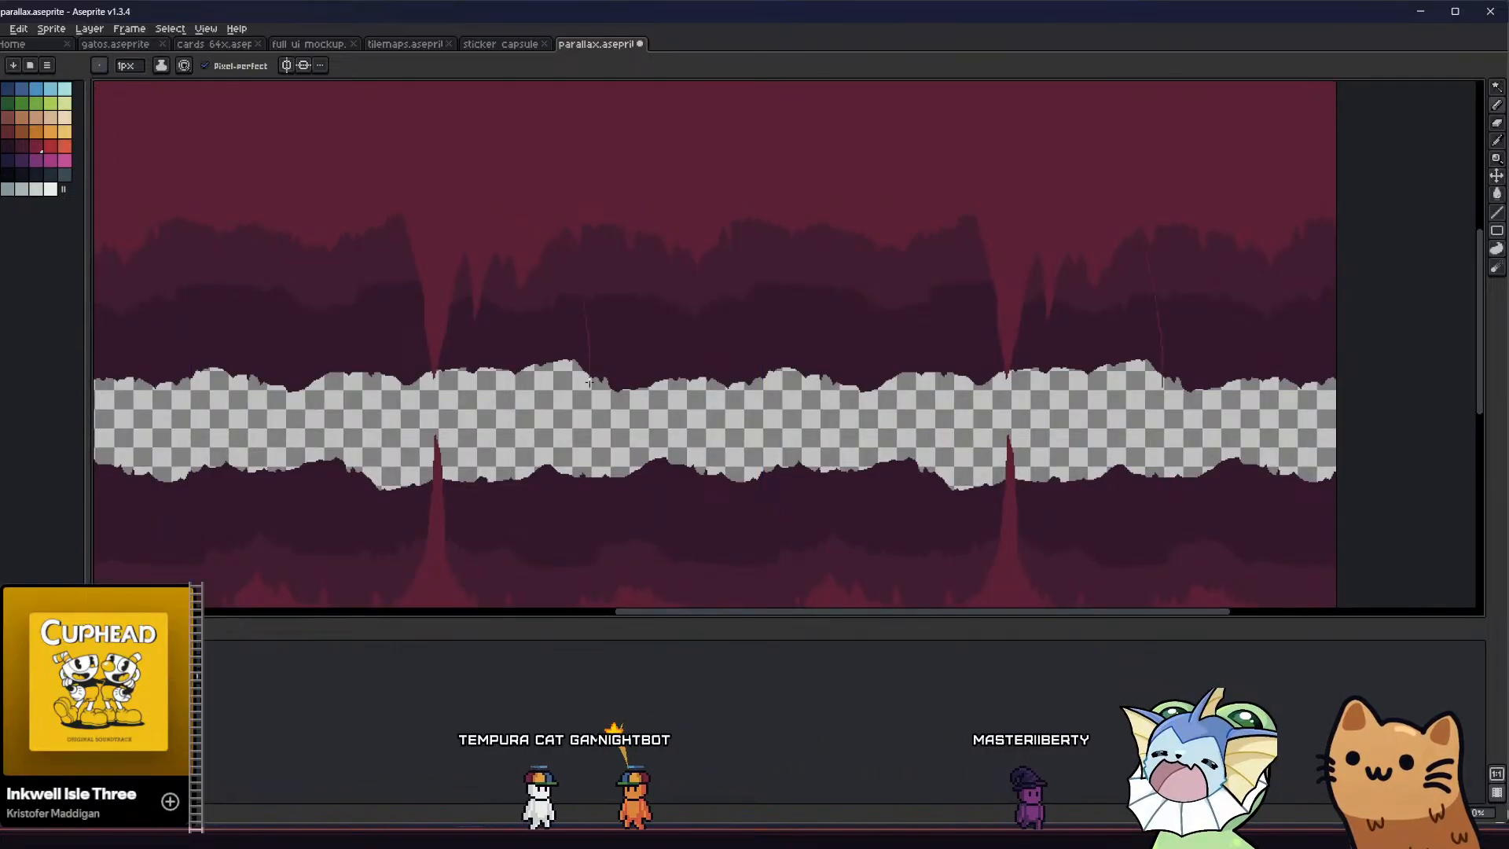
left_click_drag(590, 383, 573, 583)
middle_click_drag(573, 583, 558, 505)
key("ctrl+z")
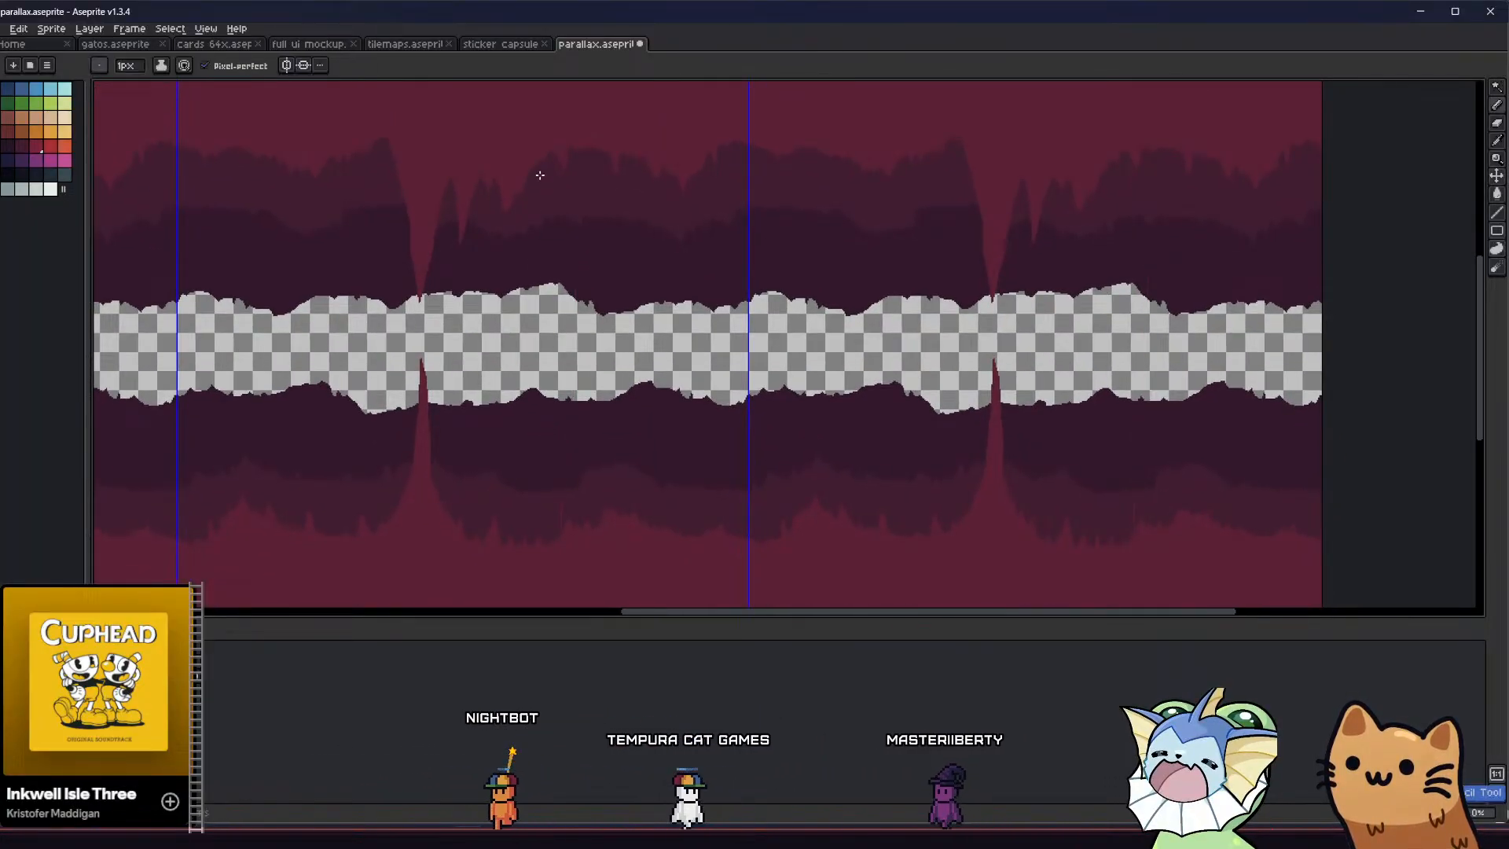
left_click_drag(555, 298, 499, 546)
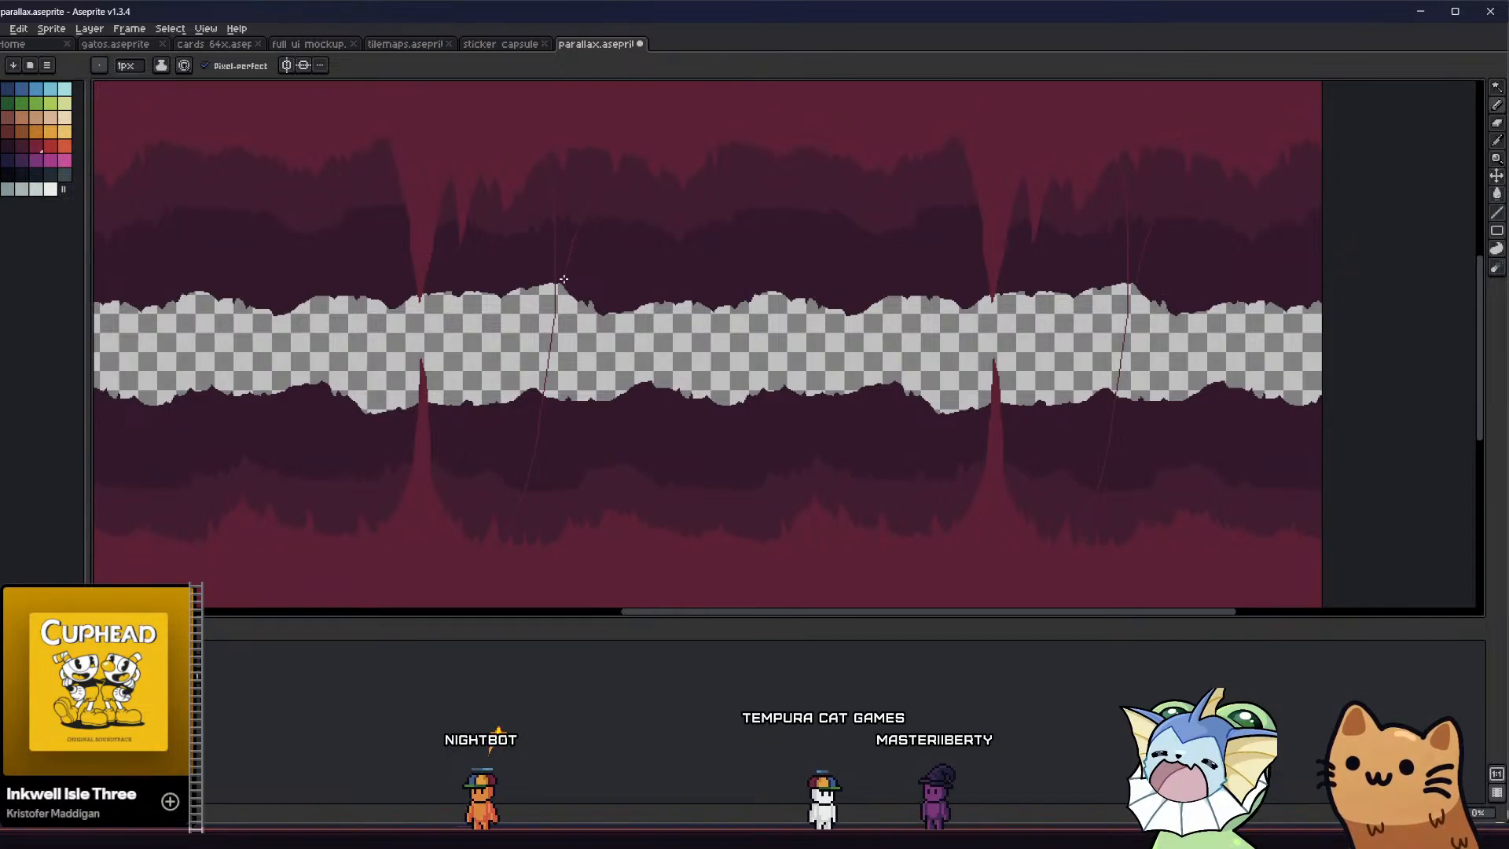
key("g")
left_click(563, 480)
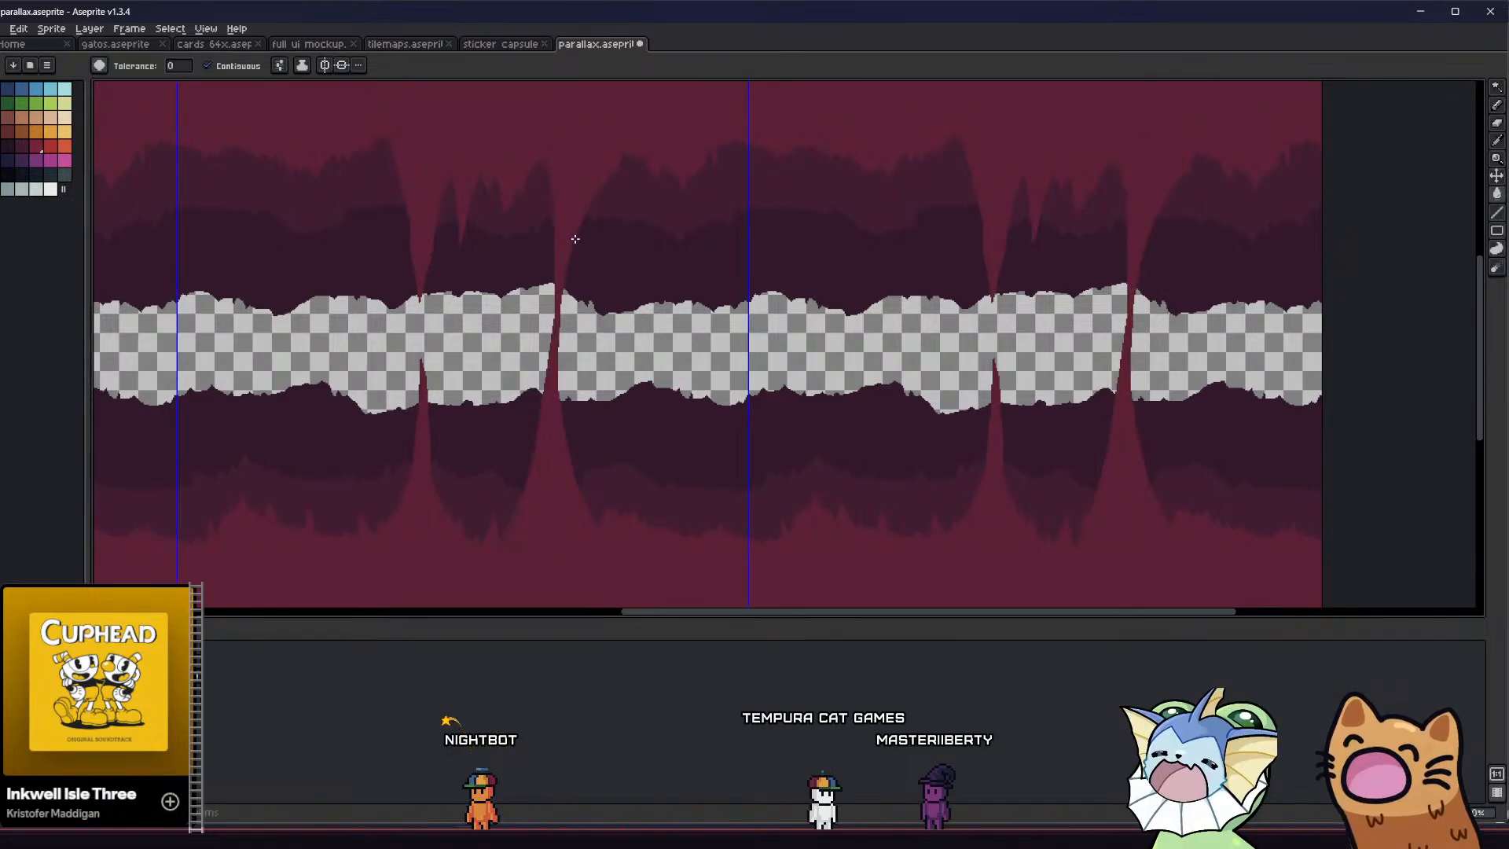
Add a small crimson hanging spike beside the column's upper right flare
scroll(603, 159, "up", 1)
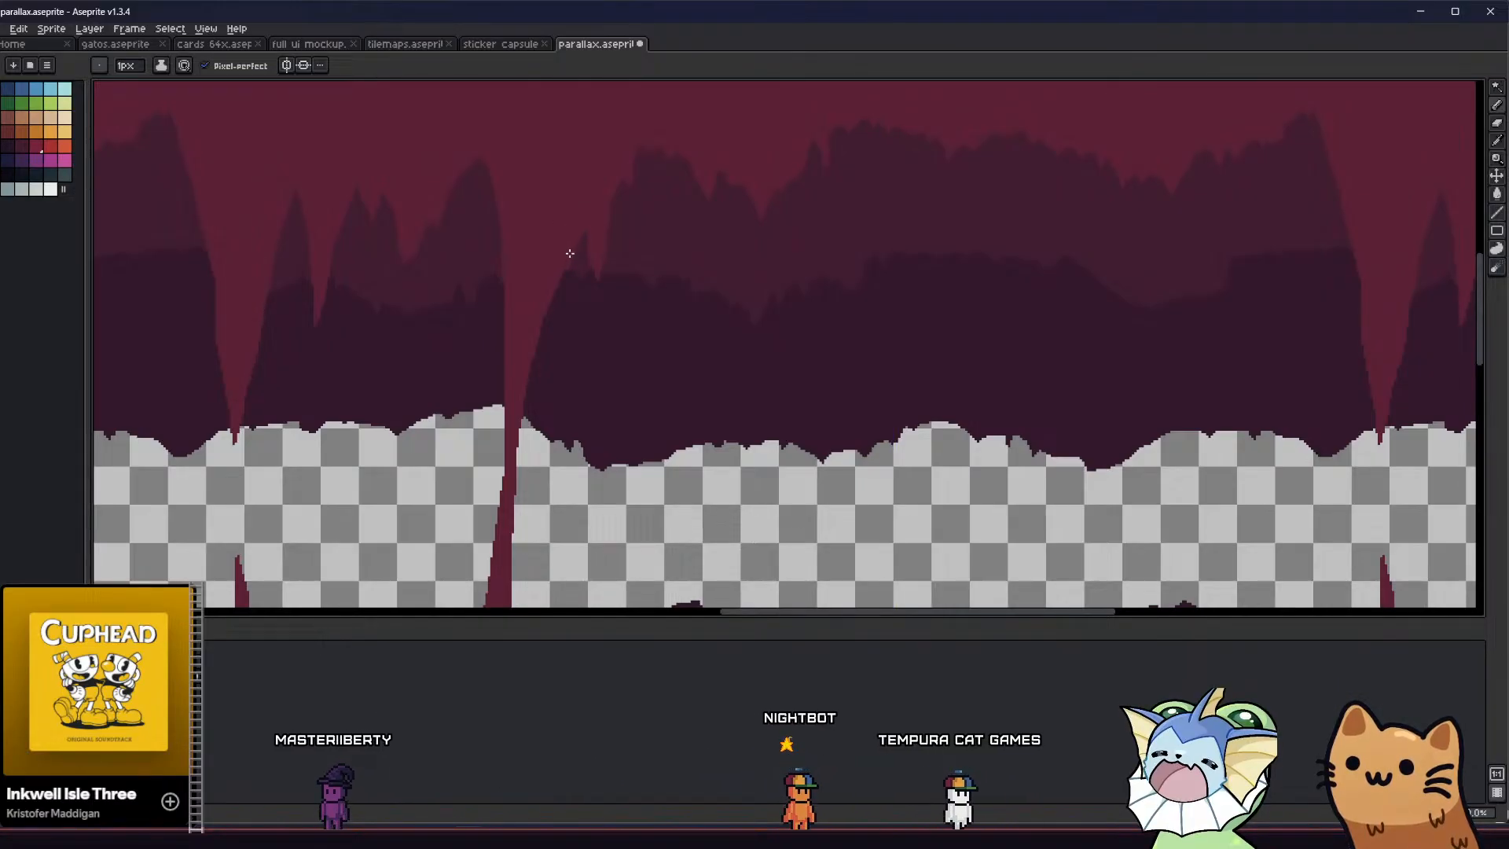
scroll(569, 253, "down", 4)
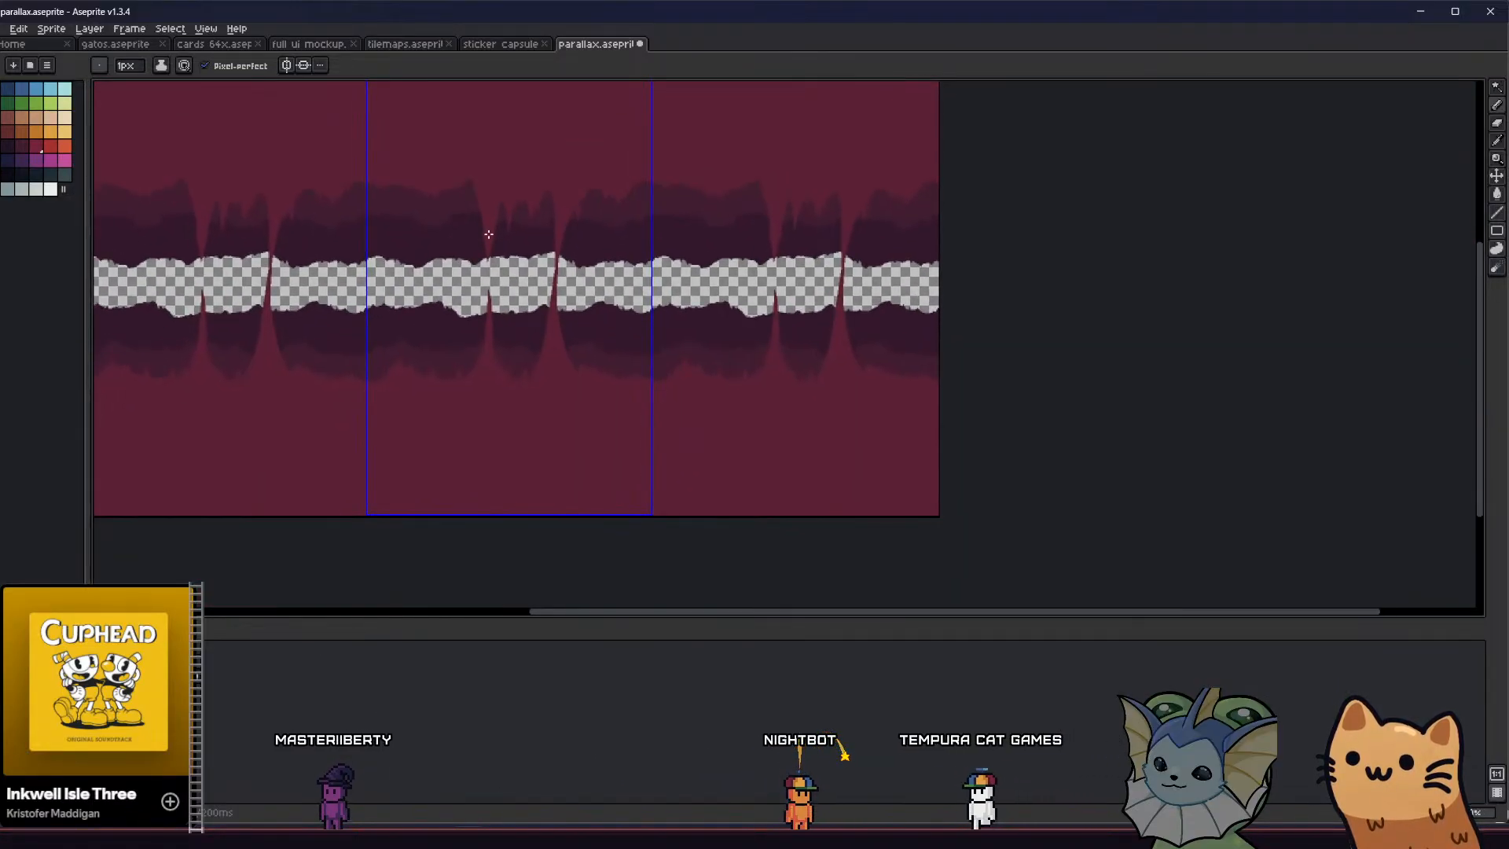
scroll(488, 234, "up", 3)
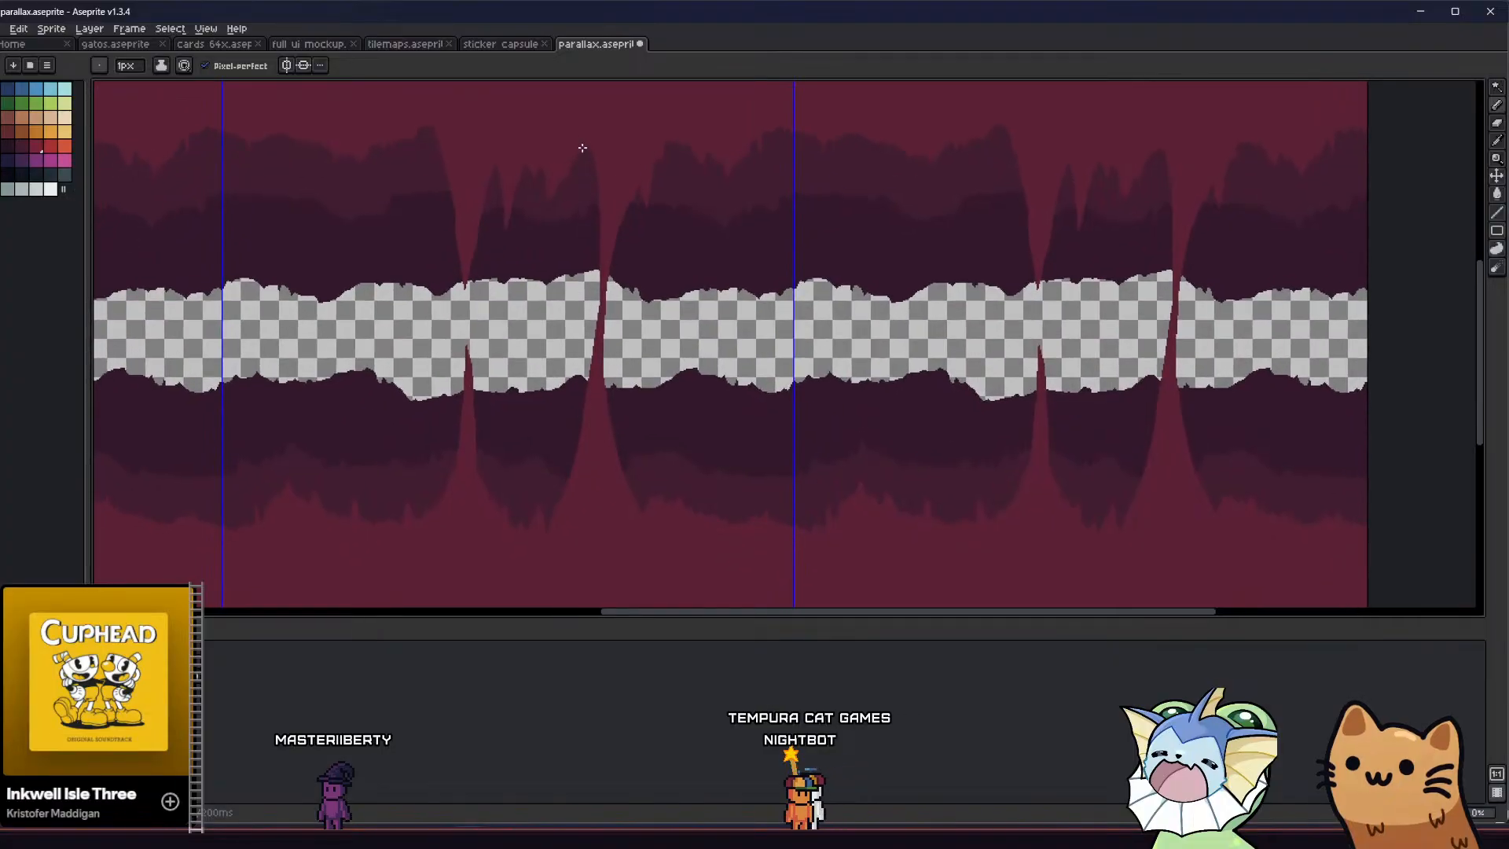
Try to widen the column along its left edge with a crimson outline and fill
left_click_drag(587, 267, 563, 481)
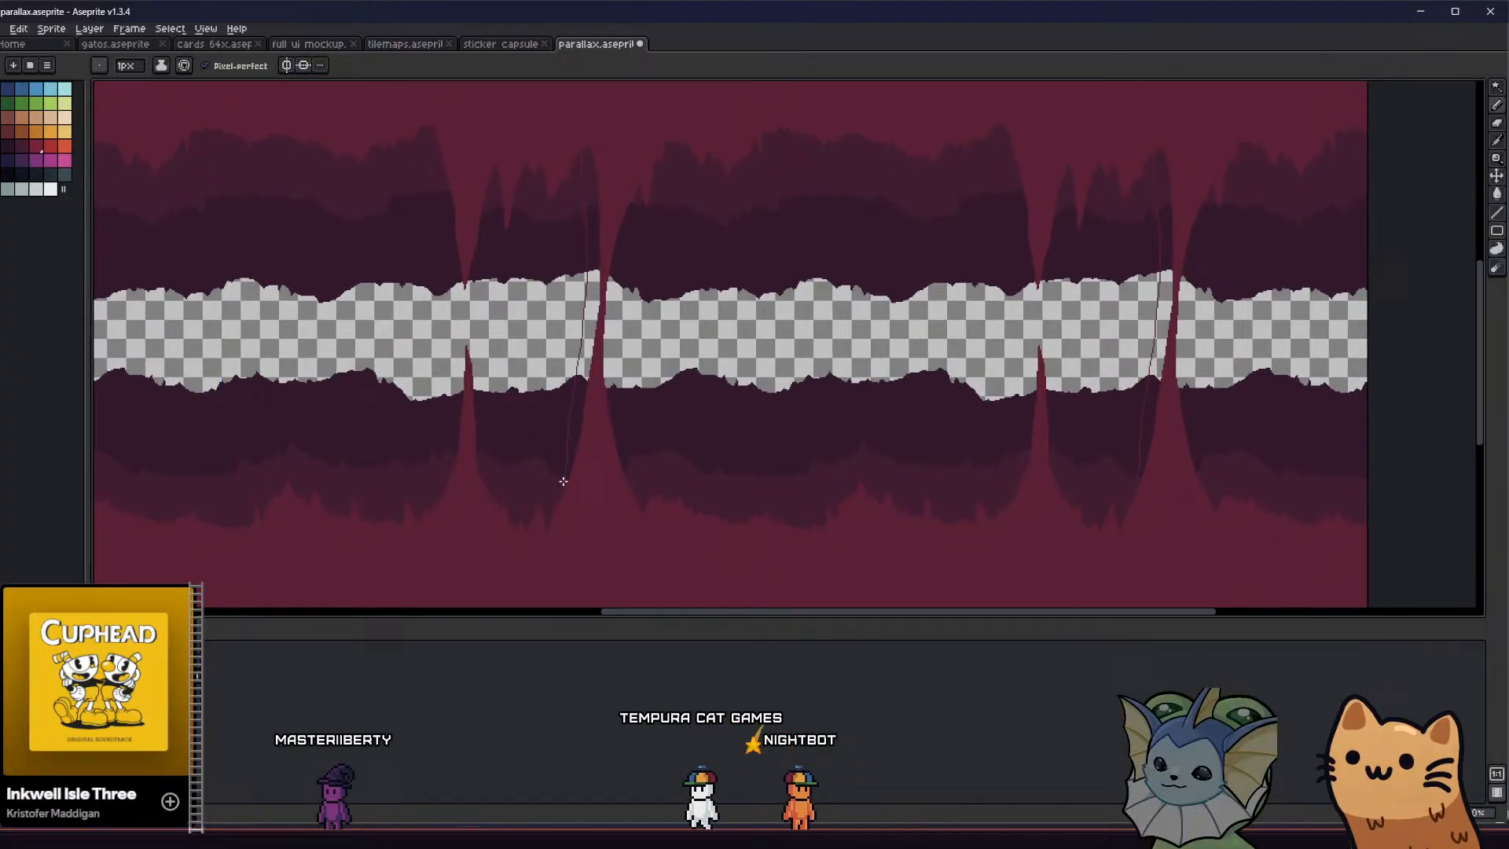
key("ctrl+z")
middle_click_drag(581, 344, 583, 346)
left_click(589, 352)
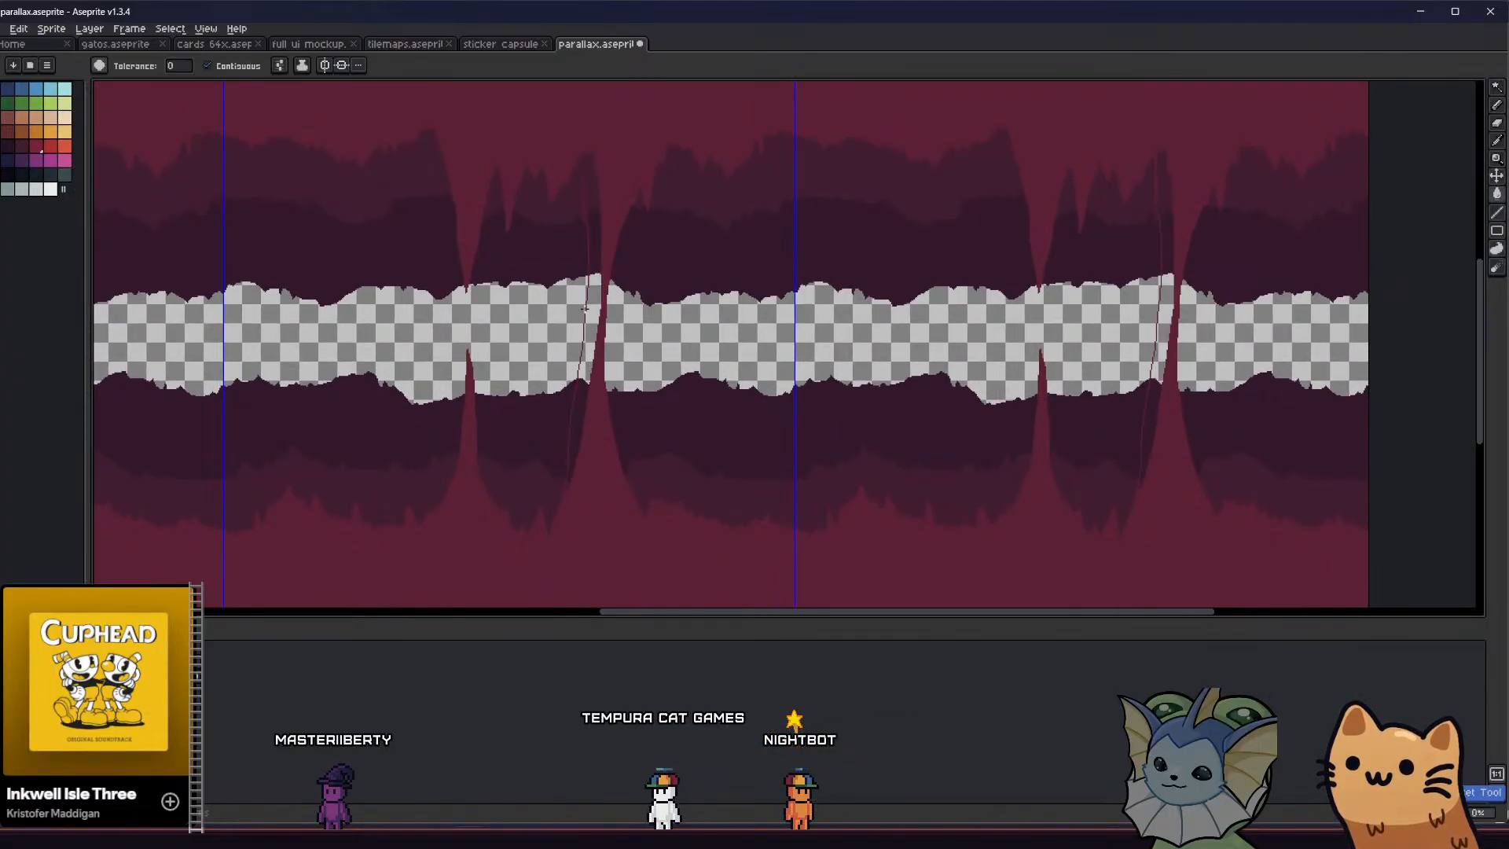
key("b")
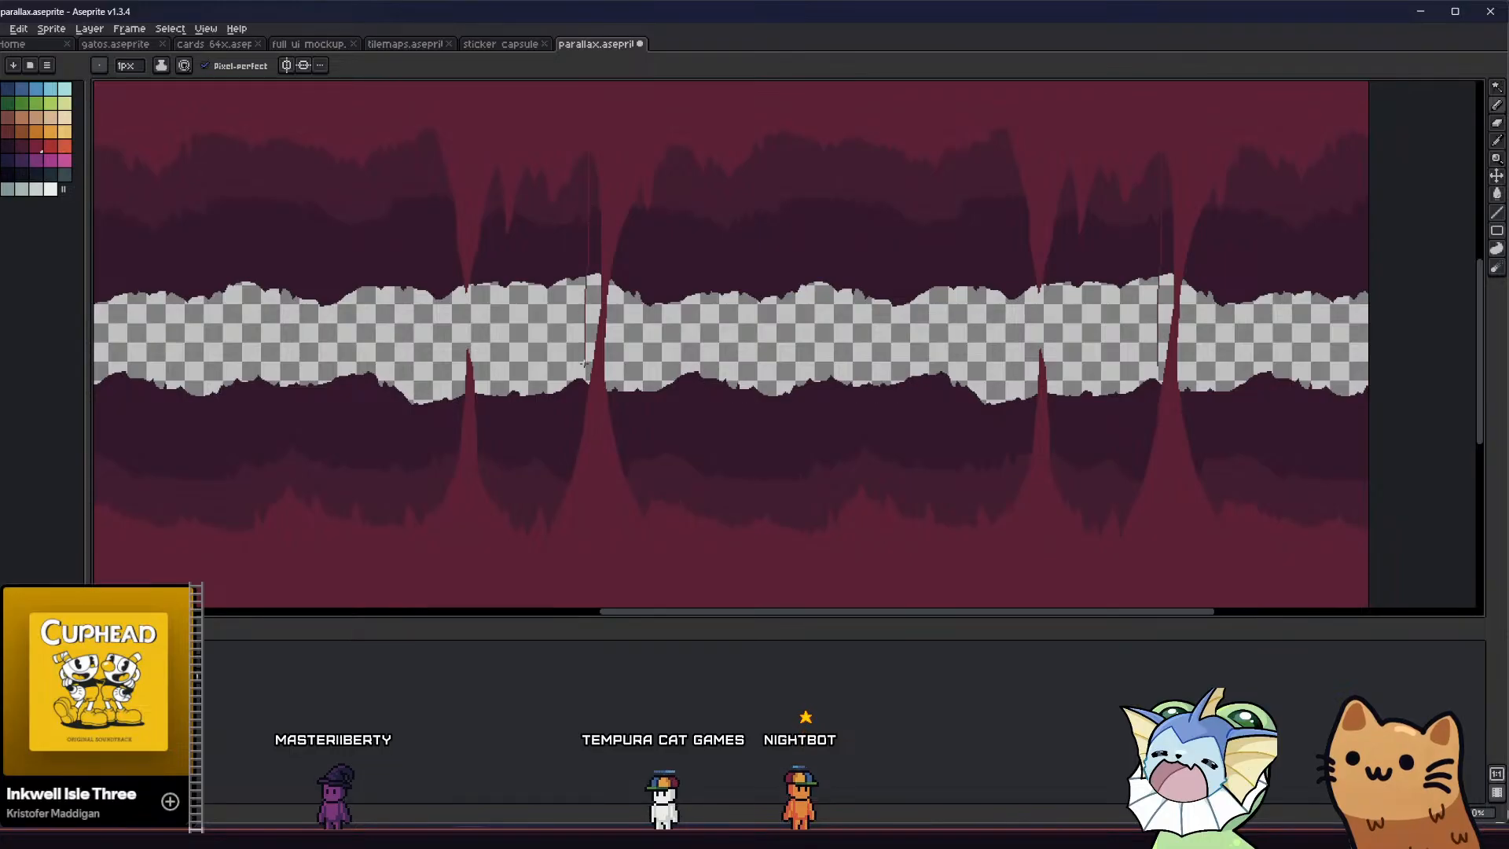
key("ctrl+z")
left_click_drag(588, 261, 585, 424)
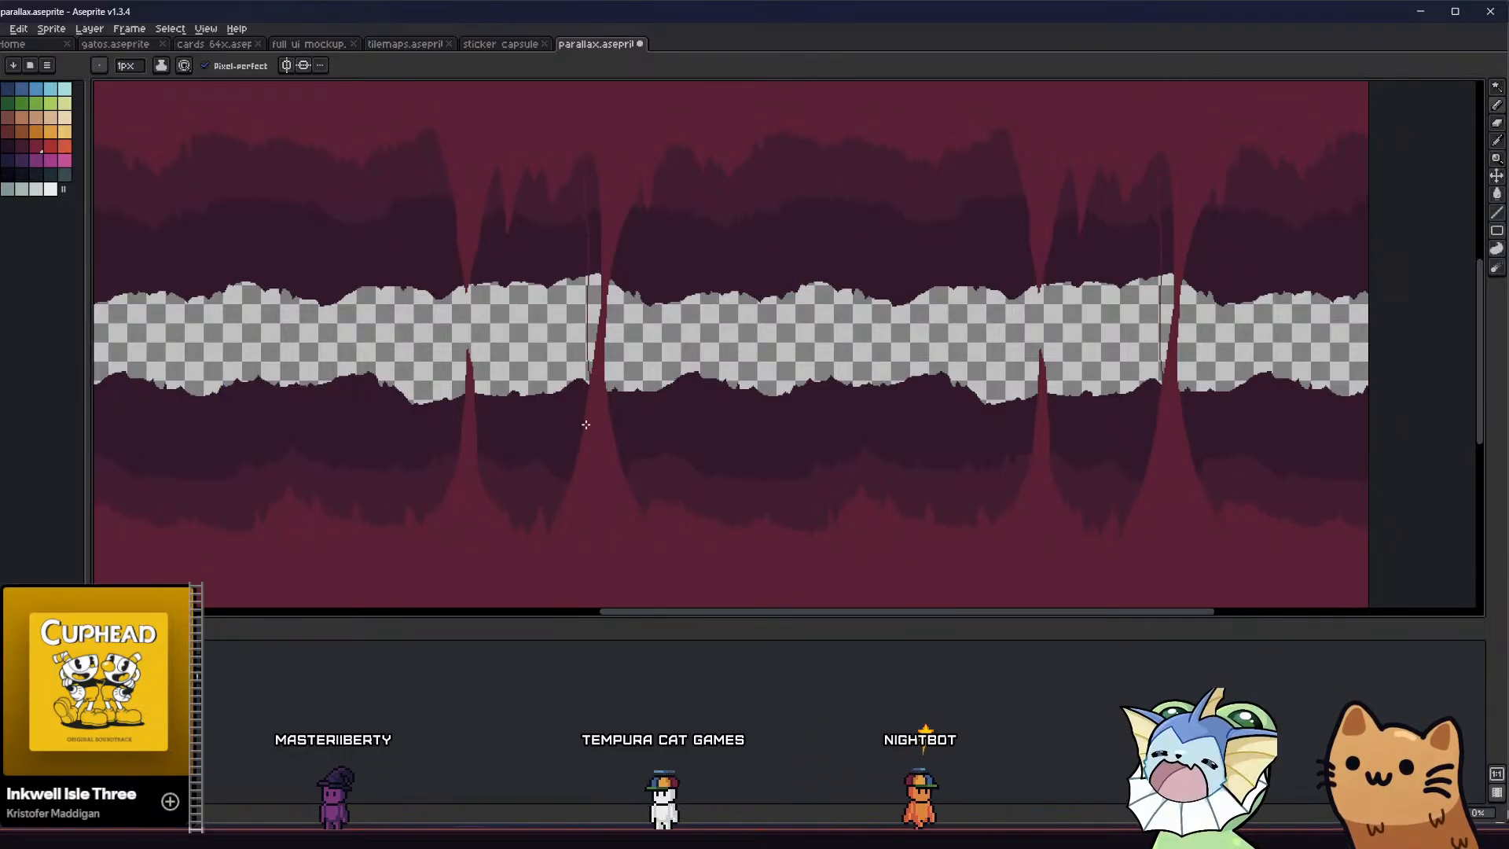
key("g")
left_click(595, 292)
scroll(595, 290, "down", 1)
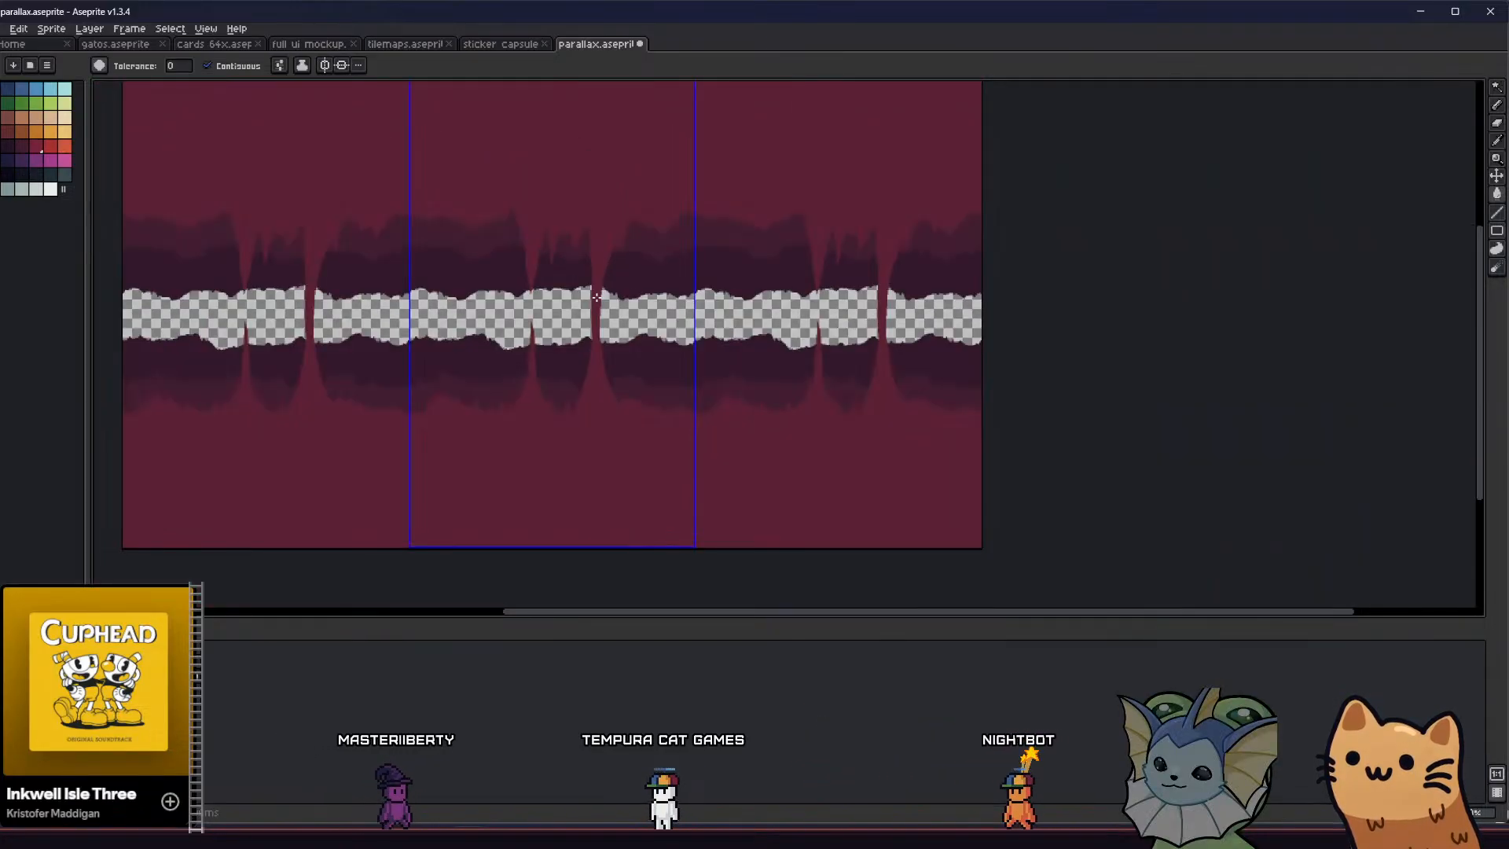
middle_click_drag(541, 310, 543, 330)
Thicken the upper part of the column by outlining its right edge in crimson and filling the strip
key("b")
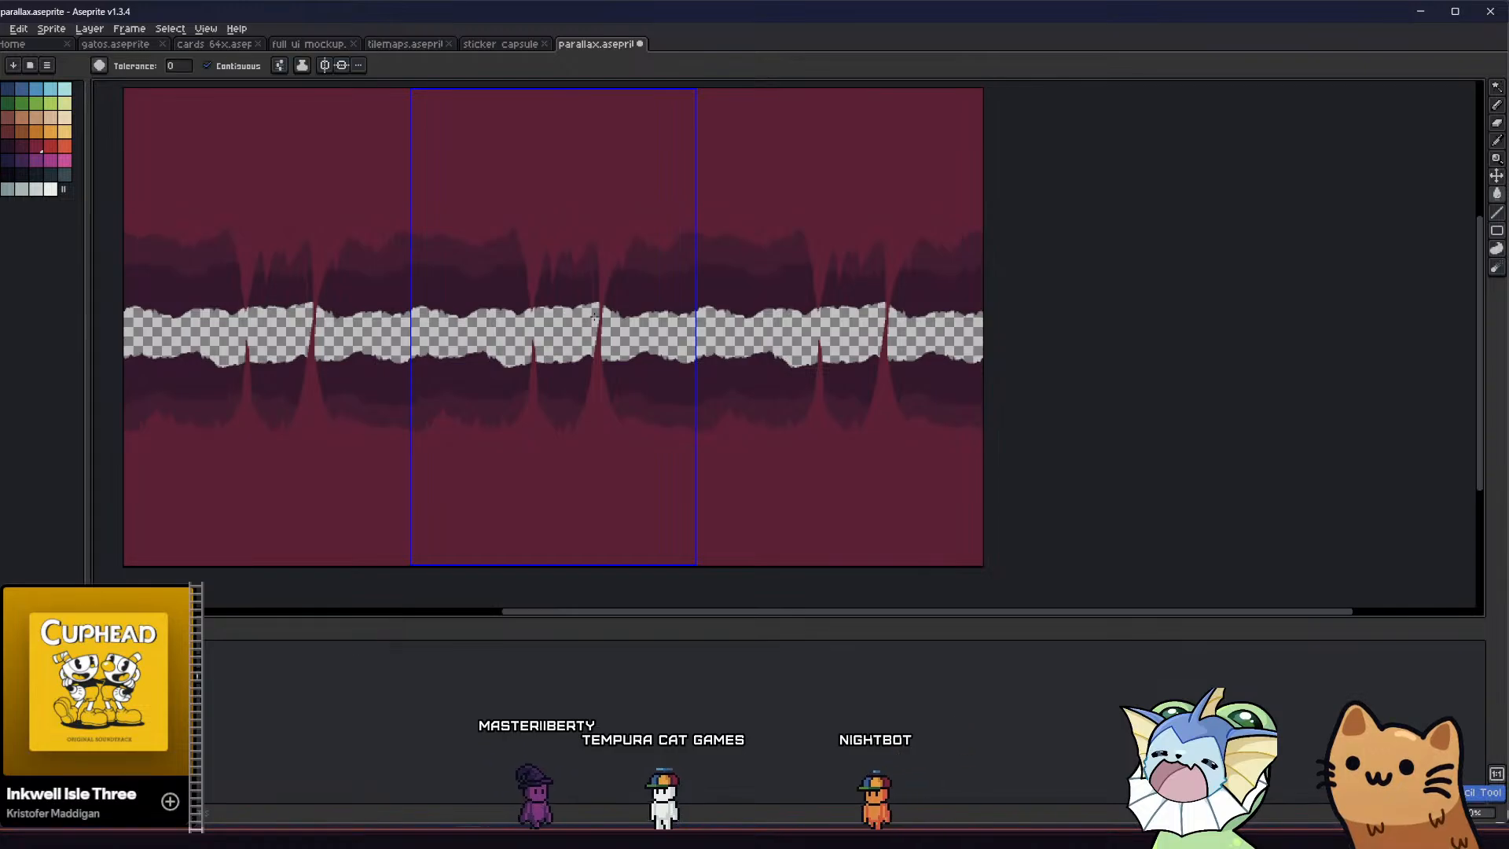
scroll(605, 306, "up", 1)
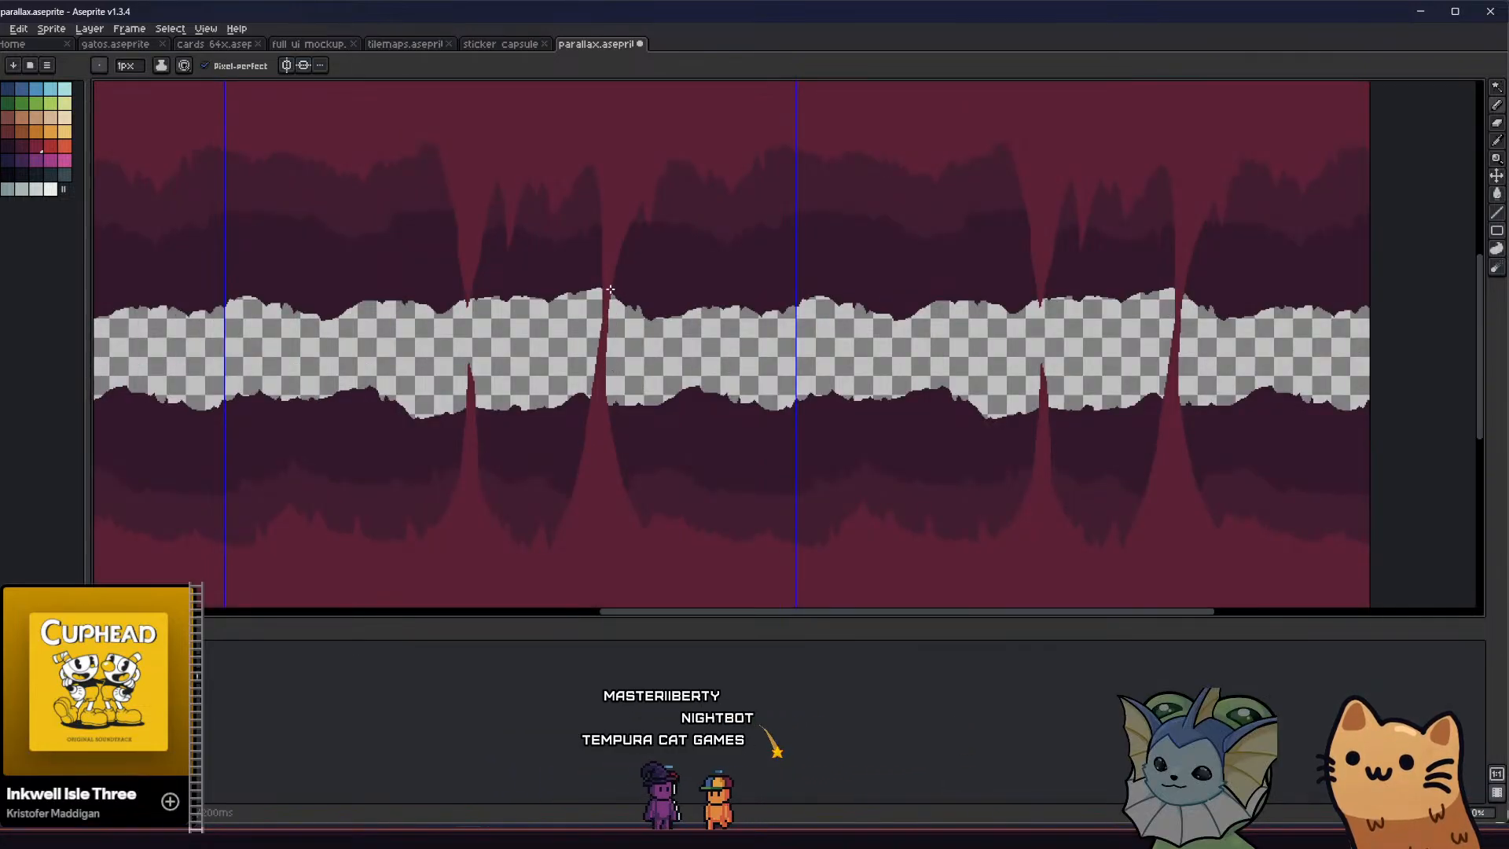
key("g")
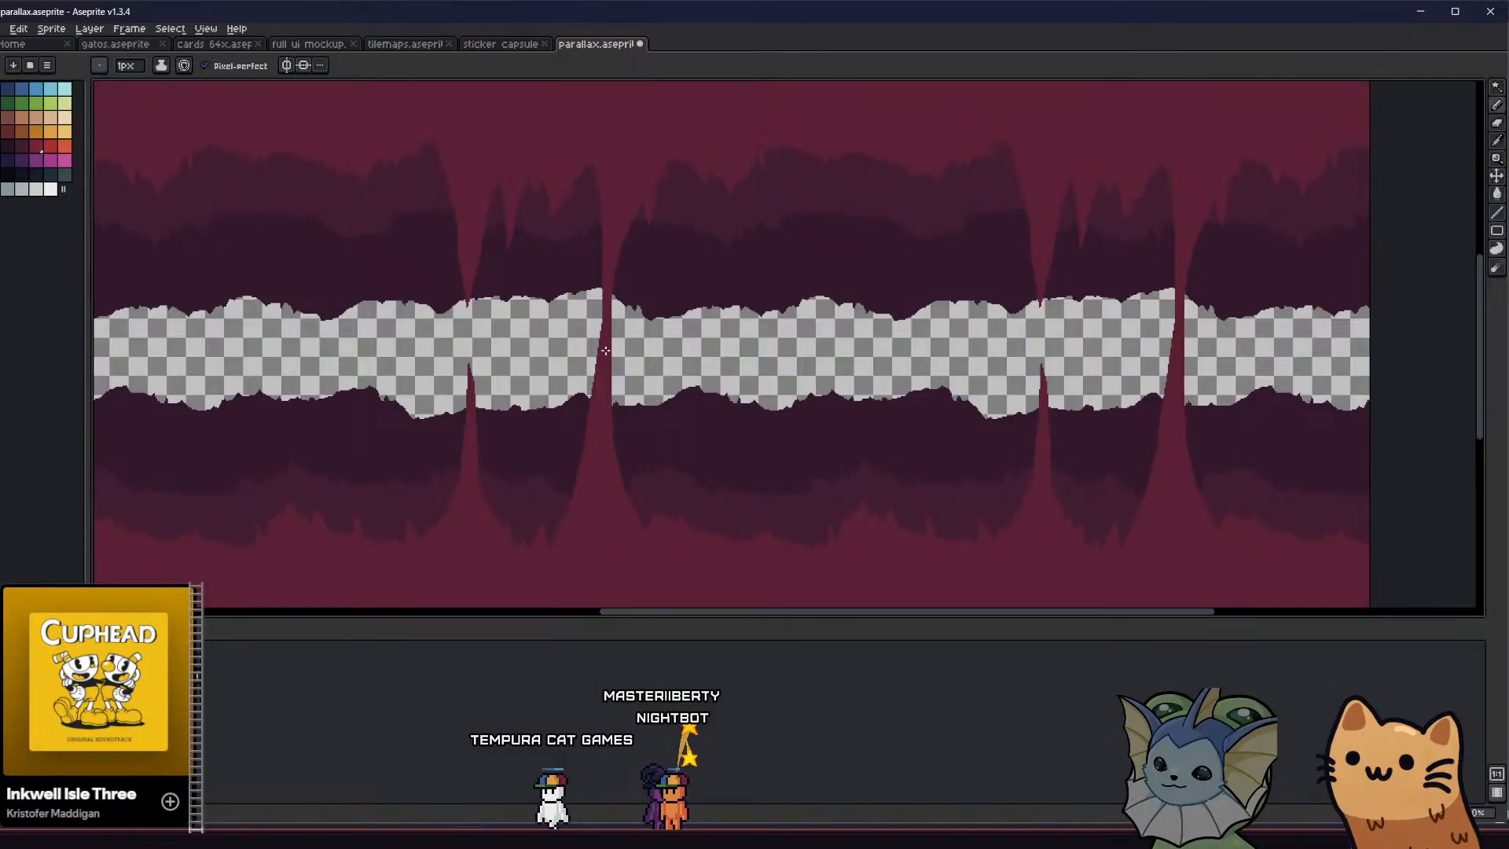
key("g")
left_click(620, 453)
middle_click_drag(612, 448, 610, 463)
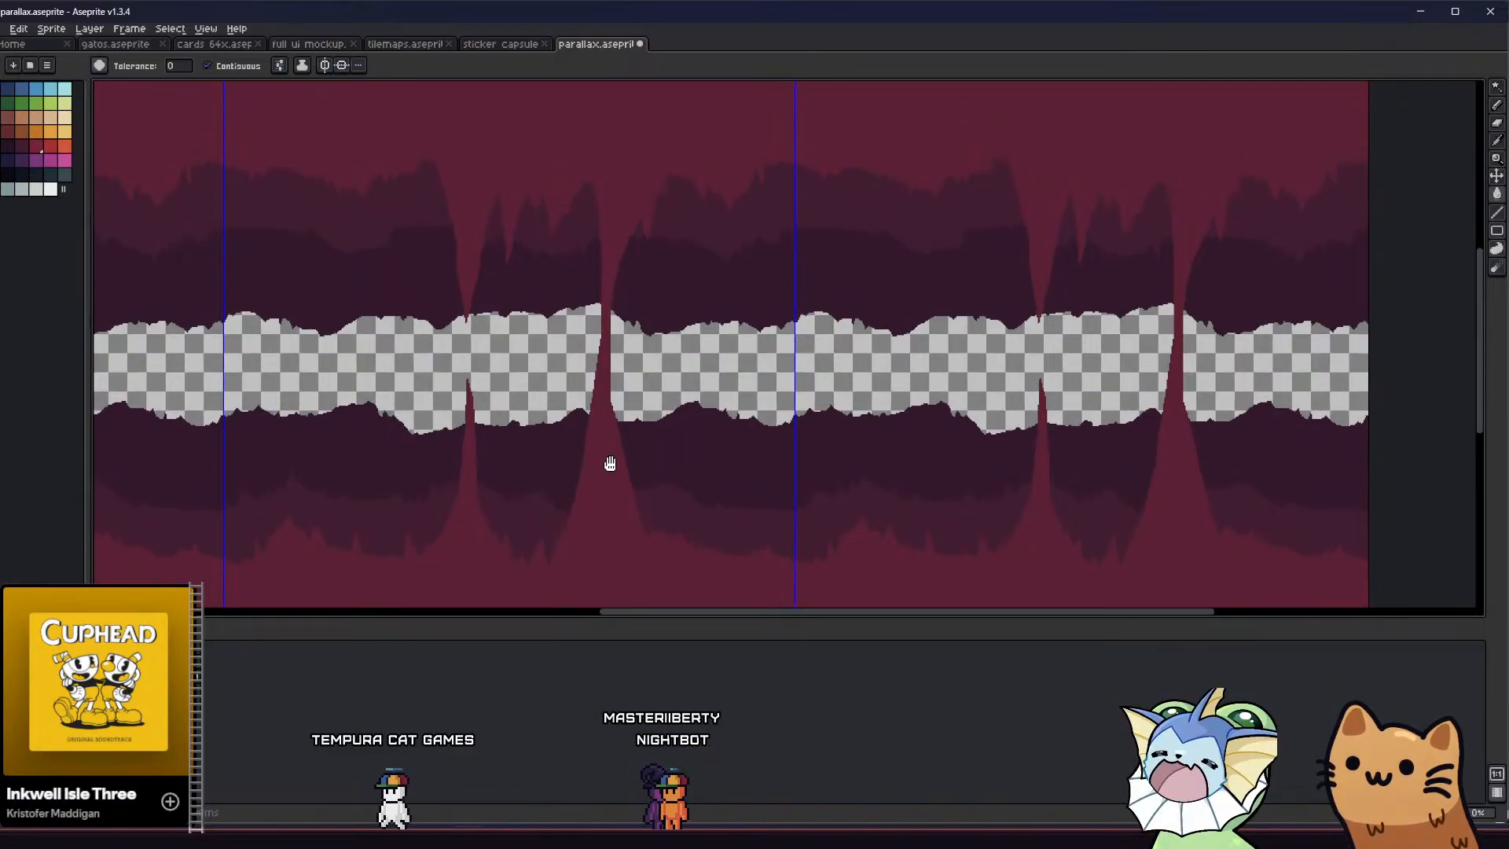
Draw small upright spikes around the column's lower base and fill them with crimson
key("b")
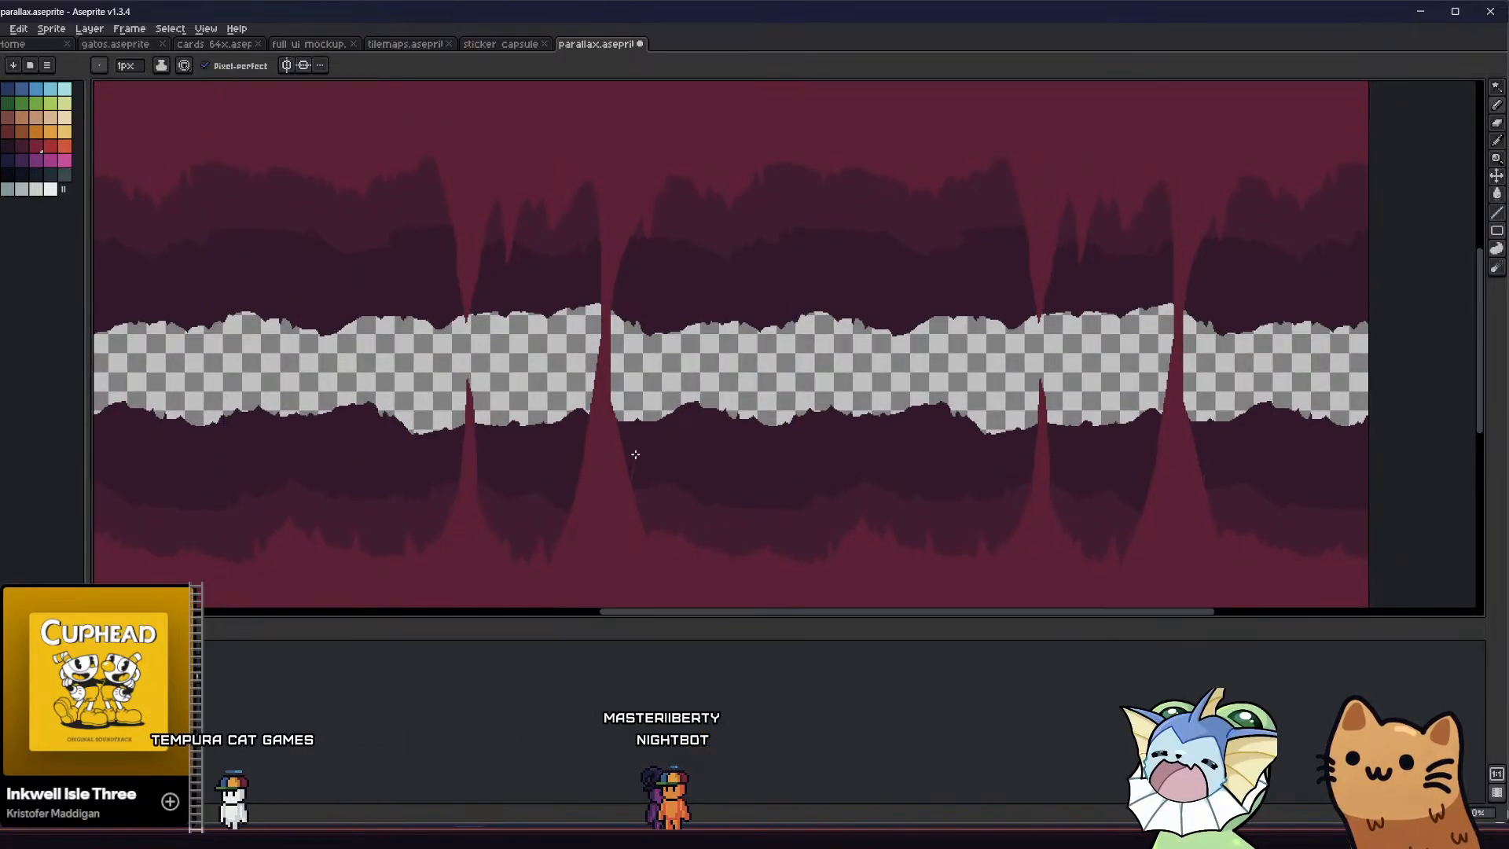
key("g")
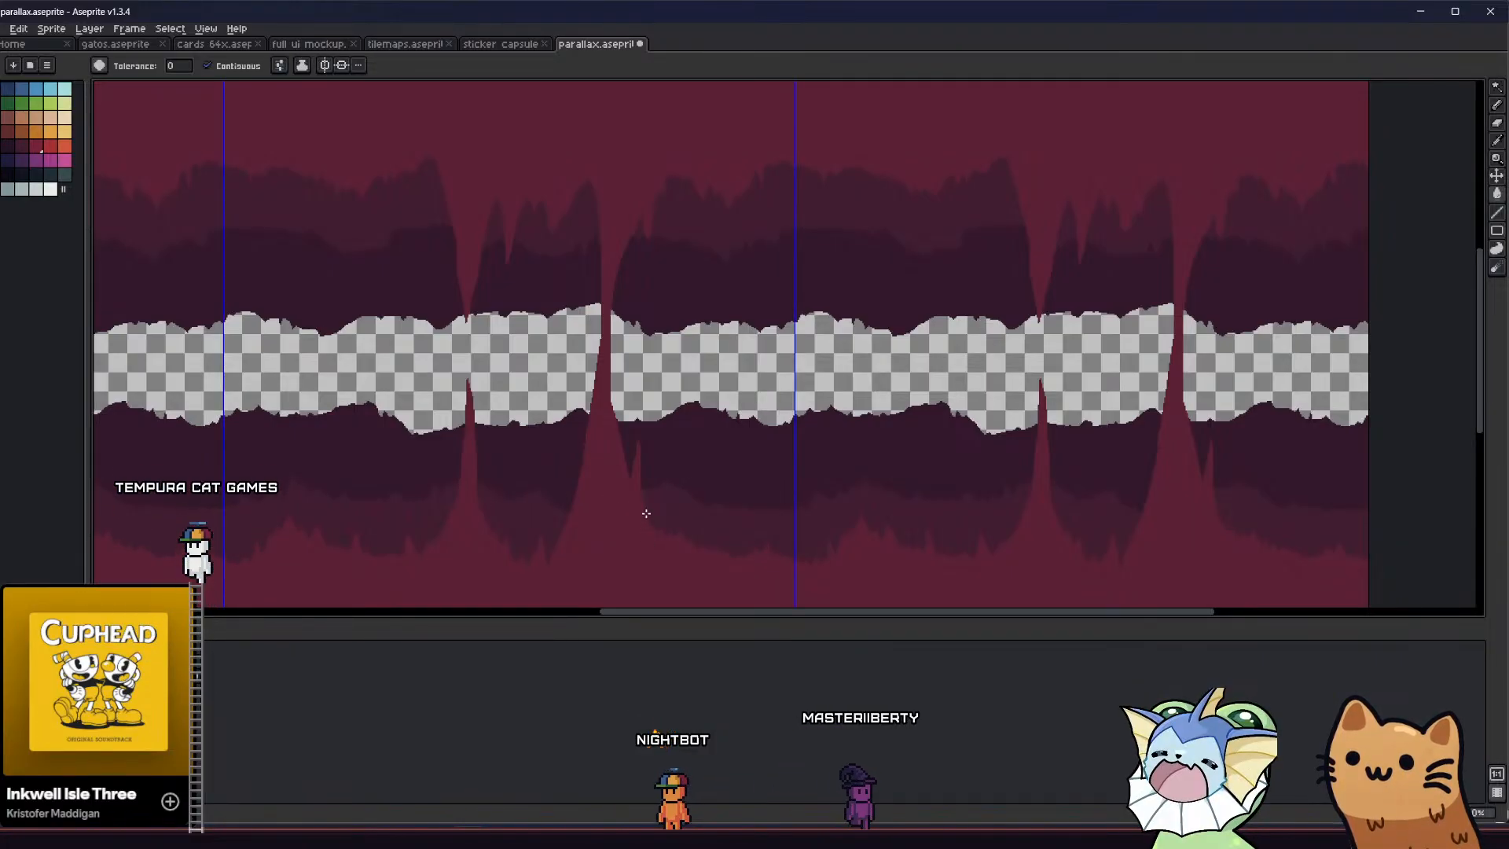
key("b")
key("g")
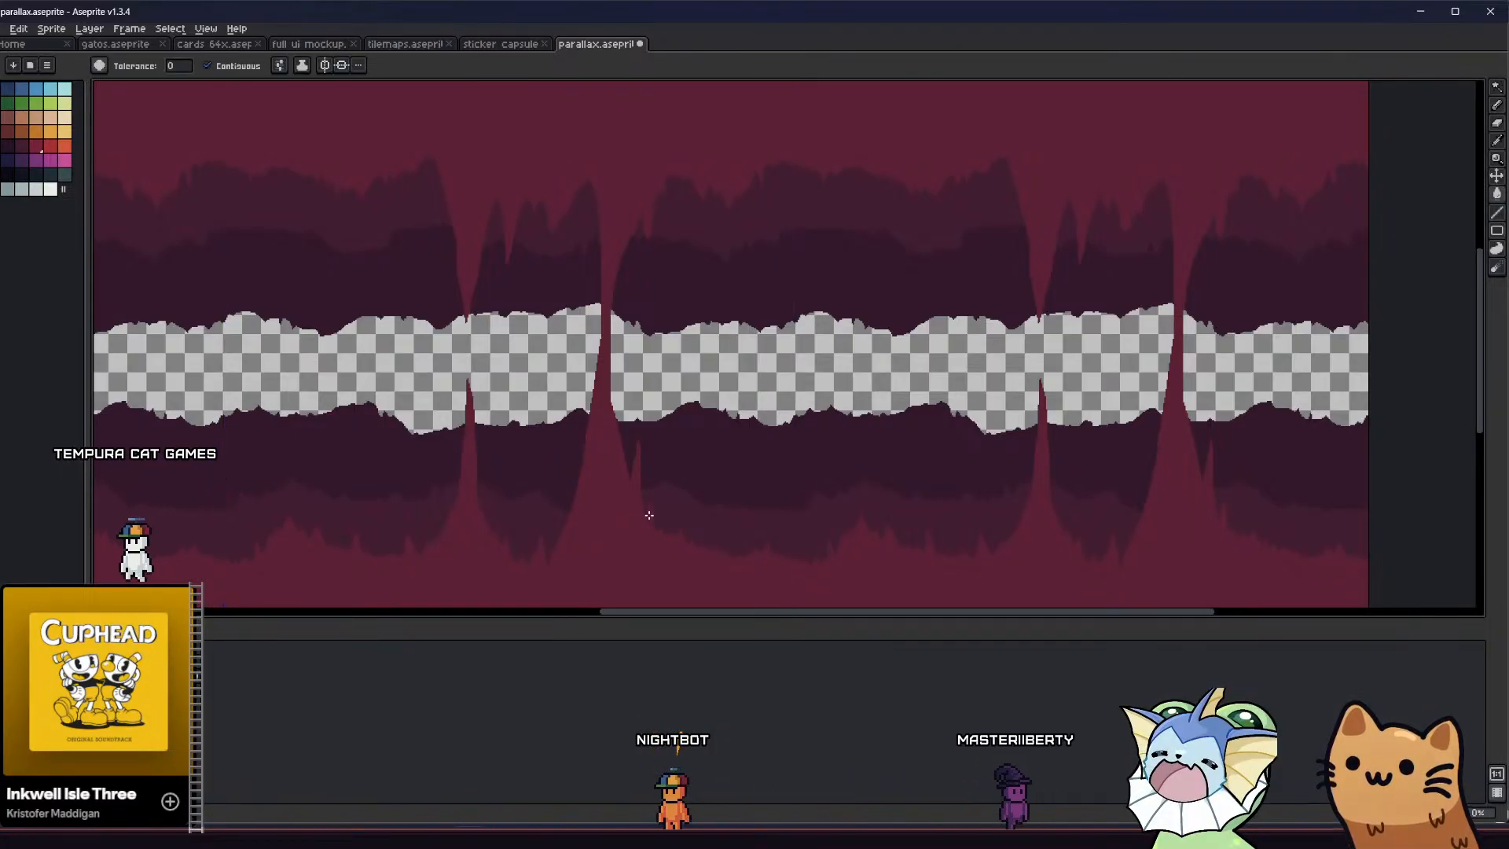
key("b")
mouse_move(549, 530)
middle_mouse_down()
mouse_move(468, 479)
mouse_move(492, 522)
middle_mouse_up()
scroll(596, 505, "down", 2)
middle_click_drag(563, 448, 636, 402)
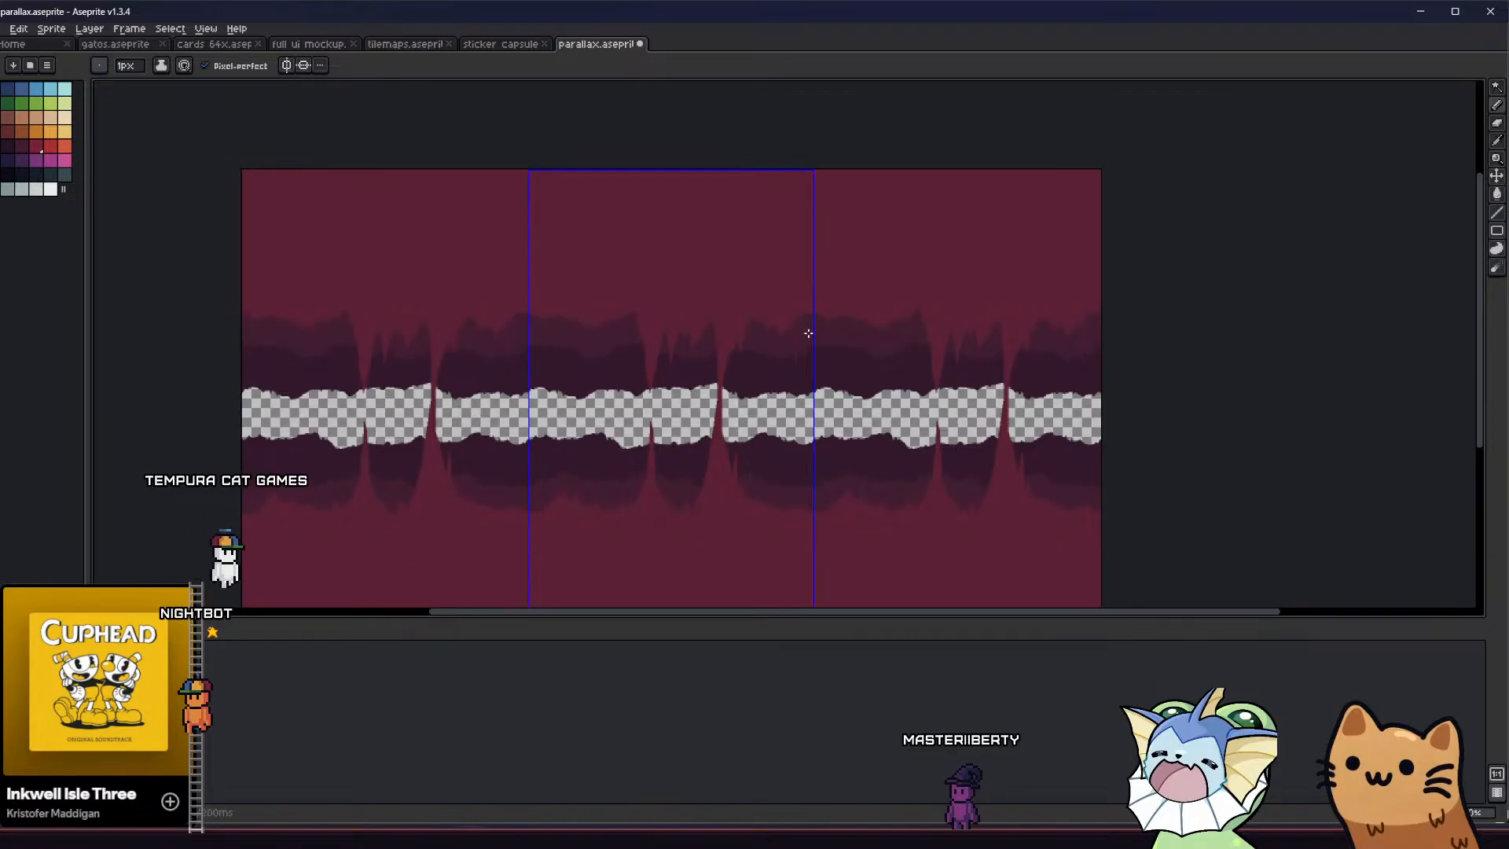
Outline a long spike slanting up to the right from the lower terrain right of the column, and fill it with crimson
key("ctrl+h")
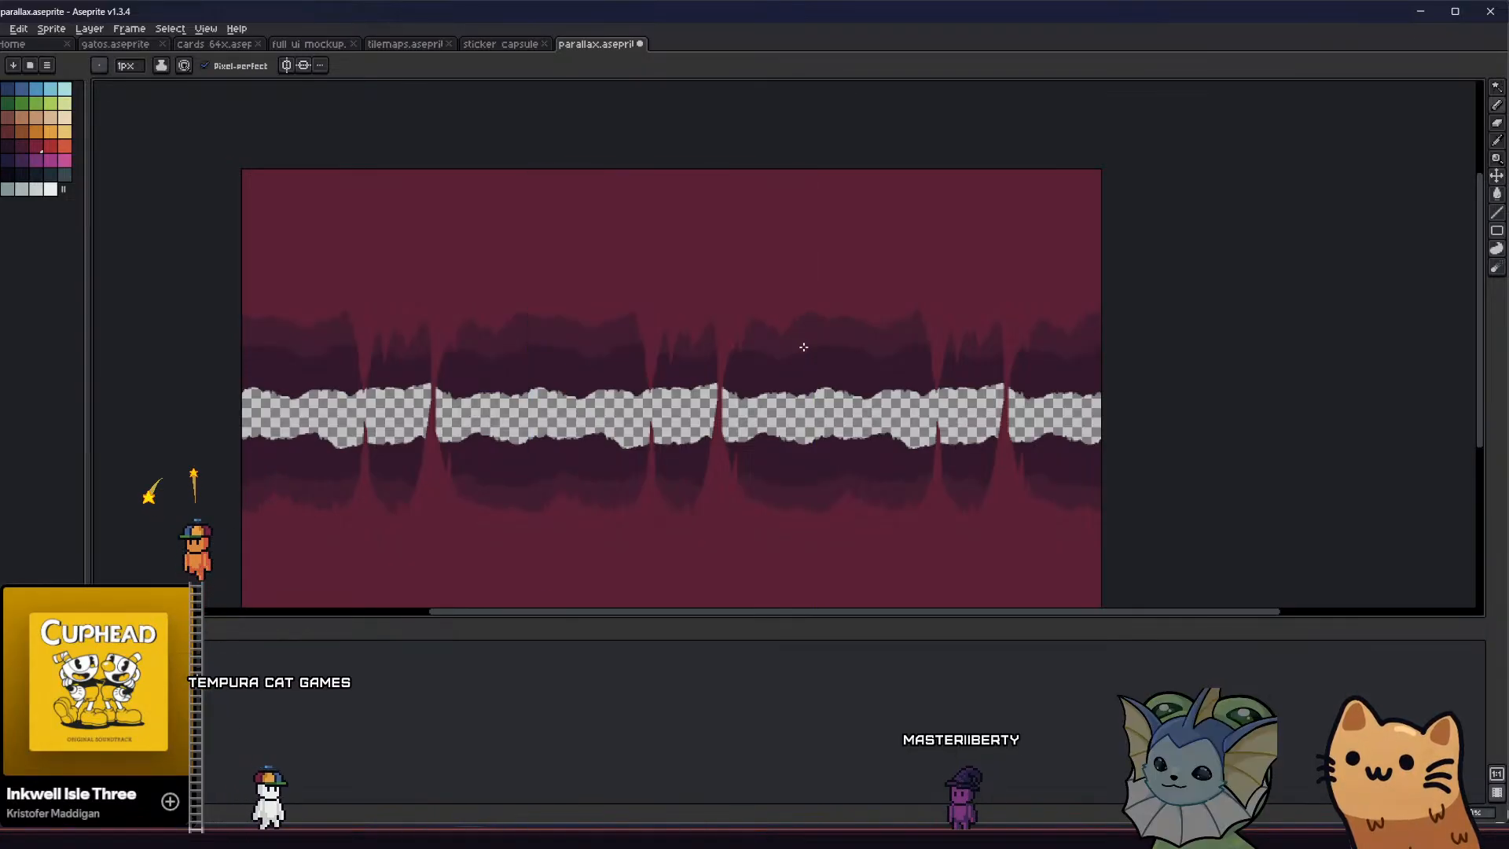
key("g")
left_click(795, 327)
middle_click_drag(733, 378, 718, 355)
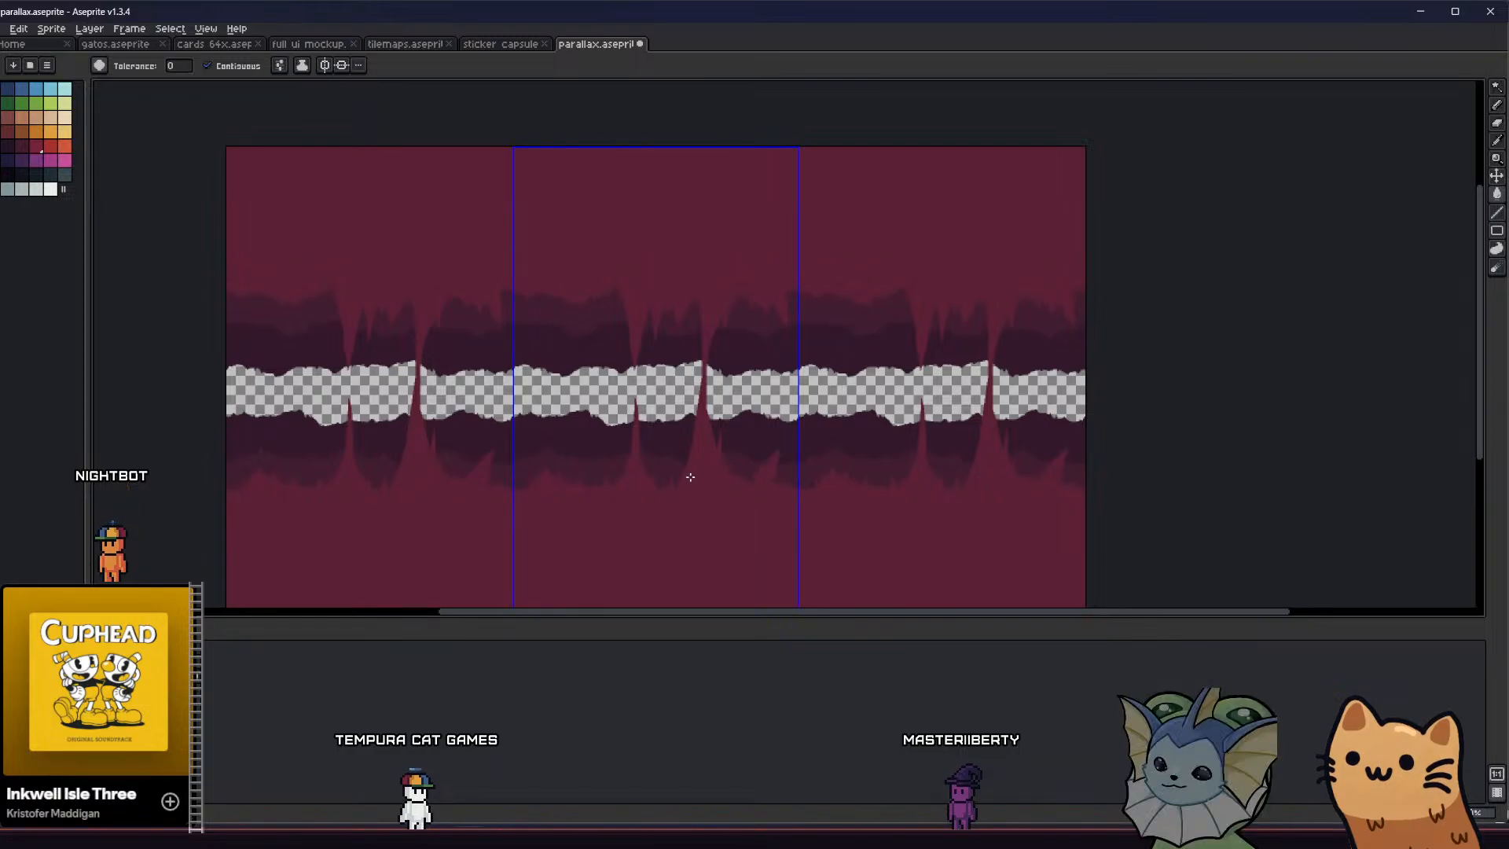
middle_click_drag(691, 474, 657, 464)
key("v")
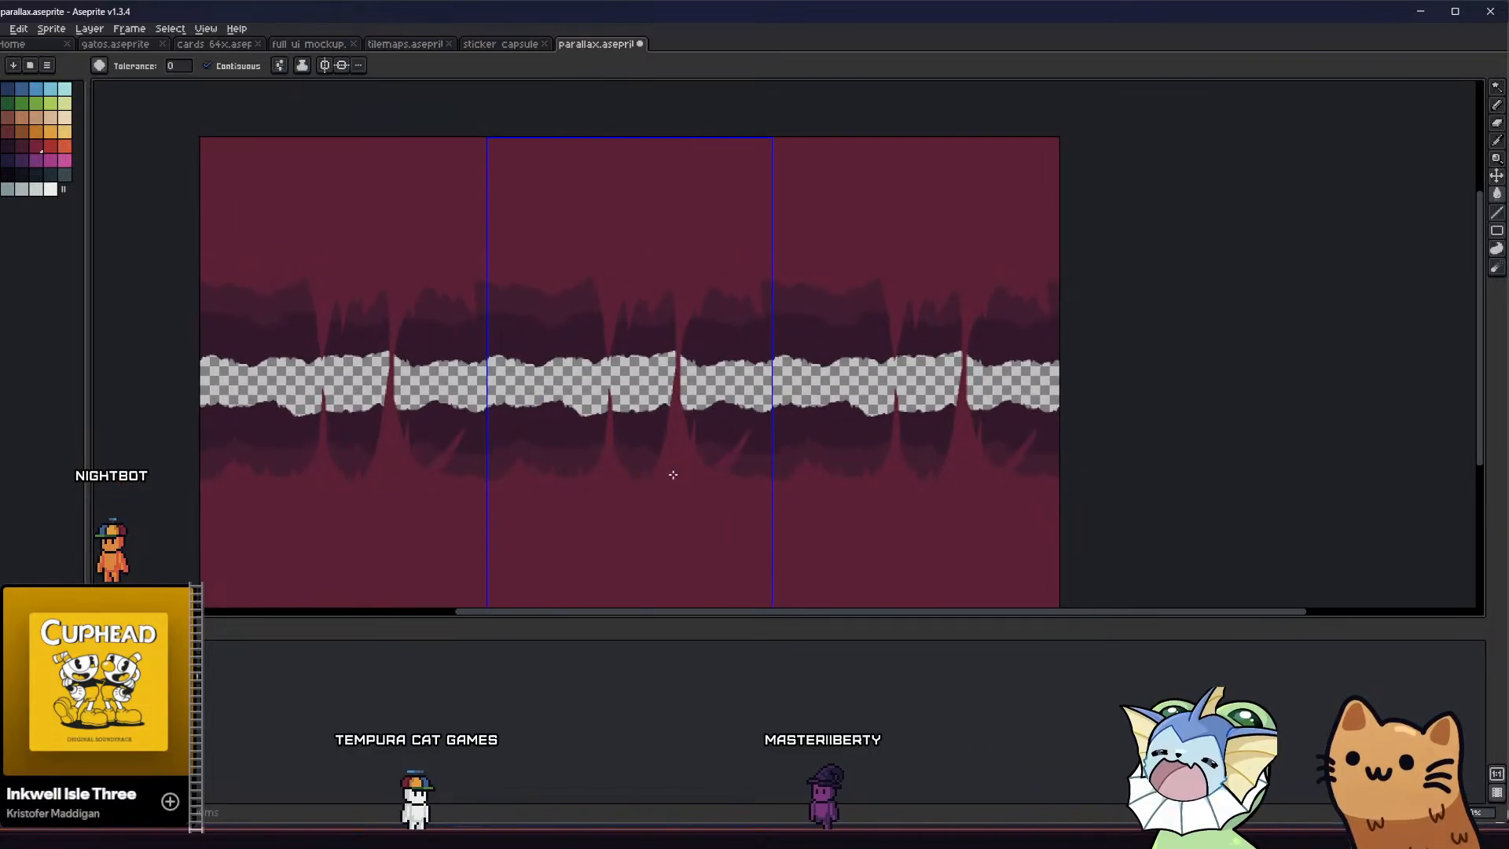
middle_click_drag(673, 471, 650, 455)
scroll(710, 448, "up", 3)
Refine the tip and edges of the slanted spike with crimson pencil strokes
key("b")
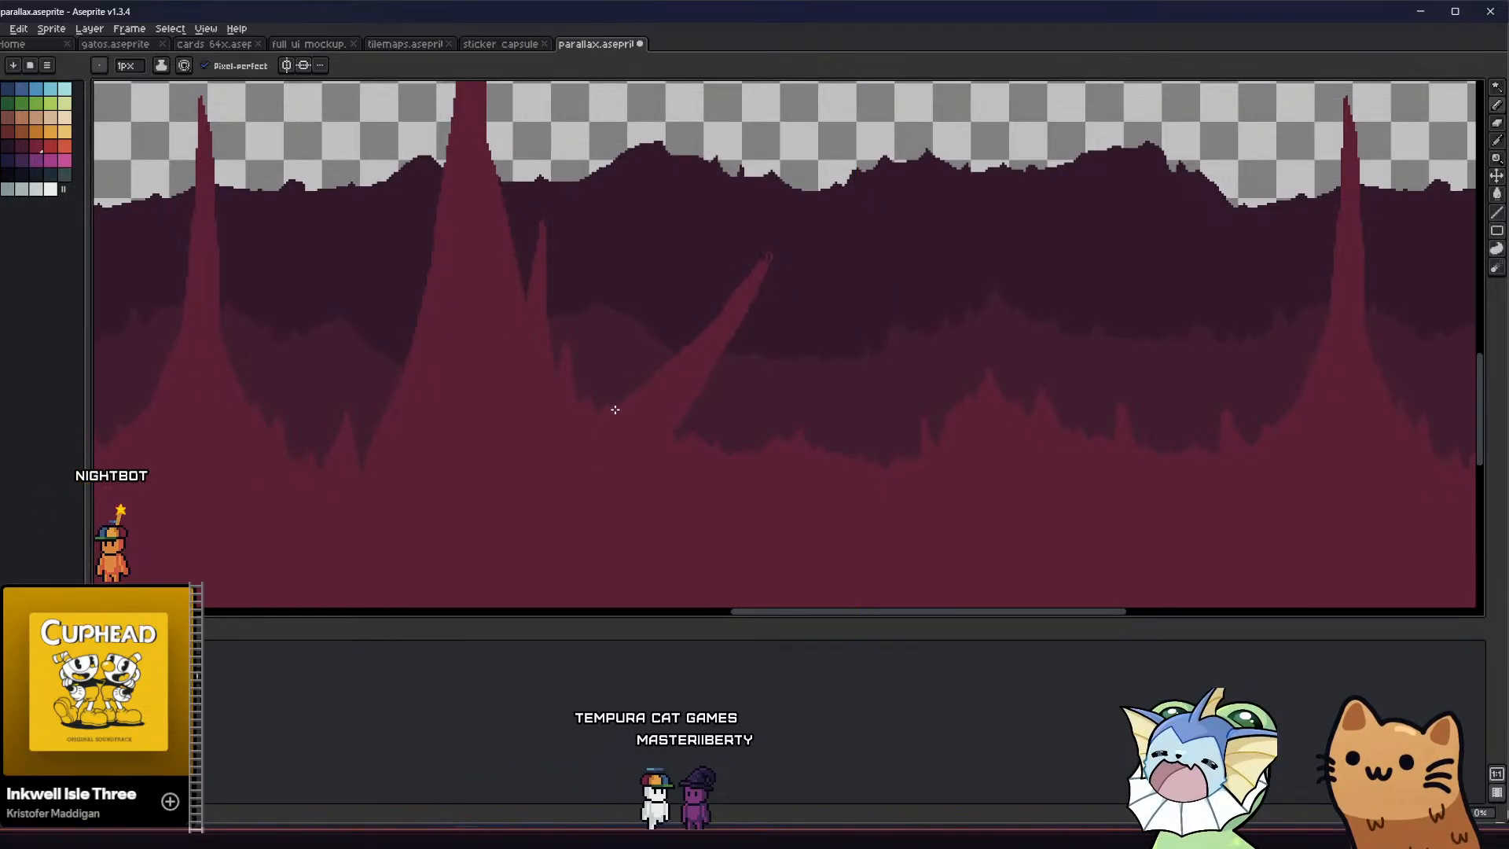
scroll(768, 256, "up", 1)
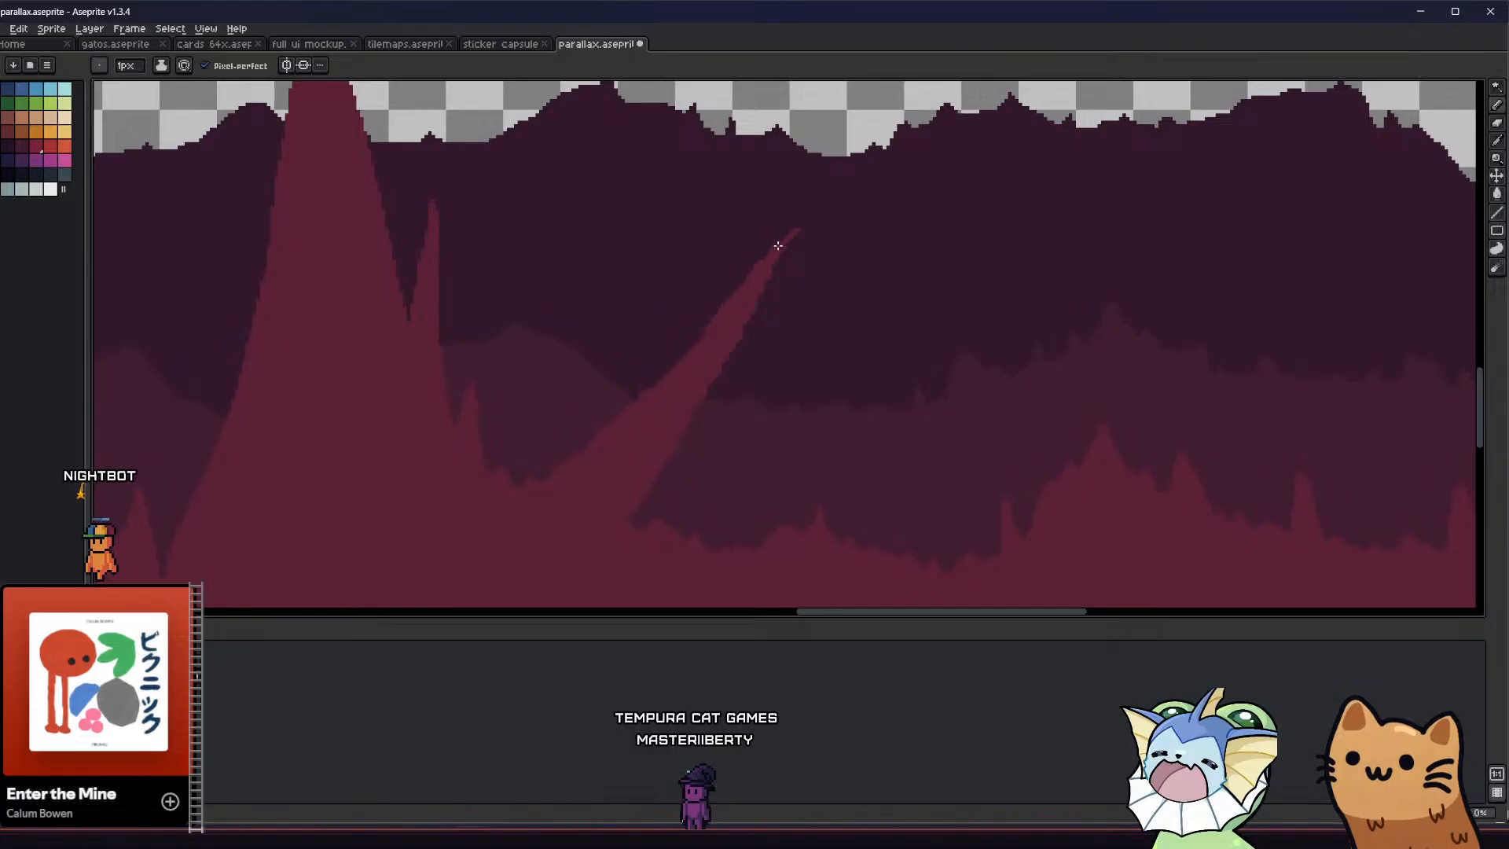
mouse_move(752, 277)
left_mouse_down()
mouse_move(788, 239)
mouse_move(771, 255)
left_mouse_up()
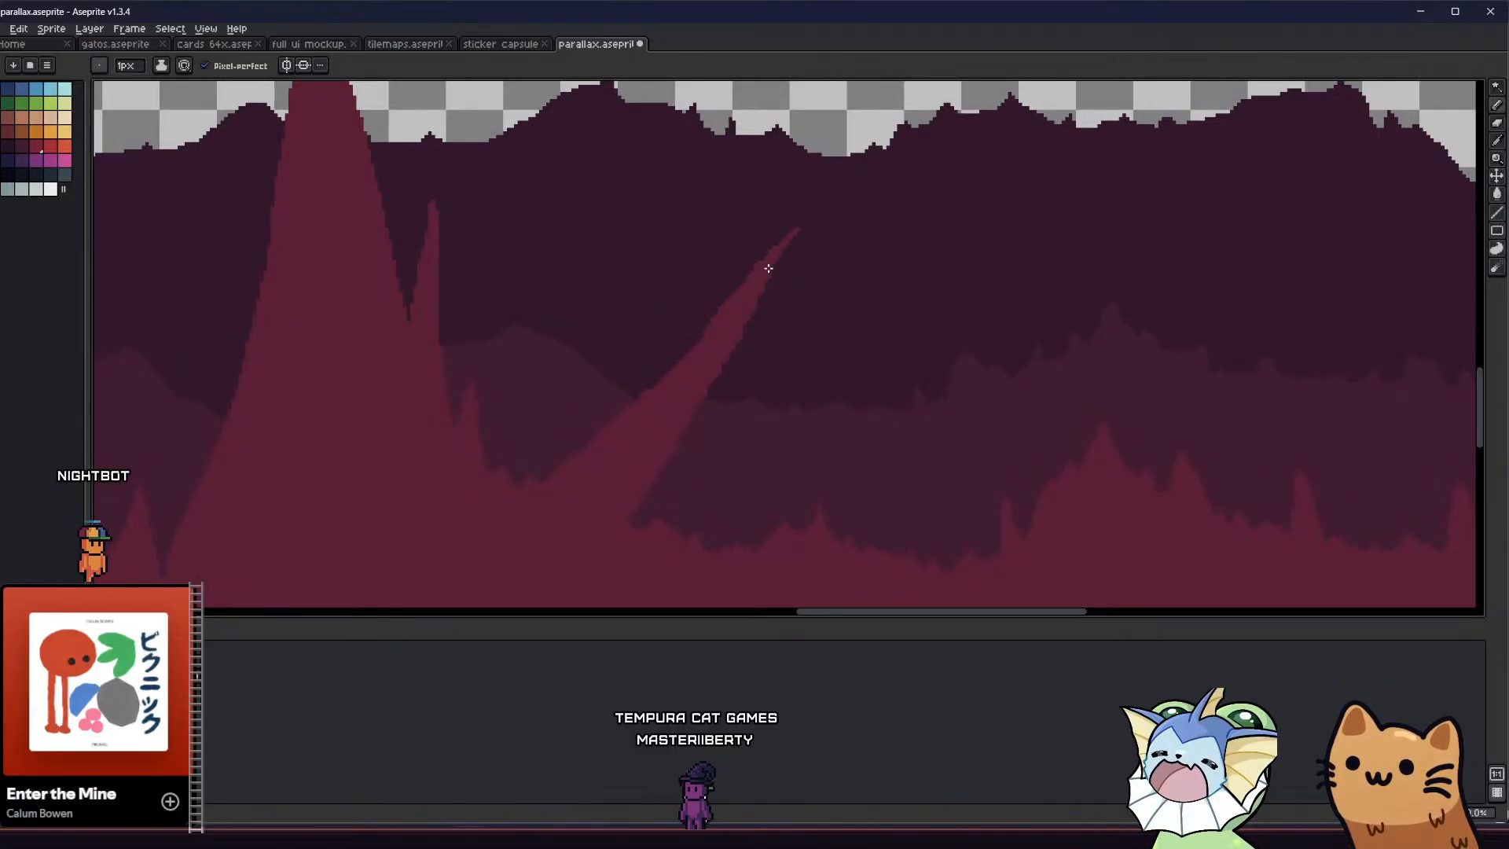
scroll(716, 318, "down", 1)
scroll(630, 390, "down", 1)
scroll(671, 349, "up", 2)
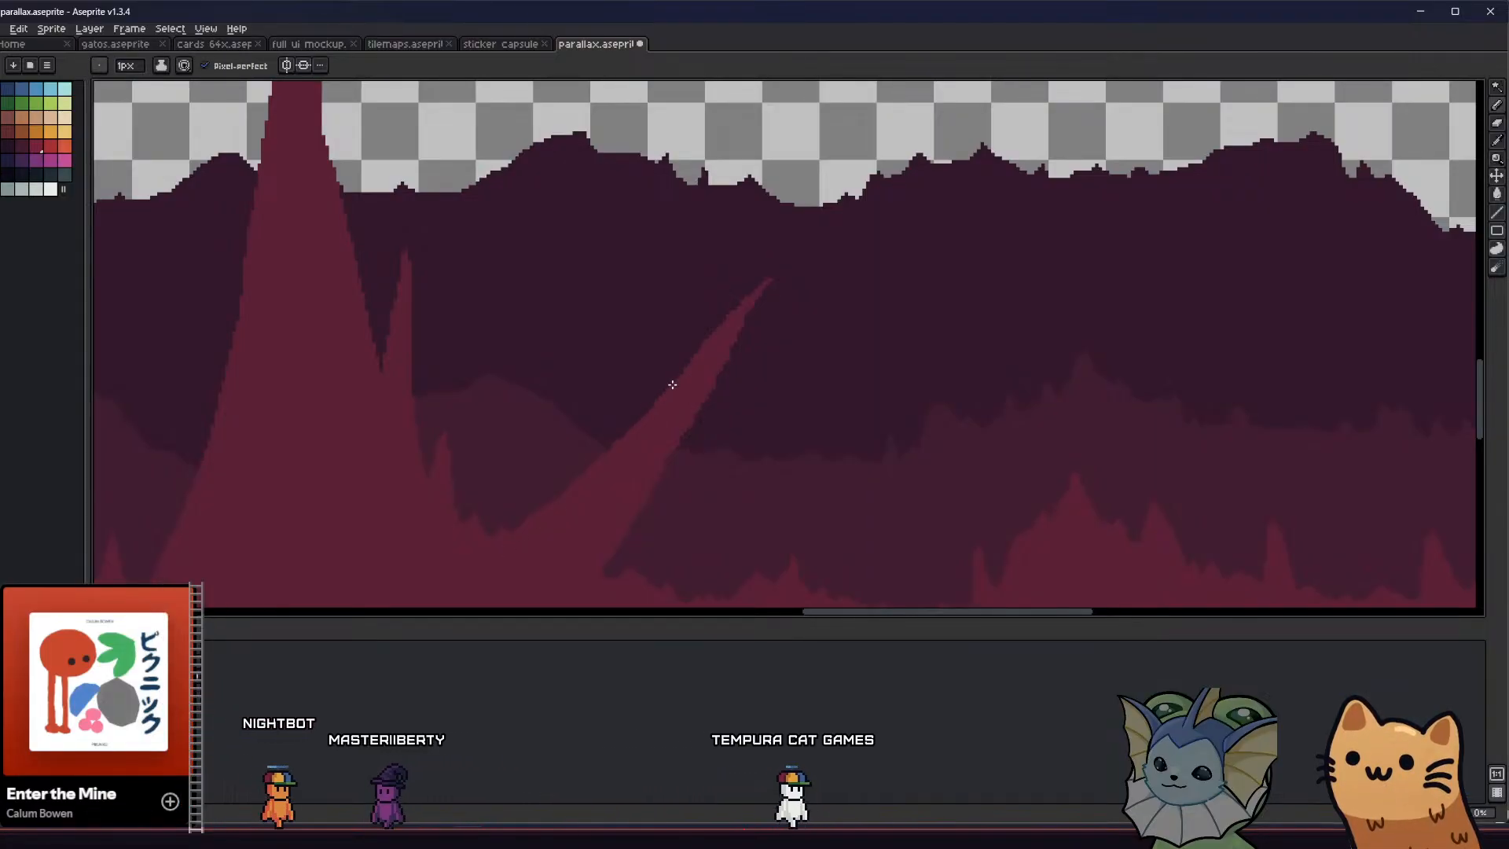
Add a short crimson side spike at the right base of the slanted spike and trim its tip
scroll(663, 398, "down", 1)
middle_click_drag(474, 445, 603, 415)
scroll(597, 424, "down", 1)
middle_click_drag(533, 457, 585, 448)
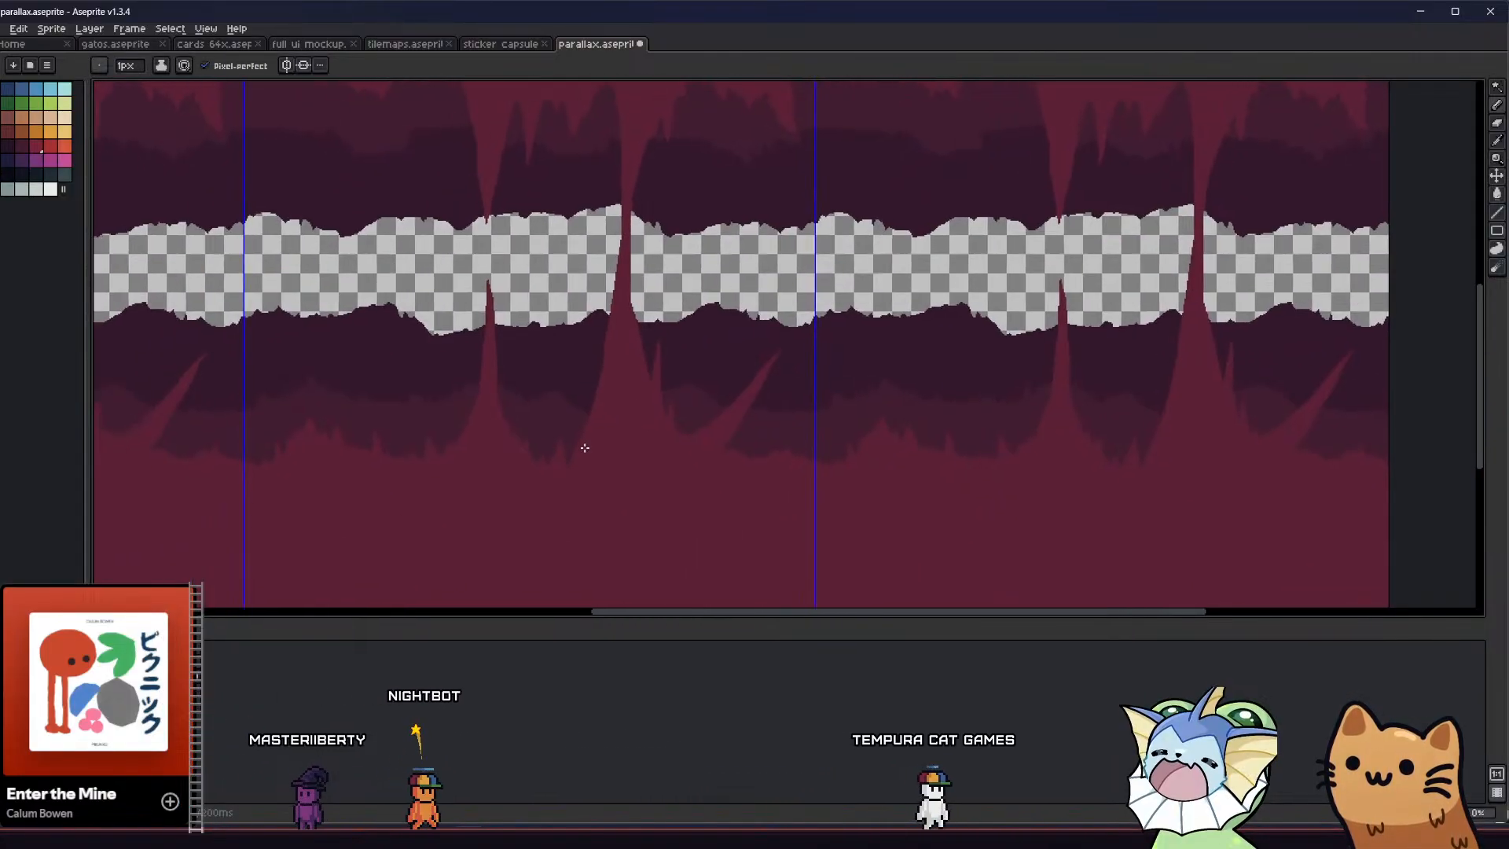
scroll(719, 437, "up", 1)
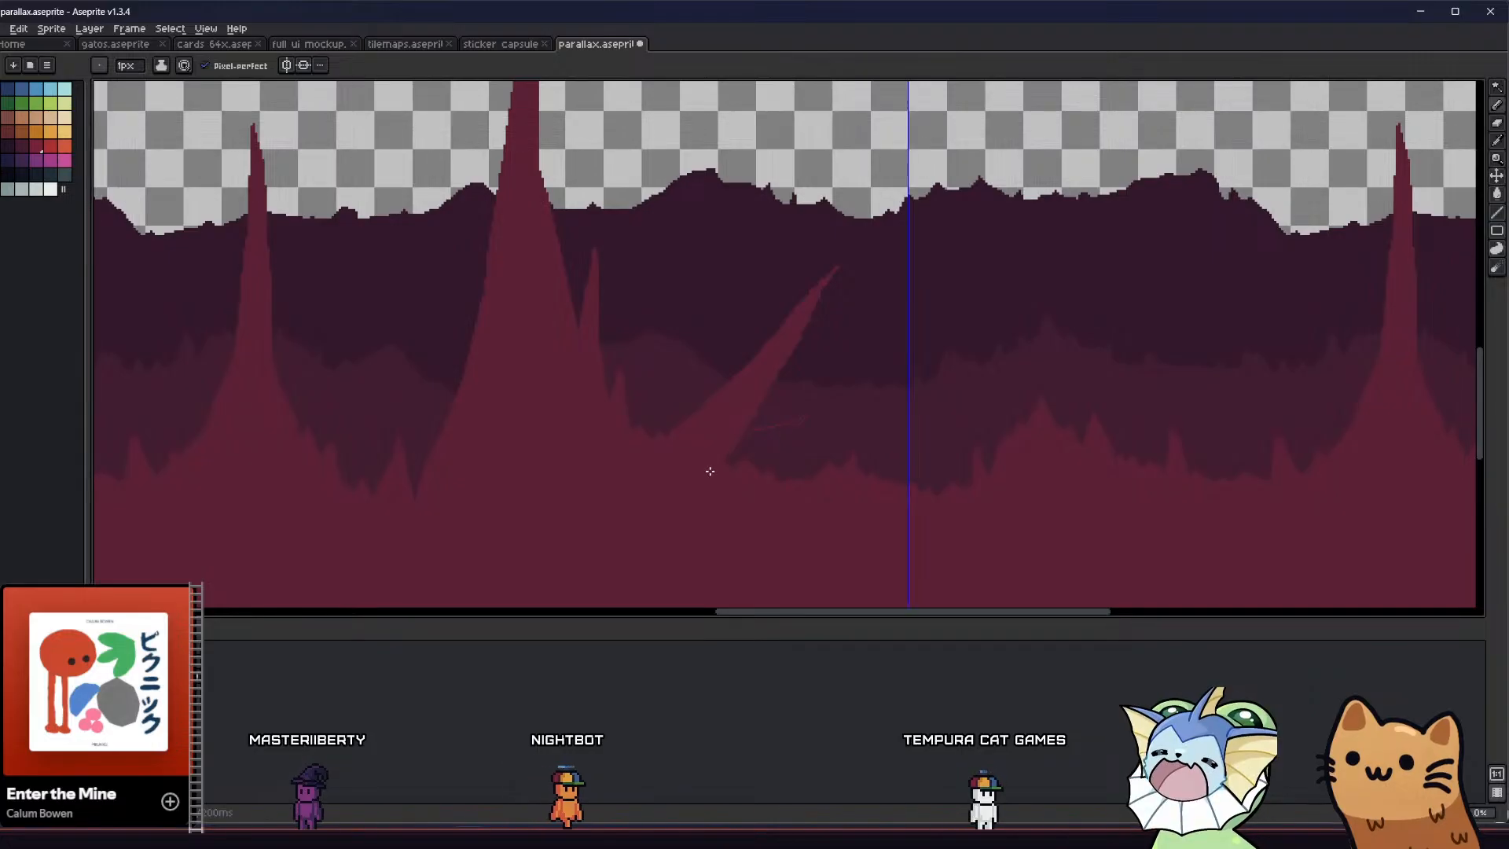
scroll(789, 424, "up", 1)
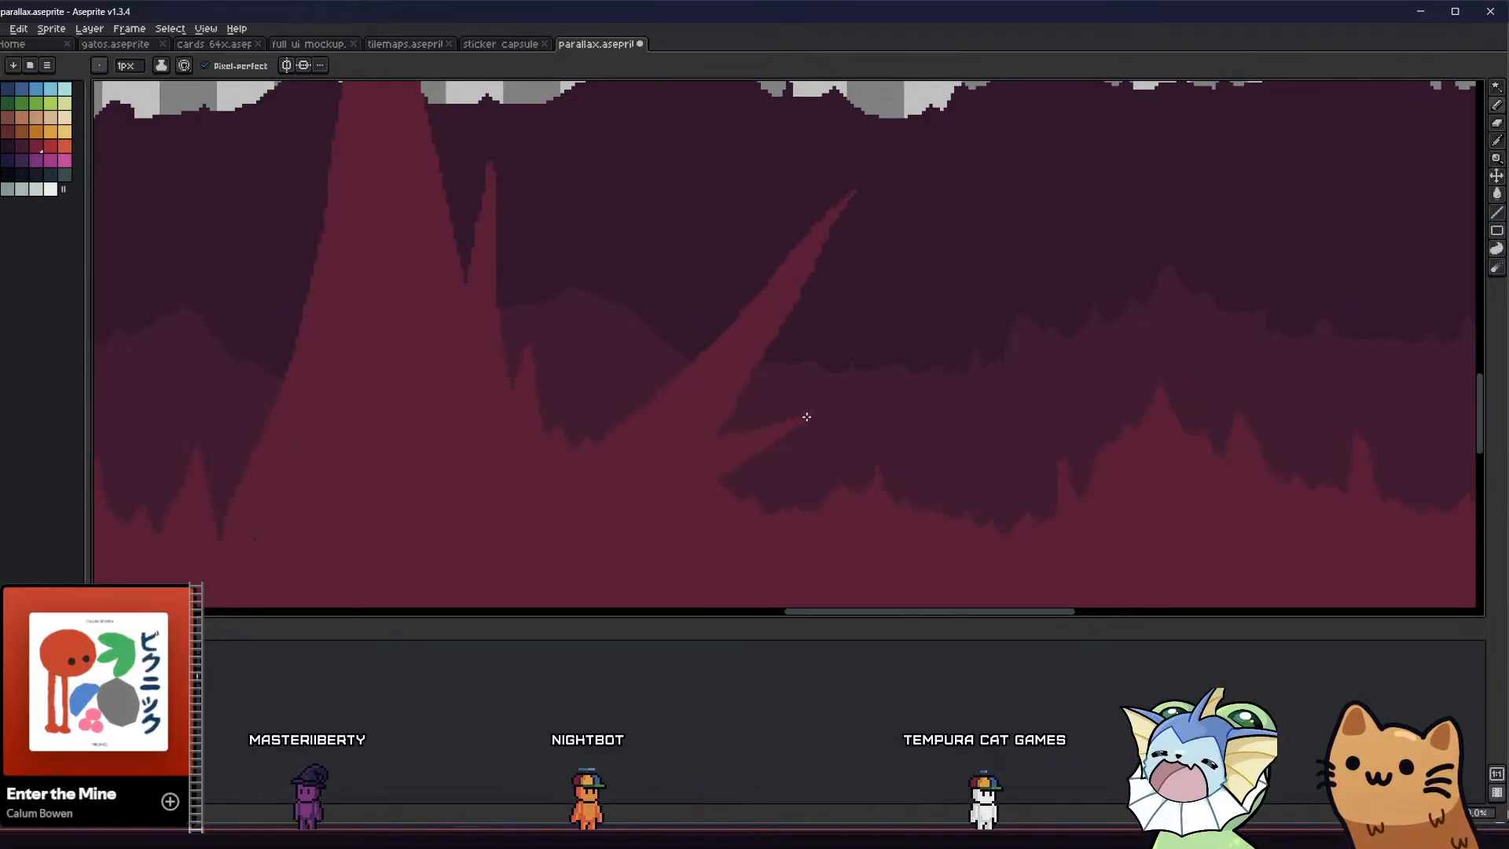
left_click_drag(802, 420, 803, 421)
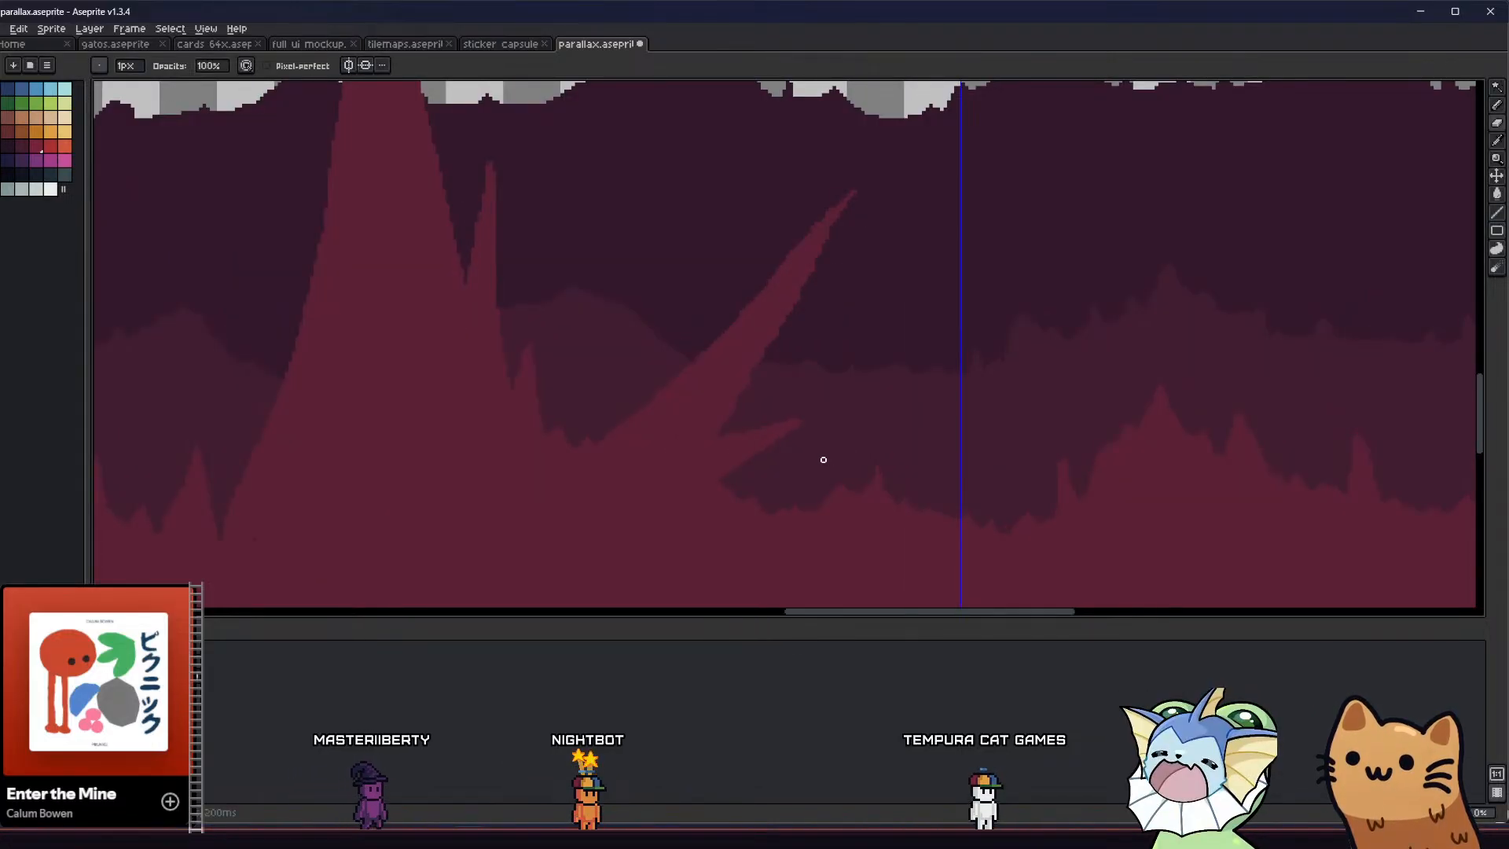
mouse_move(708, 477)
middle_mouse_down()
mouse_move(640, 509)
mouse_move(709, 504)
middle_mouse_up()
scroll(680, 481, "down", 1)
key("b")
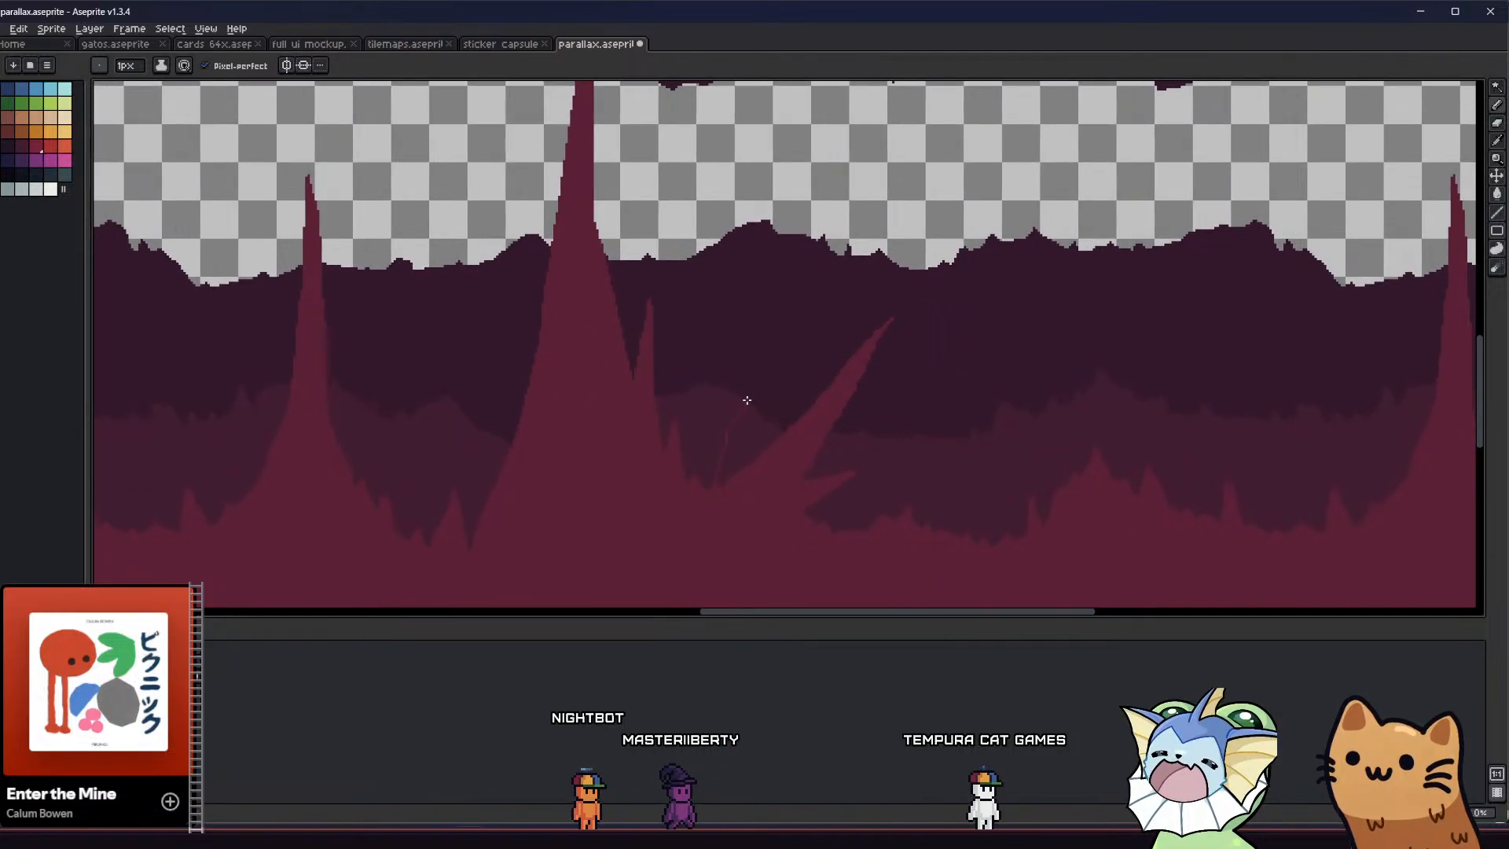
scroll(741, 446, "down", 2)
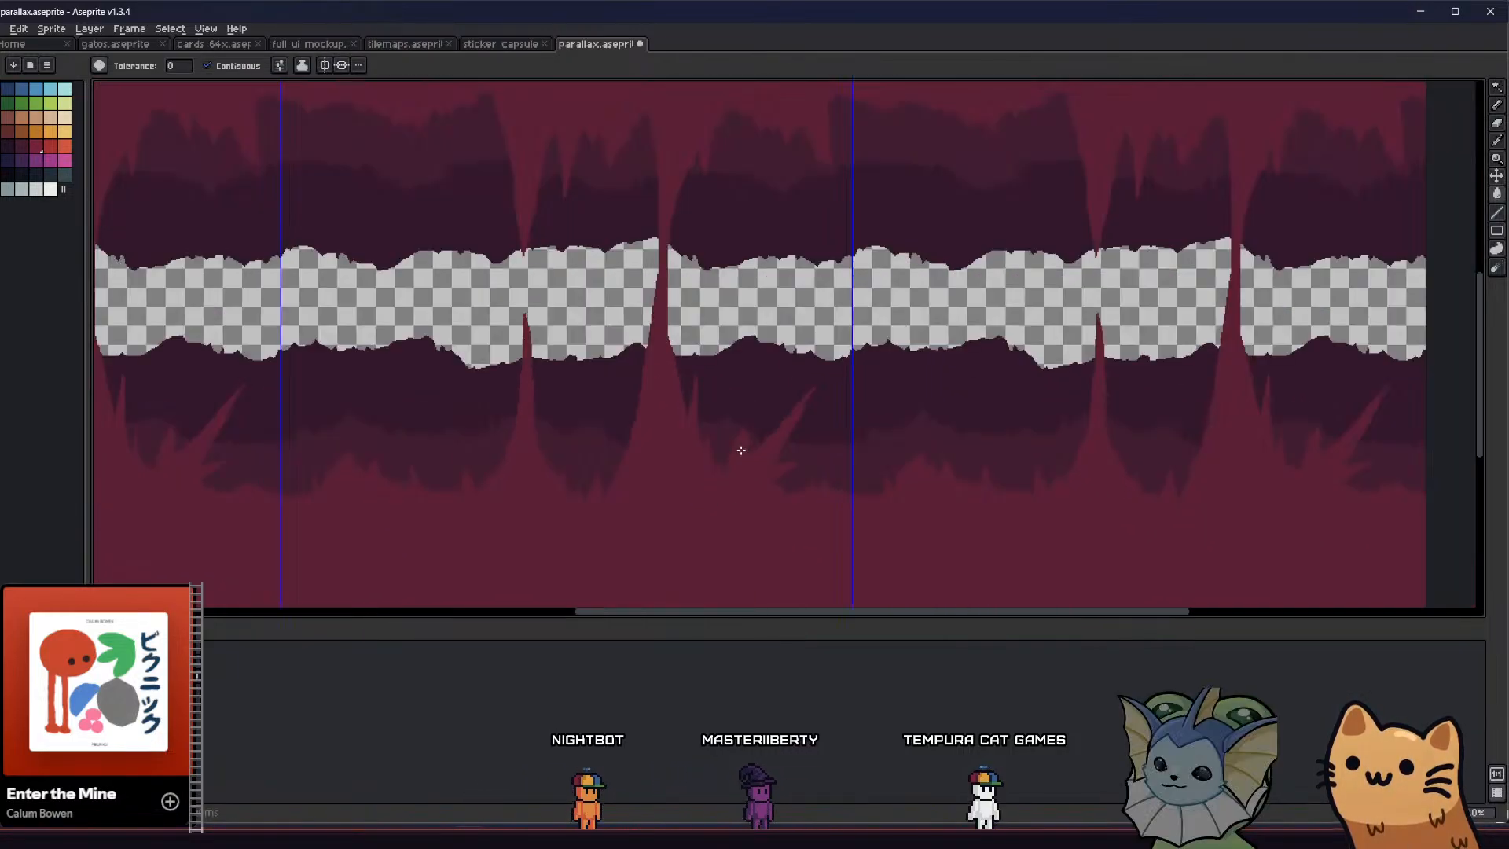
key("b")
scroll(735, 429, "up", 4)
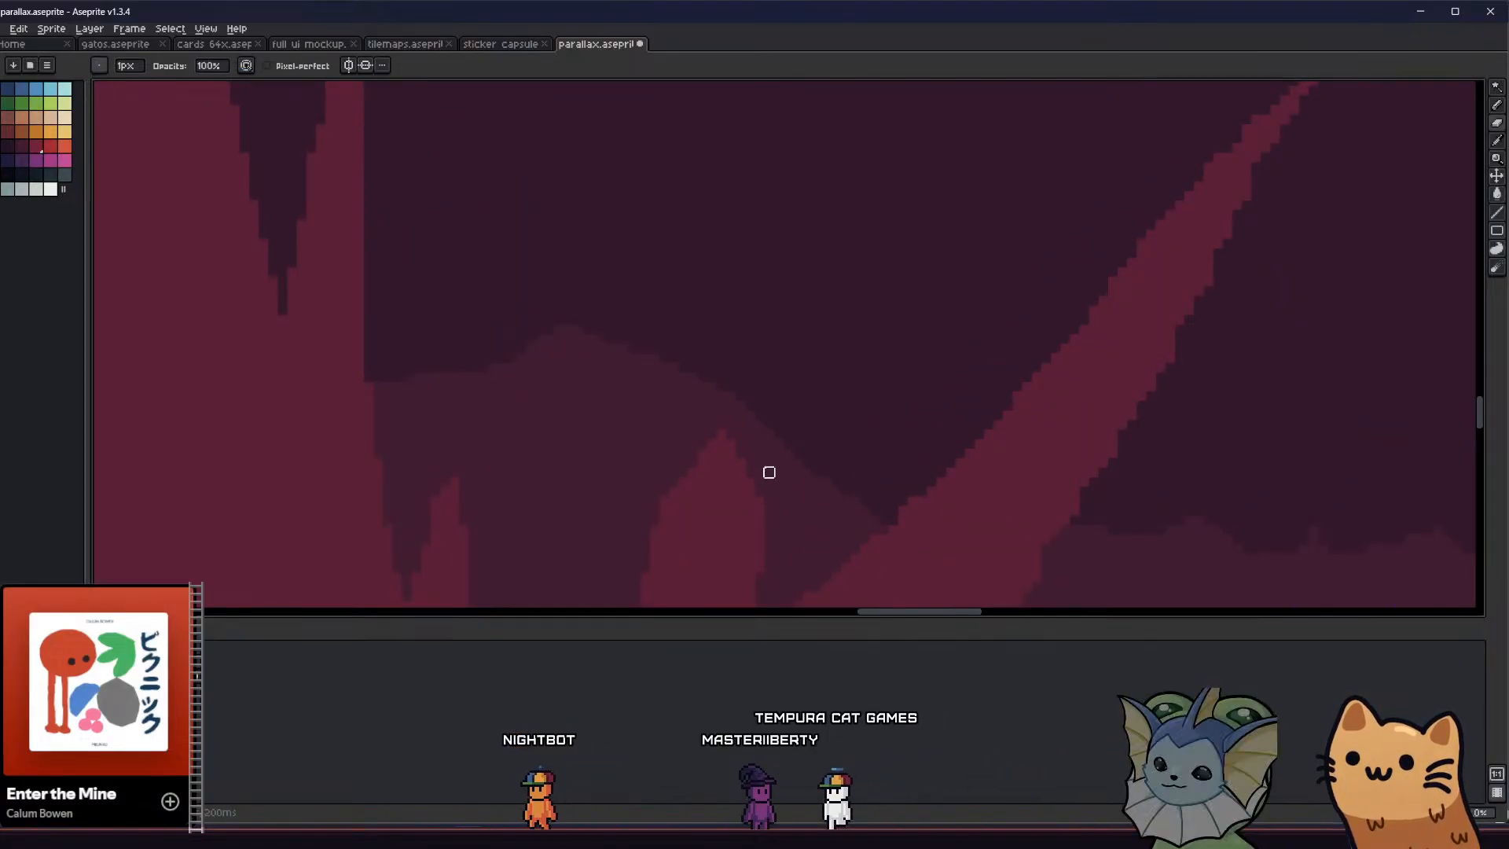
scroll(768, 471, "down", 4)
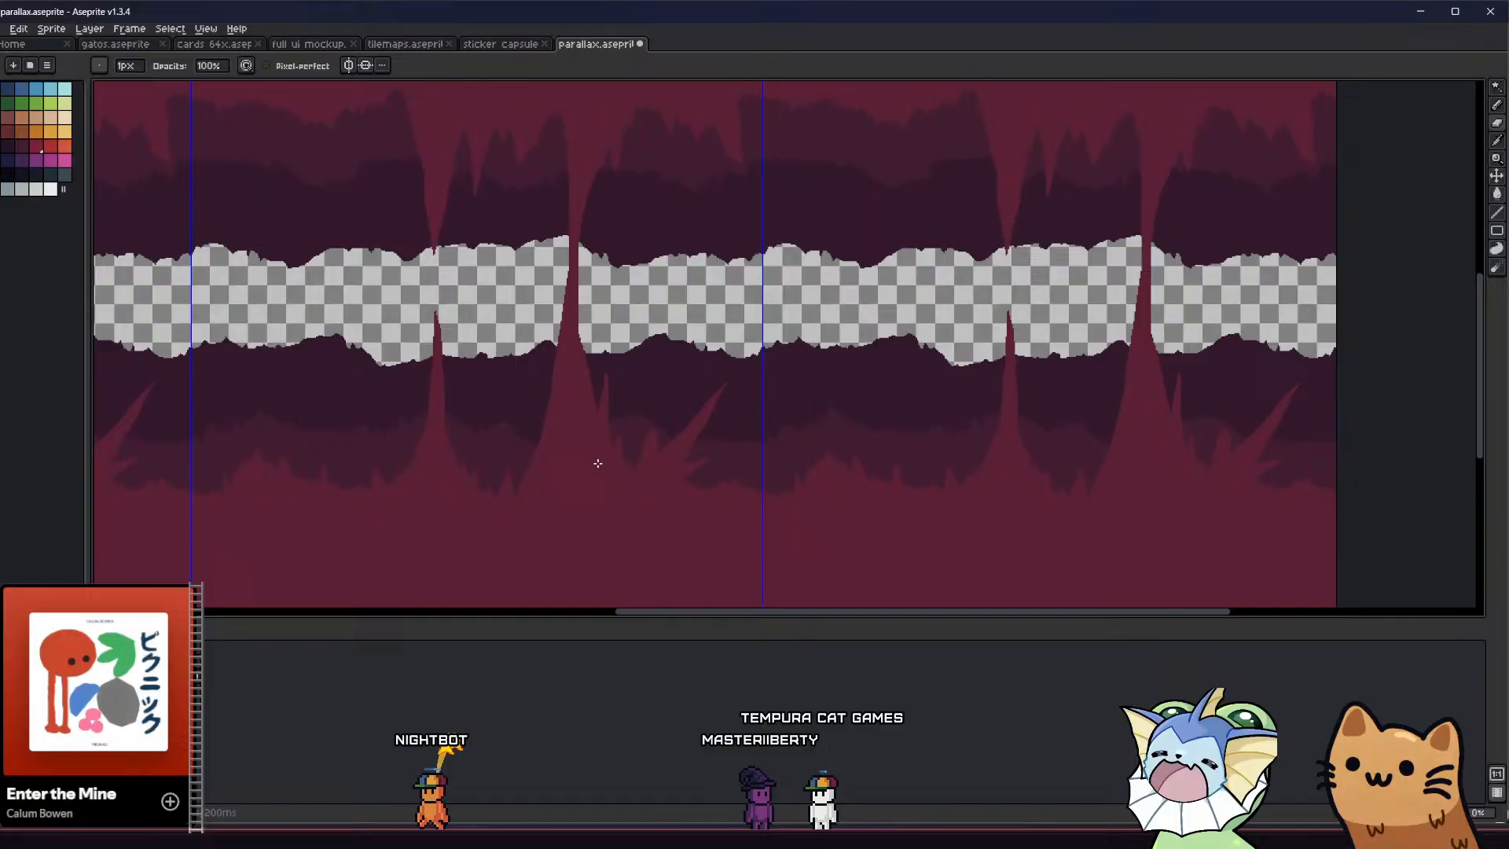
middle_click_drag(597, 463, 737, 522)
mouse_move(822, 502)
middle_mouse_down()
mouse_move(805, 515)
mouse_move(916, 539)
mouse_move(873, 515)
mouse_move(815, 529)
middle_mouse_up()
key("v")
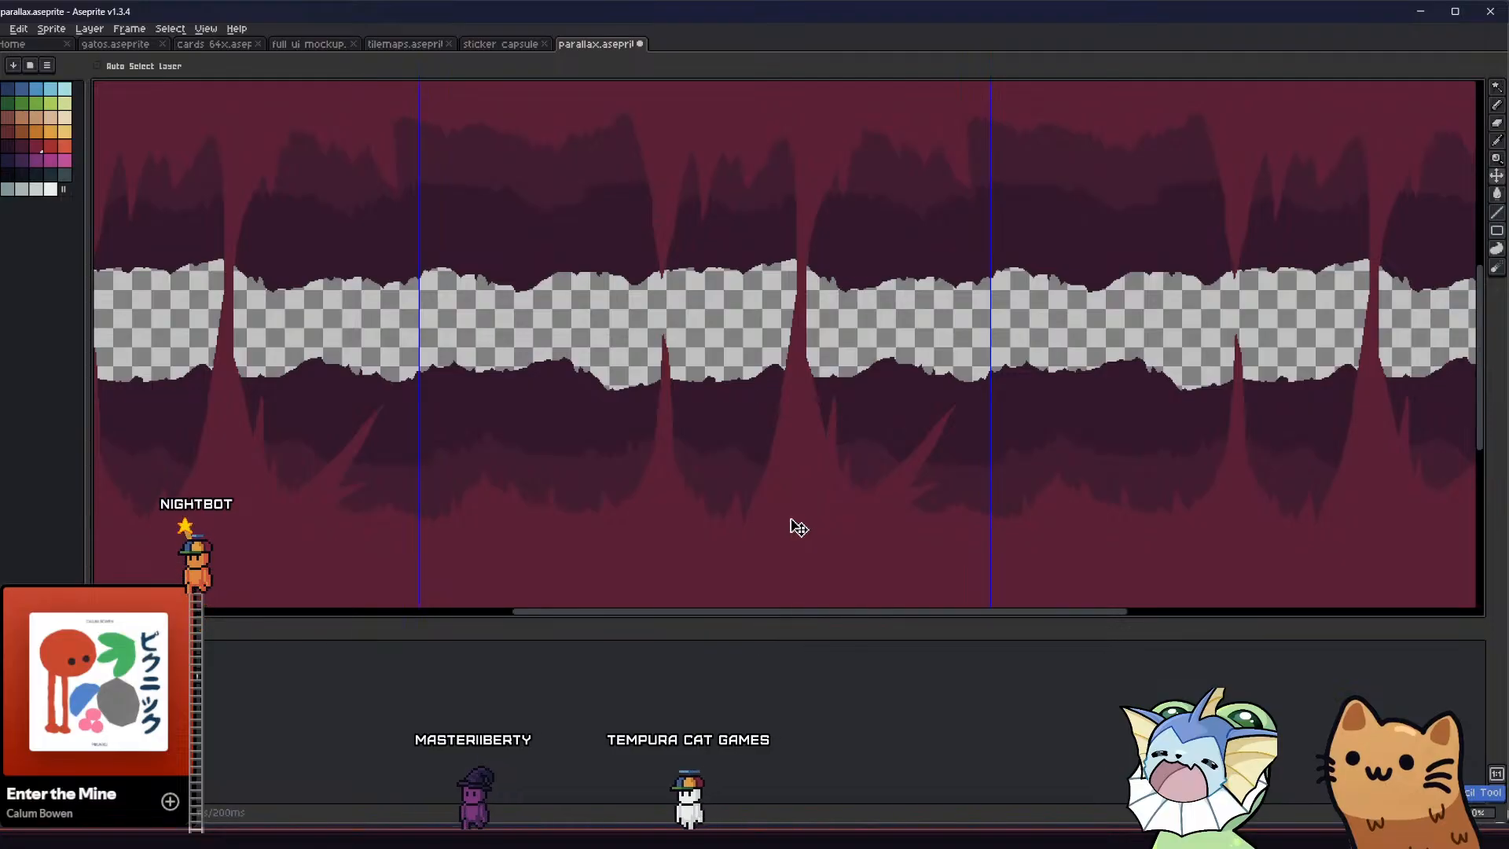
Draw two small upright crimson spikes on the left base of the slanted spike and fill them
key("b")
scroll(946, 438, "up", 3)
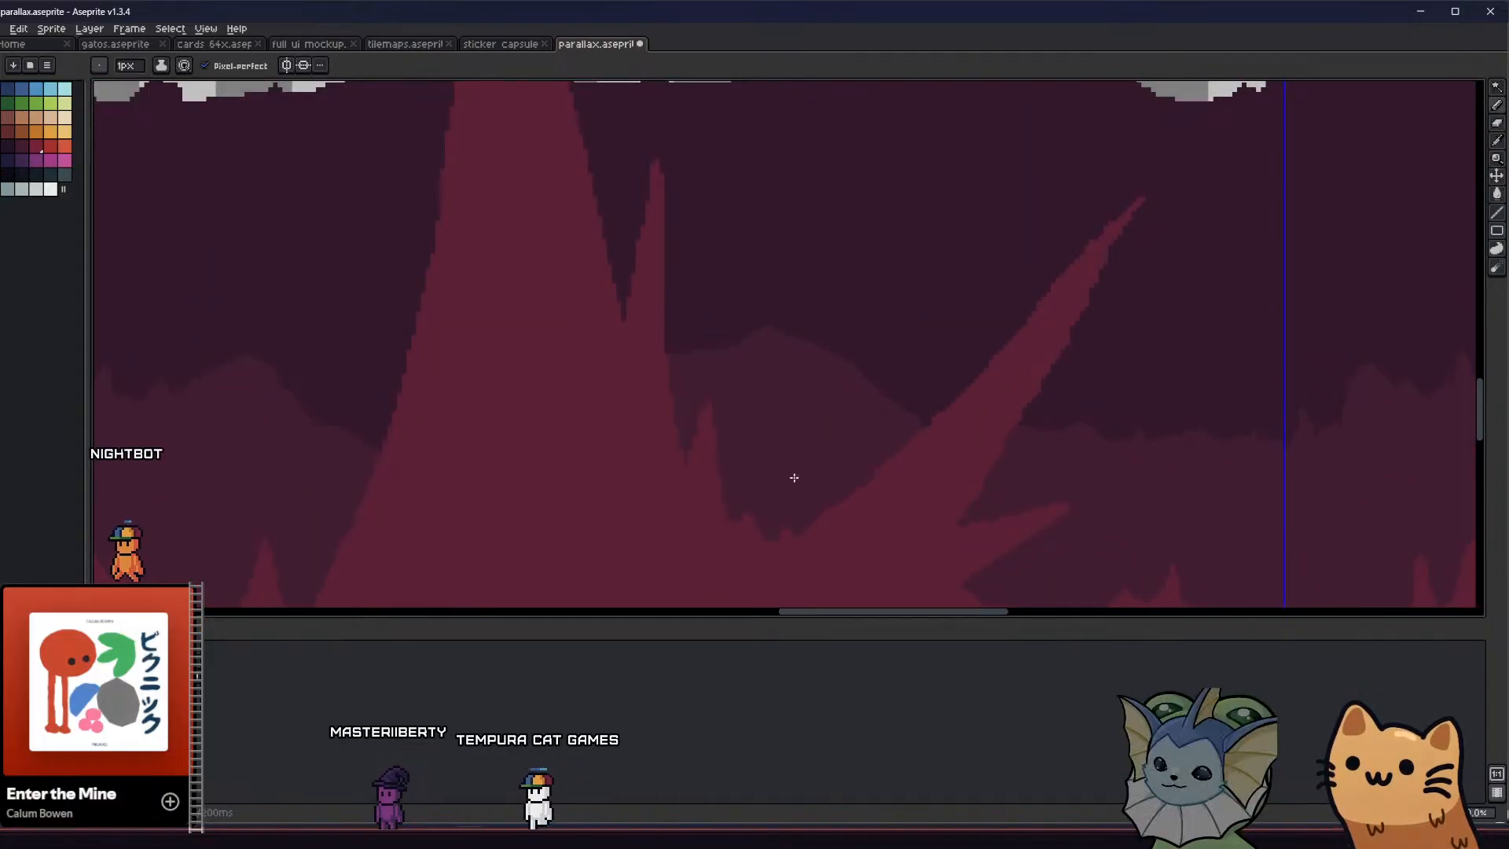
scroll(794, 475, "down", 2)
key("g")
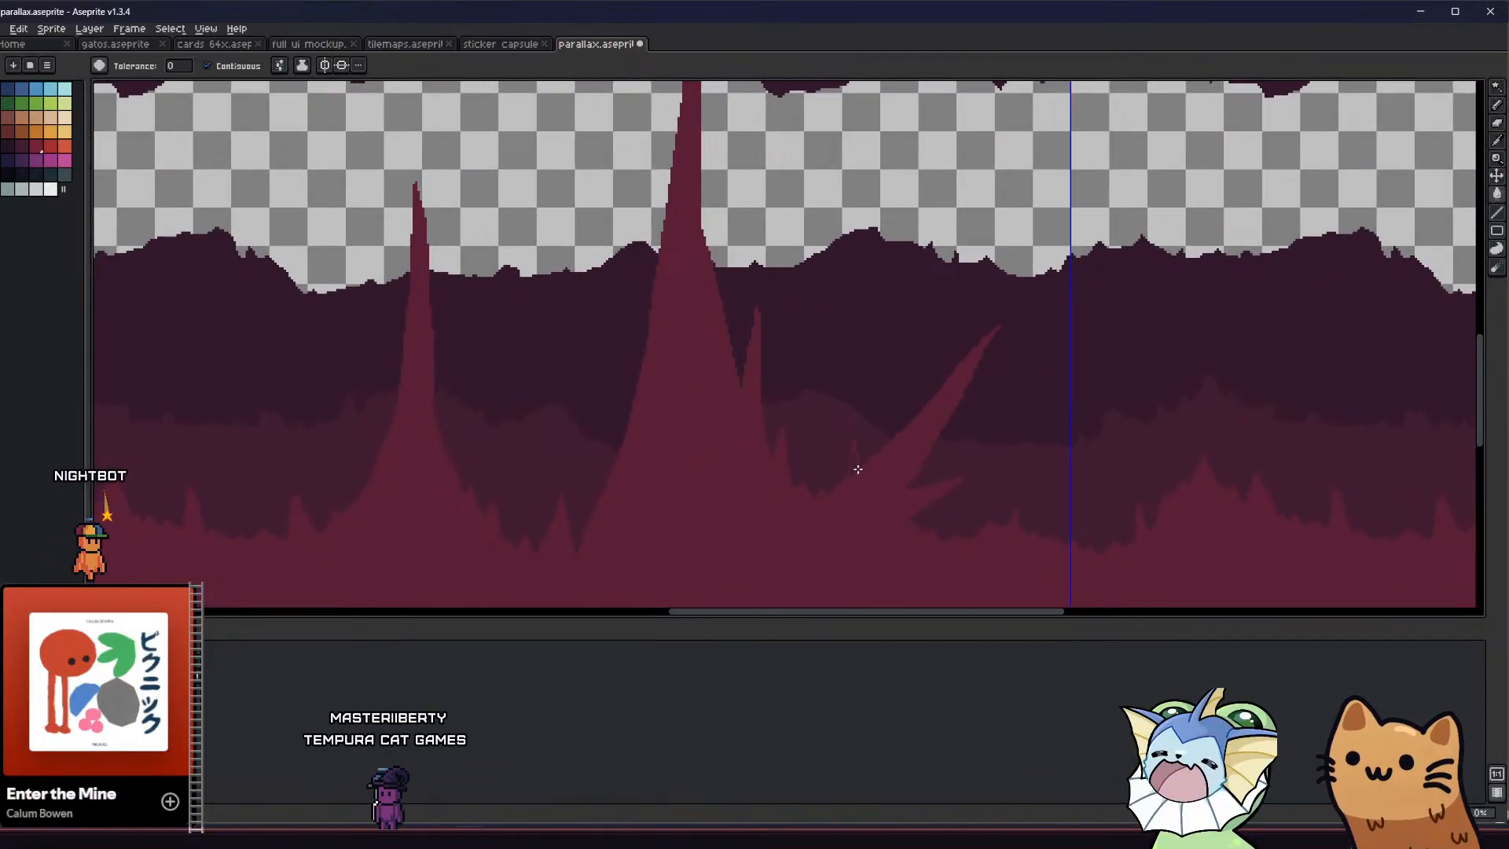
key("b")
scroll(854, 466, "up", 2)
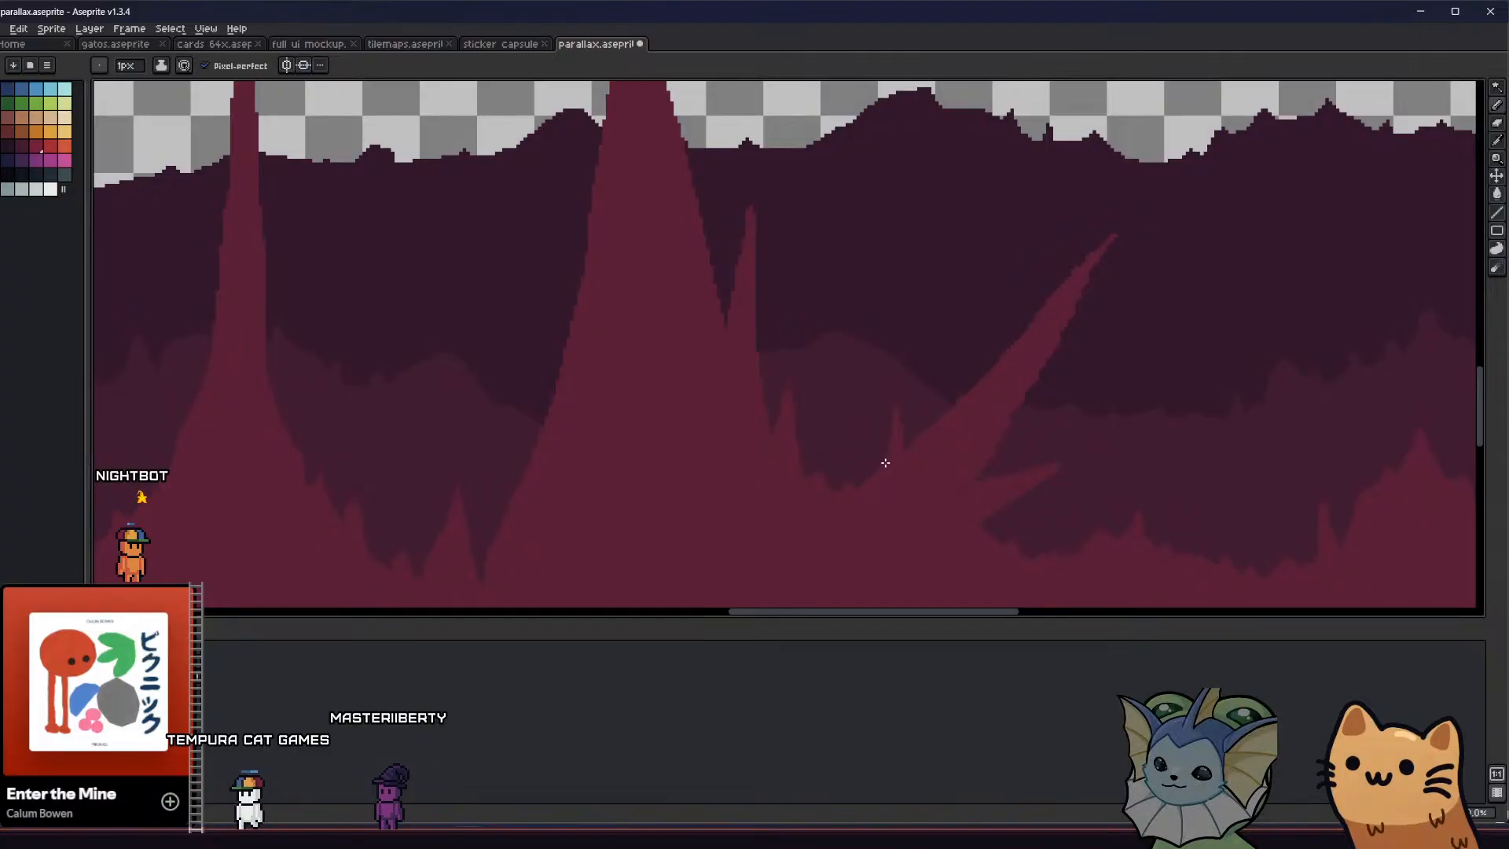
key("g")
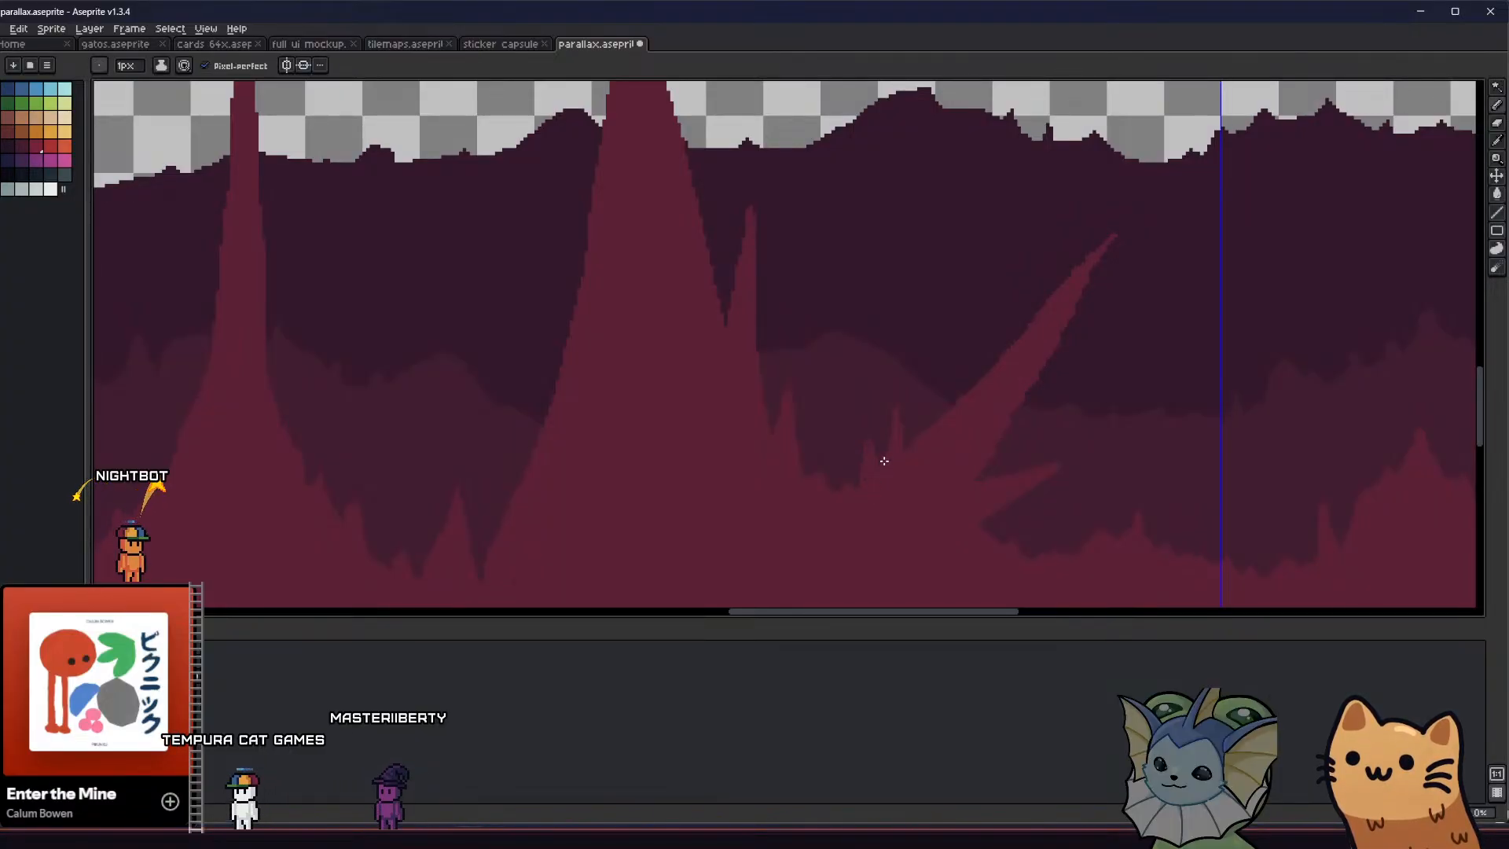
scroll(883, 456, "down", 3)
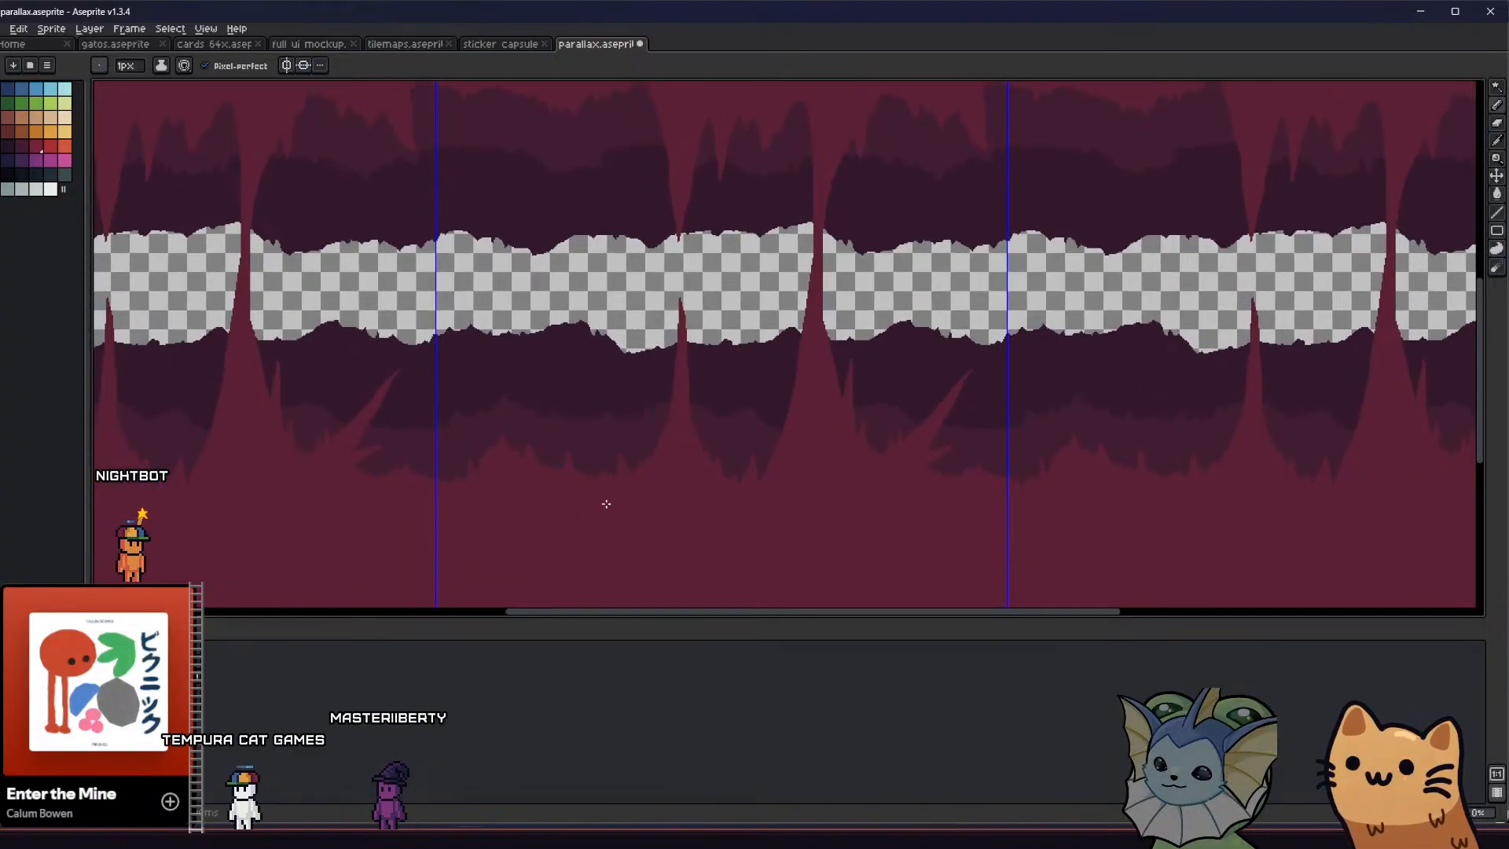
Add a small crimson side spike near the upper right edge of the narrow floor spike
scroll(697, 424, "up", 4)
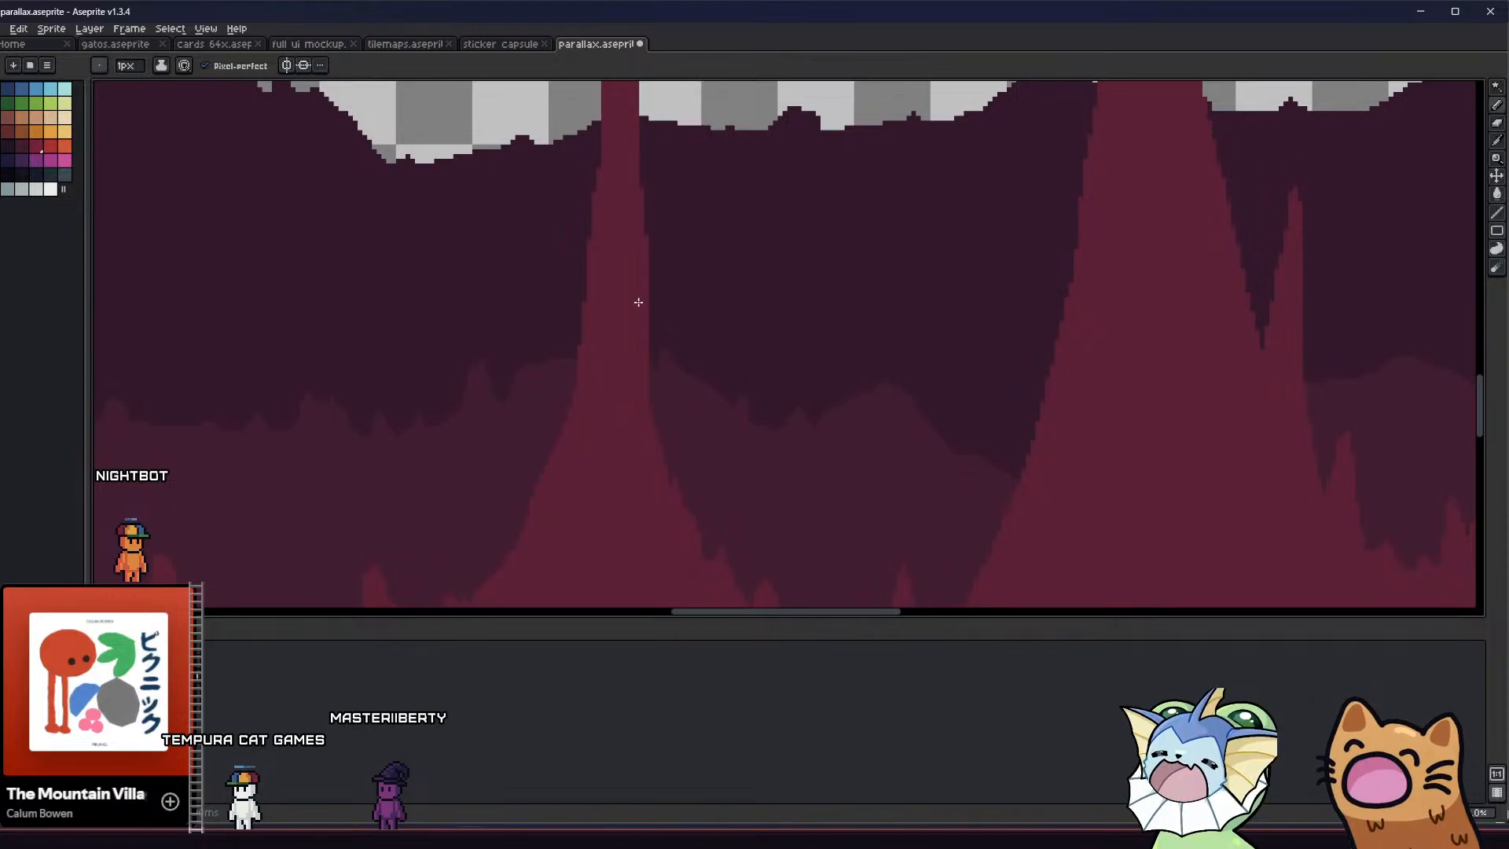
scroll(638, 301, "down", 2)
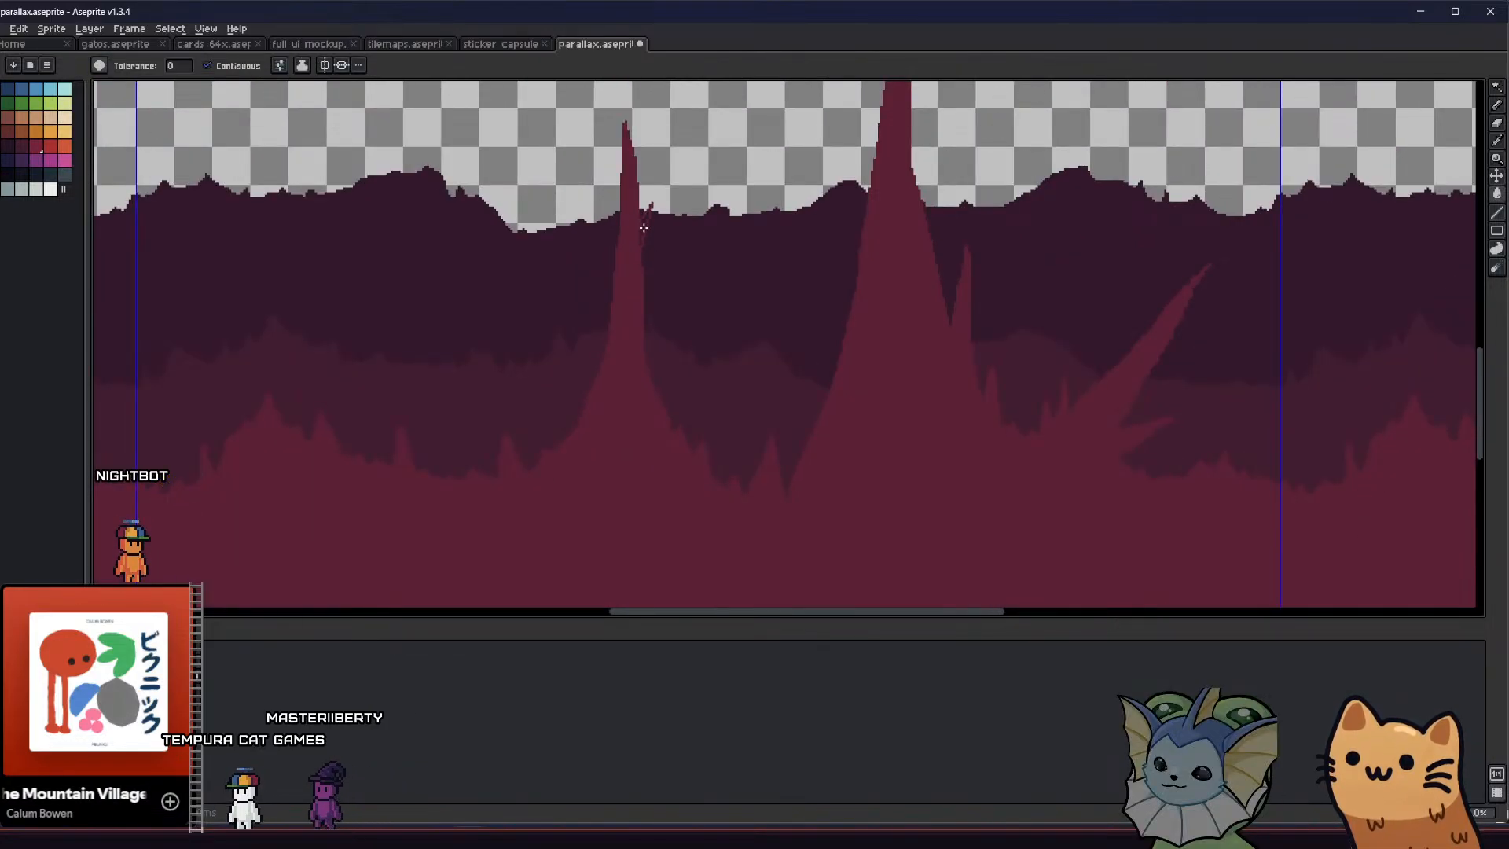
middle_click_drag(609, 271, 611, 321)
key("b")
mouse_move(595, 444)
left_mouse_down()
mouse_move(593, 402)
mouse_move(604, 431)
left_mouse_up()
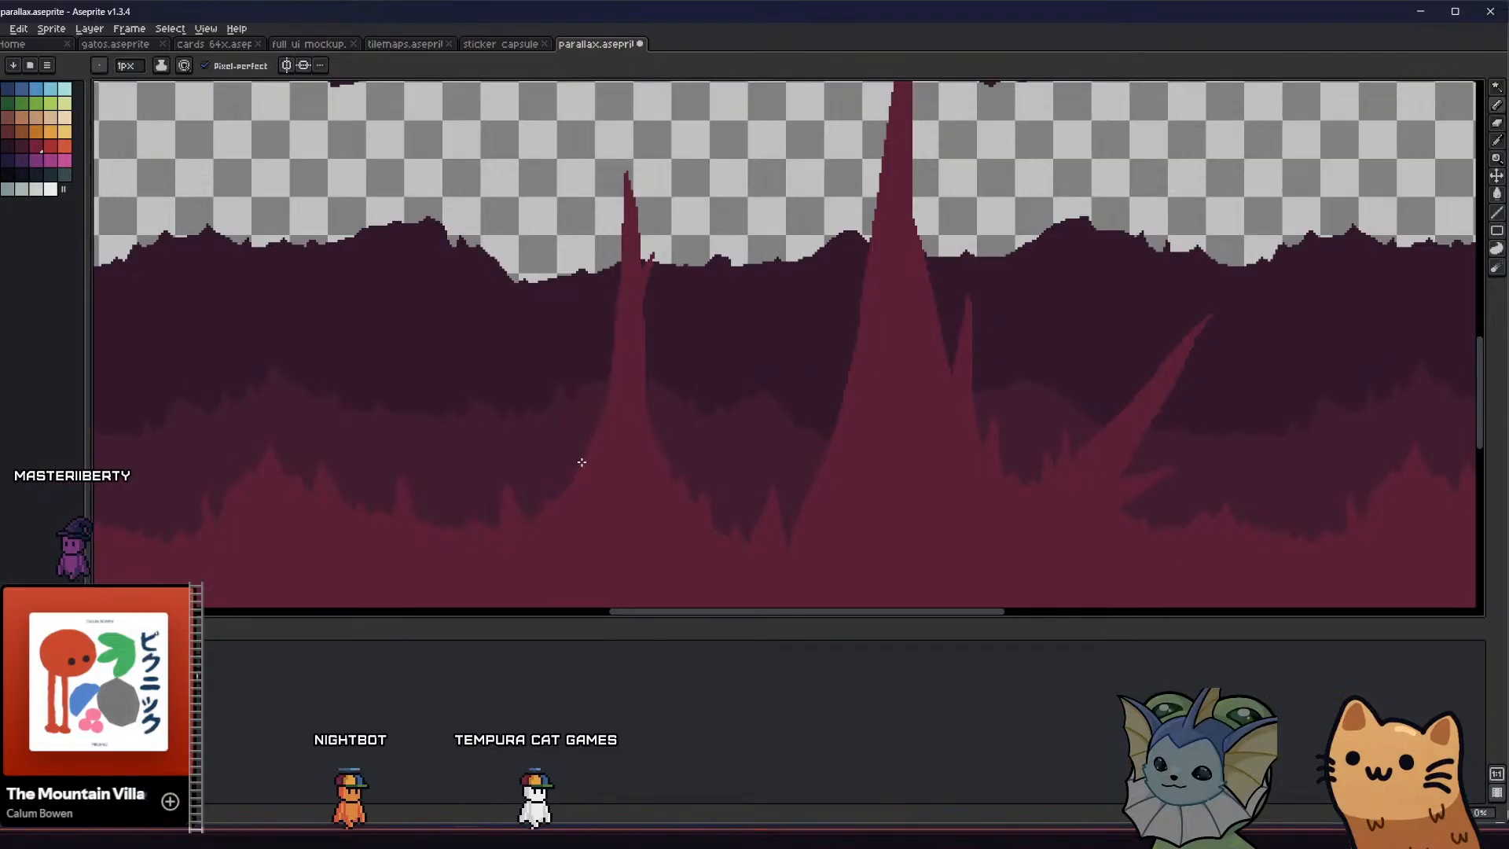
scroll(576, 487, "down", 3)
mouse_move(573, 492)
middle_mouse_down()
mouse_move(623, 528)
mouse_move(579, 462)
mouse_move(546, 455)
mouse_move(545, 478)
mouse_move(564, 475)
middle_mouse_up()
scroll(509, 310, "up", 2)
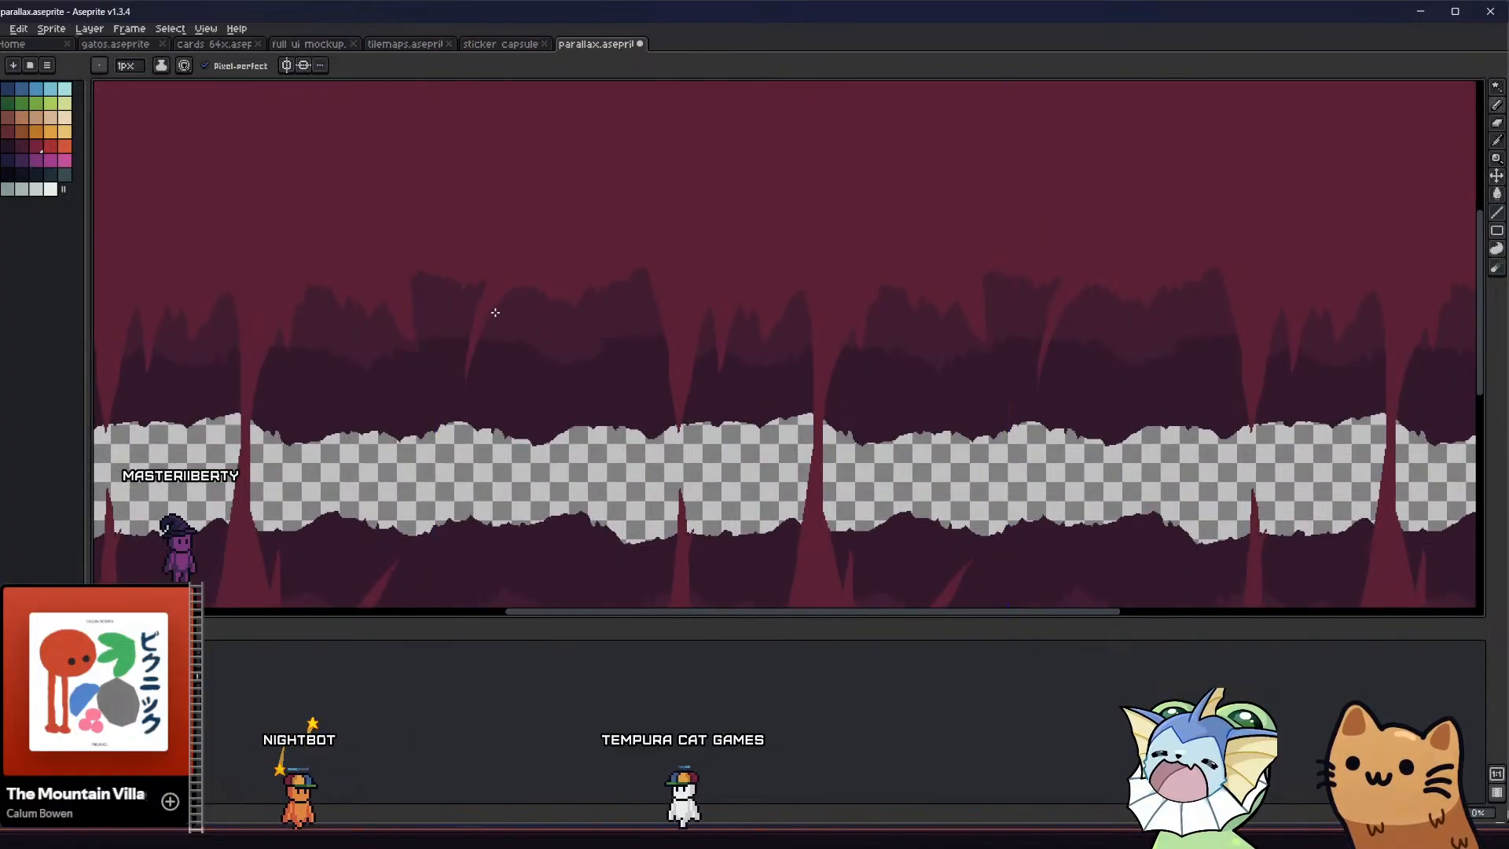
key("g")
scroll(494, 303, "up", 1)
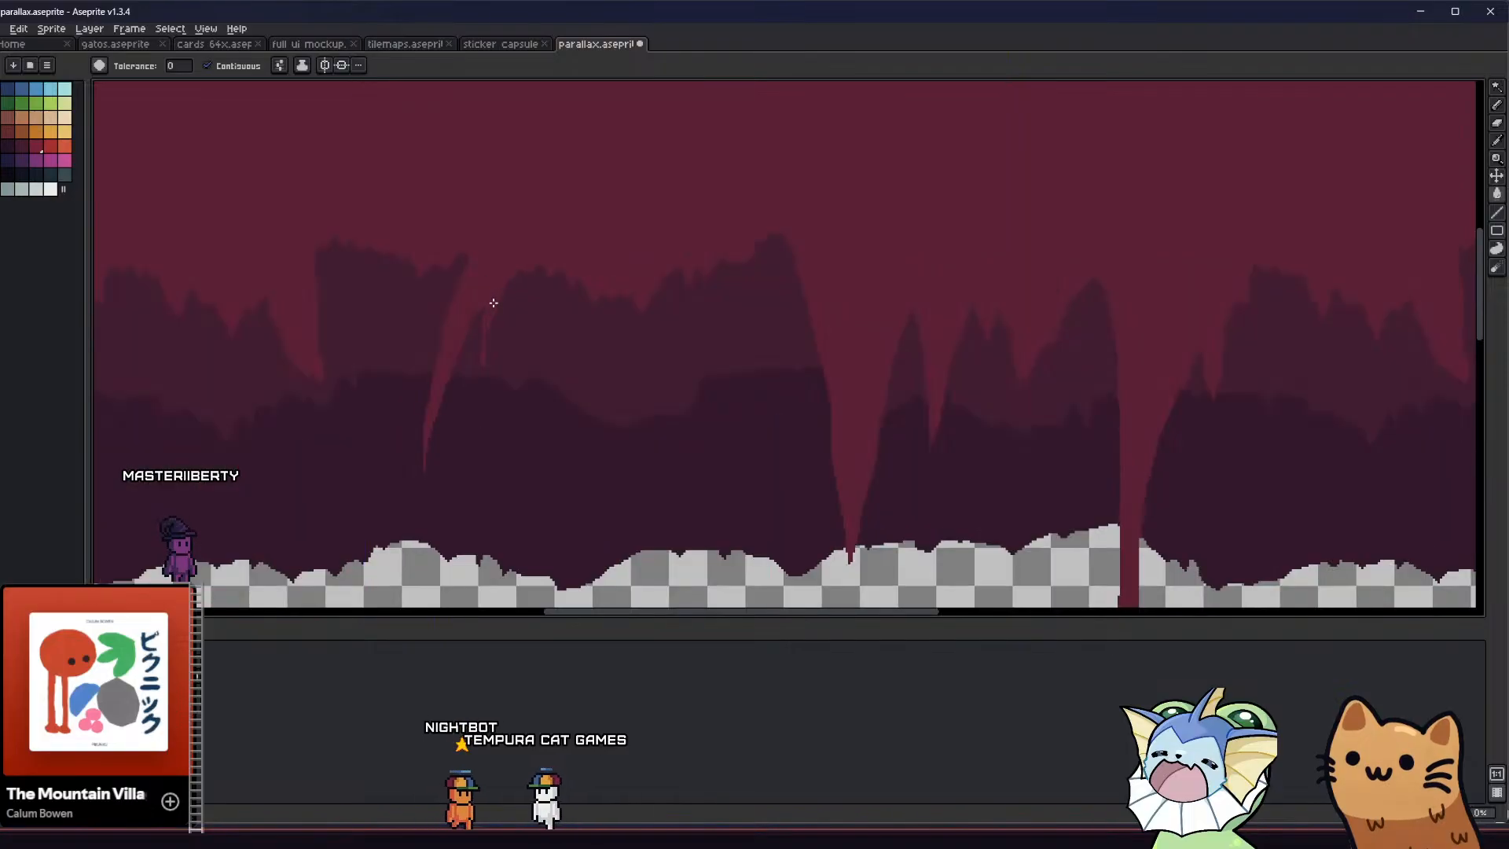
key("b")
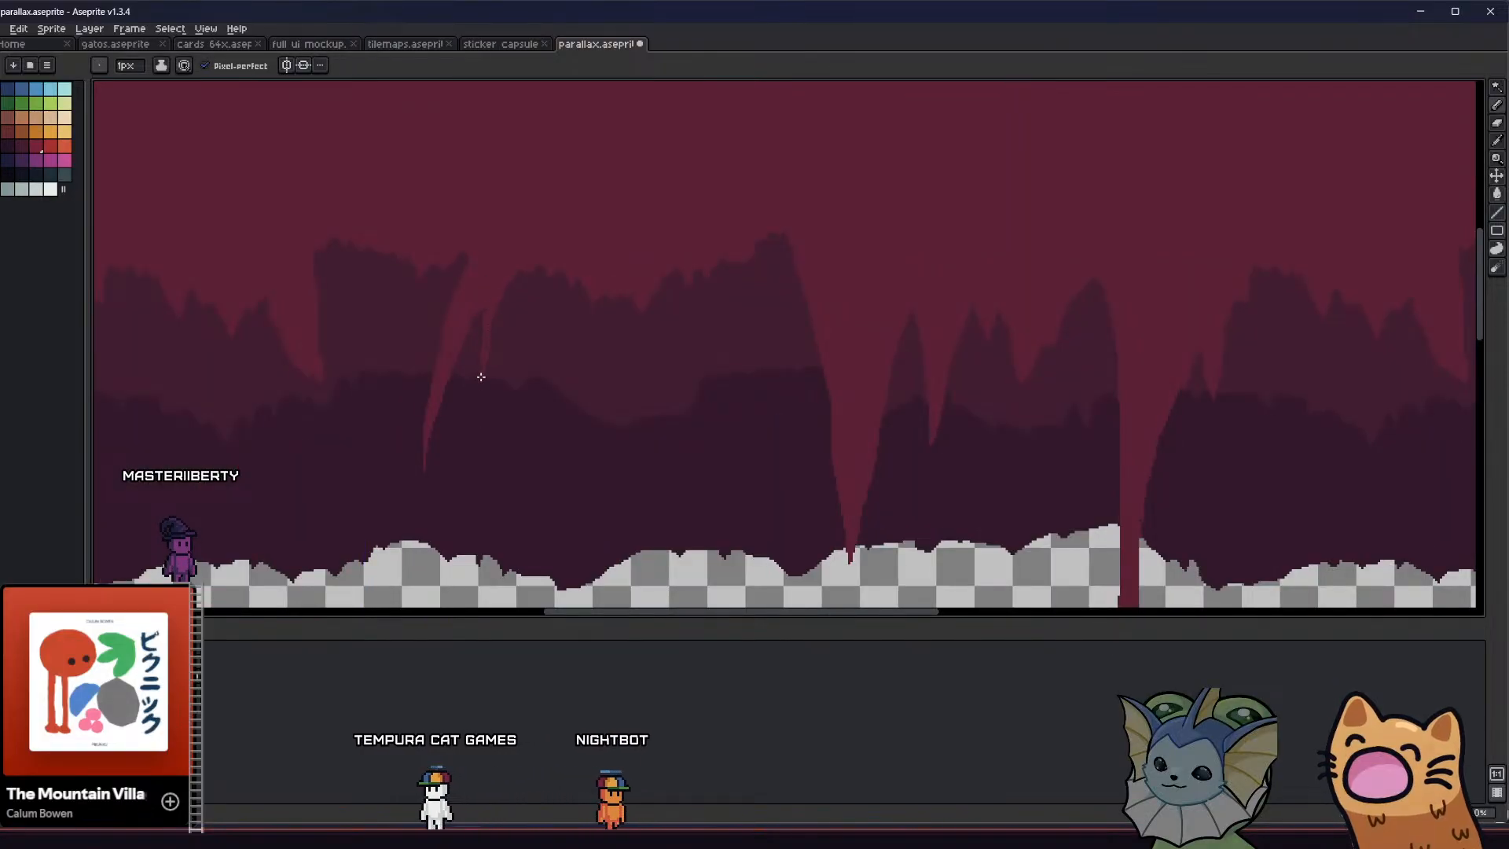
key("g")
scroll(483, 289, "up", 1)
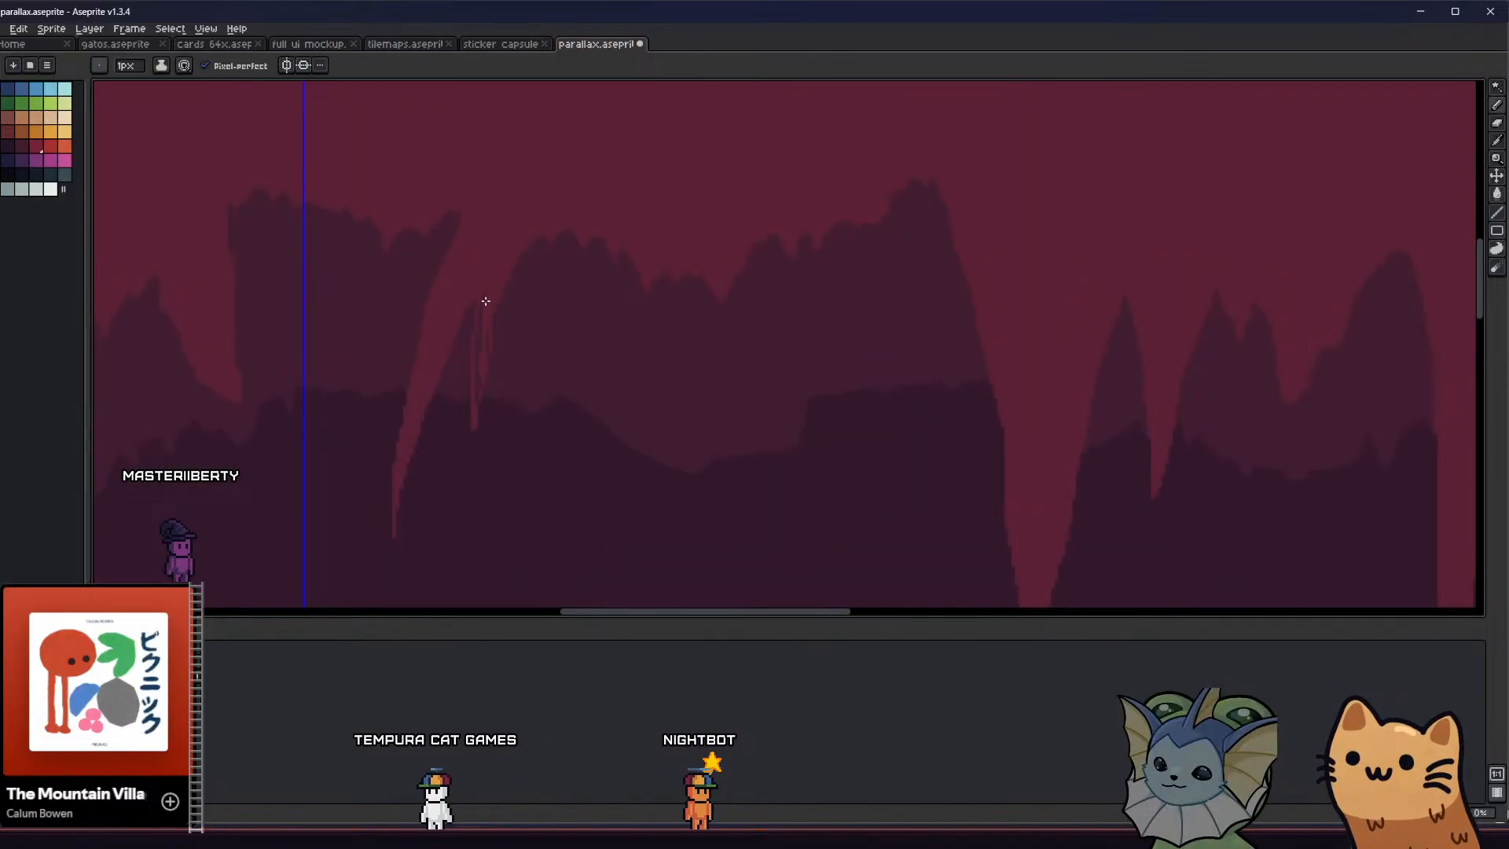
scroll(470, 397, "down", 2)
key("v")
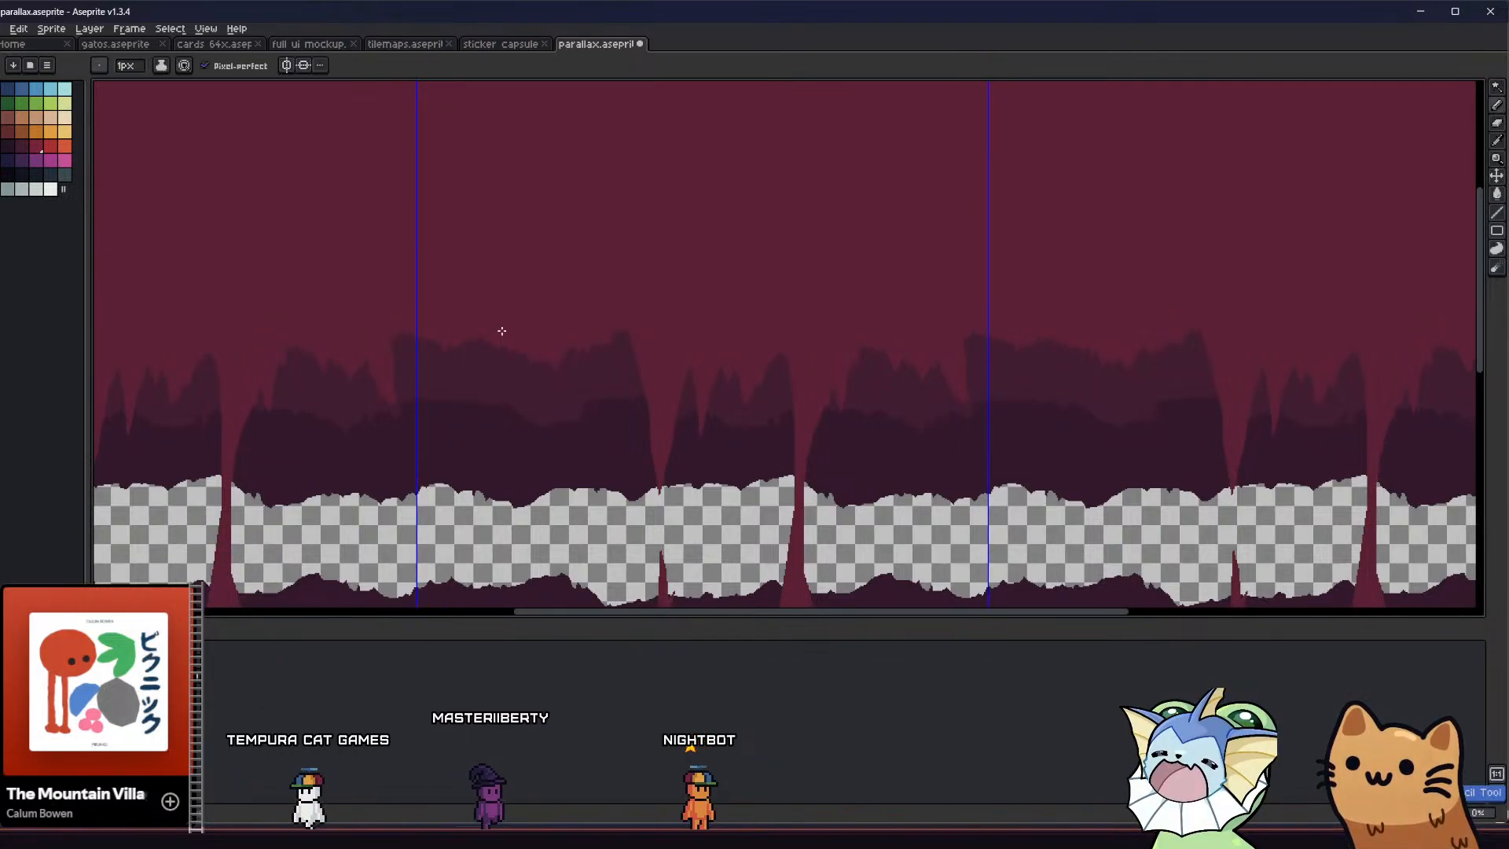
Outline a short, thin stalactite on the flat stretch of ceiling just right of the tile boundary and fill it with crimson
key("g")
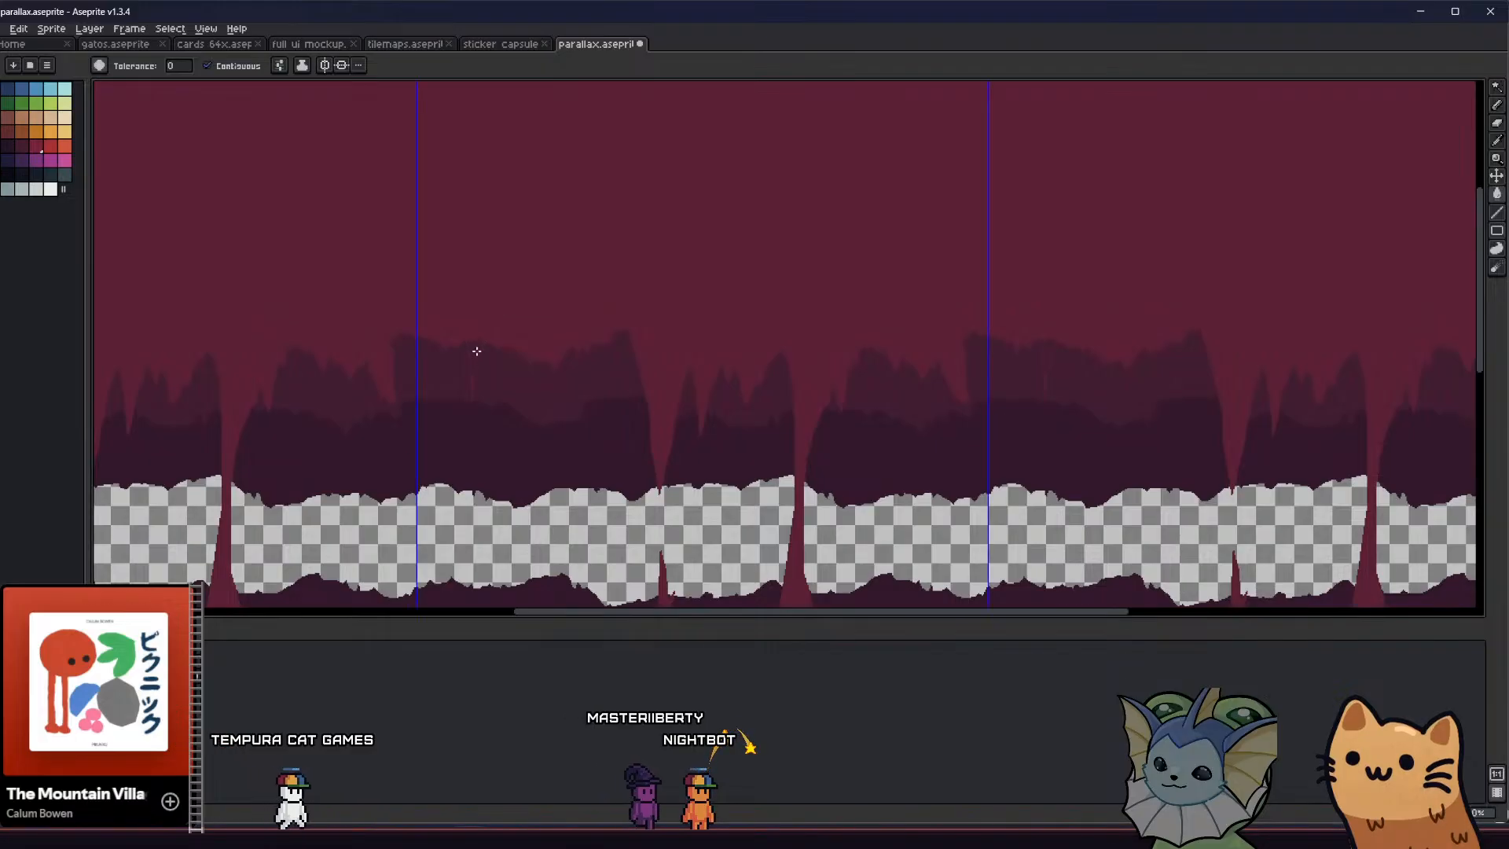
scroll(476, 357, "up", 6)
left_click(461, 384)
scroll(446, 429, "down", 2)
mouse_move(428, 434)
middle_mouse_down()
mouse_move(426, 375)
mouse_move(448, 404)
mouse_move(458, 353)
middle_mouse_up()
key("b")
scroll(451, 421, "down", 6)
scroll(465, 351, "up", 2)
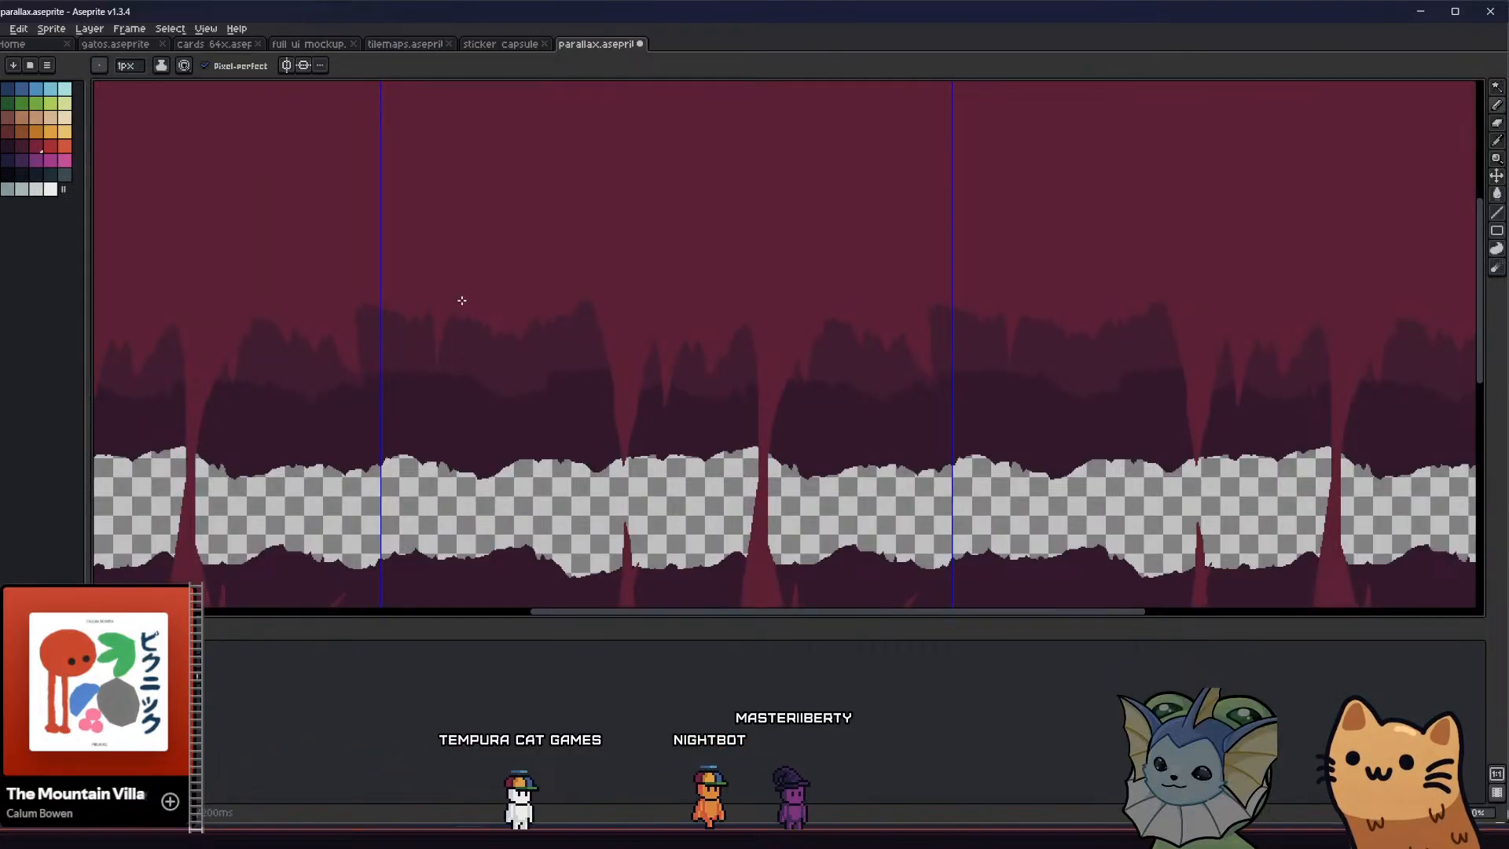
Outline a second, longer stalactite right of the first one on the ceiling and fill it with crimson
key("g")
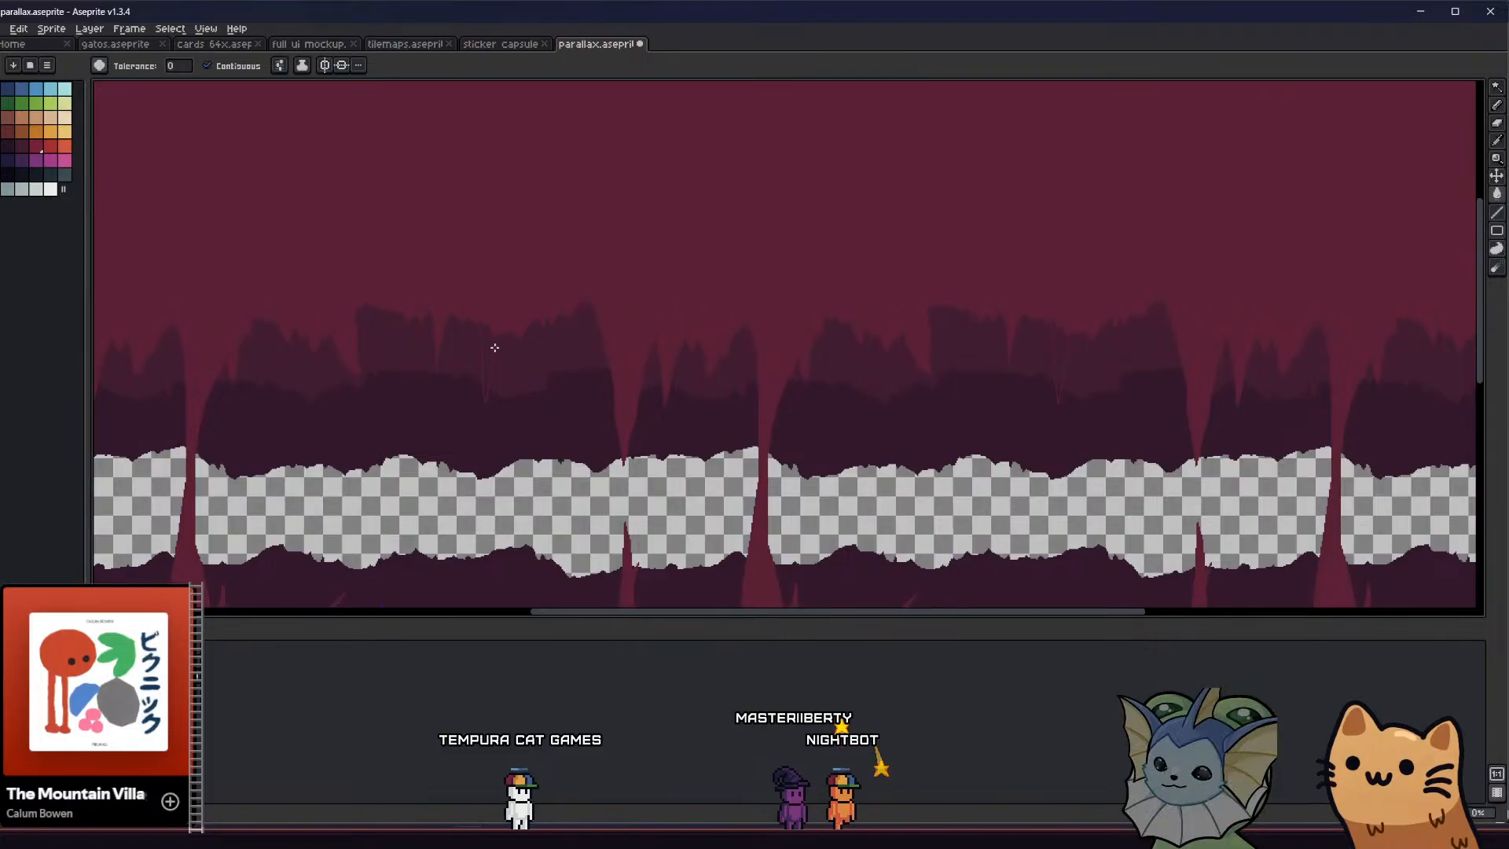
key("ctrl+apostrophe")
scroll(484, 353, "down", 2)
middle_click_drag(430, 410, 533, 411)
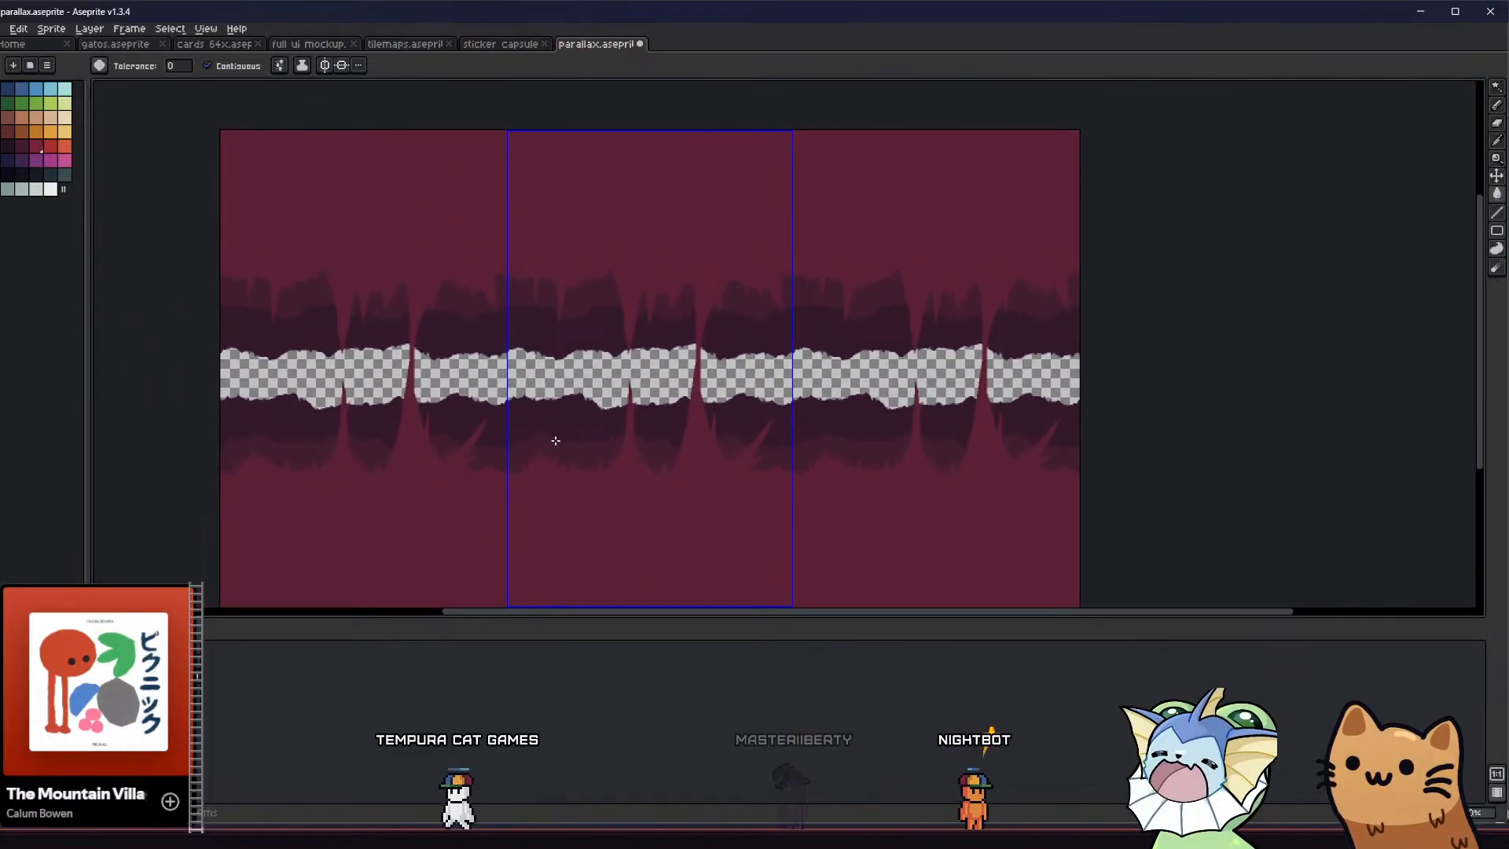
Draw an upright spike with a small companion on the lower terrain right of the tile boundary, fill with crimson, and save the file
scroll(542, 461, "up", 2)
key("b")
key("ctrl+apostrophe")
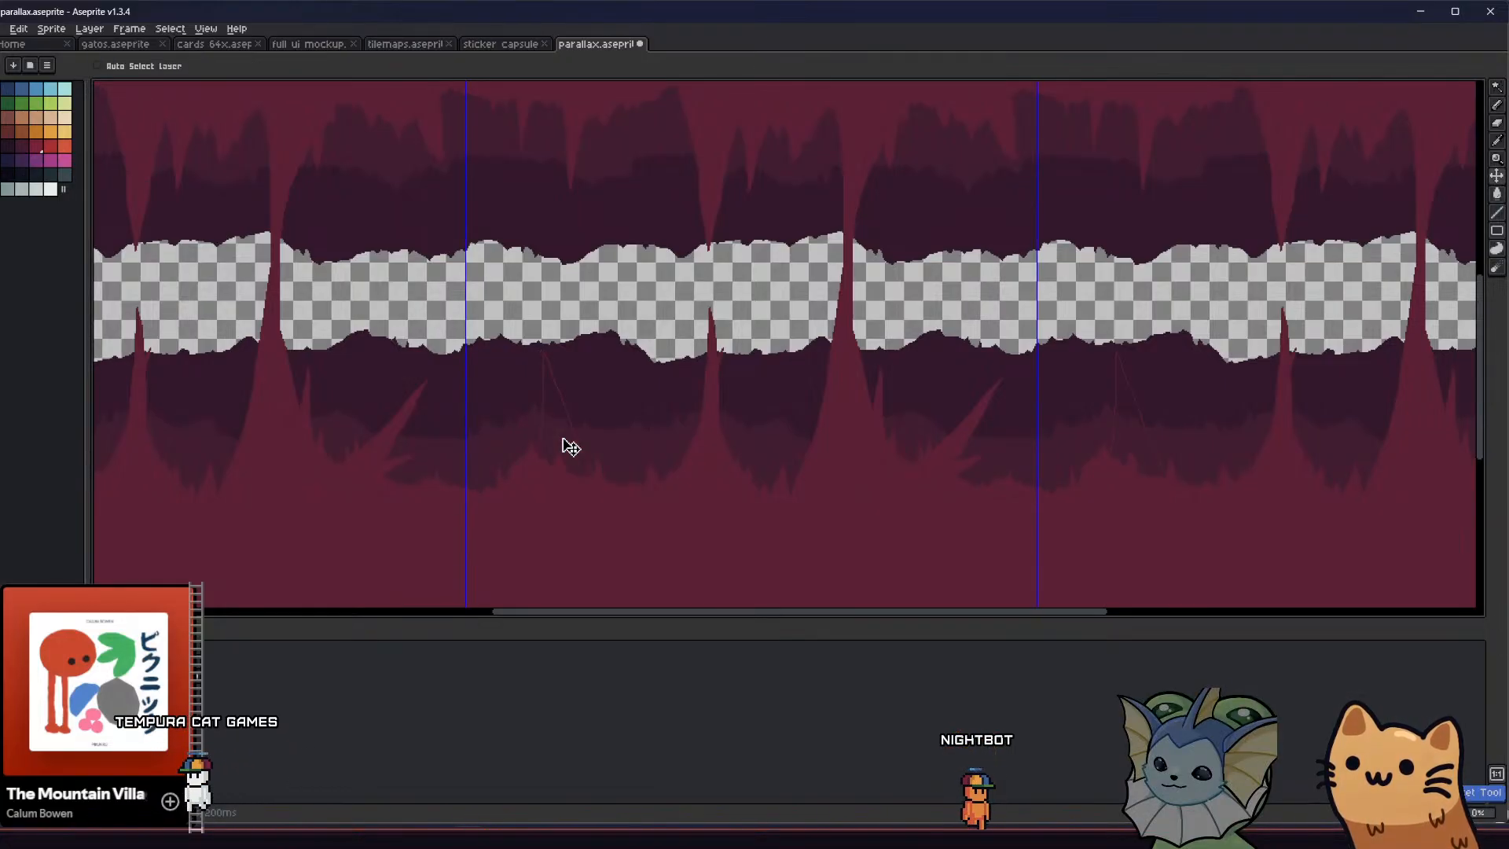
key("b")
key("g")
left_click(535, 431)
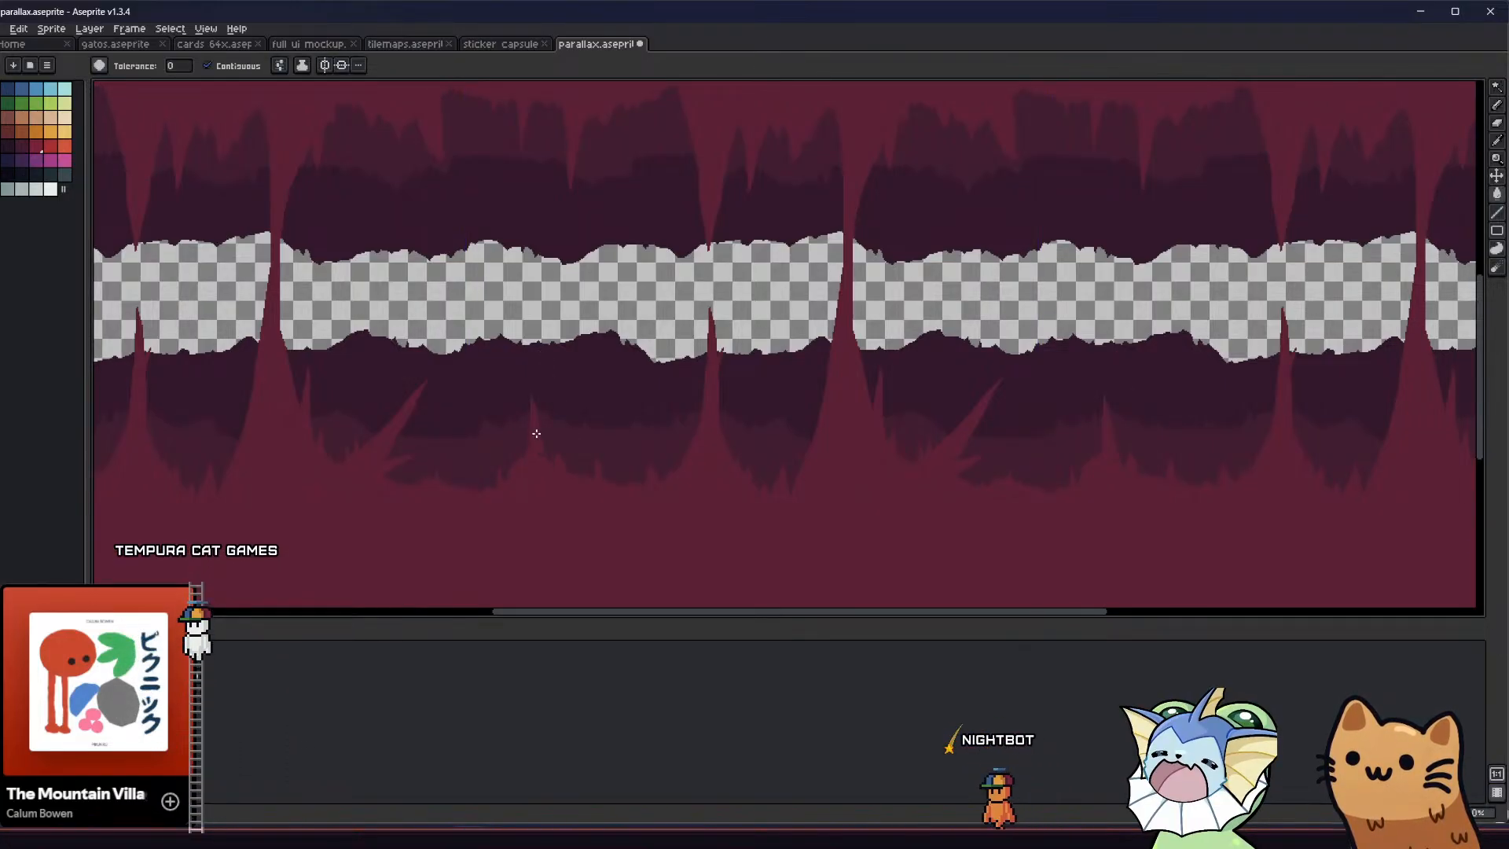
middle_click_drag(499, 465, 482, 461)
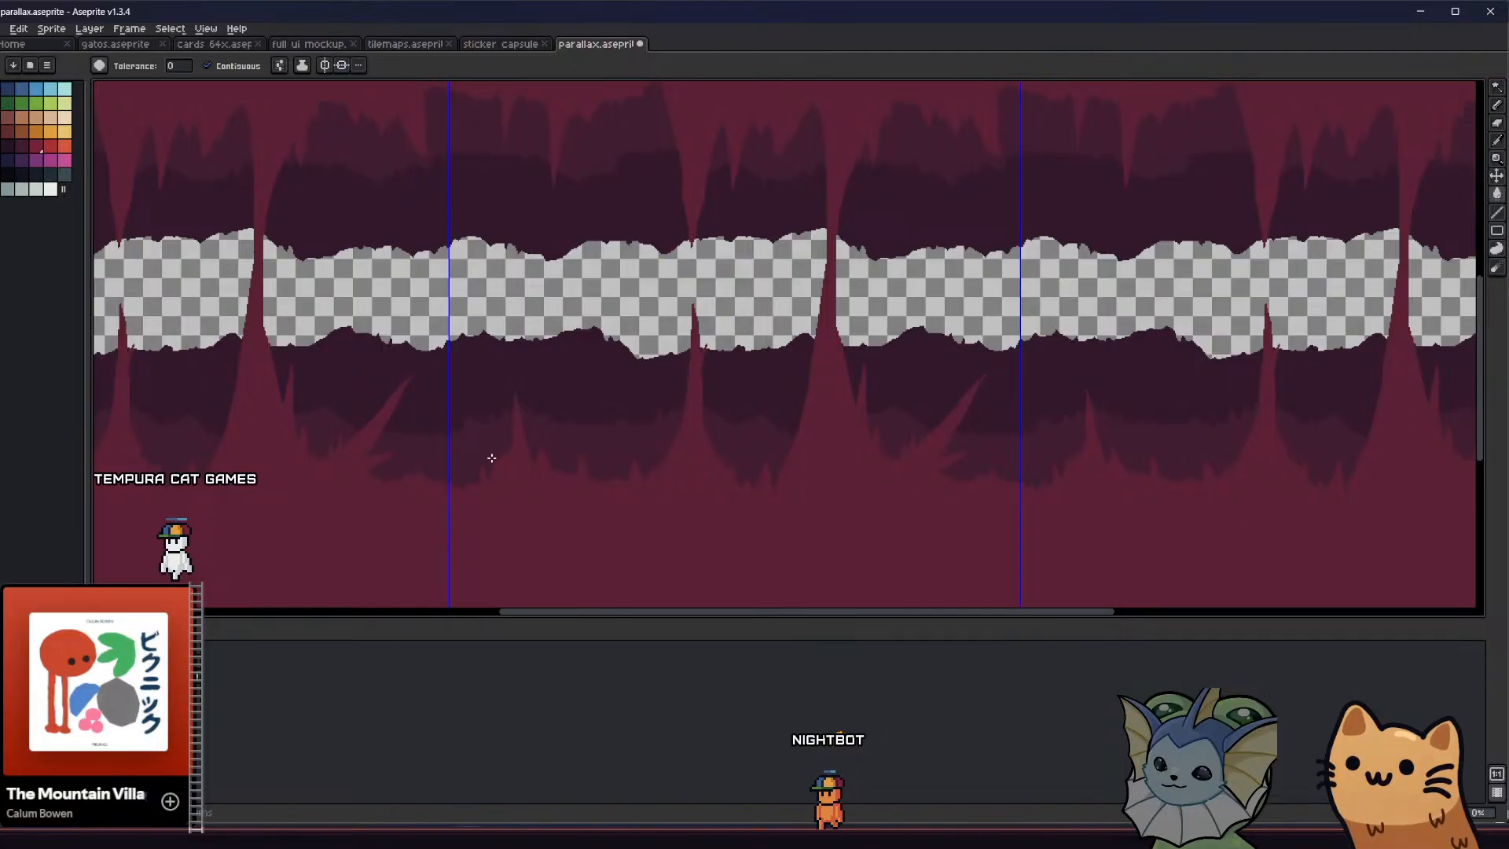
scroll(491, 458, "down", 1)
key("ctrl+s")
Touch up the tall column's right edge with crimson pencil pixels where it crosses the transparent gap
middle_click_drag(493, 458, 566, 438)
scroll(496, 488, "down", 1)
scroll(566, 438, "up", 4)
middle_click_drag(602, 379, 587, 352)
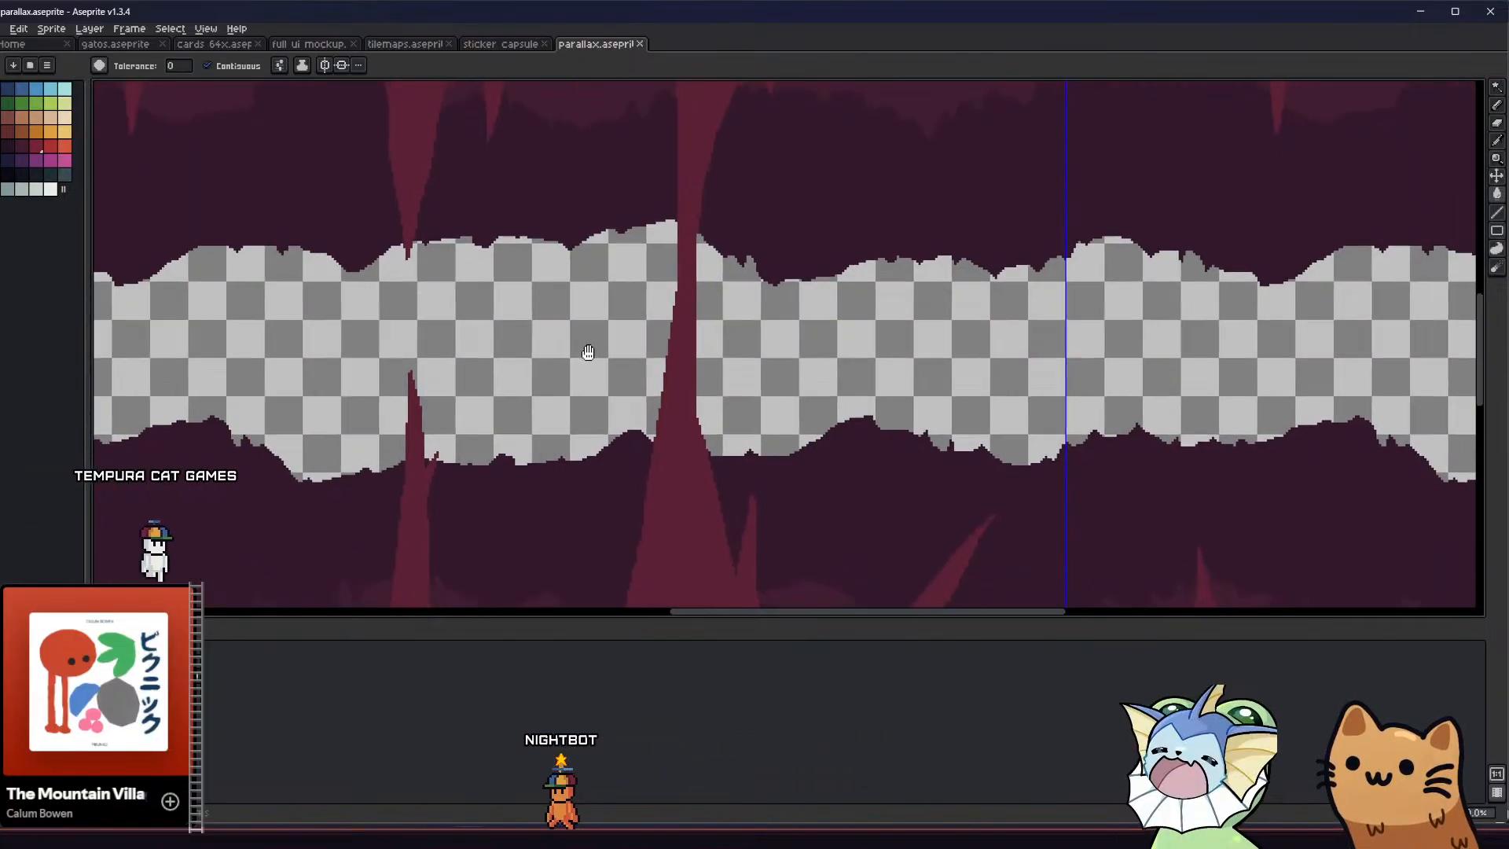
key("b")
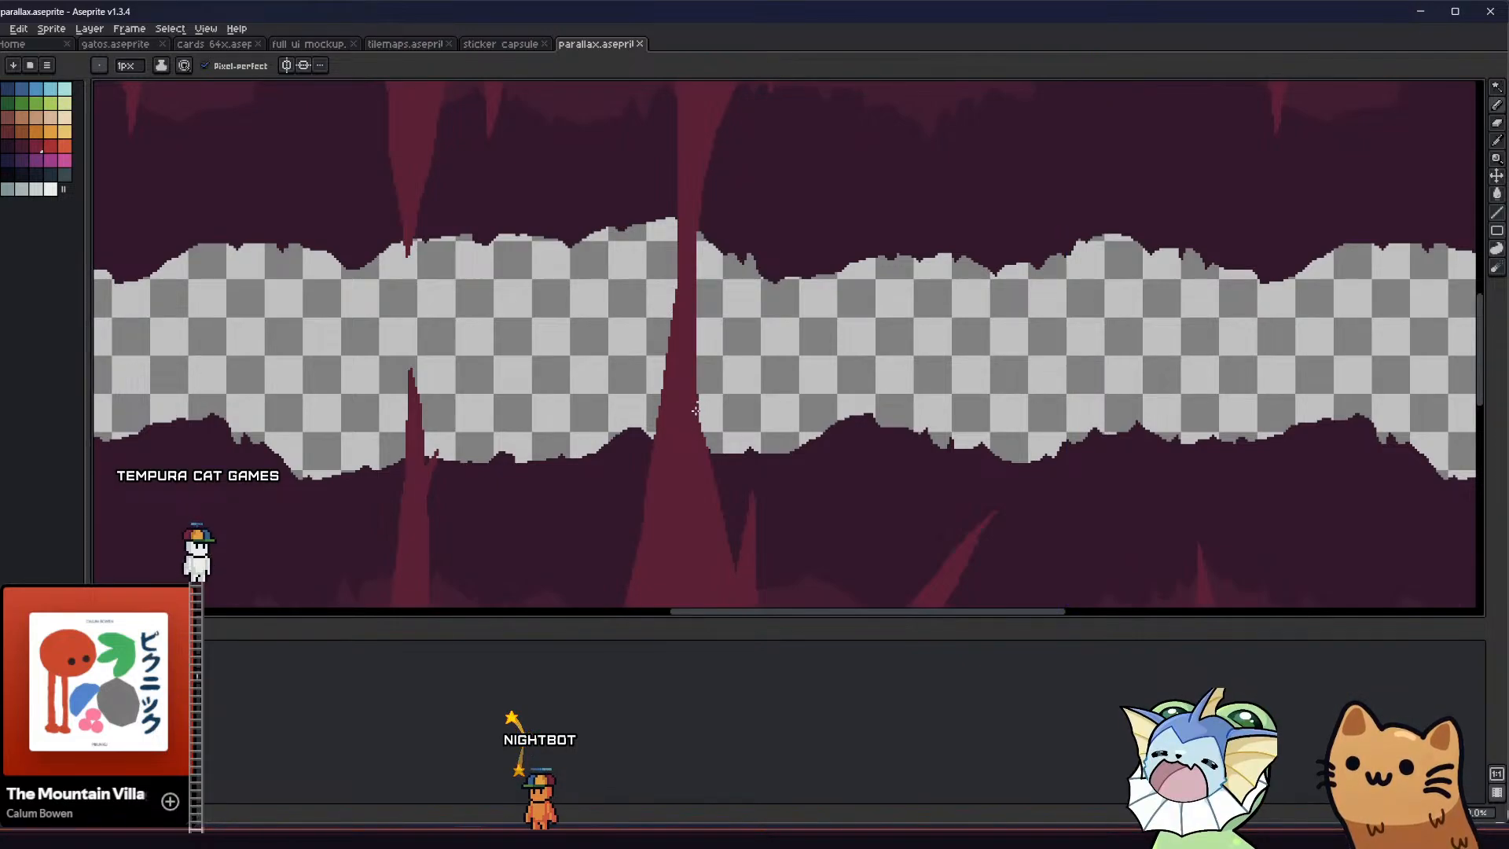
scroll(699, 409, "up", 1)
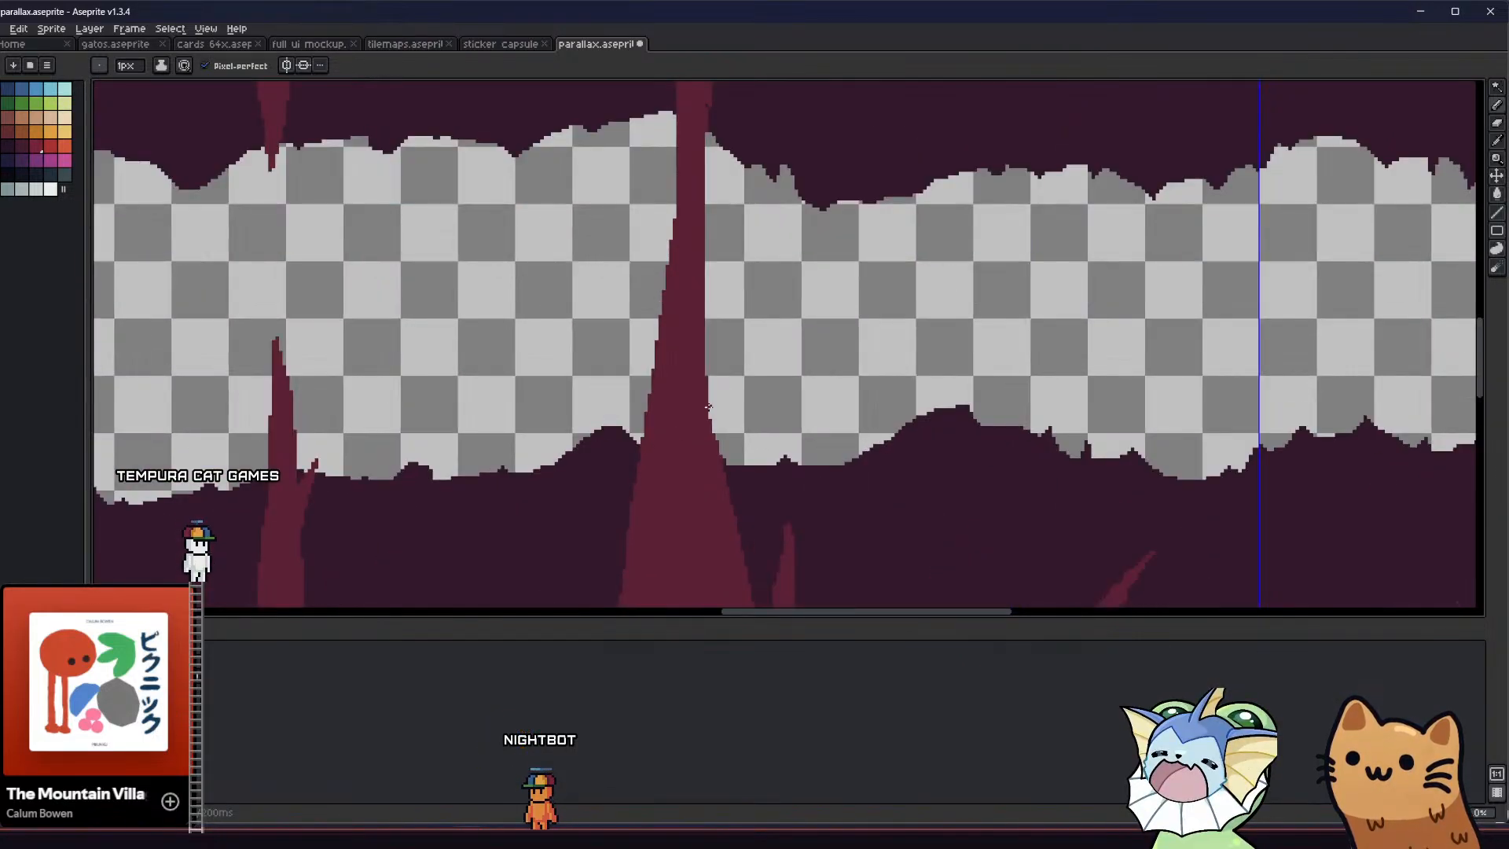
scroll(698, 466, "down", 2)
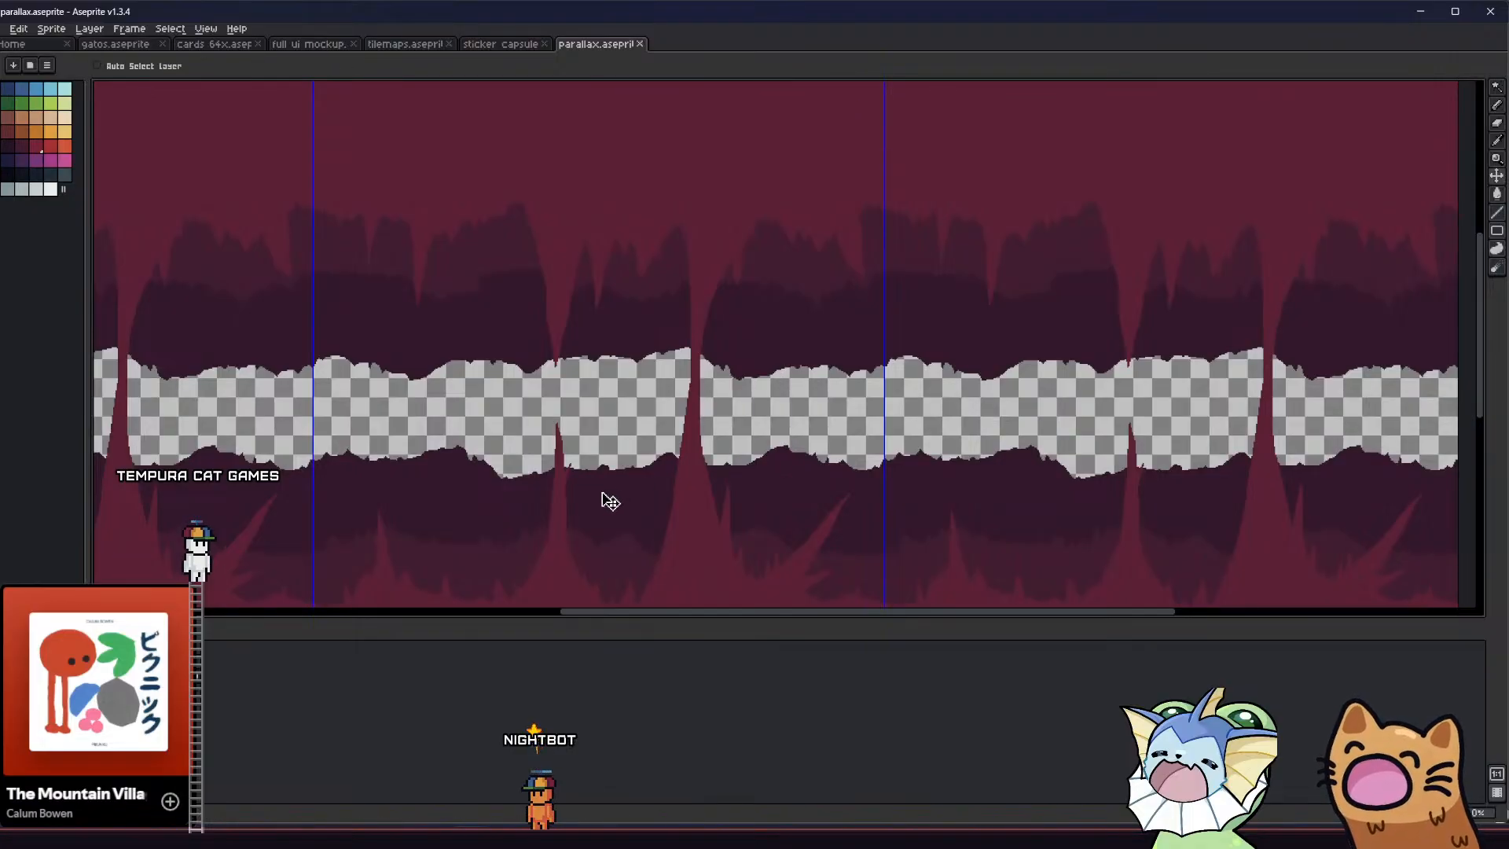
Add jagged crimson bumps along the left edge of the tall column's lower base
middle_click_drag(600, 492, 582, 456)
scroll(620, 511, "up", 4)
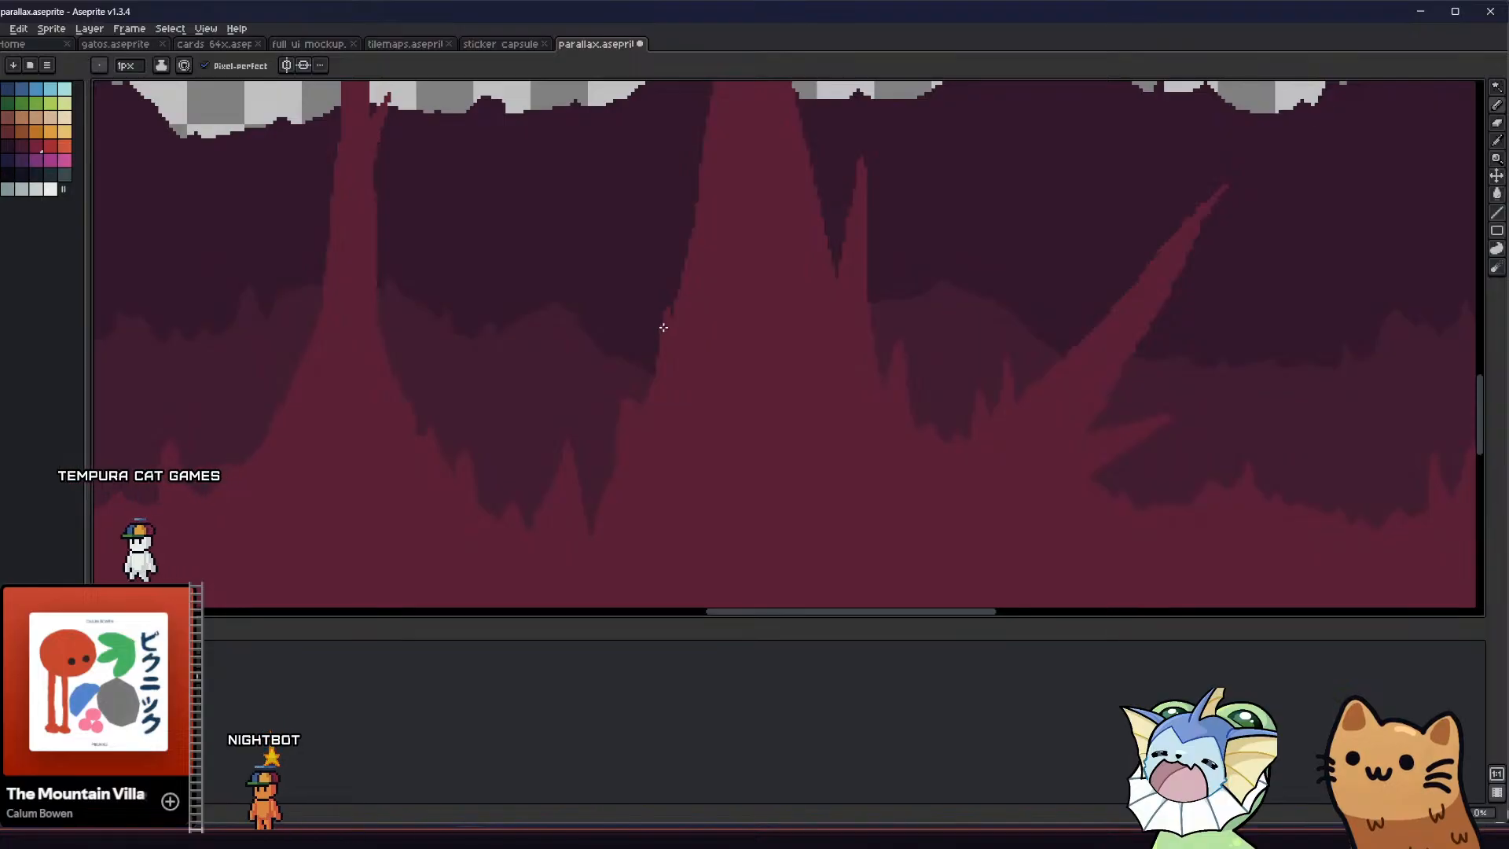
scroll(628, 531, "down", 4)
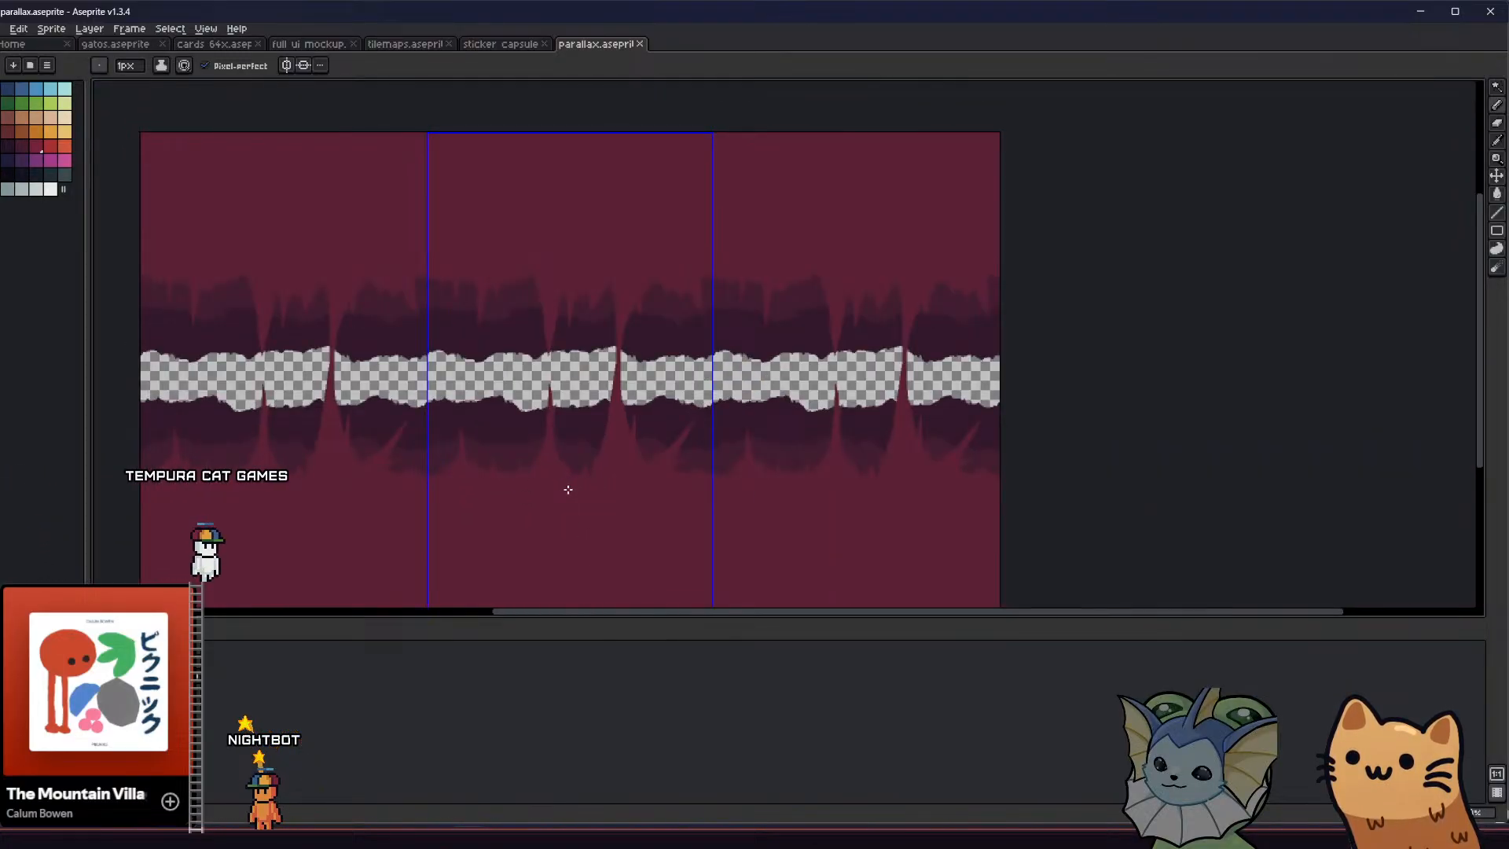
mouse_move(548, 459)
middle_mouse_down()
mouse_move(536, 427)
mouse_move(530, 461)
middle_mouse_up()
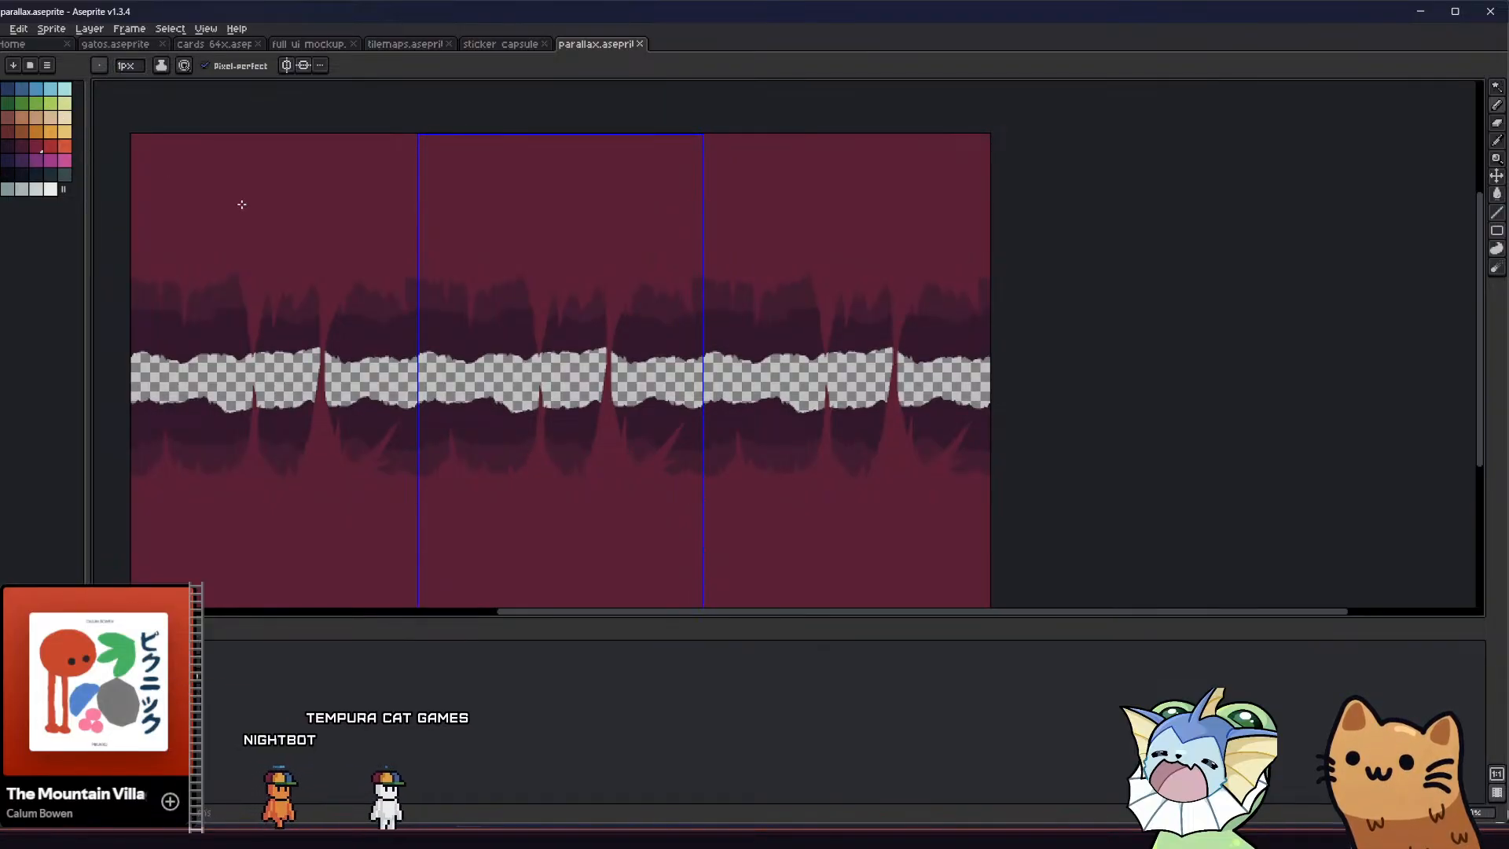
Select the dark maroon color, switch the pencil to an ink with adjustable opacity, and set the opacity to 60%
scroll(594, 422, "up", 2)
middle_click_drag(591, 463, 581, 448)
left_click(548, 464, "alt")
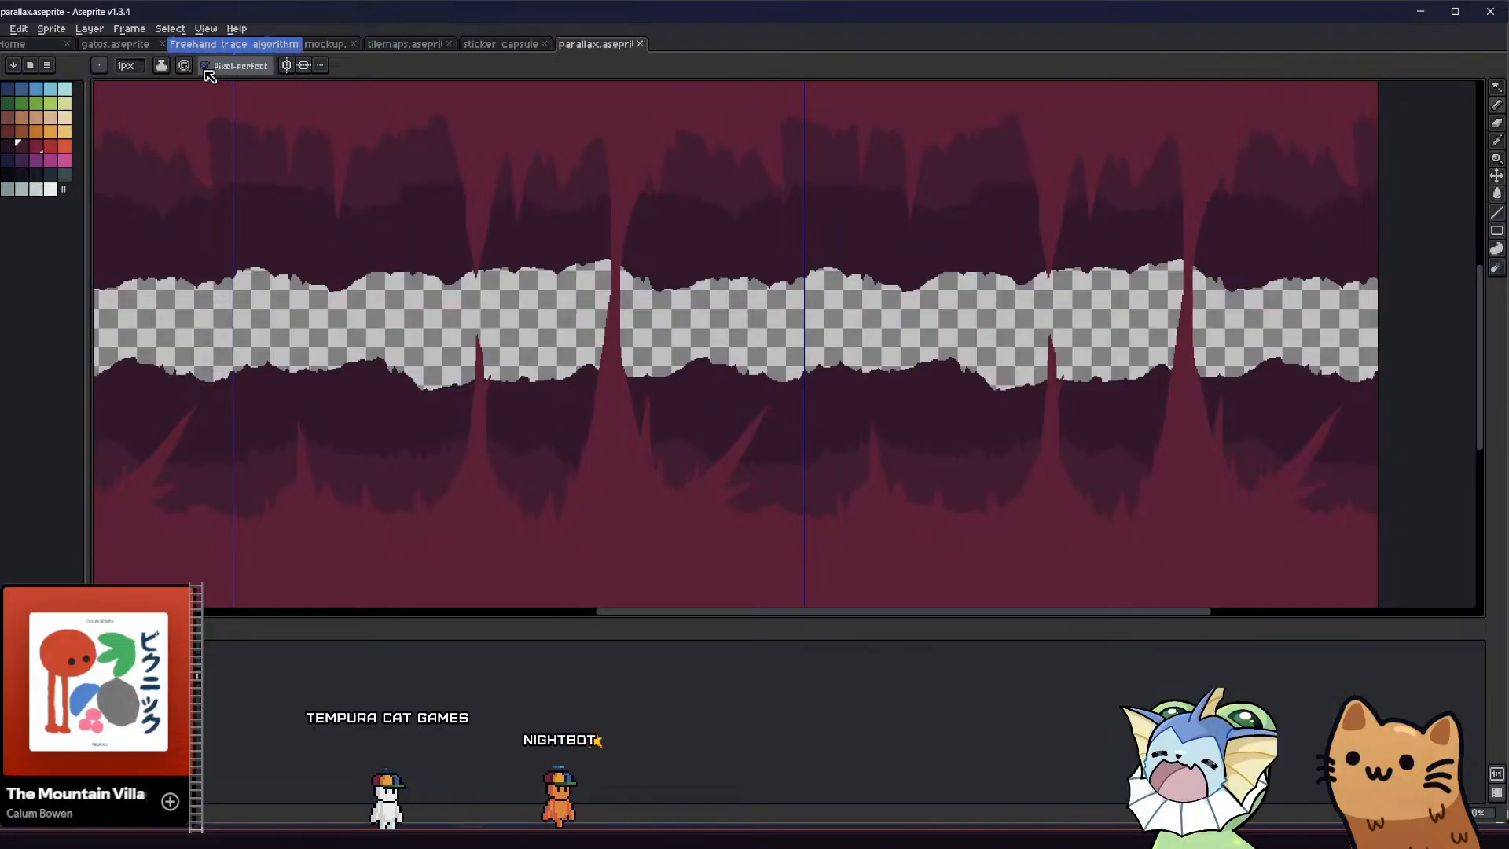
left_click(183, 66)
left_click(235, 76)
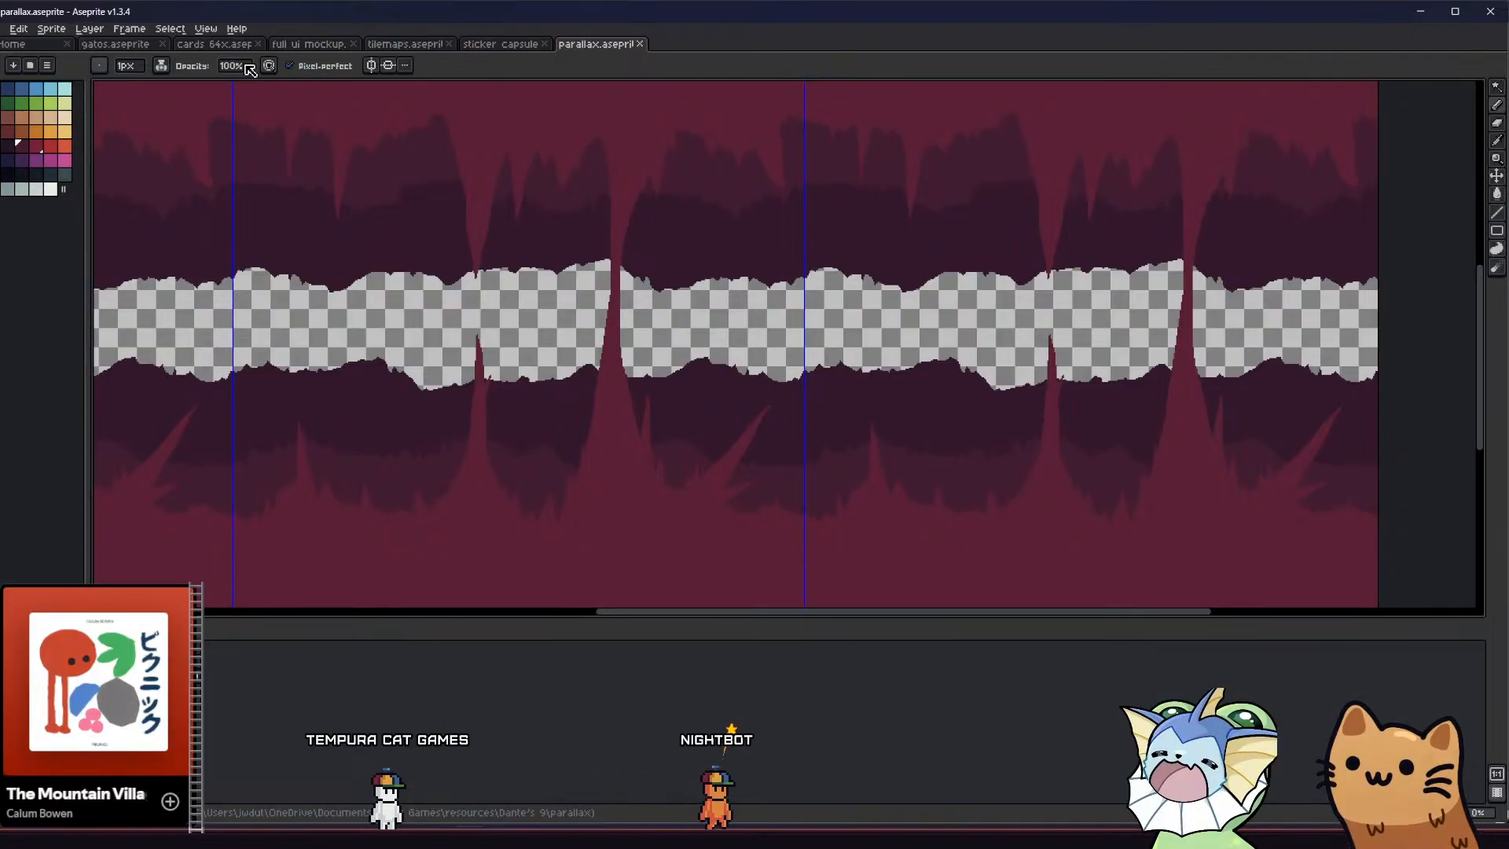
left_click(245, 66)
type("60")
key("Return")
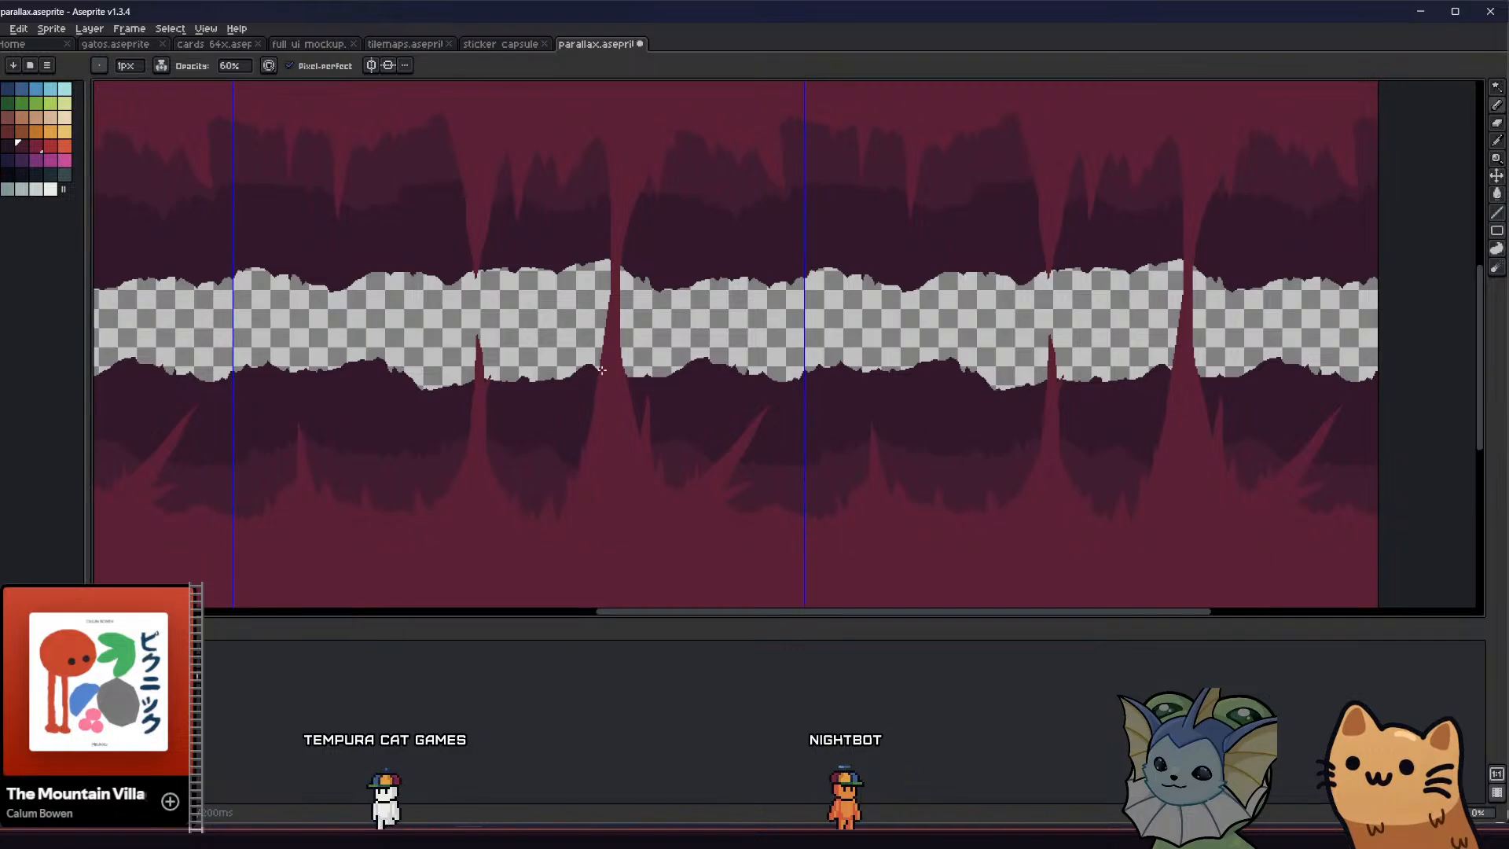
scroll(602, 358, "down", 2)
scroll(603, 349, "up", 2)
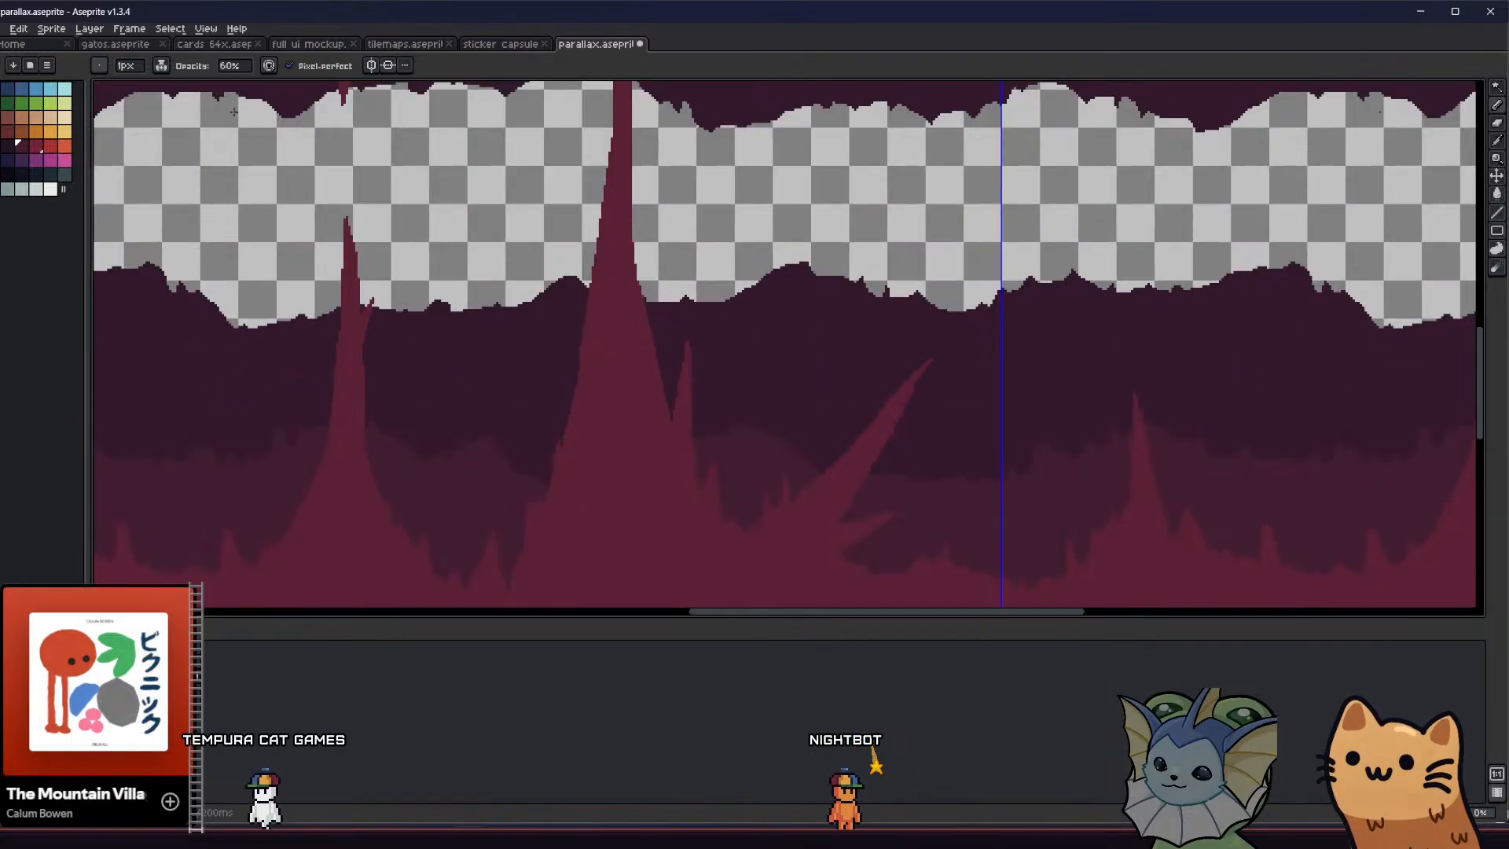
Set the opacity to 50% and outline and fill a small dark maroon patch in the tall column's lower base
left_click(233, 67)
type("50")
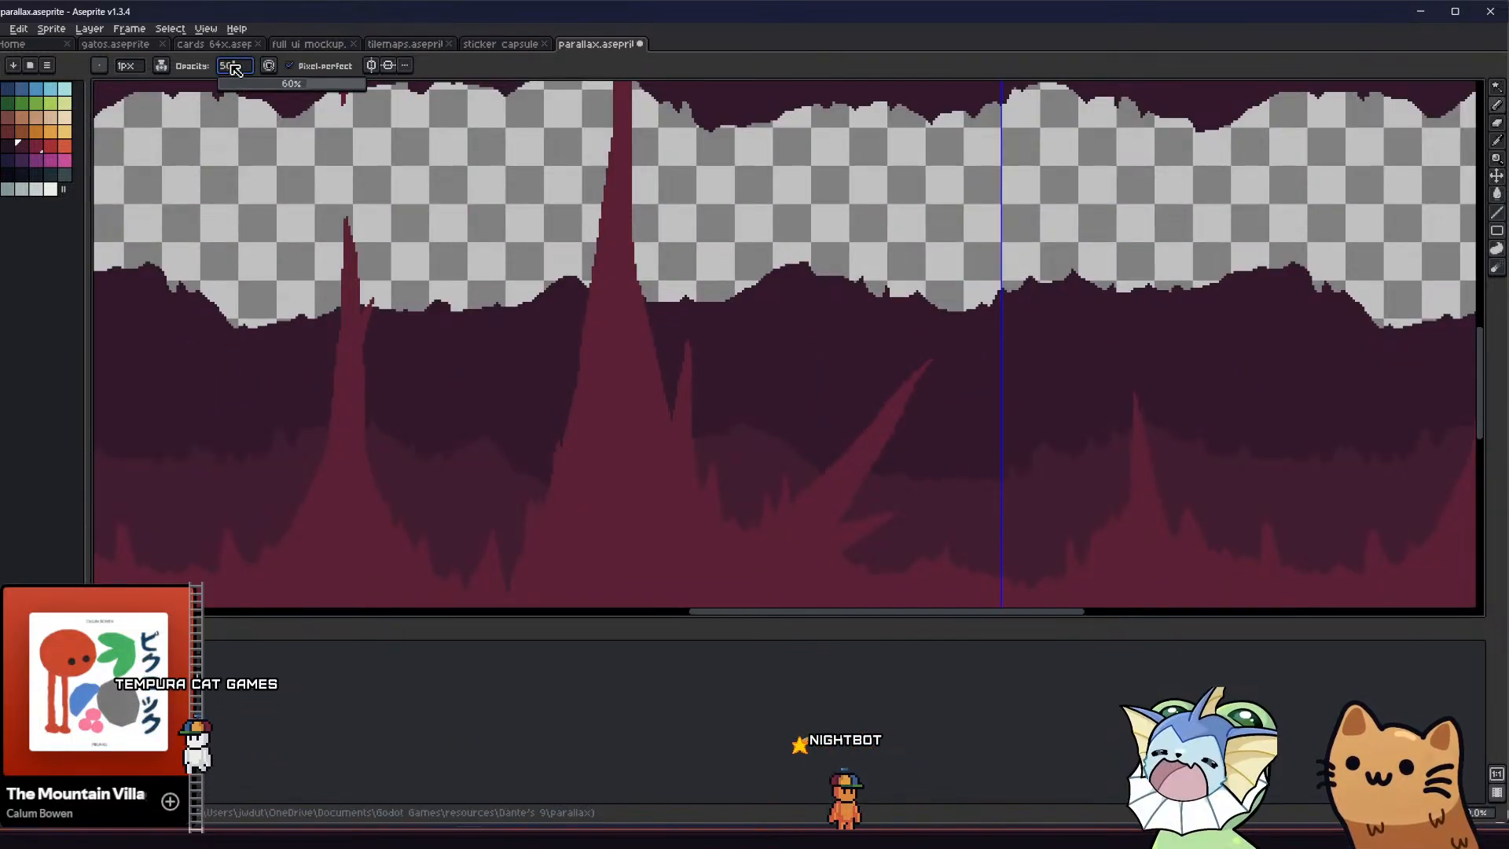
key("Return")
scroll(607, 326, "up", 1)
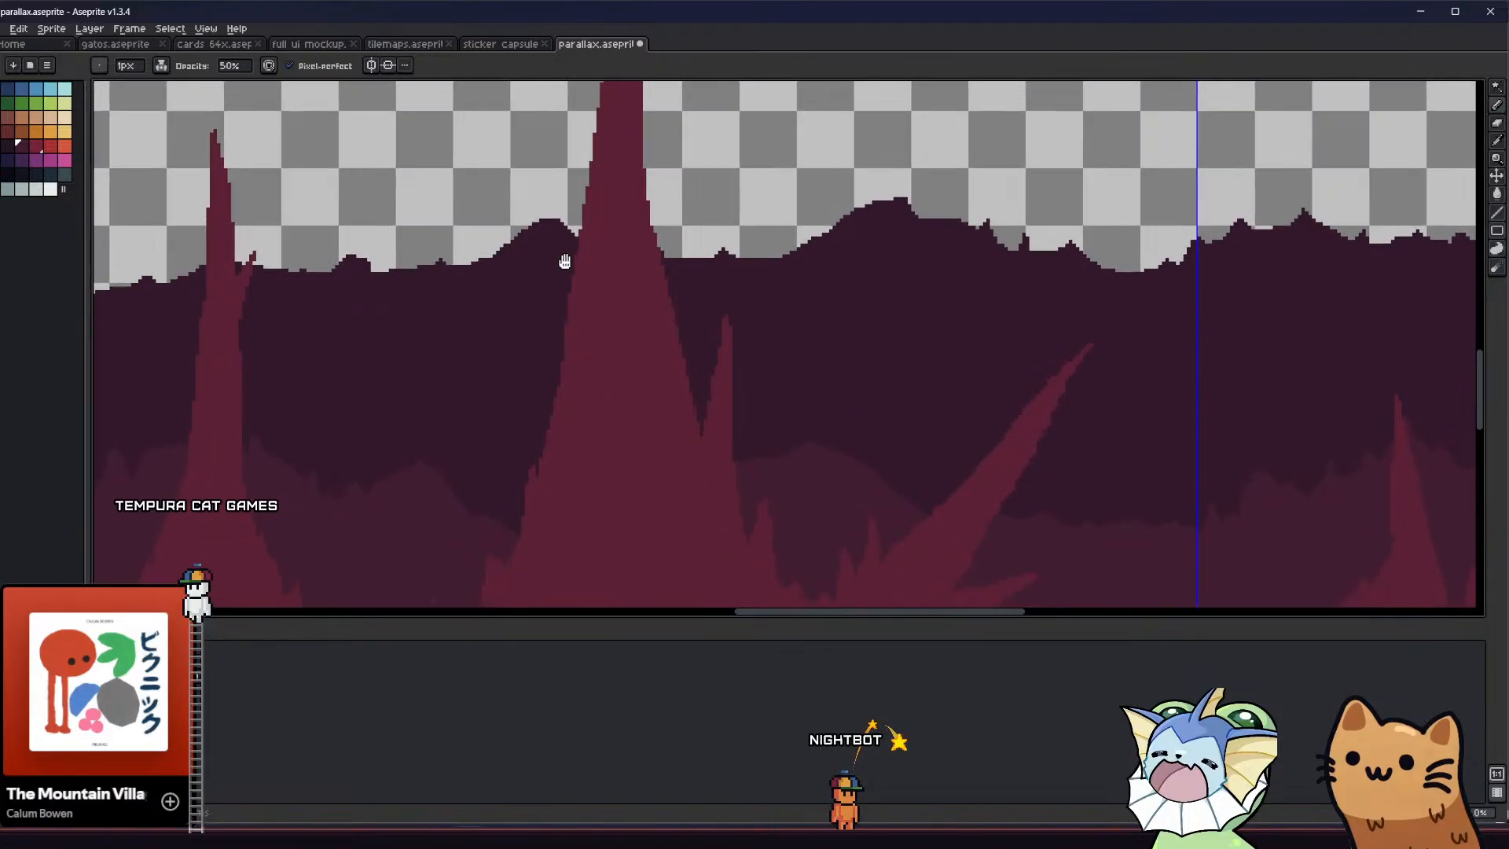
scroll(562, 252, "down", 1)
left_click_drag(632, 417, 619, 421)
key("g")
left_click(613, 469)
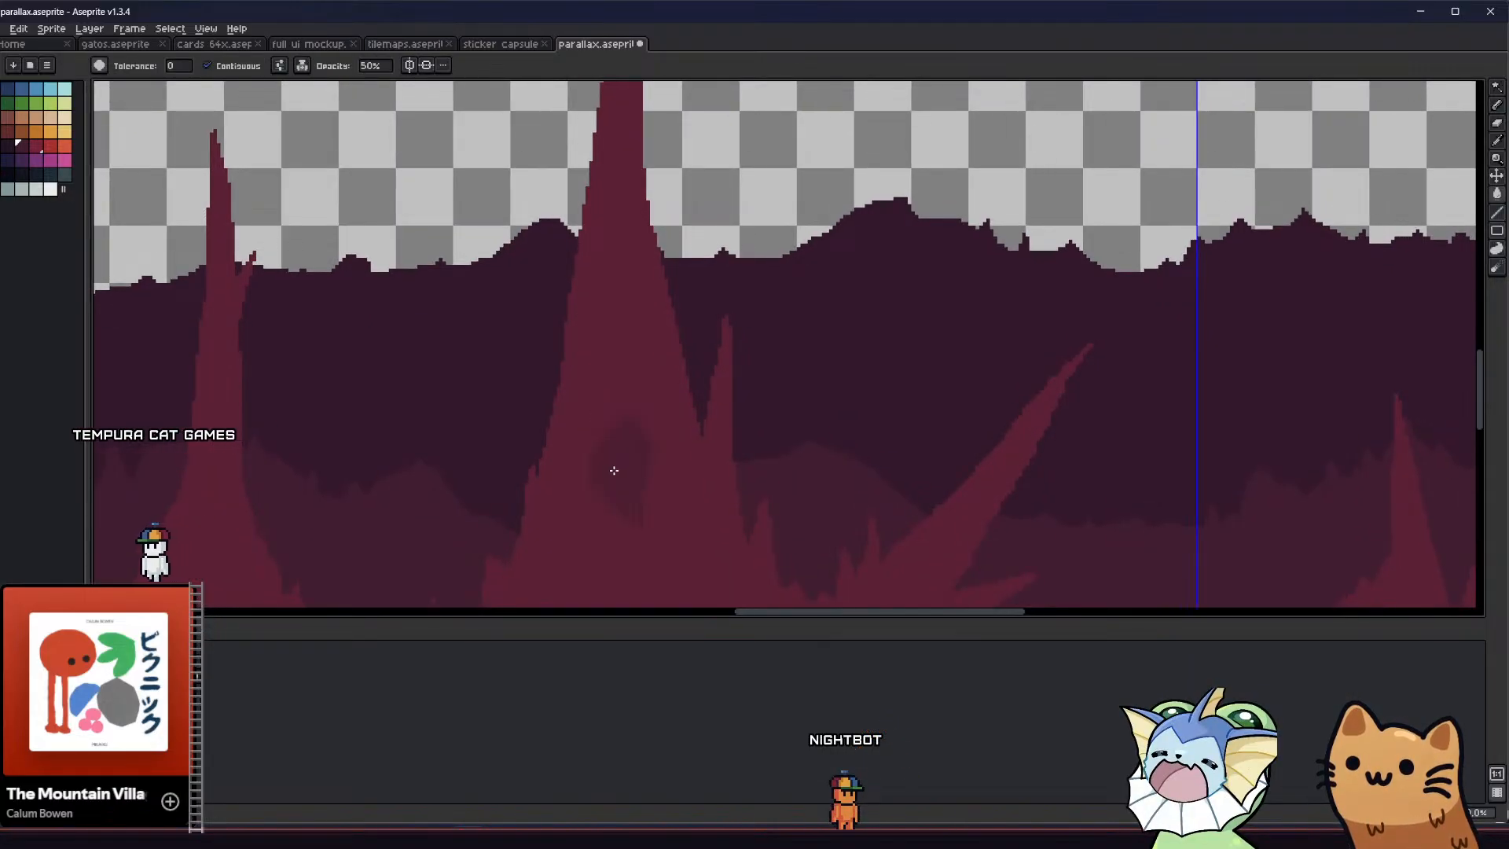
scroll(616, 476, "down", 4)
middle_click_drag(563, 496, 556, 463)
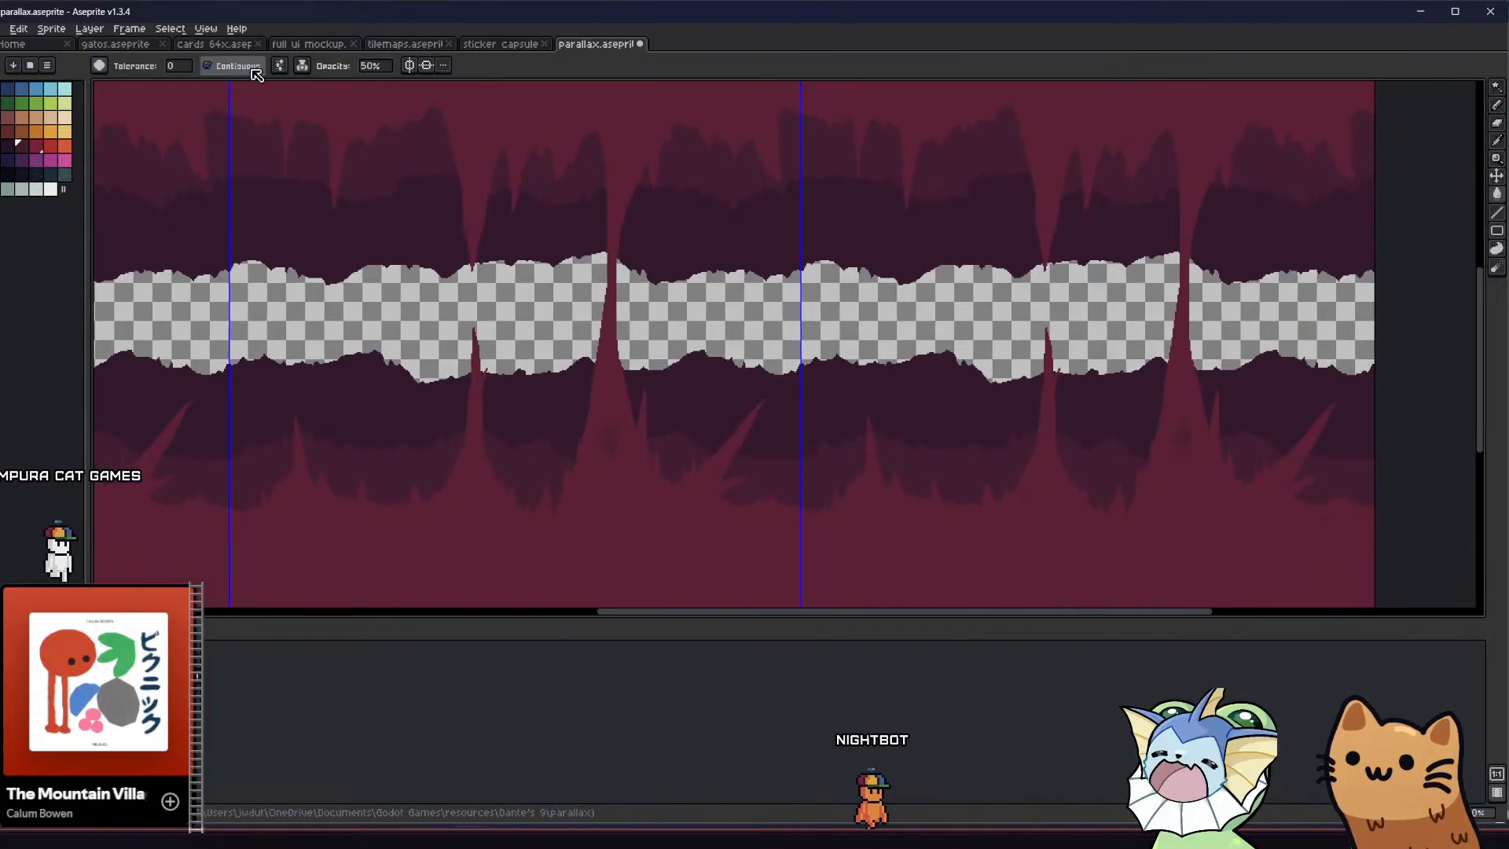
Set the fill opacity to 100% and switch the pencil's ink to Simple Ink
left_click(375, 66)
type("10")
key("Return")
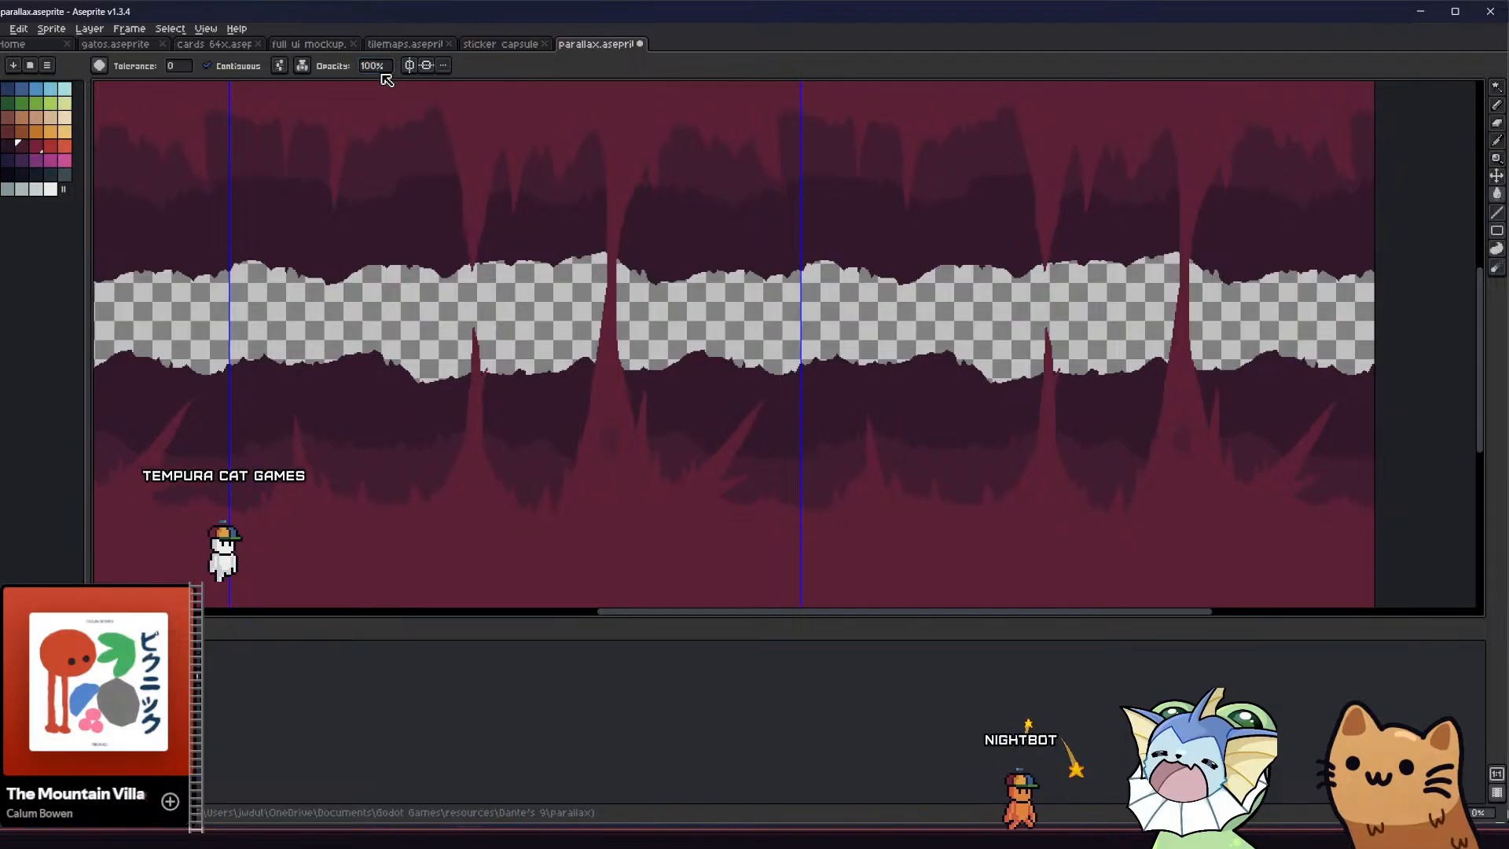
key("b")
left_click(162, 65)
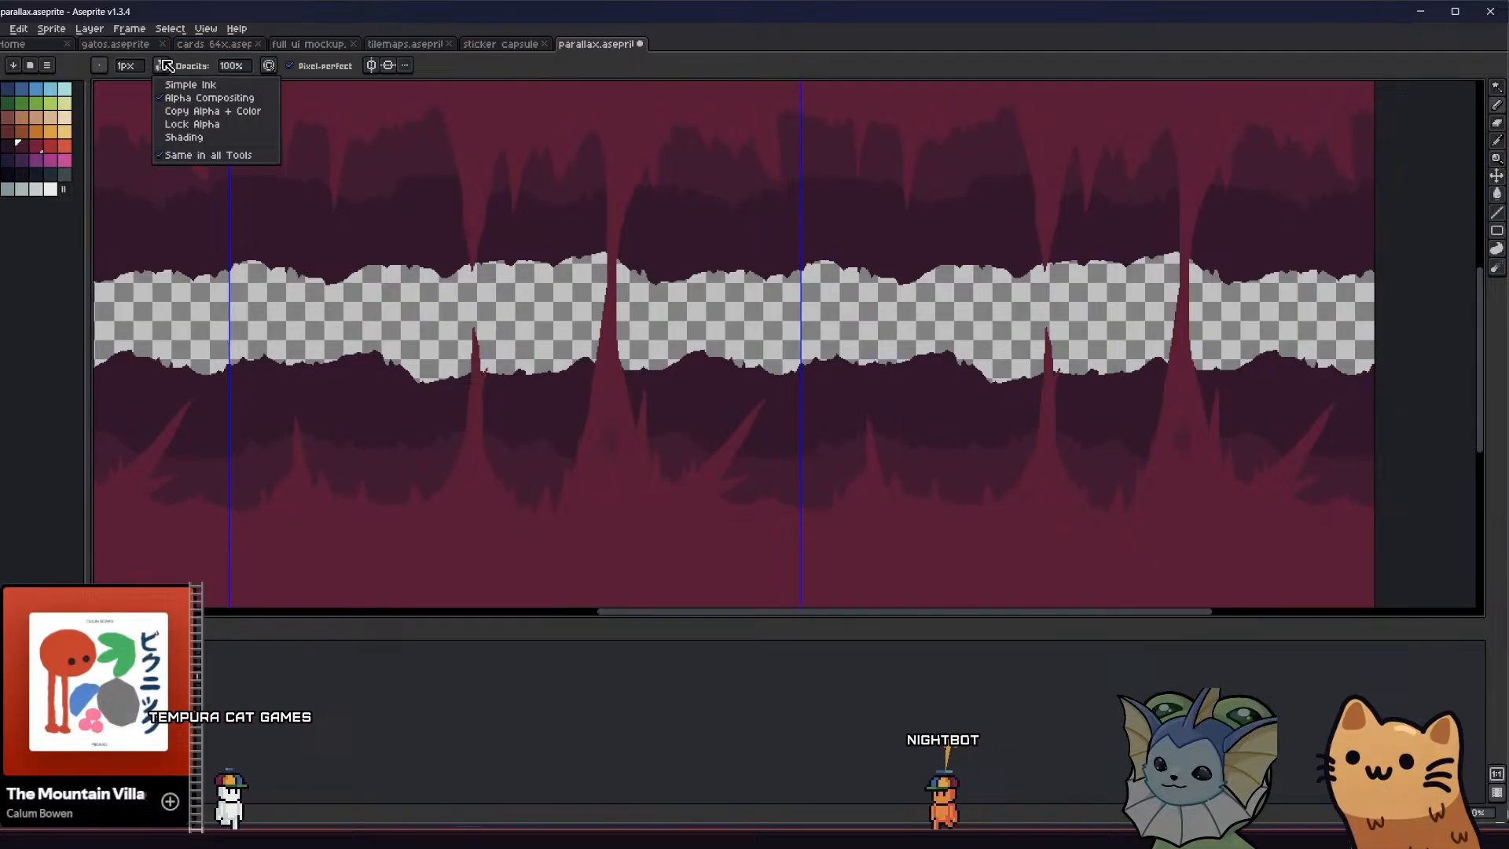
left_click(192, 84)
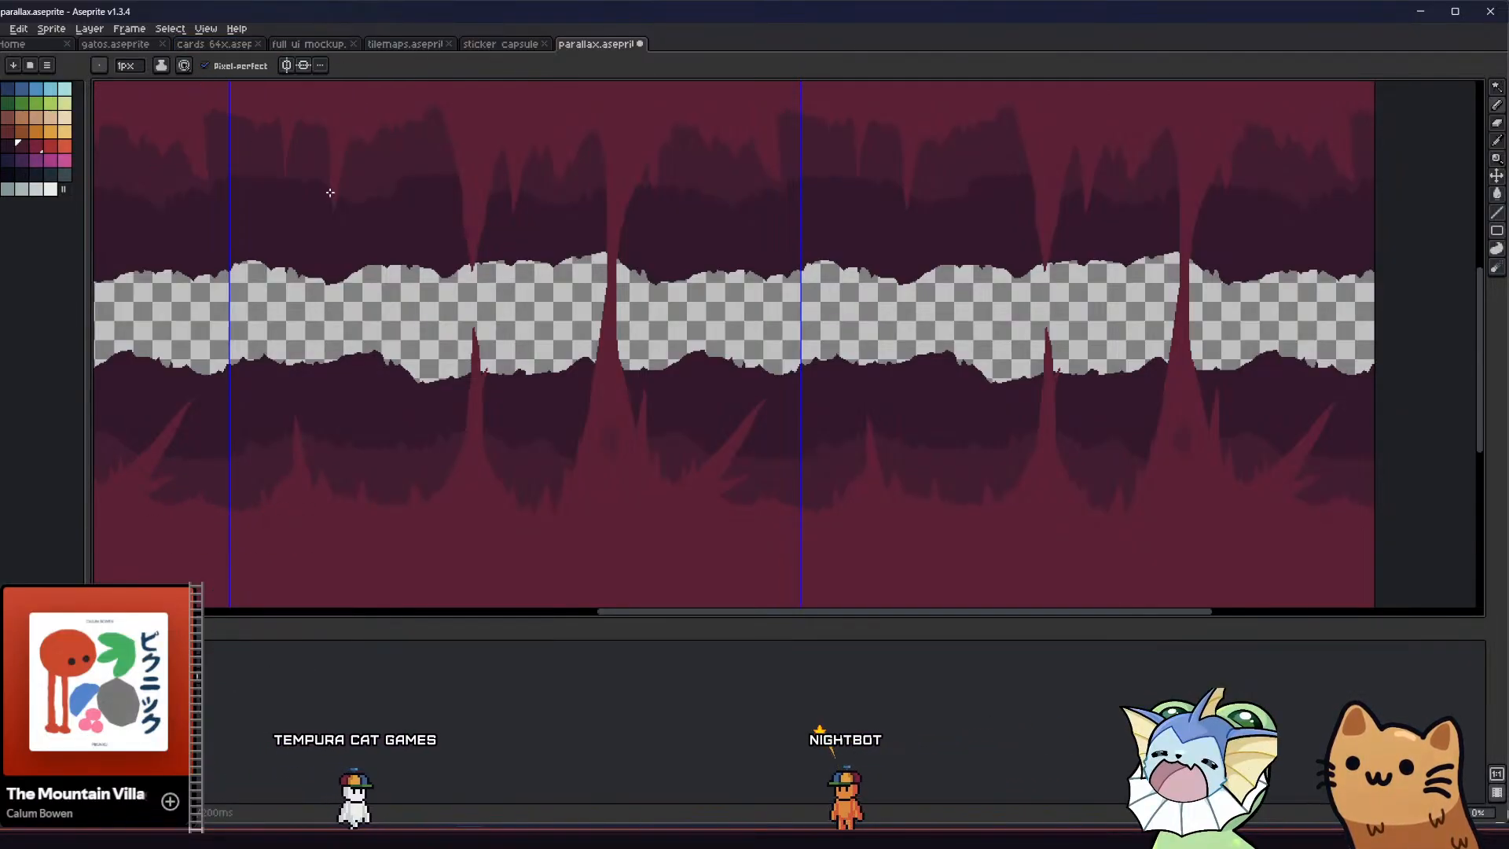
Change the pencil's ink mode to Lock Alpha
scroll(609, 436, "up", 2)
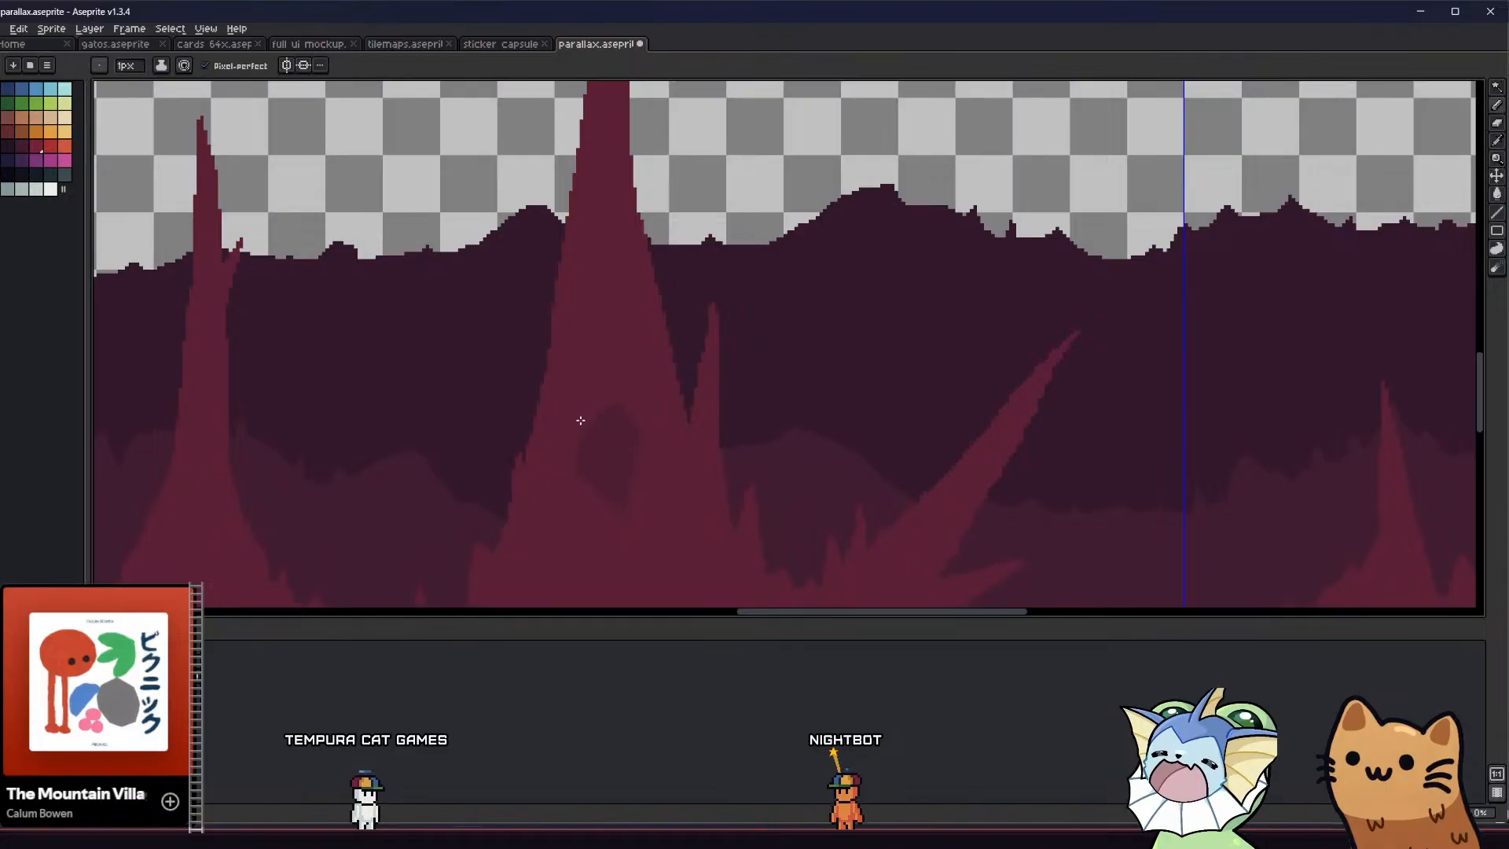
scroll(578, 425, "down", 1)
scroll(565, 417, "down", 1)
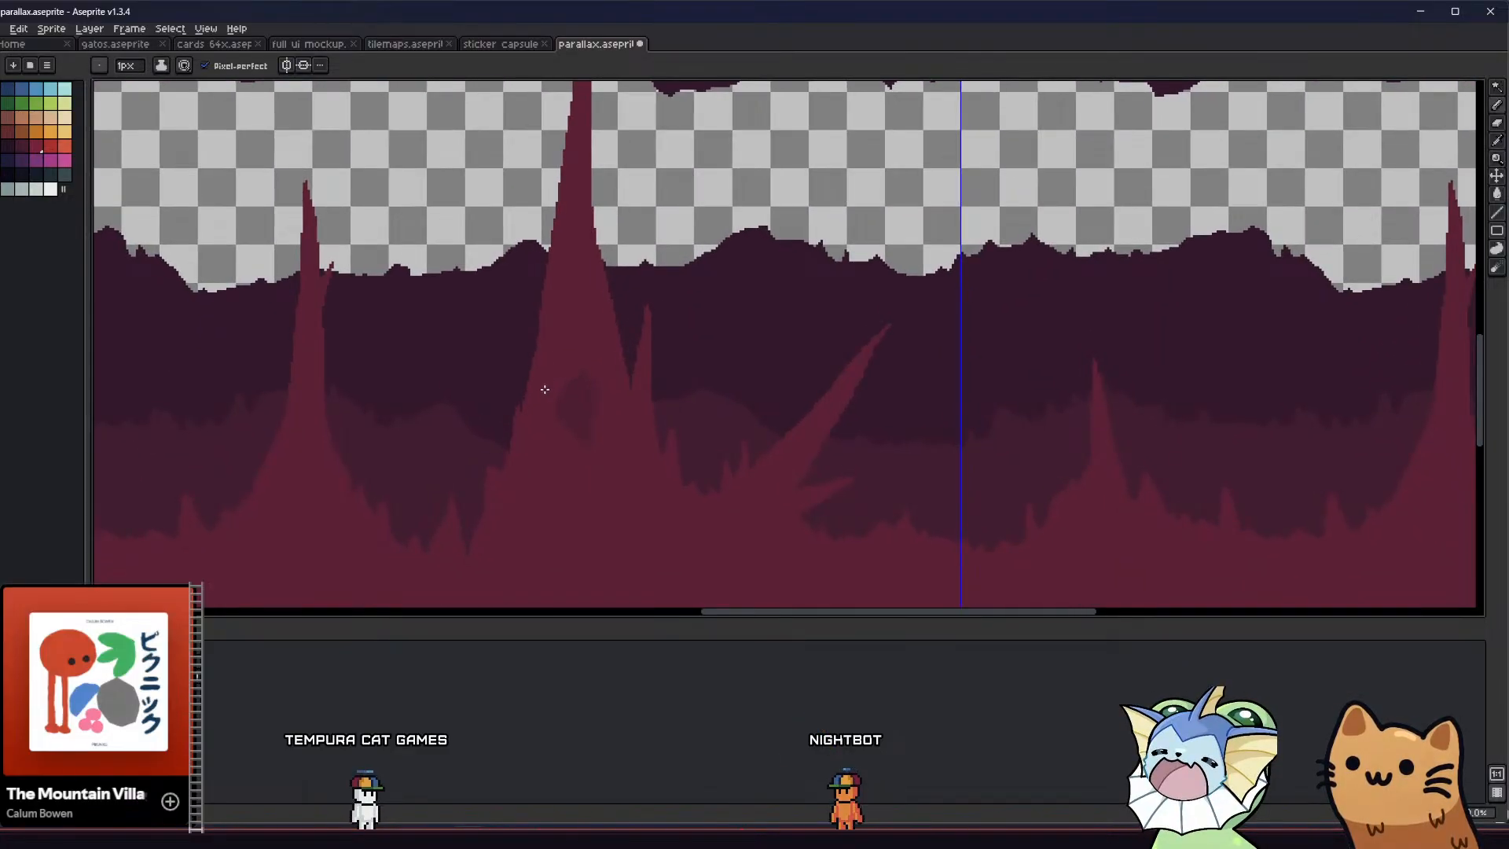
scroll(372, 318, "down", 1)
left_click(161, 66)
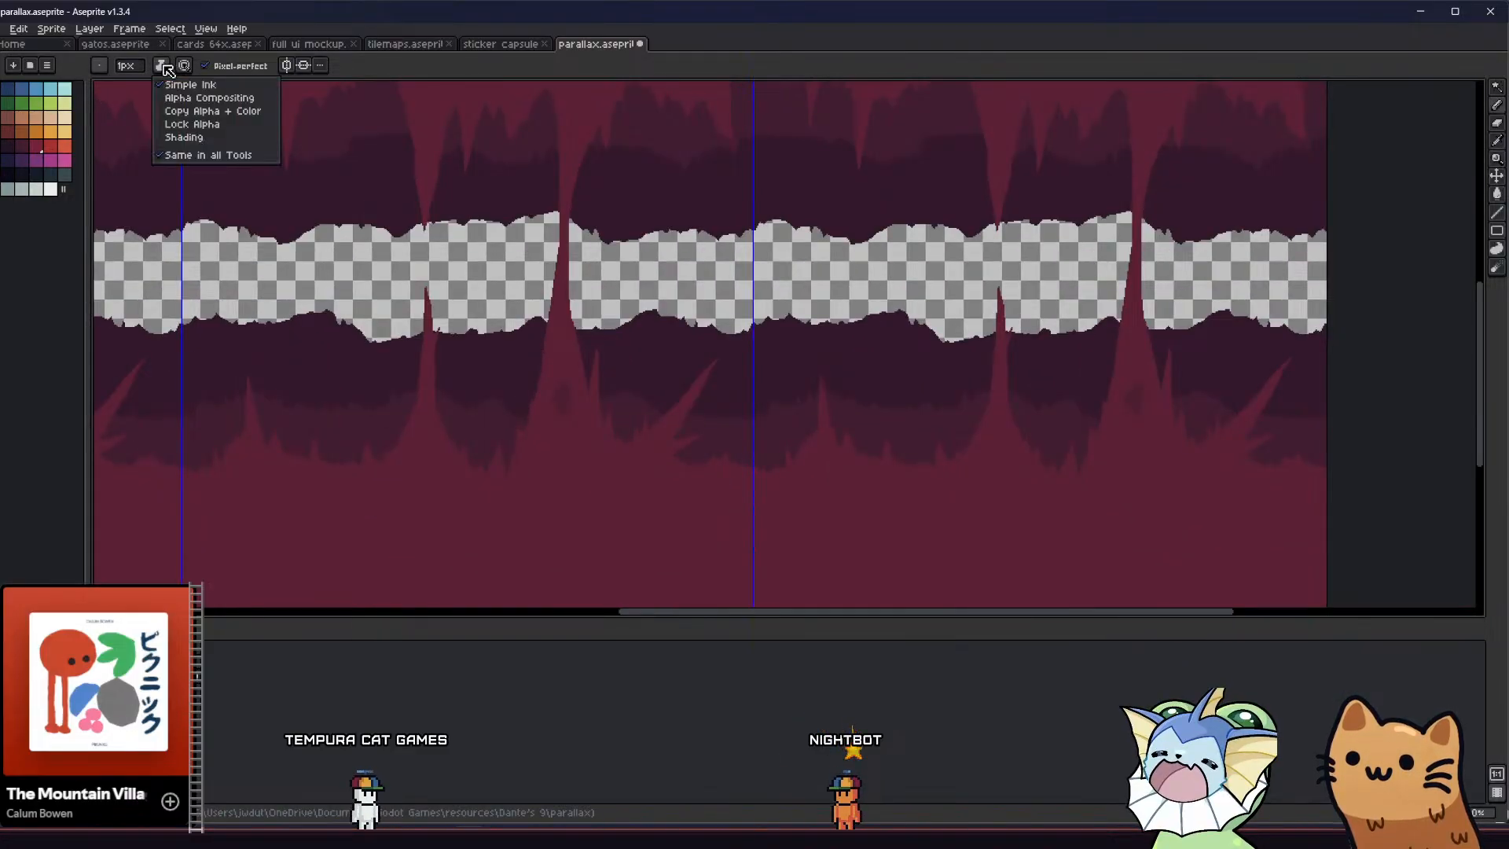
left_click(191, 124)
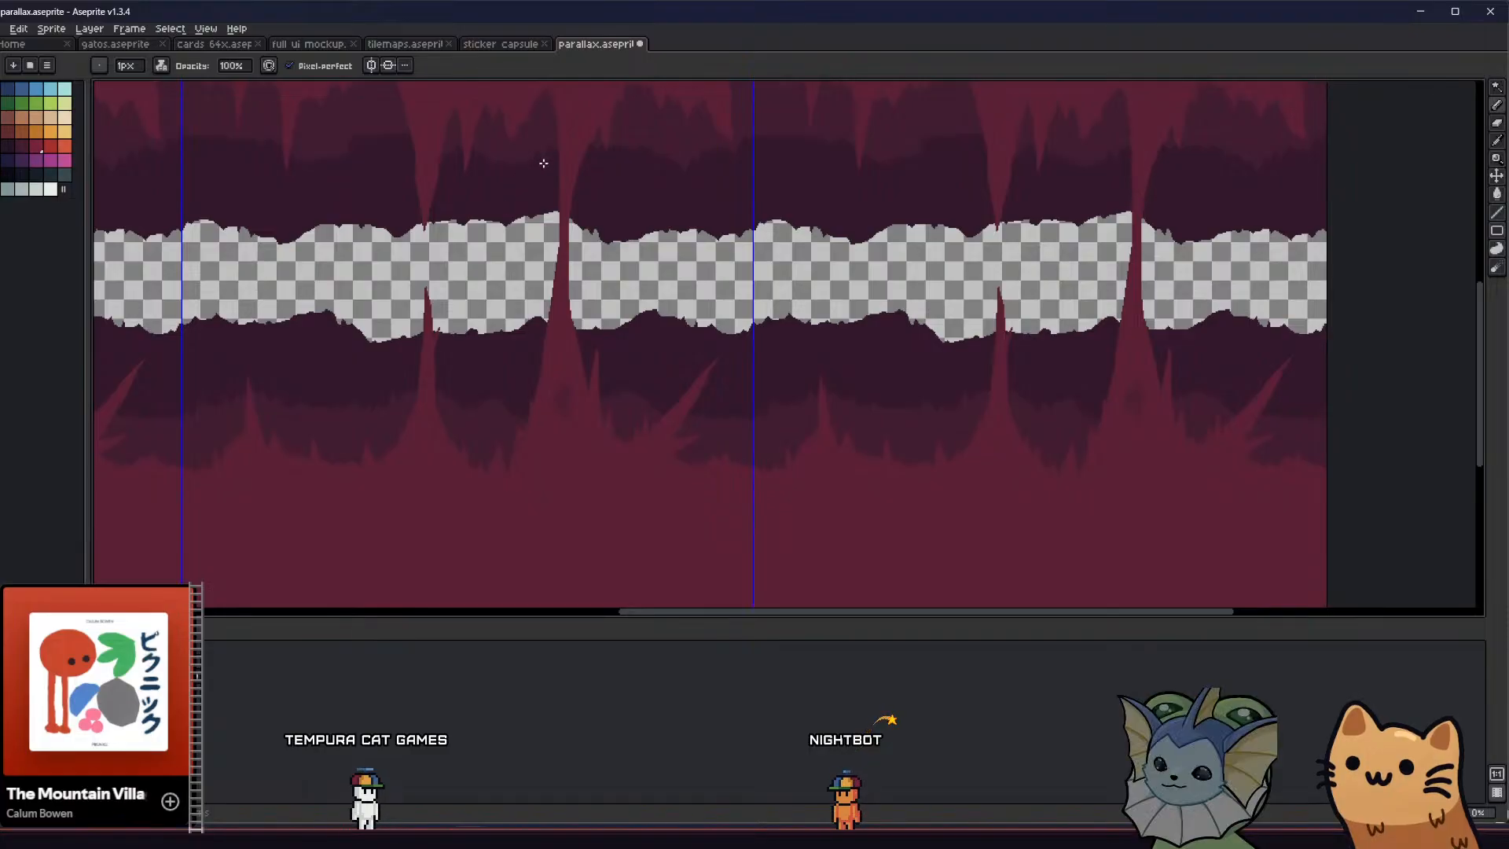
Enlarge the pencil to 15 px and shade the left side of the tall column darker at its base and ceiling end
middle_click_drag(551, 173, 553, 195)
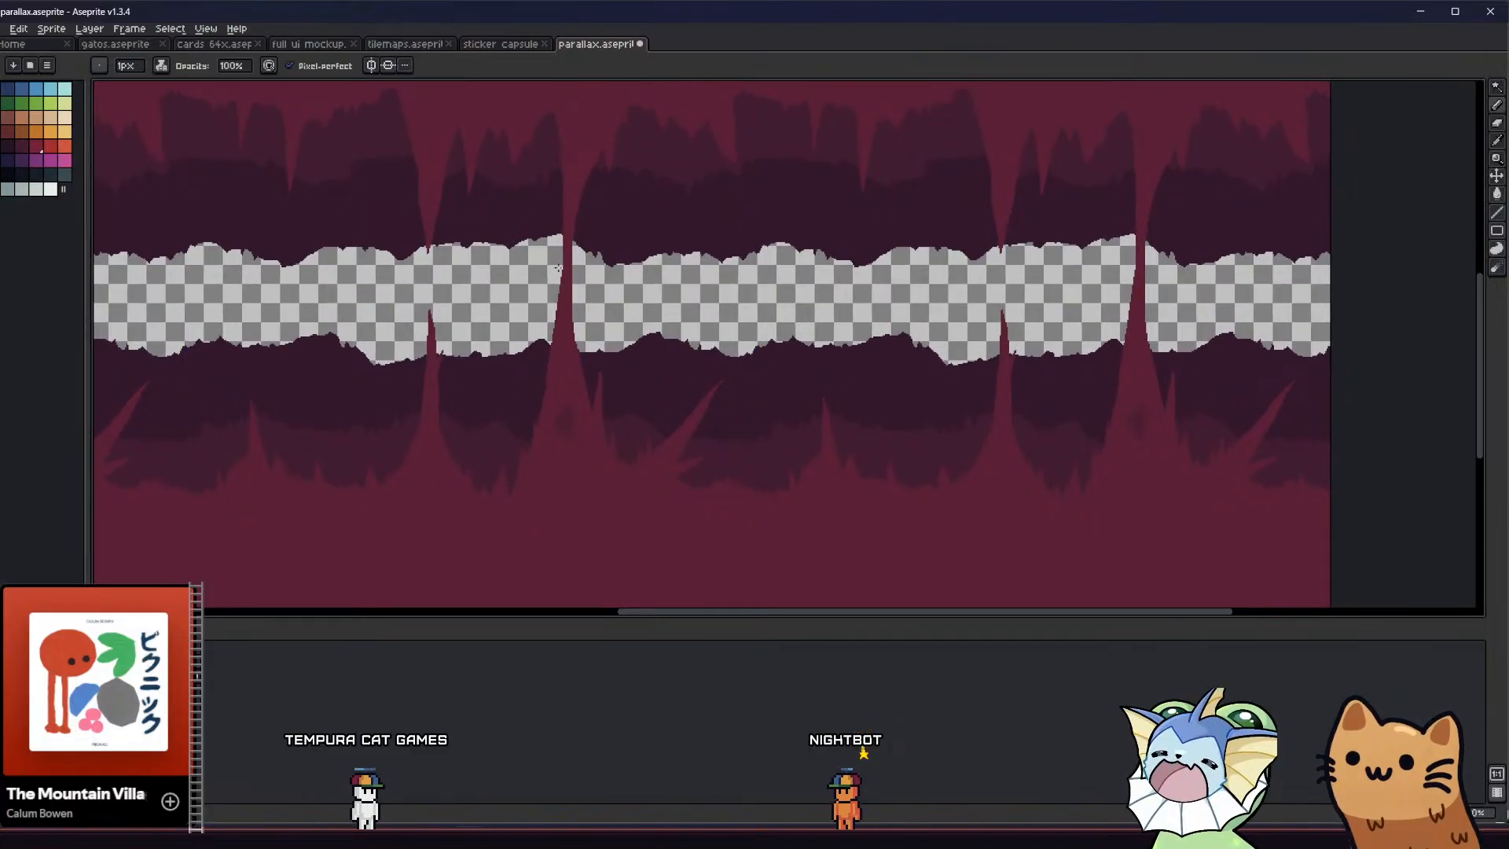
left_click(537, 431, "ctrl")
key("plus")
key("plus")
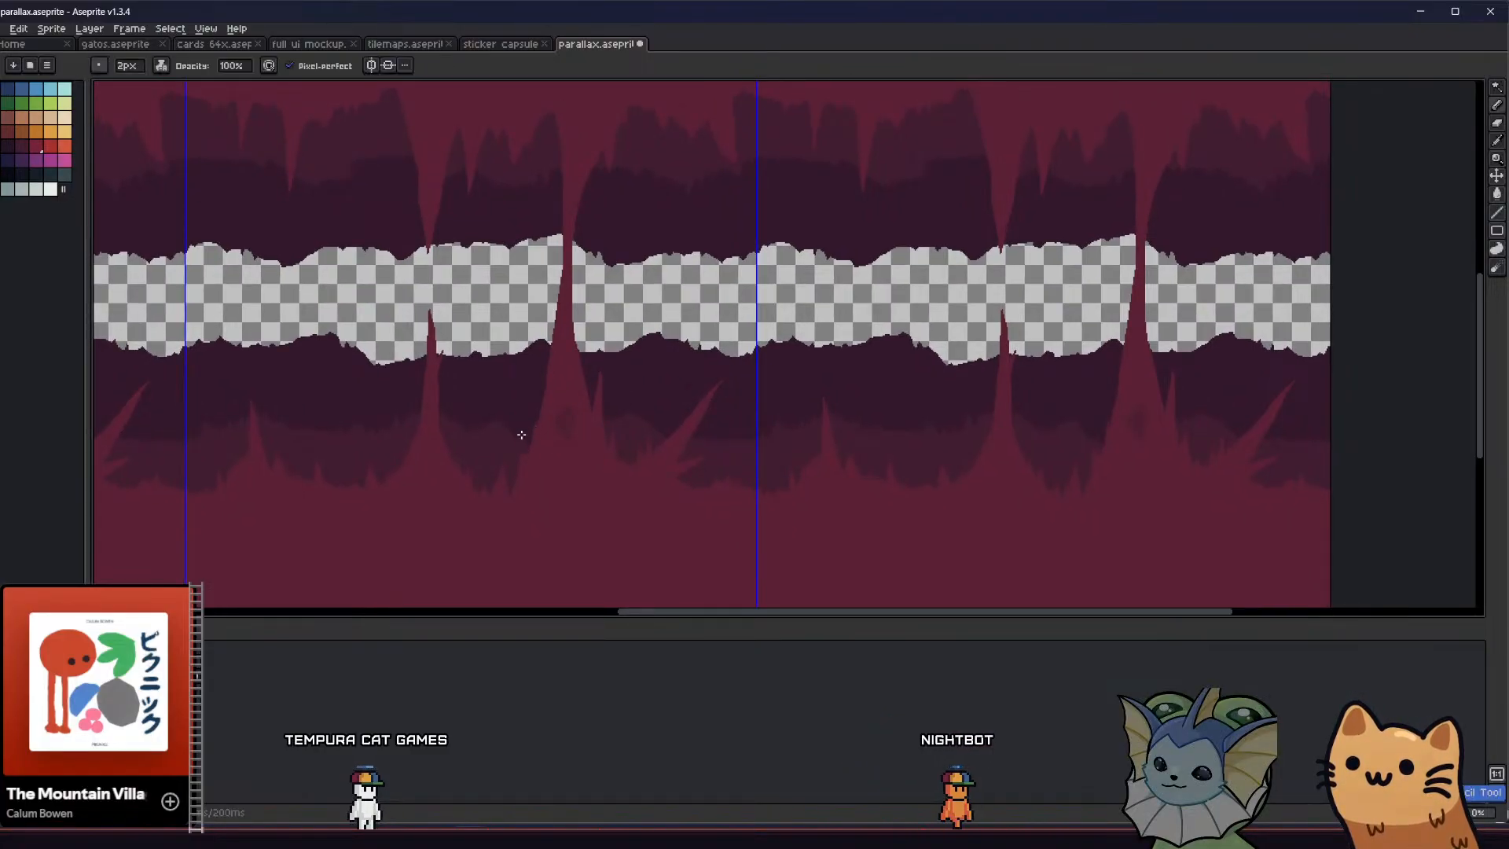
left_click_drag(523, 454, 525, 474)
key("plus")
key("plus")
key("plus")
key("plus")
key("plus")
key("plus")
key("plus")
key("plus")
key("plus")
key("plus")
key("plus")
key("plus")
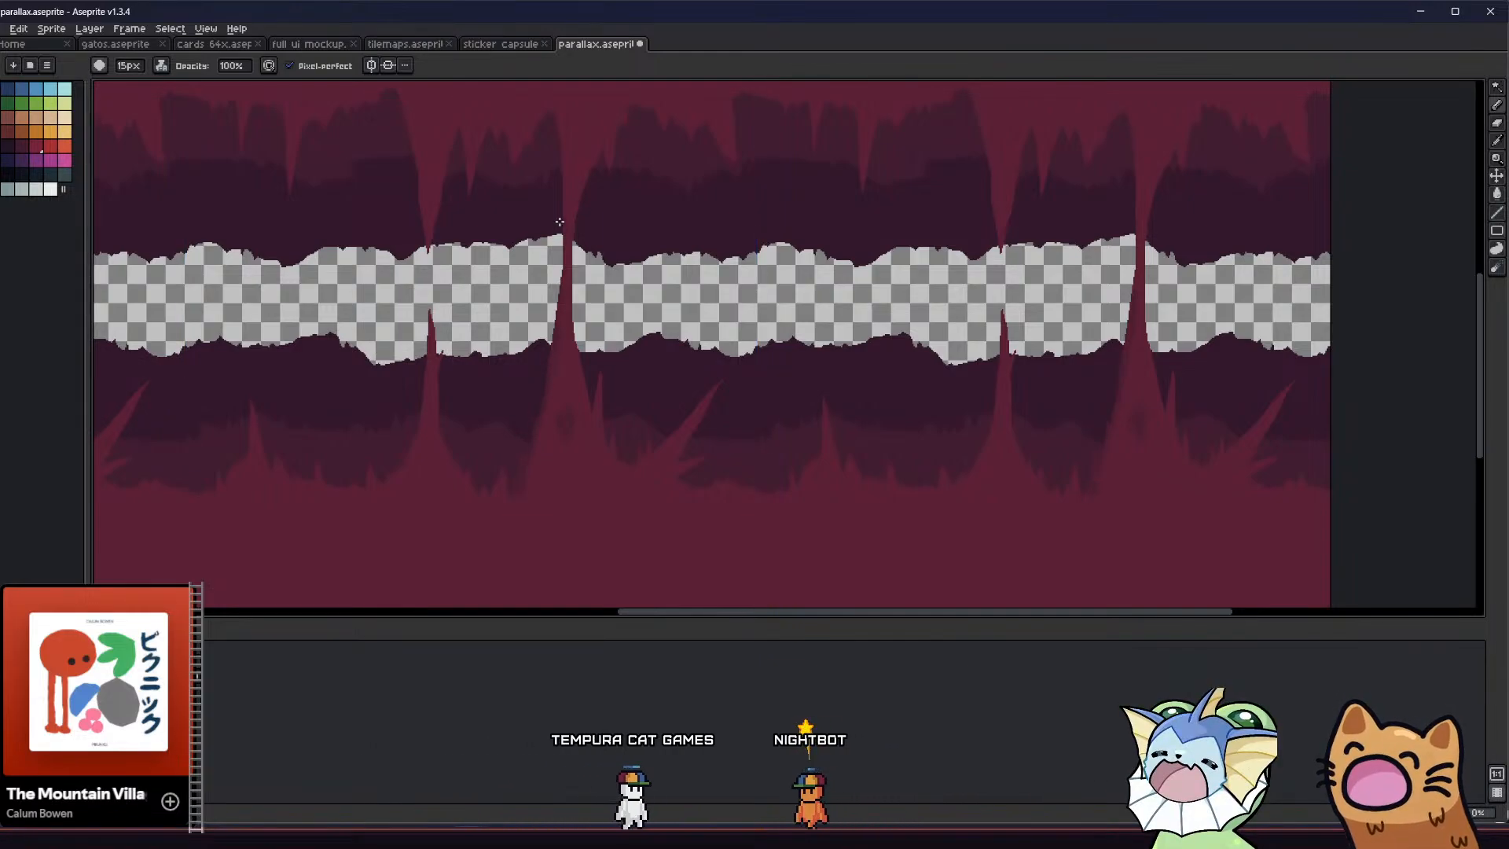
left_click(550, 112, "ctrl")
left_click_drag(552, 114, 562, 175)
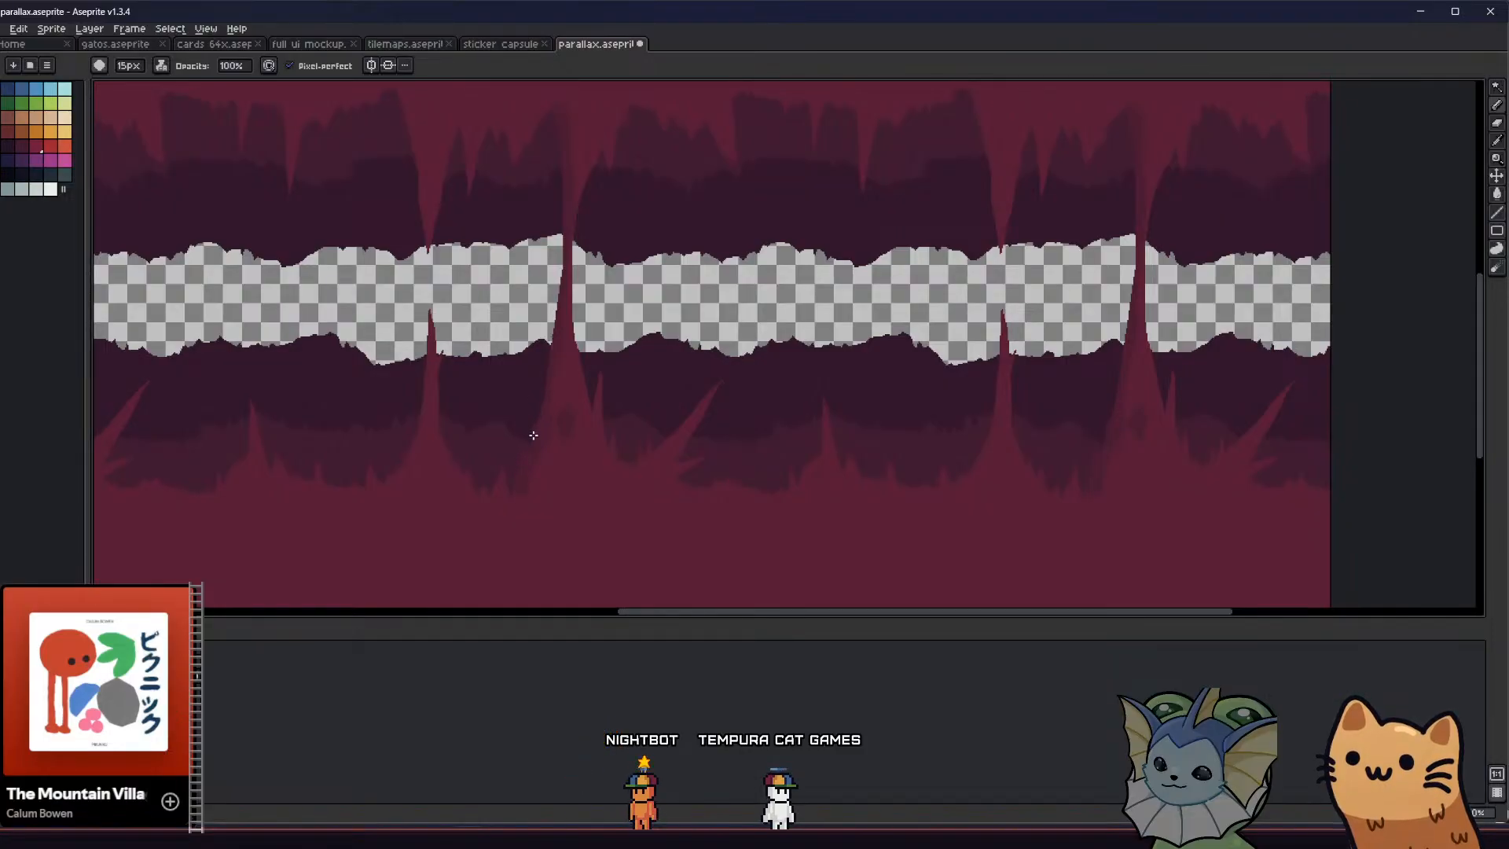
Undo the bright red stroke and paint crimson over the dark patch in the tall column's lower base
scroll(533, 434, "down", 1)
scroll(543, 421, "up", 3)
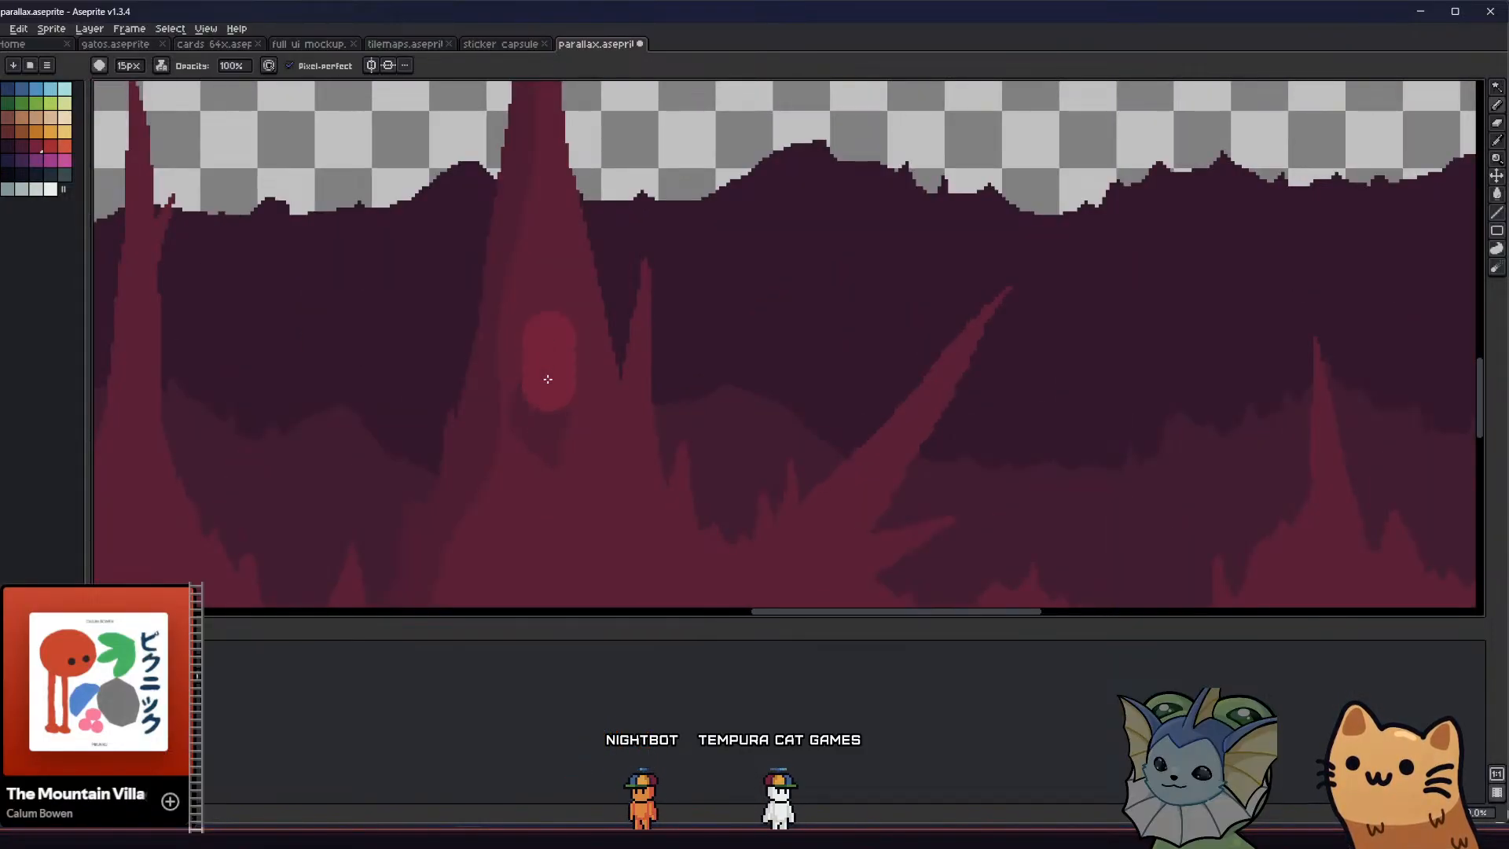
key("ctrl+z")
left_click(544, 332, "alt")
mouse_move(543, 385)
left_mouse_down()
mouse_move(549, 435)
mouse_move(526, 369)
left_mouse_up()
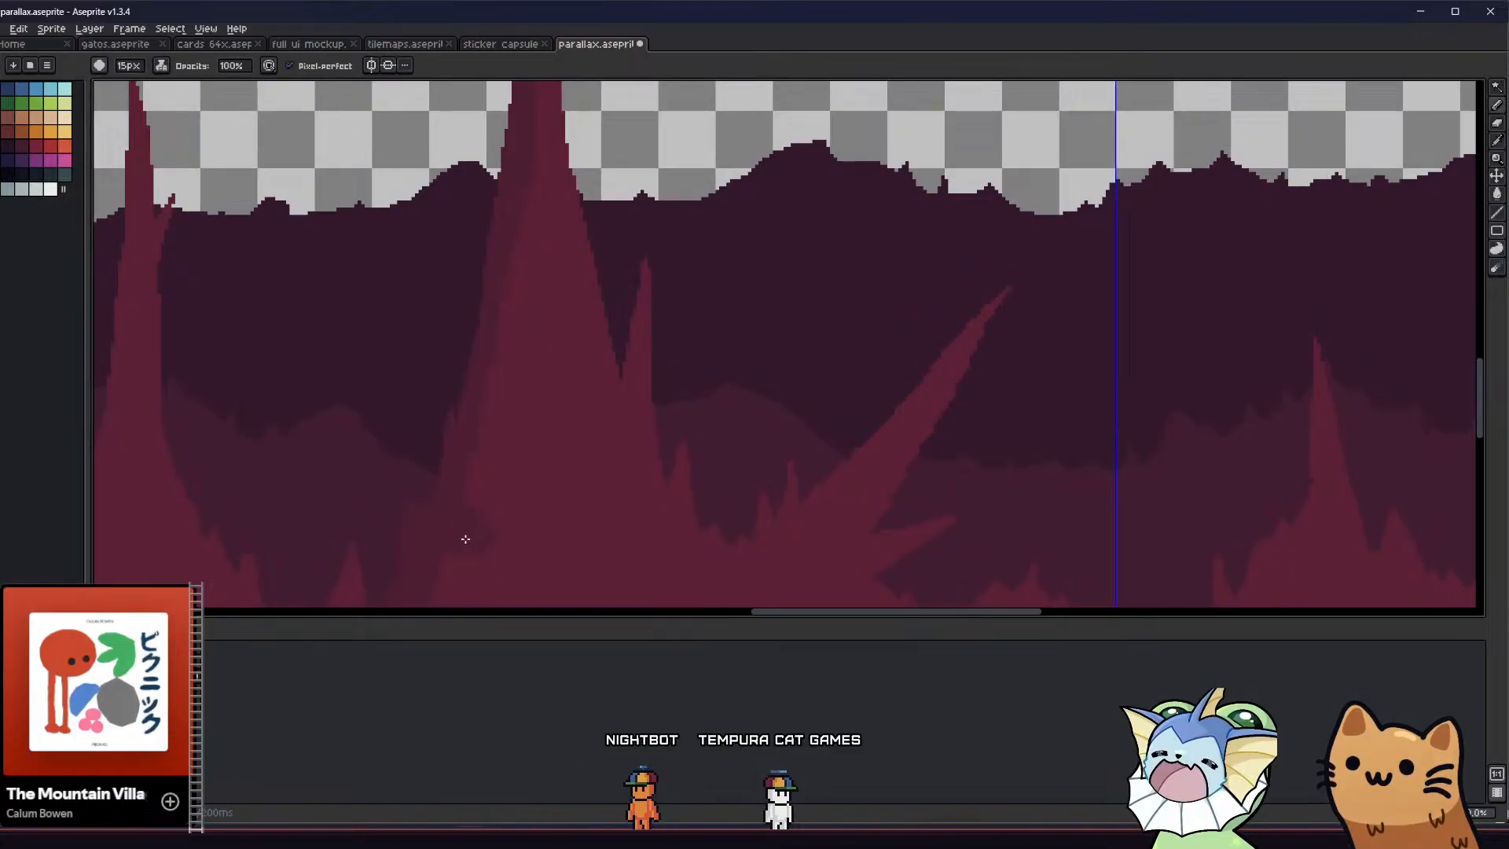
middle_click_drag(535, 495, 512, 449)
Extend the darker shading along the tall column's left side, from the ceiling through the transparent gap to the lower terrain
scroll(558, 434, "down", 4)
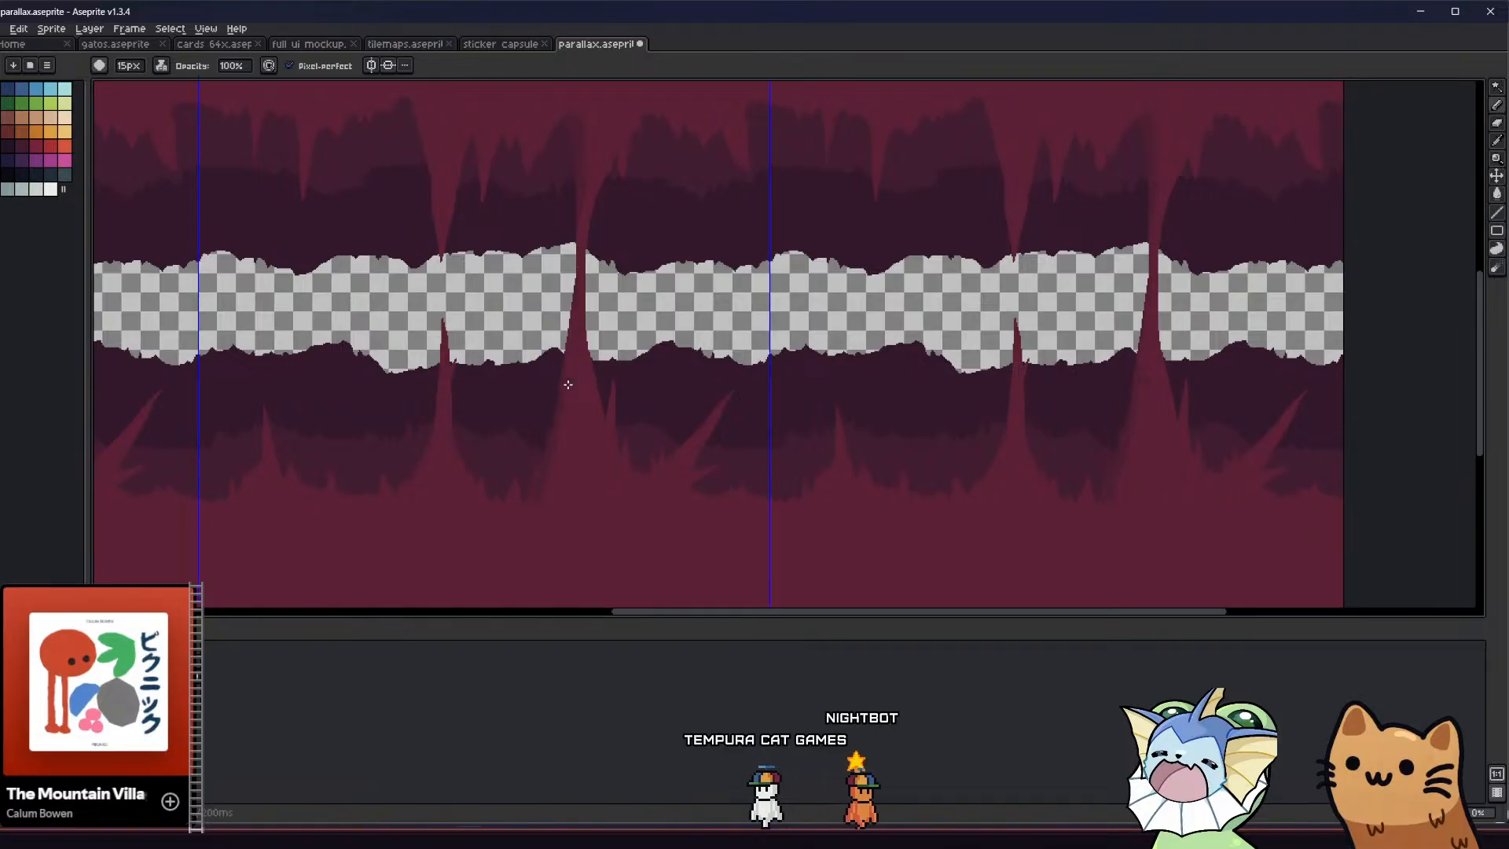
scroll(515, 438, "up", 5)
scroll(583, 450, "down", 2)
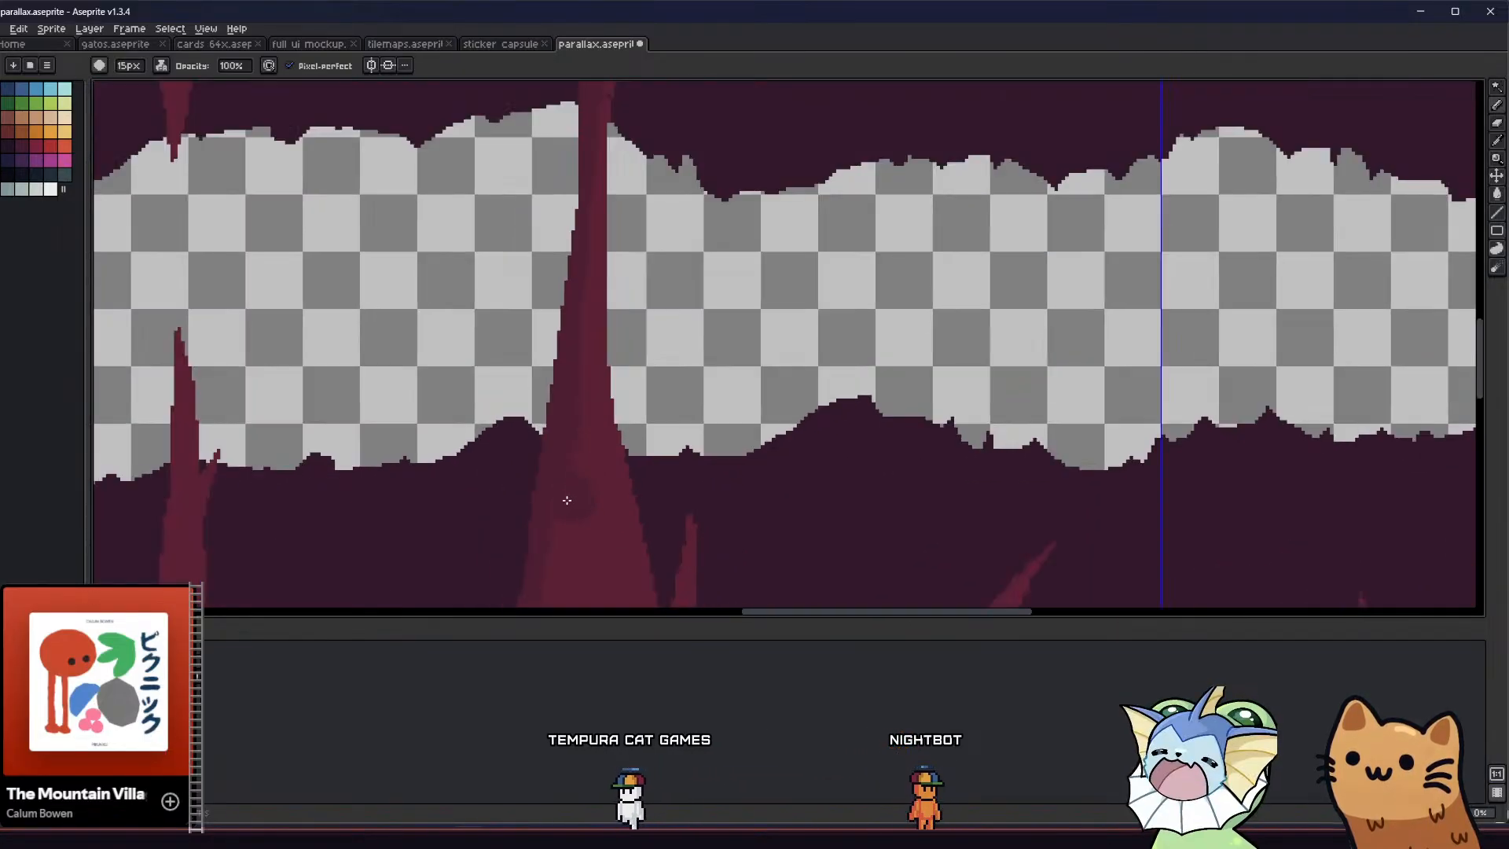
middle_click_drag(614, 248, 633, 419)
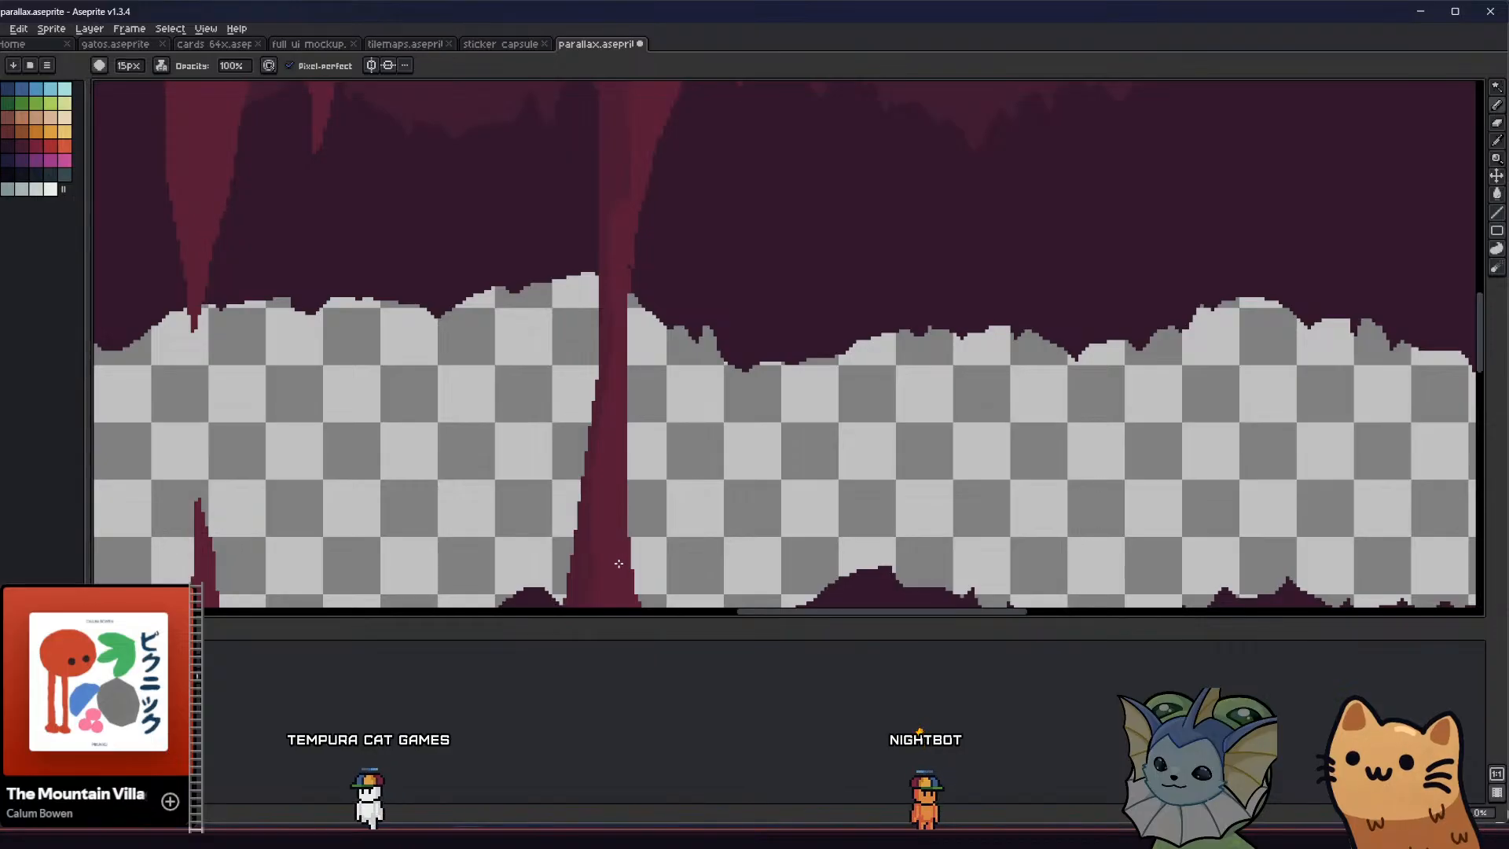
middle_click_drag(625, 540, 636, 633)
middle_click_drag(660, 337, 681, 495)
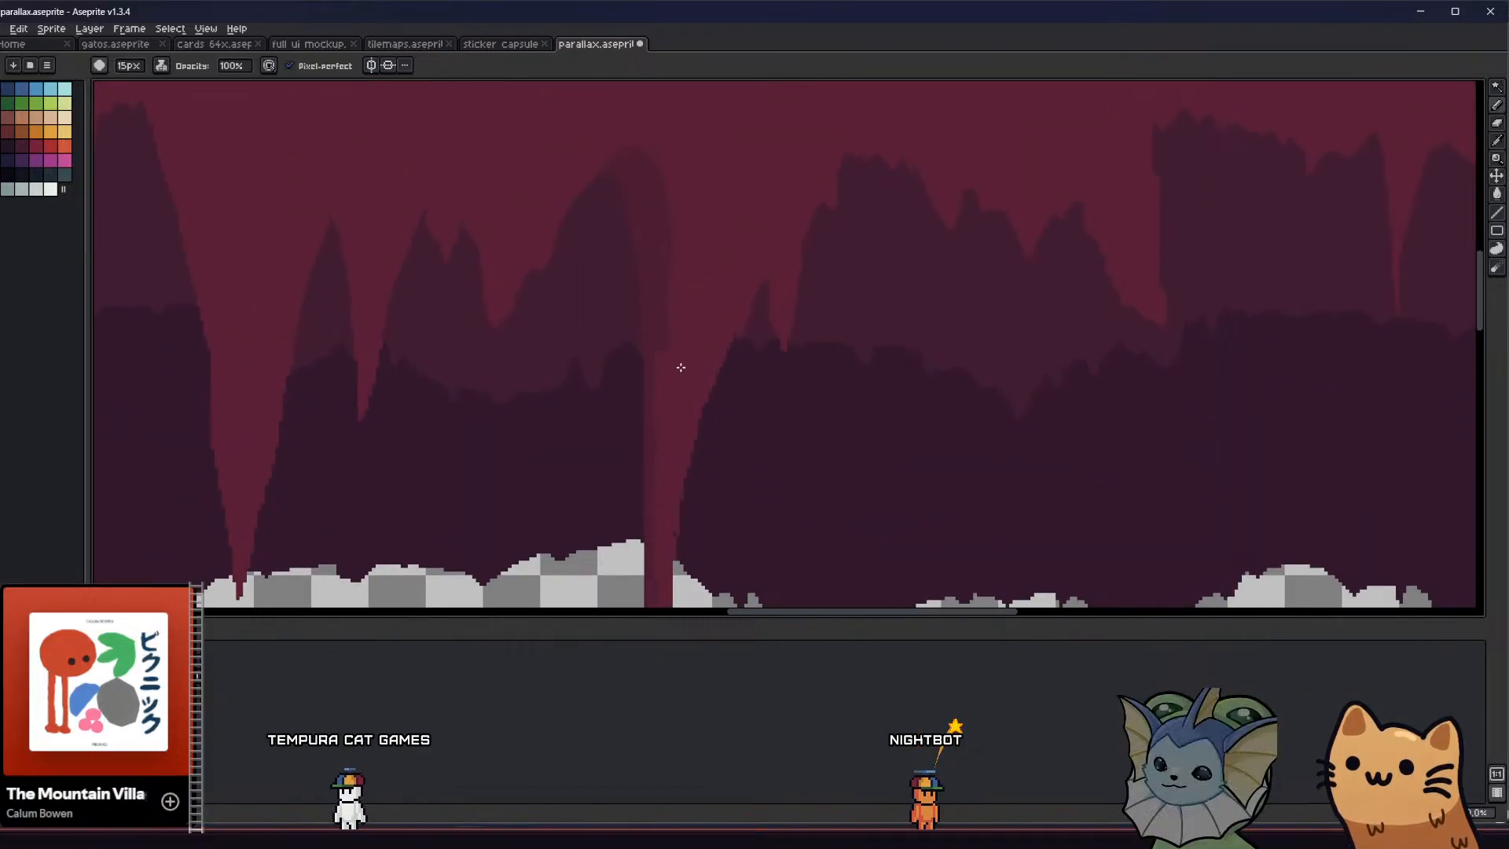
middle_click_drag(660, 151, 653, 283)
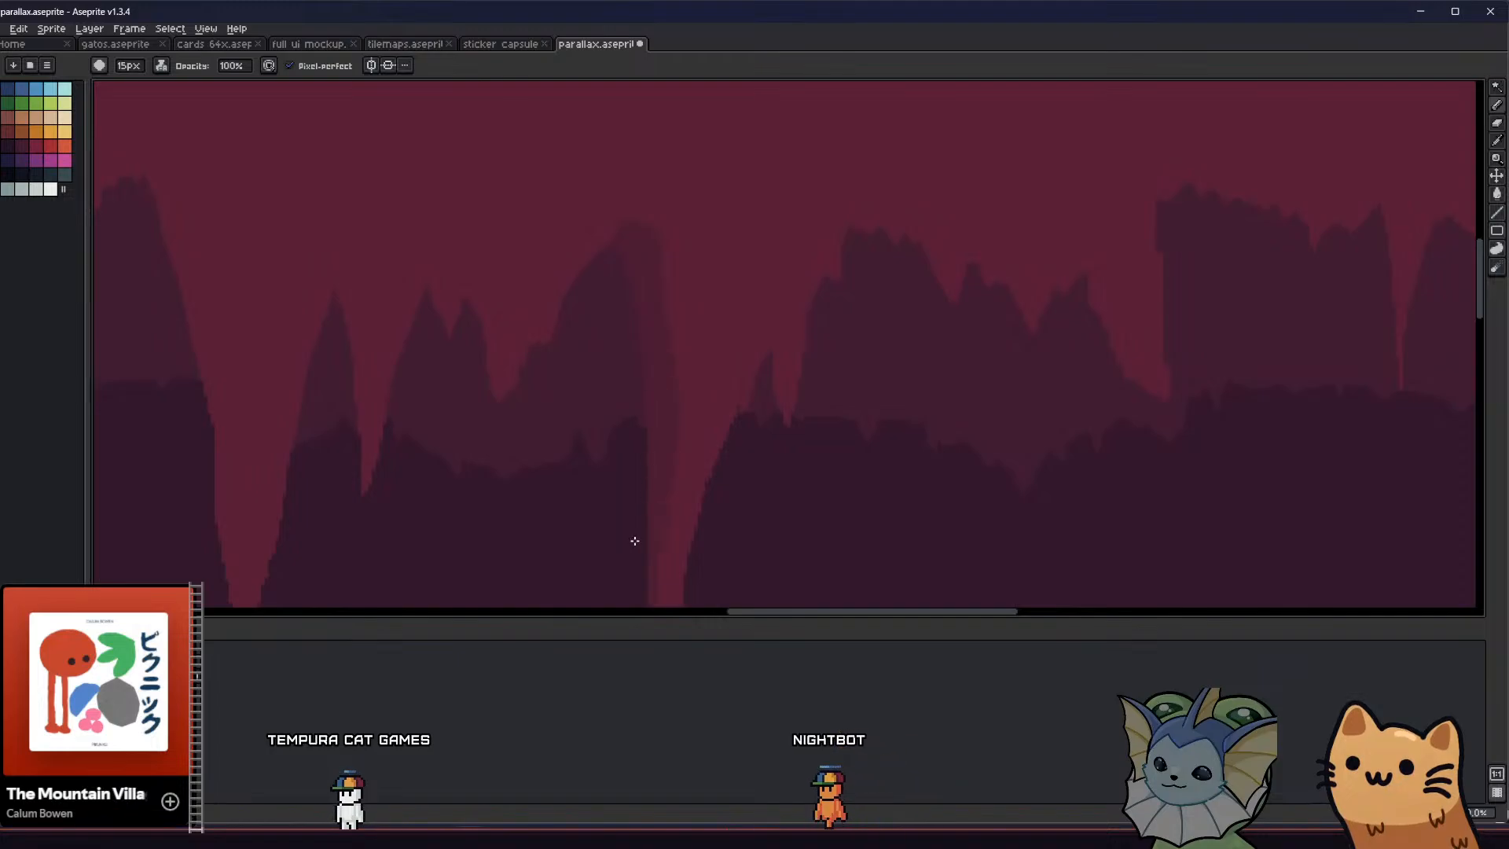
middle_click_drag(634, 541, 625, 218)
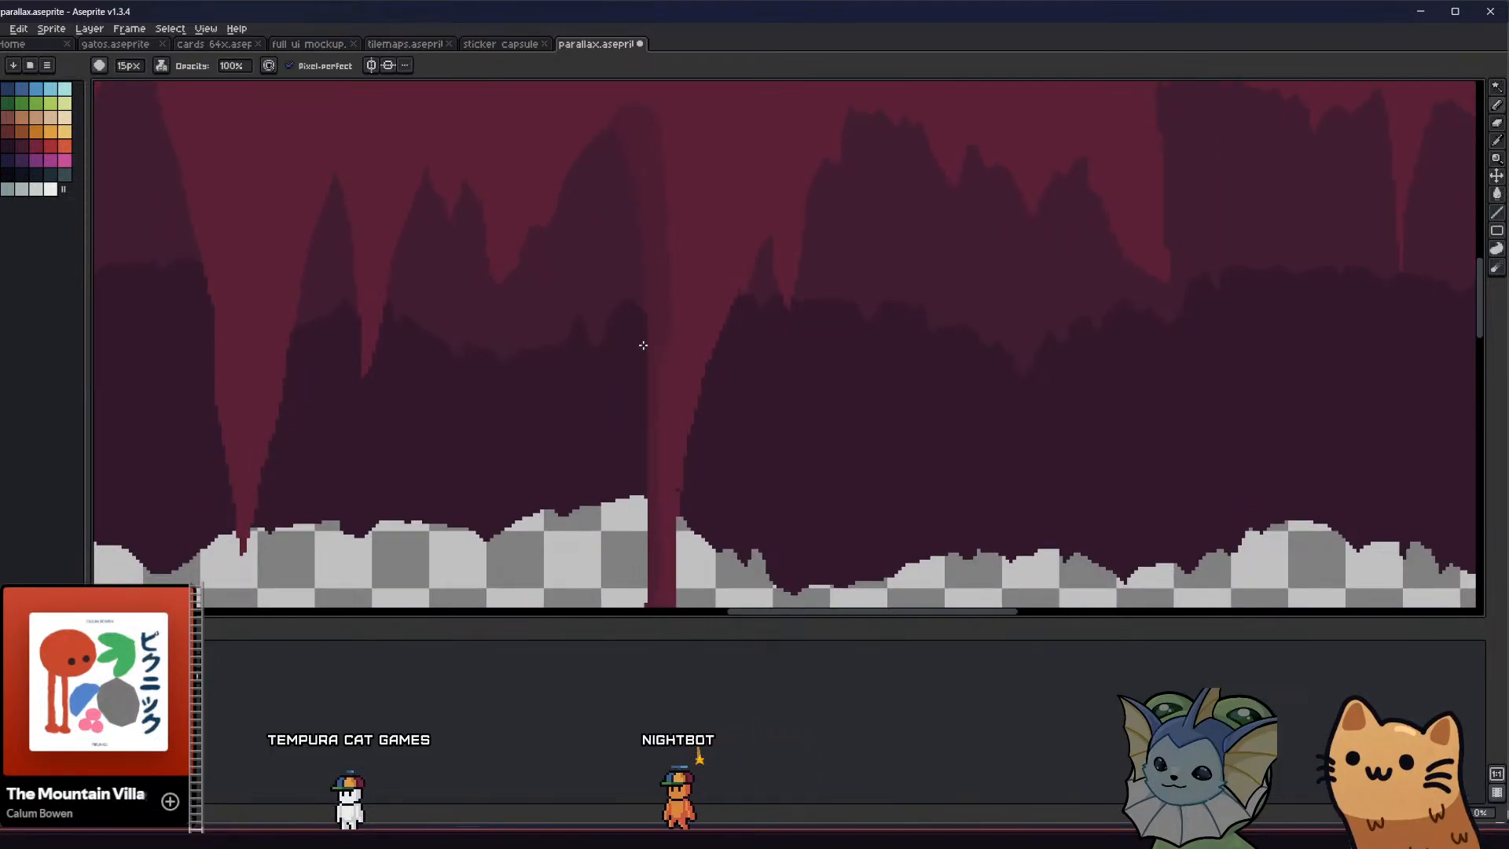
scroll(617, 472, "up", 1)
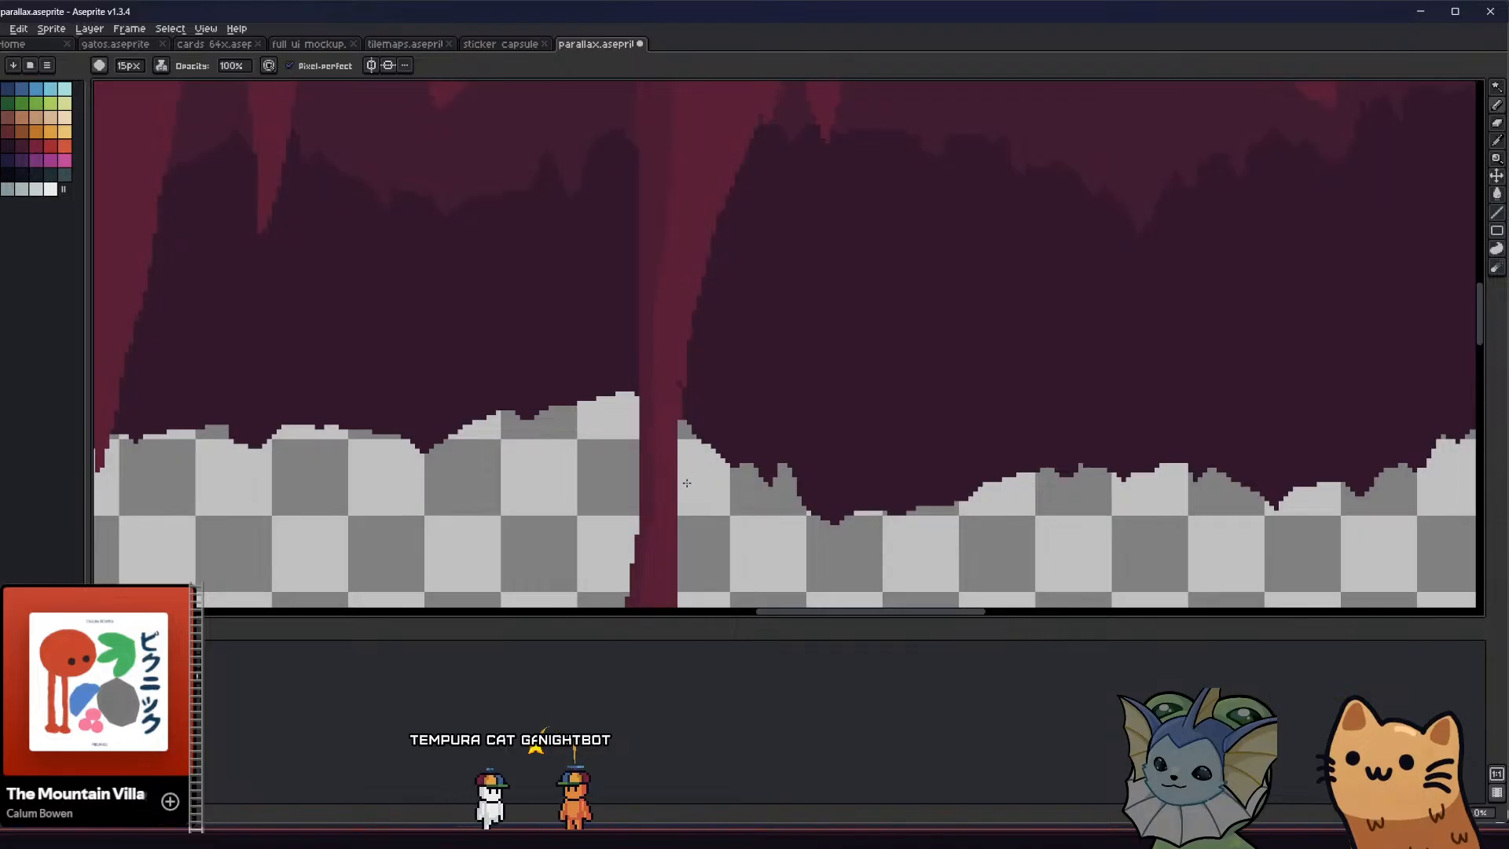
middle_click_drag(676, 535, 655, 225)
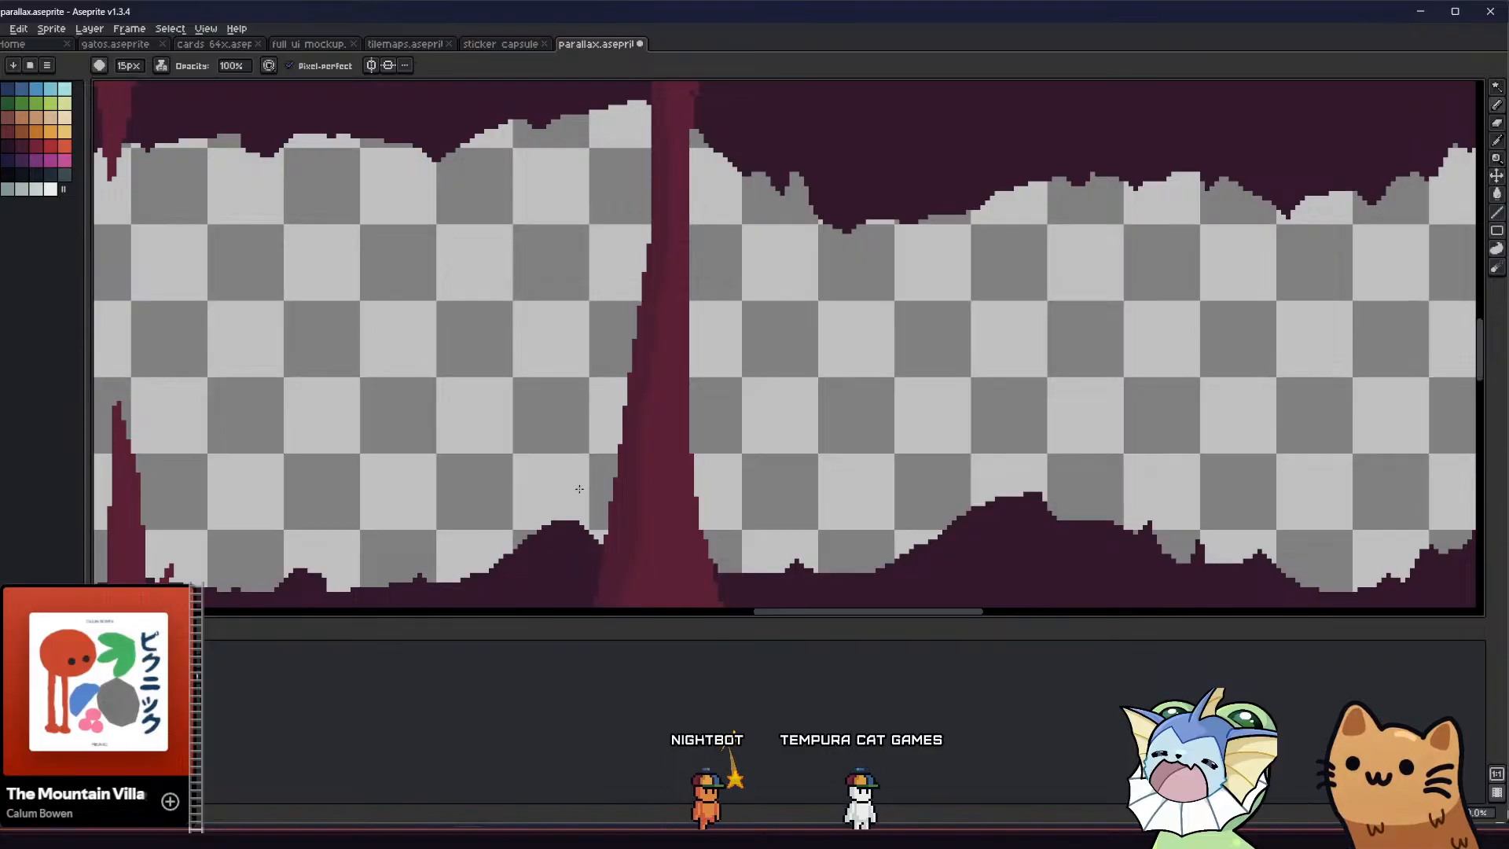
Reduce the pencil to 3 px and draw a thin dark vertical streak in the tall column's lower base
scroll(532, 336, "down", 5)
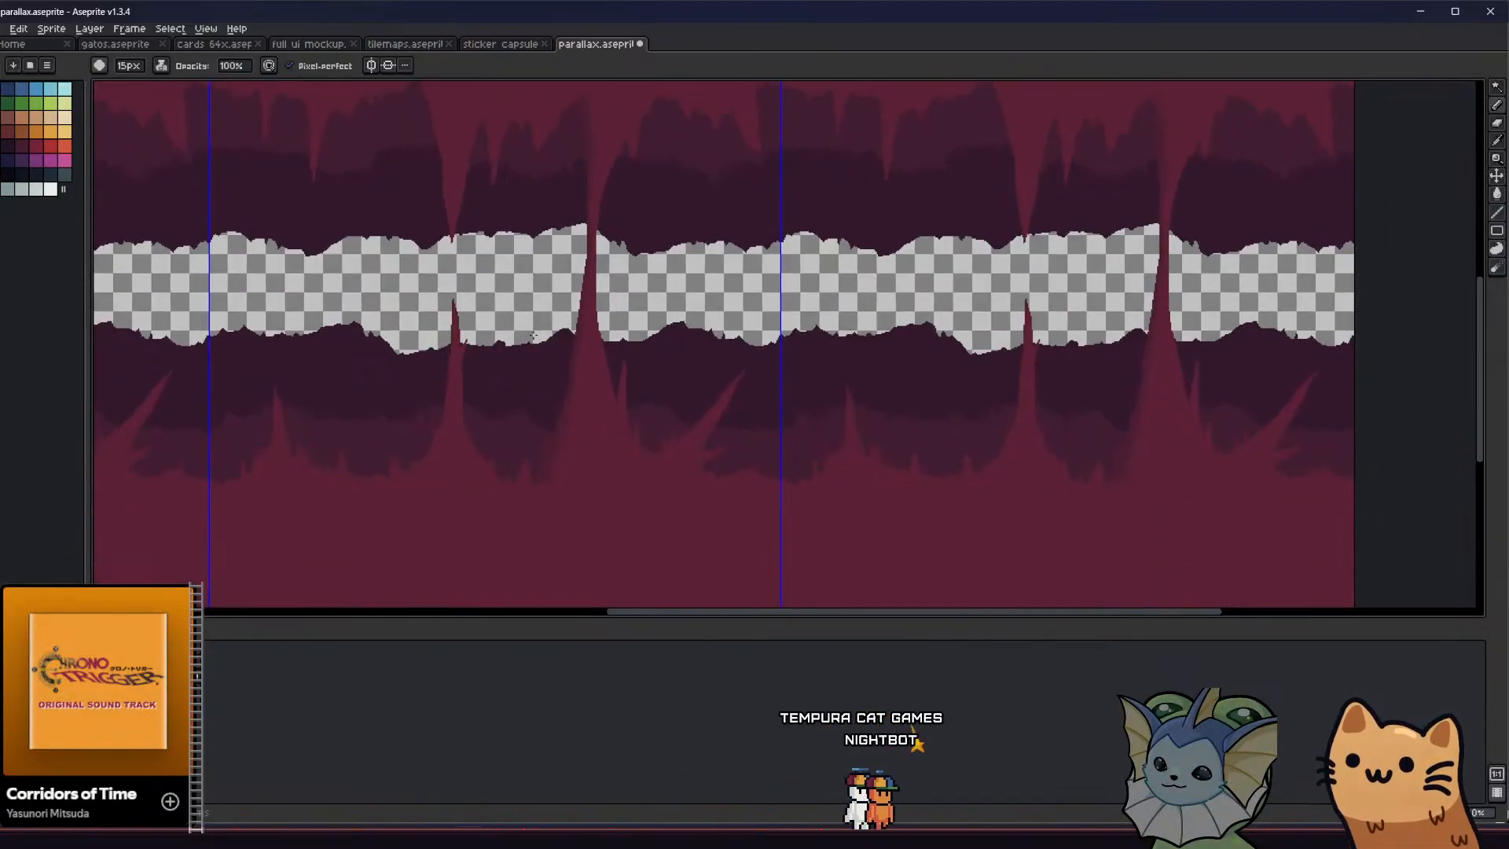
scroll(532, 336, "up", 3)
middle_click_drag(533, 453, 513, 368)
scroll(564, 393, "down", 12, "ctrl")
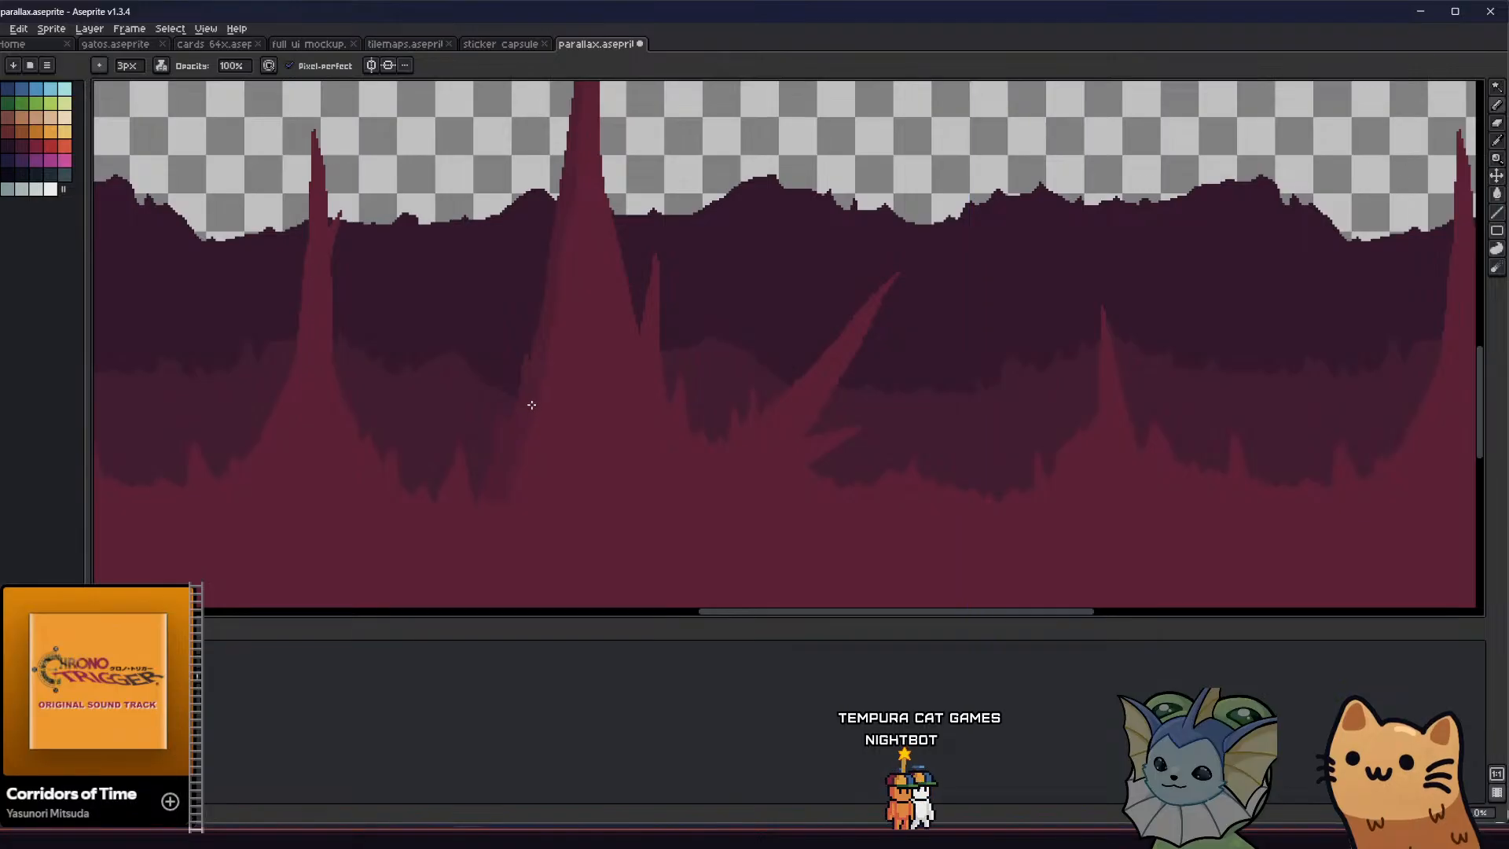
left_click_drag(557, 358, 555, 486)
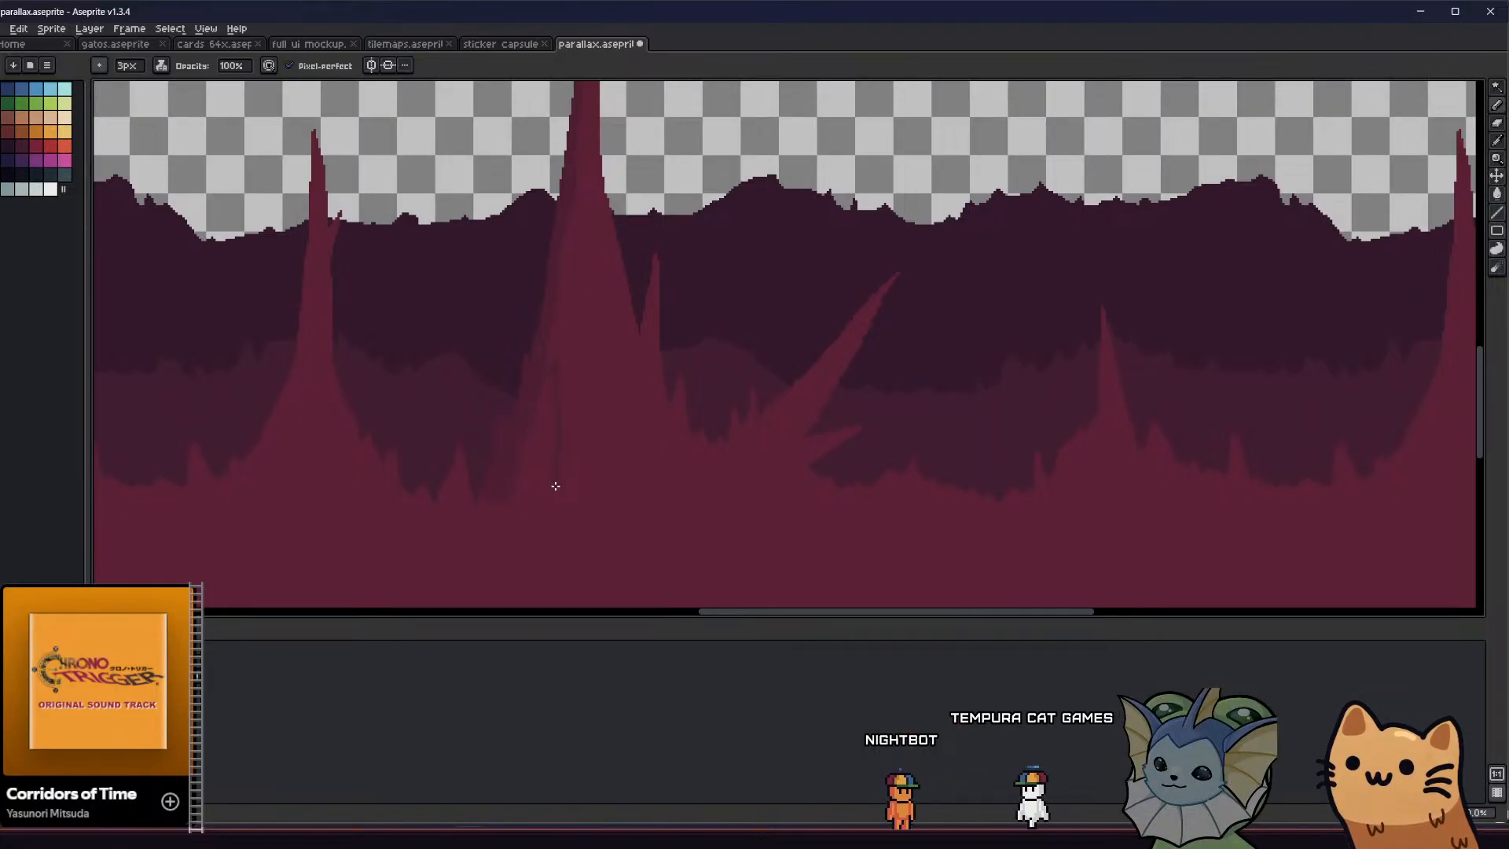
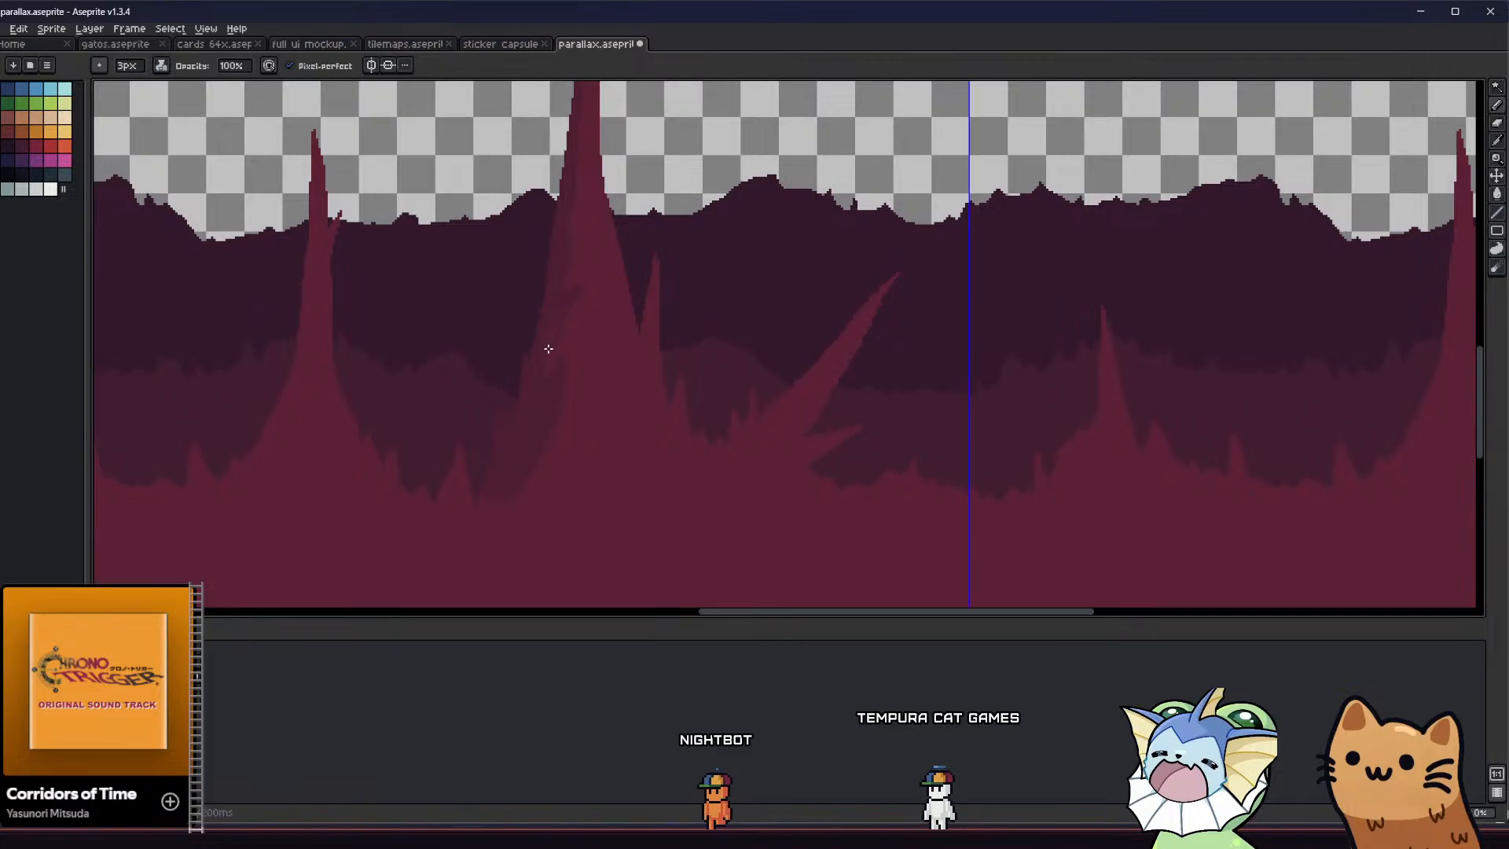
Paint diagonal darker-red shadow streaks across the left side of the tall central stalagmite with a 1 px pencil
scroll(549, 344, "down", 1)
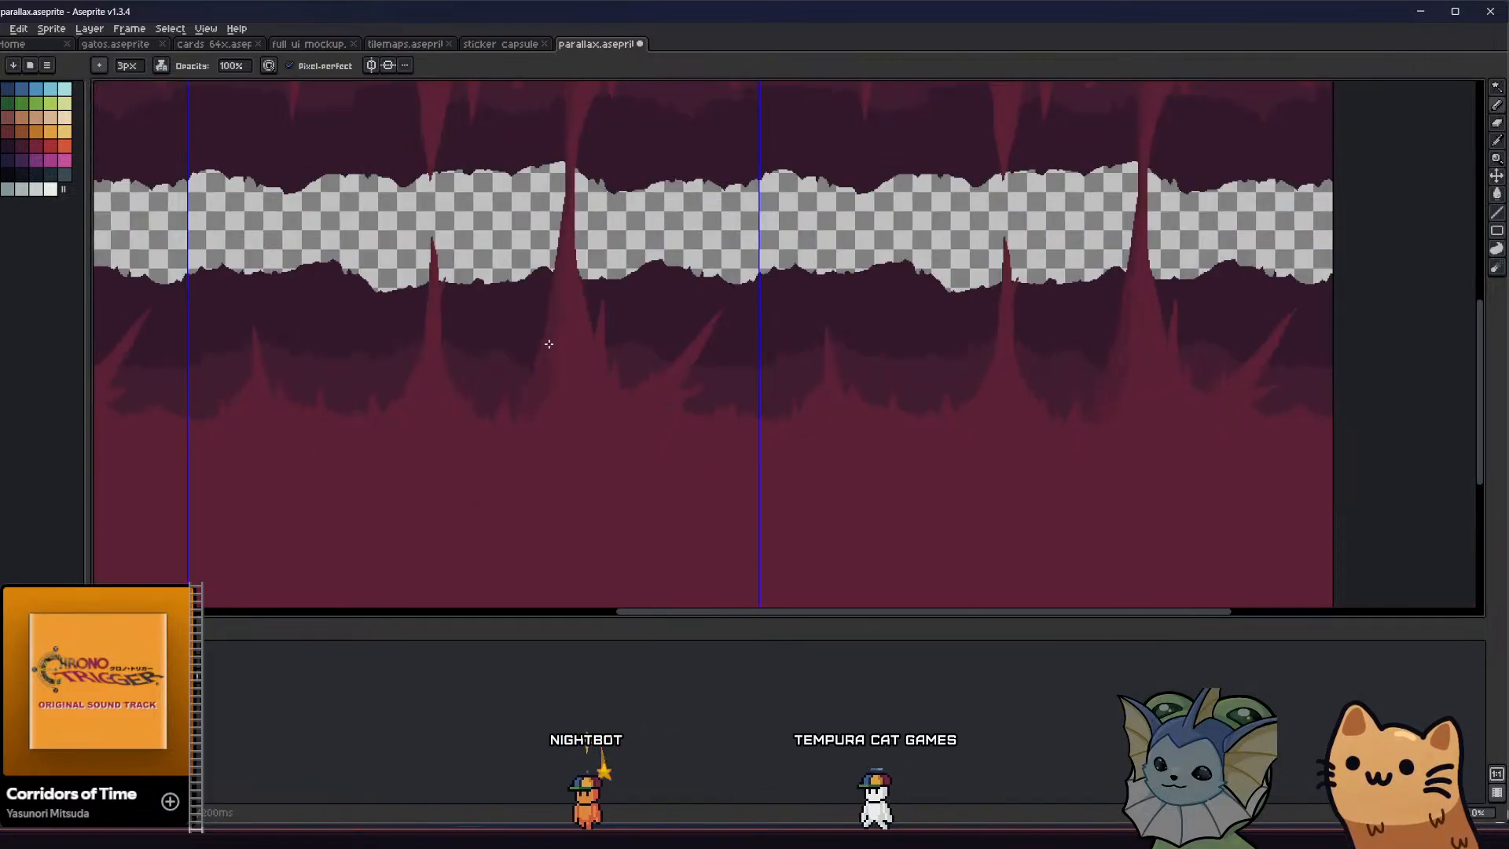
scroll(555, 319, "up", 3)
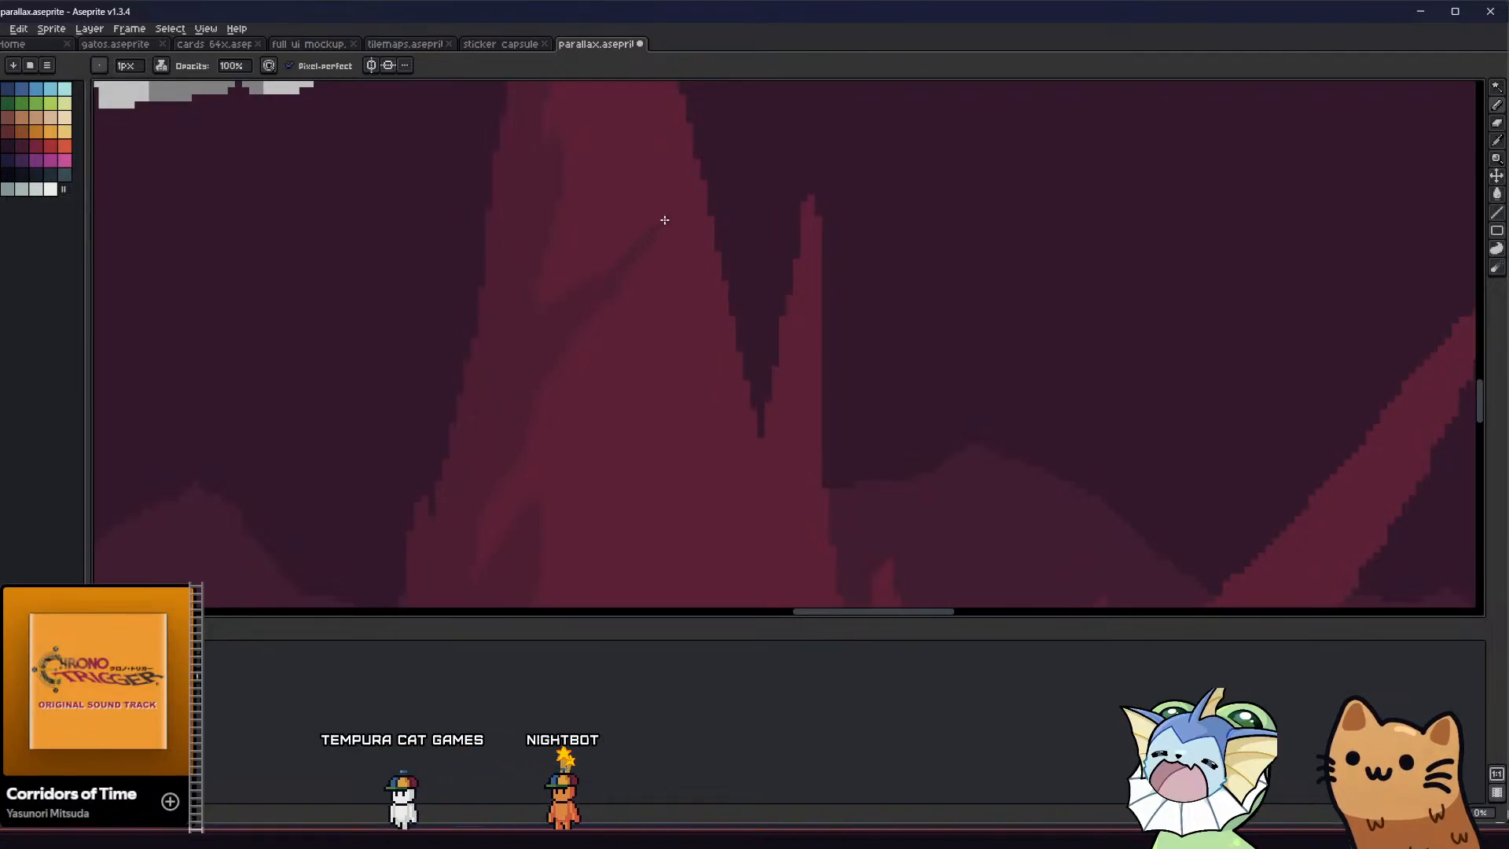
scroll(640, 253, "down", 1)
scroll(517, 354, "down", 1)
scroll(503, 354, "down", 1)
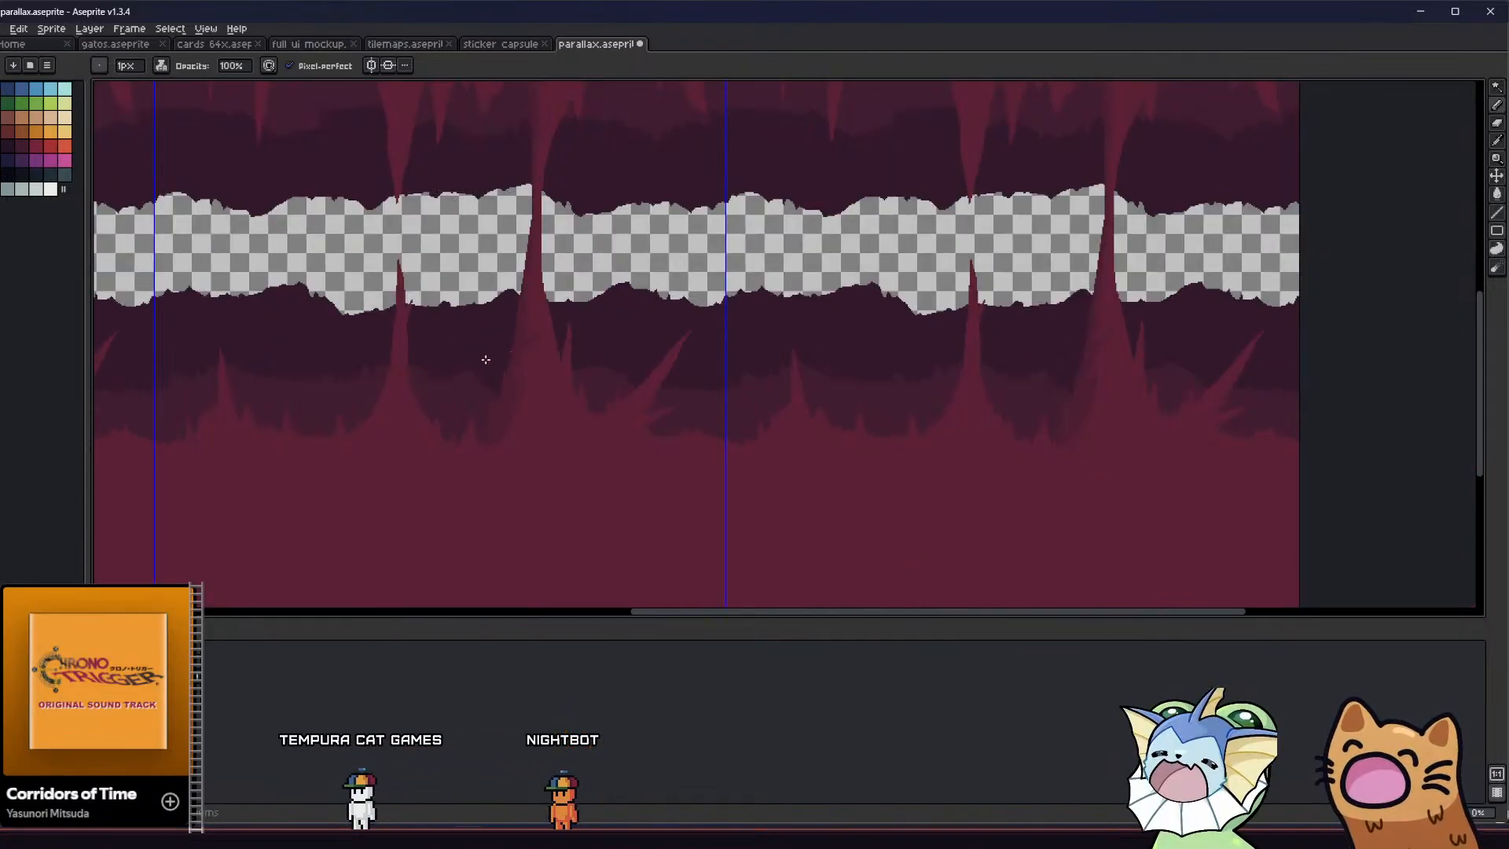
Add a lower shadow streak on the tall stalagmite and fill part of its base shadow with red for a straighter inner edge
scroll(440, 371, "up", 3)
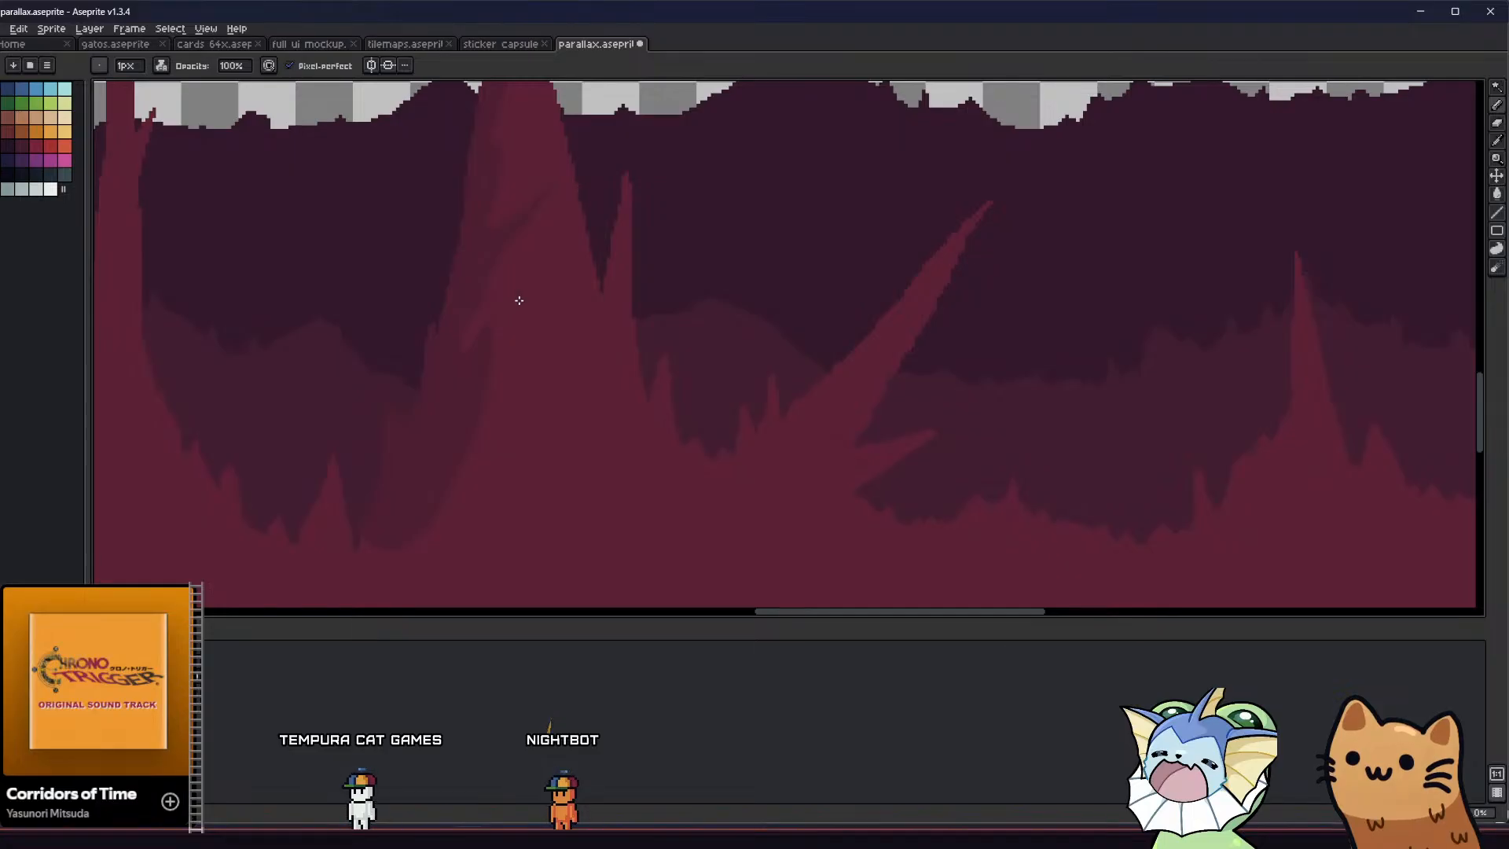
key("g")
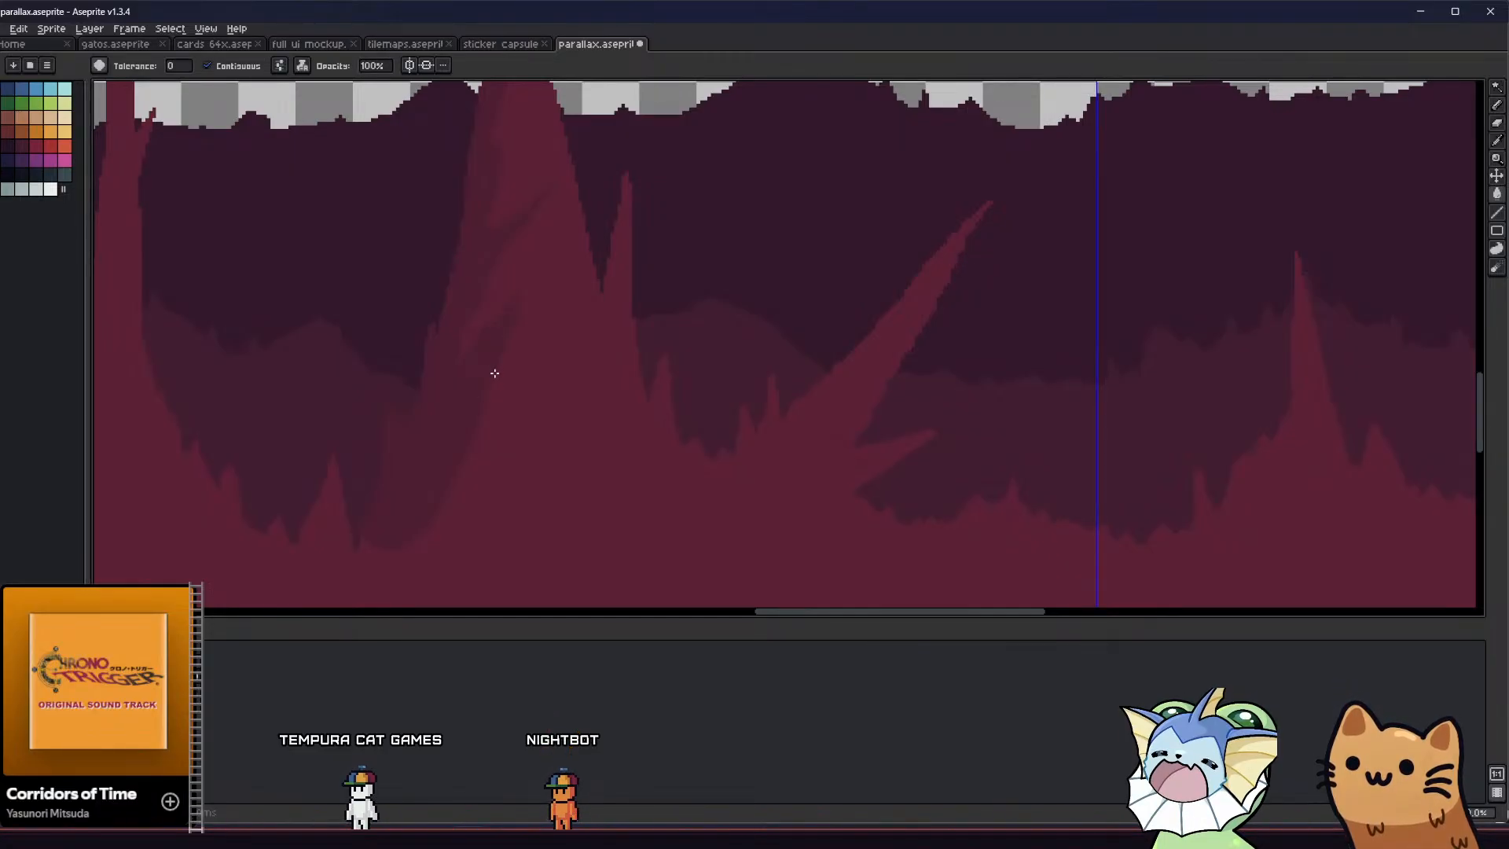
left_click(493, 375)
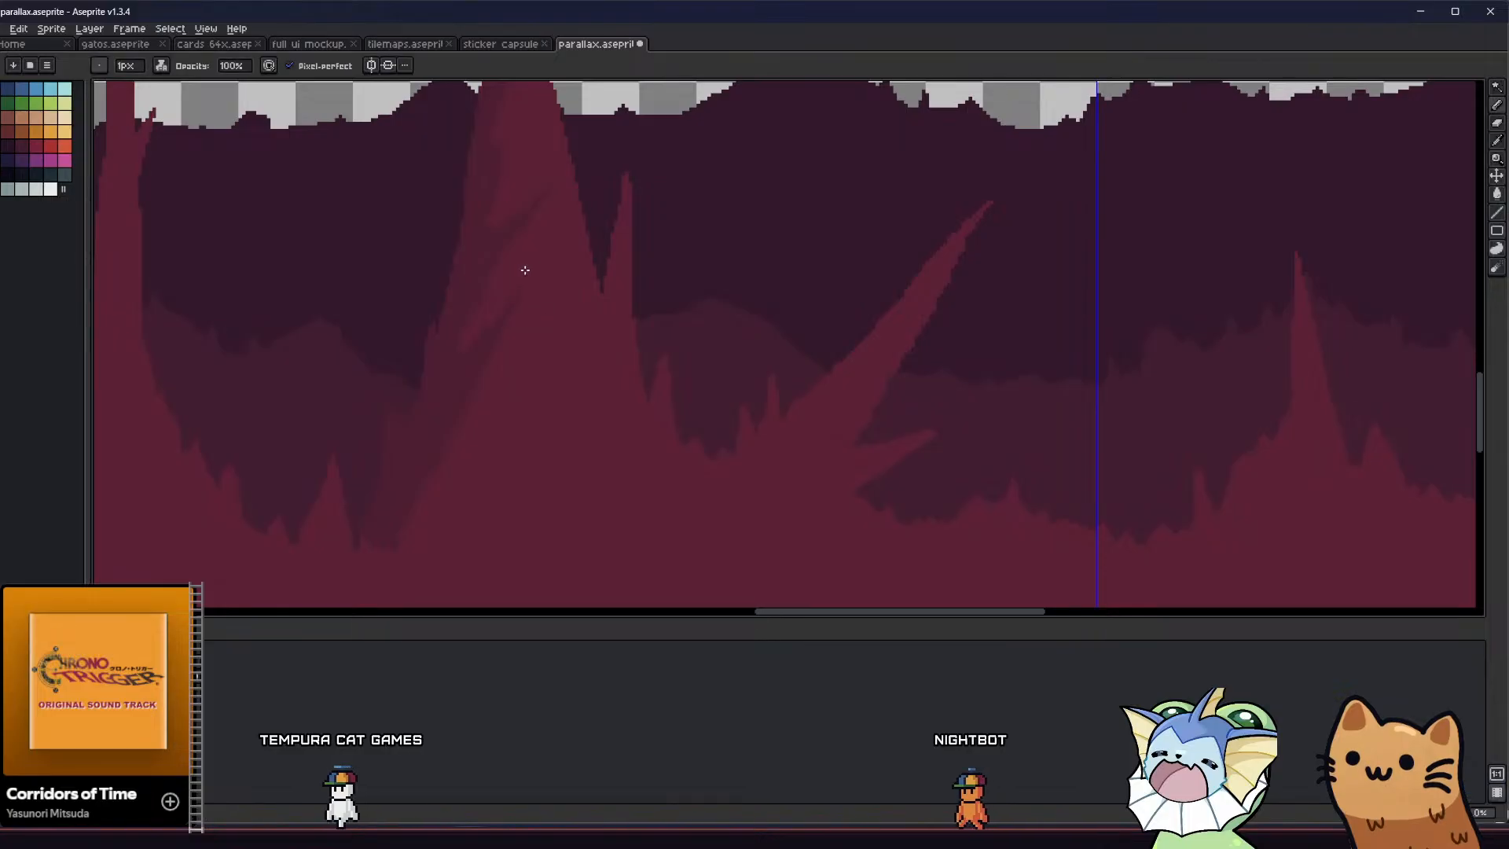
key("g")
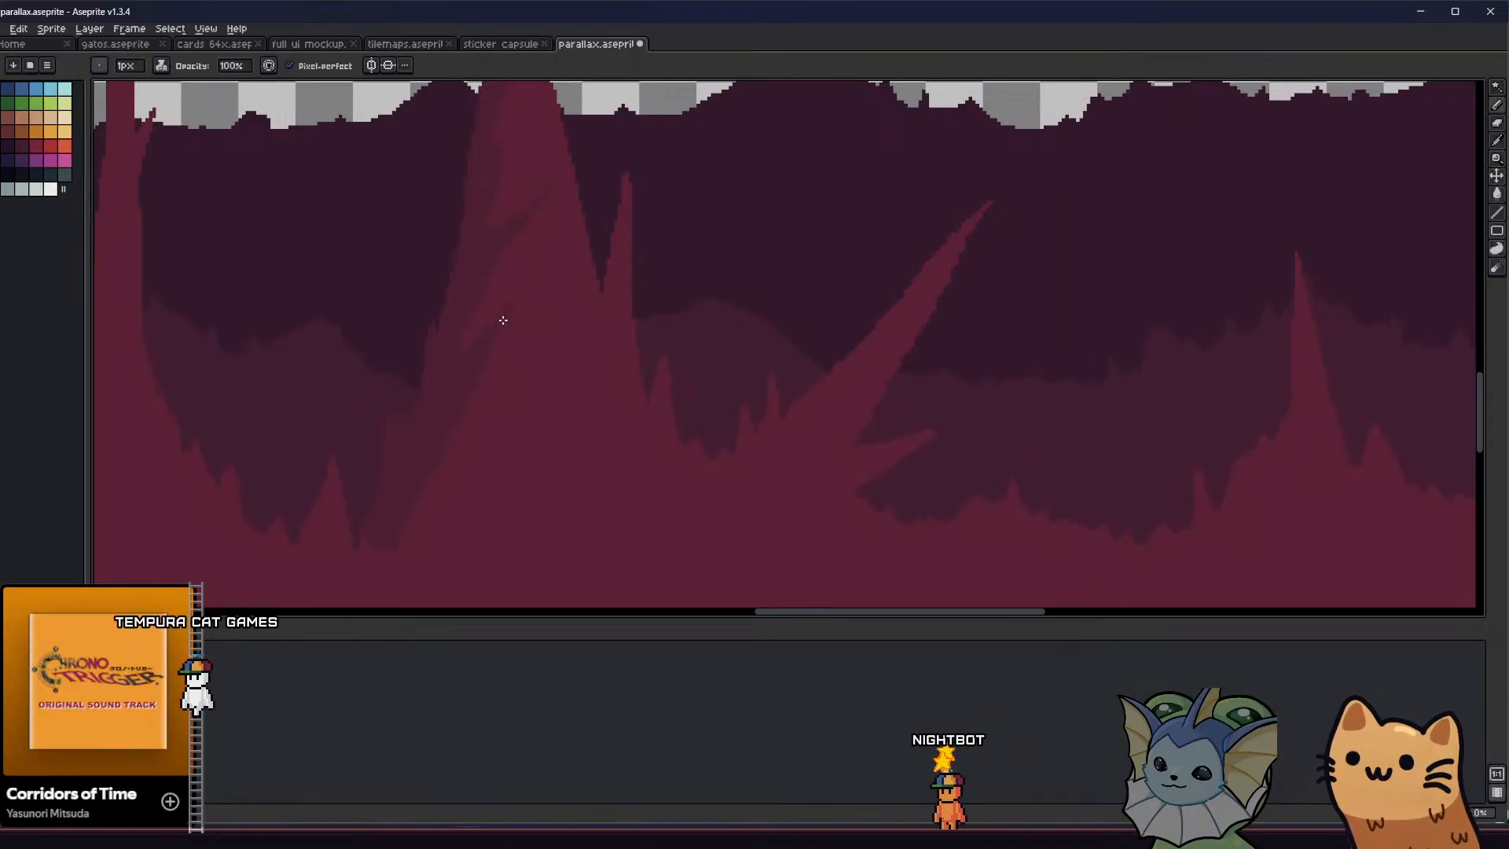
key("b")
Extend the darker-red shading up the left side of the tall column to where it meets the ceiling
scroll(489, 338, "up", 2)
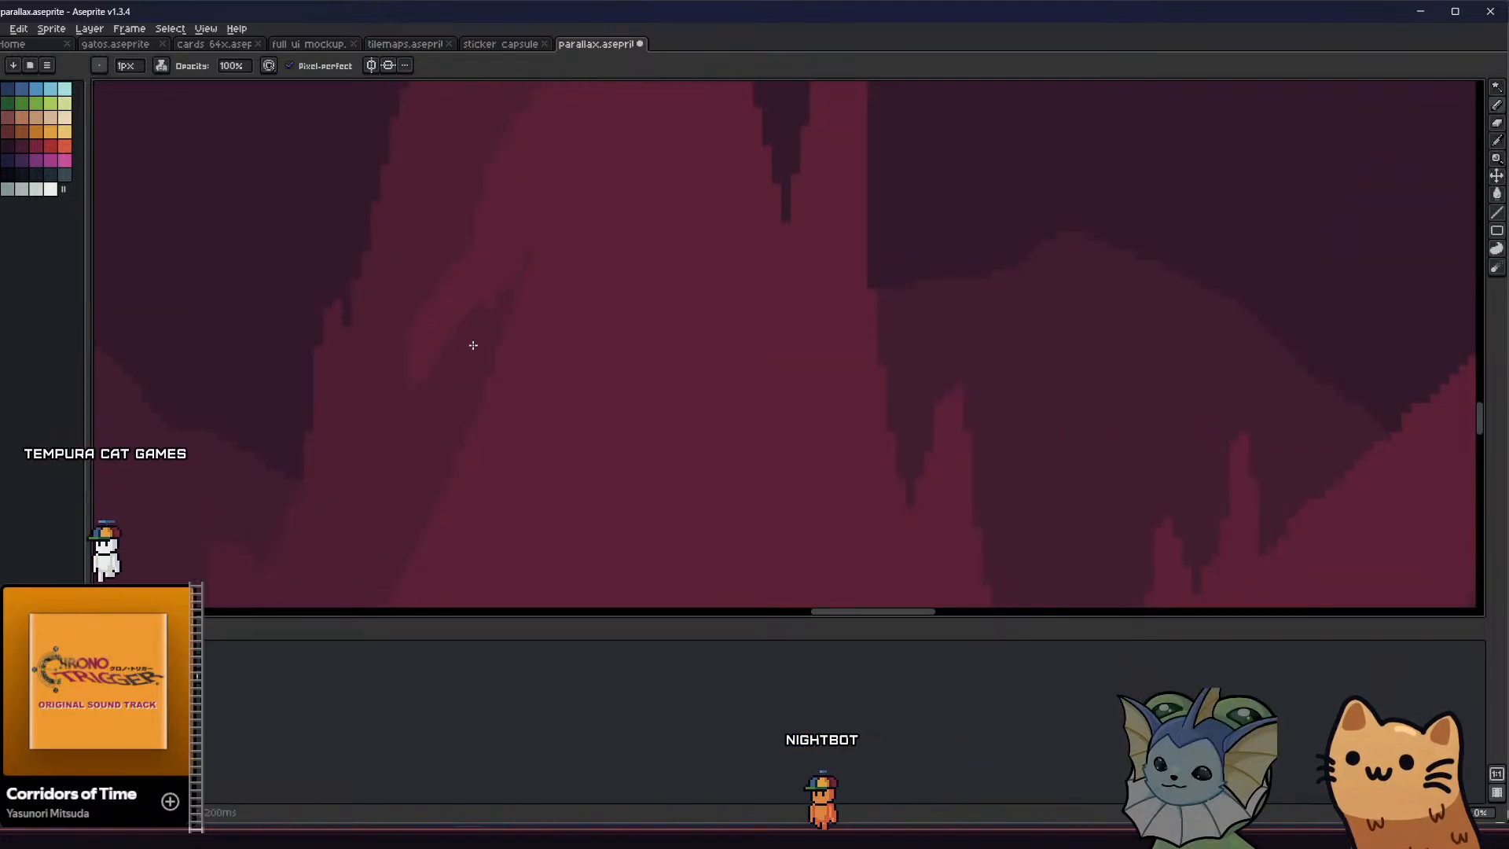
scroll(434, 368, "up", 1)
scroll(435, 368, "down", 4)
middle_click_drag(346, 505, 458, 497)
middle_click_drag(560, 134, 577, 308)
scroll(586, 239, "up", 2)
middle_click_drag(500, 263, 503, 306)
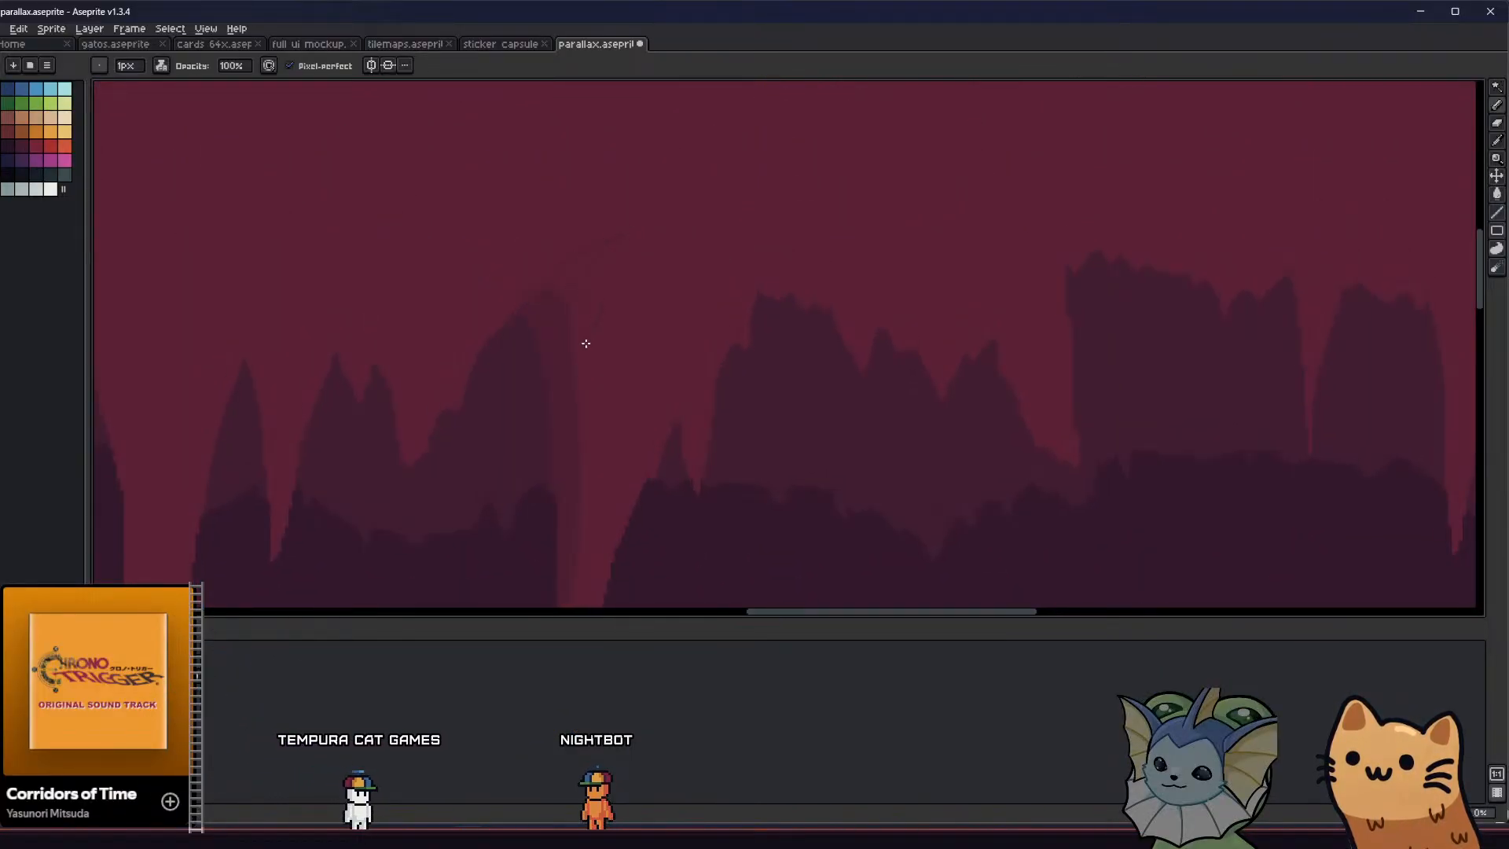
Outline and fill a curved, pointed shadow sweeping up and right from the column's top, with a smaller side tip
key("g")
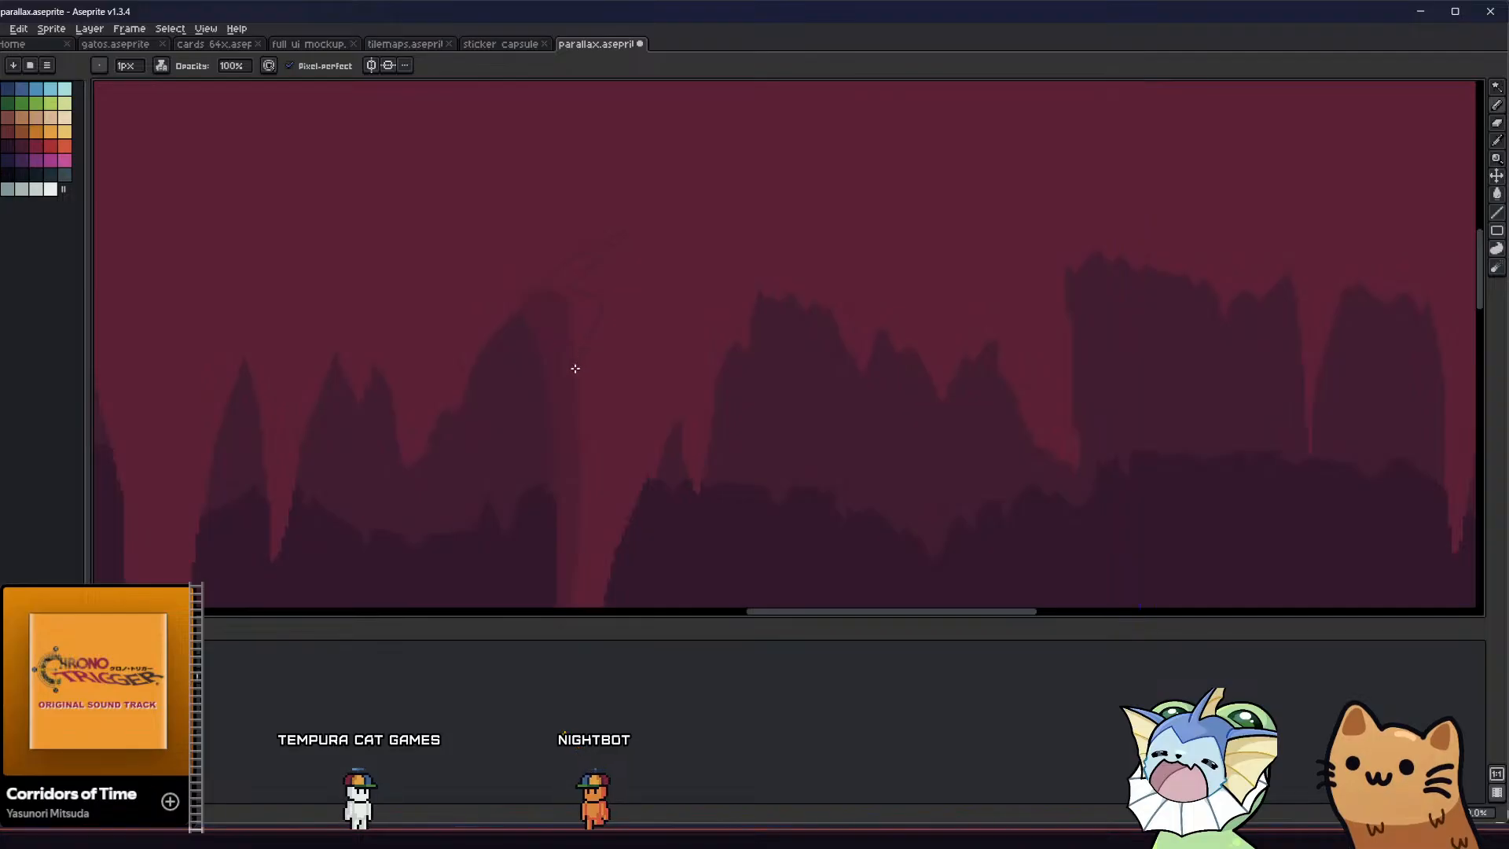
scroll(616, 243, "up", 2)
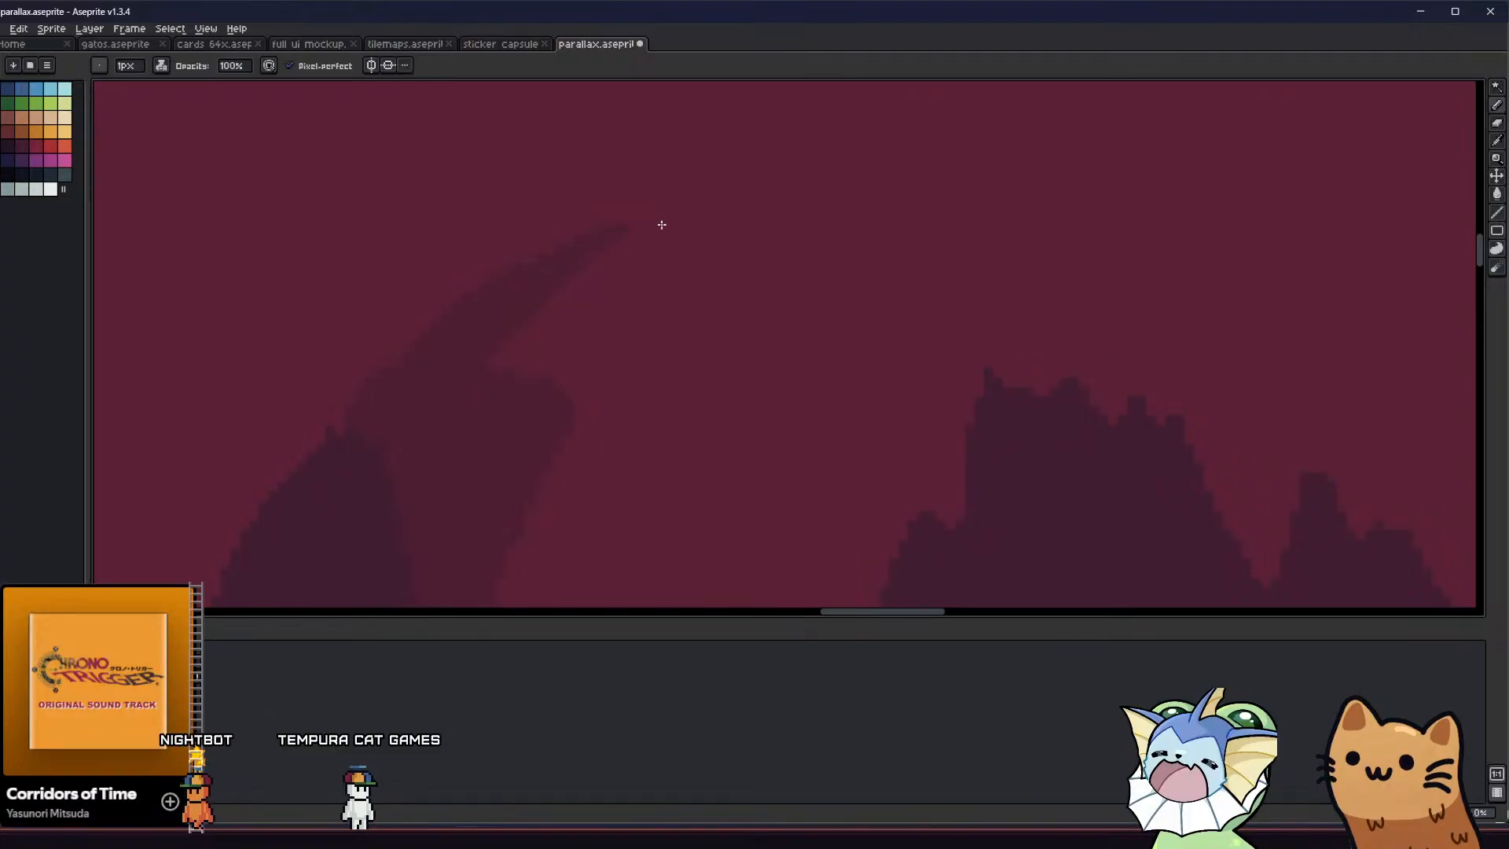
scroll(624, 232, "down", 2)
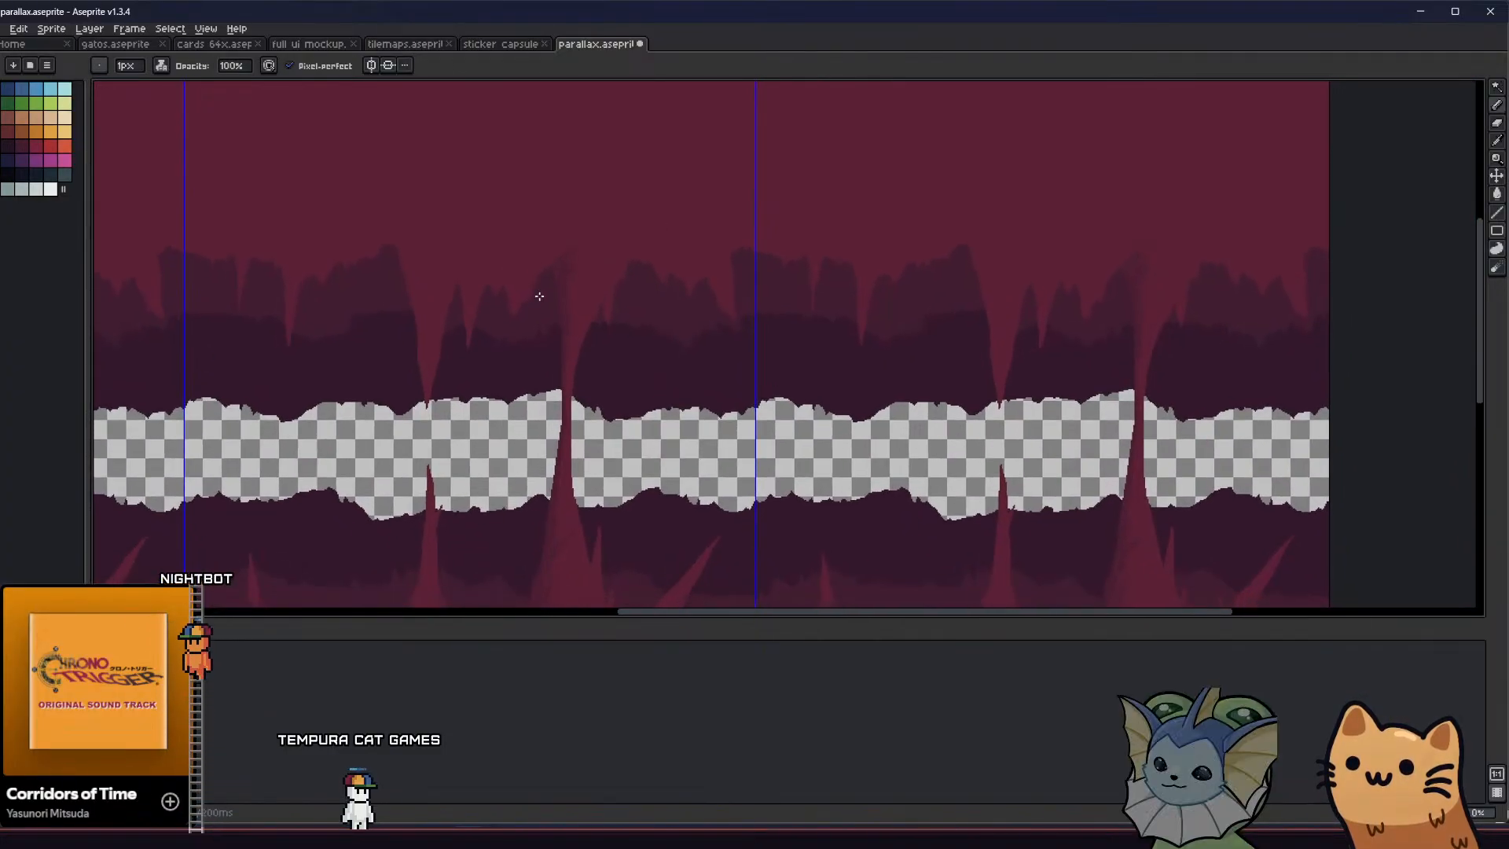
scroll(581, 231, "up", 3)
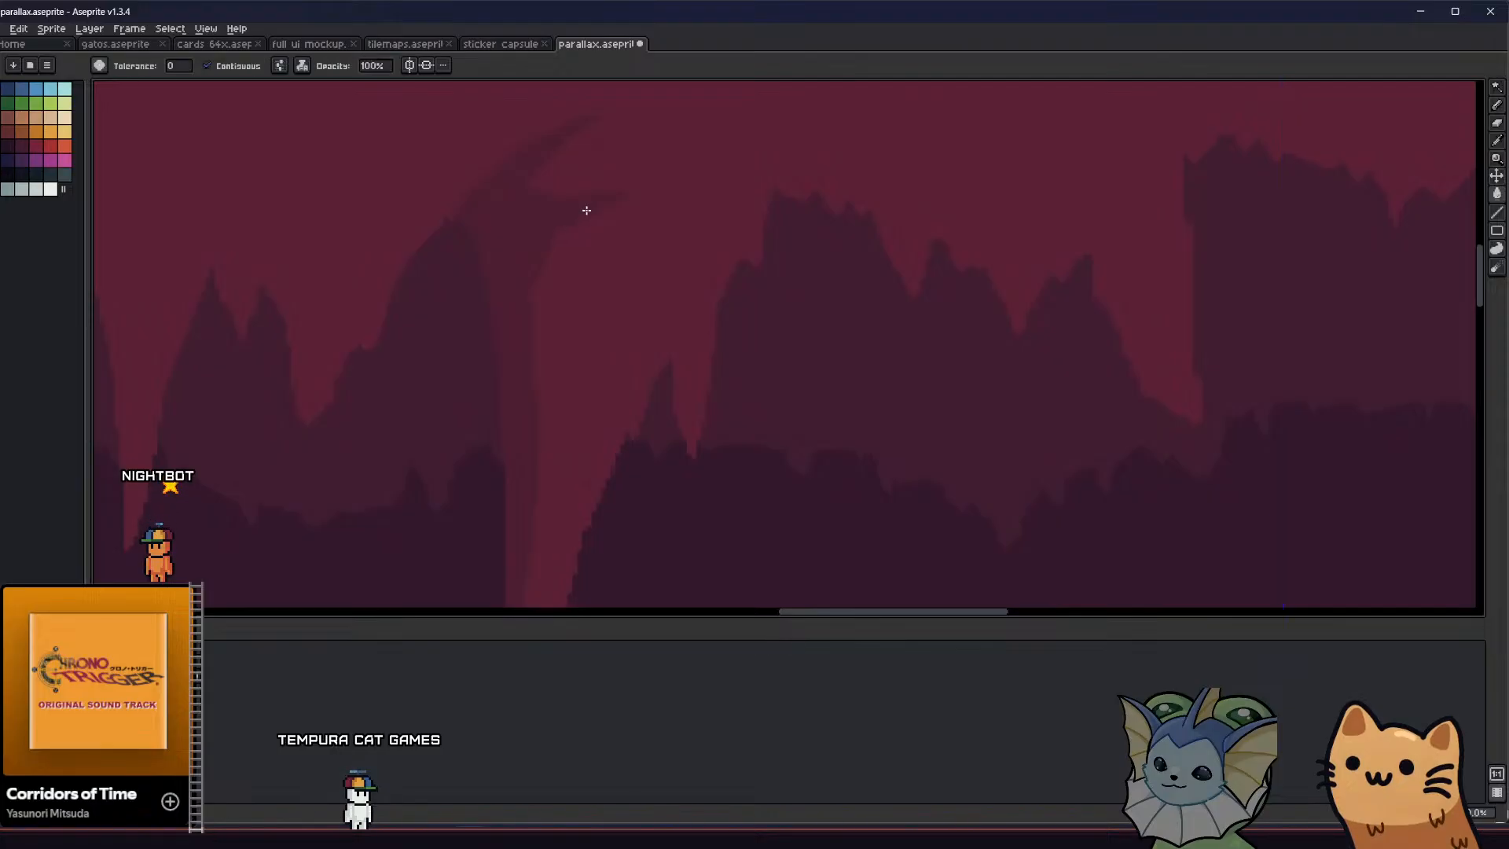
Add a narrow downward shadow spike beneath the column's curved top shadow and remove the small side tip
scroll(563, 224, "down", 3)
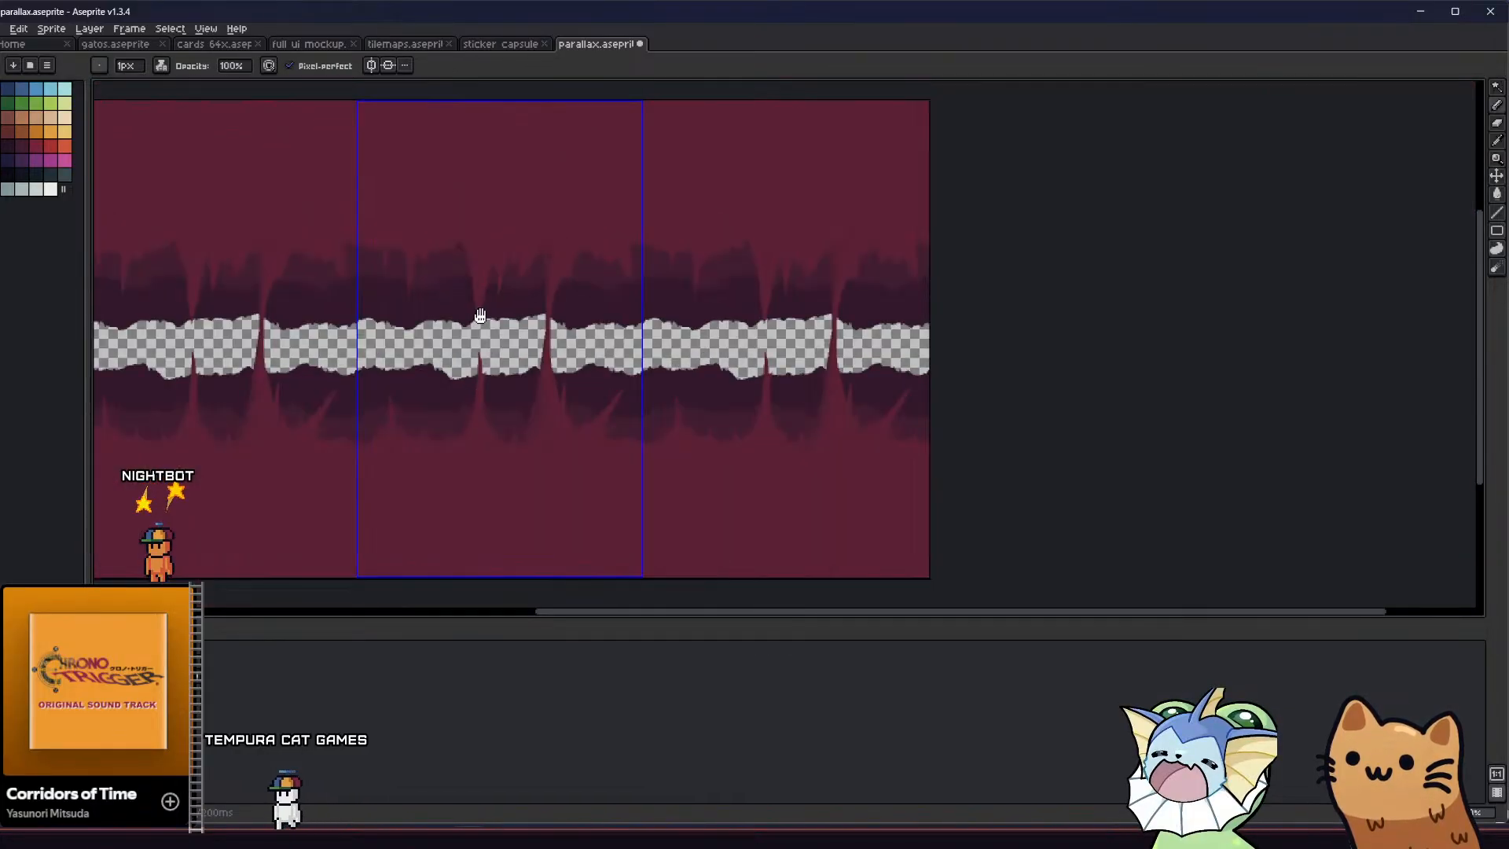
middle_click_drag(478, 313, 478, 252)
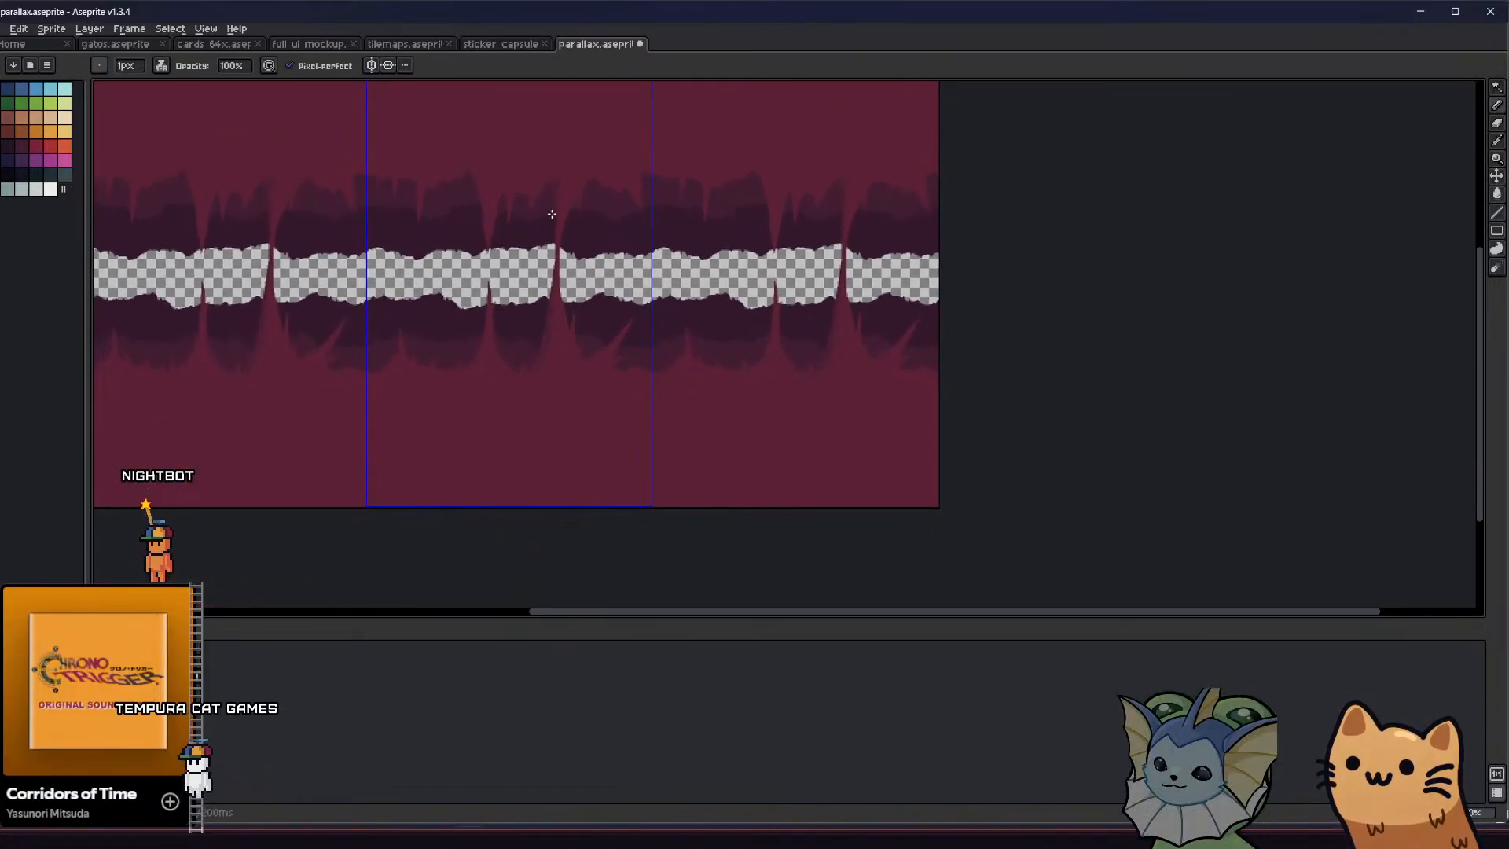
scroll(515, 189, "up", 3)
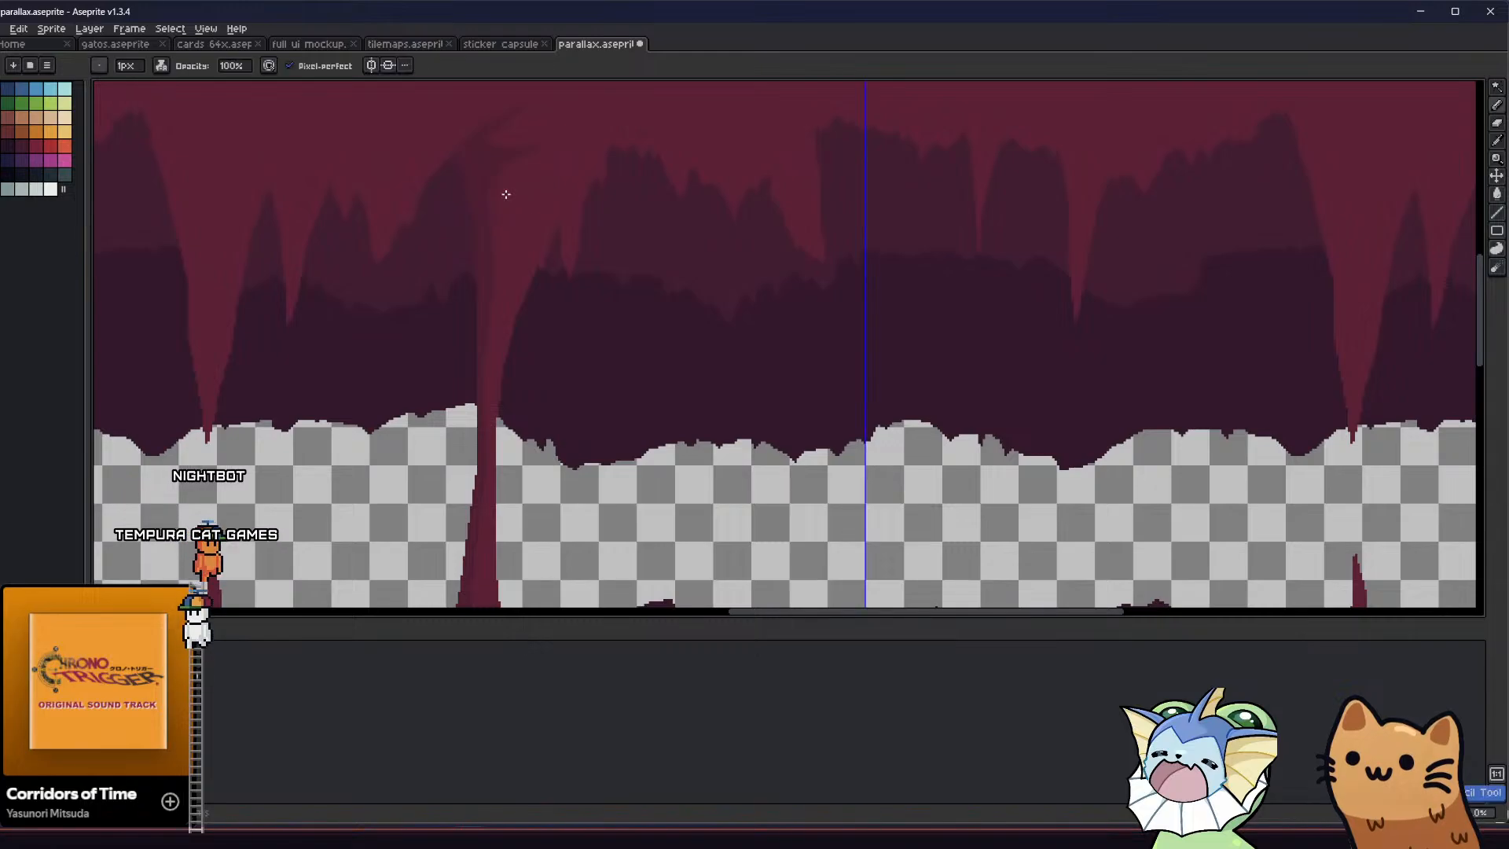
key("g")
middle_click_drag(443, 265, 488, 313)
key("e")
scroll(560, 204, "up", 2)
key("g")
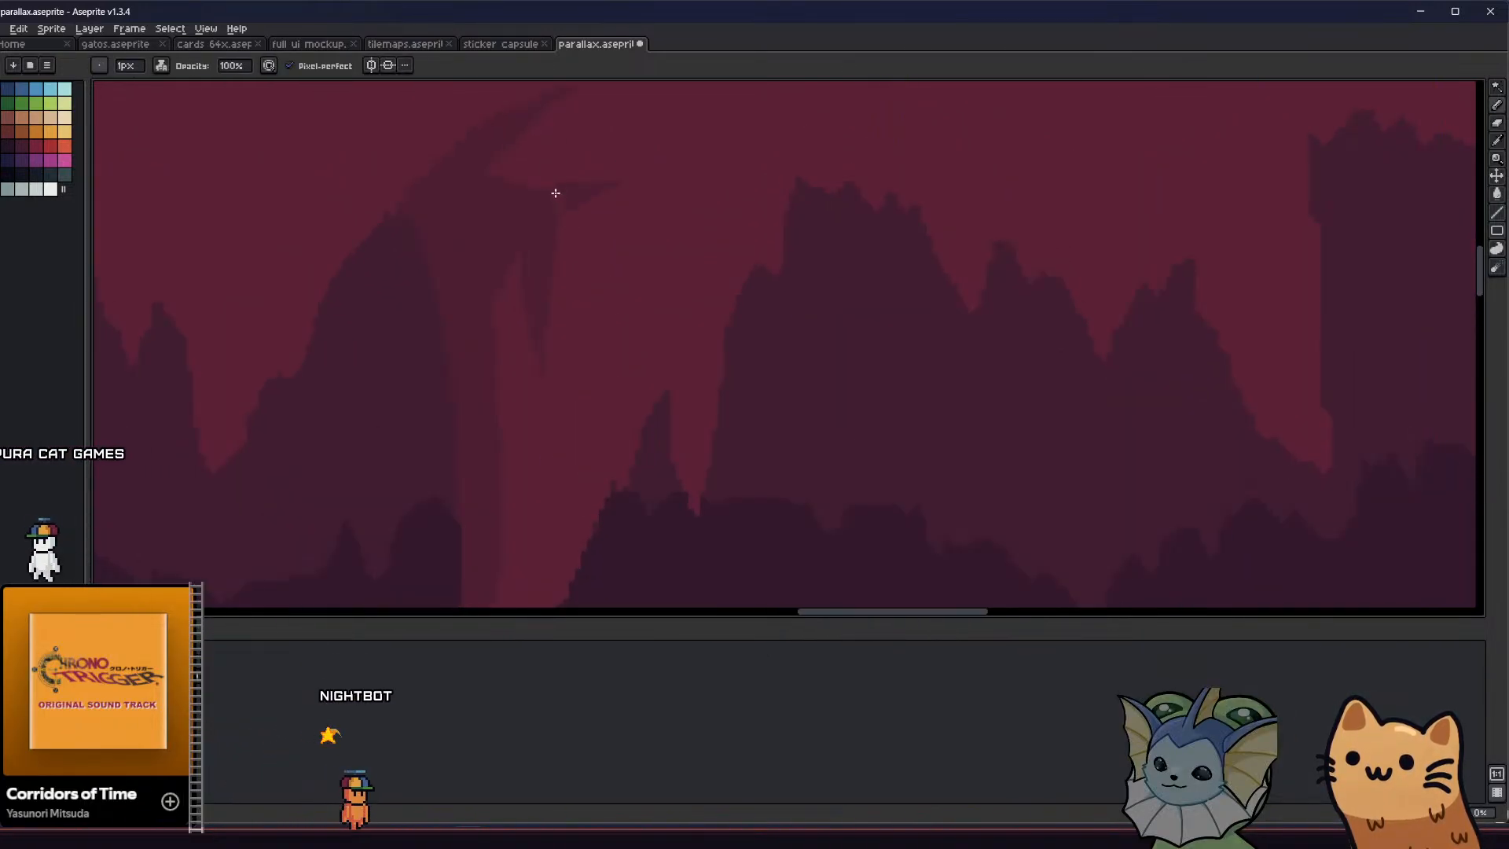
key("b")
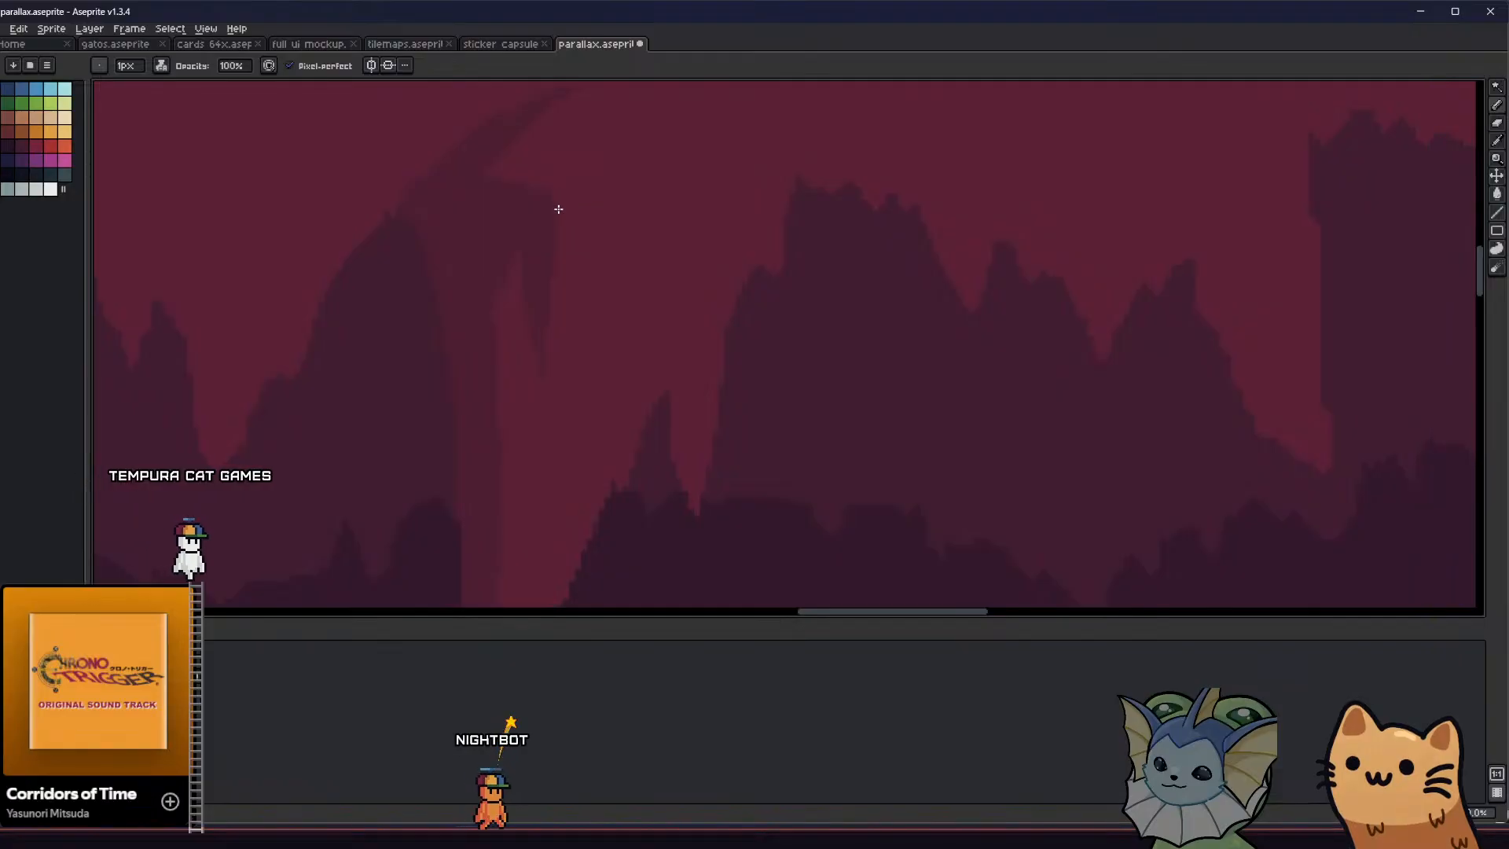
Fill the gap beneath the curved tip to merge the column's top shadow into one solid pointed wedge
middle_click_drag(544, 249, 568, 277)
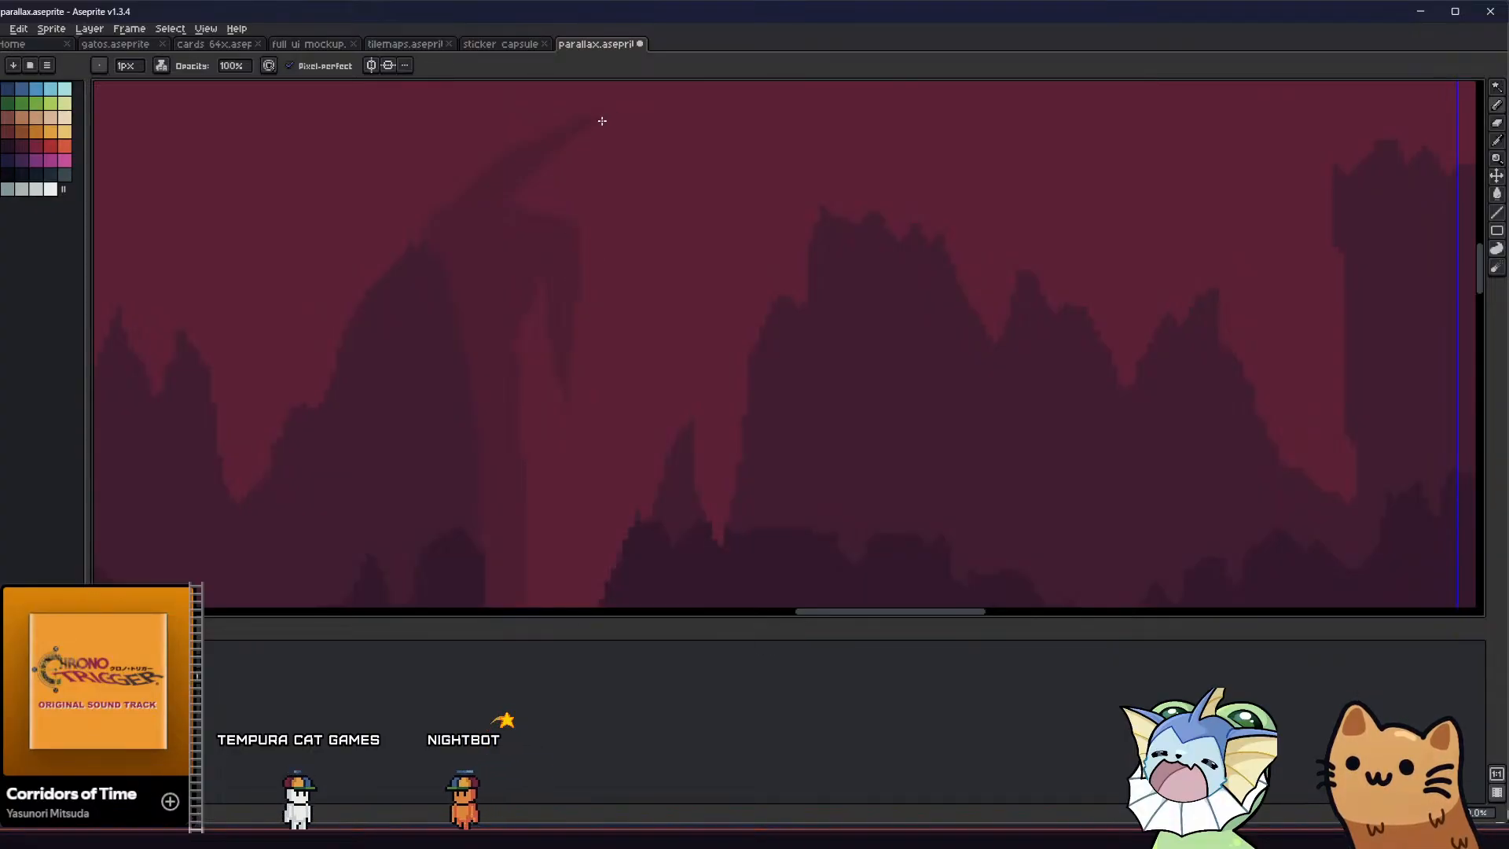
left_click_drag(602, 121, 574, 193)
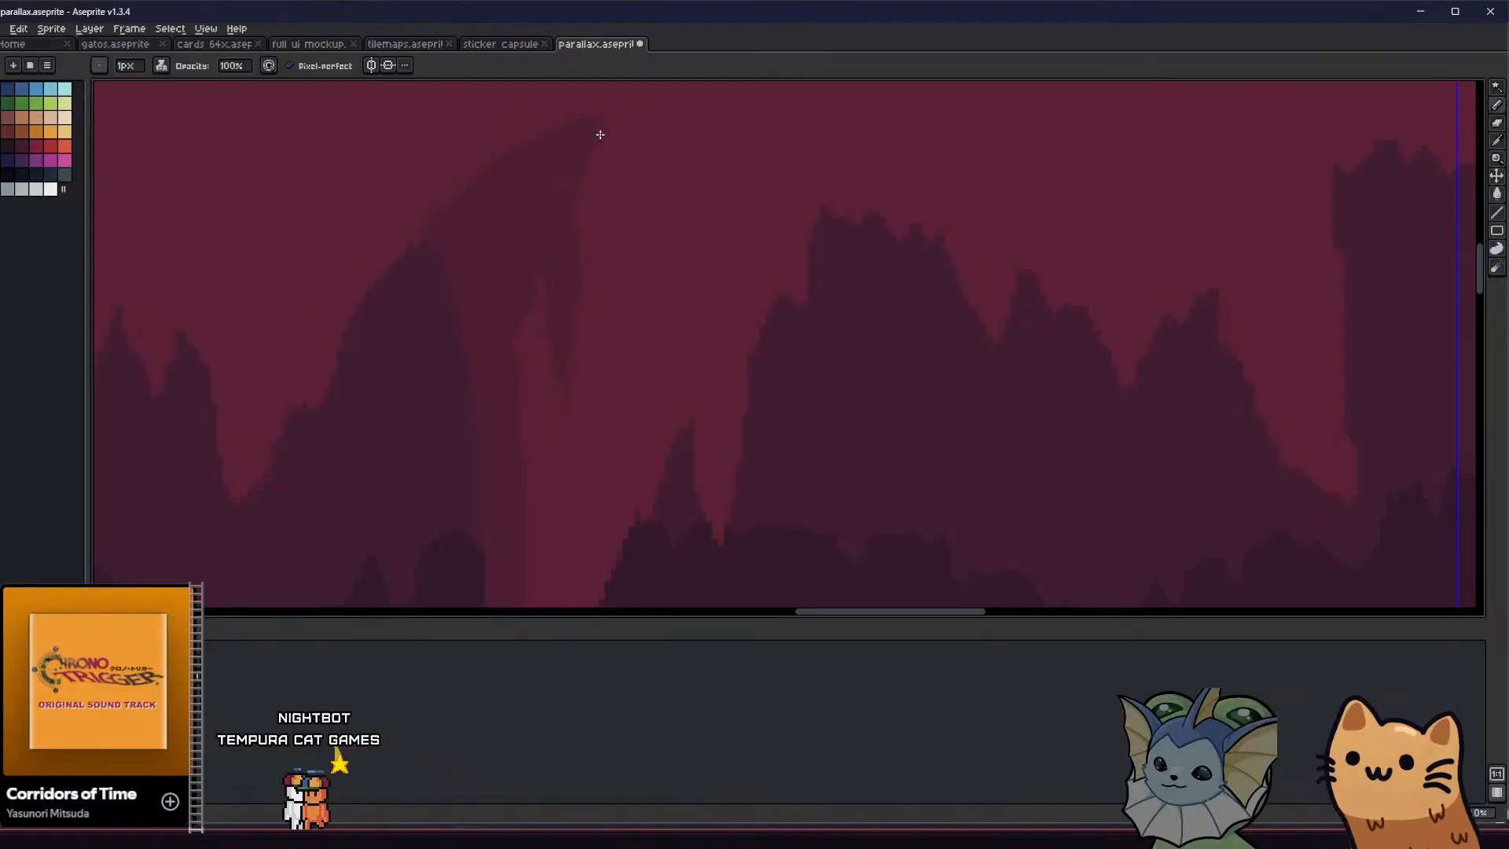
scroll(553, 255, "down", 3)
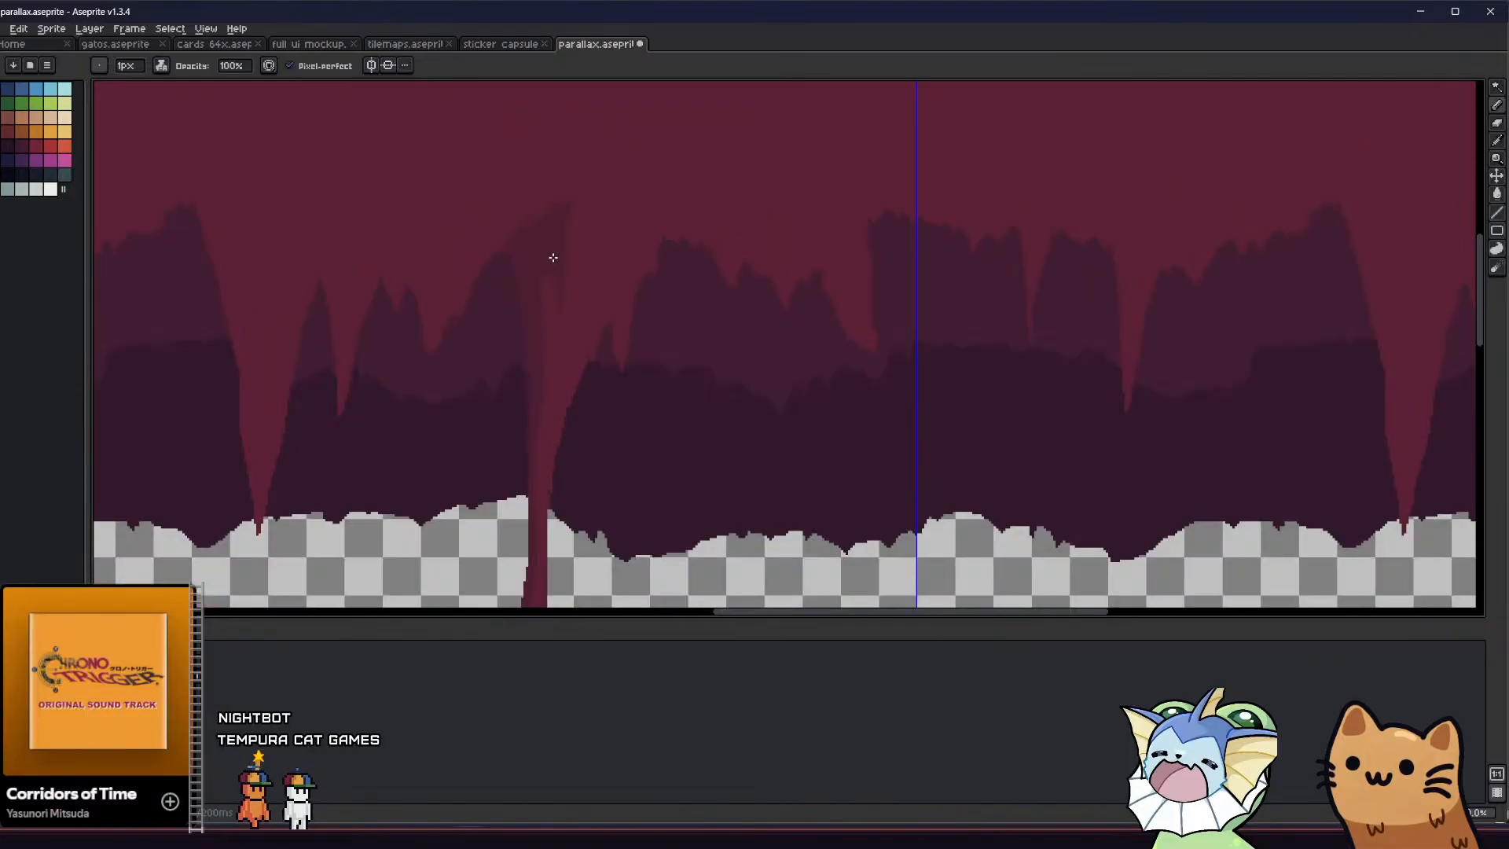
scroll(557, 250, "up", 3)
scroll(579, 256, "down", 4)
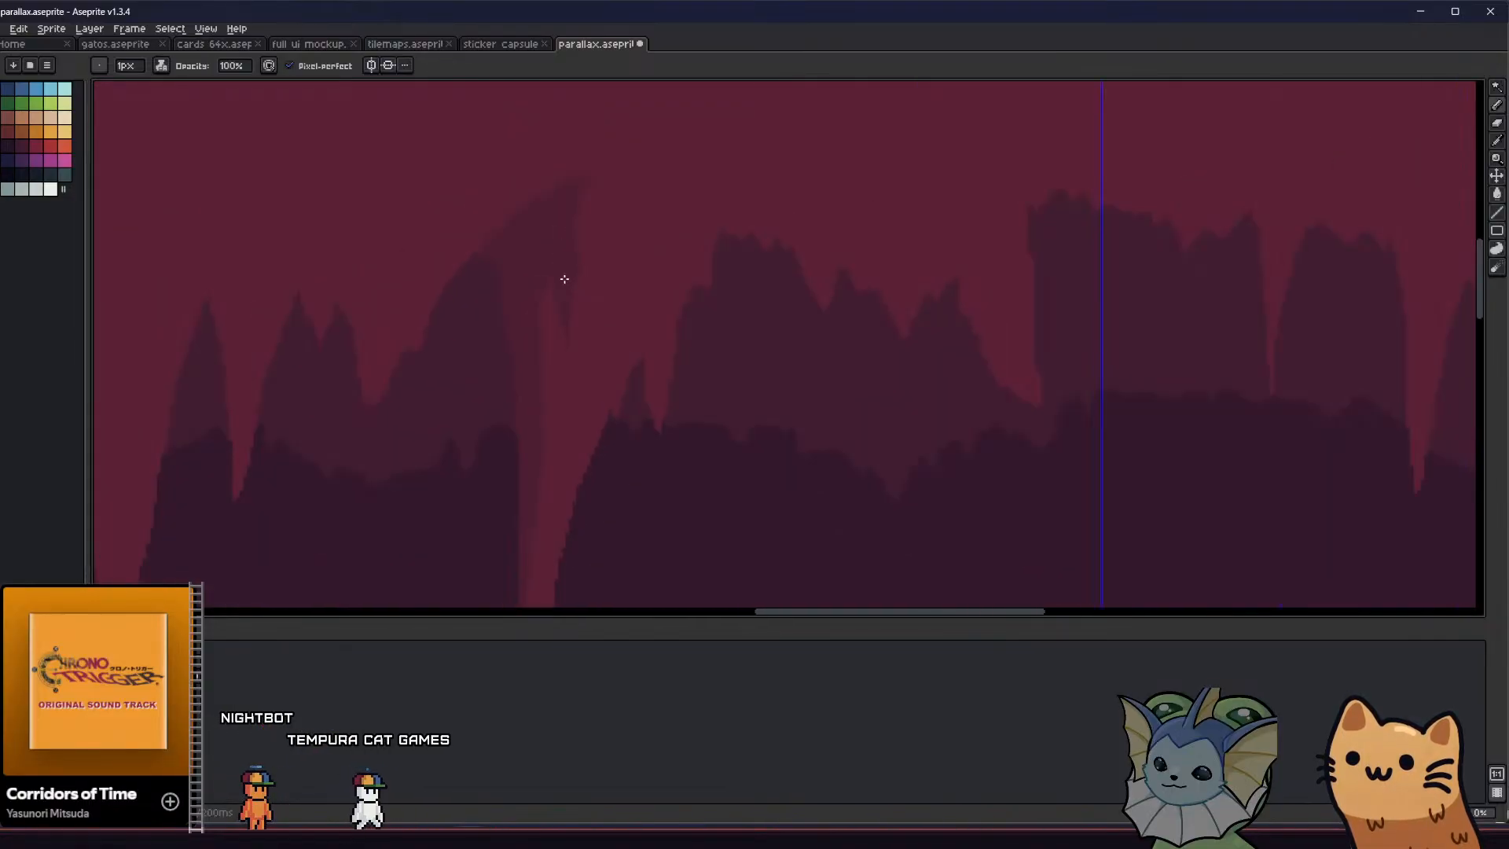
scroll(553, 398, "up", 2)
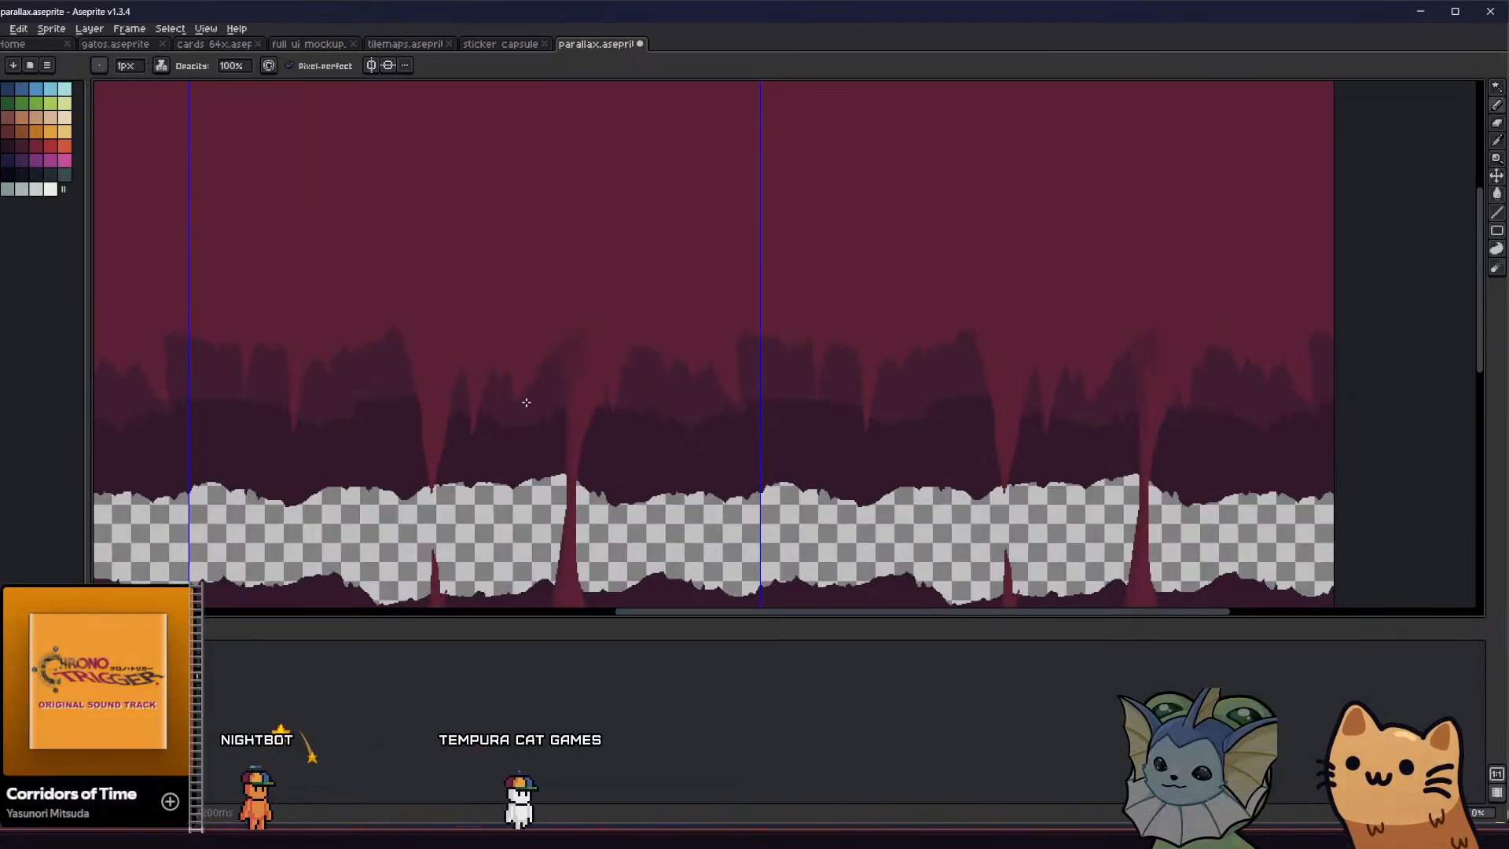
middle_click_drag(521, 400, 590, 345)
Outline and fill a darker-red shadow along the left side of the large stalactite beside the column
scroll(605, 332, "down", 2)
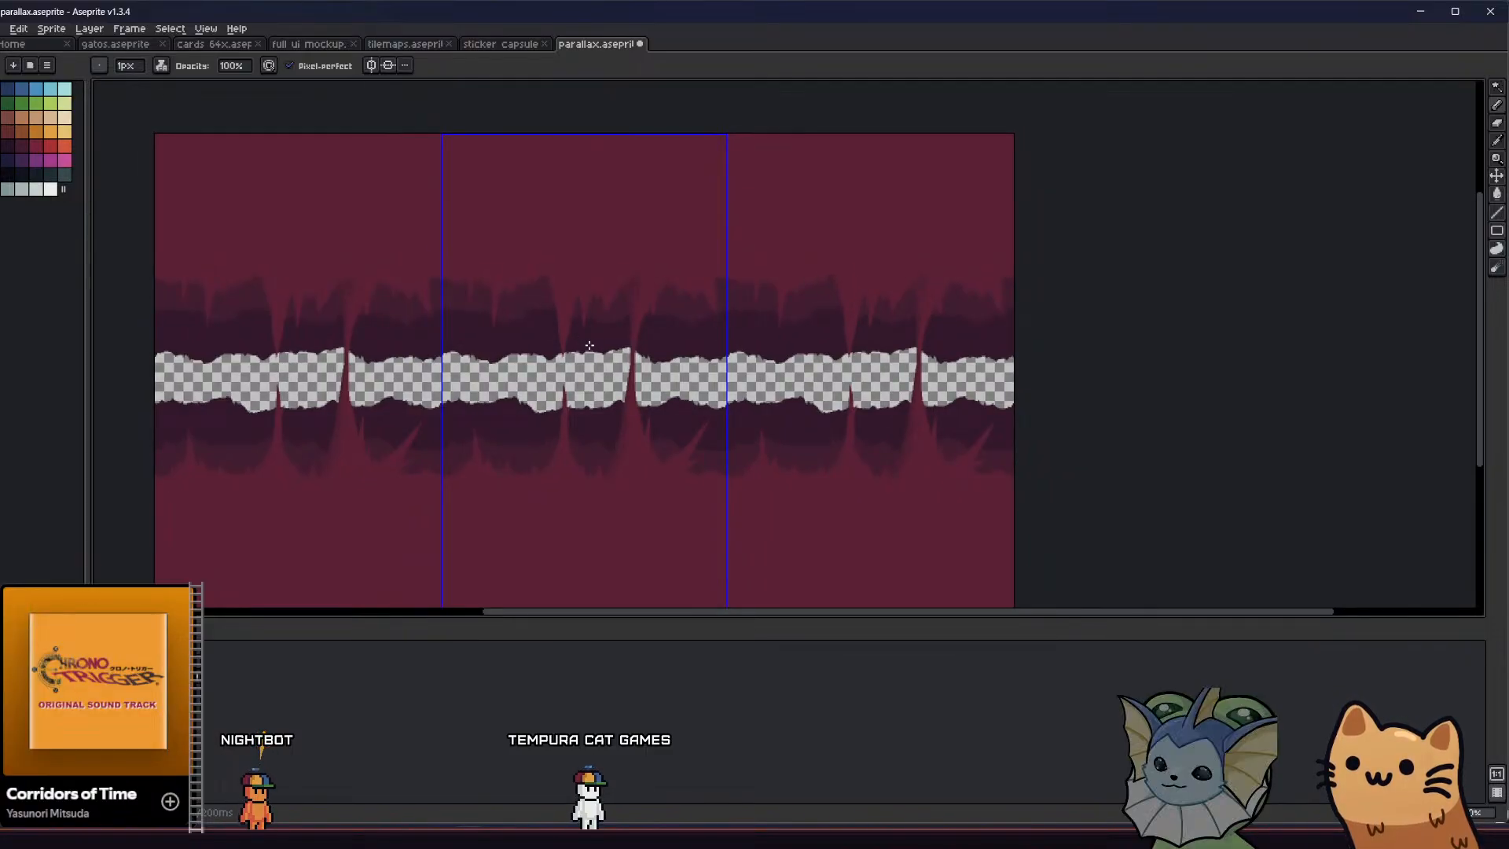
scroll(605, 315, "up", 3)
scroll(605, 315, "up", 2)
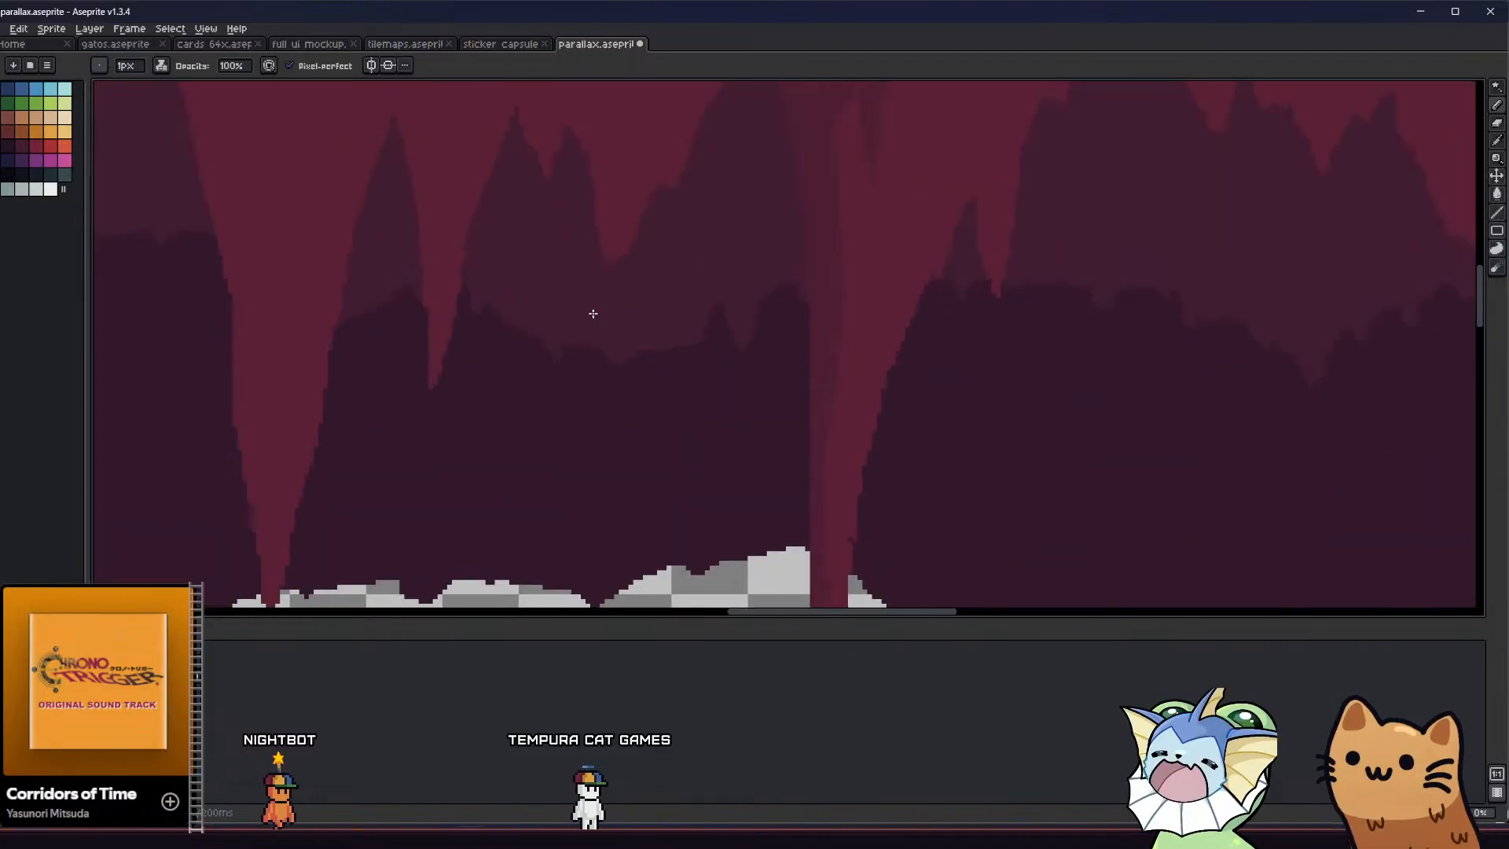
middle_click_drag(592, 315, 624, 399)
scroll(621, 400, "down", 2)
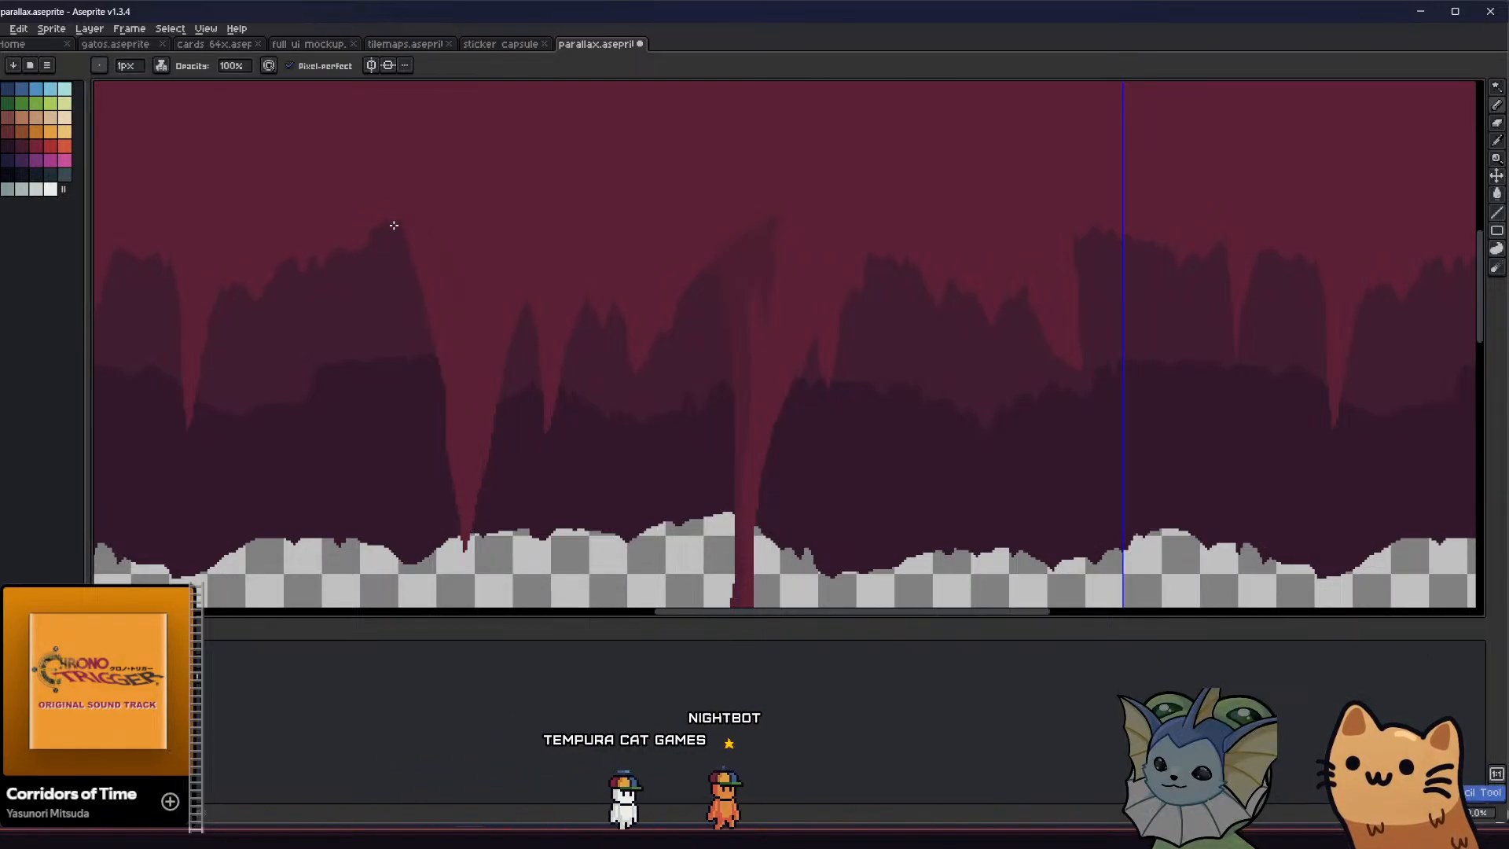
key("g")
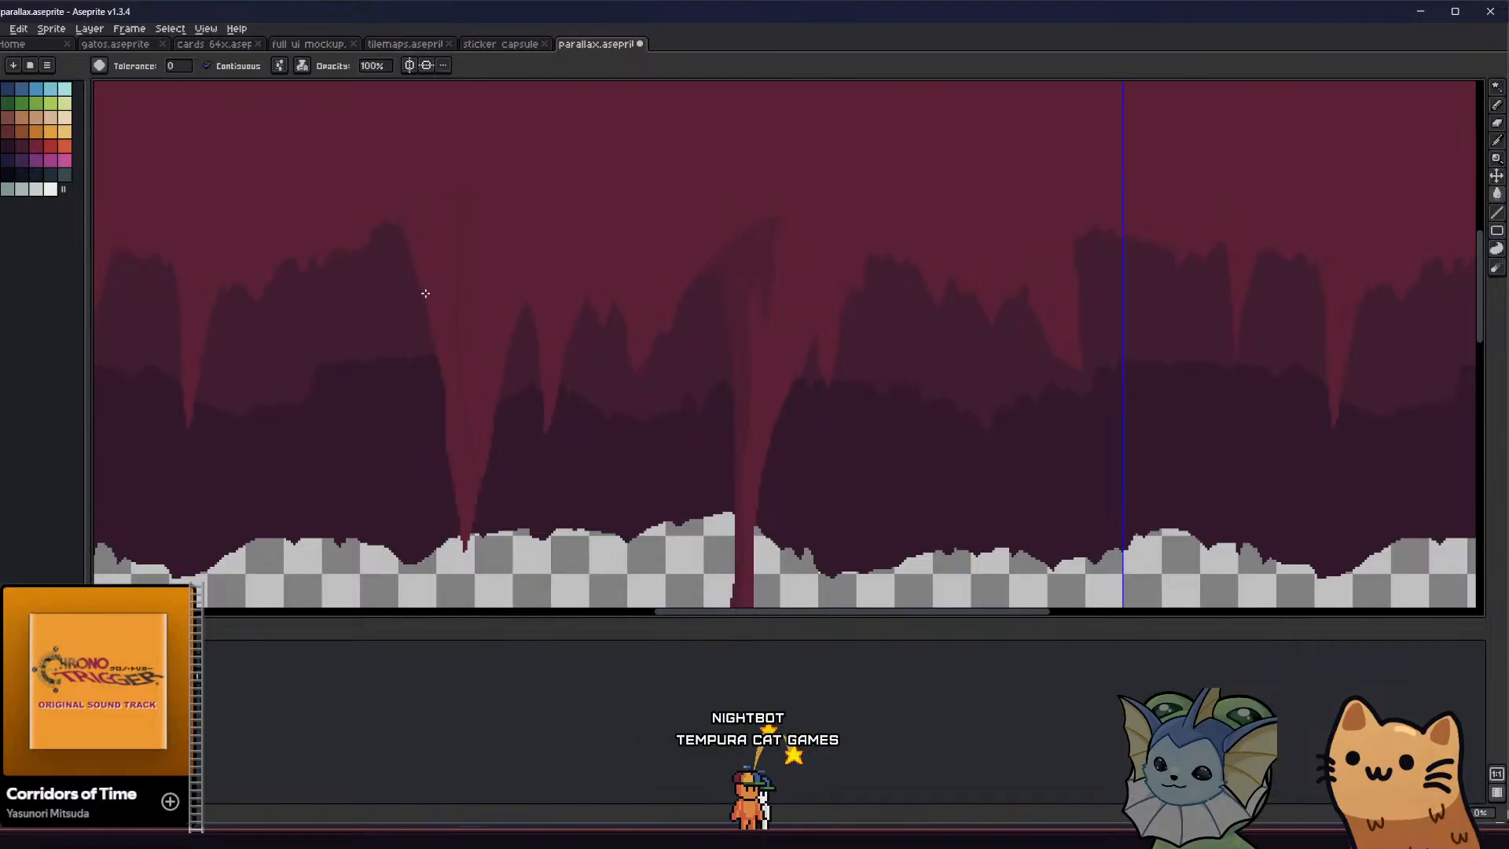
scroll(424, 294, "down", 3)
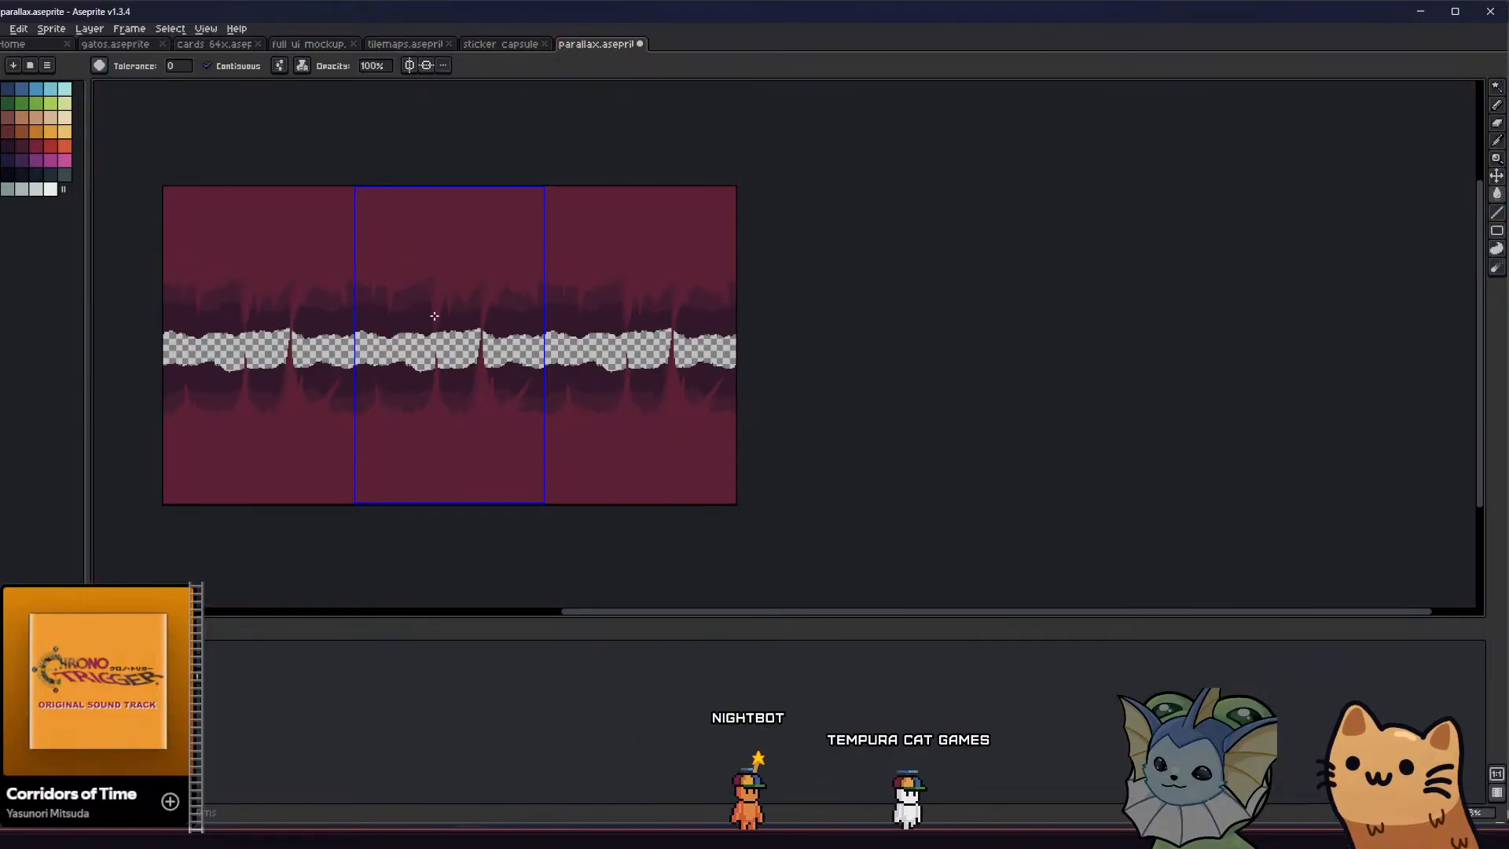
scroll(434, 316, "up", 2)
scroll(440, 301, "up", 2)
key("b")
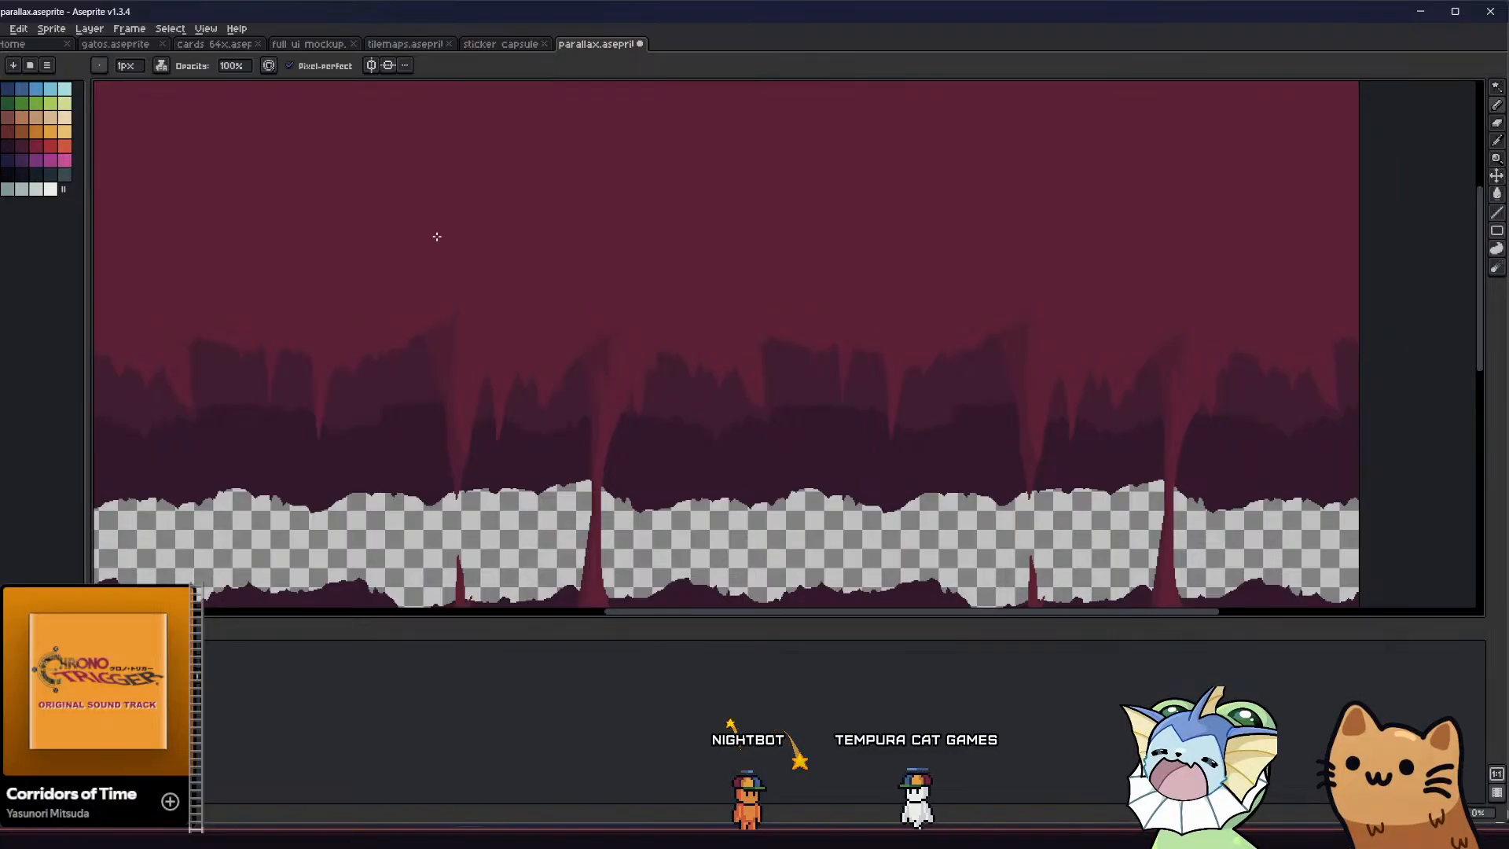
Extend the large stalactite's shadow upward into the ceiling as a tall filled shape tapering to a point
scroll(417, 357, "up", 2)
left_click(418, 358, "alt")
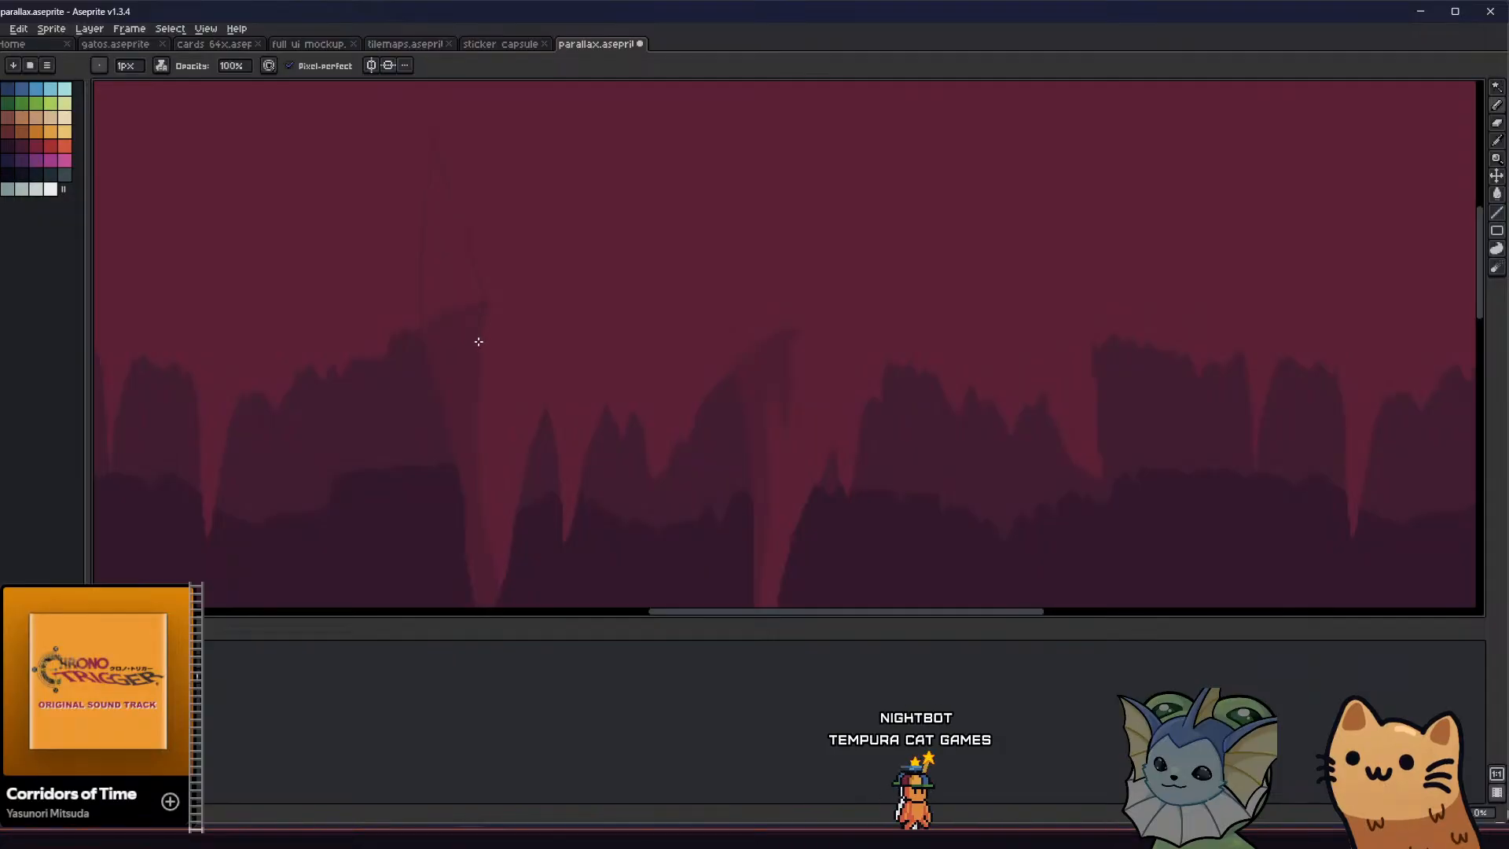
key("g")
key("b")
scroll(476, 303, "up", 2)
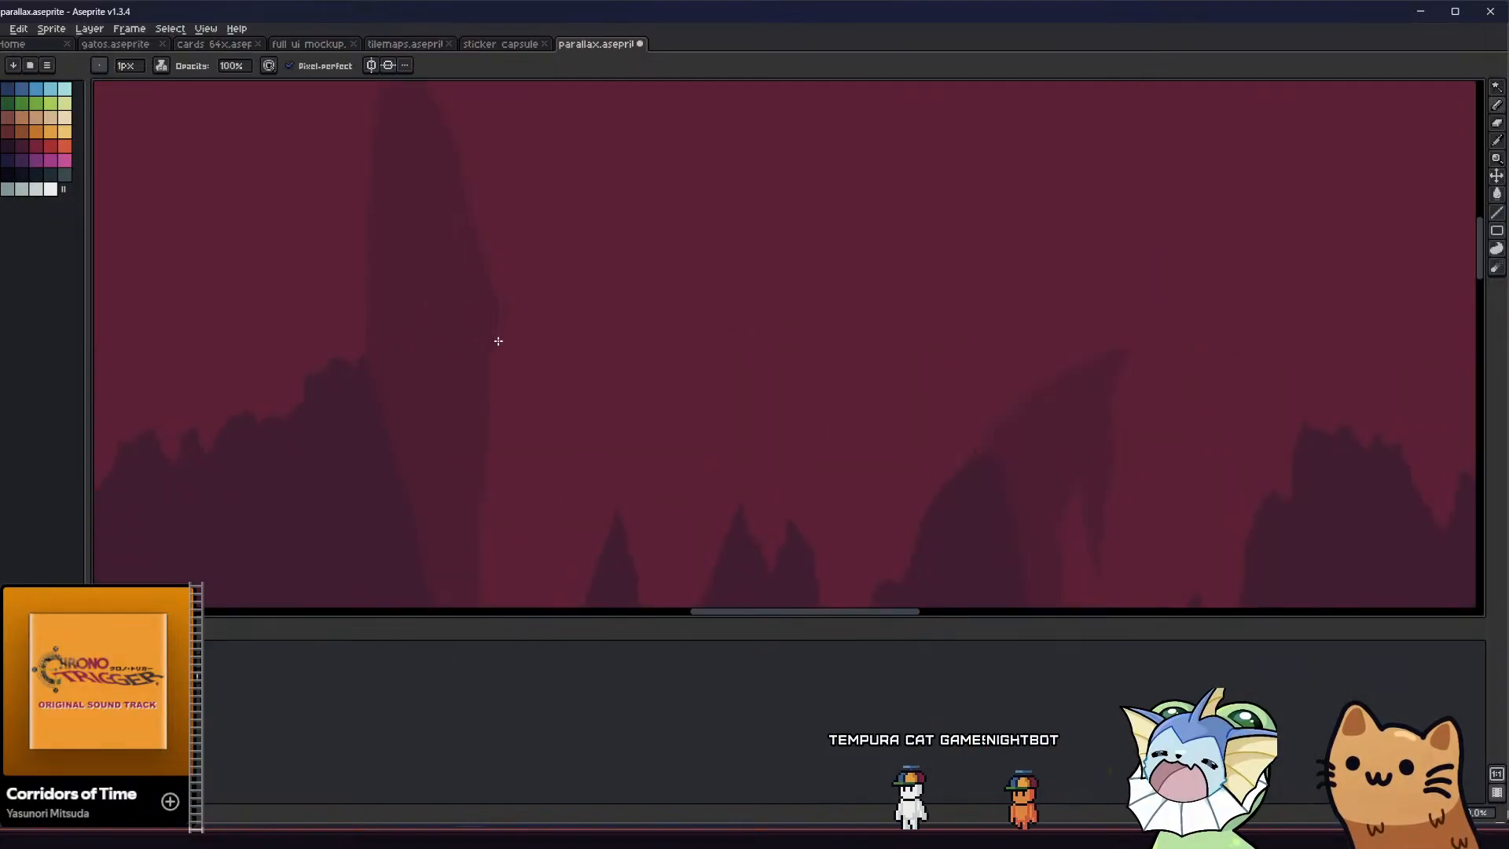
scroll(498, 350, "down", 3)
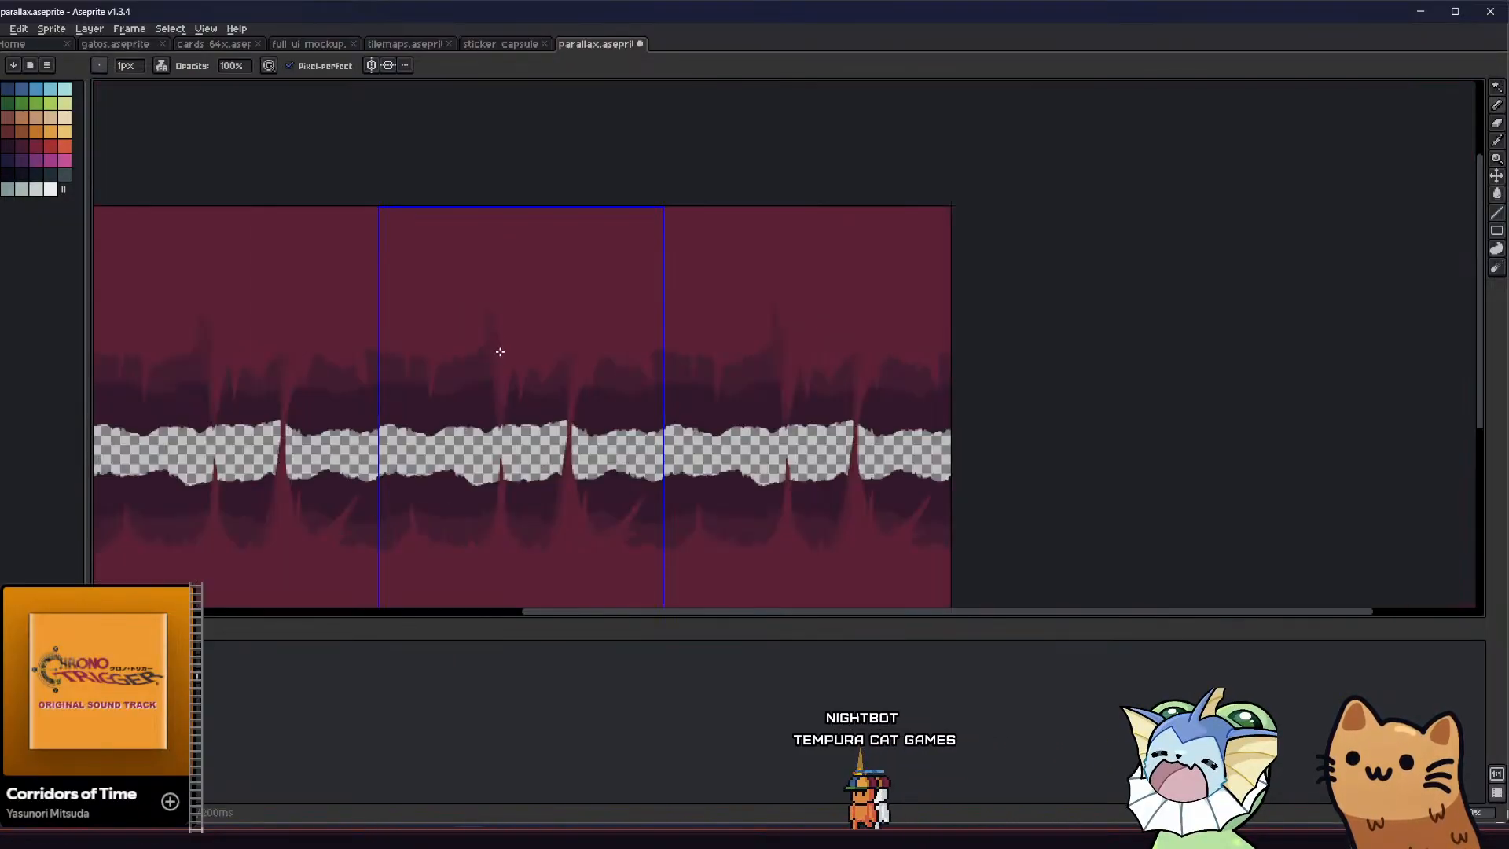
Outline and fill a tall pointed extension above the column's top shadow, leaning up and left into the ceiling
scroll(353, 381, "up", 4)
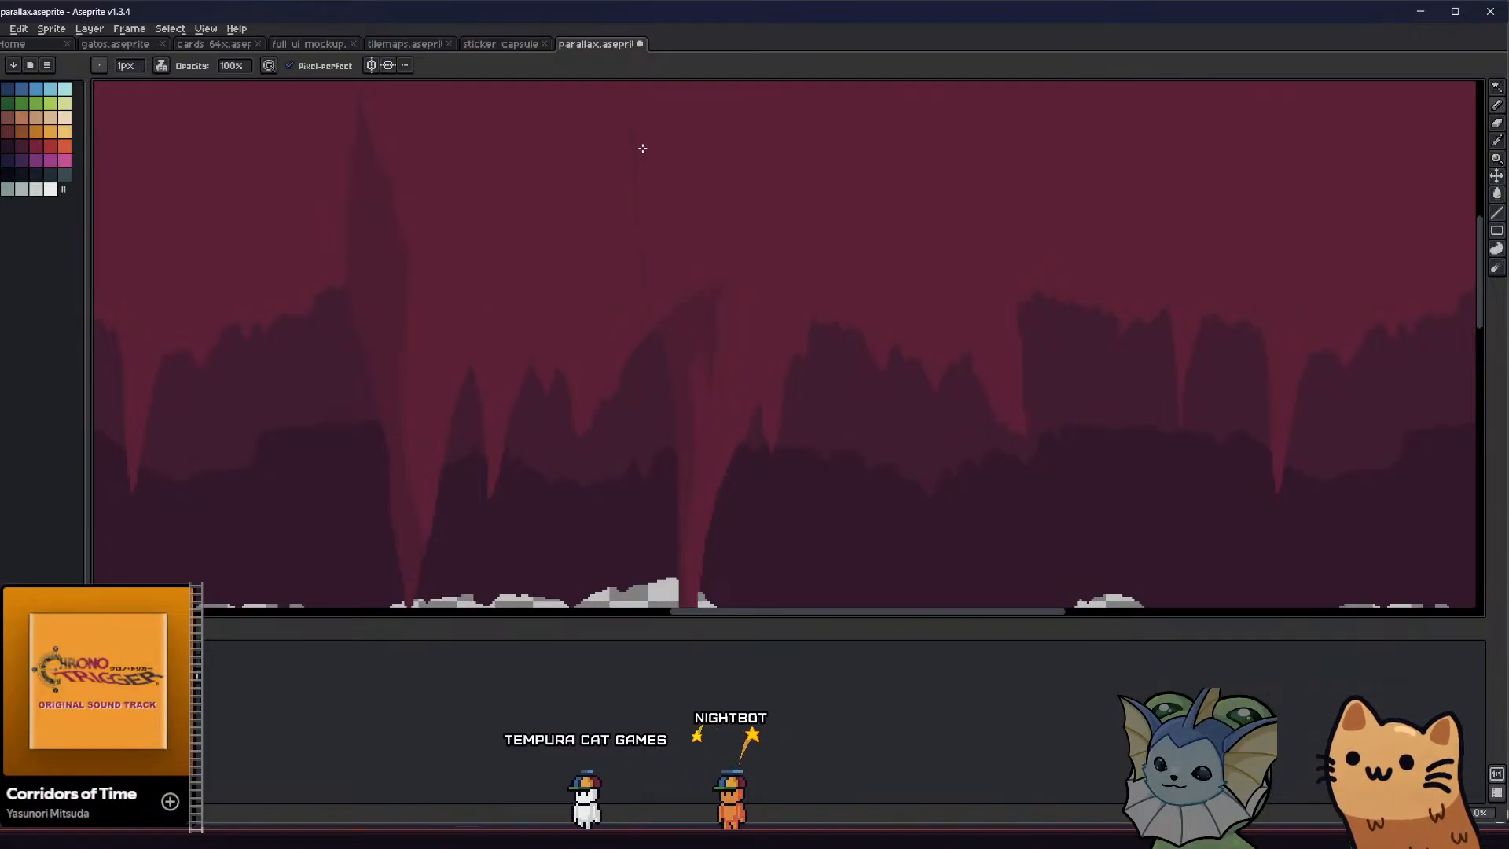
left_click_drag(704, 258, 711, 283)
key("g")
left_click(681, 262)
key("b")
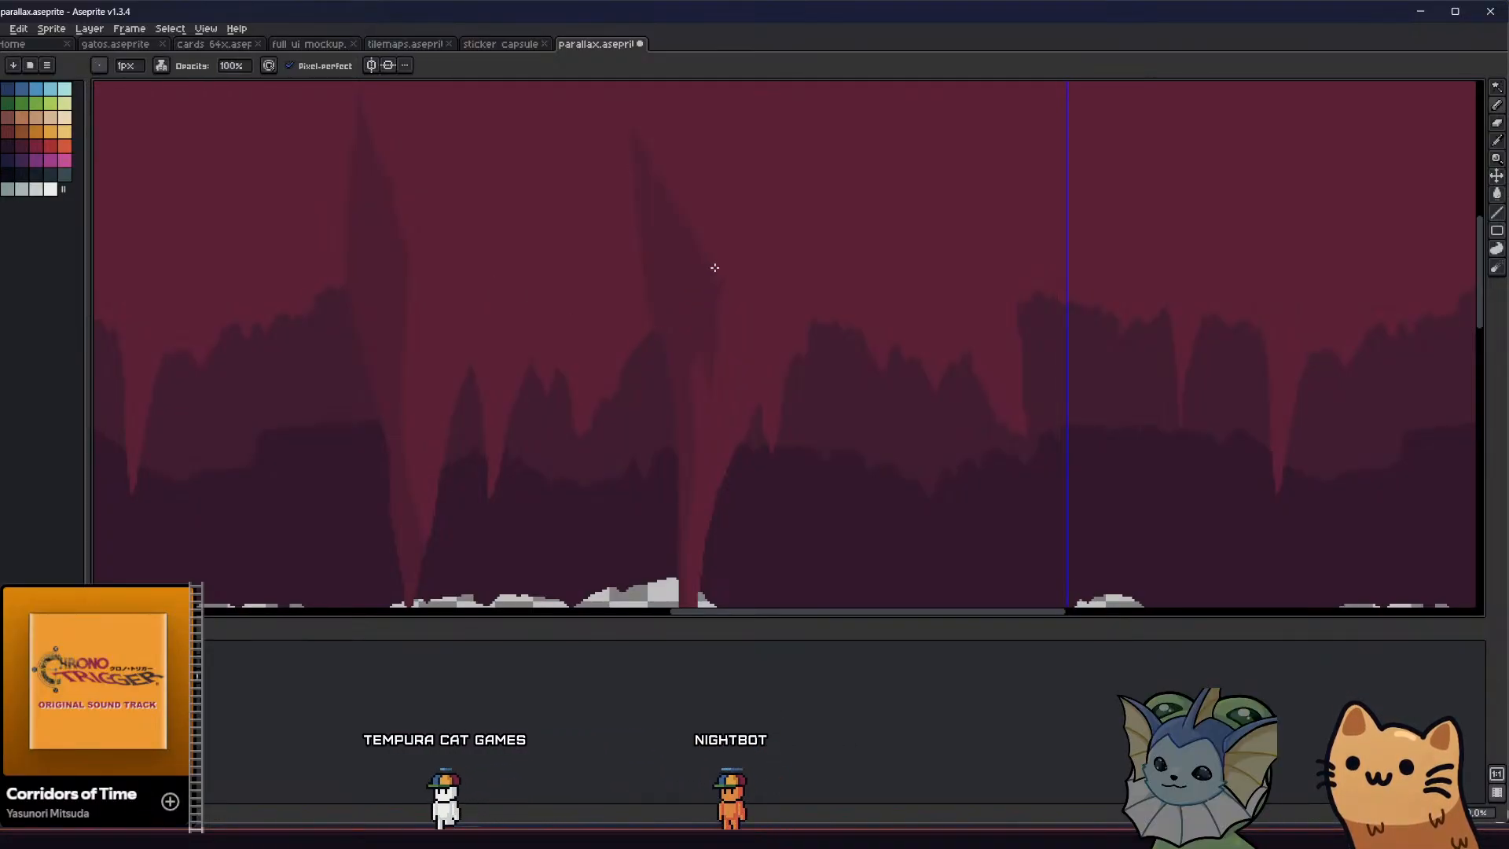
scroll(670, 363, "down", 3)
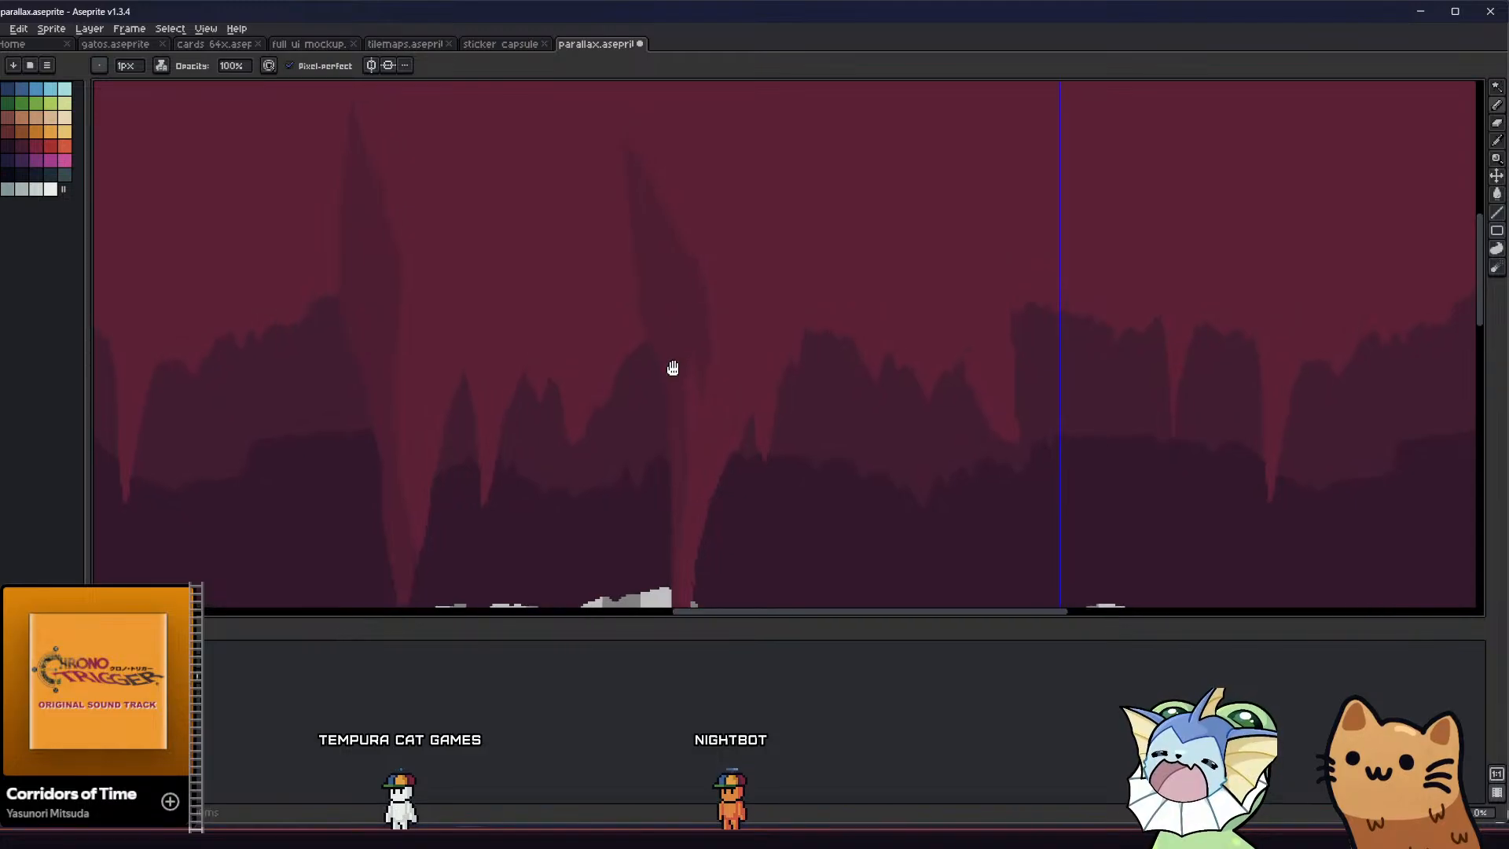
Outline and fill a darker-red extension of the column's base shadow, running down into the ground and tapering to a point
middle_click_drag(471, 393, 539, 332)
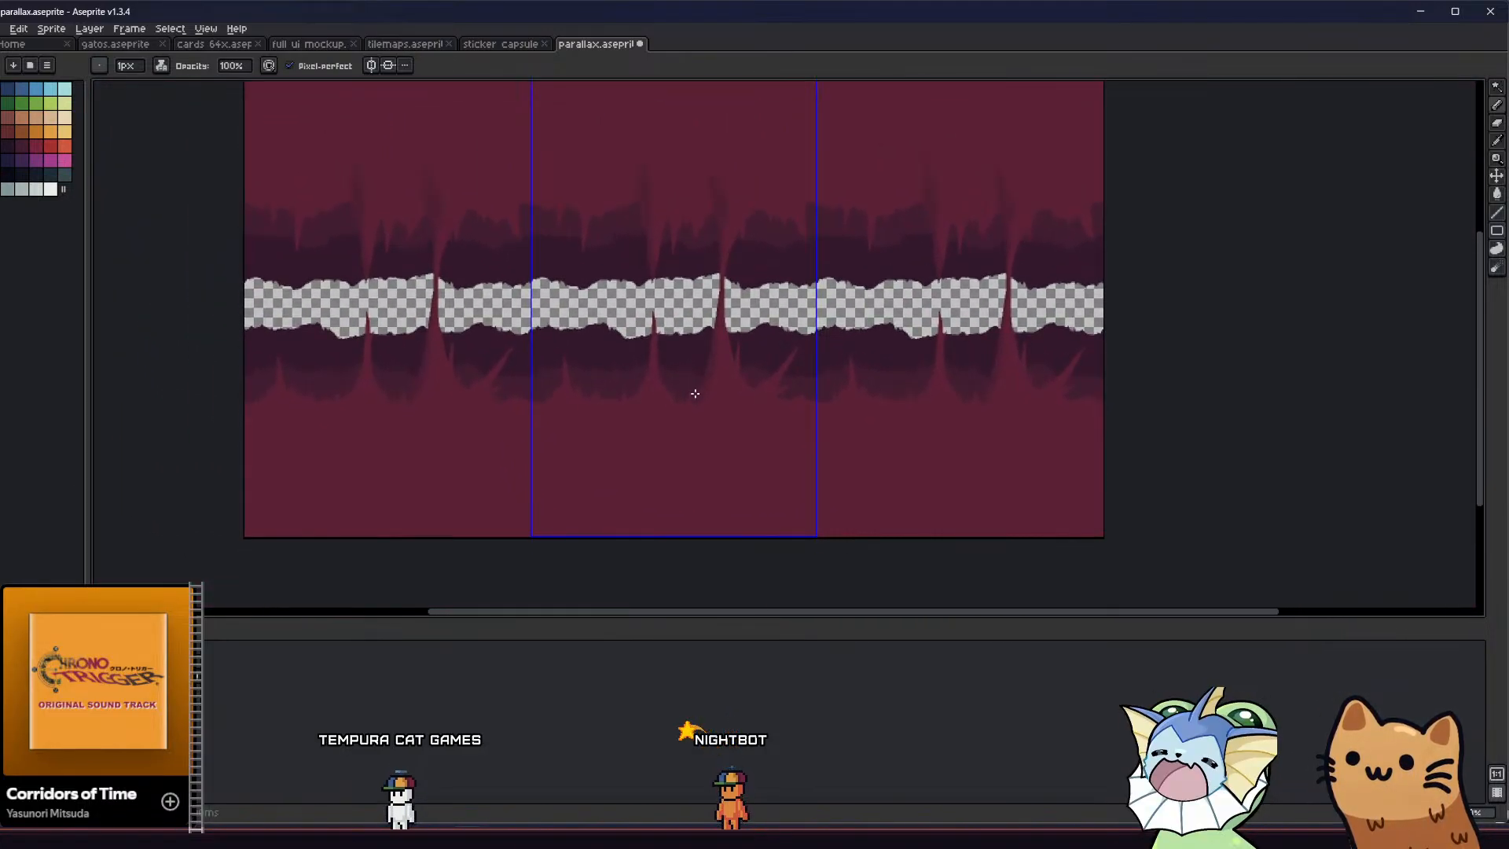
scroll(691, 403, "up", 3)
key("v")
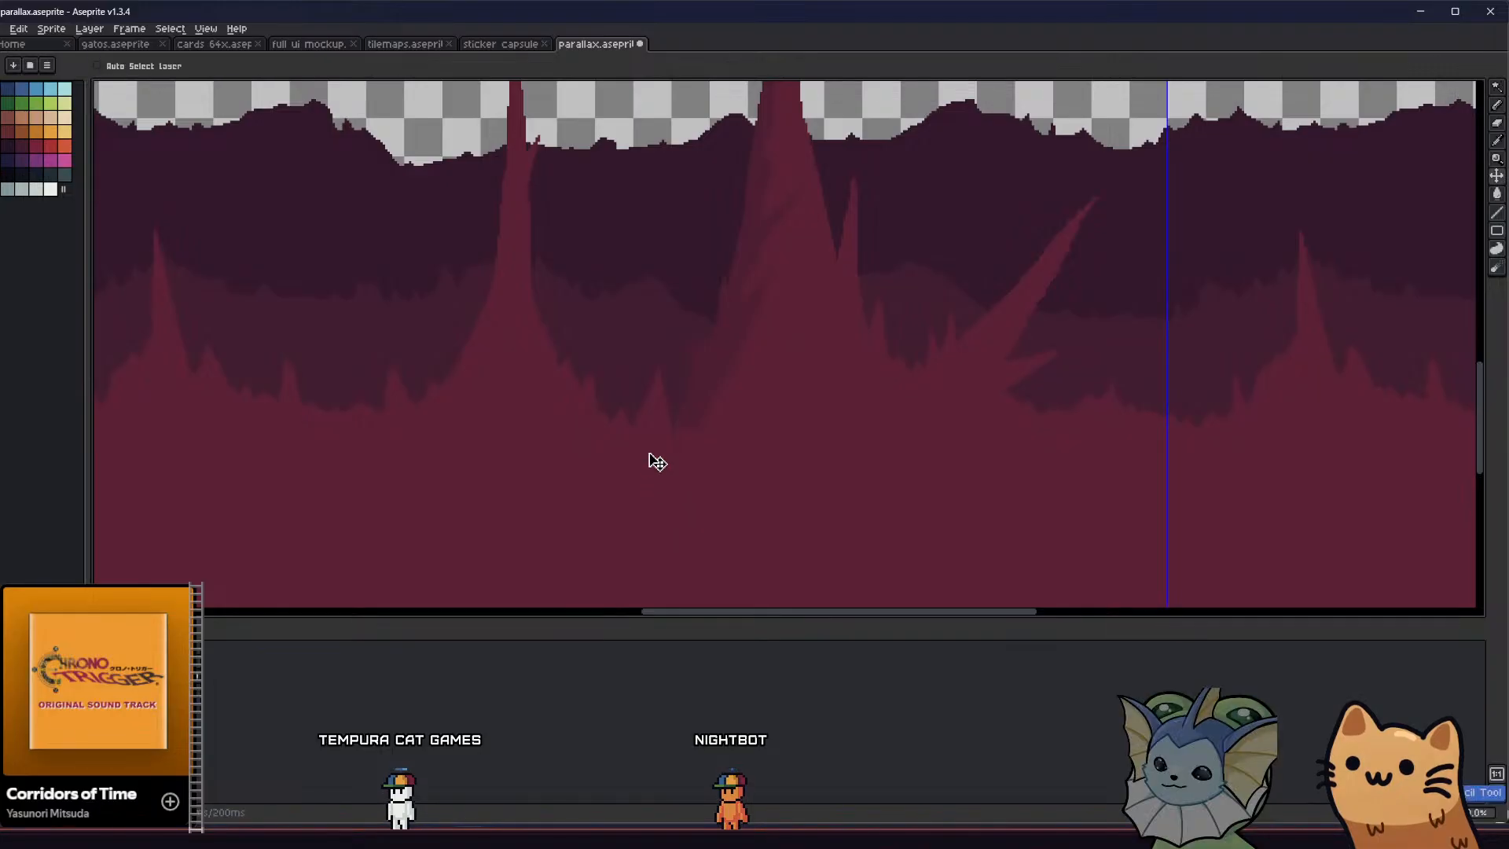
left_click_drag(688, 417, 709, 403)
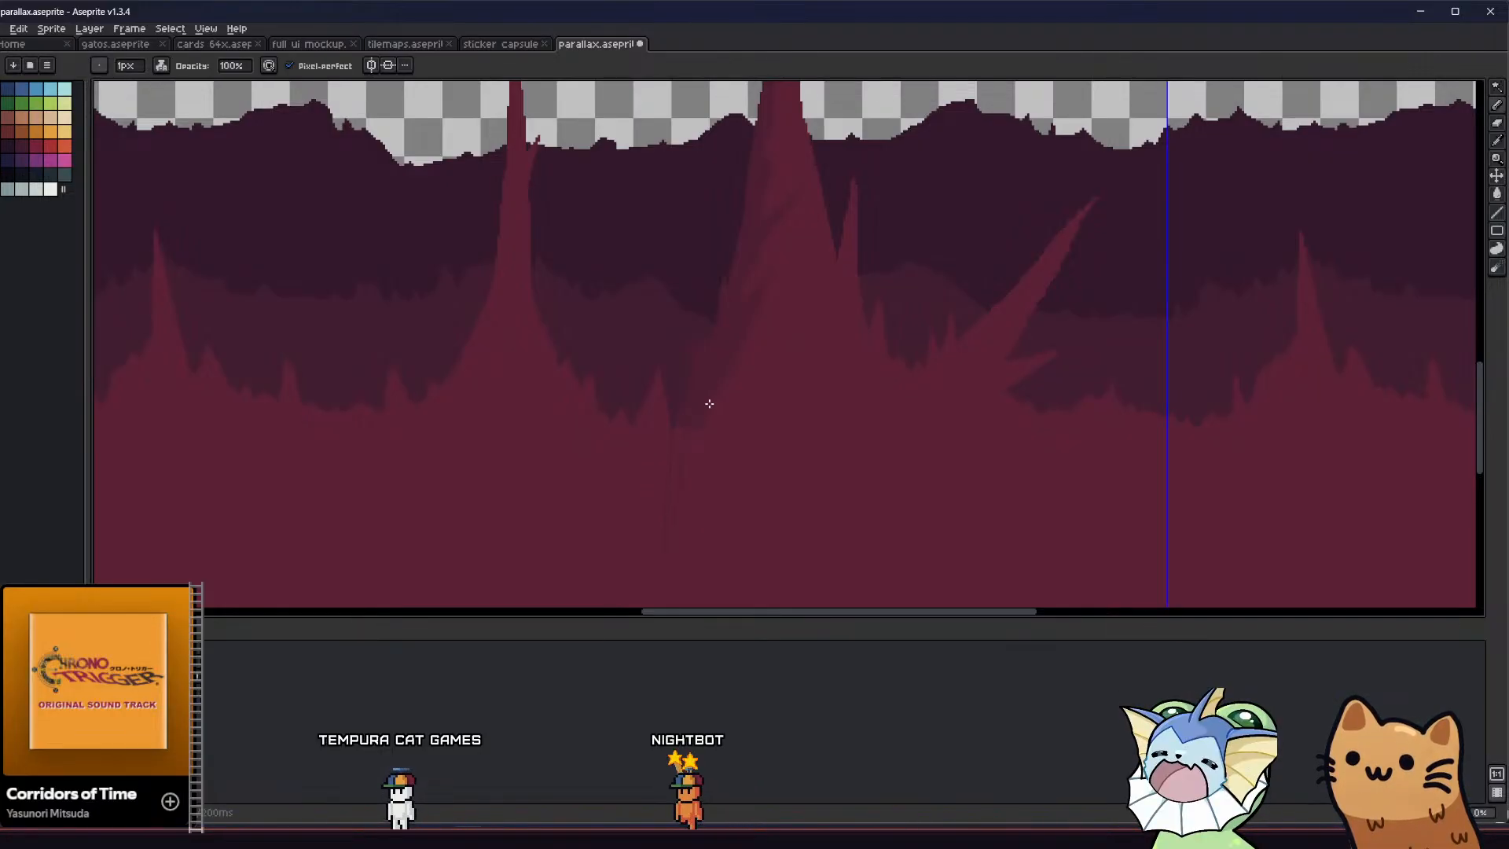
key("g")
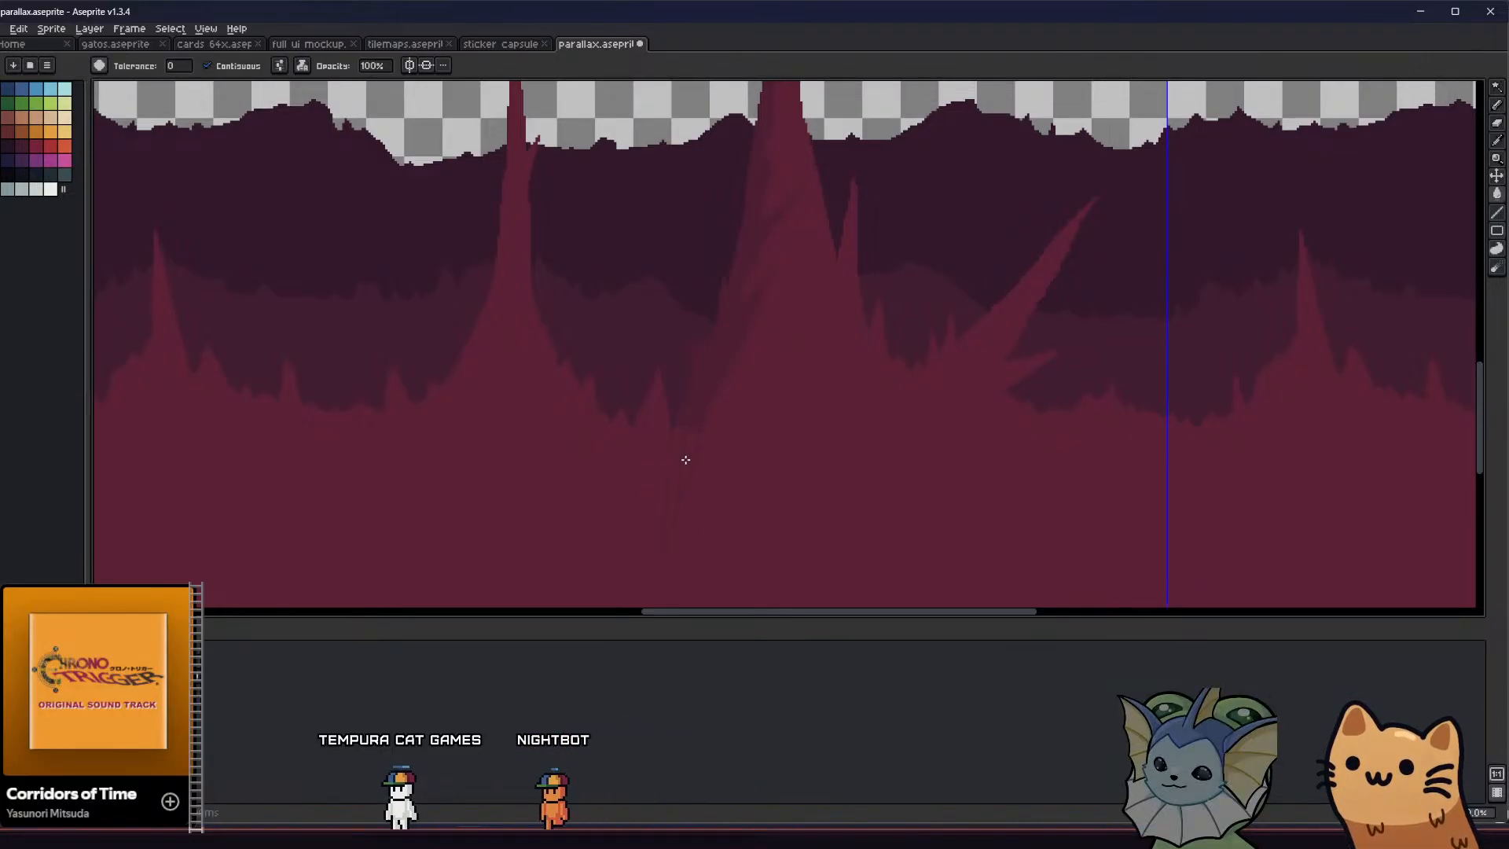
scroll(677, 487, "up", 2)
key("b")
scroll(682, 515, "down", 1)
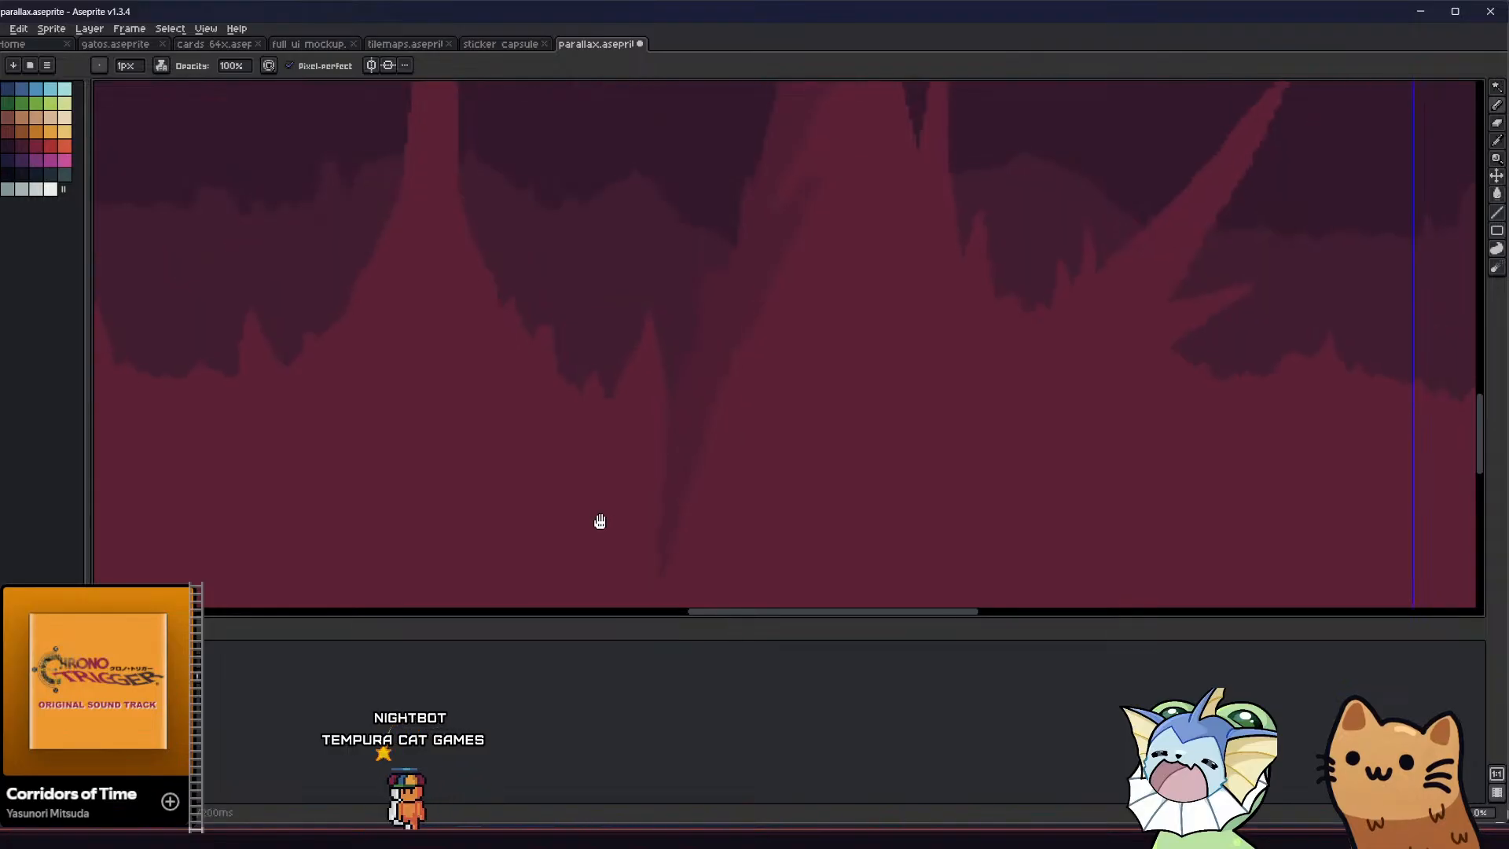
Outline and fill a darker-red shadow along the left side of the slim stalagmite left of the column
middle_click_drag(600, 519, 598, 490)
scroll(600, 482, "down", 1)
scroll(599, 482, "down", 1)
middle_click_drag(542, 432, 340, 421)
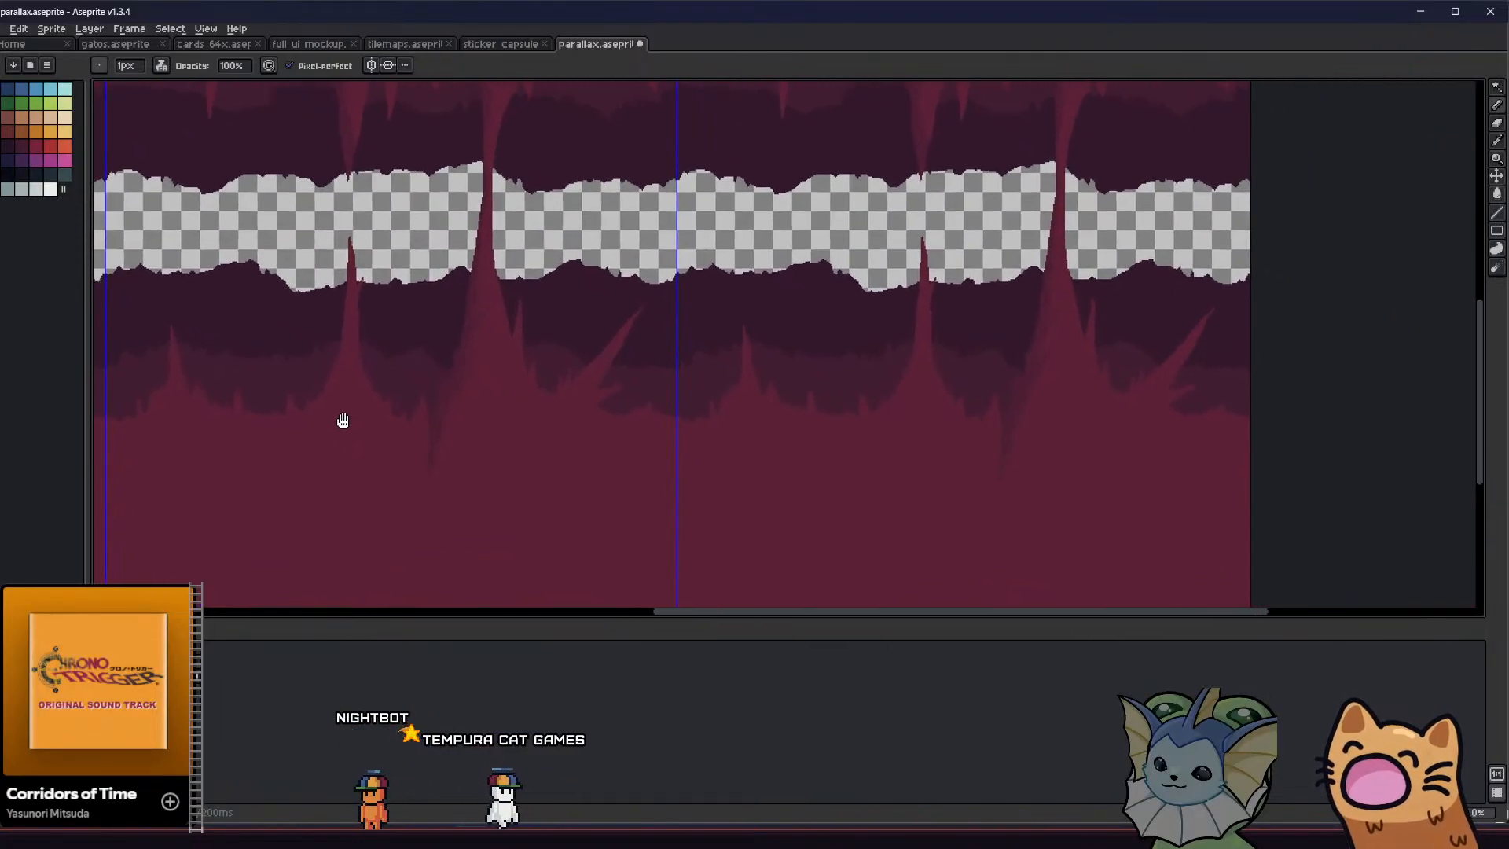
scroll(583, 390, "up", 1)
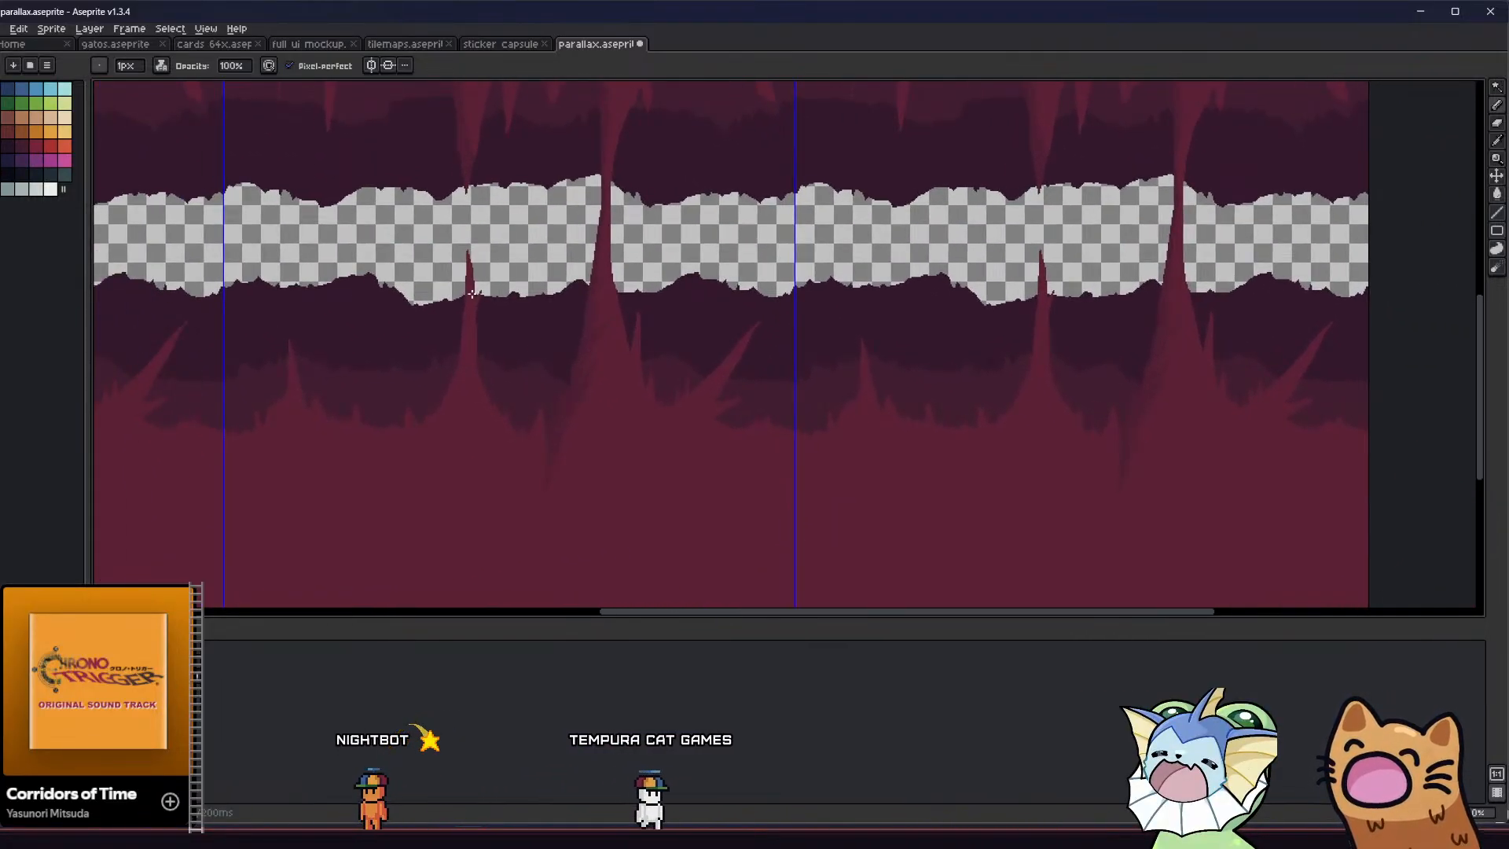
scroll(458, 237, "up", 1)
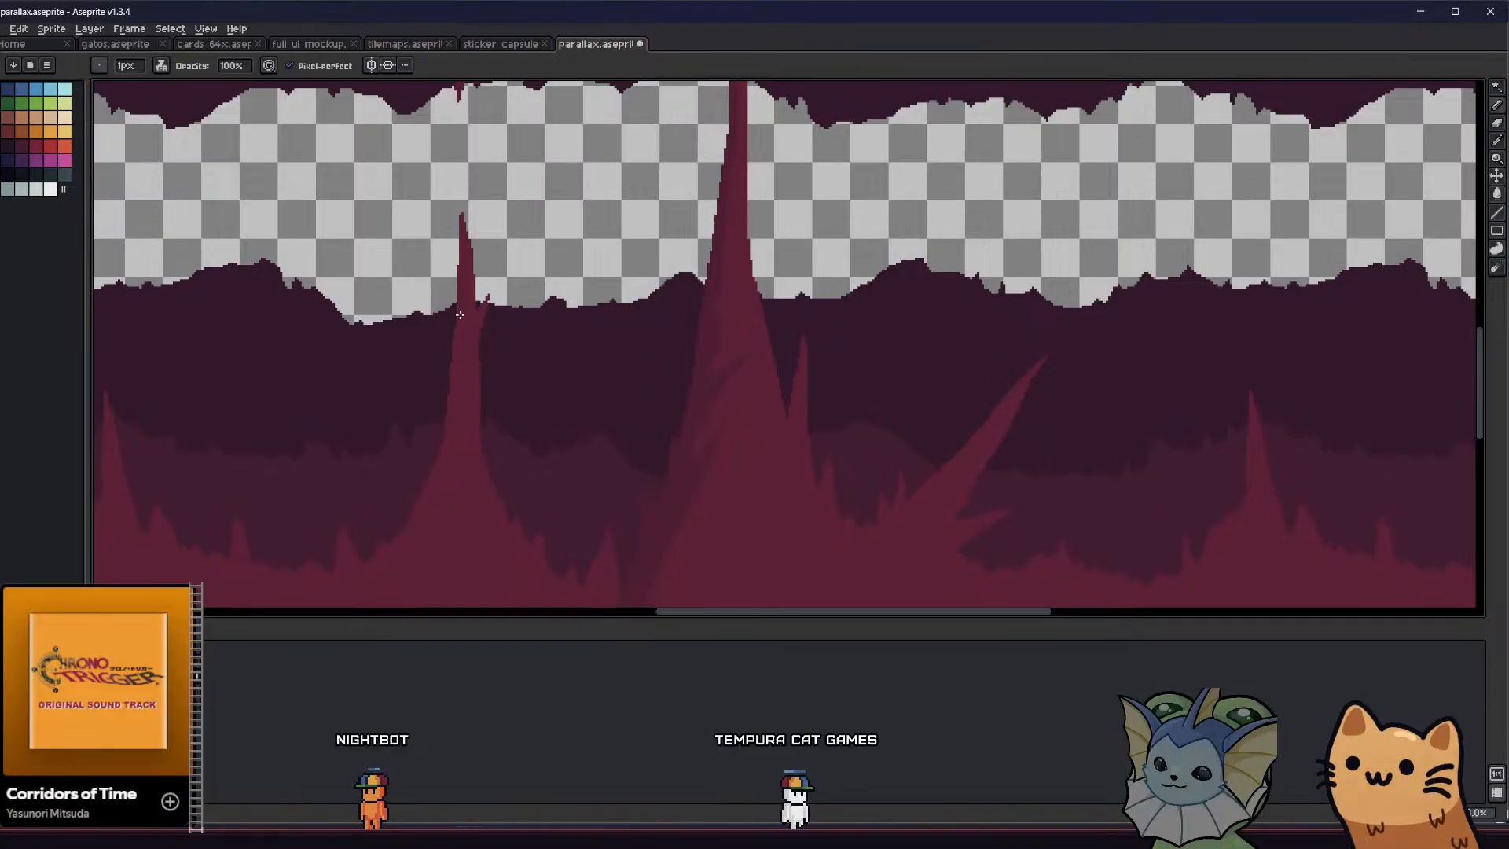
scroll(439, 556, "down", 3)
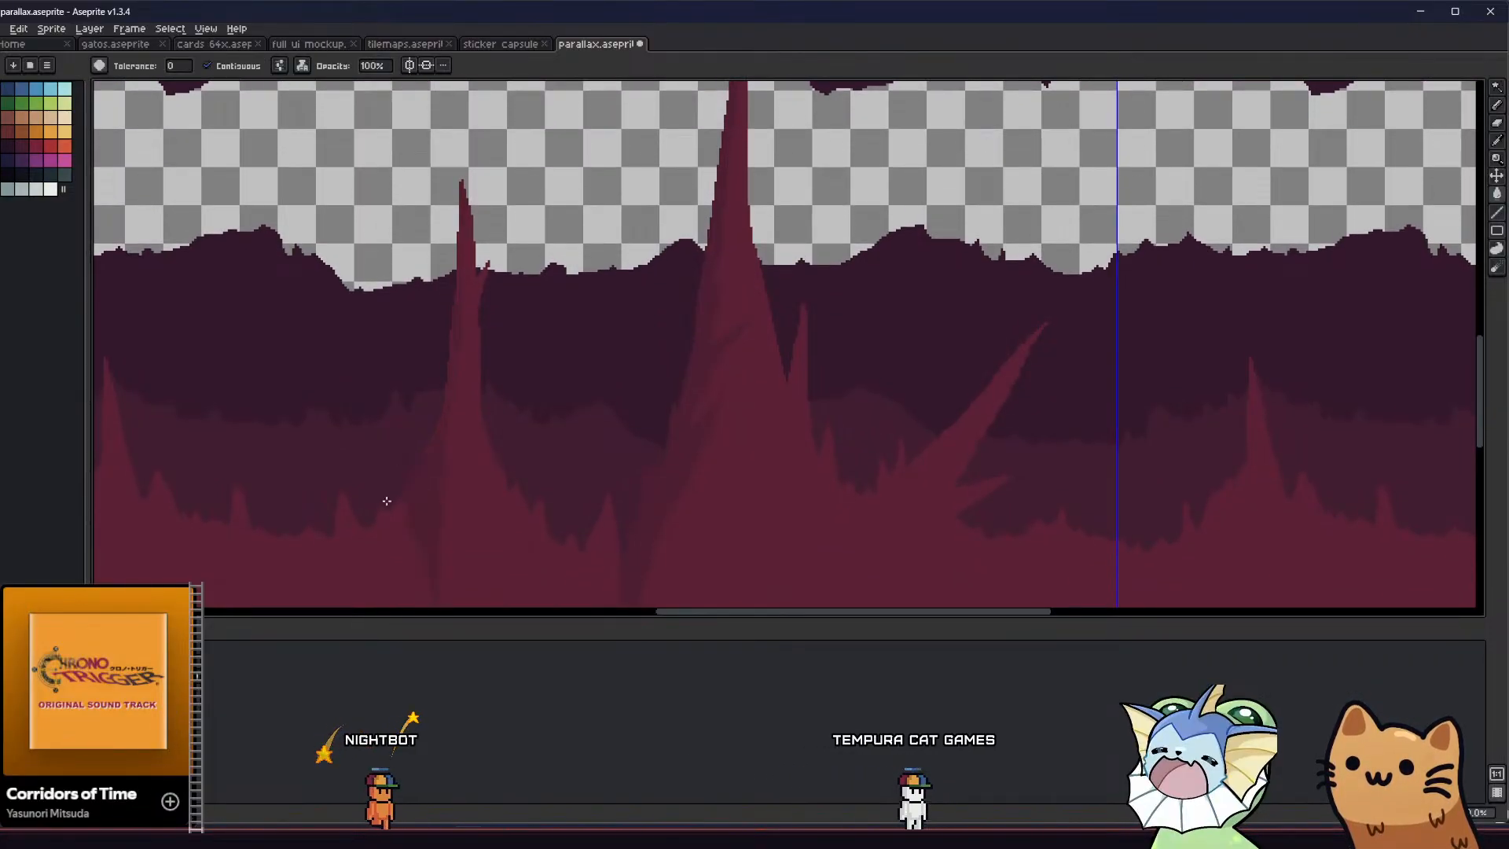
scroll(385, 420, "down", 5)
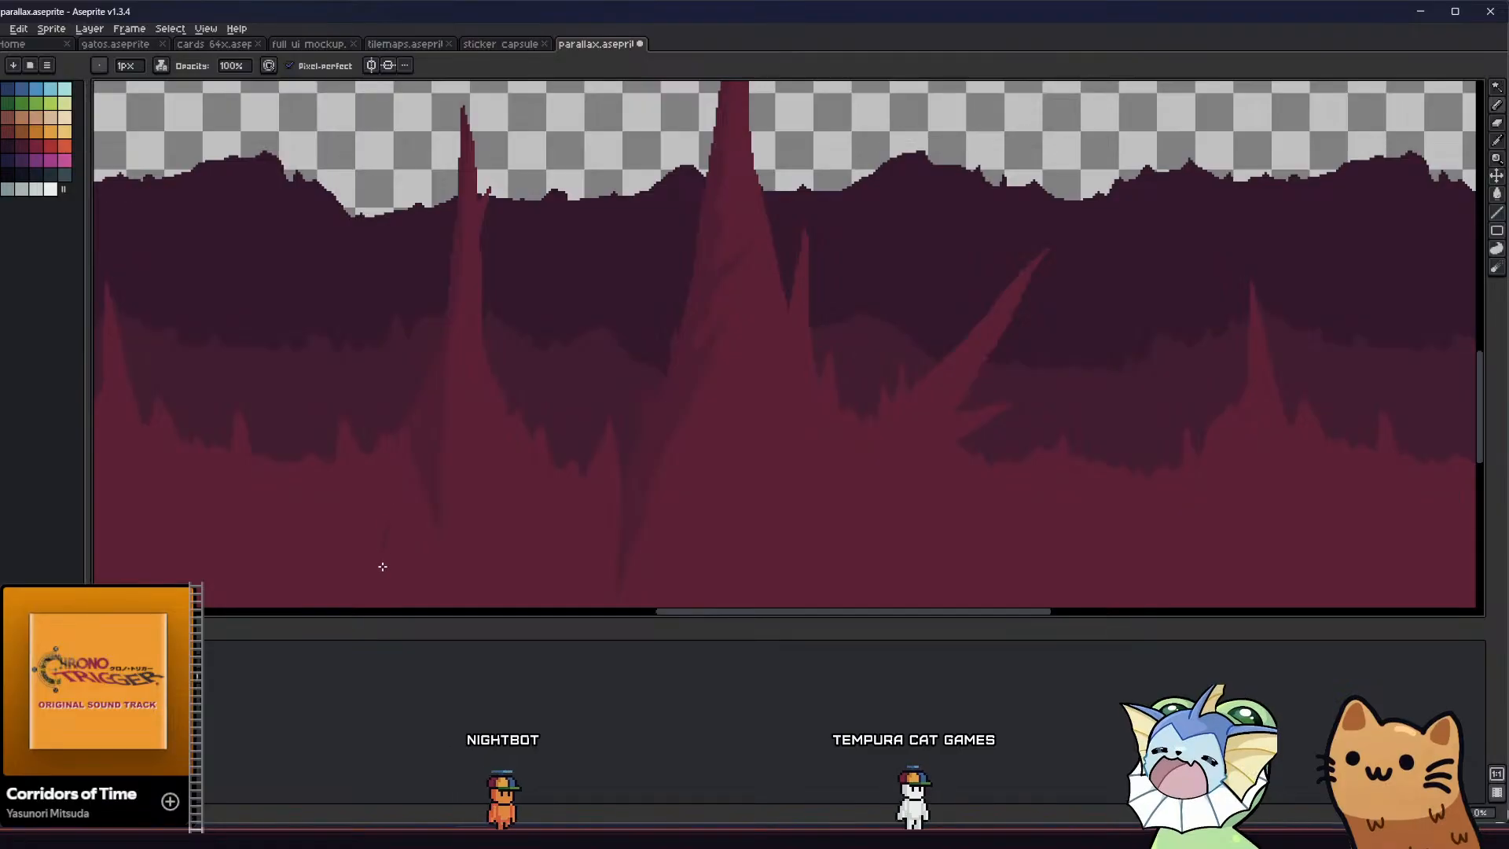
Extend the slim stalagmite's shadow into the ground as a filled wedge slanting down and left
left_click_drag(445, 462, 417, 543)
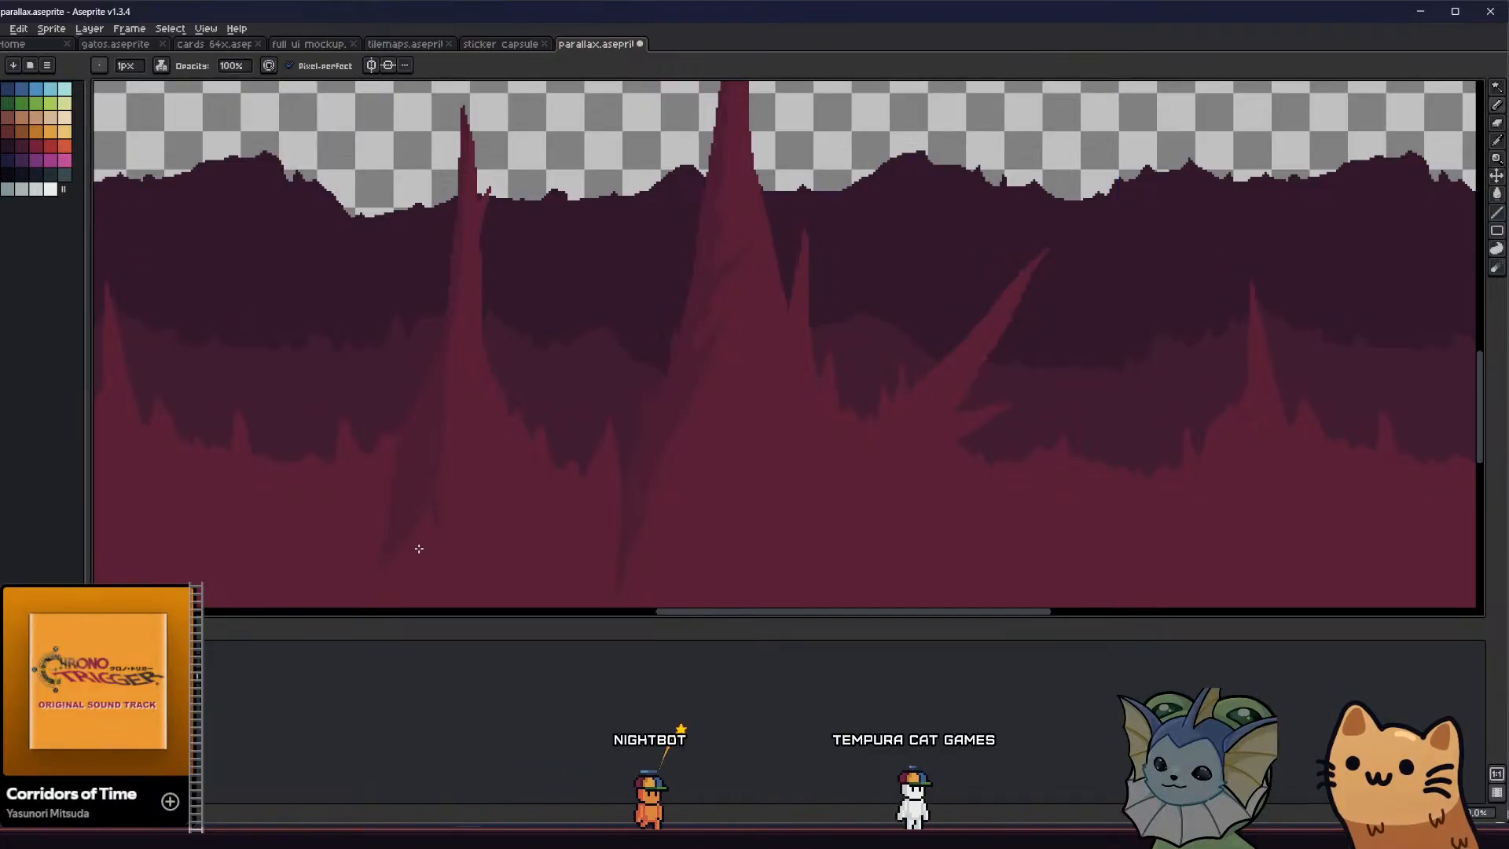
key("g")
left_click(434, 511)
key("b")
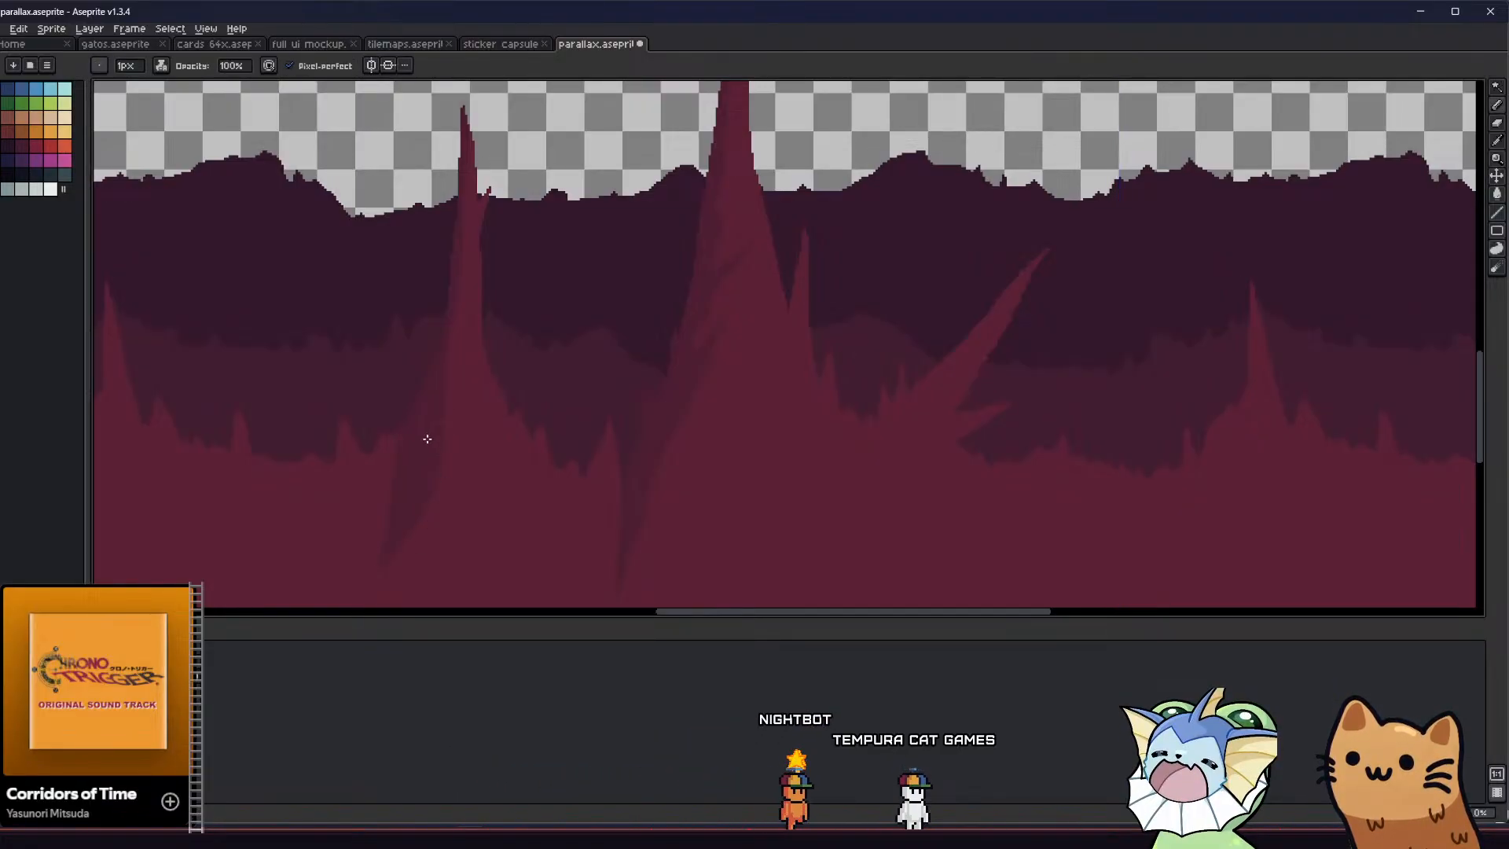
key("g")
key("b")
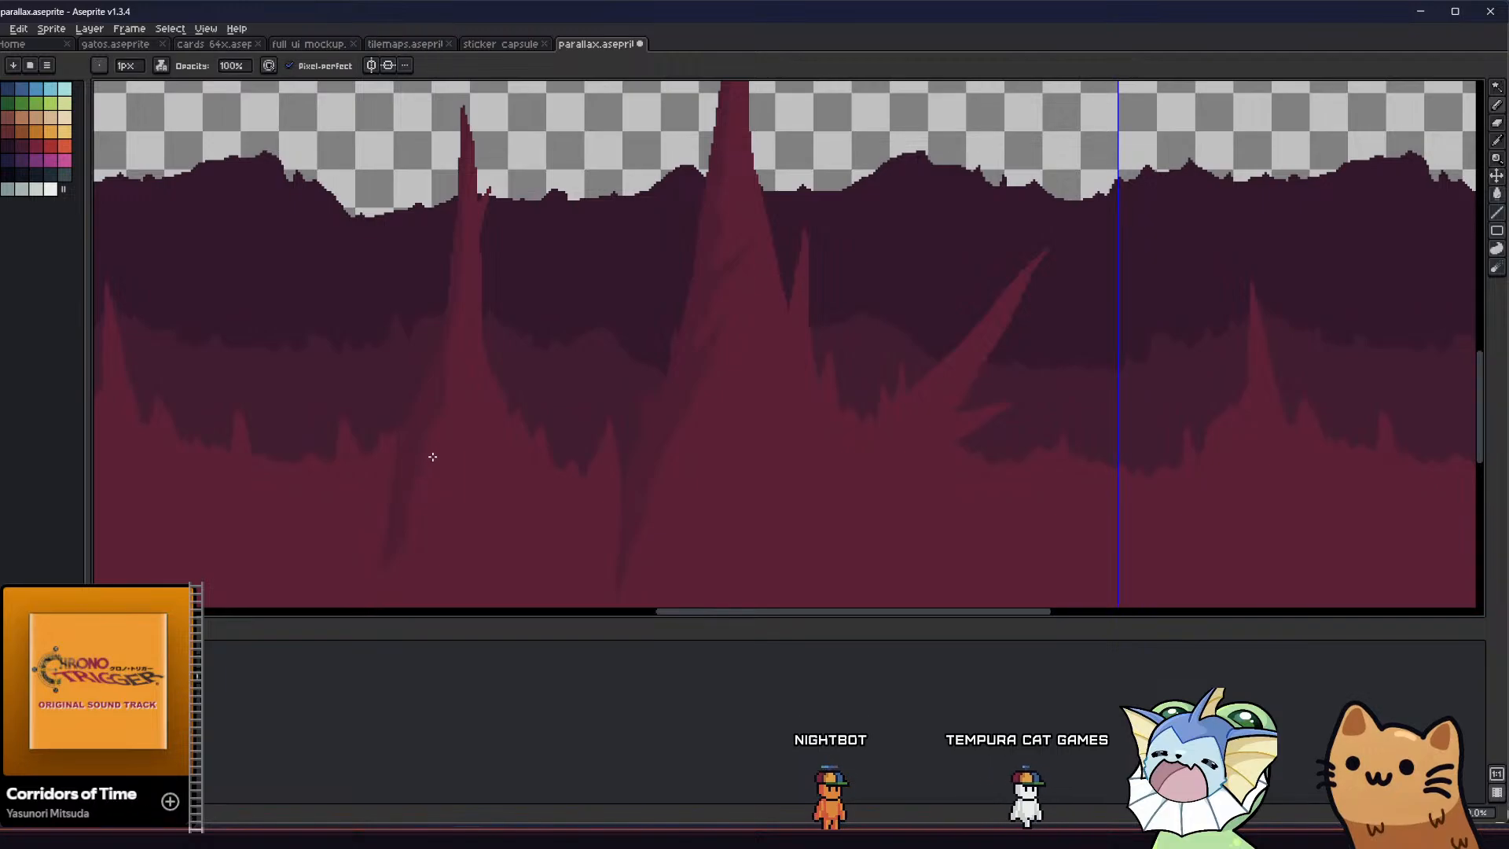
Trim the right edge and lower end of the slim stalagmite's ground shadow into a narrower, tapered point
left_click_drag(420, 486, 396, 552)
key("g")
left_click(419, 470)
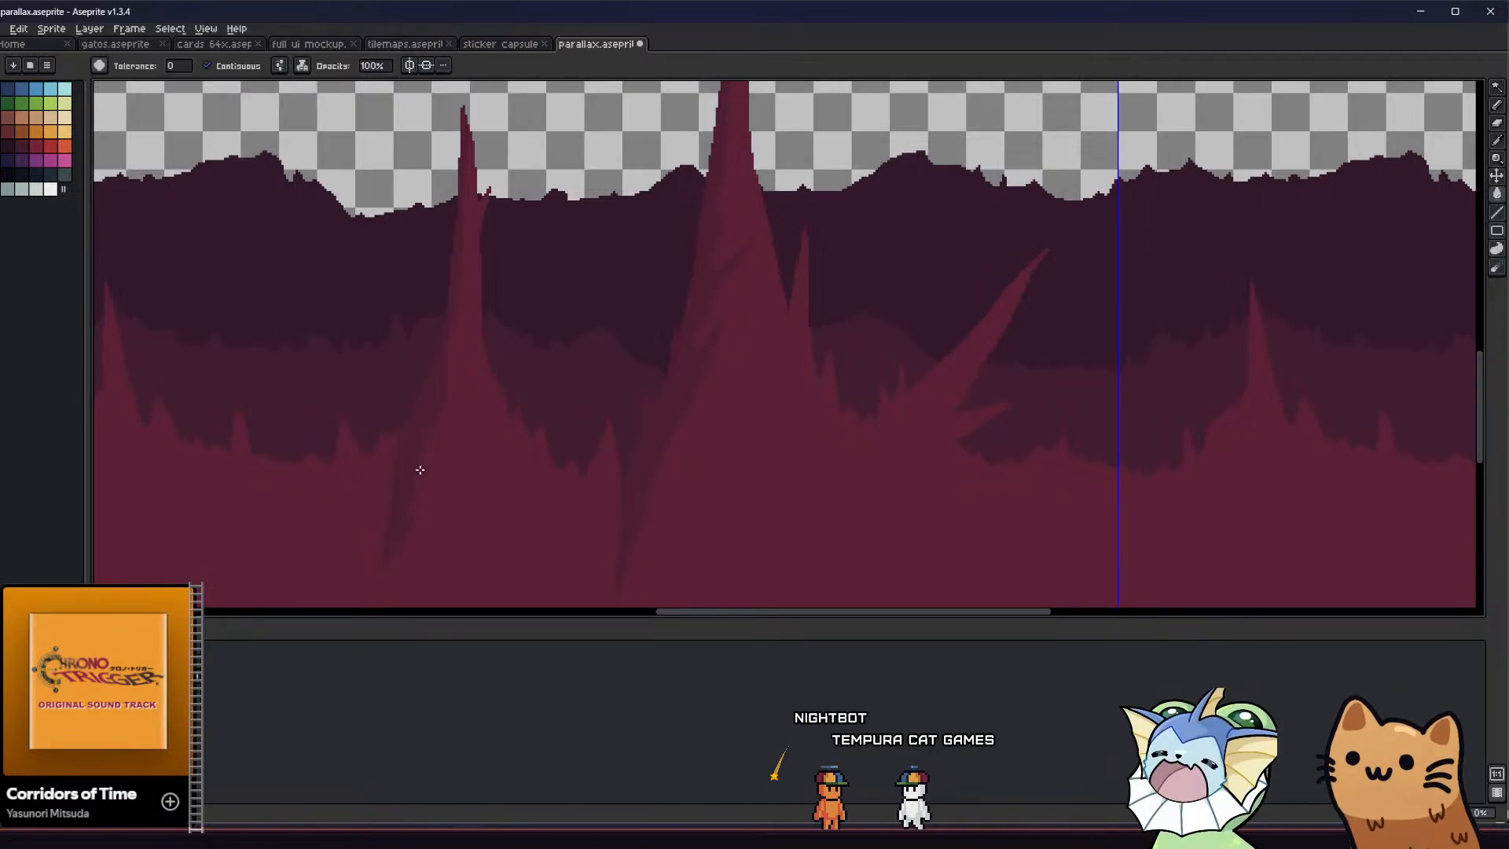
key("b")
scroll(432, 412, "up", 2)
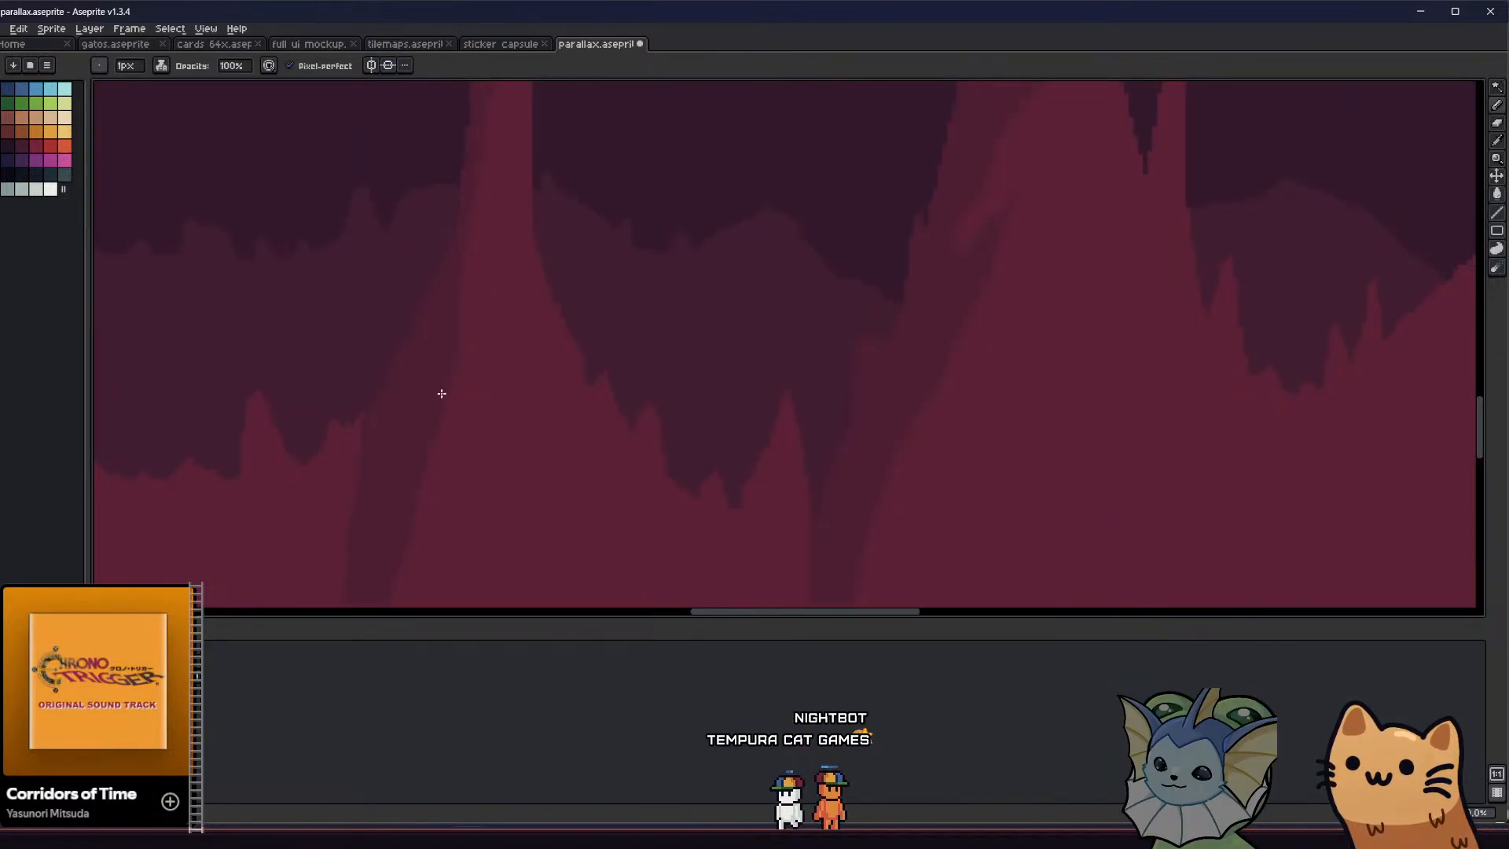
middle_click_drag(431, 482, 466, 334)
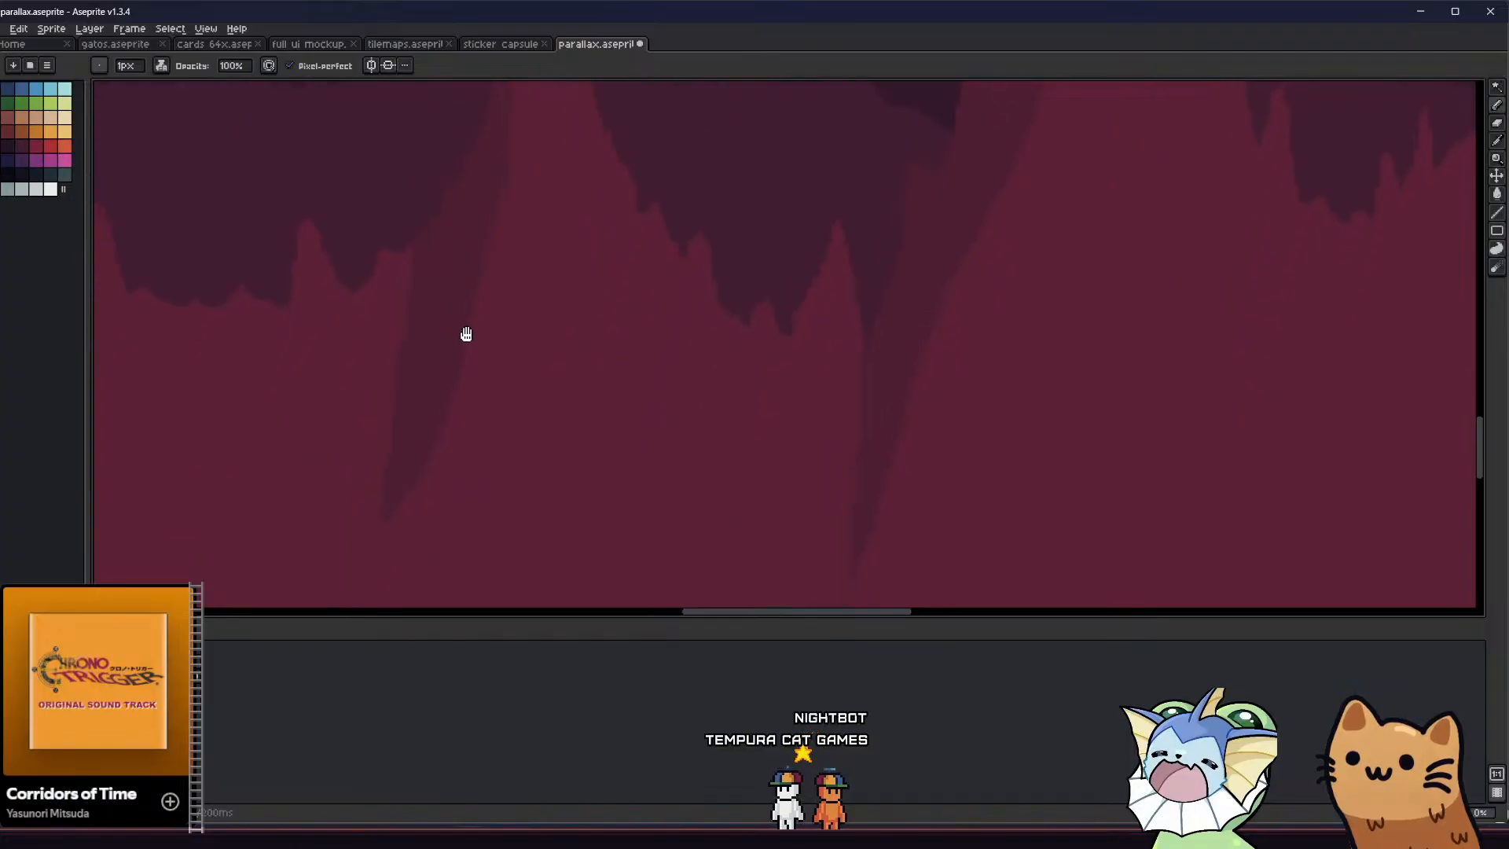
key("g")
left_click(416, 473)
key("b")
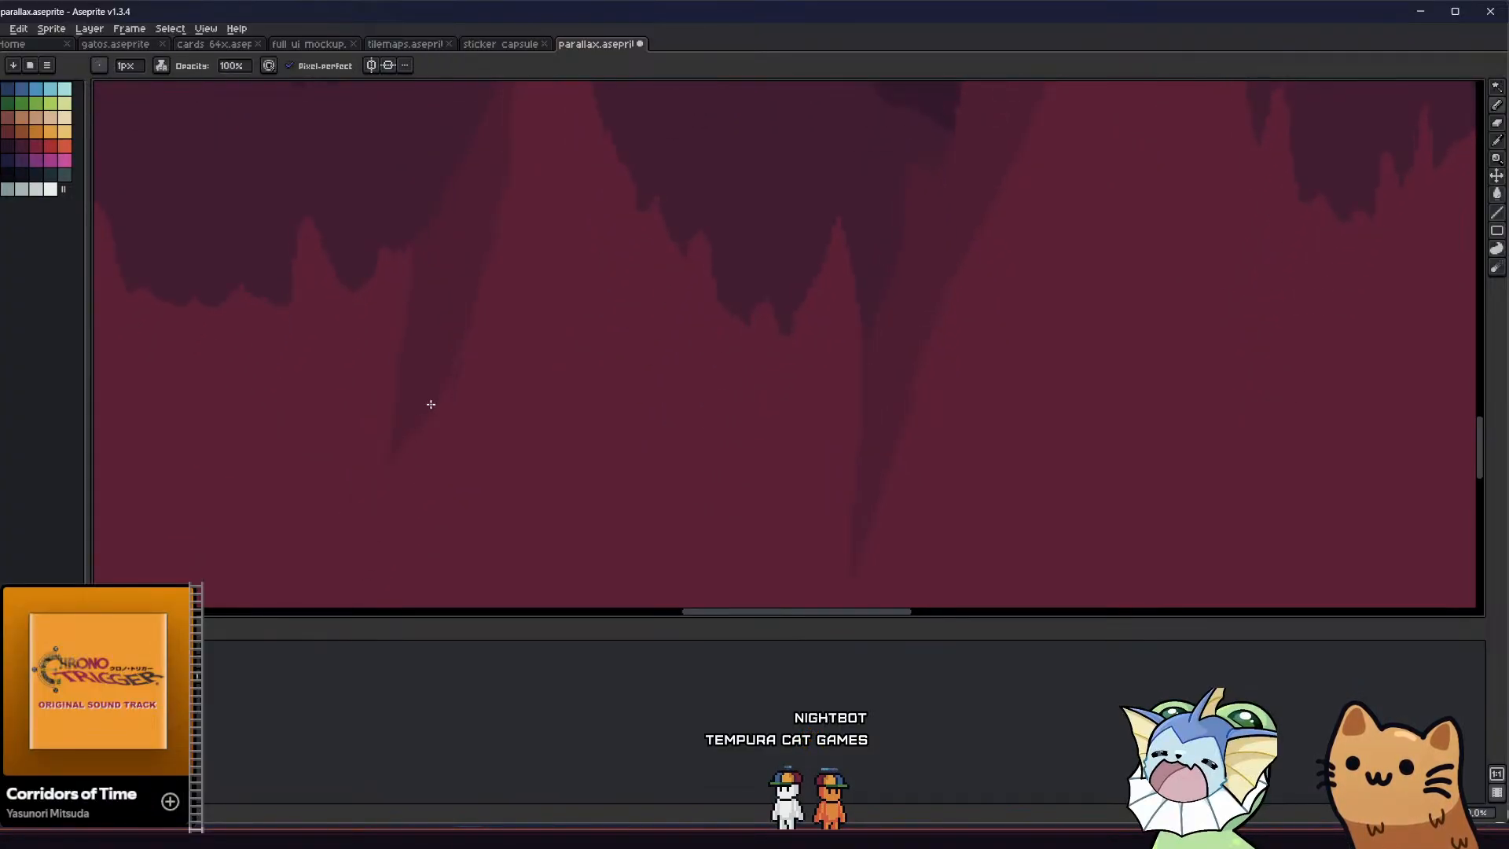
key("g")
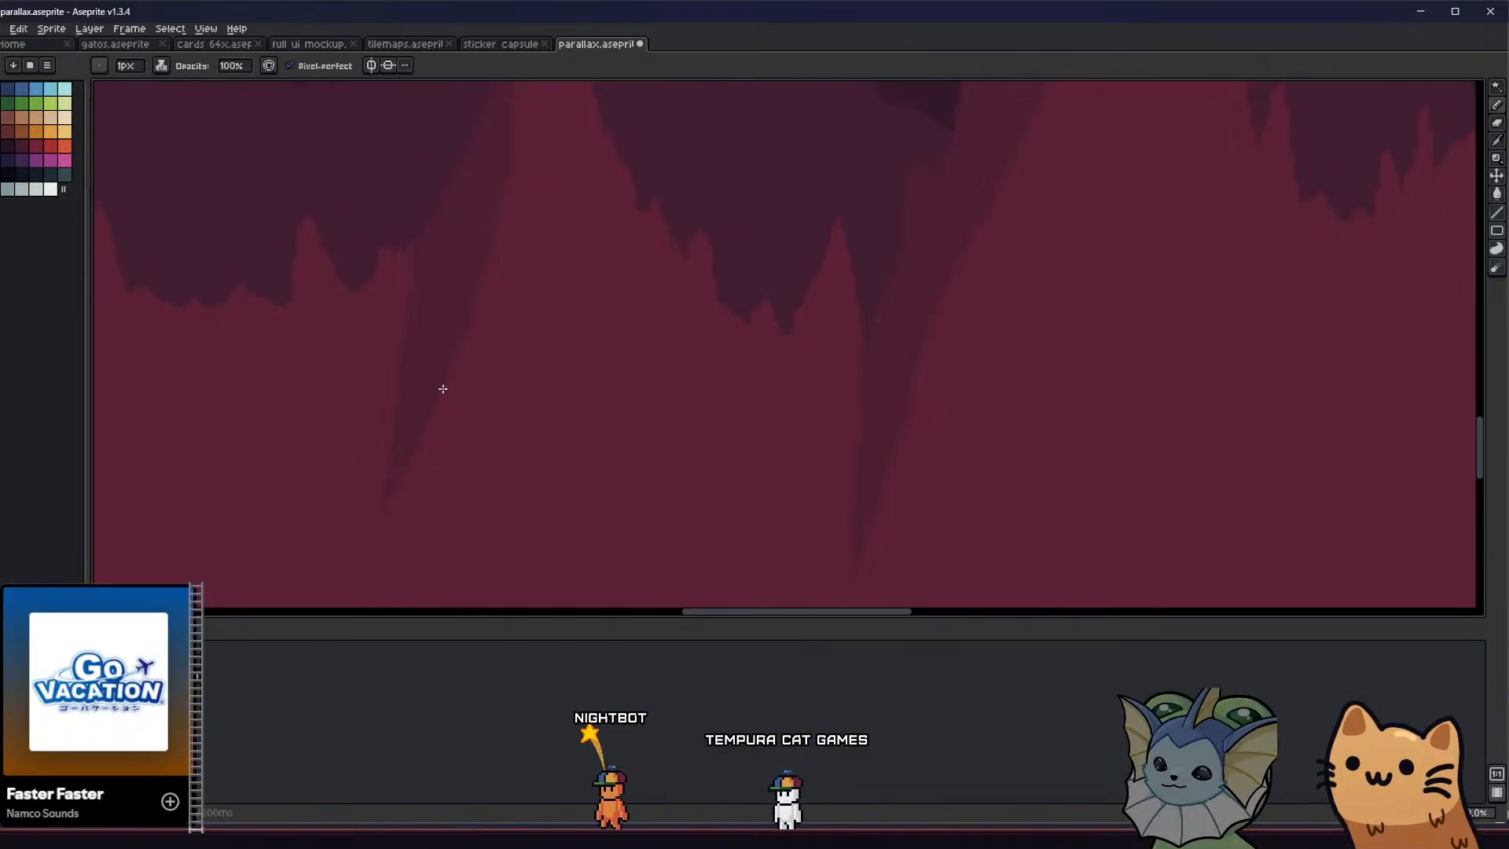
Examine the slim stalagmite's shading up close and across the repeated background tiles
scroll(441, 390, "down", 2)
scroll(461, 286, "up", 3)
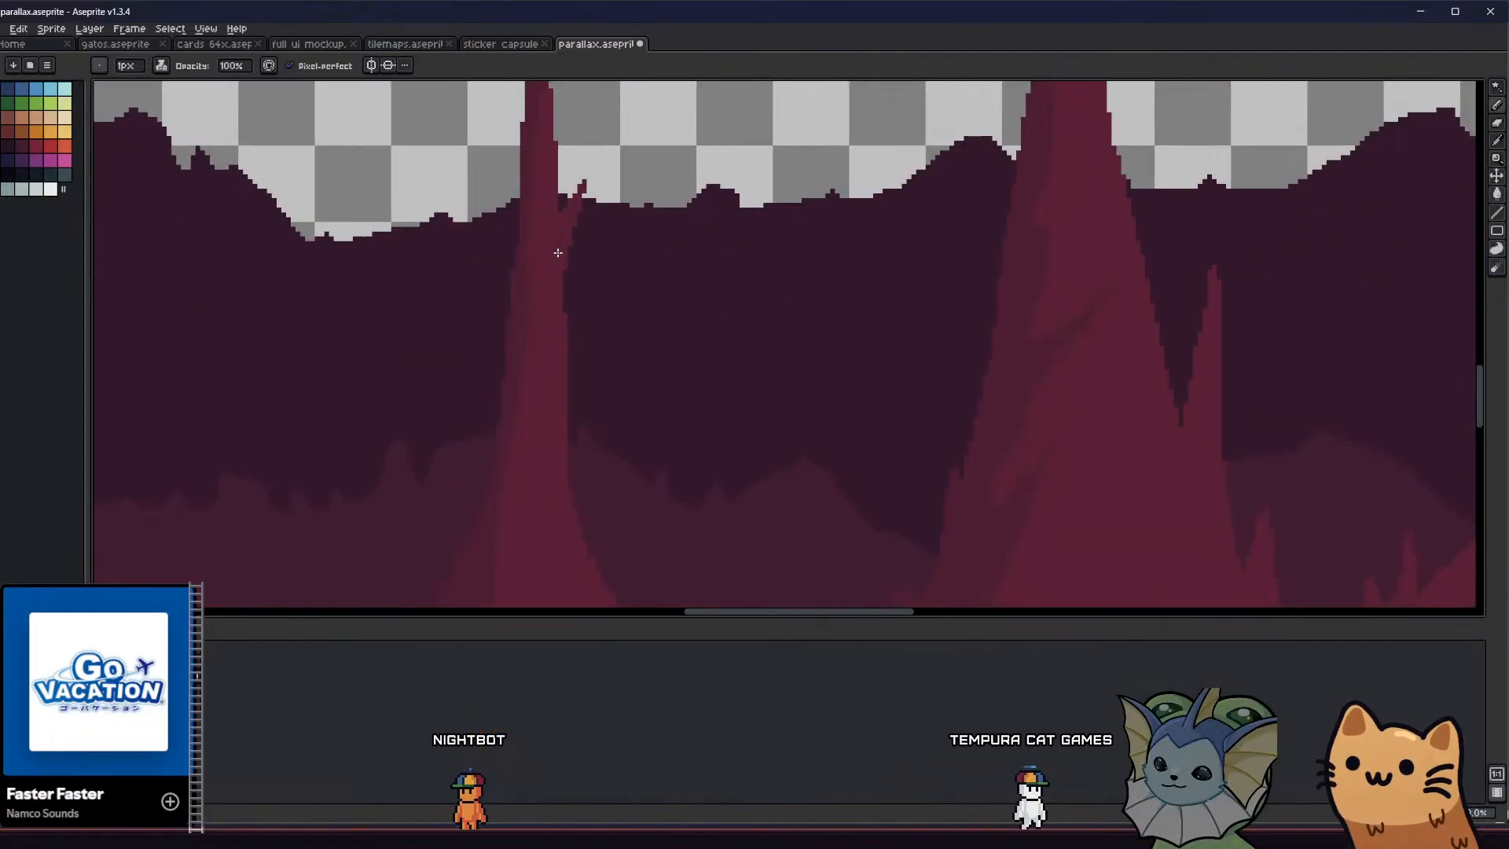
scroll(556, 223, "down", 3)
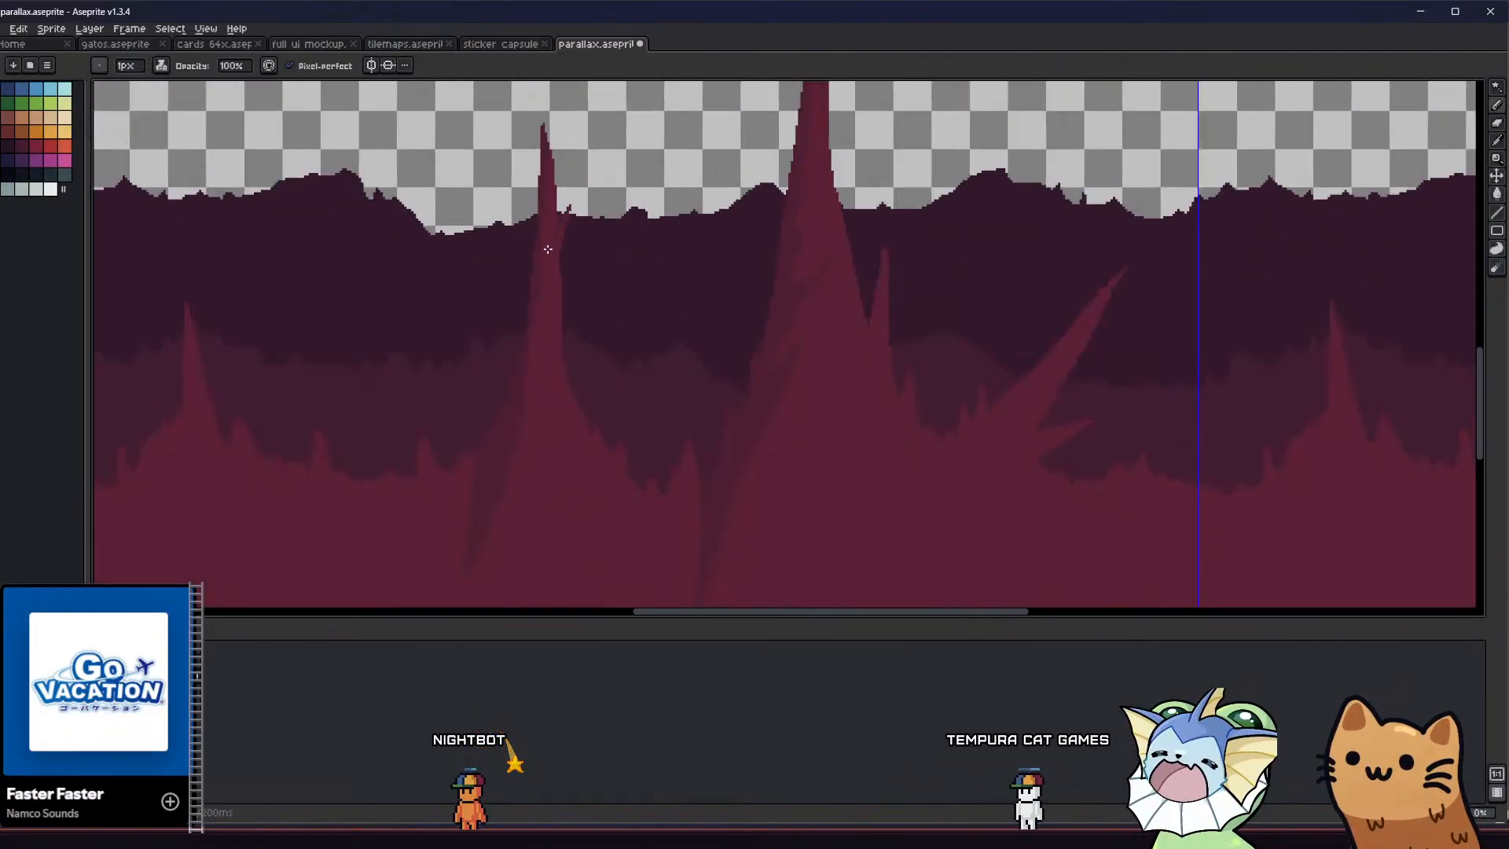
middle_click_drag(512, 323, 478, 297)
scroll(534, 417, "down", 2)
middle_click_drag(439, 441, 417, 496)
scroll(409, 436, "down", 1)
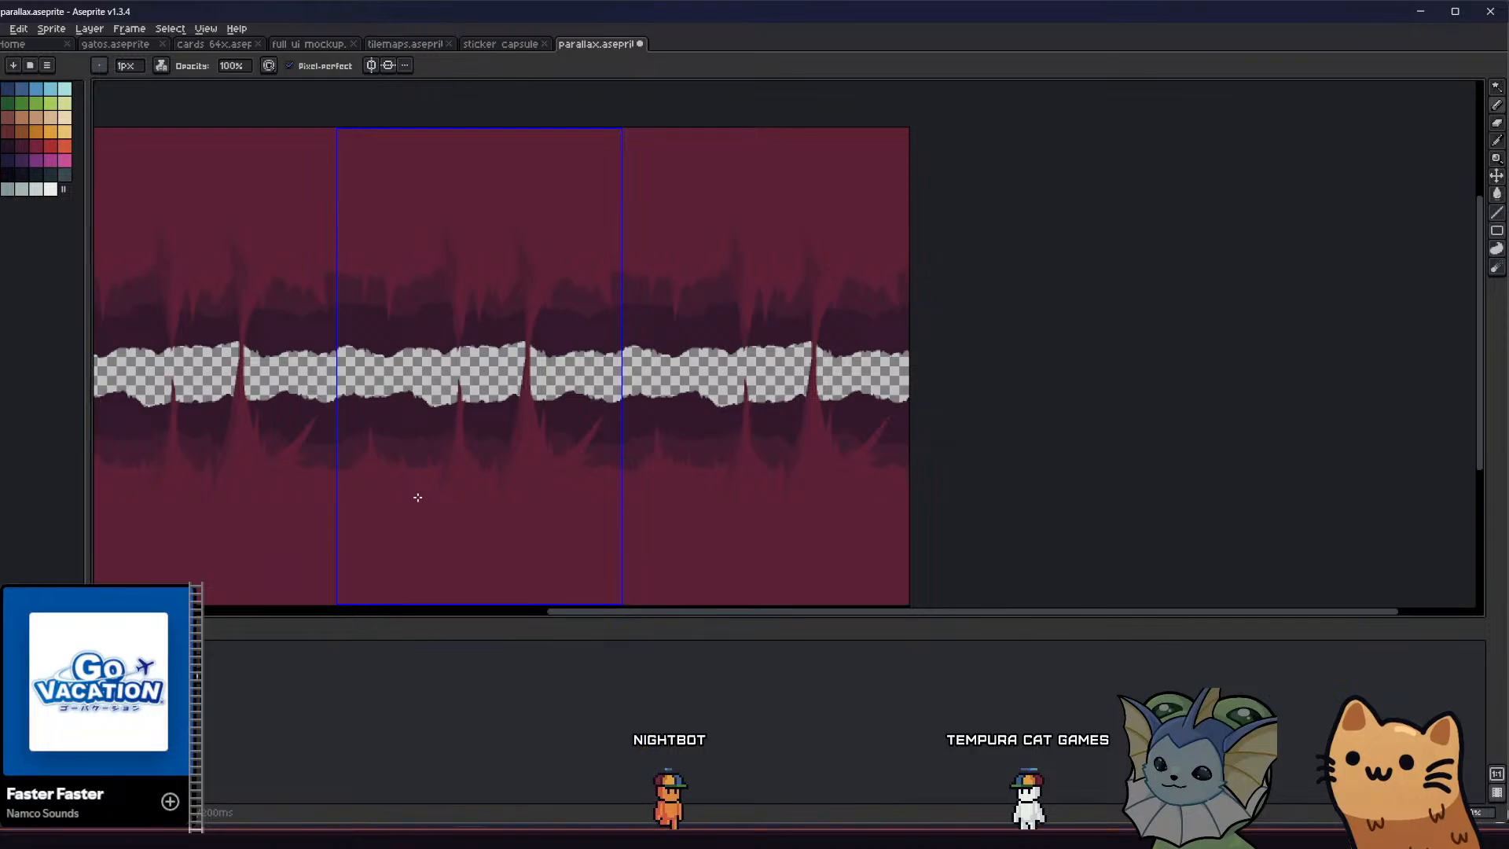
middle_click_drag(447, 498, 462, 454)
Outline and fill a darker-red shadow along the left side of the narrow spike attached to the column's right flank
scroll(564, 420, "up", 3)
key("g")
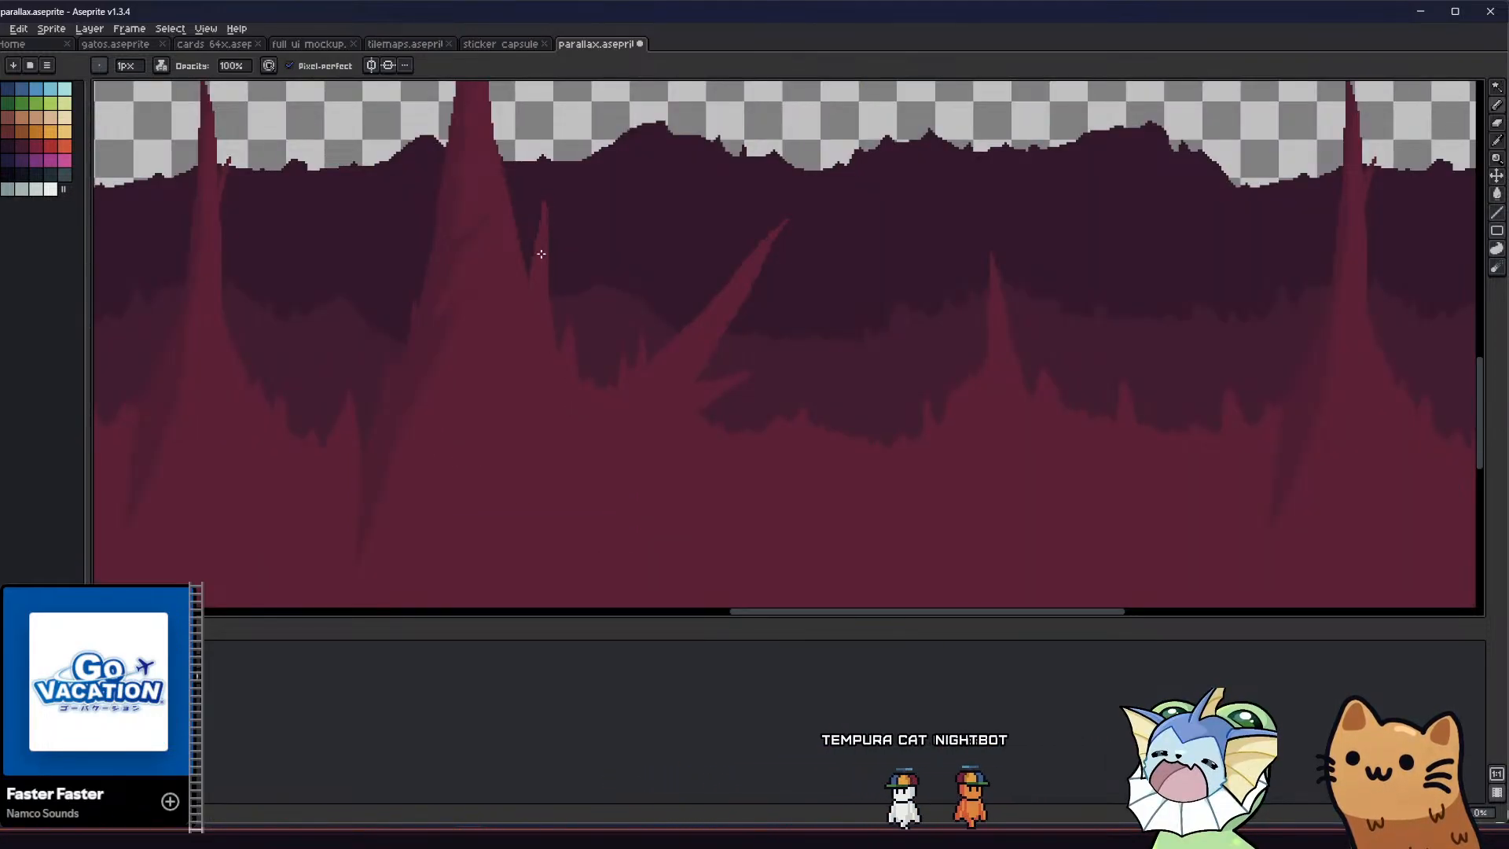
key("b")
scroll(537, 254, "up", 2)
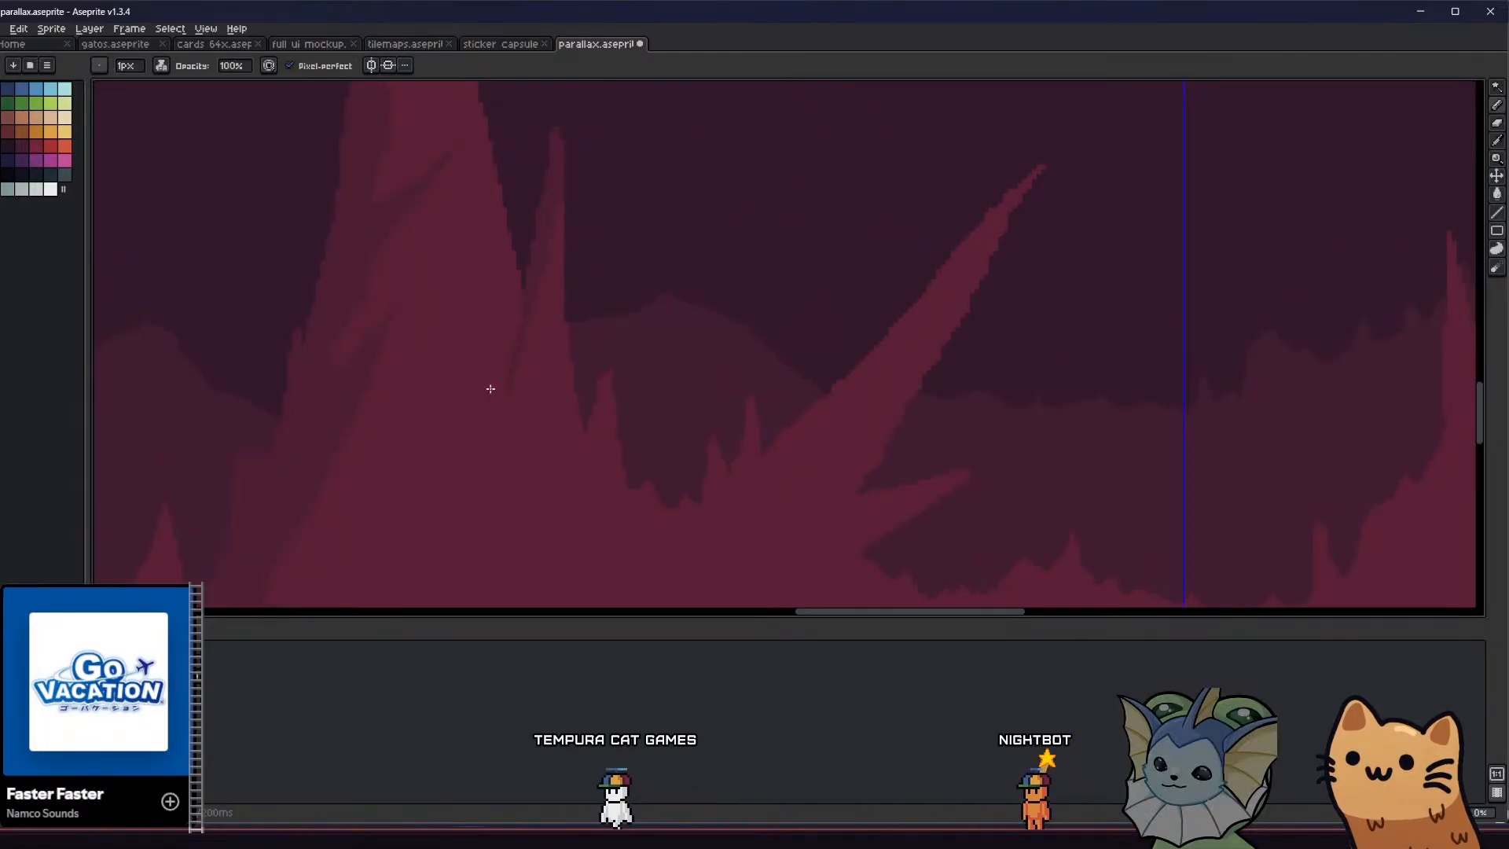
Outline and fill a darker-red shadow on the left side of the smaller spike to the right of the narrow one
middle_click_drag(590, 395, 604, 326)
key("g")
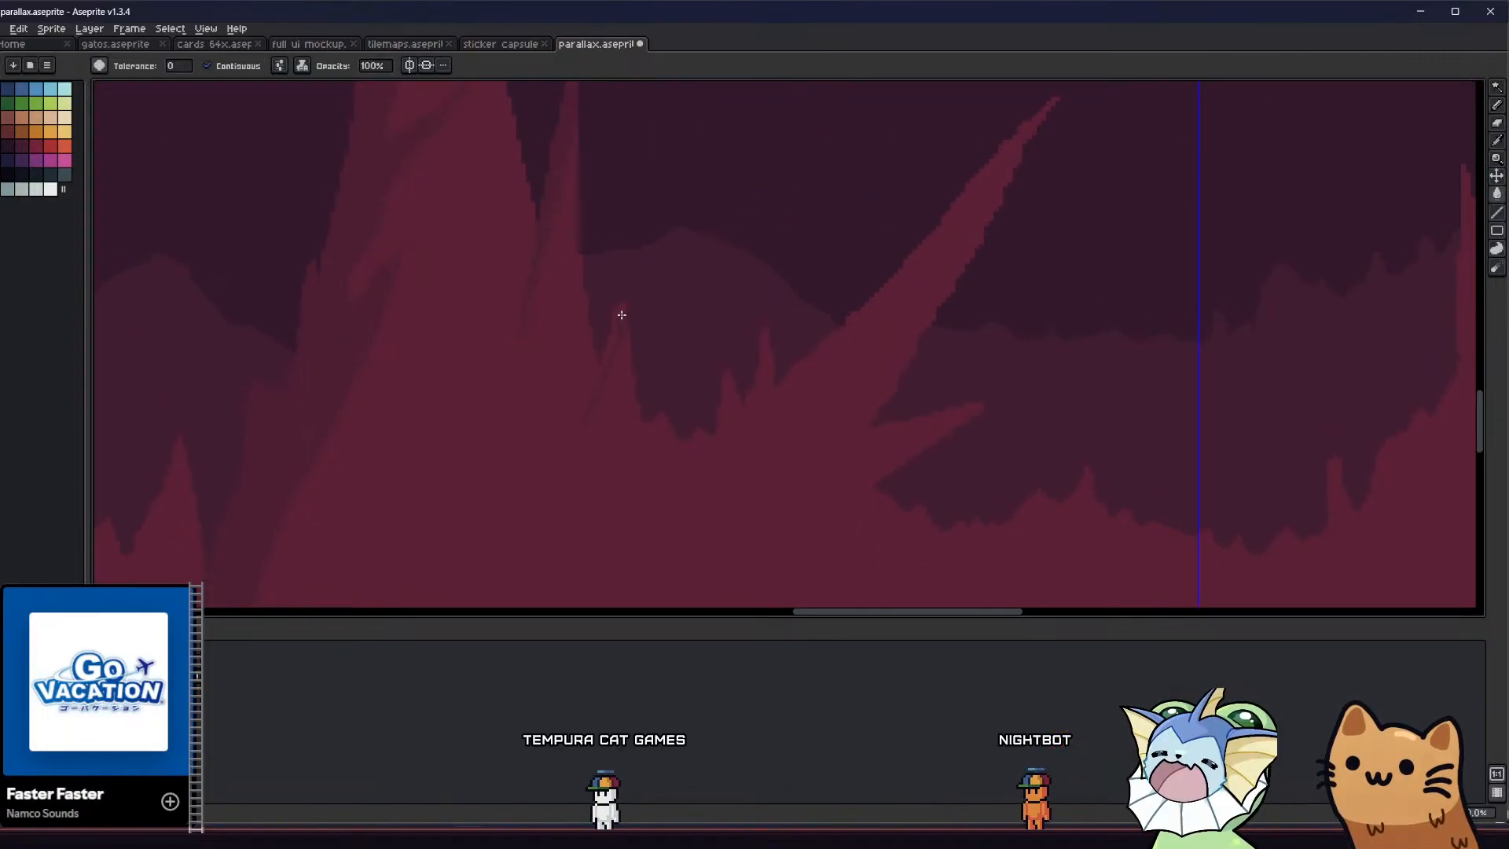
scroll(606, 350, "down", 1)
scroll(606, 350, "down", 2)
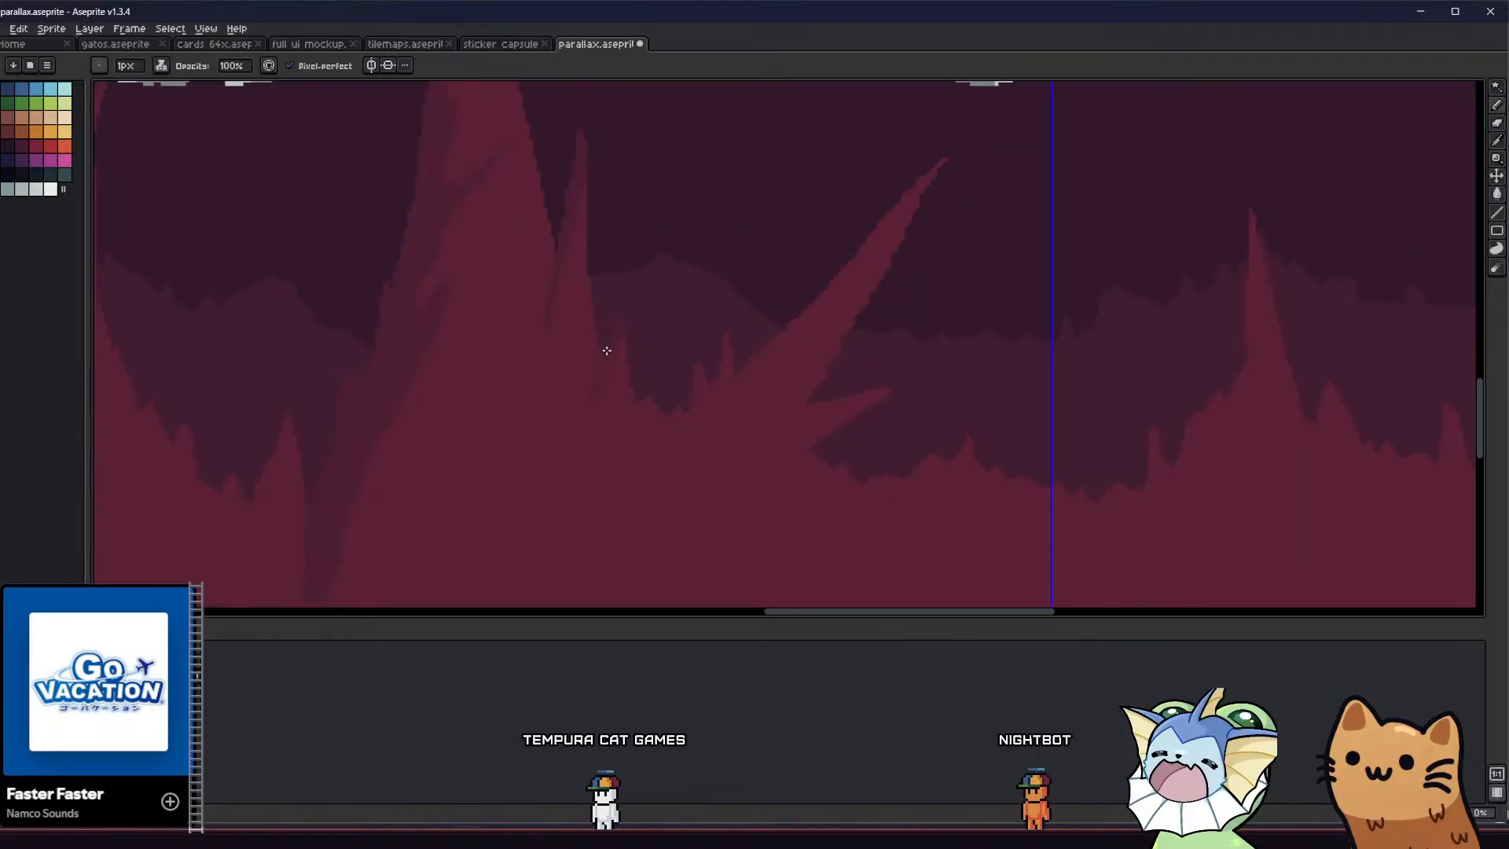
Inspect the shaded column base and its side spikes, both zoomed in and in the full tiled view
scroll(530, 468, "down", 2)
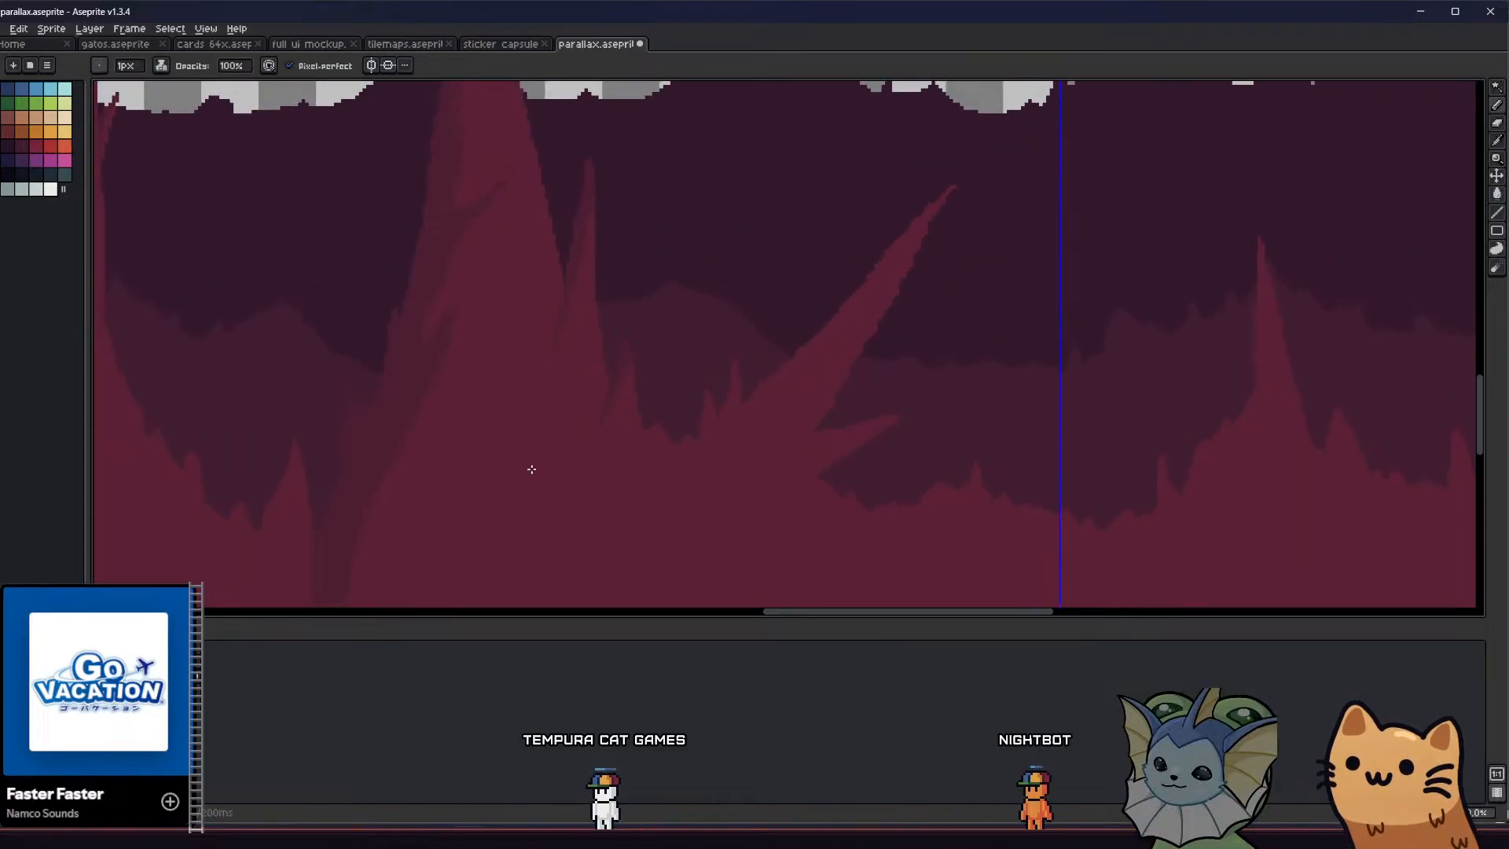
scroll(481, 508, "down", 2)
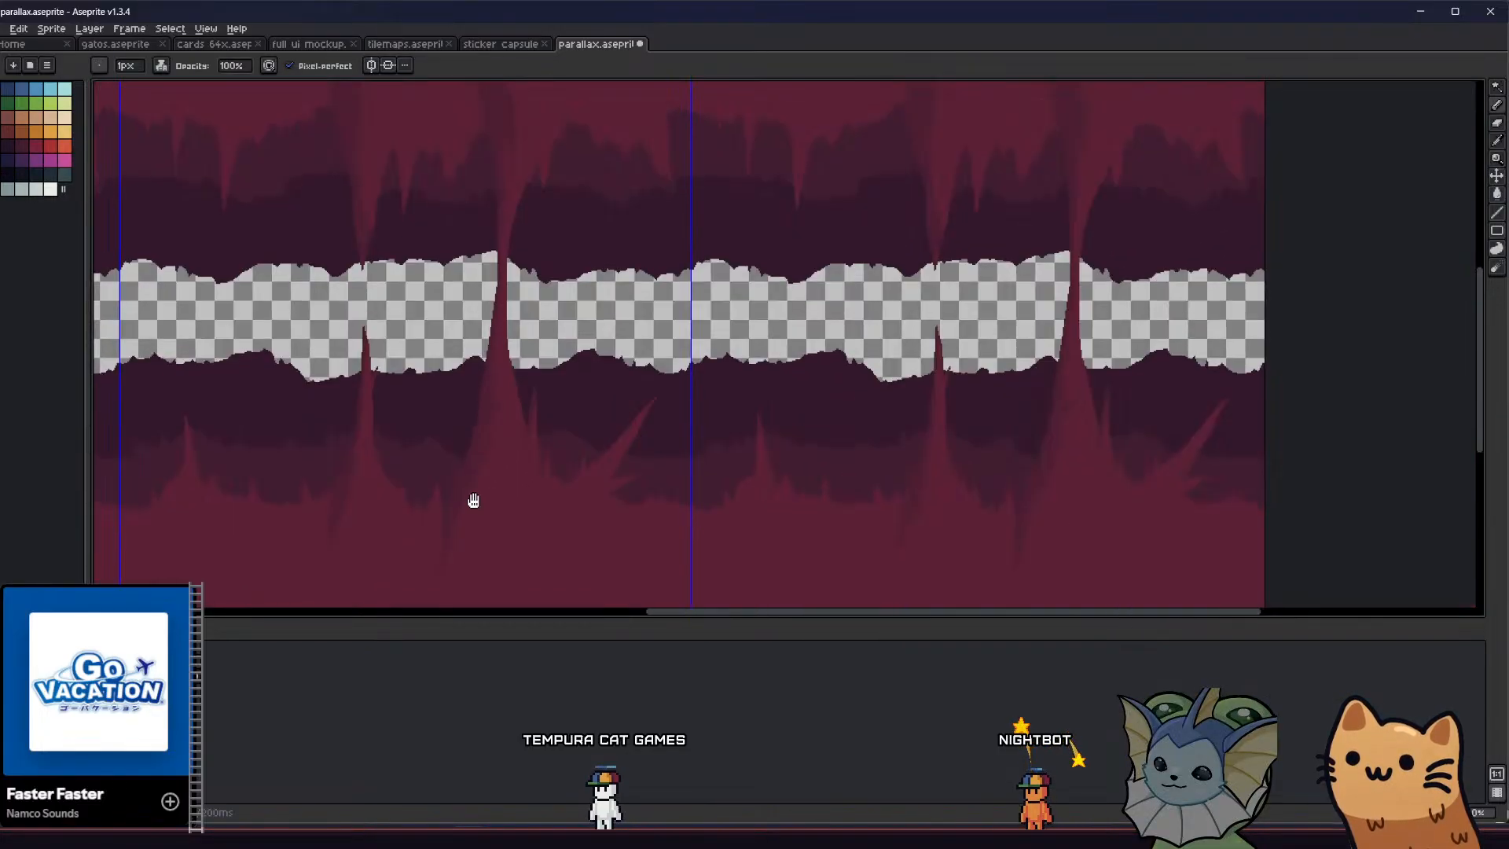
scroll(542, 464, "down", 1)
scroll(613, 468, "up", 3)
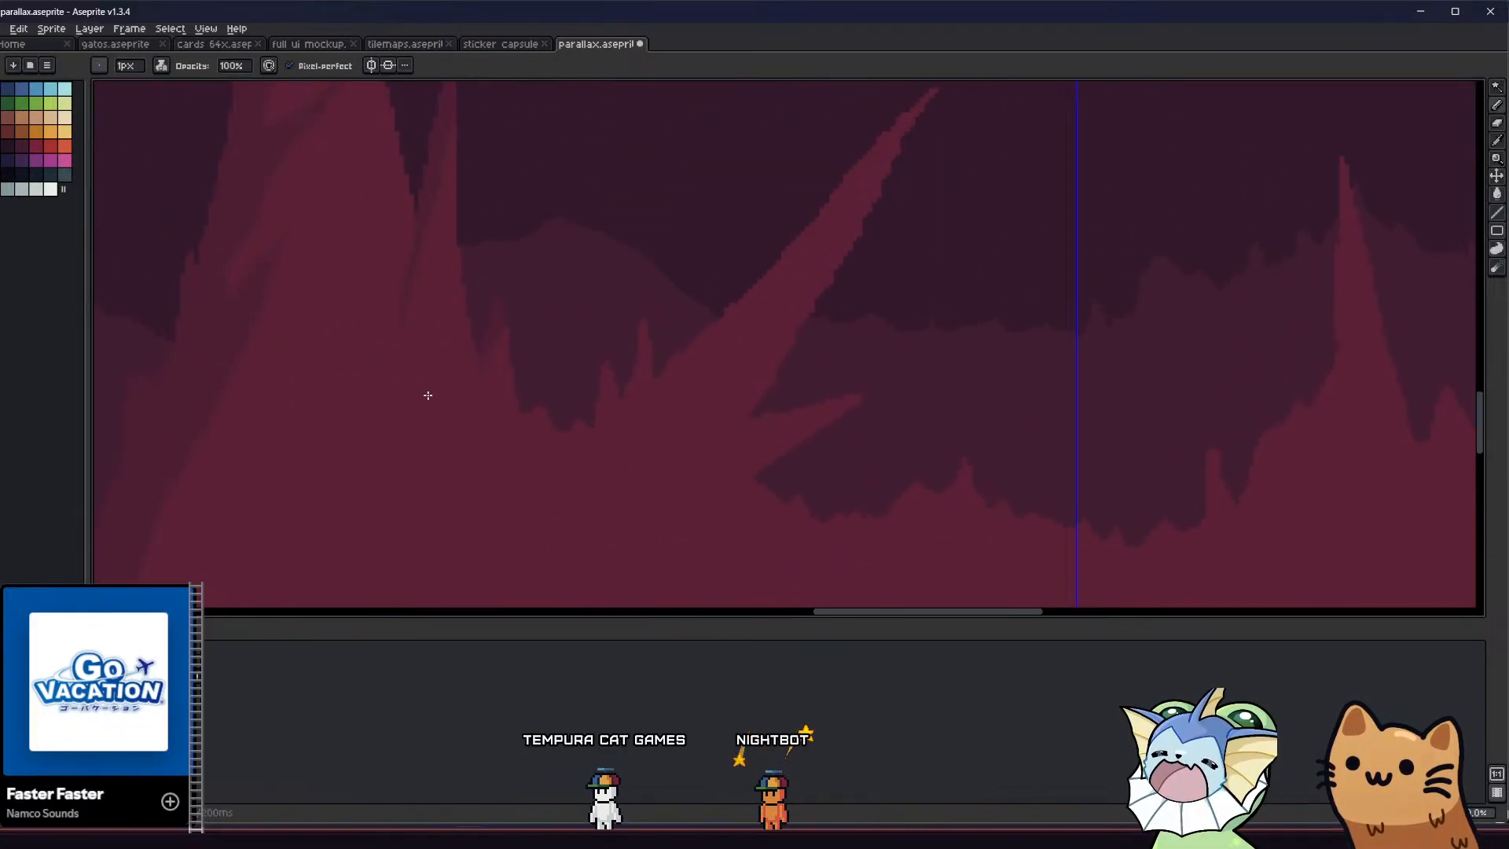
middle_click_drag(427, 394, 484, 442)
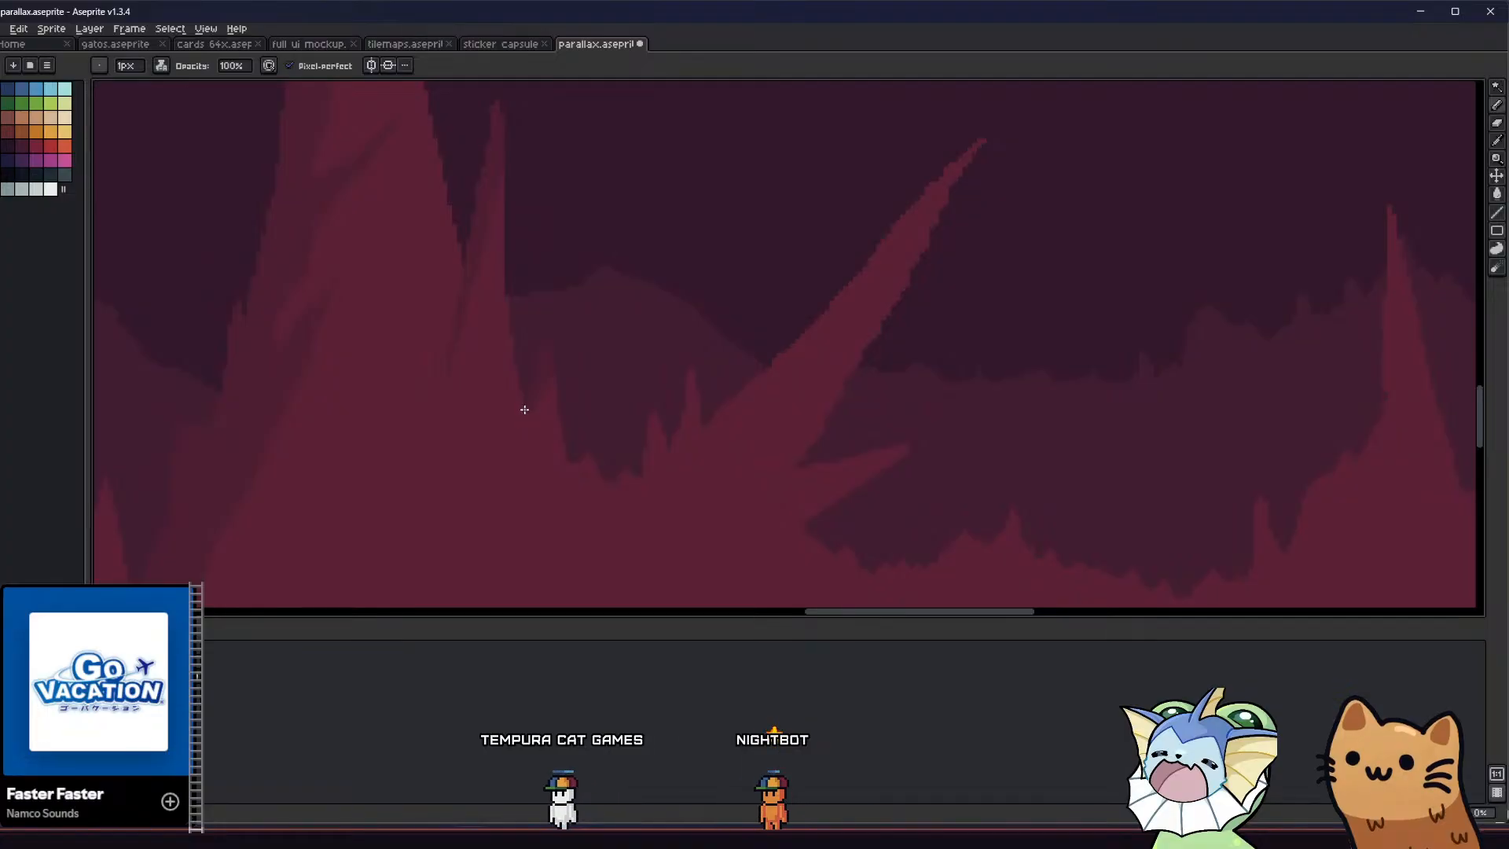
scroll(524, 409, "down", 3)
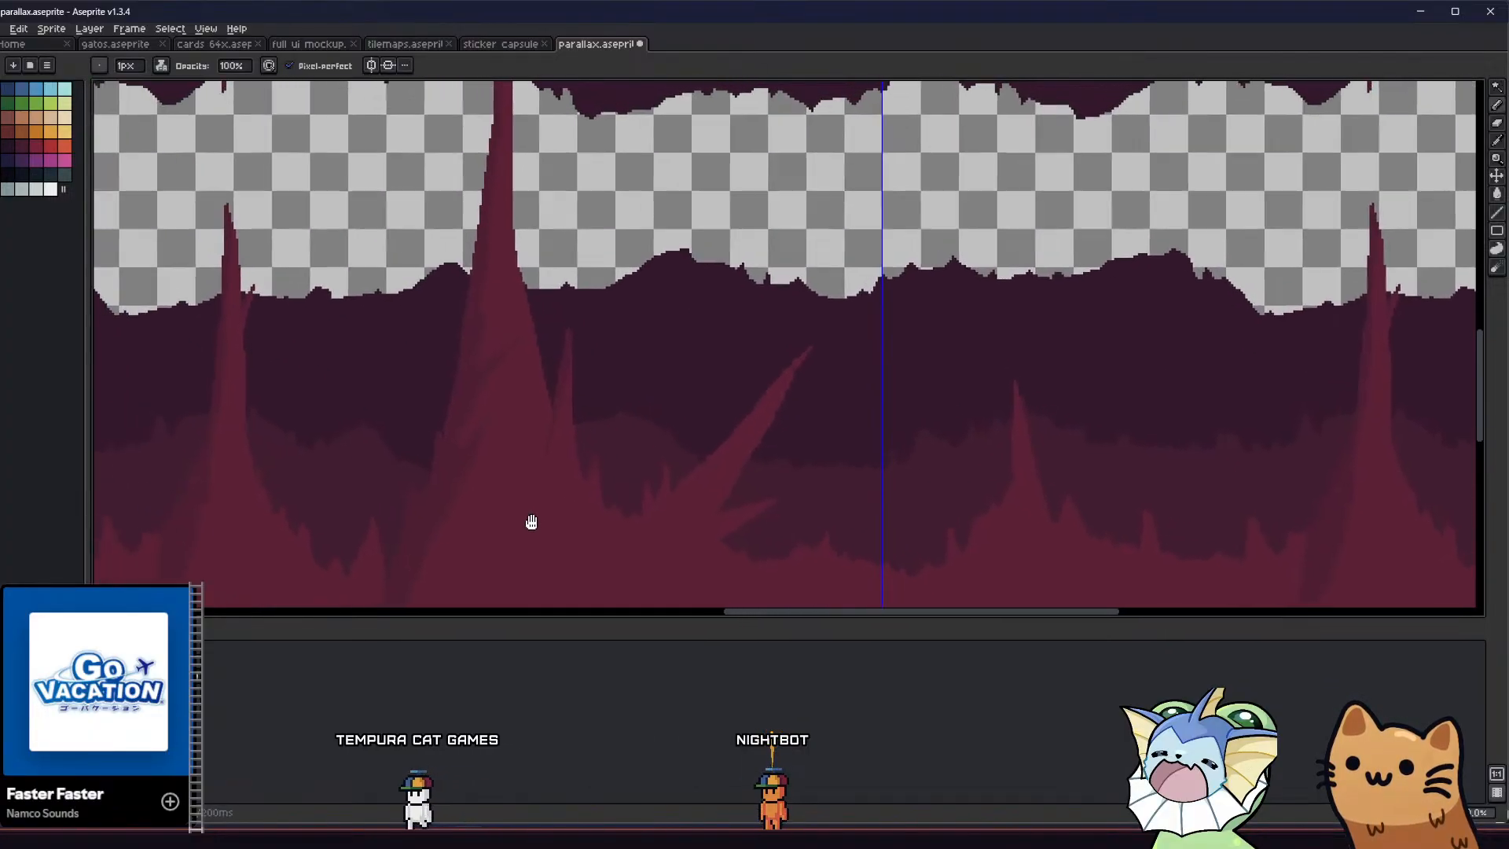
scroll(531, 522, "down", 2)
middle_click_drag(502, 515, 499, 427)
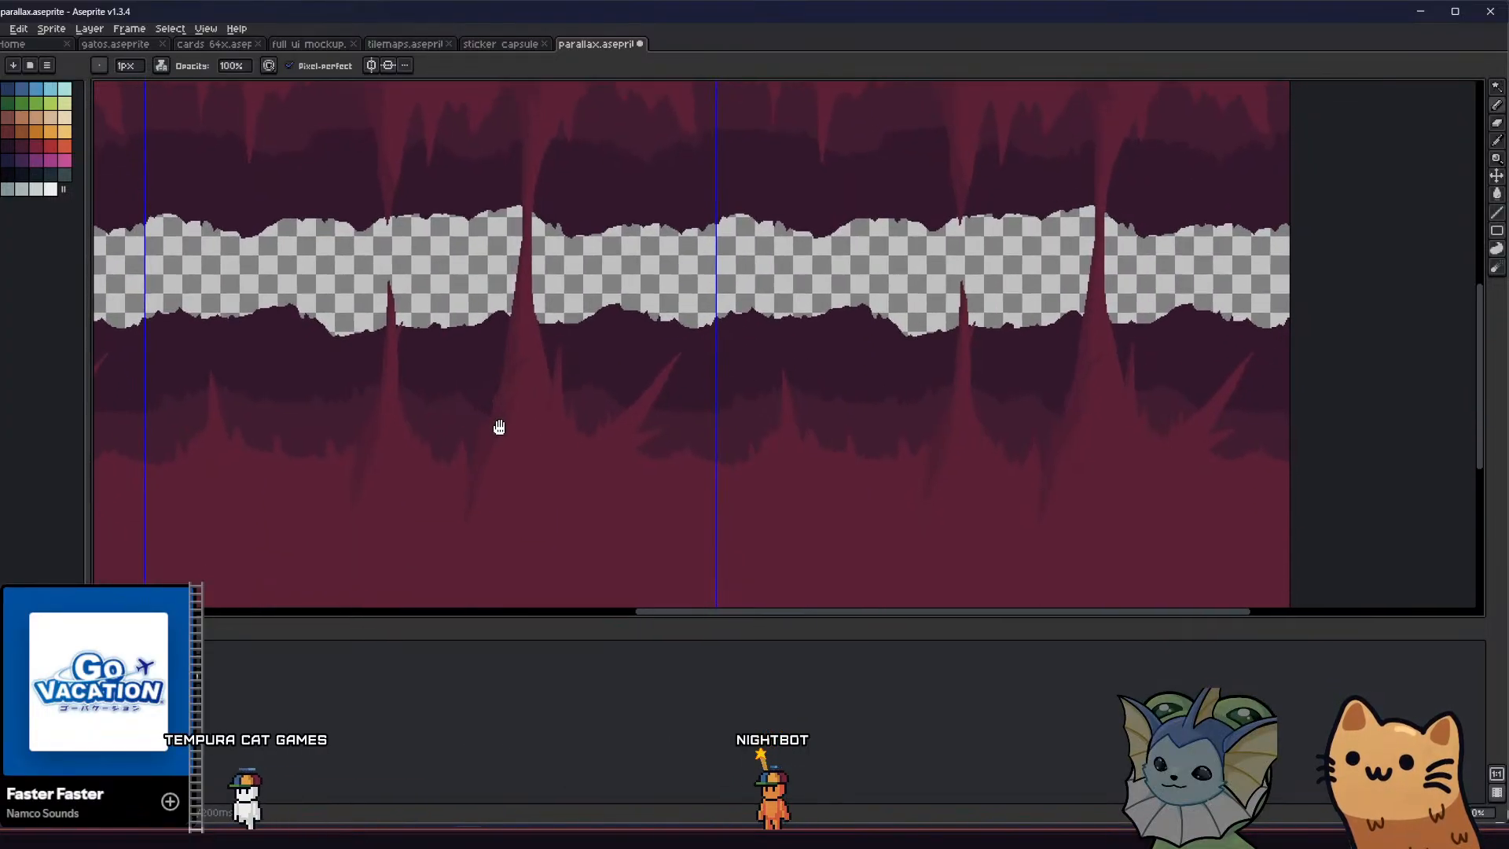
scroll(553, 434, "up", 1)
scroll(550, 448, "down", 2)
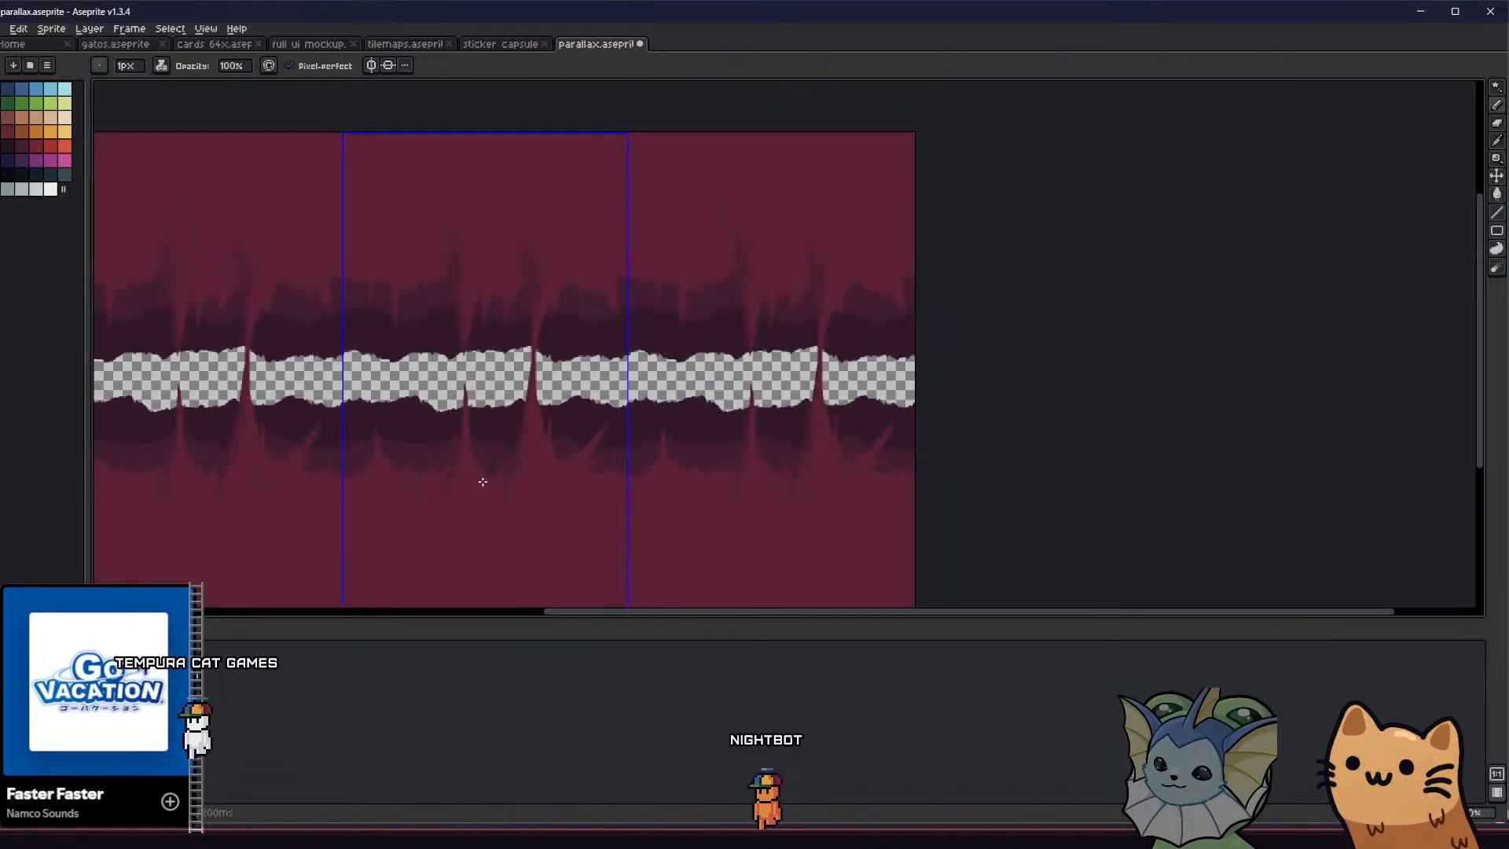
Outline and fill a darker-red shadow along the upper-left side of the slanted spike, tapering down and left into the ground
scroll(528, 435, "up", 1)
scroll(663, 407, "down", 1)
scroll(653, 401, "up", 3)
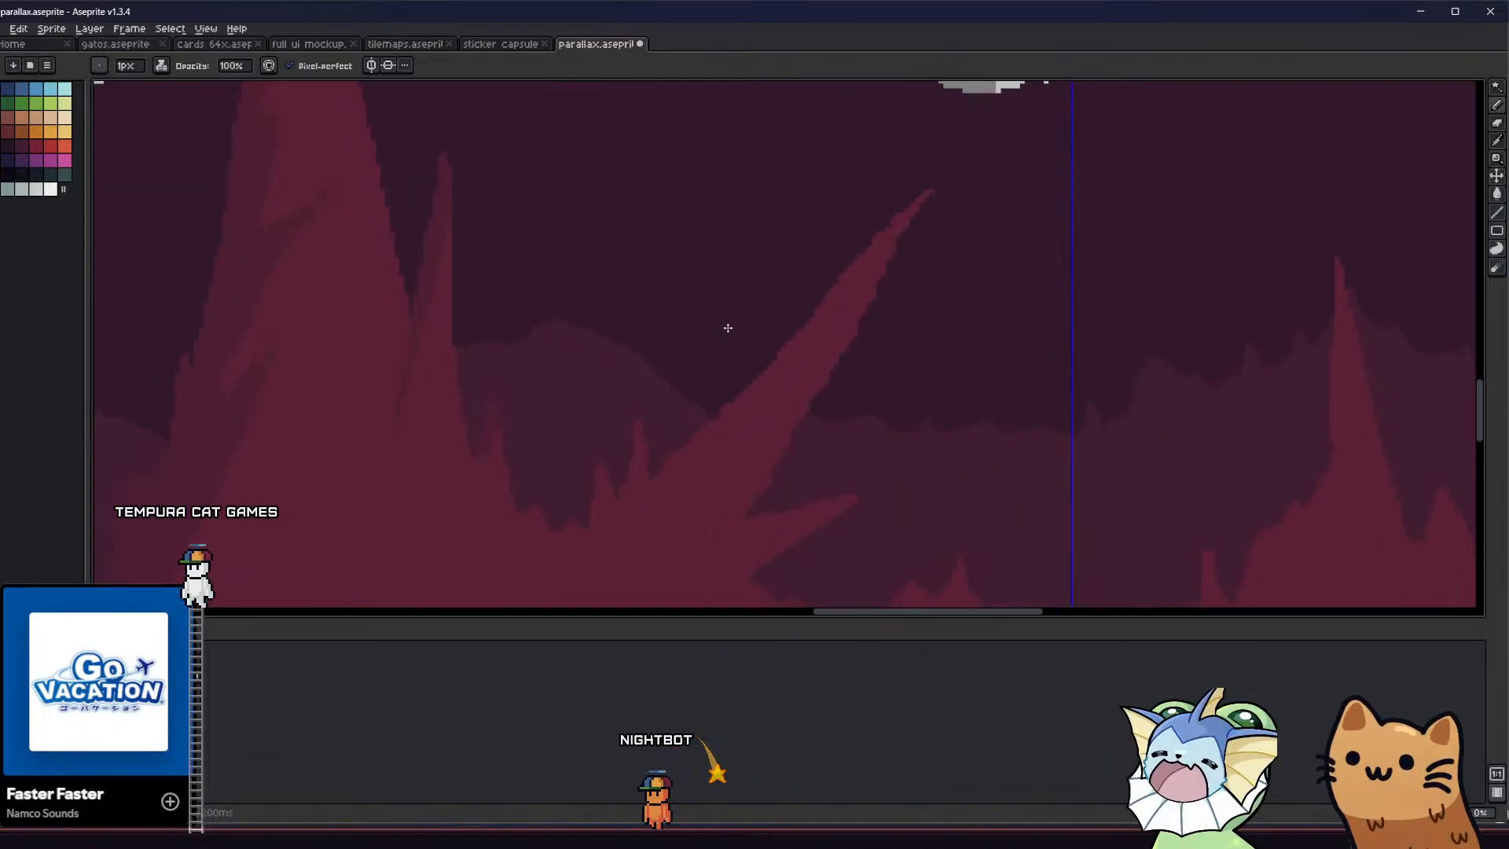
mouse_move(926, 189)
left_mouse_down()
mouse_move(840, 307)
mouse_move(599, 567)
left_mouse_up()
middle_click_drag(566, 484, 549, 386)
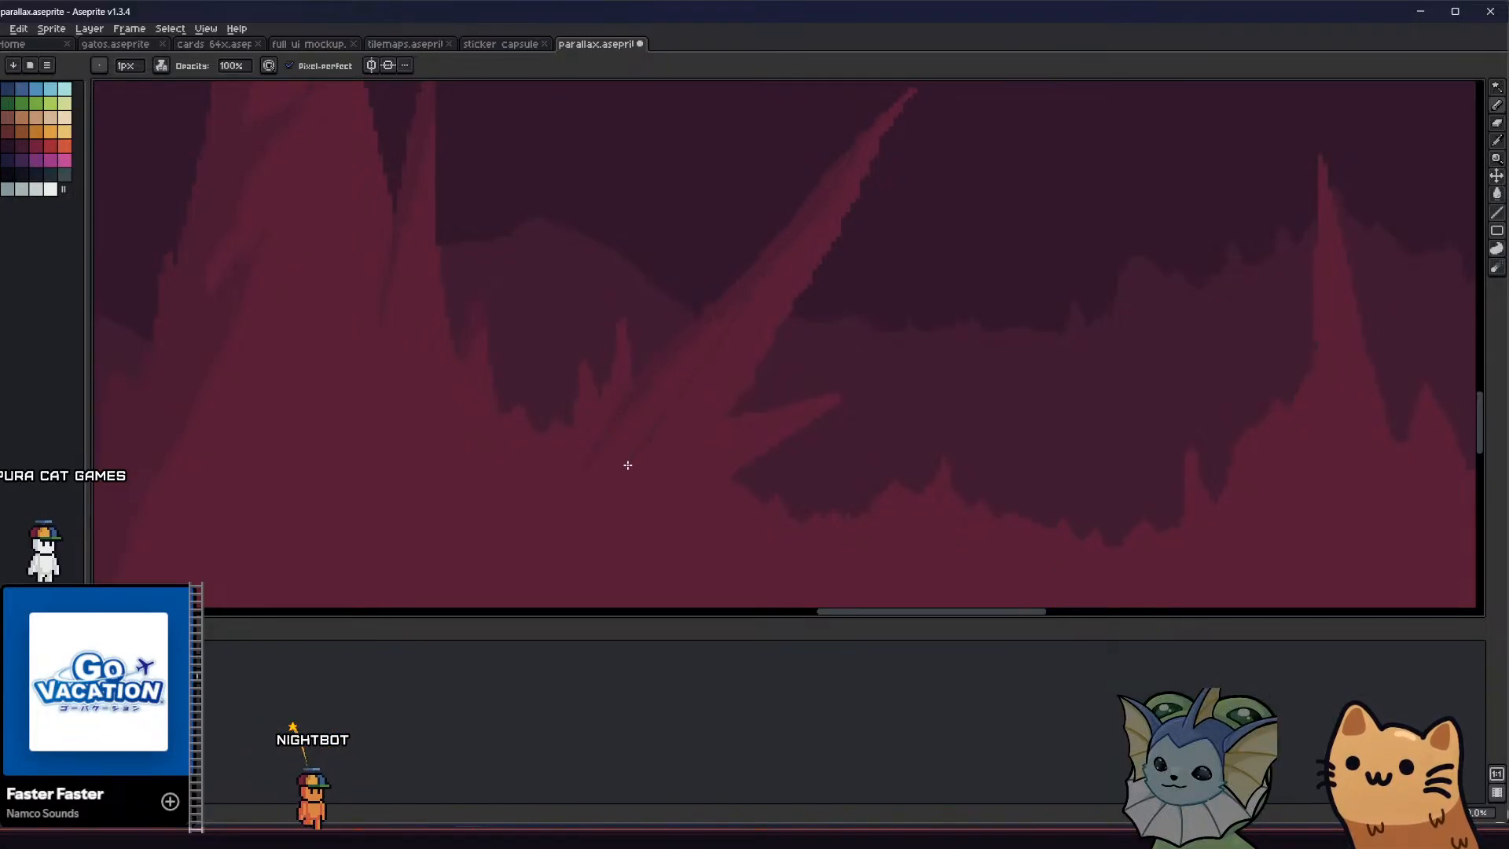
key("g")
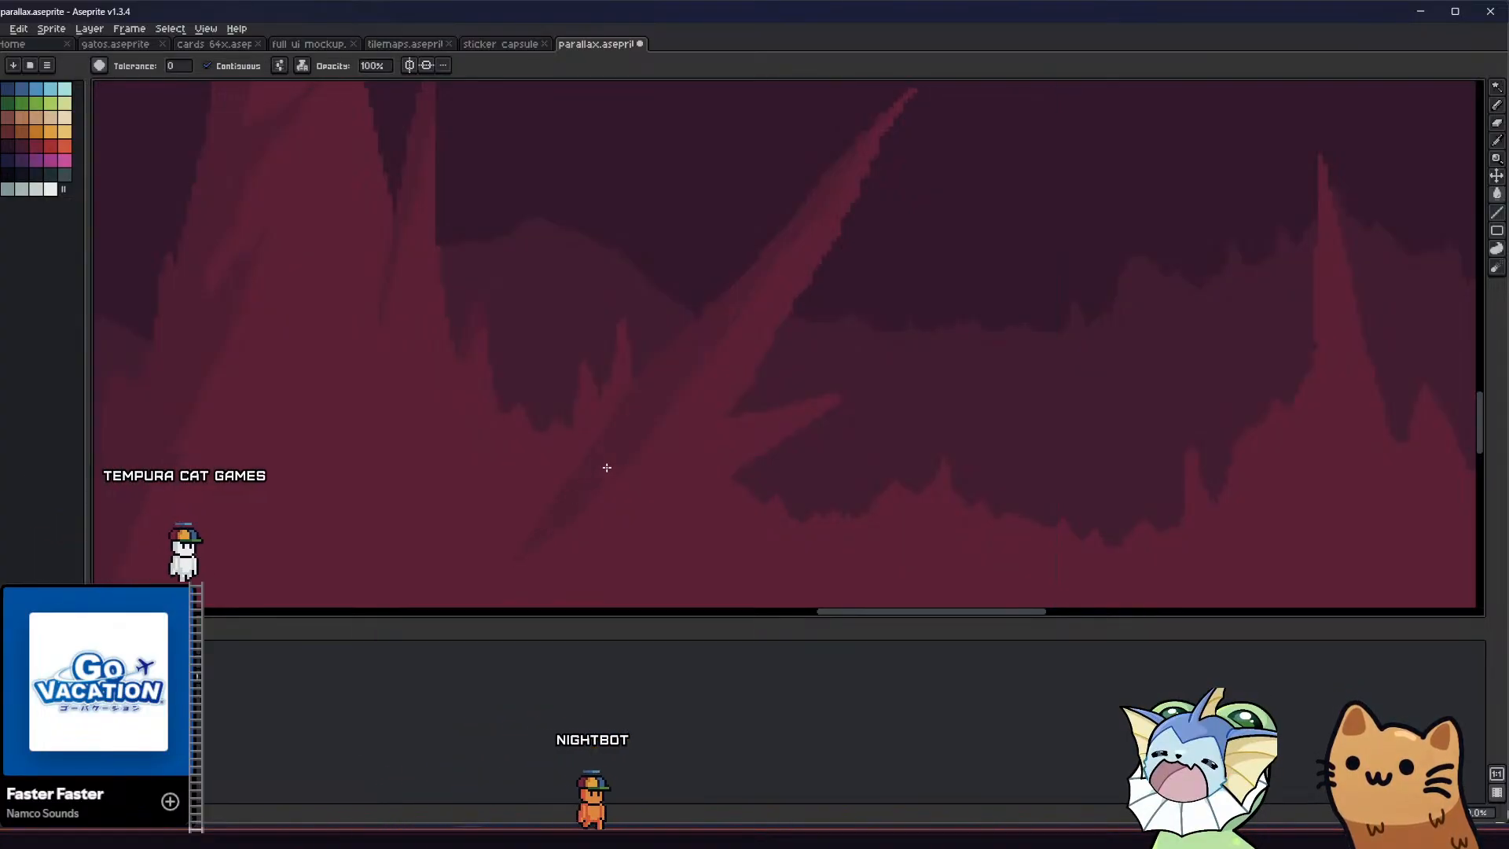
Outline and fill darker-red shadows on the left sides of the small spikes beside the slanted spike's left base
key("b")
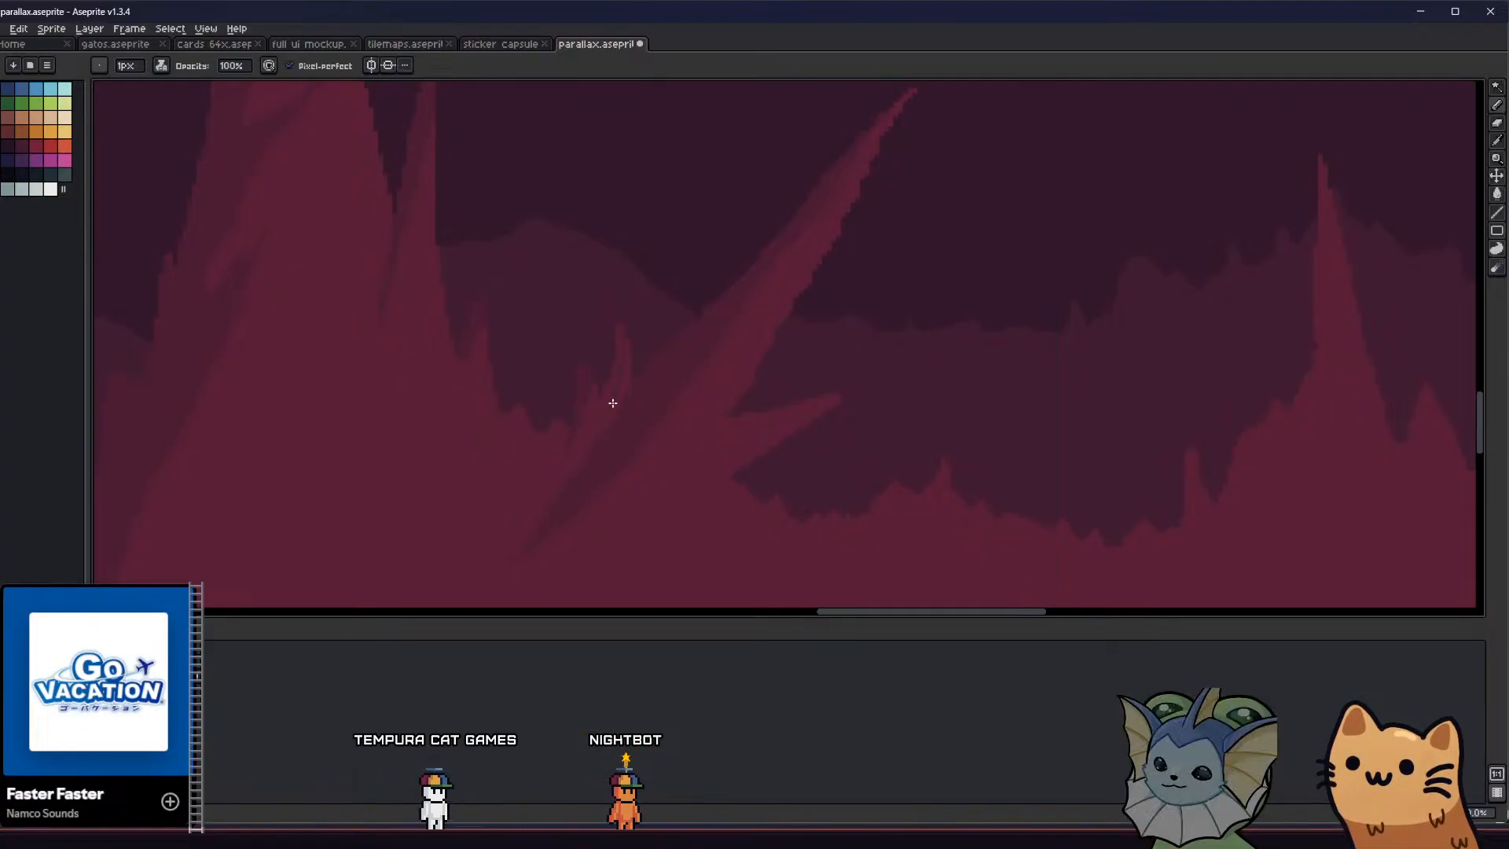
key("g")
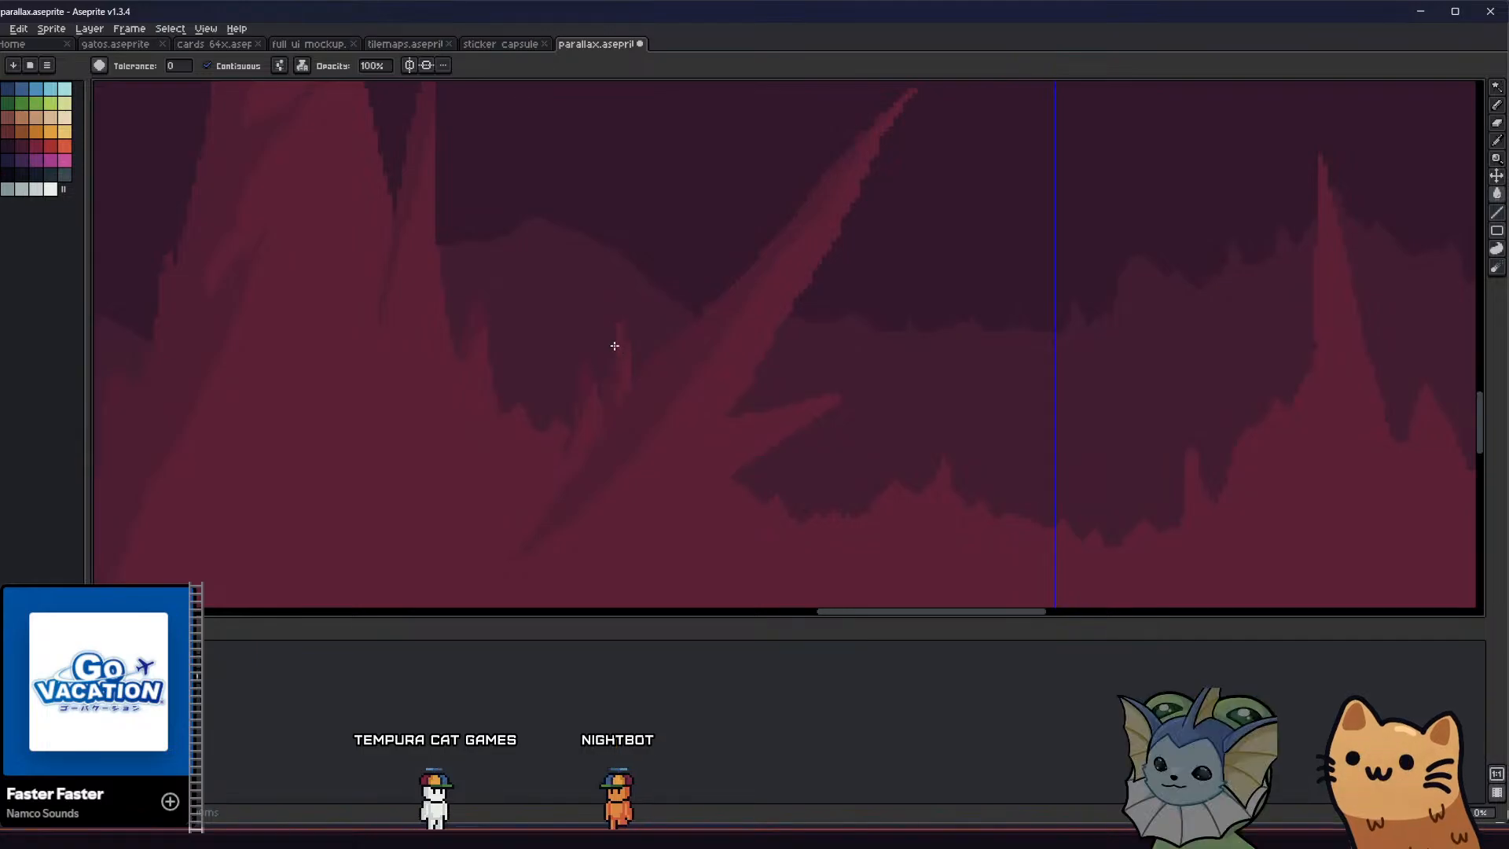
key("b")
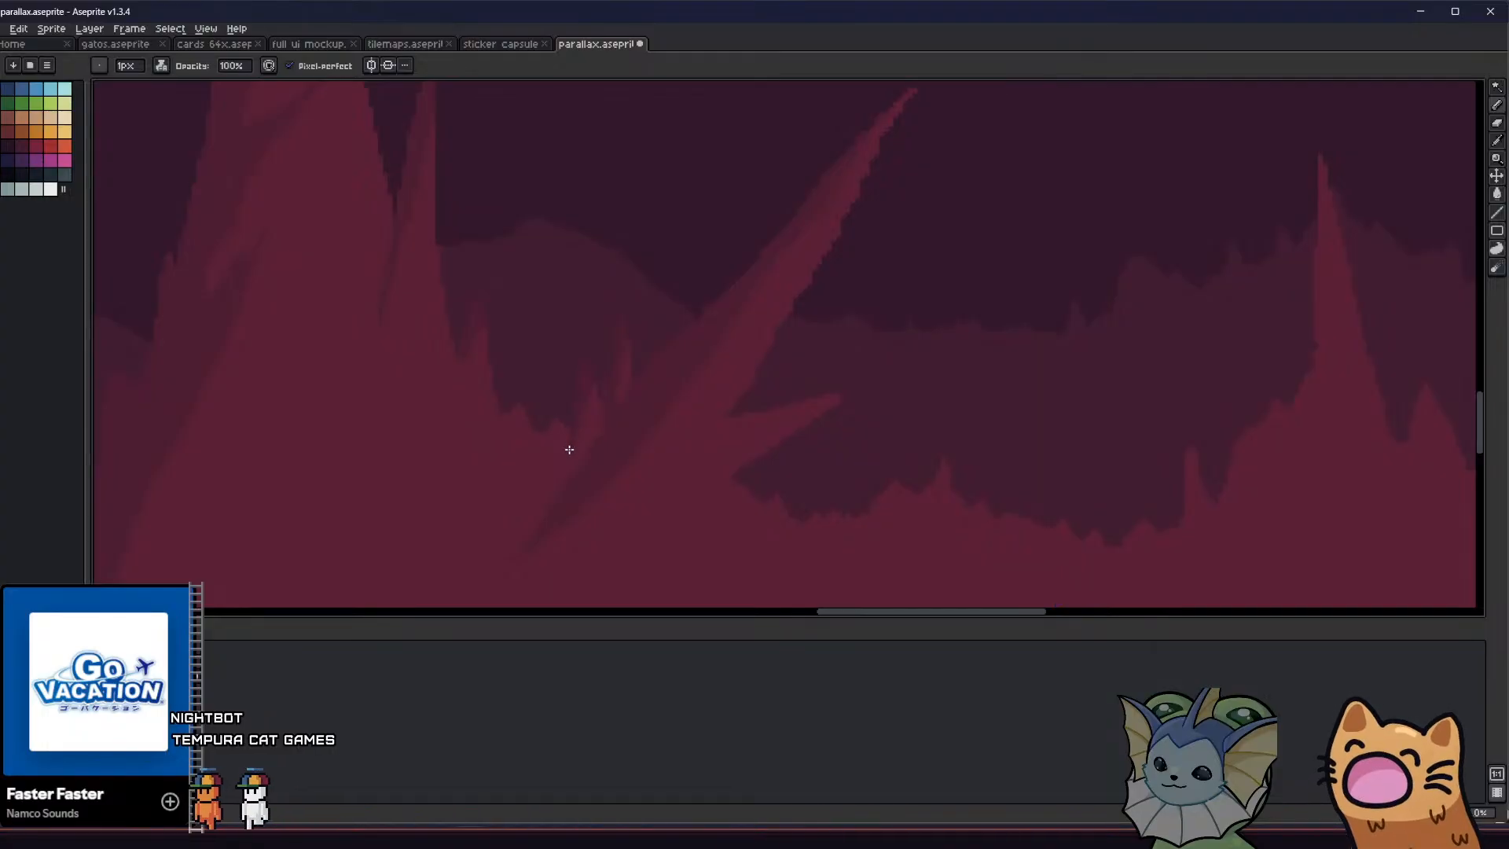
scroll(580, 409, "down", 3)
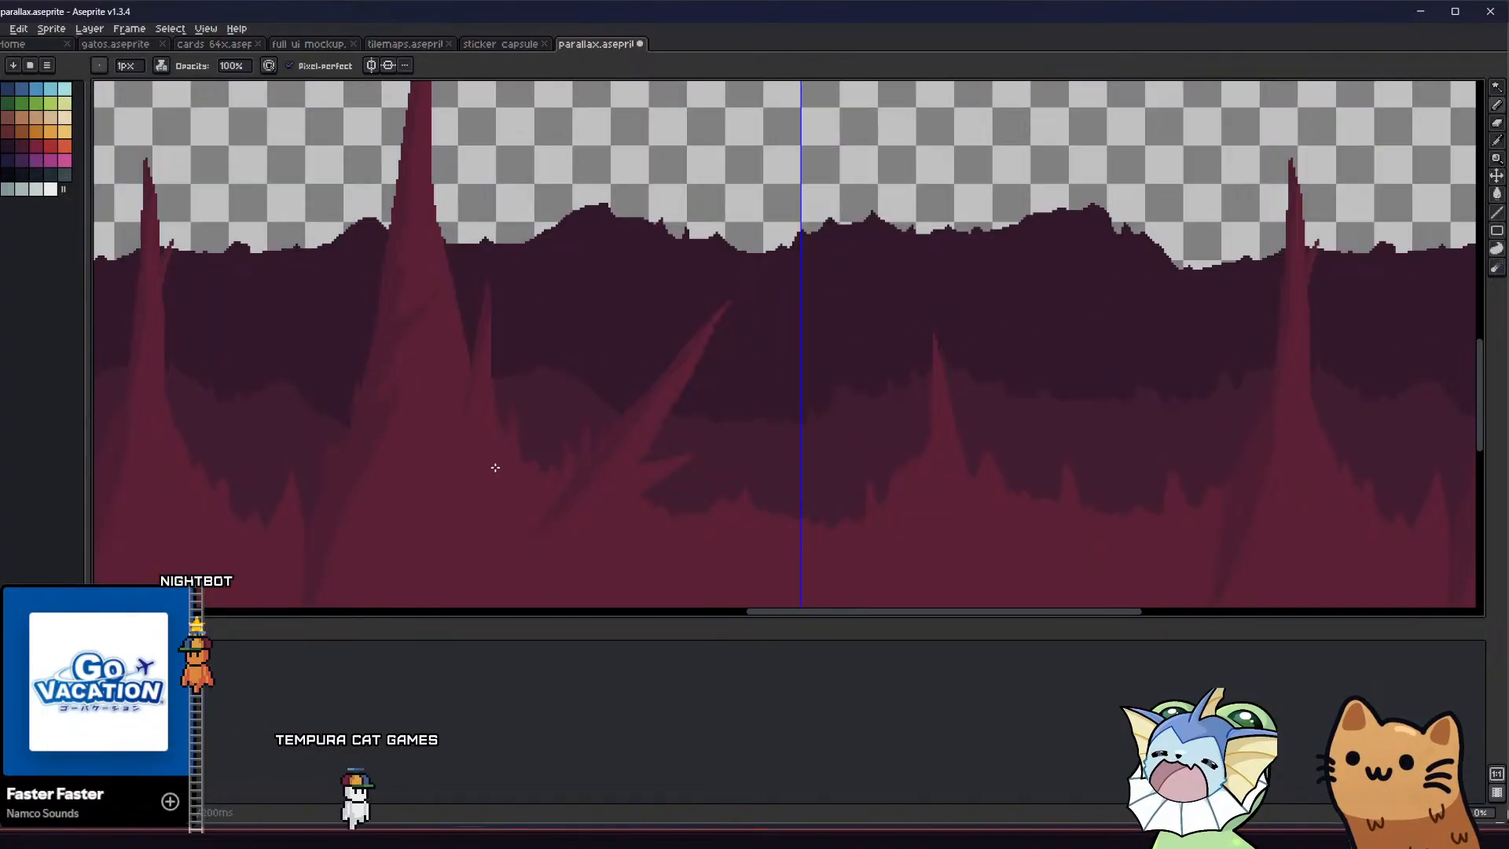
Outline and fill a darker-red shadow along the underside of the short spike branching from the slanted spike's right side
scroll(323, 408, "up", 3)
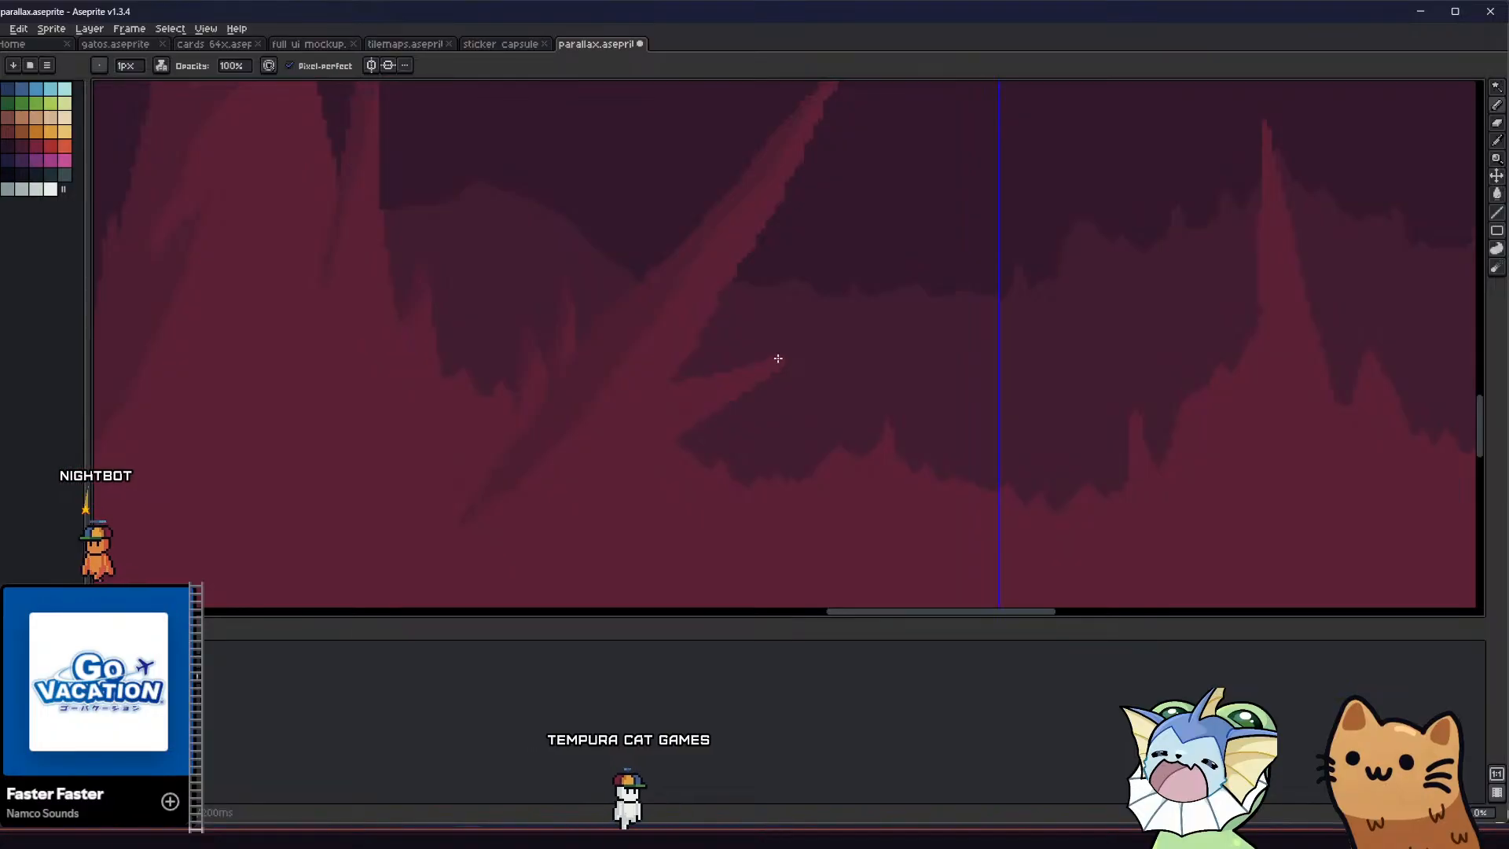
left_click_drag(772, 364, 772, 375)
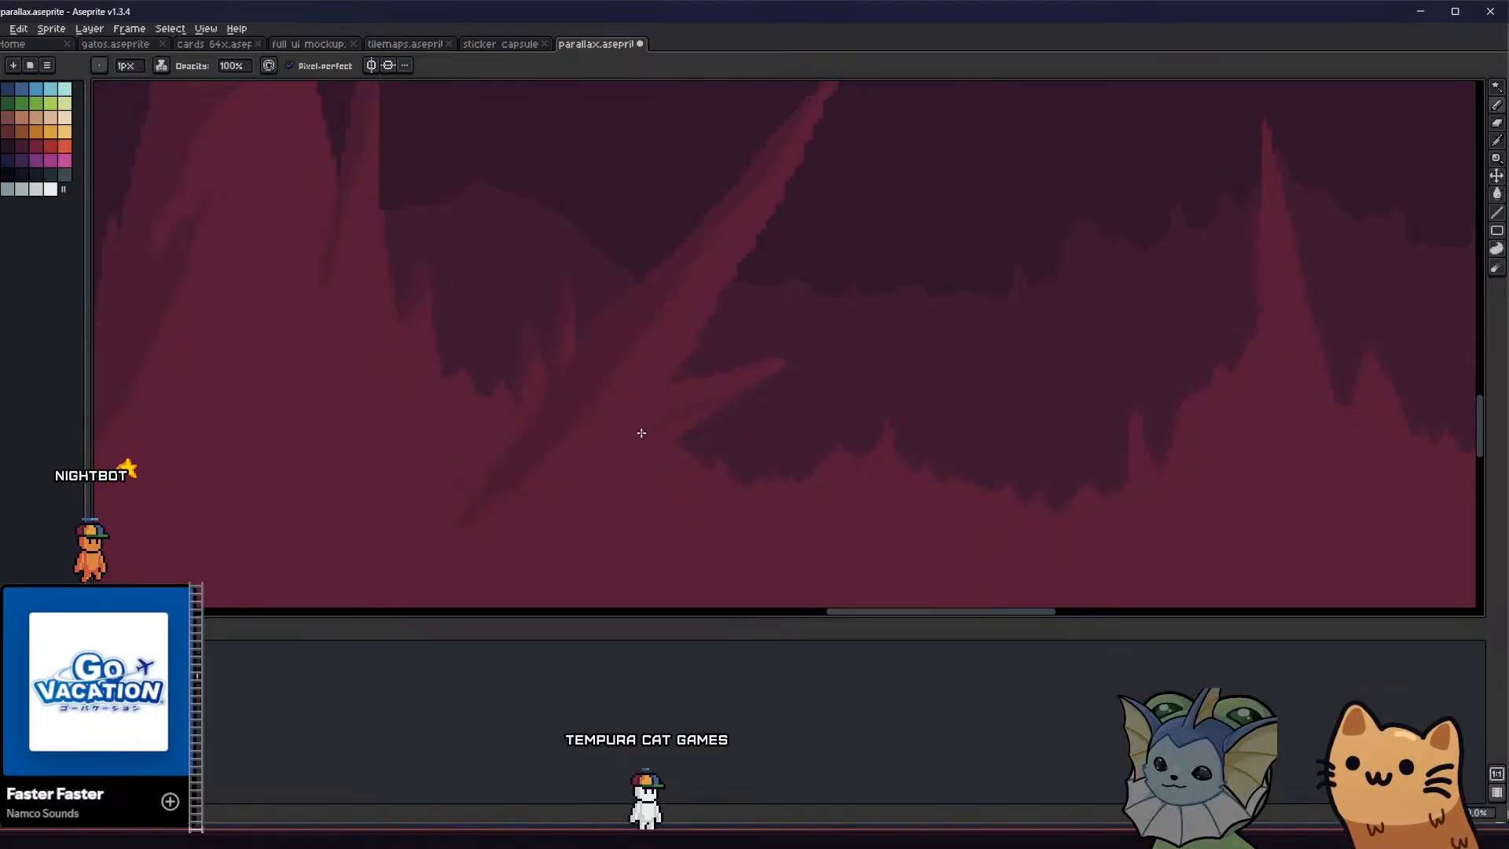
key("g")
key("b")
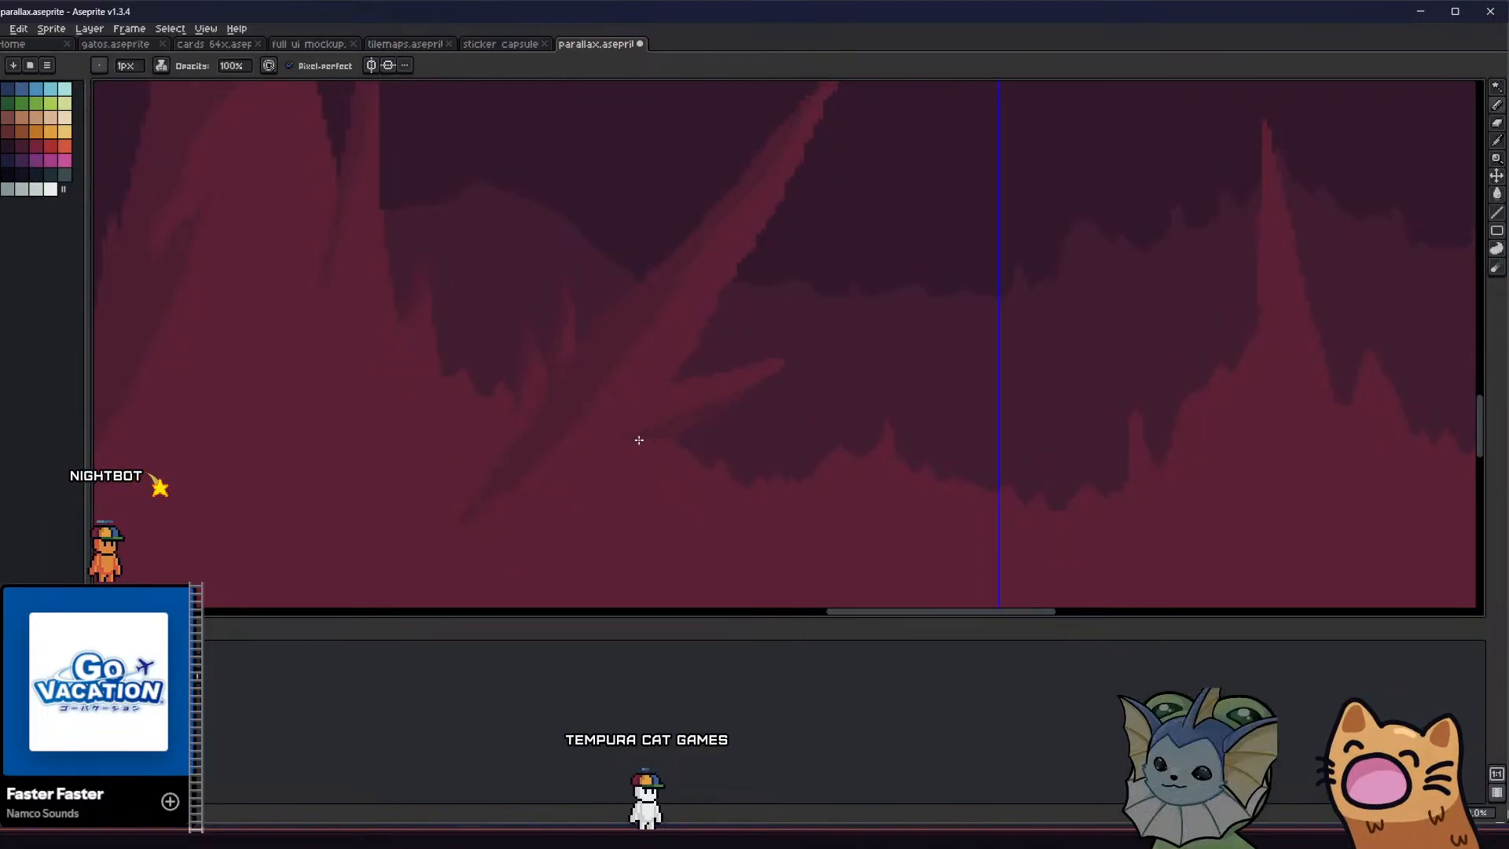
scroll(701, 446, "down", 1)
scroll(714, 426, "up", 1)
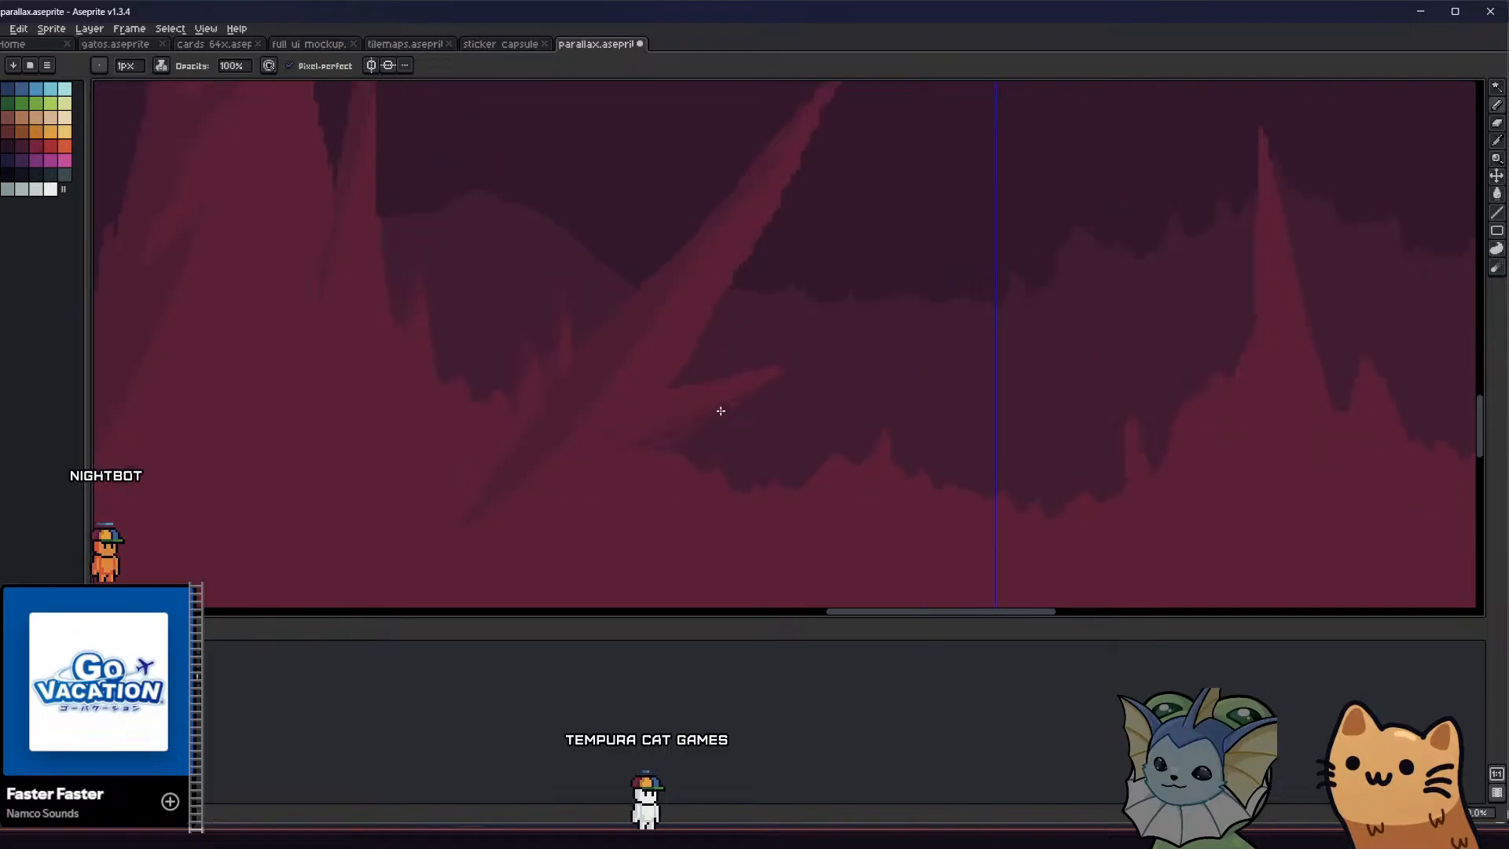
Outline and fill a darker-red shadow down the left side of the thin stalagmite standing left of the tall one
scroll(732, 444, "down", 2)
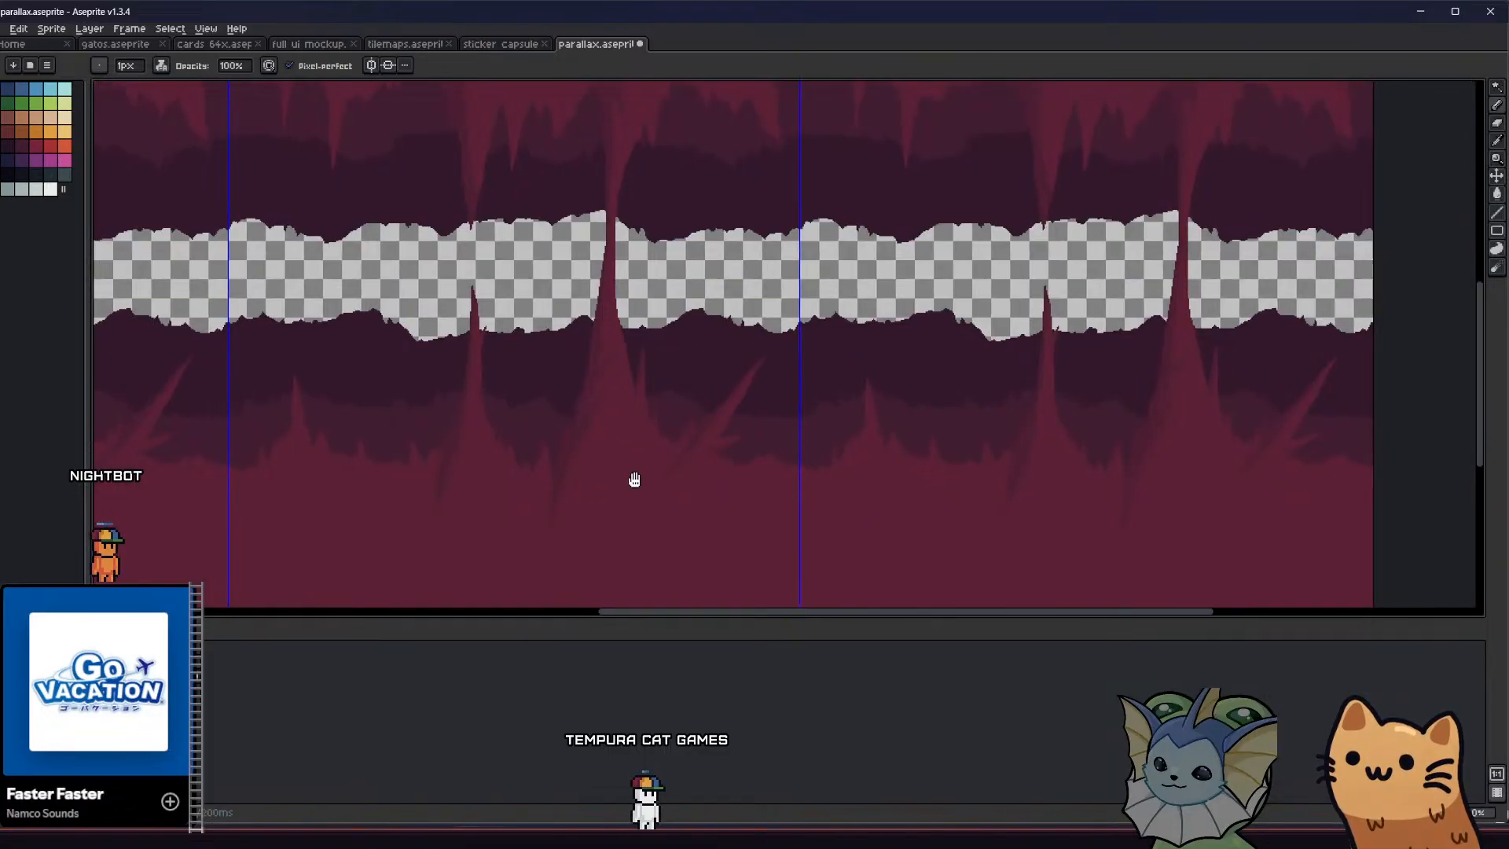
mouse_move(633, 478)
middle_mouse_down()
mouse_move(674, 474)
mouse_move(650, 472)
middle_mouse_up()
scroll(771, 448, "up", 3)
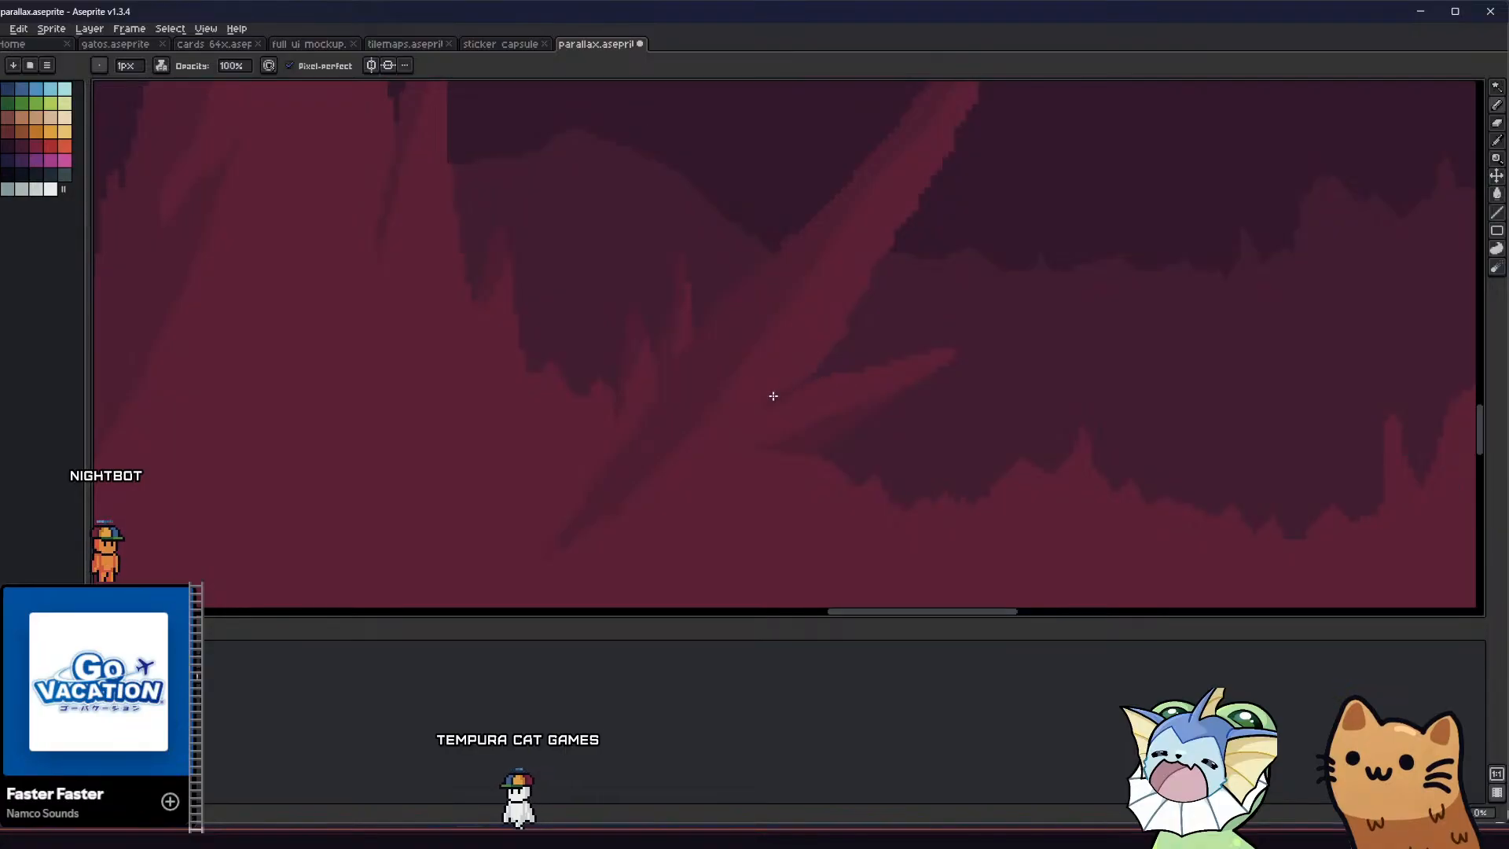
scroll(791, 411, "down", 3)
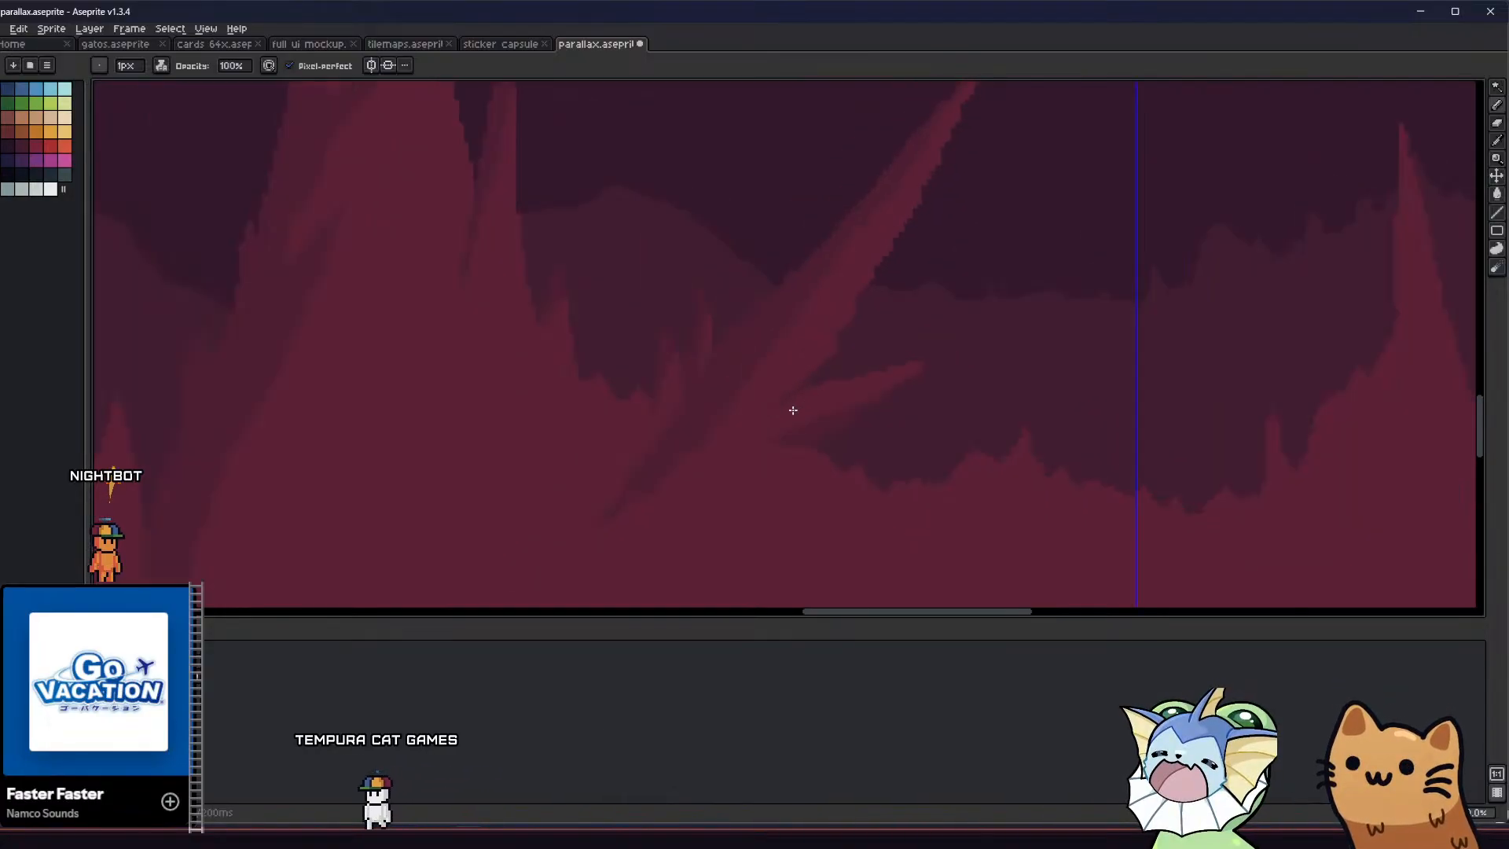
middle_click_drag(707, 441, 642, 456)
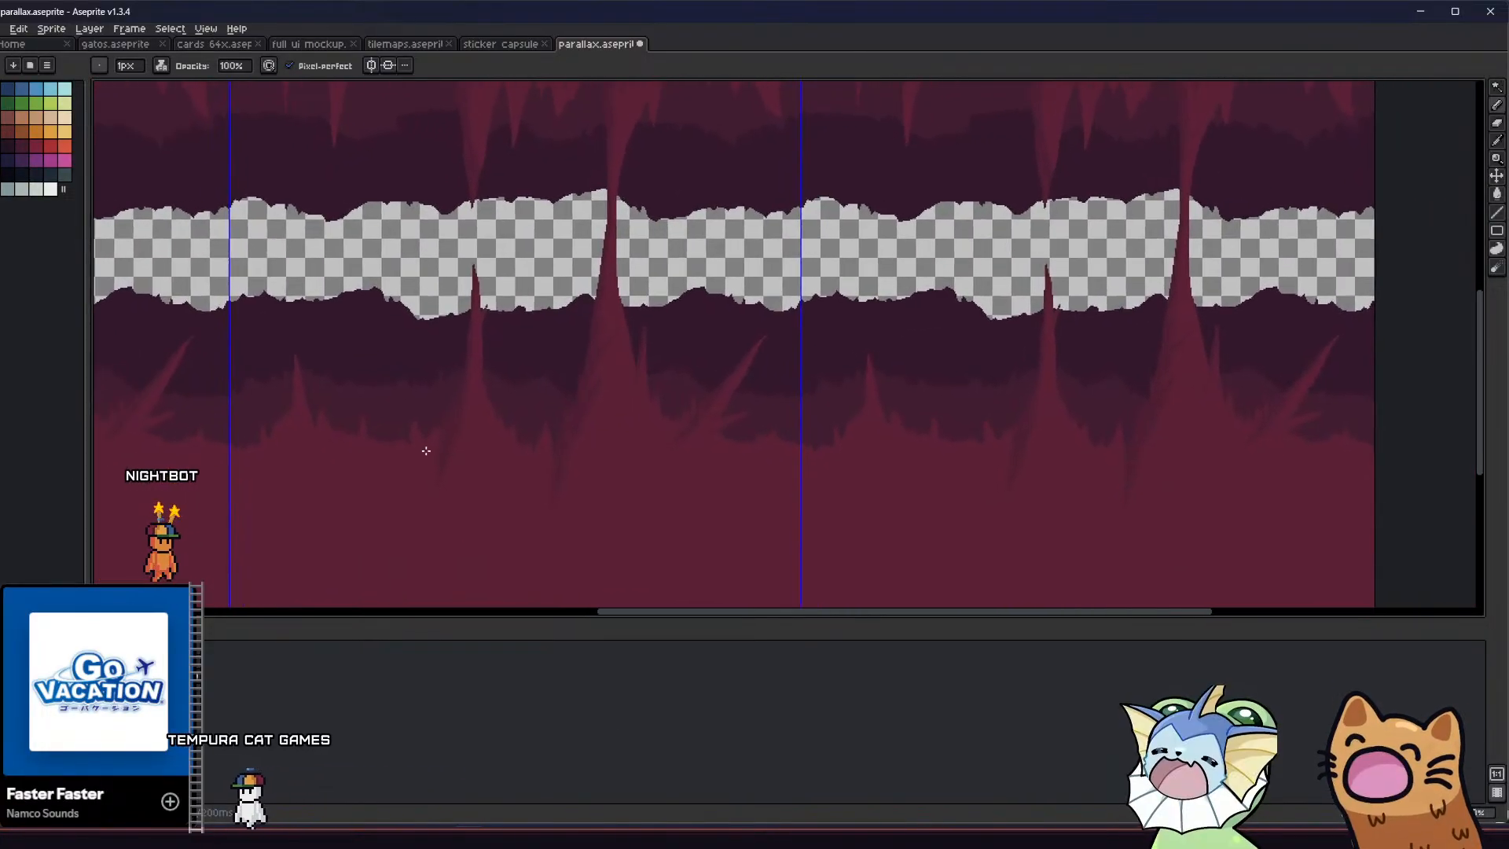
scroll(438, 425, "up", 3)
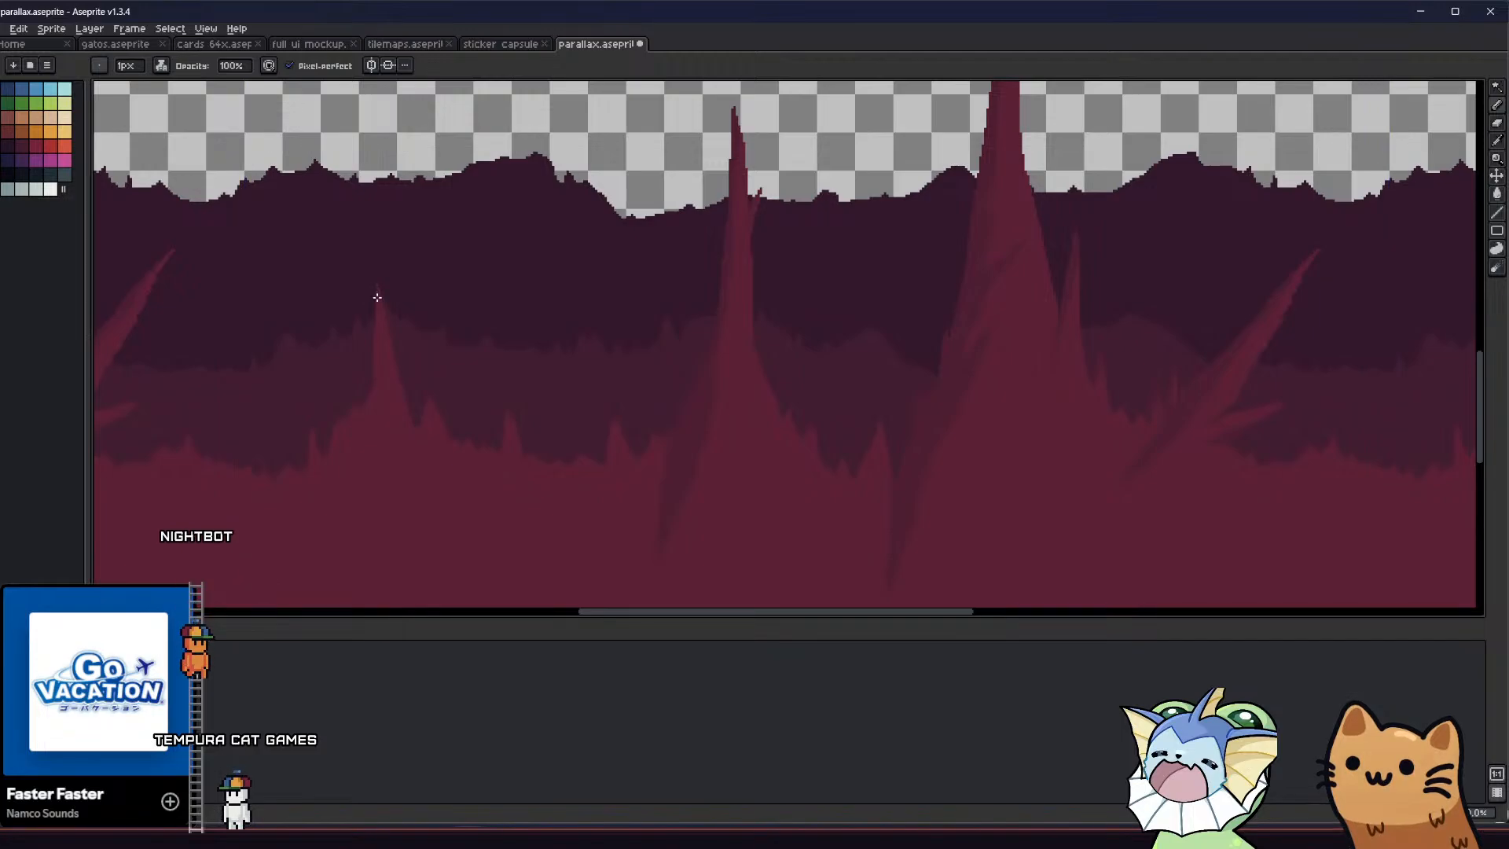
key("g")
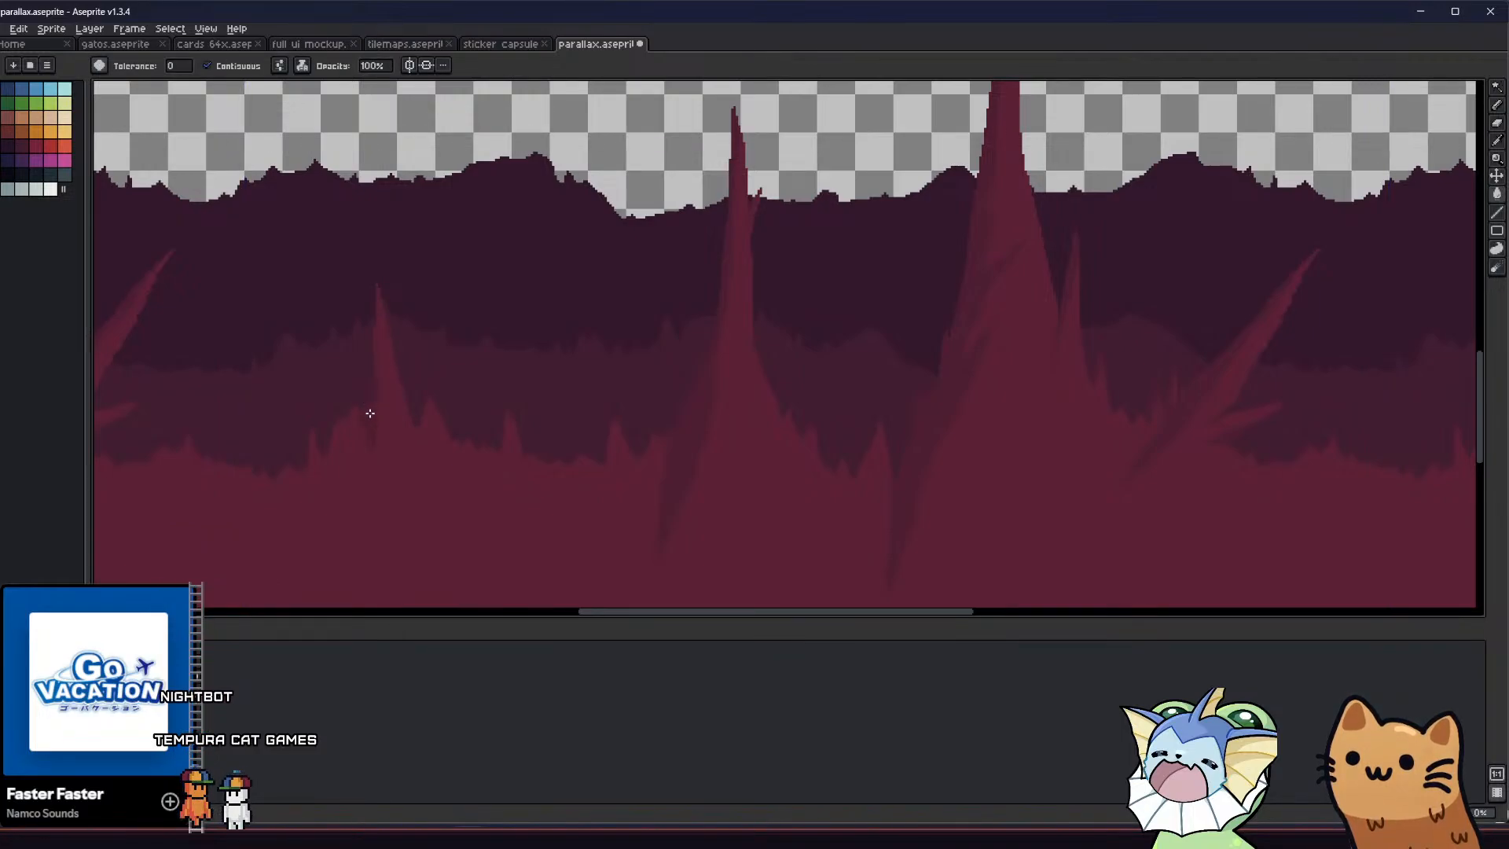
scroll(370, 411, "up", 2)
key("b")
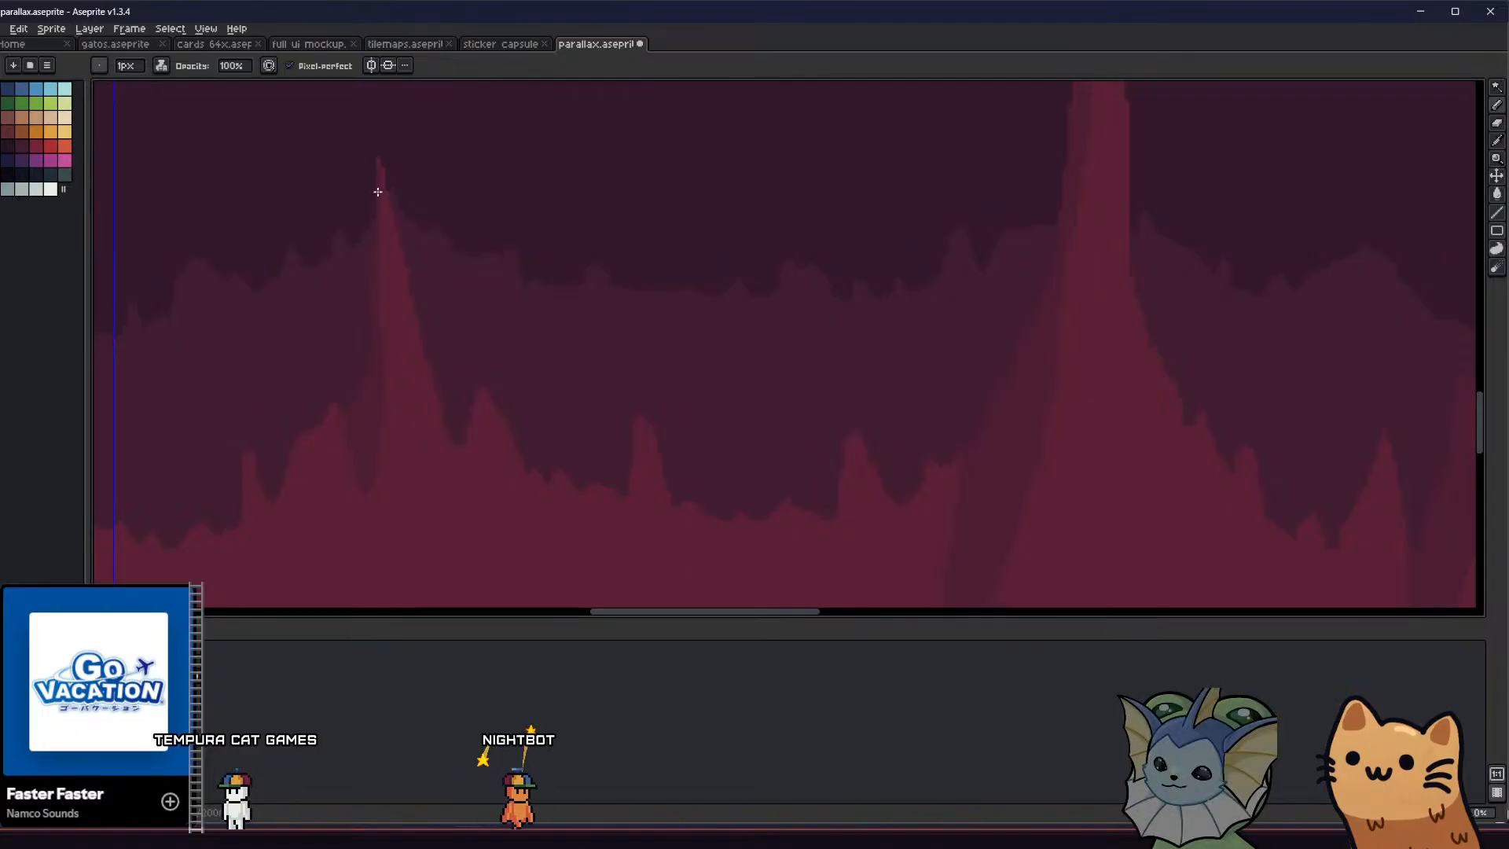
Shade the left sides of the low peaks flanking the thin stalagmite in darker red
middle_click_drag(309, 380, 334, 341)
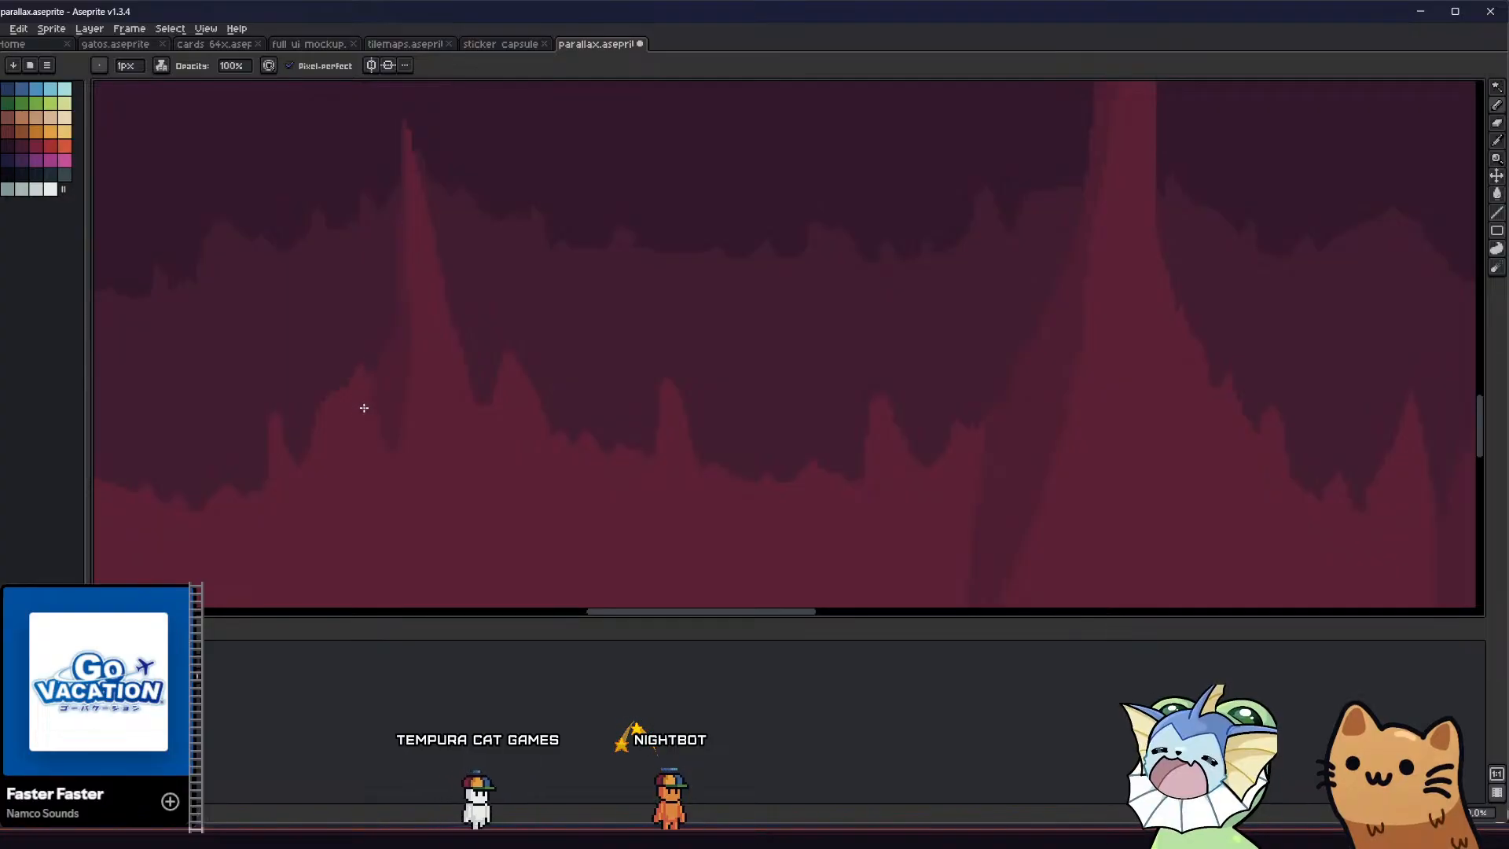
scroll(356, 409, "down", 2)
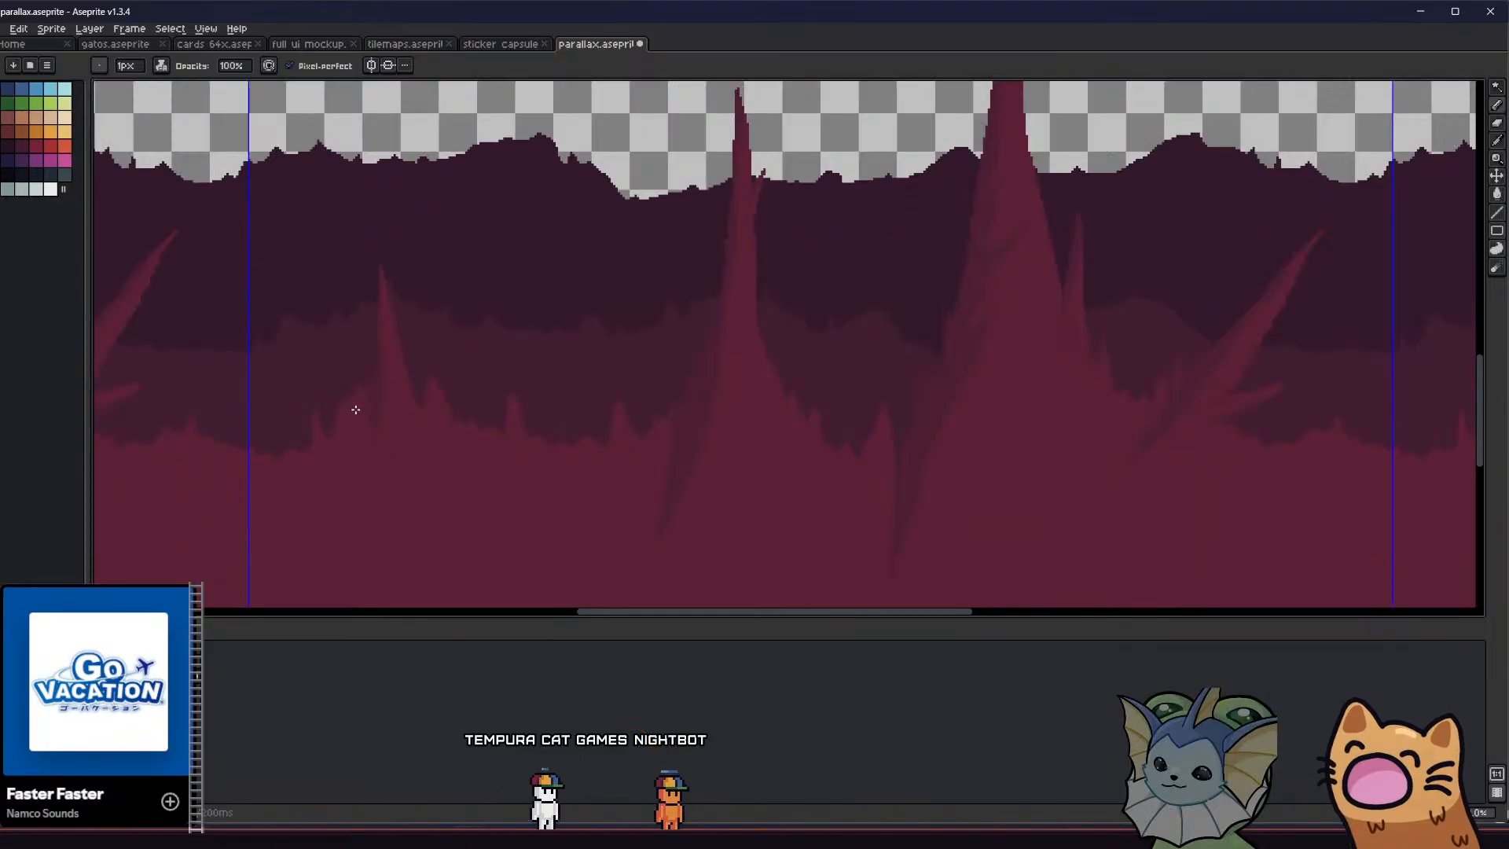
key("z")
key("b")
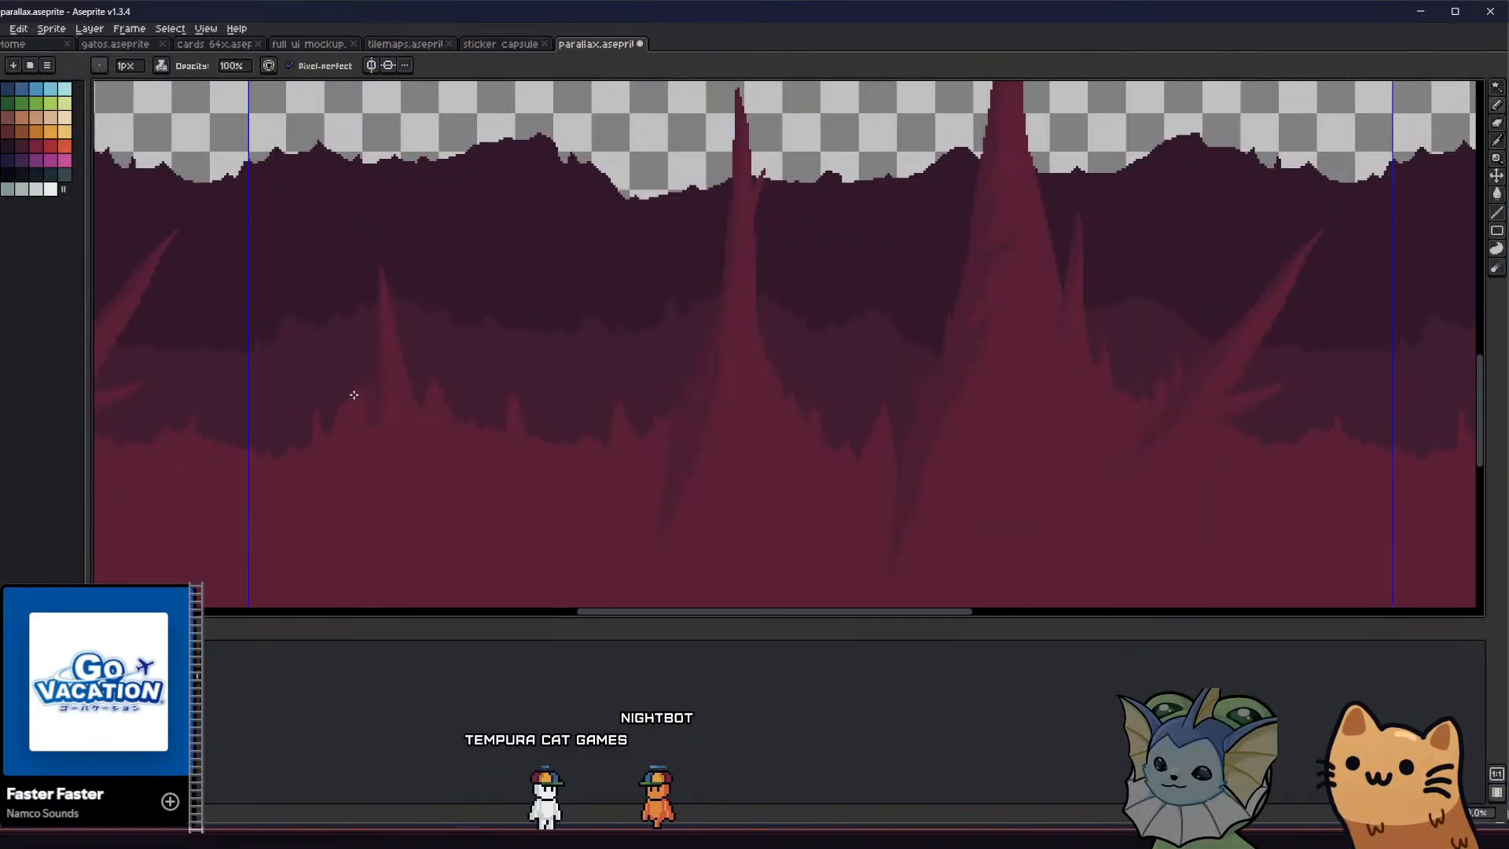
scroll(346, 409, "up", 3)
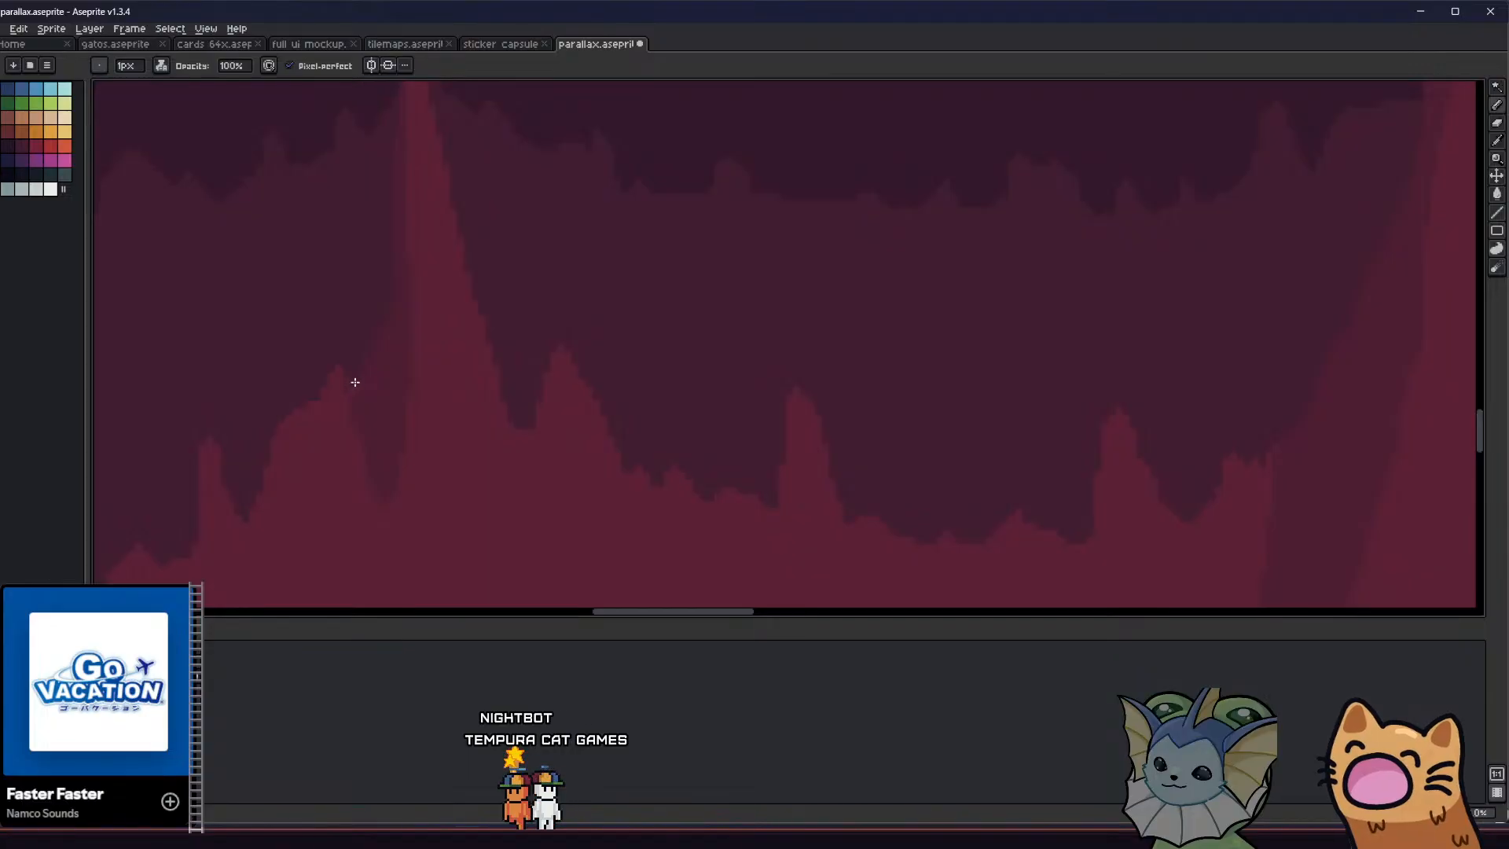
middle_click_drag(334, 416, 339, 369)
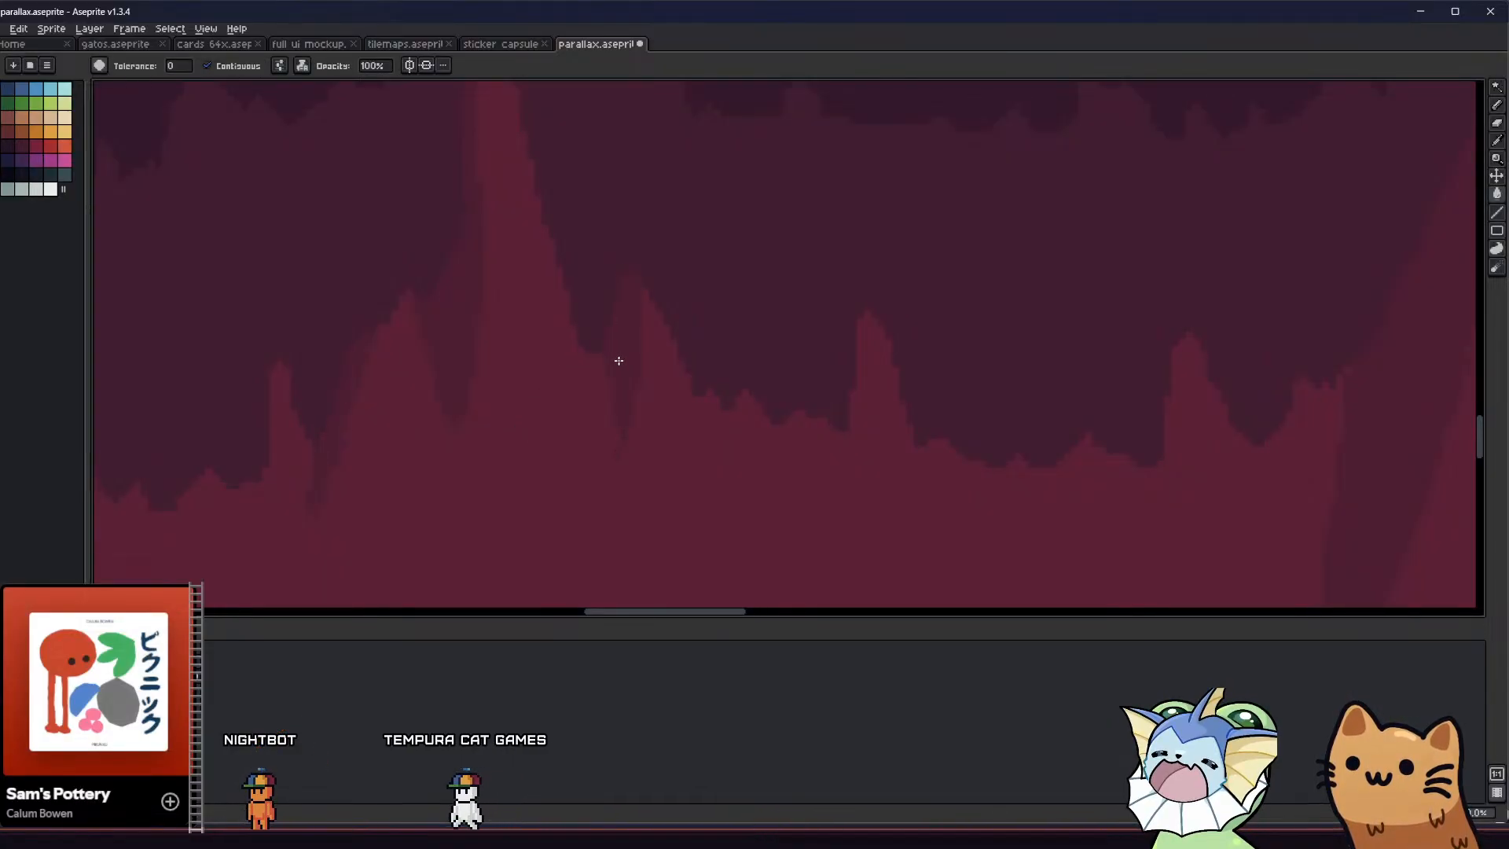
scroll(594, 471, "down", 2)
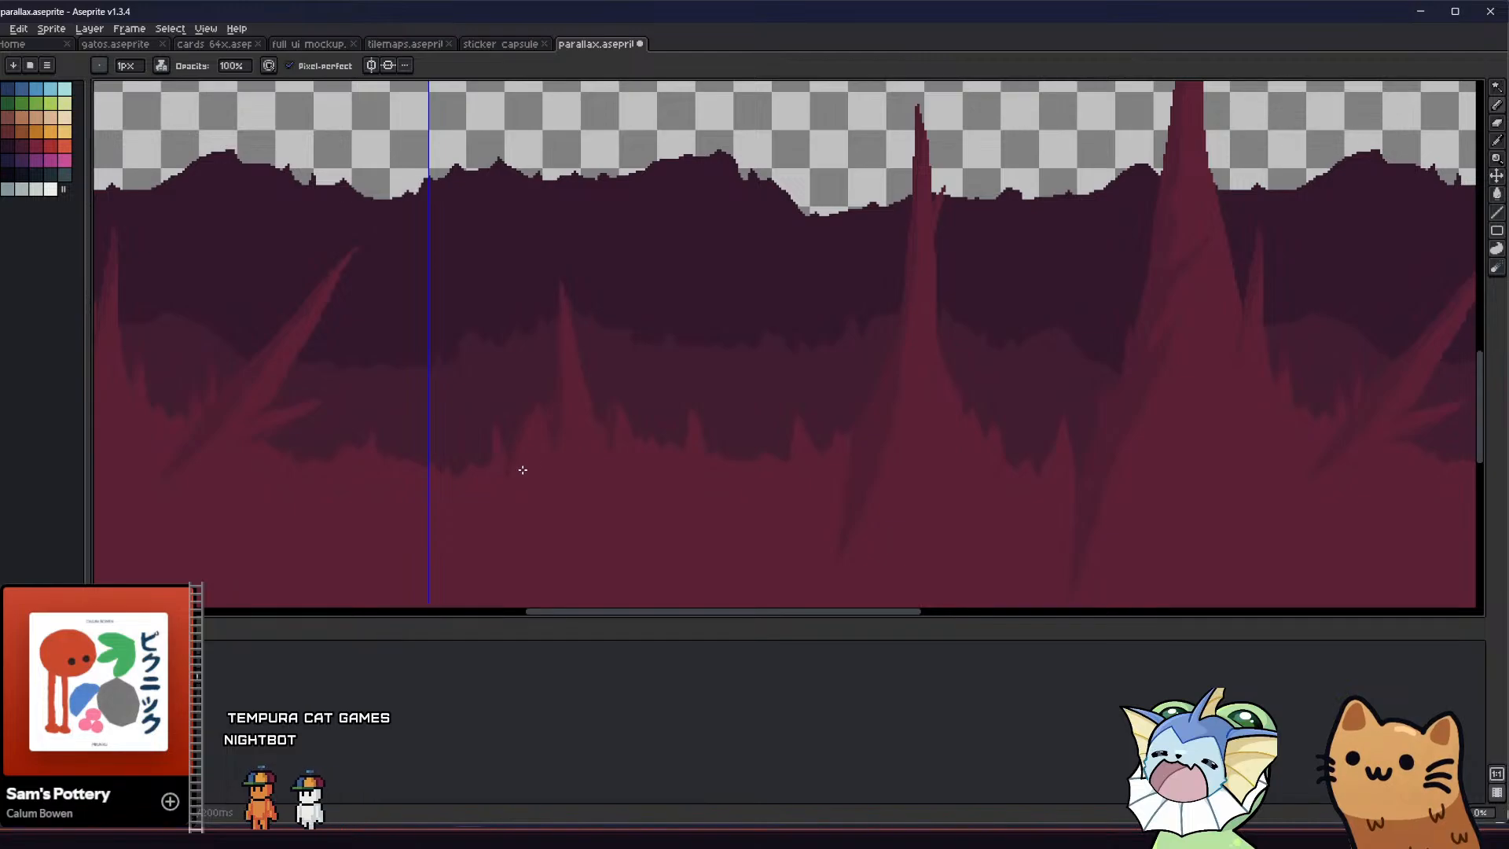
scroll(694, 400, "up", 2)
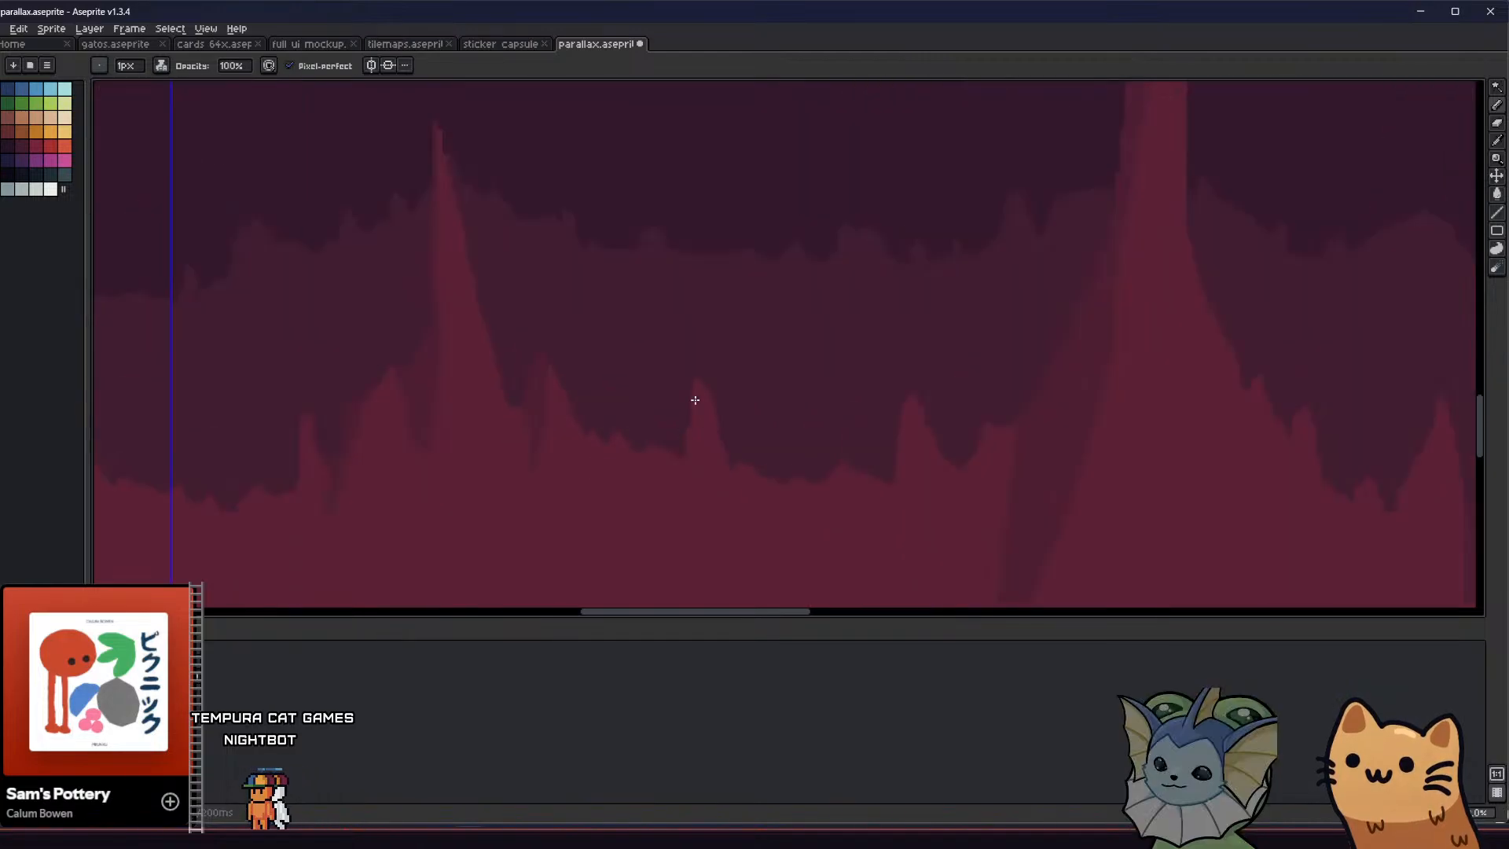
Outline and fill a darker-red shadow on the left side of the small isolated spike right of the thin stalagmite
key("g")
left_click(689, 443)
key("ctrl+z")
key("b")
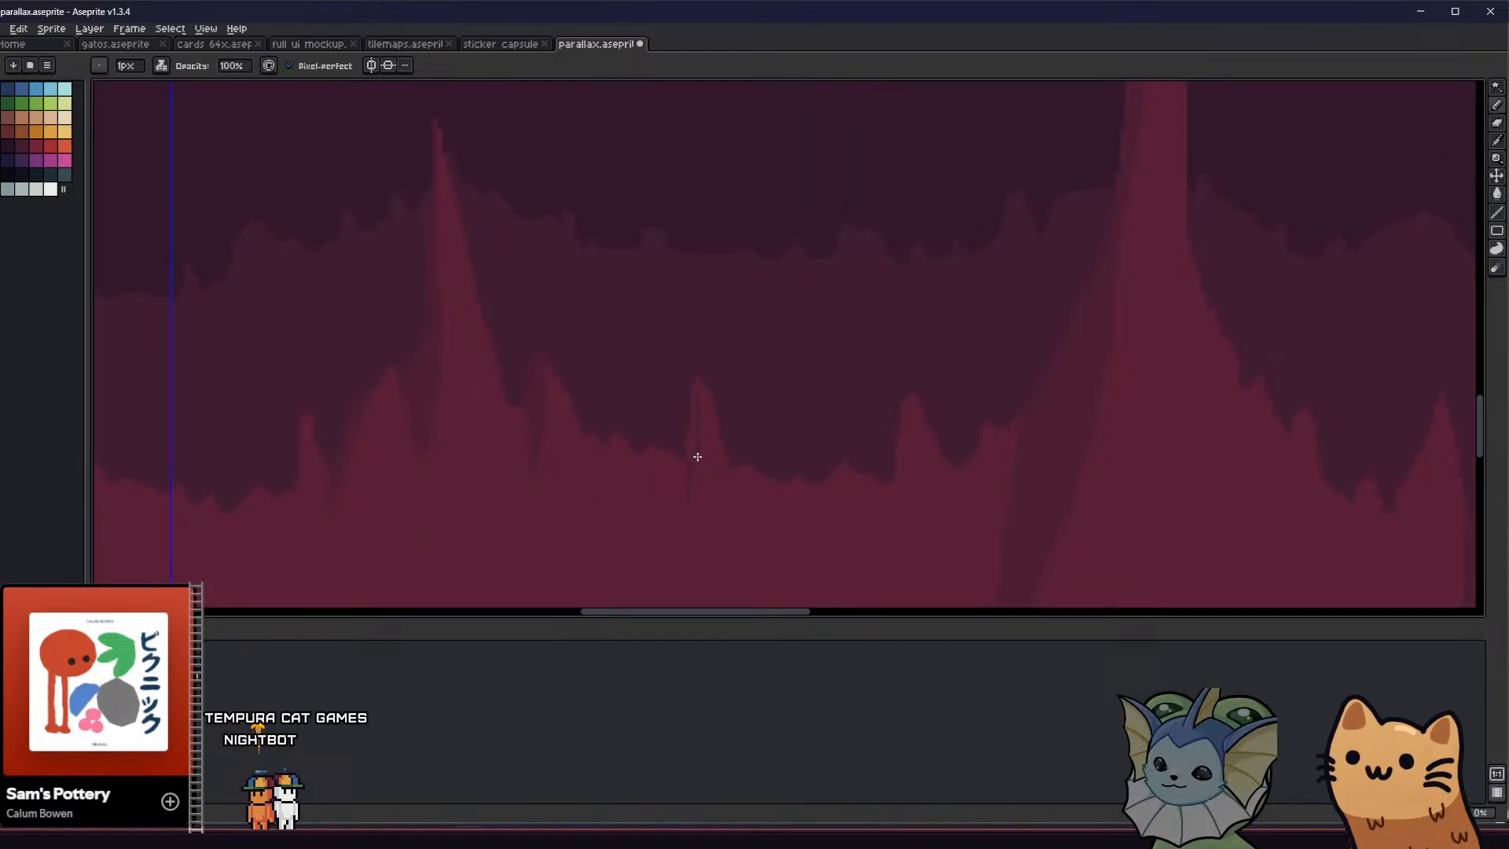
left_click(692, 405)
middle_click_drag(541, 445, 437, 428)
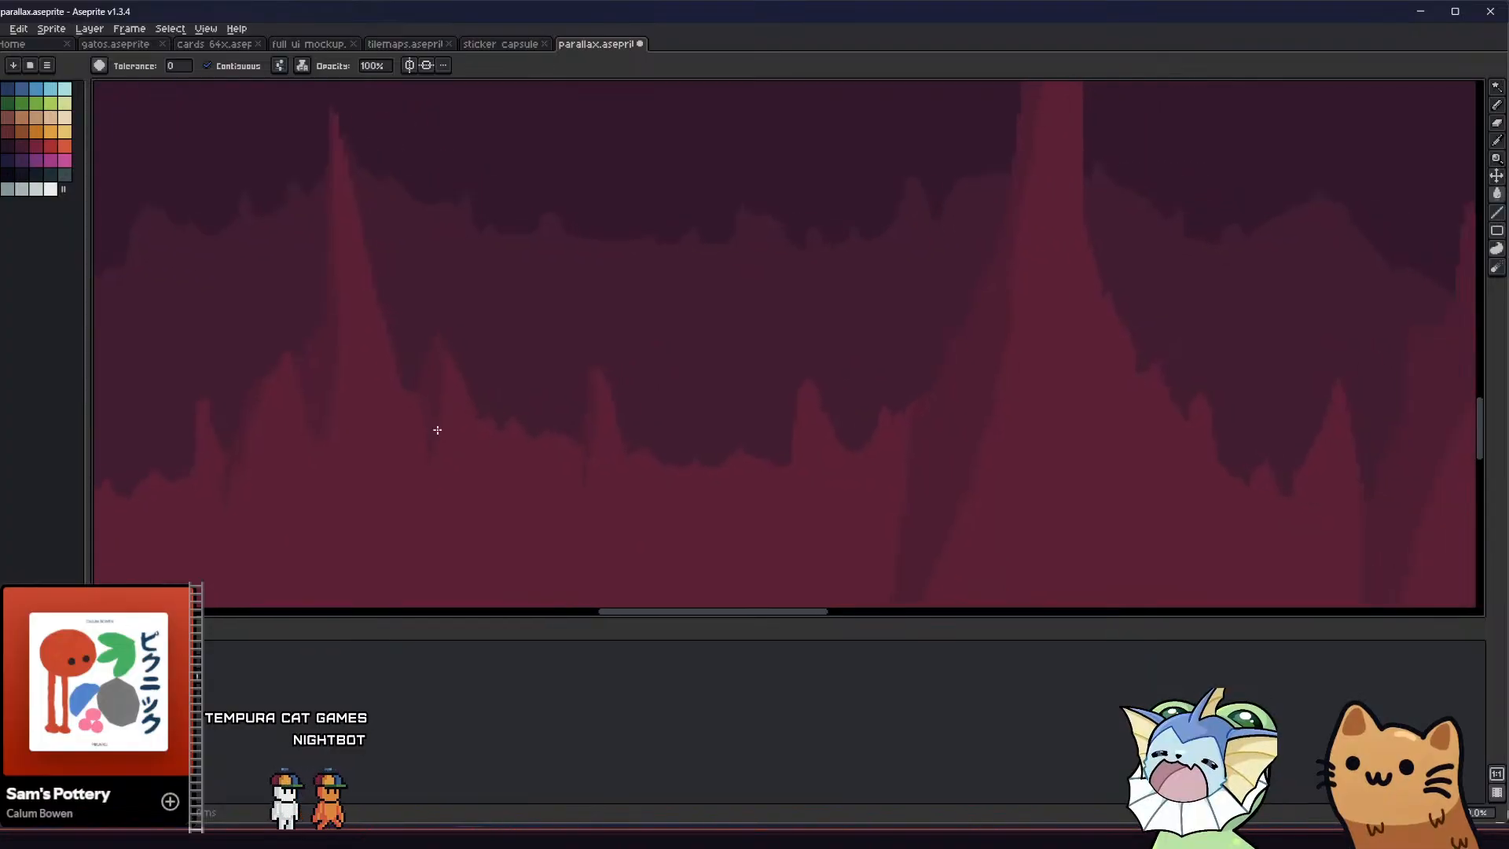
Outline and fill darker-red shadows on the left sides of the two small spikes just before the tall stalagmite's base
key("b")
left_click_drag(810, 391, 785, 481)
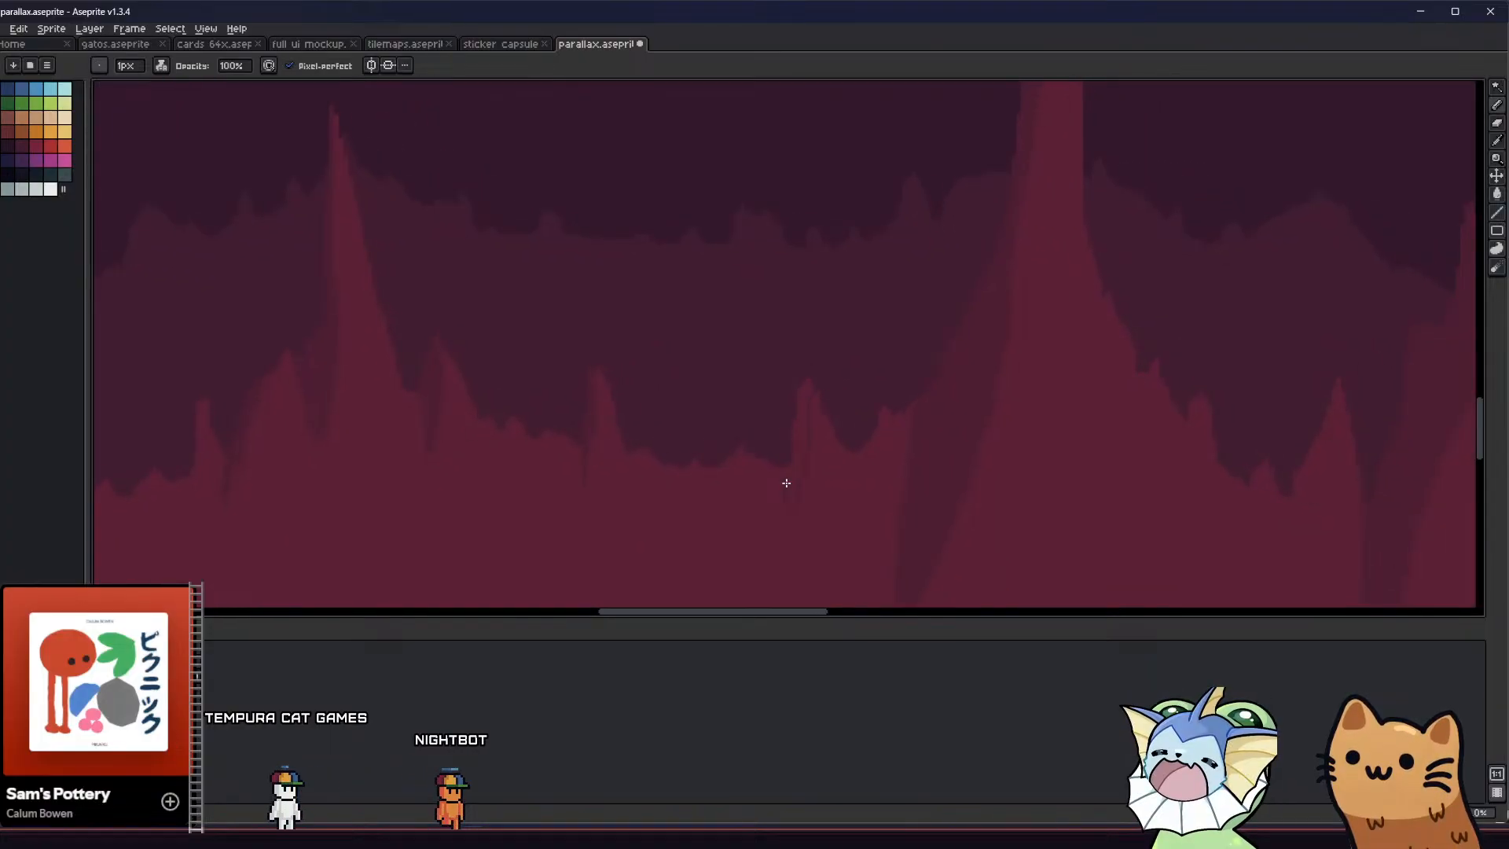
key("g")
left_click(799, 442)
key("b")
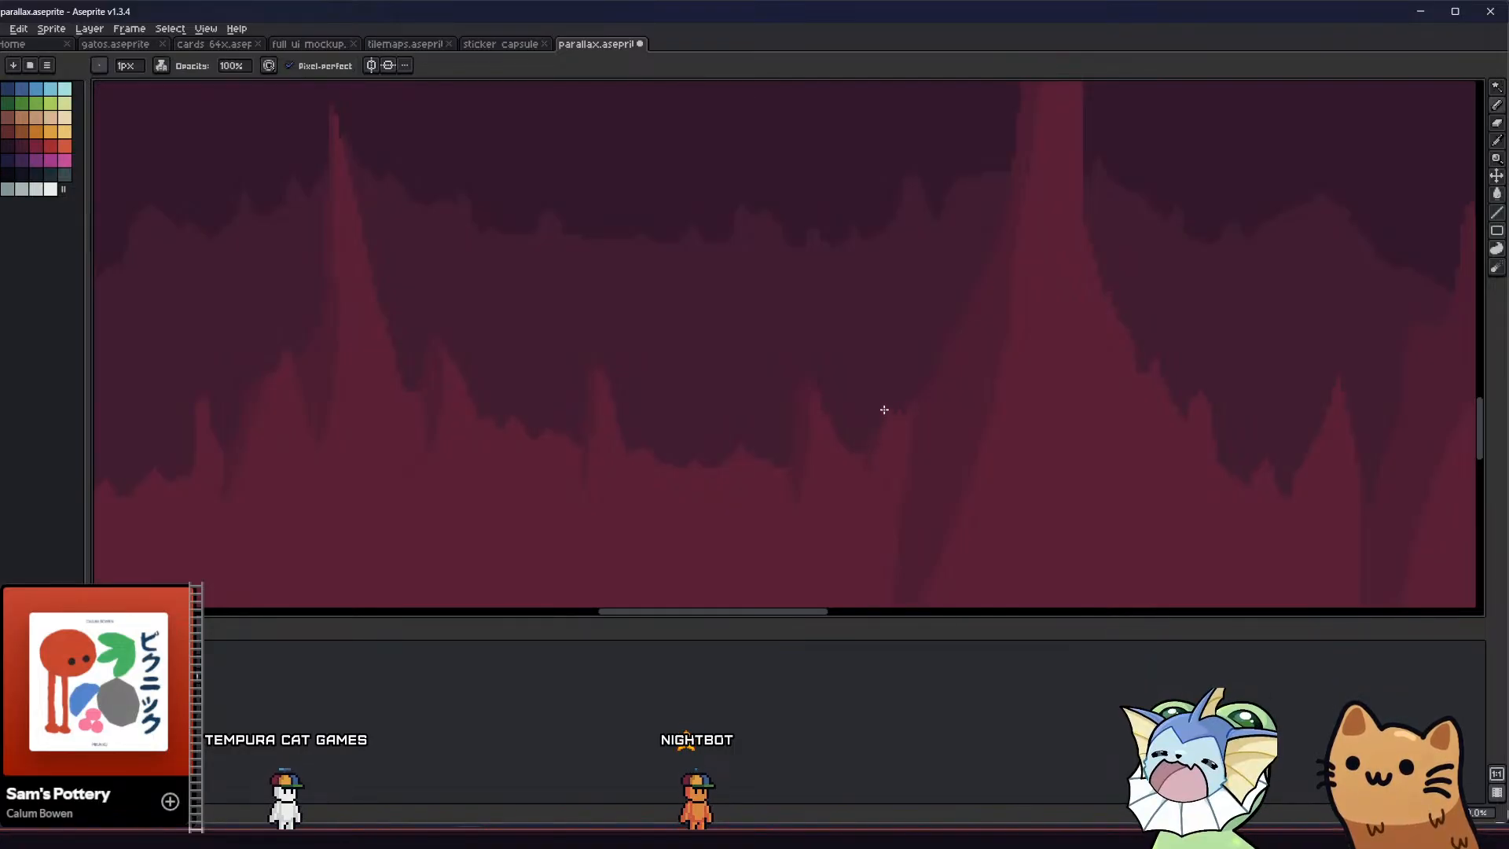
Outline and fill a darker-red shadow on the left side of the tiny spike at the thin stalagmite's far left
scroll(860, 431, "down", 1)
scroll(860, 432, "down", 1)
scroll(517, 425, "up", 1)
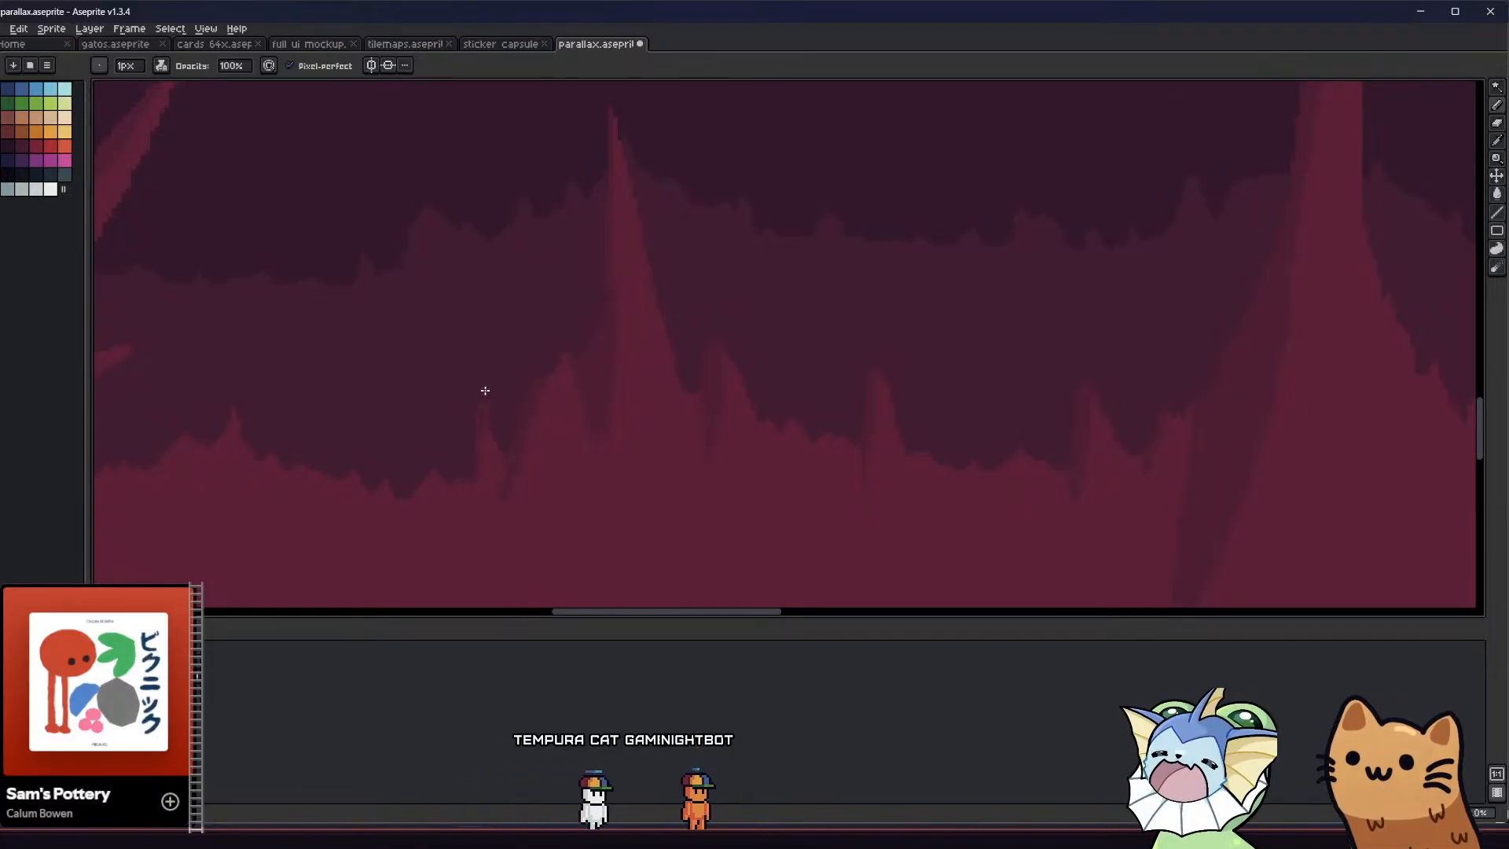
middle_click_drag(374, 461, 397, 477)
scroll(500, 460, "up", 1)
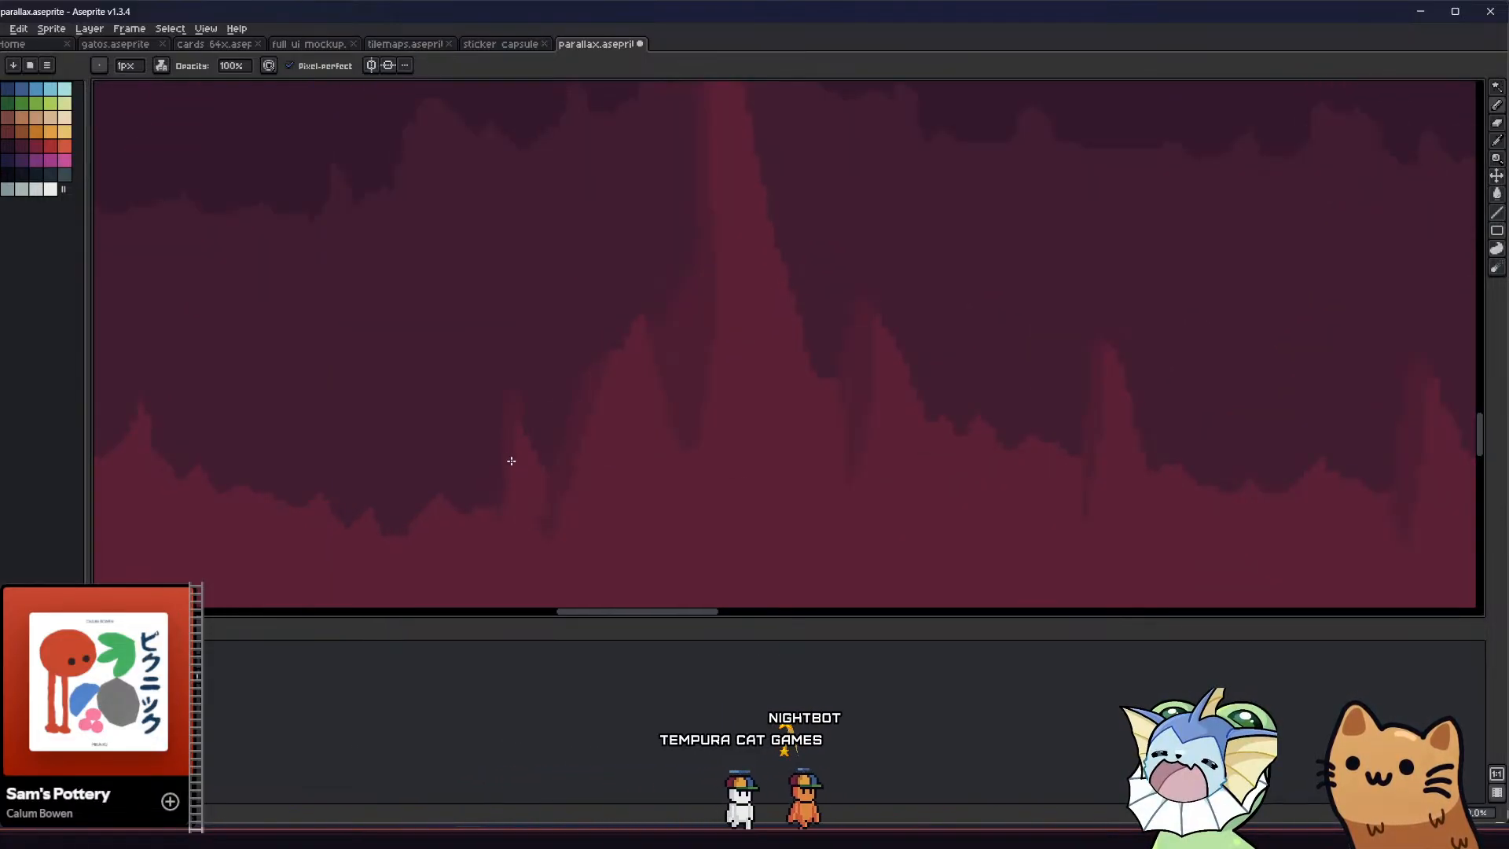
key("g")
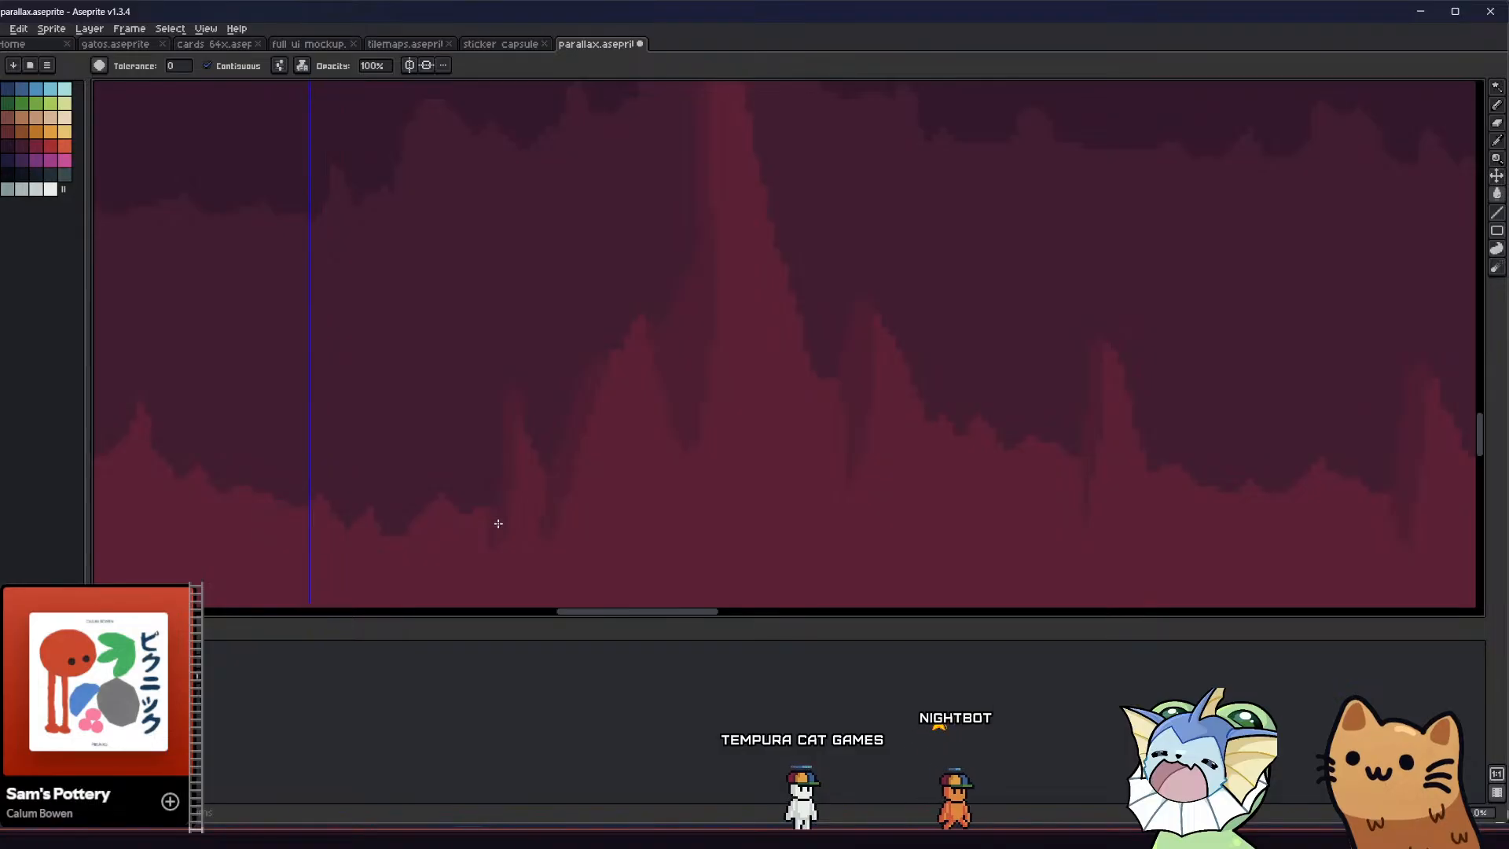
scroll(429, 493, "down", 4)
key("b")
scroll(425, 501, "up", 3)
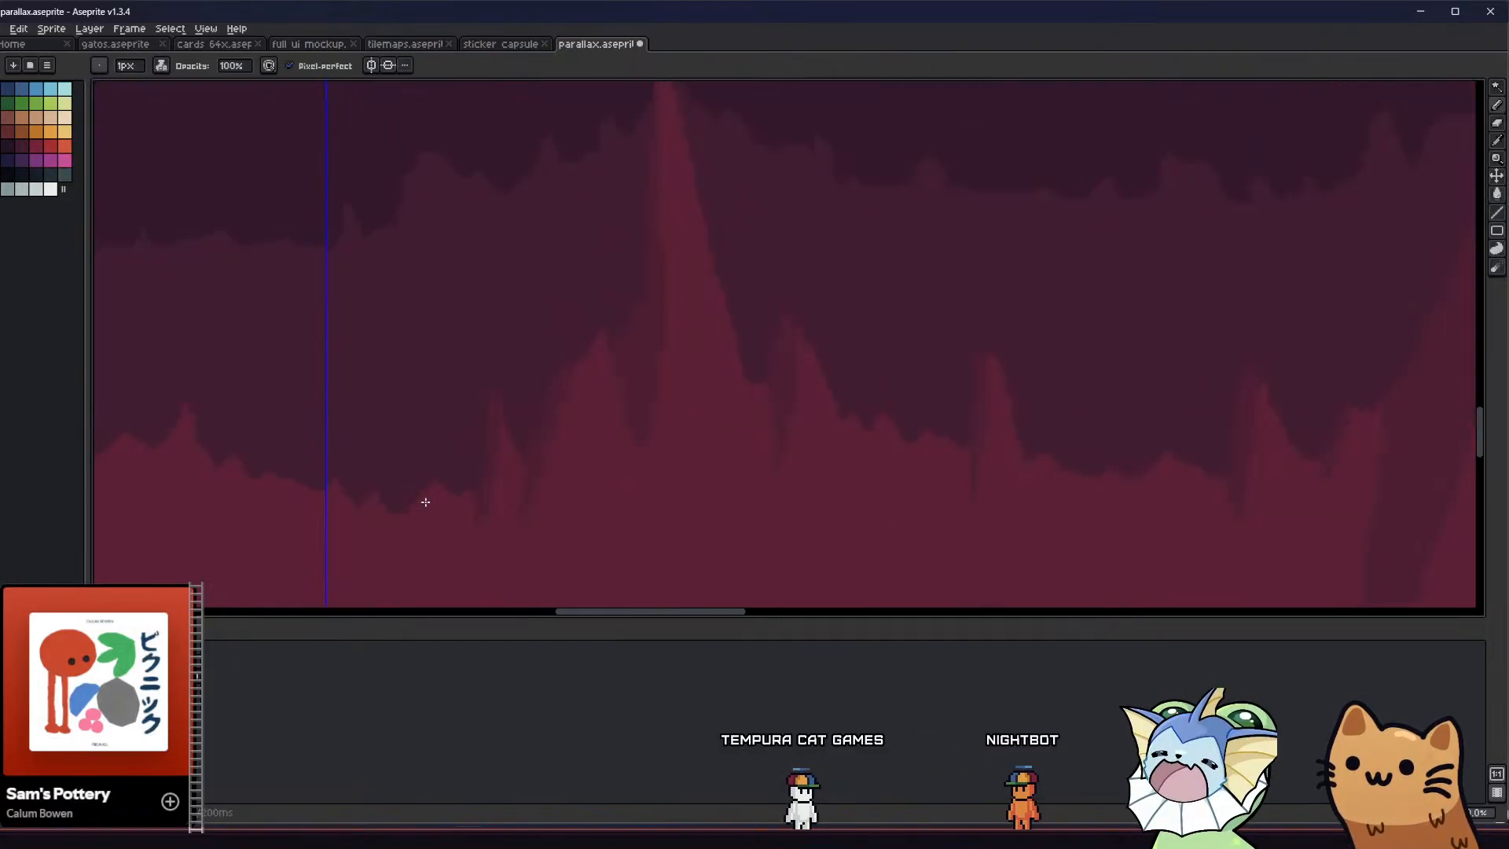
Outline and fill darker-red shadows on the left sides of the two low peaks right of the slanted spike
scroll(434, 486, "down", 3)
middle_click_drag(422, 488, 408, 432)
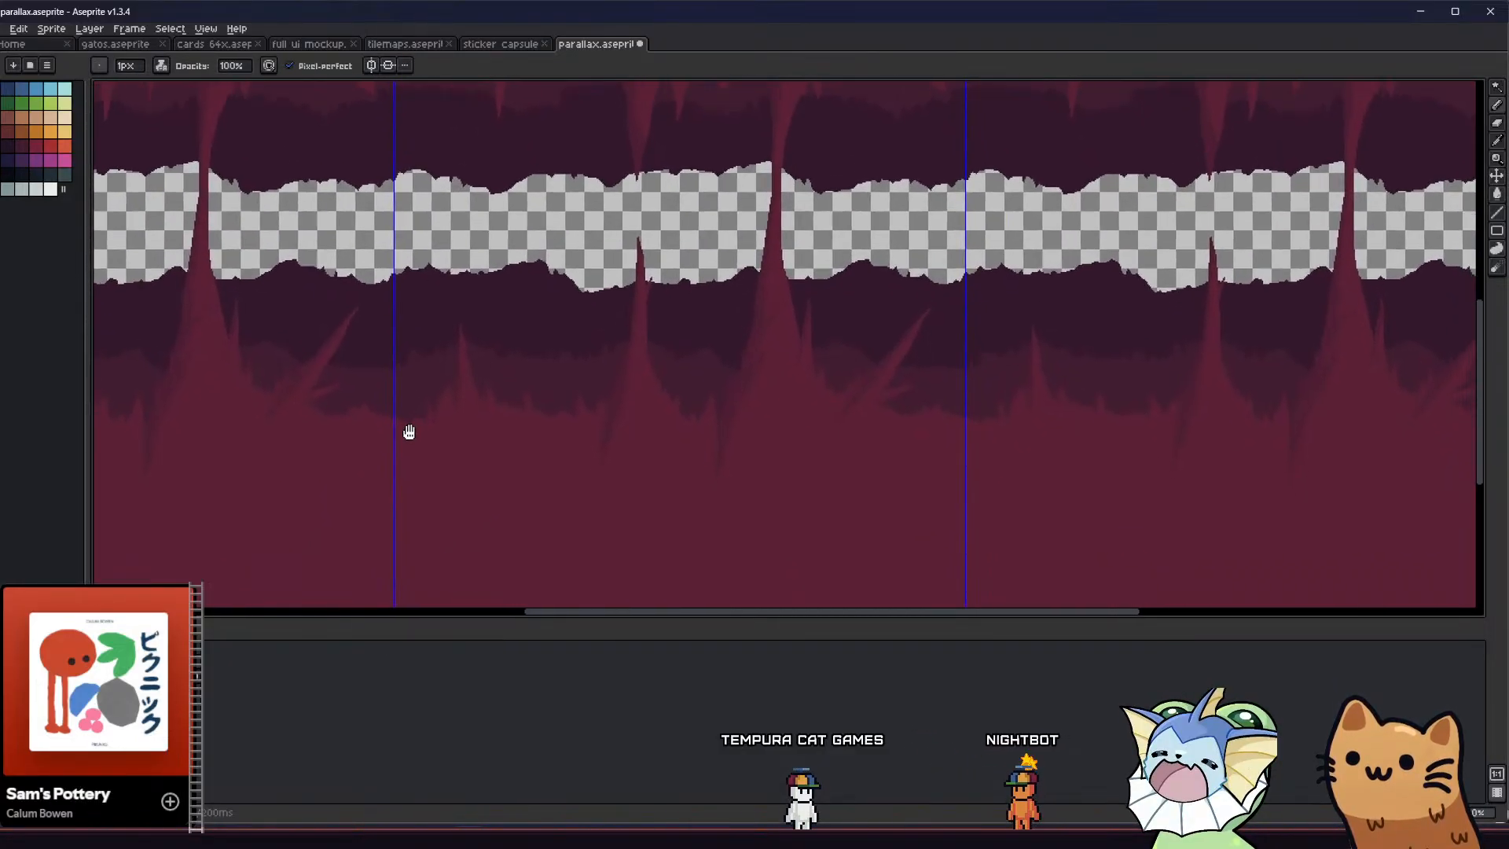
scroll(802, 392, "up", 3)
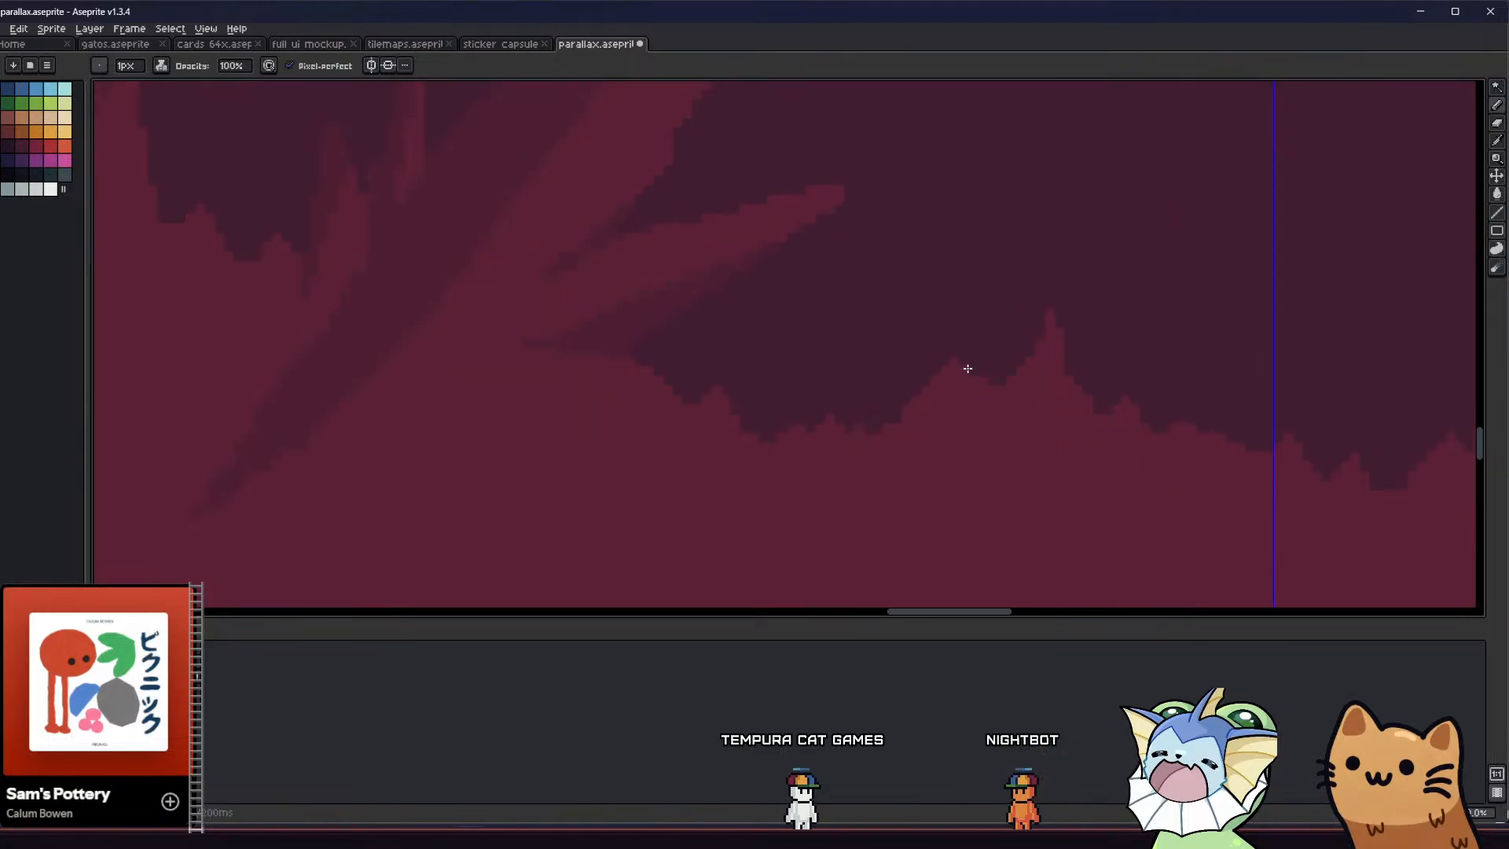
key("g")
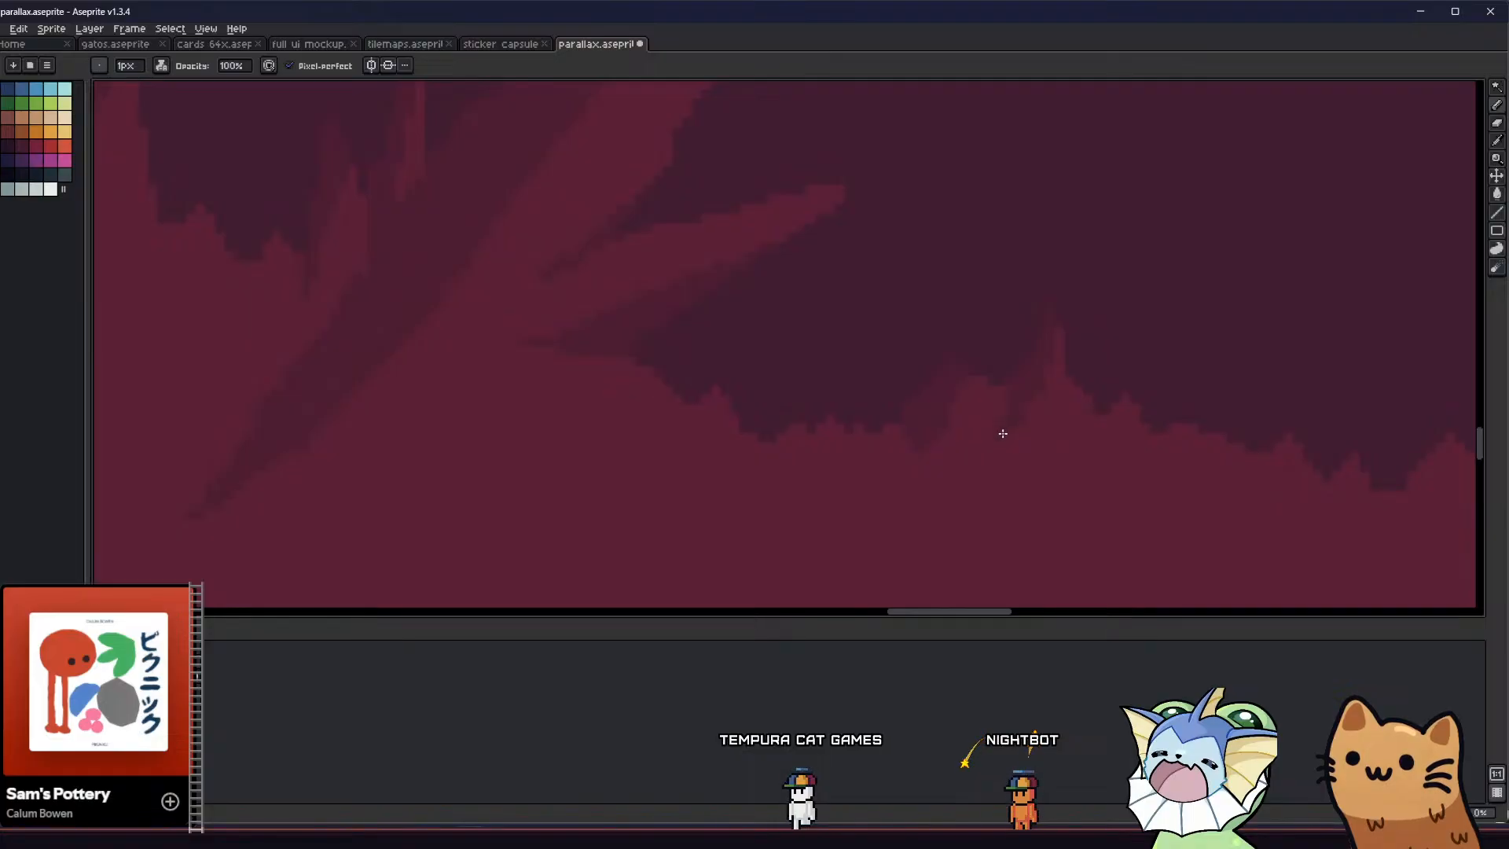
Inspect the shaded ground spikes in the full tiled view and zoomed in around the stalagmites
scroll(1003, 433, "down", 4)
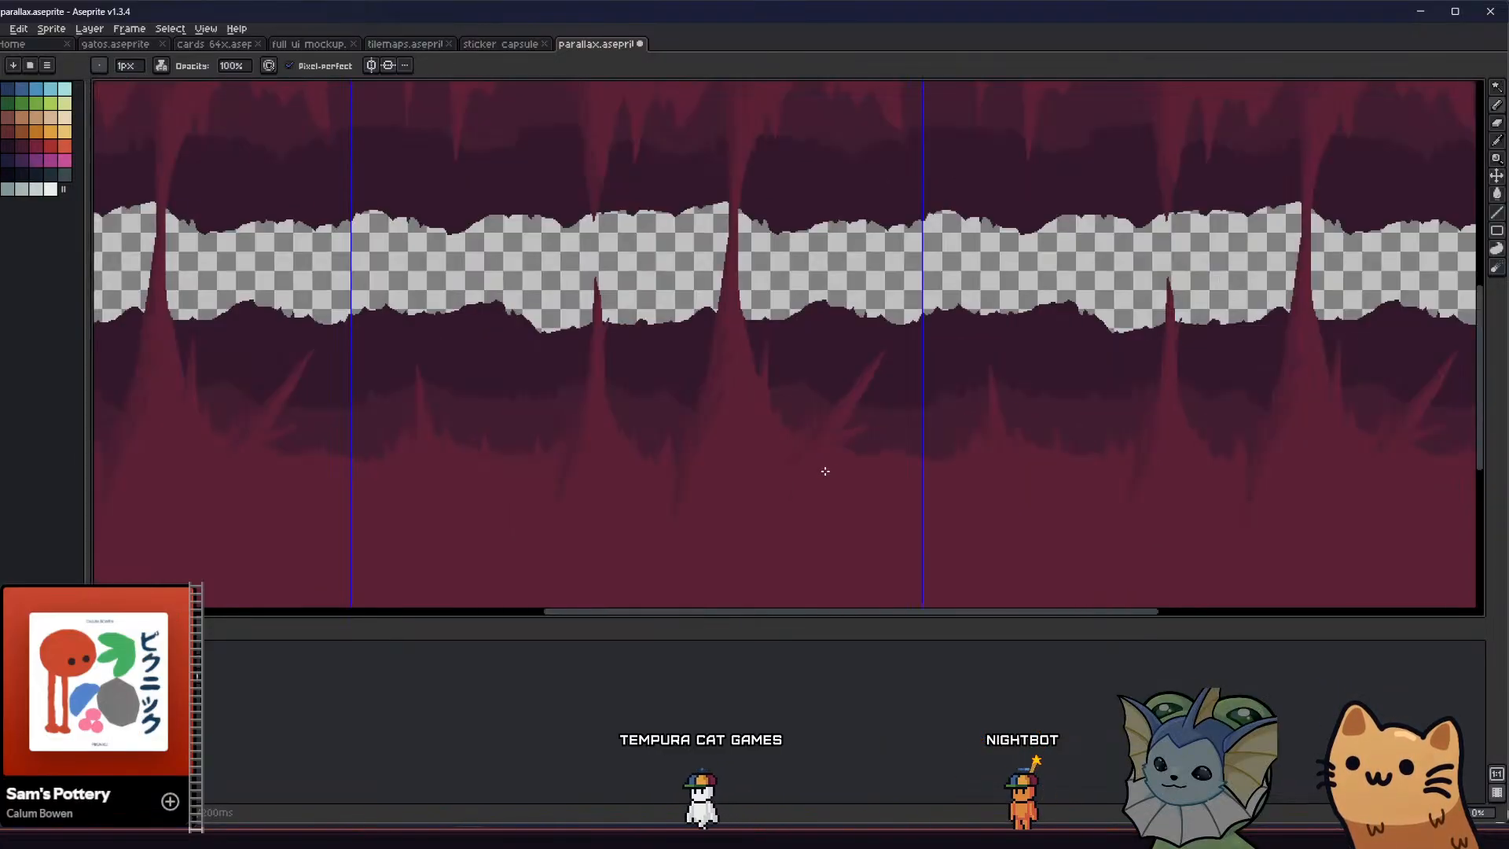
scroll(825, 471, "down", 2)
middle_click_drag(698, 478, 653, 393)
scroll(695, 462, "up", 1)
scroll(677, 408, "down", 1)
scroll(624, 403, "up", 2)
key("g")
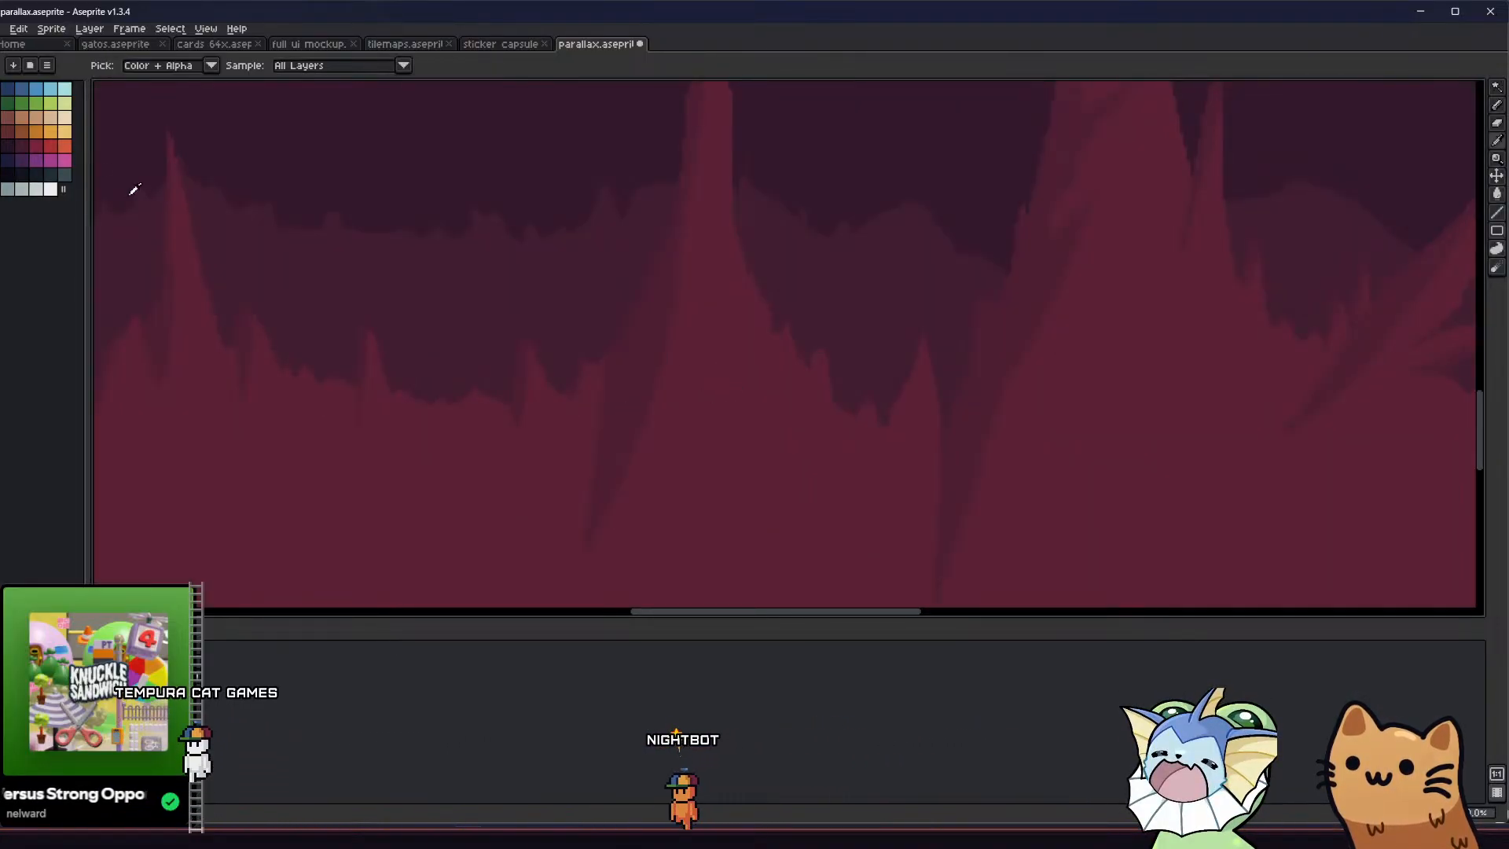
Try to fill the shadow on the thin stalagmite with bright red
left_click(51, 144)
left_click(623, 342)
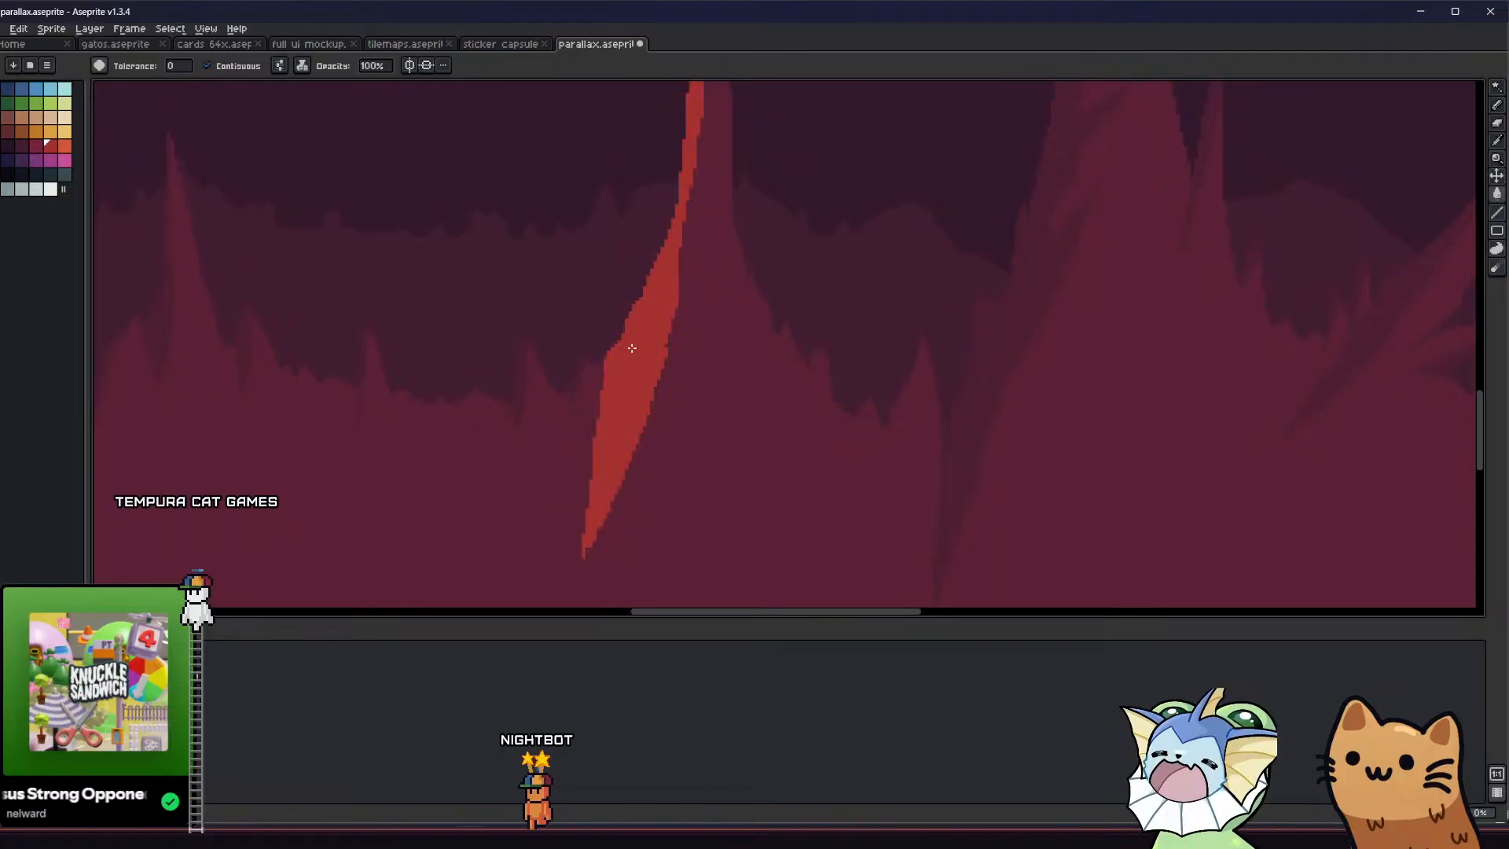
key("ctrl+z")
Turn off contiguous filling and recolour all darker-red shadow areas with crimson
left_click(268, 65)
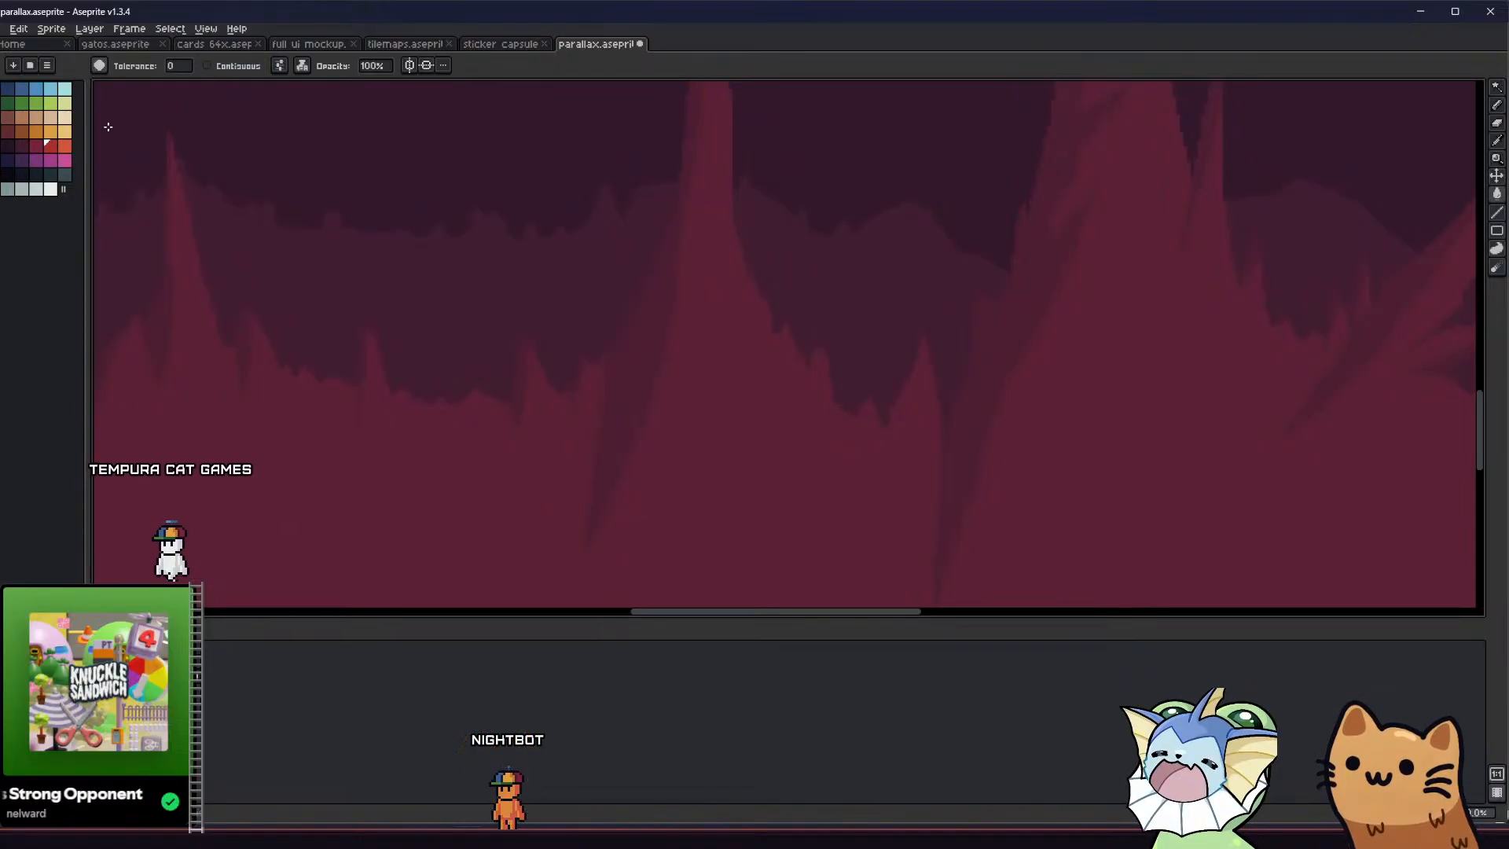
left_click(36, 144)
left_click(663, 348)
scroll(662, 348, "down", 3)
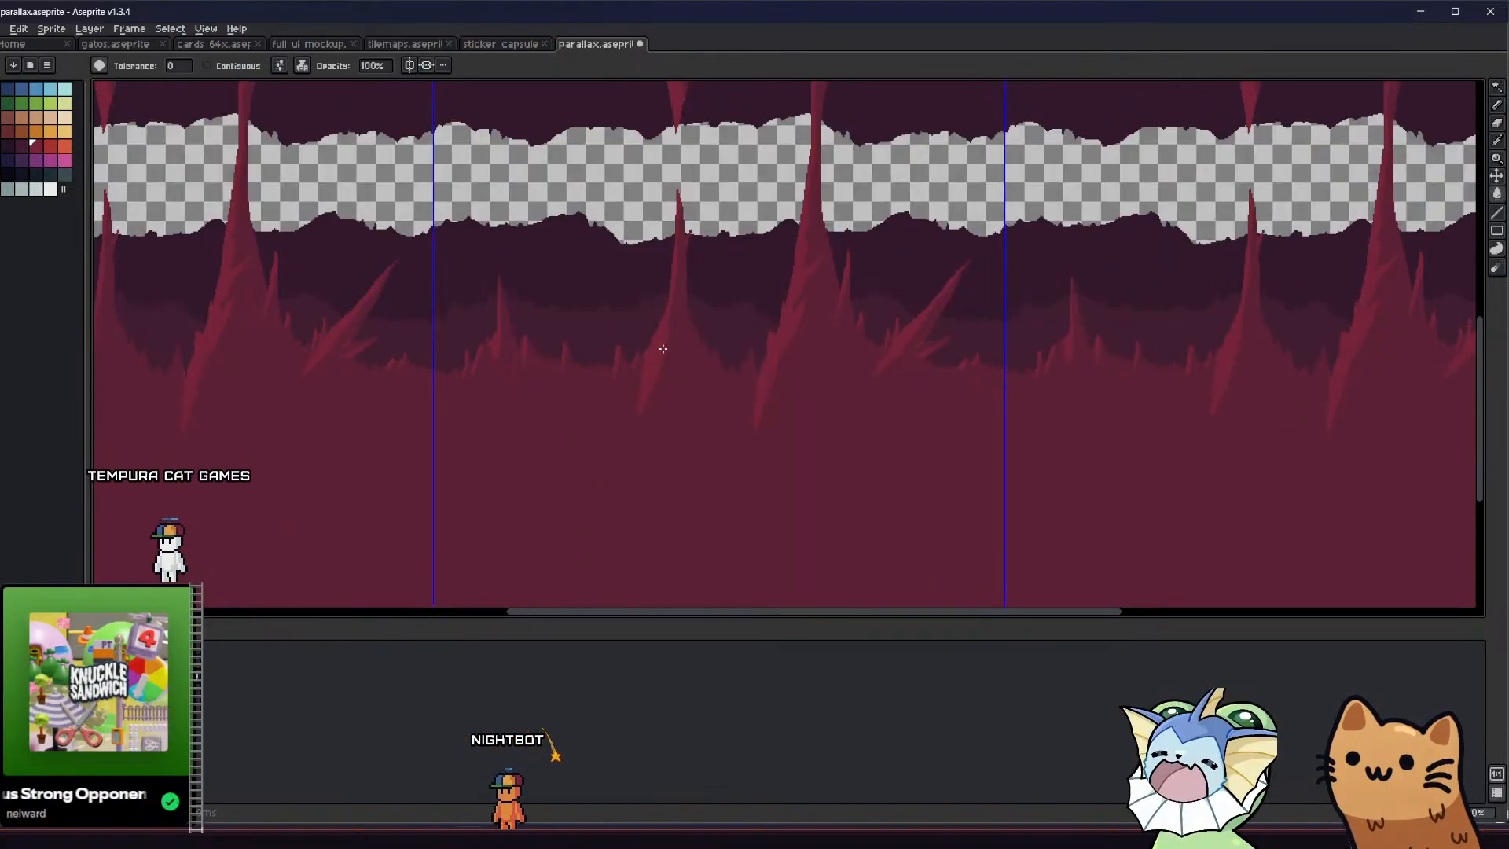
scroll(687, 378, "up", 1)
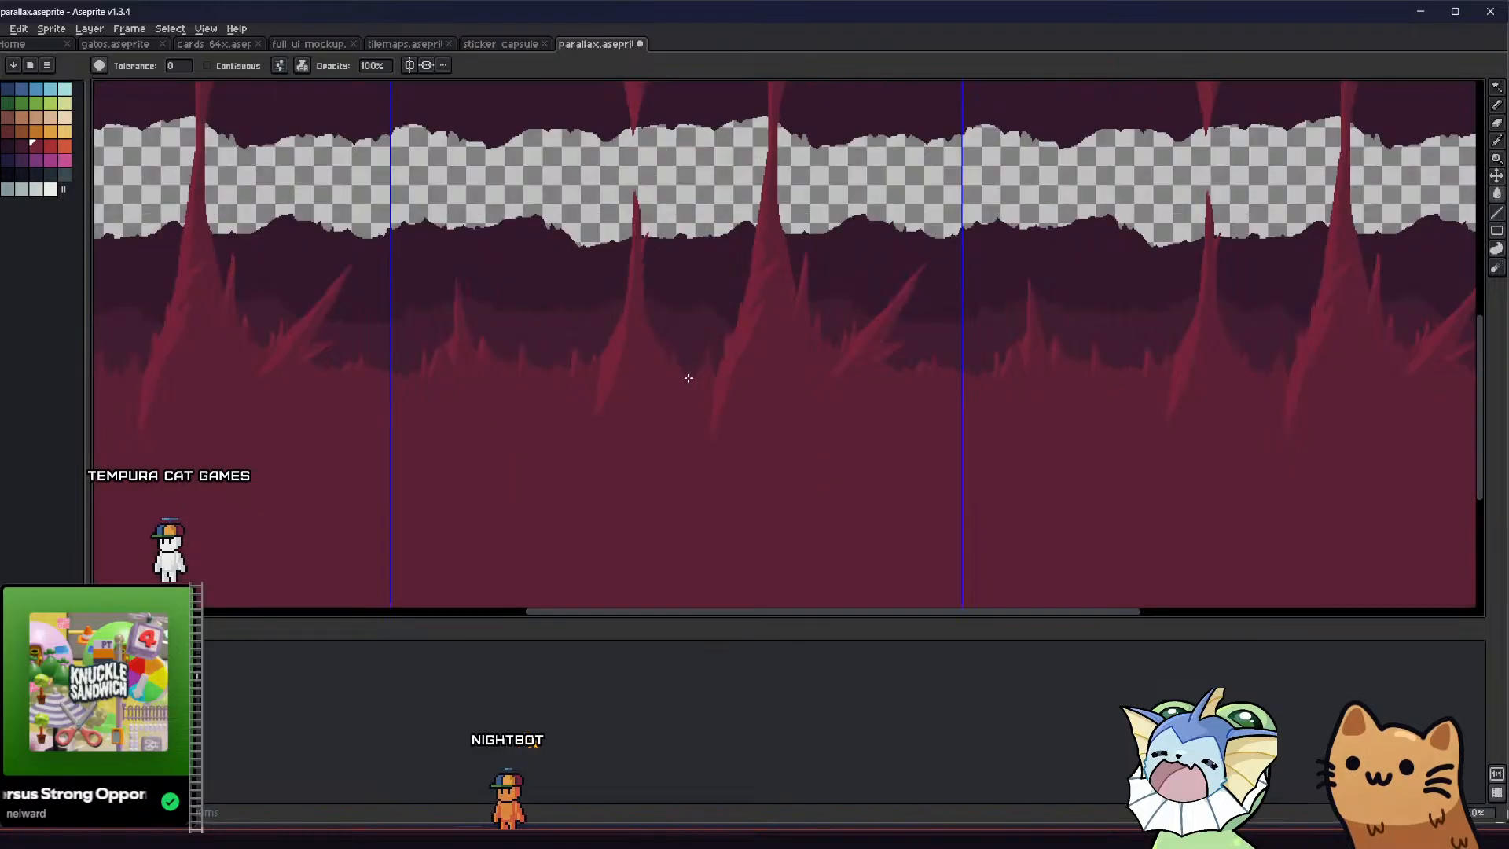
Flip the artwork horizontally and inspect it in the full tiled view and around the ground stalagmites
key("ctrl+z")
scroll(664, 425, "down", 1)
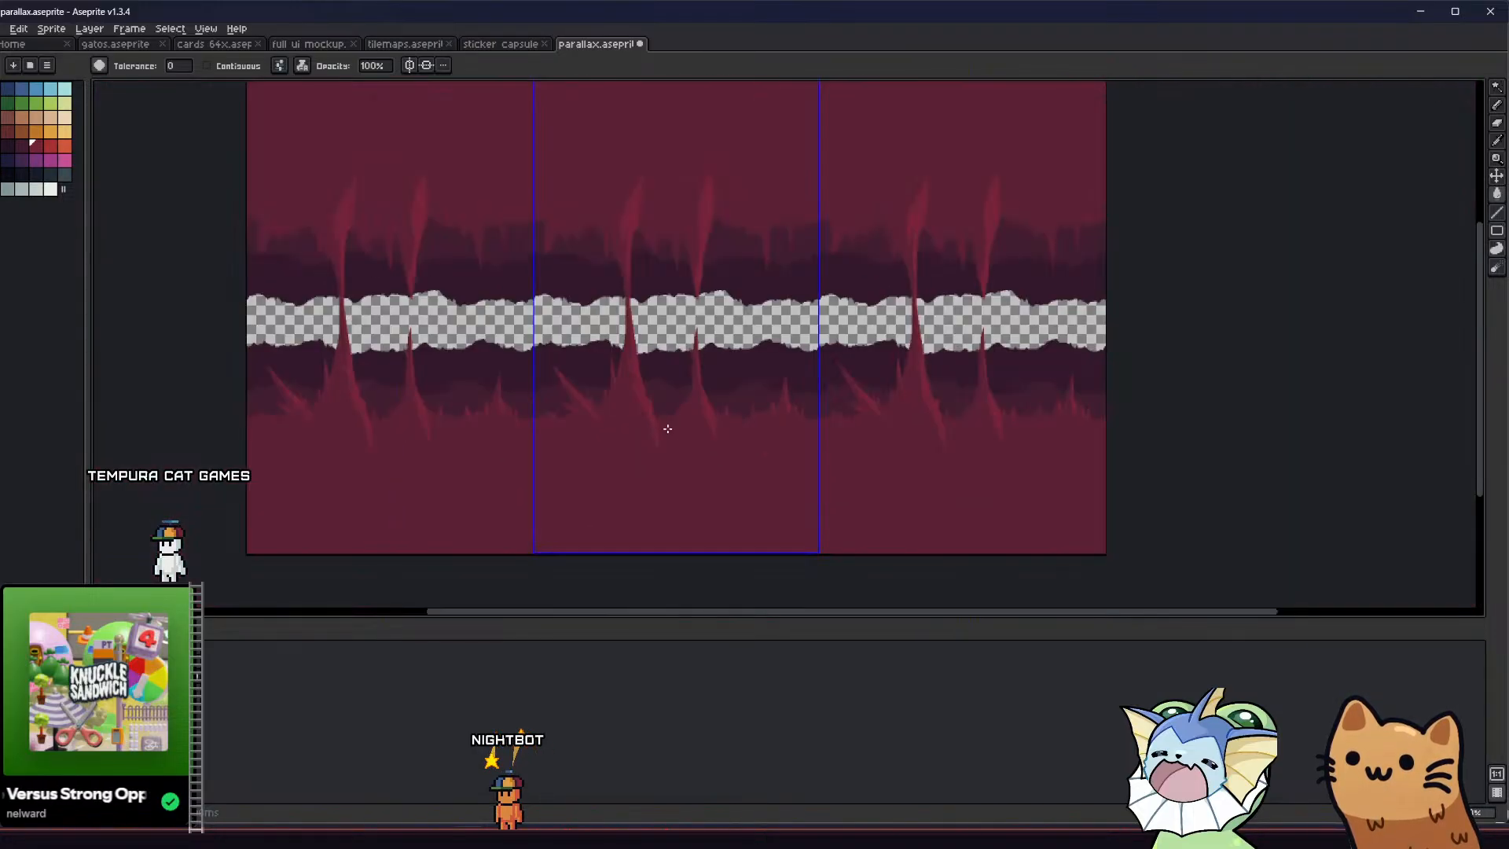
middle_click_drag(667, 428, 666, 445)
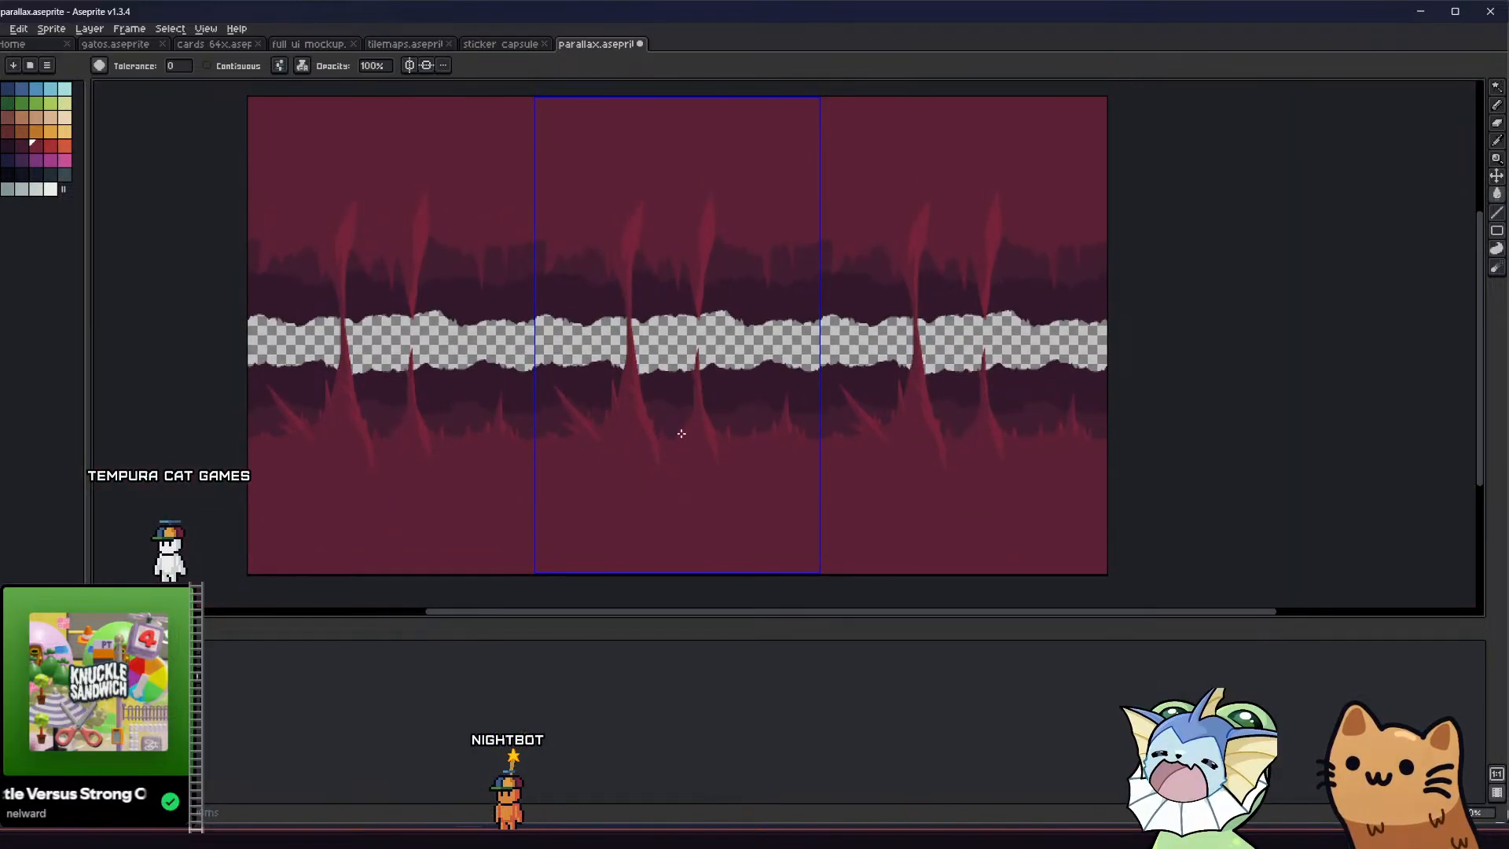
scroll(681, 433, "up", 1)
scroll(661, 419, "up", 1)
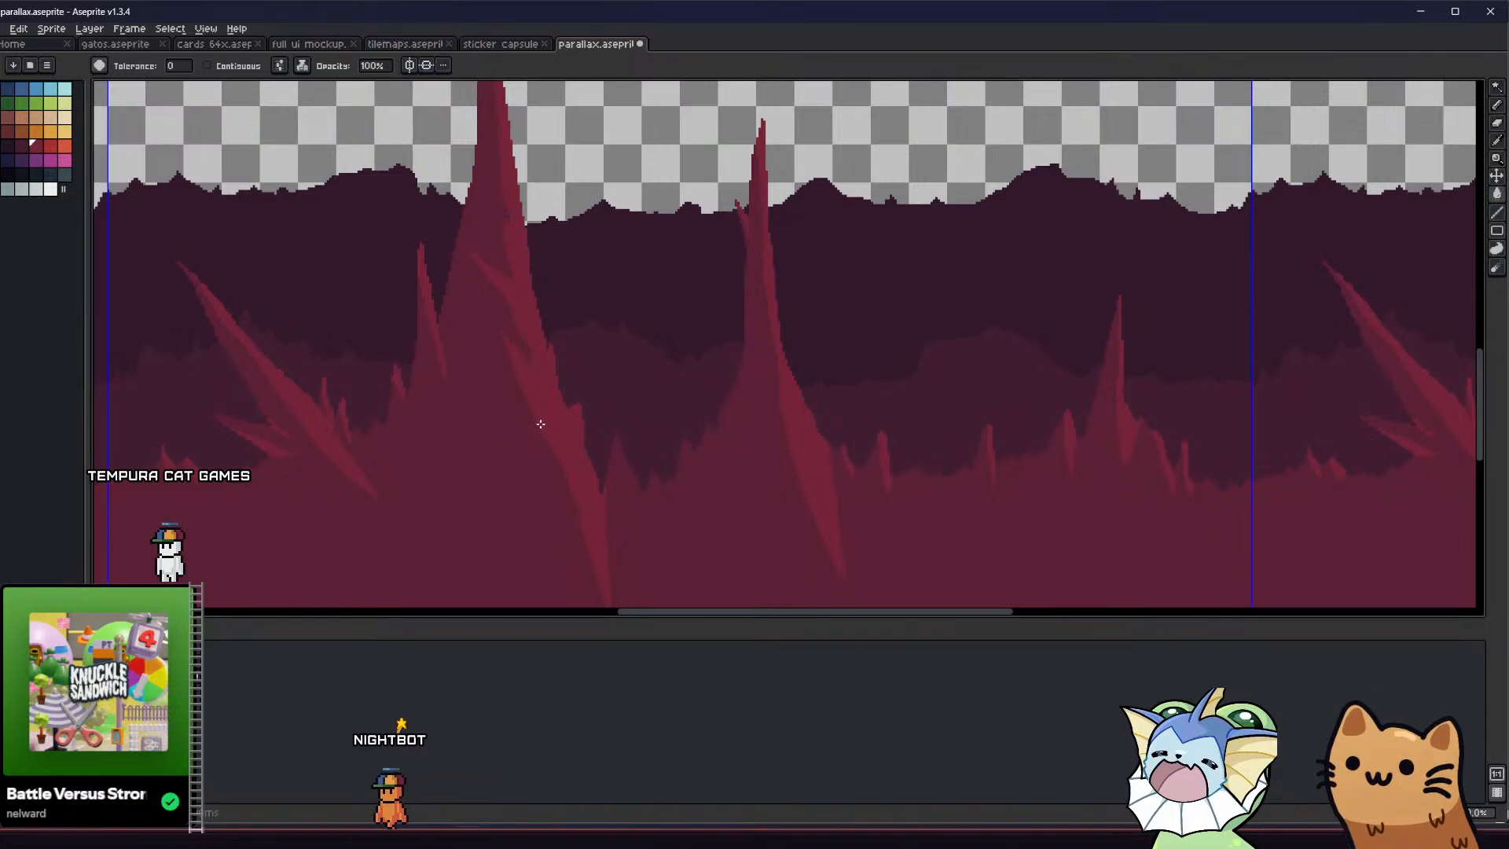
Try to fill the foreground rock's base colour with the dark purple of the layer behind it
middle_click_drag(540, 424, 524, 409)
left_click(614, 378, "alt")
left_click(474, 482)
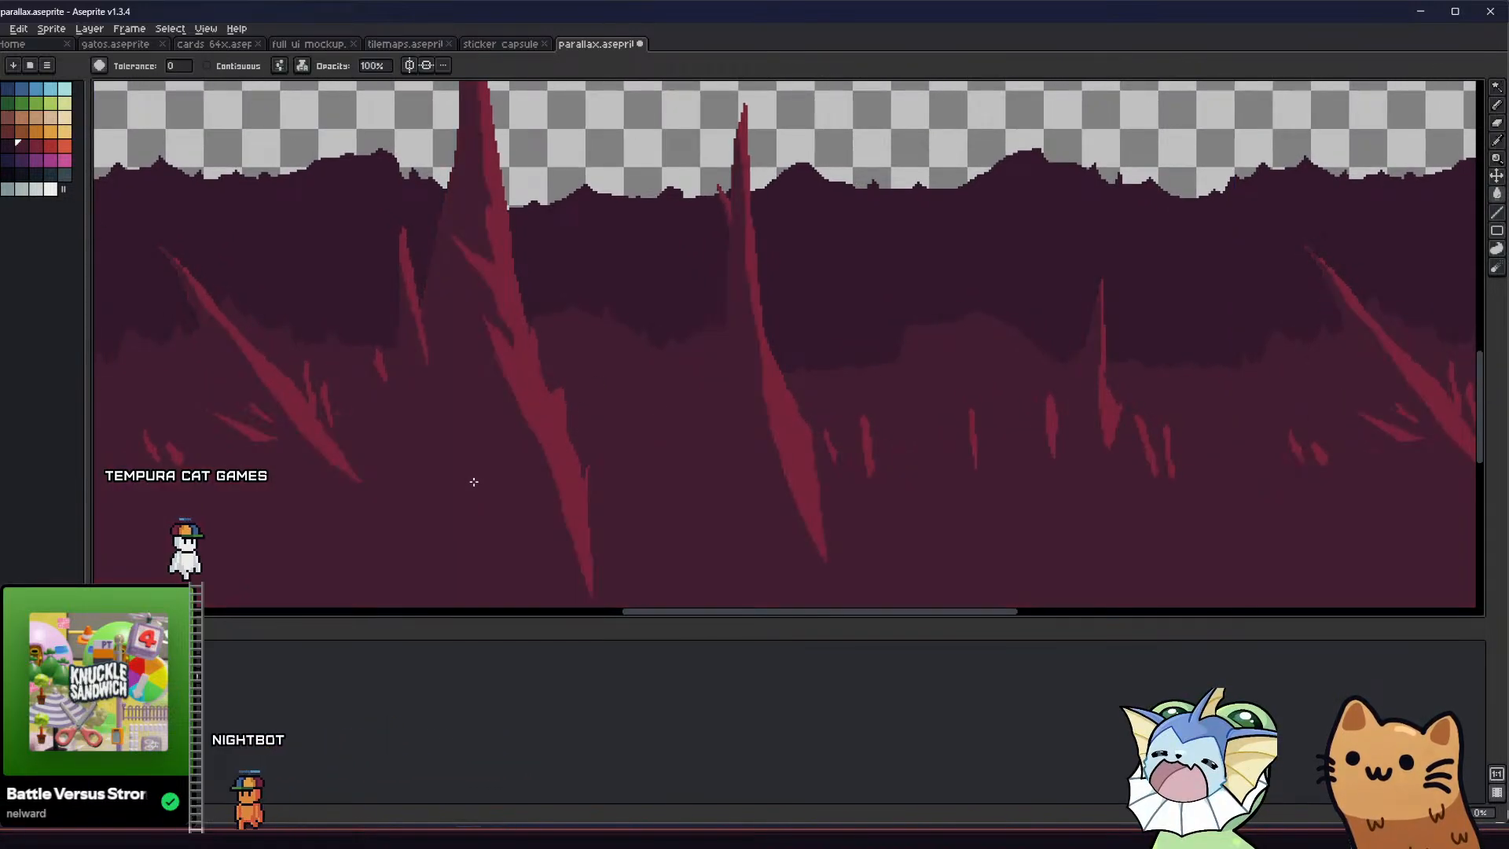
key("ctrl+z")
Set the fill opacity to 50% and blend dark purple over the foreground rock's base colour
left_click(371, 66)
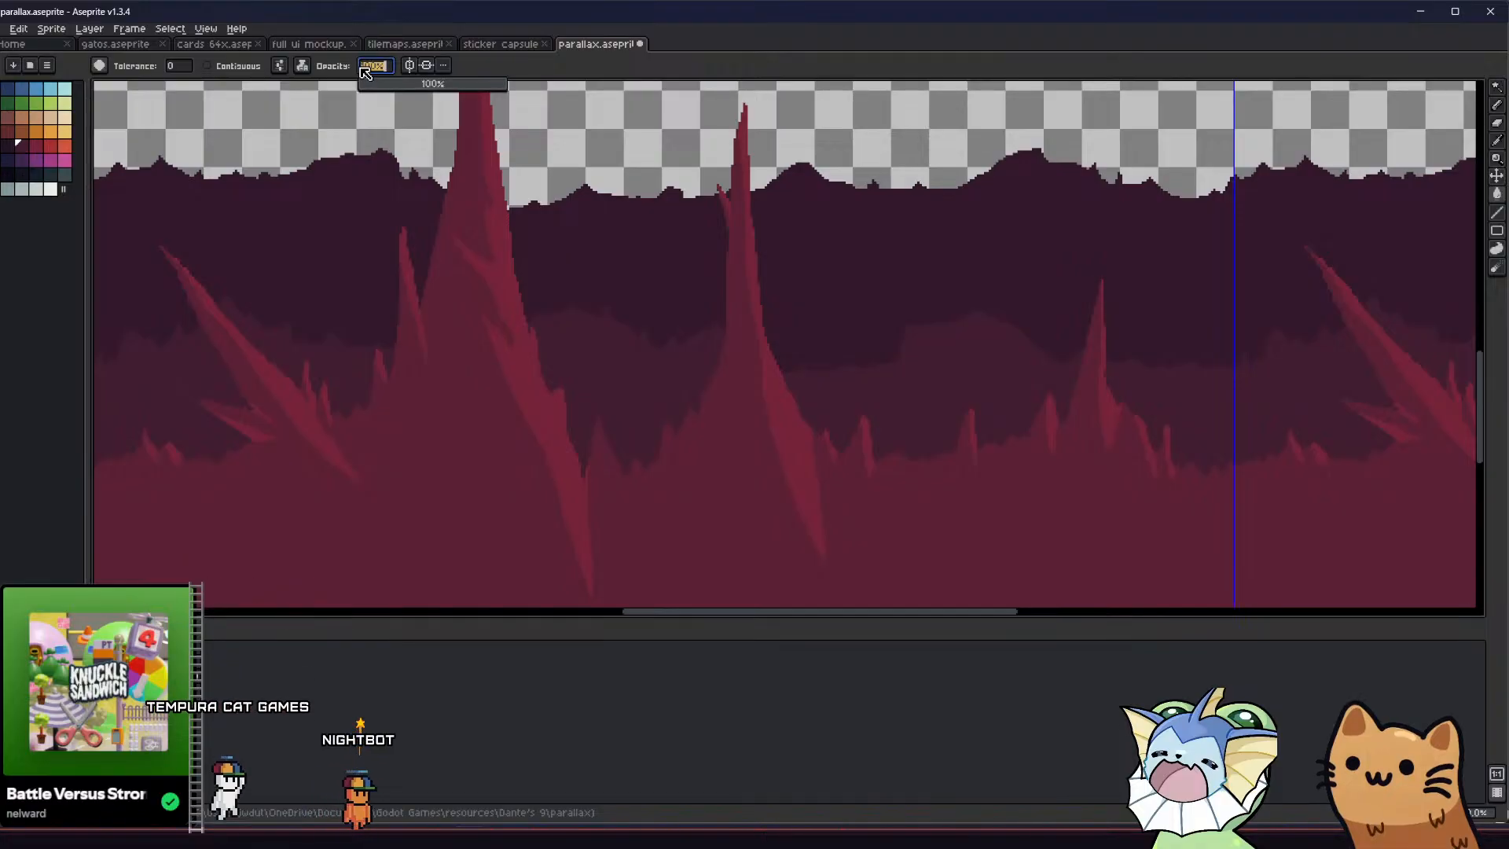
type("50")
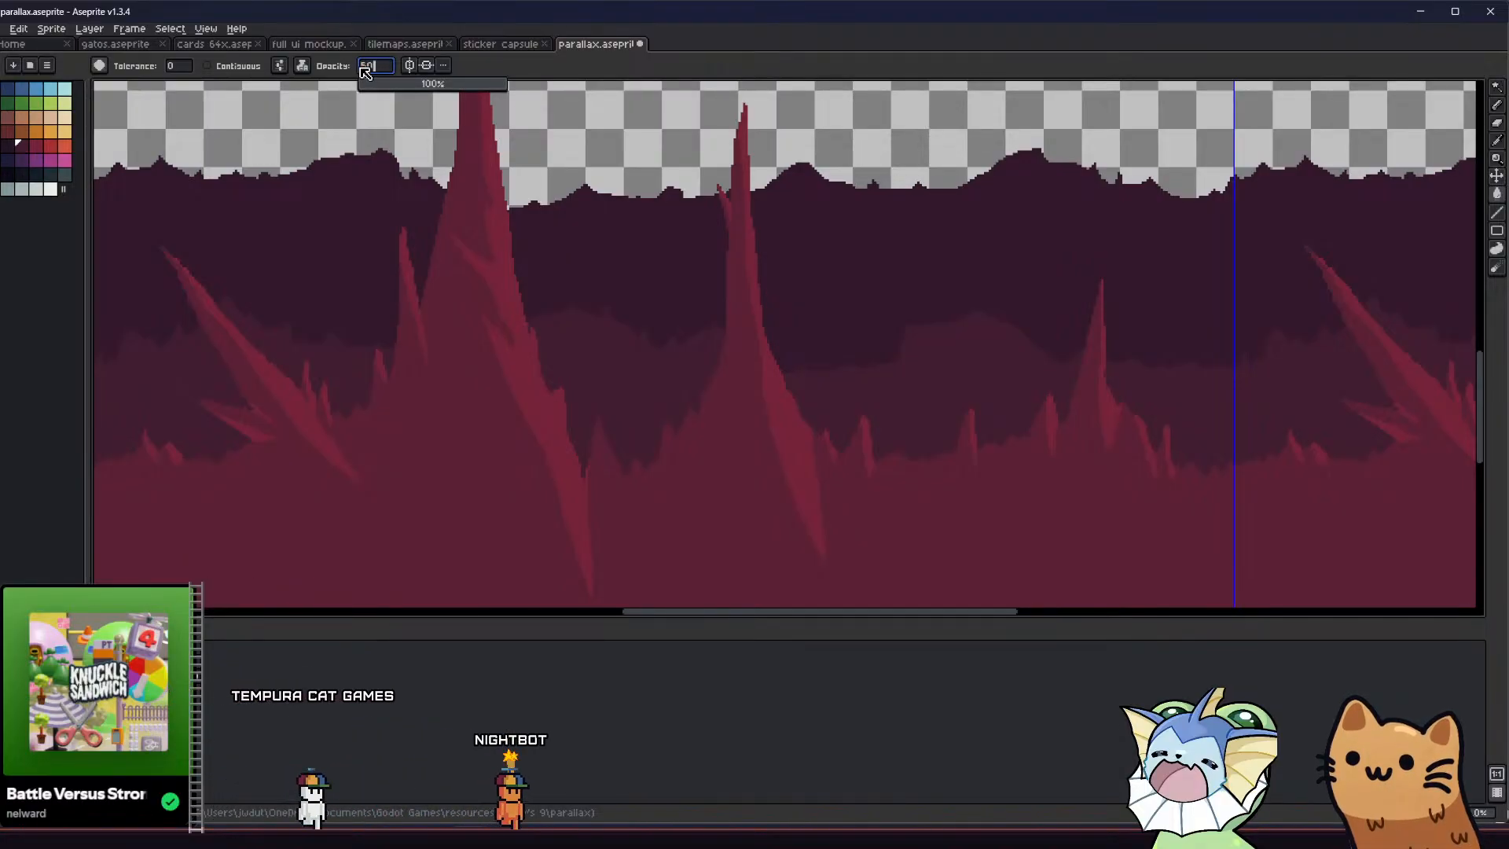
key("Return")
left_click(428, 397)
middle_click_drag(427, 397, 416, 374)
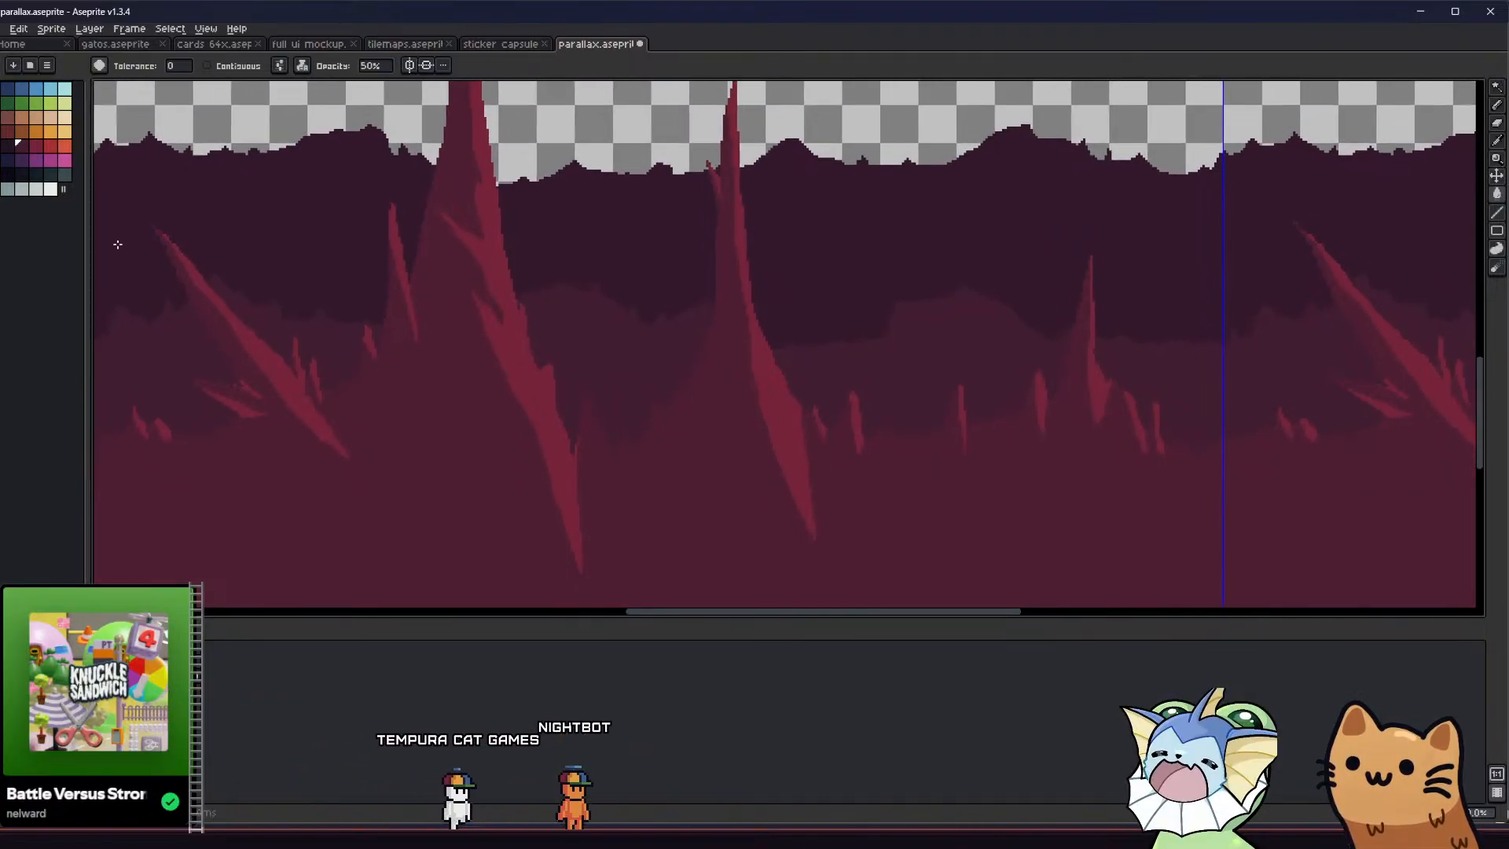
Change the Paint Bucket's ink type and try a fill with the dark swatch on the tall stalagmite
left_click(38, 147)
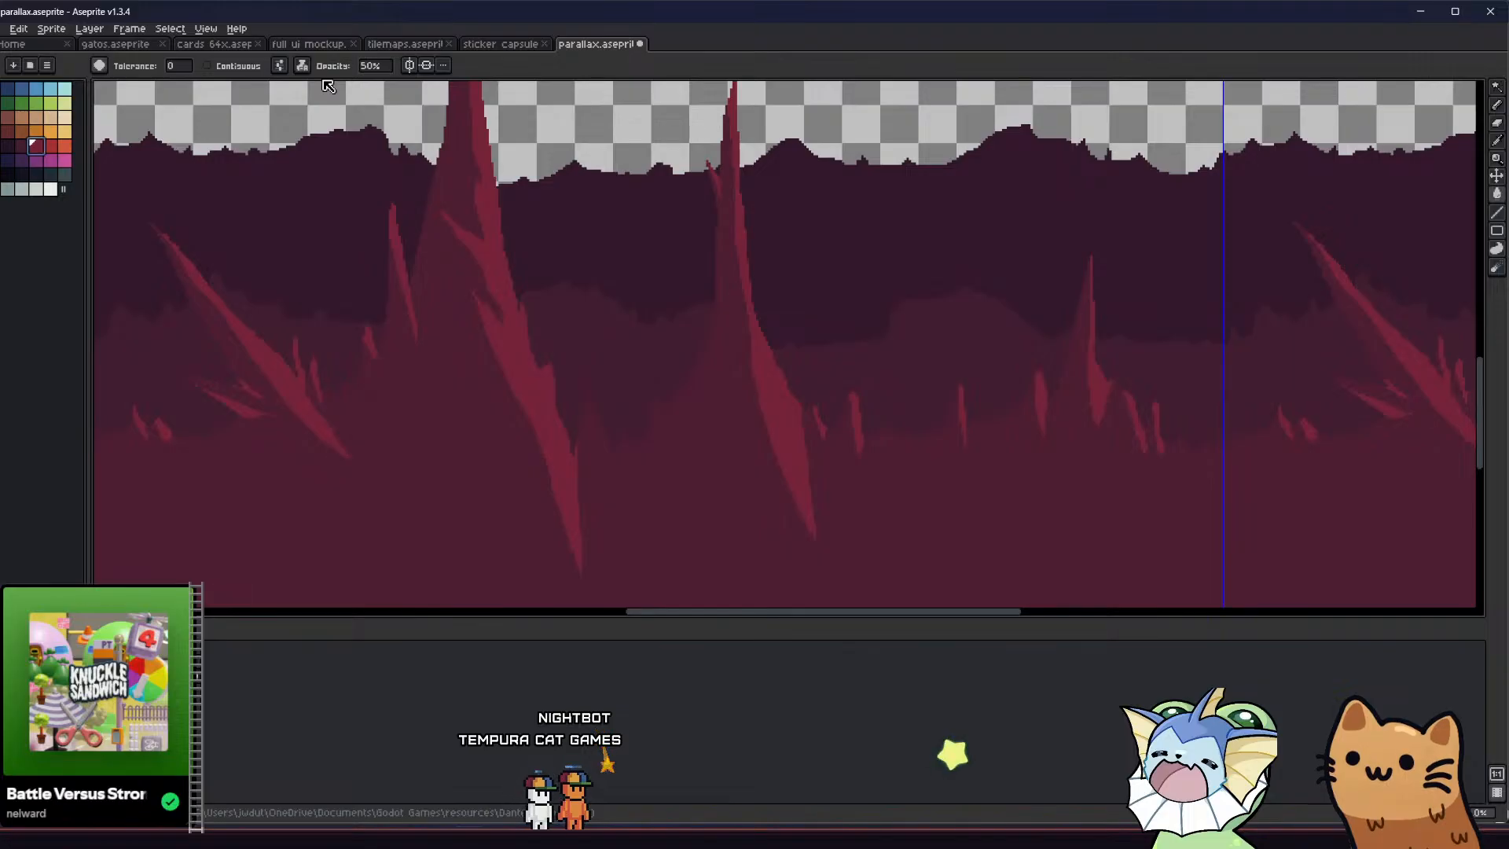
left_click(303, 66)
left_click(324, 90)
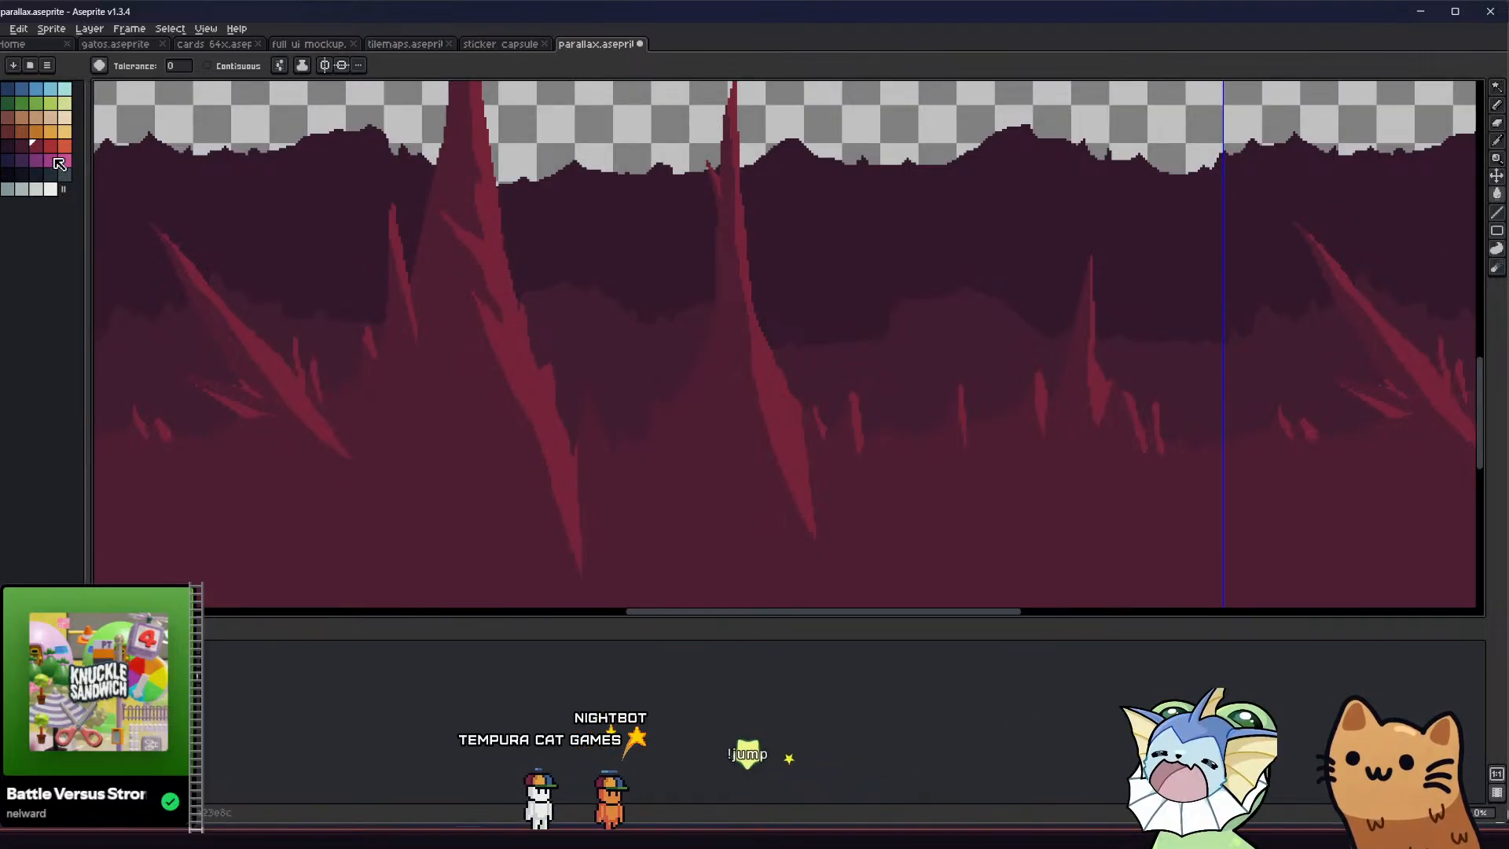
left_click(25, 145)
left_click(500, 357)
key("ctrl+z")
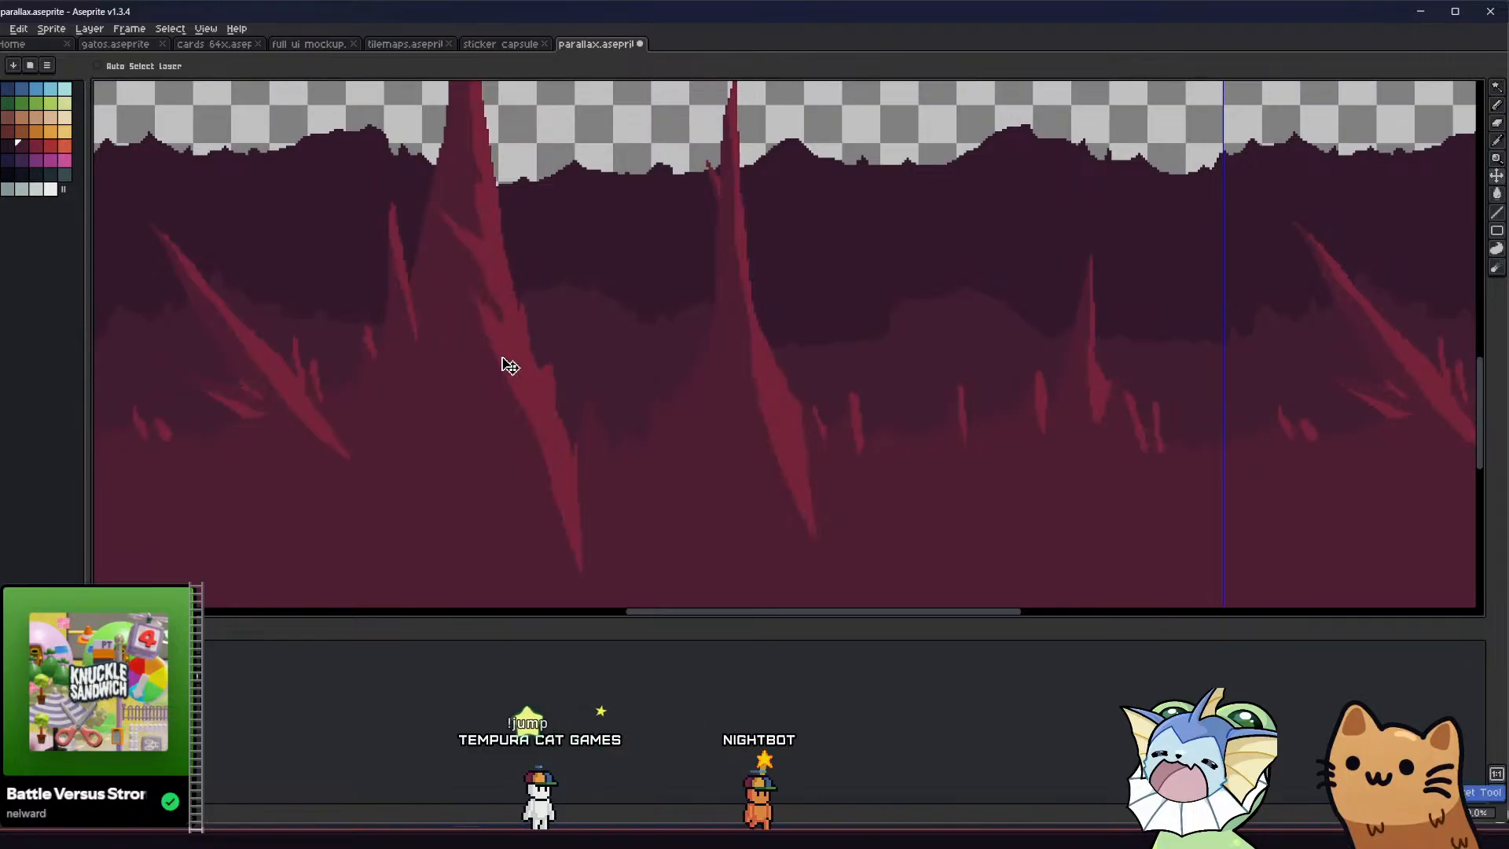
Undo the blended base fill and try filling the brighter crimson areas with the rock's base red
left_click(35, 147)
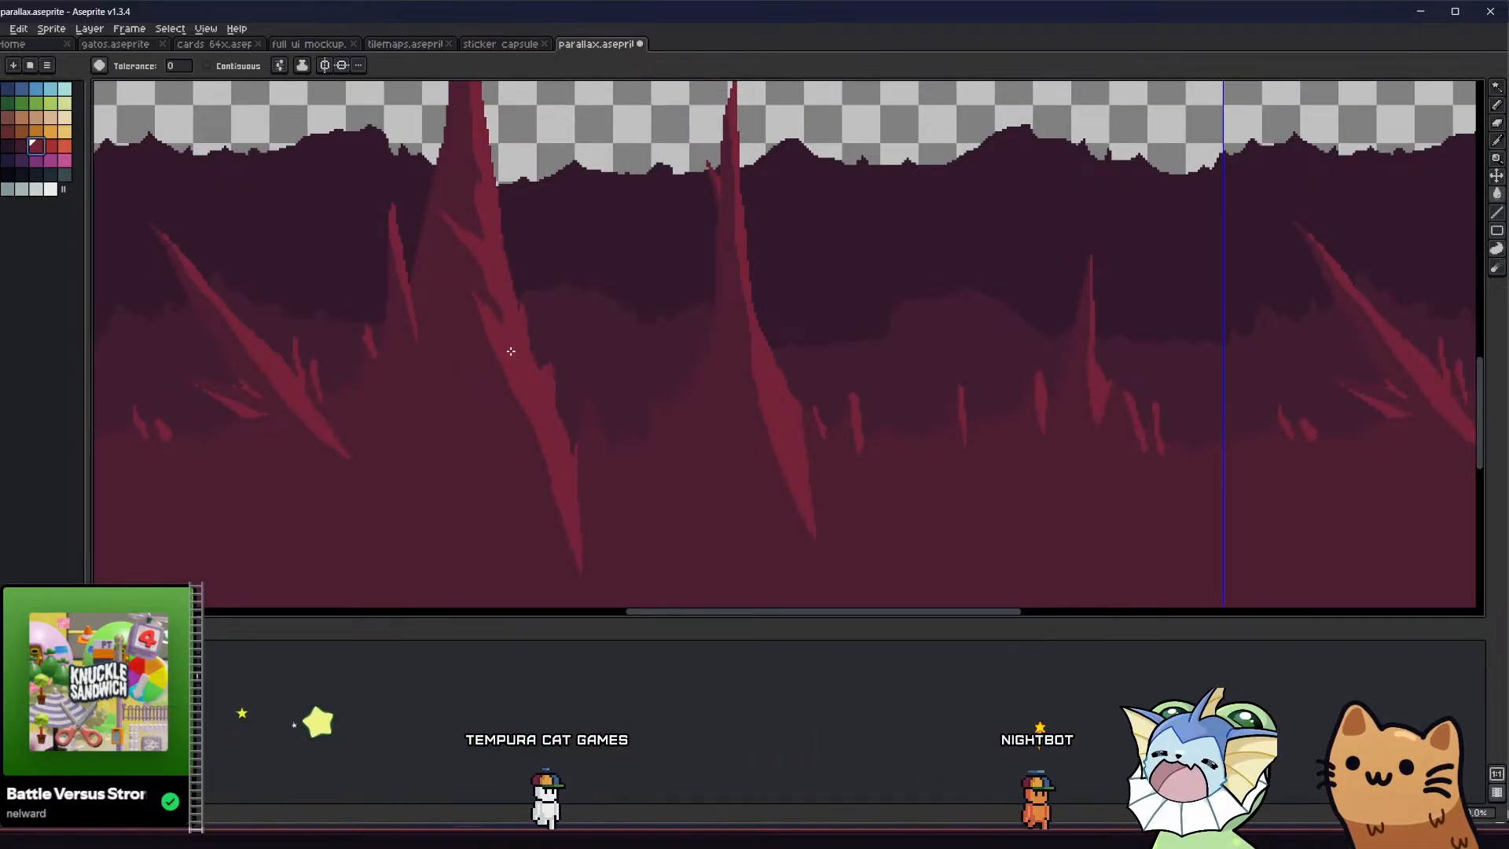
key("ctrl")
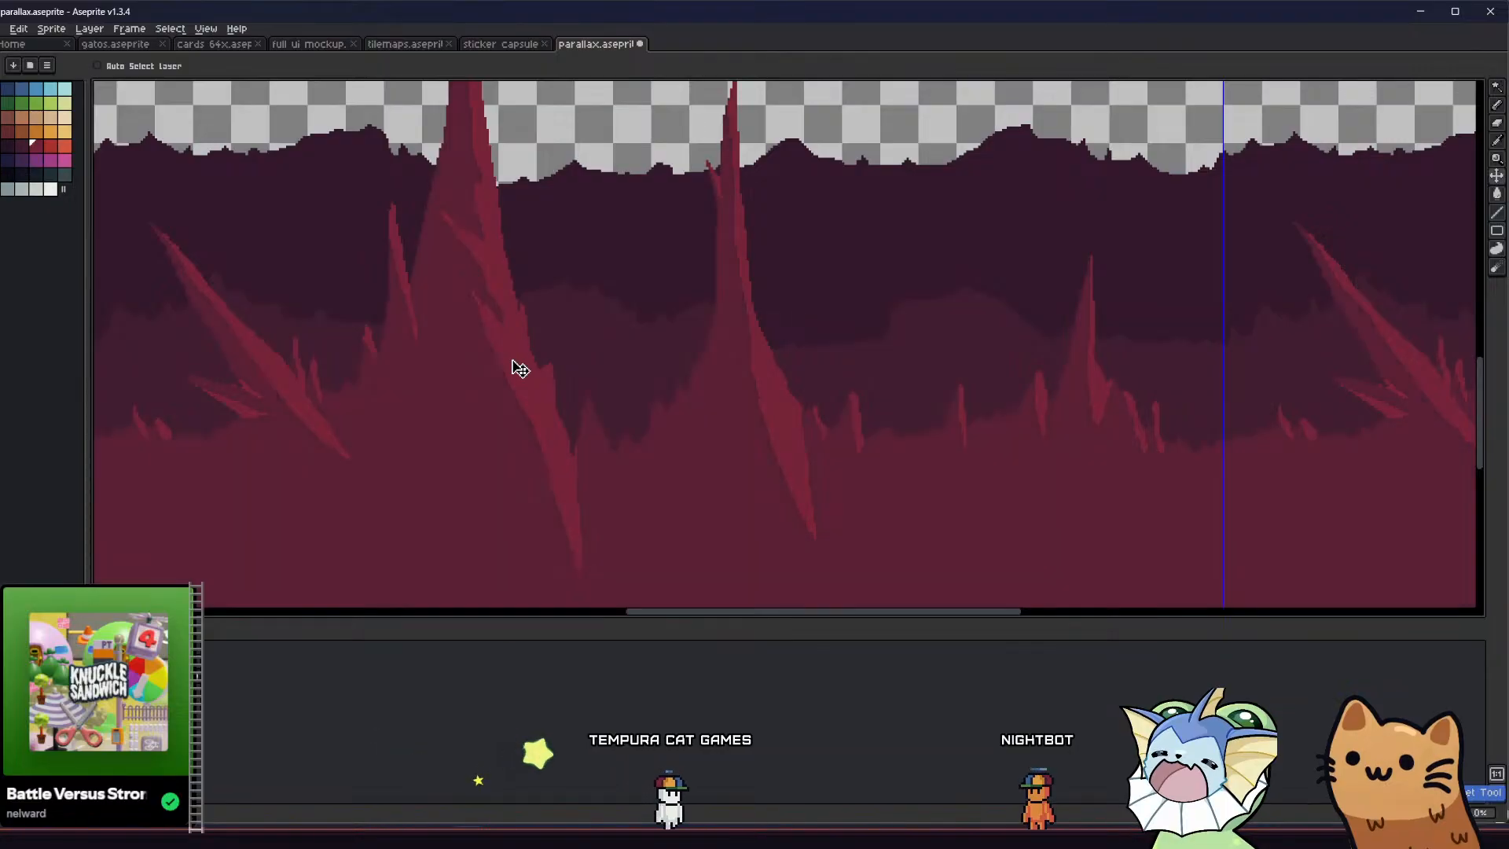
left_click(519, 359)
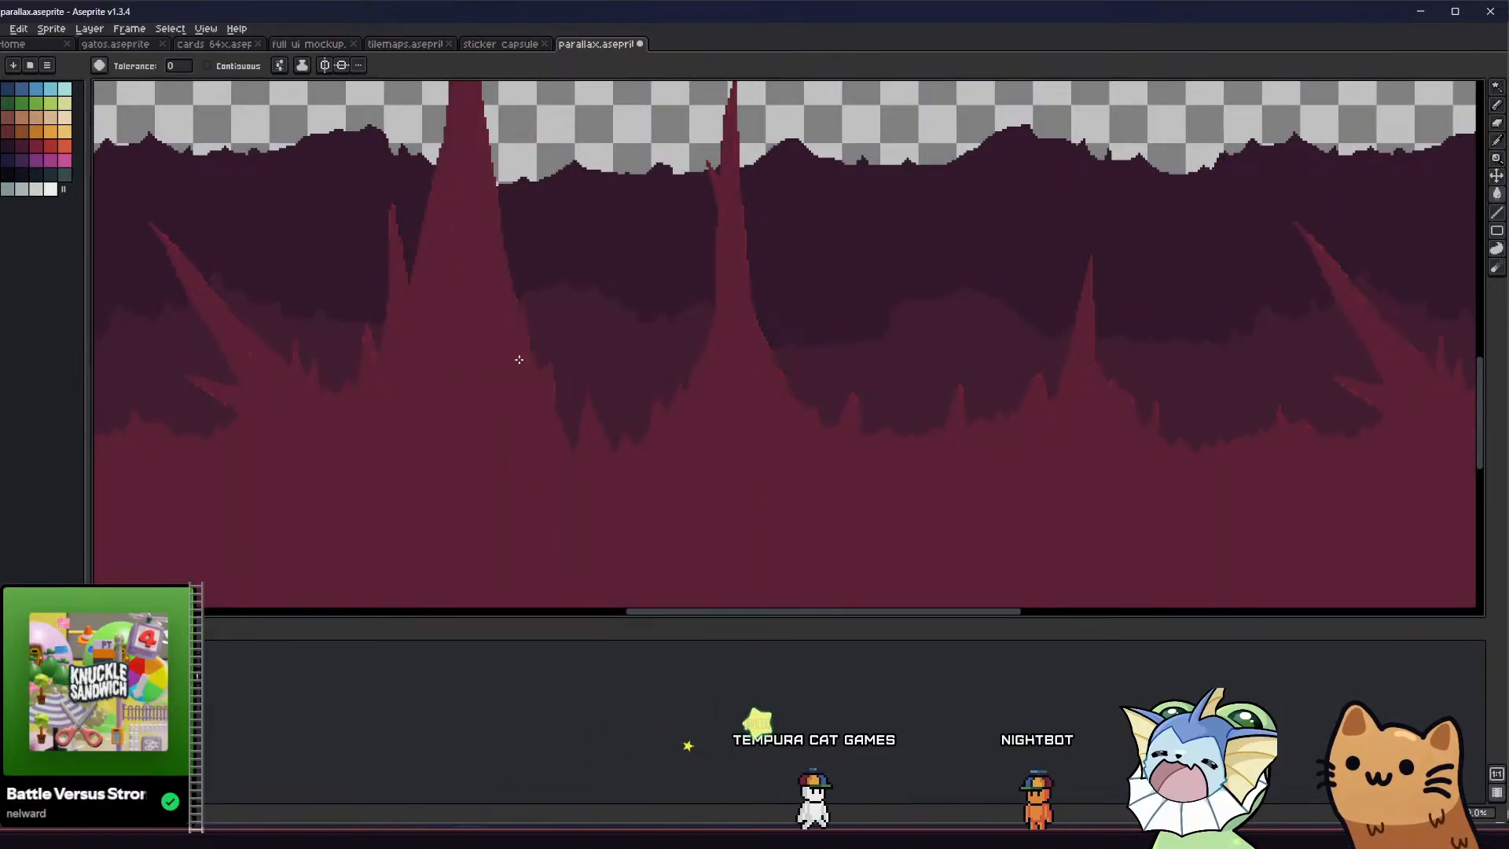
key("ctrl+z")
Try another fill with the dark swatch on the tall stalagmite using the changed ink type
middle_click_drag(310, 321, 294, 312)
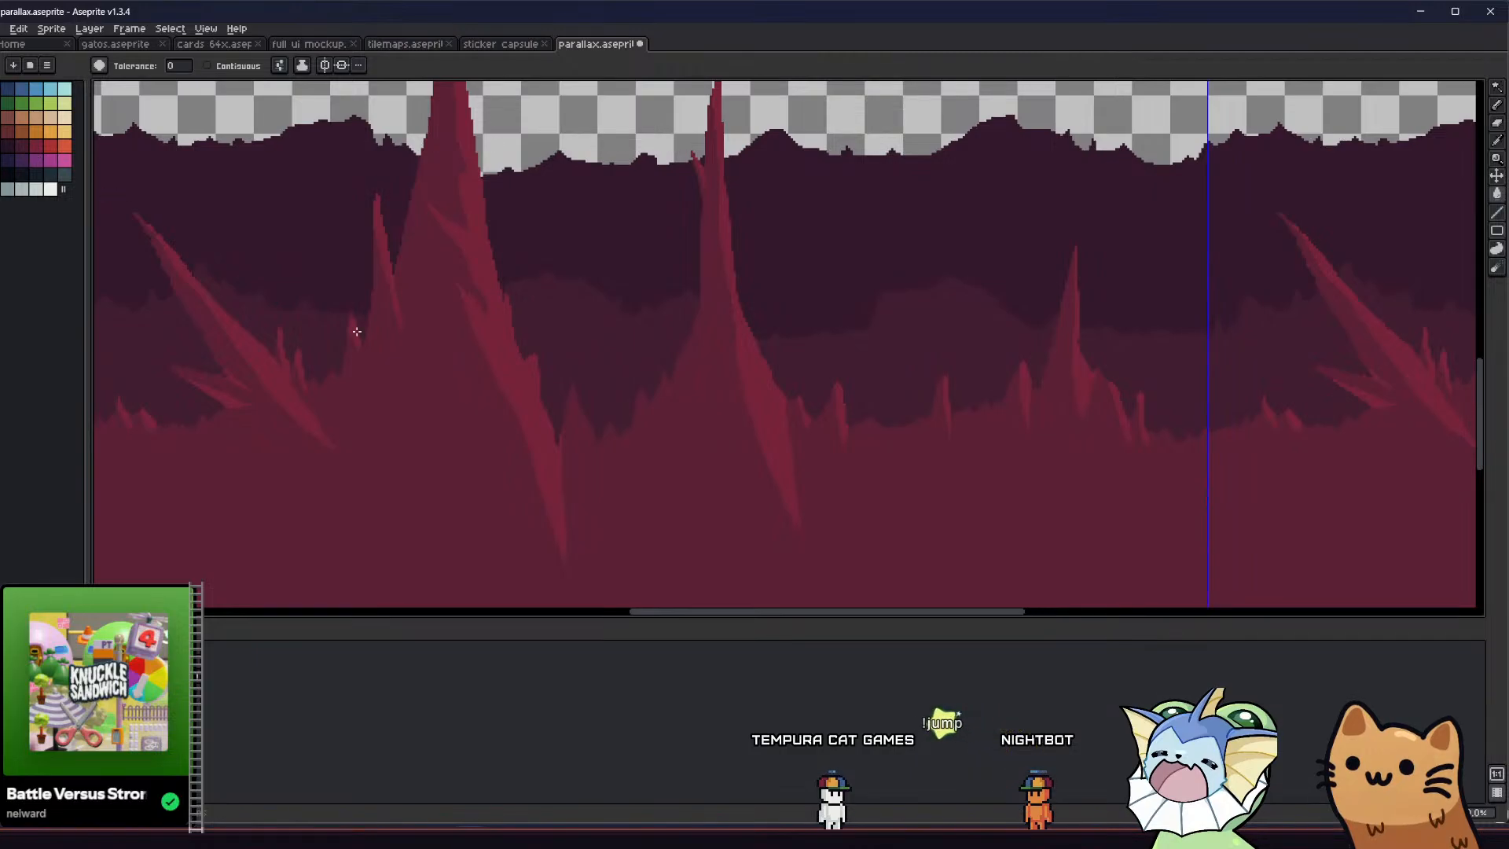
left_click(439, 393)
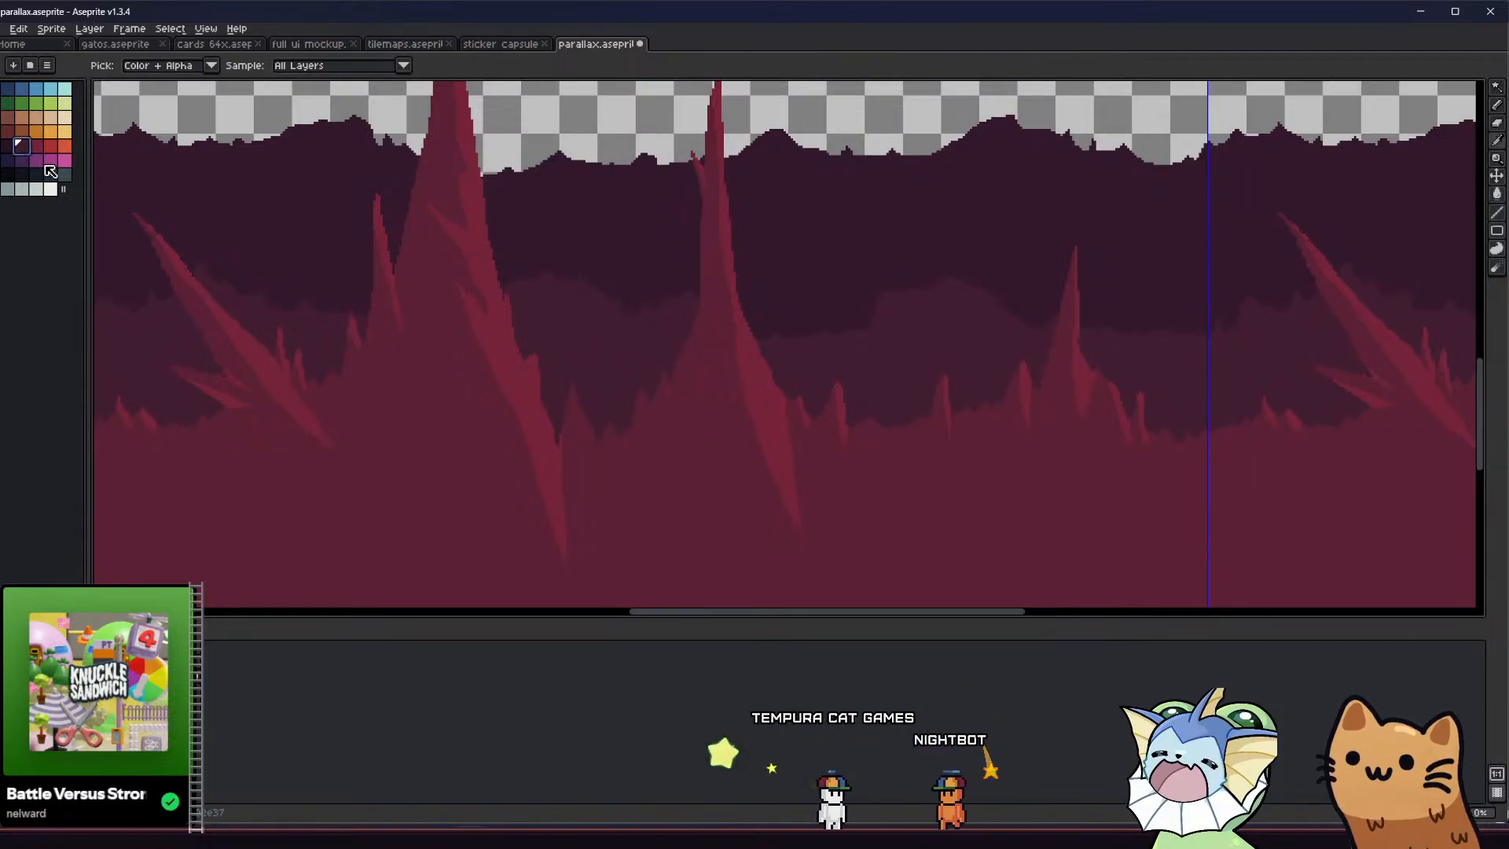
key("ctrl+z")
key("v")
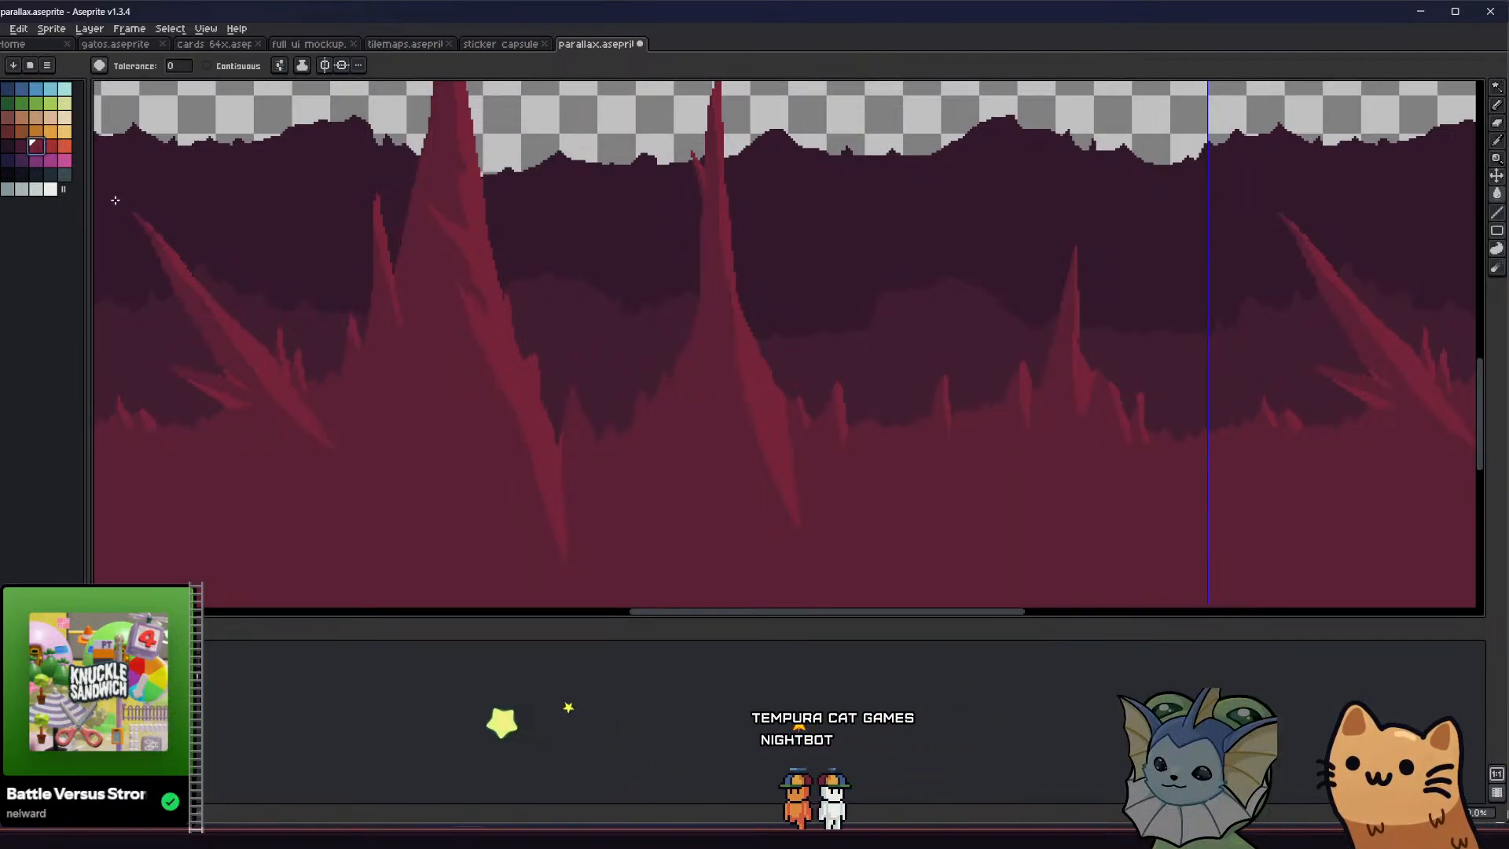
key("g")
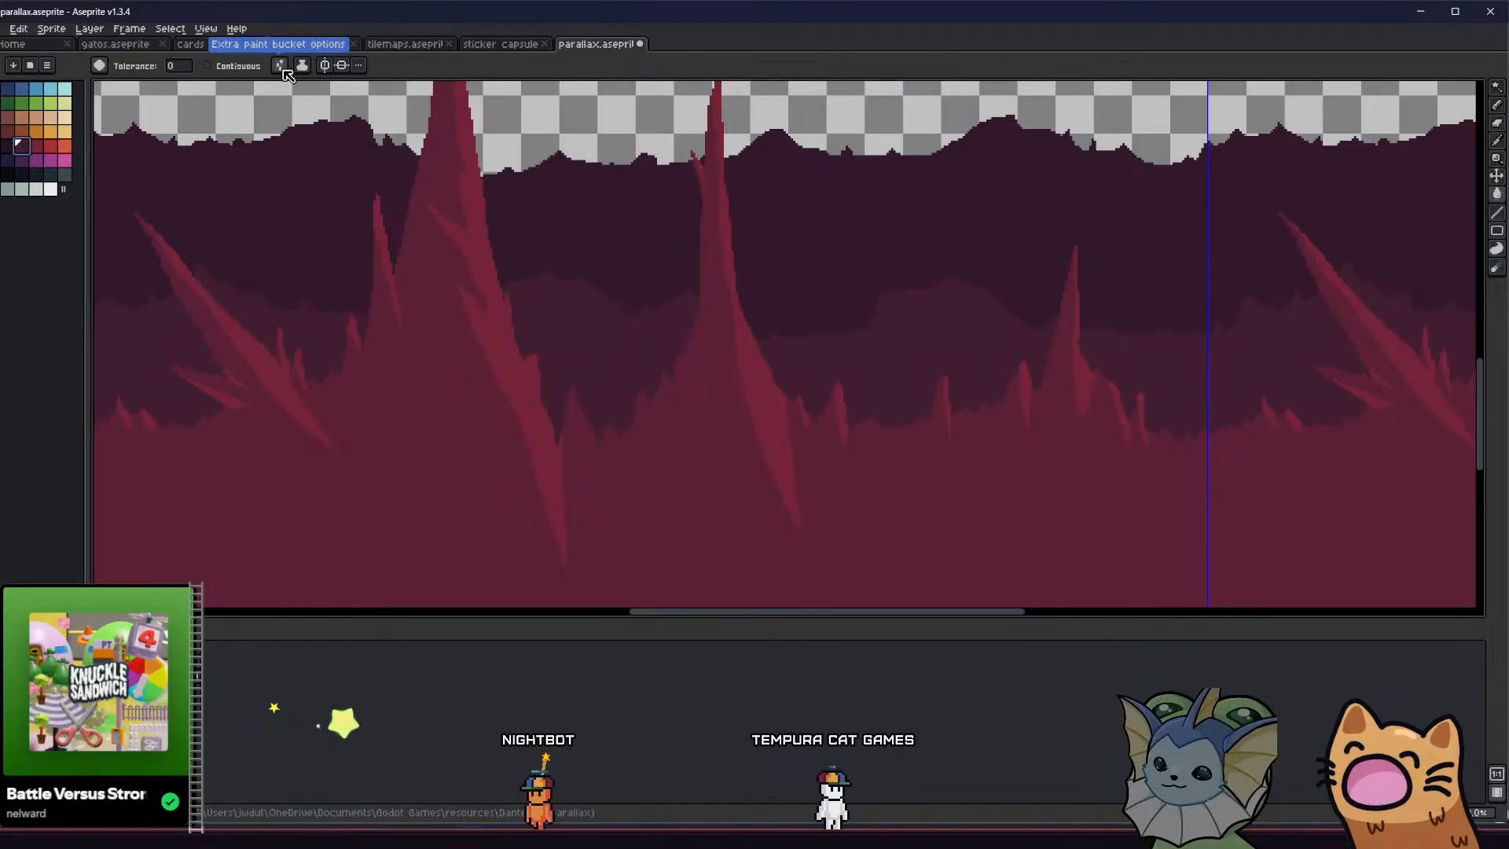
left_click(490, 320)
key("ctrl+z")
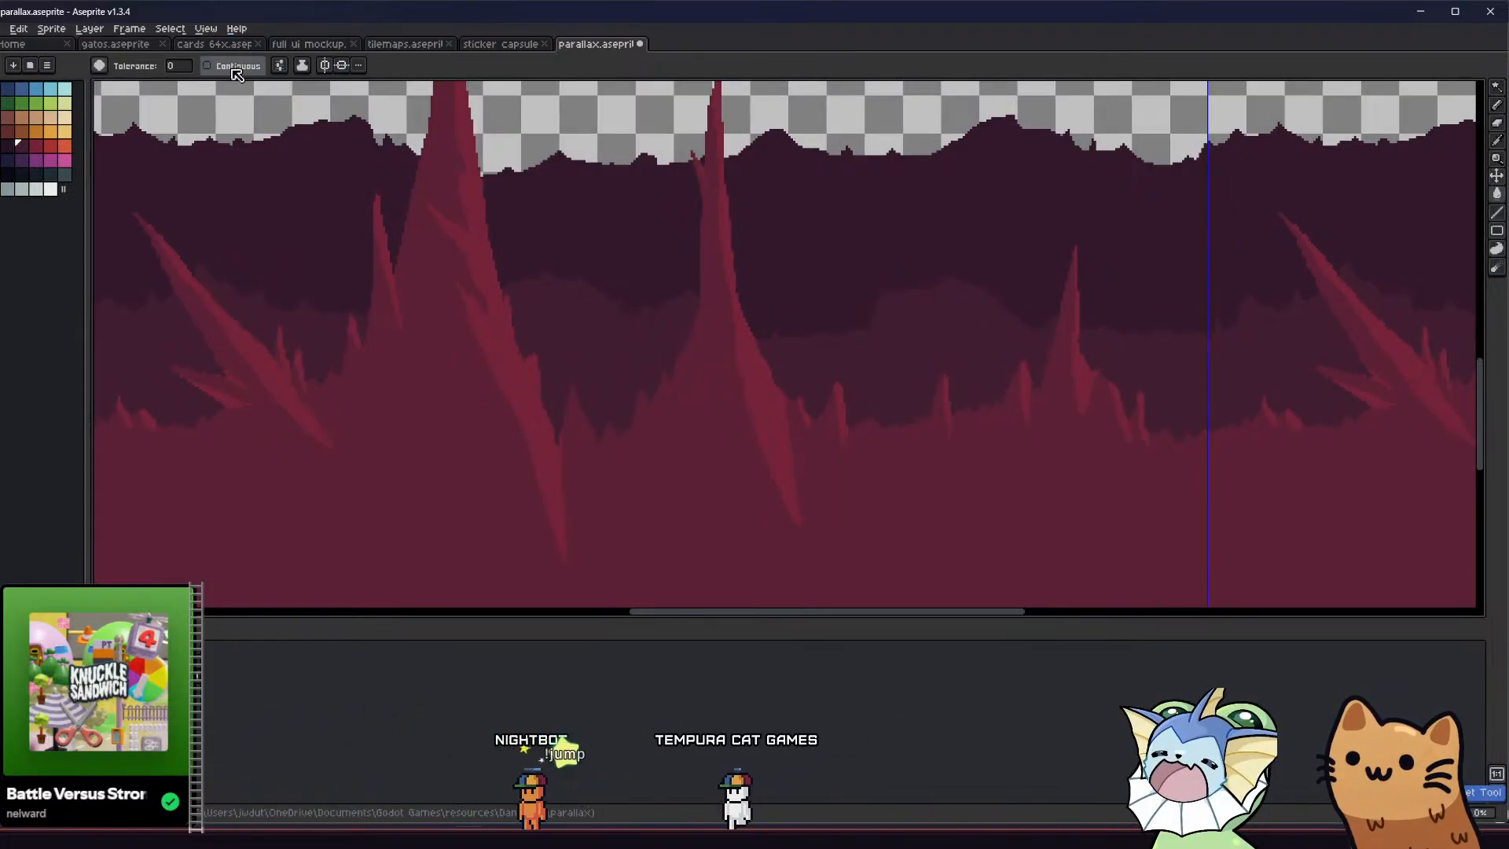
Switch back to the ink with 50% opacity and darken both the rock base and its crimson areas with the dark swatch
left_click(302, 65)
left_click(338, 102)
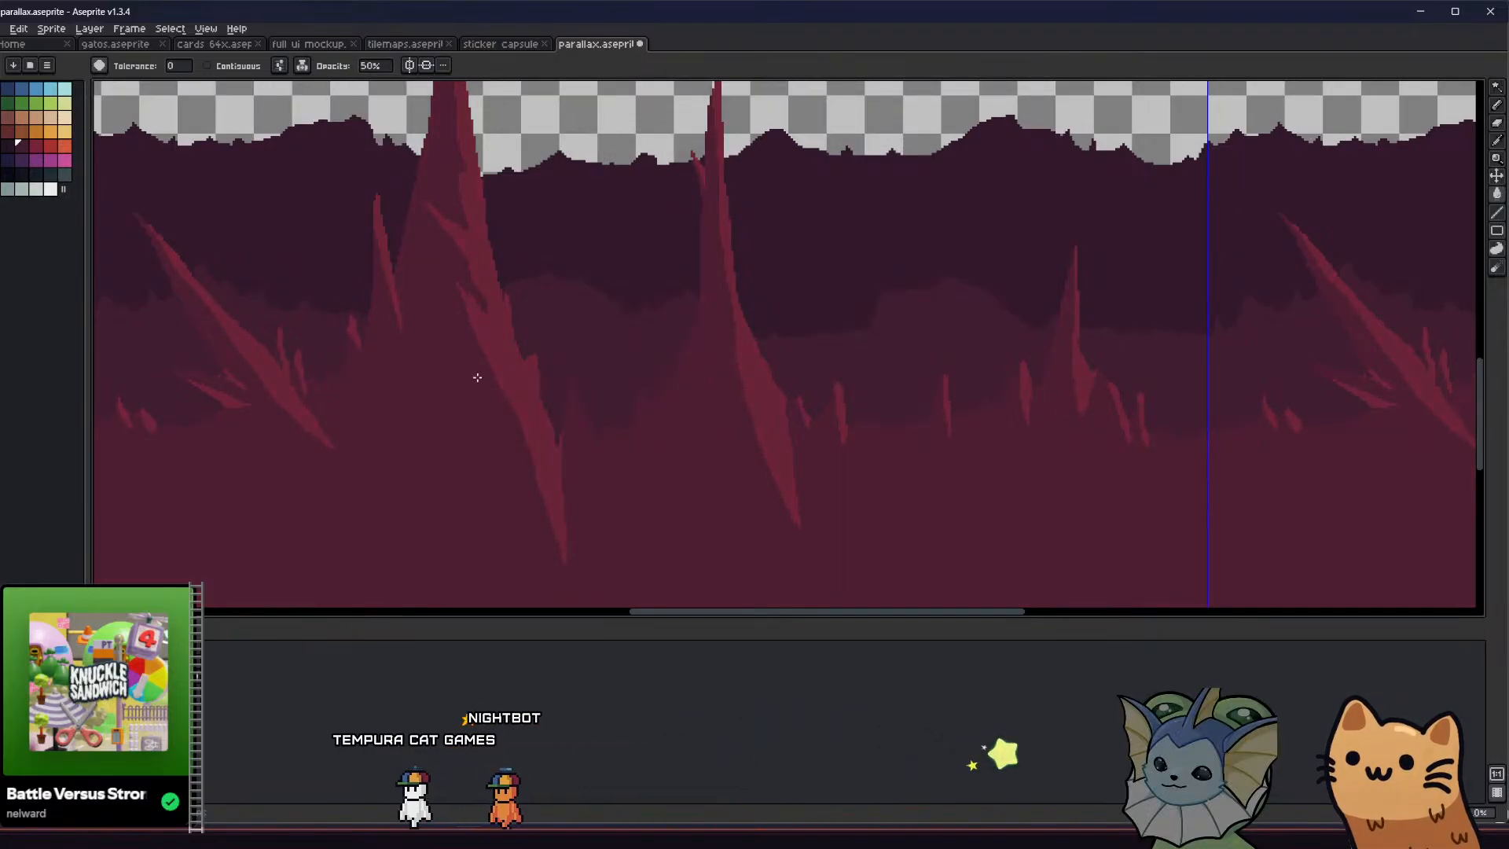
scroll(475, 377, "down", 3)
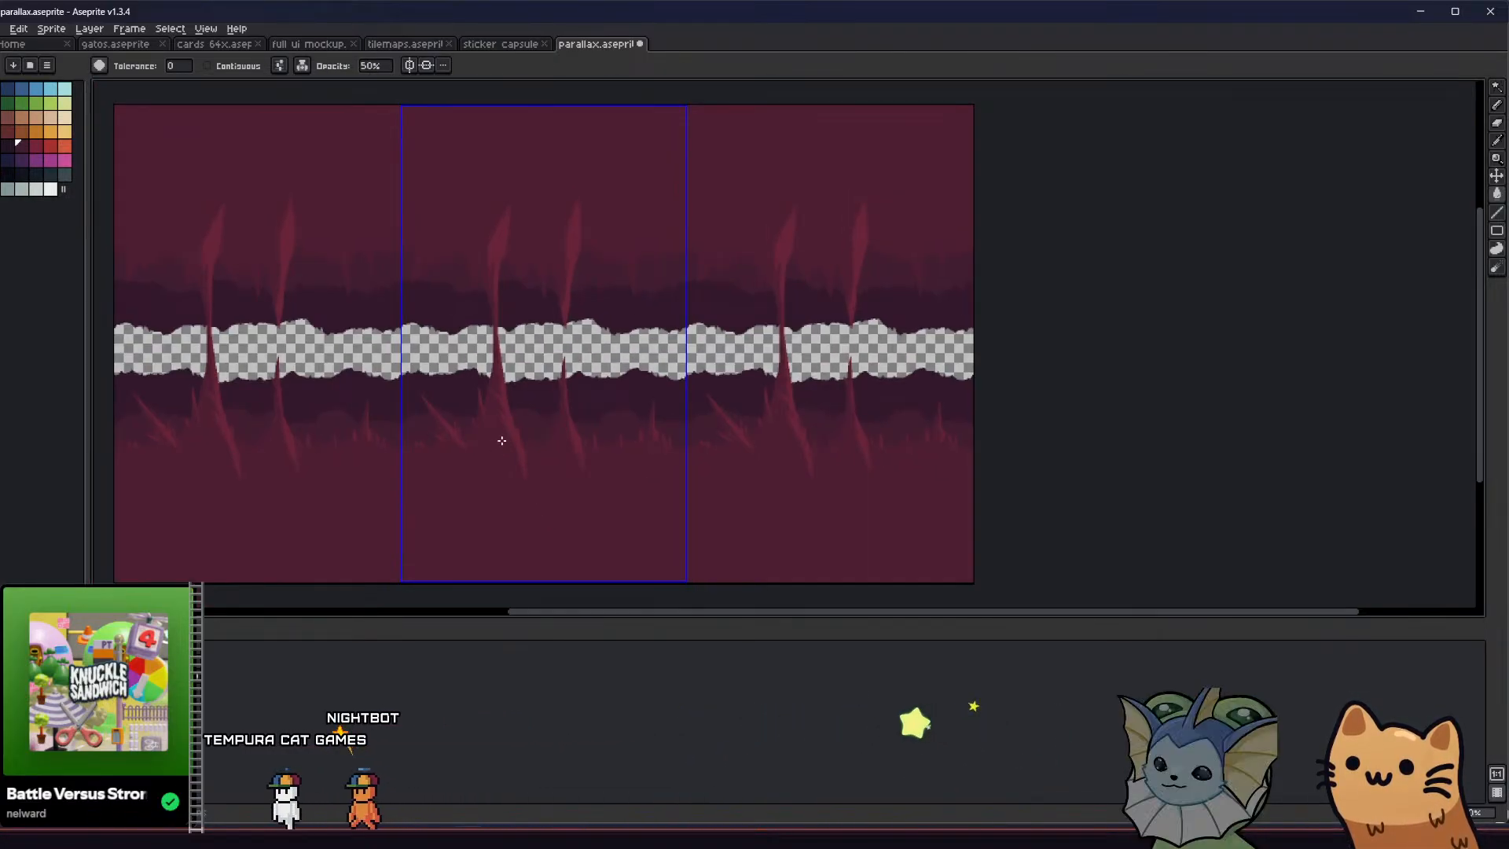
scroll(499, 437, "up", 1)
middle_click_drag(499, 438, 528, 474)
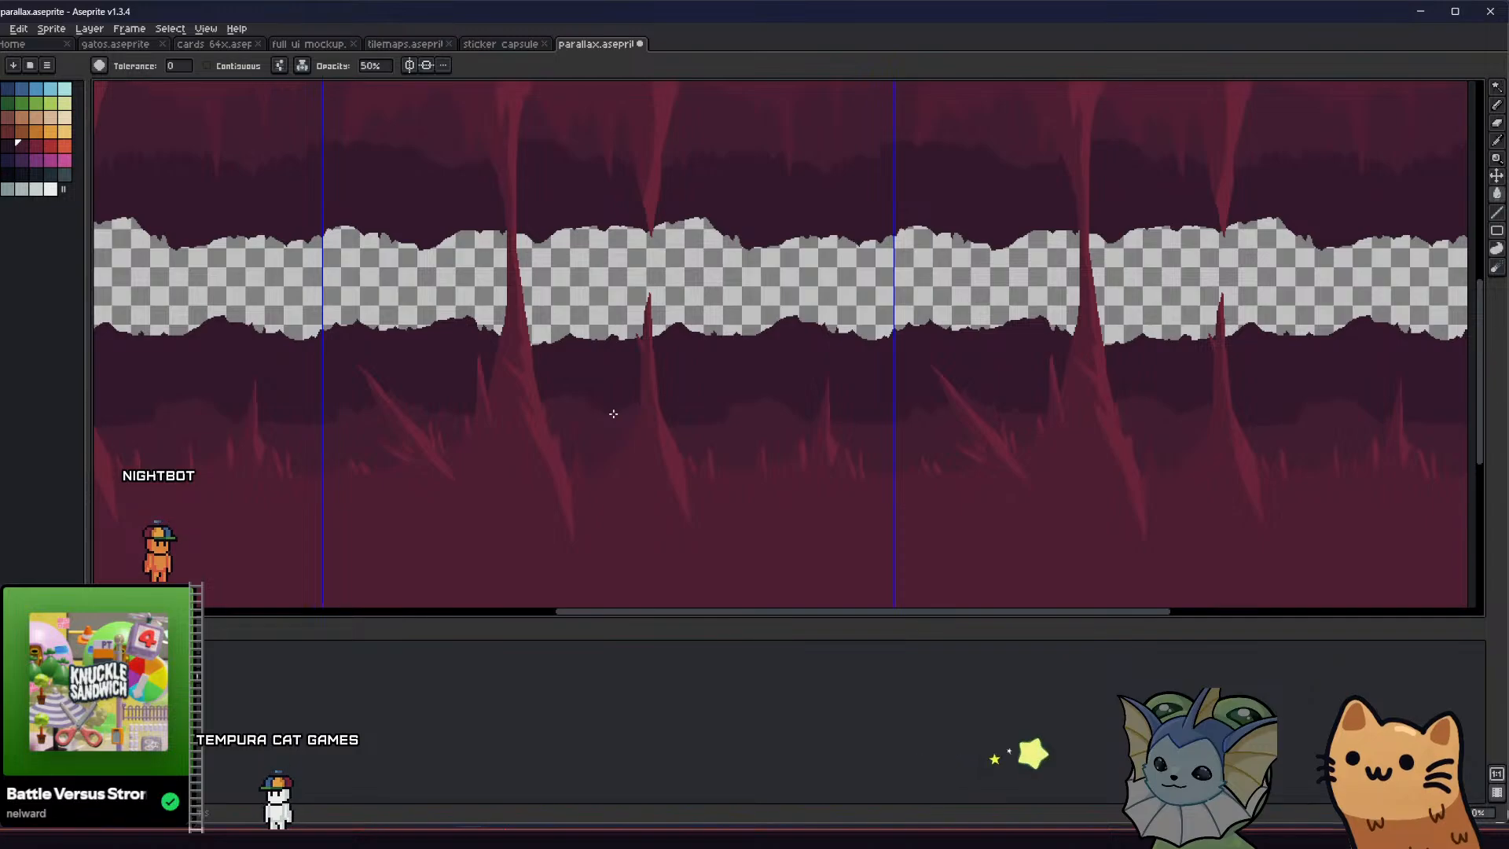
Undo the recolouring fills and the horizontal flip to restore the original darker-red shading
middle_click_drag(600, 385, 613, 390)
key("ctrl+z")
key("ctrl+z")
key("ctrl+z")
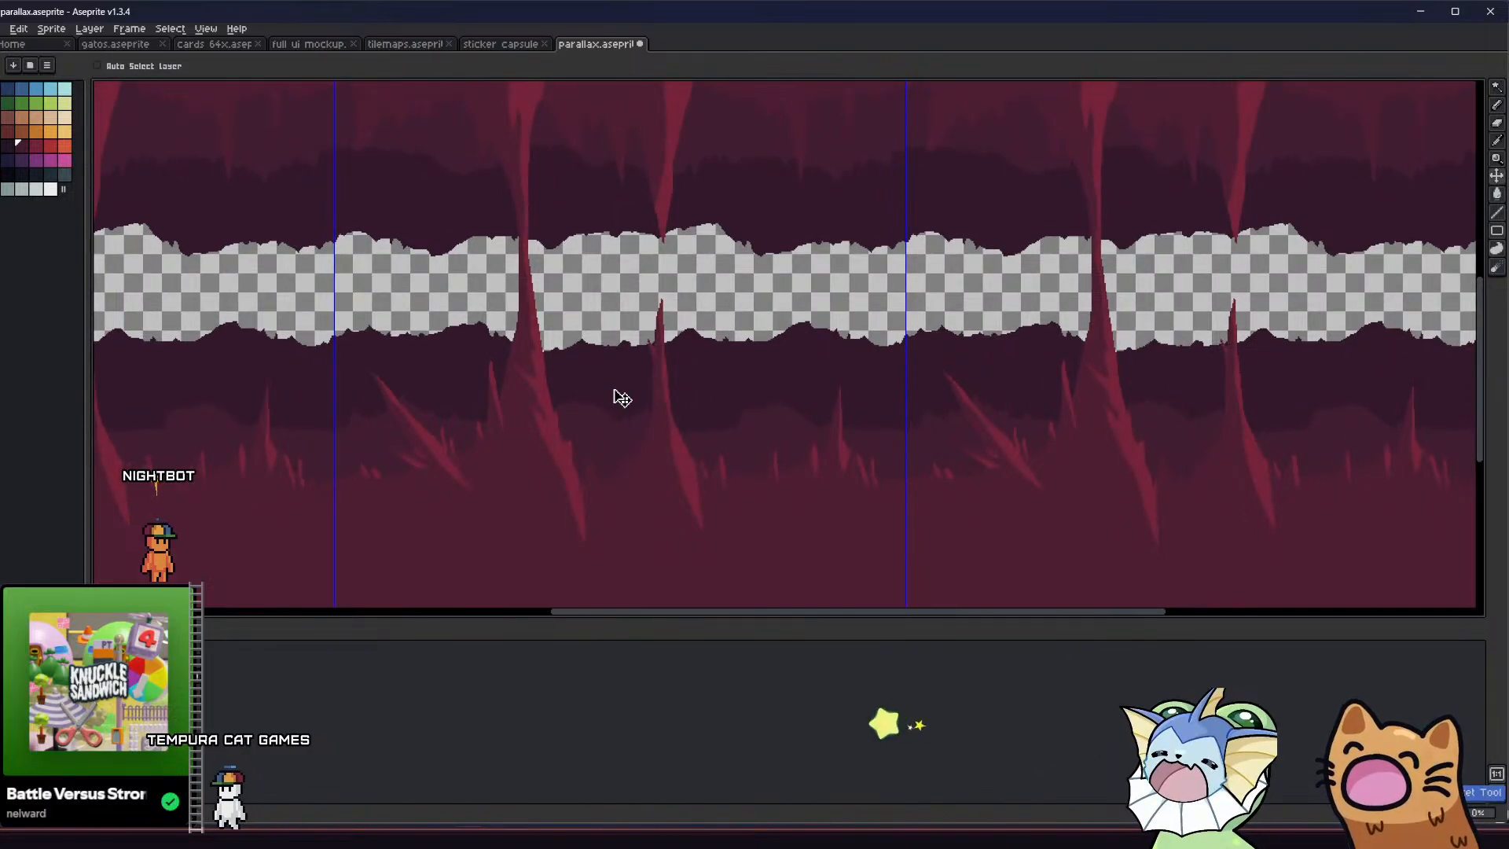
key("ctrl+z")
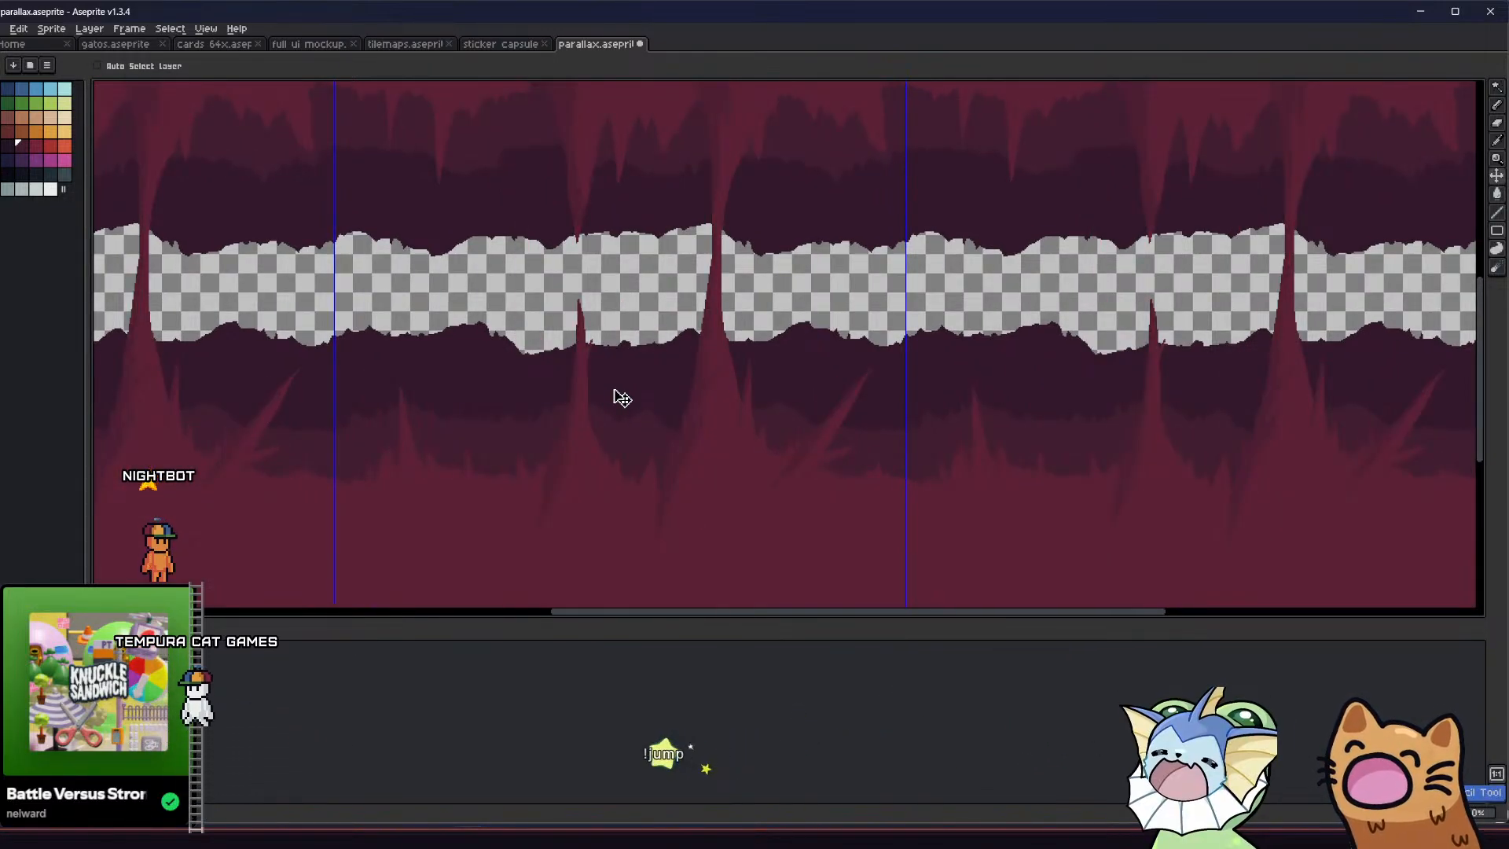
Save the parallax sprite with its restored shading
middle_click_drag(599, 381, 598, 399)
key("v")
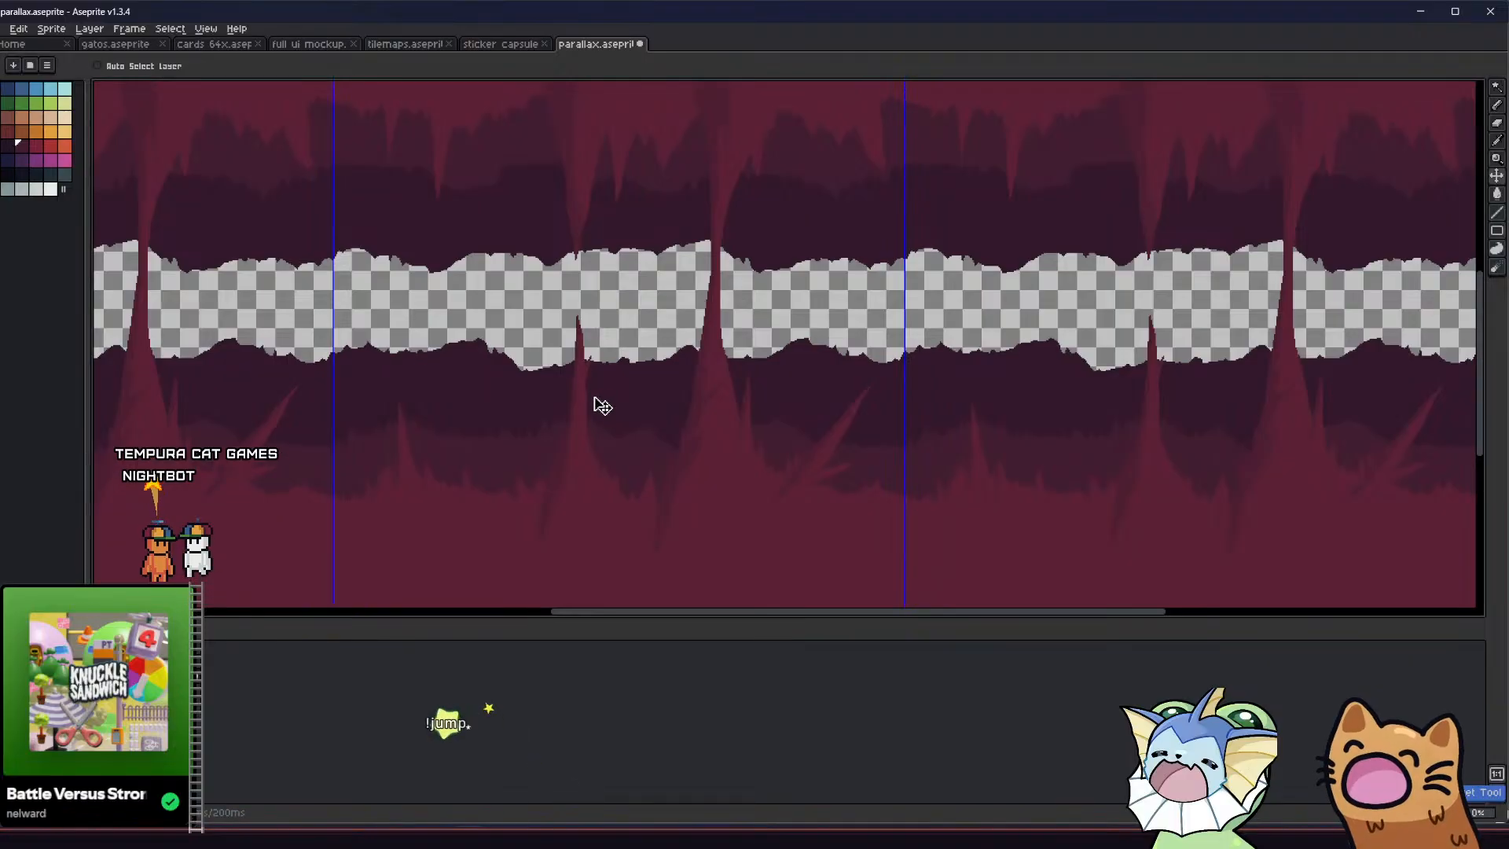
key("g")
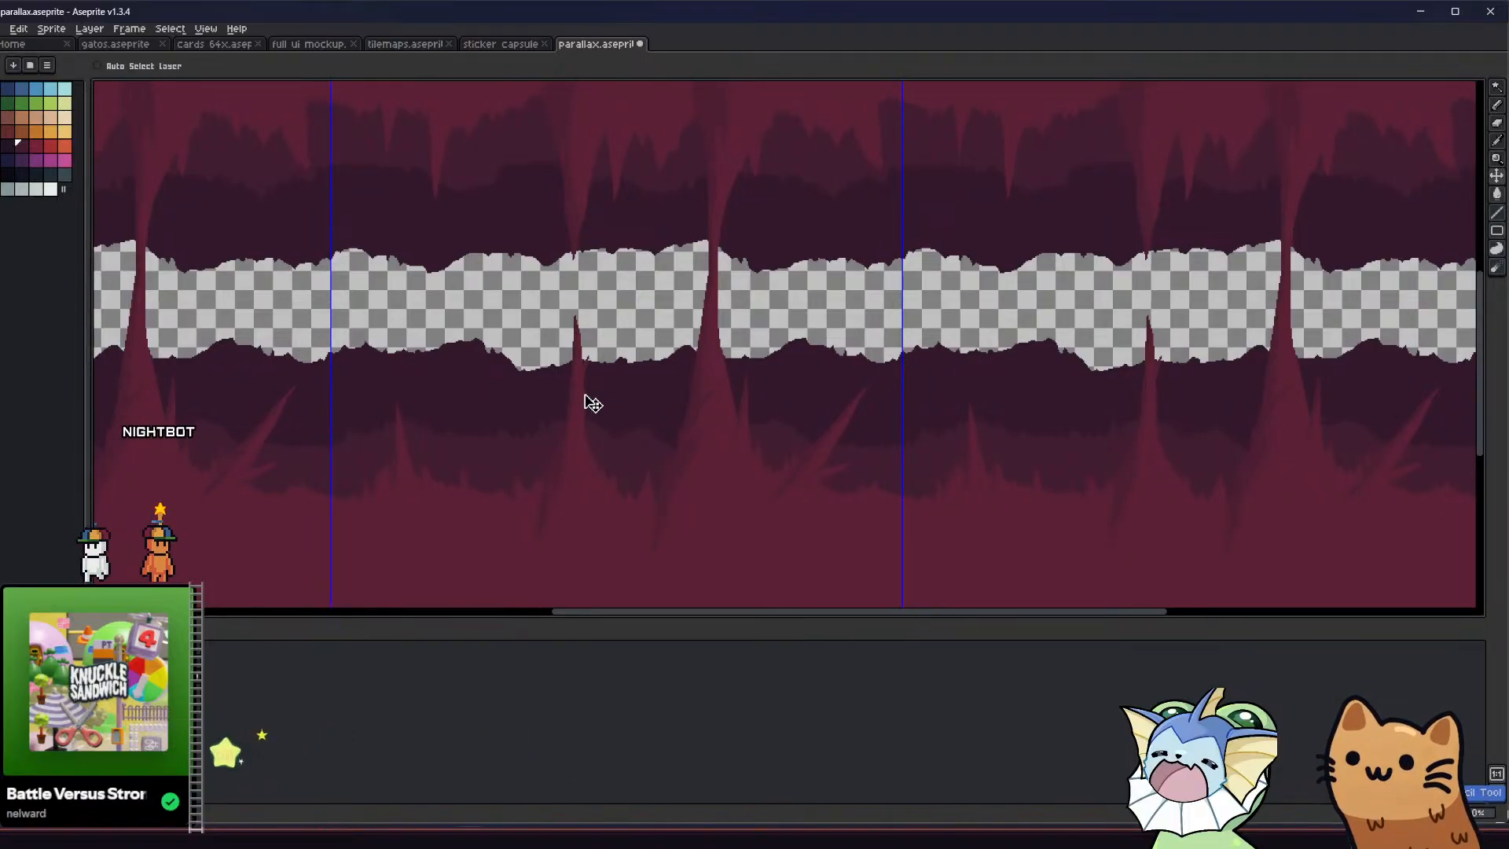
key("ctrl+z")
middle_click_drag(428, 303, 431, 325)
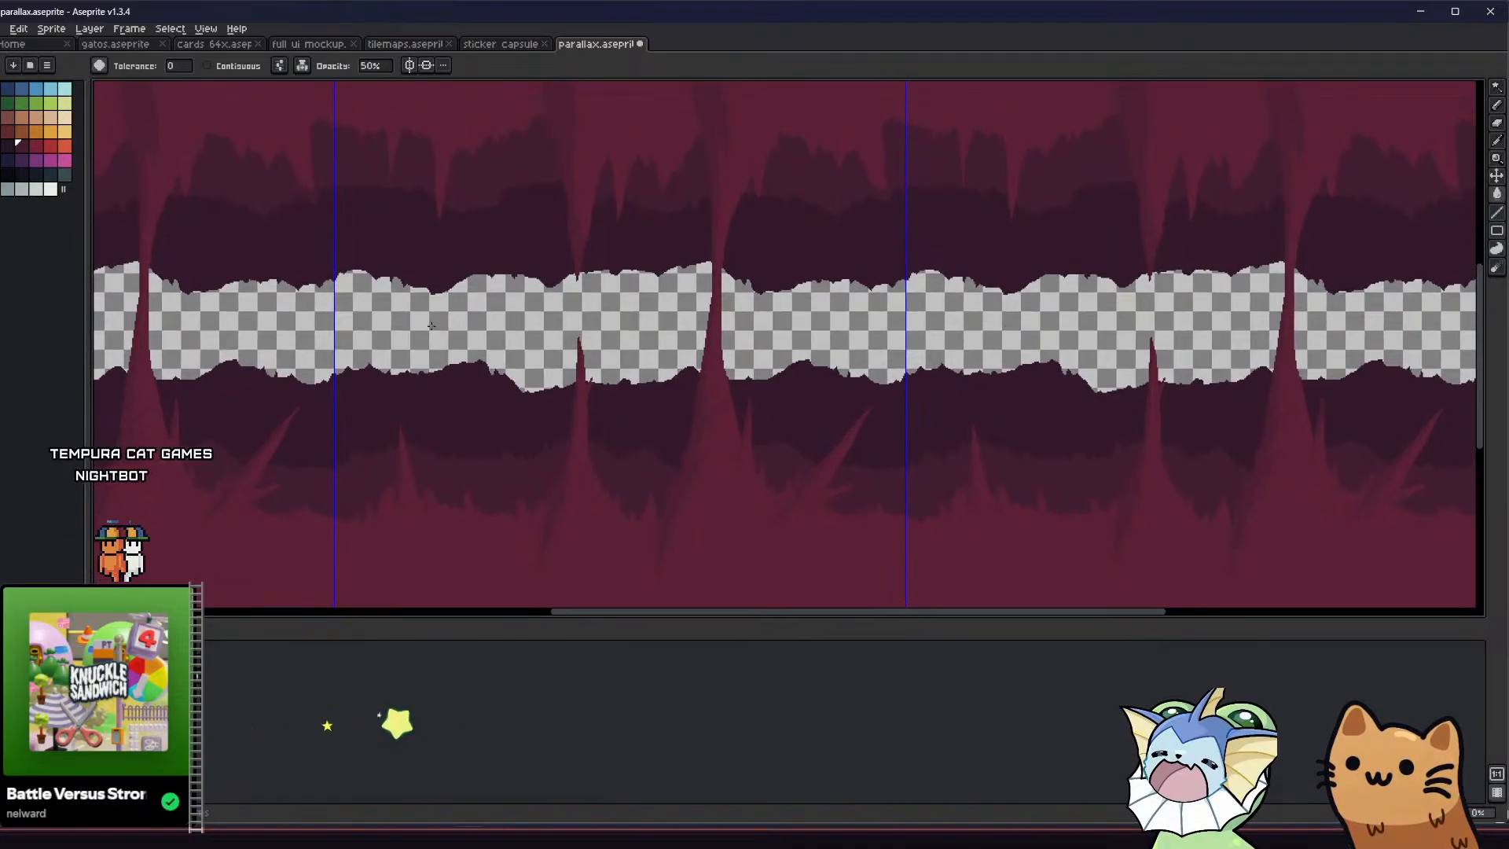
scroll(431, 325, "down", 1)
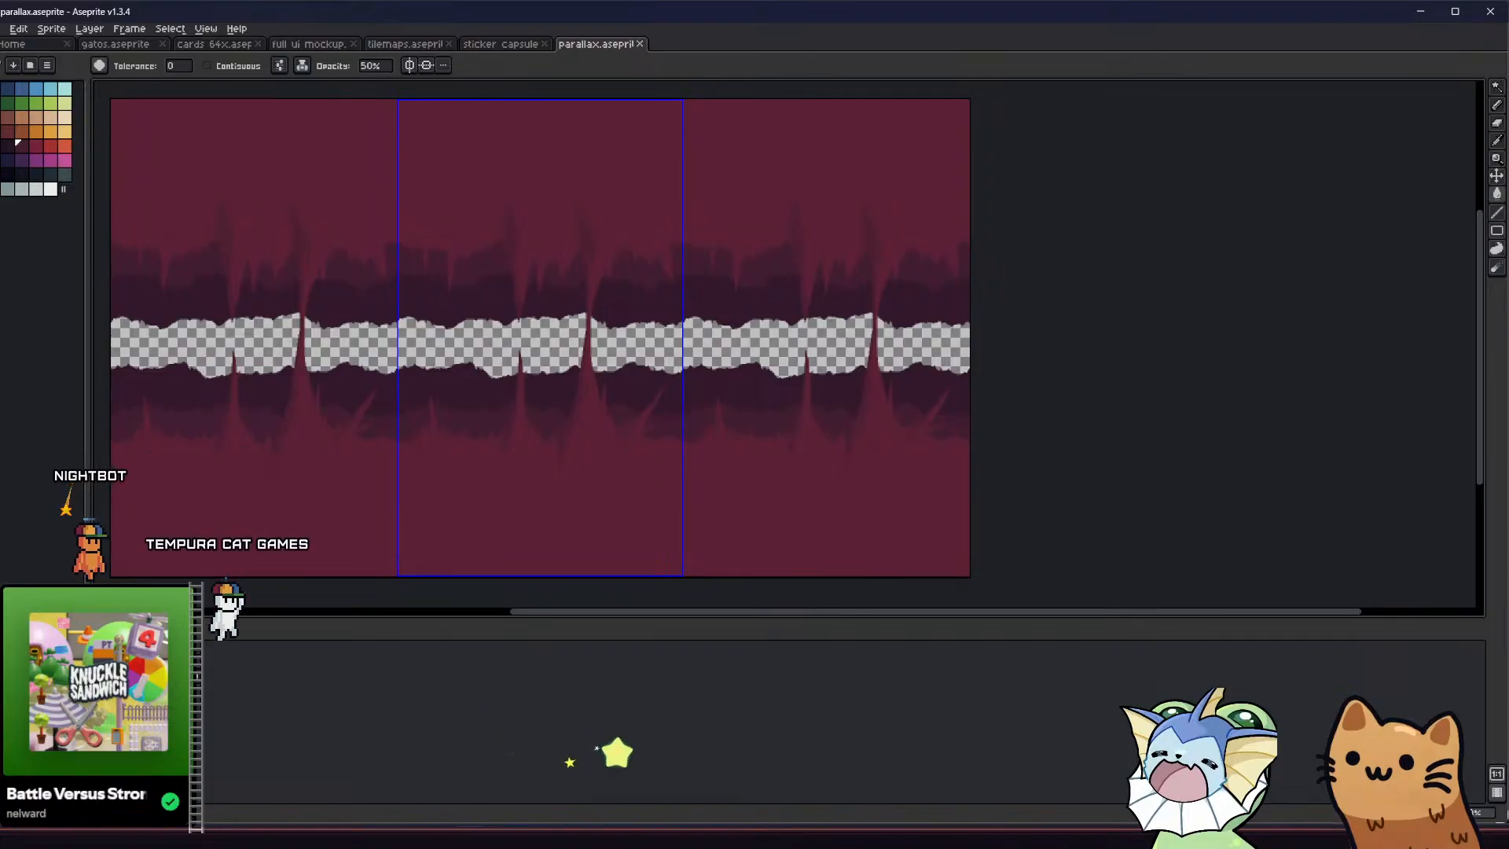
Export the sprite's visible layers at 100% to the parallax folder as circle_1_parallax_layer_1_new_test2.png
left_click(2, 29)
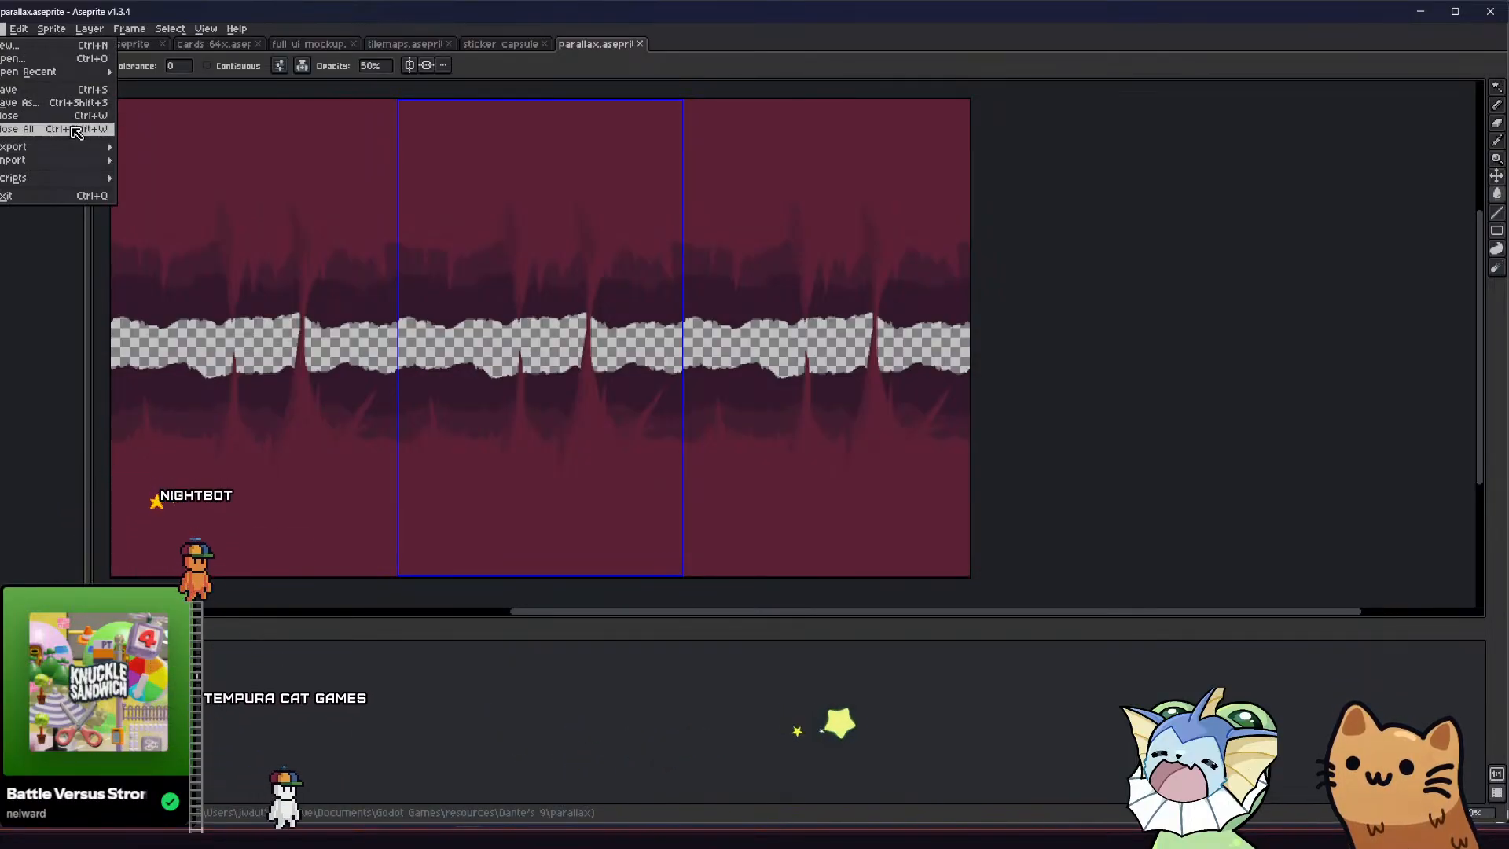
mouse_move(24, 147)
left_click(149, 146)
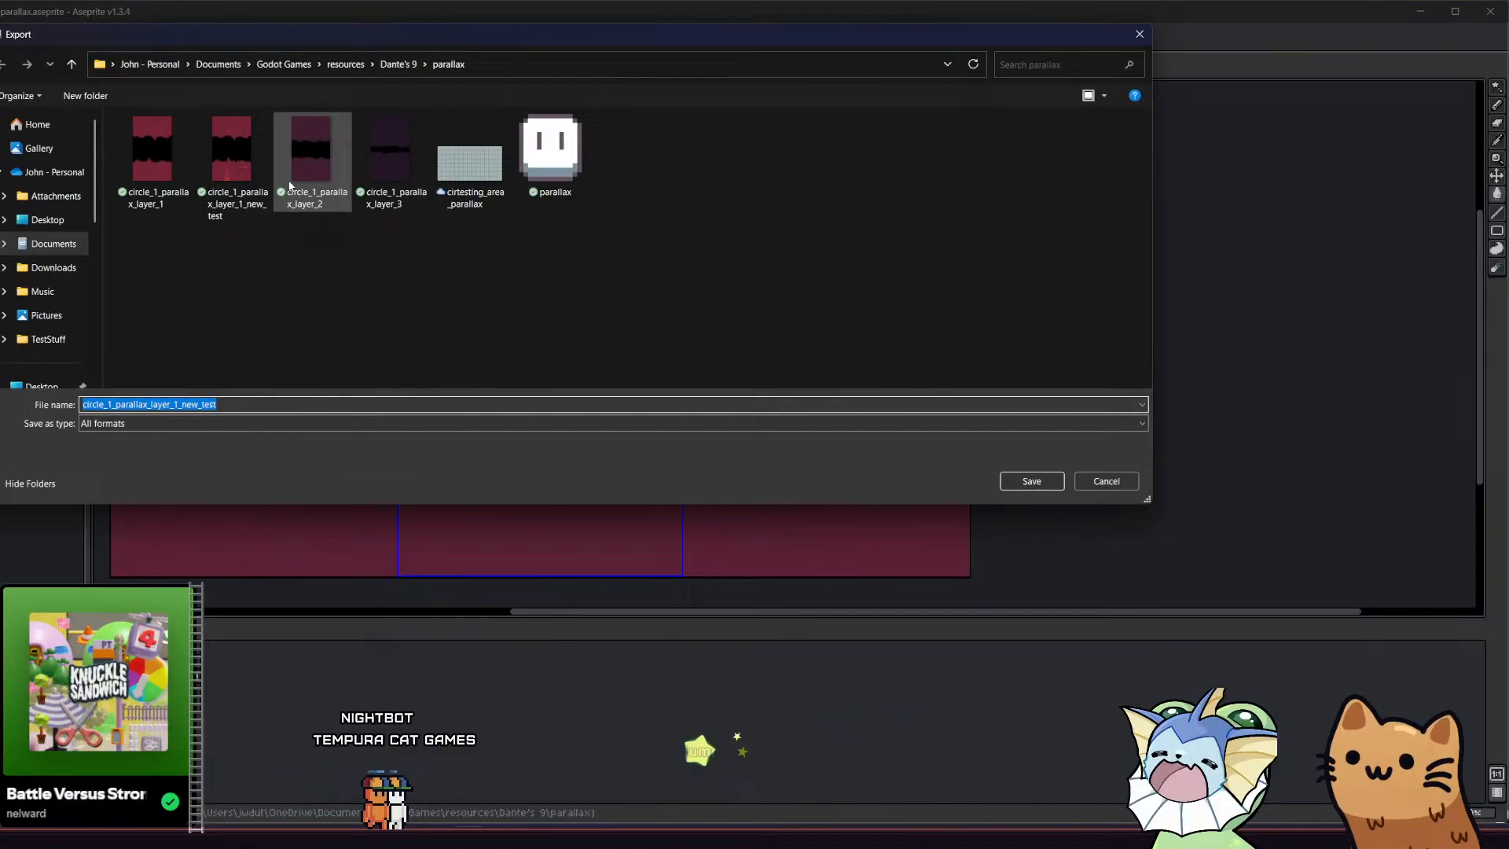
left_click(236, 189)
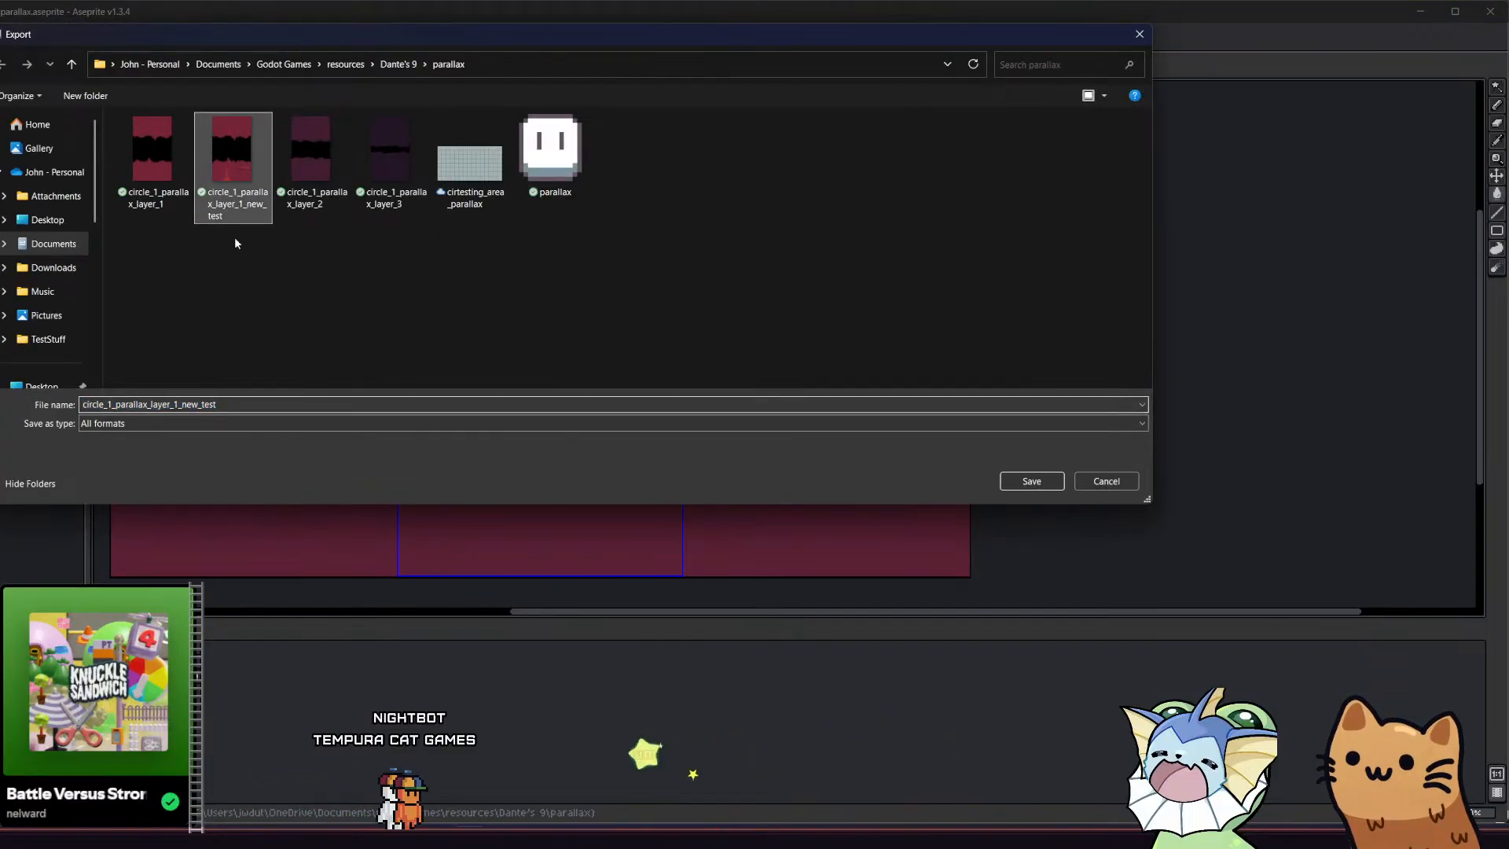
left_click(176, 404)
left_click(176, 404)
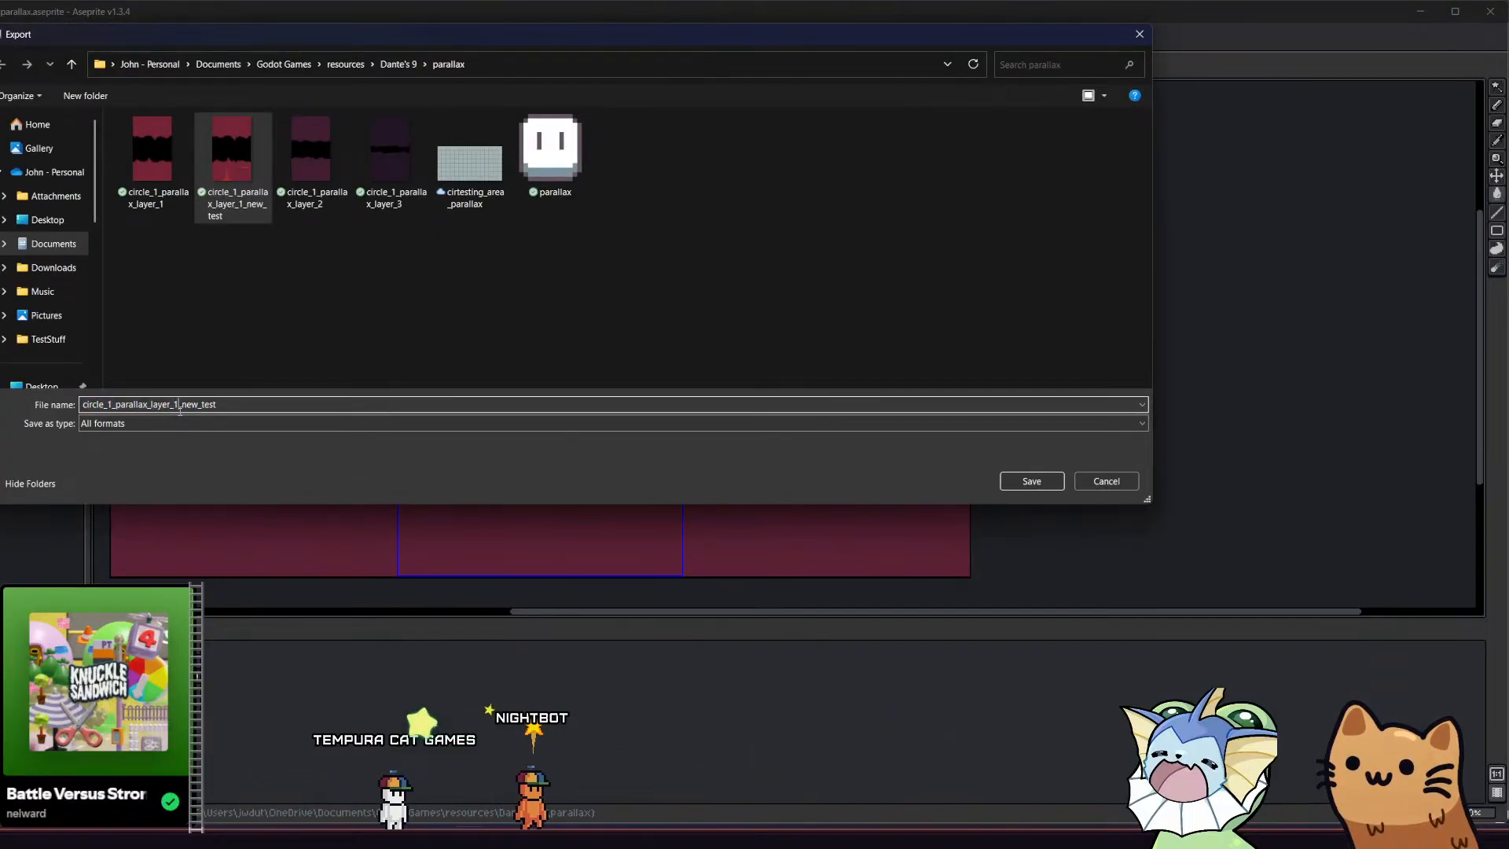
left_click(237, 405)
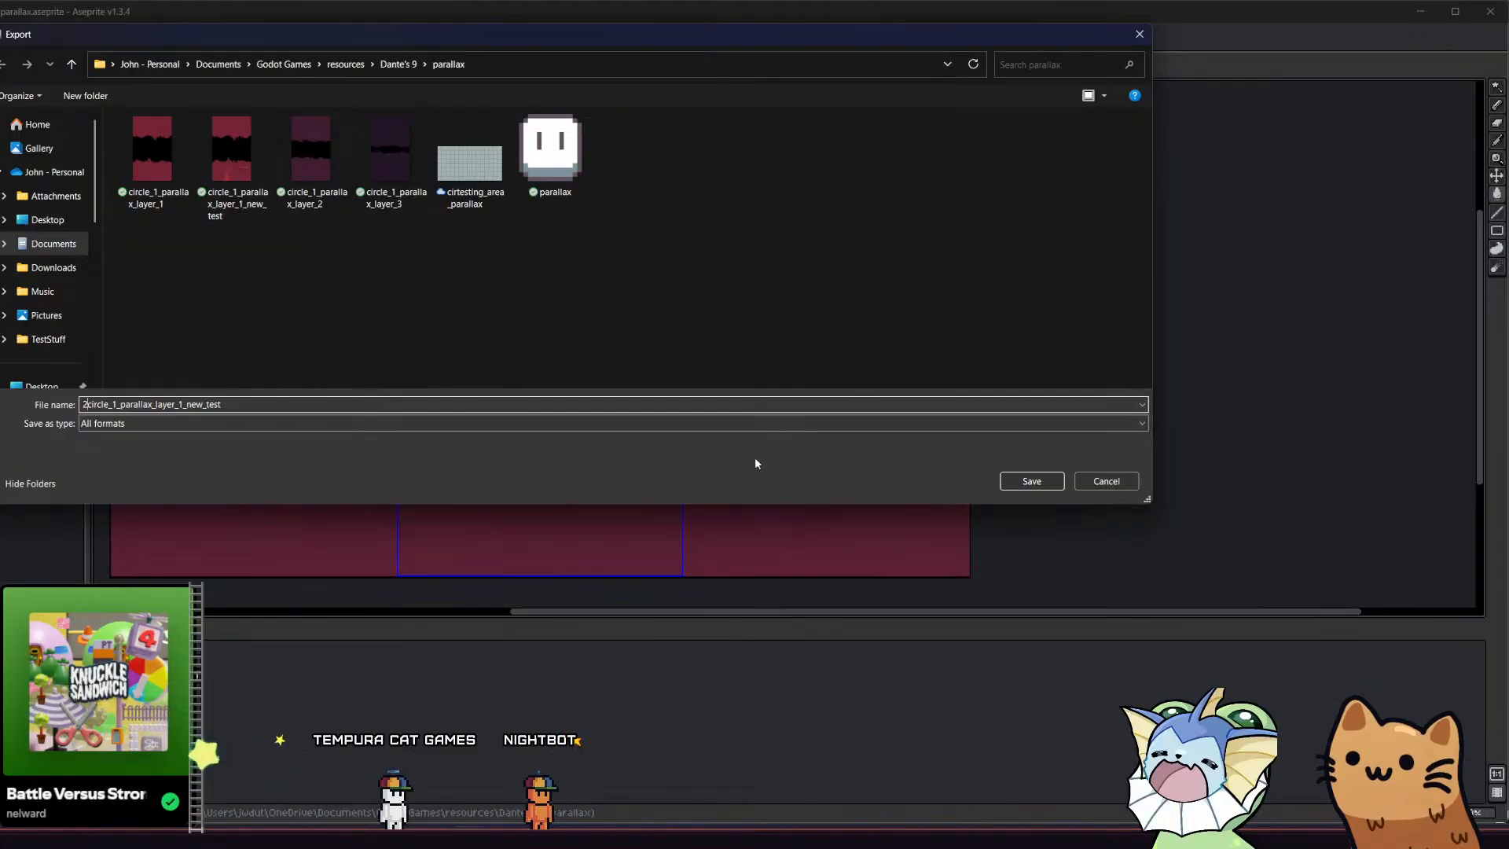
type(".png2")
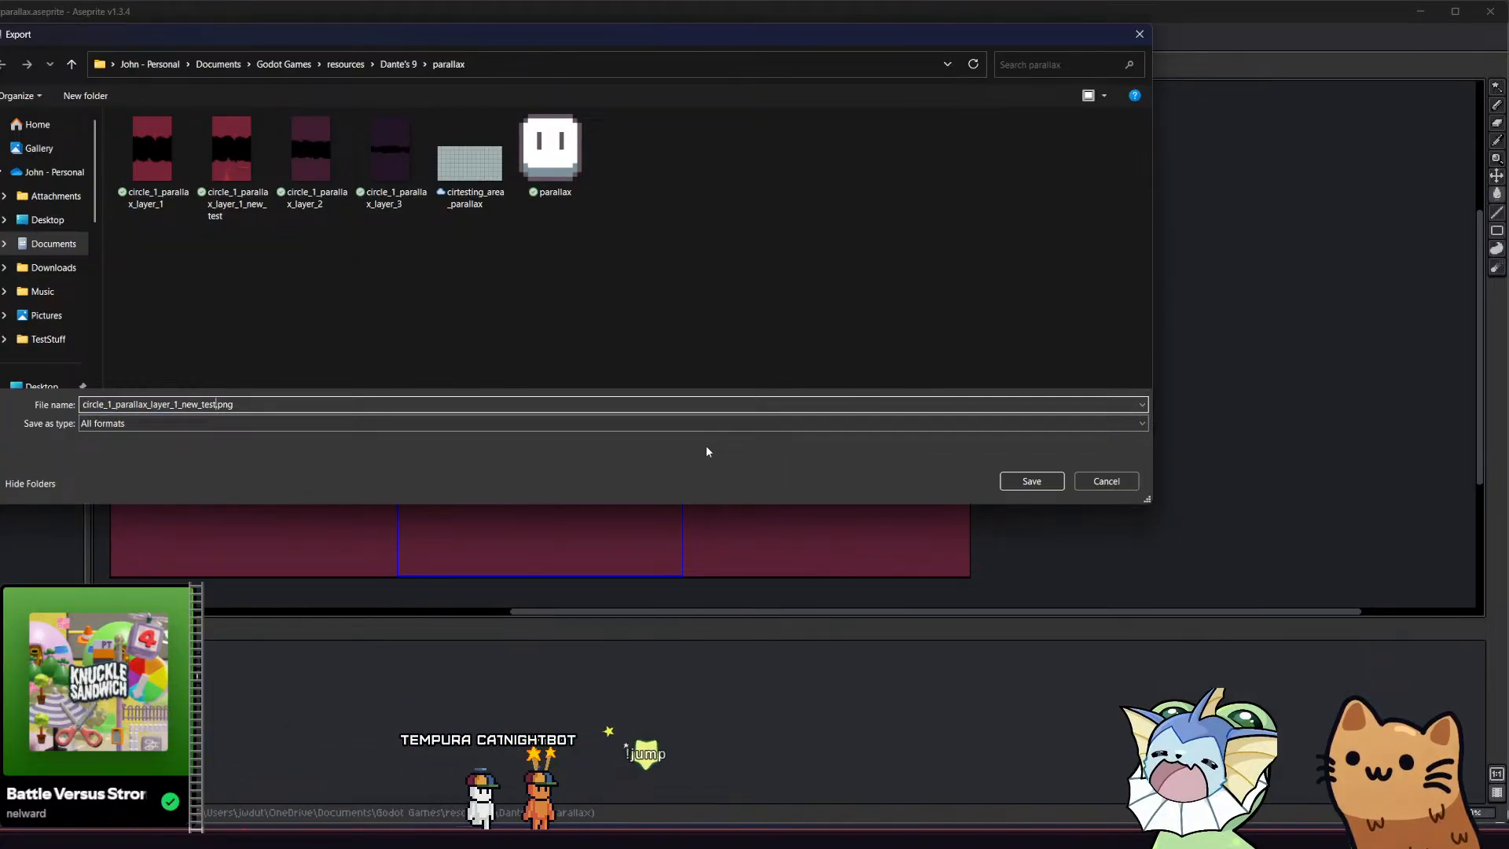
key("Return")
left_click(547, 256)
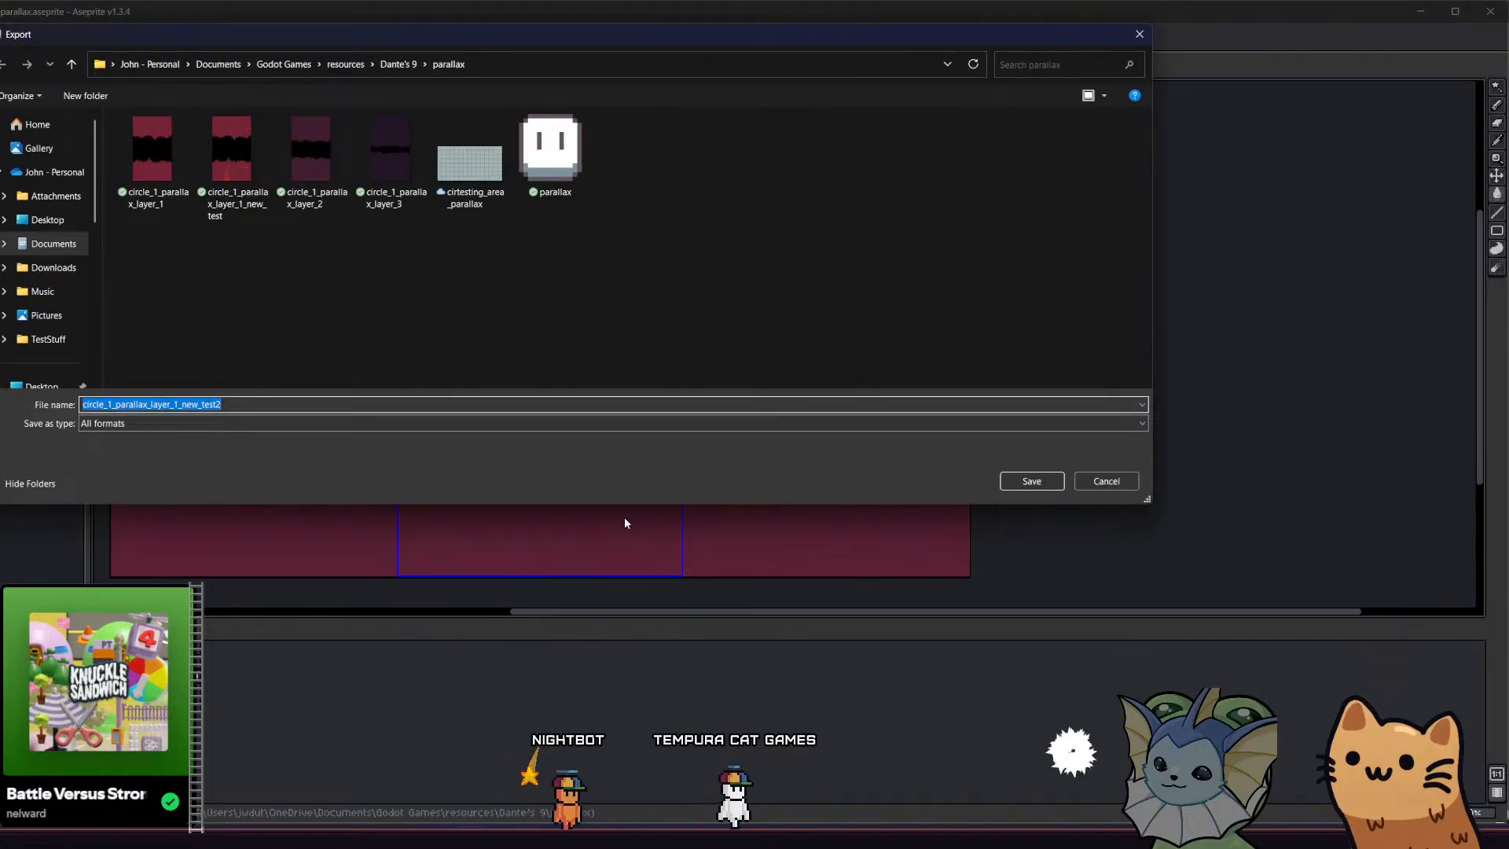
key("Return")
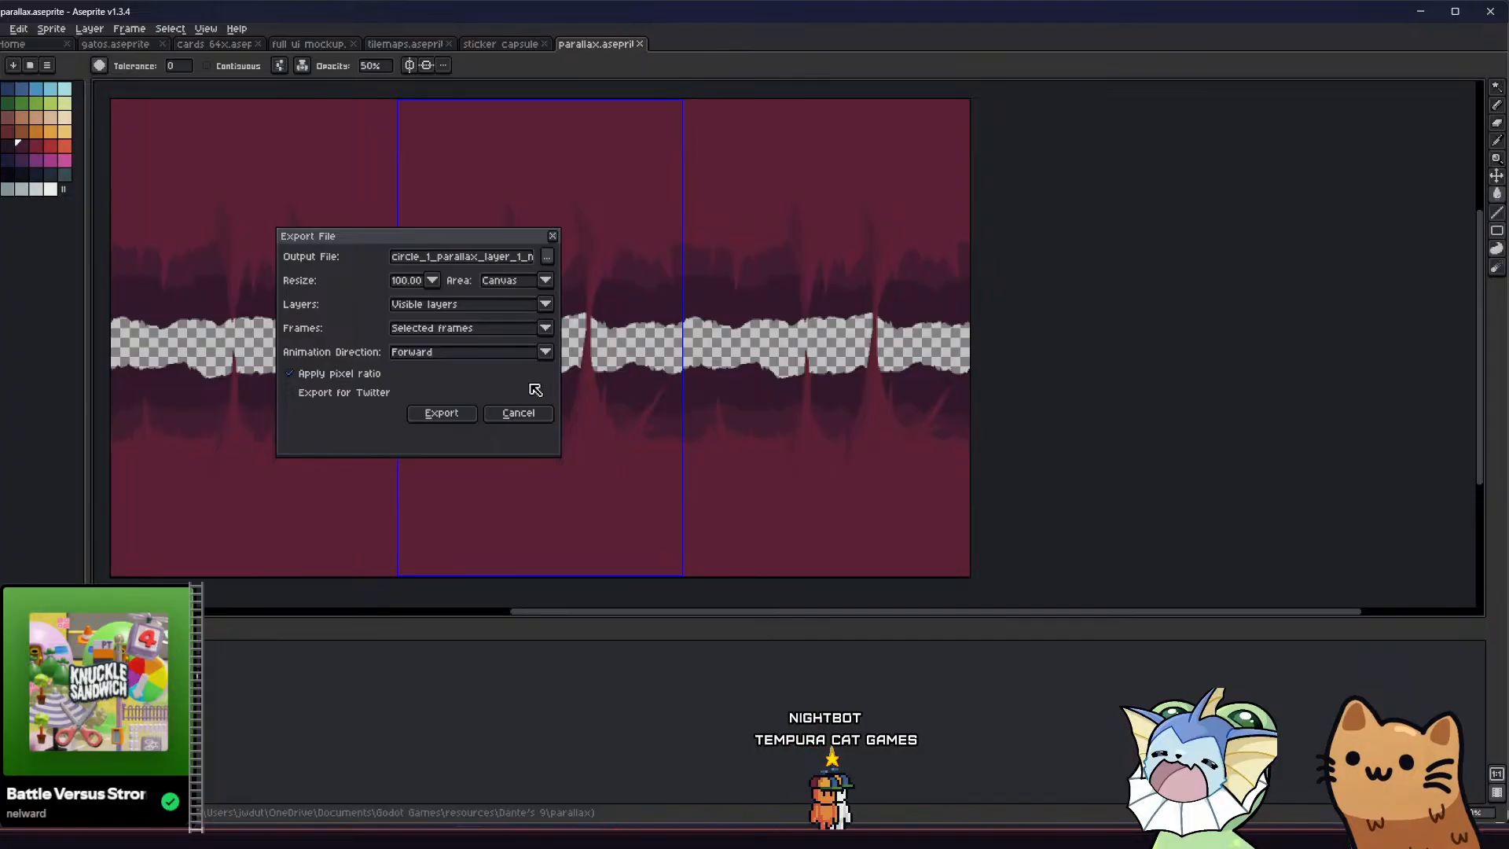
left_click(442, 414)
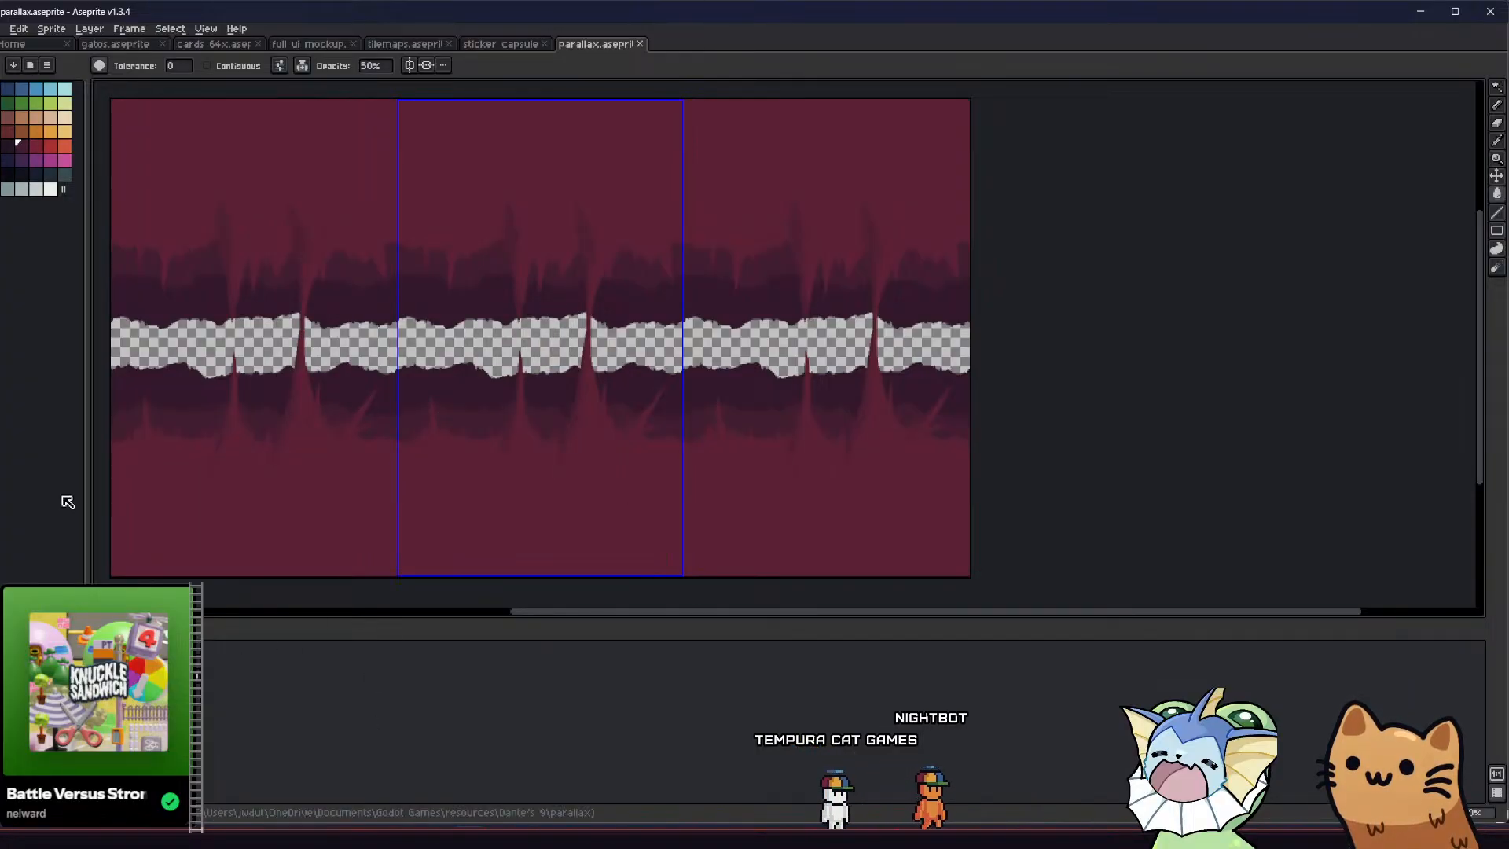
Hide the darker background layers and re-export only the foreground, overwriting circle_1_parallax_layer_1_new_test2.png
key("shift+x")
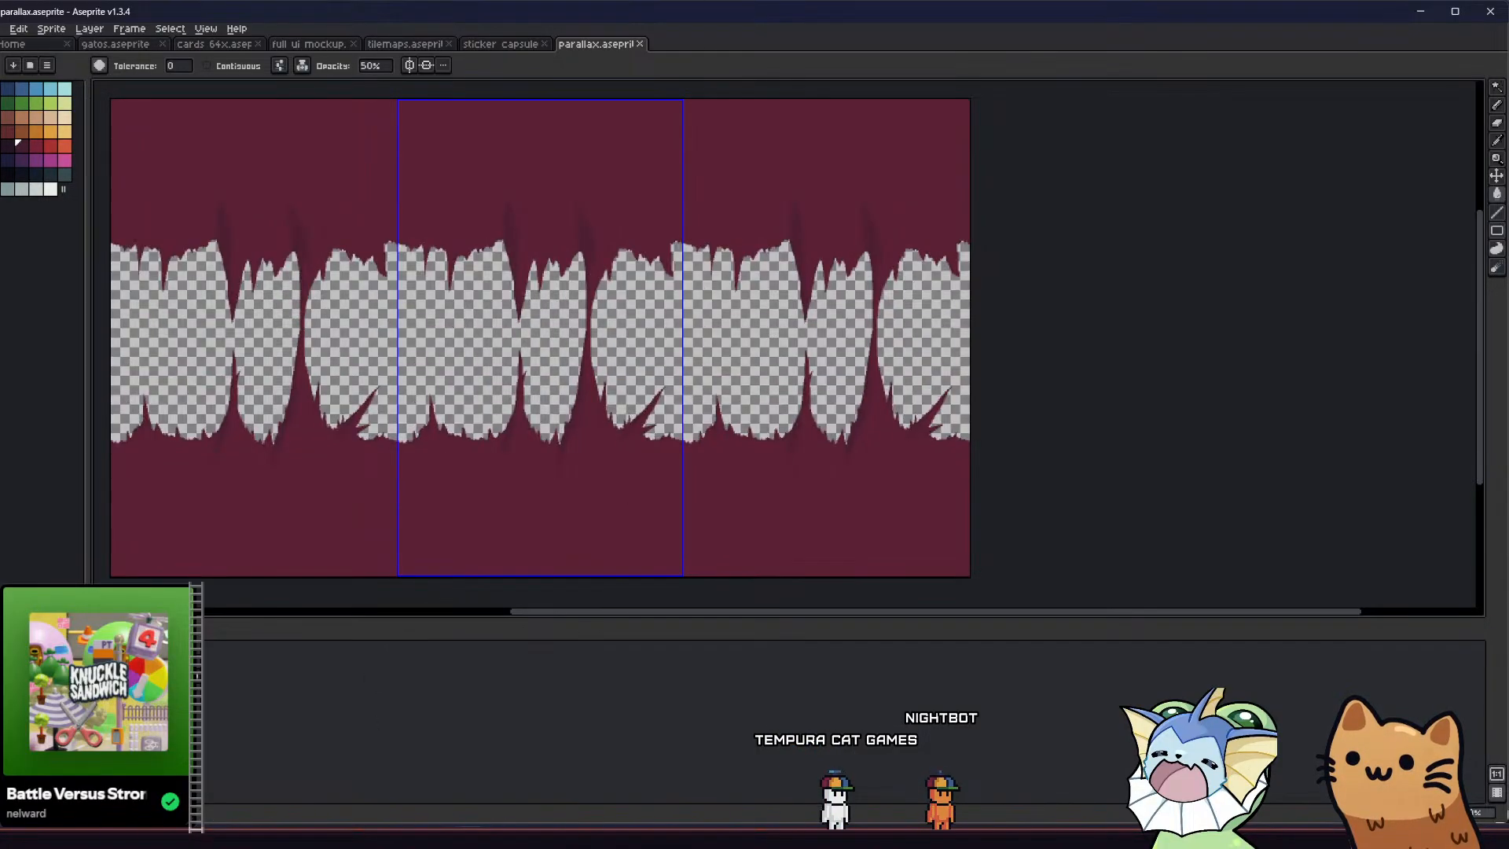
left_click(3, 29)
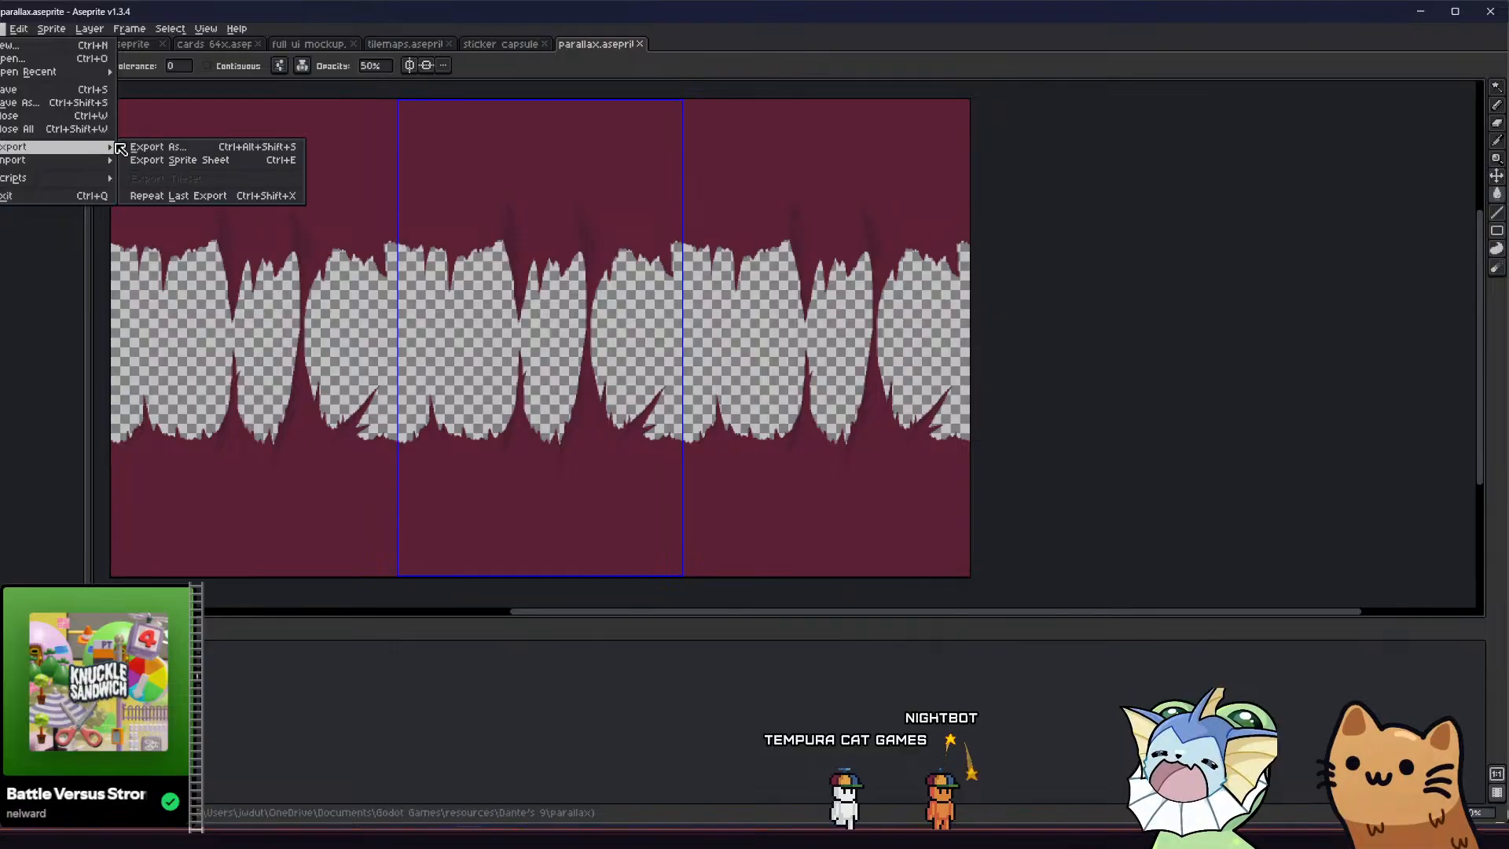
left_click(26, 88)
left_click(3, 29)
mouse_move(105, 151)
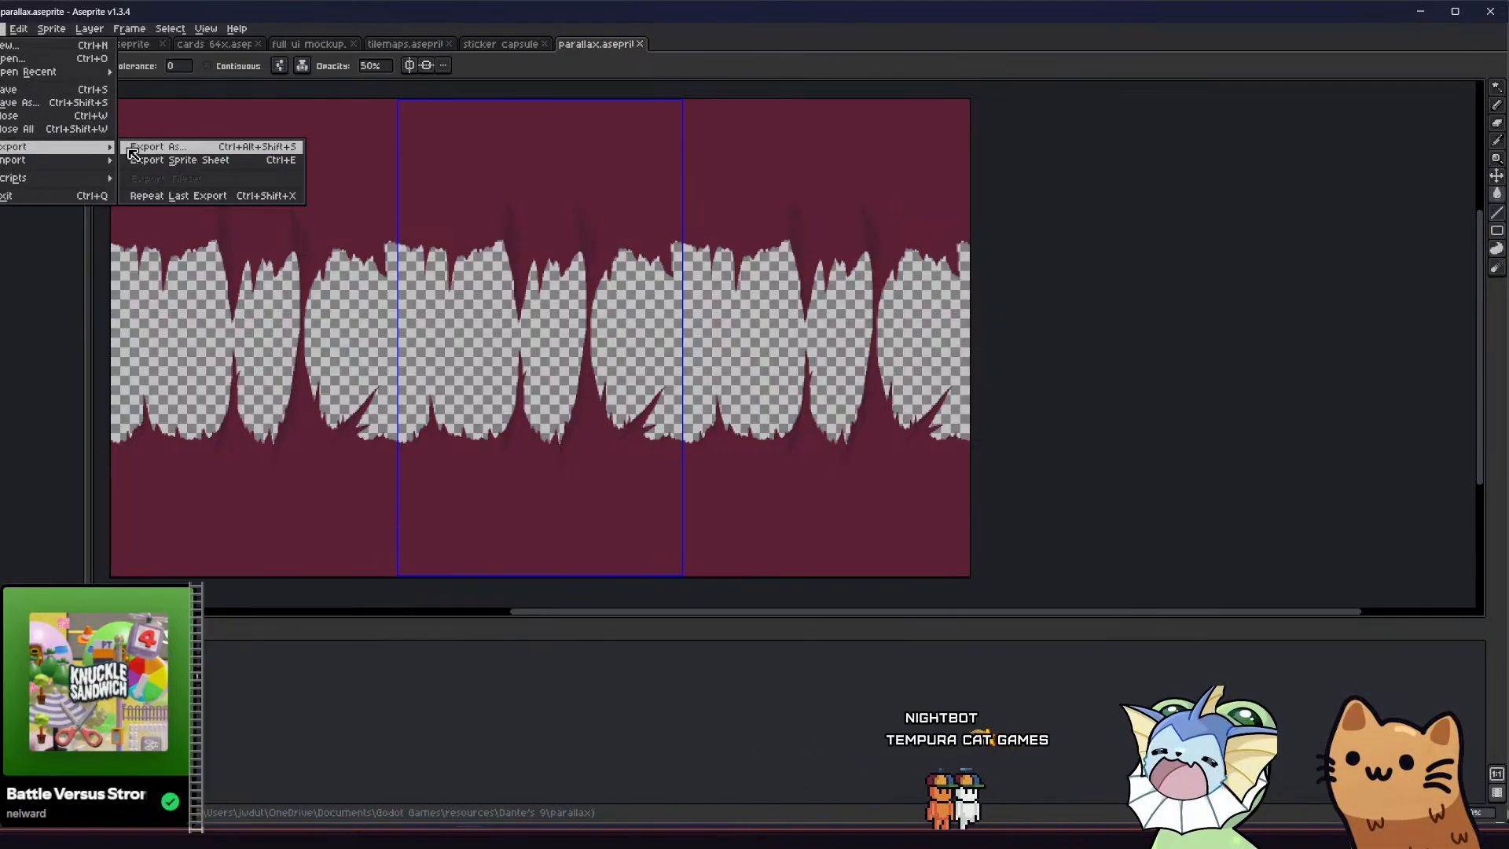
left_click(158, 147)
left_click(426, 403)
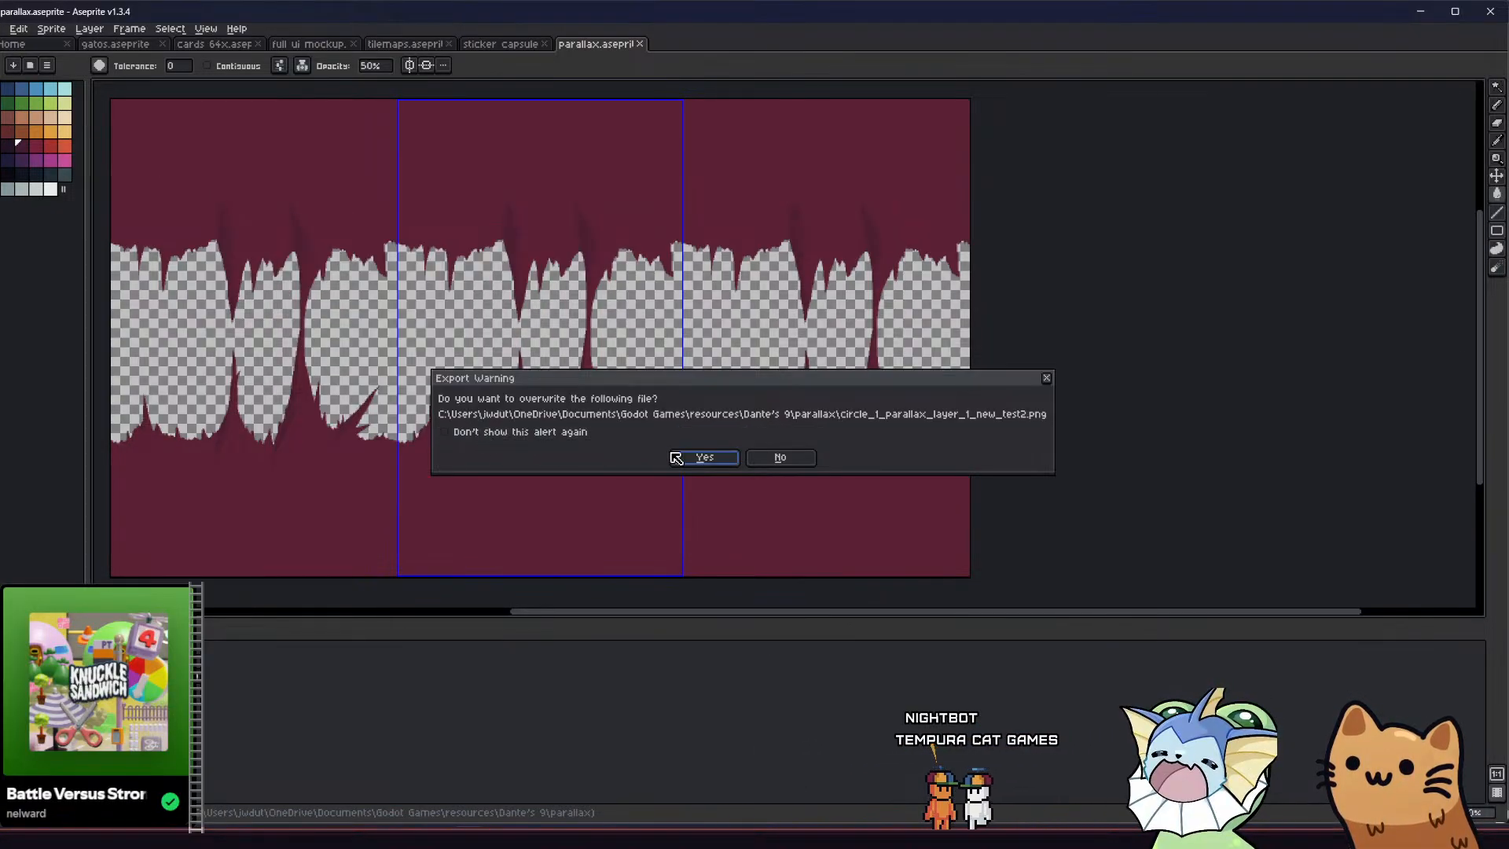
left_click(684, 458)
Switch to Godot and import circle_1_parallax_layer_1_new_test2.png from the file explorer into the project's assets/tilemaps/parallax folder
key("alt+Tab")
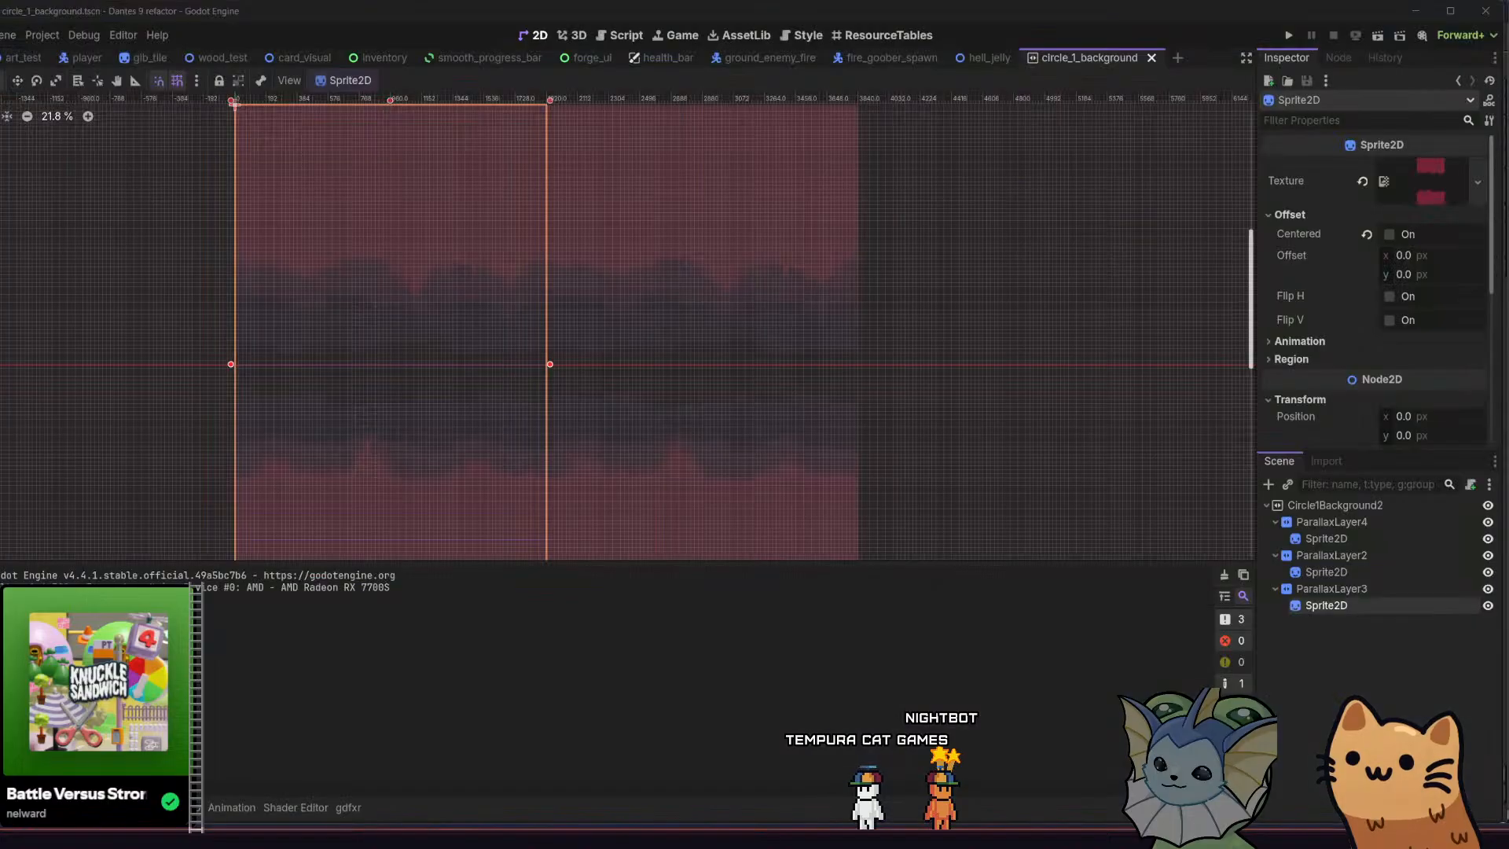
key("alt+Tab")
left_click_drag(657, 292, 199, 723)
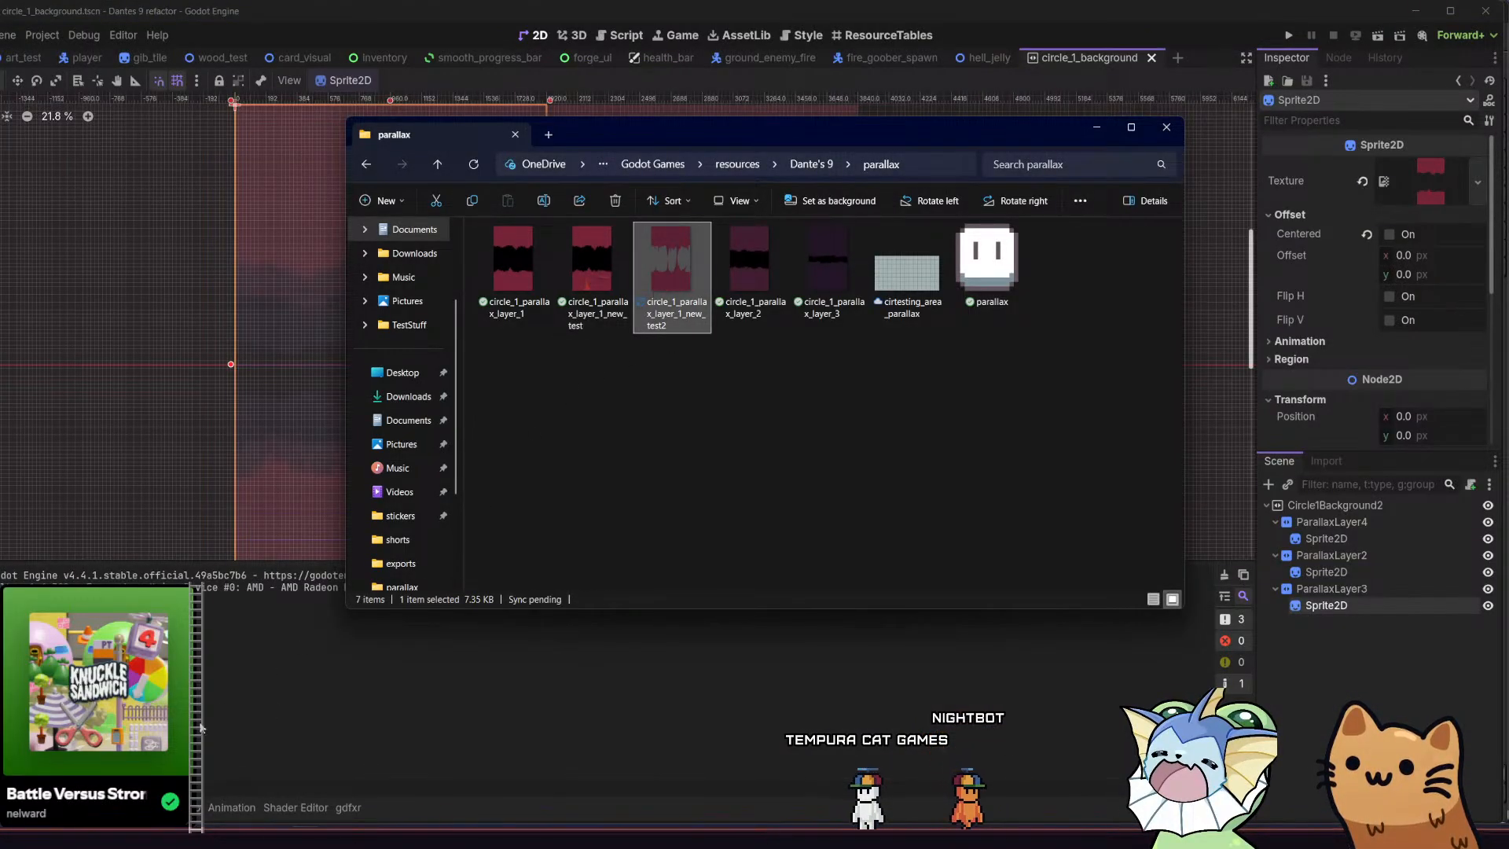
left_click(36, 807)
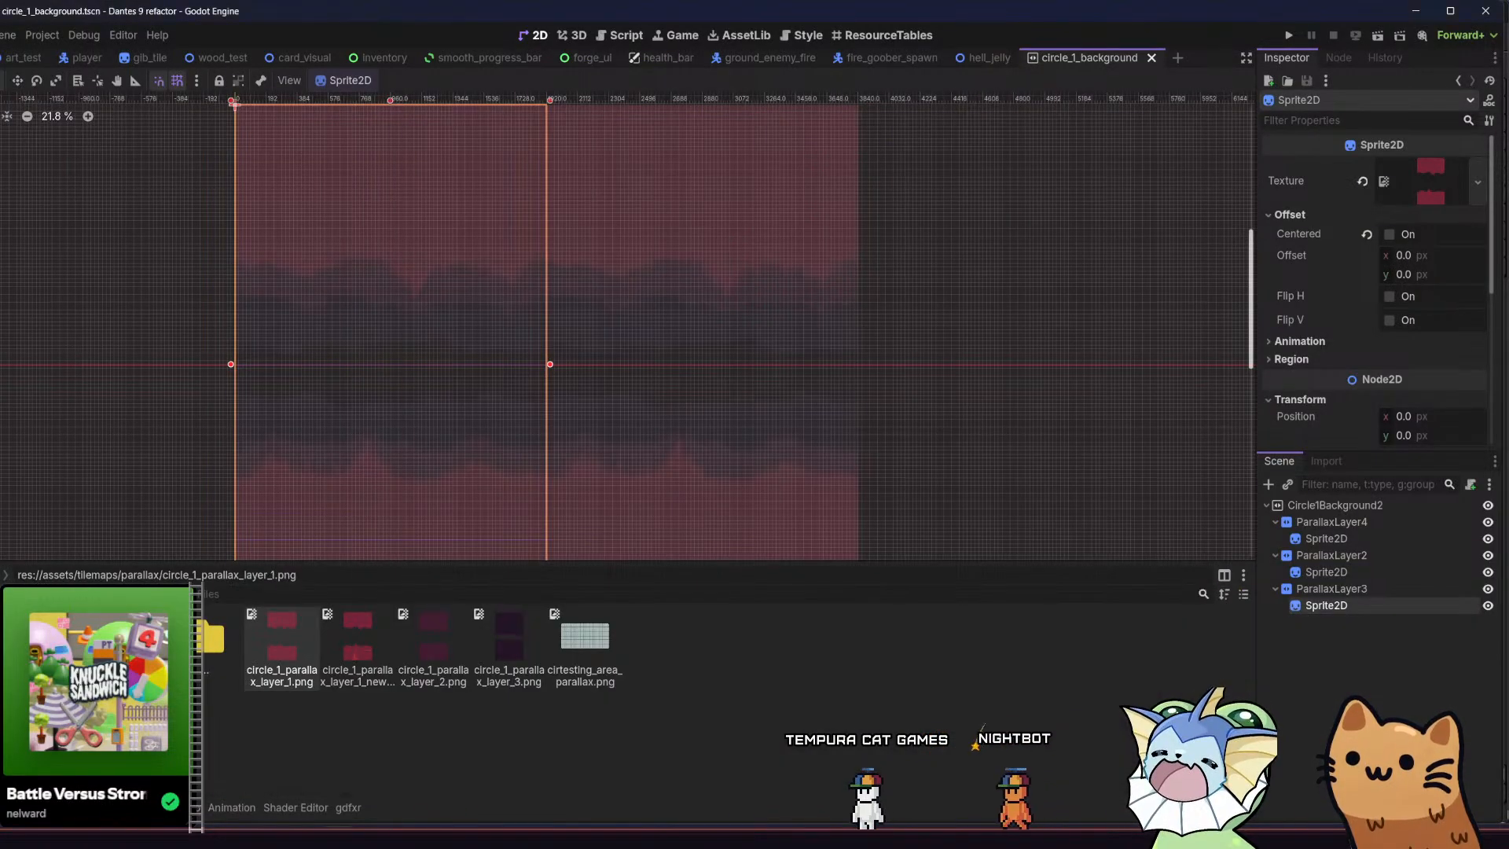
key("alt+Tab")
left_click_drag(672, 275, 698, 650)
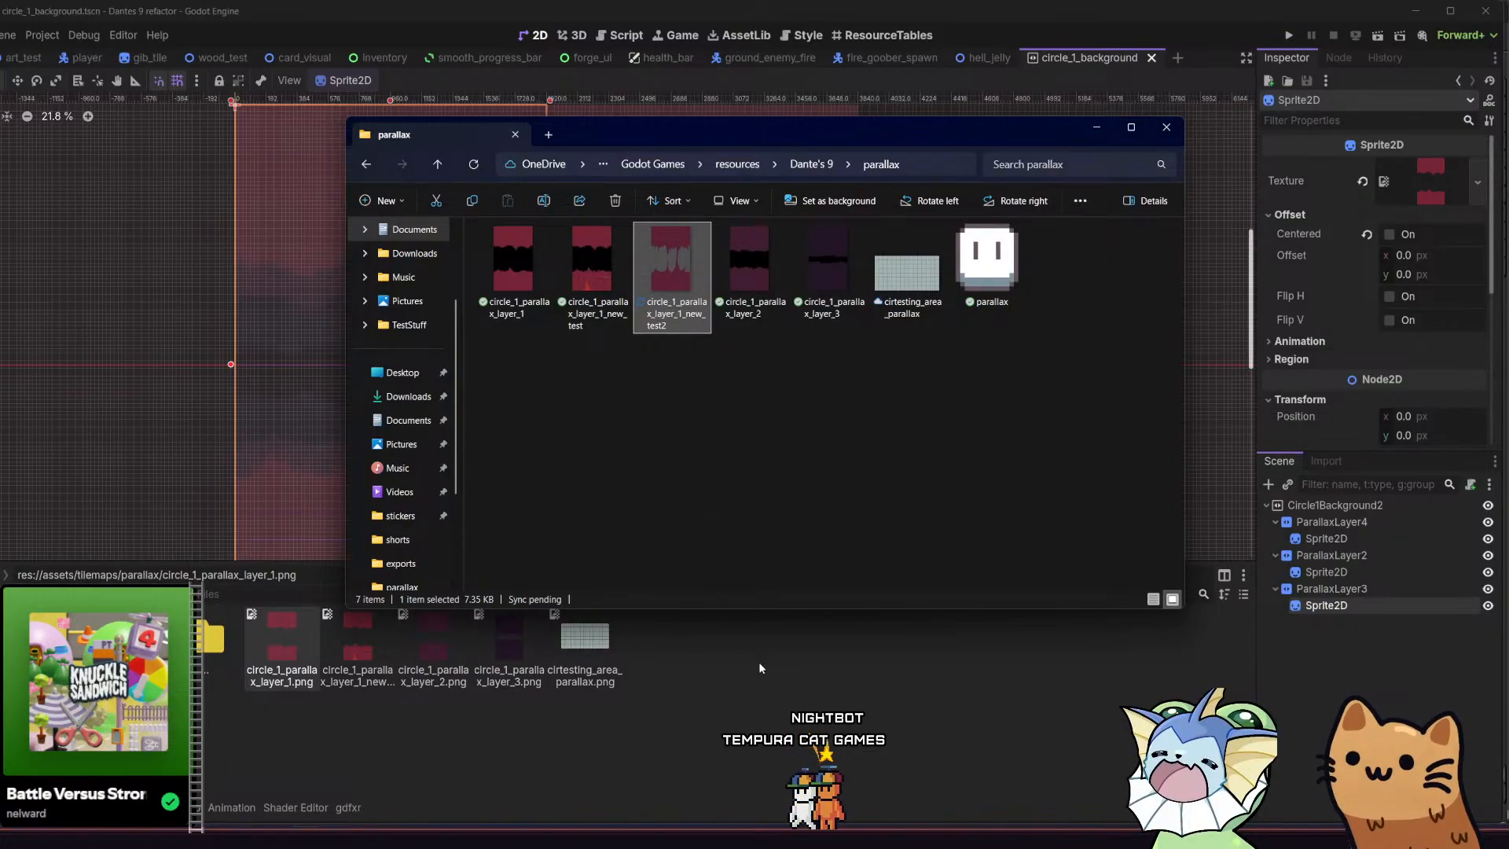
Assign the newly imported foreground image as the texture of ParallaxLayer3's Sprite2D and save the circle_1_background scene
left_click(787, 678)
left_click_drag(353, 643, 1417, 185)
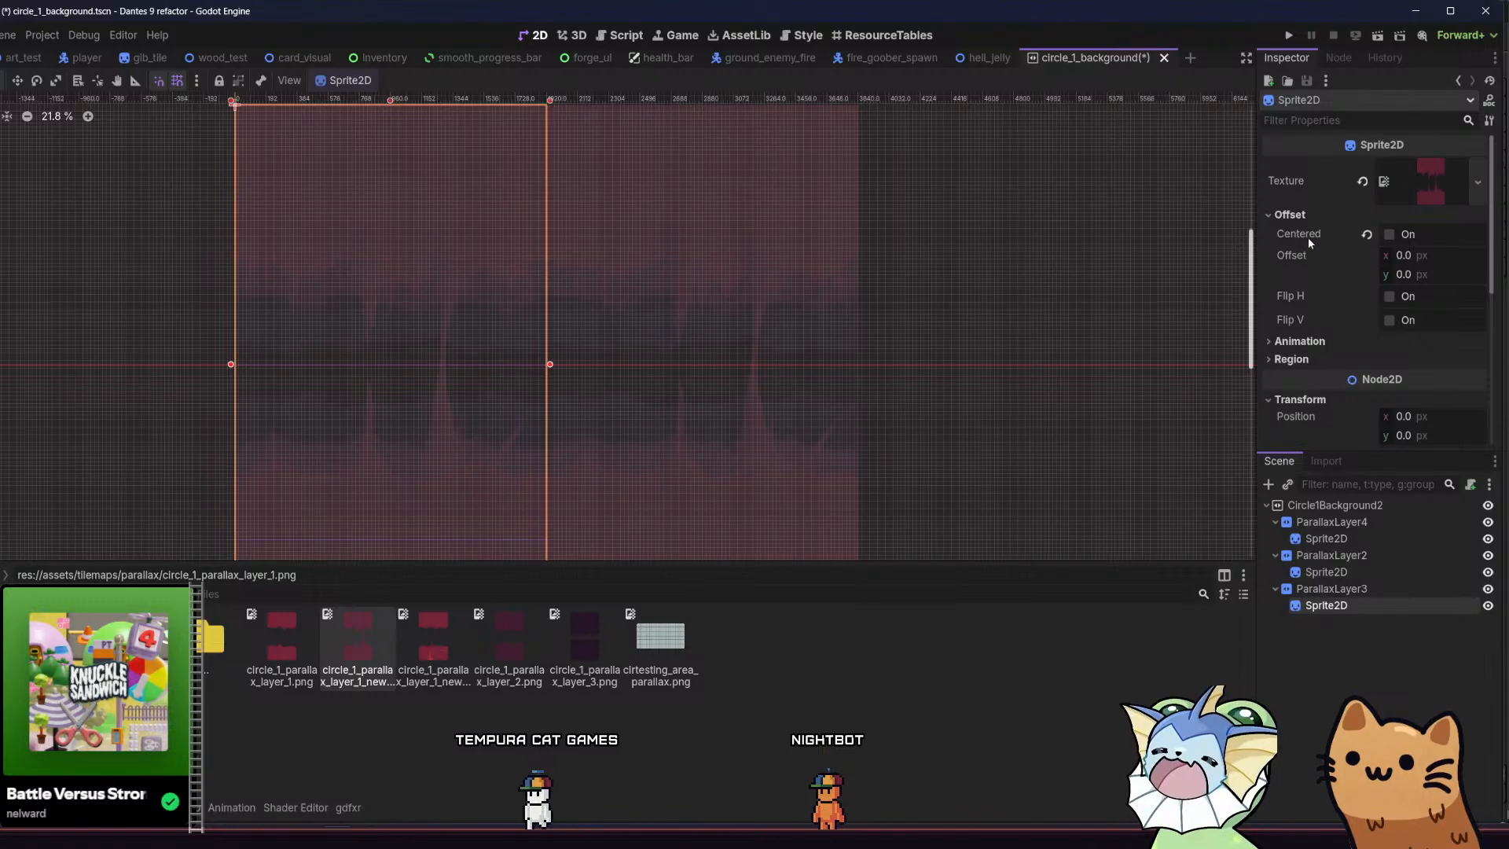
key("ctrl+s")
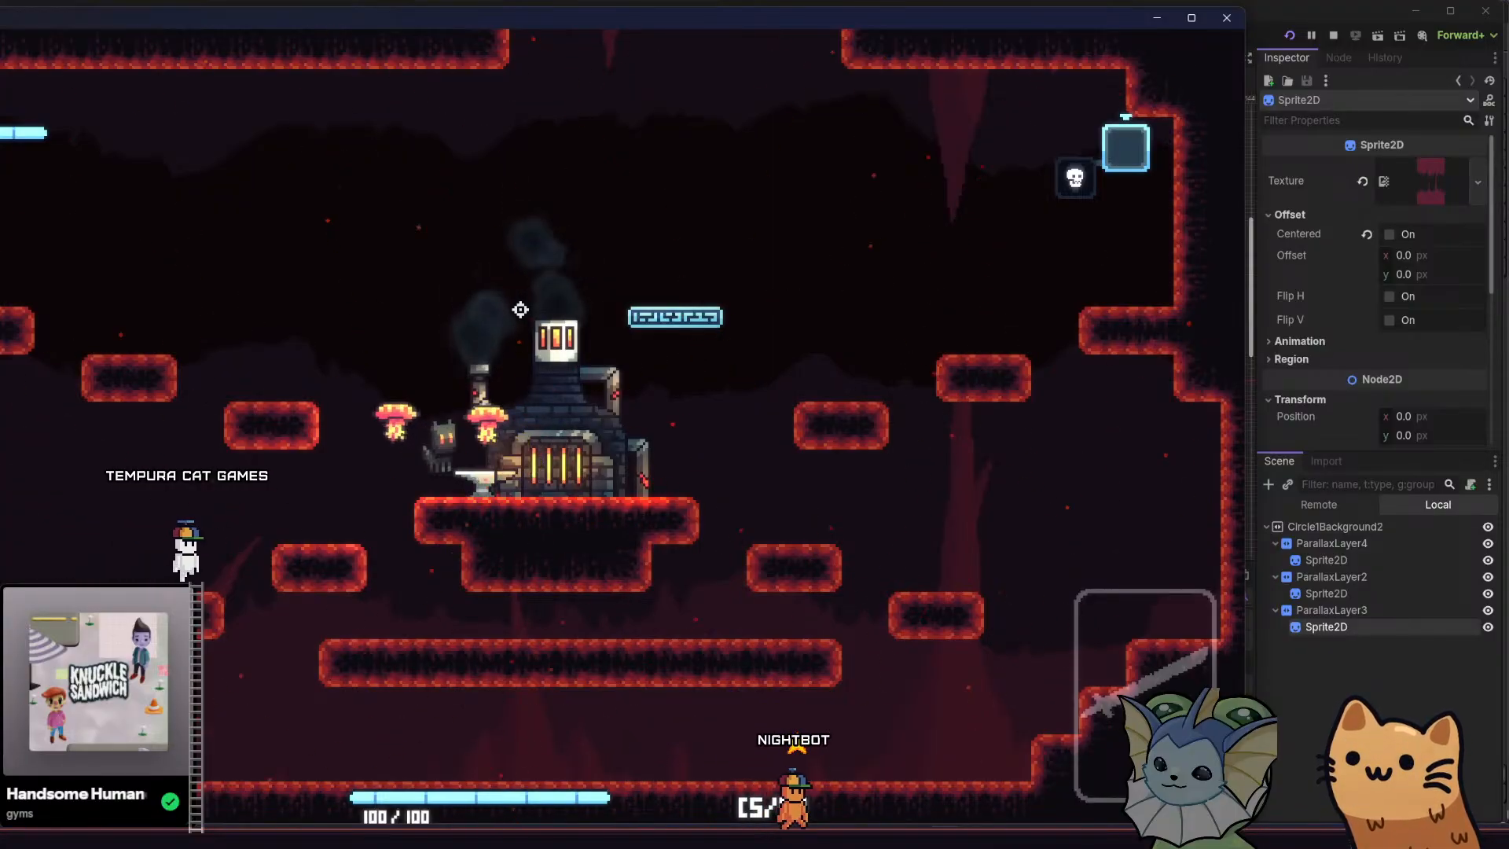
Move the cat around the forge room and up its shaft to examine the parallax background in the running game
key("a")
key("space")
key("d")
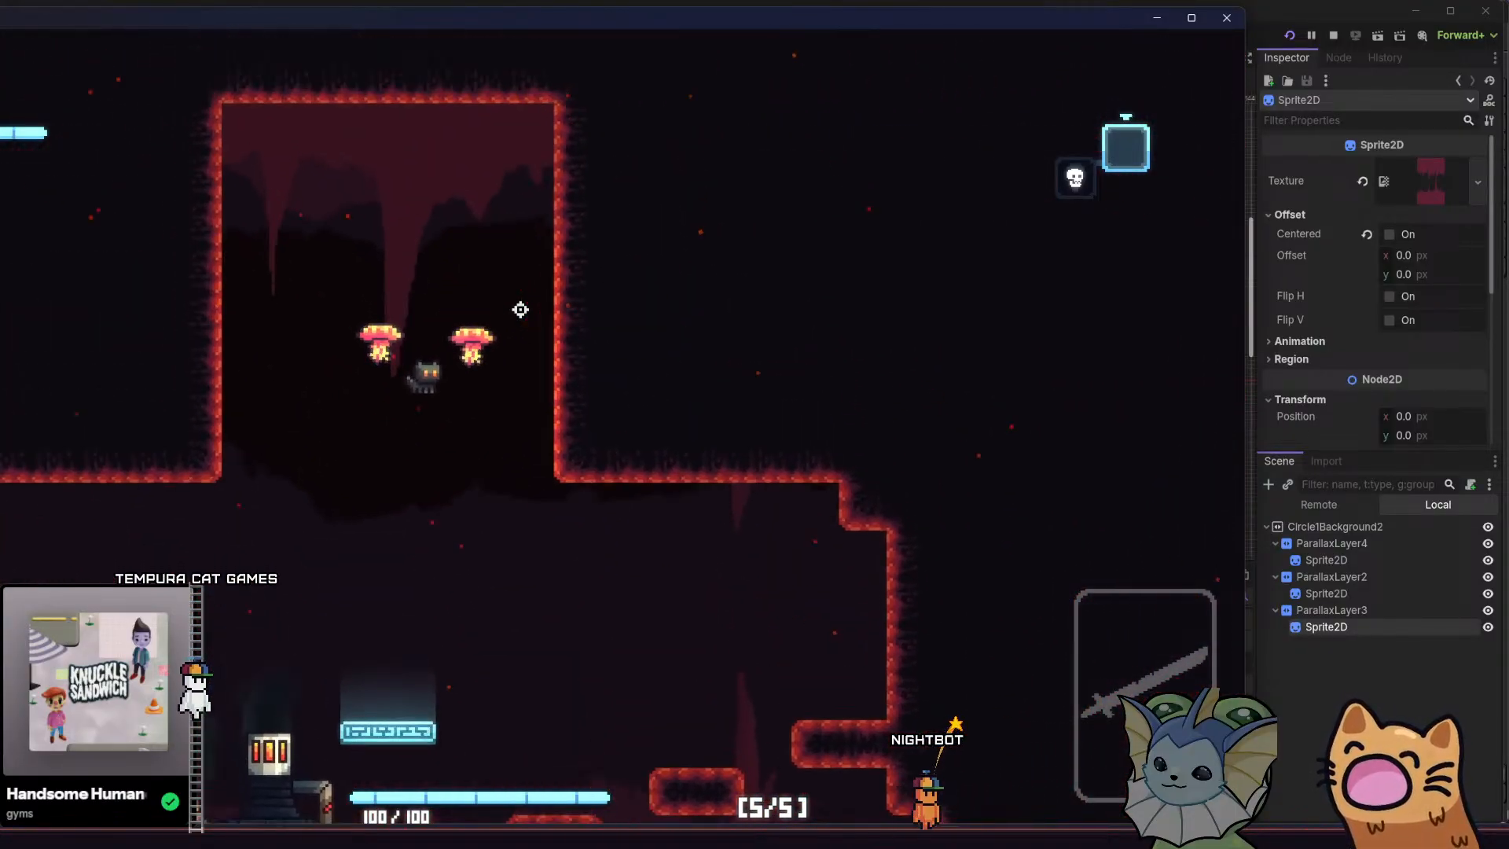
key("a")
key("space")
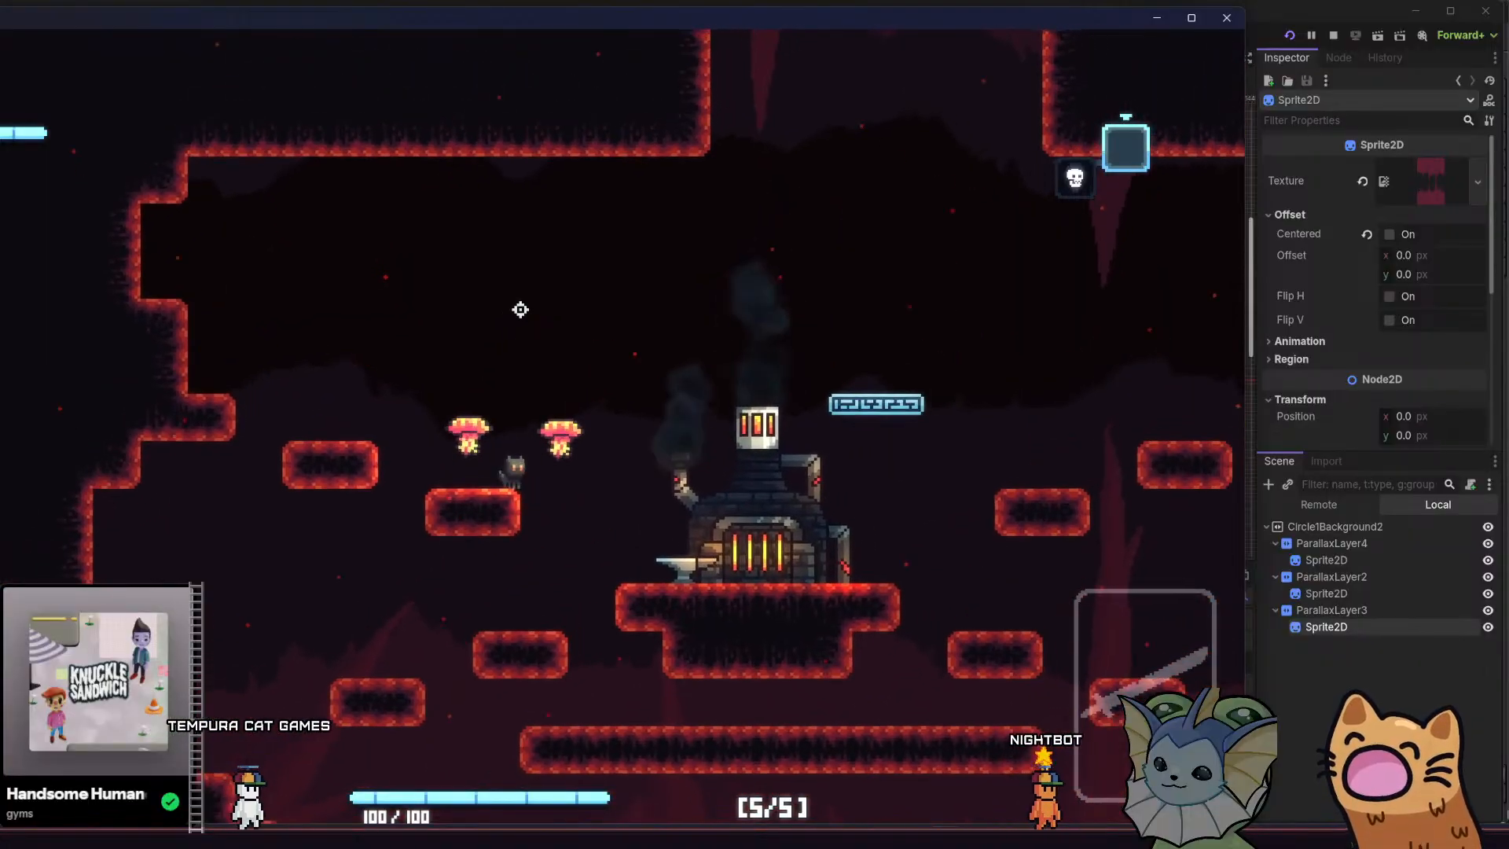
key("d")
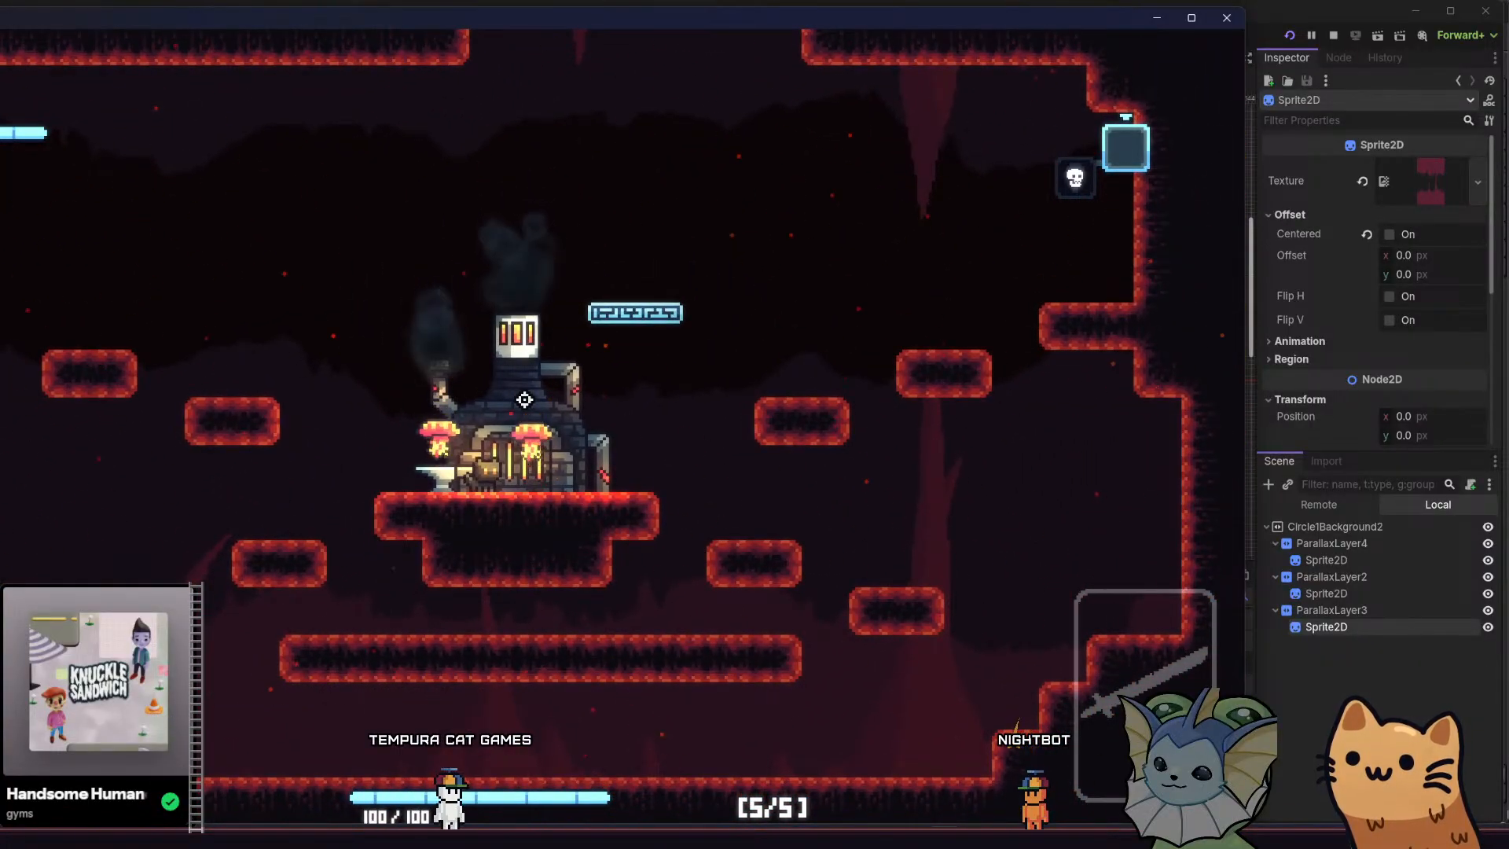
Load ROOM5 through the running game's debug menu
key("Escape")
key("Escape")
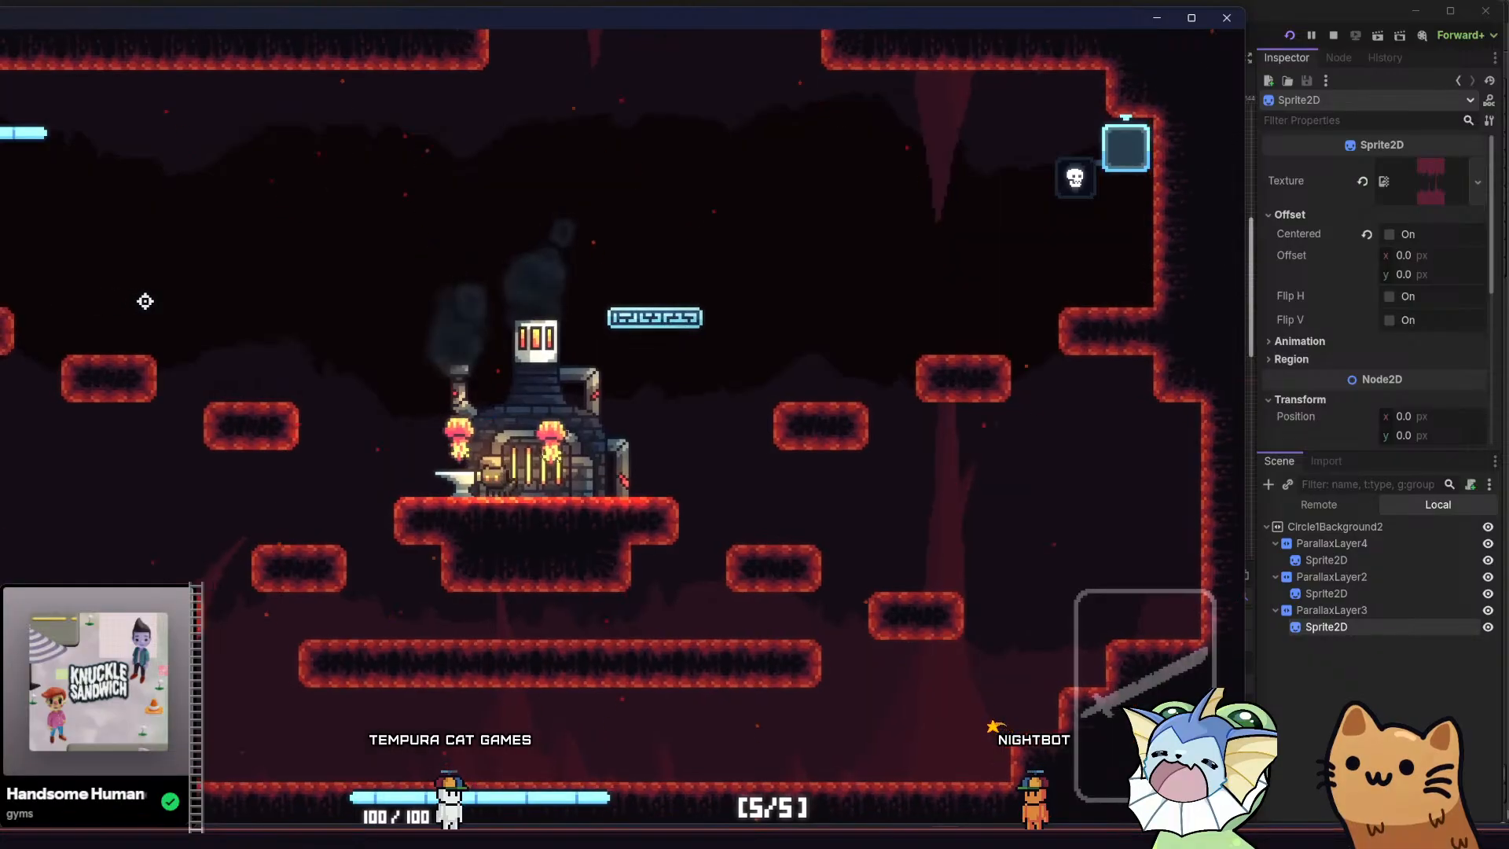
key("Escape")
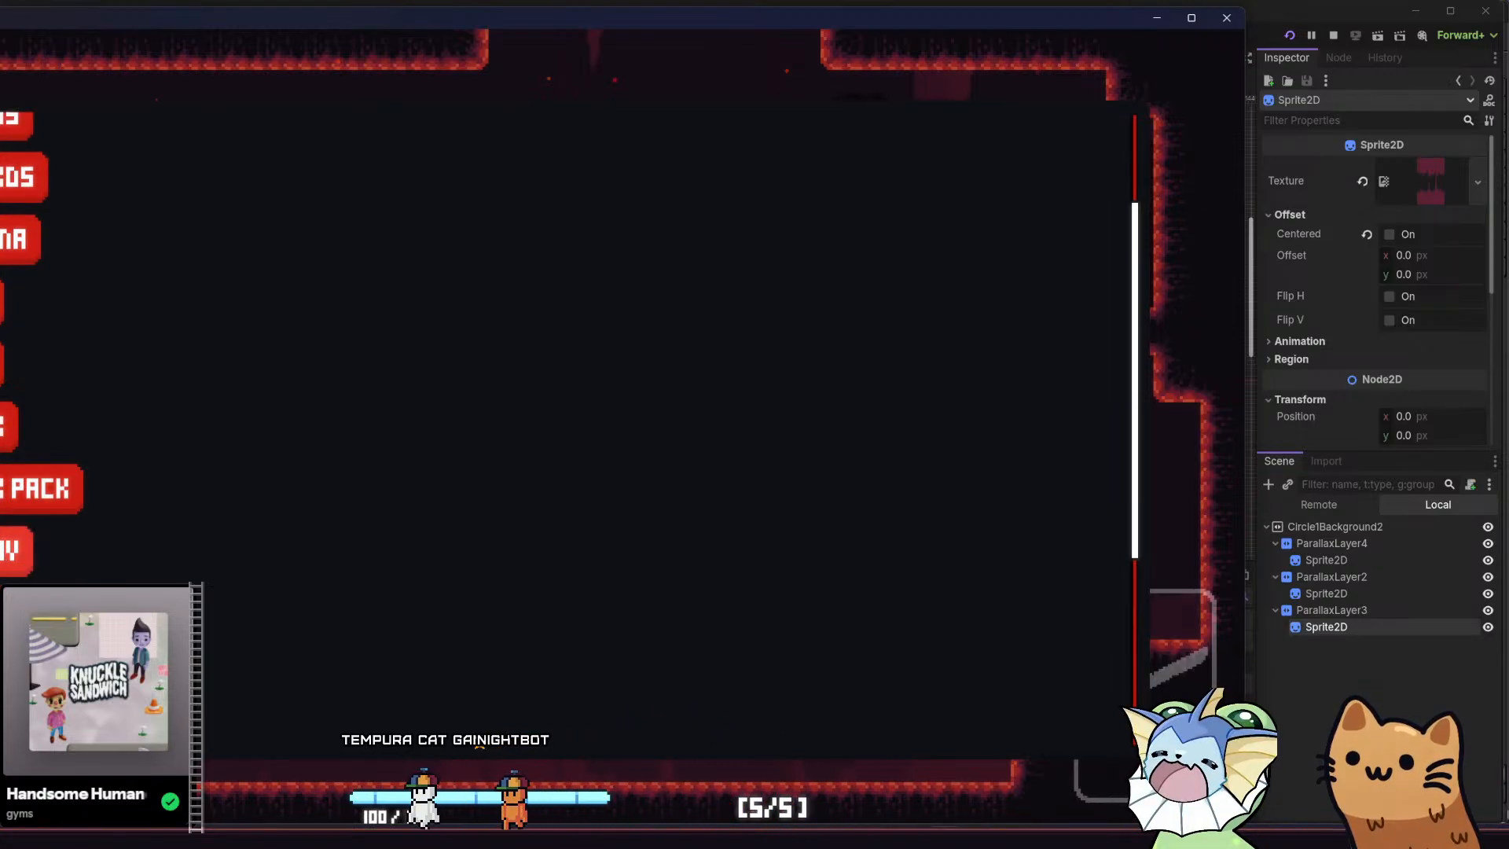
left_click(9, 551)
scroll(809, 398, "down", 2)
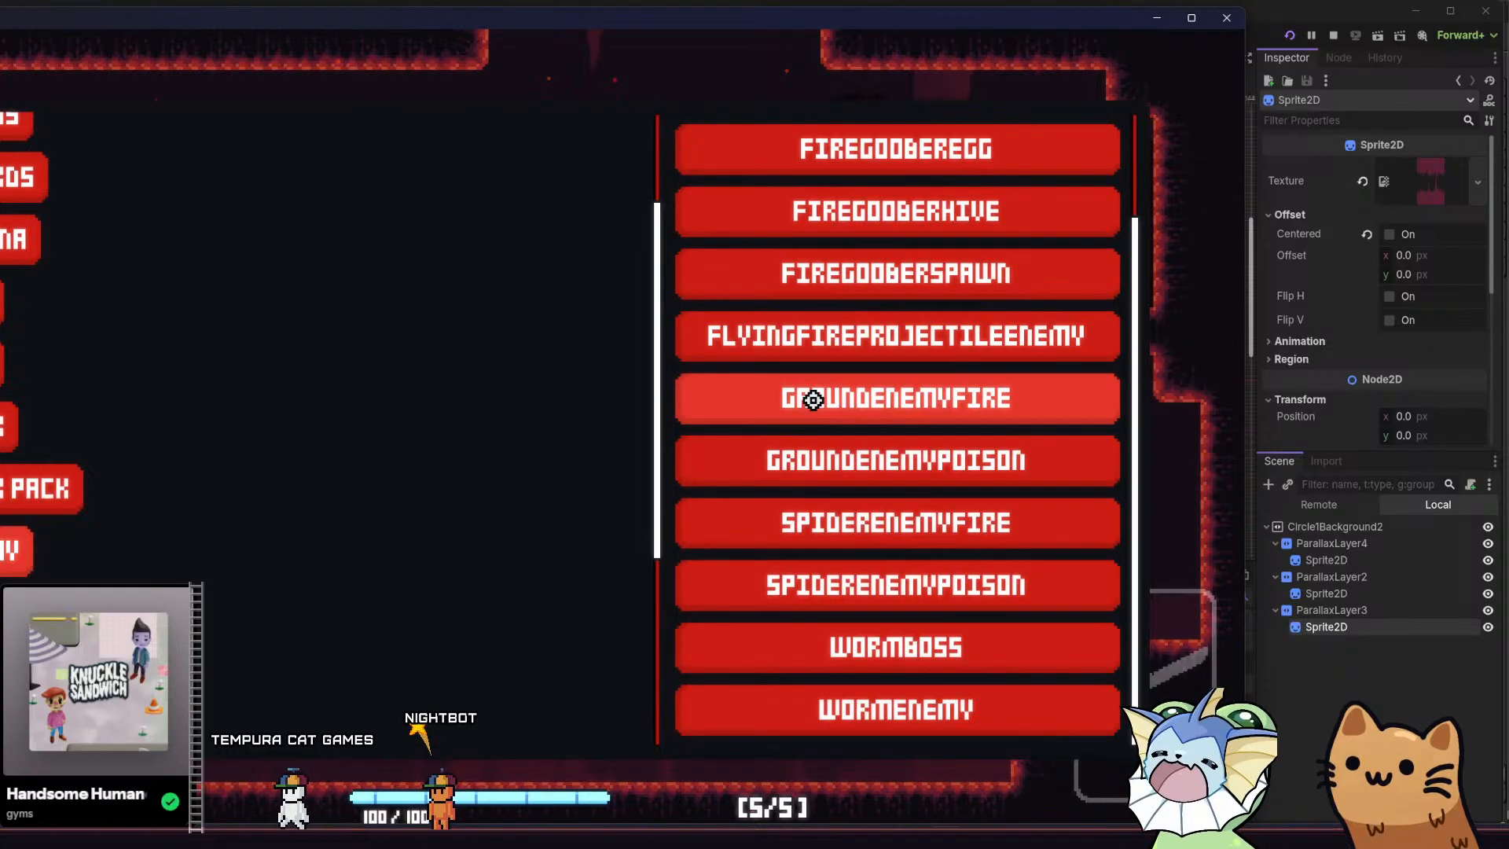
scroll(809, 397, "up", 2)
scroll(105, 564, "down", 2)
left_click(25, 600)
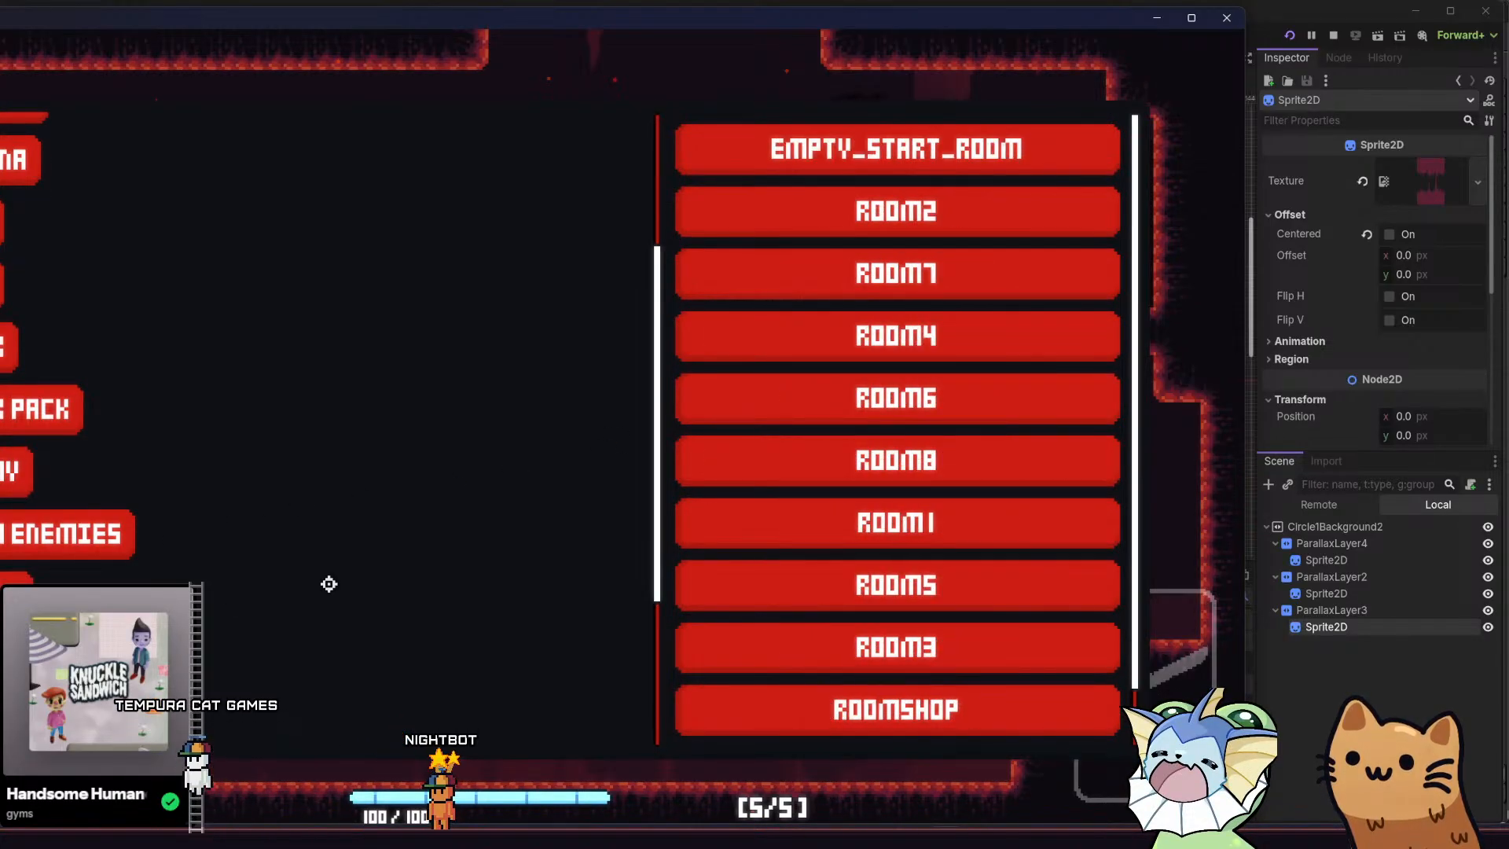
left_click(892, 582)
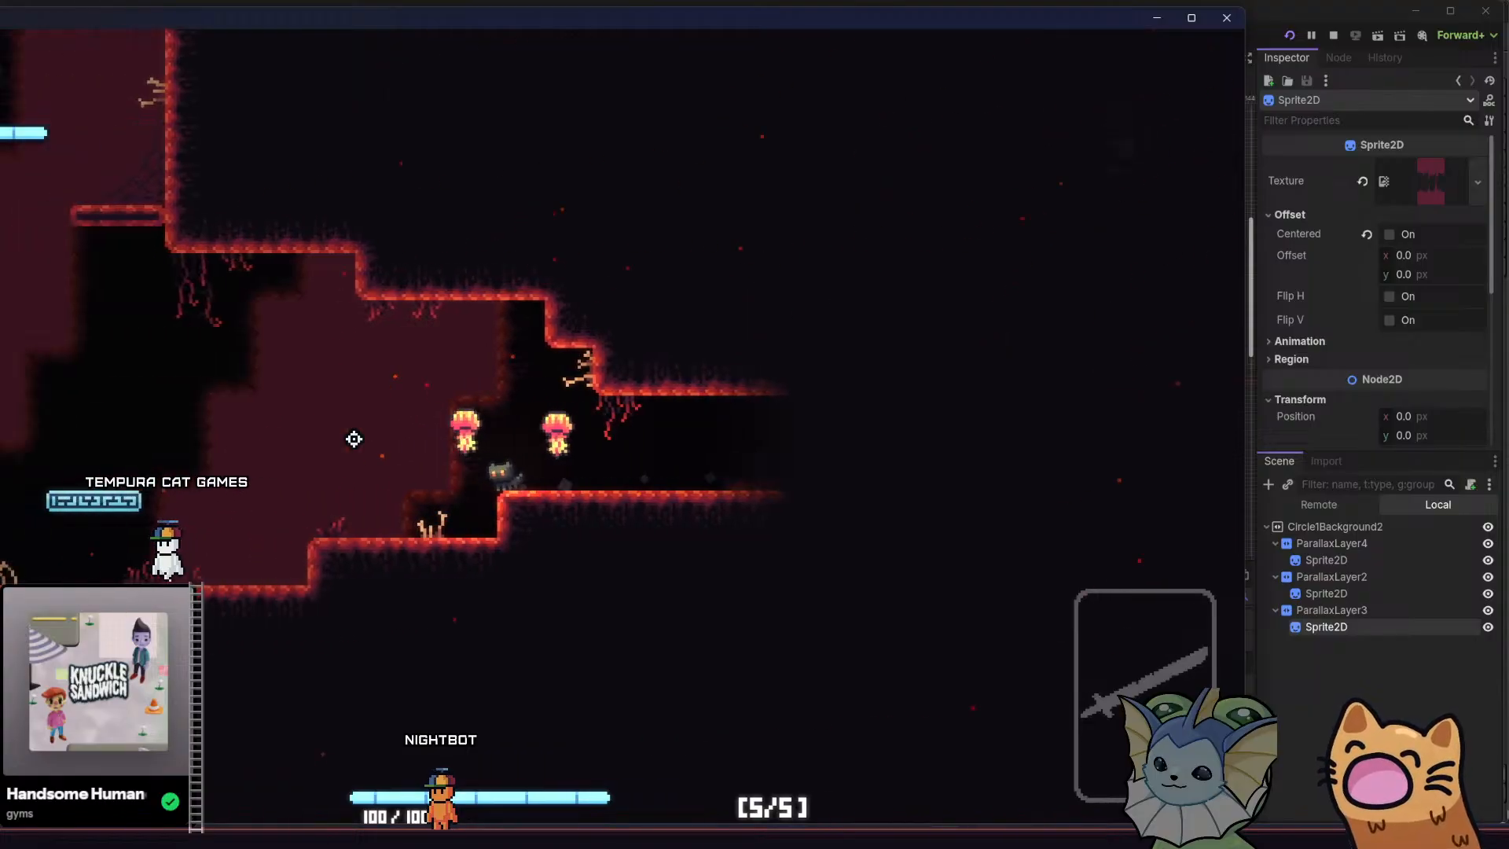
Climb the cat up ROOM5's vertical shaft into the upper cavern to examine the parallax background
key("d")
key("space")
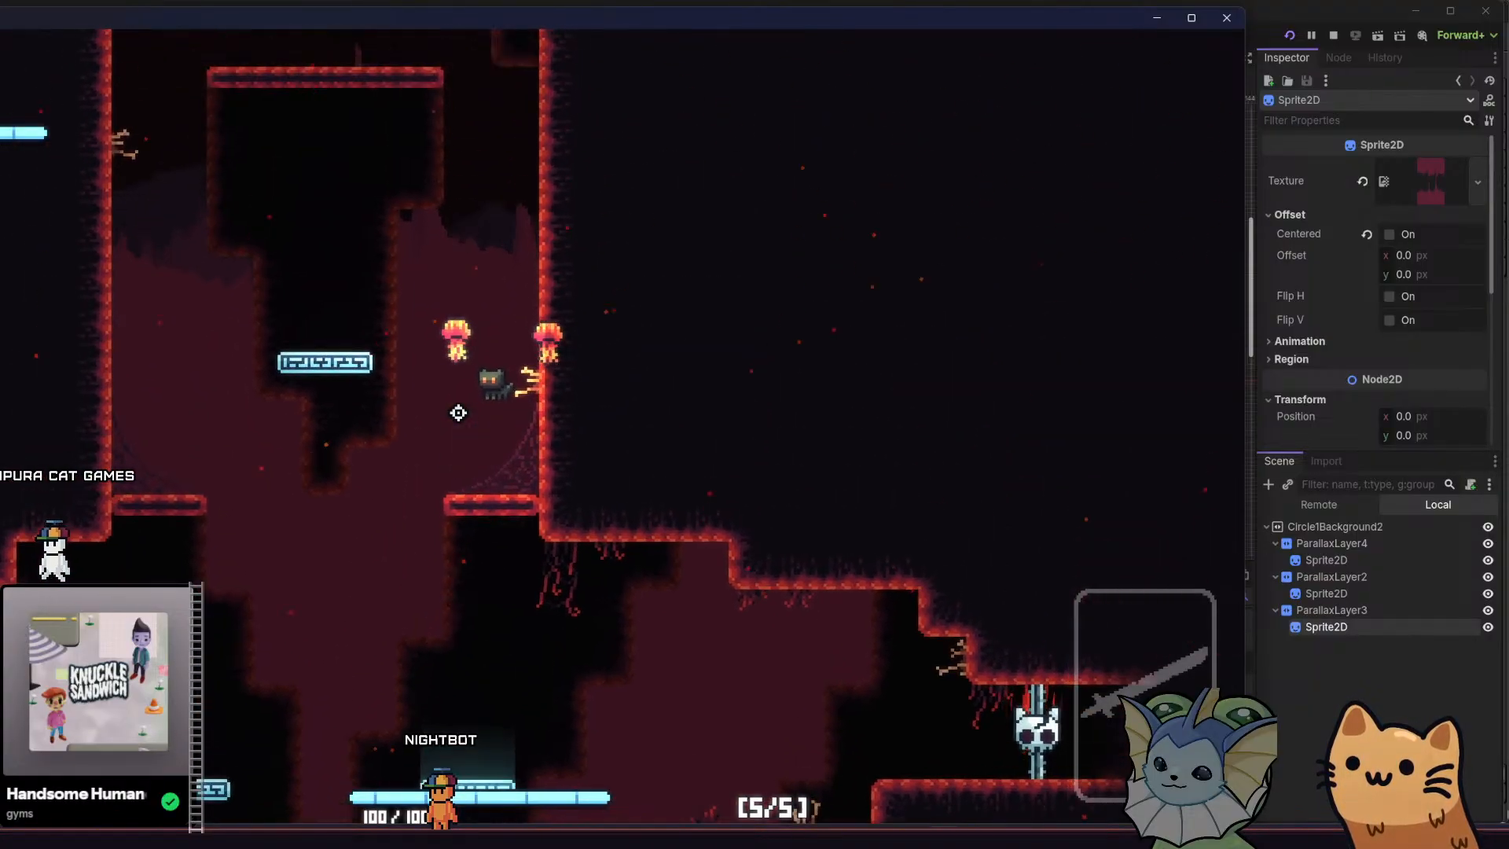
key("a")
key("space")
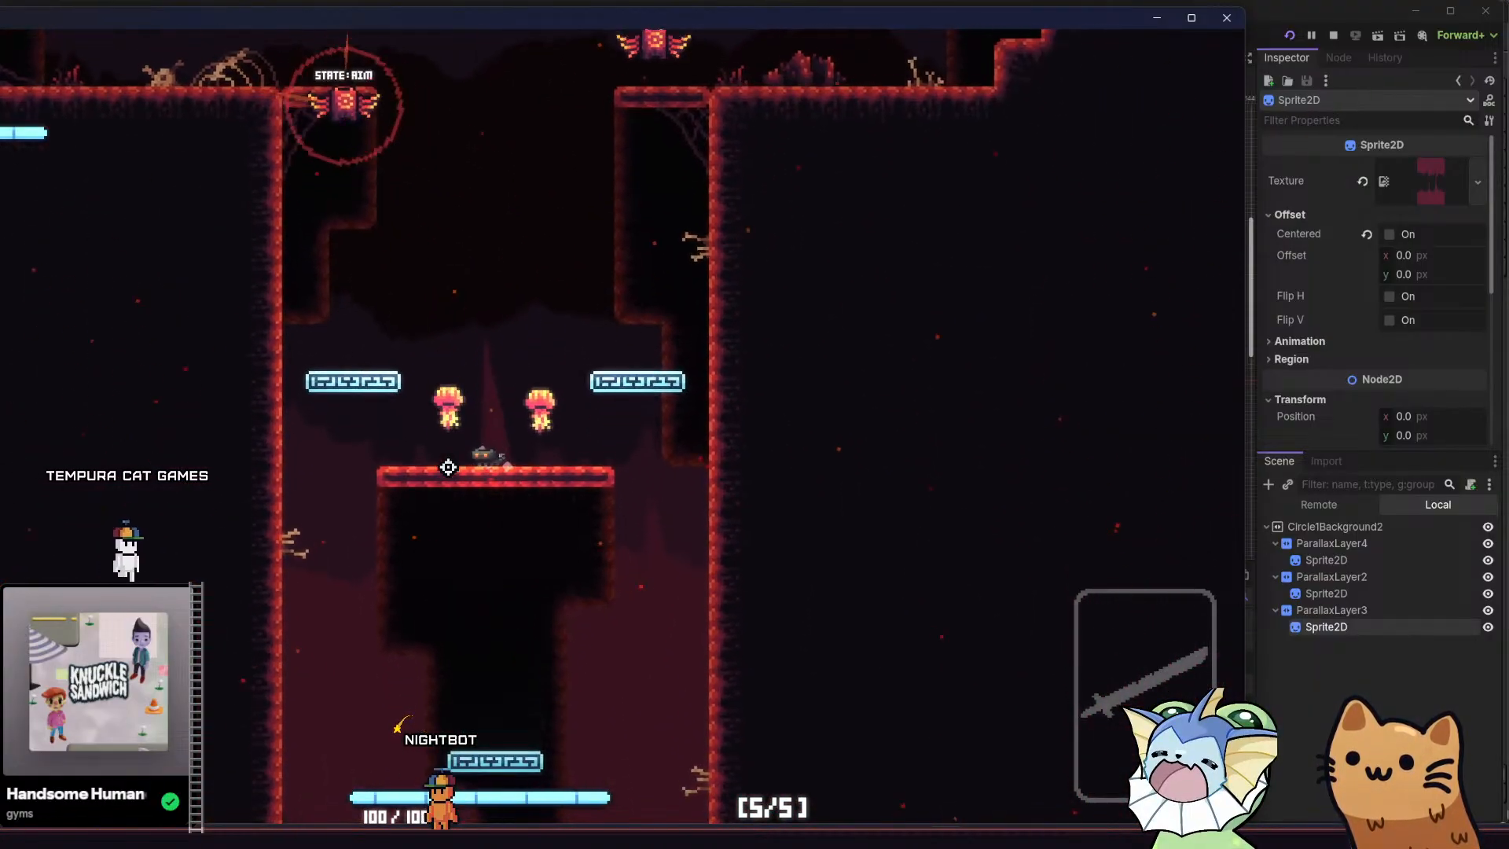
key("a")
key("space")
key("space")
key("space")
key("a")
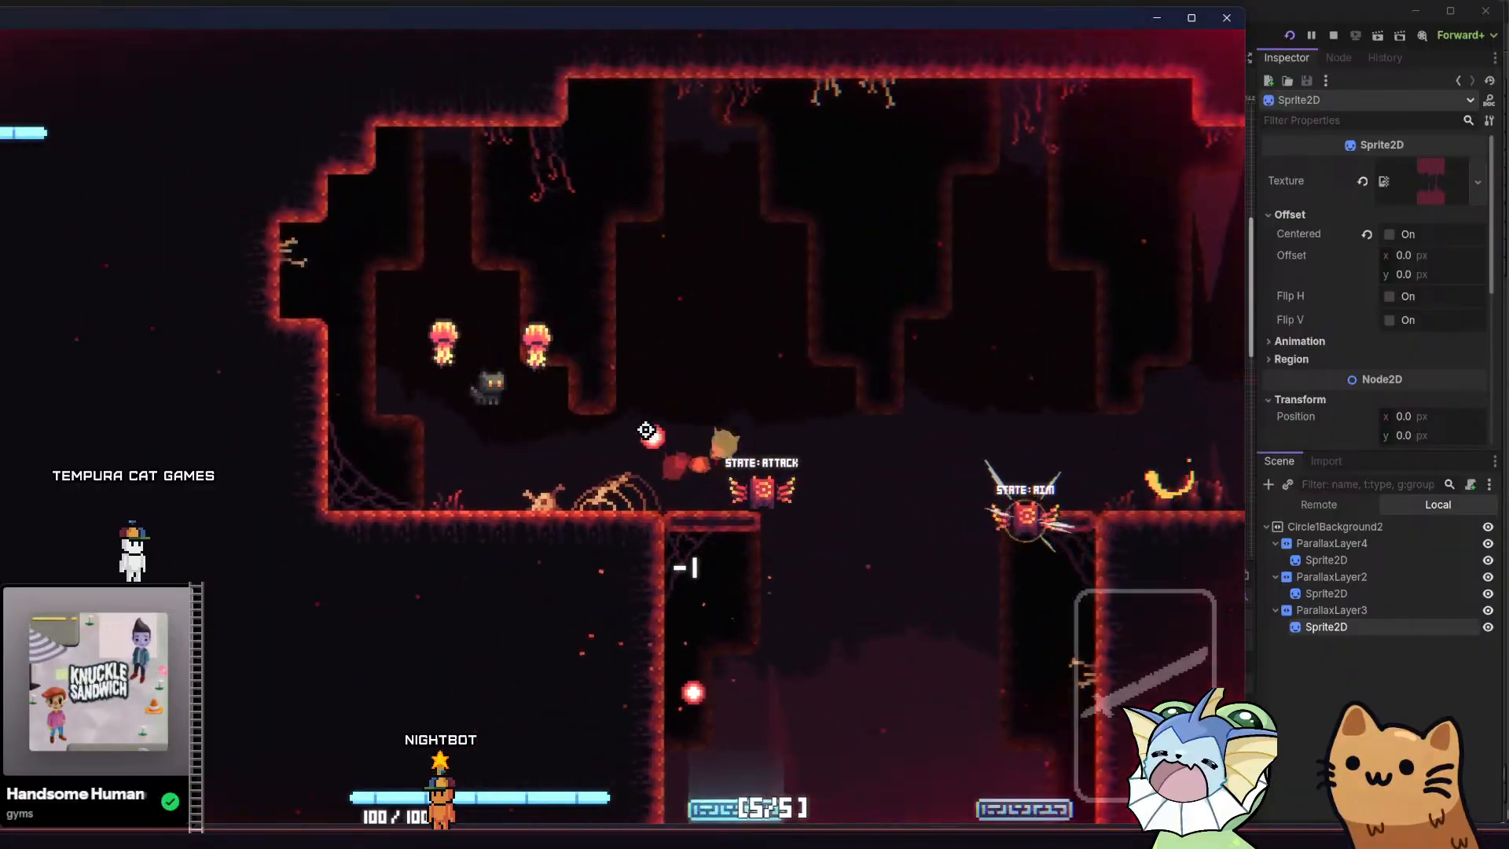
Add the Meow 36 weapon to the cat through the debug menu
key("Tab")
scroll(192, 335, "up", 3)
left_click(16, 274)
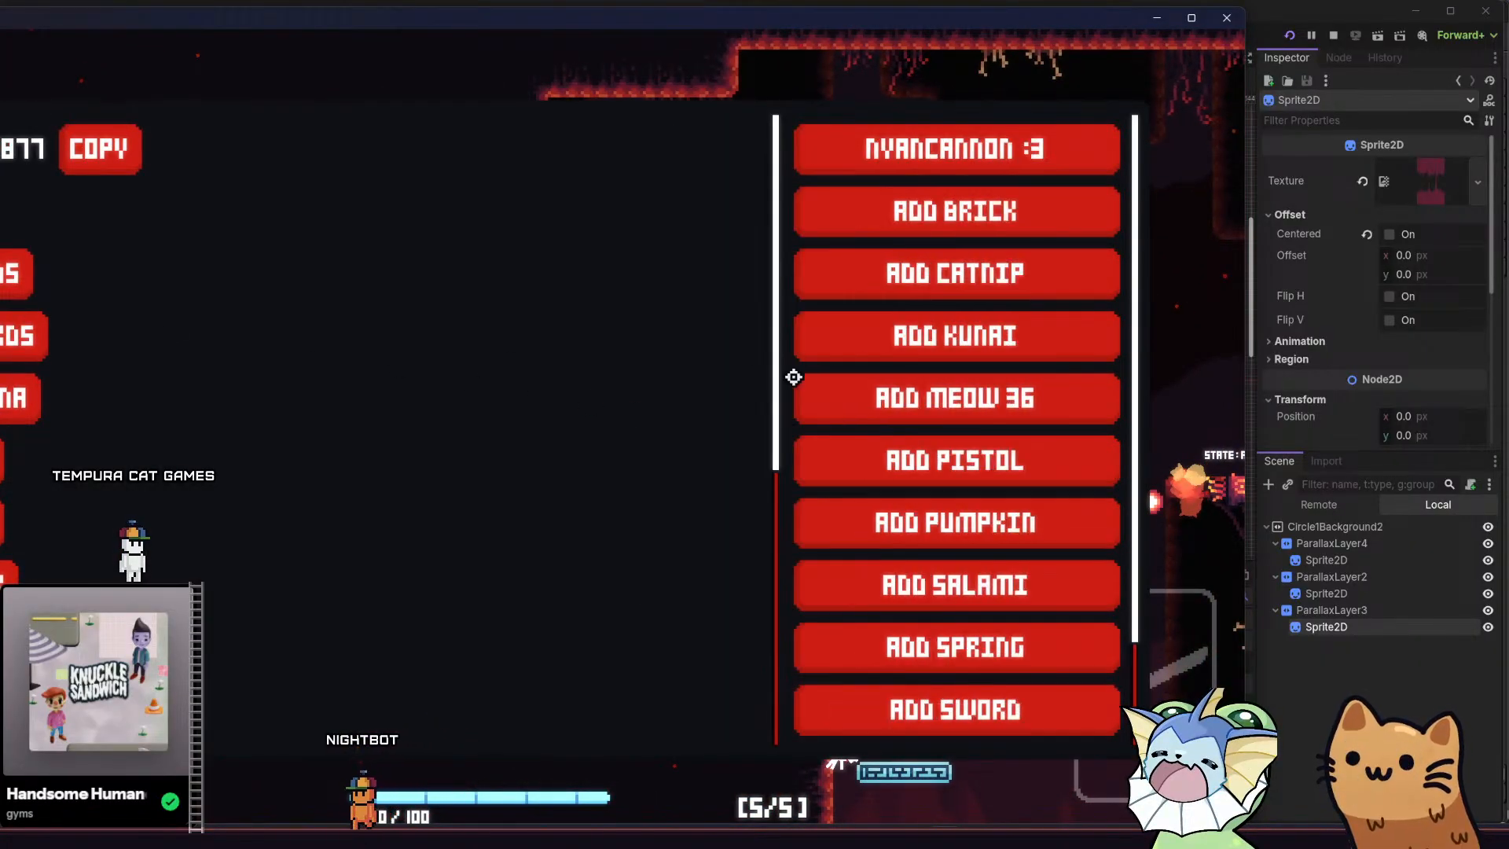
left_click(886, 388)
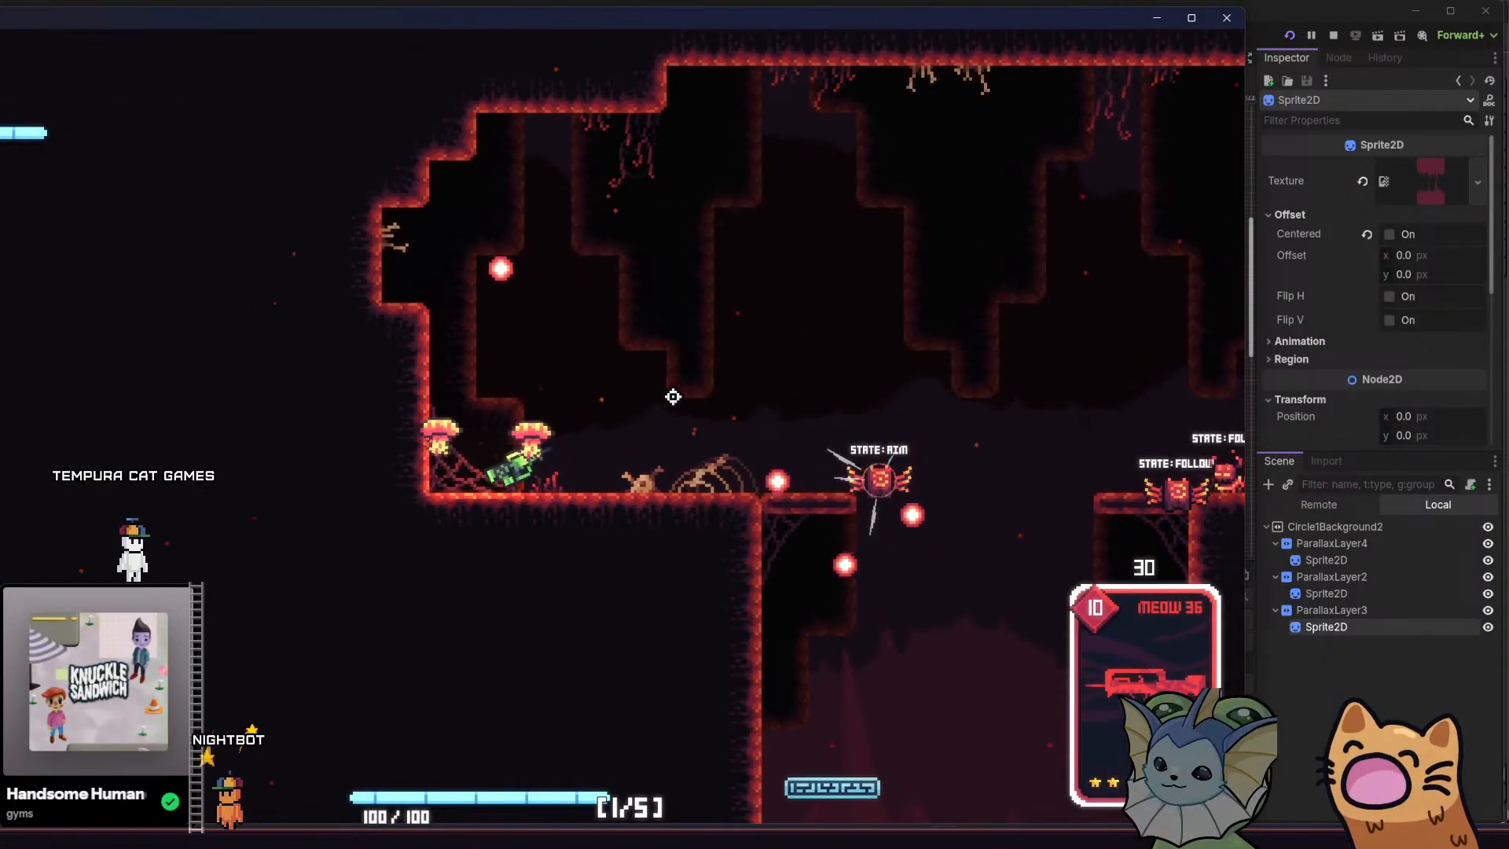
Shoot the enemies in ROOM5's upper cavern and shaft with the Meow 36
key("d")
left_click(855, 488)
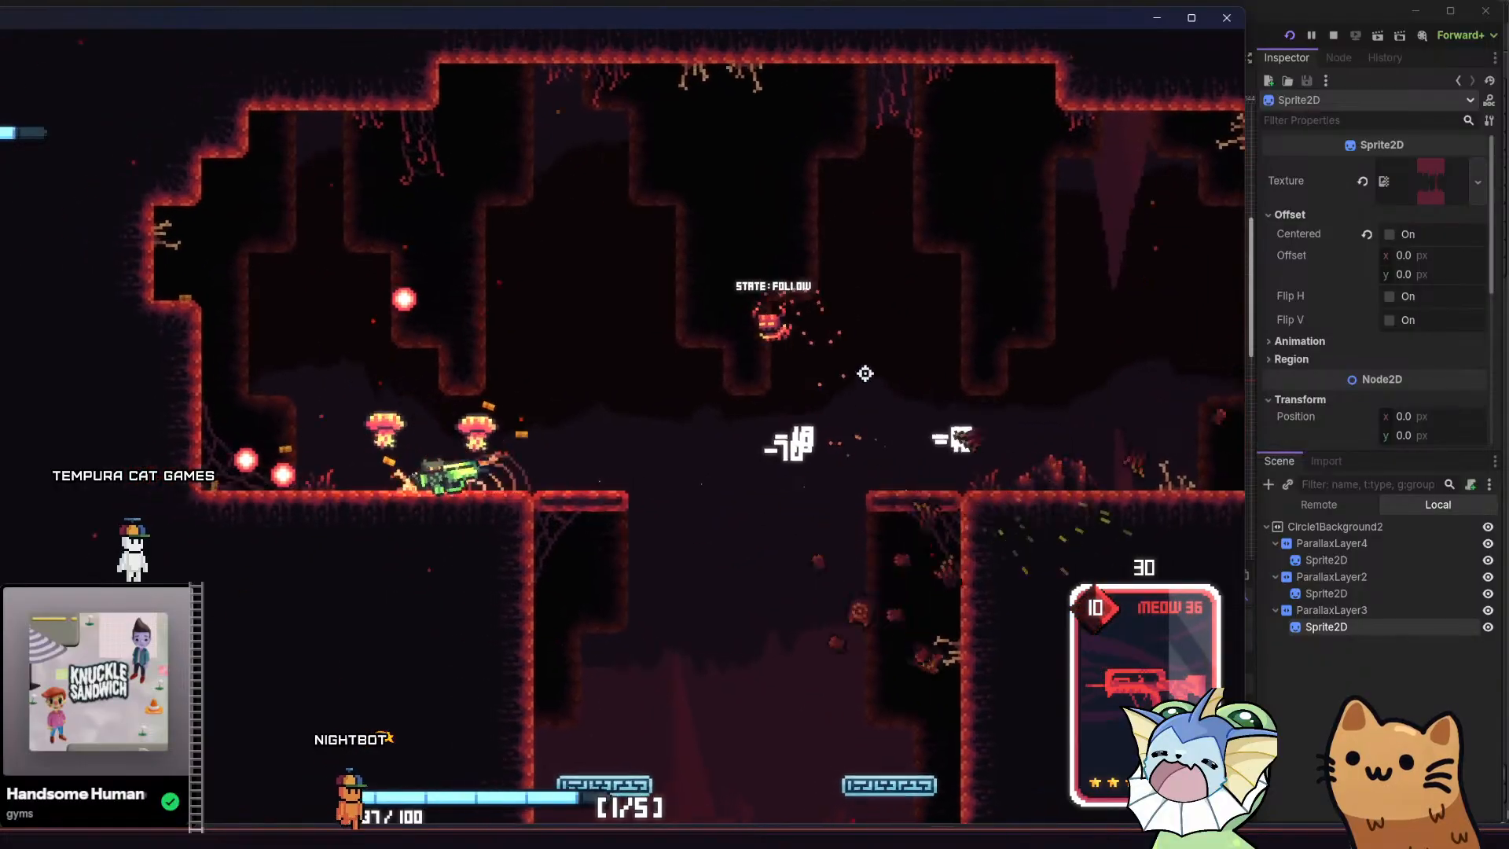
key("d")
left_click(601, 668)
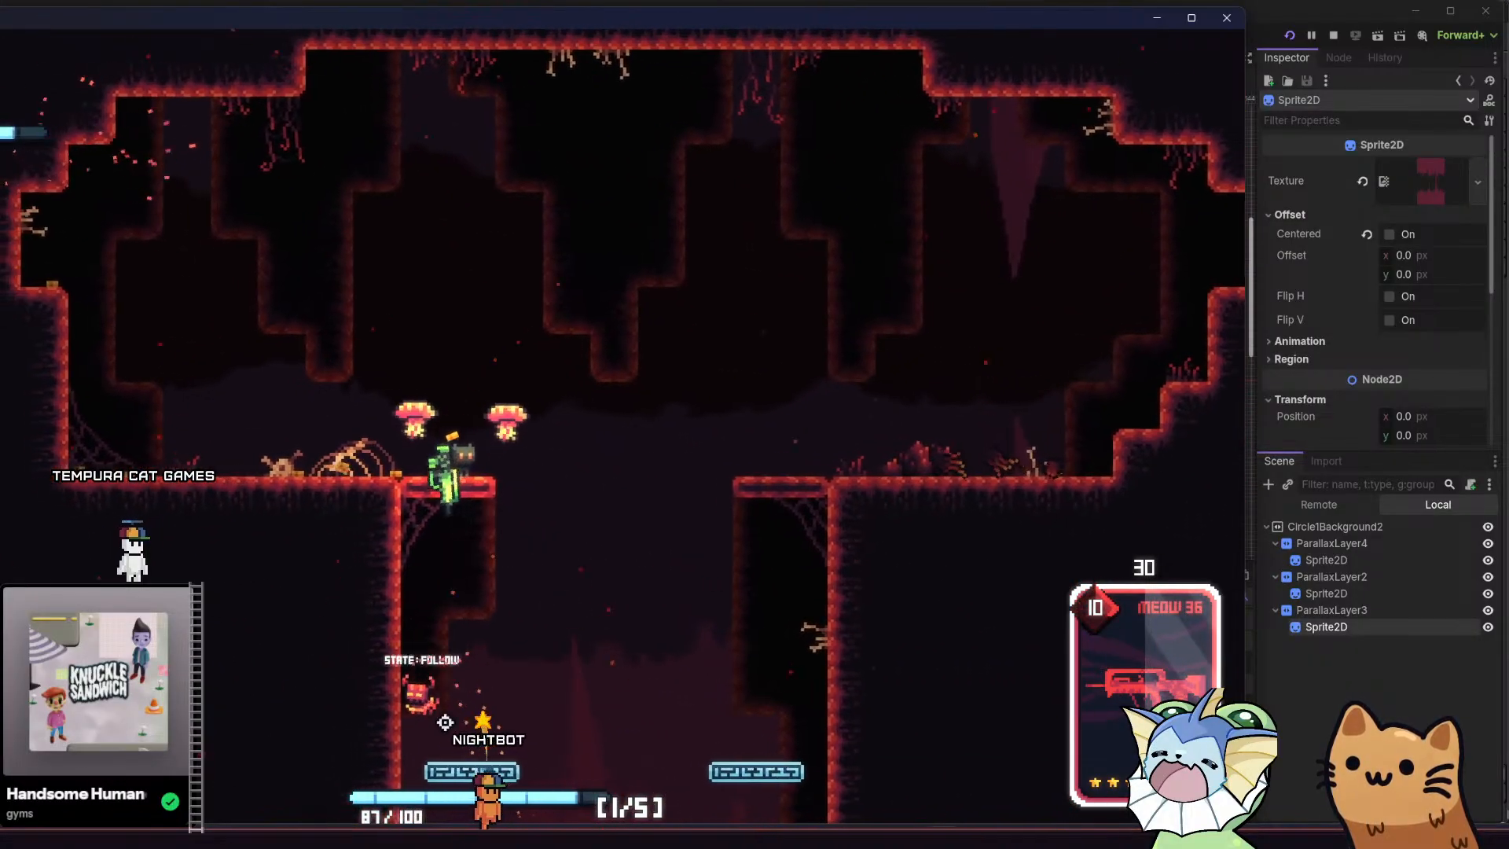
left_click(440, 741)
left_click(461, 735)
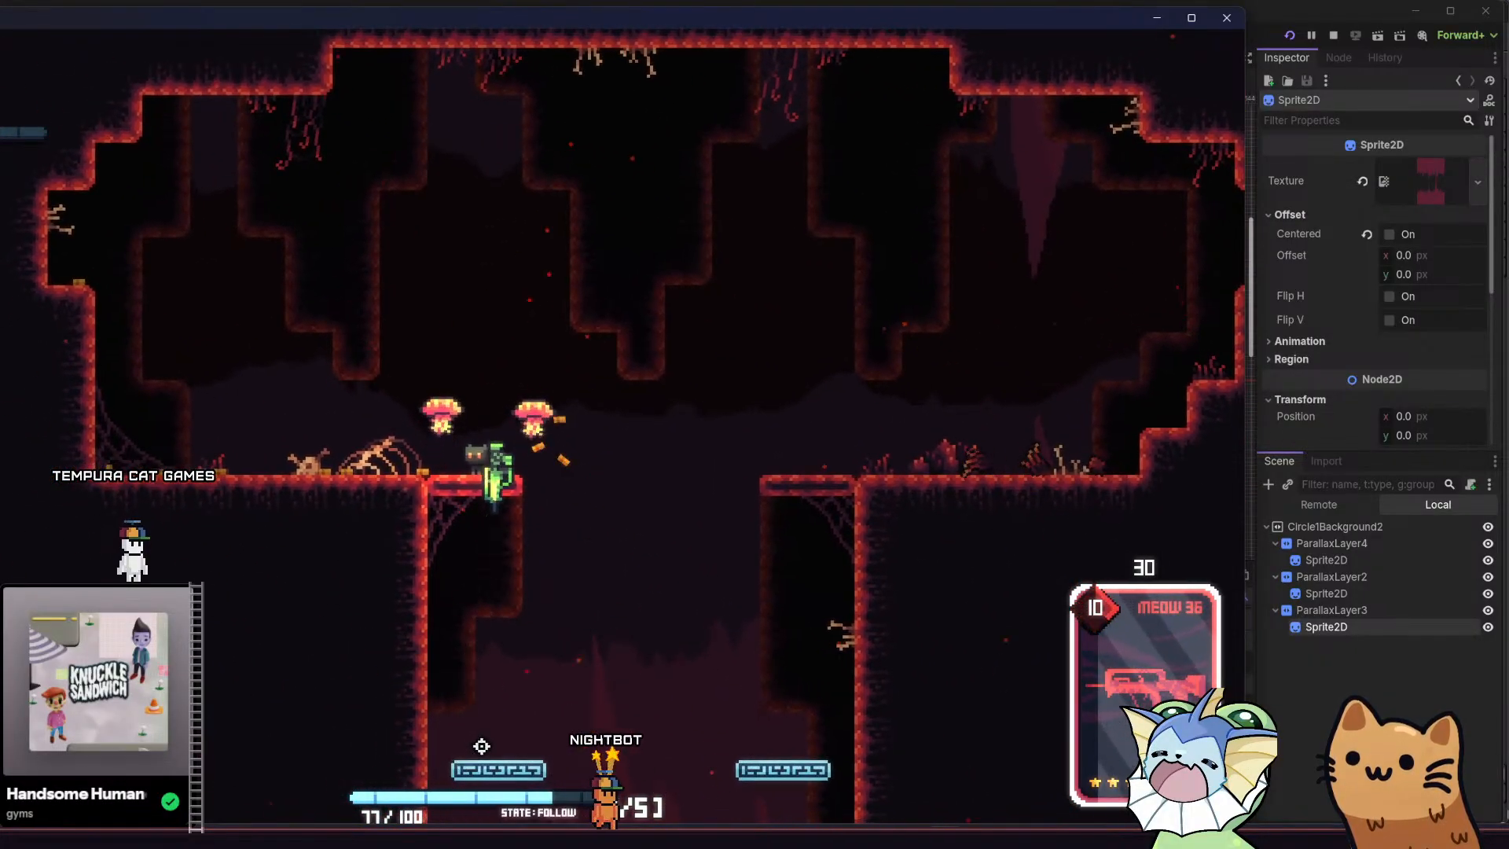
left_click(505, 725)
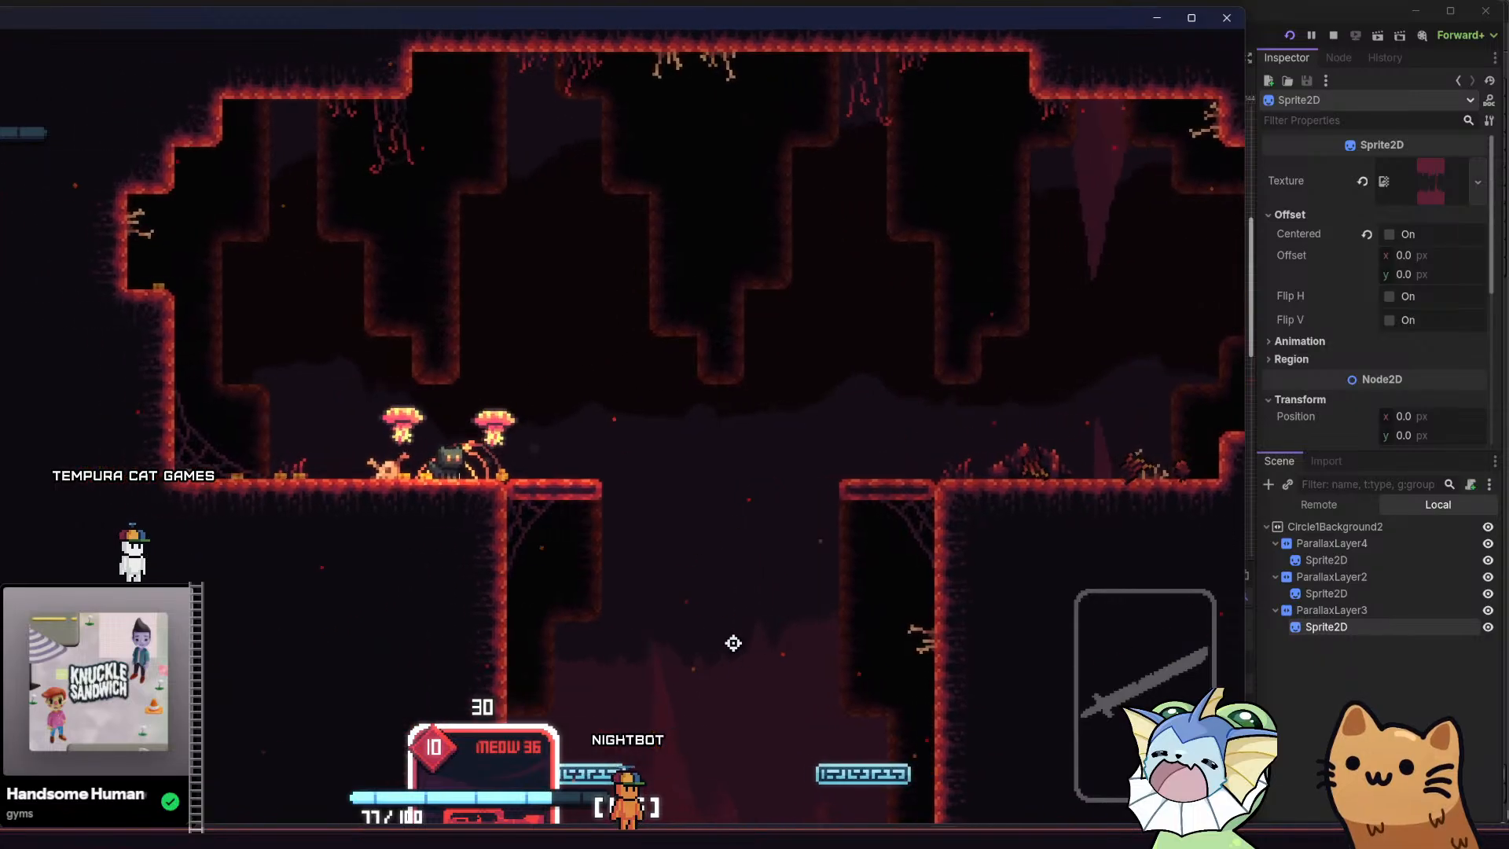
Move the cat back and forth between ROOM5's upper cavern and shaft to examine the parallax background
key("d")
key("space")
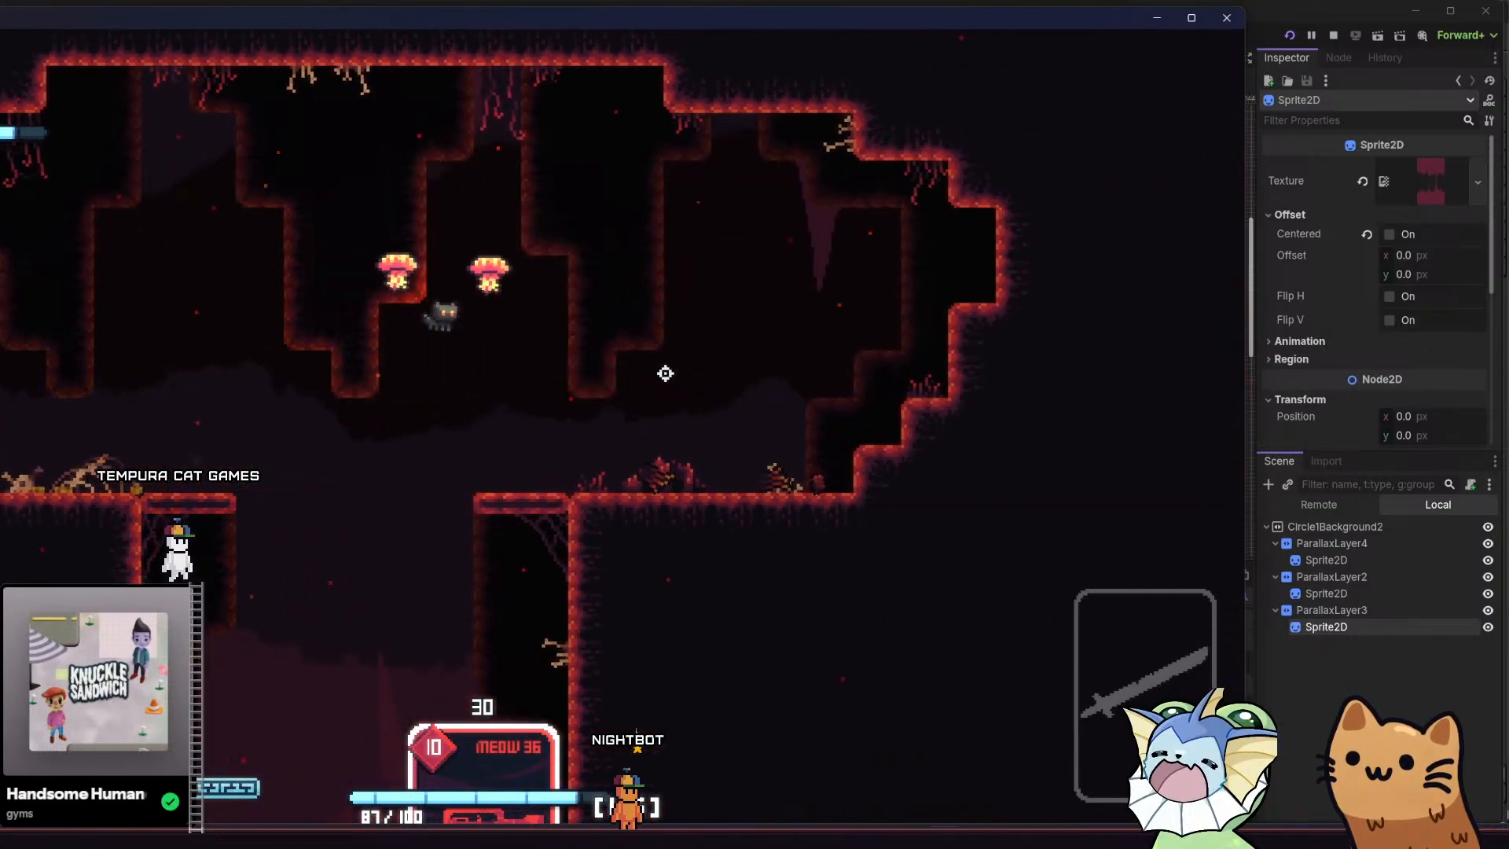
key("a")
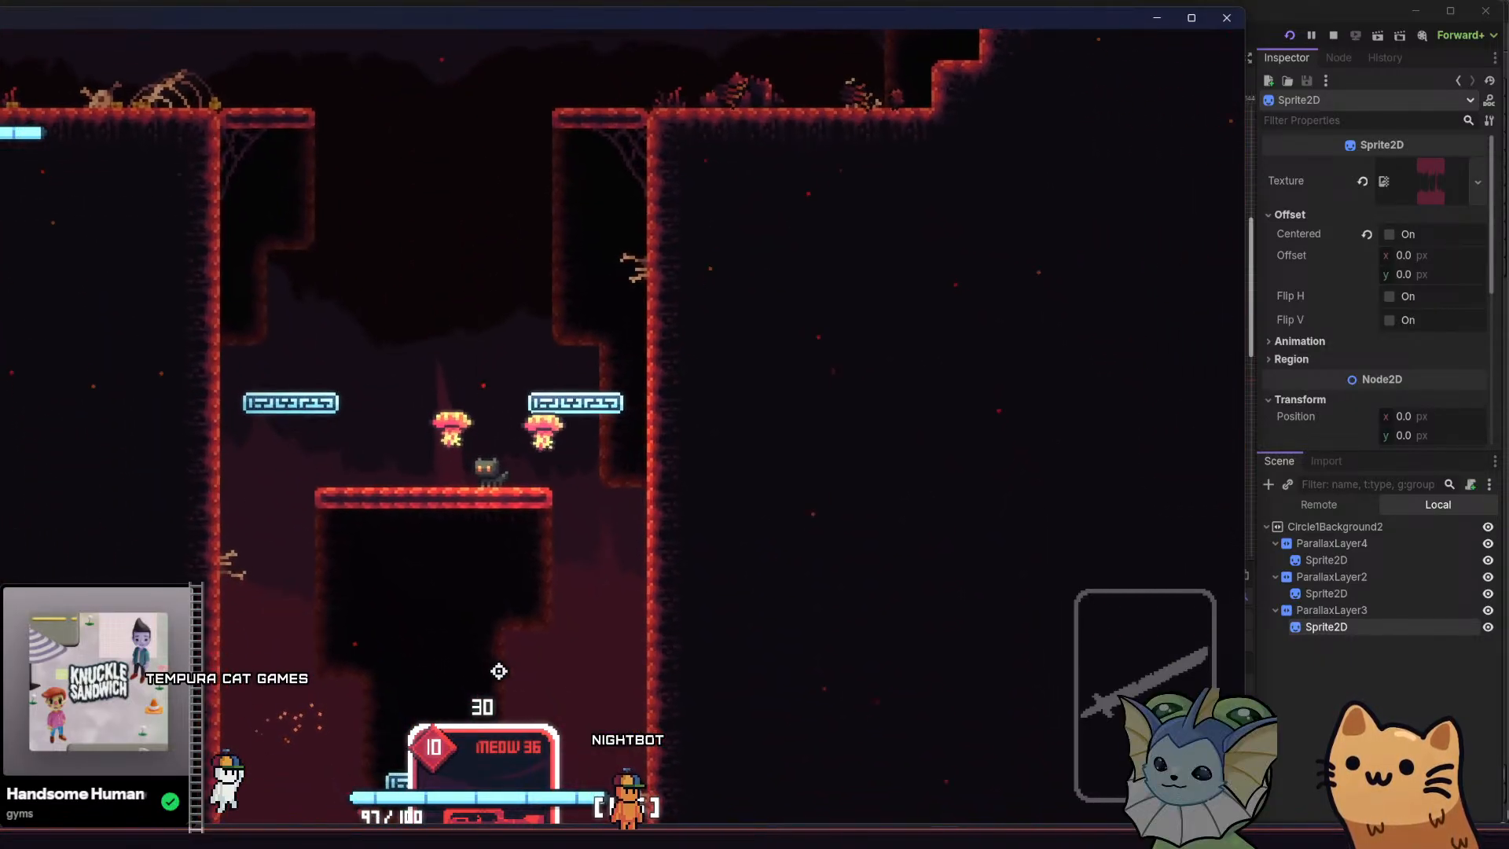
key("a")
key("space")
key("d")
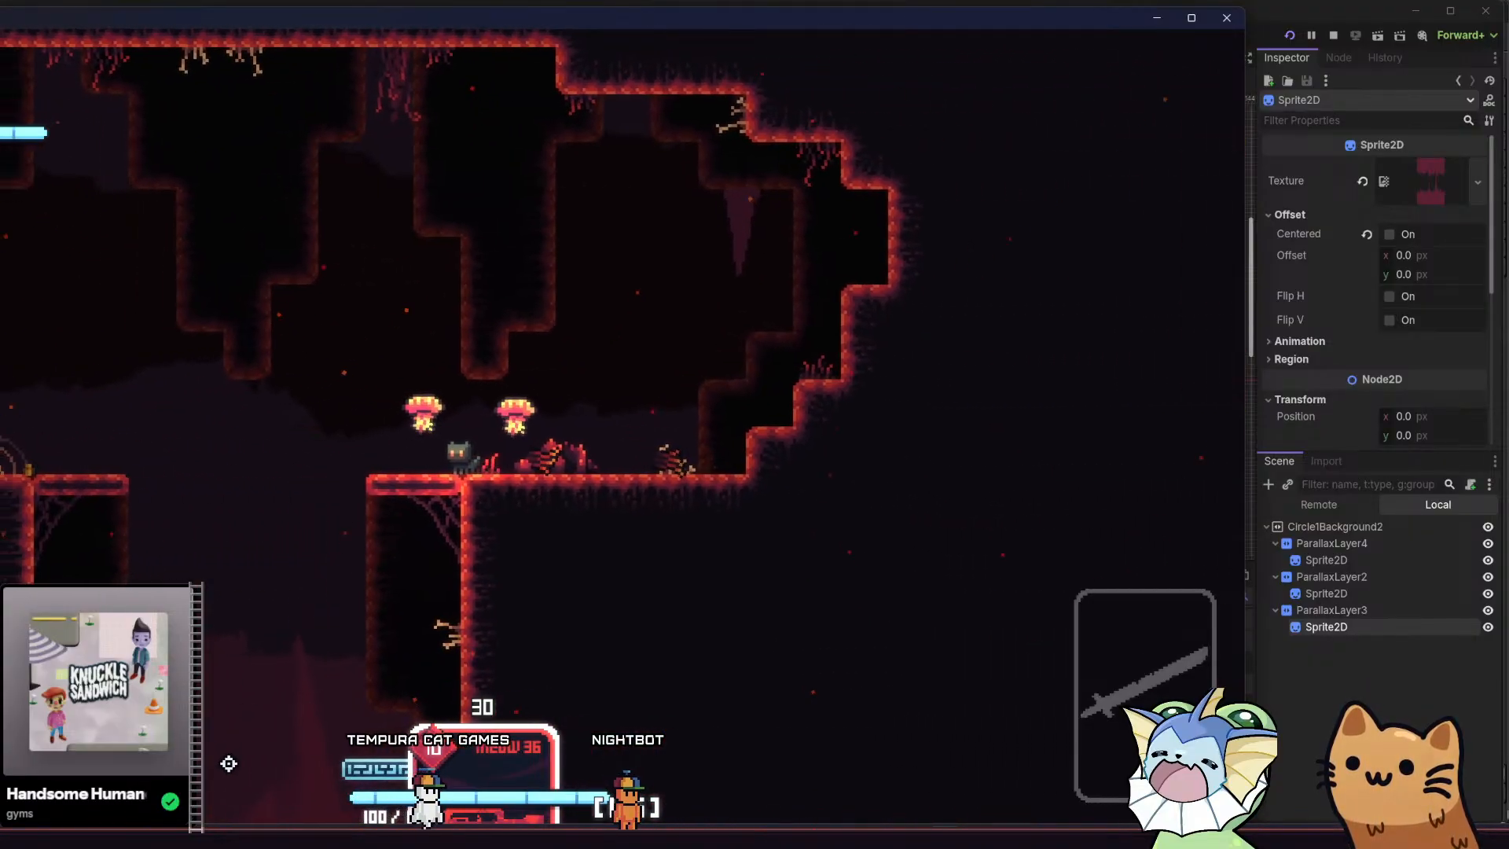
key("a")
key("space")
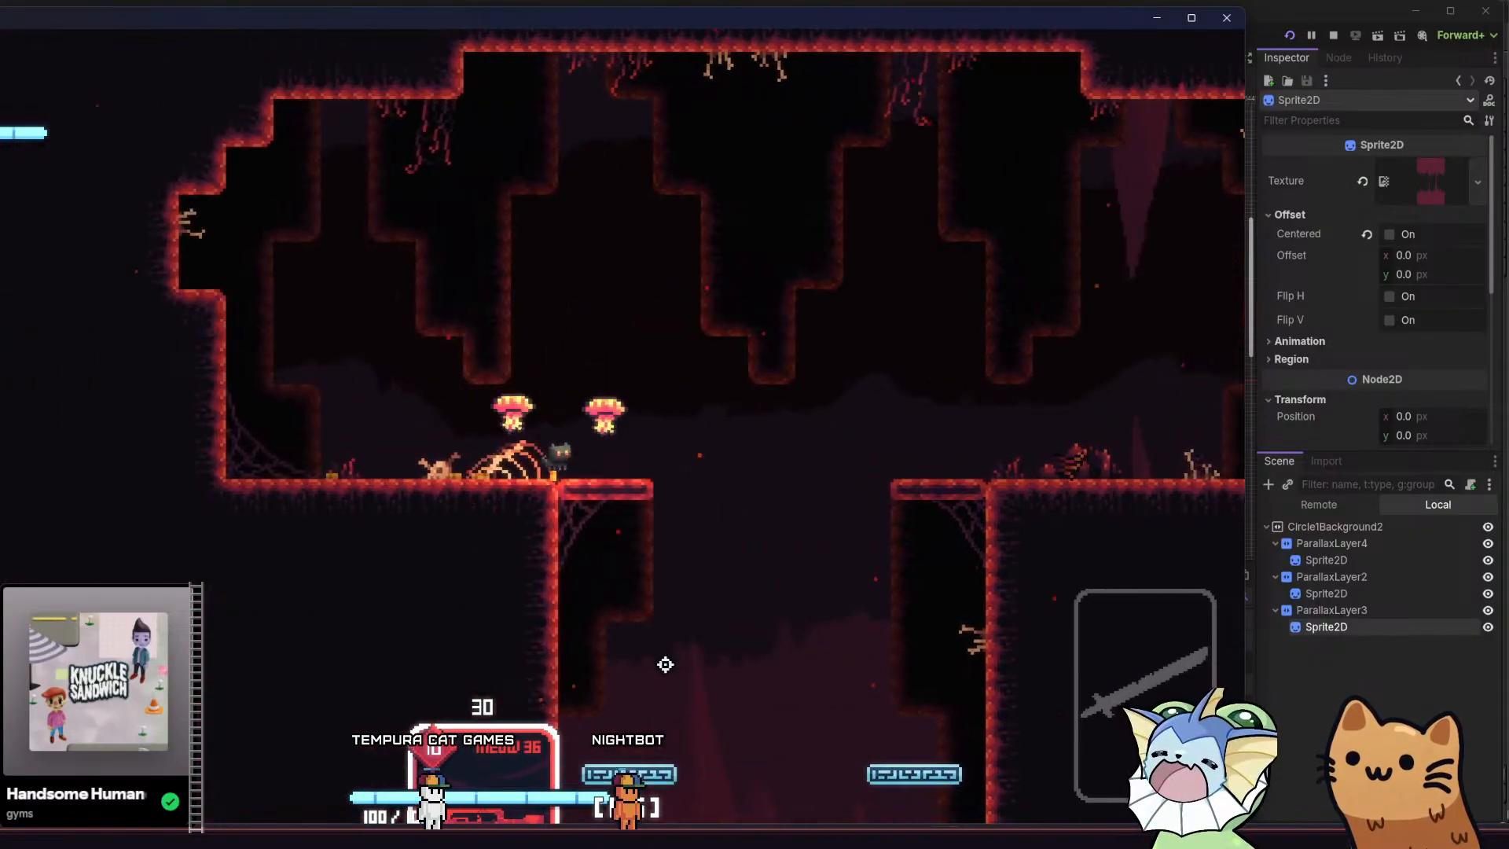
Drop the cat down ROOM5's shaft to the floor of the lower chamber to view the background there
key("d")
key("s")
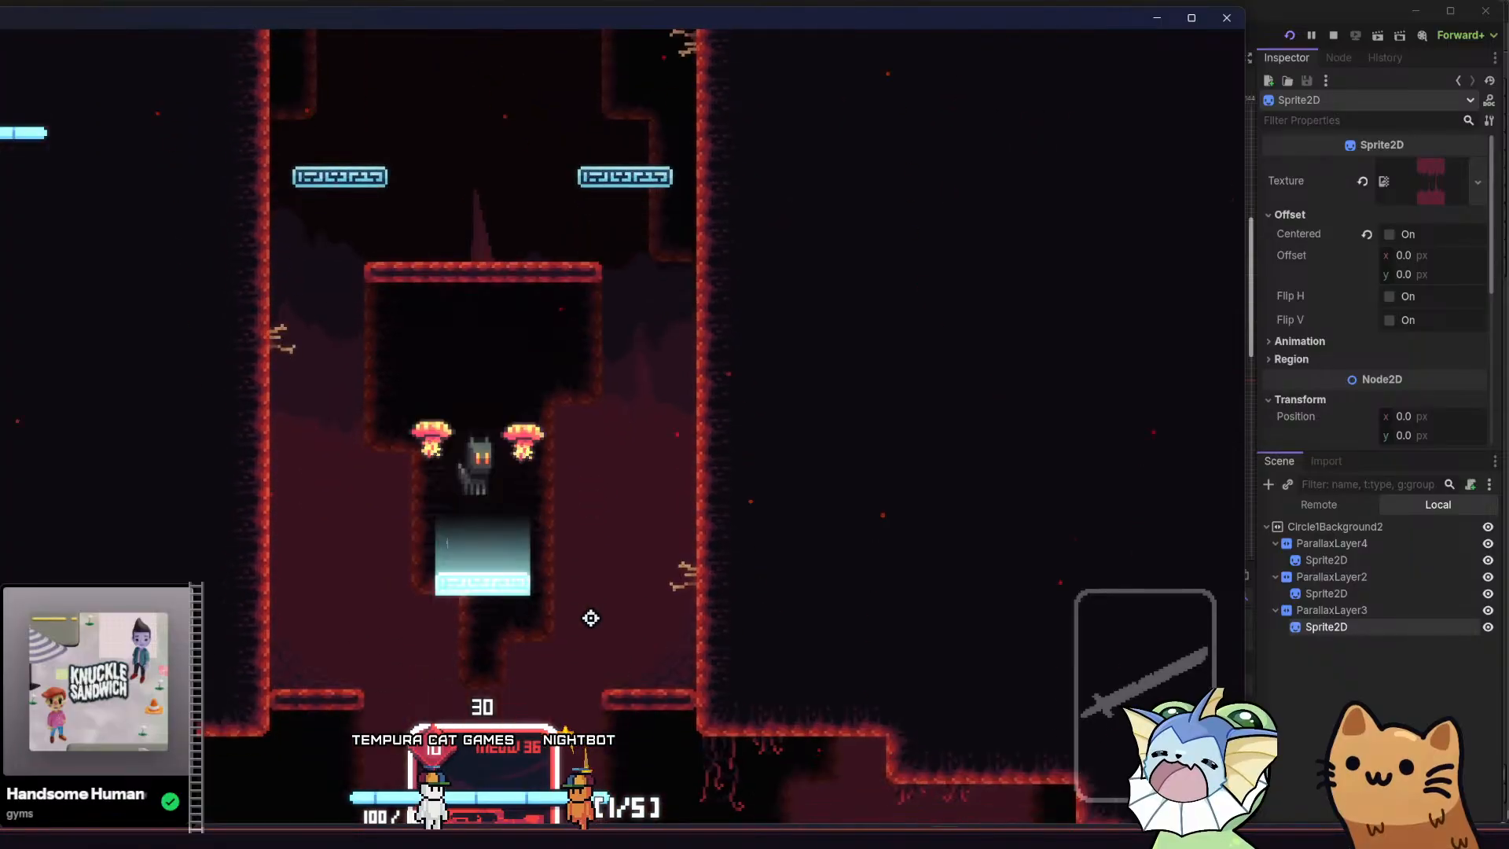
key("a")
key("s")
key("d")
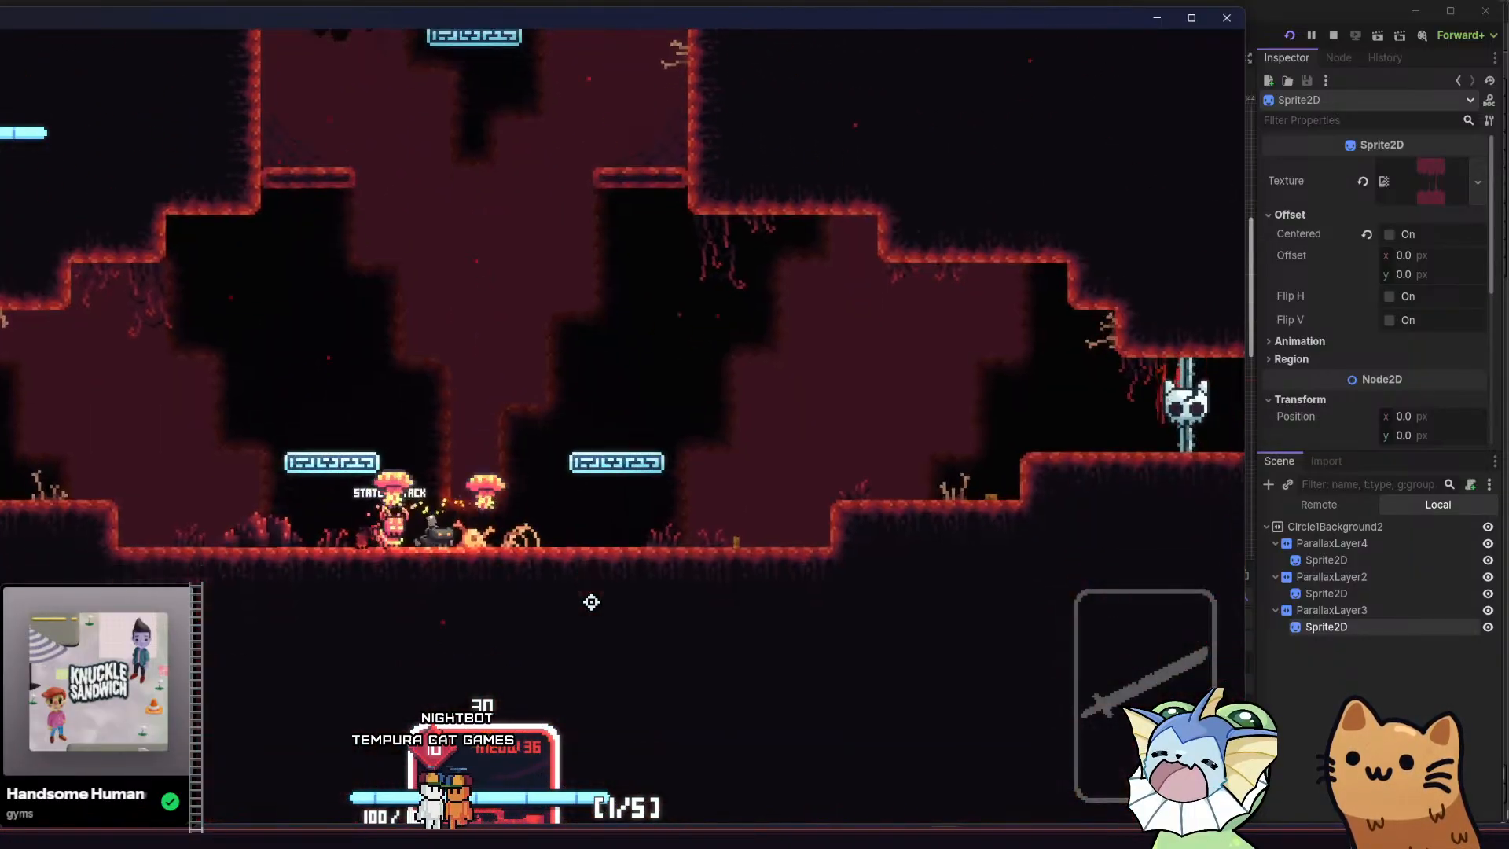
Equip the Meow 36 and shoot the remaining enemy in ROOM5's lower chamber
key("a")
key("1")
key("d")
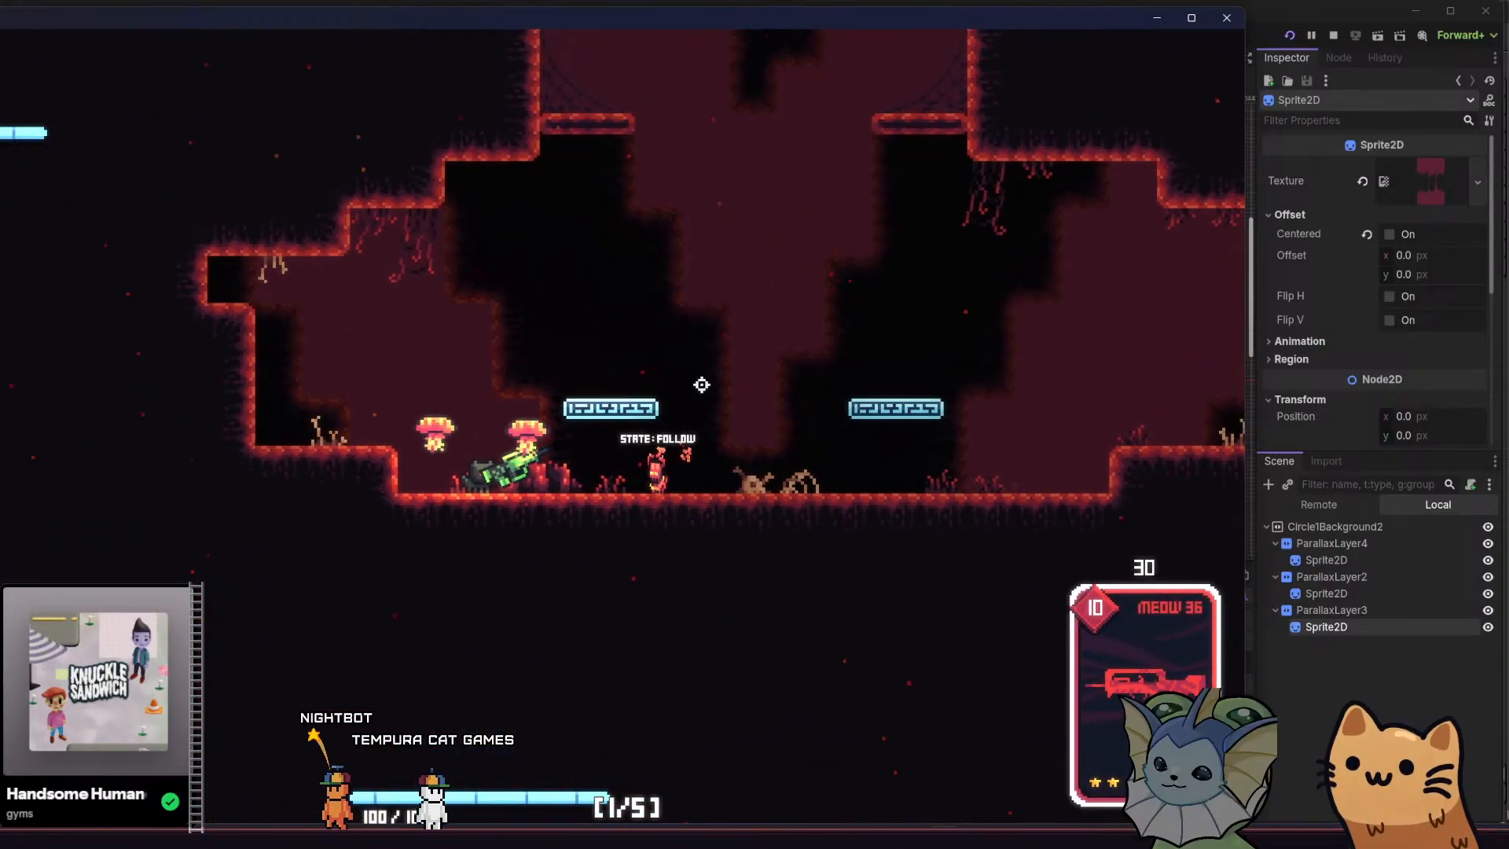
left_click(763, 442)
key("a")
left_click(773, 451)
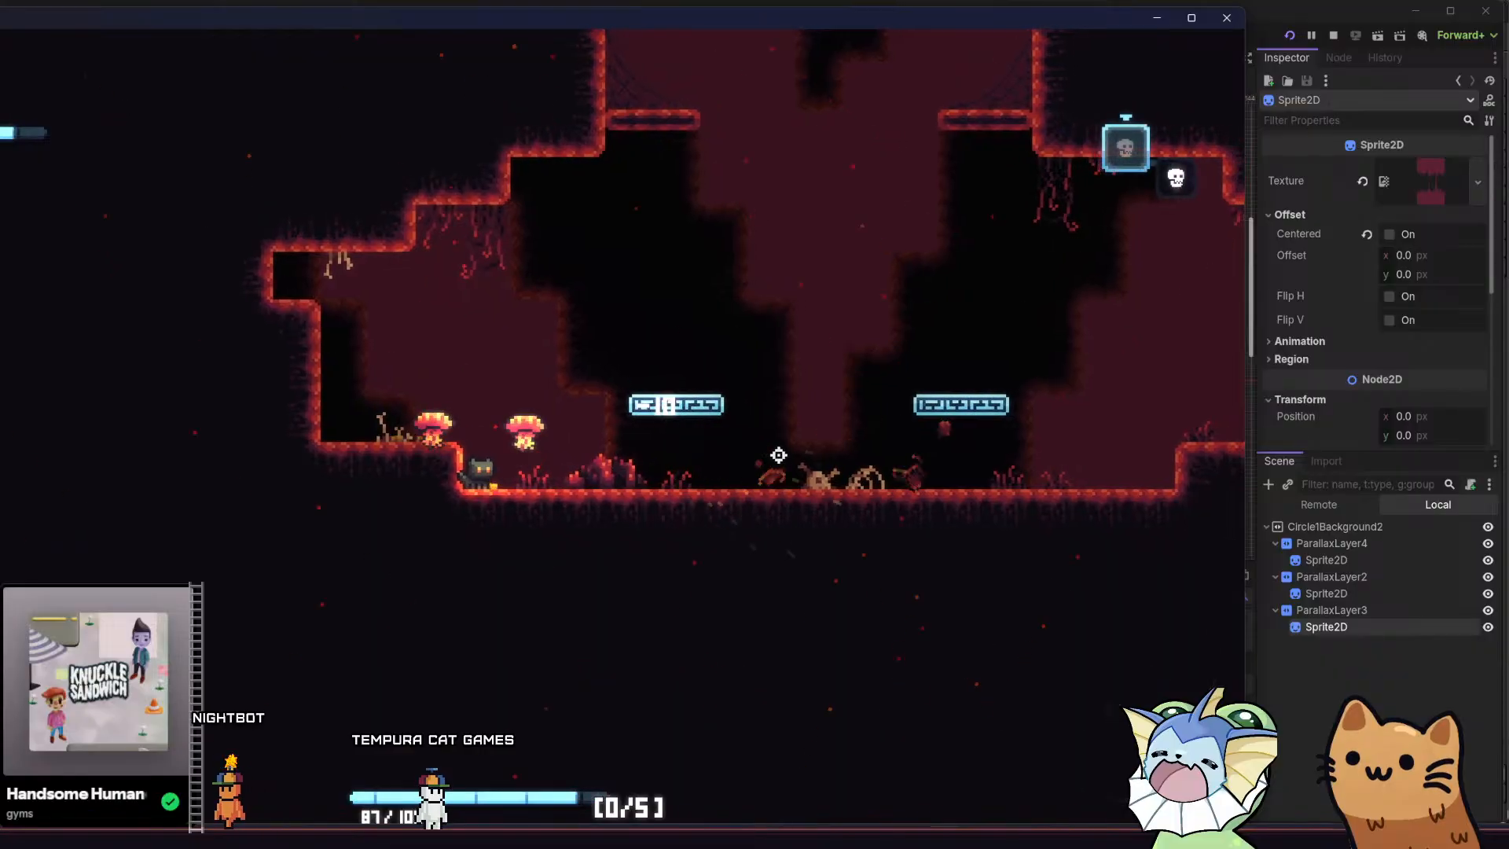
Leave ROOM5 through the side passage and bring the cat down to the next room's floor
key("d")
key("space")
key("d")
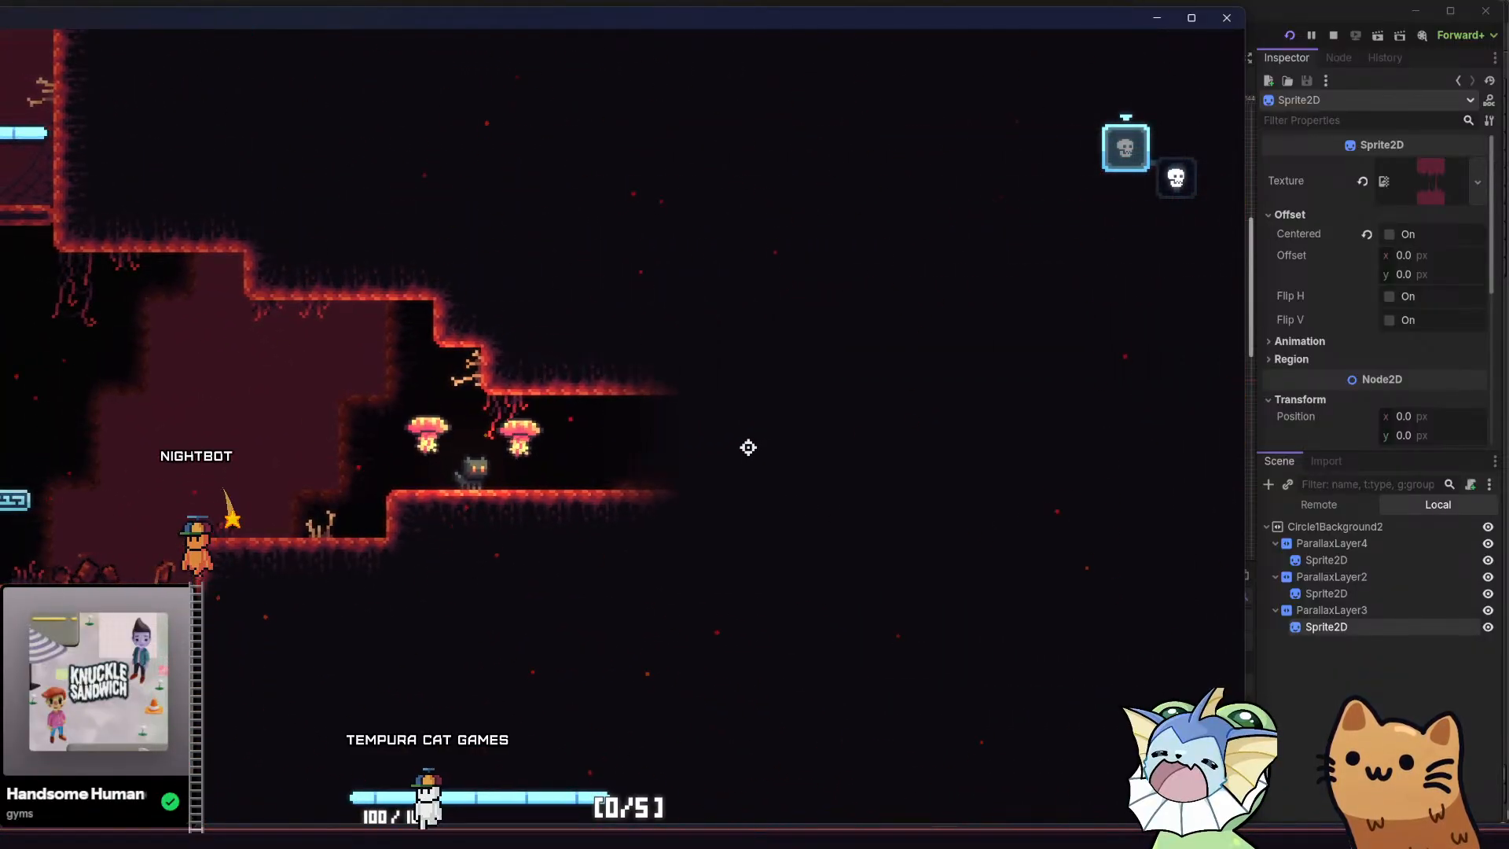
key("d")
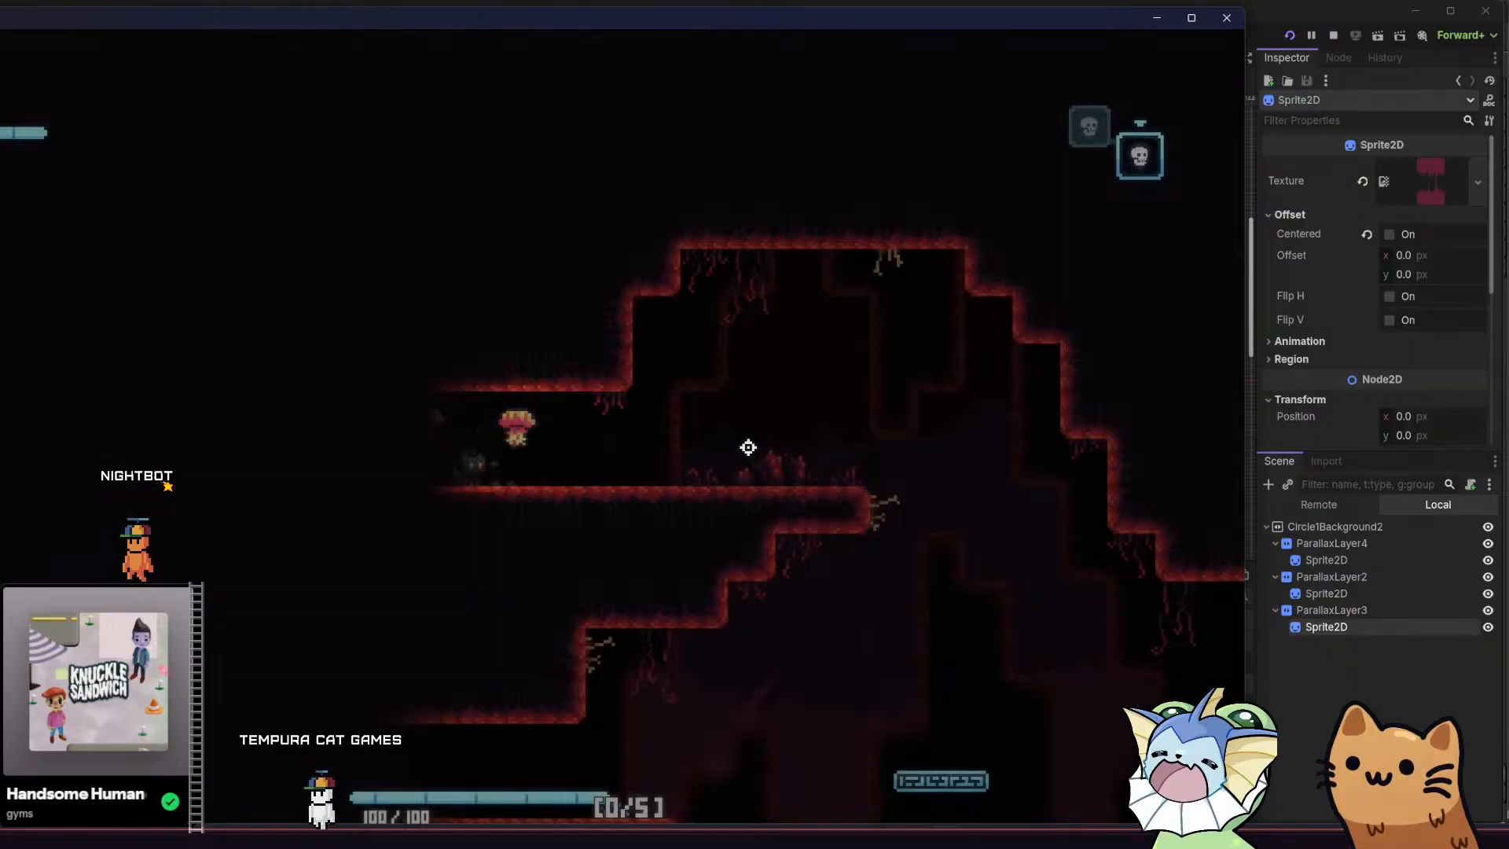
key("d")
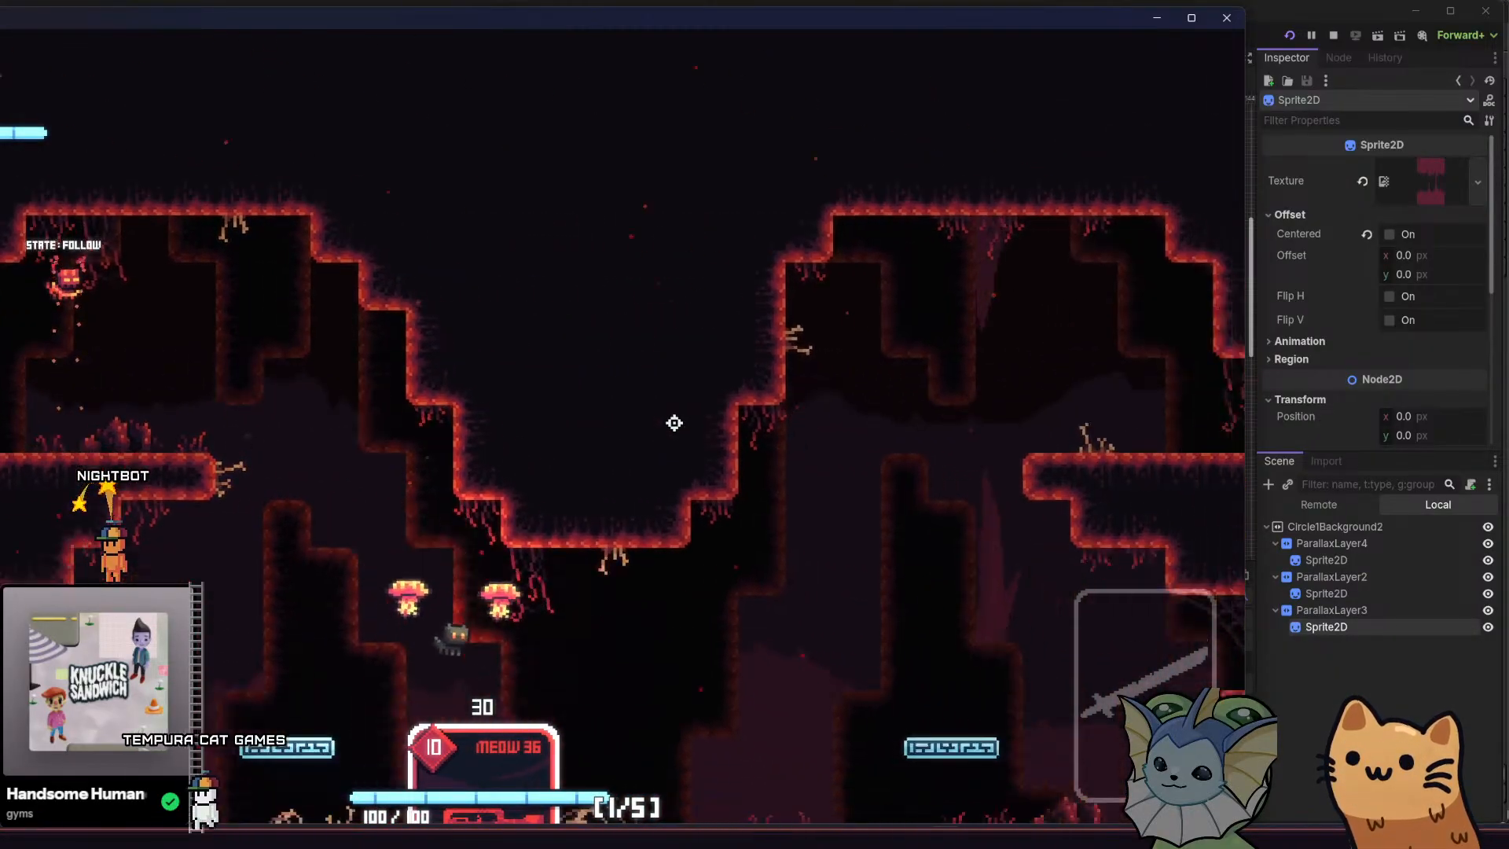
key("d")
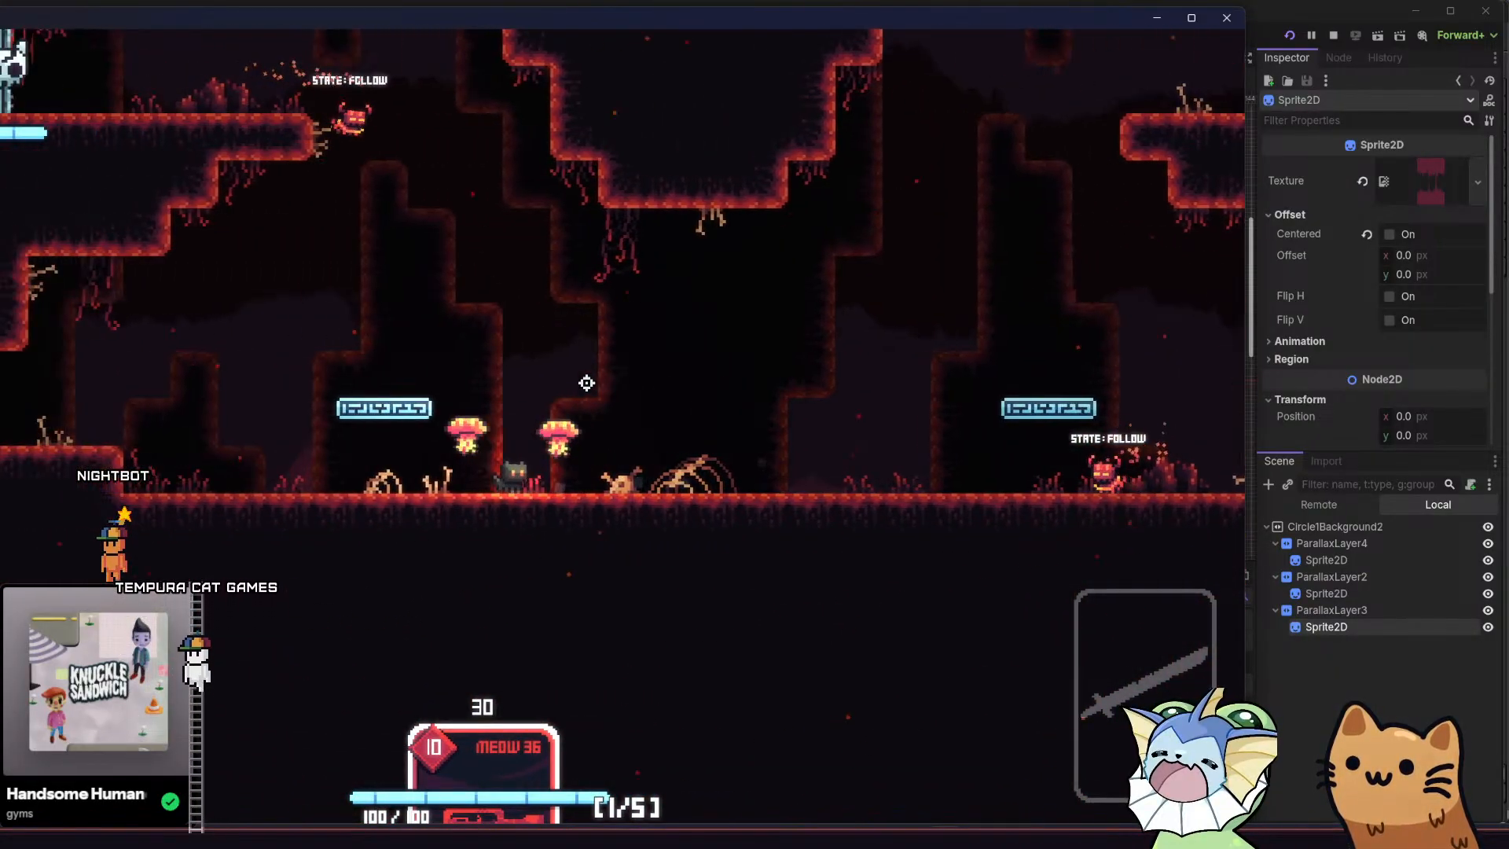
Run and jump the cat between the new room's floor and upper ledges to examine the parallax background
key("d")
key("space")
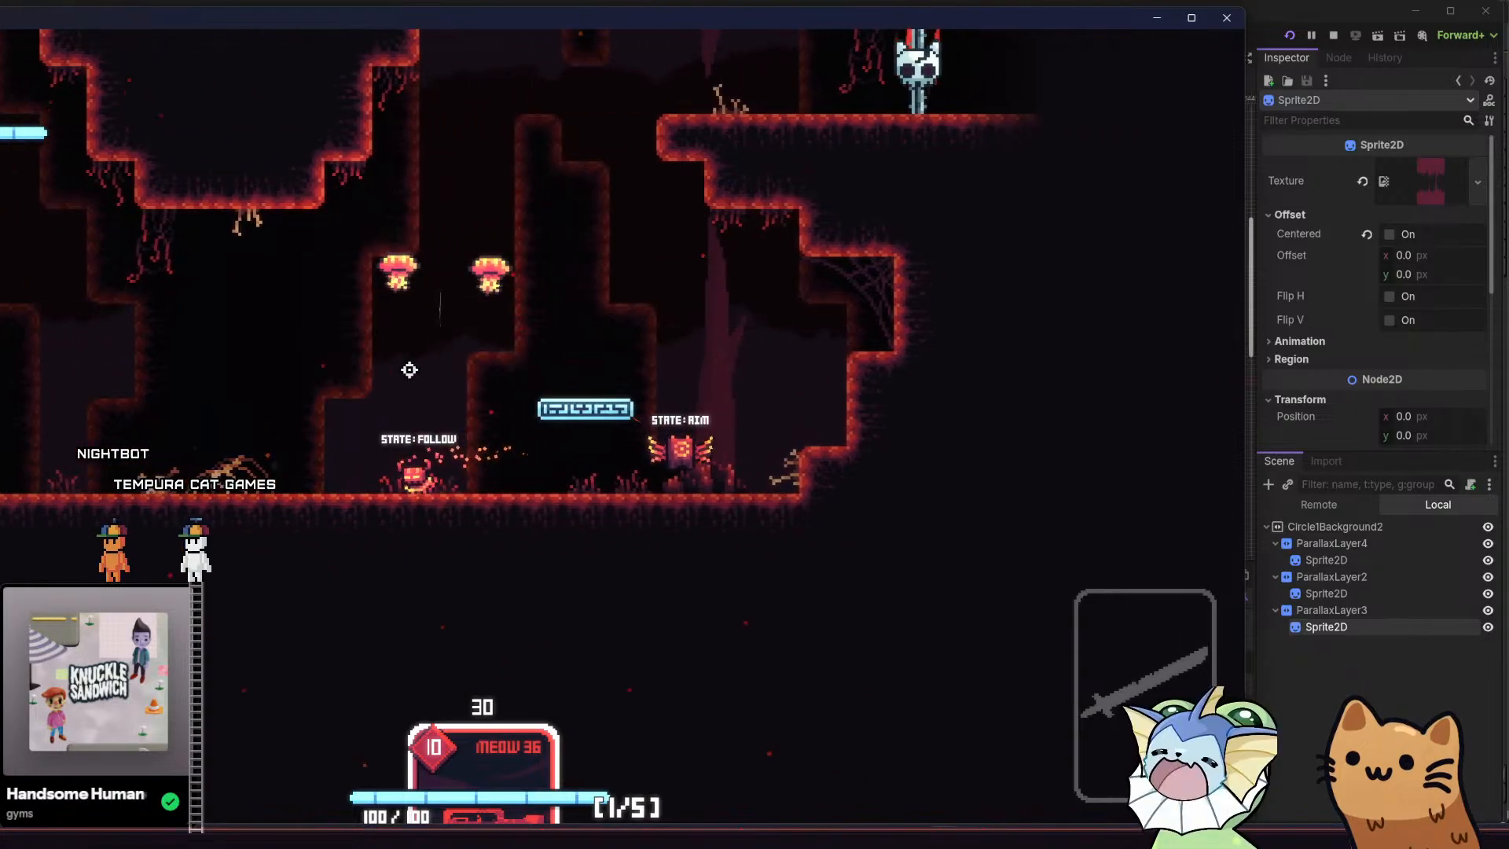
key("d")
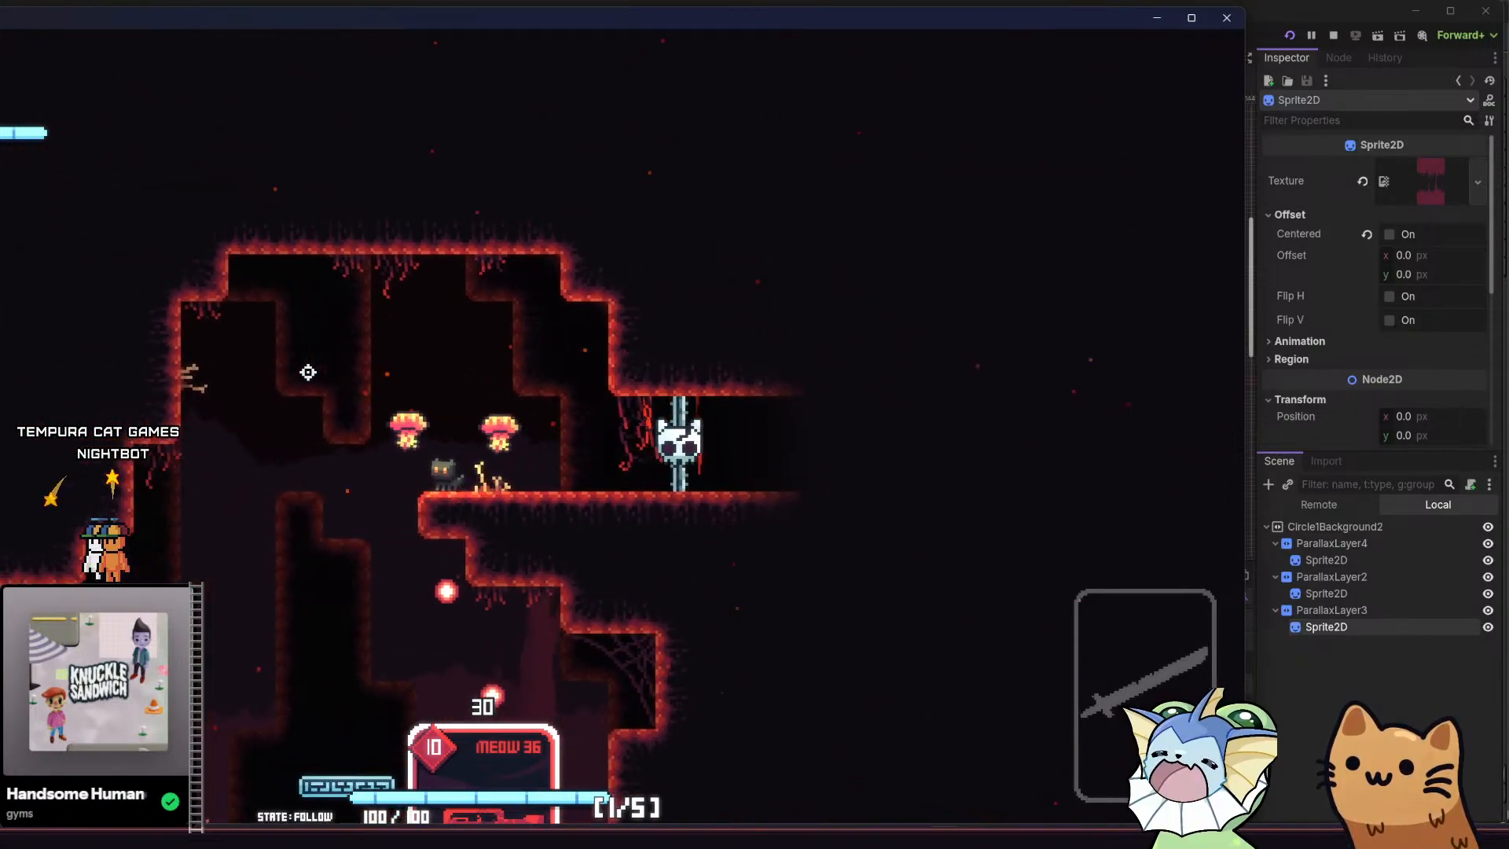
key("a")
key("space")
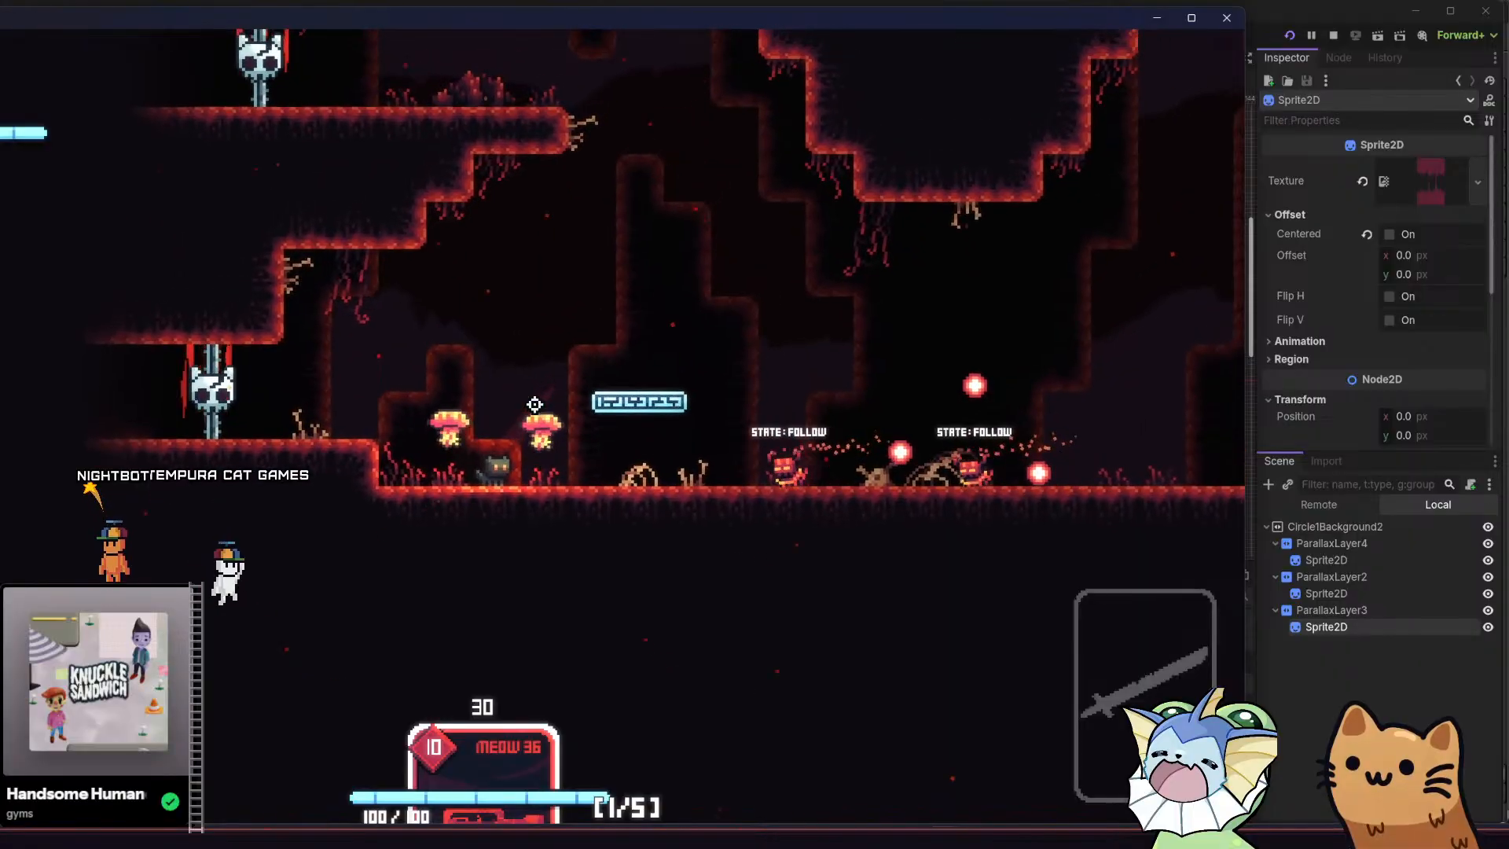
key("d")
key("space")
key("d")
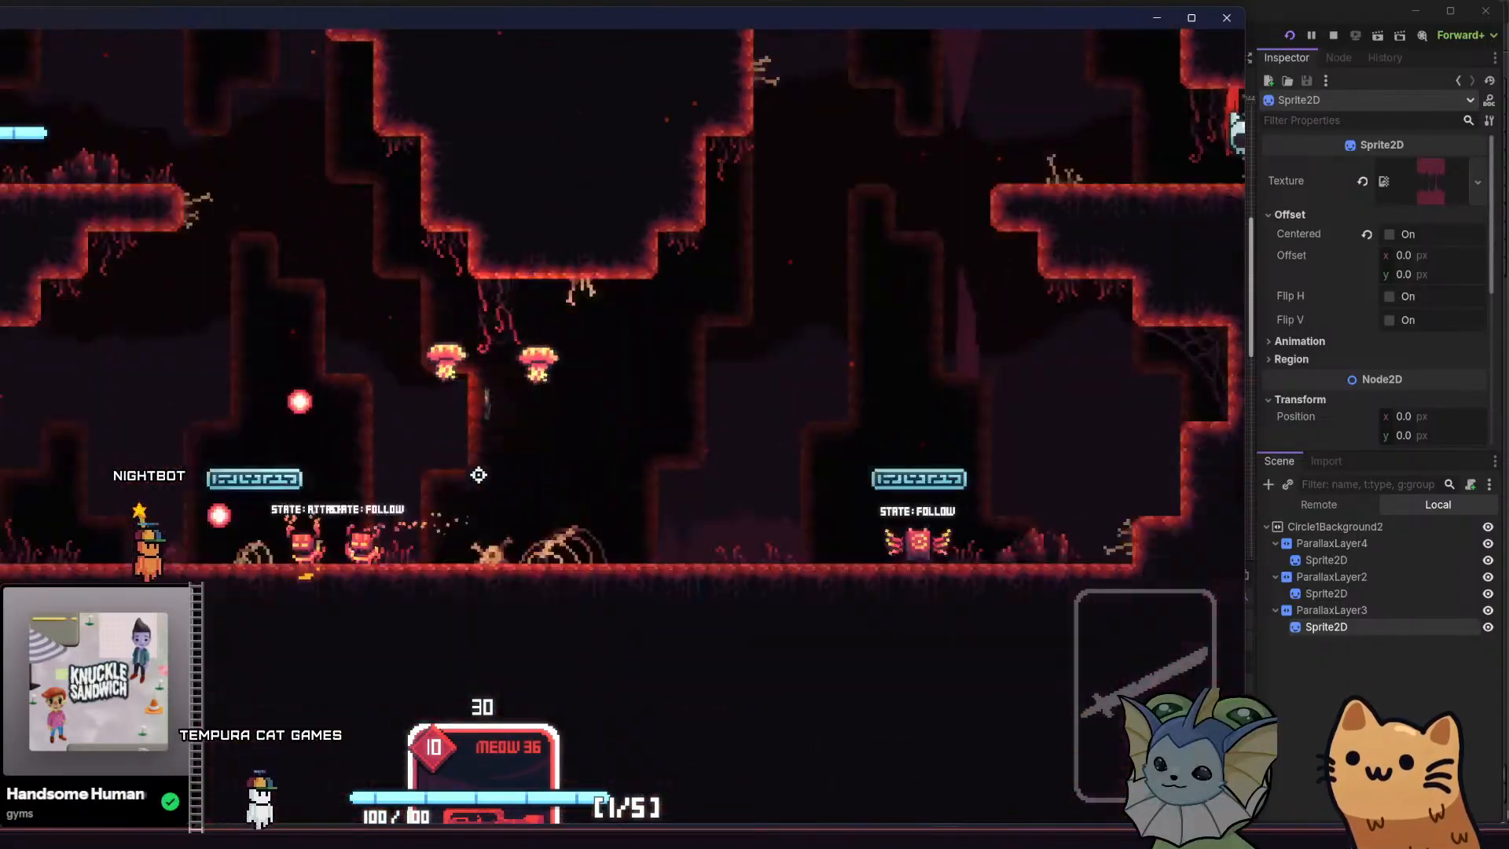
key("space")
key("a")
key("space")
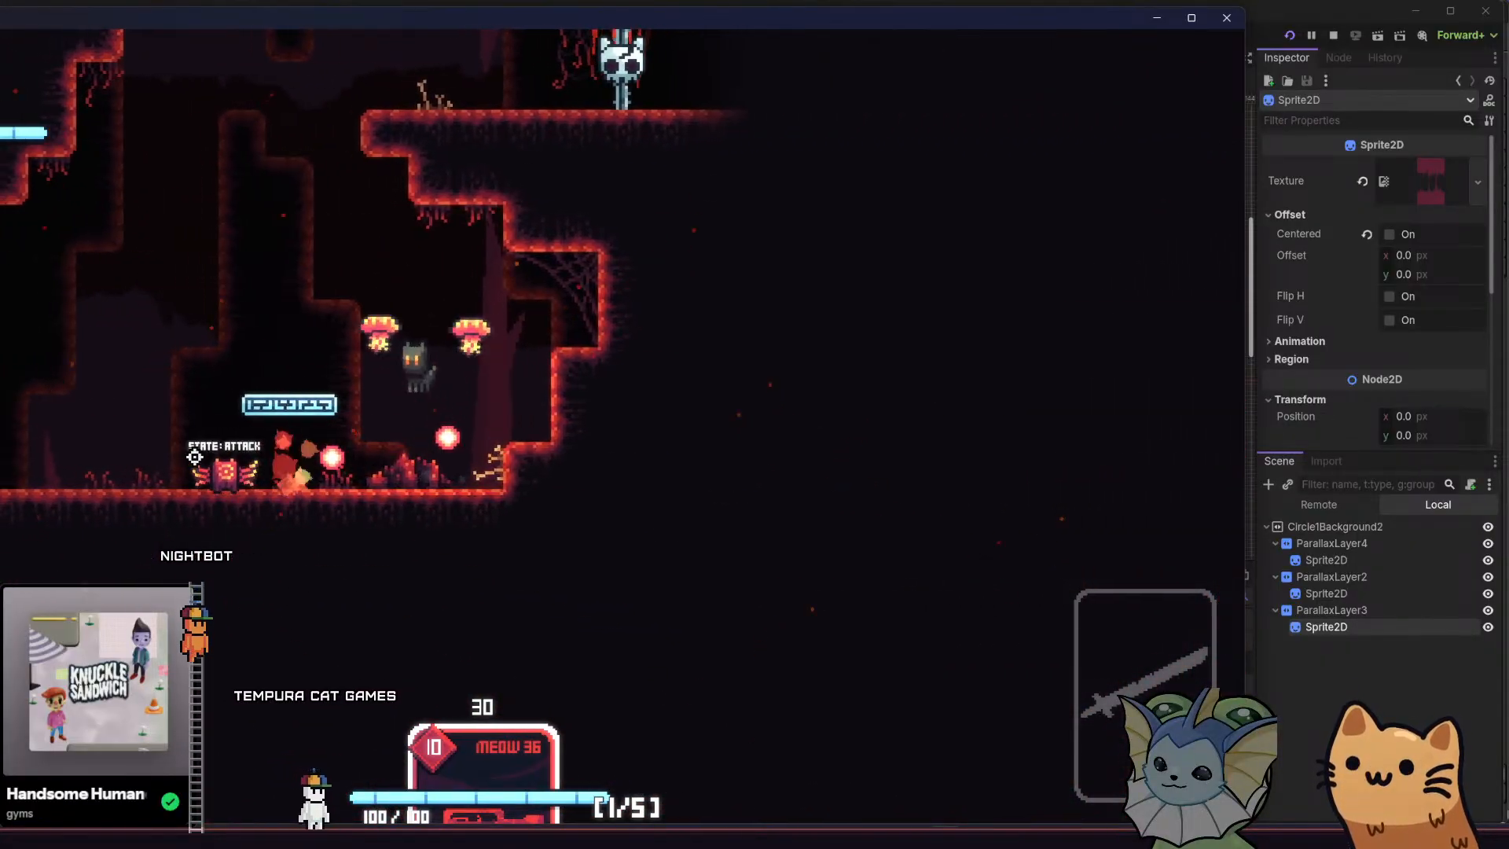
Load ROOM1 through the running game's debug menu
key("Tab")
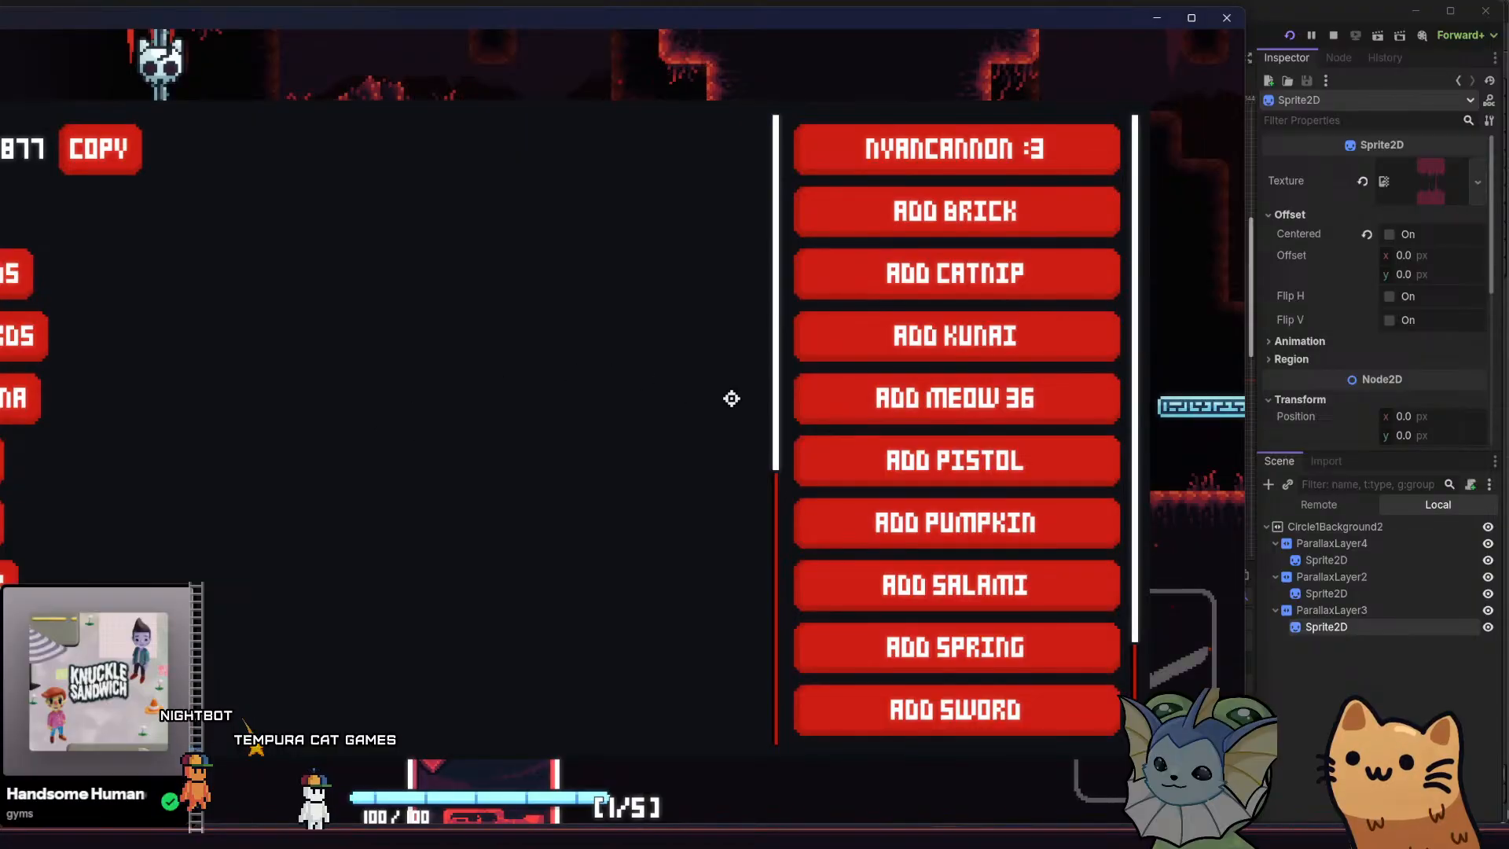
scroll(84, 510, "down", 5)
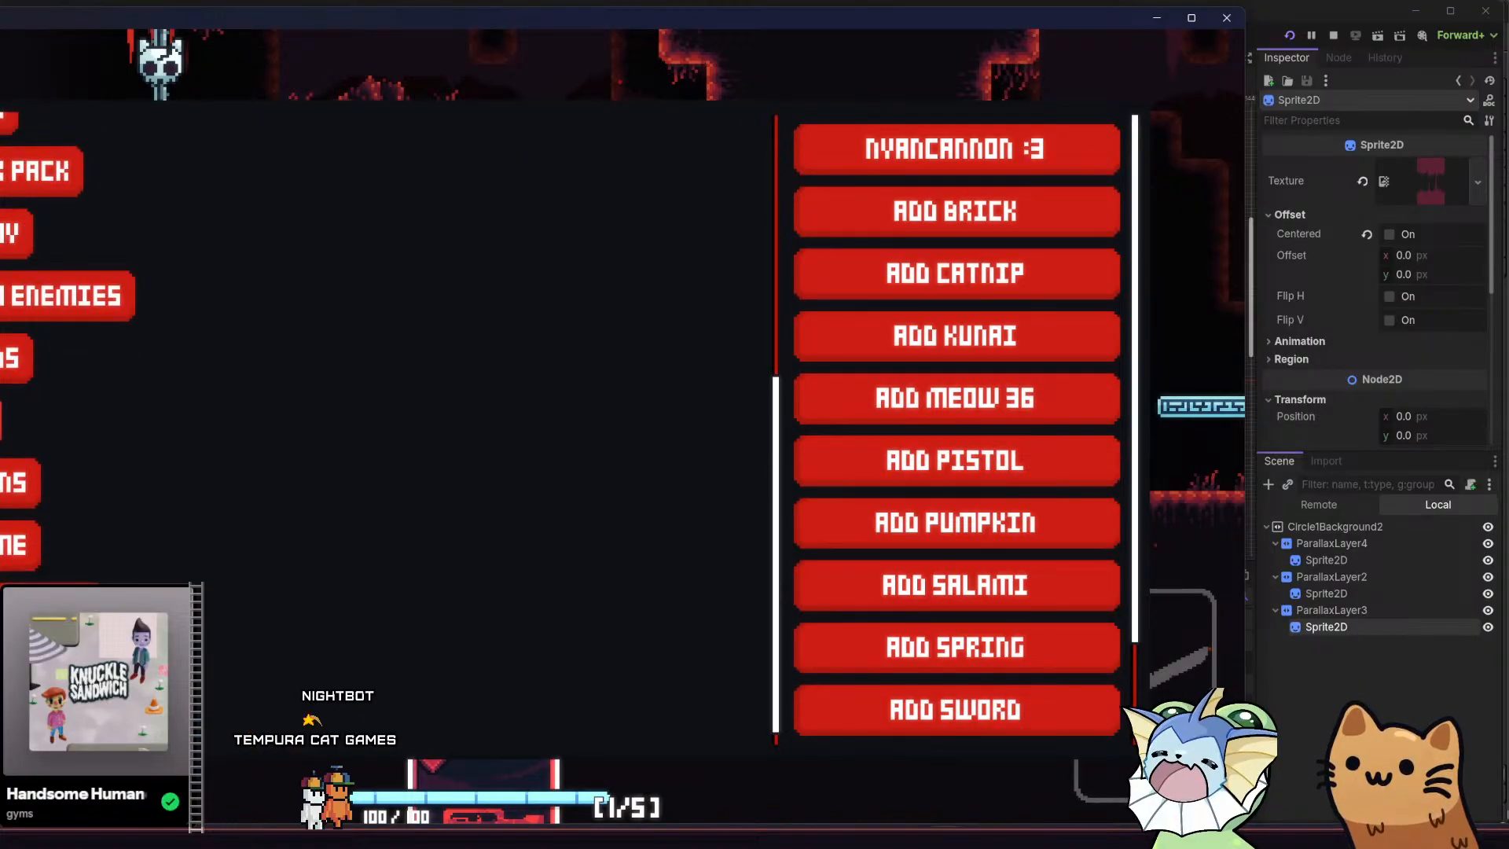
left_click(67, 607)
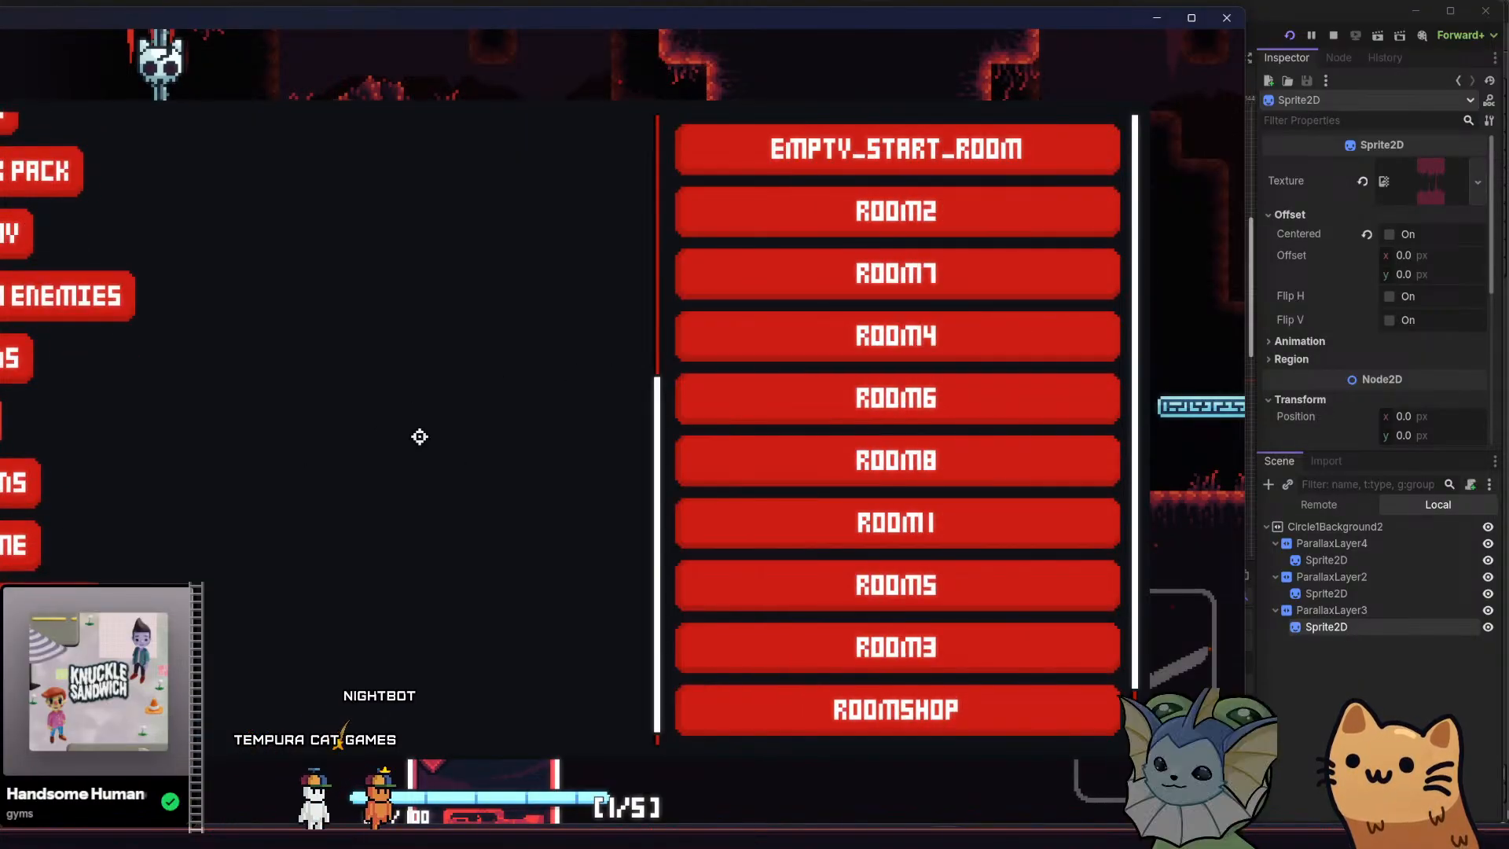
left_click(891, 515)
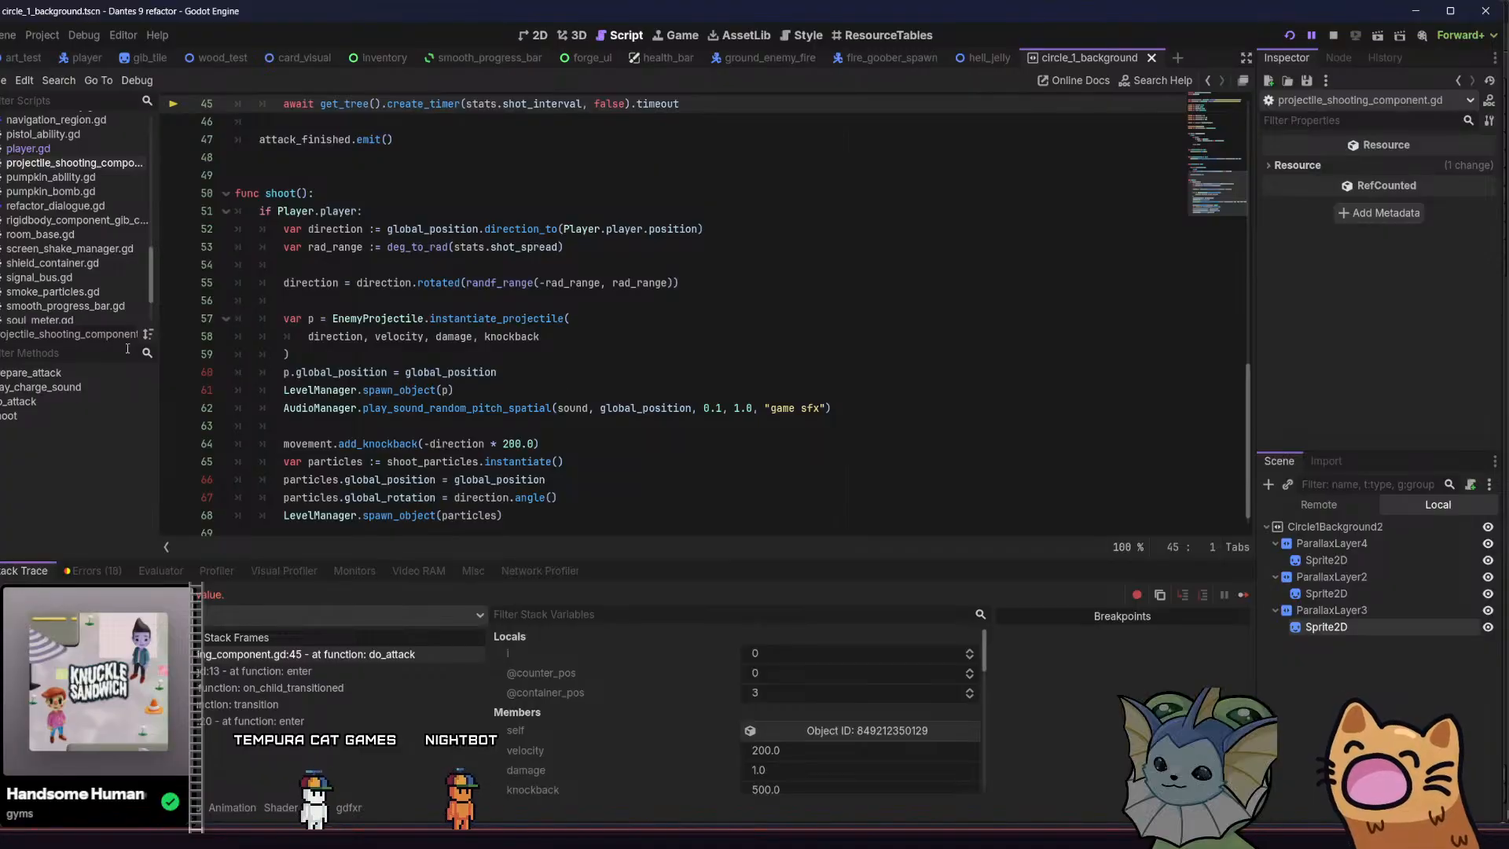
Add the comment "#TODO crashes if leave tree" below shoot() in the do_attack function, and return to the running game
scroll(389, 264, "up", 3)
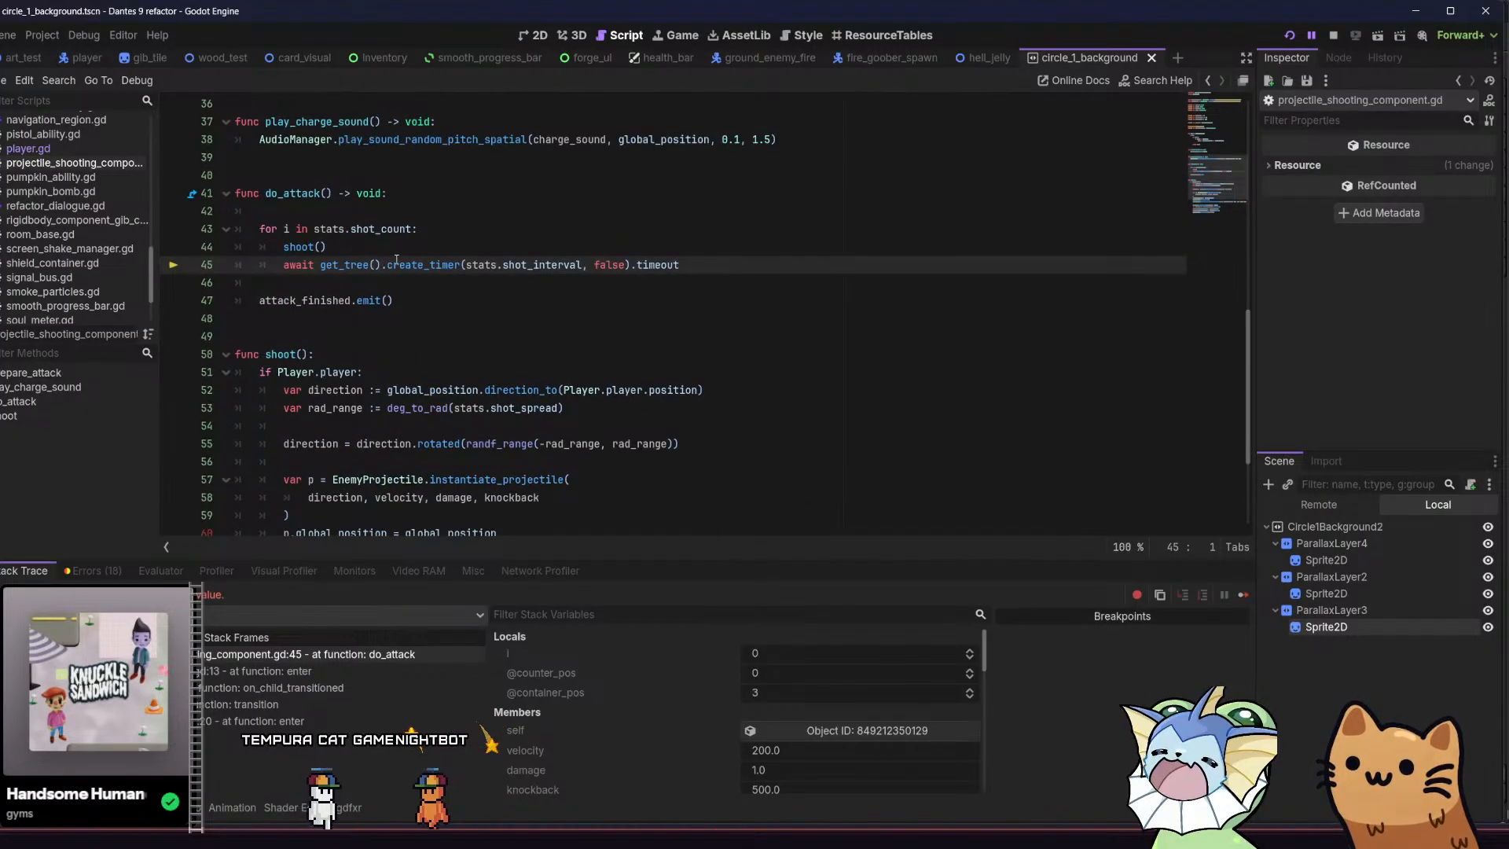
scroll(119, 243, "up", 6)
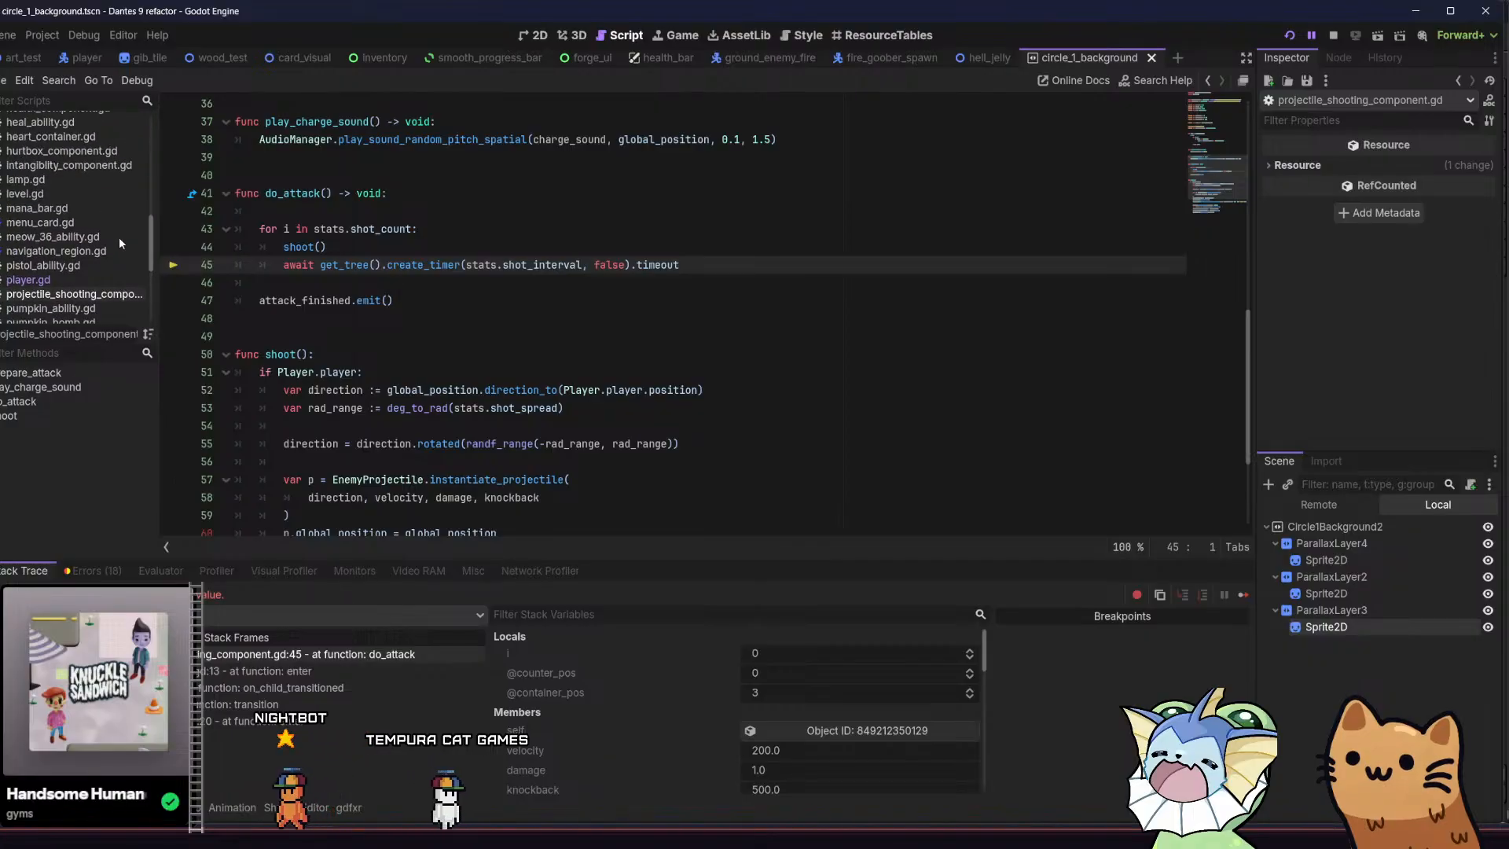
scroll(119, 237, "up", 8)
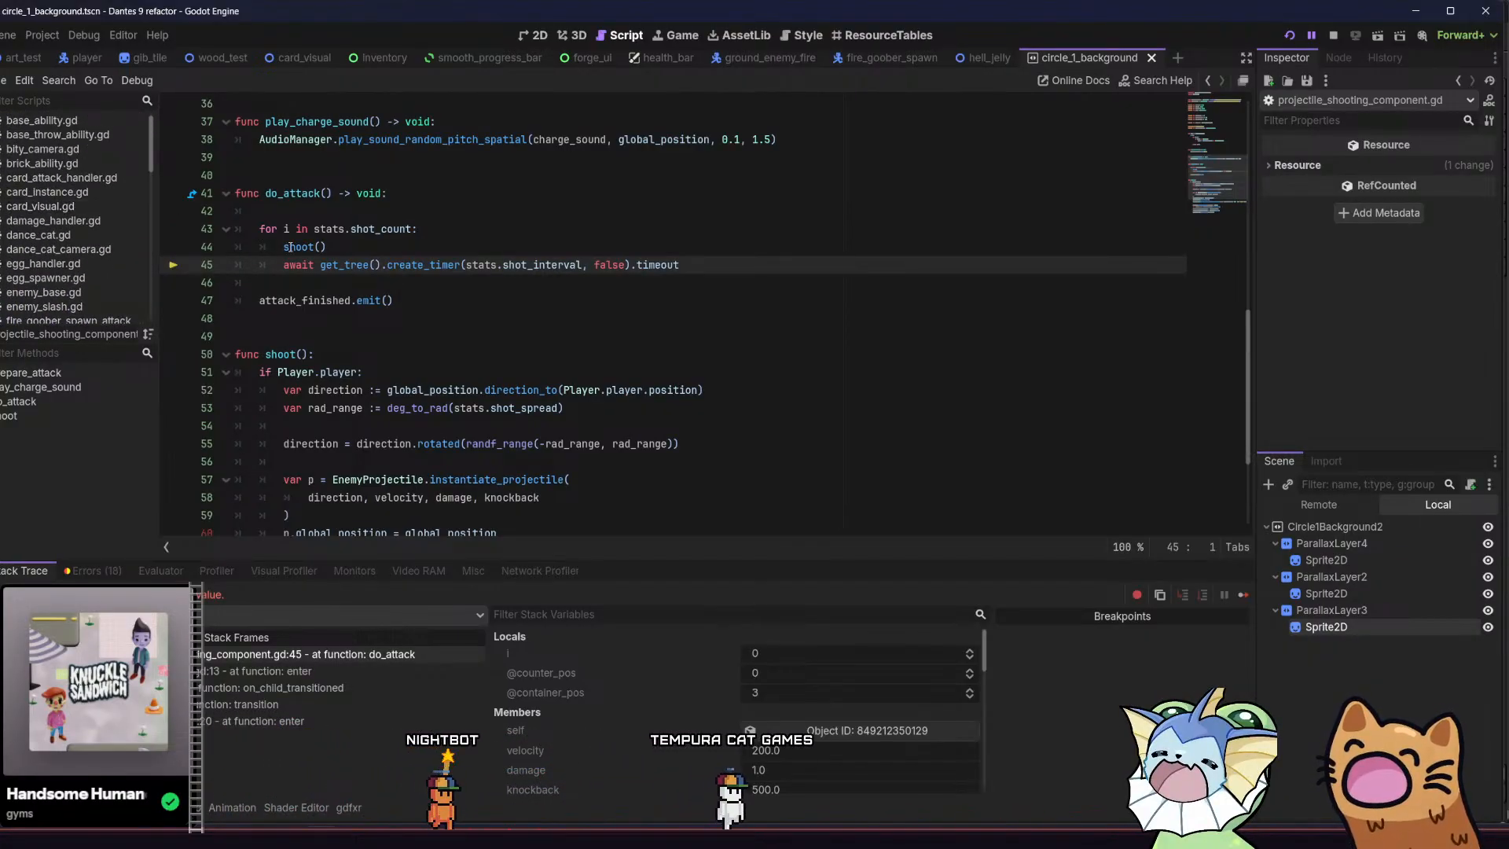
scroll(291, 247, "up", 2)
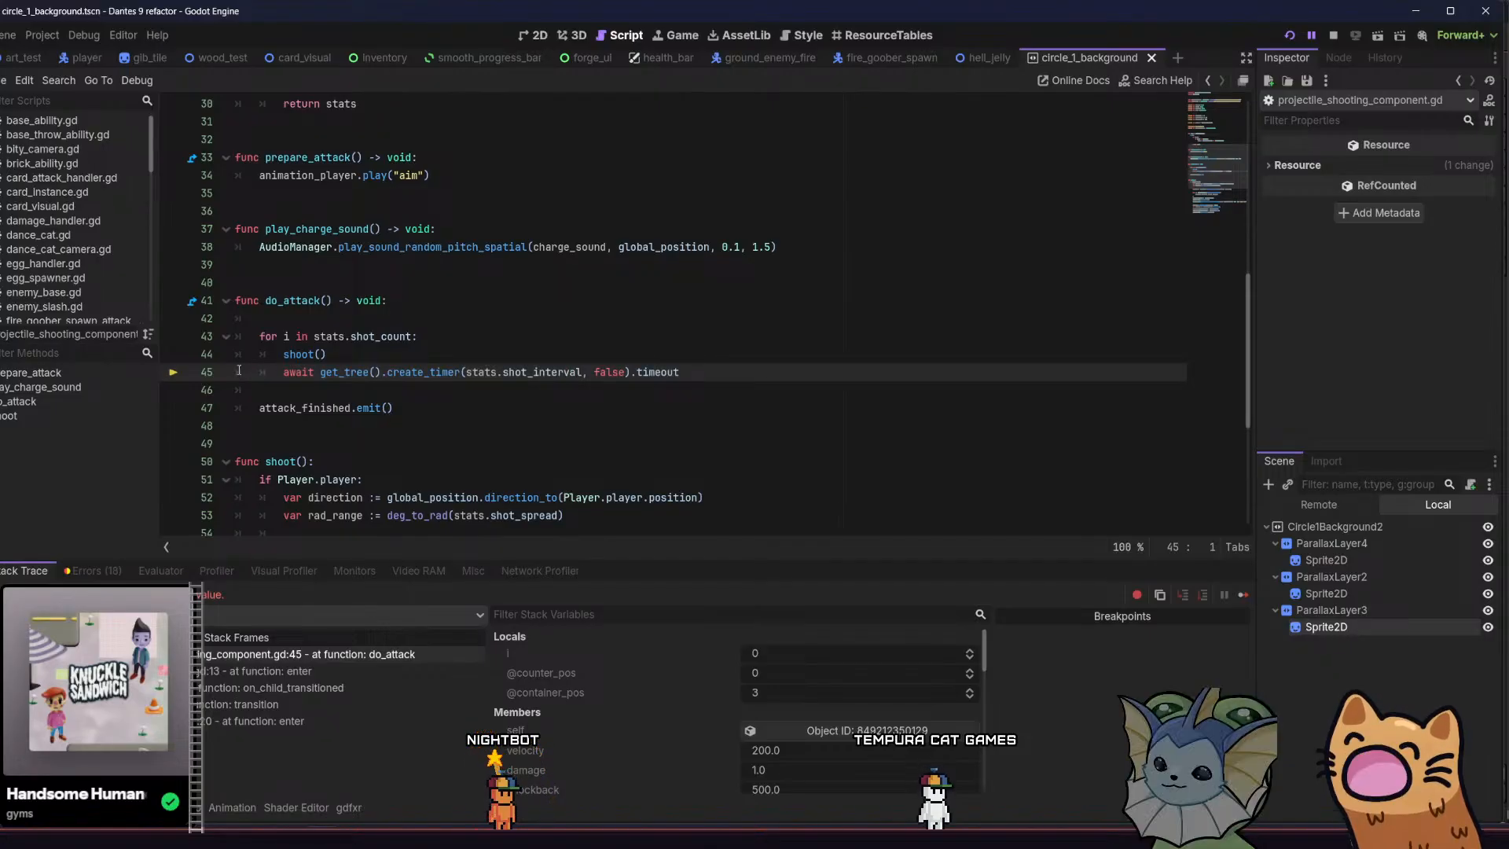
left_click(366, 354)
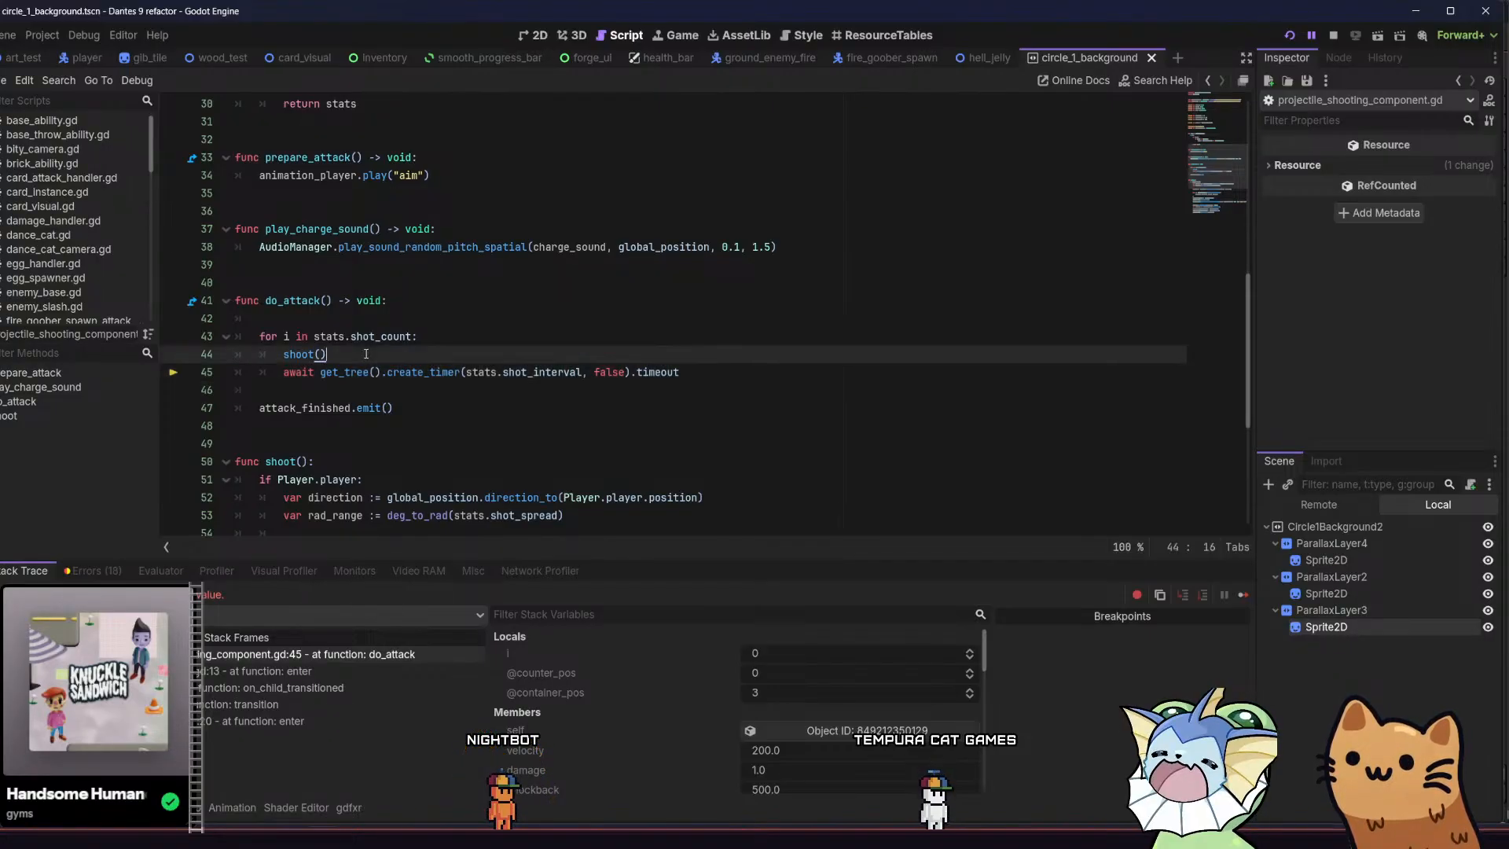
key("Return")
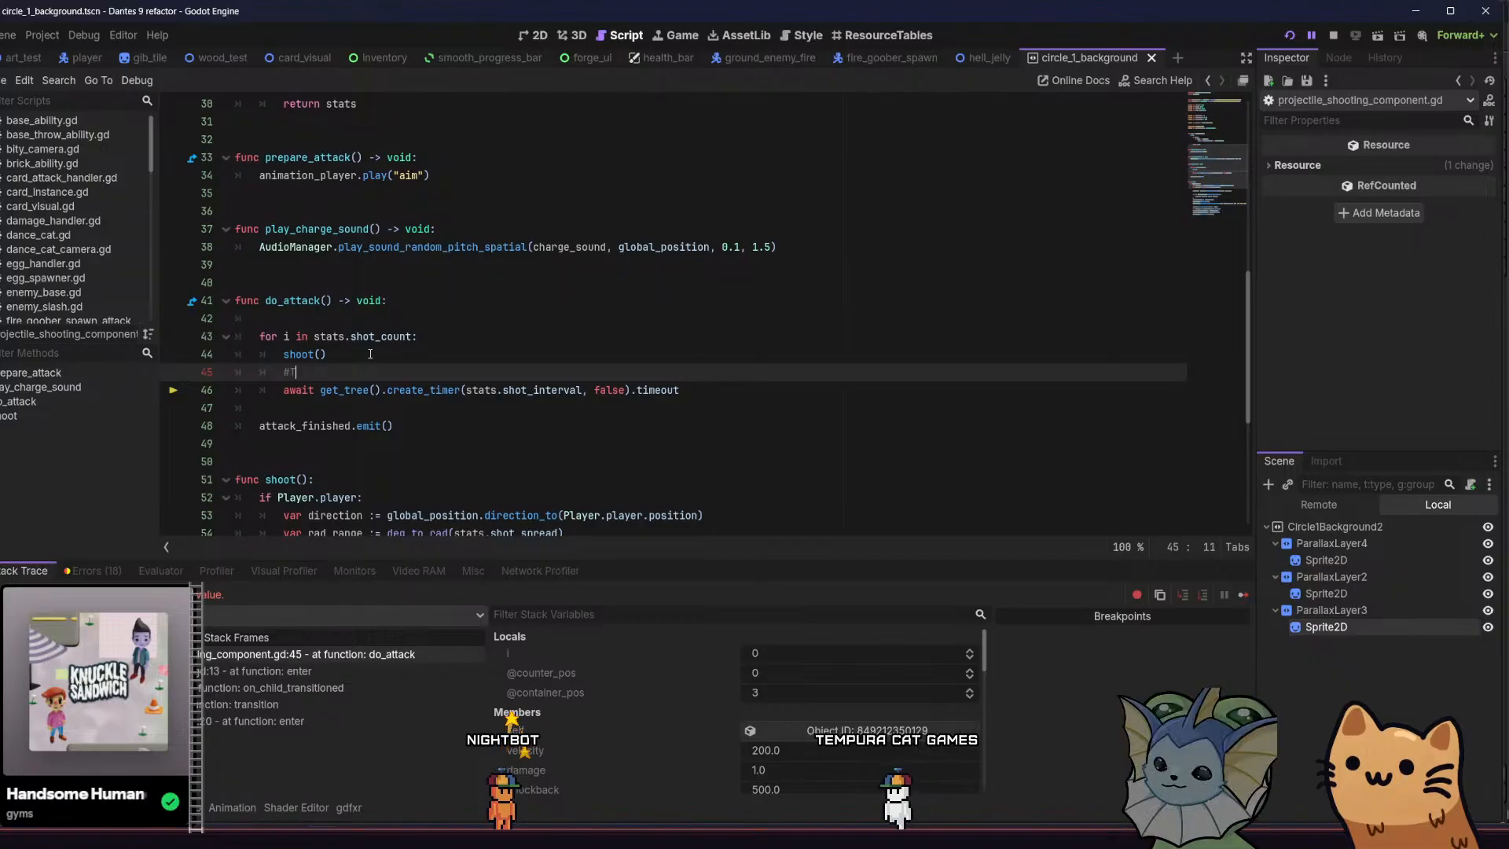
type("#TODO crash")
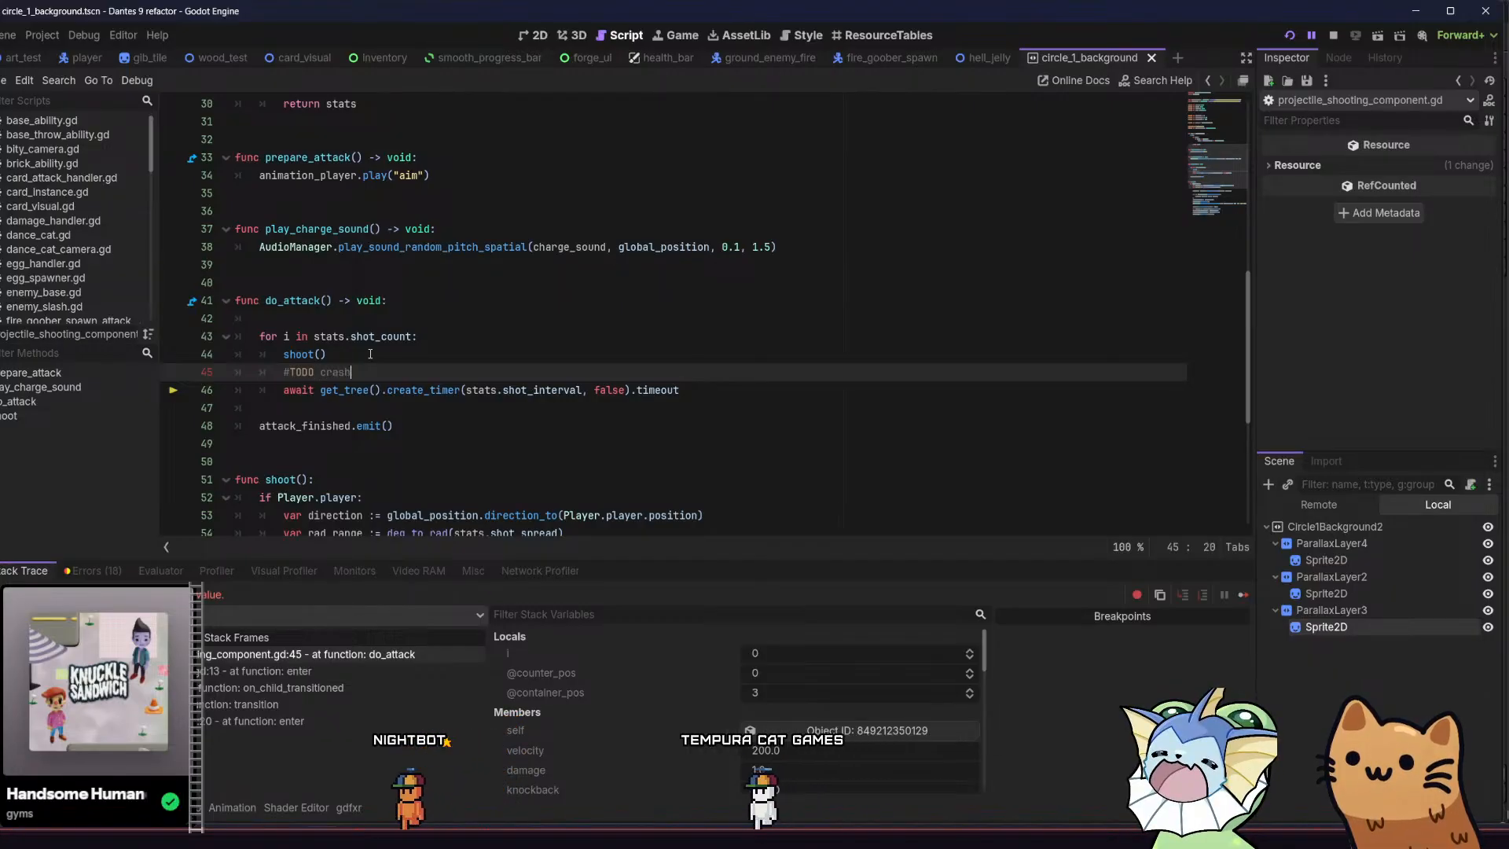
type("es if ")
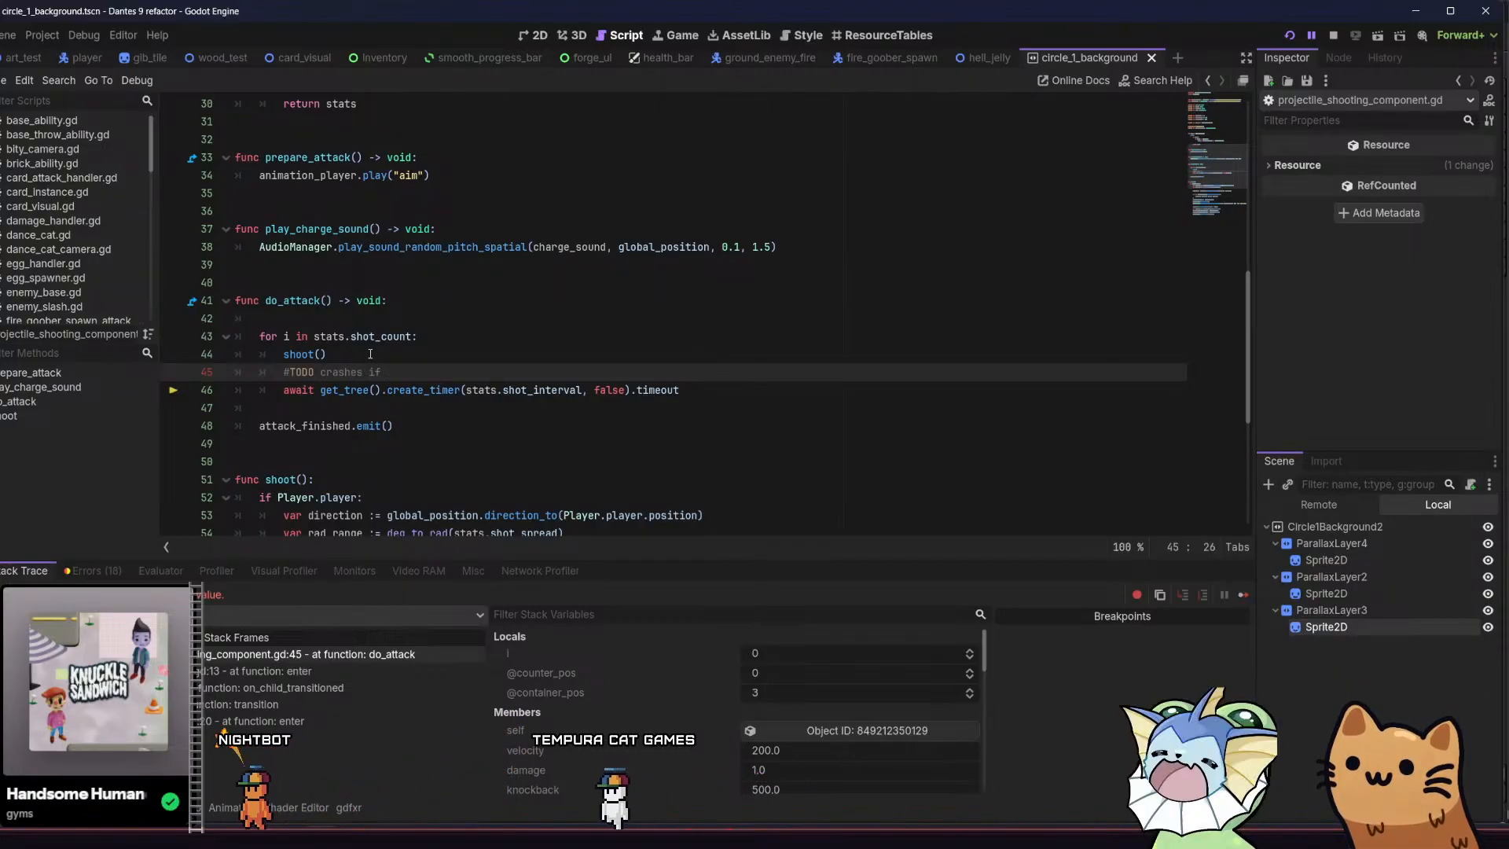
type("leave tree")
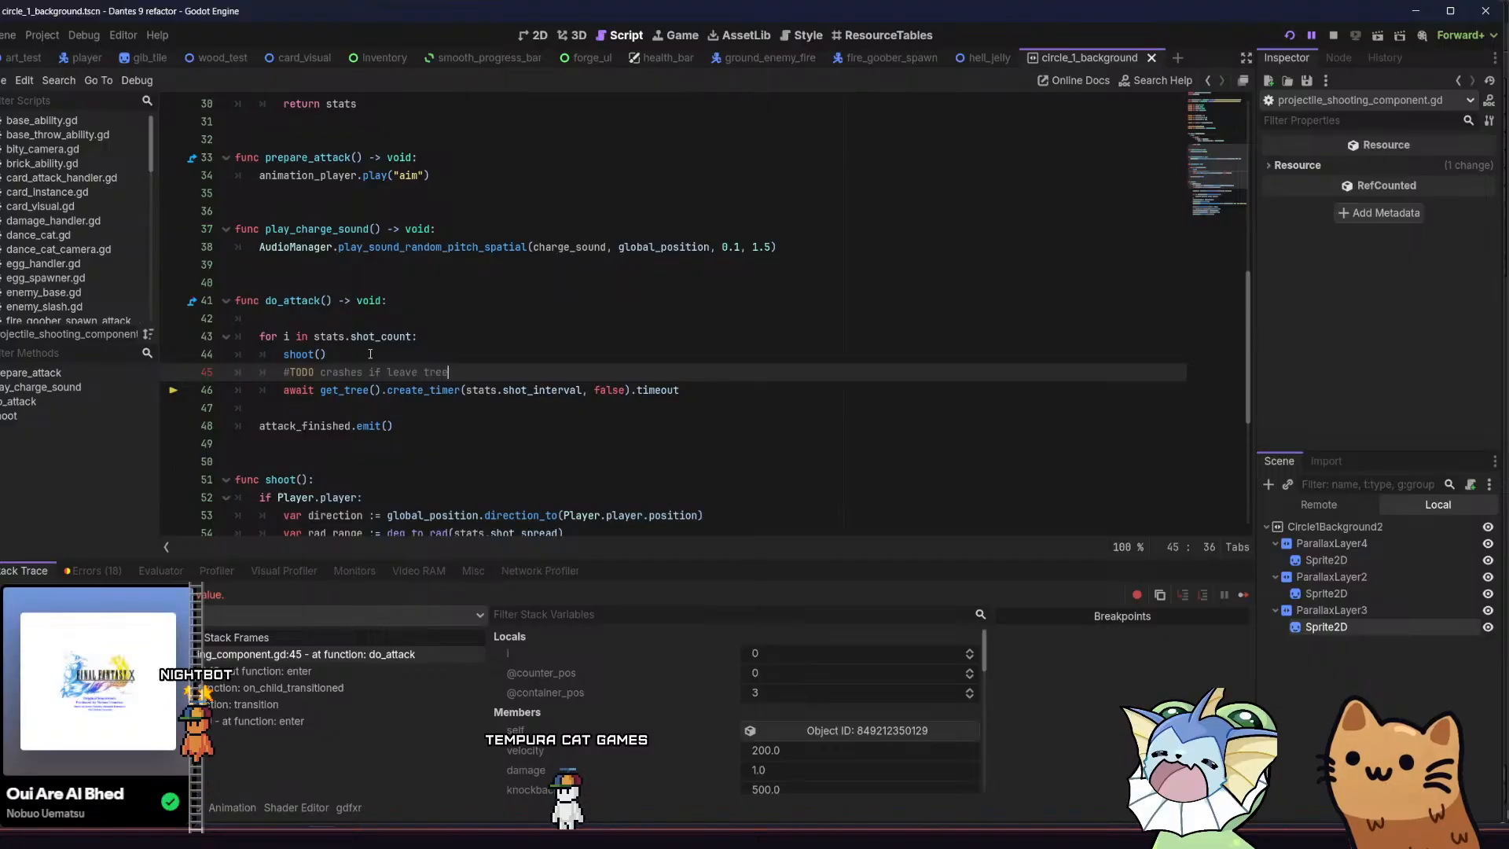
key("alt+Tab")
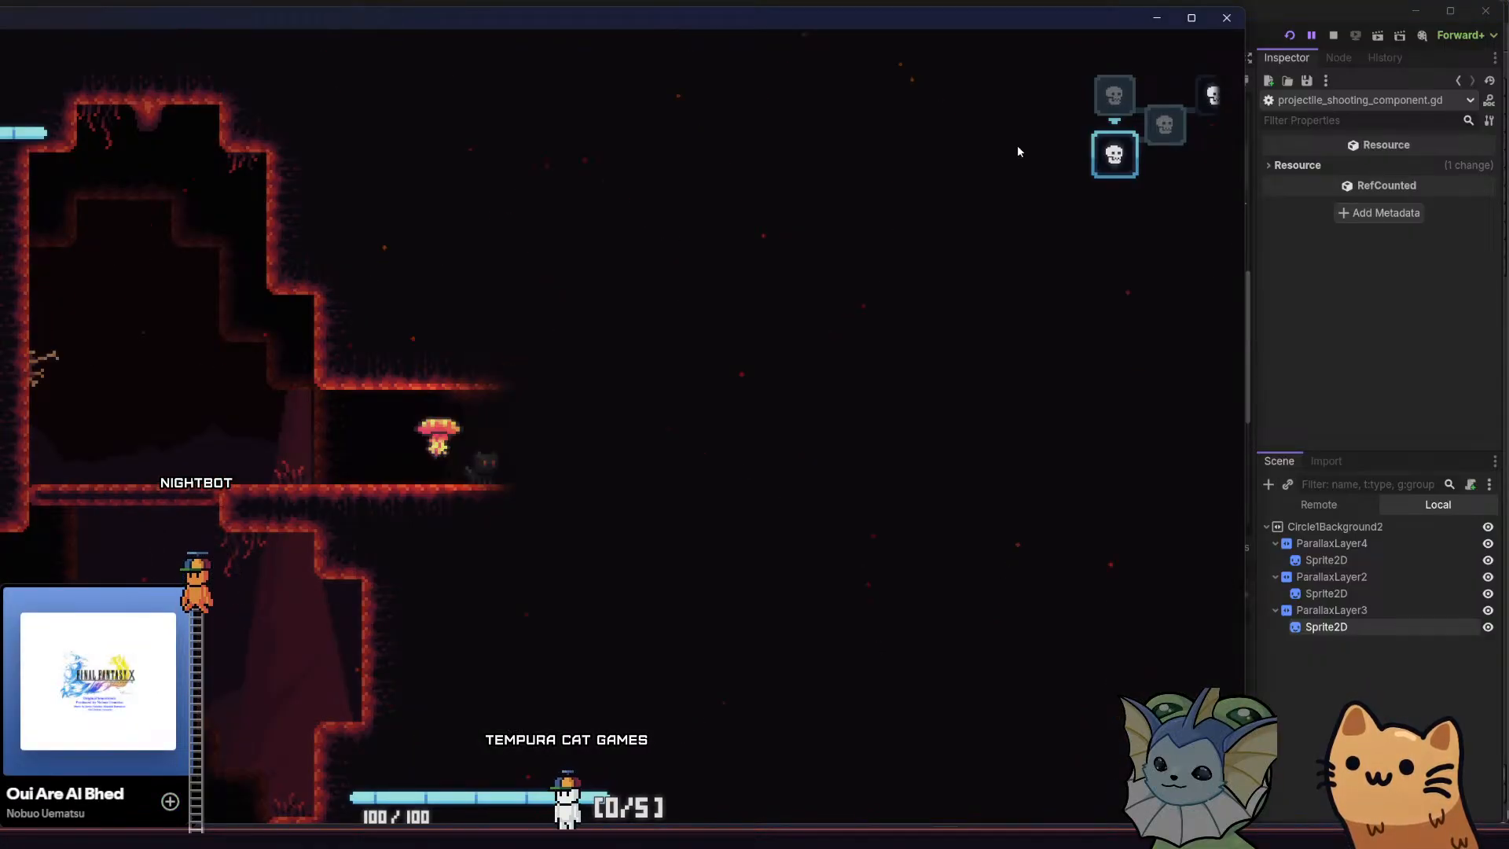
Restart the game and move the cat around the forge room's central platform to examine the cave background
left_click(1281, 28)
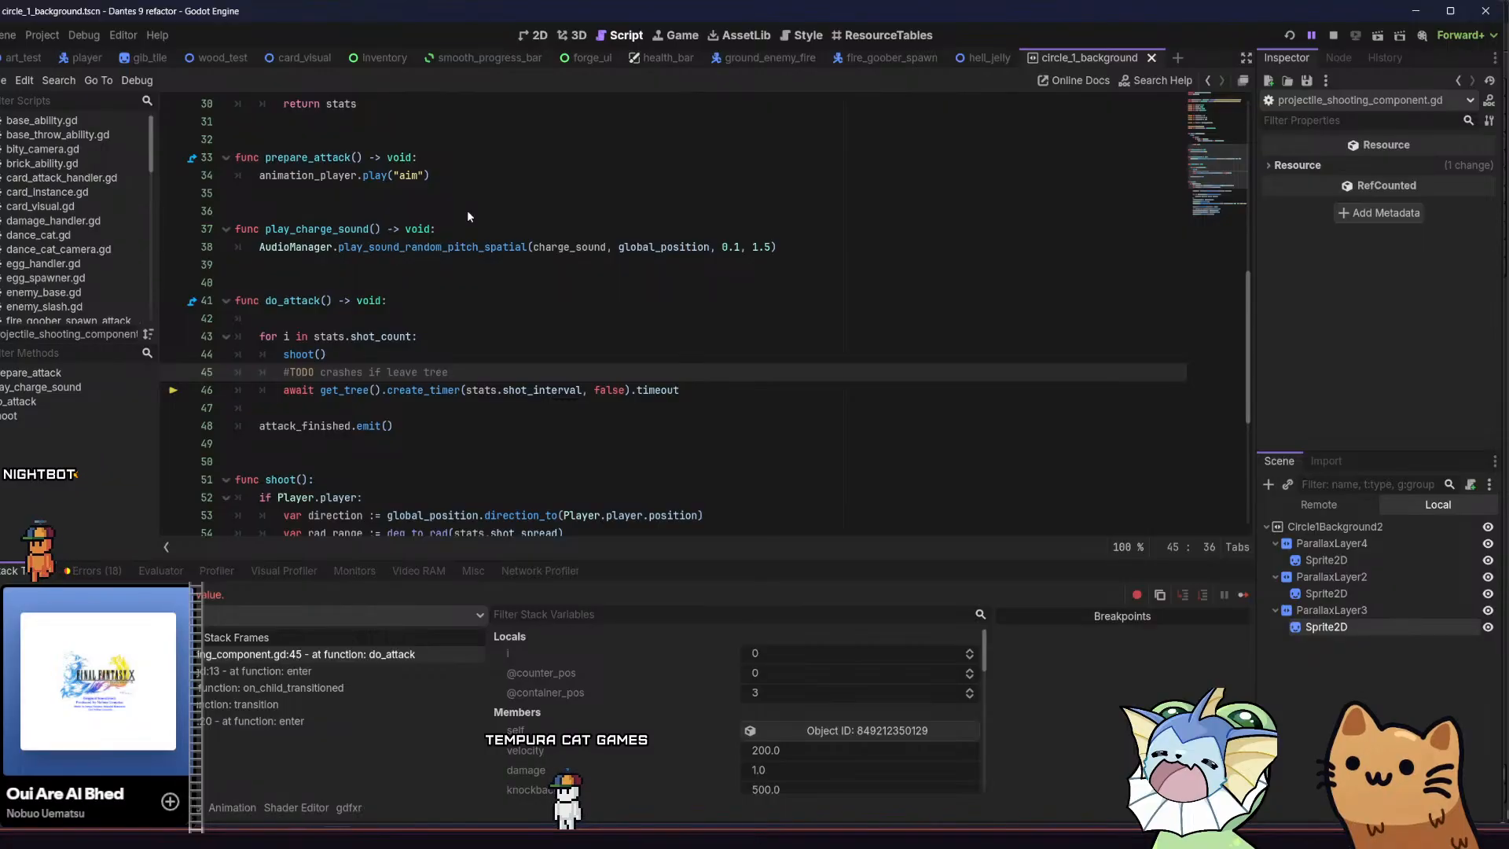
key("F5")
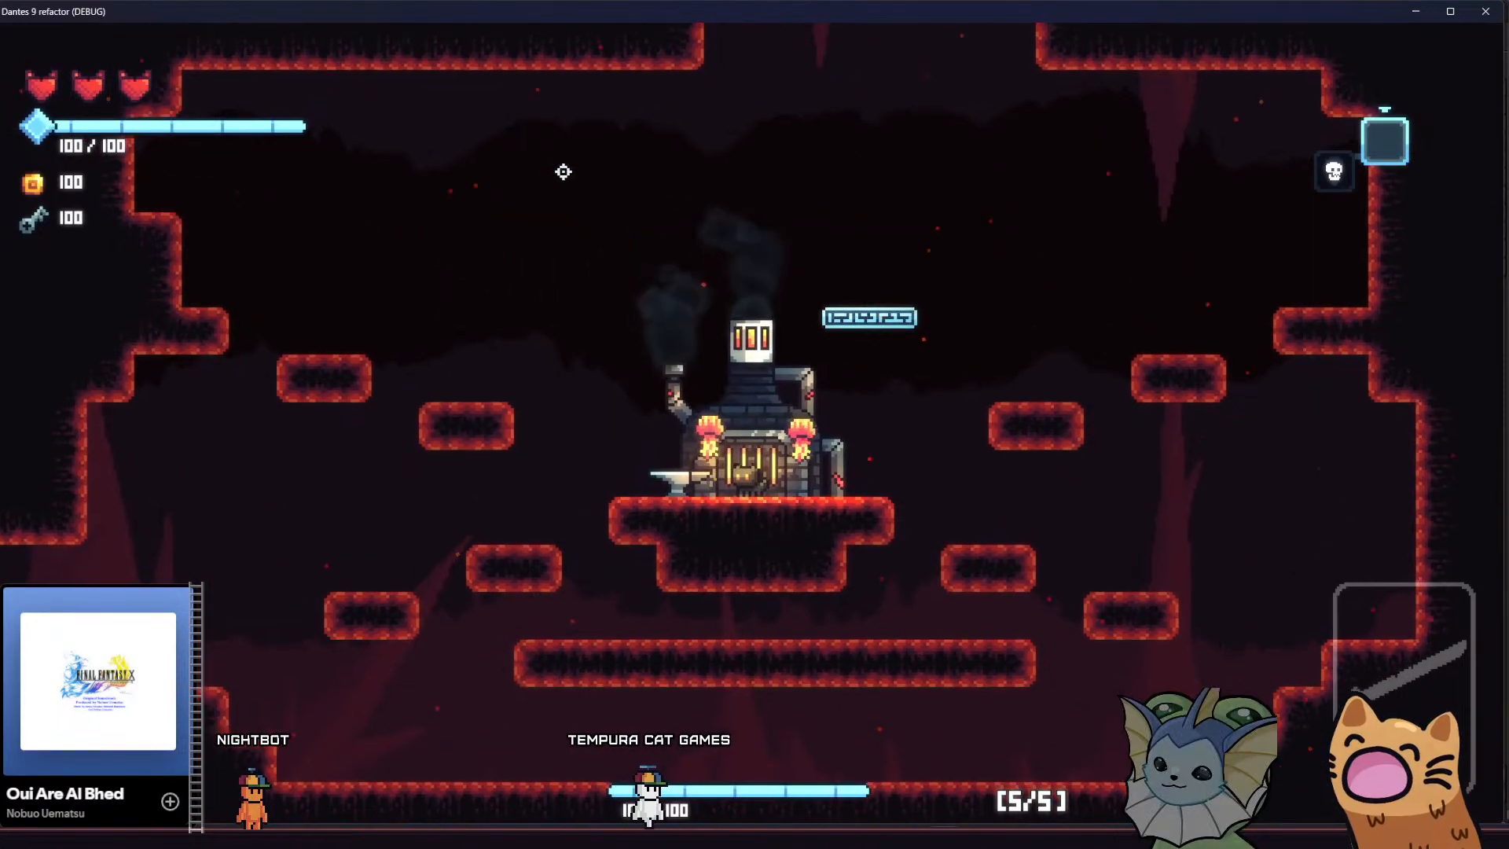
key("space")
key("a")
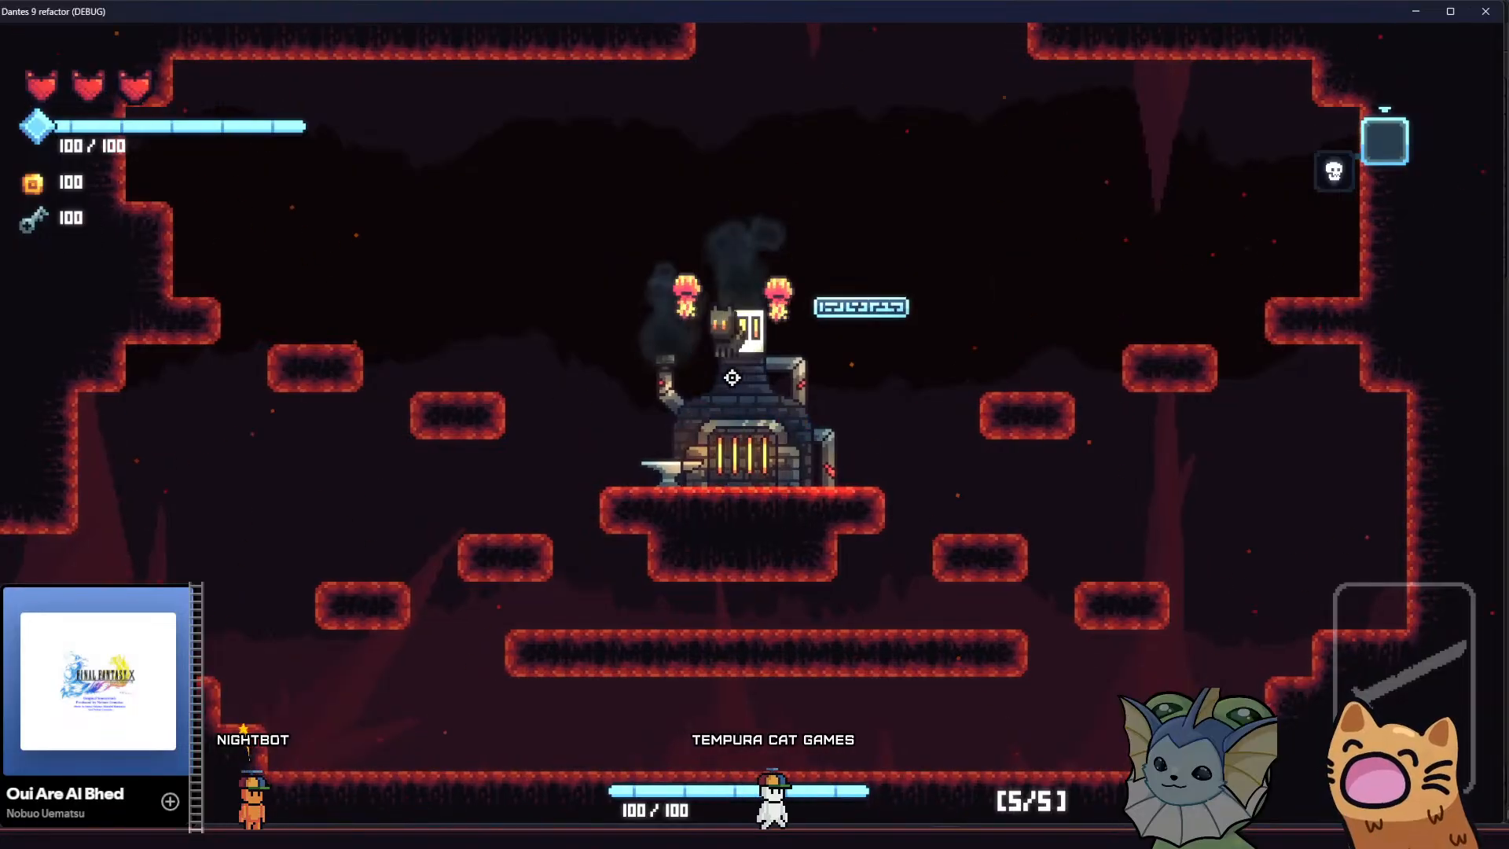
key("d")
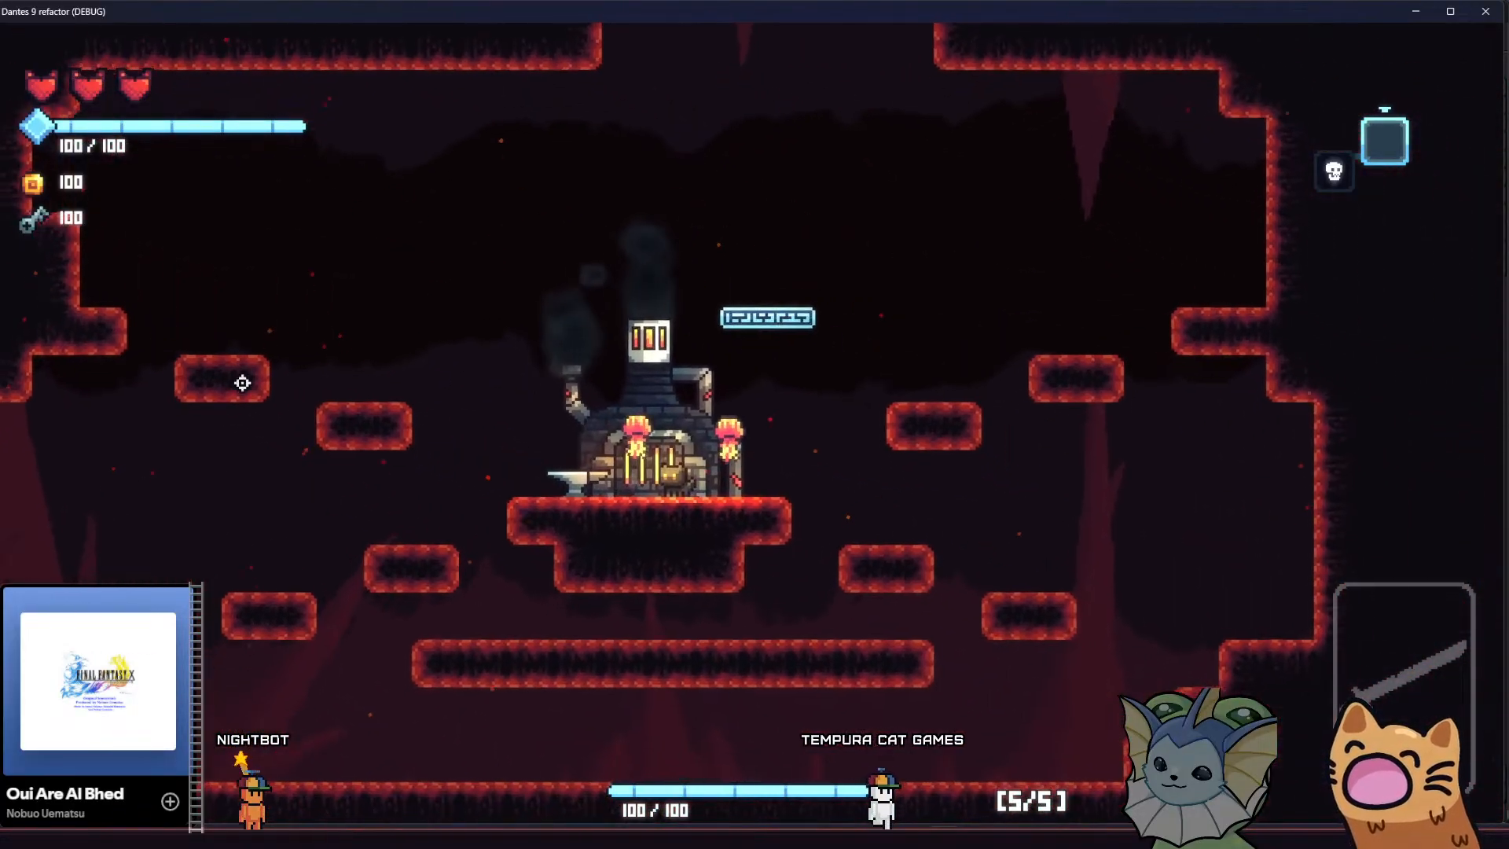
key("a")
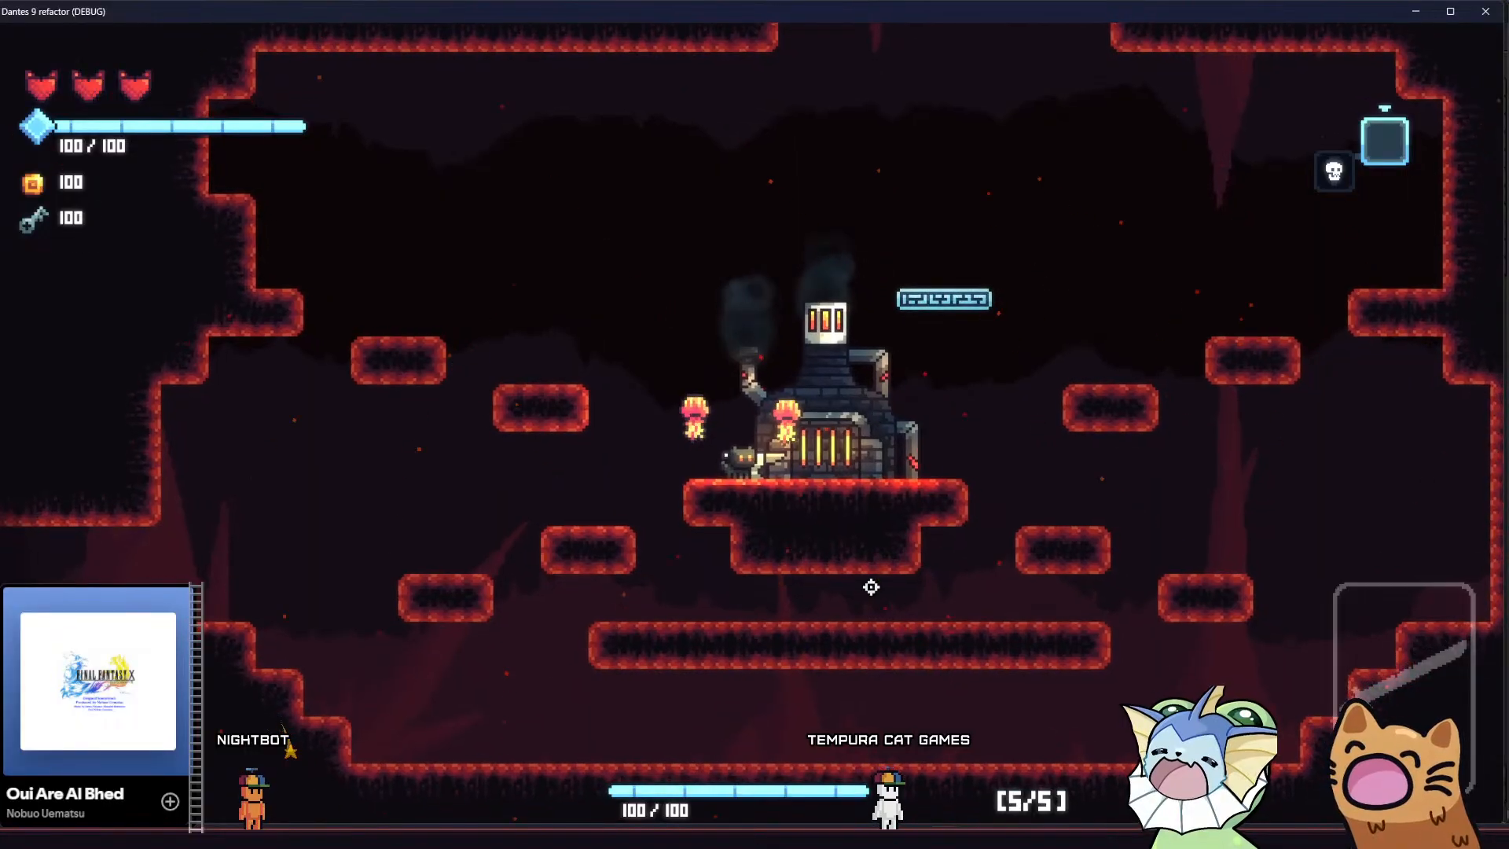
Jump the cat into the ceiling shaft above the forge and bring it back down to check the background at different heights
key("space")
key("d")
key("d")
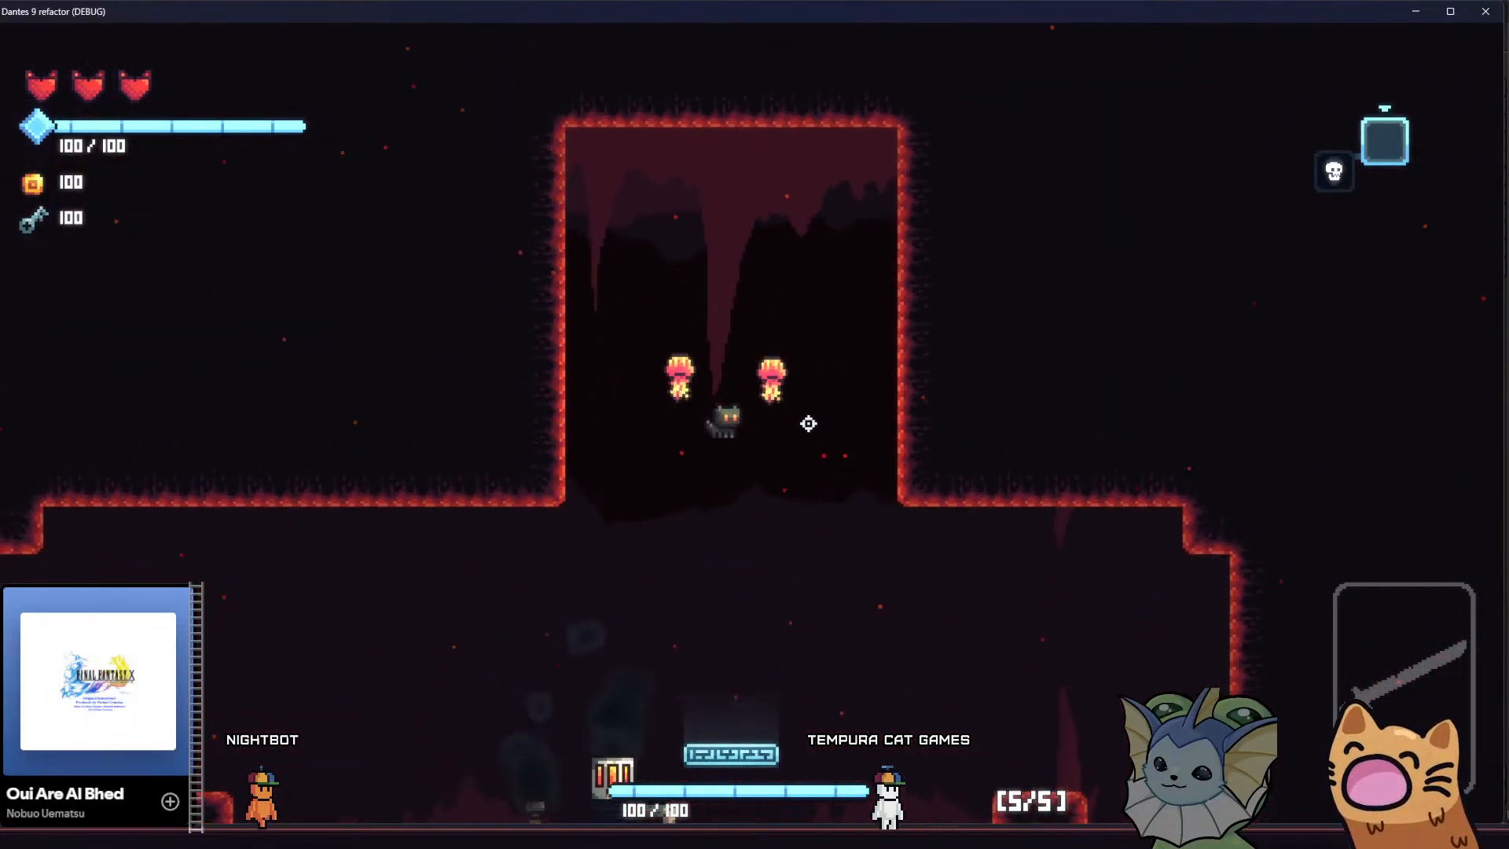
key("a")
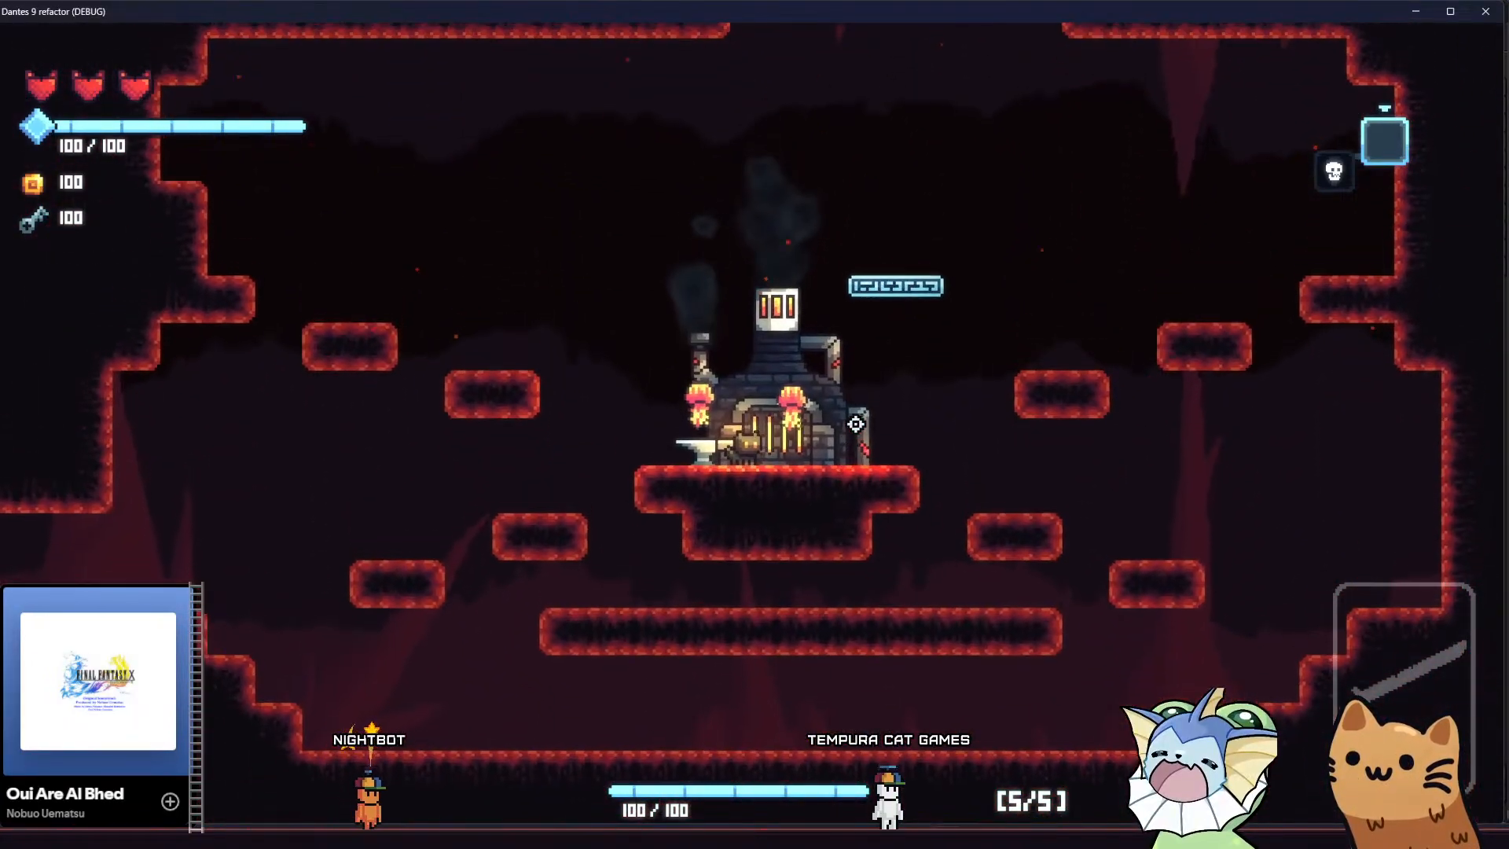
key("a")
key("d")
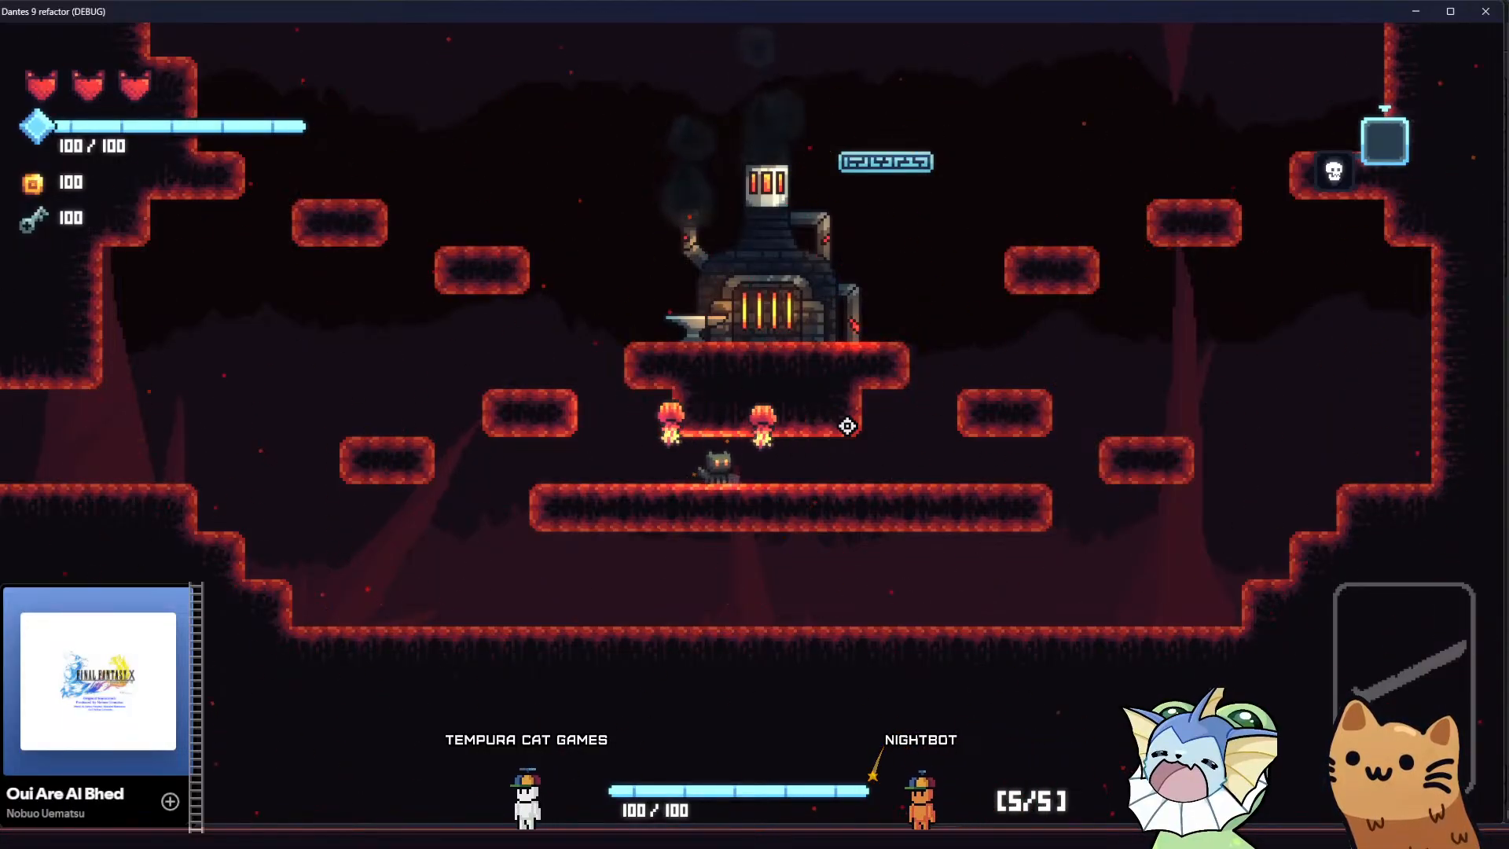
Bring the cat back up to the forge platform and leave the room through the side passage
key("a")
key("space")
key("d")
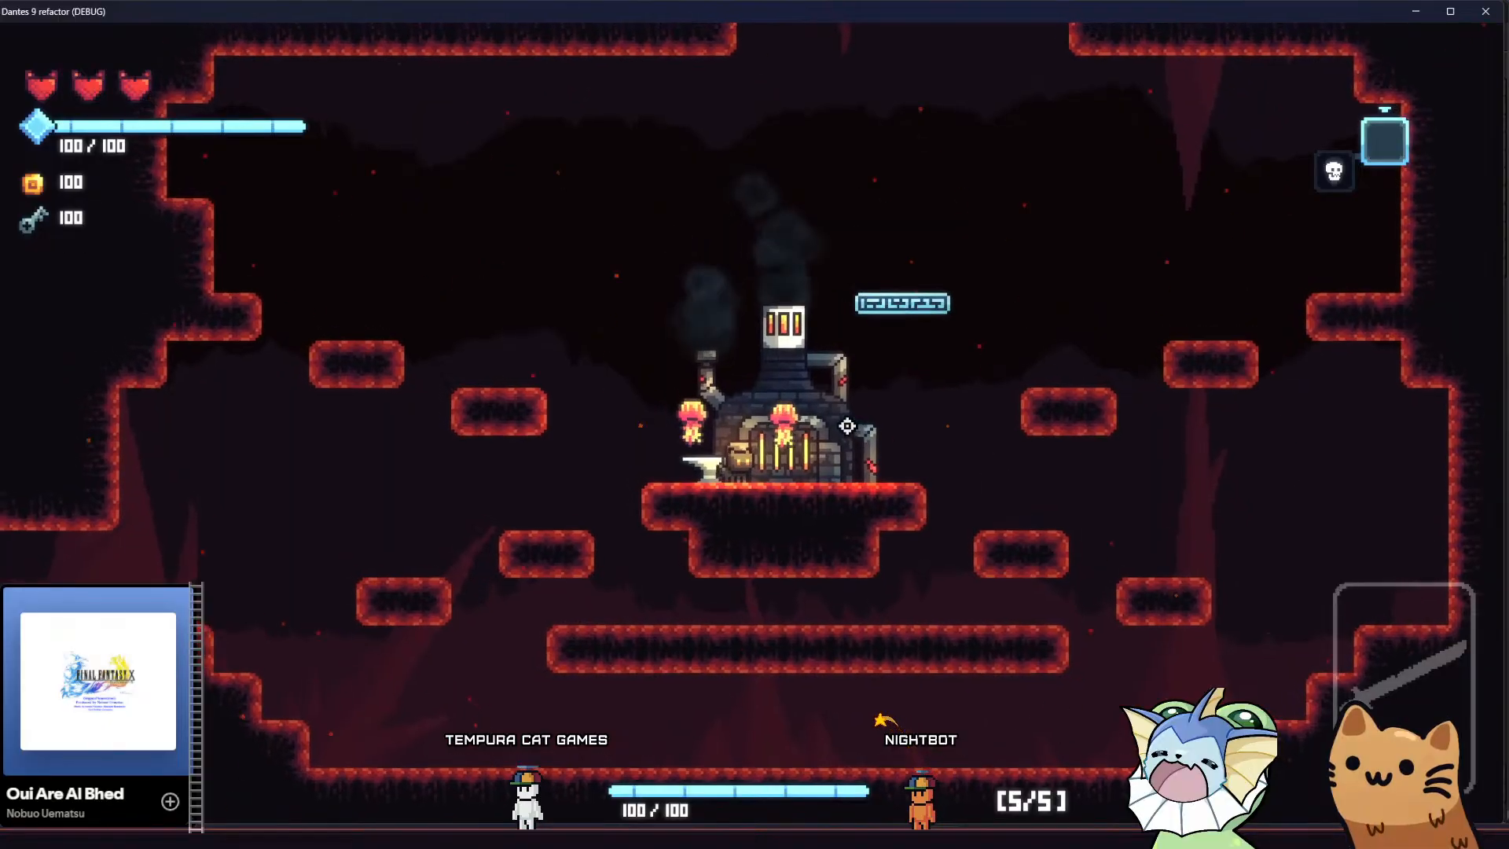
key("d")
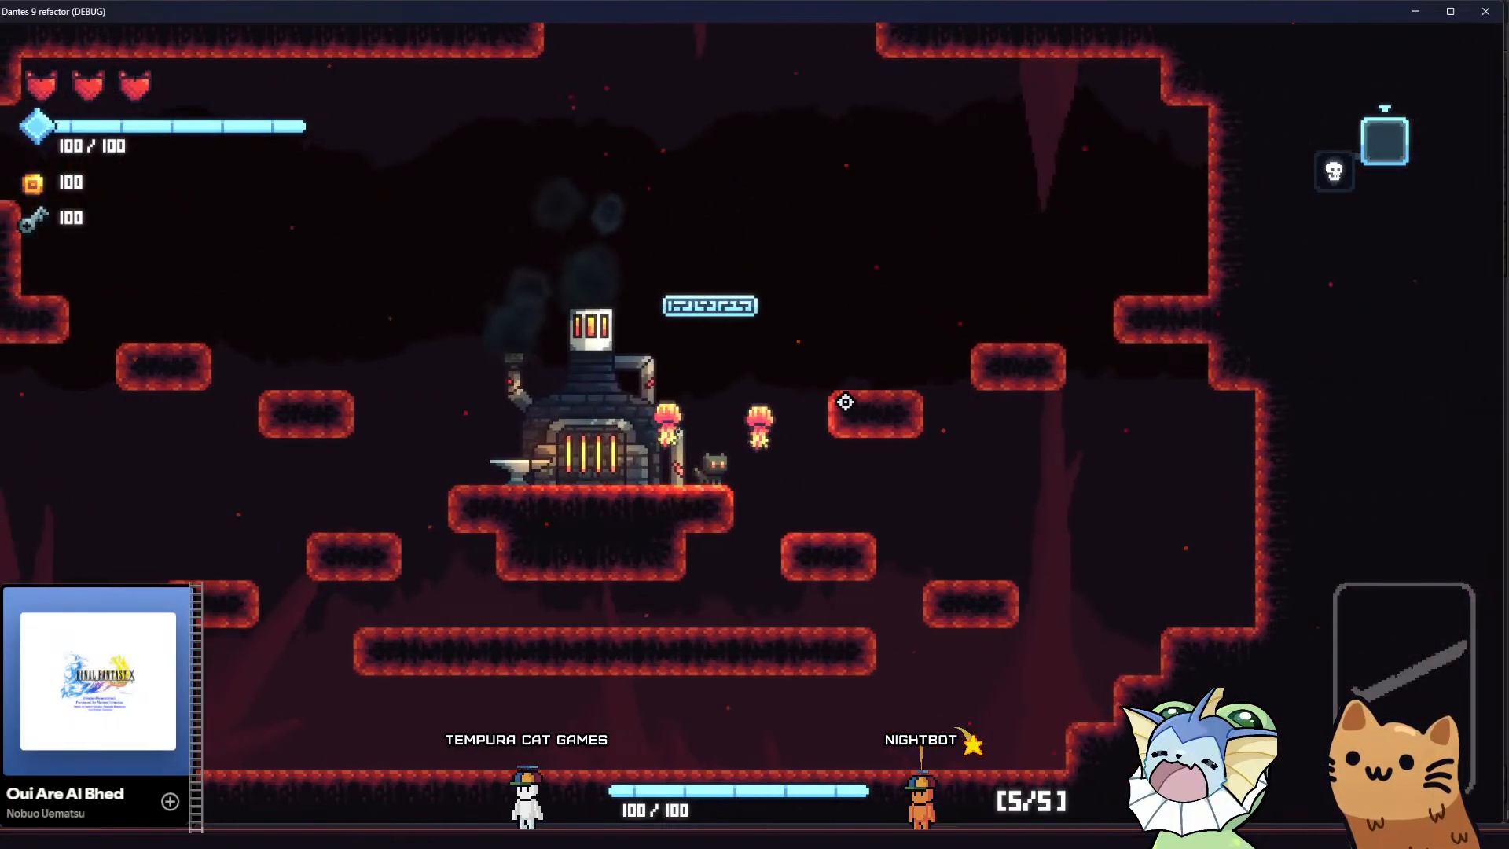
key("a")
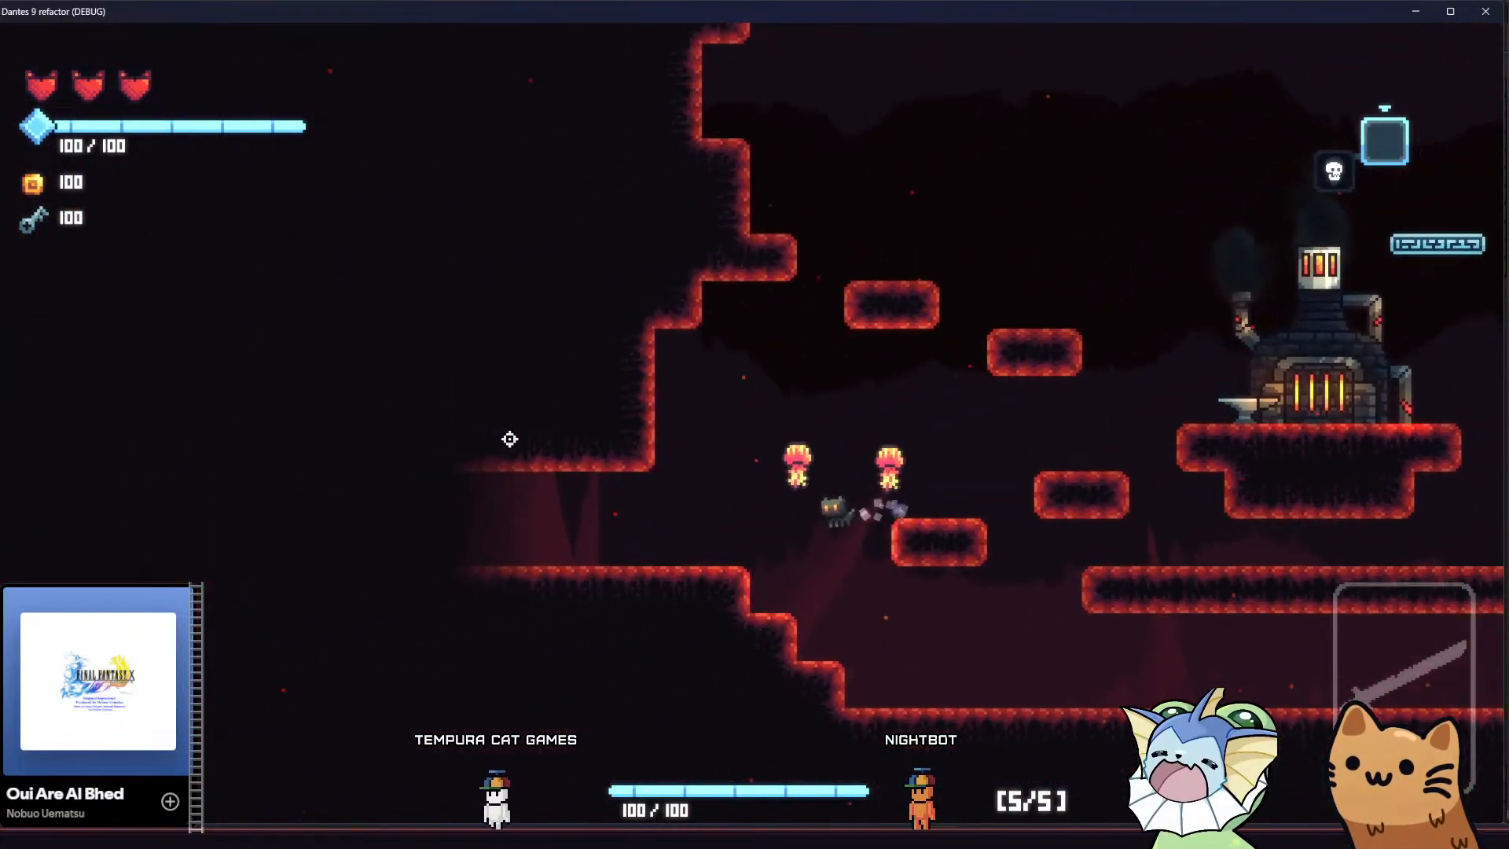
key("a")
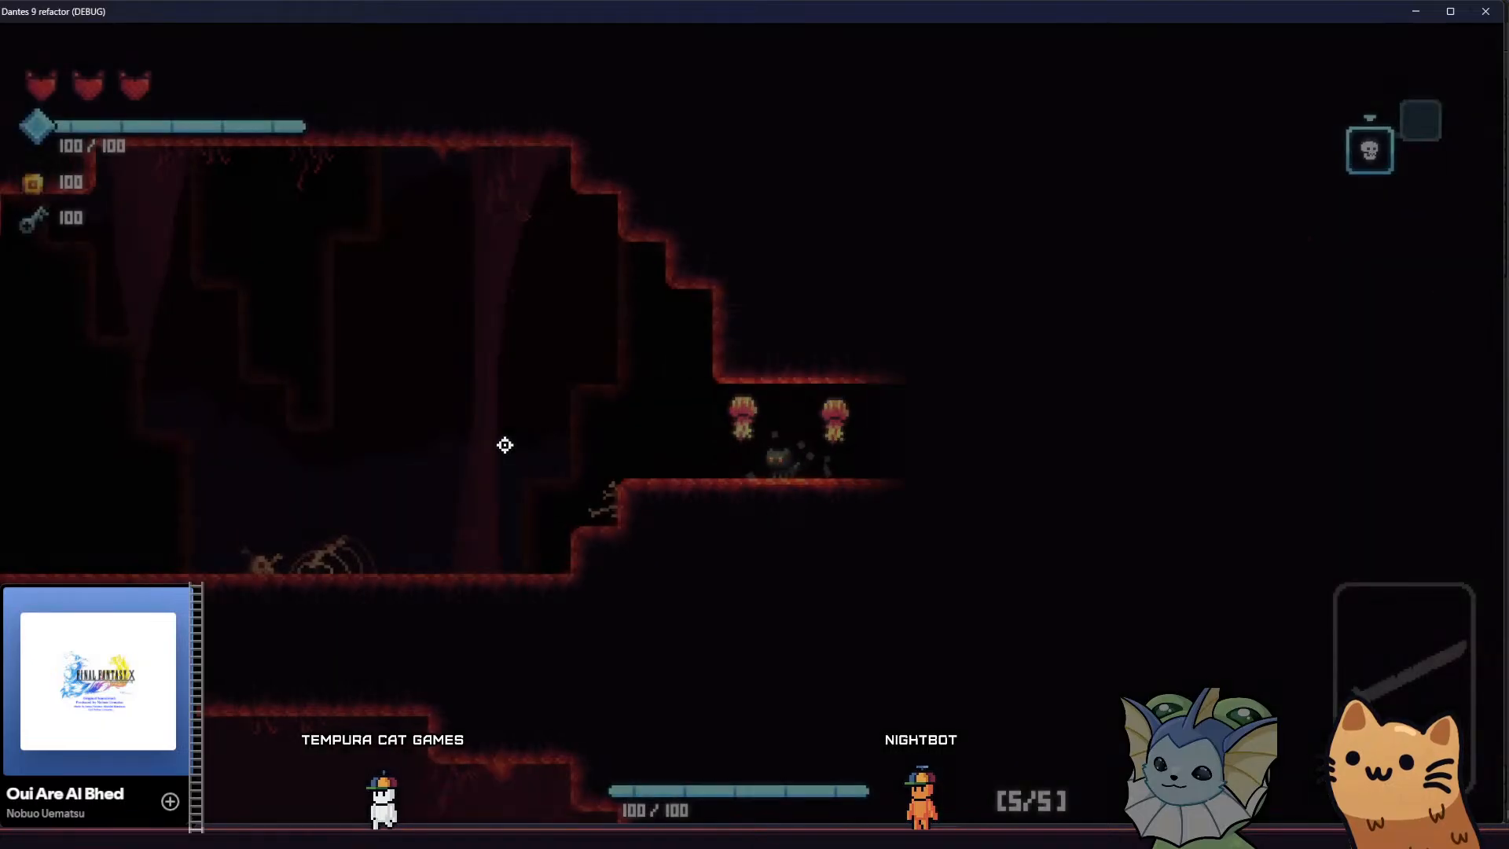
Run the cat along the skeleton ledge of the next room and drop it to the floor below
key("a")
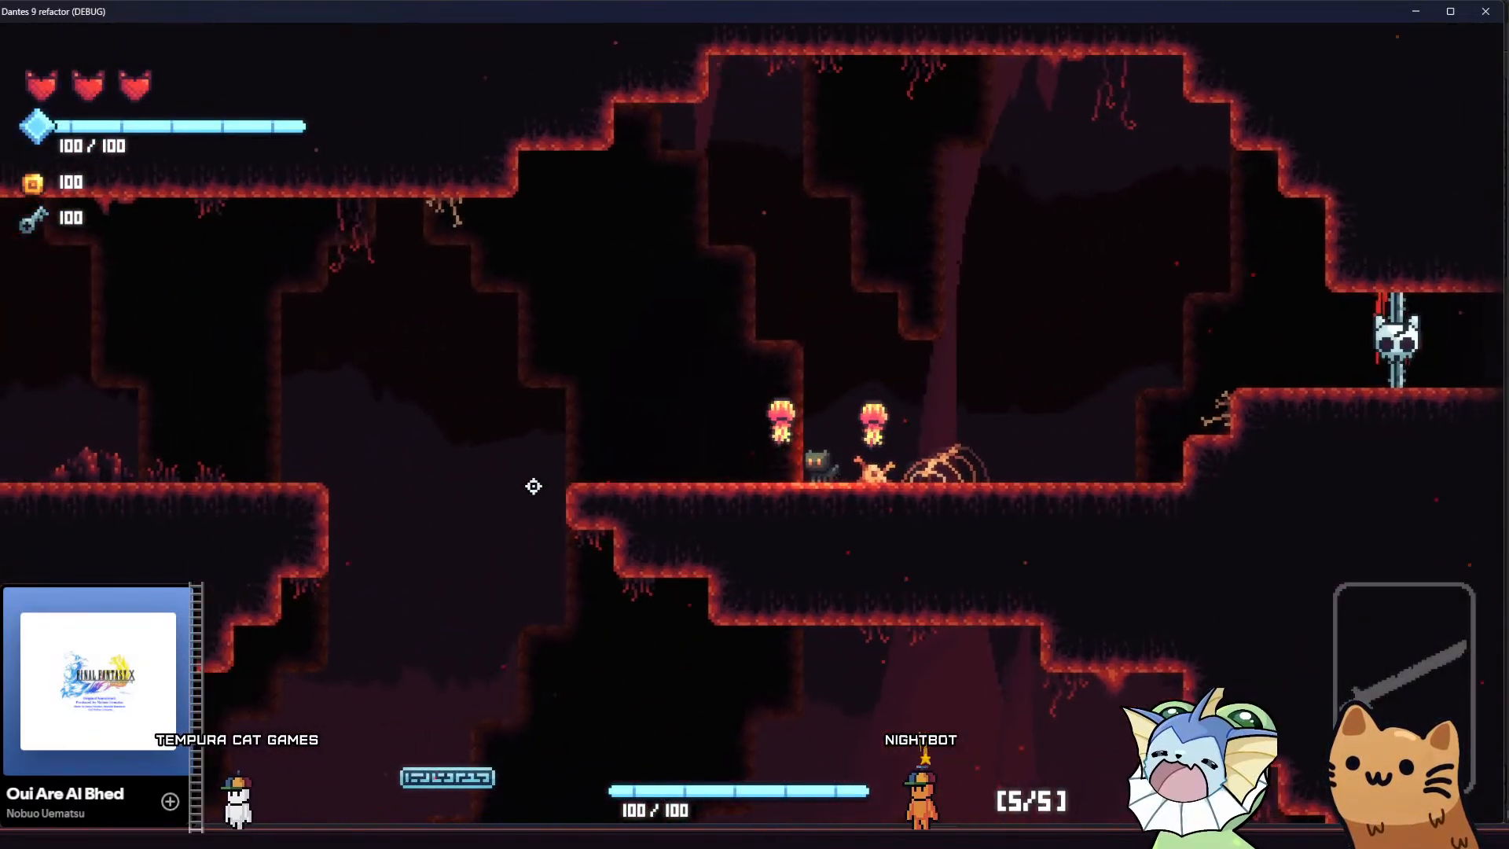
key("a")
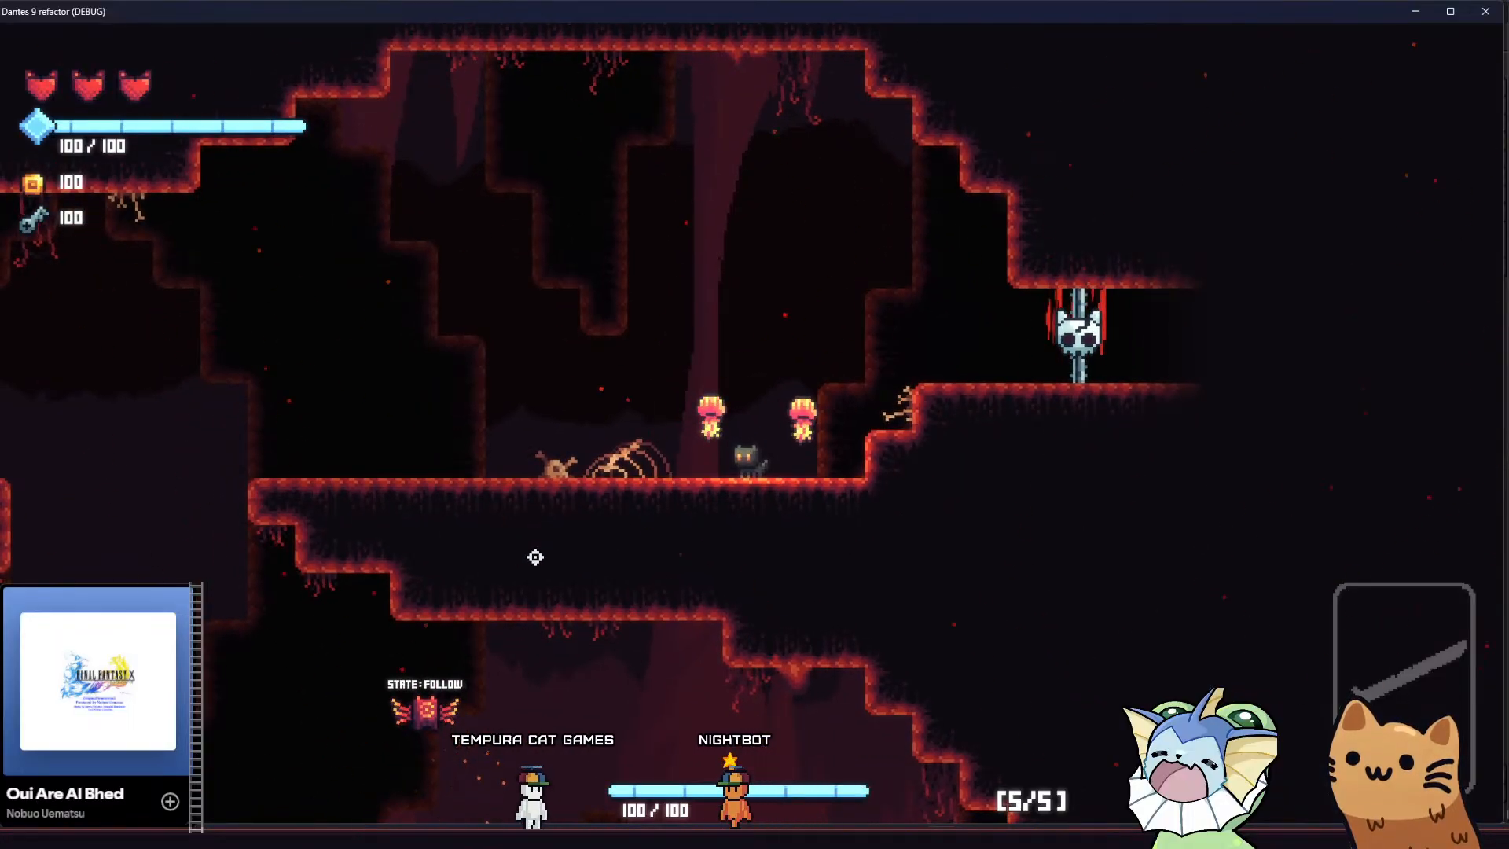
key("a")
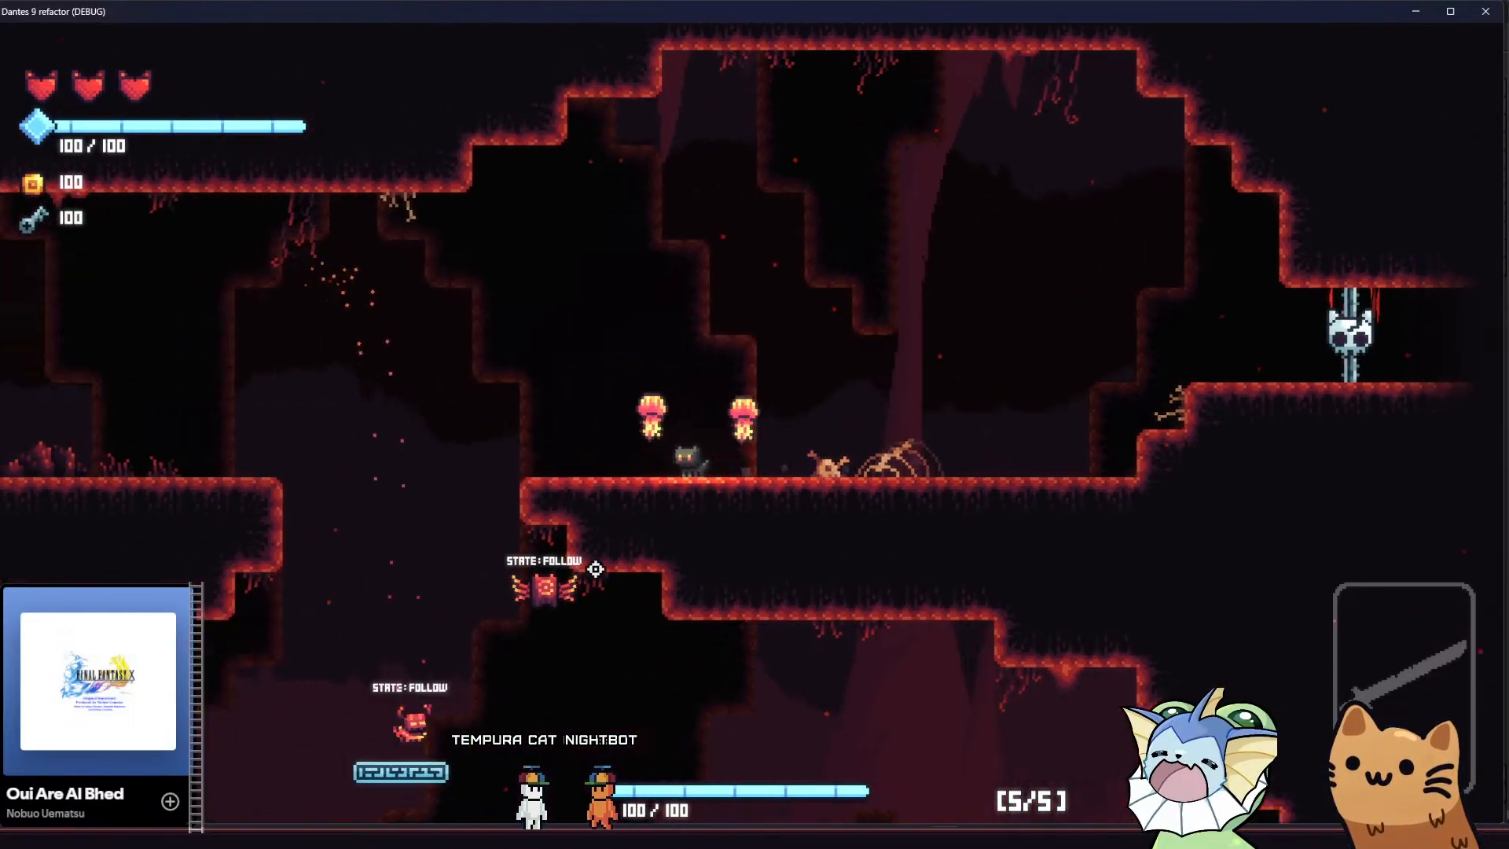
key("a")
key("space")
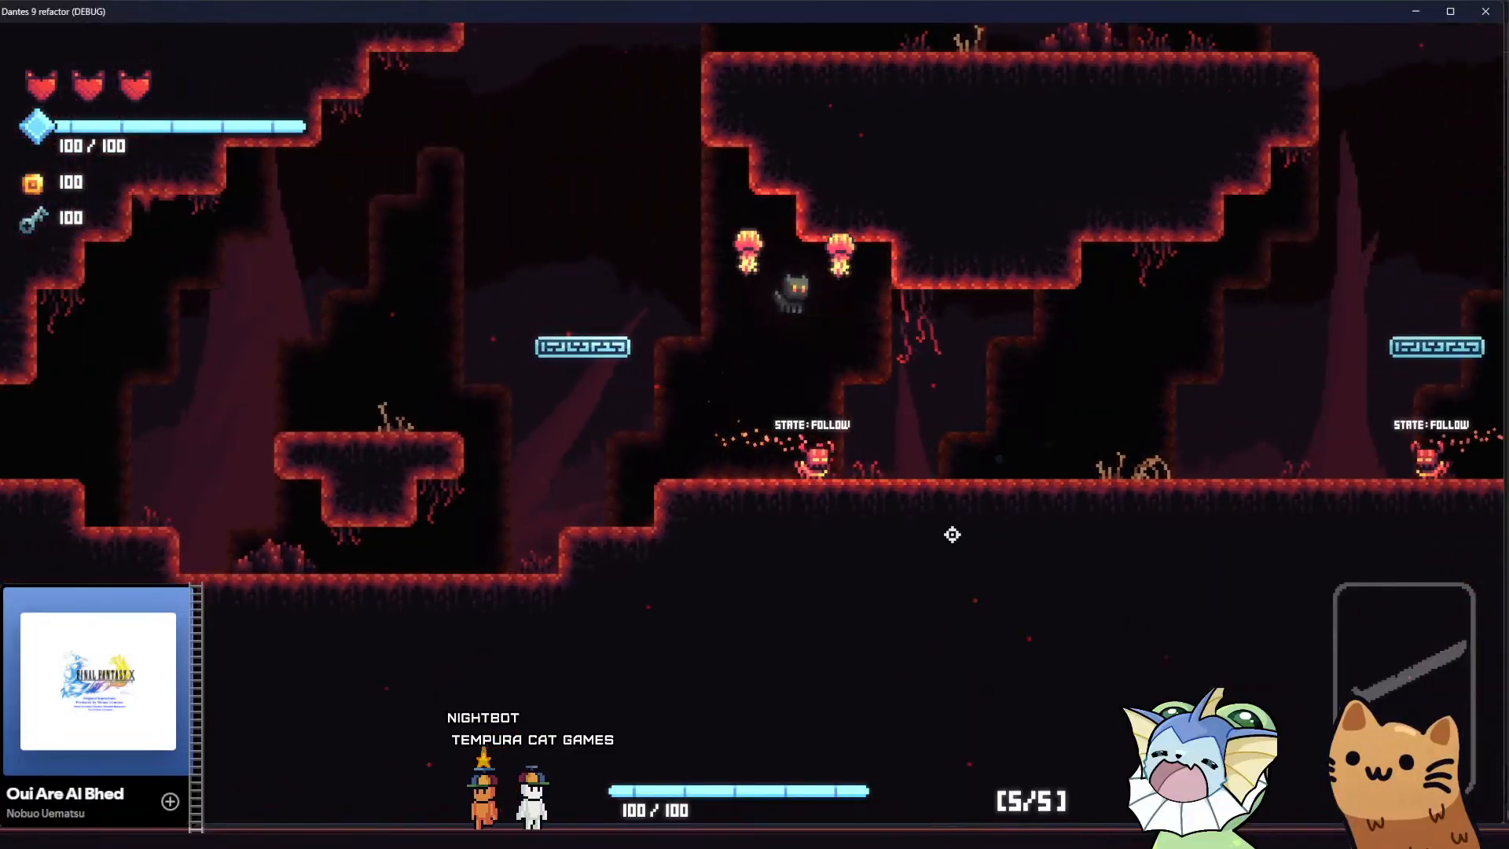
Jump the cat up the shaft beside the floating landmass to the nook near the ceiling
key("space")
key("a")
key("space")
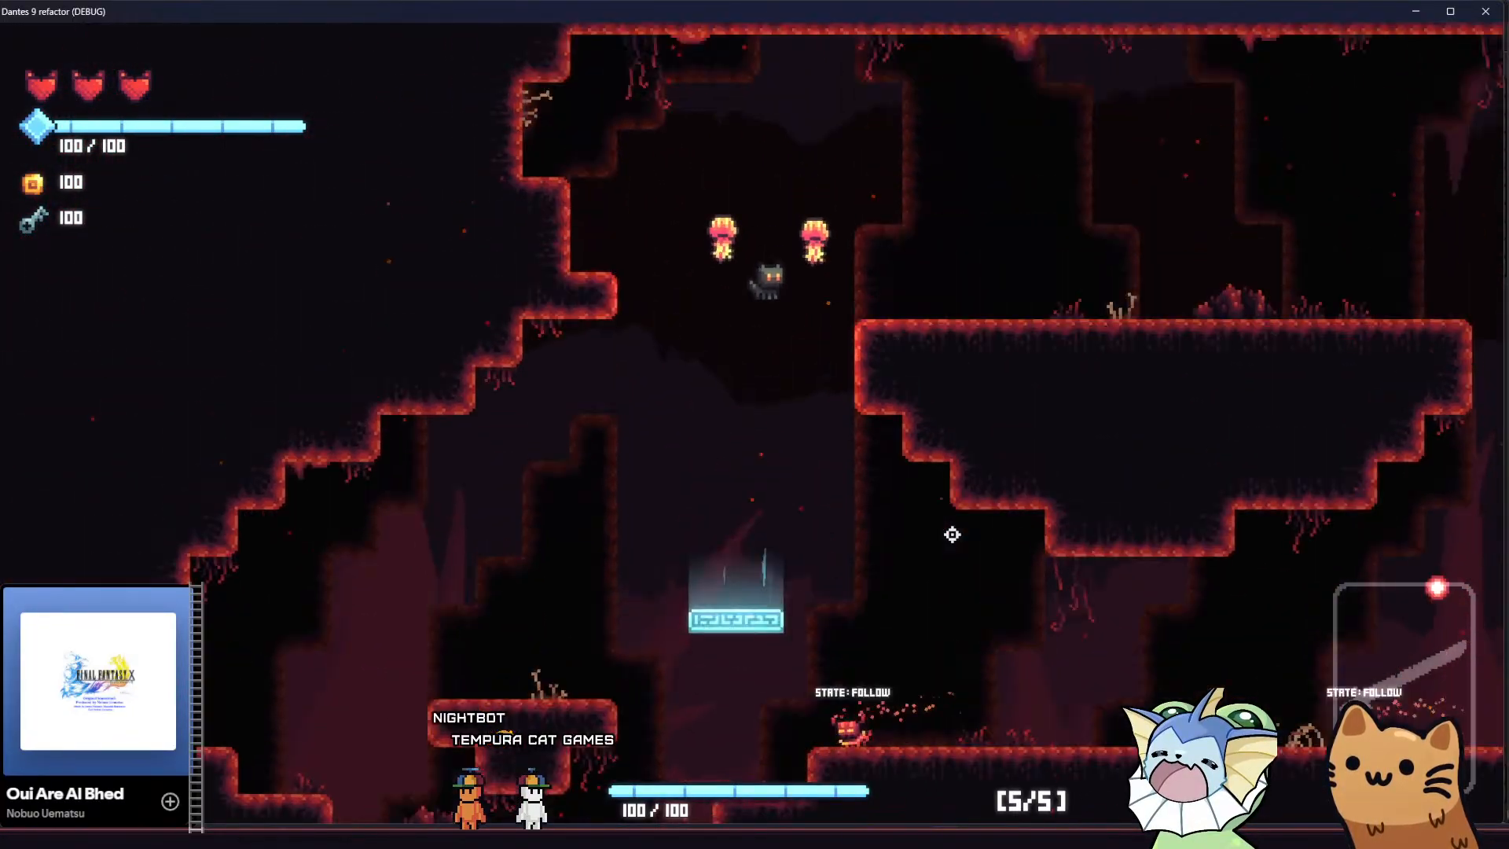
key("d")
key("a")
key("space")
key("a")
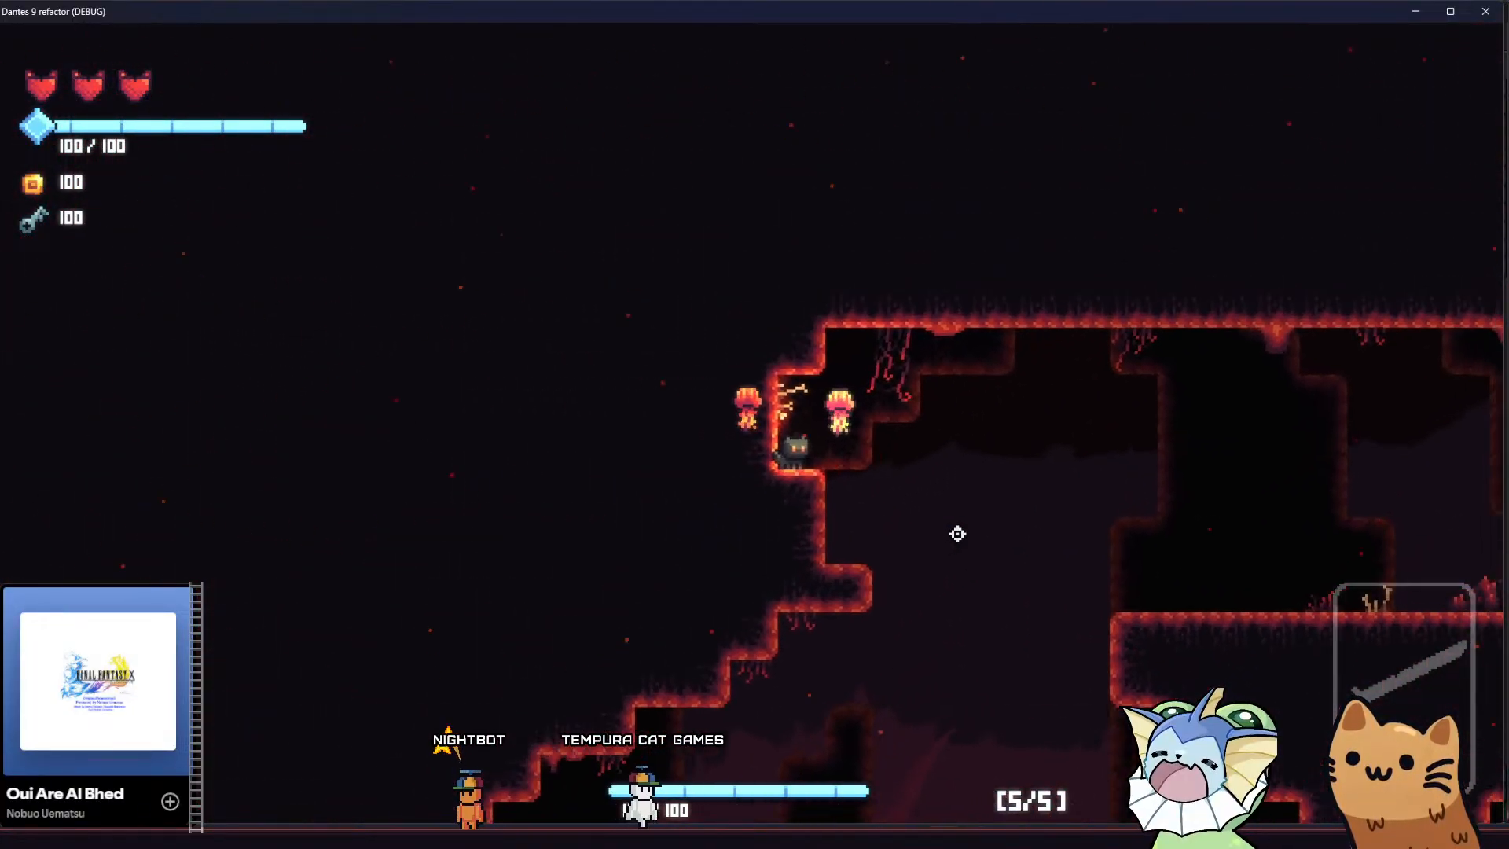
Cross the top of the floating landmass with the cat and drop back down to the enemies' floor
key("d")
key("space")
key("d")
key("a")
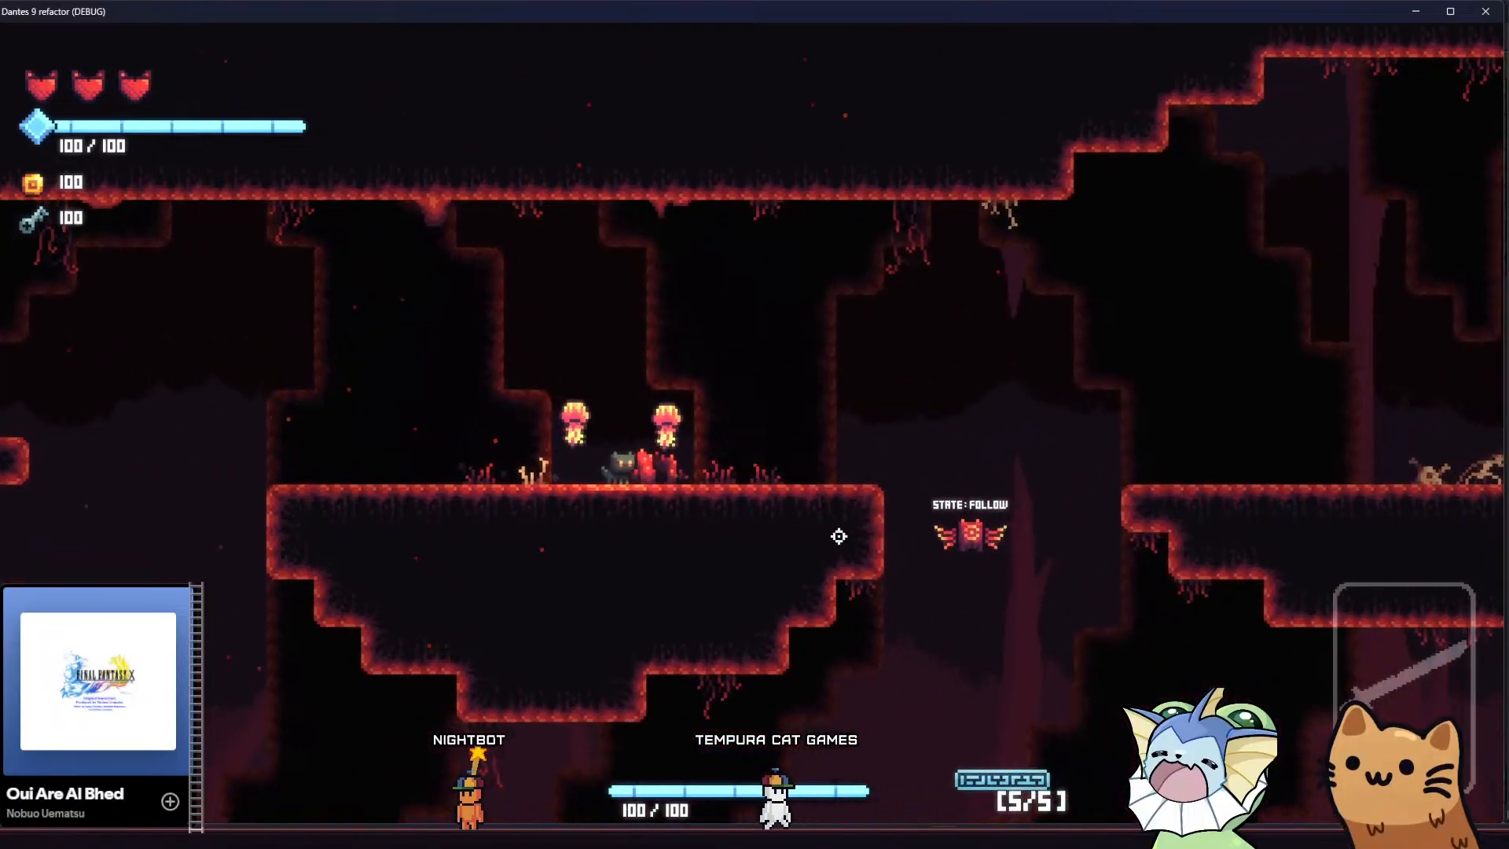
key("d")
key("space")
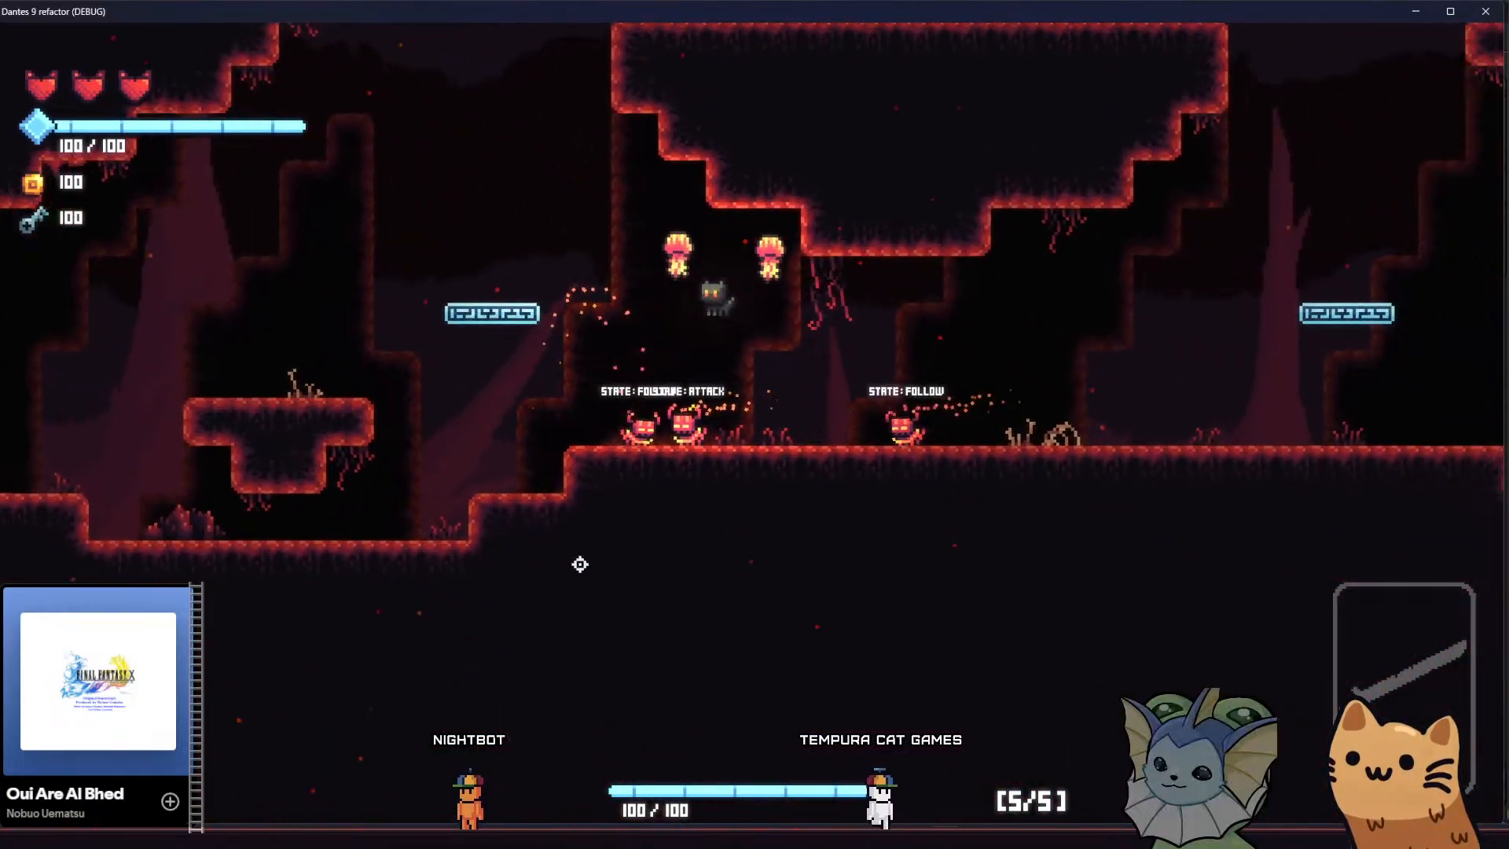
Run the cat past the enemies into the room's deep basin and jump there to examine the large background spikes
key("space")
key("d")
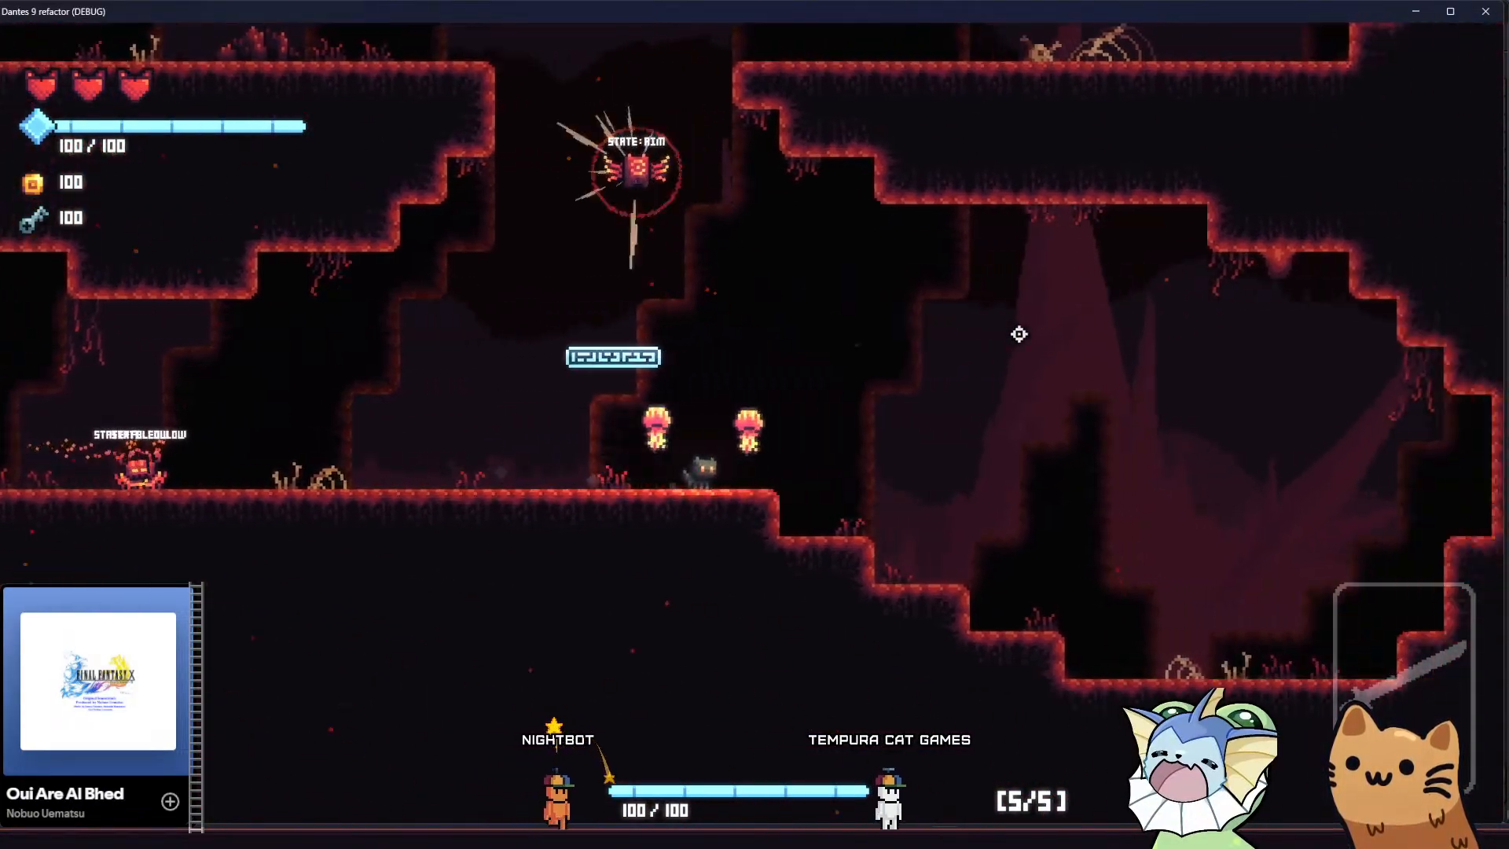
key("a")
key("space")
key("d")
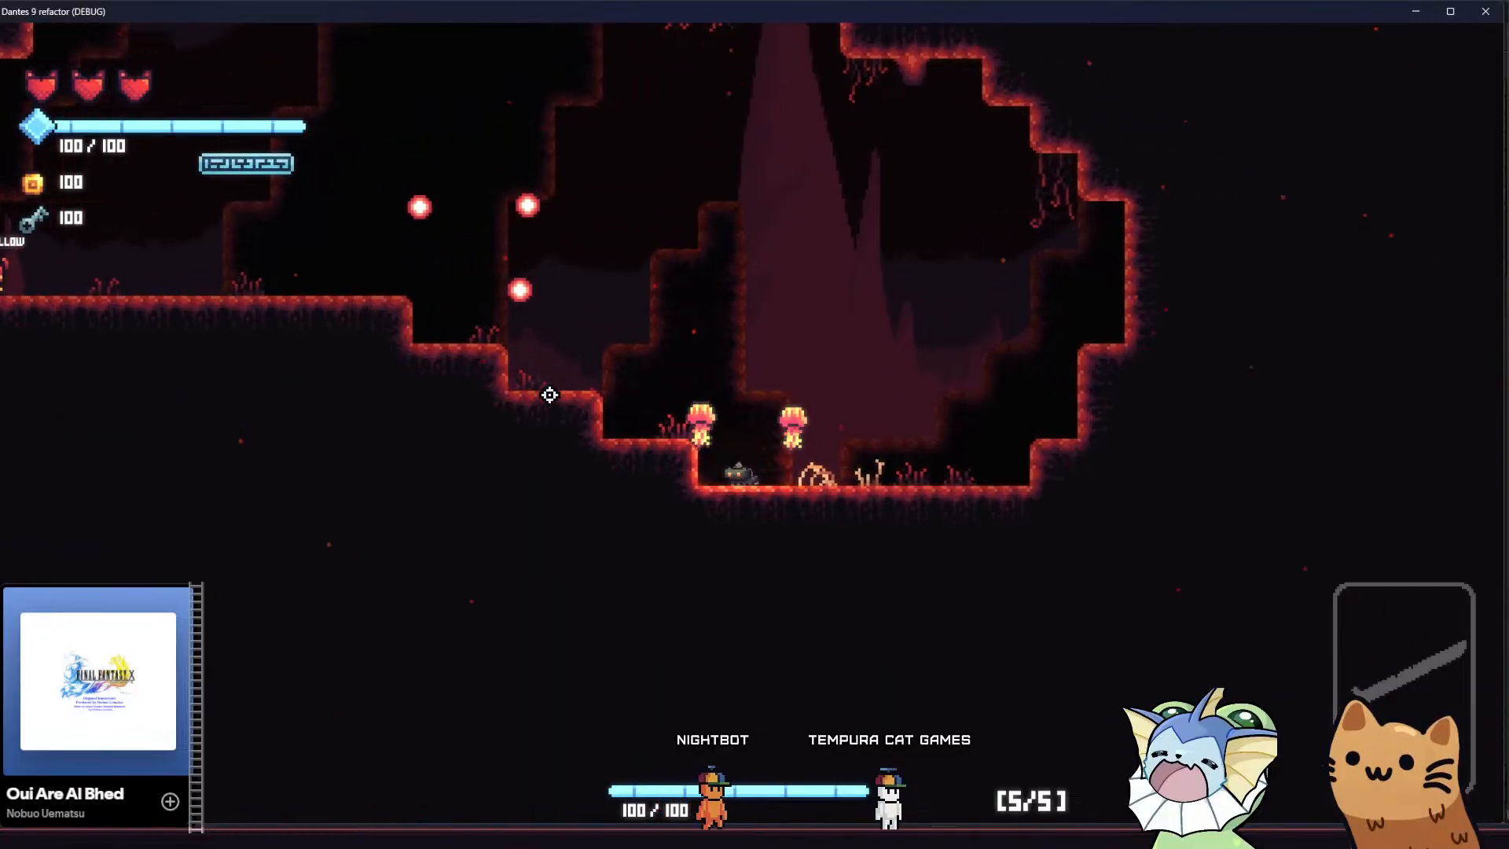
key("space")
Take the cat out of the basin, back along the floor and up onto the floating landmass
key("space")
key("a")
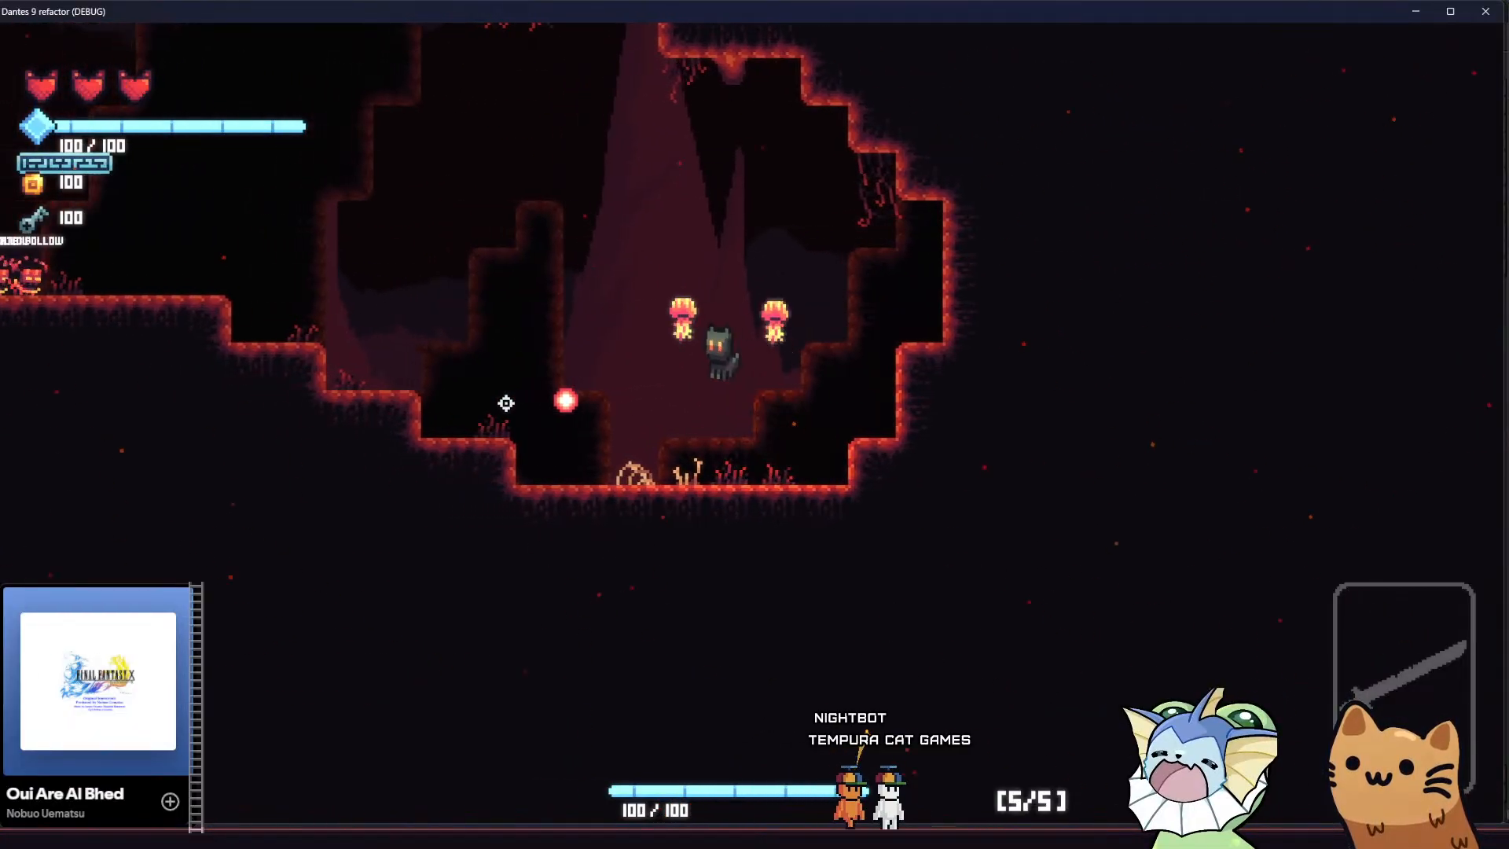
key("space")
key("space")
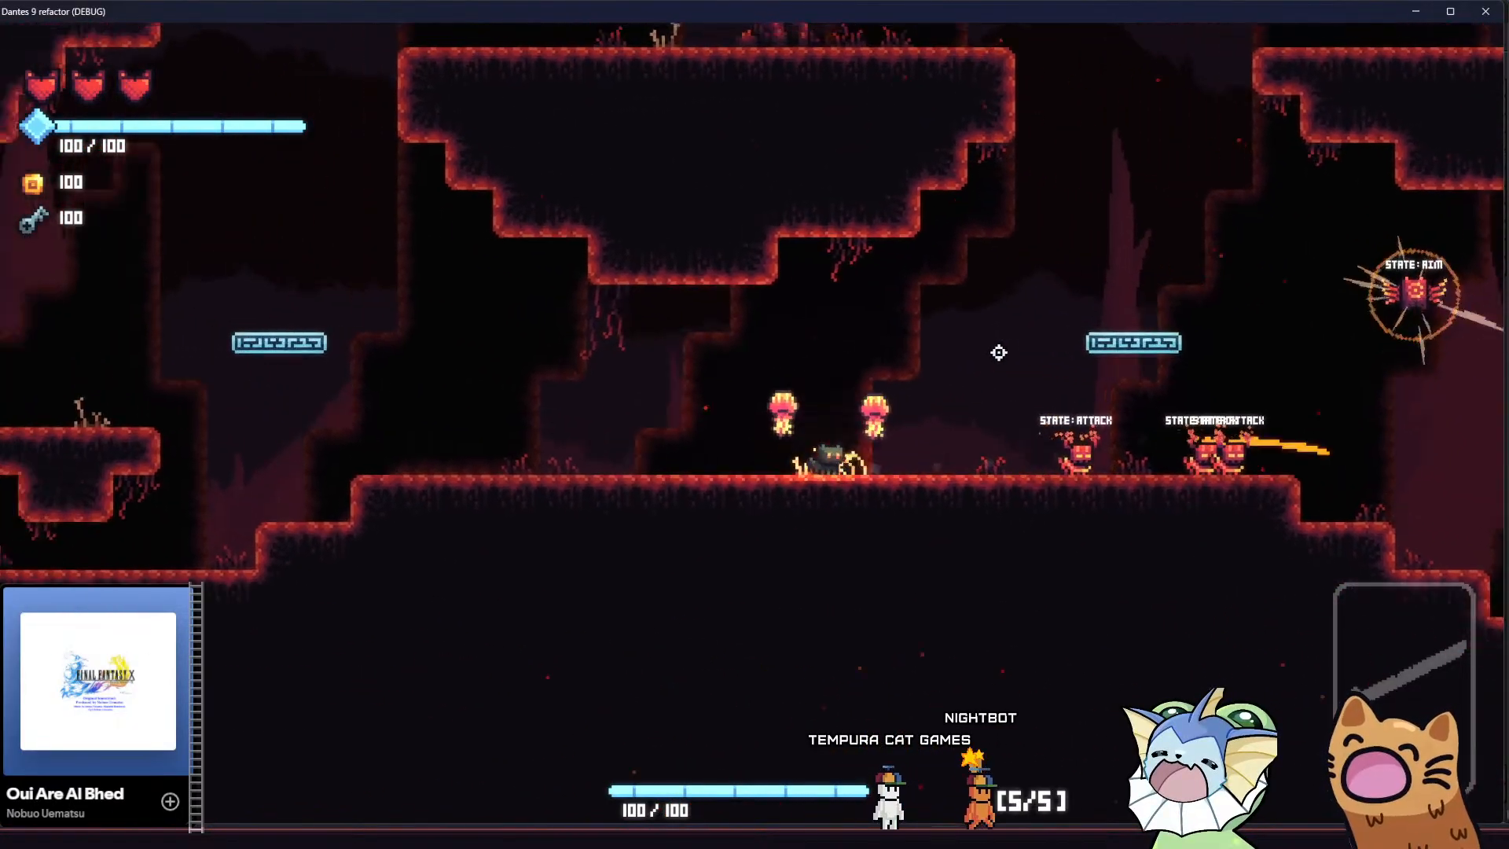
key("d")
key("a")
key("space")
key("d")
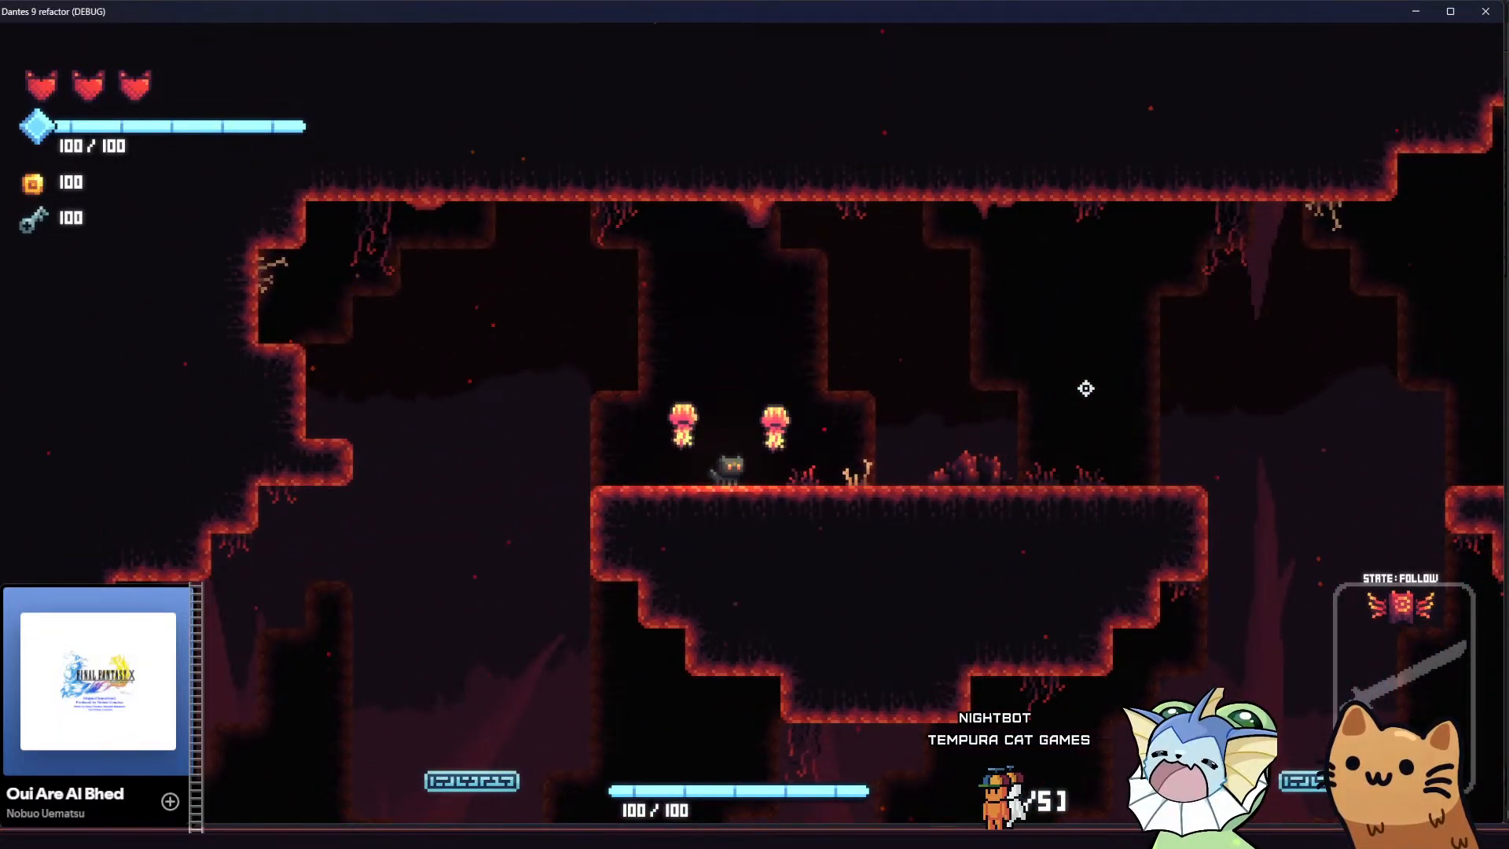
Pace and jump the cat on top of the floating landmass to watch how the parallax layers shift
key("d")
key("a")
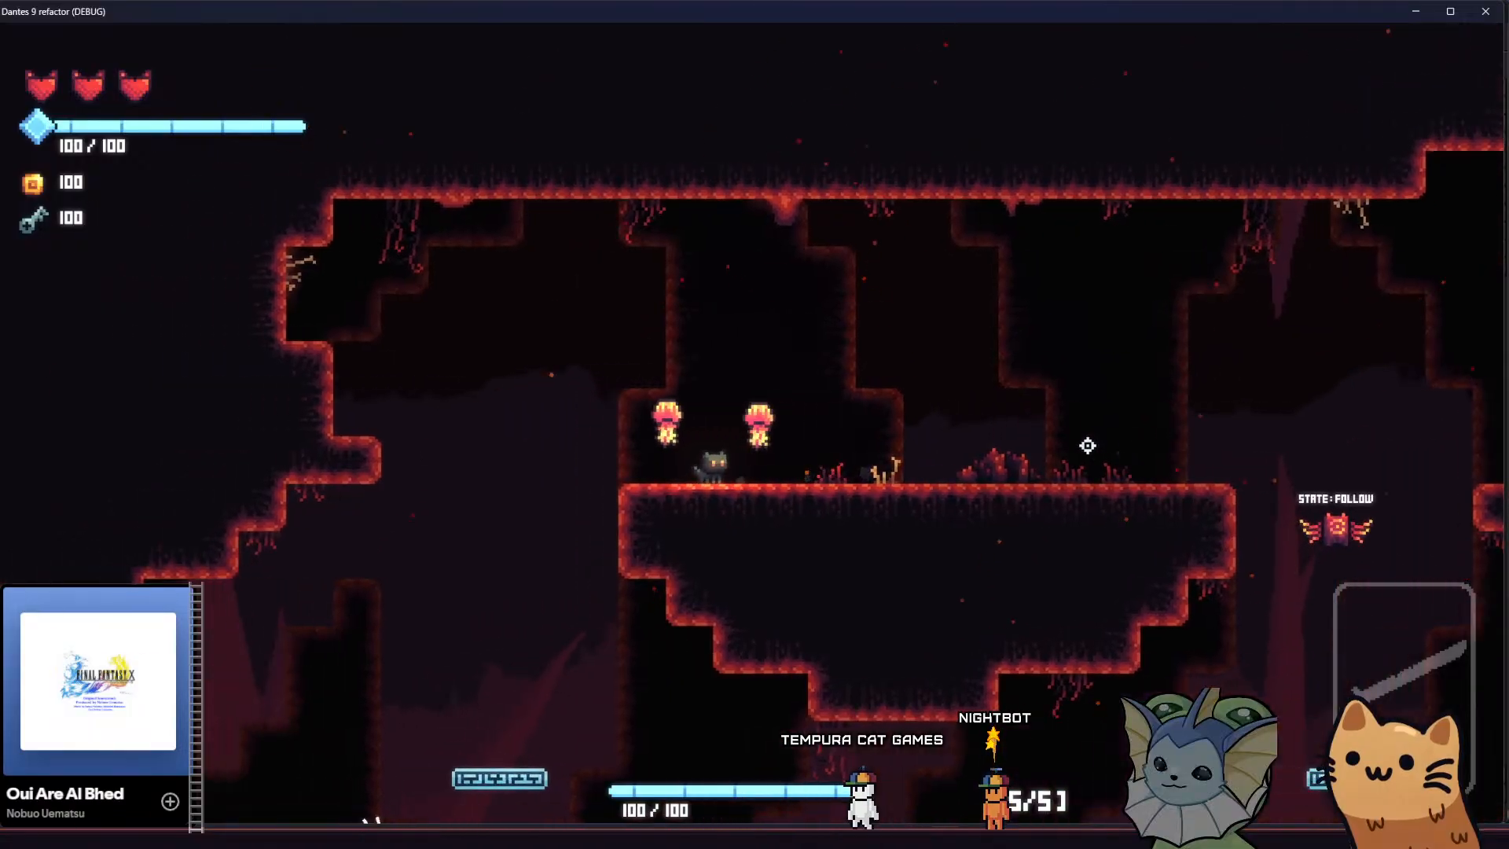
key("space")
key("d")
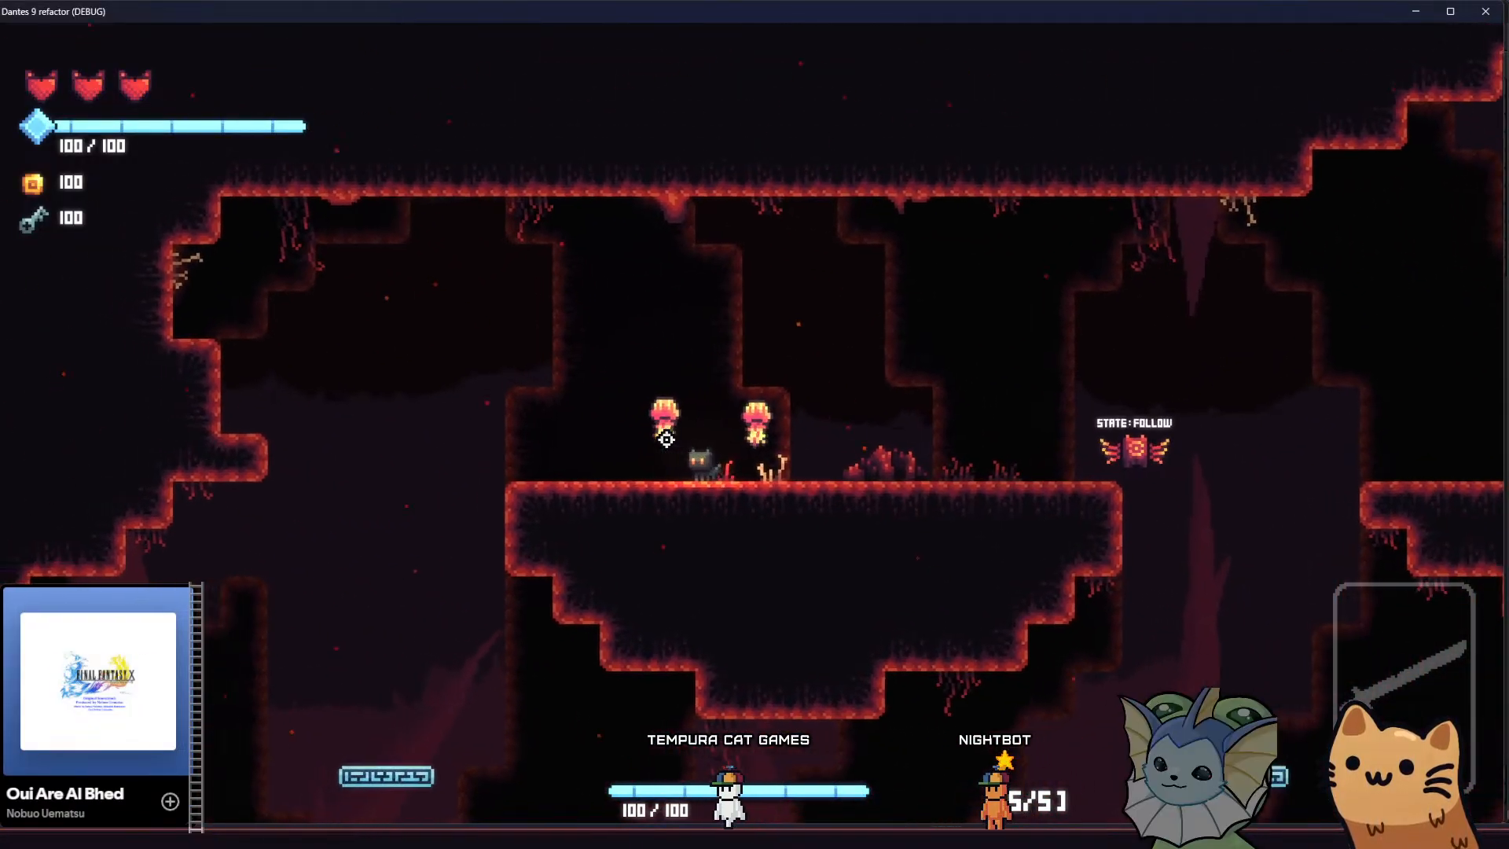
key("a")
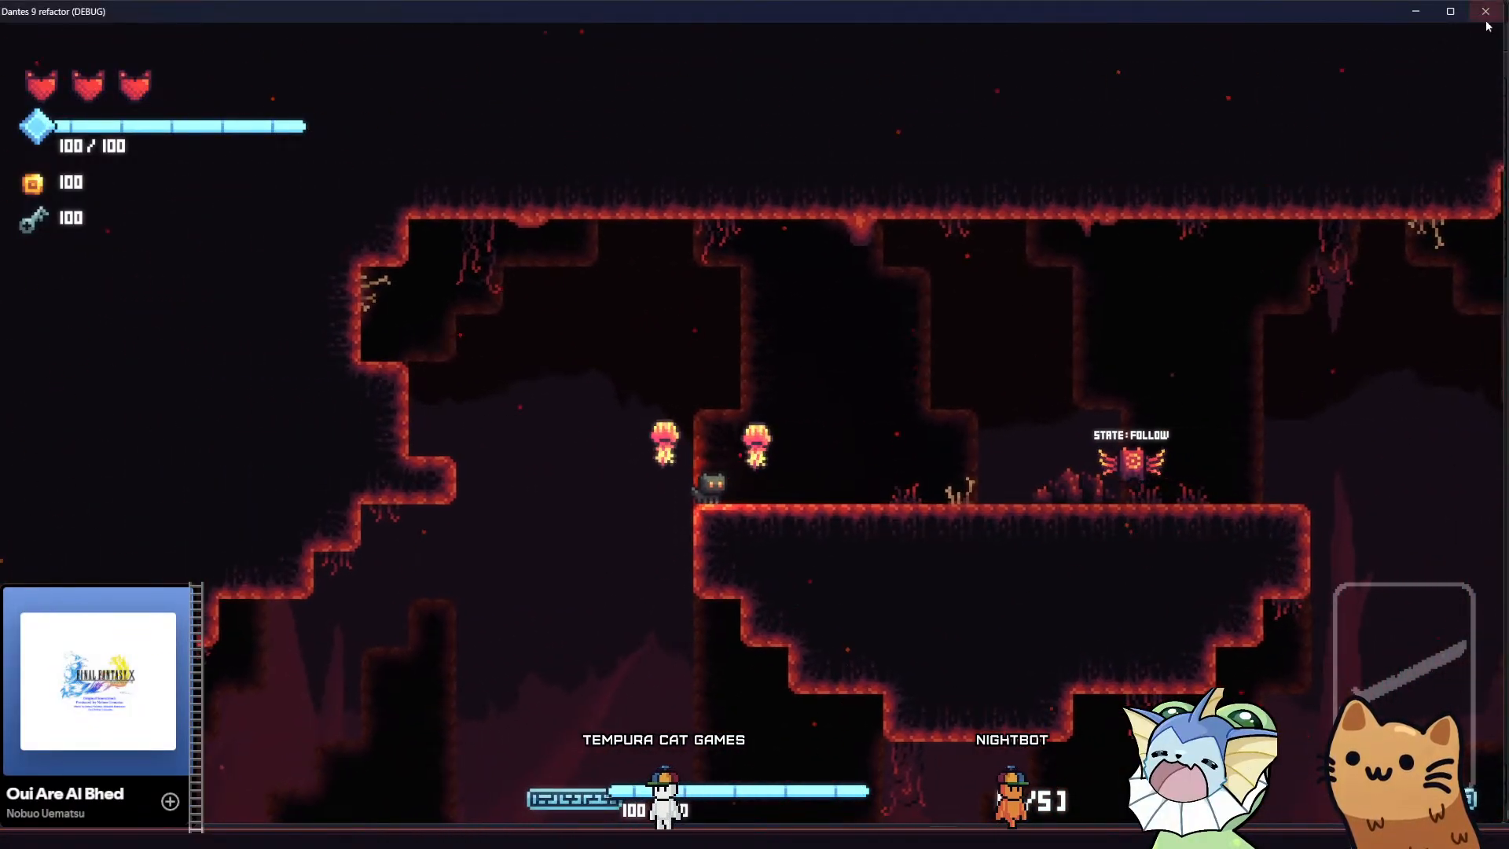
Close the running game and switch to Aseprite to view the tiled spike layer in parallax.aseprite
left_click(1482, 13)
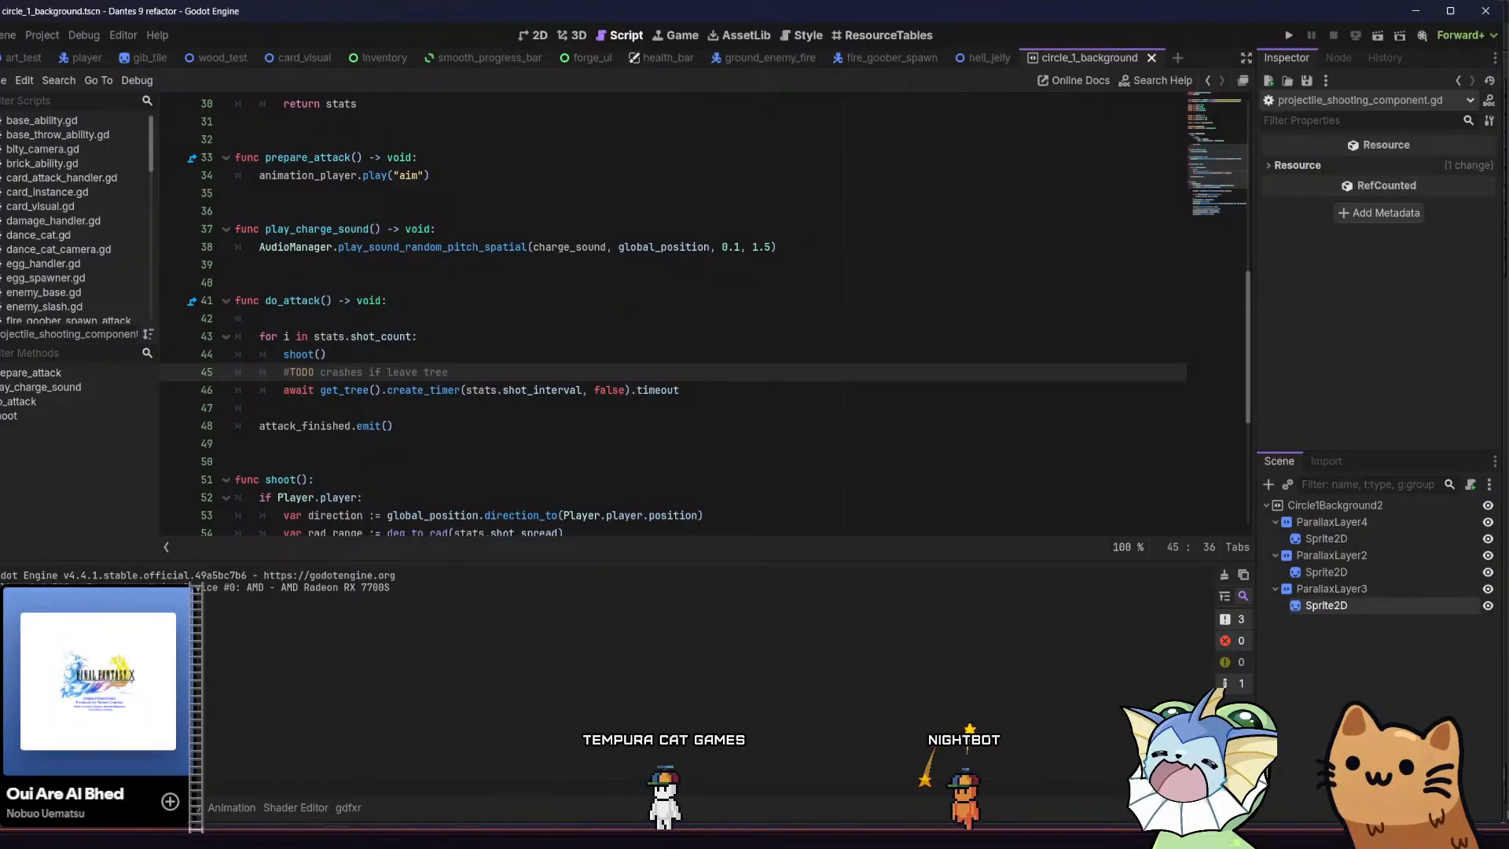
key("alt+Tab")
middle_click_drag(504, 477, 537, 470)
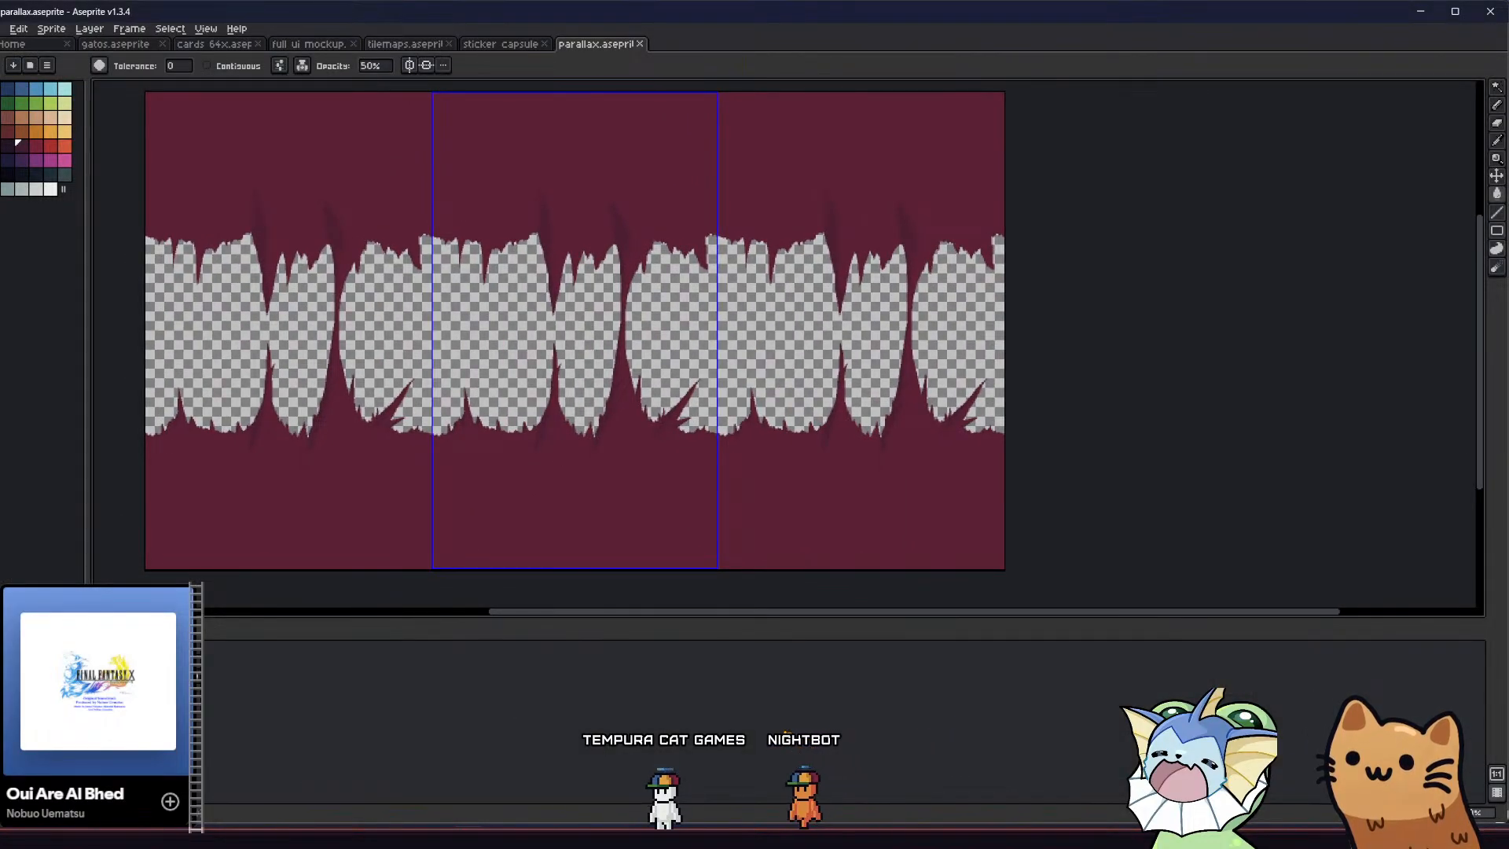
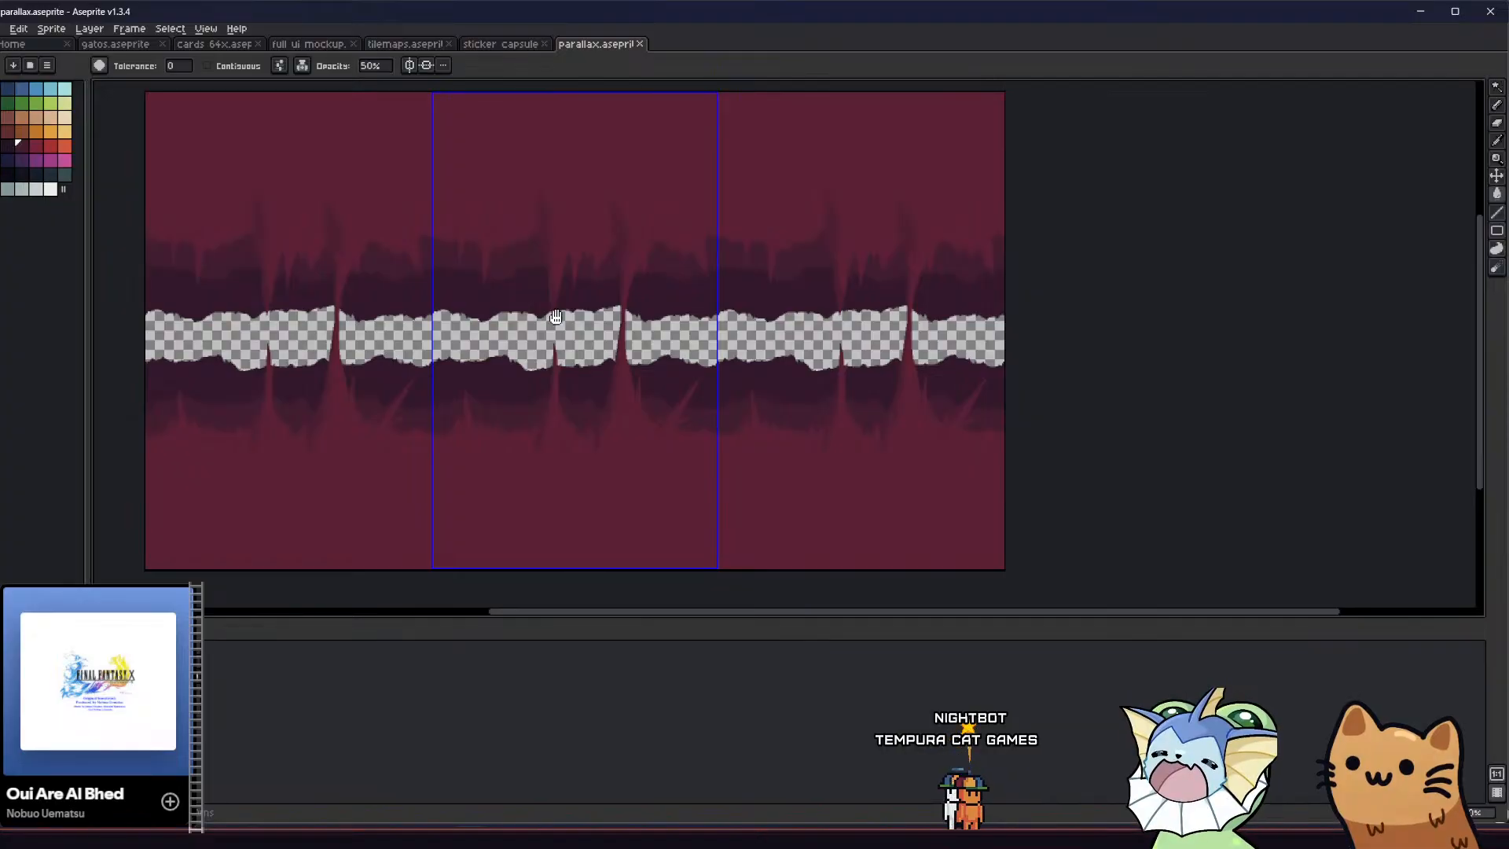
Try recolouring the red foreground spike layer with darker reds from the palette, using the paint bucket at 50% opacity
middle_click_drag(554, 316, 581, 321)
scroll(590, 344, "up", 1)
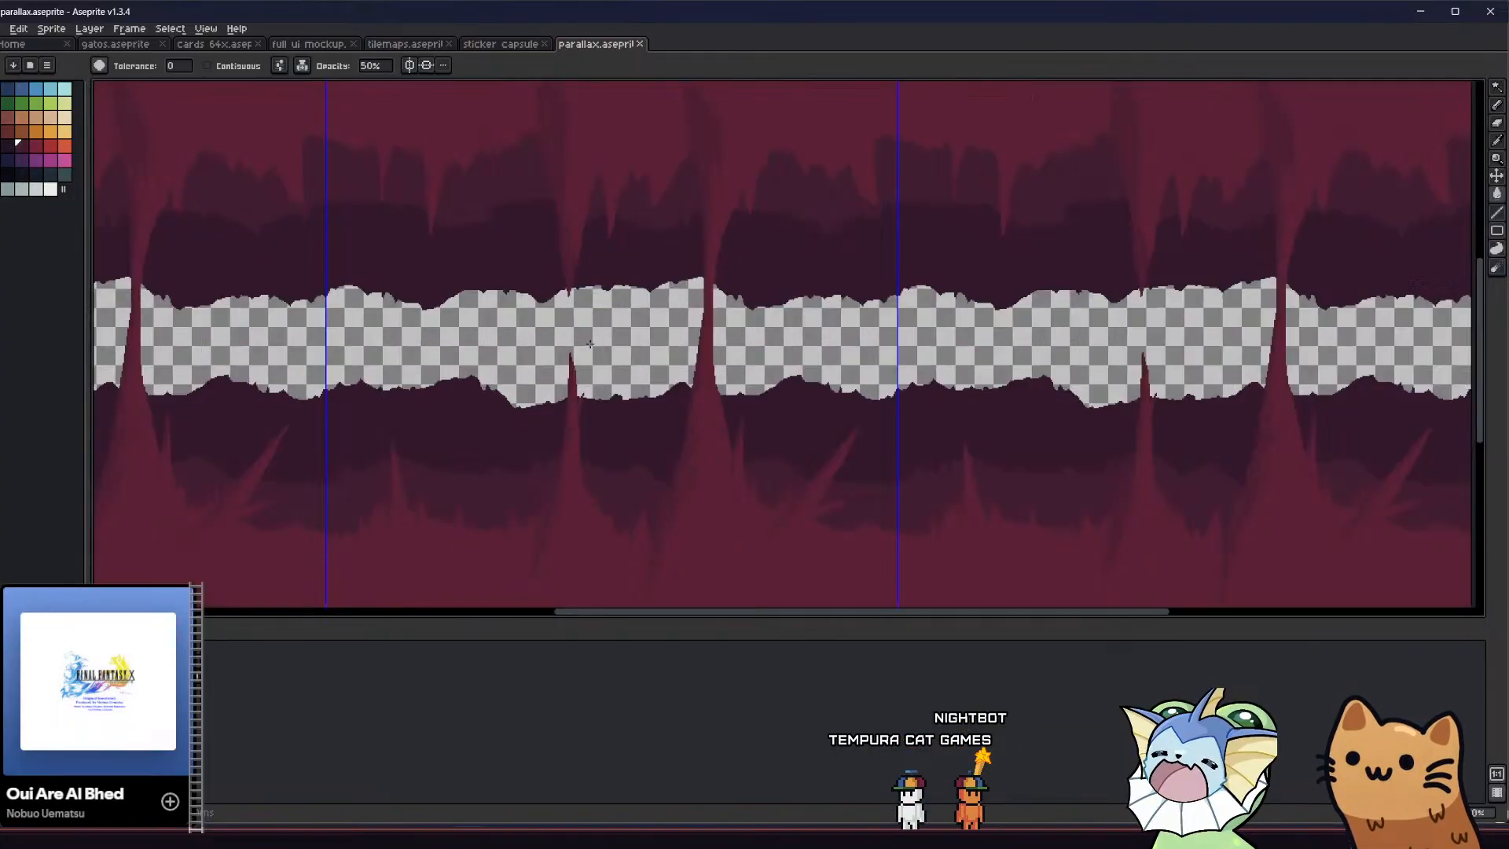
key("i")
key("g")
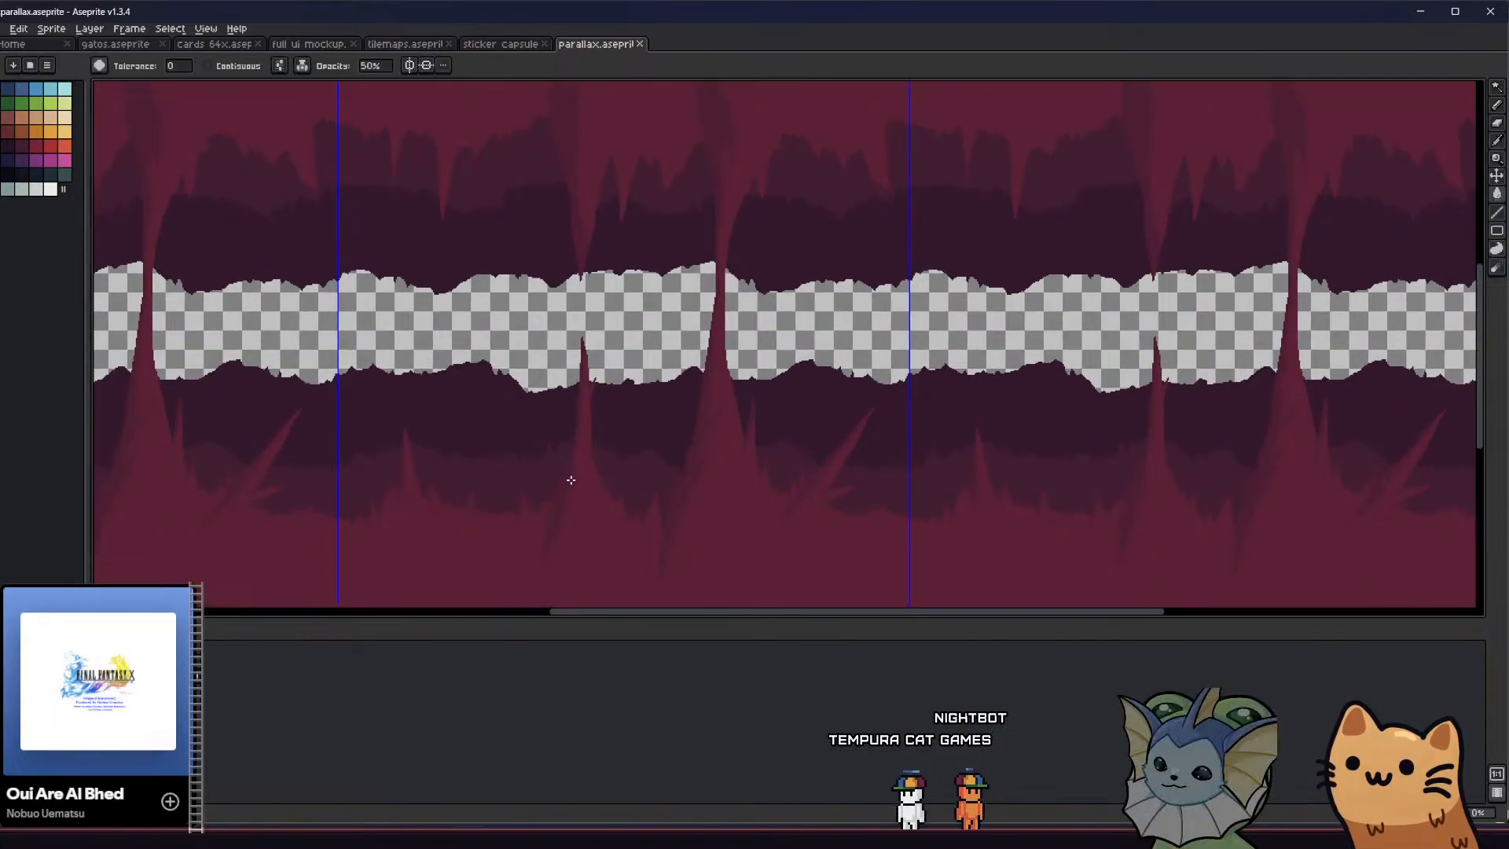
middle_click_drag(590, 520, 552, 499)
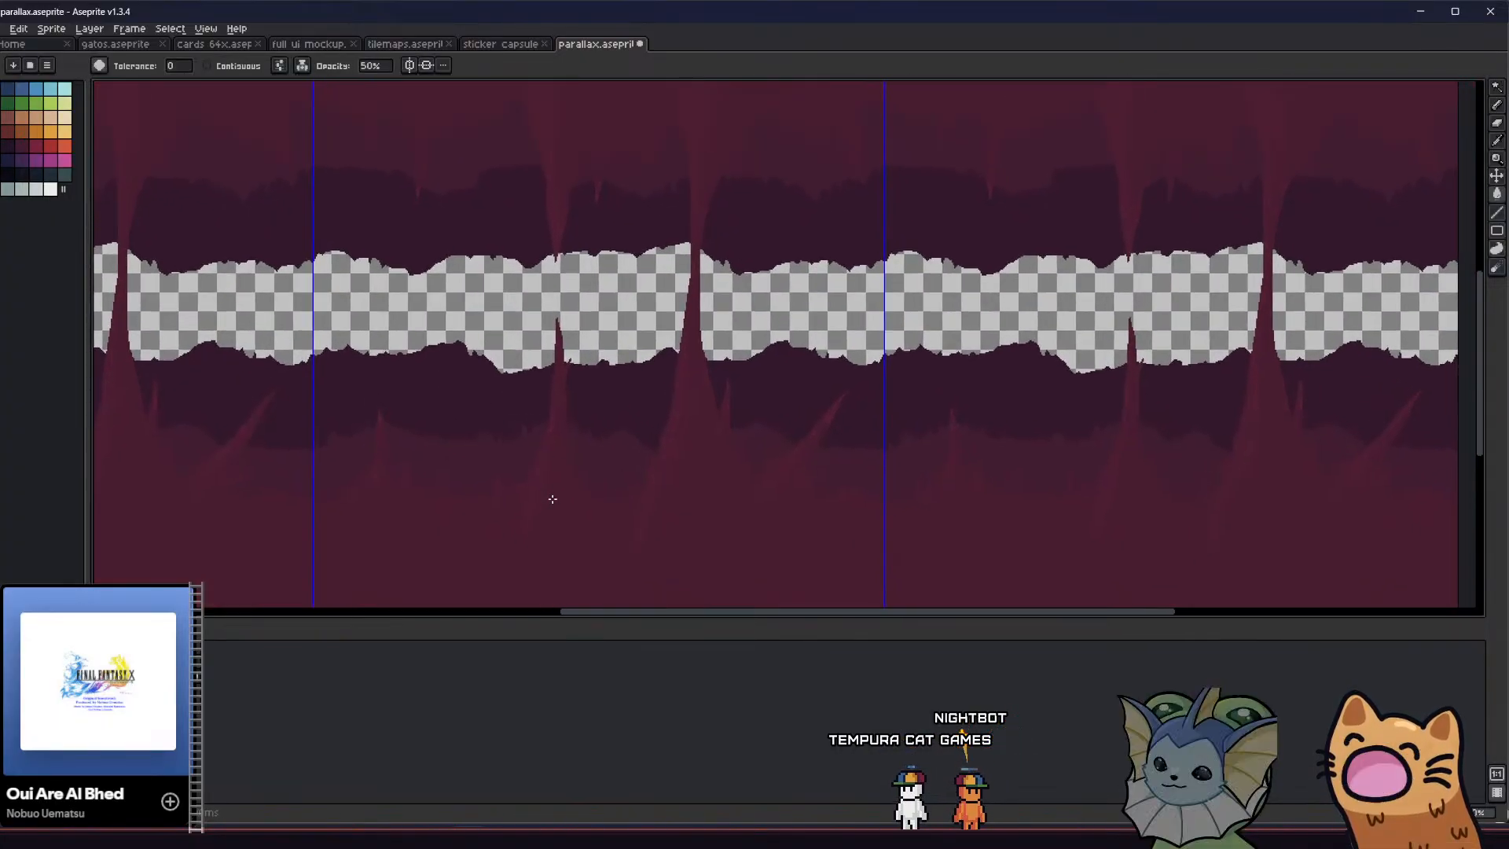
left_click(8, 145)
middle_click_drag(647, 492, 582, 485)
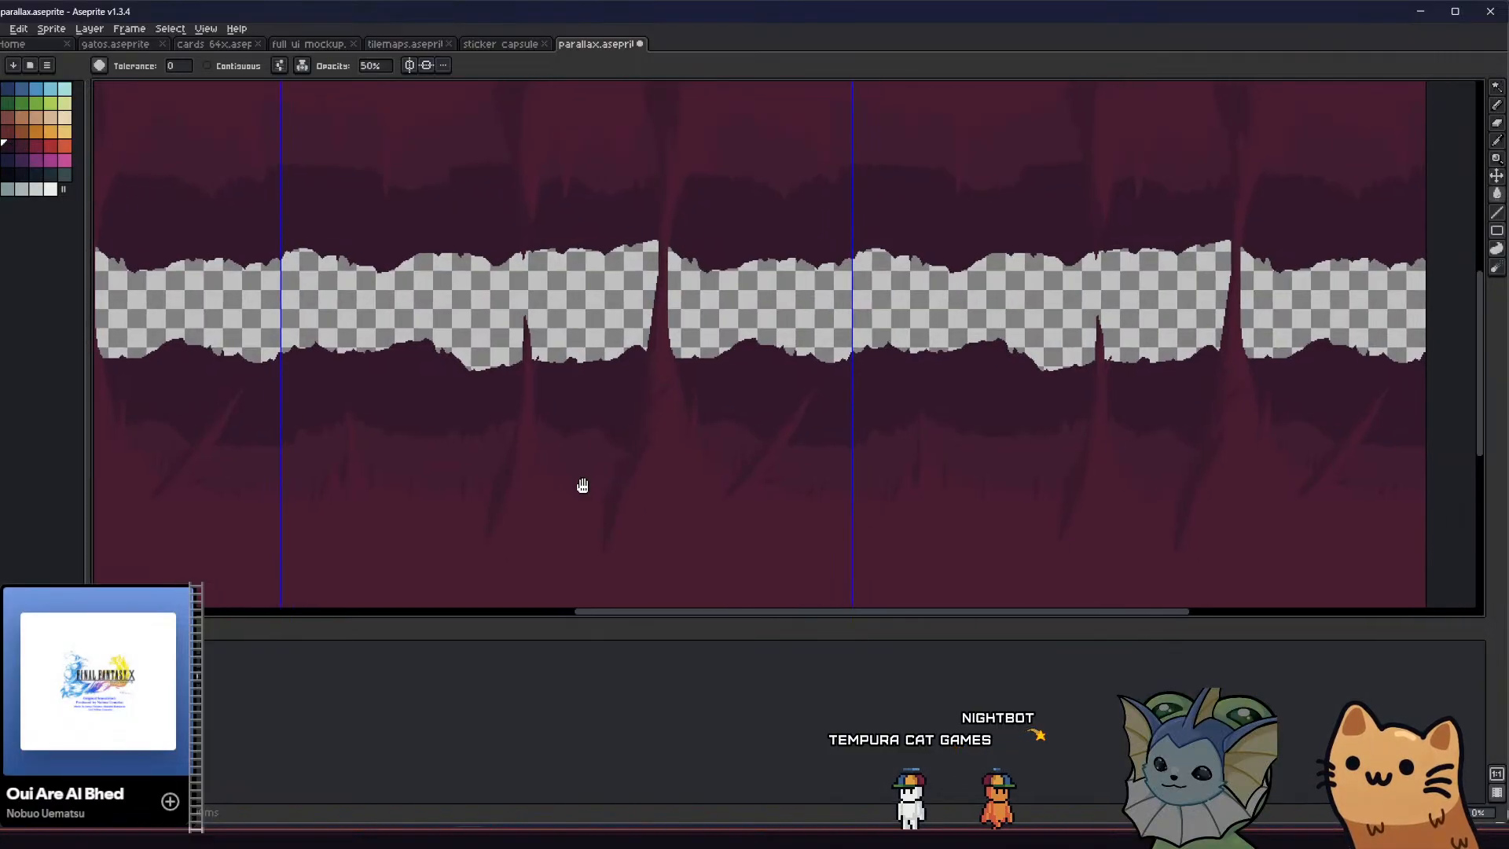
Try a 50% opacity fill on the middle purple band behind the spikes and undo all the trial recolouring
scroll(685, 412, "up", 3)
scroll(685, 411, "down", 3)
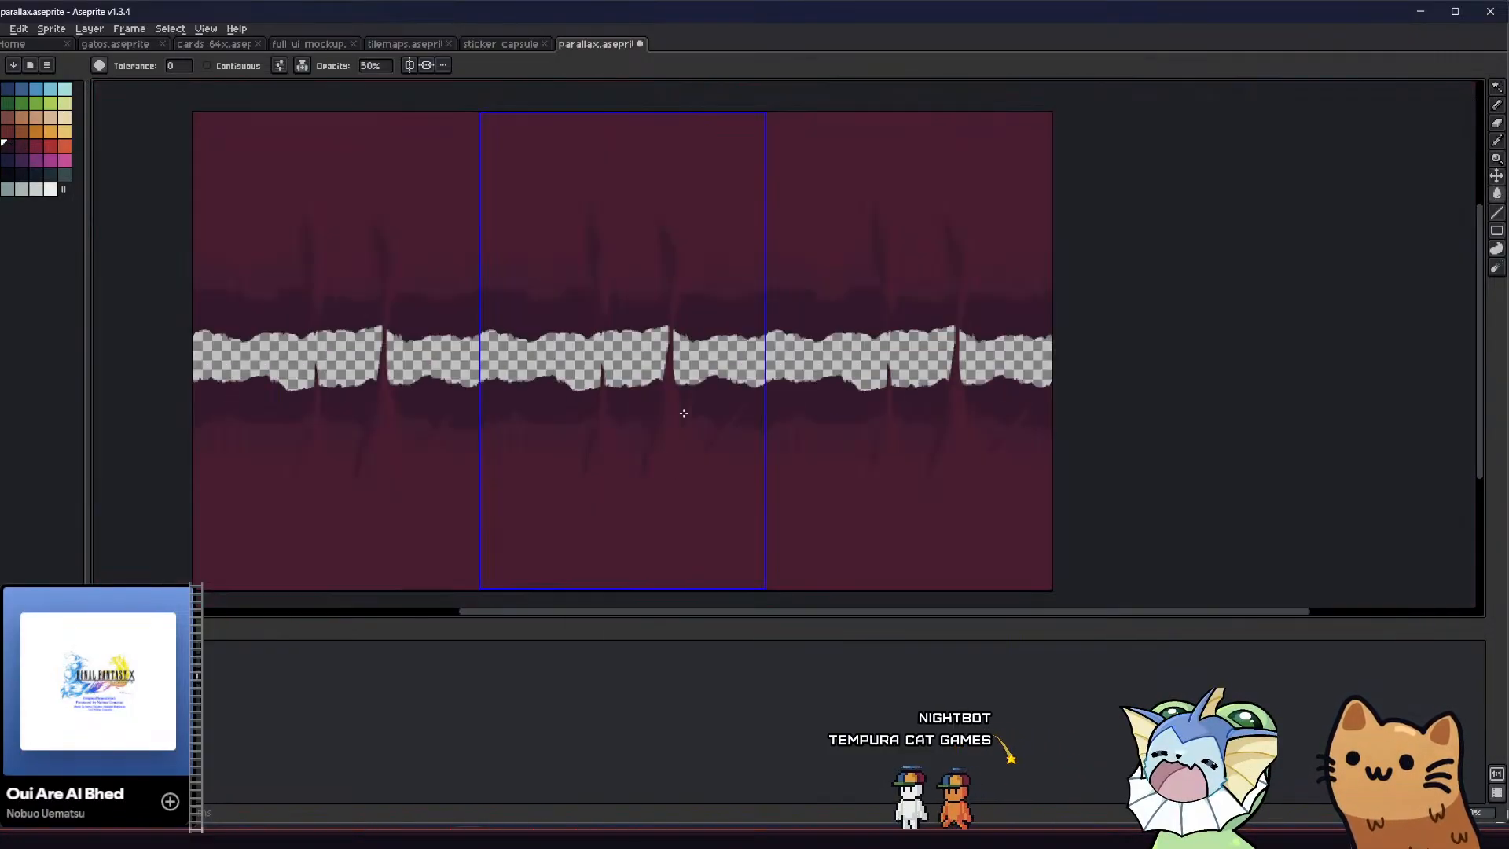
scroll(644, 416, "up", 2)
middle_click_drag(576, 372, 562, 370)
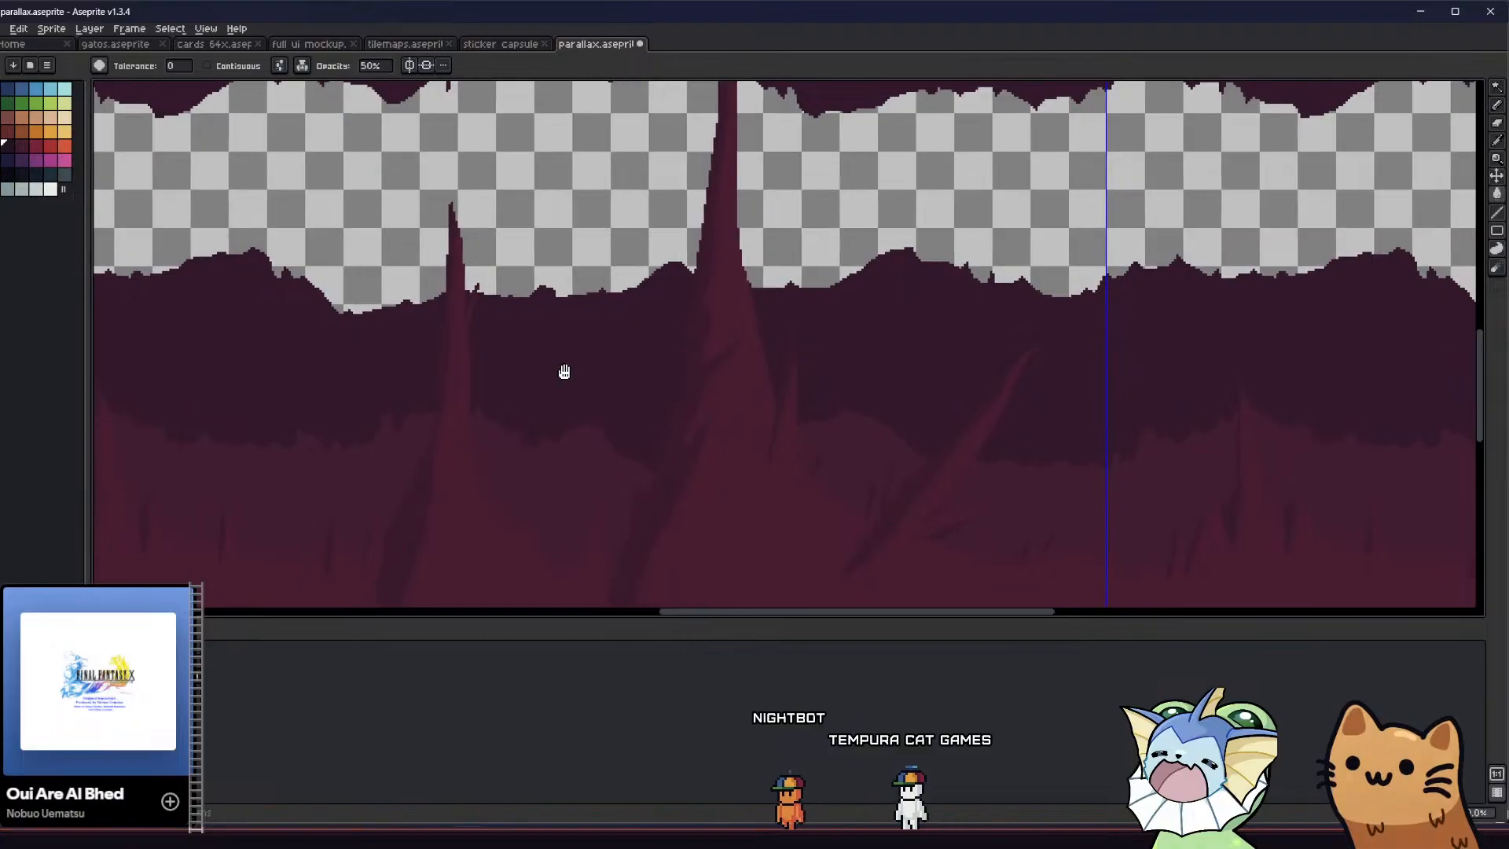
scroll(569, 411, "down", 2)
scroll(562, 429, "up", 2)
middle_click_drag(549, 429, 537, 414)
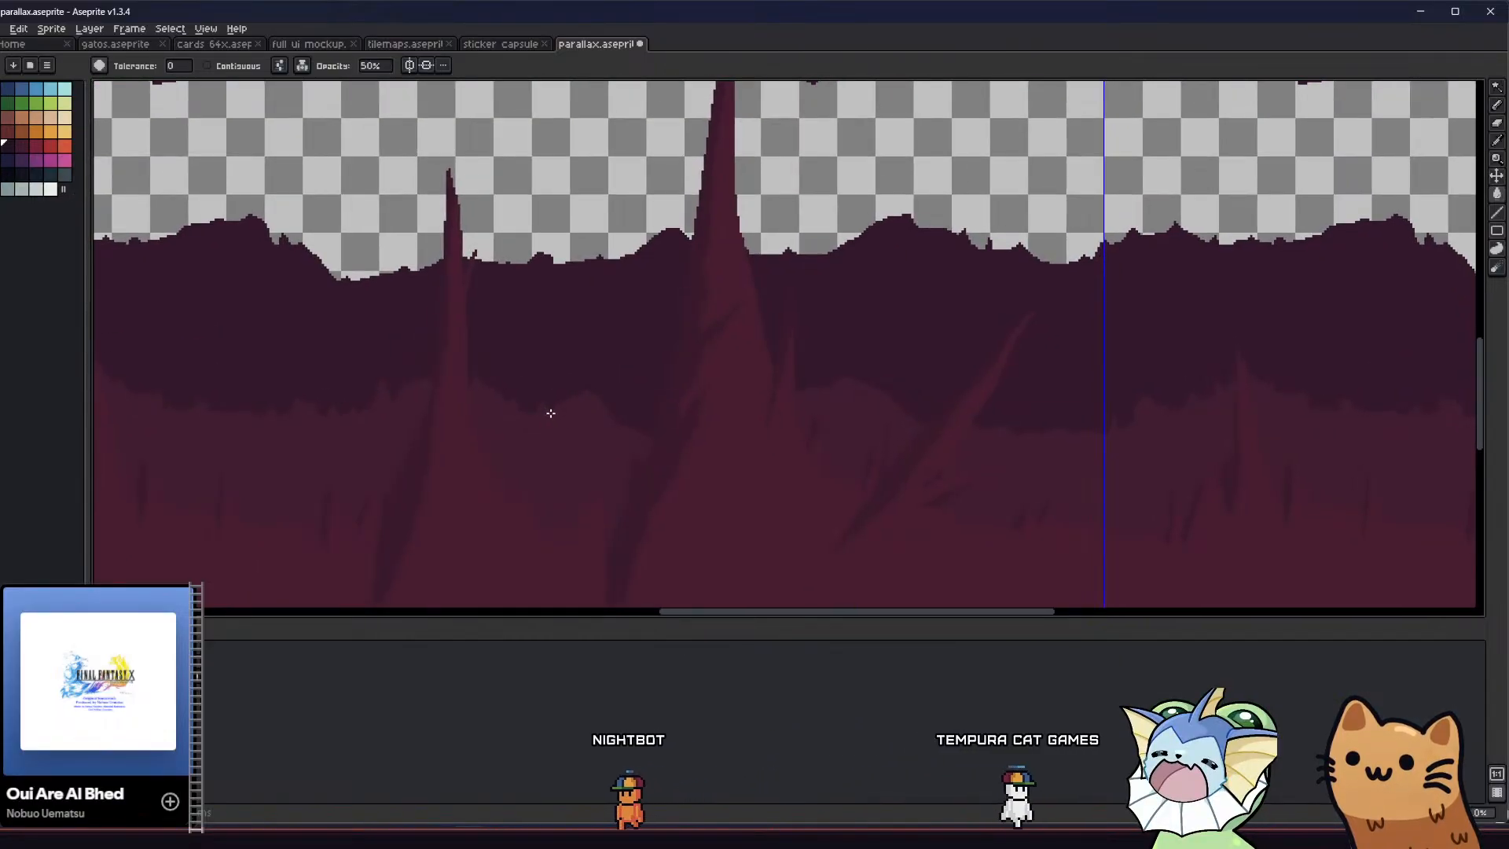
left_click(544, 336, "alt")
left_click(553, 429)
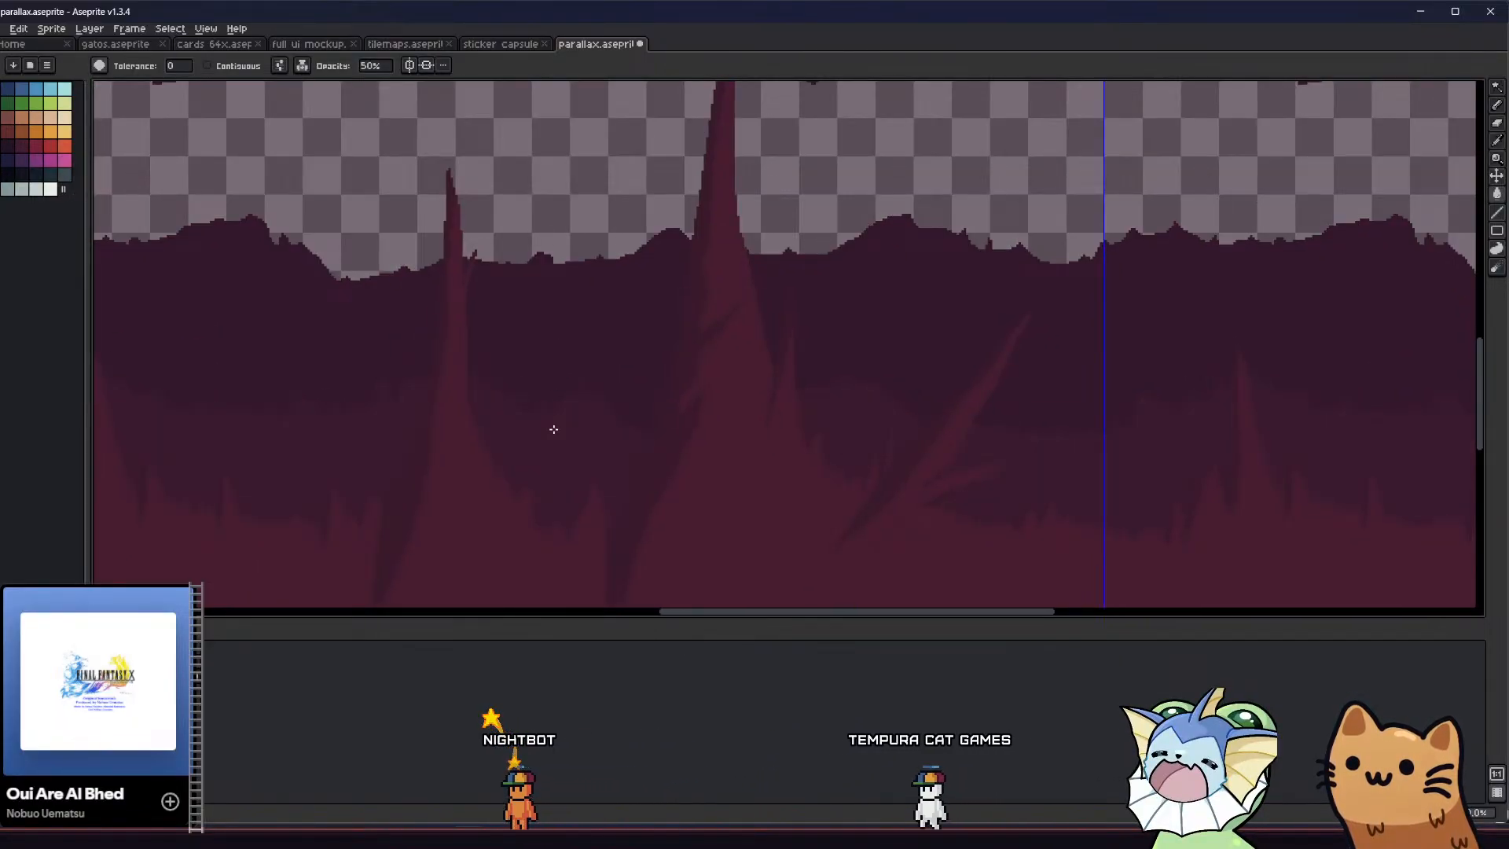
key("ctrl+z")
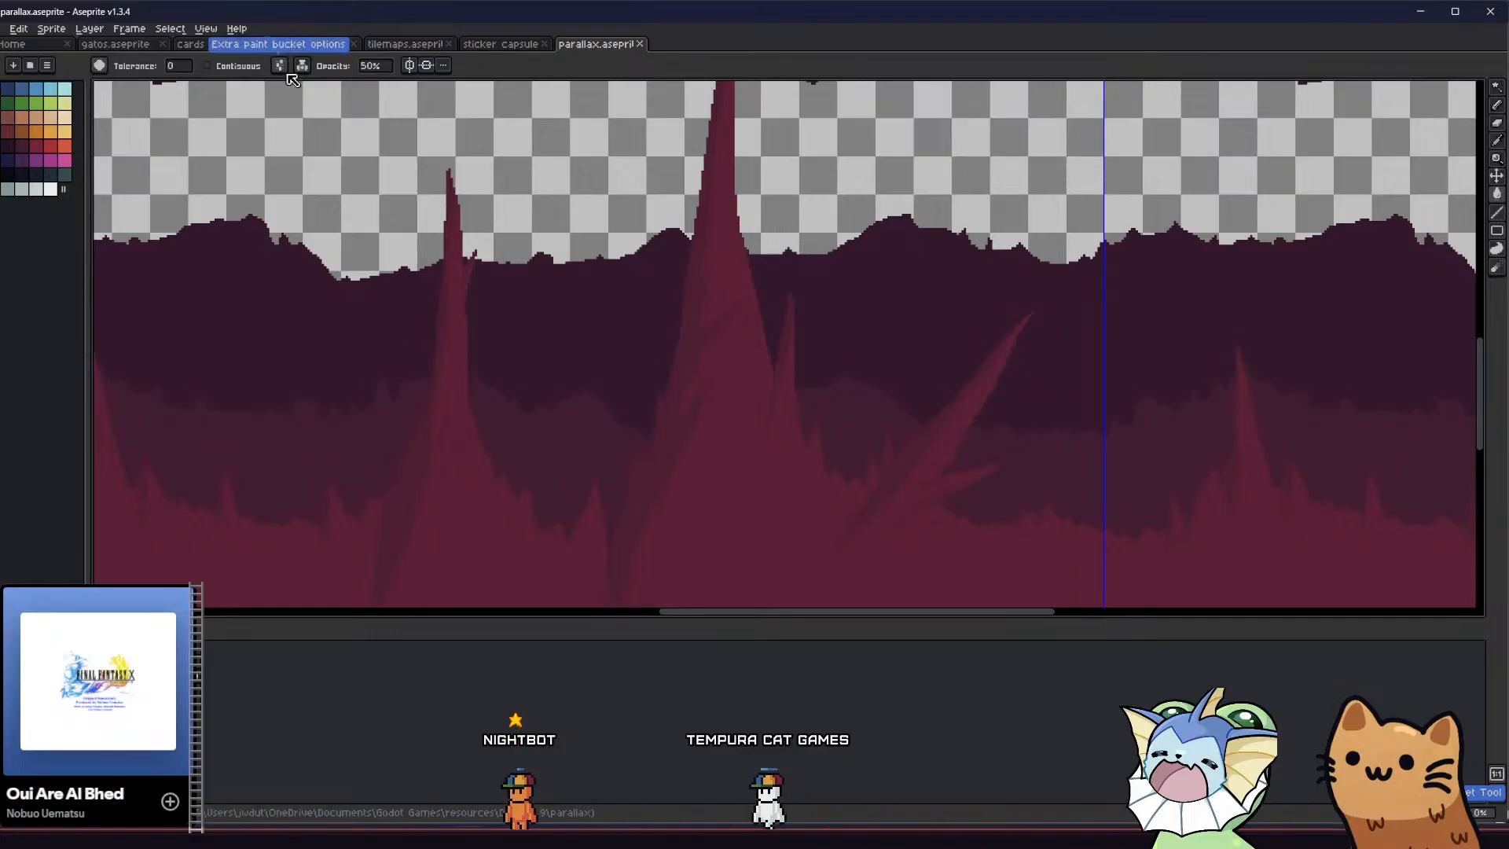
Change the paint bucket's ink mode from the one using 50% opacity
left_click(297, 68)
left_click(321, 84)
scroll(447, 203, "down", 2)
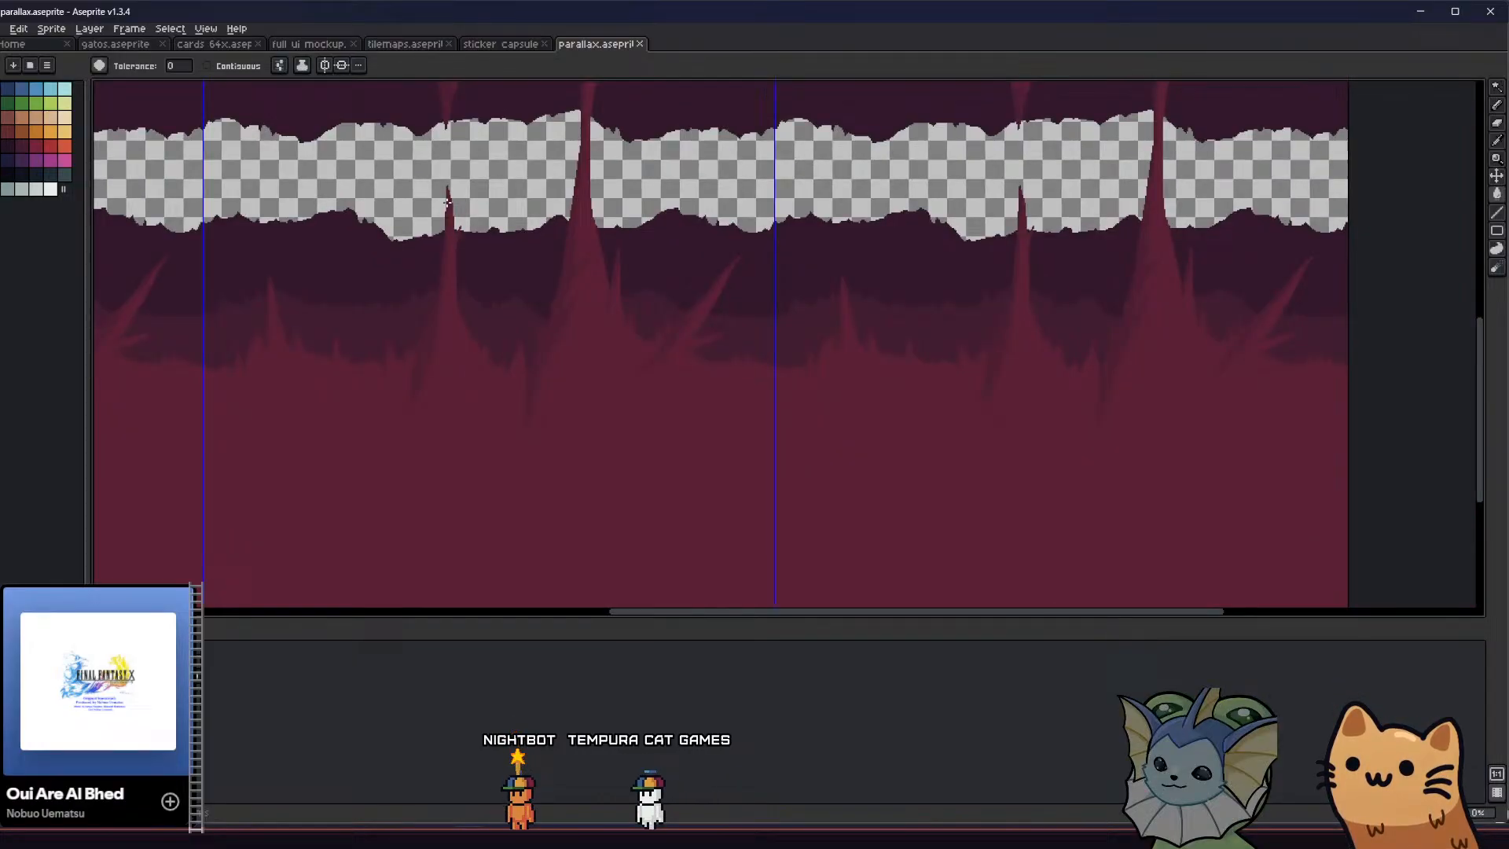
Try filling the red spike layer with the darkest purple sampled from the back band and refilling the middle band
left_click(515, 259, "alt")
left_click(592, 369)
middle_click_drag(576, 378, 578, 393)
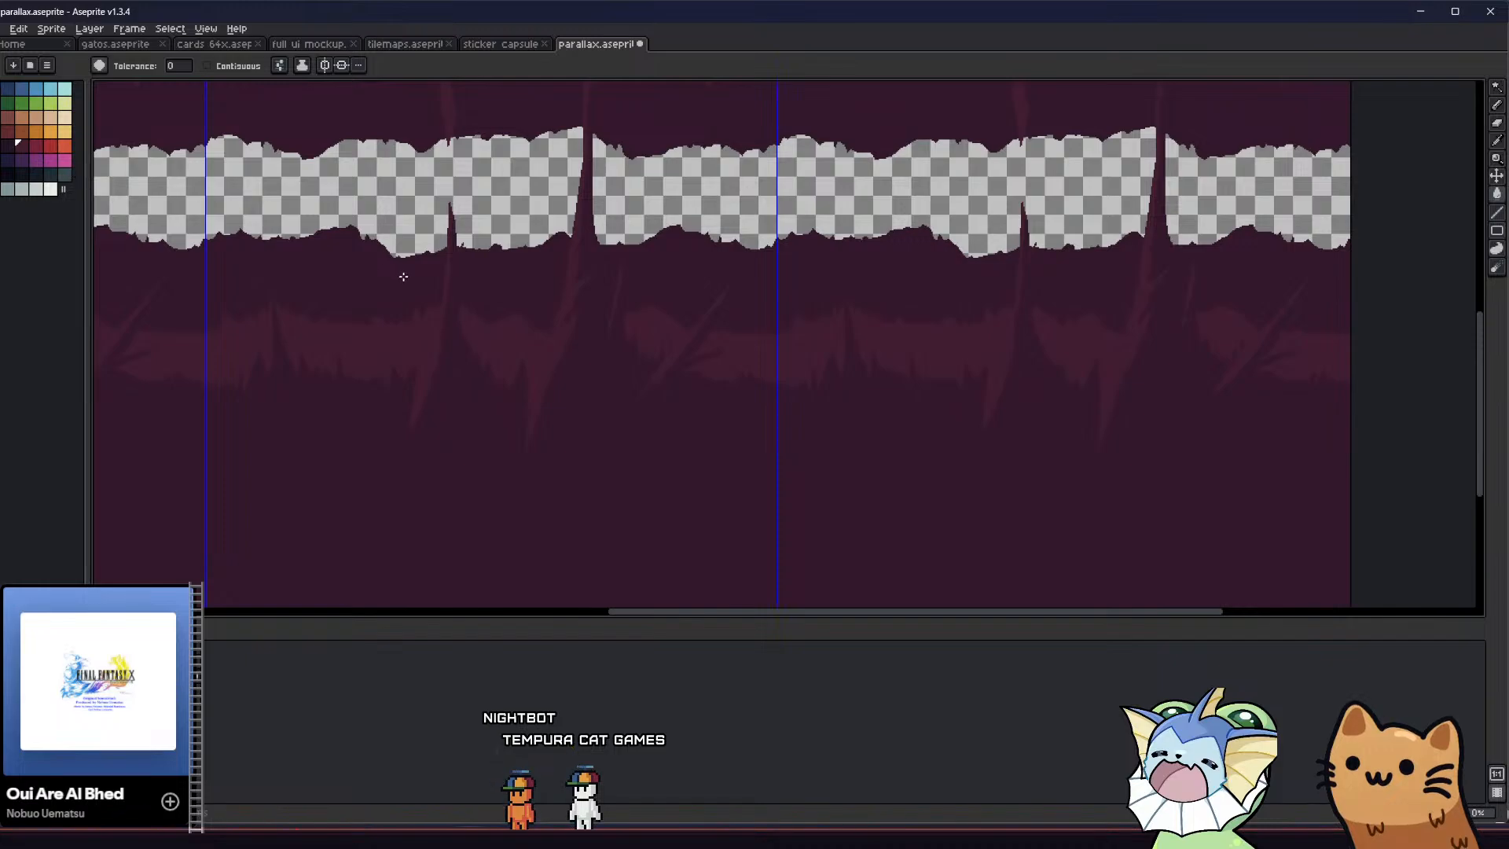
scroll(403, 276, "up", 2)
key("alt")
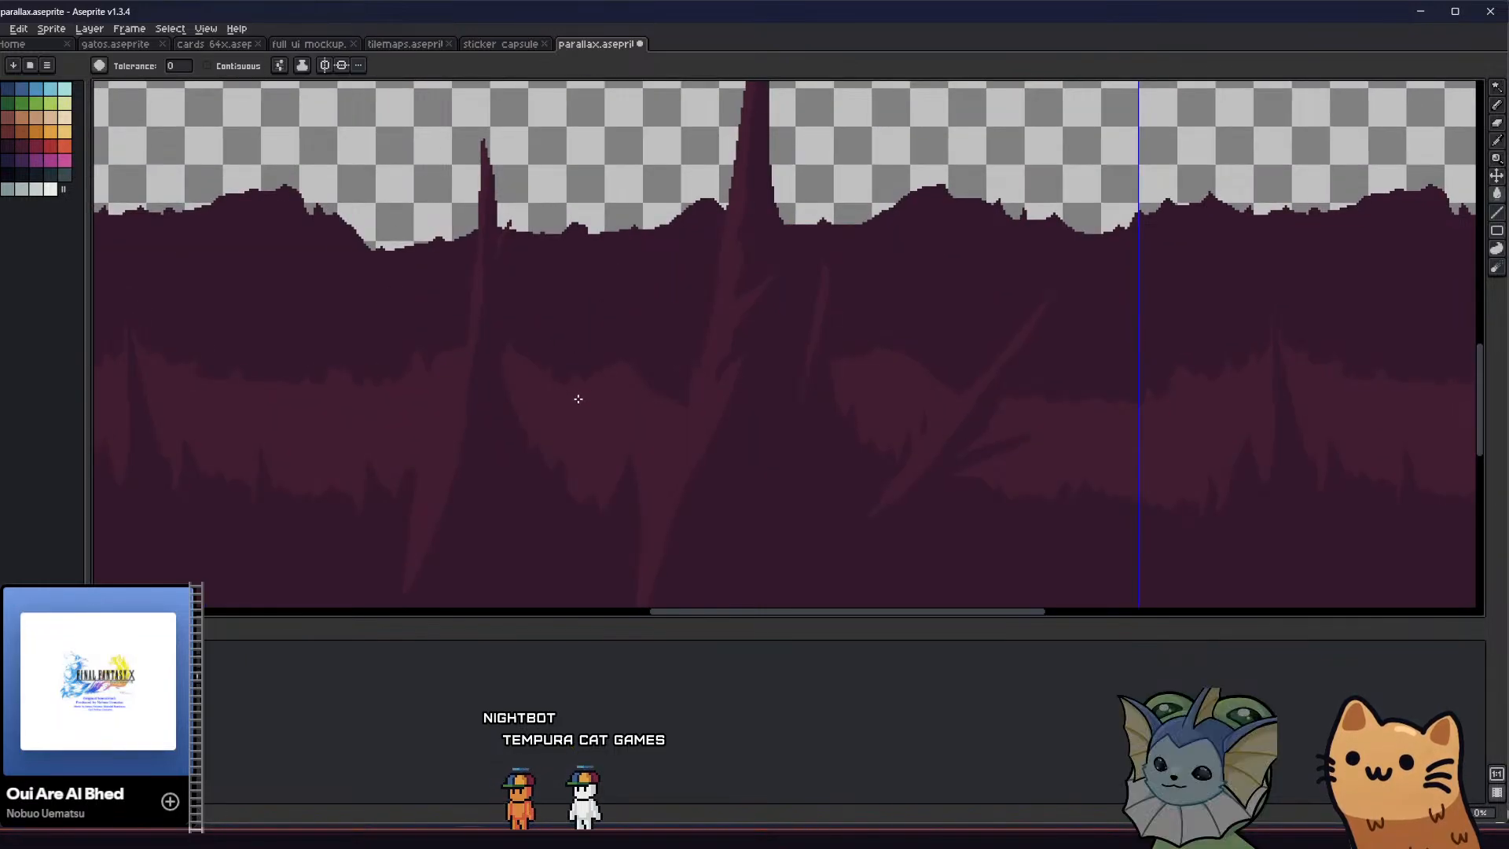
left_click(576, 397)
key("ctrl+z")
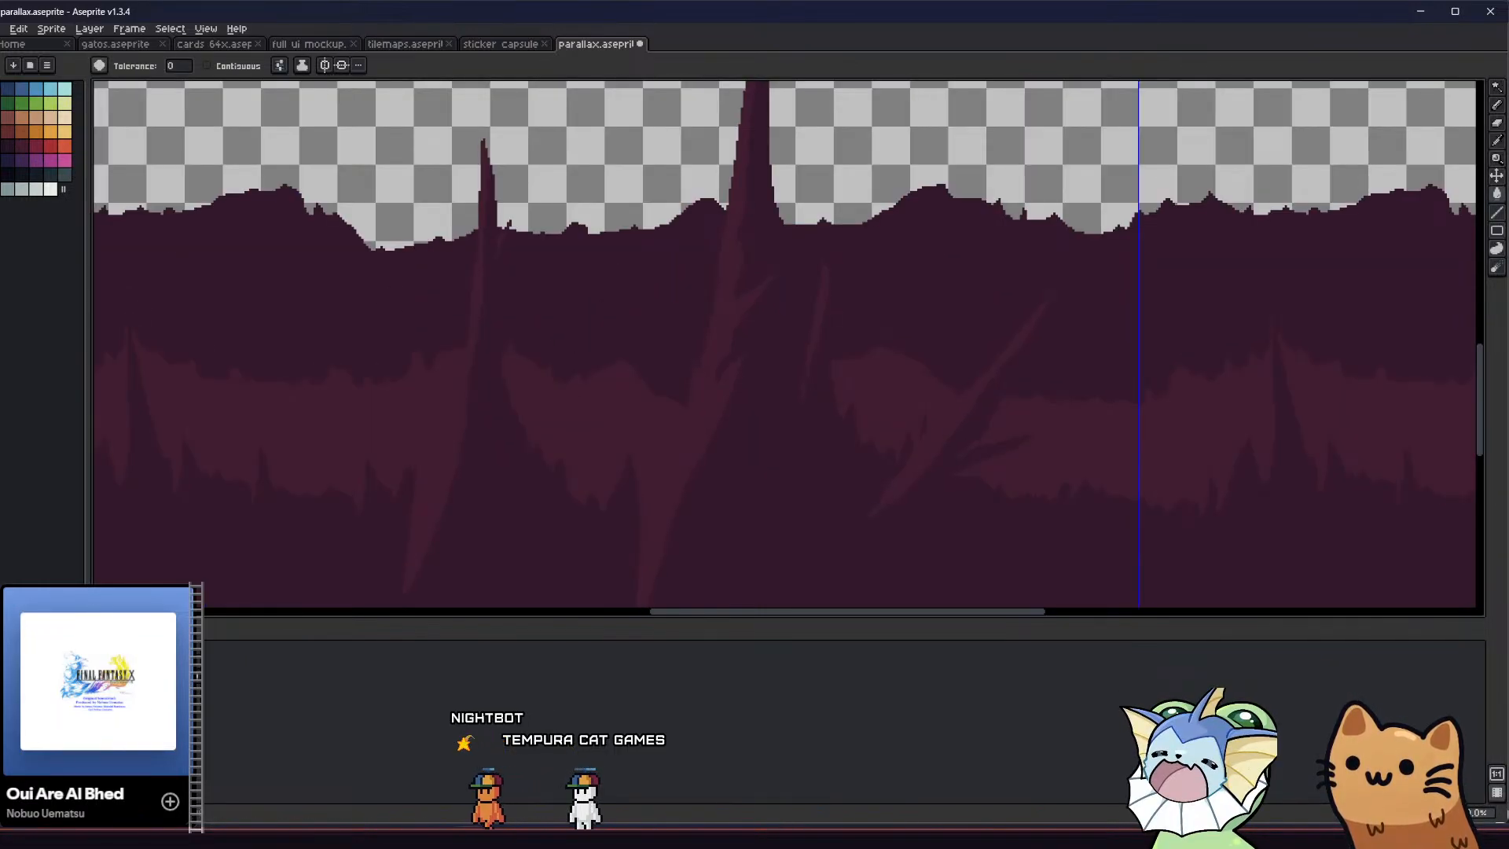
key("ctrl+z")
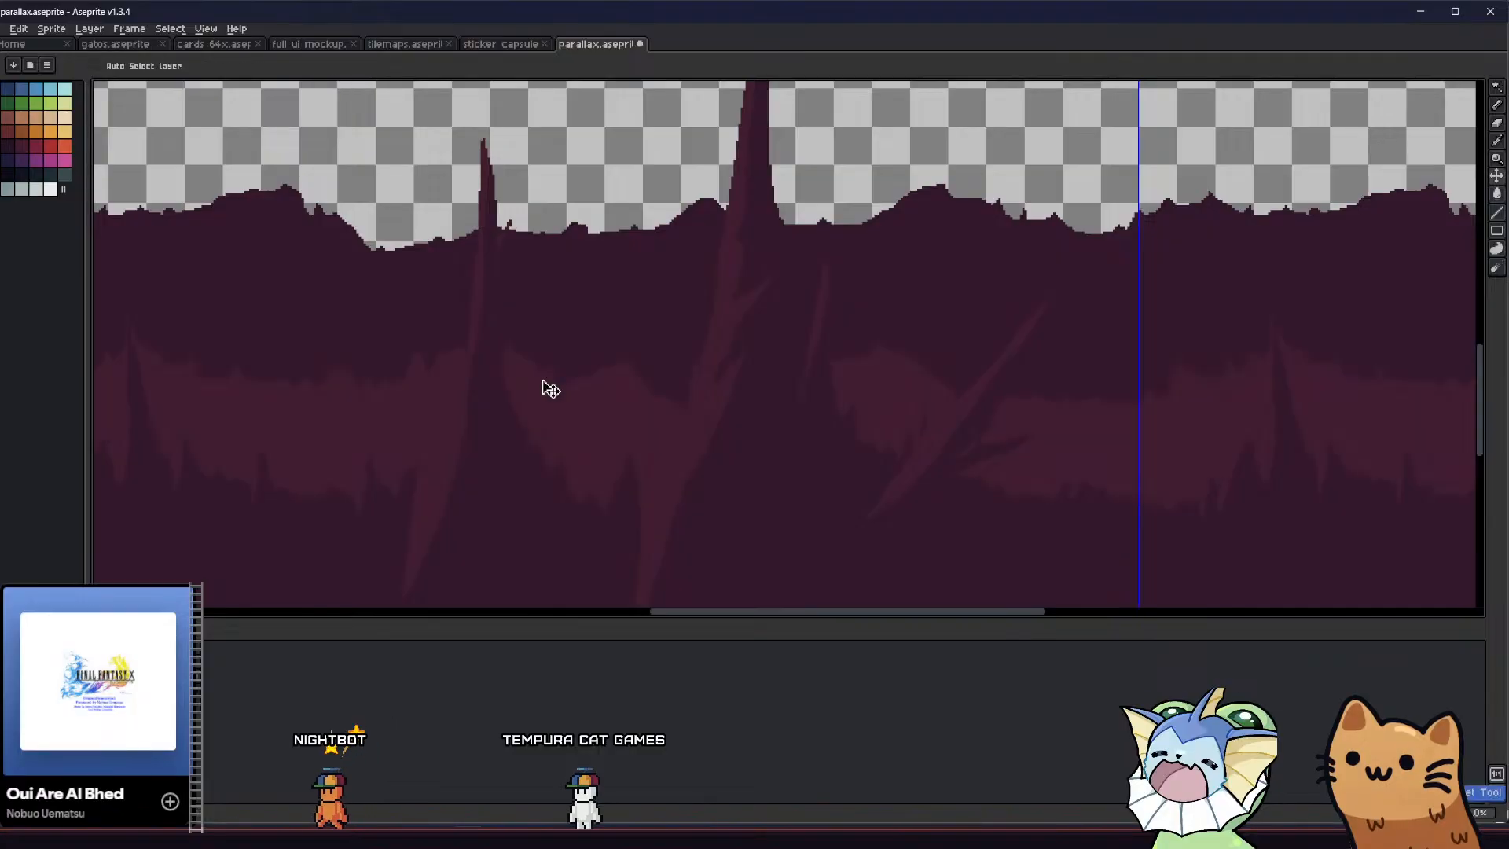
Undo the purple trial fills until the spikes and bands have their original colours
scroll(552, 385, "down", 2)
key("ctrl+z")
middle_click_drag(511, 399, 481, 377)
left_click(500, 402)
key("ctrl+z")
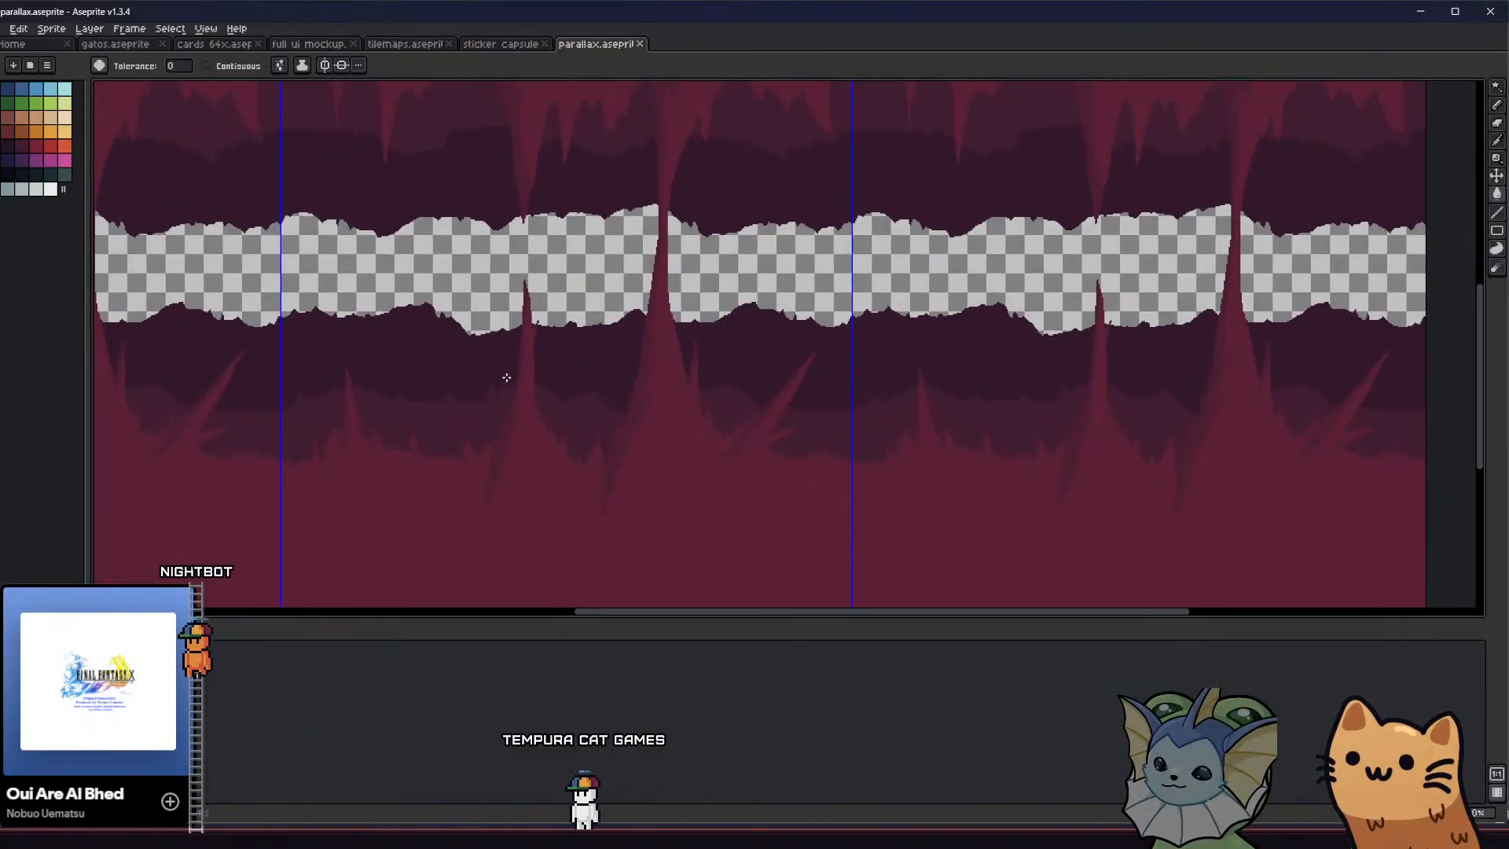
key("ctrl+z")
Outline a small rounded blob in the transparent gap near the thin spike and fill it contiguously with the darkest purple
scroll(541, 367, "up", 2)
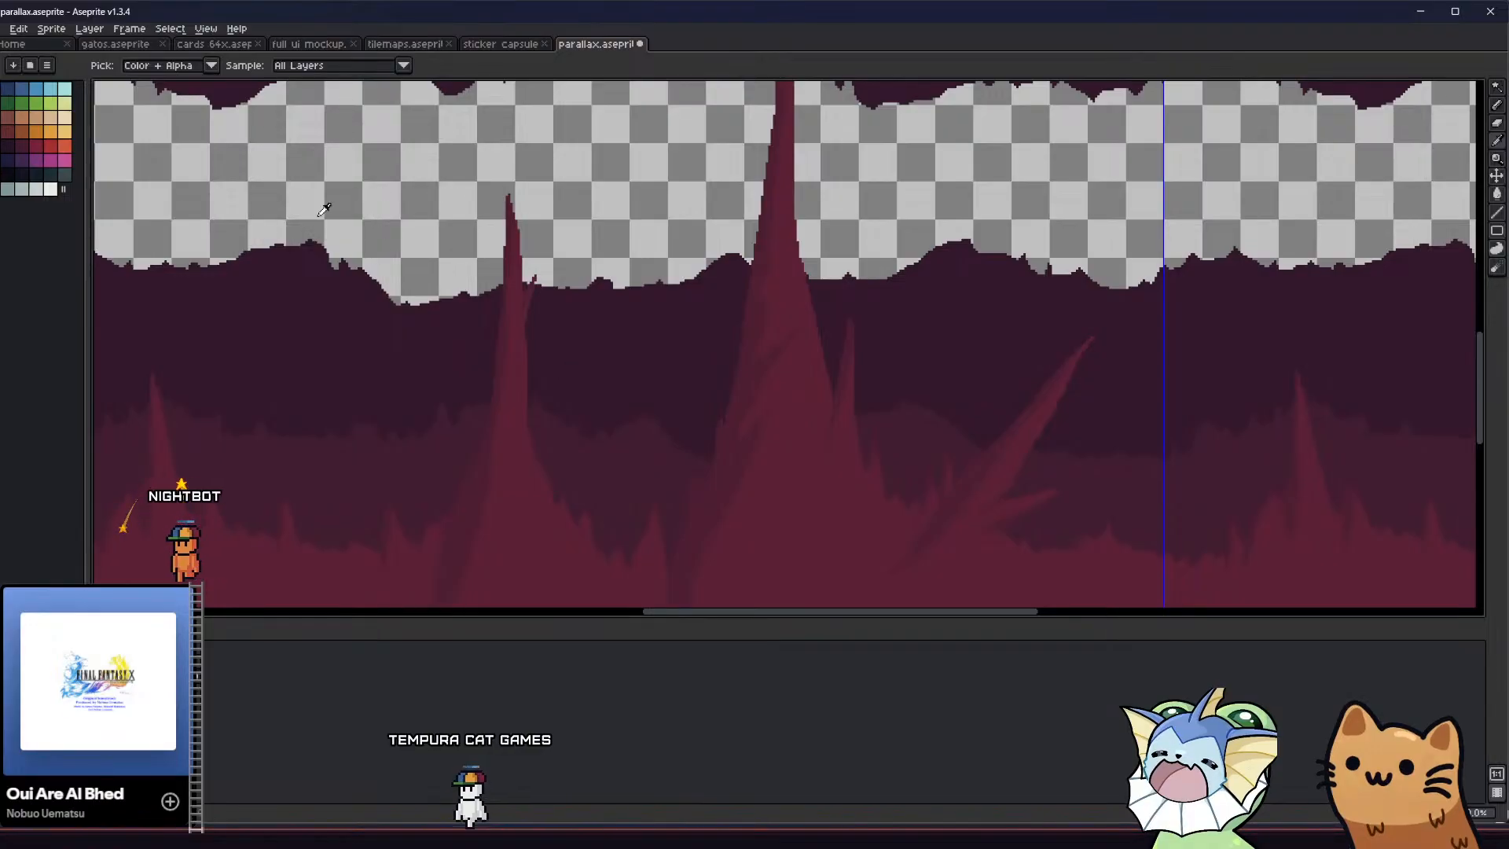
key("b")
mouse_move(398, 156)
left_mouse_down()
mouse_move(394, 189)
mouse_move(417, 187)
left_mouse_up()
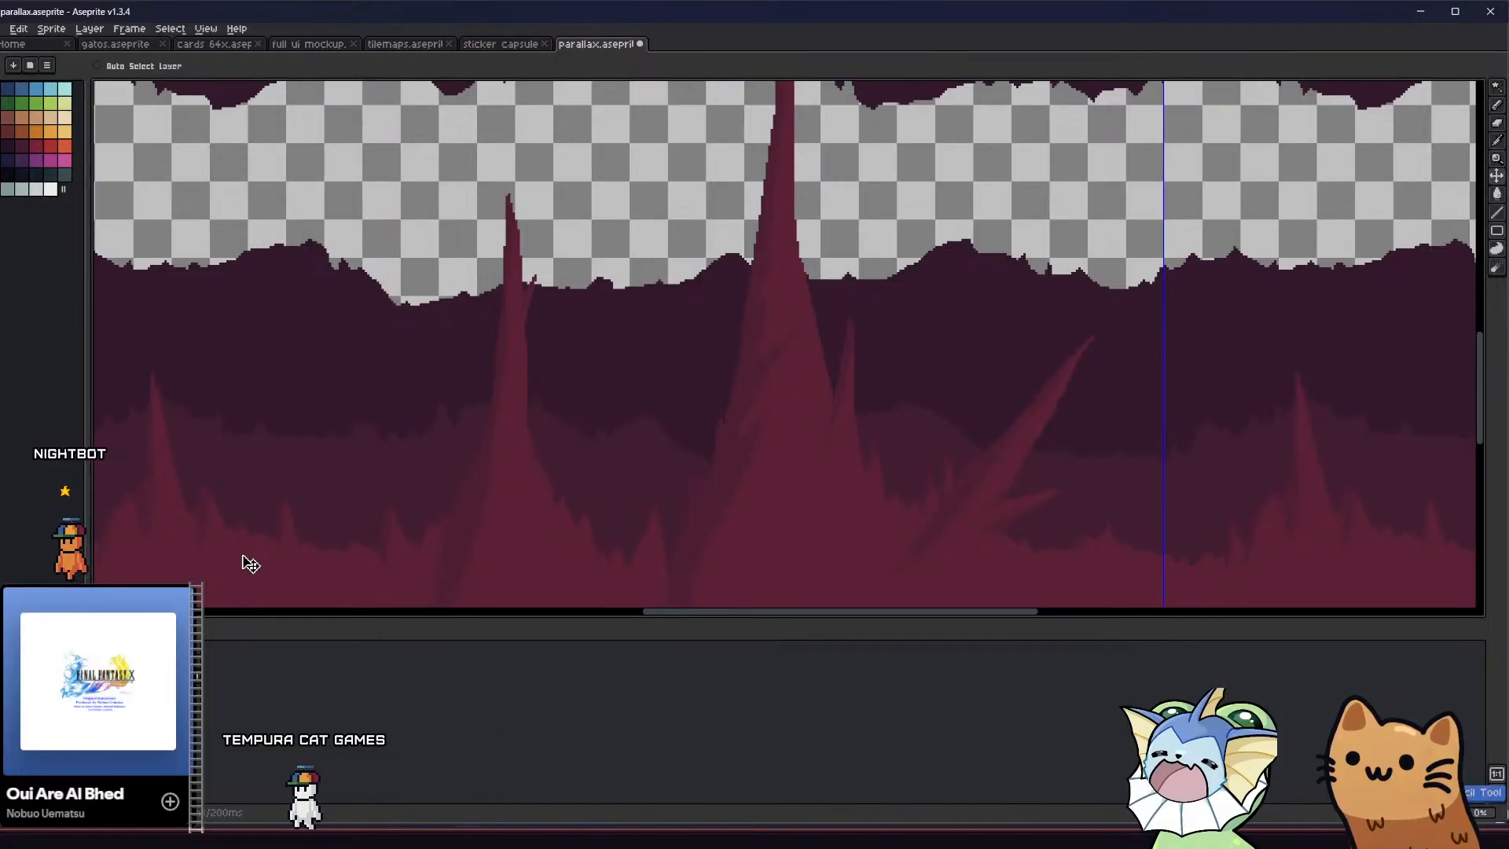
key("ctrl+z")
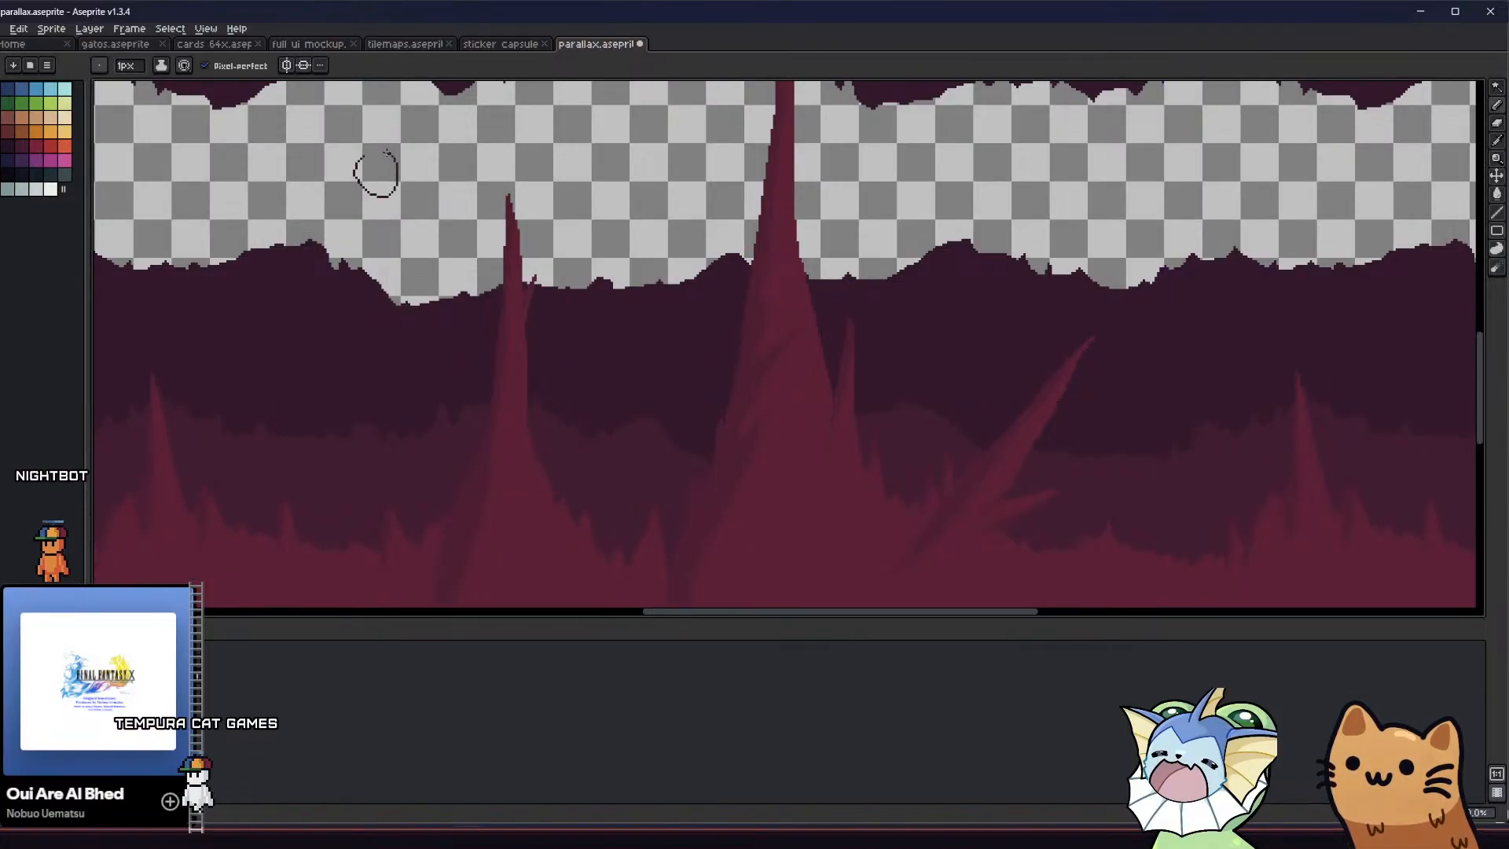
left_click_drag(386, 152, 367, 156)
key("g")
left_click(380, 176)
key("ctrl+z")
left_click(233, 68)
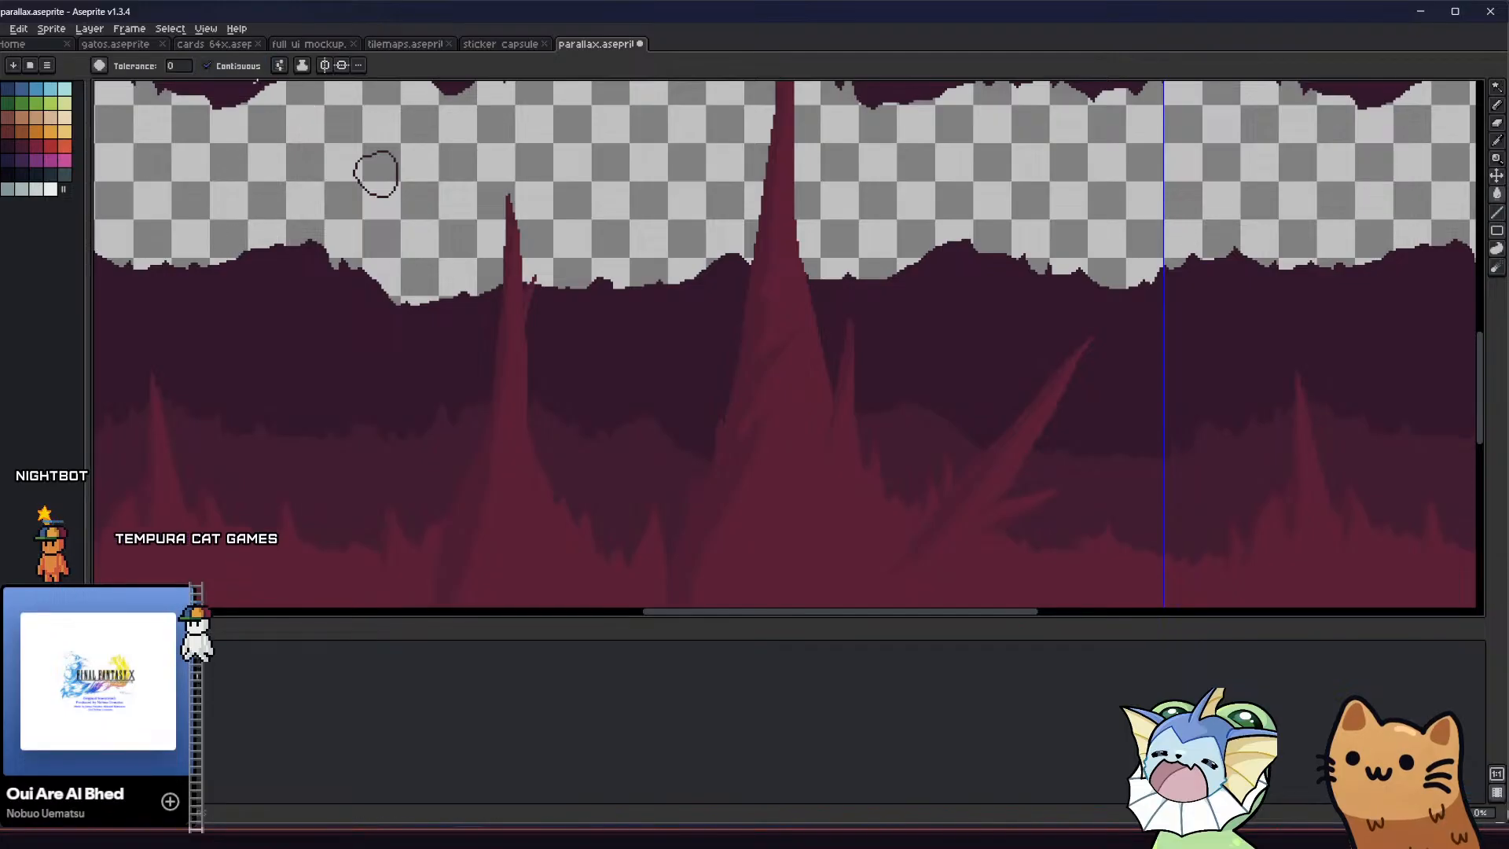
Sample the middle band's purple and draw a second small filled blob in that colour beside the dark one
key("i")
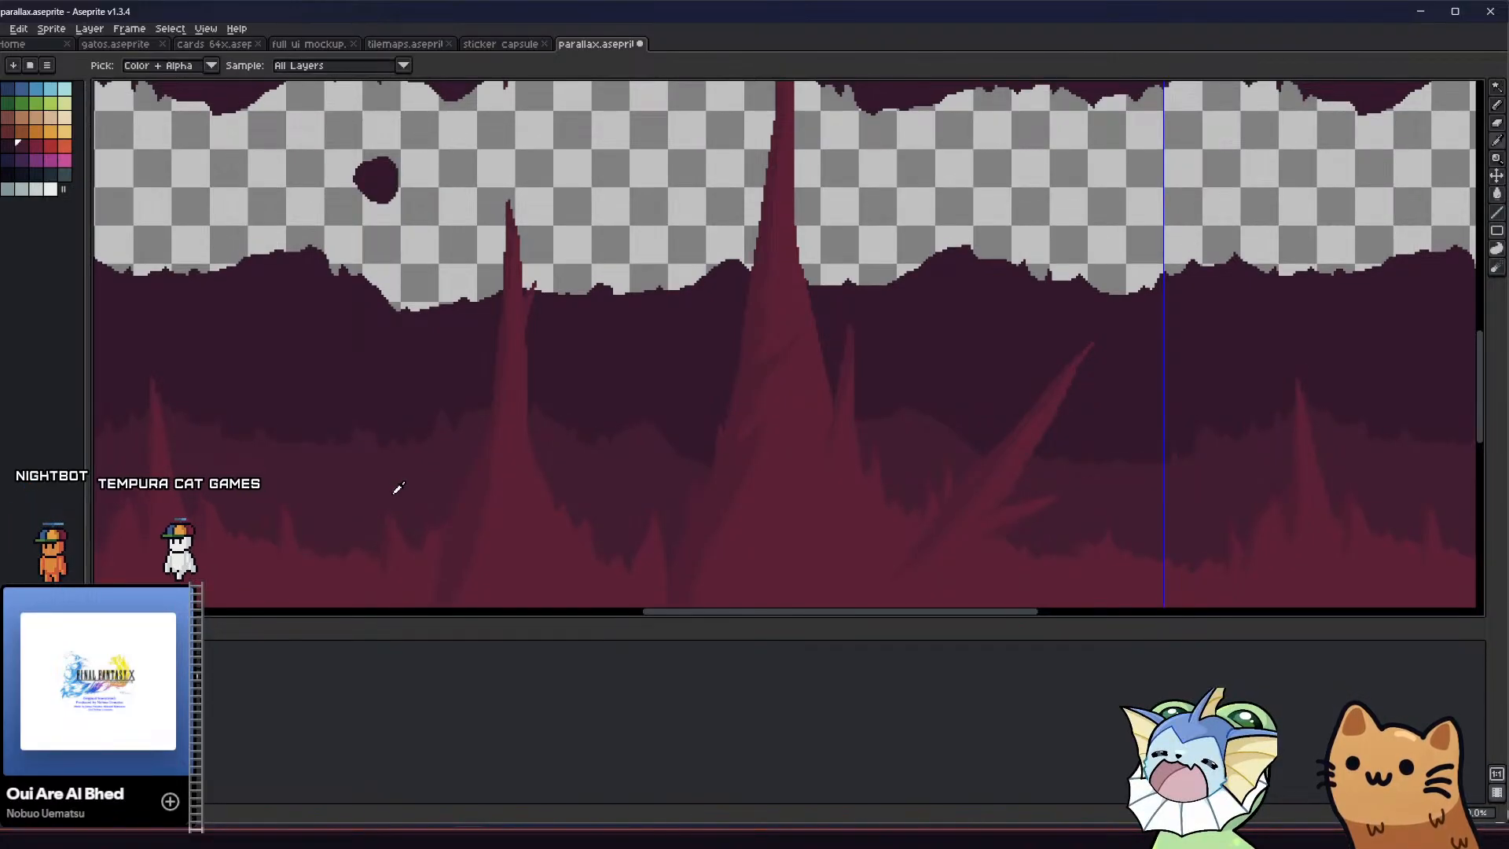
left_click_drag(470, 146, 475, 150)
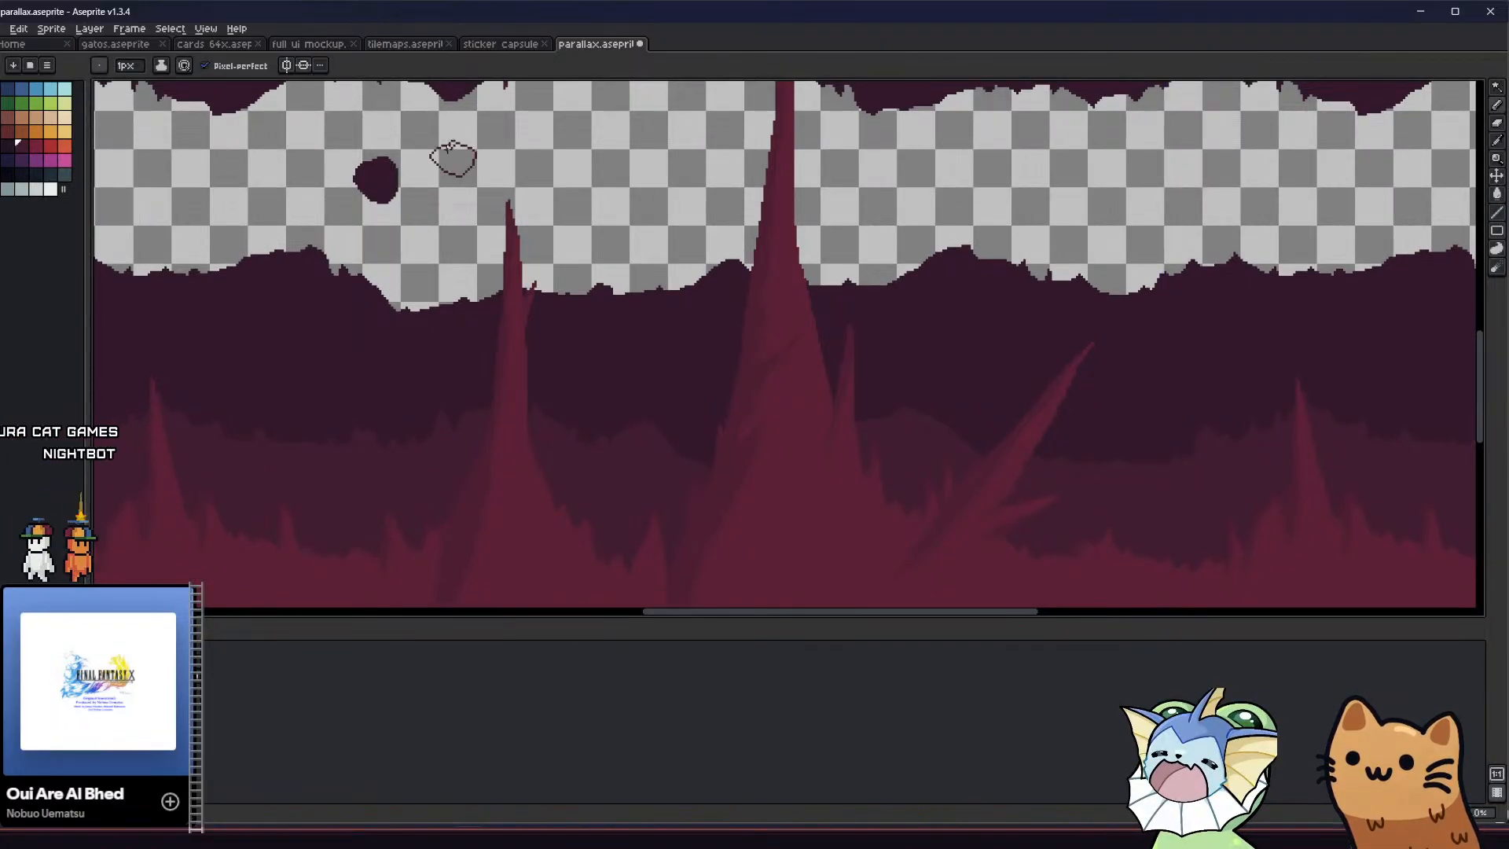
key("g")
left_click(453, 151)
scroll(452, 148, "up", 2)
scroll(461, 146, "down", 1)
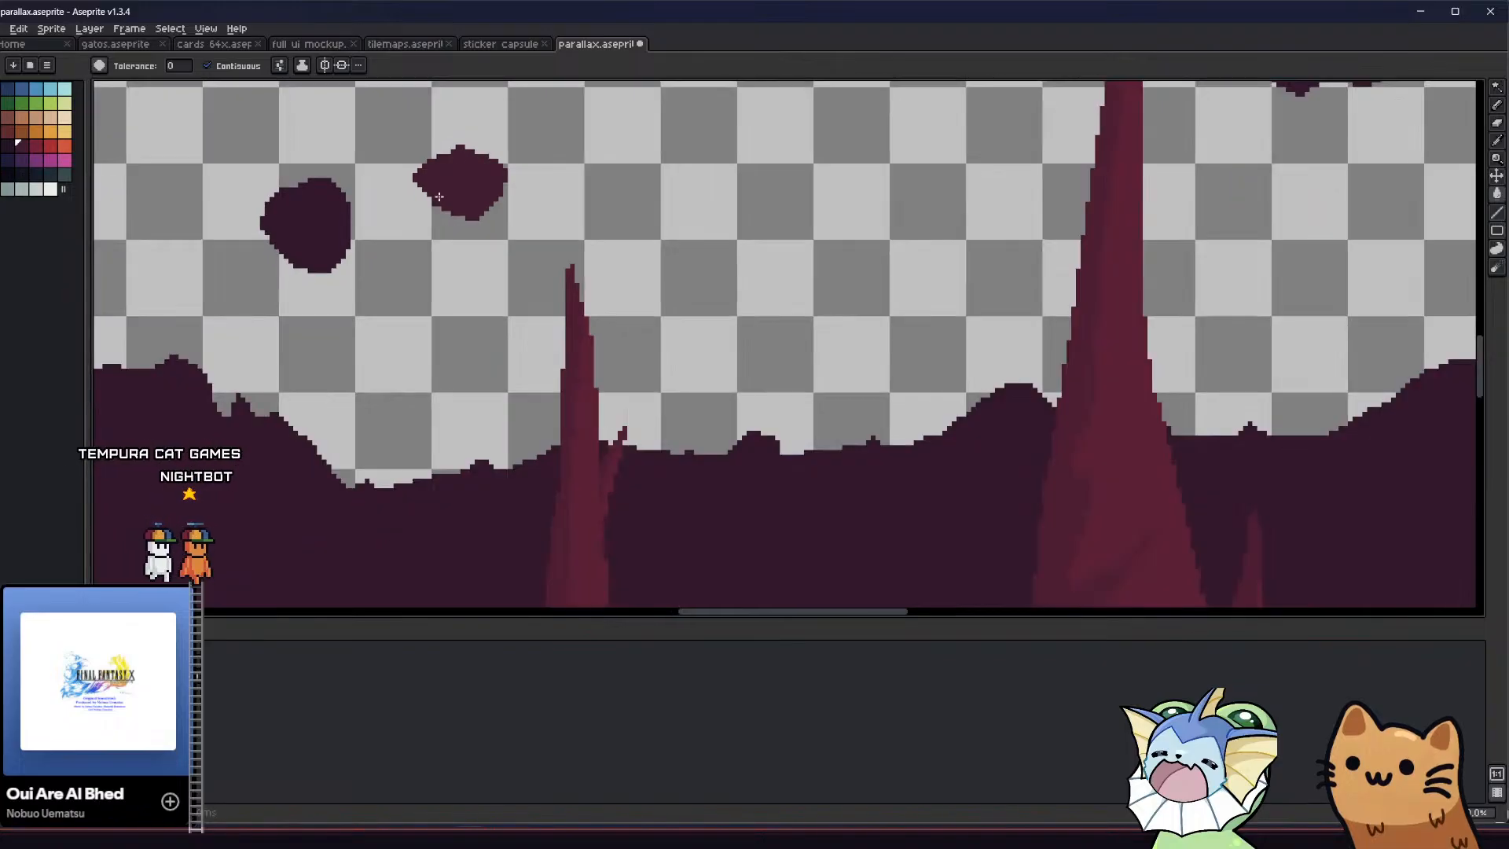
scroll(296, 482, "down", 1)
scroll(330, 525, "down", 1)
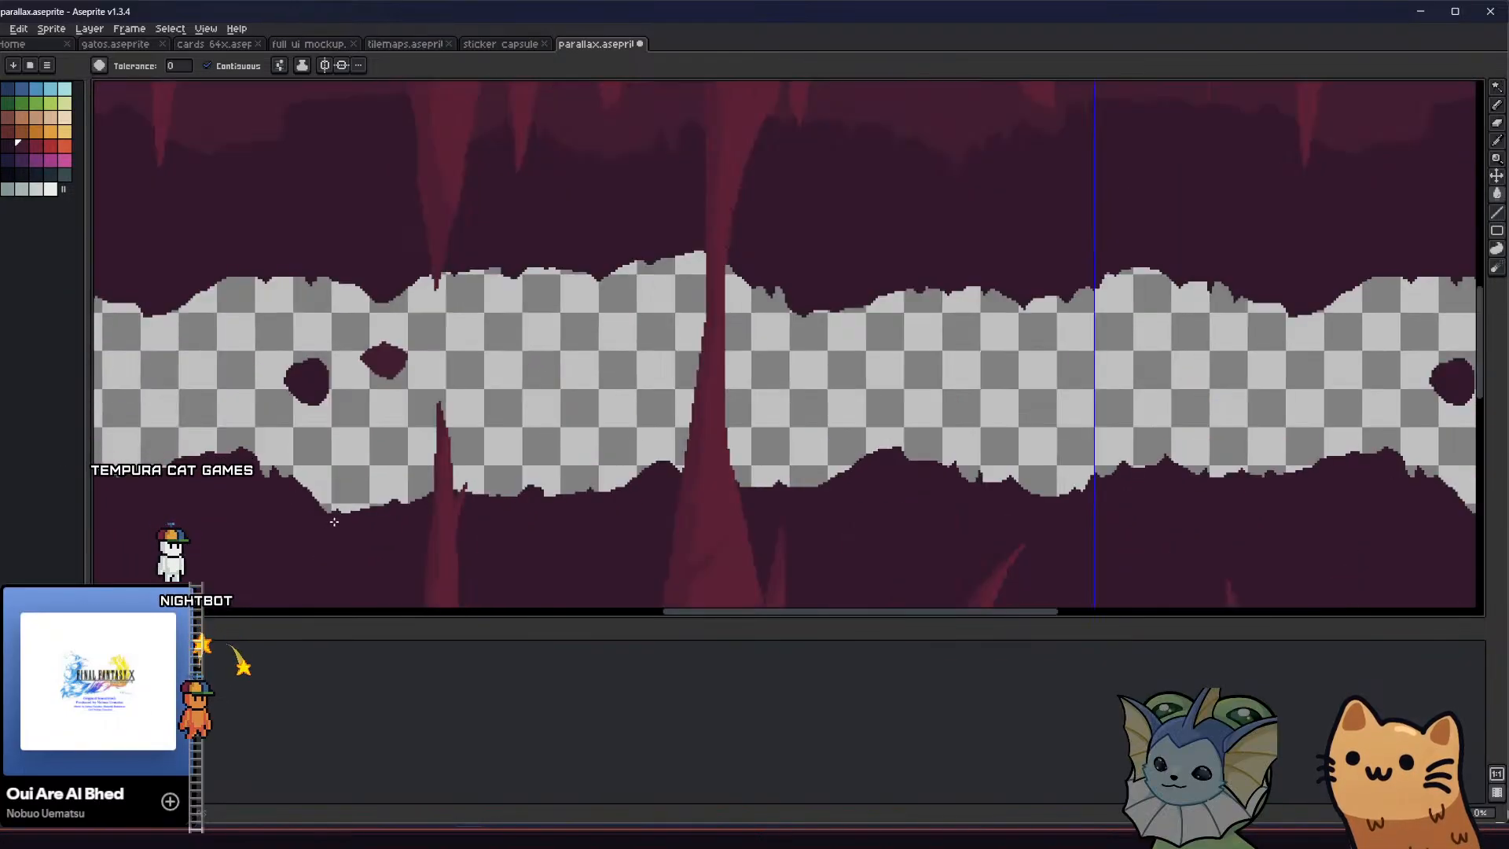
Sample the spike's red and draw a third small filled blob in that colour beside the middle-purple one
middle_click_drag(333, 517, 348, 424)
left_click(460, 450, "alt")
key("b")
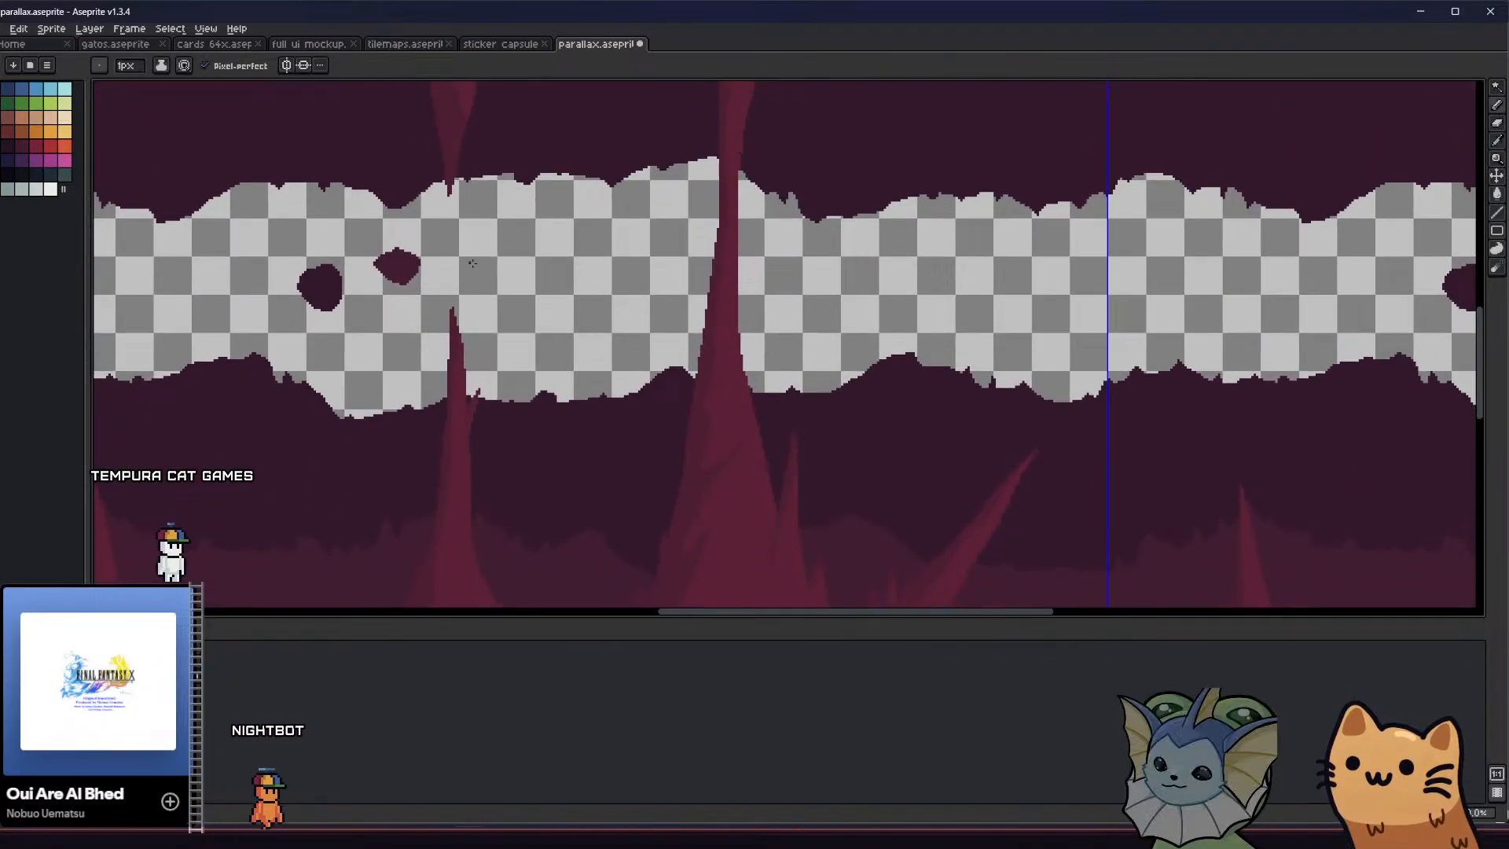
mouse_move(463, 259)
left_mouse_down()
mouse_move(465, 289)
mouse_move(464, 258)
left_mouse_up()
key("g")
left_click(472, 275)
middle_click_drag(453, 312, 442, 275)
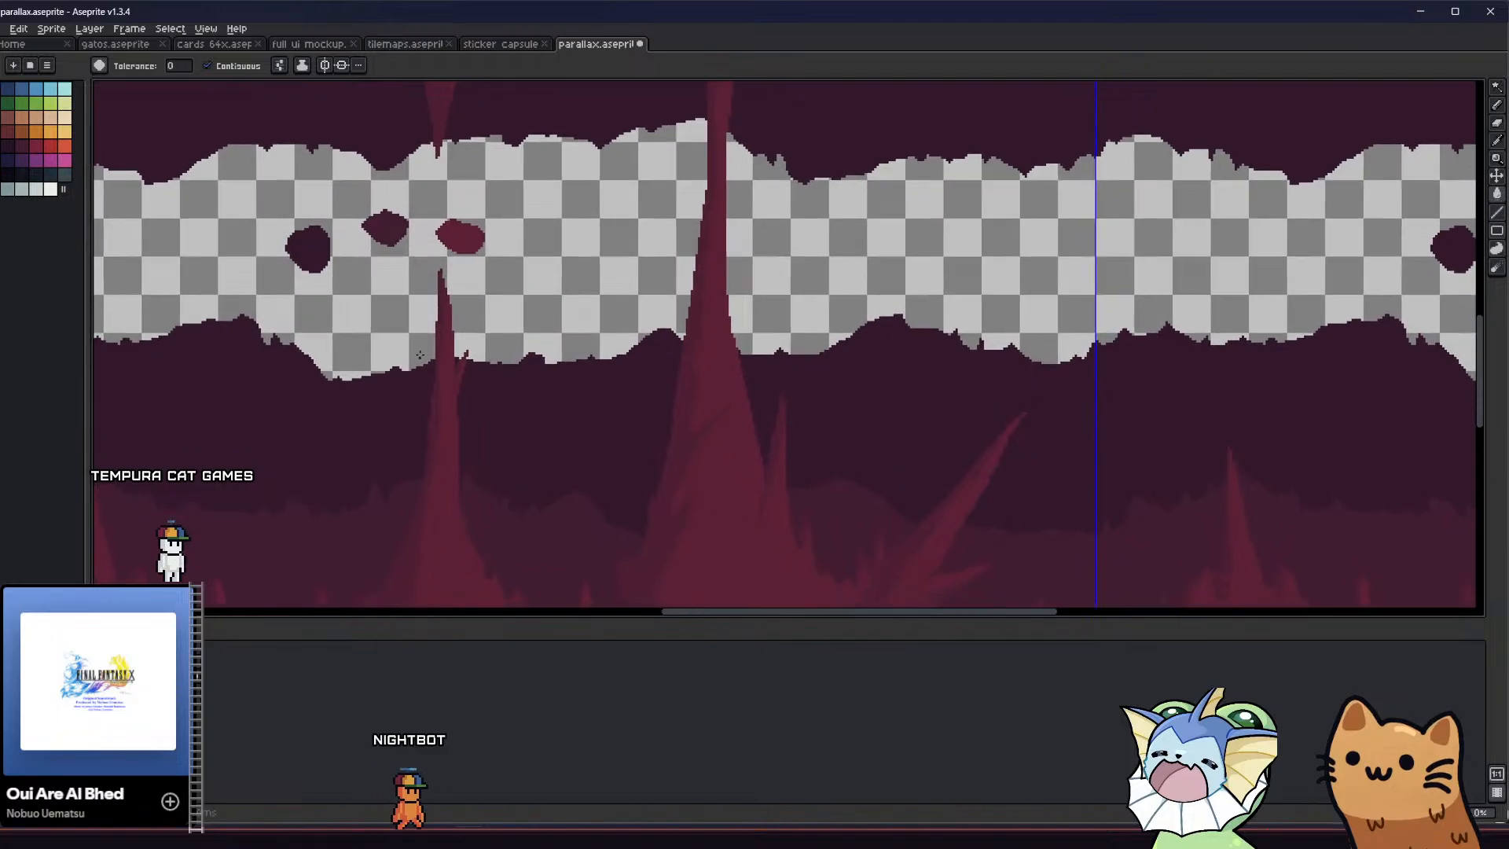
Sample the spike's darker shading colour and add a smaller filled blob between the middle-purple and red ones
scroll(440, 412, "up", 1)
left_click(443, 399, "alt")
key("b")
scroll(384, 196, "up", 2)
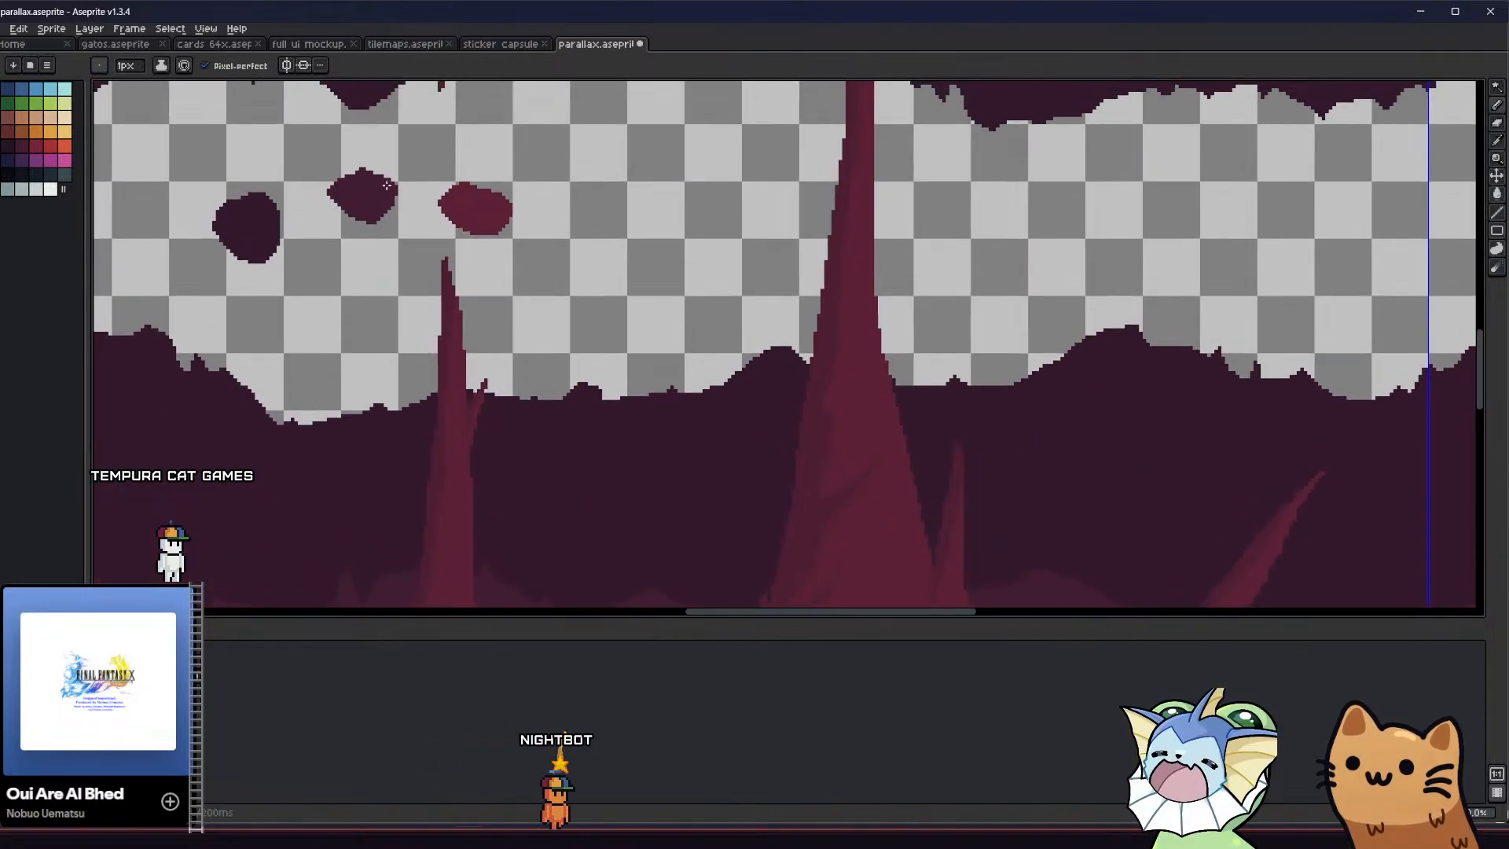
key("g")
scroll(417, 252, "down", 5)
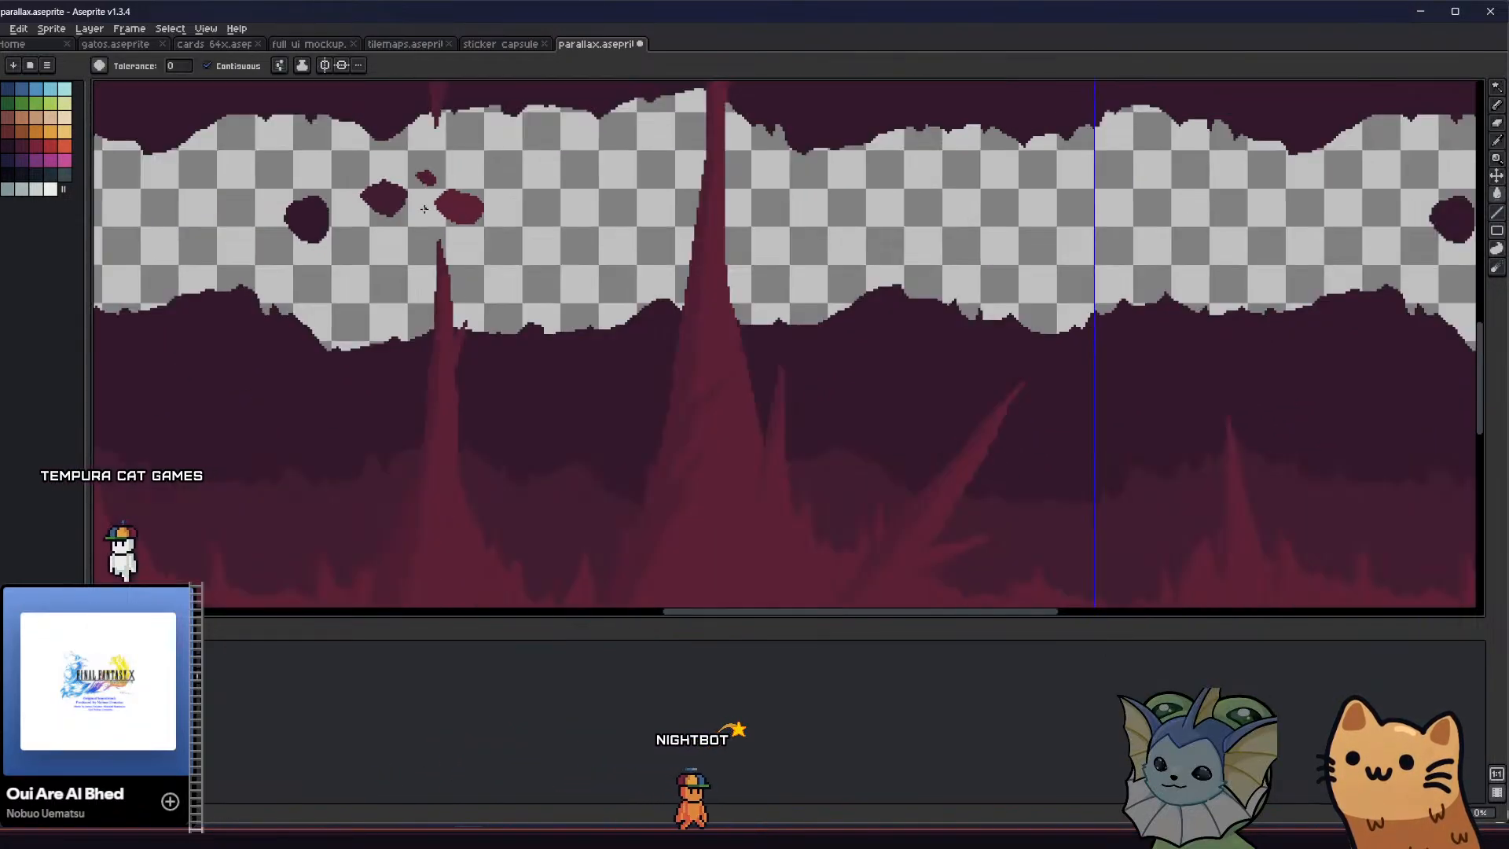
scroll(409, 314, "up", 1)
scroll(407, 345, "up", 1)
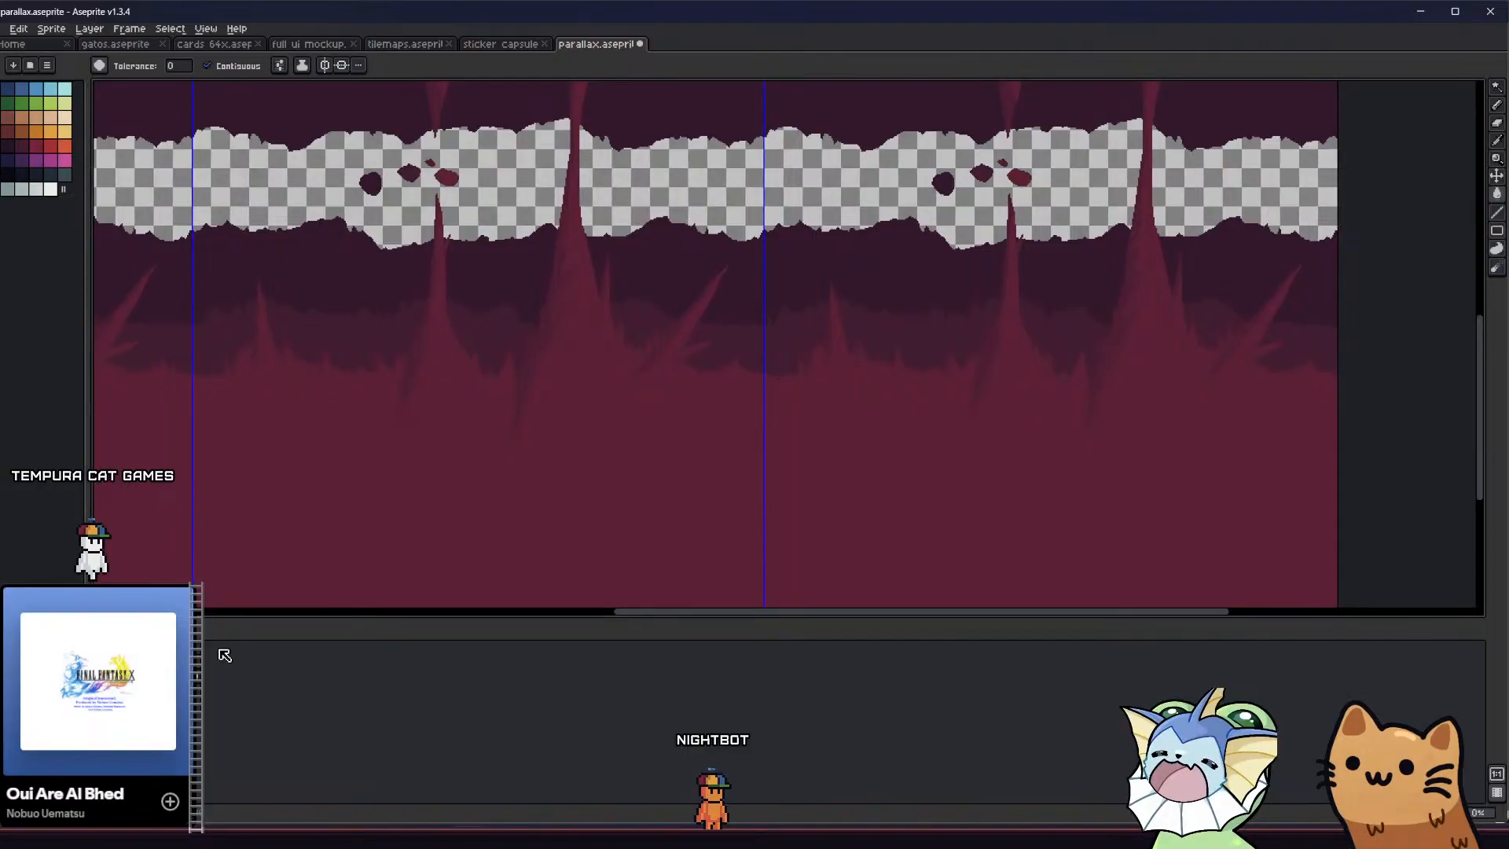
Try selecting the darkest purple blob with the Magic Wand and clear the selection
key("i")
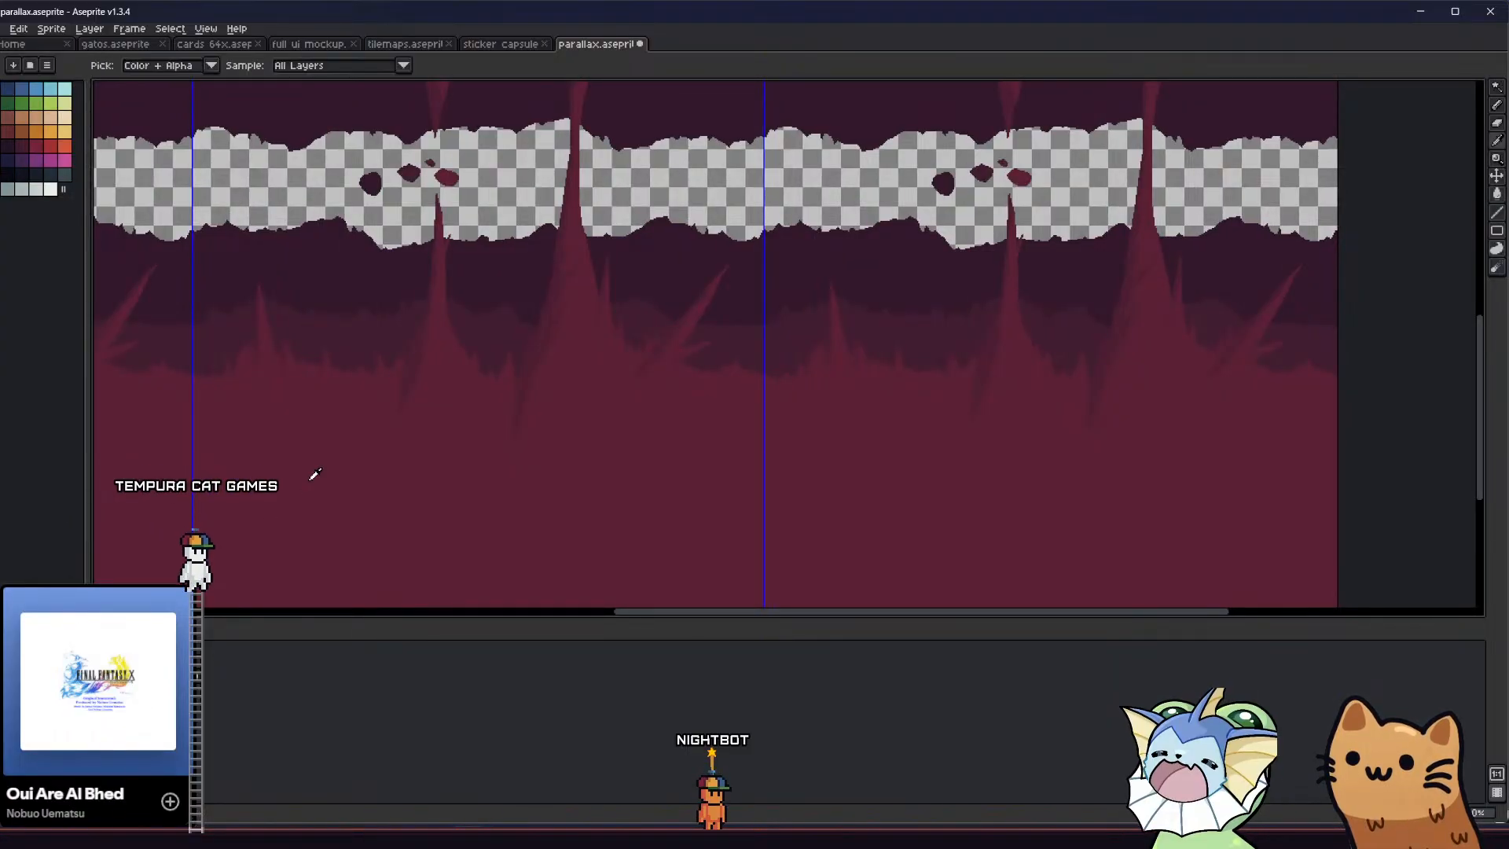
scroll(362, 401, "up", 1)
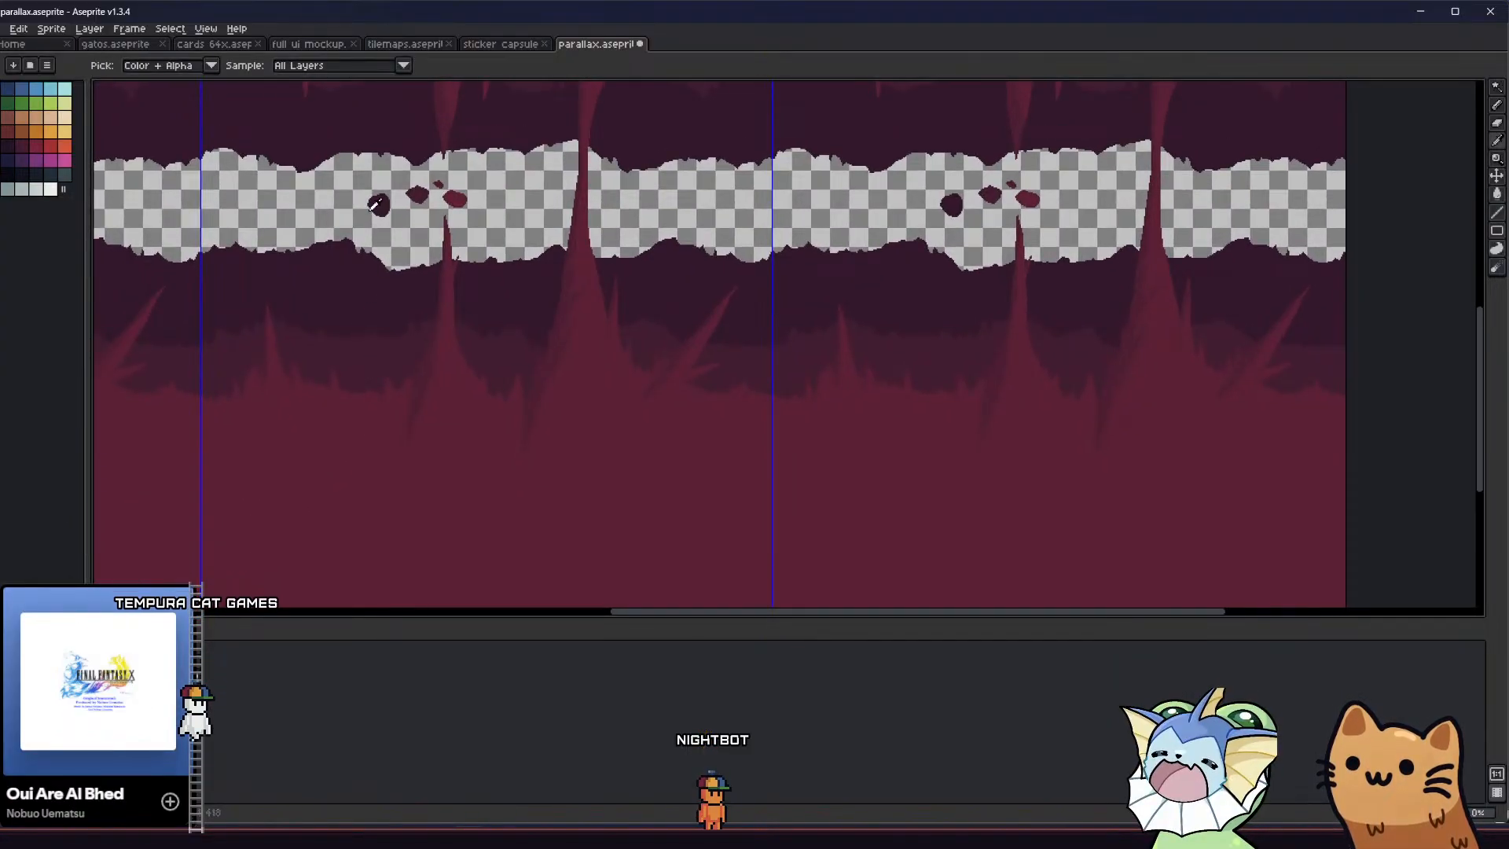
scroll(375, 201, "up", 1)
middle_click_drag(372, 230, 374, 244)
key("w")
left_click(354, 191)
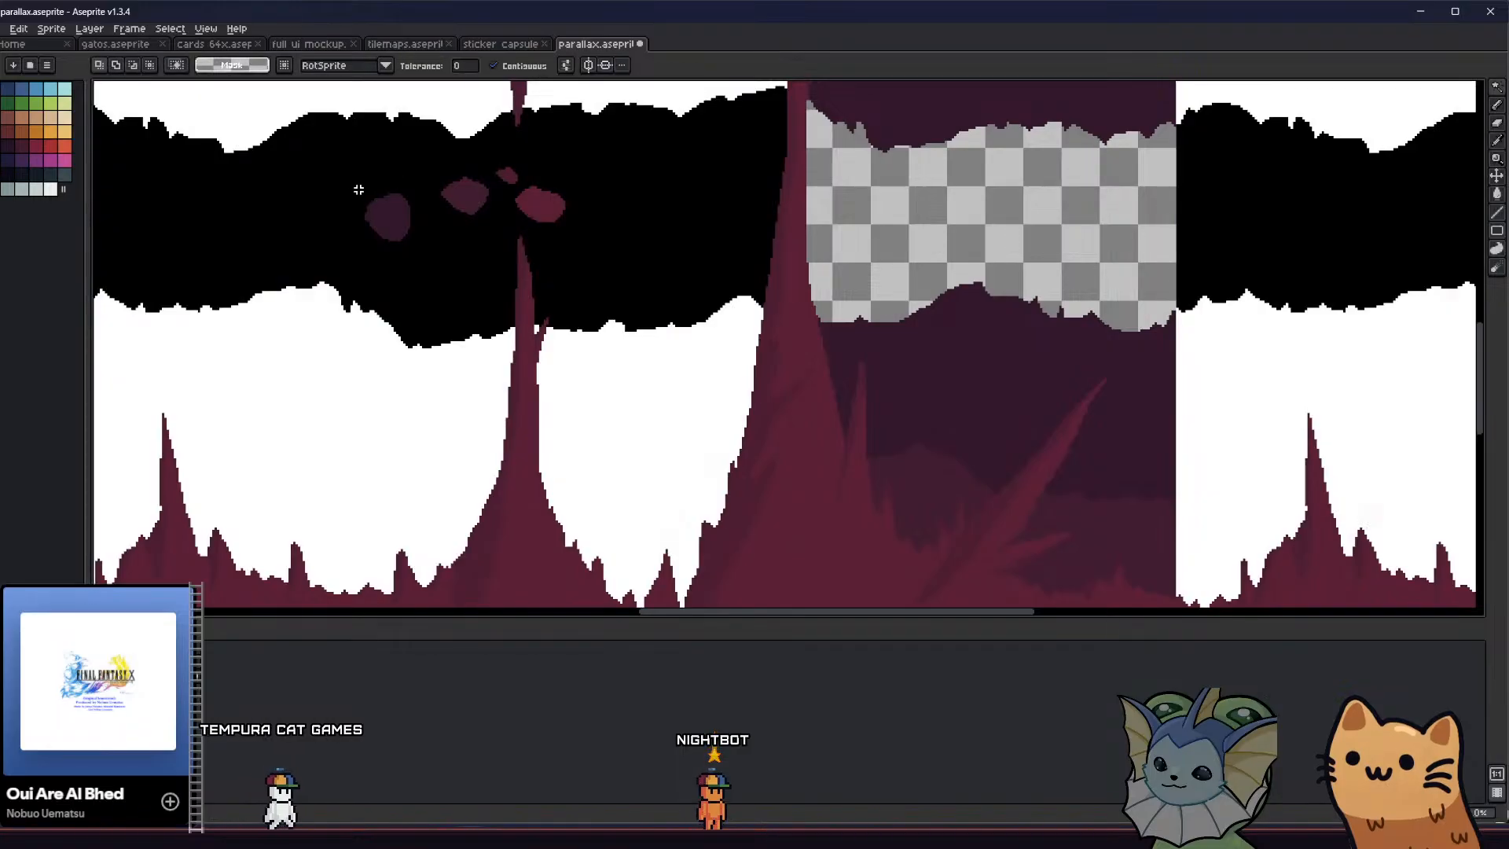
left_click(389, 217)
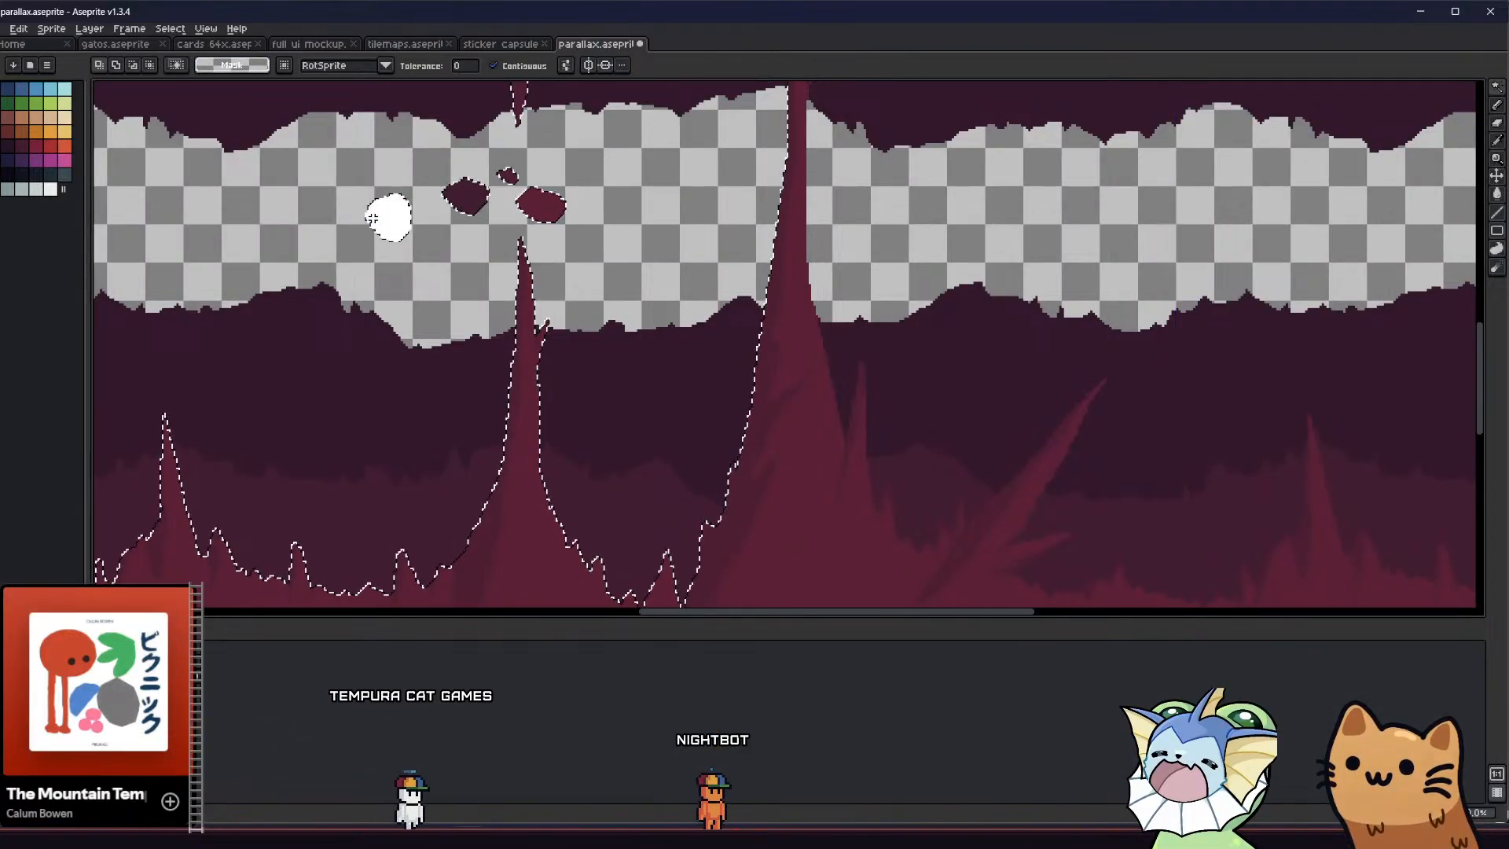
key("q")
key("ctrl+d")
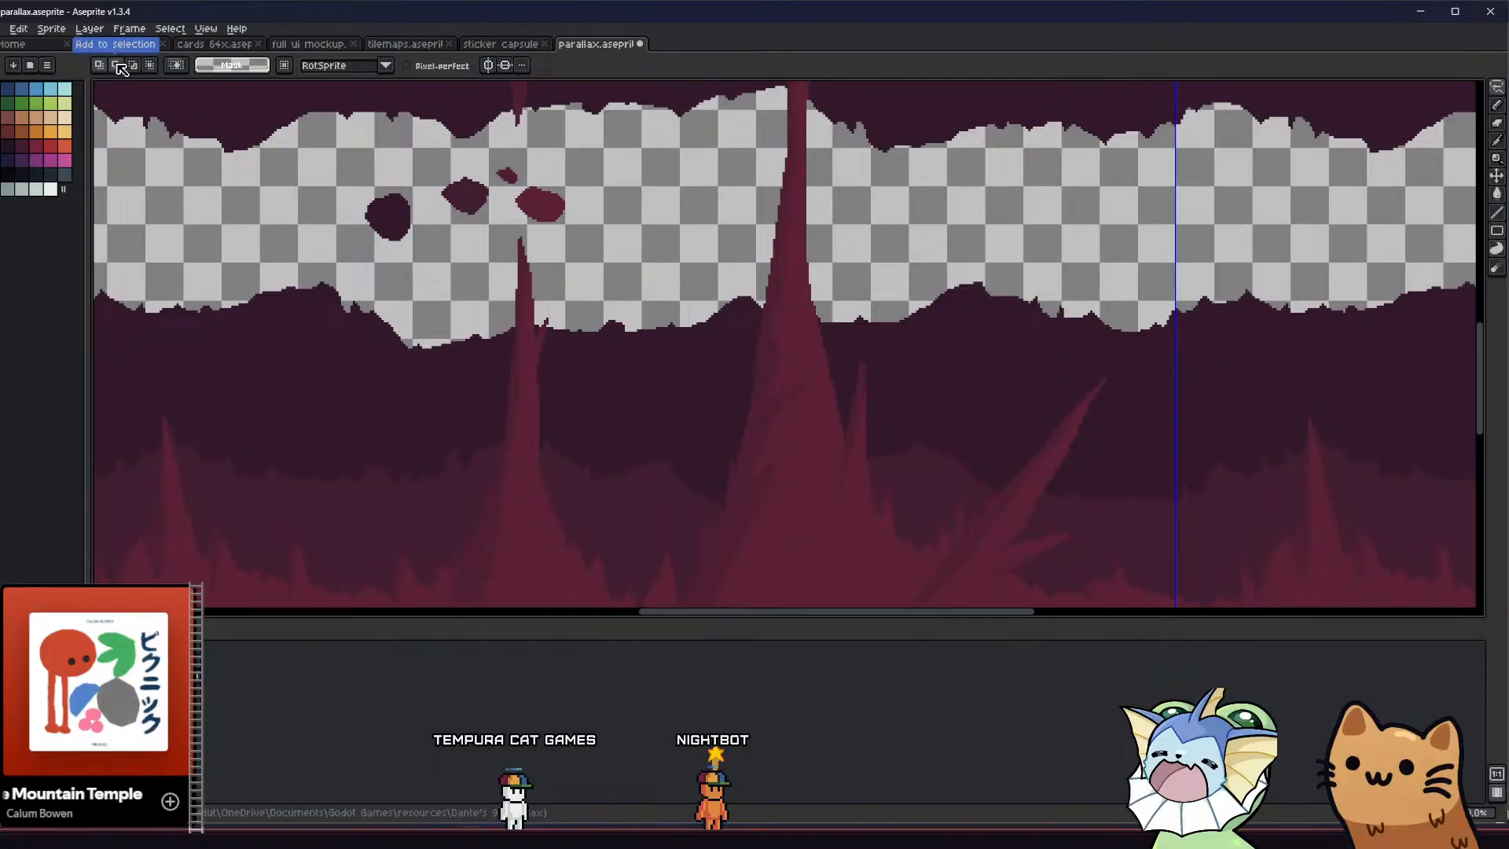
key("w")
left_click(240, 160)
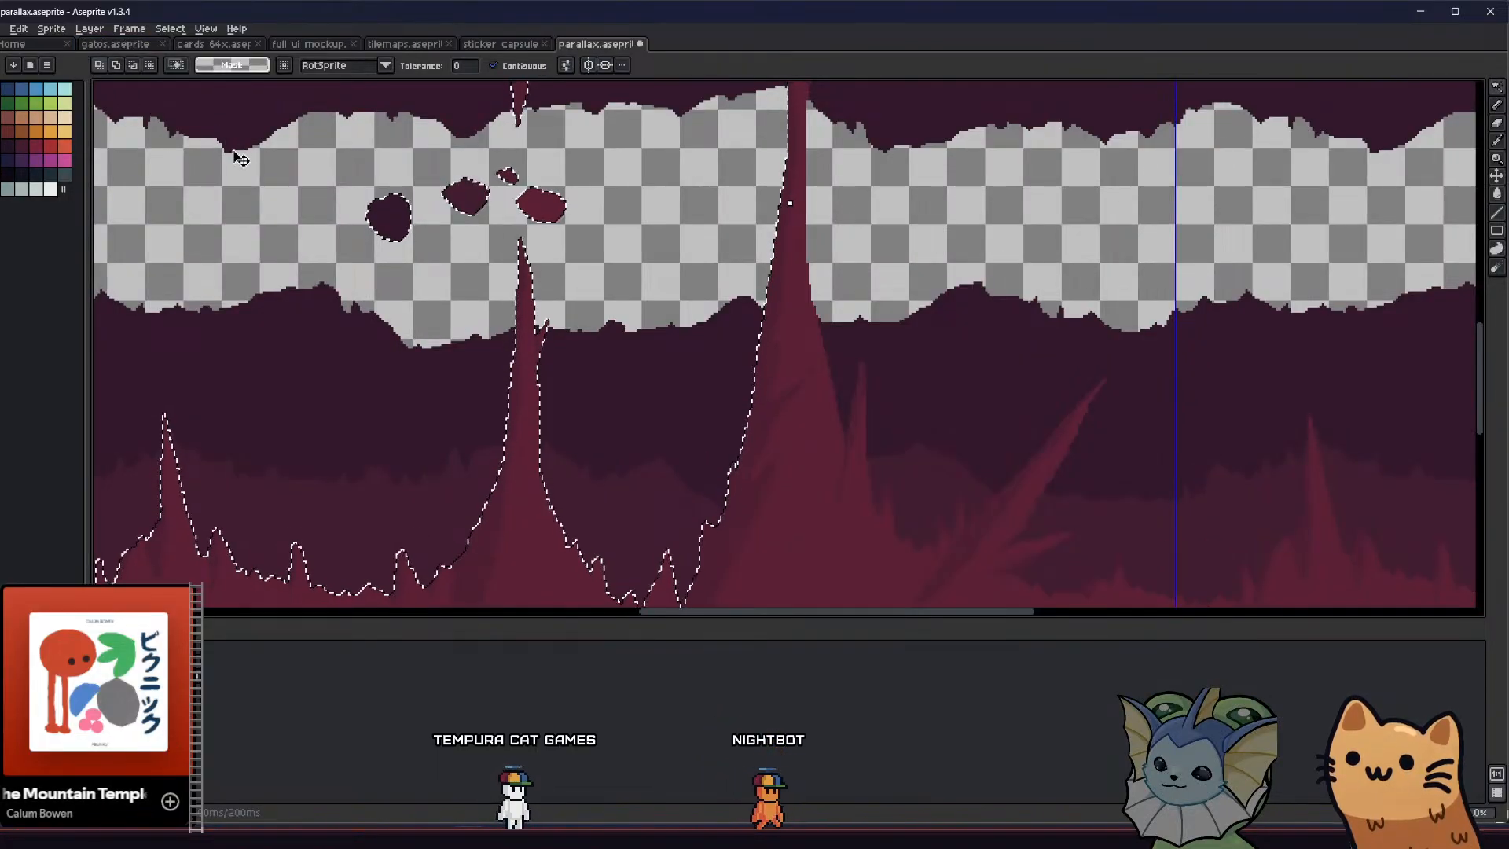
left_click(336, 228)
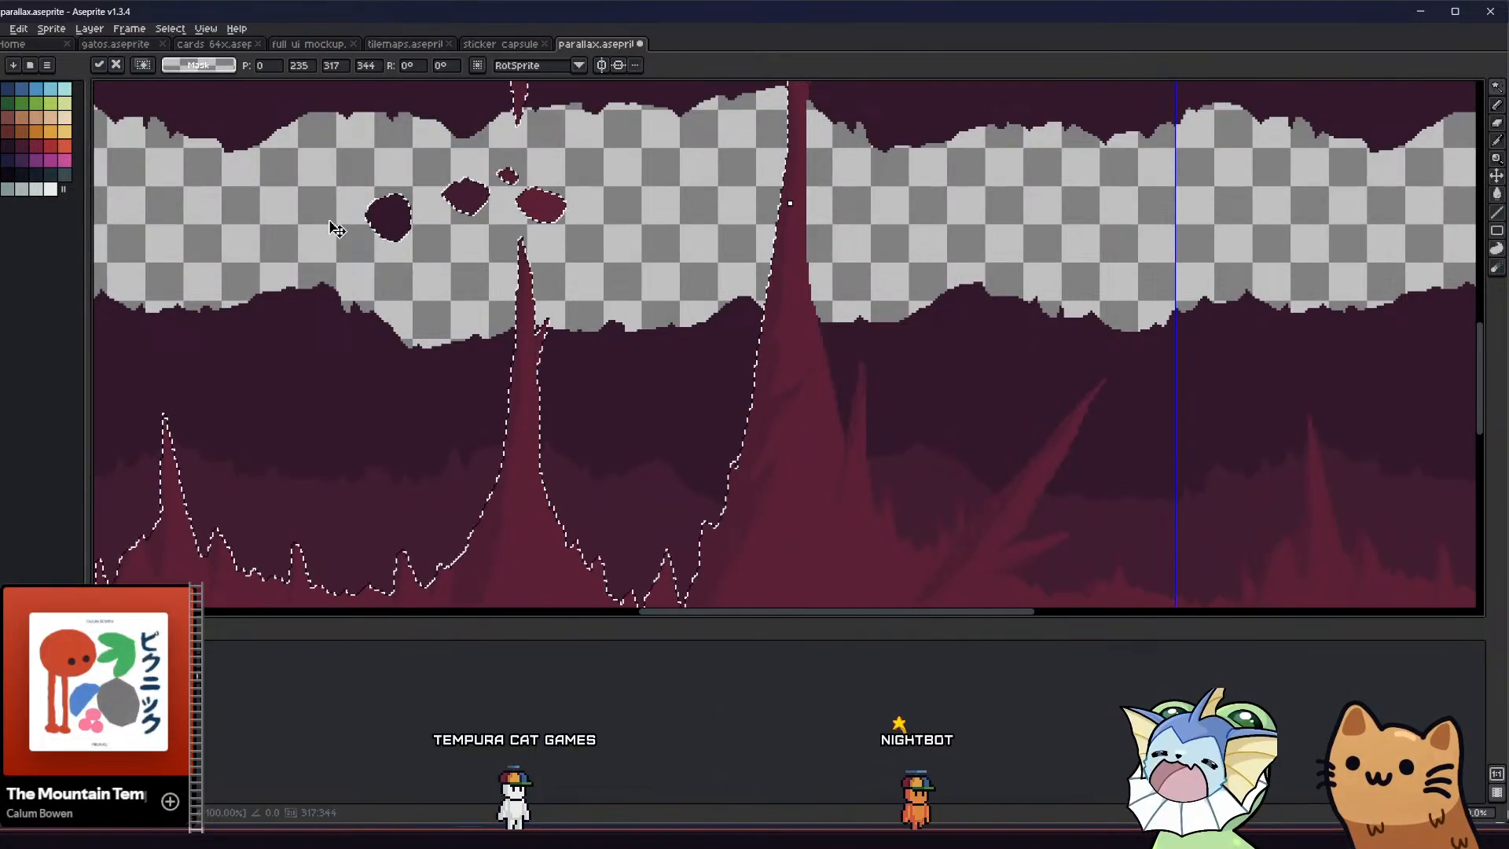
key("ctrl+z")
left_click(531, 353)
left_click(588, 328)
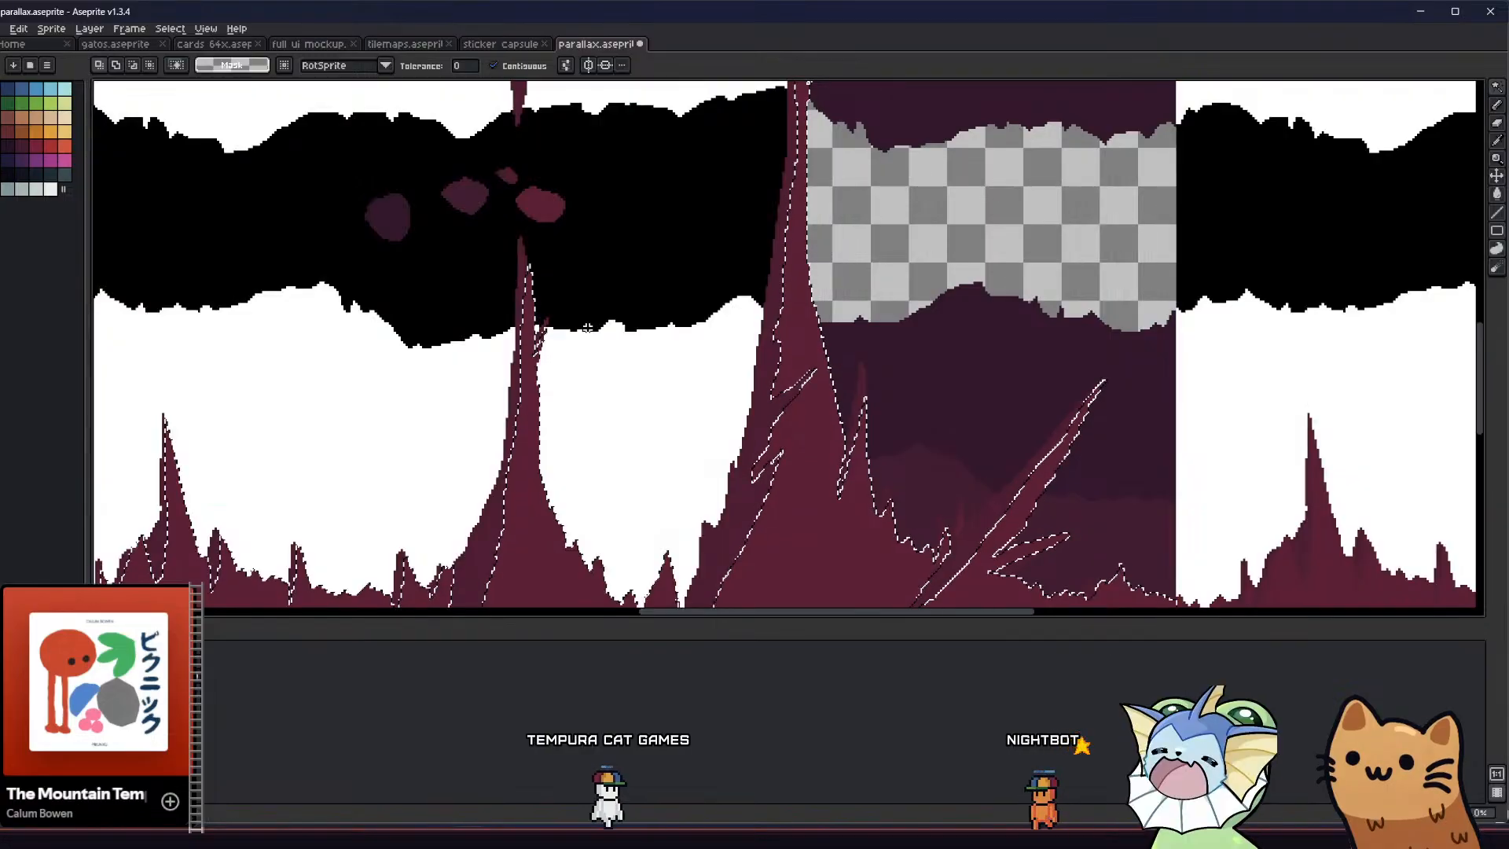
Select the whole canvas with the rectangular marquee and subtract a lasso outline around the four swatch blobs
scroll(590, 330, "down", 5)
key("m")
left_click_drag(714, 427, 515, 206)
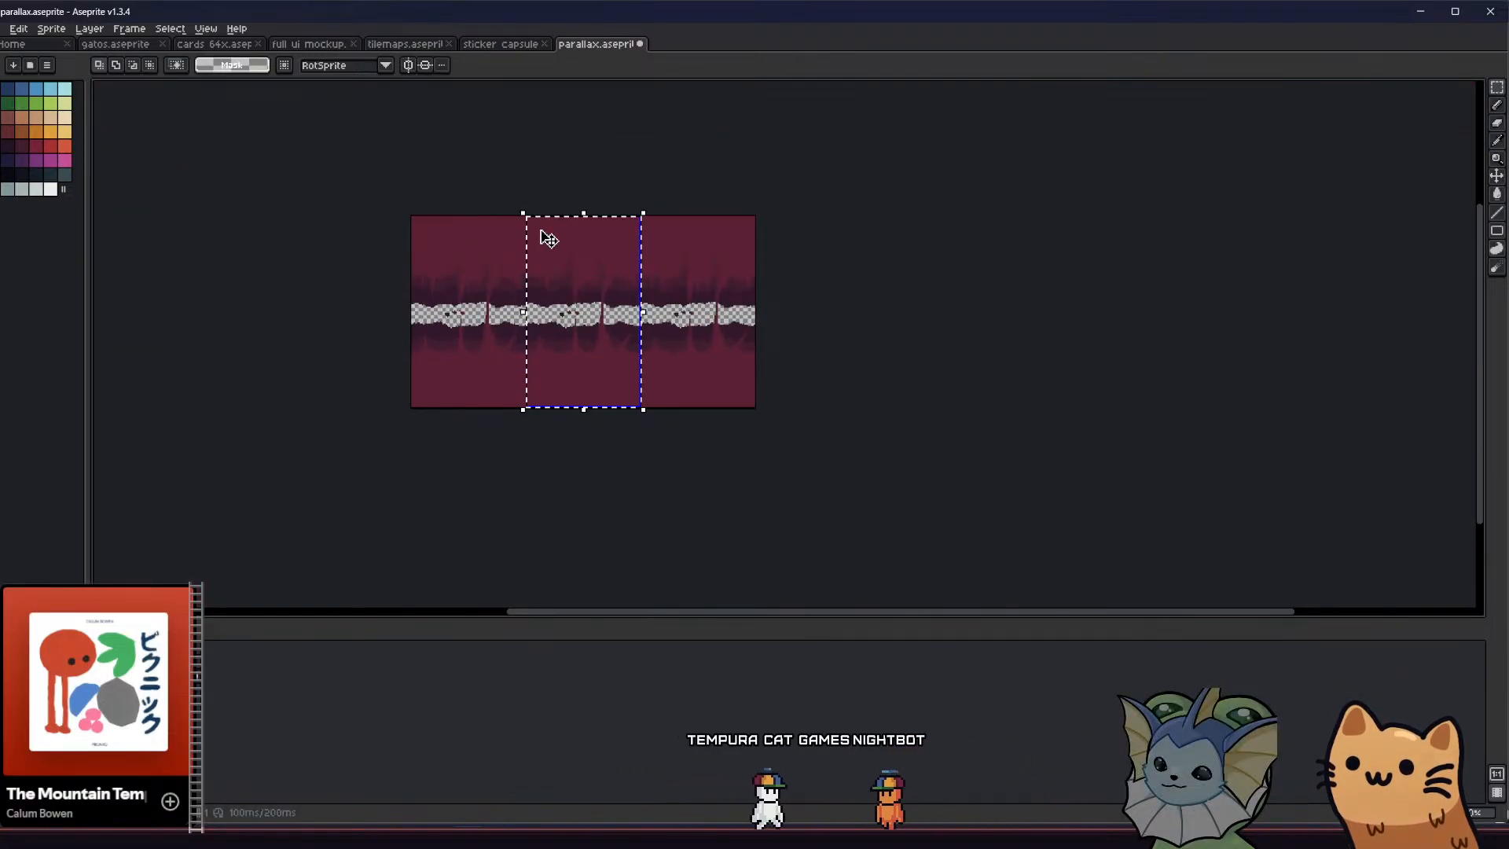
scroll(585, 310, "up", 5)
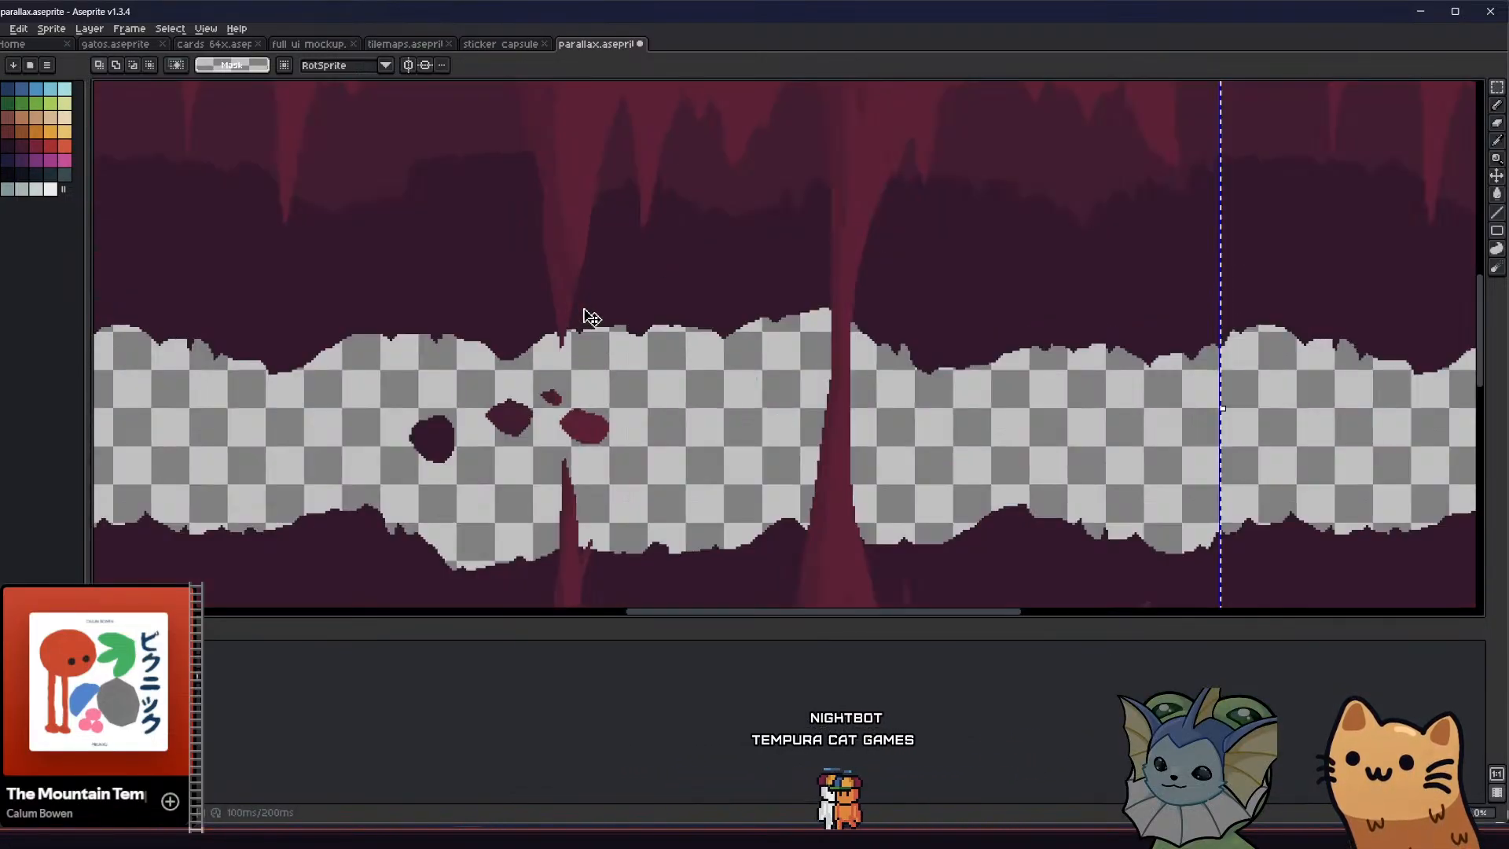
left_click(133, 66)
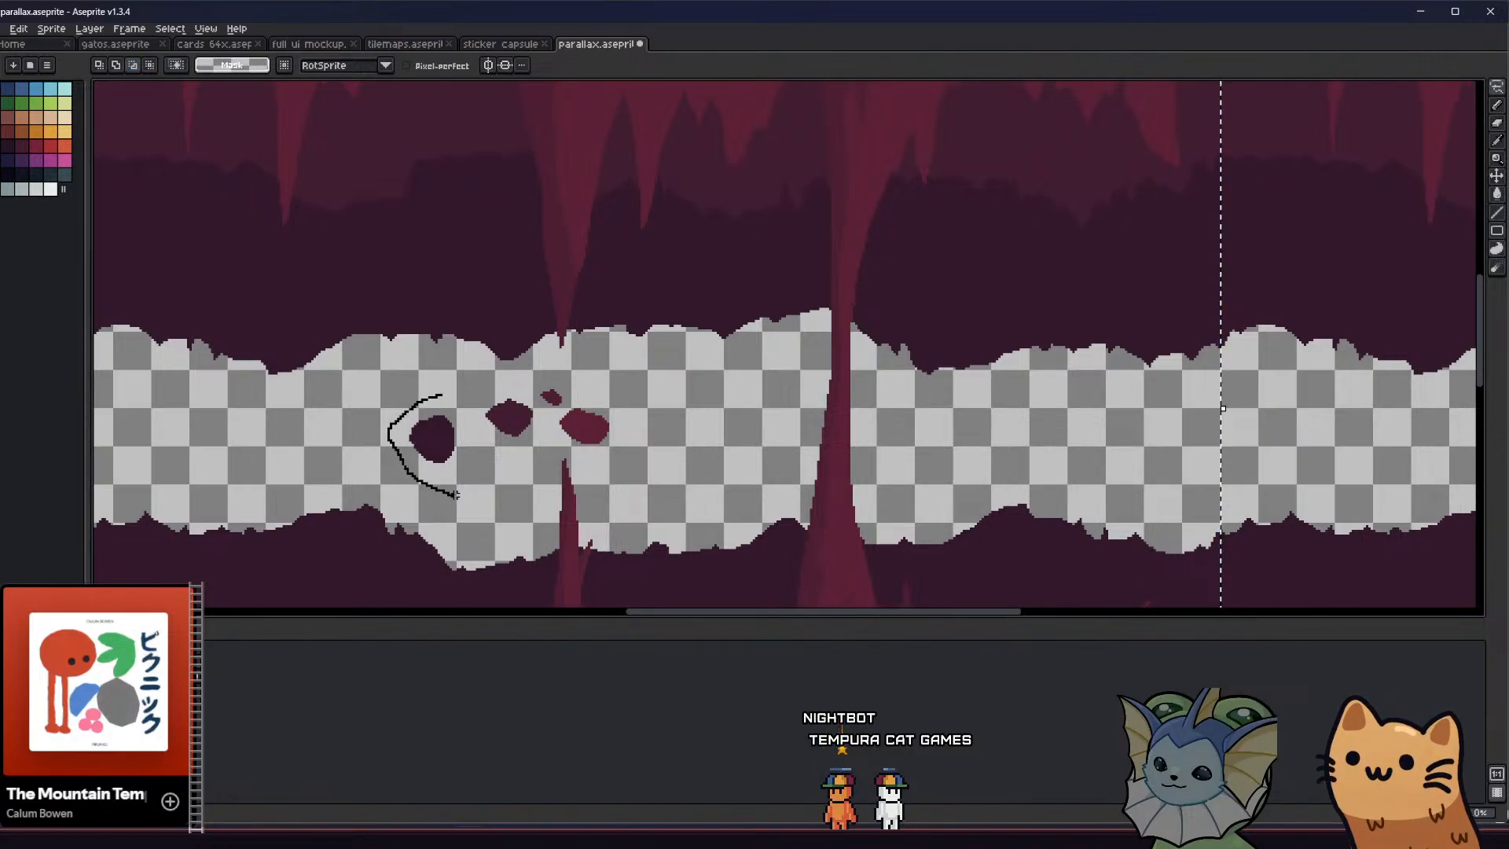
mouse_move(526, 454)
left_mouse_down()
mouse_move(585, 462)
mouse_move(625, 405)
mouse_move(520, 372)
mouse_move(447, 390)
left_mouse_up()
scroll(452, 412, "down", 2)
middle_click_drag(454, 413, 460, 387)
Fill the red spike bodies and outer rock area with the dark purple of the darkest swatch, using the Paint Bucket
key("g")
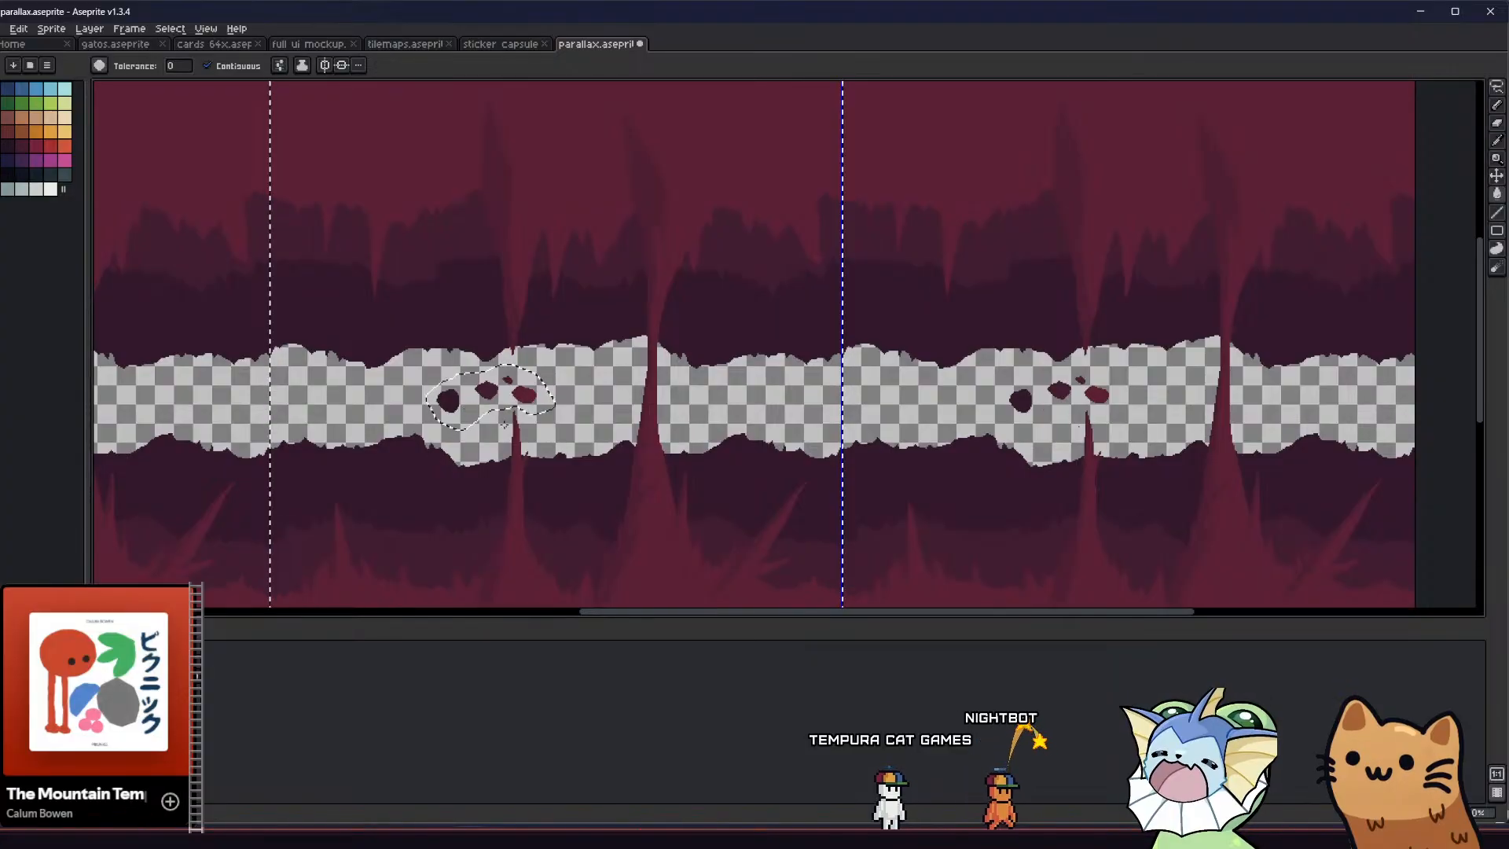
middle_click_drag(548, 459, 536, 394)
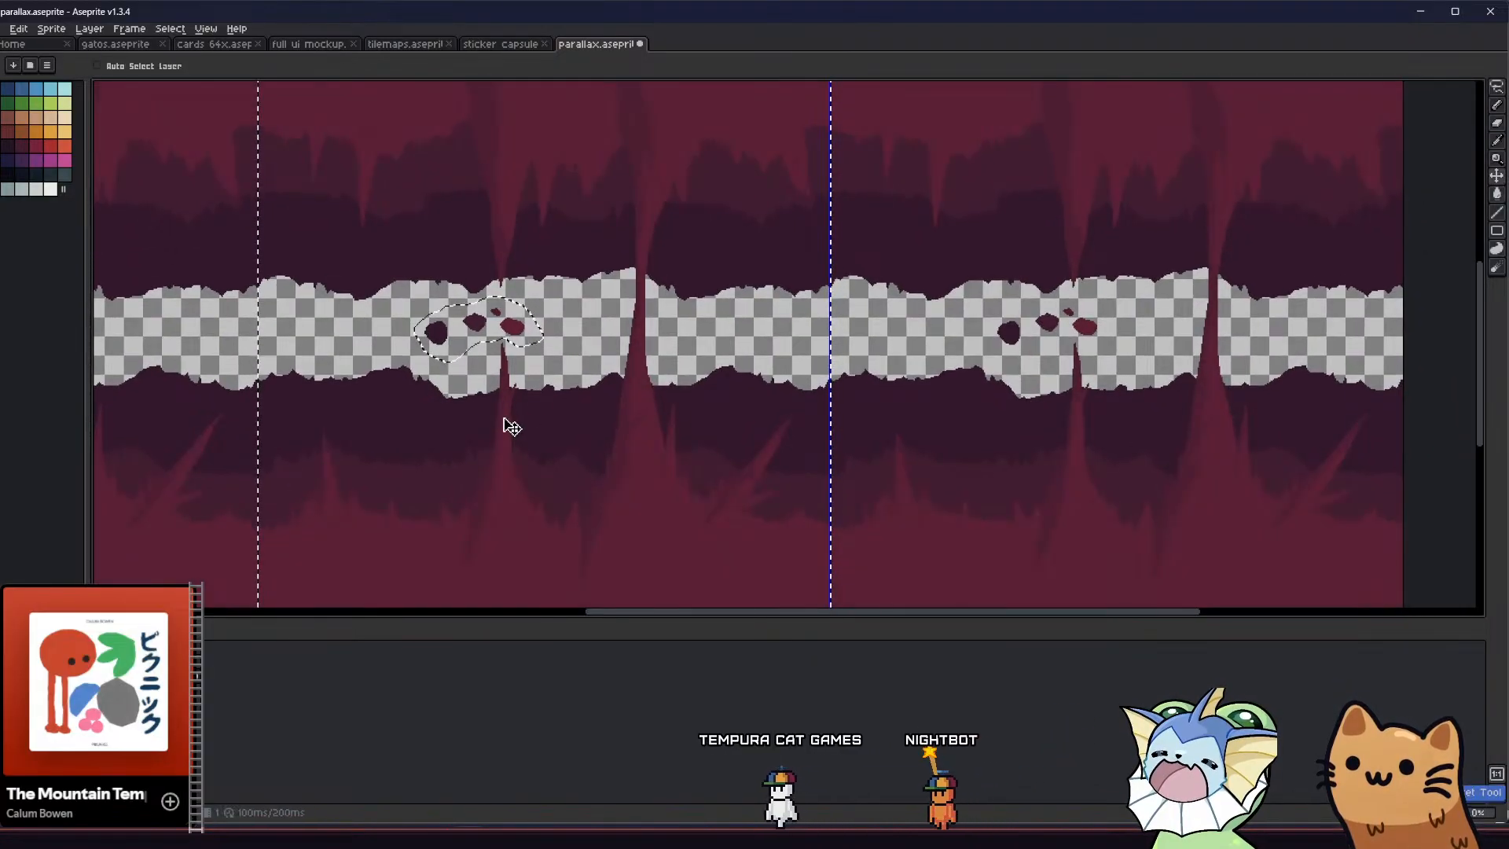
scroll(511, 427, "up", 2)
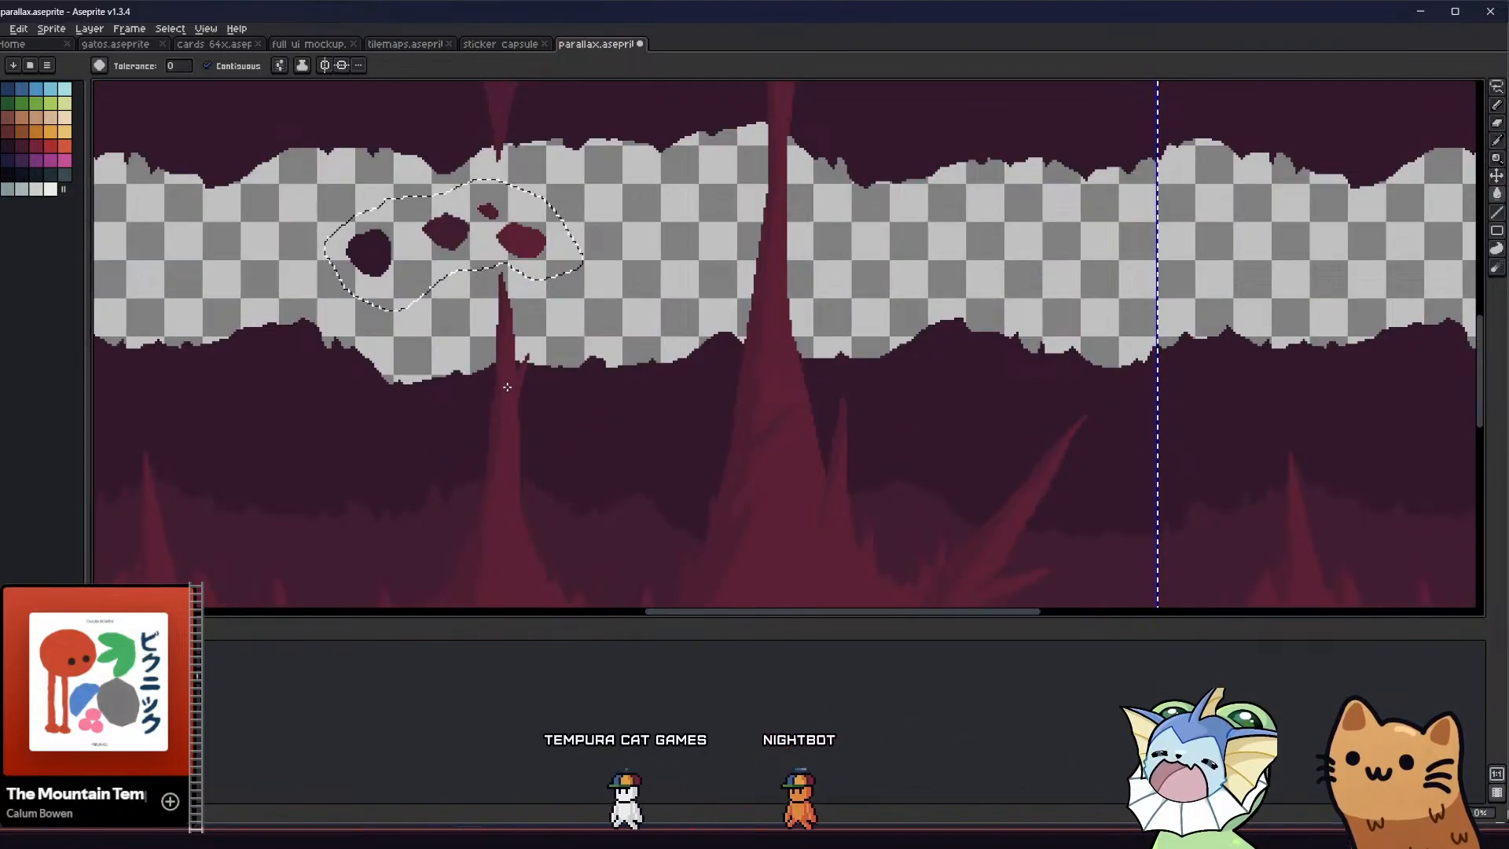
left_click(501, 417)
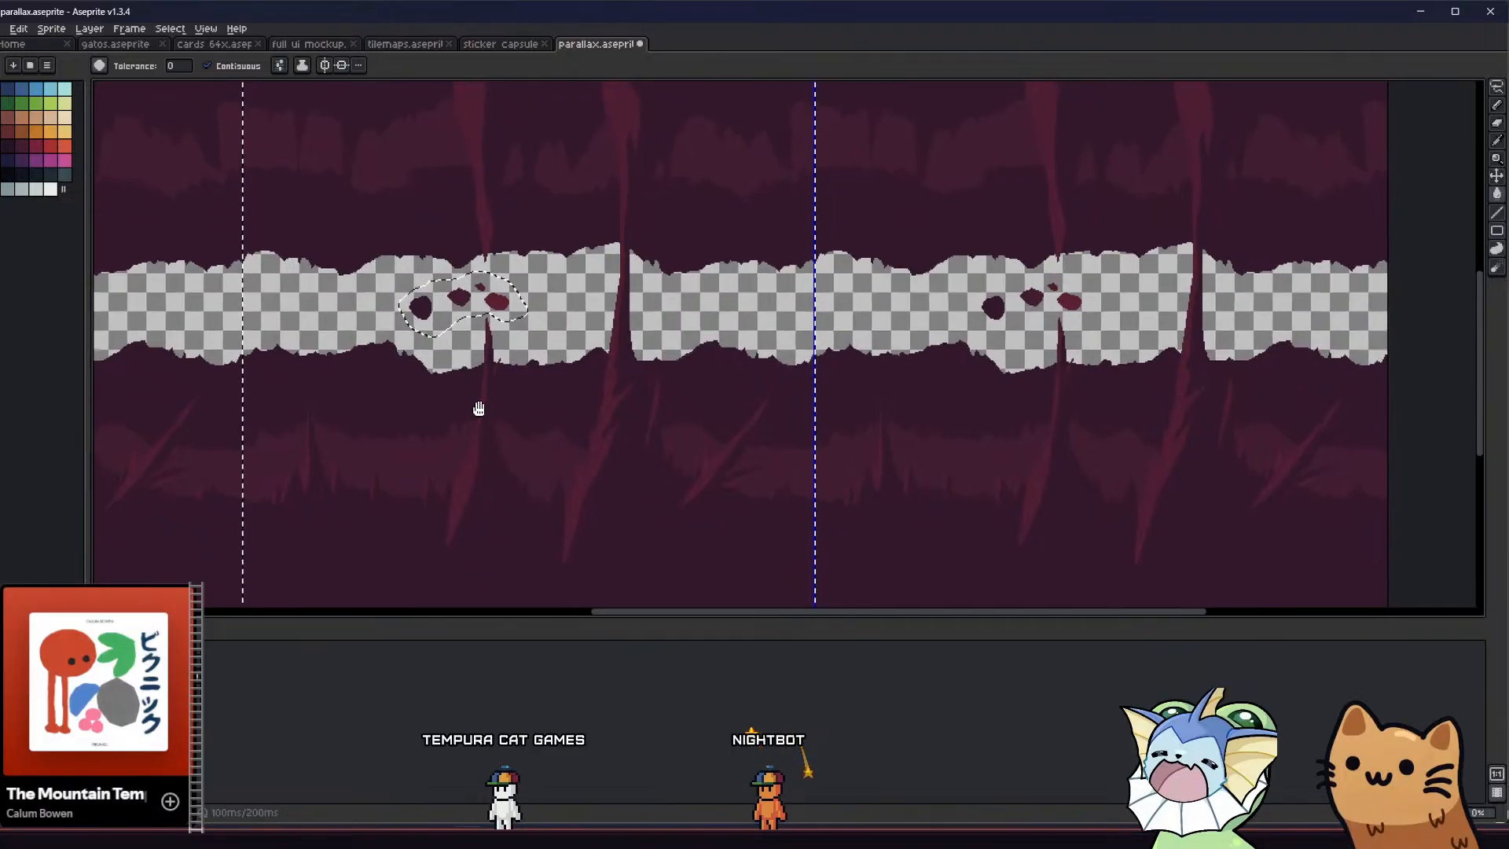
scroll(459, 393, "up", 2)
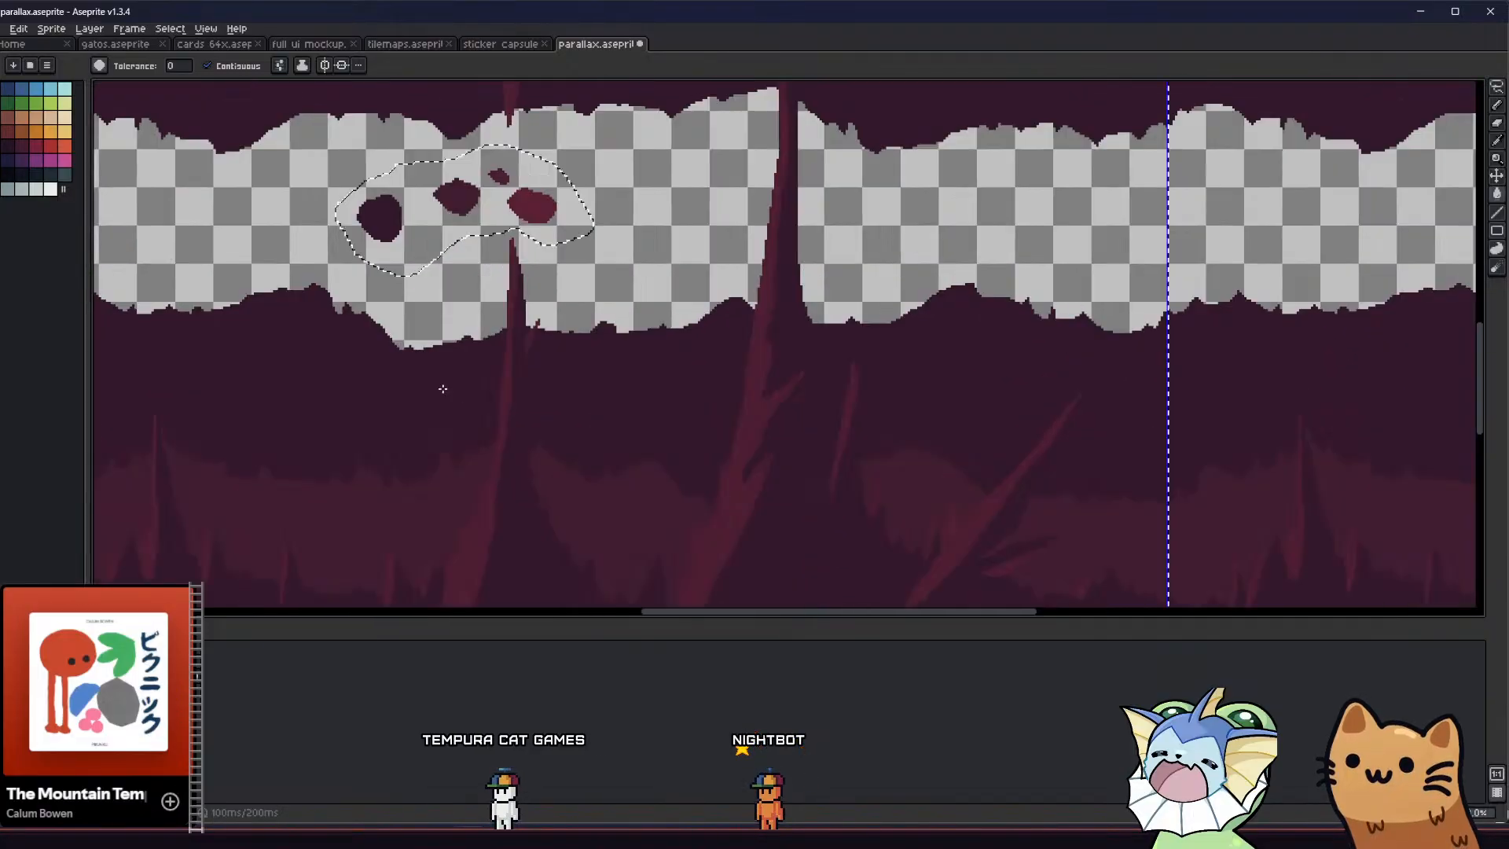
Turn off contiguous filling and recolour the spikes' reddish shading to a darker purple
left_click(505, 419)
middle_click_drag(500, 425, 483, 393)
key("ctrl+z")
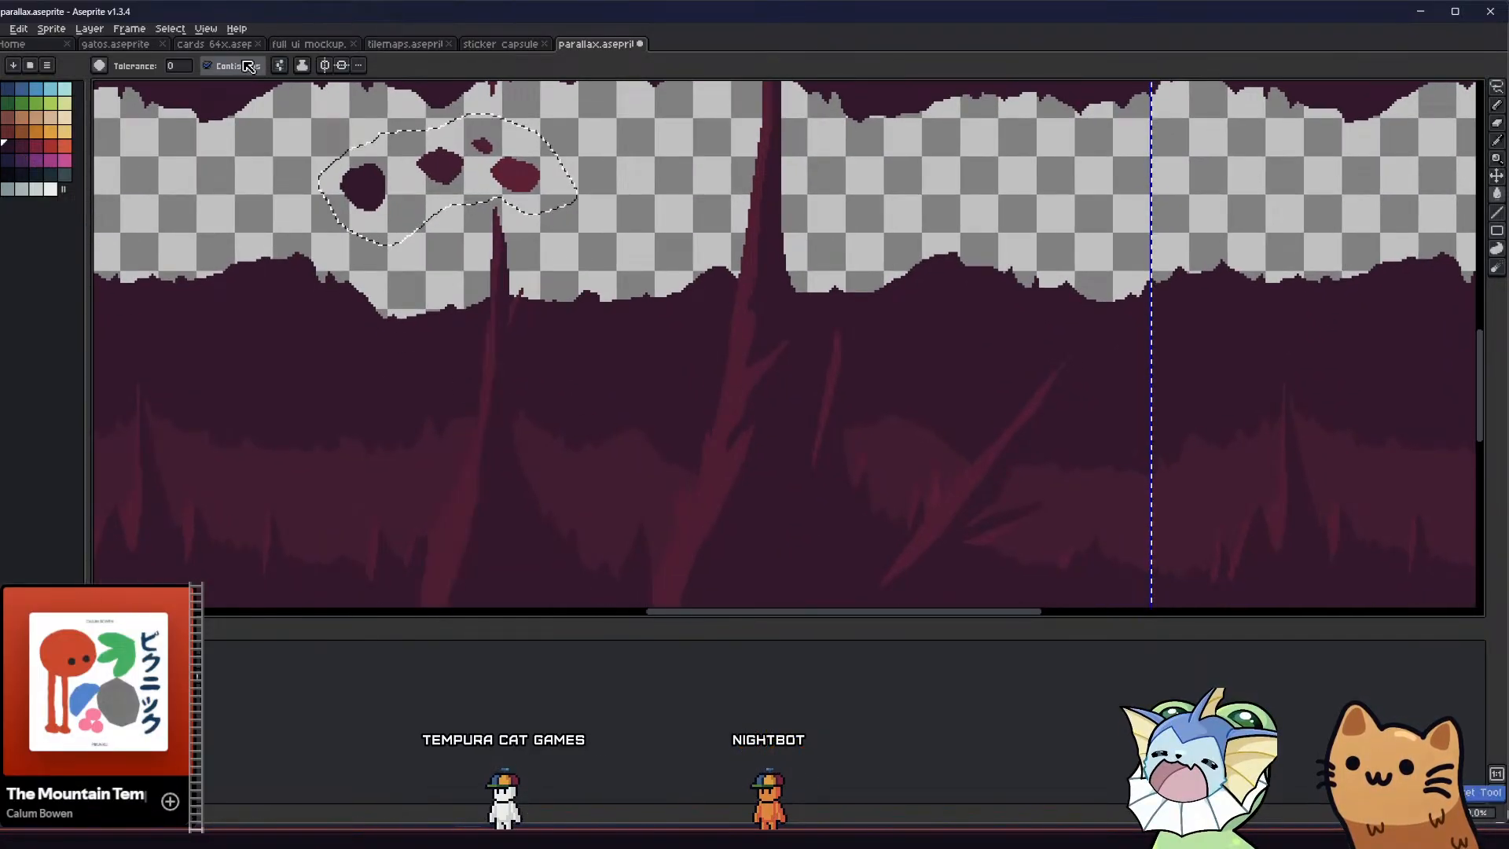
scroll(482, 371, "down", 2)
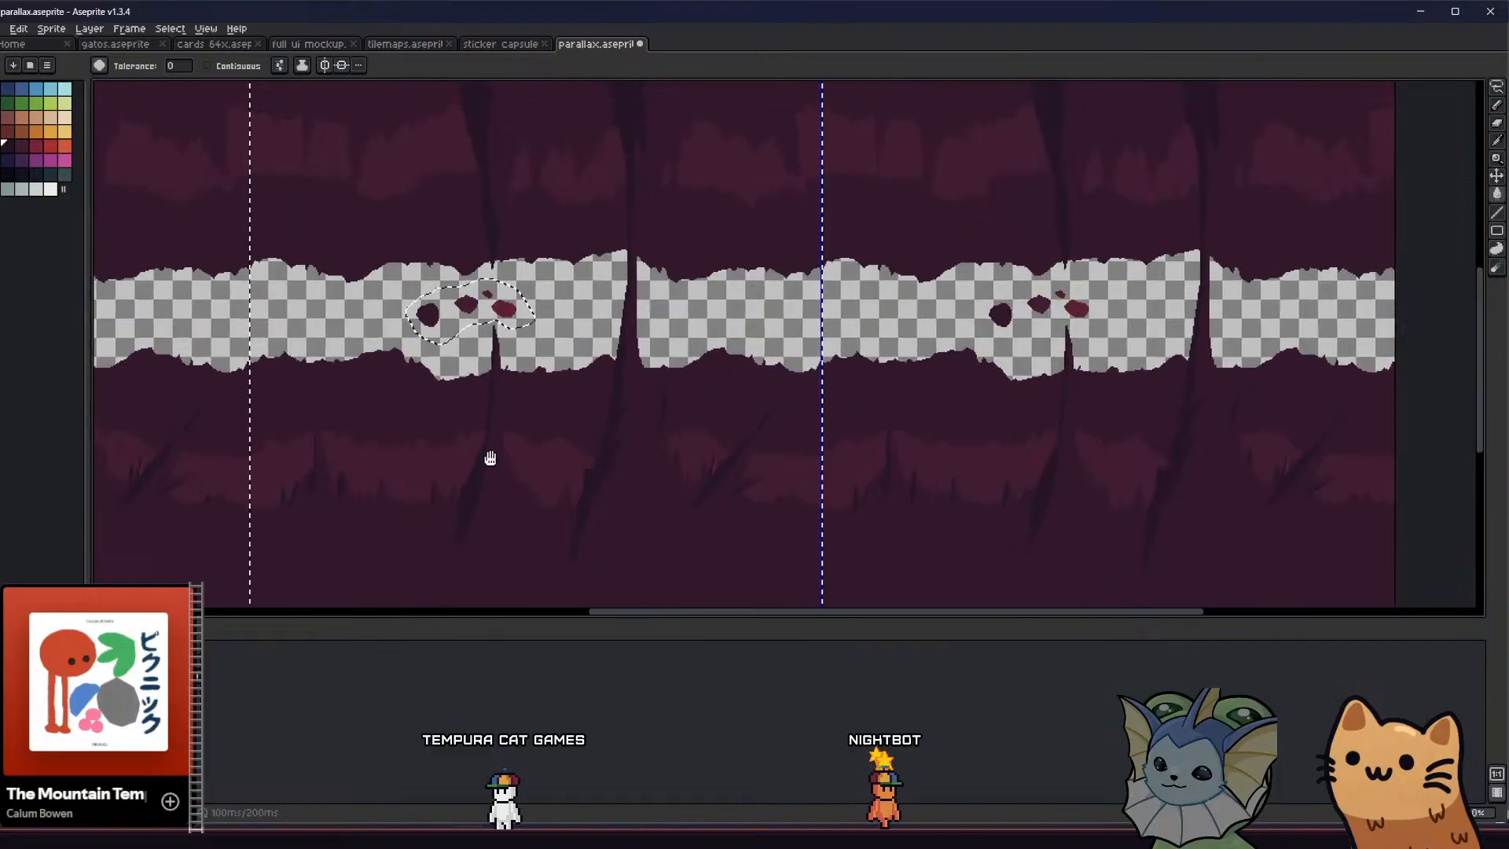
Fill the cave bands bordering the gap with the red sampled from its swatch blob, undoing the fill that floods the gap
key("i")
left_click(520, 516, "alt")
mouse_move(419, 214)
middle_mouse_down()
mouse_move(441, 307)
mouse_move(394, 153)
middle_mouse_up()
scroll(448, 315, "up", 2)
key("alt")
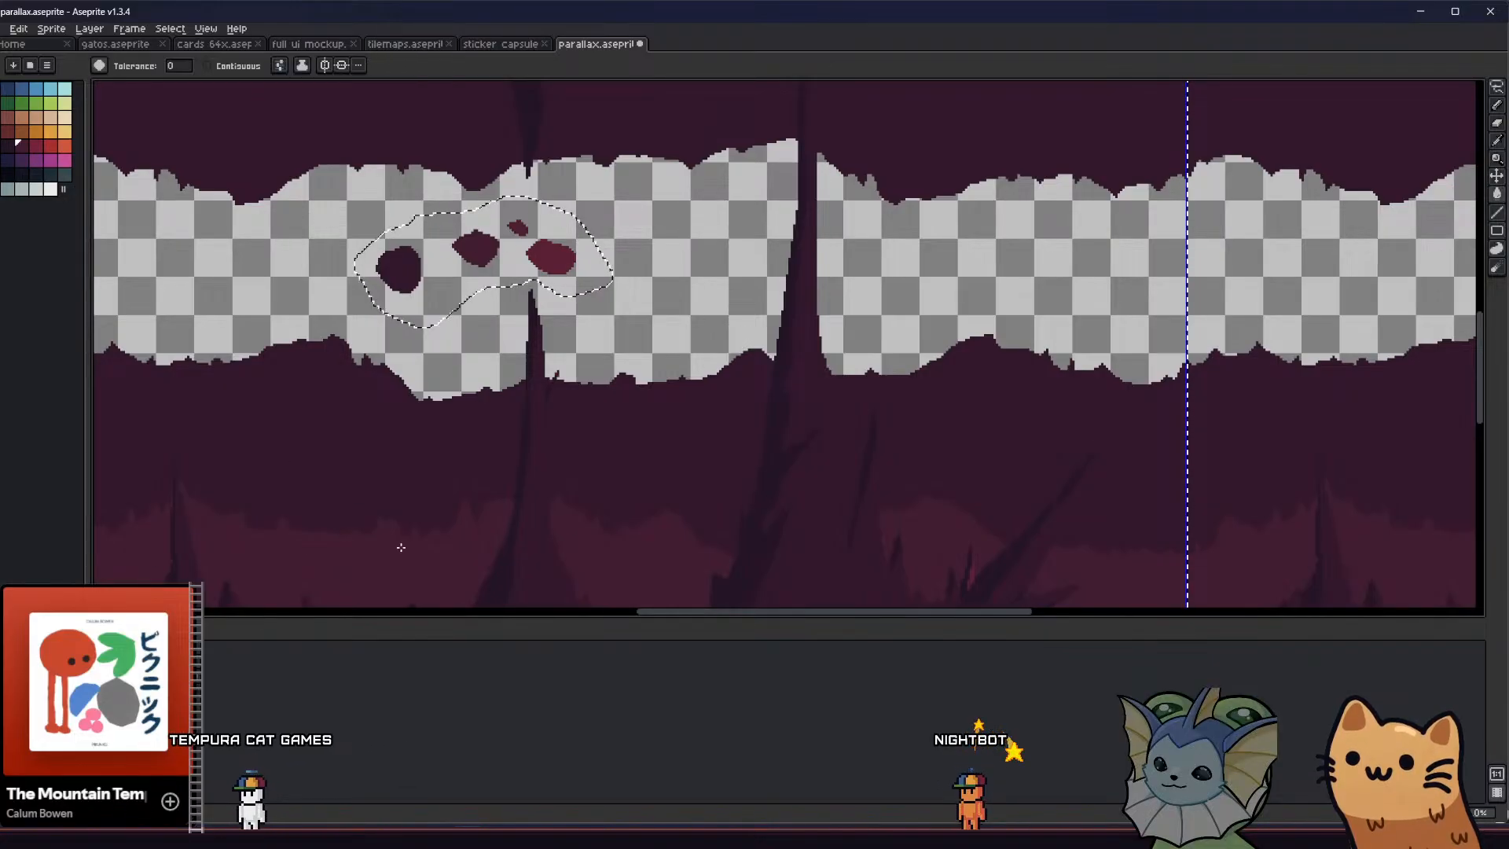
middle_click_drag(389, 574, 379, 514)
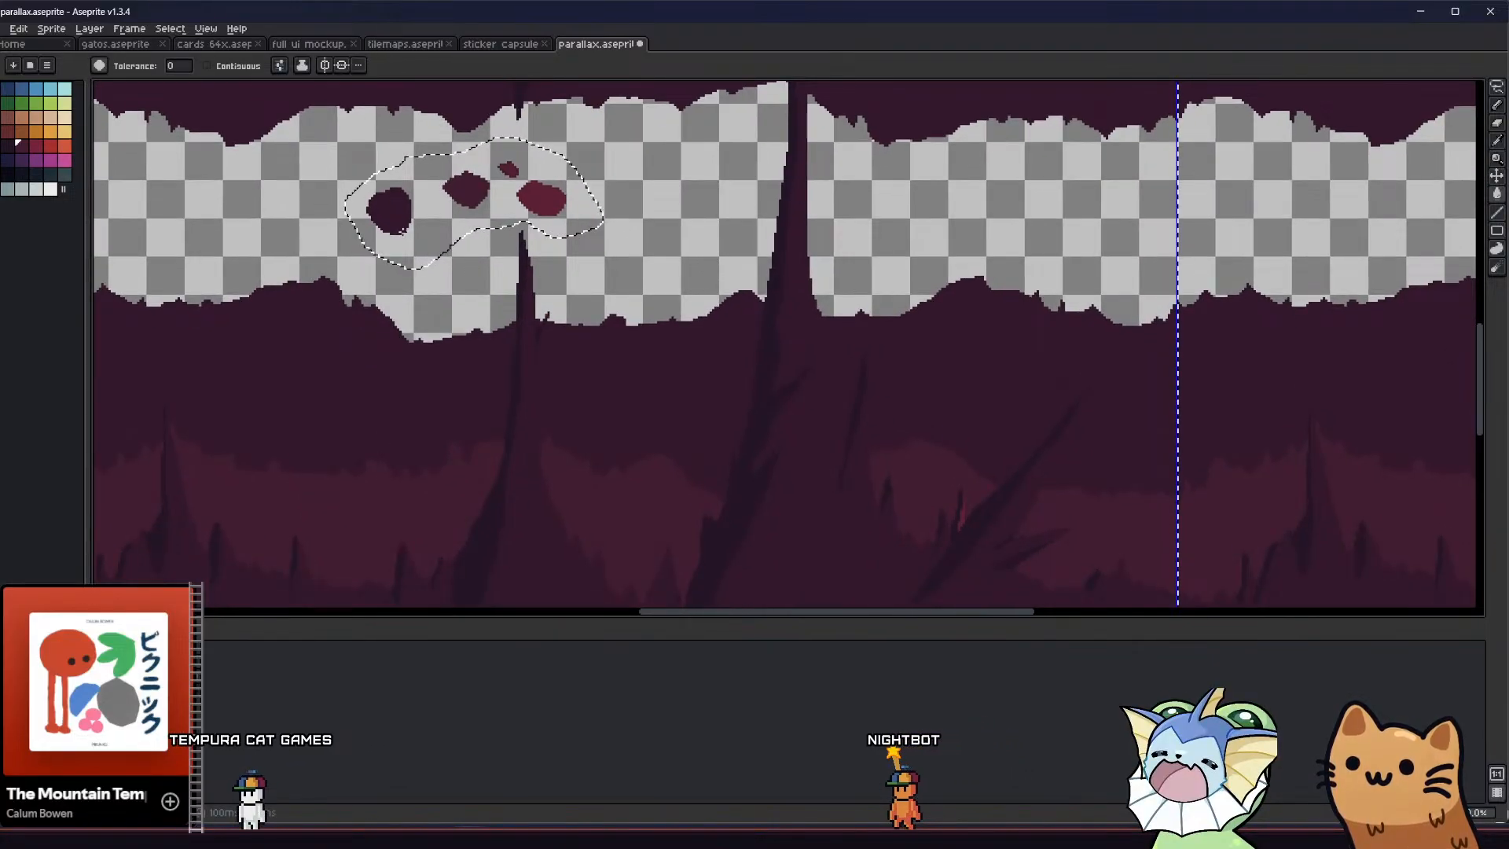
middle_click_drag(417, 443, 411, 429)
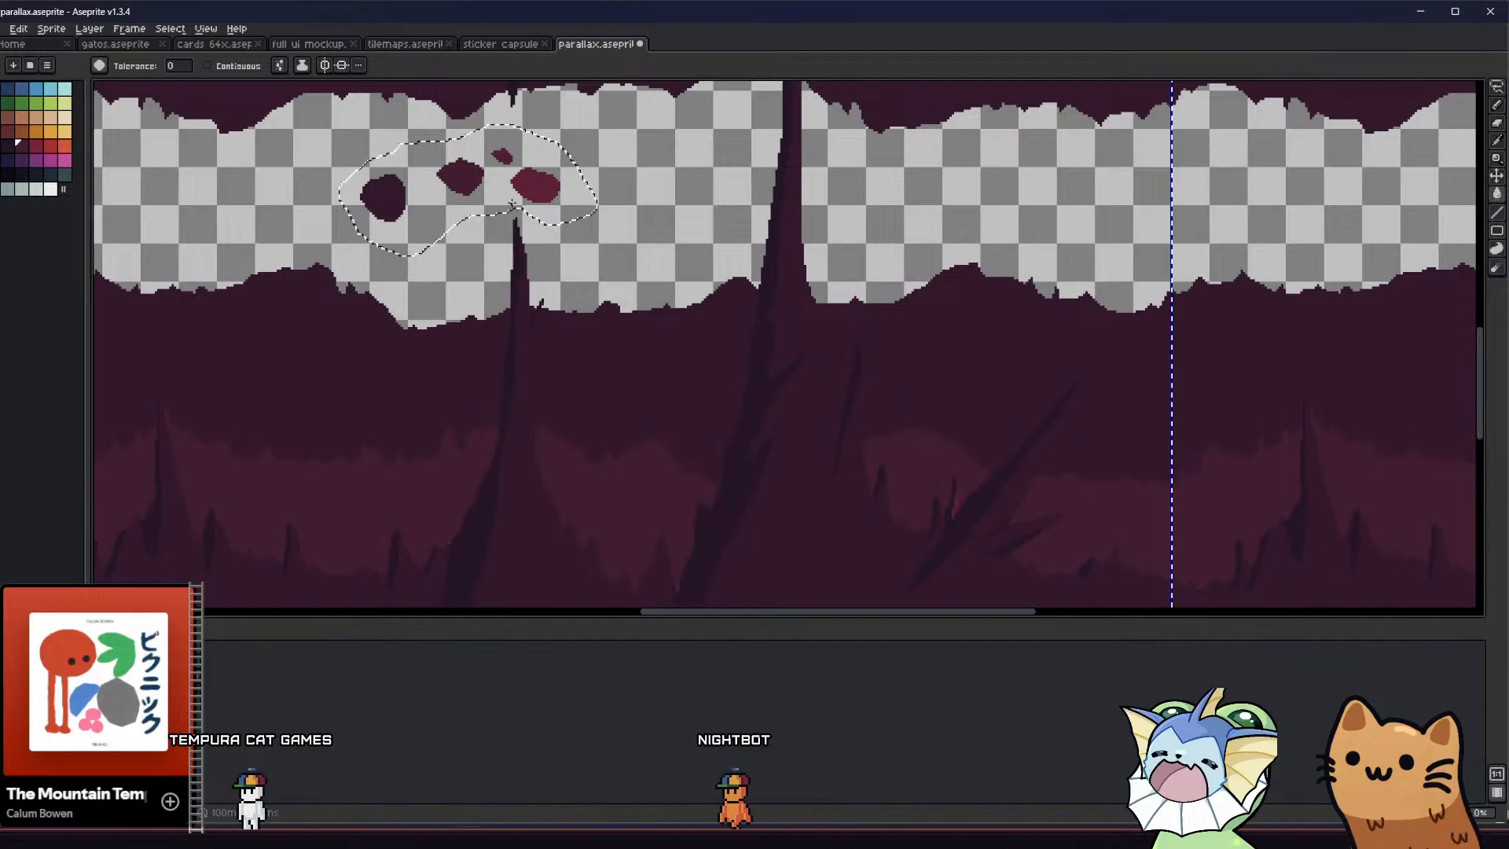
left_click(528, 185, "alt")
left_click(434, 394)
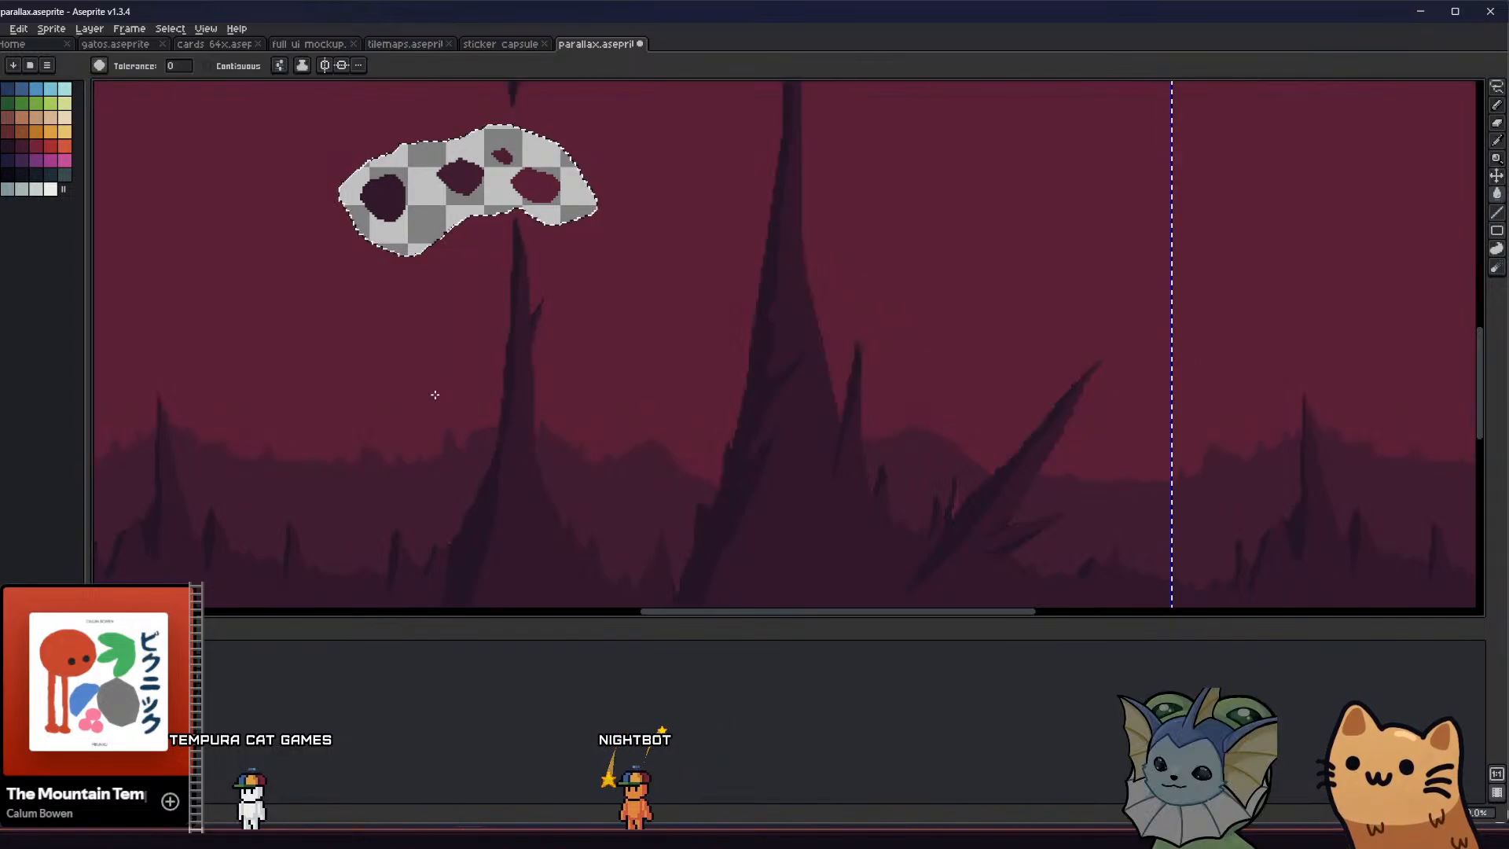
scroll(434, 394, "down", 2)
key("ctrl+z")
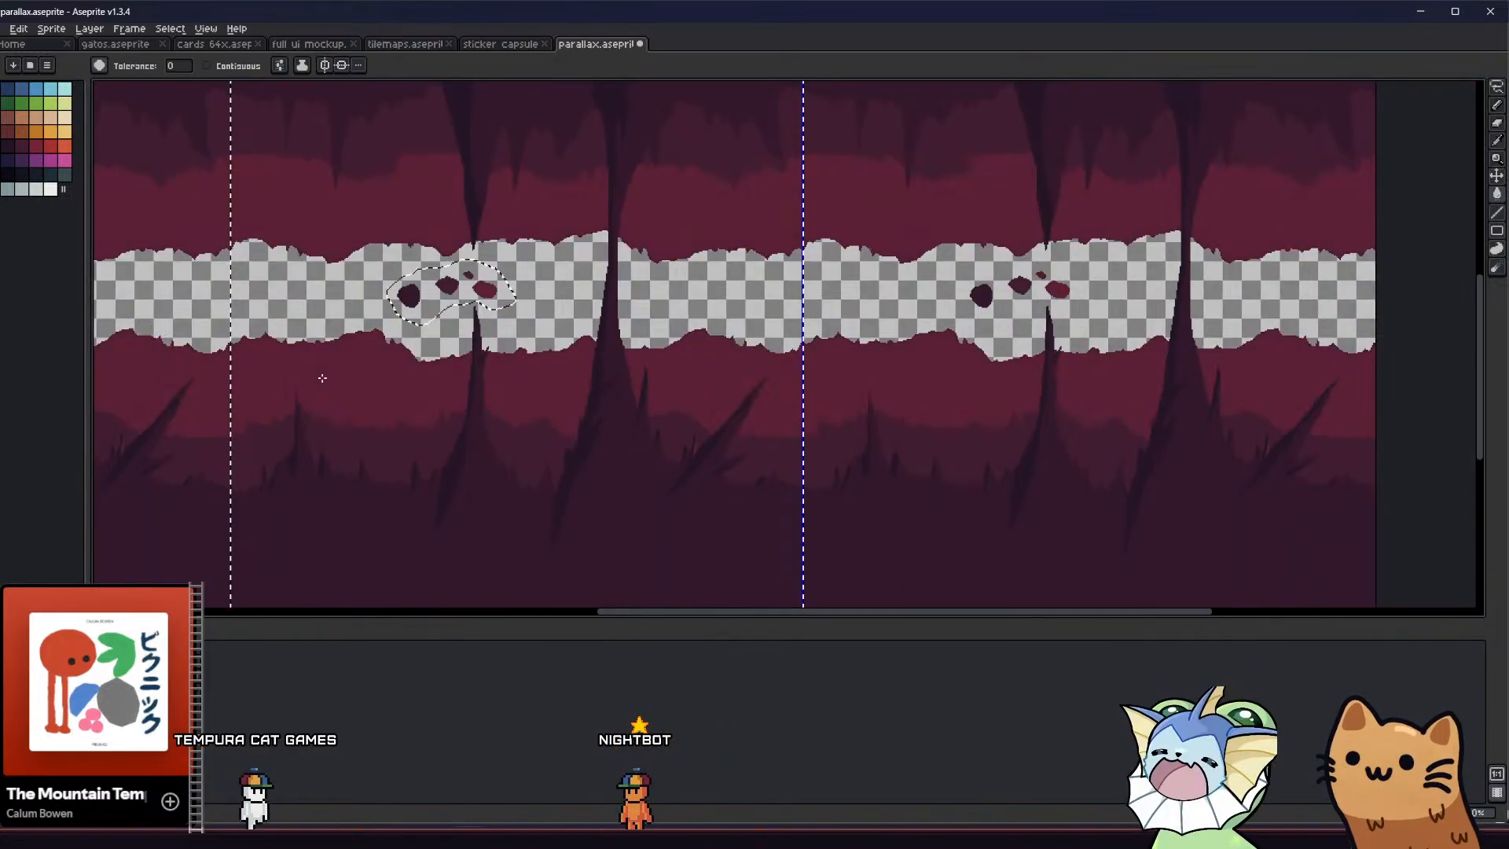
Examine the recoloured spikes, shading and bands up close and across the whole tiled canvas
scroll(337, 441, "down", 1)
middle_click_drag(338, 441, 428, 451)
scroll(505, 492, "up", 1)
middle_click_drag(506, 492, 567, 487)
scroll(520, 470, "up", 1)
key("i")
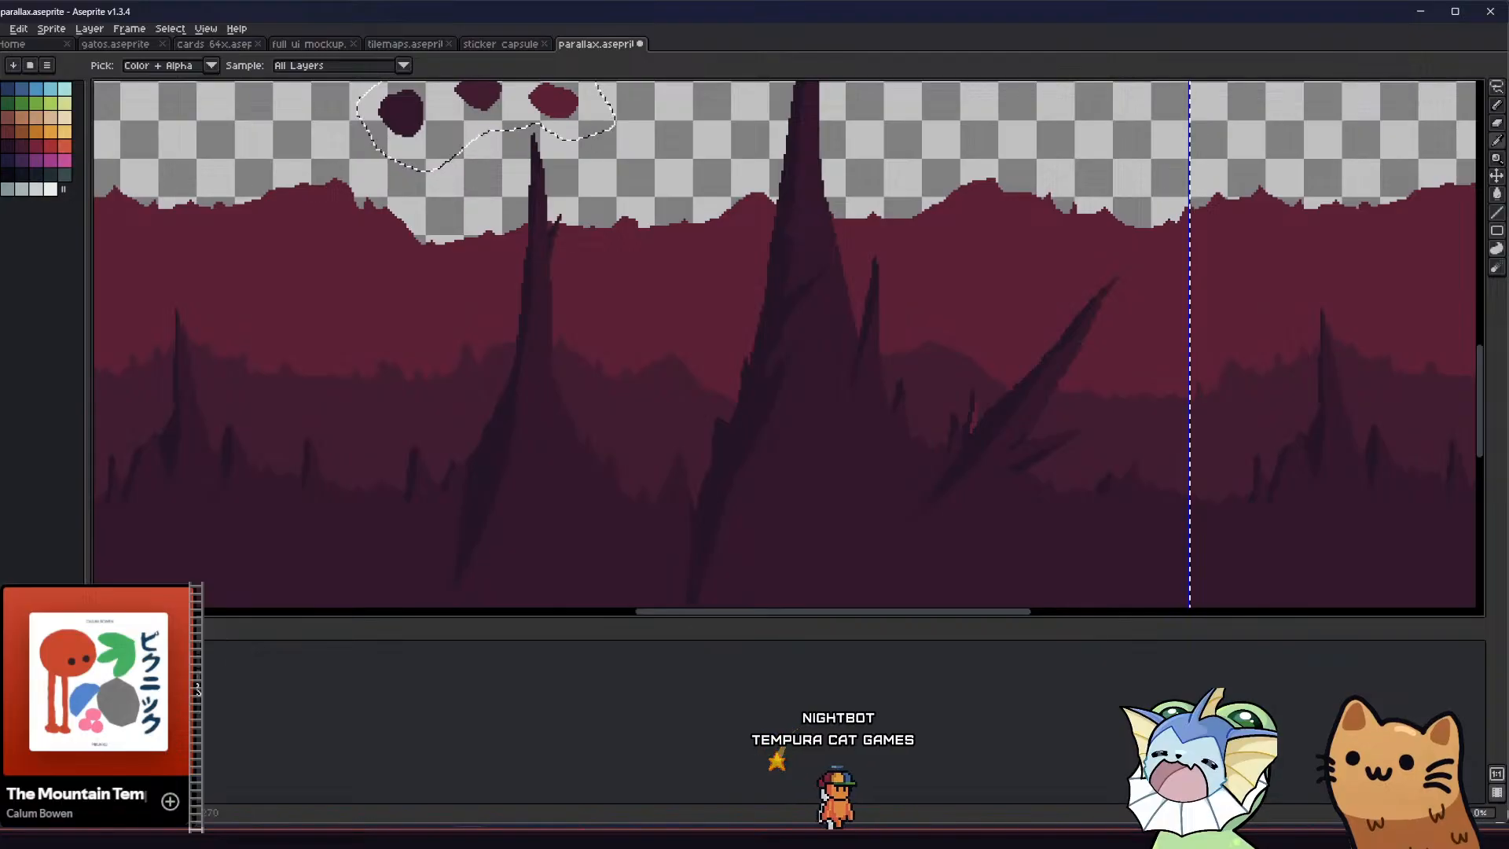
key("b")
scroll(469, 451, "up", 1)
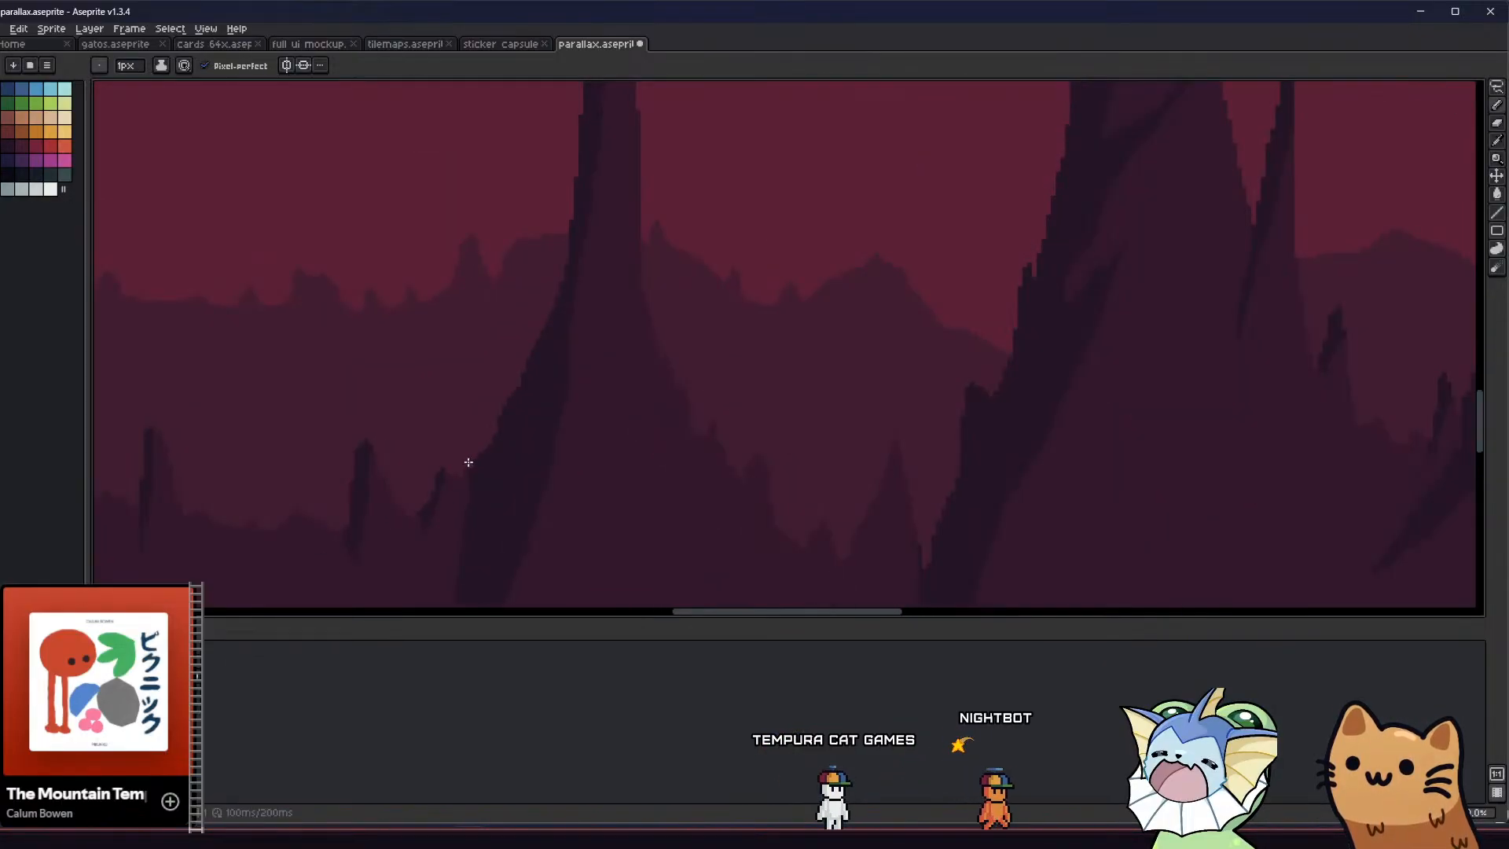
middle_click_drag(360, 543, 397, 532)
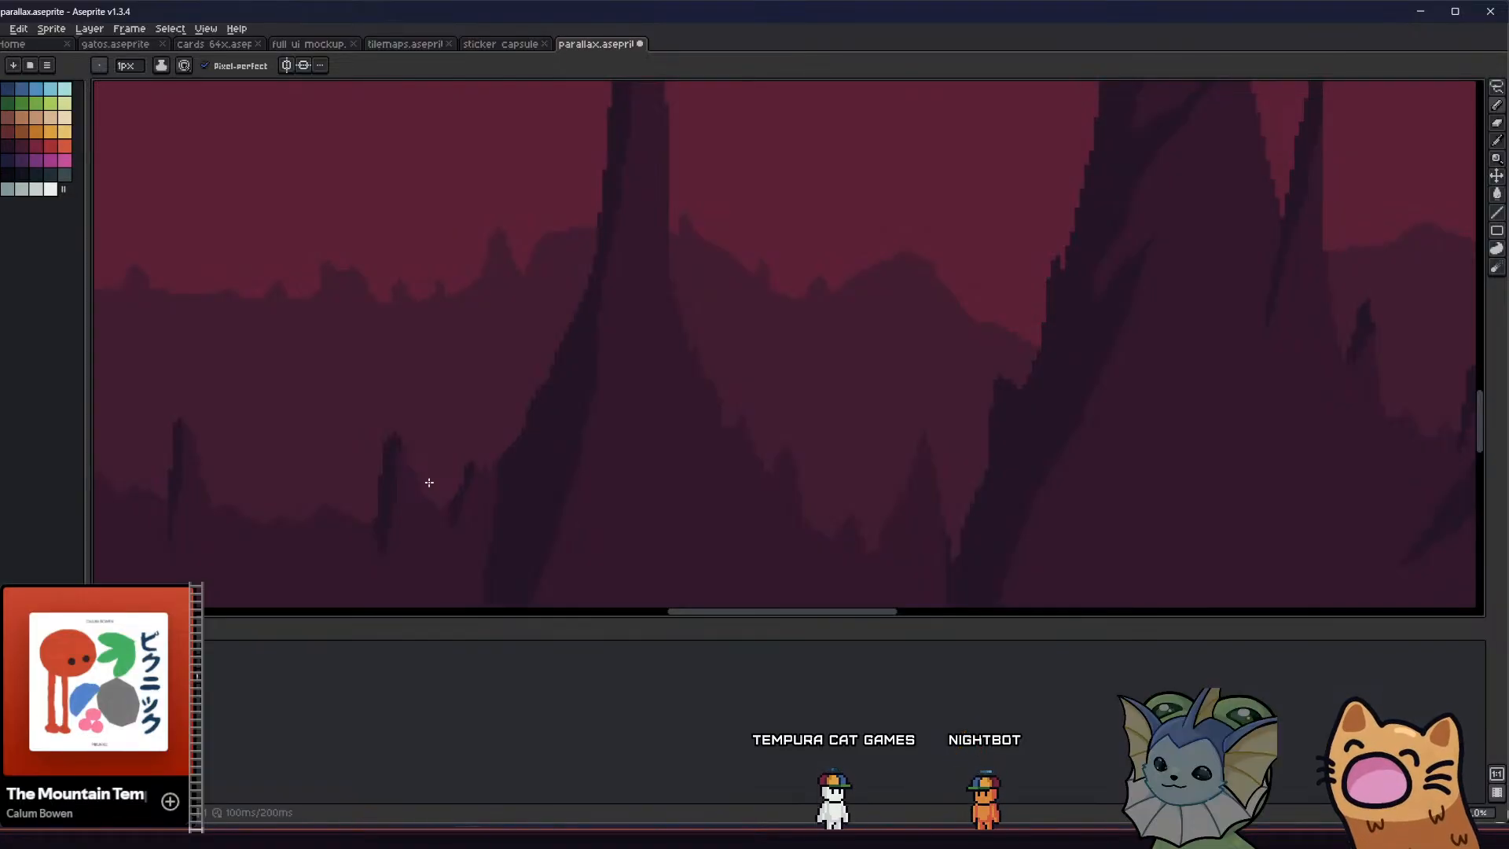
scroll(429, 482, "down", 3)
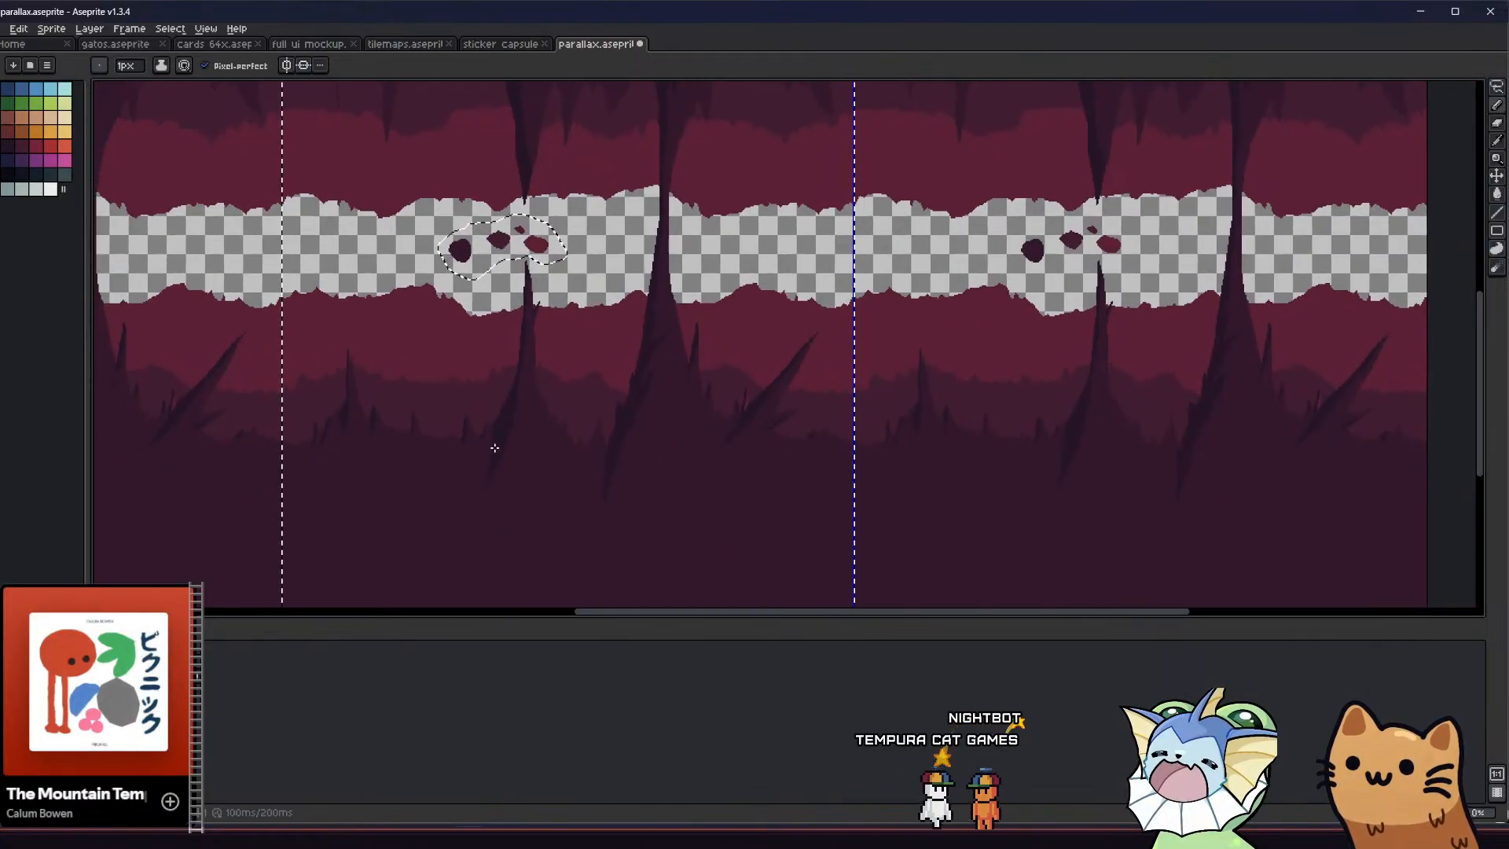
scroll(494, 447, "down", 1)
scroll(488, 427, "up", 1)
middle_click_drag(488, 427, 487, 439)
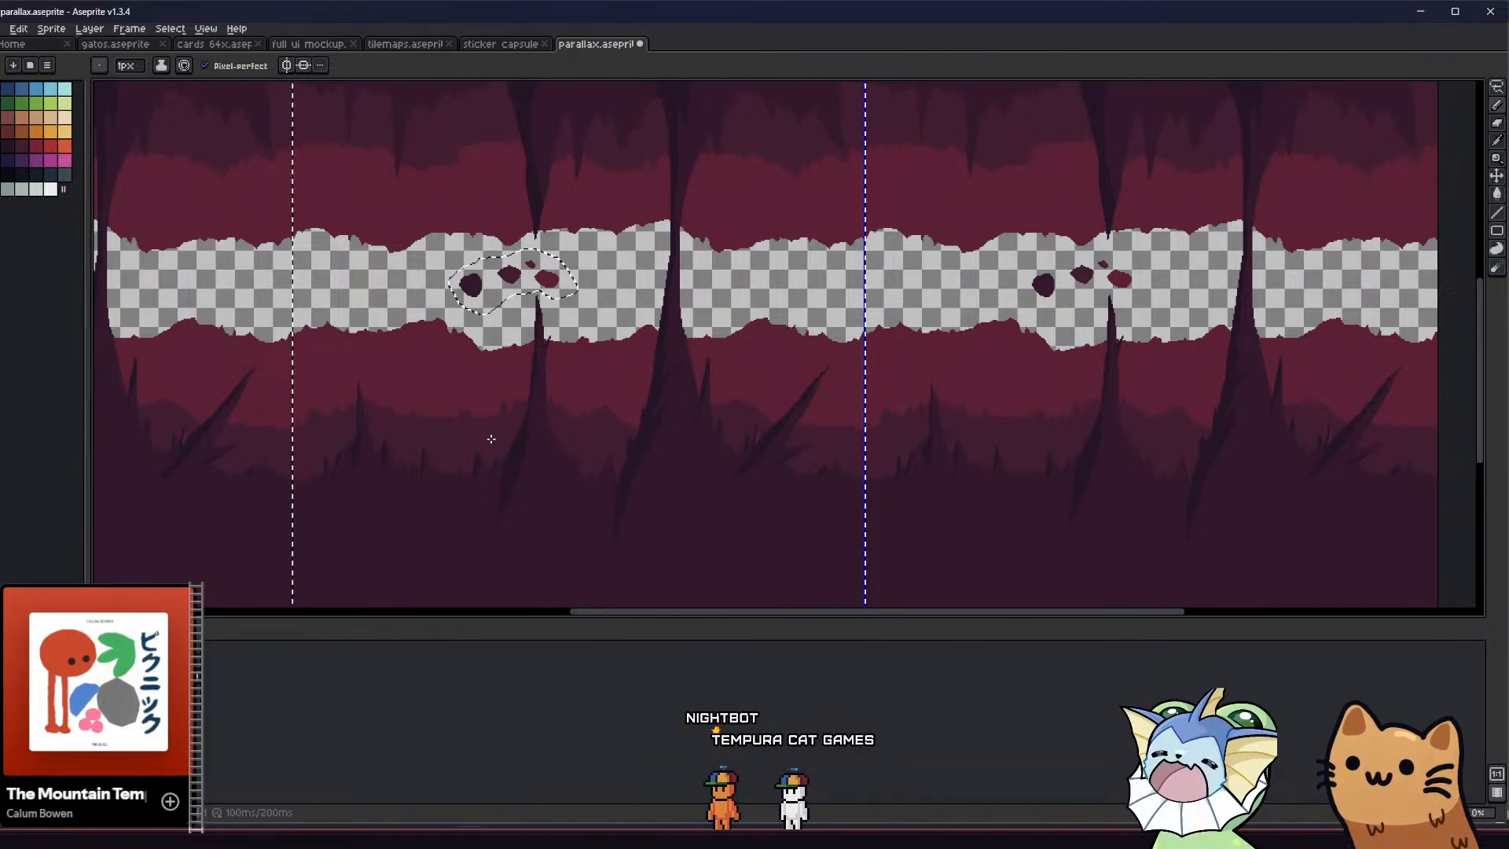
scroll(491, 382, "down", 3)
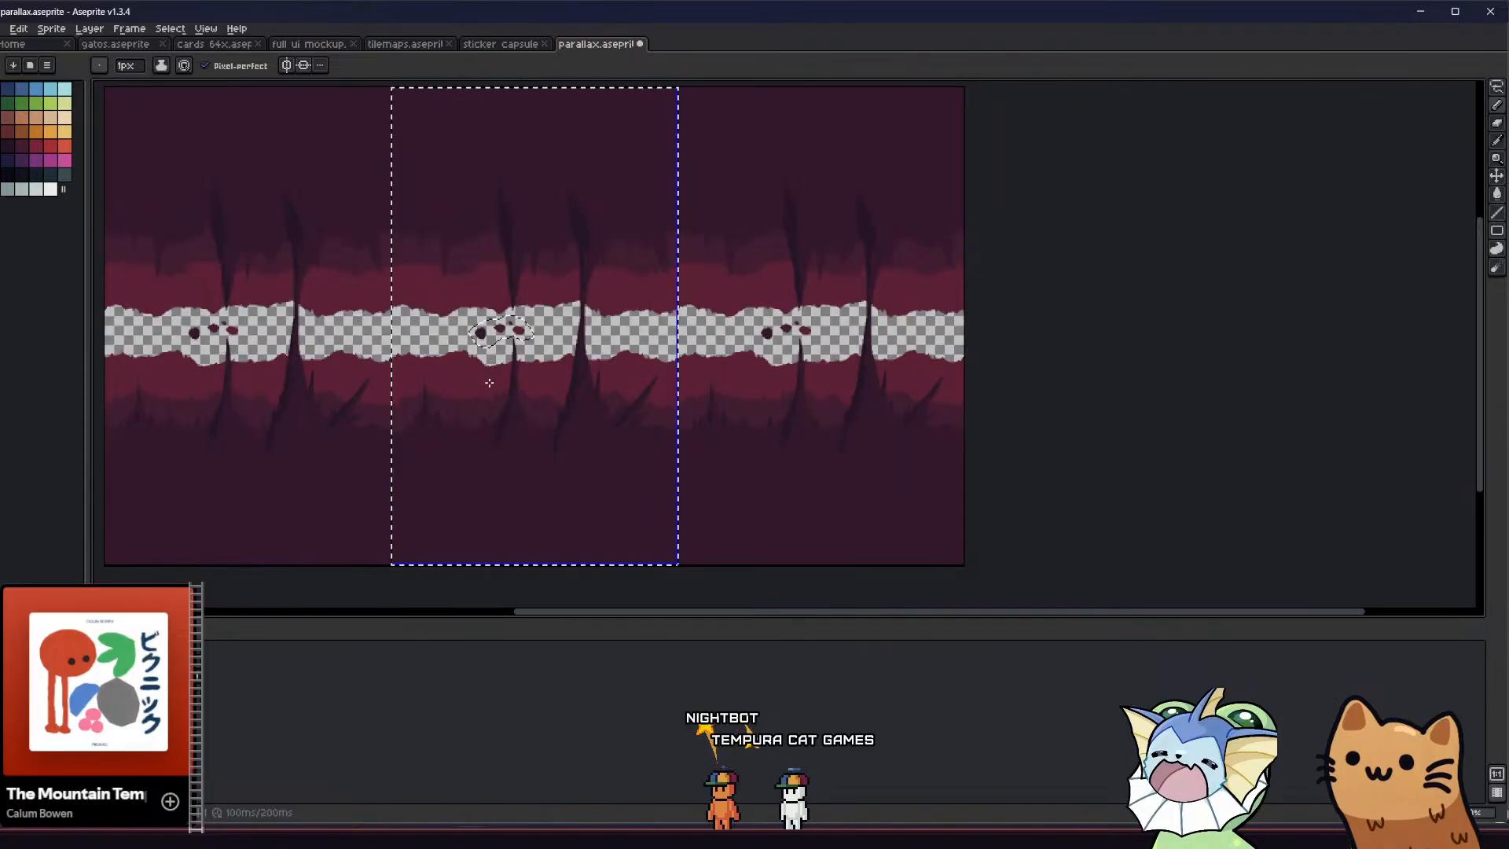
middle_click_drag(374, 406, 399, 411)
scroll(447, 398, "up", 2)
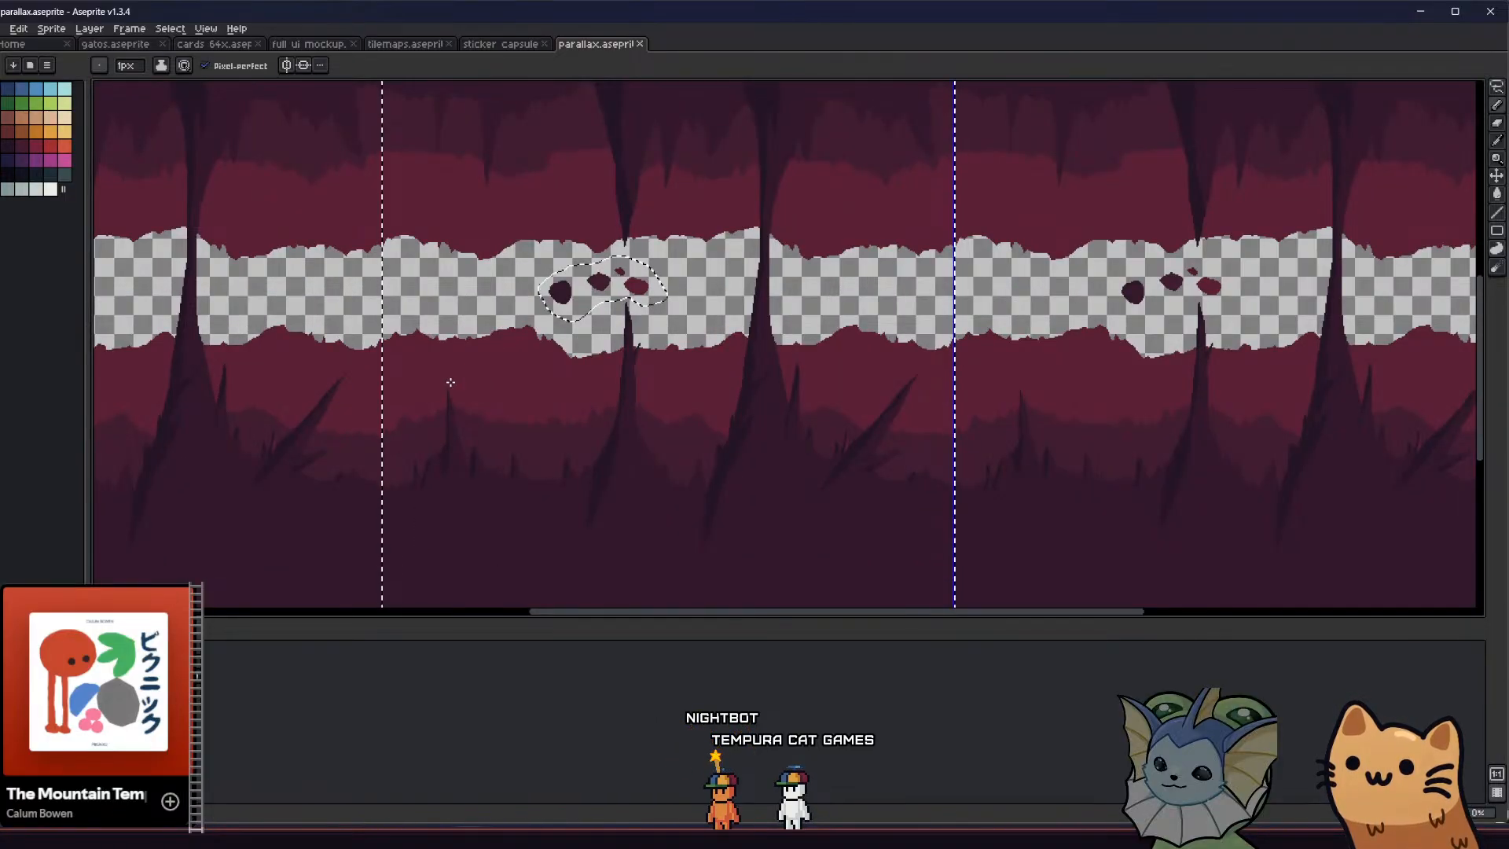
Add a new layer to the sprite
key("m")
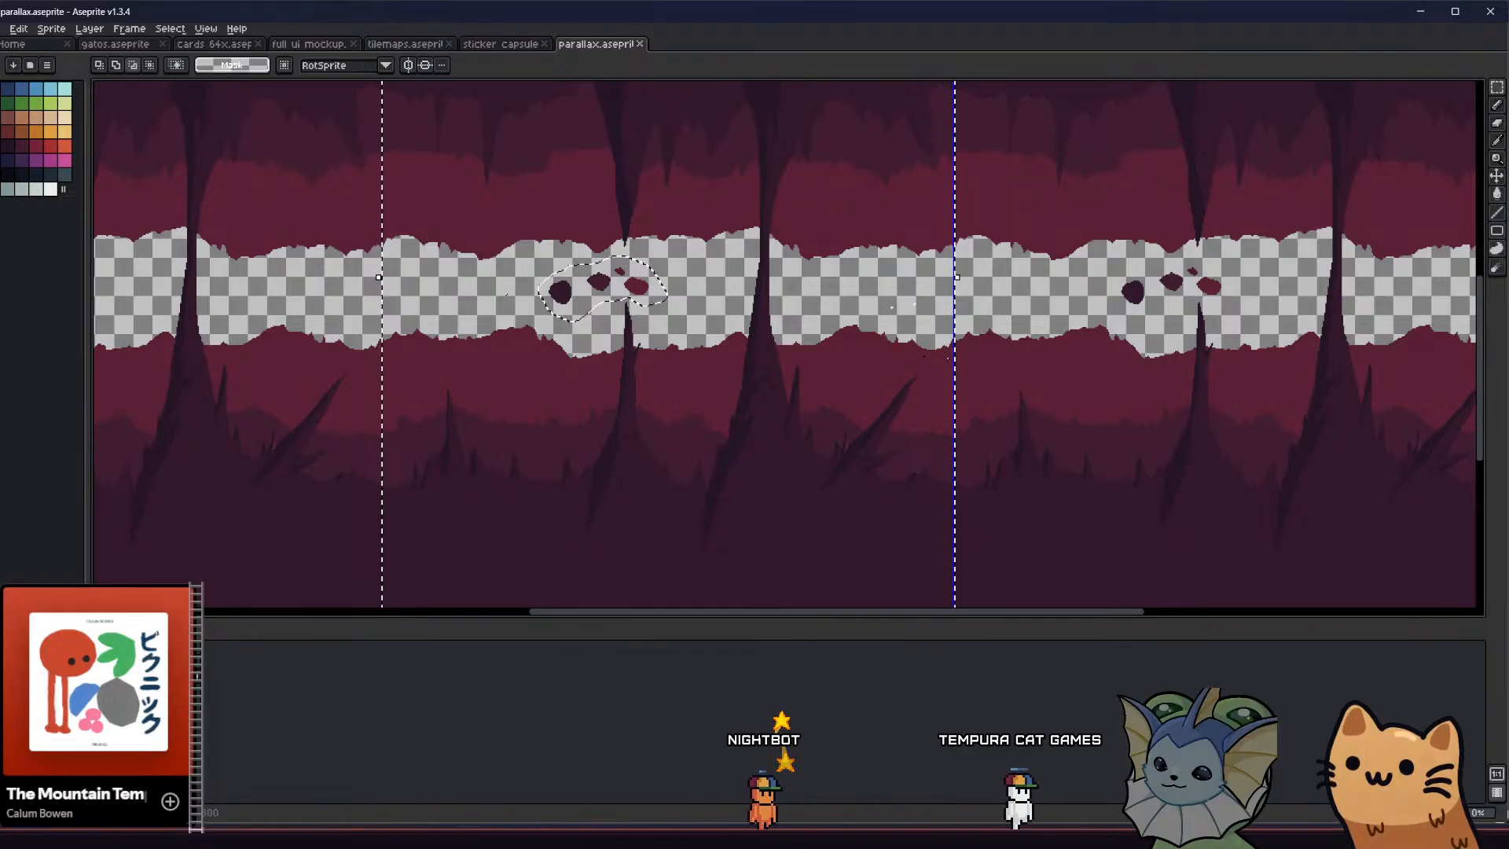
right_click(198, 677)
left_click(195, 672)
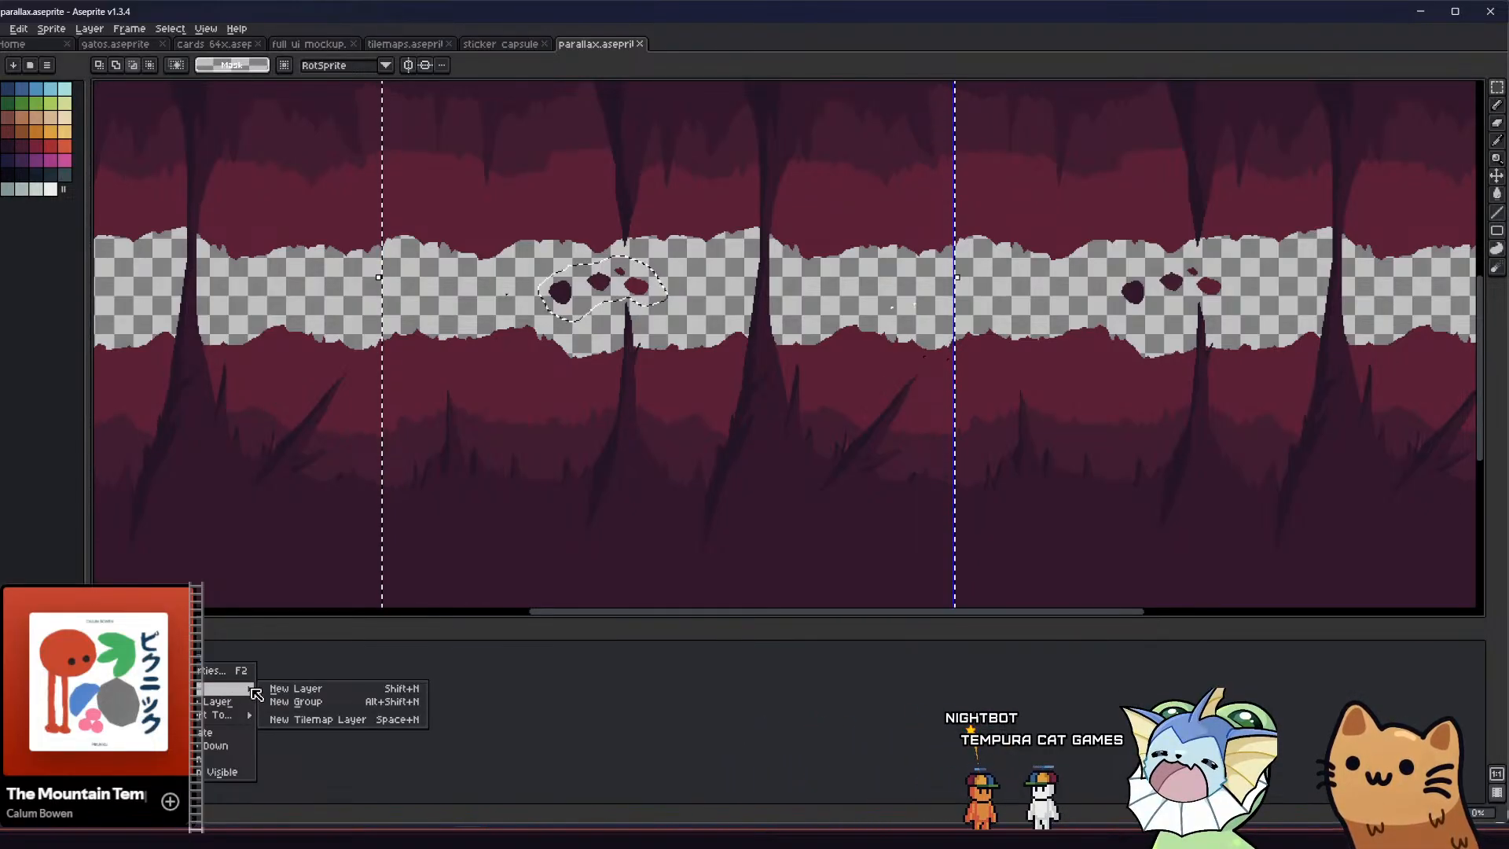
left_click(295, 688)
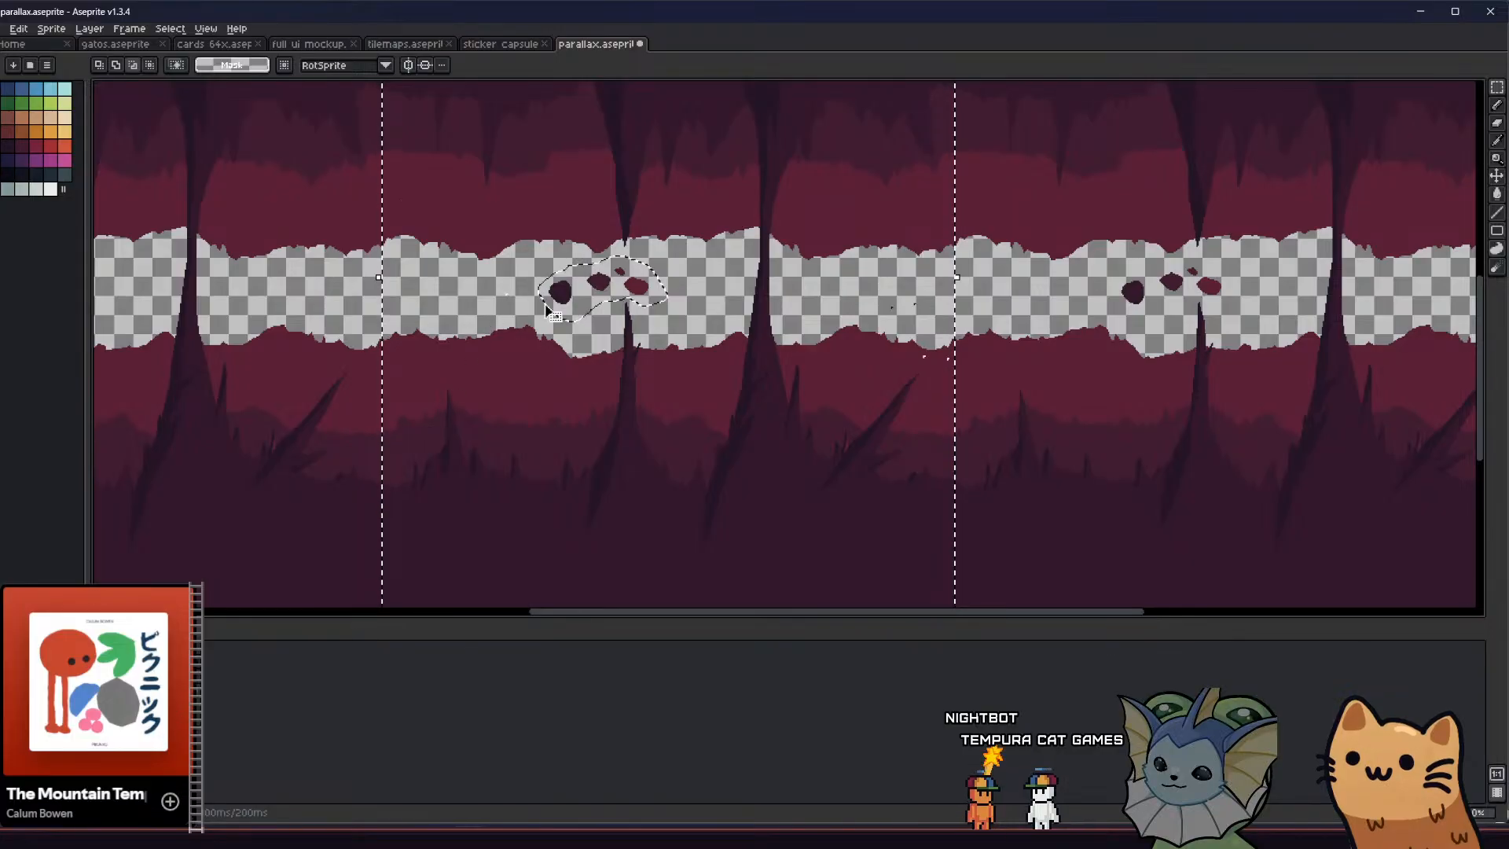
Try inverting the selection to isolate the swatch blobs, and clear the selection
left_click(169, 29)
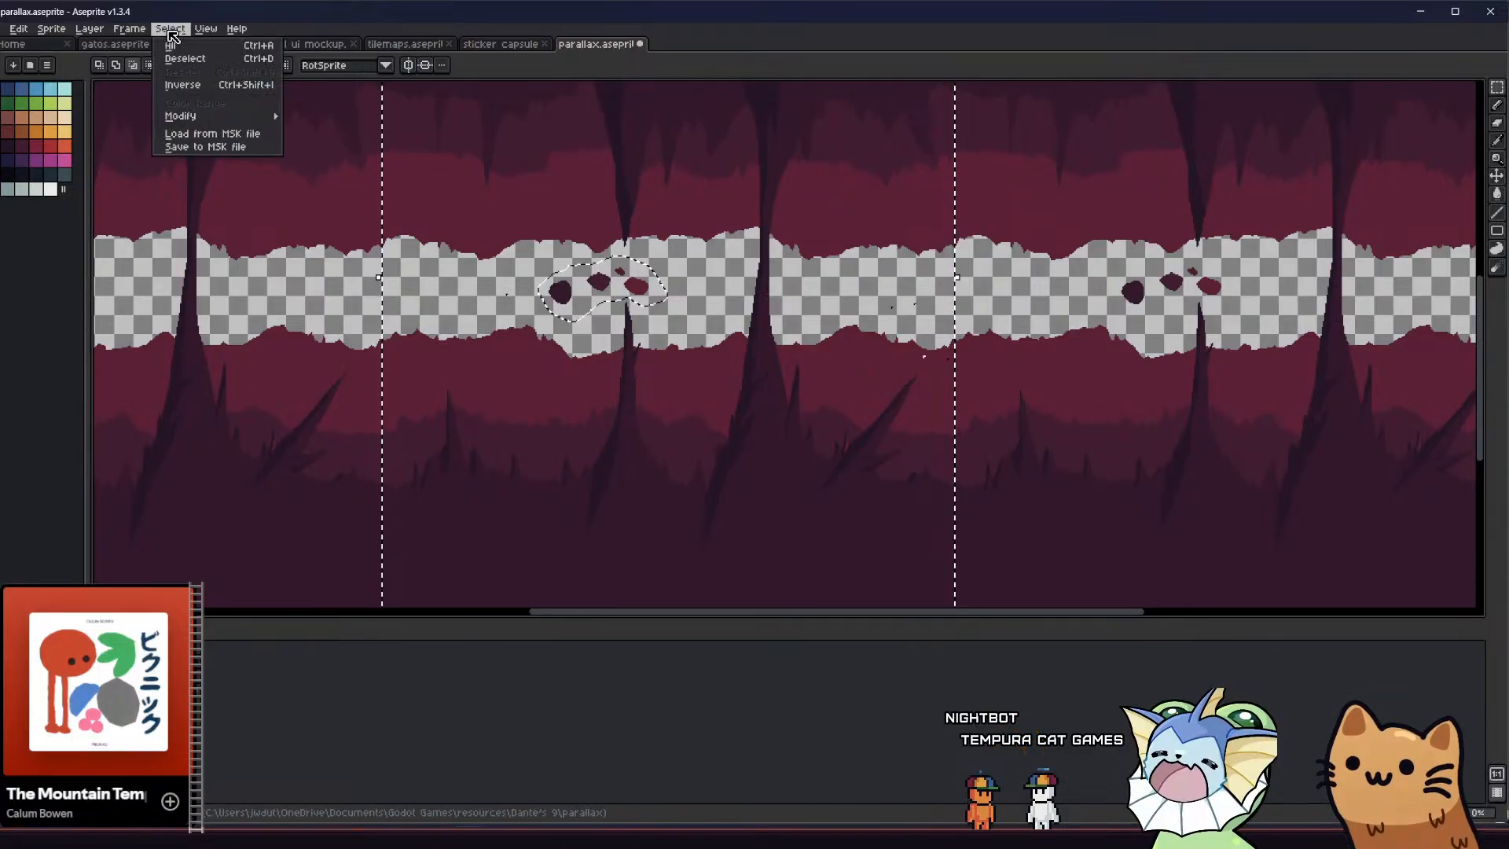
left_click(209, 86)
middle_click_drag(405, 367, 387, 368)
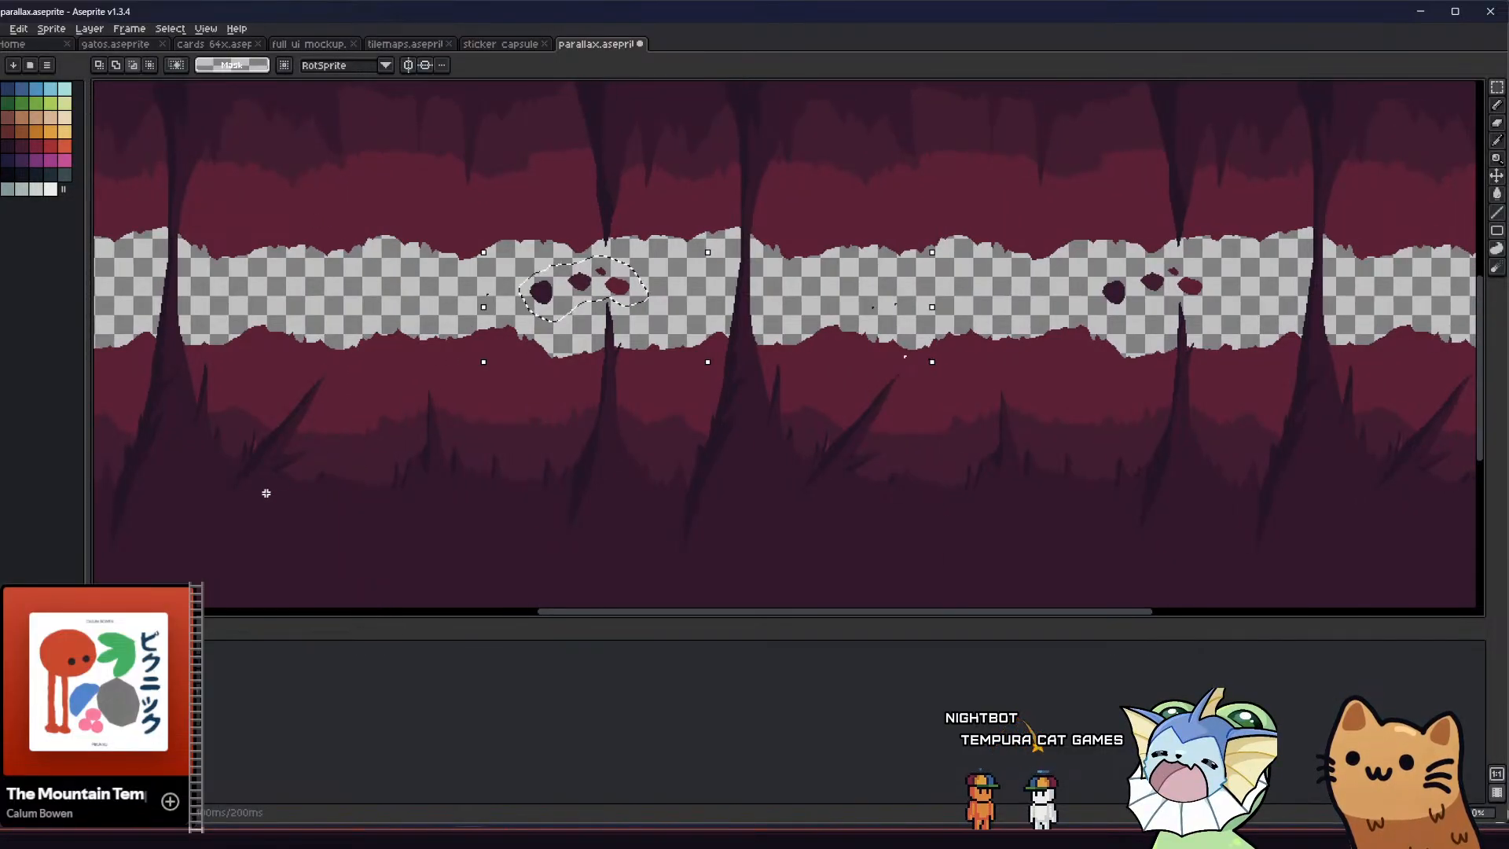
middle_click_drag(468, 442, 451, 444)
scroll(706, 383, "up", 2)
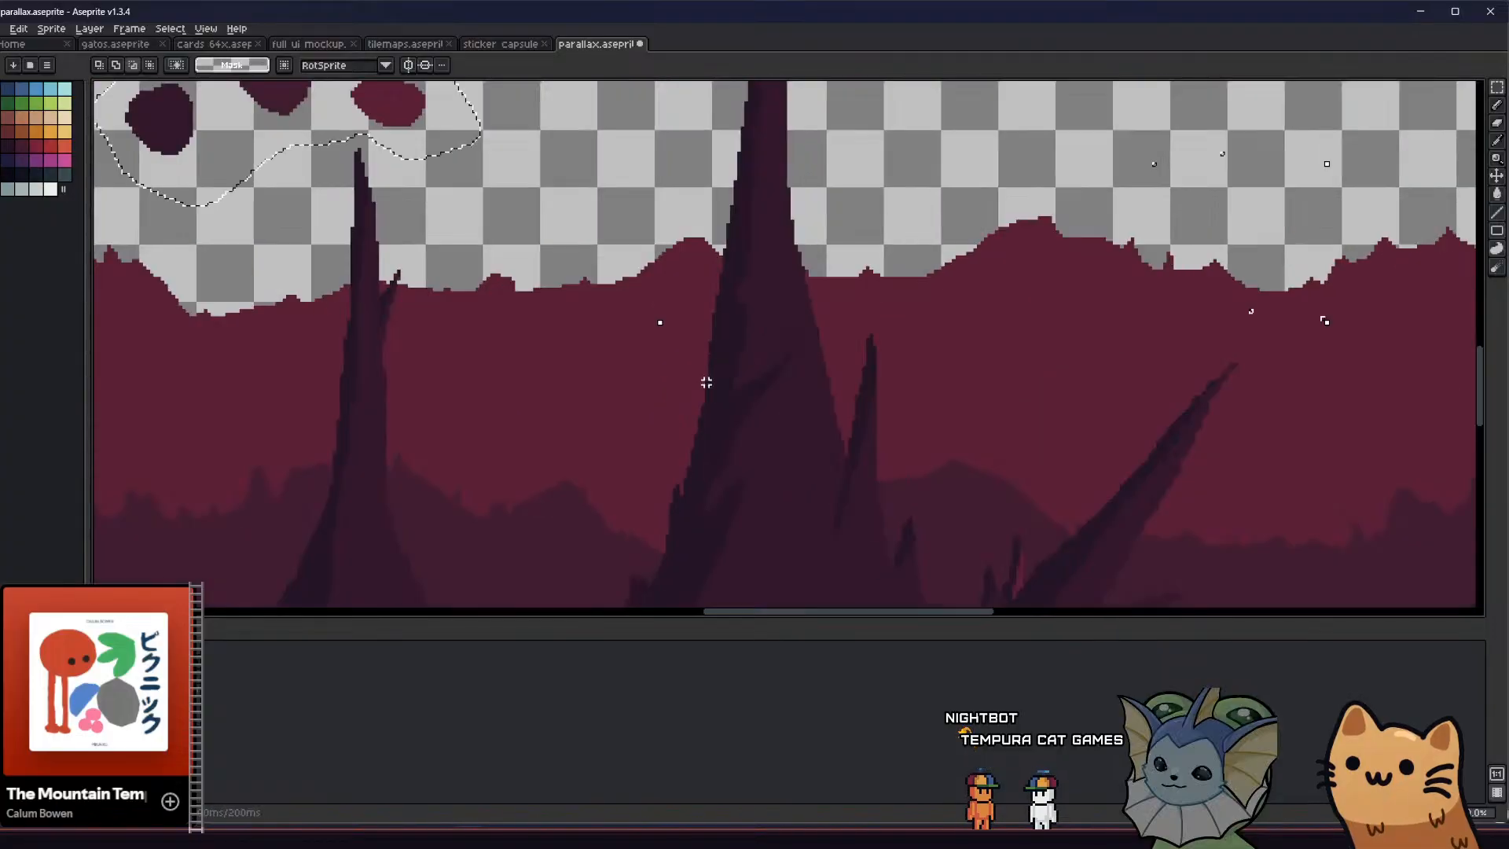
scroll(710, 379, "down", 1)
middle_click_drag(521, 346, 535, 377)
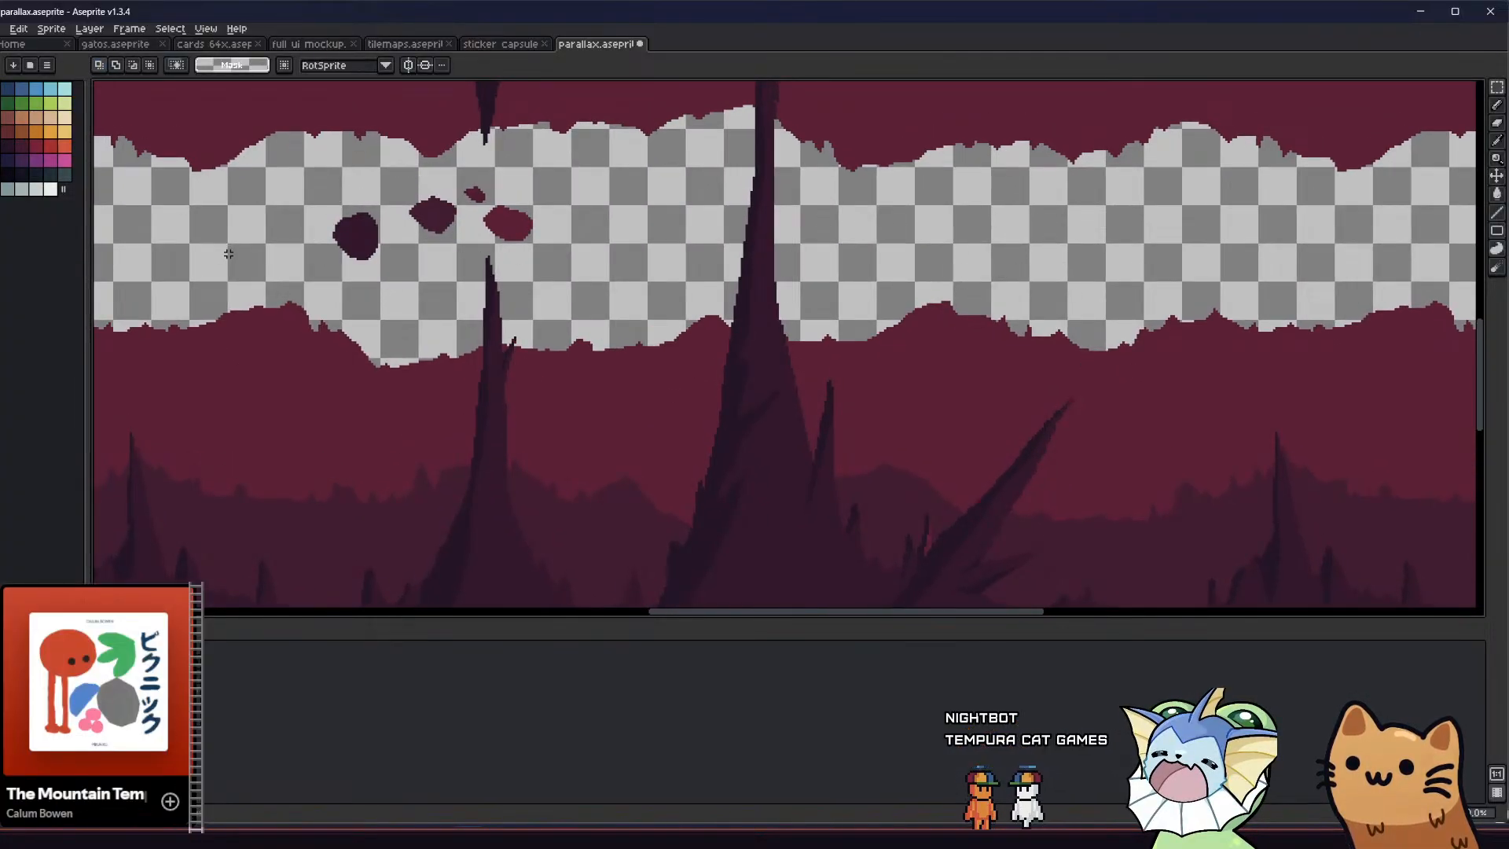
Select the four swatch blobs with combined rectangular marquee areas that avoid the spike tip below them
middle_click_drag(228, 253, 255, 284)
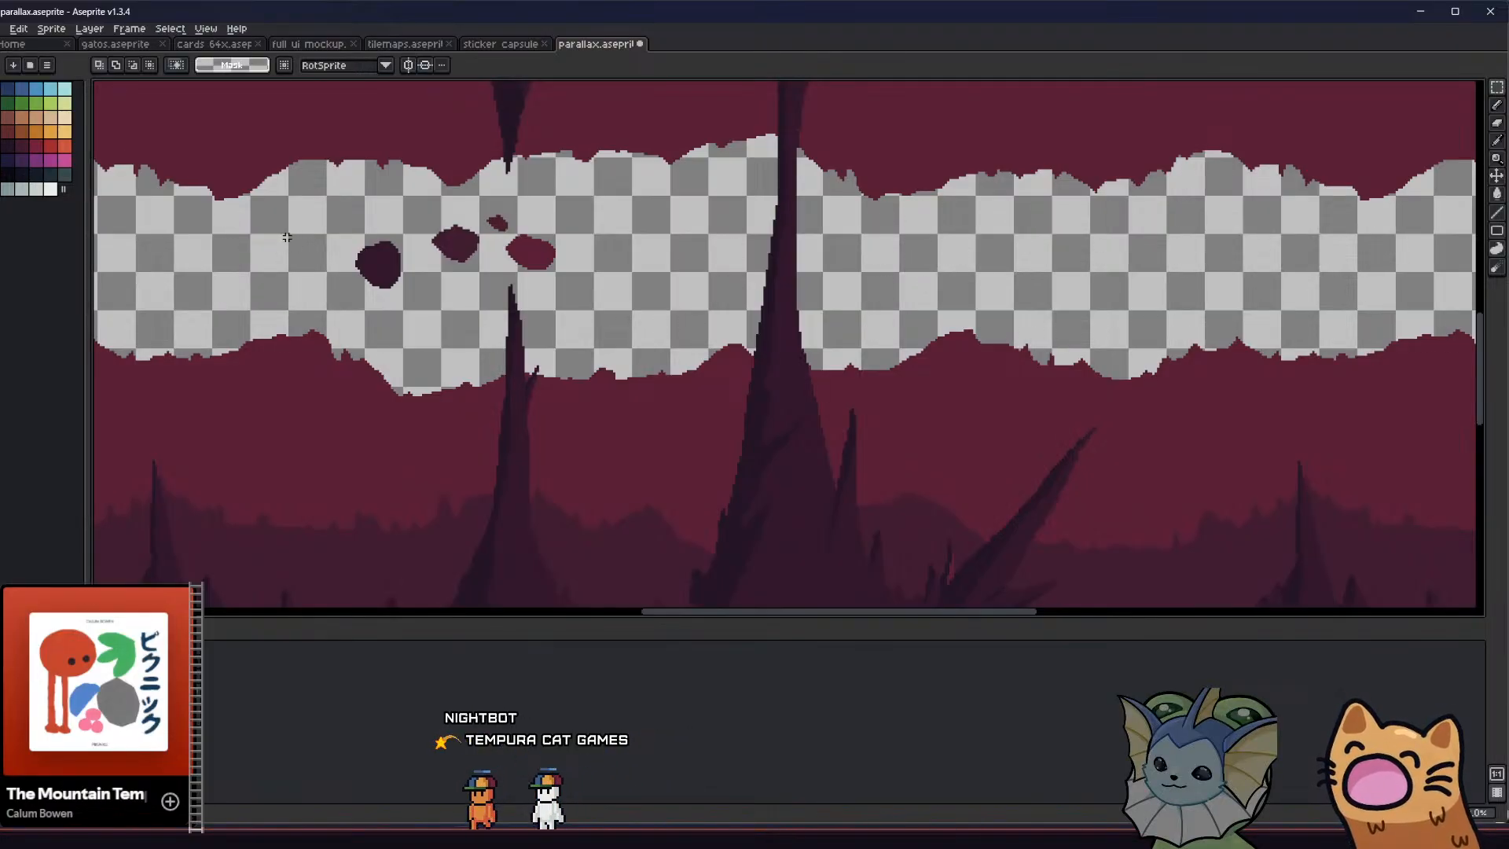
left_click_drag(477, 297, 478, 297)
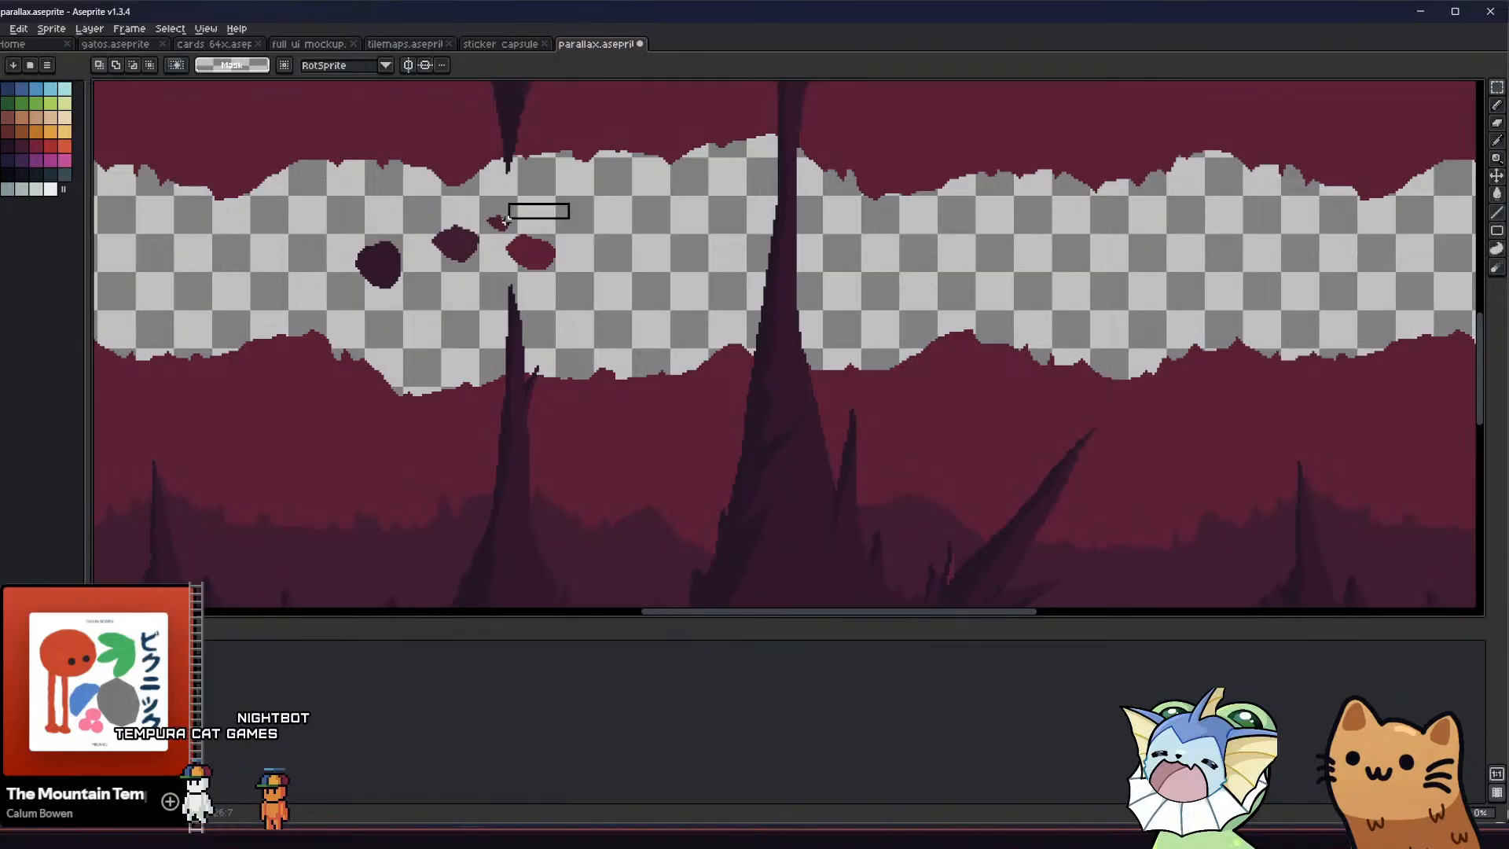
left_click_drag(505, 221, 479, 277)
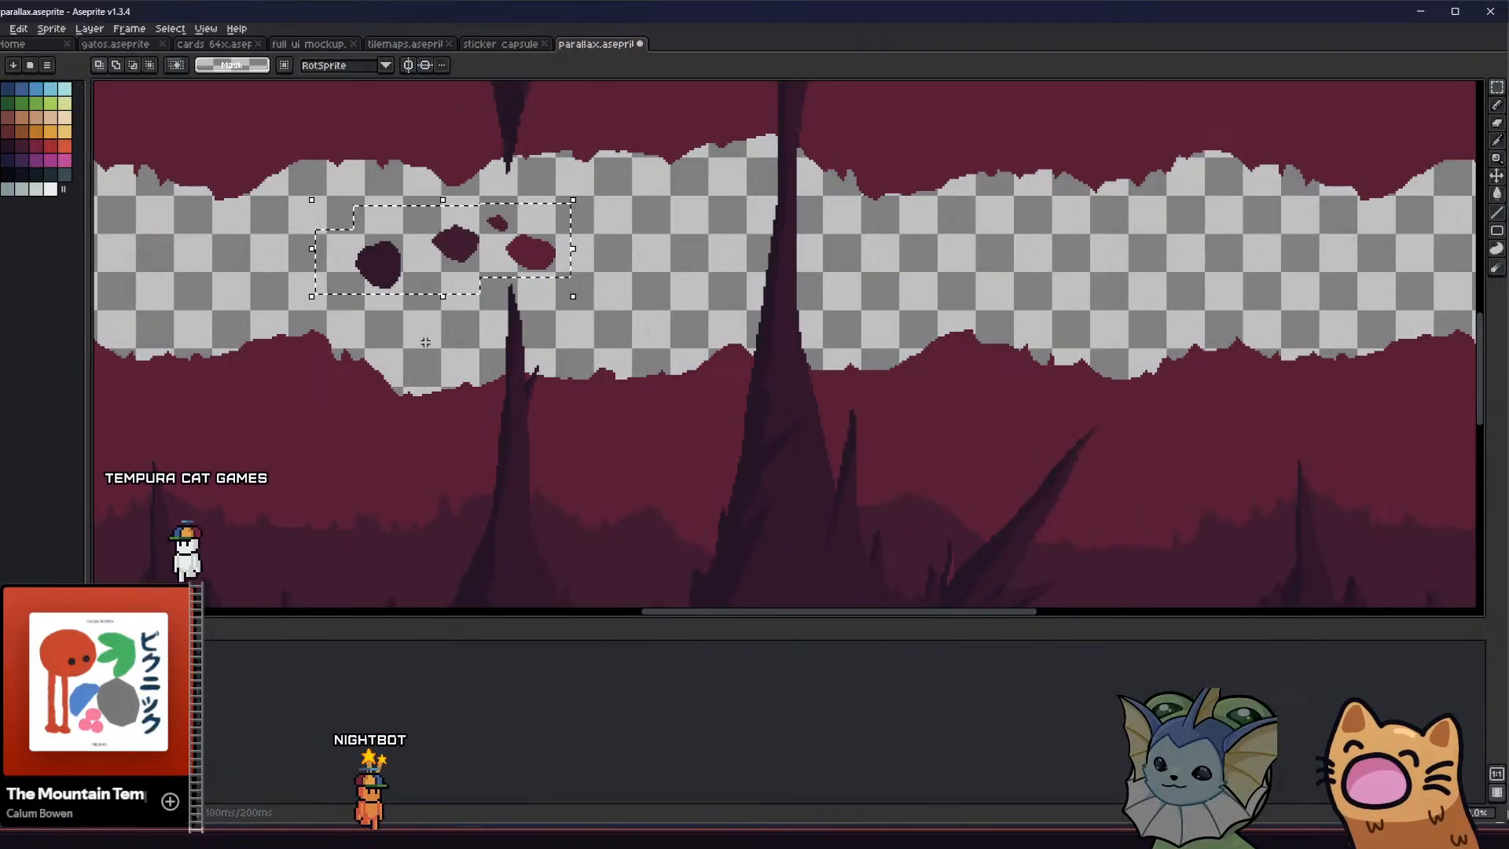
key("ctrl+v")
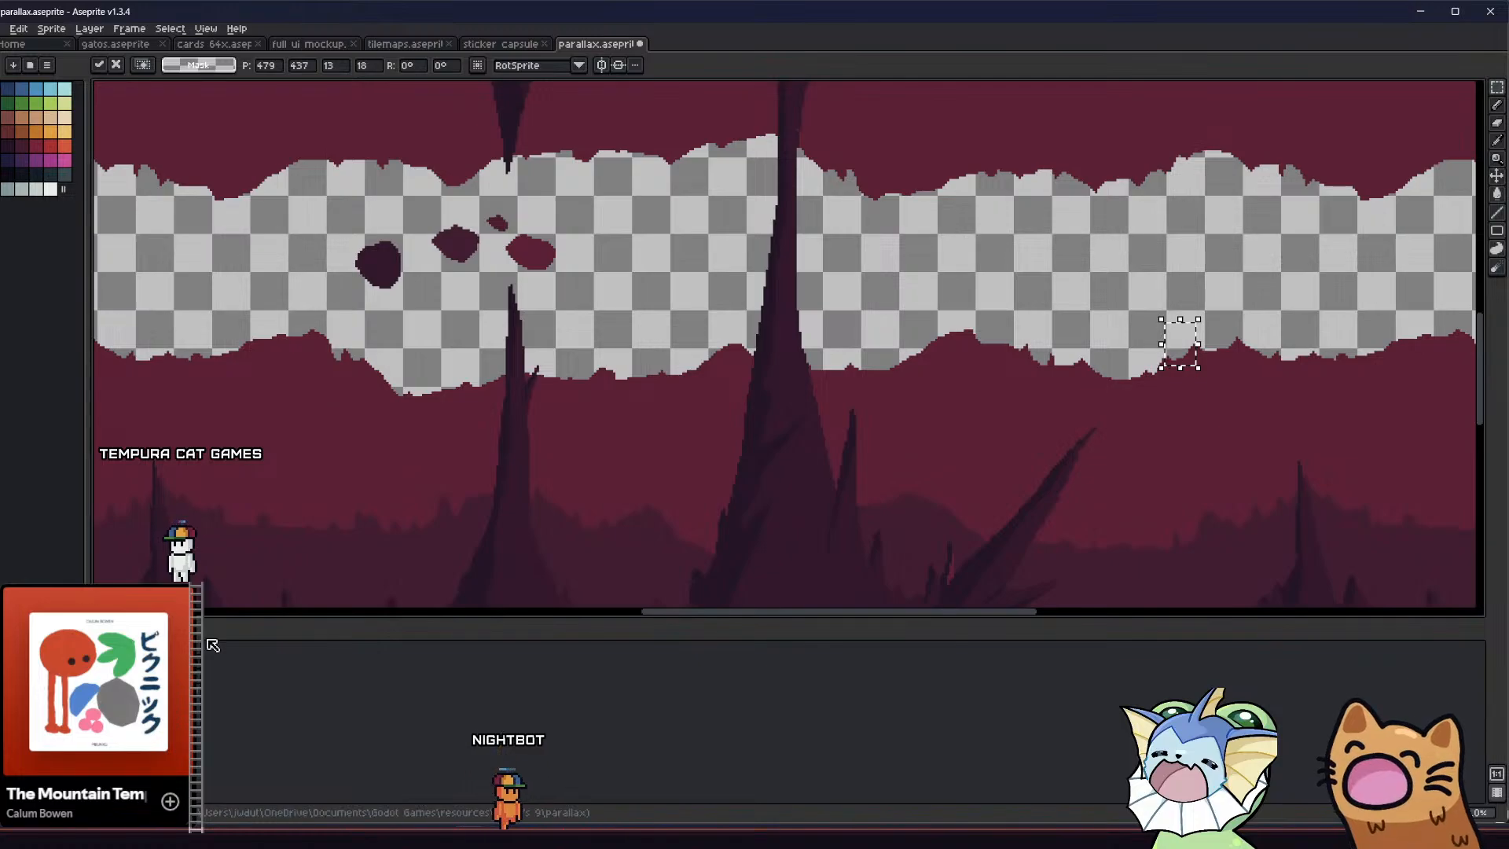
key("ctrl+z")
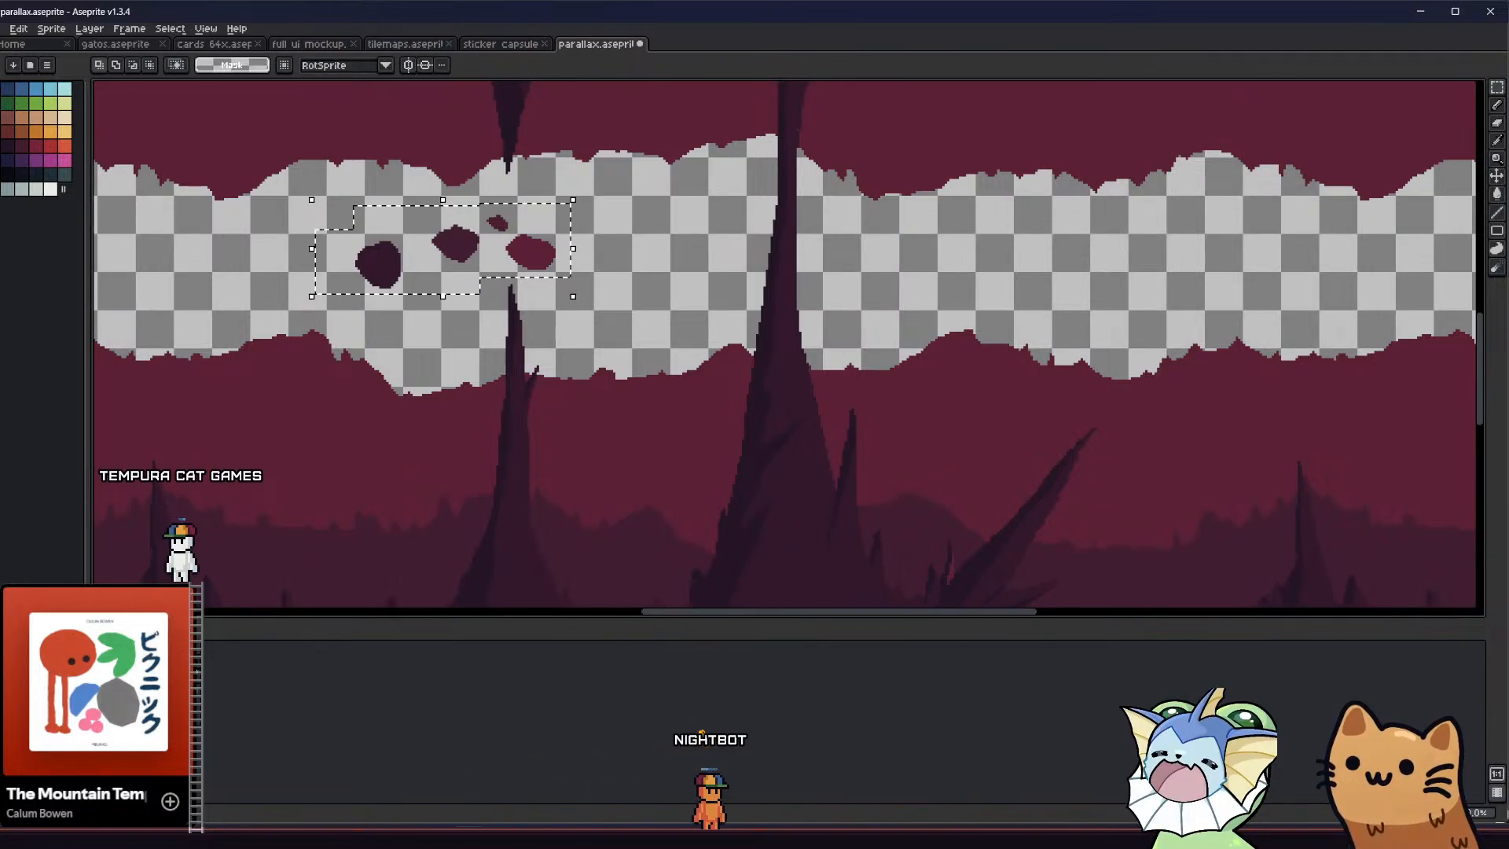
key("ctrl+v")
key("ctrl+z")
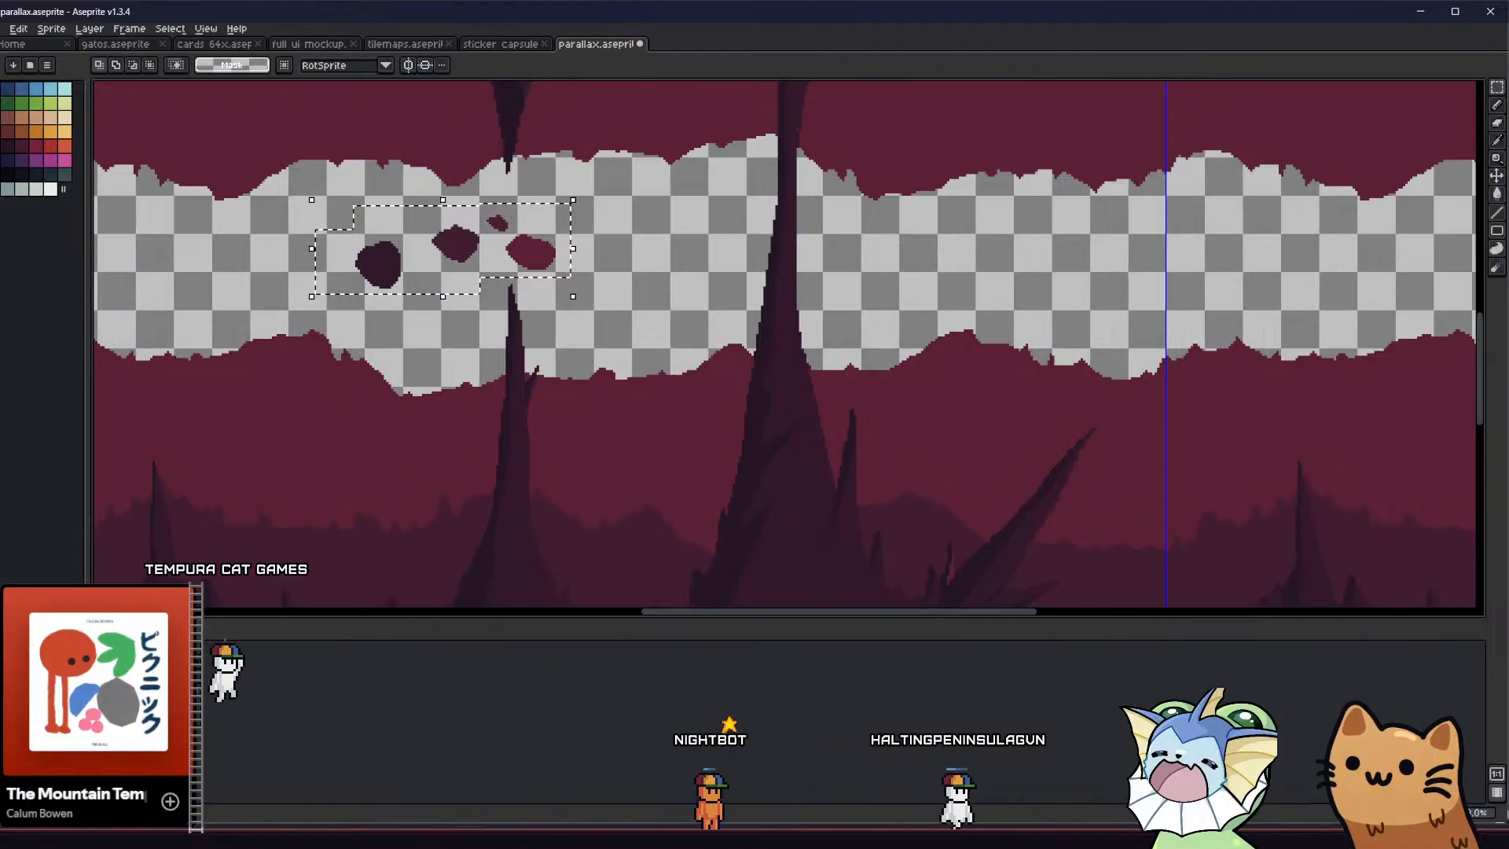
Try to reselect the four swatch blobs with two joined marquee areas and paste them as a separate copy
key("ctrl+d")
left_click_drag(320, 206, 482, 309)
left_click_drag(588, 213, 471, 277, "shift")
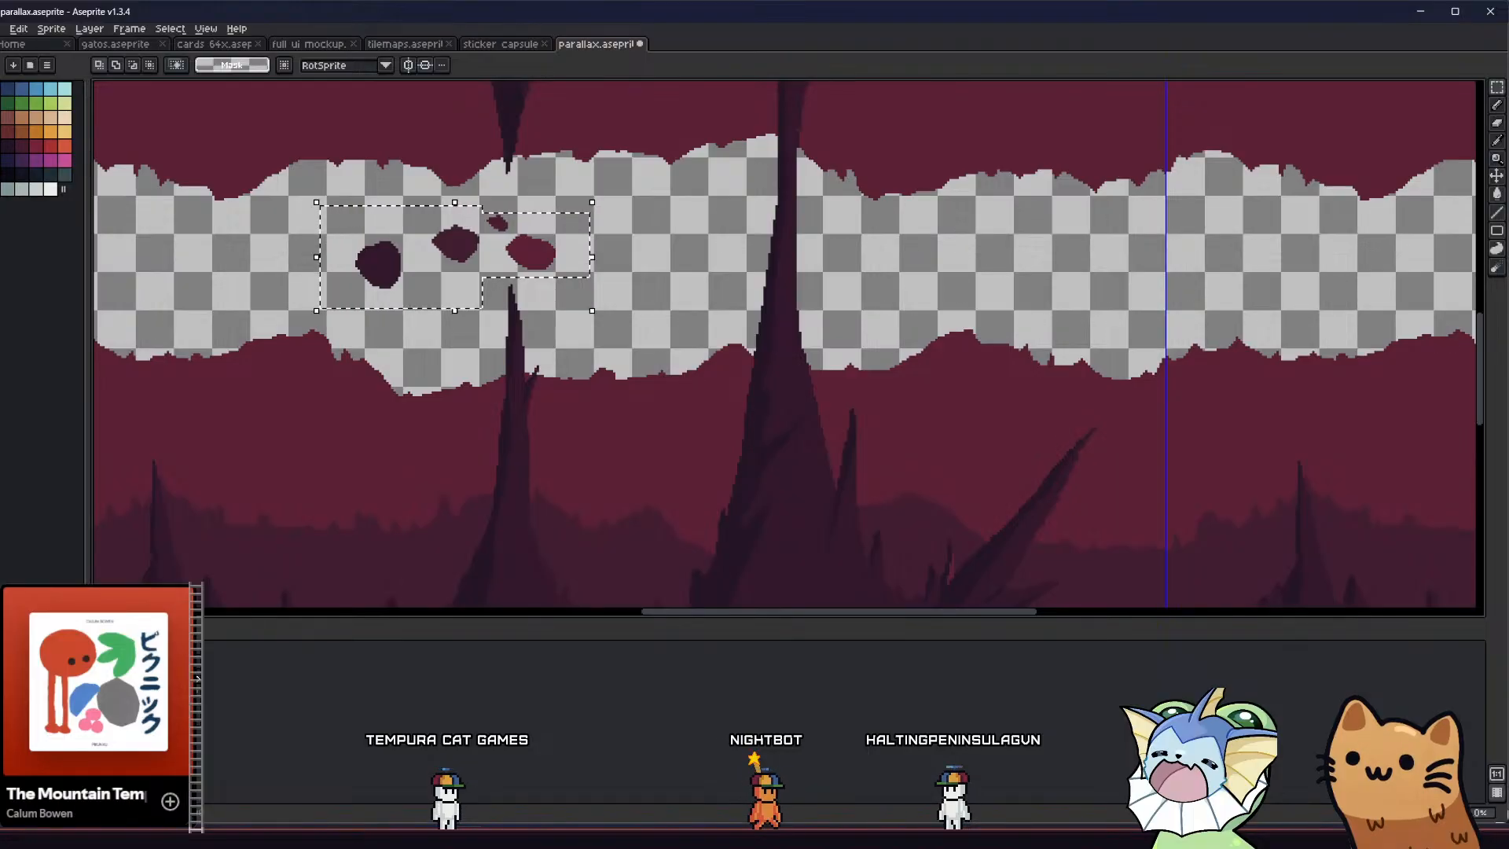
key("ctrl+v")
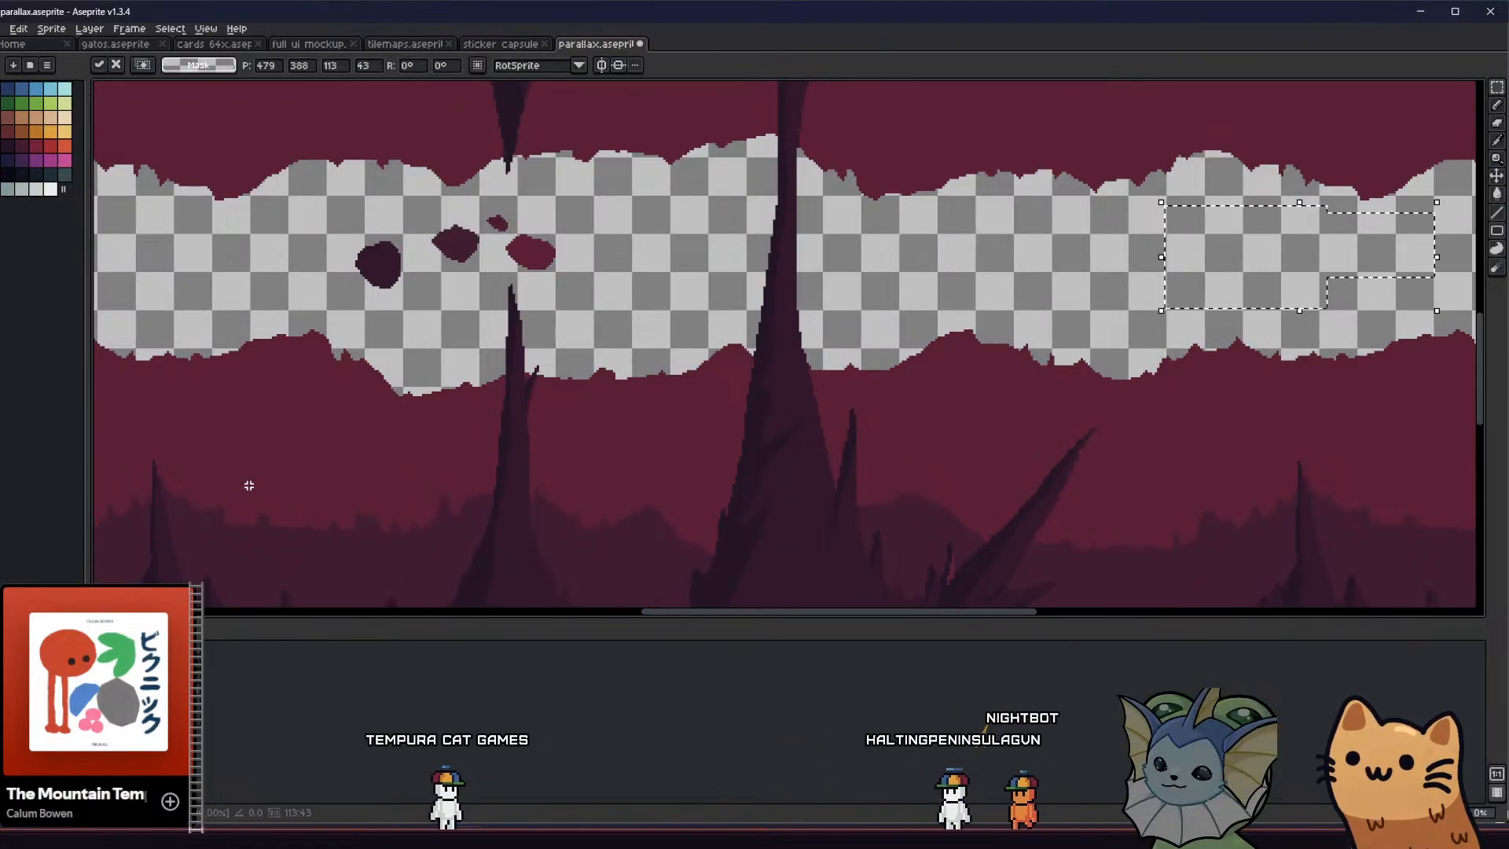
key("Return")
scroll(256, 465, "down", 3)
scroll(294, 466, "up", 1)
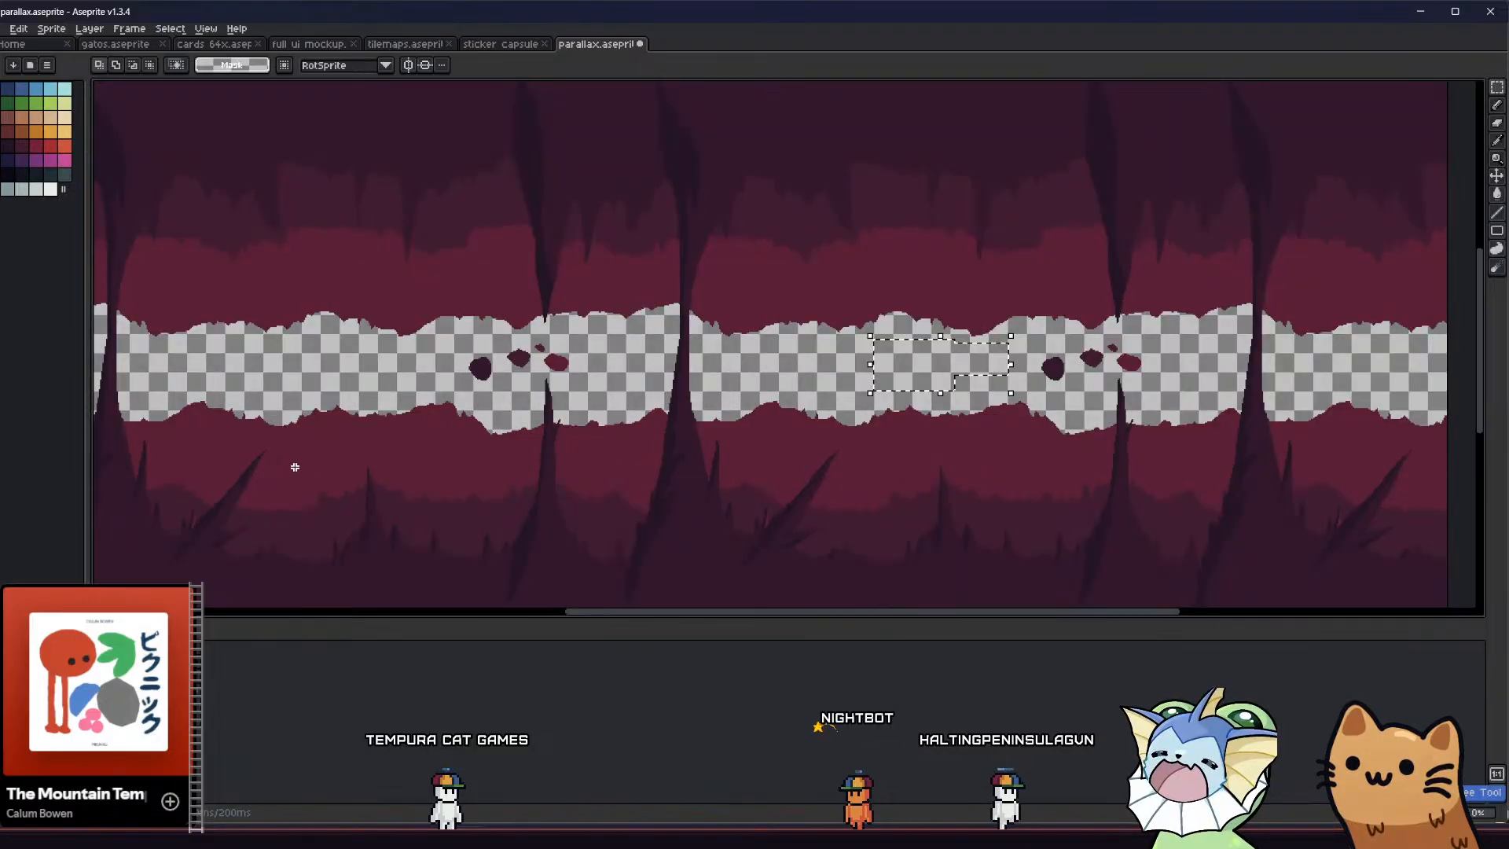
left_click(381, 412)
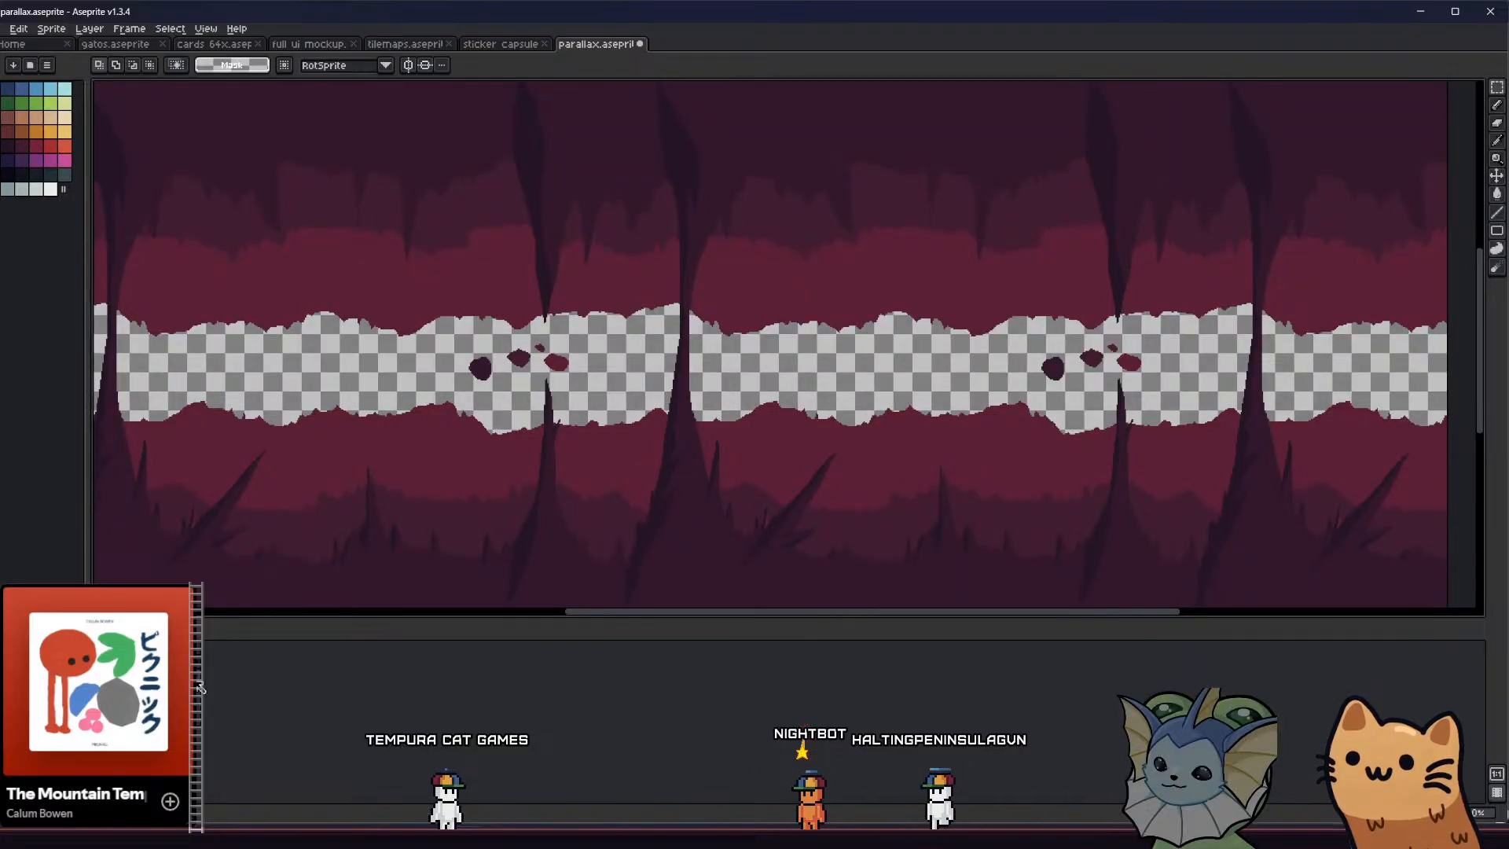
scroll(413, 415, "up", 2)
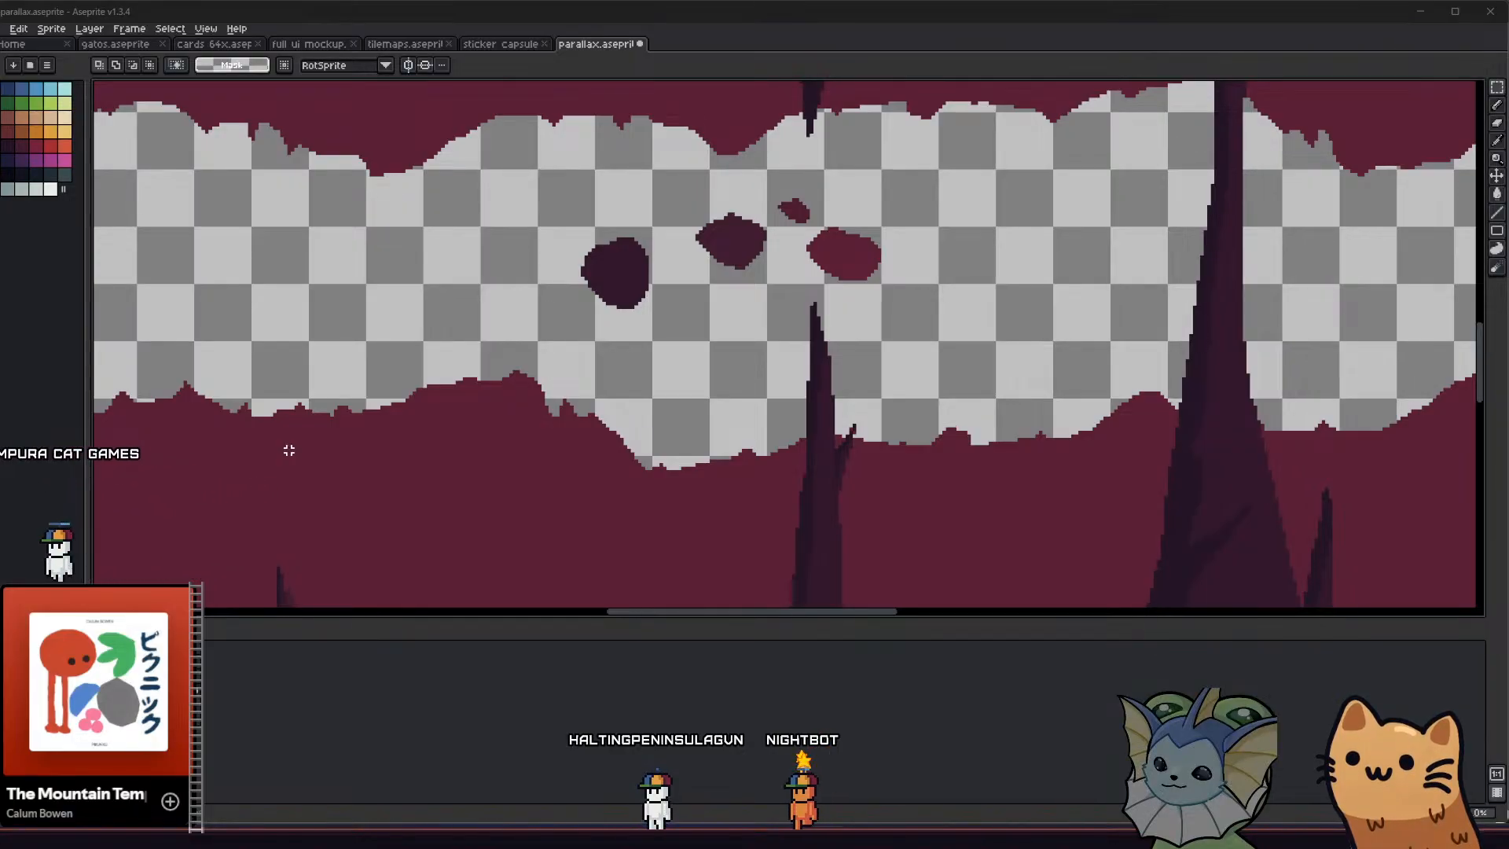
Select the four swatch blobs with two overlapping rectangular areas that stay clear of the spike tip
left_click_drag(550, 232, 674, 324)
left_click_drag(687, 199, 885, 288, "shift")
scroll(840, 311, "right", 2, "shift")
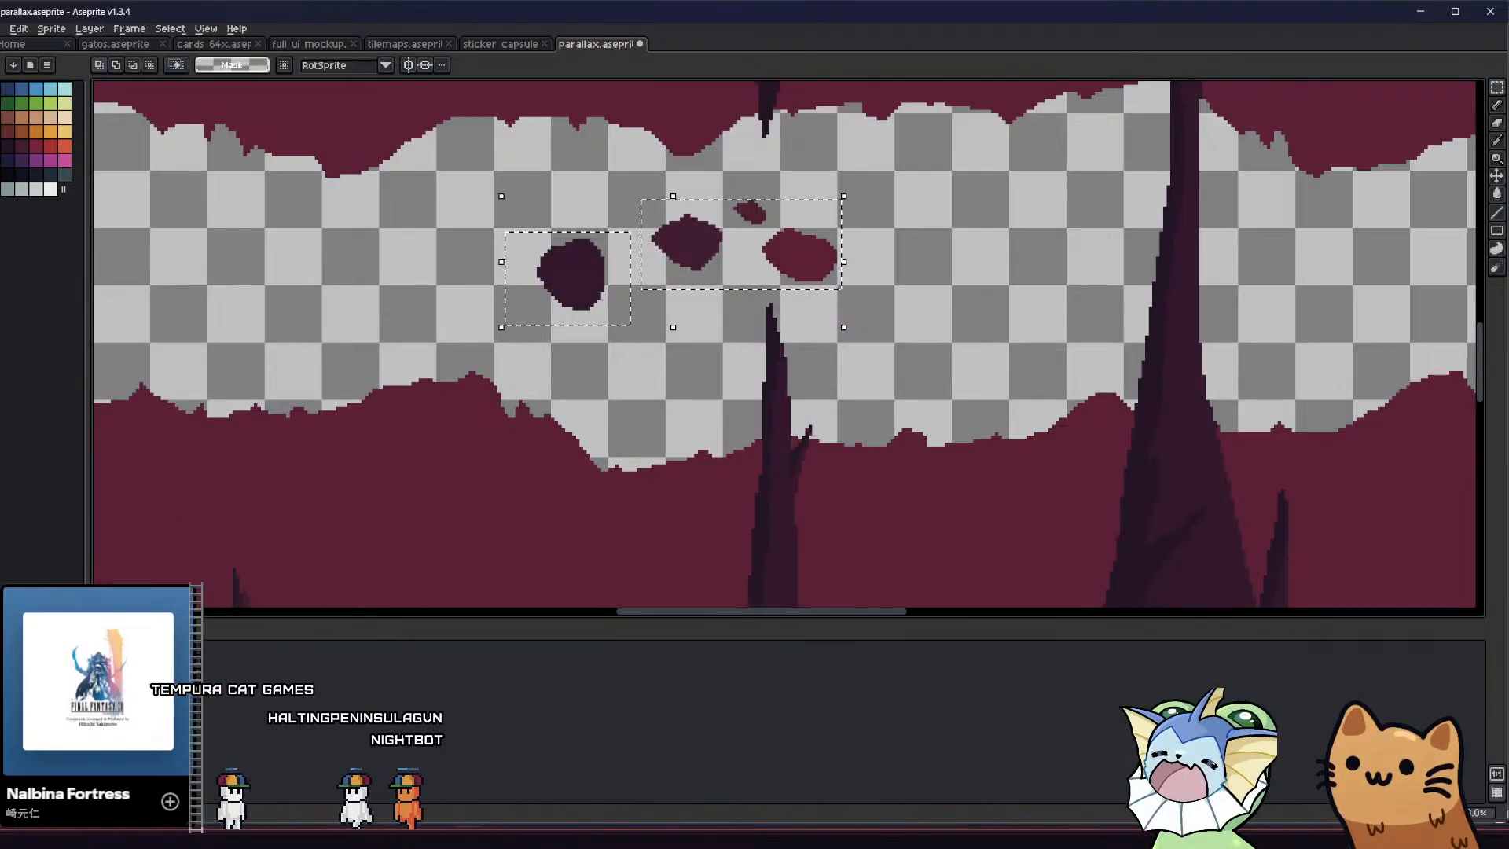
left_click(474, 351)
left_click_drag(470, 218, 613, 312)
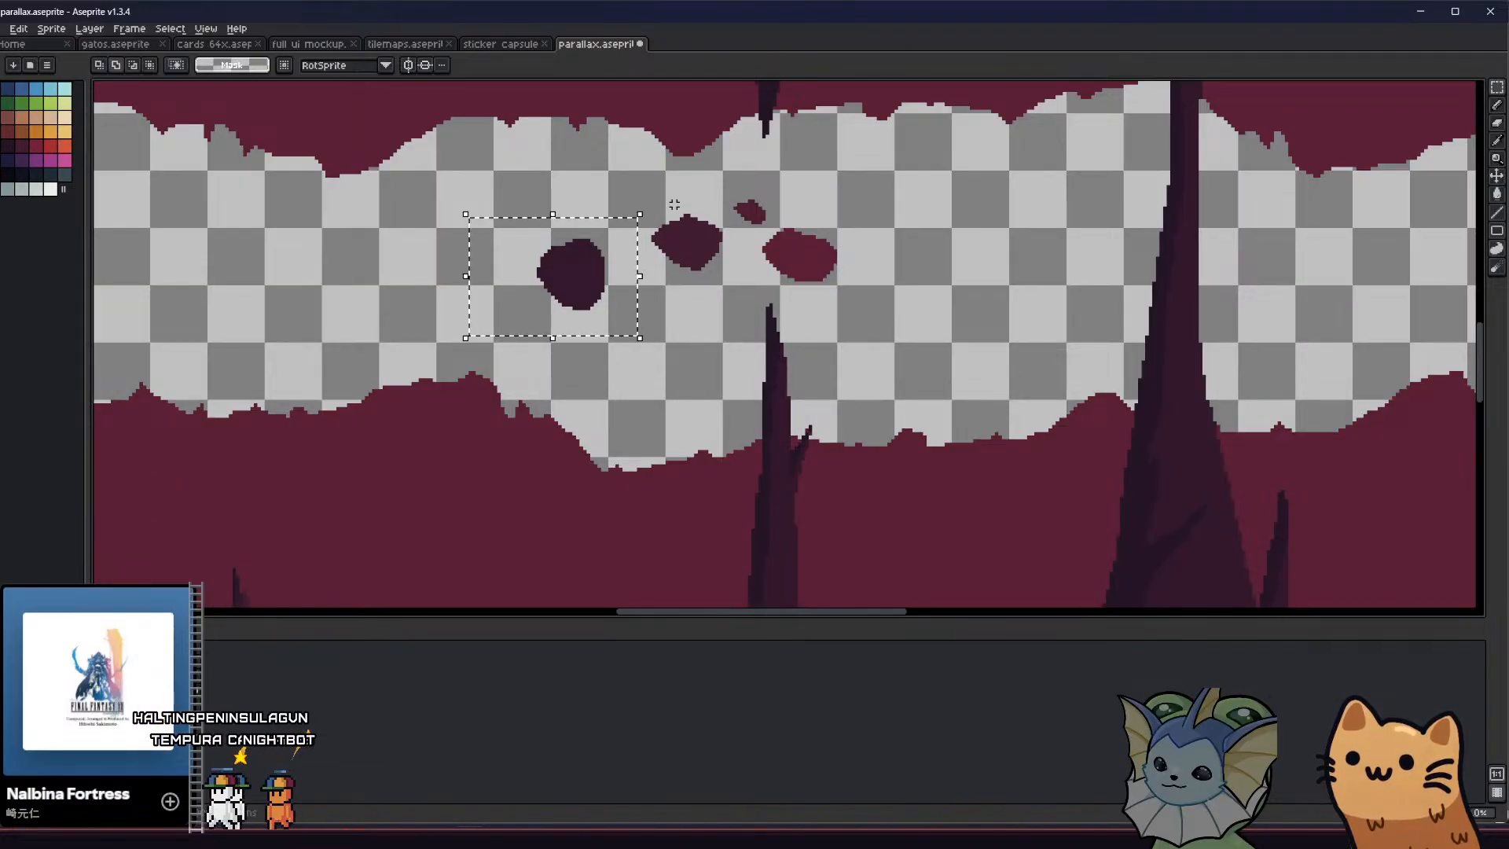
left_click_drag(629, 181, 870, 289, "shift")
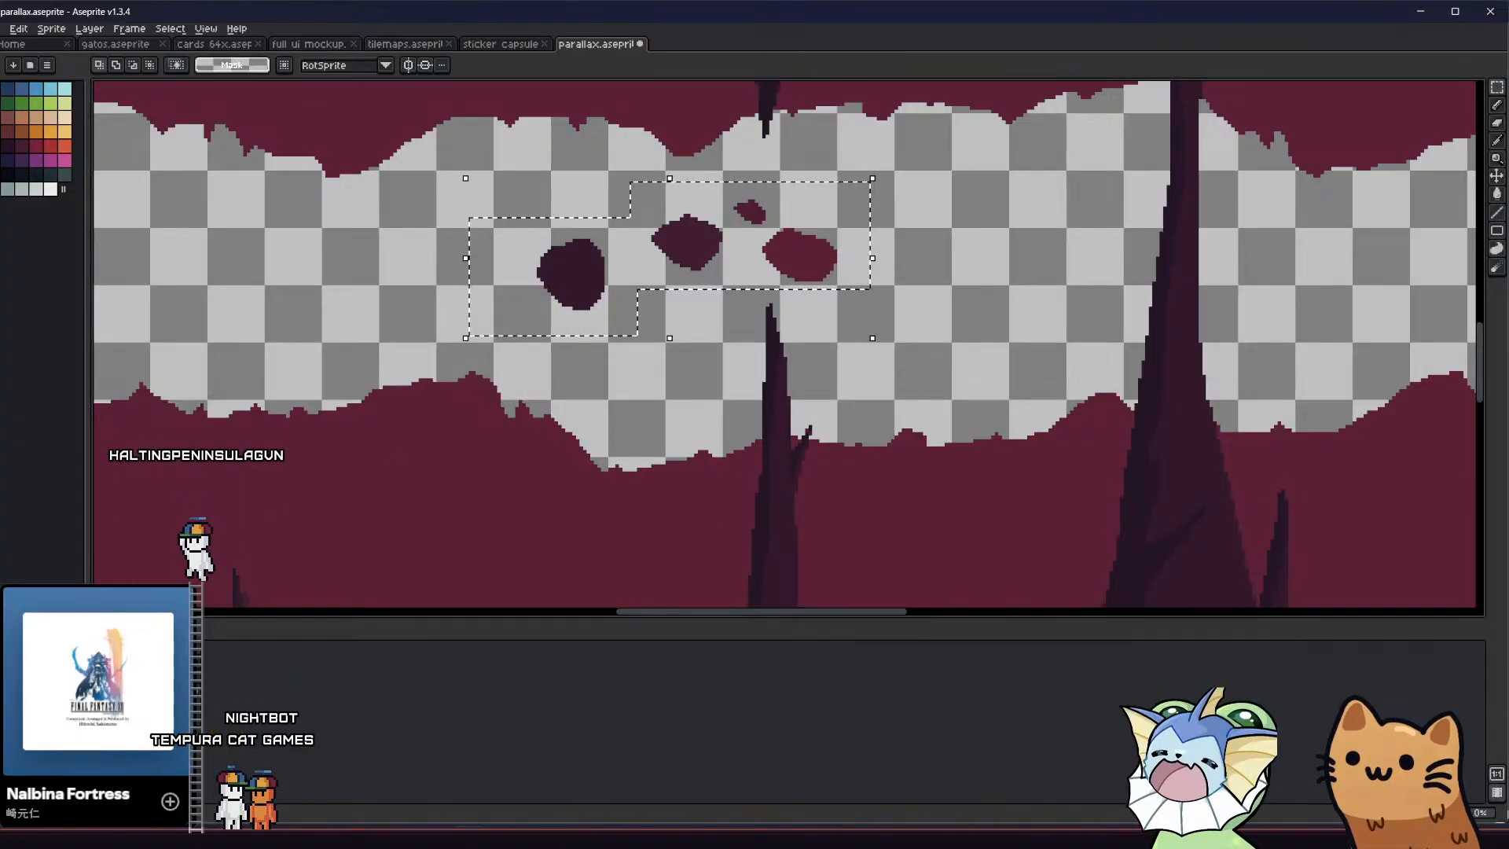
Paste the swatch selection, move it over the original blobs at X 122, Y 387, and apply the placement
left_click_drag(563, 335, 562, 337)
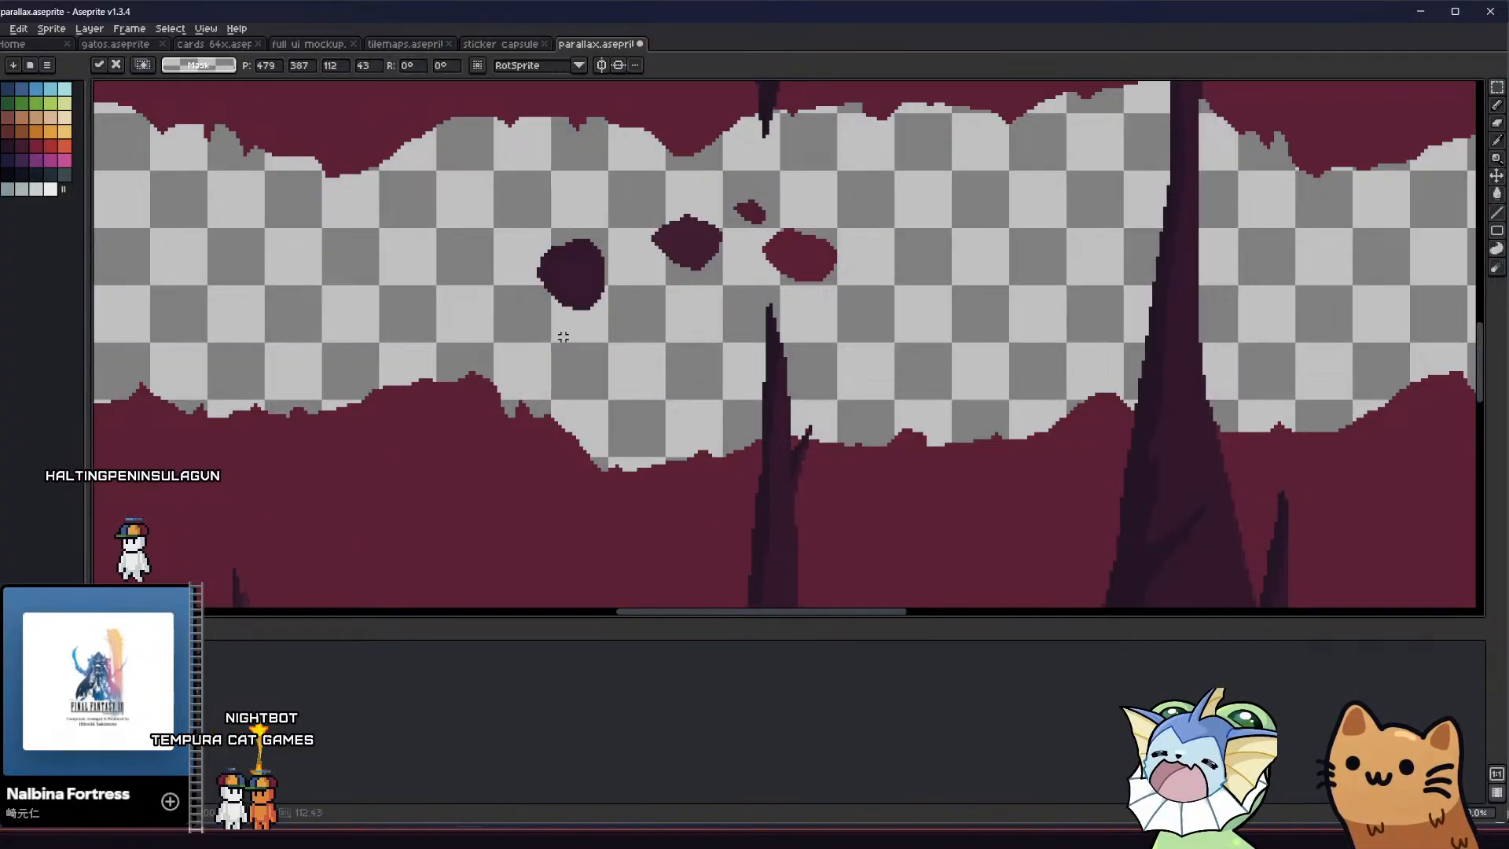
scroll(445, 368, "down", 2)
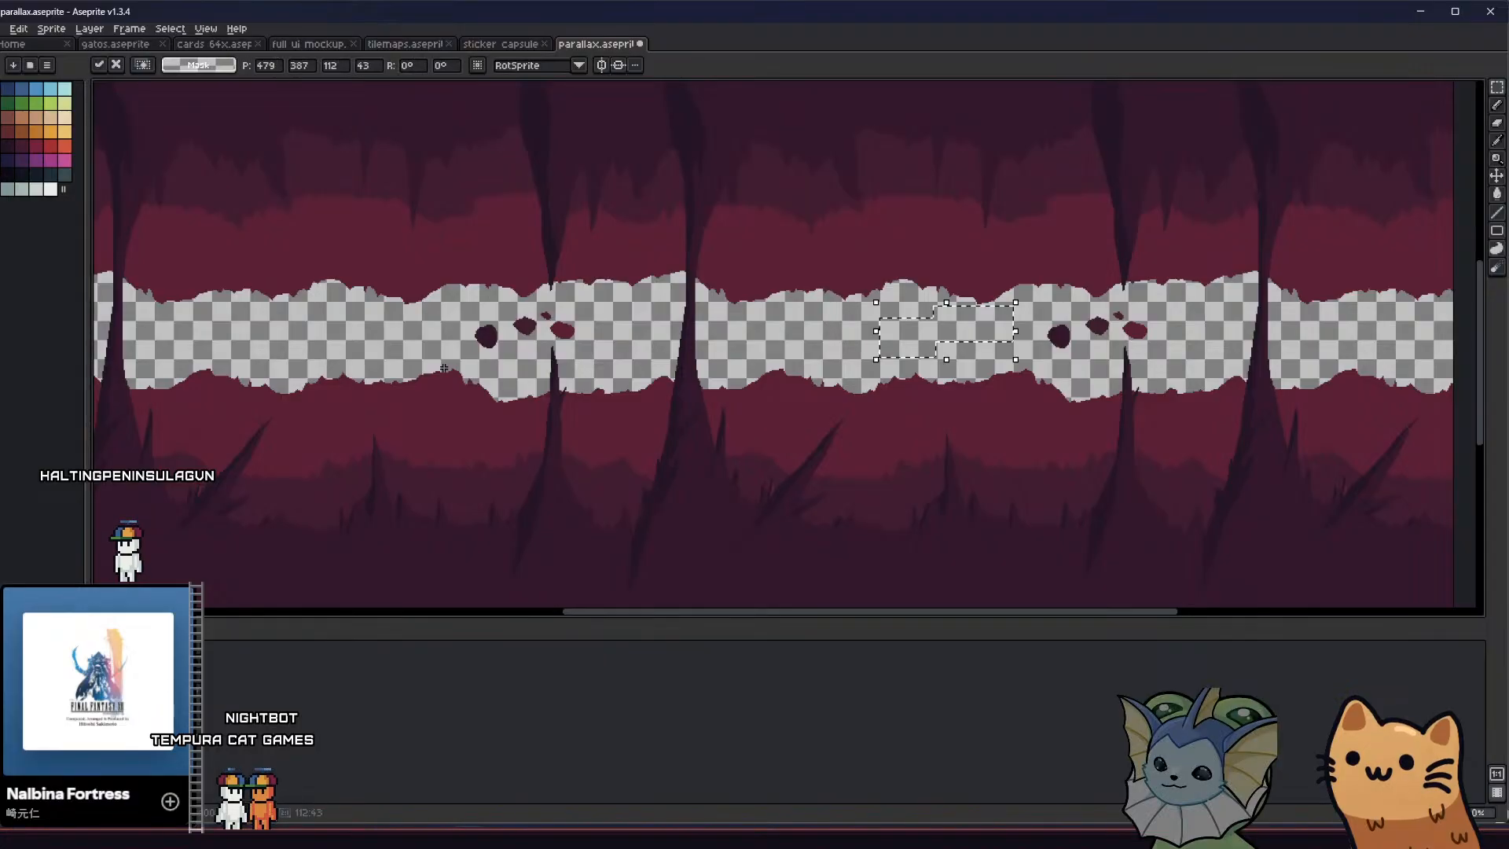
left_click_drag(906, 348, 444, 328)
scroll(487, 351, "up", 2)
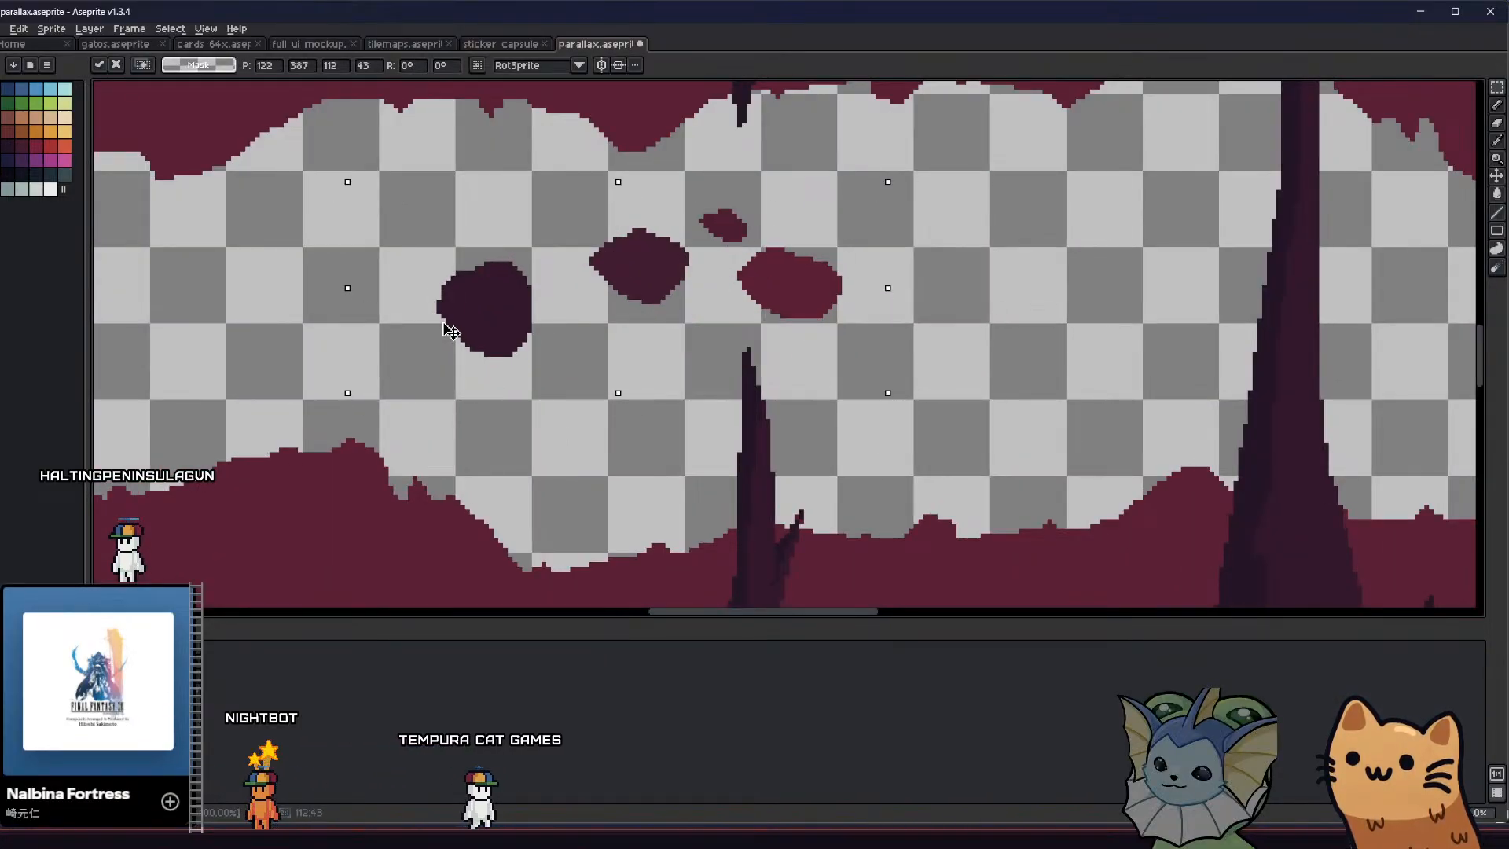
key("Return")
scroll(255, 423, "down", 1)
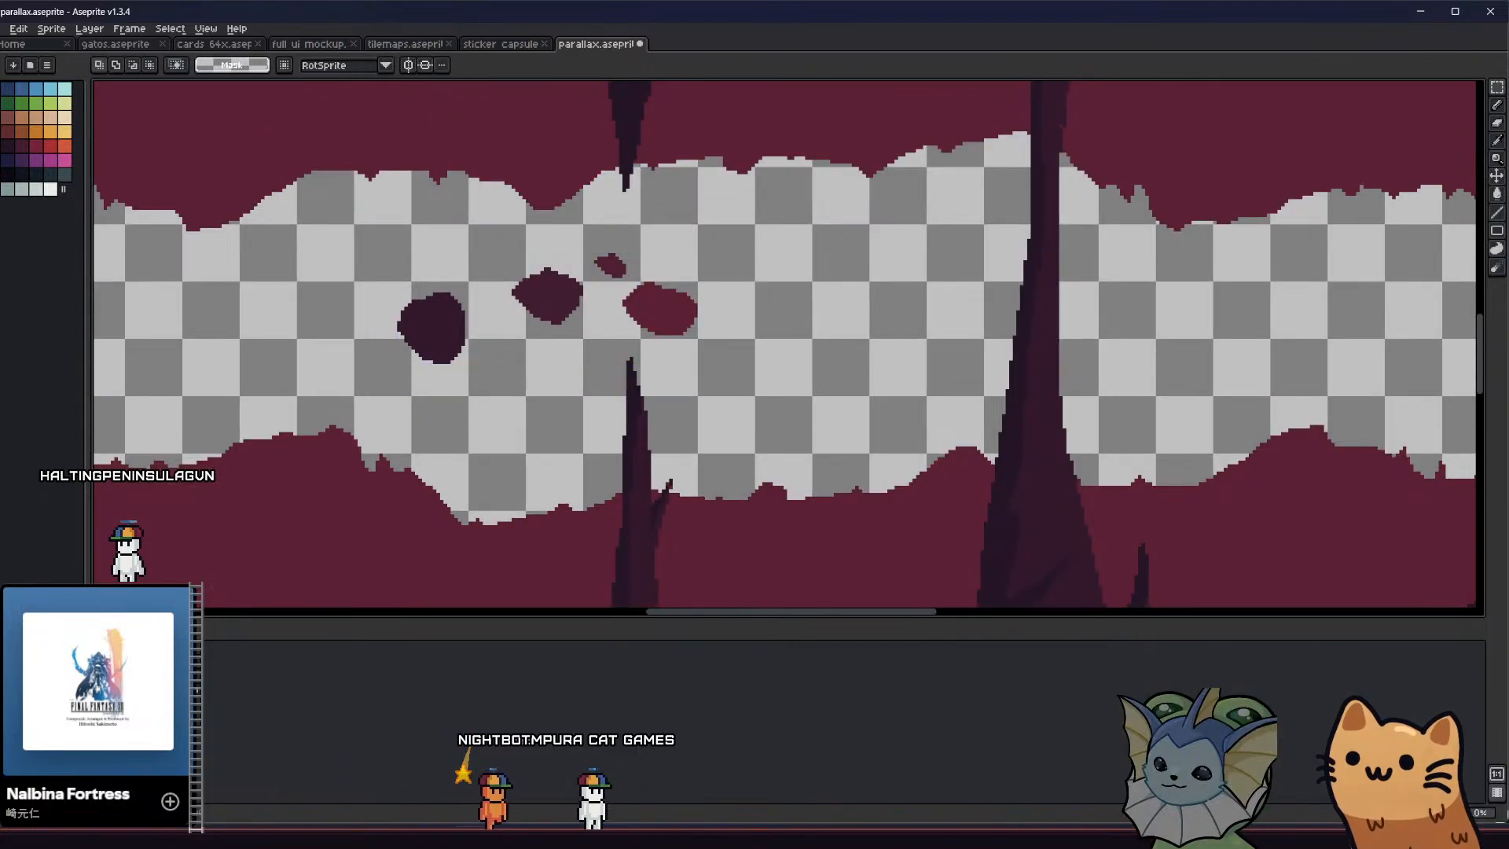
scroll(535, 401, "down", 4)
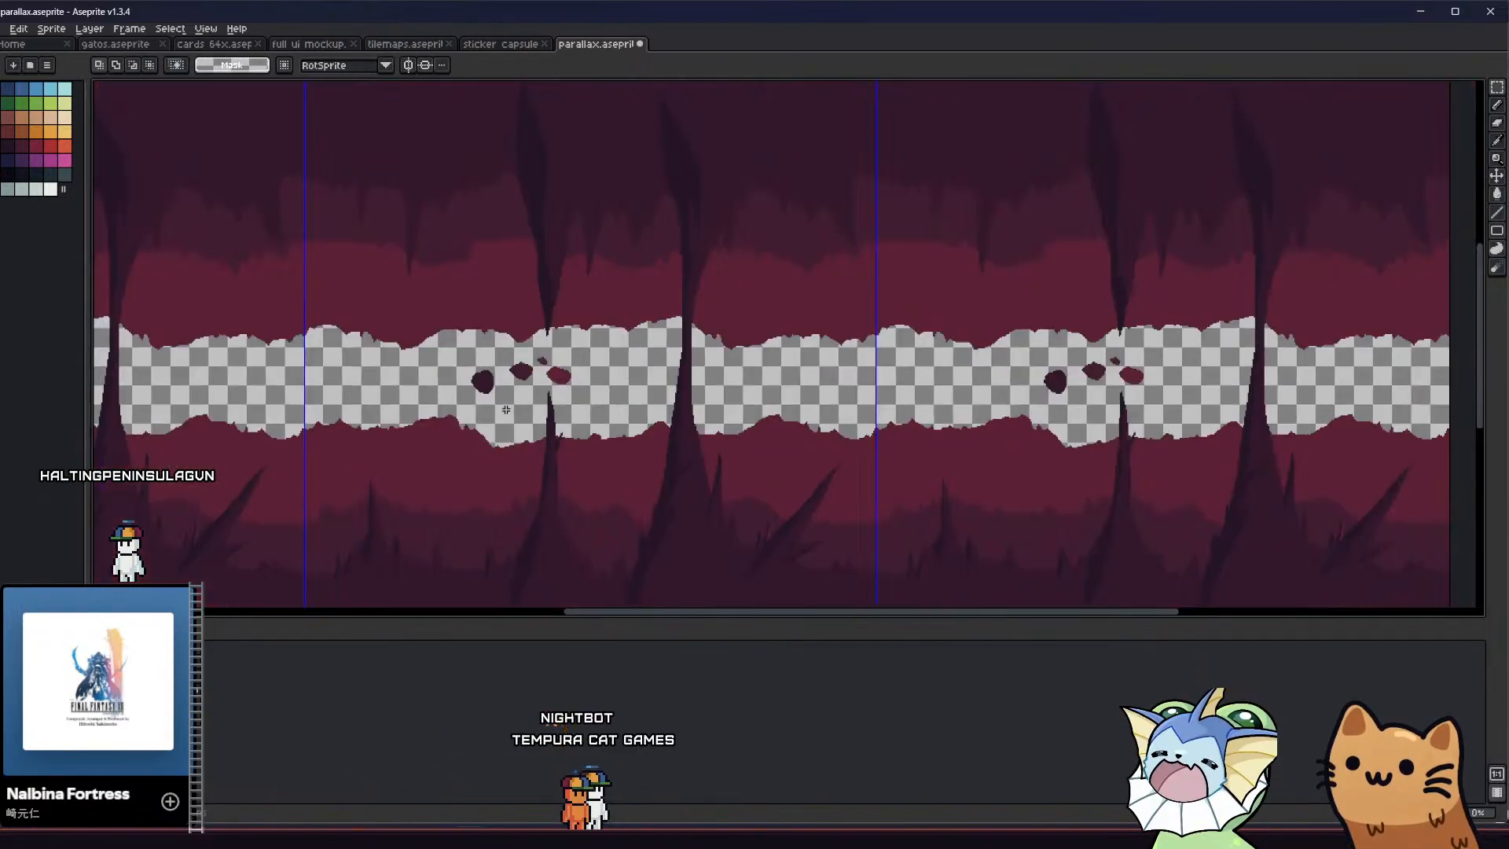
Marquee the swatch blobs again, clear the selection, and take the swatches out of the visible artwork
scroll(569, 404, "up", 5)
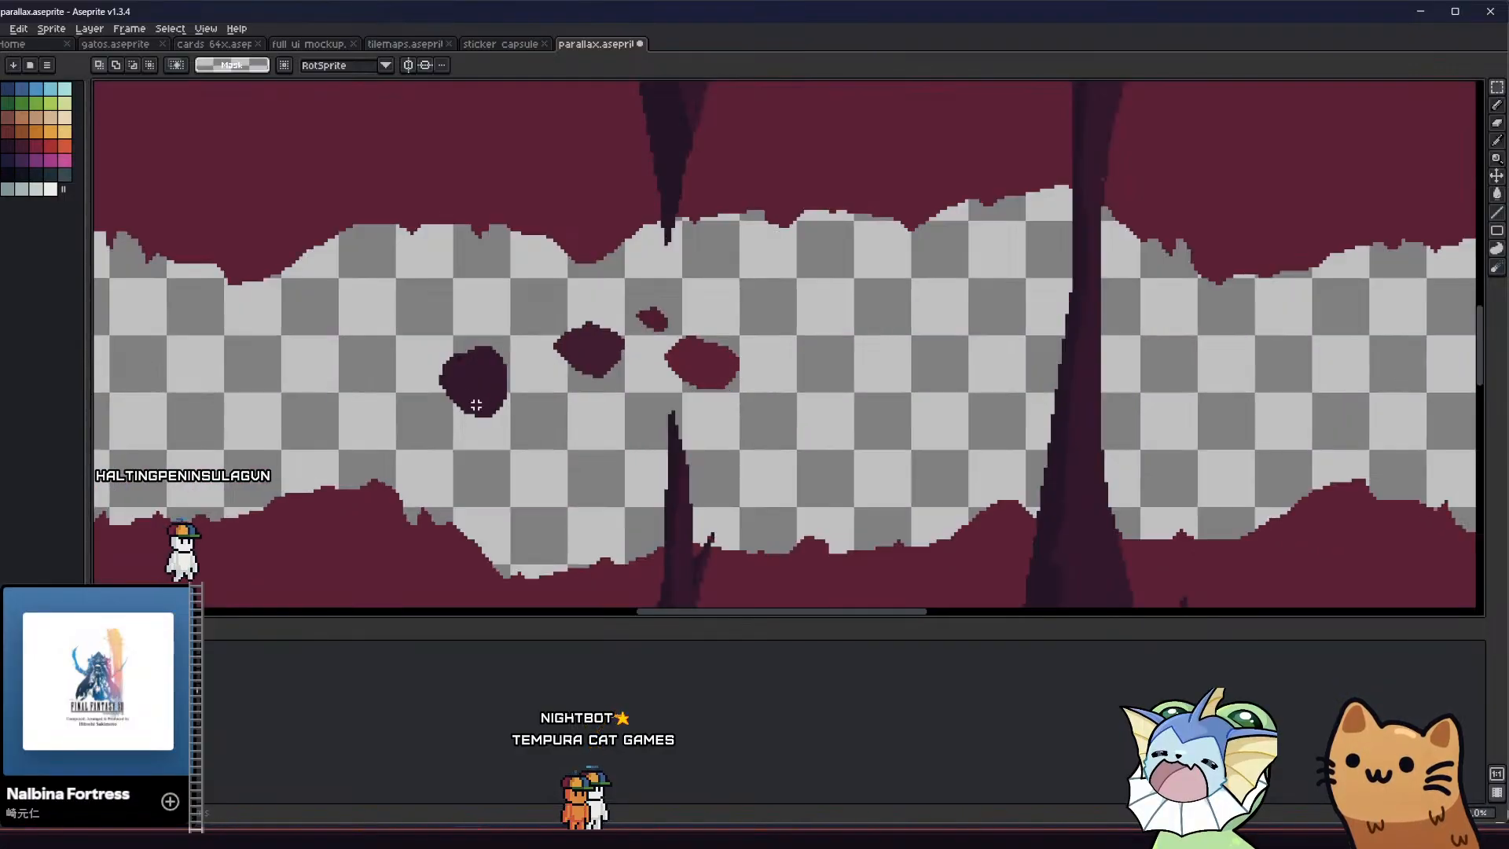
left_click_drag(415, 344, 558, 449)
left_click_drag(519, 323, 622, 363)
left_click(622, 362)
left_click_drag(616, 299, 770, 402)
left_click(714, 418)
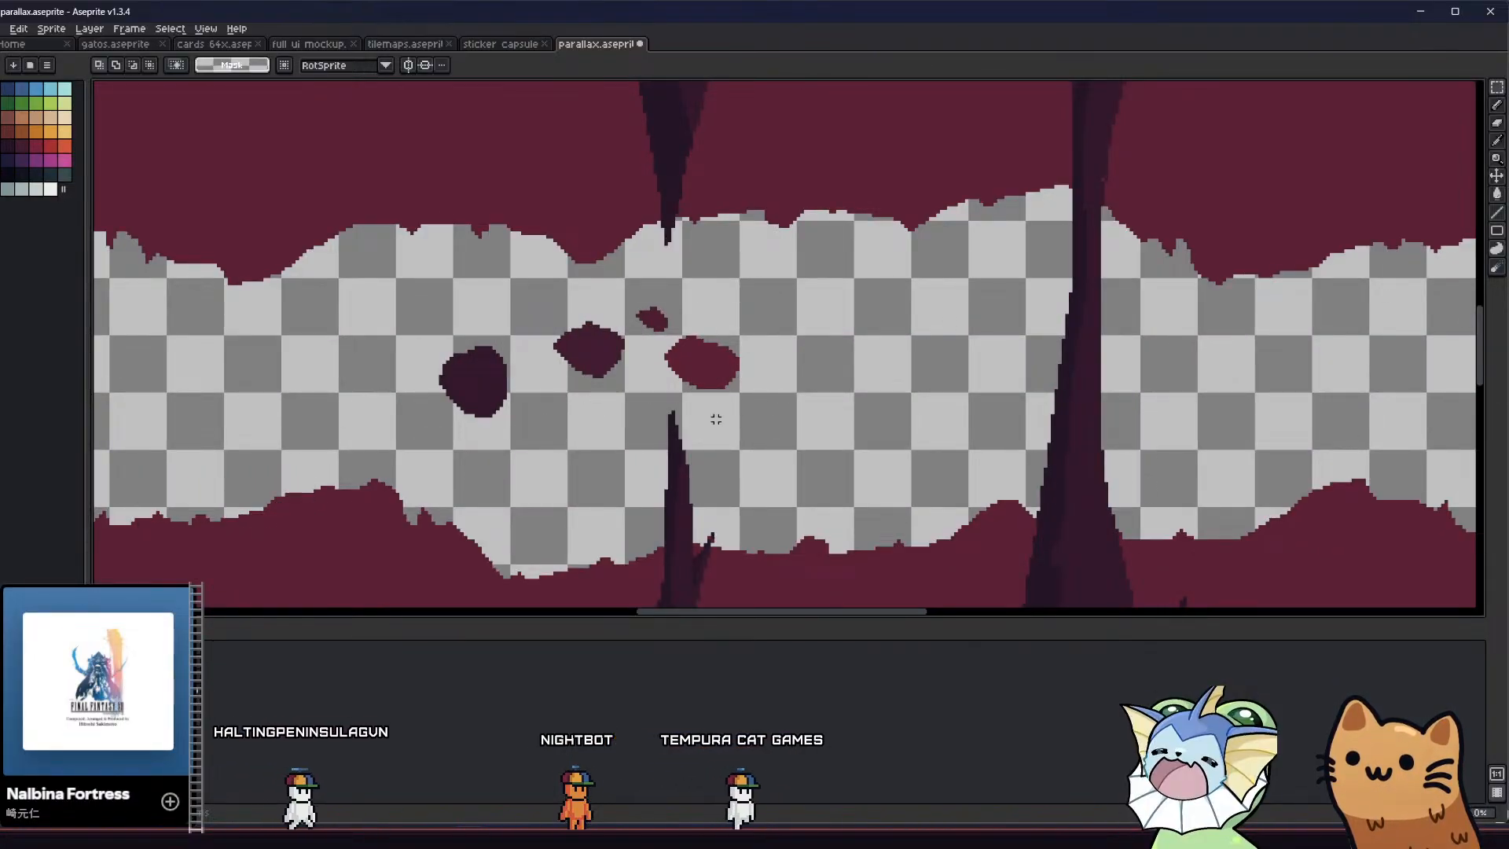
scroll(620, 416, "down", 1)
scroll(424, 447, "down", 2)
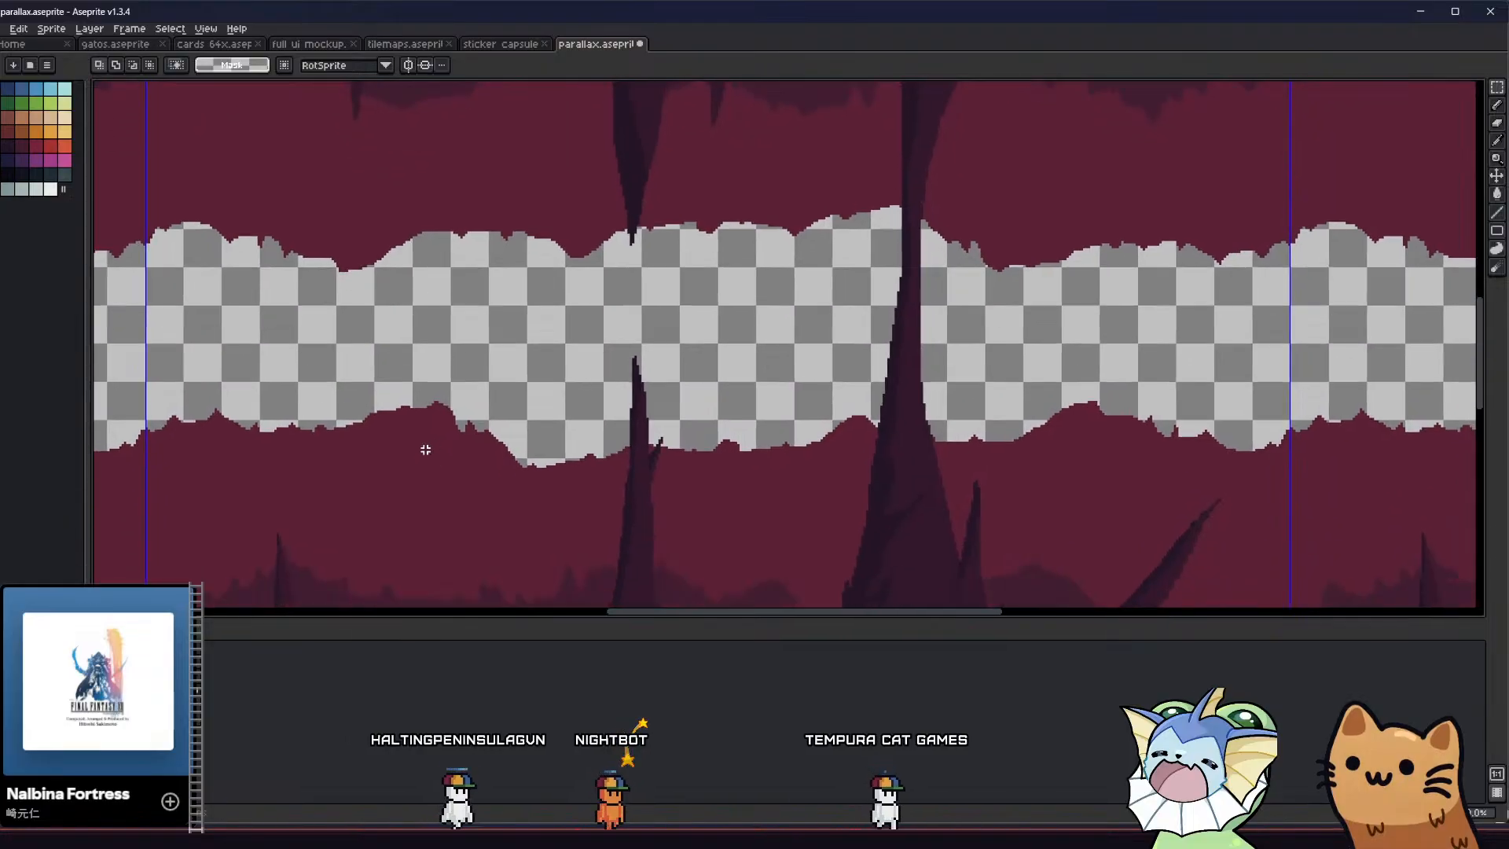
Show only the darkest layer with the spikes and save the sprite
middle_click_drag(373, 479, 367, 431)
middle_click_drag(266, 502, 266, 459)
left_click(9, 684)
key("ctrl+s")
Start exporting the spike layer, and create and open a folder named inverted inside the parallax folder as its destination
left_click(4, 32)
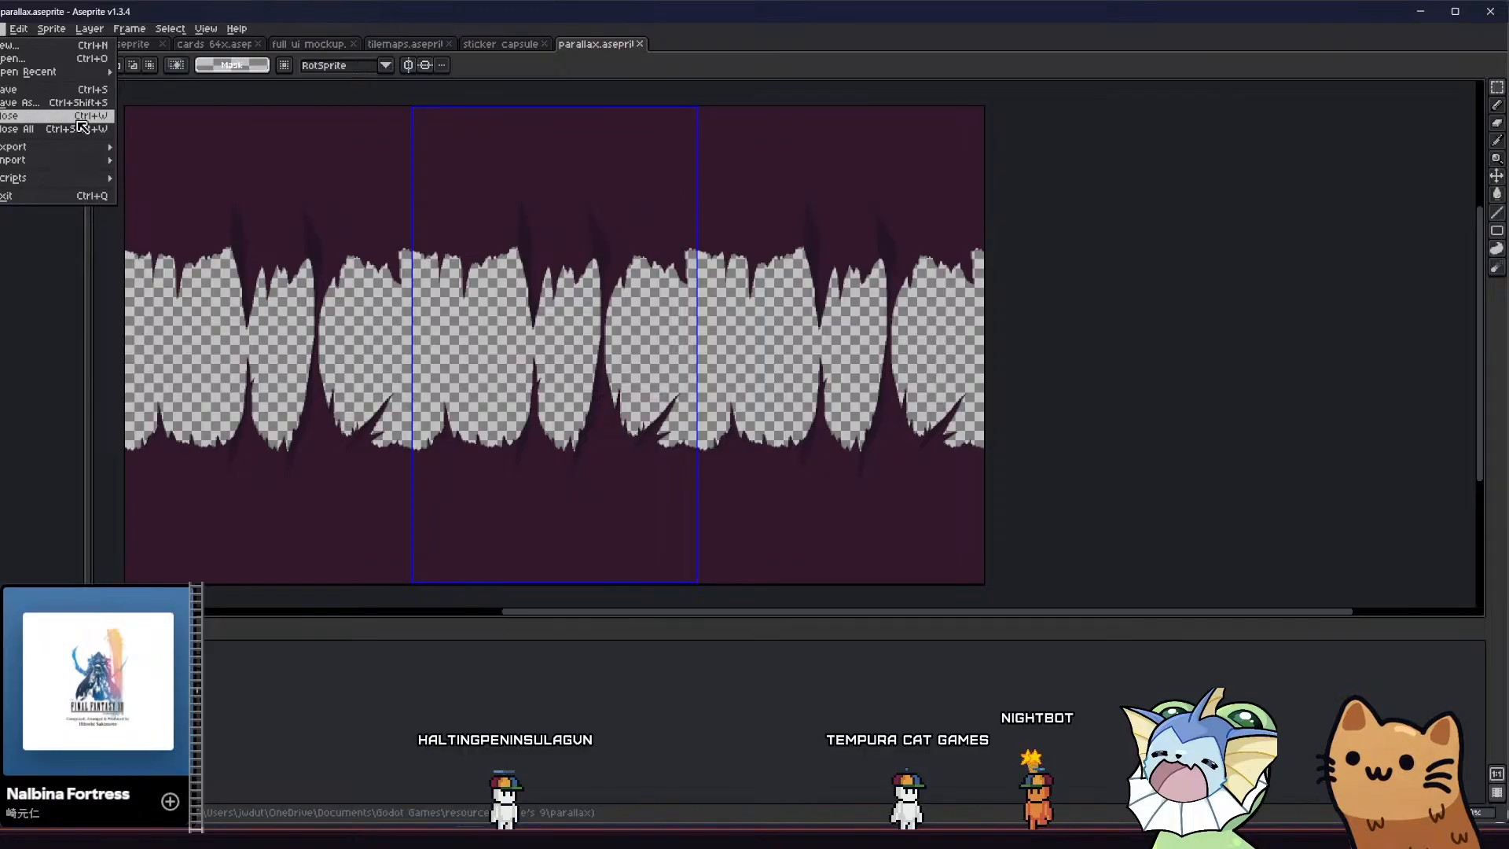
mouse_move(55, 147)
left_click(154, 146)
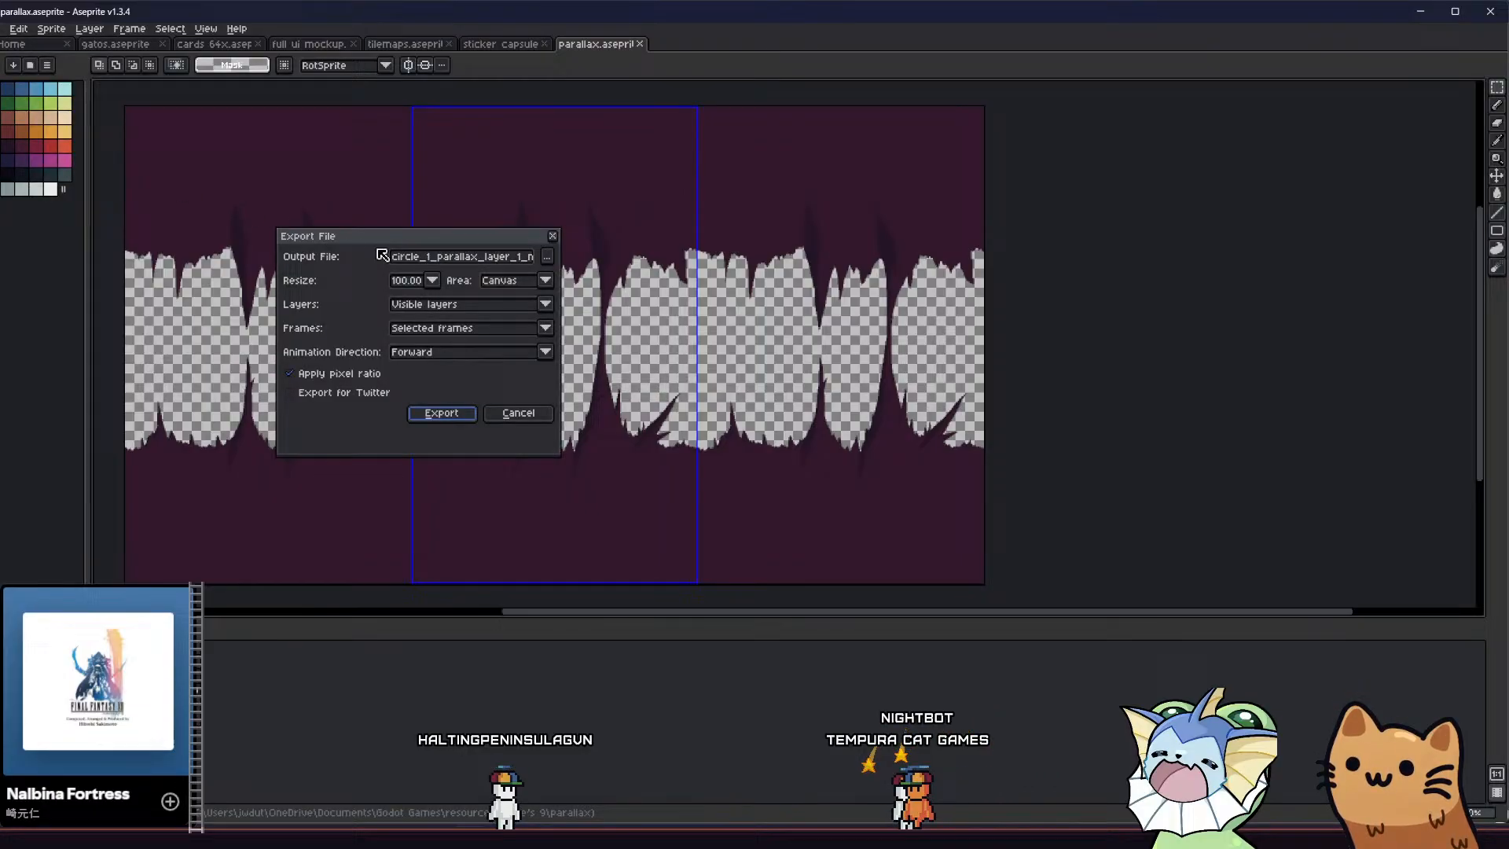
left_click(542, 257)
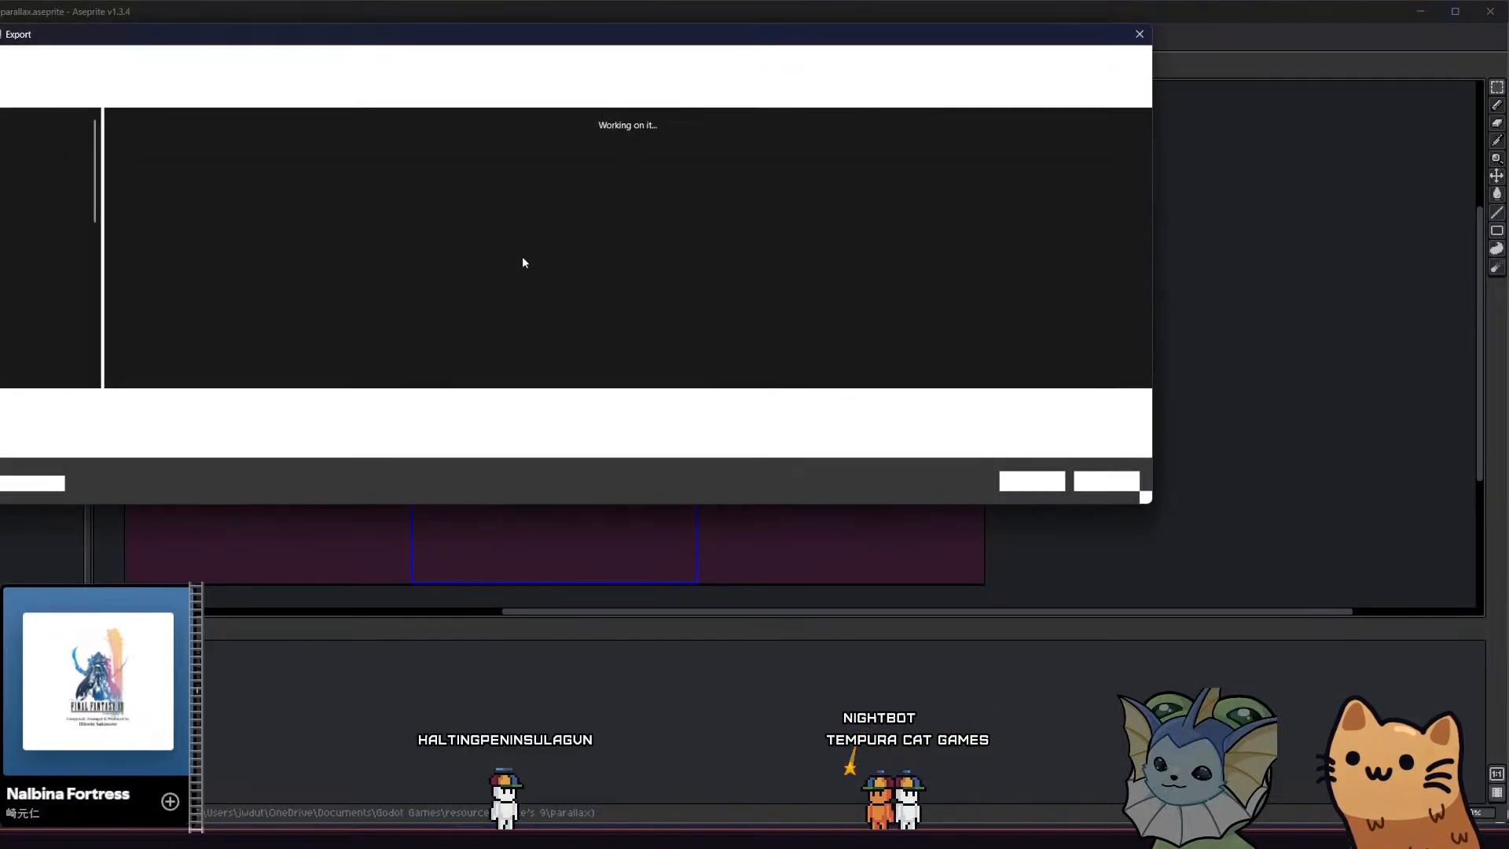
left_click(89, 96)
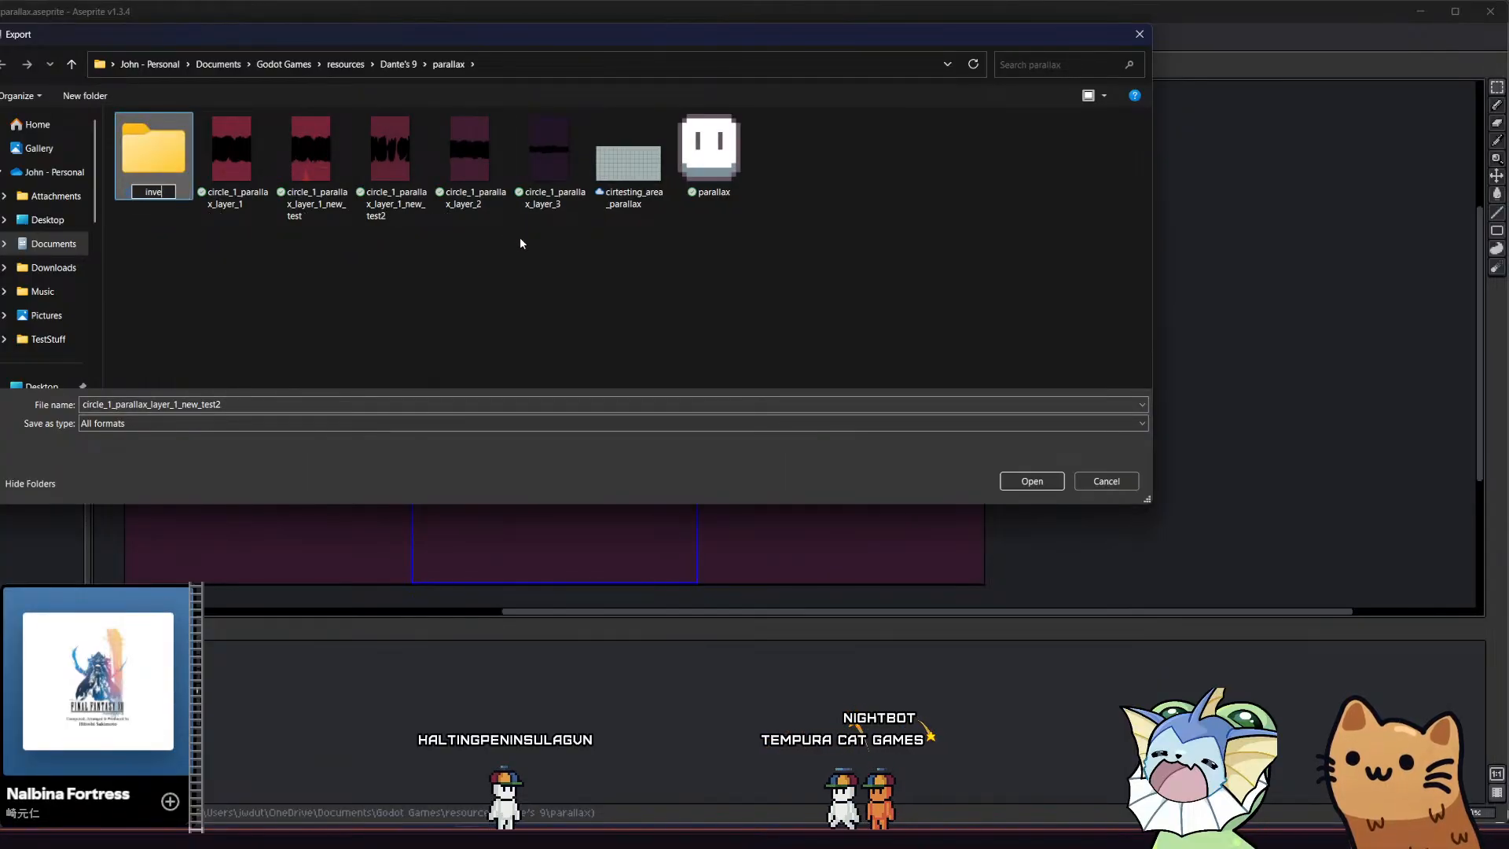
type("inverted")
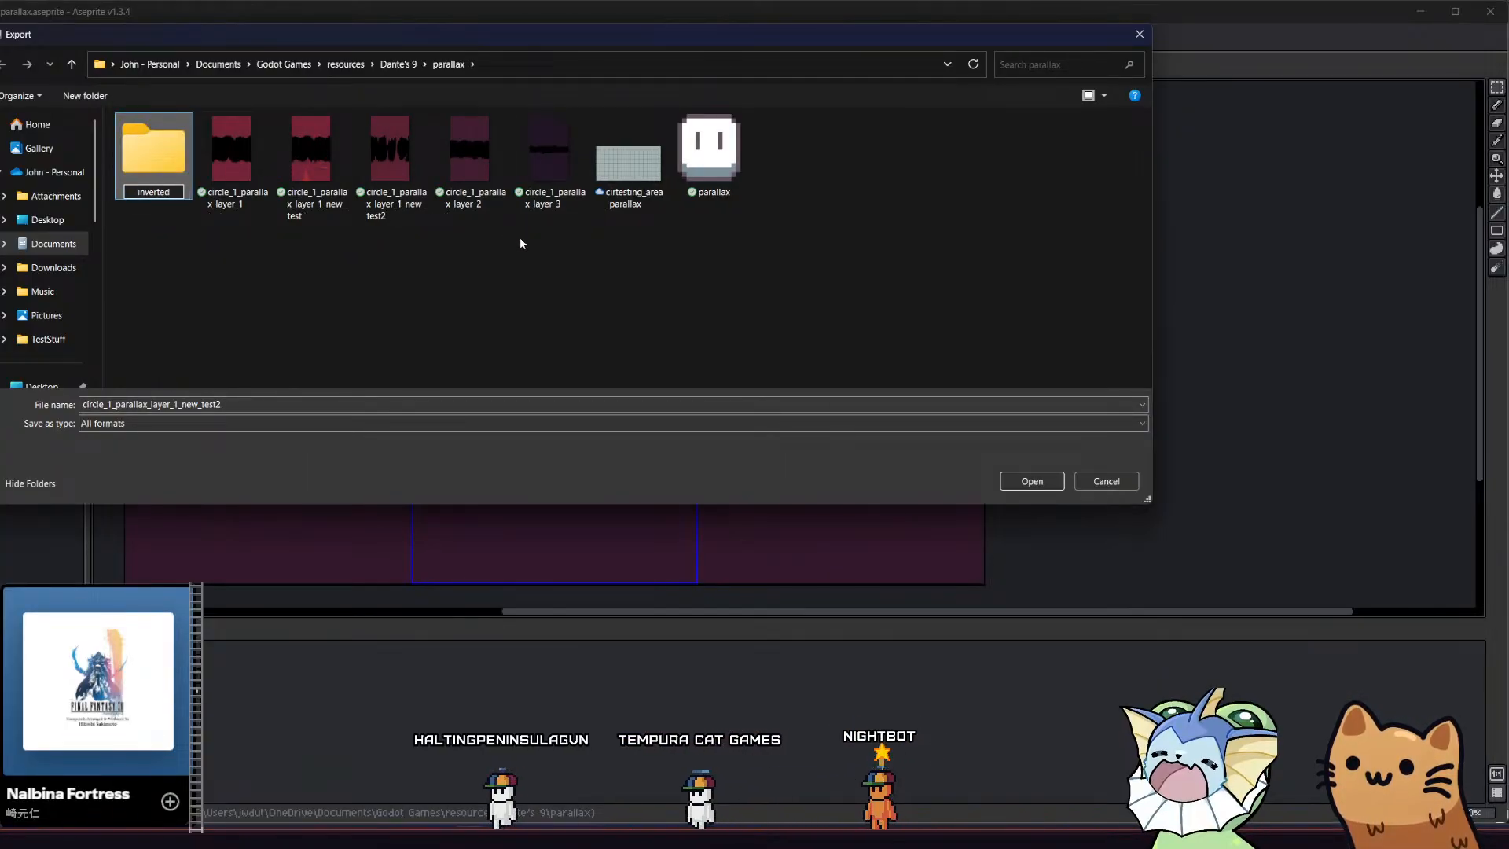
key("Return")
key("Return")
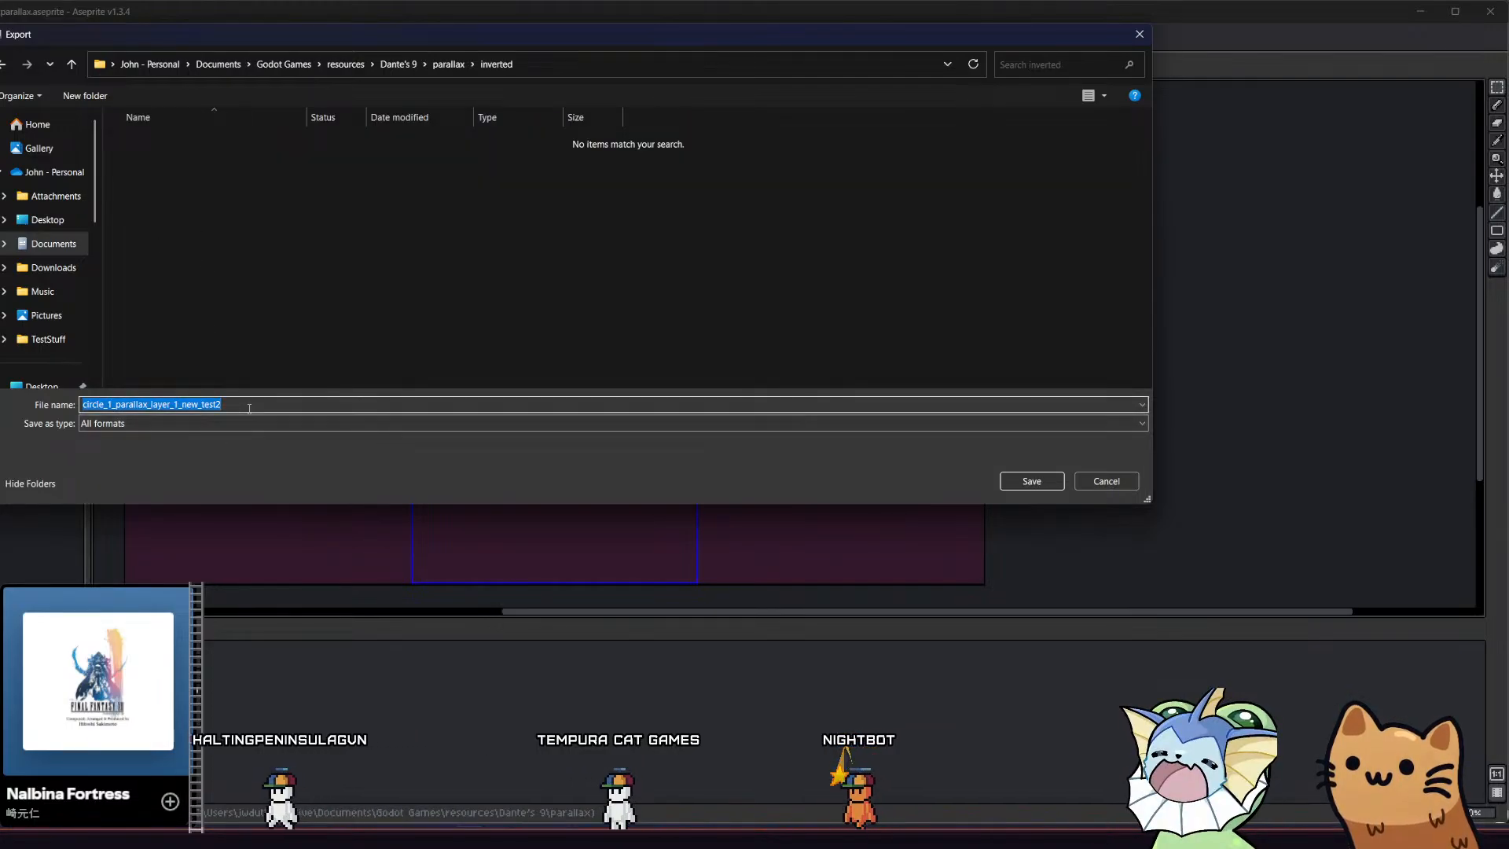
Name the output file circle_1_parallax_layer_1_invert and export the spike layer
key("BackSpace")
key("BackSpace")
key("BackSpace")
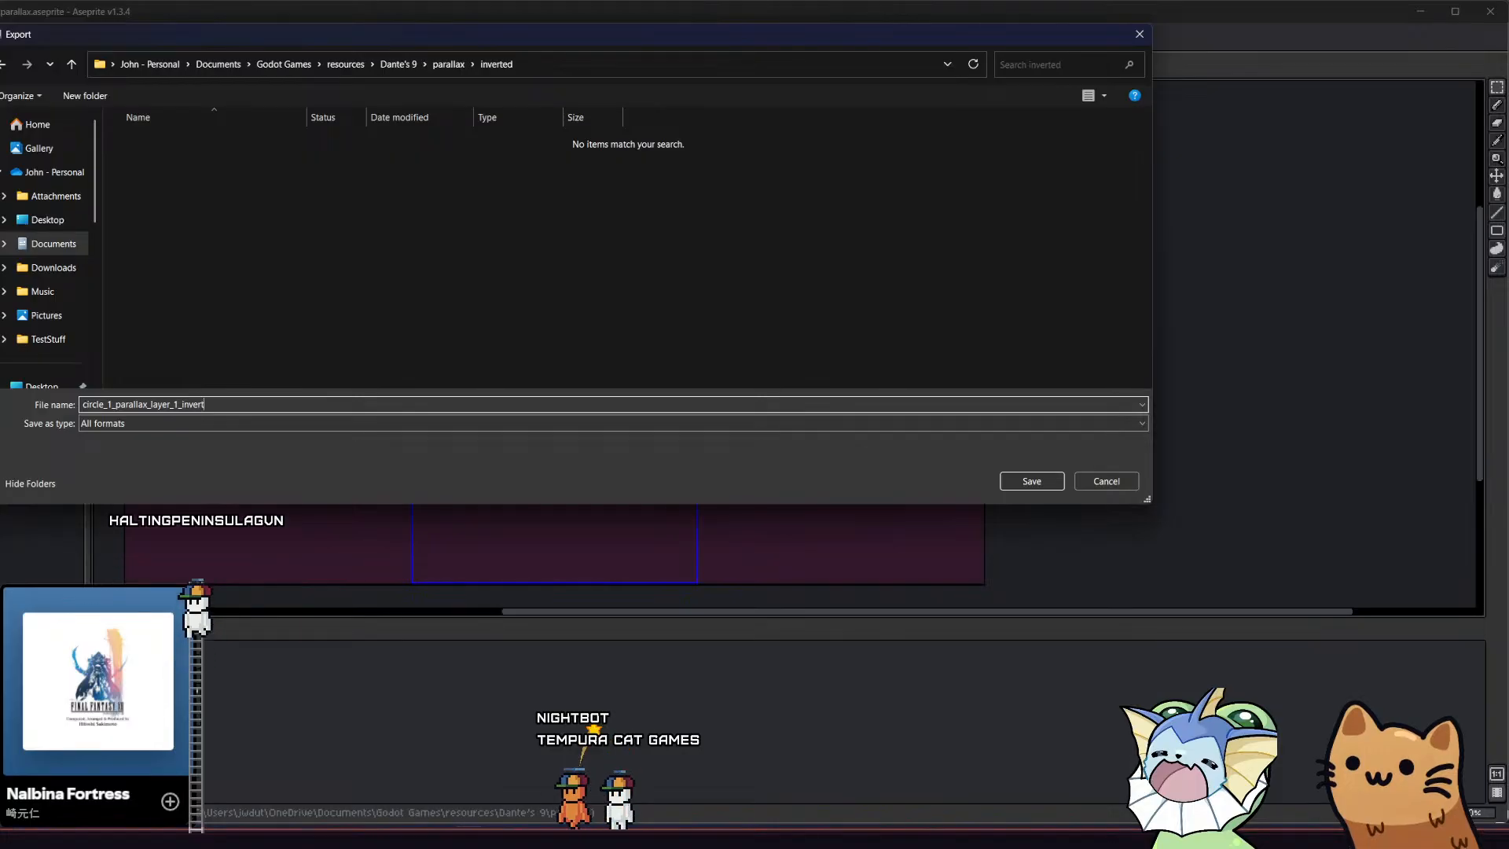
type("_invert")
key("Return")
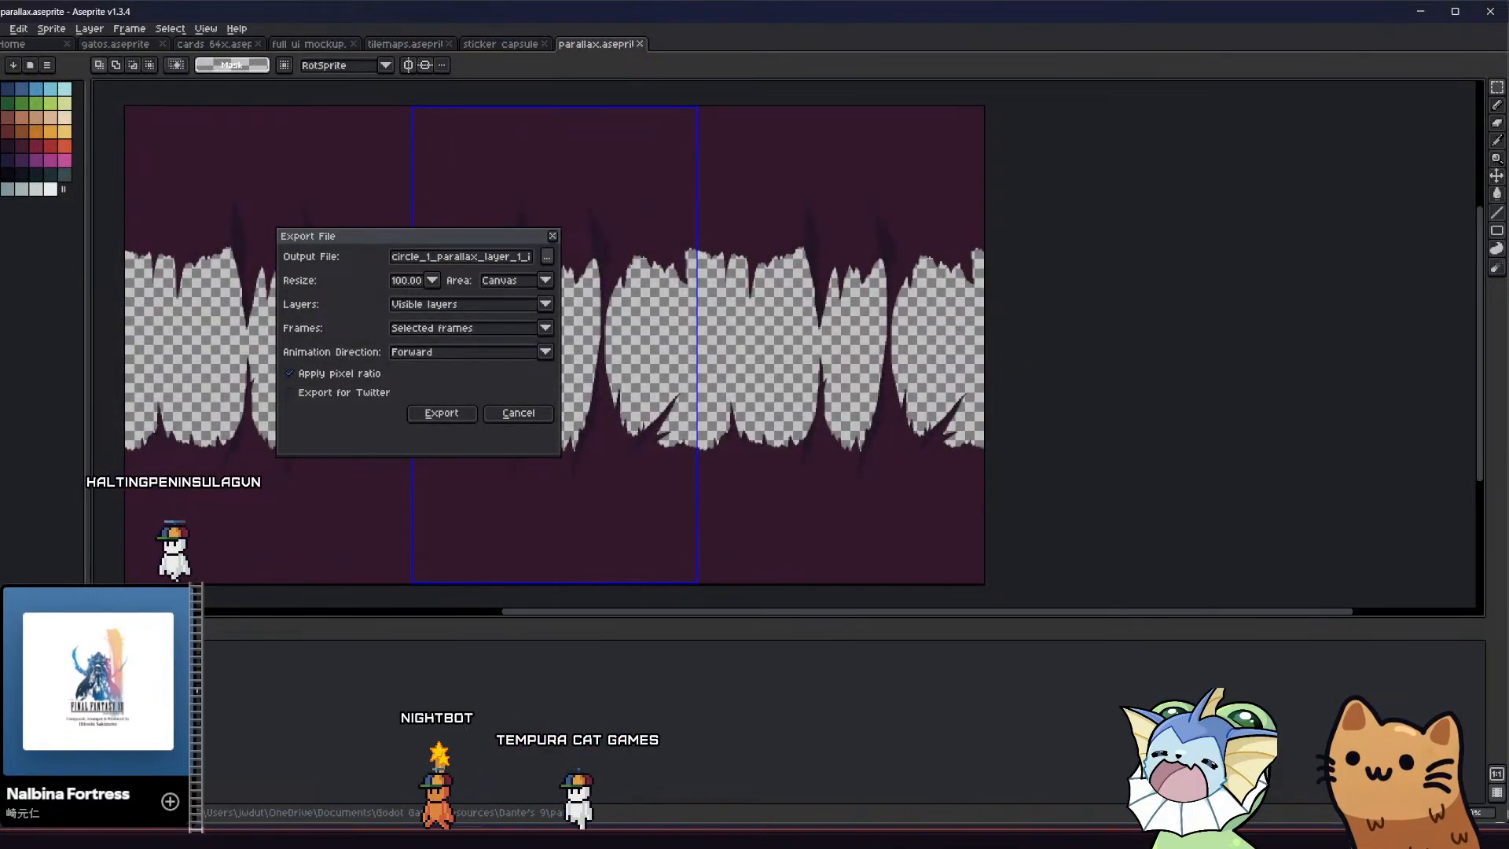
left_click(441, 413)
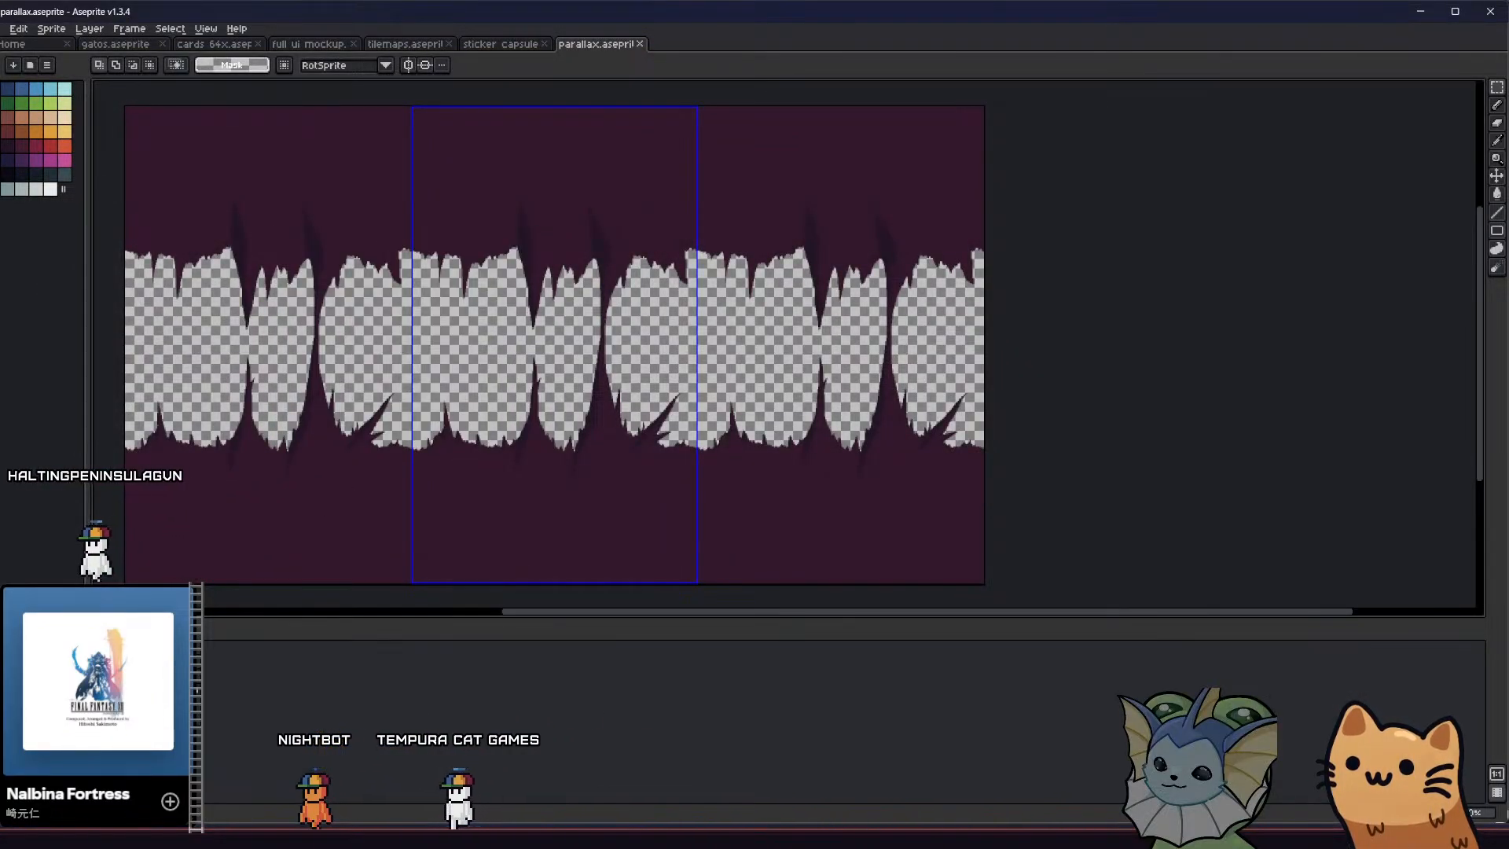
Show only the middle band layer and export it as circle_1_parallax_layer_2_invert.png
key("shift+x")
key("Down")
key("shift+x")
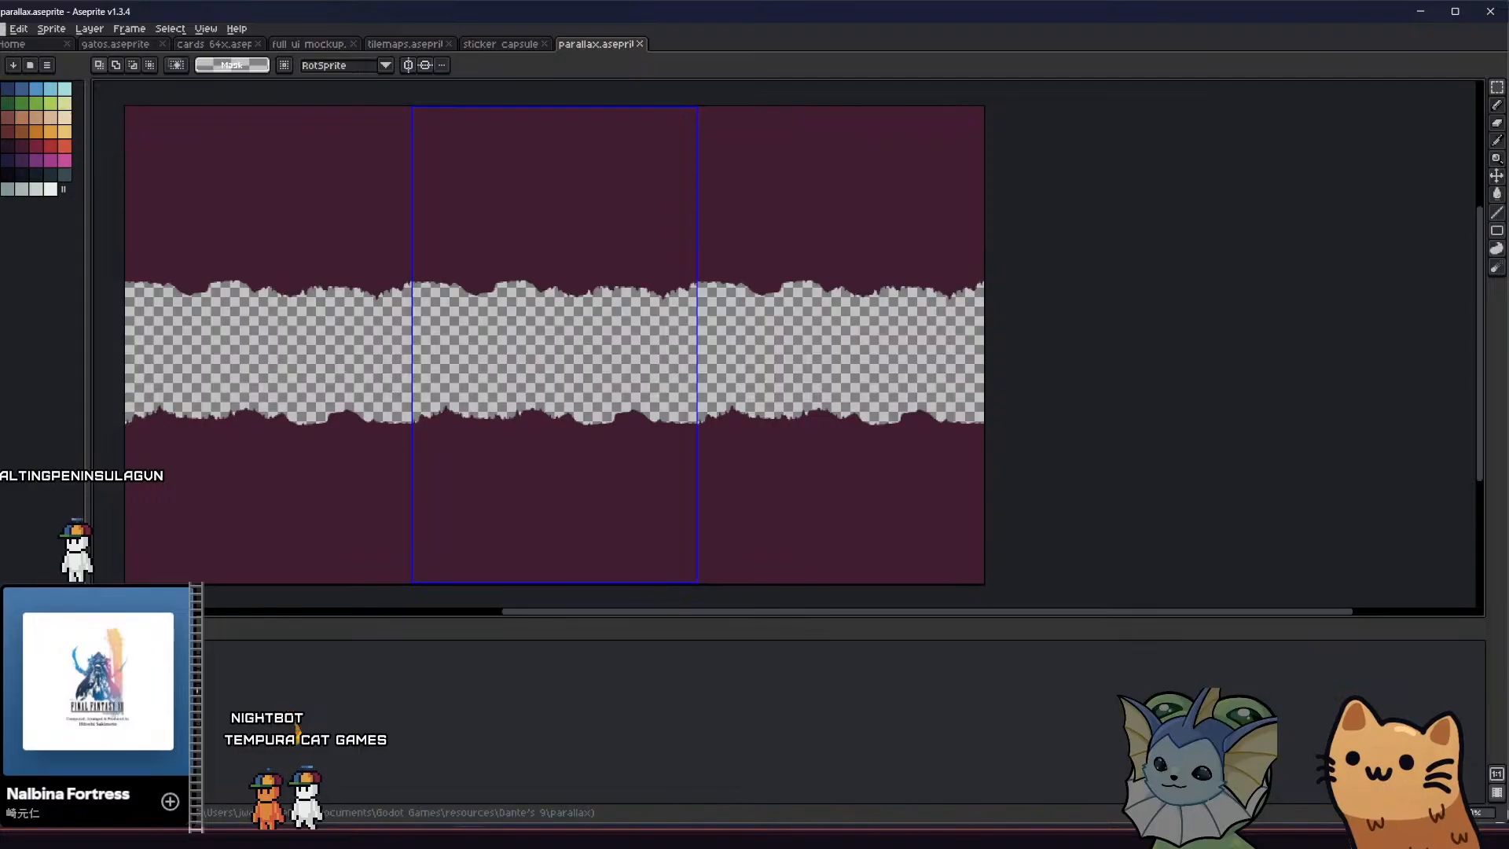
left_click(3, 31)
mouse_move(47, 149)
left_click(166, 162)
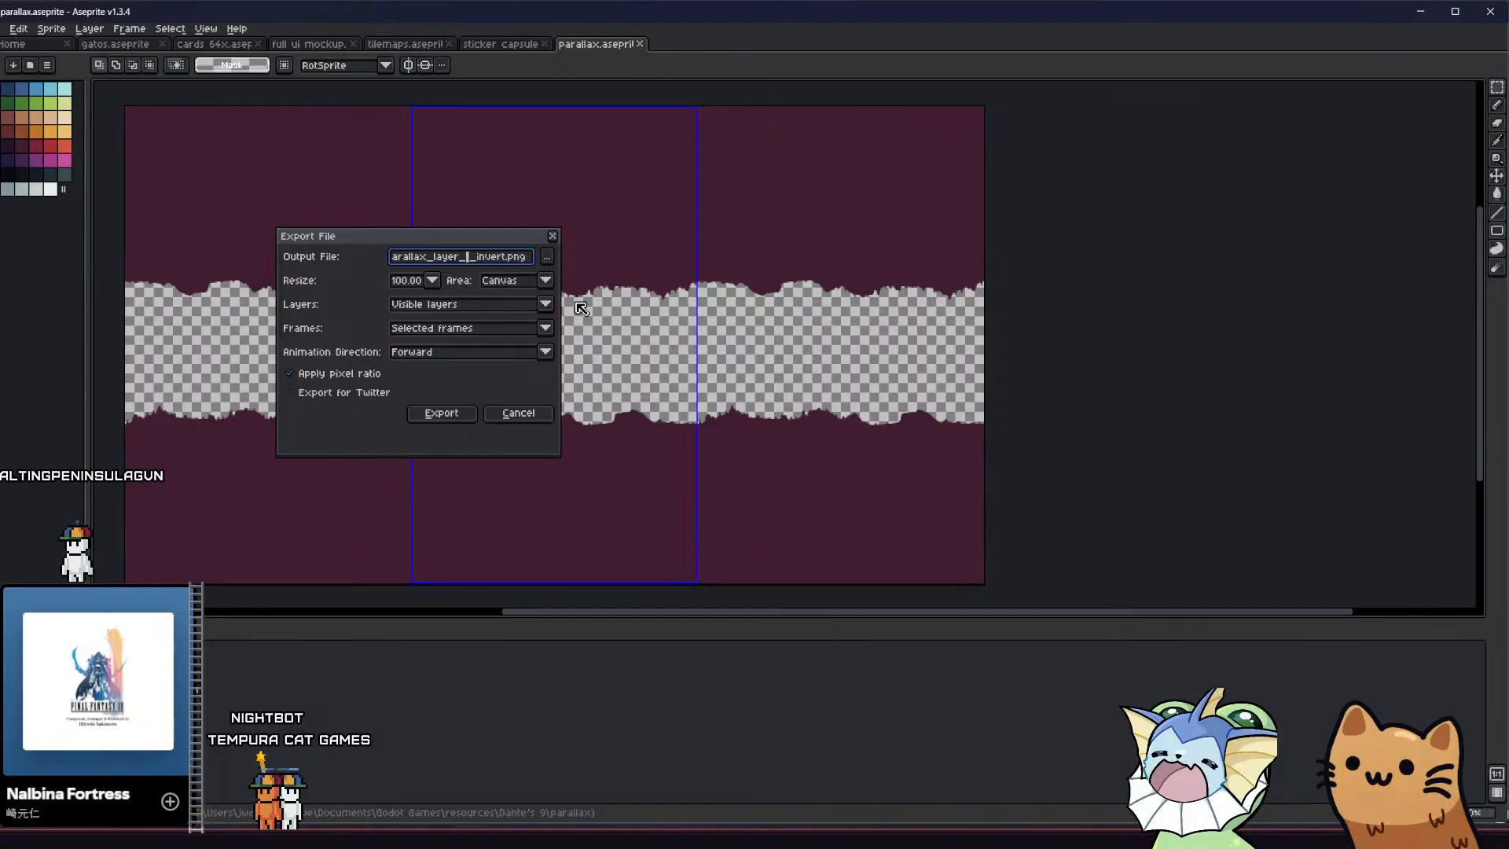
left_click(458, 410)
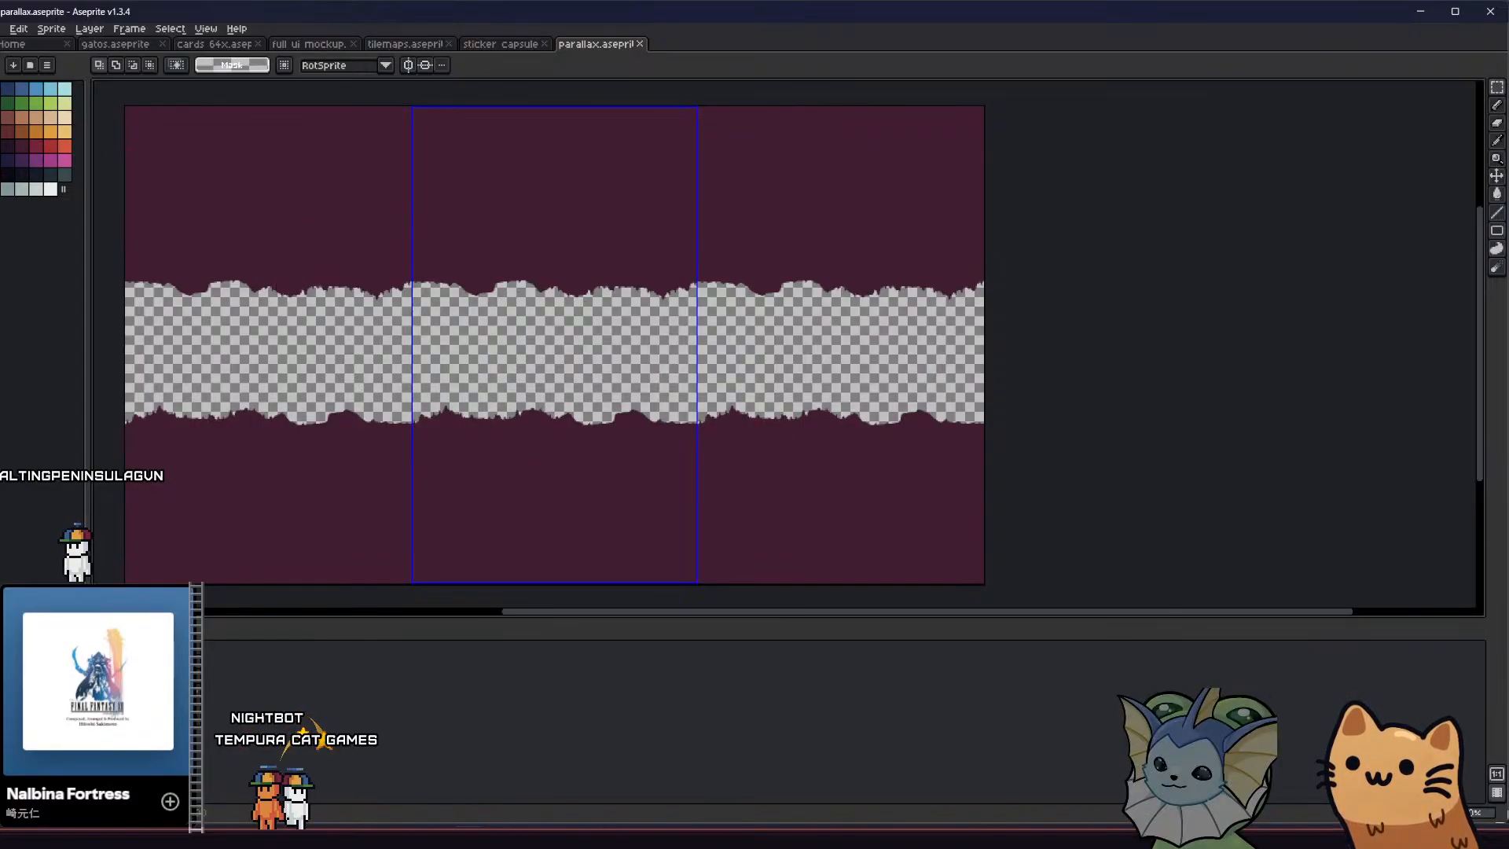
Show only the lightest red layer and export it as circle_1_parallax_layer_3_invert.png
left_click(4, 682)
left_click(3, 699)
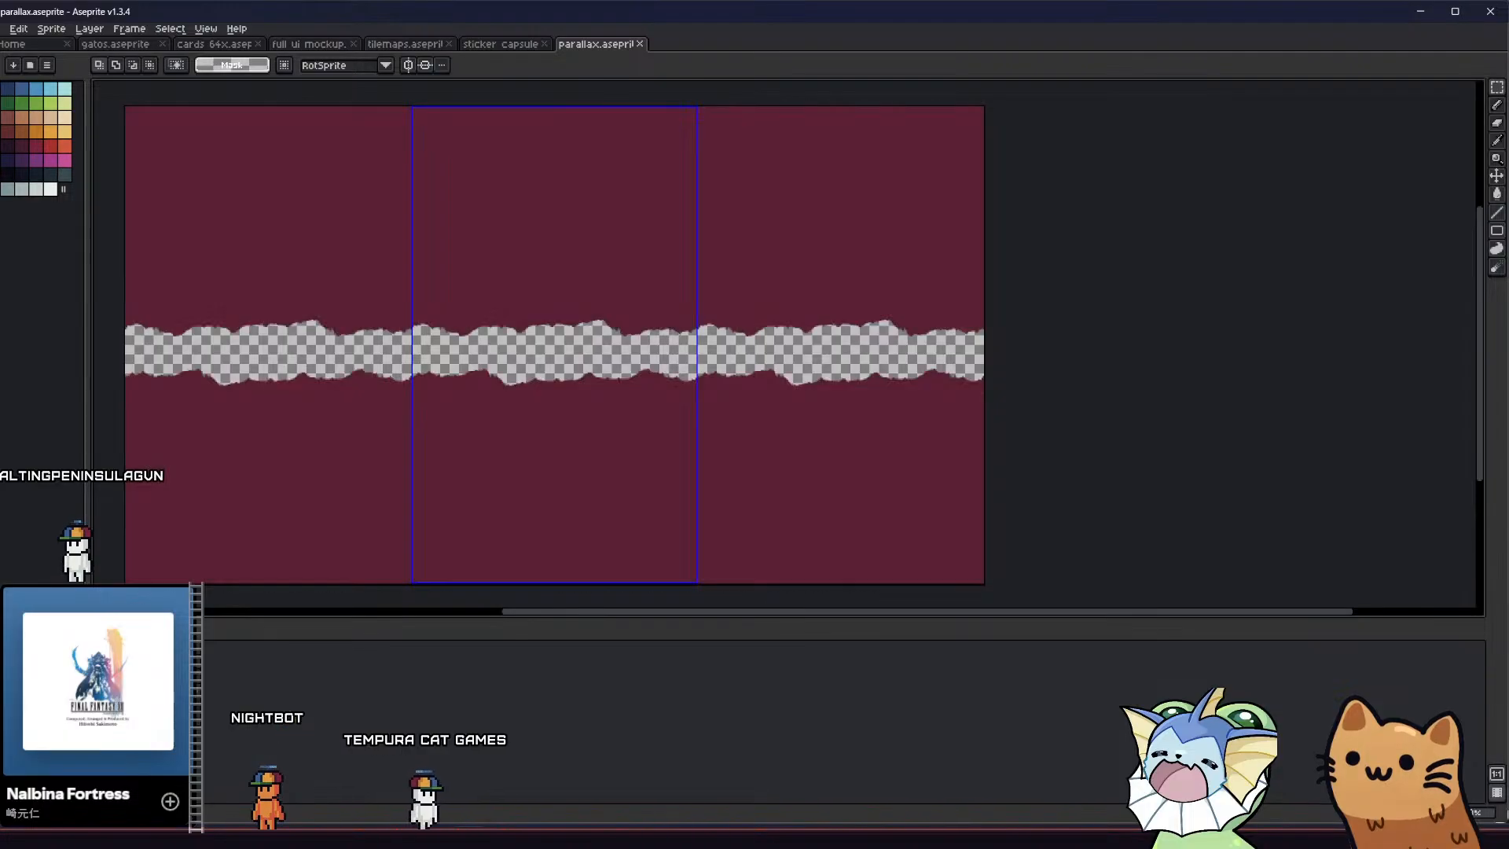
left_click(3, 29)
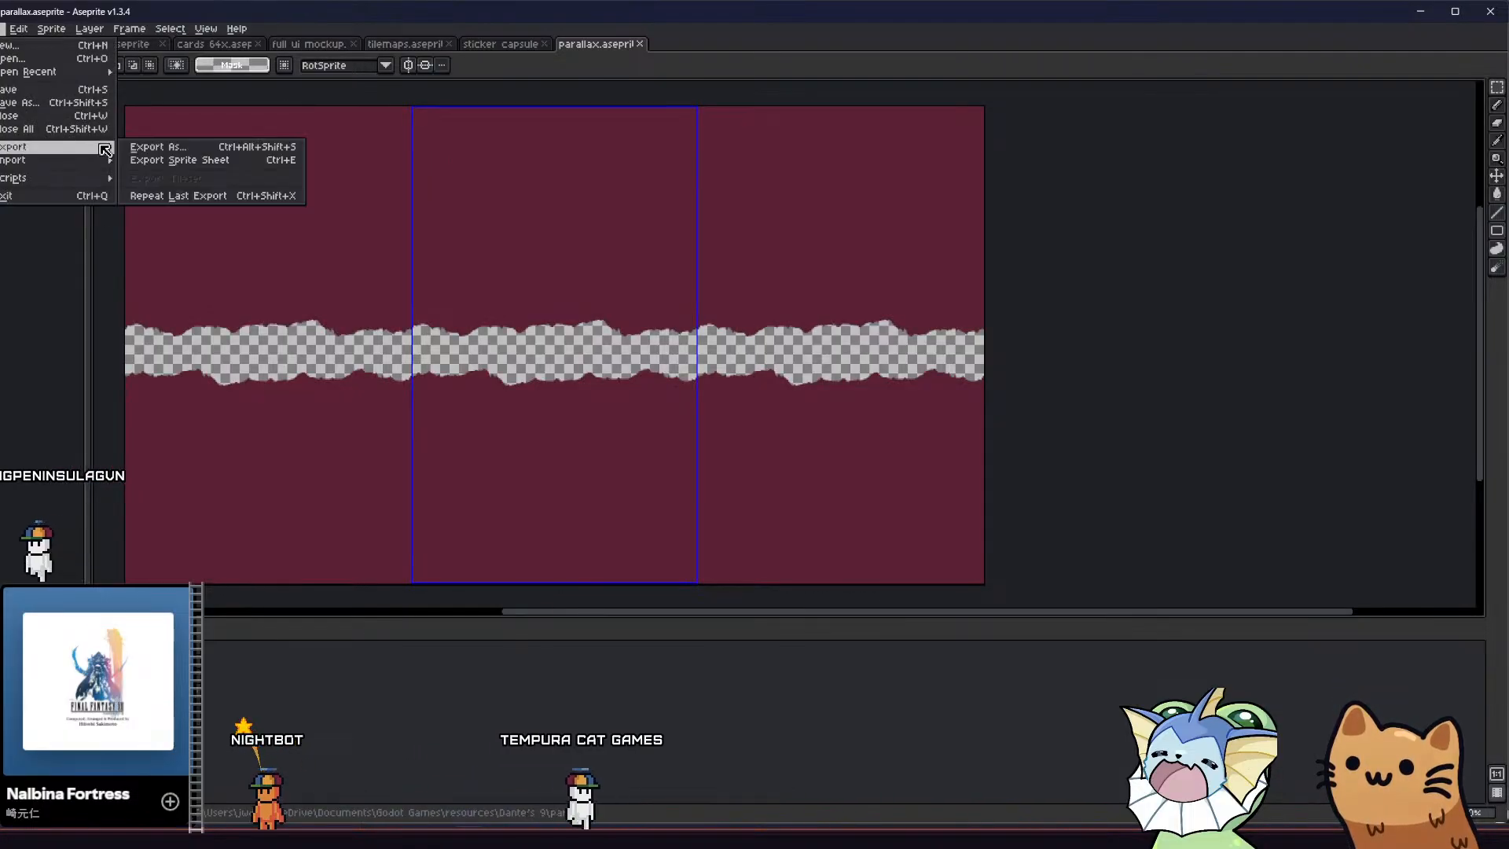
left_click(157, 147)
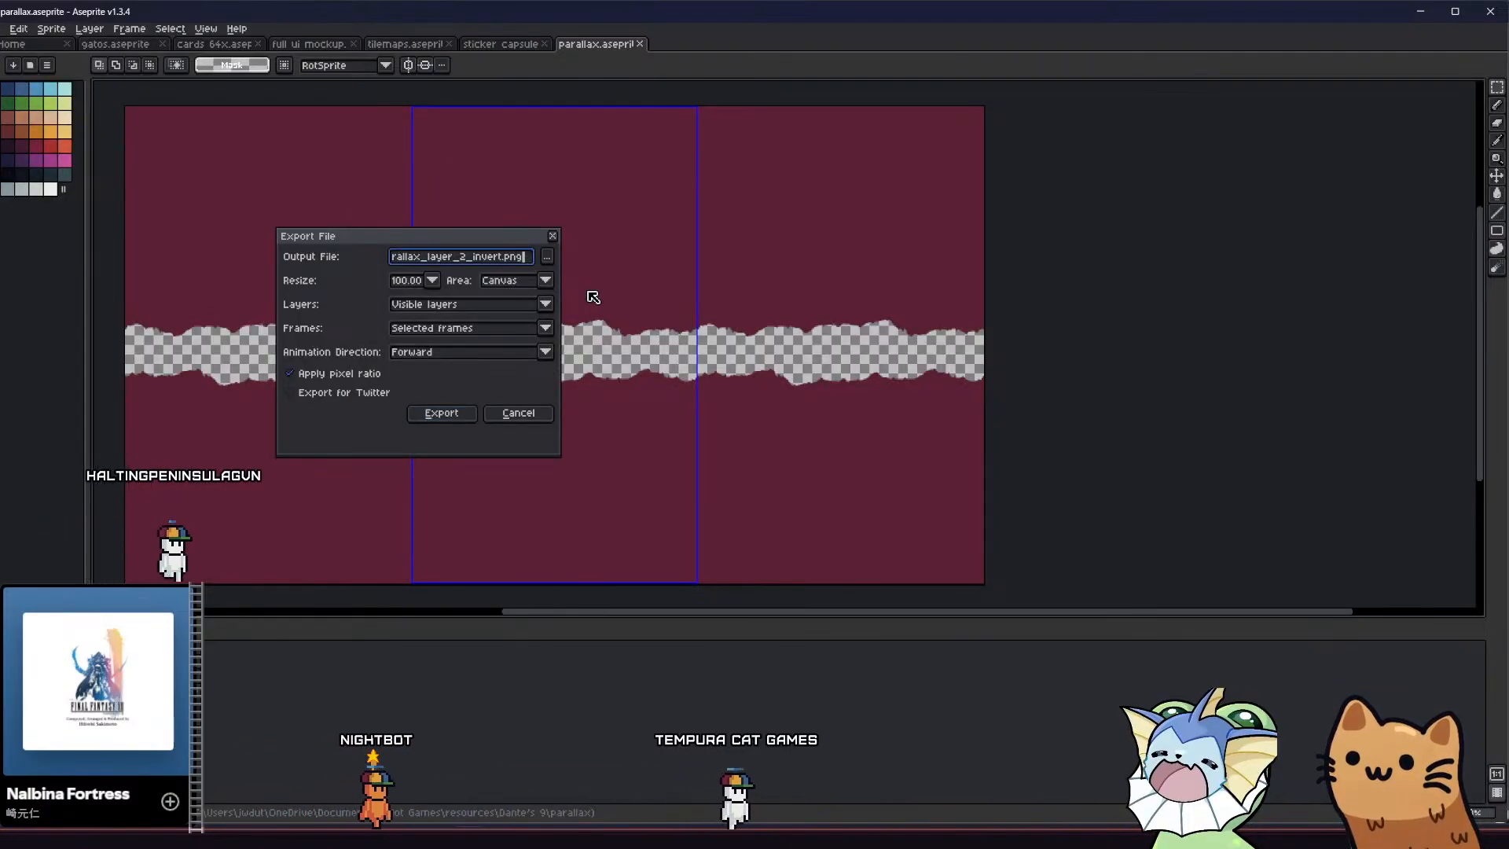
key("Left")
key("Left")
key("Left")
key("Left")
key("Left")
key("Left")
key("Left")
key("Left")
key("Left")
key("Left")
key("Left")
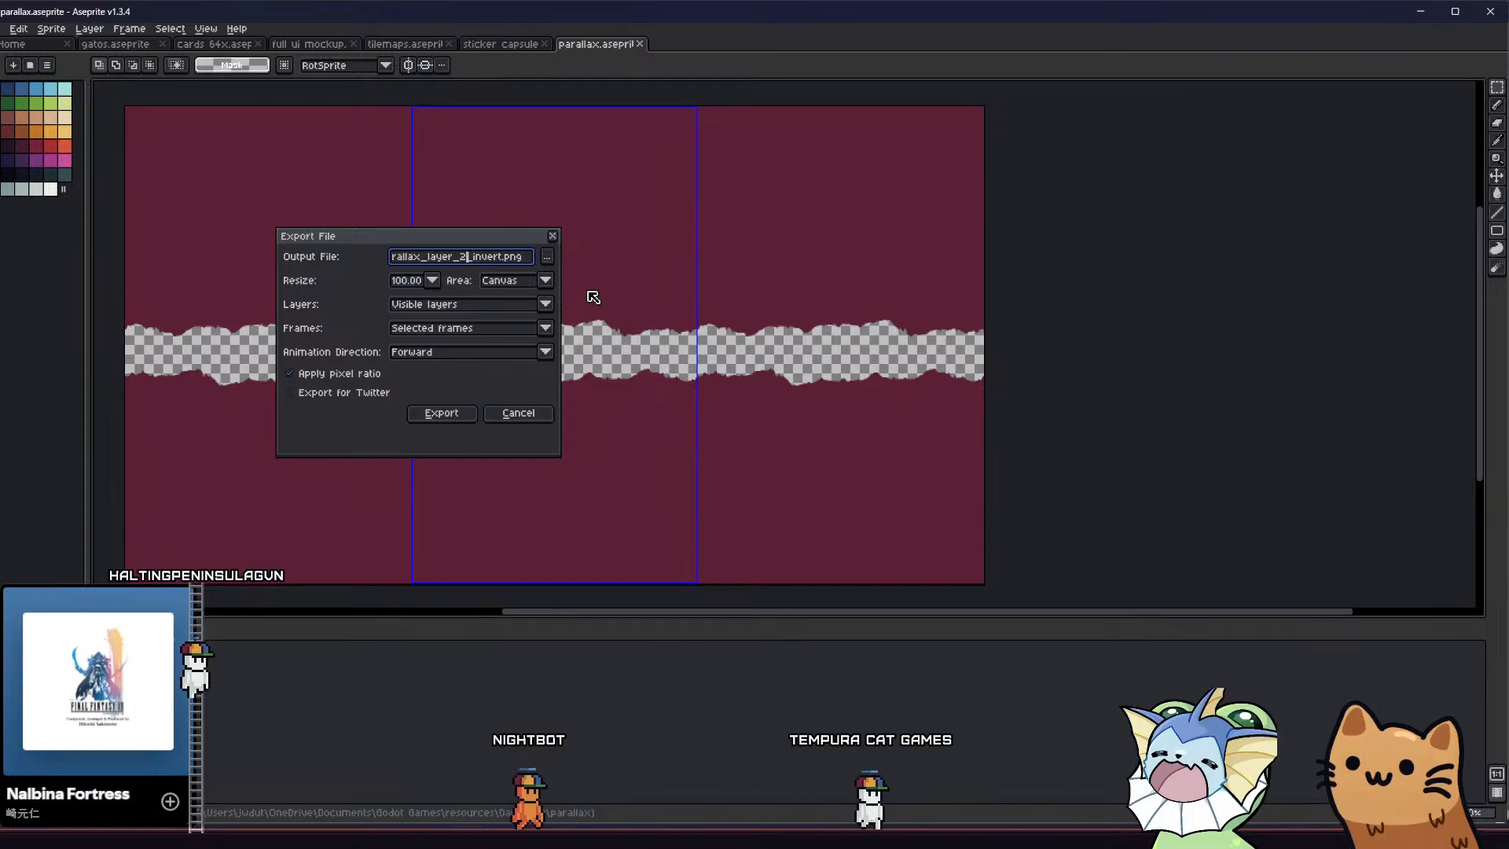
key("BackSpace")
type("3")
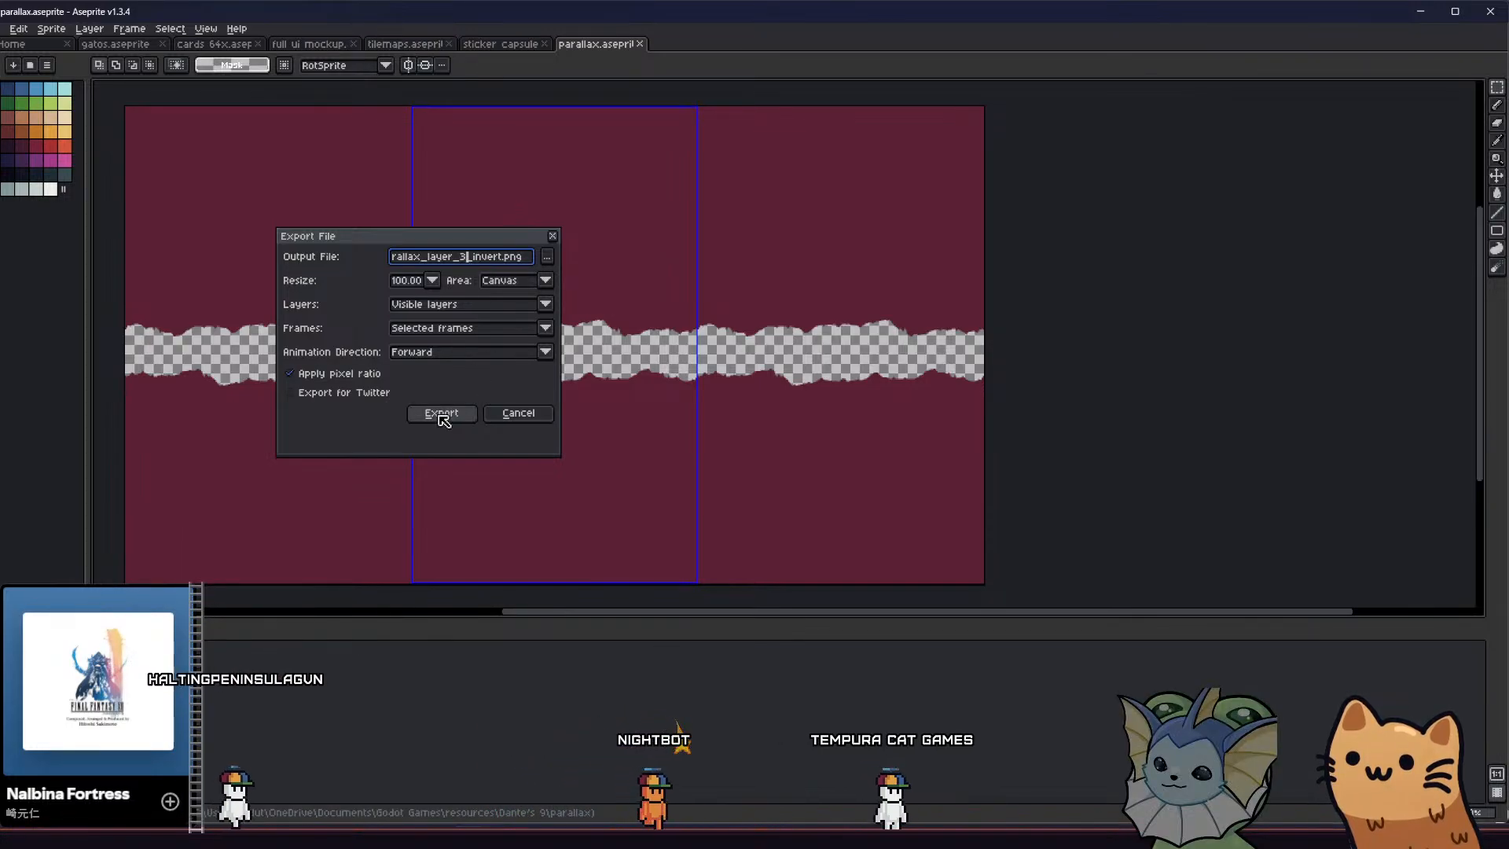
left_click(440, 414)
Switch to the Godot editor and show the project's parallax asset folder
key("alt+Tab")
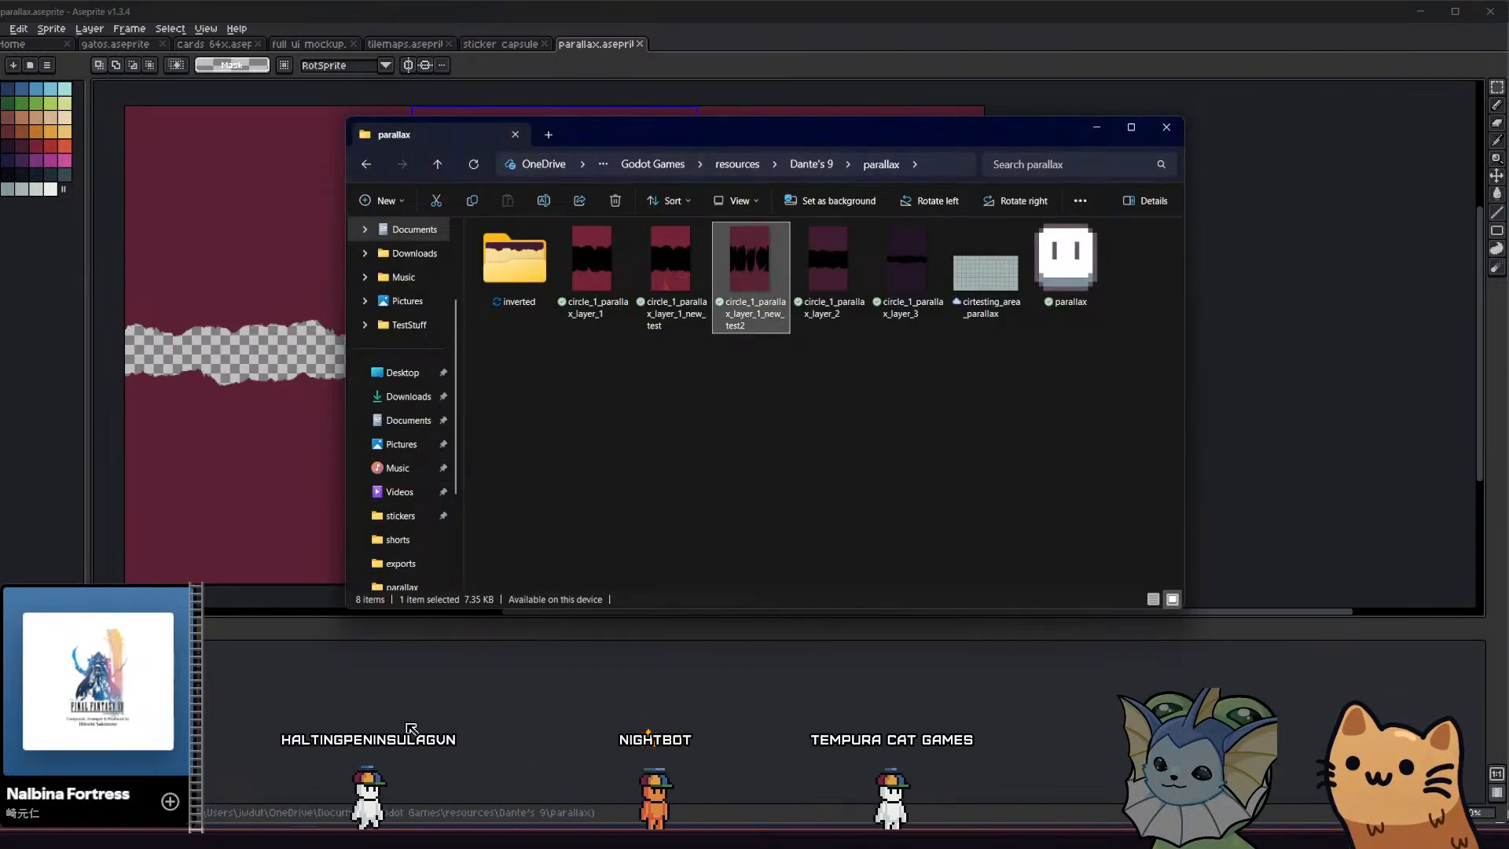
key("alt+Tab")
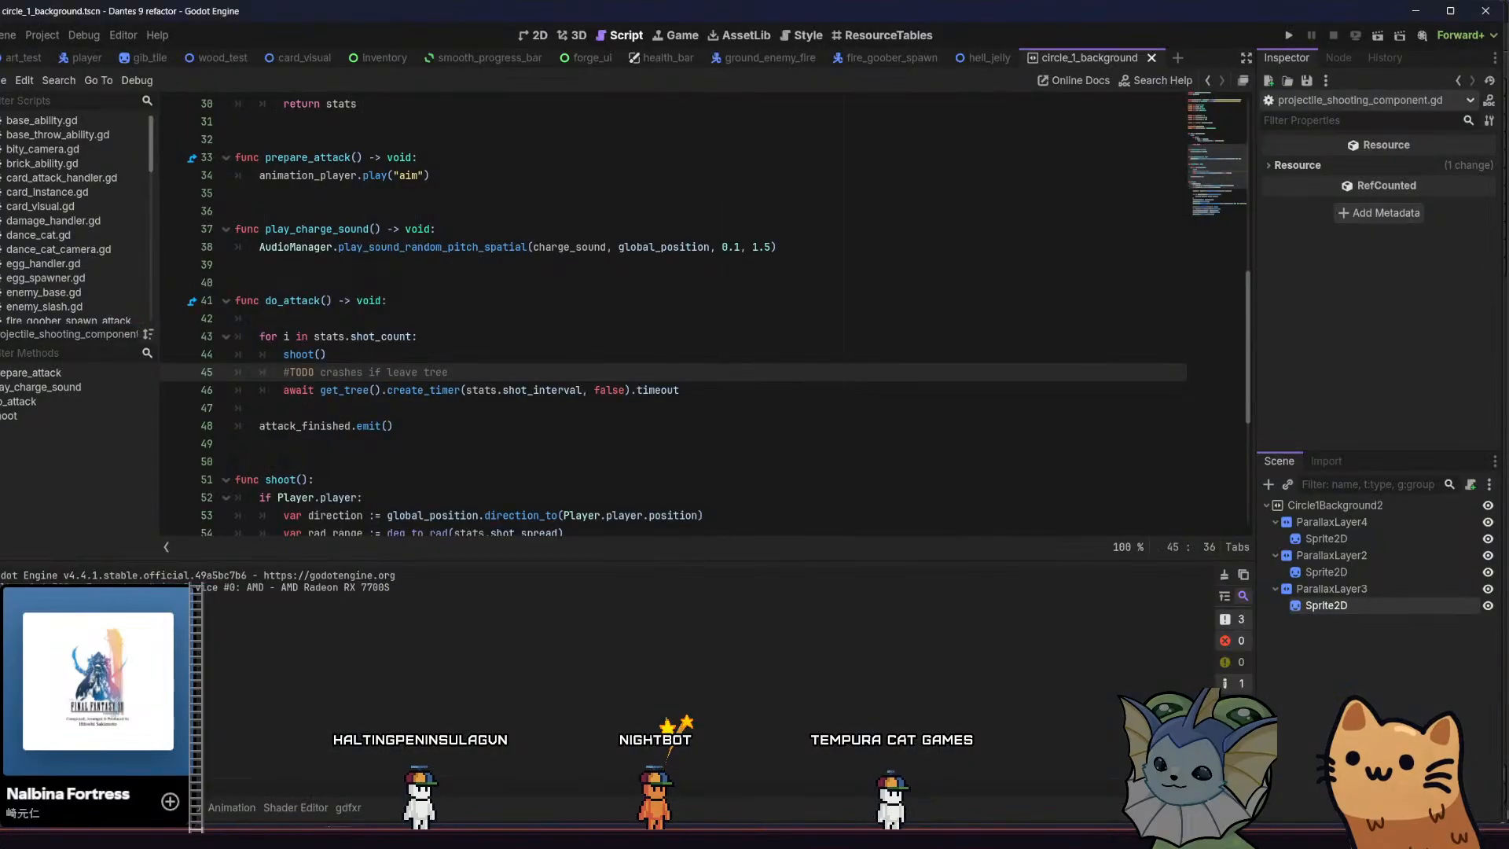
left_click(84, 808)
left_click(33, 807)
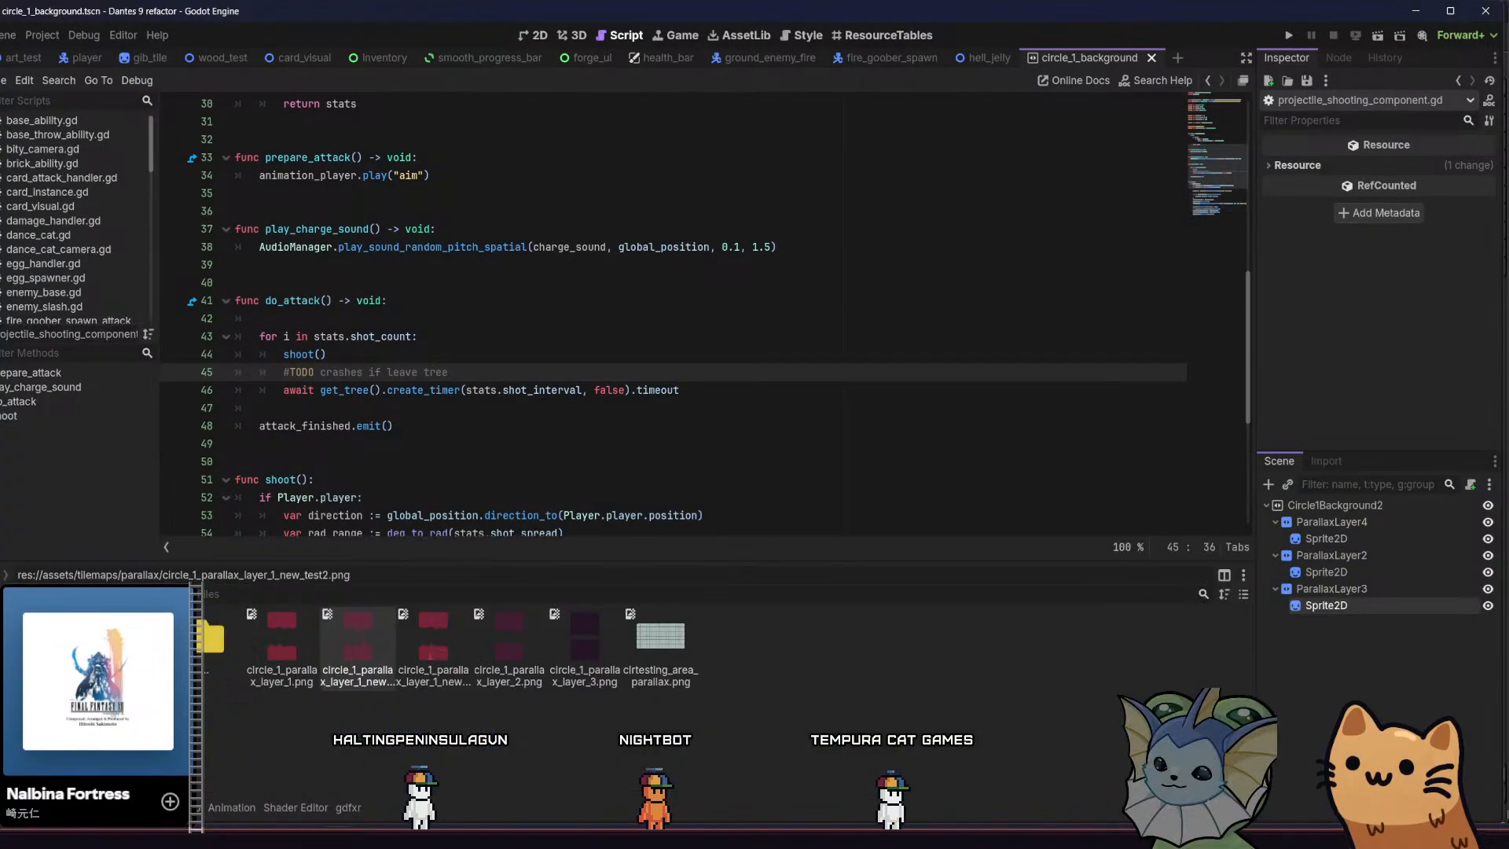
Try to create a folder named invert among the files in res://assets/tilemaps/parallax
right_click(354, 746)
left_click(413, 714)
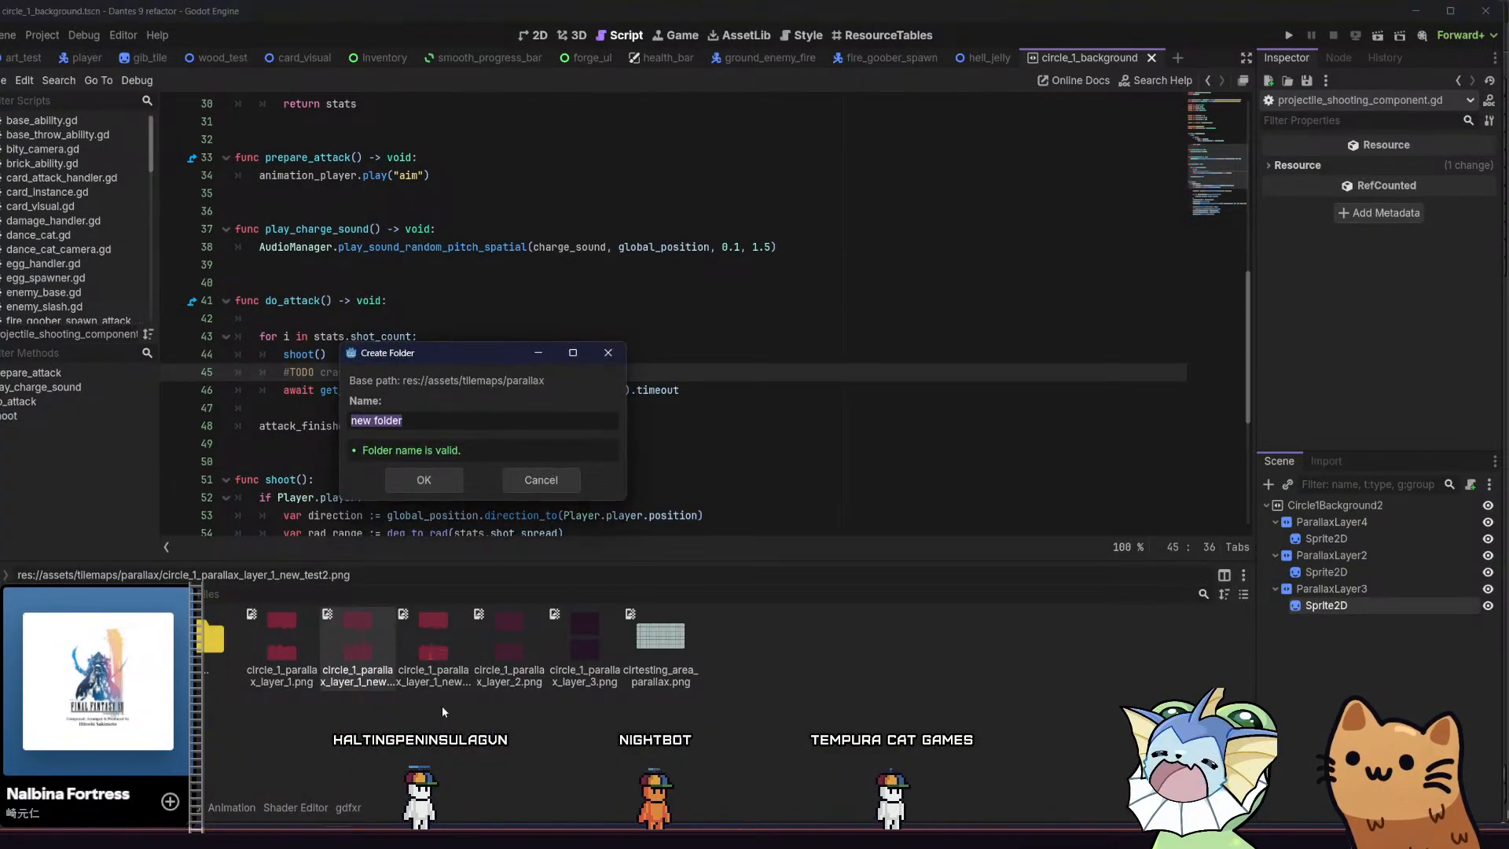
type("invert")
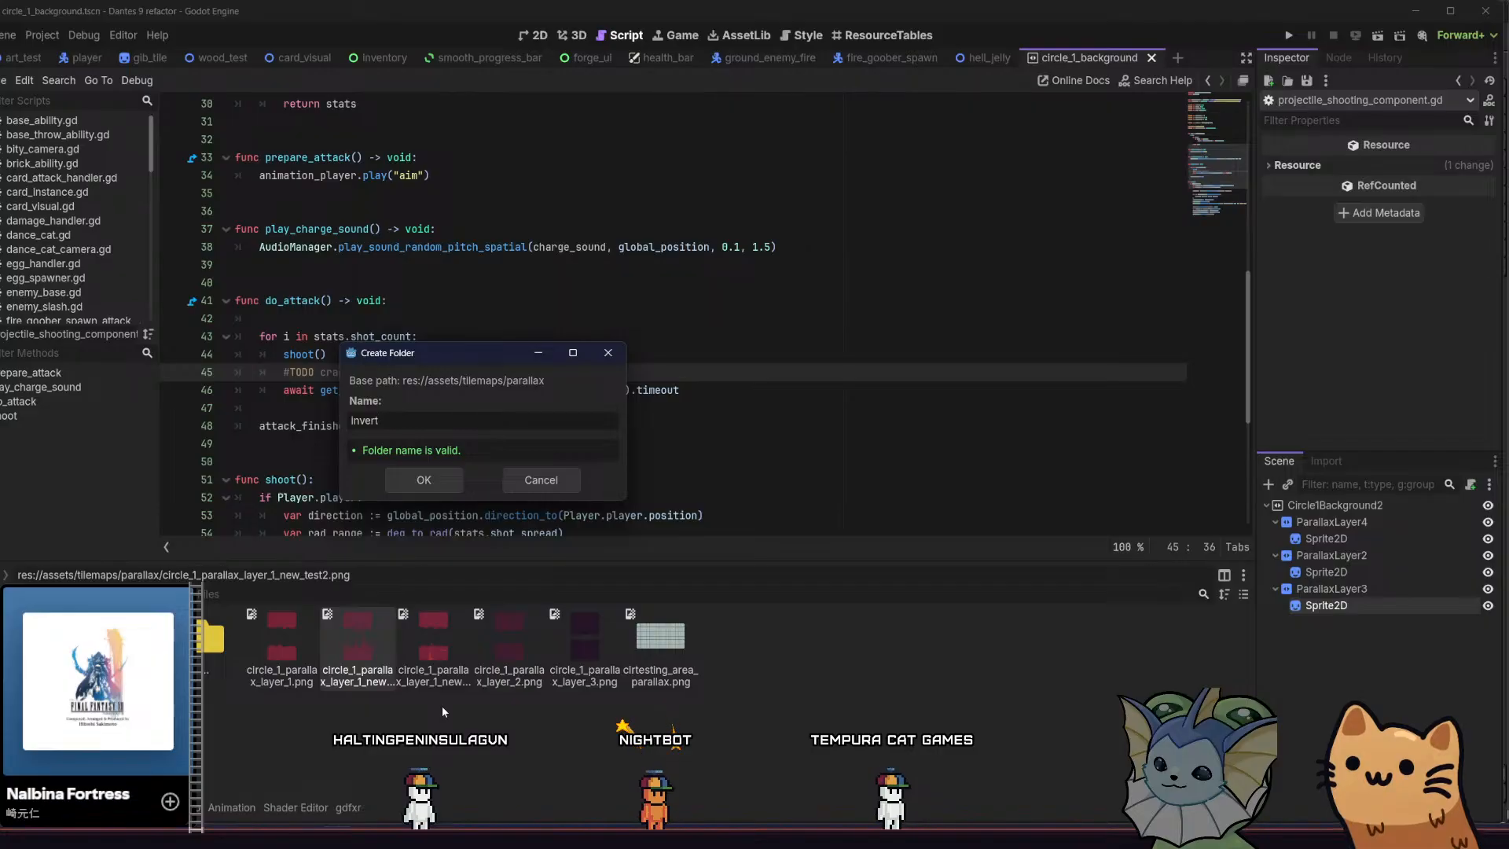
key("Return")
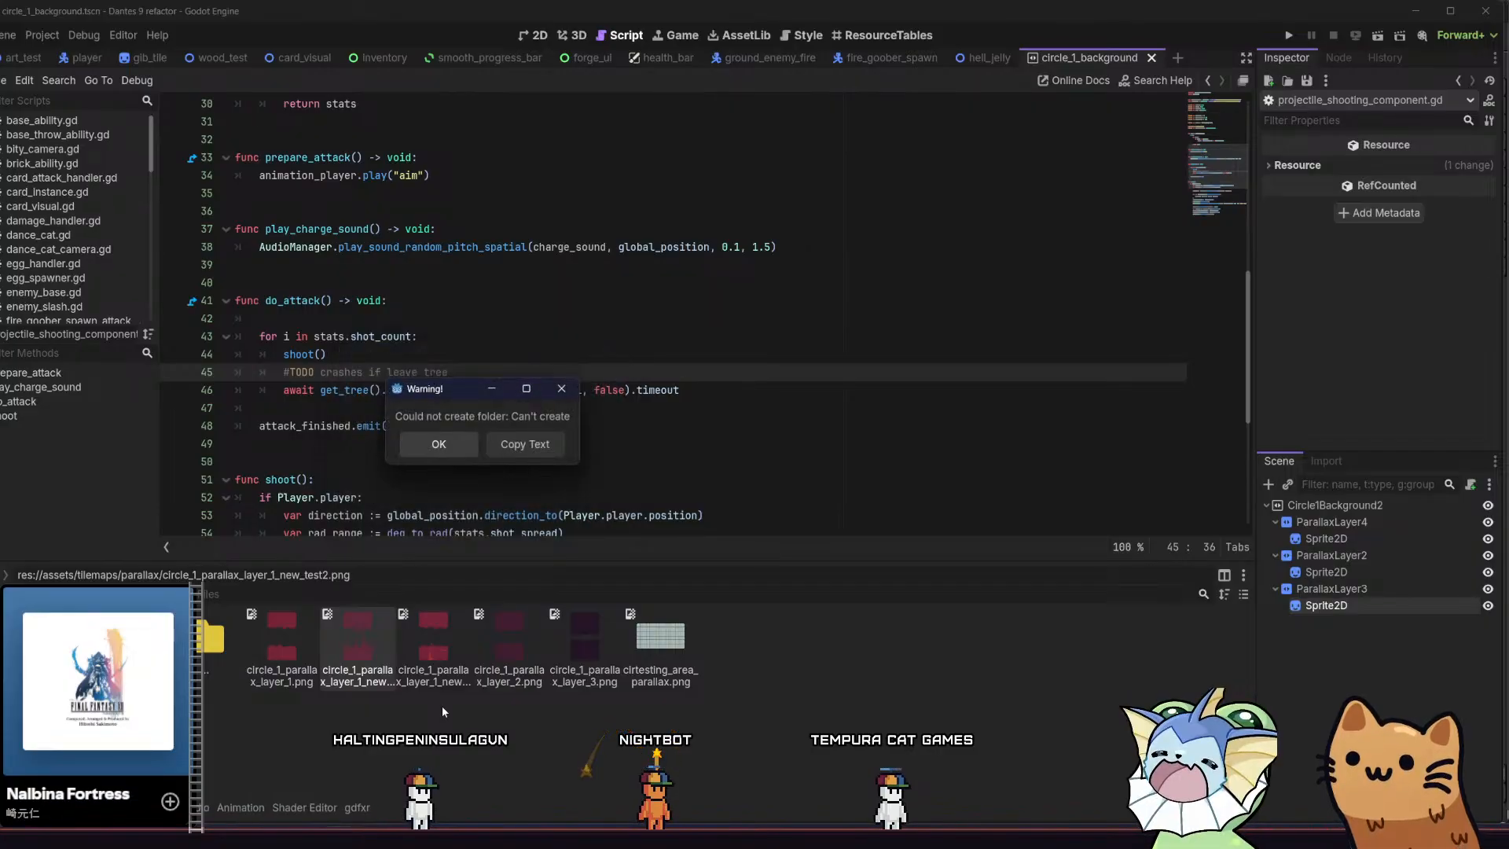
left_click(434, 445)
Create a folder named invert inside the project's parallax folder and open it
right_click(105, 674)
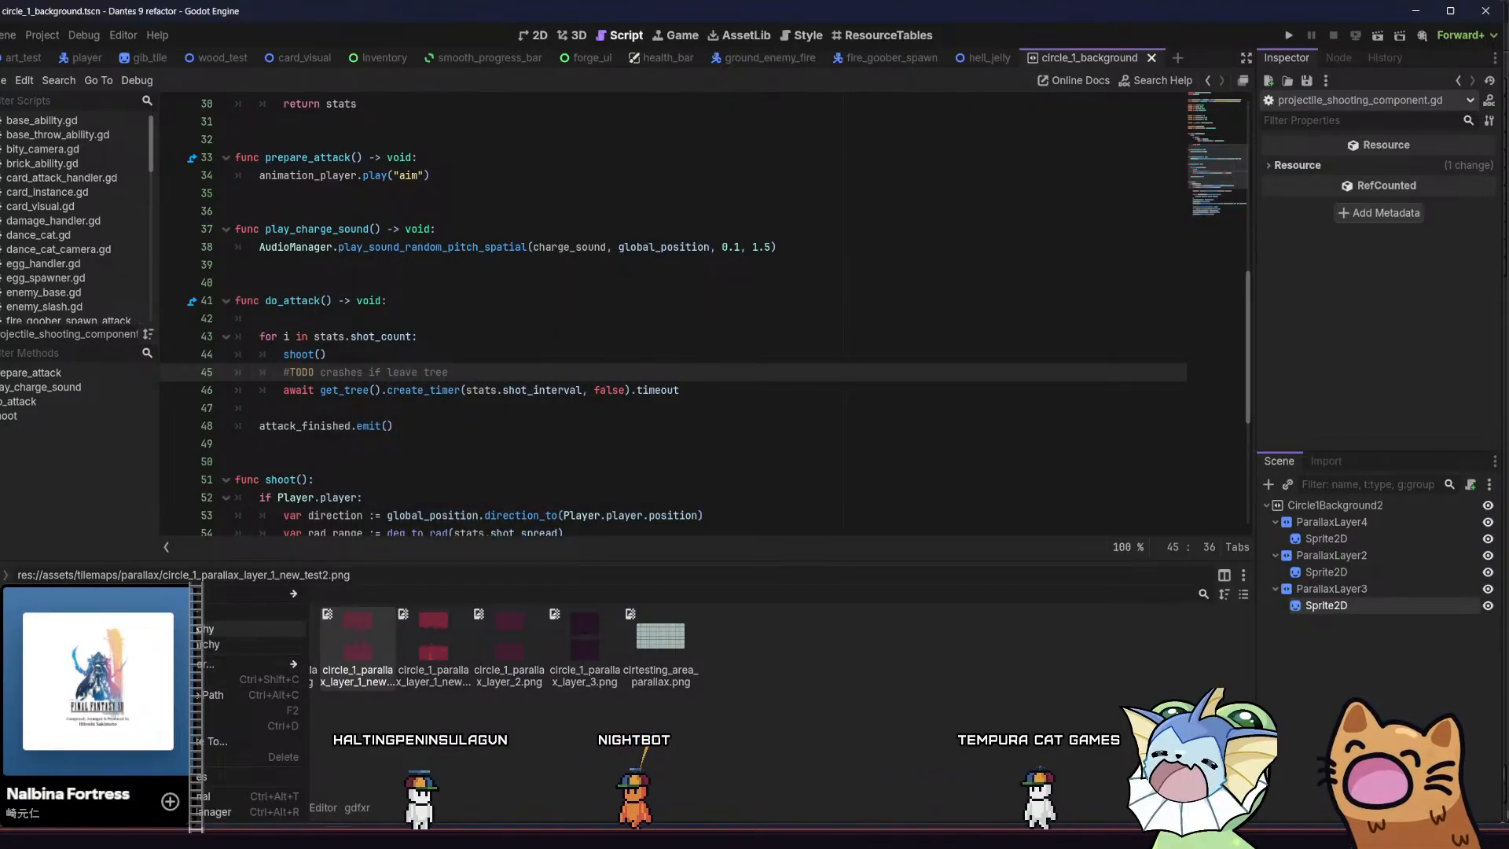
mouse_move(247, 587)
left_click(370, 599)
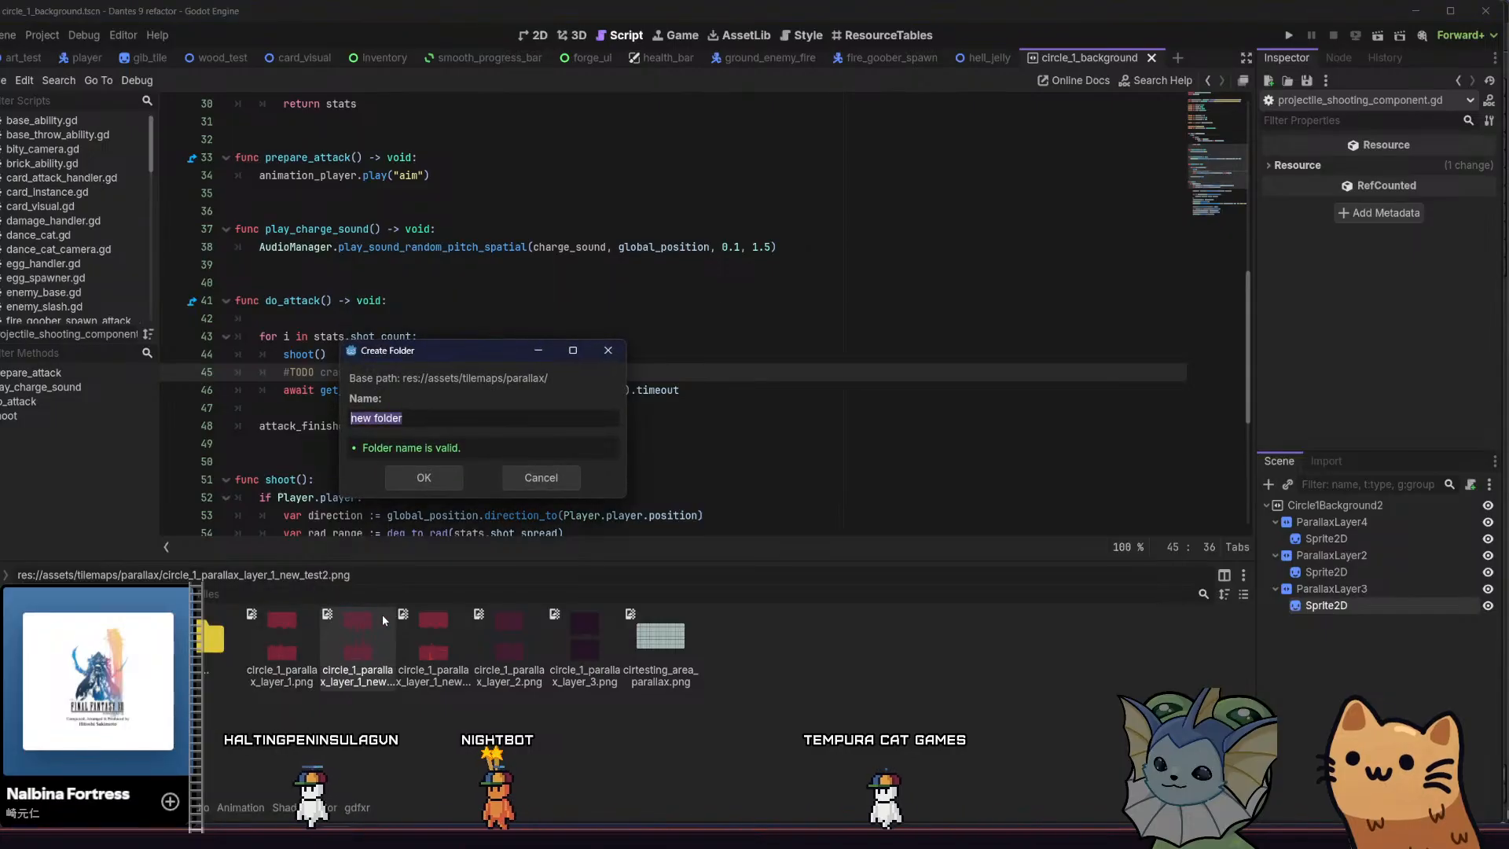
type("Invert")
key("Return")
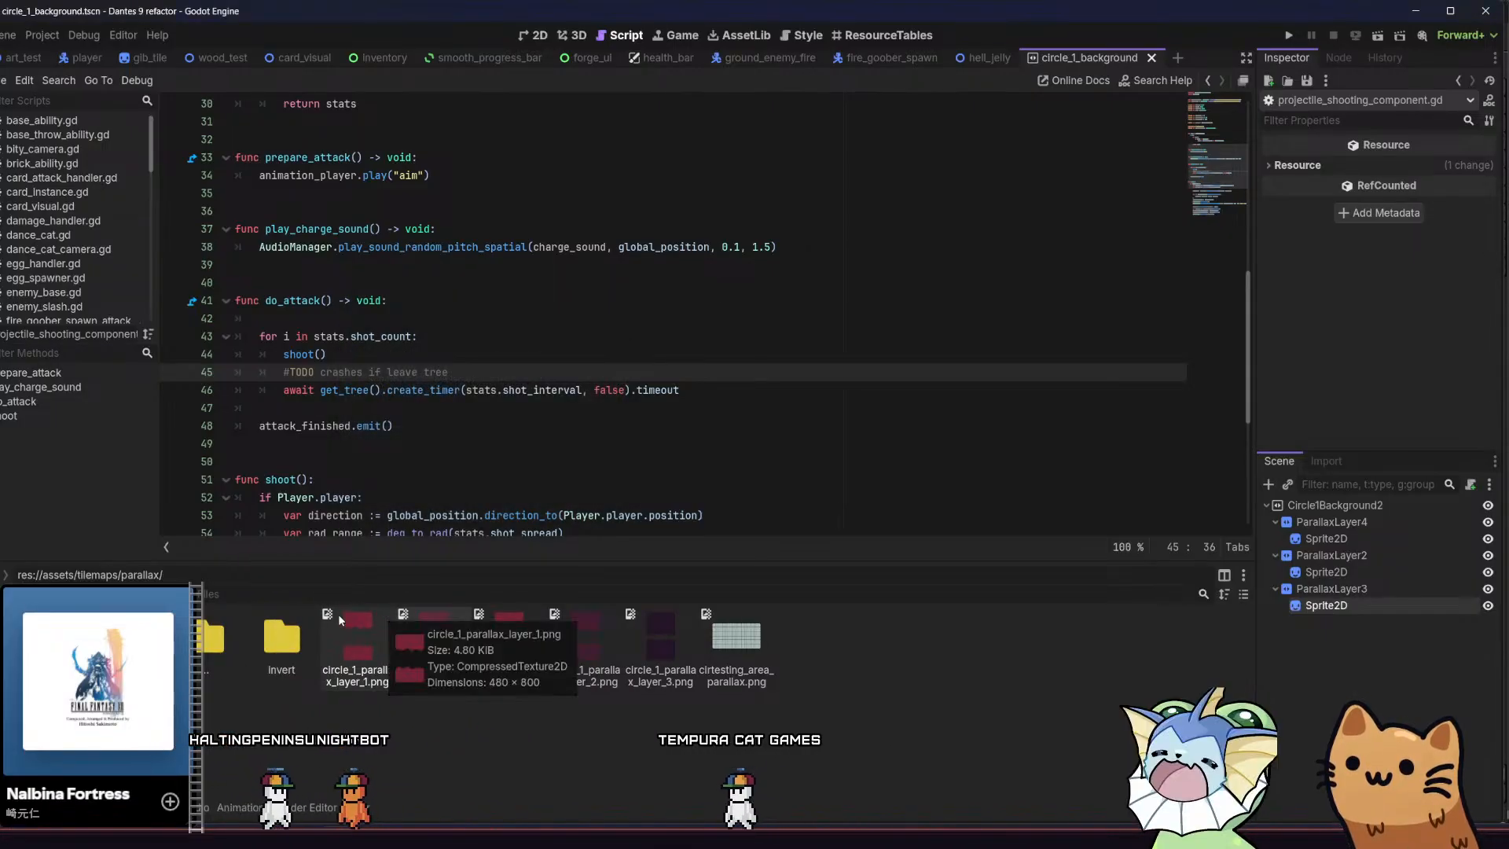
right_click(302, 706)
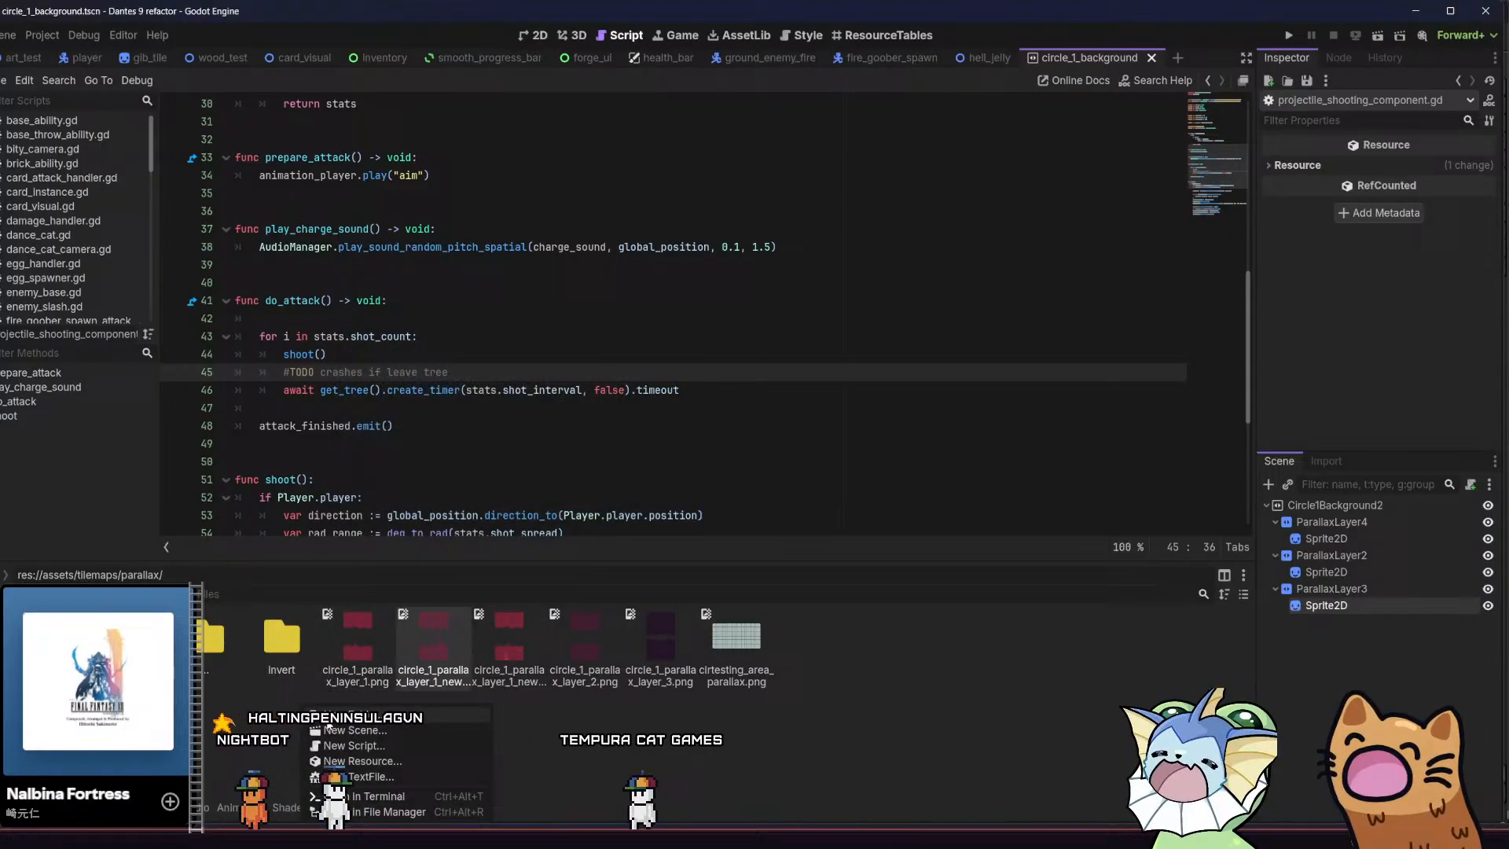
left_click(287, 662)
double_click(289, 662)
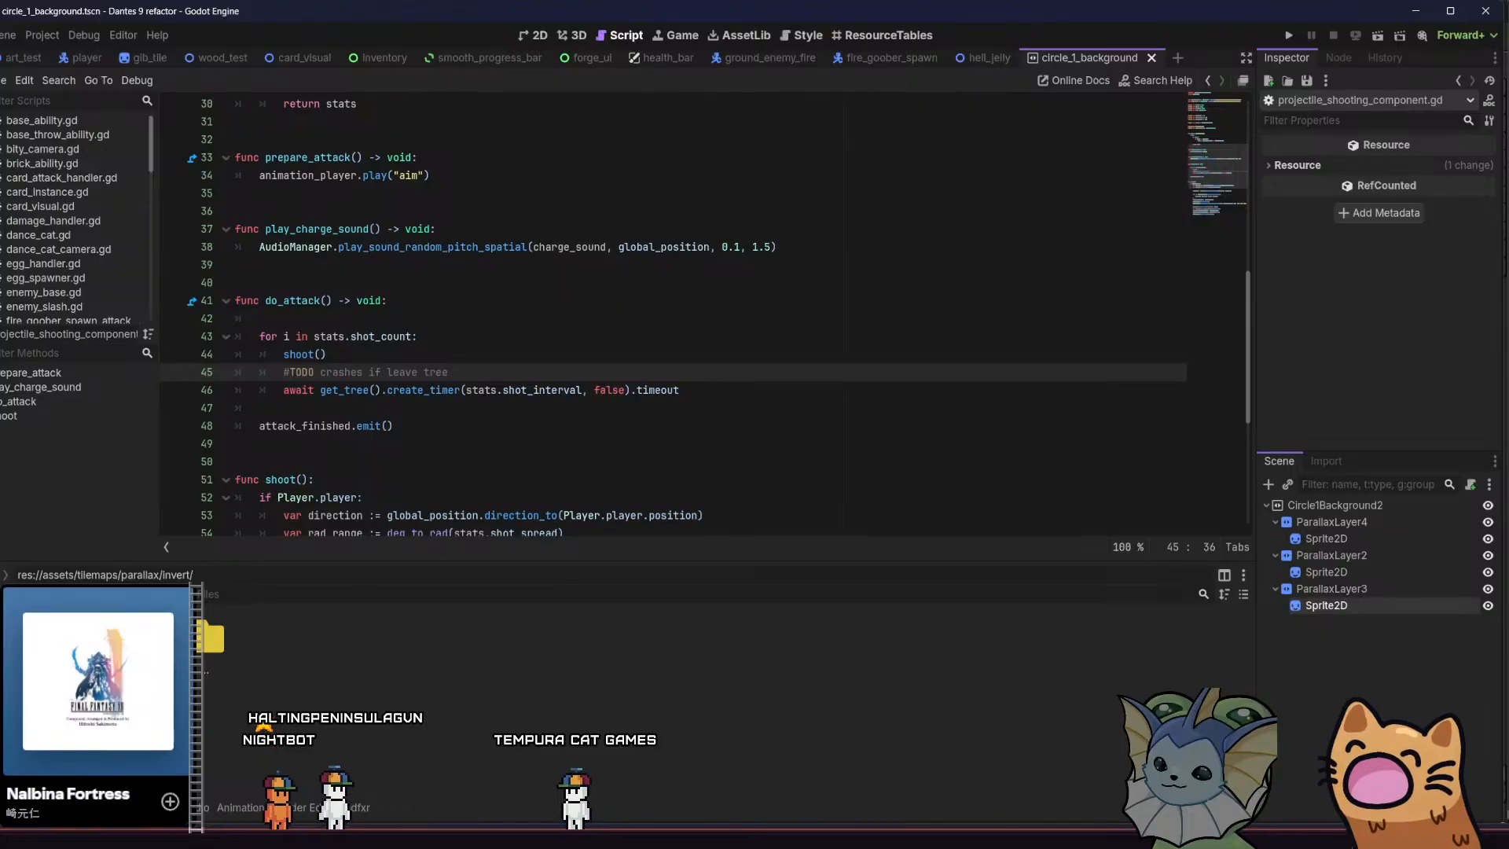
Switch to File Explorer, open the inverted folder, and import its three exported PNGs into the Godot project's invert folder
key("alt+Tab")
double_click(515, 267)
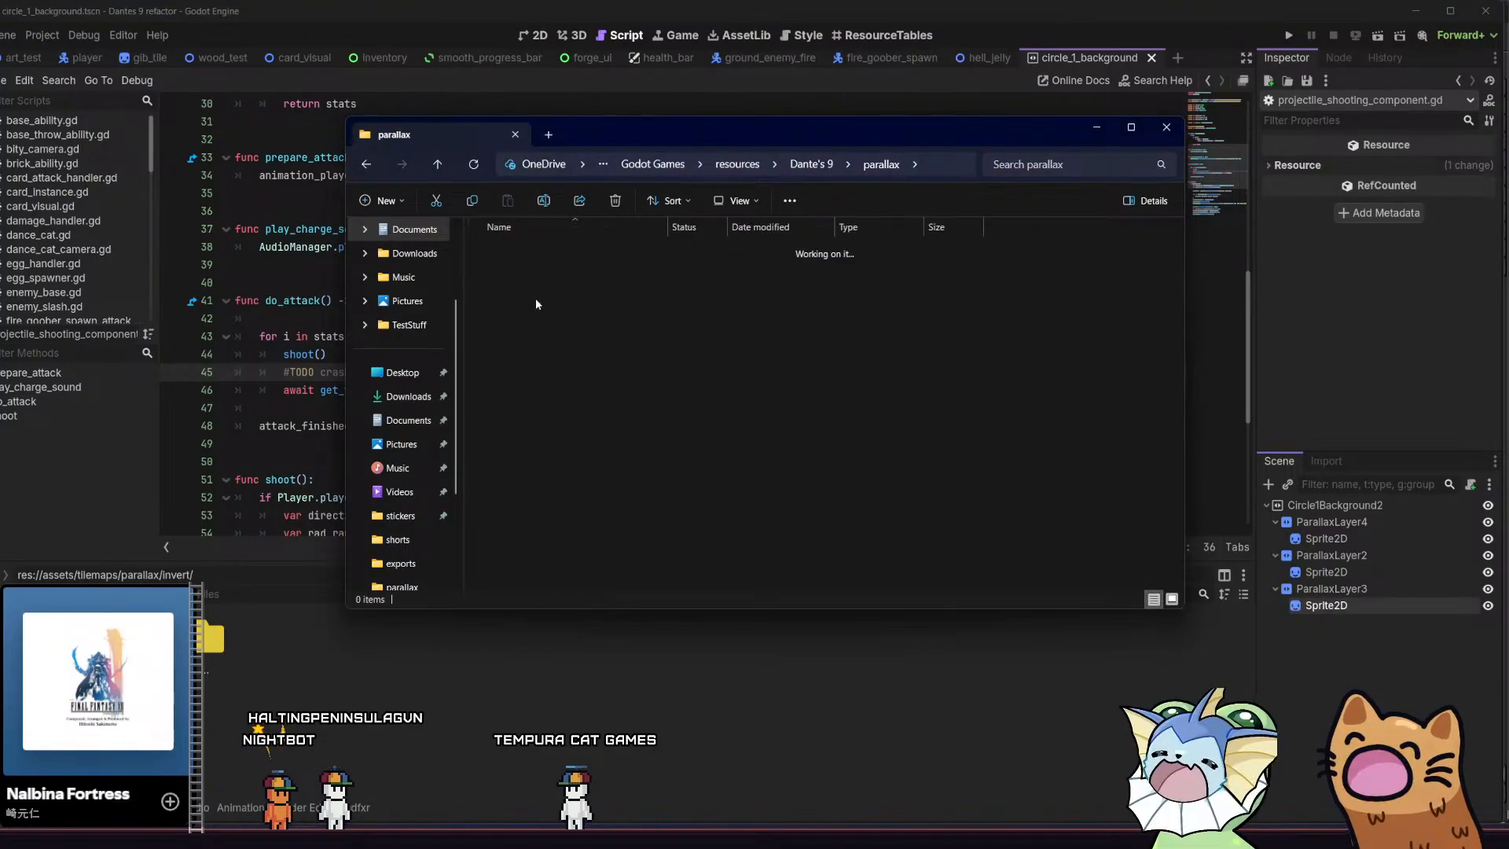
left_click_drag(506, 353, 676, 310)
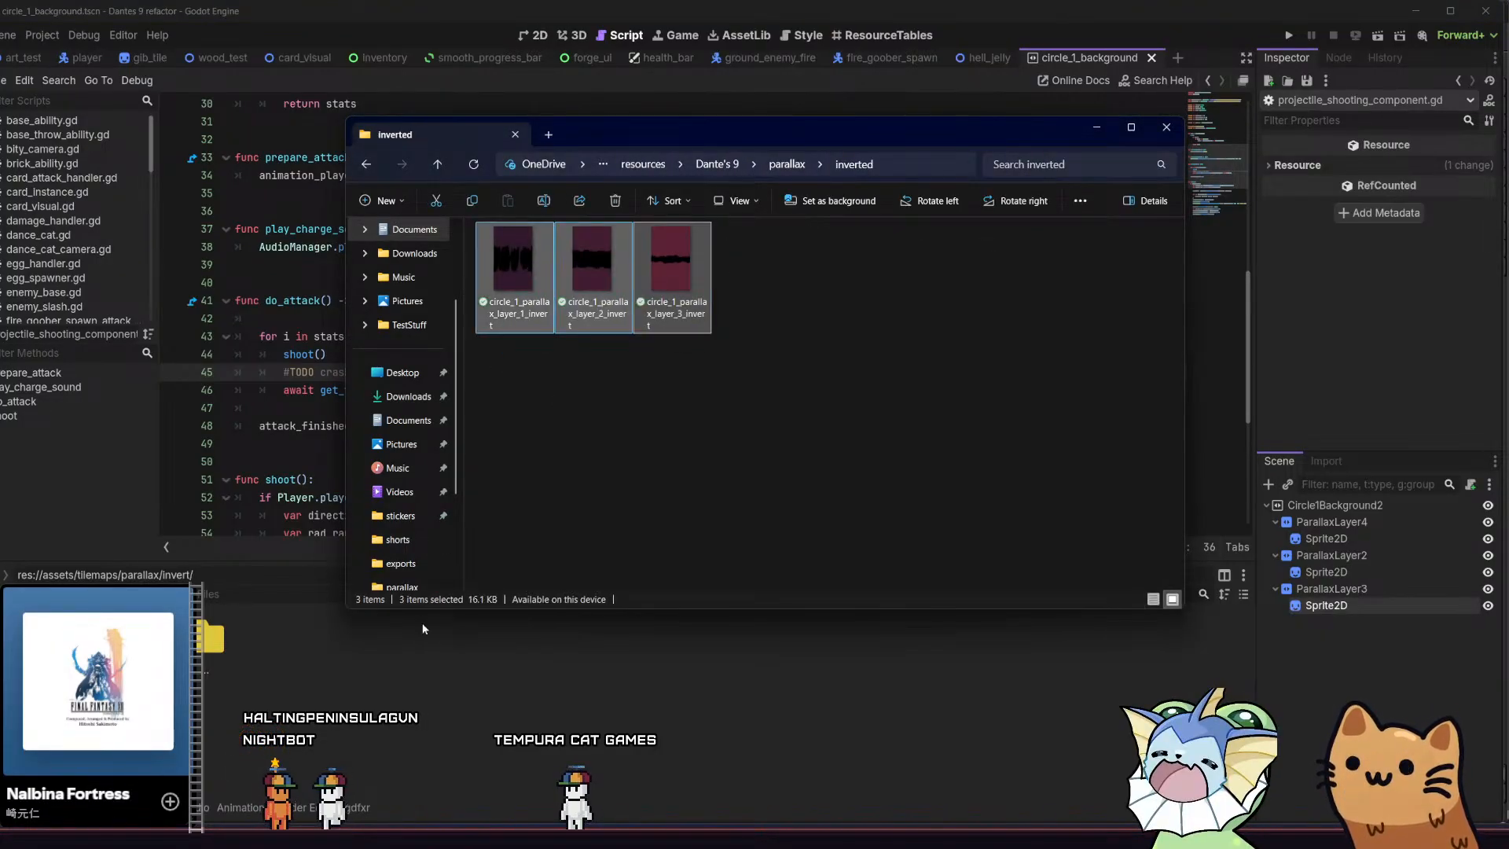
left_click_drag(512, 730, 564, 719)
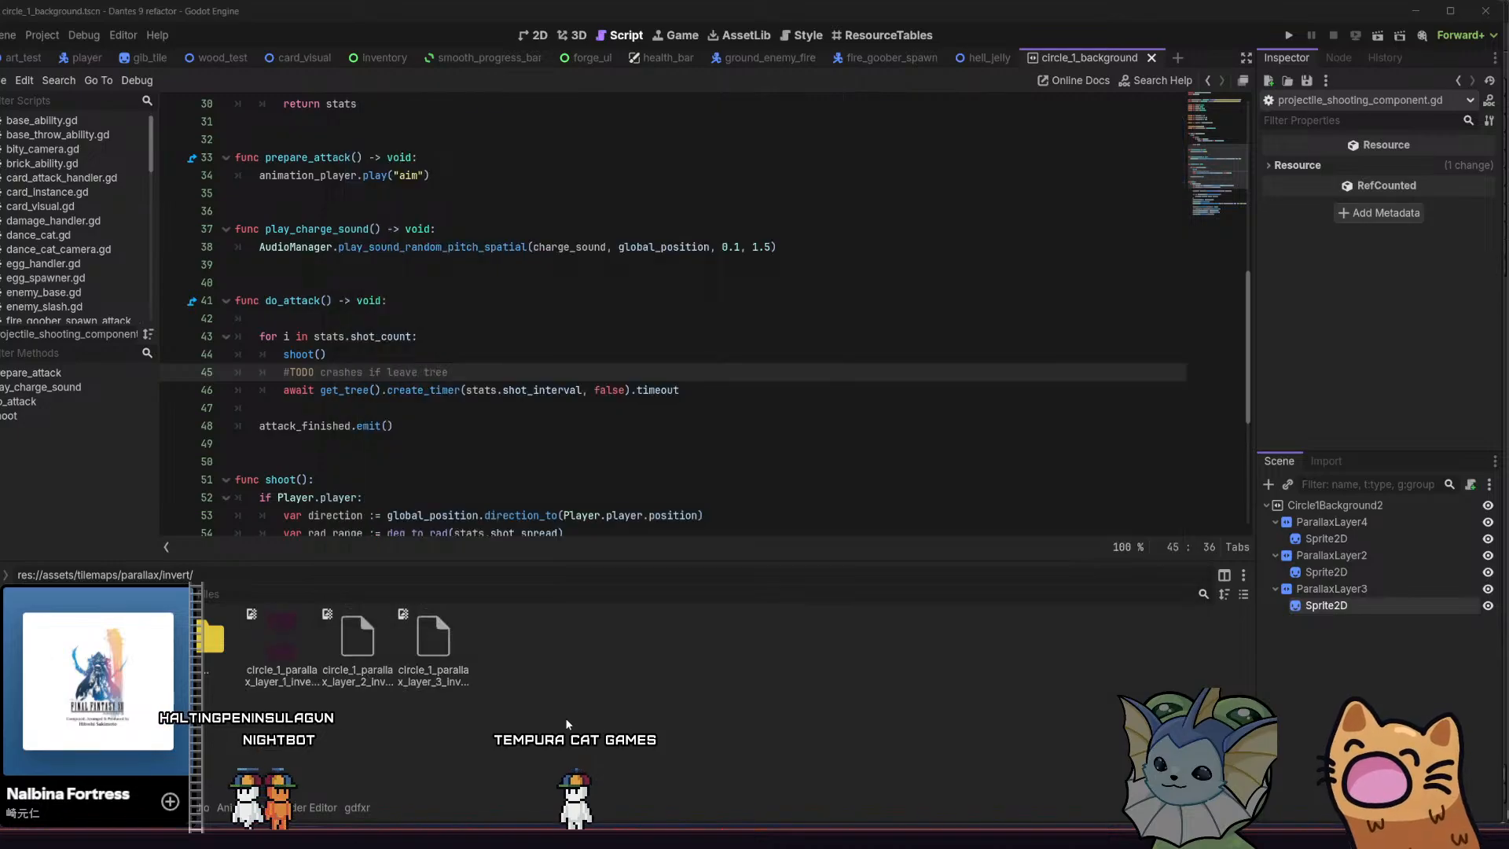
In the 2D view, set the texture of ParallaxLayer4's sprite to circle_1_parallax_layer_3_invert.png
left_click(1326, 538)
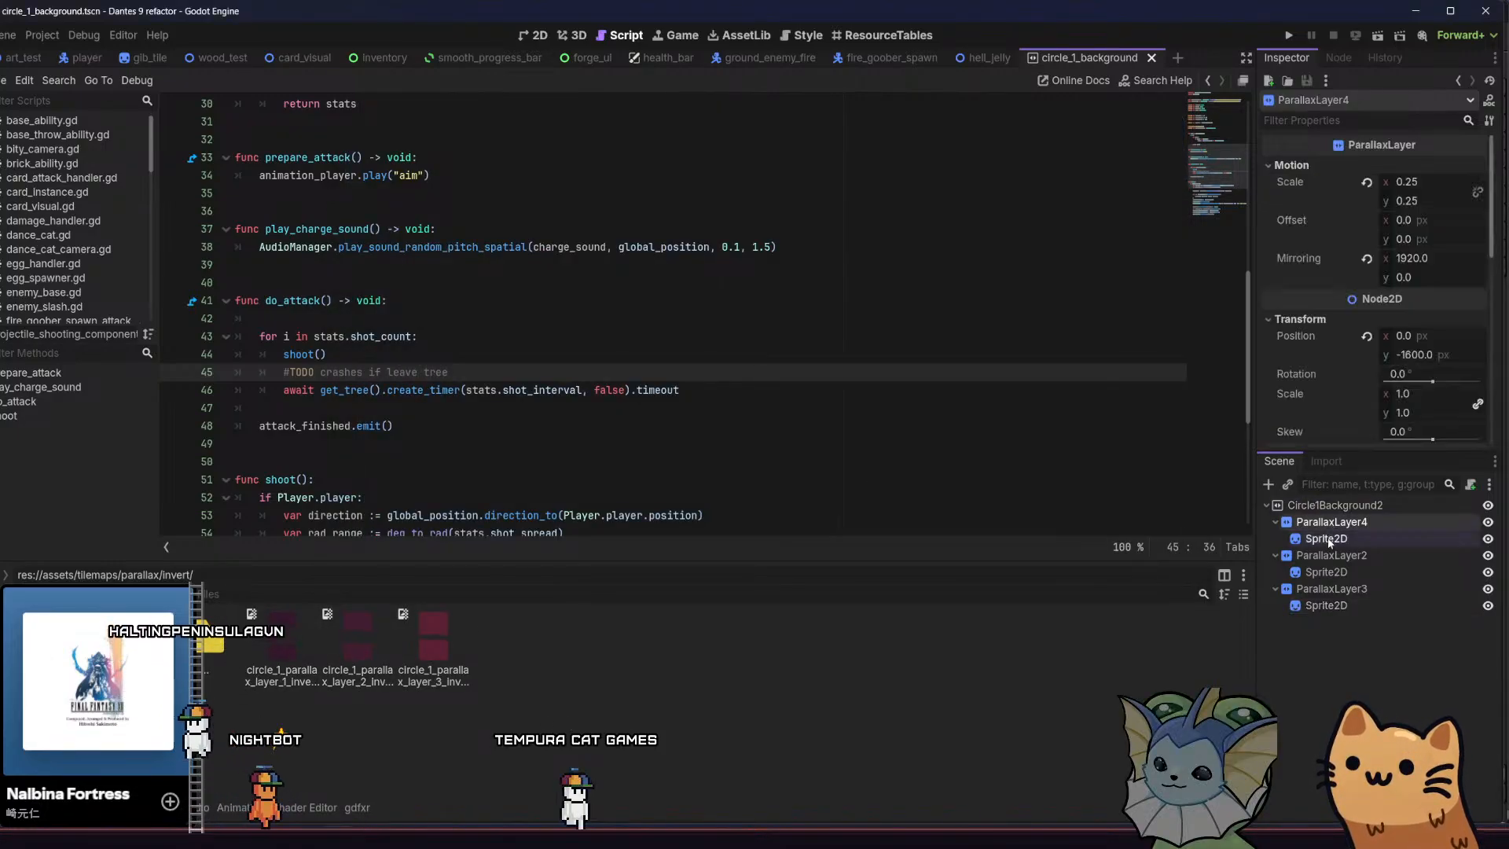
left_click(528, 37)
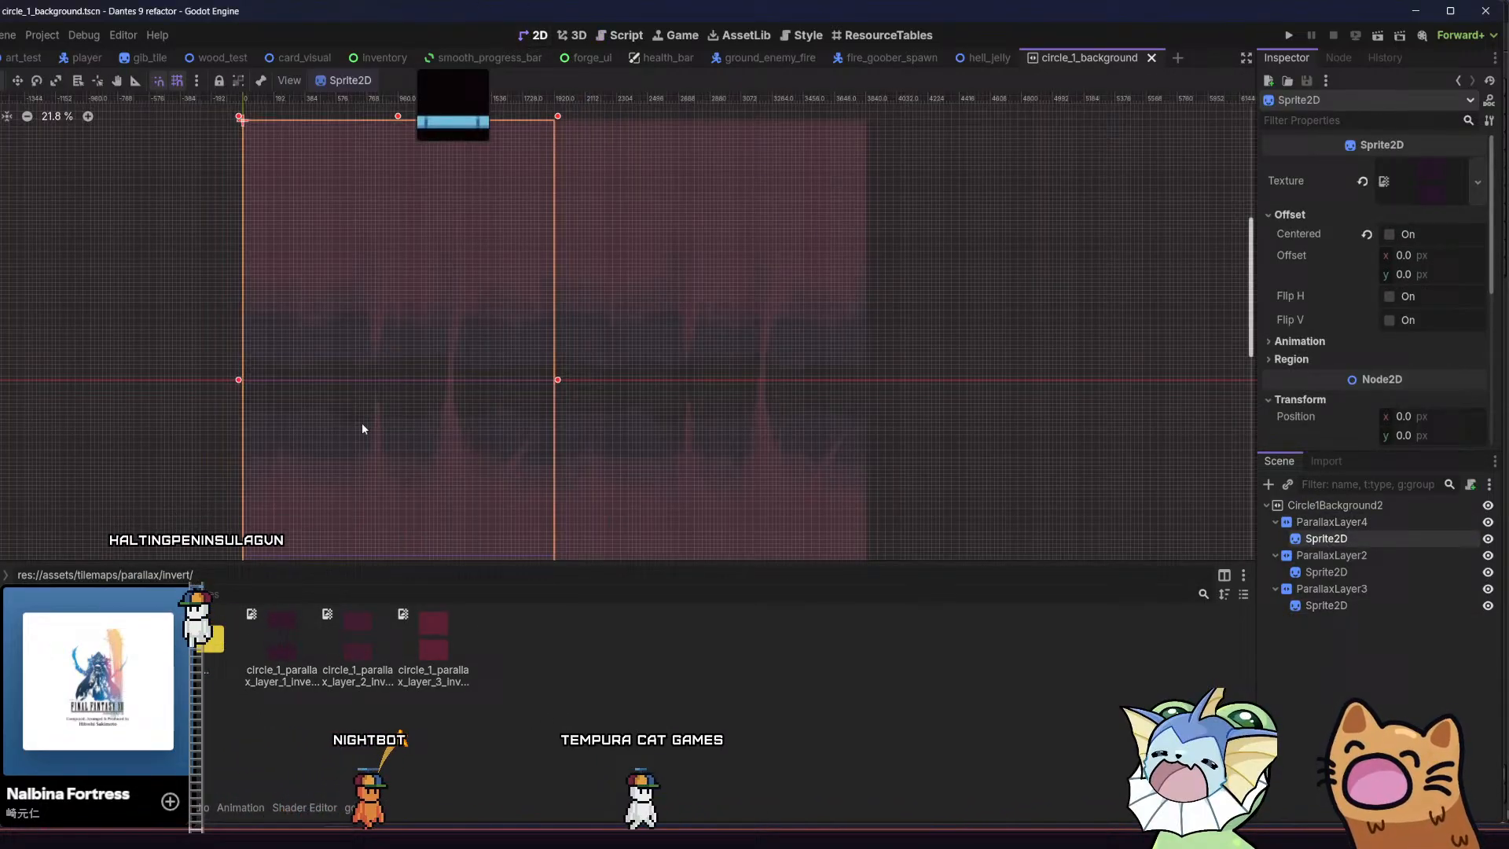
left_click(284, 629)
left_click_drag(433, 641, 1430, 183)
Assign the inverted layer 2 PNG to ParallaxLayer2's sprite and the inverted layer 1 PNG to ParallaxLayer3's sprite, and save the scene
left_click(1326, 571)
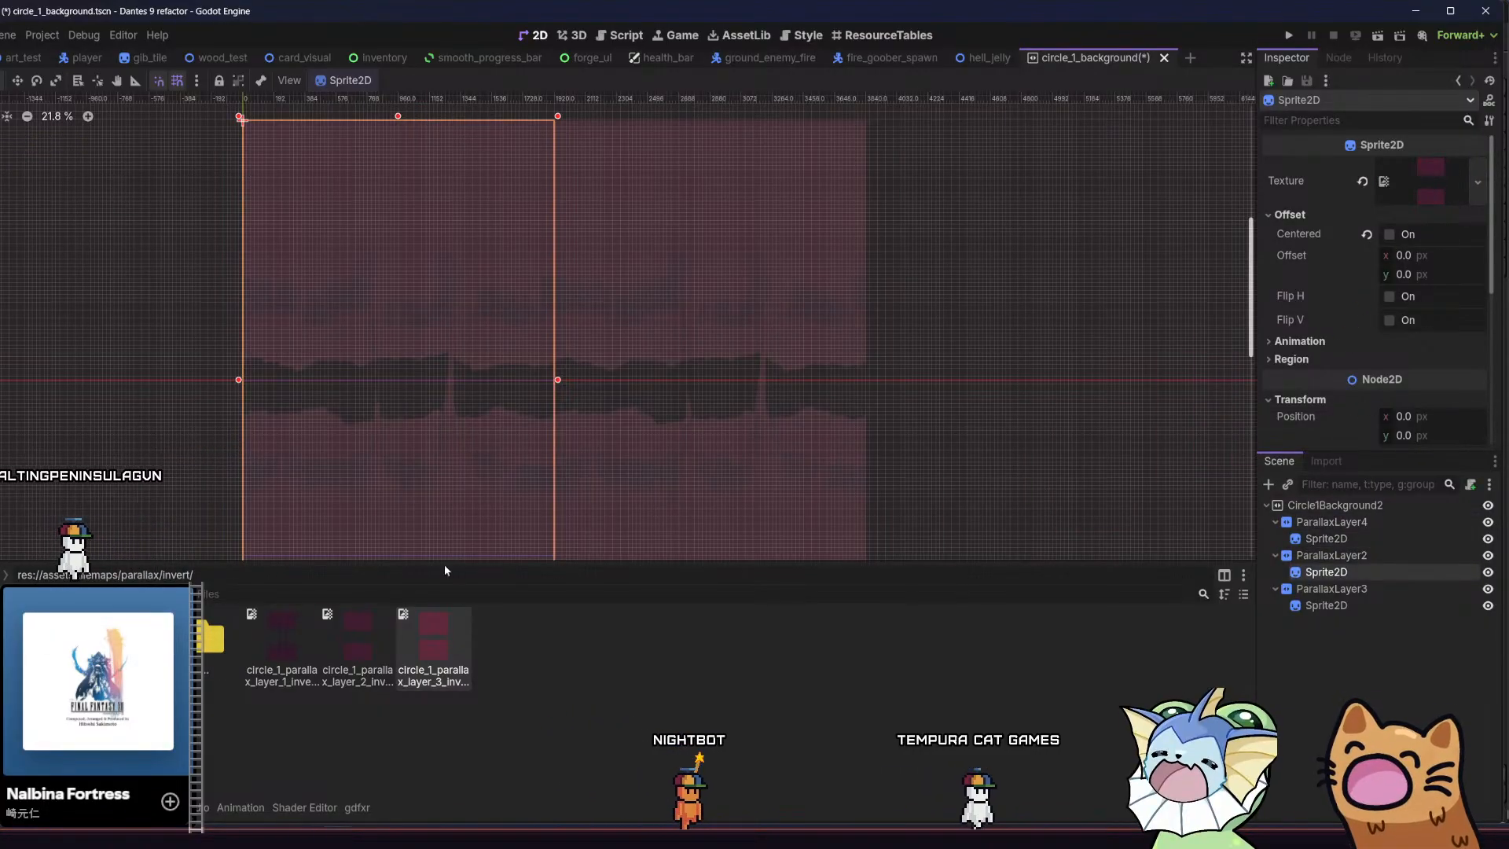
left_click_drag(353, 636, 1432, 346)
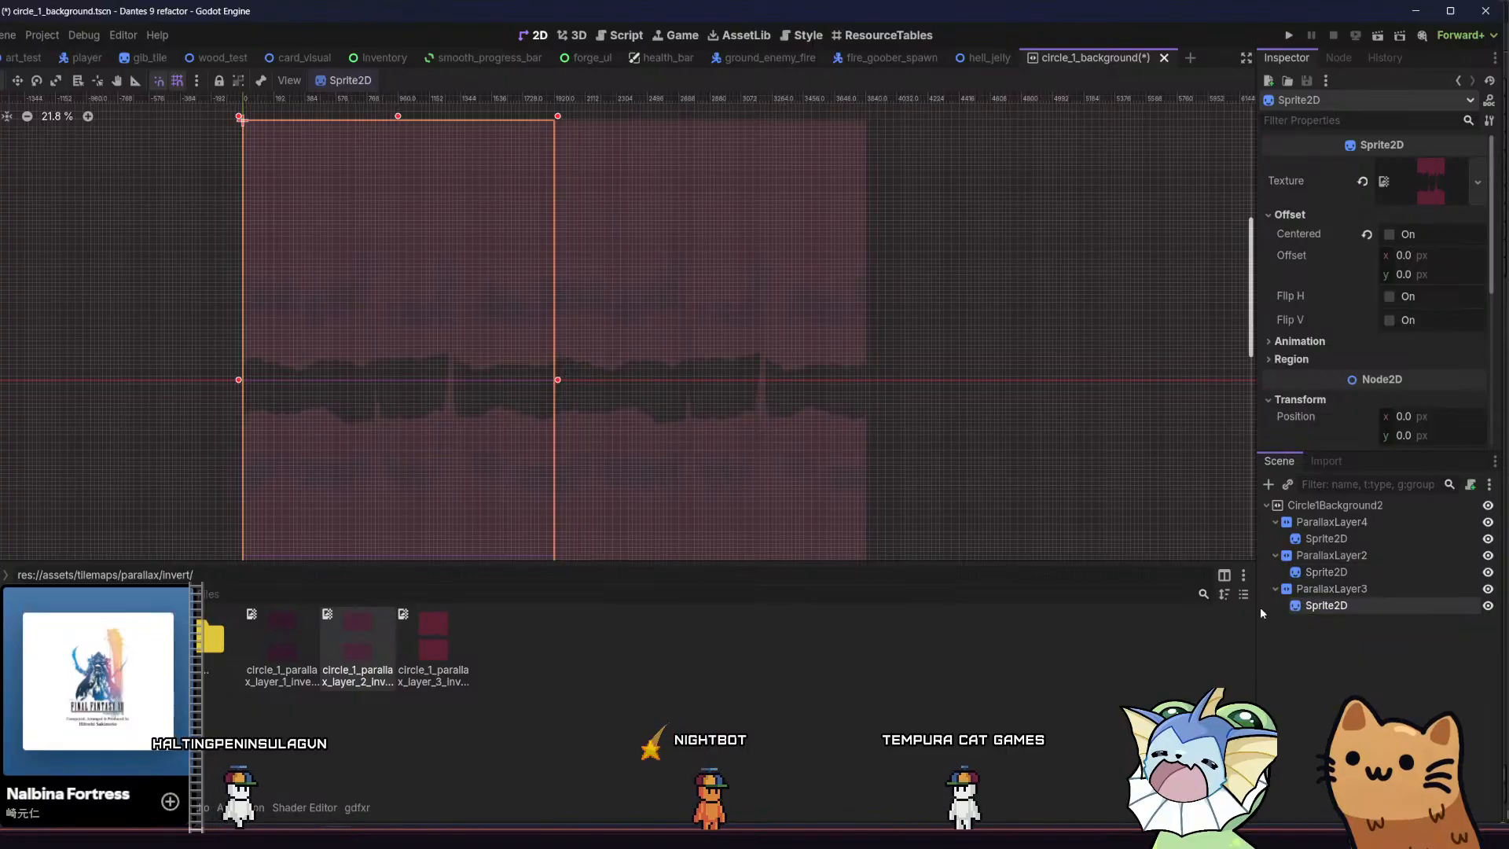
left_click_drag(289, 631, 1399, 189)
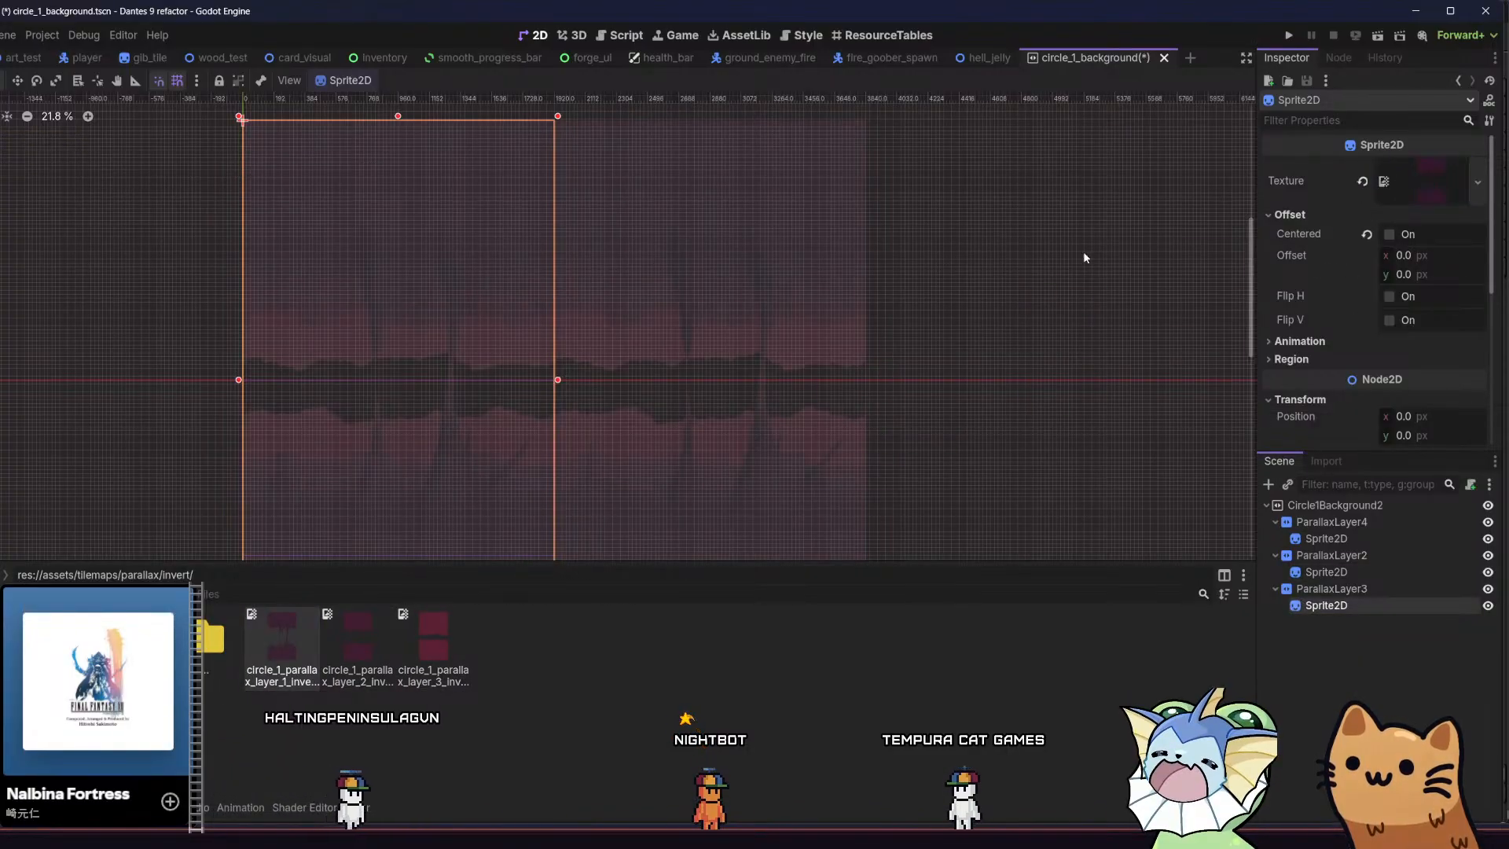
middle_click_drag(947, 283, 975, 274)
key("ctrl+s")
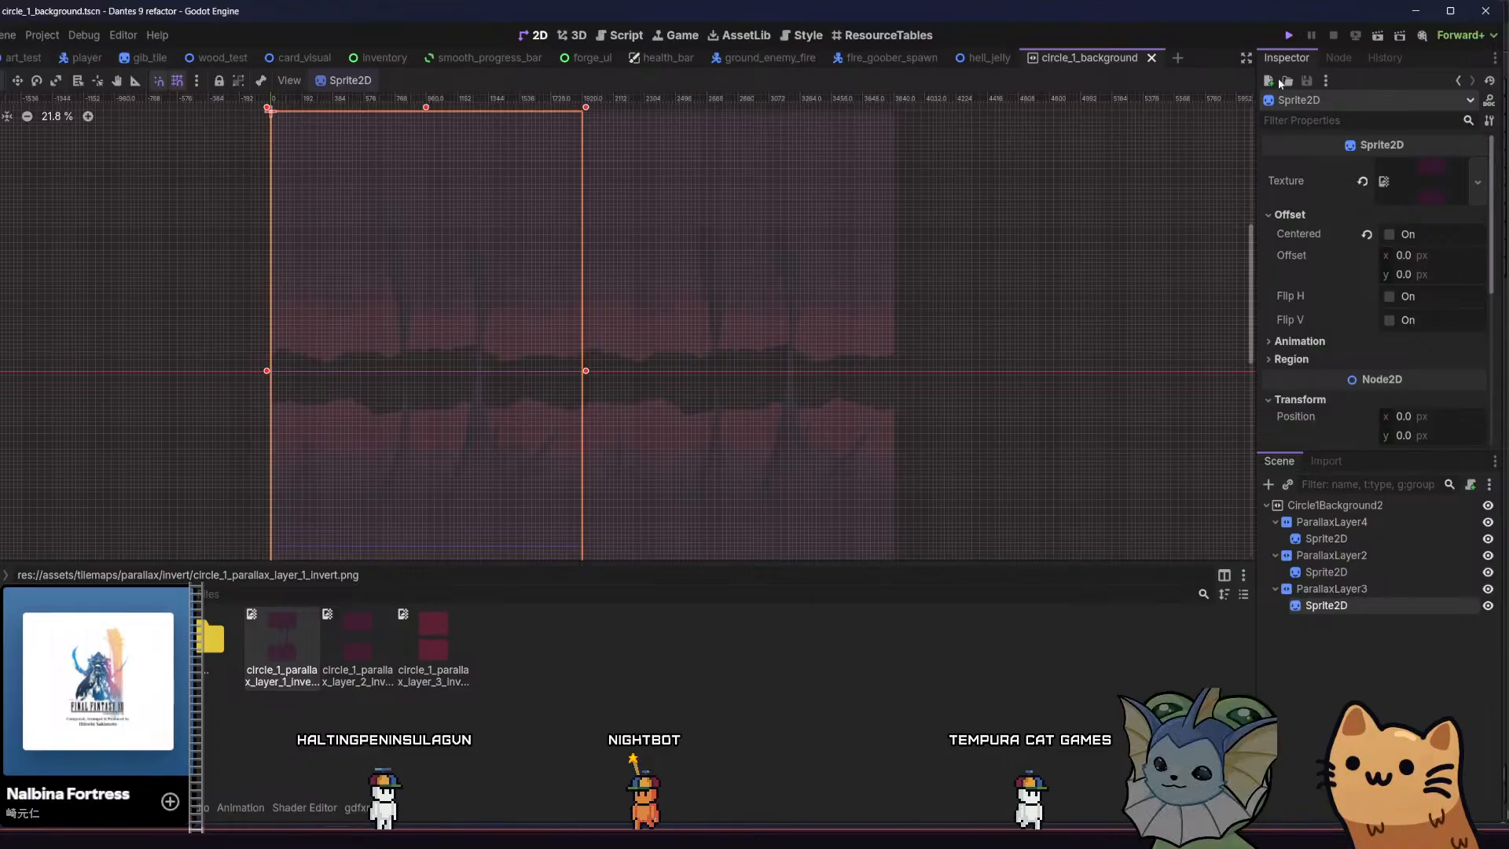
Run the game and examine the inverted parallax background while moving back and forth around the forge room
key("F5")
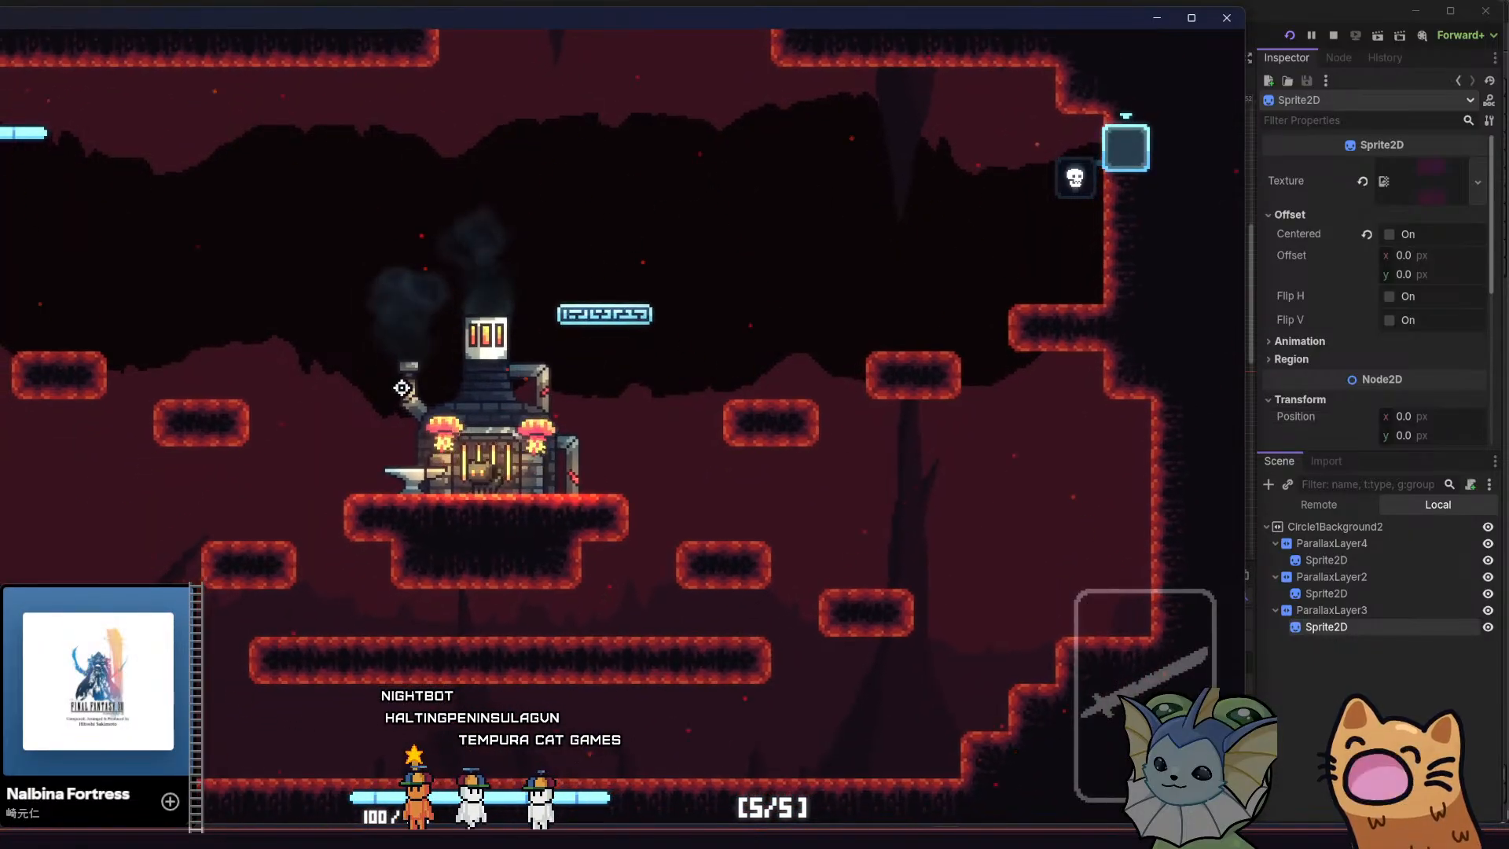
key("a")
key("space")
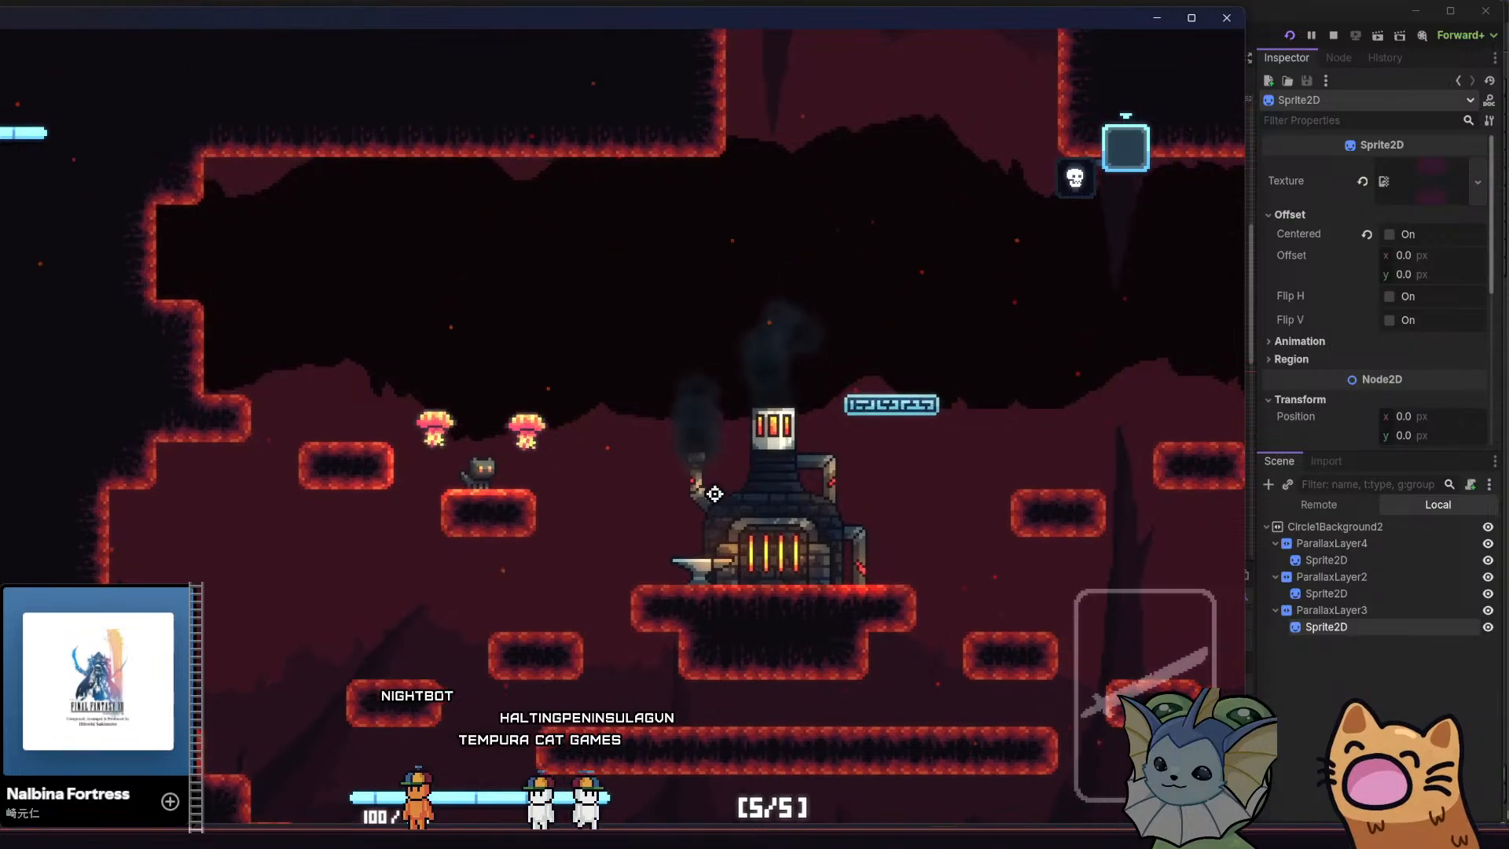
key("d")
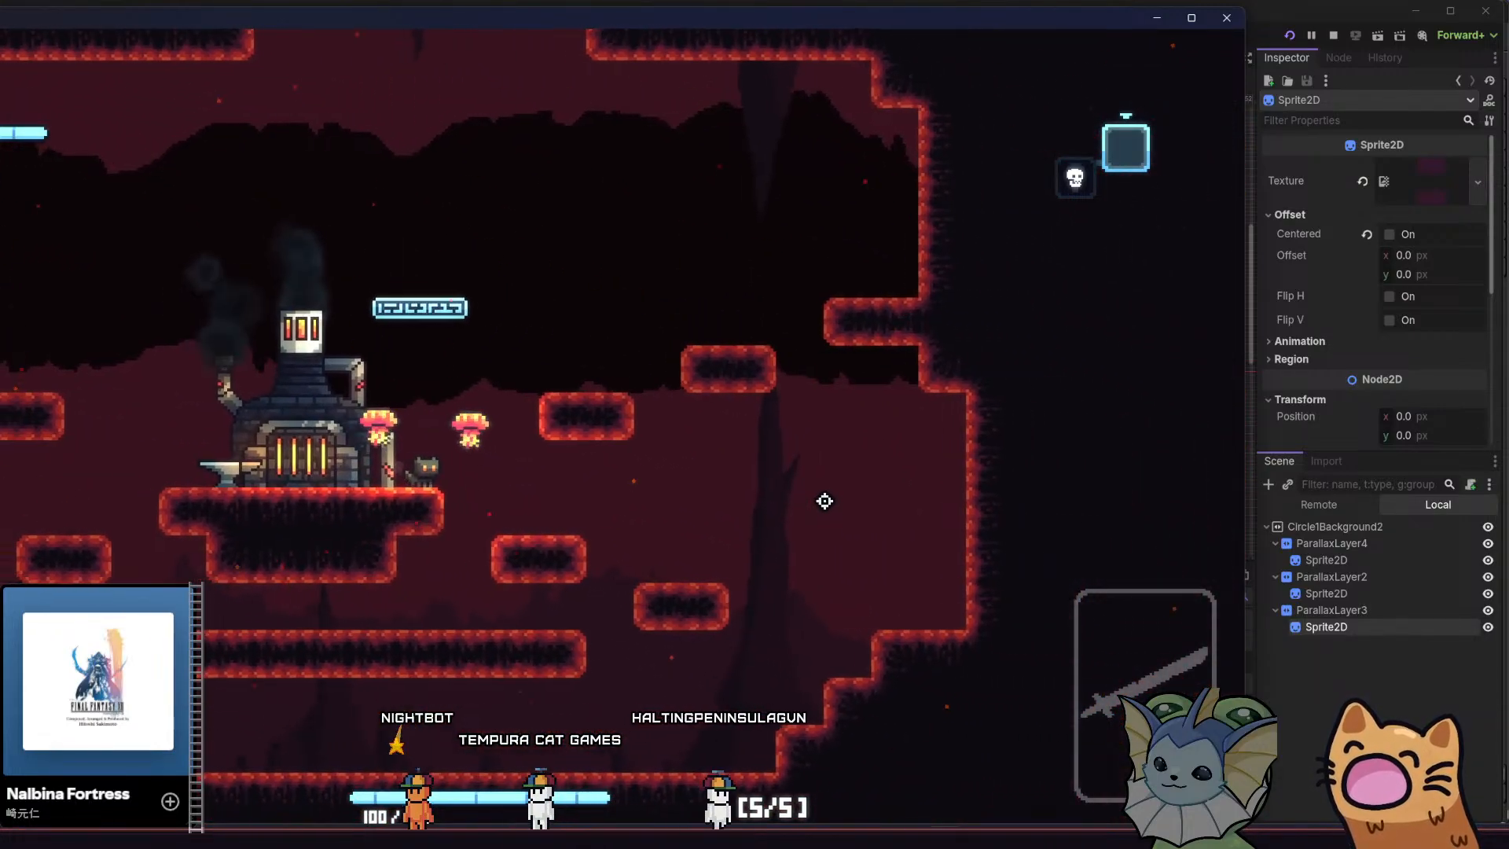
key("a")
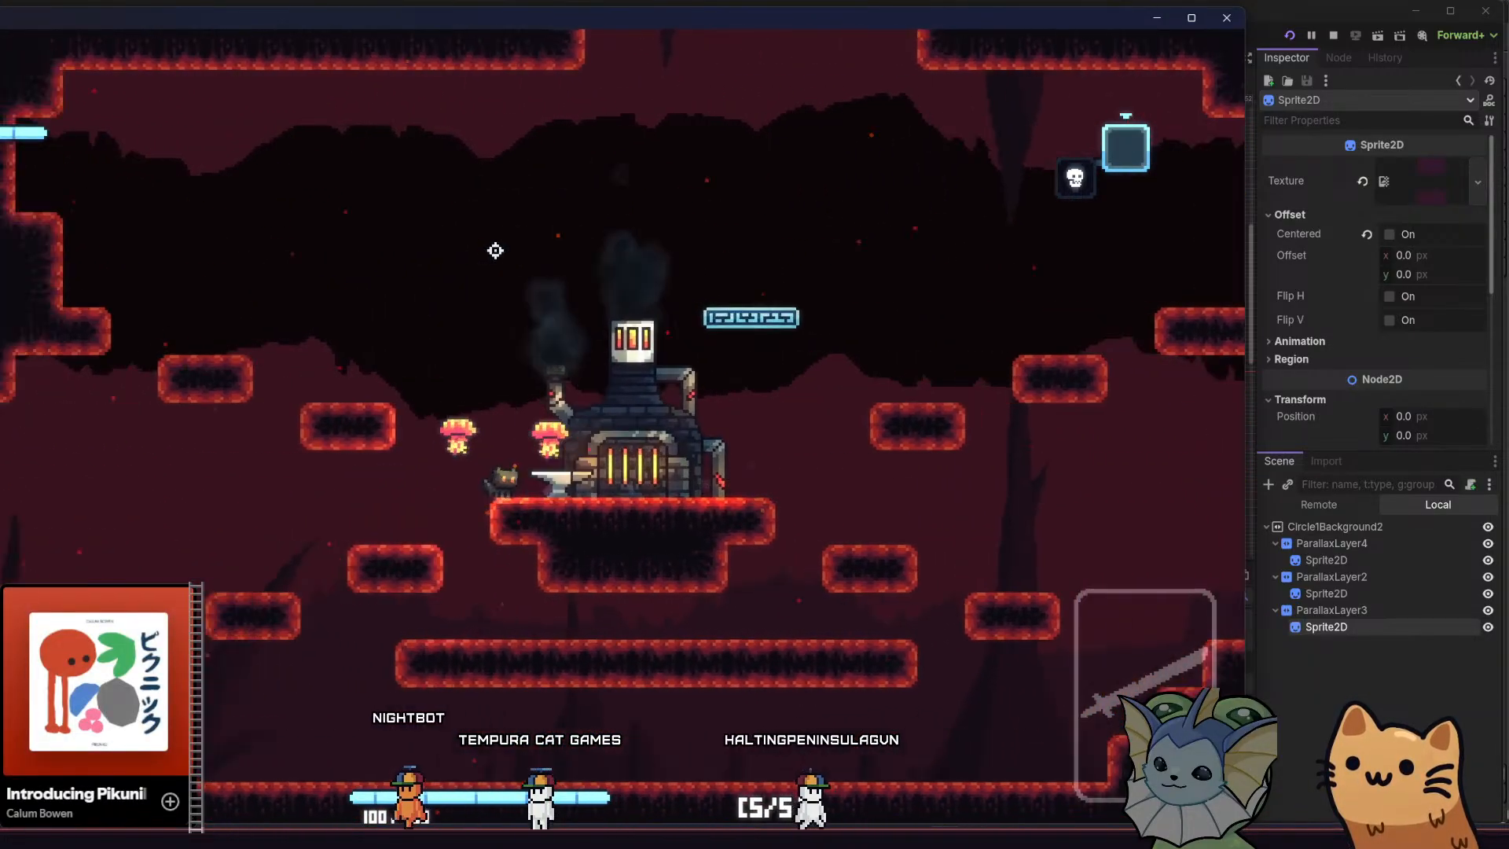
key("space")
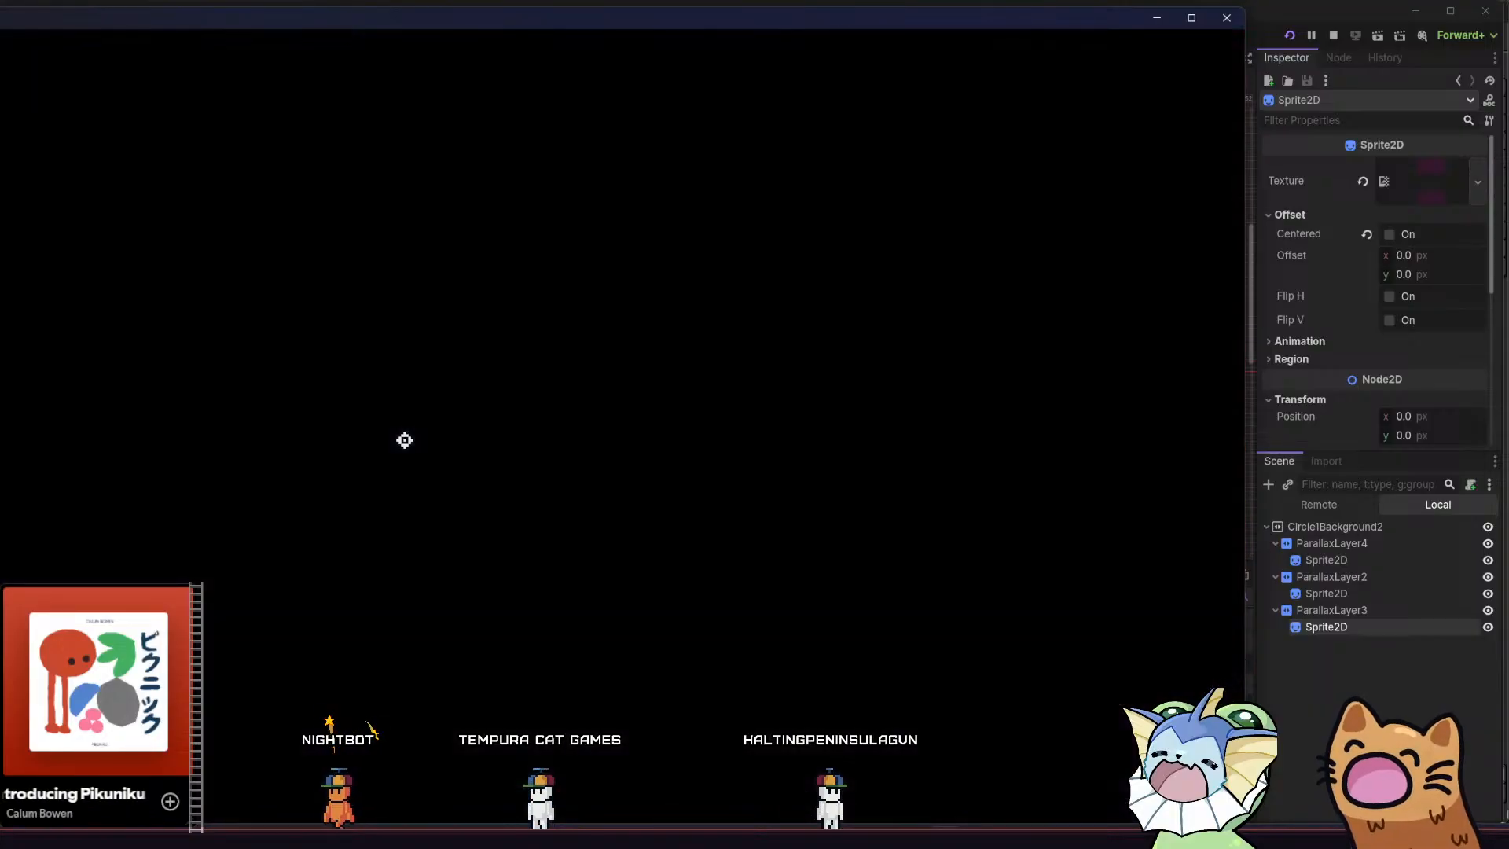
Move and jump through the cave level to examine how the inverted parallax layers look behind the platforms
key("a")
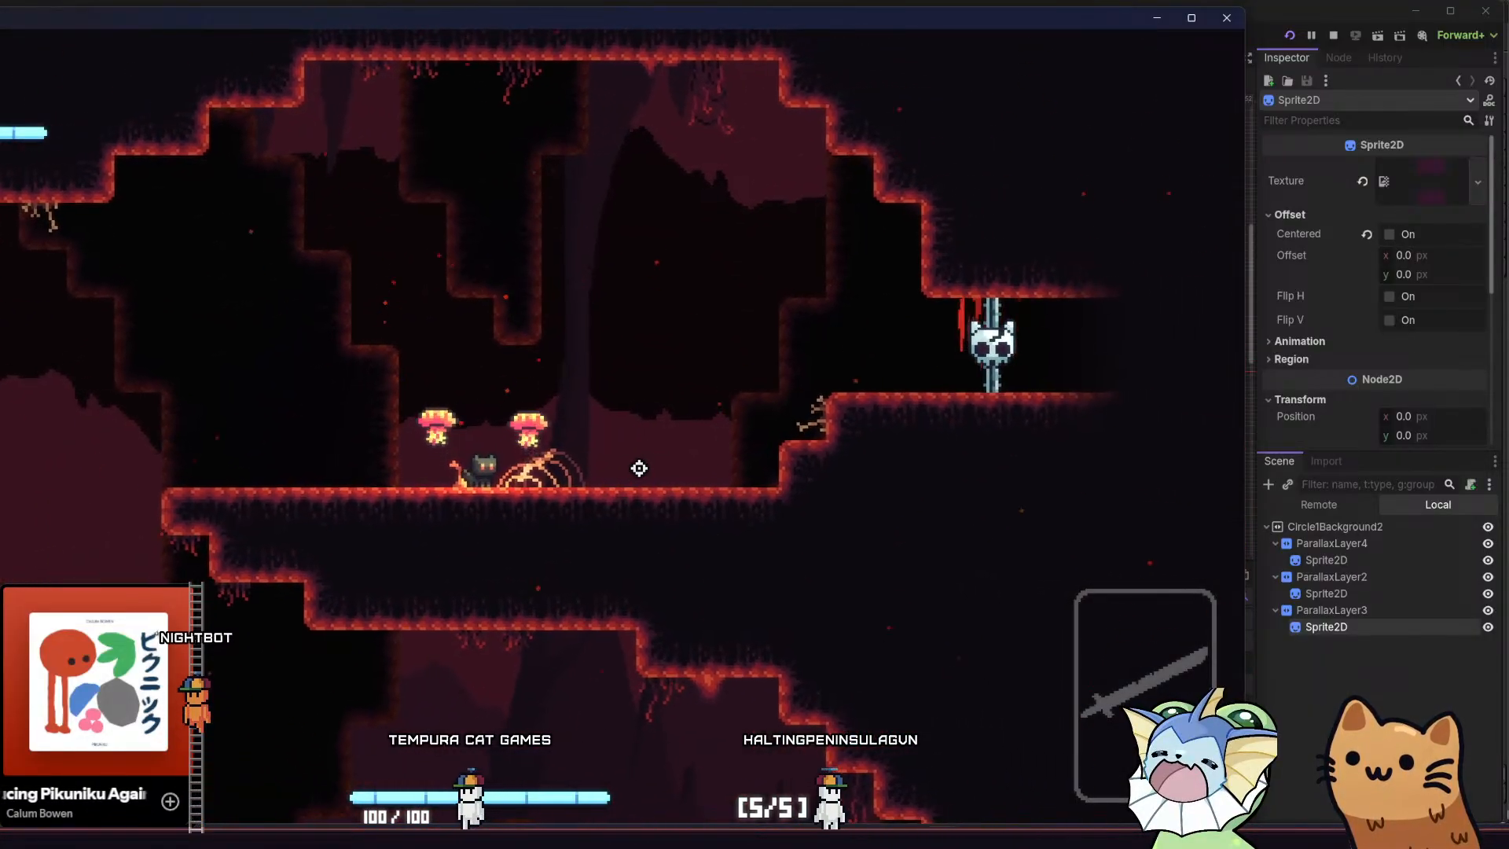
key("a")
key("space")
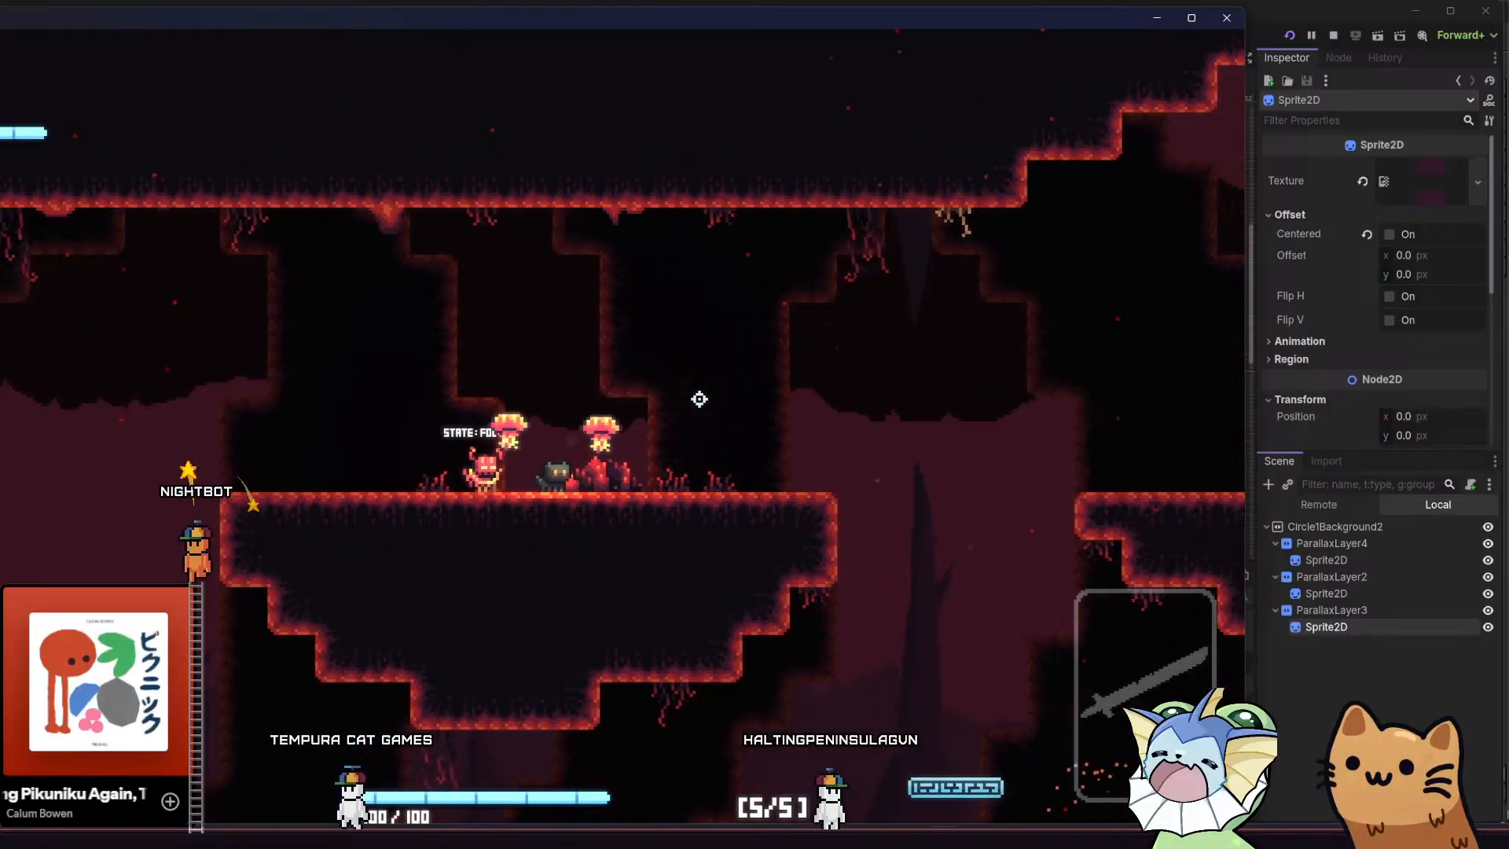
key("d")
key("space")
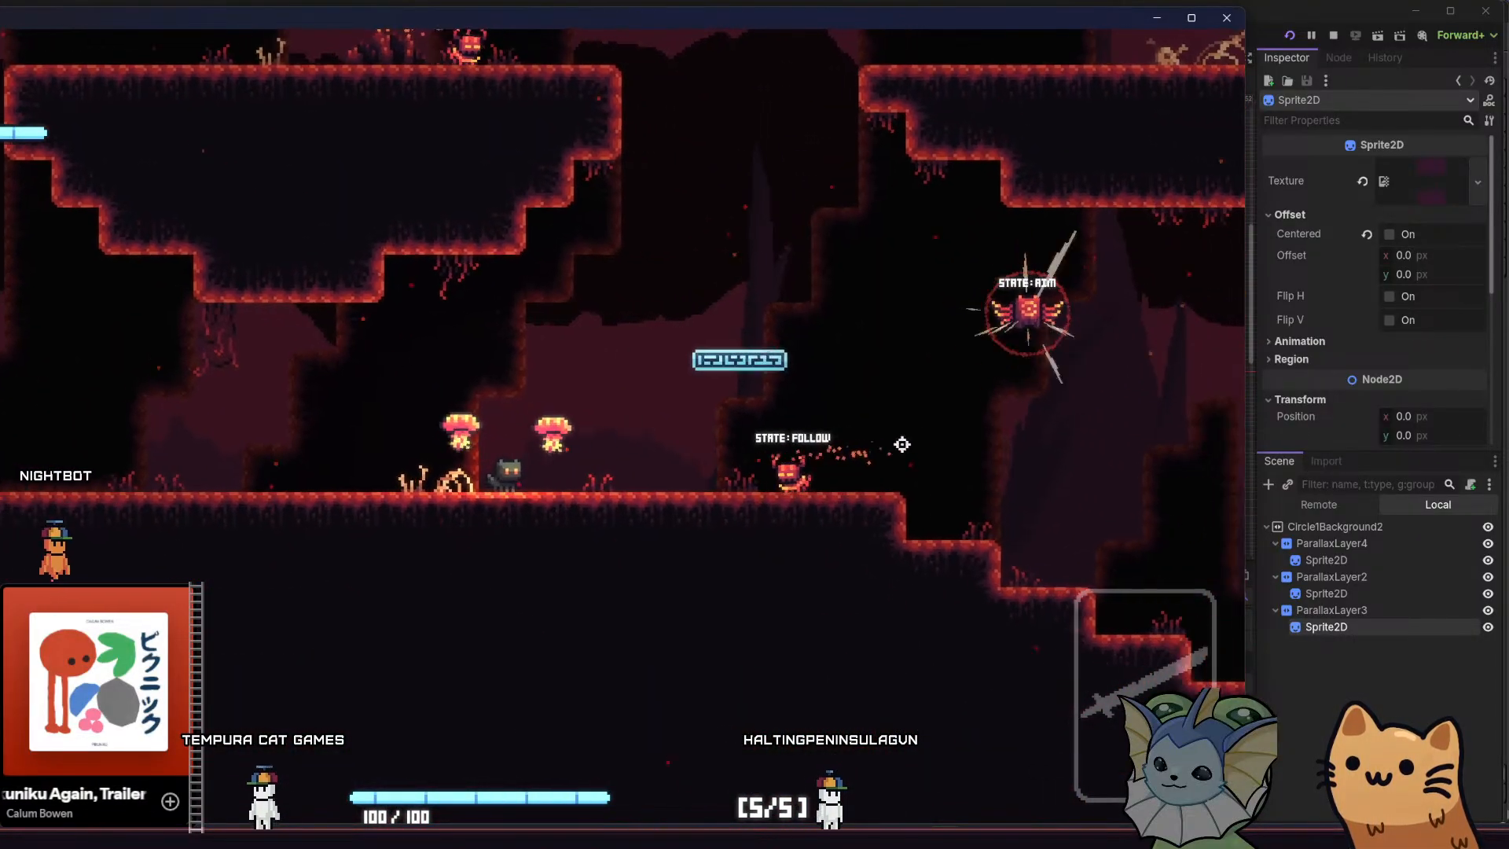
key("space")
key("d")
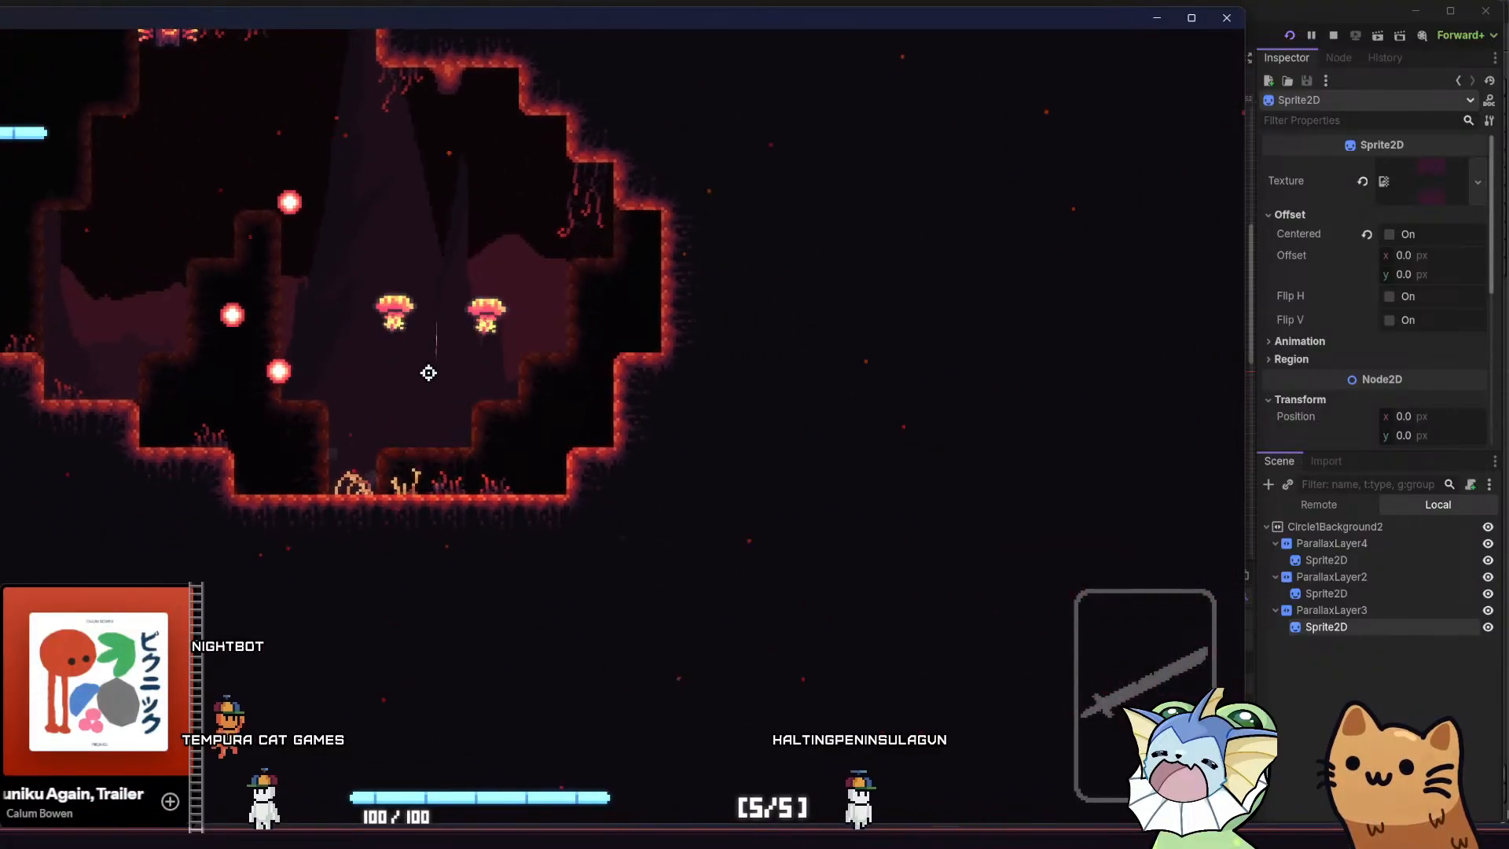
key("space")
key("space")
key("a")
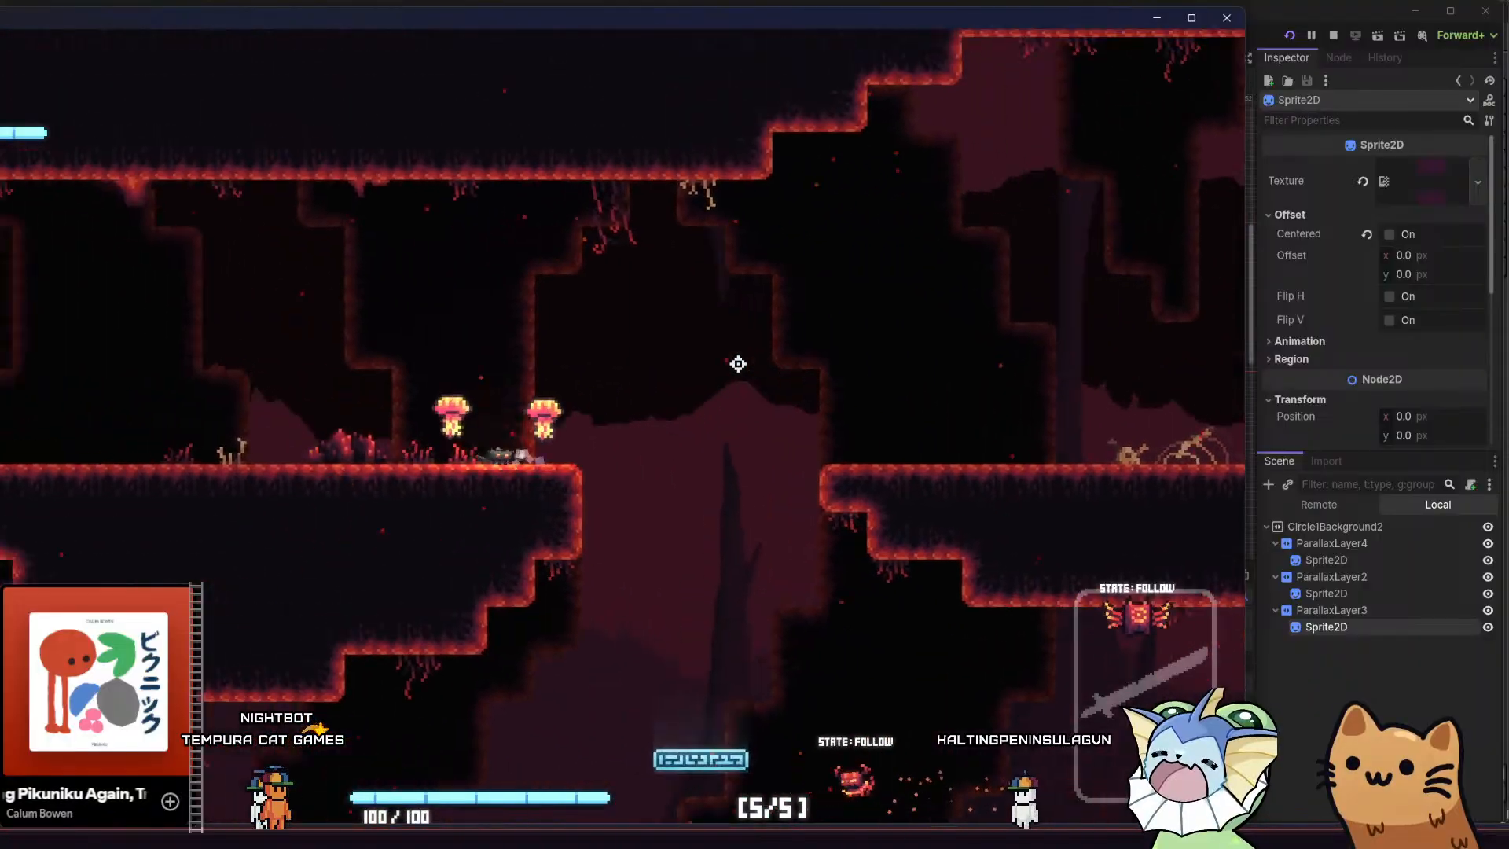
Run and jump between the upper ledges and the lower cave floor to examine the inverted parallax layers behind the platforms
key("d")
key("space")
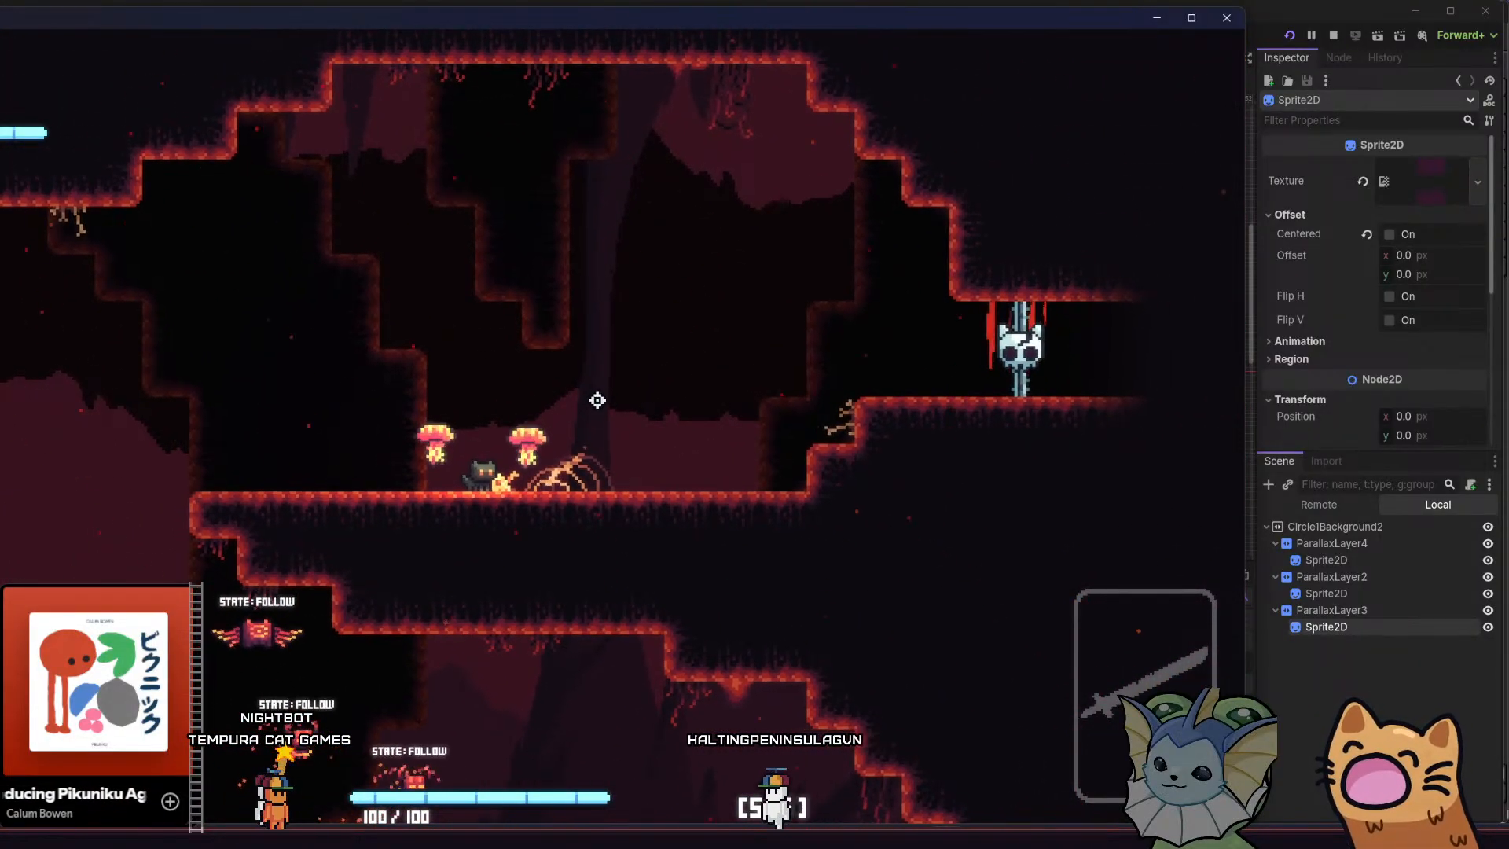
key("a")
key("space")
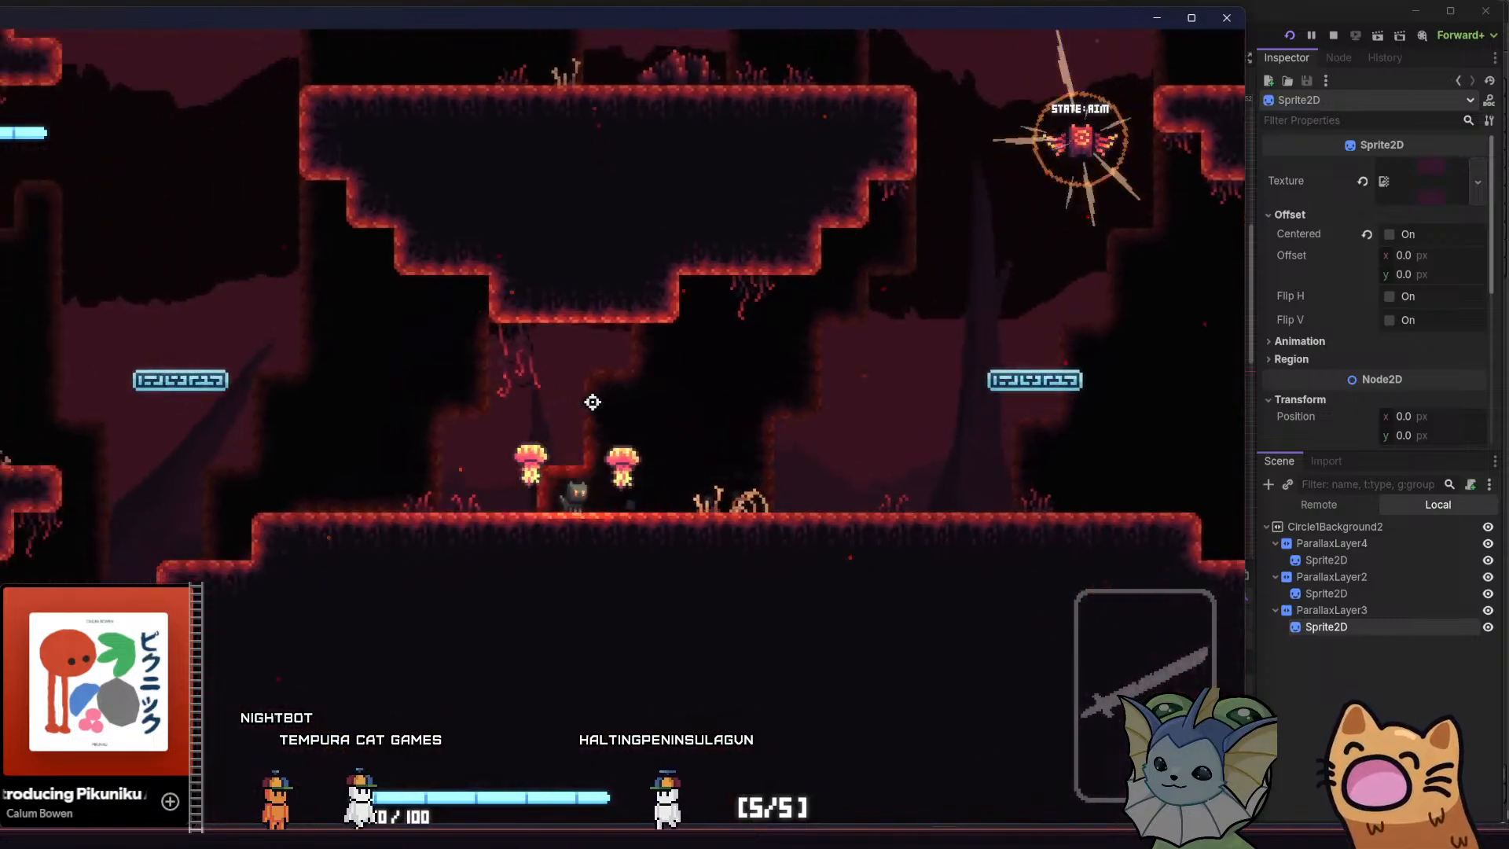
key("d")
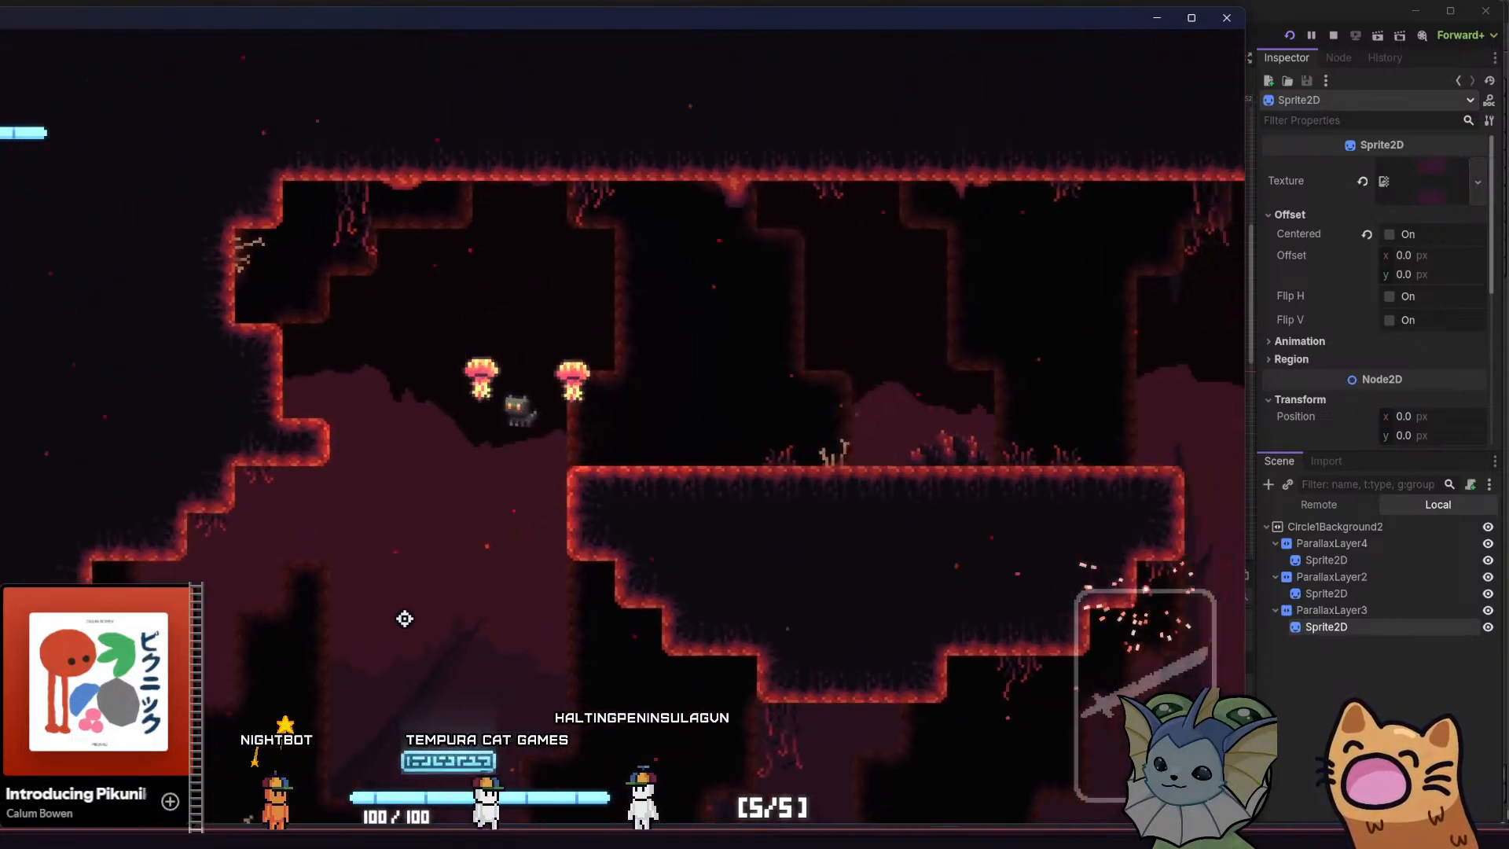
key("d")
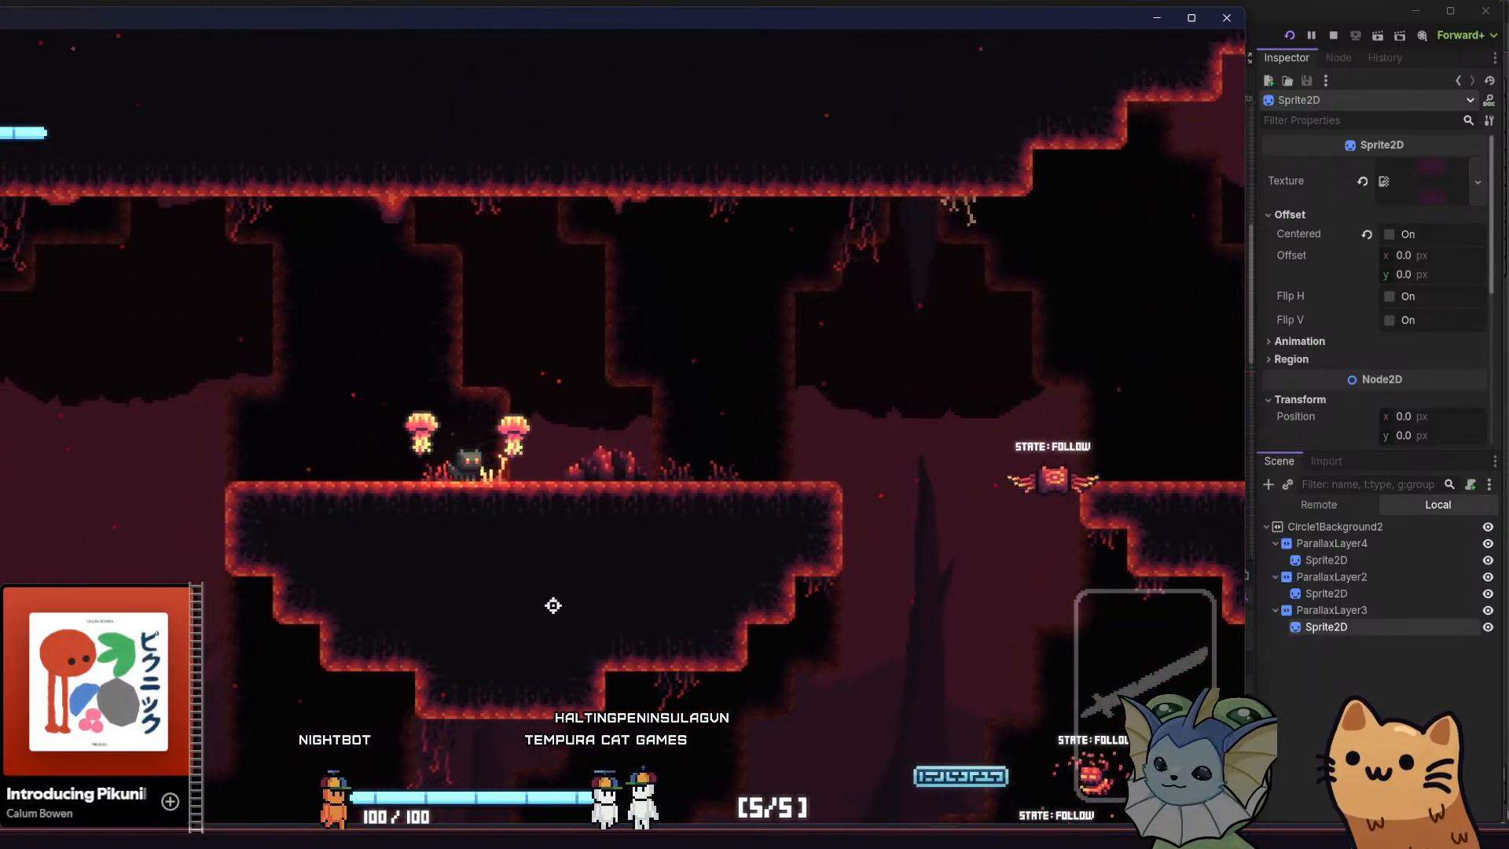
key("d")
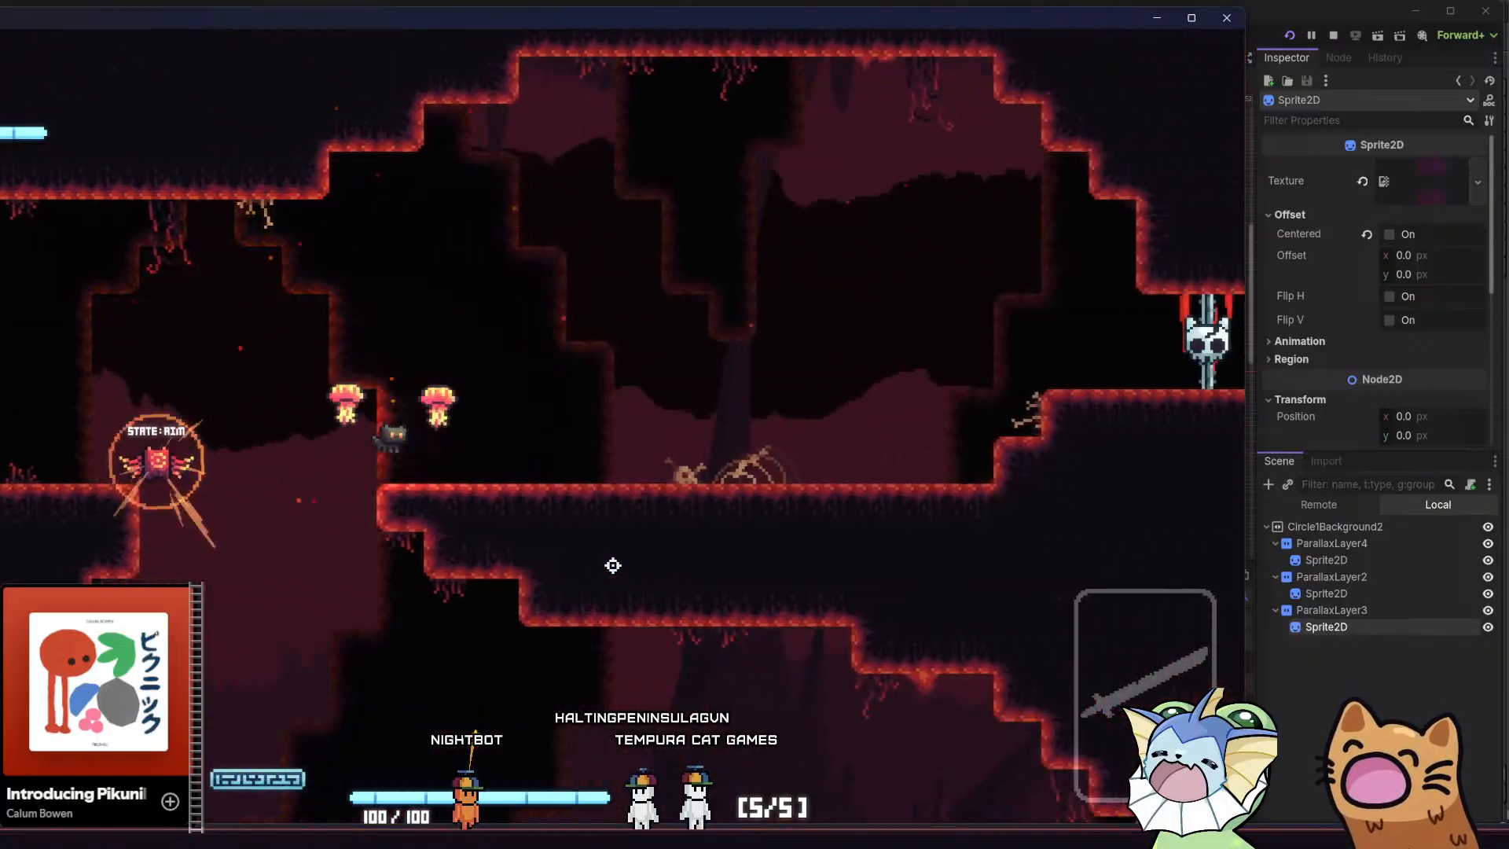
key("space")
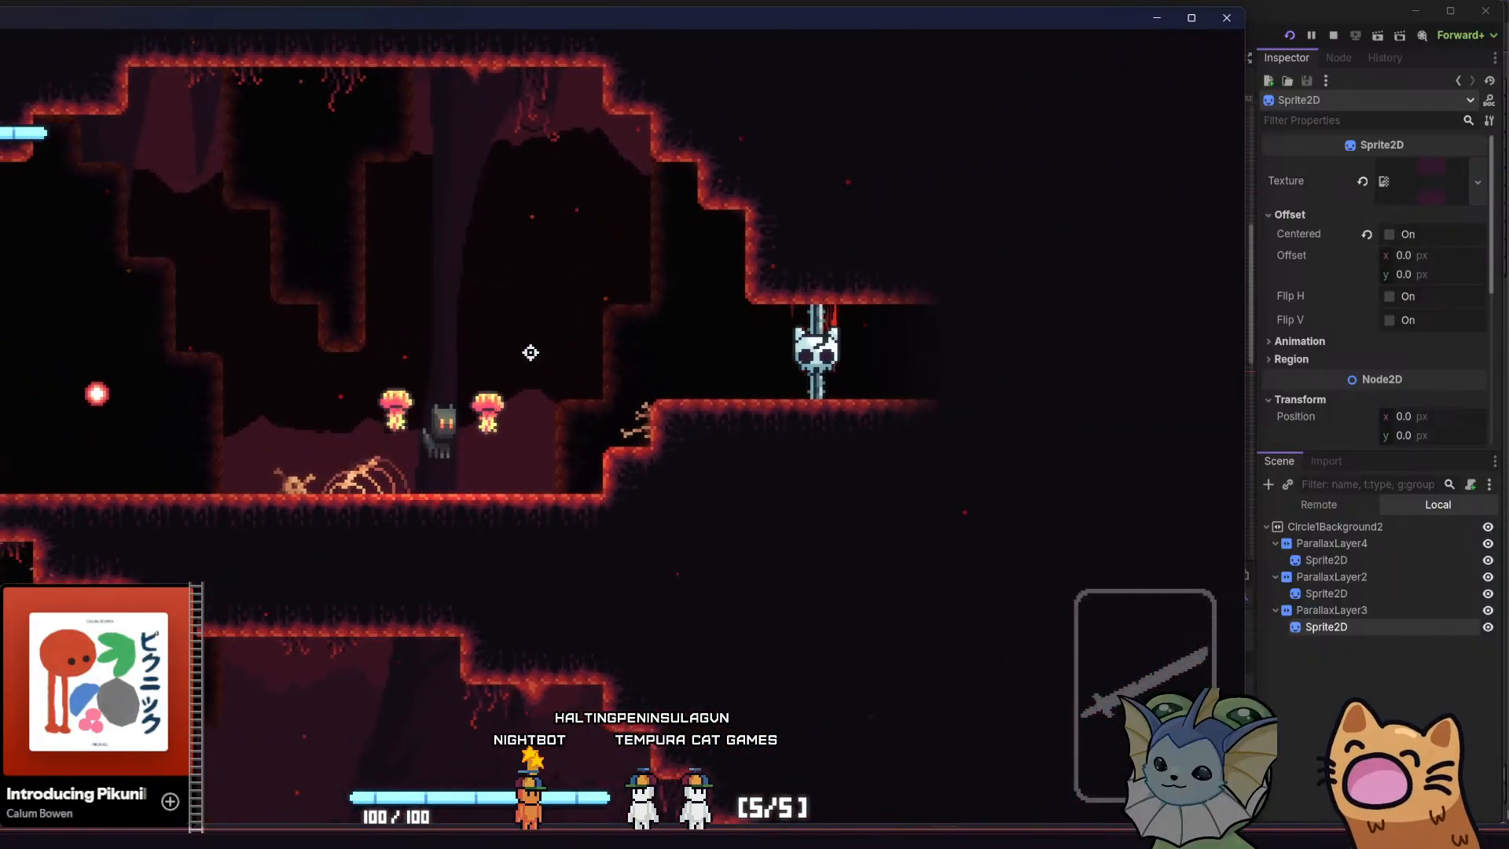
key("d")
key("a")
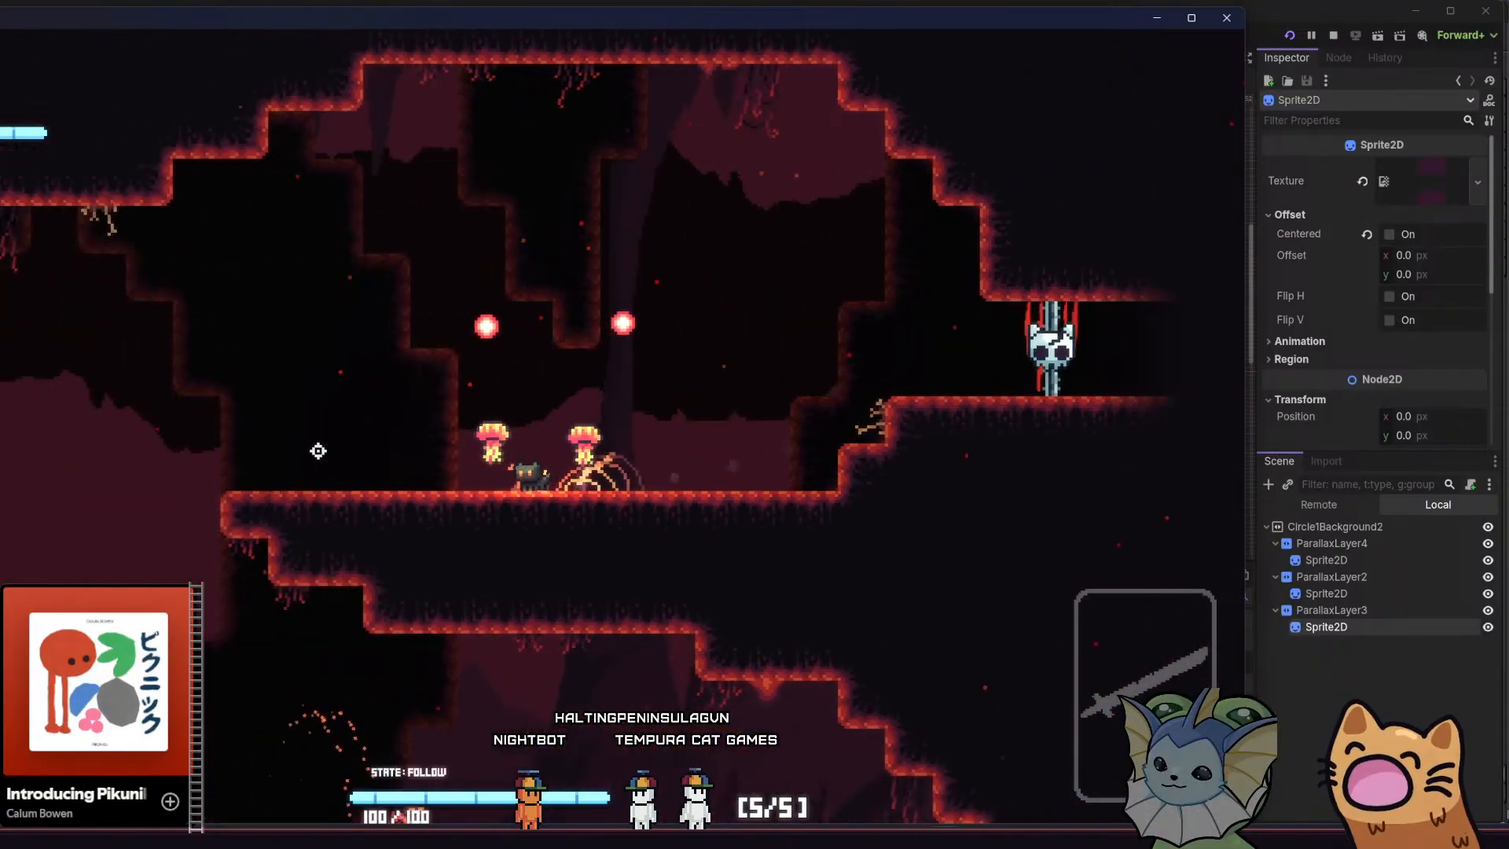
key("a")
key("space")
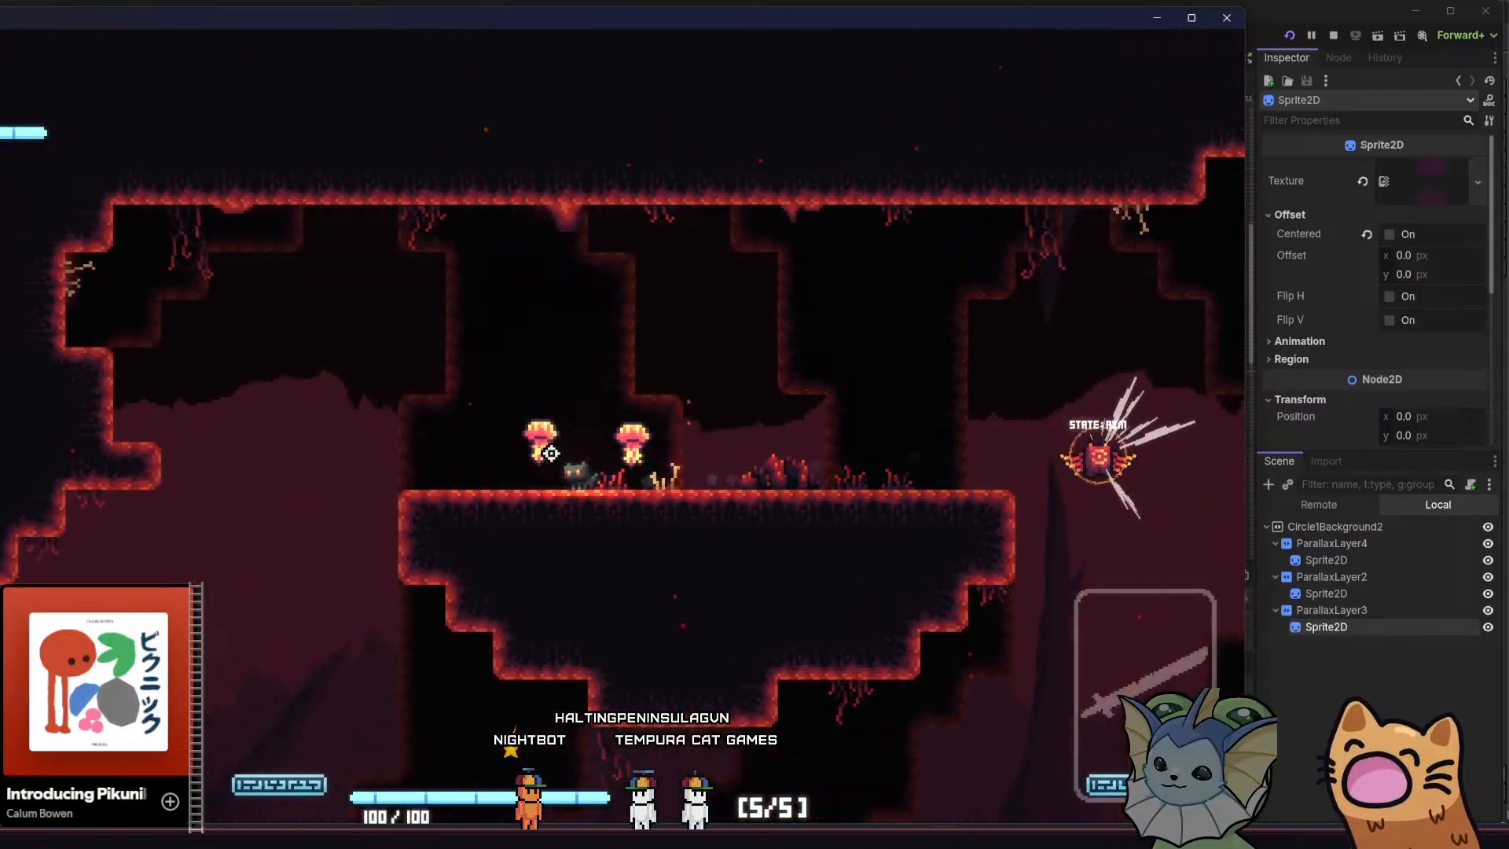
key("d")
key("space")
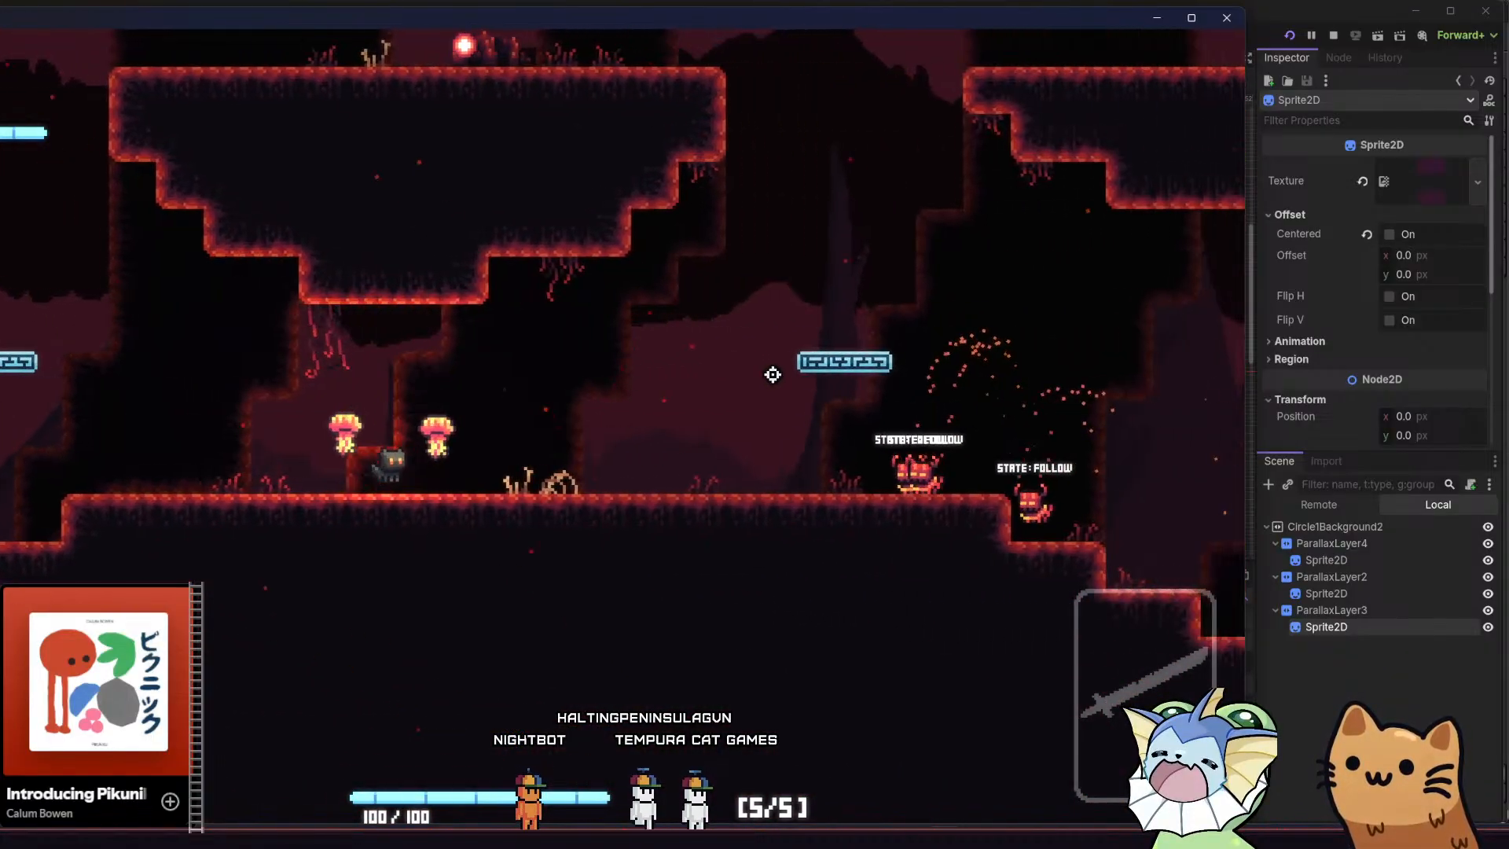
key("a")
key("space")
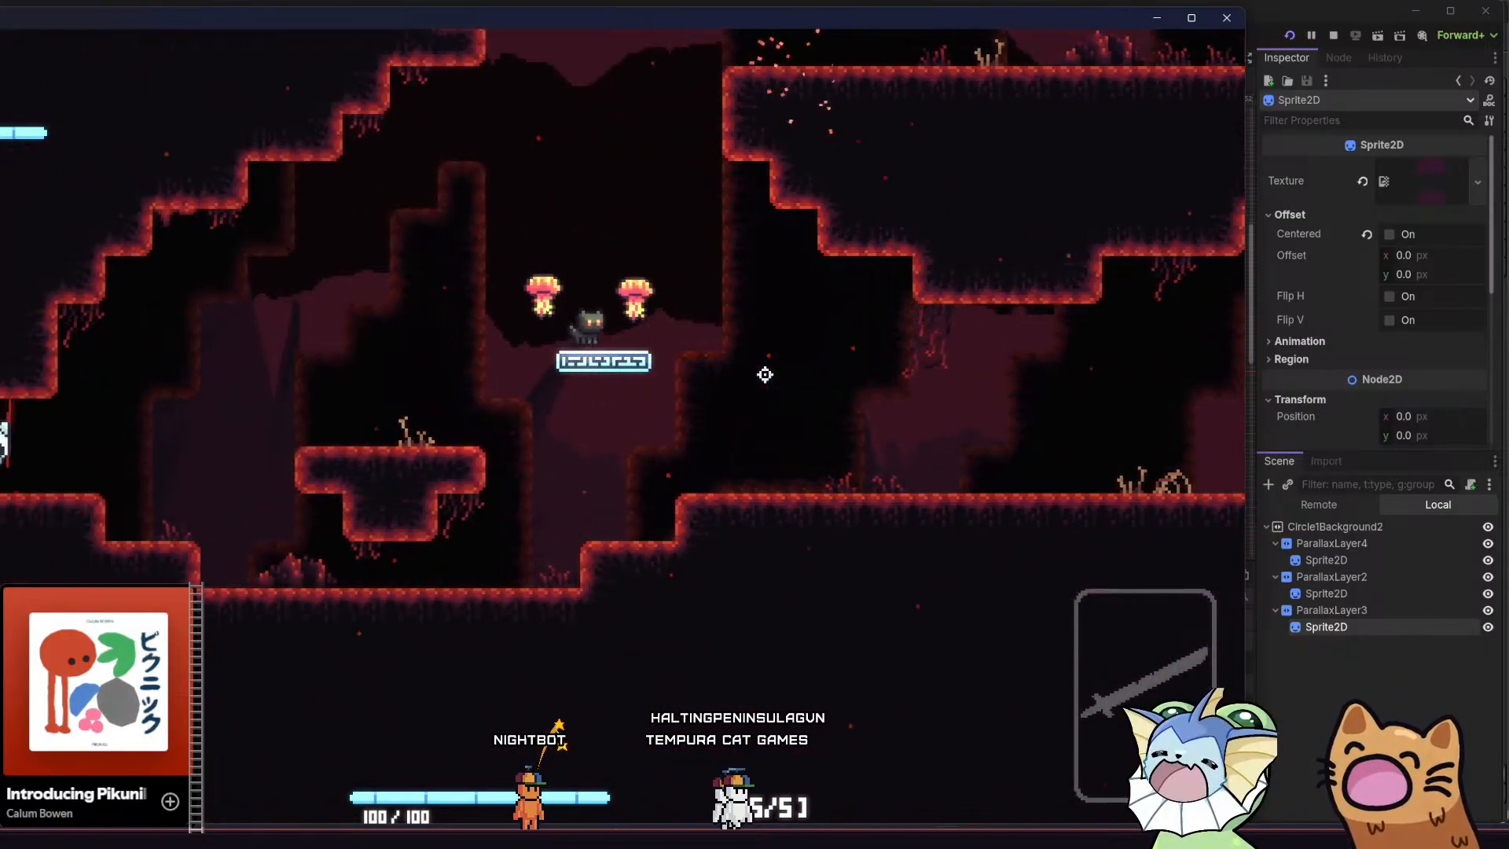
Move back and forth between the floating platform and the skull gate to examine how the background layers shift horizontally
key("d")
key("d")
key("space")
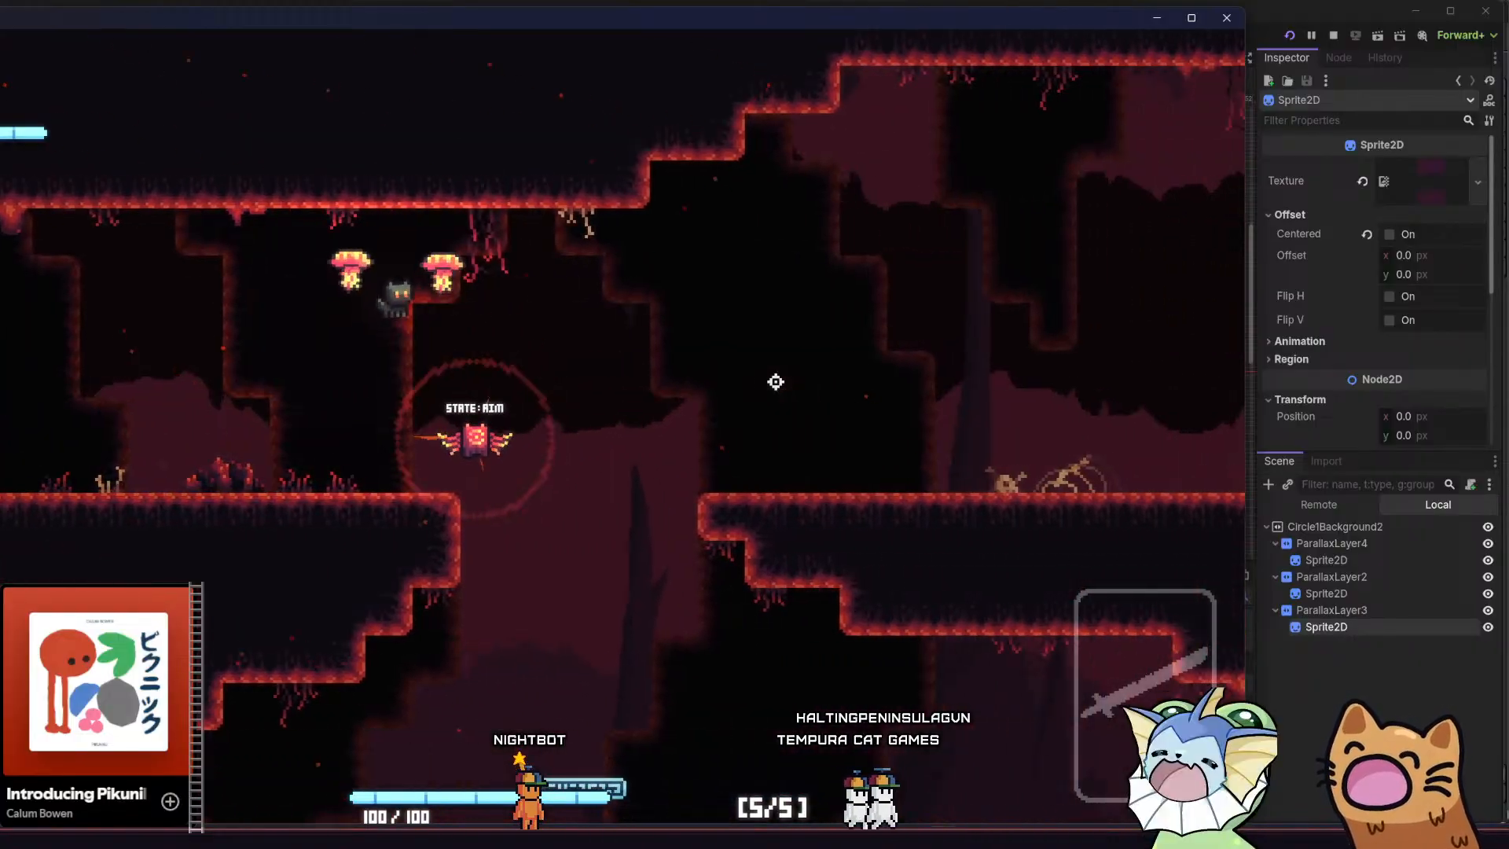
key("d")
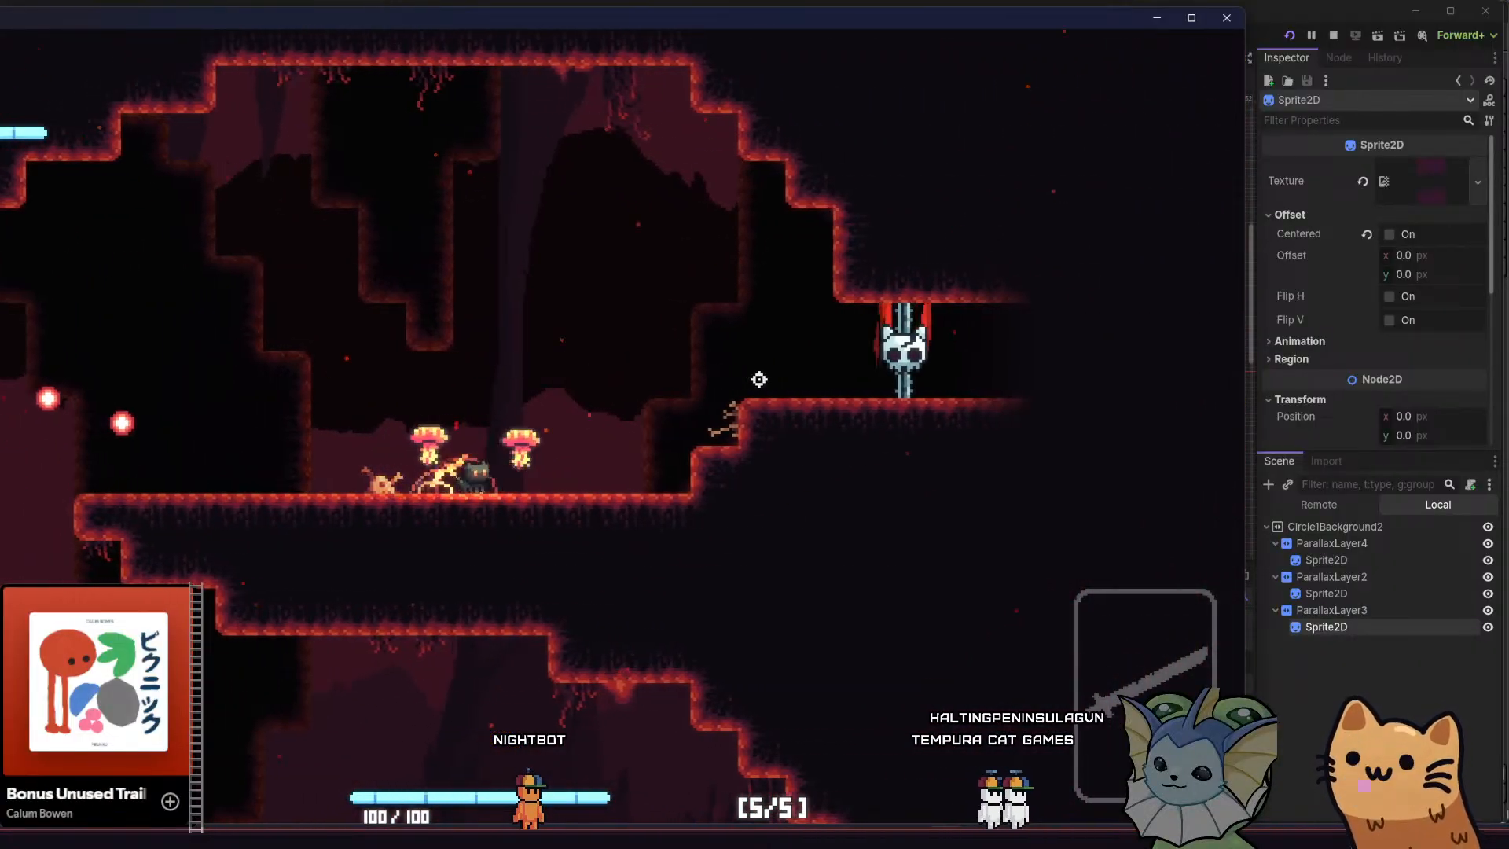
key("d")
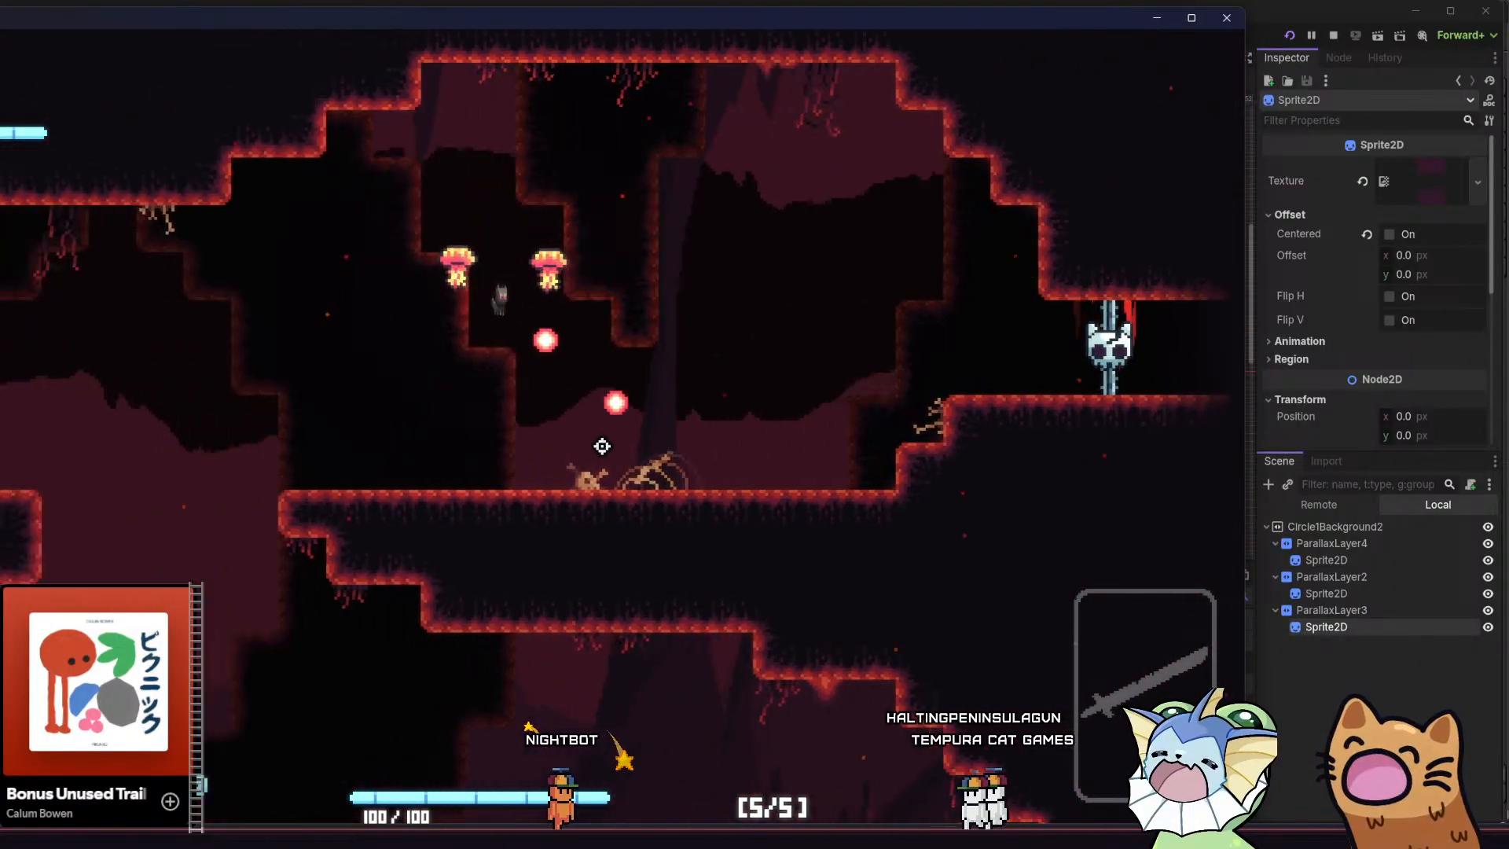
key("a")
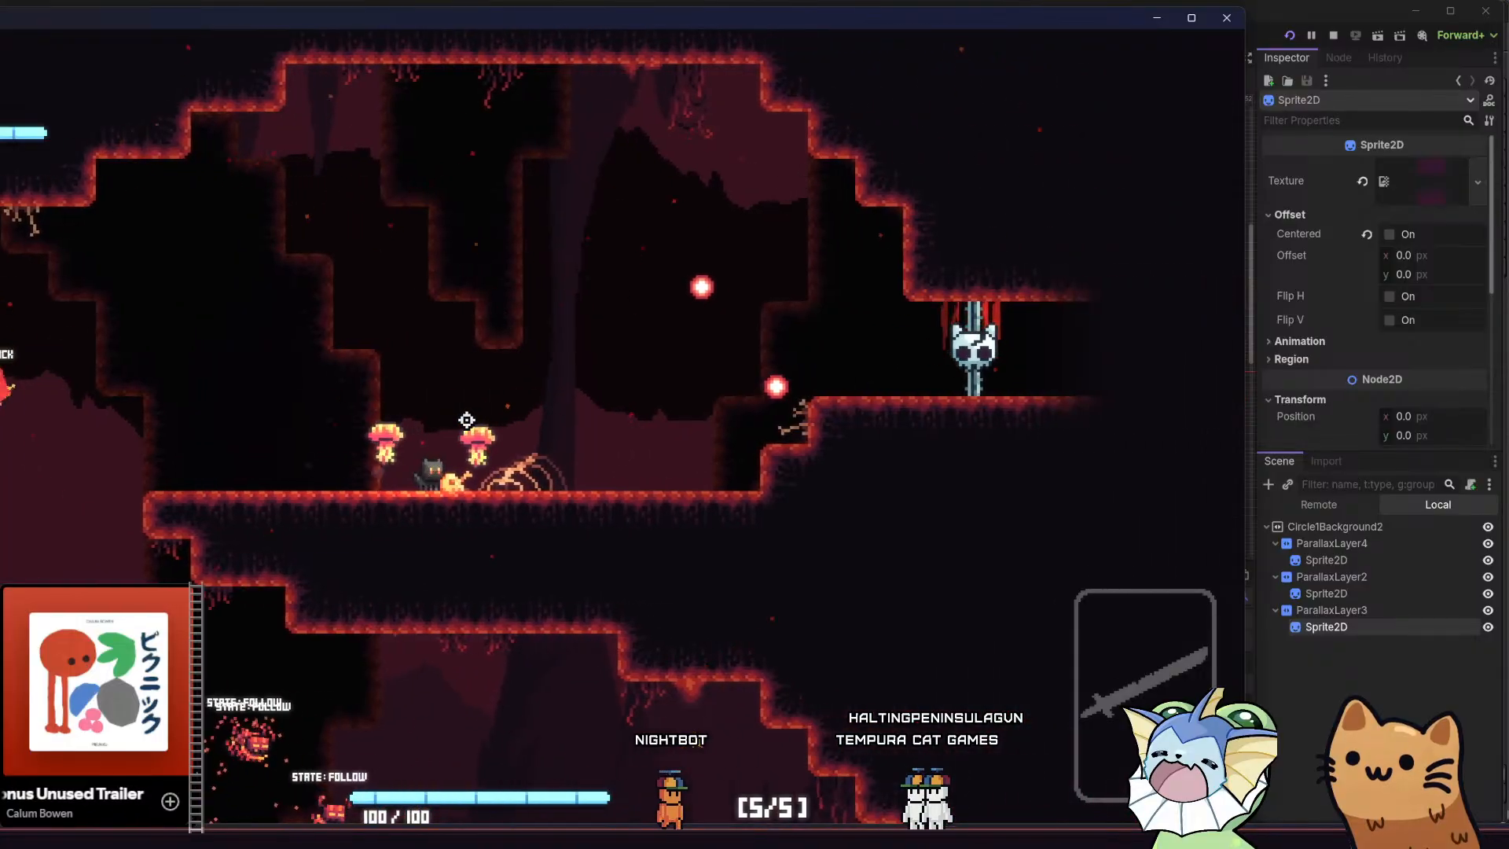
key("d")
key("a")
key("d")
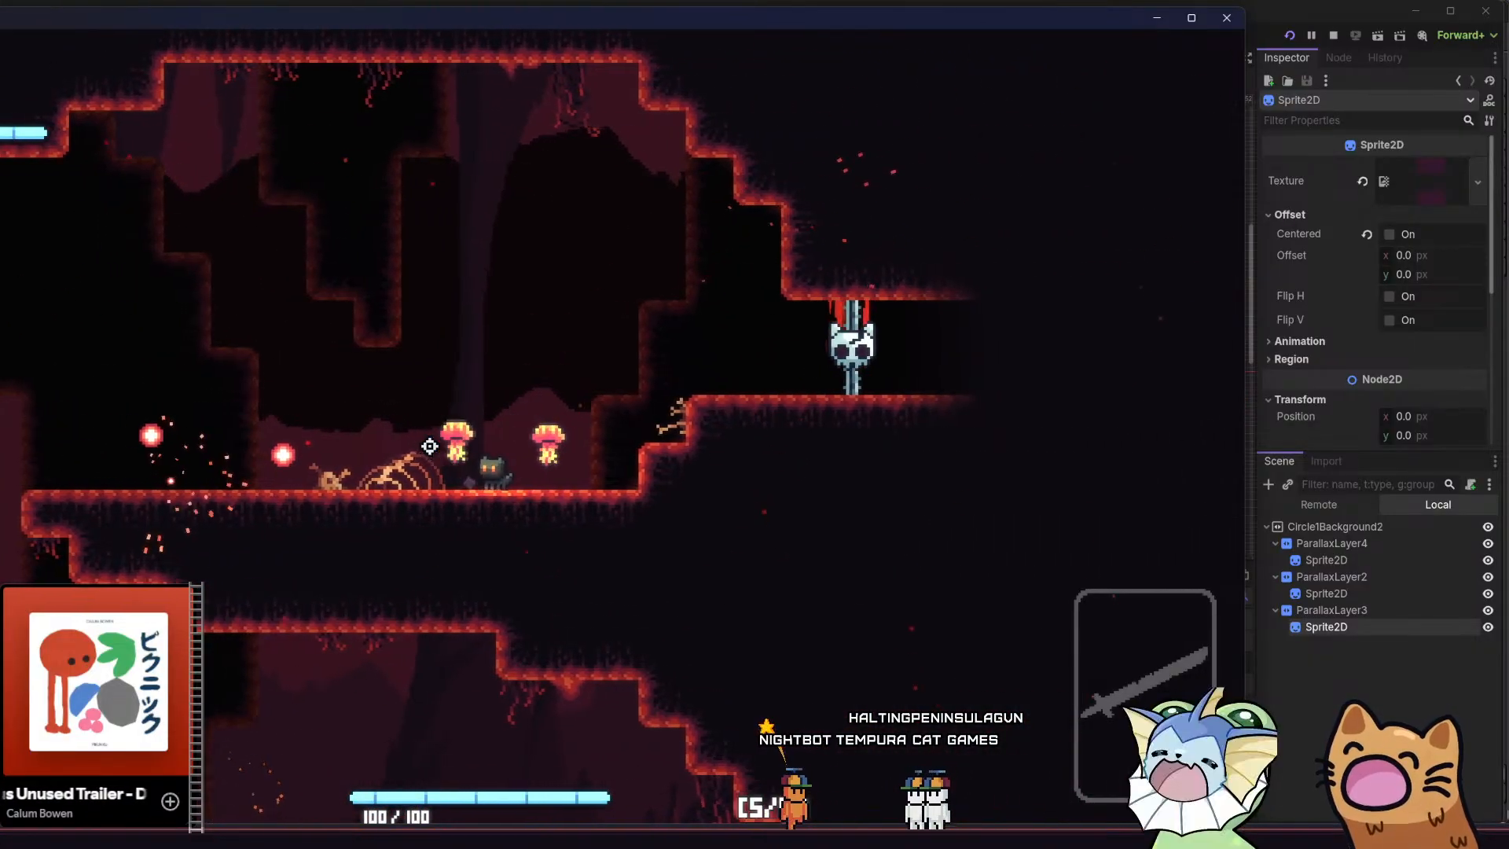
key("a")
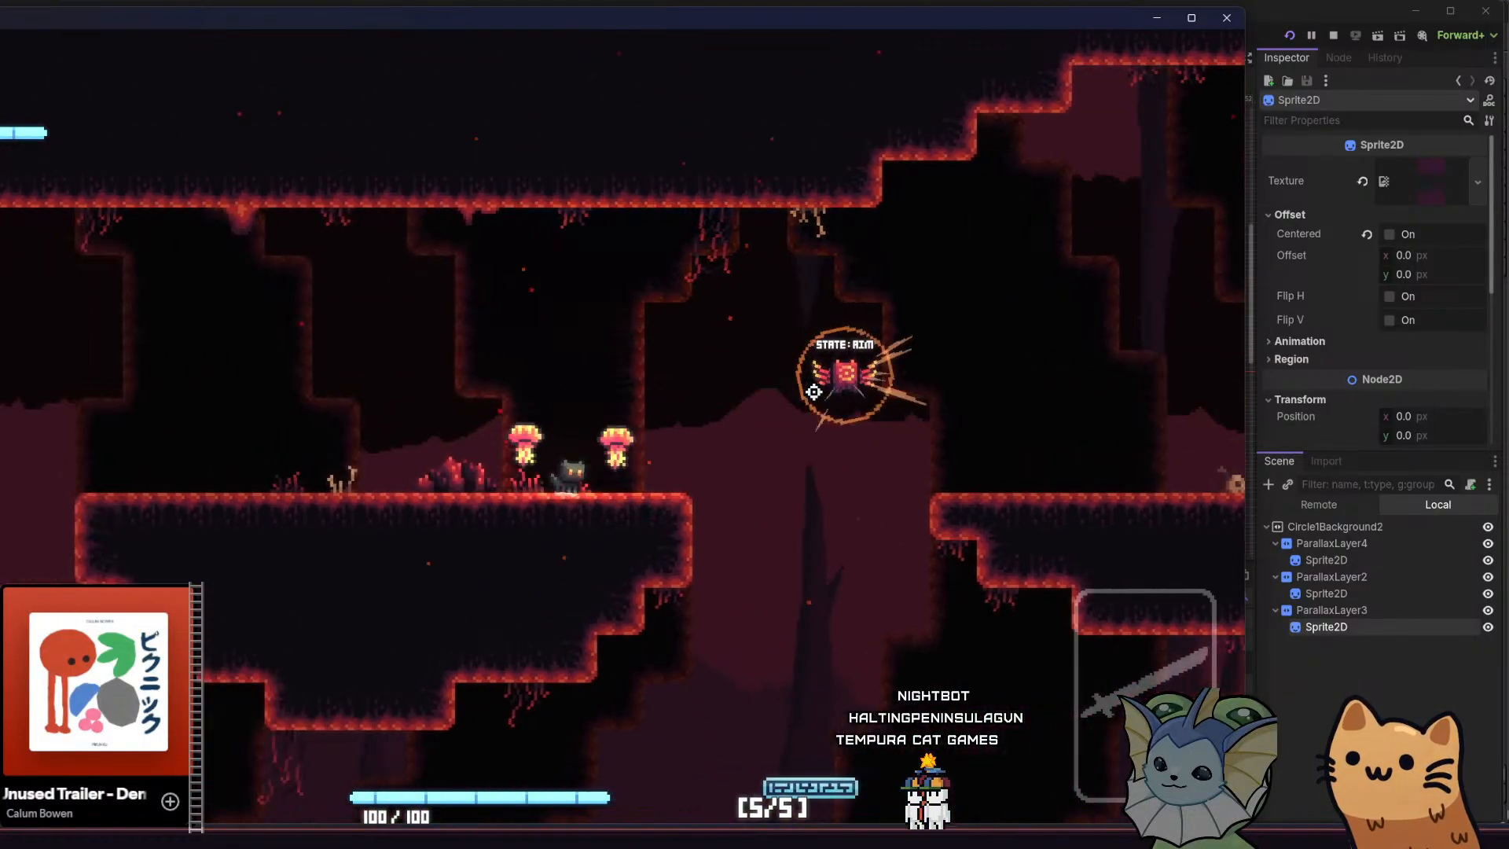
key("d")
key("a")
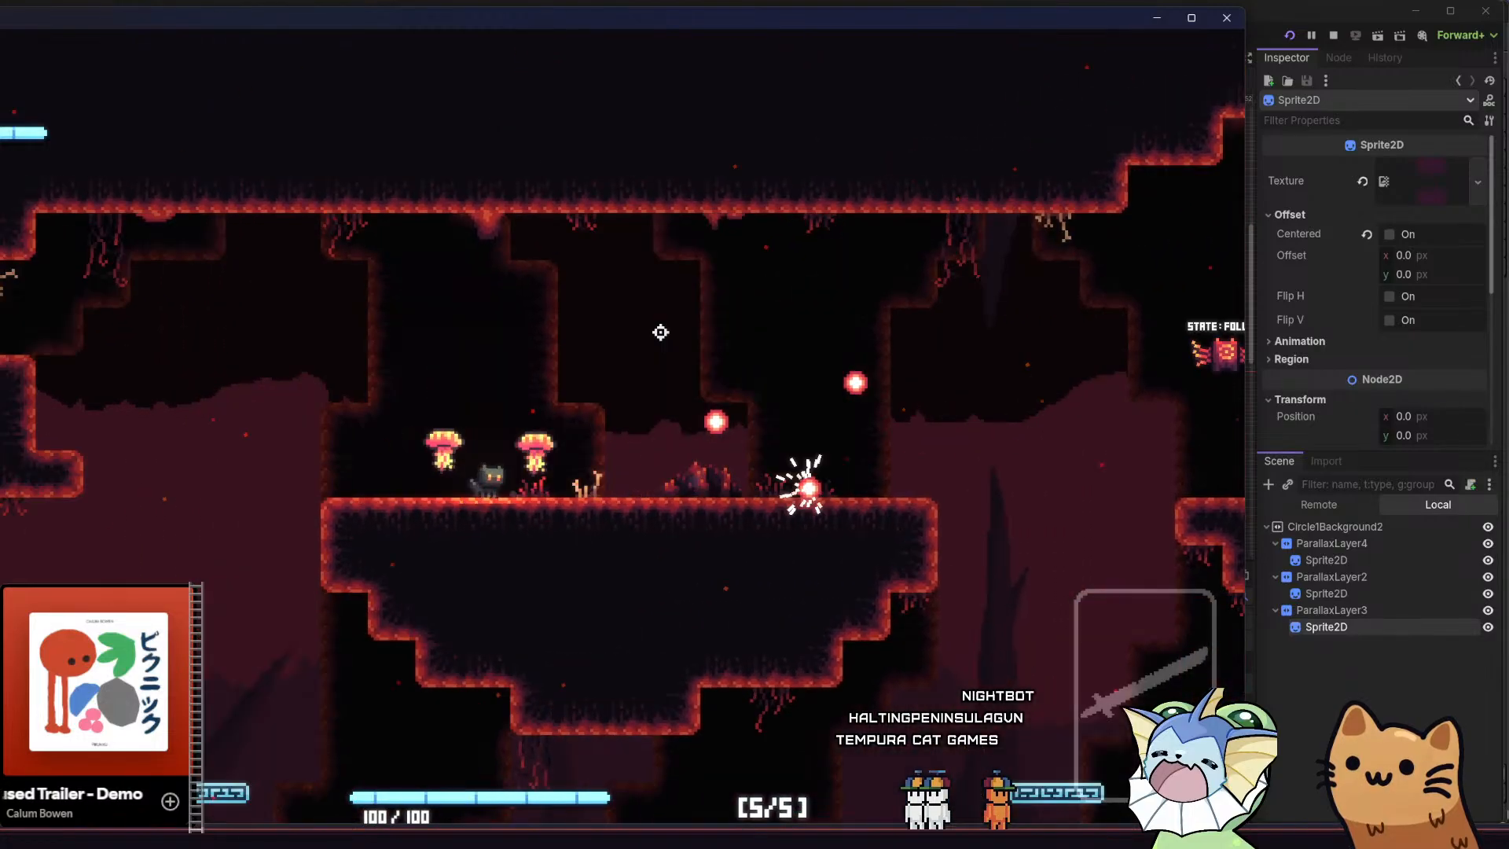
Drop below the ledges and climb back up to check the background's vertical parallax, ending by closing the game
key("space")
key("d")
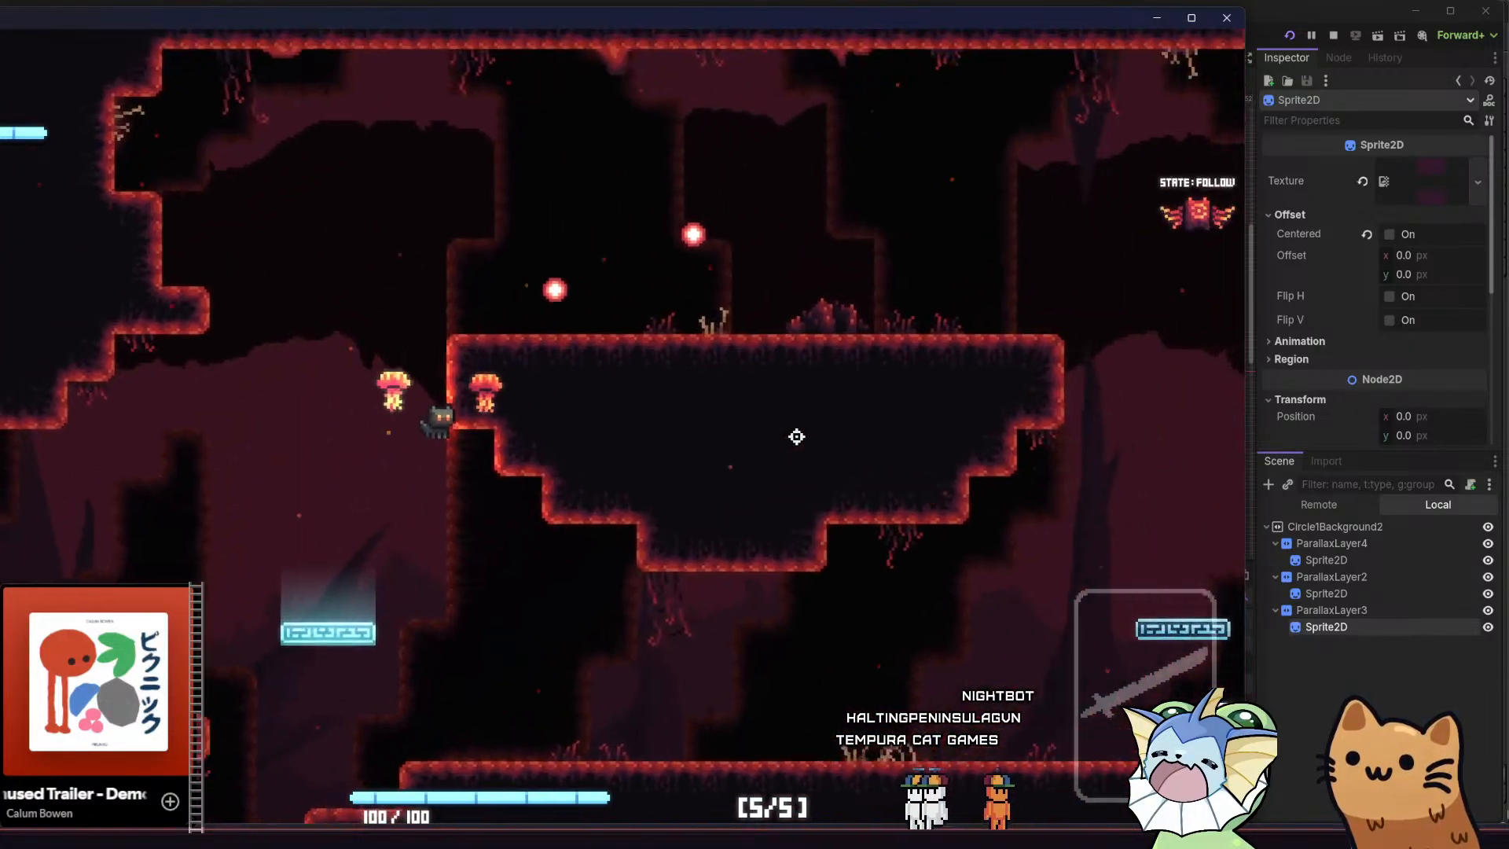
key("d")
key("space")
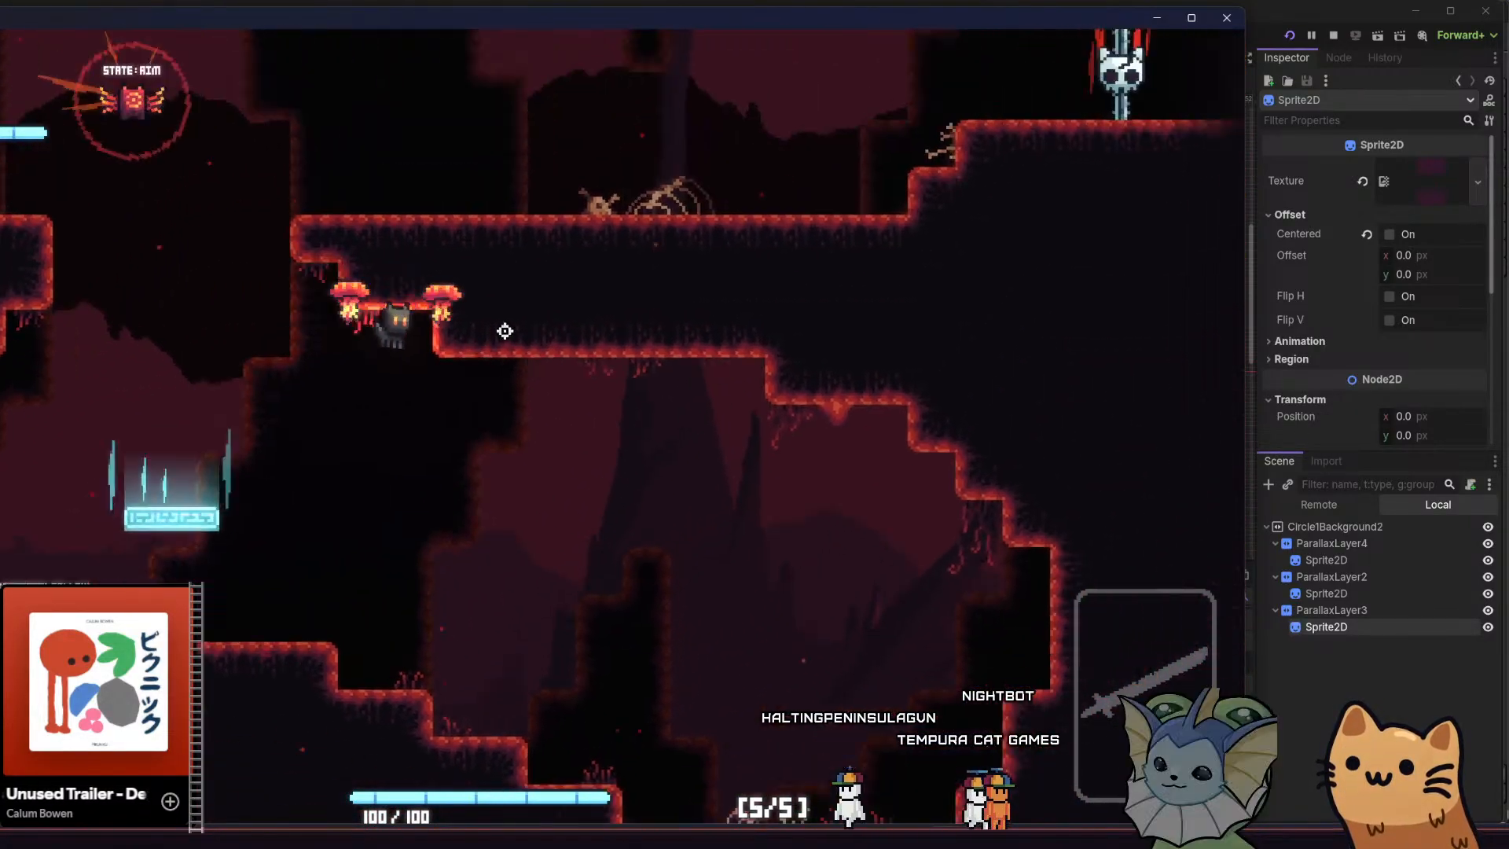
key("a")
key("space")
key("d")
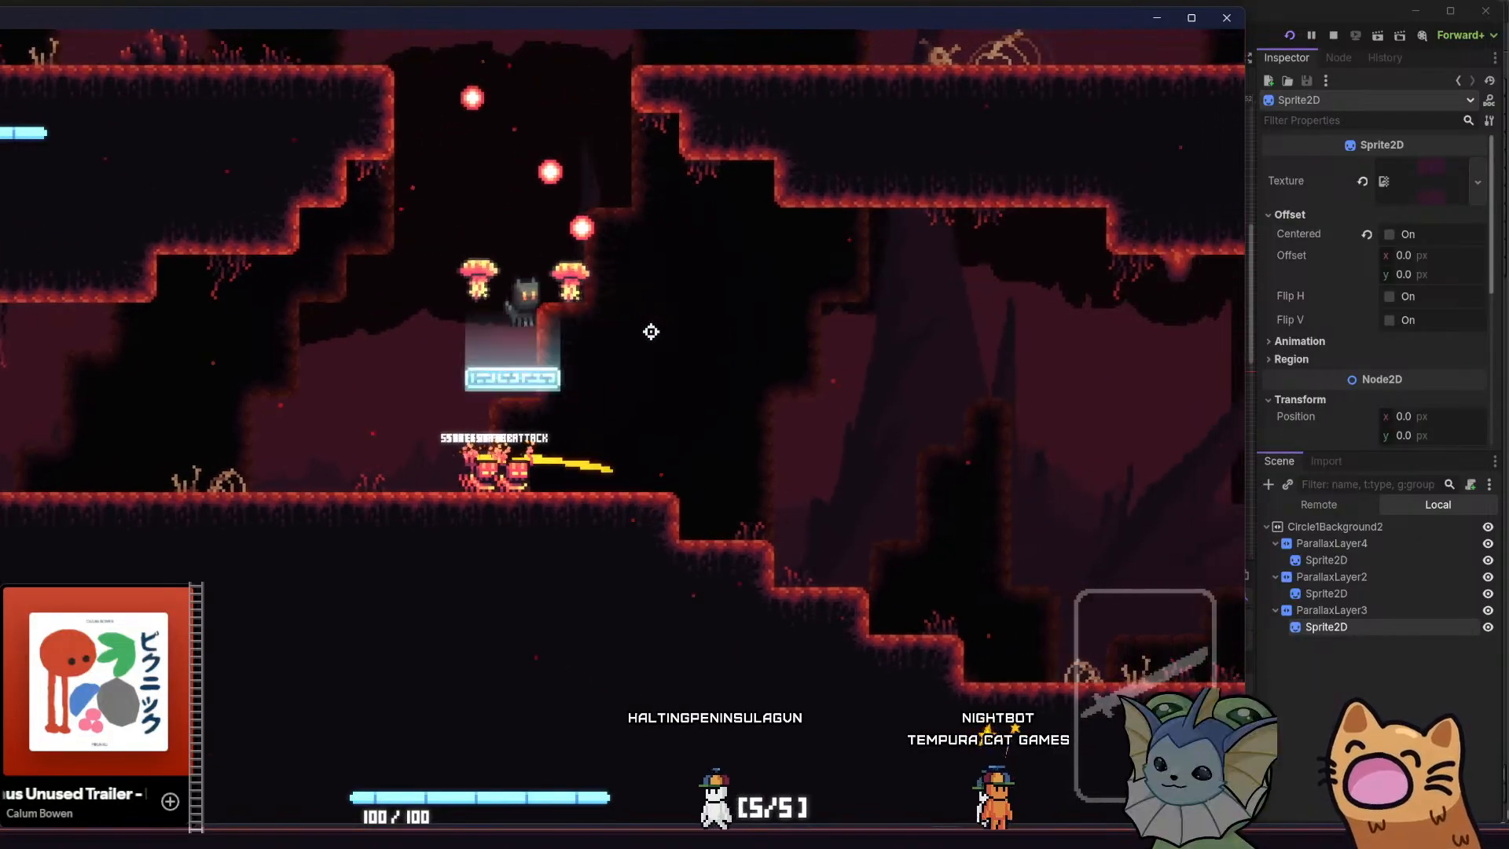
key("d")
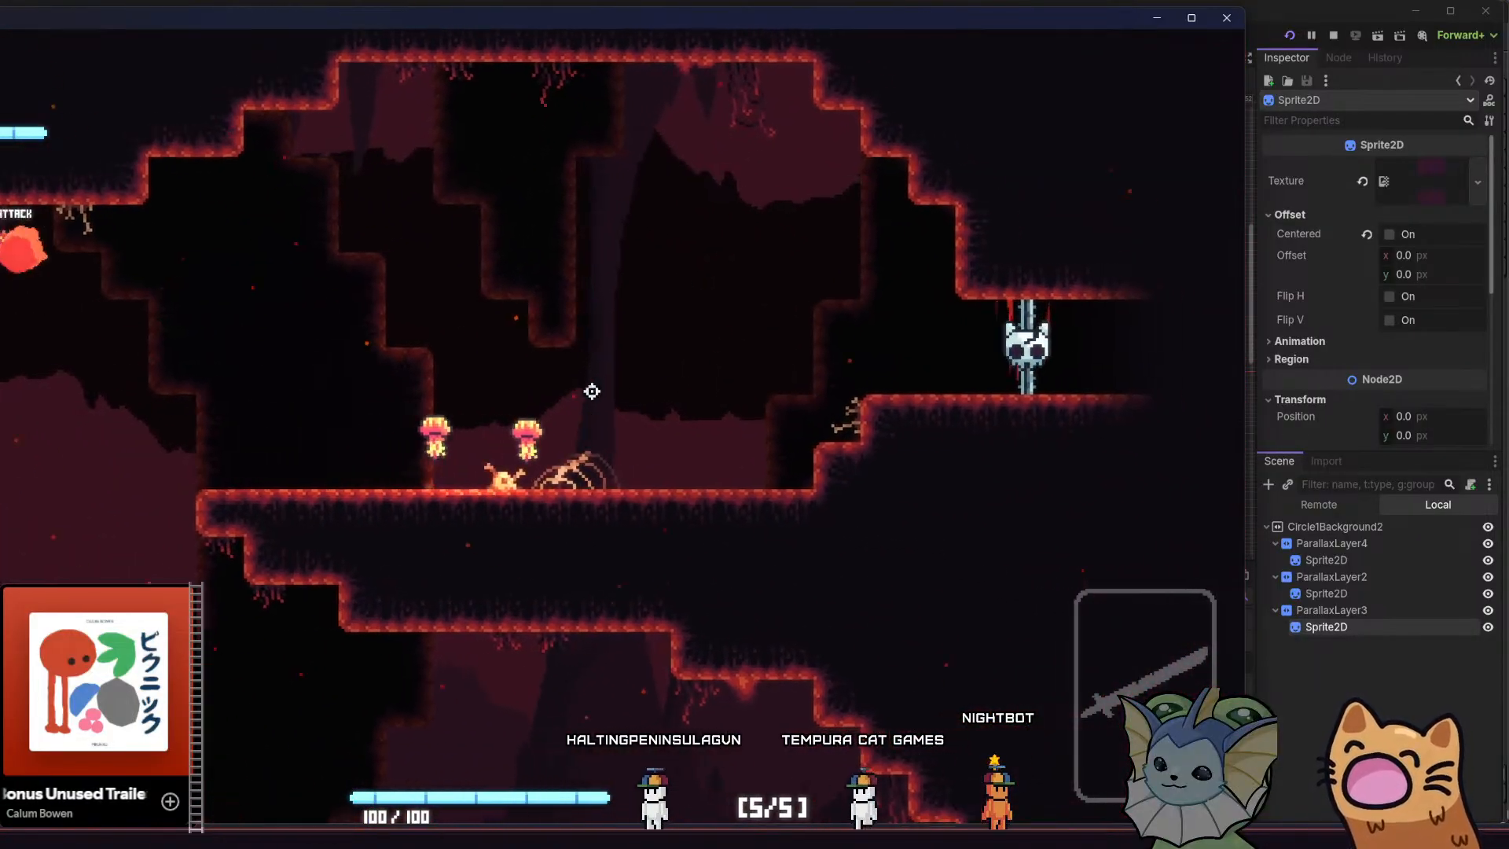
key("d")
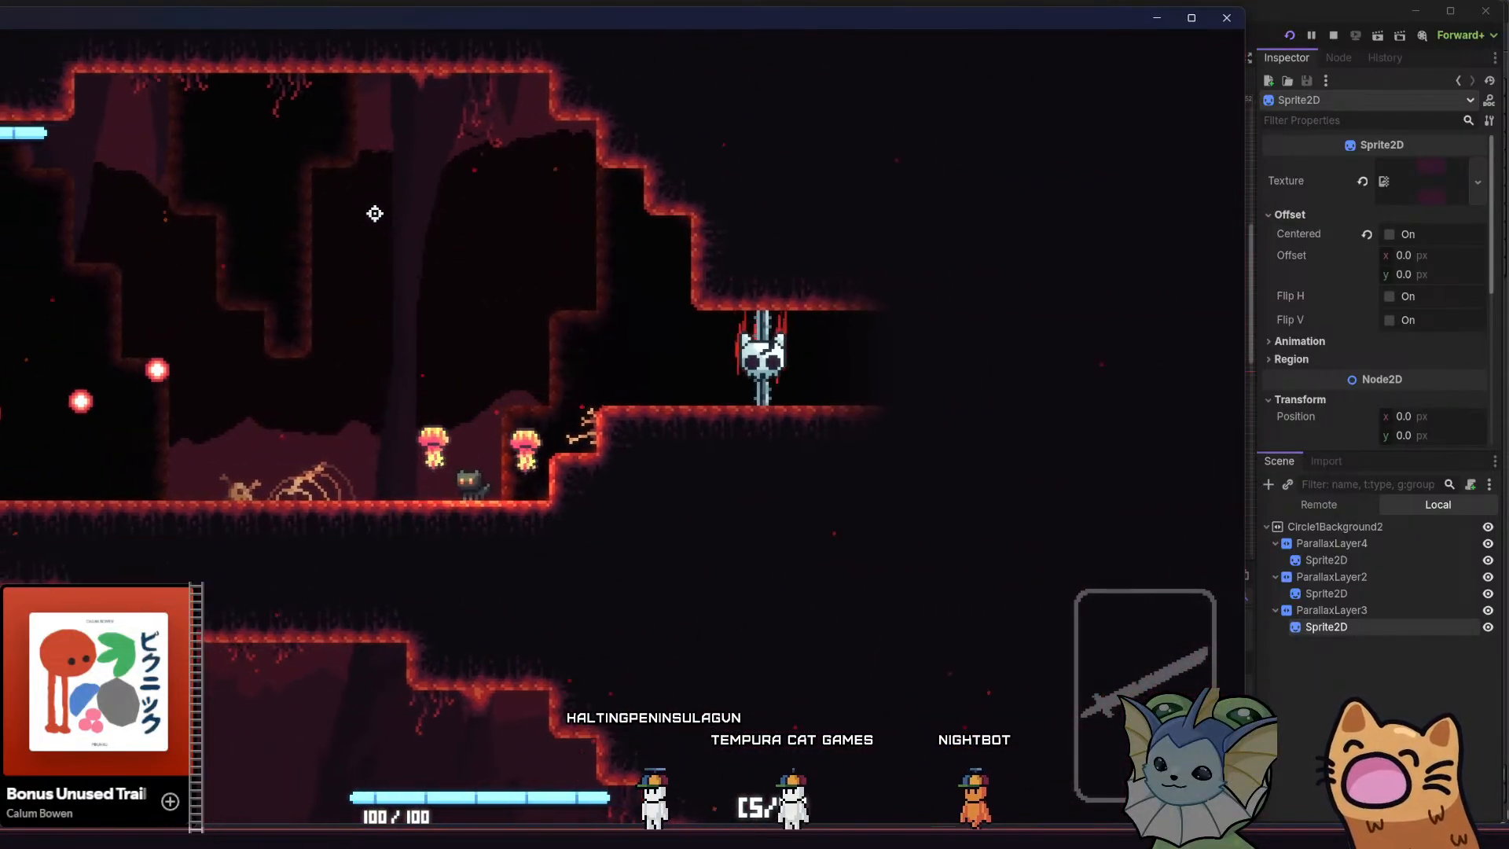
key("a")
key("space")
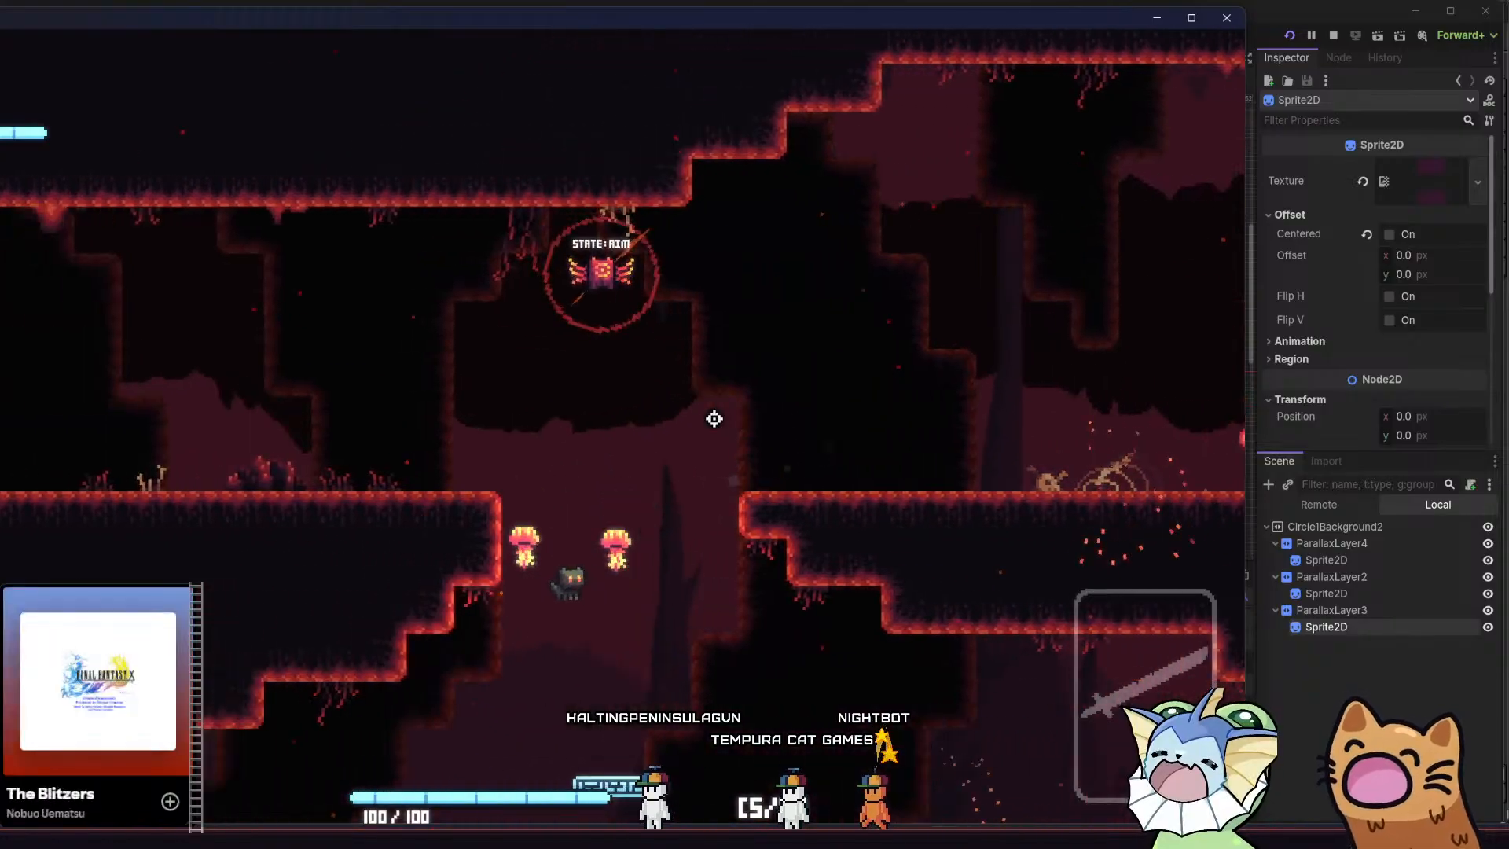
key("a")
key("space")
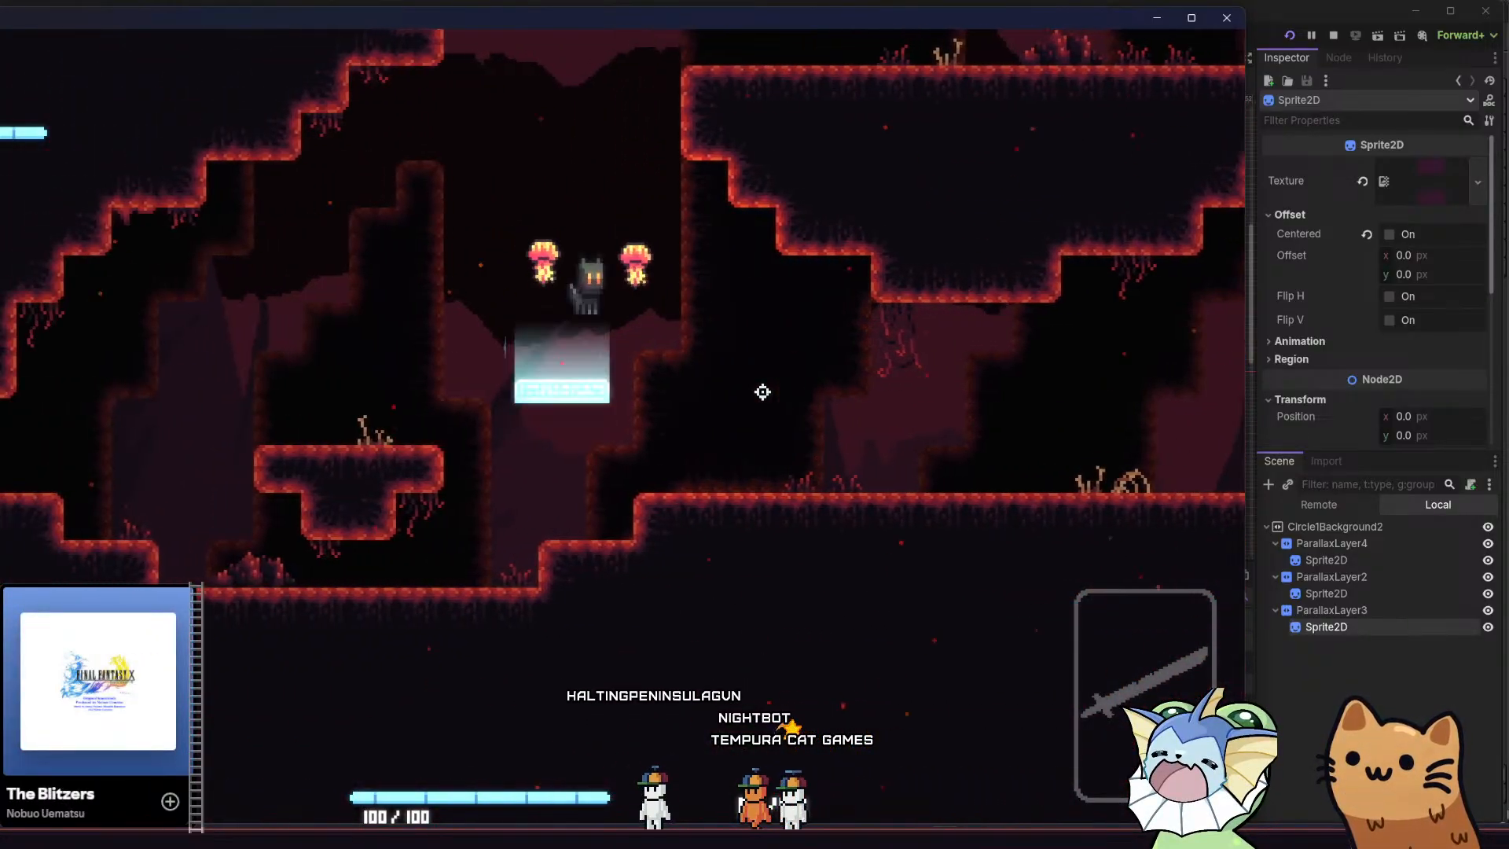
key("d")
left_click(1227, 22)
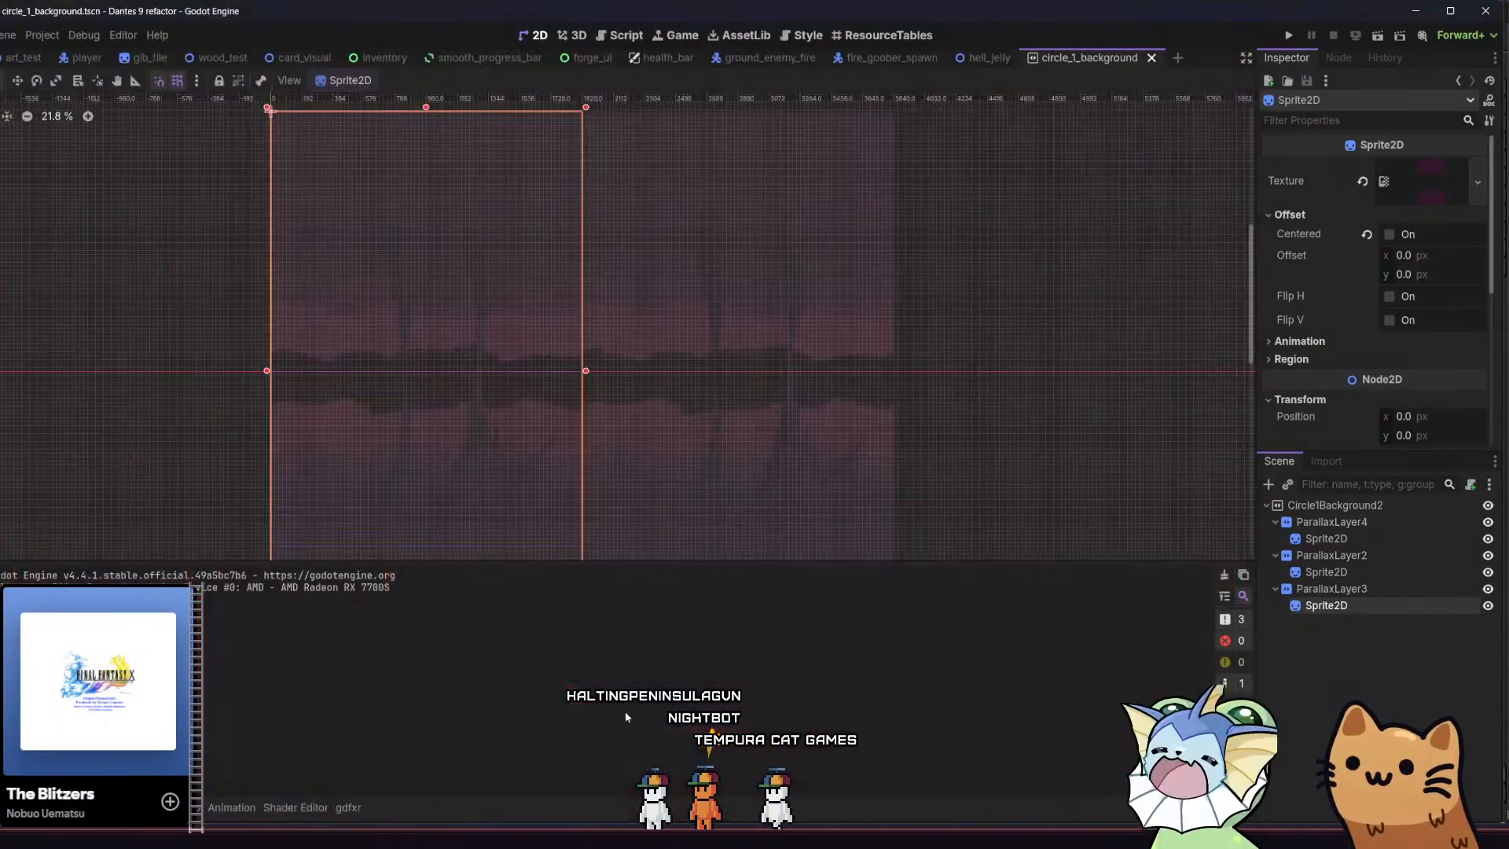
Duplicate ParallaxLayer4 with its sprite and place the copy above it as the first child of Circle1Background2
middle_click_drag(447, 458, 430, 441)
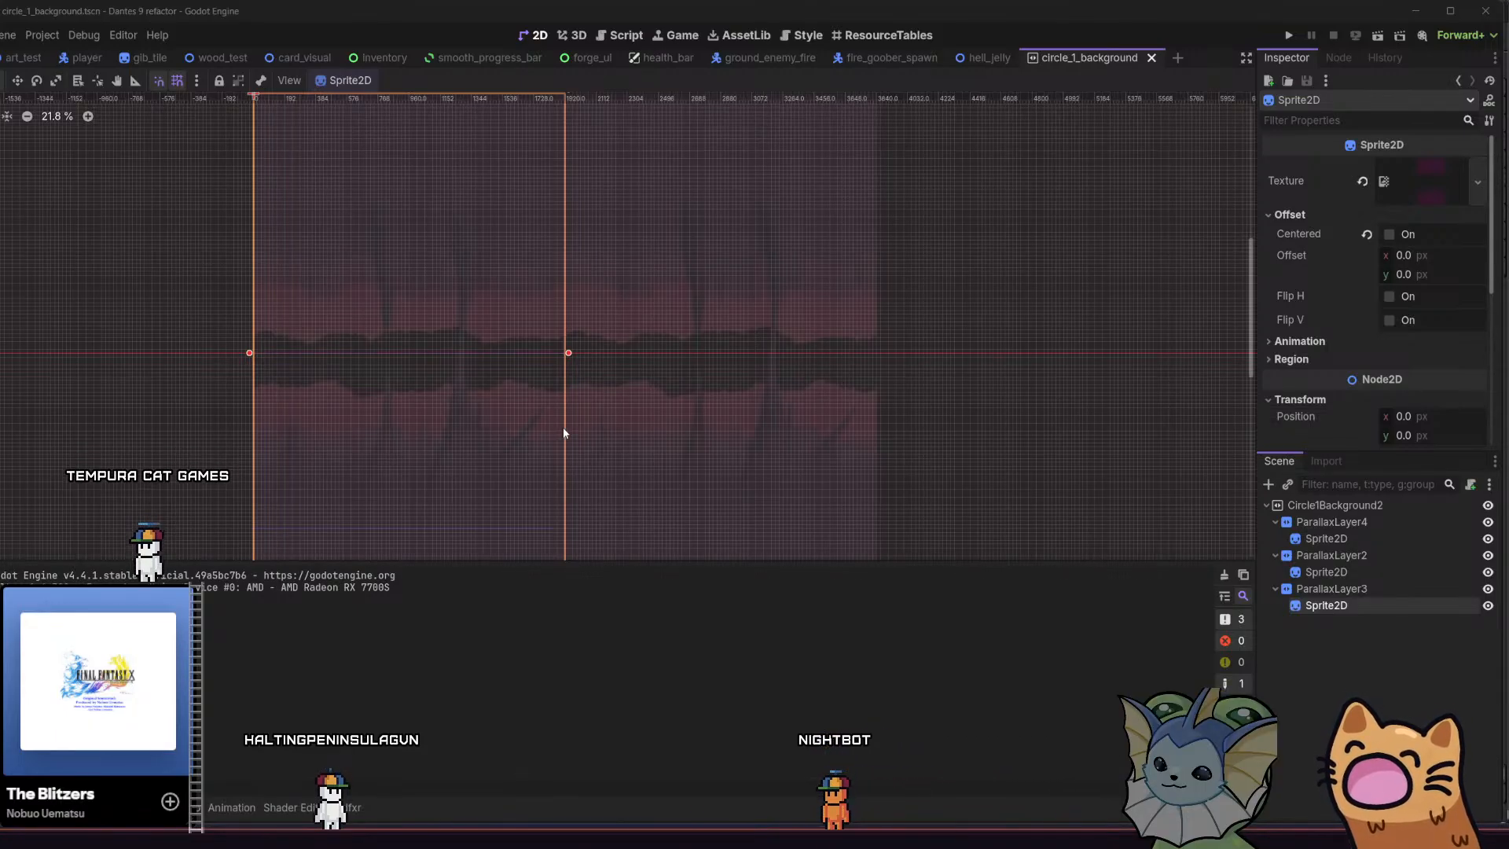
middle_click_drag(886, 400, 956, 397)
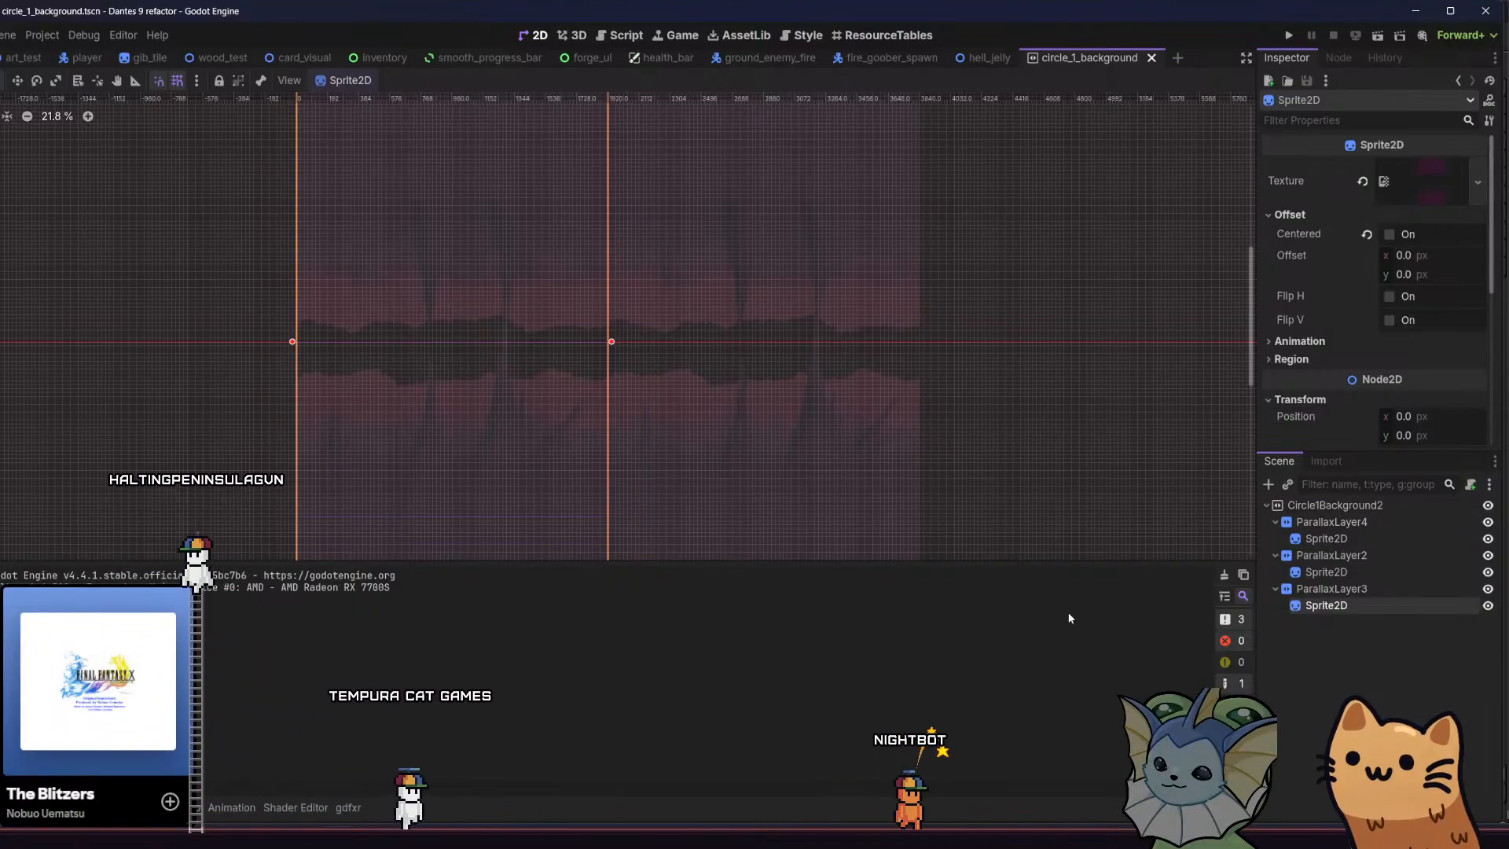
left_click(1327, 539)
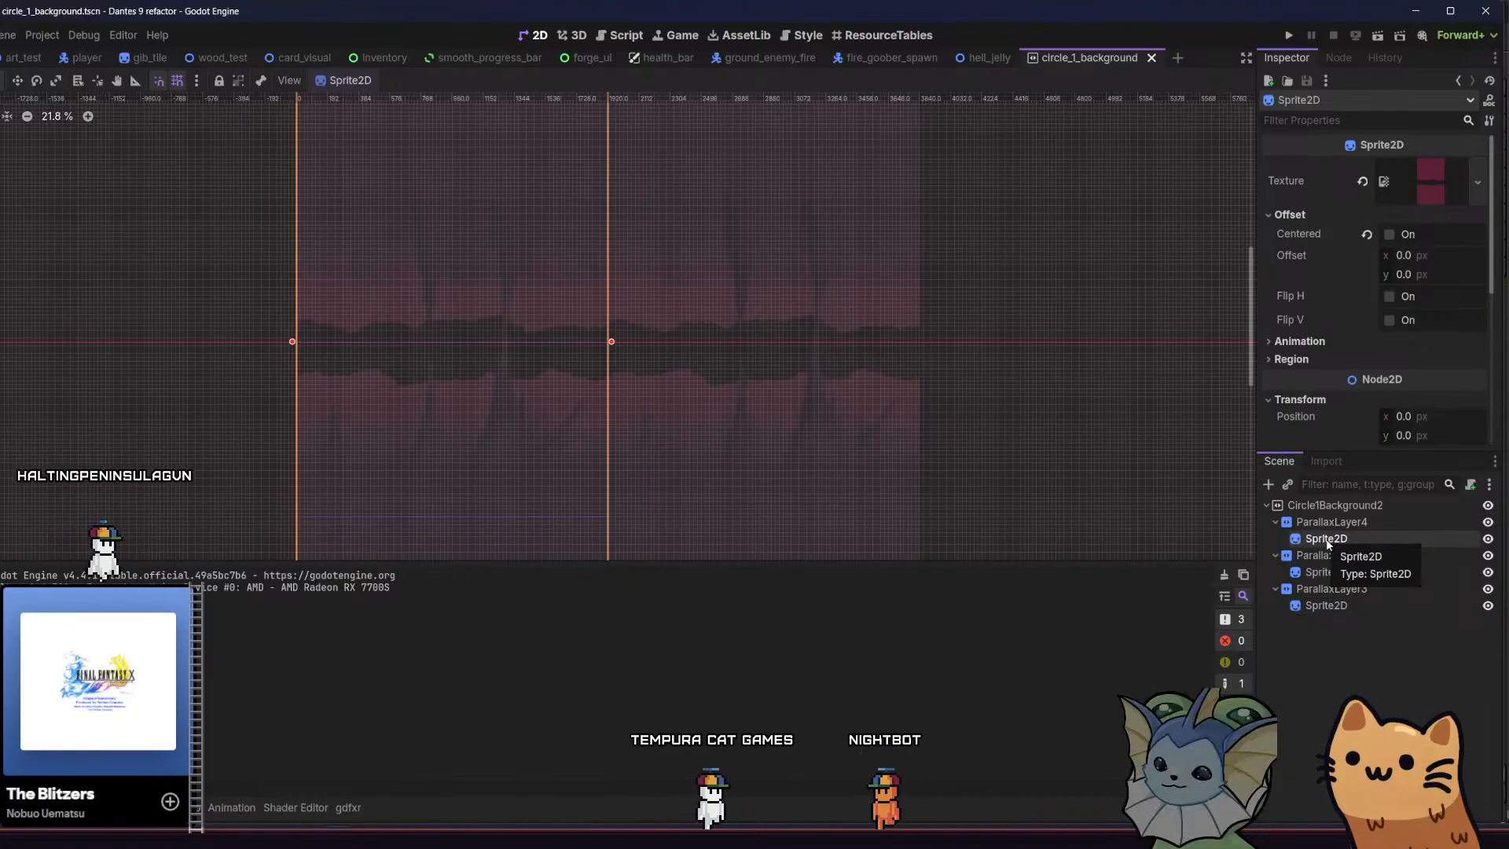
left_click(1320, 538)
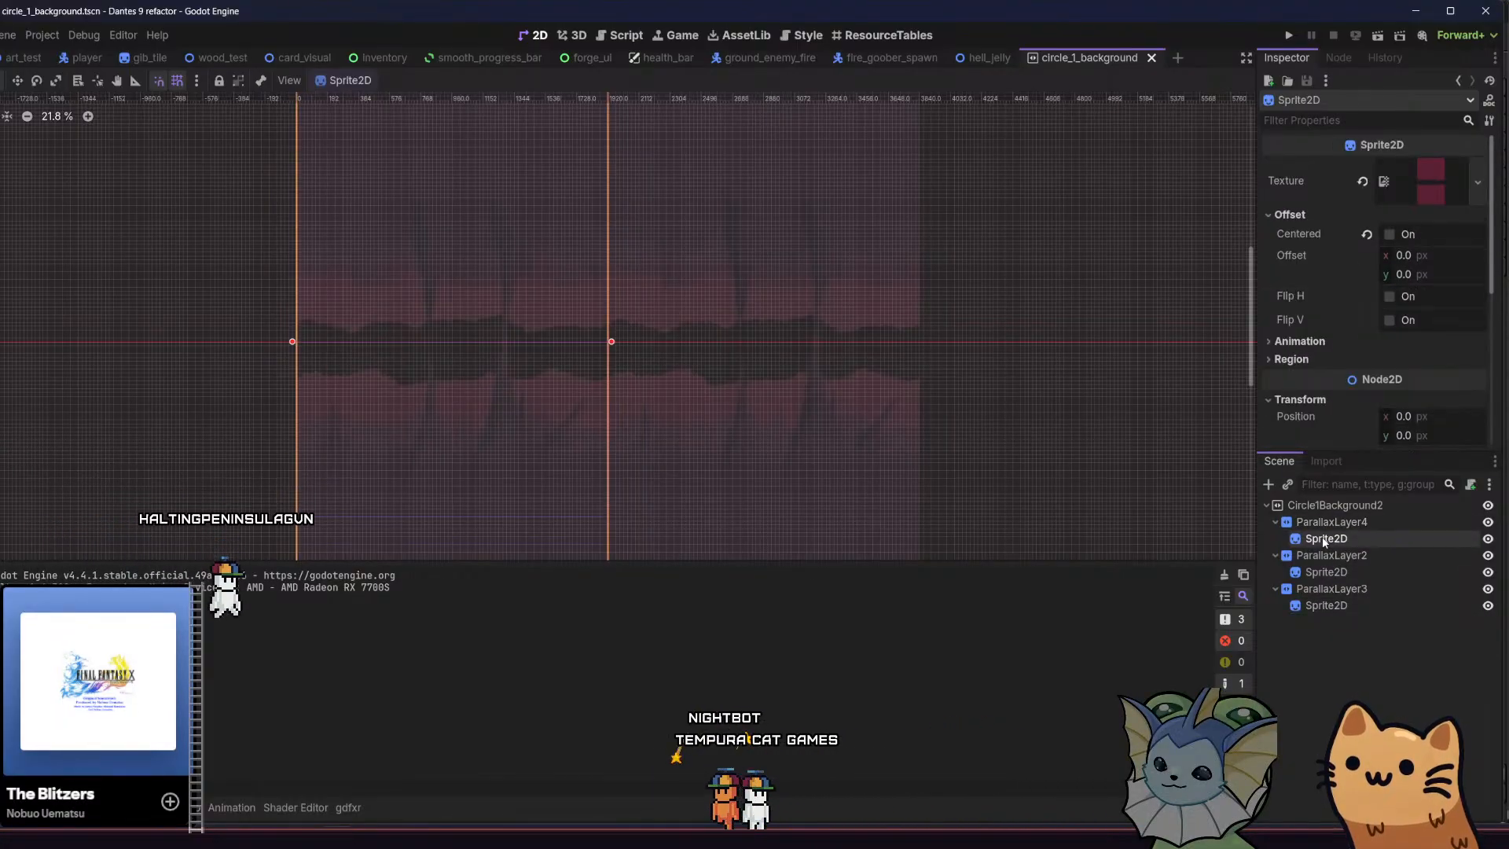
left_click(1330, 523)
key("ctrl+d")
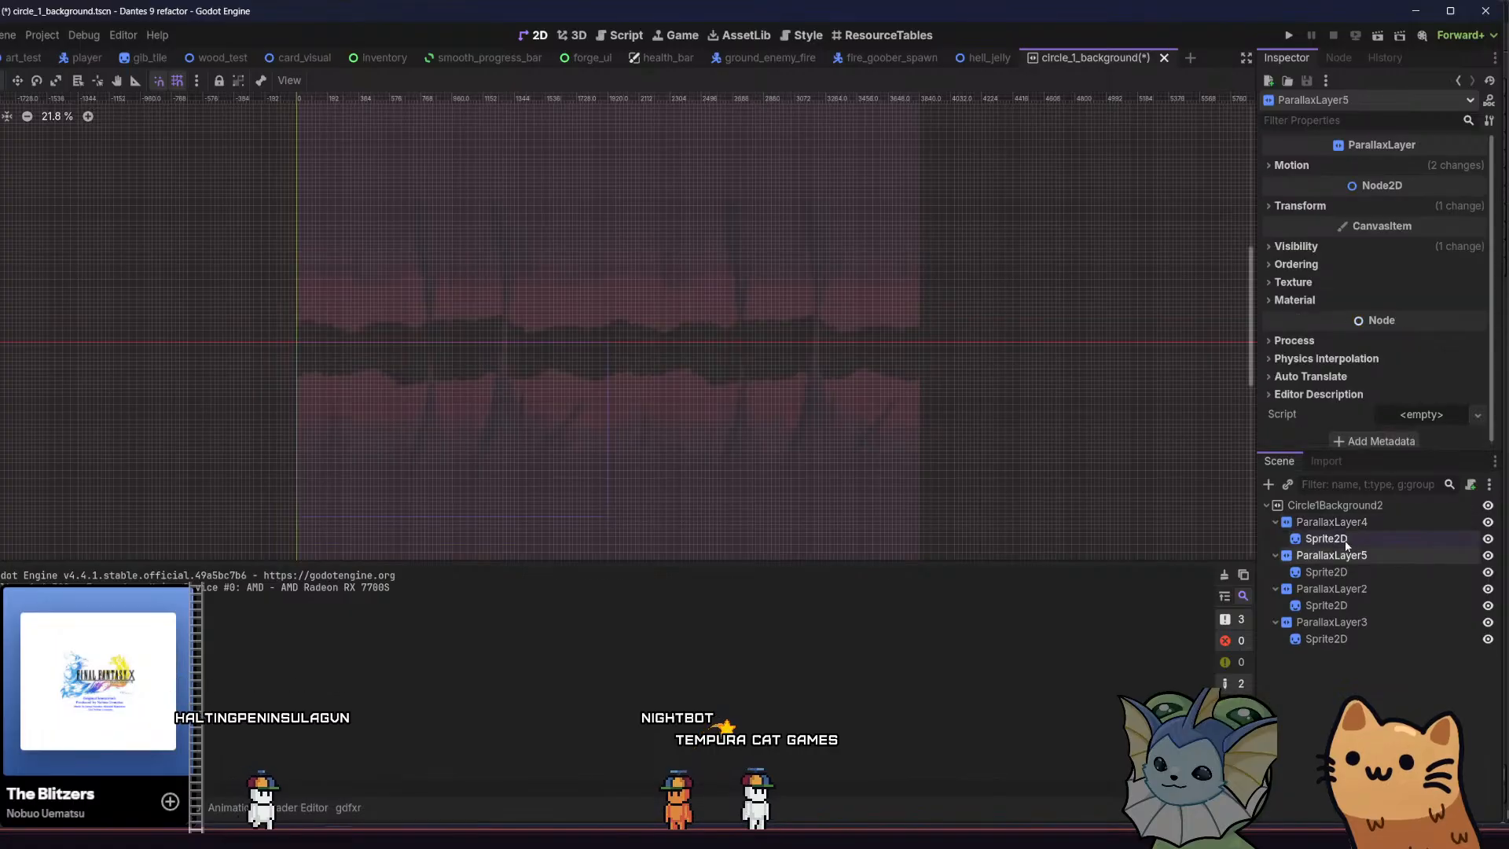
left_click_drag(1358, 519, 1358, 521)
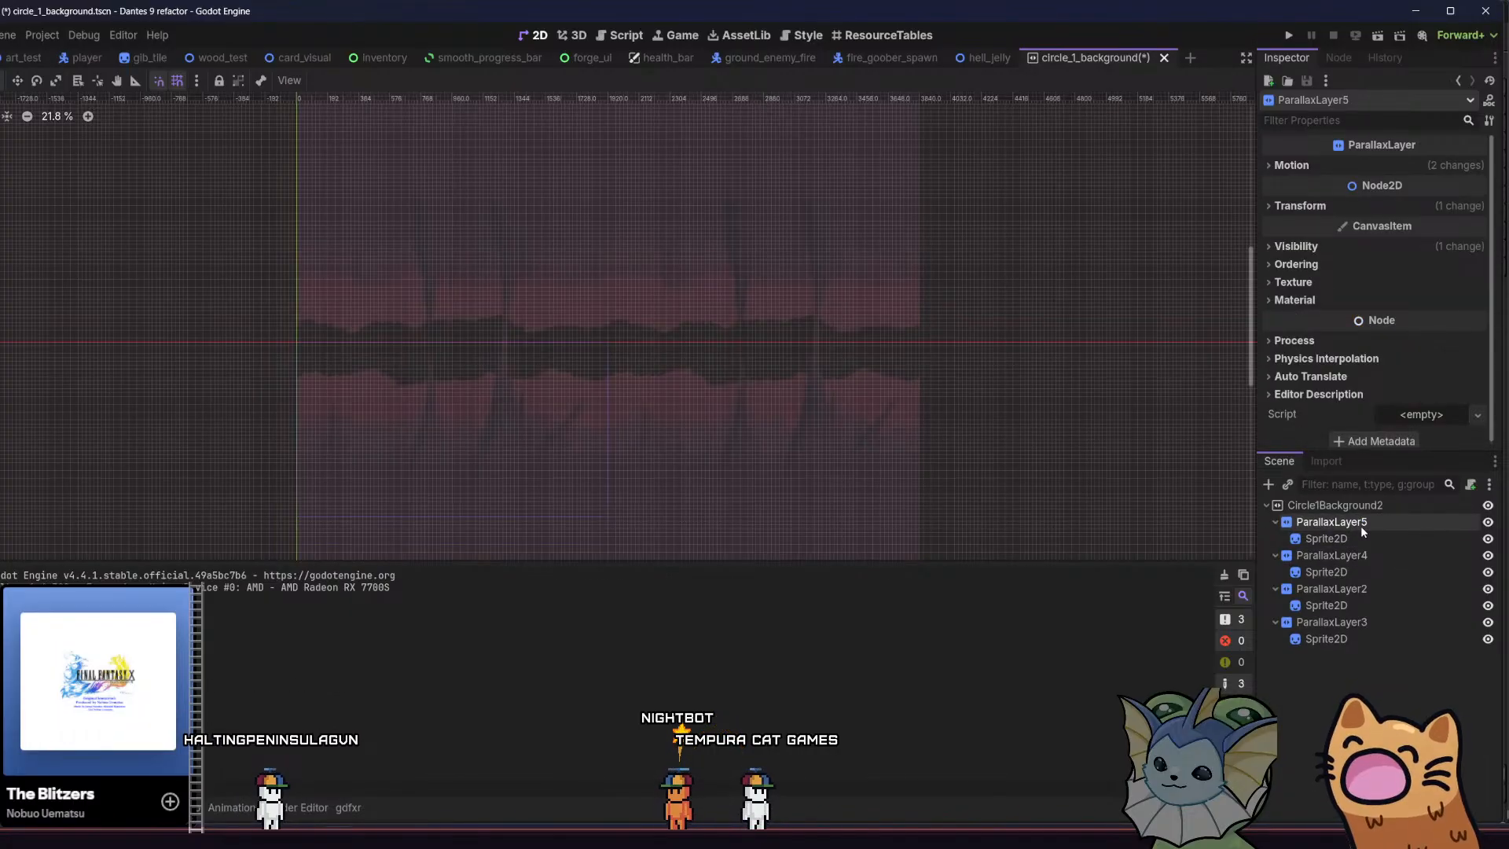
Set ParallaxLayer5's motion scale to 0.1 on both the x and y axes
left_click(1309, 541)
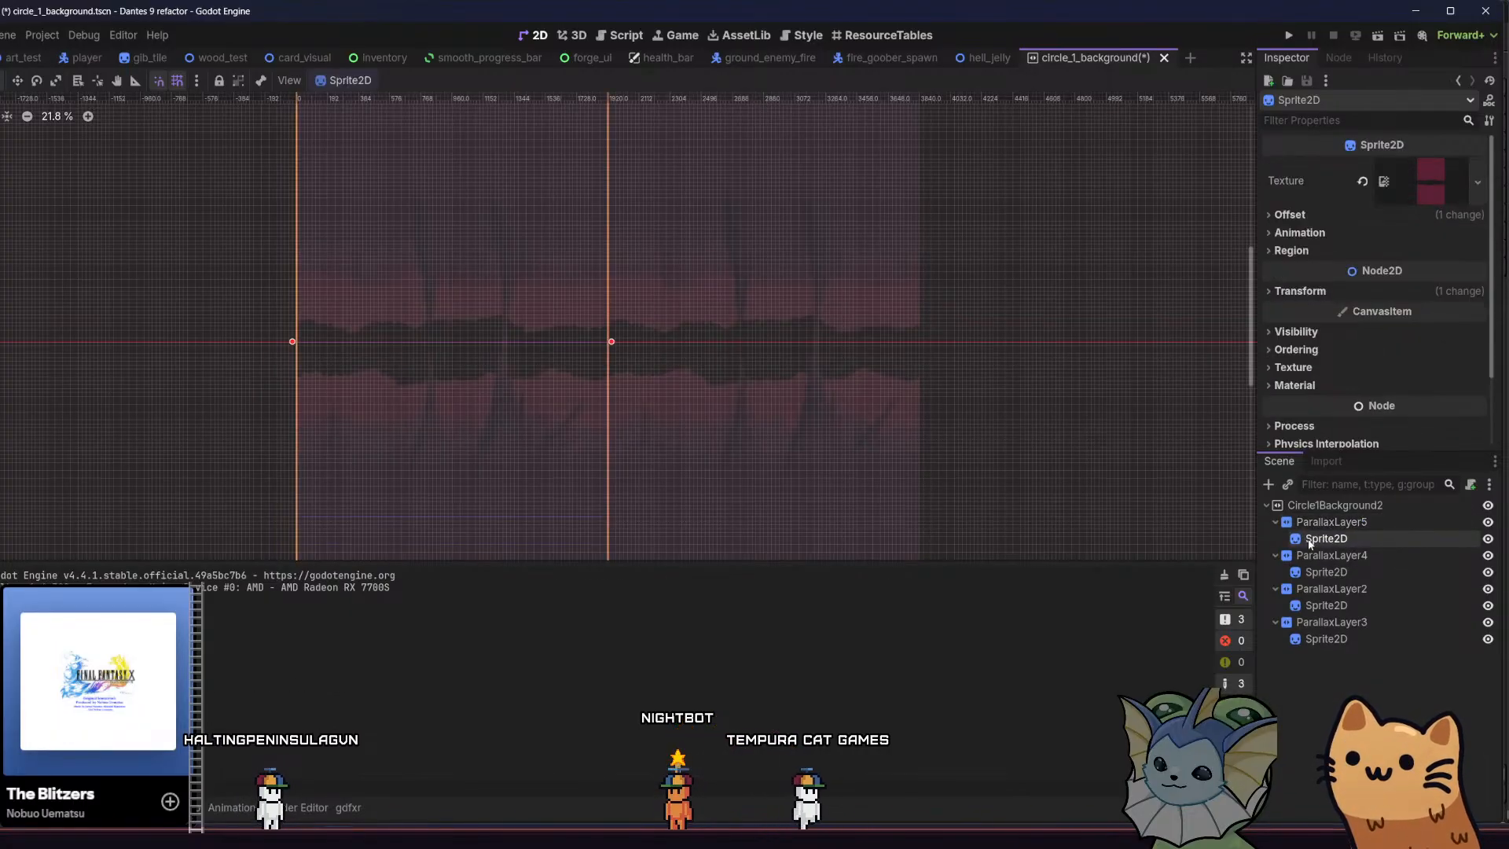
left_click(1314, 220)
left_click(1314, 220)
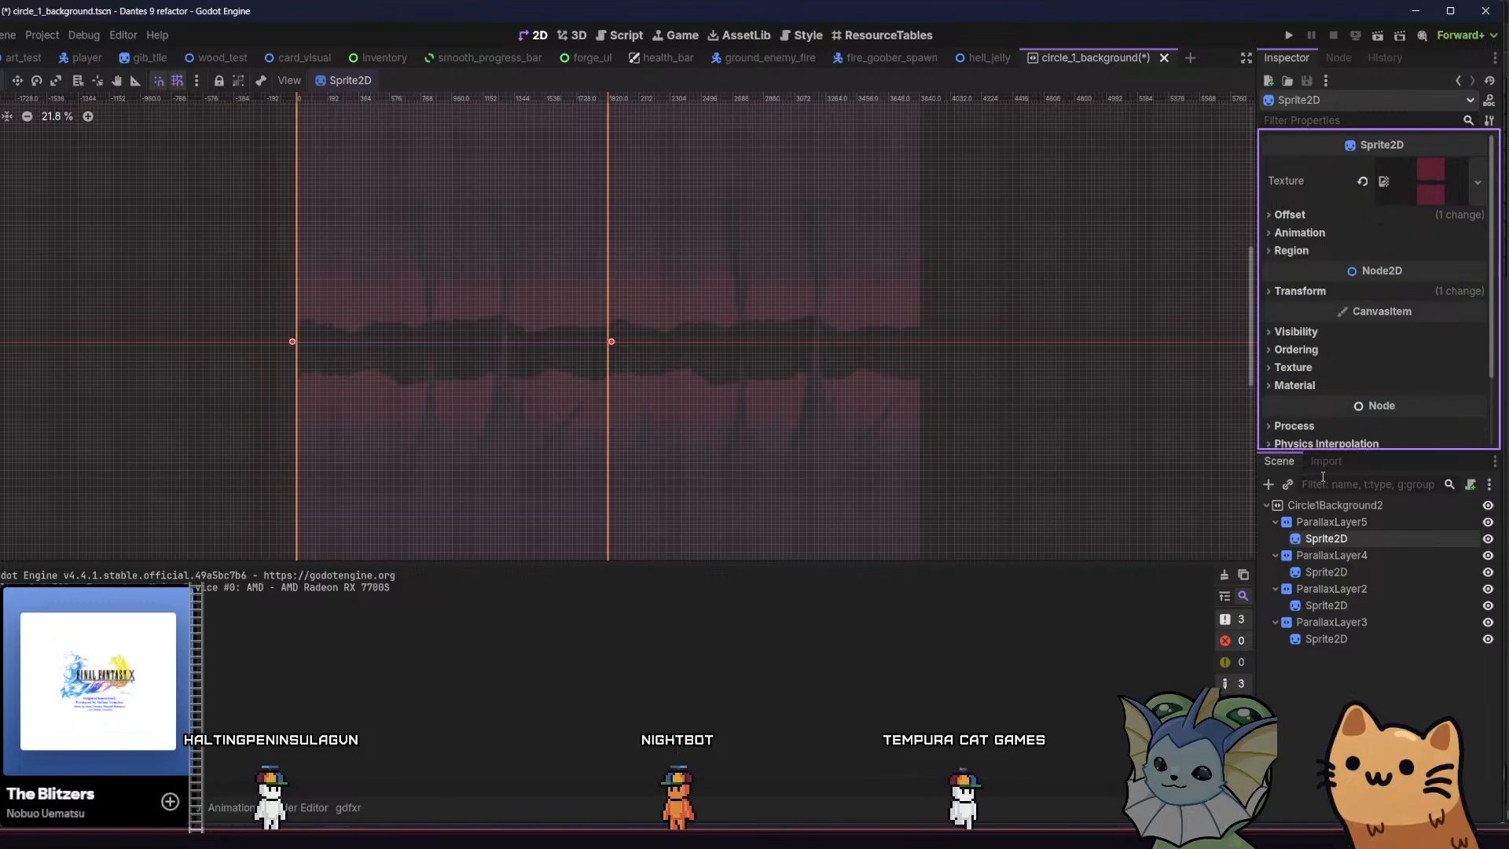
left_click(1341, 525)
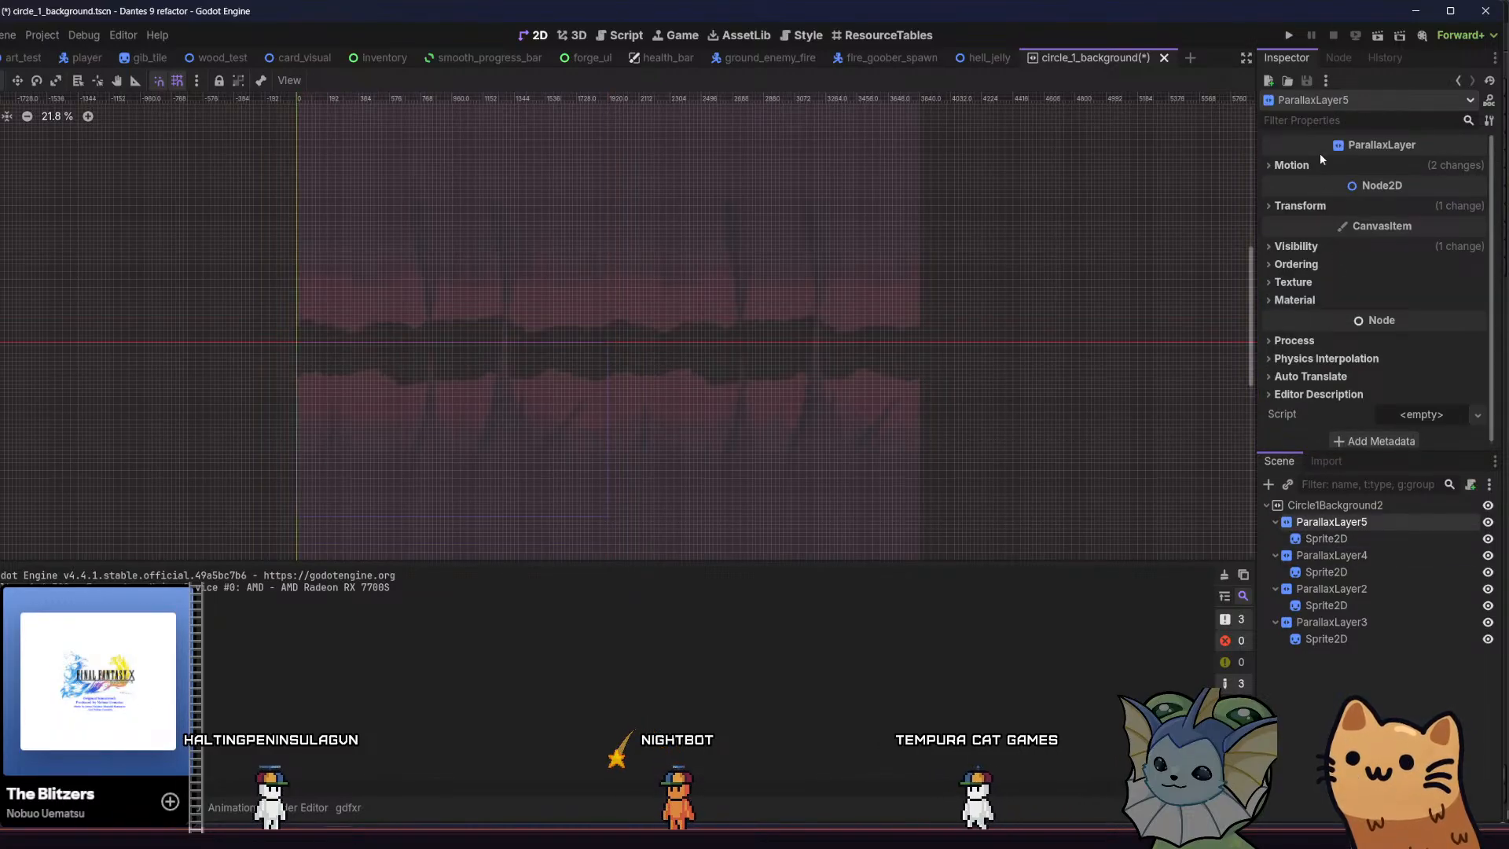
left_click(1320, 164)
left_click(1331, 556)
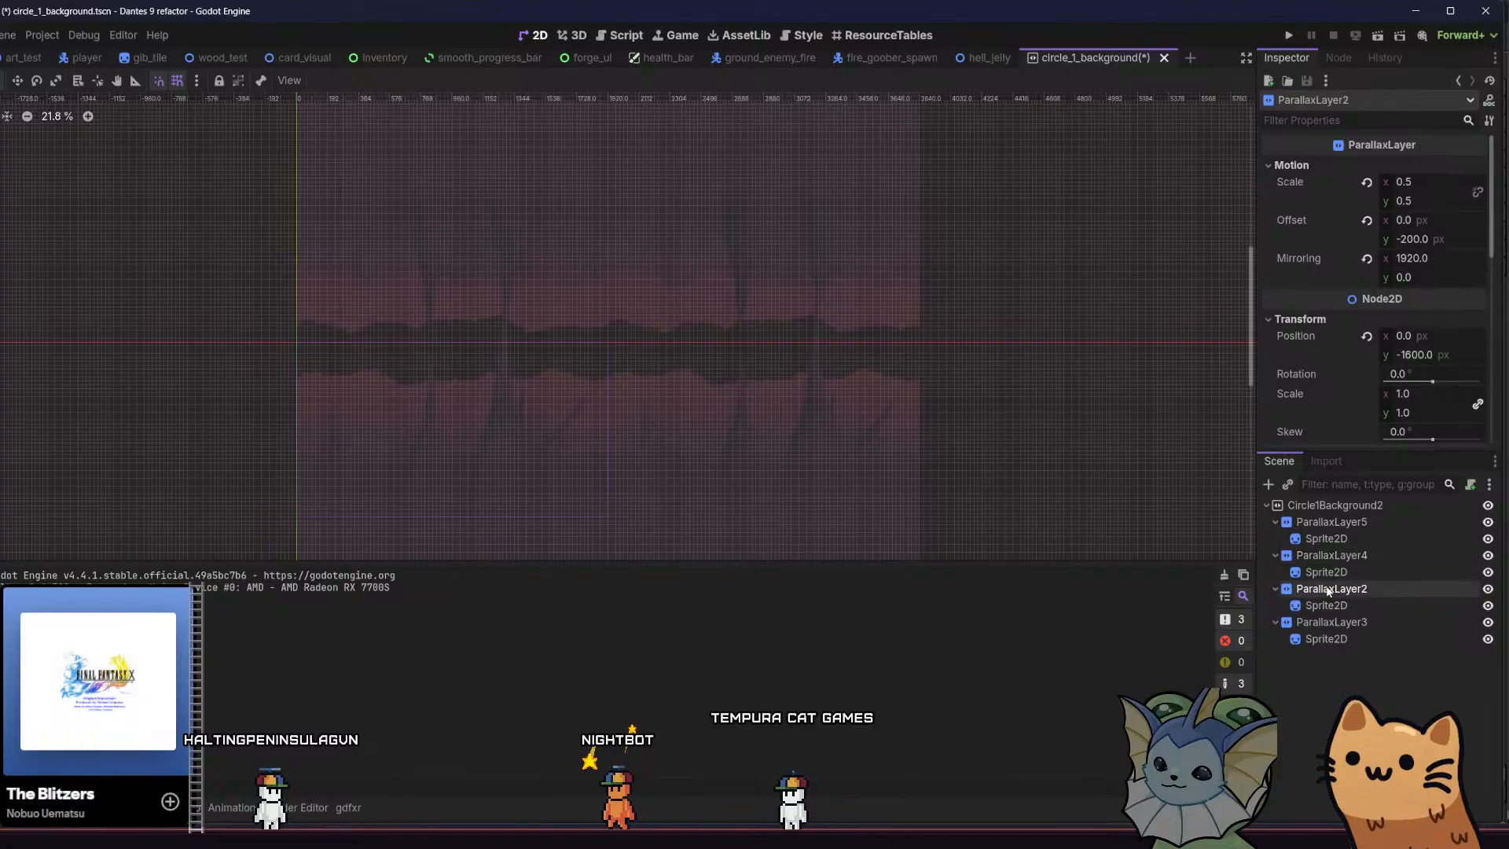
left_click(1345, 524)
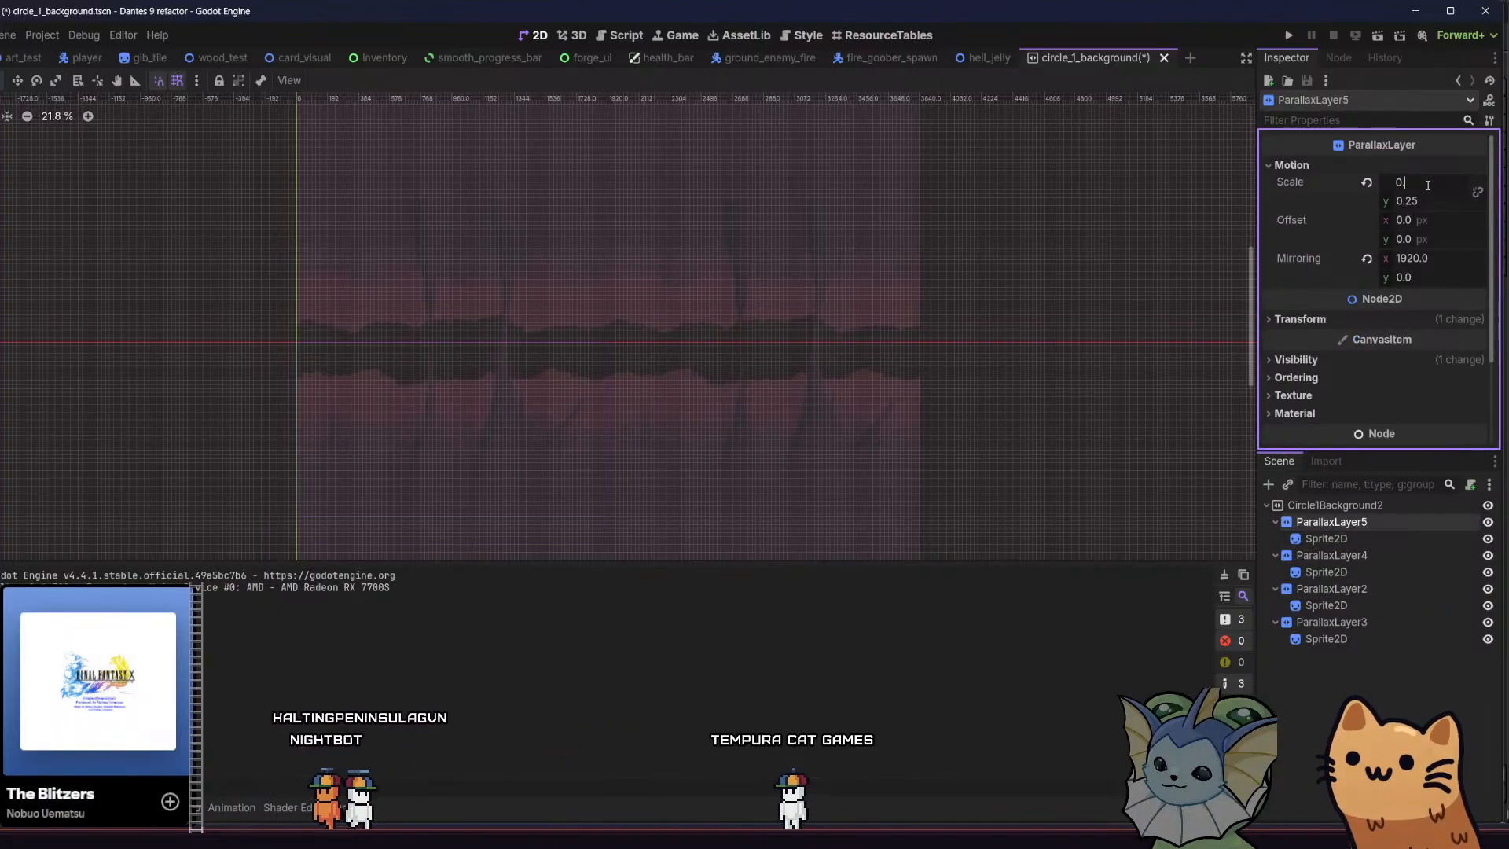
key("Return")
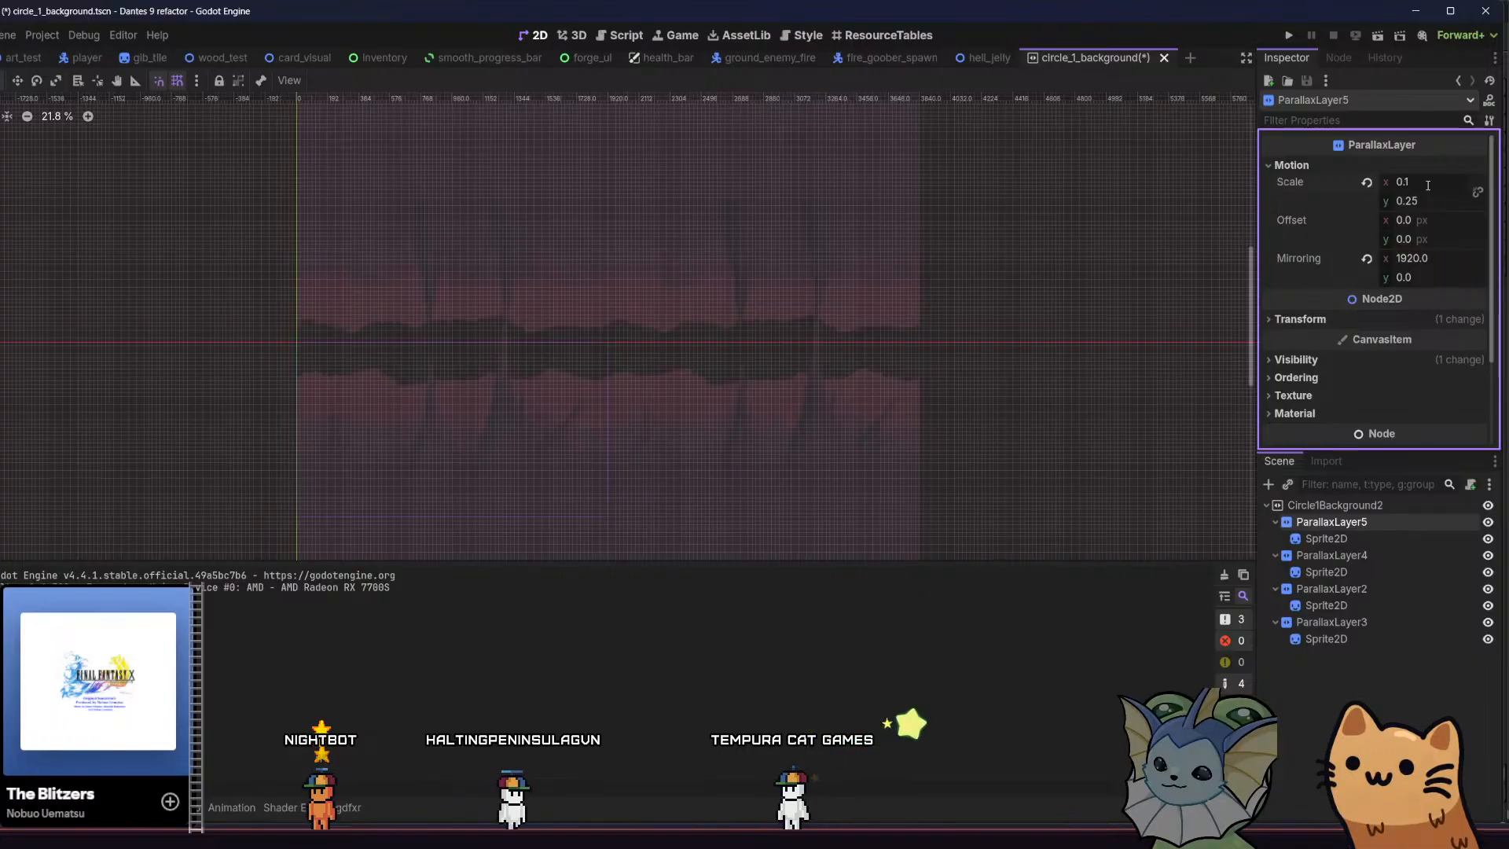
left_click(1412, 204)
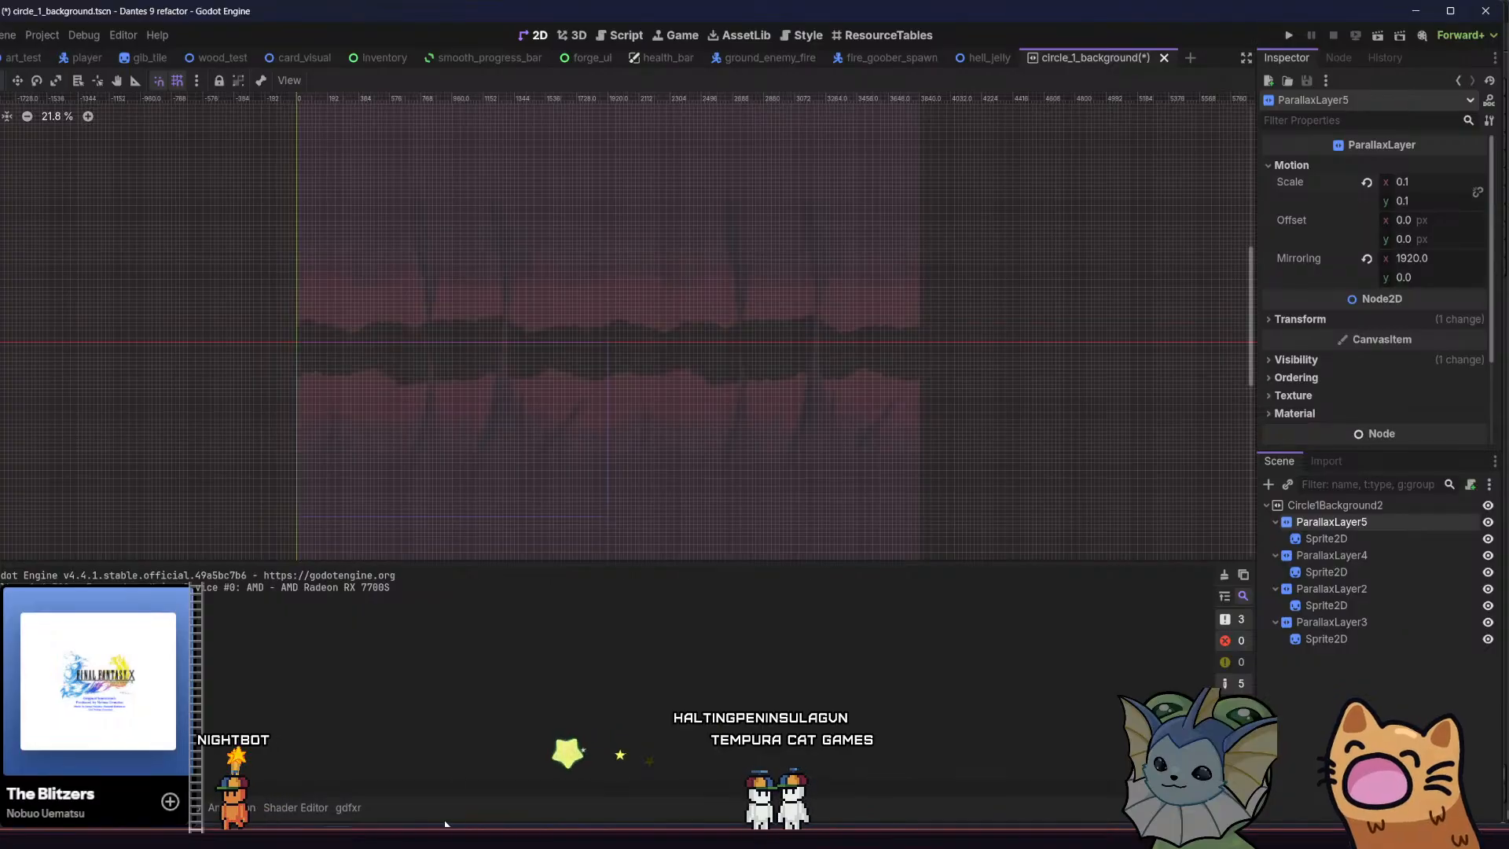
Switch to the parallax sprite in Aseprite, add a new layer, fill it entirely with crimson, and save
mouse_move(470, 838)
left_click(468, 774)
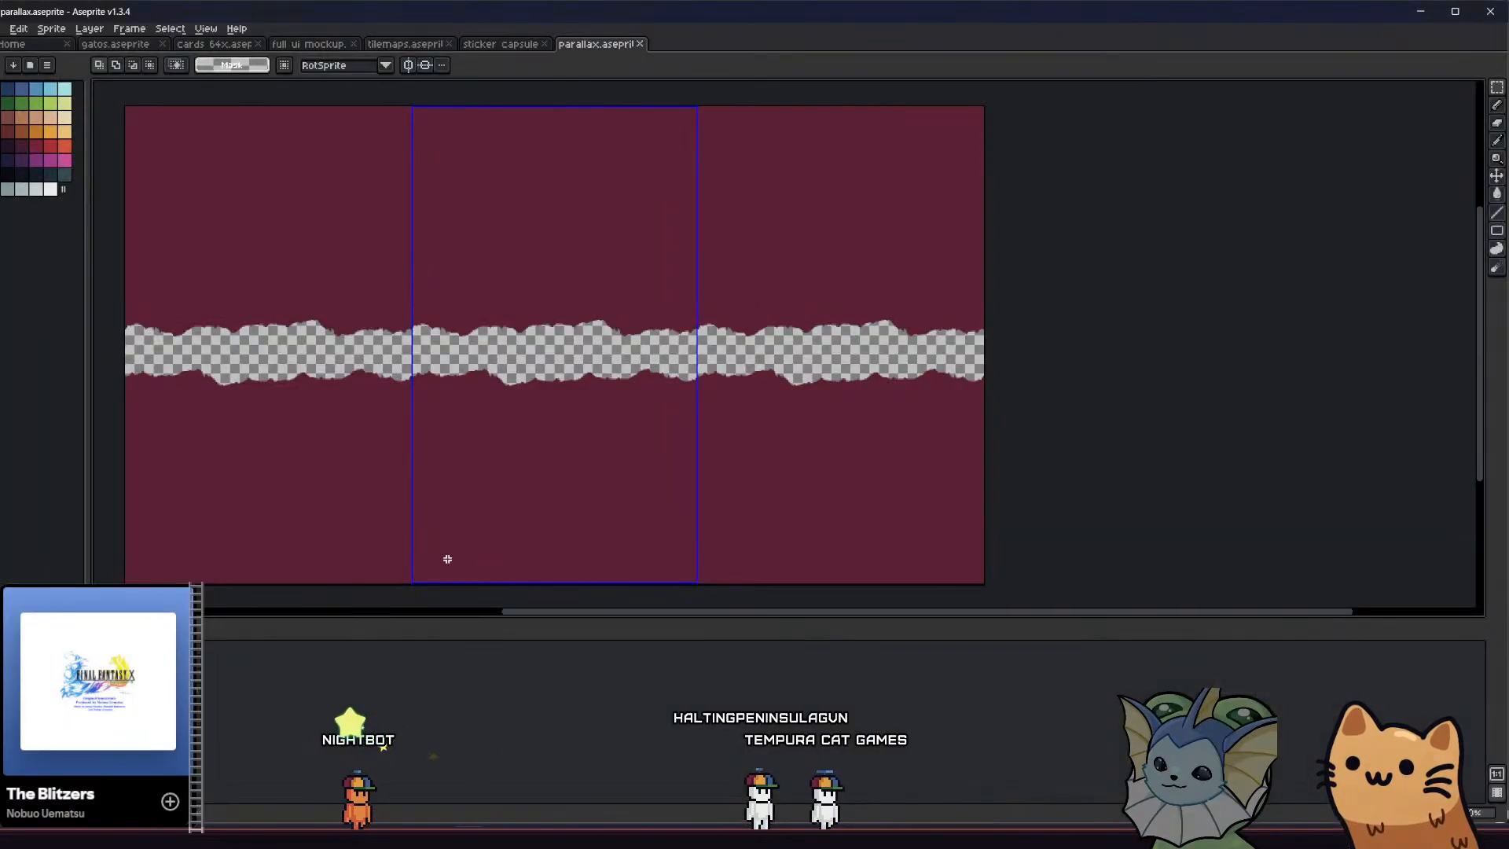
middle_click_drag(448, 559, 476, 540)
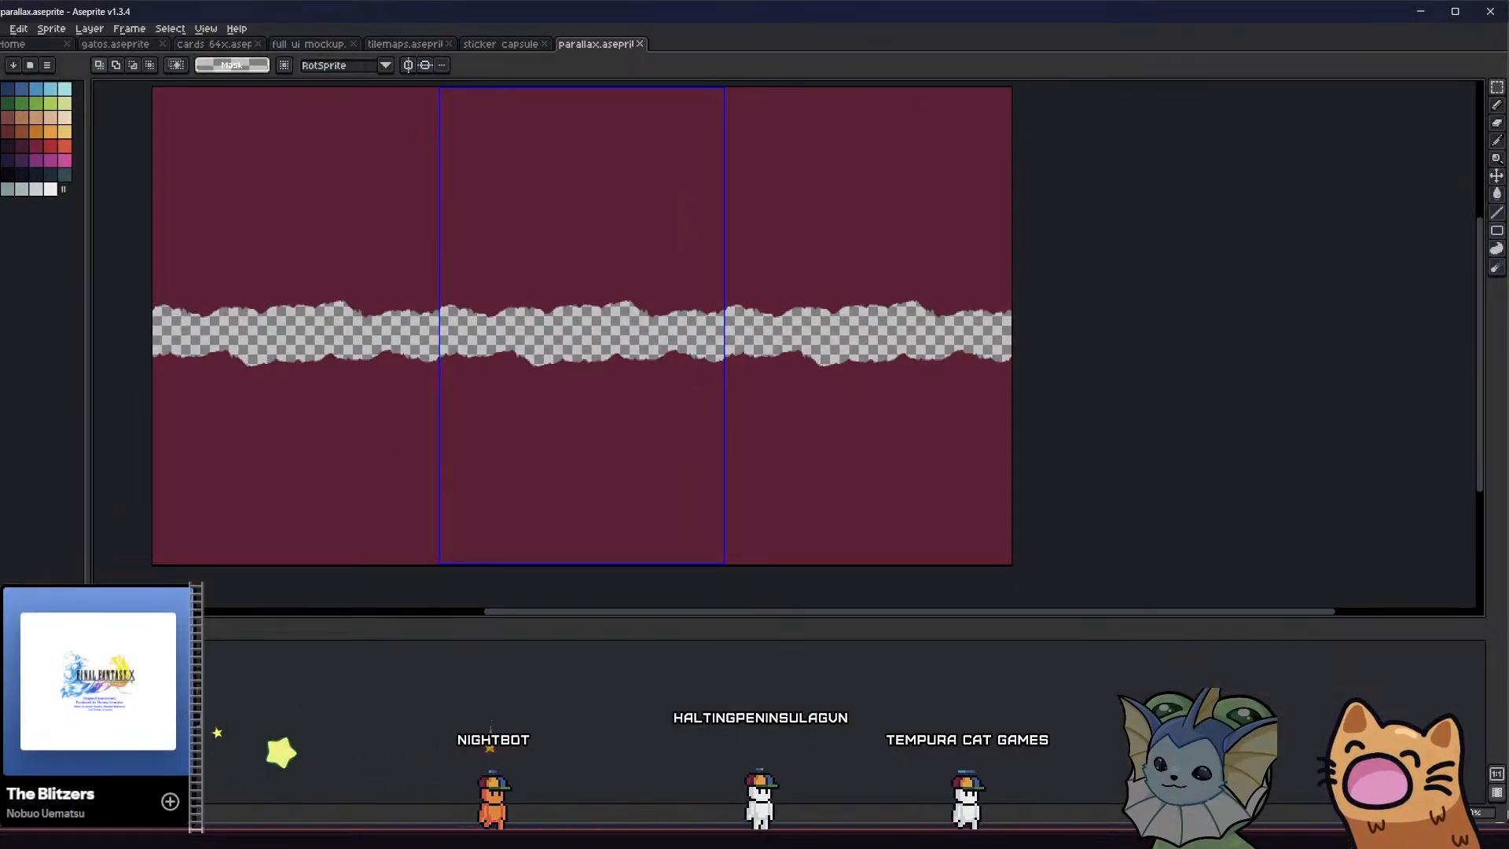
right_click(140, 701)
mouse_move(223, 728)
left_click(315, 728)
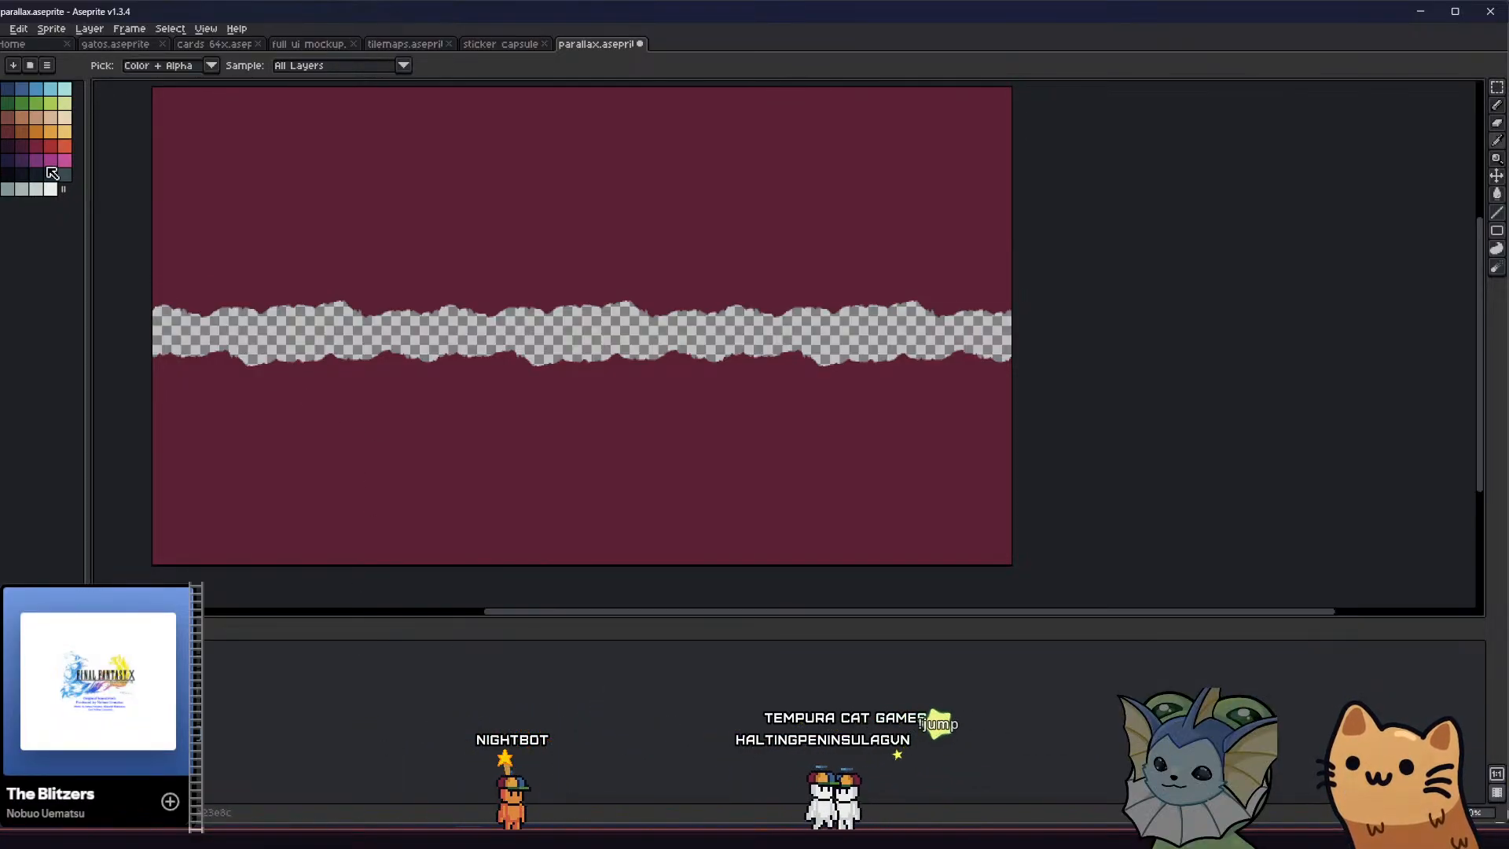
left_click(395, 346)
middle_click_drag(395, 347, 425, 357)
key("ctrl+s")
Show the other cave layers, fill the areas above and below the cave with near-black, and save the sprite
left_click(8, 719)
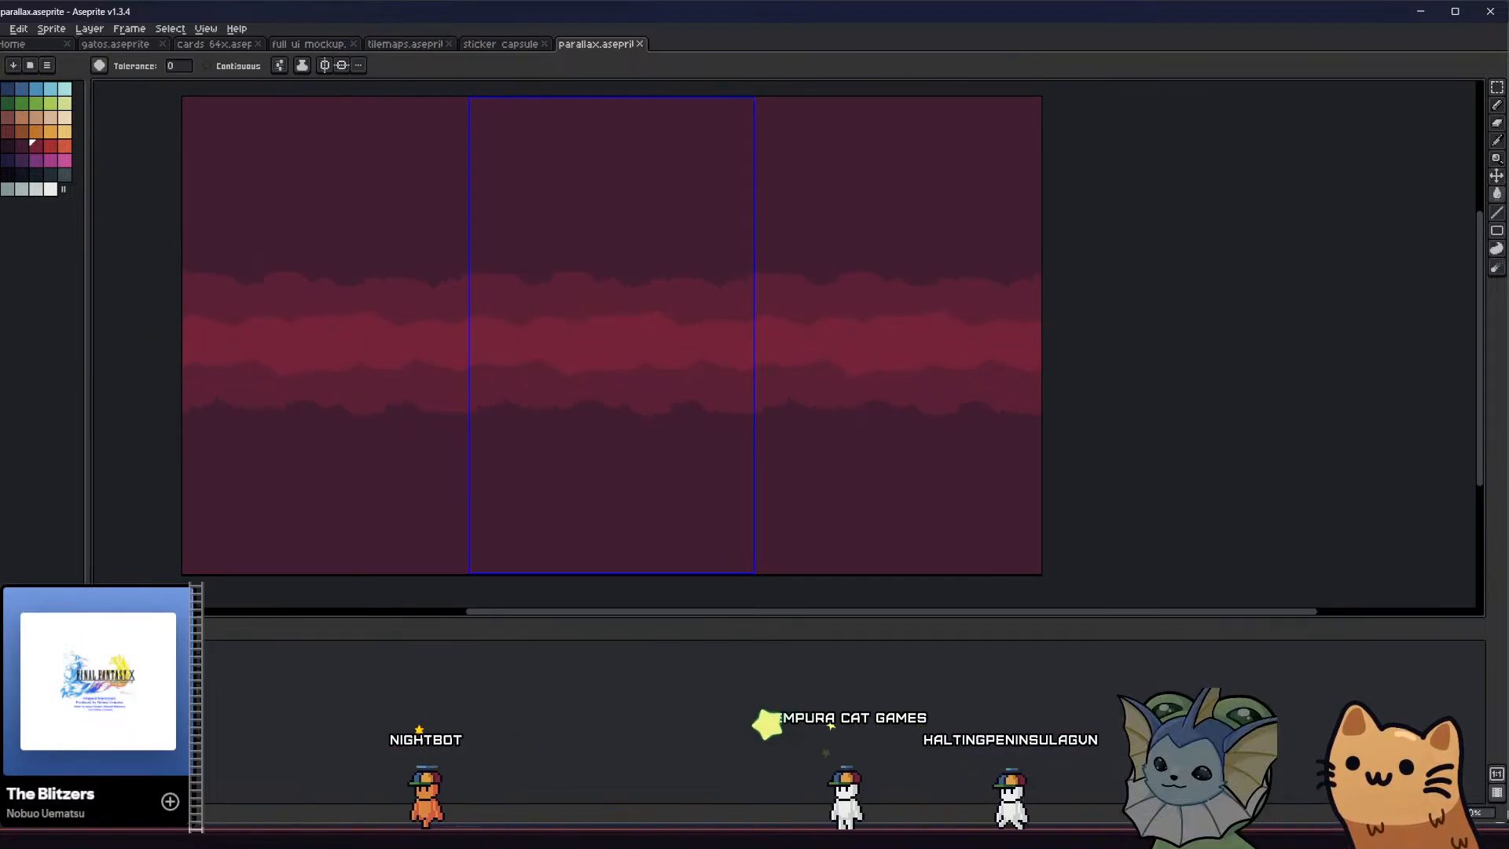
left_click(8, 699)
left_click(8, 680)
middle_click_drag(212, 558, 235, 563)
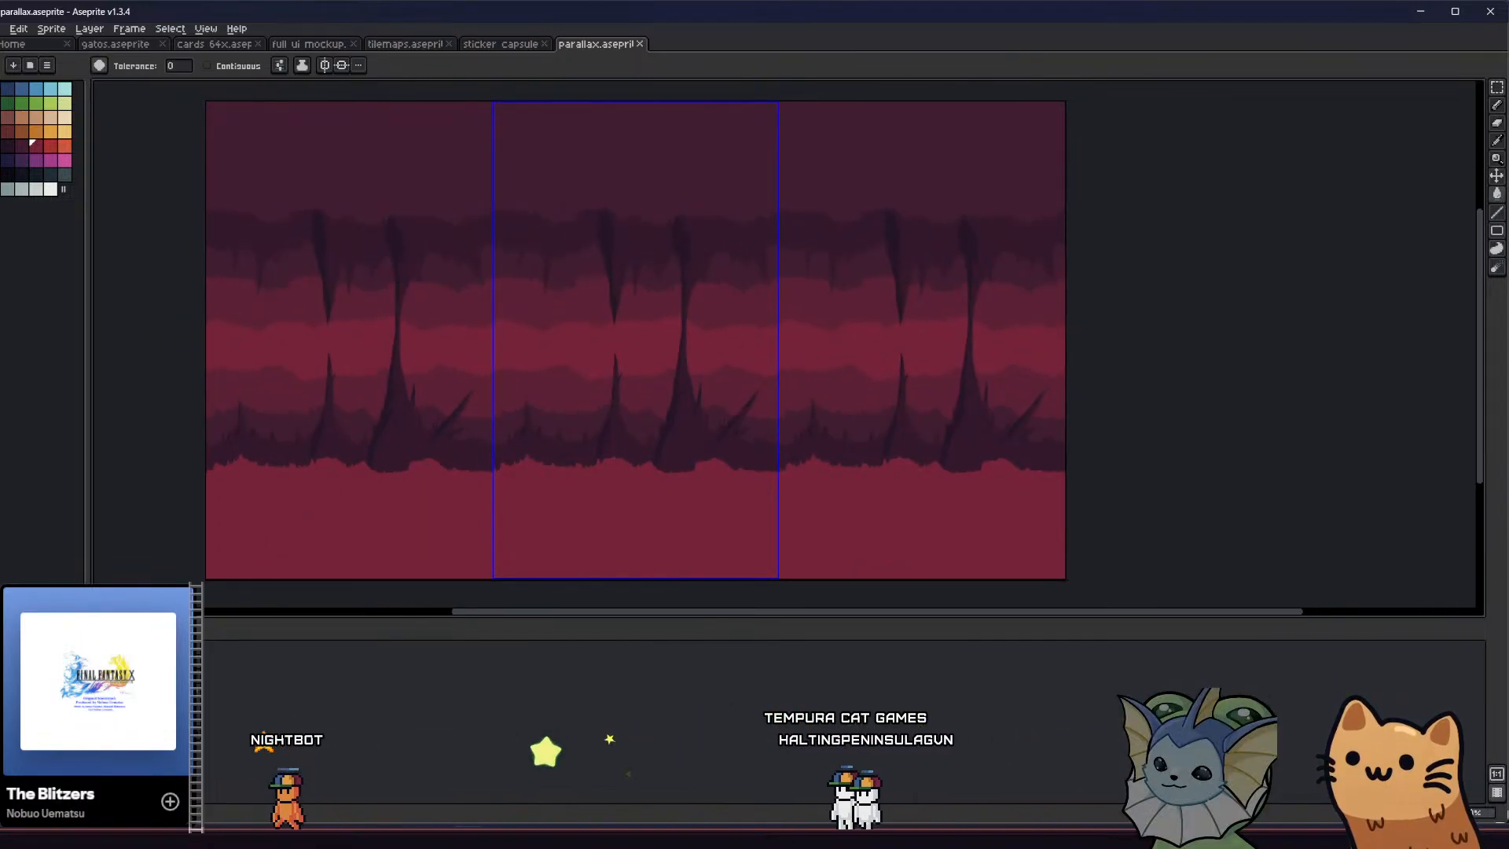
middle_click_drag(408, 503, 428, 499)
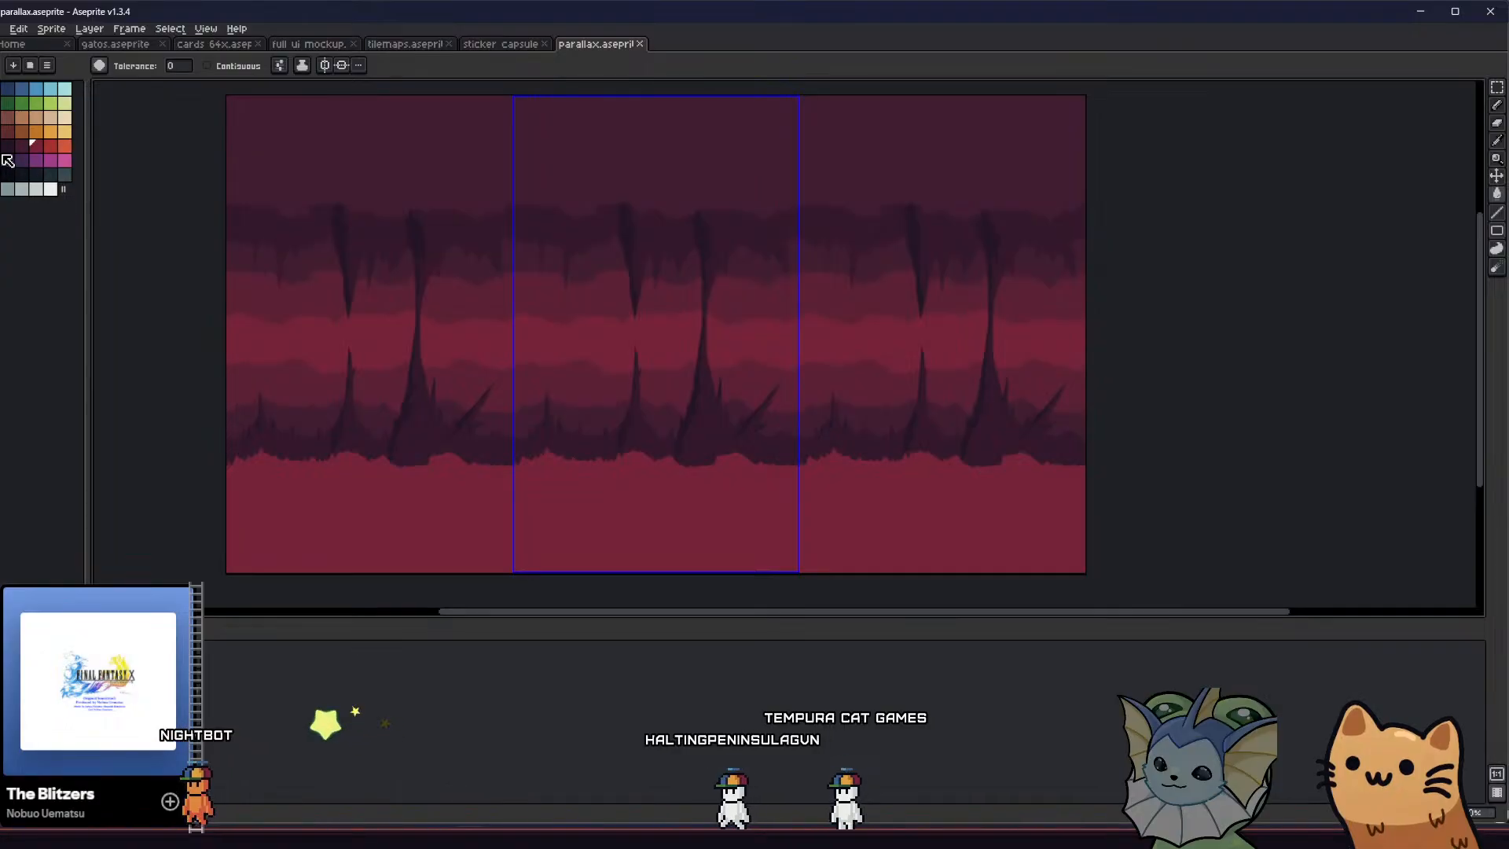
left_click(393, 508)
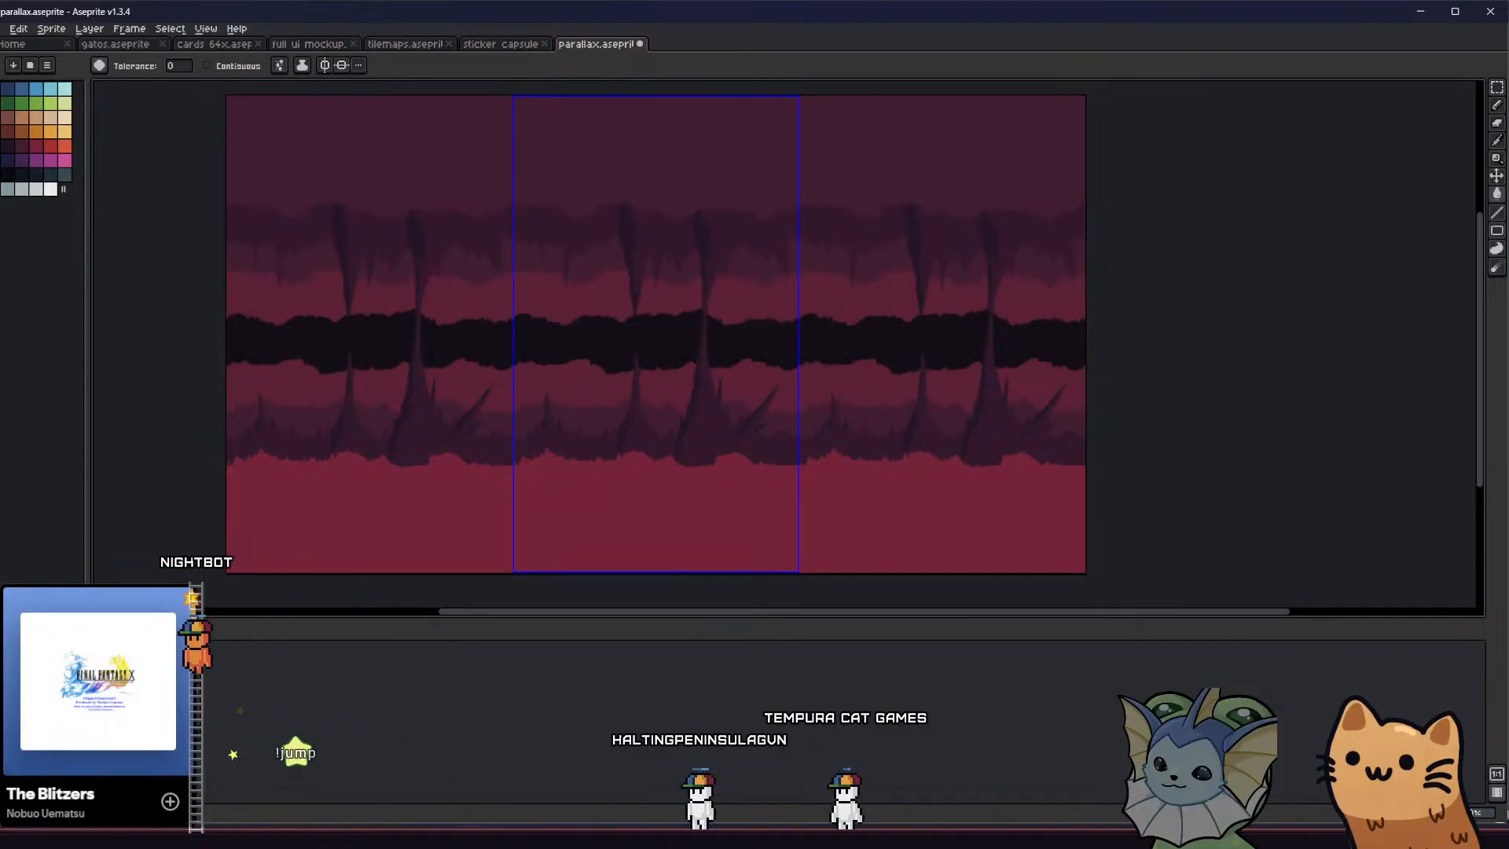
key("ctrl+z")
left_click(438, 521)
middle_click_drag(414, 223, 429, 251)
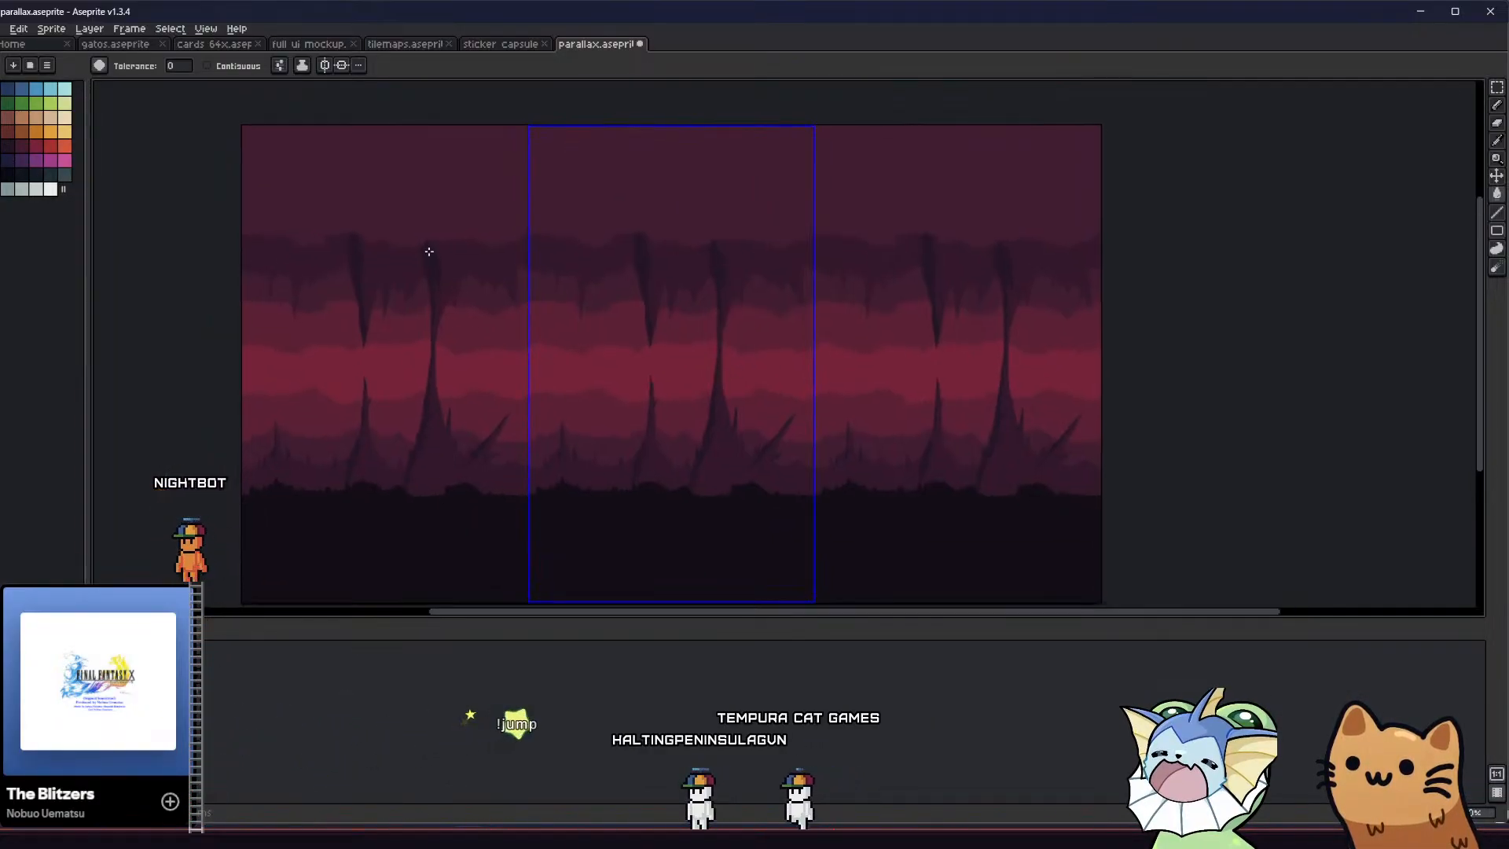
left_click(445, 178)
middle_click_drag(445, 180, 462, 199)
key("ctrl+s")
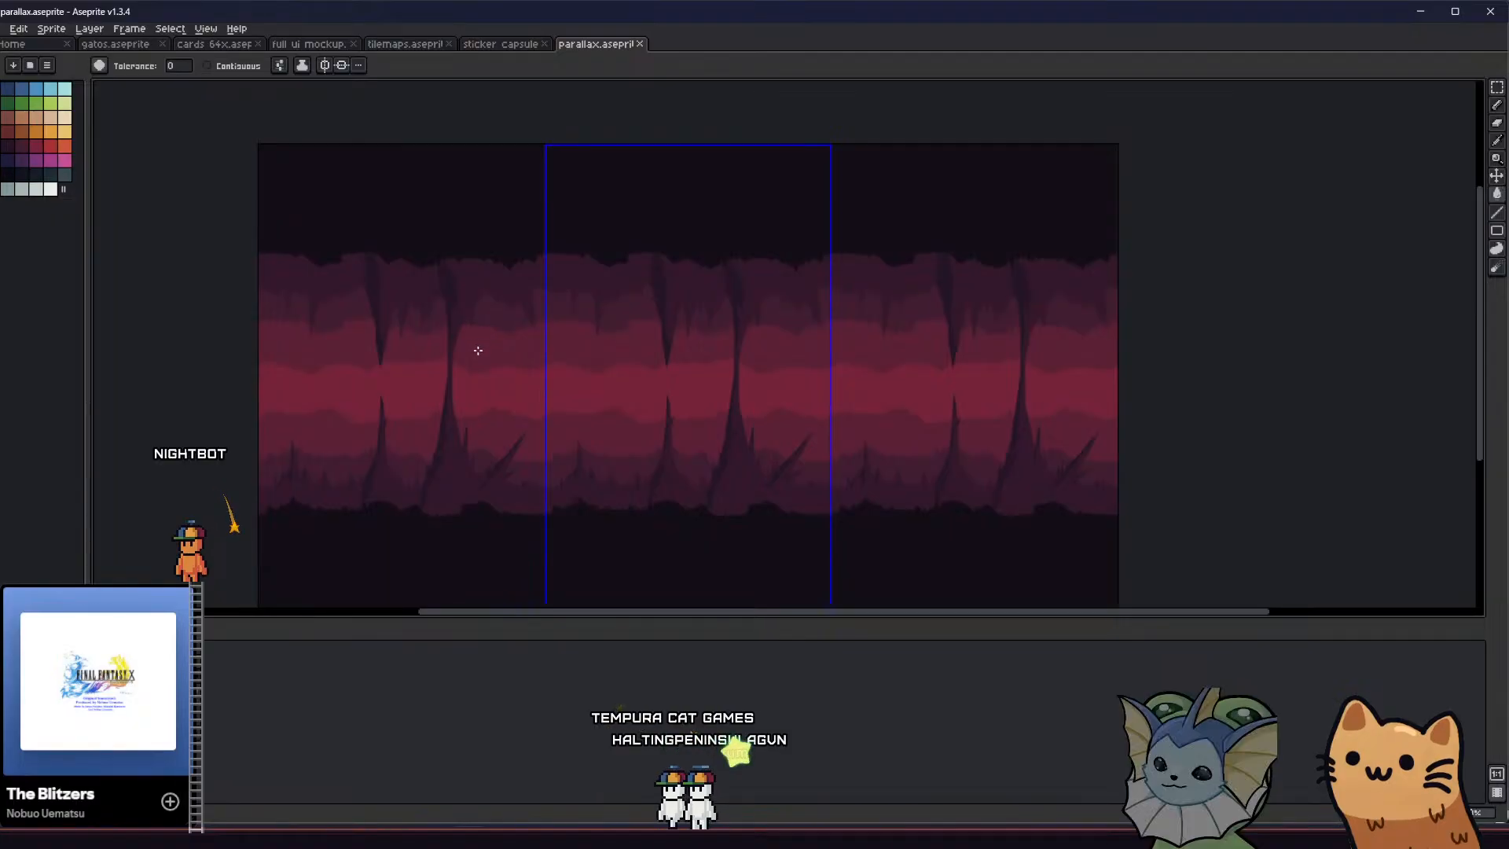
Examine the combined cave layers up close and at full size, including how they repeat across the tiled edges
scroll(478, 351, "down", 1)
scroll(515, 368, "up", 1)
middle_click_drag(496, 396, 391, 382)
scroll(440, 382, "up", 1)
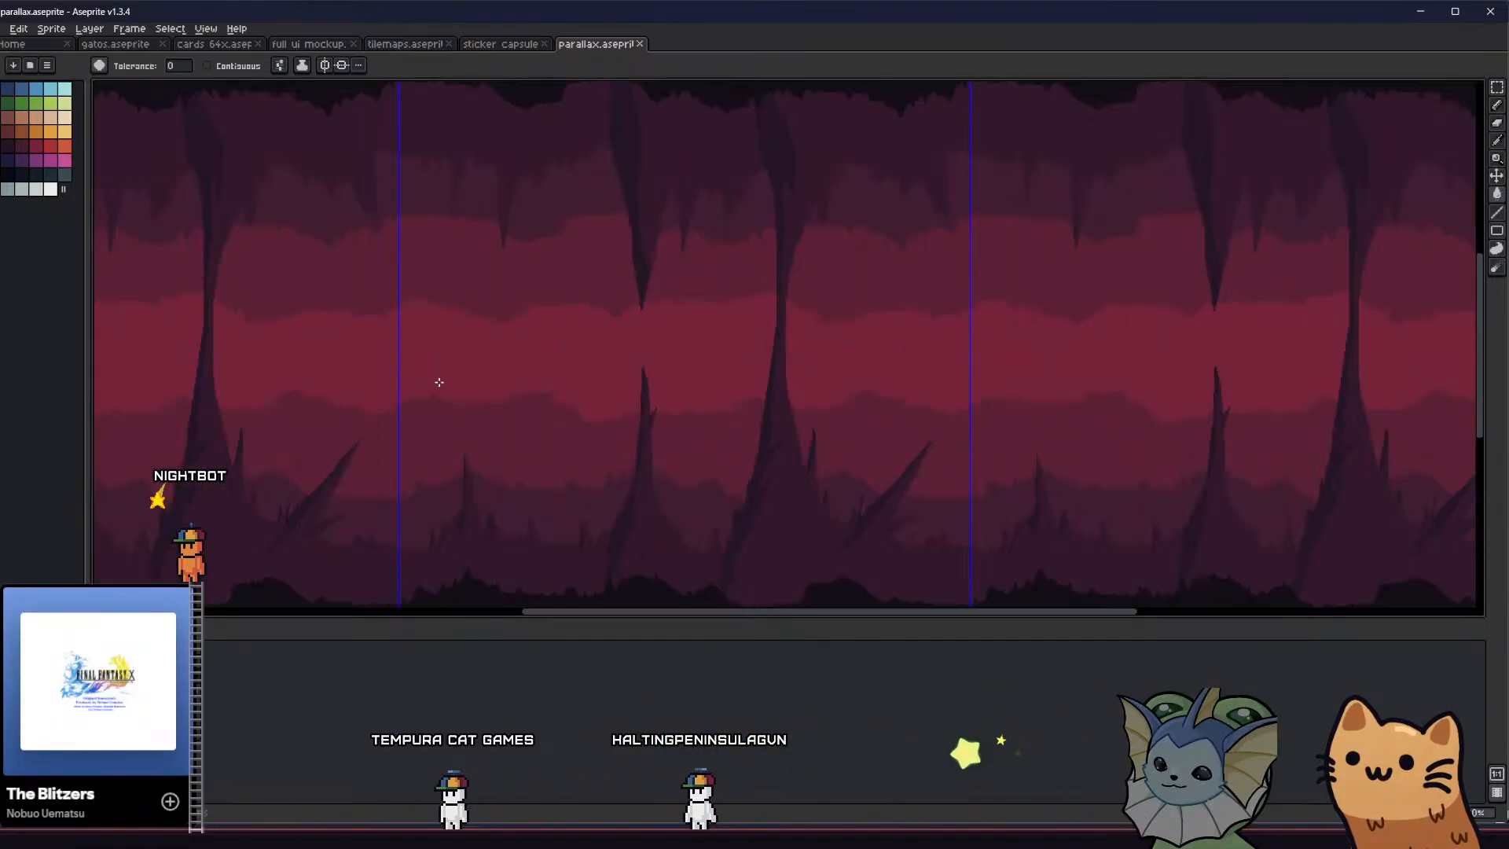
scroll(439, 382, "down", 1)
scroll(427, 387, "up", 1)
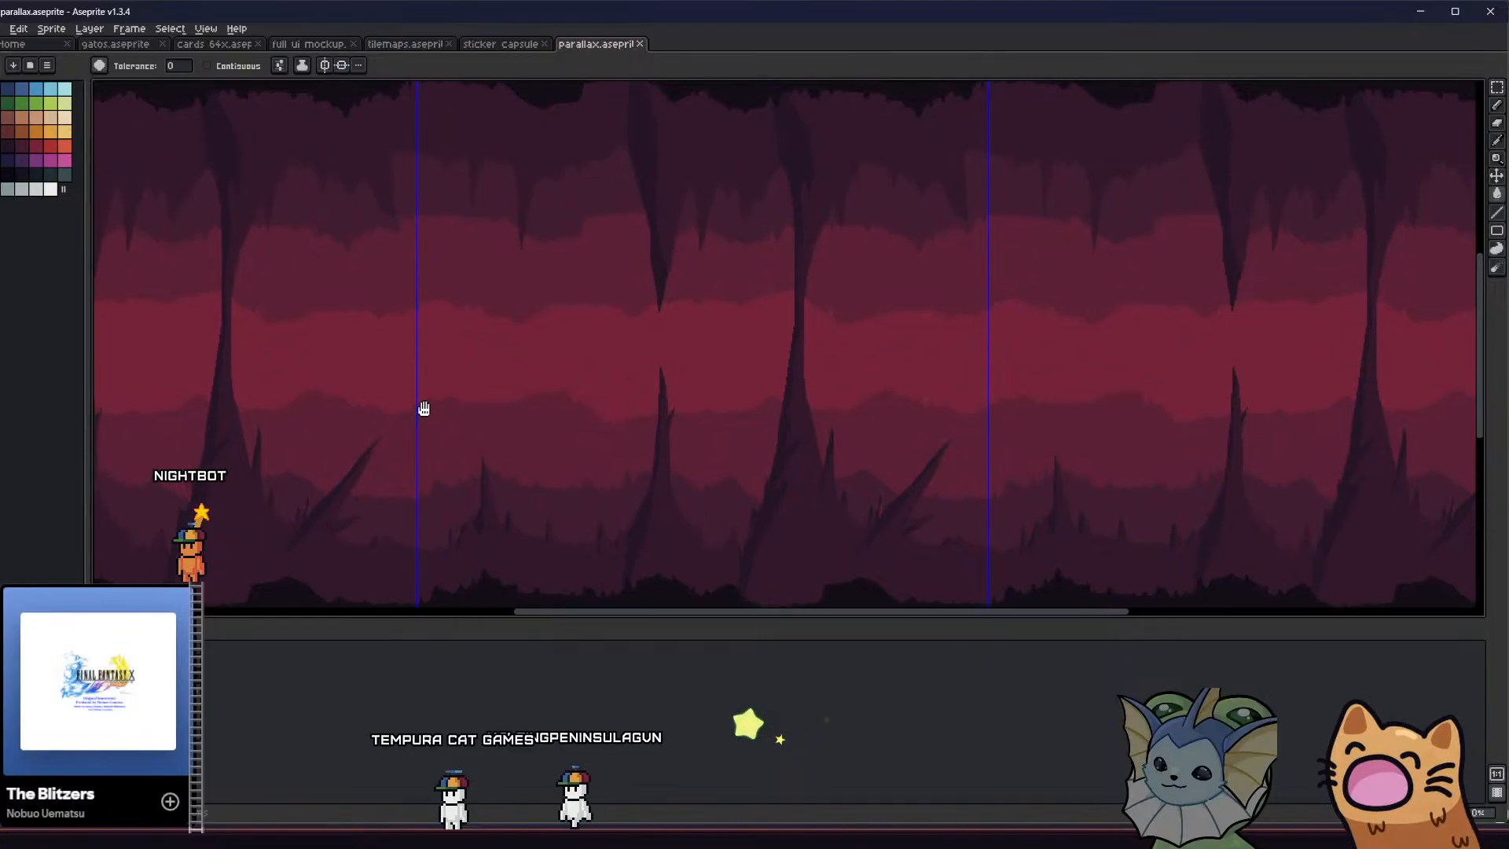
mouse_move(420, 407)
middle_mouse_down()
mouse_move(418, 393)
mouse_move(435, 427)
mouse_move(402, 417)
mouse_move(442, 418)
mouse_move(421, 405)
middle_mouse_up()
scroll(418, 393, "down", 1)
scroll(449, 411, "up", 1)
scroll(421, 405, "down", 1)
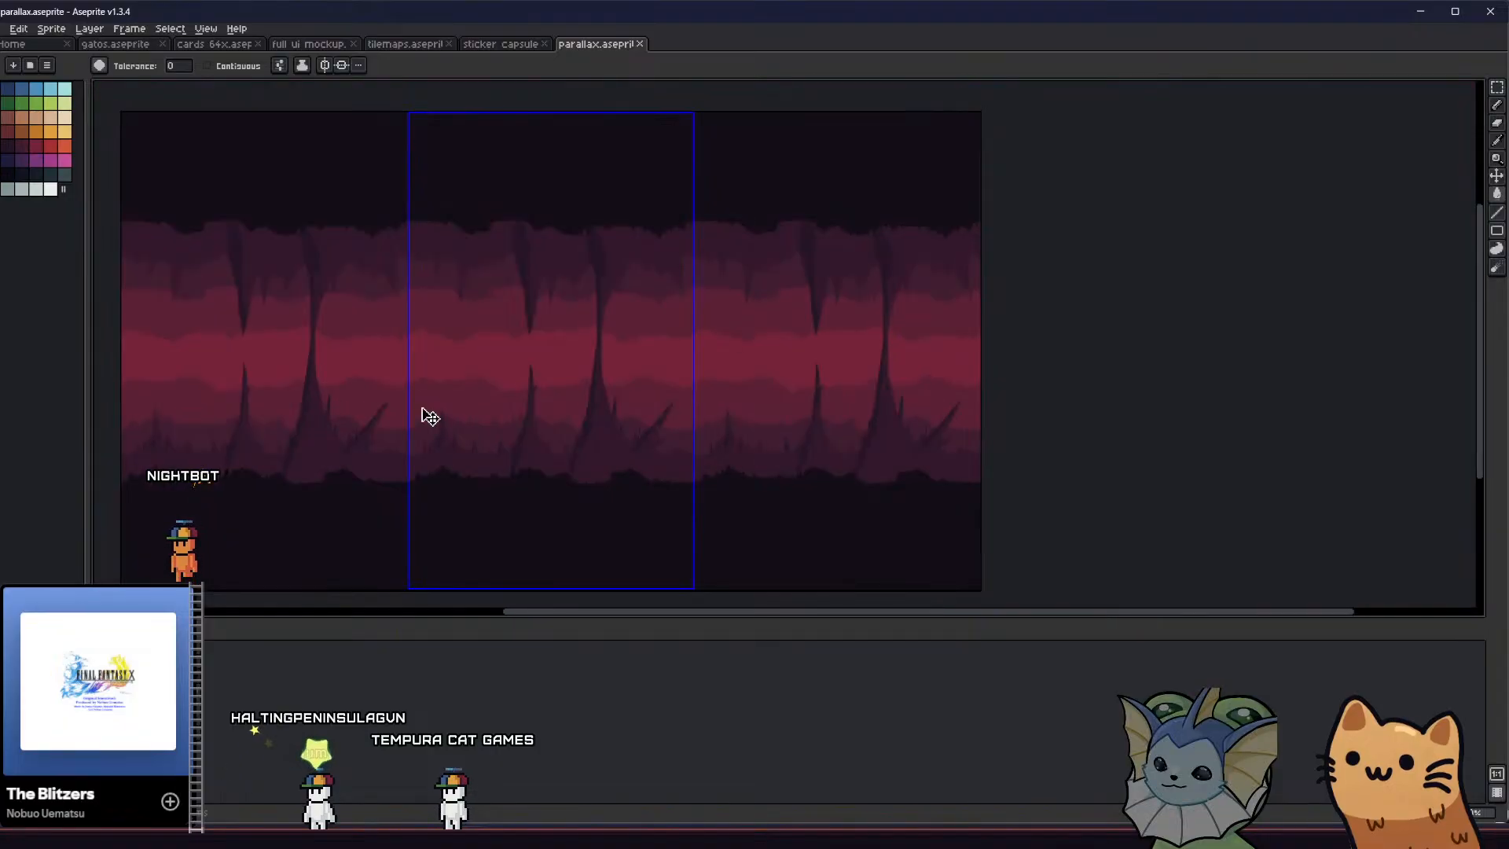
scroll(424, 415, "up", 1)
scroll(355, 469, "down", 1)
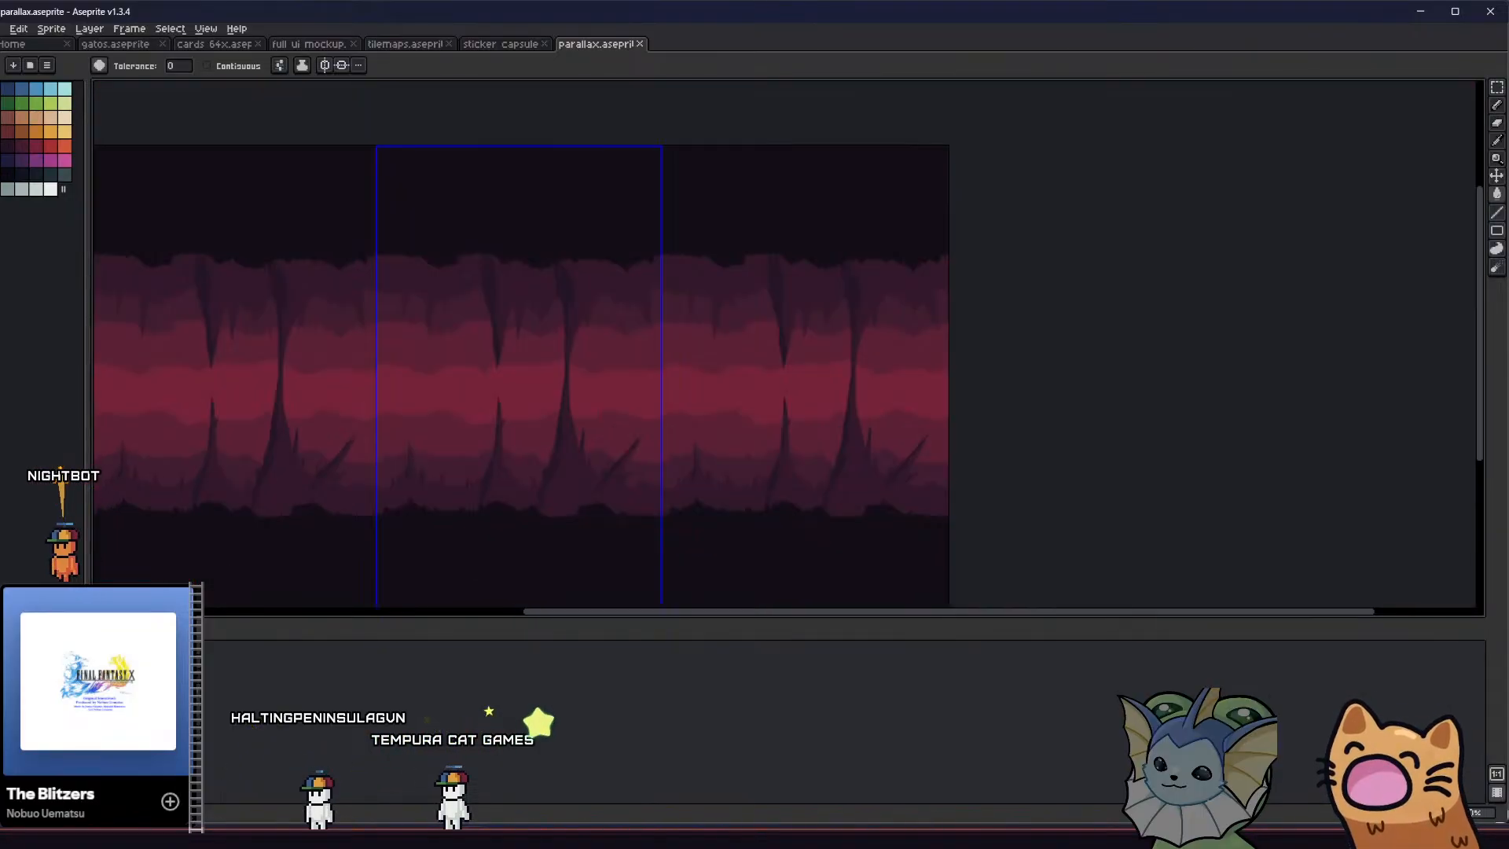
Hide the cave layers so only the solid crimson layer shows, and open the image export settings
left_click_drag(6, 670, 7, 747)
middle_click_drag(515, 496, 554, 456)
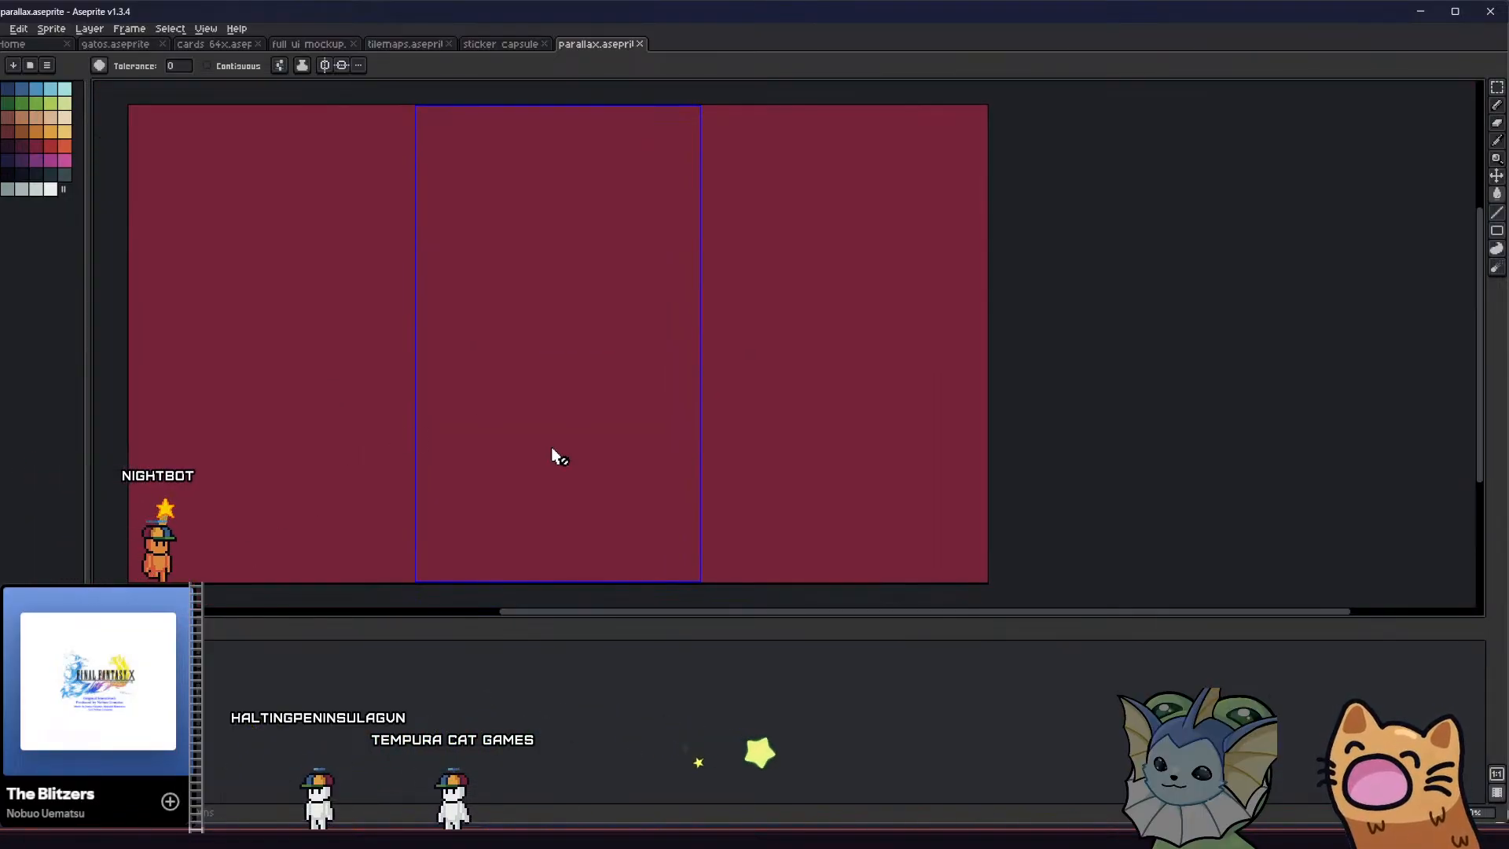
left_click(2, 30)
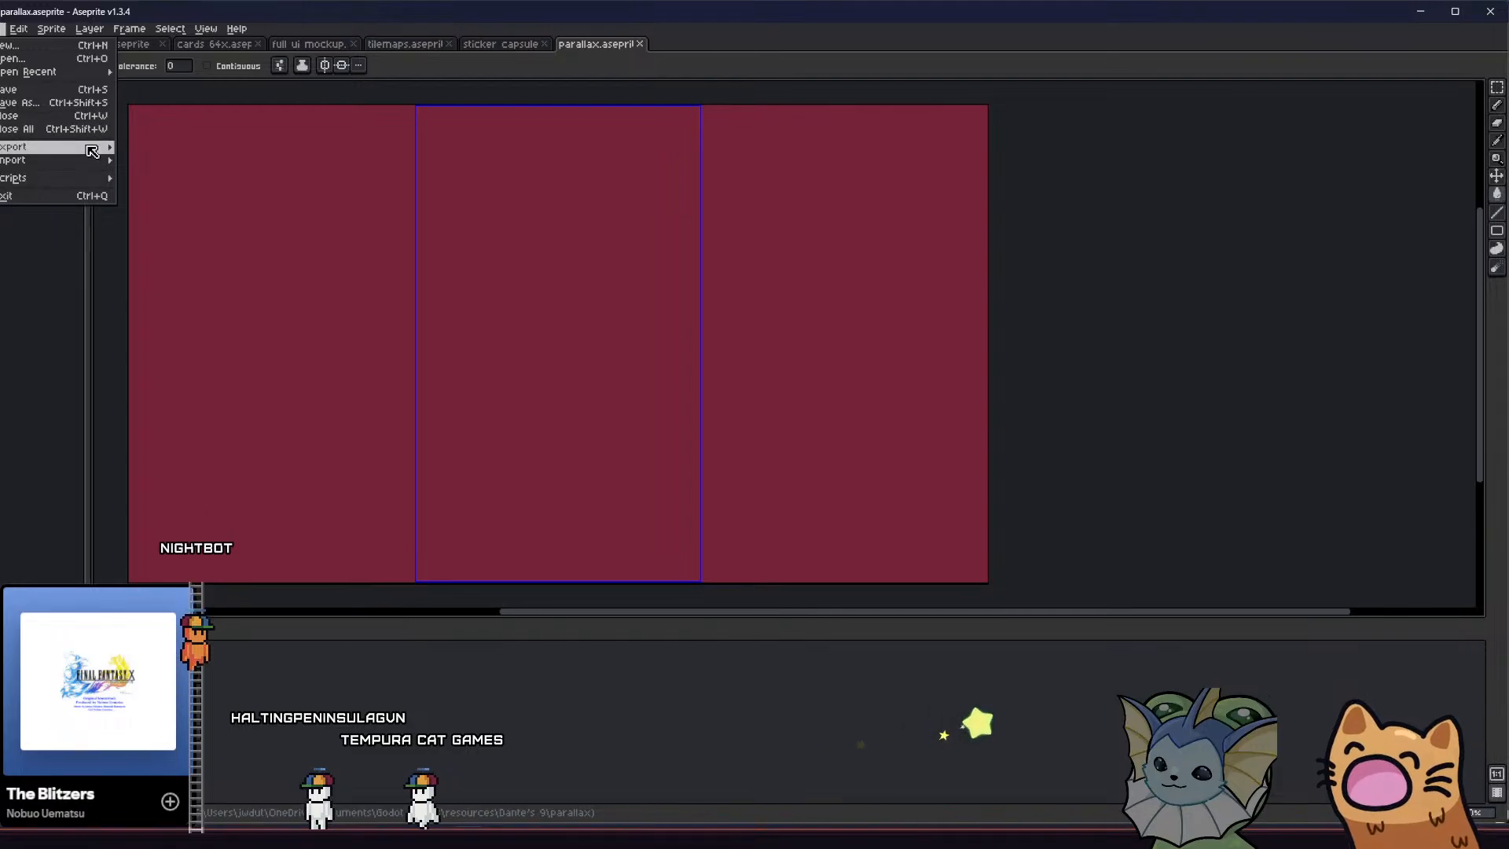
mouse_move(93, 151)
left_click(150, 146)
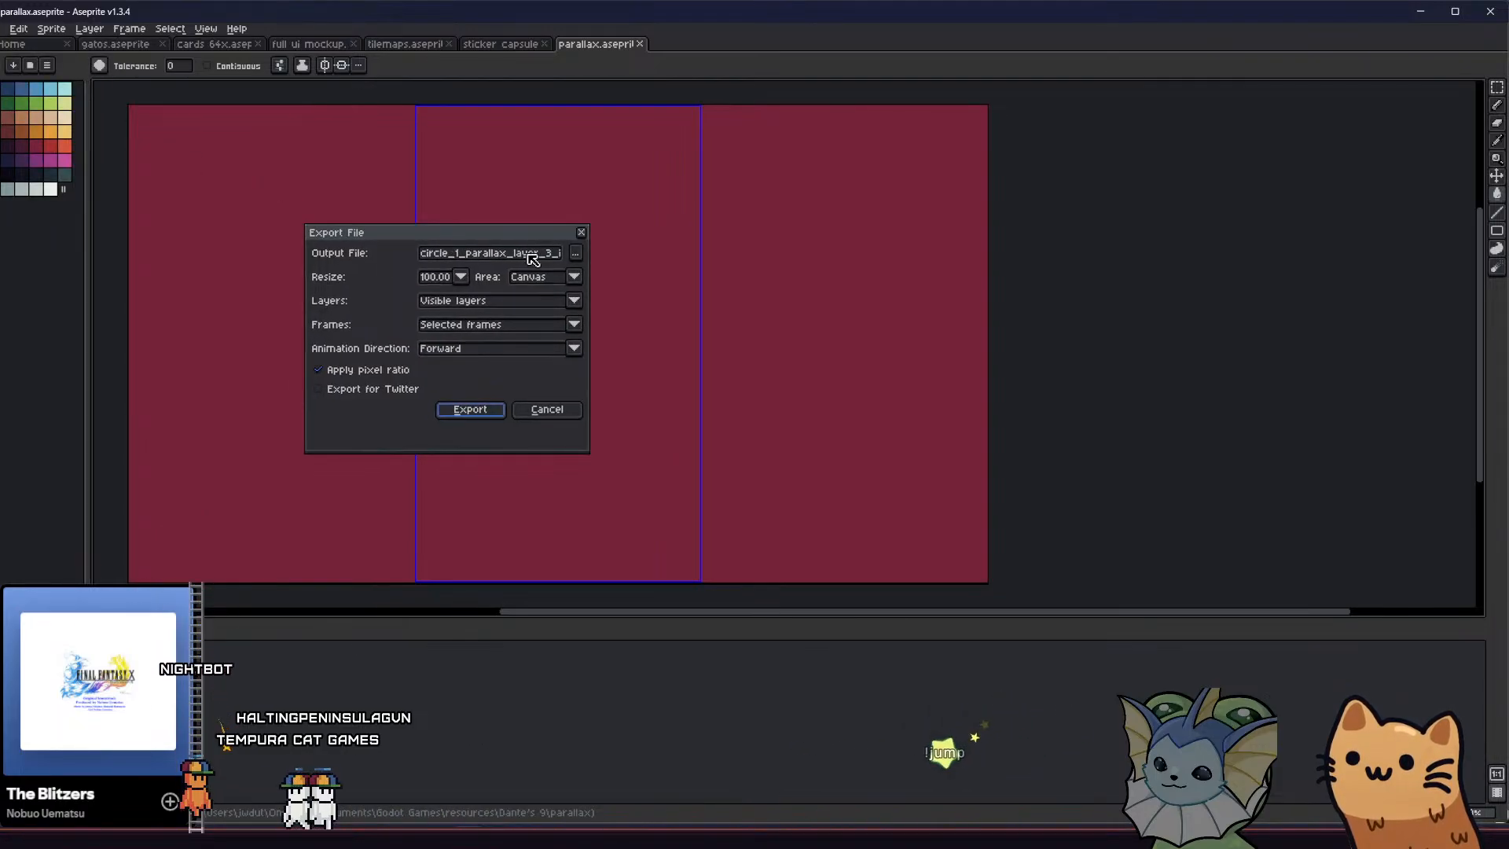
Export the crimson layer as circle_1_parallax_layer_4_invert into the parallax inverted folder
left_click(576, 253)
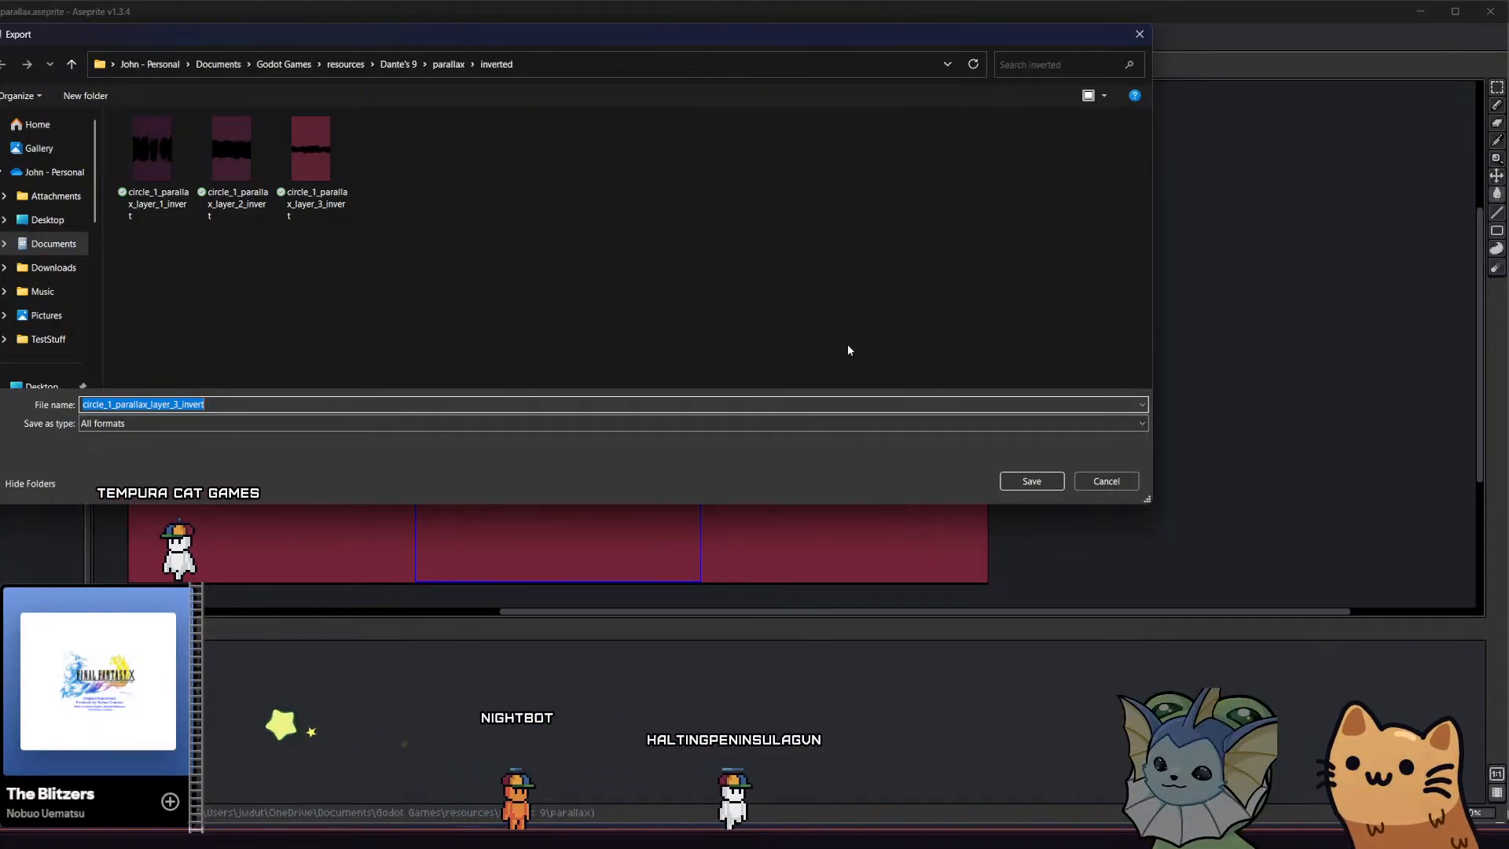
left_click(336, 189)
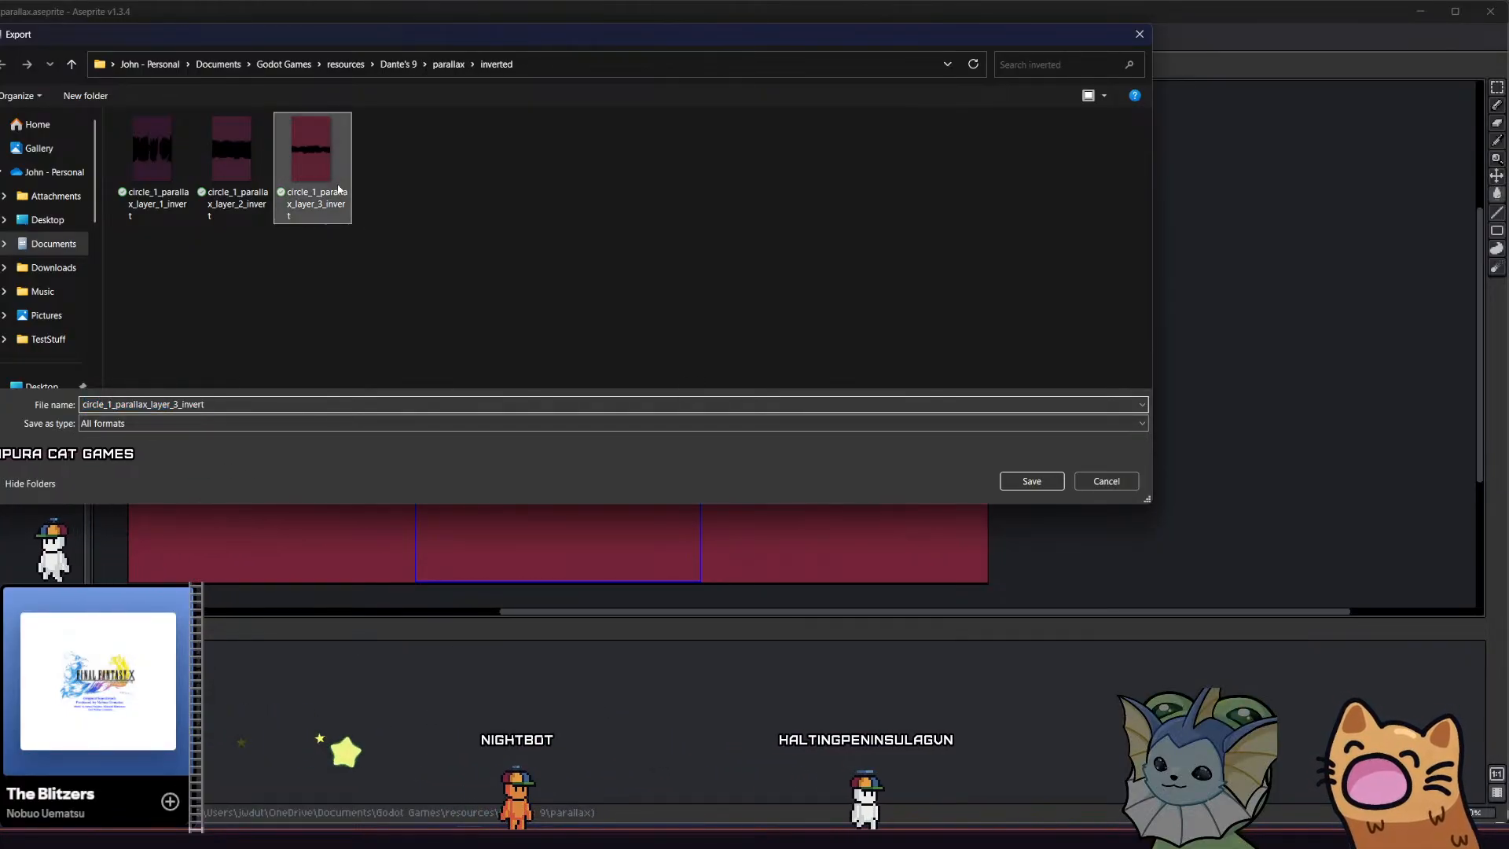
left_click(255, 401)
left_click(254, 400)
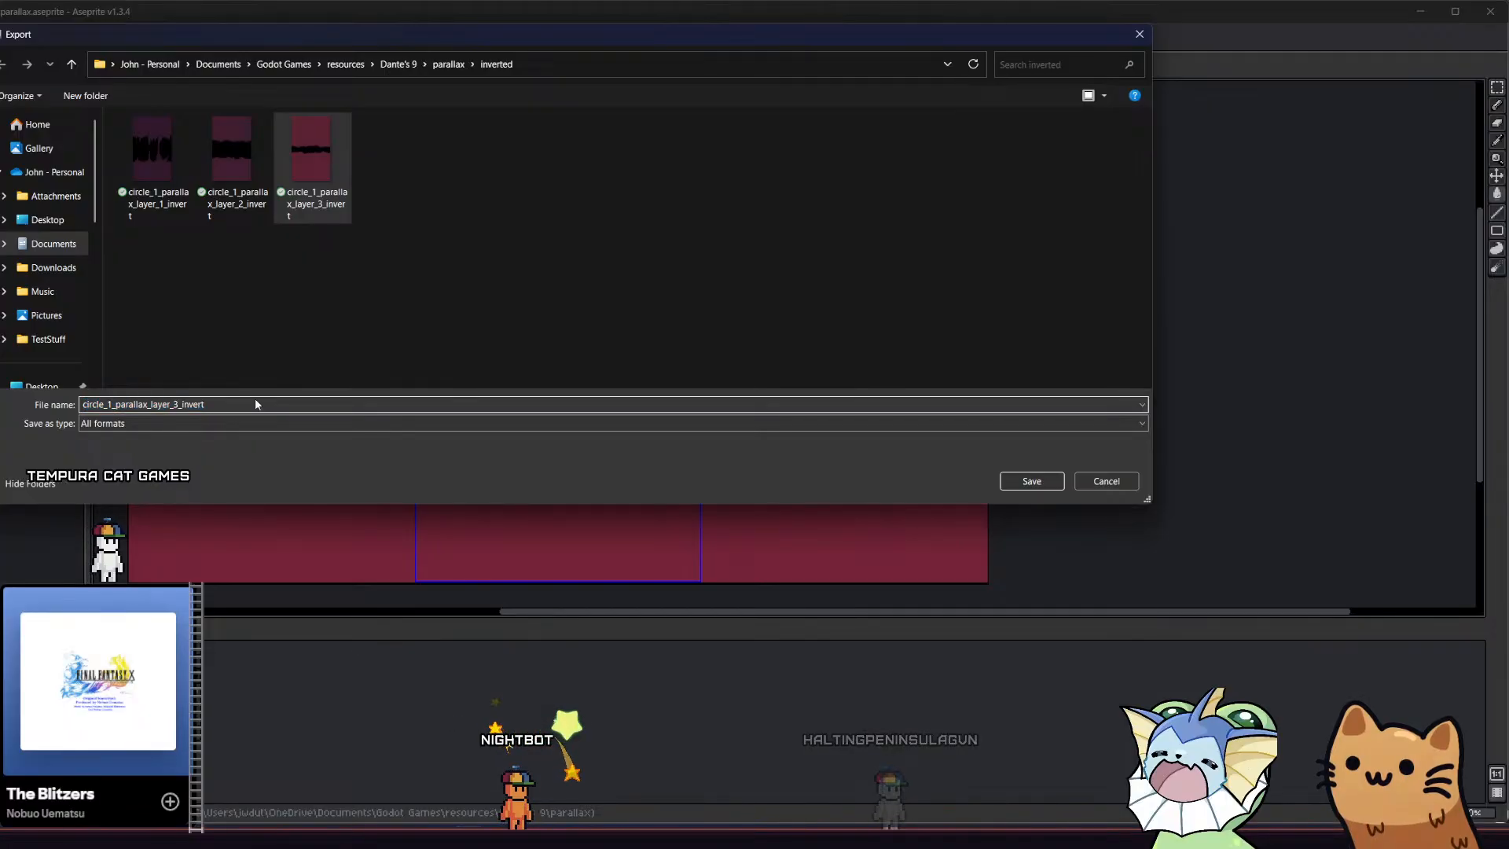
key("Left")
key("Left")
key("Left")
key("Left")
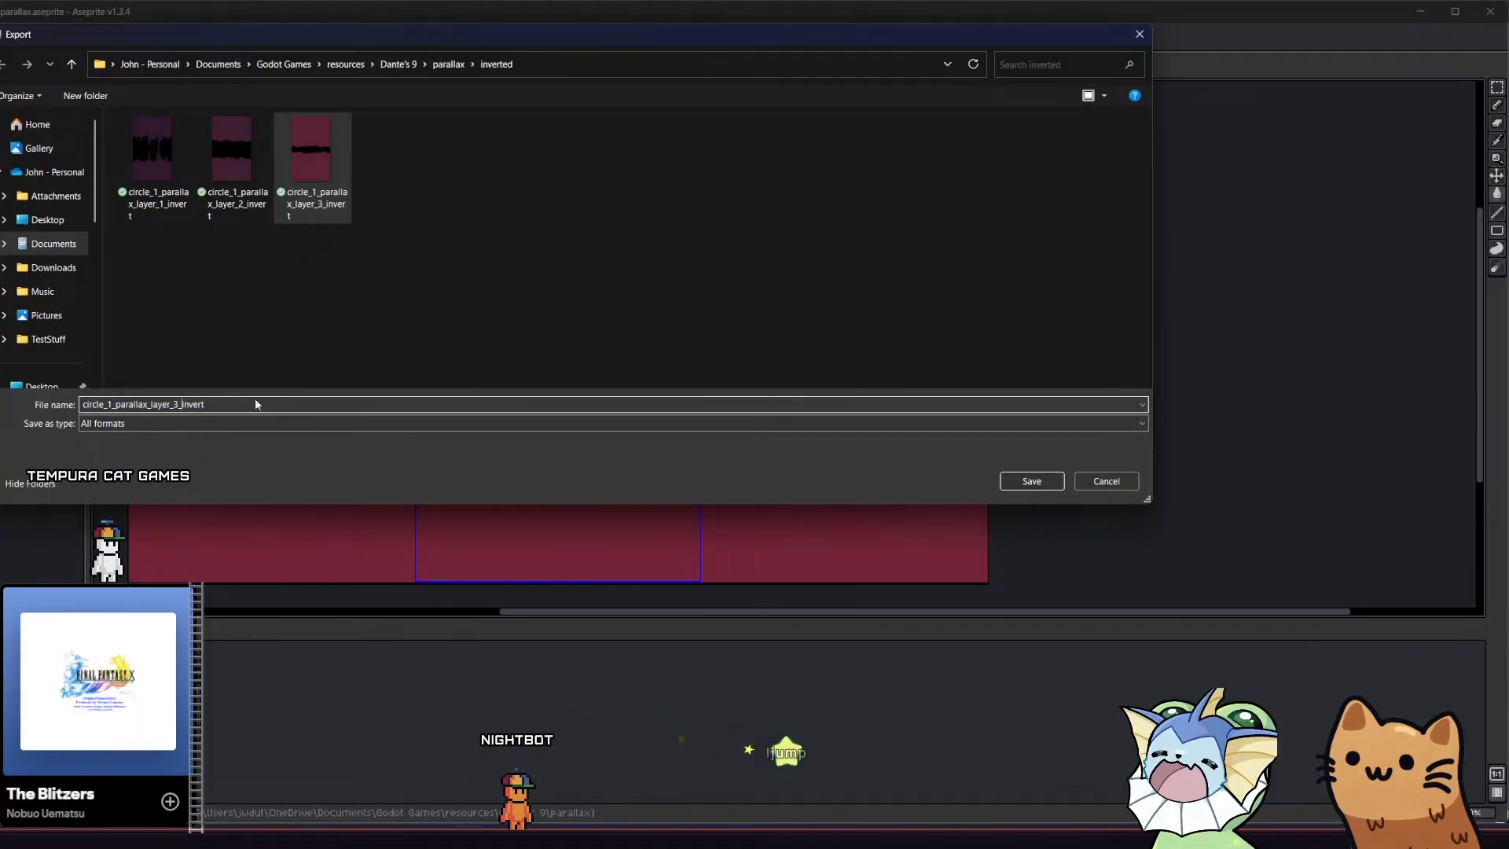
key("Return")
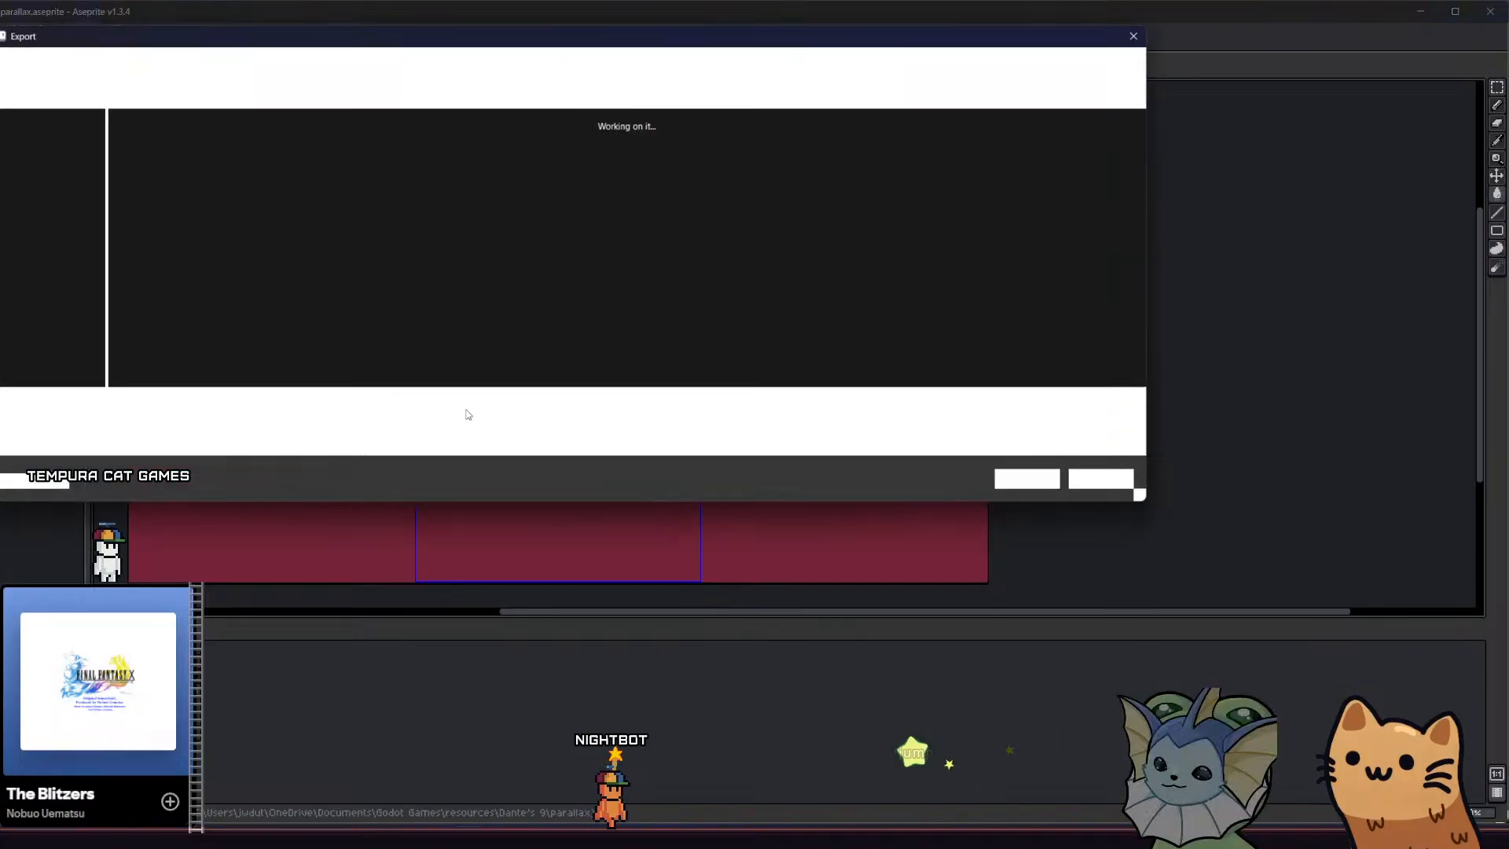
left_click(1029, 480)
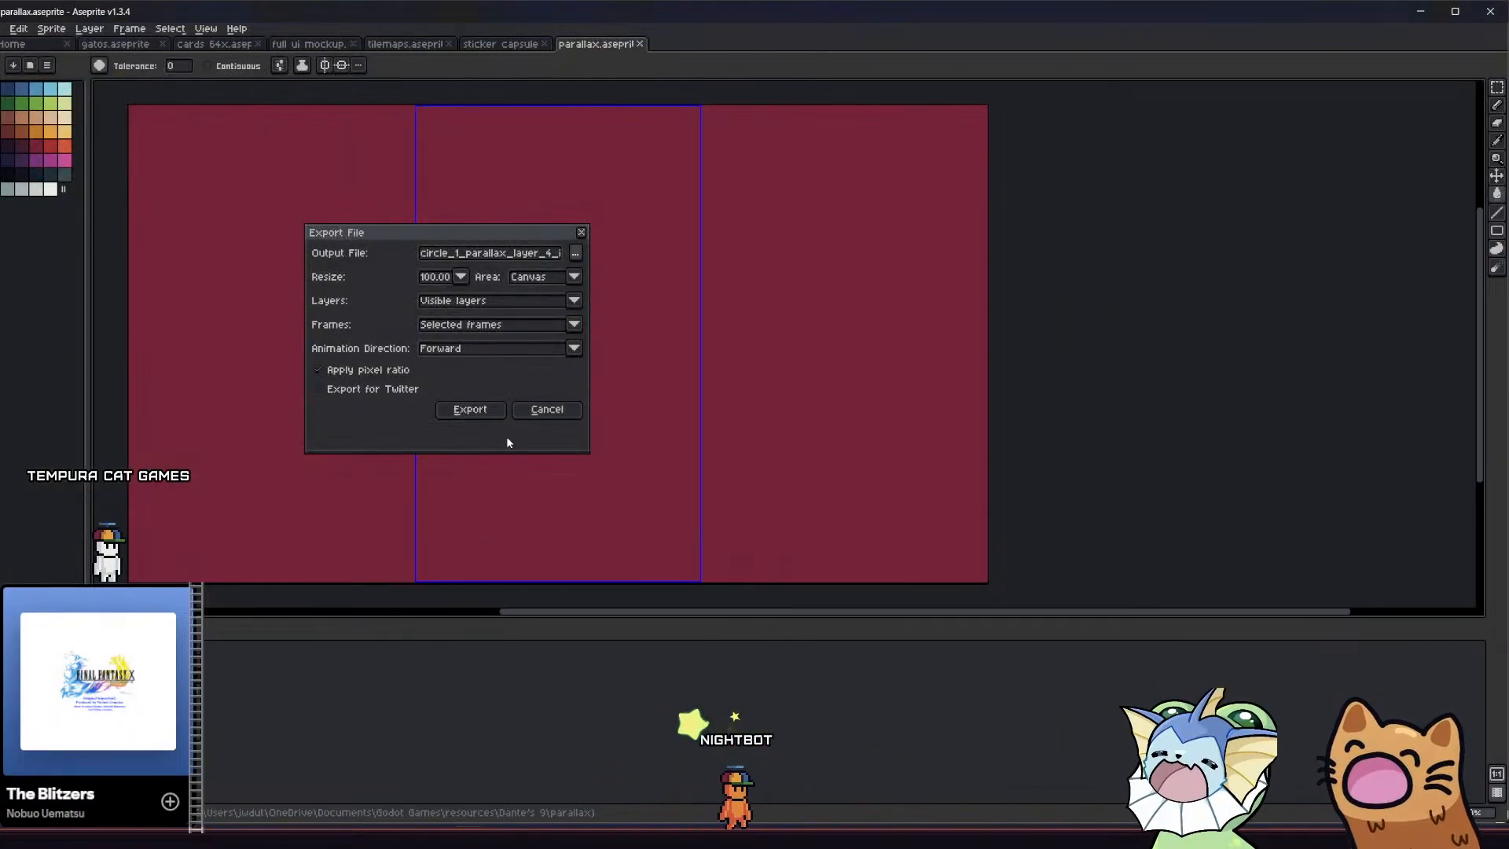
left_click(492, 410)
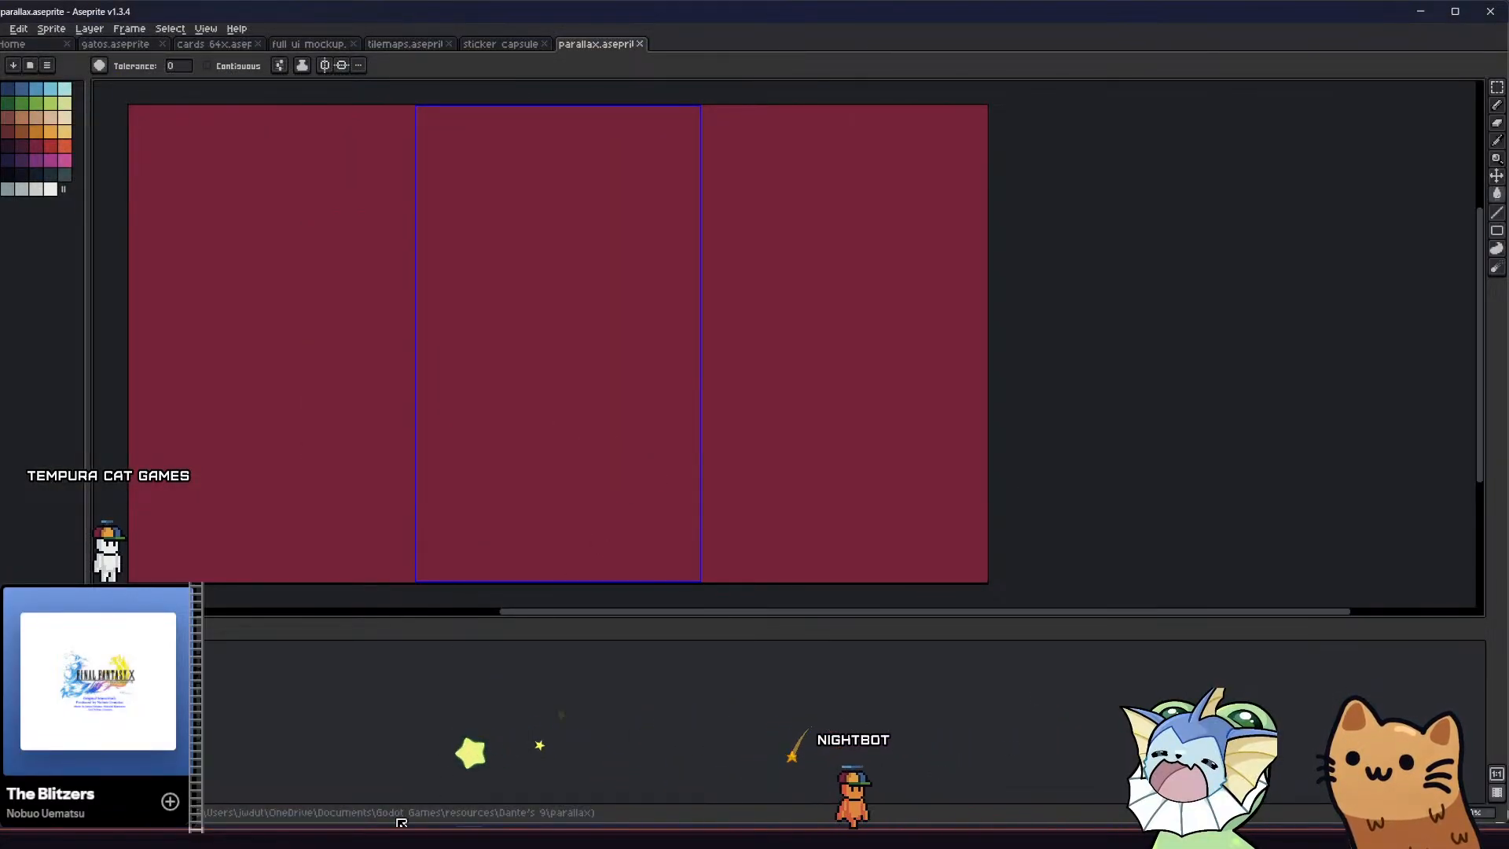
Export the visible crimson layer again as circle_1_parallax_layer_4_invert.png, overwriting the existing file
left_click(4, 29)
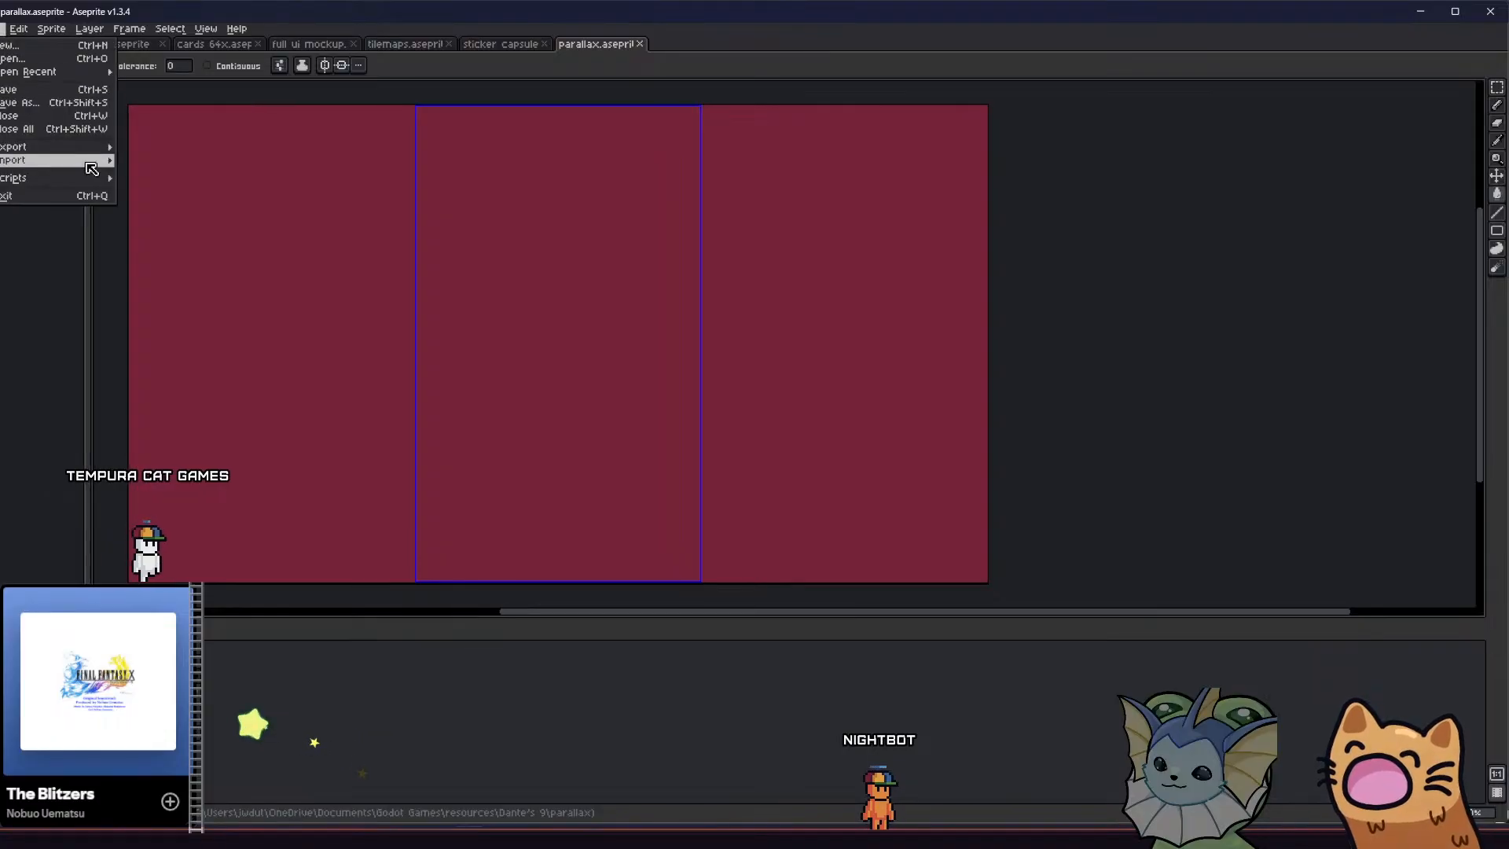
mouse_move(103, 151)
left_click(149, 147)
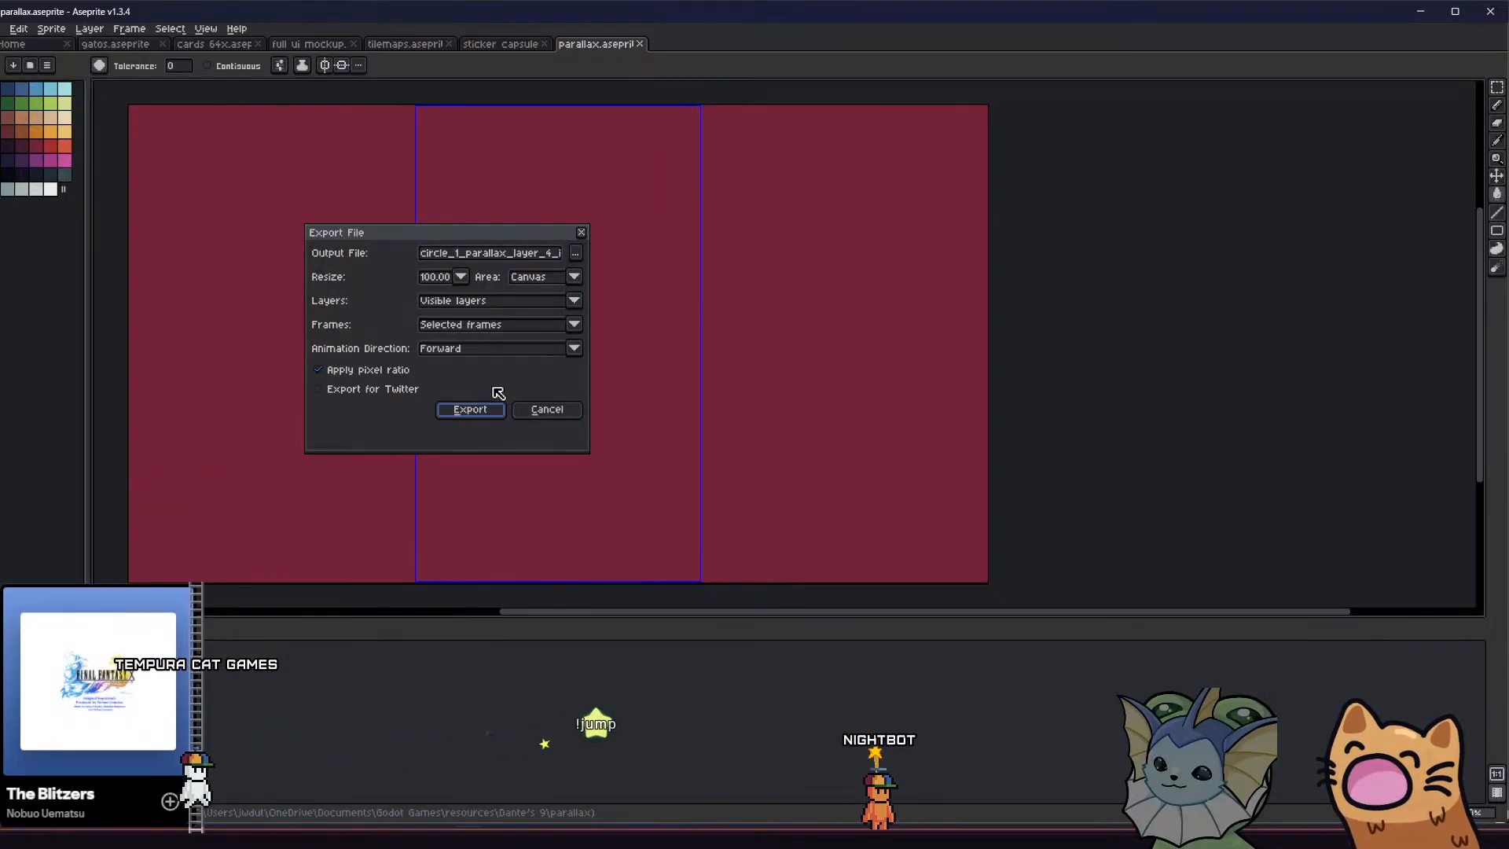
key("Up")
key("Up")
key("Up")
key("Up")
key("Down")
key("Down")
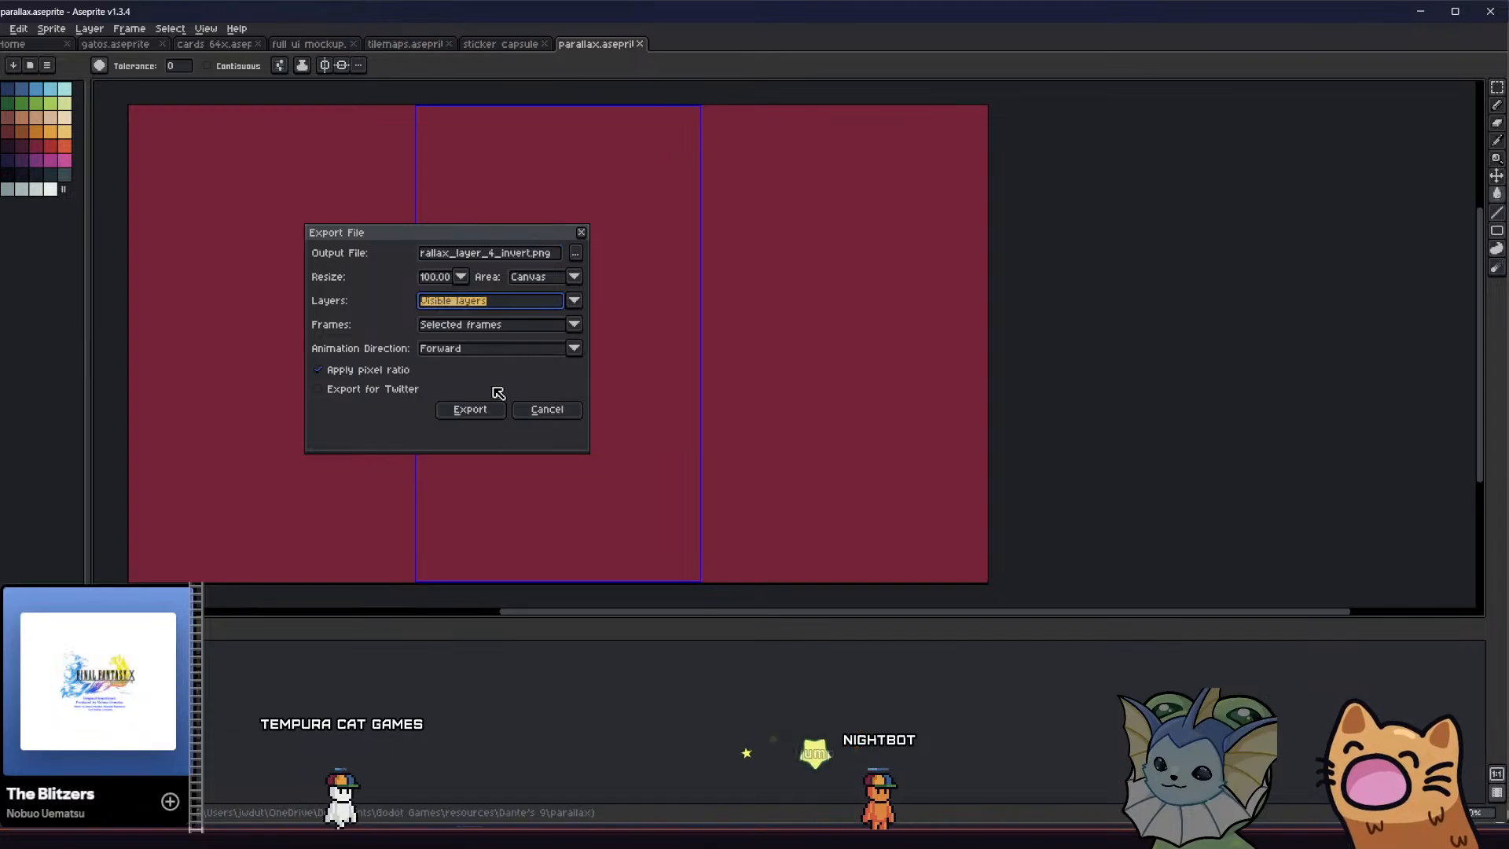
key("Up")
key("Up")
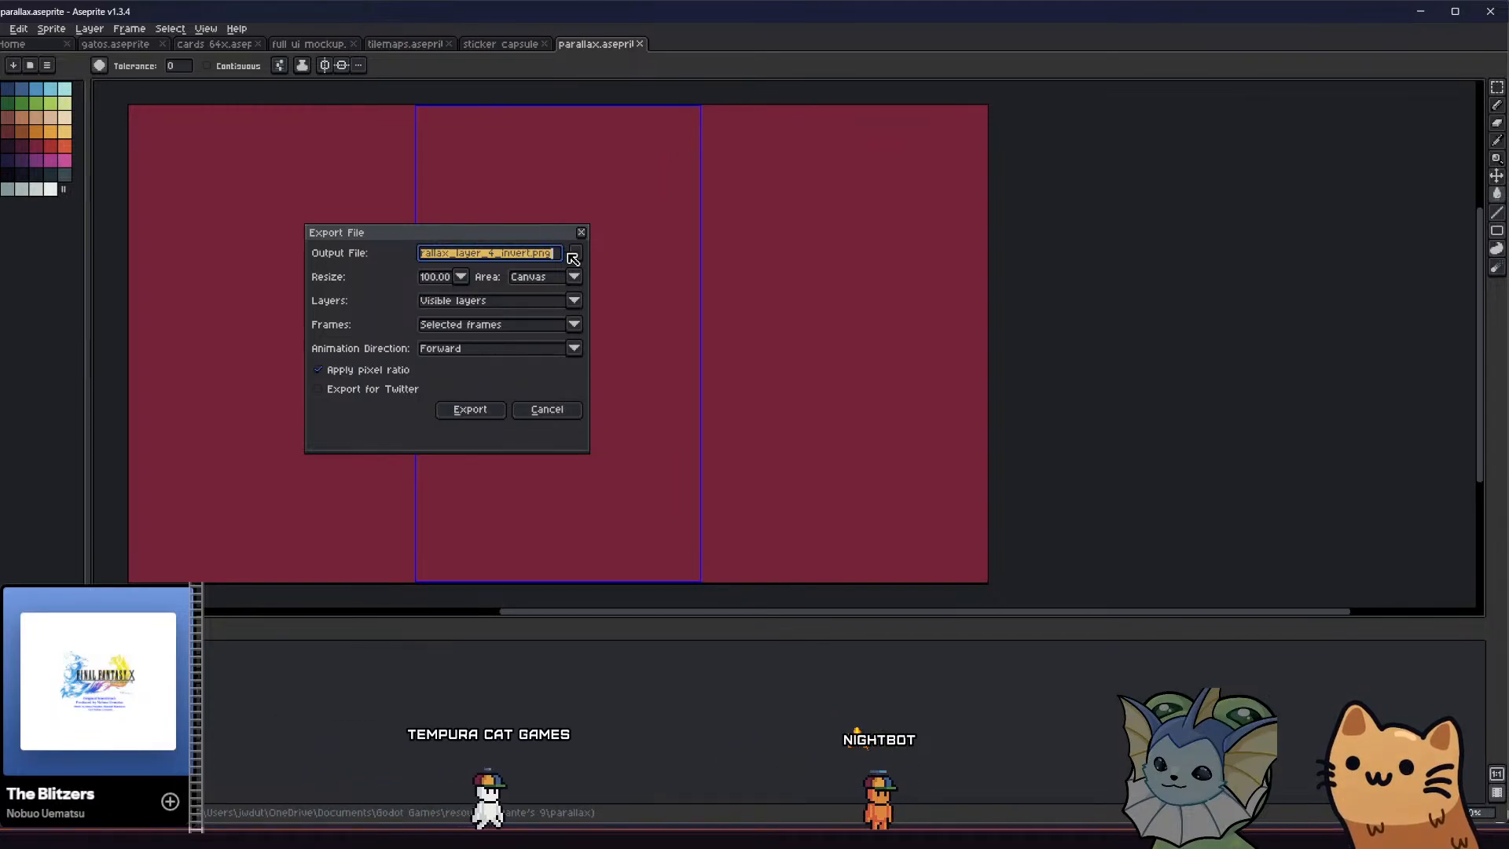
key("Return")
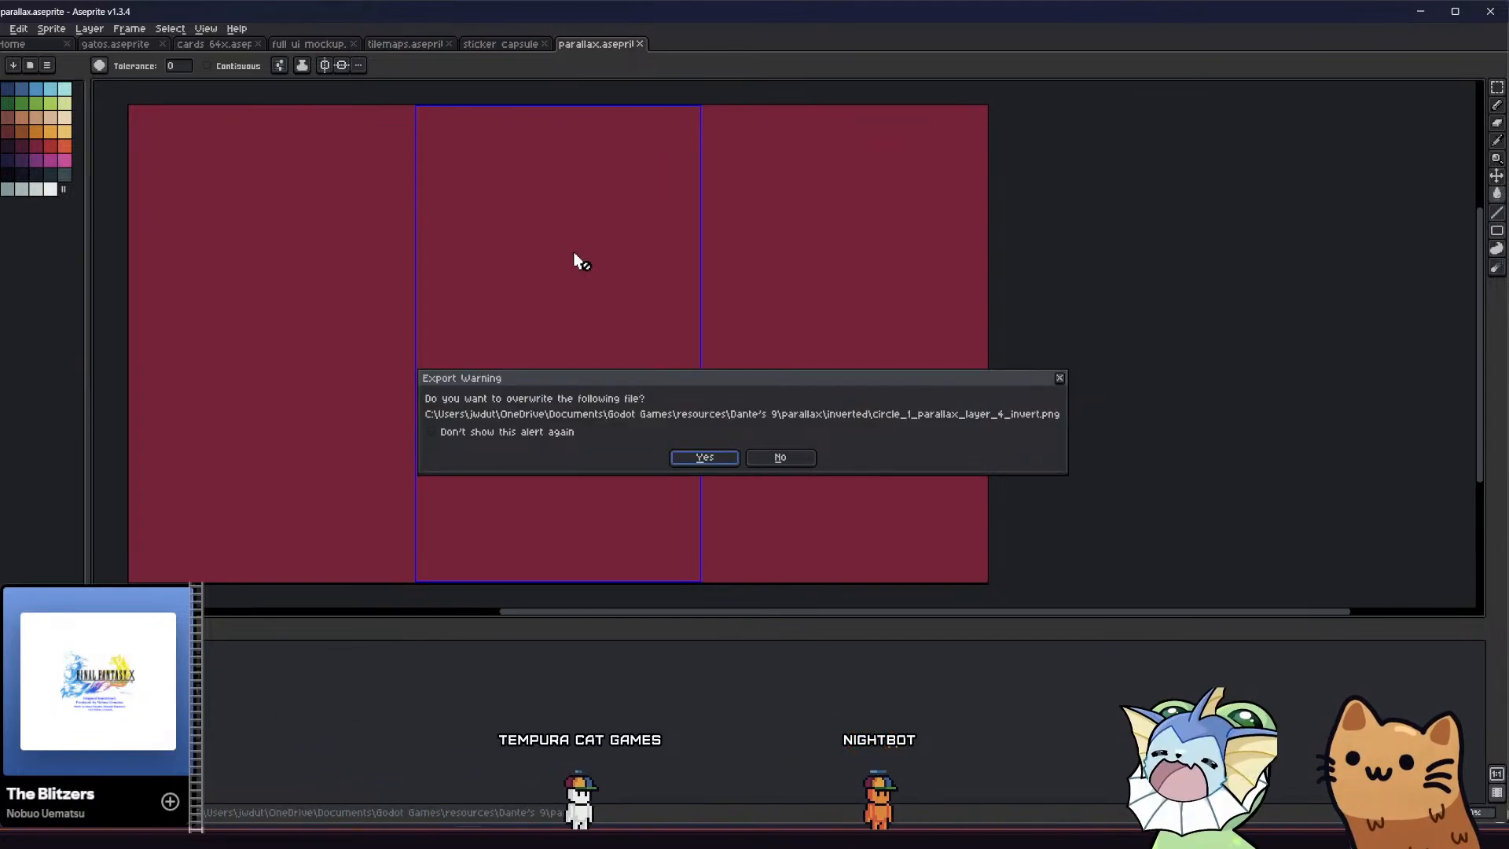
left_click(698, 456)
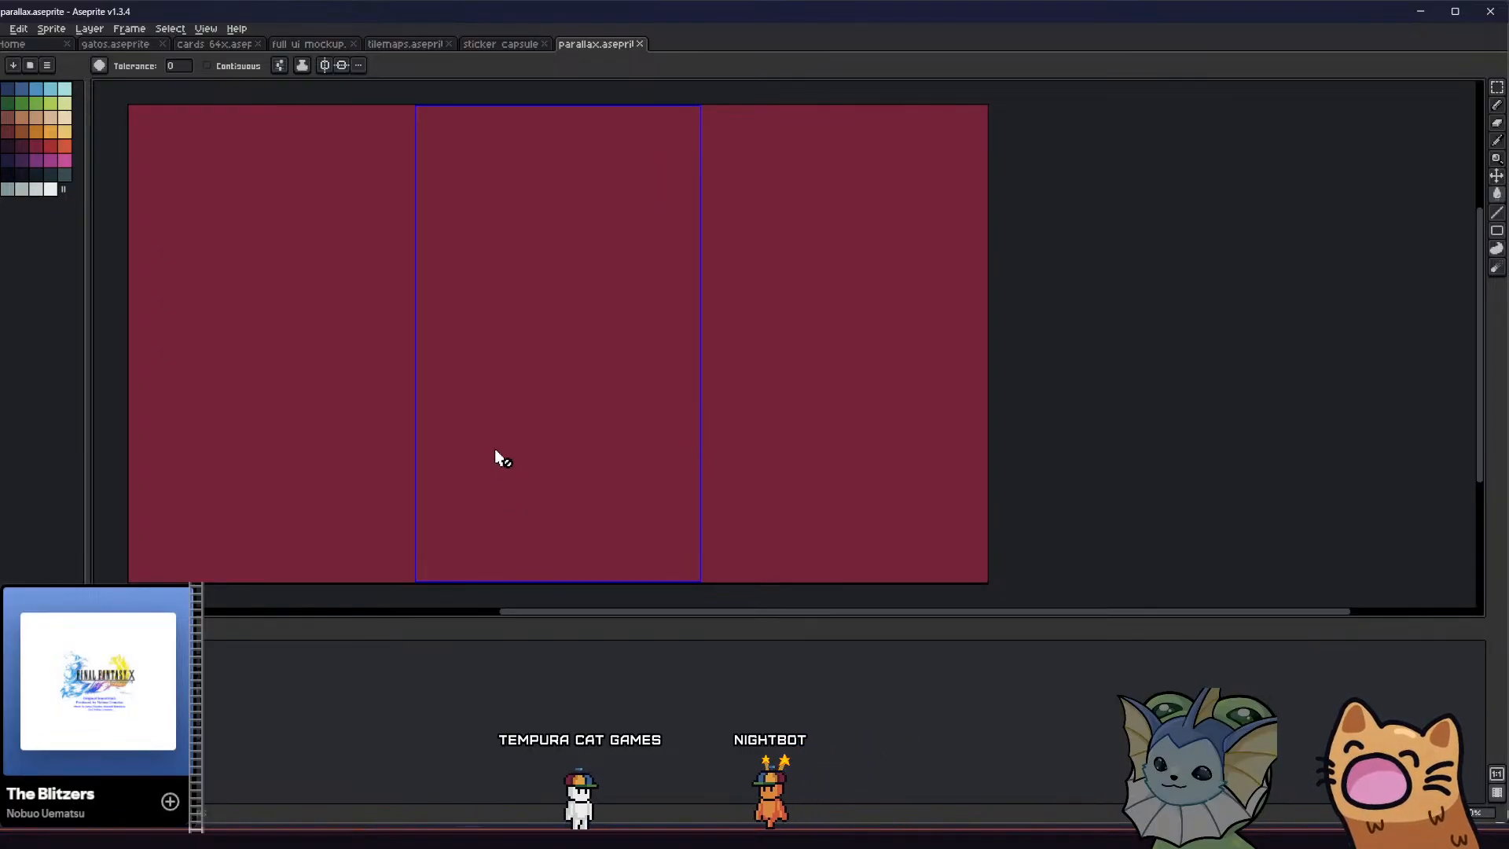
middle_click_drag(496, 451, 533, 455)
Switch to Godot and import circle_1_parallax_layer_4_invert from the inverted resources folder into the project's parallax invert folder
left_click(393, 836)
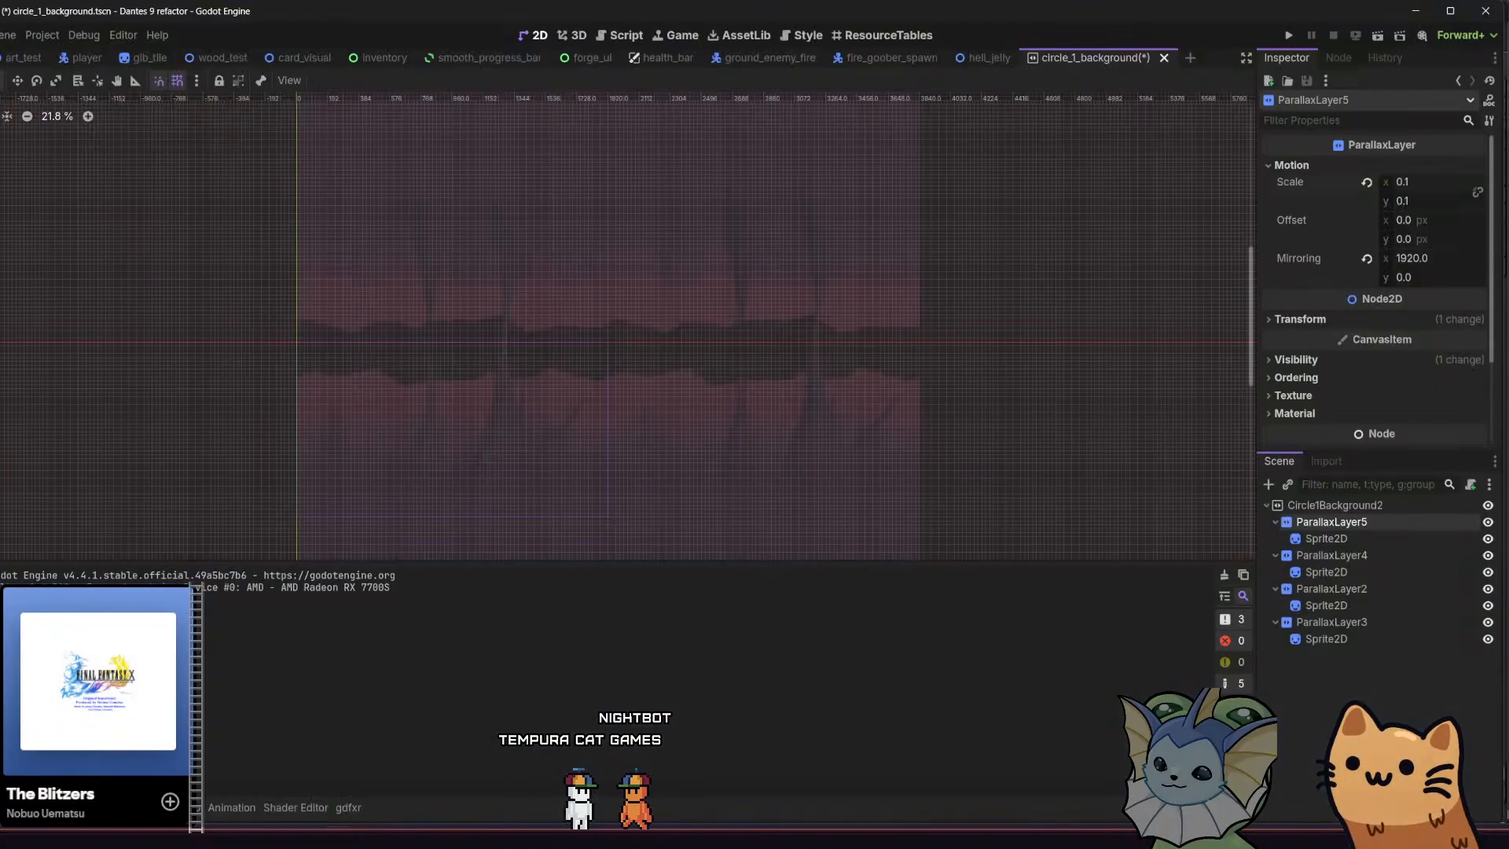
left_click(363, 836)
left_click(35, 807)
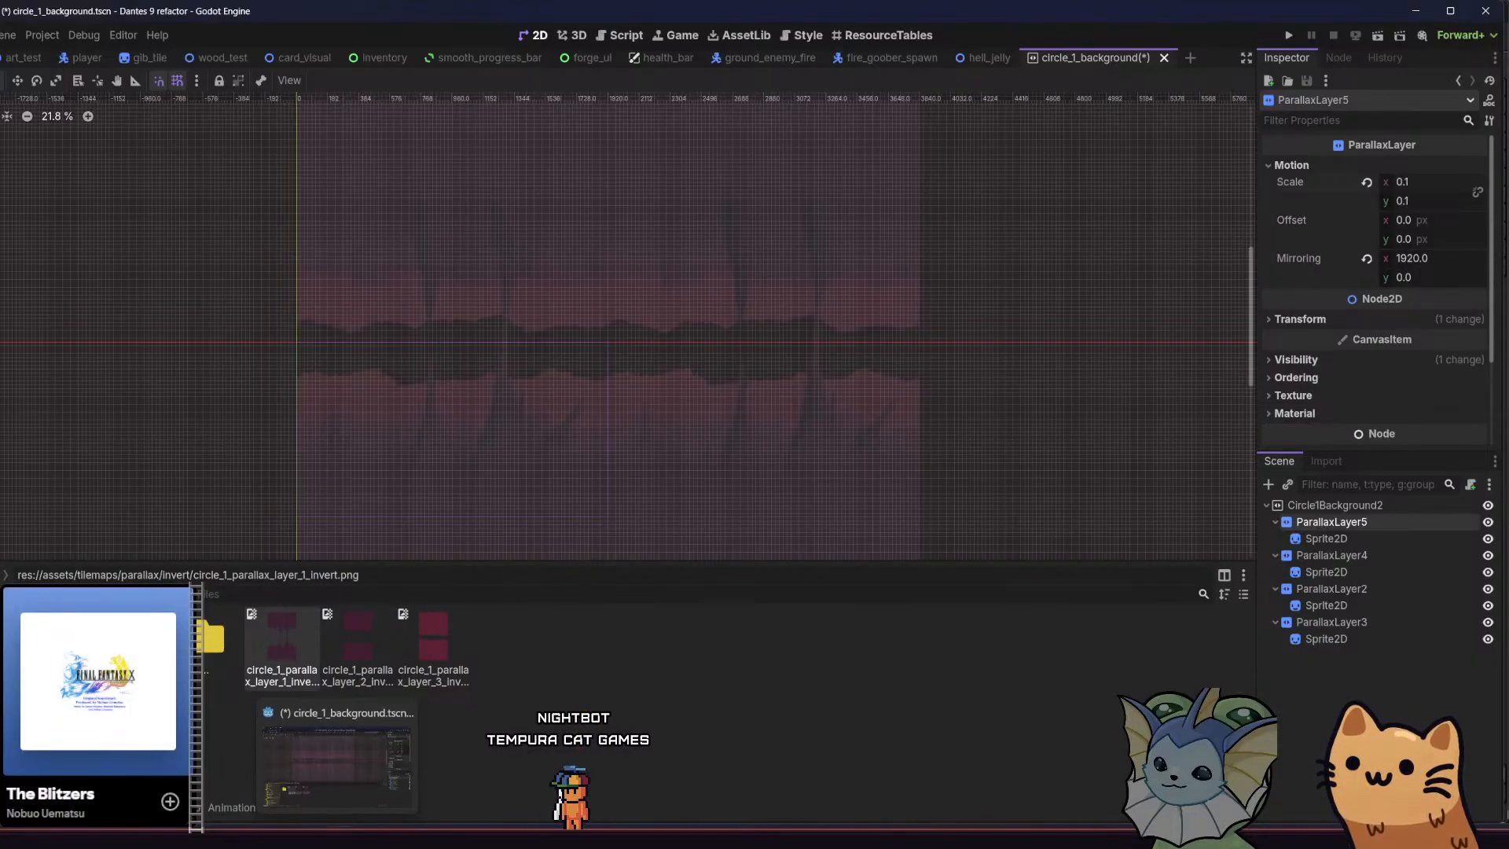
left_click(314, 836)
left_click(740, 265)
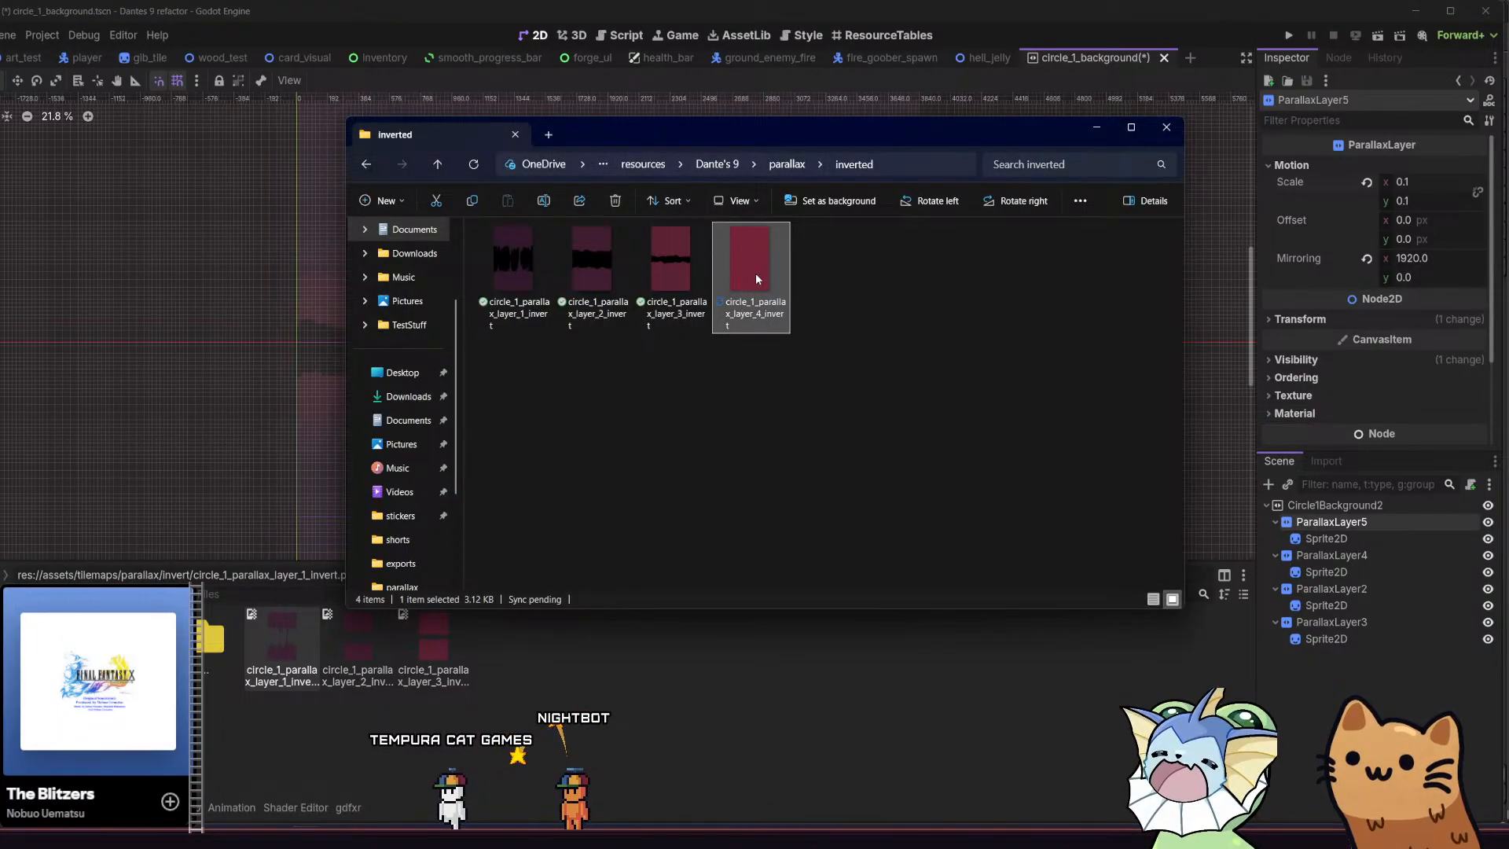
left_click(651, 673)
left_click(523, 652)
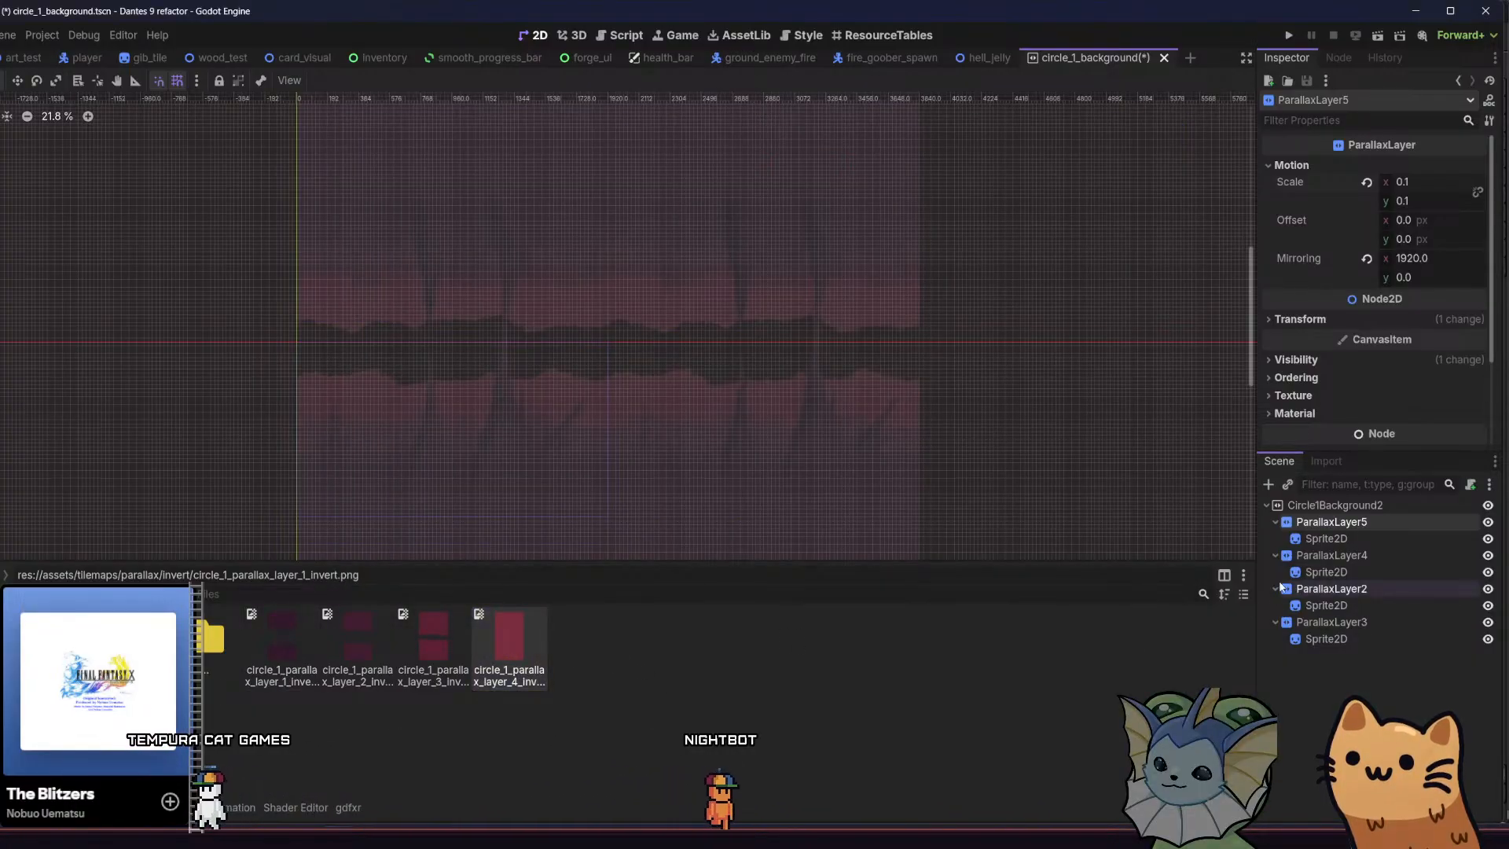
Assign circle_1_parallax_layer_4_invert as the texture of the sprite under ParallaxLayer5 and save the scene
left_click(1325, 538)
left_click_drag(1140, 464, 1410, 187)
key("ctrl+s")
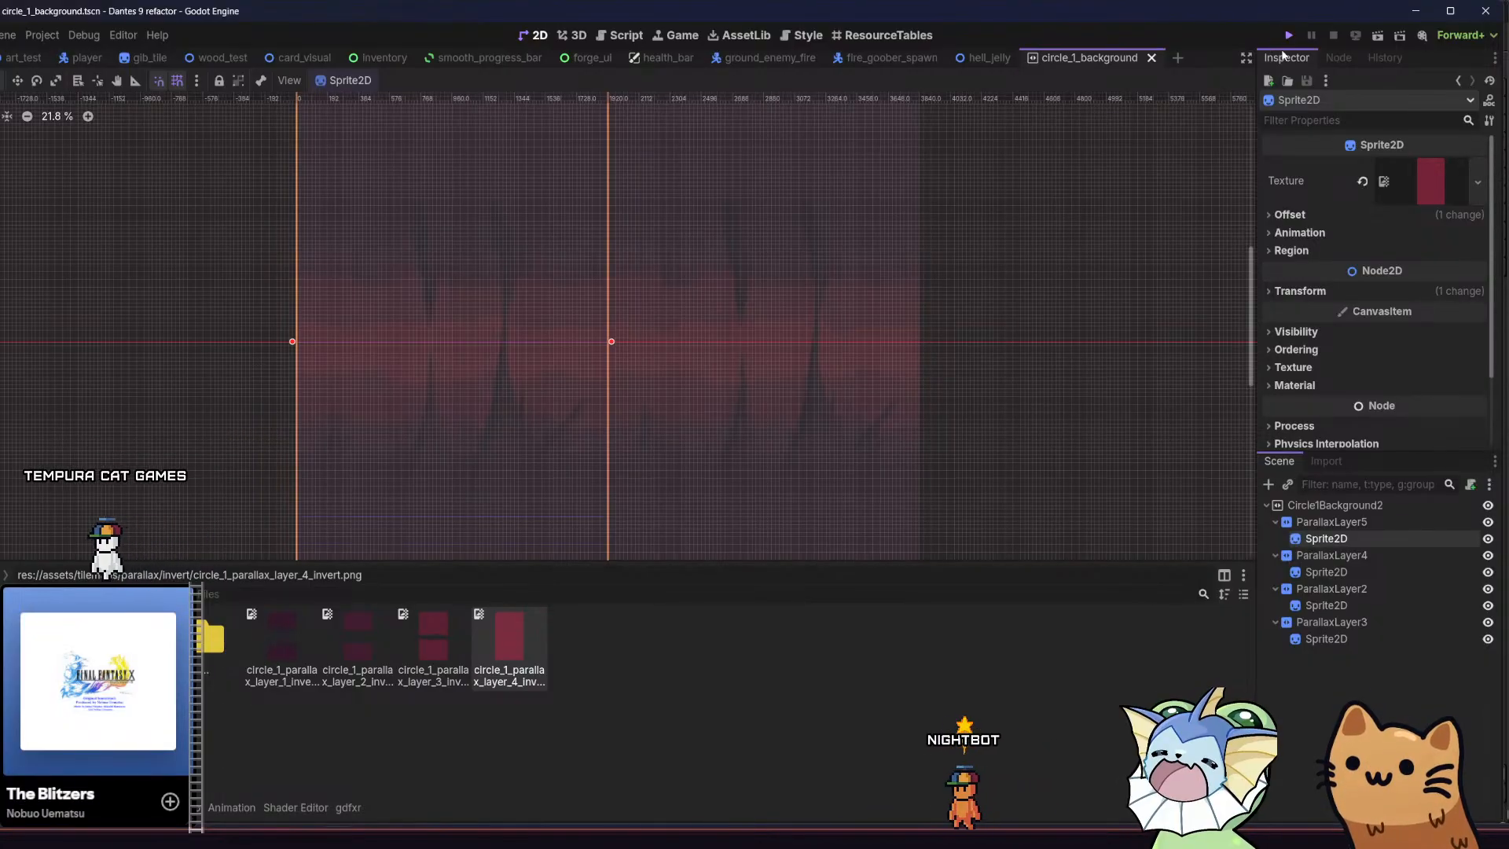
Run the project and examine the parallax background around the forge room while moving the cat
key("F5")
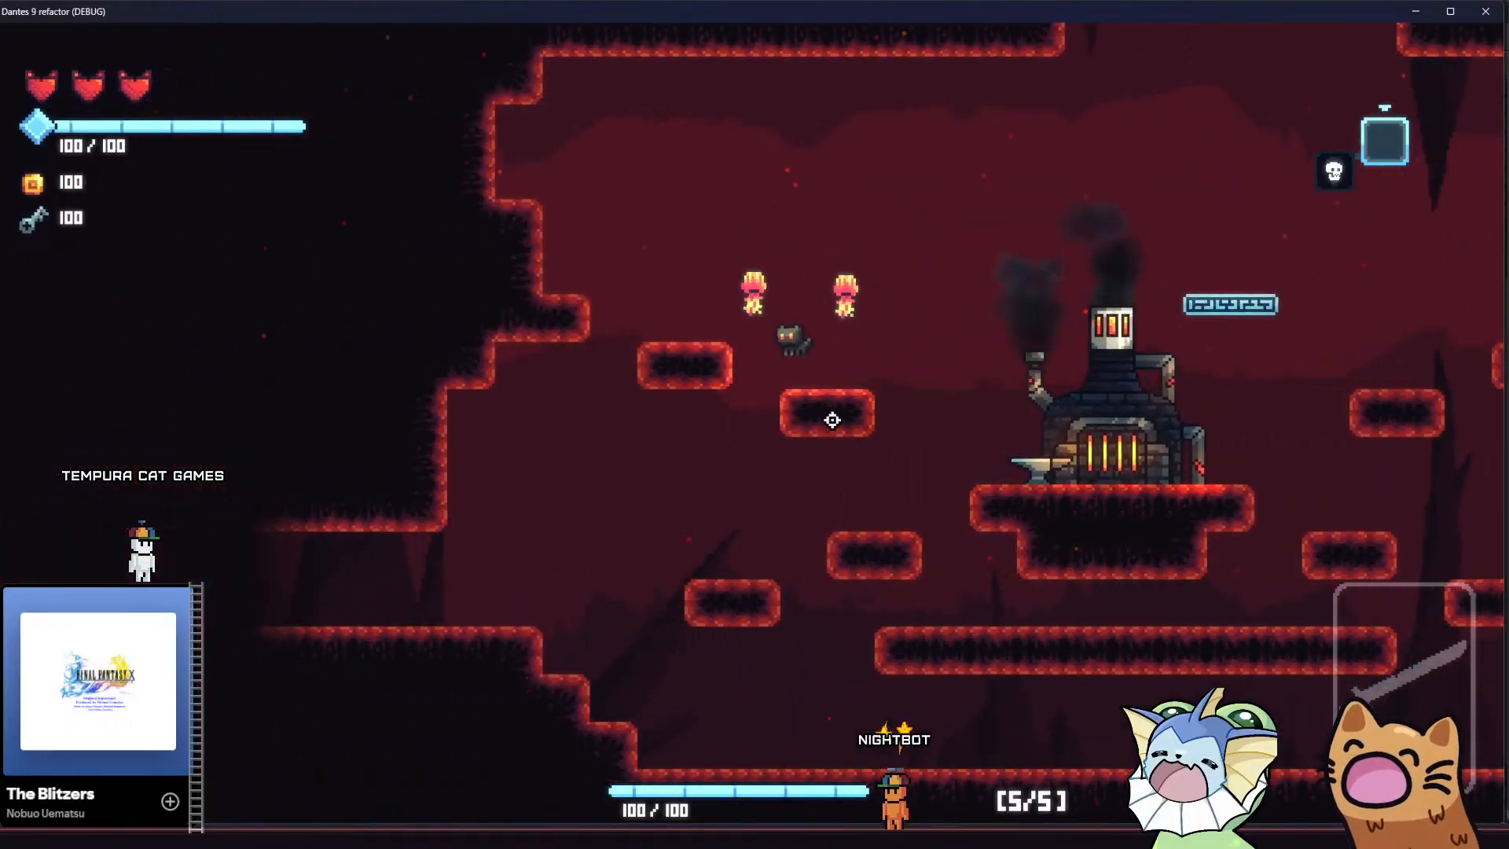
key("d")
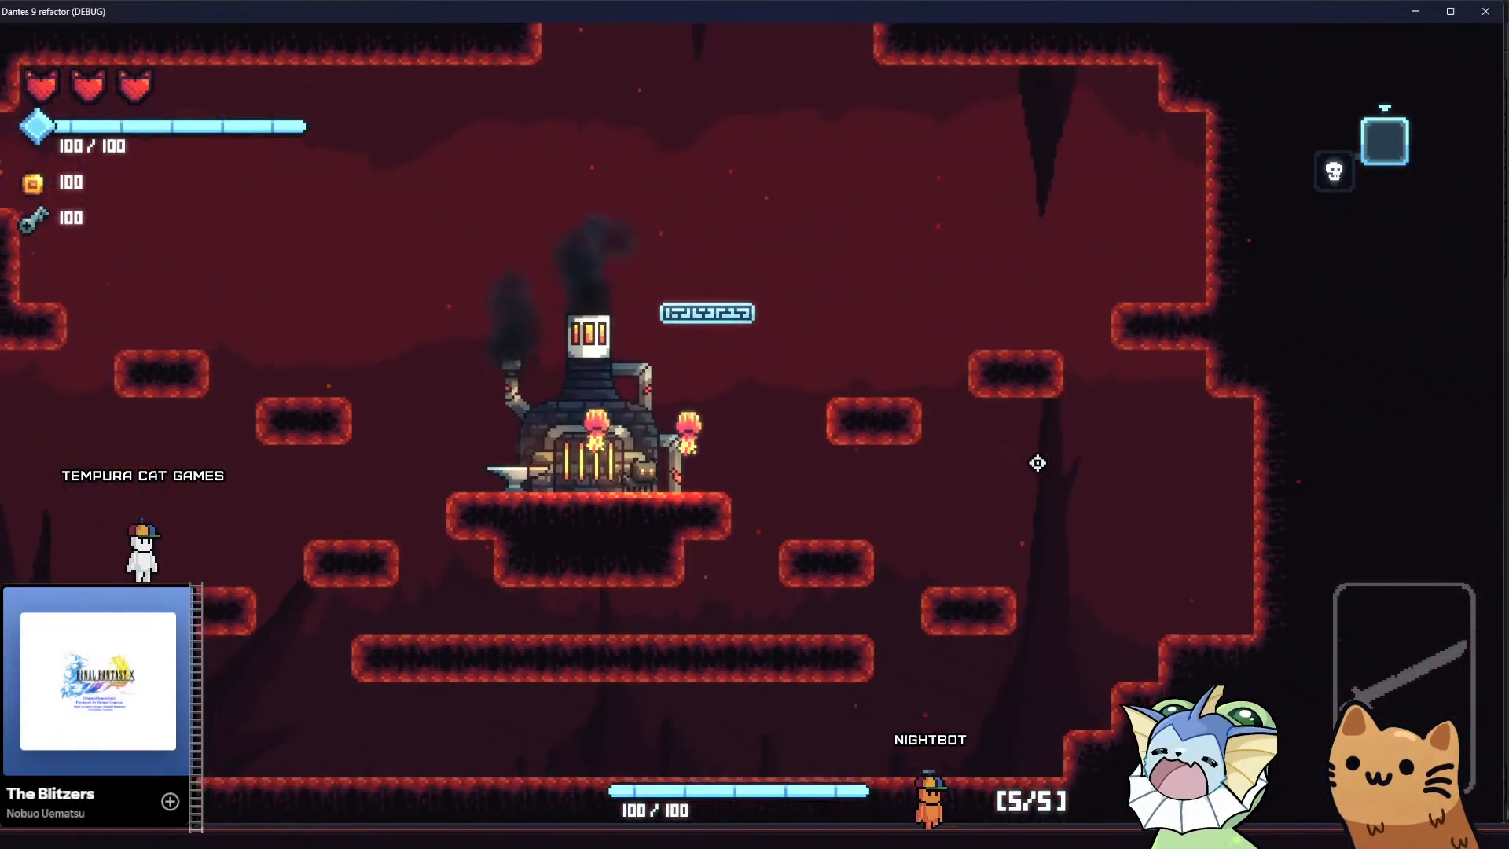
key("a")
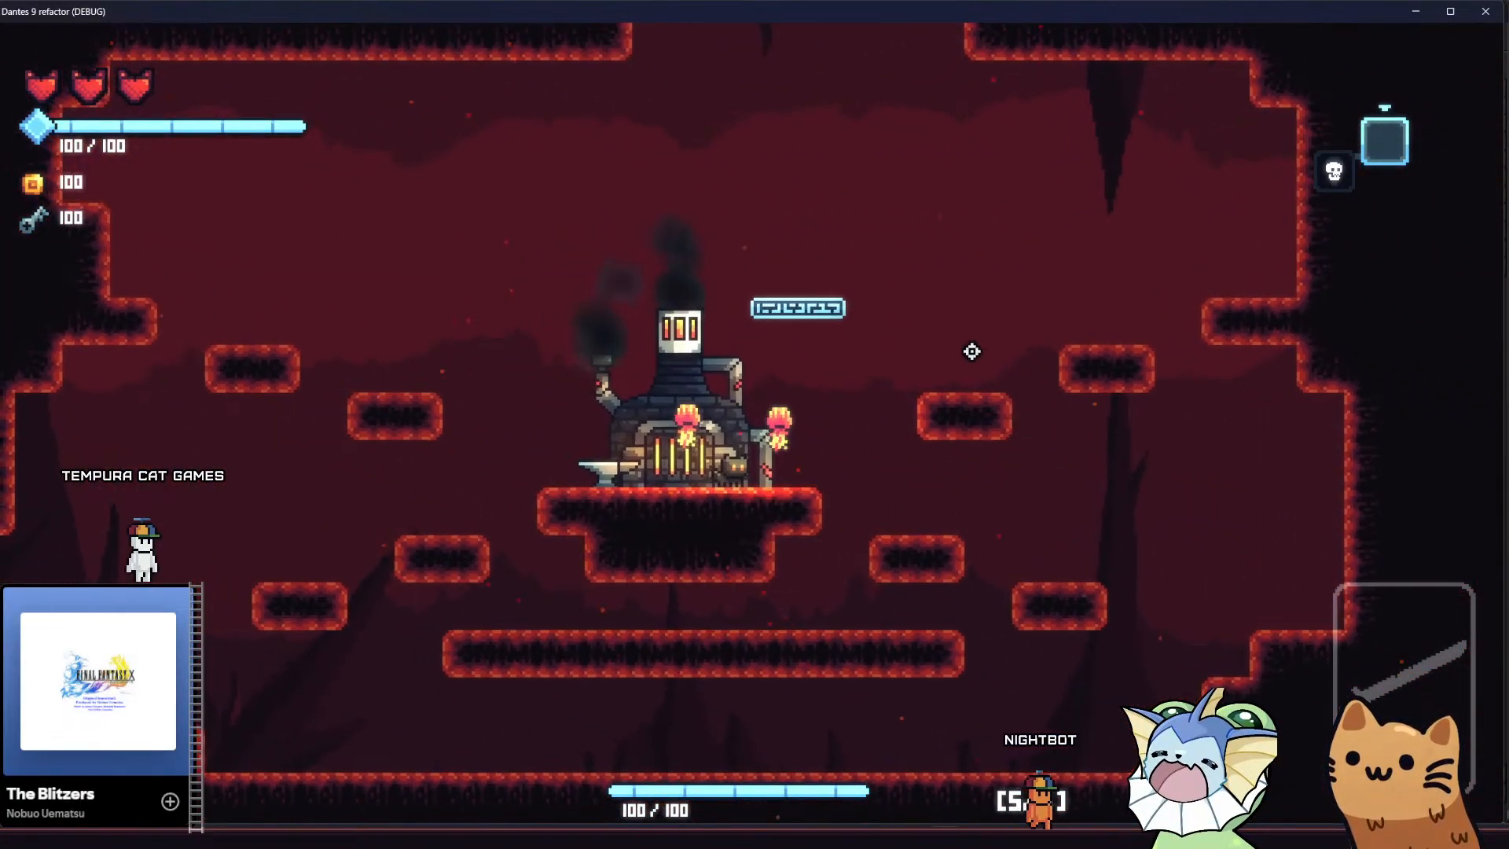
key("a")
key("space")
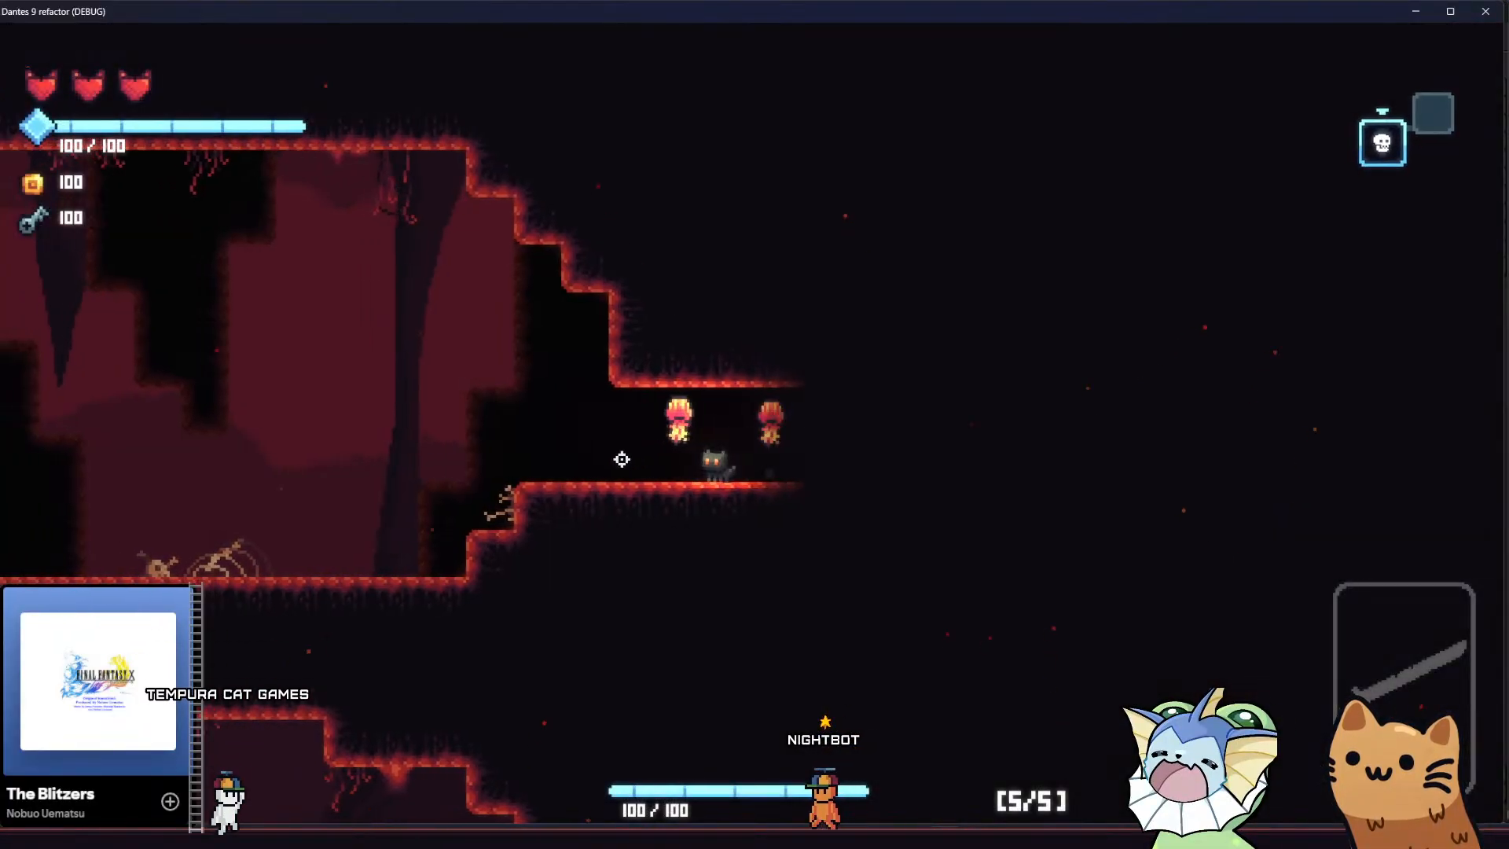
Move and jump through the cave room to examine how the parallax layers shift, and close the running game
key("a")
key("space")
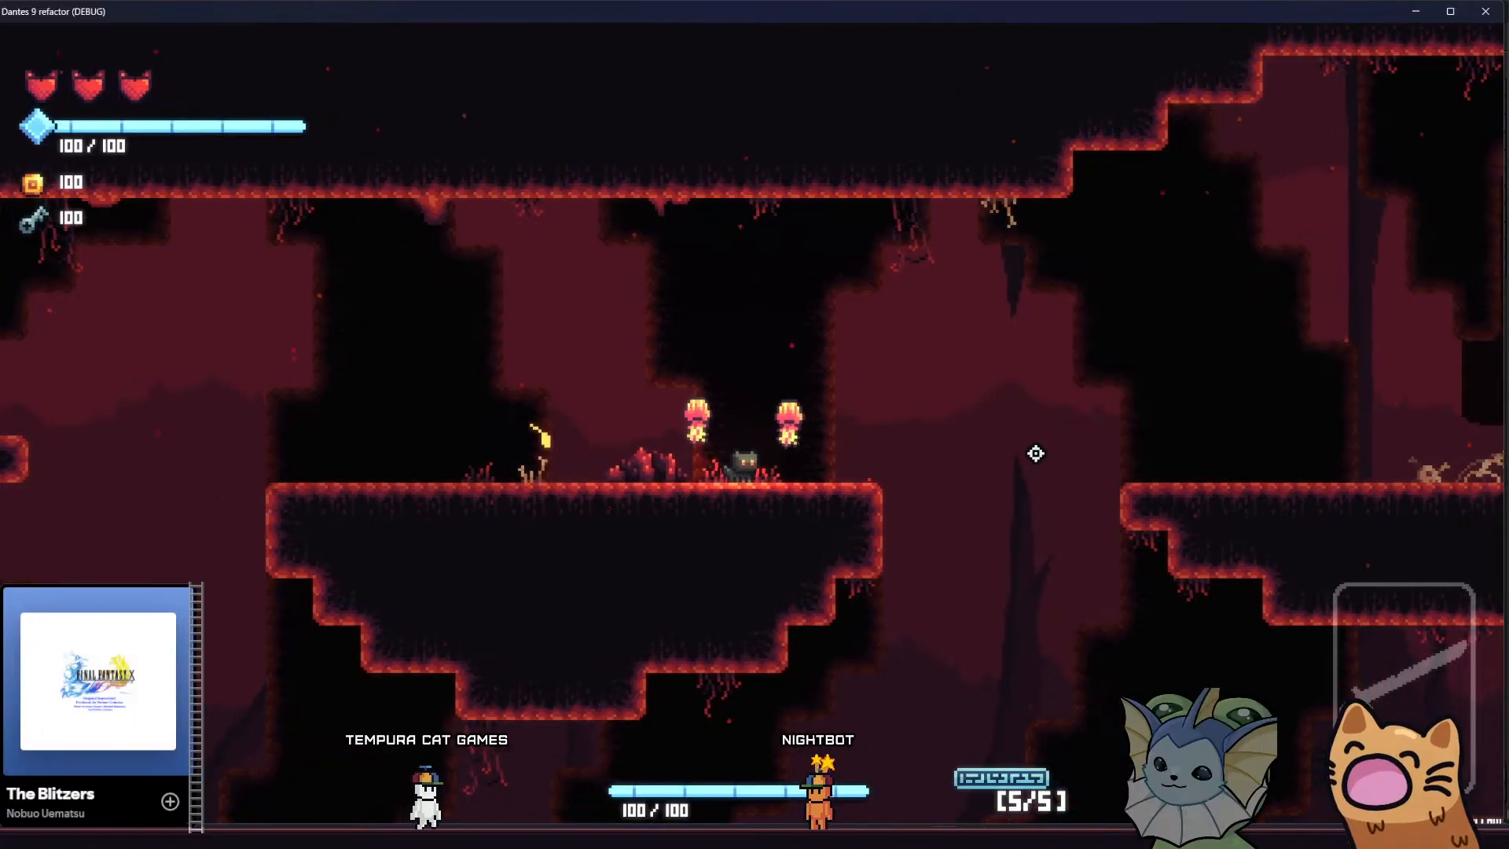
key("a")
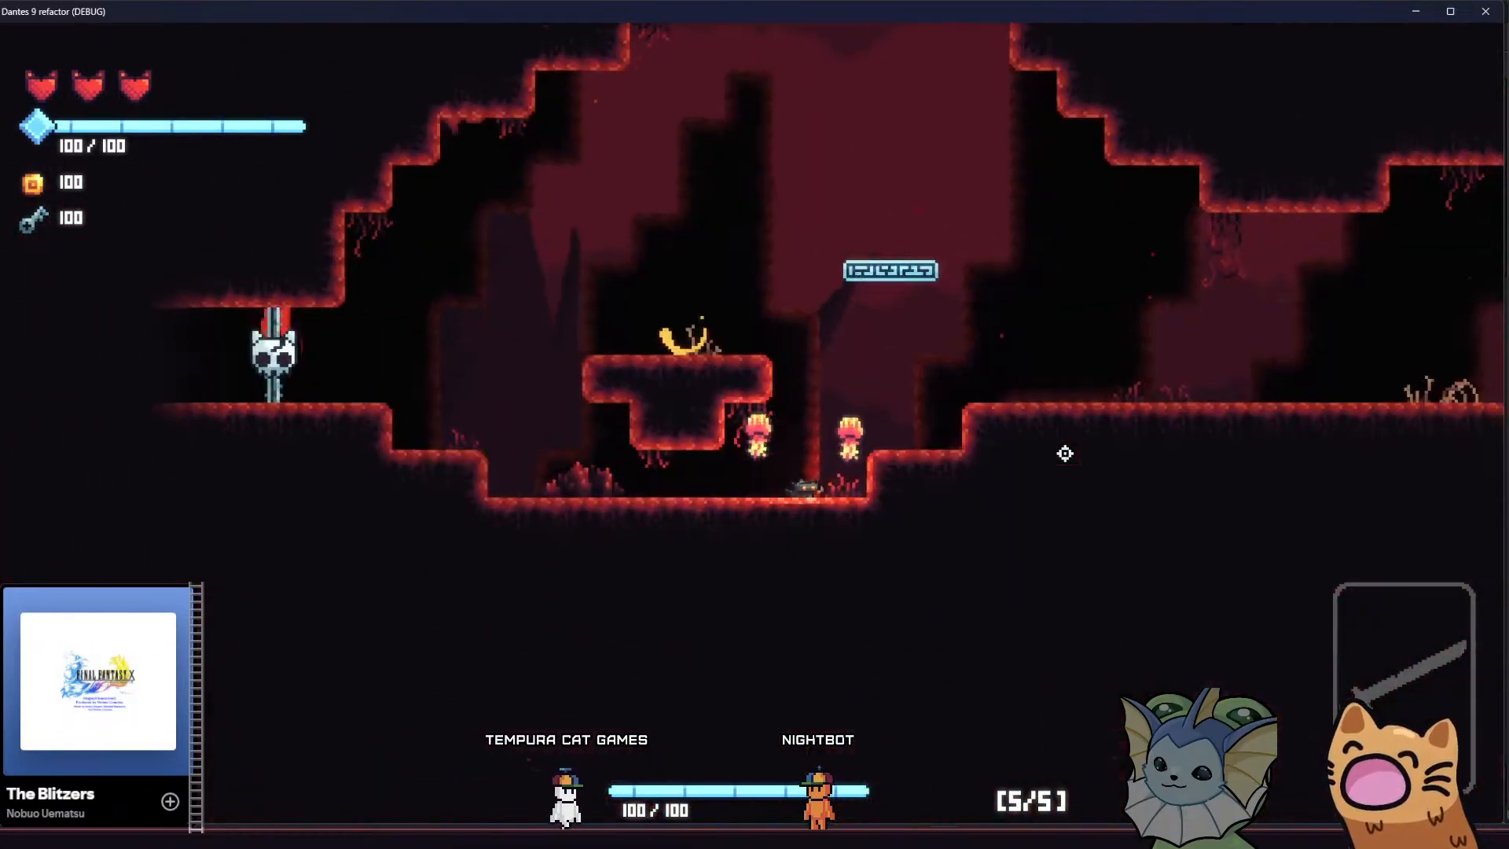
key("d")
key("space")
key("a")
key("space")
key("space")
key("d")
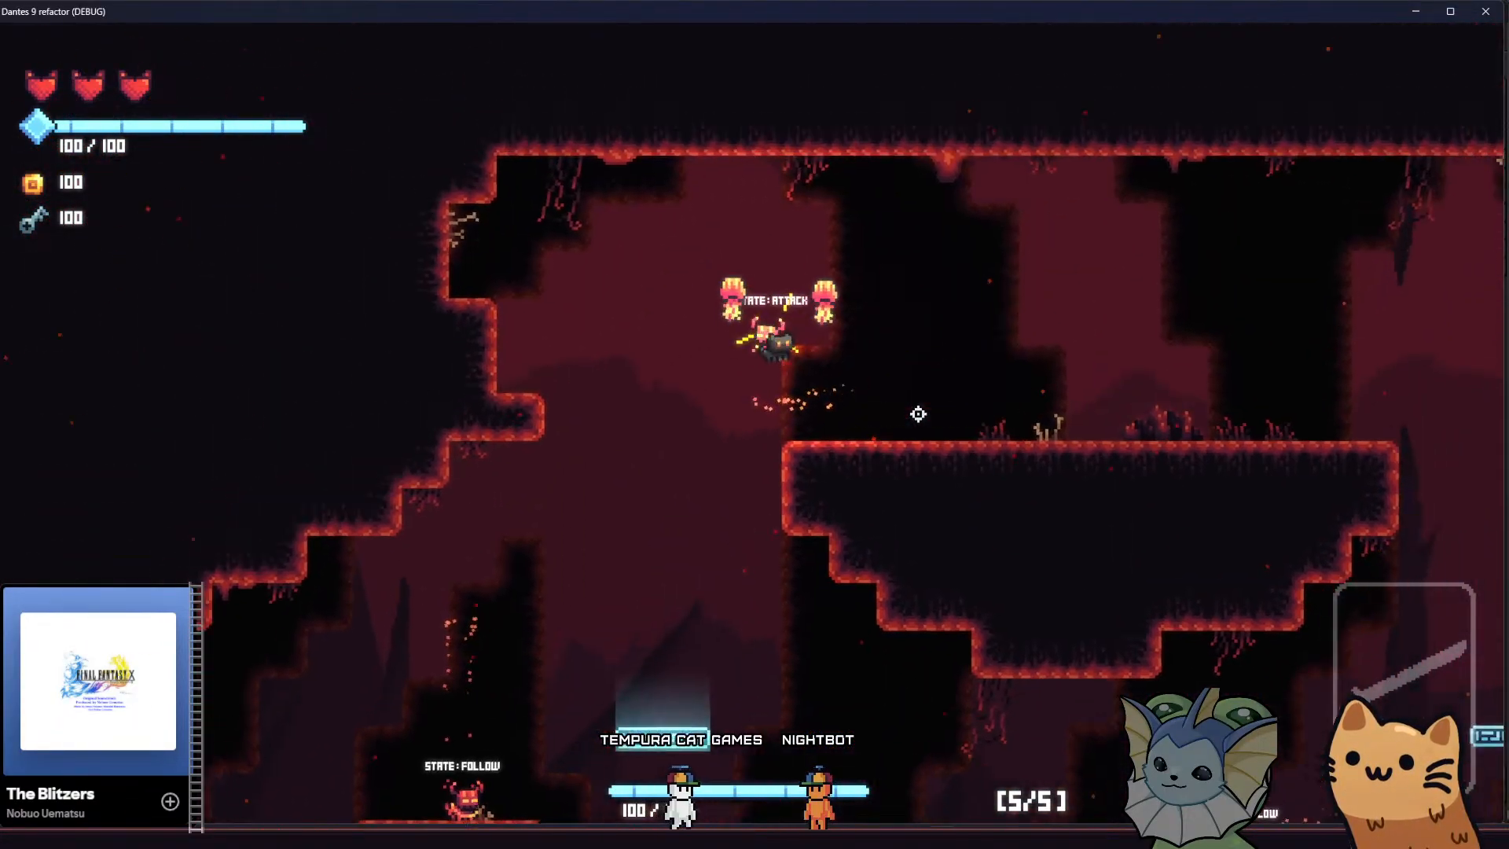
key("d")
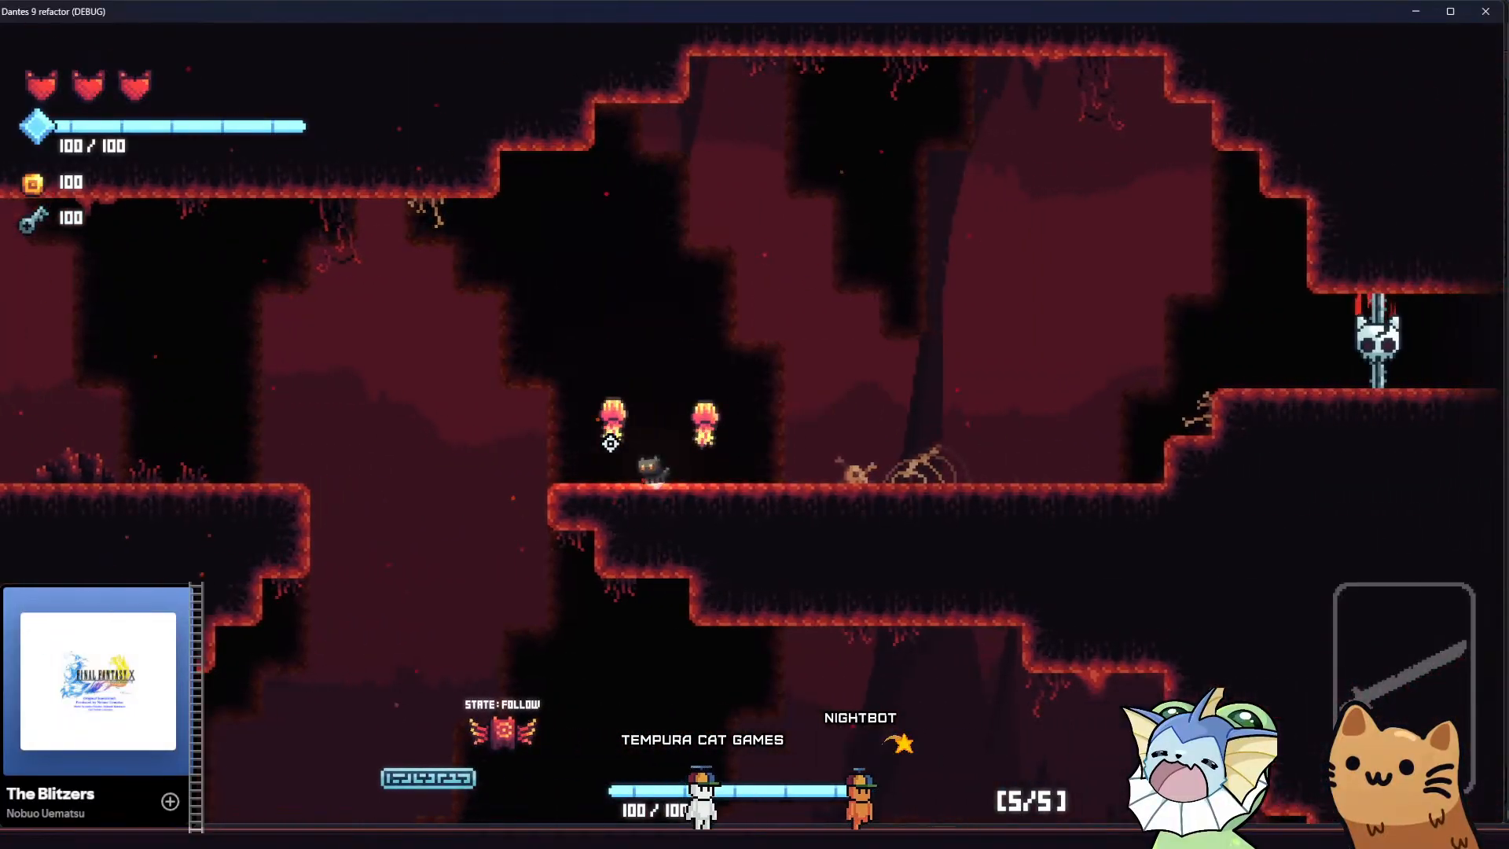
key("d")
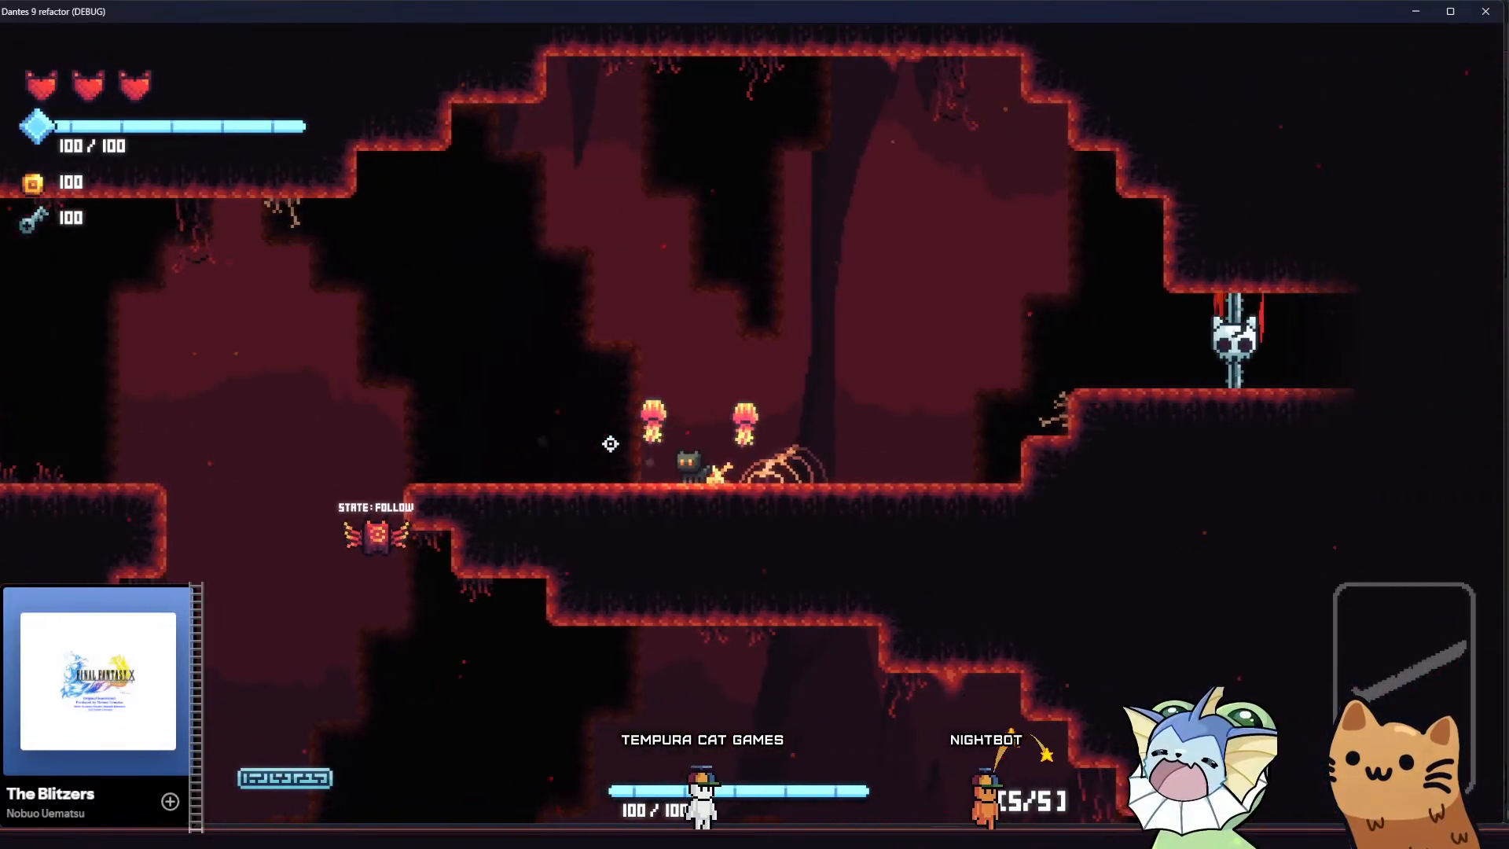
key("a")
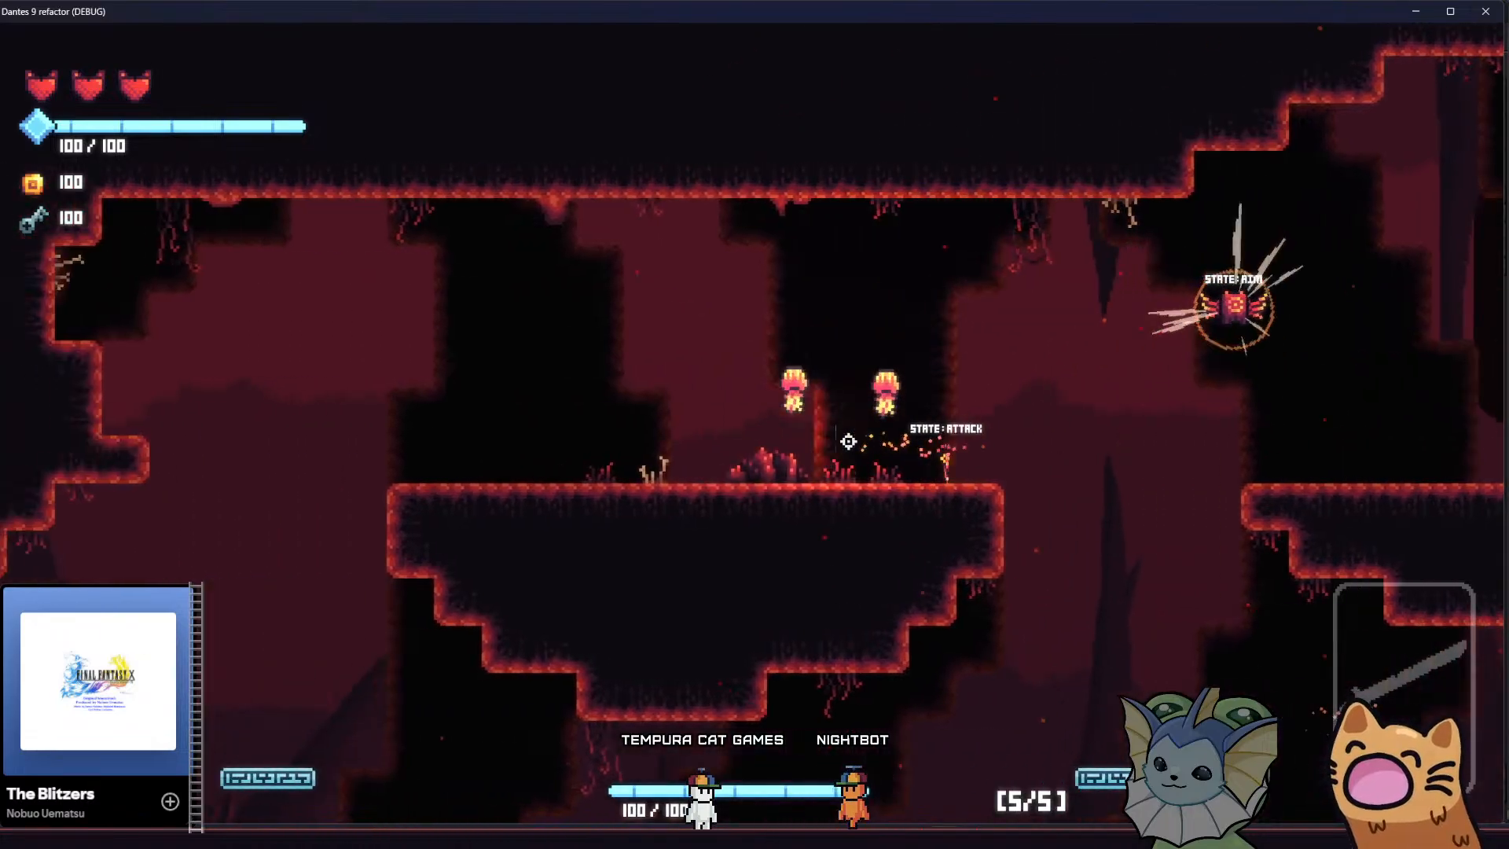
key("a")
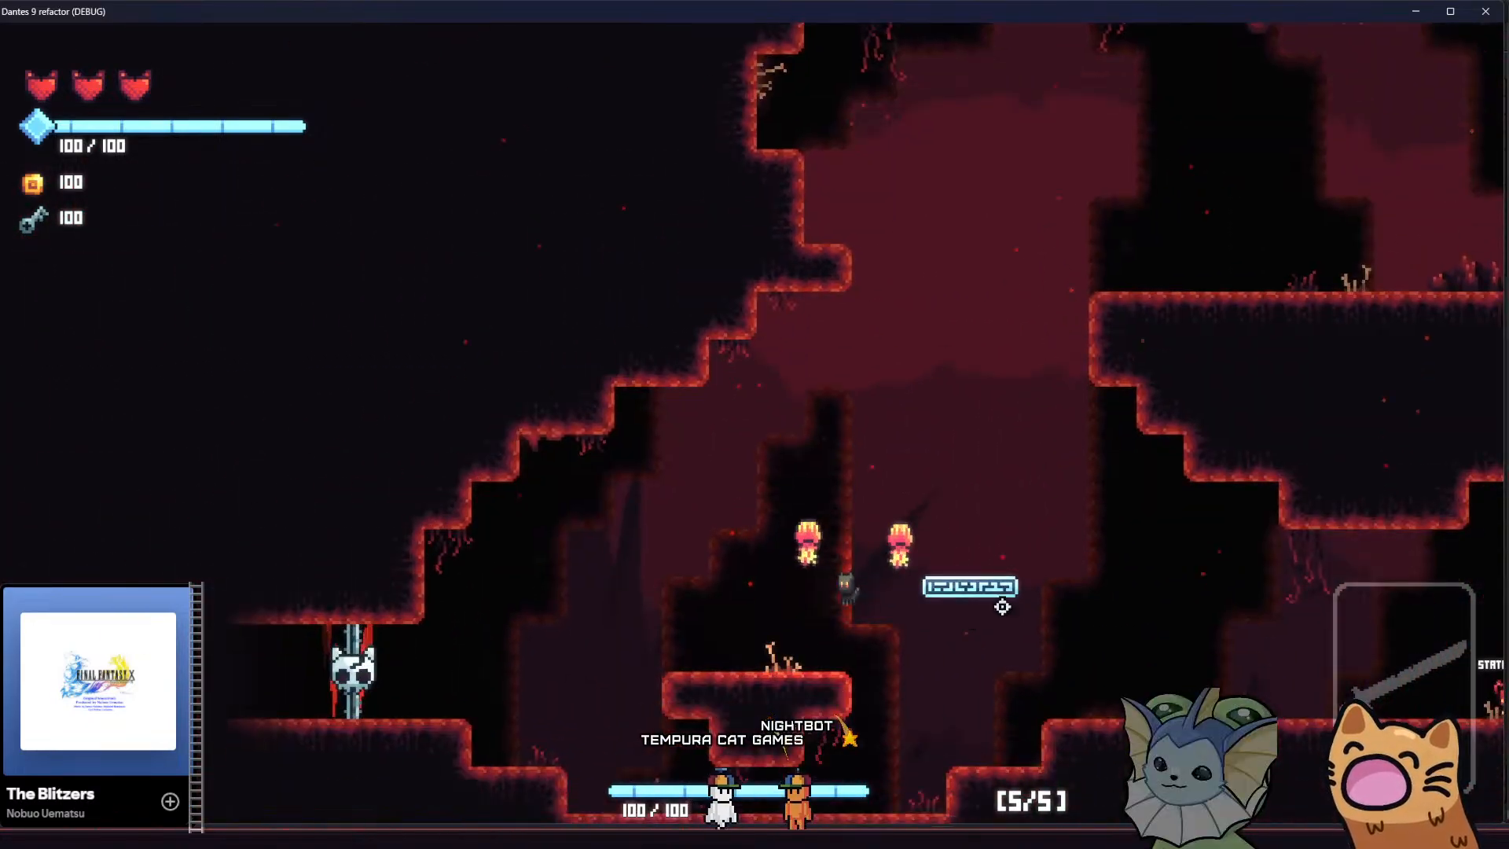
key("d")
key("space")
key("d")
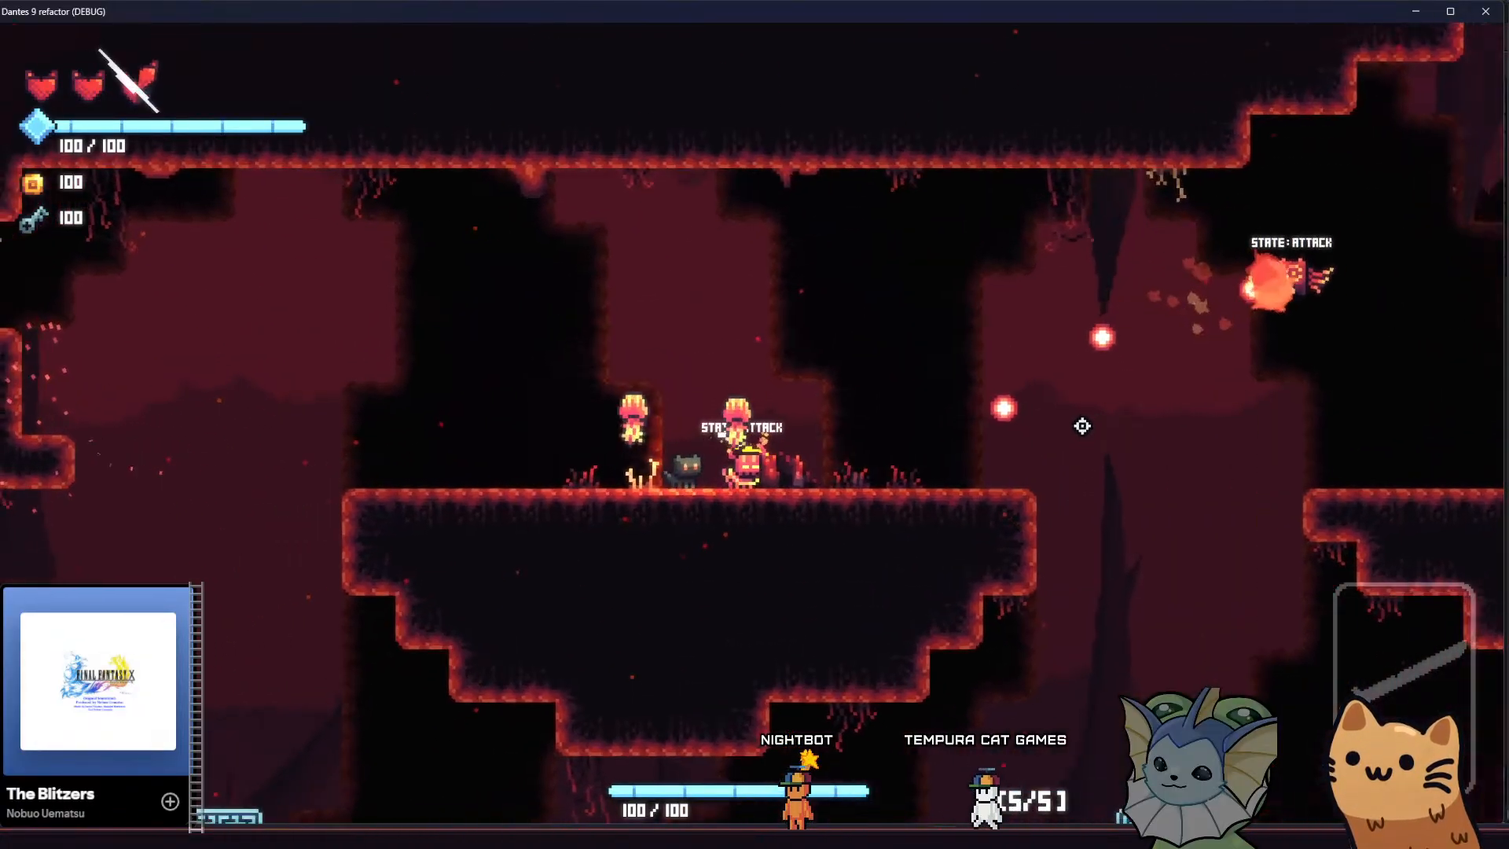
left_click(1084, 426)
key("d")
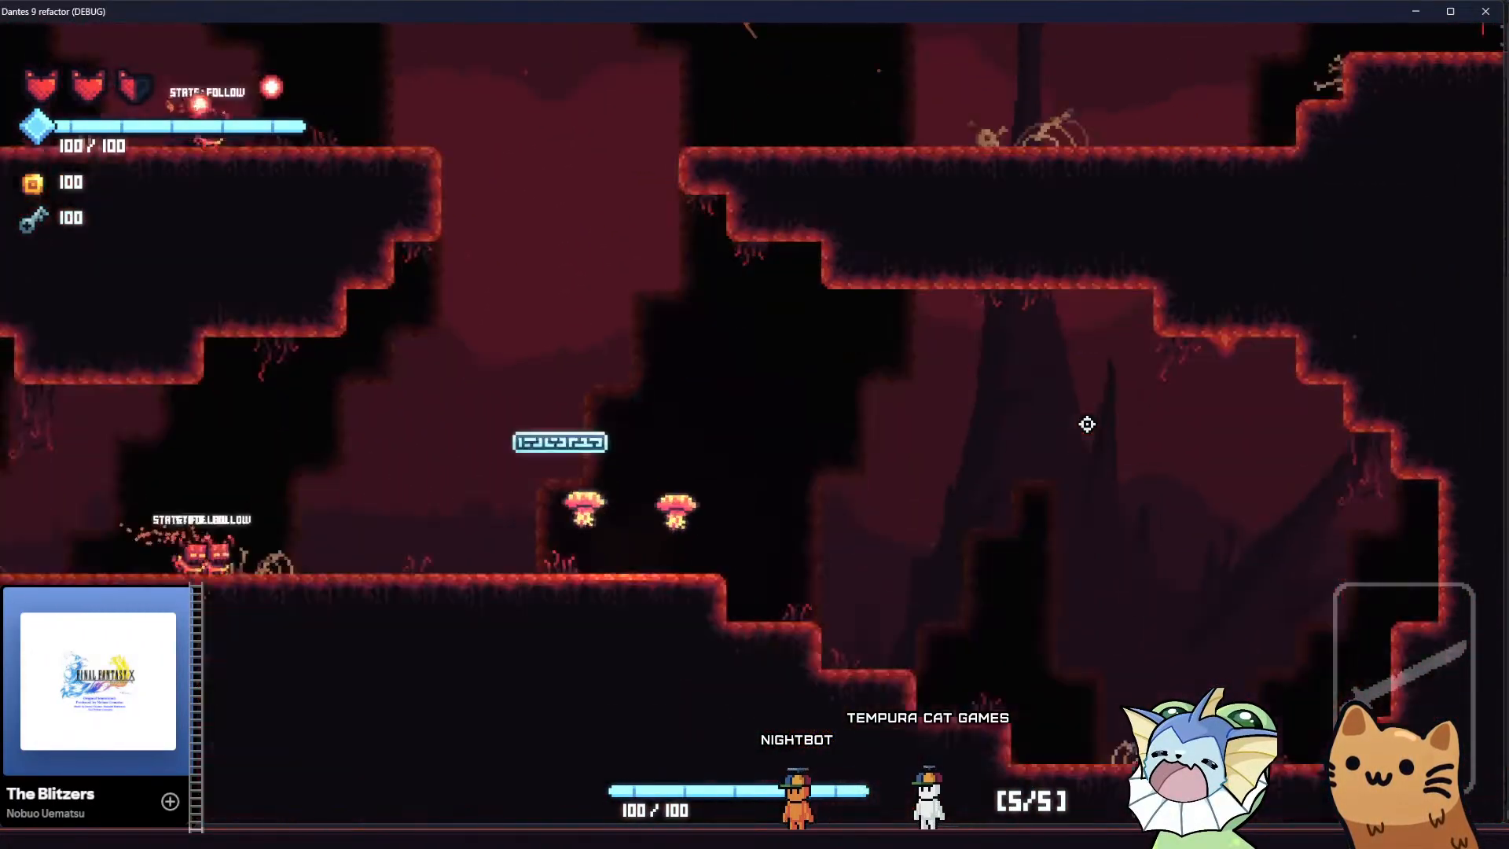
key("space")
key("a")
key("d")
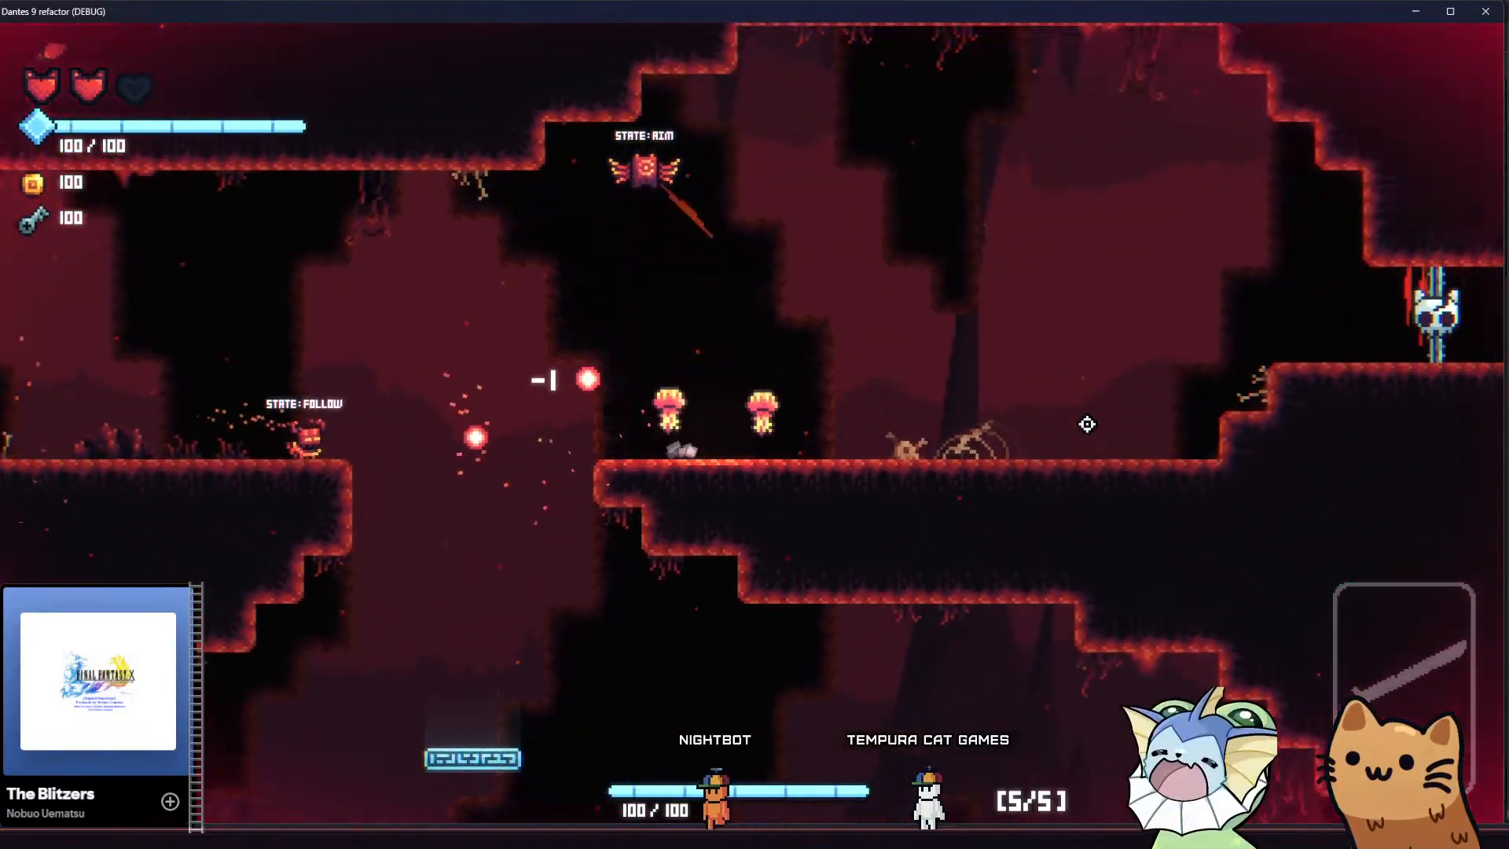
key("space")
key("a")
key("d")
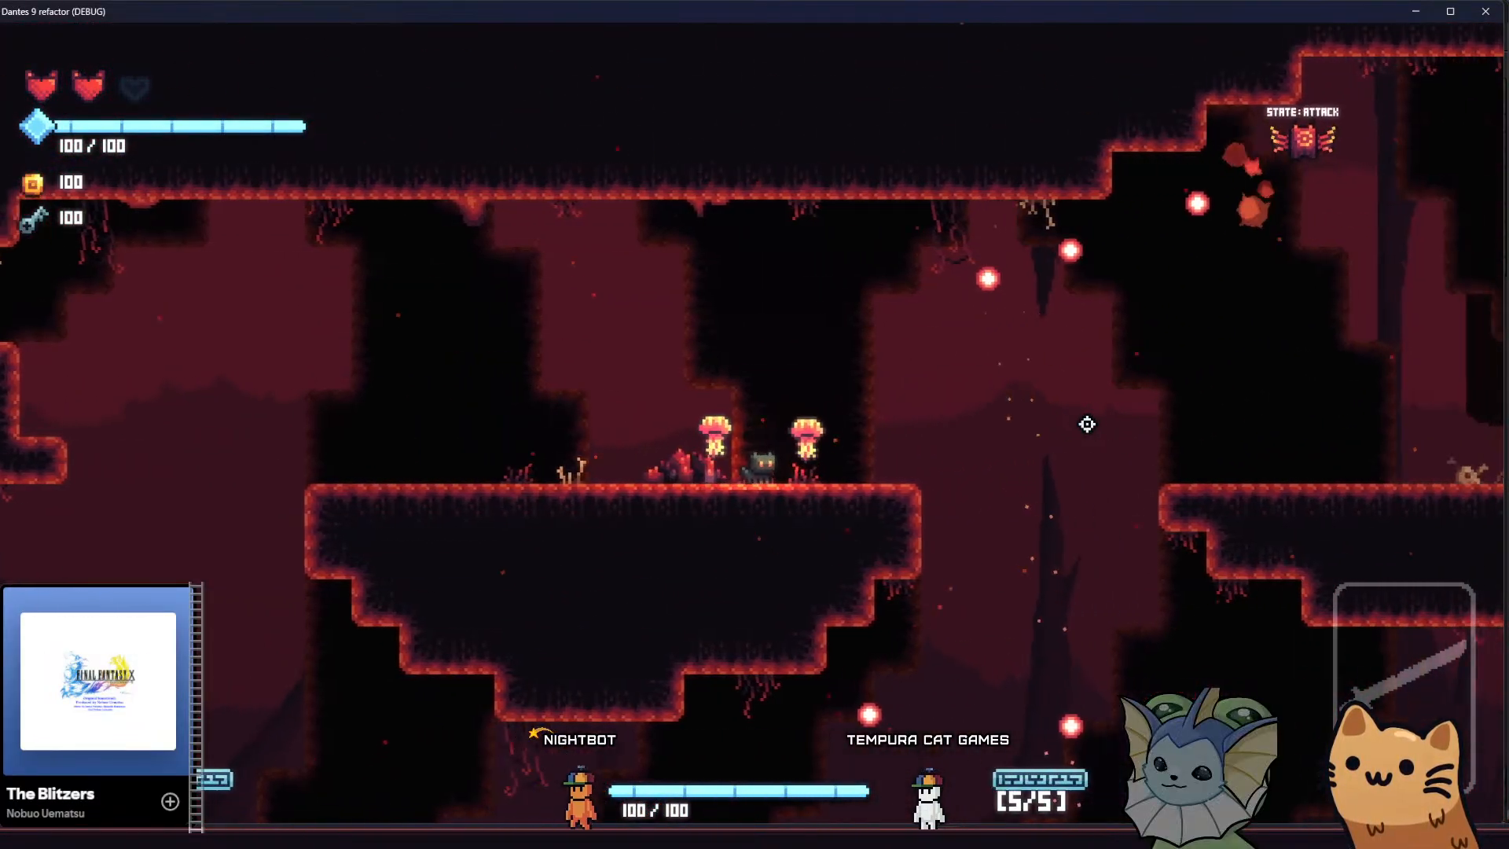
key("a")
key("space")
key("d")
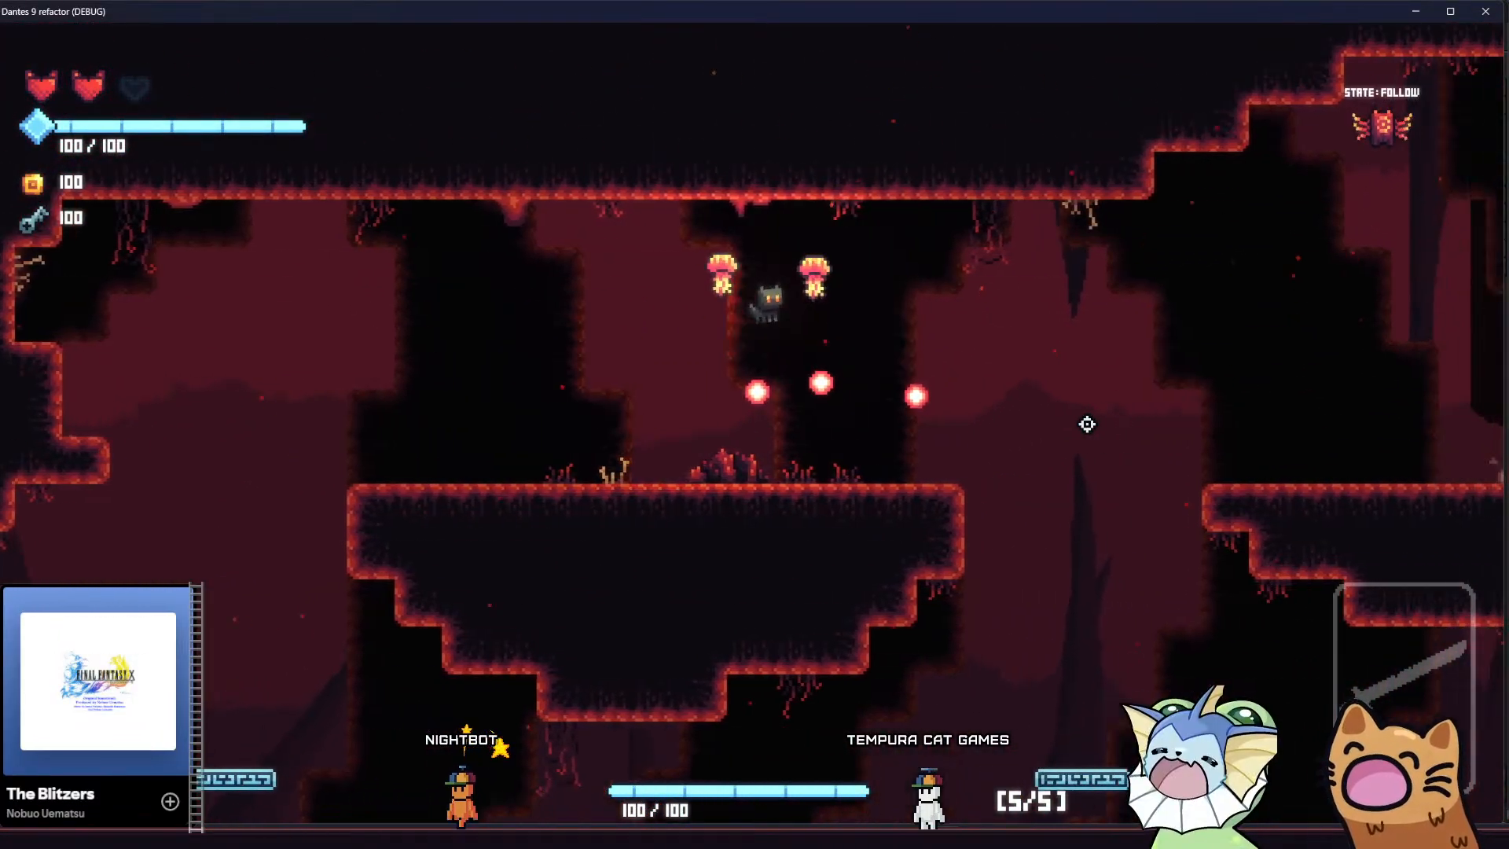
key("d")
key("space")
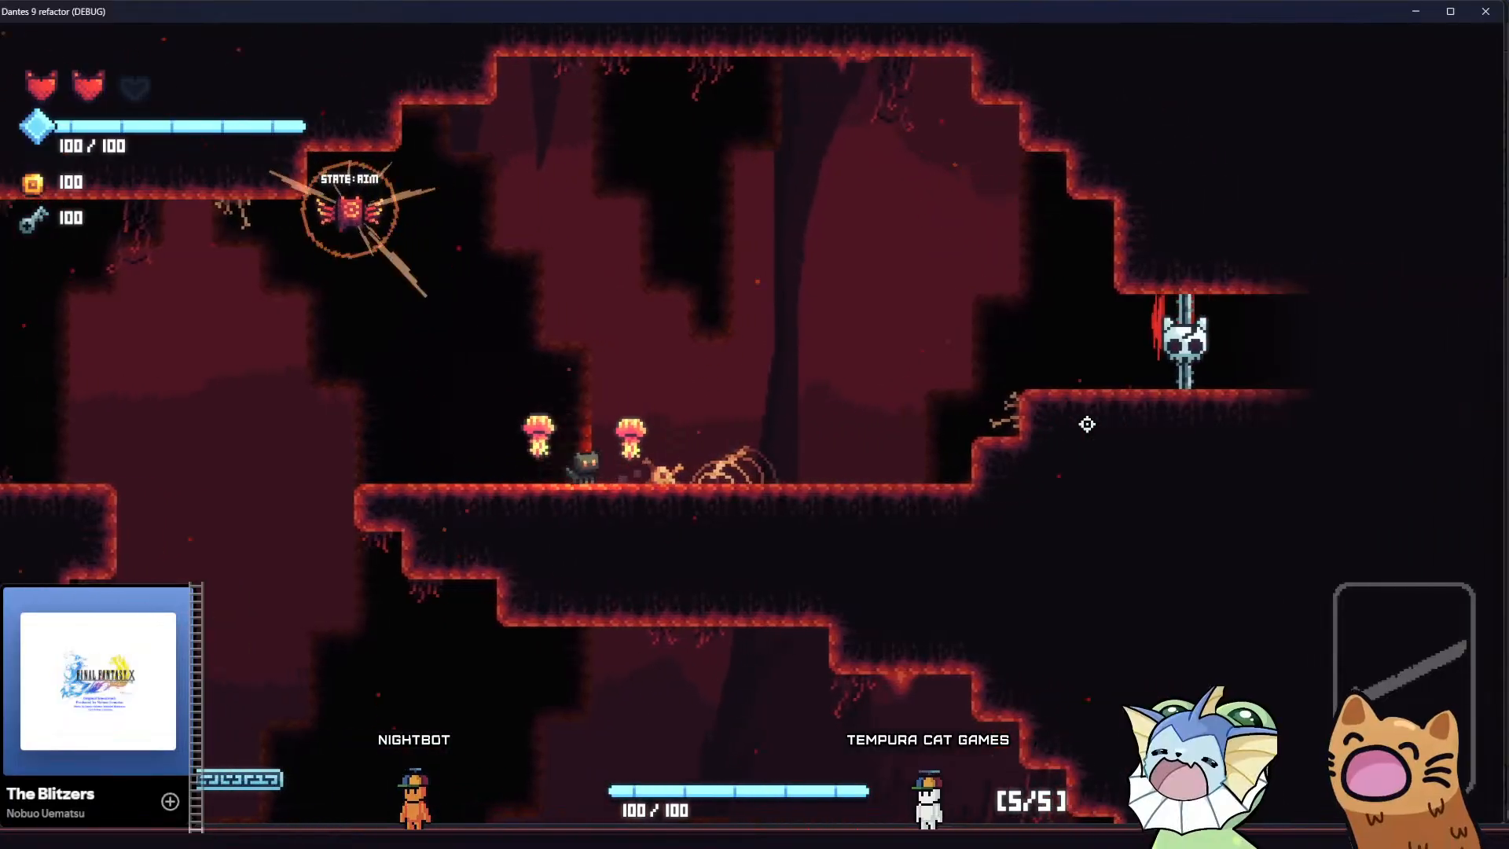
key("a")
key("space")
key("a")
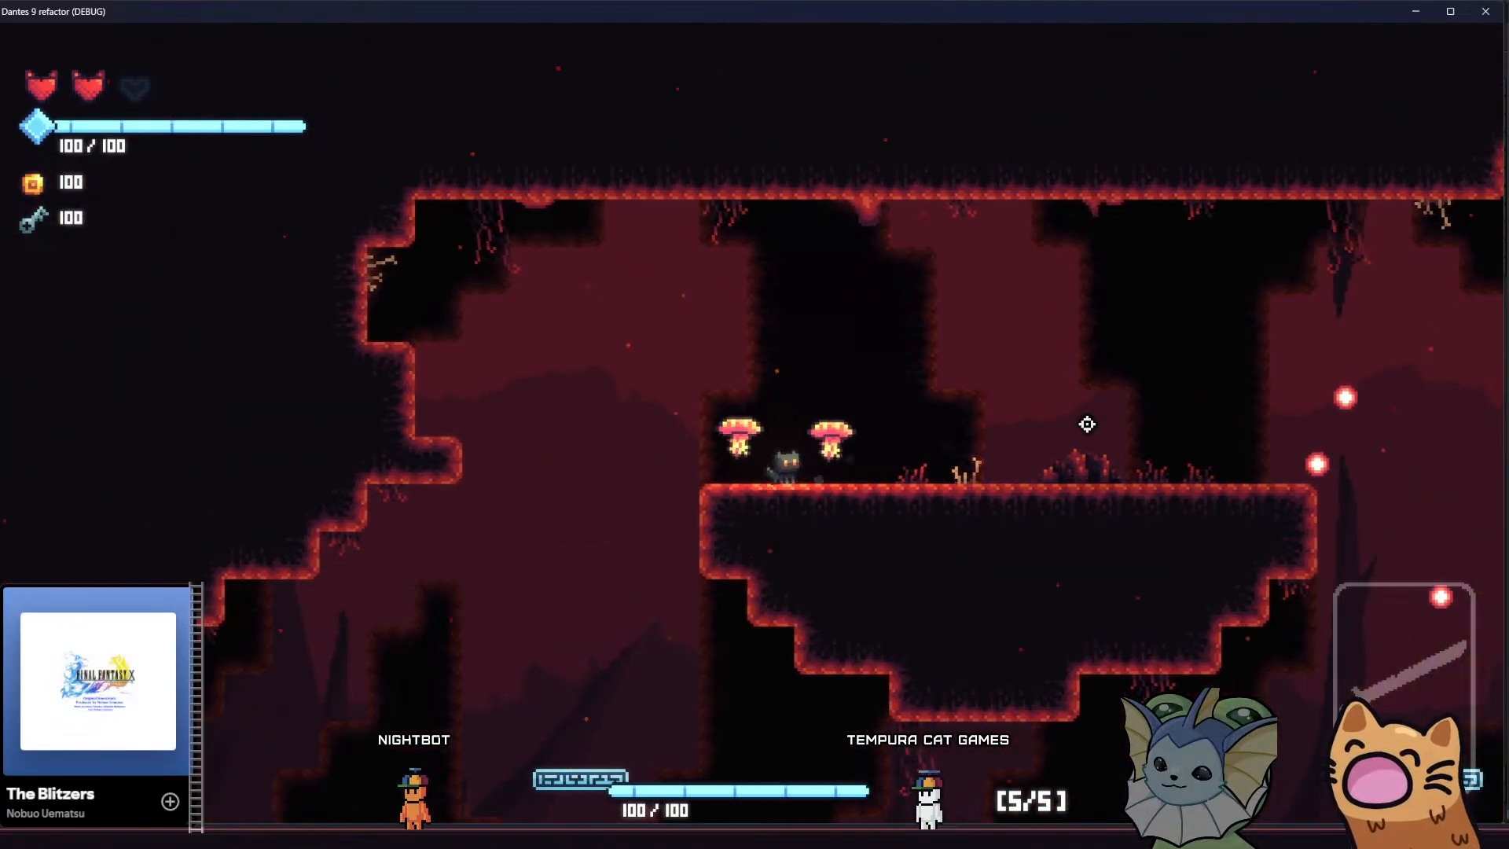
key("d")
key("a")
key("space")
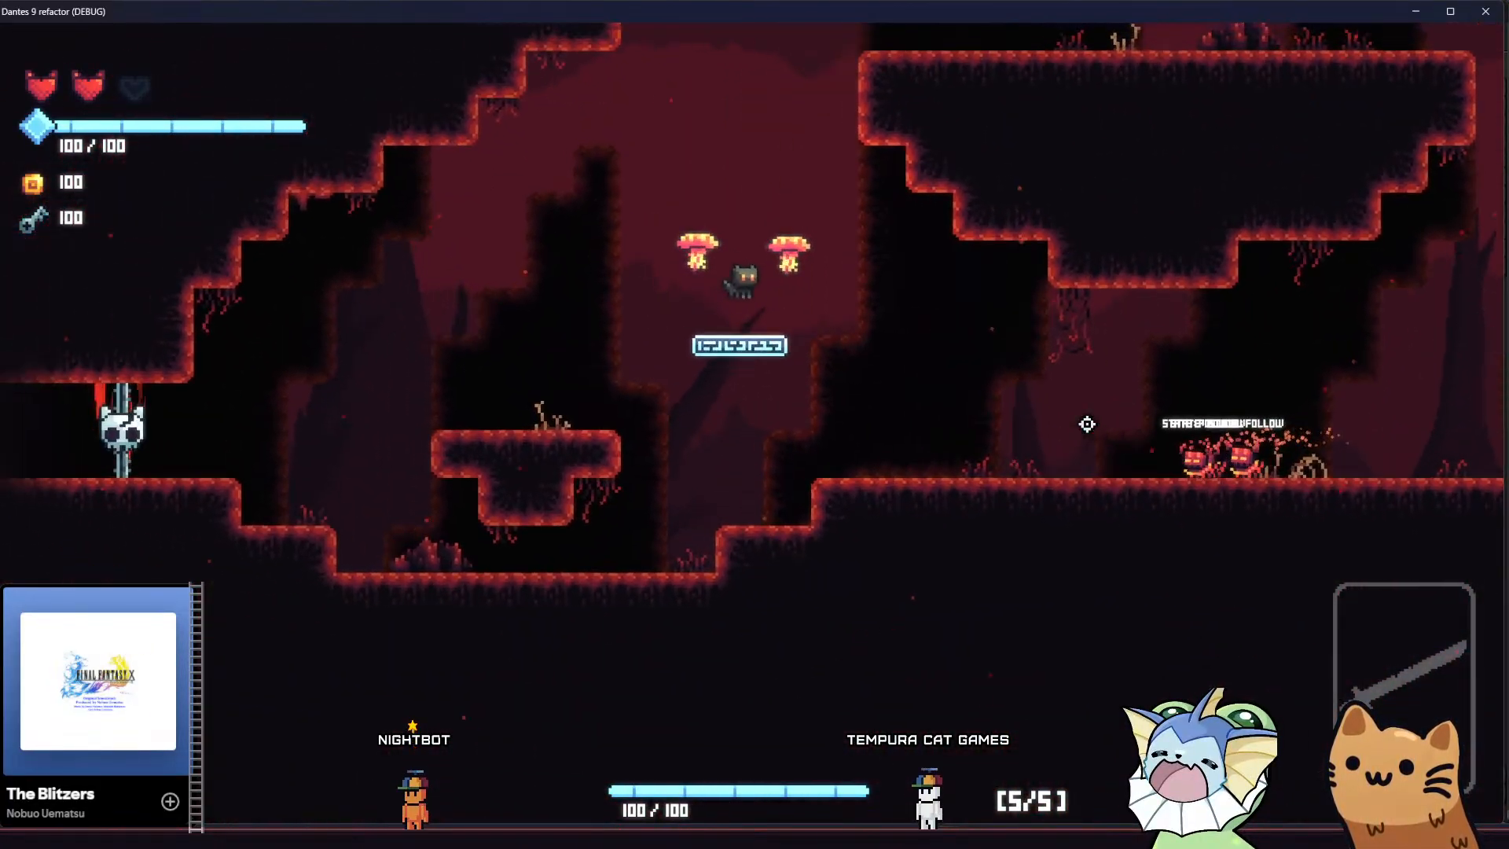
key("space")
key("d")
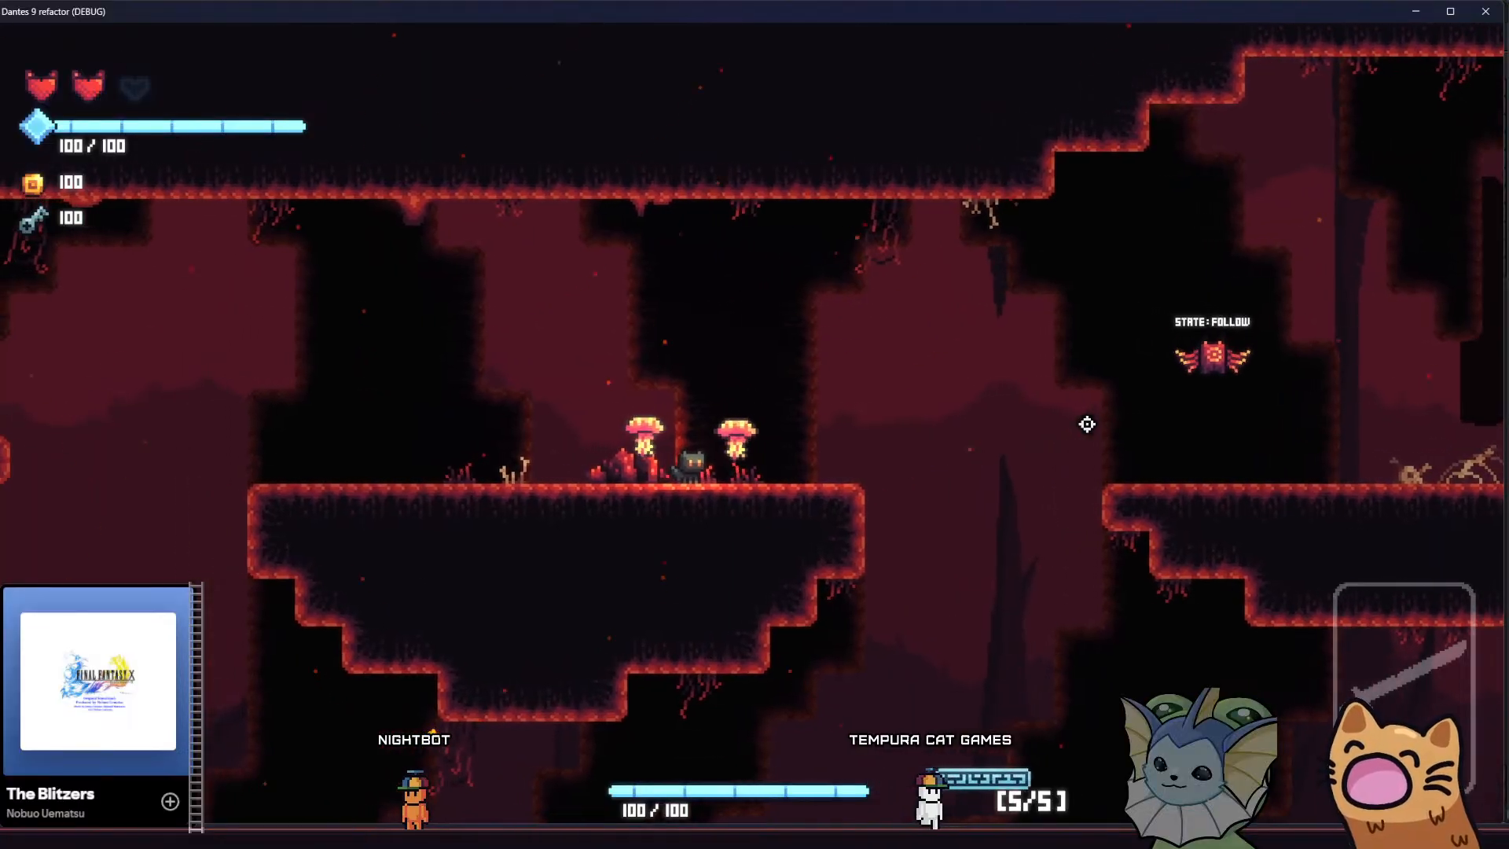
key("d")
key("a")
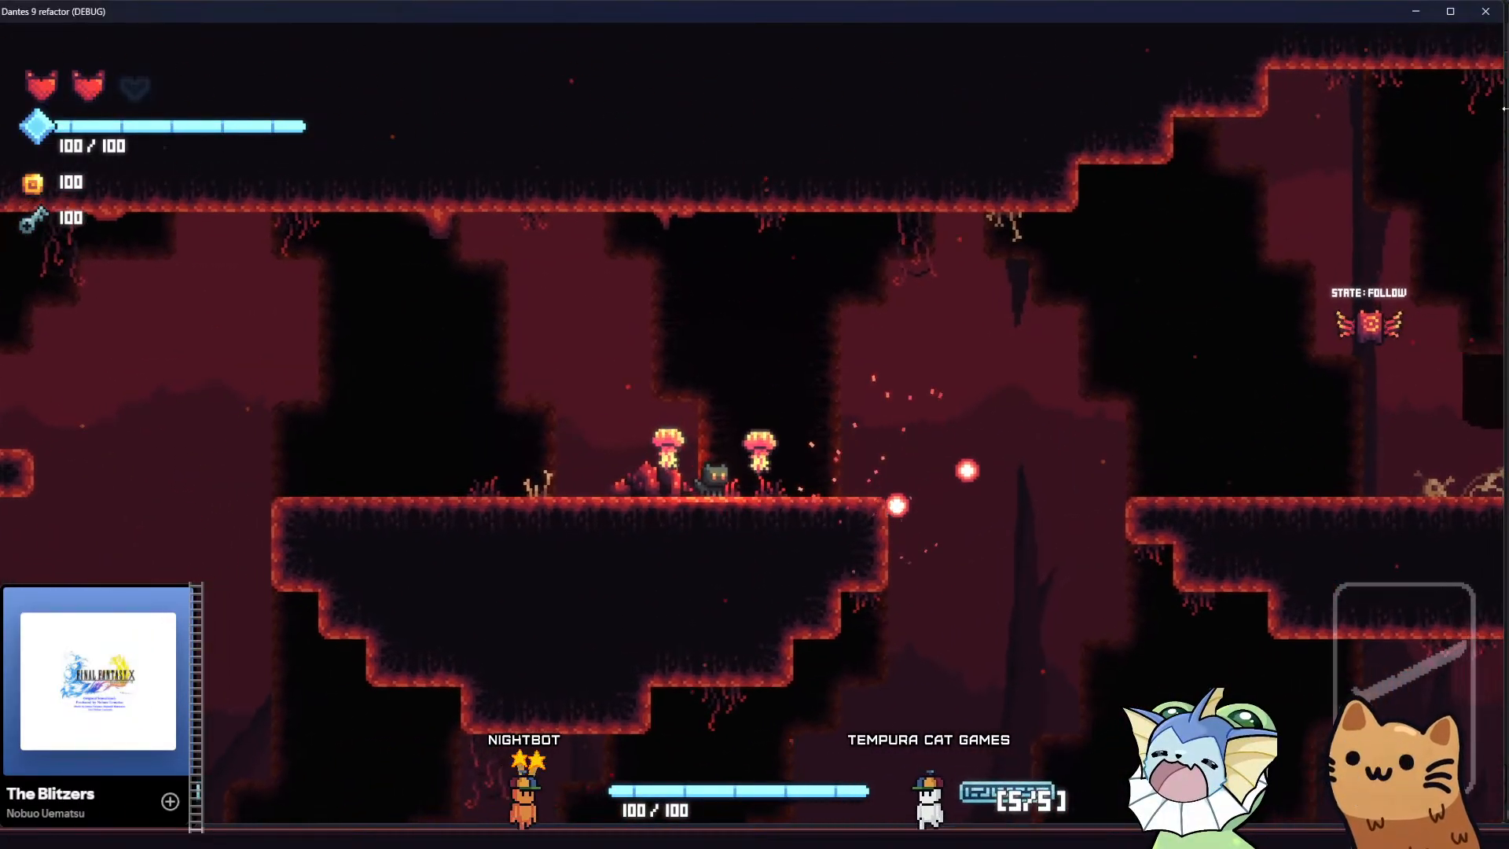
left_click(1485, 11)
Try centering the sprite under ParallaxLayer5 and restore its uncentered offset
middle_click_drag(666, 431, 638, 405)
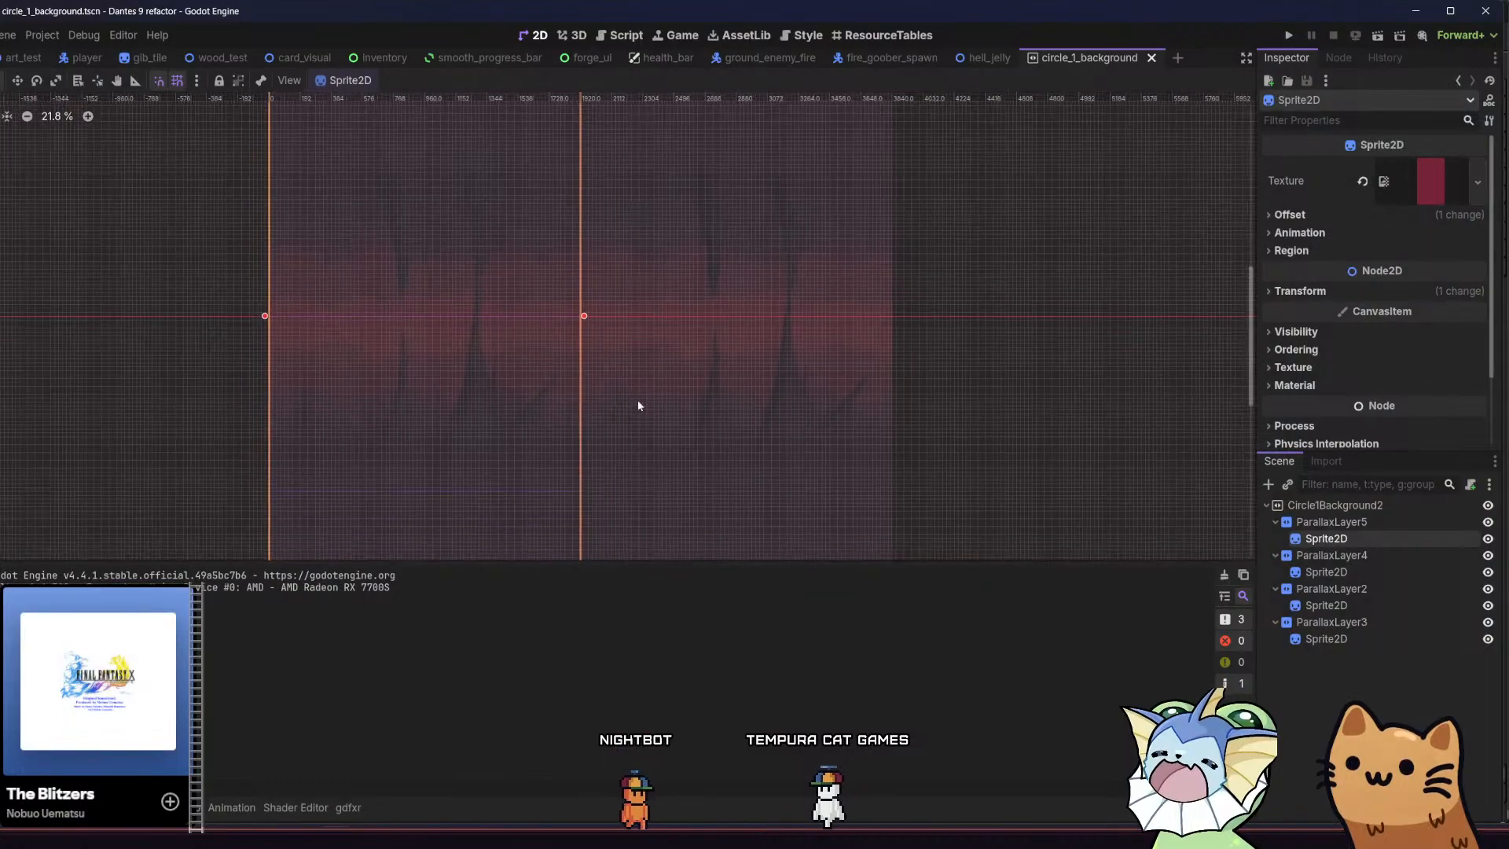
left_click(1325, 213)
left_click(1325, 213)
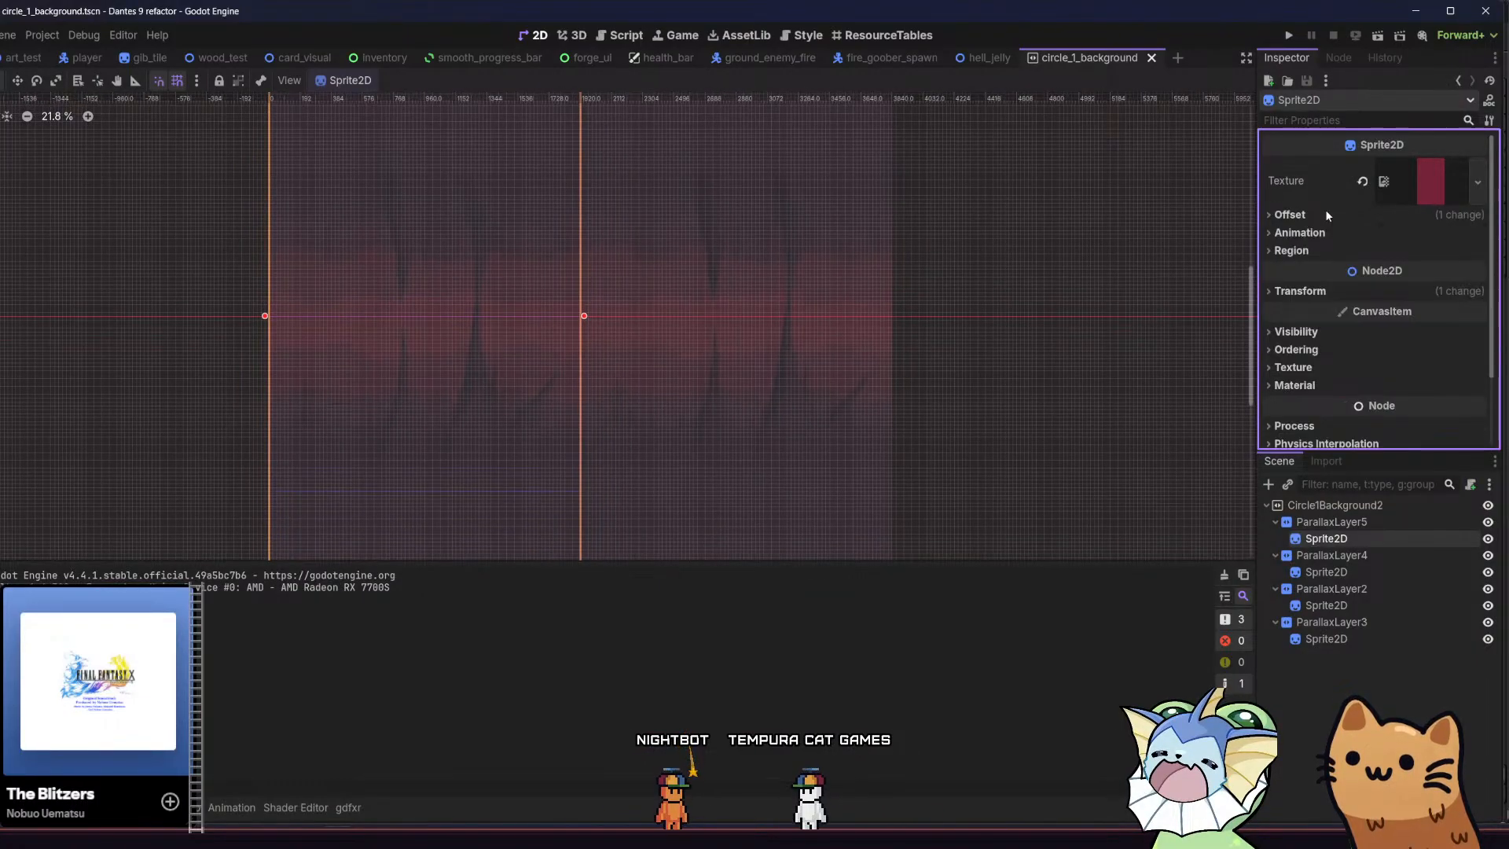
left_click(1326, 214)
left_click(1391, 235)
left_click(1395, 236)
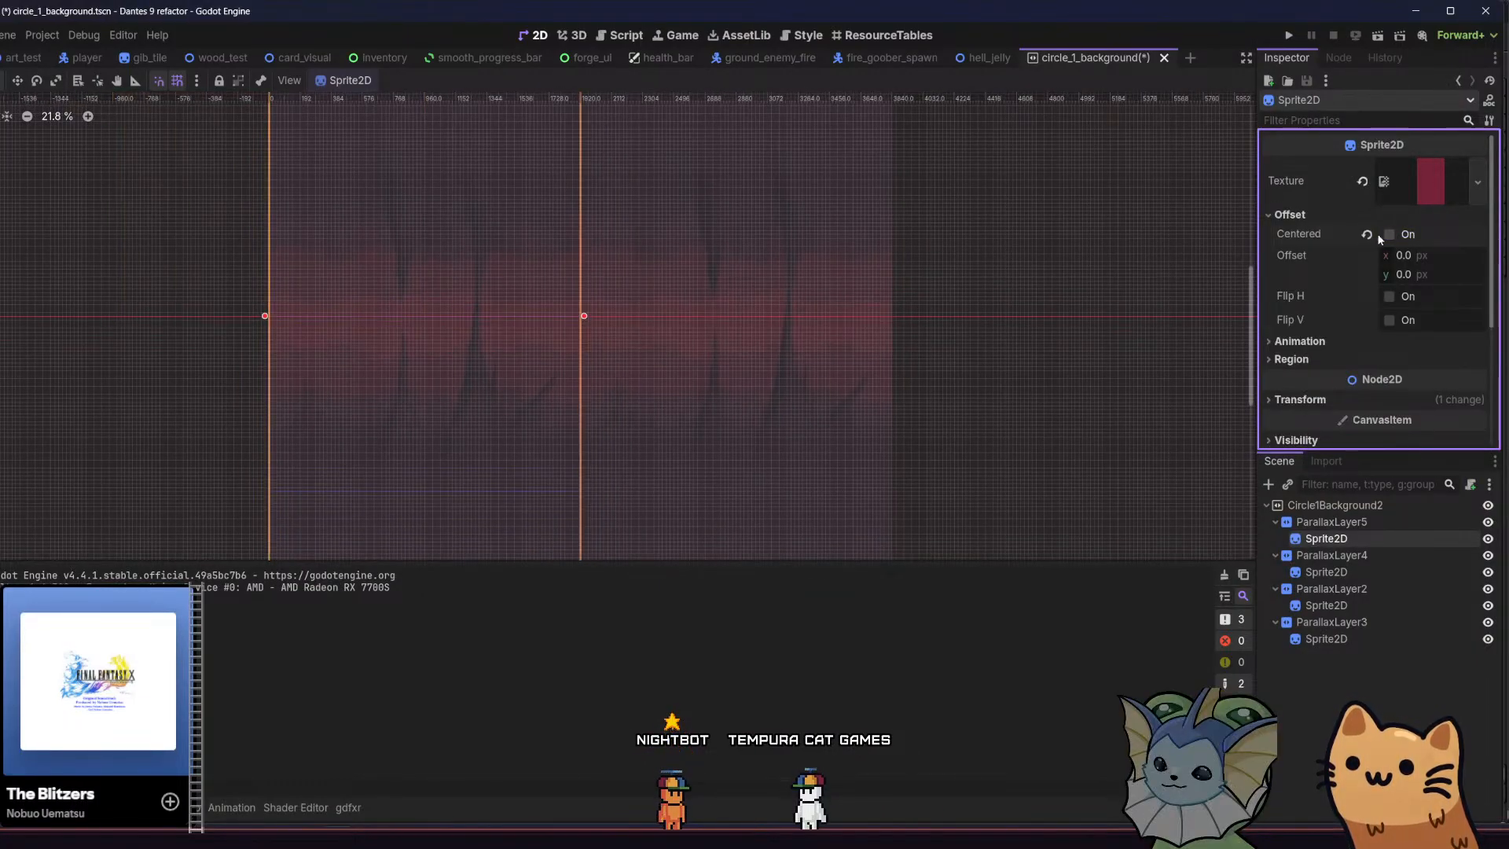
left_click(1323, 215)
Reset ParallaxLayer5's motion scale to 1.0 on both axes, and run the project with the saved scene
left_click(1324, 525)
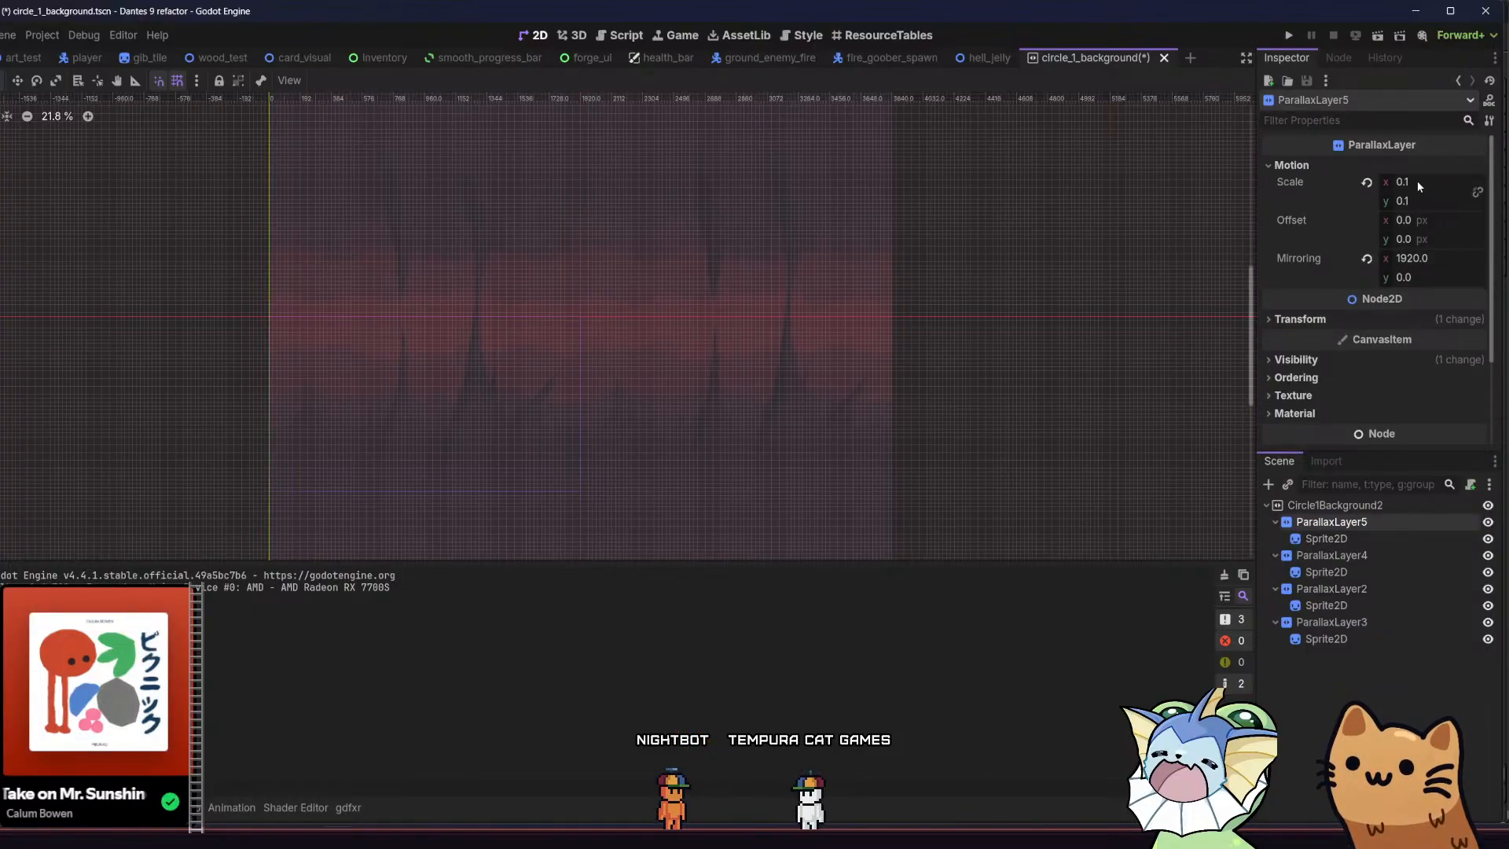
left_click(1367, 183)
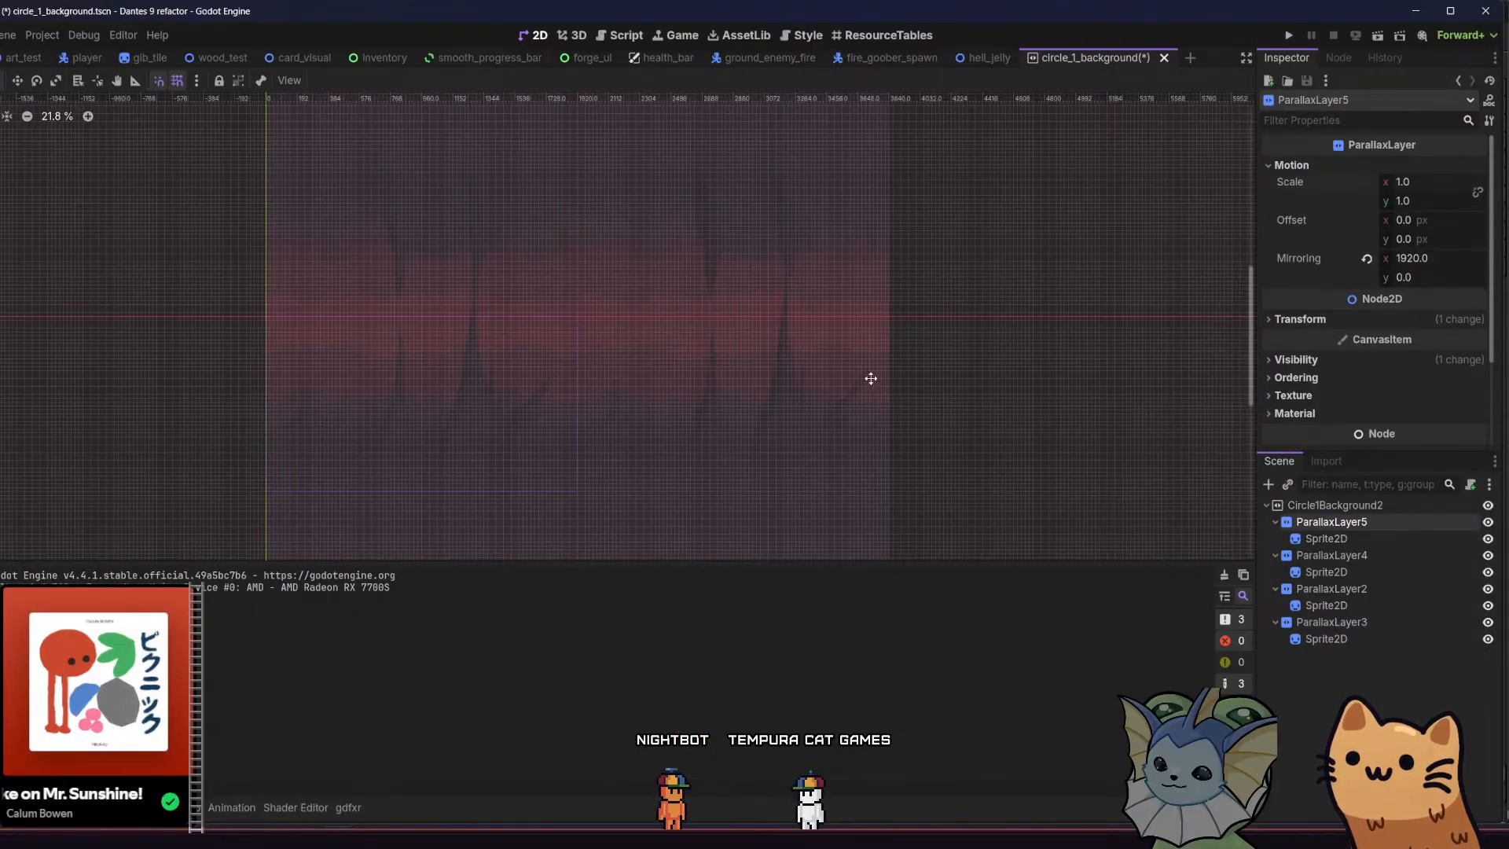
middle_click_drag(871, 378, 862, 372)
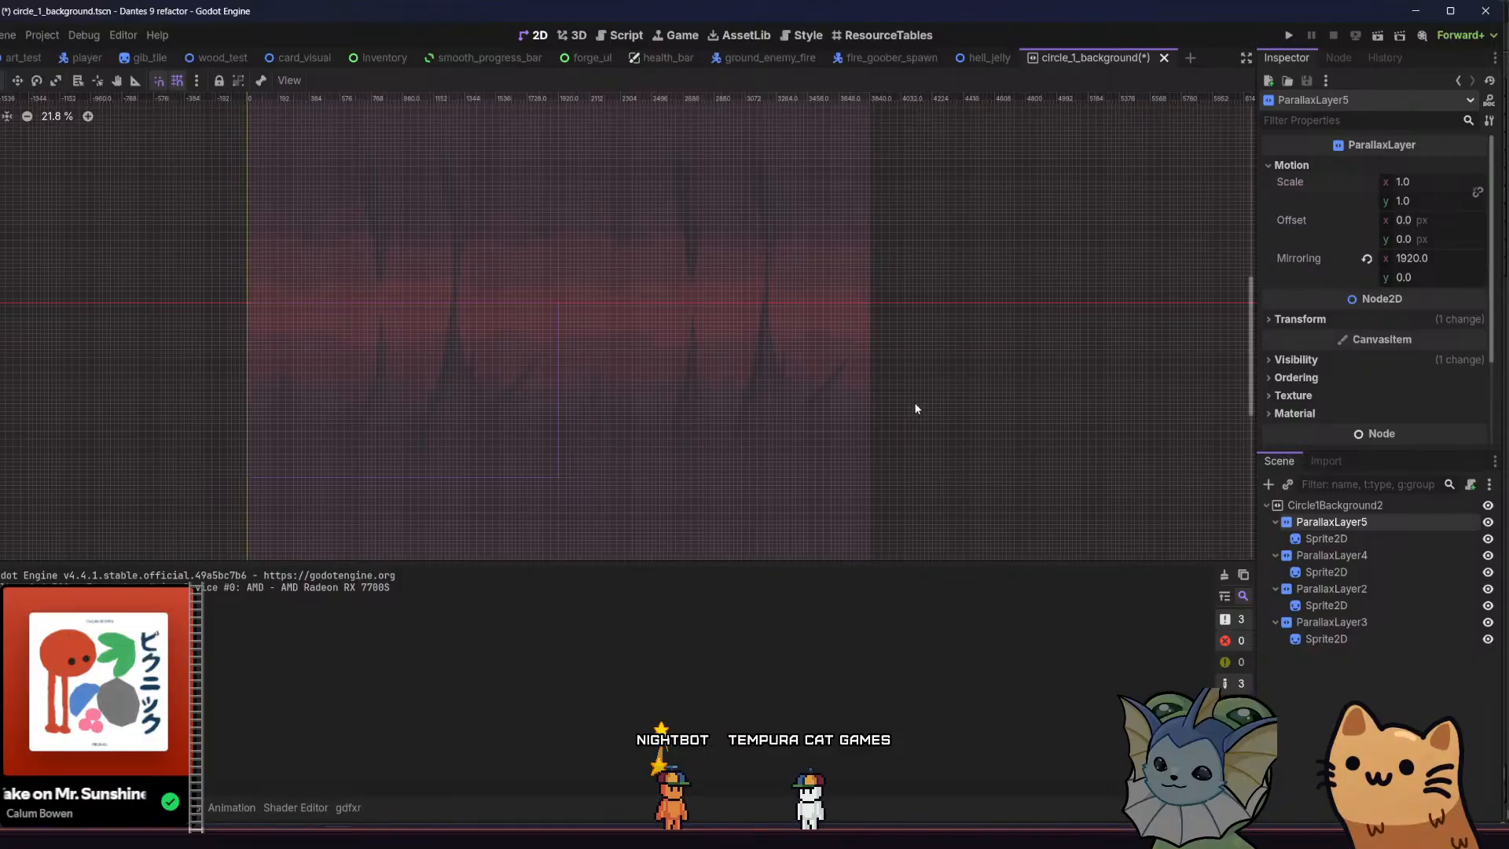
key("ctrl+s")
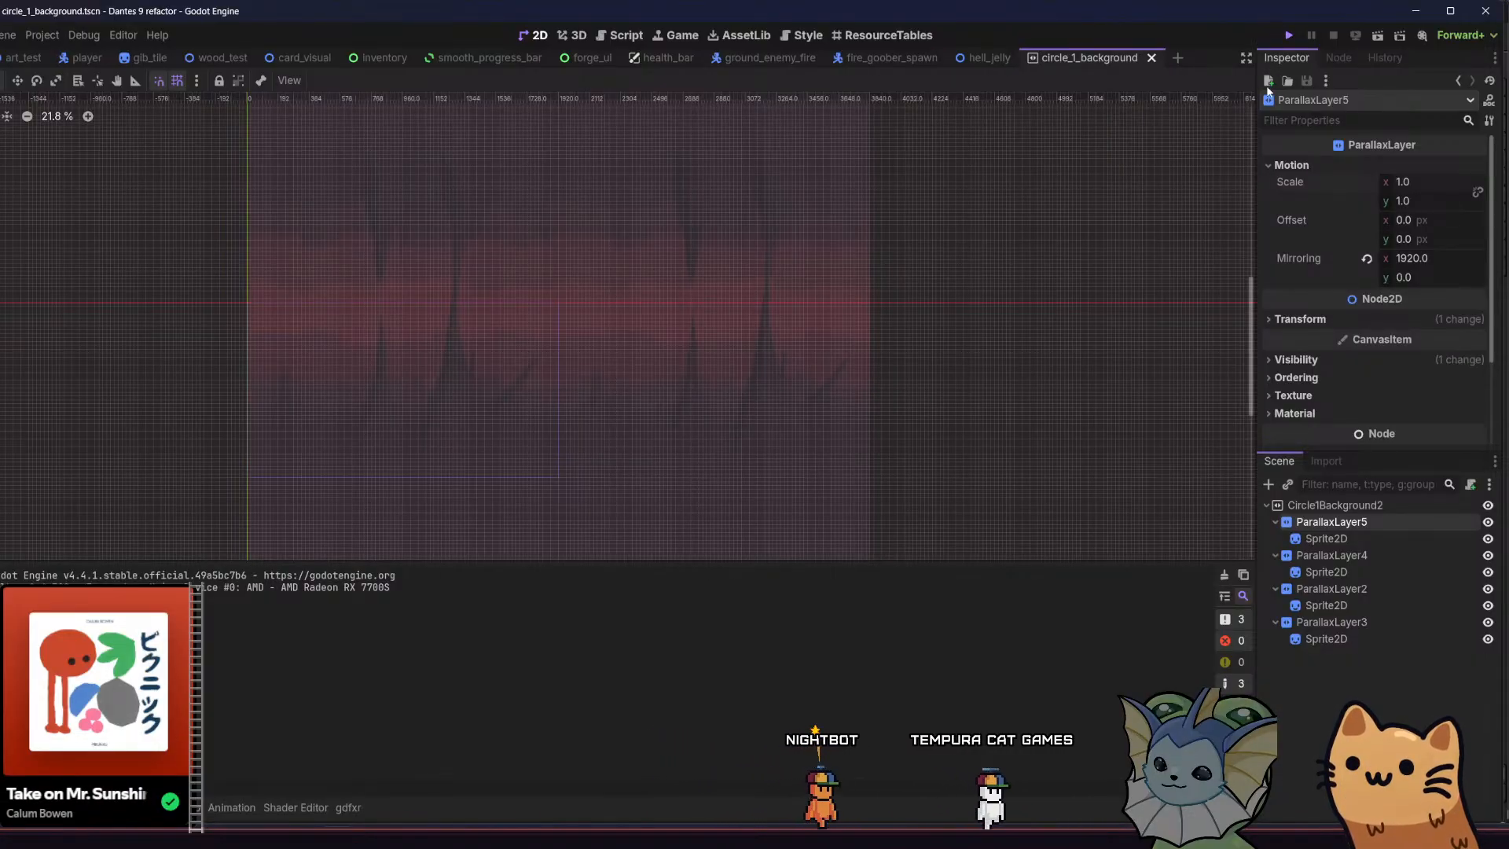
key("F5")
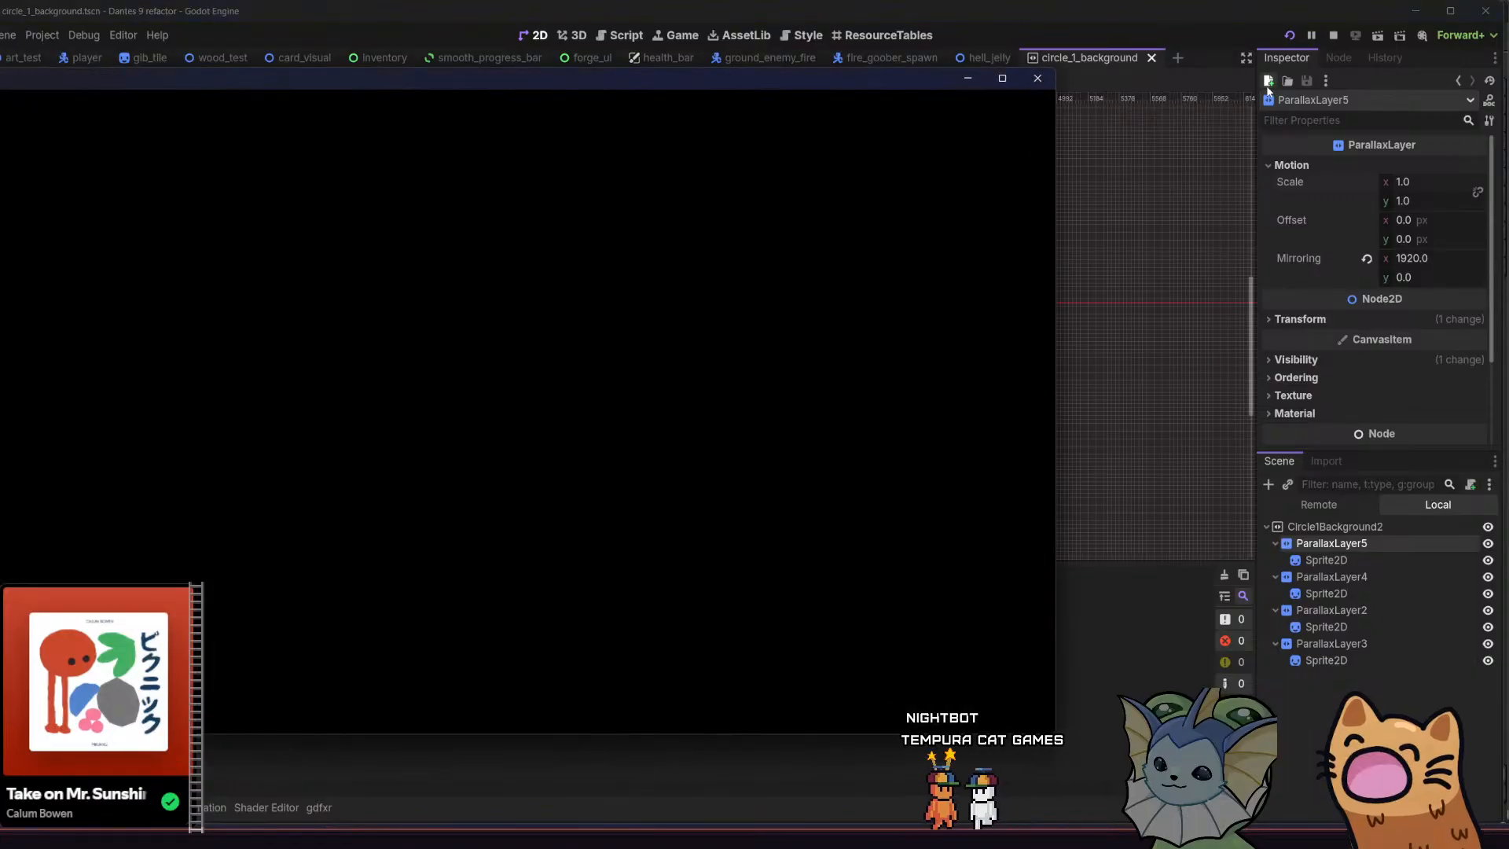
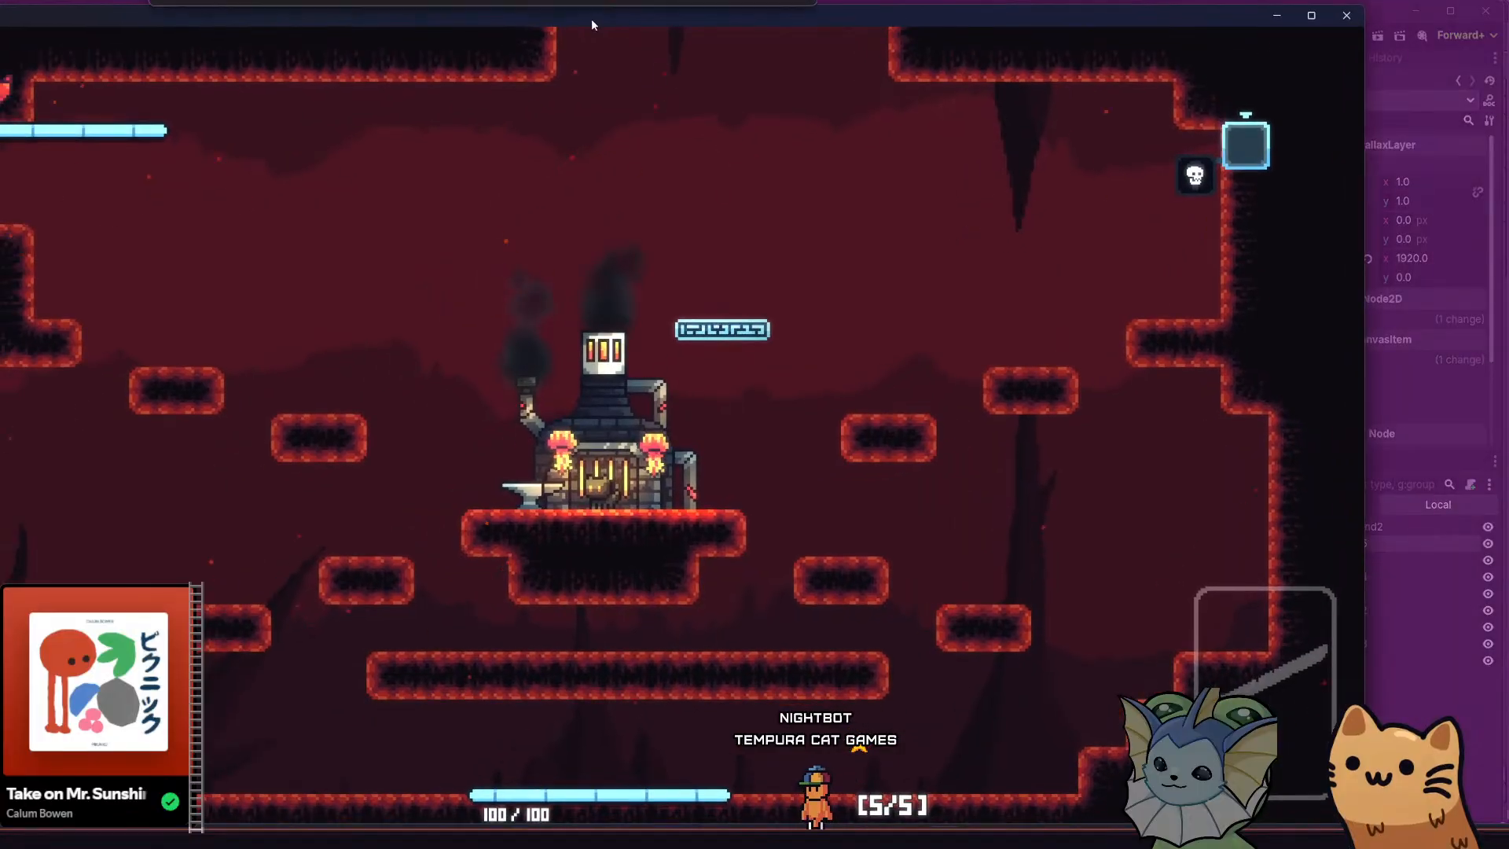
Run and jump the cat from the forge to the room's lower passage, examining how the parallax background shifts
key("a")
key("space")
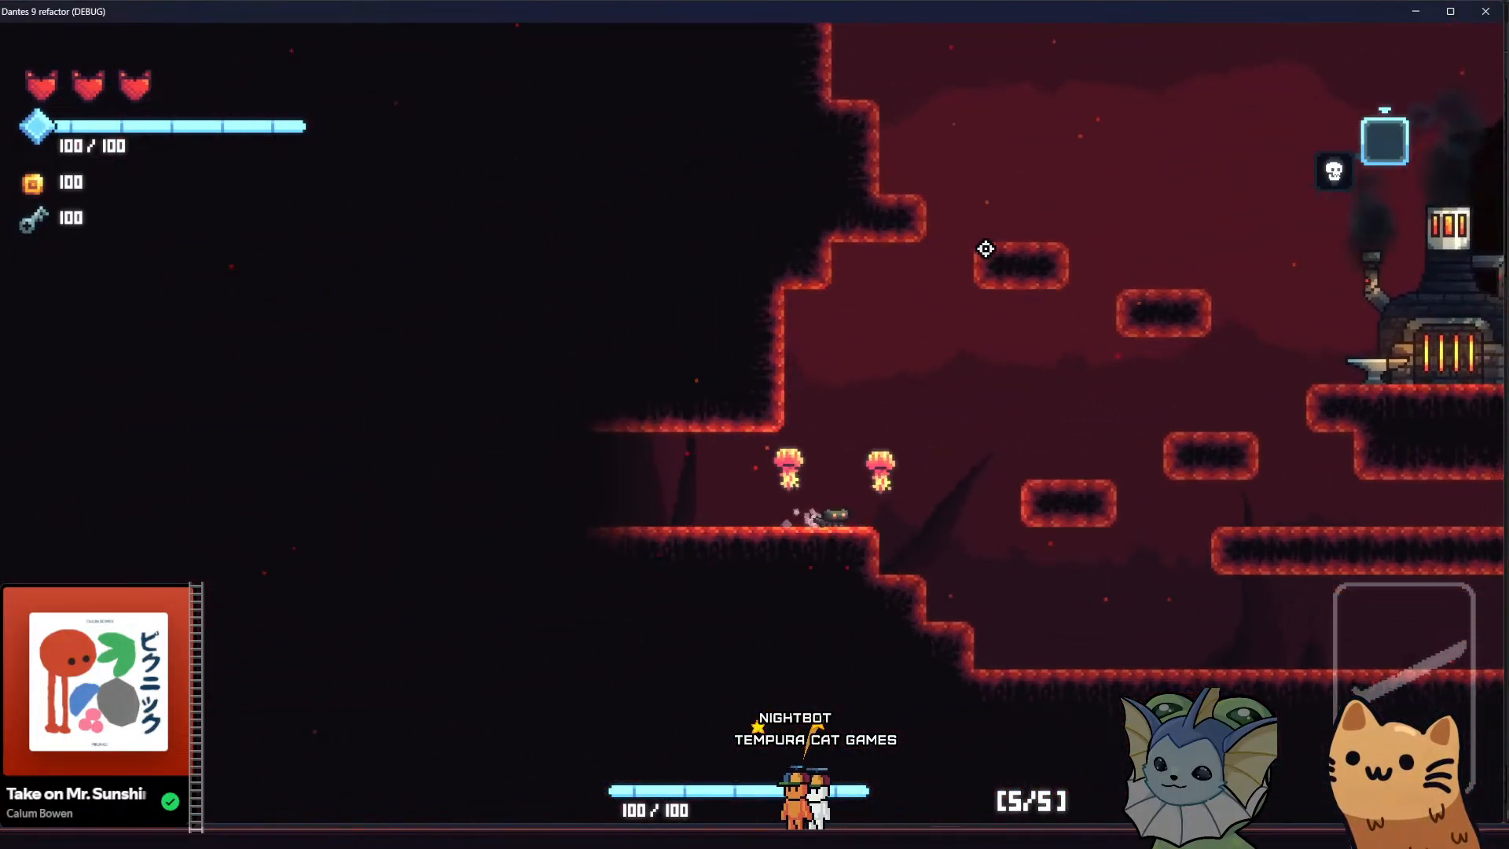
key("d")
key("space")
key("a")
key("space")
key("a")
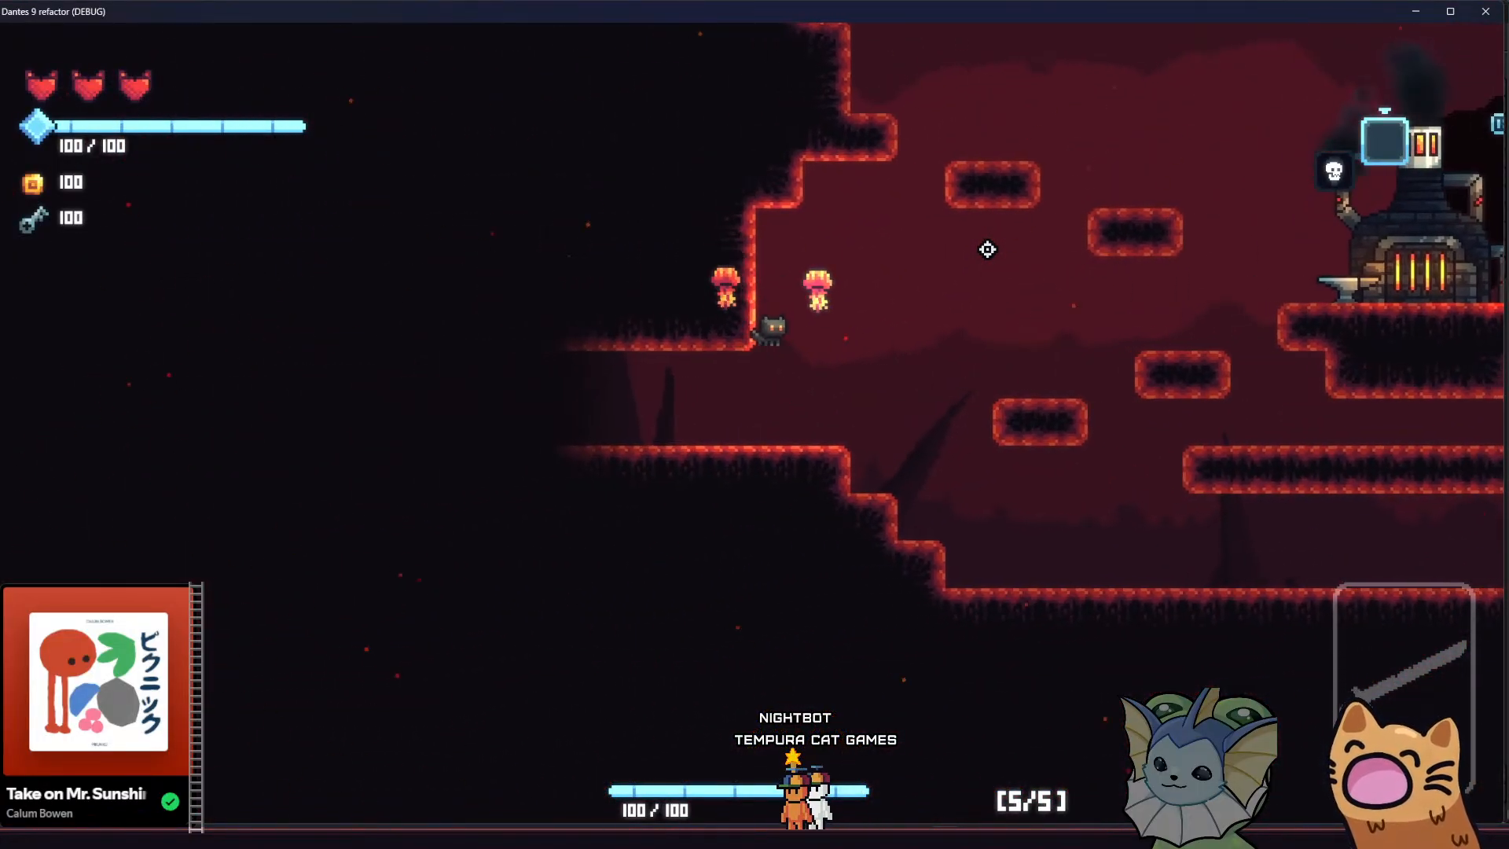
key("a")
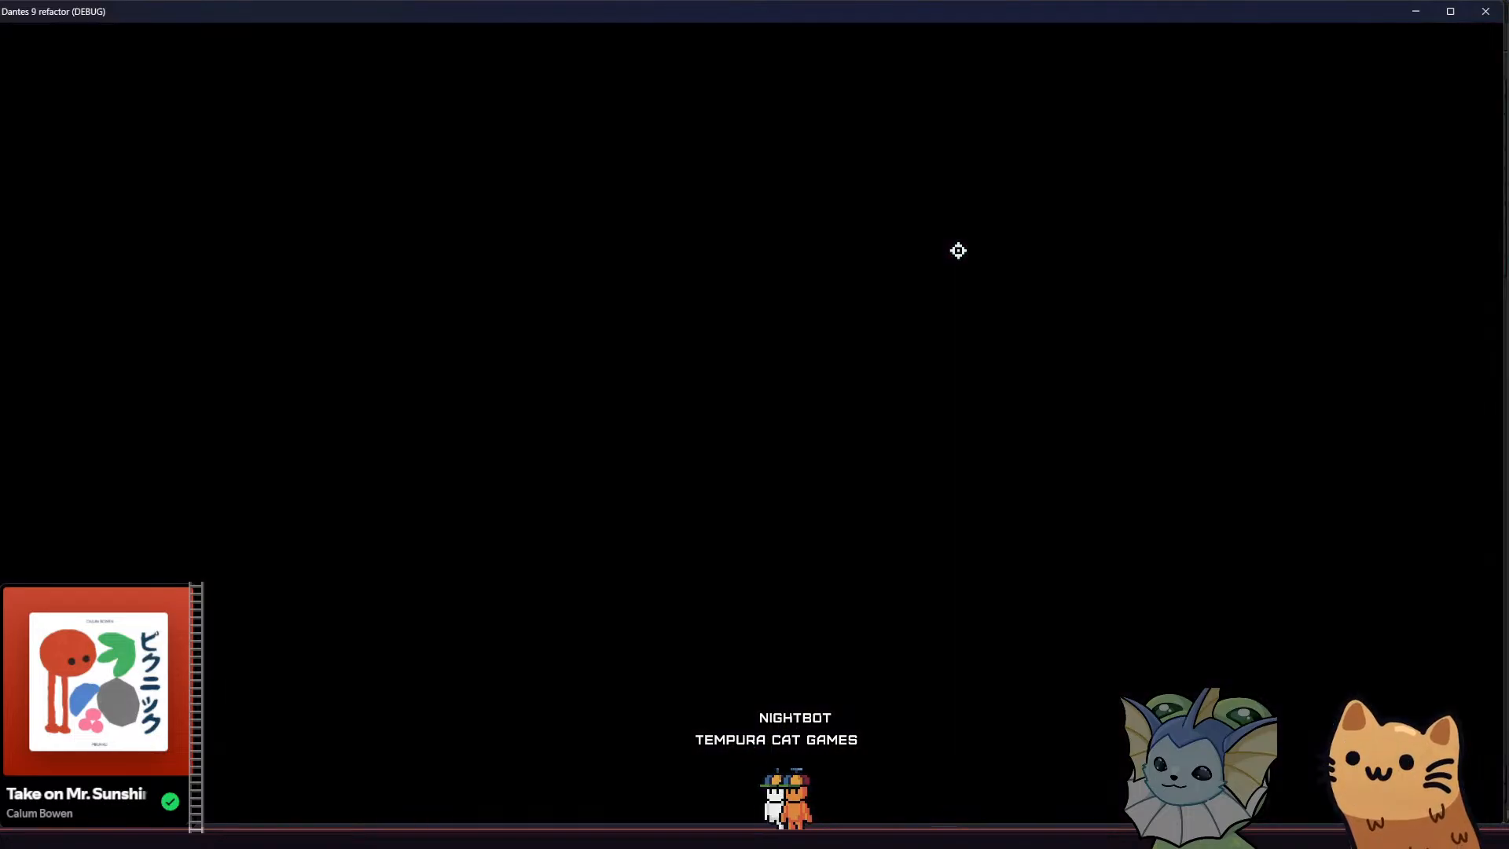
Move through the adjoining cave to examine the parallax layers behind its platforms, and close the running game
key("a")
key("space")
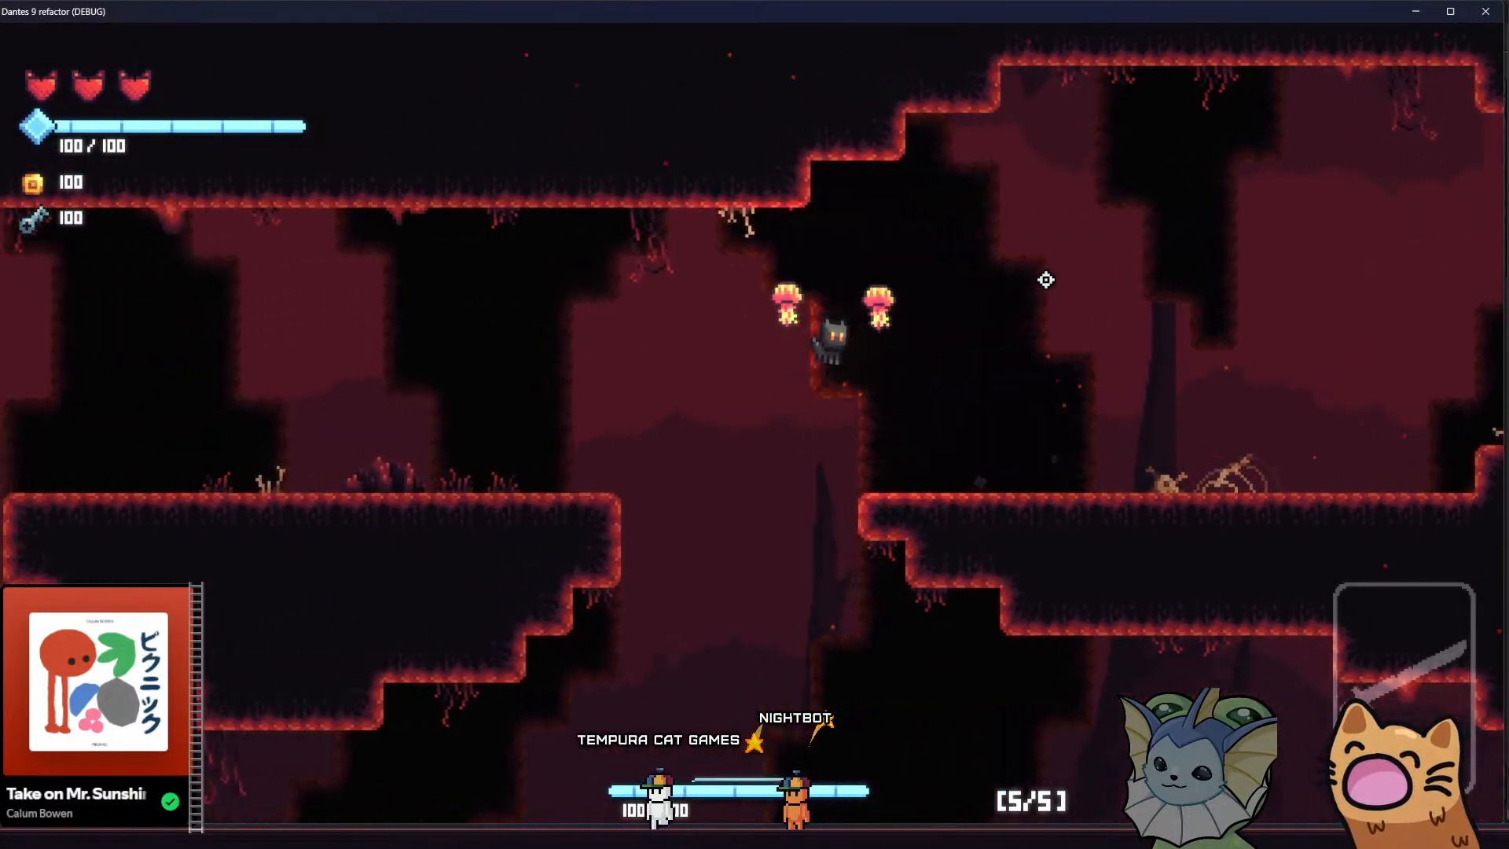
key("a")
key("space")
key("d")
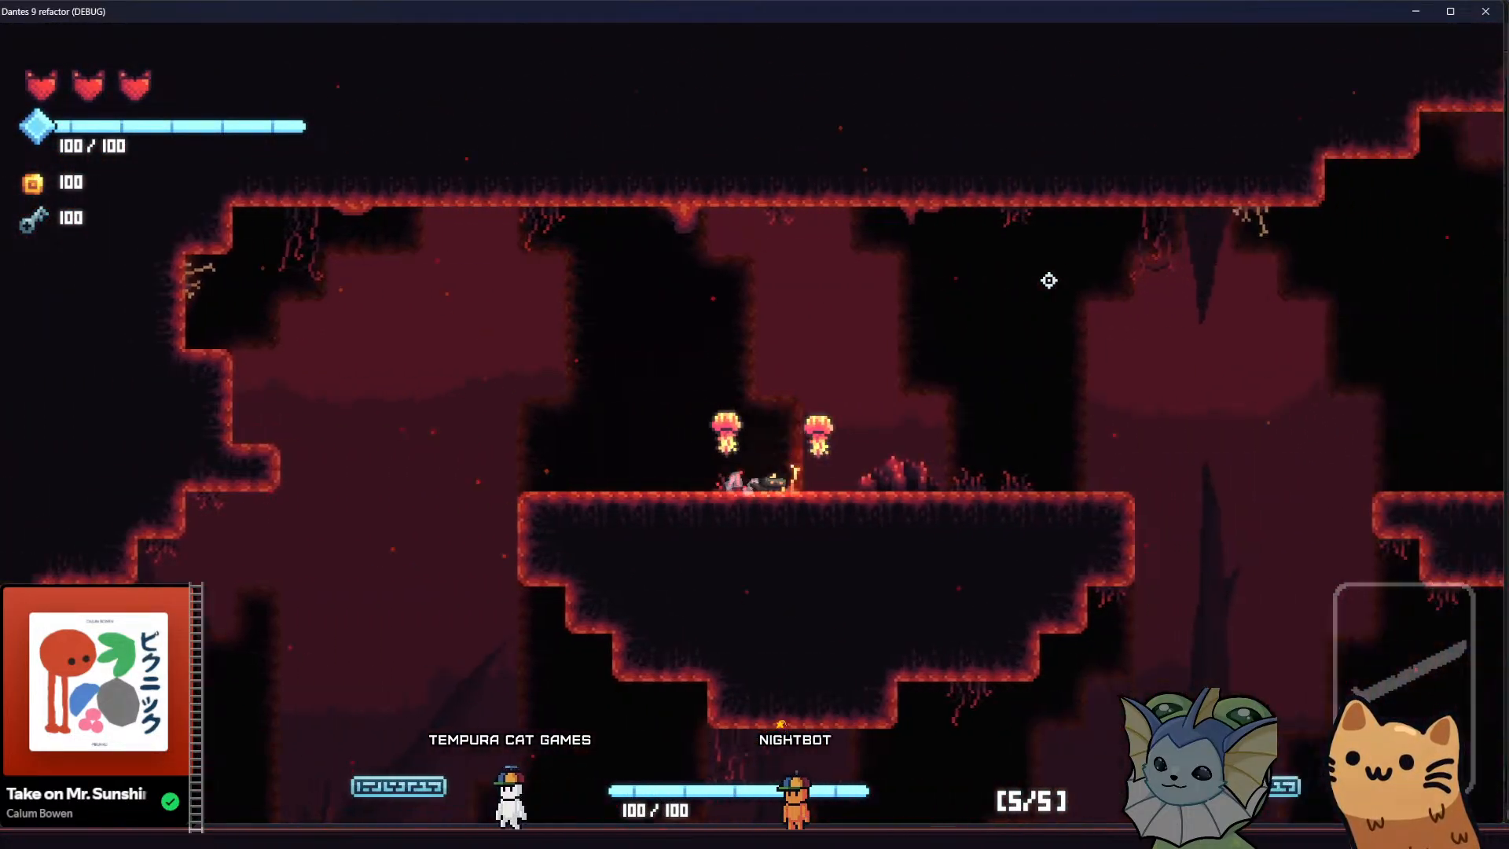
key("a")
key("a")
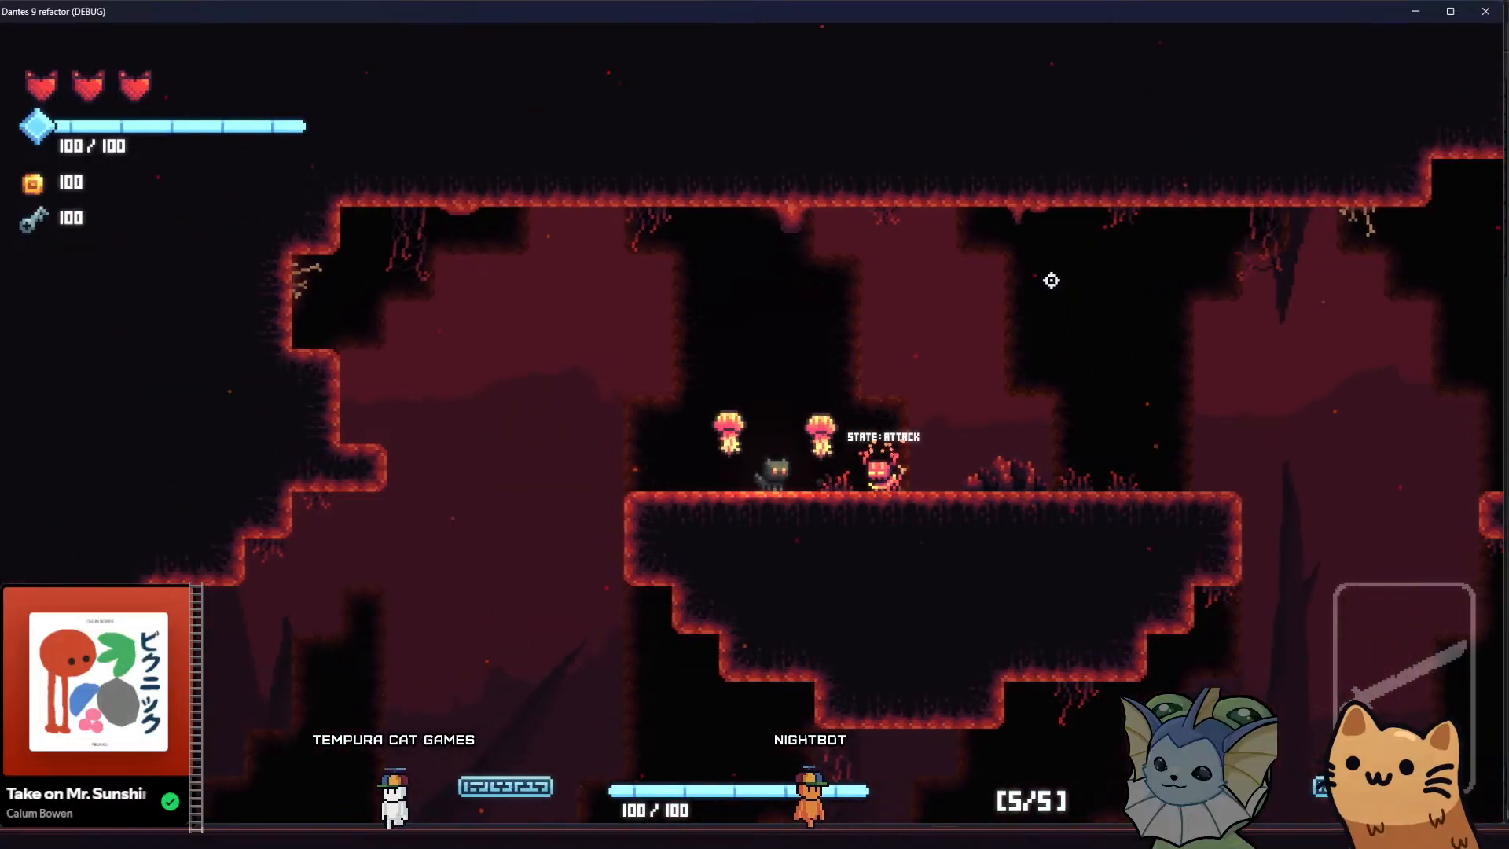
key("d")
key("d")
key("space")
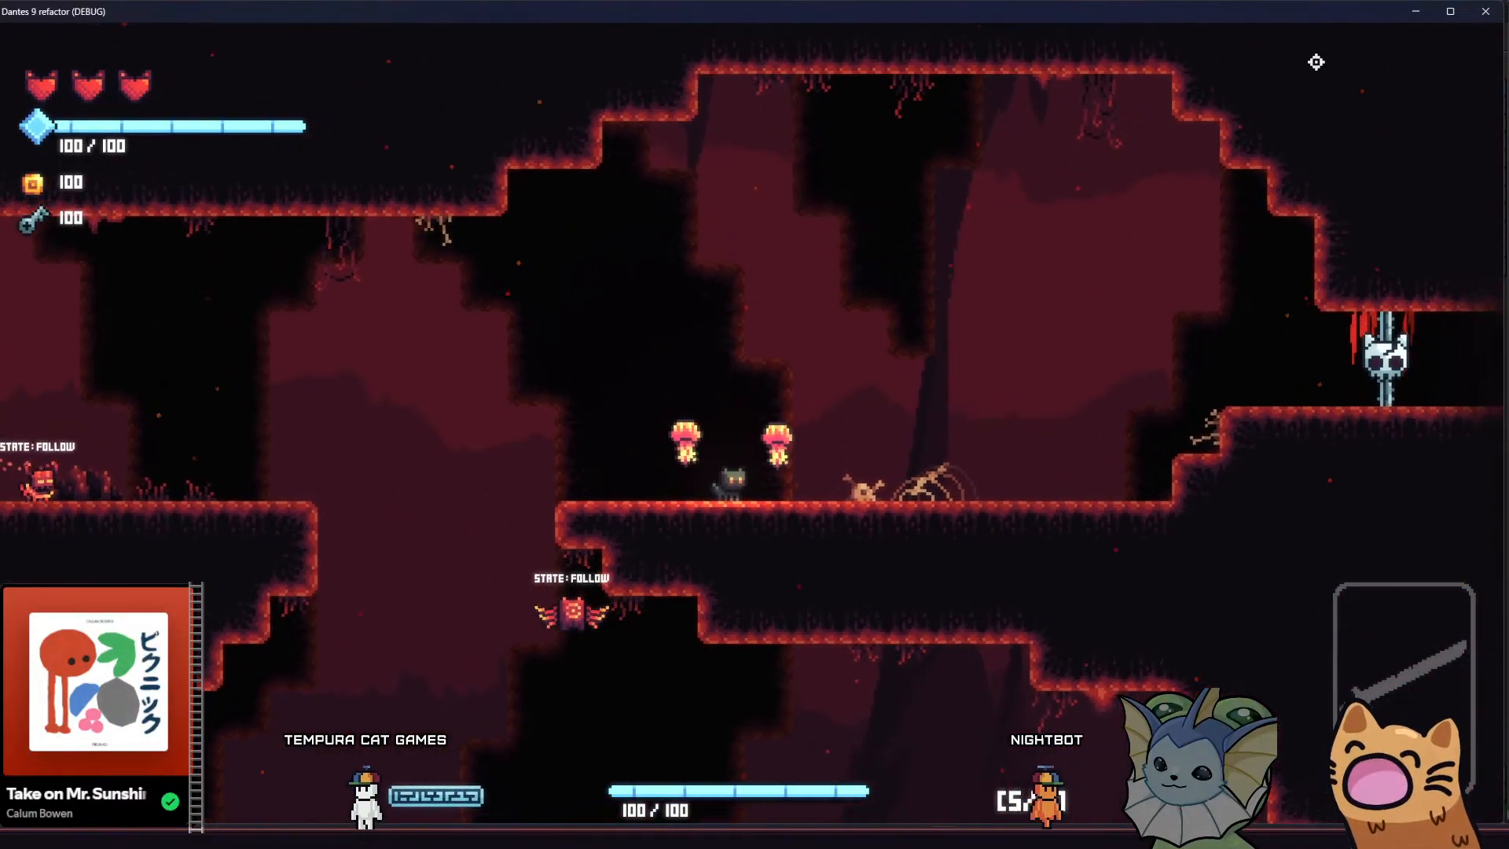
left_click(1485, 12)
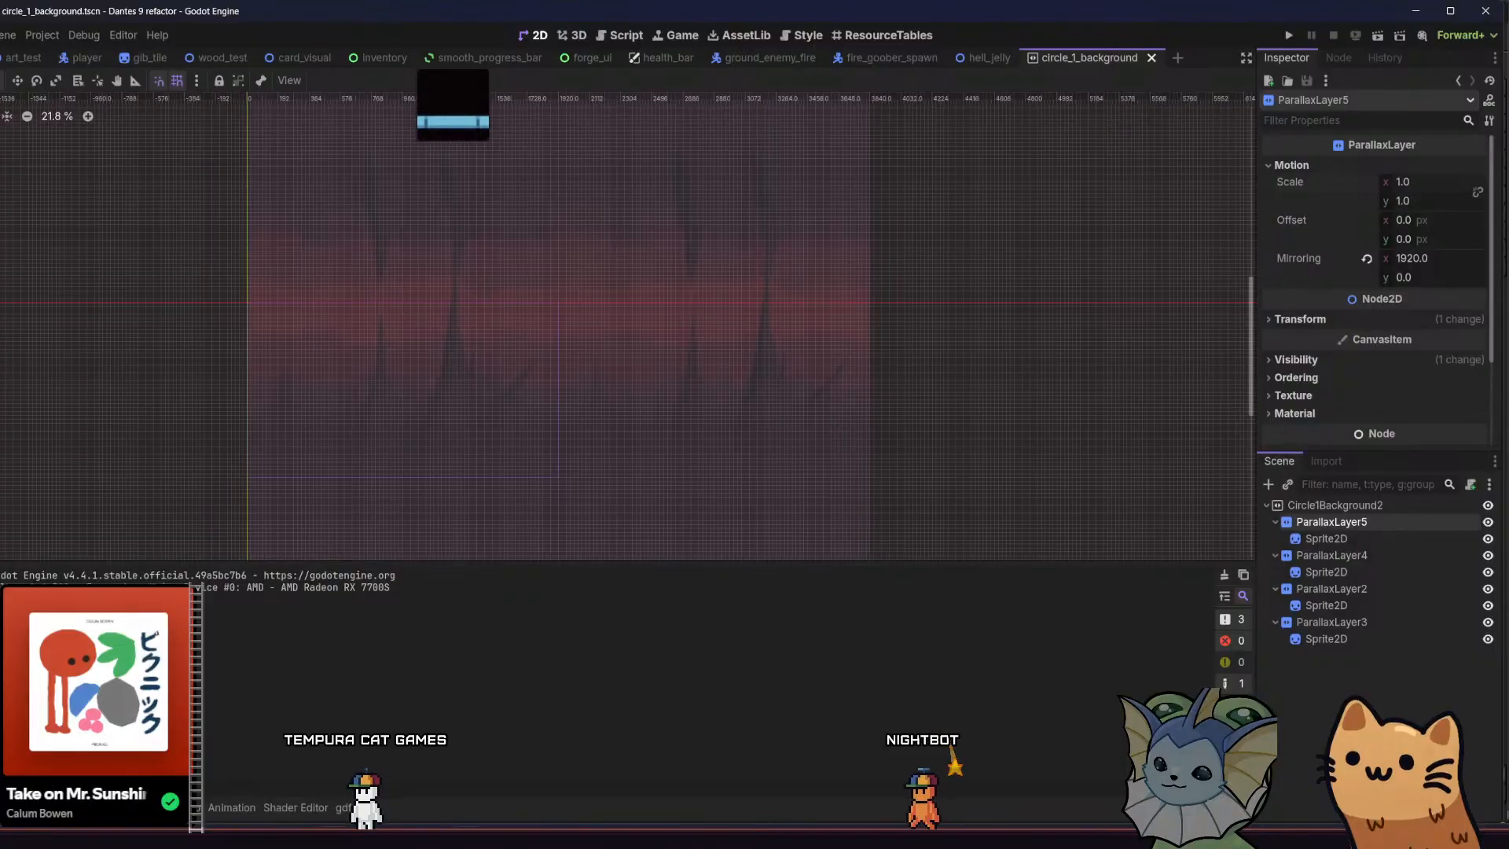
Switch to Aseprite and show the cave layers over the solid crimson layer in parallax.aseprite
left_click(469, 837)
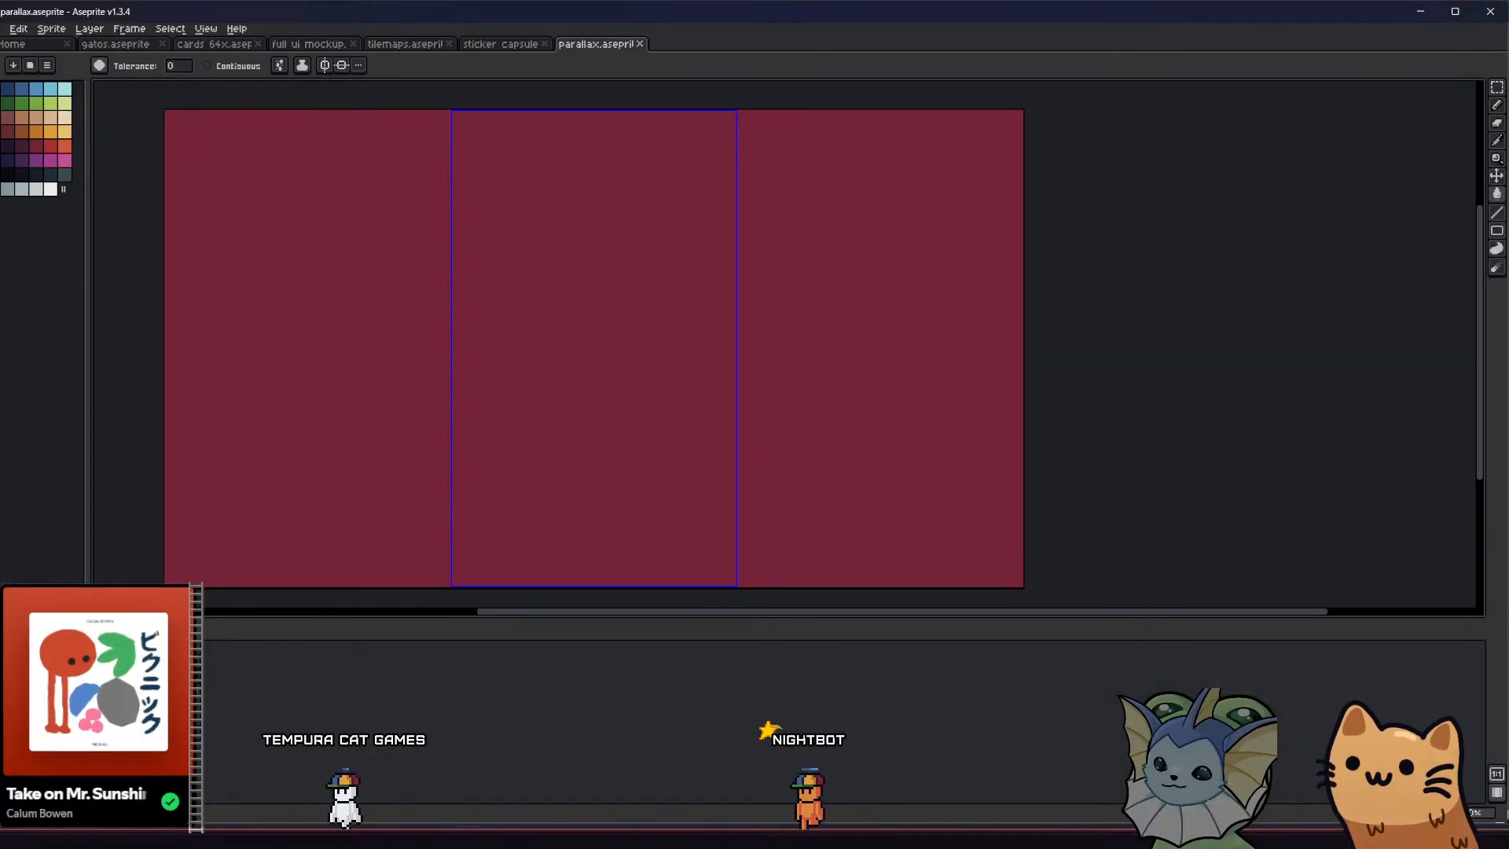
key("shift+x")
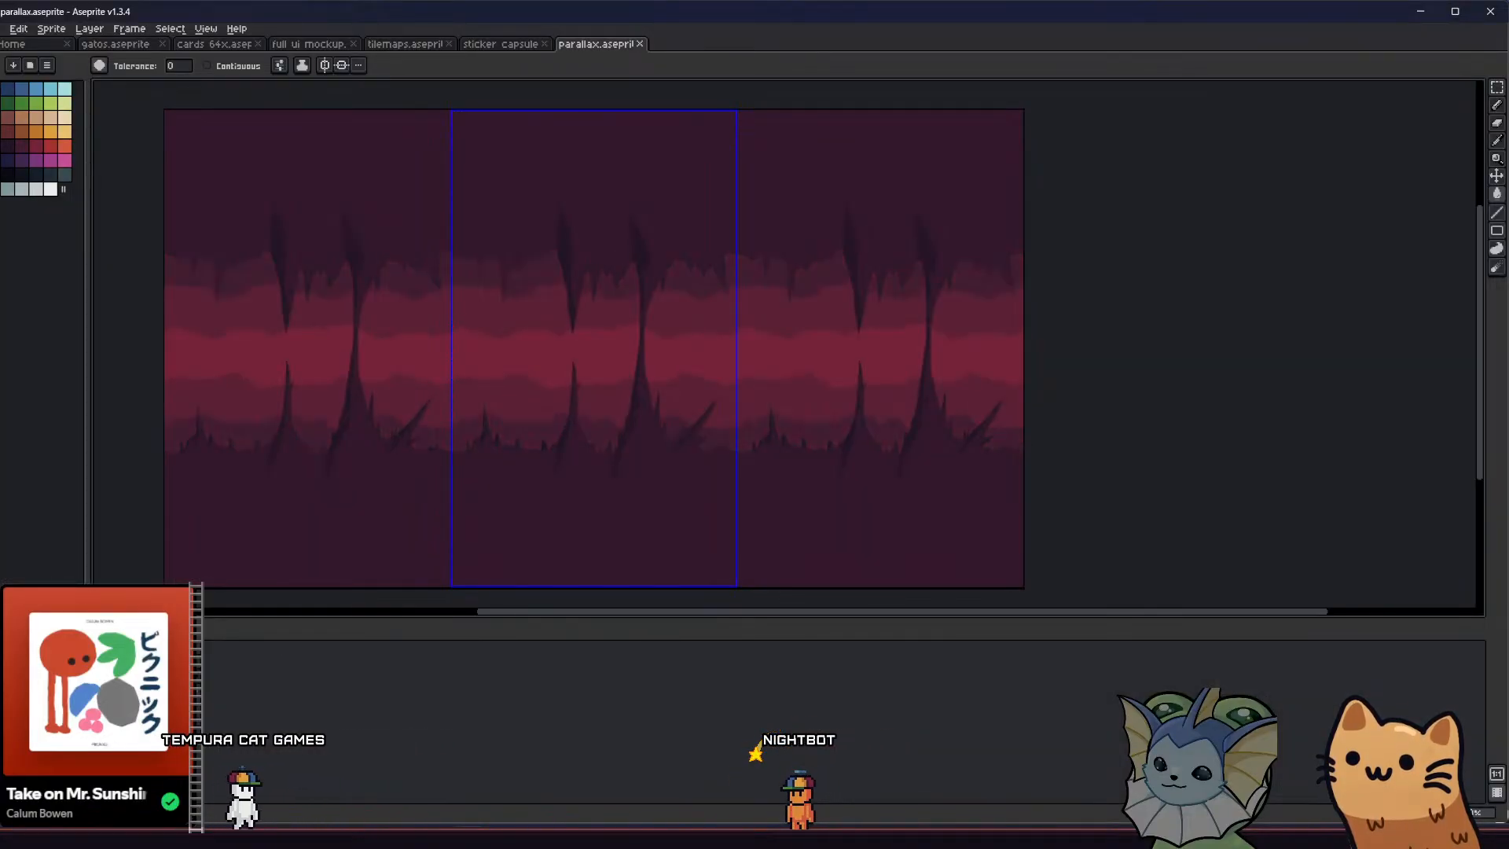
key("shift+x")
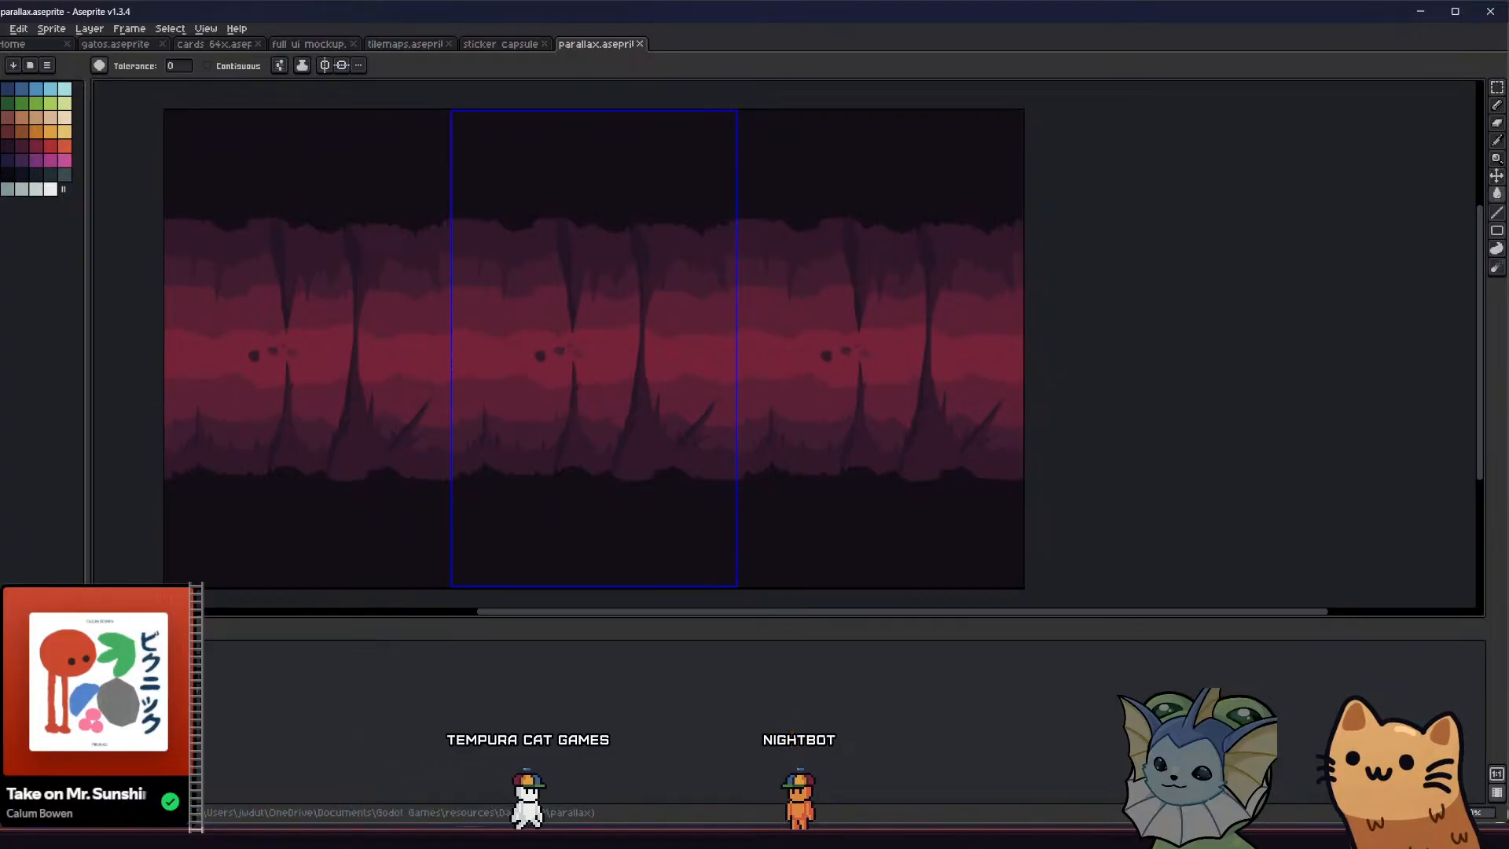
scroll(599, 386, "up", 2)
middle_click_drag(589, 377, 649, 331)
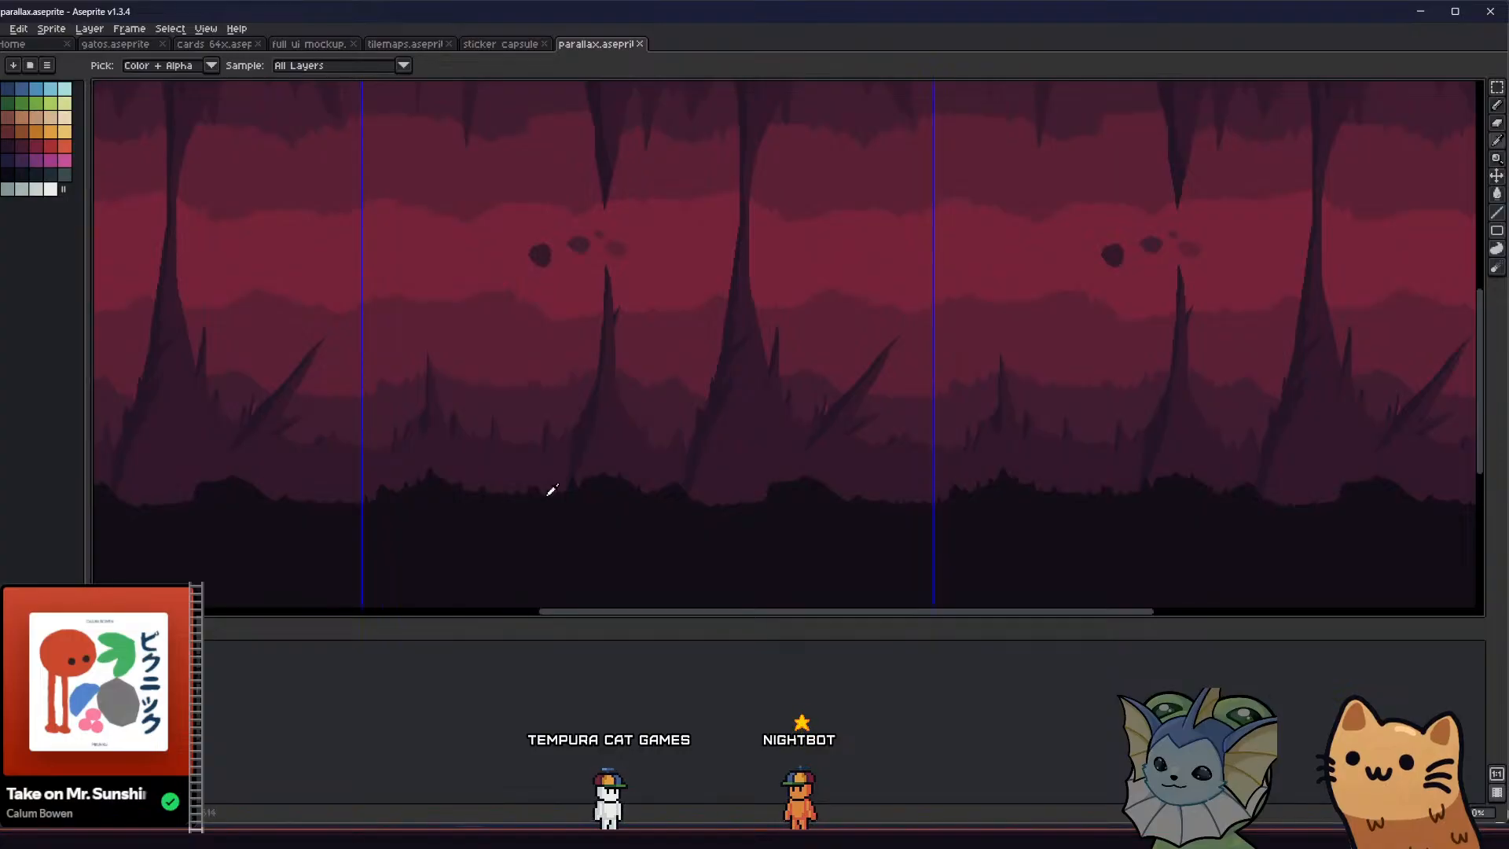
scroll(535, 452, "up", 2)
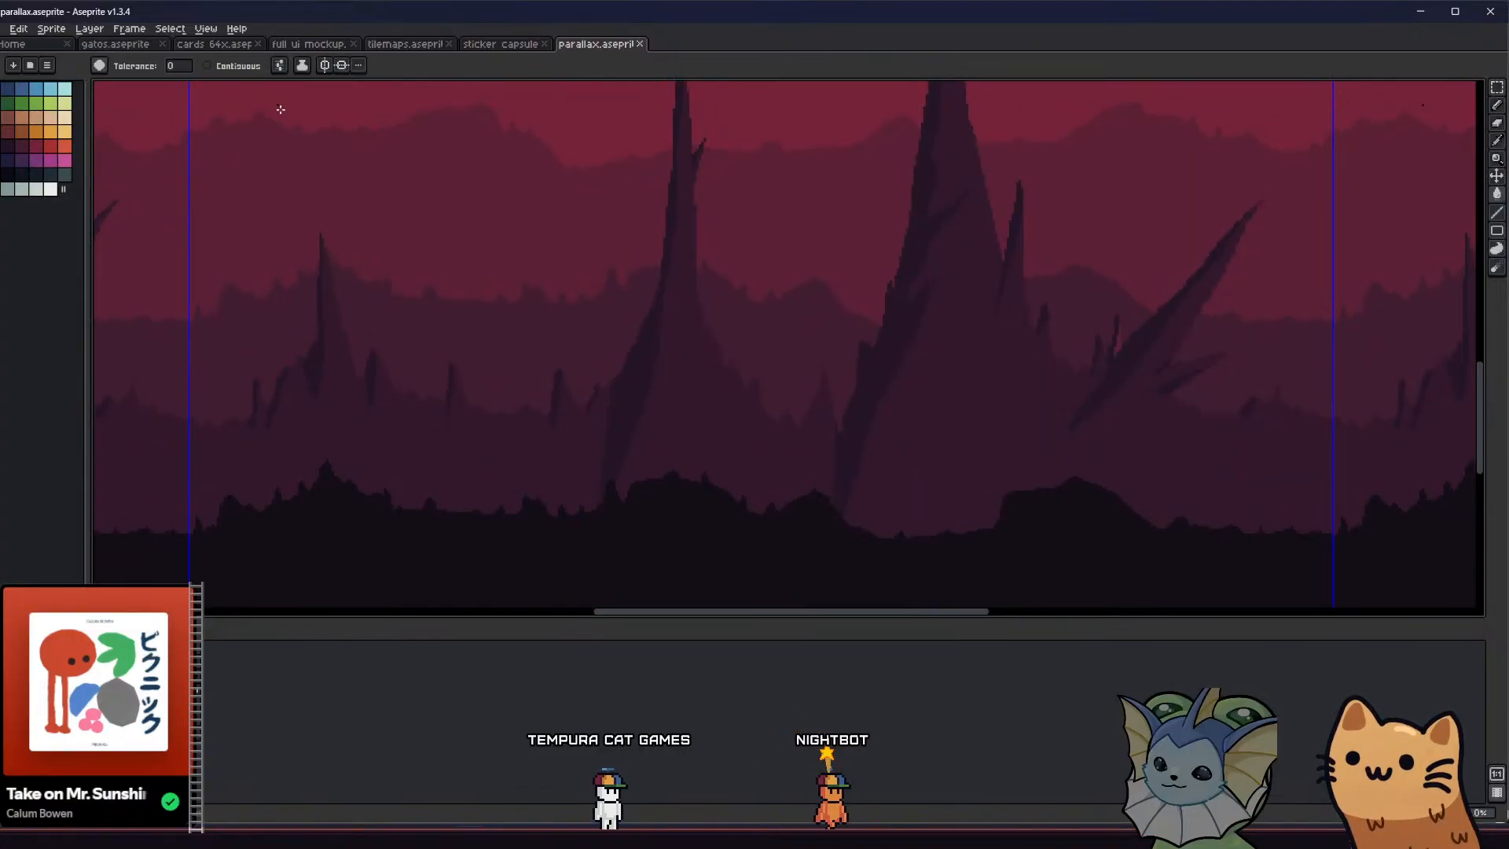
Set the Paint Bucket ink to Alpha Compositing at 50% opacity and darken the purple spiked rock layer
left_click(281, 68)
left_click(282, 68)
left_click(303, 68)
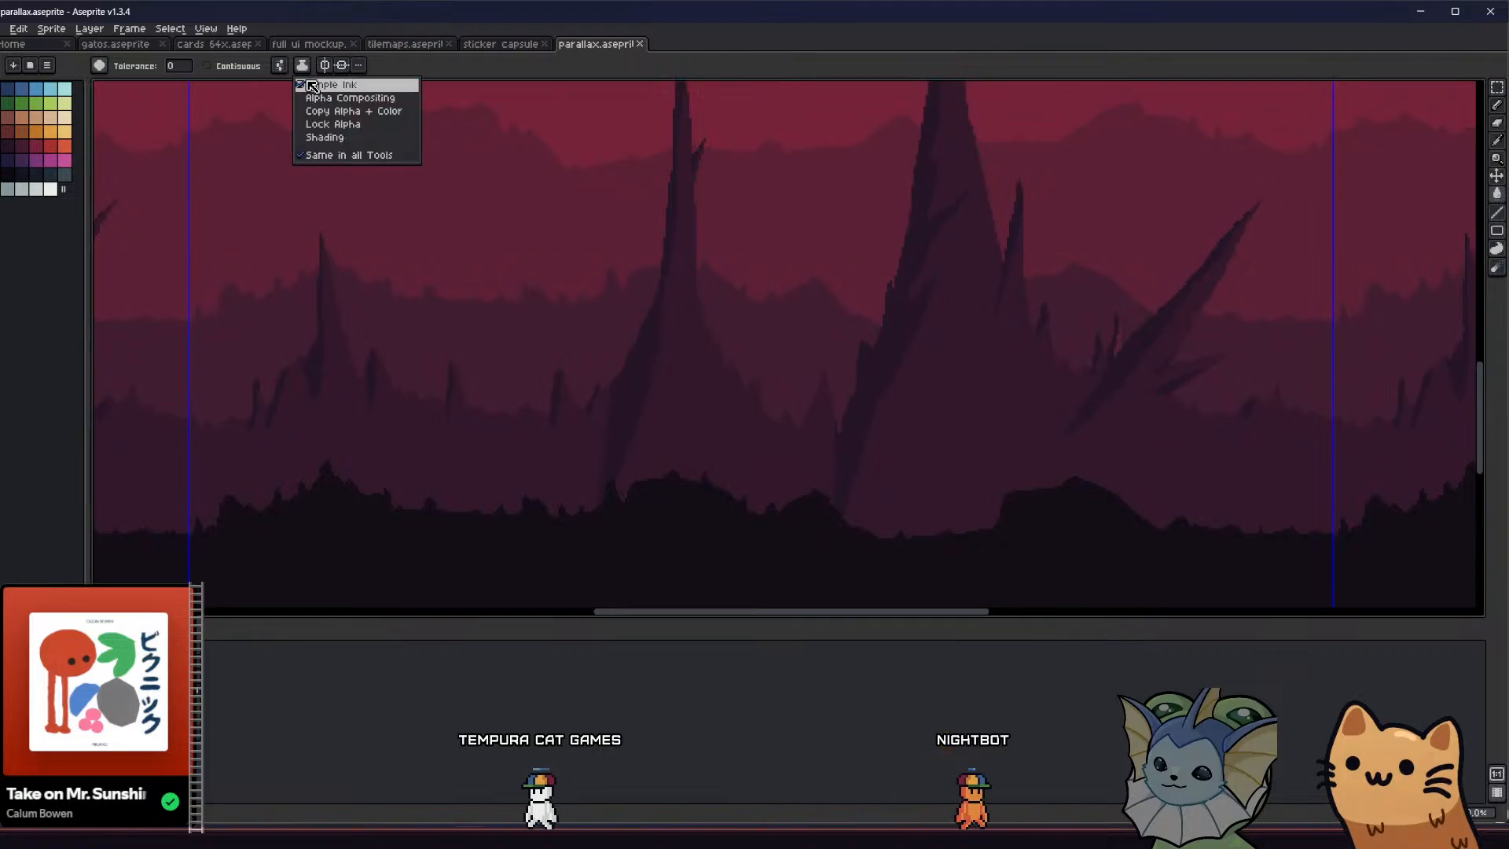
left_click(315, 95)
left_click(454, 449)
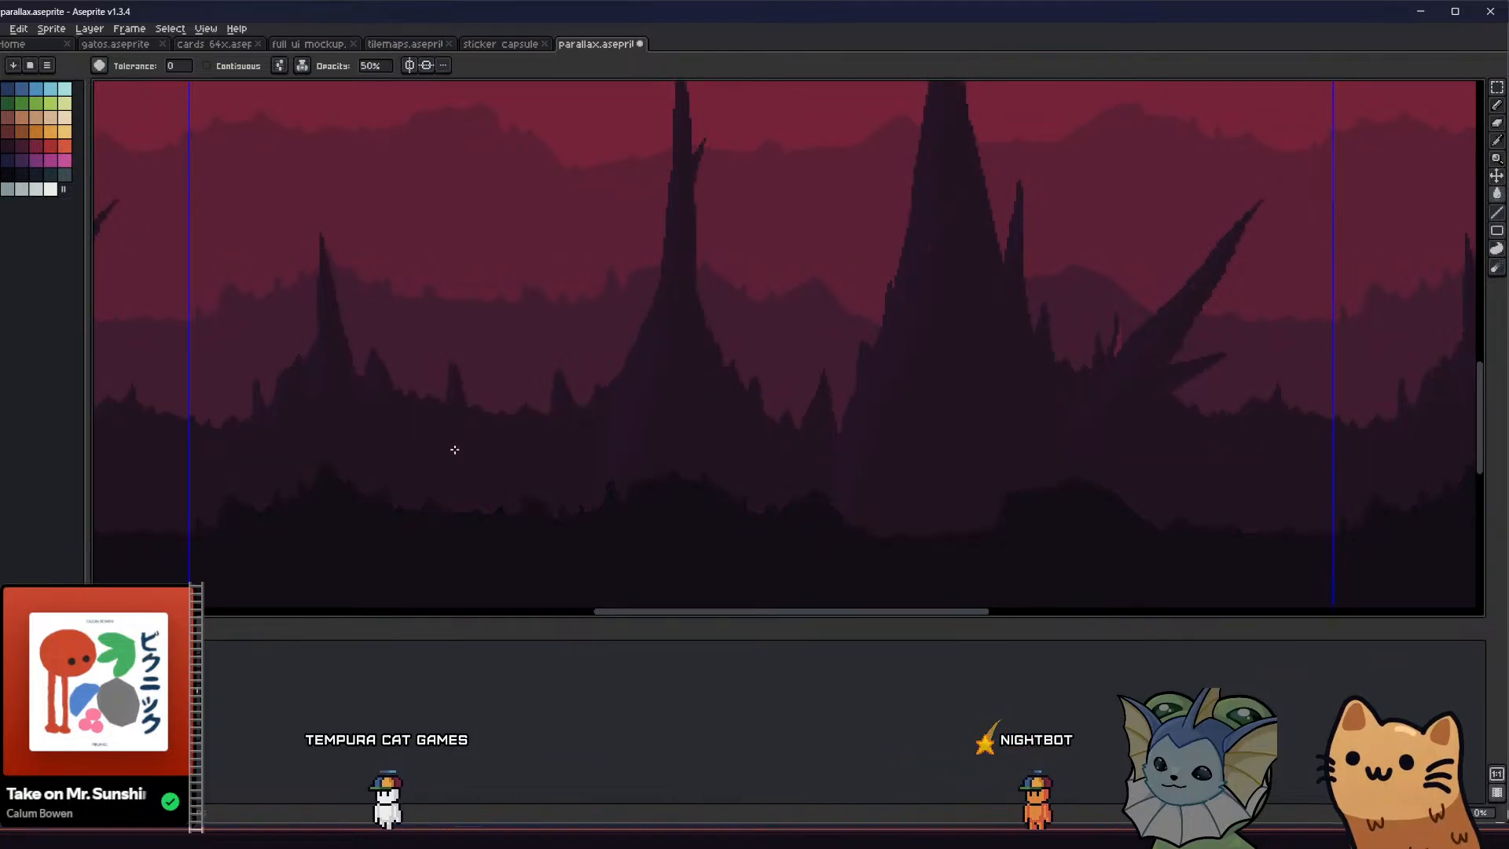
Check the darkened rock layer against the whole cave artwork and return the Paint Bucket to Simple Ink
scroll(526, 403, "down", 2)
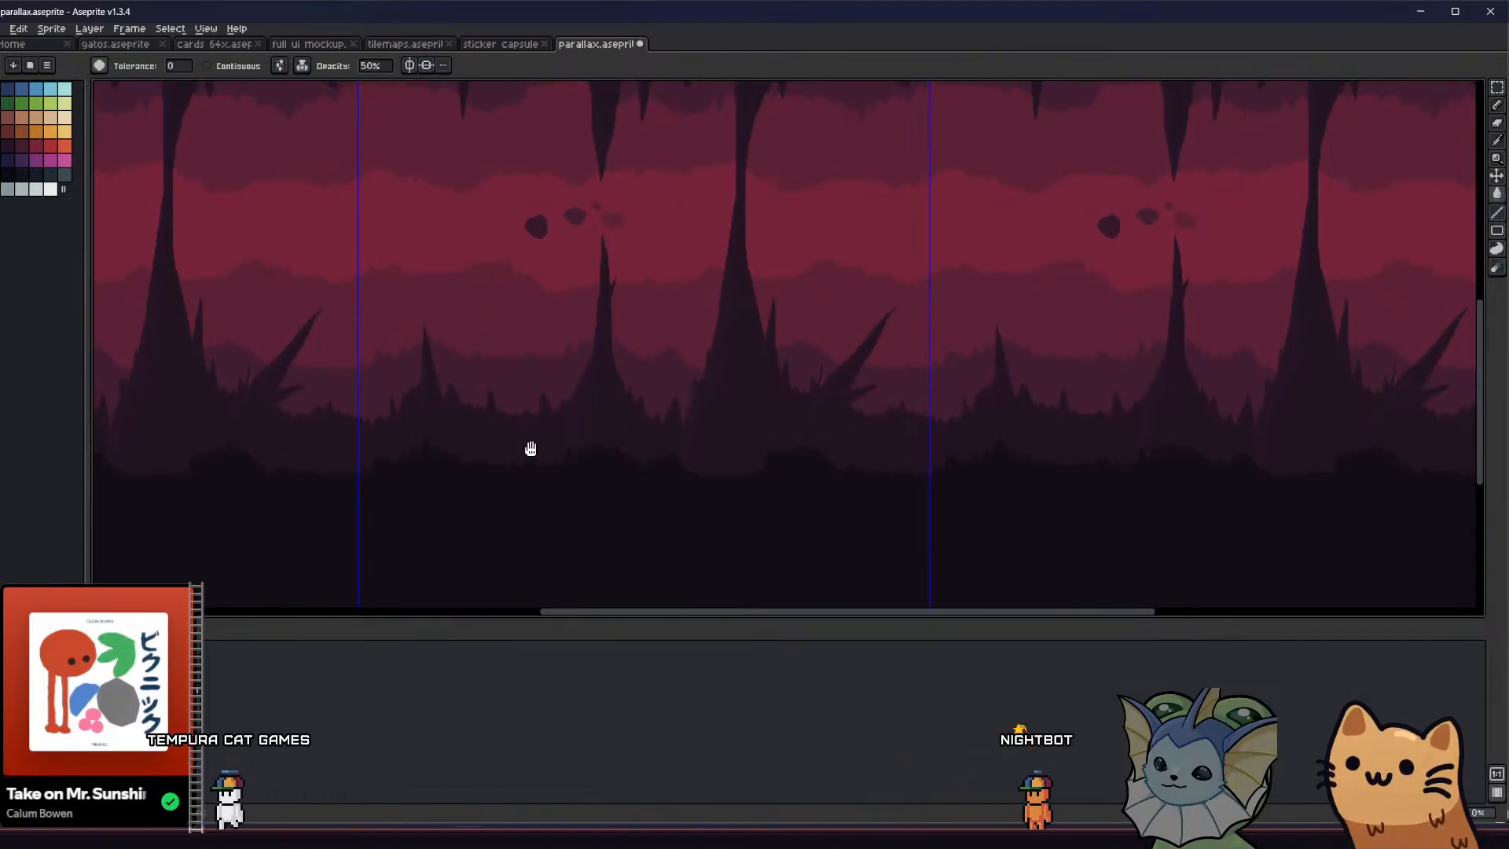
middle_click_drag(528, 445, 531, 478)
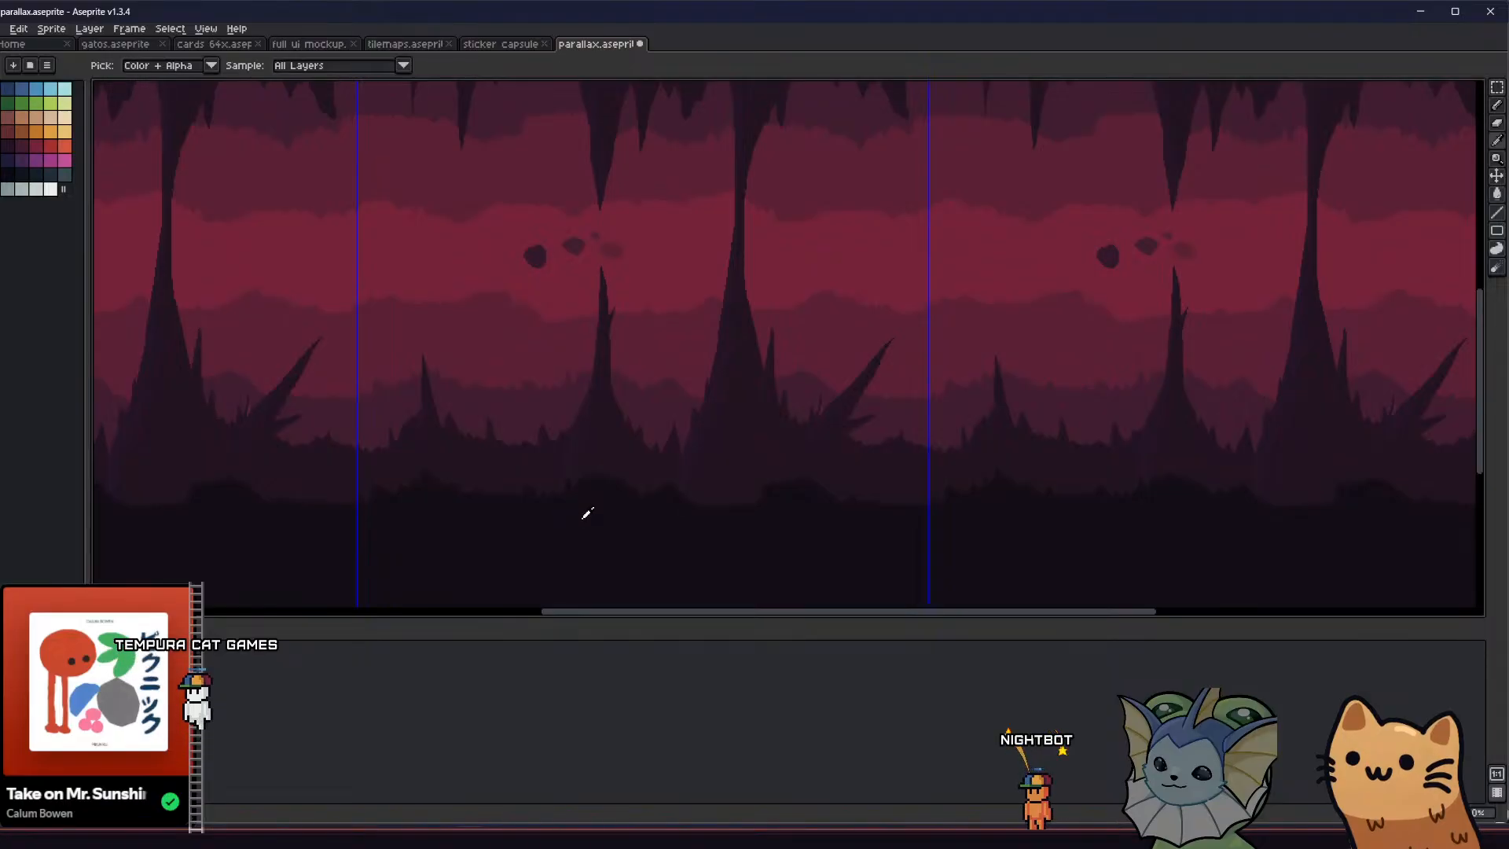
scroll(576, 428, "down", 2)
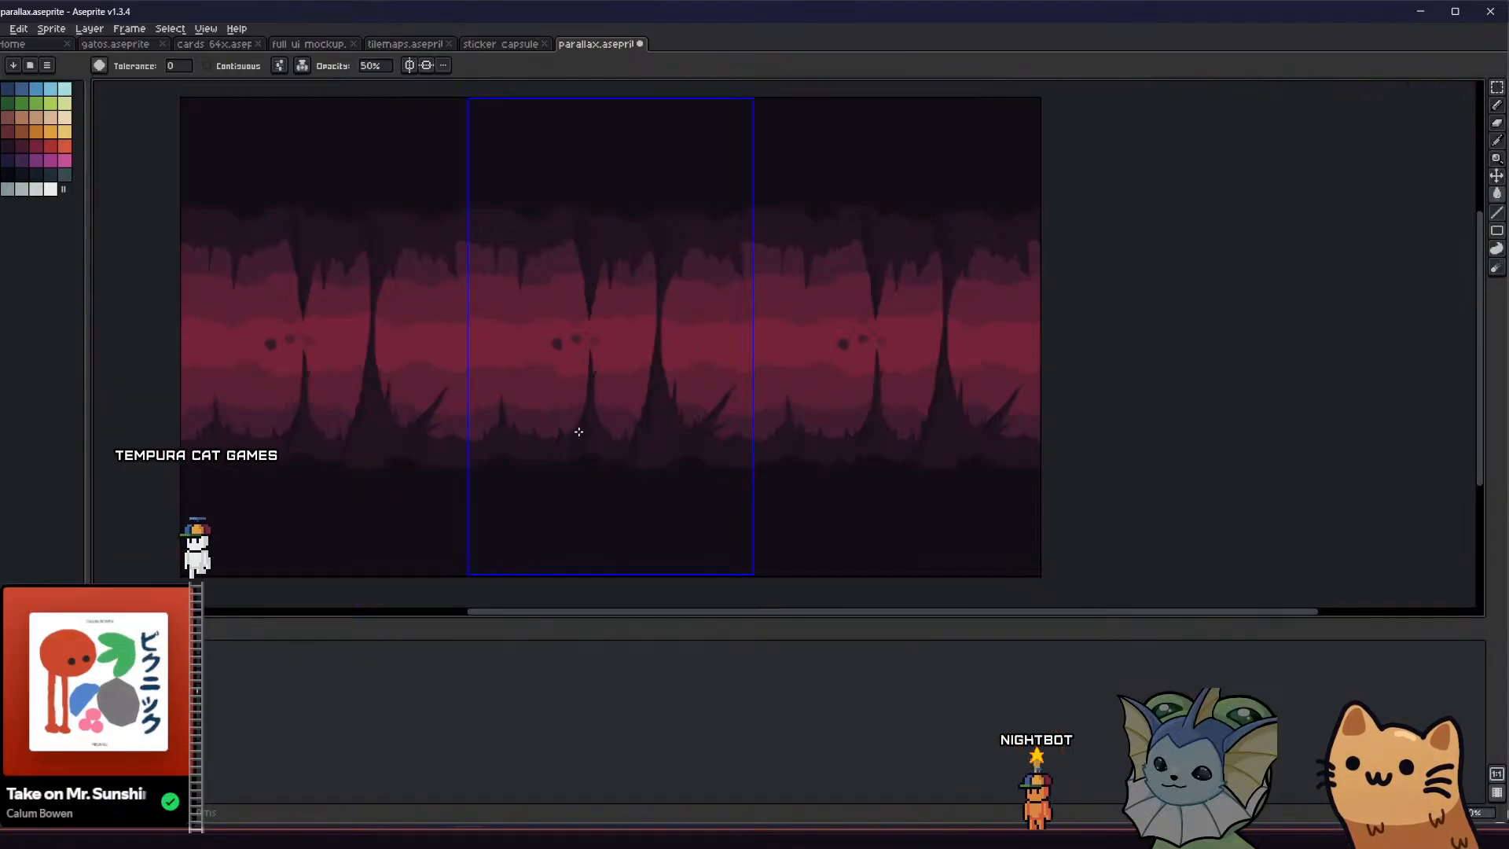
scroll(565, 443, "up", 2)
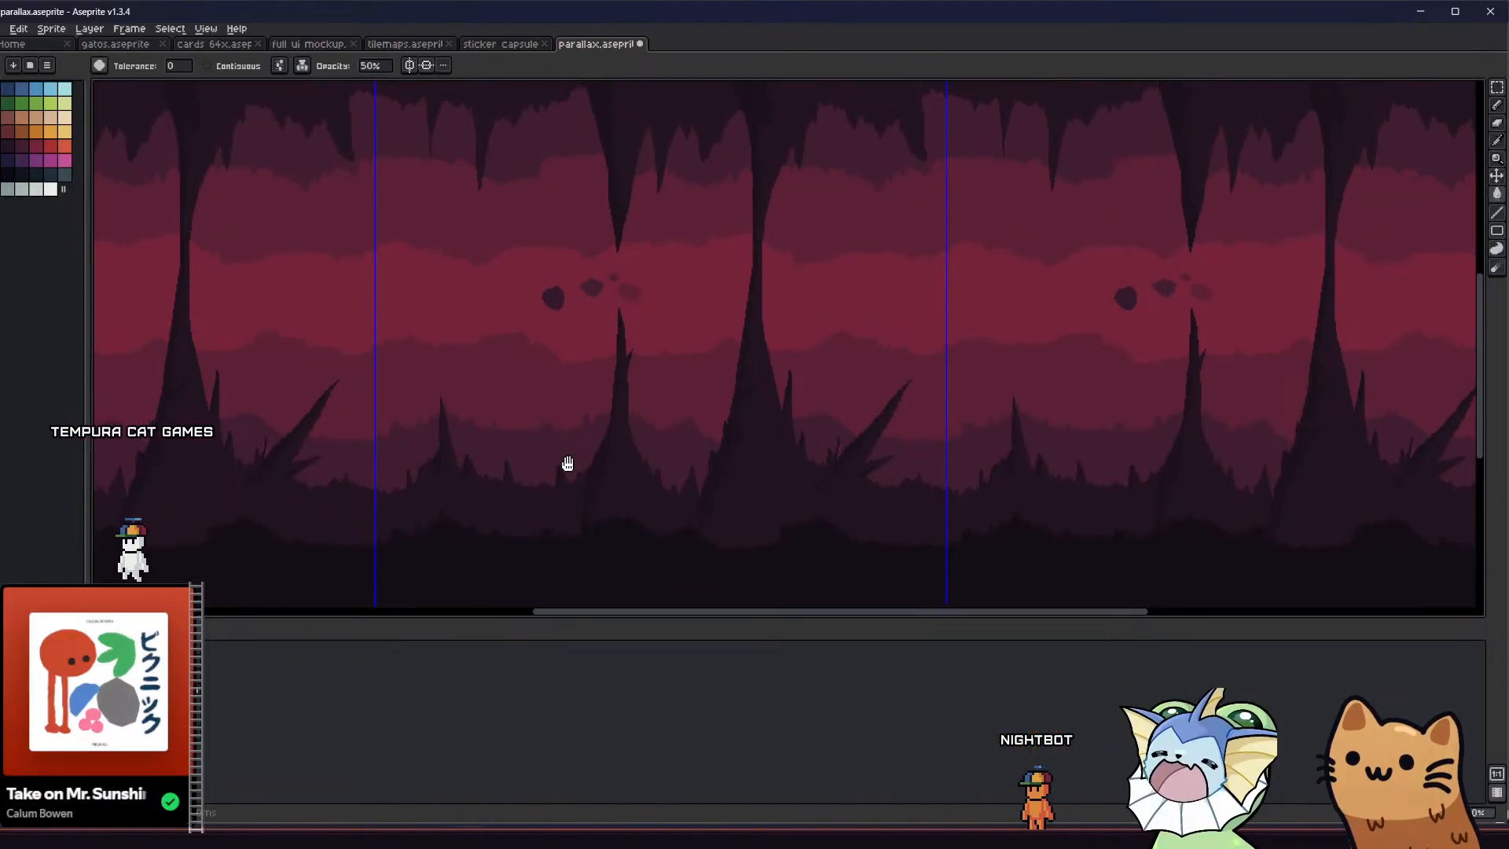
scroll(563, 434, "down", 2)
scroll(564, 432, "up", 2)
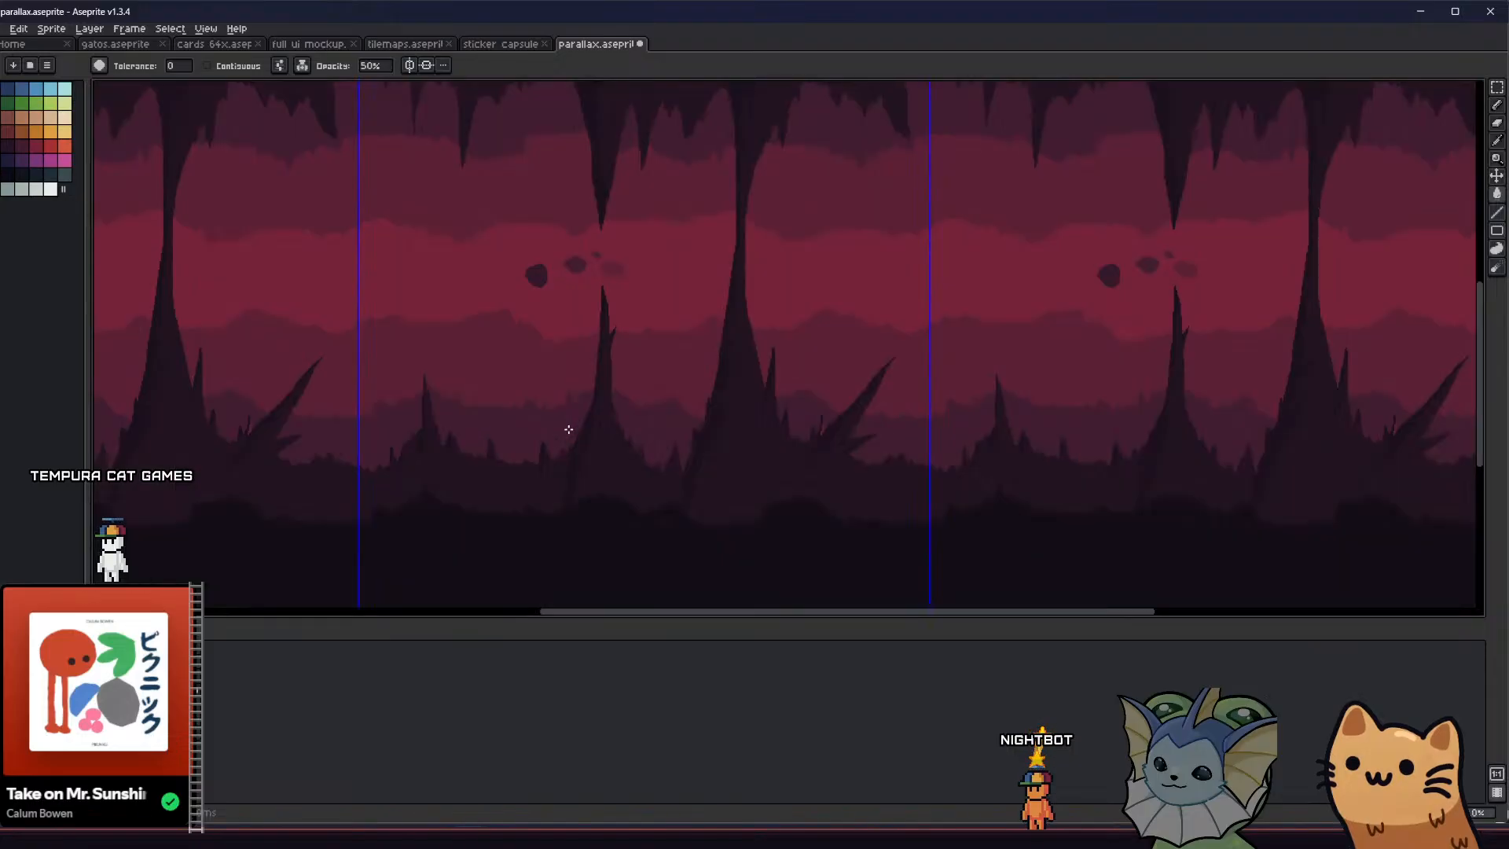
middle_click_drag(571, 429, 609, 444)
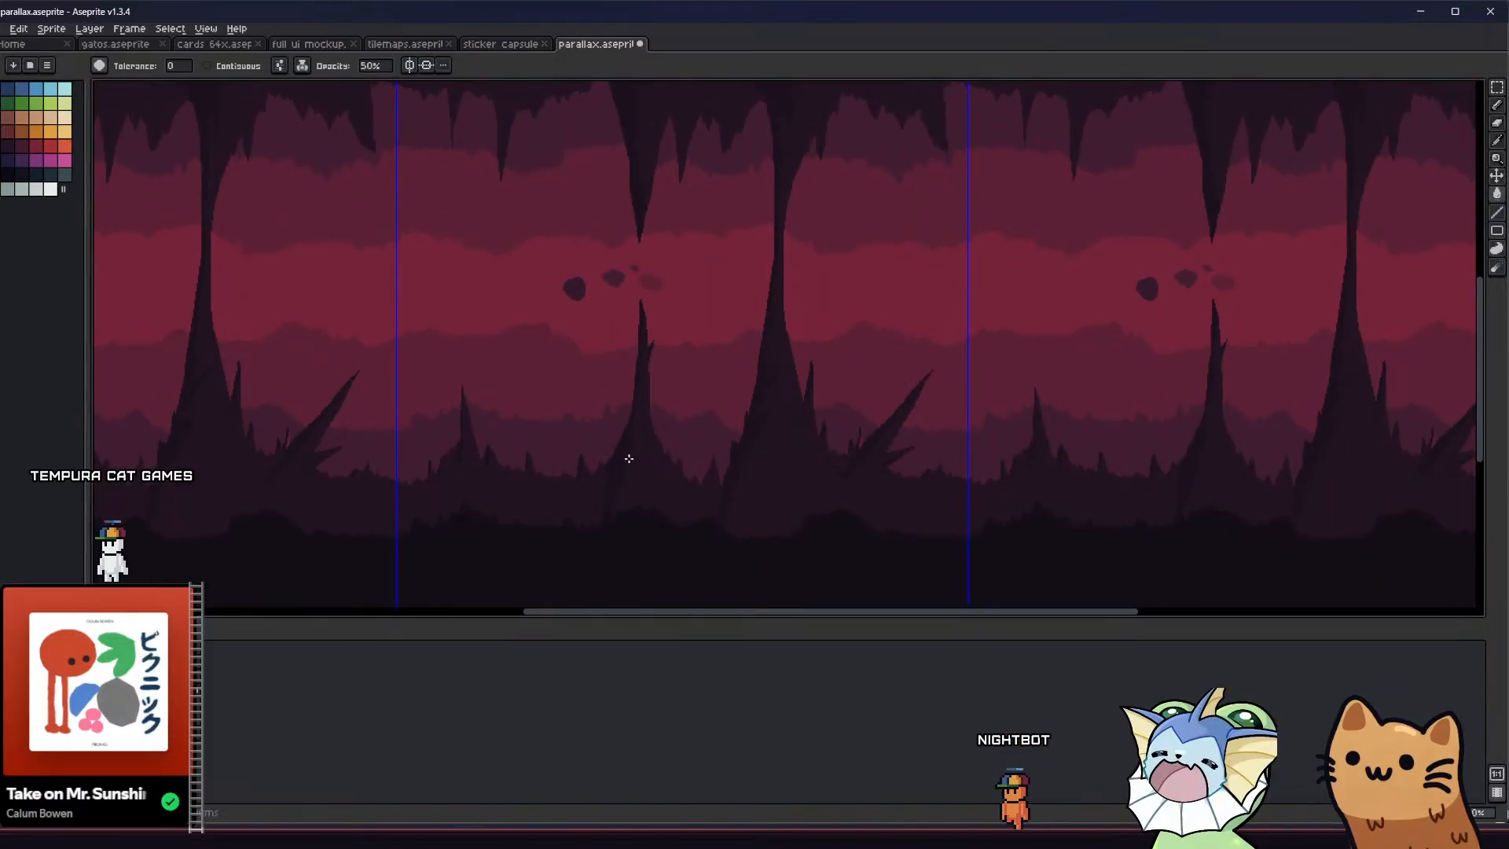
key("i")
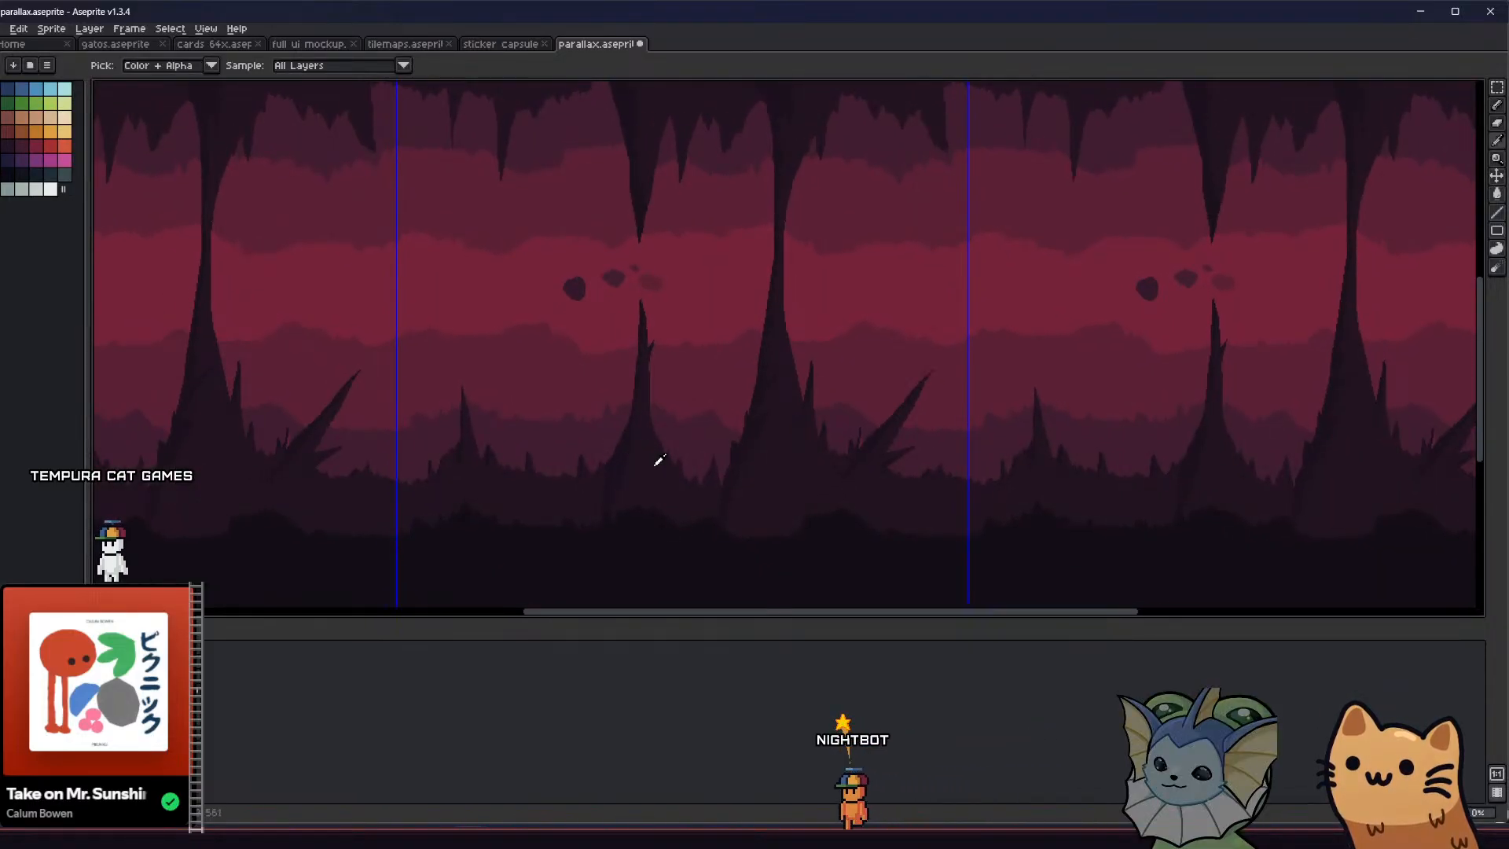
key("g")
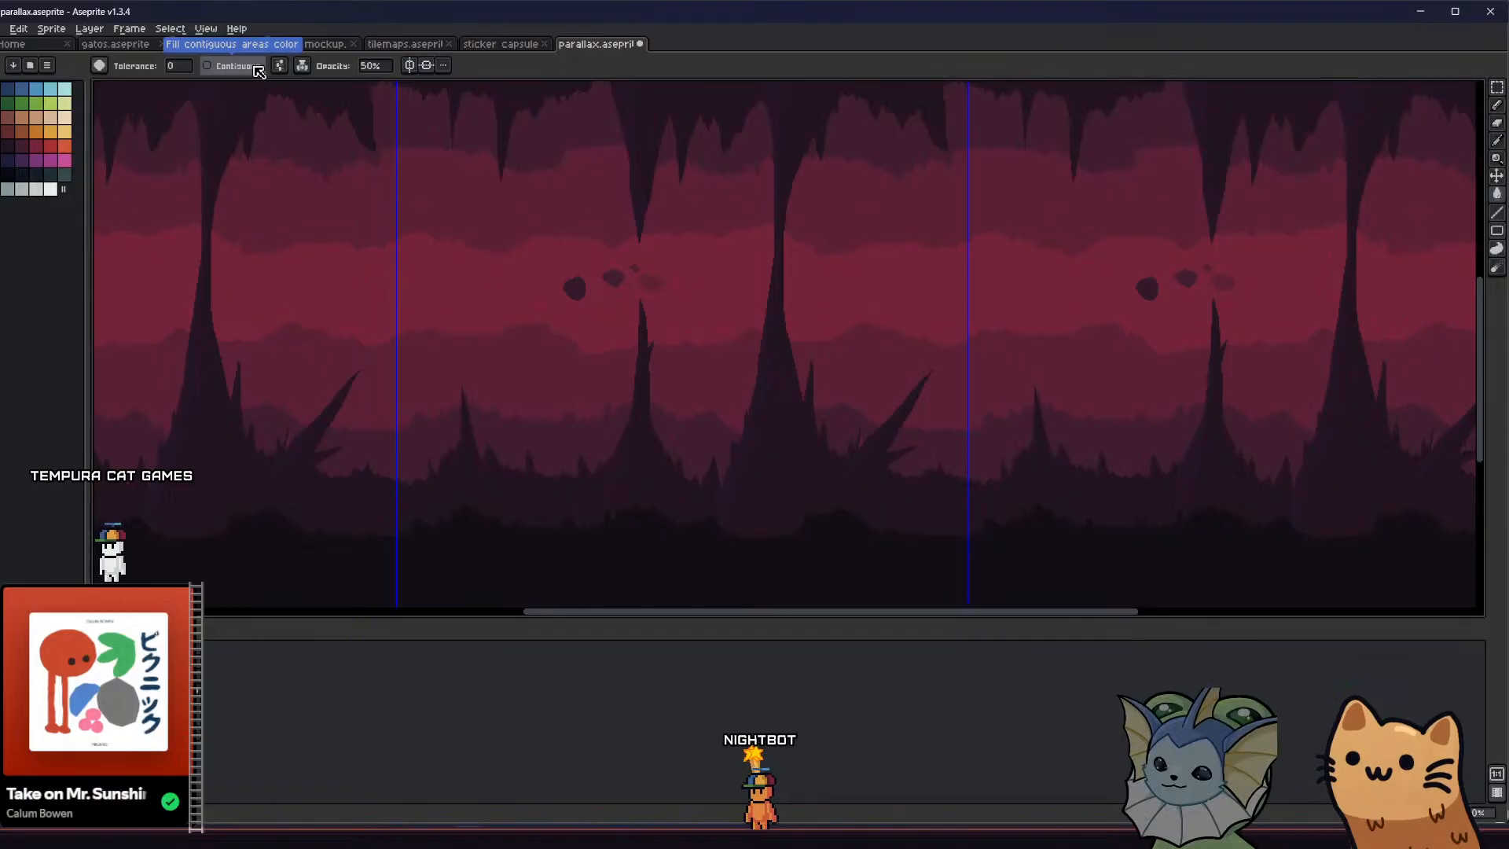
left_click(302, 65)
left_click(334, 84)
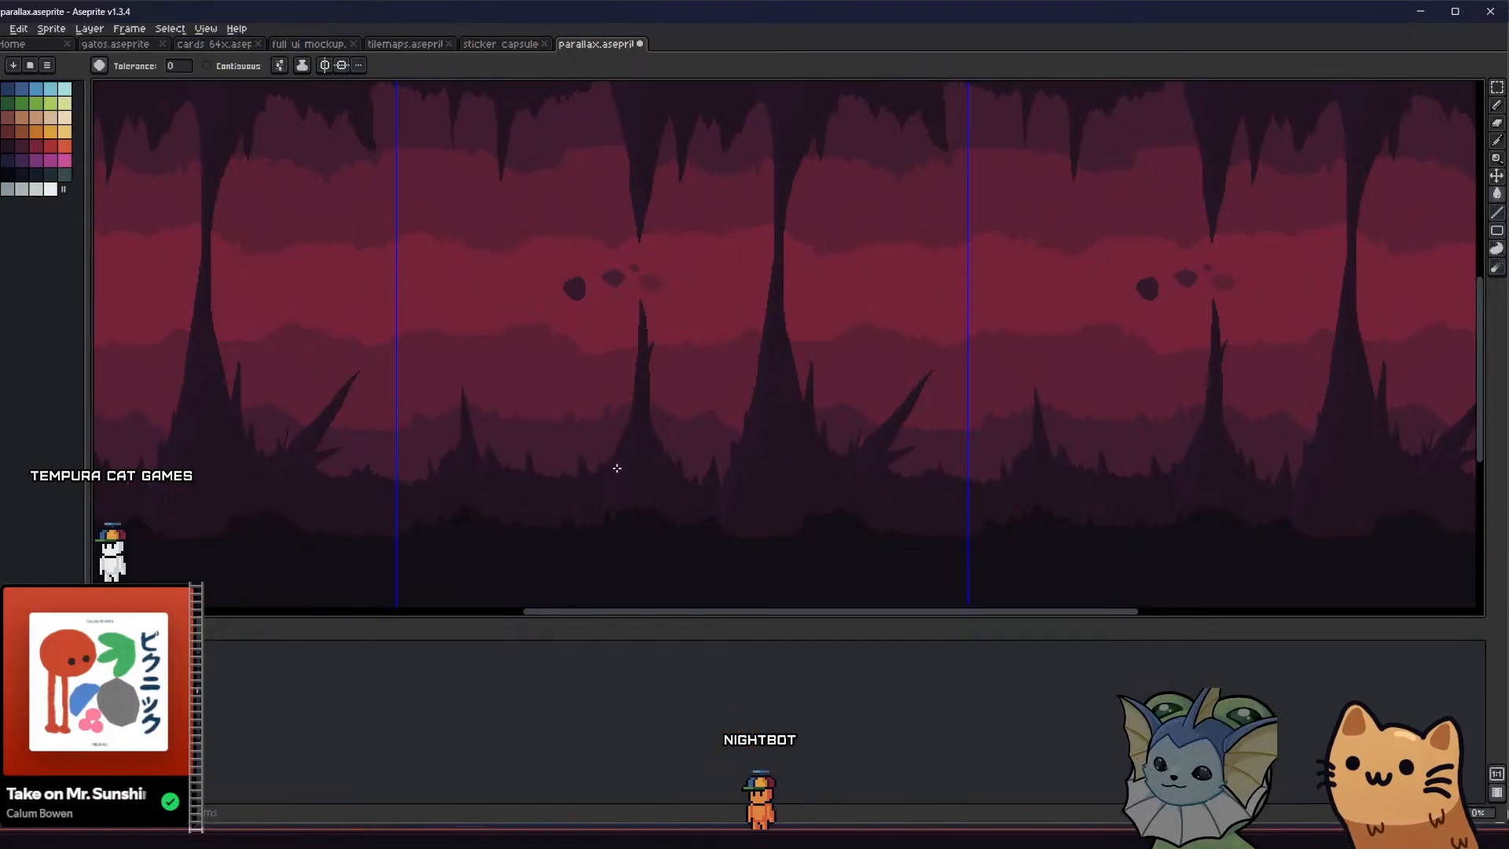
Examine the contrast and shading of the darkened spikes against the near-black ground and the red layers behind
middle_click_drag(594, 465, 484, 431)
scroll(575, 481, "up", 4)
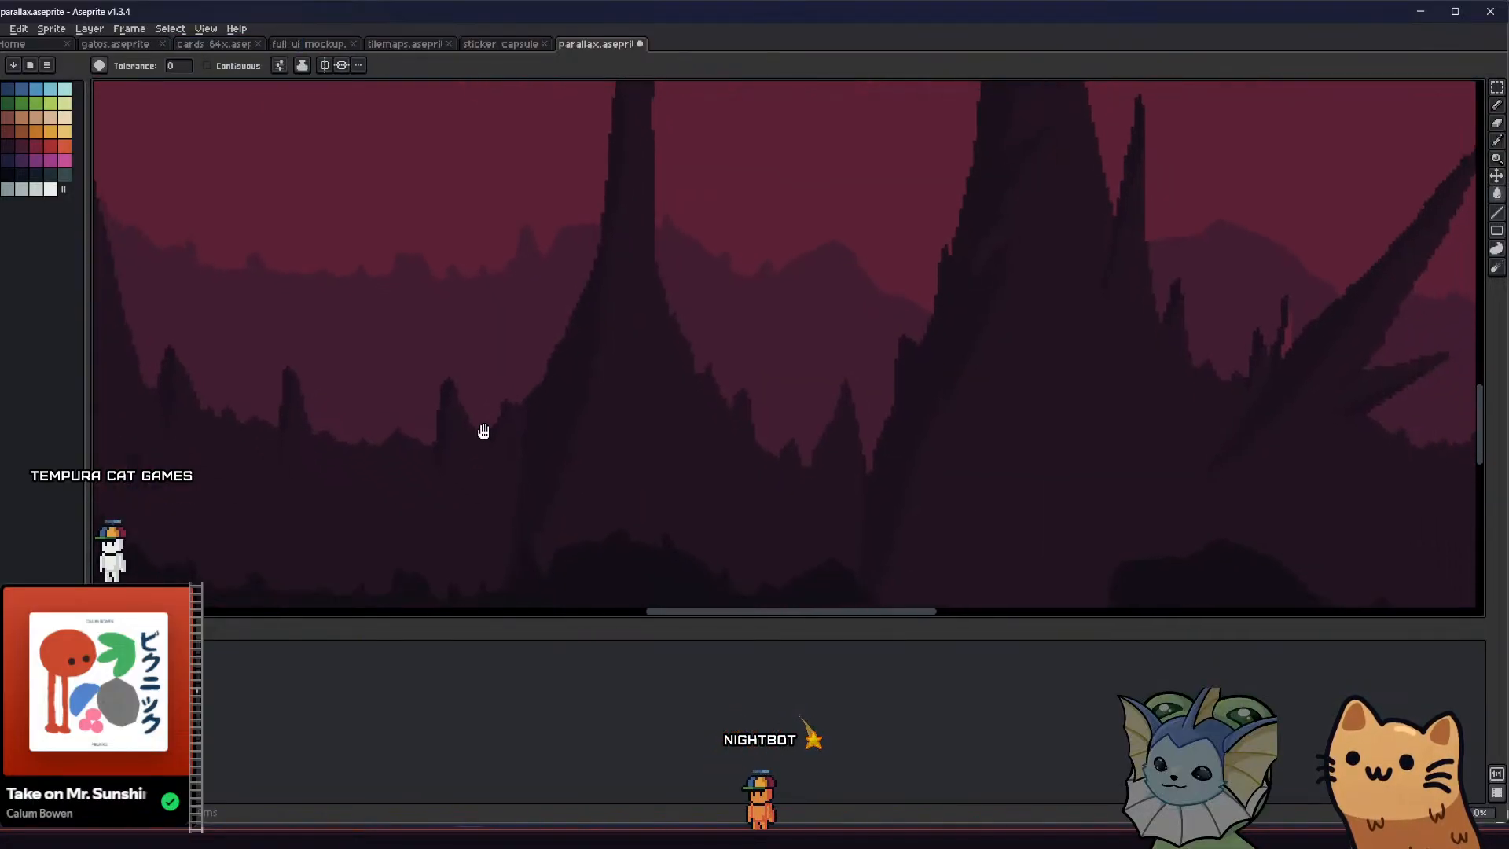
scroll(487, 395, "down", 1)
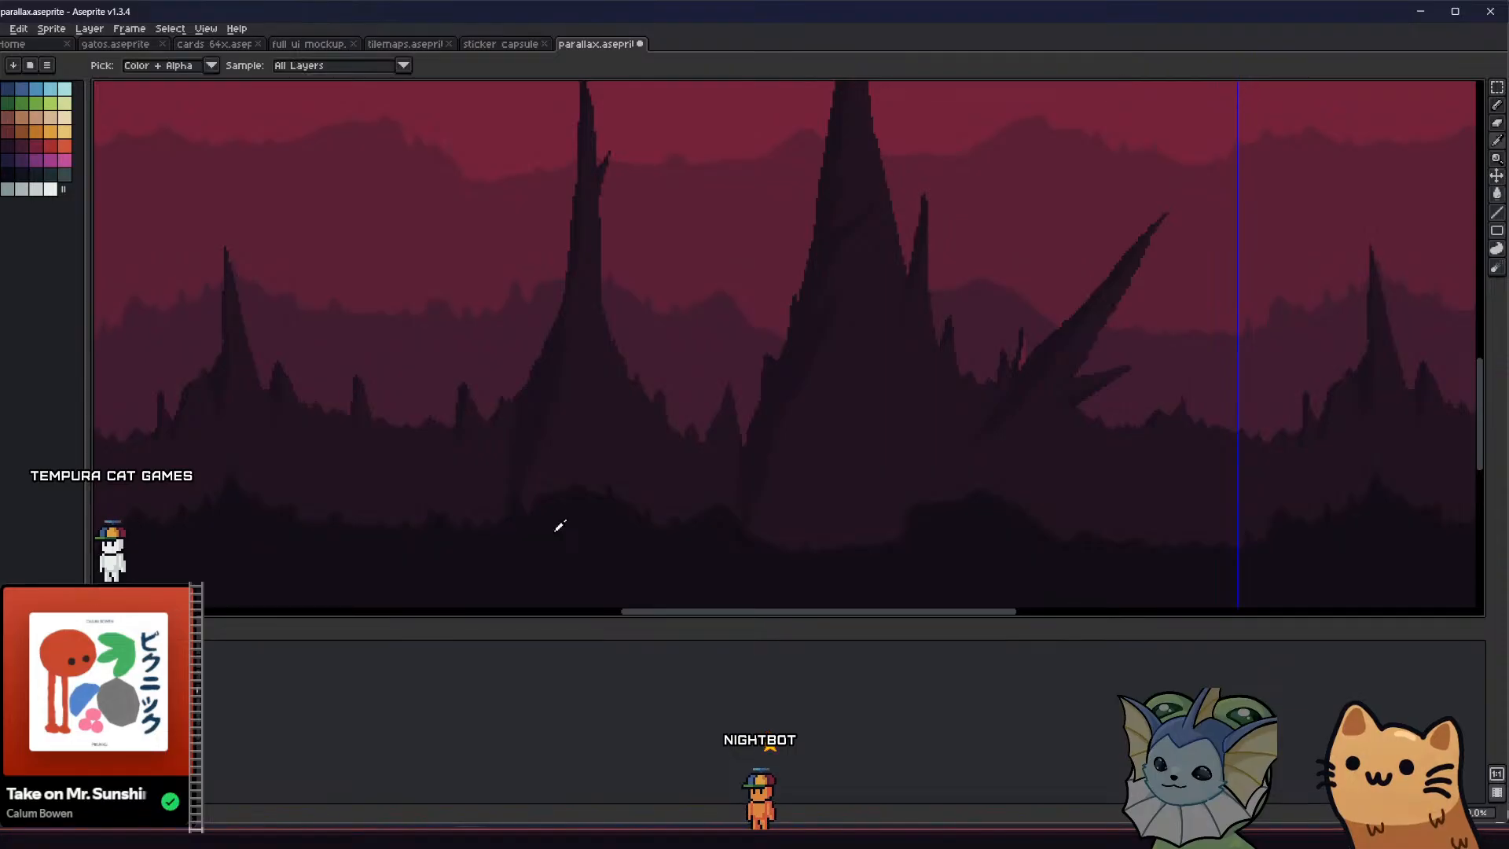
scroll(526, 431, "down", 1)
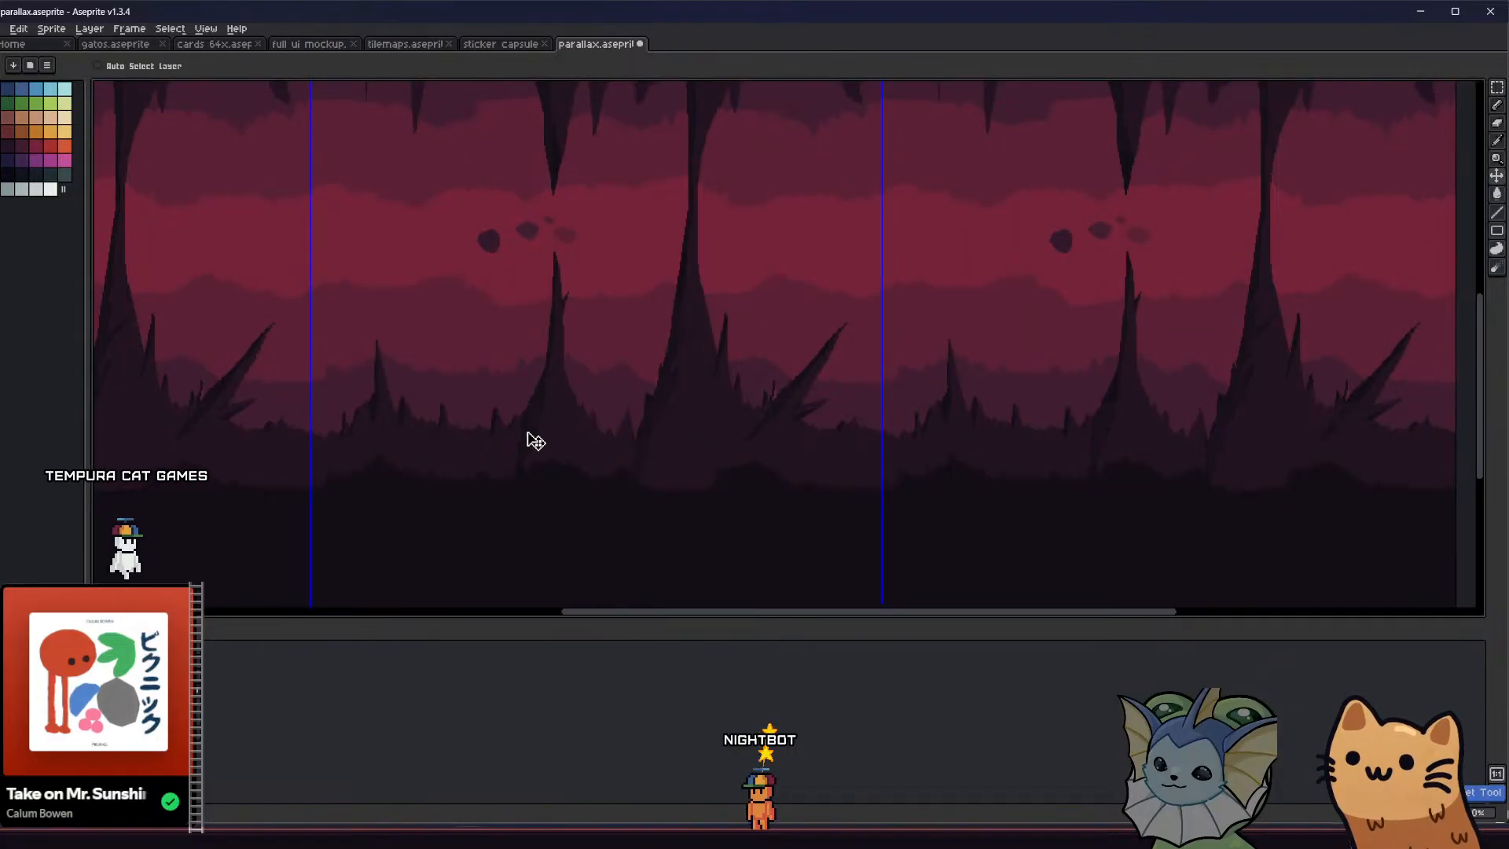
middle_click_drag(529, 434, 551, 458)
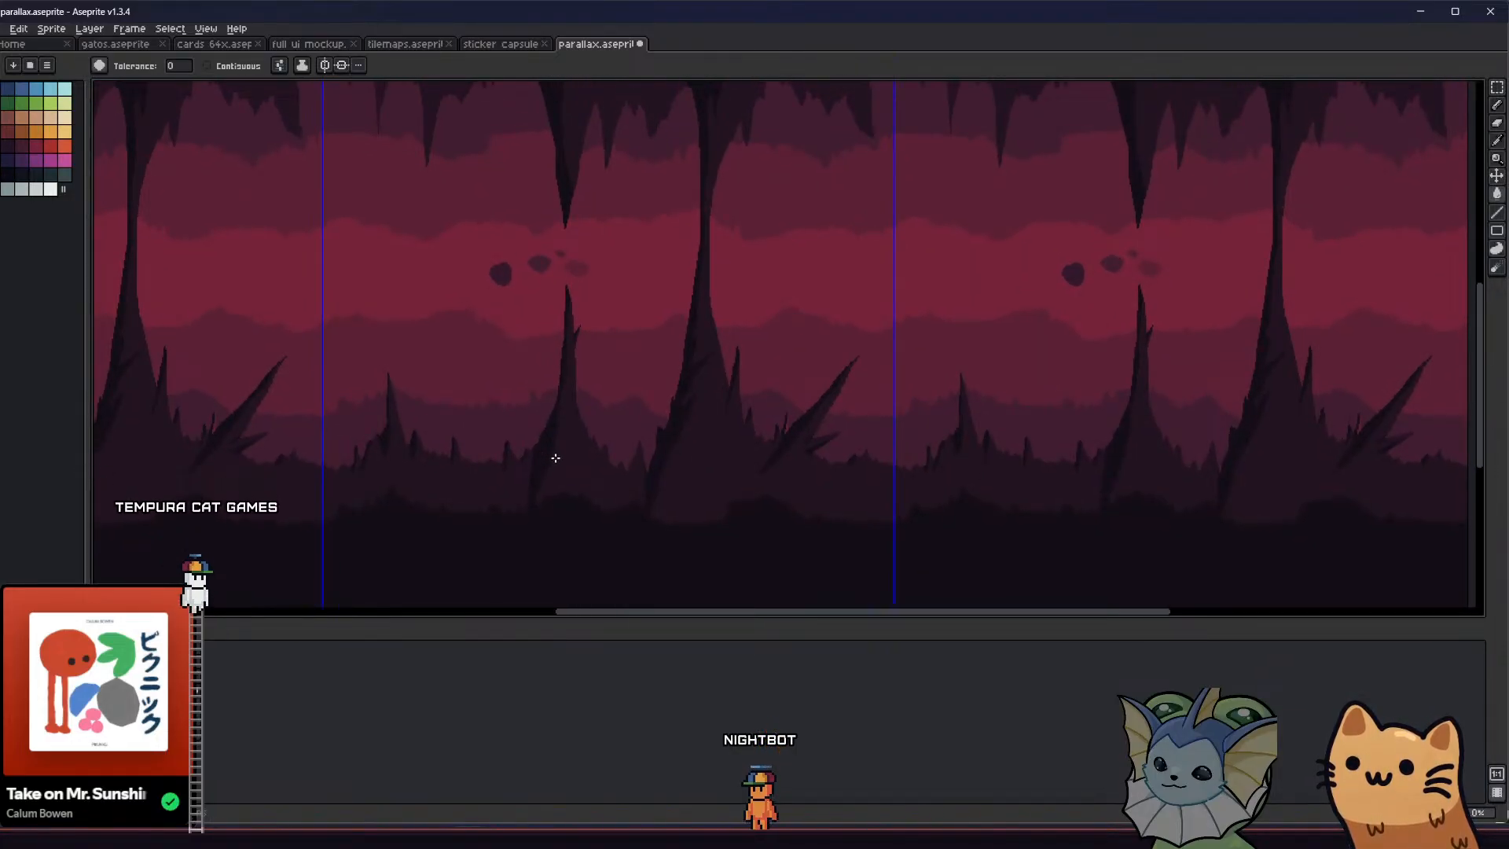
scroll(556, 456, "down", 2)
scroll(559, 459, "up", 4)
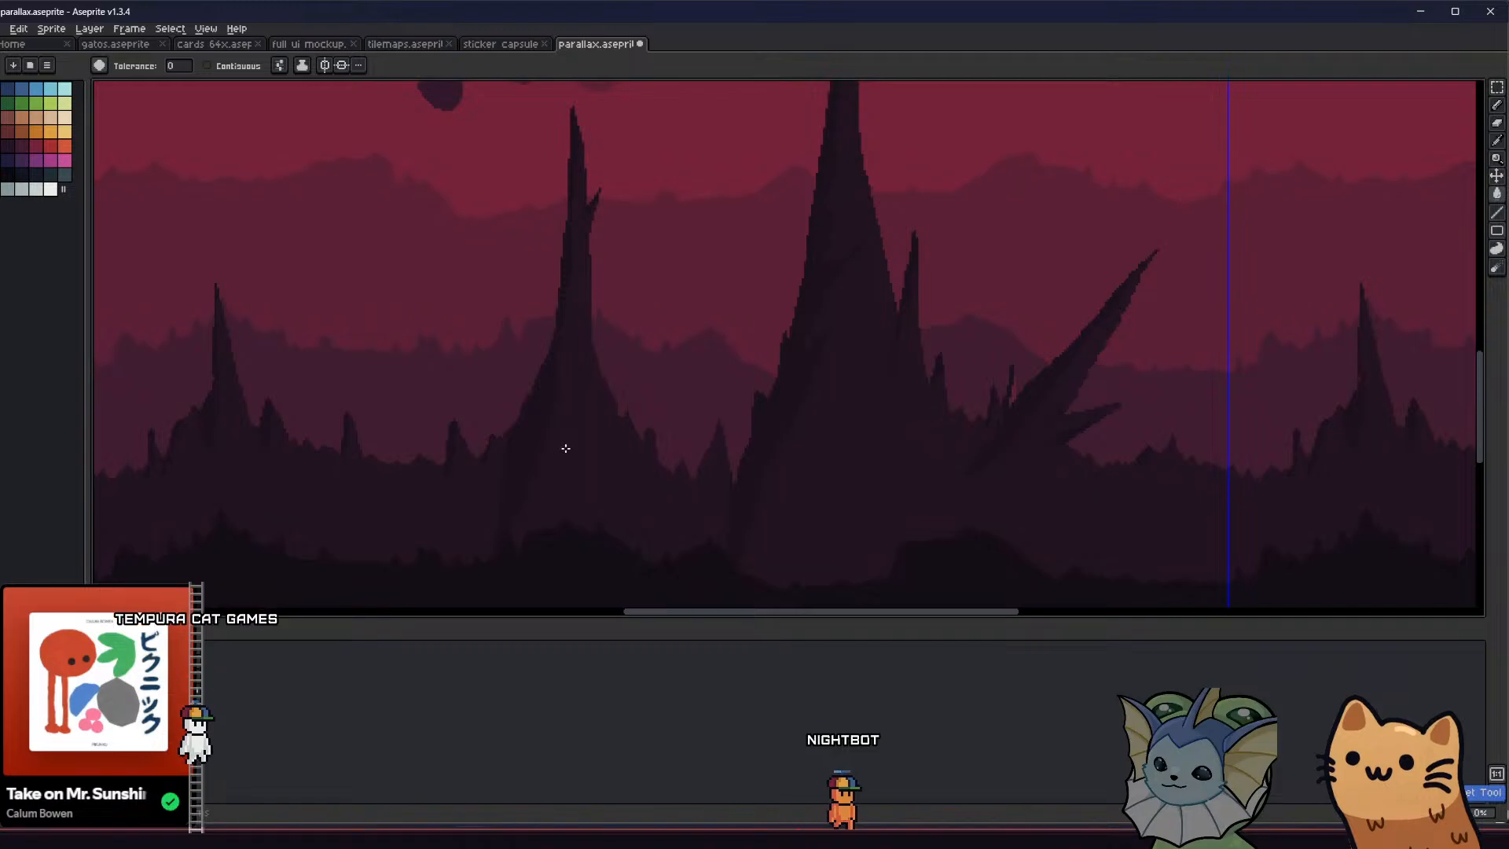
scroll(566, 447, "down", 2)
scroll(568, 447, "up", 2)
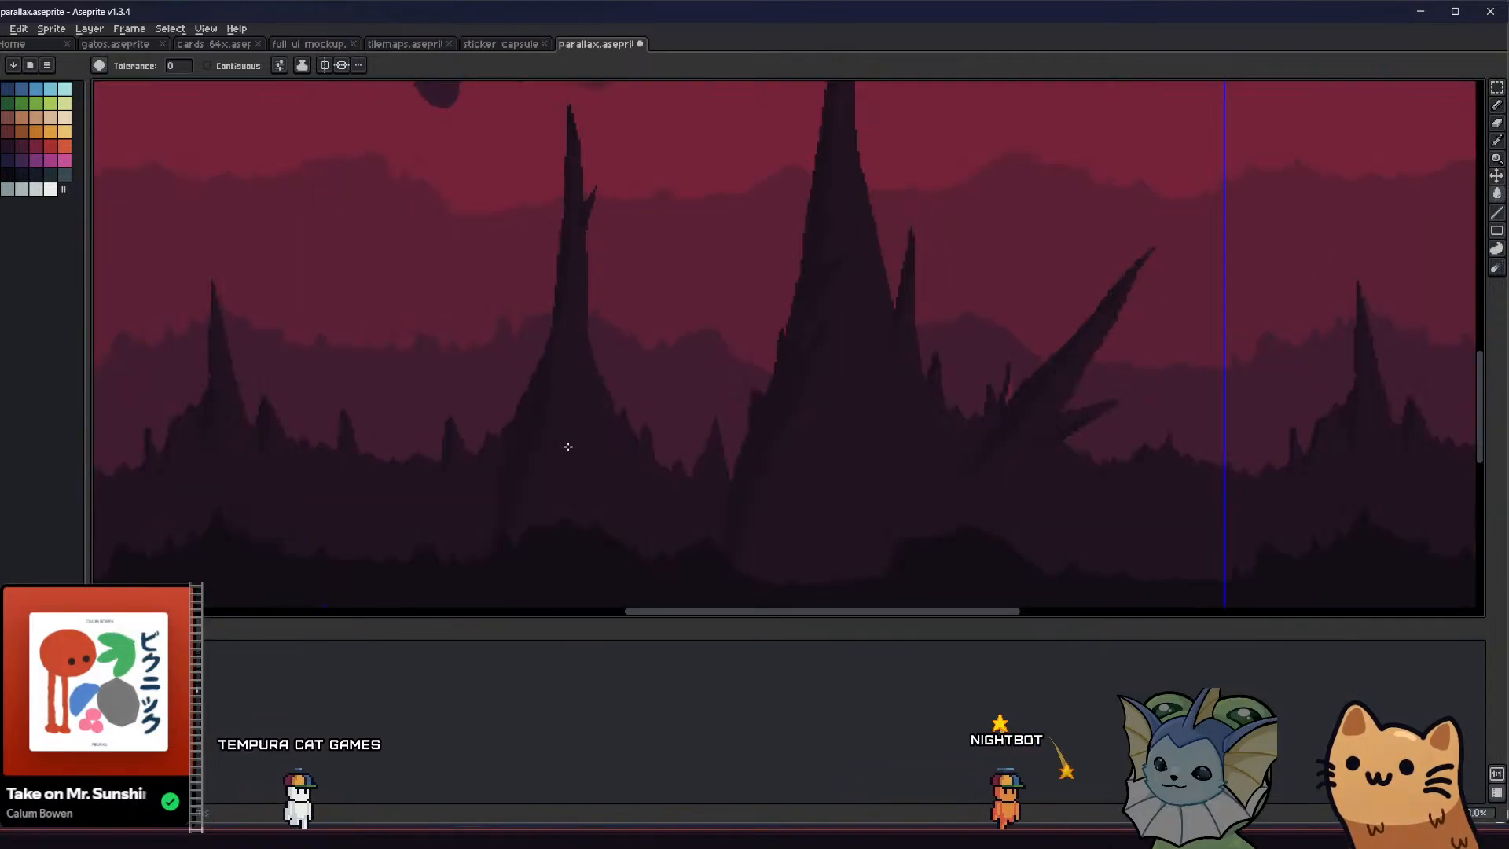
Sample a dark purple and recolour the spiked rock layer with the Paint Bucket
key("i")
scroll(399, 544, "down", 2)
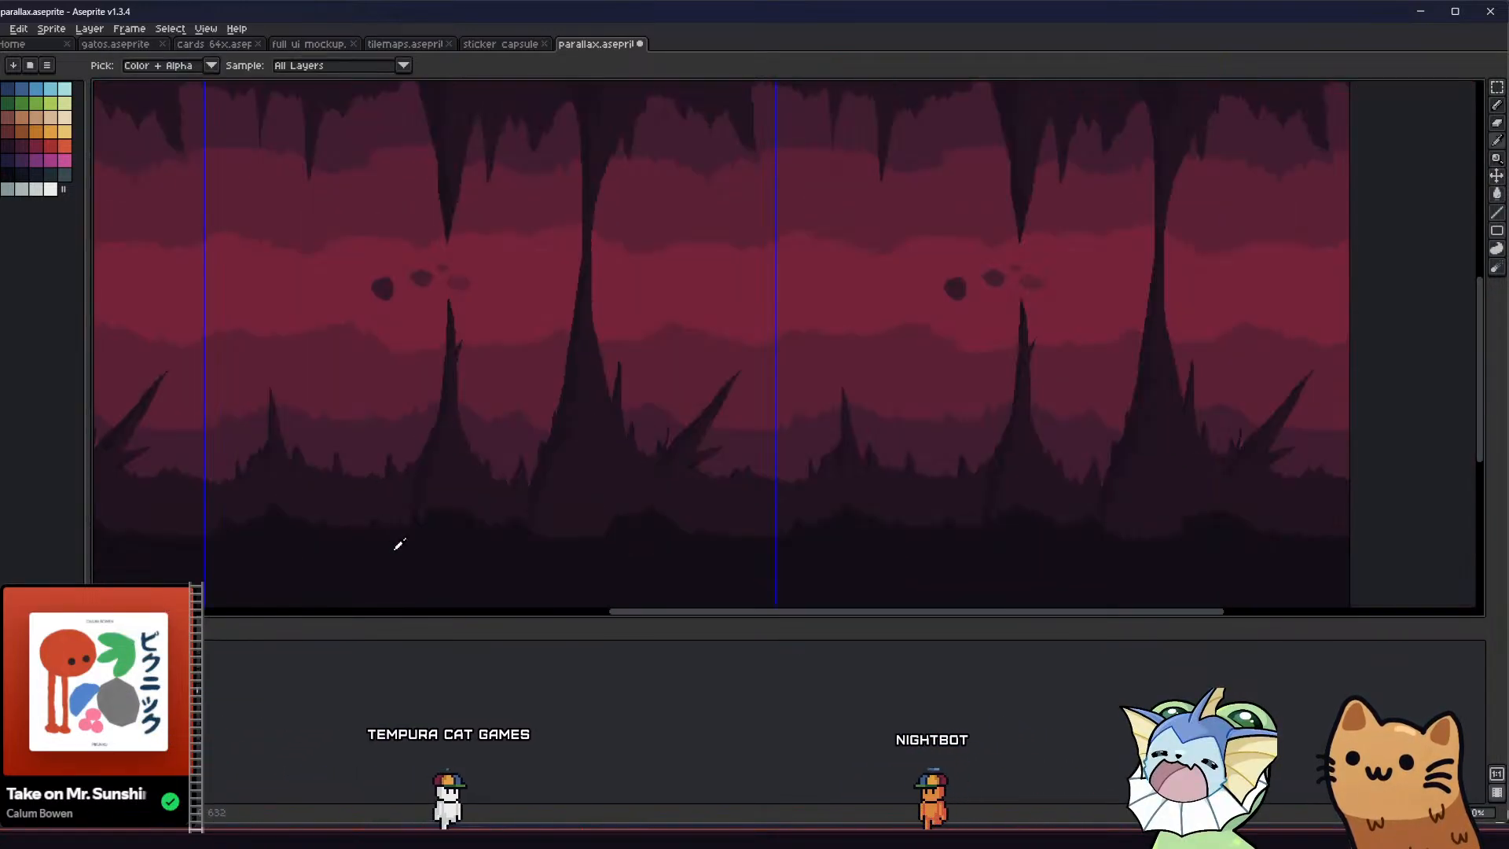
left_click(379, 463)
key("g")
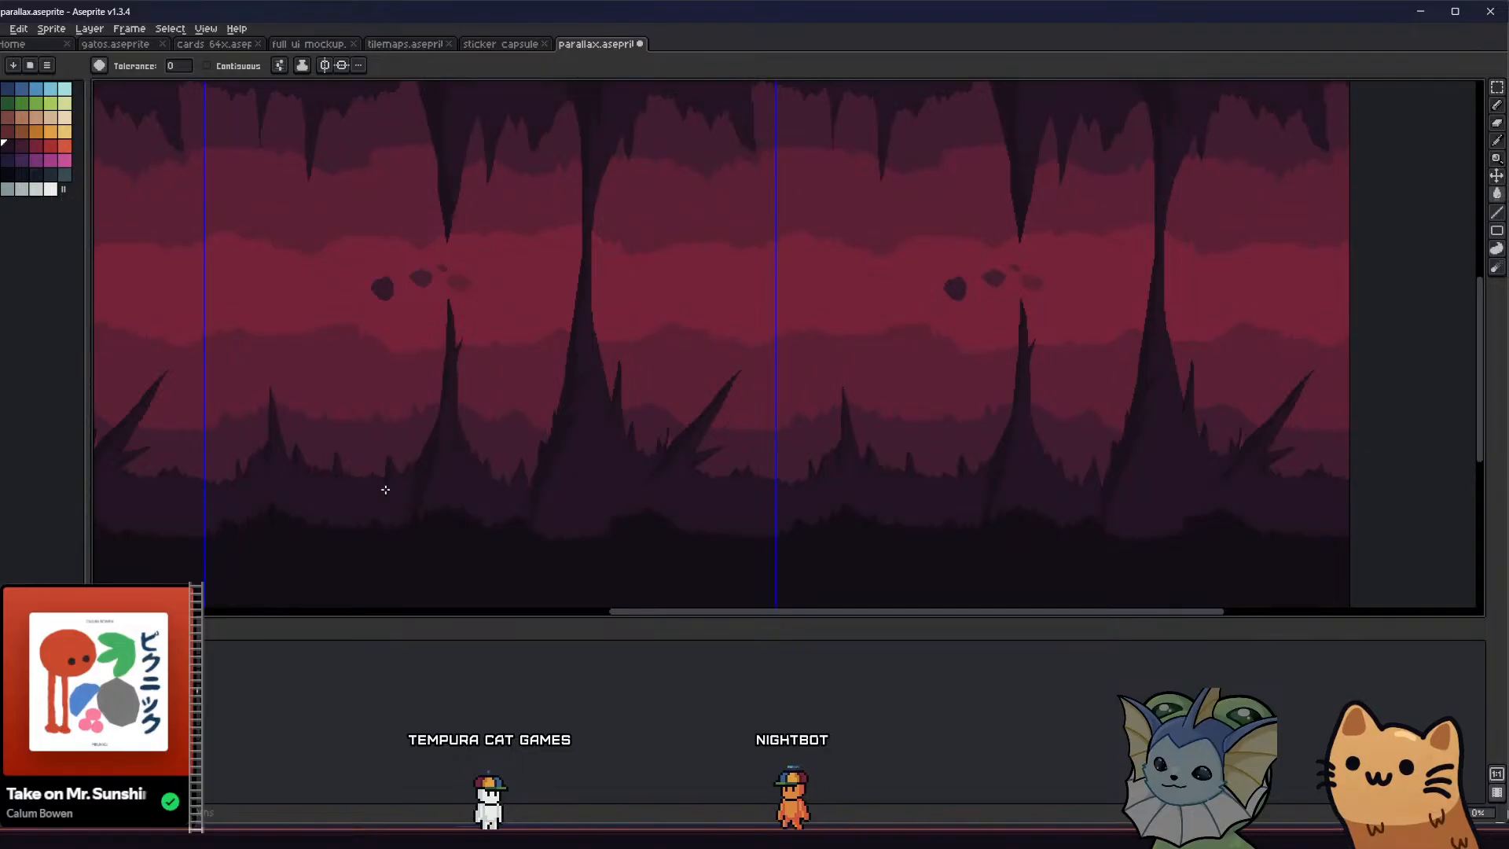
middle_click_drag(379, 487, 375, 483)
left_click(382, 490, "ctrl")
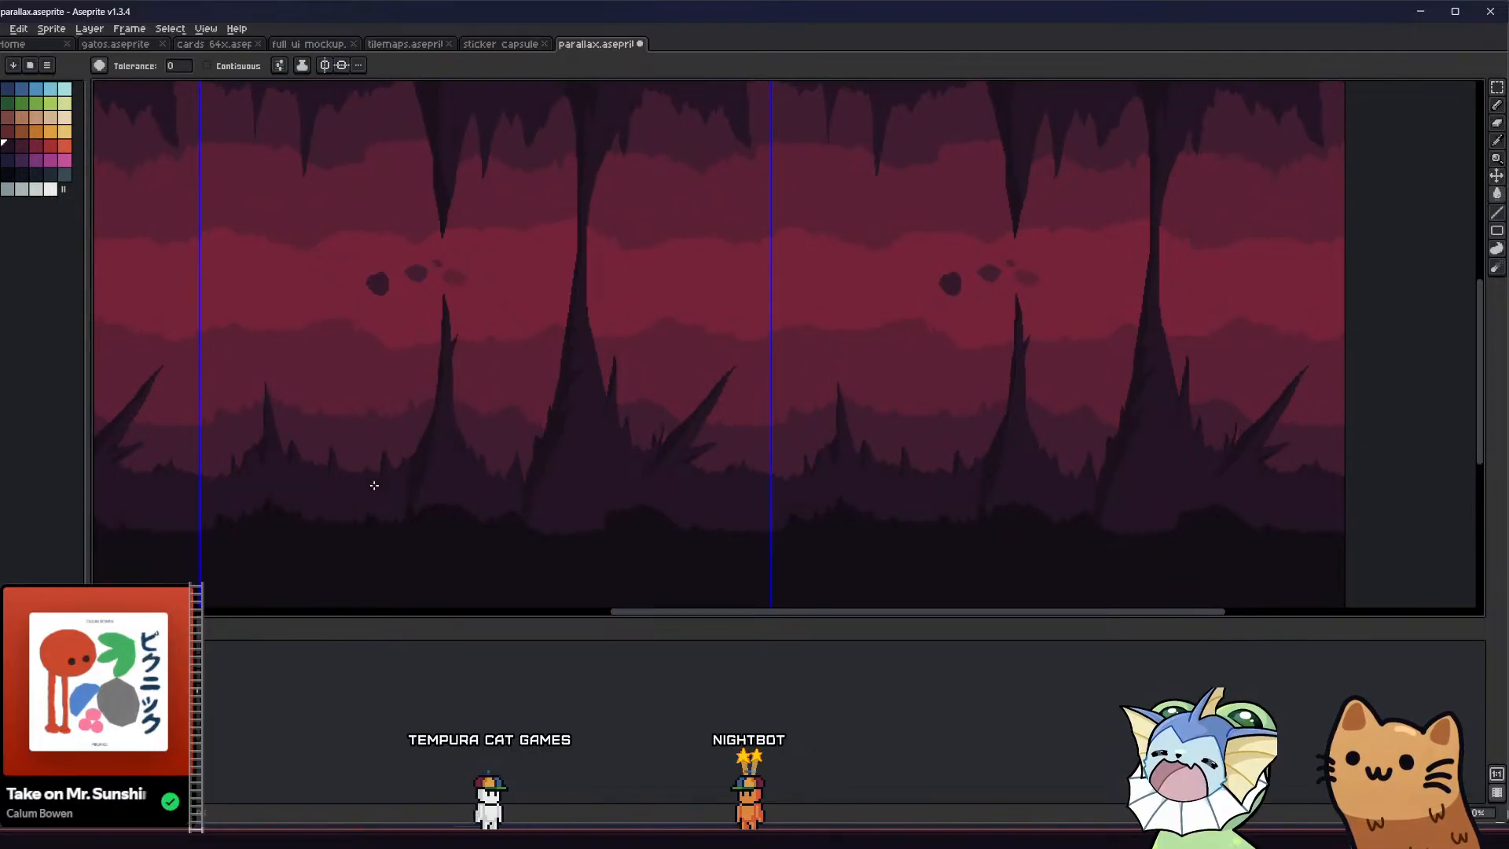
middle_click_drag(422, 431, 432, 403)
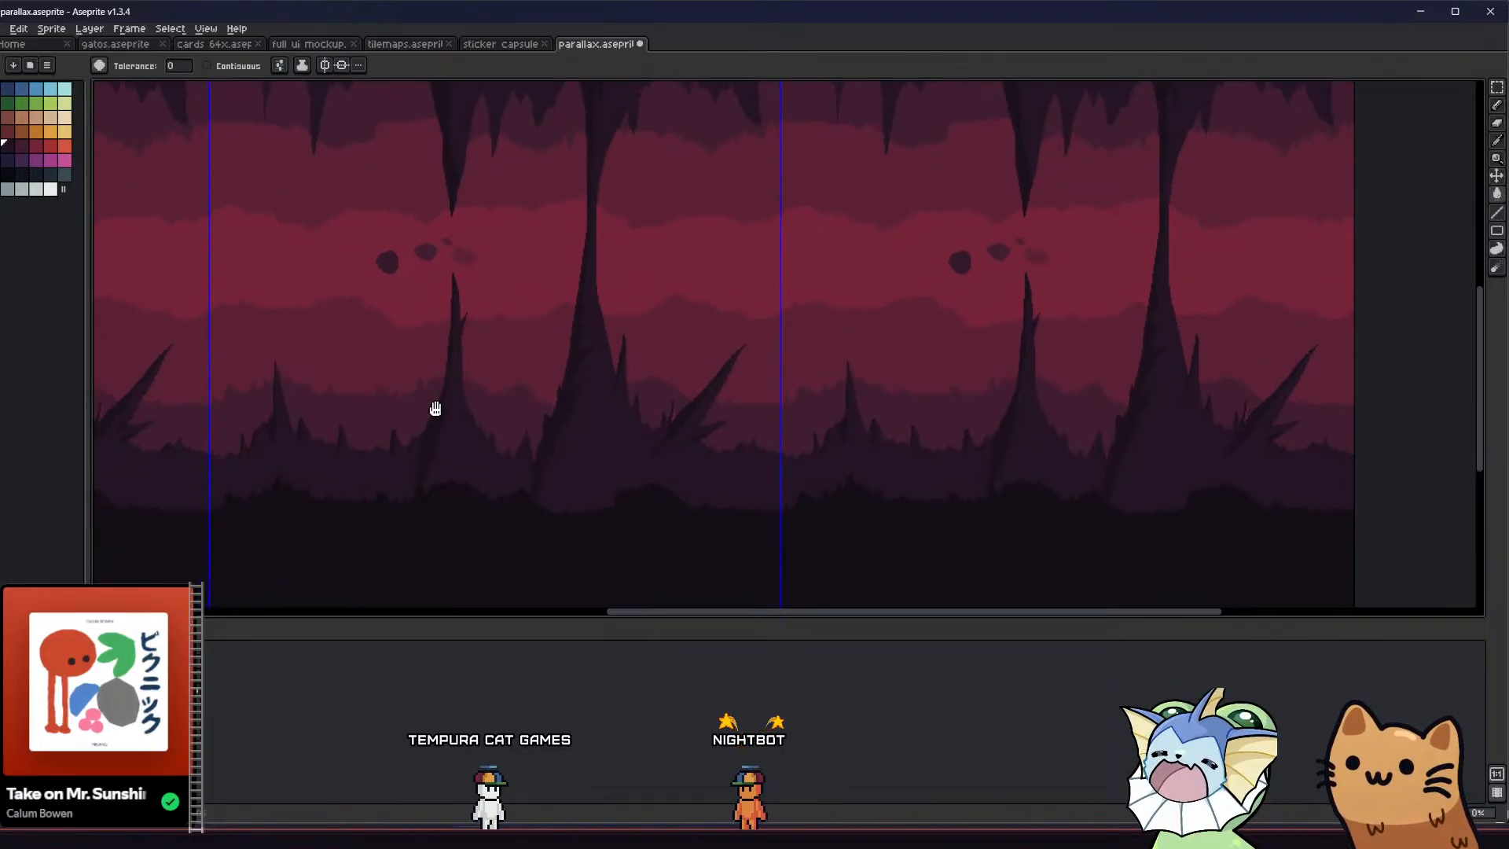
Try filling the spiked rock layer with another dark palette colour and undo the fill
left_click(13, 170)
left_click(287, 493)
key("ctrl+z")
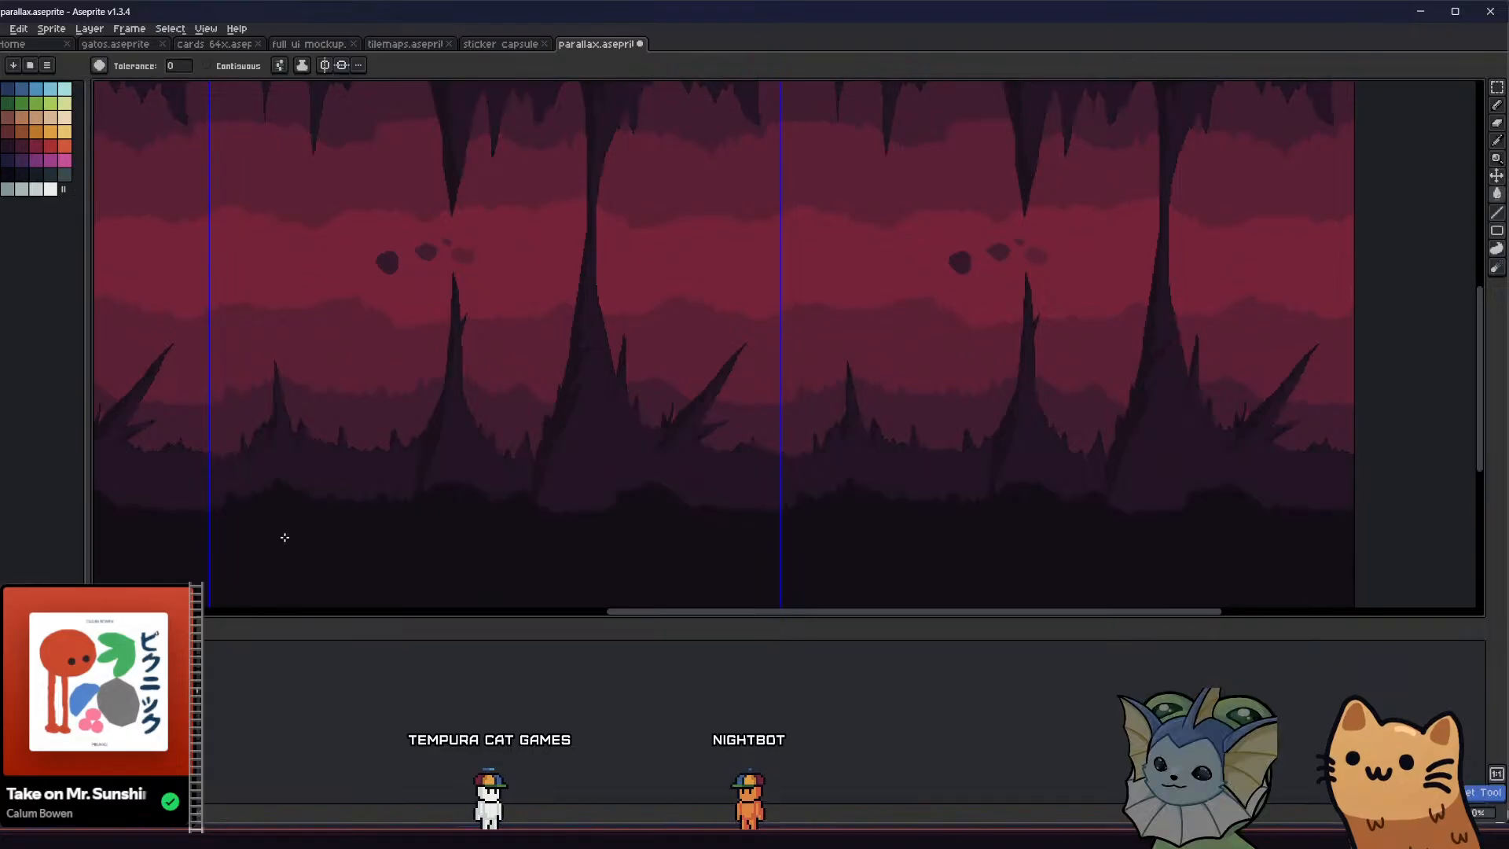
Try recolouring the cave's ground and spiked rock layers with other palette colours, undoing each Paint Bucket fill
left_click(283, 535)
key("ctrl+z")
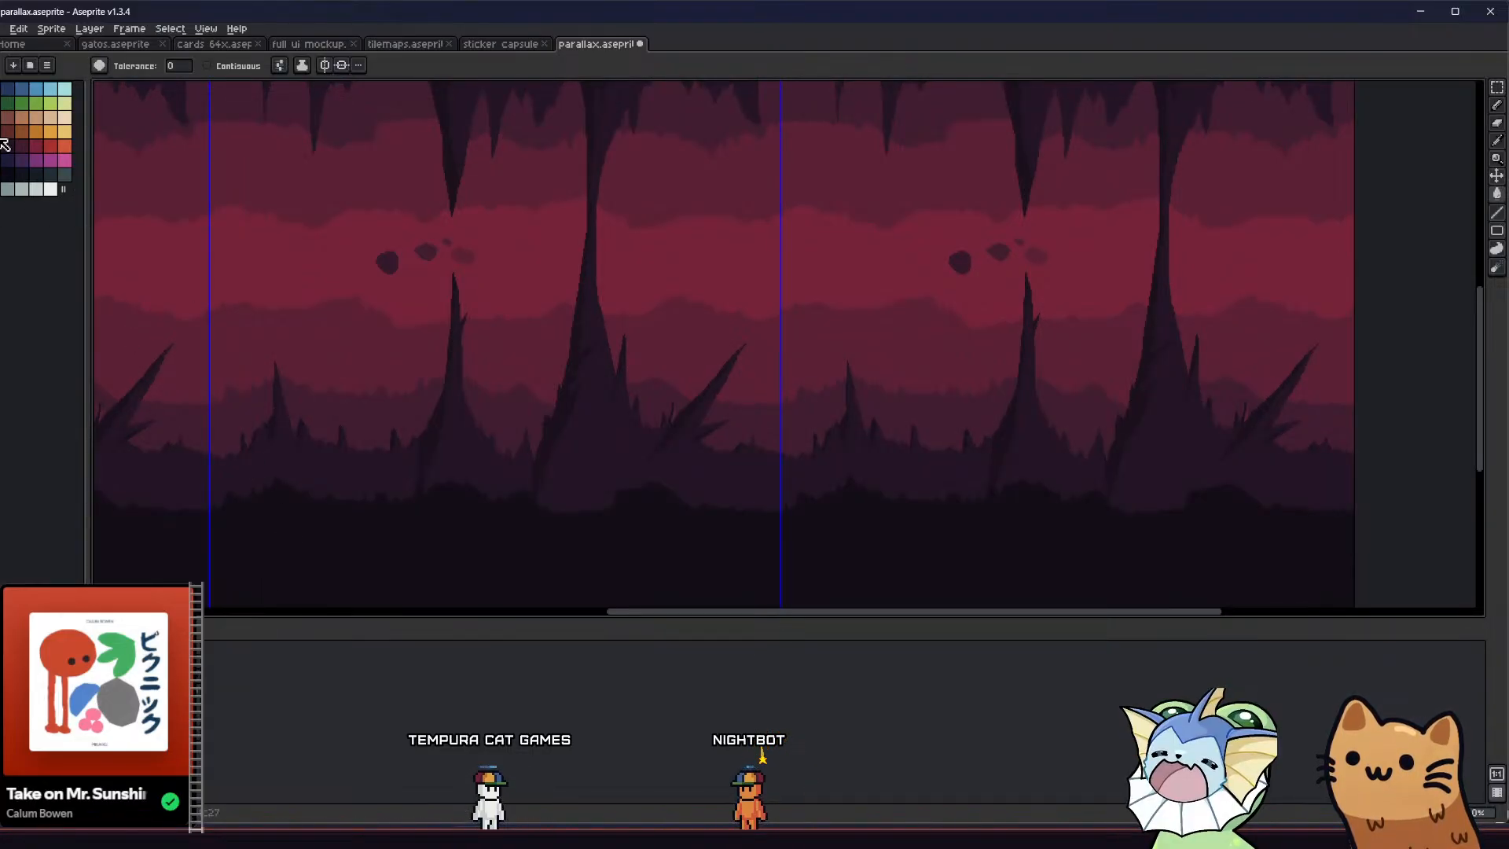
left_click(319, 487)
key("ctrl+z")
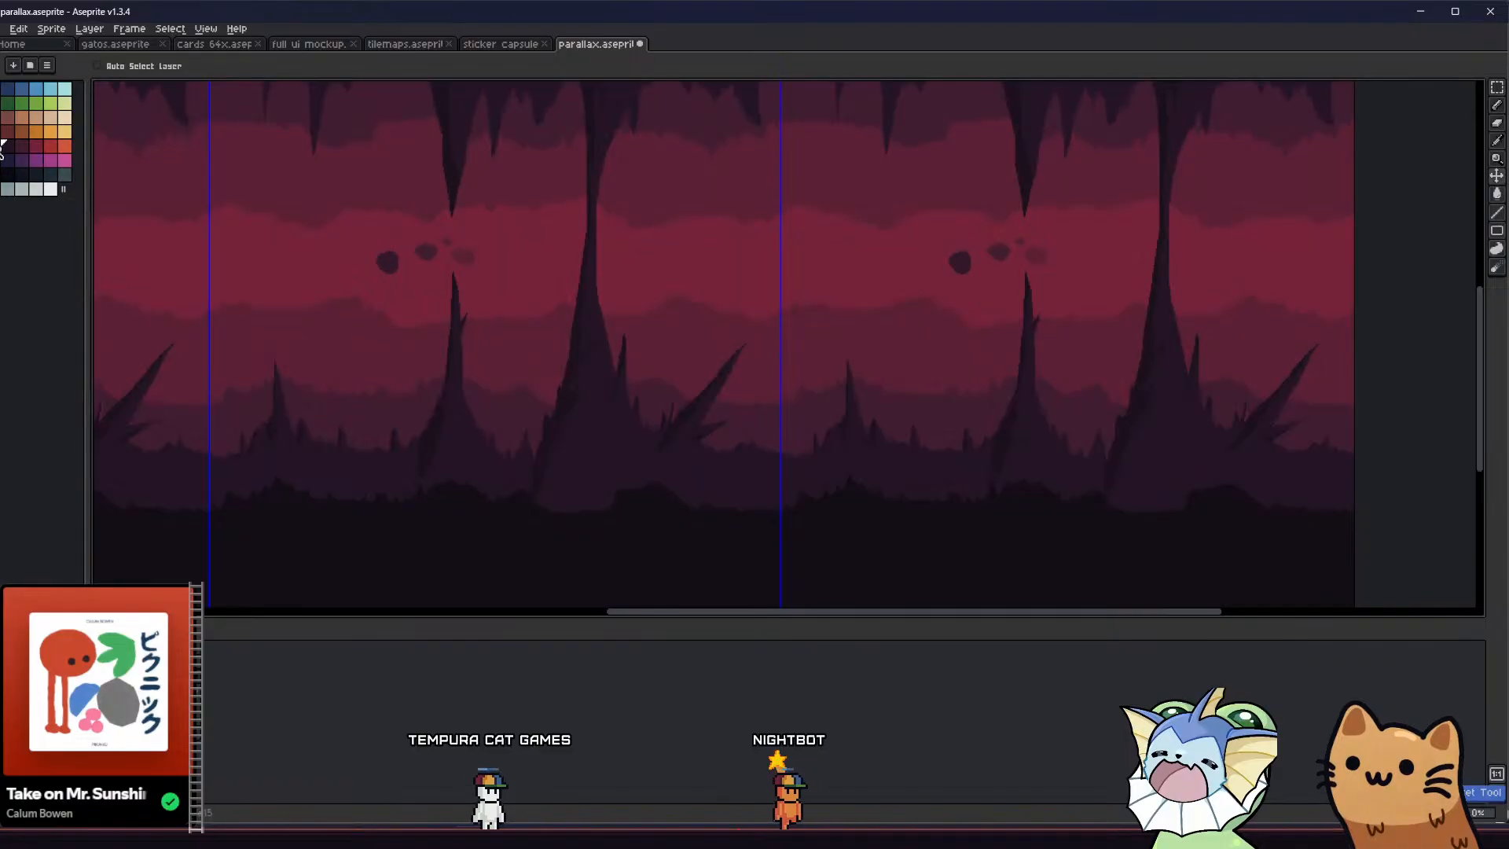
left_click(429, 420)
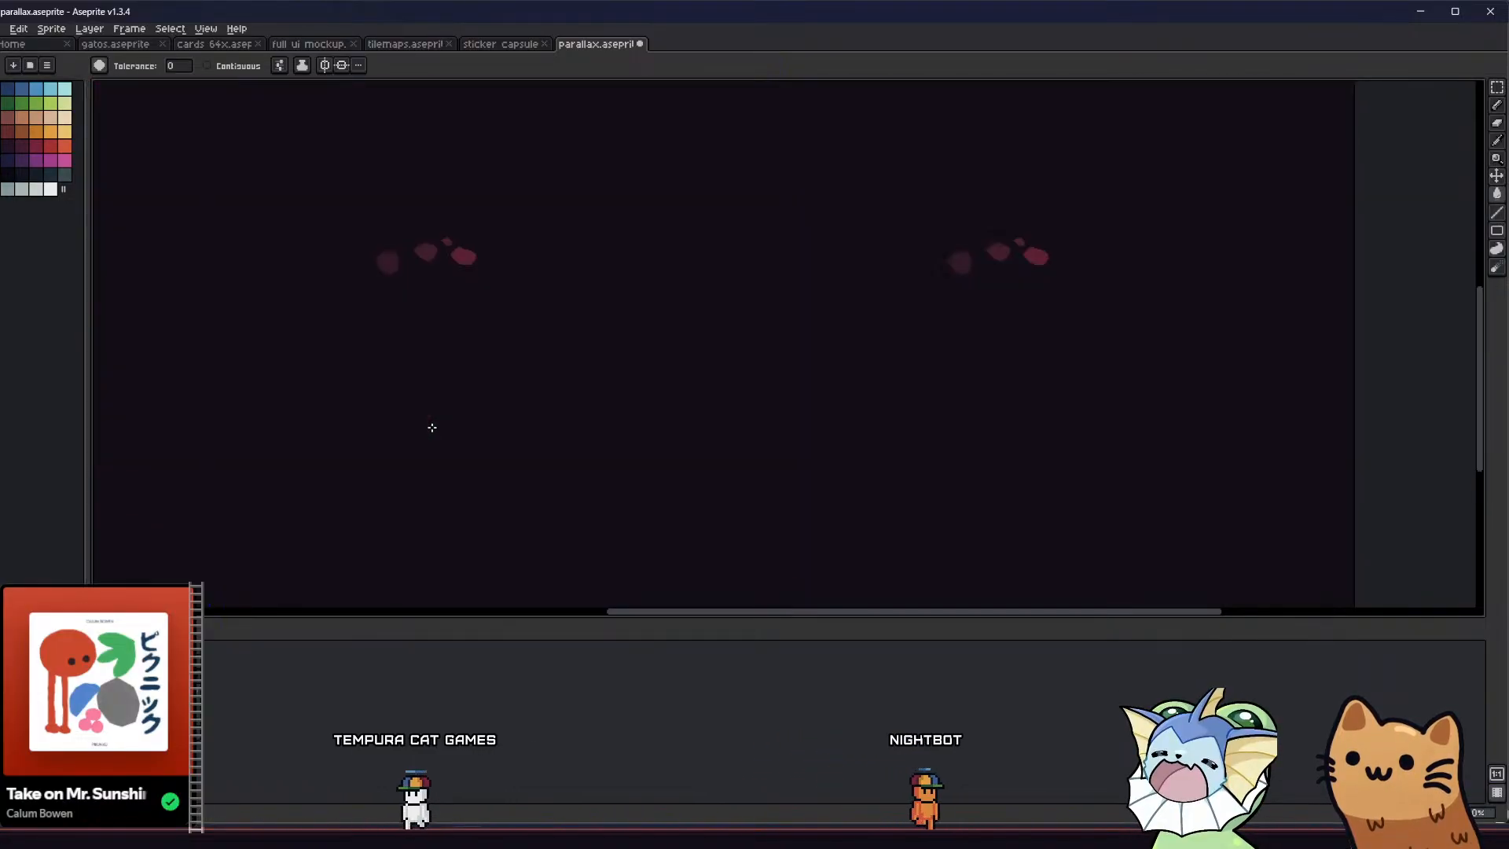
key("ctrl+z")
left_click(199, 665)
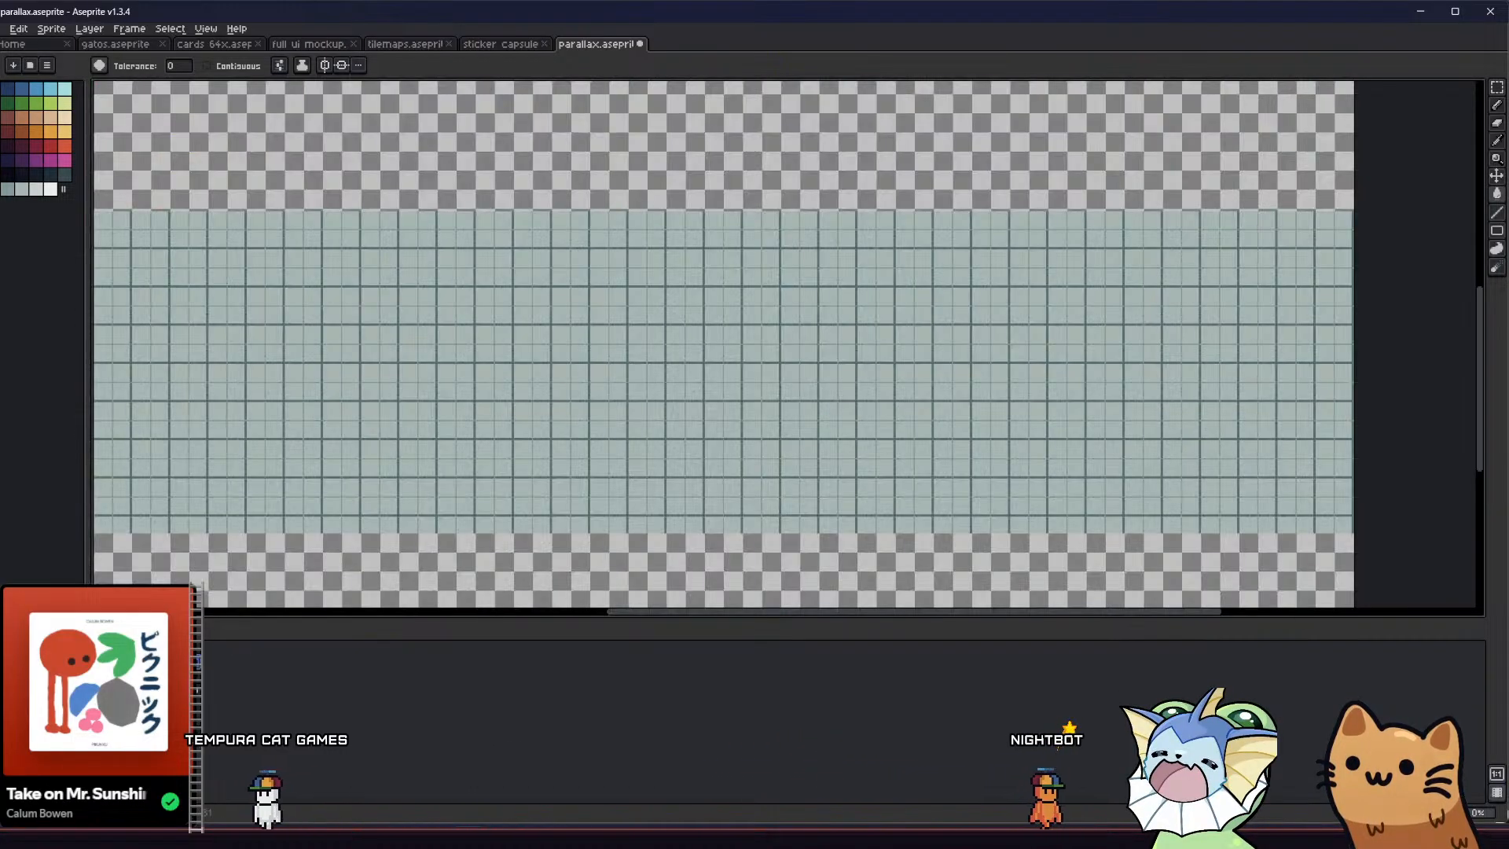
left_click(192, 670)
left_click(427, 435)
key("ctrl+z")
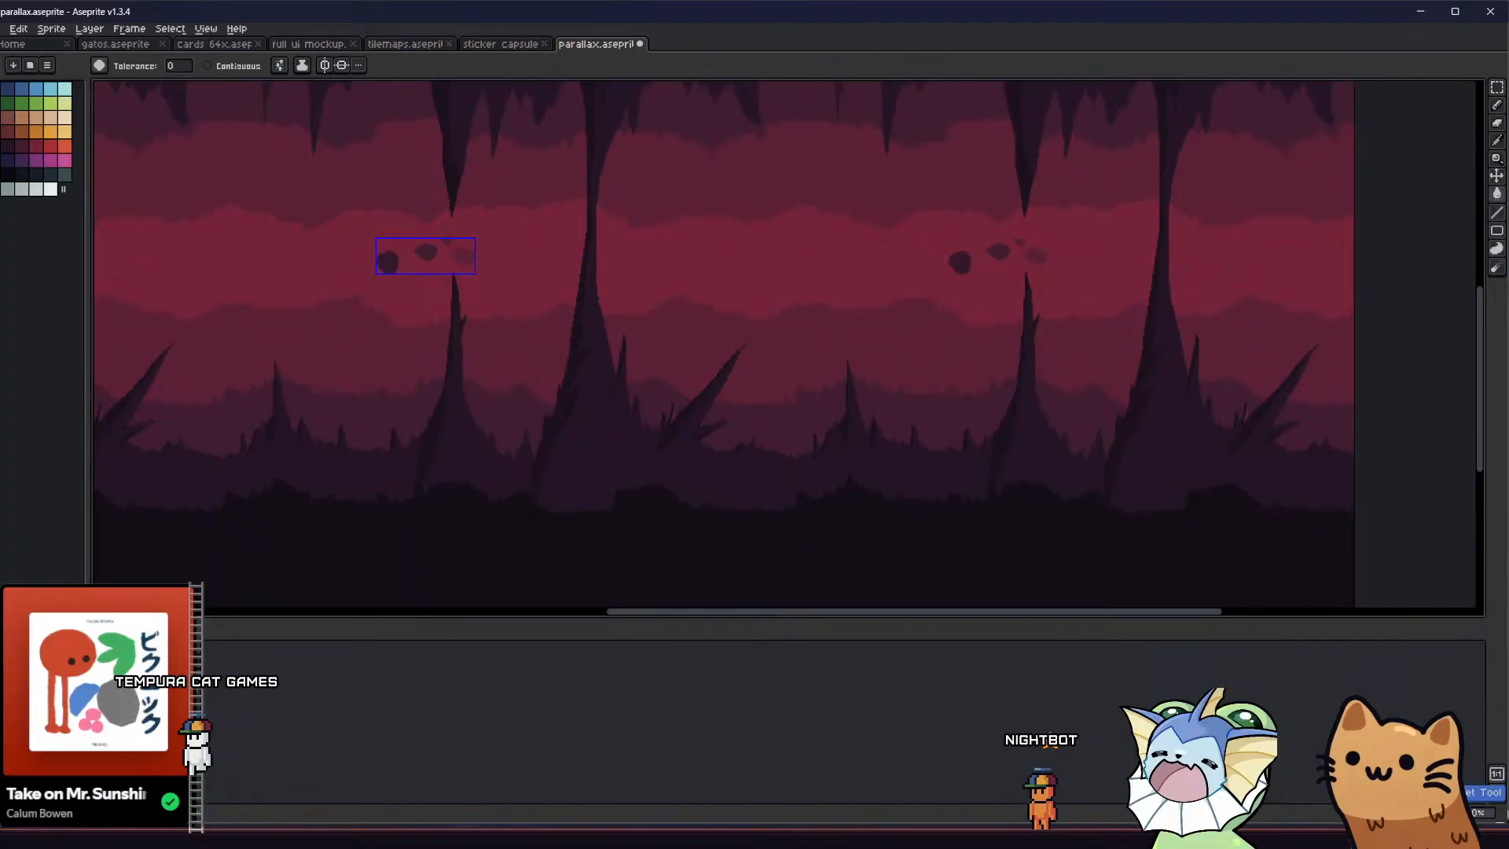
Darken the spiked rock layer with a Paint Bucket fill using Alpha Compositing ink at 50% opacity
key("g")
scroll(427, 440, "up", 2)
scroll(428, 440, "down", 1)
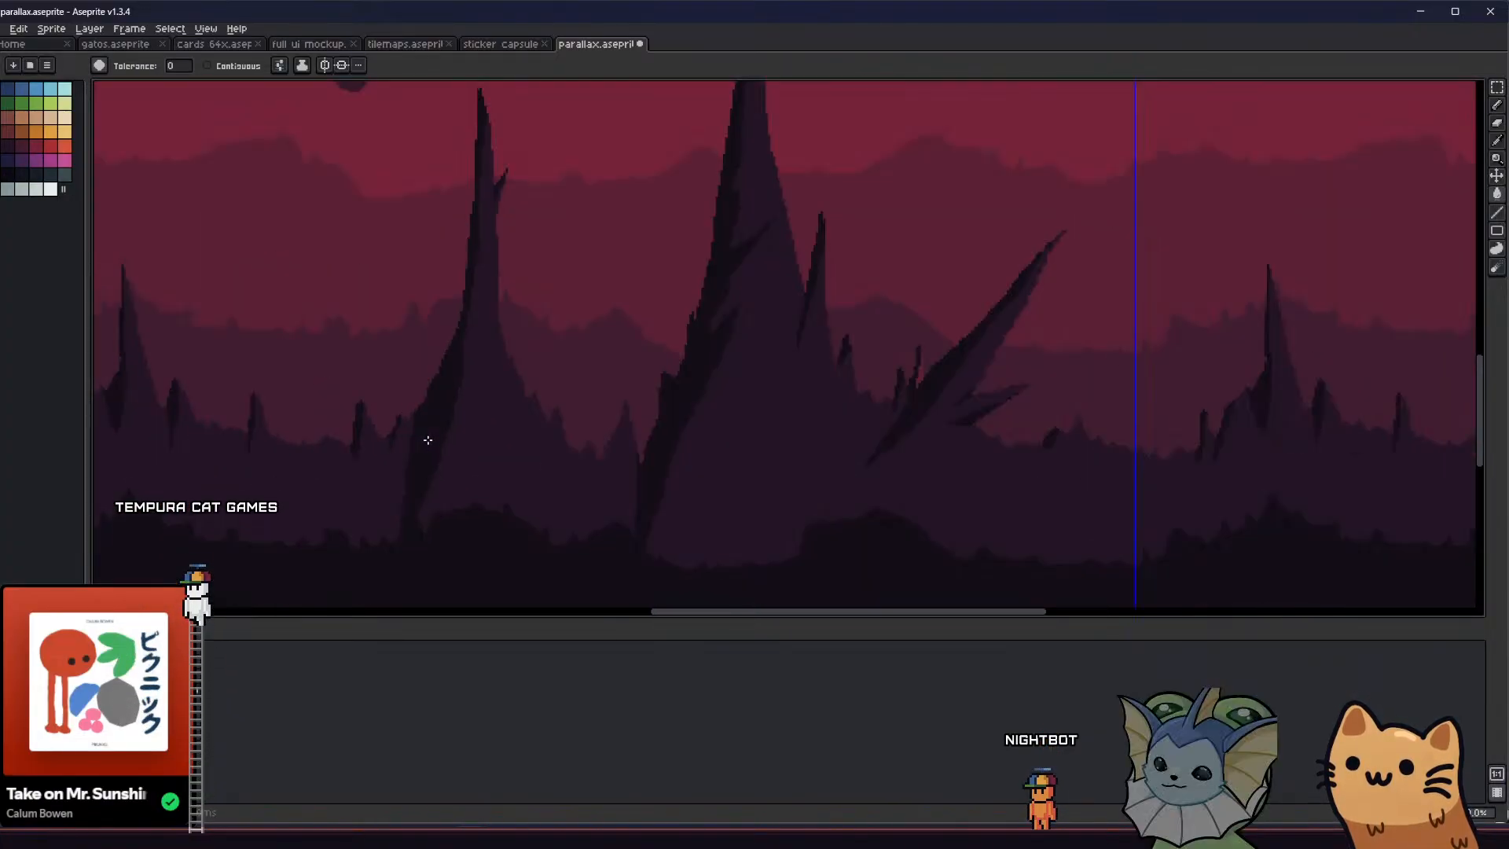
scroll(260, 141, "down", 1)
left_click(302, 66)
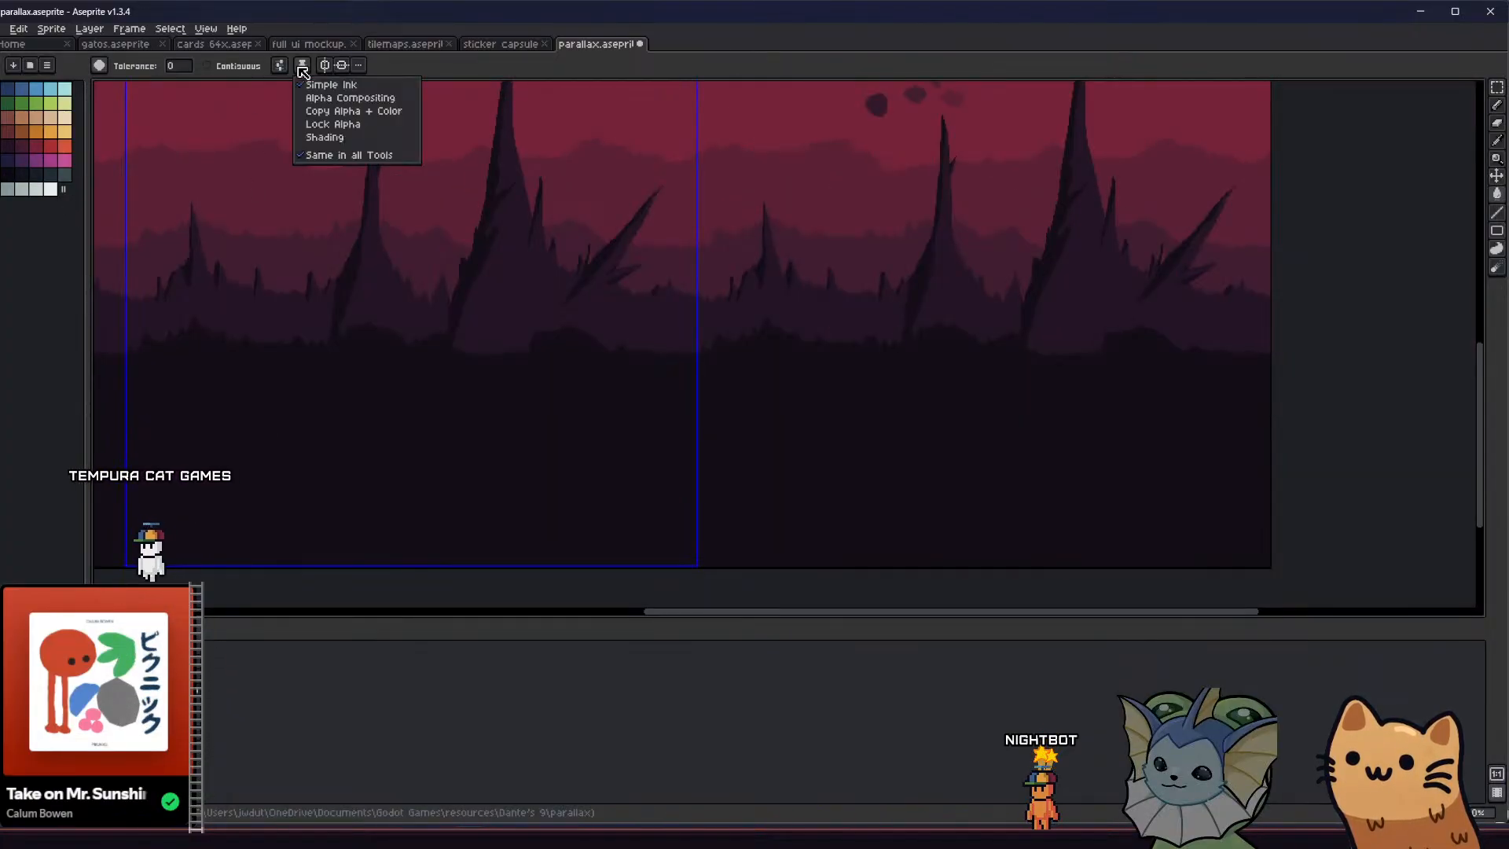
left_click(336, 101)
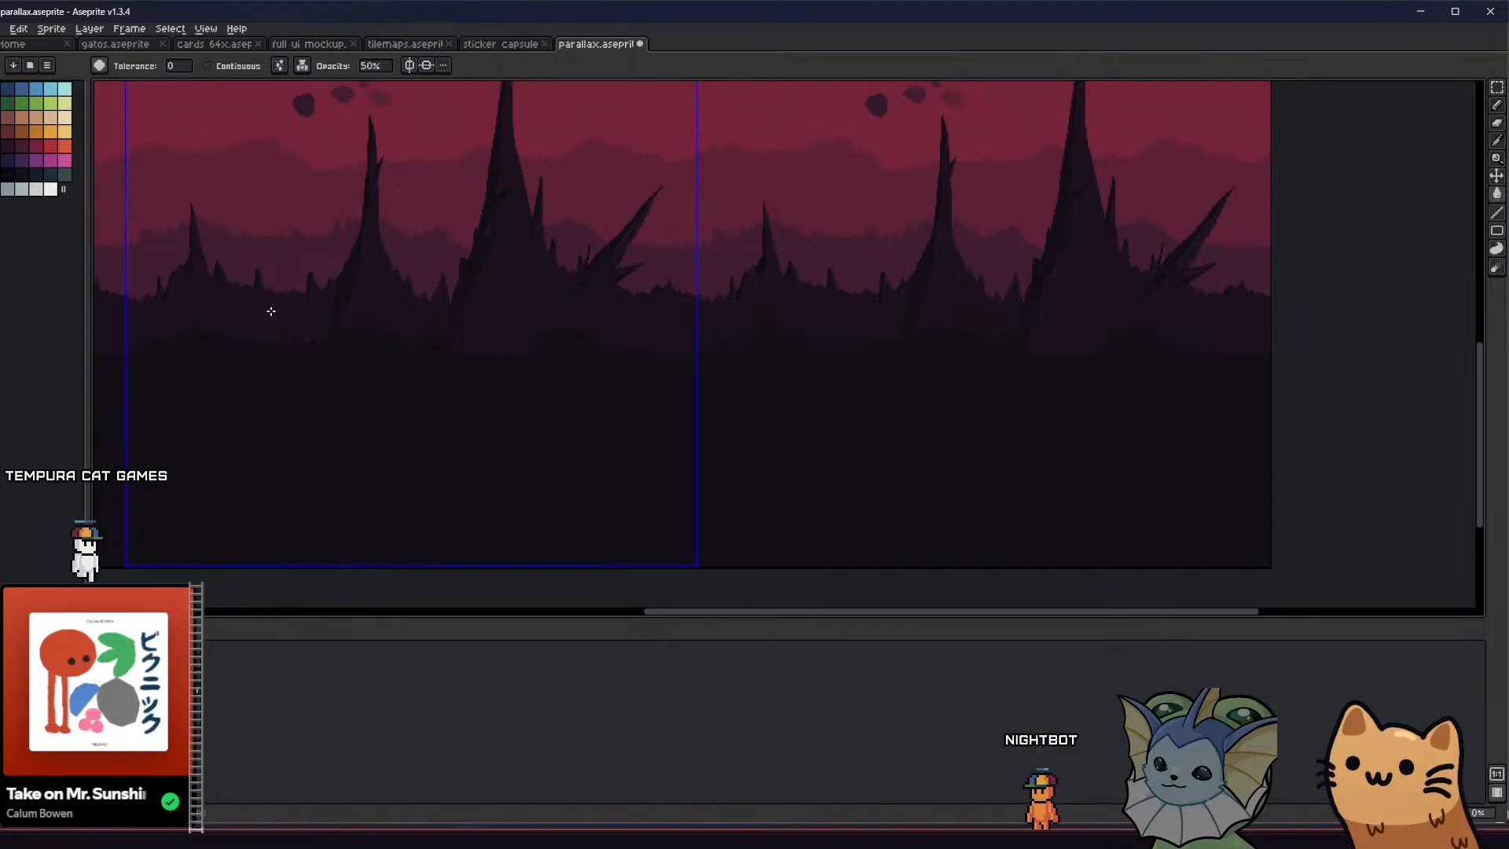
middle_click_drag(271, 311, 417, 456)
scroll(407, 506, "down", 1)
scroll(428, 491, "up", 1)
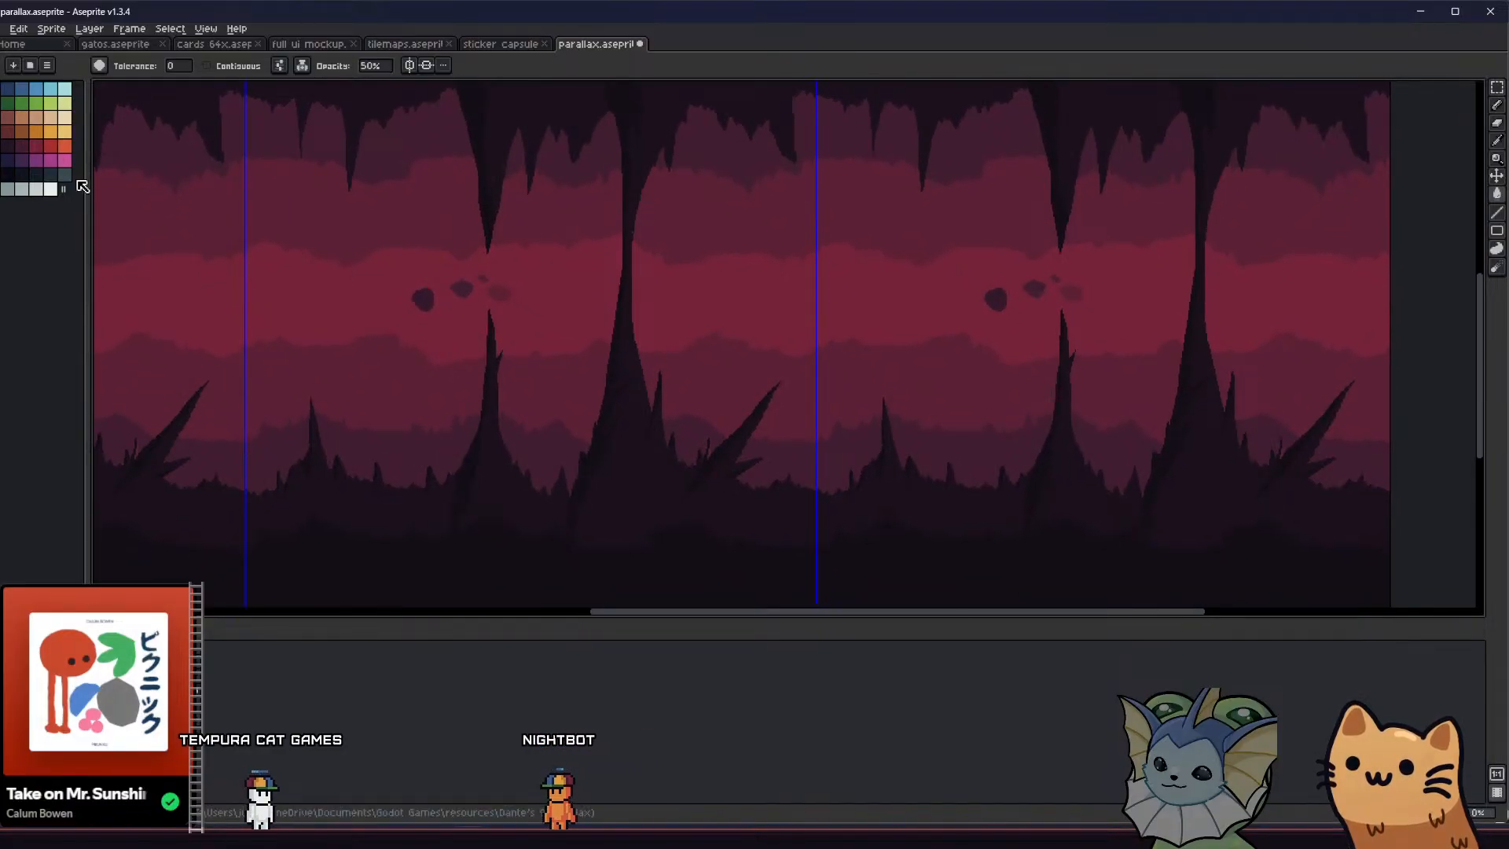
Darken the jagged purple layer directly behind the spikes with a 50% opacity fill of dark purple from the palette
key("v")
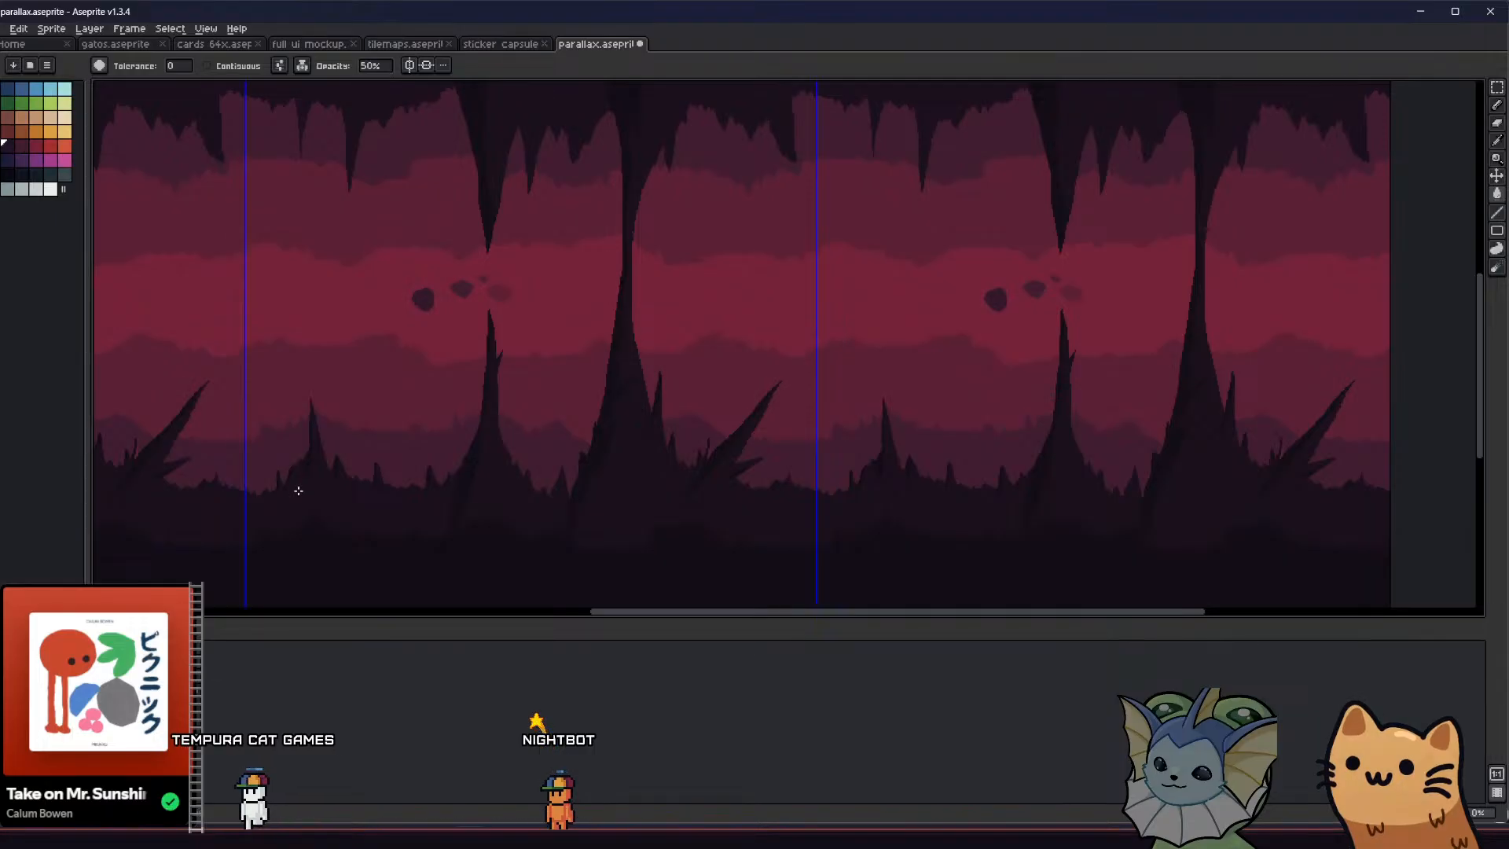
scroll(343, 456, "down", 2)
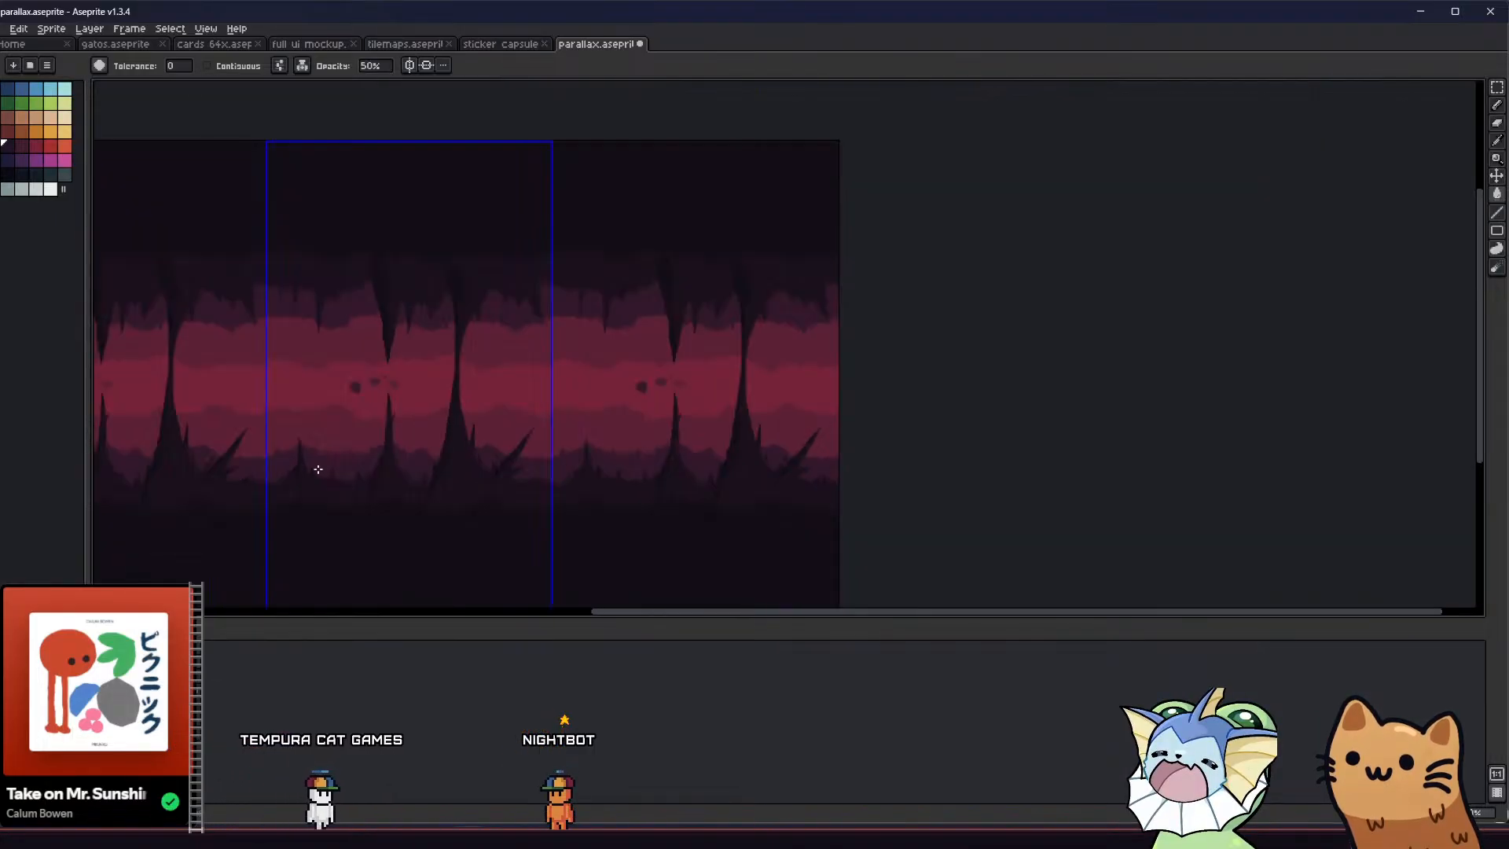
scroll(479, 466, "up", 4)
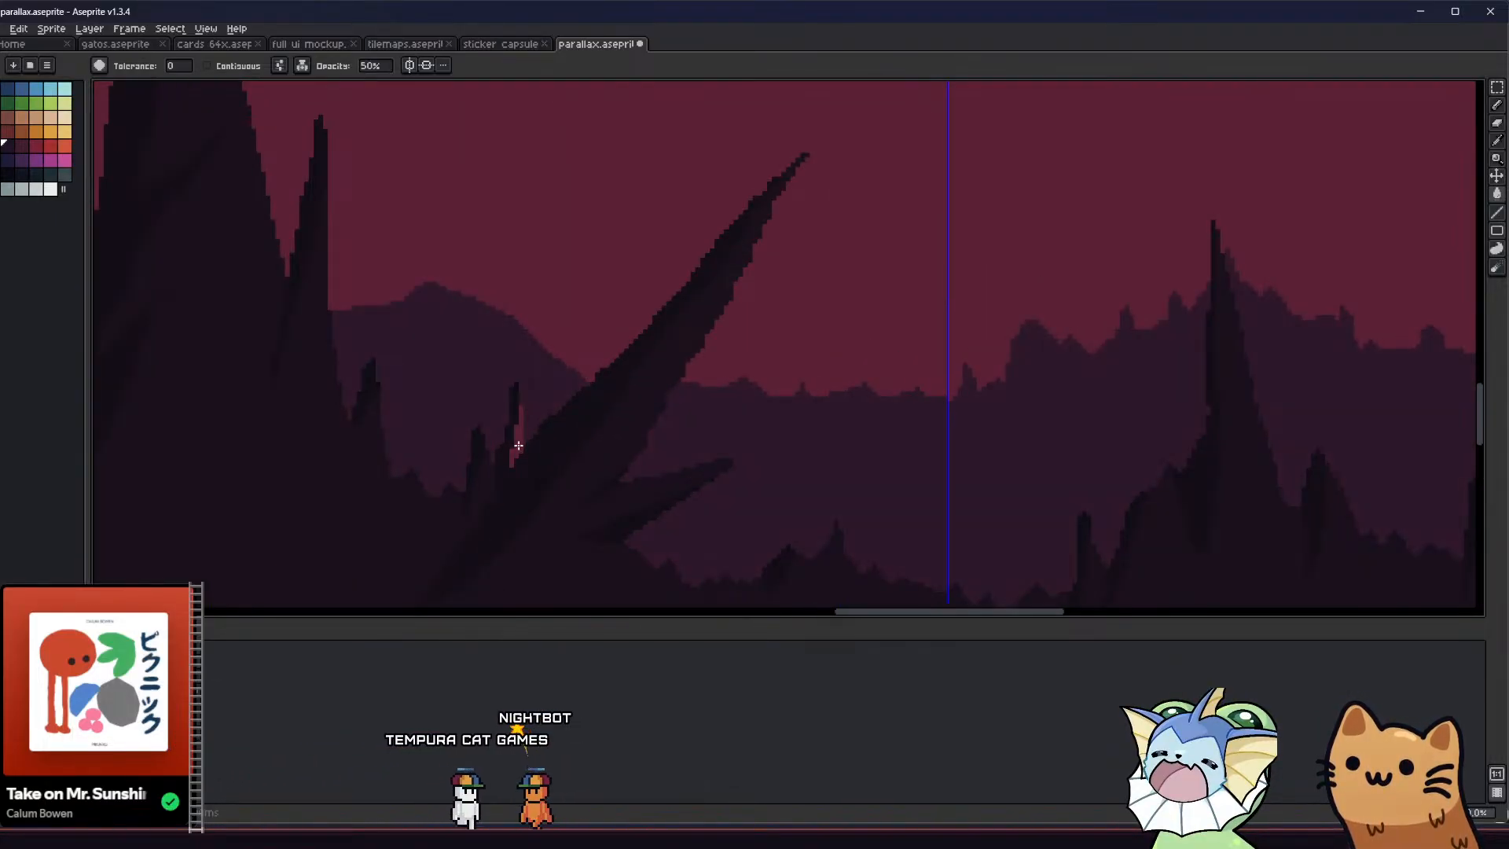
Set the Pencil's ink back to Simple Ink for retouching the red gap beside the small spike
key("b")
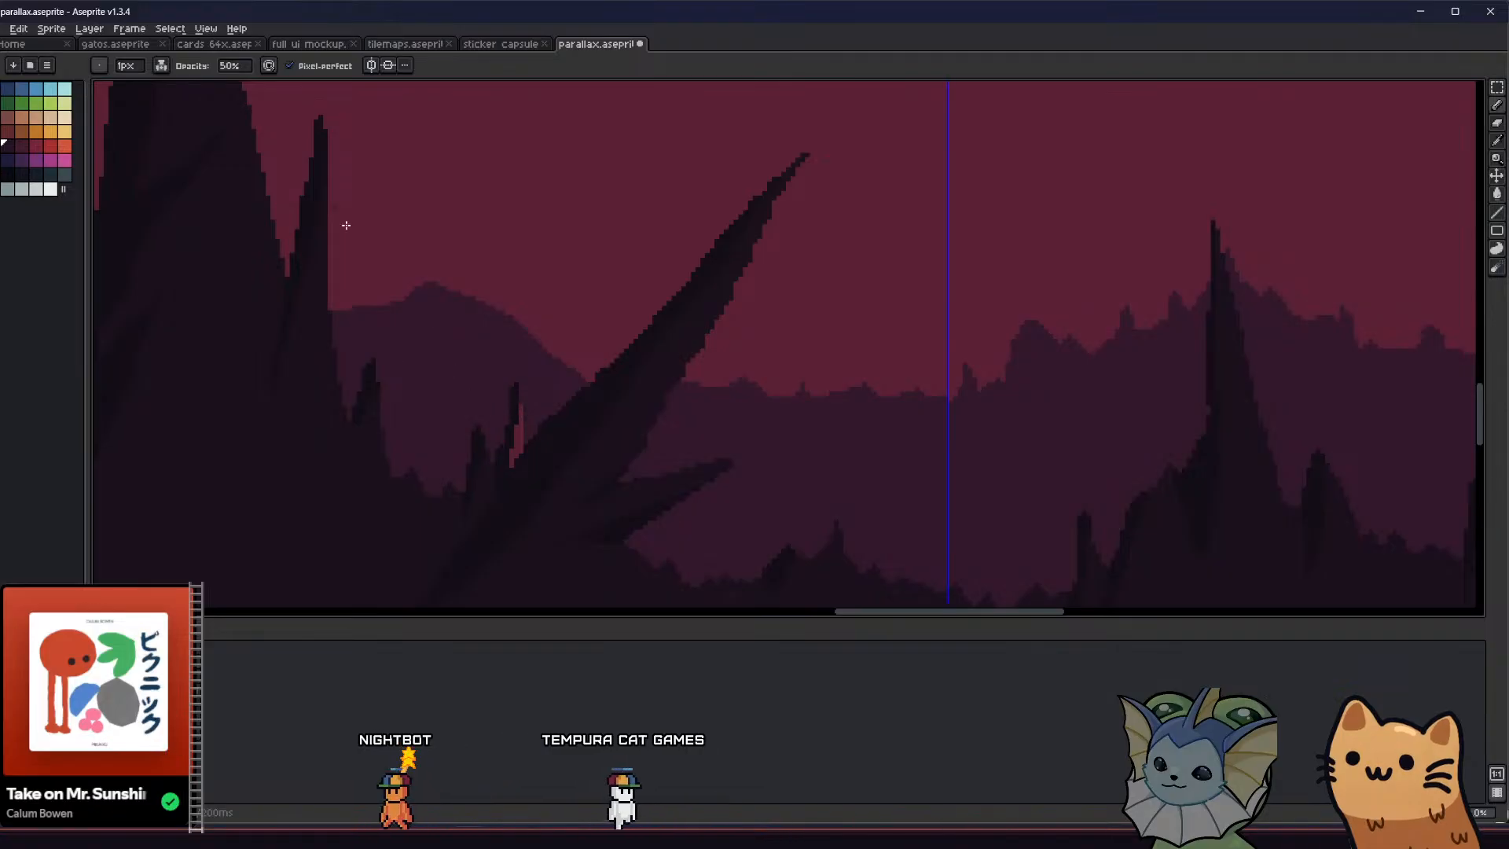
left_click(268, 68)
left_click(224, 113)
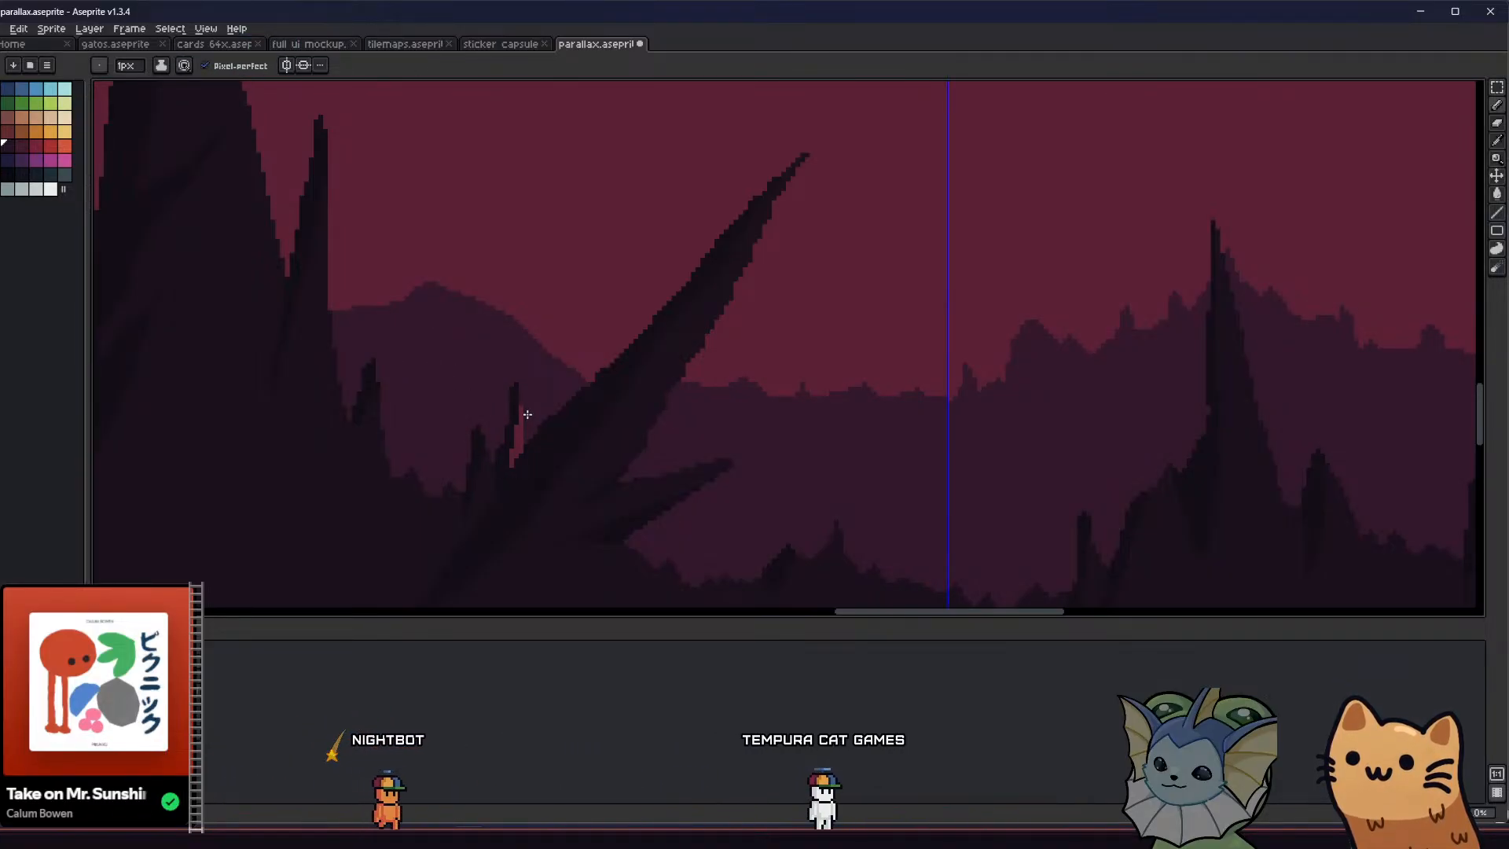
key("v")
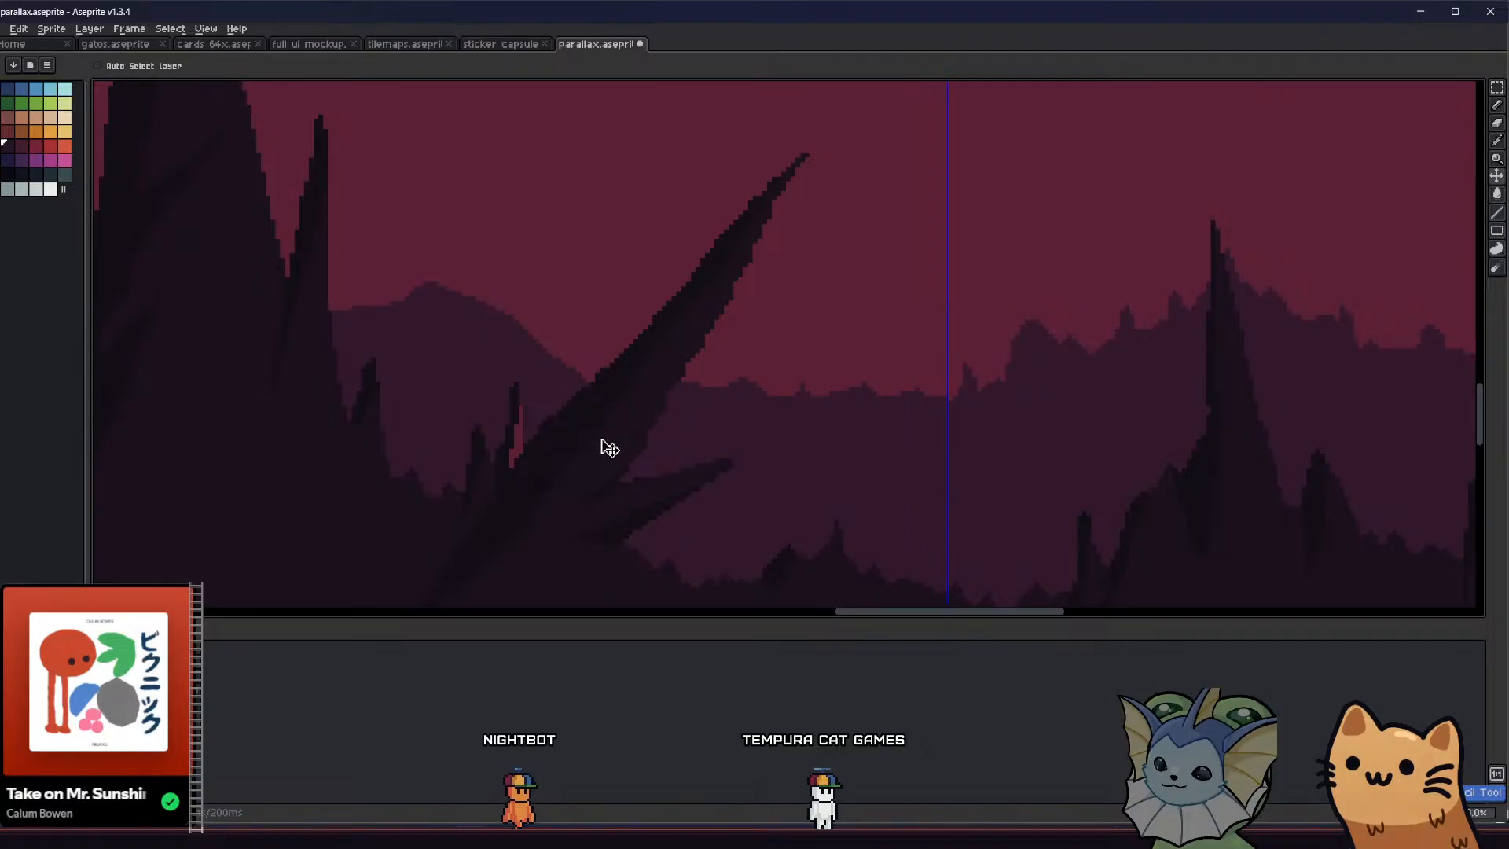
key("b")
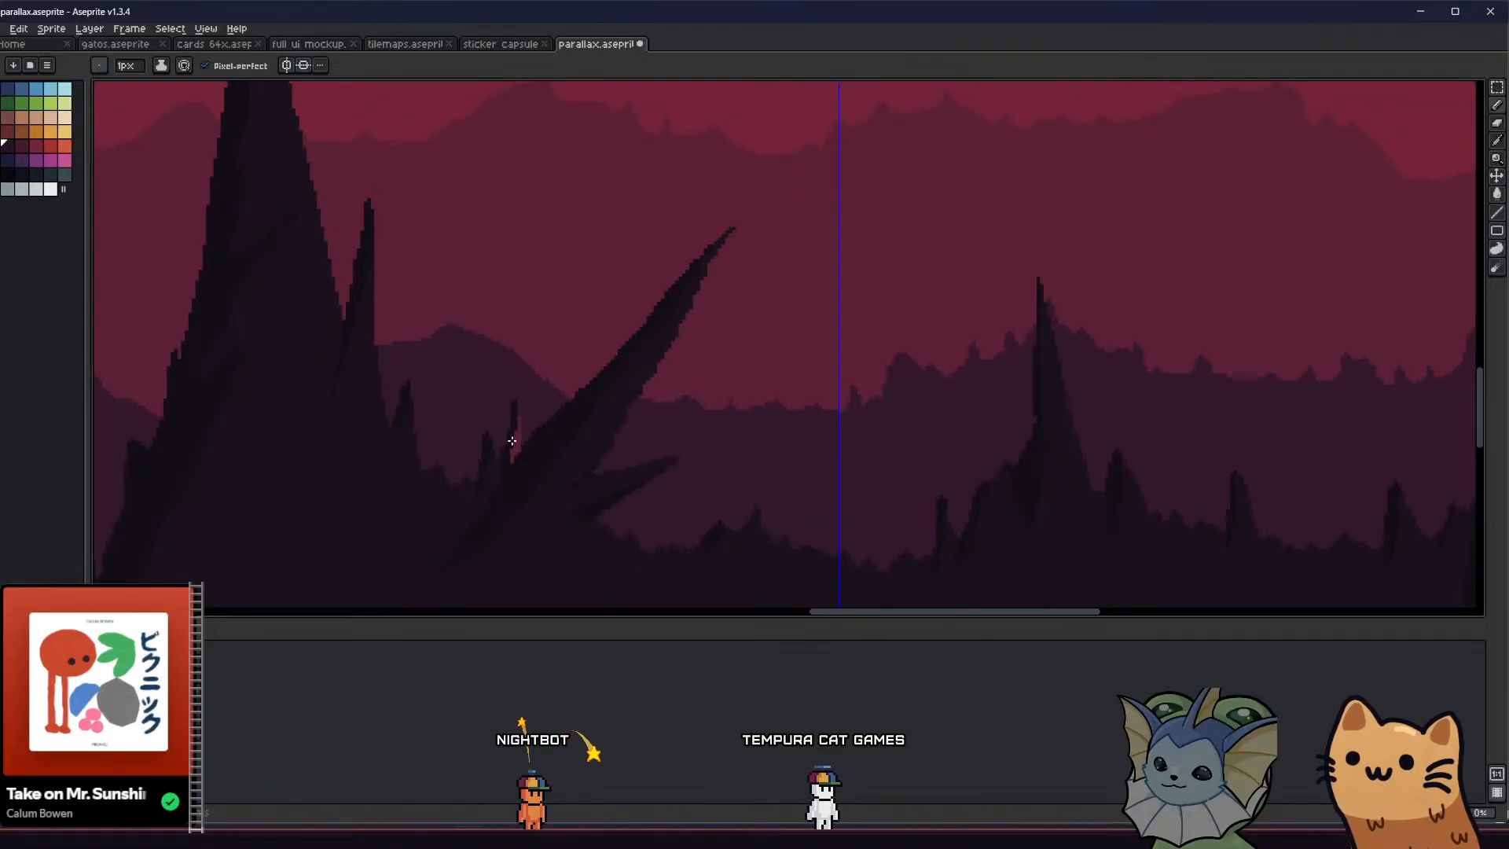
scroll(474, 467, "down", 1)
middle_click_drag(397, 490, 419, 518)
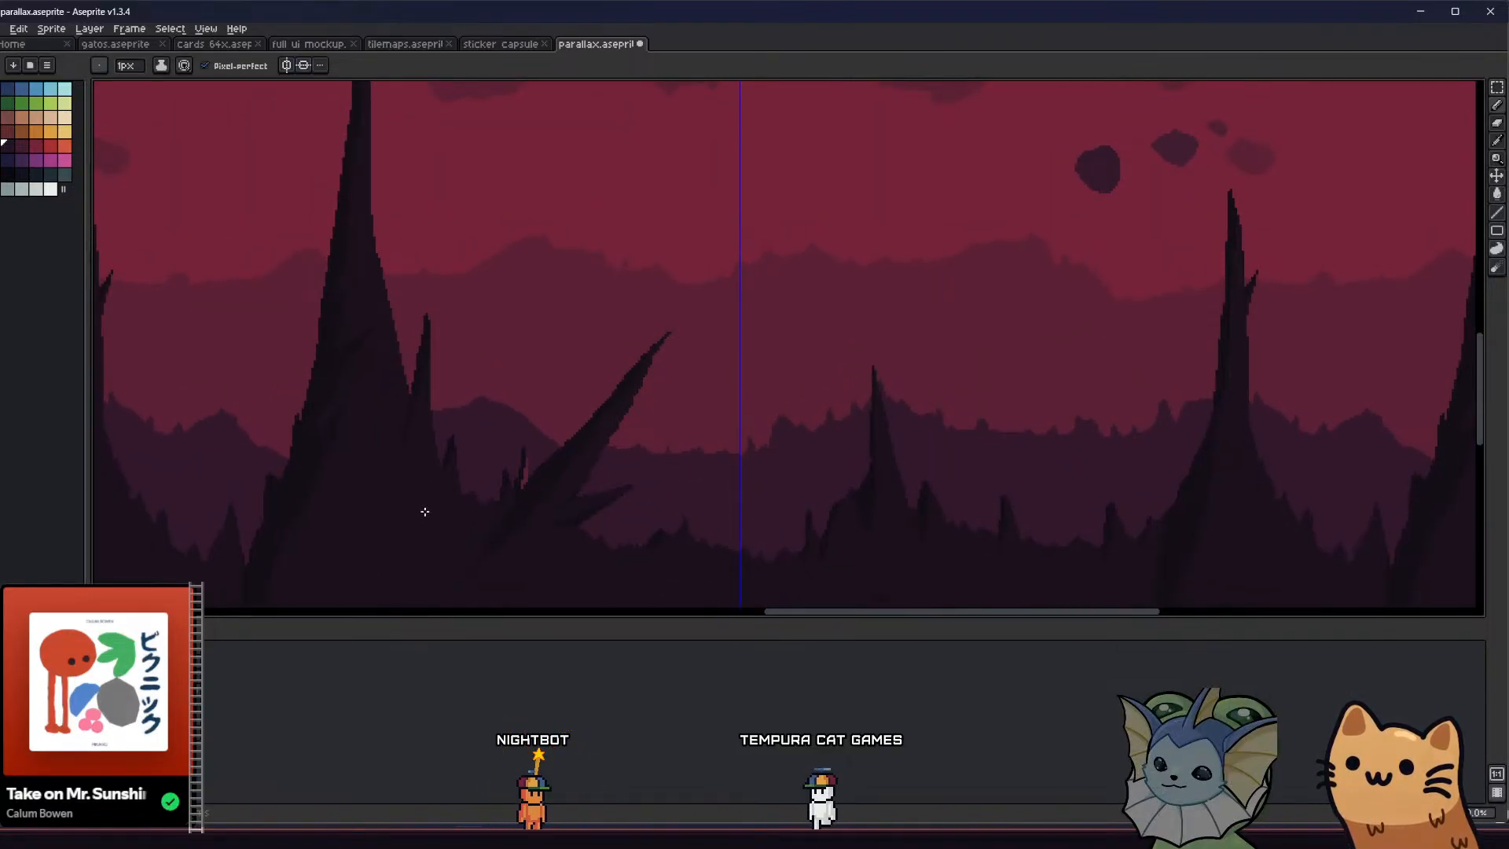
scroll(428, 507, "down", 1)
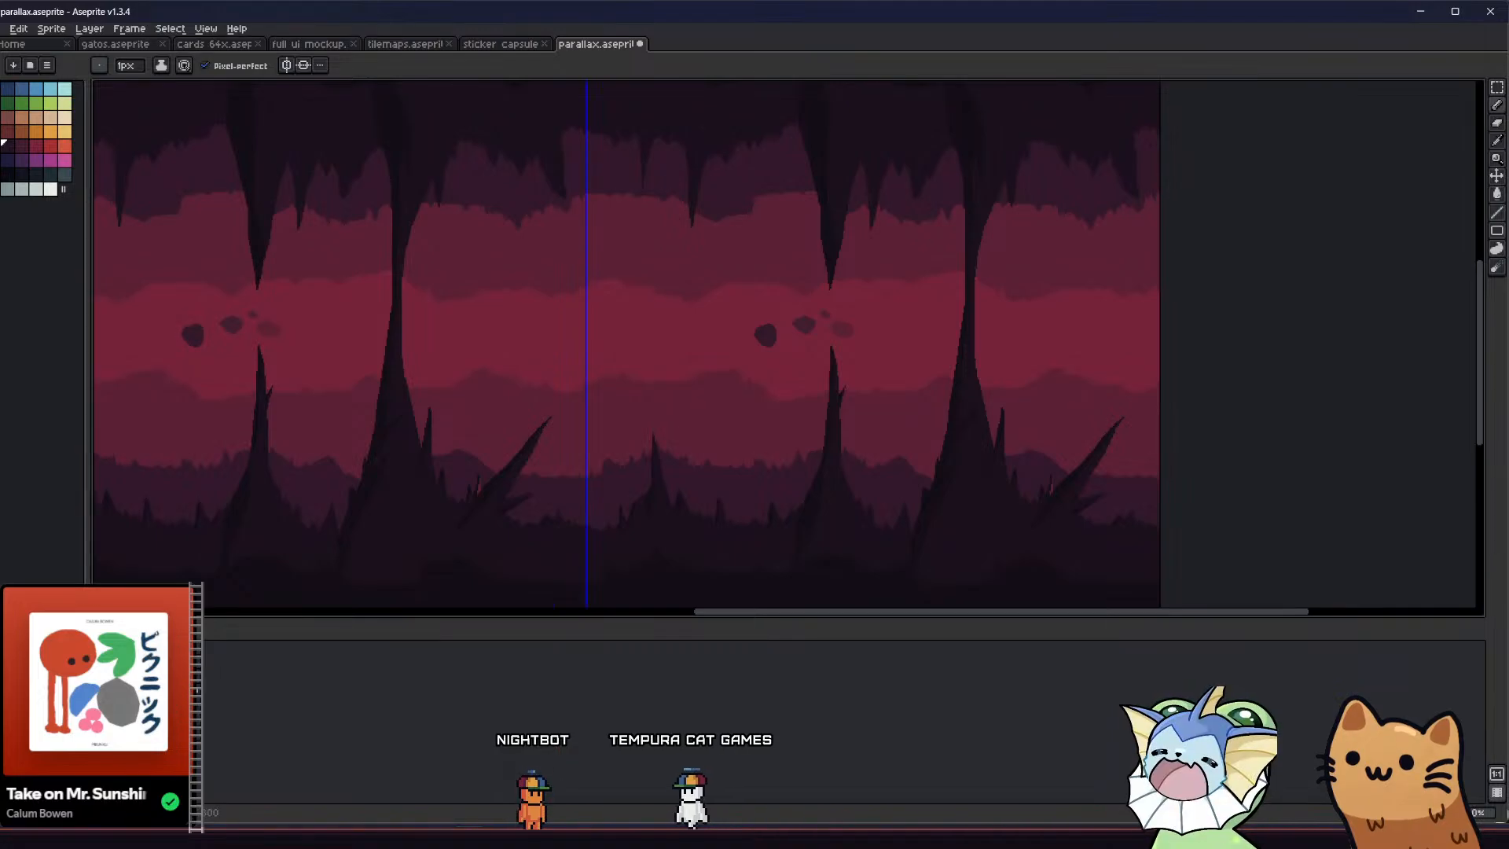
Sample the surrounding dark purple and fill the leftover red sliver beside the small spike with the Paint Bucket
scroll(440, 507, "up", 2)
key("alt")
left_click(454, 501, "alt")
key("g")
scroll(562, 418, "up", 2)
left_click(530, 405)
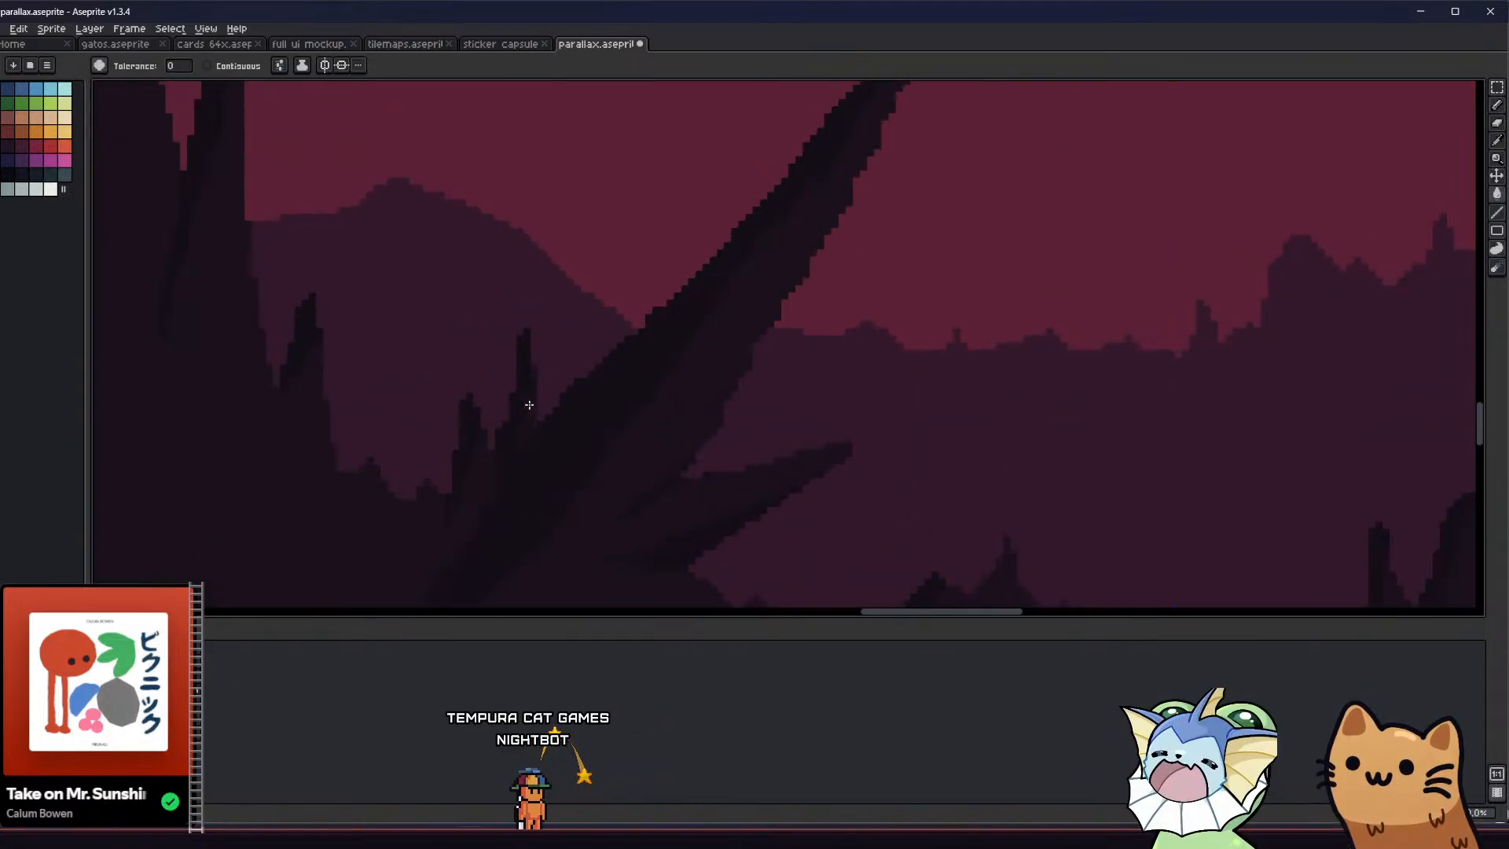
Examine how the darkened purple layers and spikes read against the red bands across the whole cave artwork
scroll(529, 406, "down", 2)
scroll(462, 439, "down", 2)
scroll(464, 464, "down", 2)
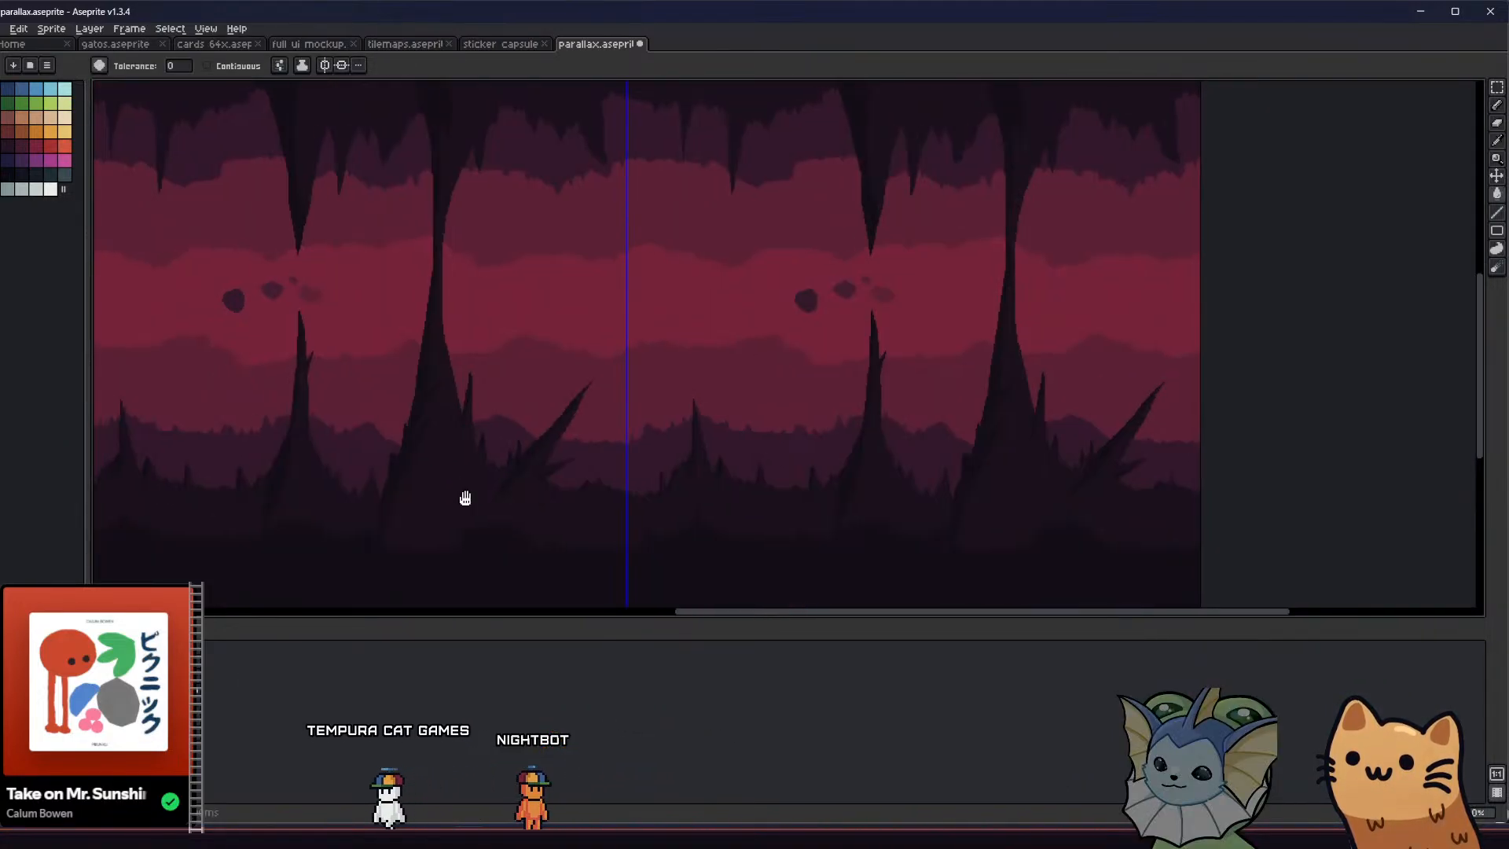
scroll(550, 471, "up", 1)
scroll(487, 466, "down", 1)
scroll(488, 466, "up", 1)
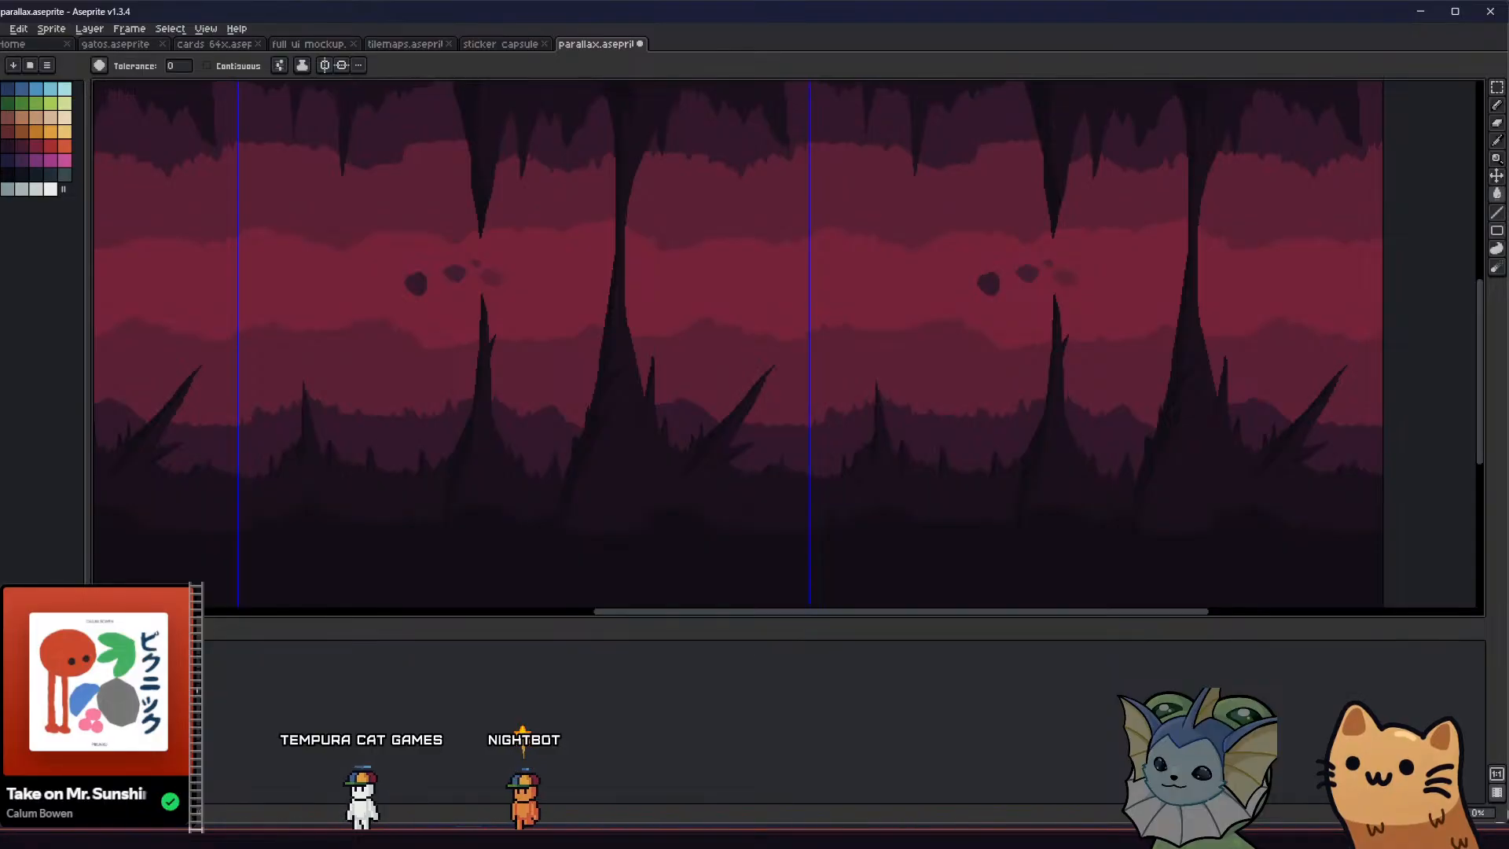
middle_click_drag(250, 526, 258, 533)
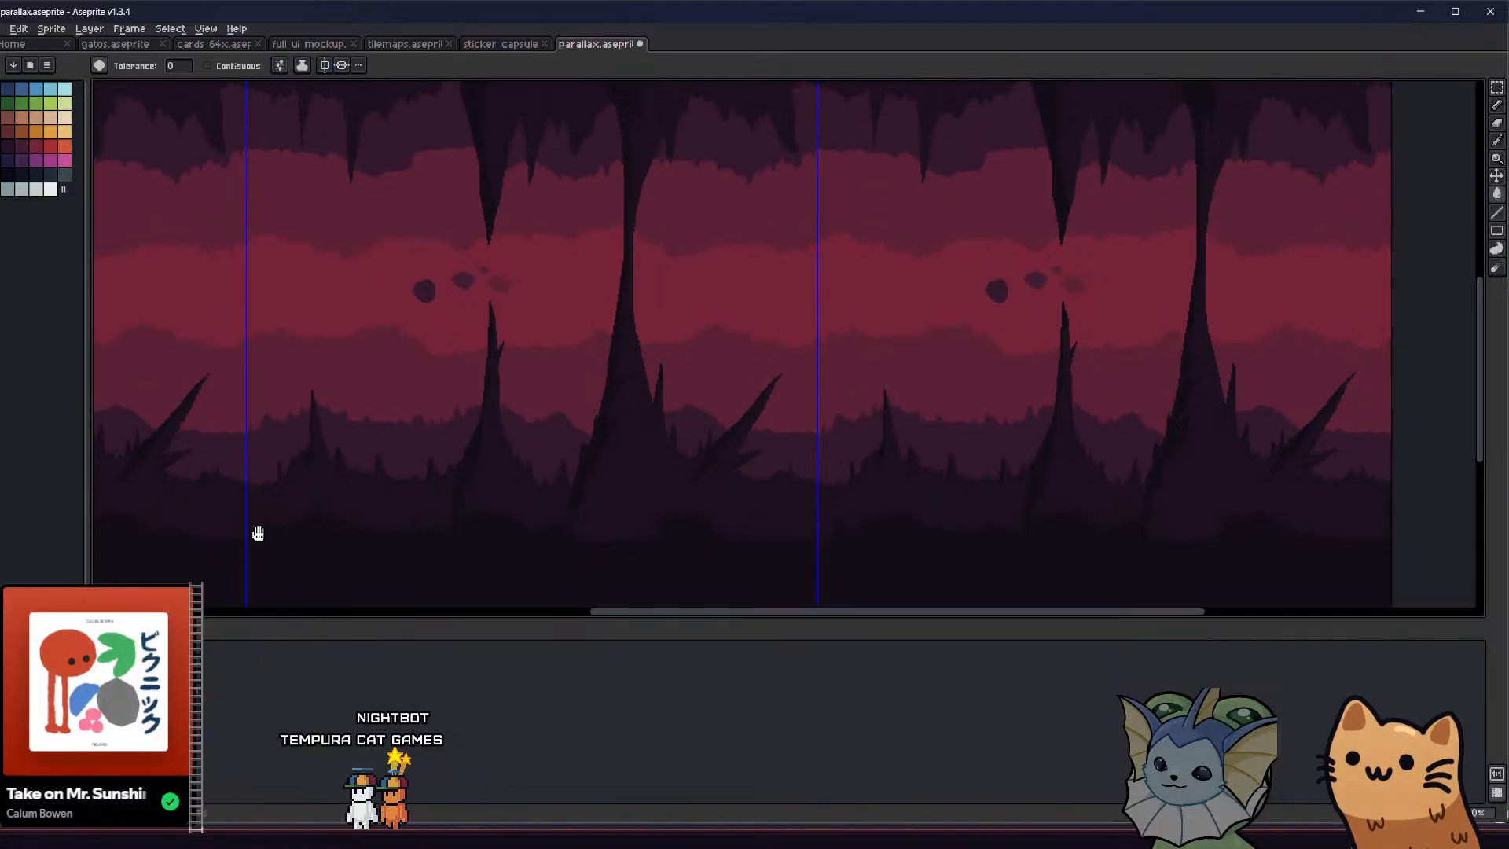
middle_click_drag(223, 303, 249, 303)
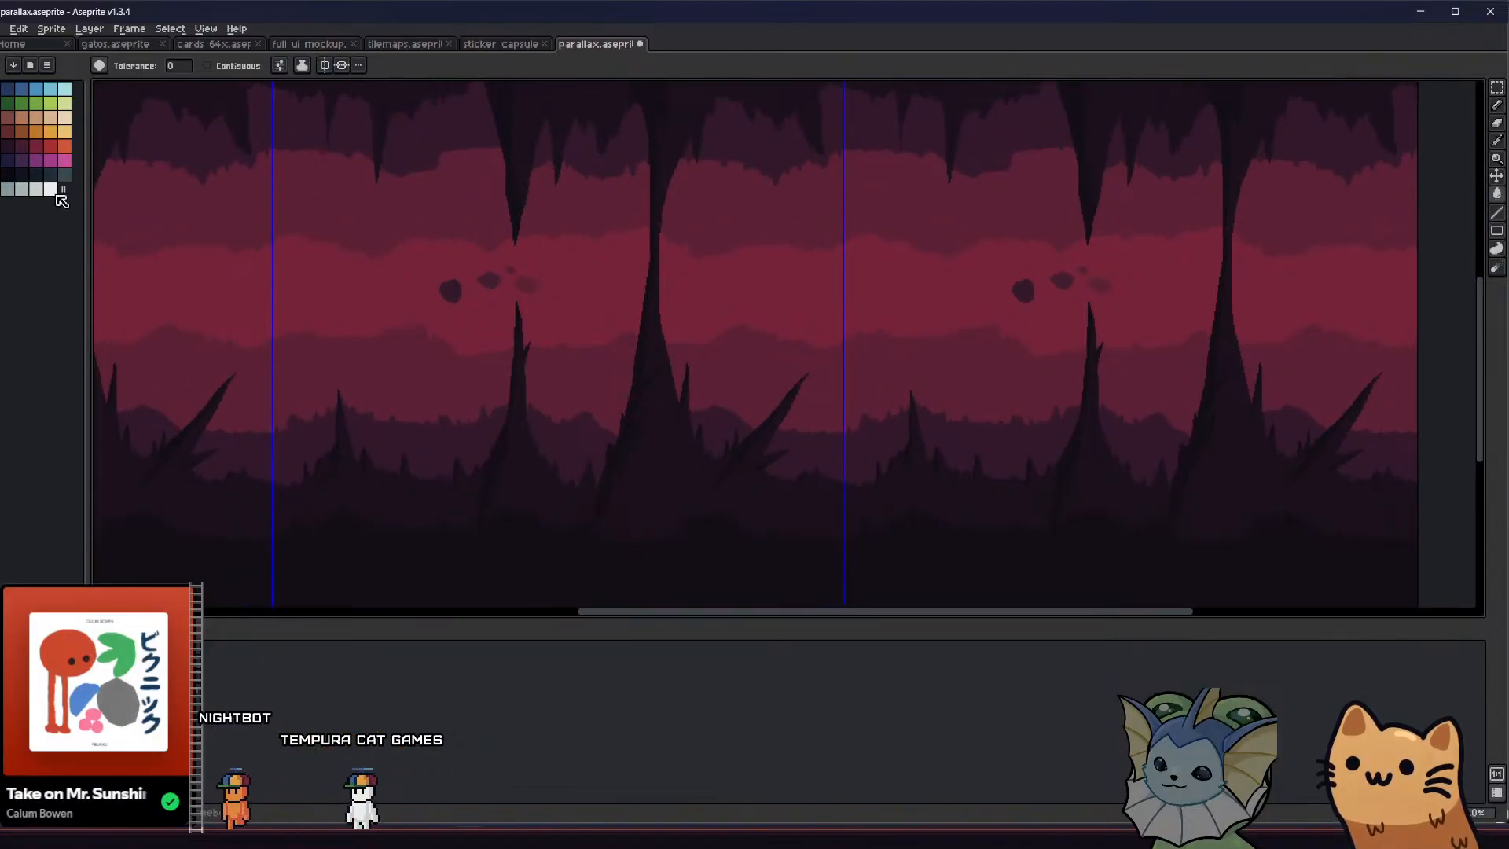
Recolour the jagged purple layer behind the spikes with a darker purple from the palette, using the Paint Bucket
left_click(247, 361)
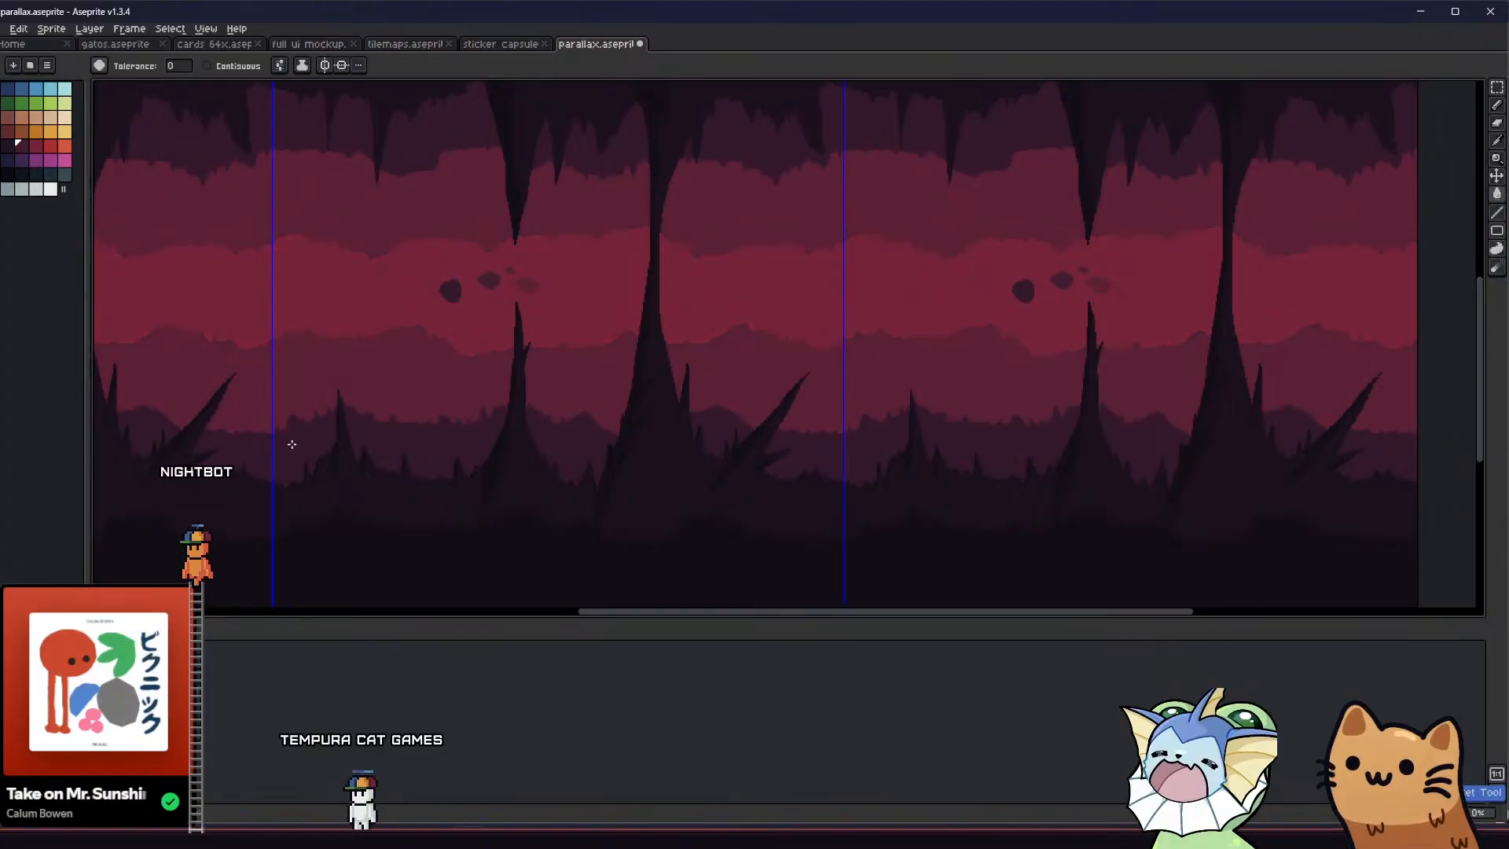
key("ctrl+z")
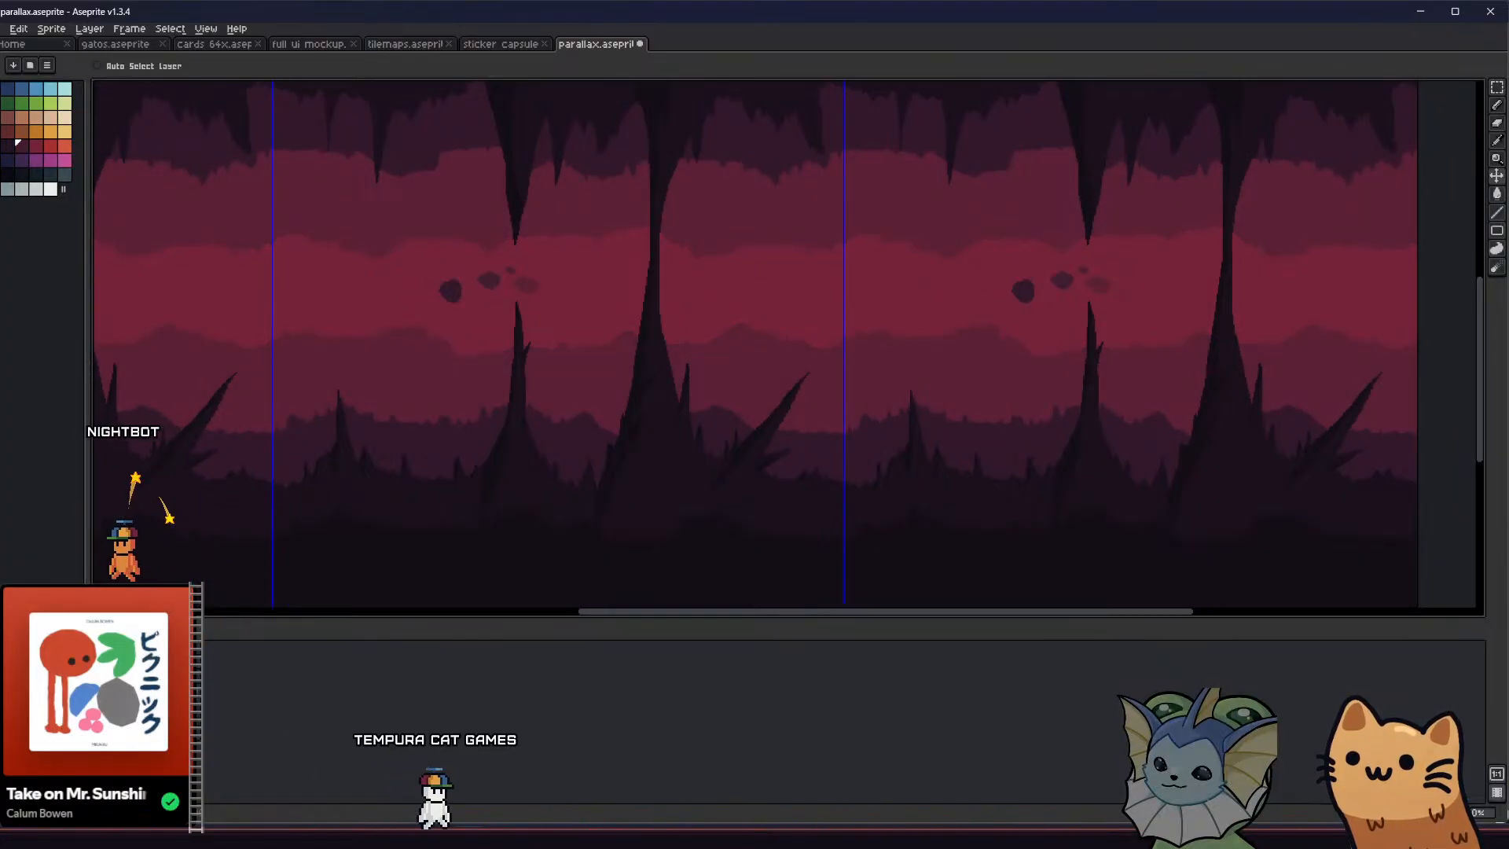
left_click(279, 454)
middle_click_drag(270, 430, 275, 438)
left_click(8, 148)
left_click(269, 446)
scroll(326, 448, "down", 2)
scroll(326, 447, "up", 1)
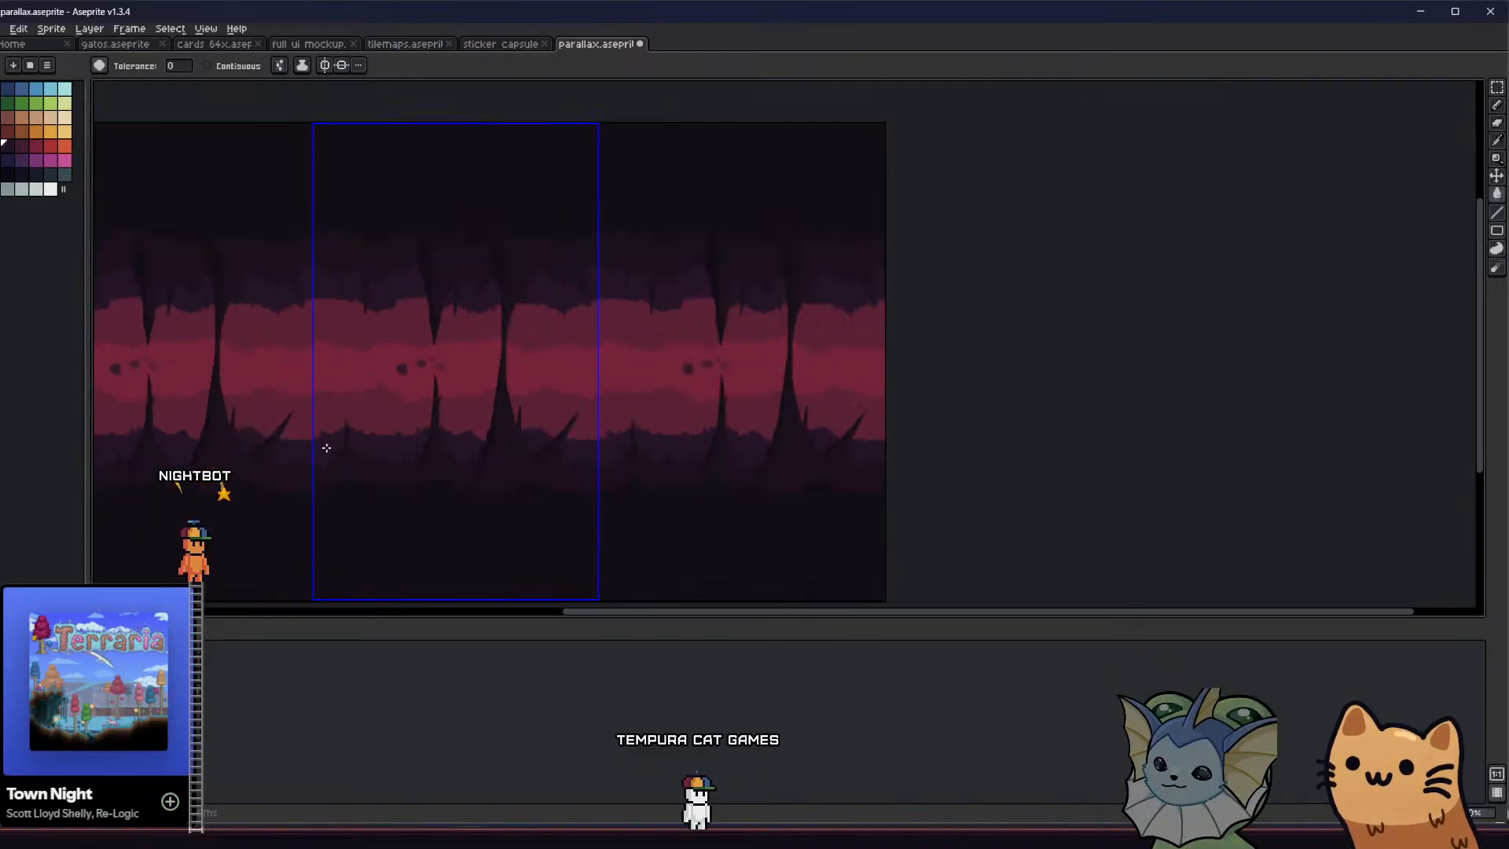
scroll(330, 436, "up", 2)
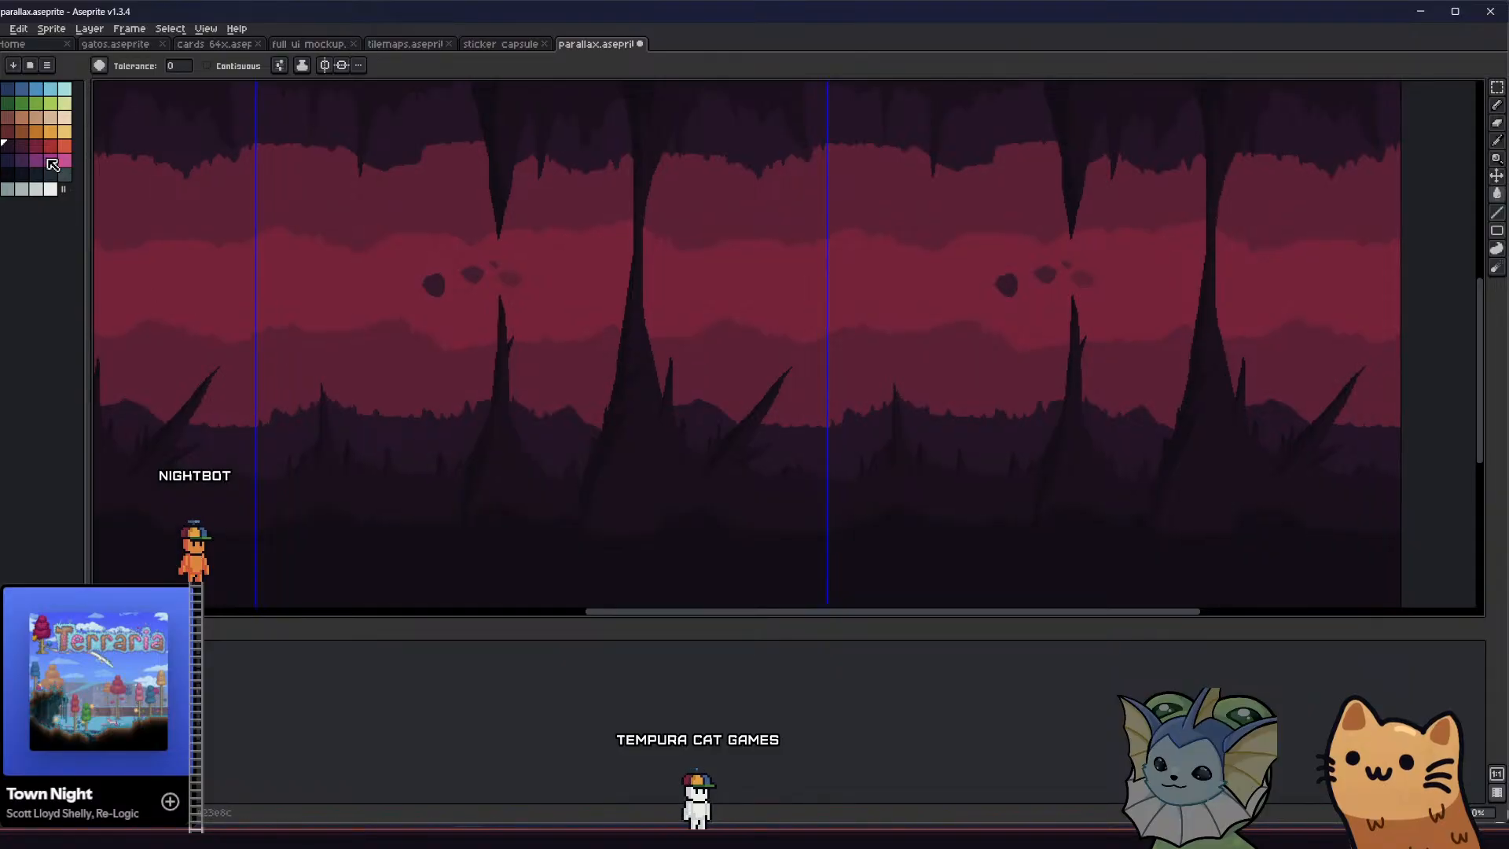
Recolour the dark red layer bordering the central band maroon, and darken it with a 50% Alpha Compositing fill of dark purple
left_click(288, 372)
key("ctrl+z")
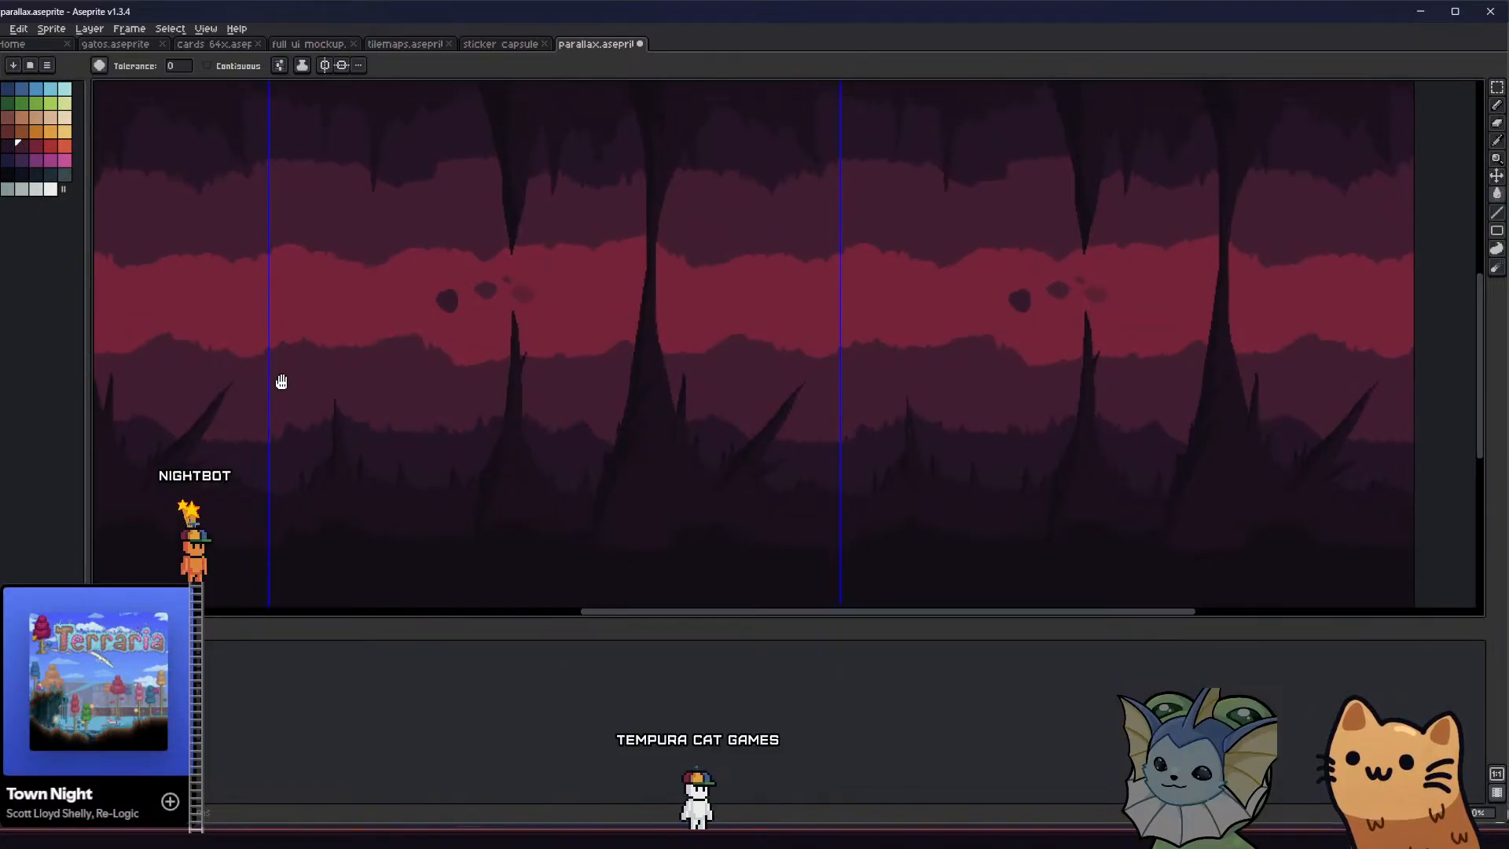
scroll(280, 401, "up", 2)
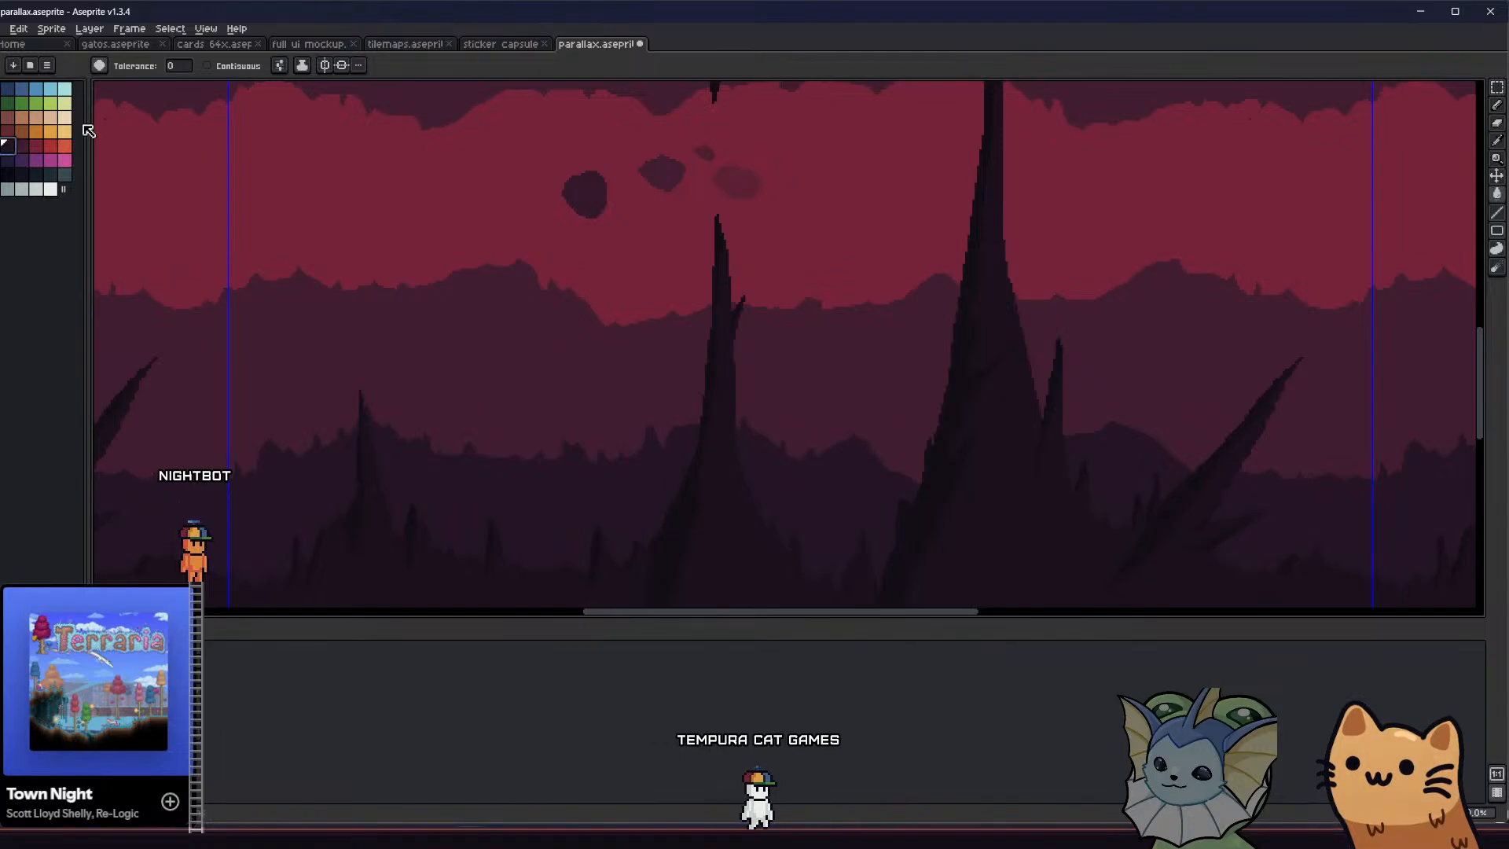
left_click(301, 65)
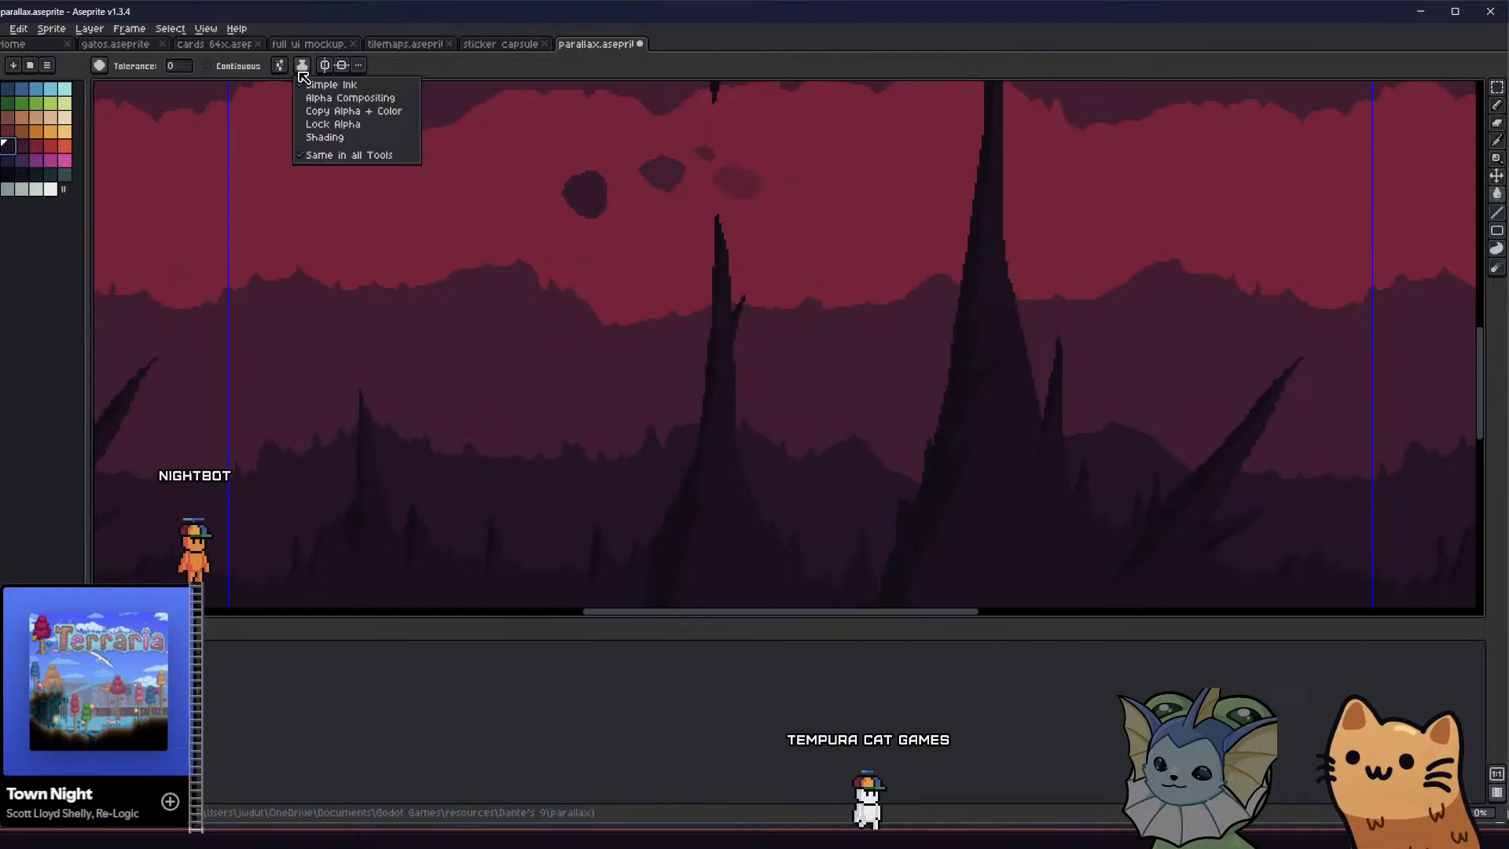
left_click(334, 94)
scroll(289, 364, "down", 2)
scroll(289, 363, "up", 2)
scroll(281, 355, "down", 2)
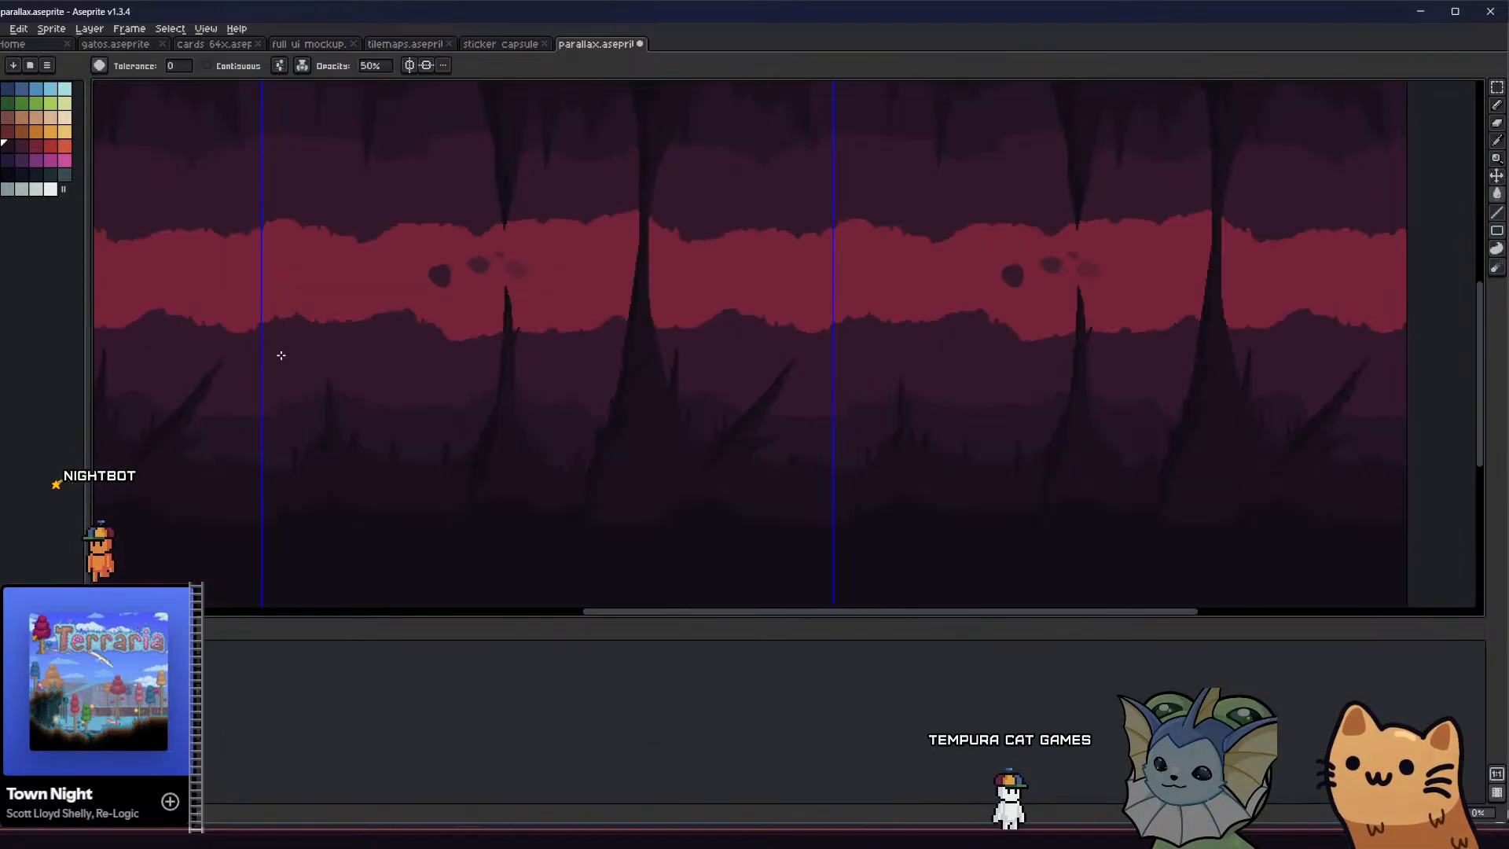
Darken the bright red central band with a 50% opacity maroon fill and save parallax.aseprite
middle_click_drag(278, 357, 284, 380)
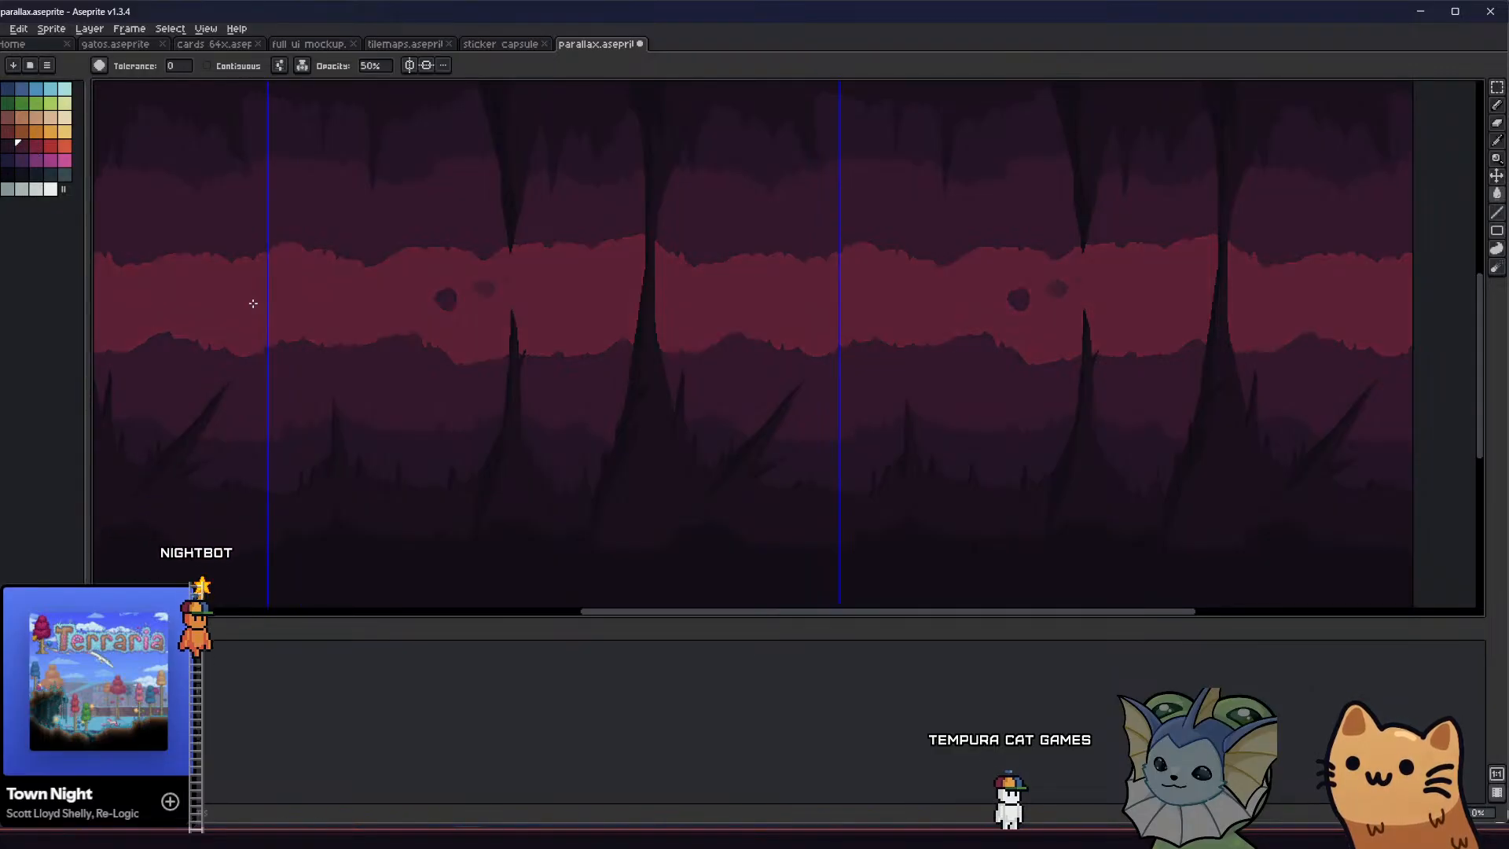
scroll(250, 370, "down", 3)
scroll(304, 374, "up", 1)
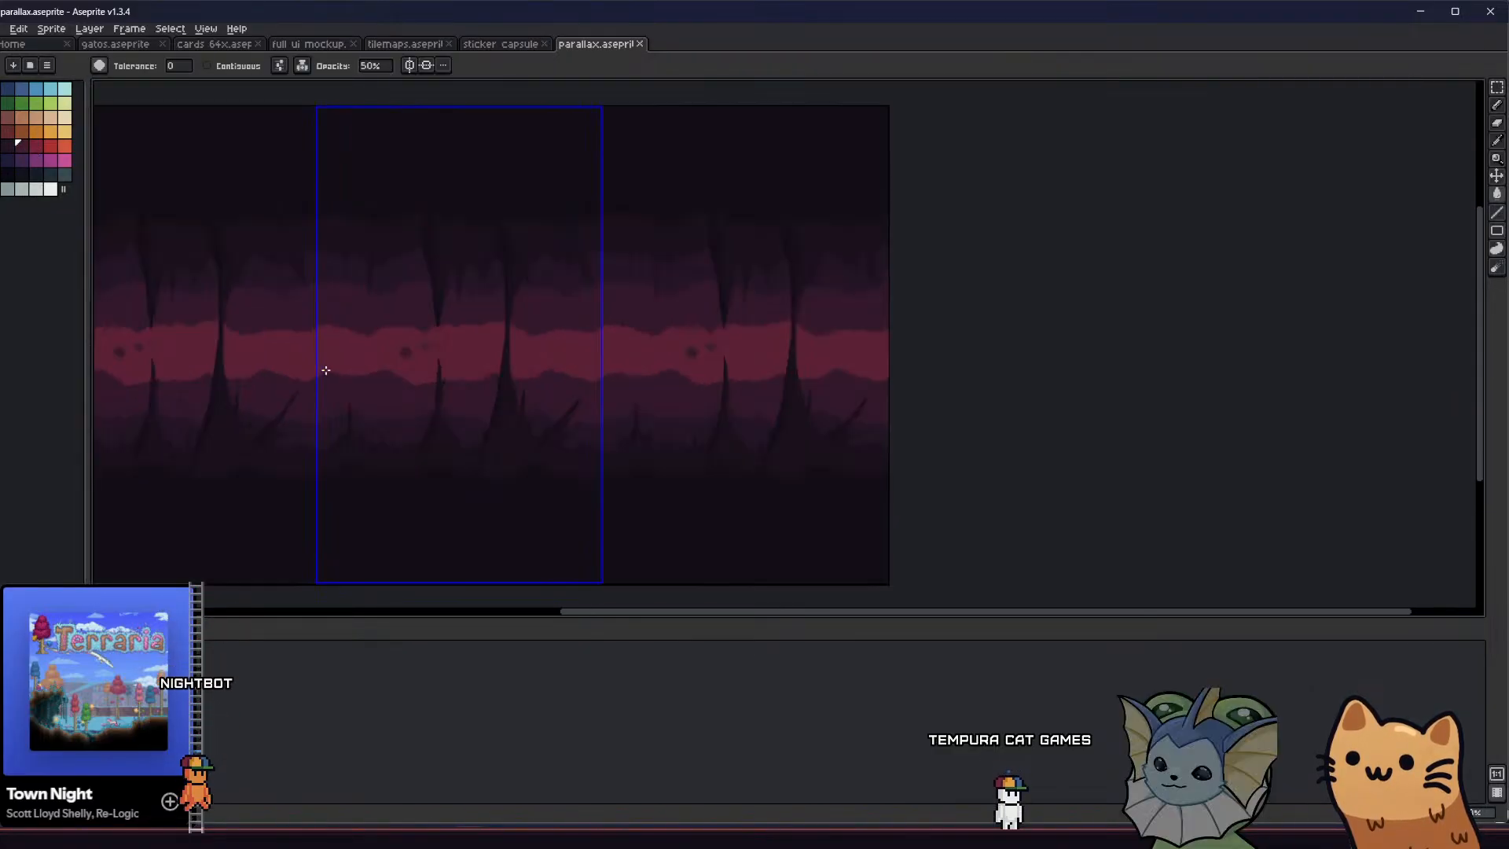
middle_click_drag(312, 401, 354, 434)
scroll(387, 441, "up", 2)
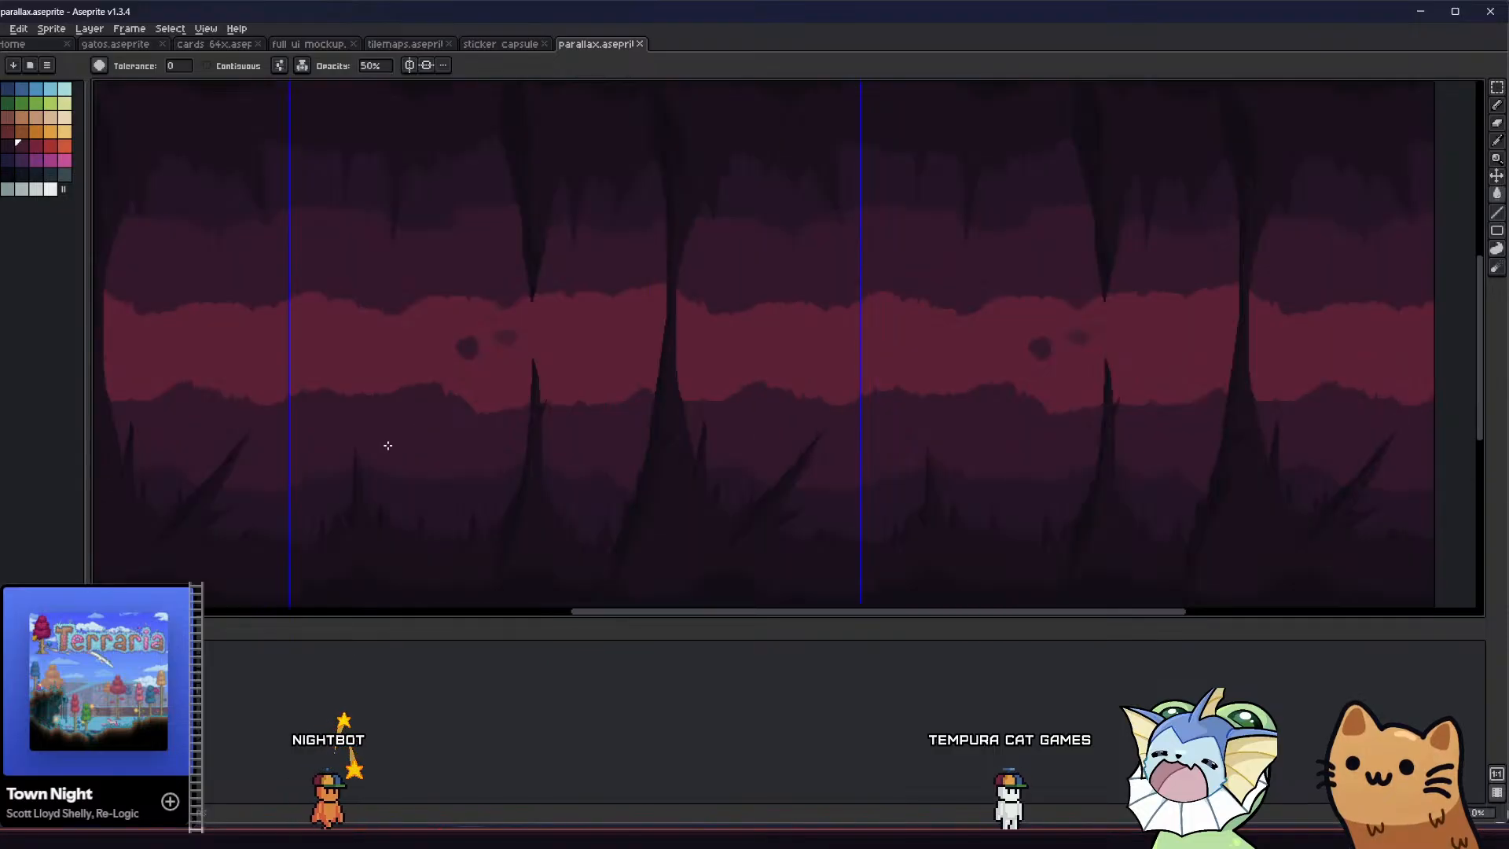
Darken the red central band again with a 50% opacity fill of dark purple
left_click(342, 351)
scroll(293, 342, "down", 2)
scroll(307, 334, "up", 2)
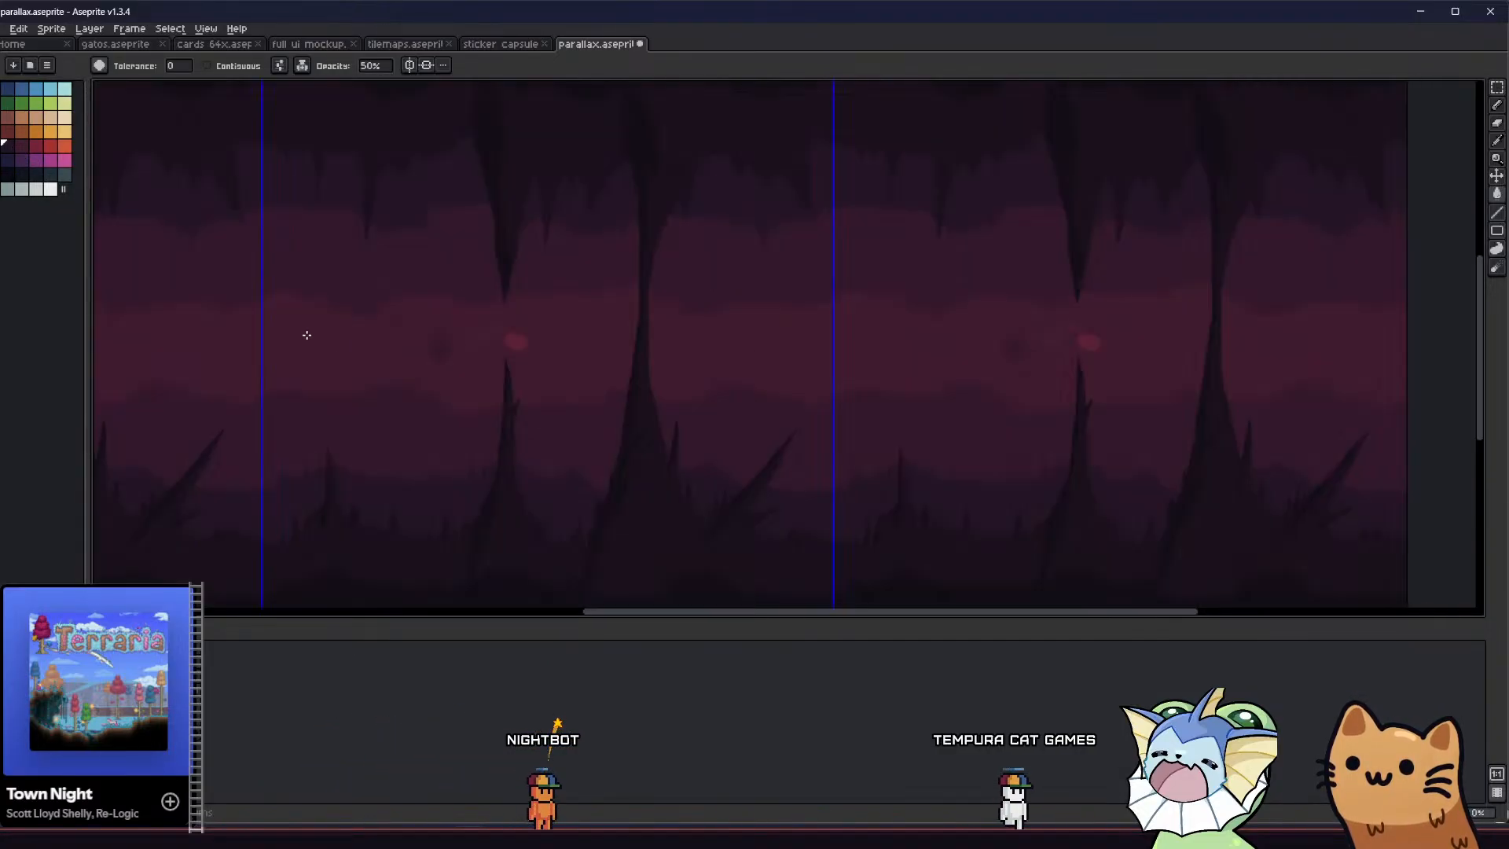
Undo the last 50% fill on the central band, switch to a solid ink and fill the band with dark maroon from the palette
key("ctrl+z")
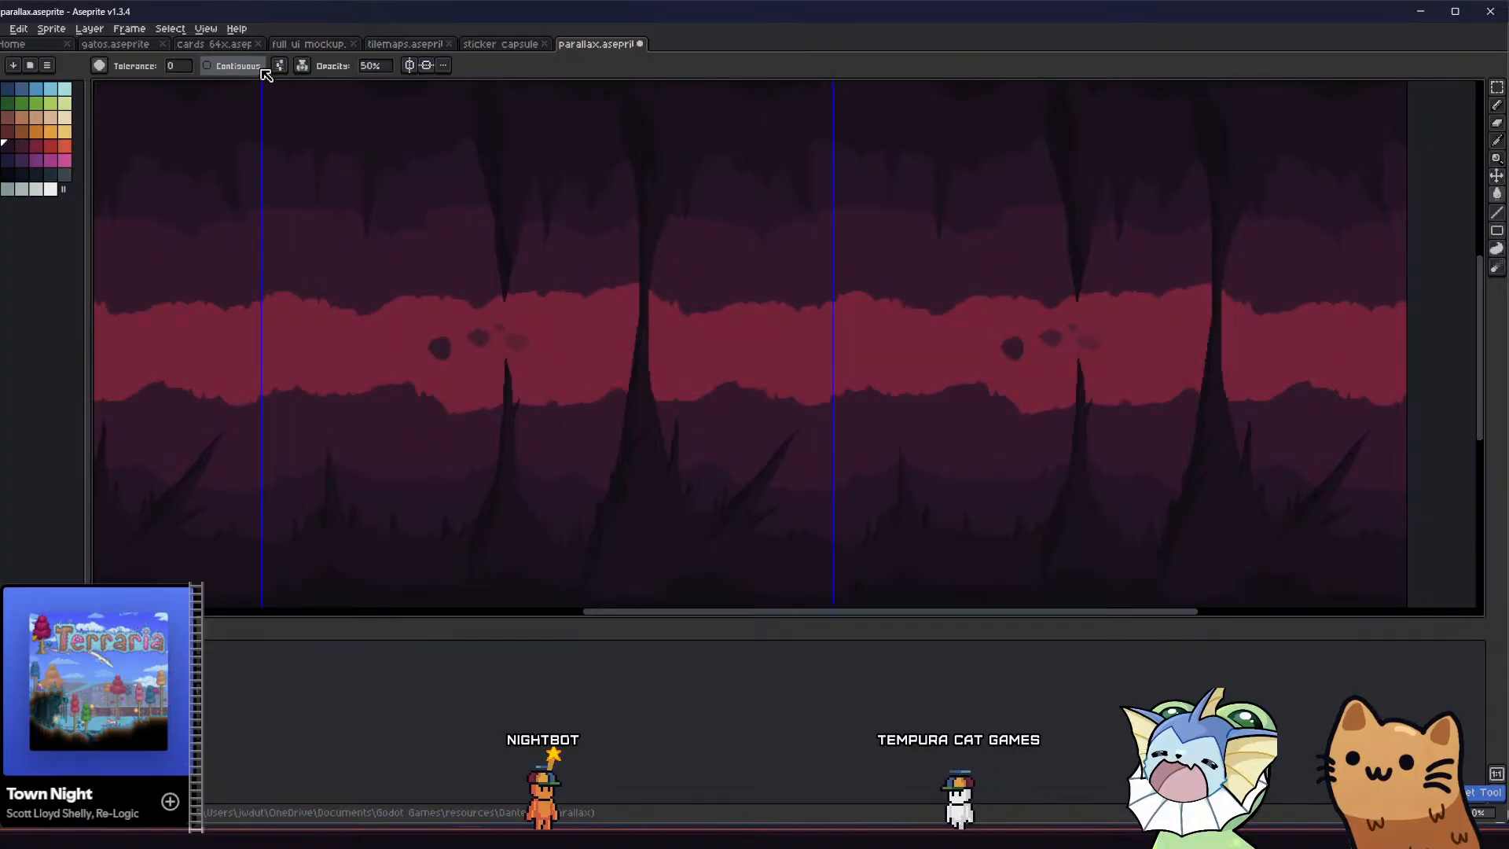
left_click(302, 65)
left_click(330, 108)
left_click(241, 348)
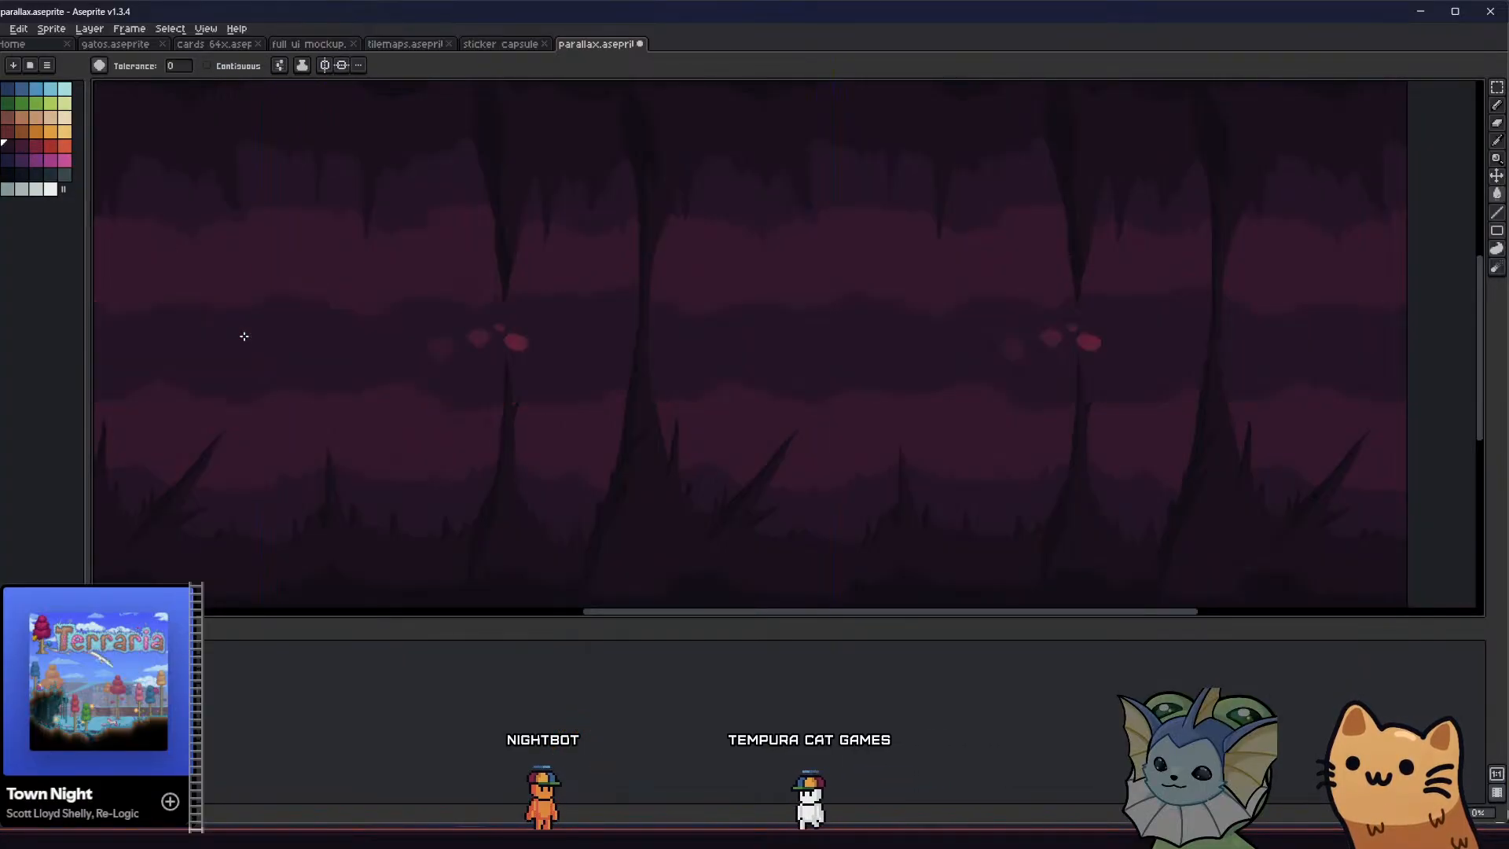
key("ctrl+z")
left_click(18, 146)
left_click(241, 332)
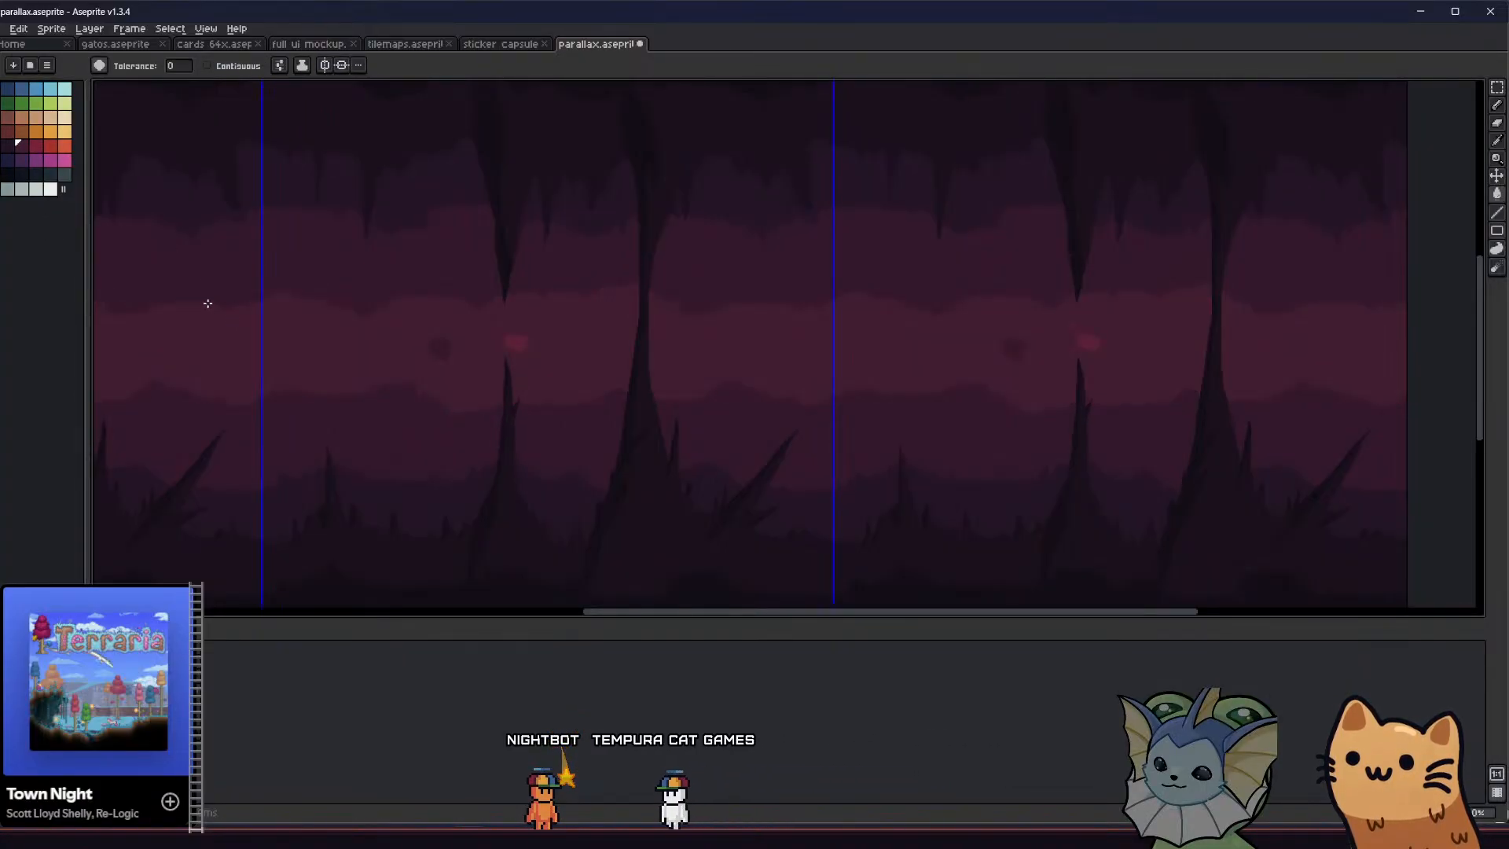
key("ctrl+z")
key("ctrl+y")
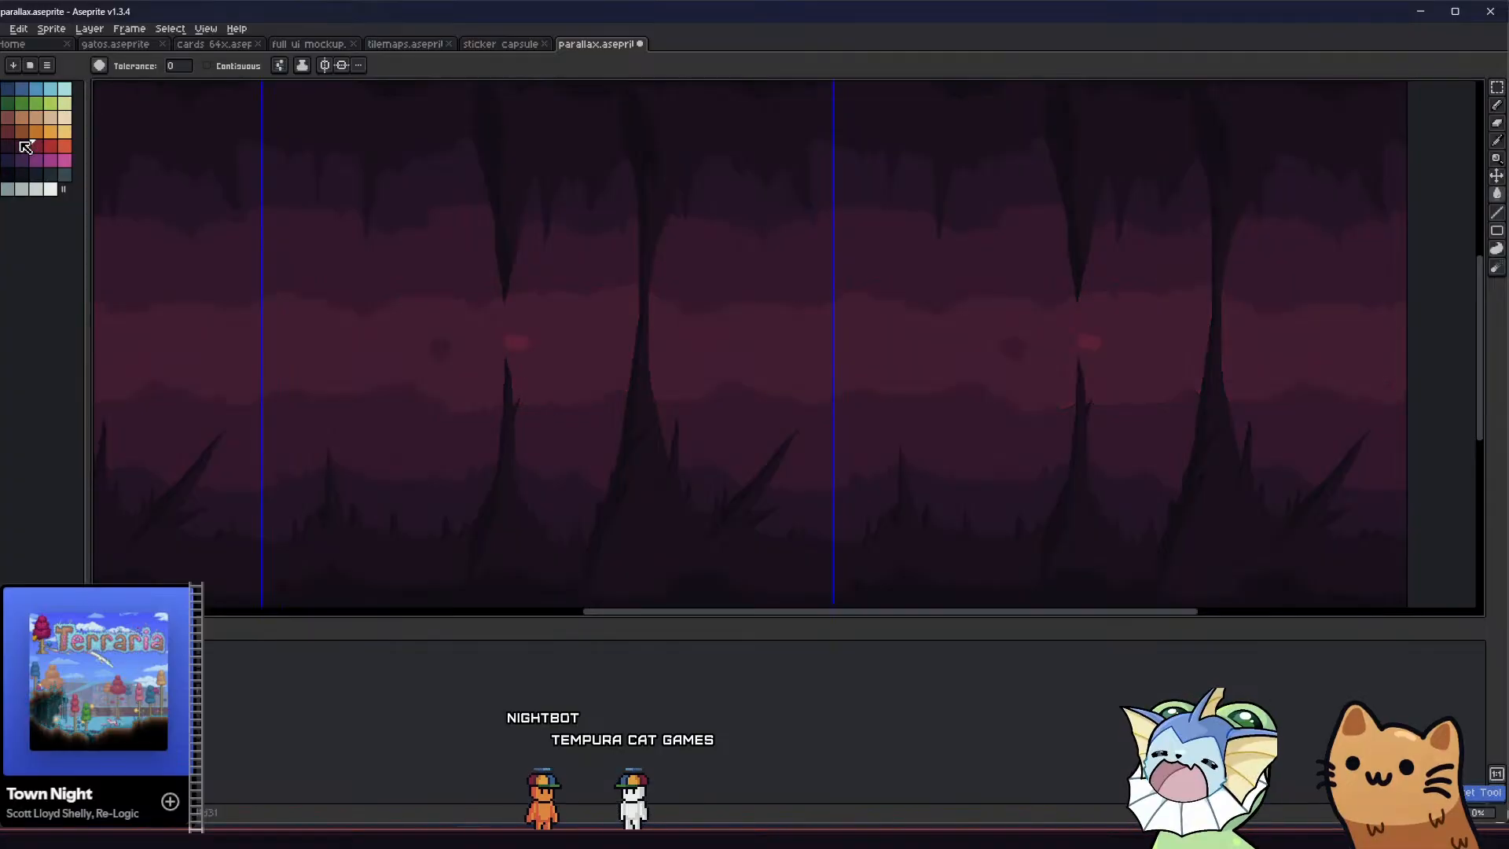
Hide every layer except the dark rock spikes and save parallax.aseprite
middle_click_drag(184, 343, 345, 378)
scroll(235, 329, "down", 1)
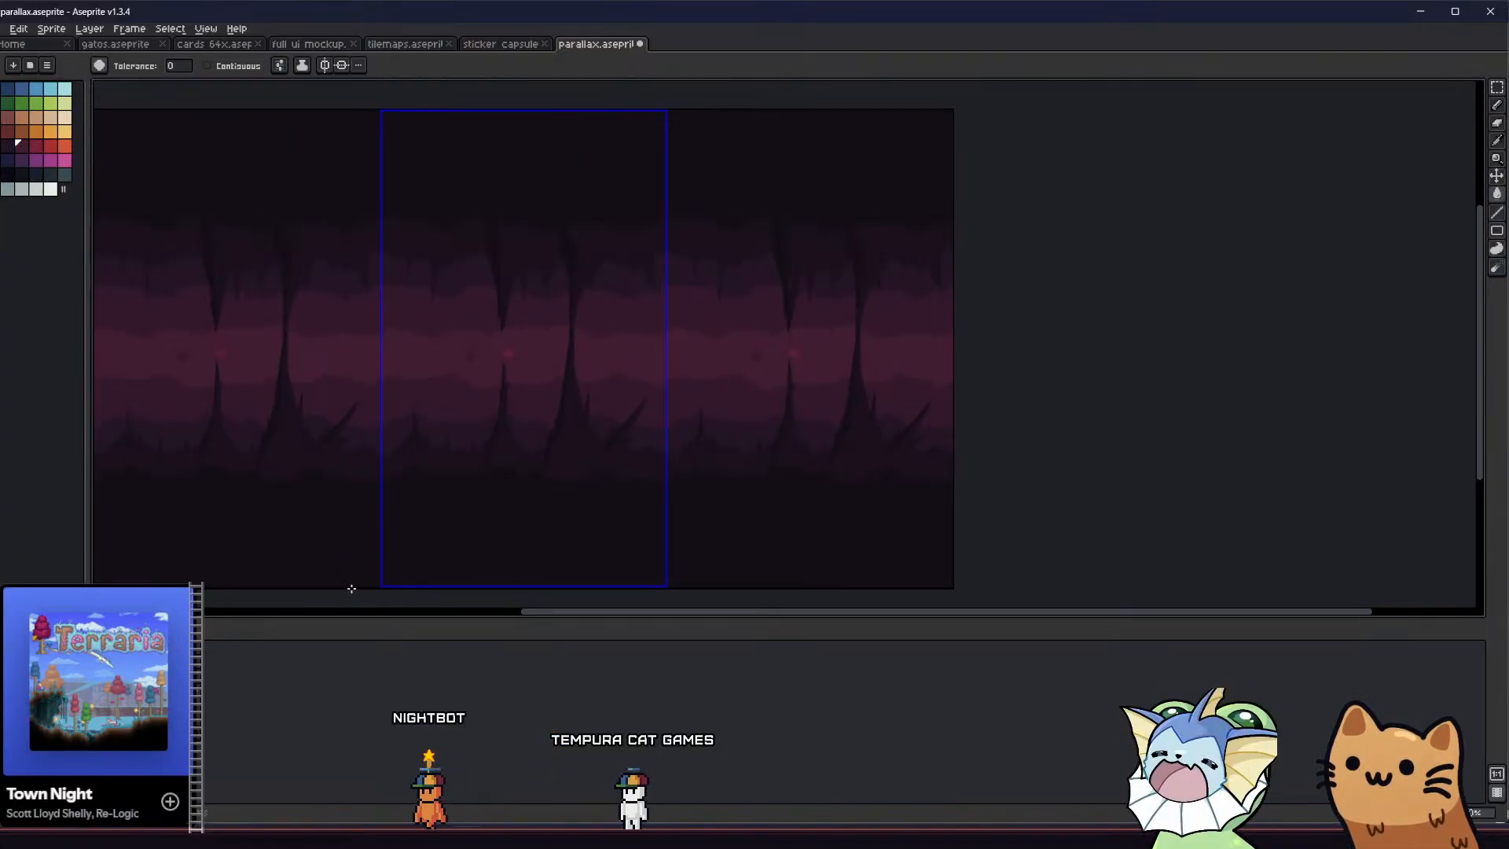
key("i")
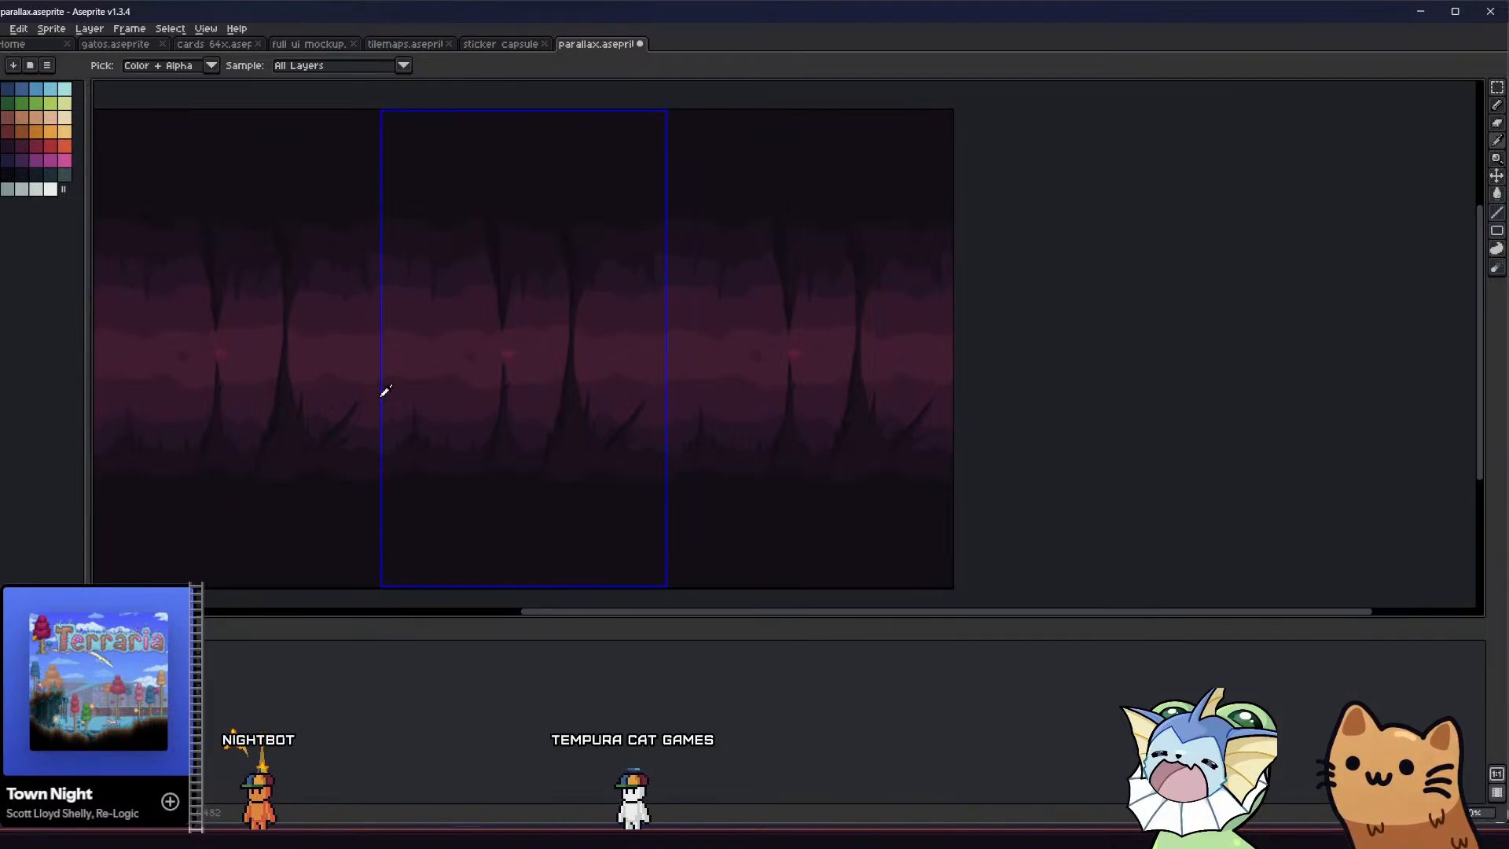
scroll(364, 365, "down", 1)
scroll(364, 365, "up", 1)
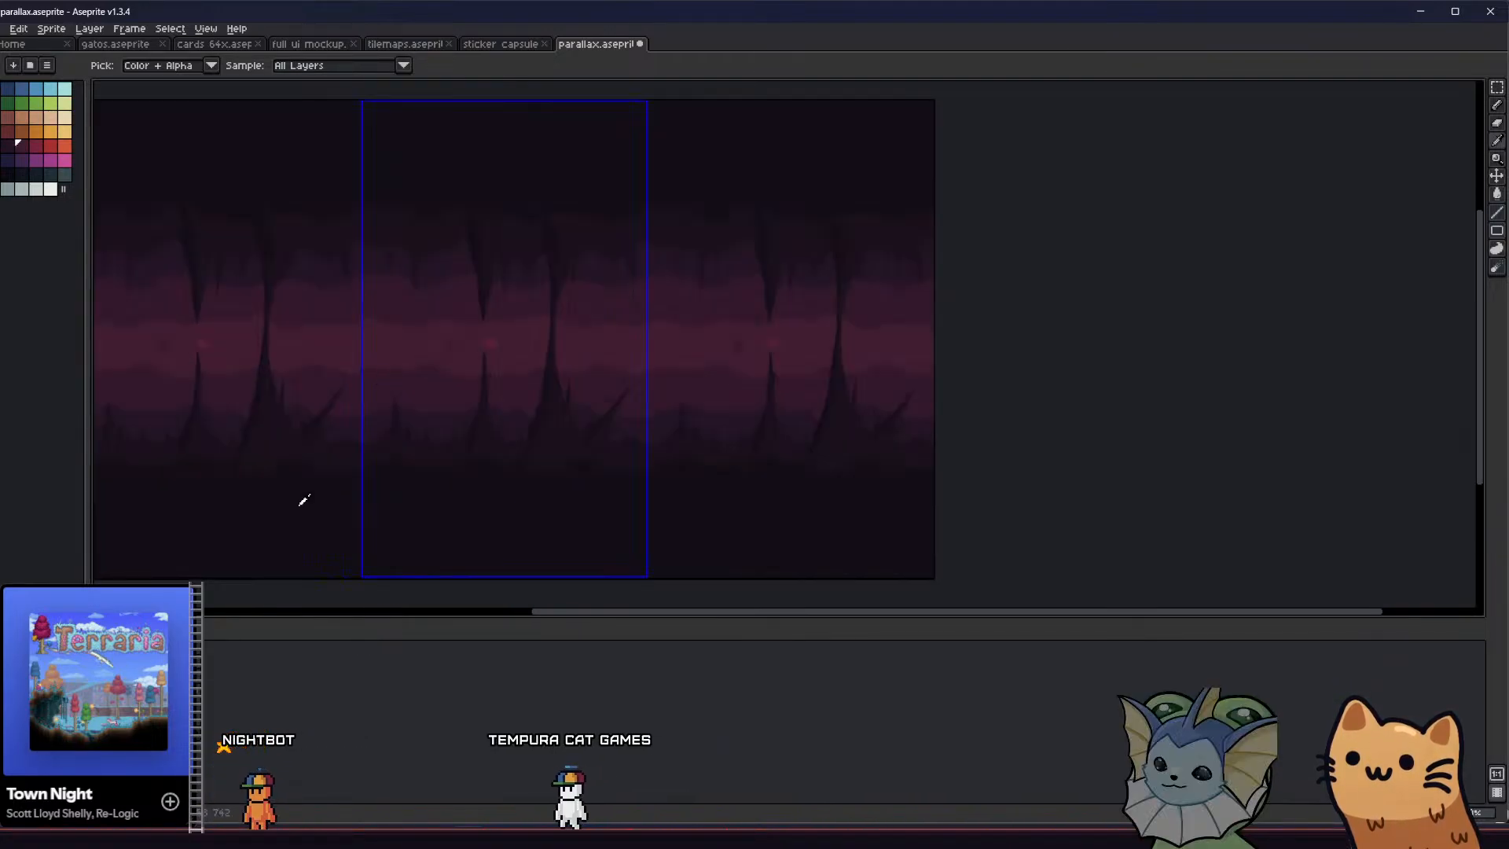
middle_click_drag(220, 477, 201, 495)
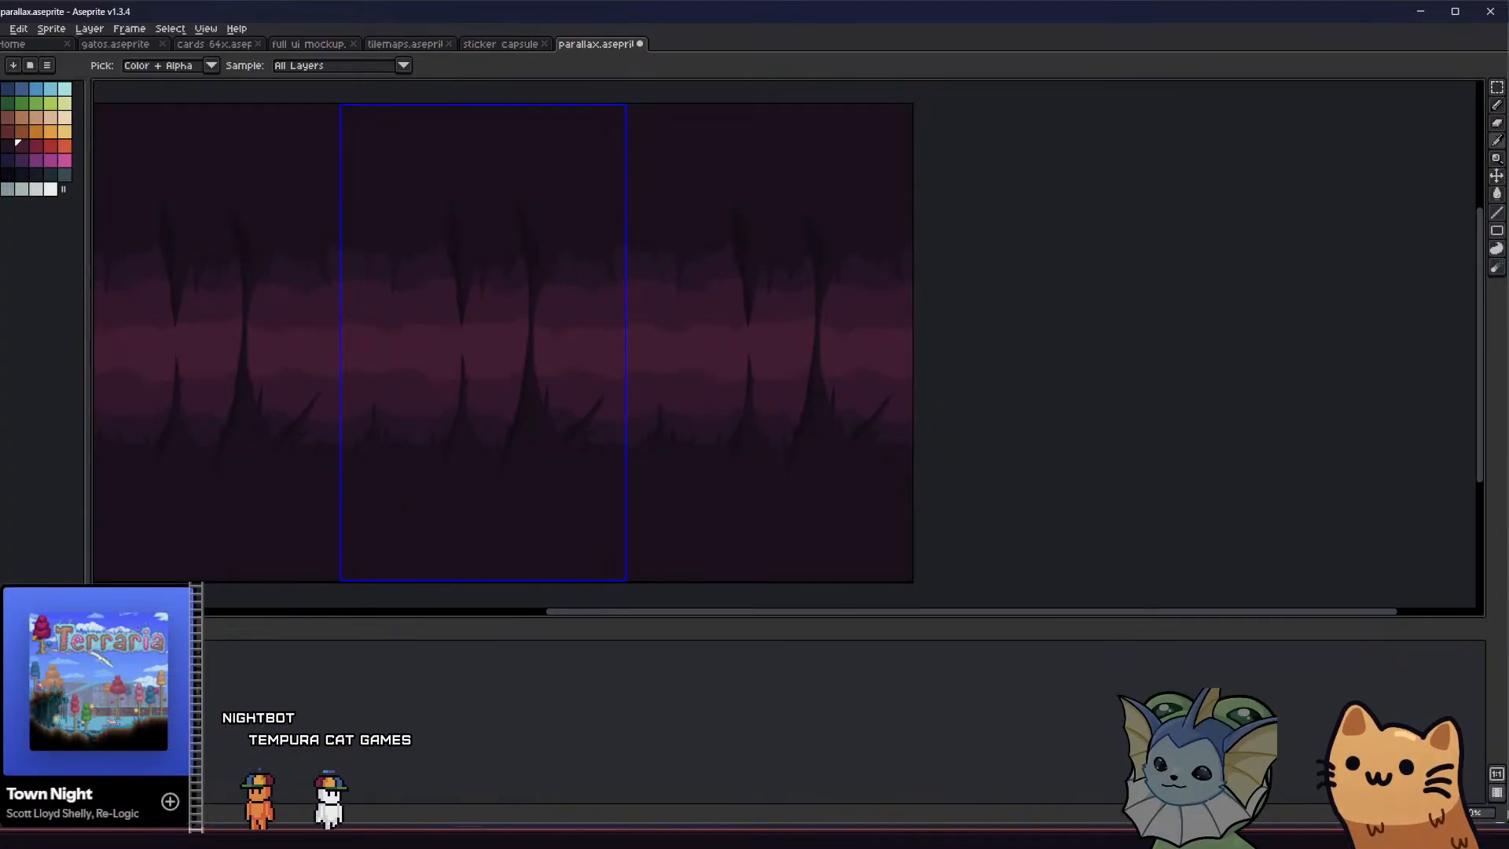
middle_click_drag(282, 523, 293, 531)
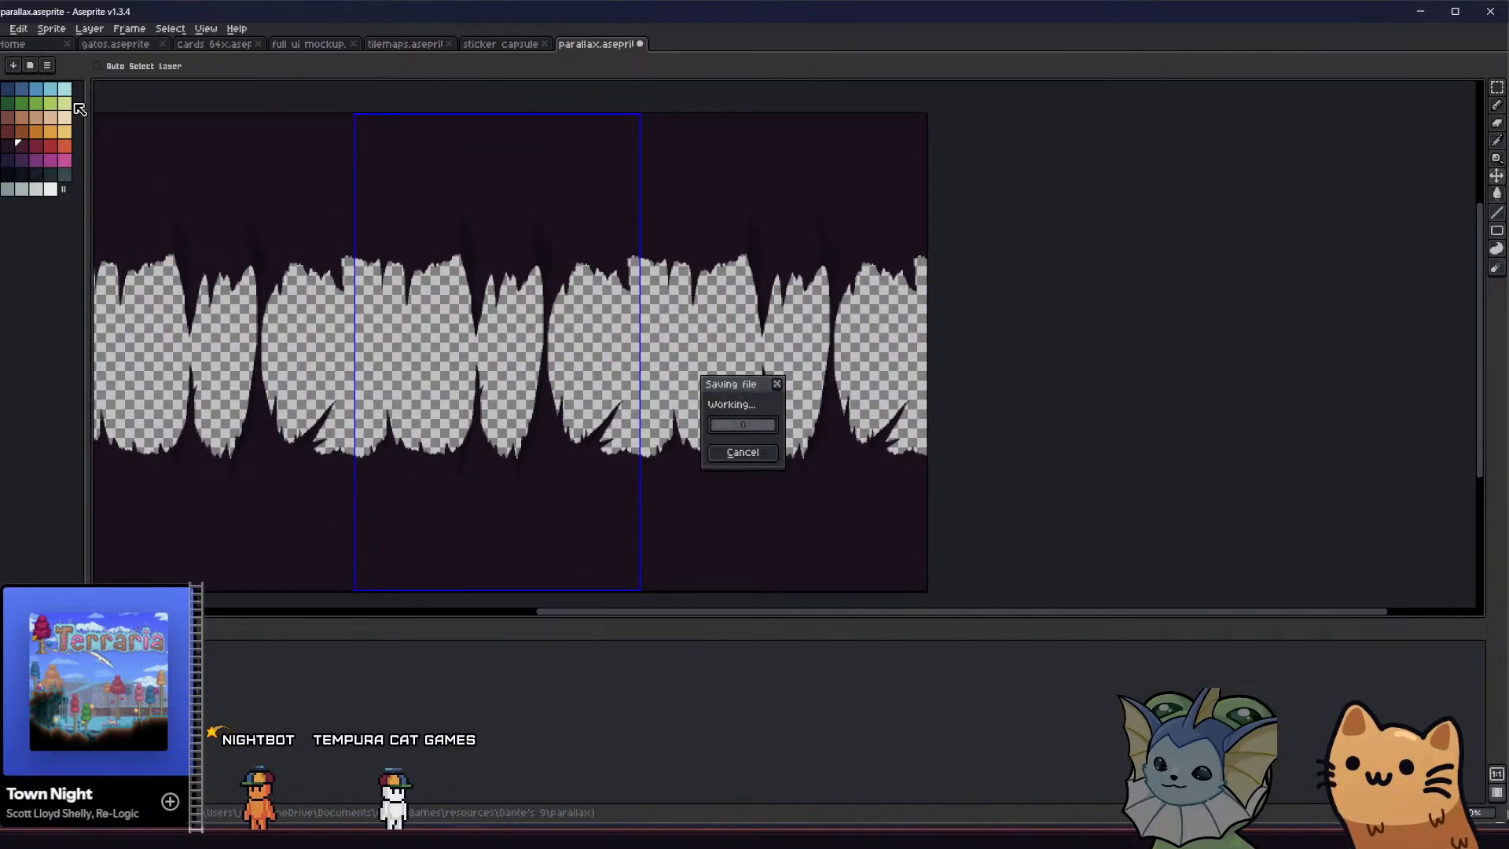
Export the spike layer as circle_1_parallax_layer_1_invert in the inverted folder, overwriting the existing file
left_click(3, 30)
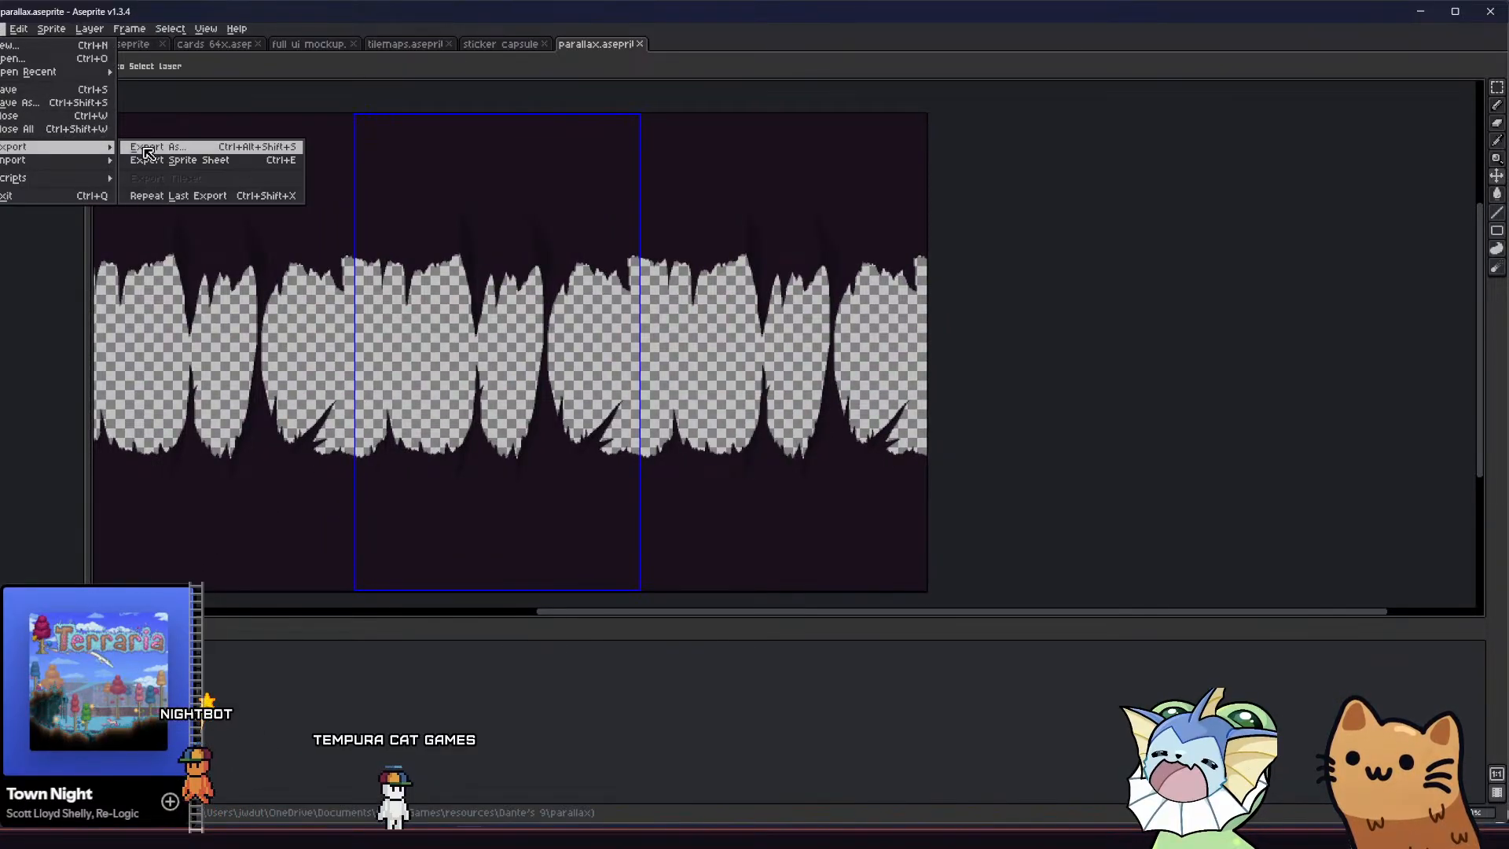
left_click(148, 150)
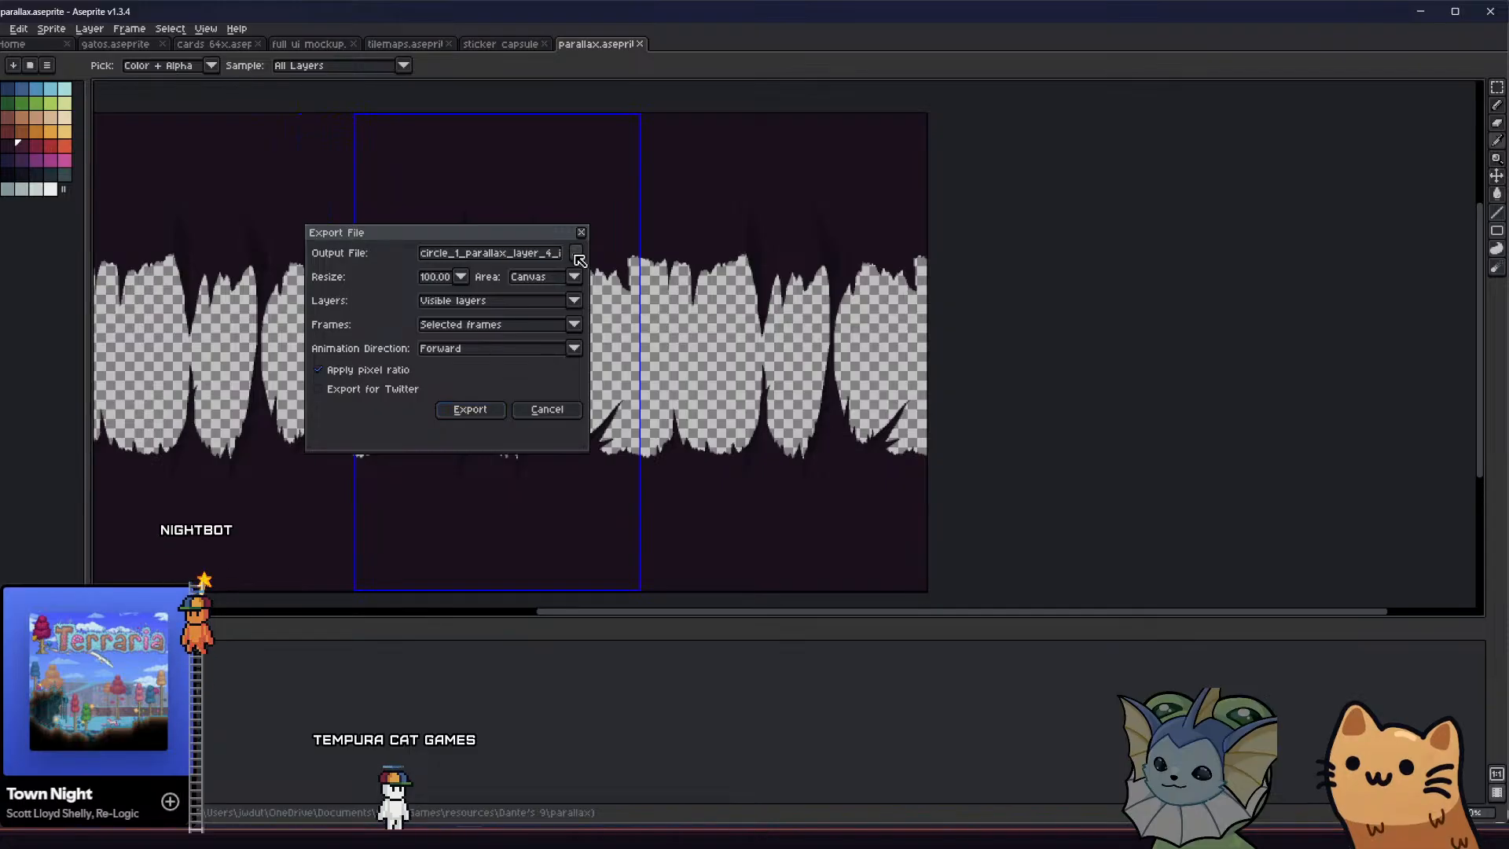
left_click(470, 248)
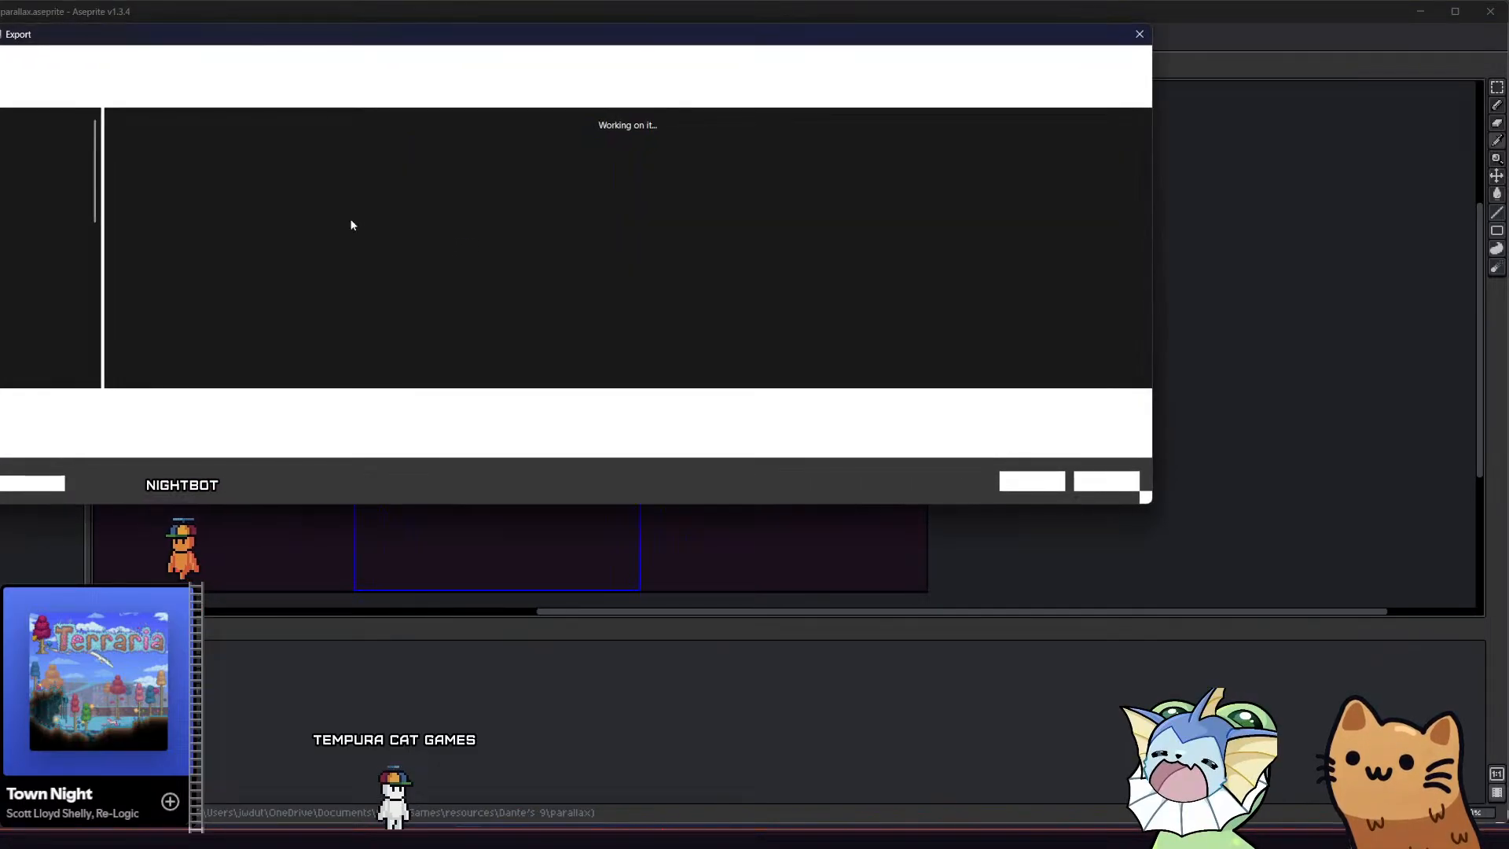
left_click(153, 157)
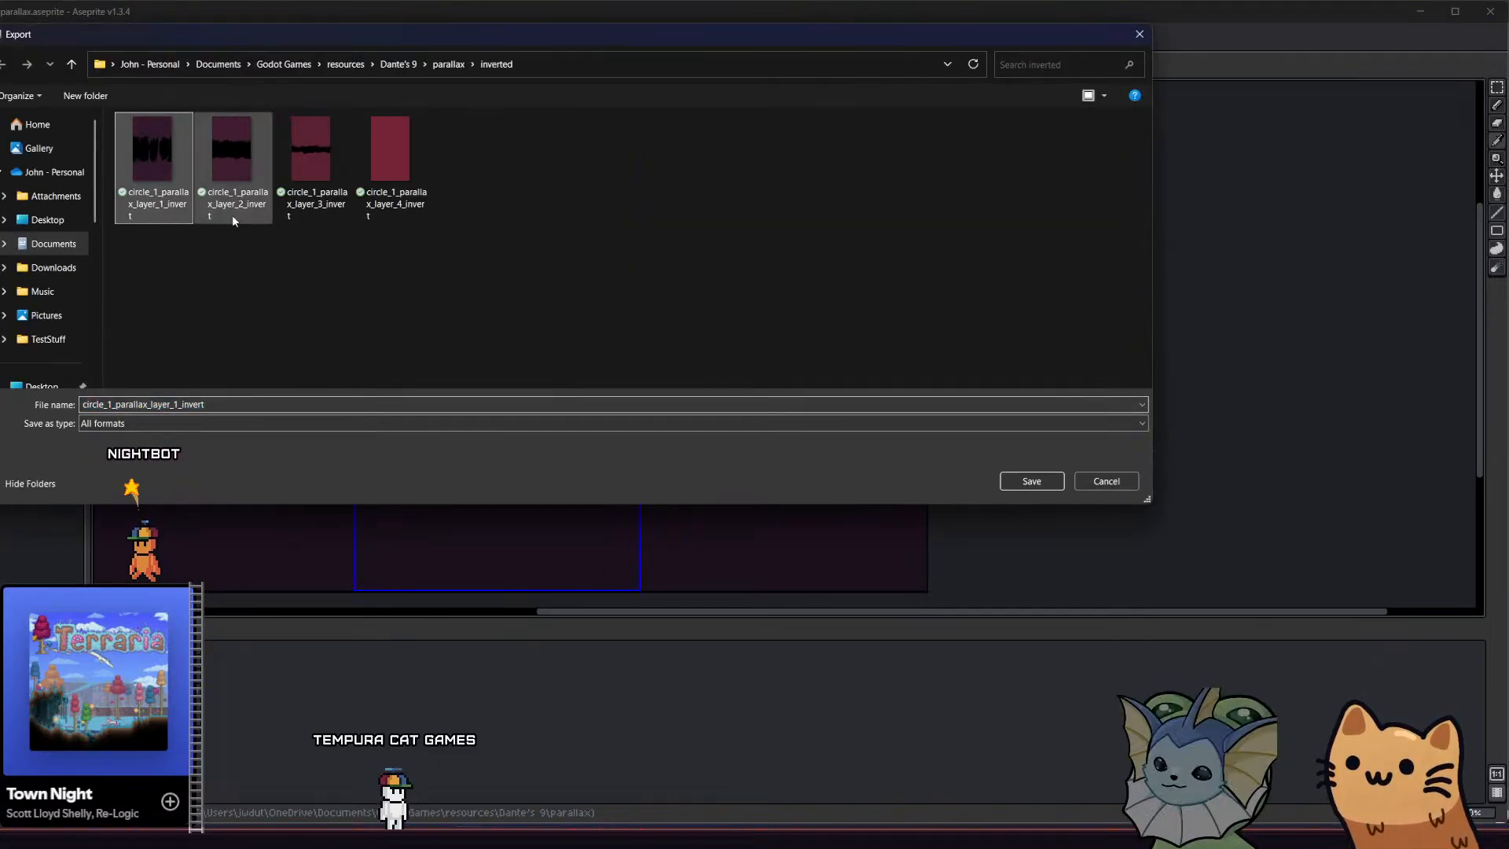
left_click(1019, 483)
left_click(525, 422)
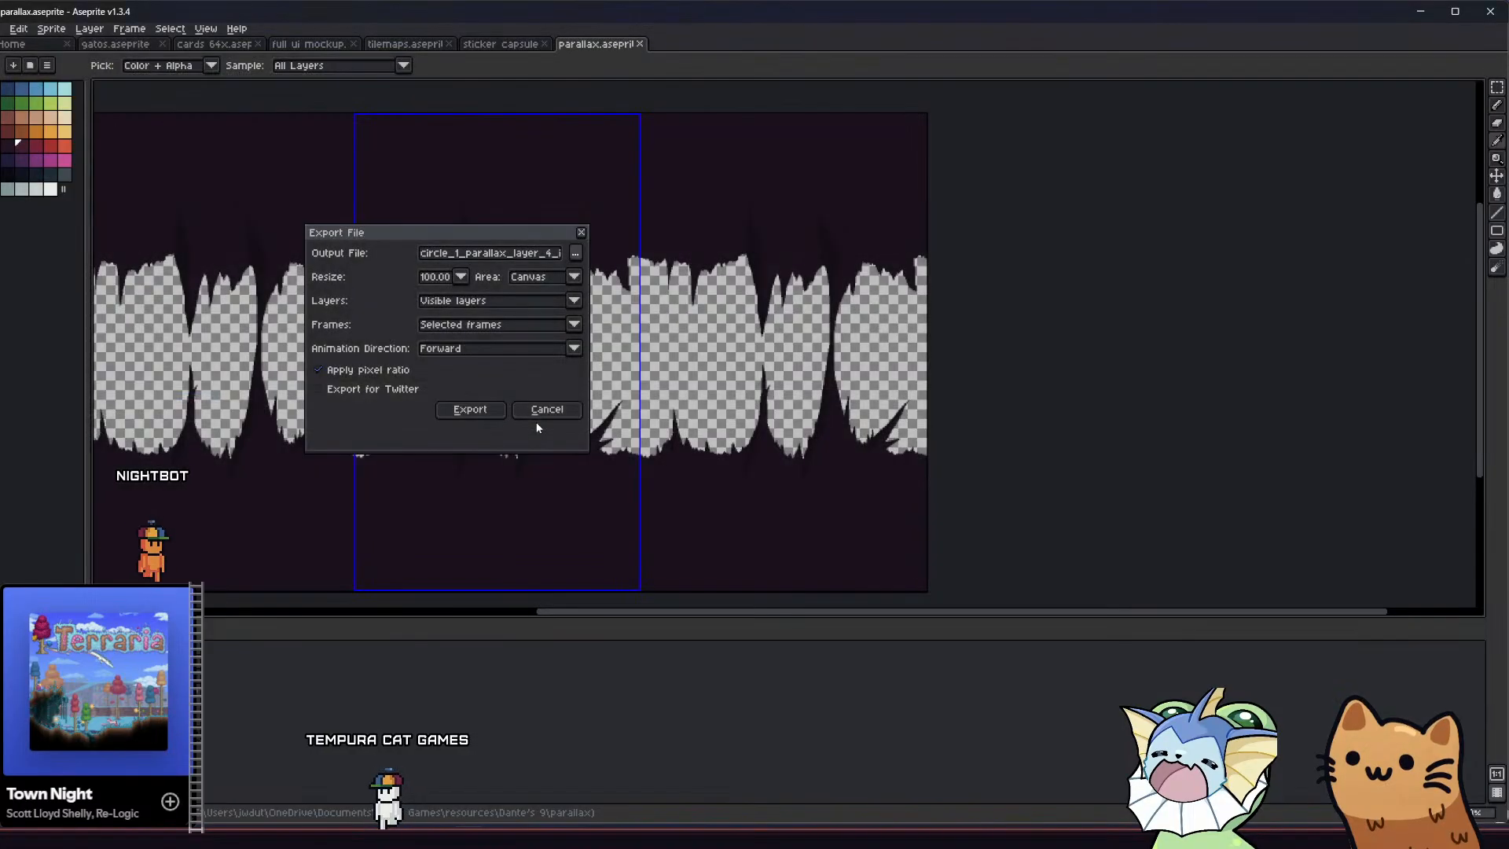
left_click(470, 410)
key("alt+Tab")
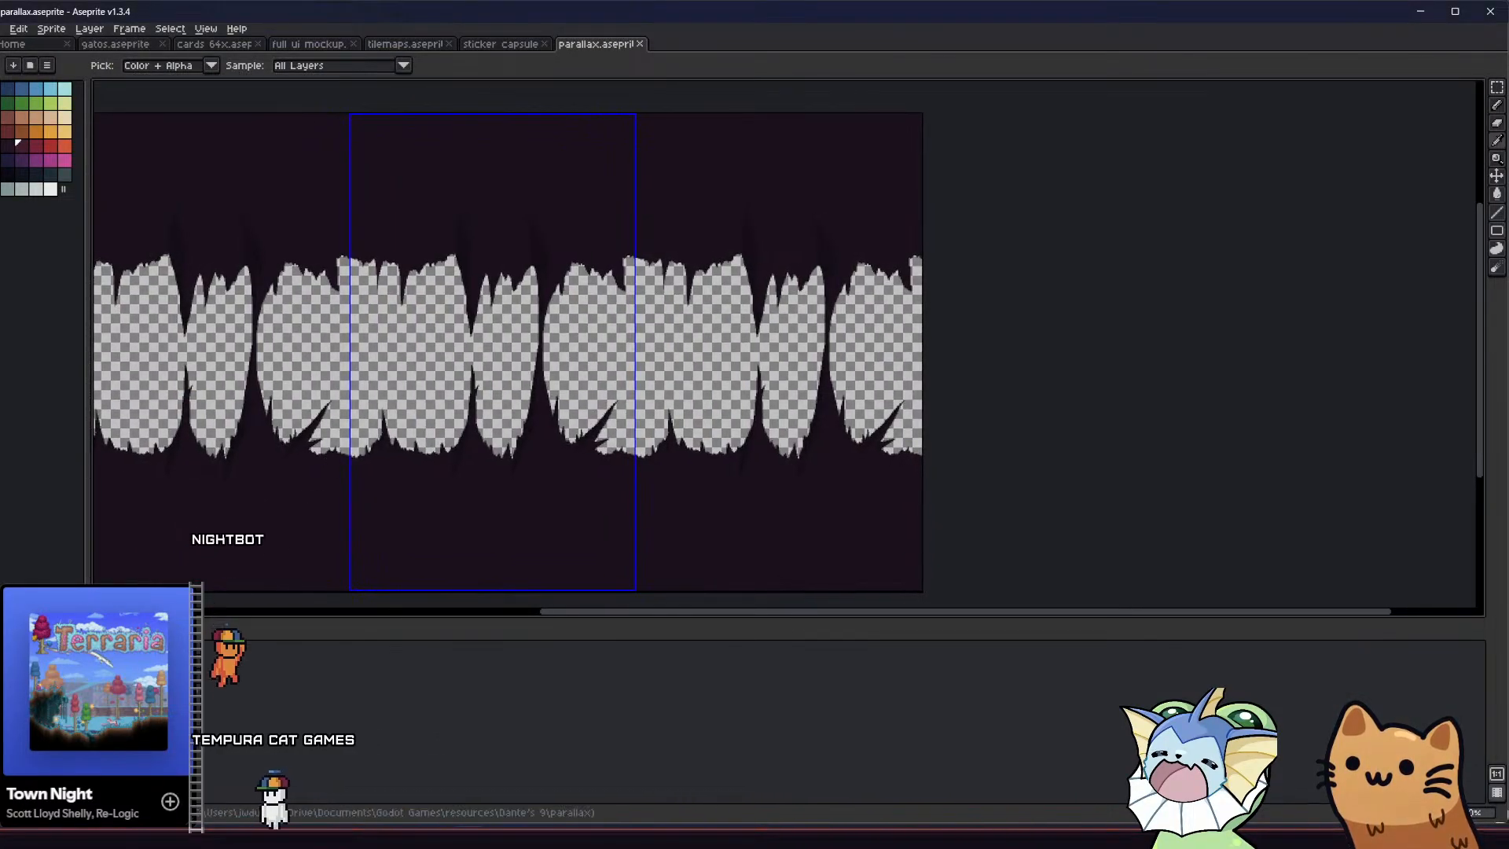
Show only the purple layer behind the spikes and export it as circle_1_parallax_layer_2_invert.png, overwriting the existing file
key("shift+x")
key("shift+x")
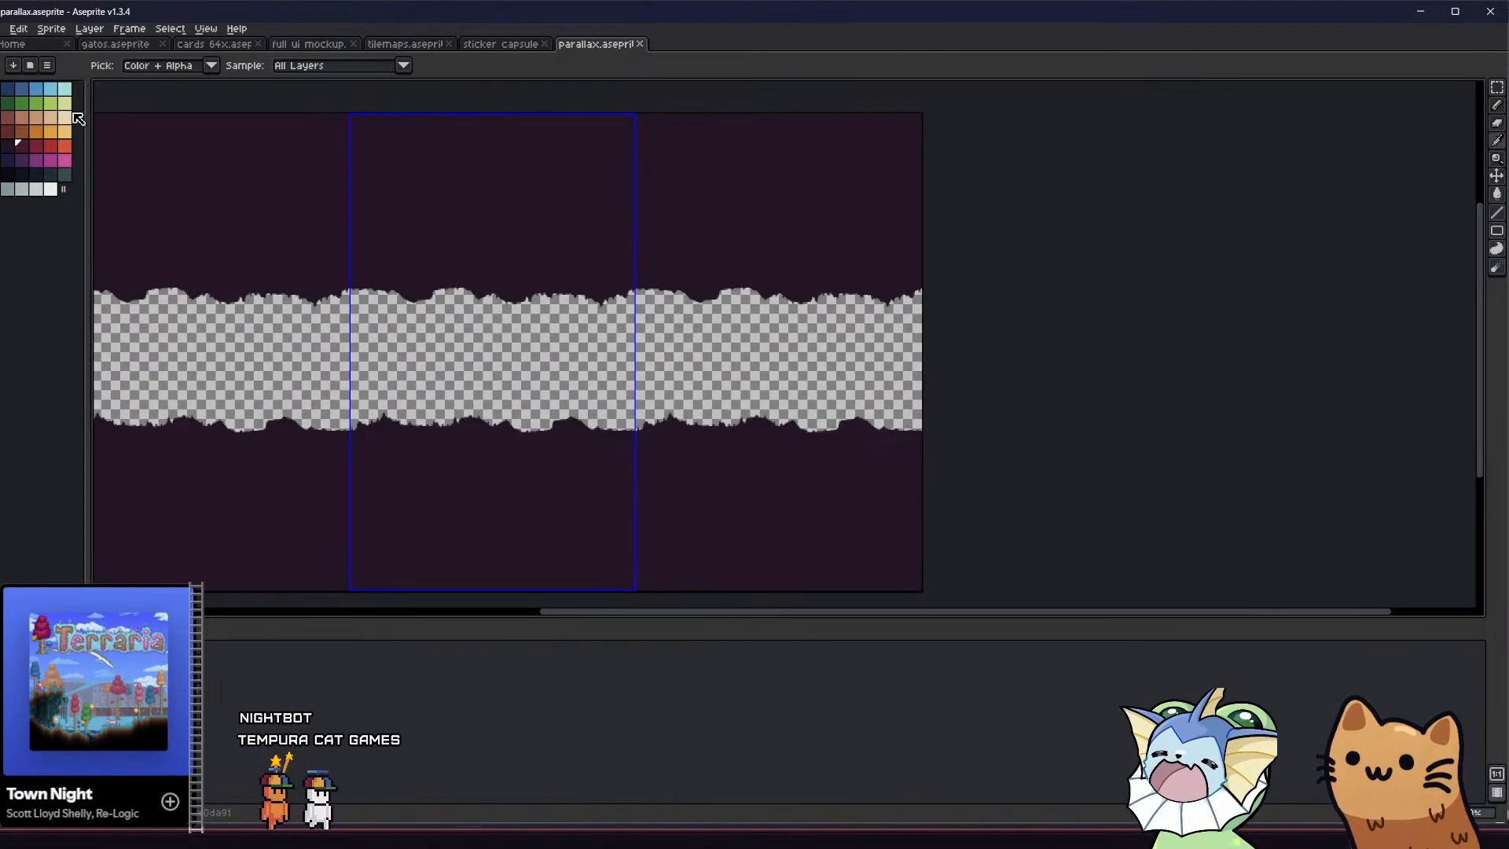
key("alt+f")
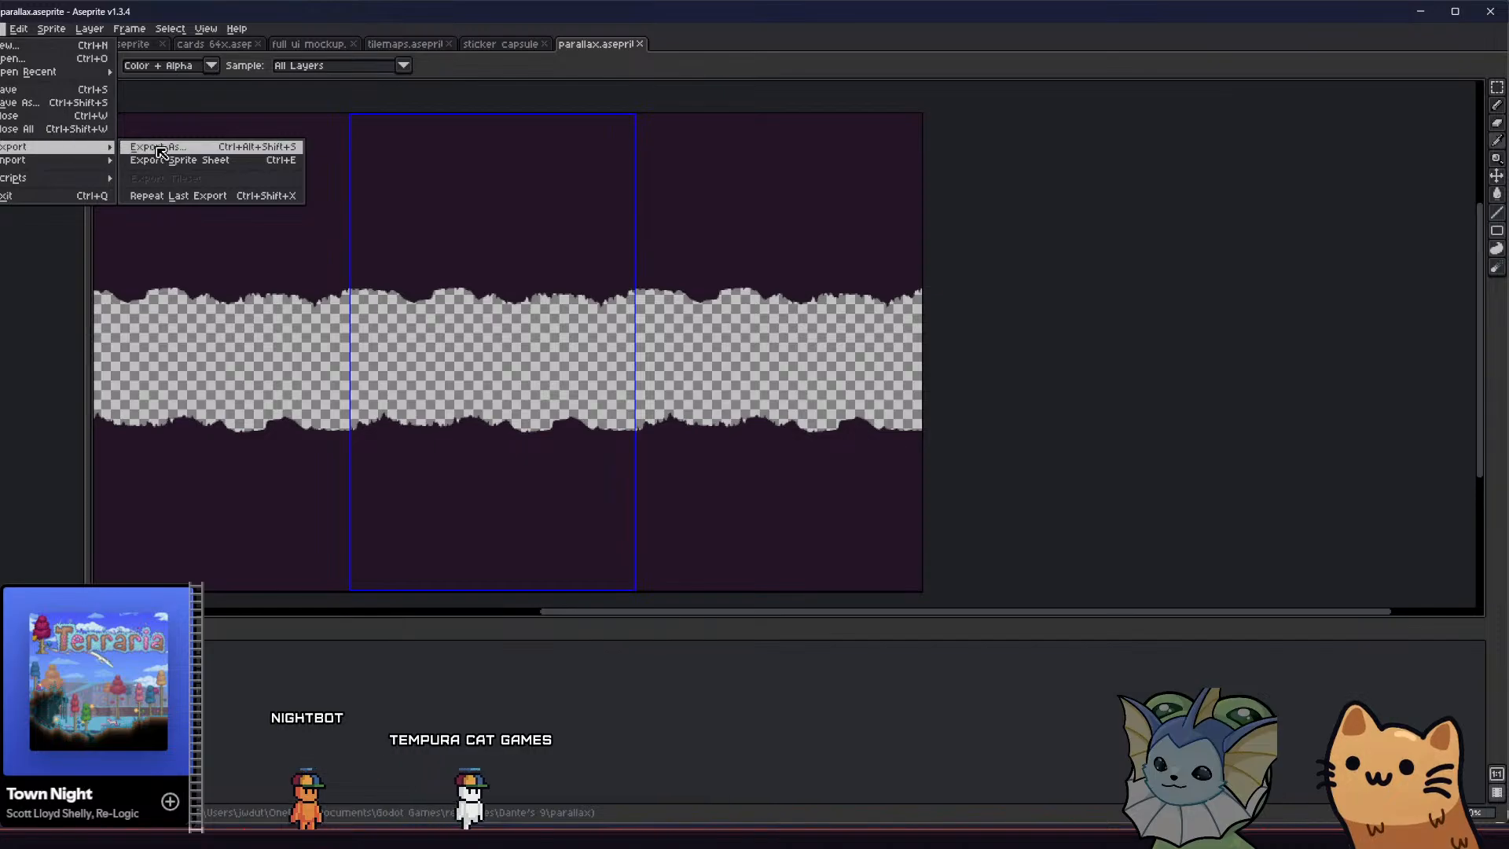
left_click(161, 152)
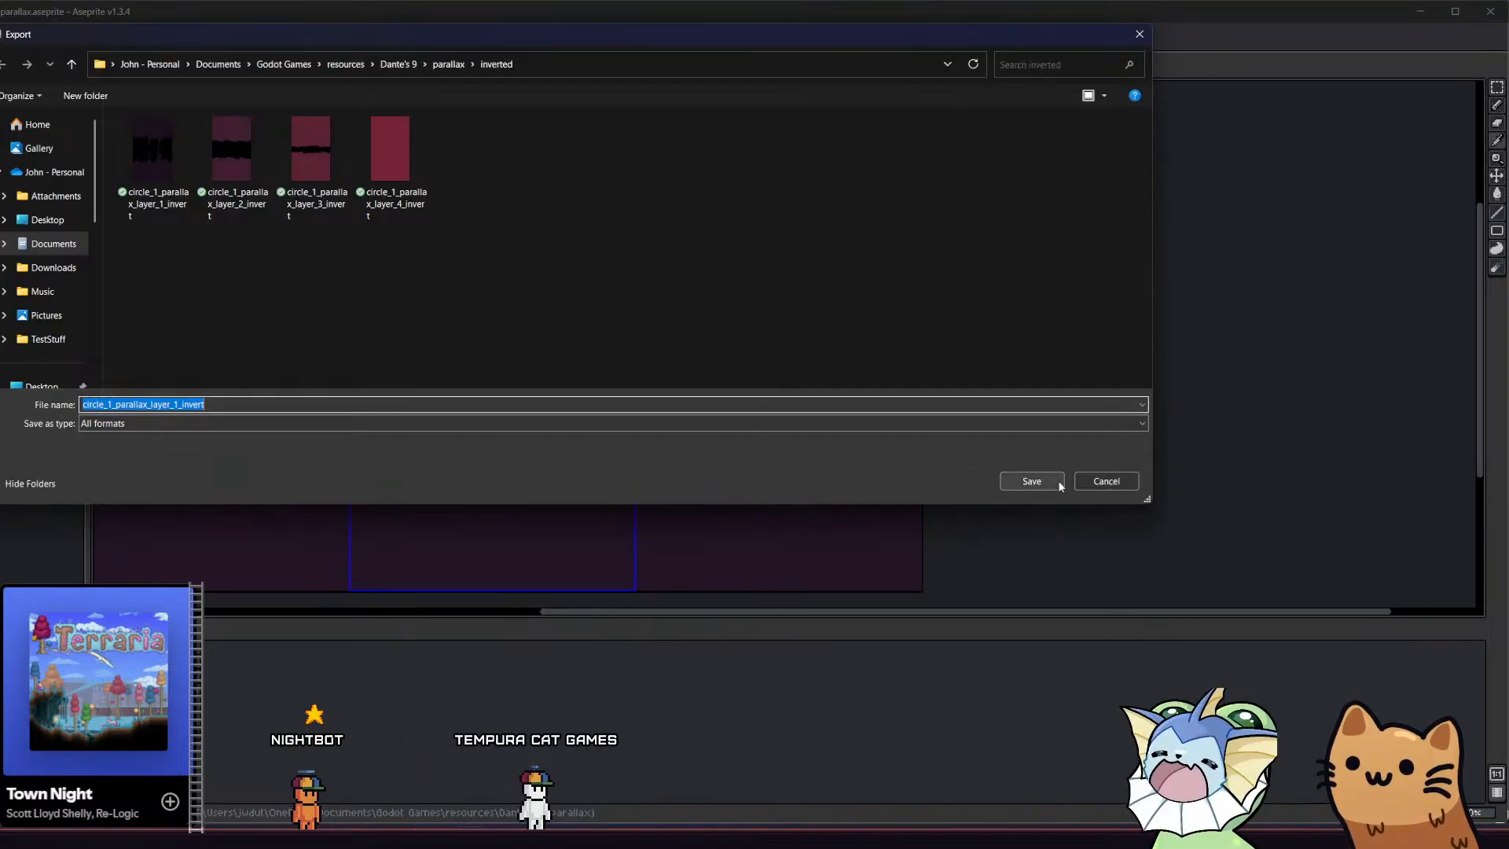
left_click(1058, 481)
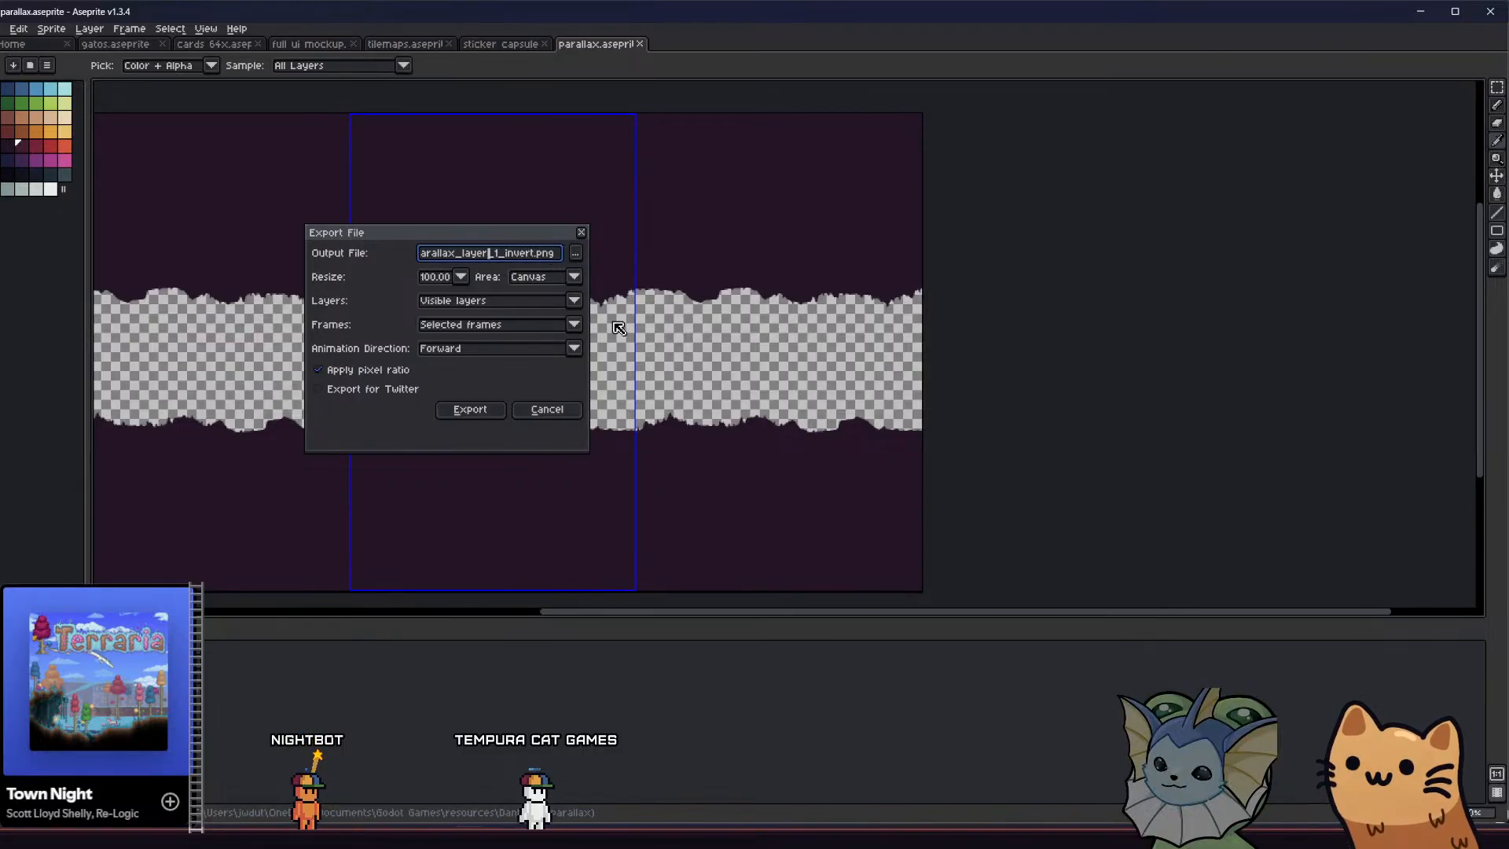
left_click(470, 410)
left_click(704, 458)
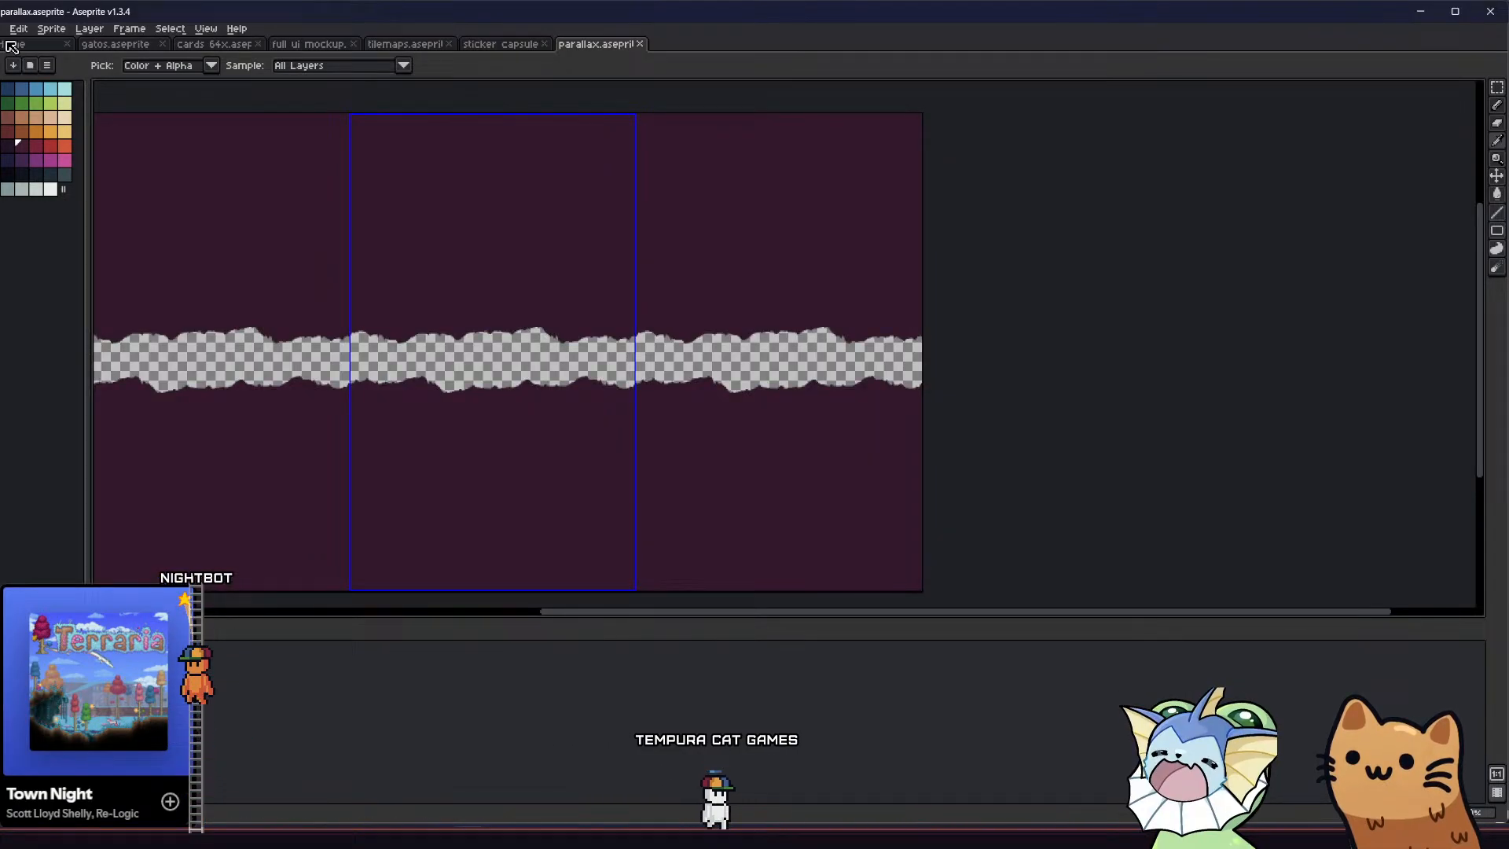
Export the layer bordering the central band on its own as circle_1_parallax_layer_3_invert.png, overwriting the existing file
left_click(4, 28)
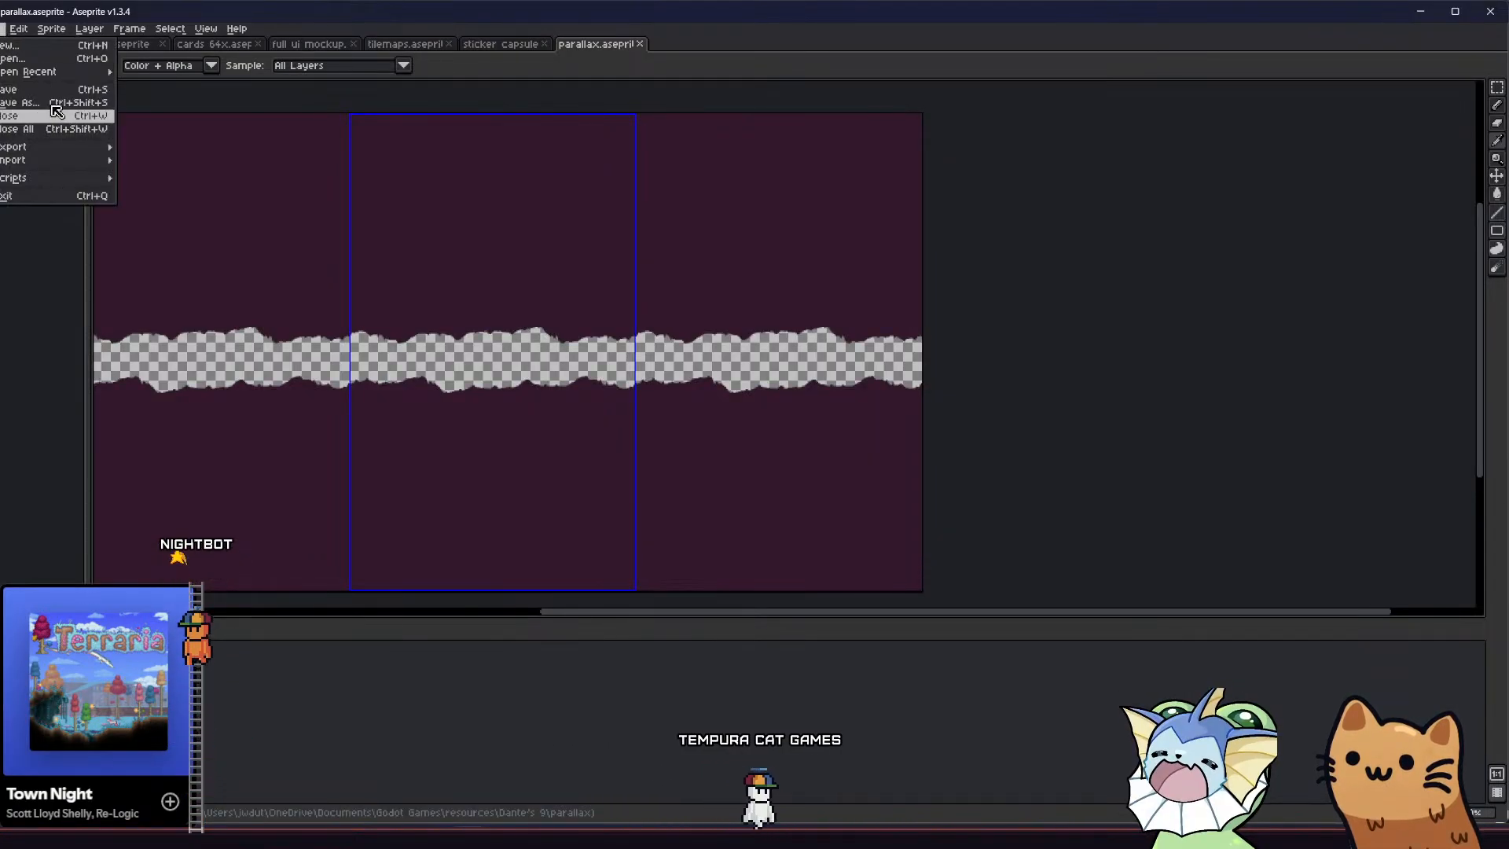
mouse_move(47, 146)
left_click(165, 150)
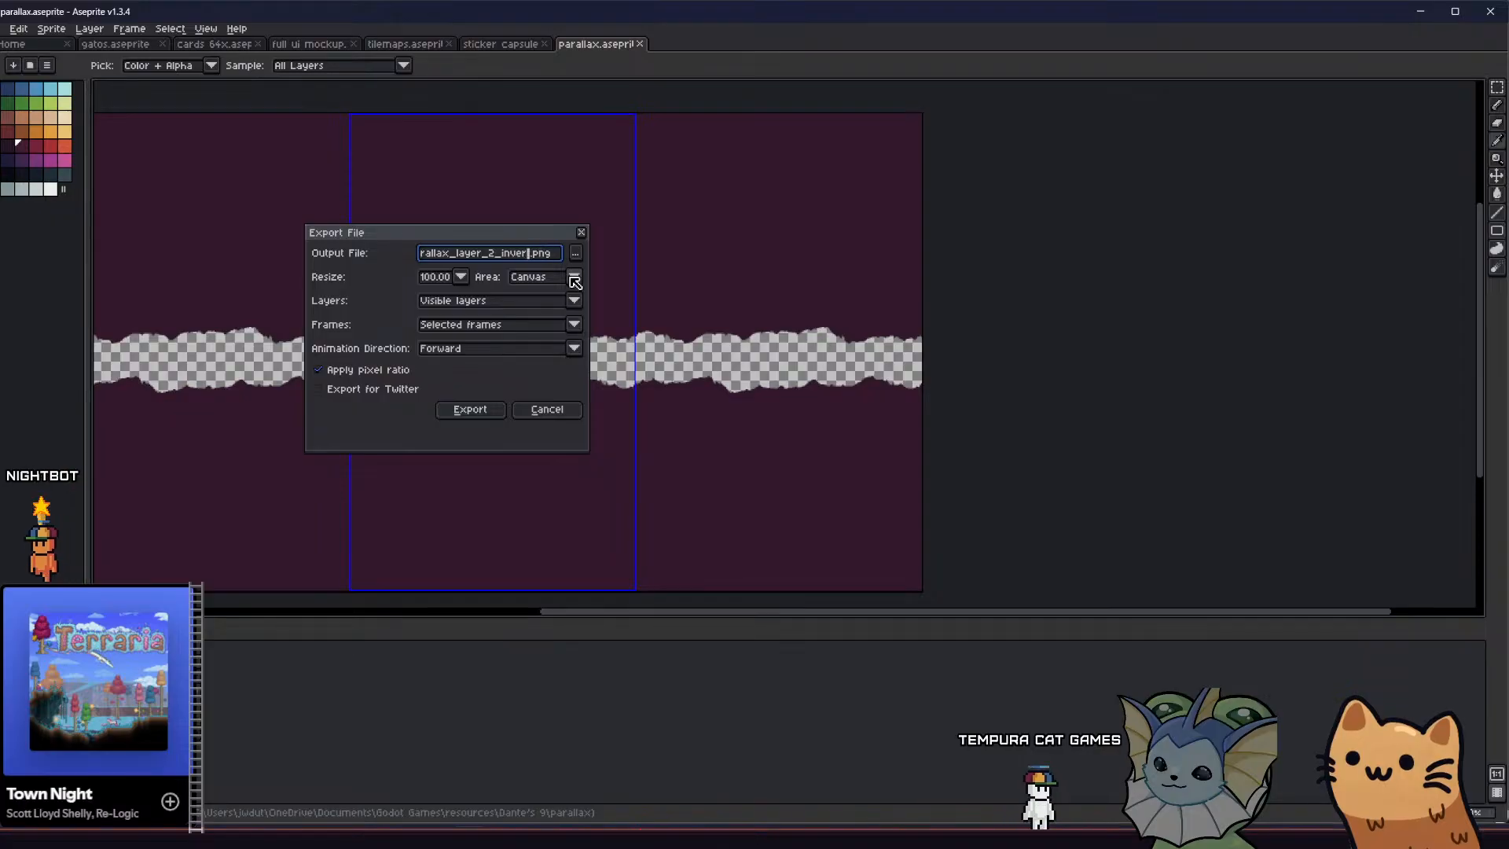
key("Left")
key("Left")
key("Left")
key("Left")
key("Return")
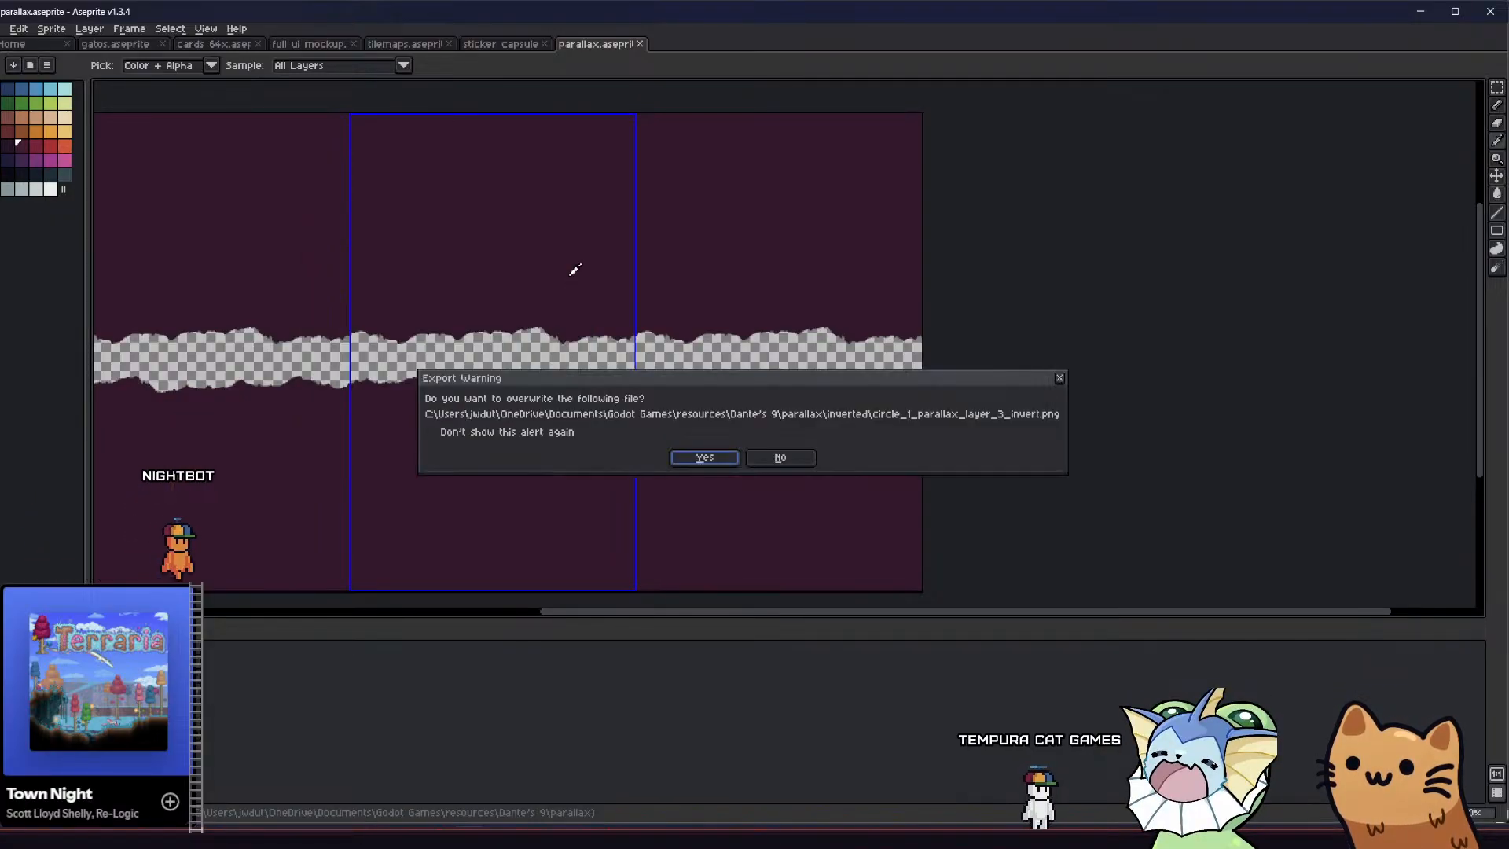
key("Return")
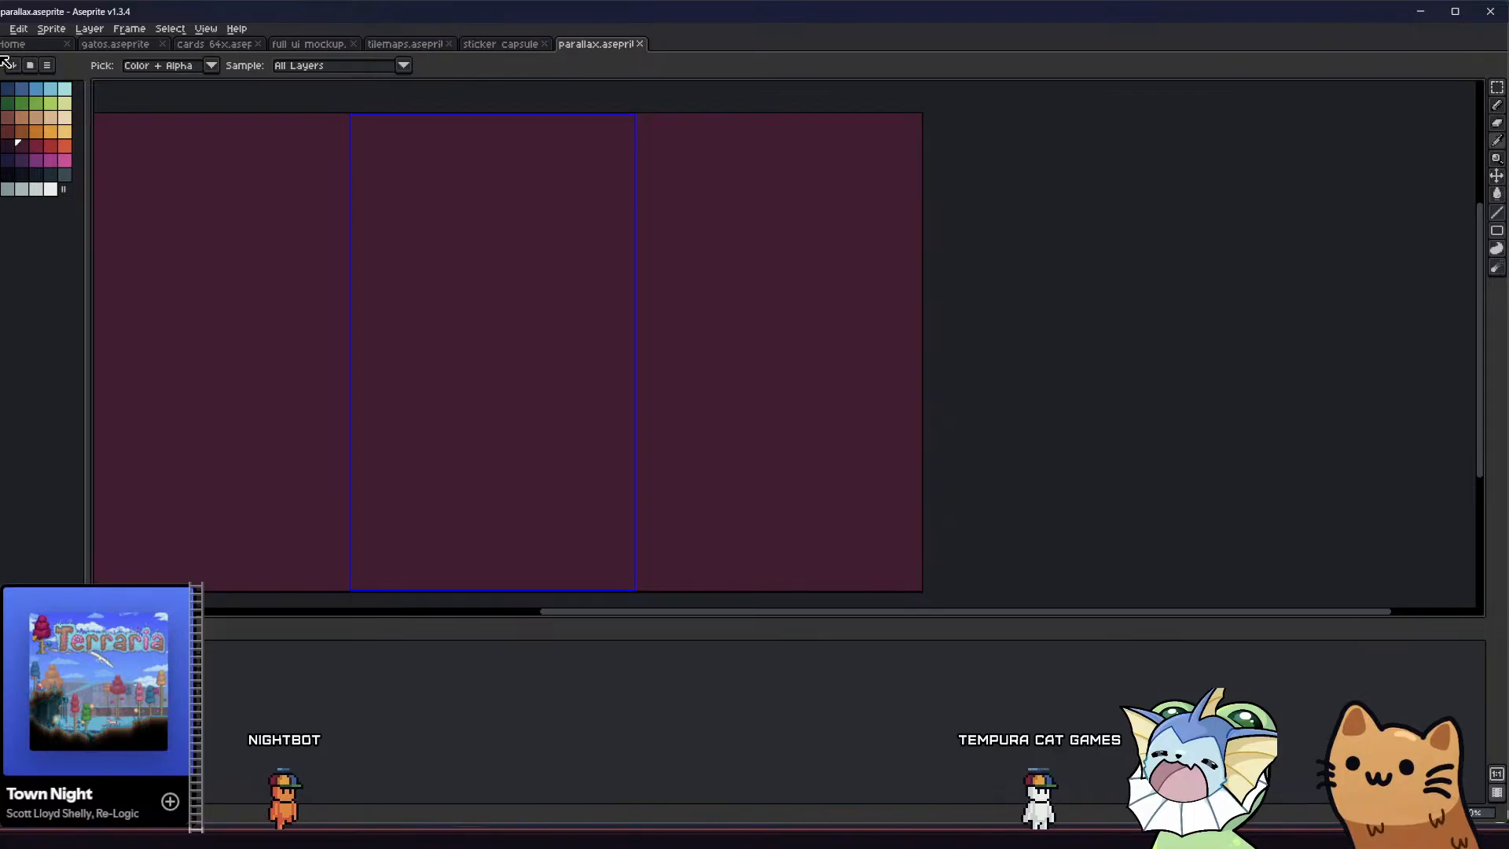
Export the solid maroon backmost layer on its own as circle_1_parallax_layer_4_invert.png, overwriting the existing file
left_click(157, 147)
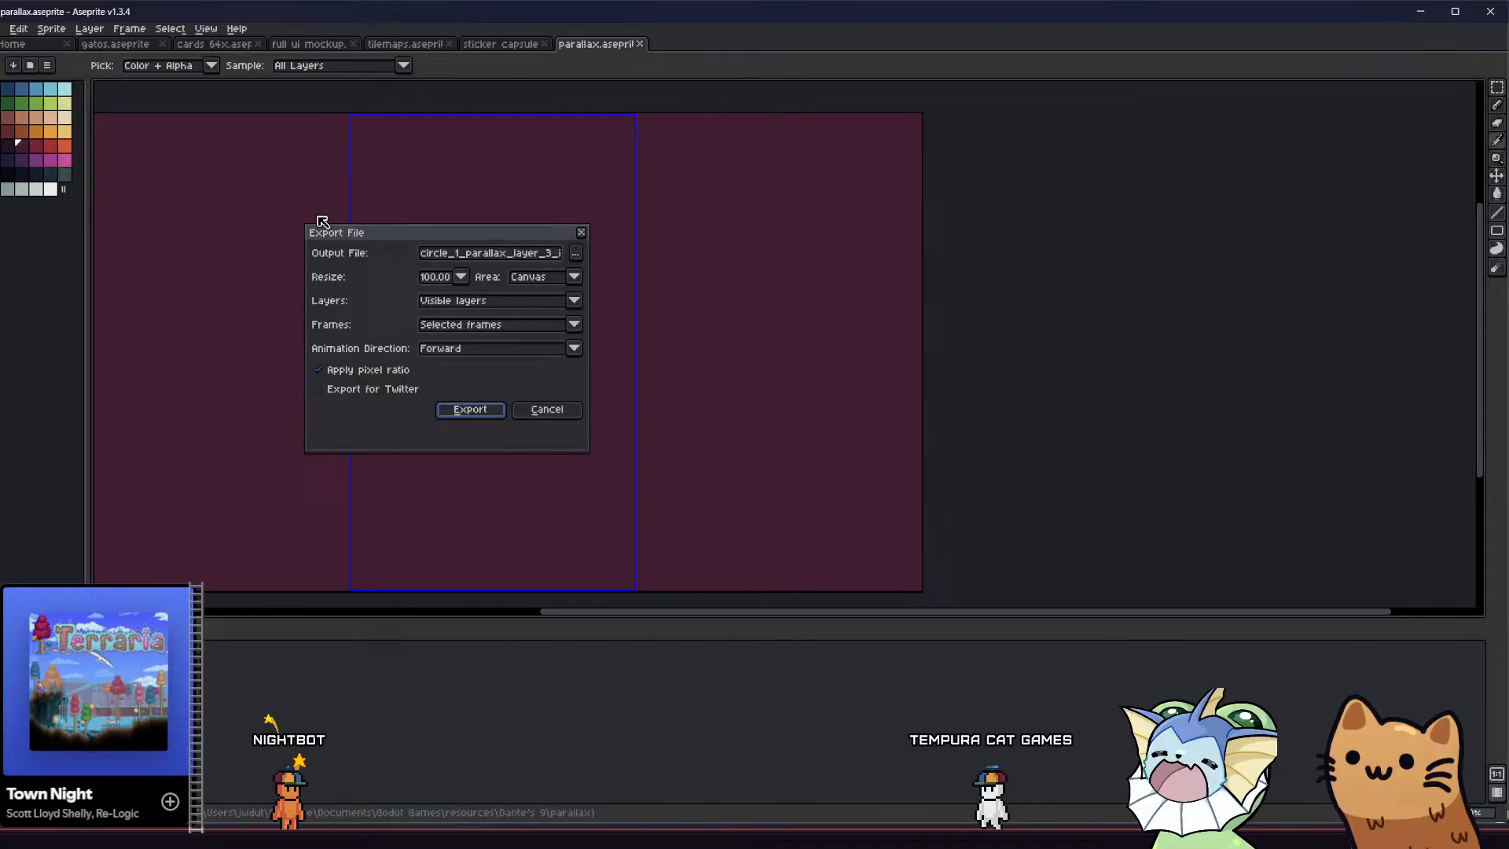
left_click(555, 255)
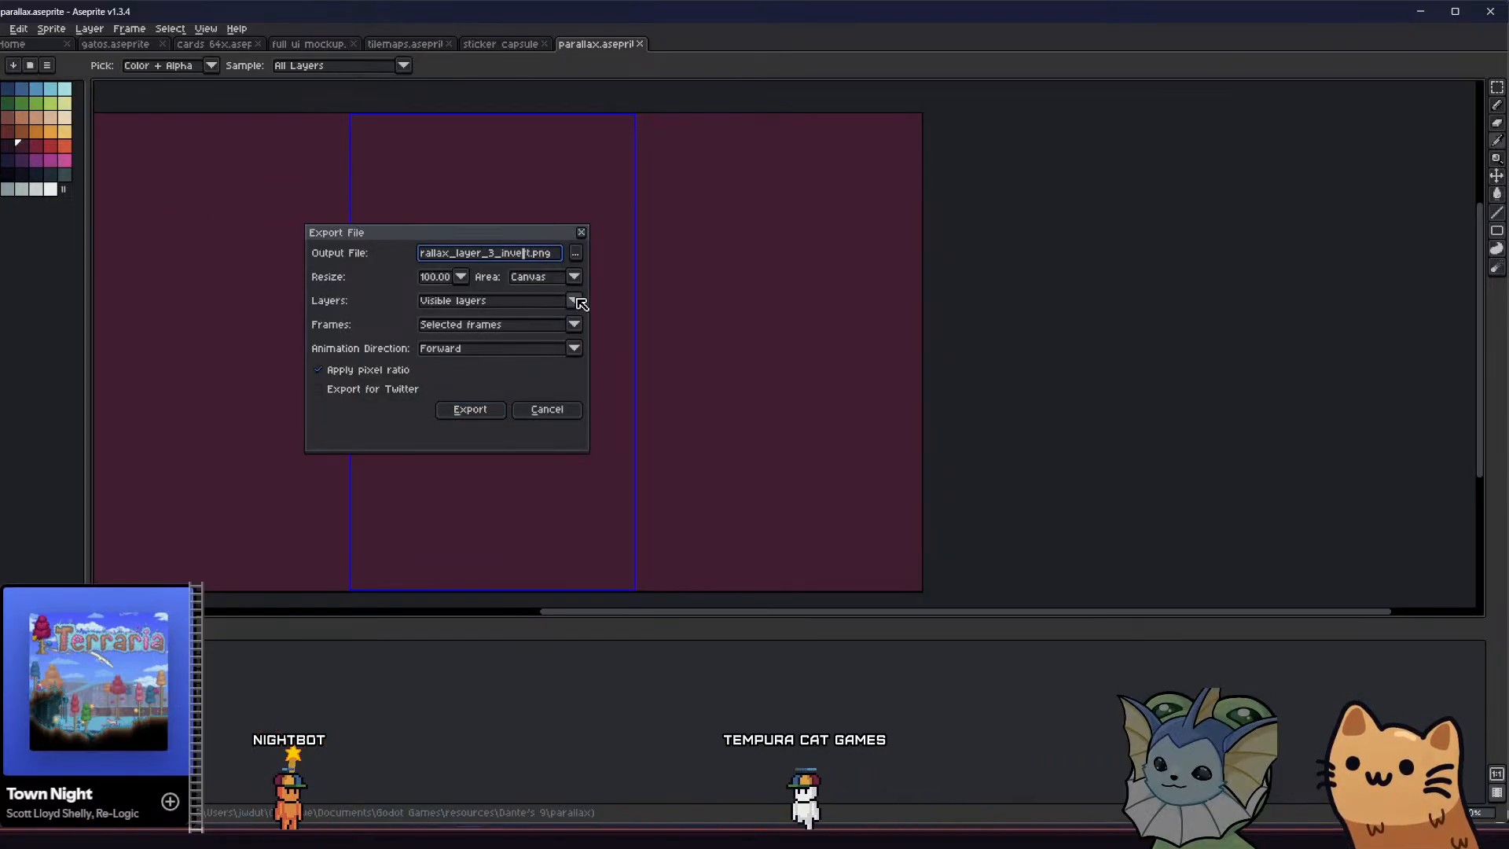
key("Left")
key("Left")
key("Left")
key("Left")
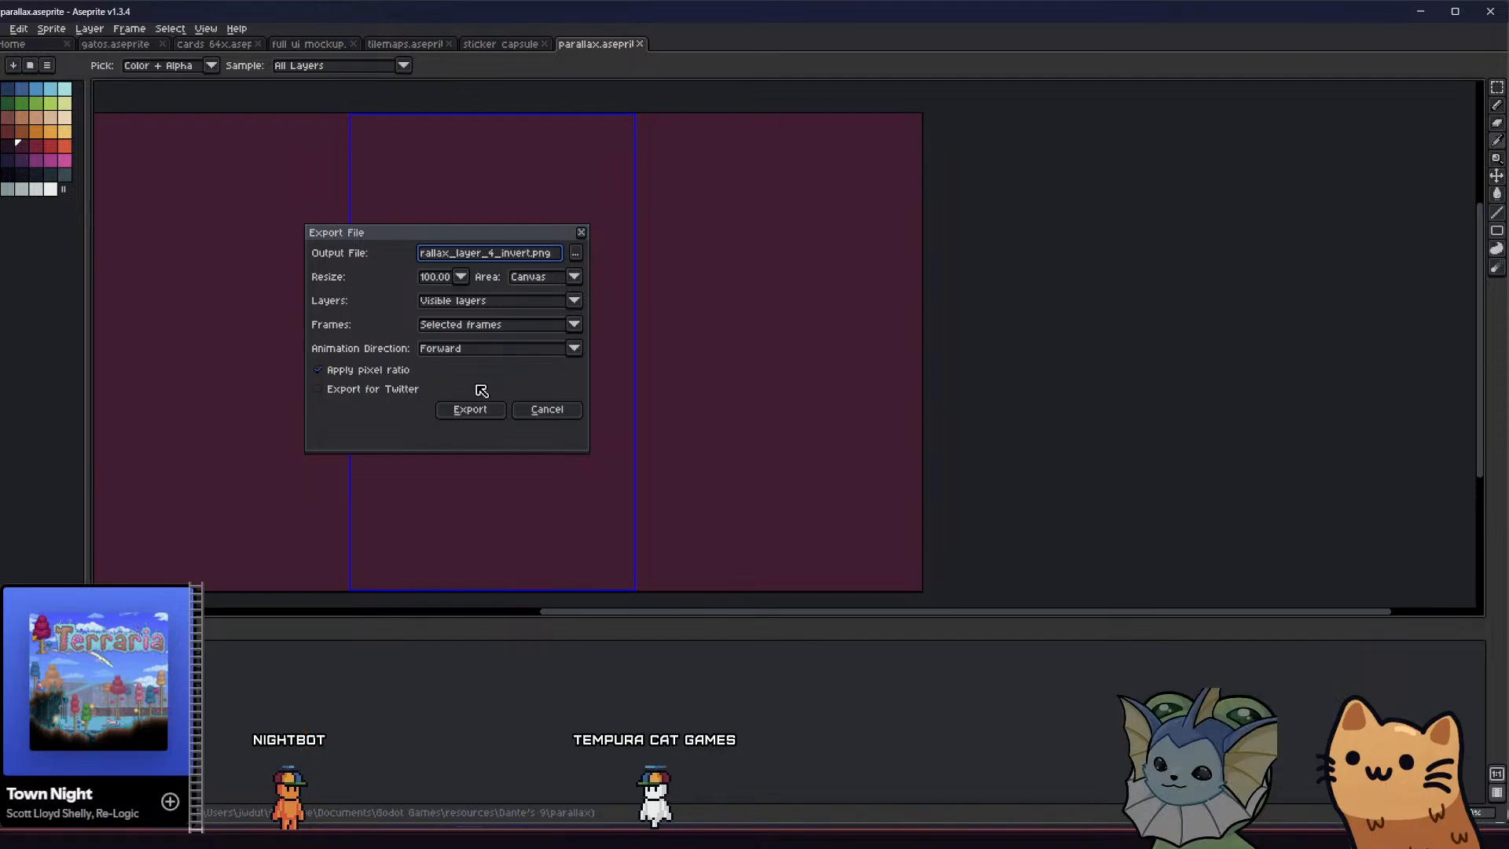
left_click(470, 408)
left_click(701, 455)
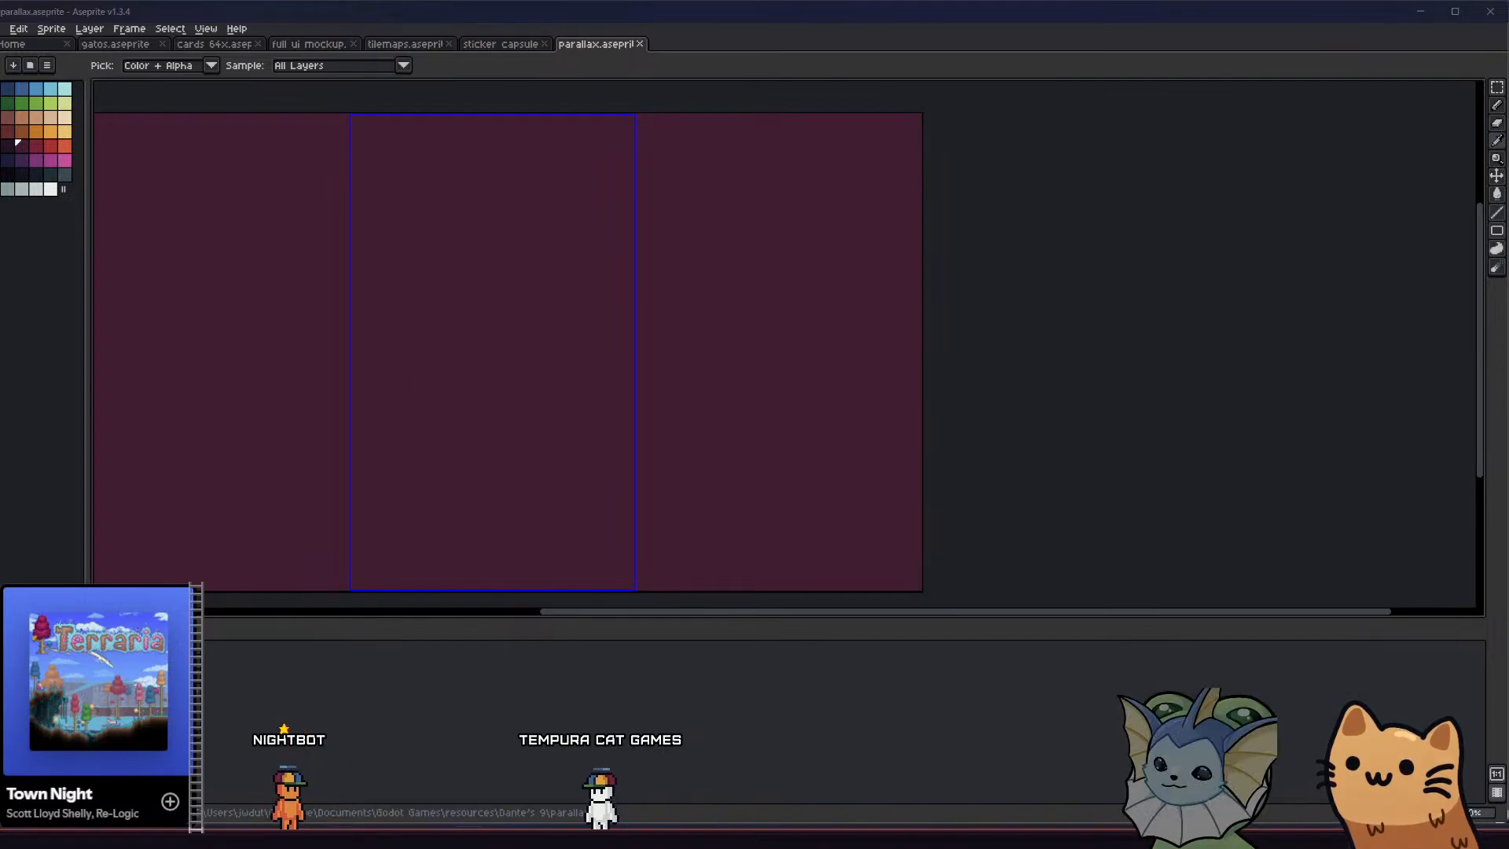
Switch to Godot, replace the four images in parallax/invert with the exported layers from the inverted folder, and save the circle_1_background scene
key("alt+Tab")
key("alt+Tab")
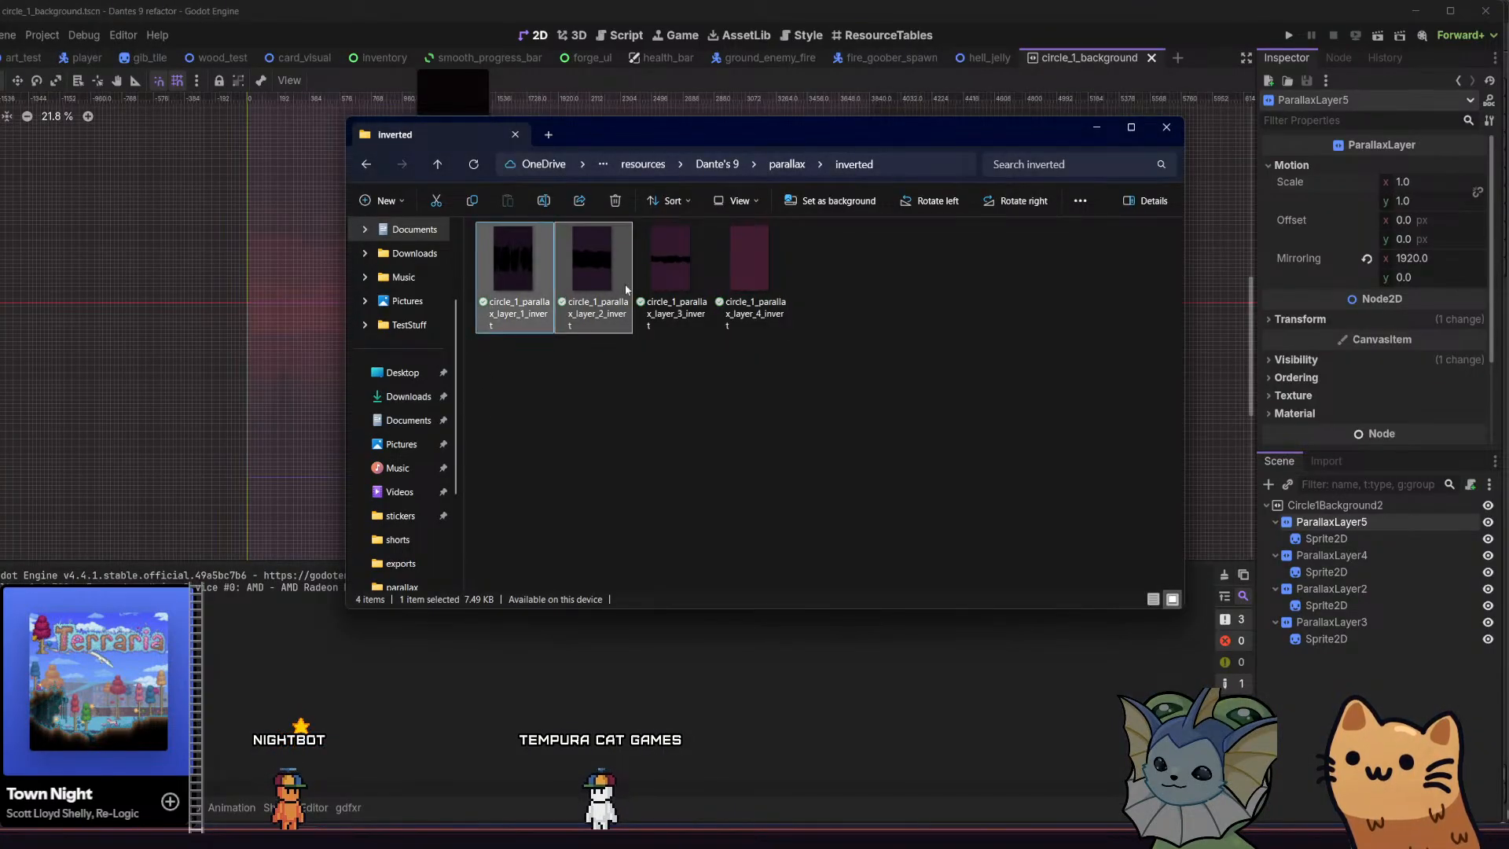
left_click(672, 271, "shift")
key("alt+Tab")
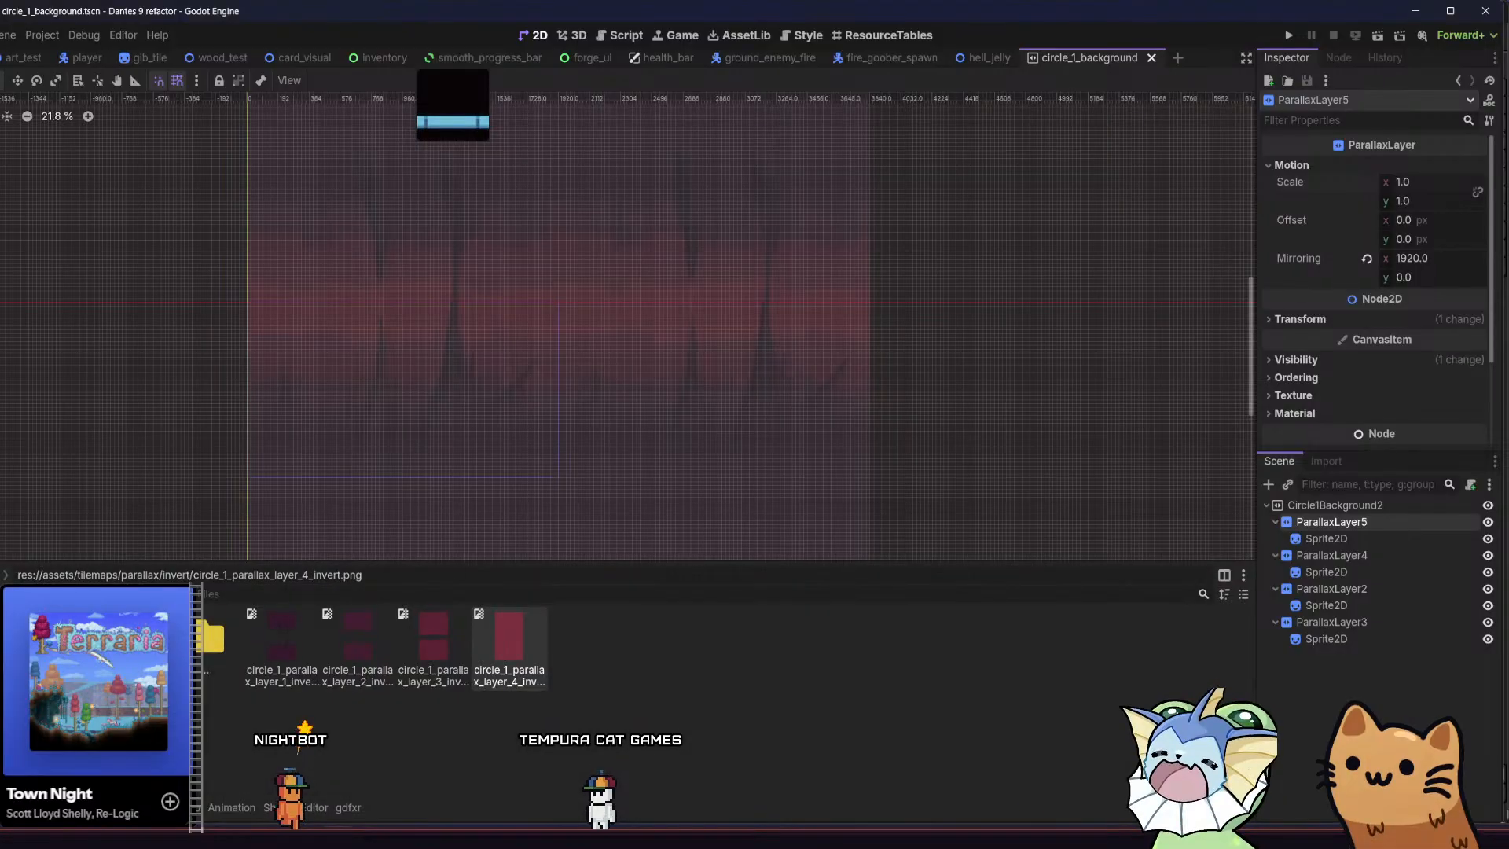
key("alt+Tab")
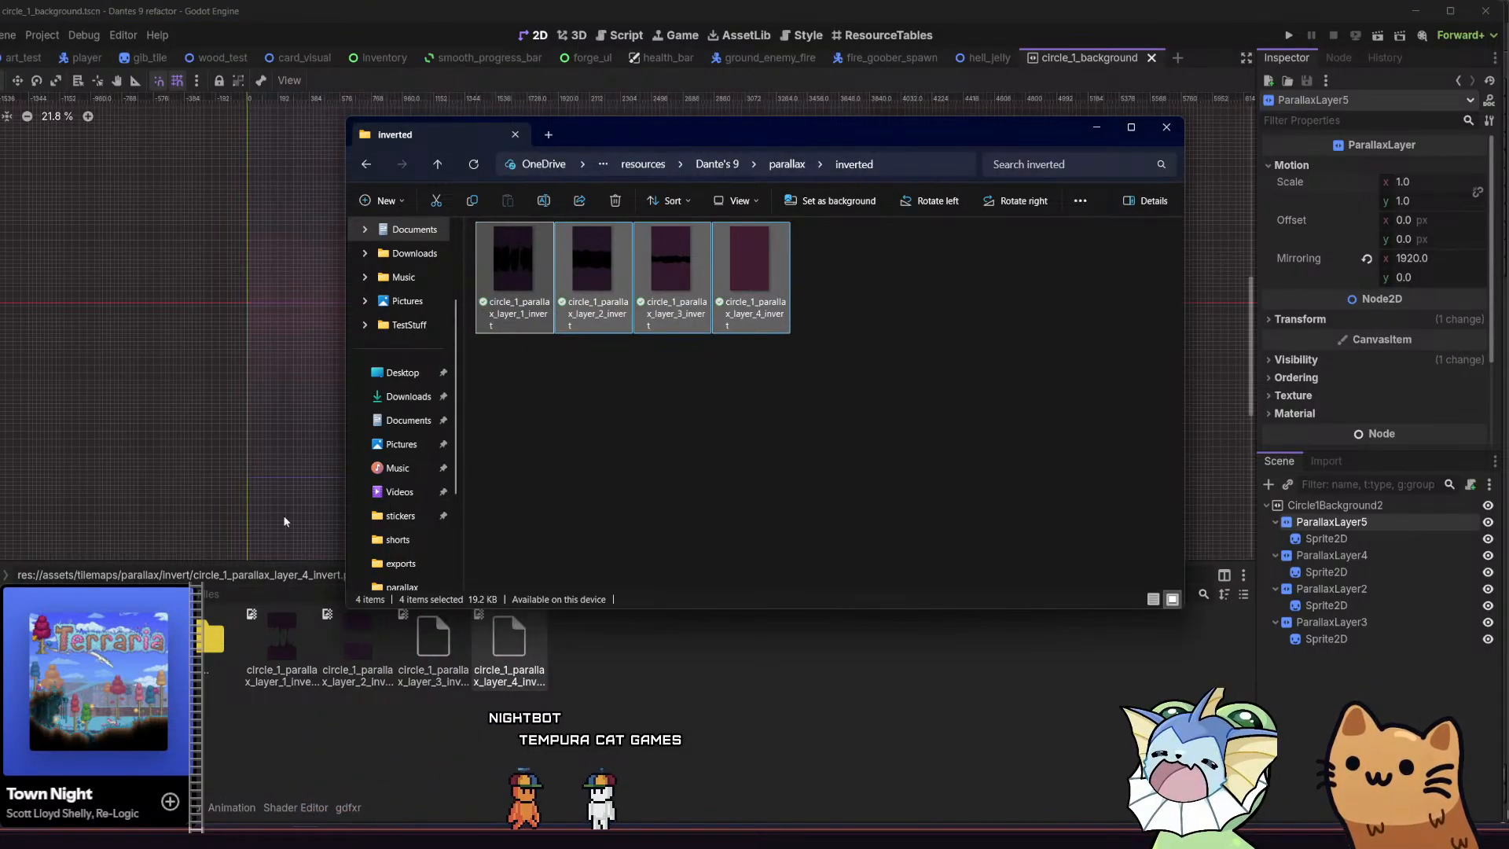
left_click(190, 414)
key("ctrl+s")
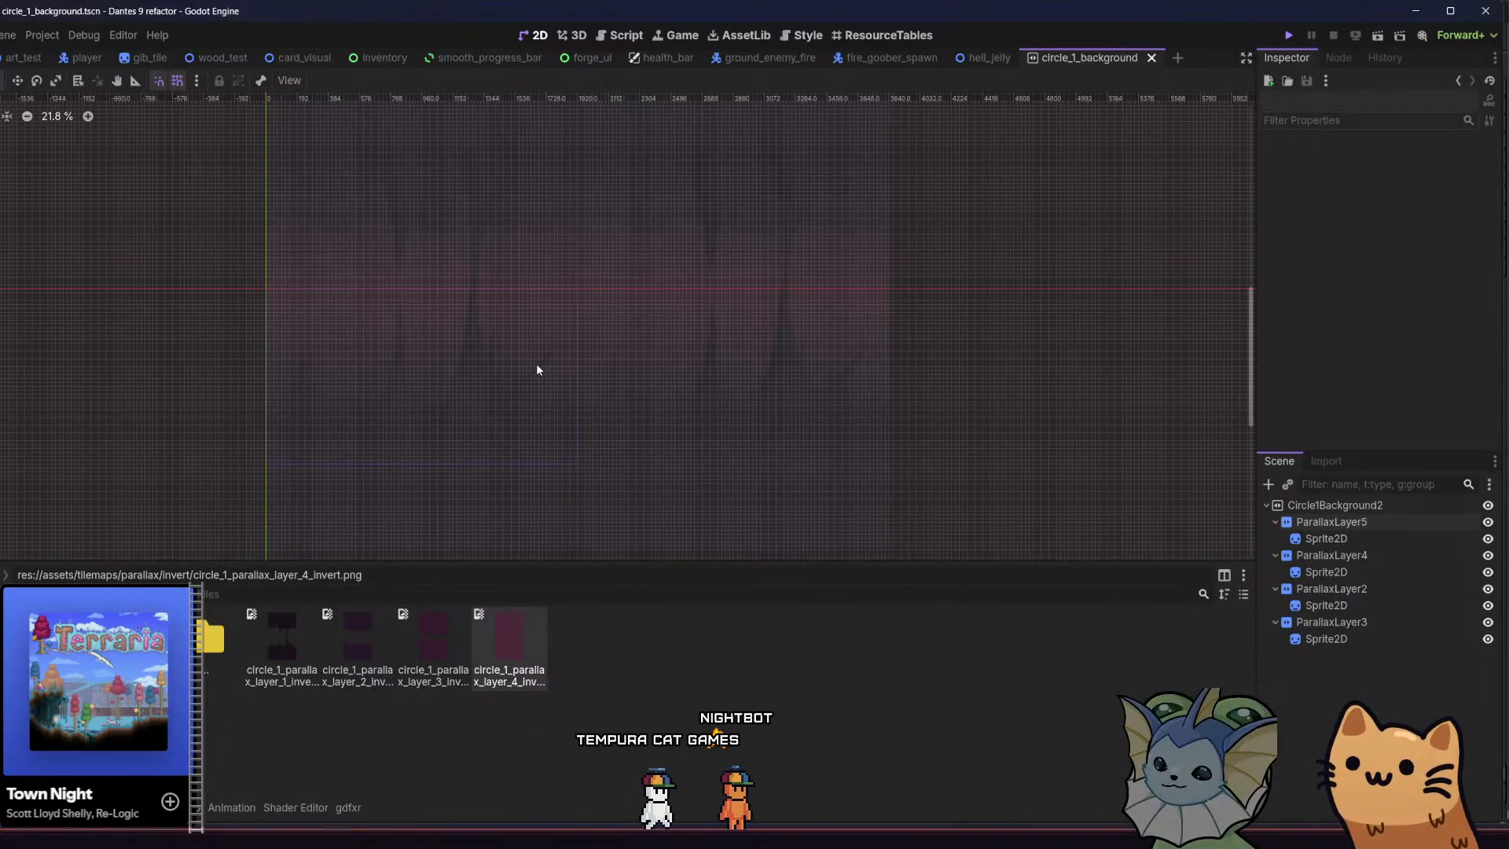
Run the game and move the cat through the forge room to check the darkened parallax background
key("F5")
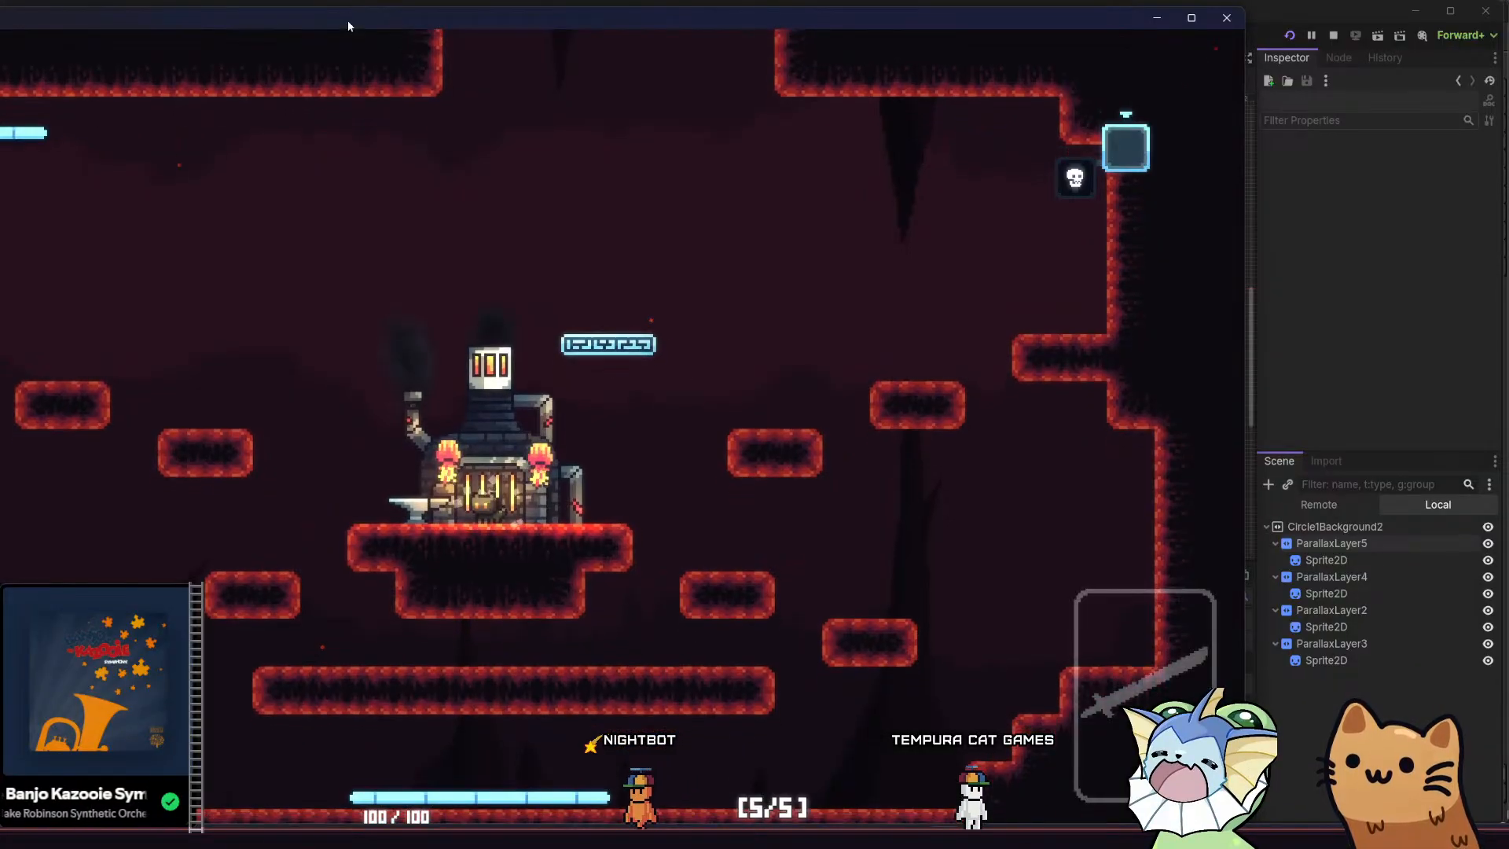
left_click_drag(347, 21, 490, 31)
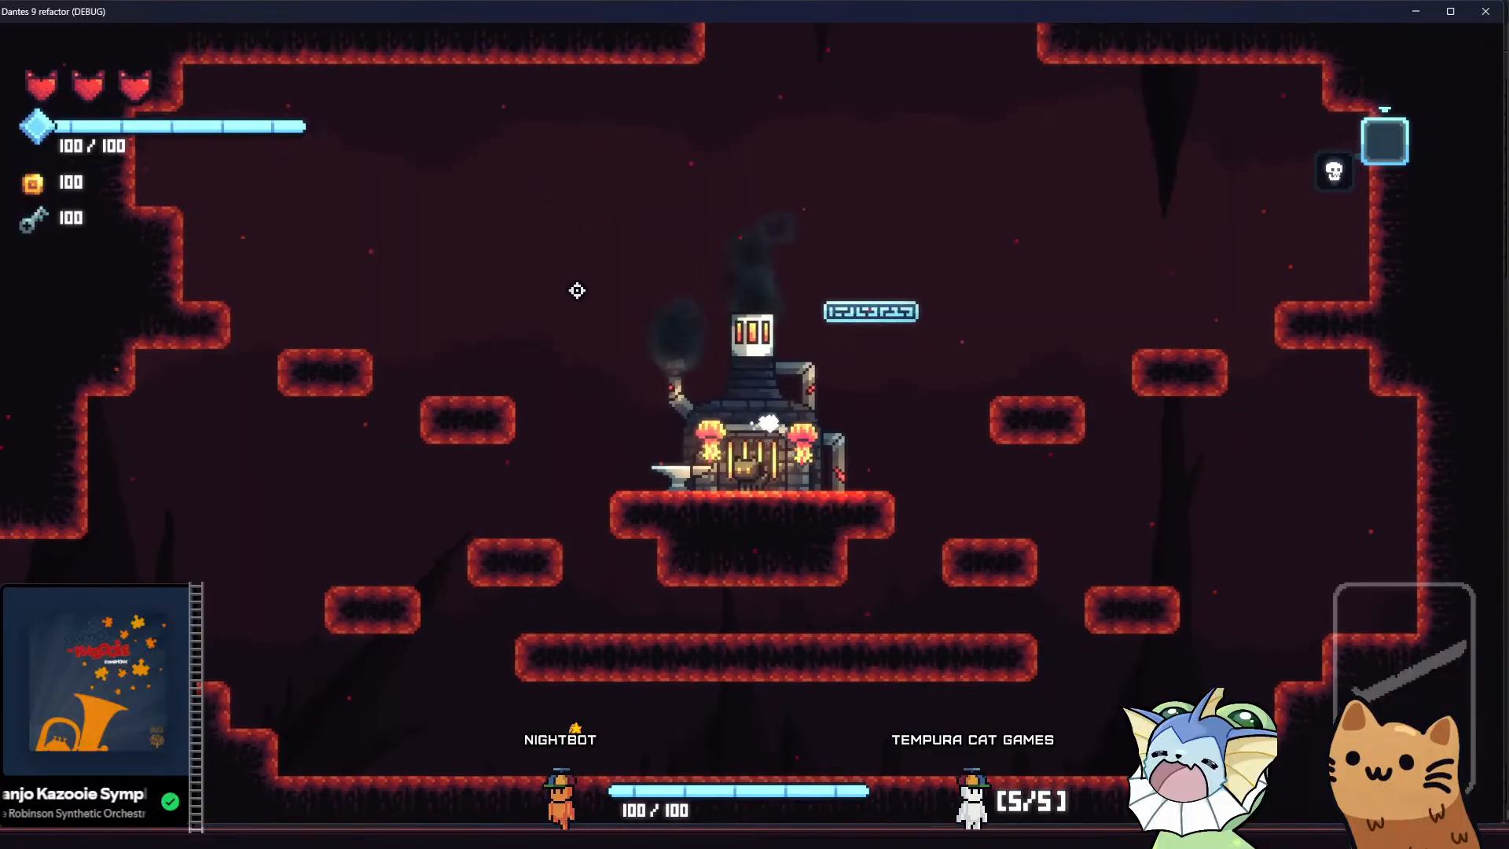
key("d")
key("space")
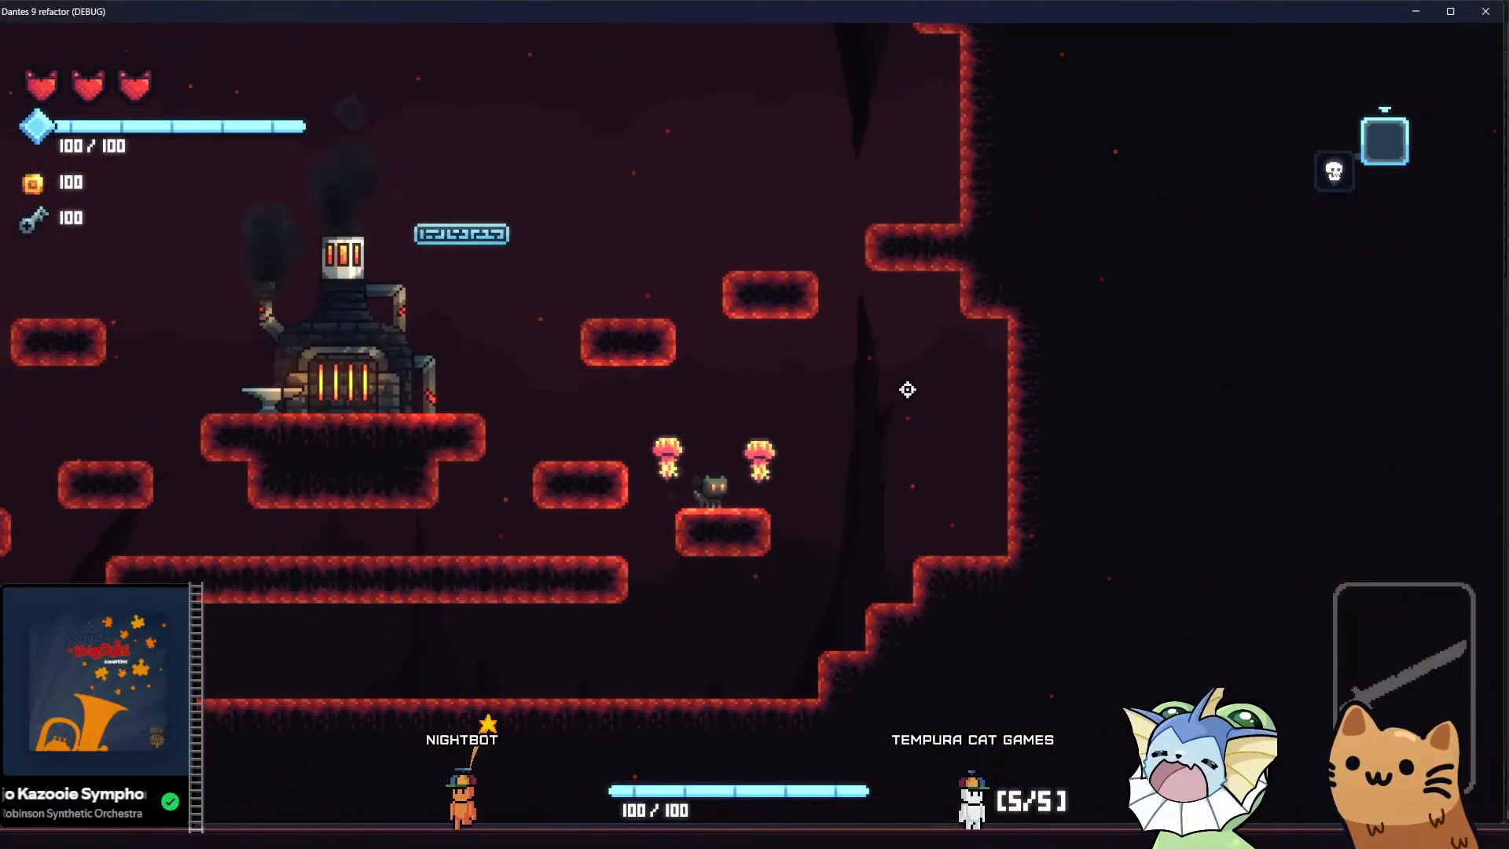
Jump the cat back and forth over the platforms around the furnace to examine the darkened parallax from both sides
key("a")
key("space")
key("a")
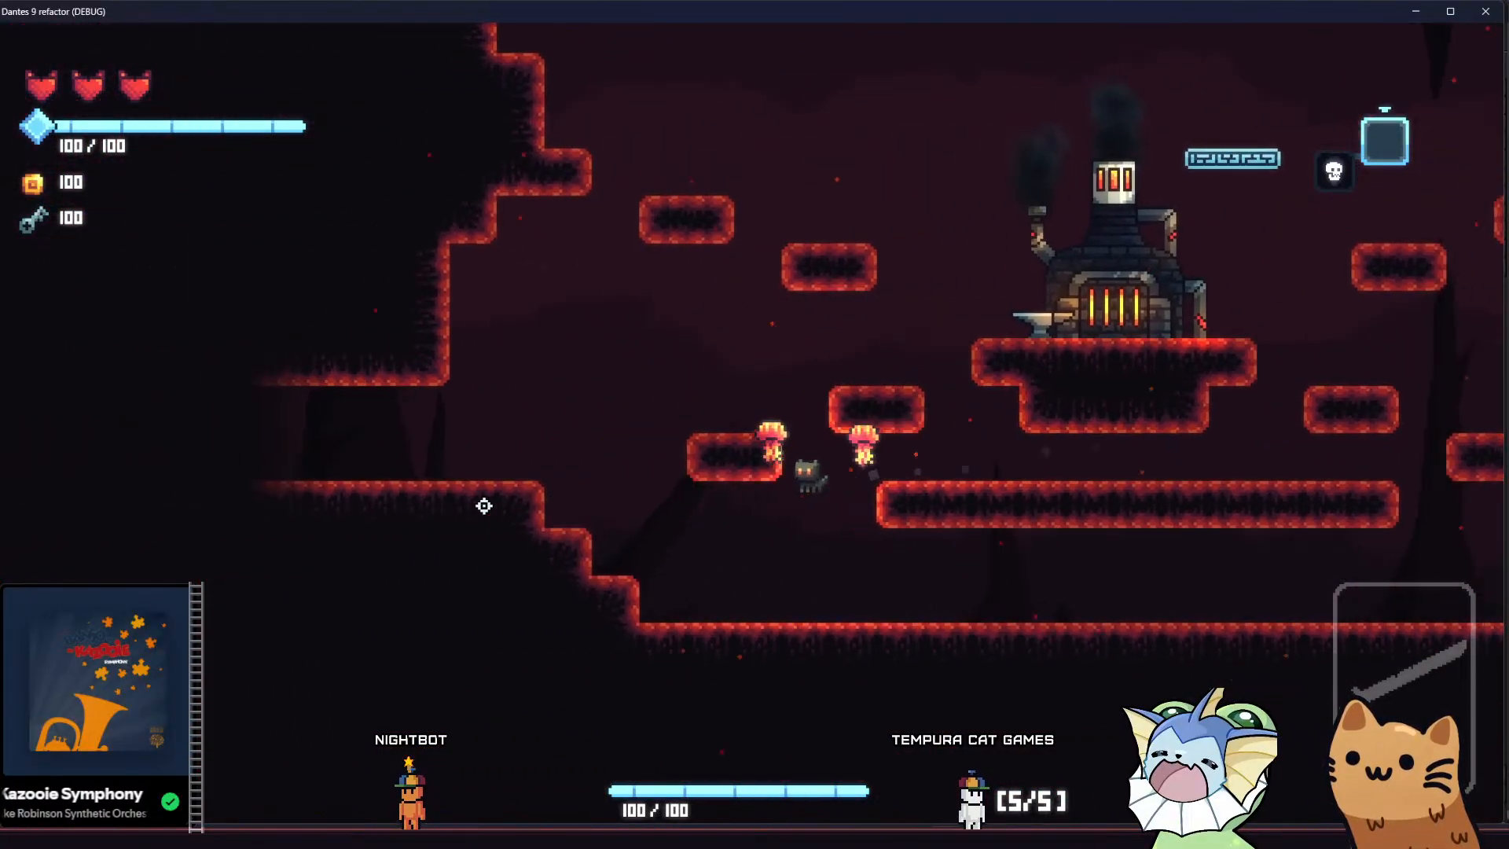
key("d")
key("space")
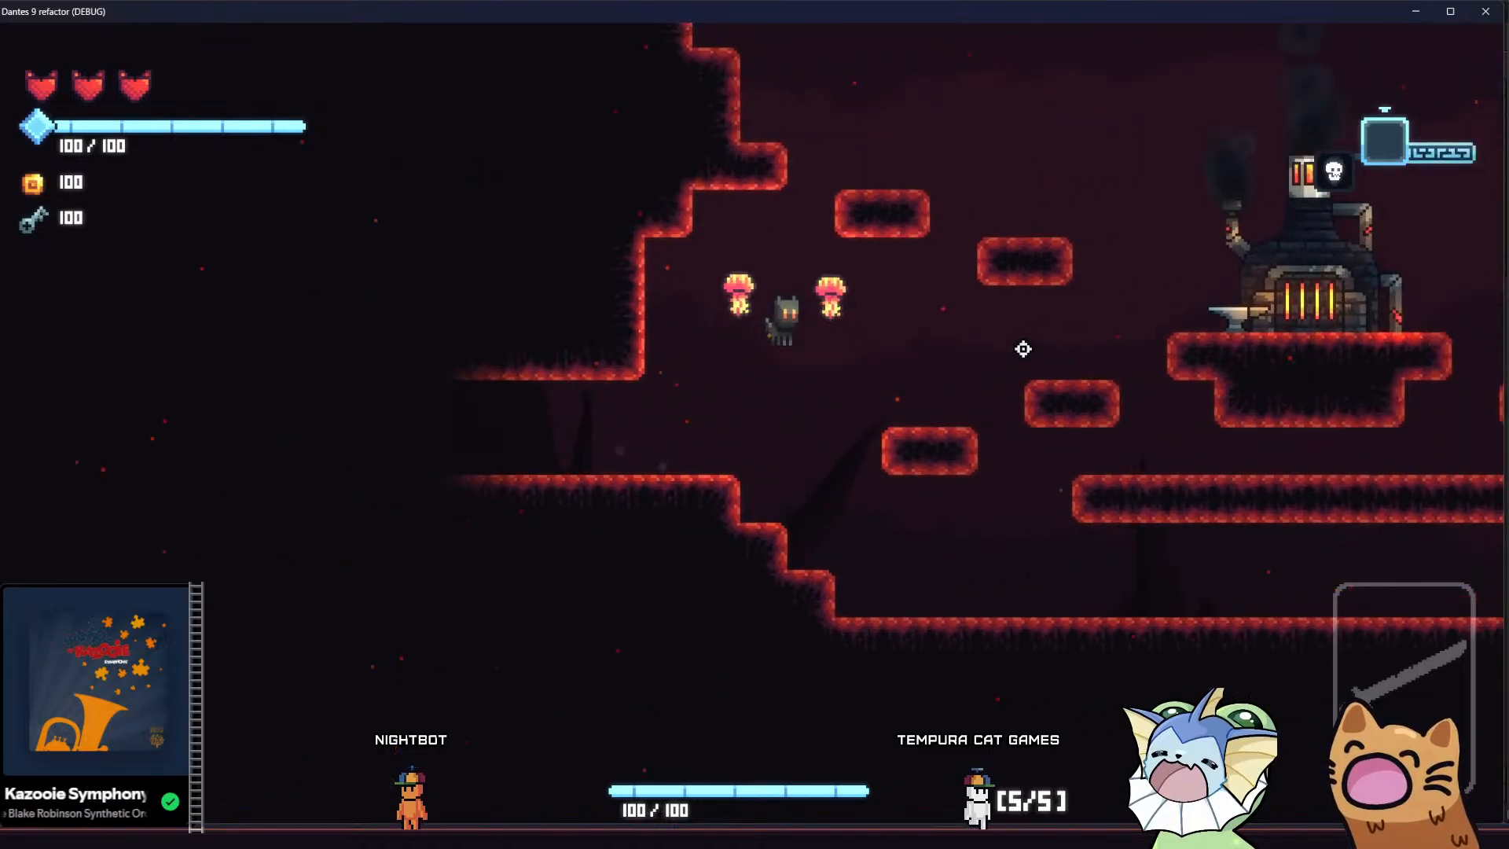
key("space")
key("space")
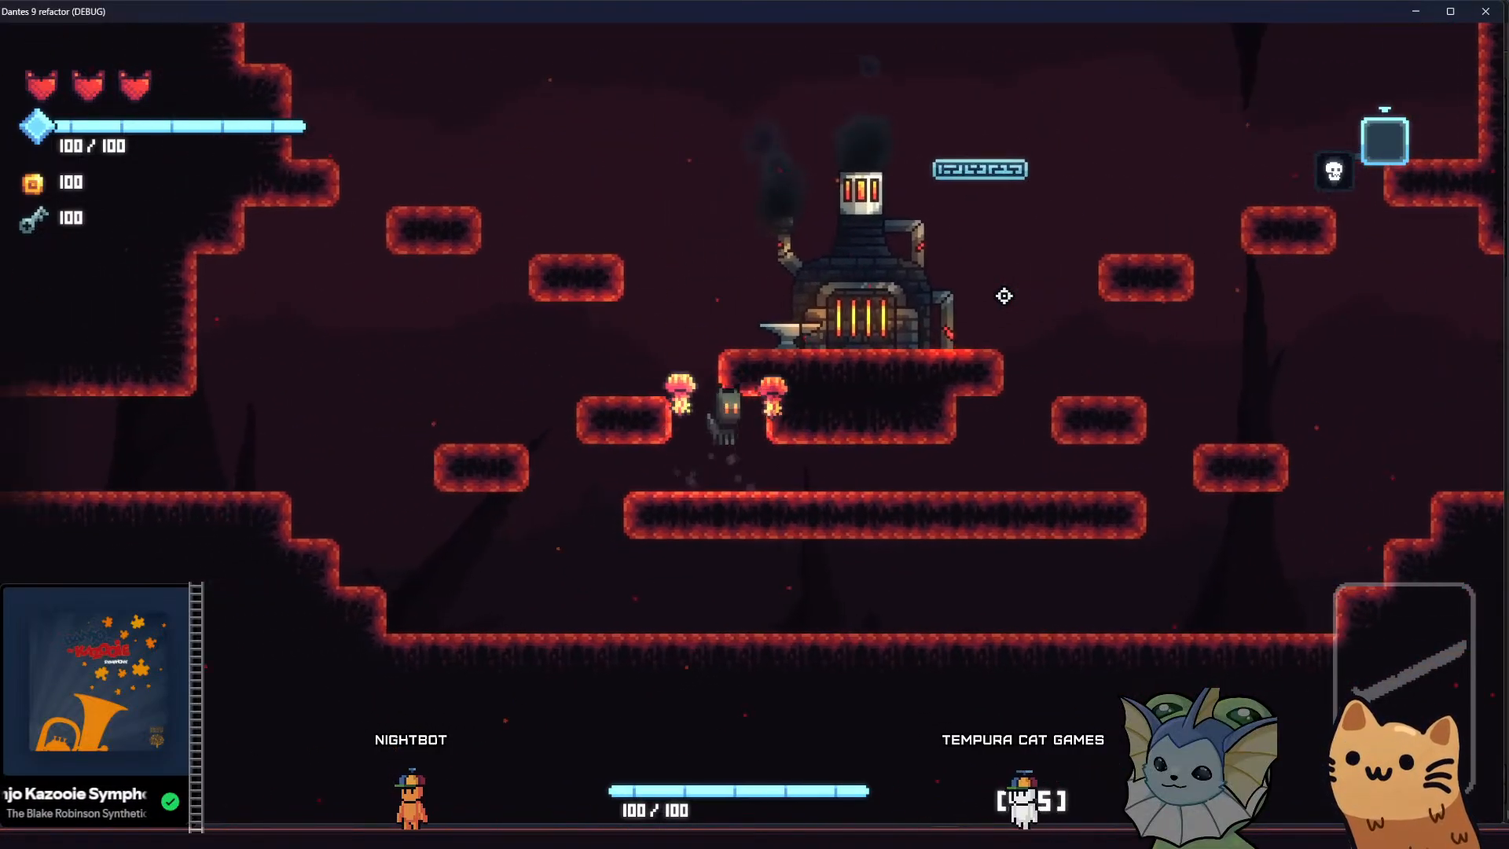
key("d")
key("a")
key("d")
key("a")
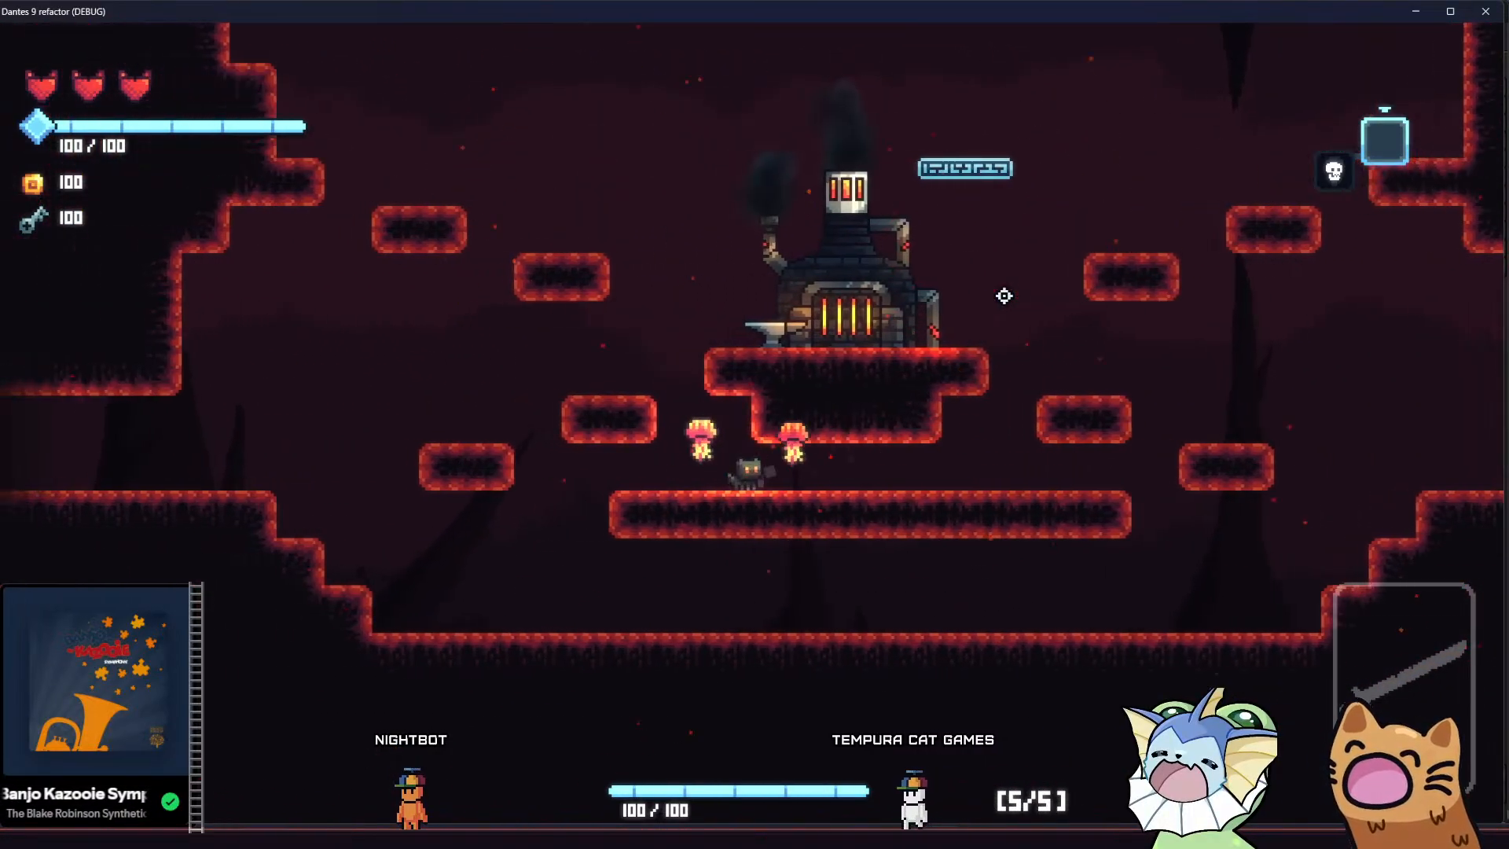
key("space")
key("d")
key("d")
key("space")
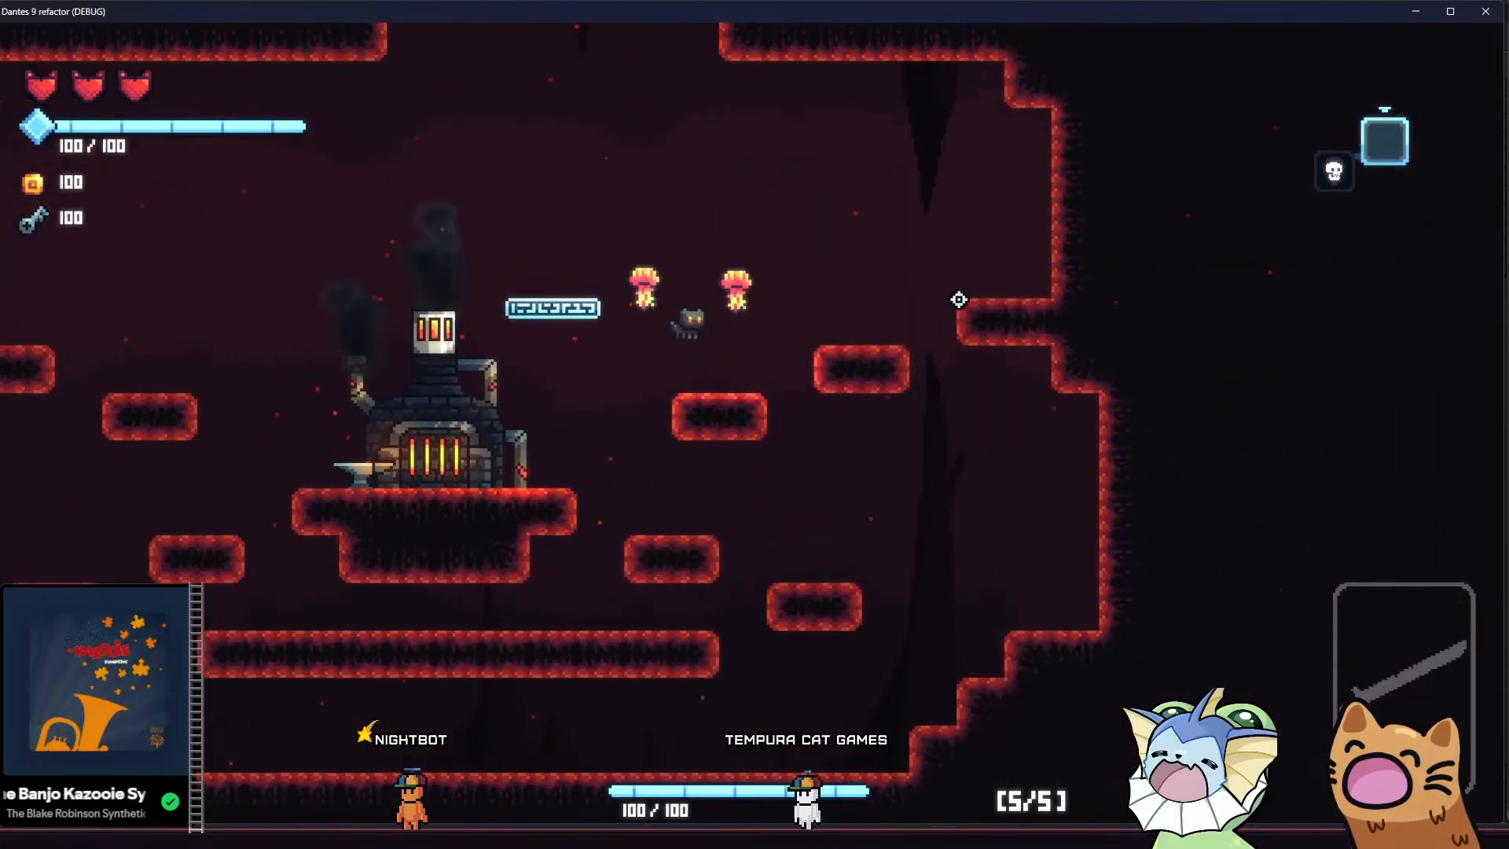
key("a")
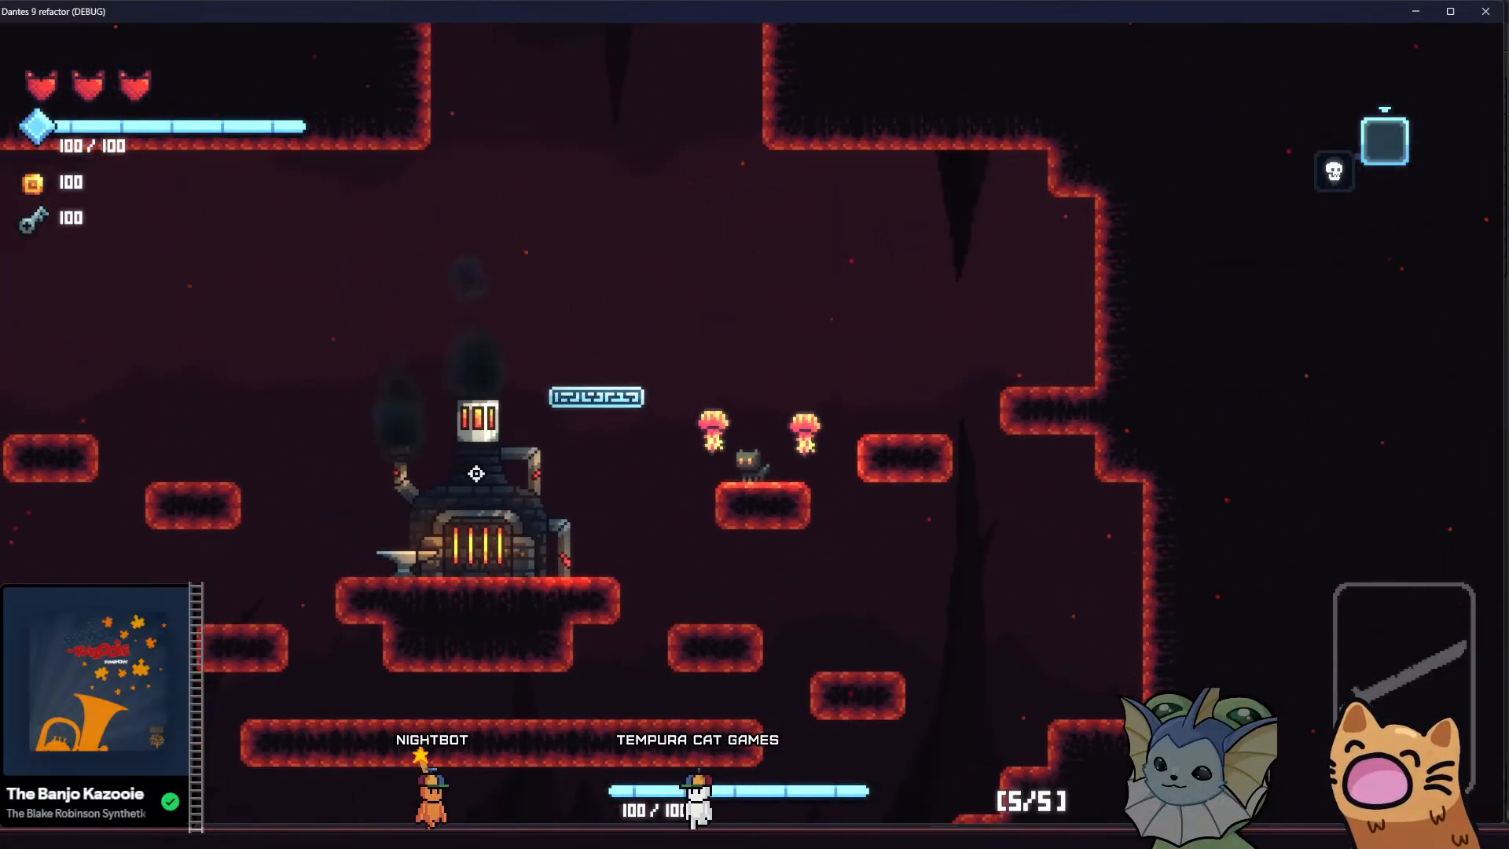
key("a")
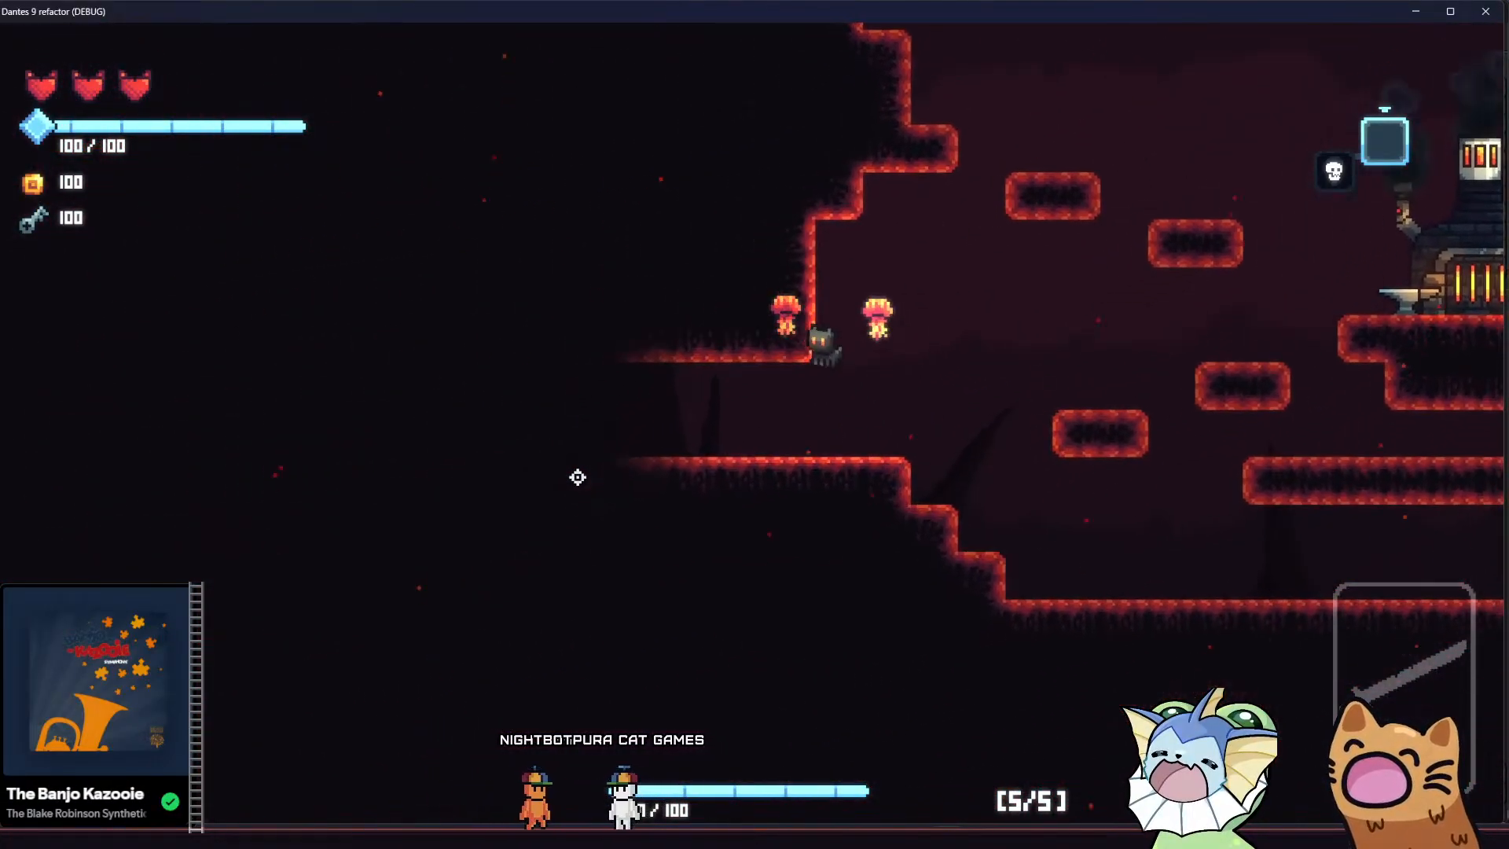
Lead the cat out of the forge room into the neighbouring cave and move between its upper ledges to examine the background there
key("a")
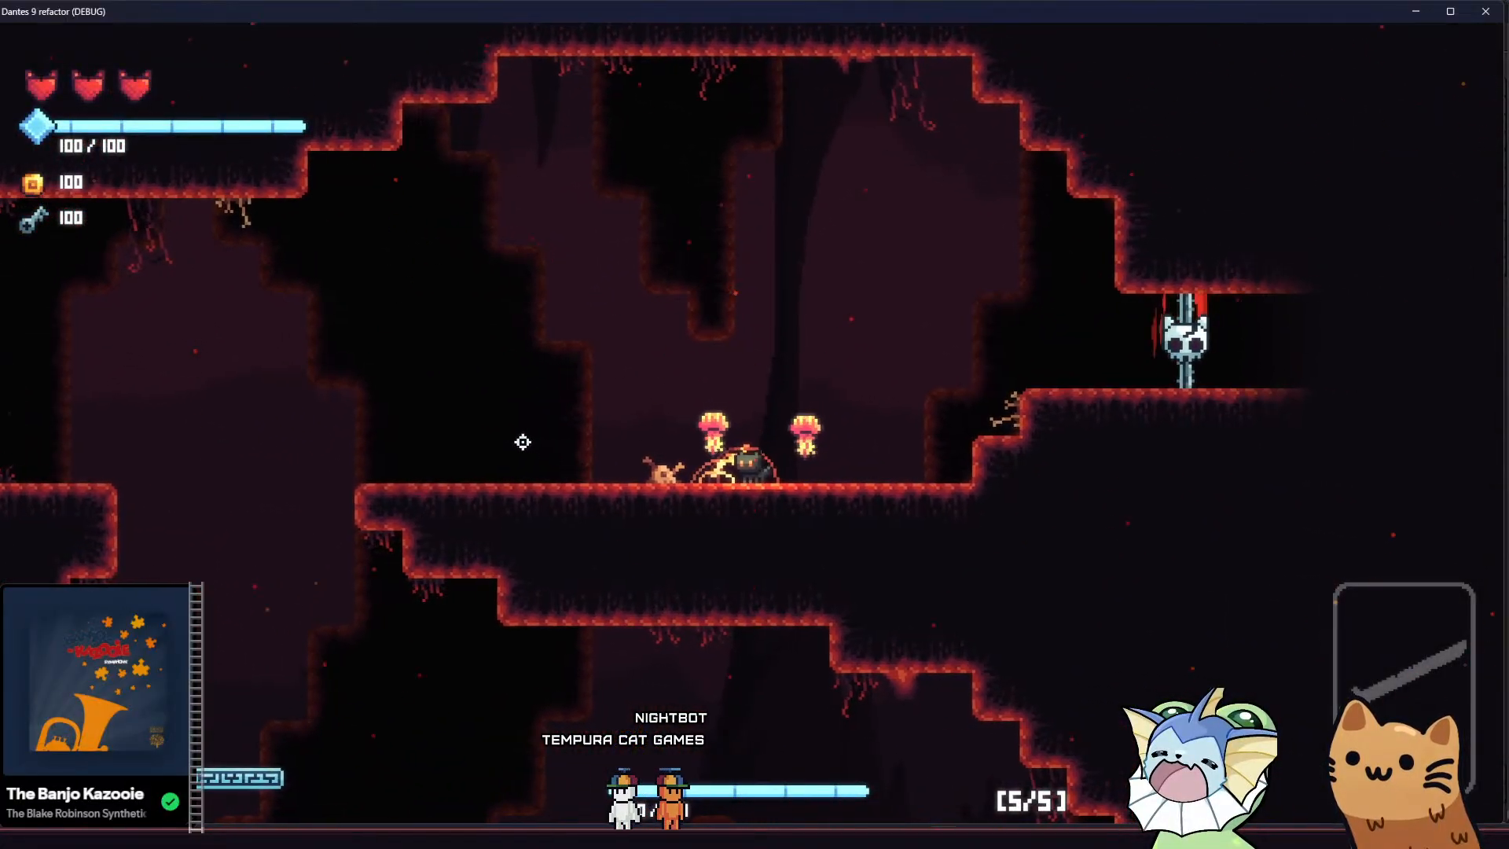
key("a")
key("space")
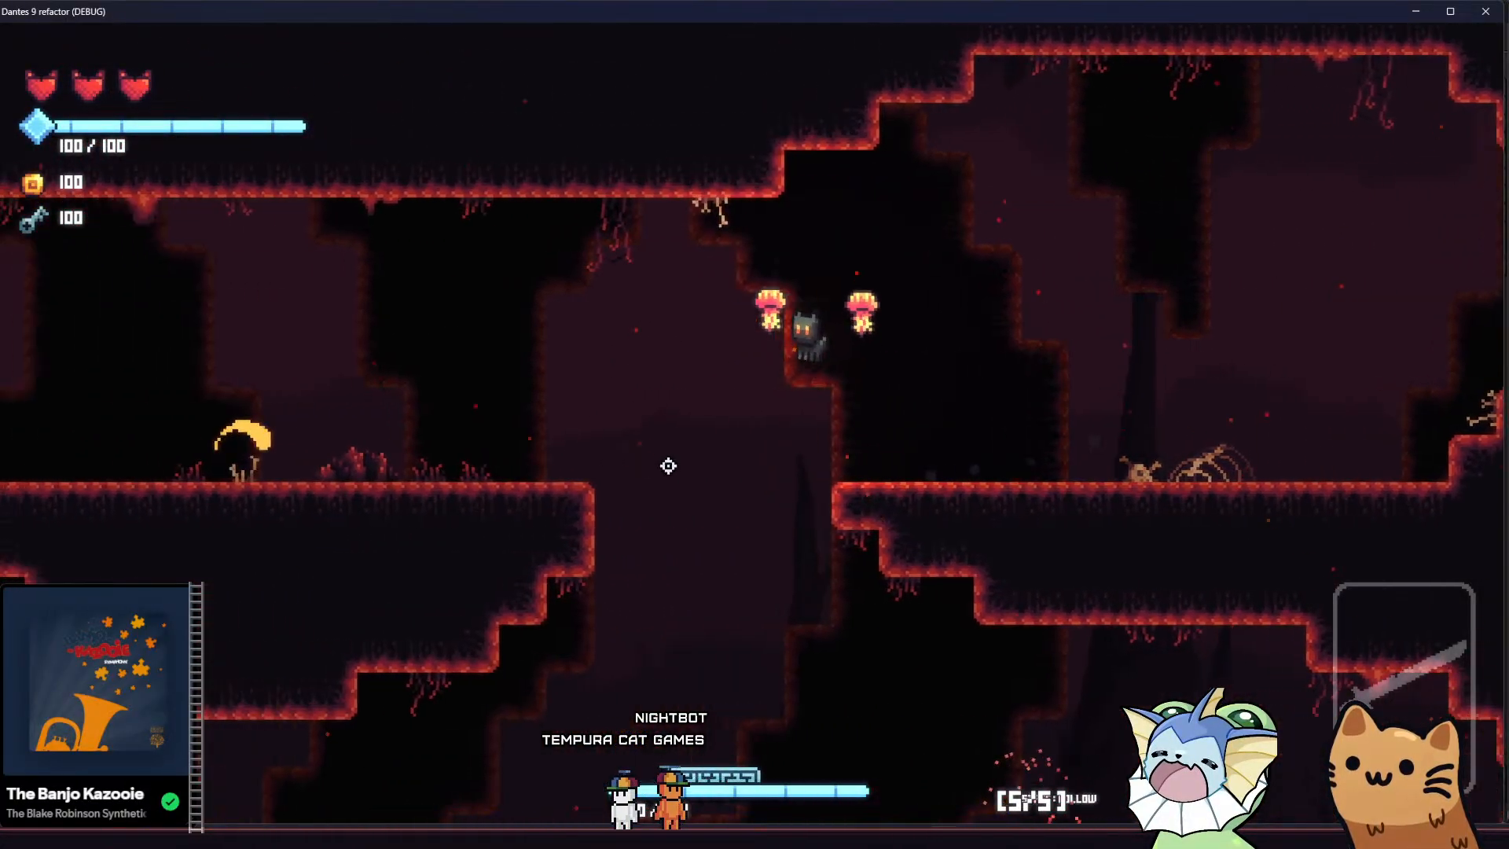
key("d")
key("space")
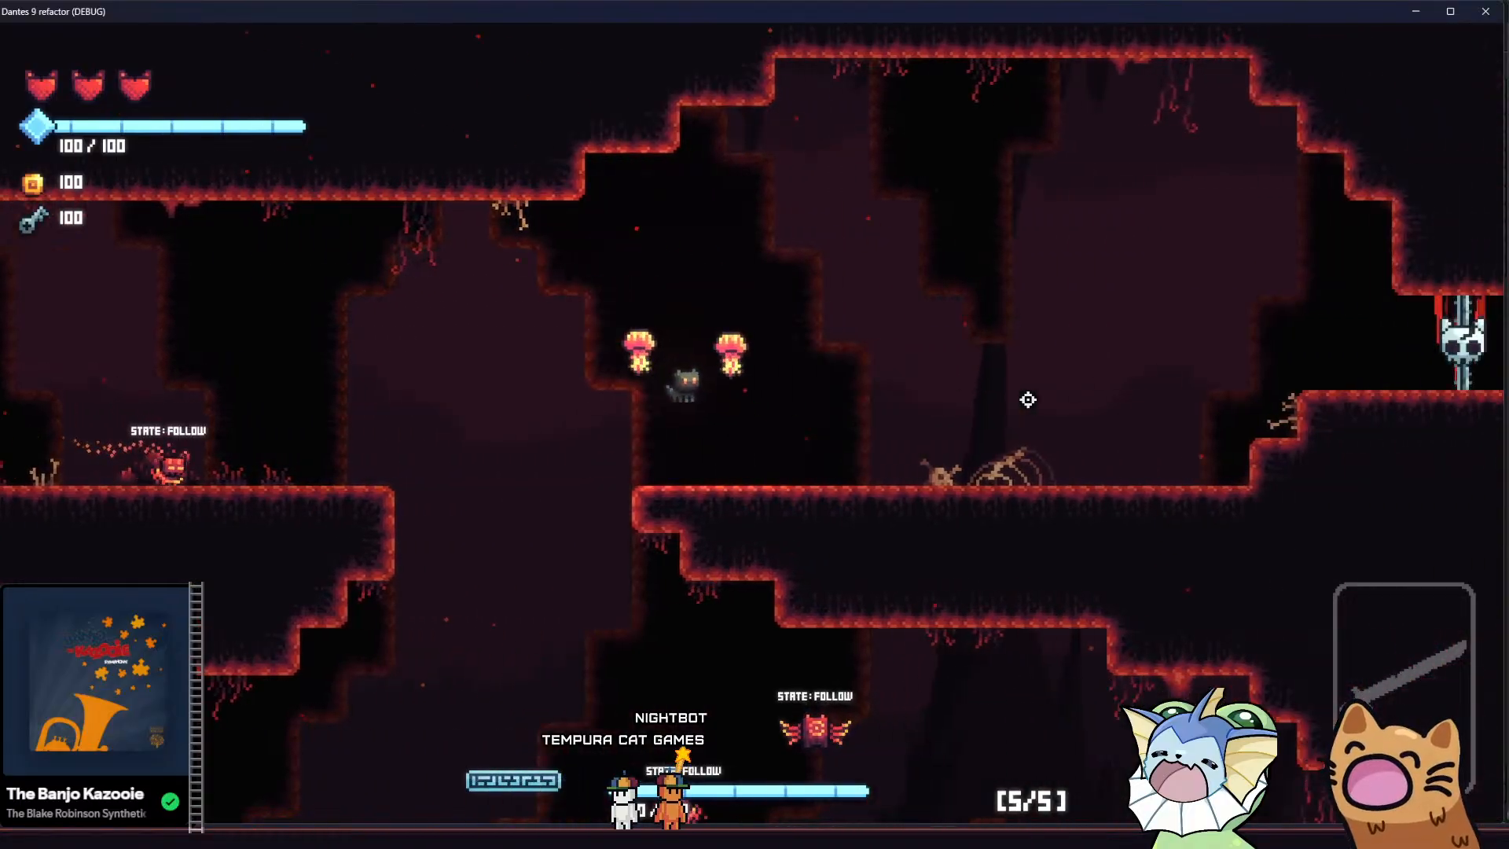
key("a")
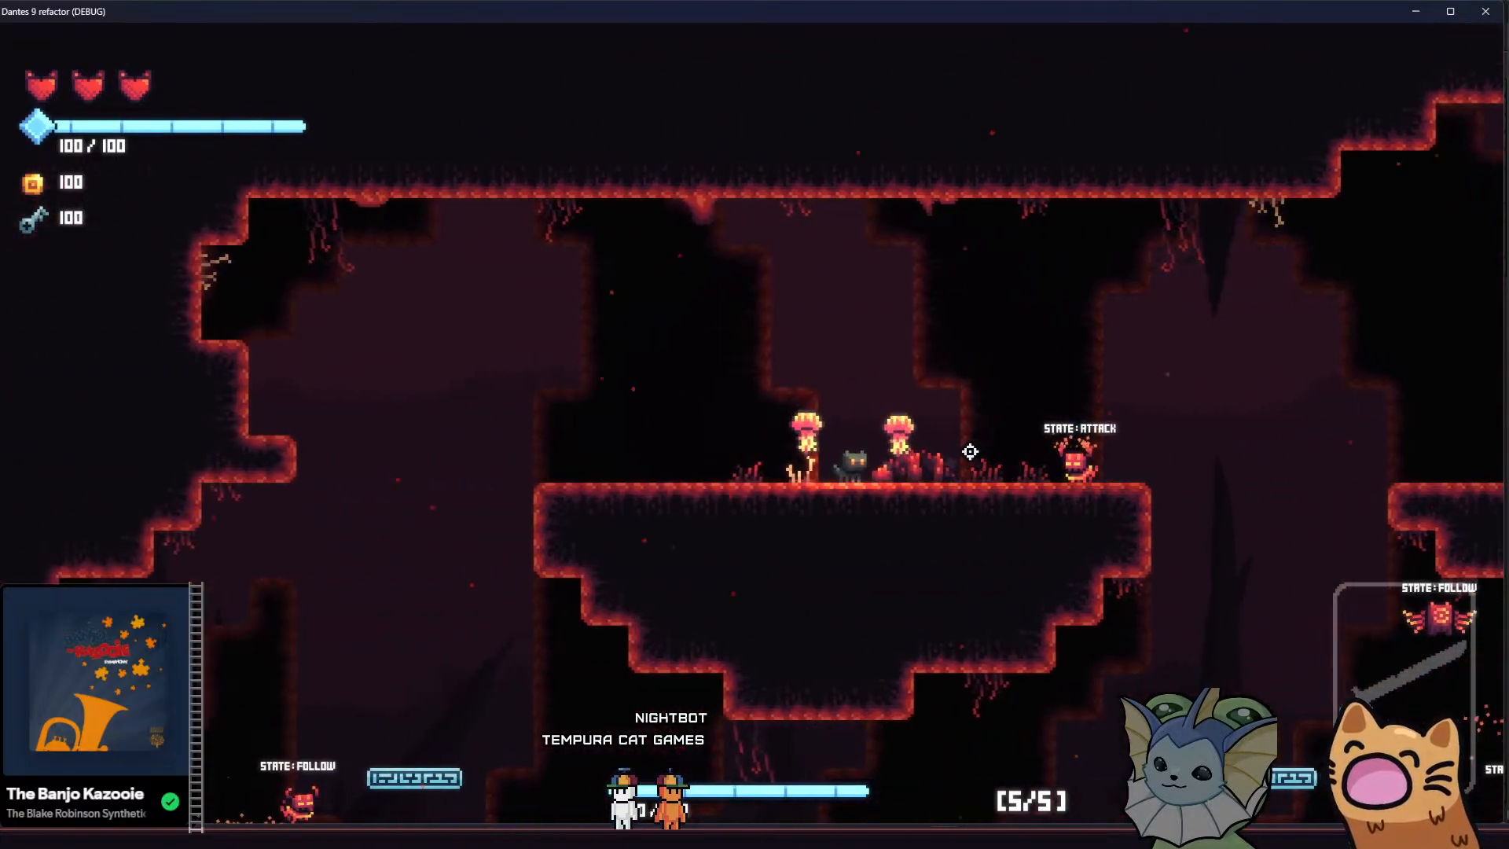
key("a")
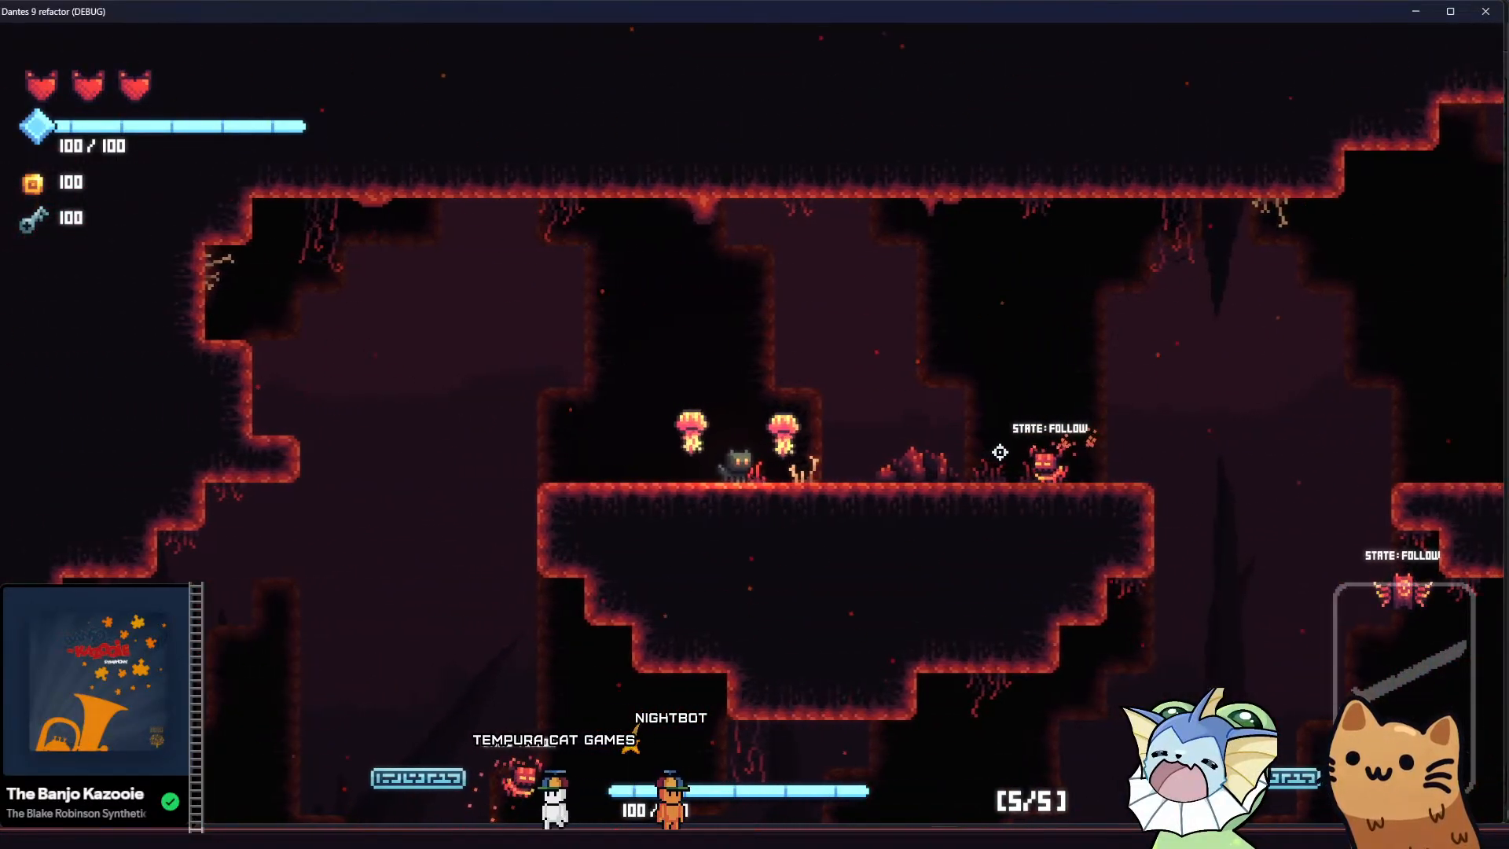
key("d")
key("space")
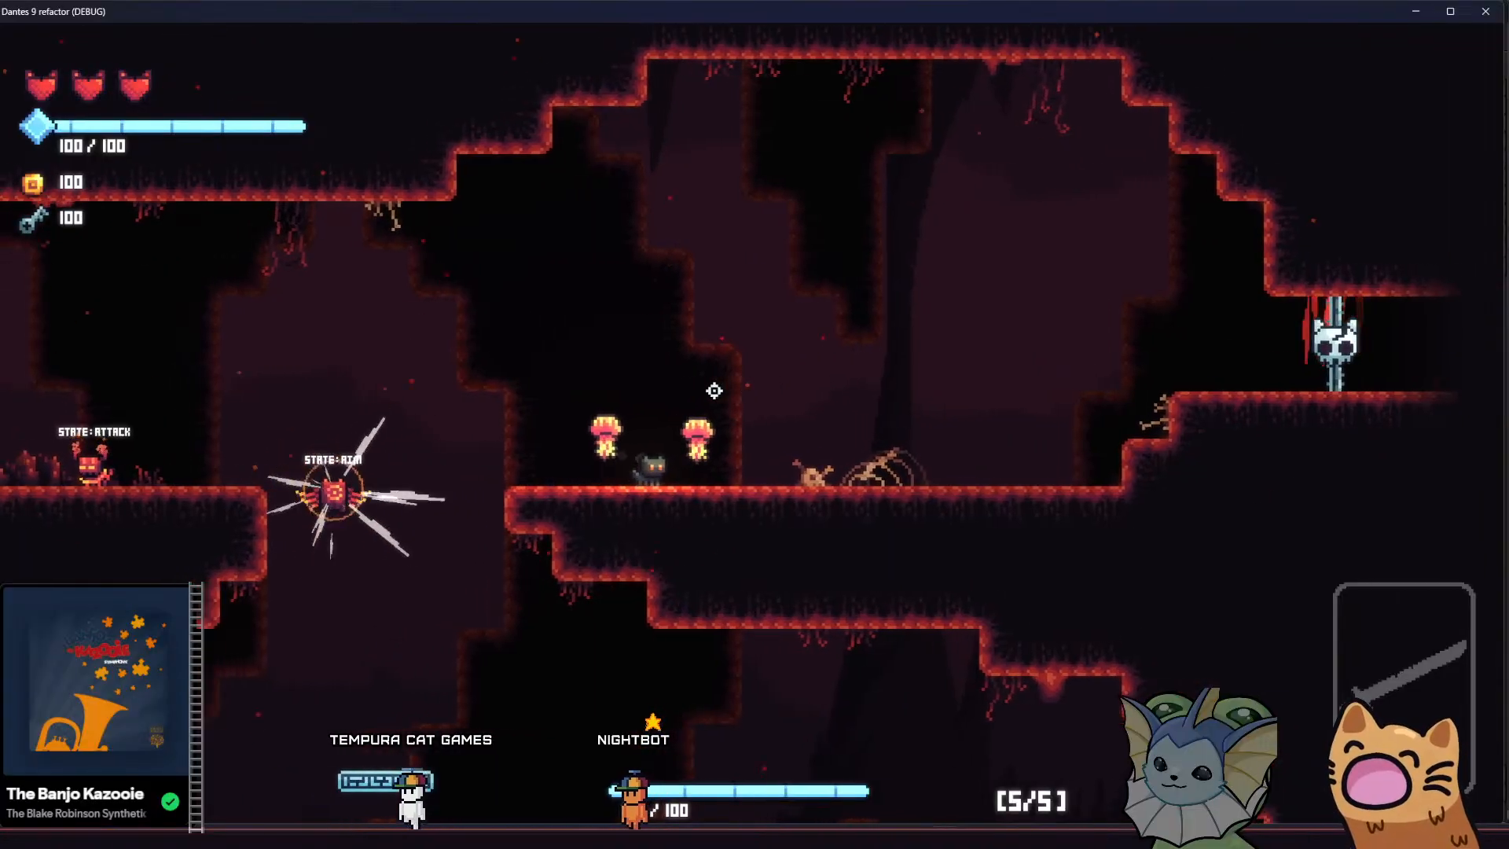
key("d")
key("a")
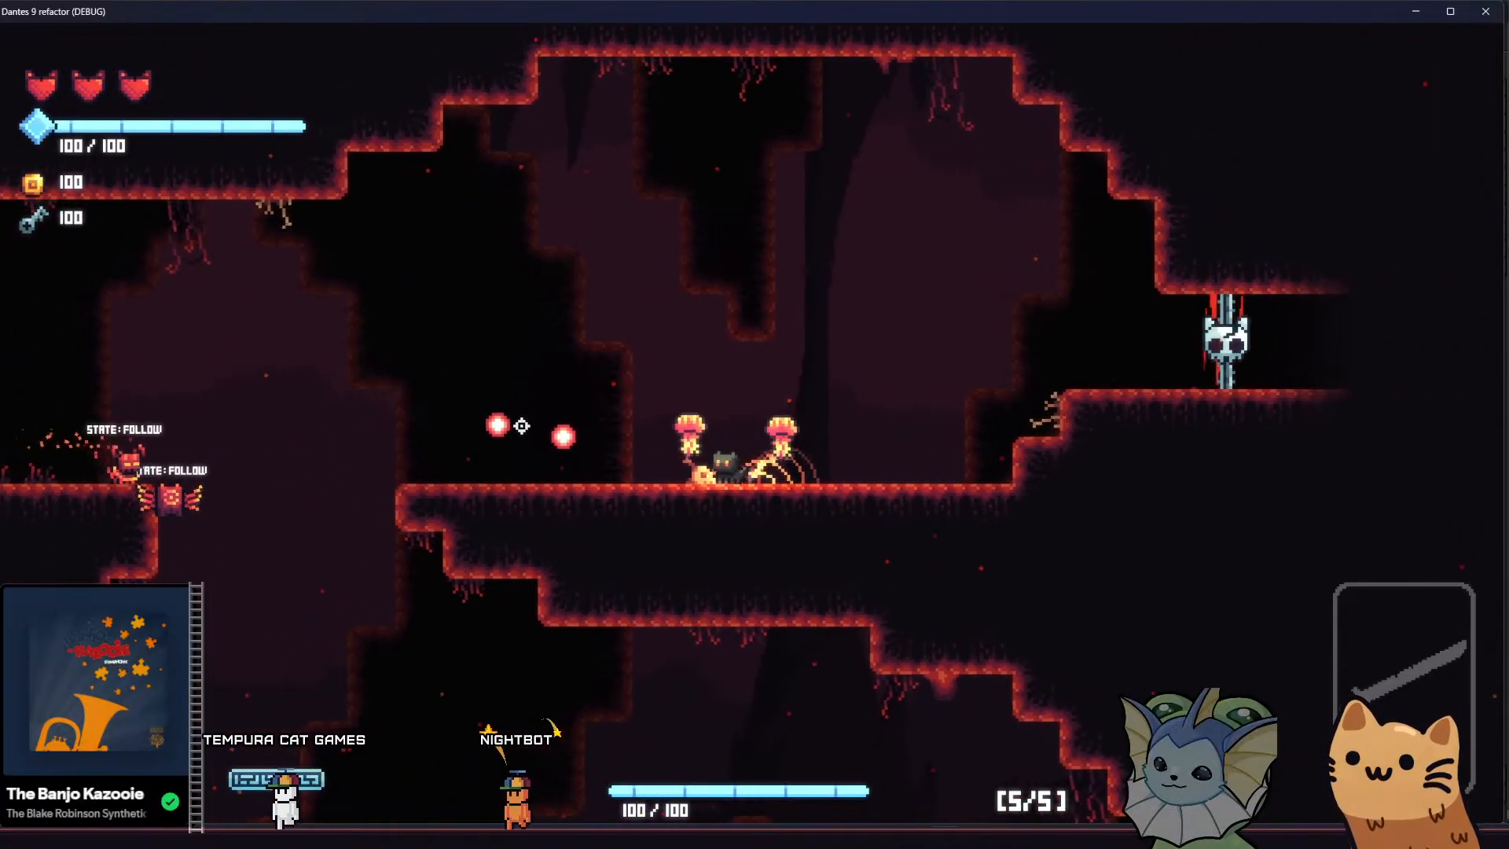
key("a")
key("space")
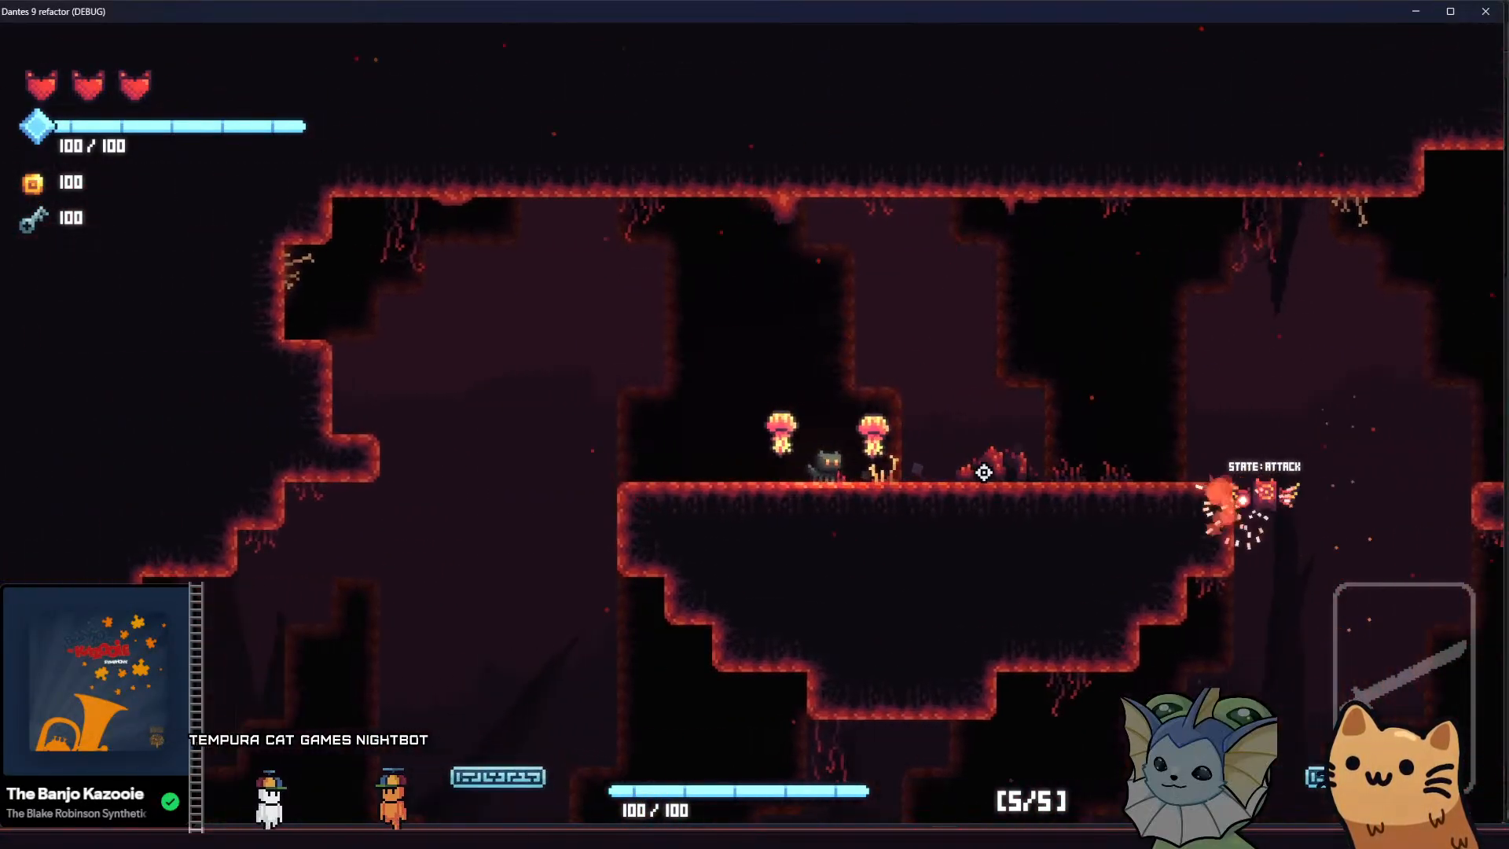
key("d")
key("space")
key("a")
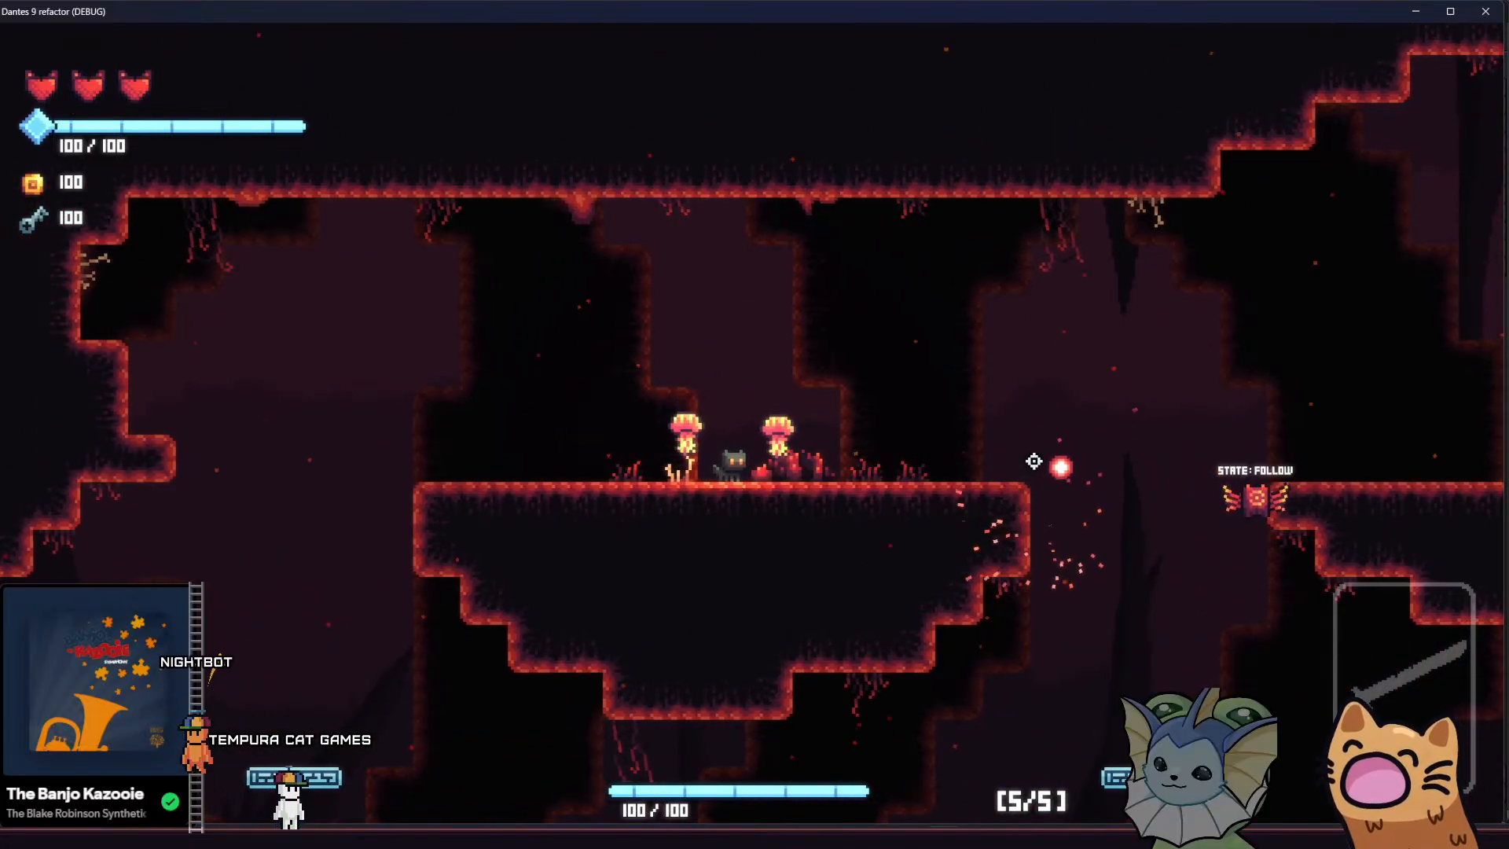
key("d")
key("space")
Open the in-game menu, switch to the Godot editor, and select the SmokeParticles node in the player scene
key("Tab")
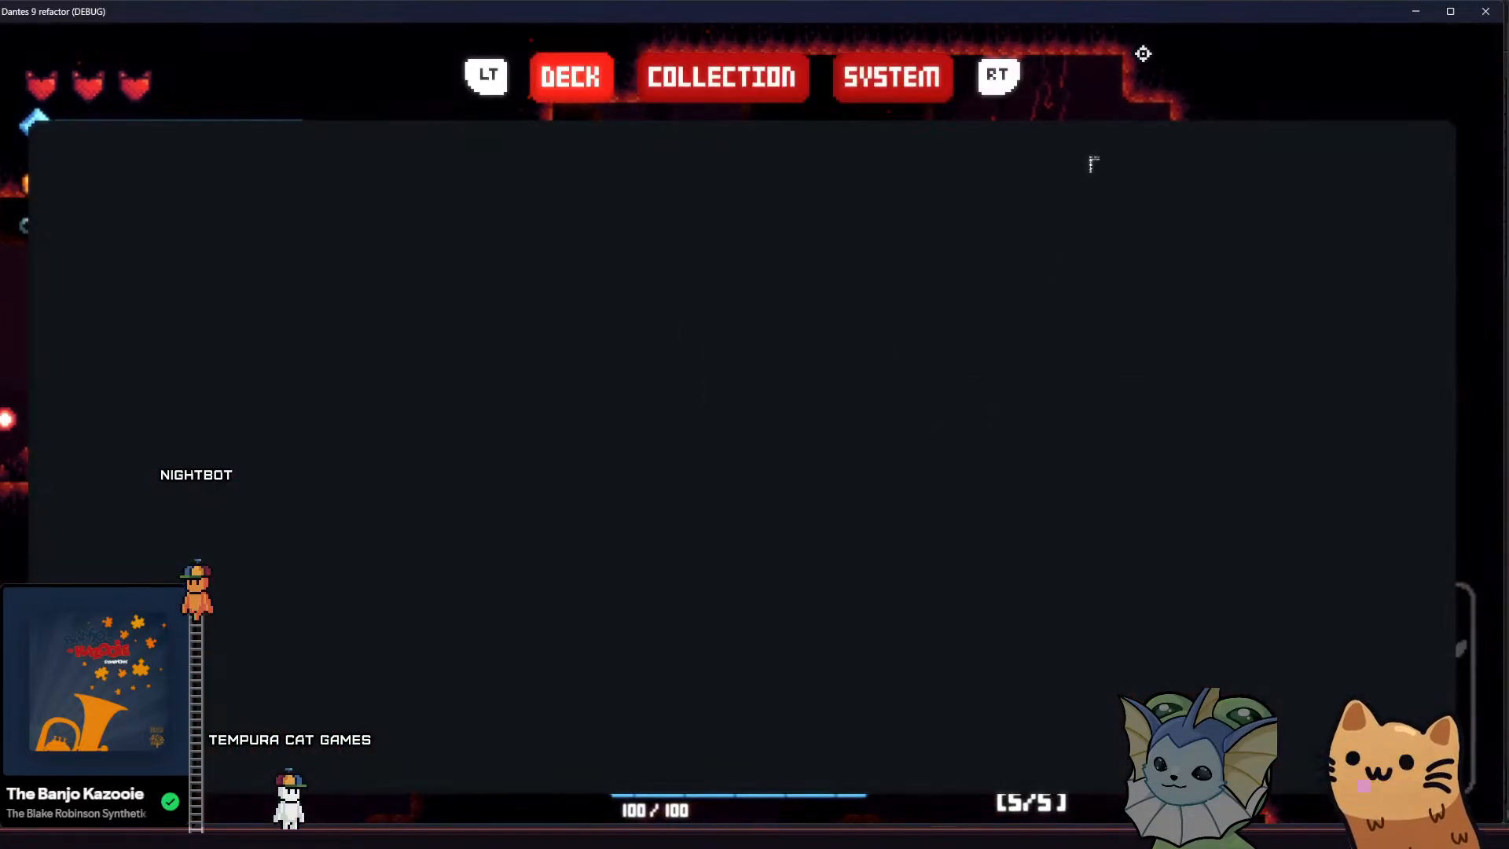
left_click(1414, 11)
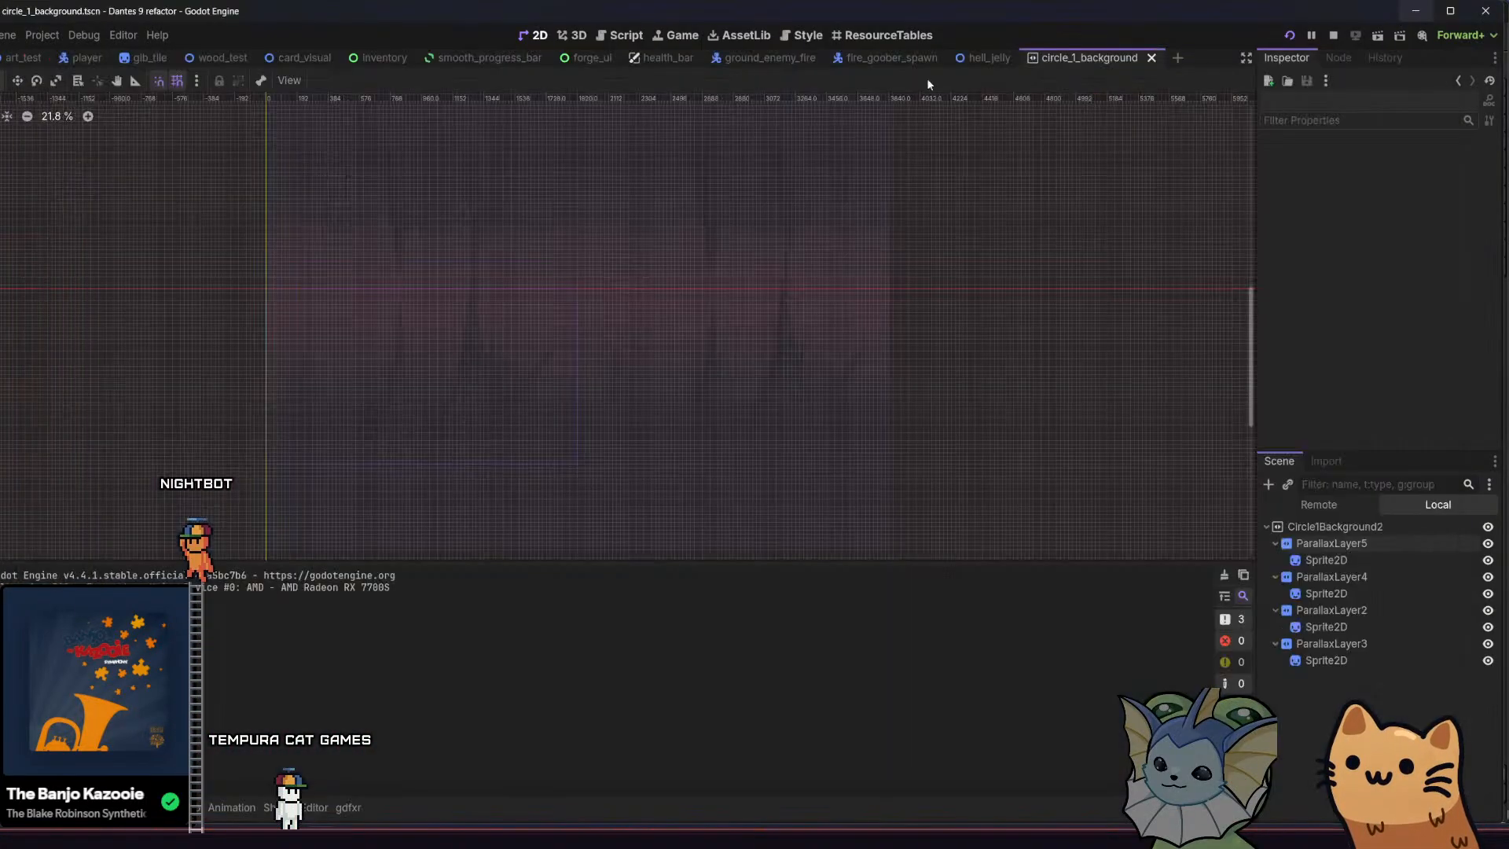
left_click(93, 59)
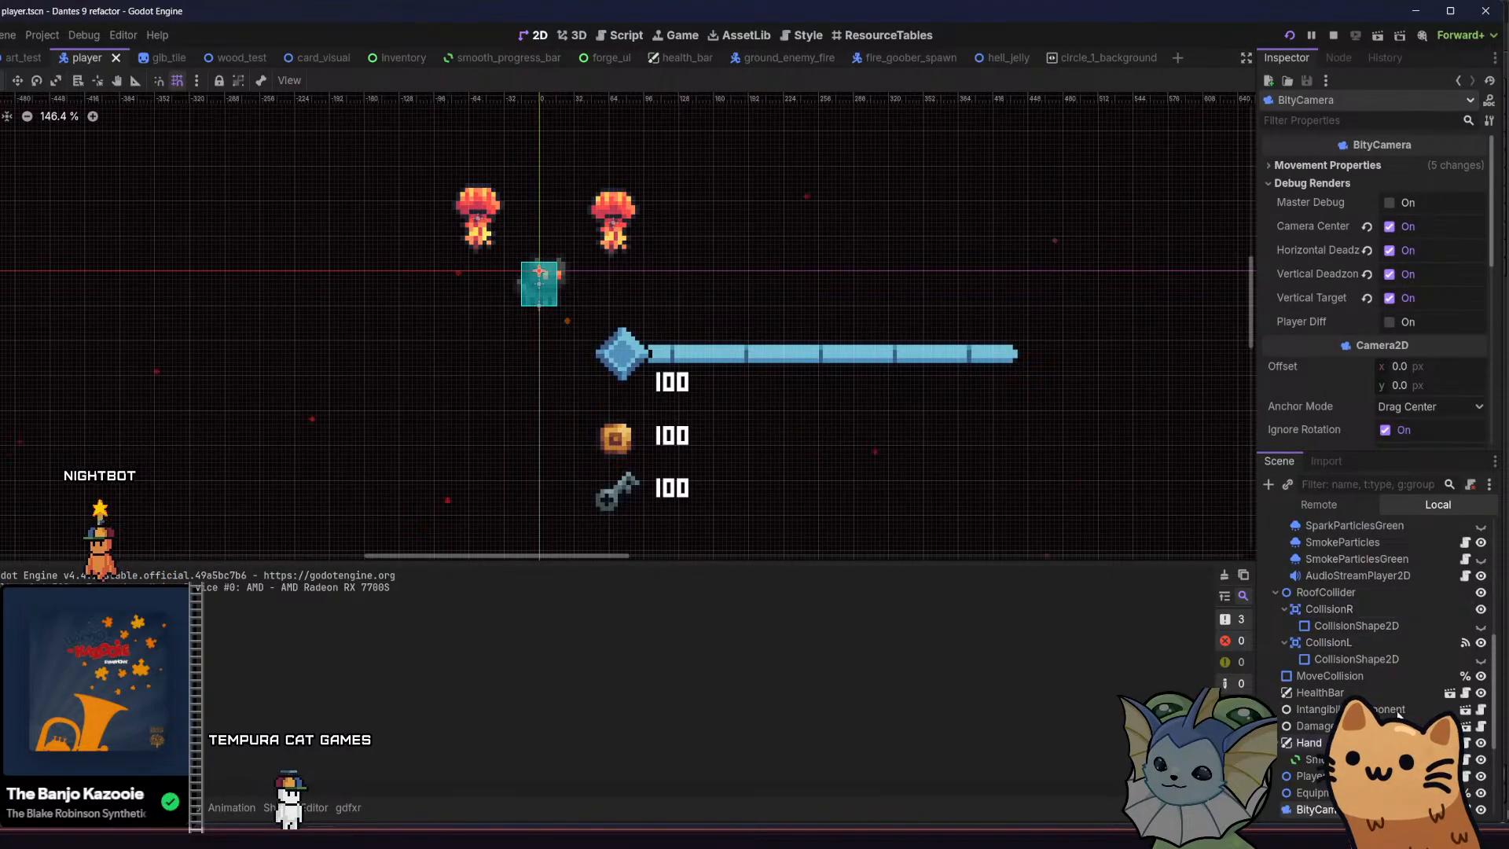
scroll(1386, 653, "up", 1)
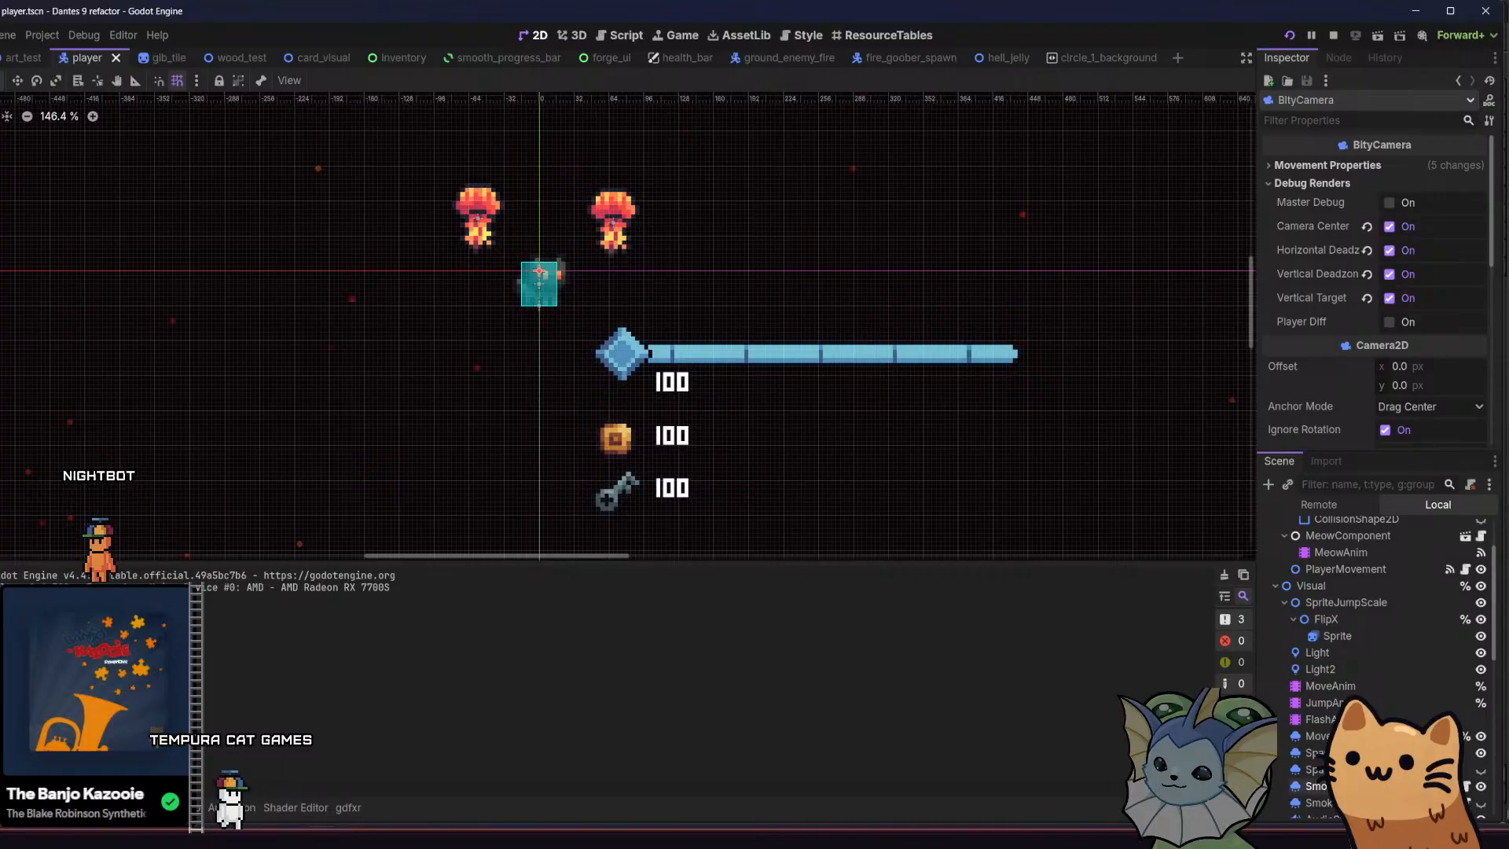
left_click(1314, 786)
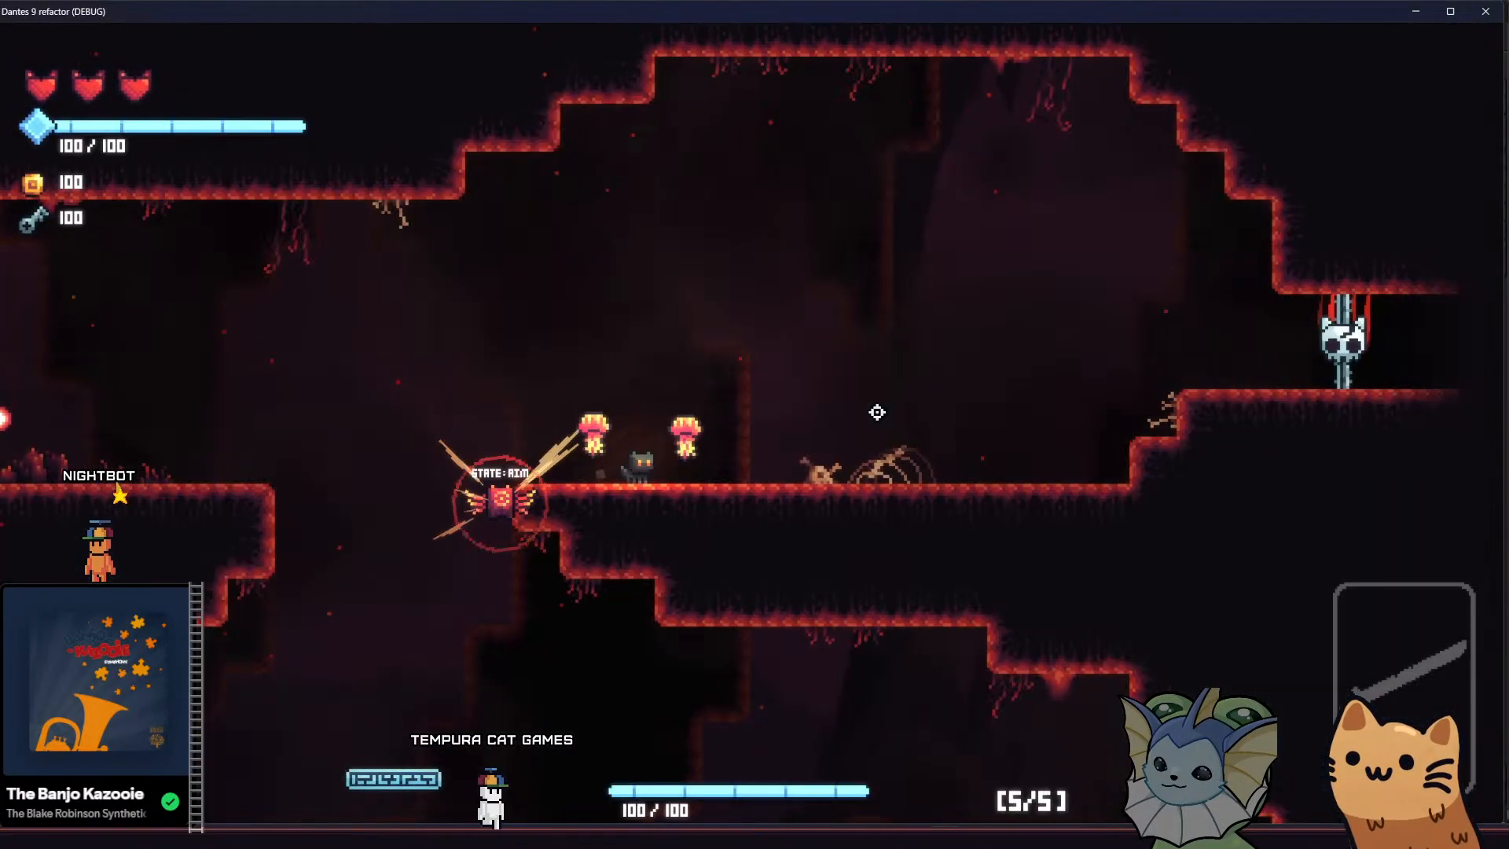
Return to the running game and move the cat across the upper cave ledges to examine the smoke against the background
key("a")
key("space")
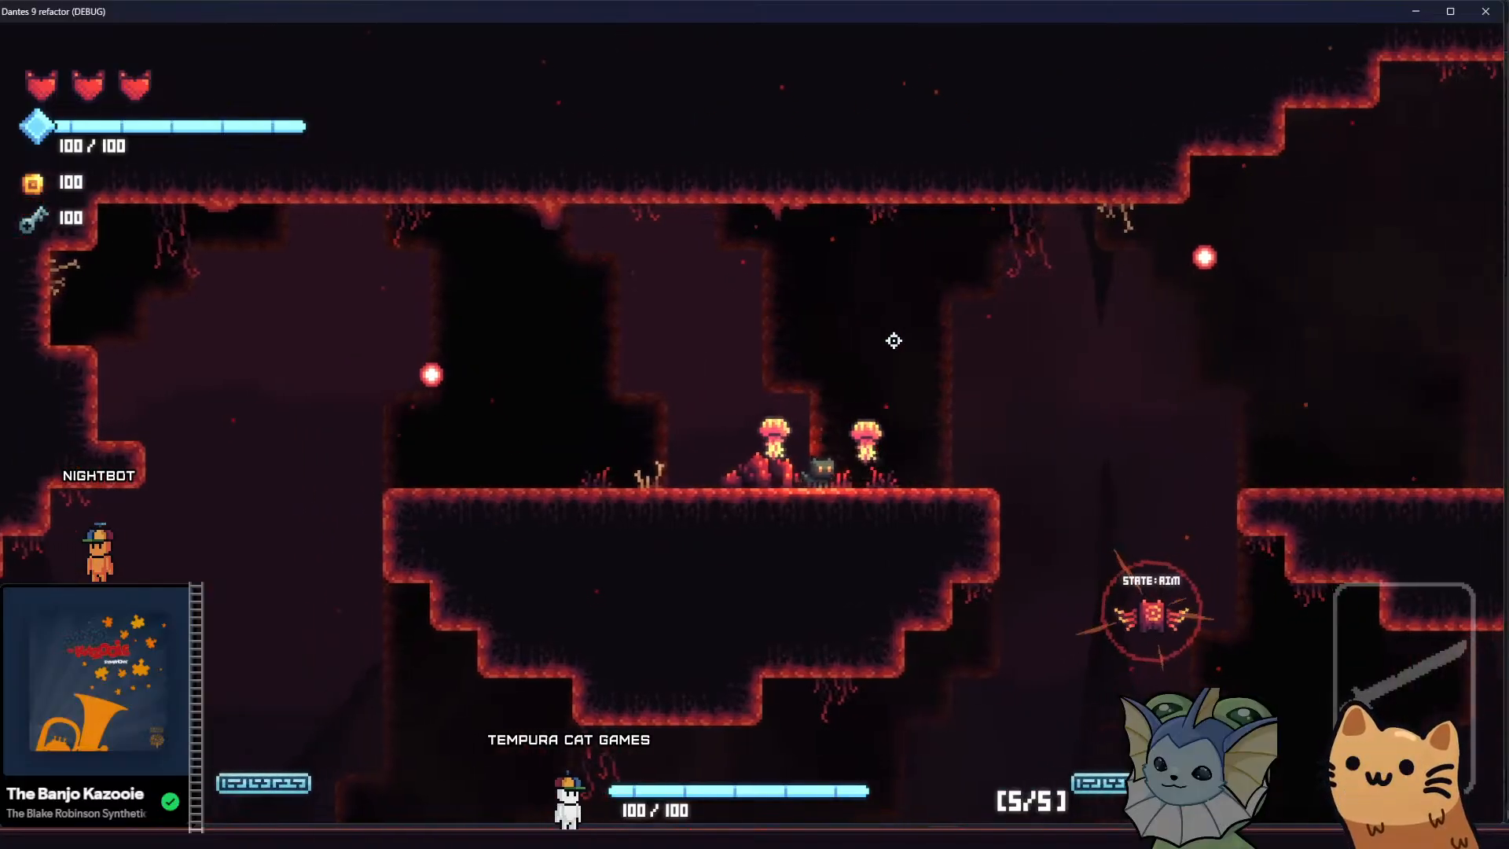
key("d")
key("space")
key("d")
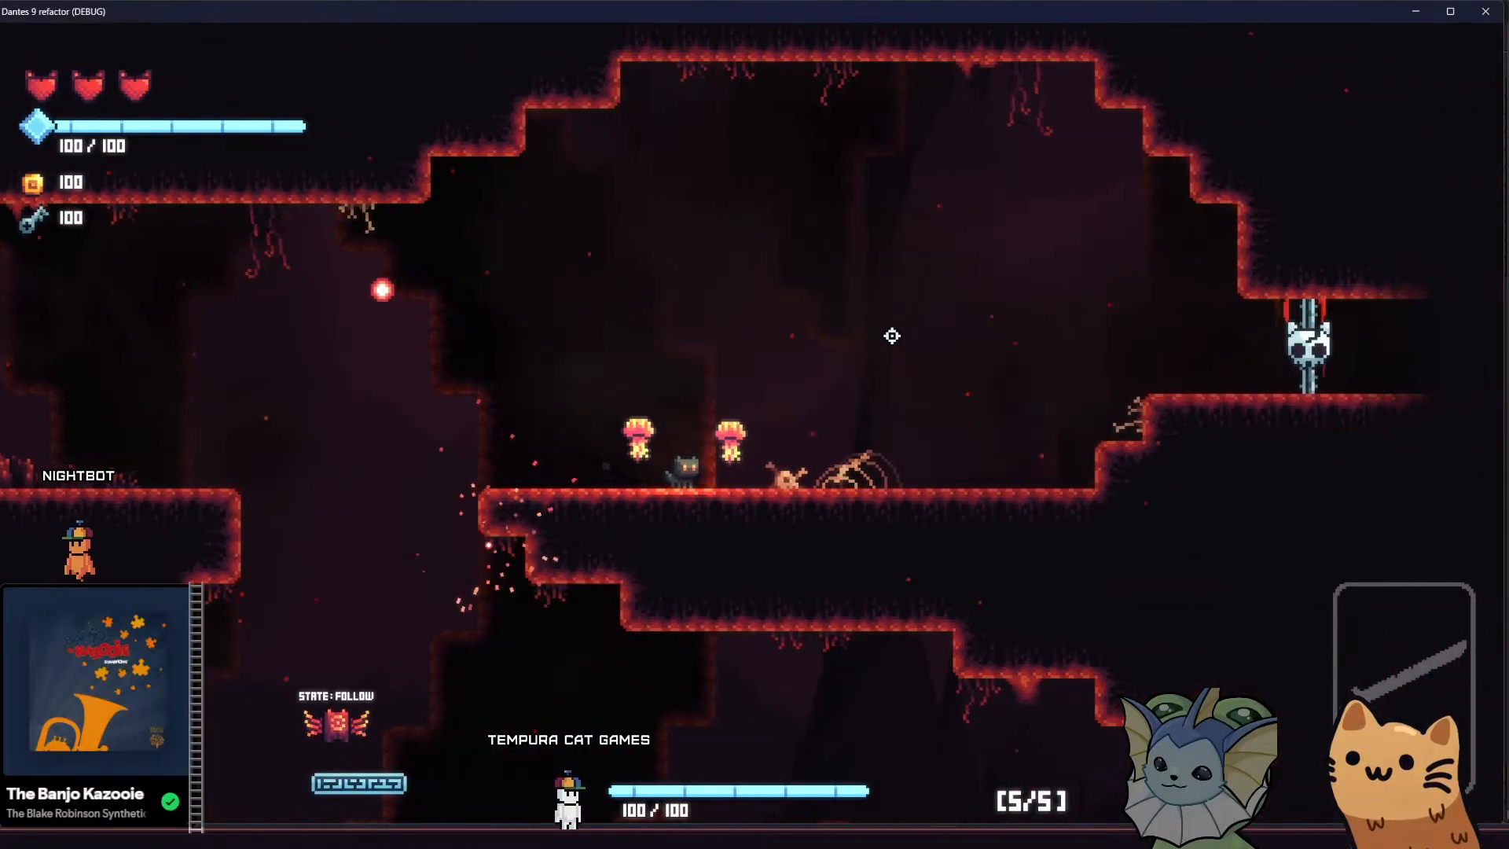
key("d")
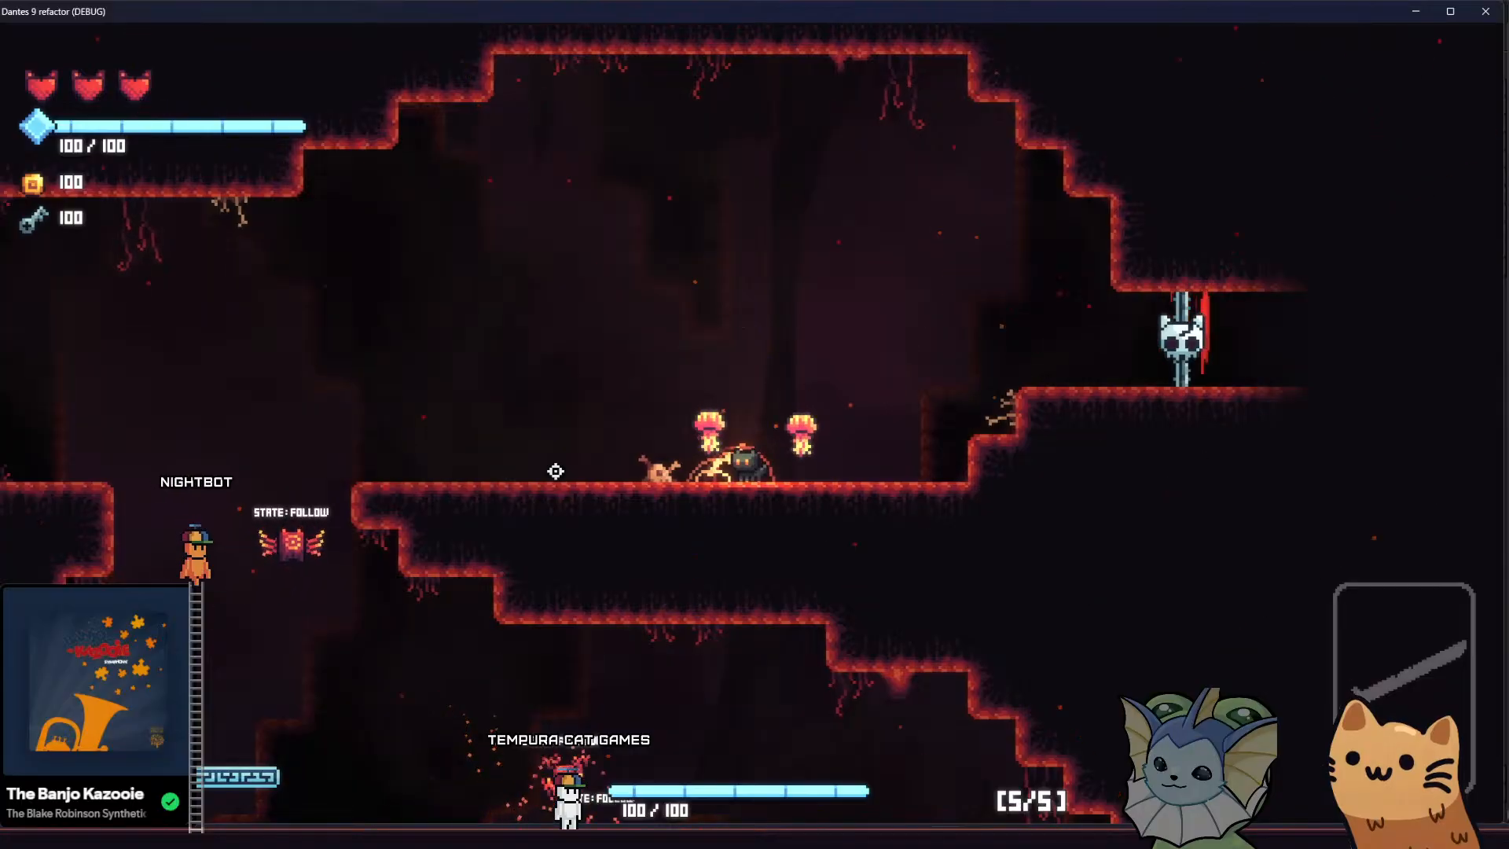
Drop the cat into the lower cavern and cross it in both directions to examine the smoke and parallax spires
key("a")
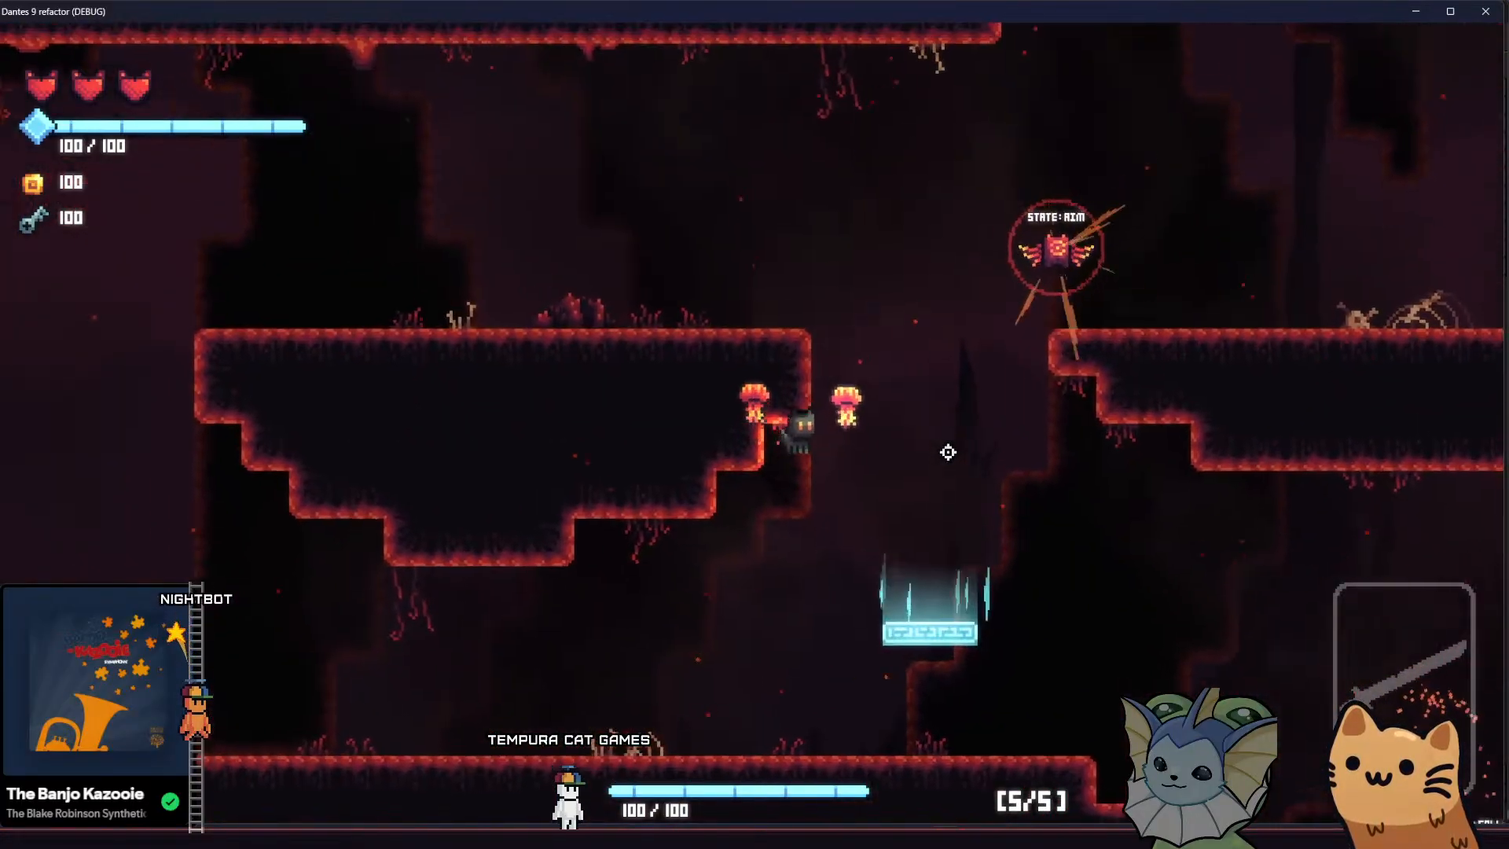
key("d")
key("a")
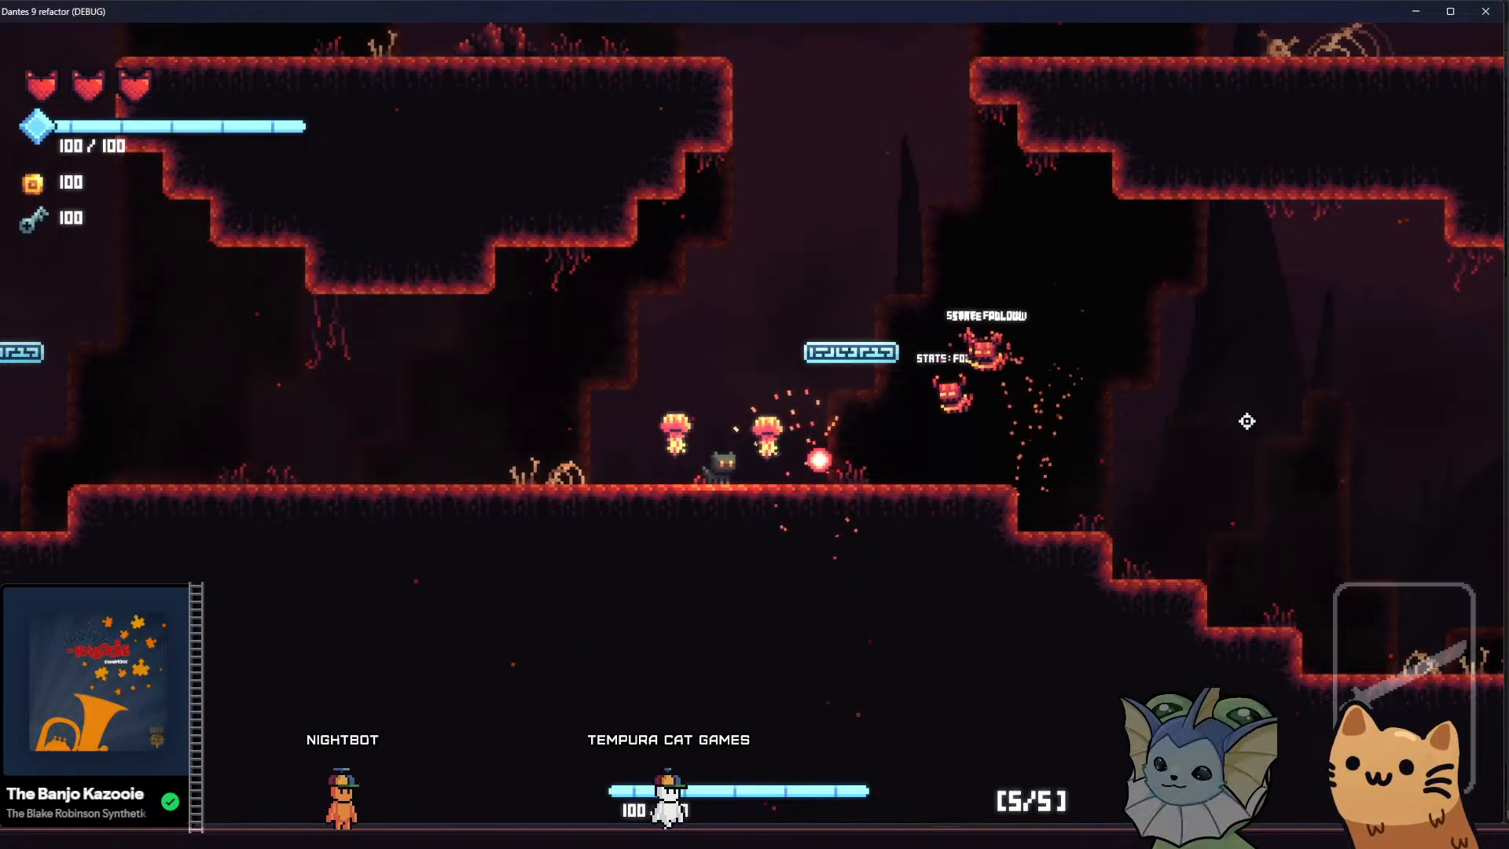
key("space")
key("d")
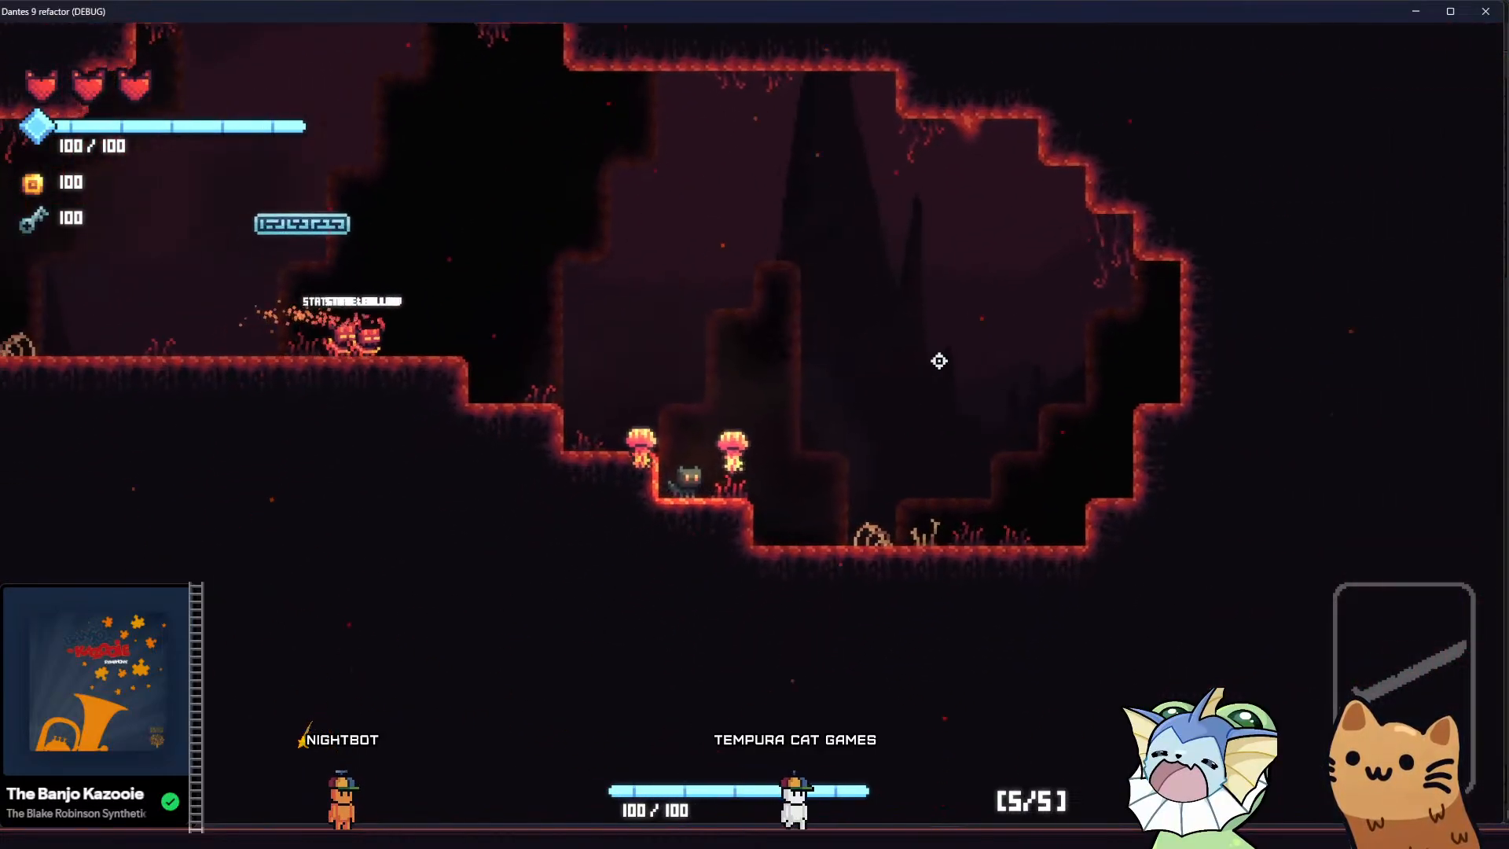
key("d")
key("space")
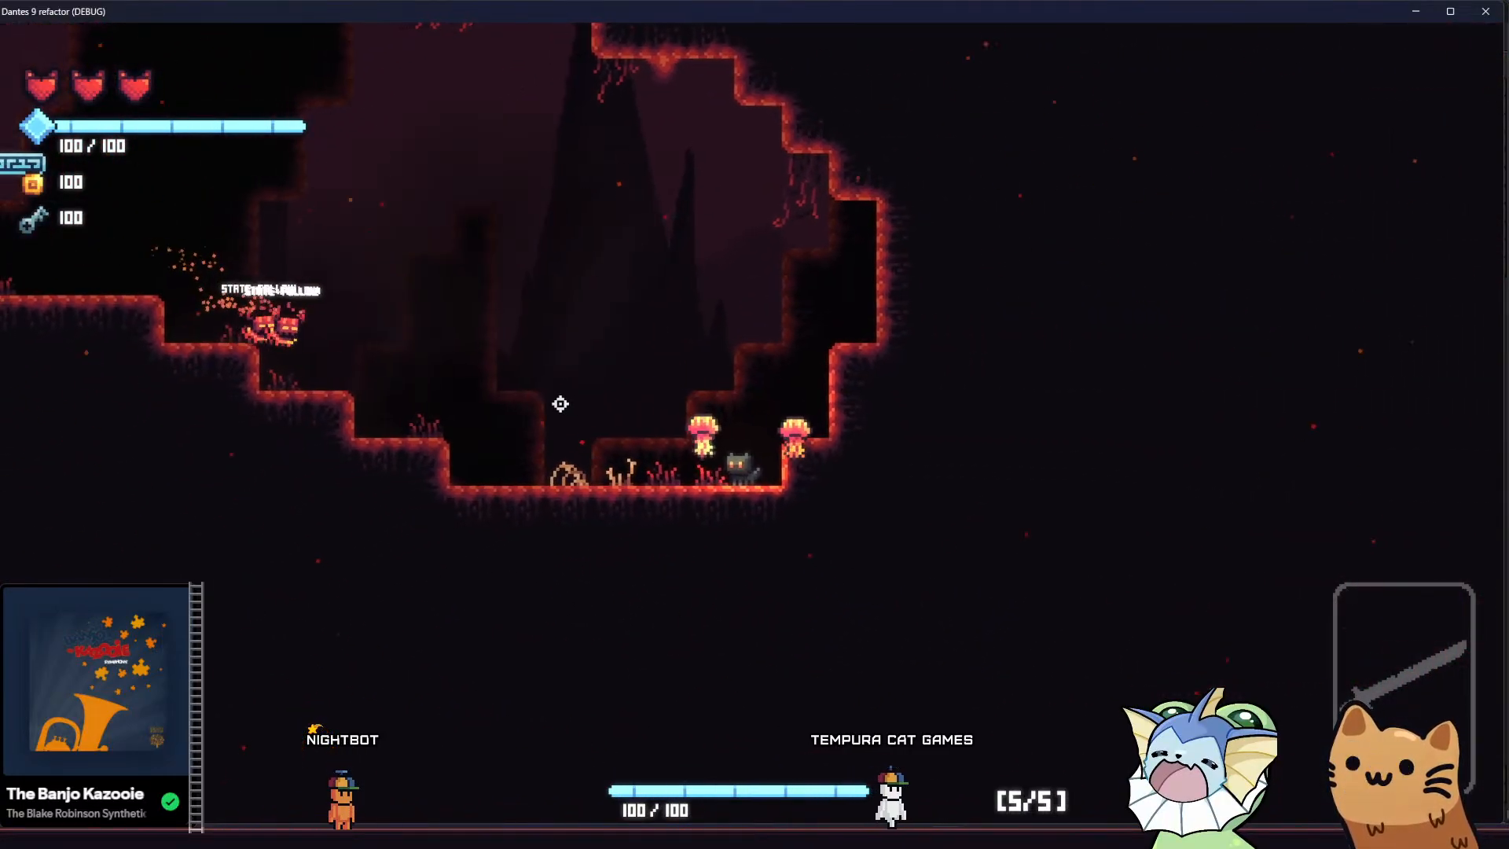
key("a")
key("space")
key("space")
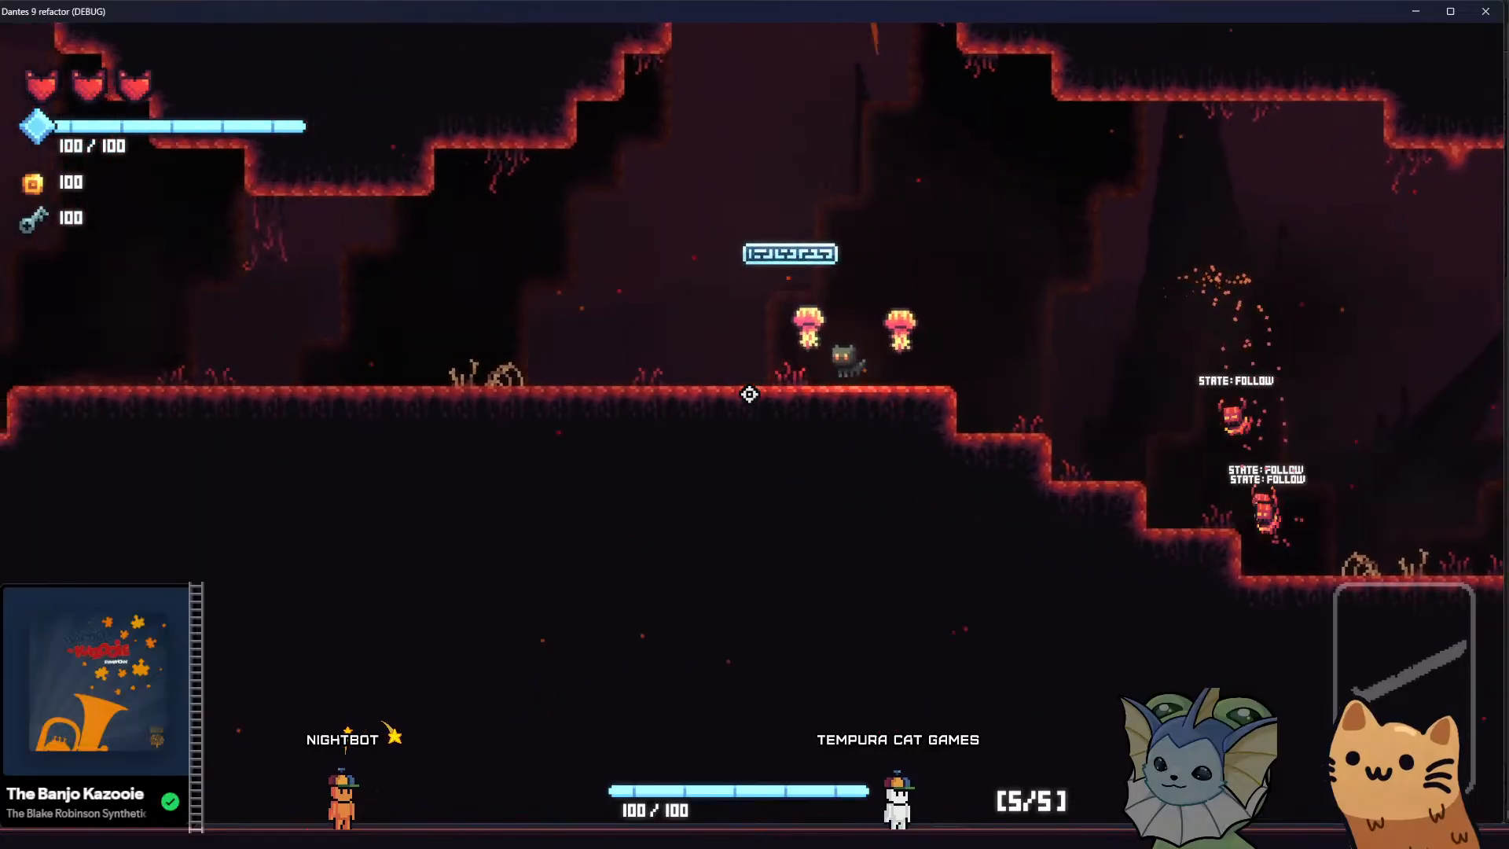
key("space")
key("a")
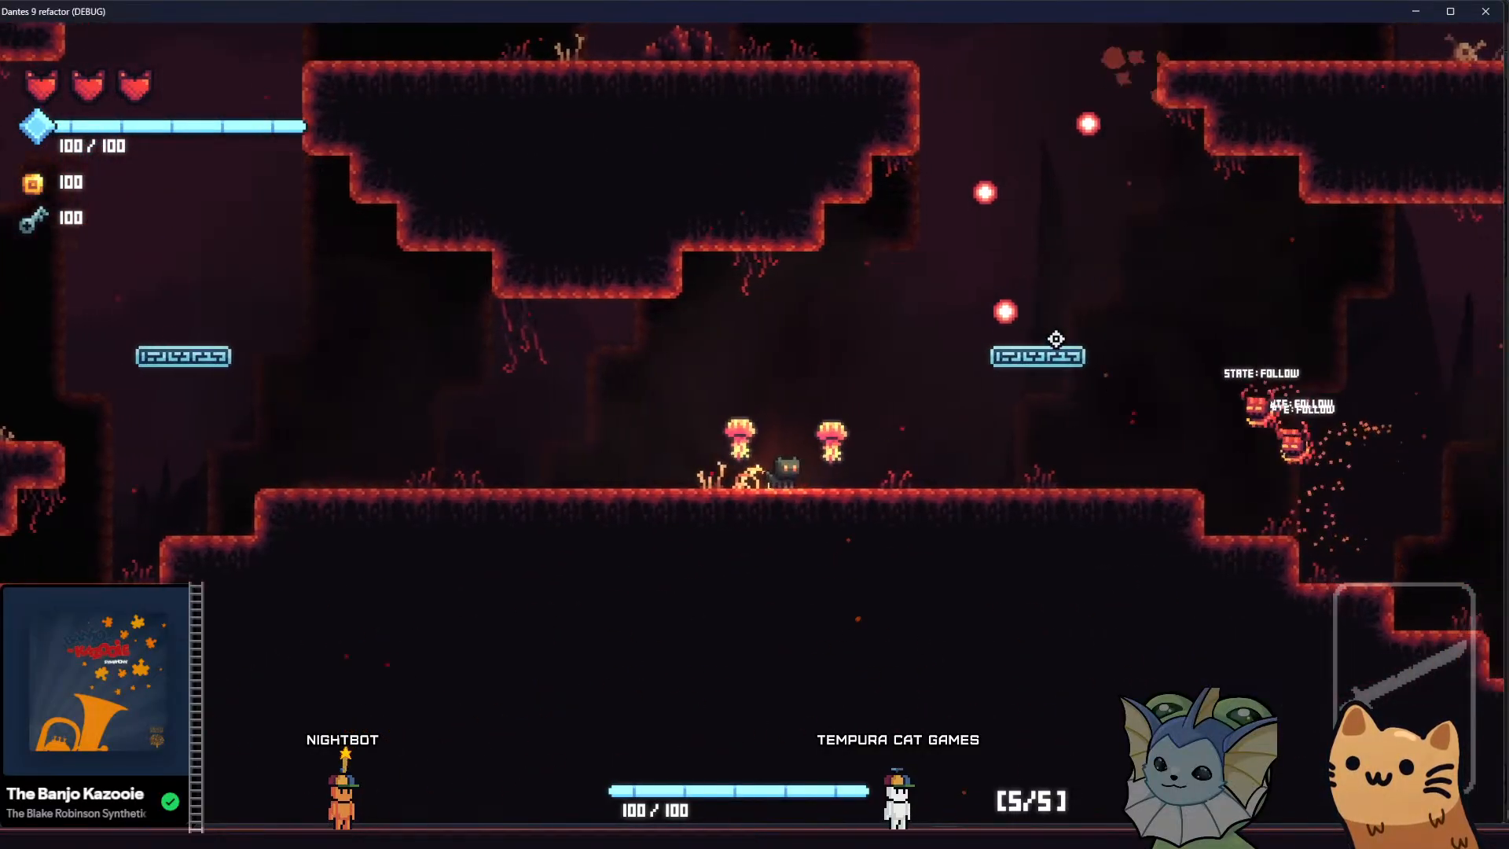
key("a")
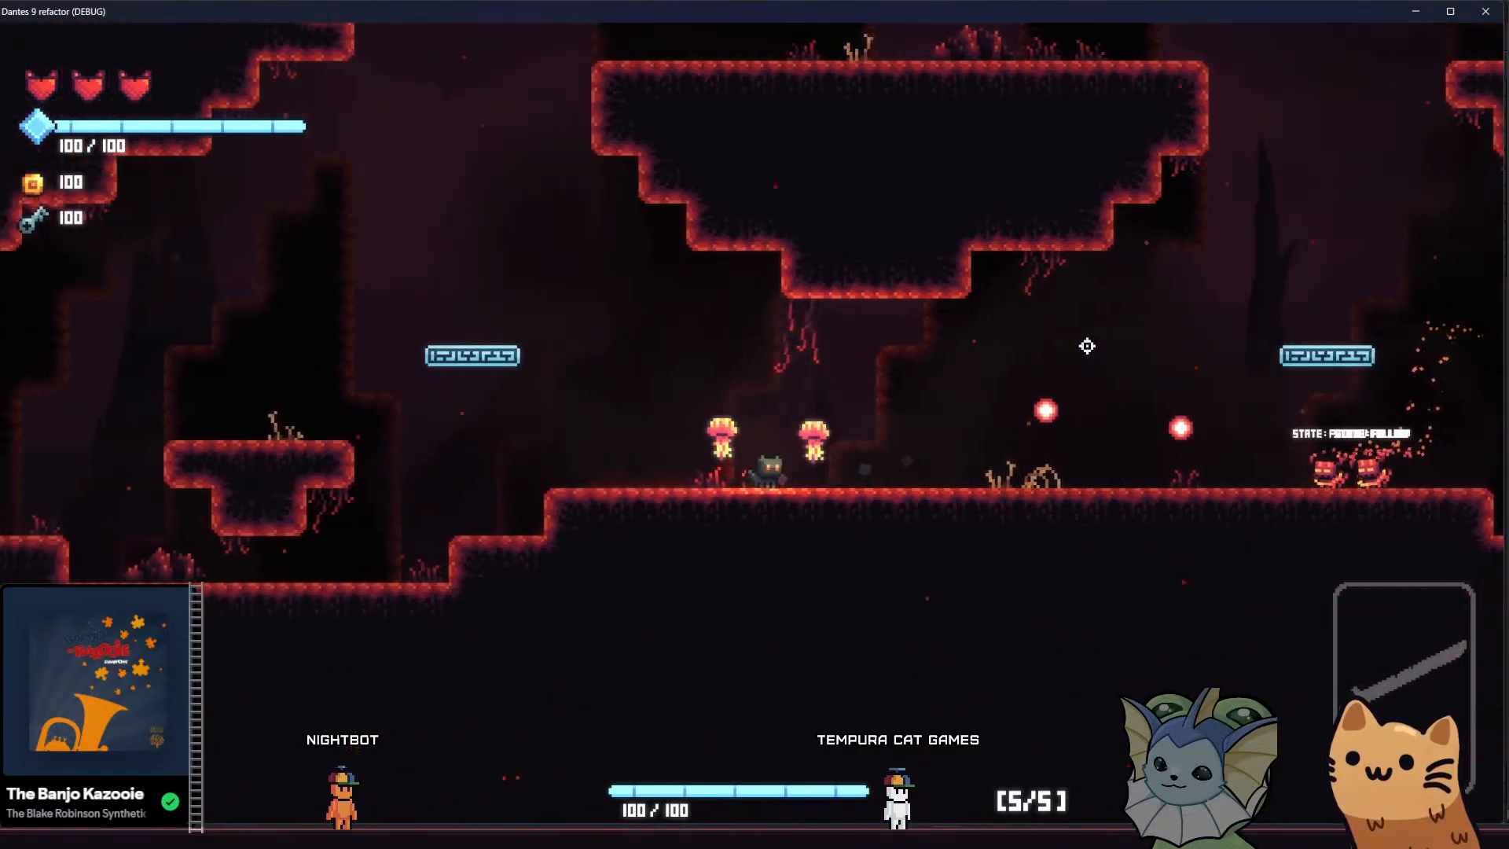
key("space")
key("a")
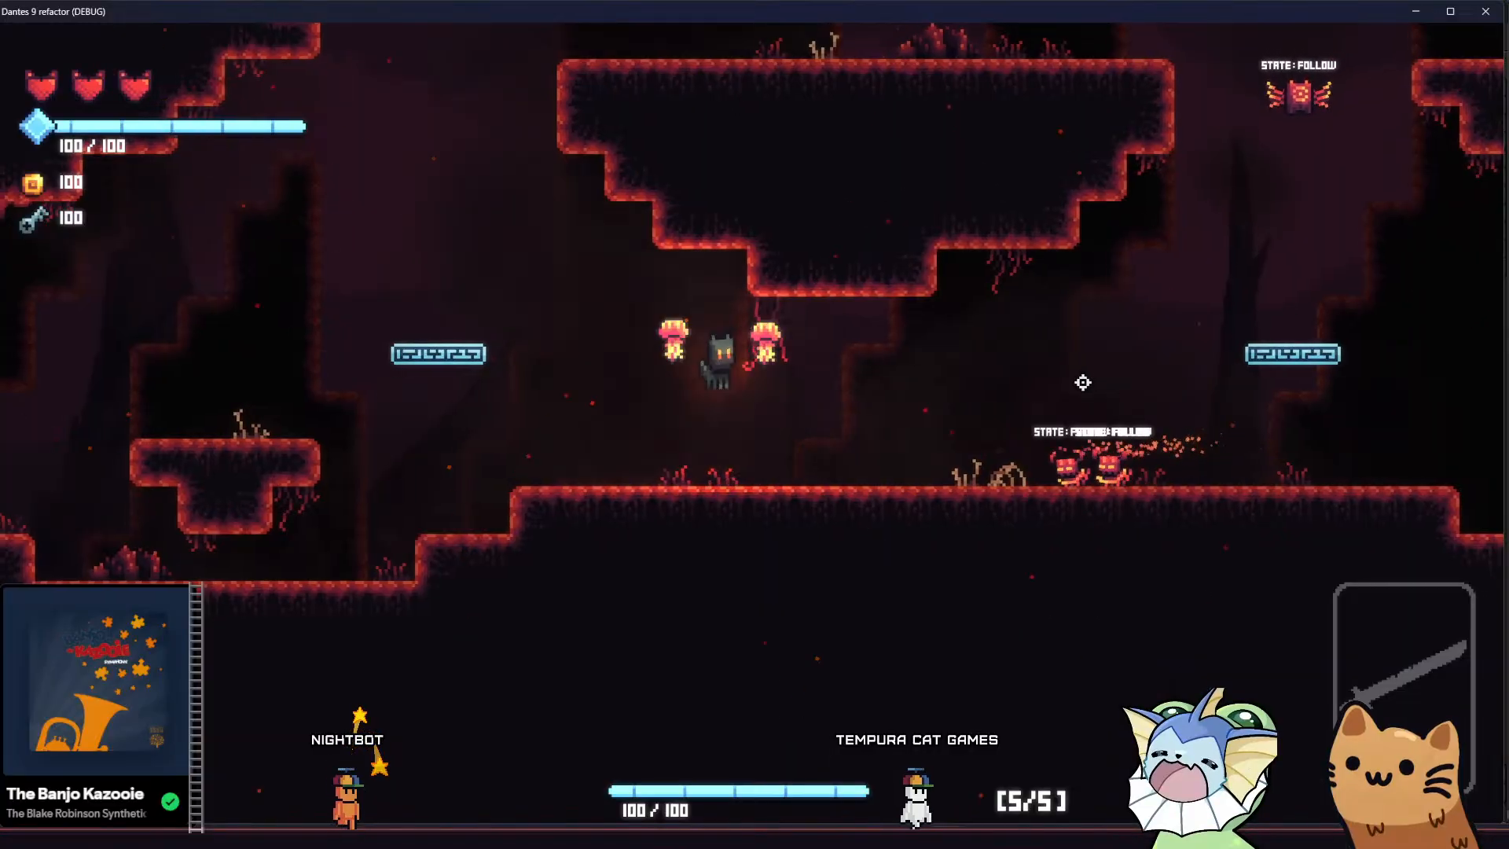
Bring the cat back up to the upper ledges and across to the skeleton ledge to recheck the background
key("d")
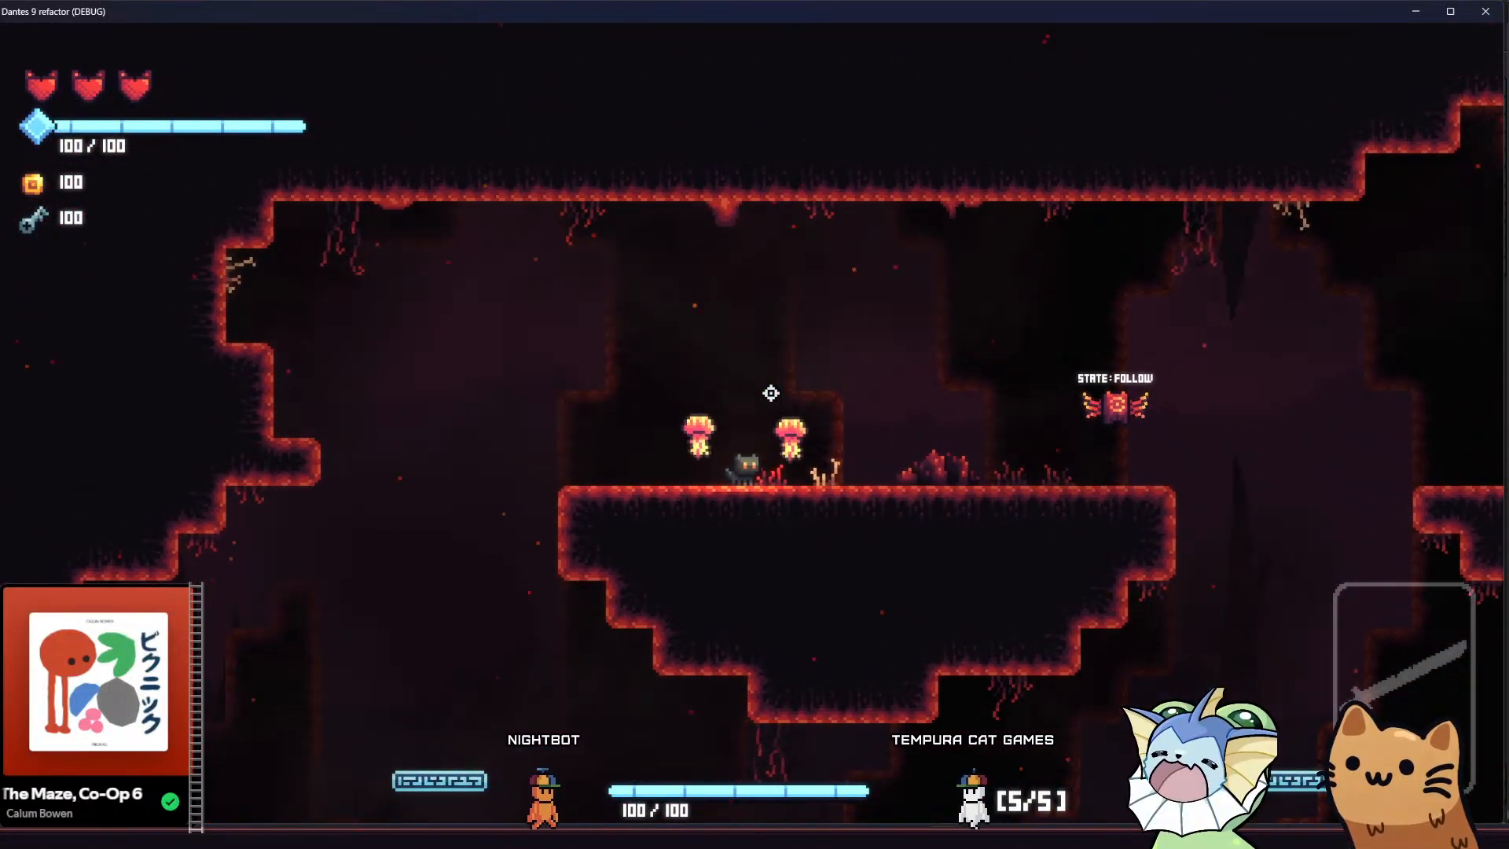
key("a")
key("space")
key("d")
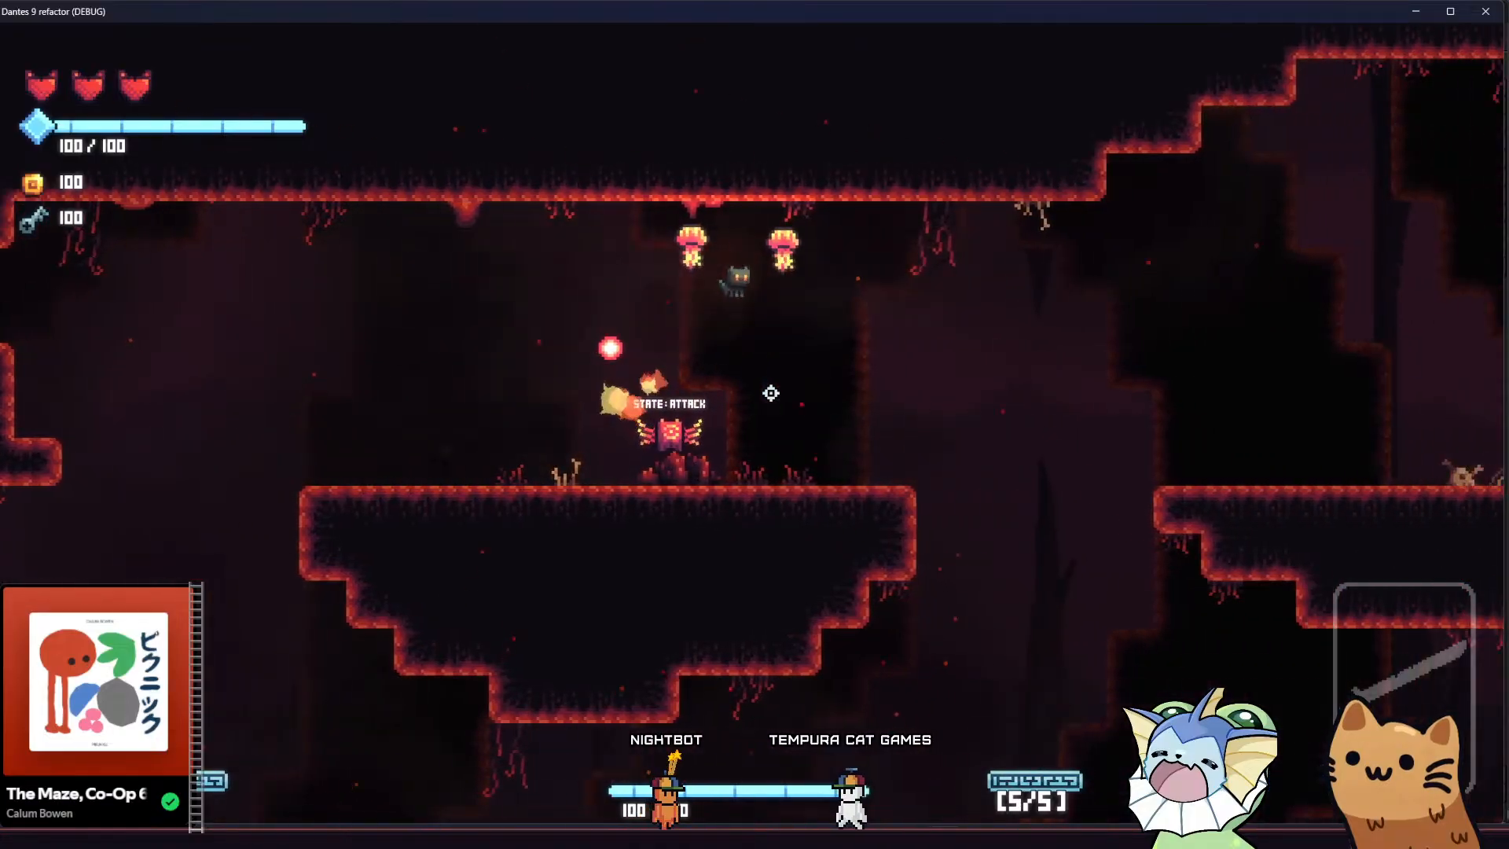
key("d")
key("space")
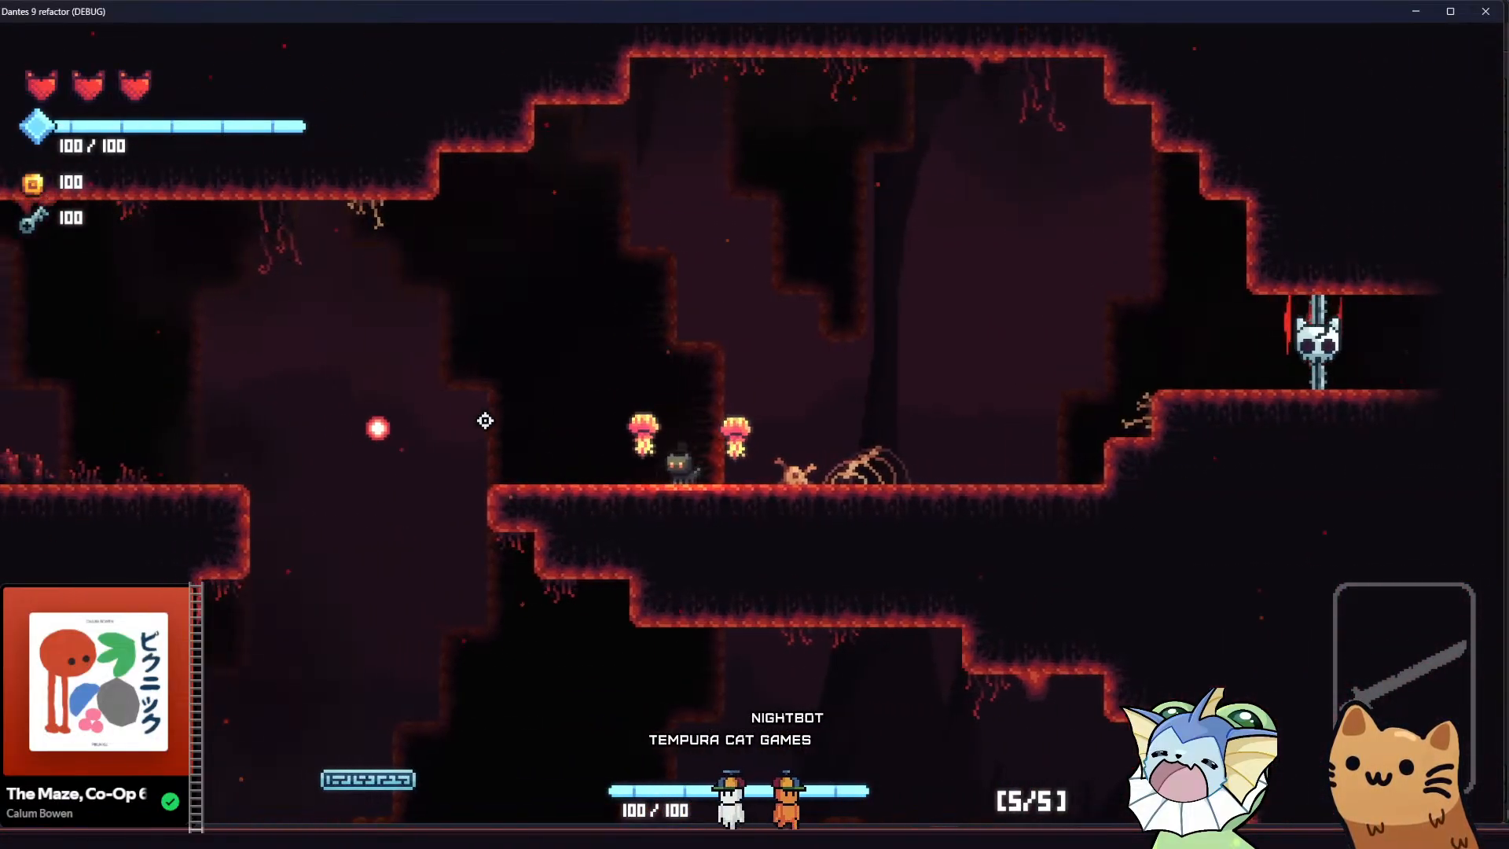
Move and jump the cat back and forth along the skeleton ledge to examine the smoke and parallax background
key("a")
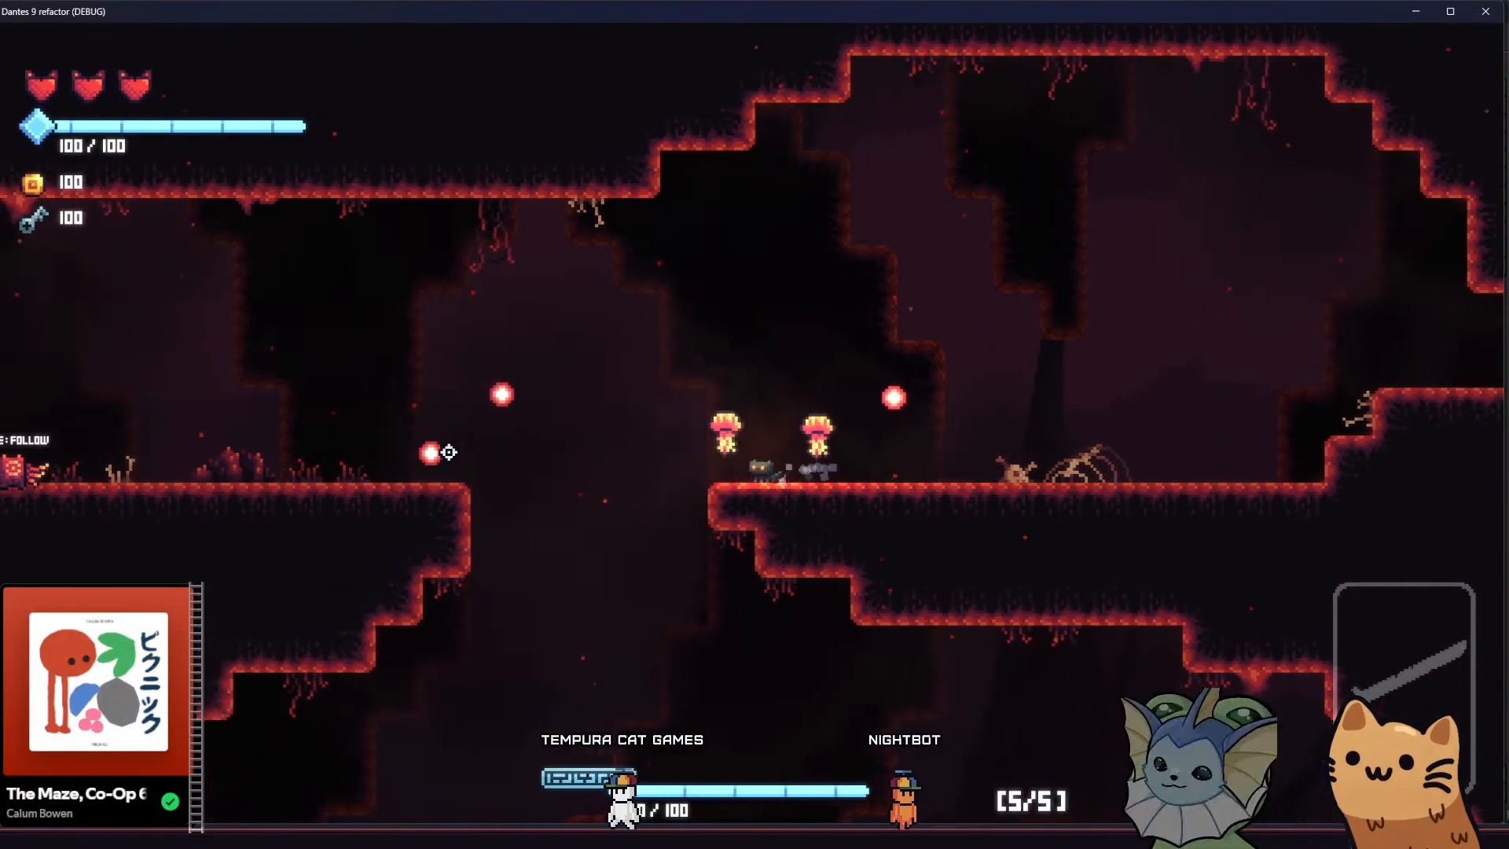
key("a")
key("space")
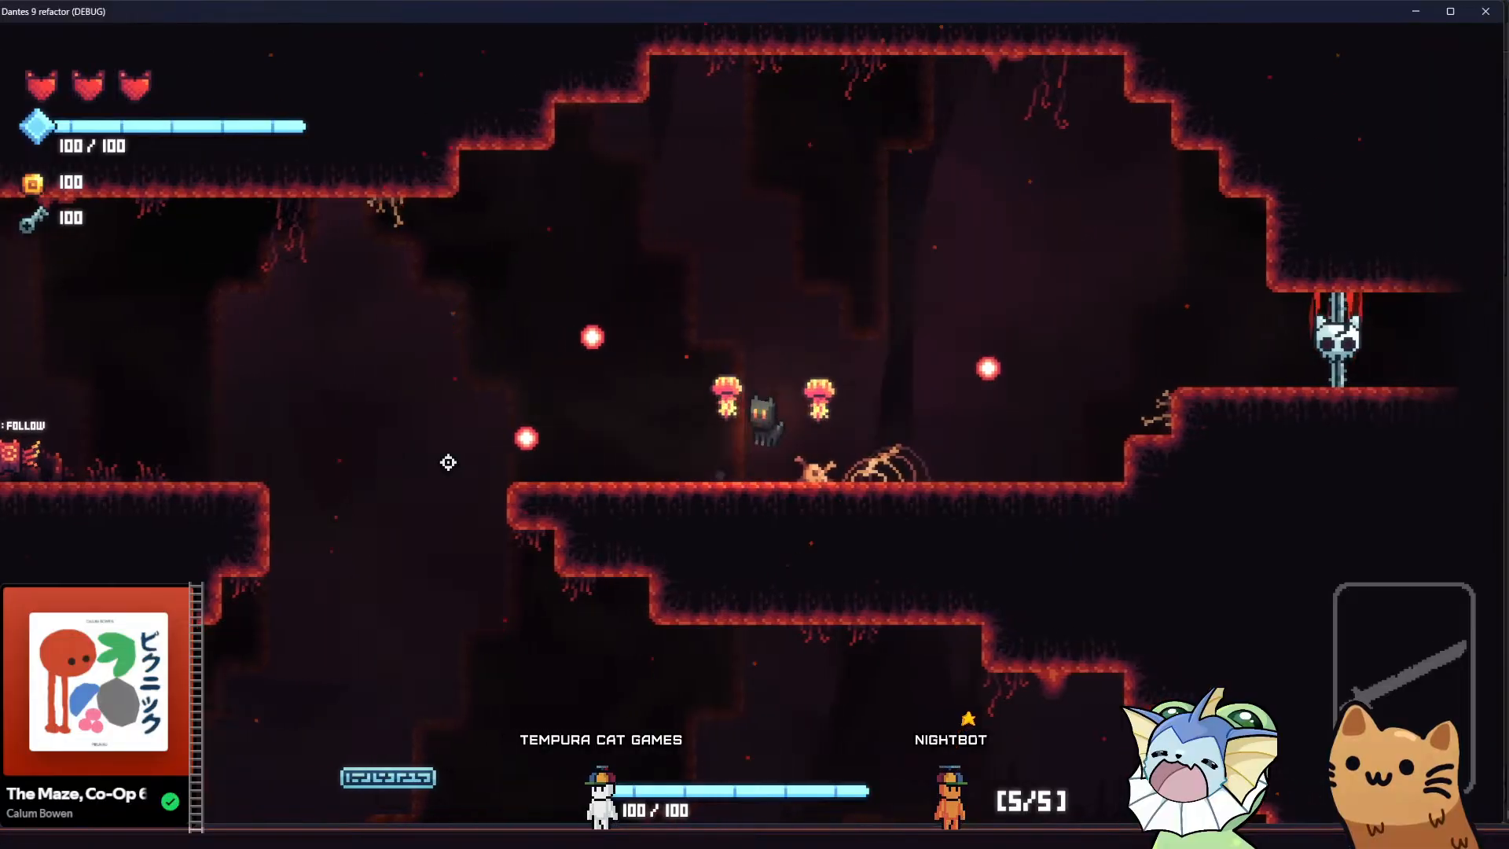
key("d")
key("a")
key("space")
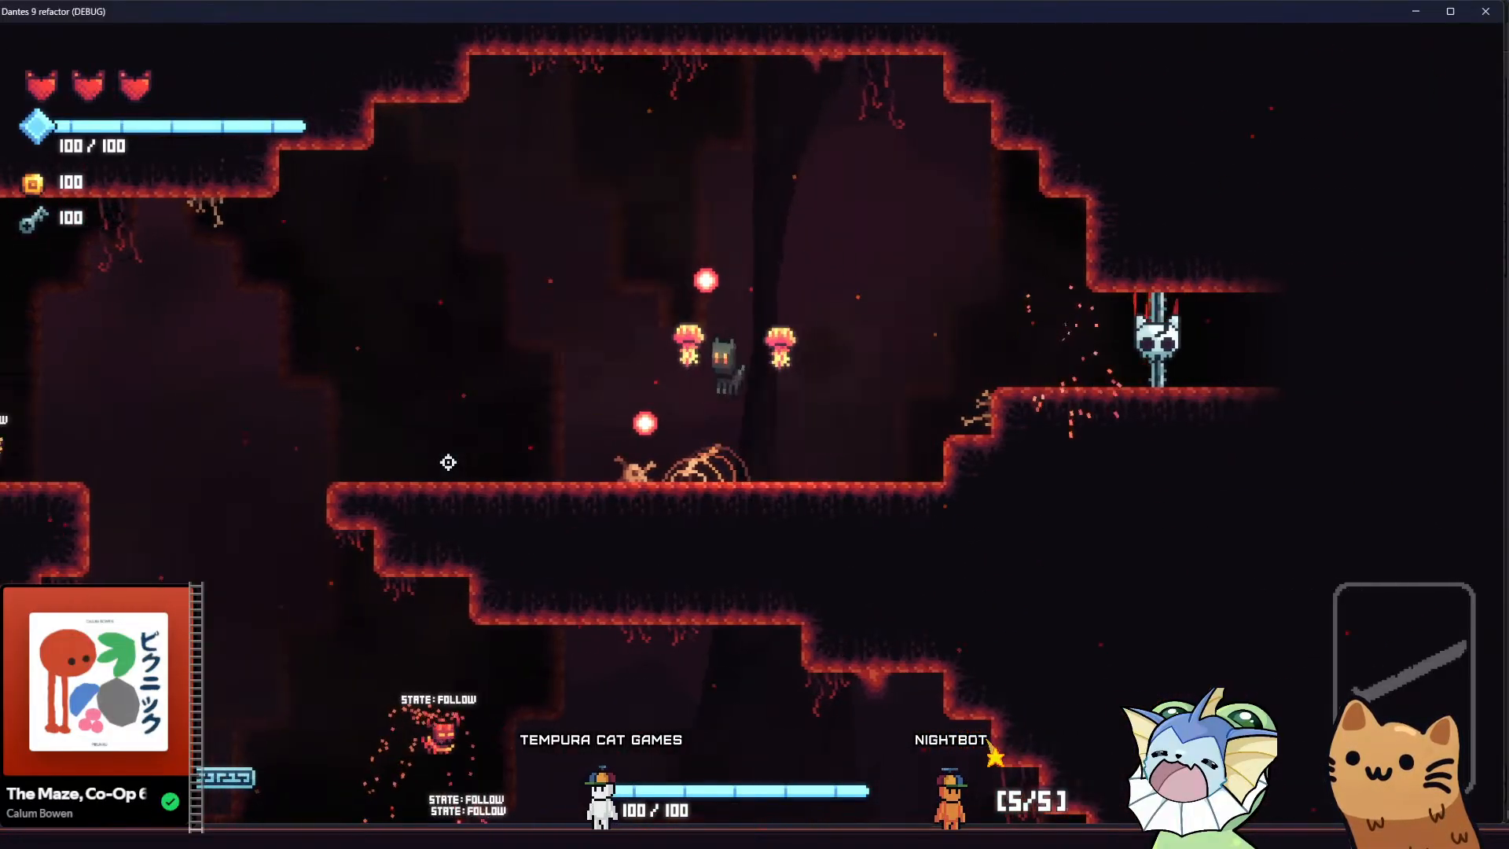
key("a")
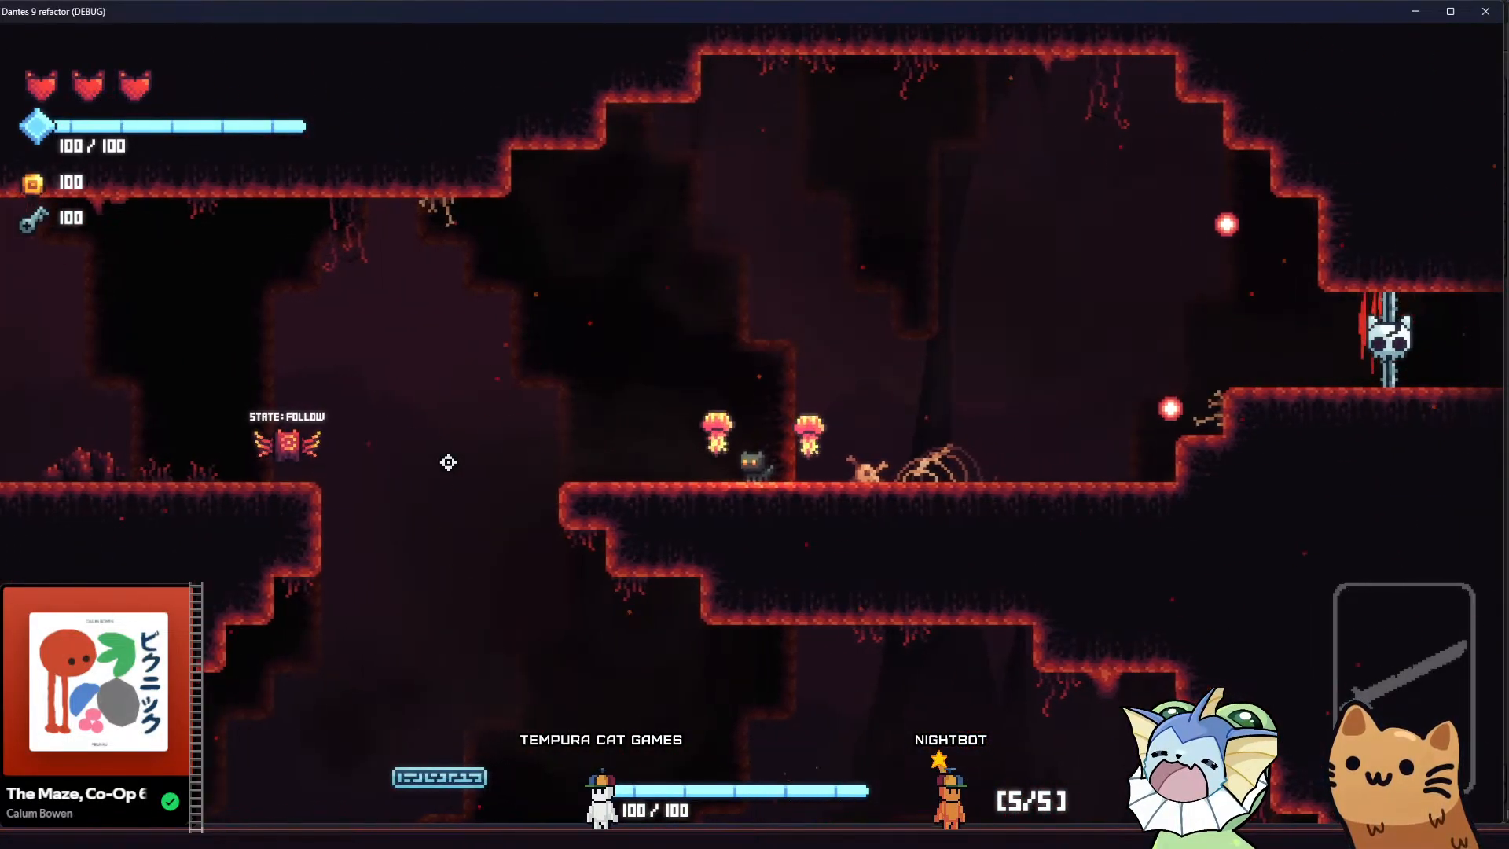
key("d")
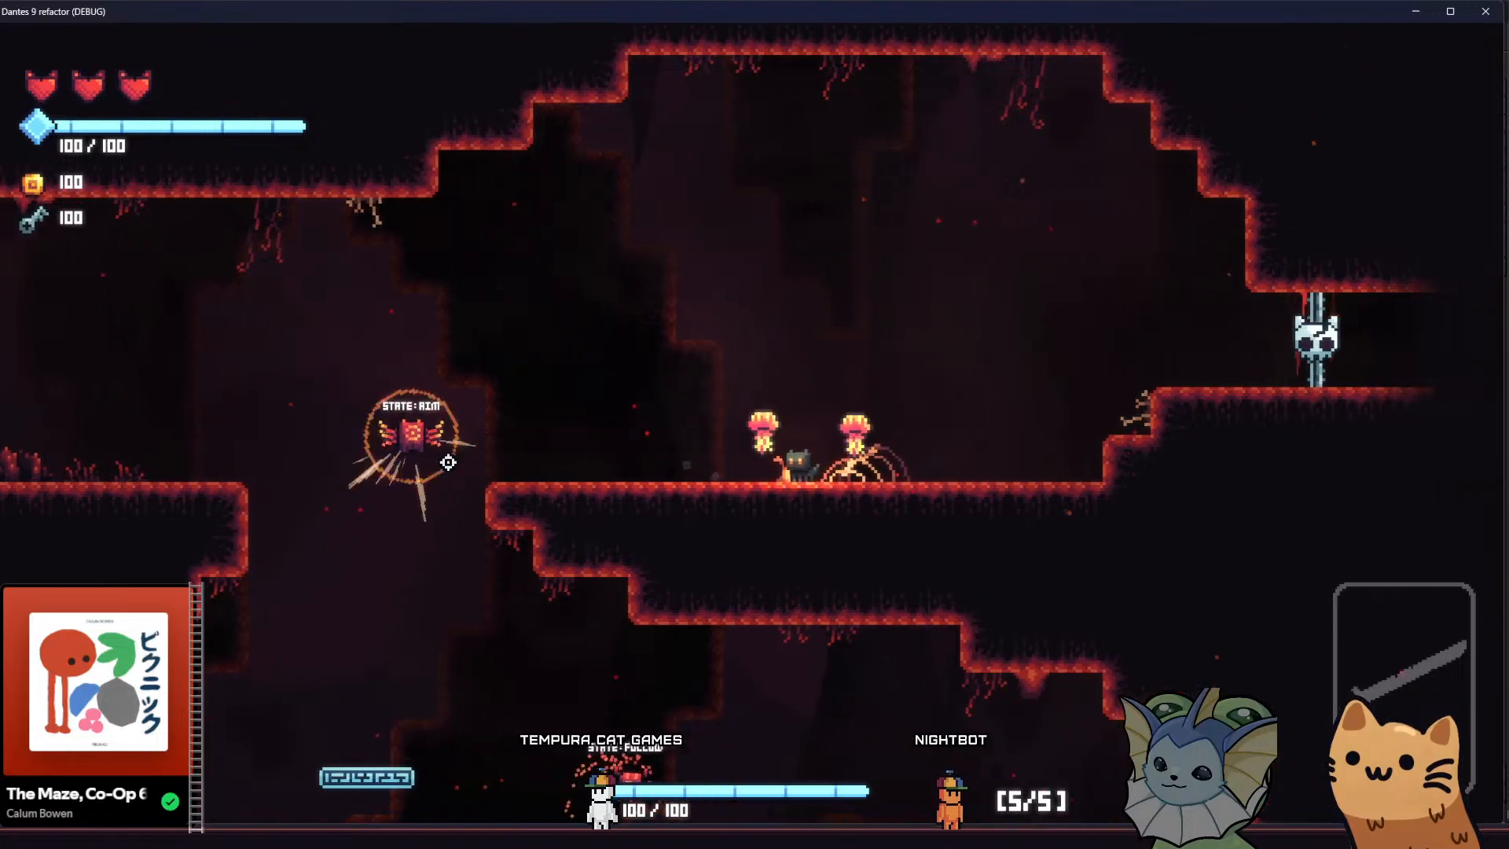
key("a")
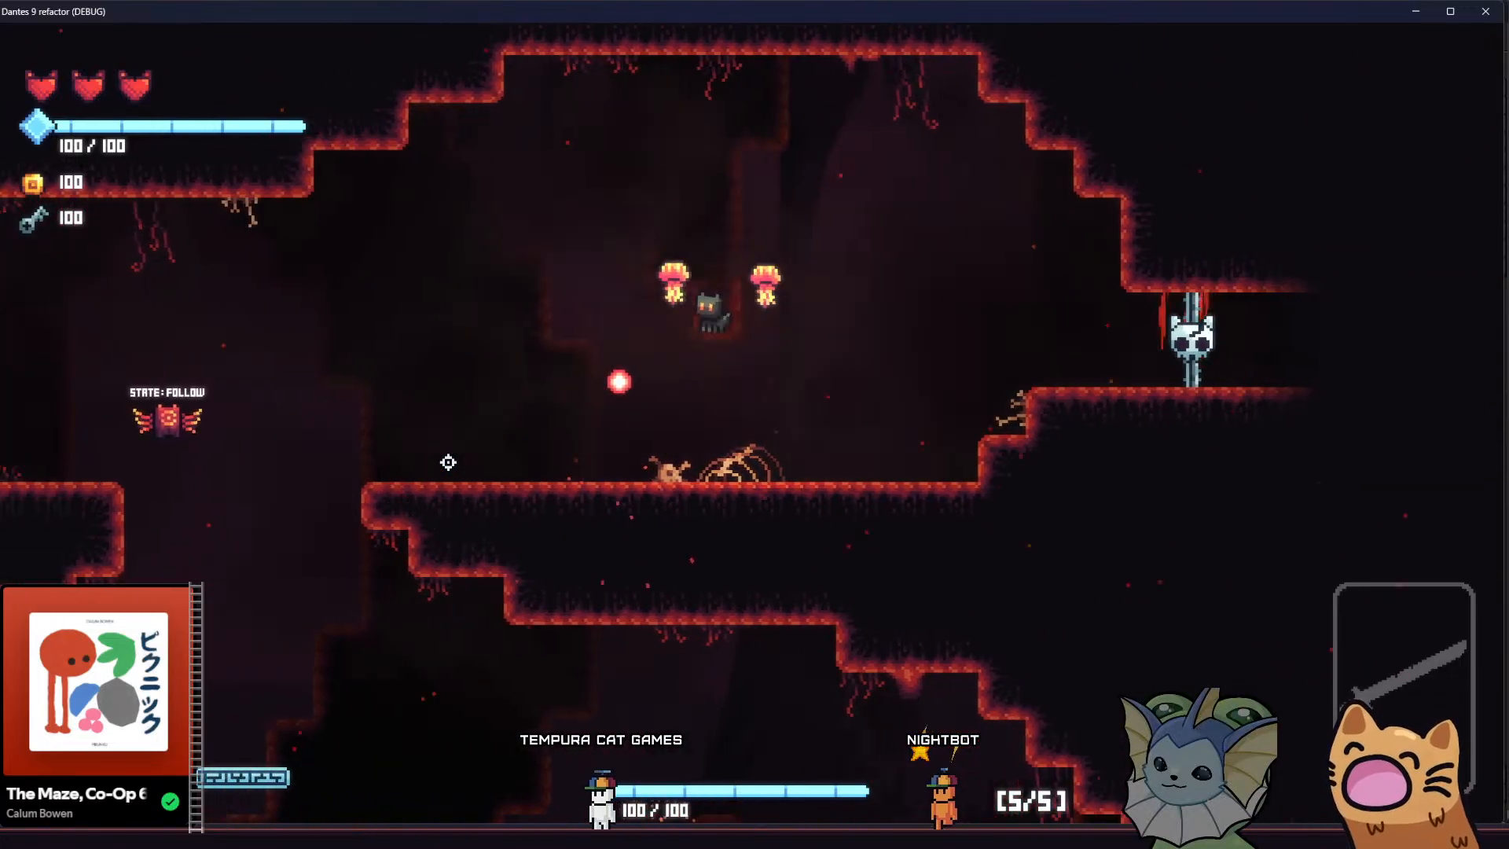
key("d")
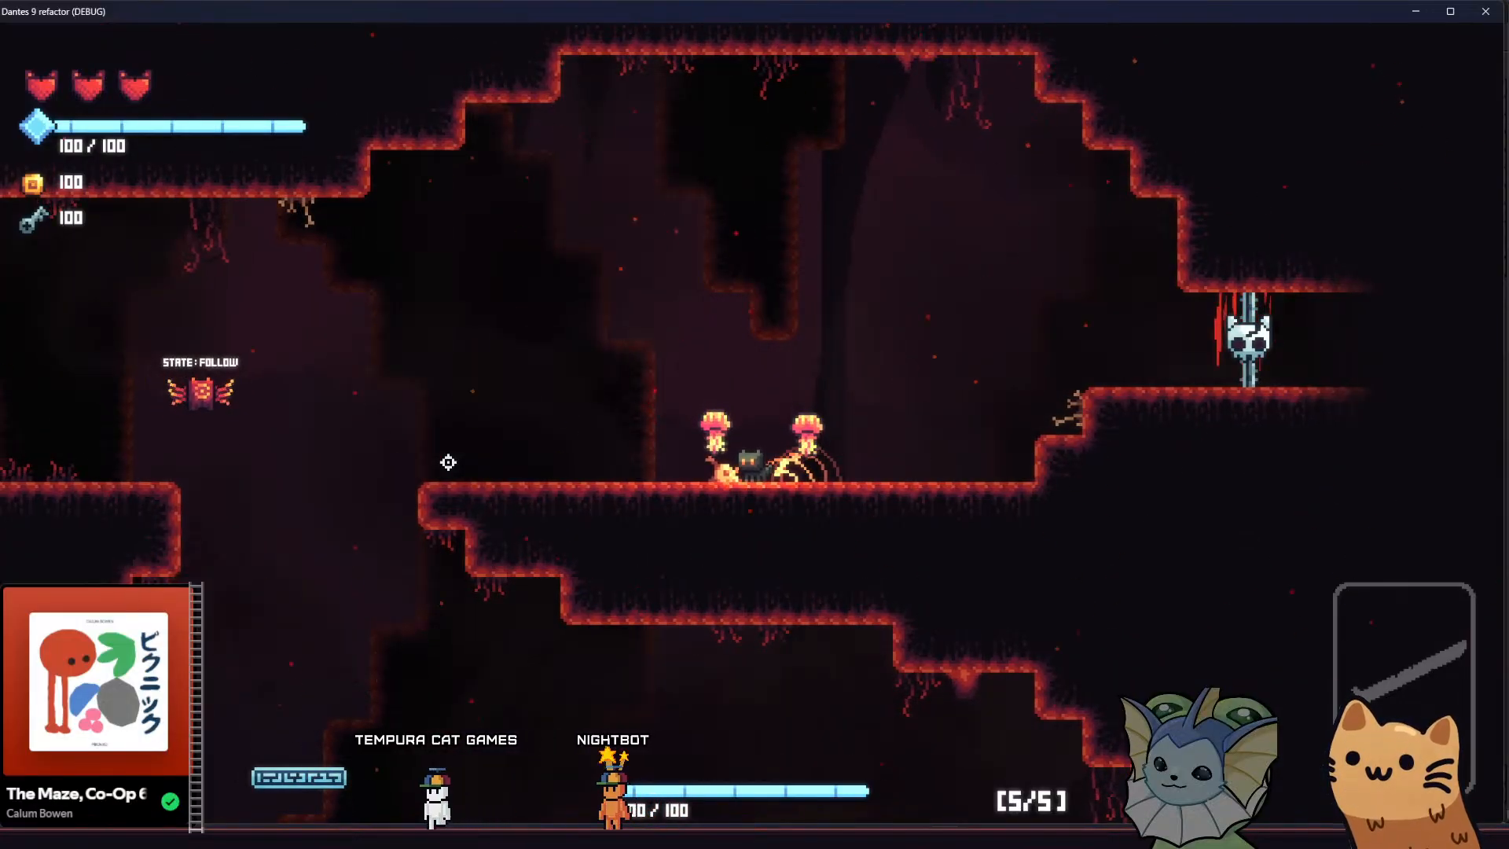
key("d")
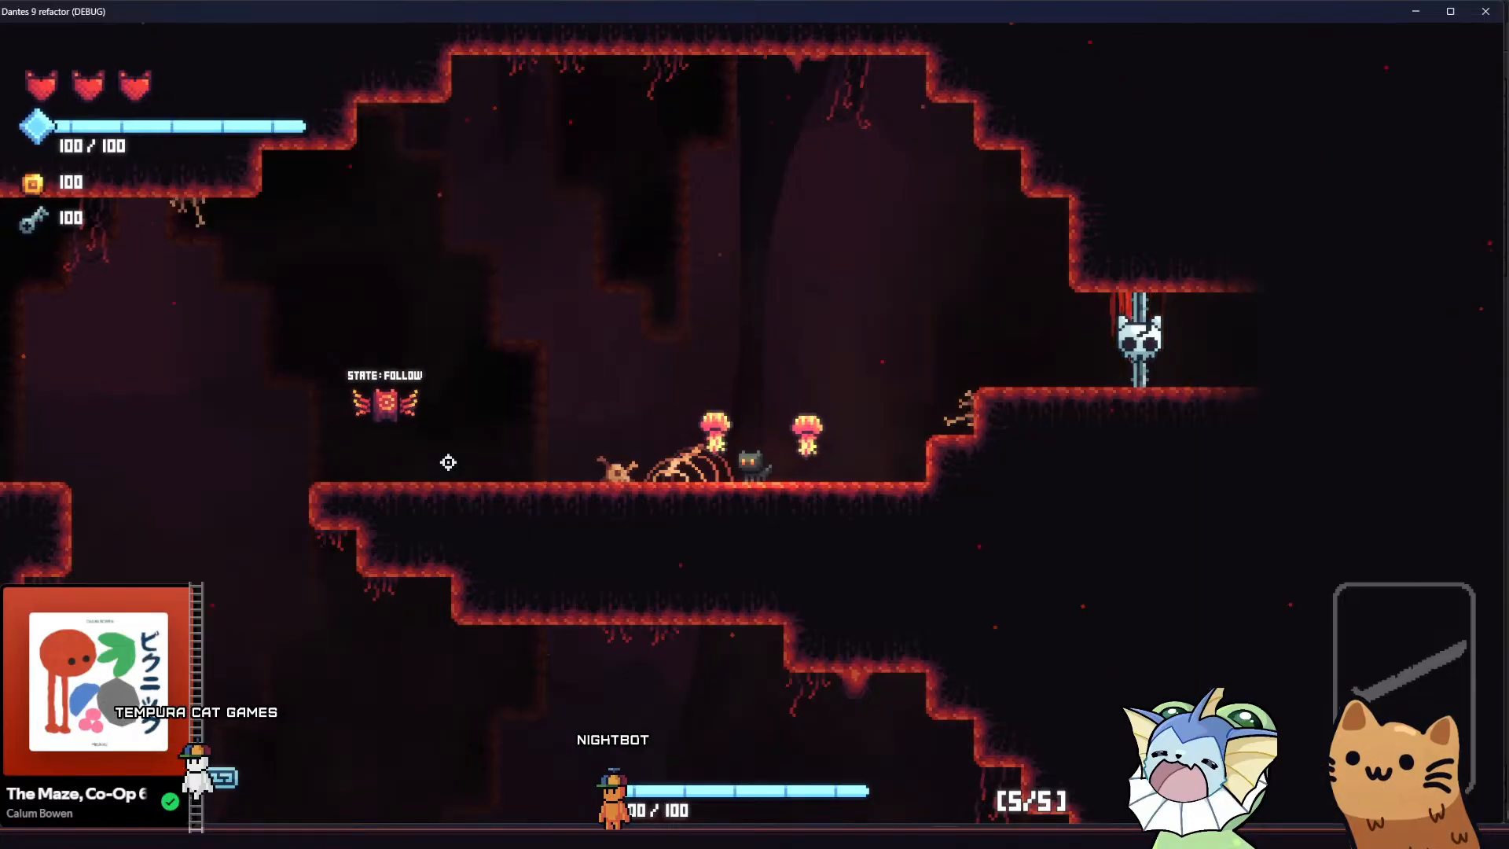
key("d")
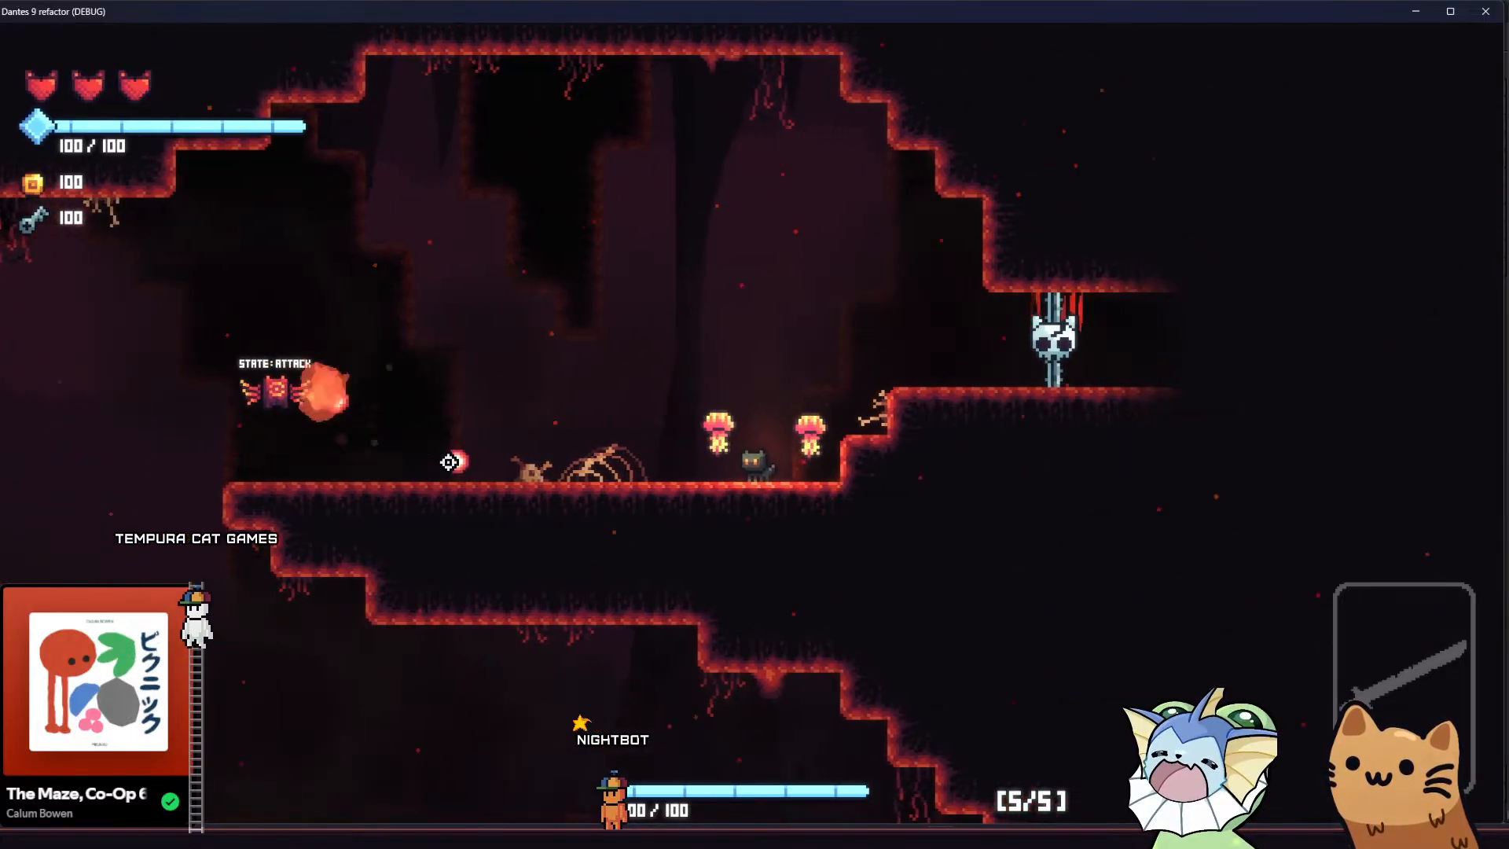
Jump the cat from the skeleton ledge across the gap past the flying enemy, watching the background layers shift
key("space")
key("a")
key("d")
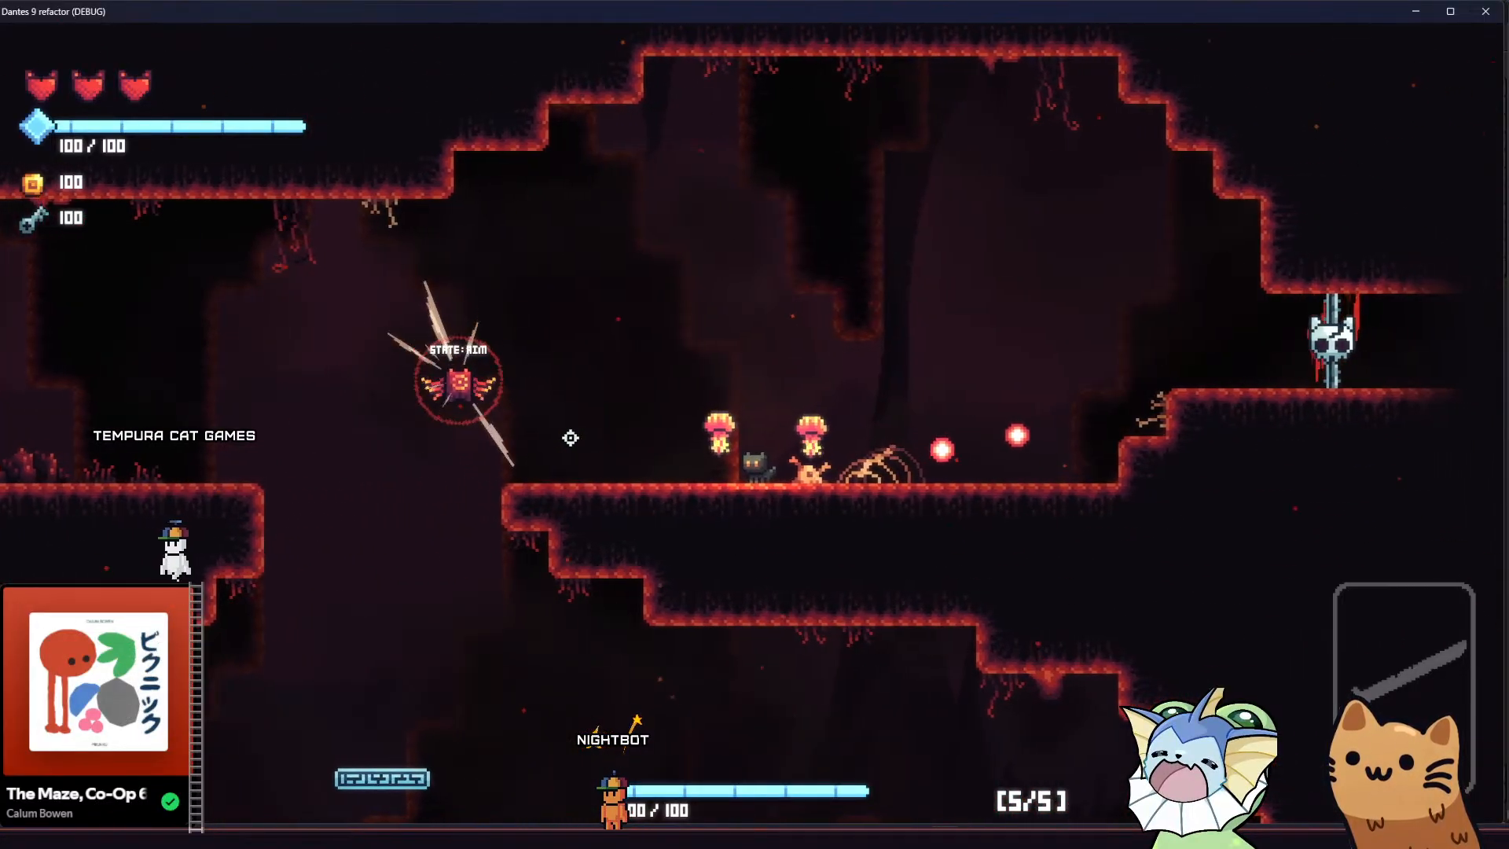
key("space")
key("a")
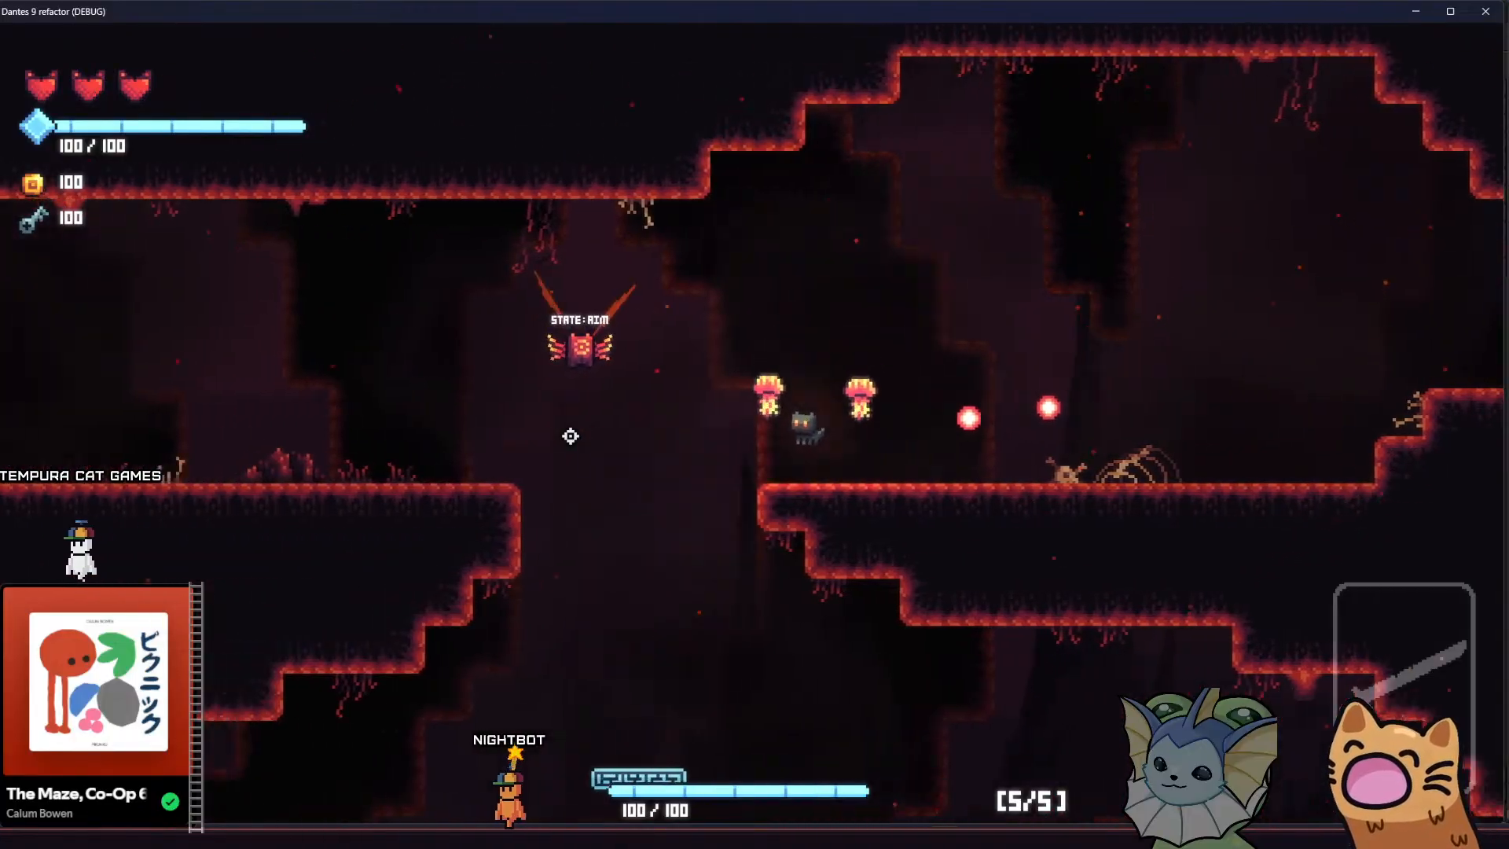
key("a")
key("space")
key("a")
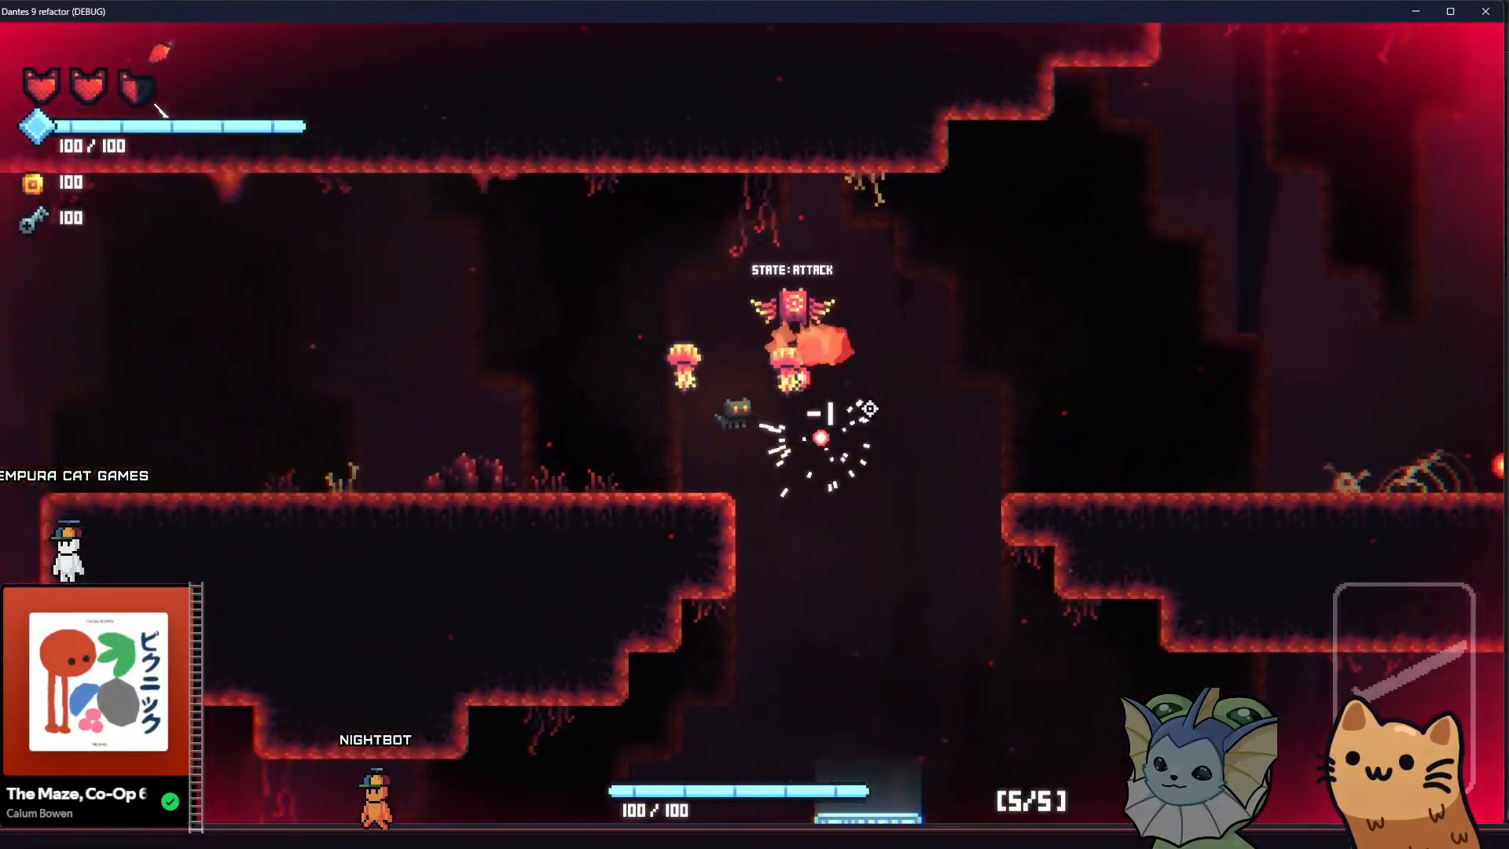
Take the cat through the lower cavern and back up over the middle ledge to the skeleton ledge to compare backgrounds
key("space")
key("d")
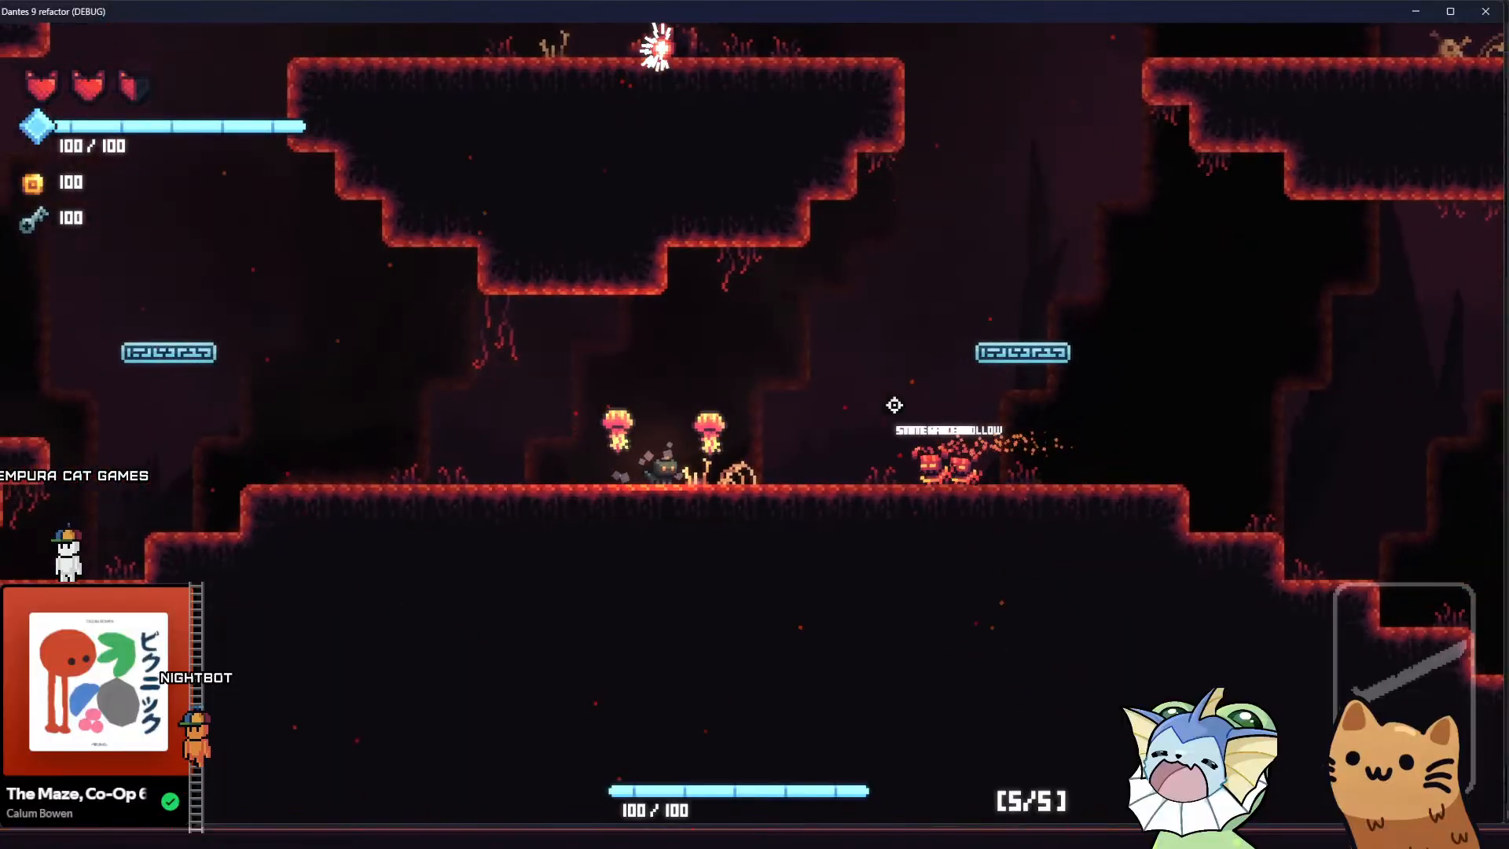
key("d")
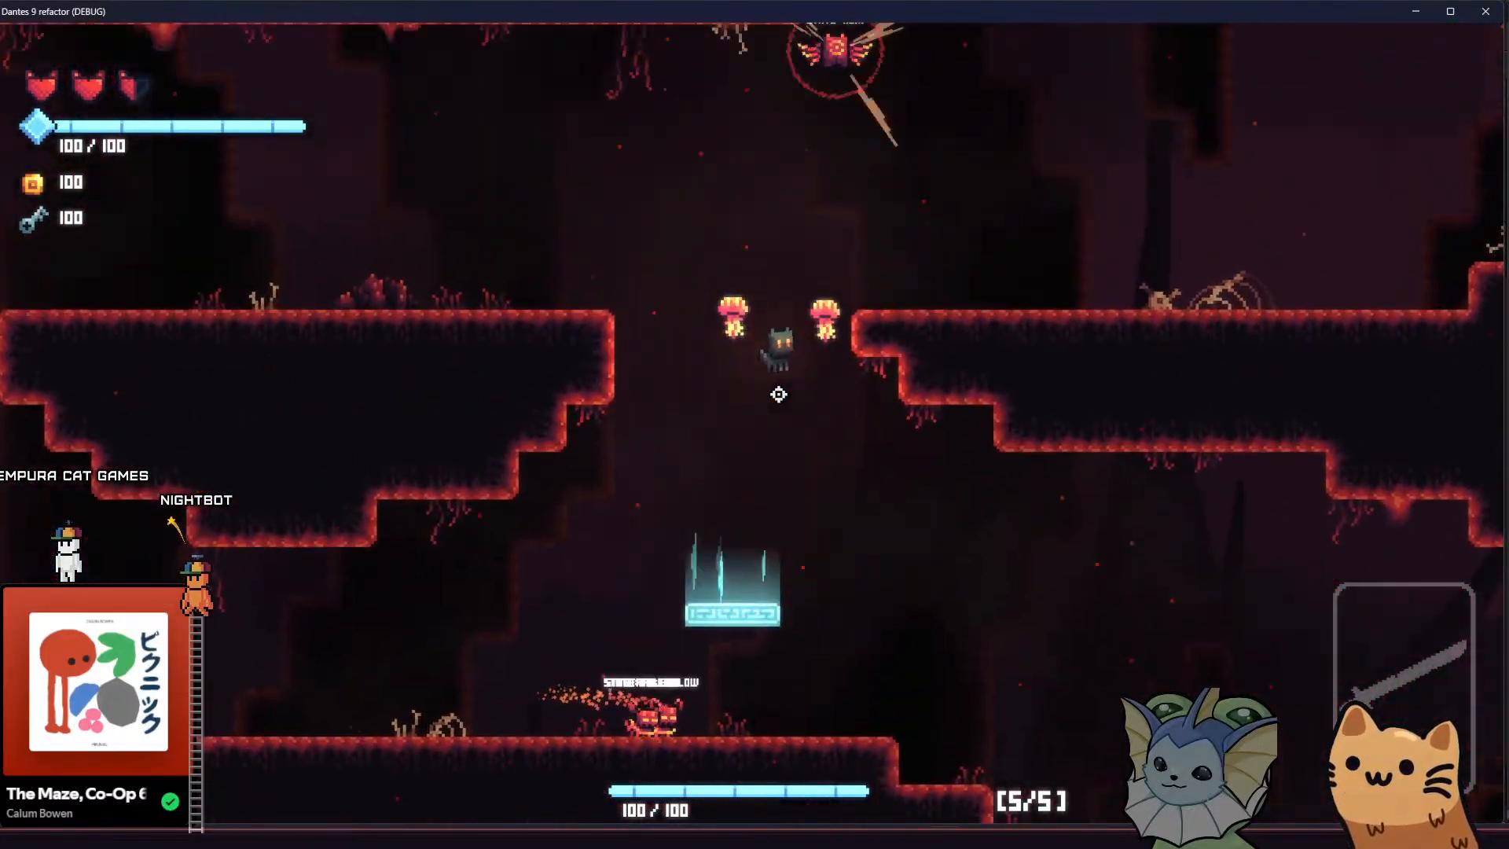
key("a")
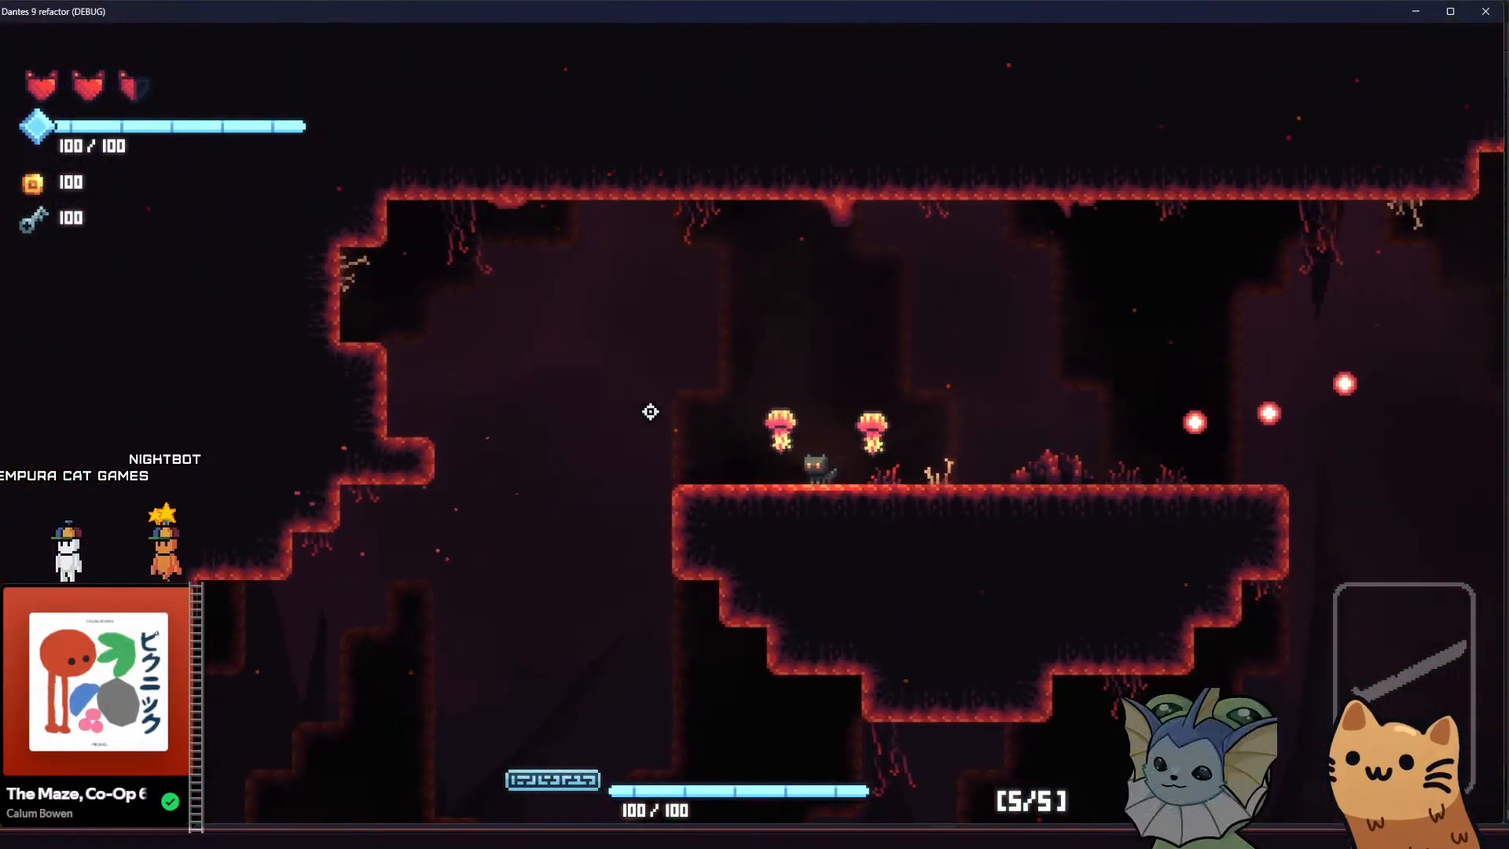
key("d")
key("space")
key("d")
key("space")
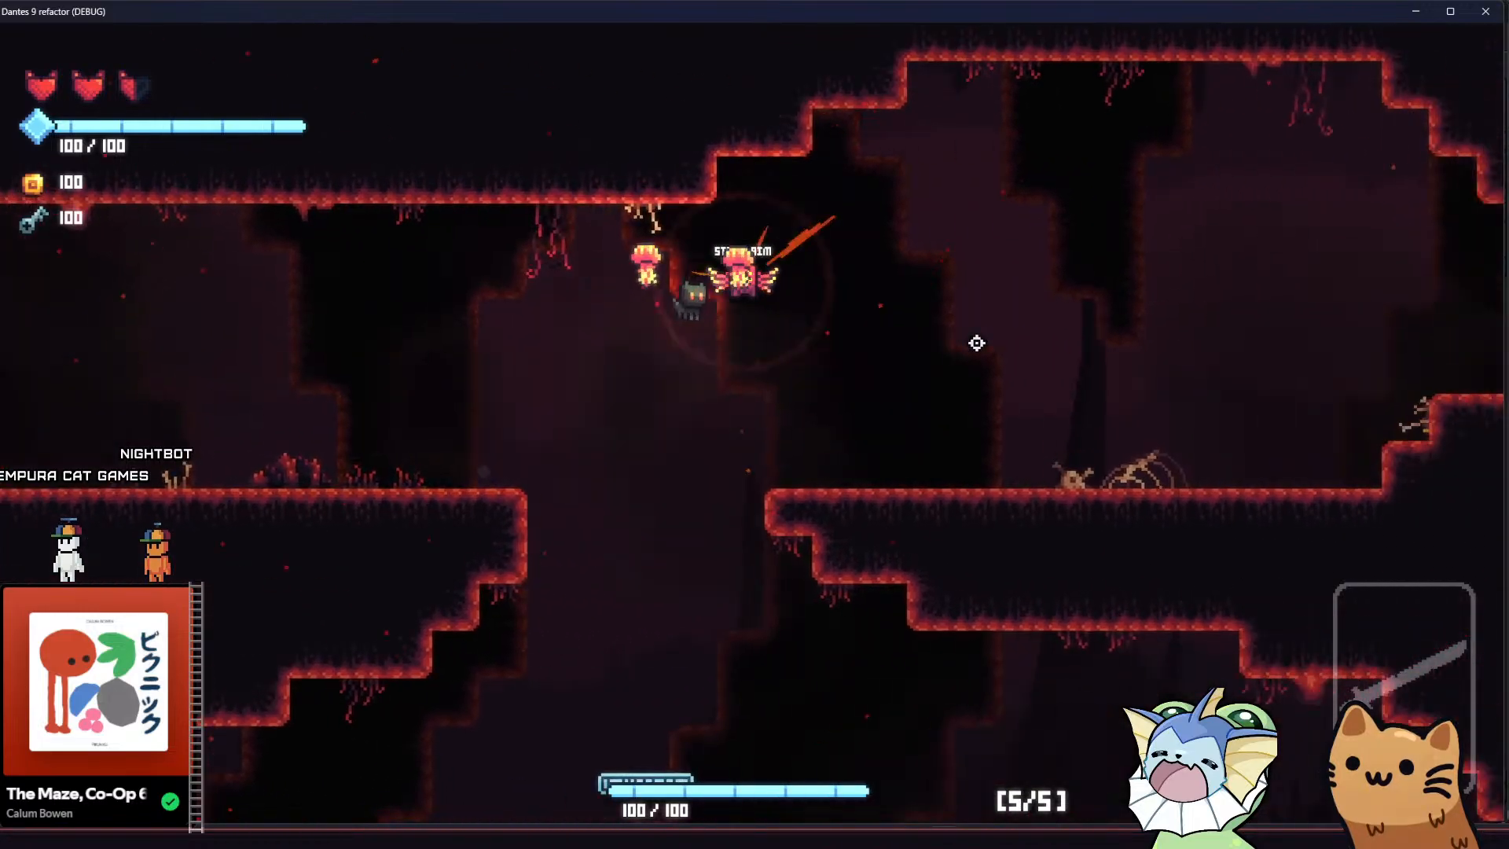
key("d")
Add the Meow 36 weapon card through the debug menu and shoot the flying enemy near the skeleton ledge
key("Tab")
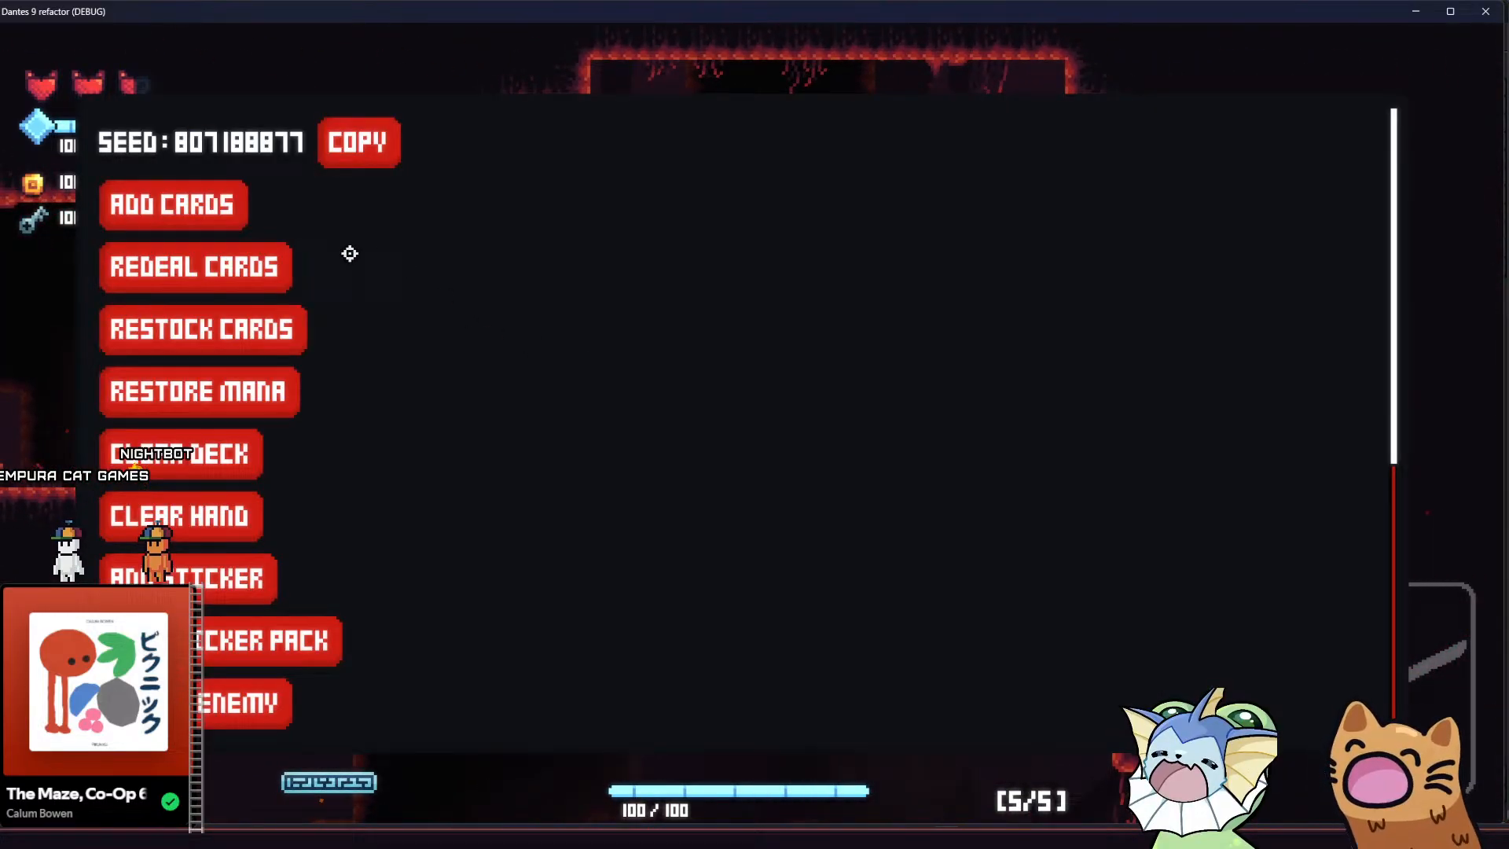
left_click(194, 226)
left_click(1132, 377)
key("Tab")
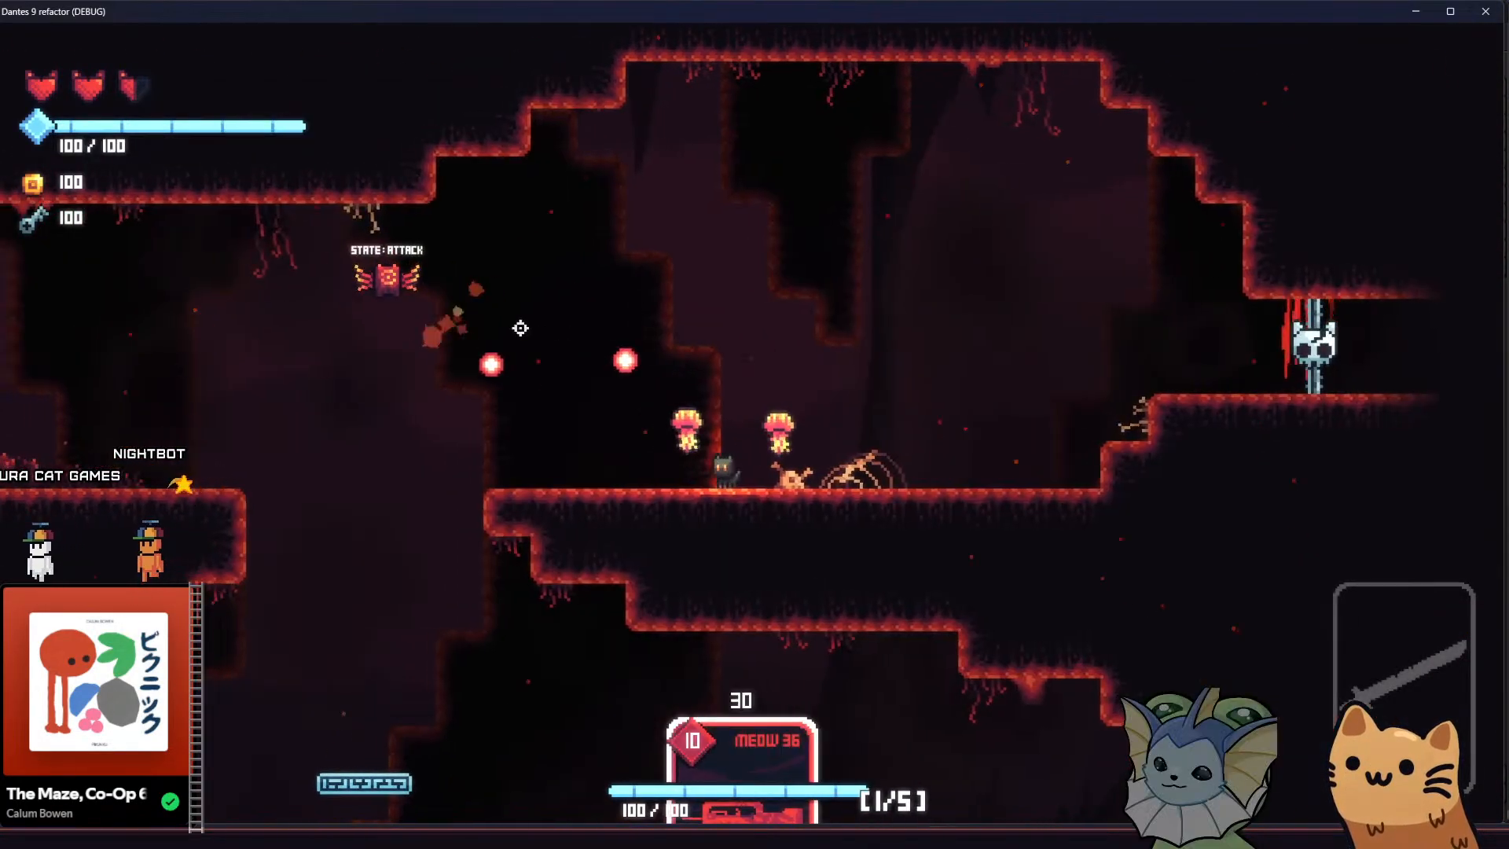
left_click(338, 260)
key("d")
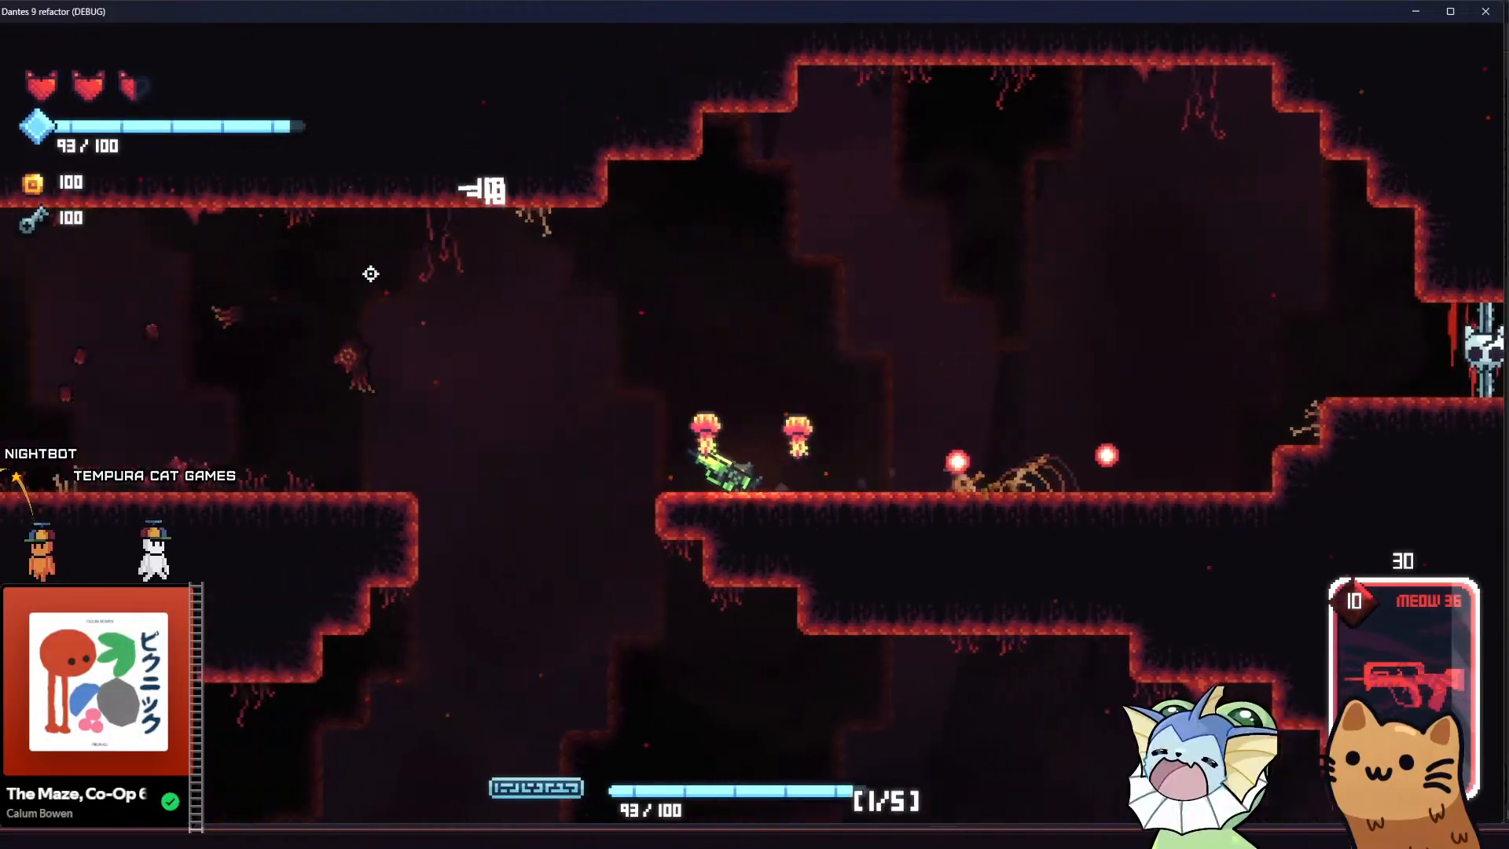
key("d")
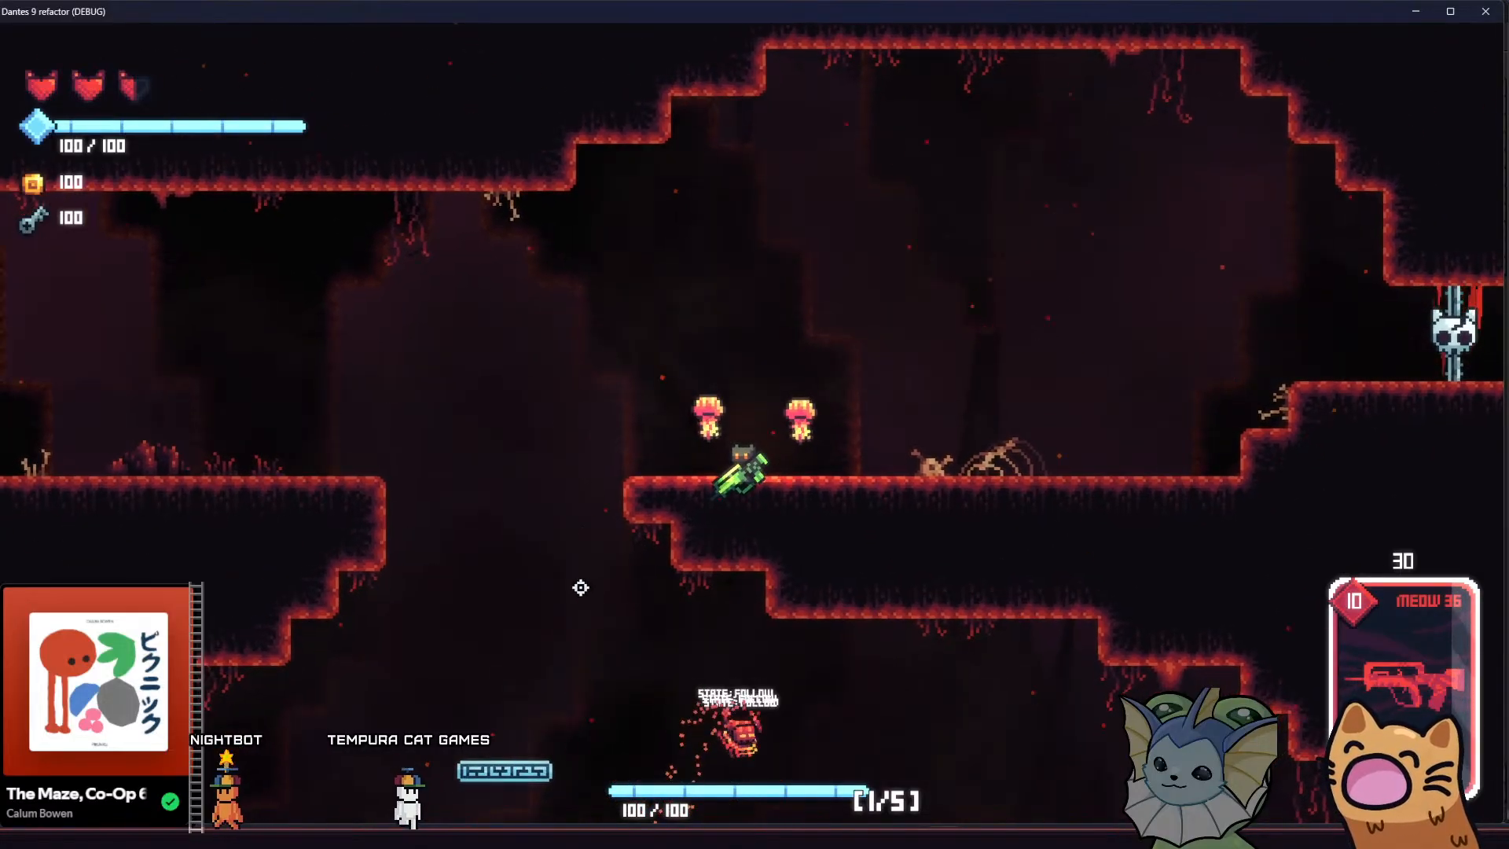
Jump the armed cat between the skeleton ledge and the middle ledge to recheck the upper cave background
key("a")
key("space")
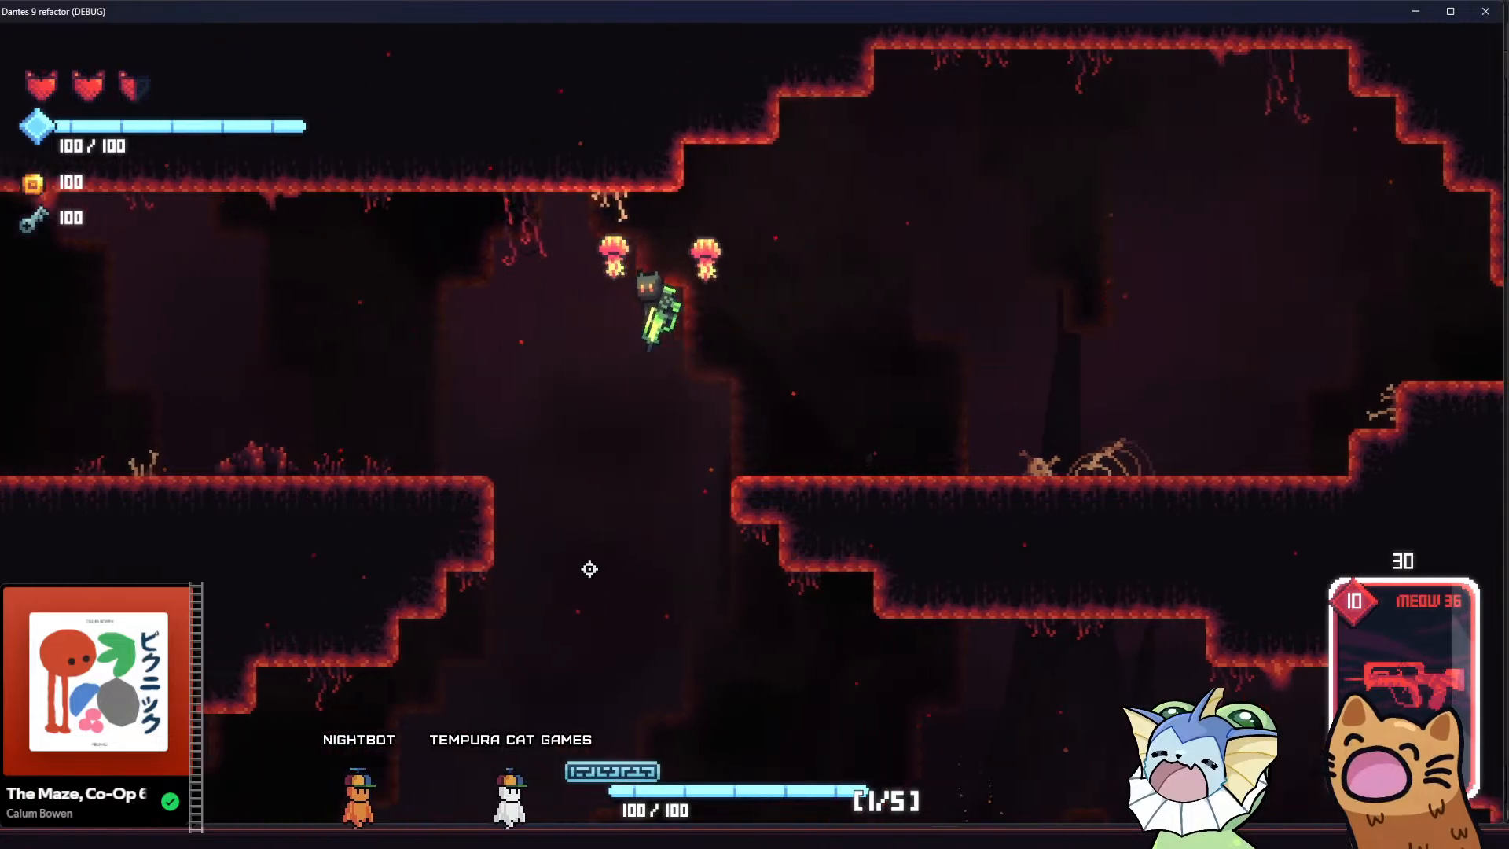
key("d")
key("space")
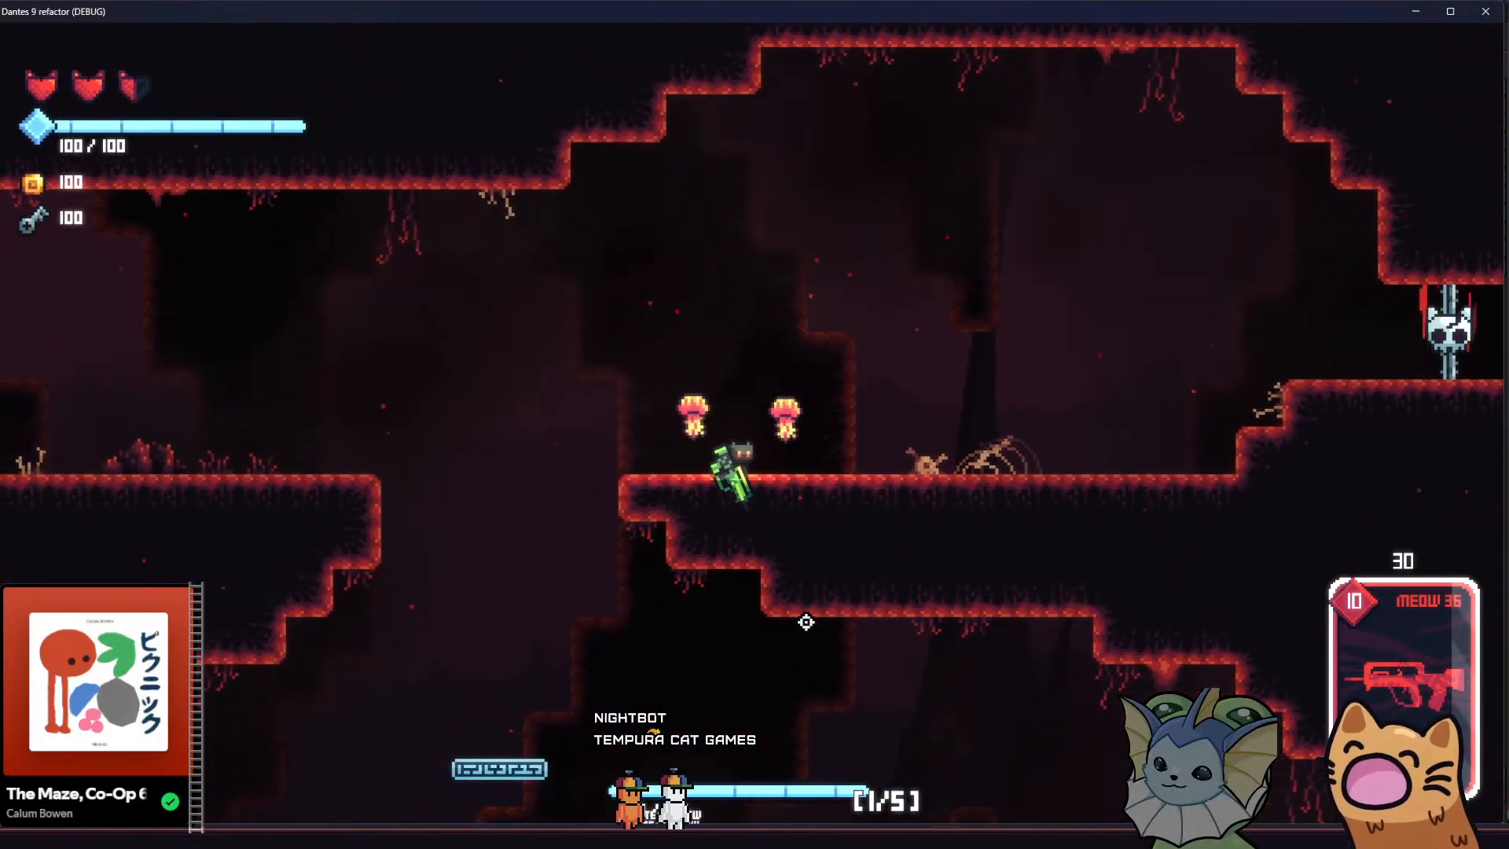
key("a")
key("space")
key("a")
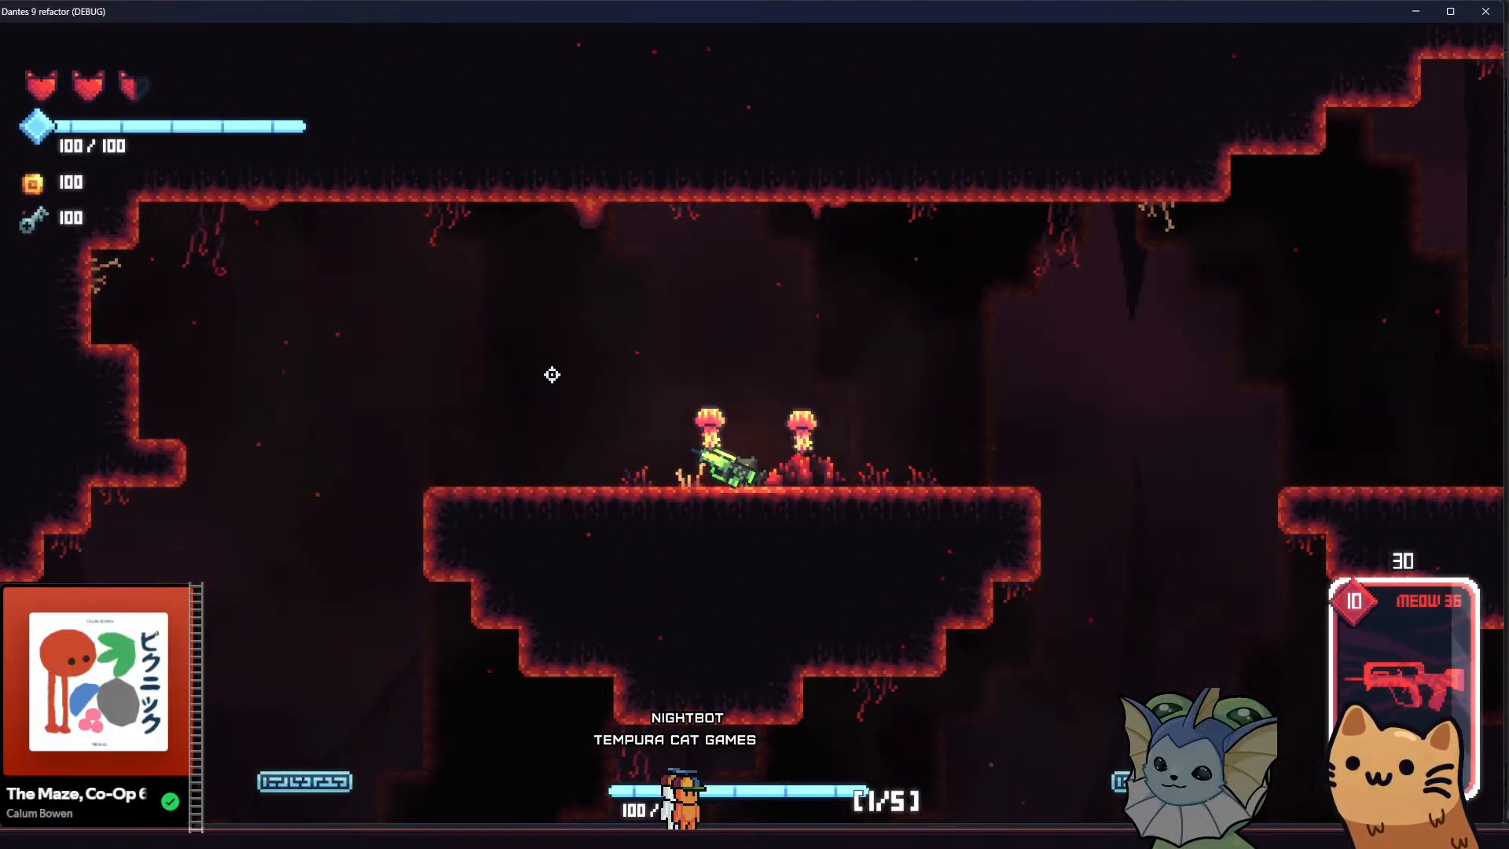
key("d")
key("space")
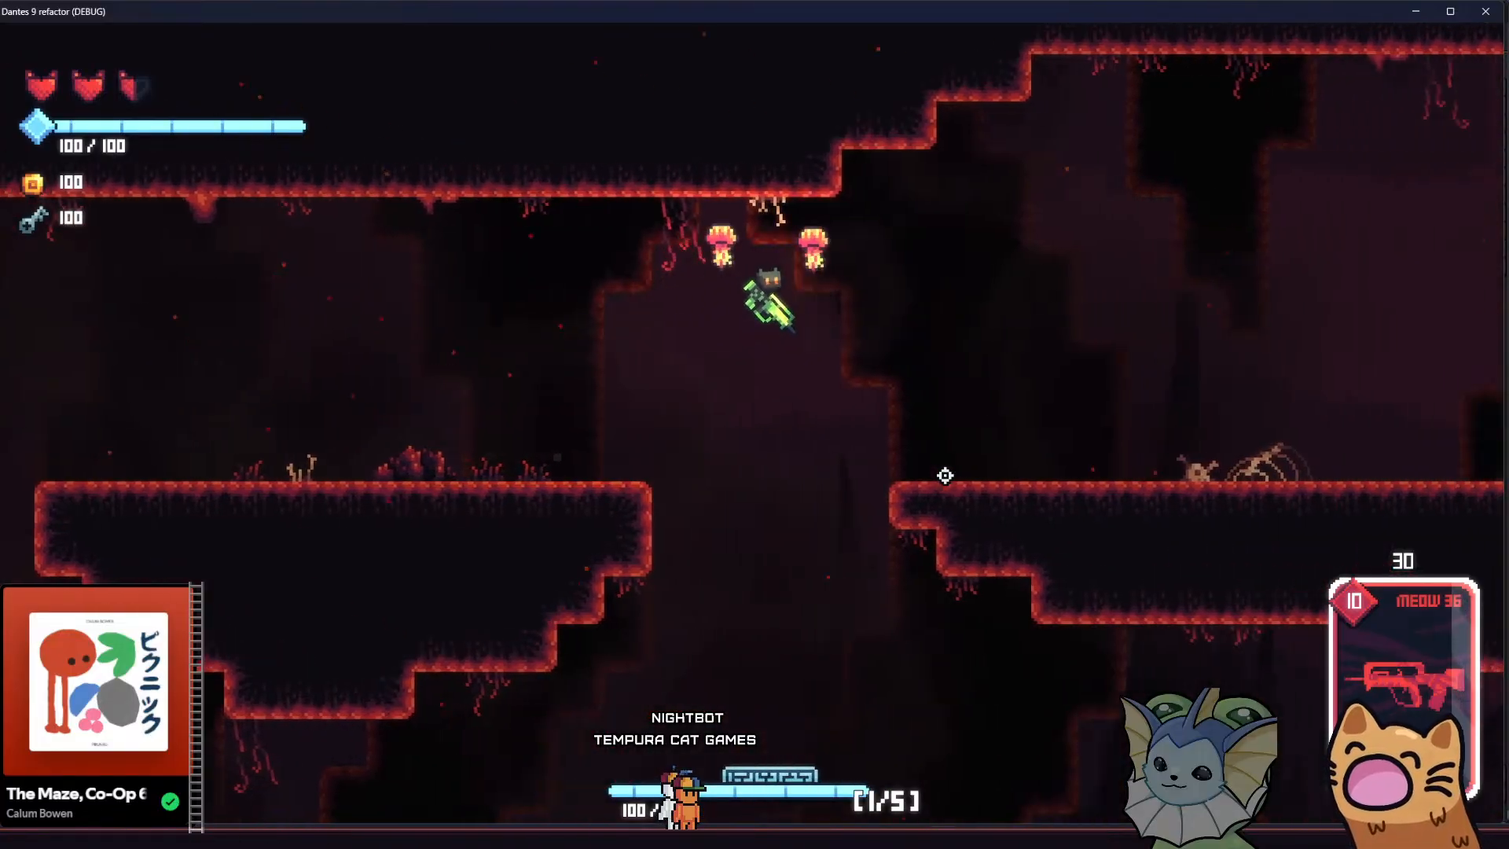
Drop the cat into the lower cavern, visit the small platform, and return to the skeleton ledge to examine the spires
key("a")
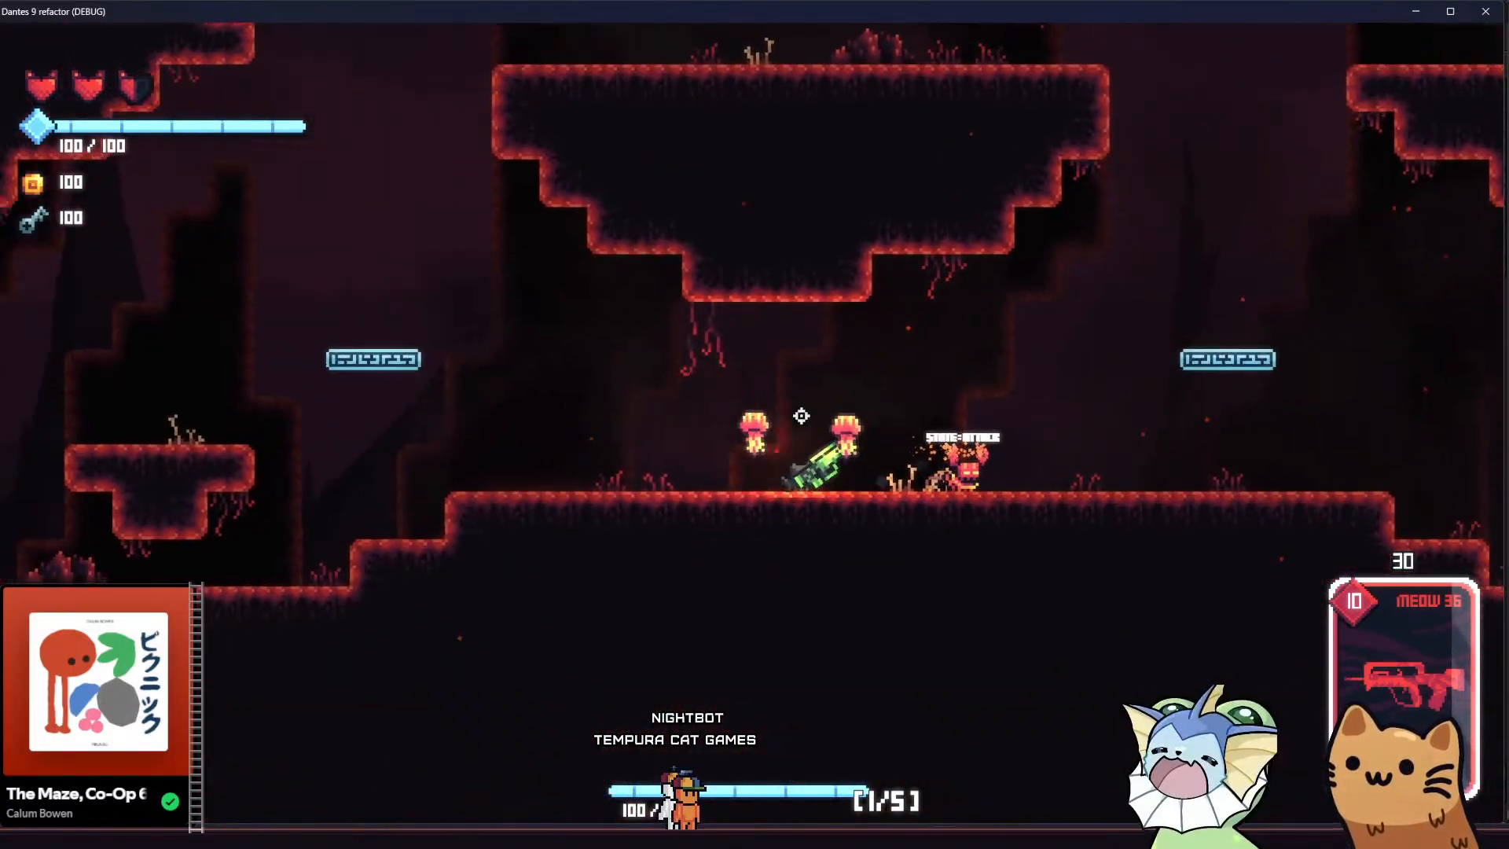
key("space")
key("a")
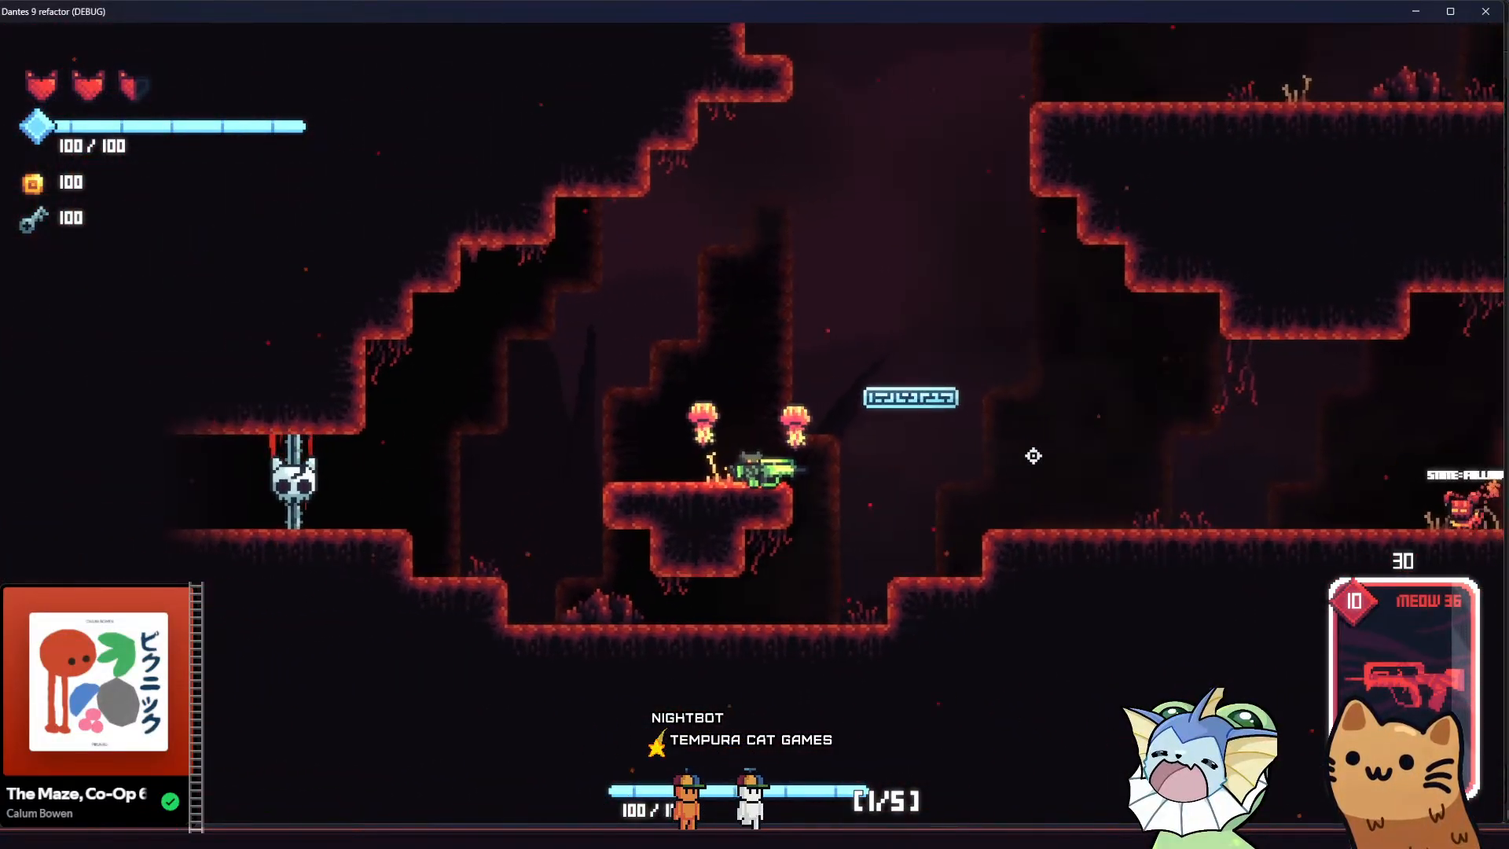
key("d")
key("space")
key("space")
key("d")
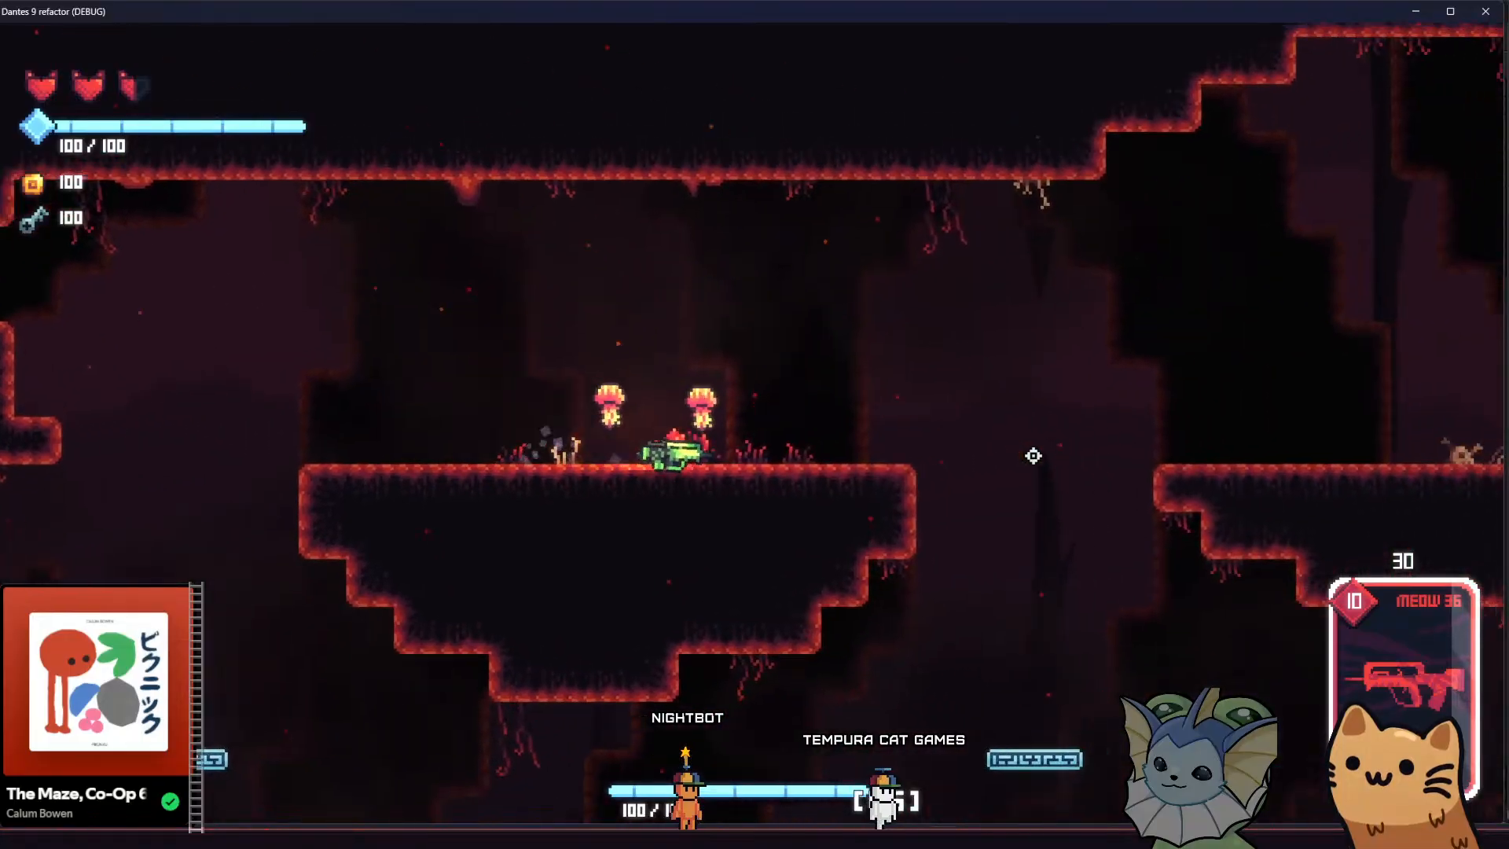
key("space")
key("d")
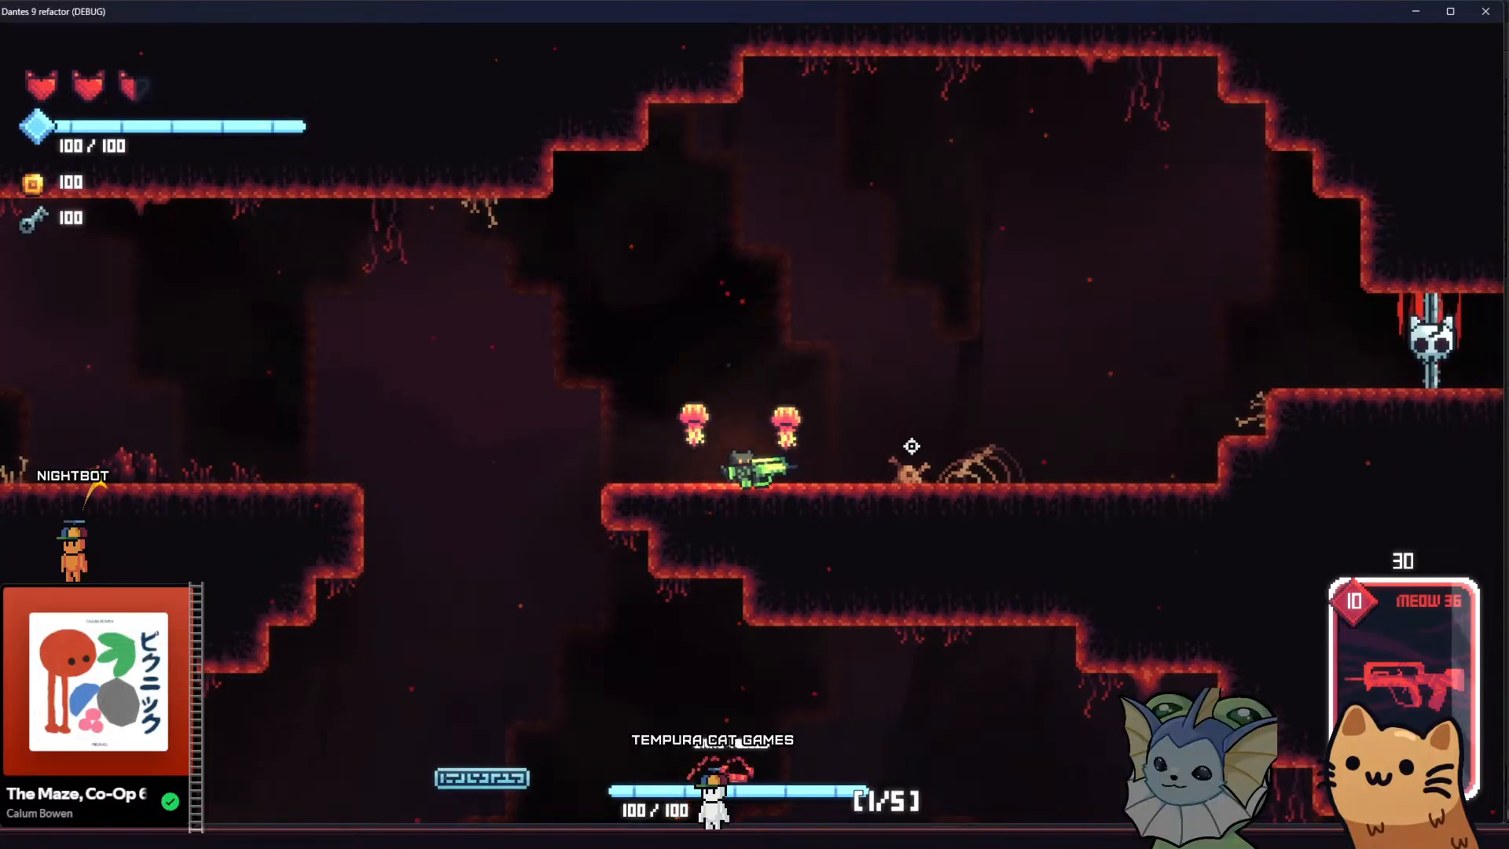
Move the armed cat over the middle ledge and down into the lower cavern to review the background during the descent
key("d")
key("a")
key("a")
key("space")
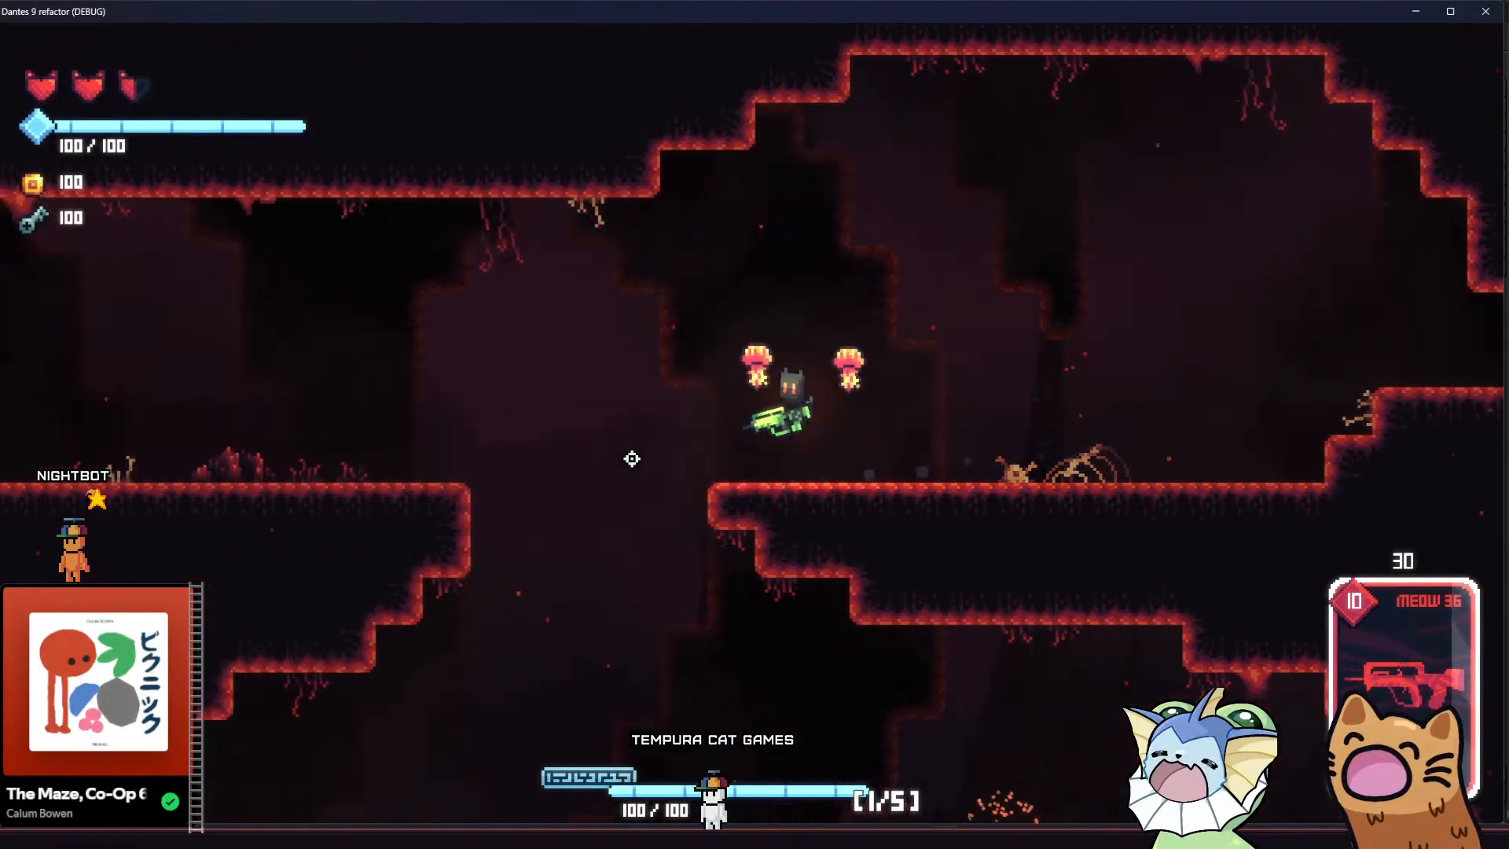
key("a")
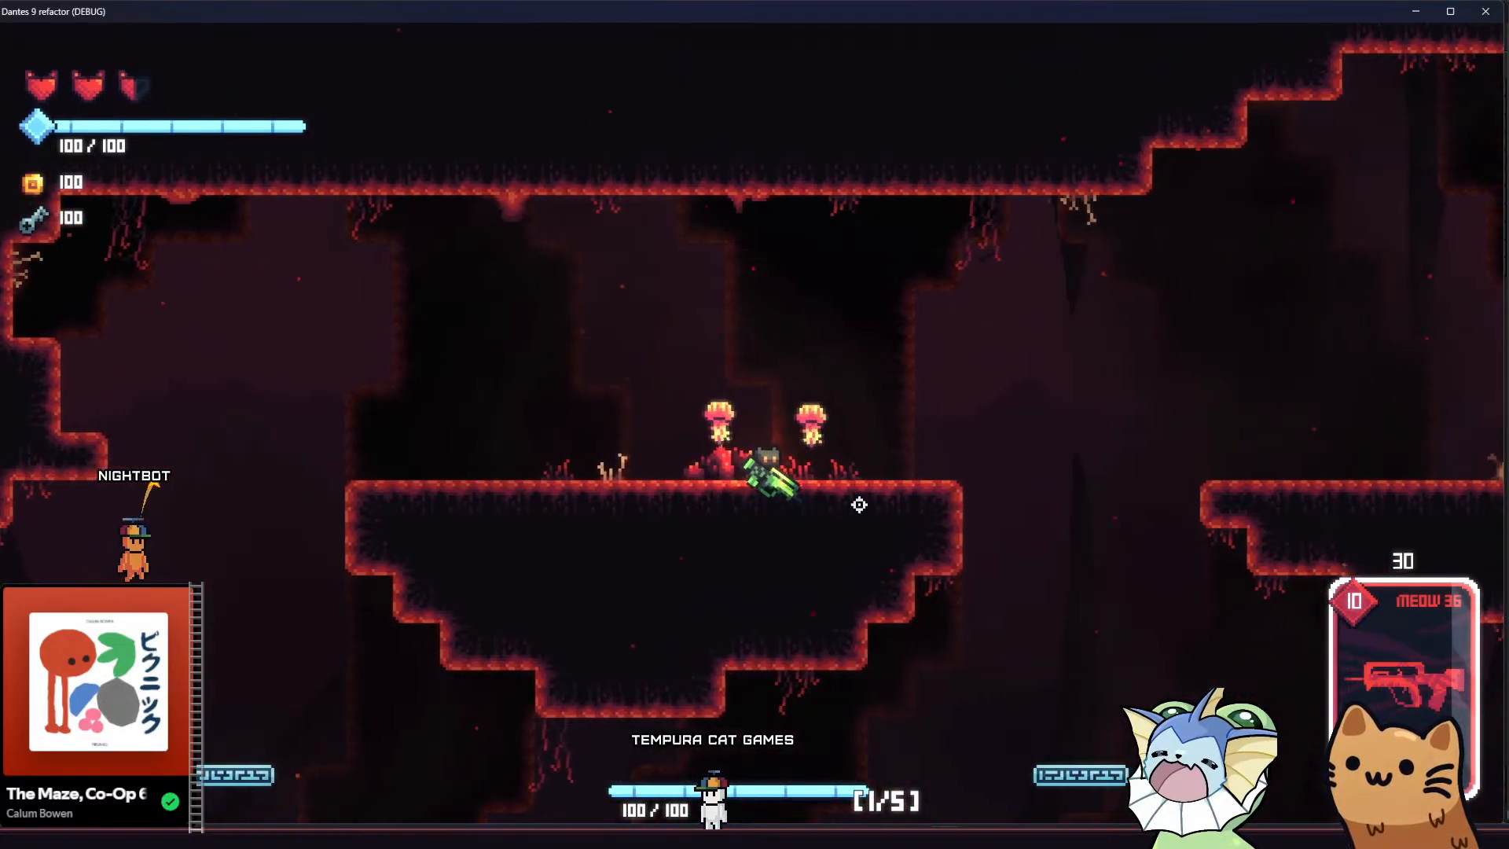
key("a")
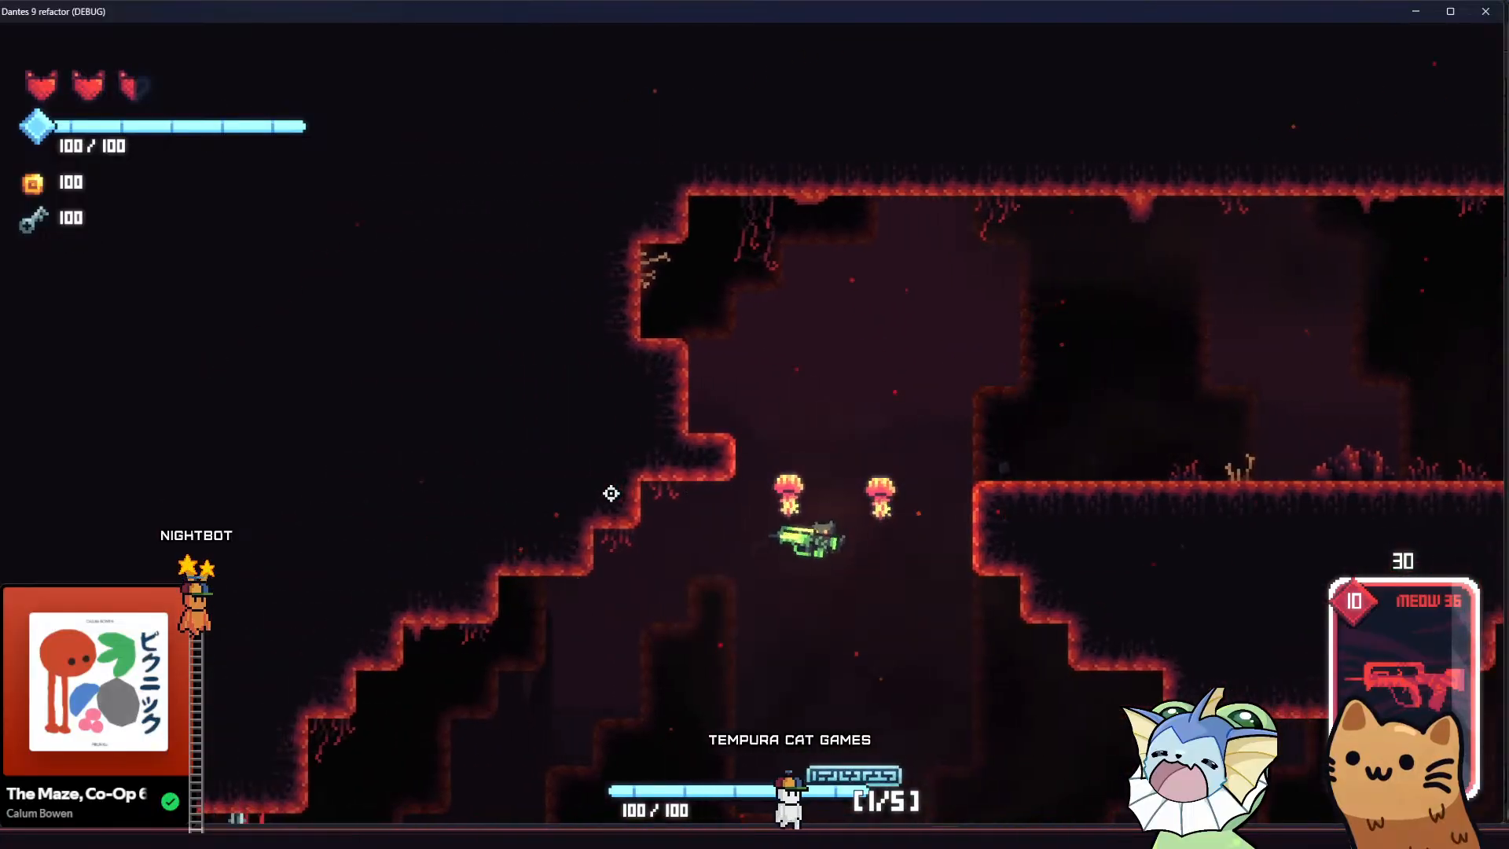
key("d")
key("space")
key("d")
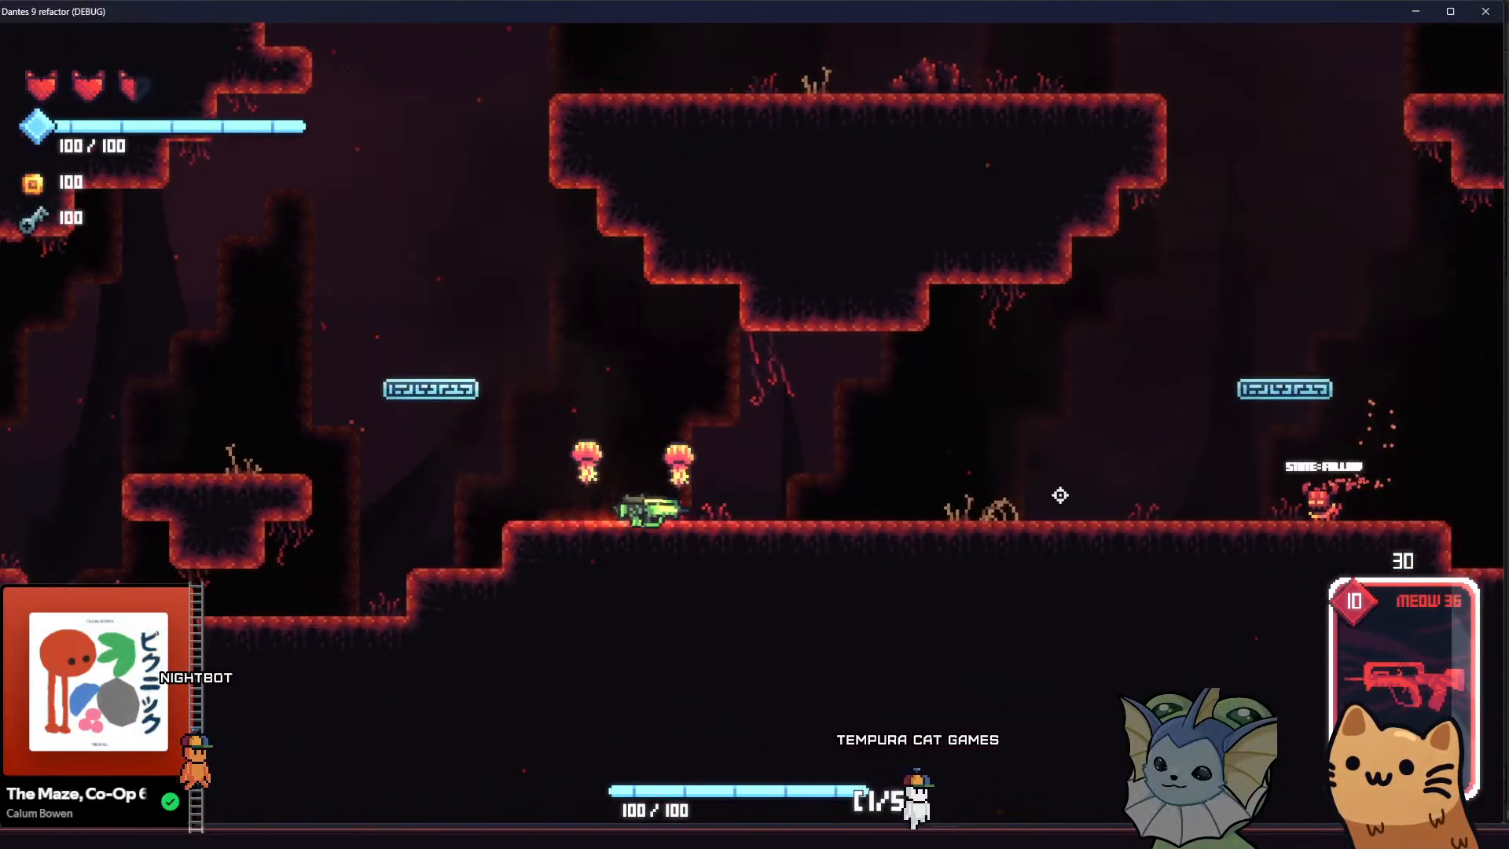
Shoot the ground enemies in the lower cavern and walk the cat across the cavern floor in both directions
left_click(1226, 466)
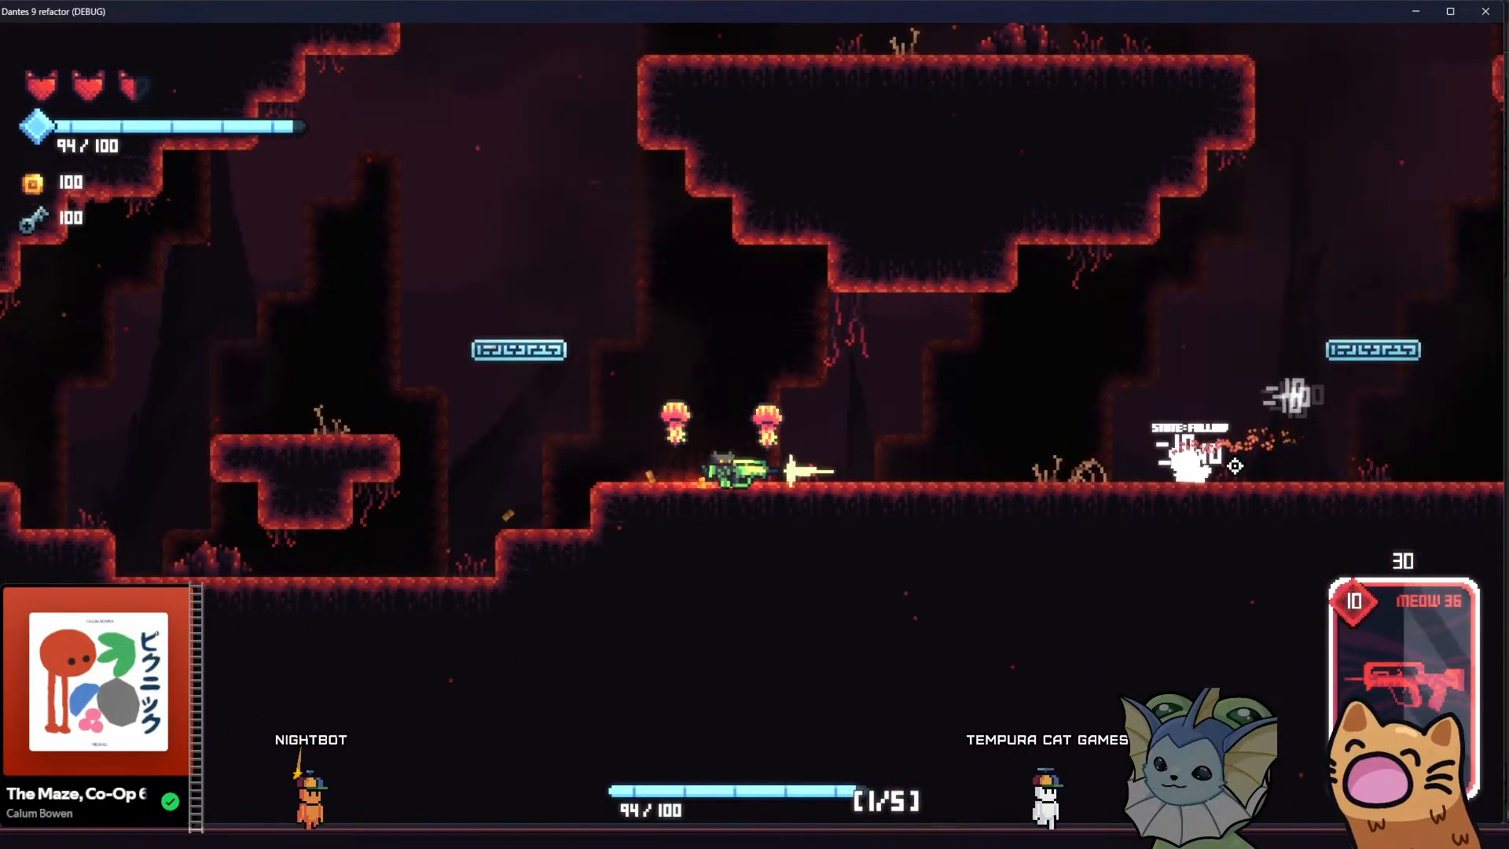
key("d")
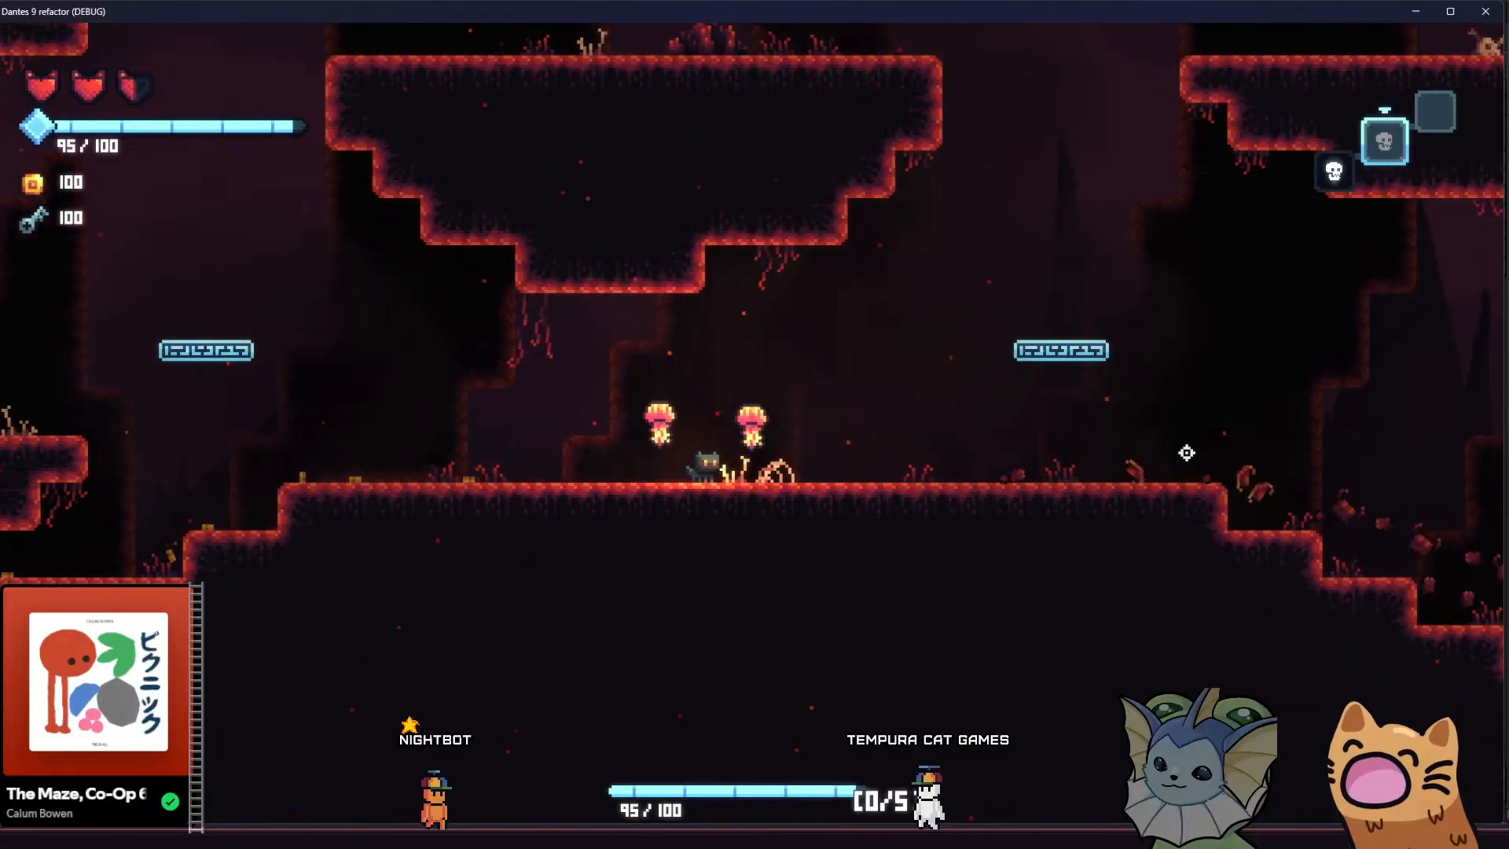
key("d")
key("a")
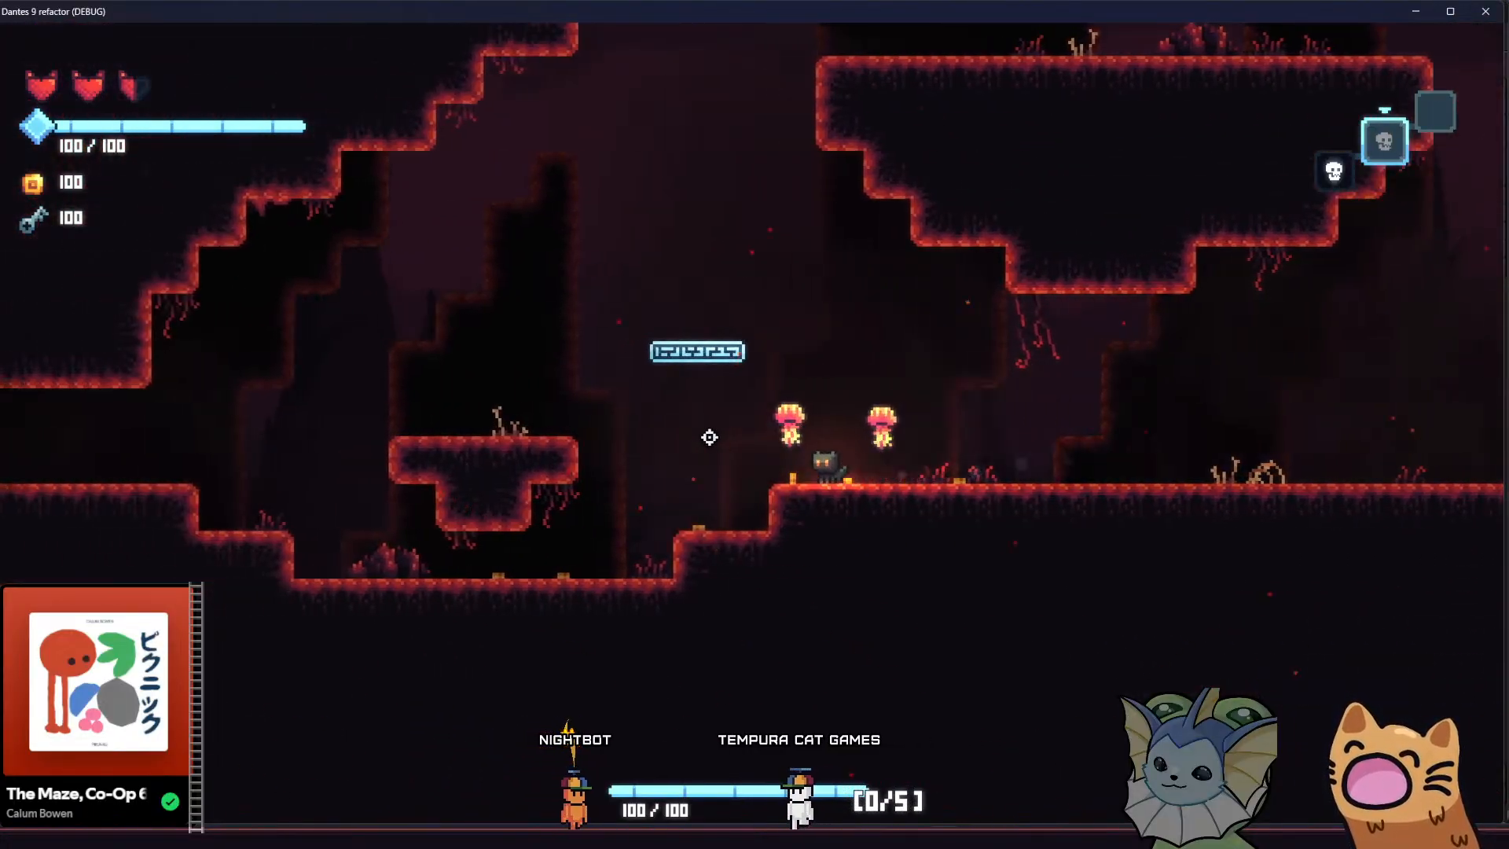
Move the cat into the next cave room and jump it across to the opposite thin ledge
key("a")
key("space")
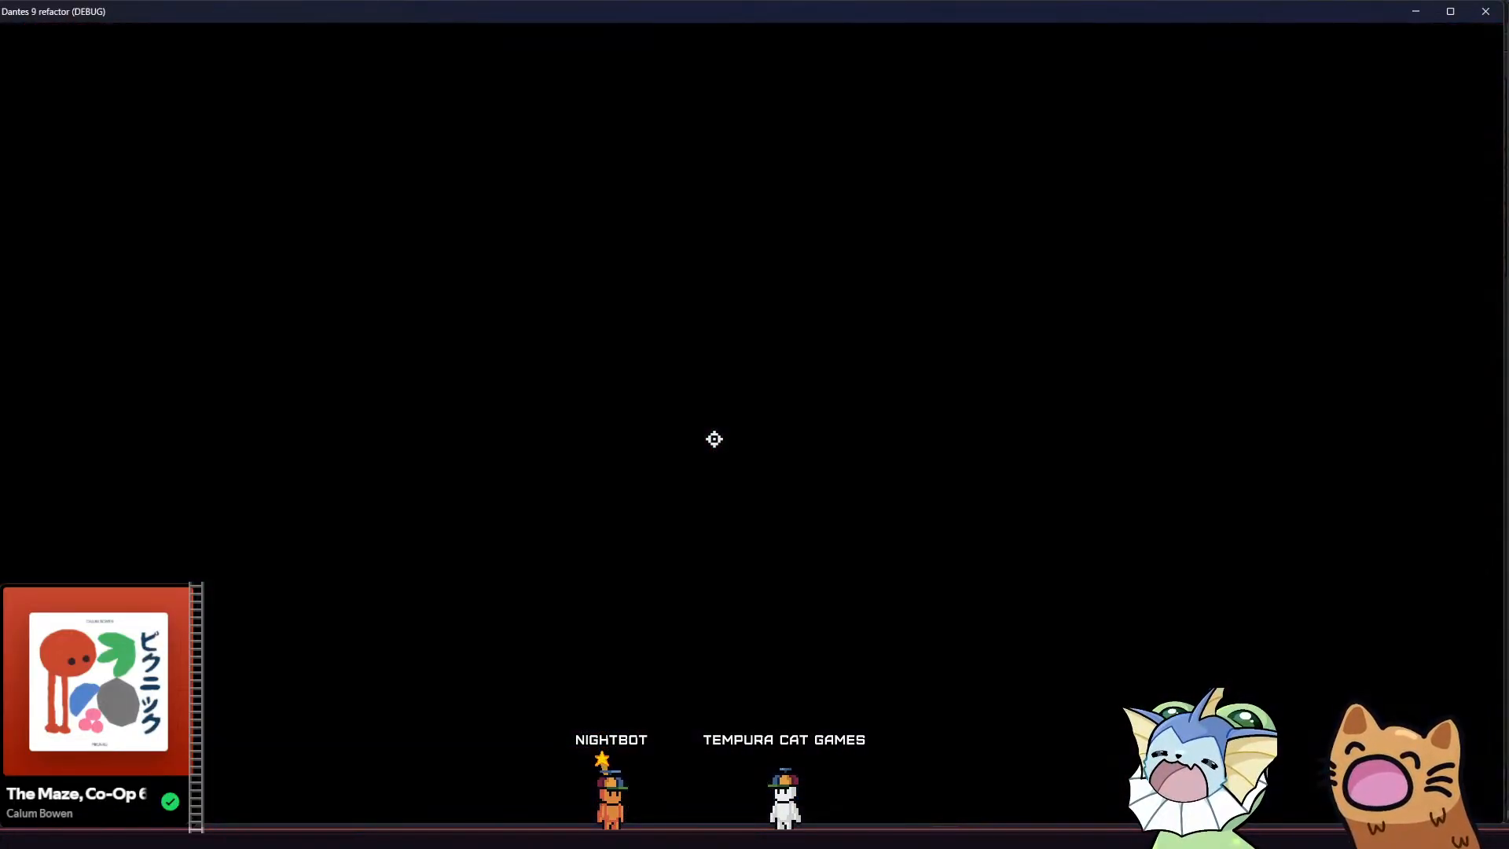
key("a")
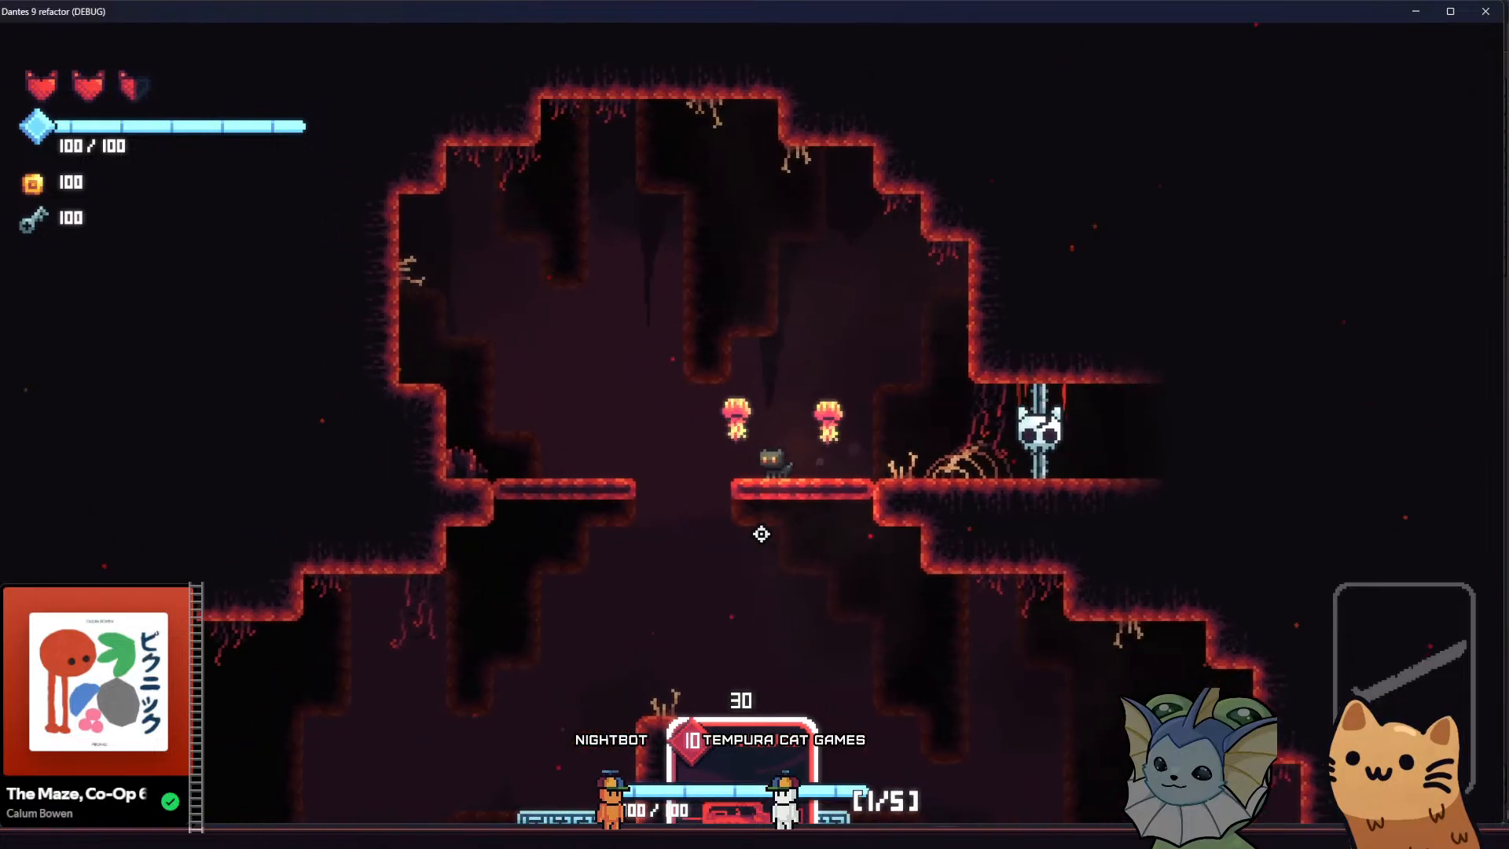
key("a")
key("space")
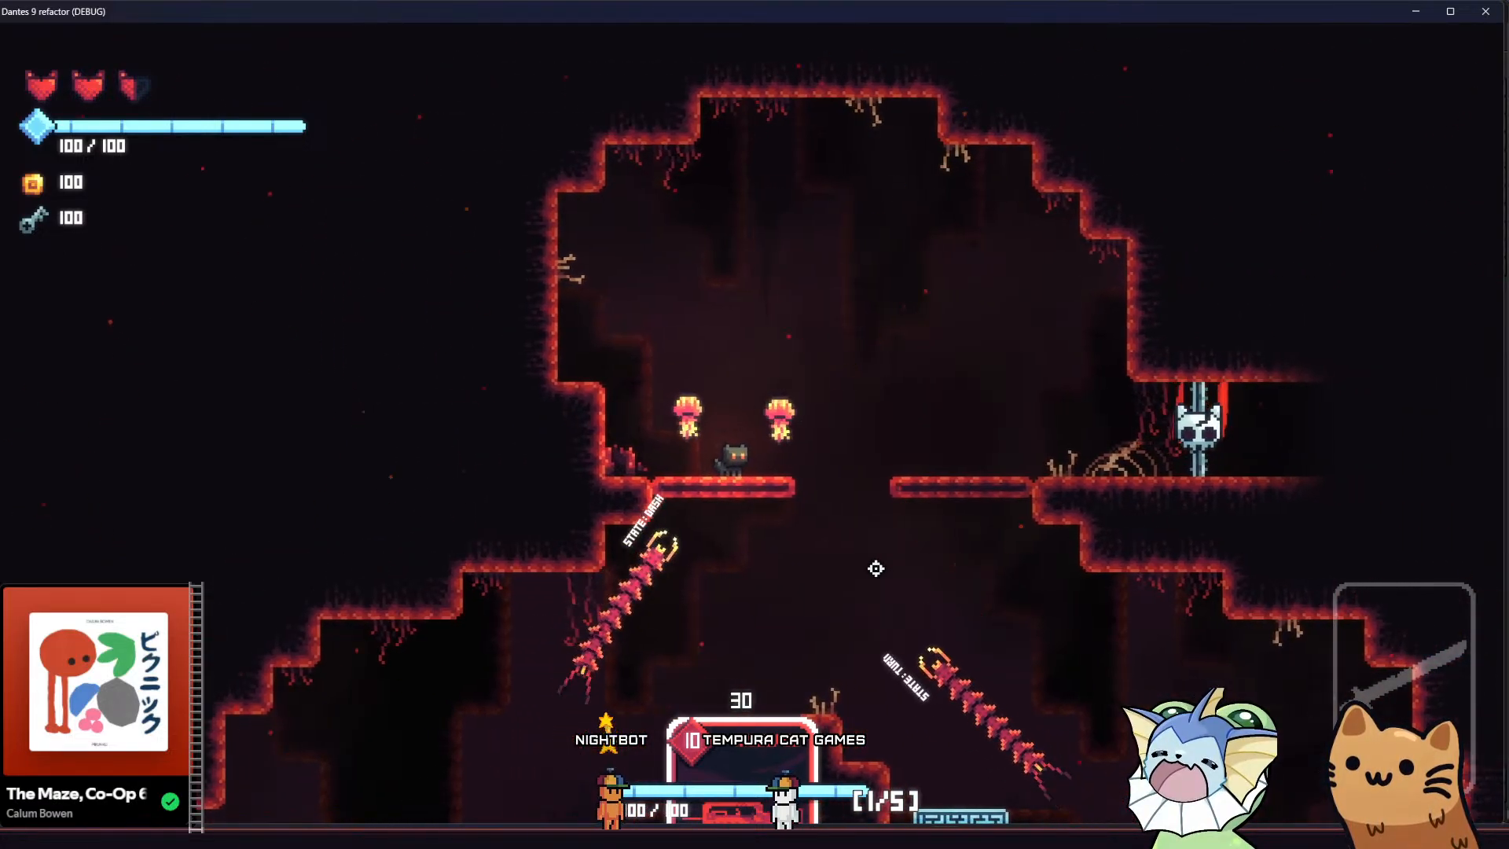
Shoot the centipede enemies with MEOW 36 while jumping between the two thin ledges of the upper cave
key("d")
key("space")
left_click(546, 242)
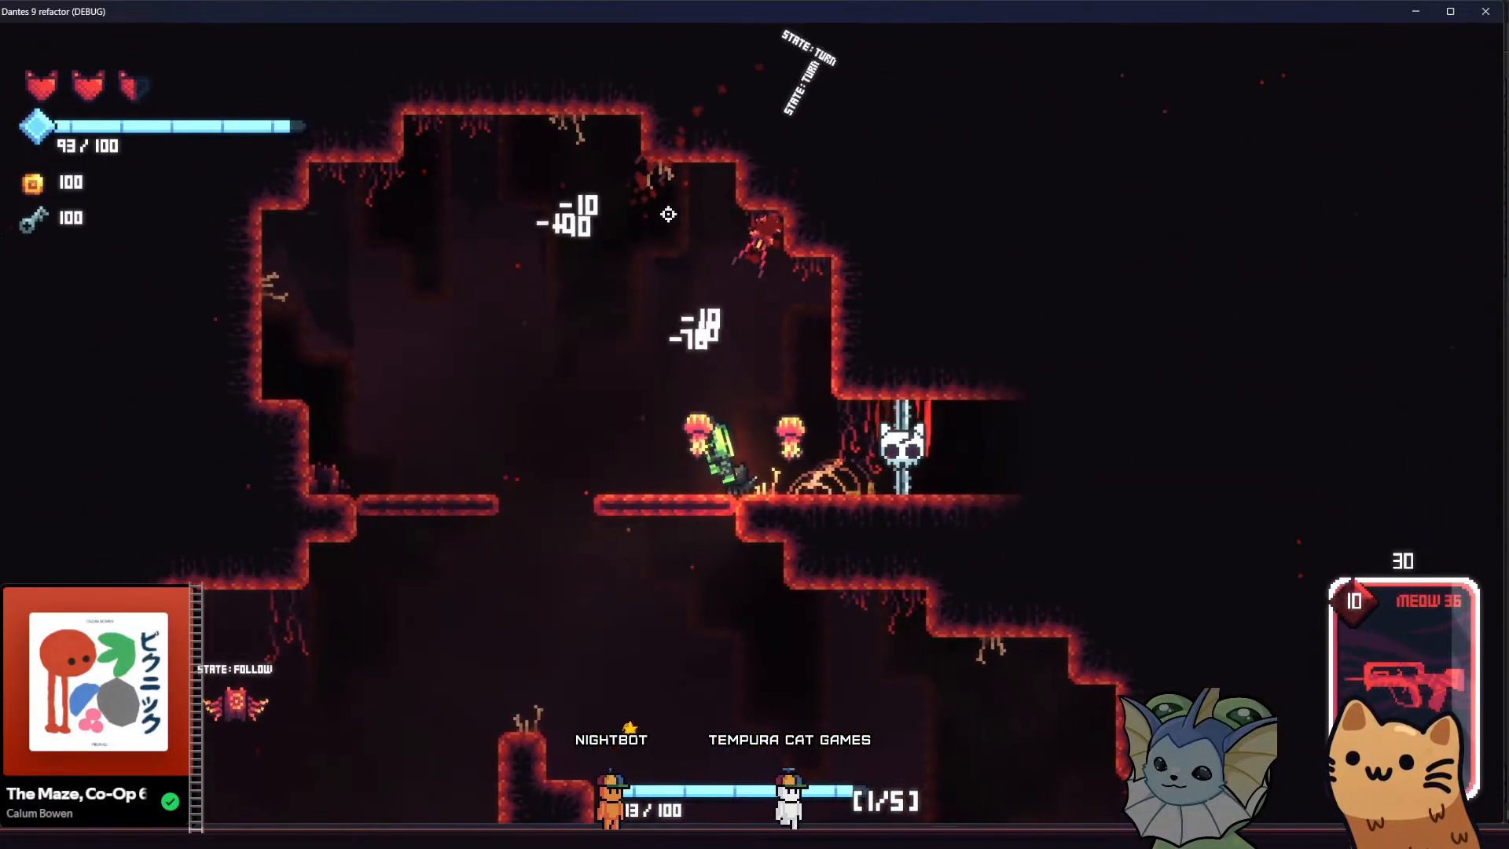
key("a")
key("space")
left_click(1041, 264)
left_click(1041, 259)
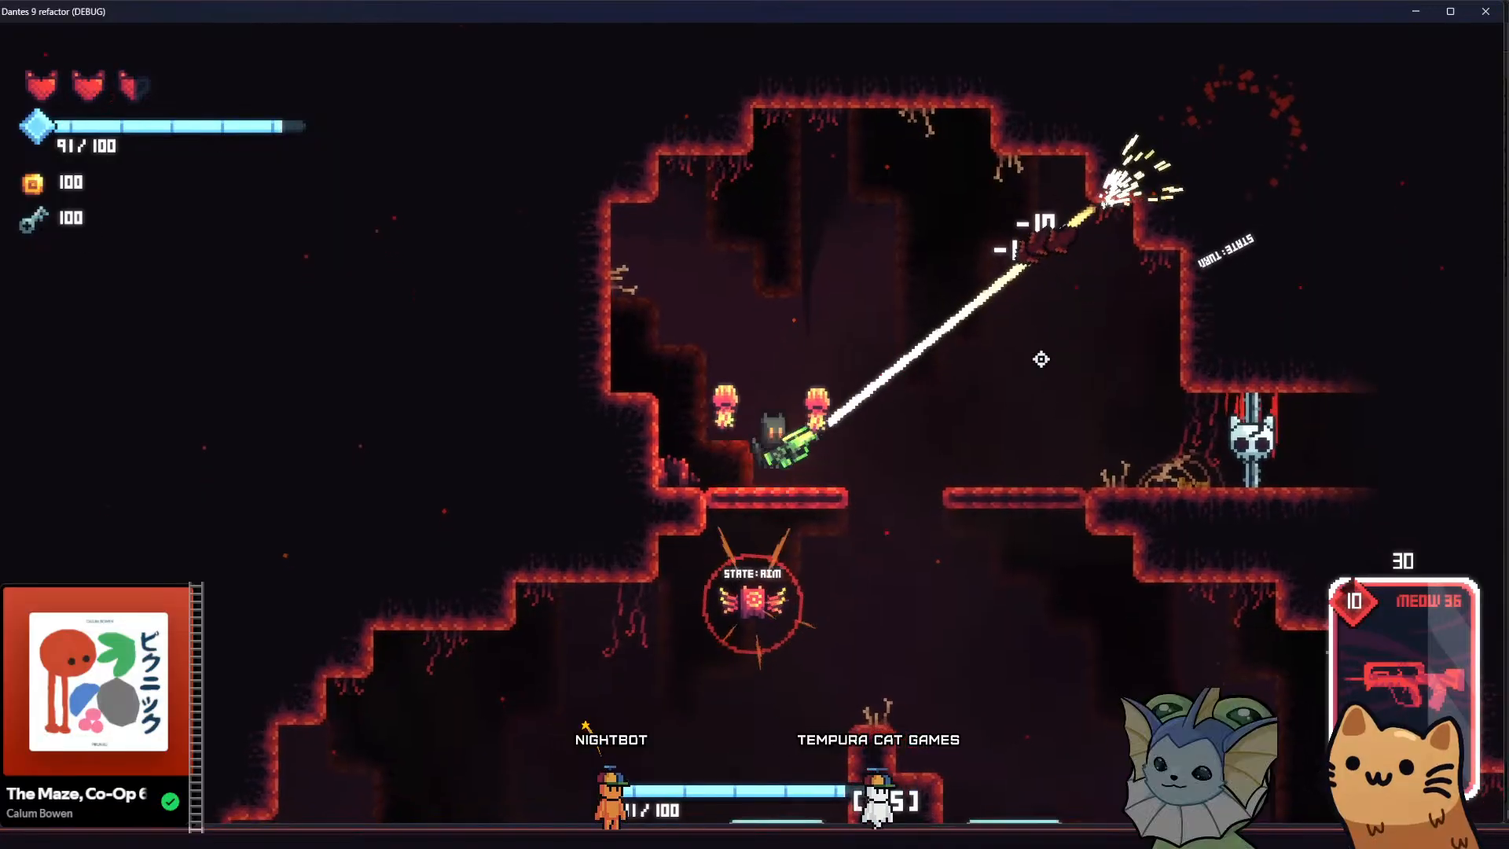
Fight the remaining centipede and the flying enemy from the ledge beside the skull door
key("d")
key("space")
left_click_drag(690, 233, 432, 317)
key("d")
key("space")
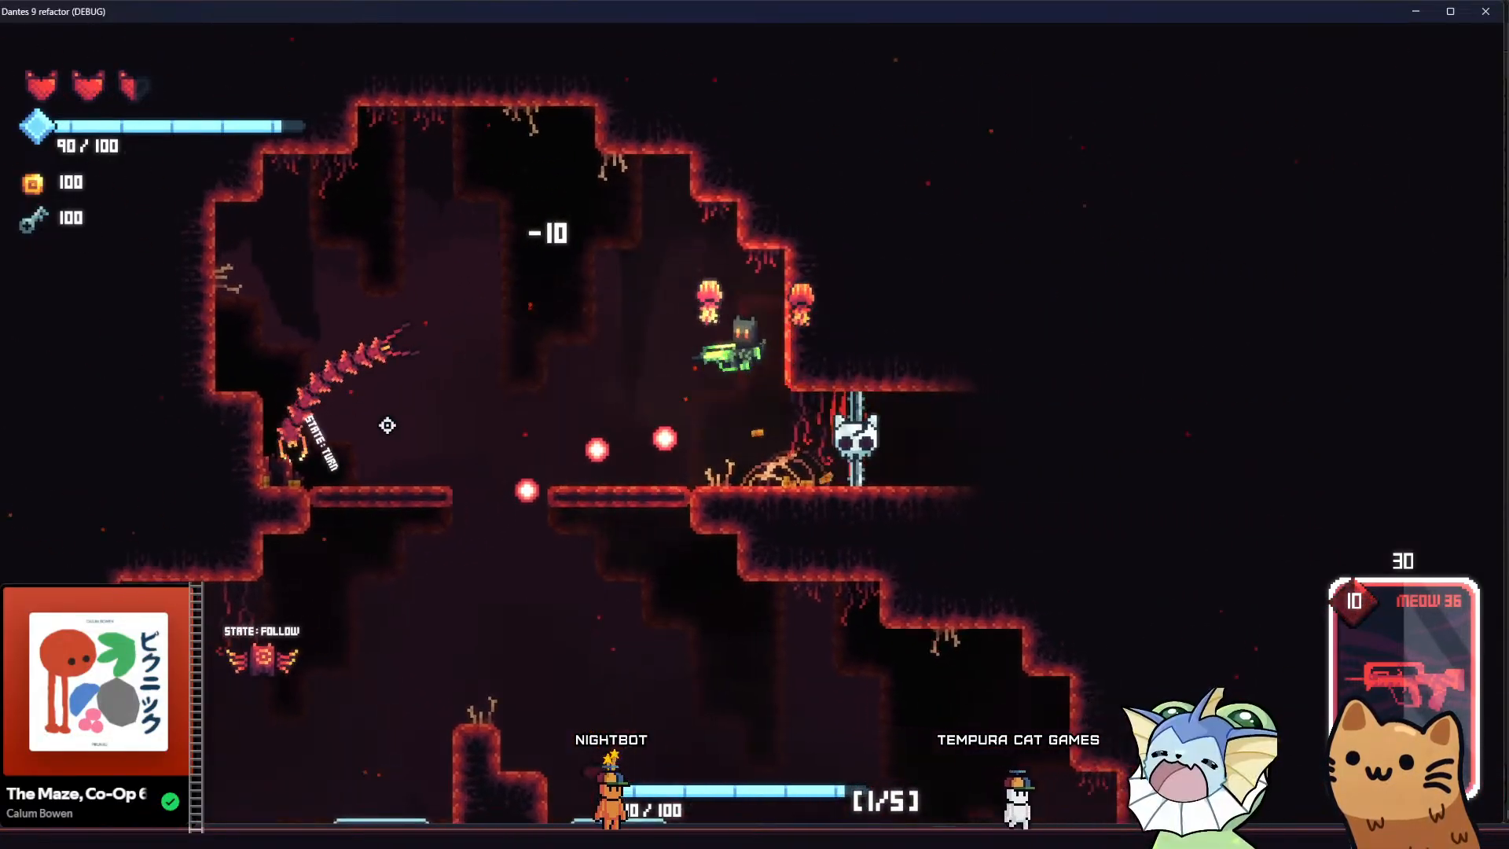
mouse_move(388, 425)
left_mouse_down()
mouse_move(370, 471)
mouse_move(362, 446)
mouse_move(407, 462)
left_mouse_up()
key("a")
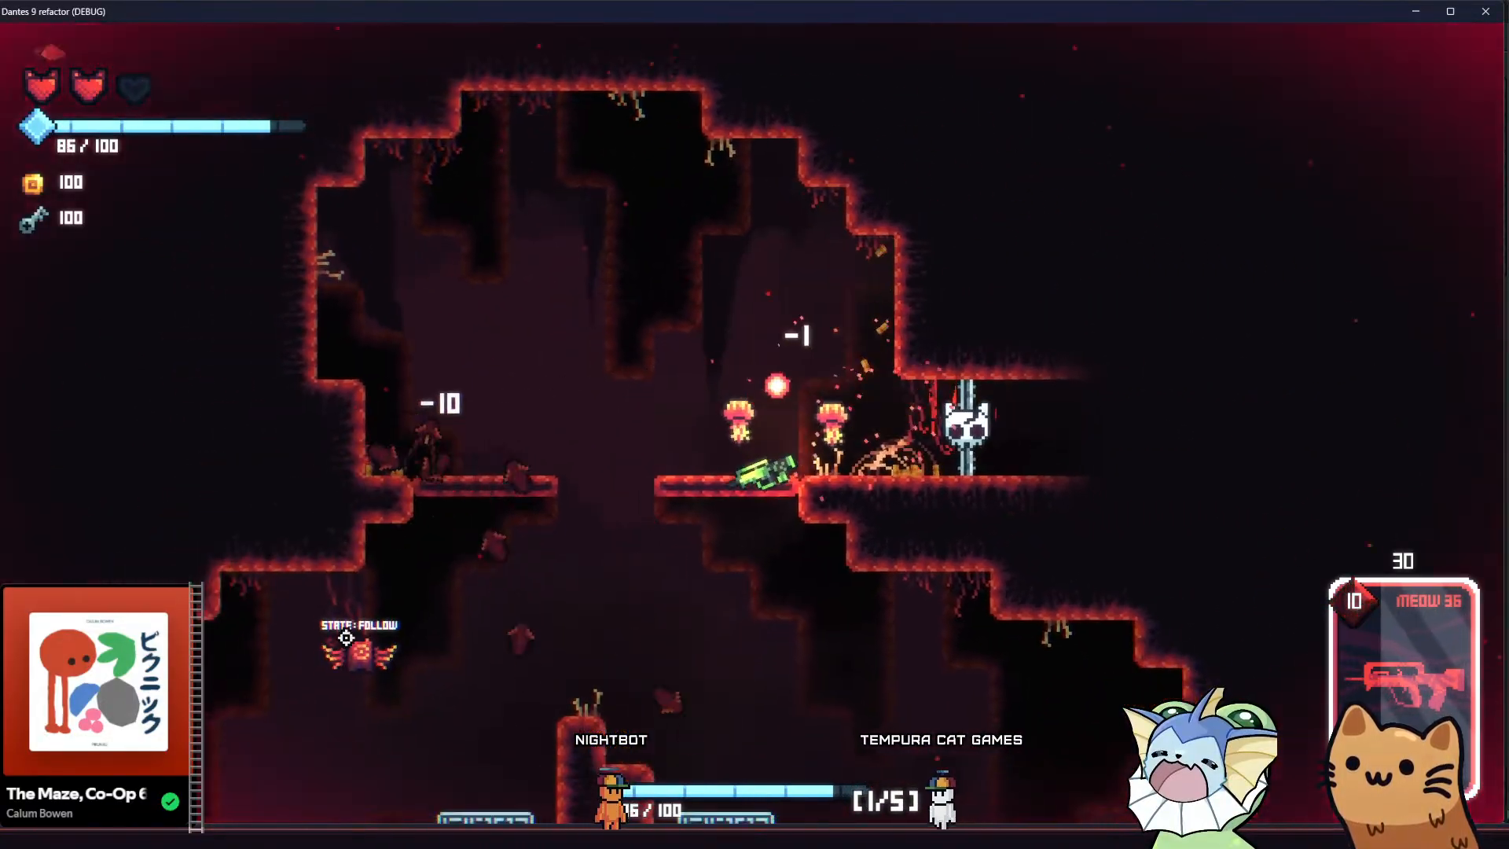
left_click(336, 649)
Drop the cat to the floor beside the central rock pillar and climb back up the floating platforms to examine the background
key("a")
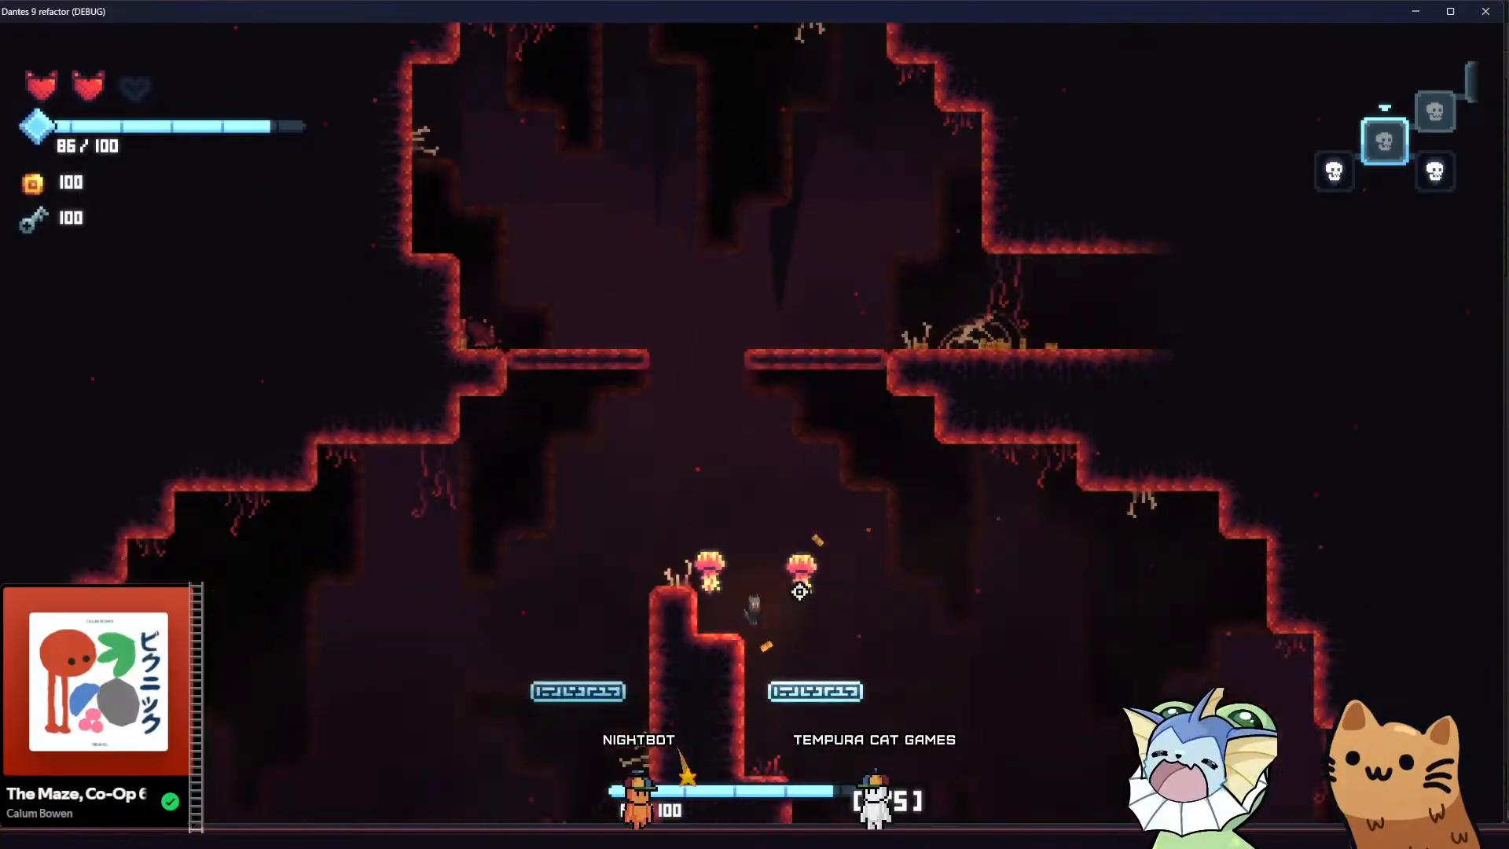
key("d")
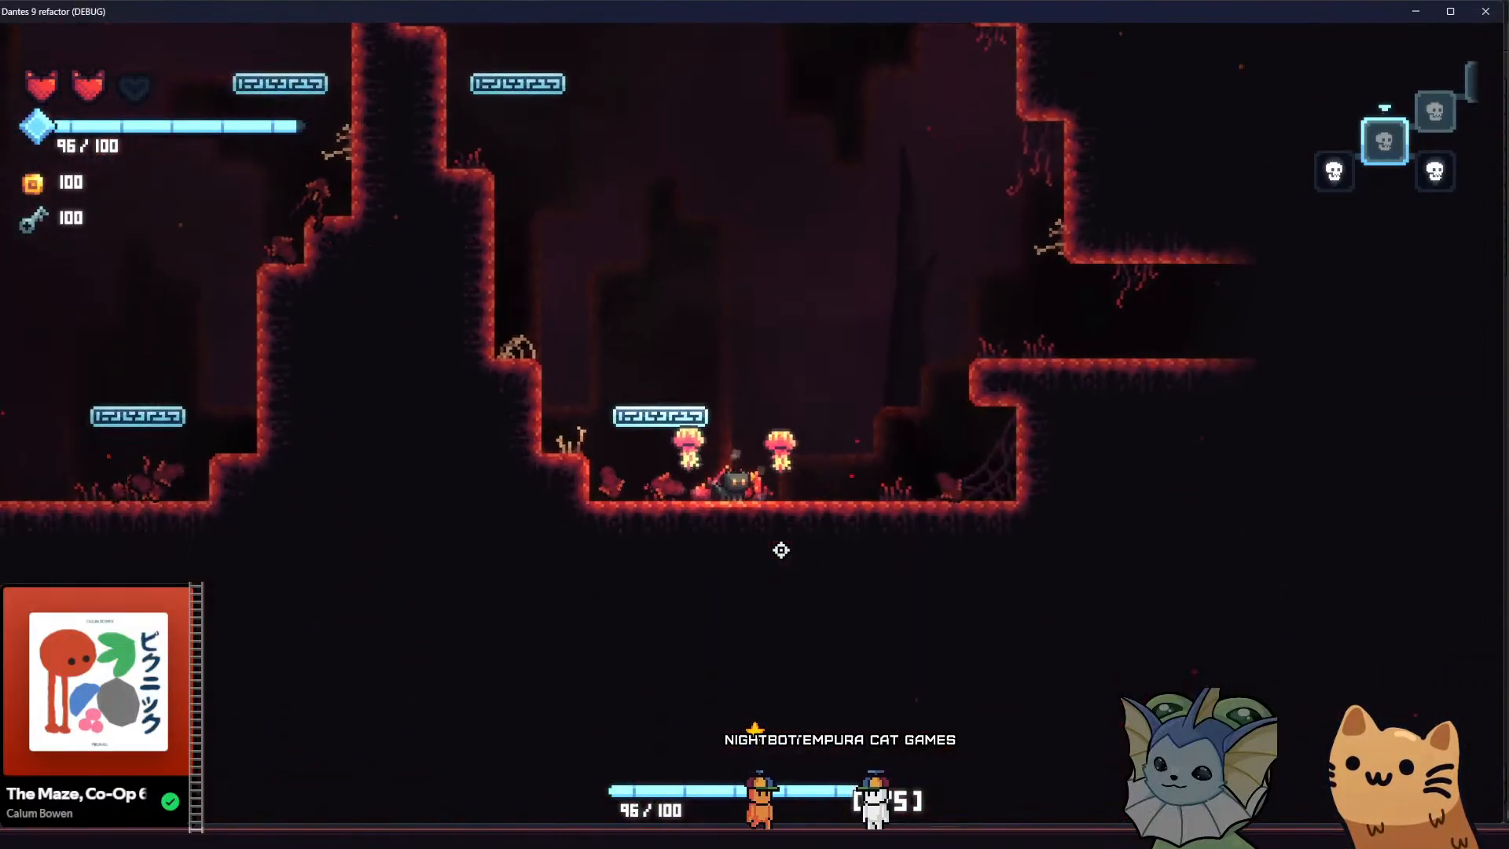
key("a")
key("space")
key("a")
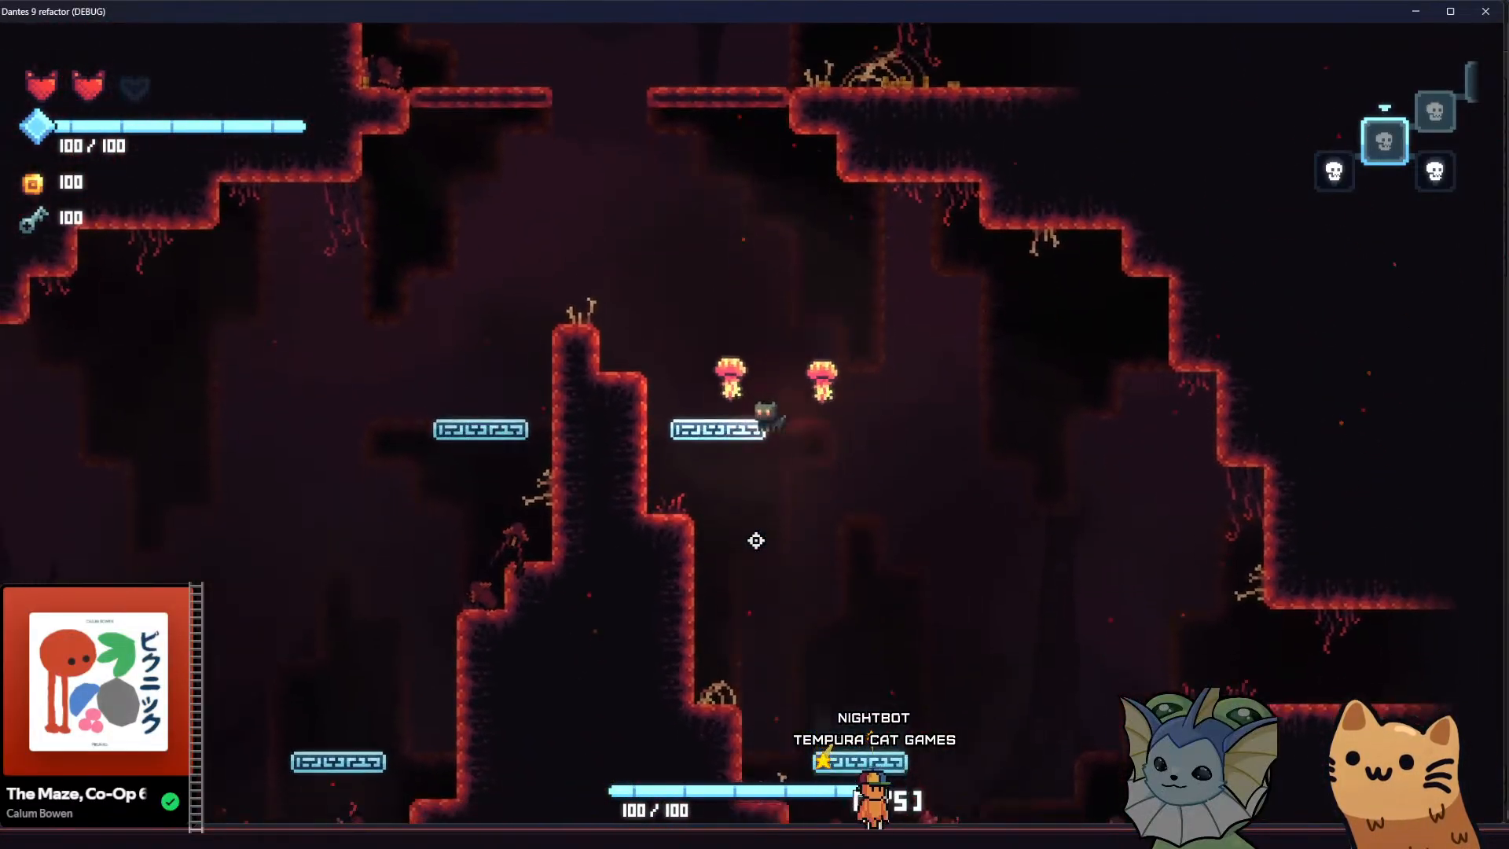
Teleport the cat to ROOM5 with the debug options
key("grave")
scroll(393, 503, "down", 5)
left_click(231, 511)
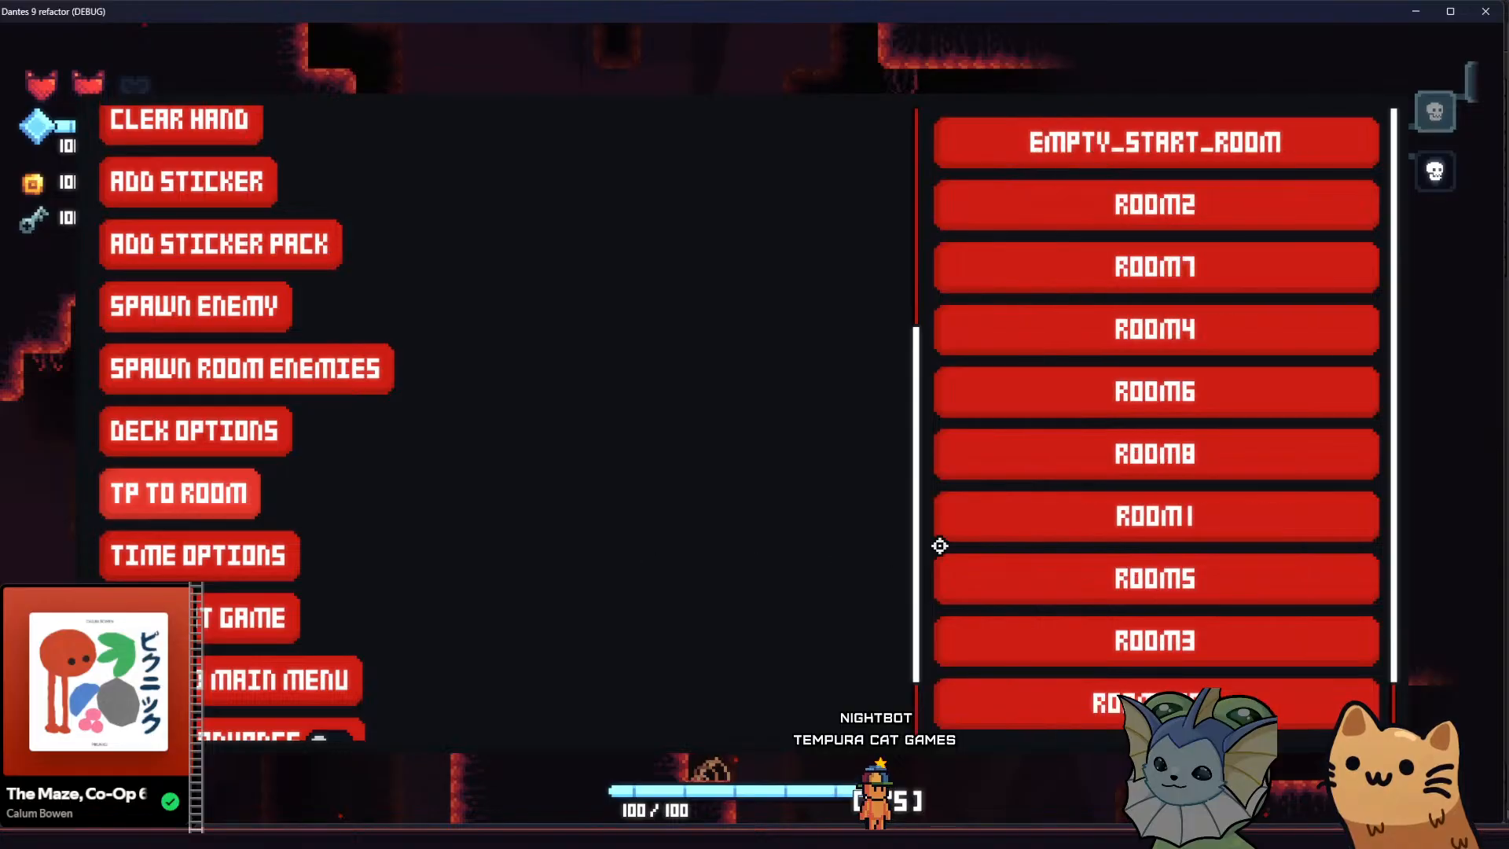
left_click(1116, 594)
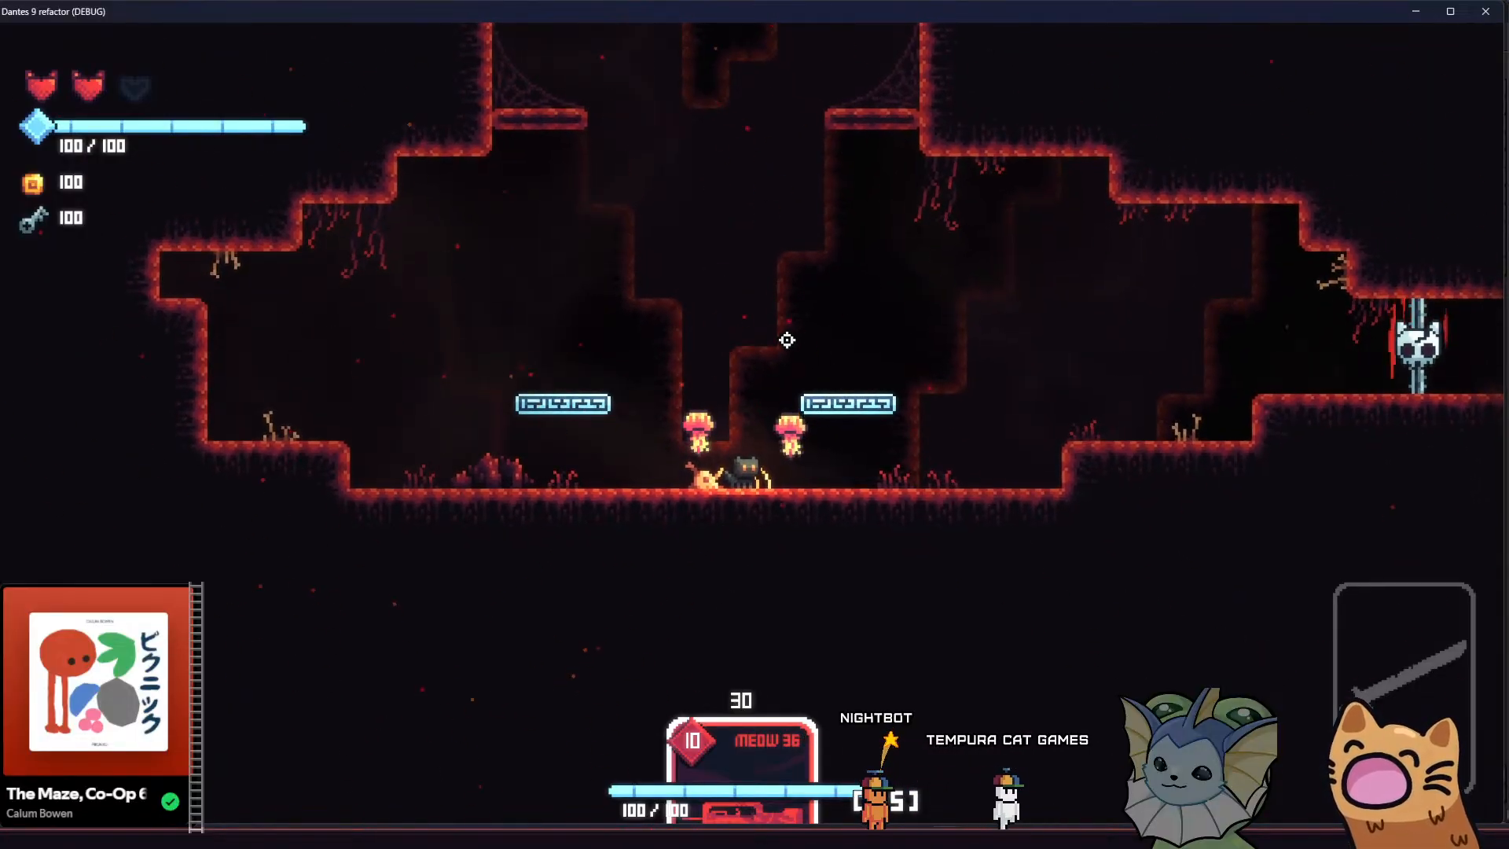
Equip MEOW 36, shoot the enemies in the wide lower cavern, and jump up toward the vertical shaft
key("d")
key("1")
left_click(487, 271)
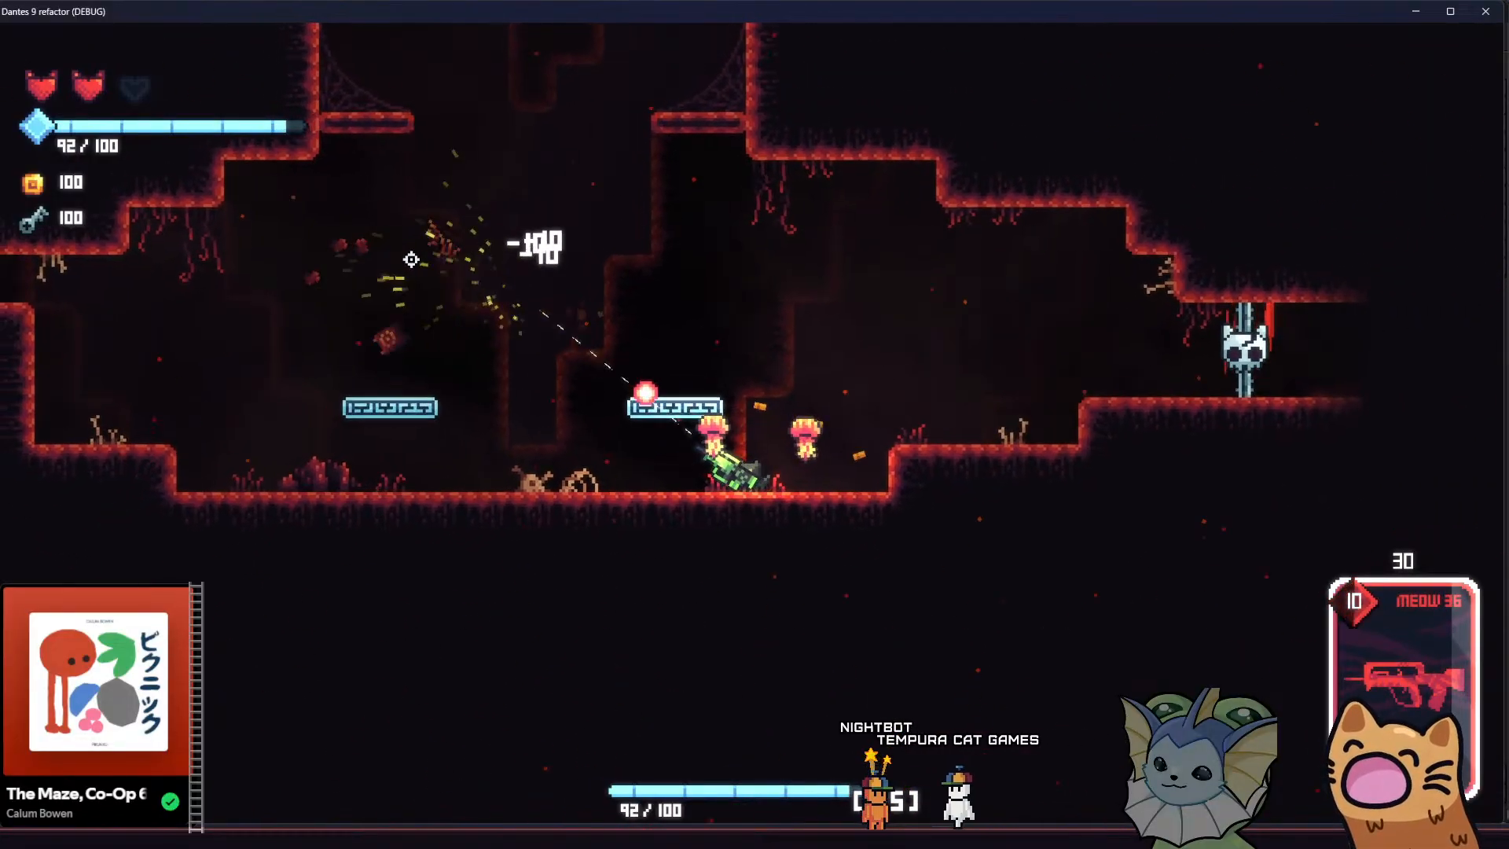
key("a")
key("space")
key("space")
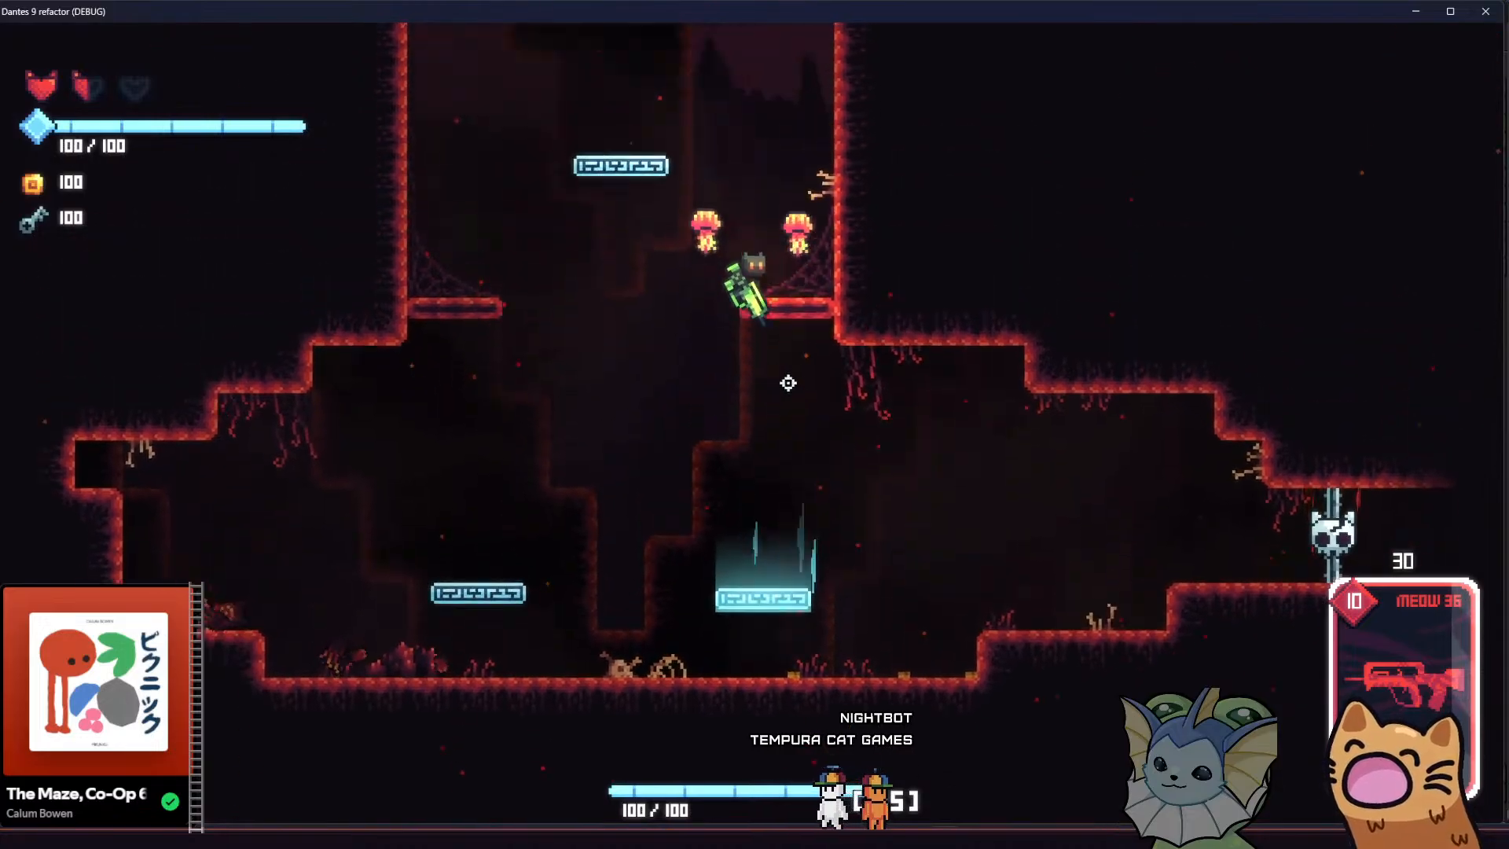
Land on the ledge at the shaft's entrance and shoot the attacking flying and melee enemies
key("d")
key("space")
key("a")
key("d")
left_click(528, 169)
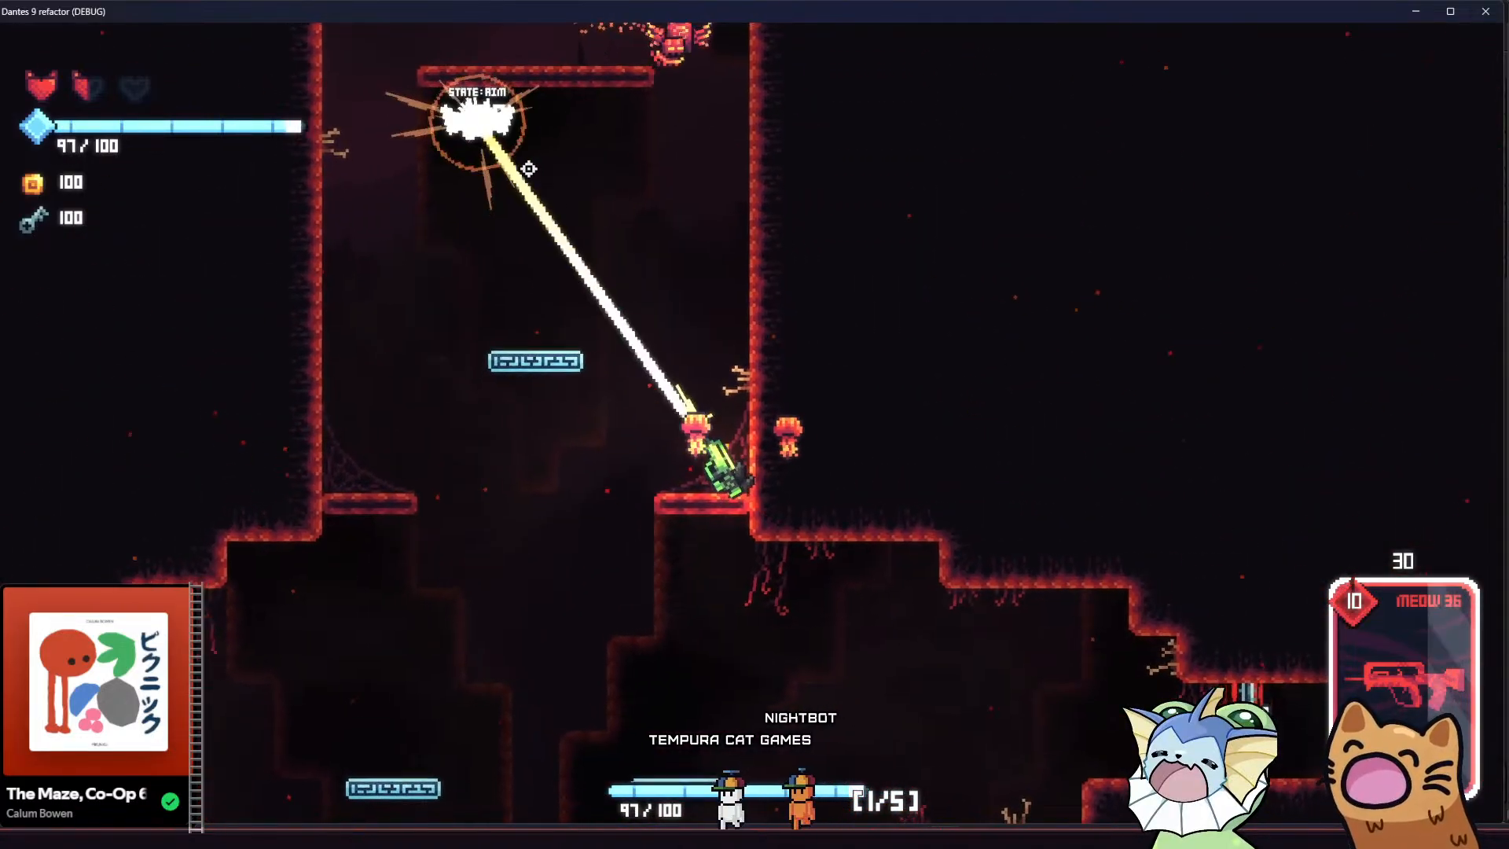
left_click(673, 175)
key("space")
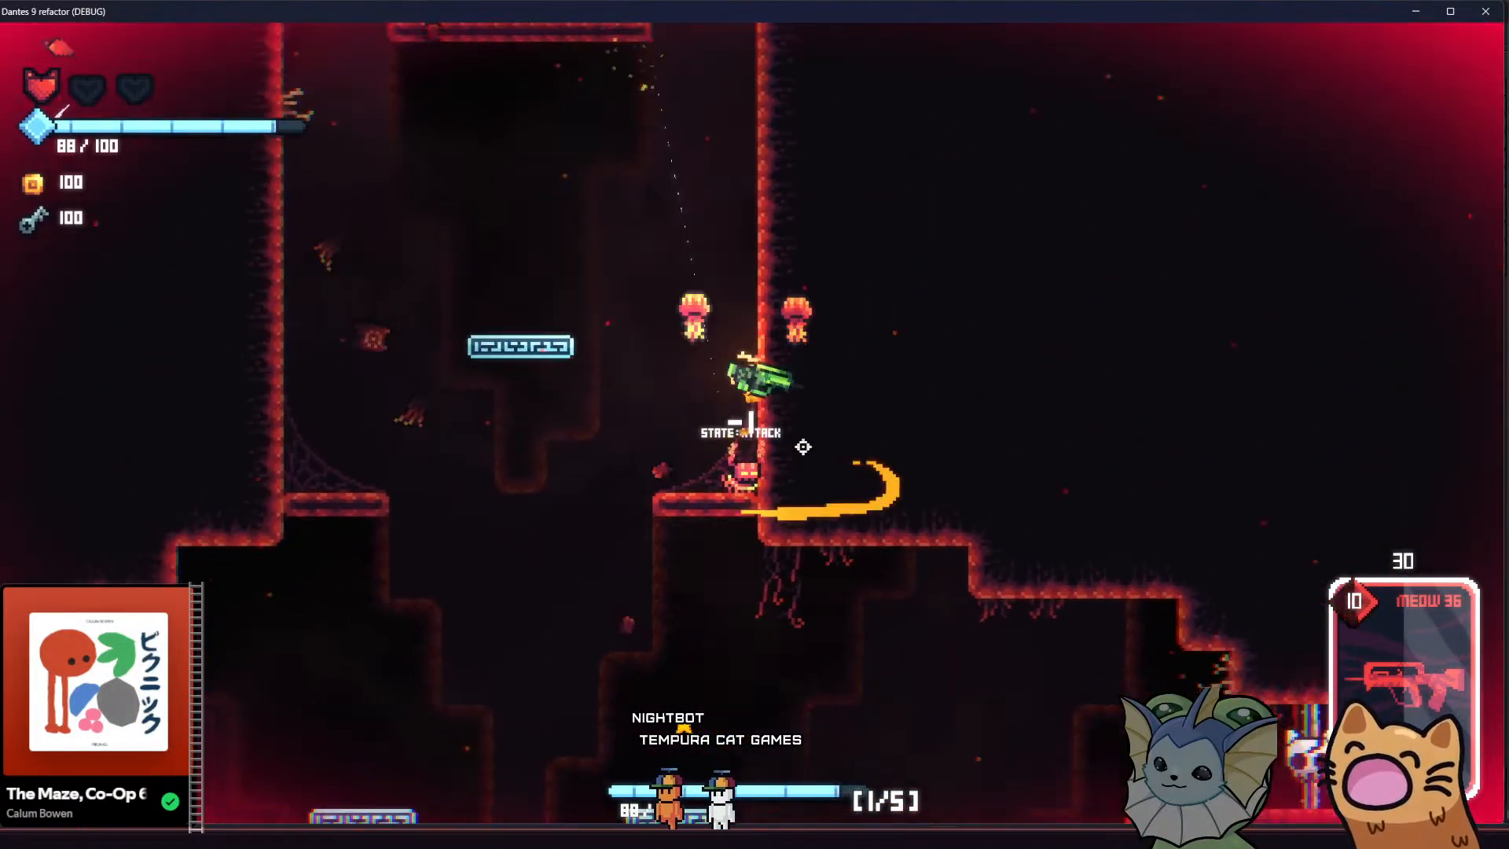
left_click(768, 529)
left_click(764, 526)
left_click(744, 546)
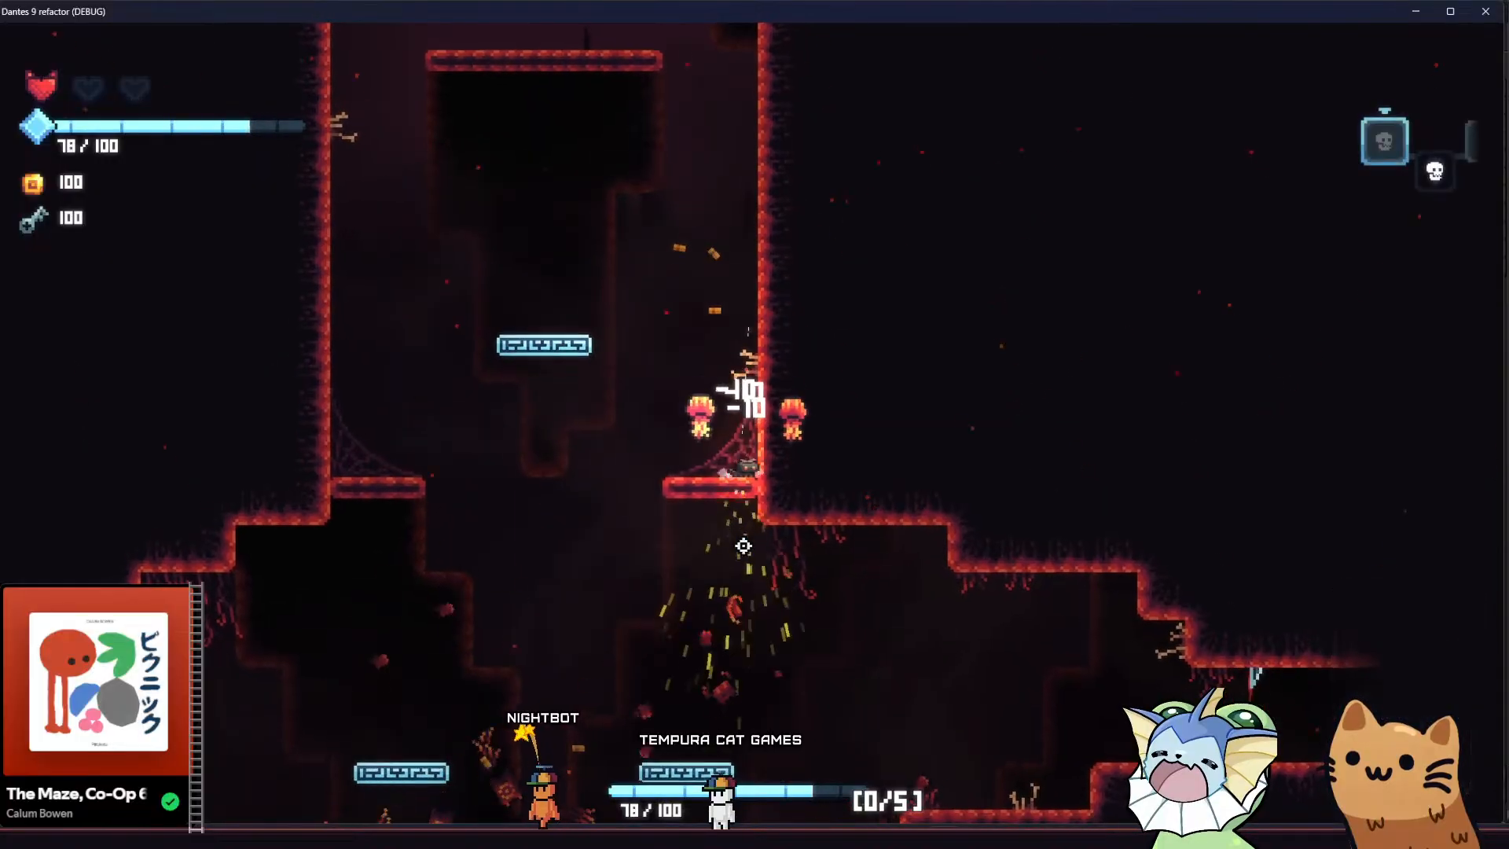
Climb the vertical shaft over its platforms to the upper cavern's skeleton ledge to check the parallax background
key("space")
key("a")
key("space")
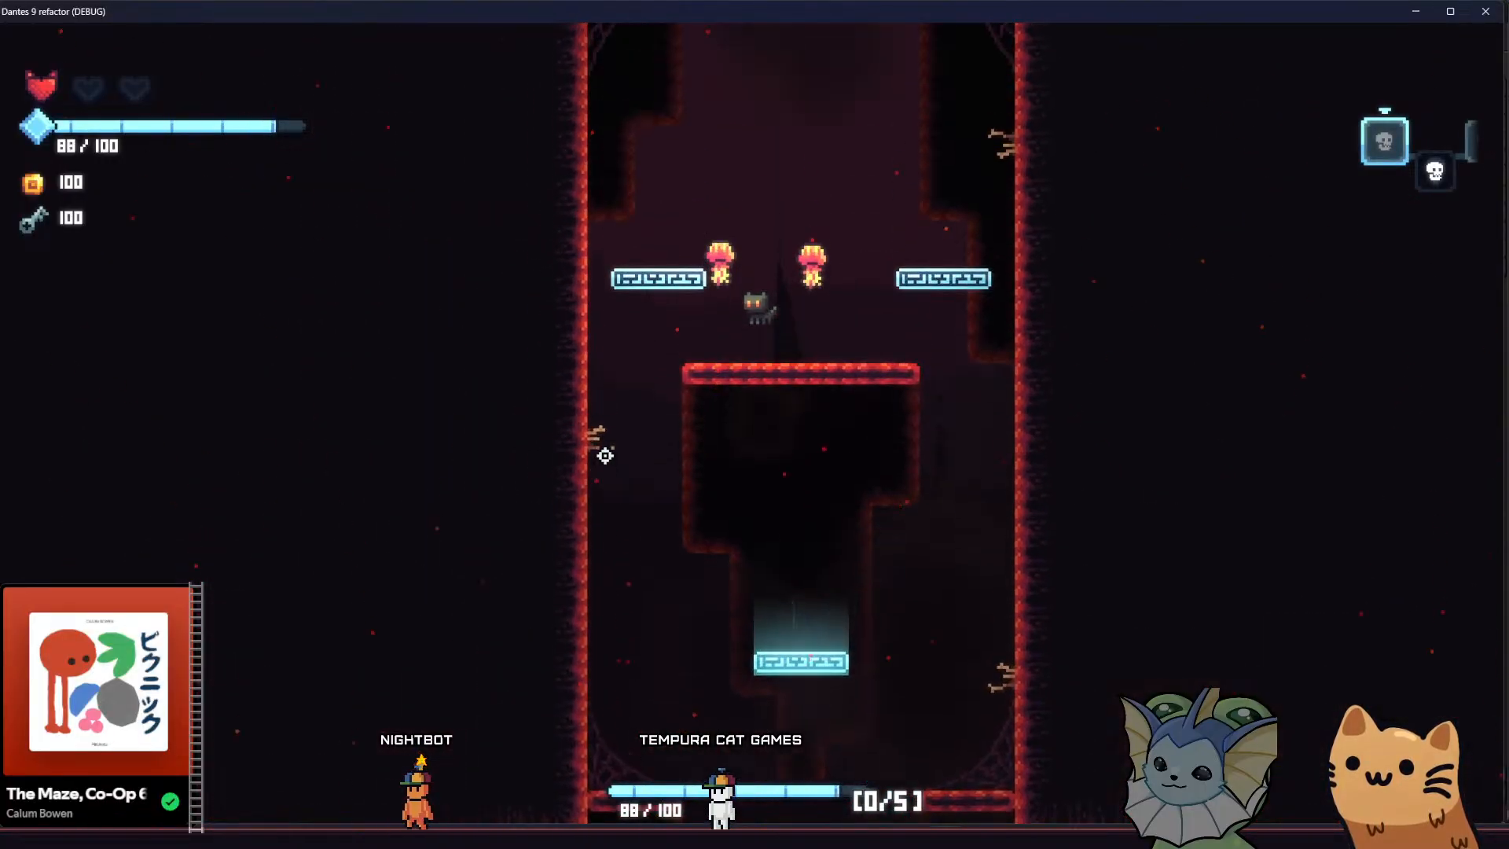
key("a")
key("space")
key("space")
key("a")
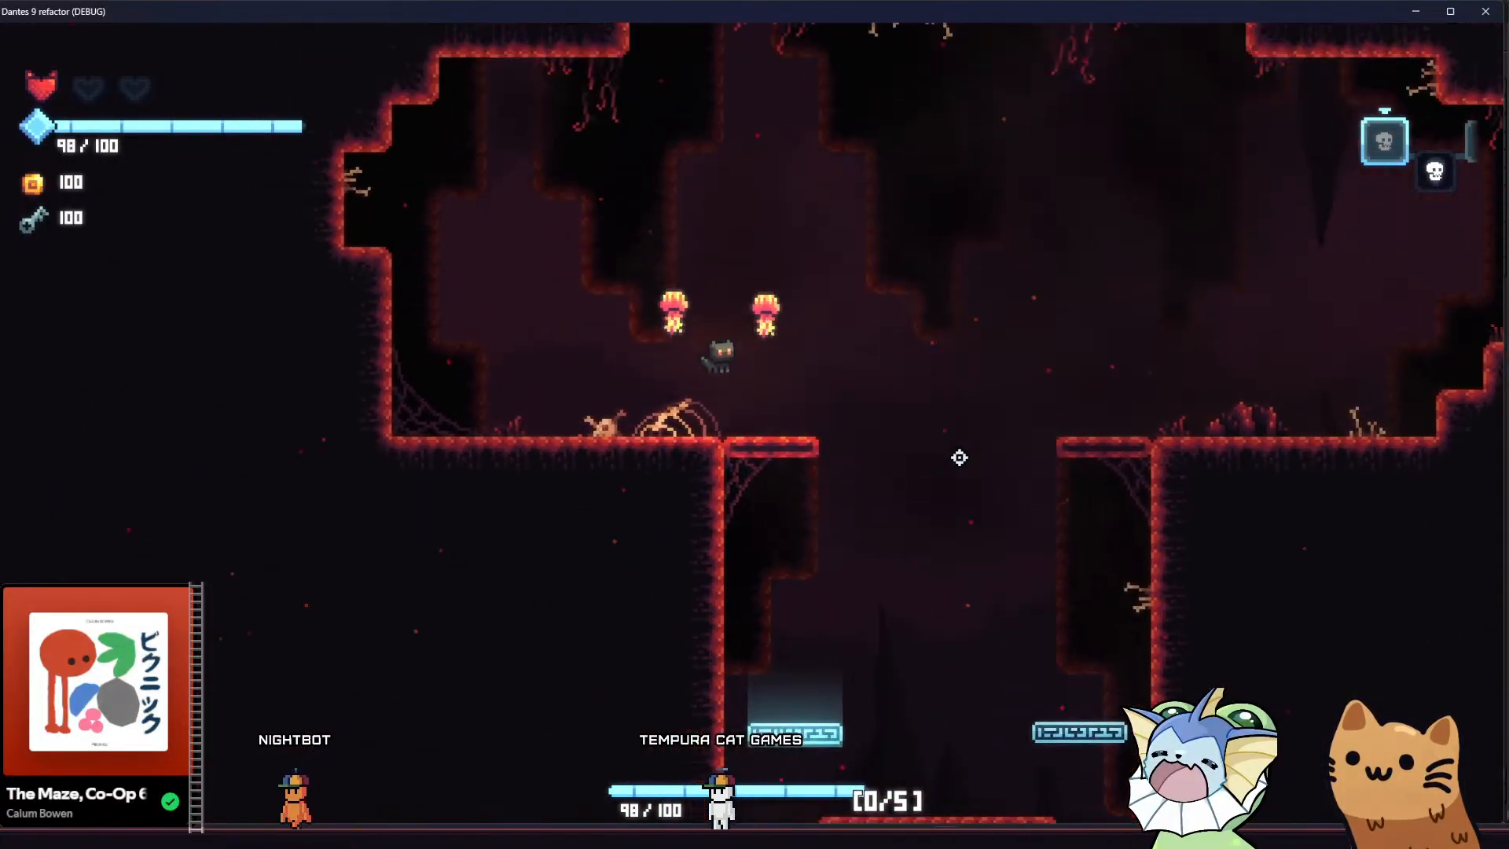
Drop the cat onto the shaft's upper floating platform and launch it back into the upper cavern
key("d")
key("d")
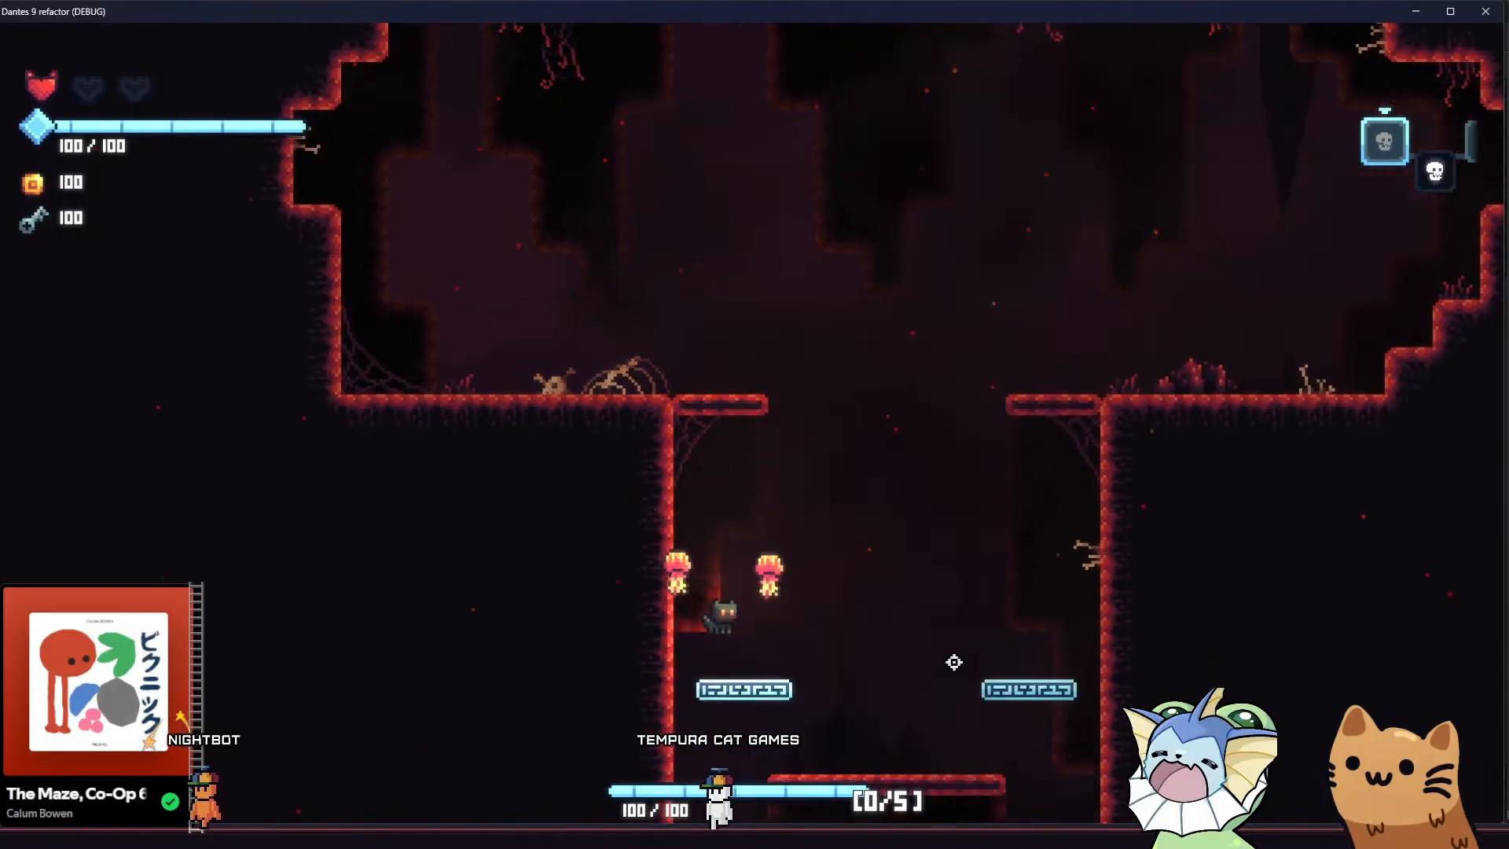
key("space")
key("a")
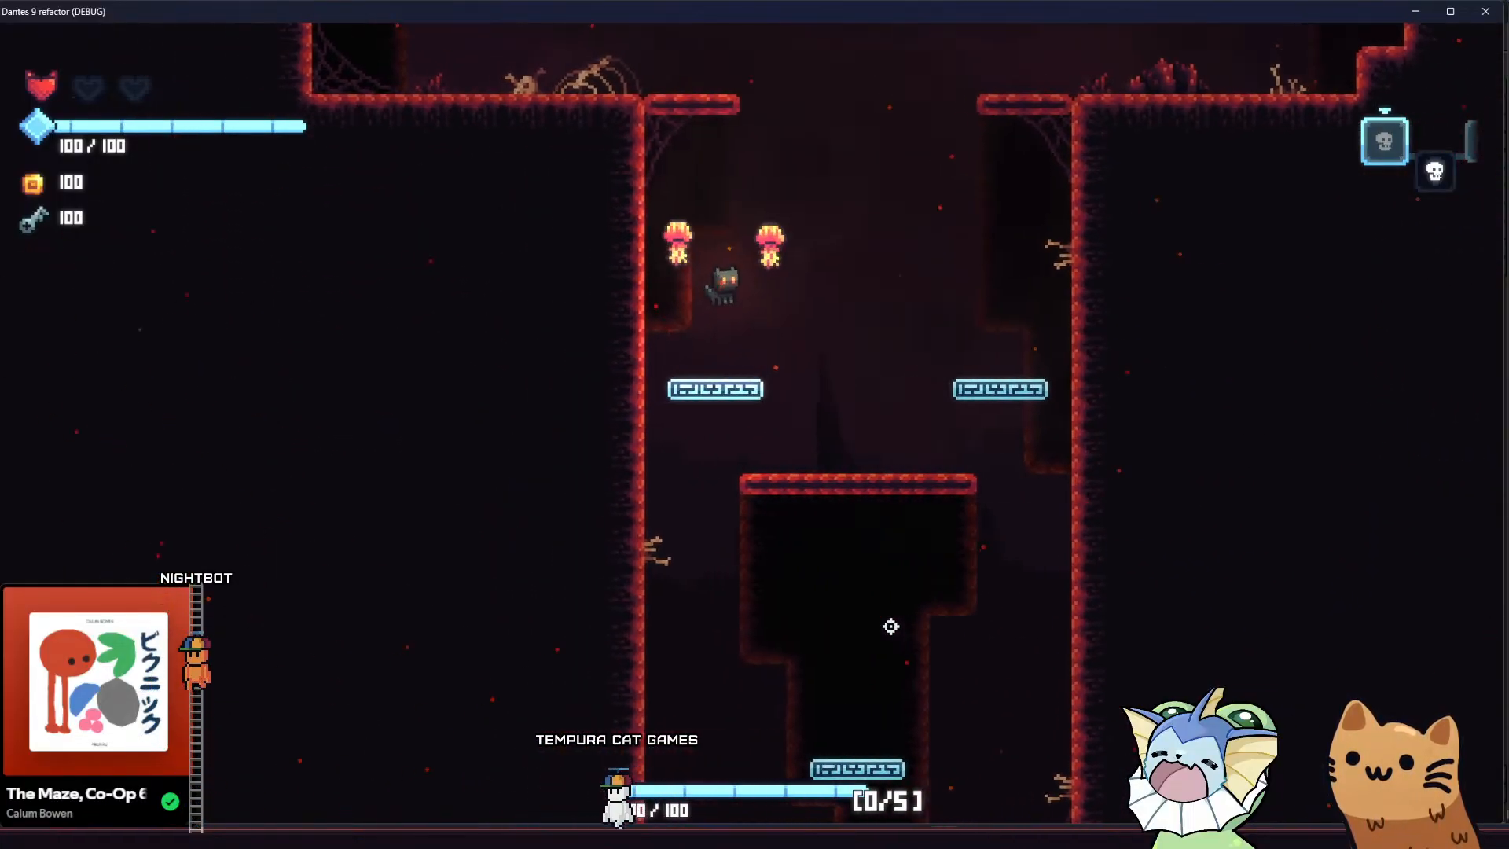
key("a")
key("d")
key("space")
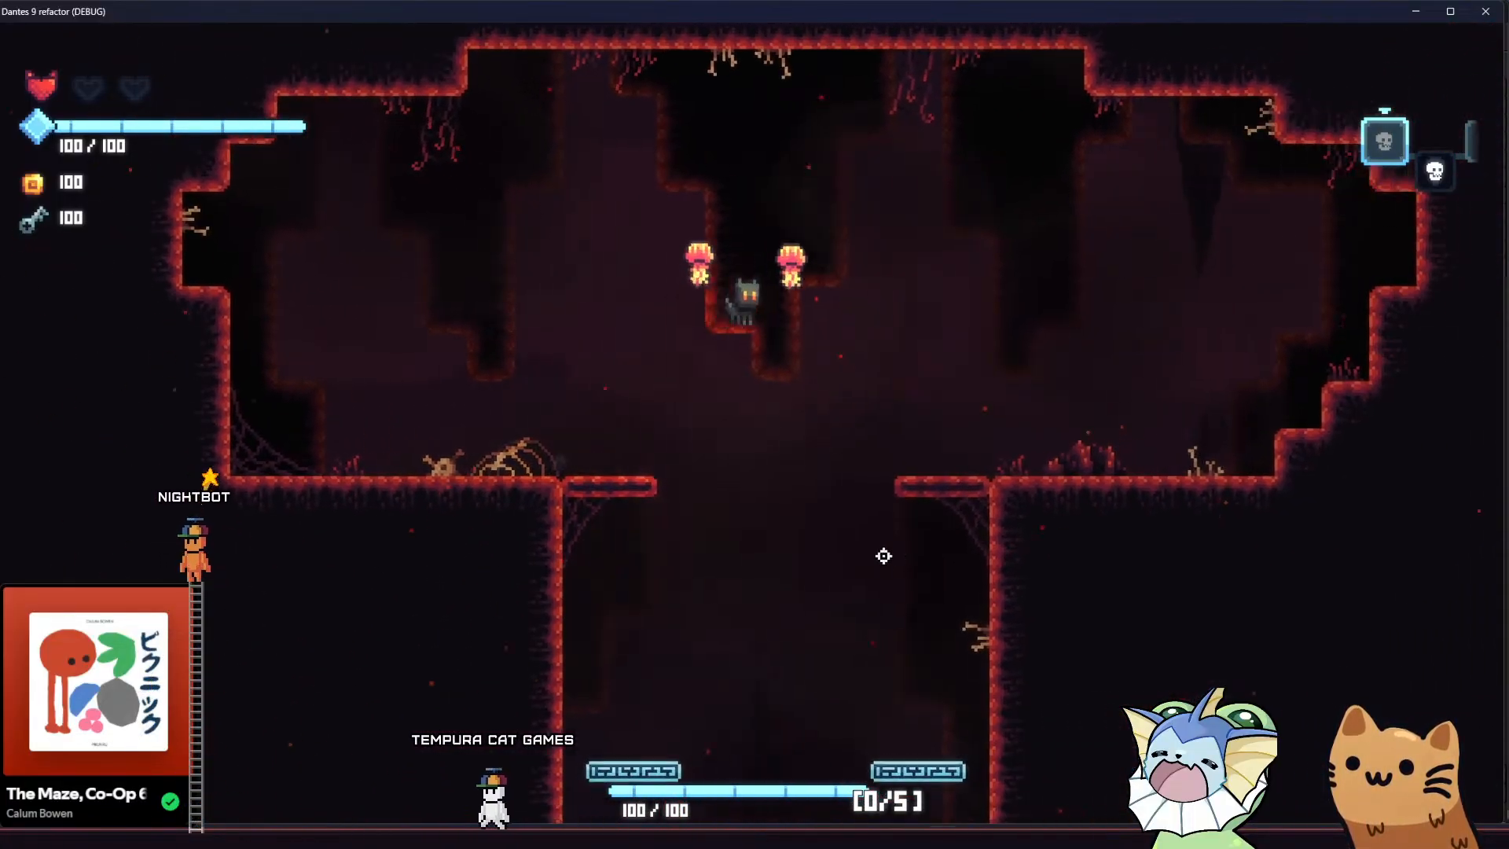
Land beside the skeleton, then descend the shaft past the middle platform to review the background during the fall
key("a")
key("space")
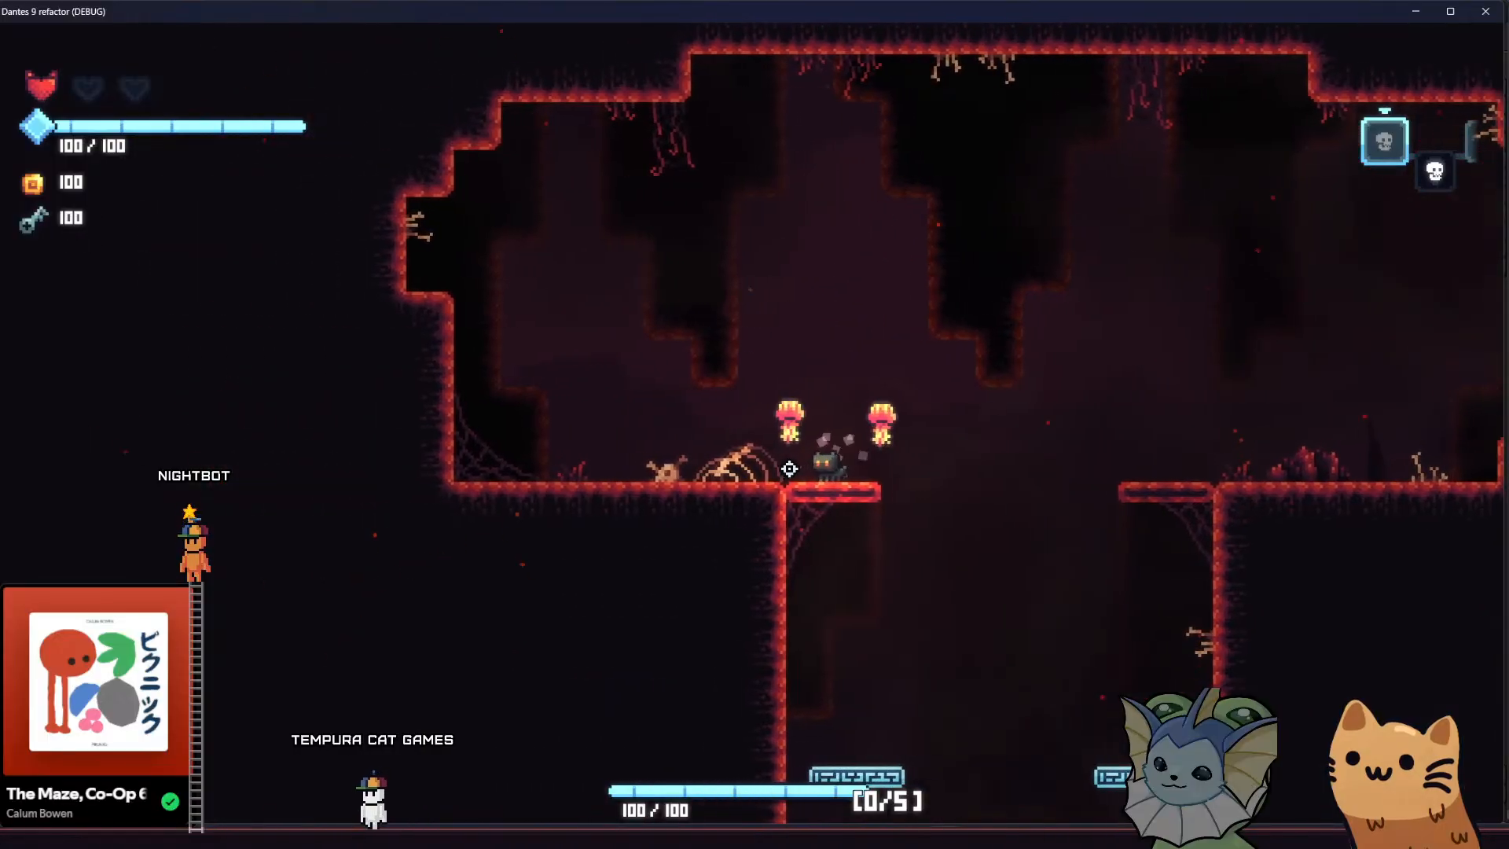
key("d")
key("space")
key("d")
key("a")
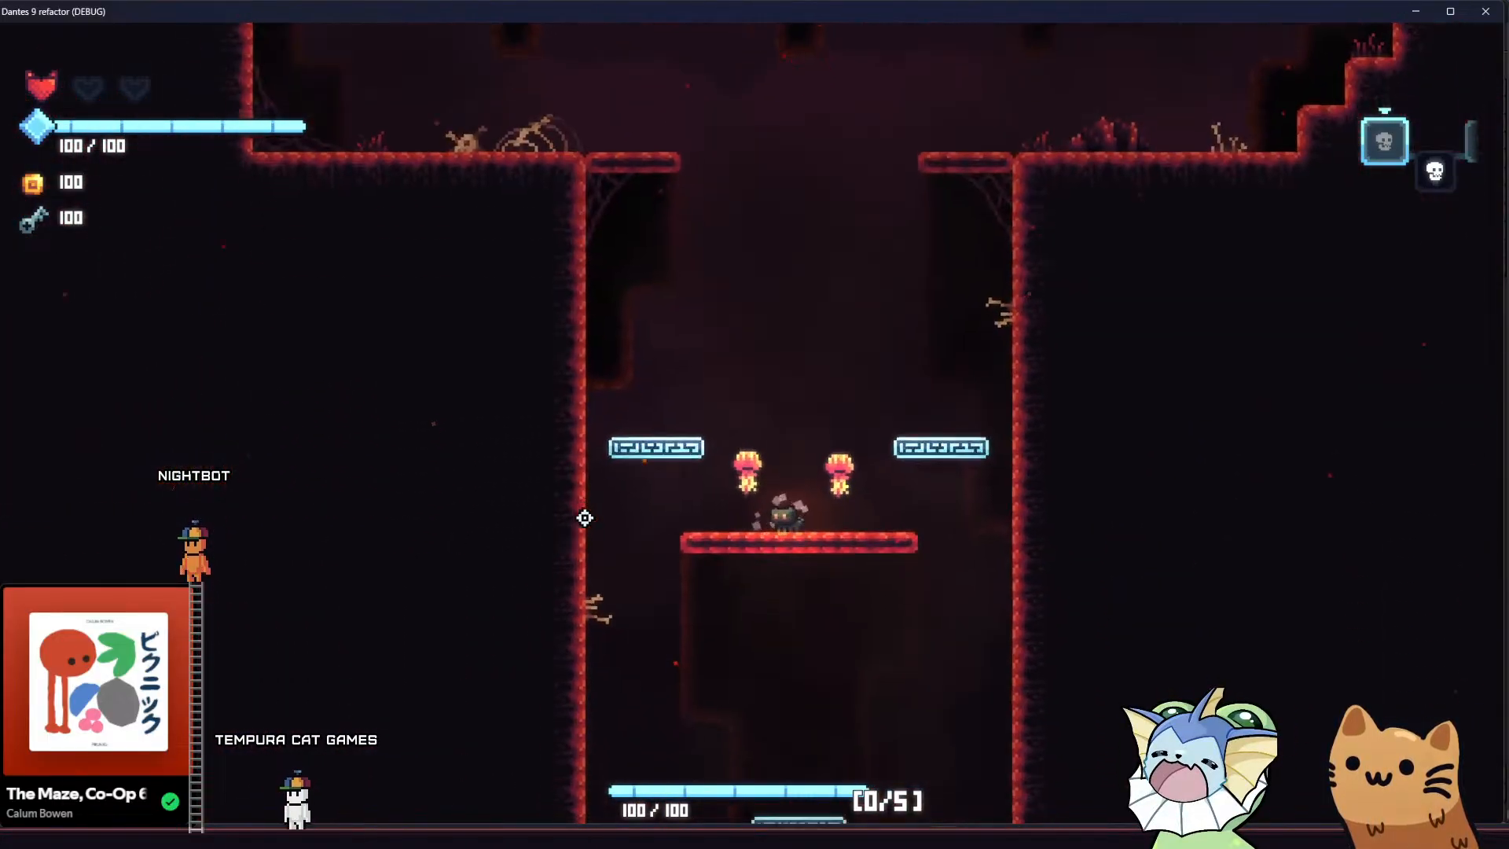
key("a")
key("d")
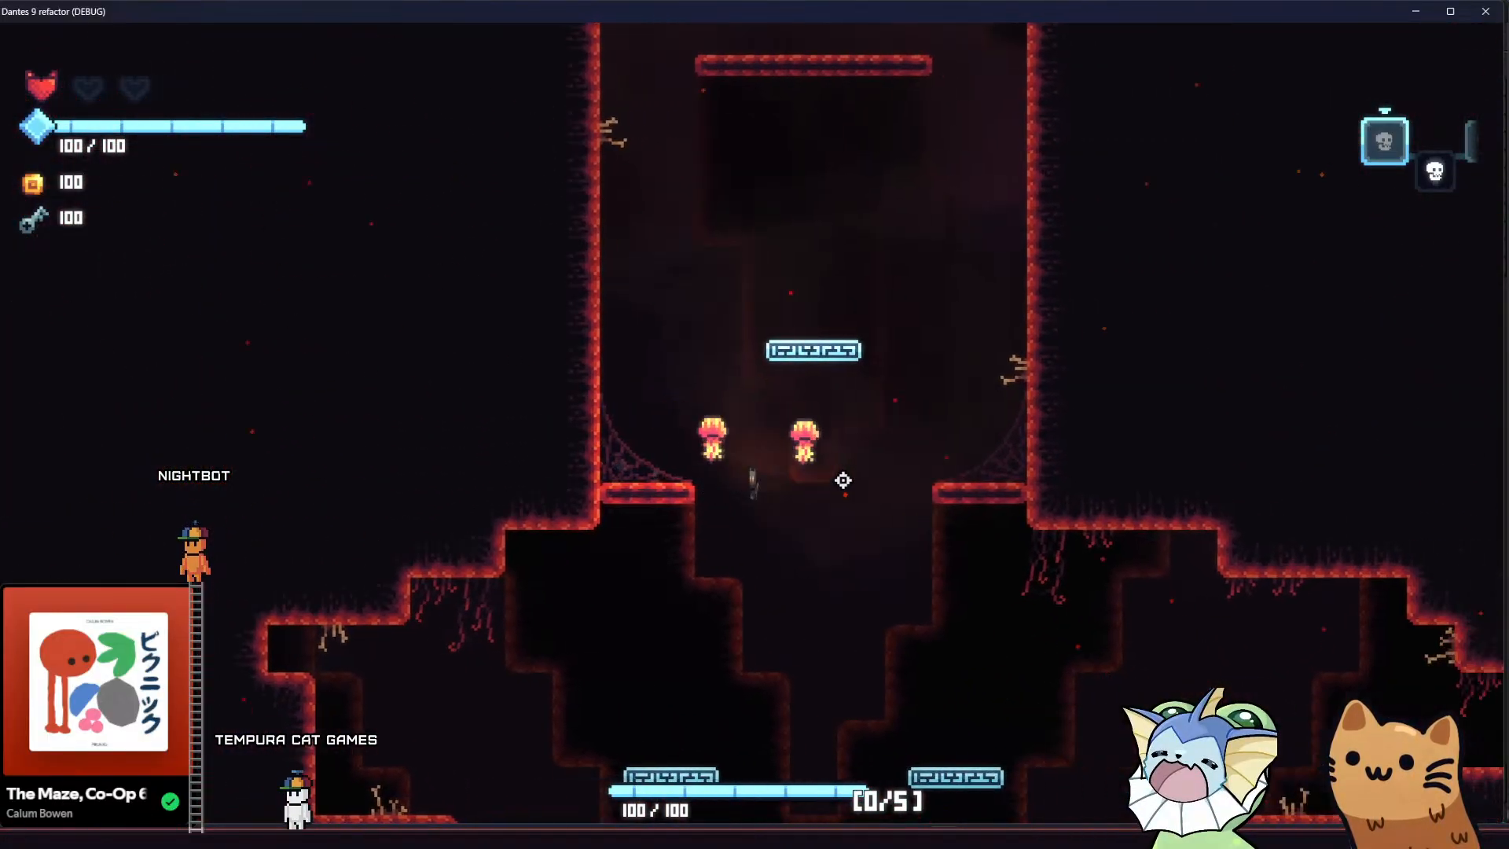
Climb from the shaft's entrance over the middle platform back up to the skeleton to recheck the spires
key("a")
key("space")
key("space")
key("space")
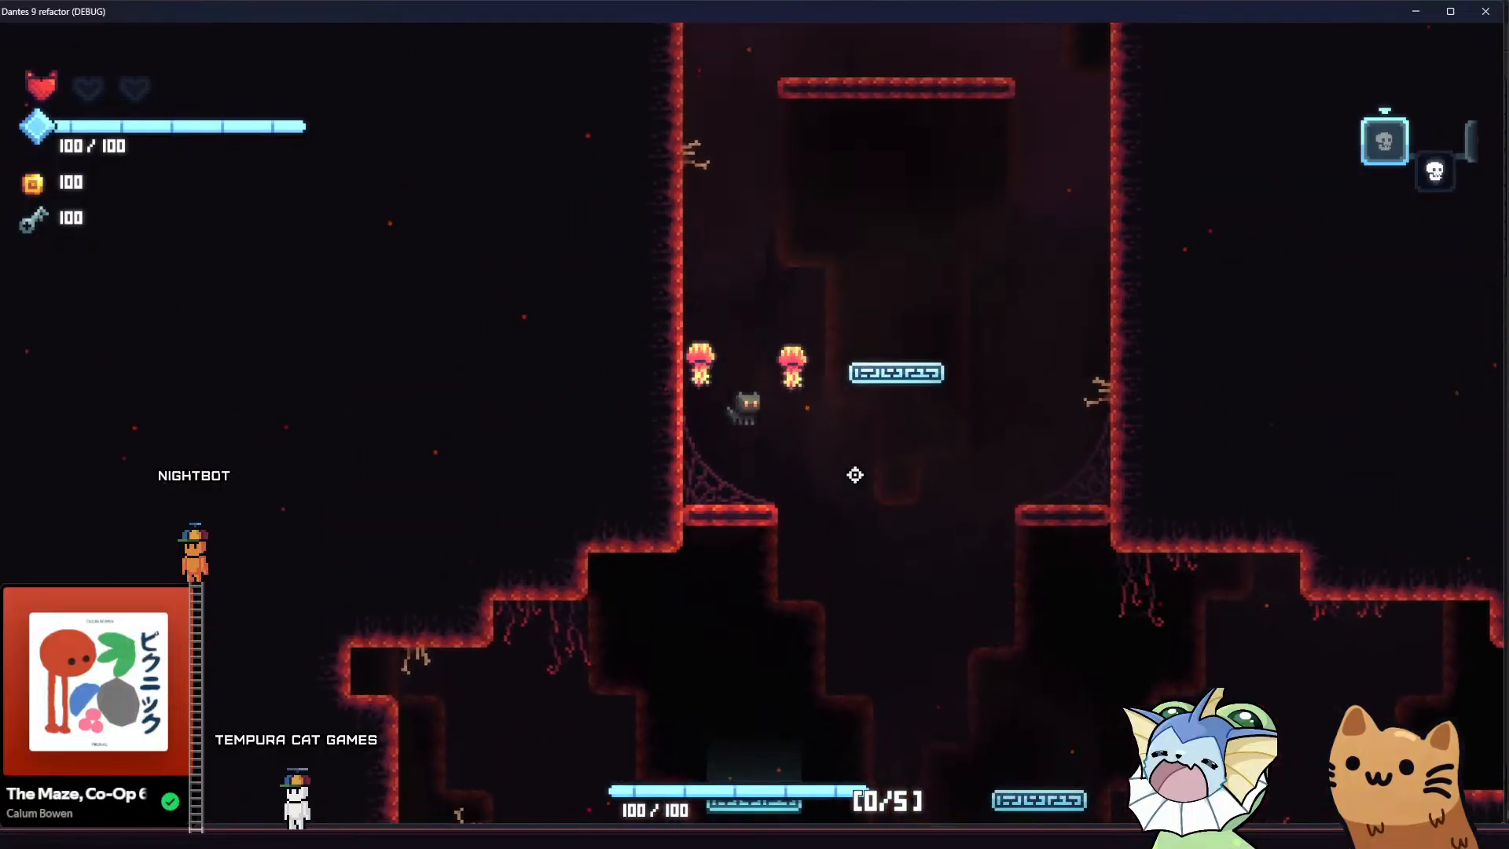
key("d")
key("space")
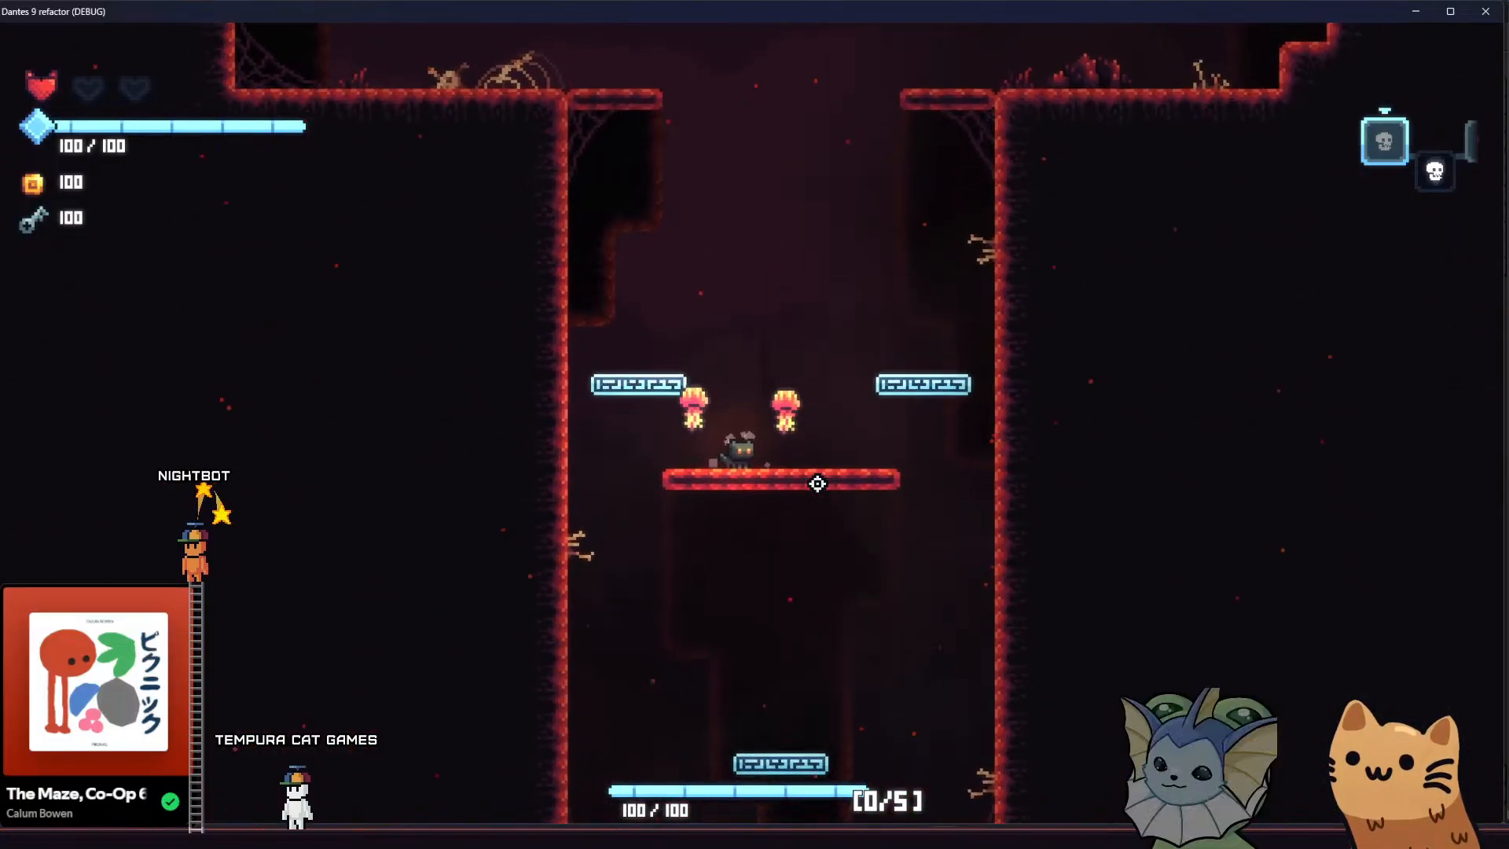
key("a")
key("space")
key("space")
key("a")
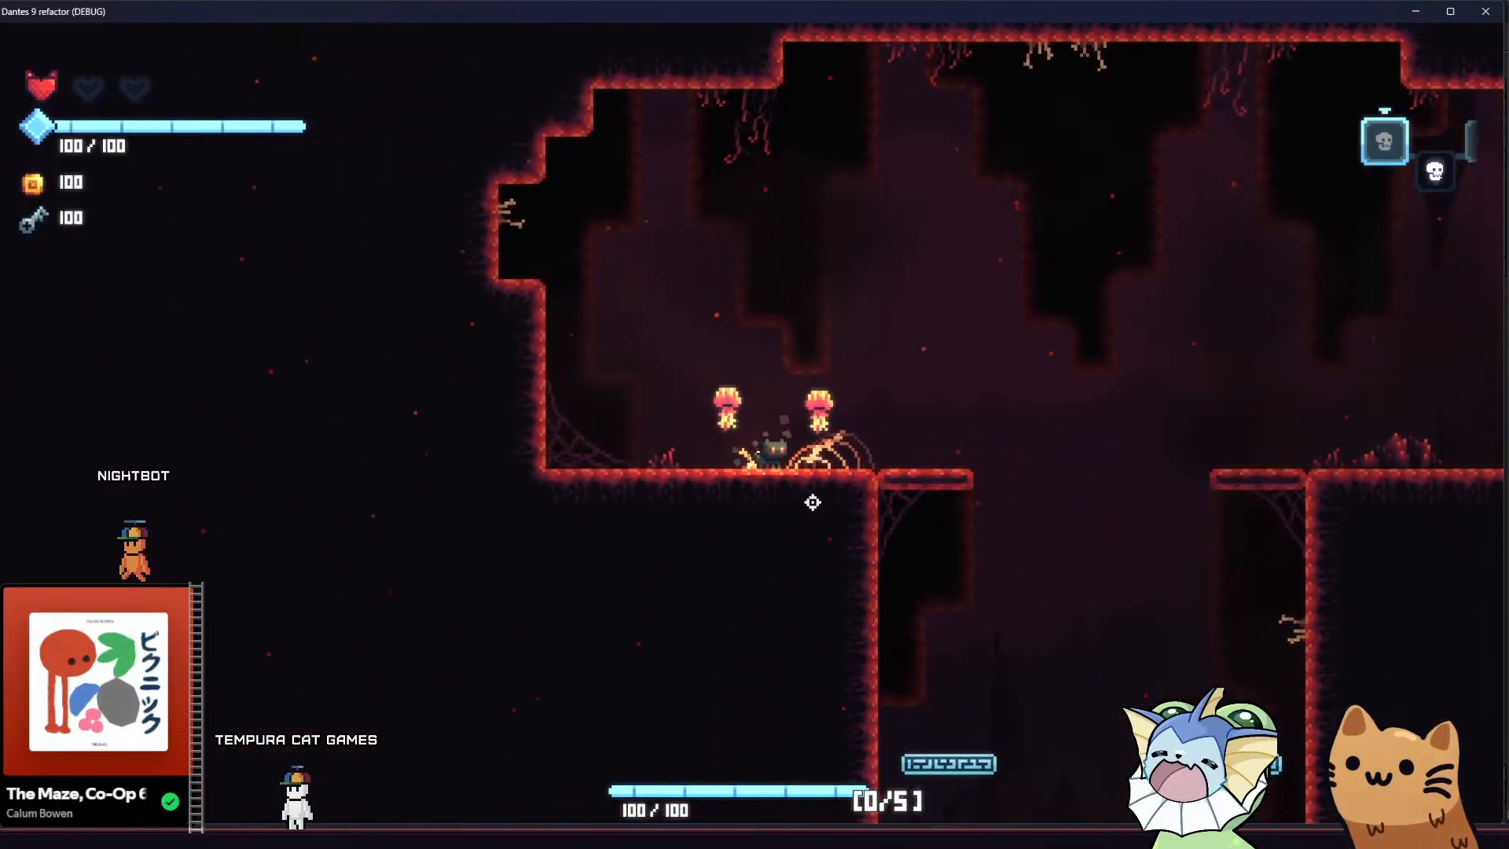
Close the running game and switch to parallax.aseprite in Aseprite to inspect the tiled cave background
left_click(1484, 11)
key("alt+Tab")
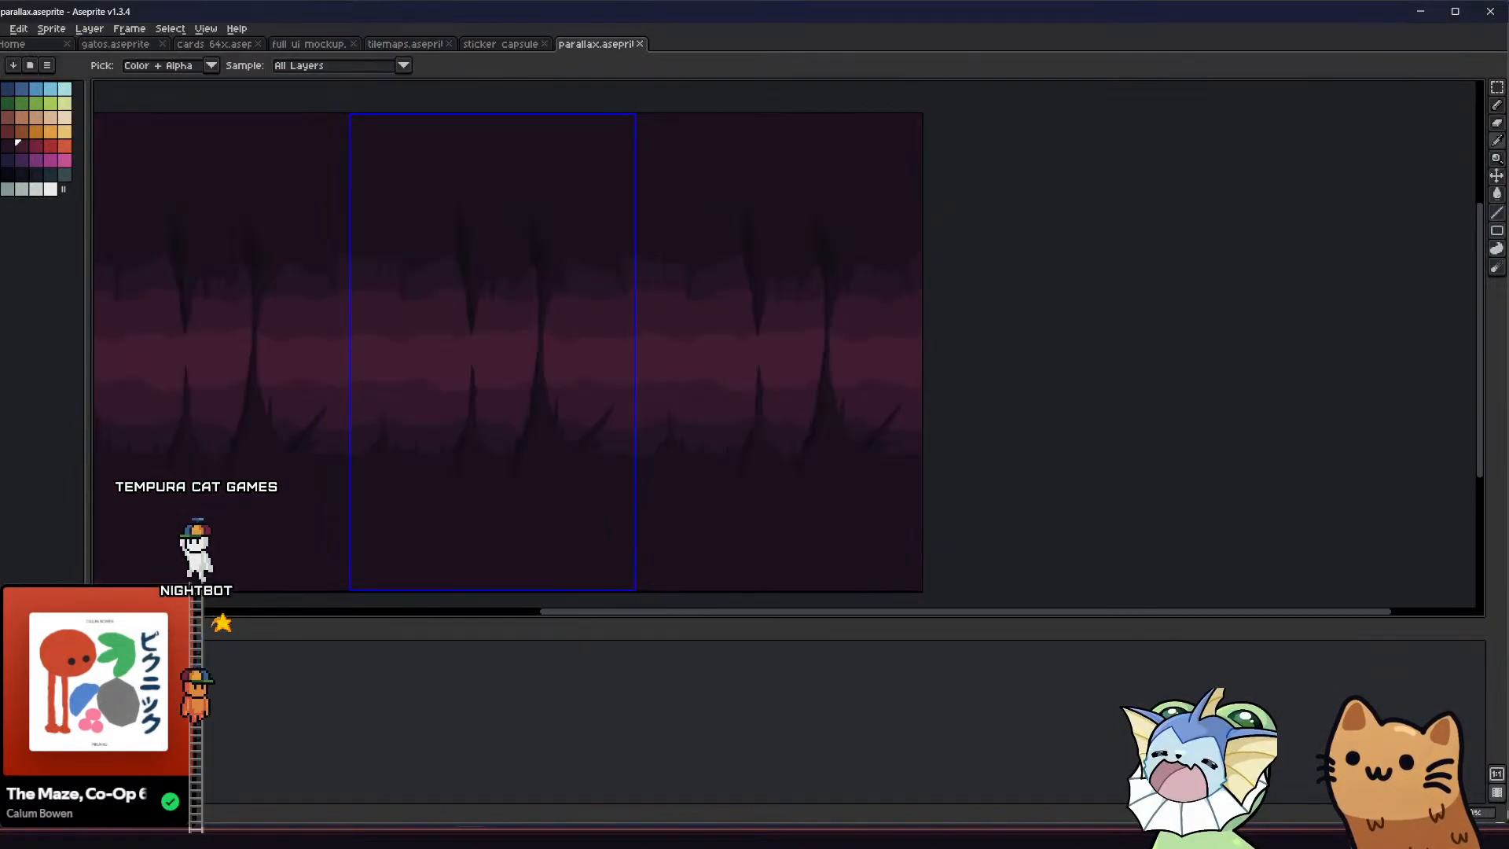
middle_click_drag(295, 497, 363, 505)
scroll(479, 467, "down", 1)
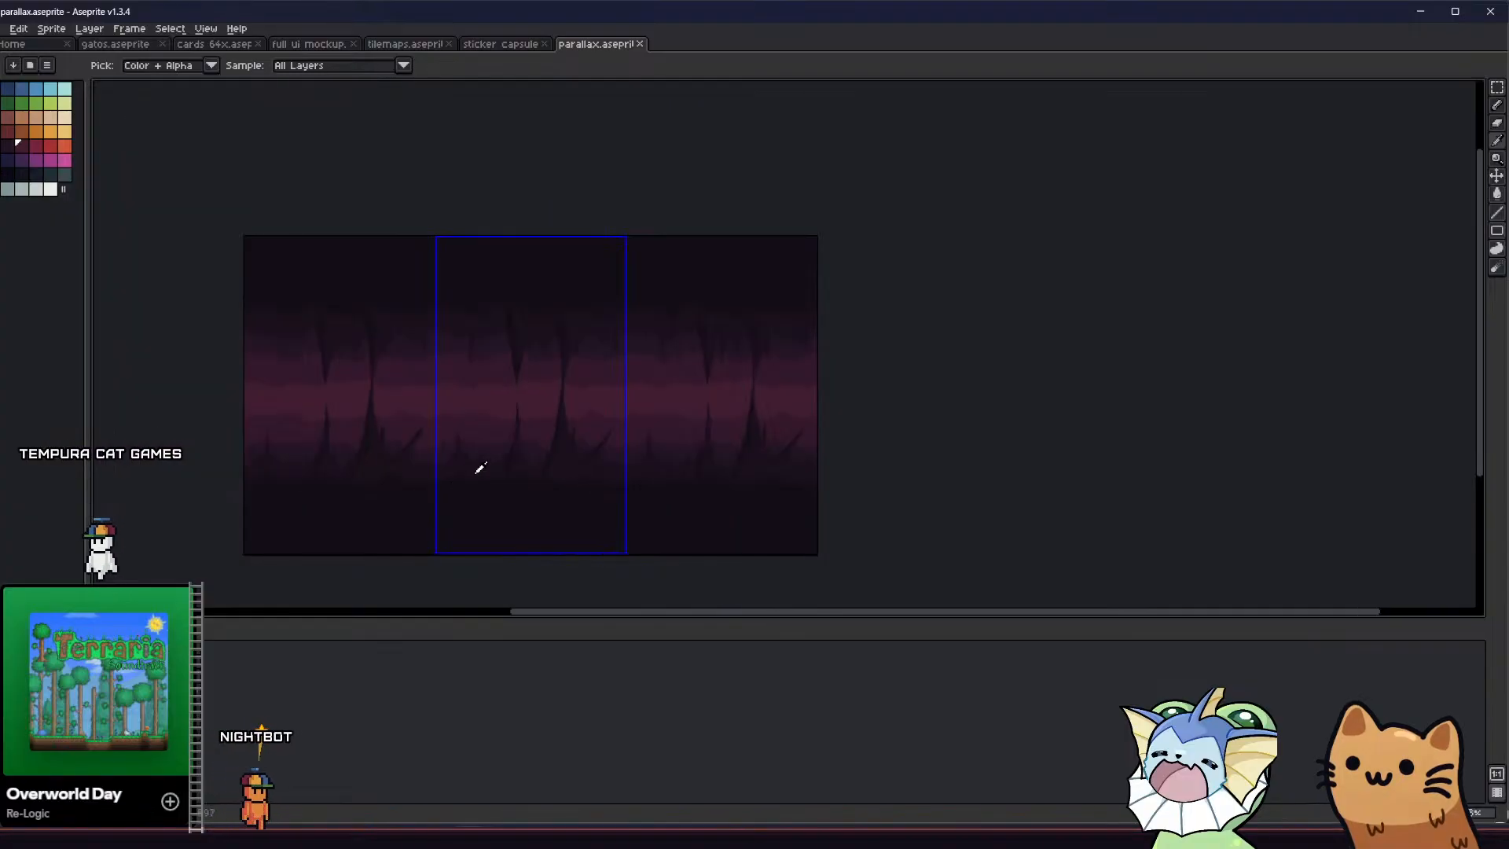
scroll(481, 467, "up", 3)
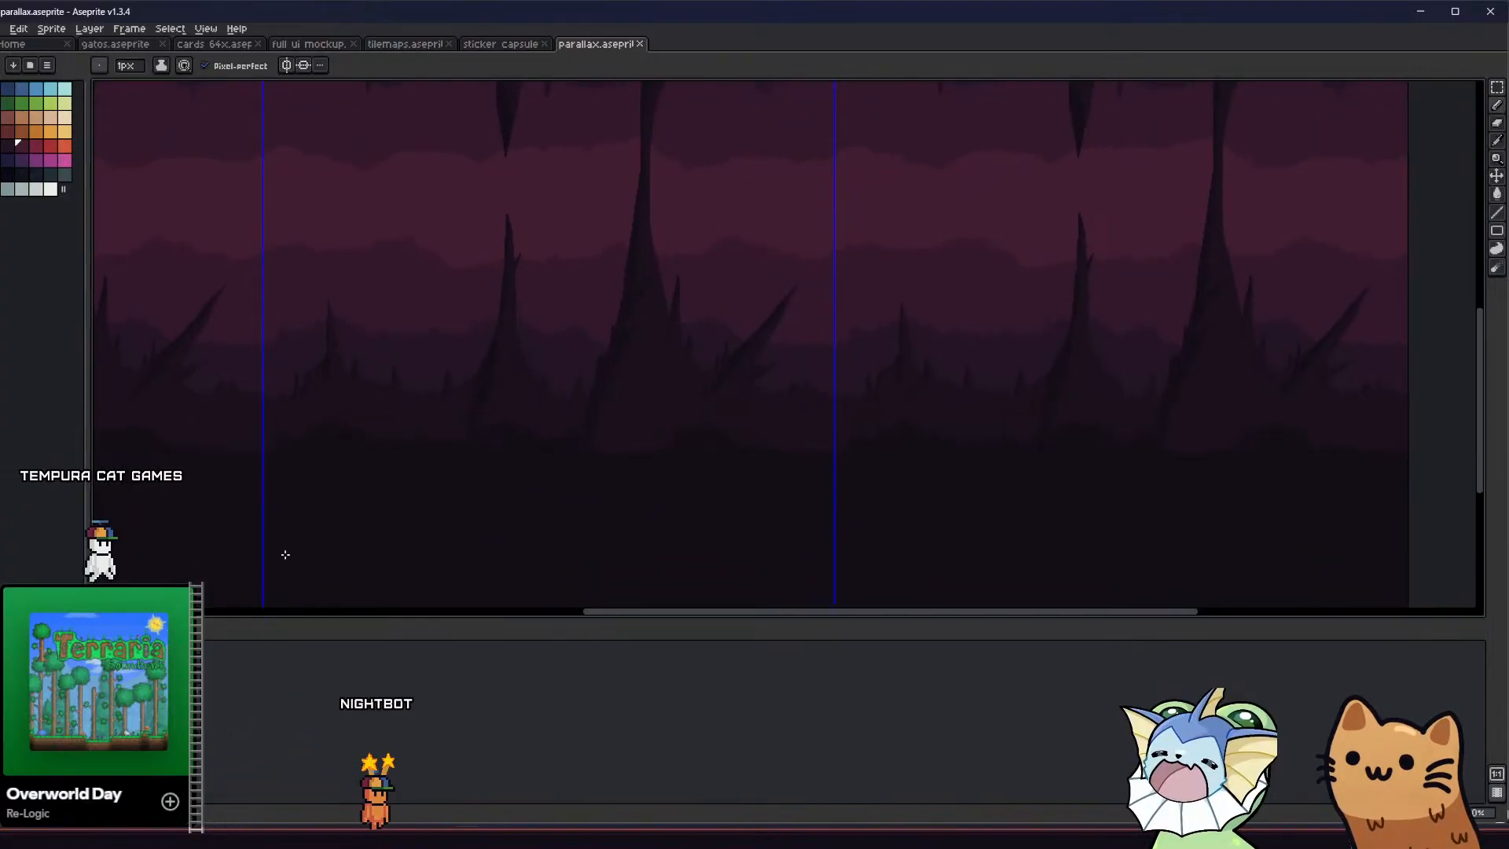
Clear a tapered area from the dark foreground ground beneath the middle spire, extending the spire's base downward
middle_click_drag(446, 445, 434, 423)
key("e")
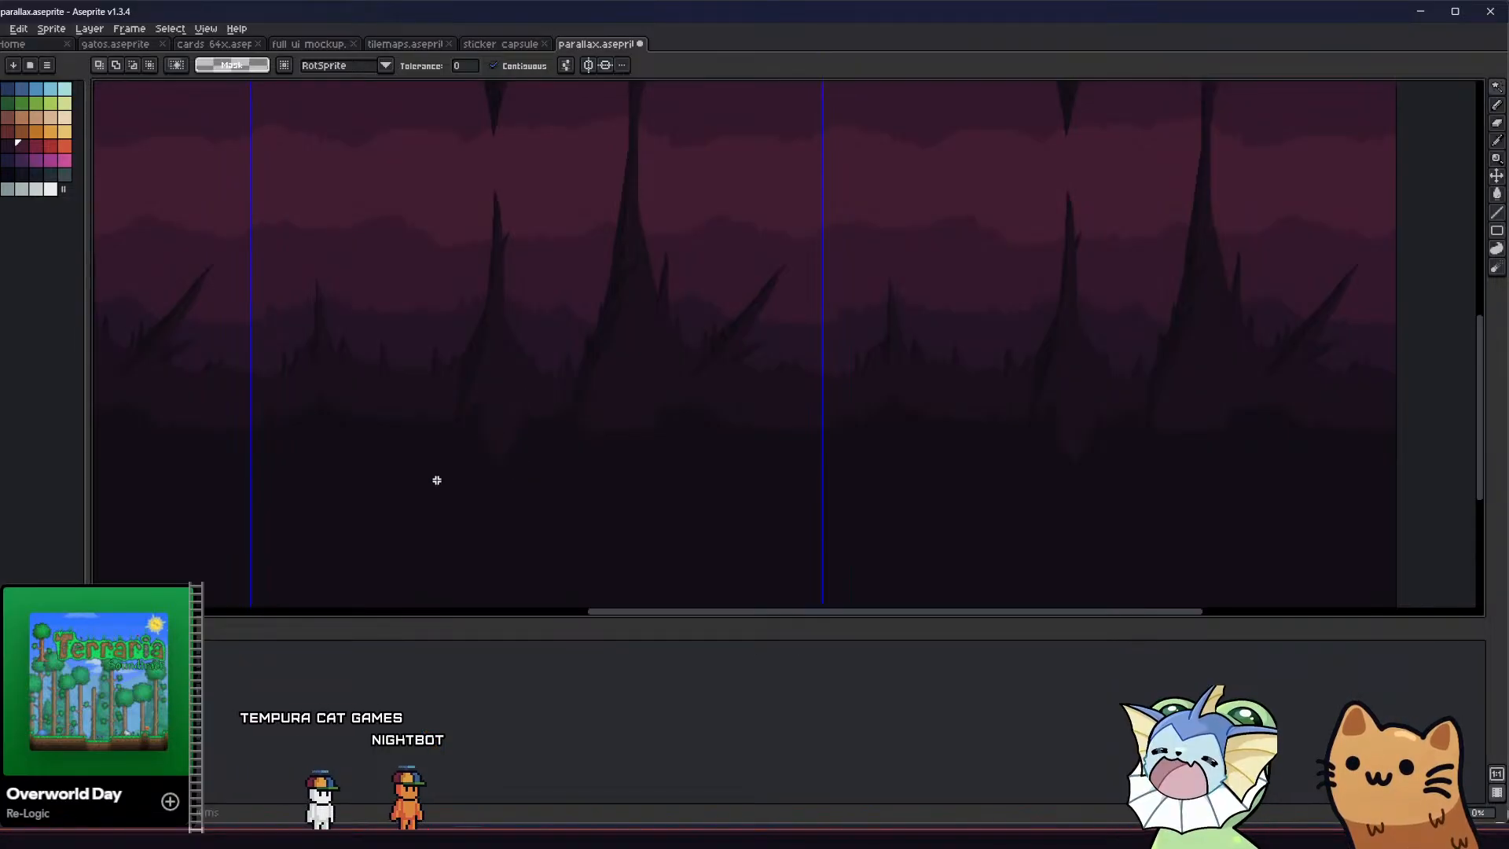
middle_click_drag(437, 480, 419, 462)
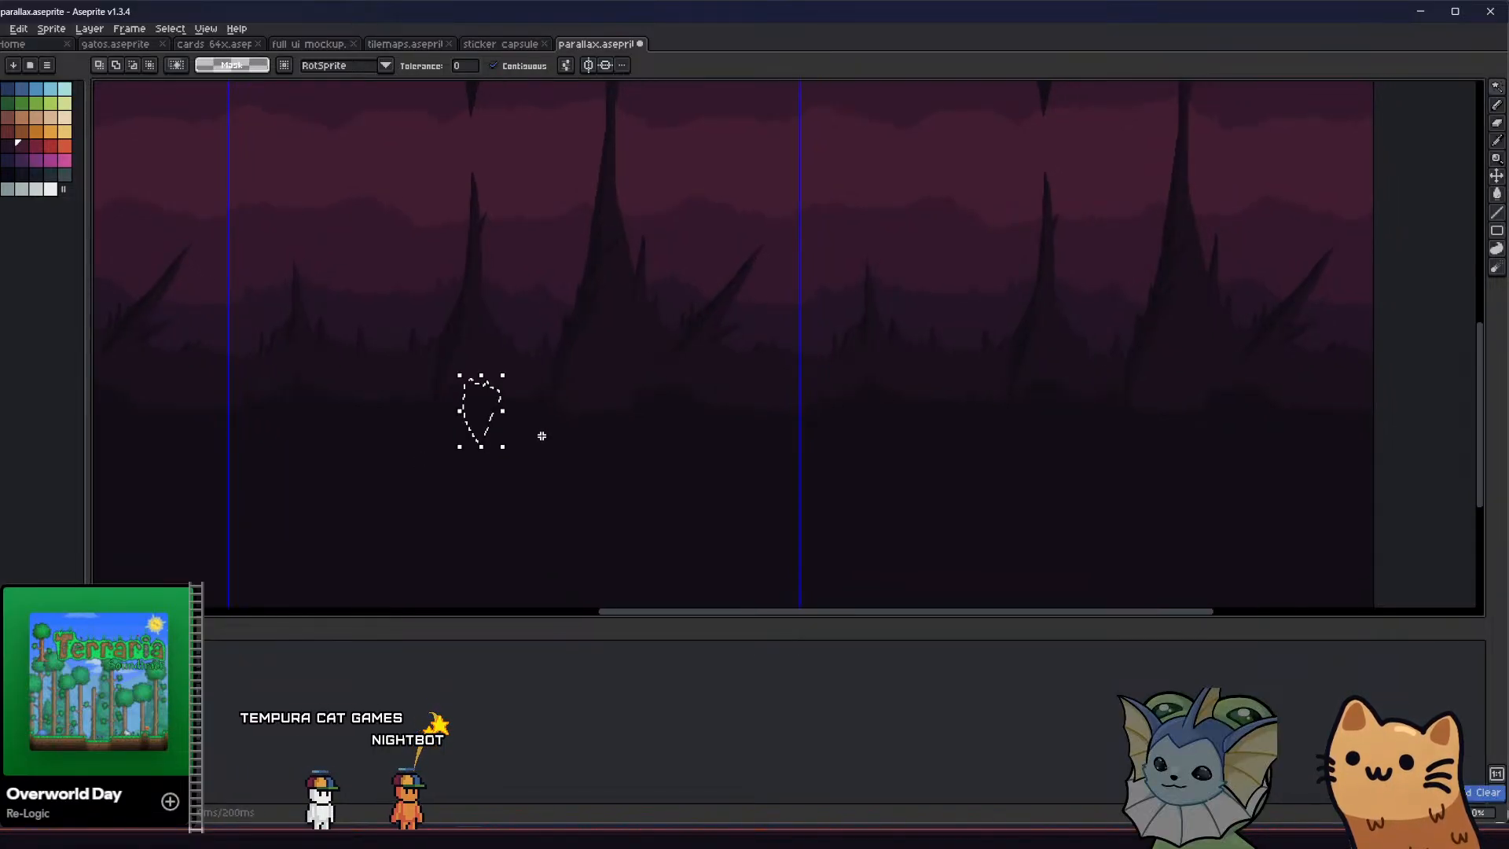
middle_click_drag(512, 430, 492, 433)
scroll(467, 408, "up", 3)
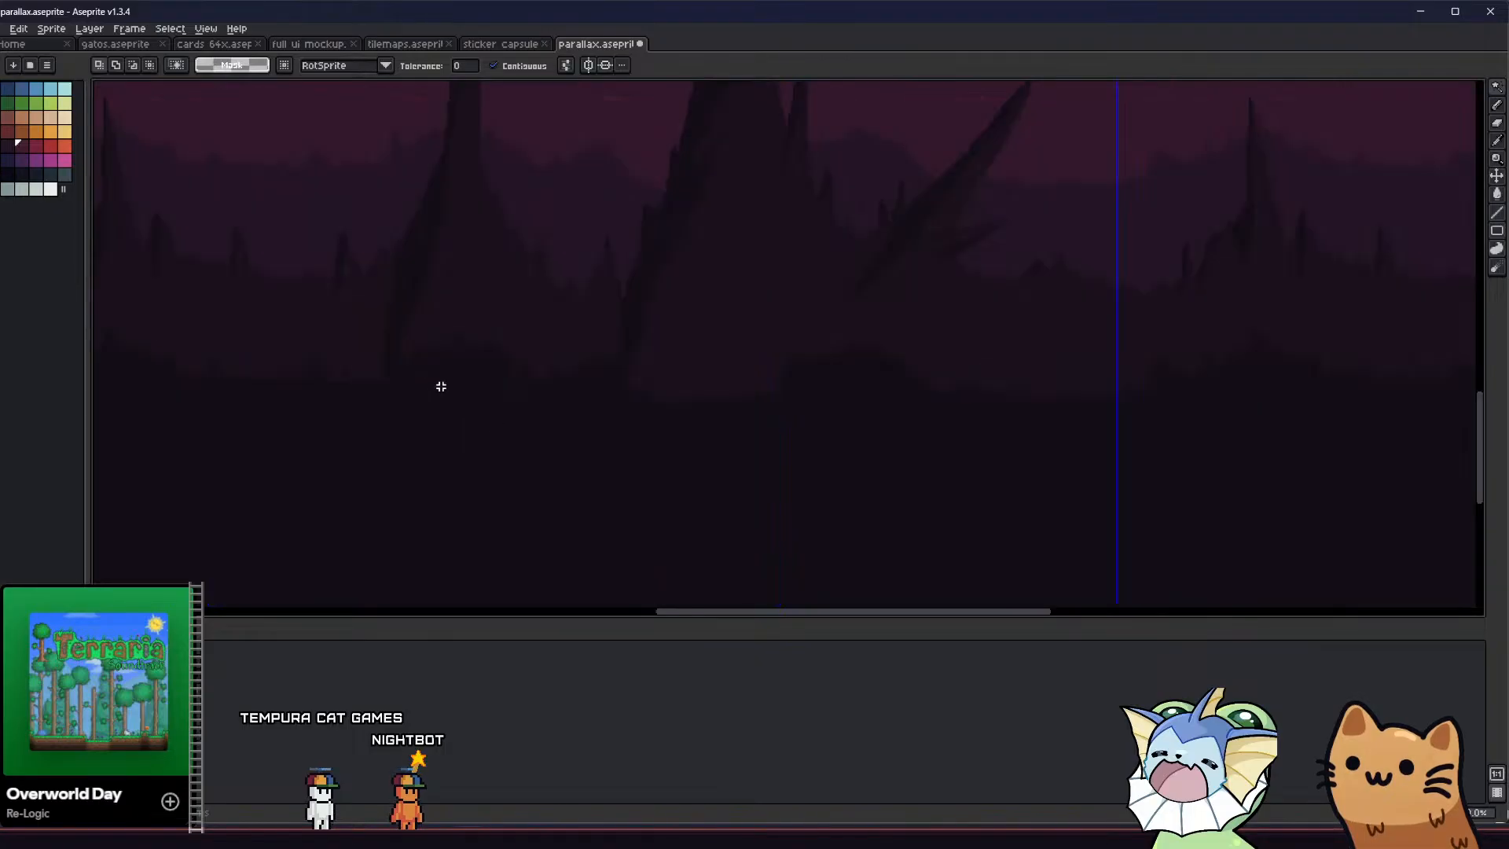
left_click(497, 379)
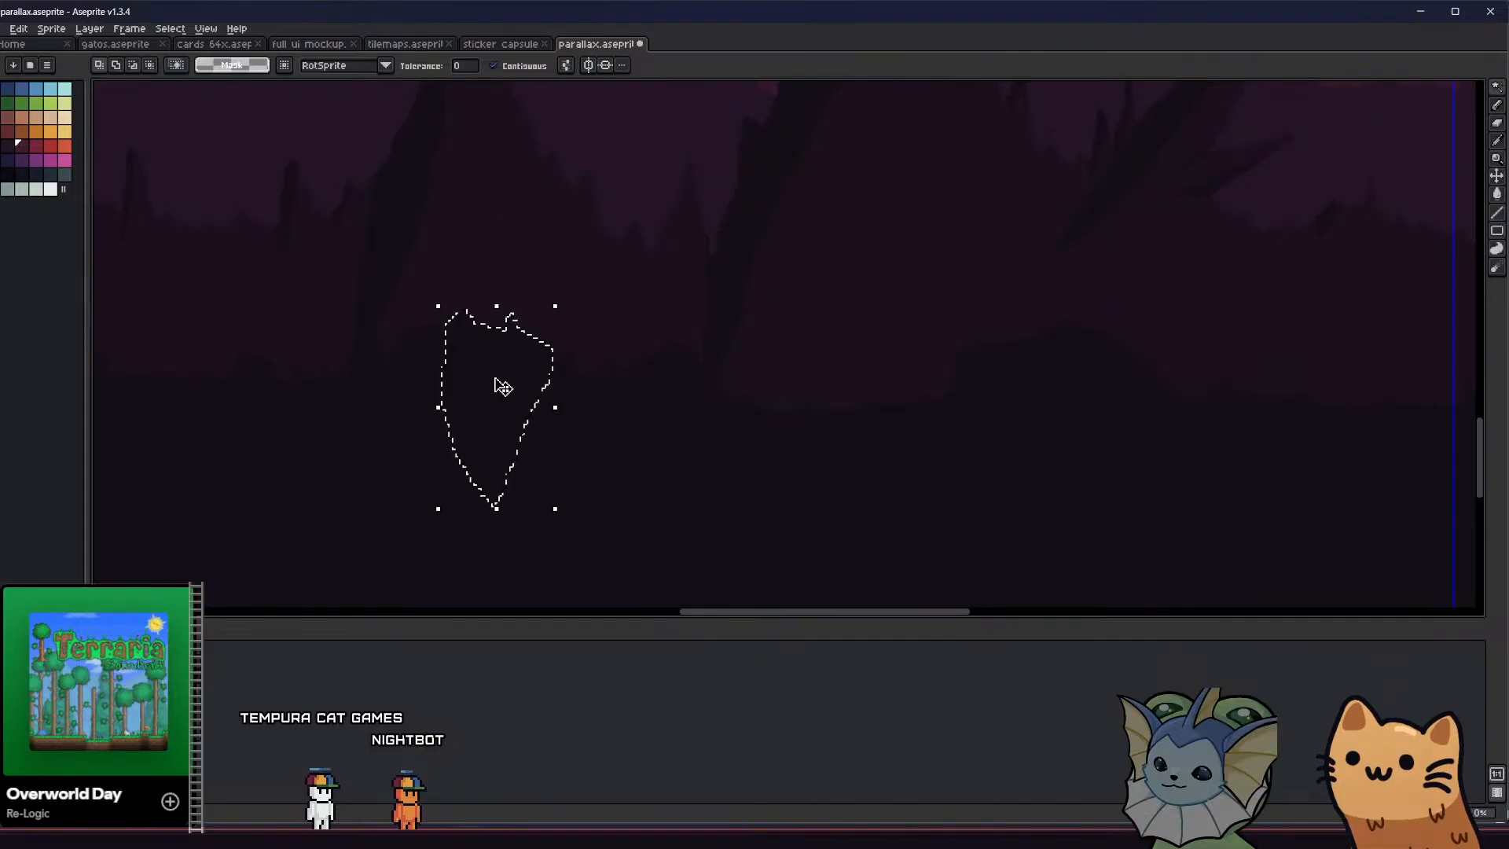
scroll(500, 386, "down", 4)
middle_click_drag(441, 417, 499, 394)
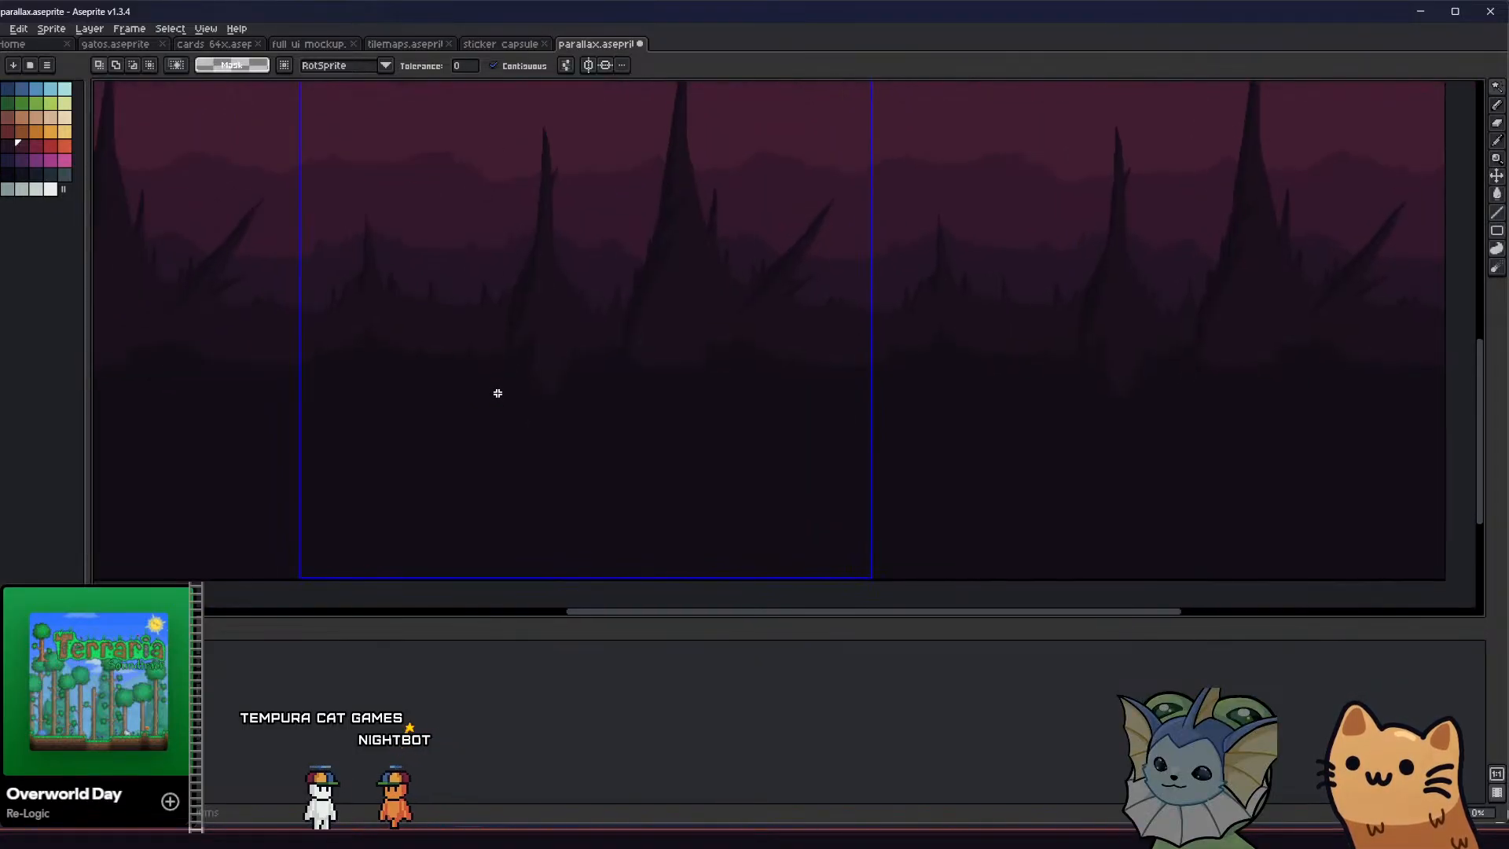
scroll(505, 398, "down", 1)
key("e")
scroll(528, 380, "up", 3)
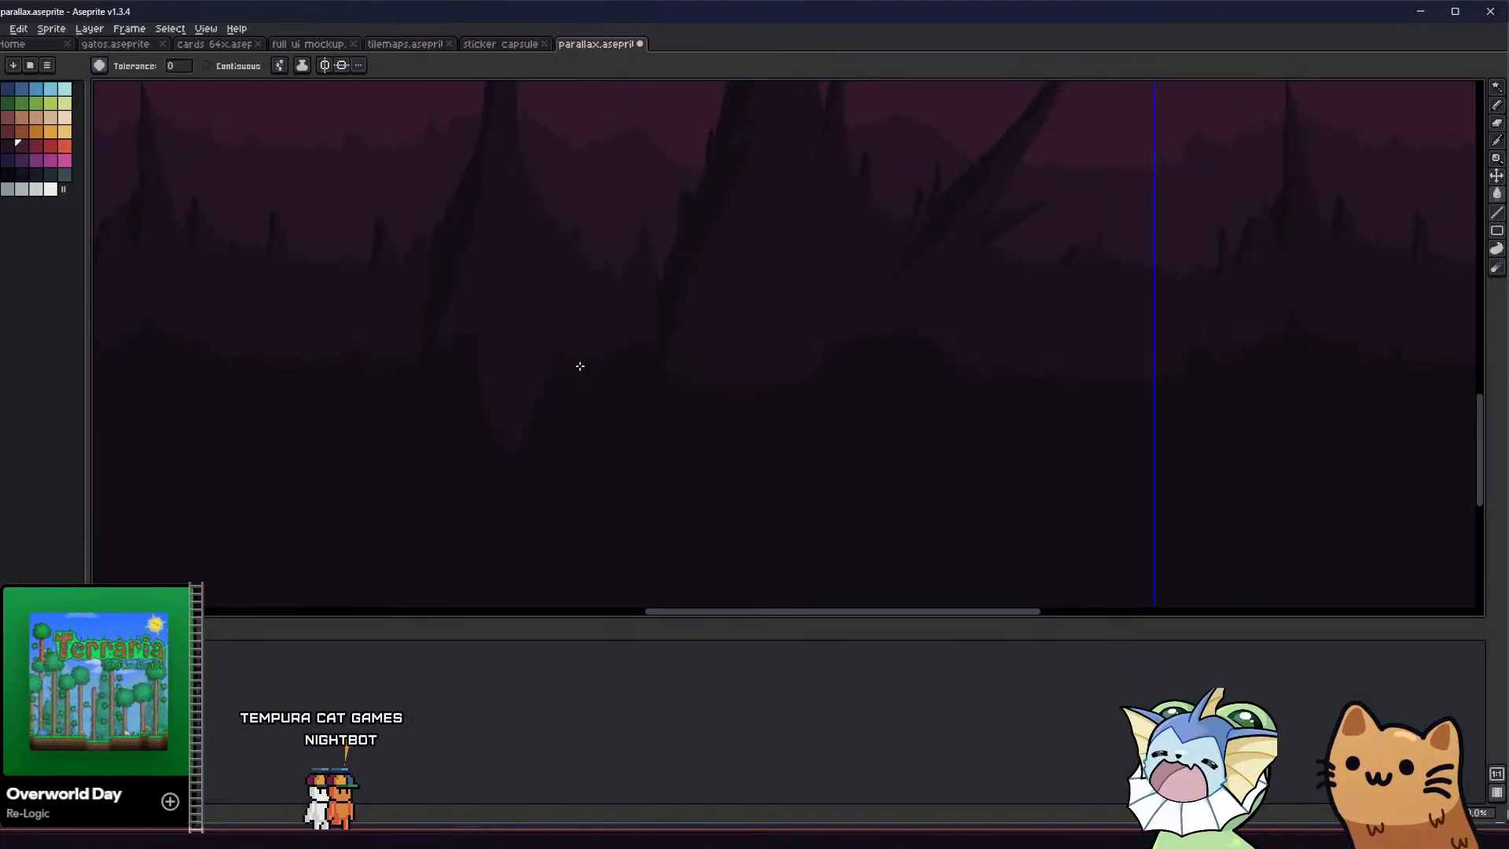
left_click(583, 368)
key("ctrl+z")
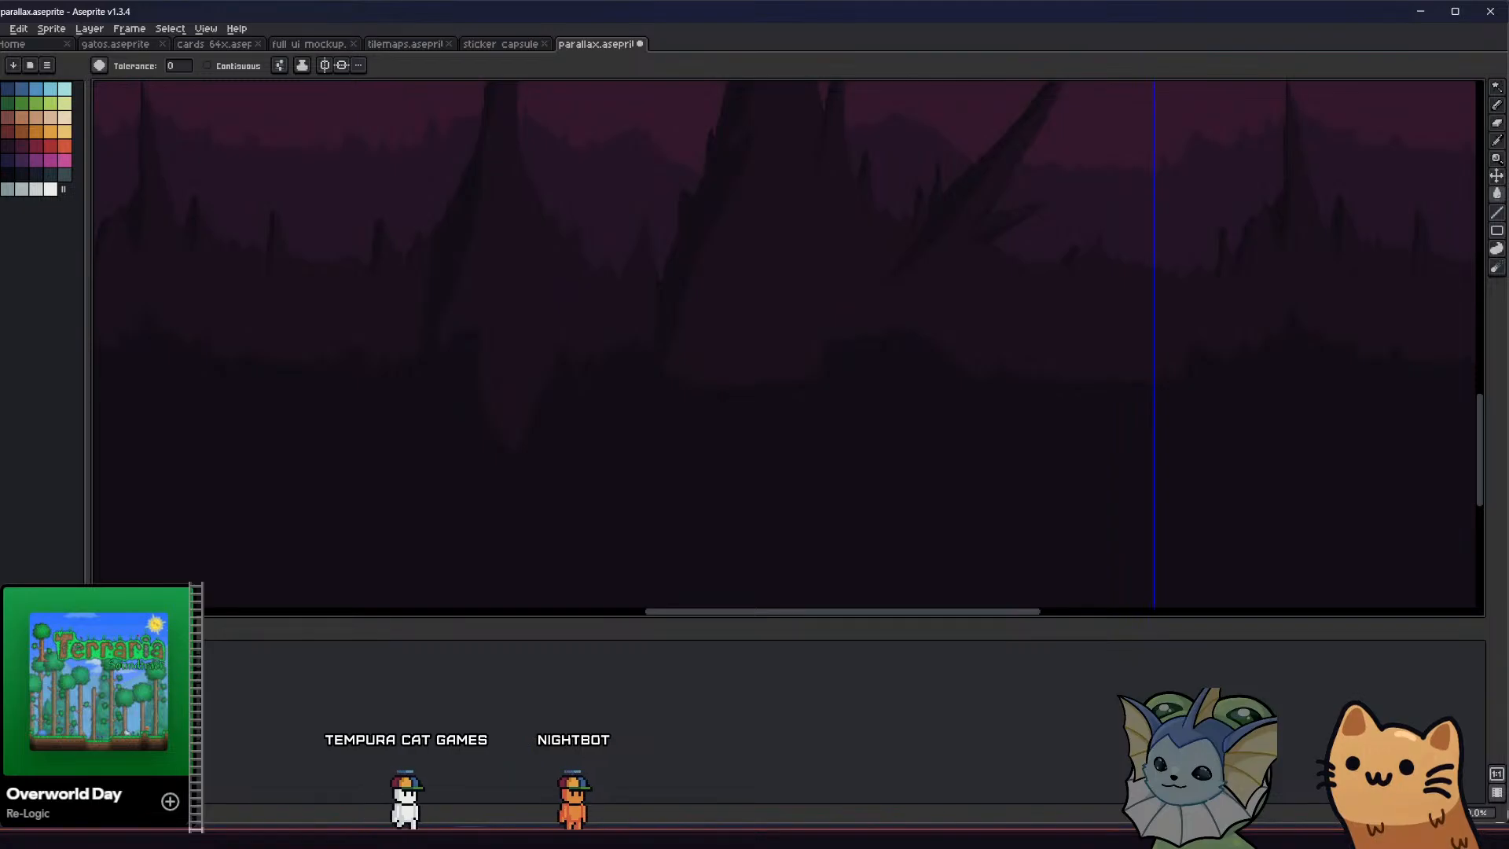
left_click(585, 367)
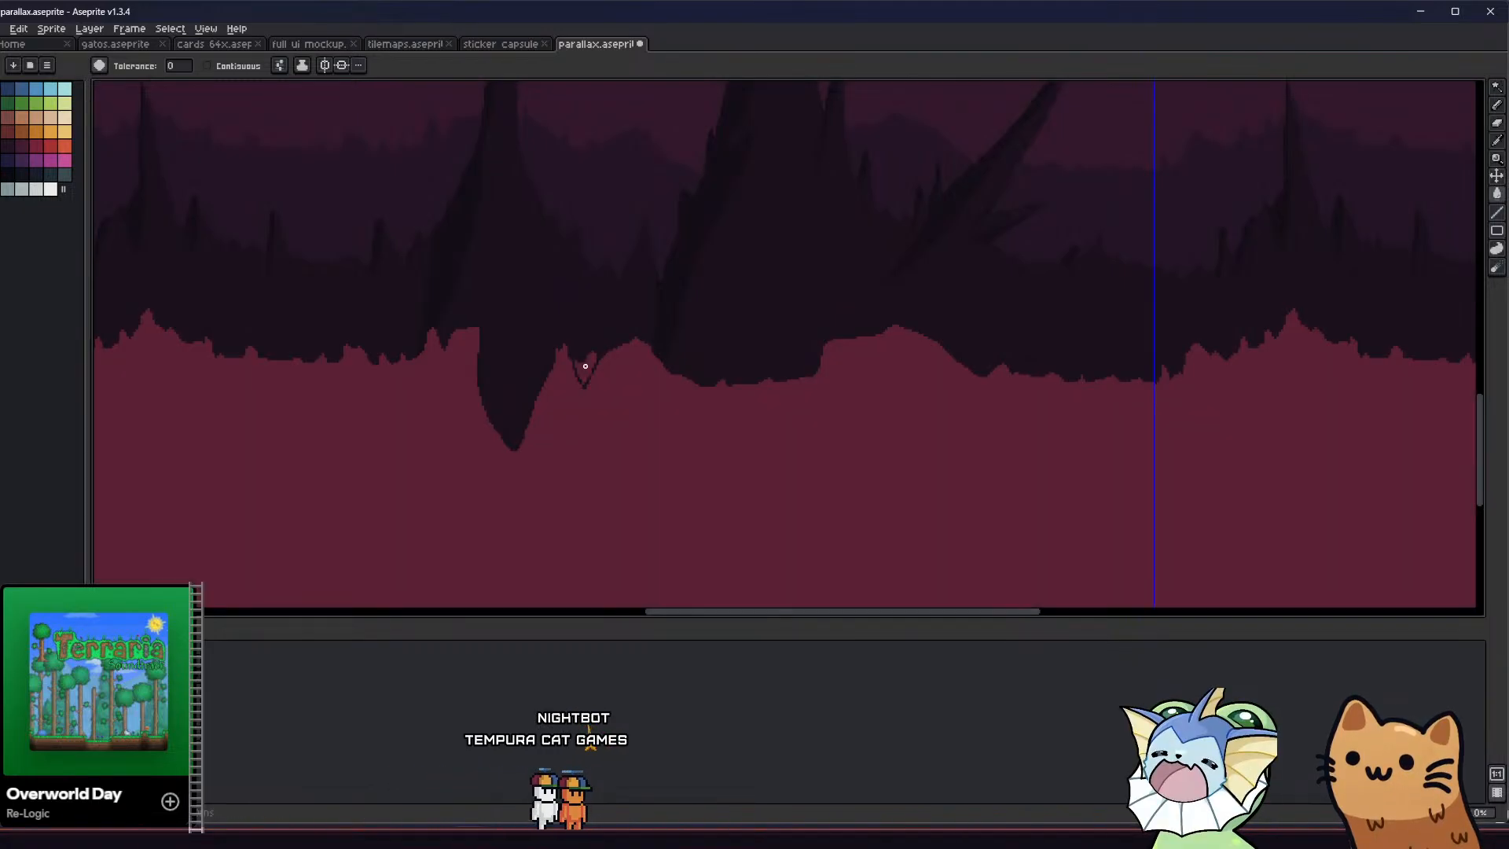
key("ctrl+z")
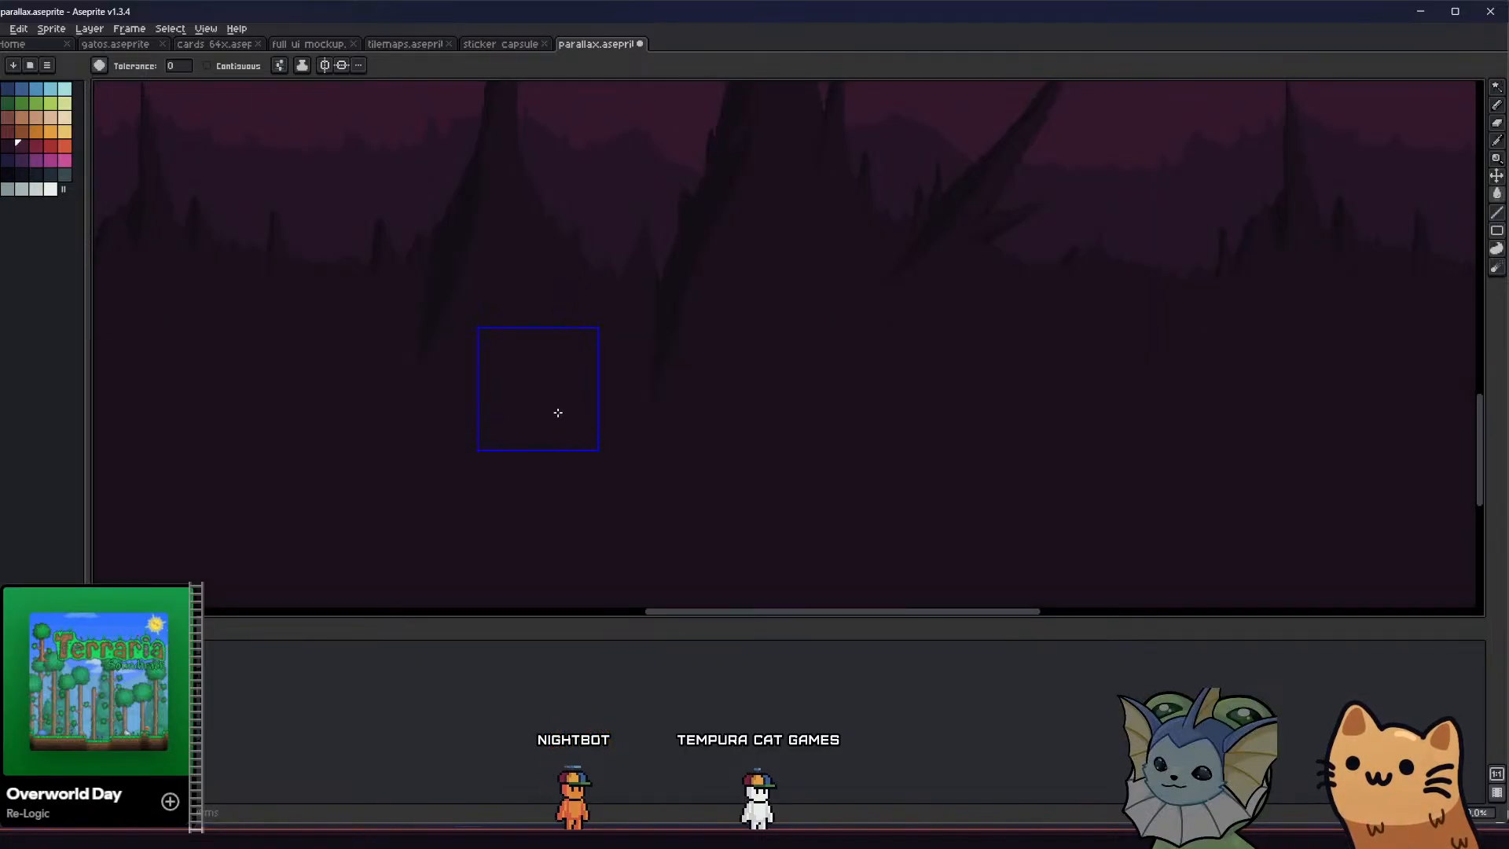
Clear the small notch beside the spire's extended base with contiguous filling, and set the eraser opacity to 100%
scroll(536, 388, "up", 2)
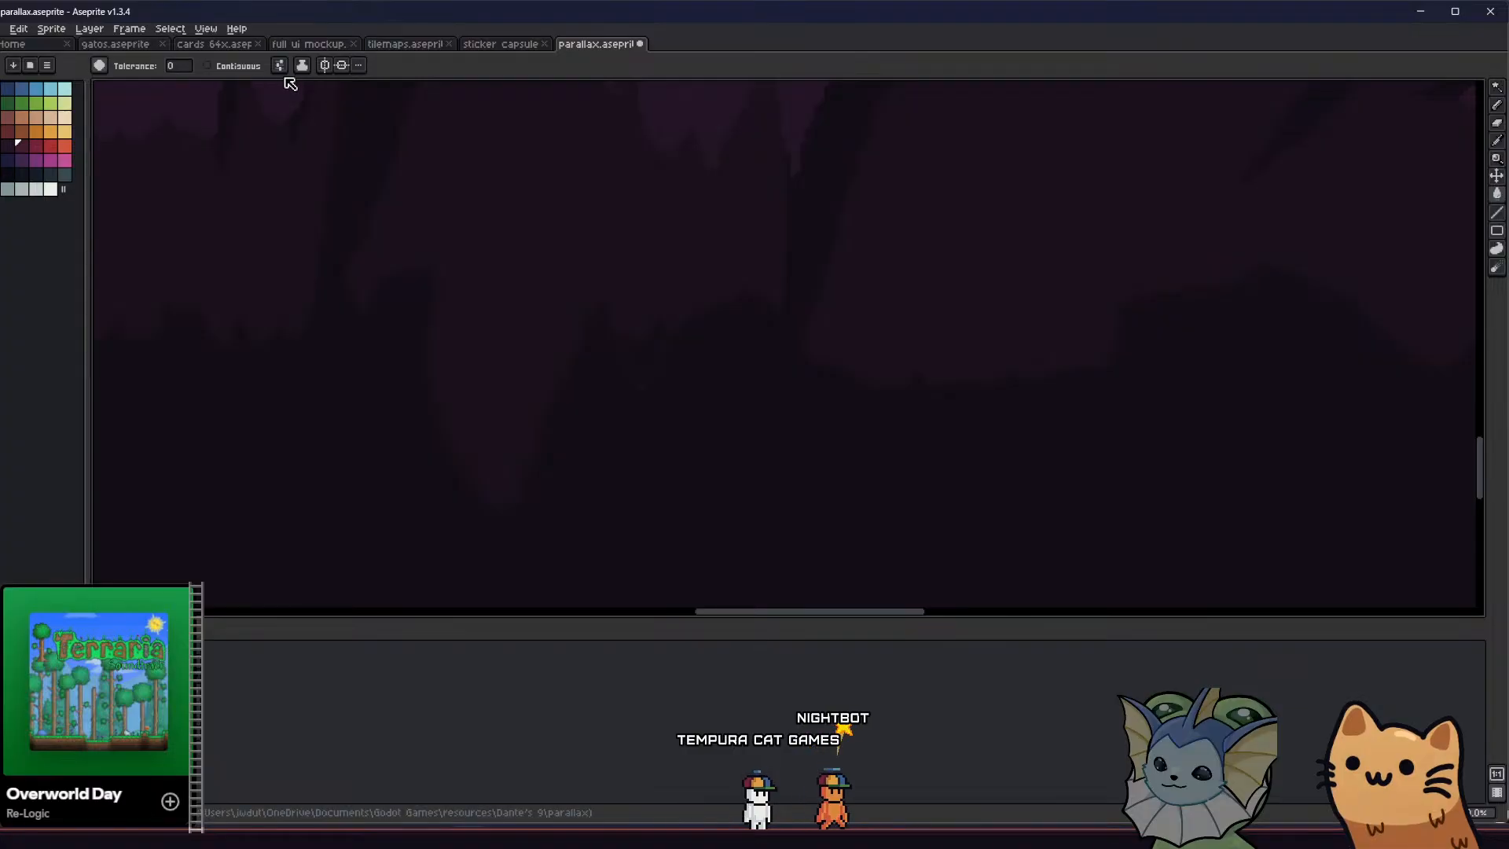
left_click(253, 68)
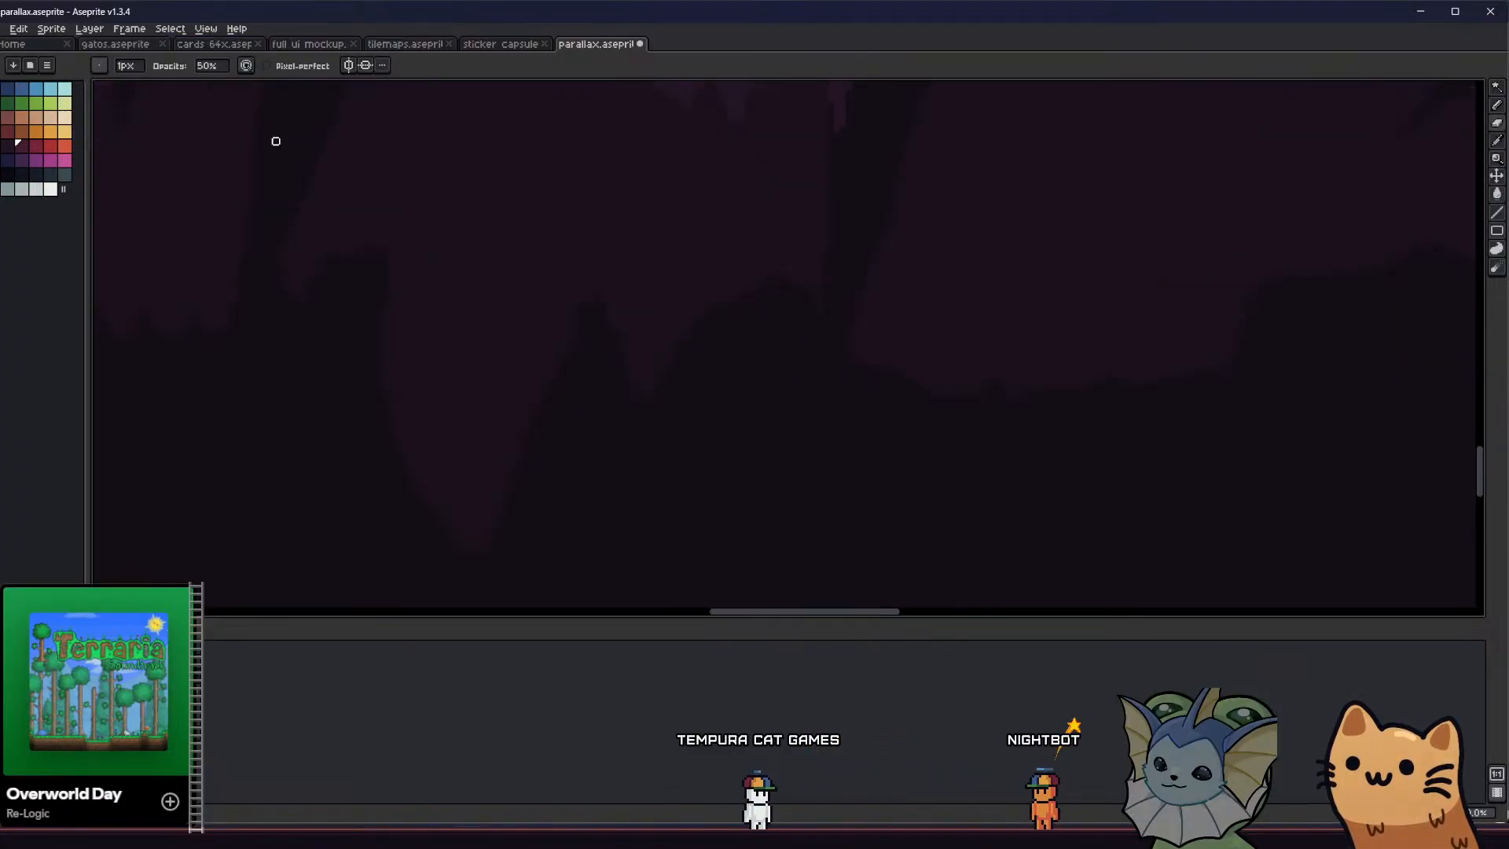
left_click(208, 68)
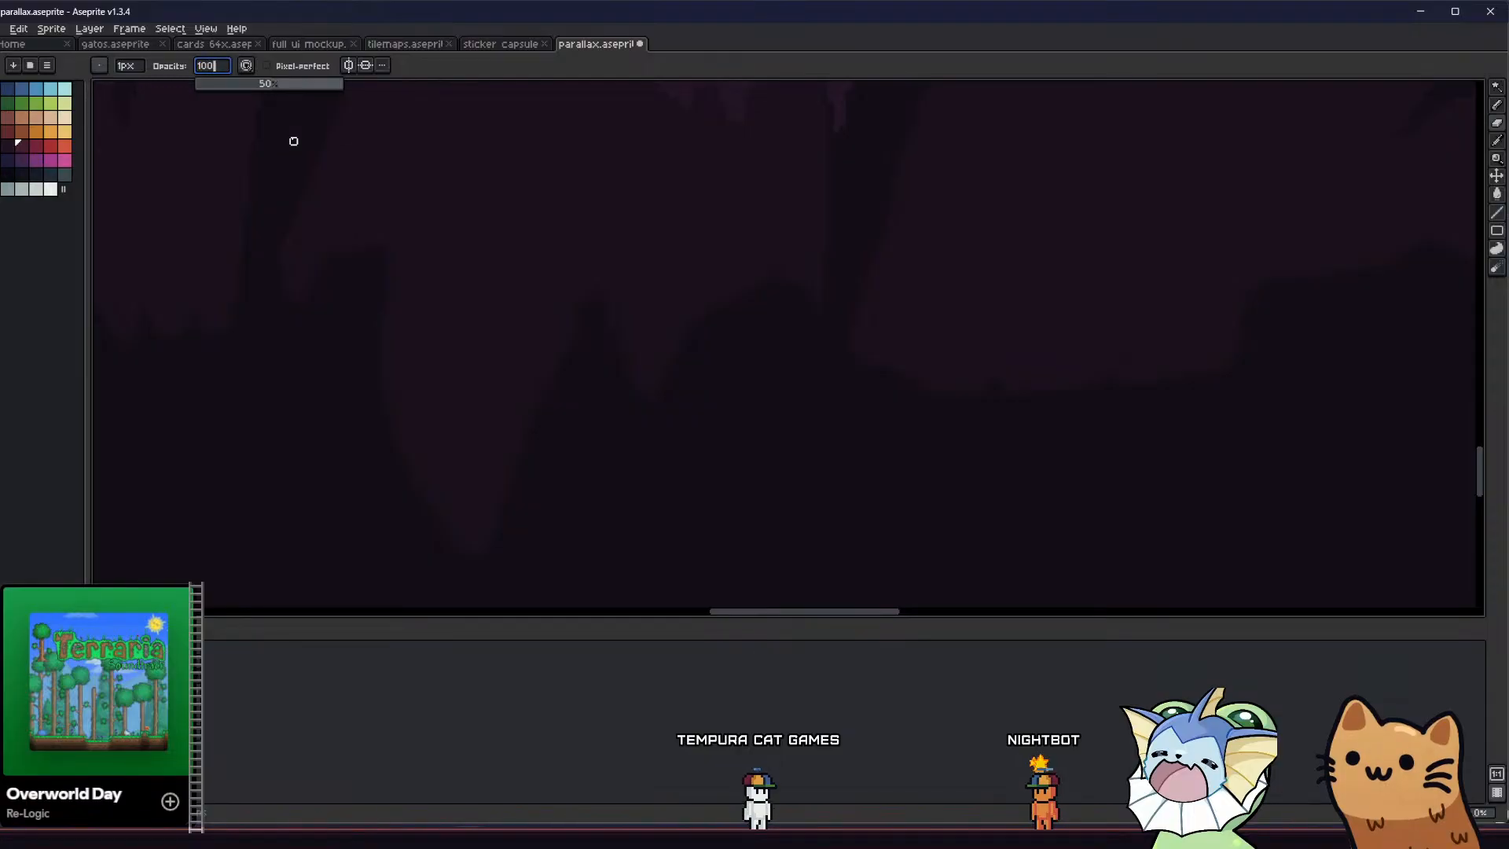
scroll(402, 310, "down", 1)
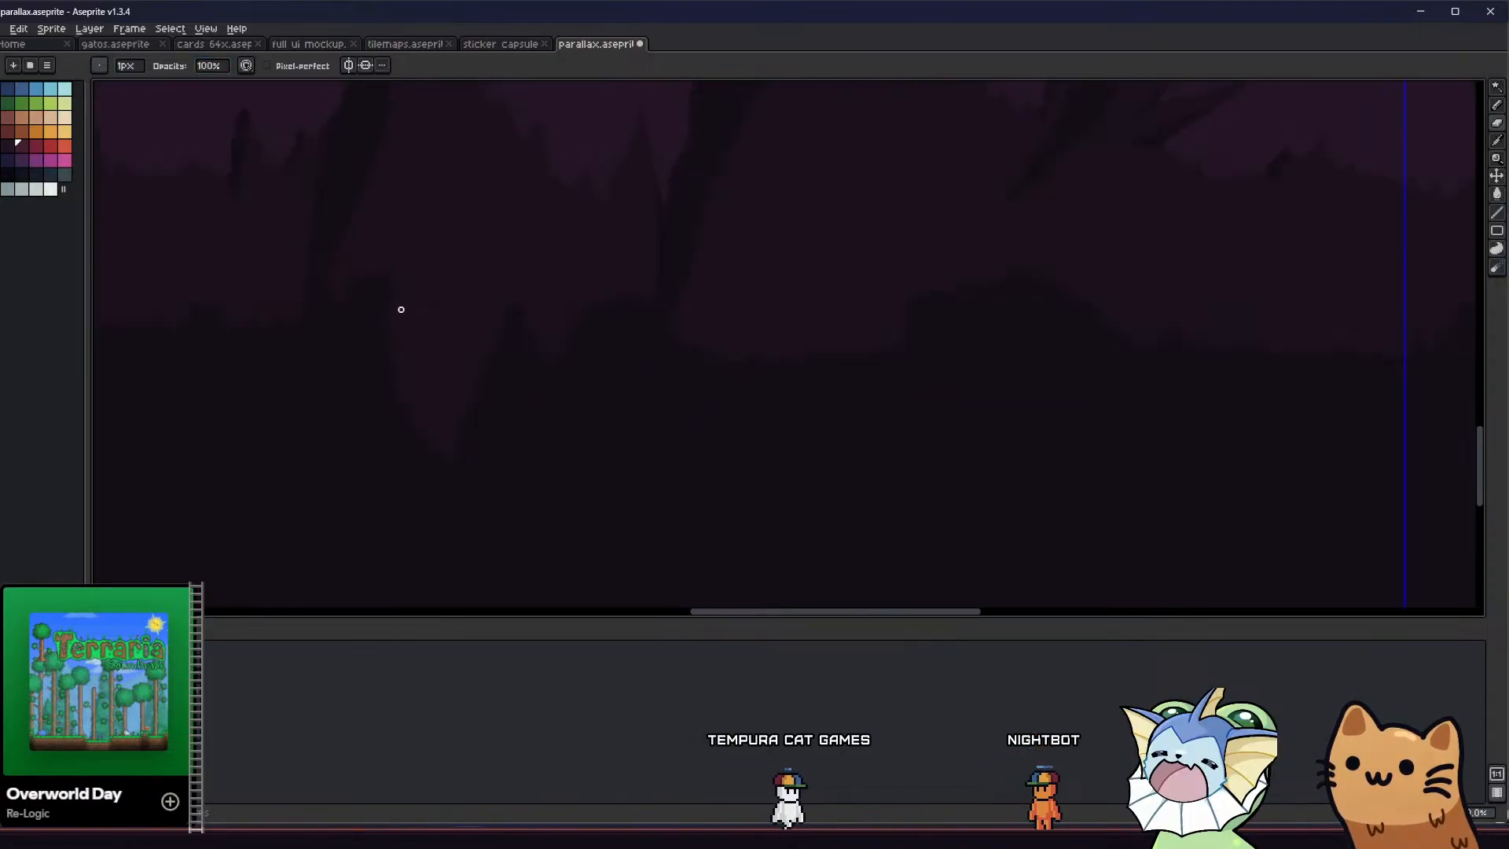
Widen and round the extended base of the middle spire by erasing the surrounding foreground with a 9 px eraser
key("plus")
key("plus")
key("e")
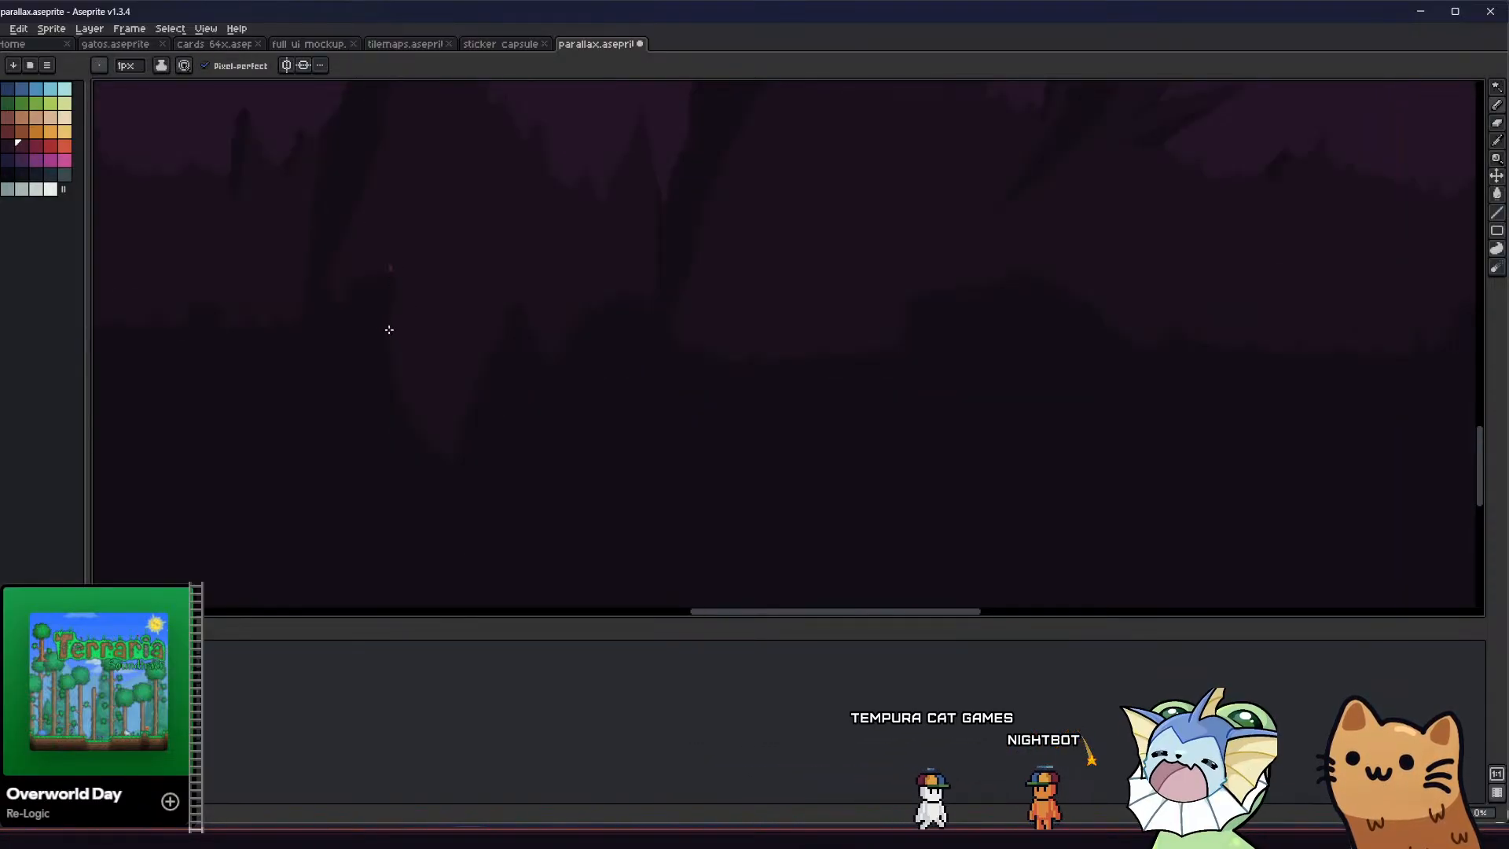
key("e")
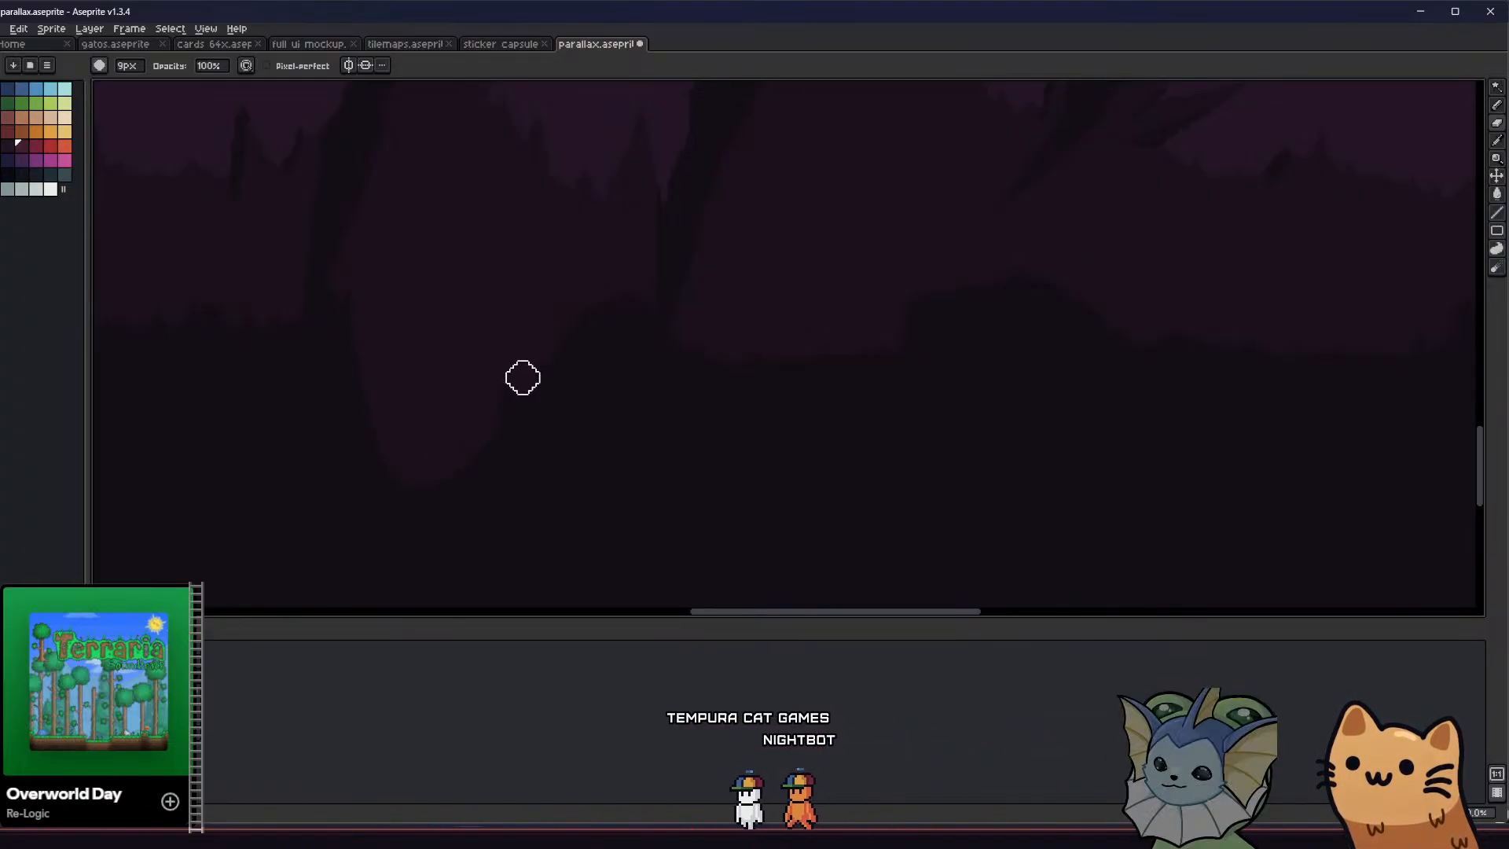
Sample the dark foreground colour and trim the left edge of the spire's extended base with the pencil
key("b")
scroll(466, 378, "down", 1)
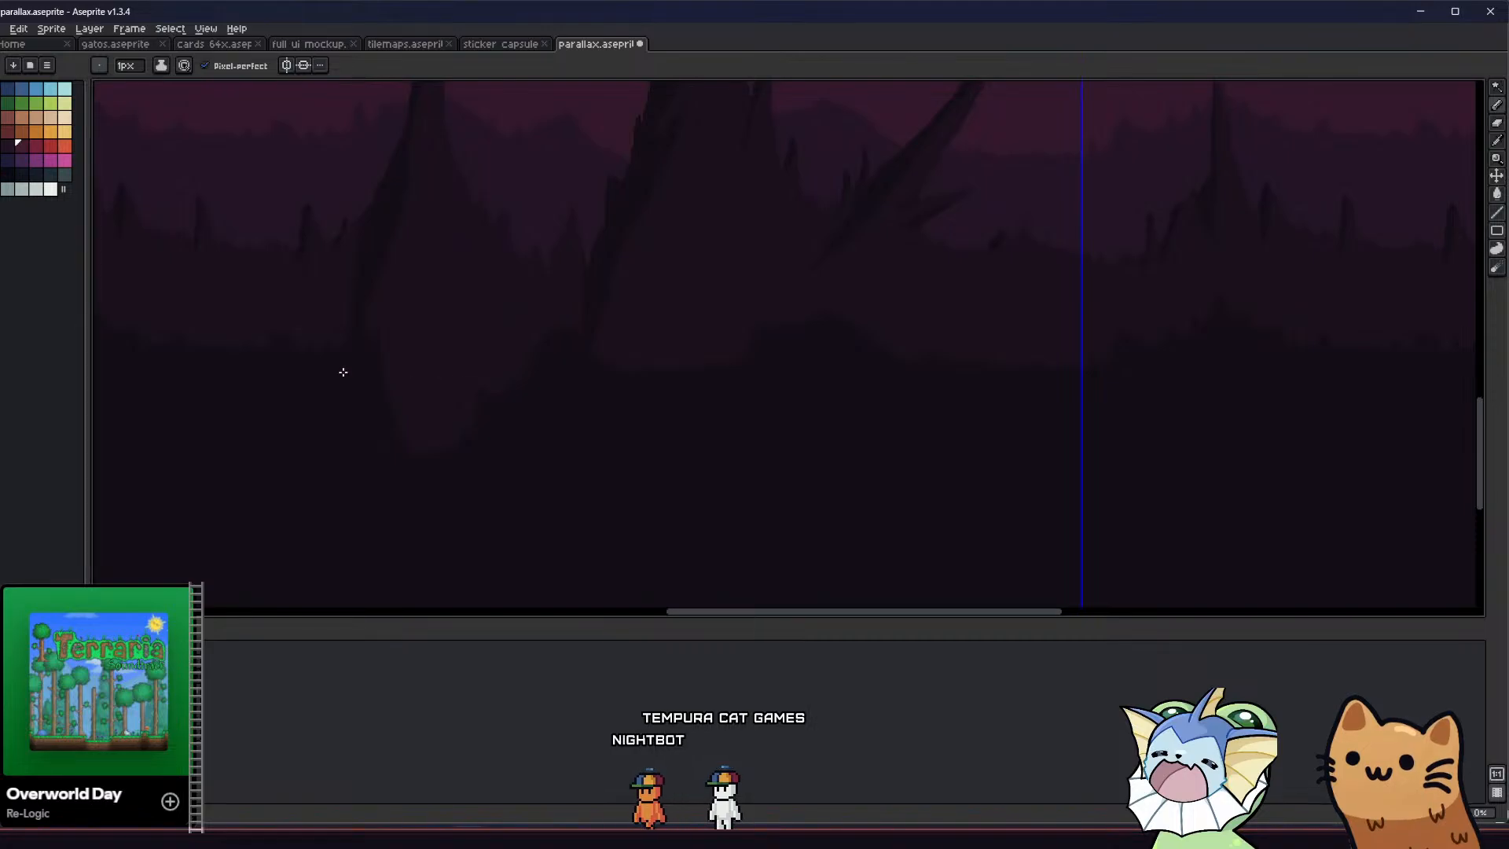
left_click_drag(366, 345, 389, 312)
key("ctrl+z")
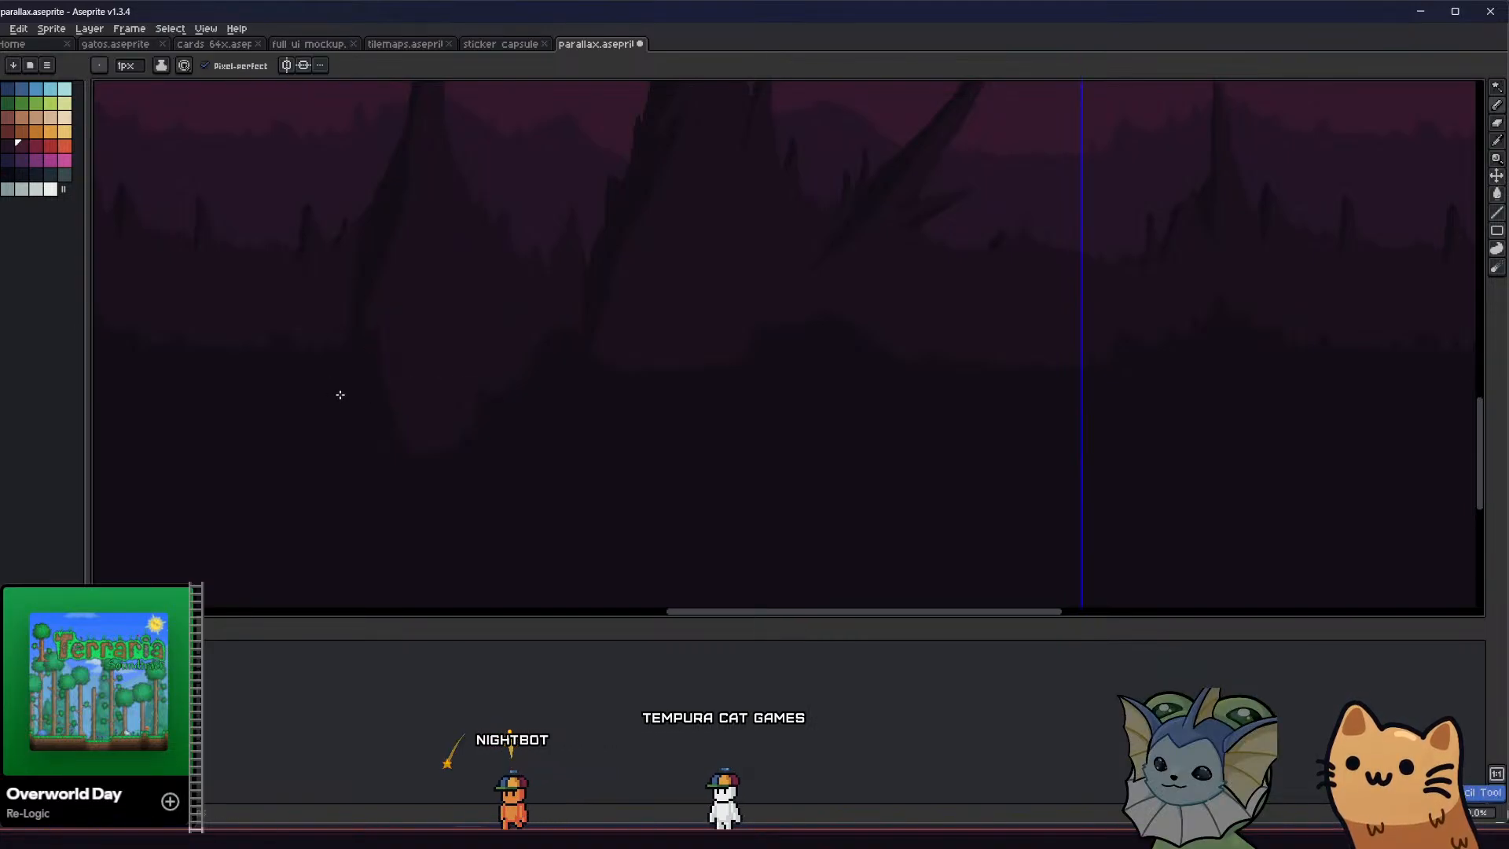
middle_click_drag(380, 375, 412, 365)
left_click(422, 369, "alt")
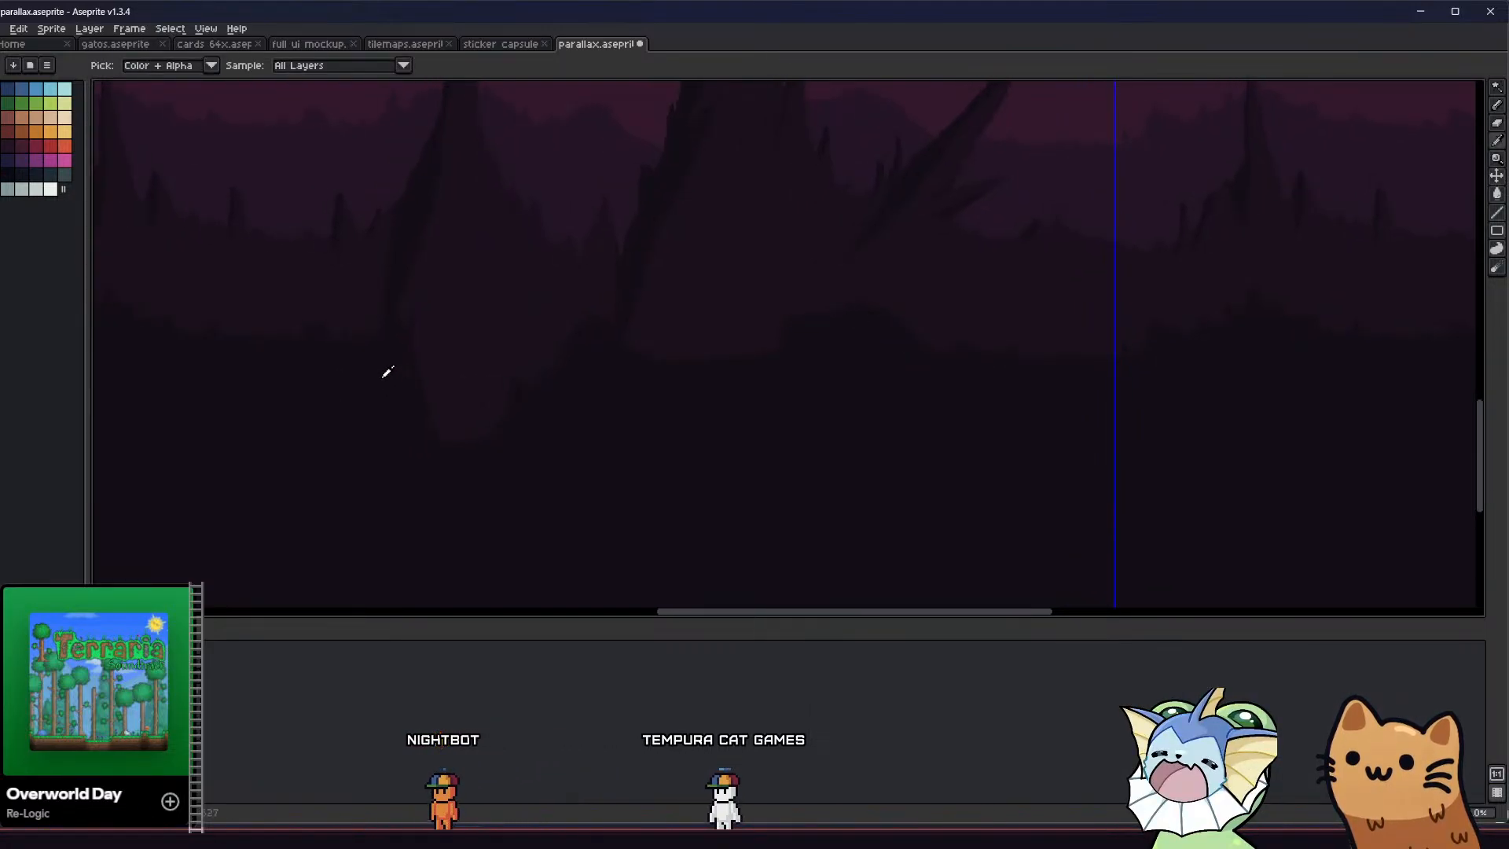
key("b")
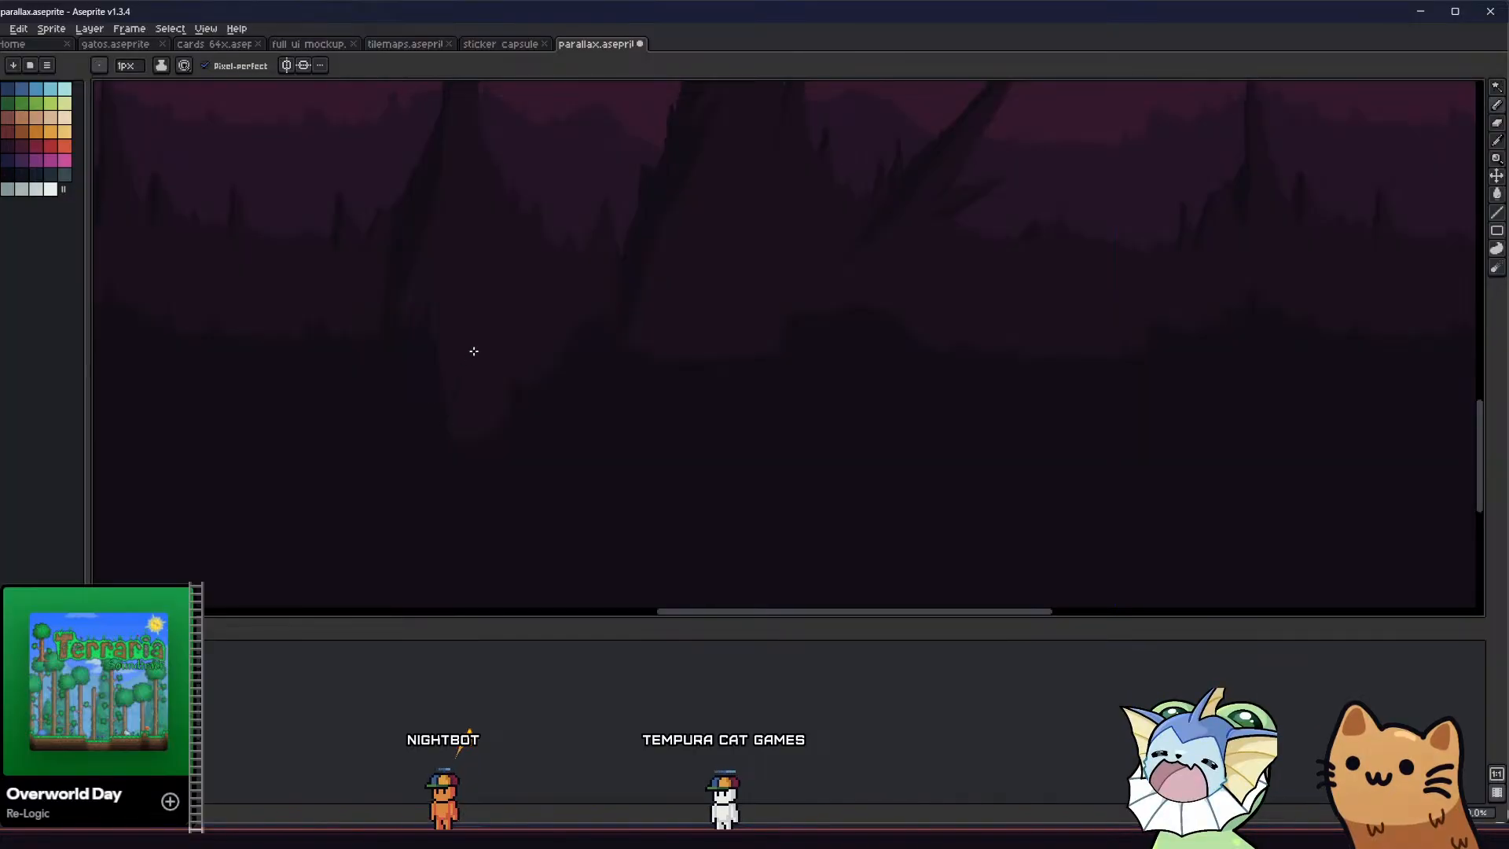
Draw jagged points across the lower part of the spire's extended base and fill its tip with the foreground colour
left_click_drag(471, 351, 474, 429)
key("g")
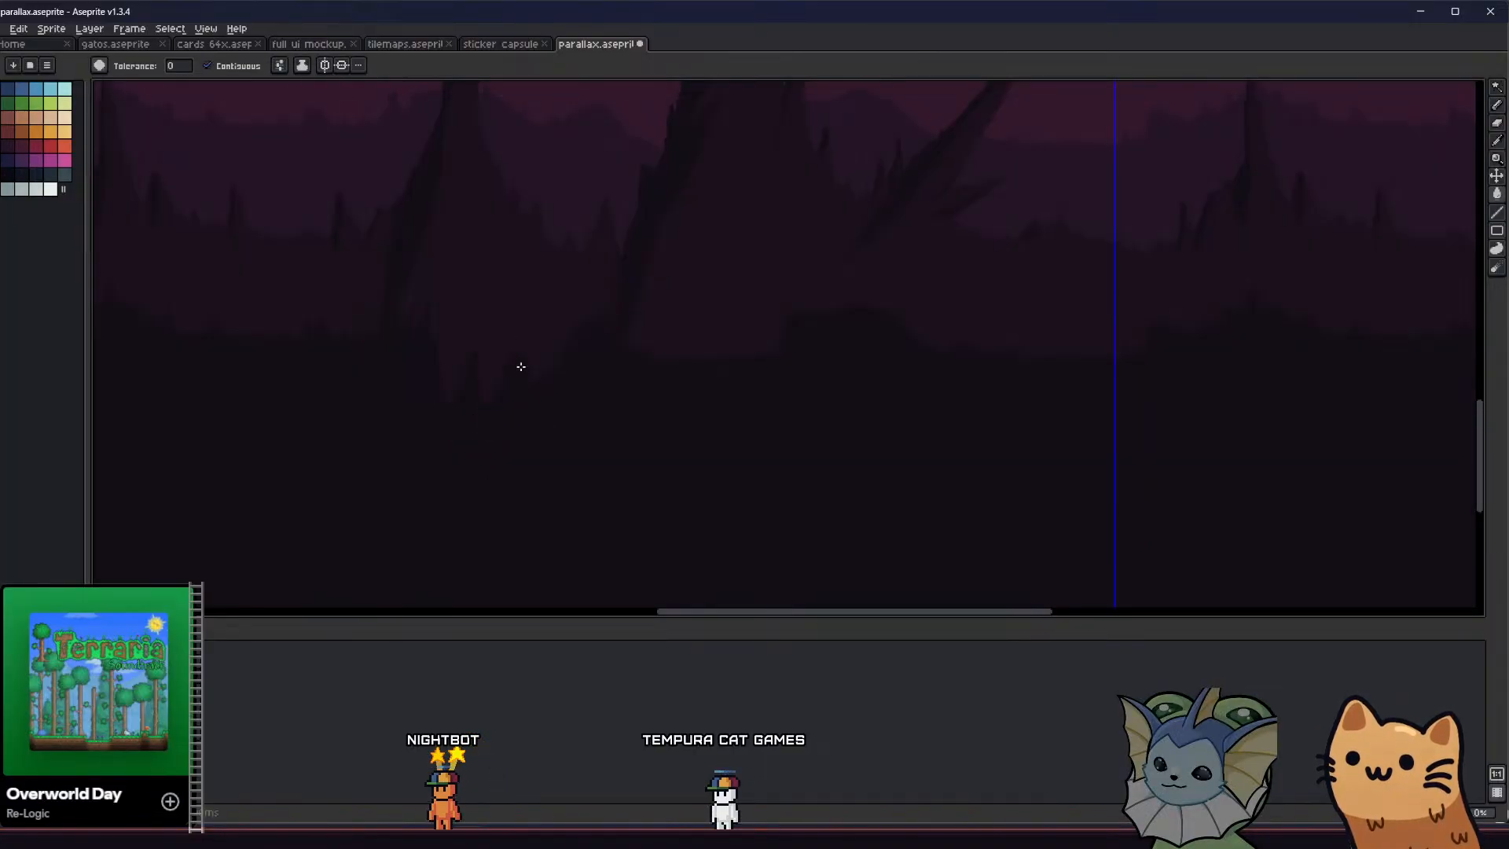
scroll(482, 411, "down", 3)
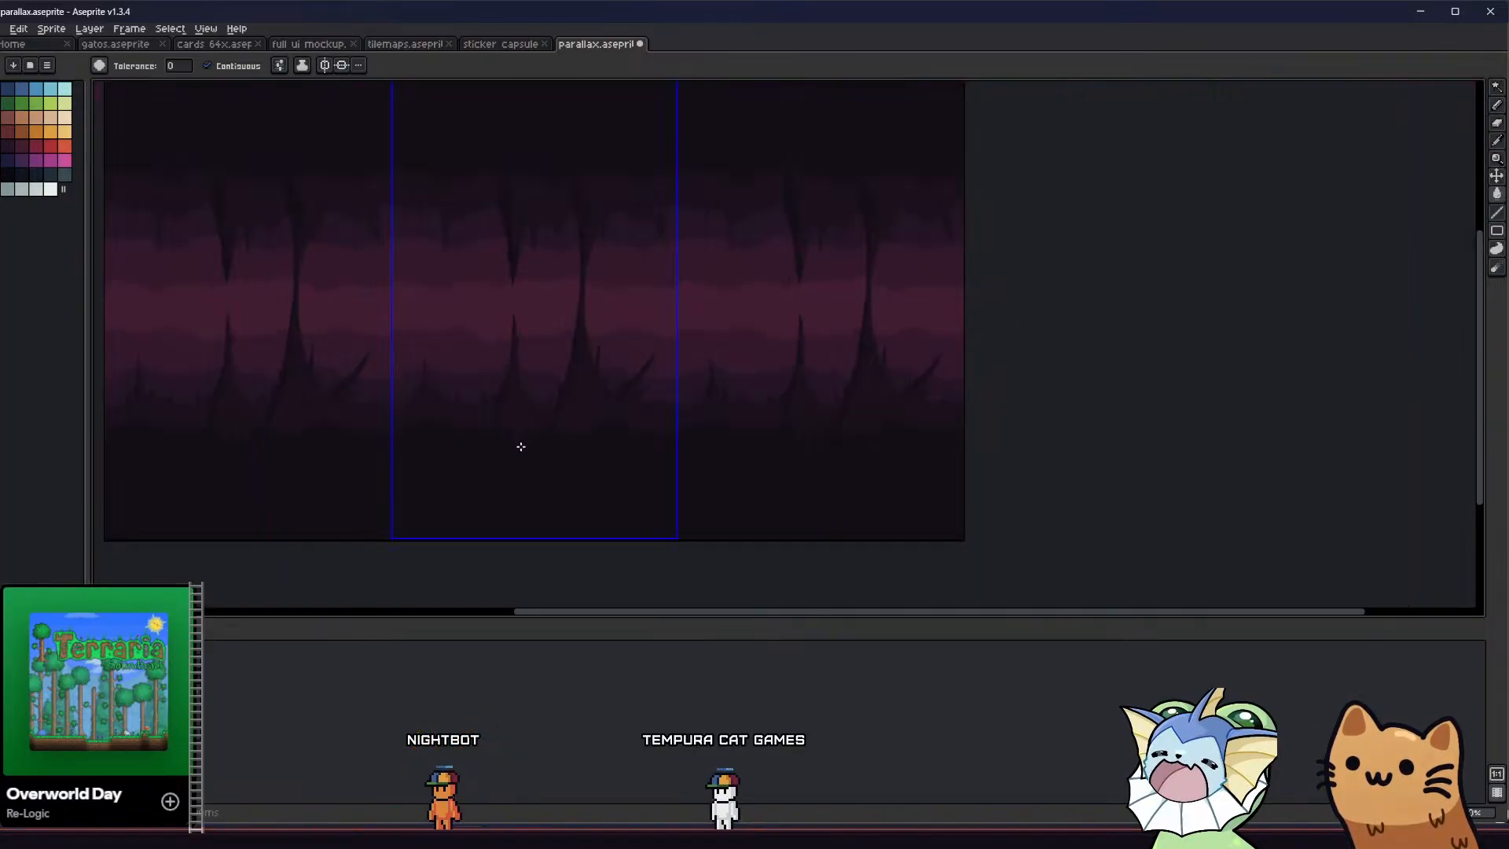
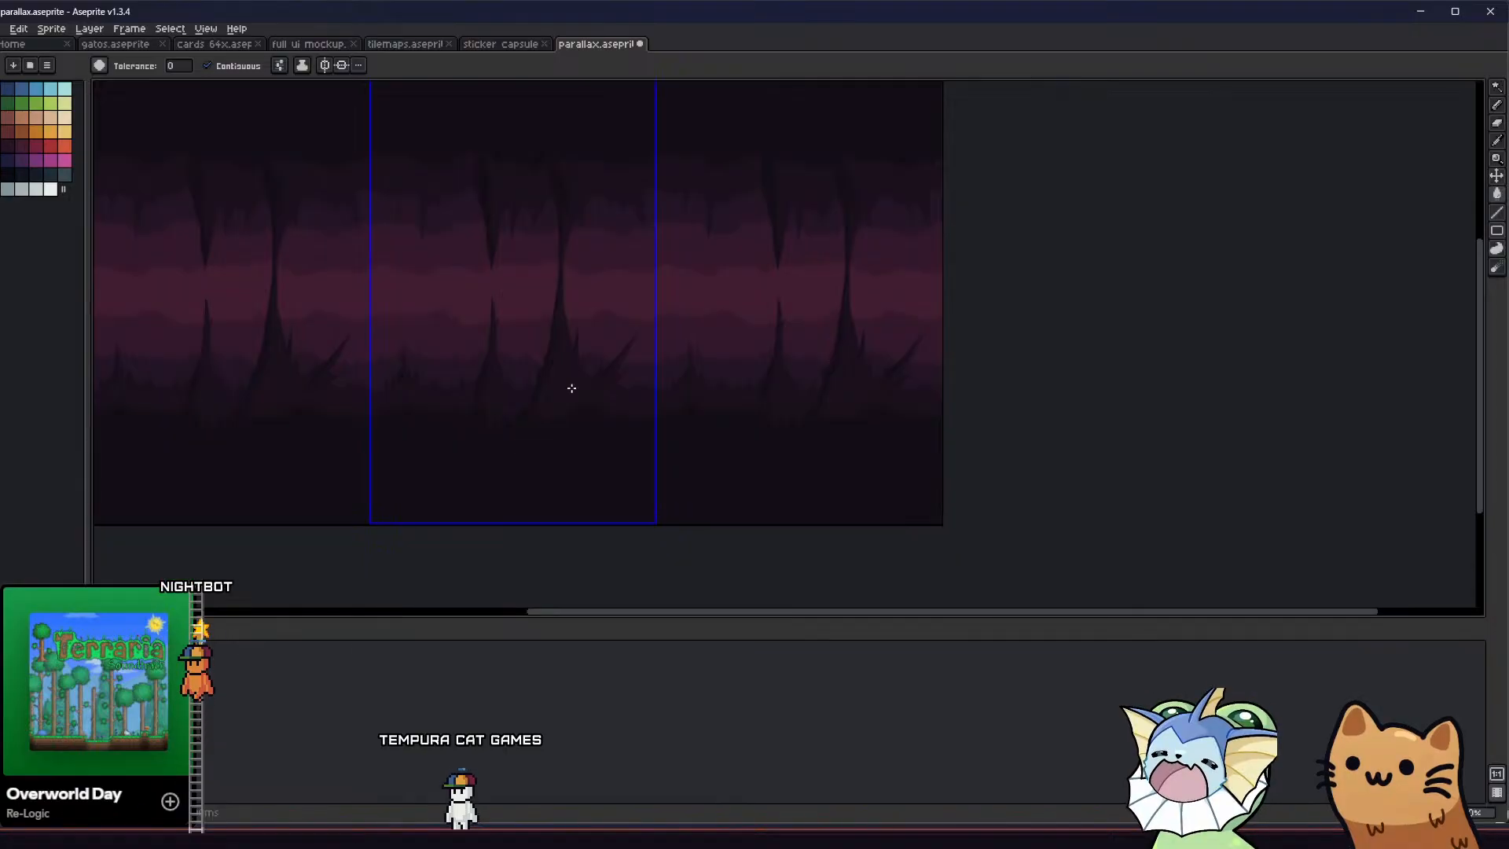
mouse_move(367, 283)
middle_mouse_down()
mouse_move(378, 344)
mouse_move(479, 412)
middle_mouse_up()
scroll(506, 206, "up", 6)
key("b")
scroll(479, 413, "down", 1)
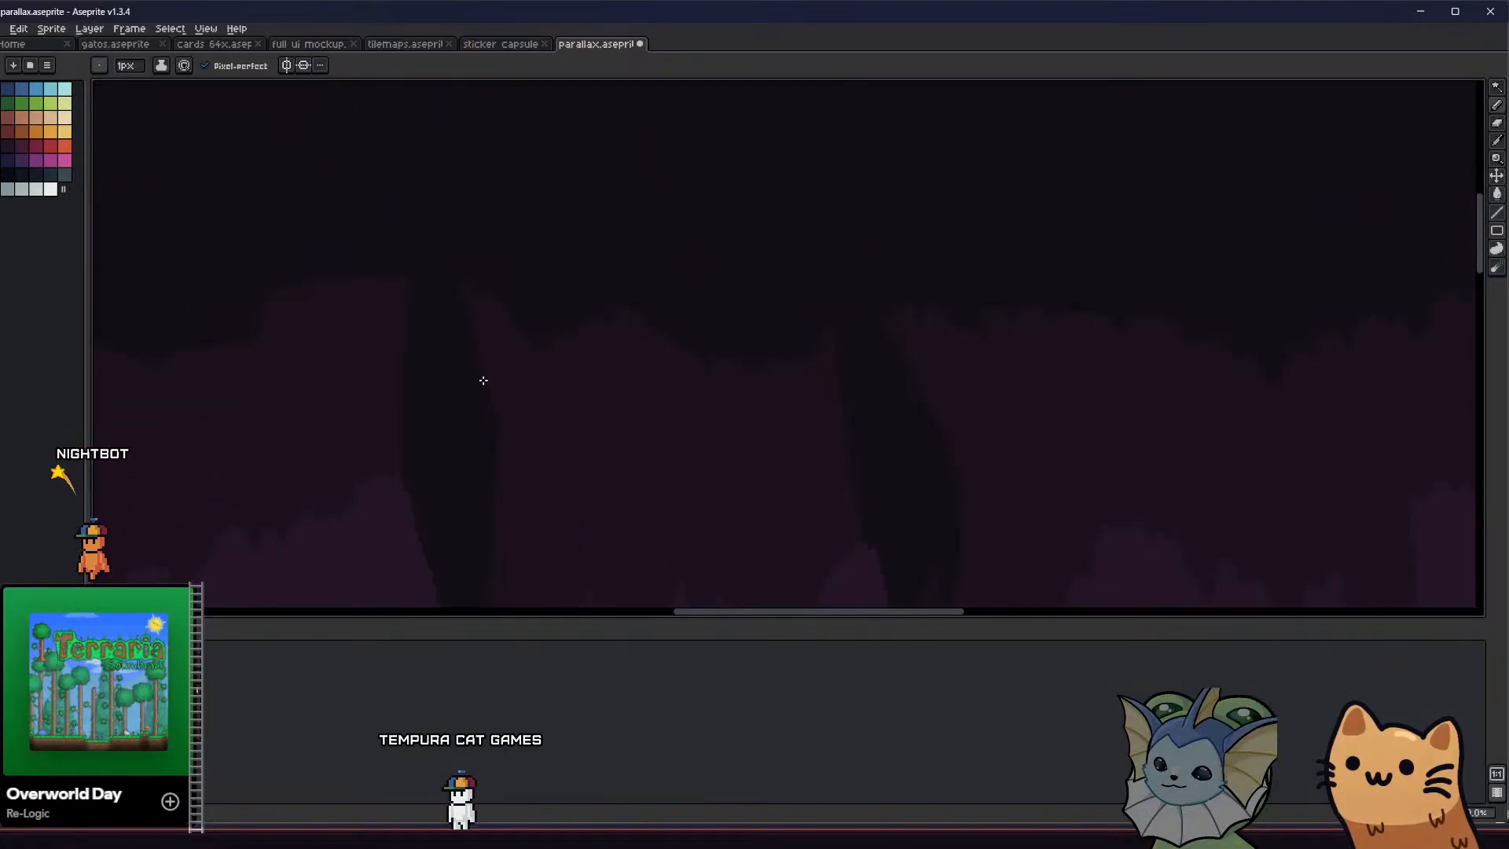
key("ctrl+z")
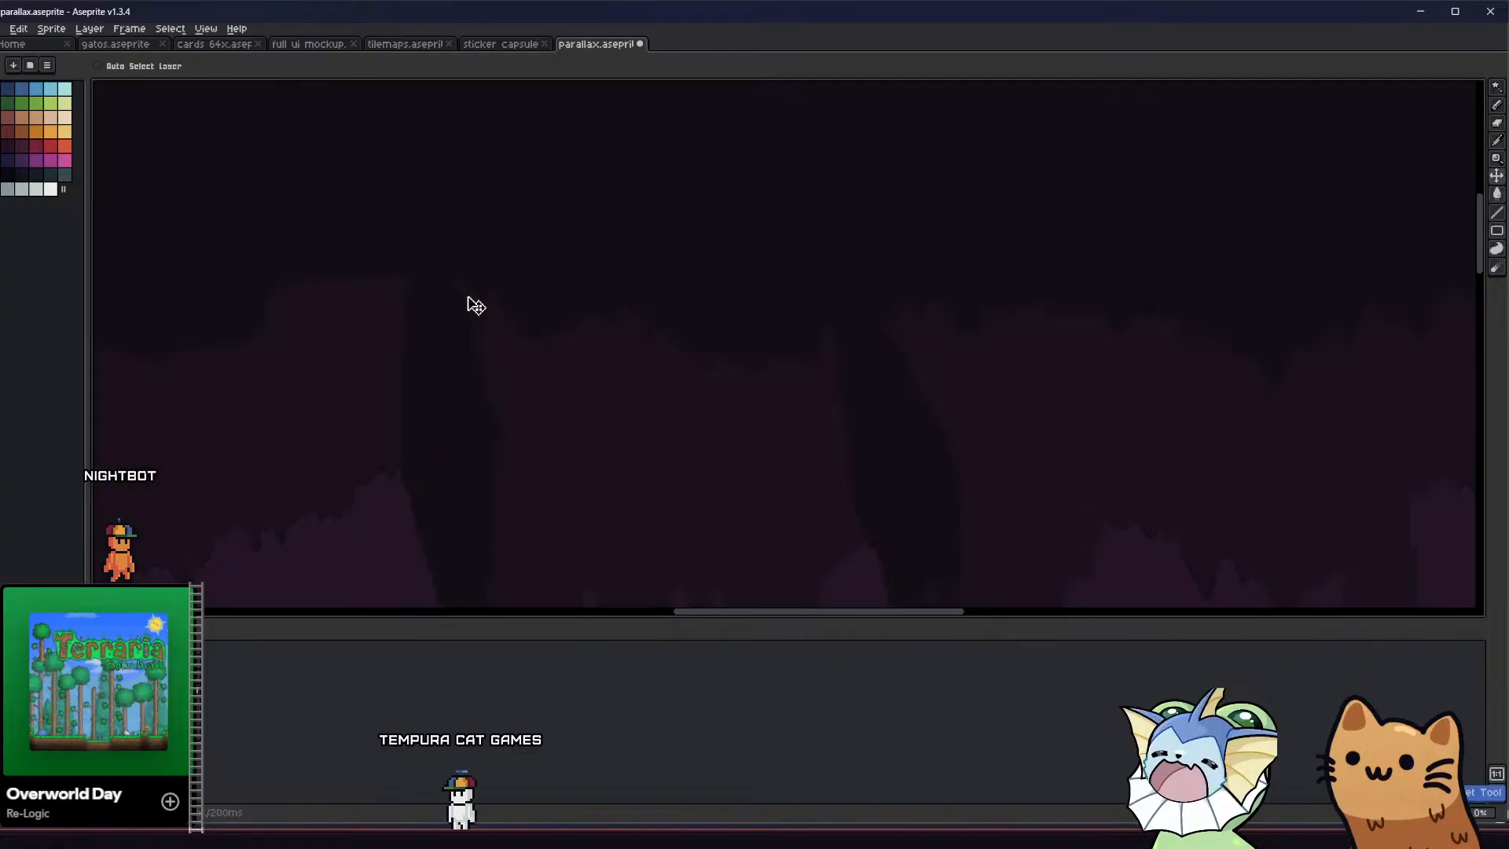
left_click(250, 67)
left_click(475, 337)
key("ctrl+z")
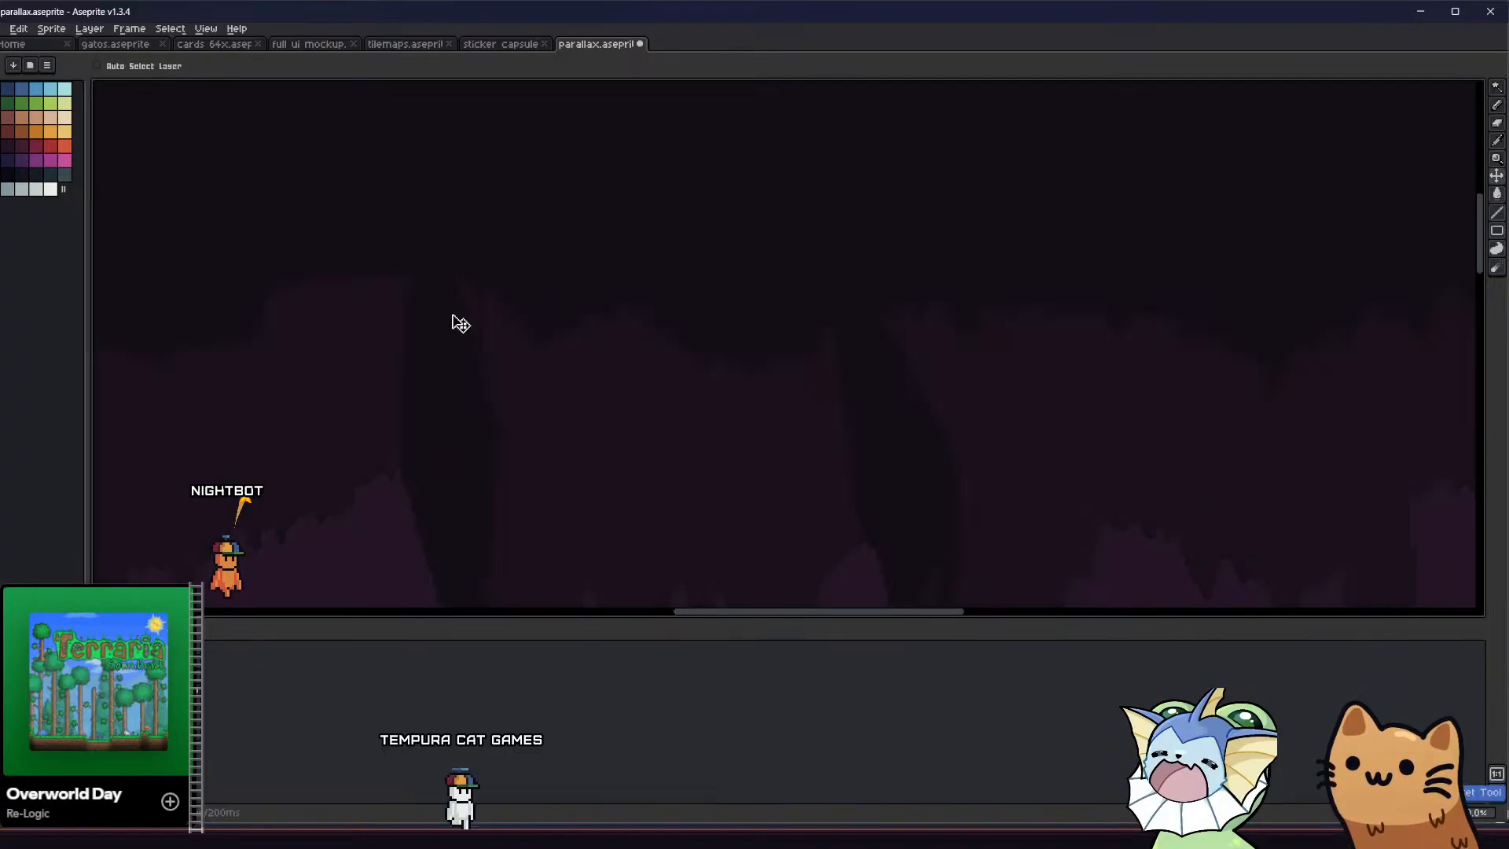
Extend the top of the left hanging spire with a tall tapered outline and fill it with the dark colour
key("b")
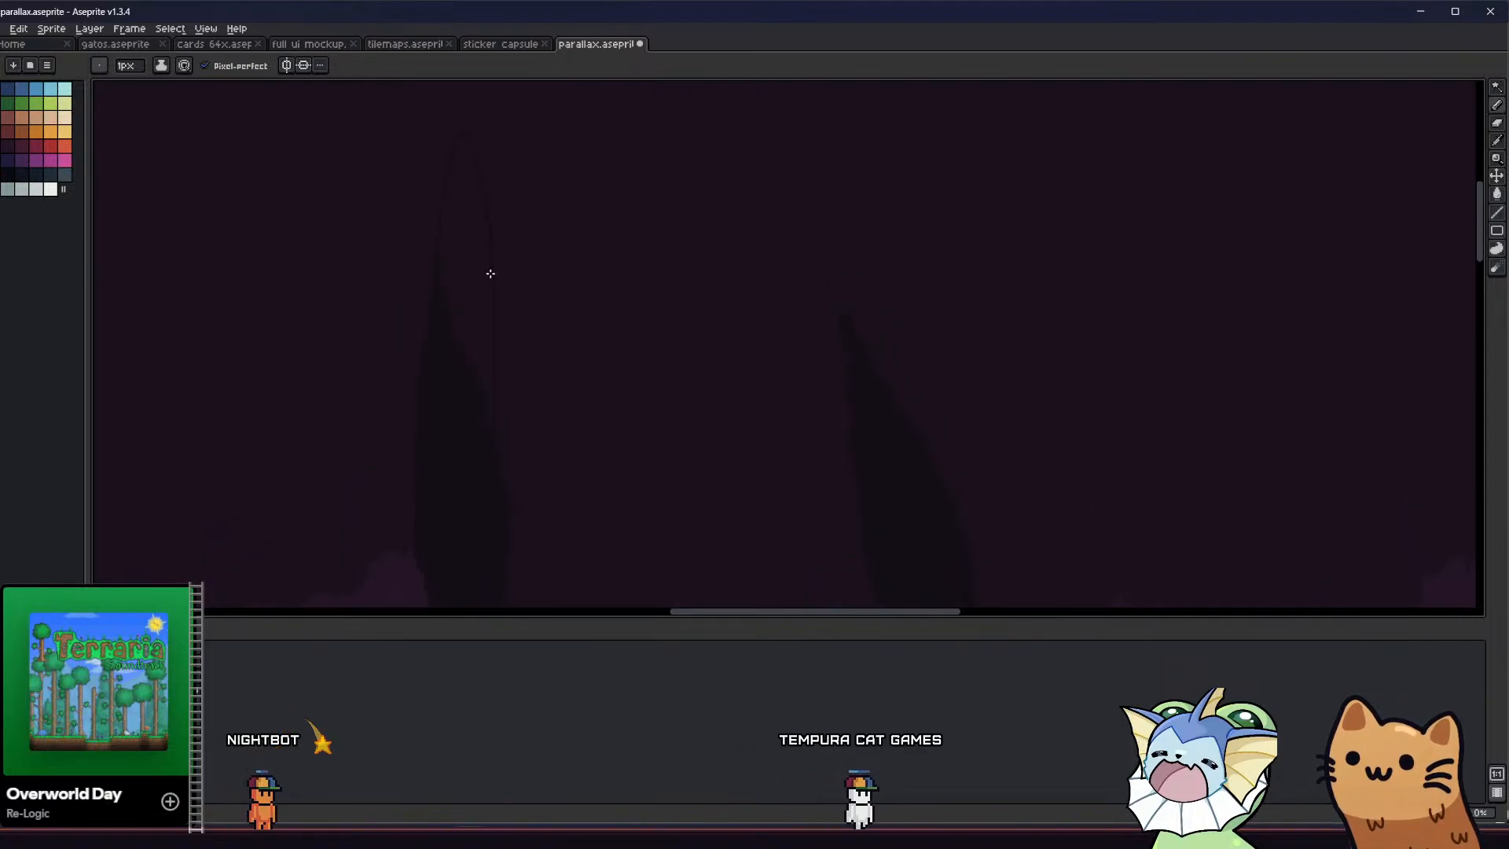
key("g")
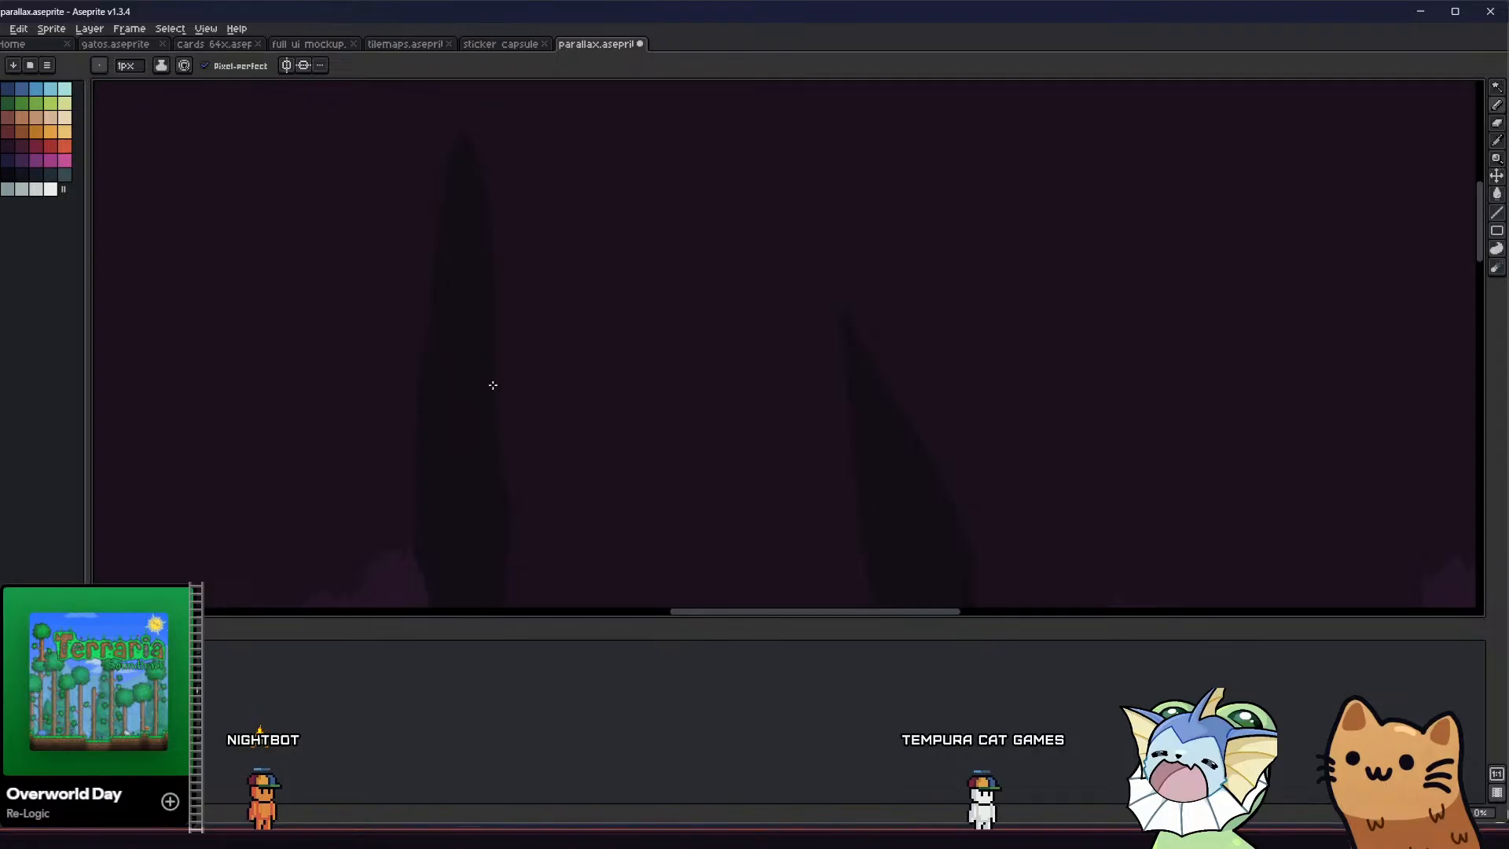
scroll(487, 479, "down", 3)
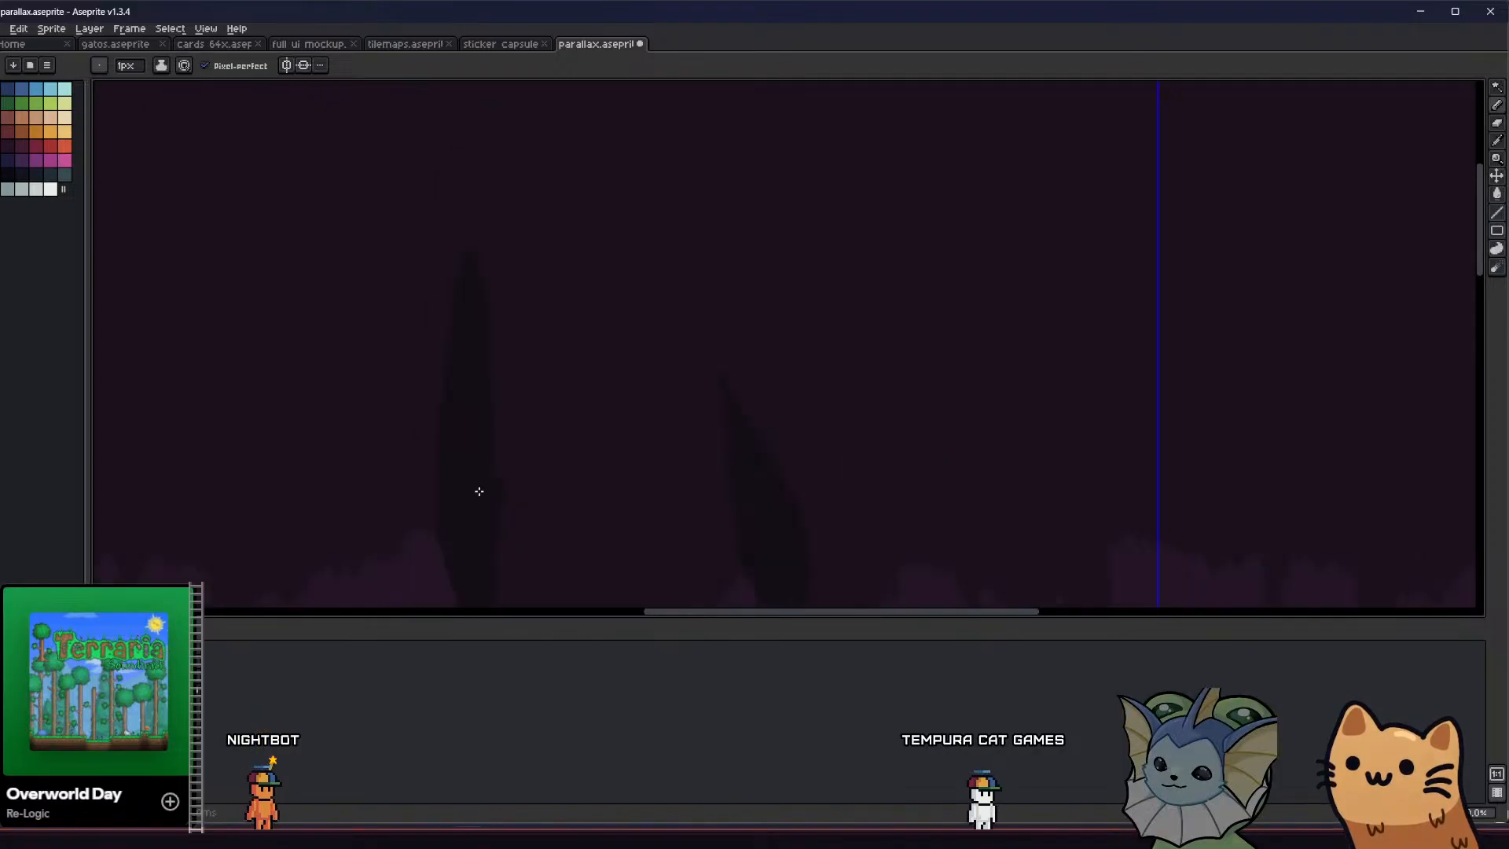
Examine the hanging spires and the lower spire bases across the tiled cave background
middle_click_drag(542, 329, 516, 299)
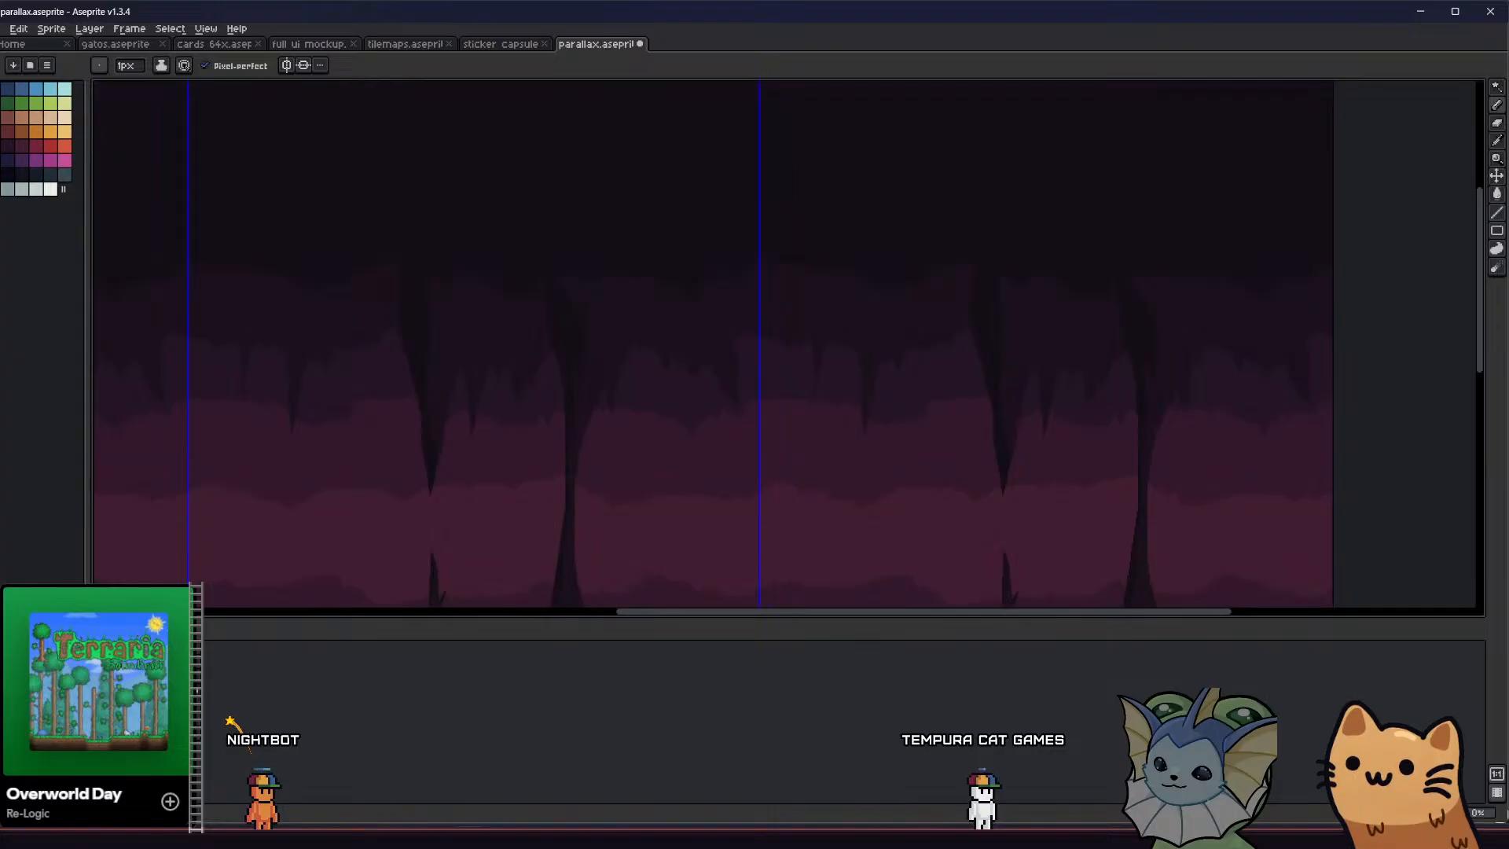
scroll(360, 357, "down", 2)
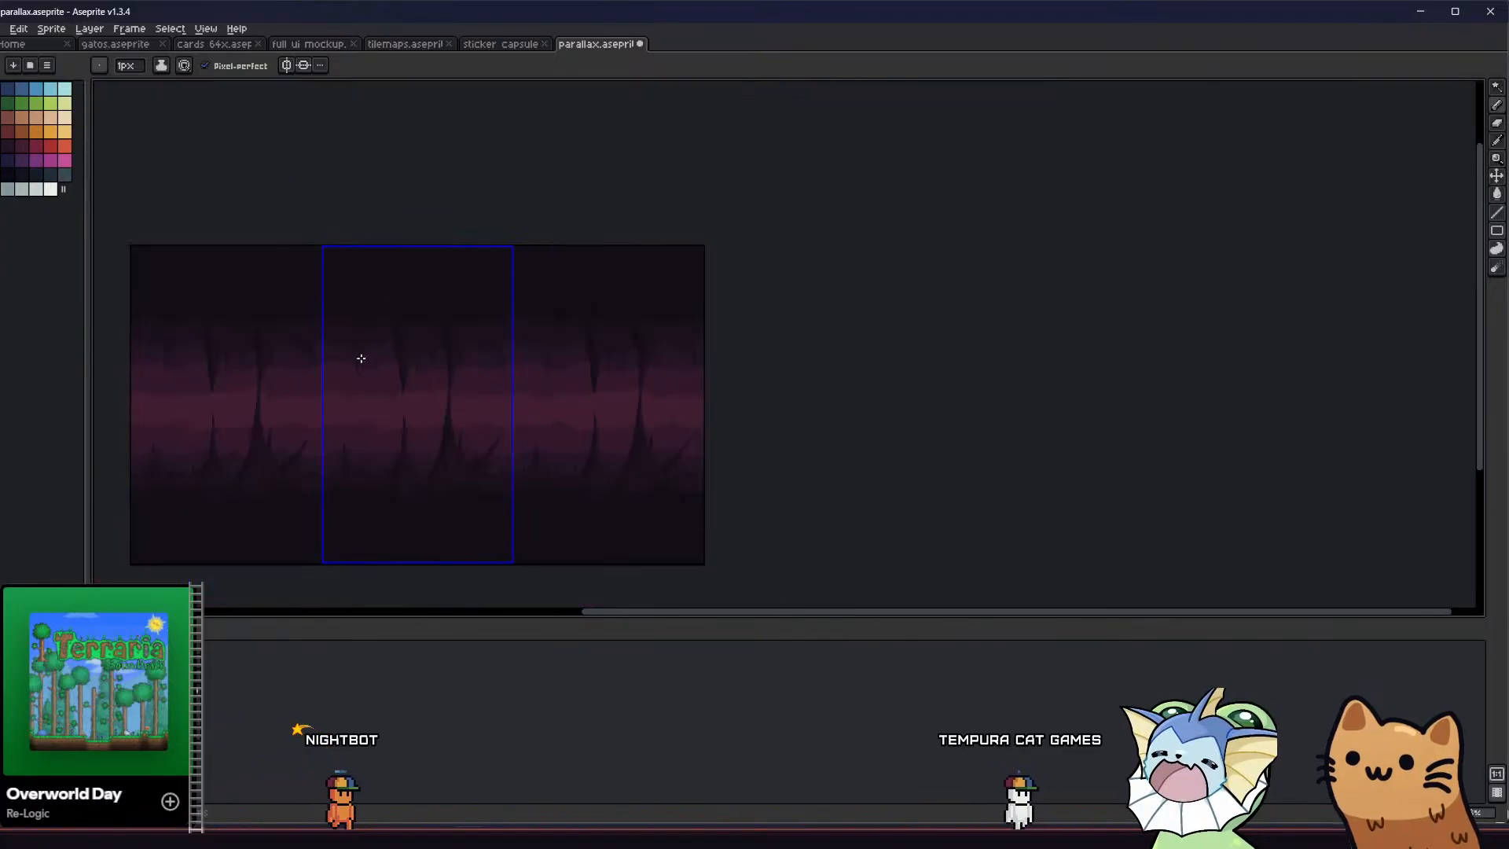
scroll(389, 355, "up", 2)
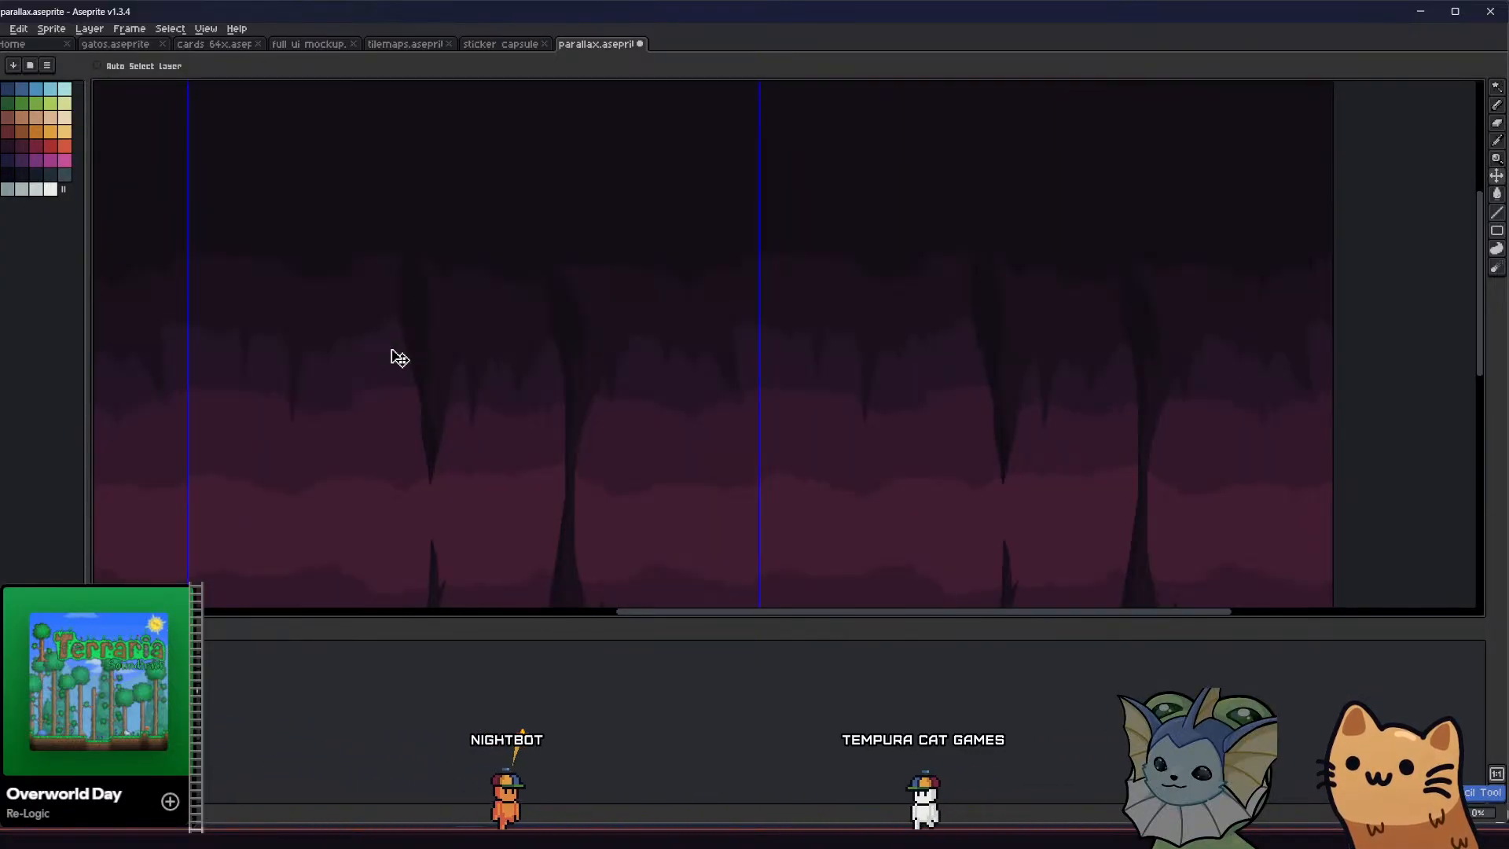
scroll(368, 366, "down", 1)
middle_click_drag(306, 387, 364, 337)
scroll(519, 408, "up", 1)
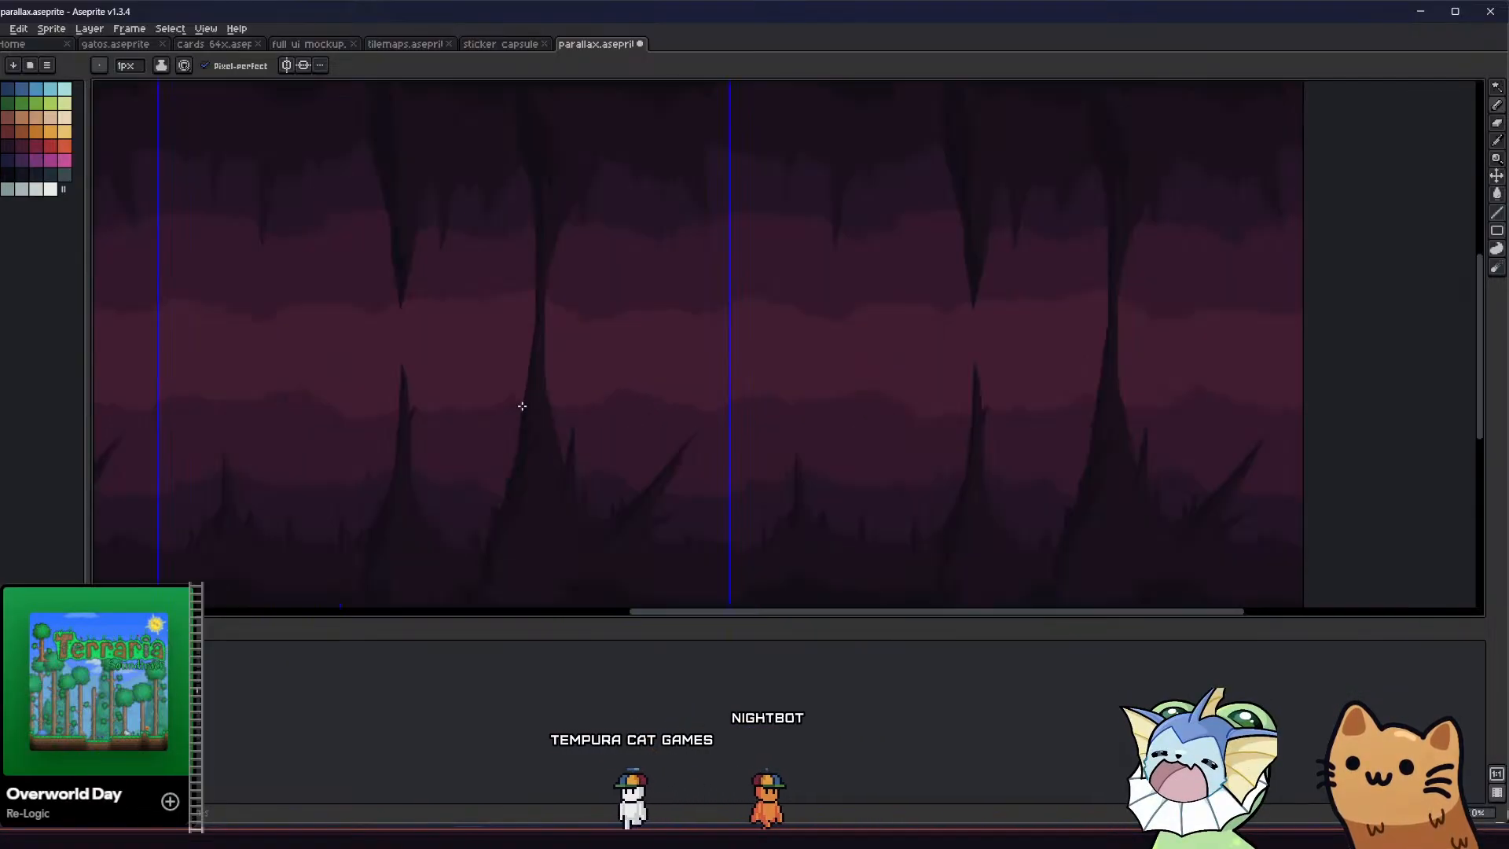
middle_click_drag(450, 374, 495, 301)
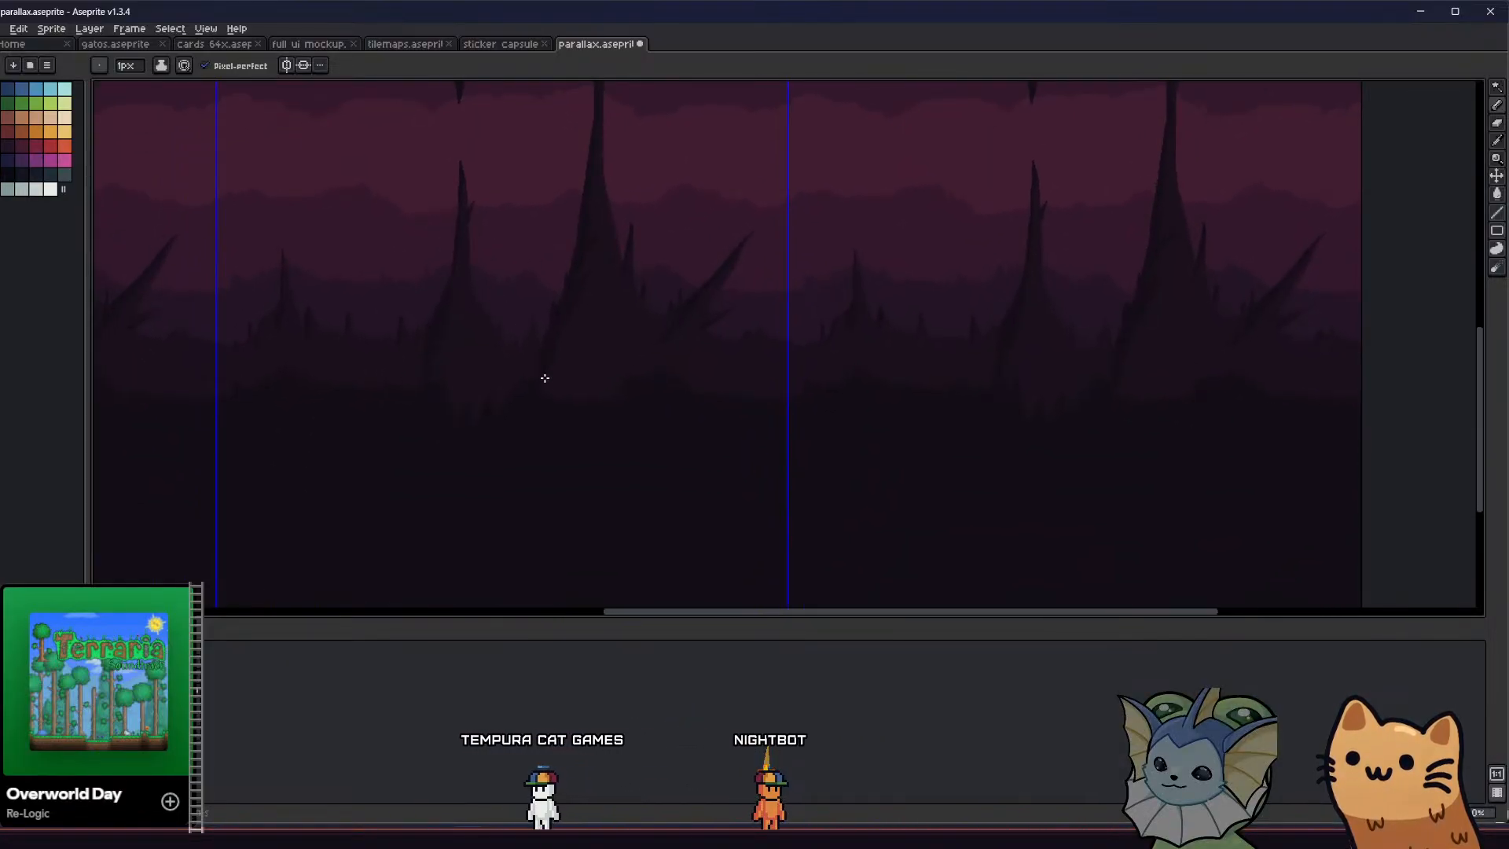
scroll(509, 384, "down", 1)
scroll(511, 387, "up", 1)
middle_click_drag(372, 391, 434, 498)
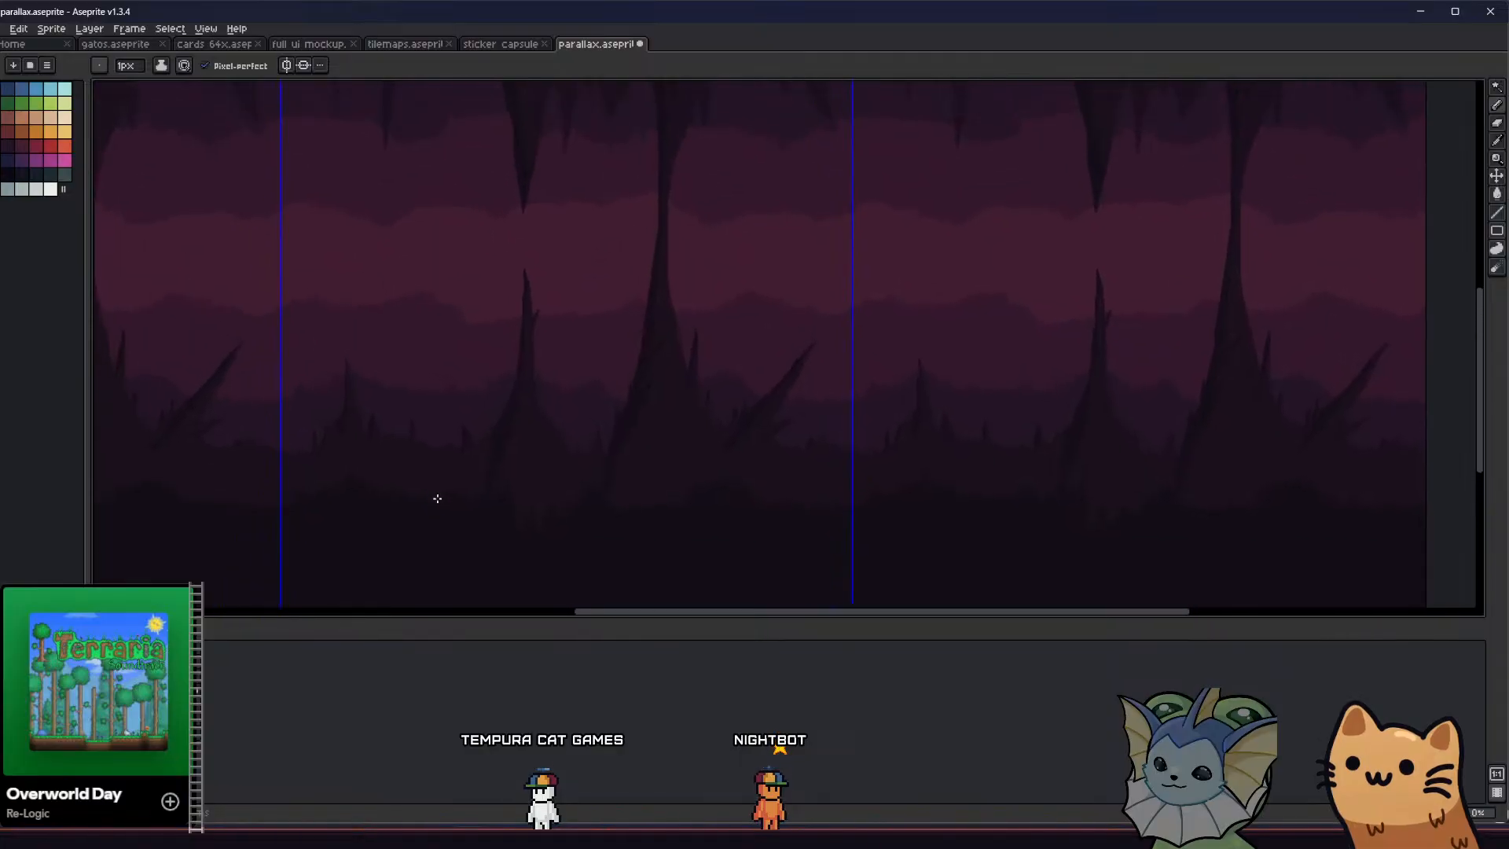
scroll(468, 457, "down", 1)
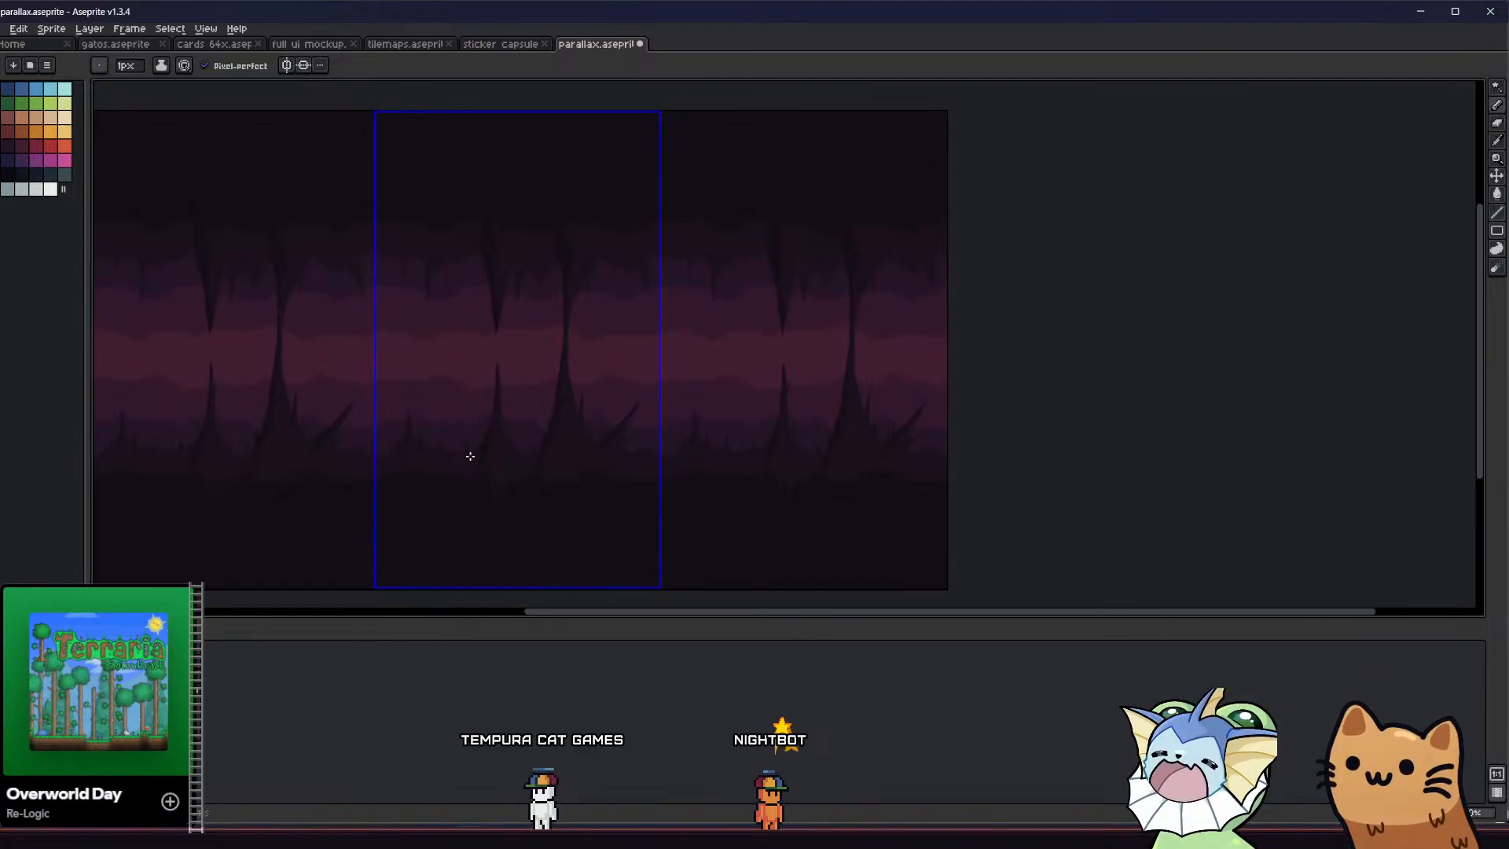
Draw a dark foreground spike over the left part of the middle spire's base and fill it with contiguous filling enabled
middle_click_drag(414, 463, 618, 378)
scroll(465, 446, "up", 1)
scroll(606, 424, "up", 1)
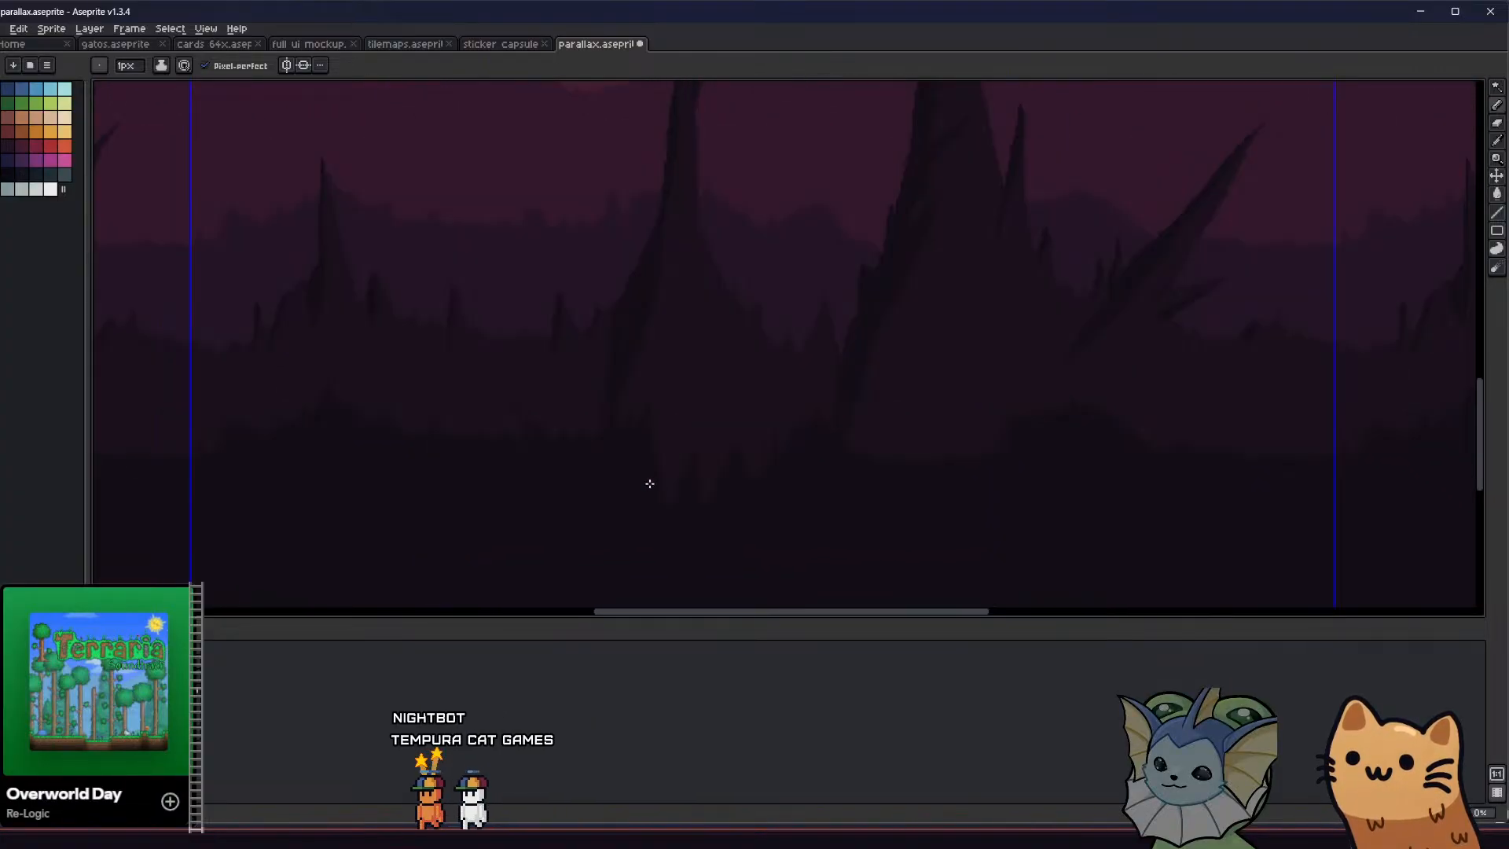
key("g")
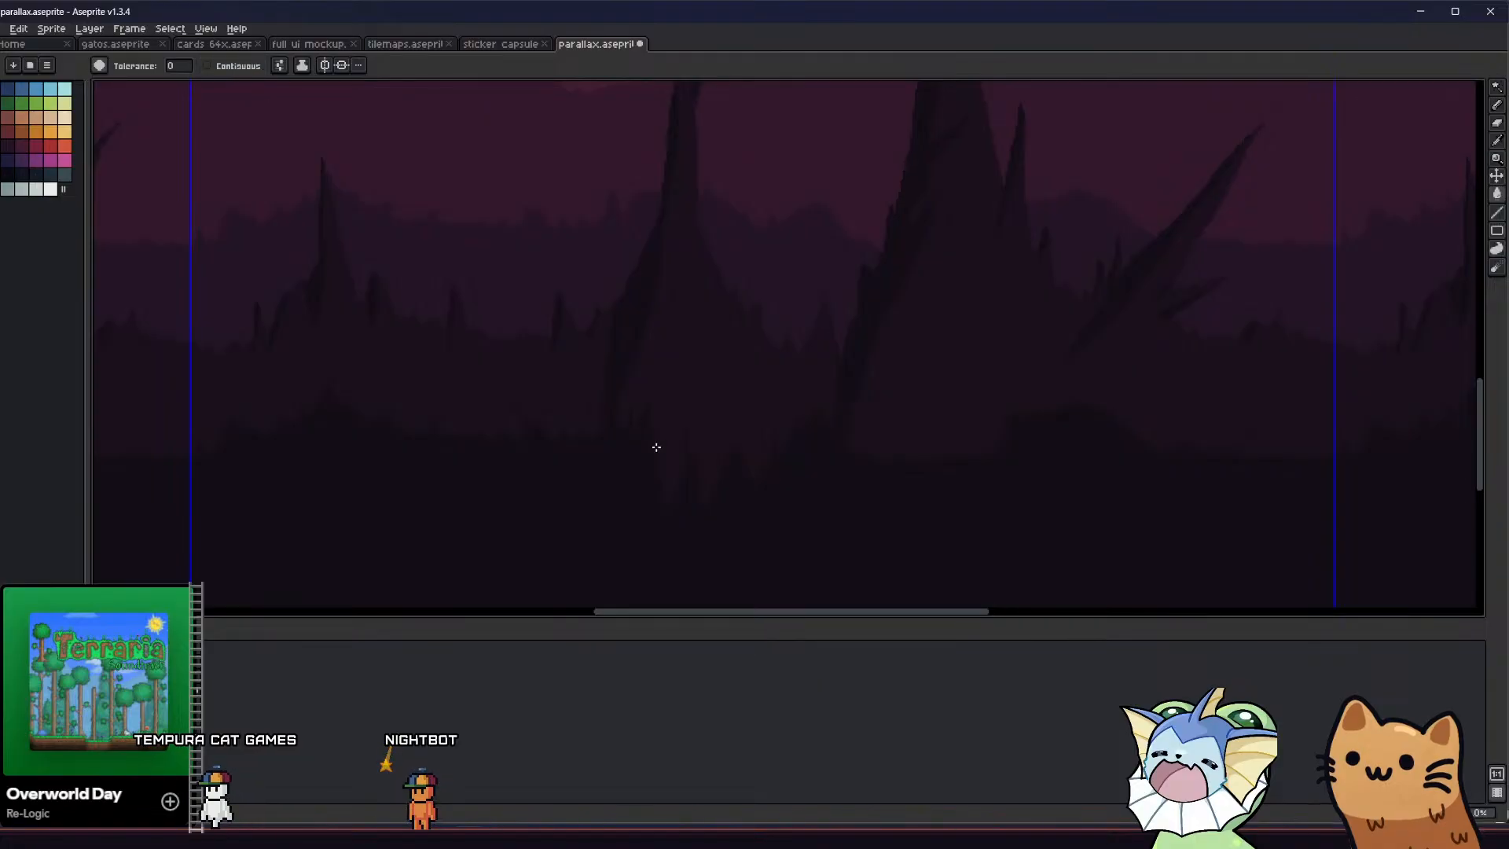
key("b")
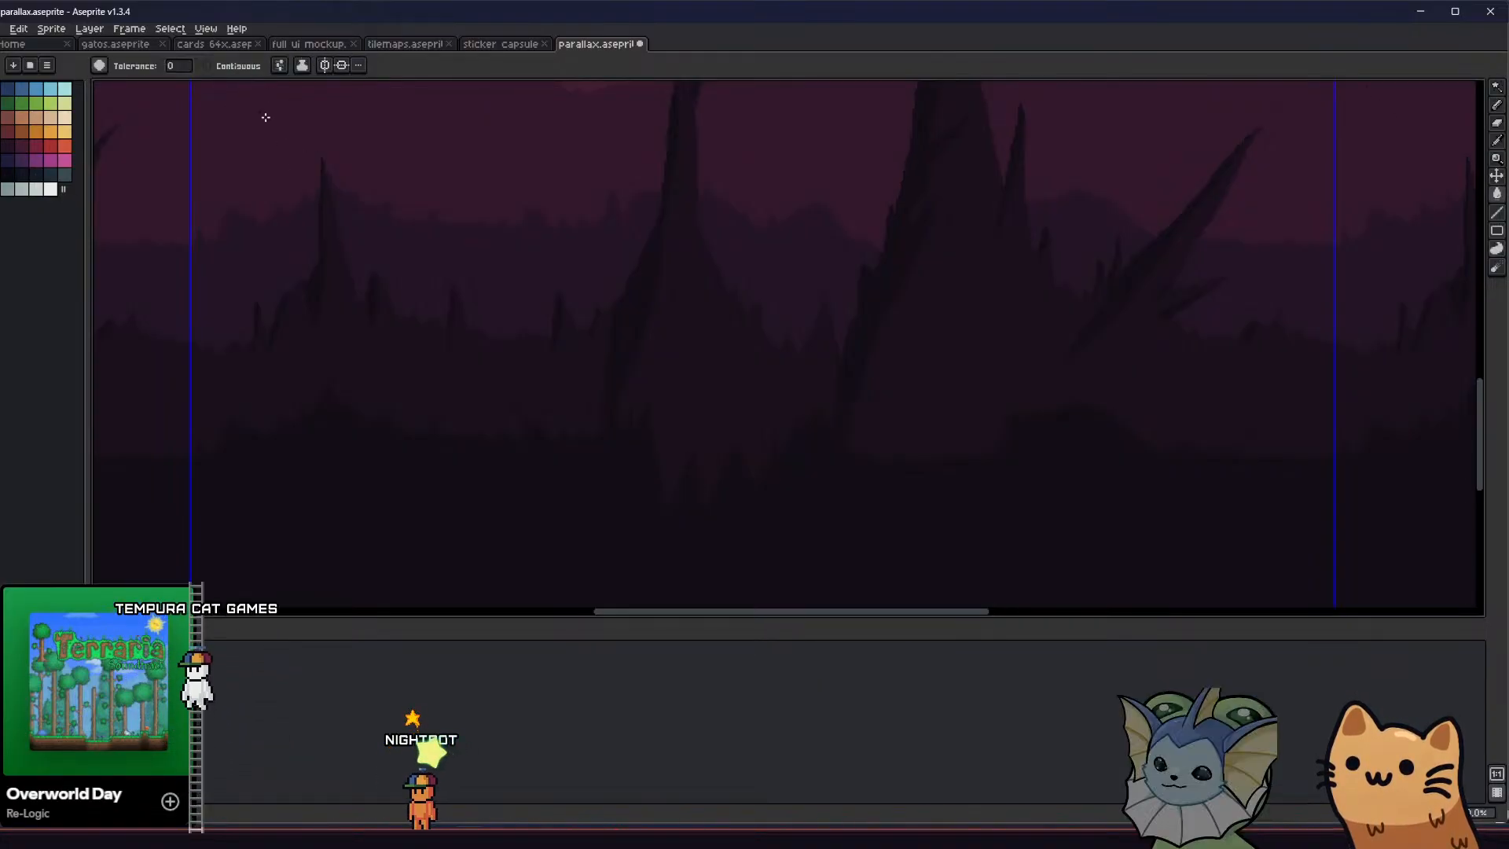
key("g")
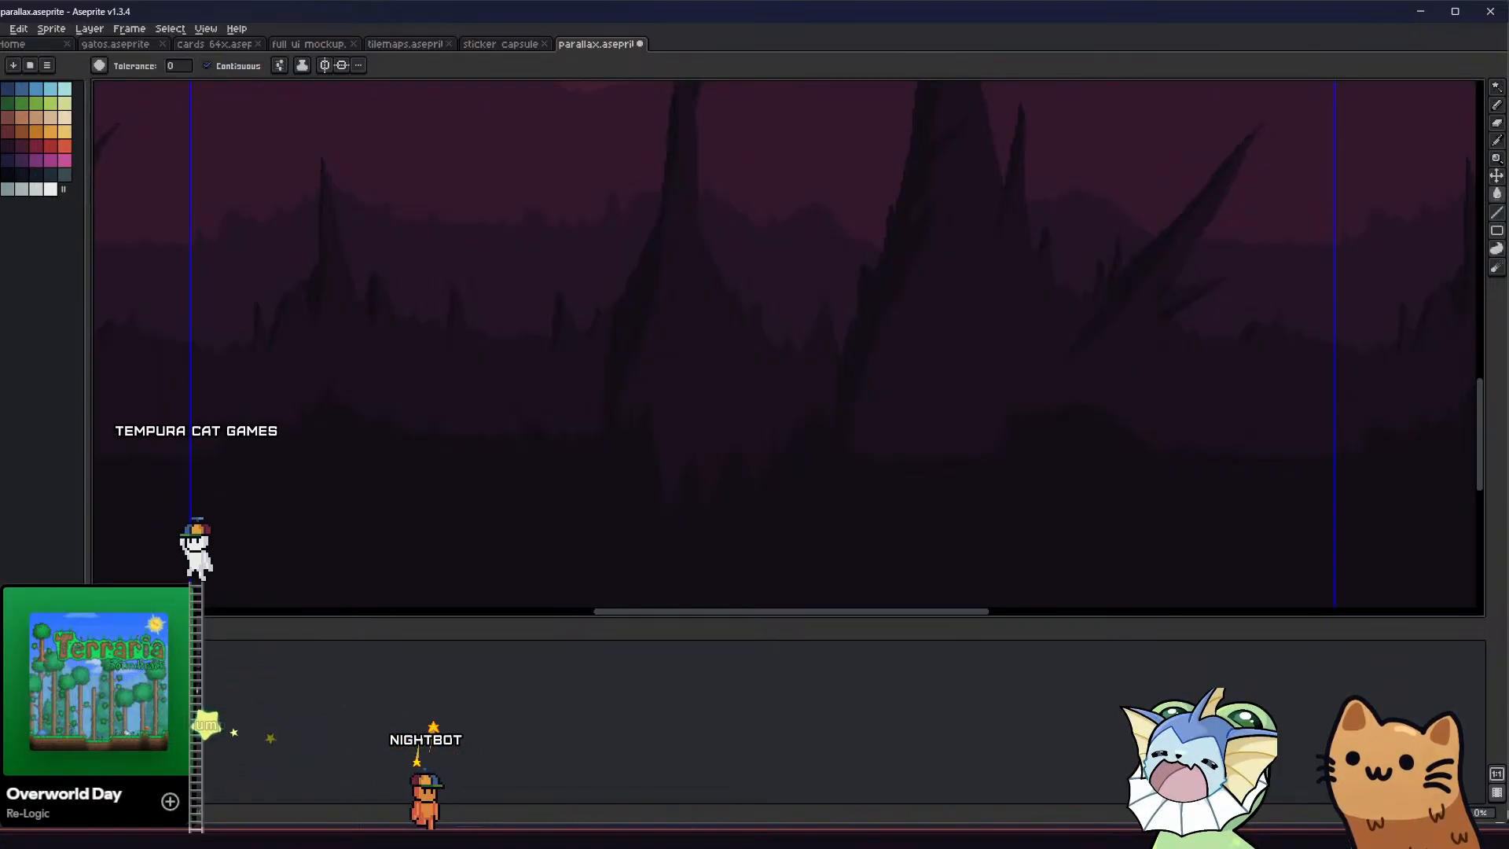
key("b")
key("g")
left_click(690, 441)
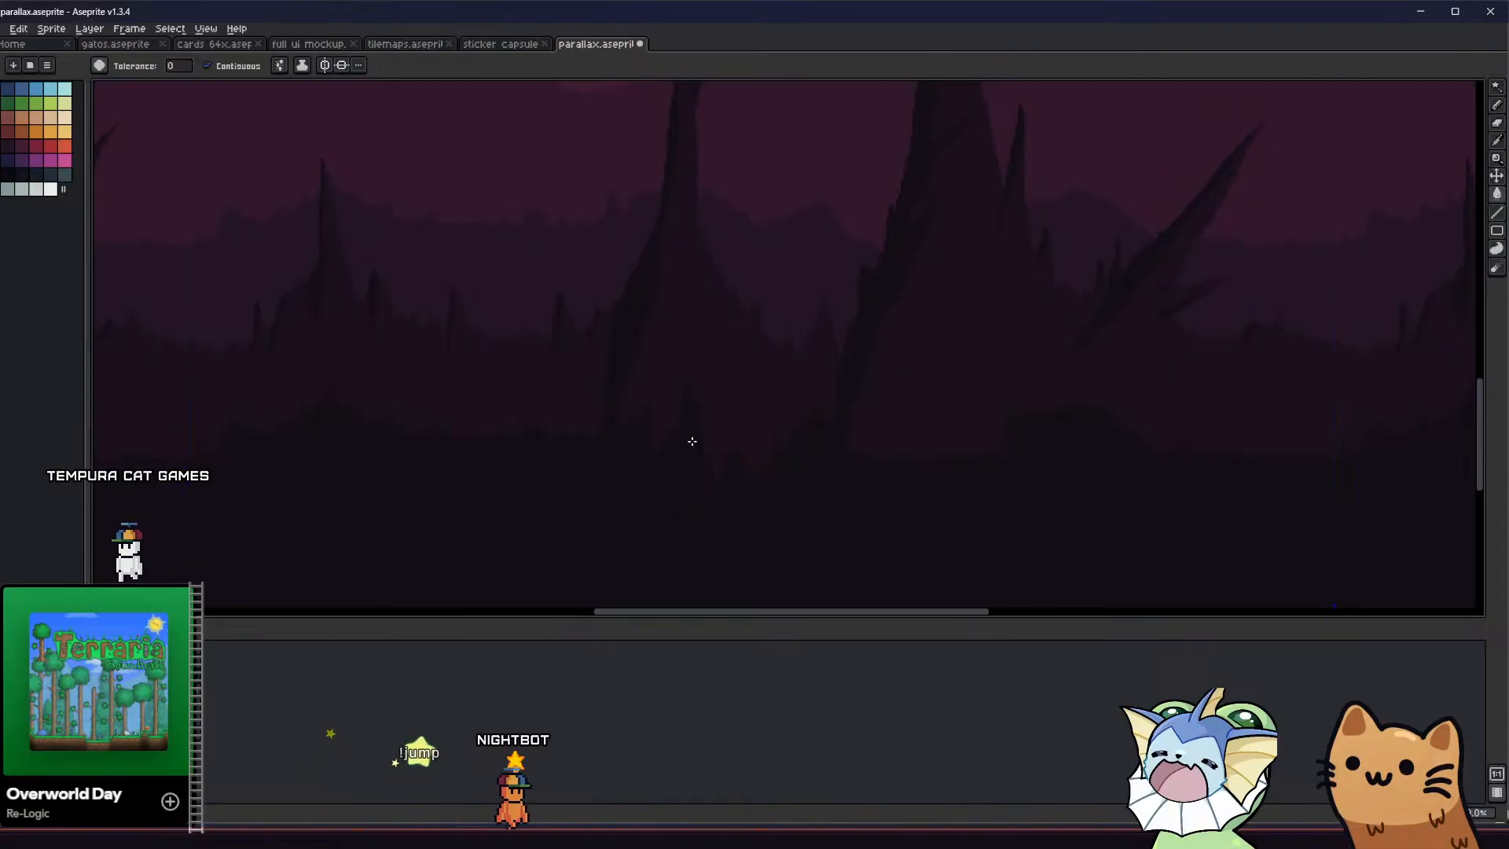
Shorten the remaining jagged points of the middle spire's base by outlining and filling more dark foreground spikes
middle_click_drag(646, 471, 586, 464)
key("b")
left_click_drag(653, 451, 670, 483)
key("g")
left_click(657, 464)
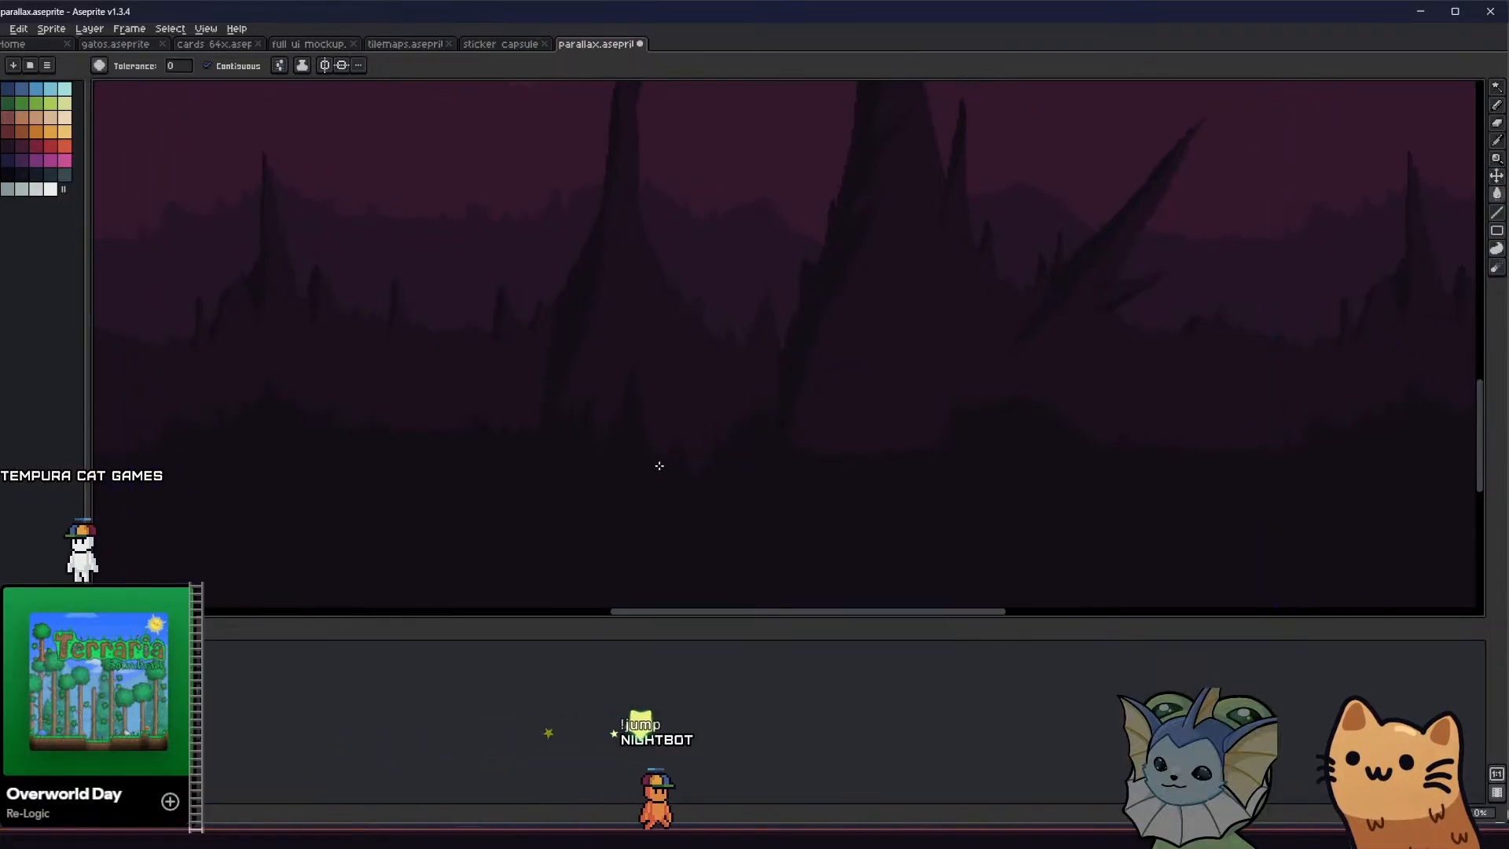
middle_click_drag(579, 496, 488, 503)
key("b")
middle_click_drag(582, 455, 556, 470)
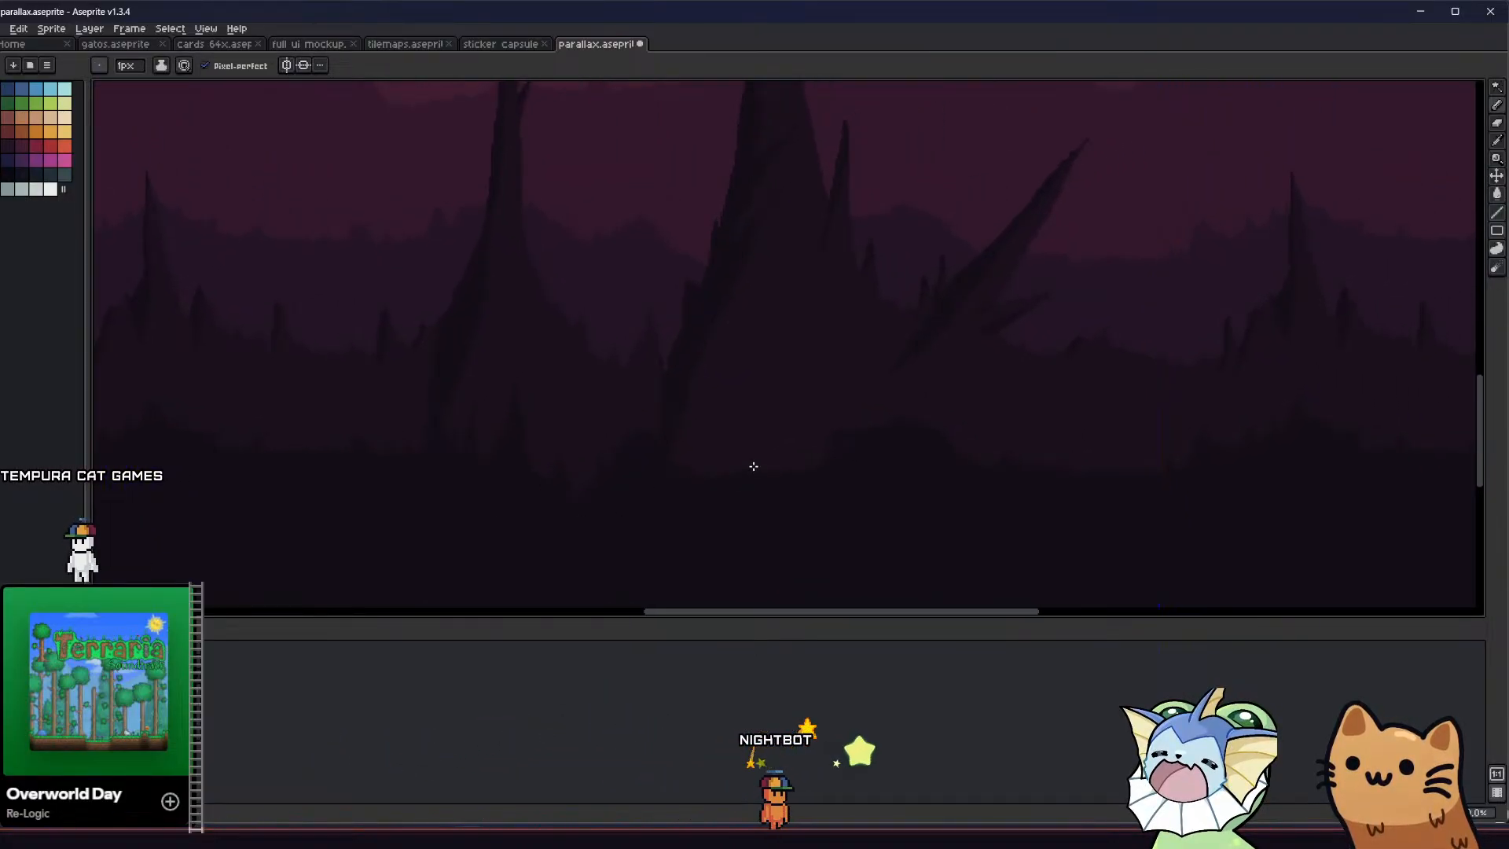
Draw a small pointed foreground spike beneath the large spire's base and fill it with the dark colour
key("shift+c")
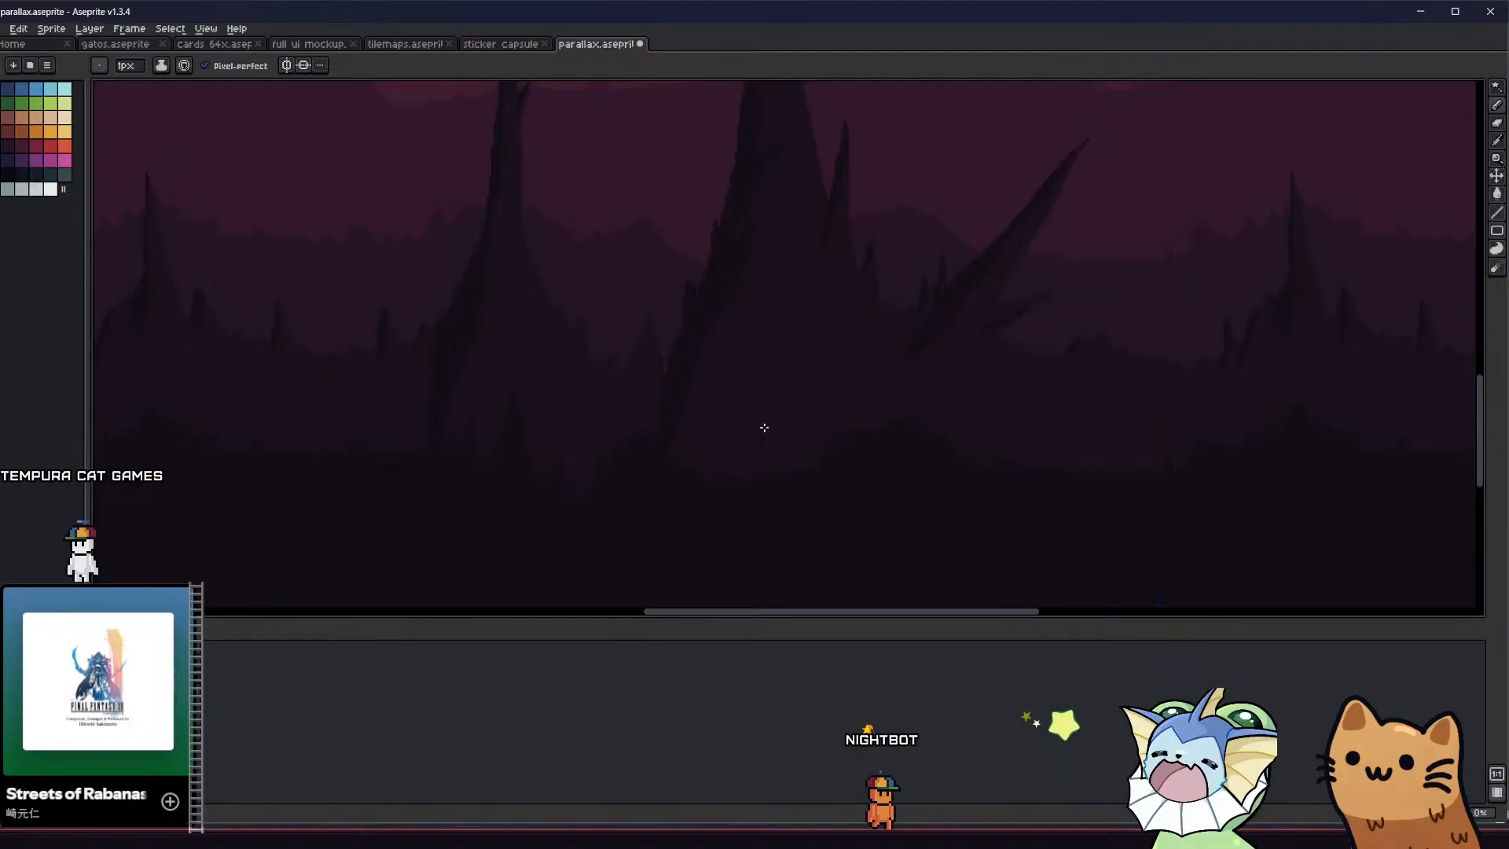
left_click(783, 510, "ctrl")
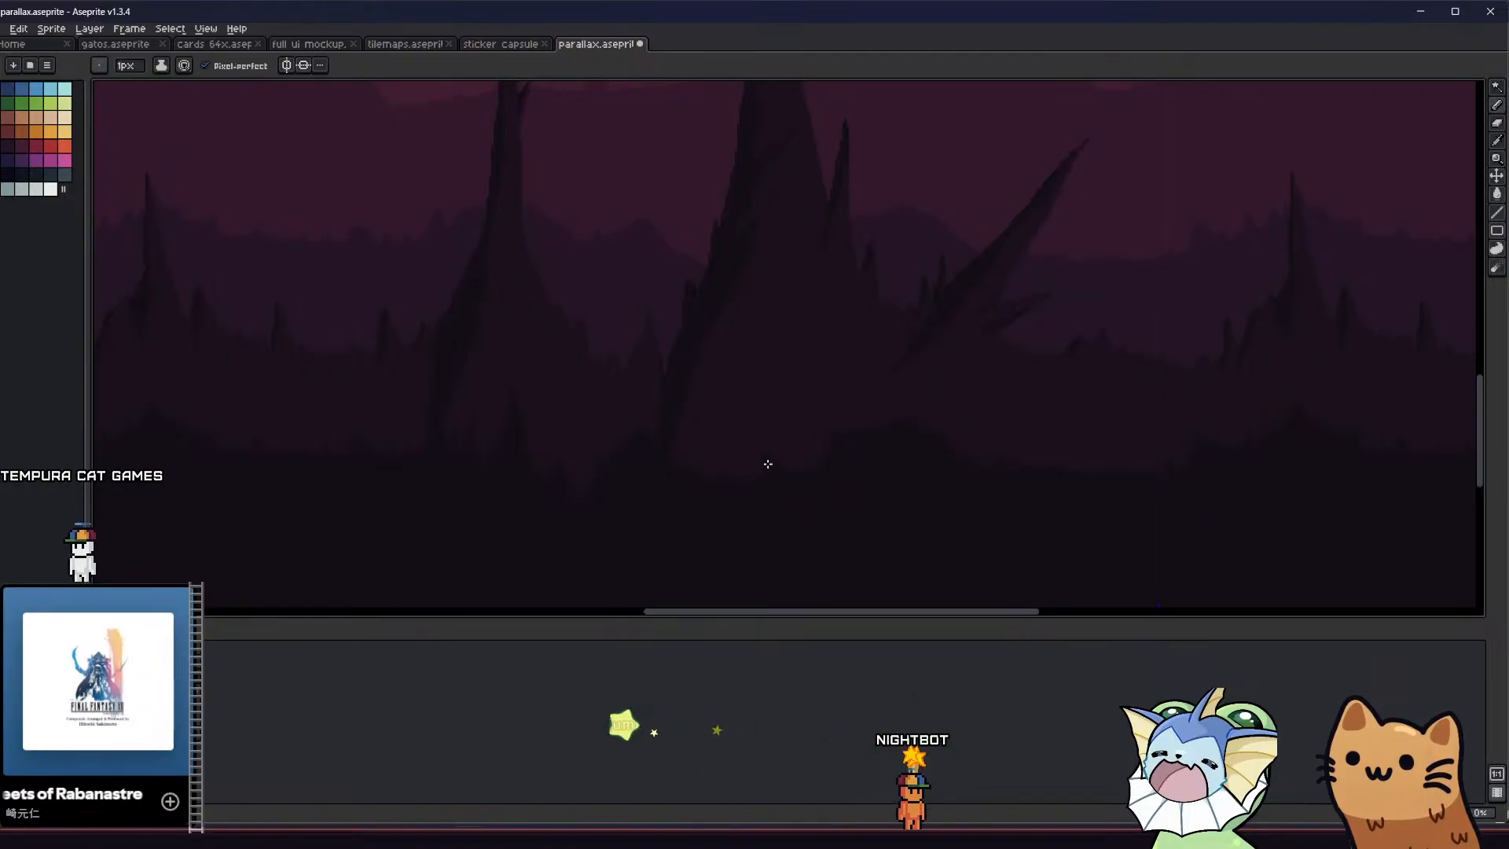
scroll(768, 440, "up", 3, "ctrl")
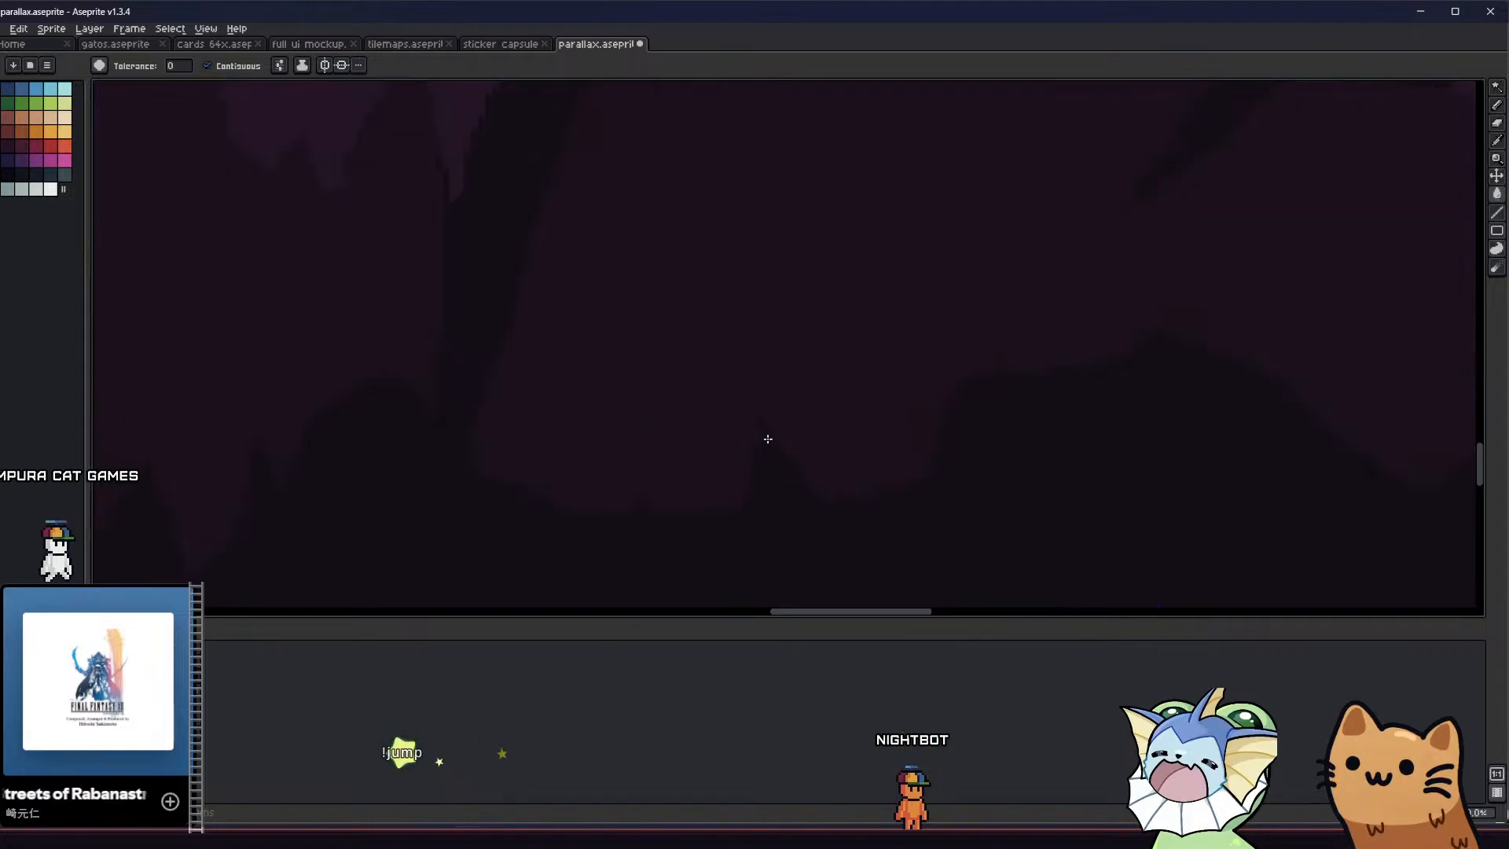
scroll(794, 482, "down", 1)
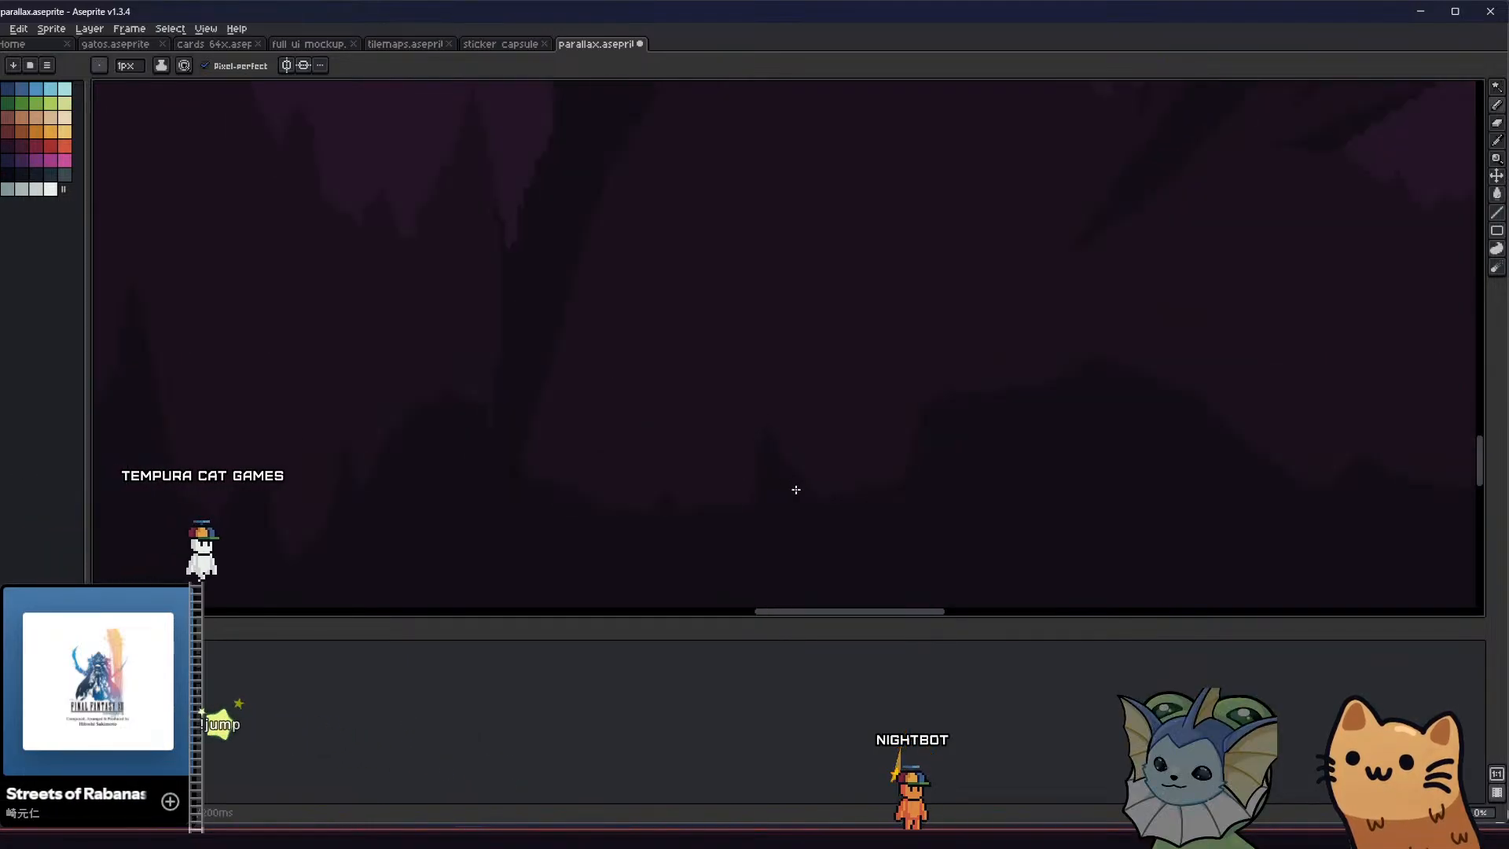
Outline and fill a second, smaller foreground spike between the first one and the dark mound
left_click_drag(825, 499, 860, 449)
middle_click_drag(856, 474, 774, 526)
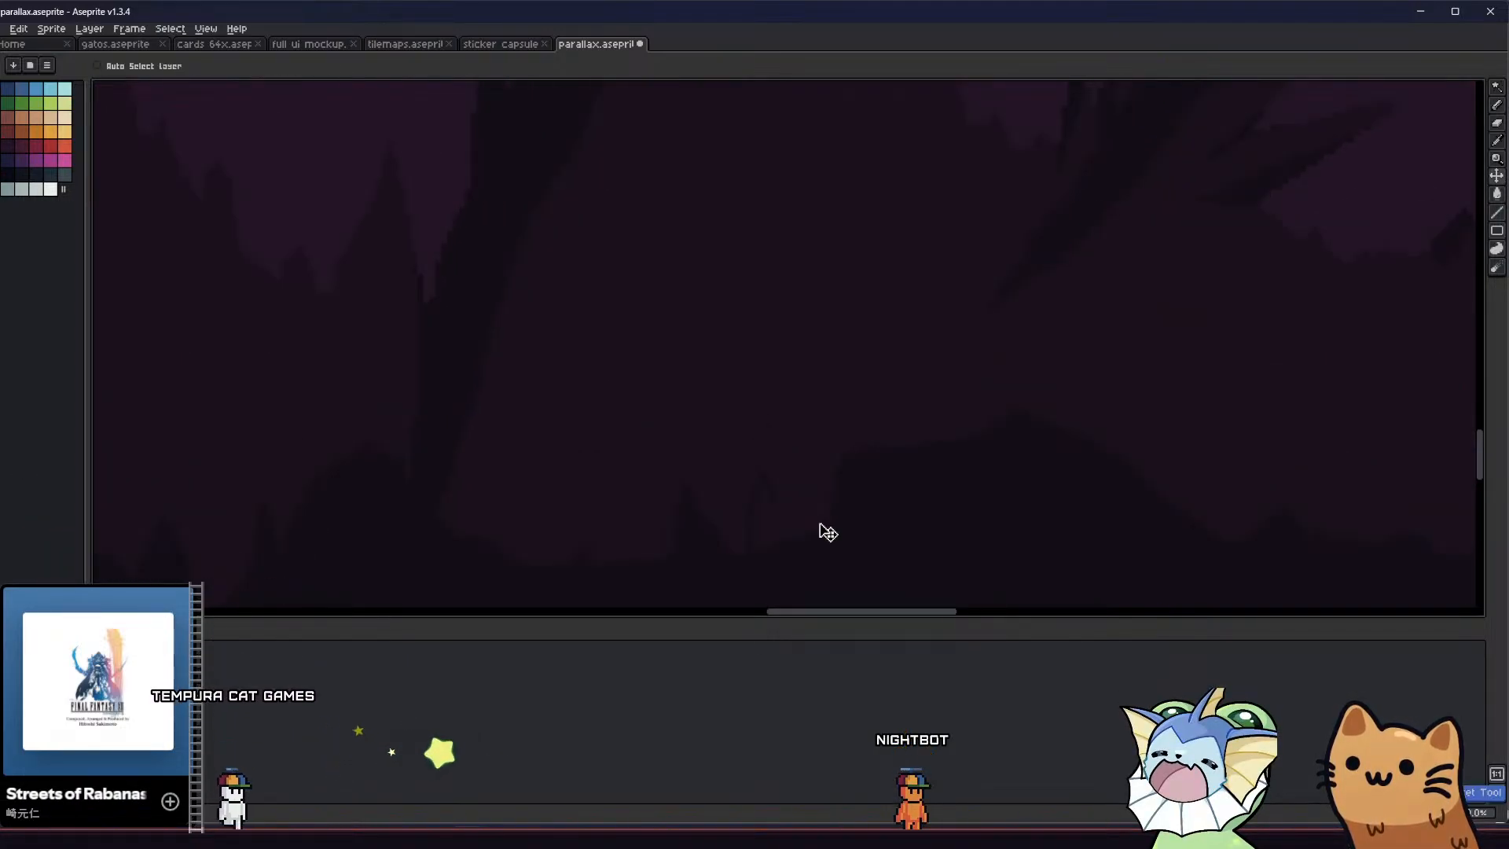
mouse_move(784, 547)
left_mouse_down()
mouse_move(799, 522)
mouse_move(814, 544)
left_mouse_up()
key("g")
left_click(799, 539)
key("b")
Replace the tall spike outline on the dark mound's left edge with a shorter spike and fill it
middle_click_drag(862, 513, 832, 526)
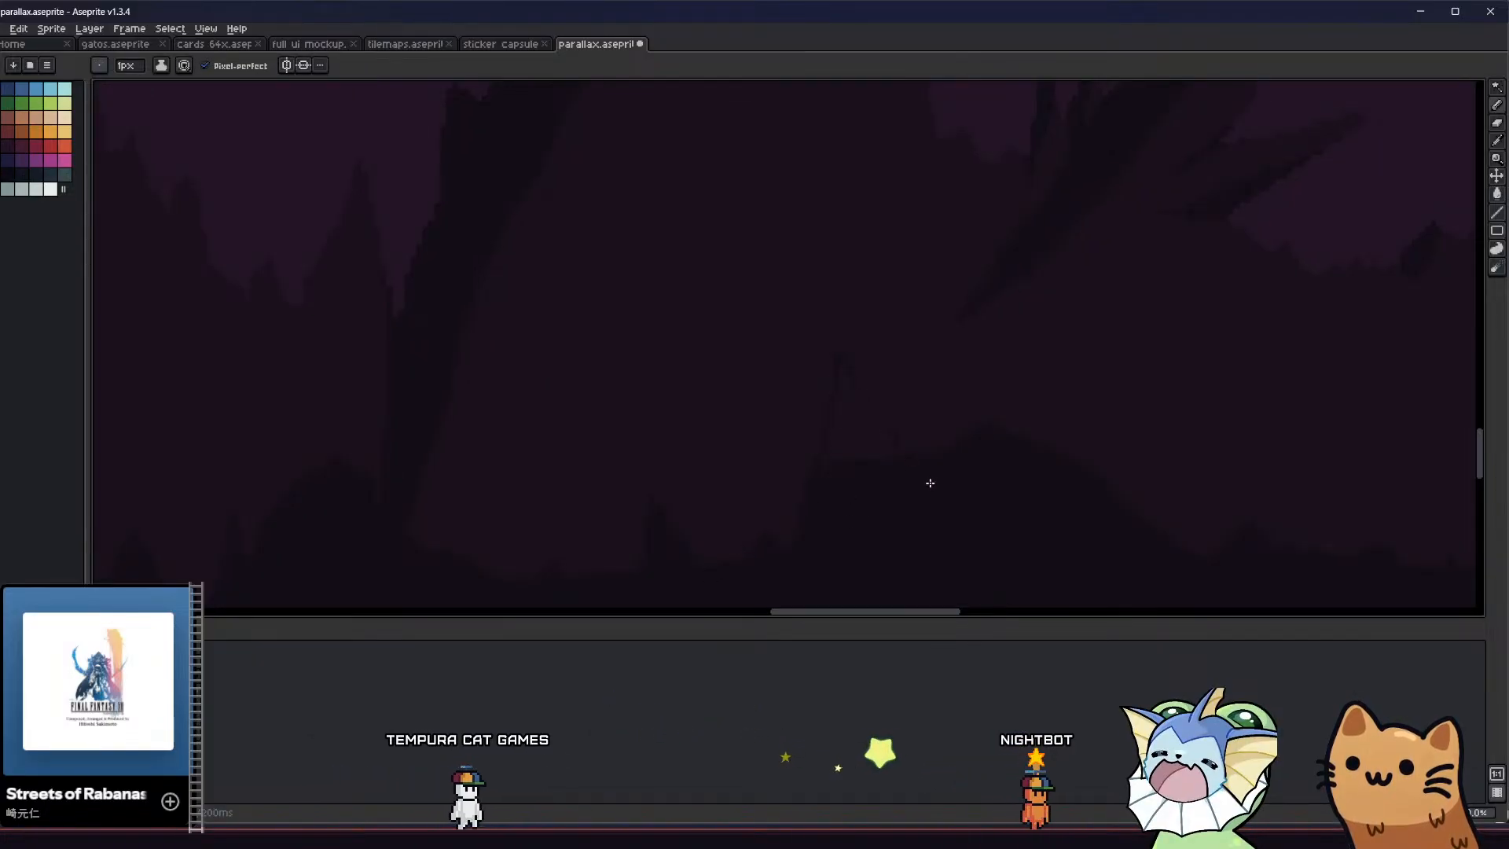
key("v")
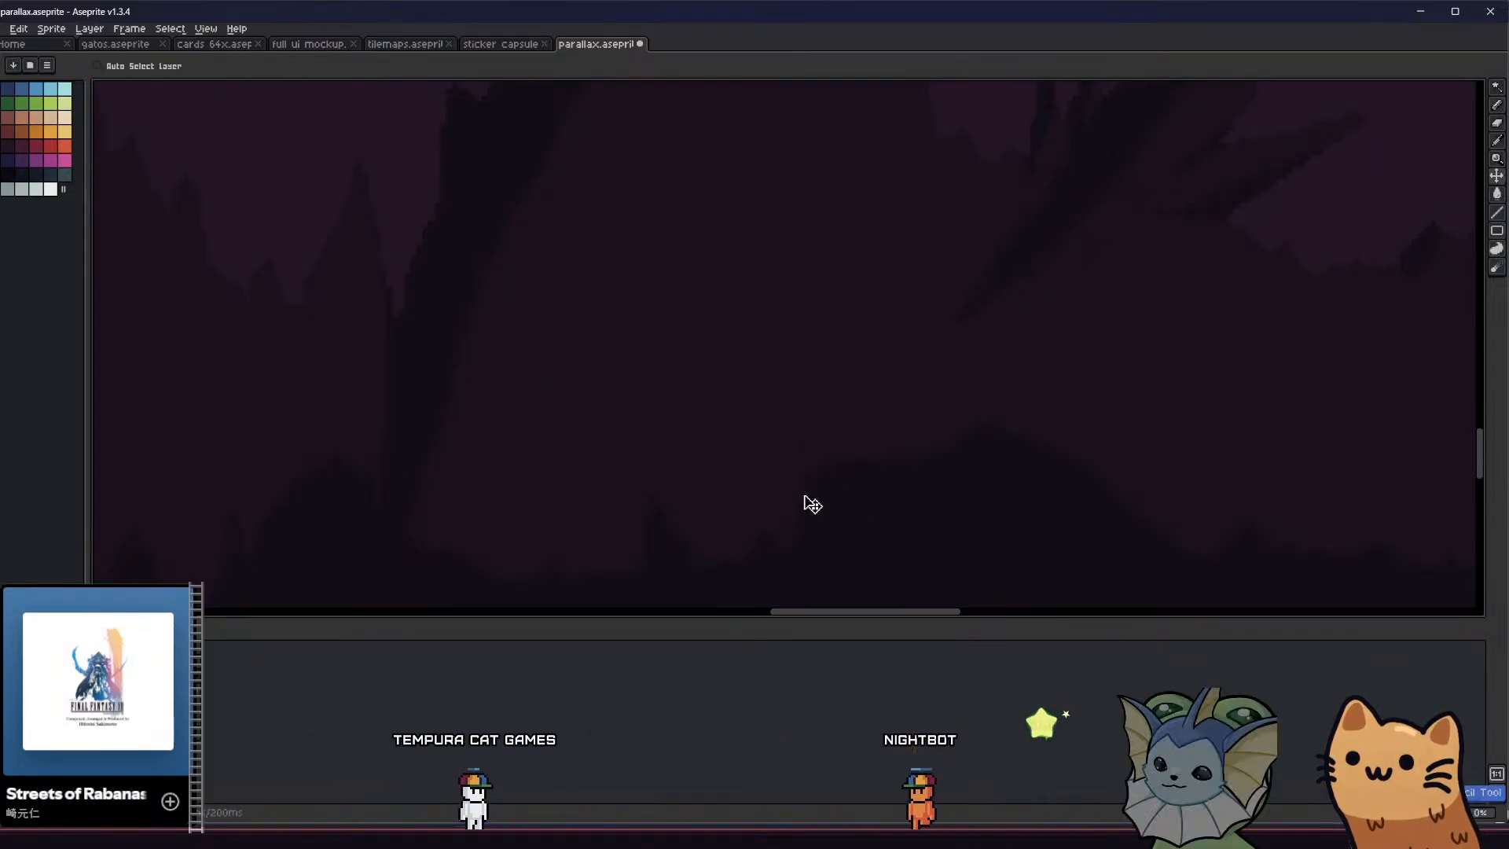
key("b")
key("g")
scroll(848, 479, "down", 5)
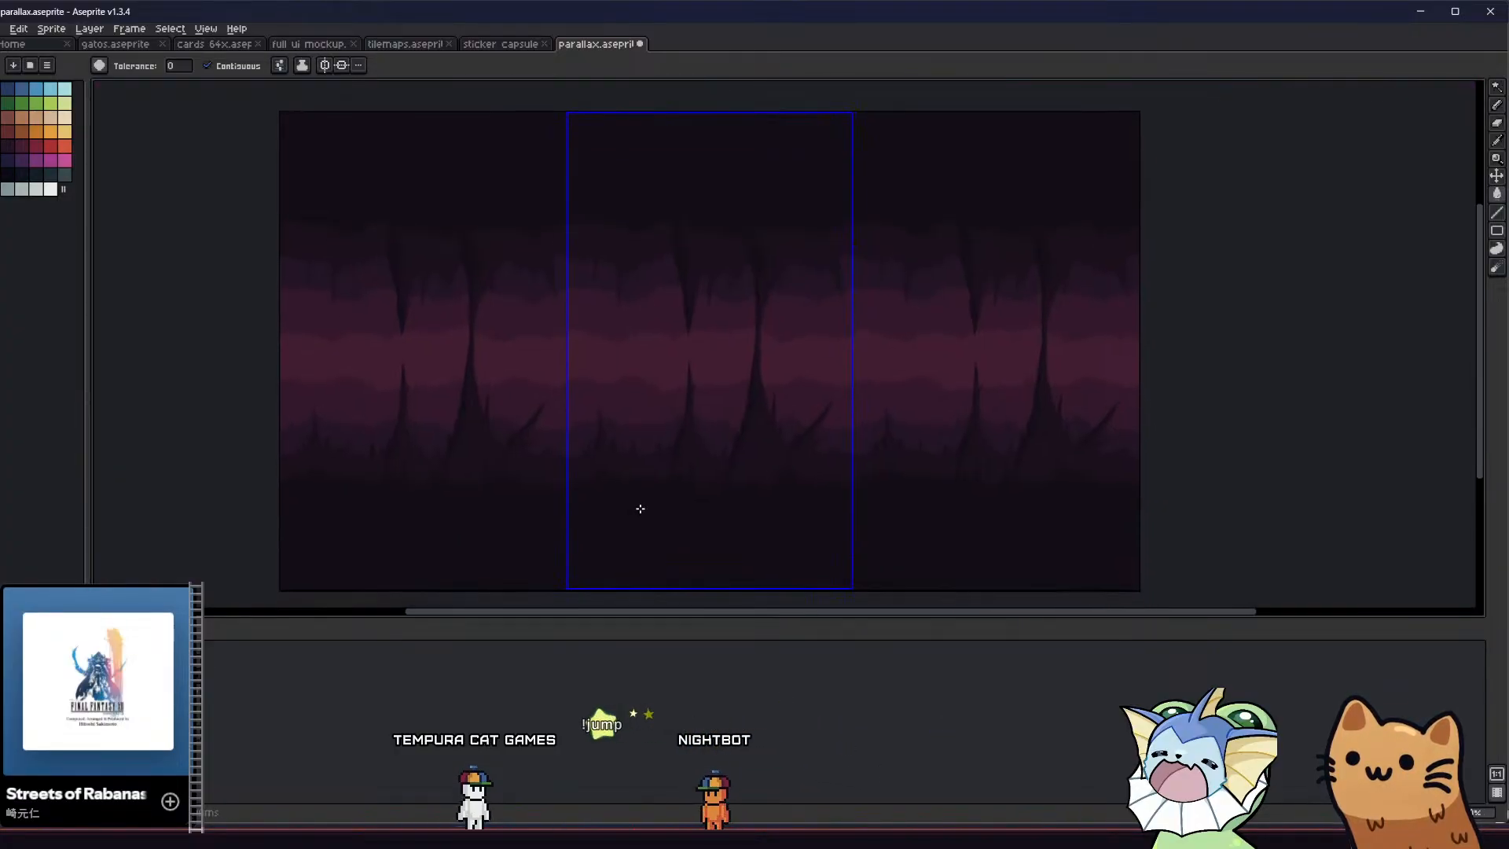
scroll(641, 509, "up", 5)
Draw small jagged spikes along the foreground mound between the large and slanted spires, and fill them with the dark colour
key("b")
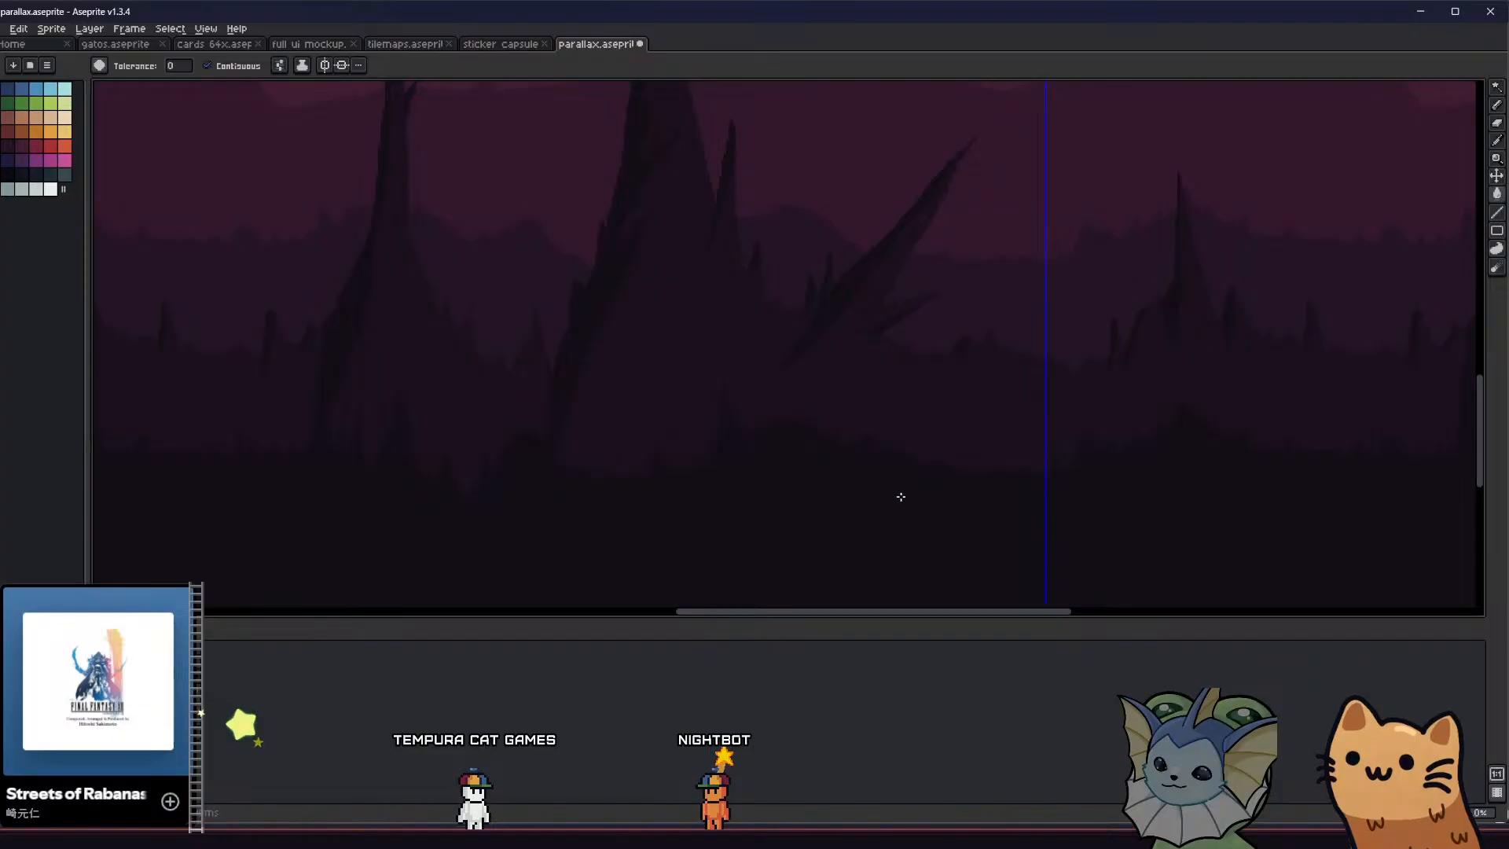
key("b")
scroll(904, 464, "up", 3)
scroll(785, 456, "down", 3)
middle_click_drag(747, 458, 839, 483)
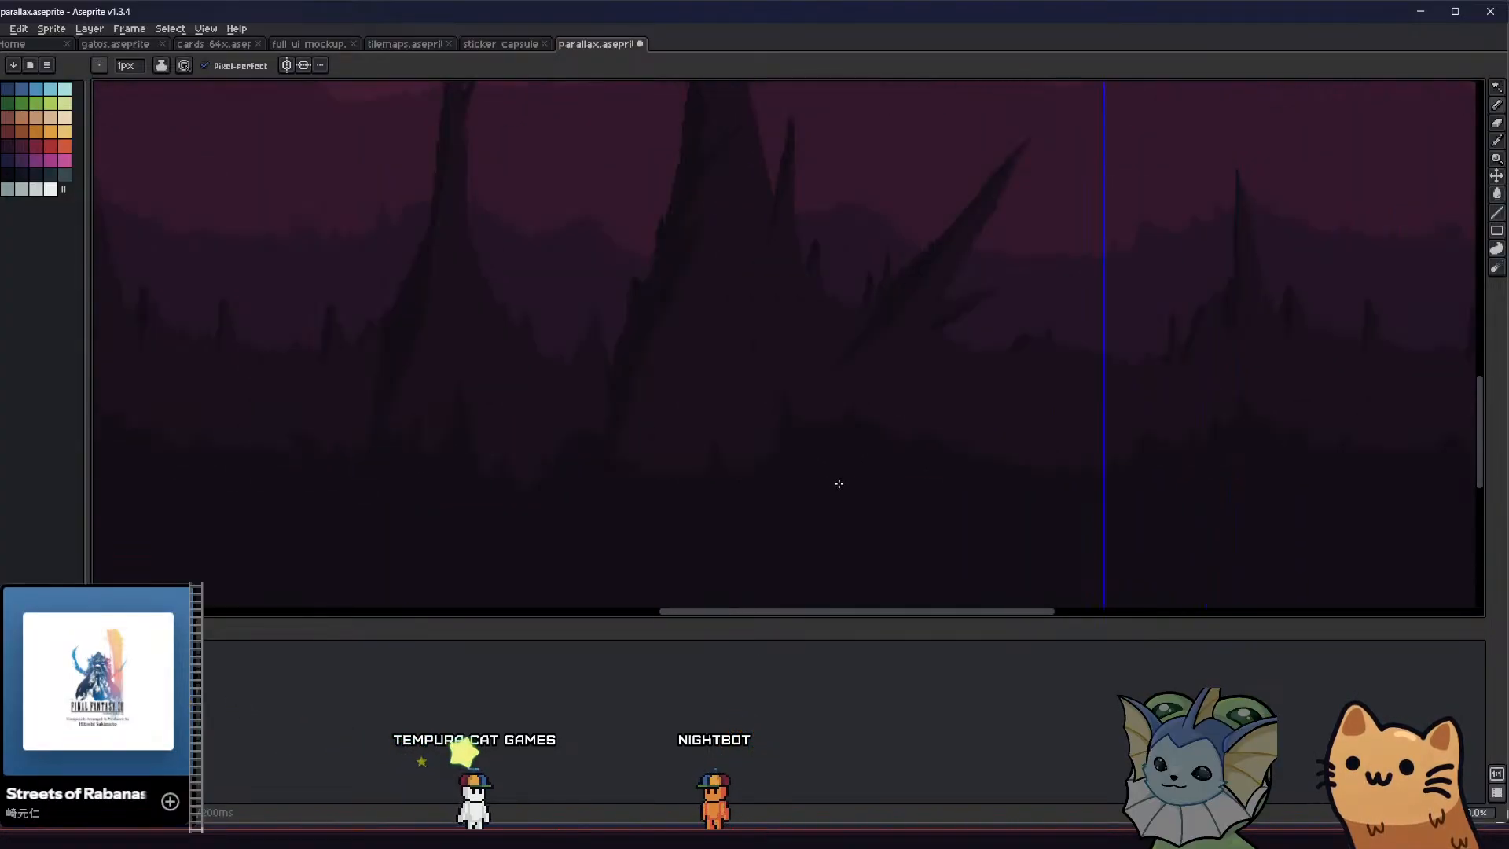
scroll(929, 498, "down", 2)
scroll(919, 475, "up", 2)
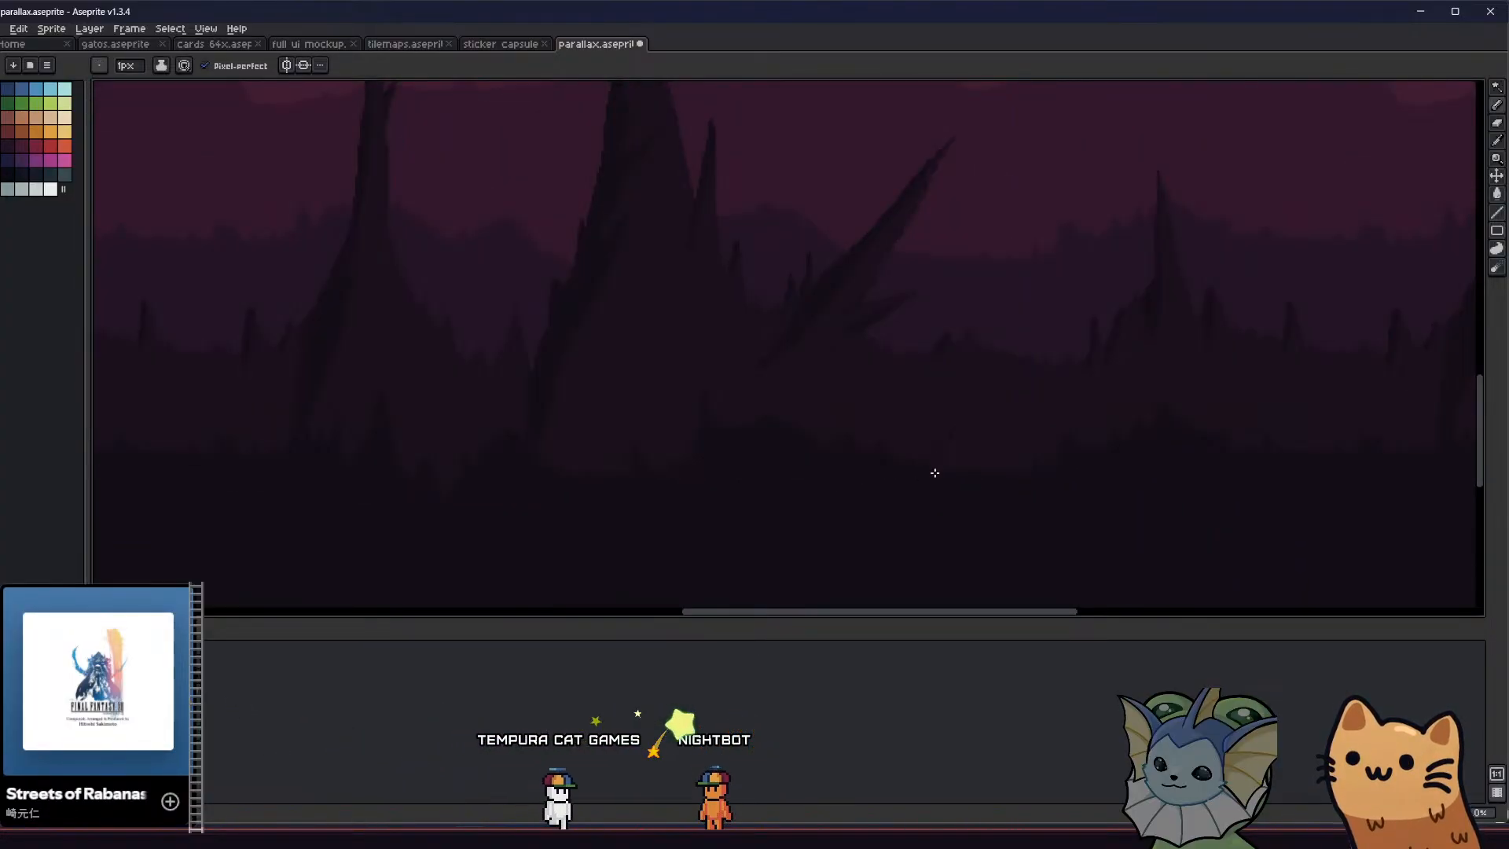
key("ctrl+apostrophe")
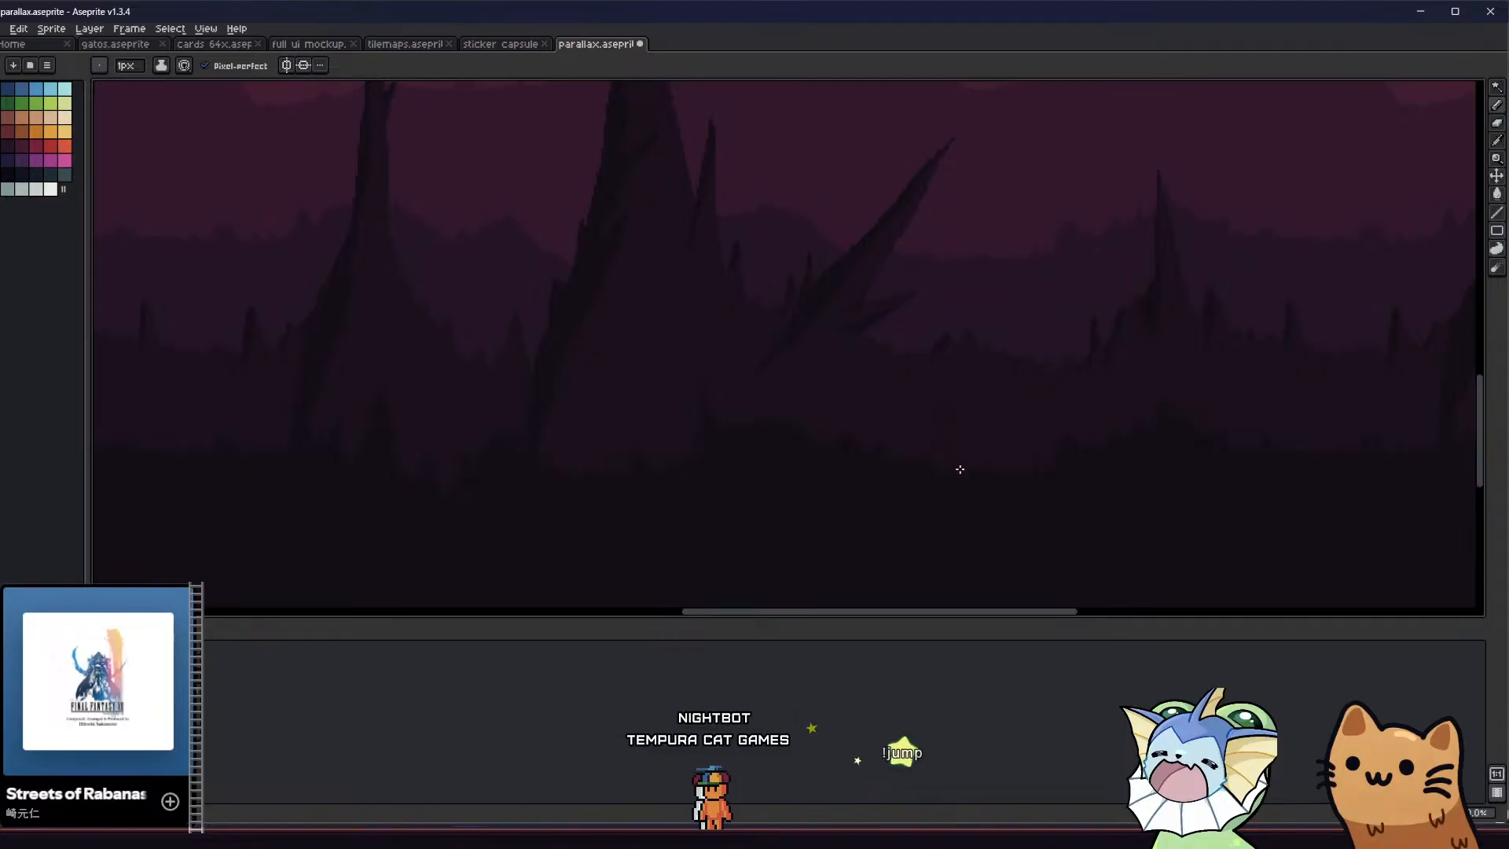
key("g")
mouse_move(863, 502)
middle_mouse_down()
mouse_move(843, 512)
mouse_move(814, 472)
middle_mouse_up()
scroll(812, 496, "down", 3)
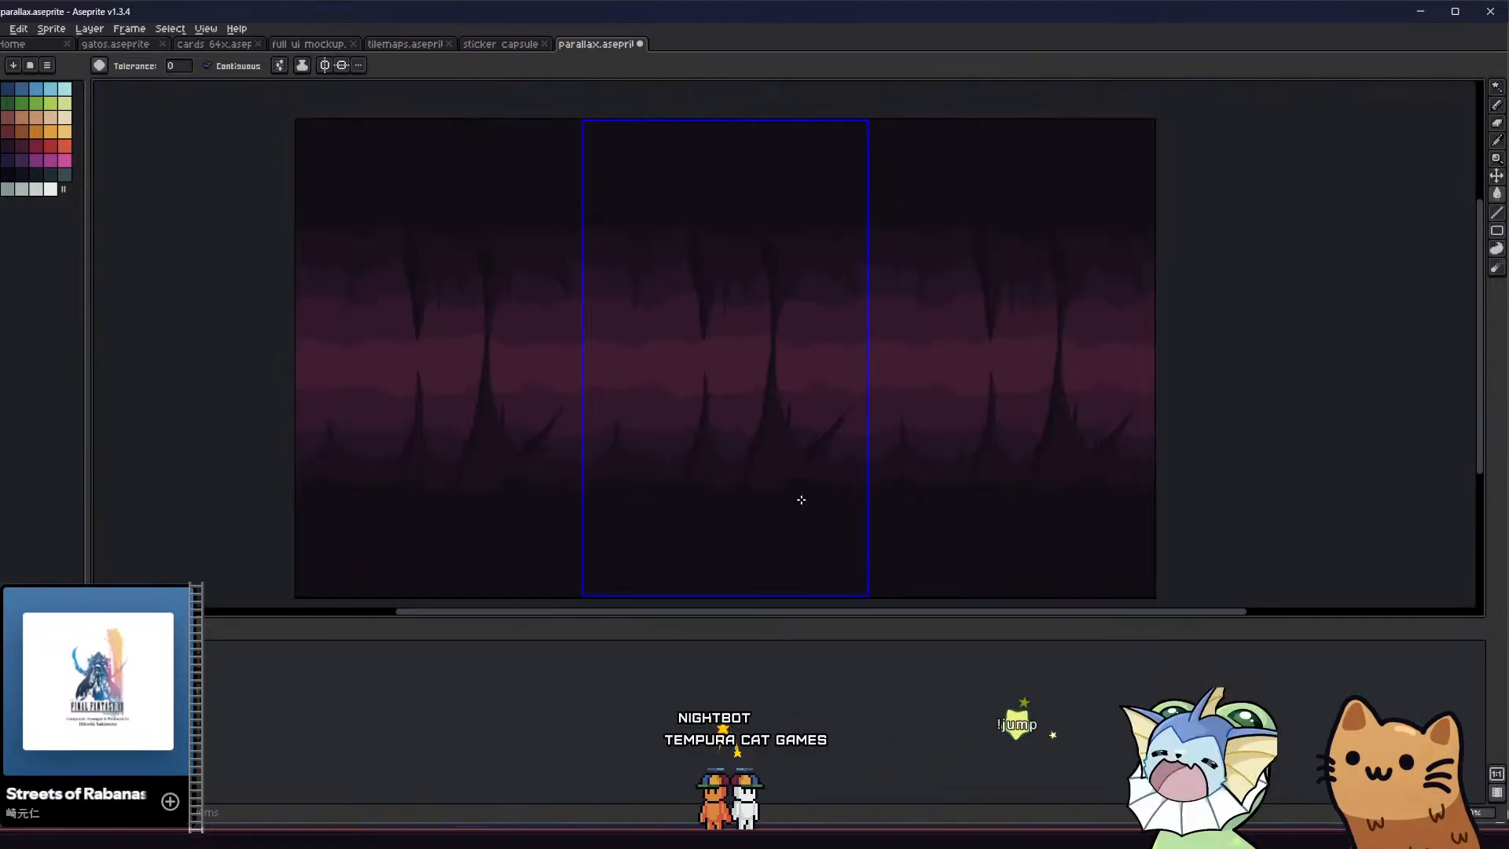
Draw a tall, narrow foreground spike between the small spire and the thin lower spire, and fill it with the dark colour
middle_click_drag(645, 510, 716, 481)
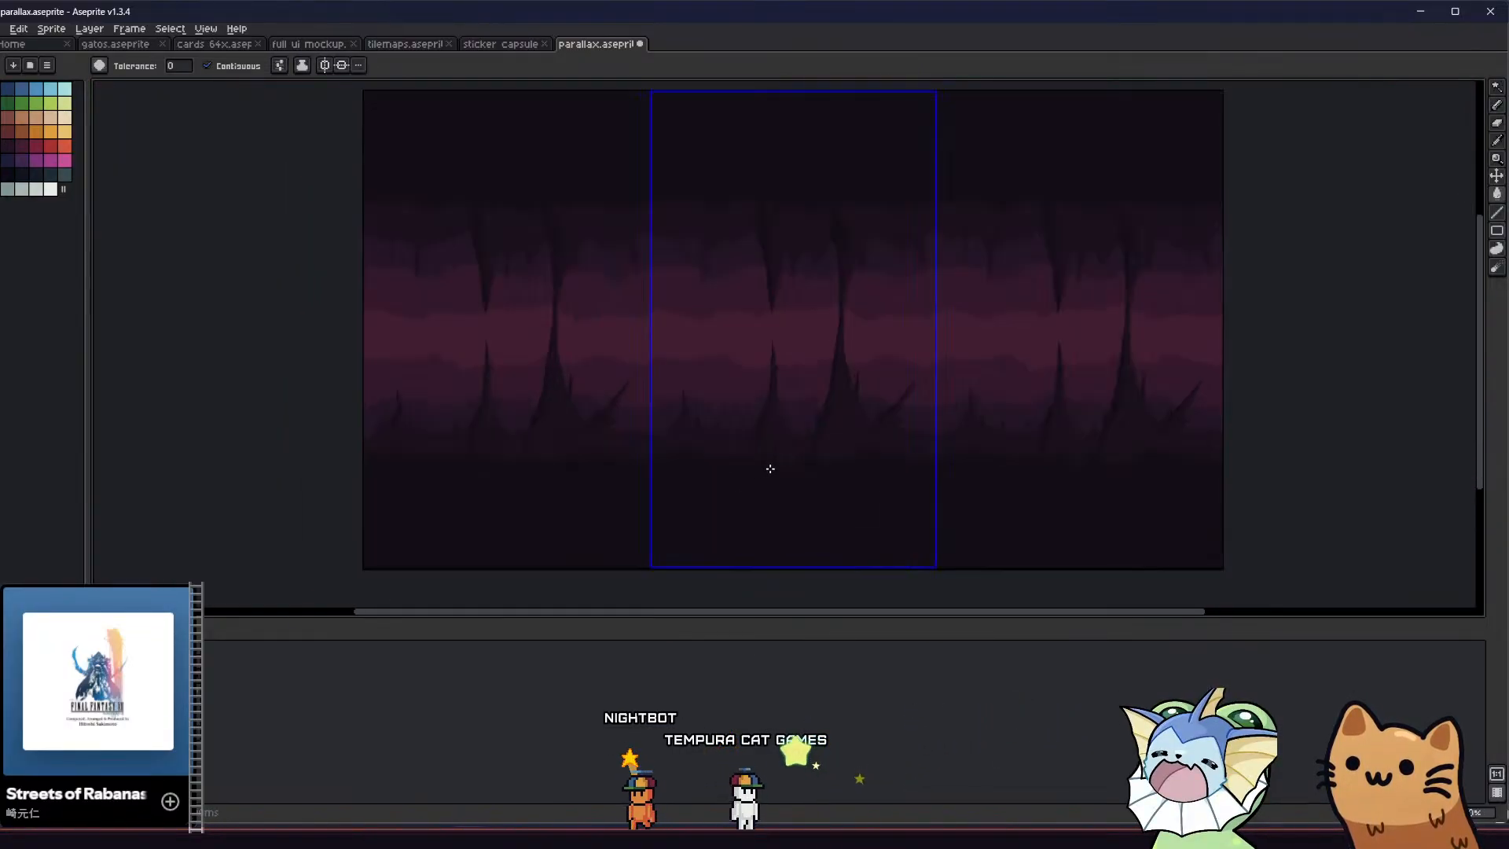
scroll(766, 470, "up", 3)
key("b")
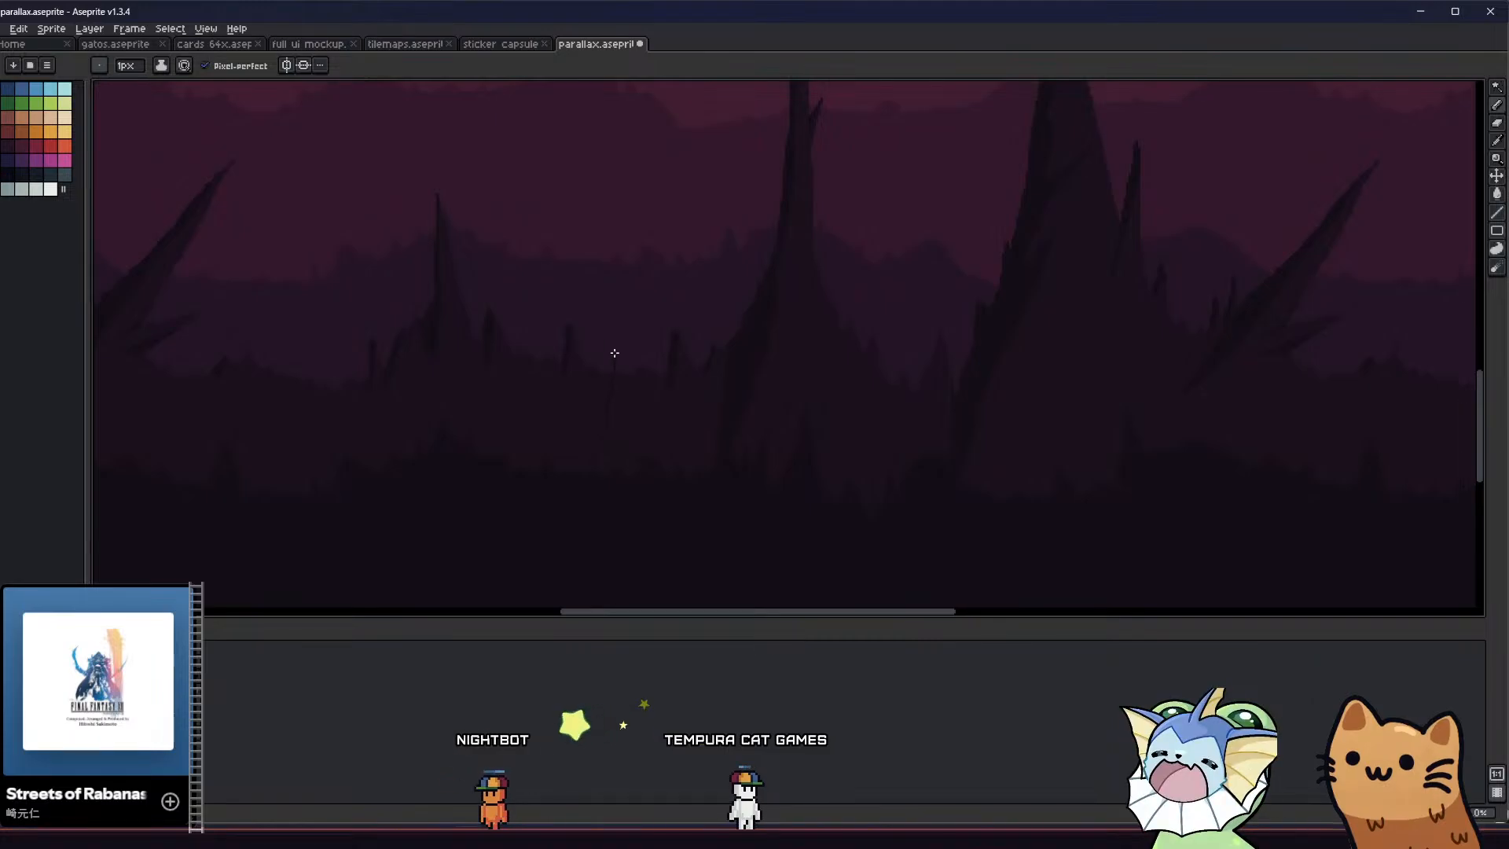
key("g")
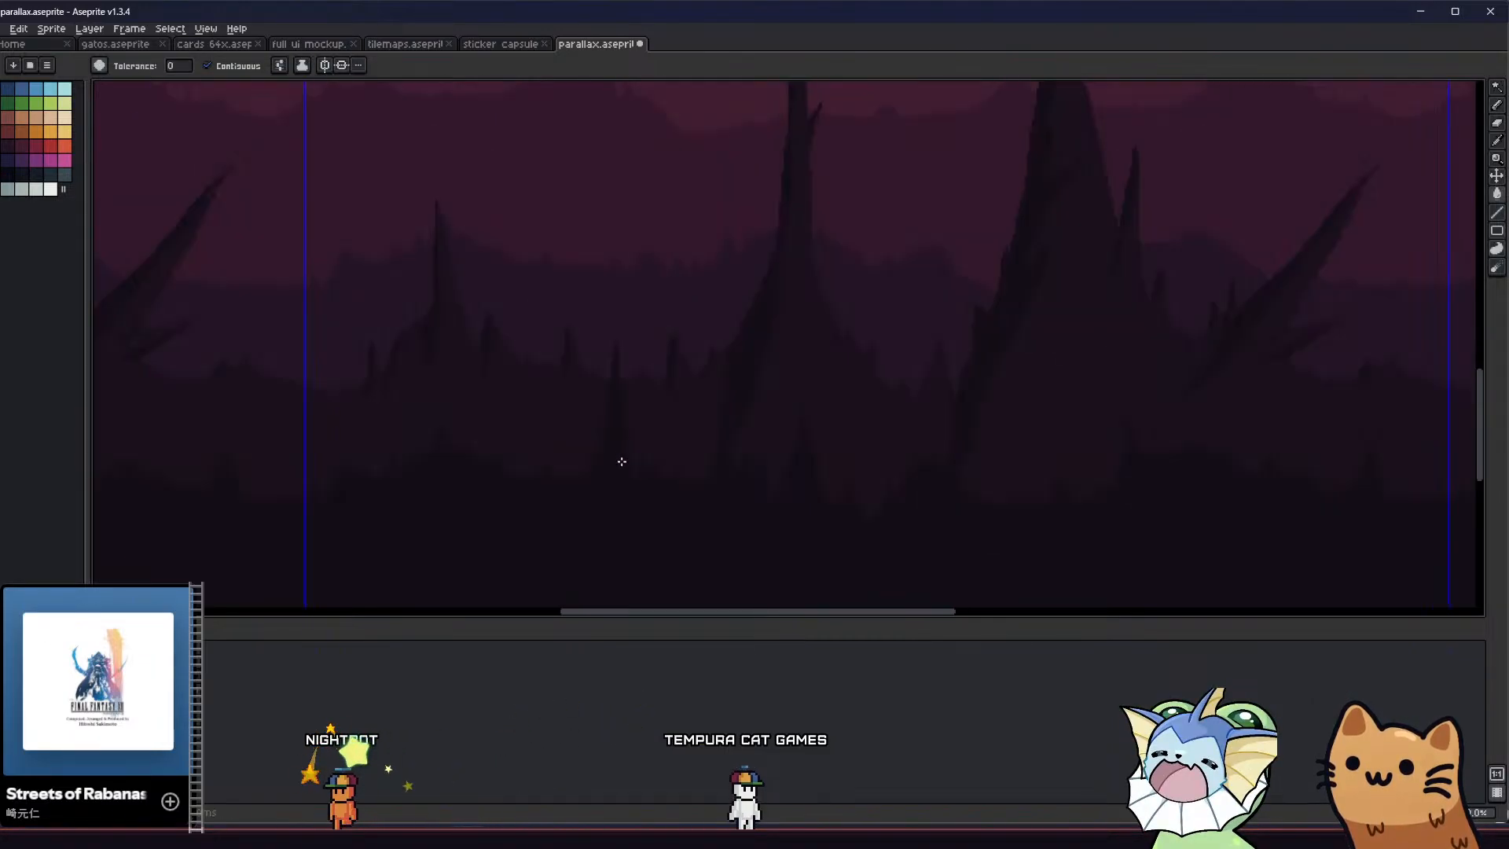
scroll(621, 462, "down", 2)
Outline a shorter side spike against the base of the new foreground spike and fill it with the dark colour
scroll(611, 467, "up", 4)
key("b")
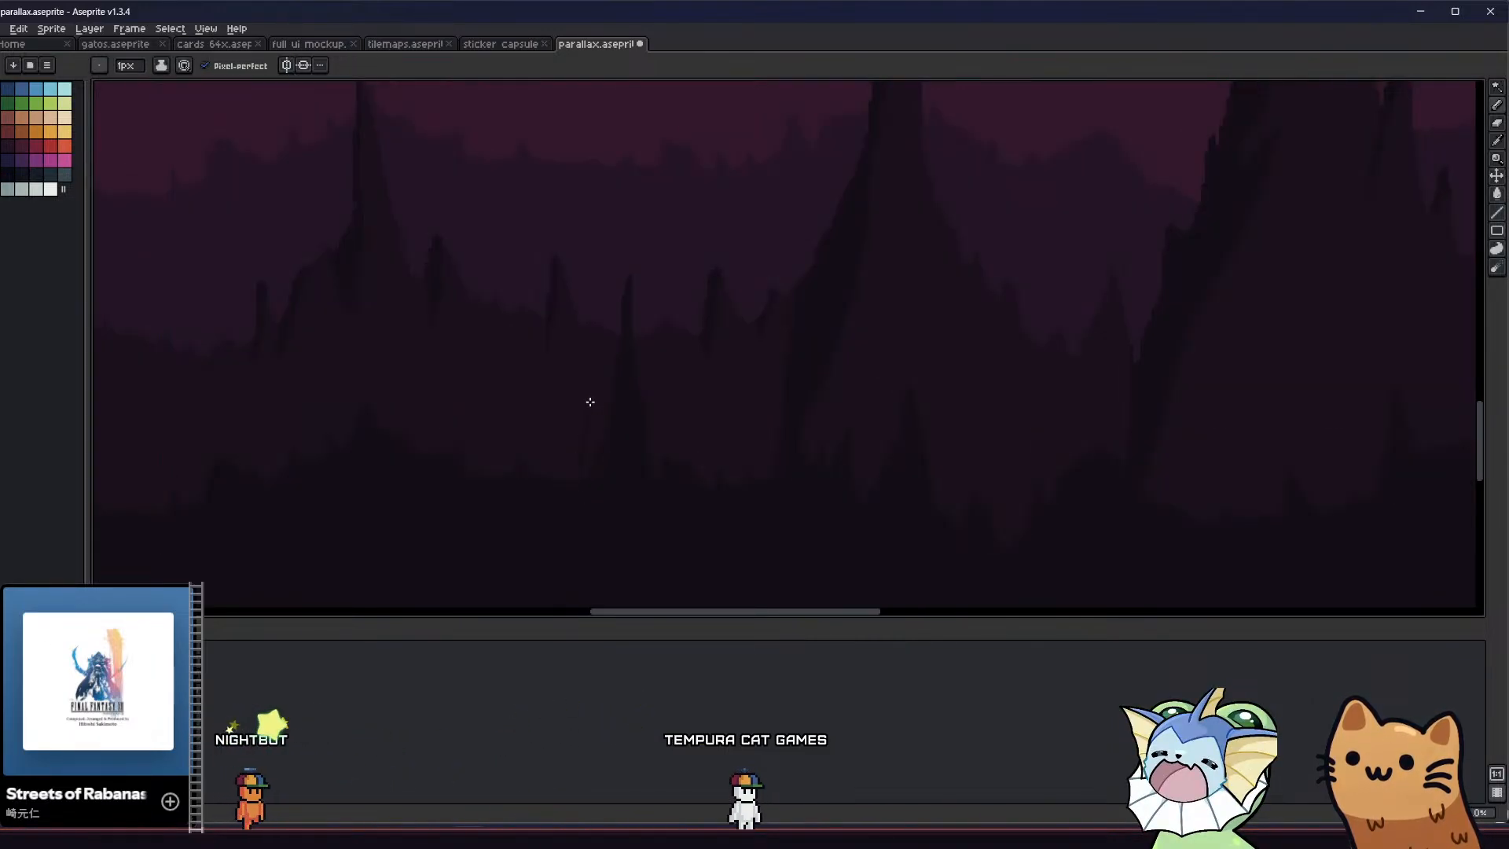
left_click_drag(590, 401, 603, 428)
key("g")
left_click(590, 442)
scroll(586, 472, "down", 1)
middle_click_drag(508, 500, 430, 477)
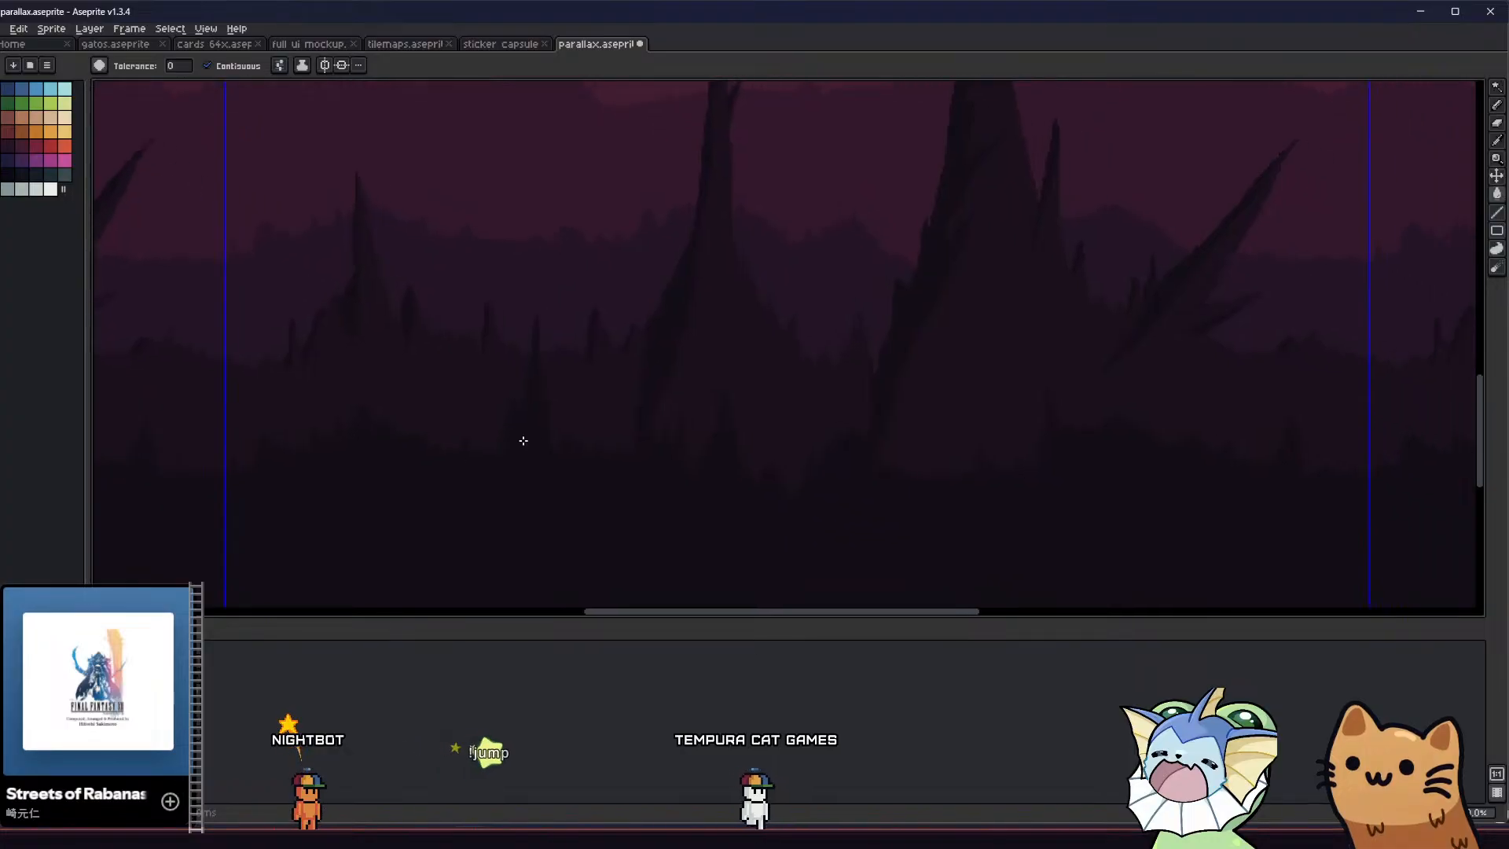
scroll(525, 475, "down", 3)
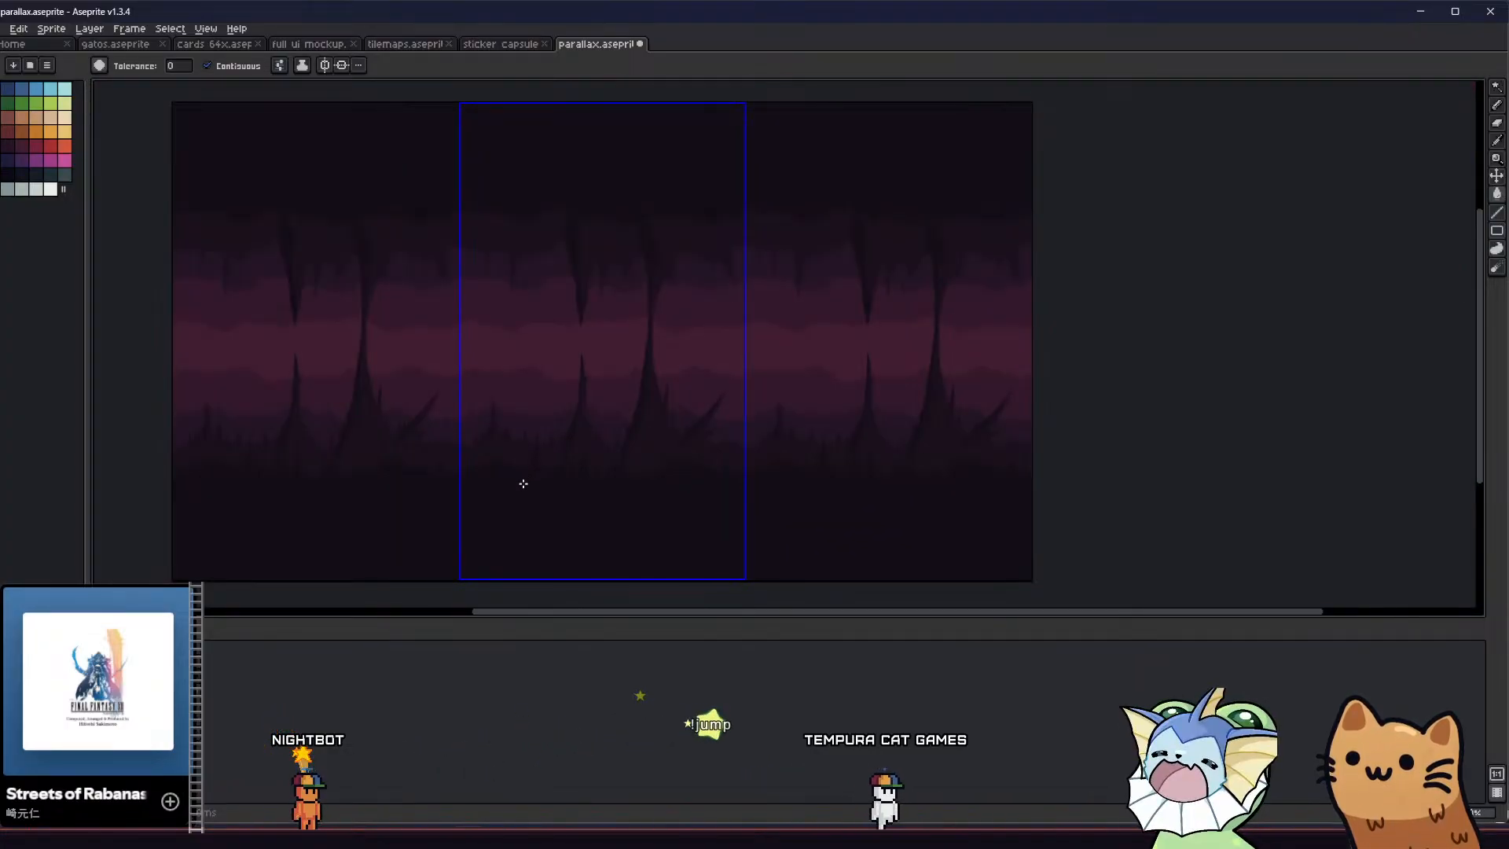
middle_click_drag(522, 482, 549, 487)
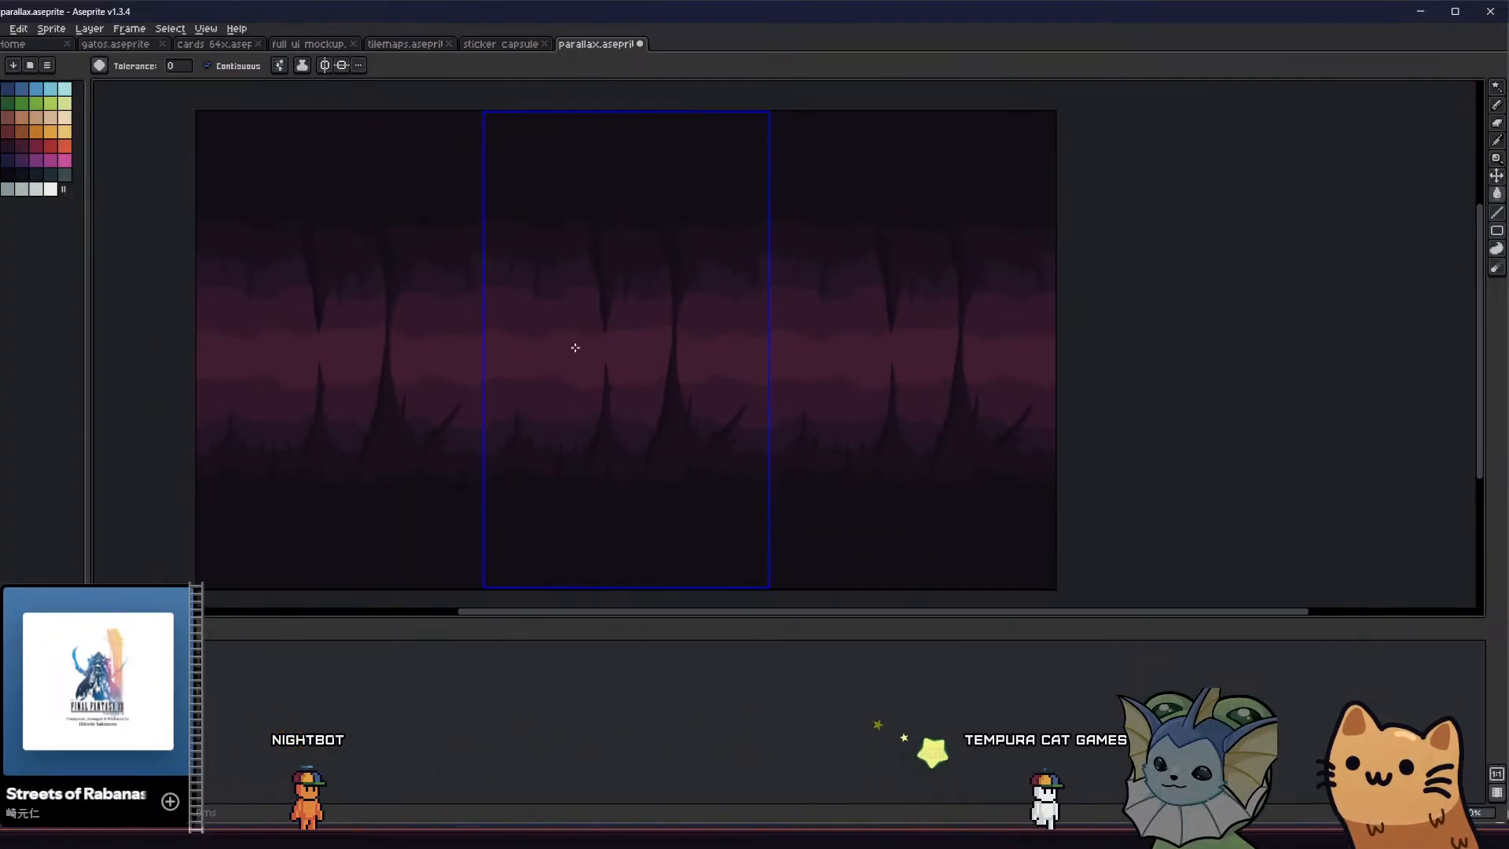
Try a wide dark spike hanging from the ceiling beside the large hanging spire, and undo its fill and outline
key("b")
scroll(603, 219, "up", 2)
scroll(586, 198, "down", 1)
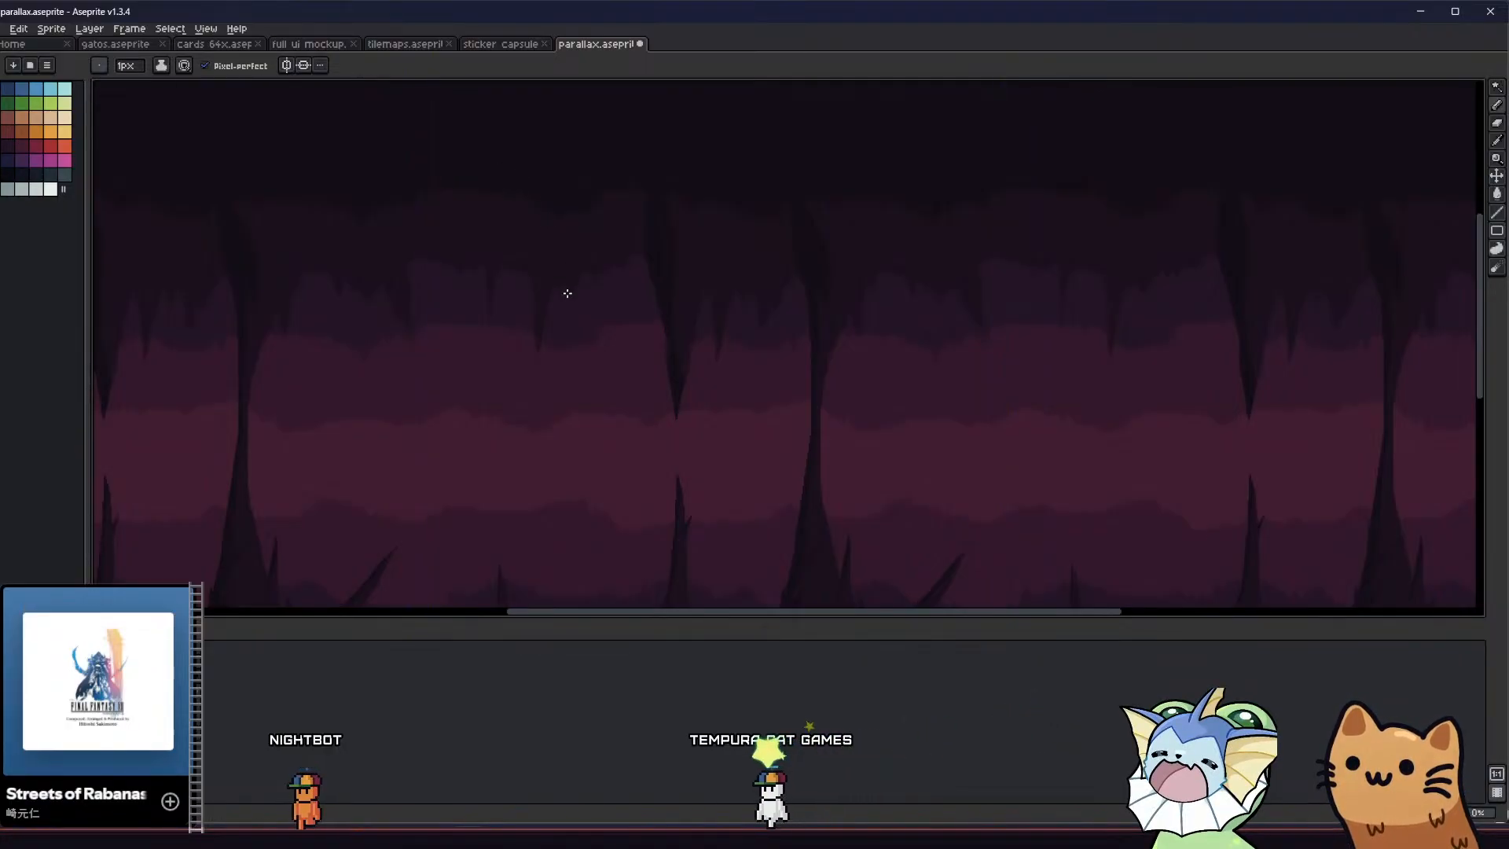
key("g")
middle_click_drag(572, 229, 529, 248)
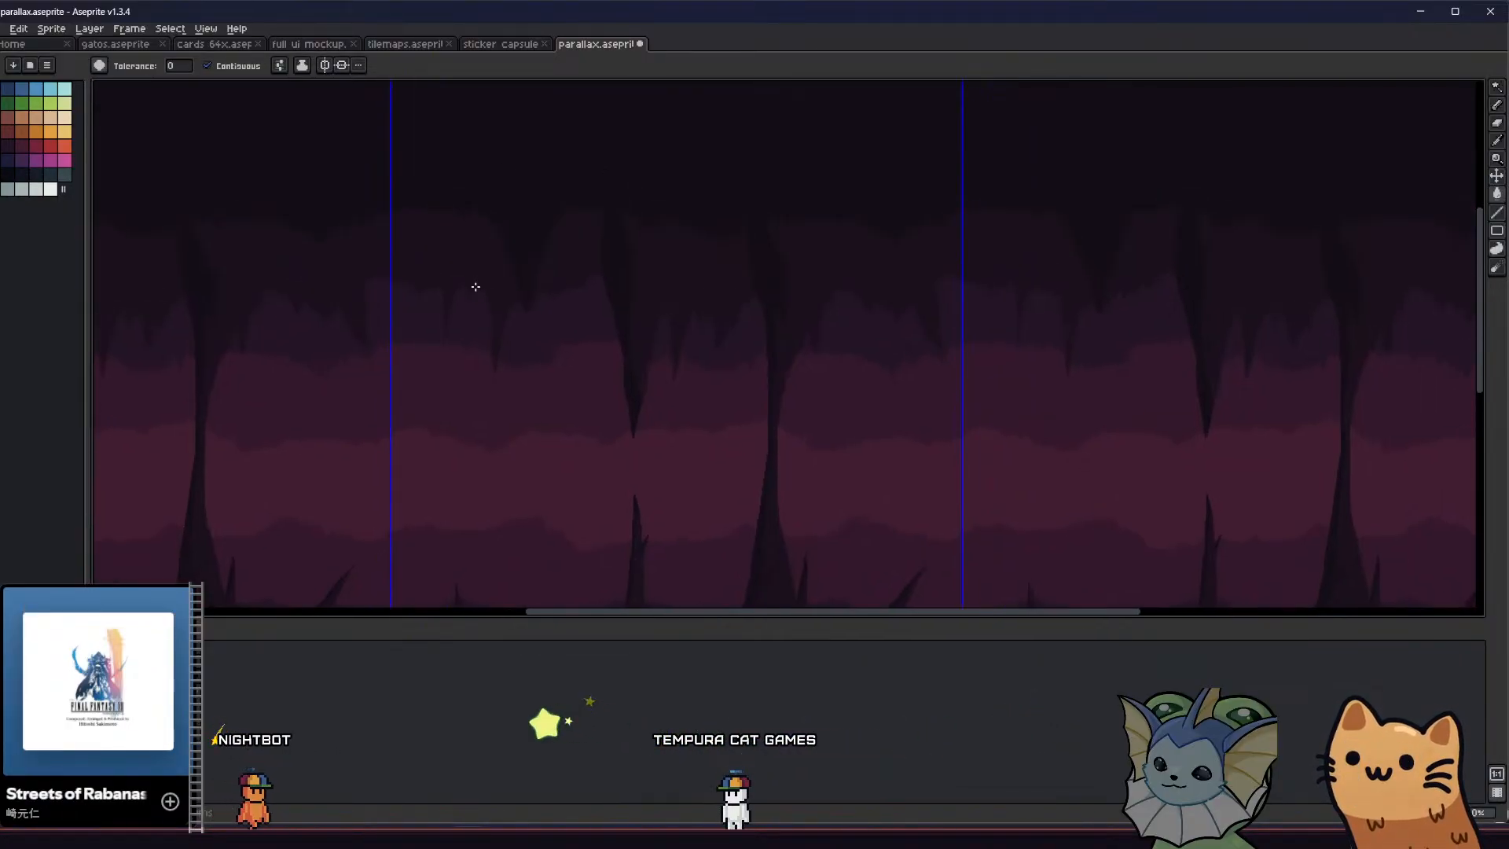
key("ctrl+z")
Draw a slimmer spike hanging from the ceiling beside the large hanging spire and fill it with the dark colour
key("b")
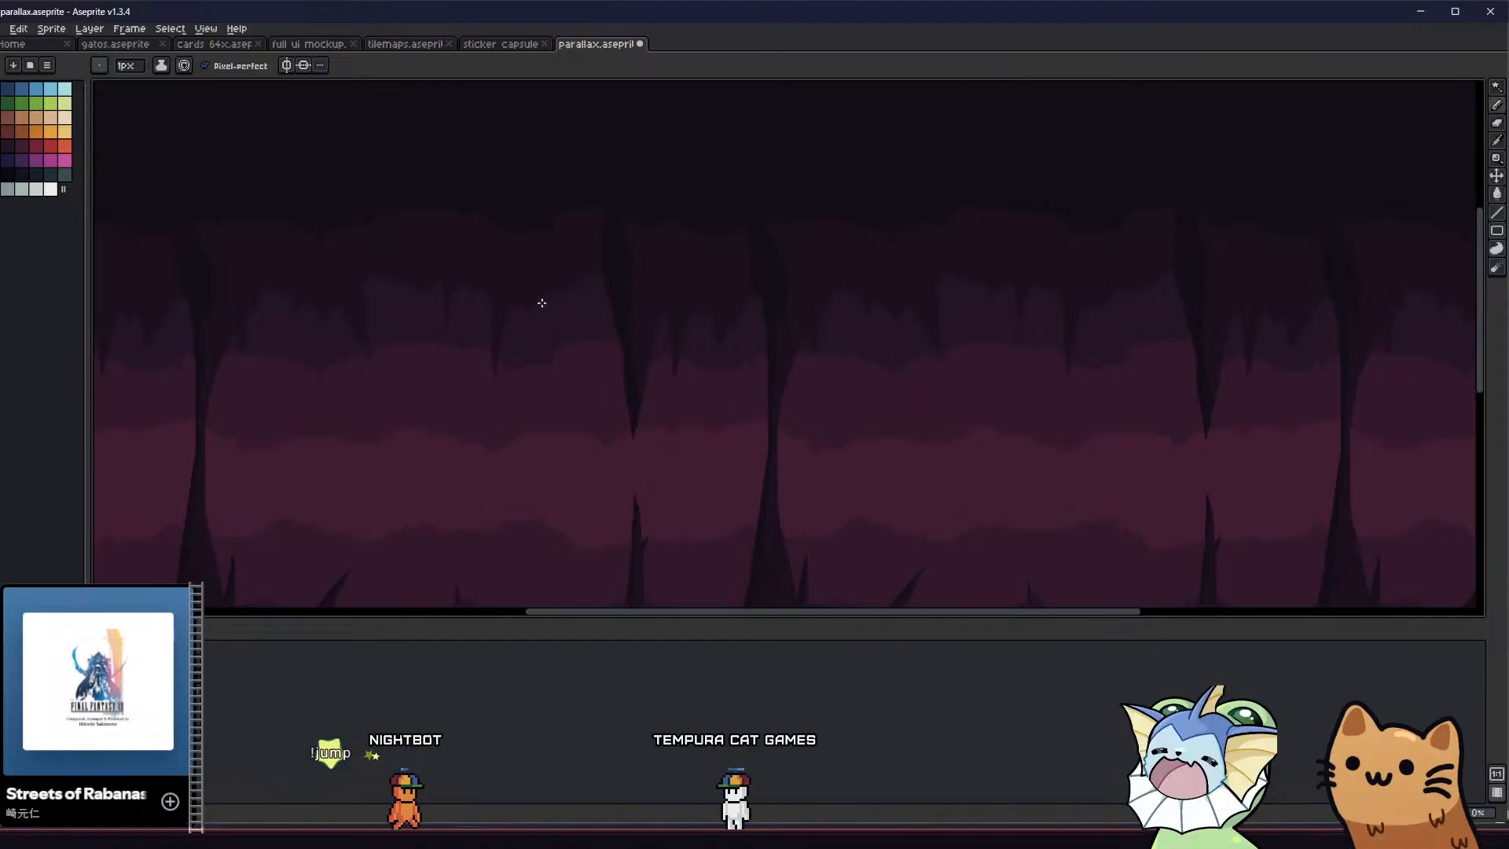
key("g")
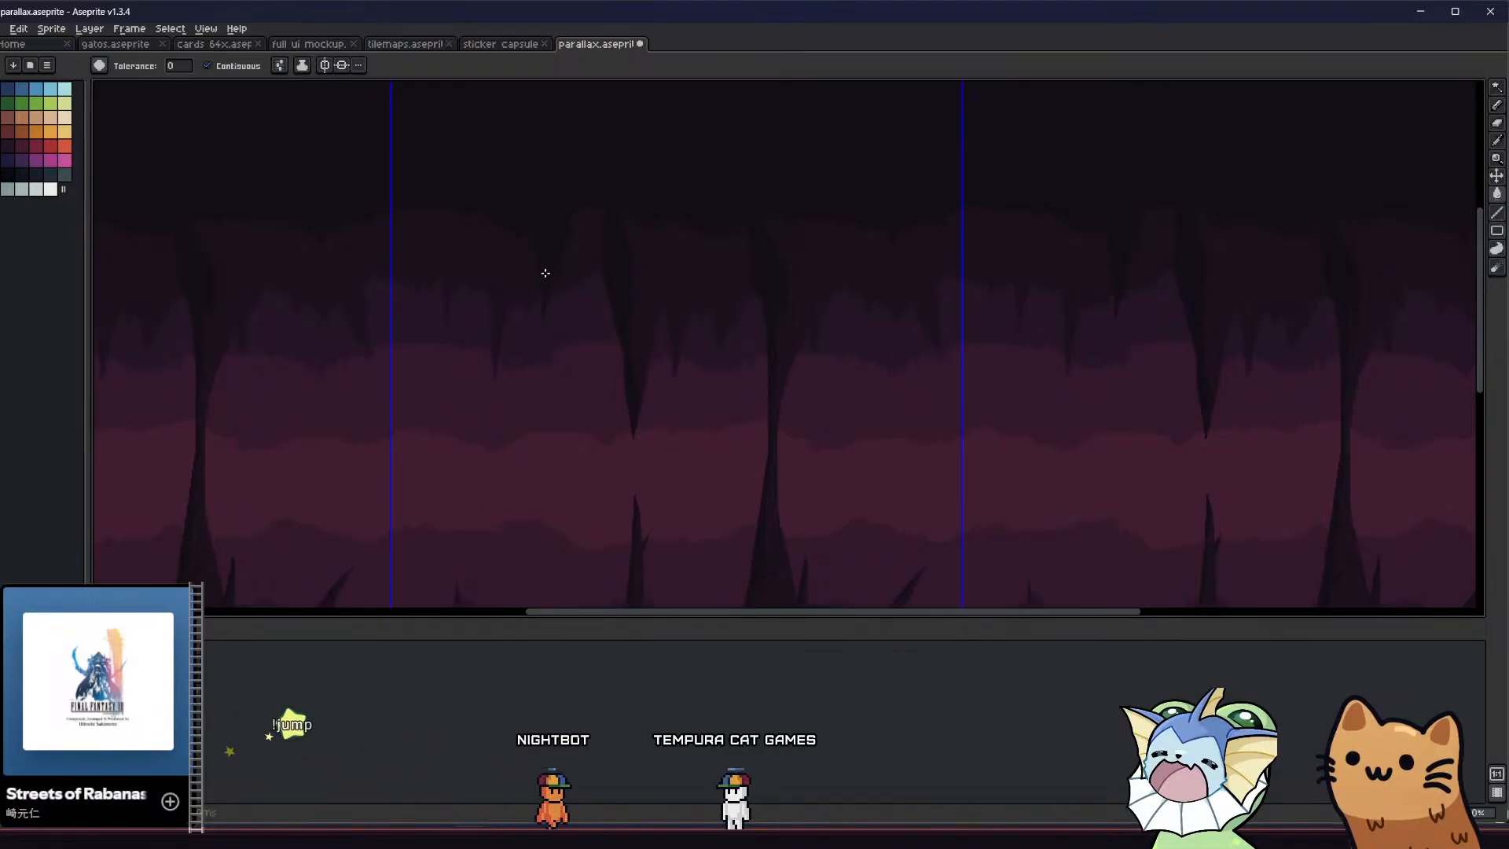
scroll(546, 273, "down", 3)
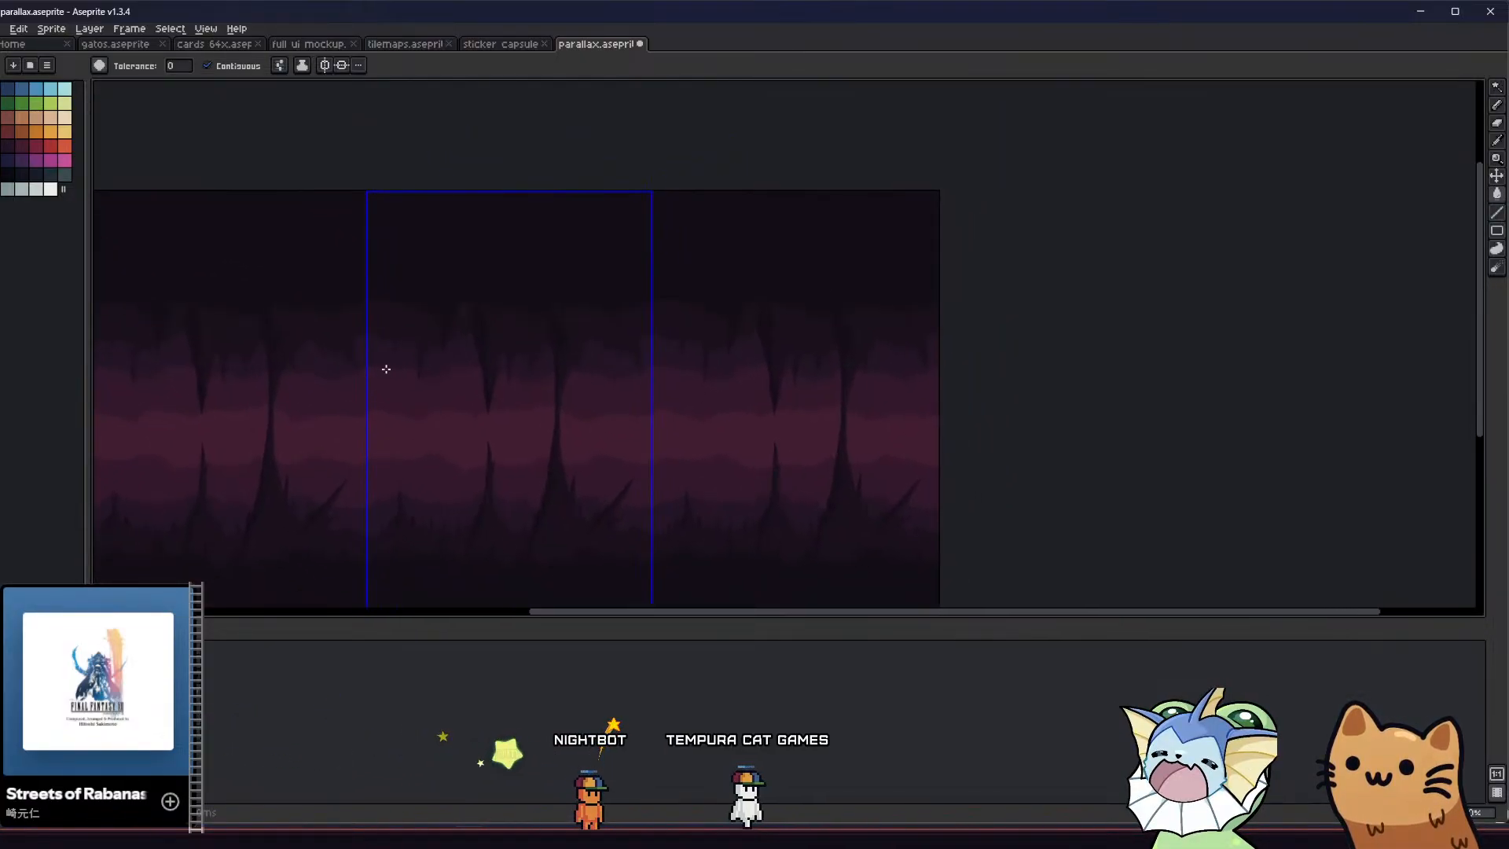
middle_click_drag(401, 331, 421, 199)
Select the 480 × 274 lower foreground area across the full tile width, move it down, and deselect it
key("m")
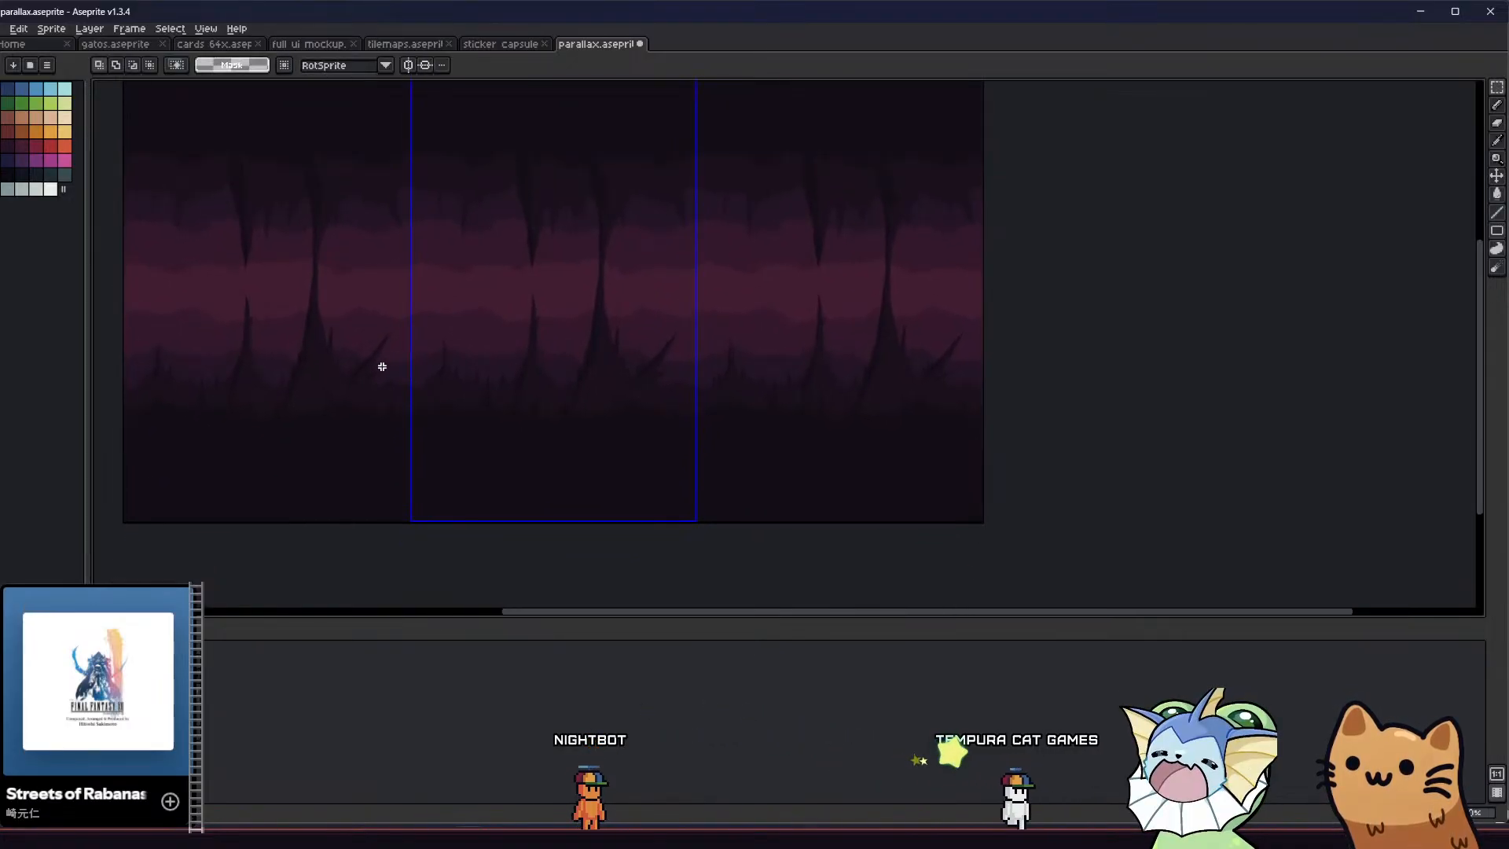
scroll(566, 369, "up", 2)
scroll(936, 351, "down", 1)
scroll(667, 515, "down", 1)
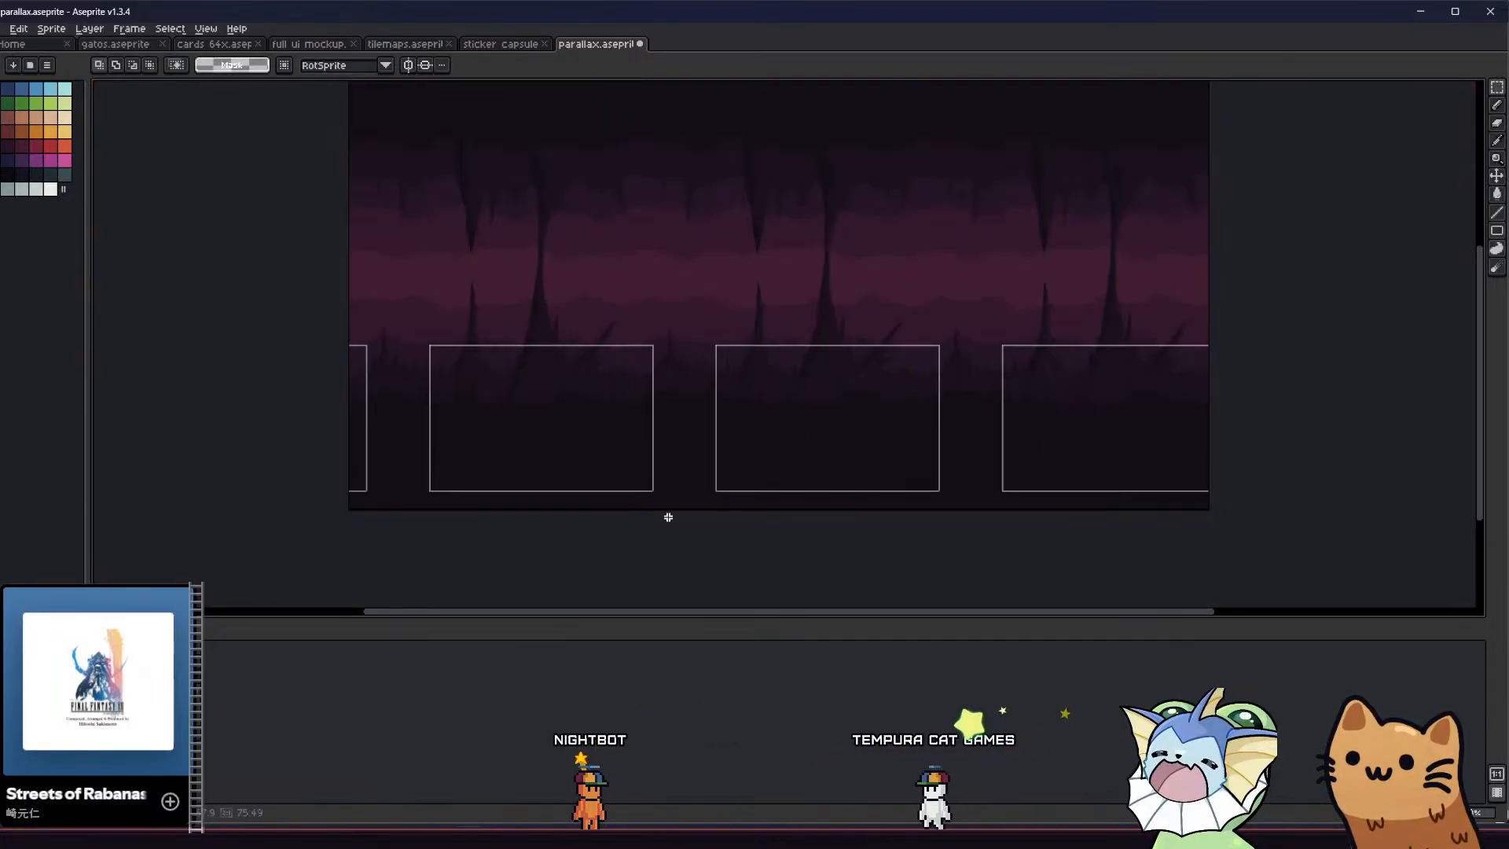
left_click_drag(927, 340, 630, 509)
scroll(600, 498, "up", 1)
key("Down")
key("Down")
key("Down")
key("Down")
key("Down")
key("Down")
key("Down")
key("Down")
key("Down")
key("Down")
key("Down")
key("Down")
key("Down")
key("Down")
key("Down")
key("Down")
key("Down")
key("Down")
key("Down")
key("Down")
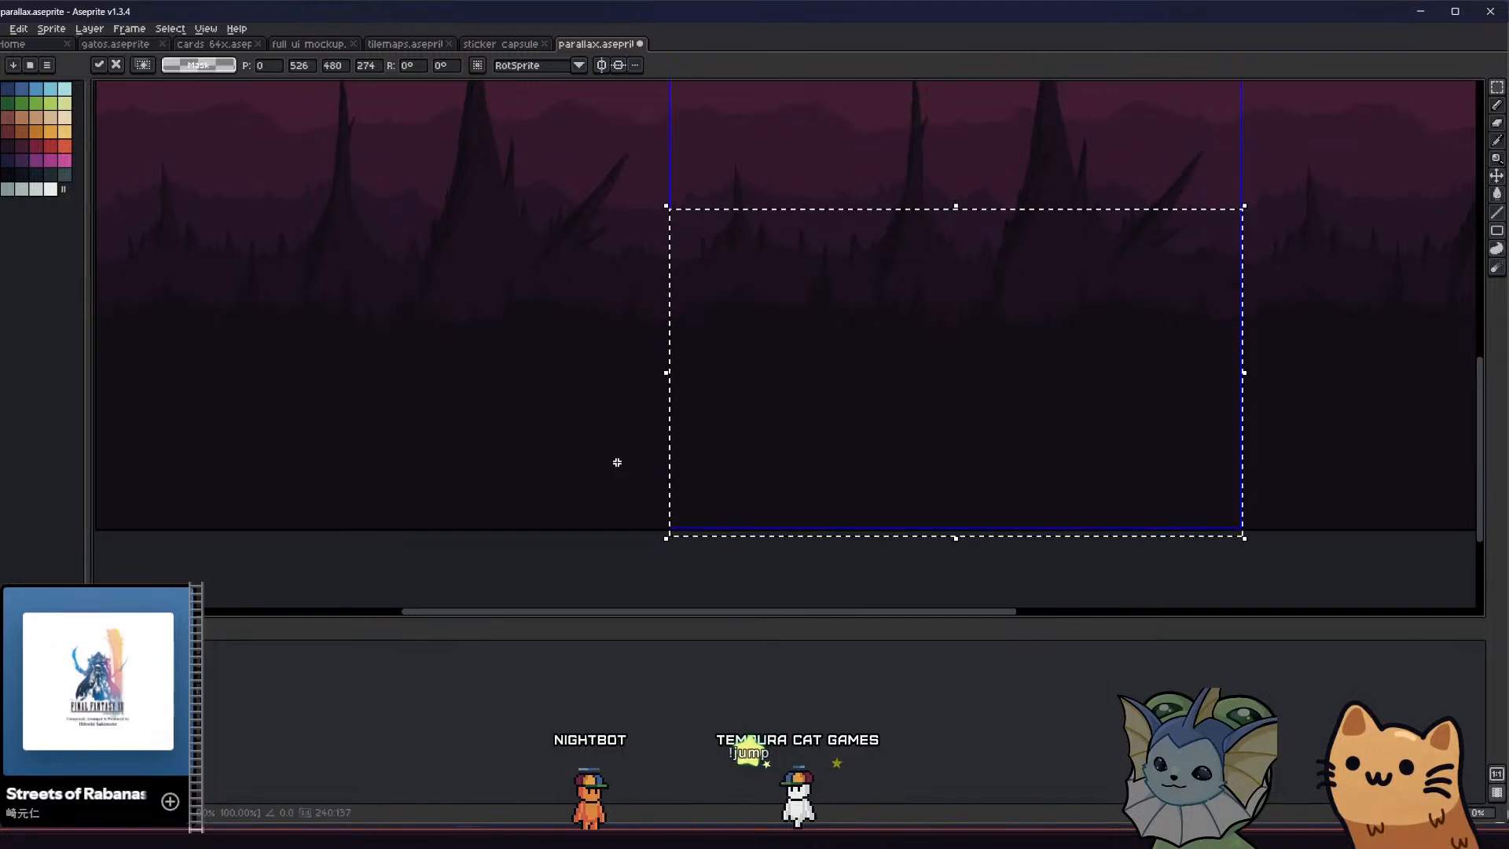
key("Down")
key("Down")
key("Down")
key("Down")
key("Down")
key("Down")
key("Down")
key("Down")
key("Down")
key("Down")
key("Down")
key("Down")
key("Down")
key("Down")
key("Down")
key("Down")
key("Down")
key("Down")
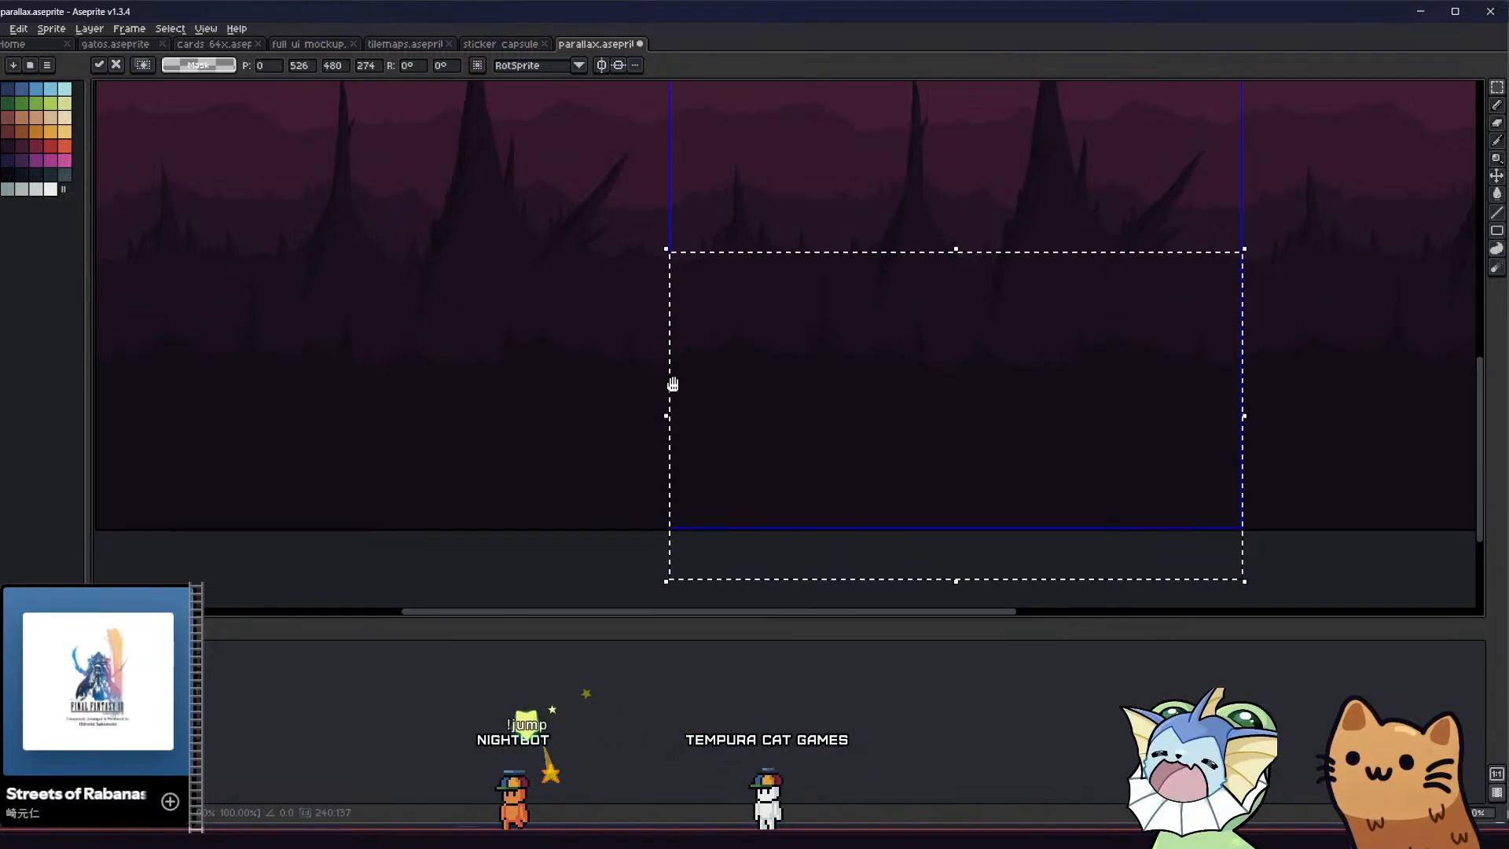
middle_click_drag(673, 385, 636, 419)
scroll(631, 430, "down", 1)
key("ctrl+d")
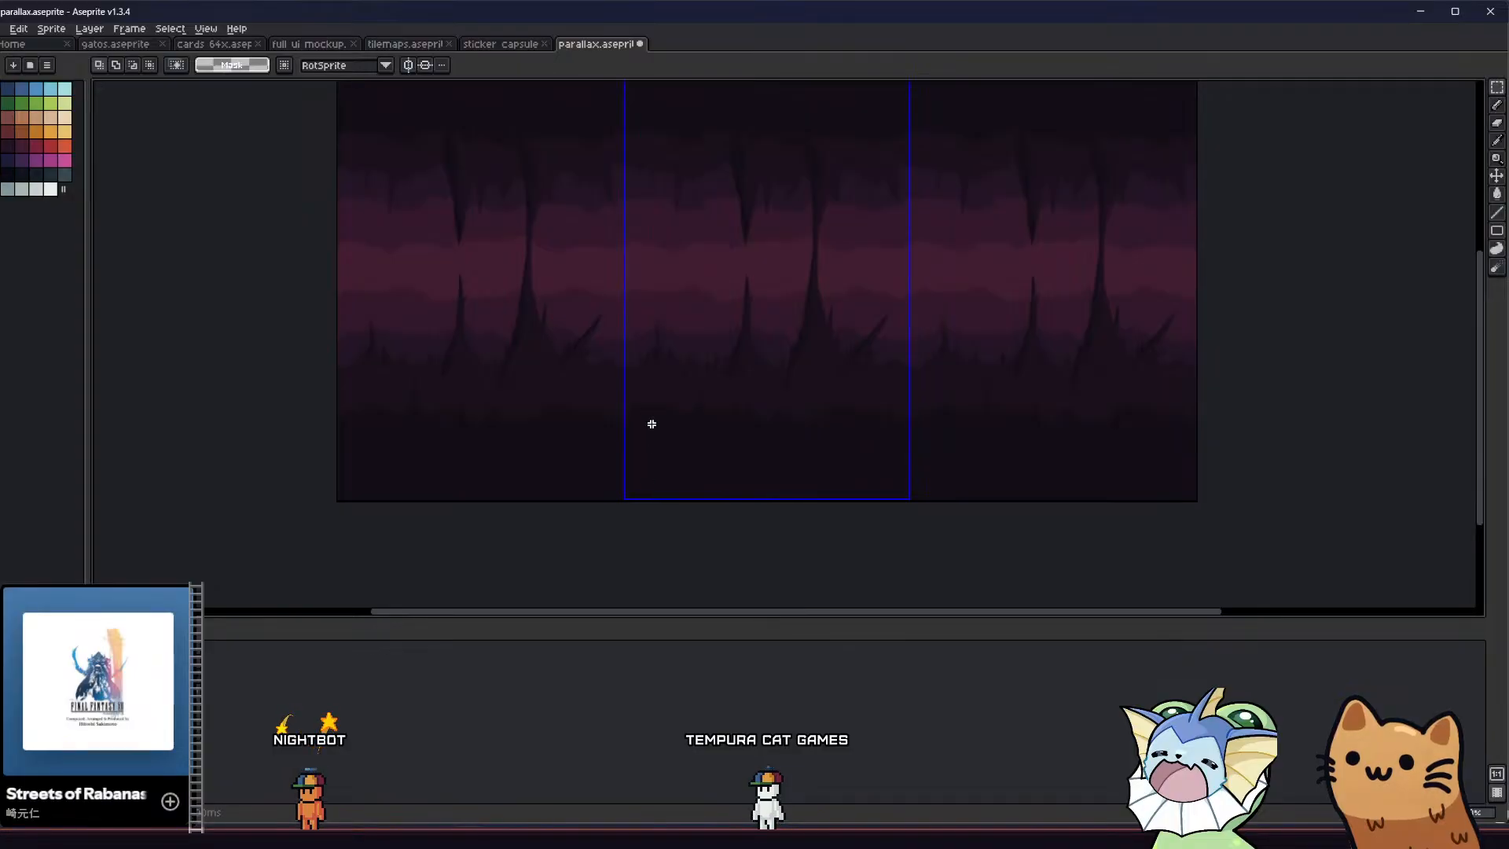
Select the 480 × 254 lower foreground strip and copy it
left_click_drag(901, 348, 611, 578)
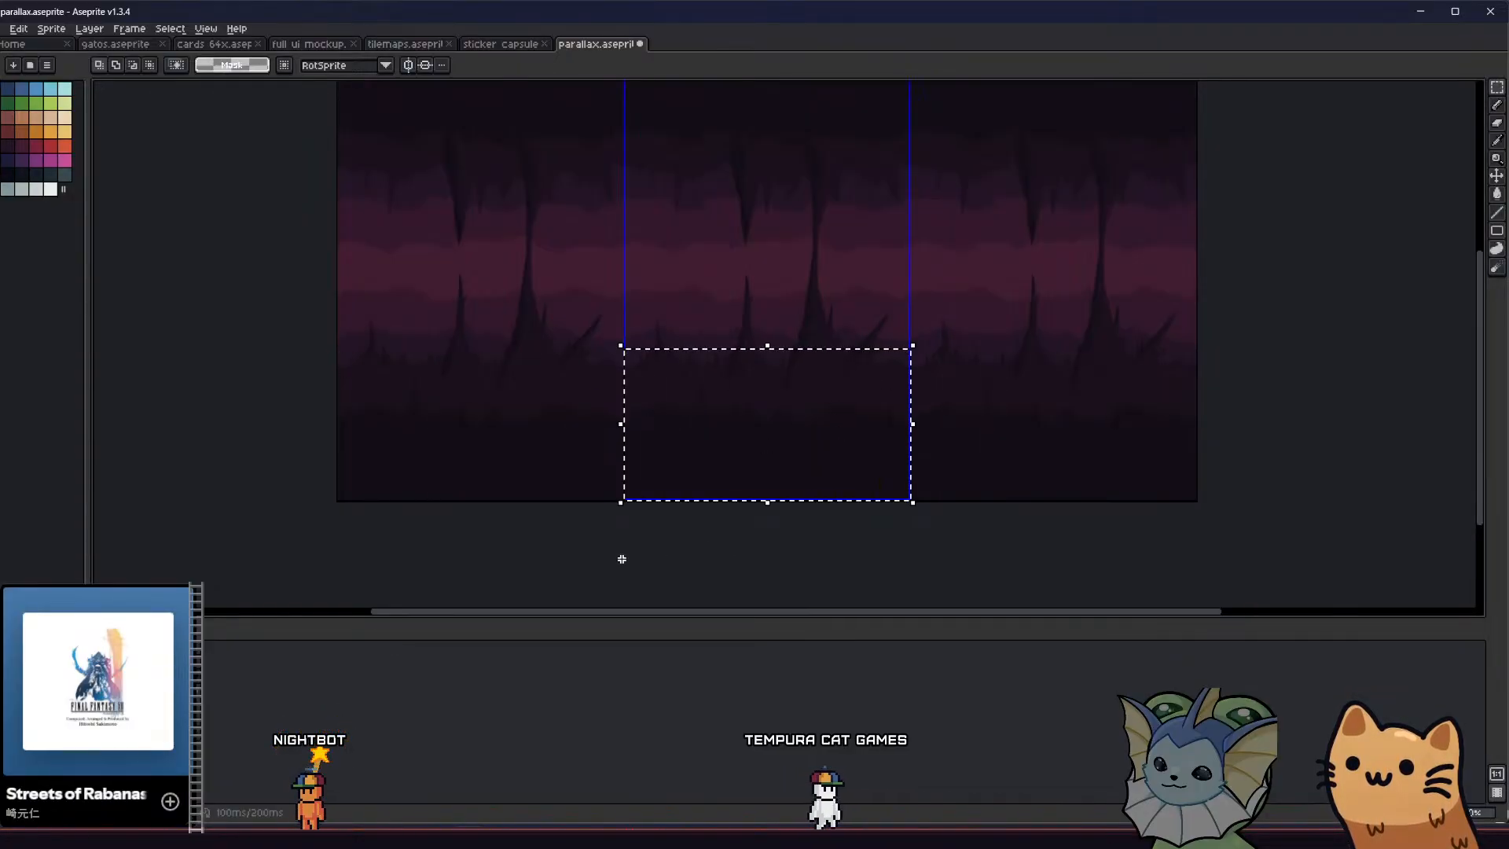
middle_click_drag(605, 445, 647, 521)
key("ctrl+t")
Try placing a vertically flipped copy of the foreground strip over the ceiling
left_click_drag(647, 522, 657, 293)
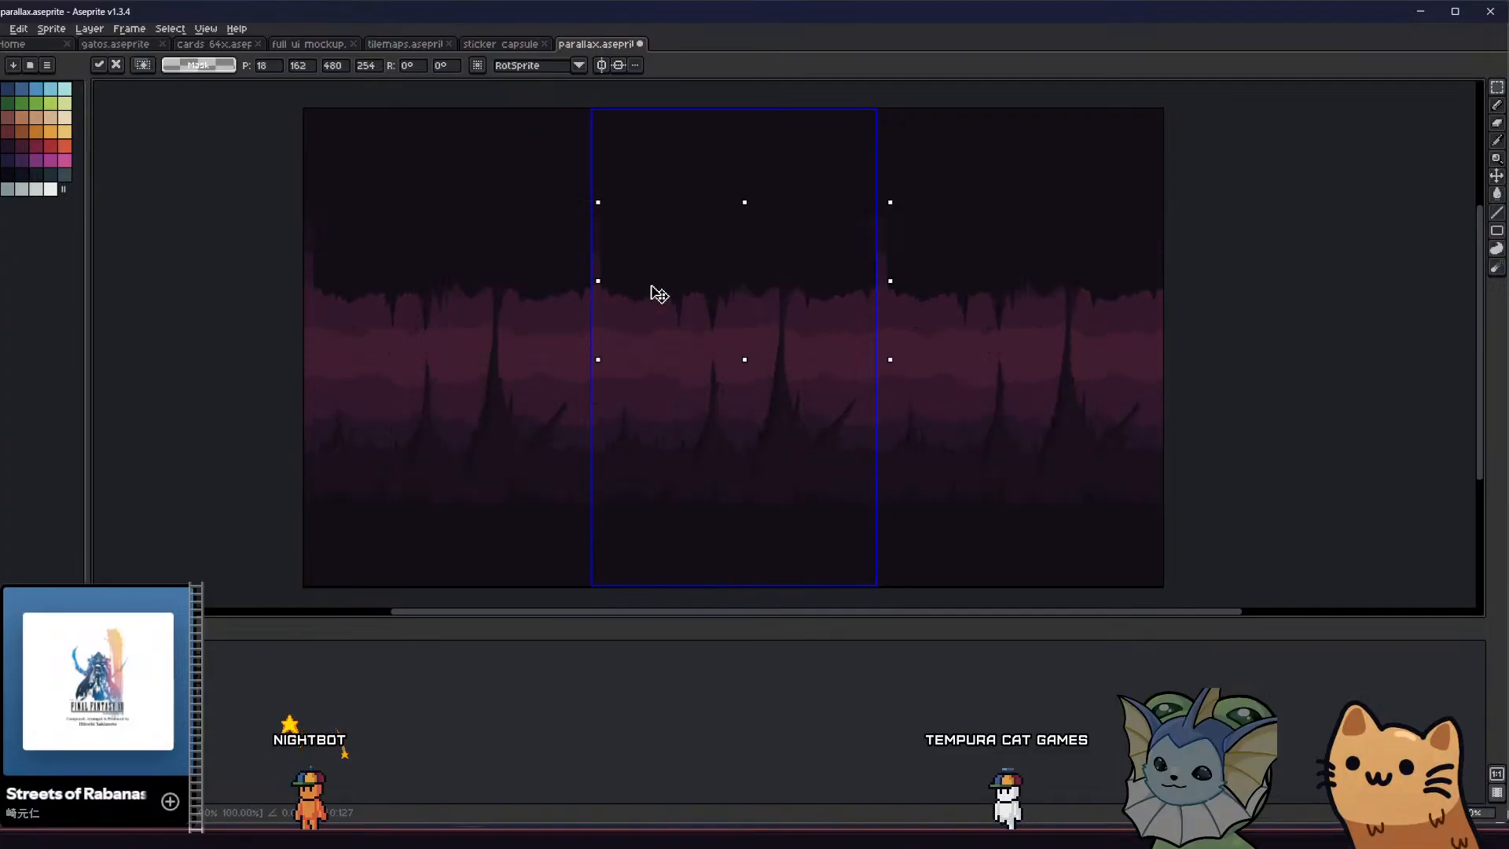
middle_click_drag(657, 293, 652, 334)
left_click_drag(652, 334, 653, 251)
key("Return")
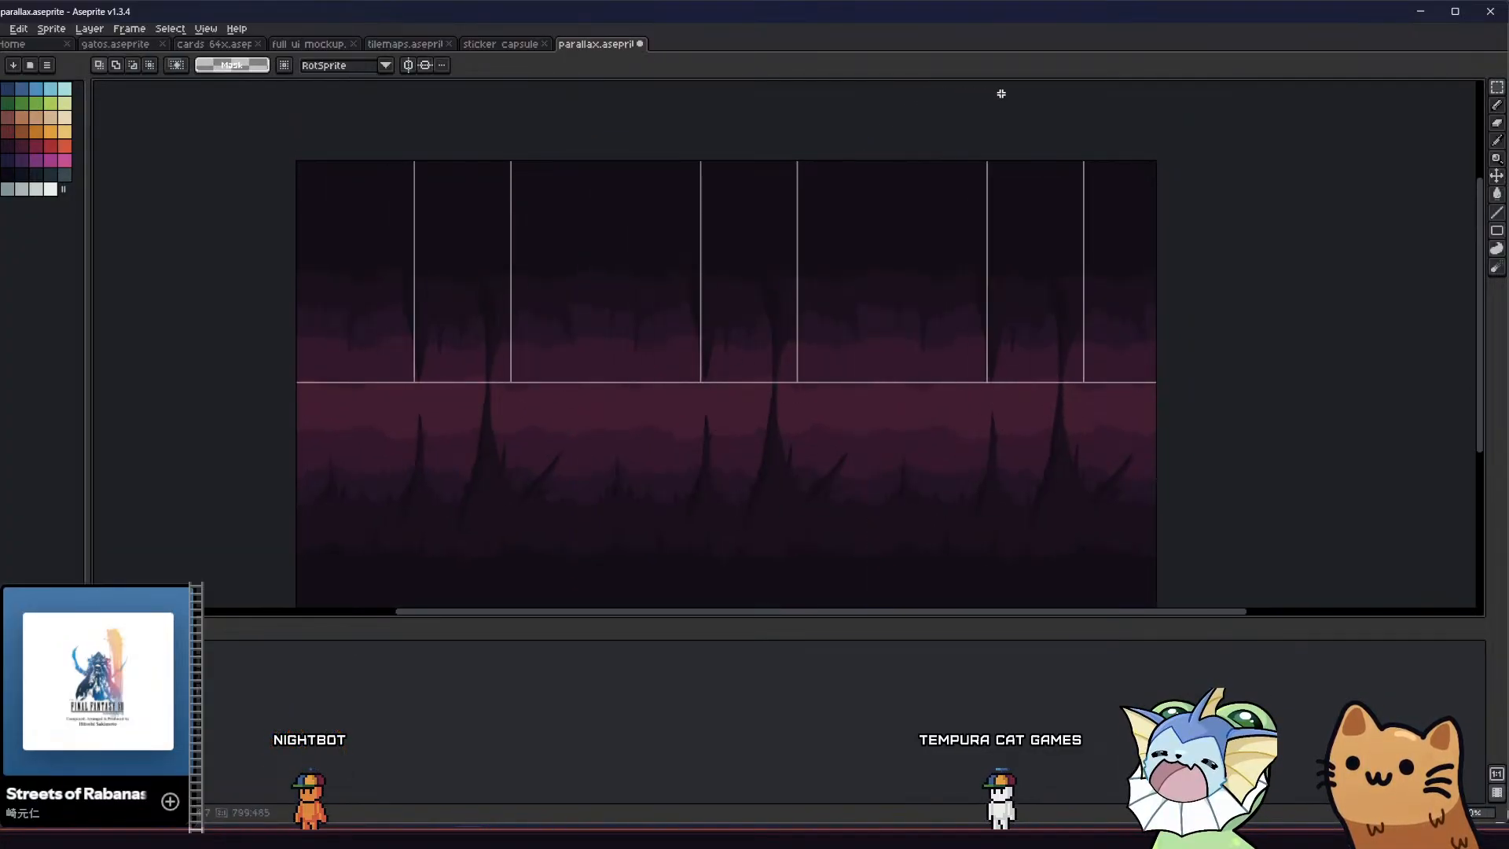
Select the upper part of the tile and delete the dark ceiling foreground there
left_click_drag(1001, 93, 1063, 123)
key("Delete")
middle_click_drag(831, 308, 832, 253)
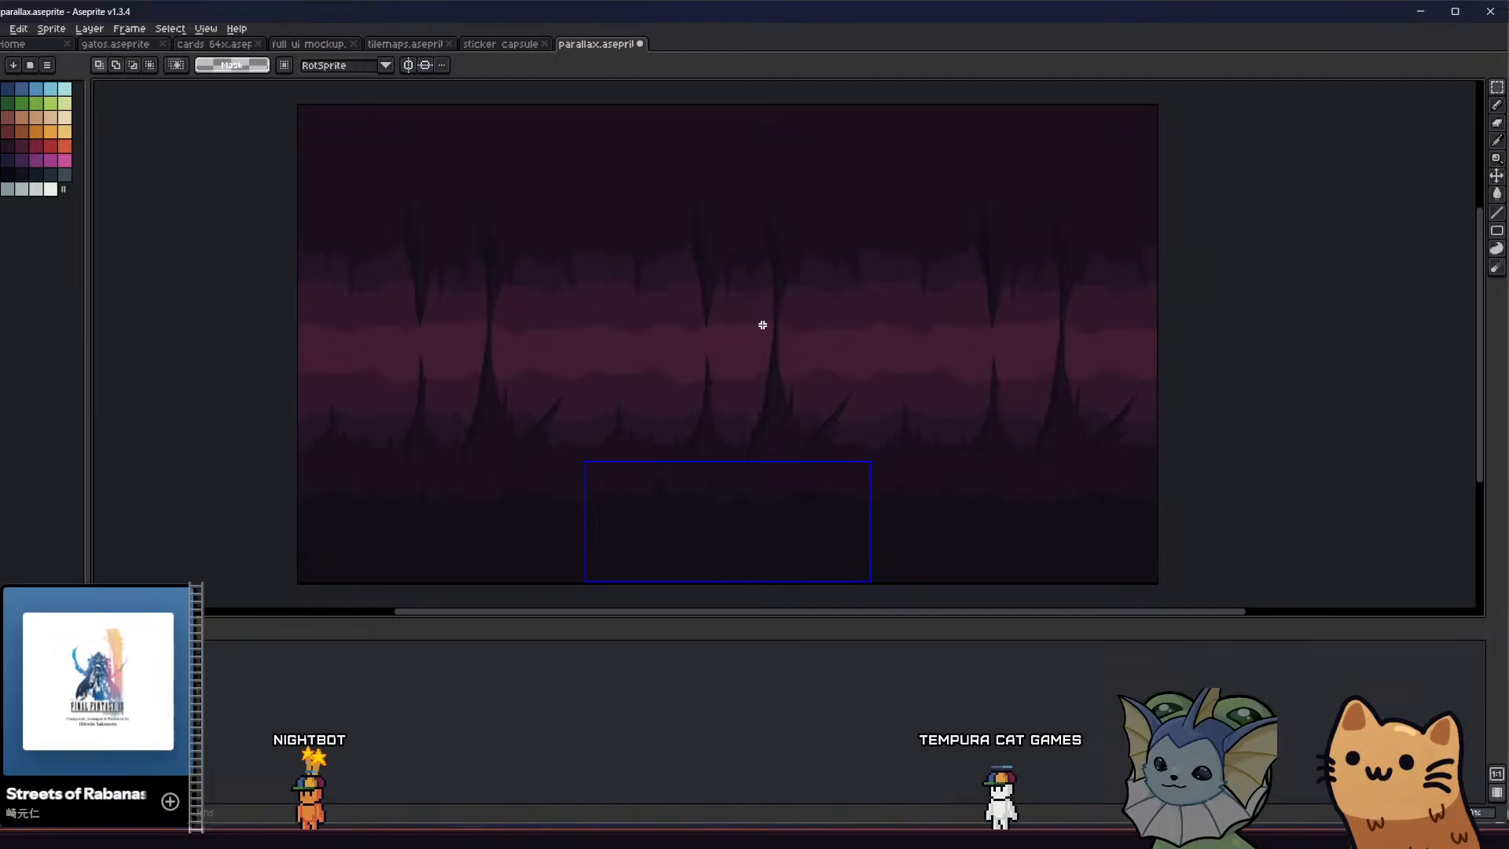
Paste the copied foreground strip, flip it vertically, and move it up to the ceiling
key("ctrl+v")
key("shift+v")
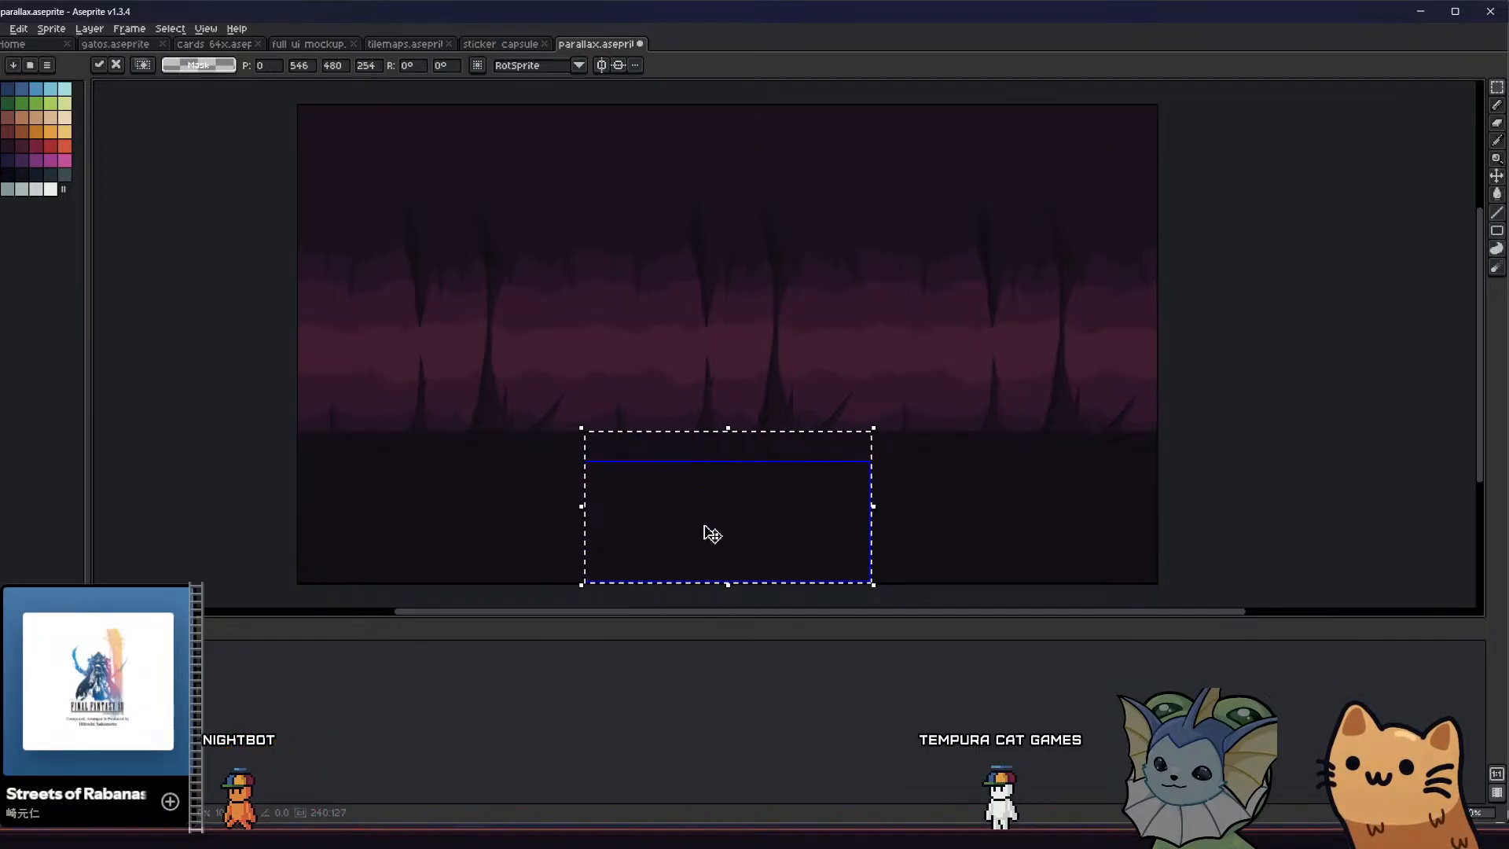
key("Up")
key("Up")
key("Up")
key("Up")
key("Up")
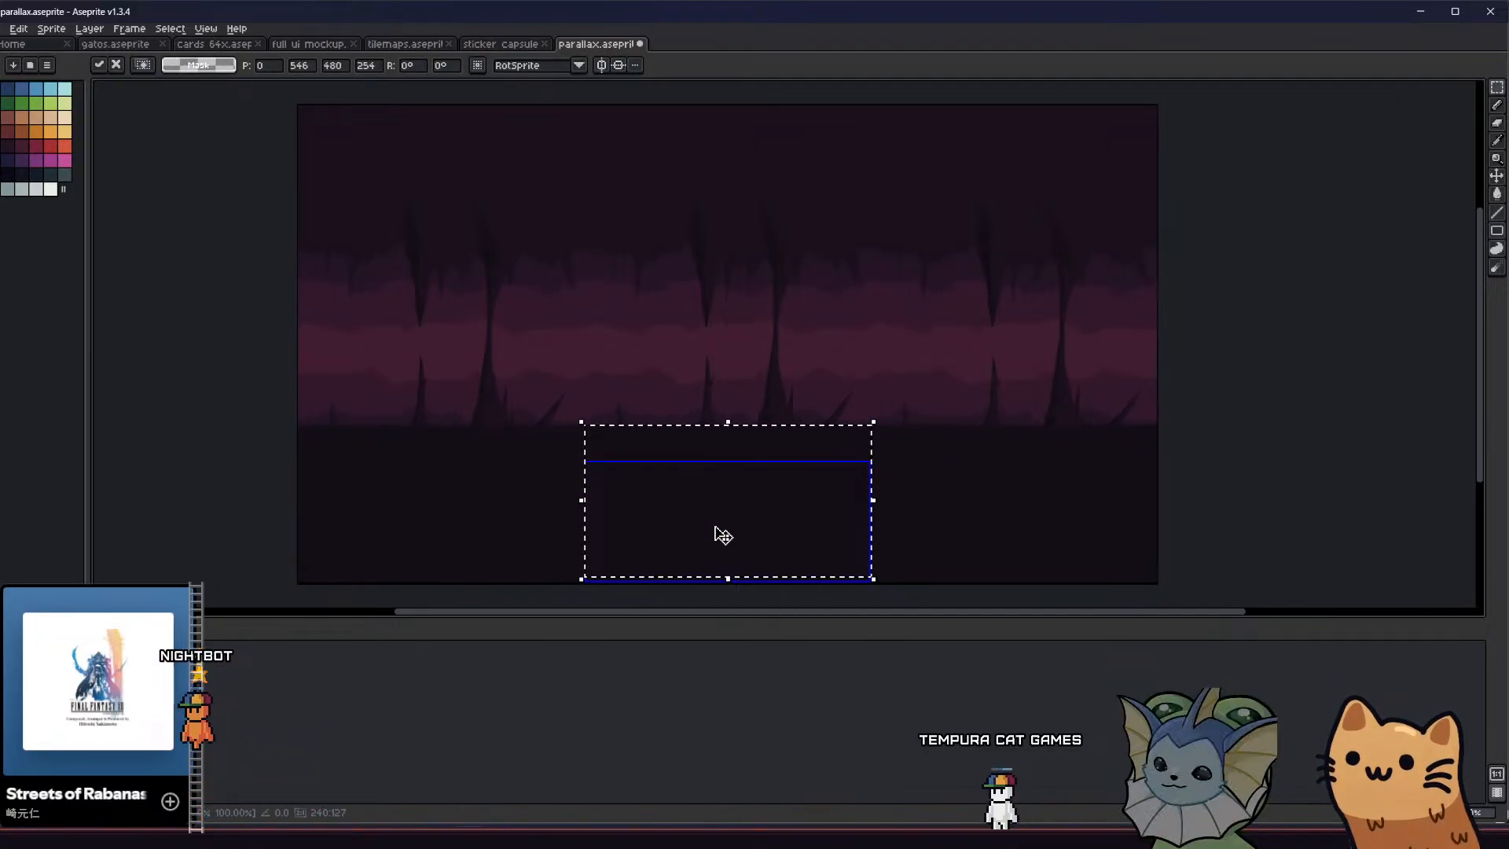
key("Up")
key("Up")
key("Up")
key("Up")
key("Up")
key("Up")
key("Up")
key("Up")
key("Up")
key("Up")
key("Up")
key("Up")
key("Up")
key("Up")
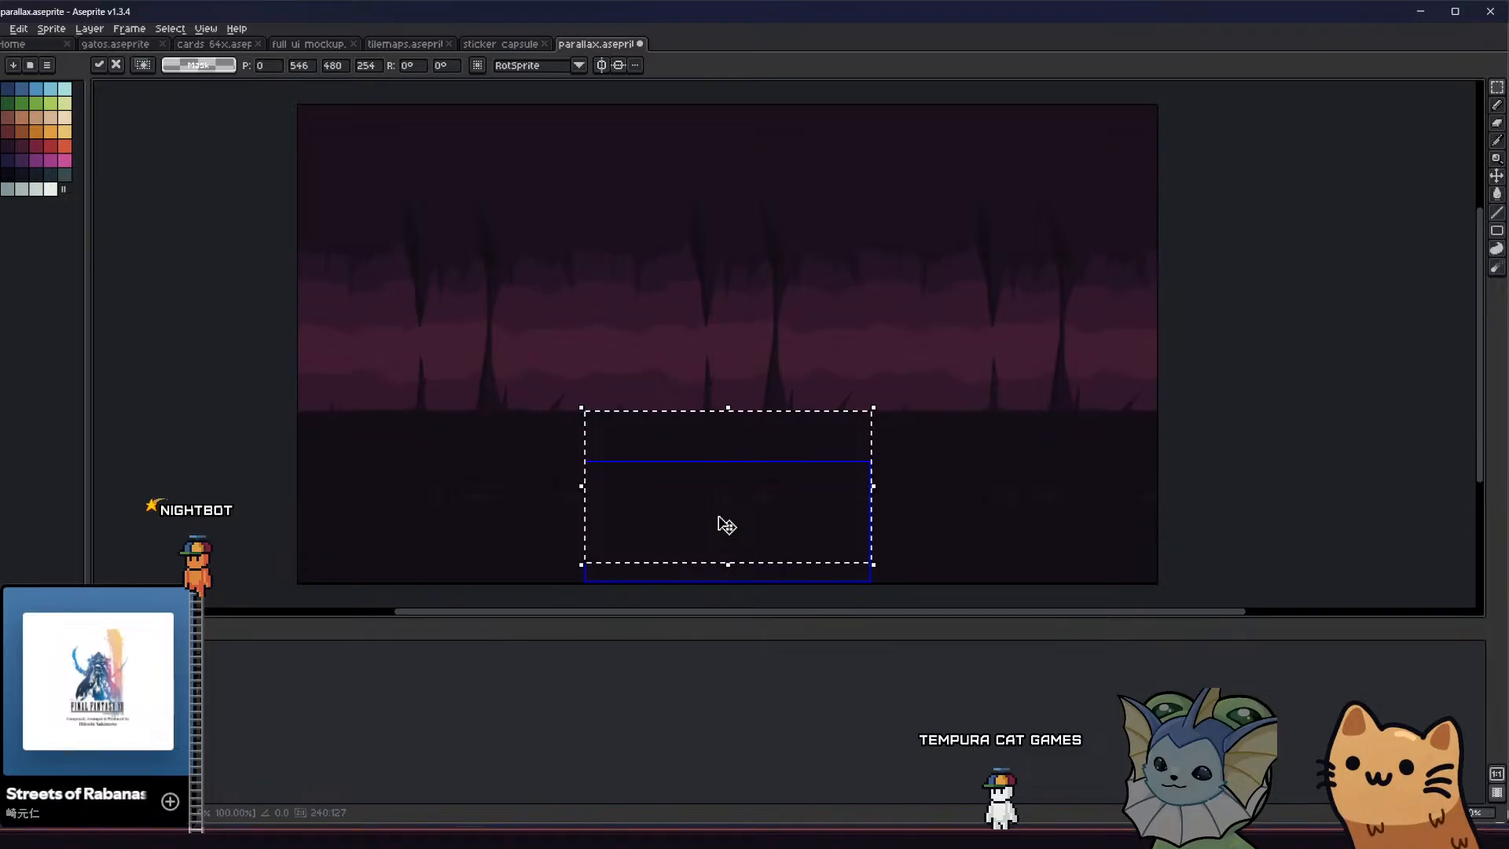
left_click_drag(727, 525, 718, 287)
middle_click_drag(718, 286, 741, 504)
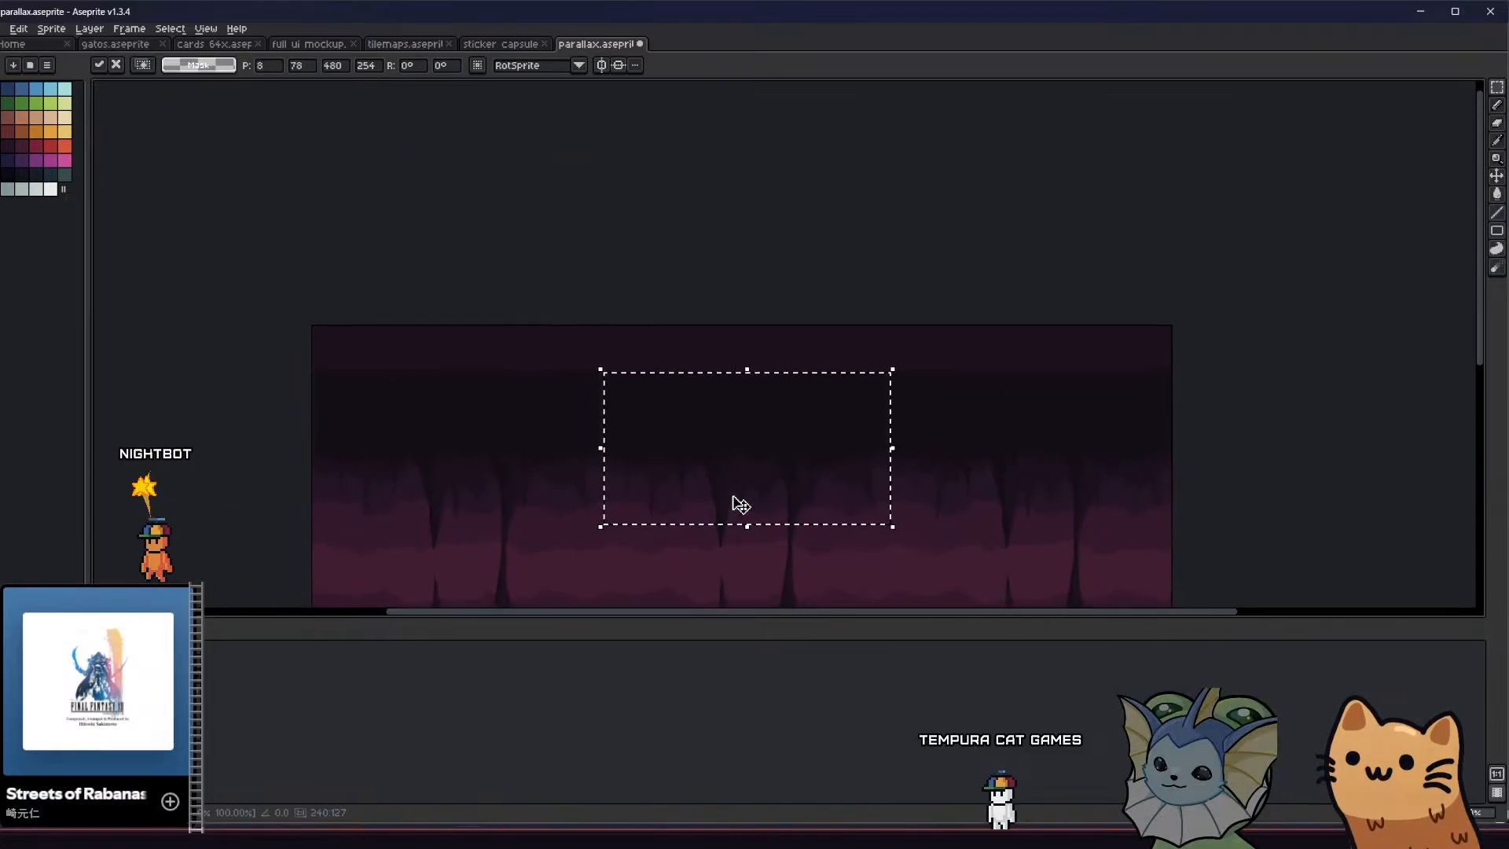
Align the flipped foreground strip with the tile's top and side edges and commit its placement
scroll(692, 405, "up", 1)
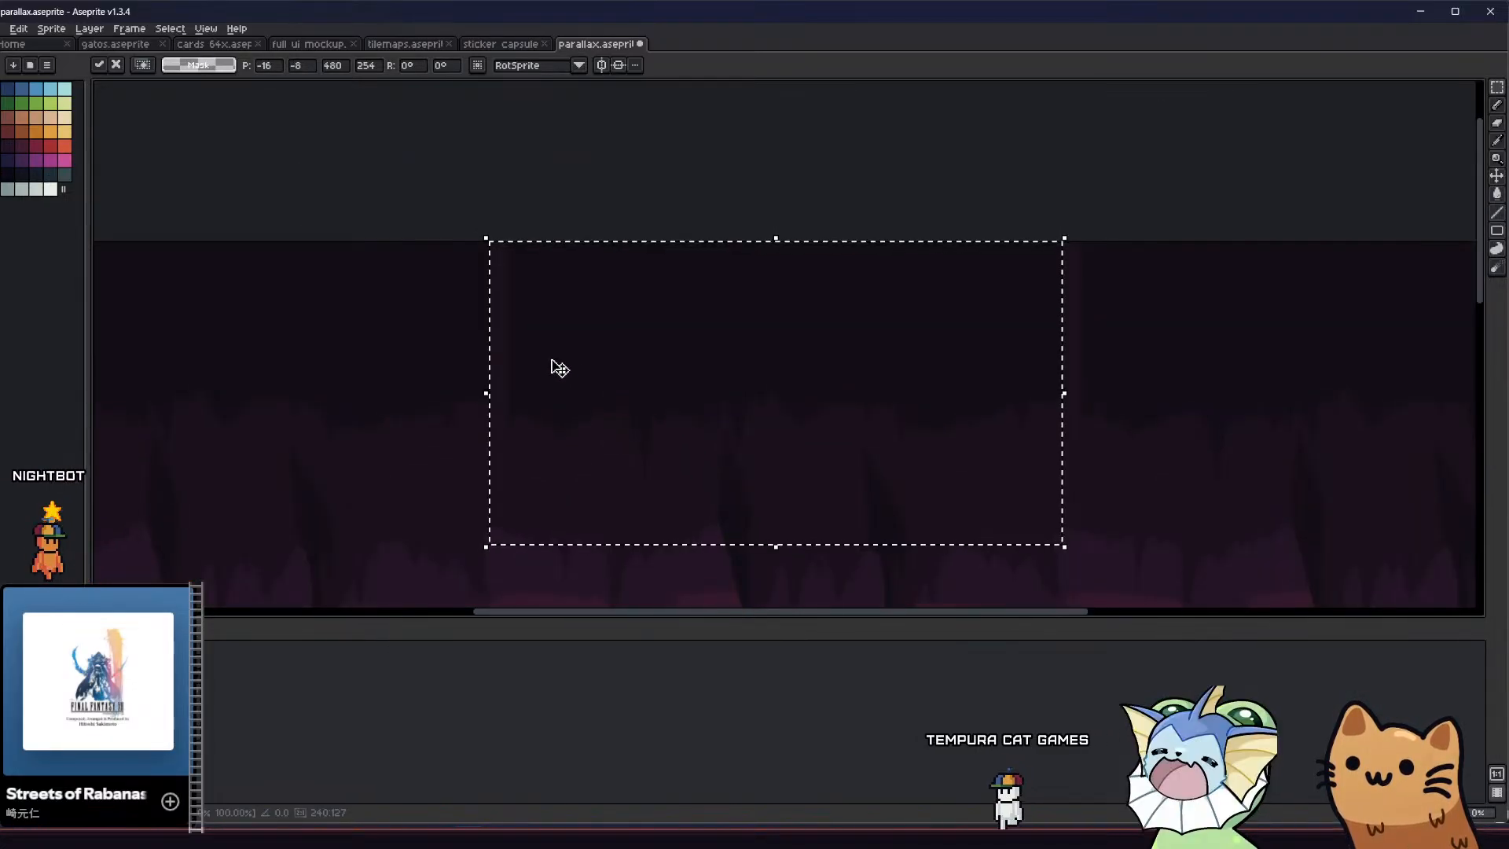
key("Right")
key("Right")
key("Right")
key("Right")
key("Right")
key("Right")
key("Right")
key("Right")
key("Right")
key("Right")
key("Right")
key("Right")
key("Right")
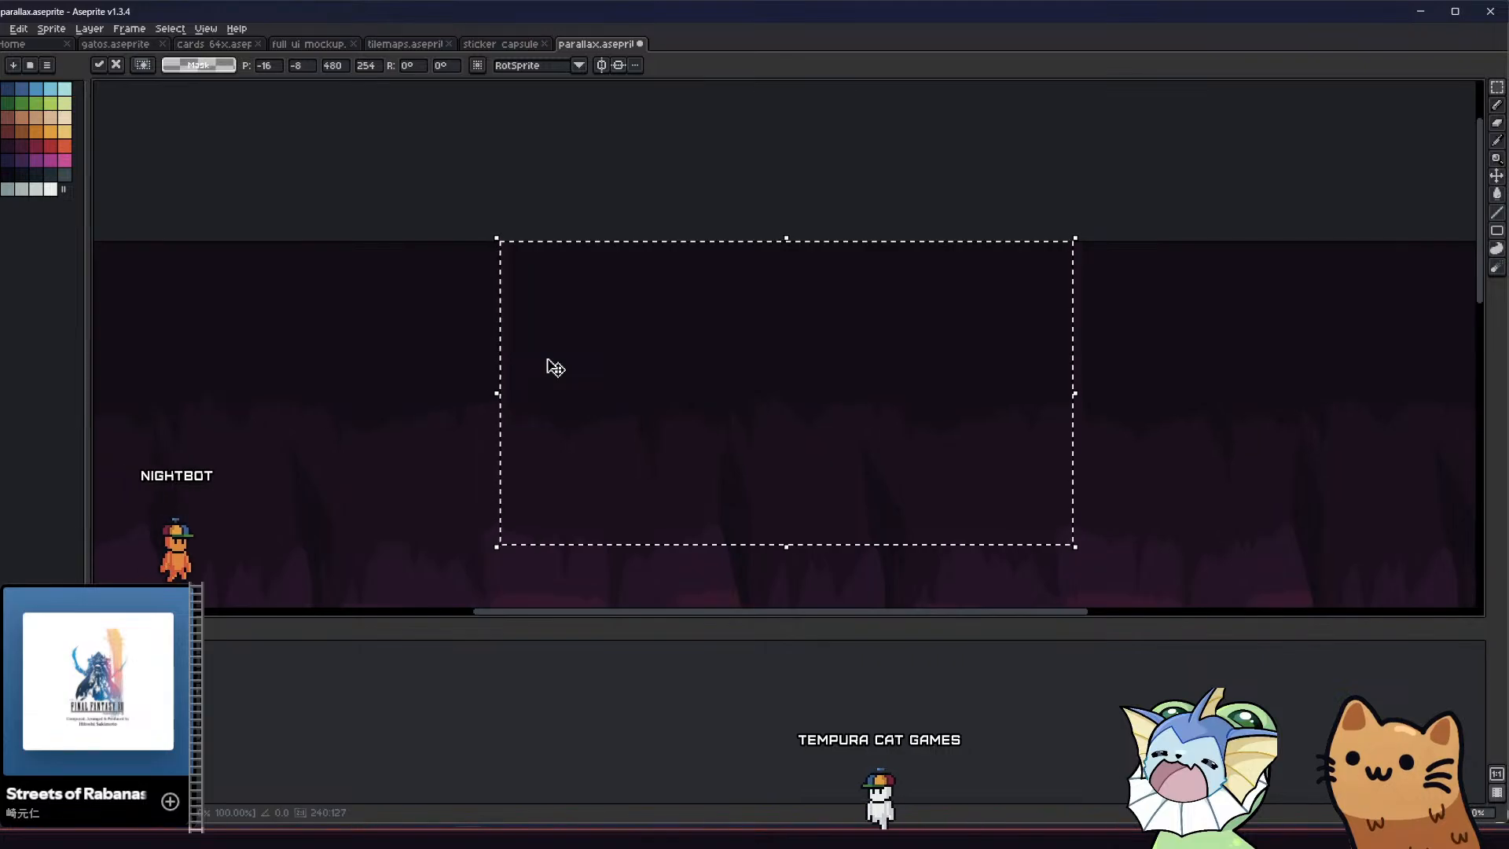
middle_click_drag(548, 359, 521, 425)
scroll(523, 375, "up", 3)
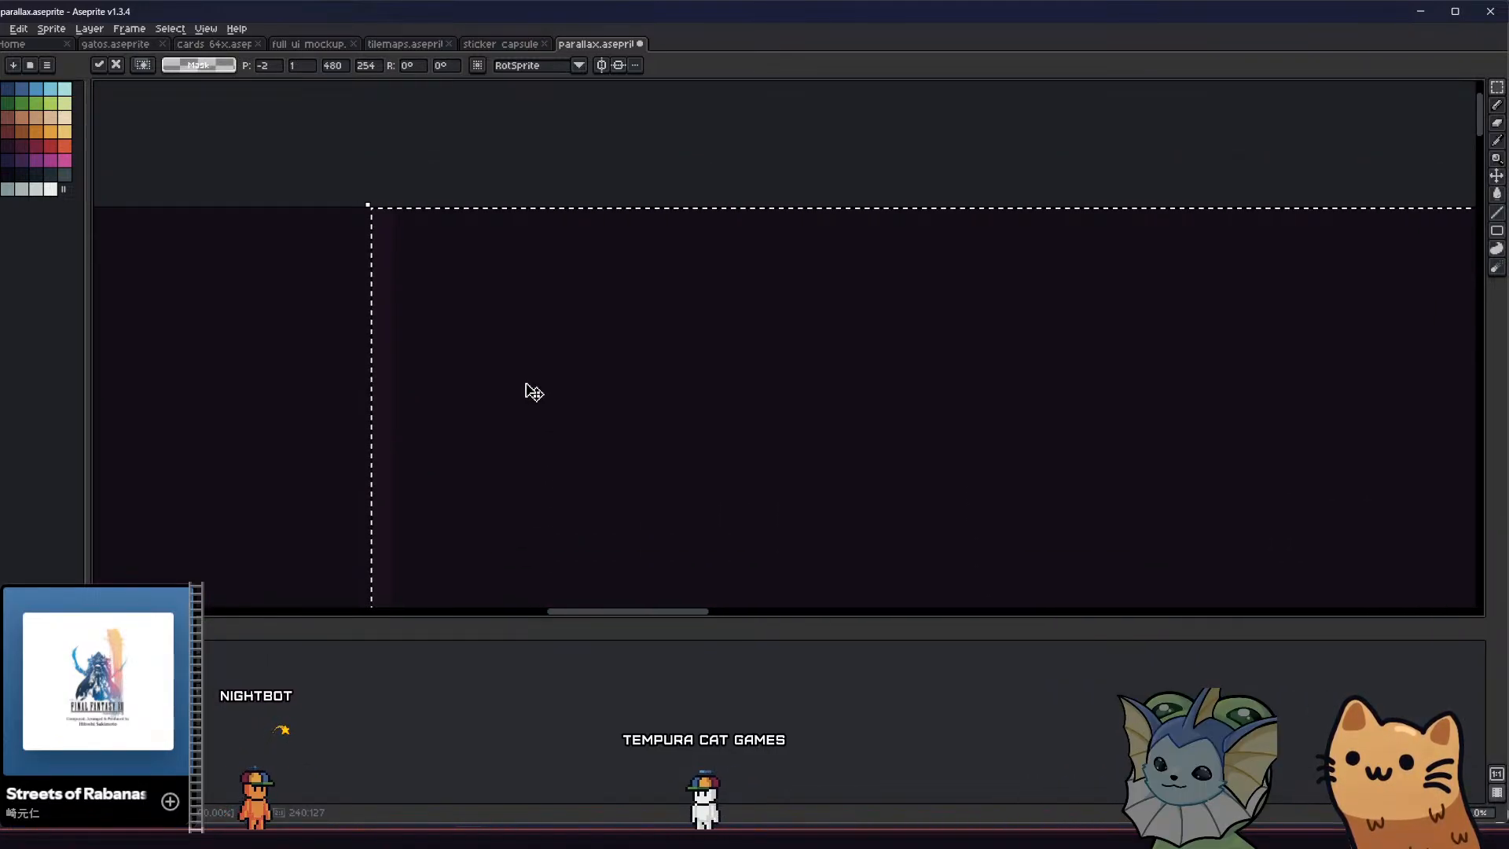
scroll(525, 390, "down", 2)
left_click(532, 235)
scroll(532, 236, "down", 3)
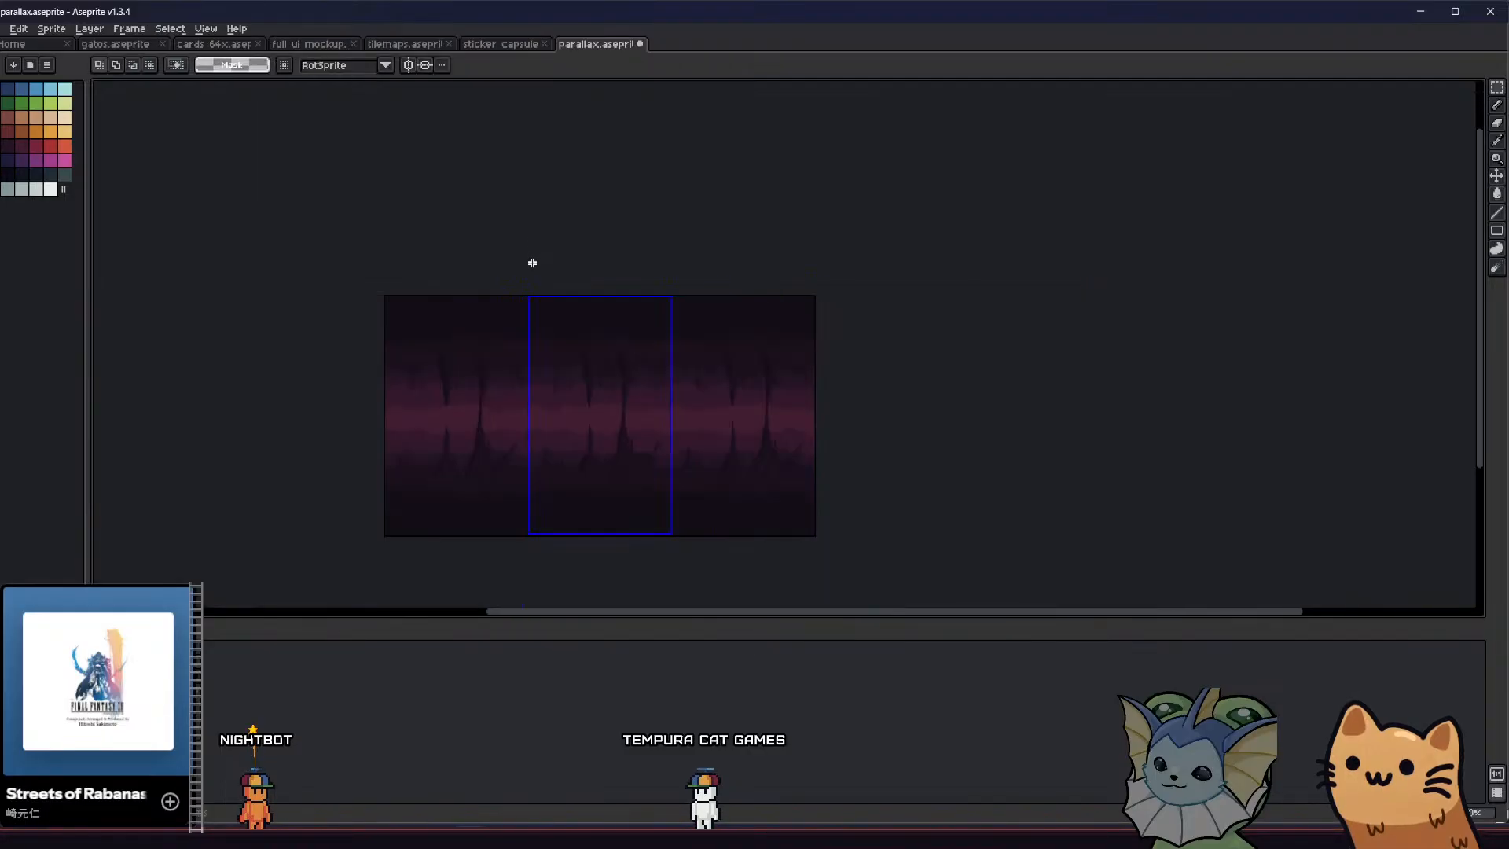
Try adding a wide, tall dark spike to the lower foreground beside the existing narrow spike
middle_click_drag(504, 391, 601, 399)
scroll(652, 442, "up", 3)
key("b")
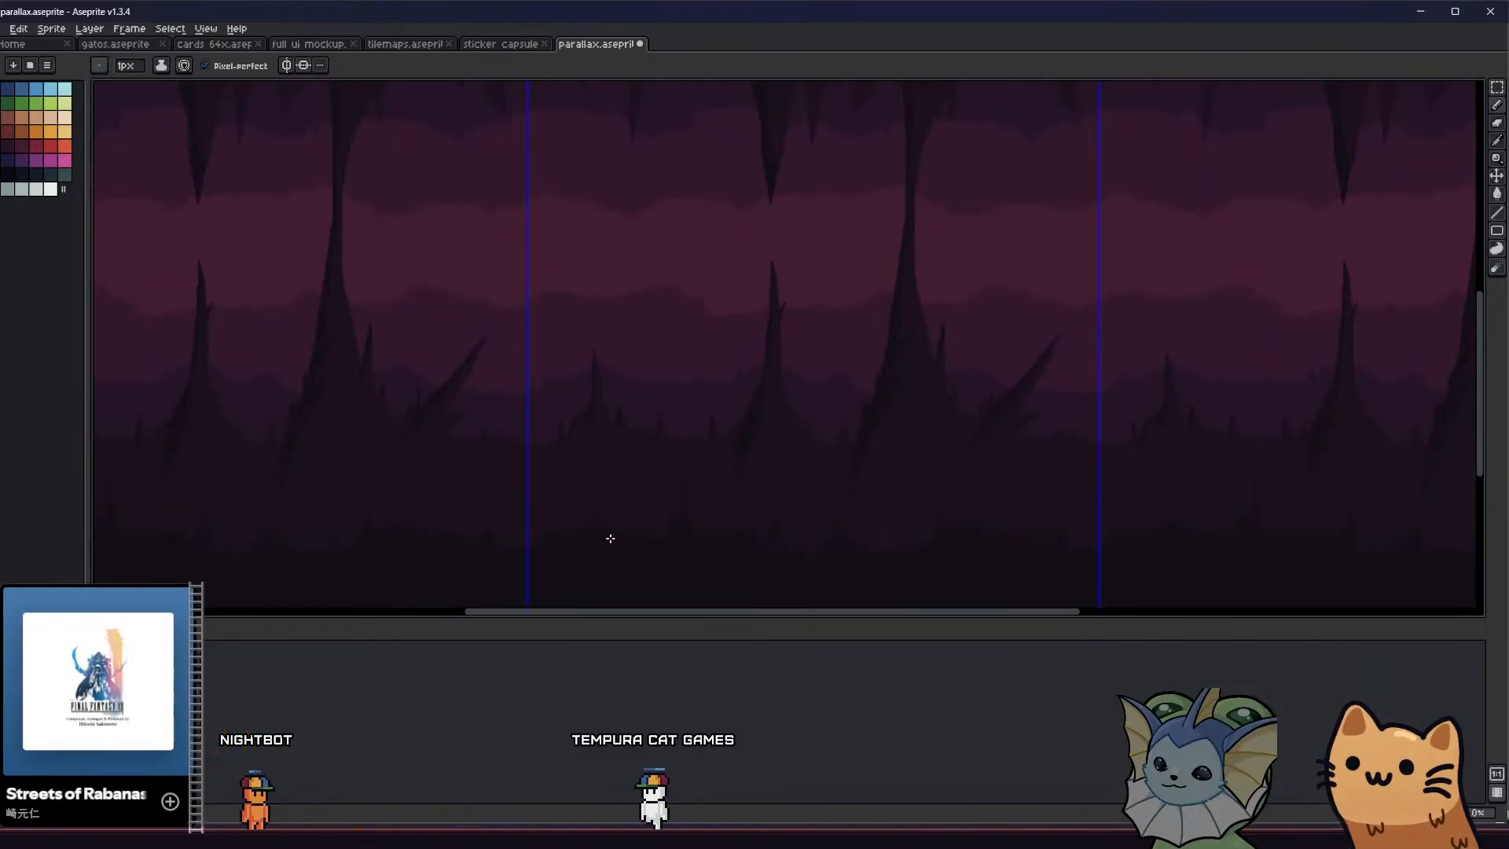
key("g")
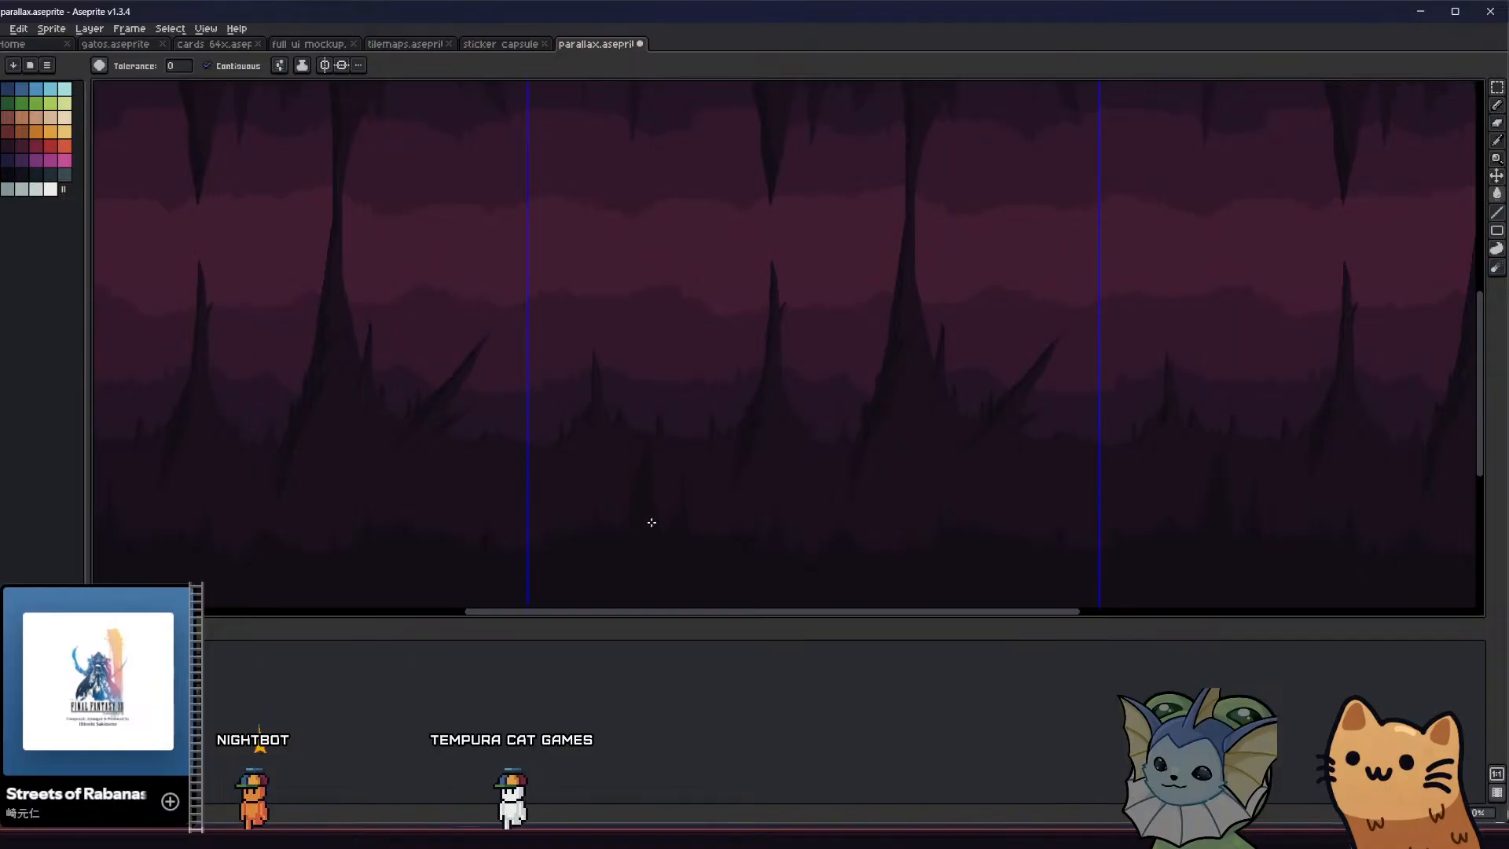
middle_click_drag(651, 522, 587, 517)
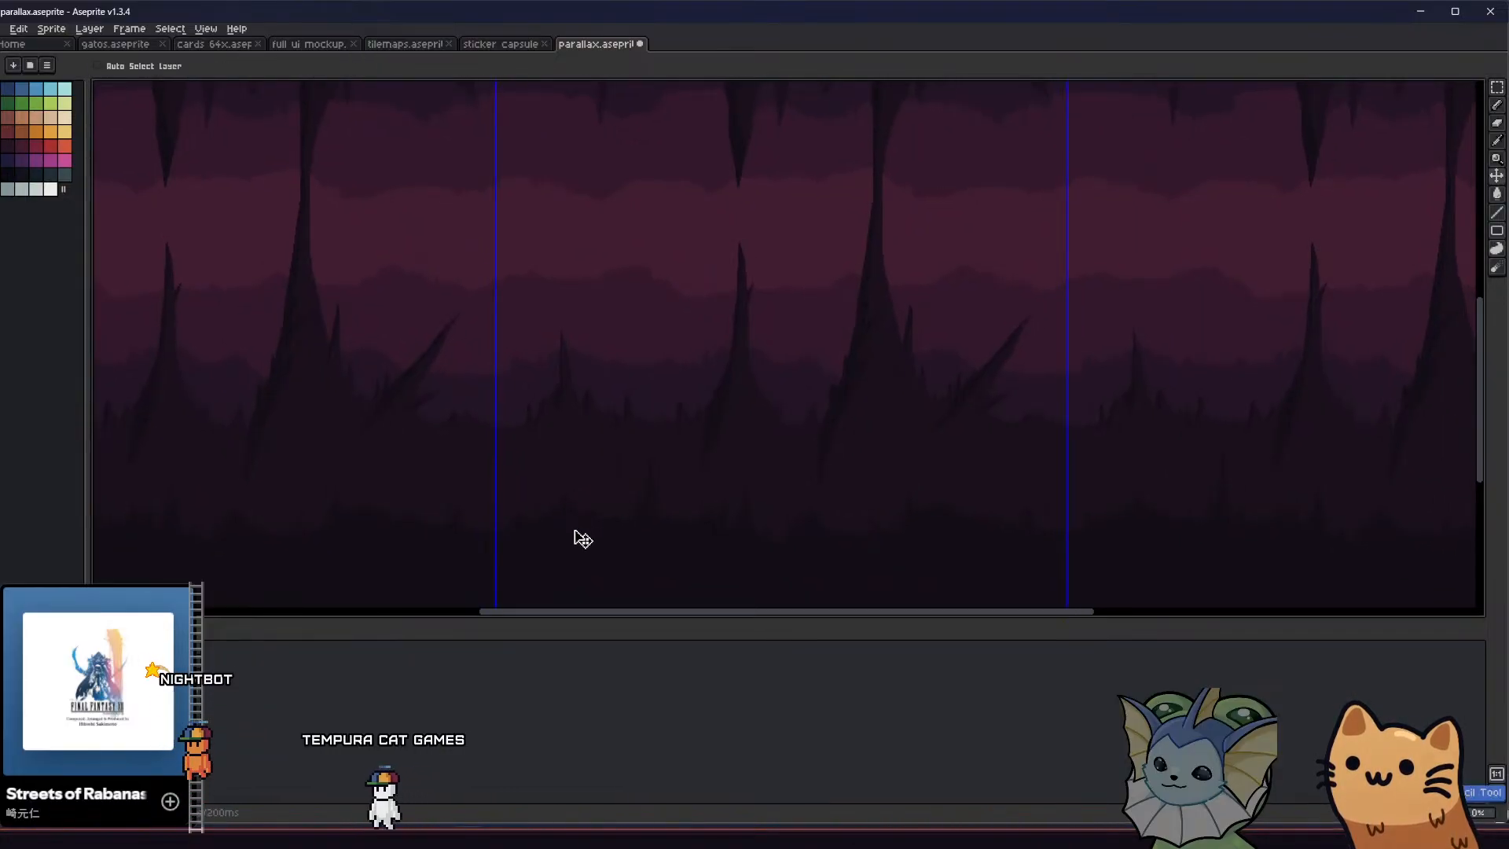
Draw and fill a tall, narrow dark spike in the lower foreground, beside the small spike near the tile's left edge
key("b")
key("g")
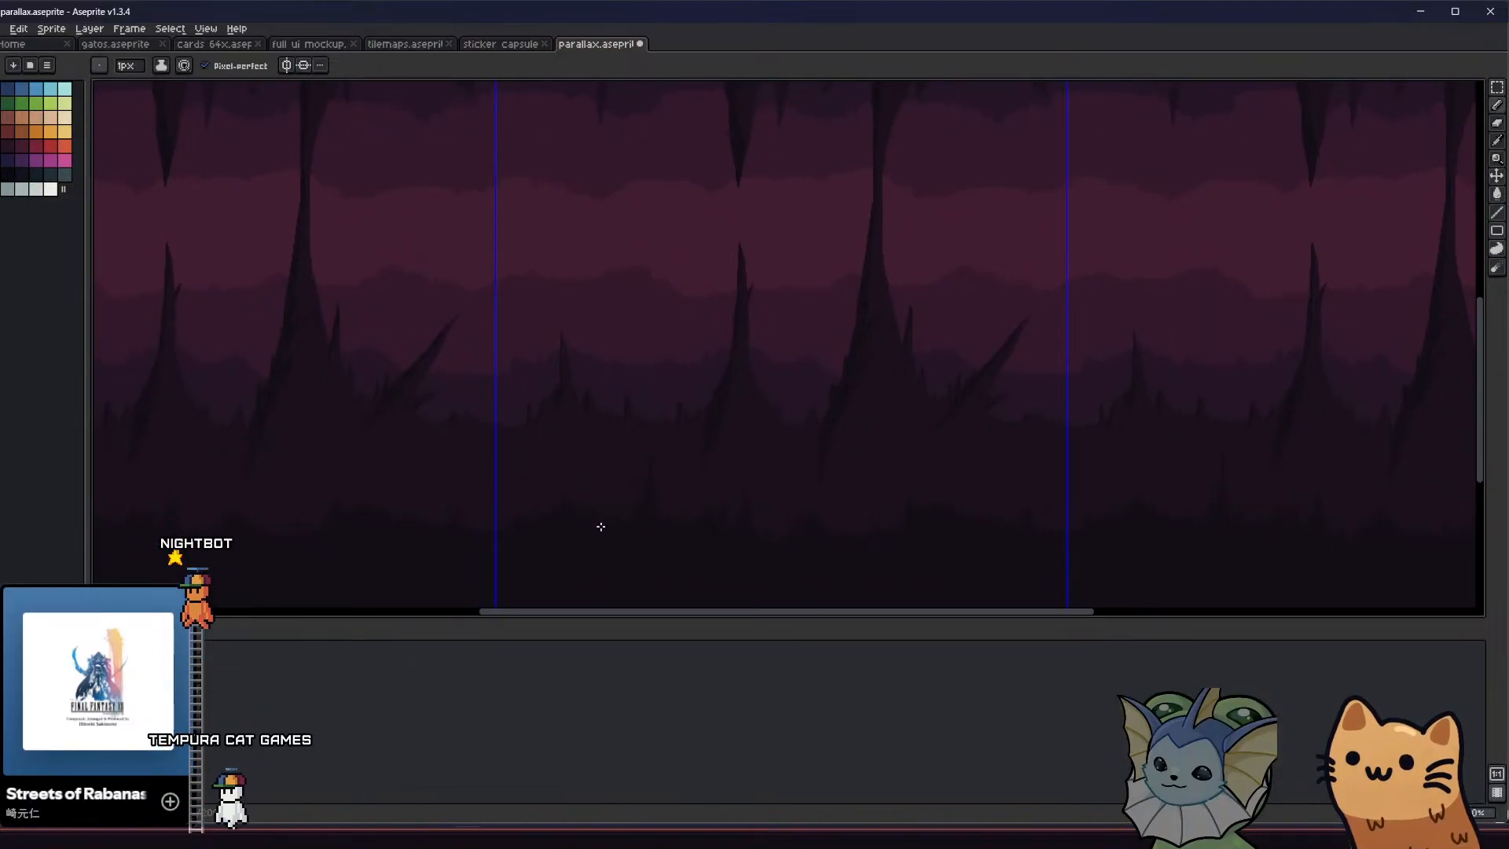
middle_click_drag(501, 528, 465, 506)
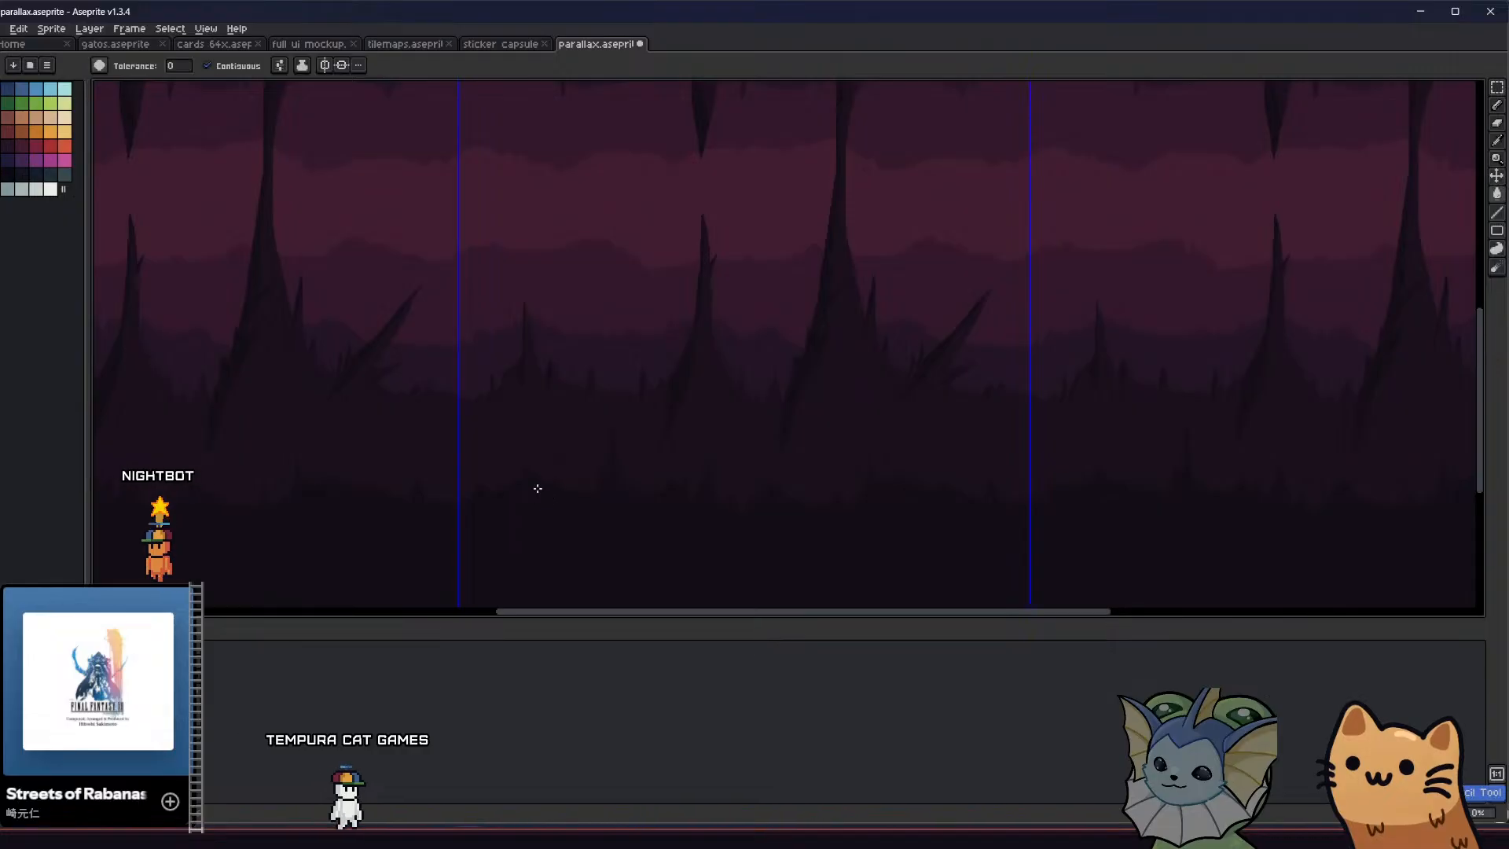
key("b")
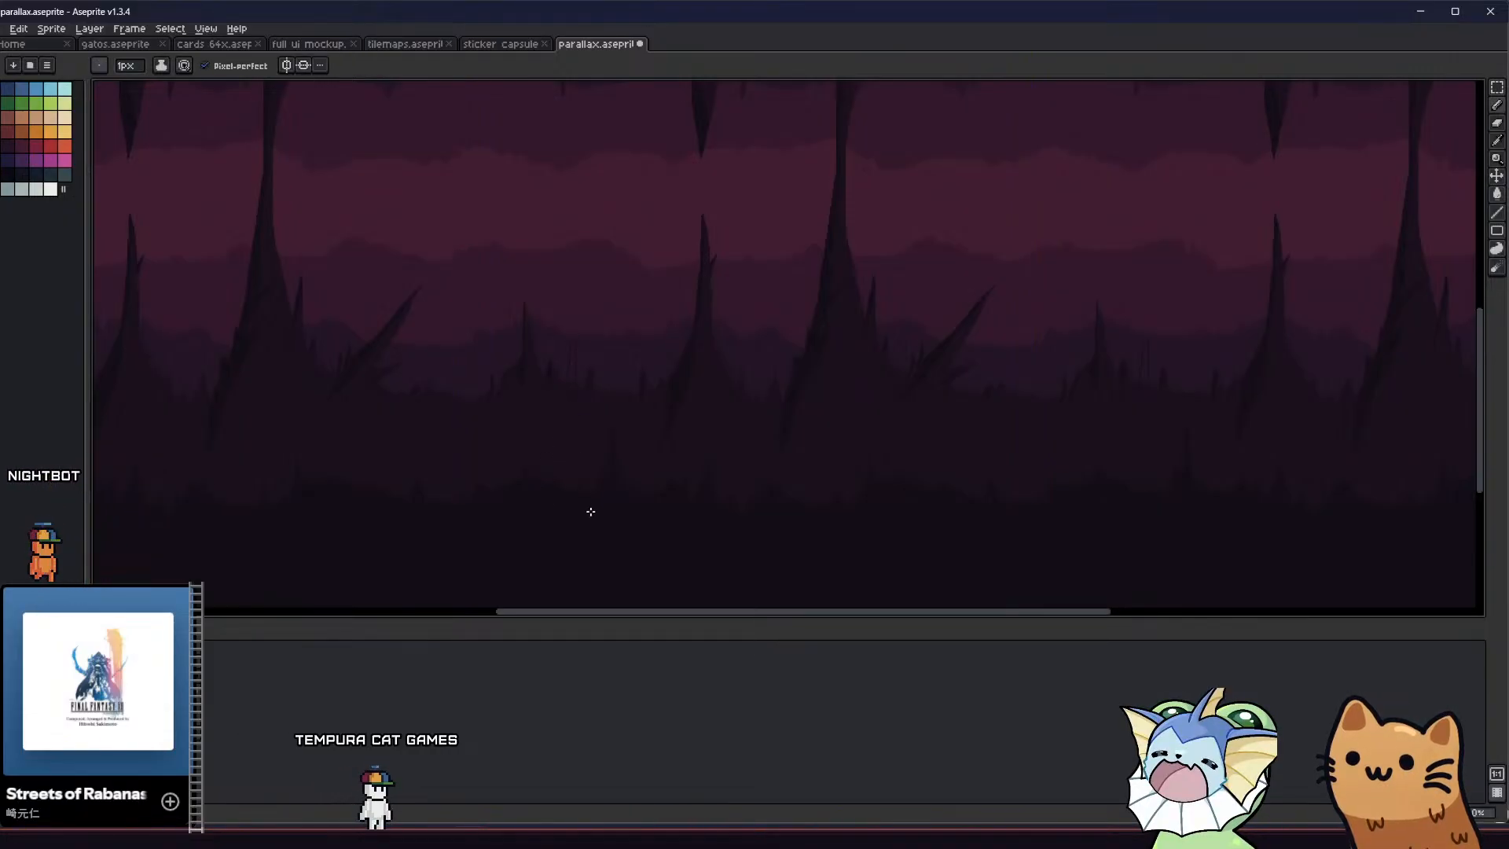
key("g")
mouse_move(558, 472)
middle_mouse_down()
mouse_move(505, 475)
mouse_move(522, 513)
mouse_move(553, 509)
middle_mouse_up()
scroll(438, 484, "down", 2)
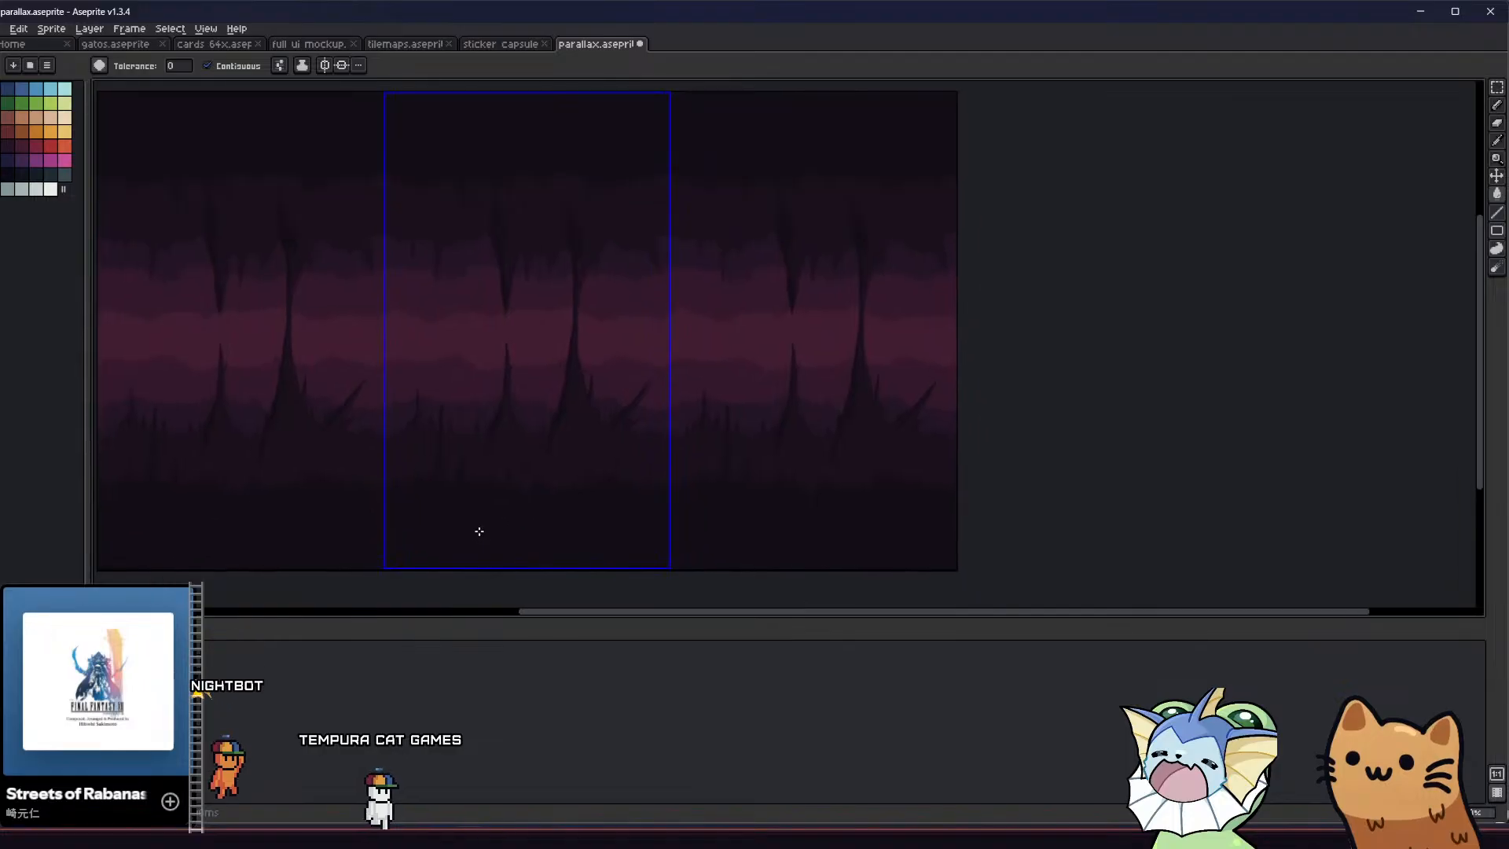
scroll(589, 499, "up", 1)
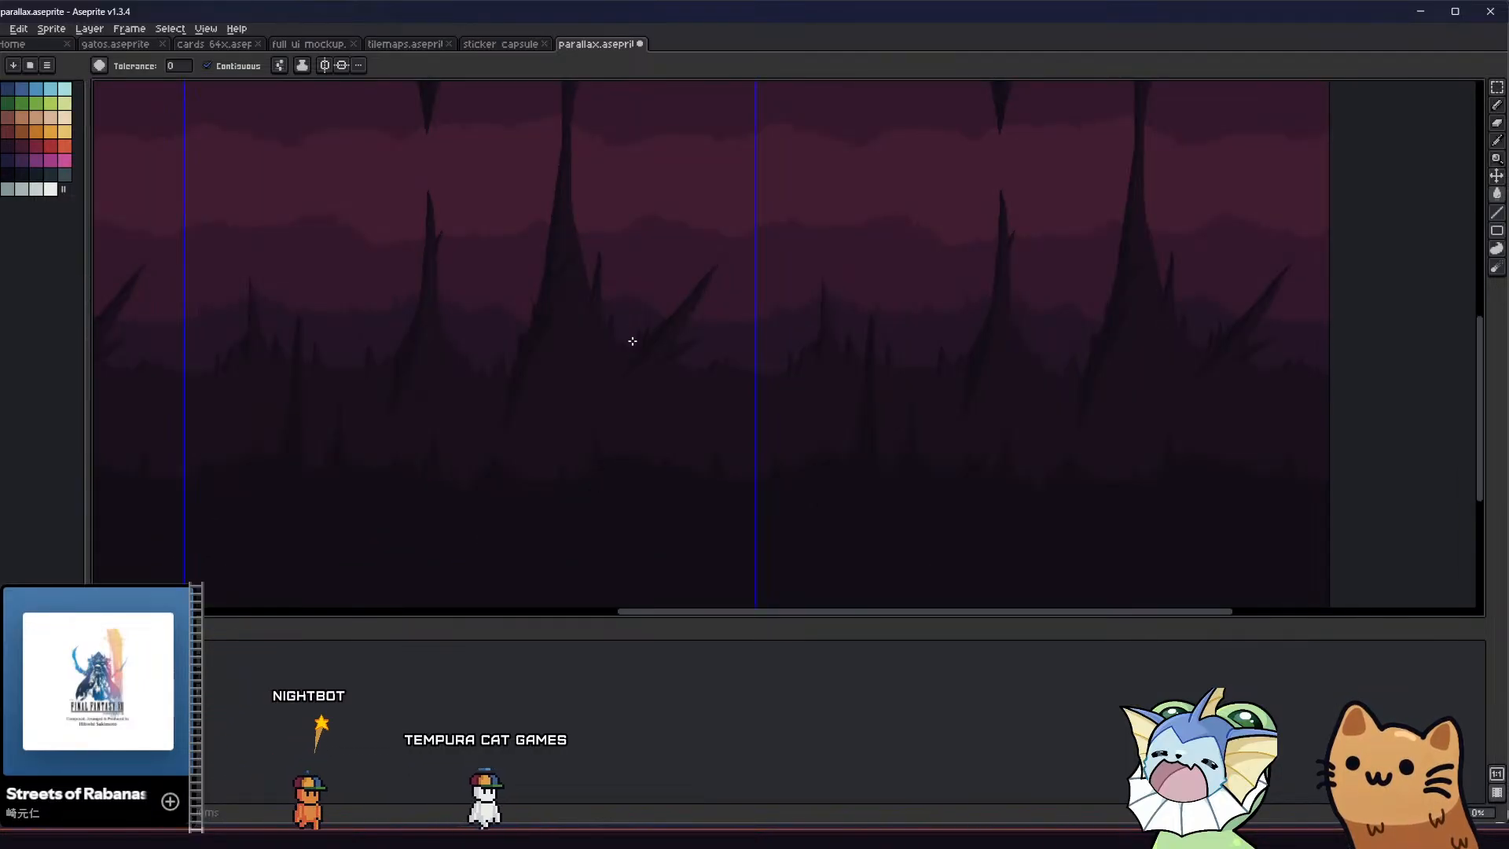
Try adding a very tall, thin dark spike between the large central column and the slanted rock spike
key("b")
mouse_move(626, 351)
left_mouse_down()
mouse_move(640, 186)
mouse_move(642, 240)
left_mouse_up()
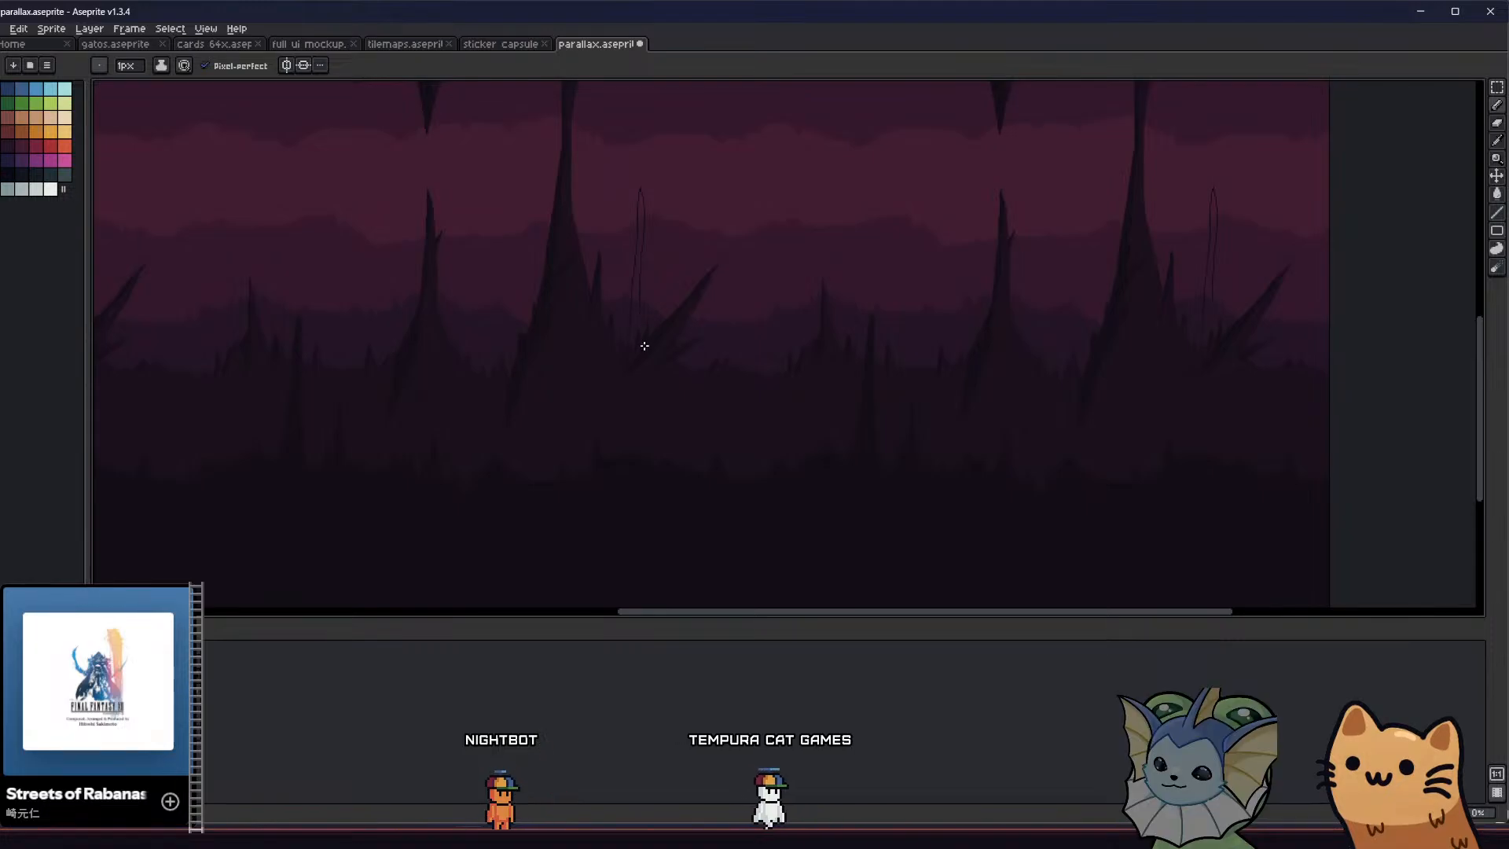
key("g")
left_click(653, 426)
middle_click_drag(642, 458, 683, 552)
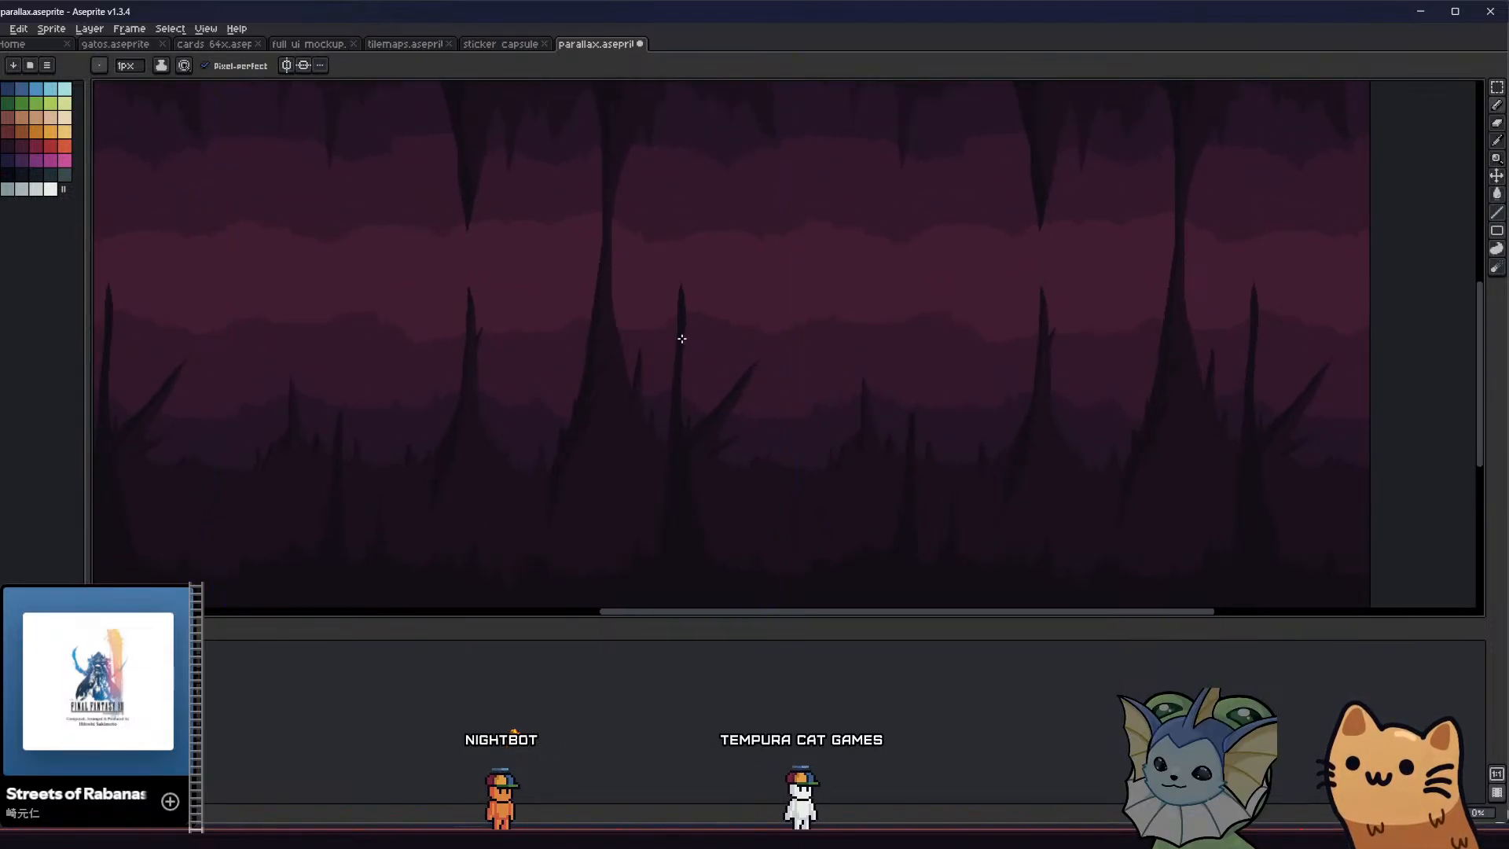
scroll(684, 490, "down", 4)
scroll(676, 504, "up", 2)
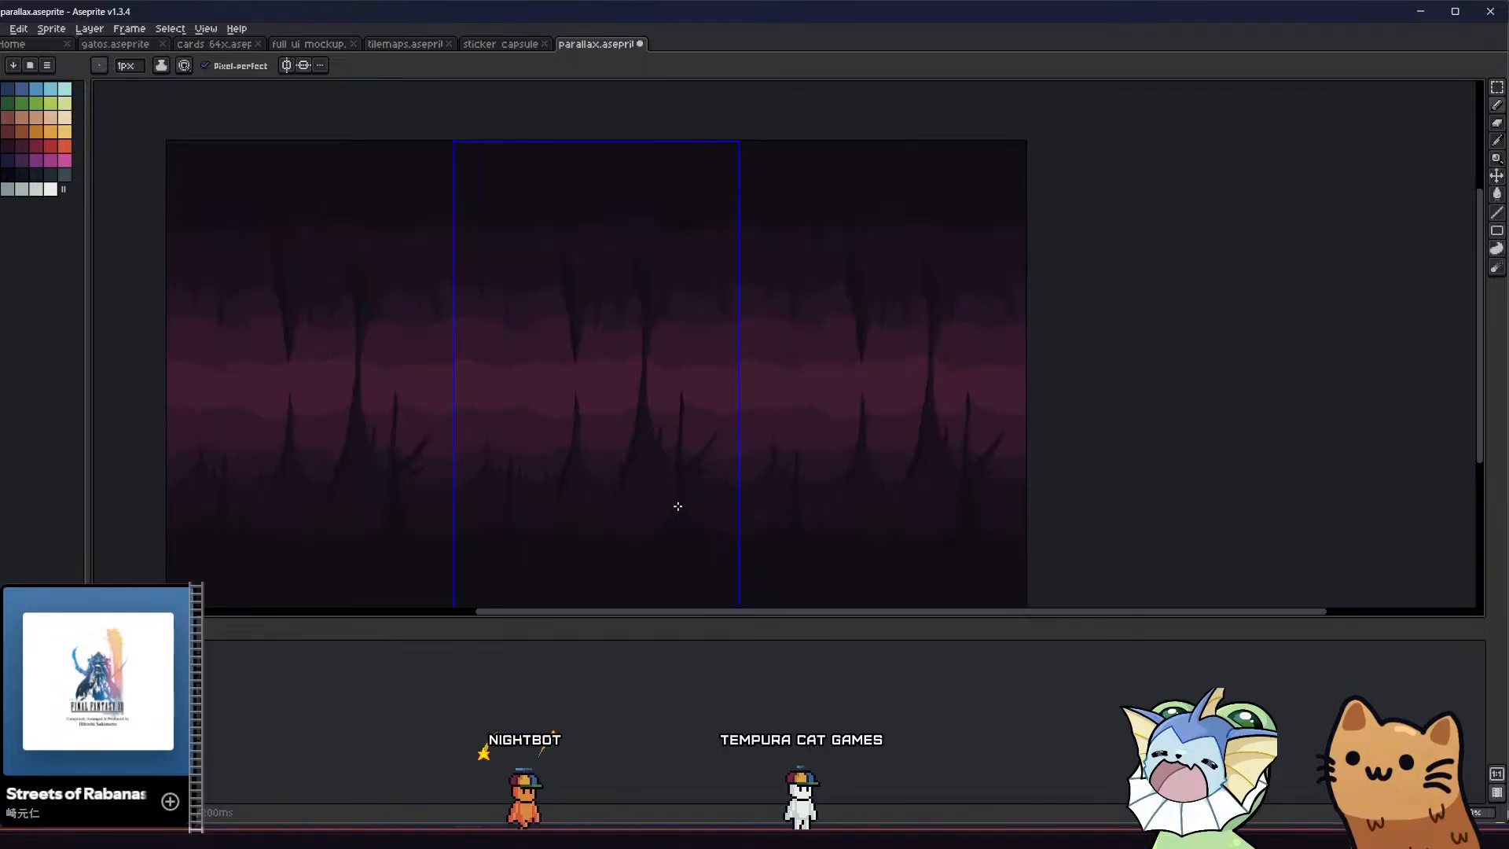
Draw and fill a narrow dark foreground spike near the tile's right edge, with a small side spike at its base
middle_click_drag(616, 493, 694, 442)
scroll(694, 442, "up", 2)
key("v")
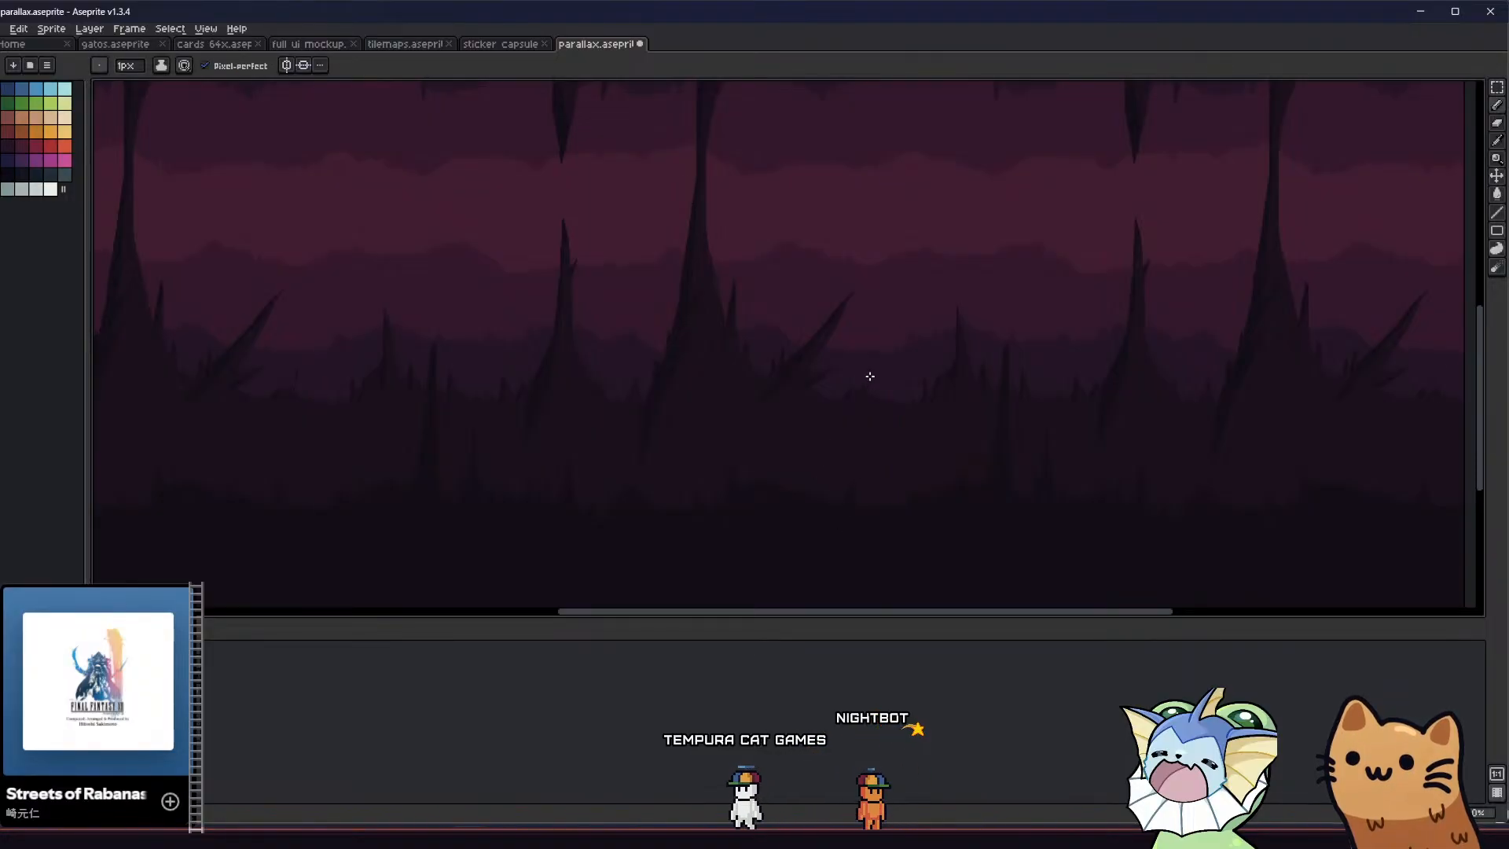
key("g")
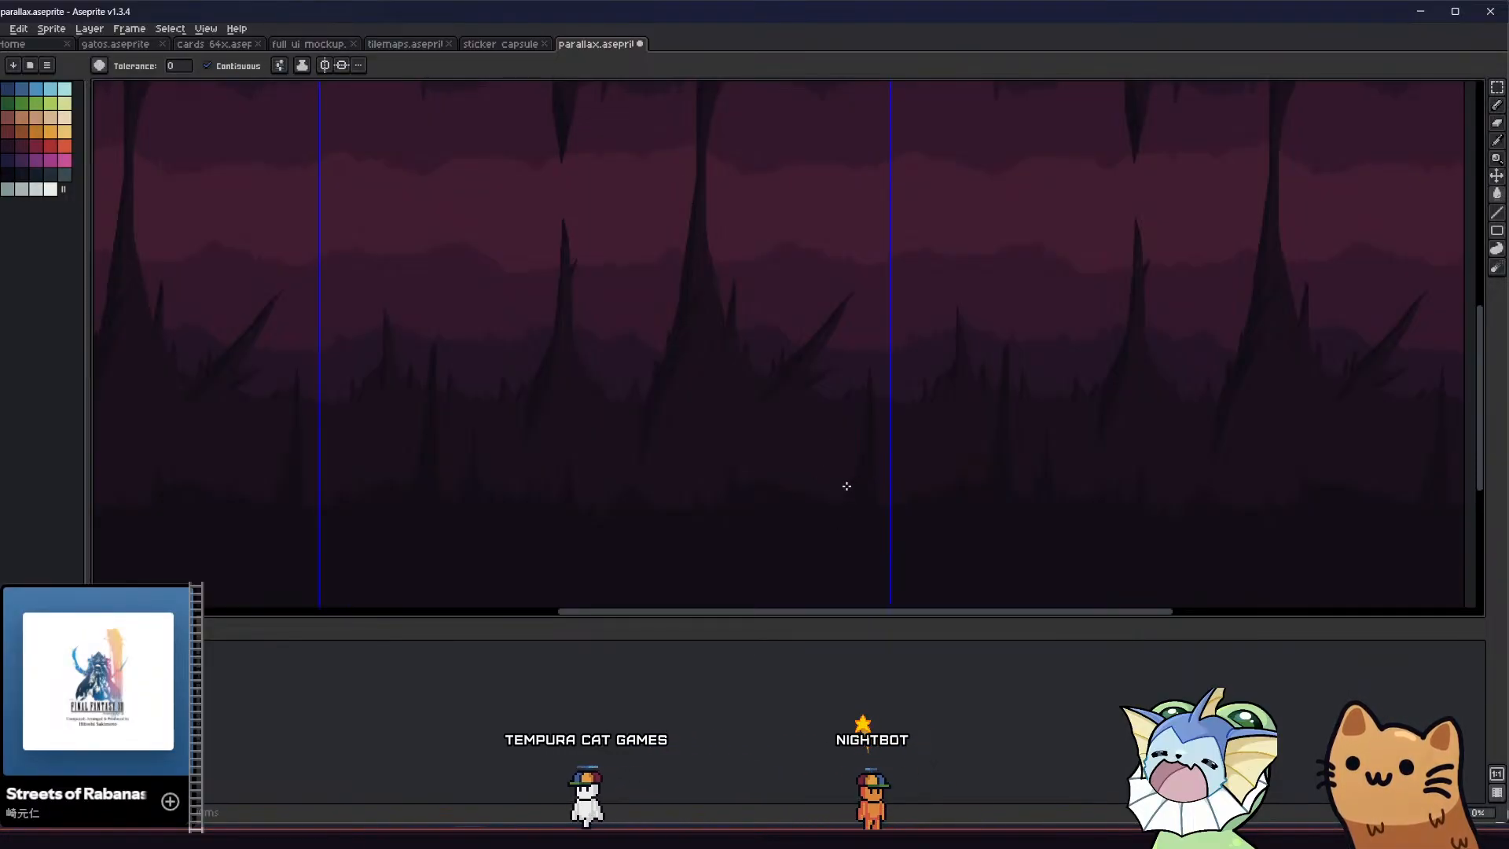
scroll(875, 425, "down", 2)
scroll(877, 427, "up", 3)
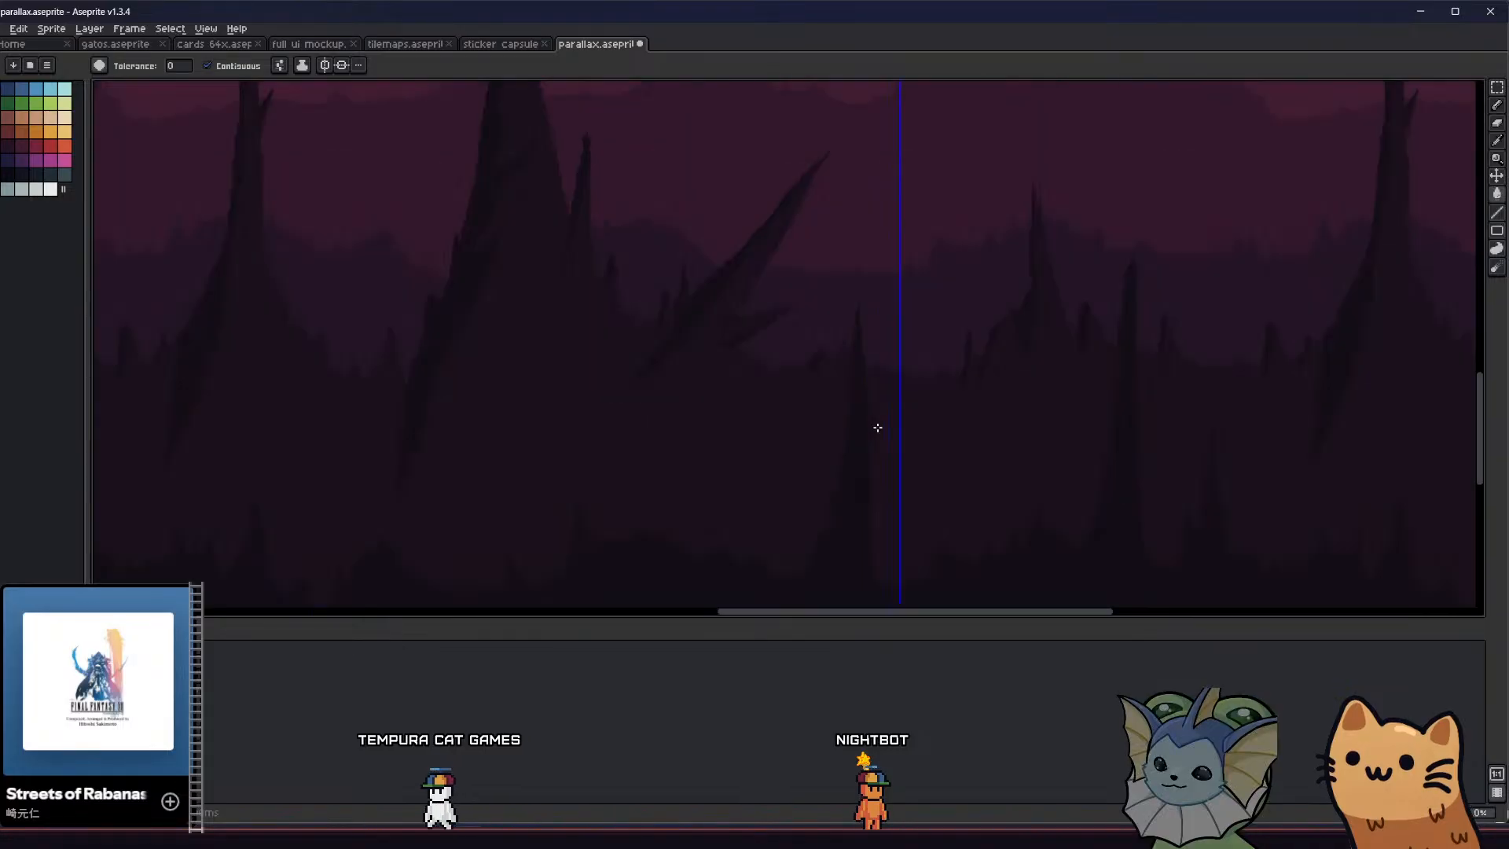
middle_click_drag(774, 477, 761, 427)
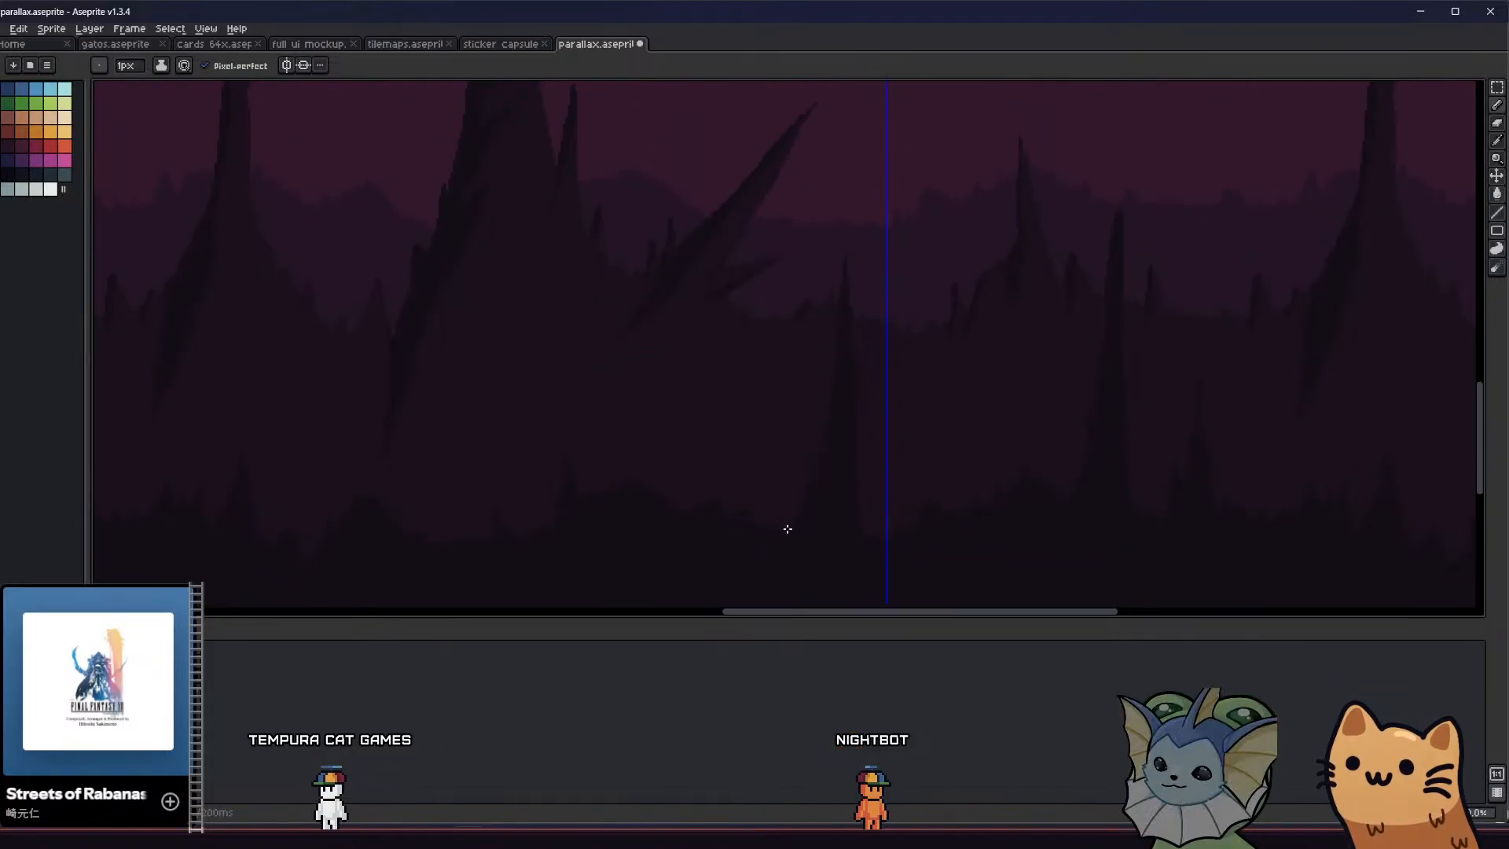
key("b")
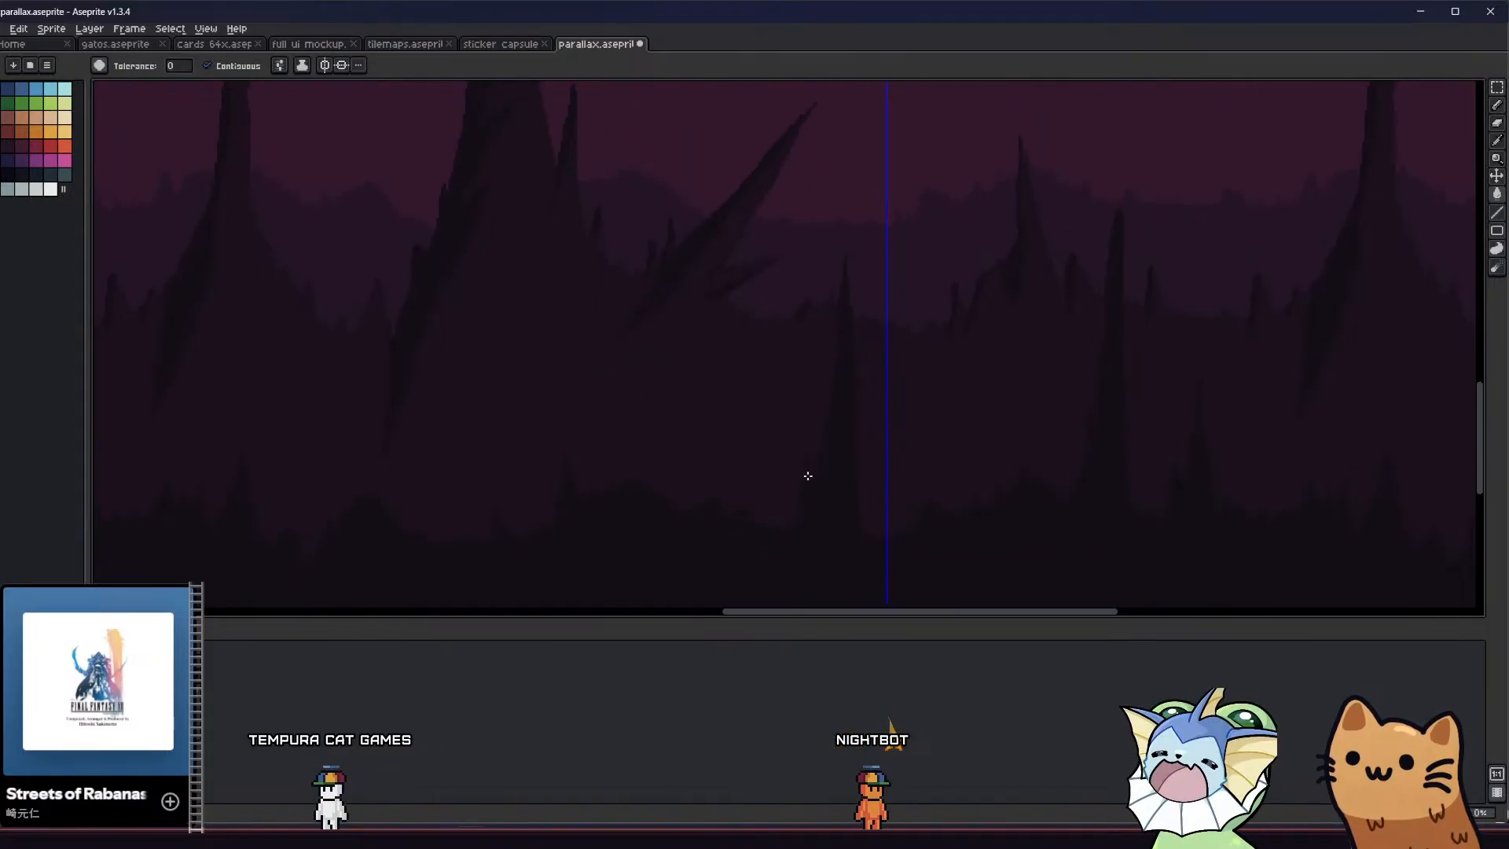
scroll(808, 476, "up", 2)
key("b")
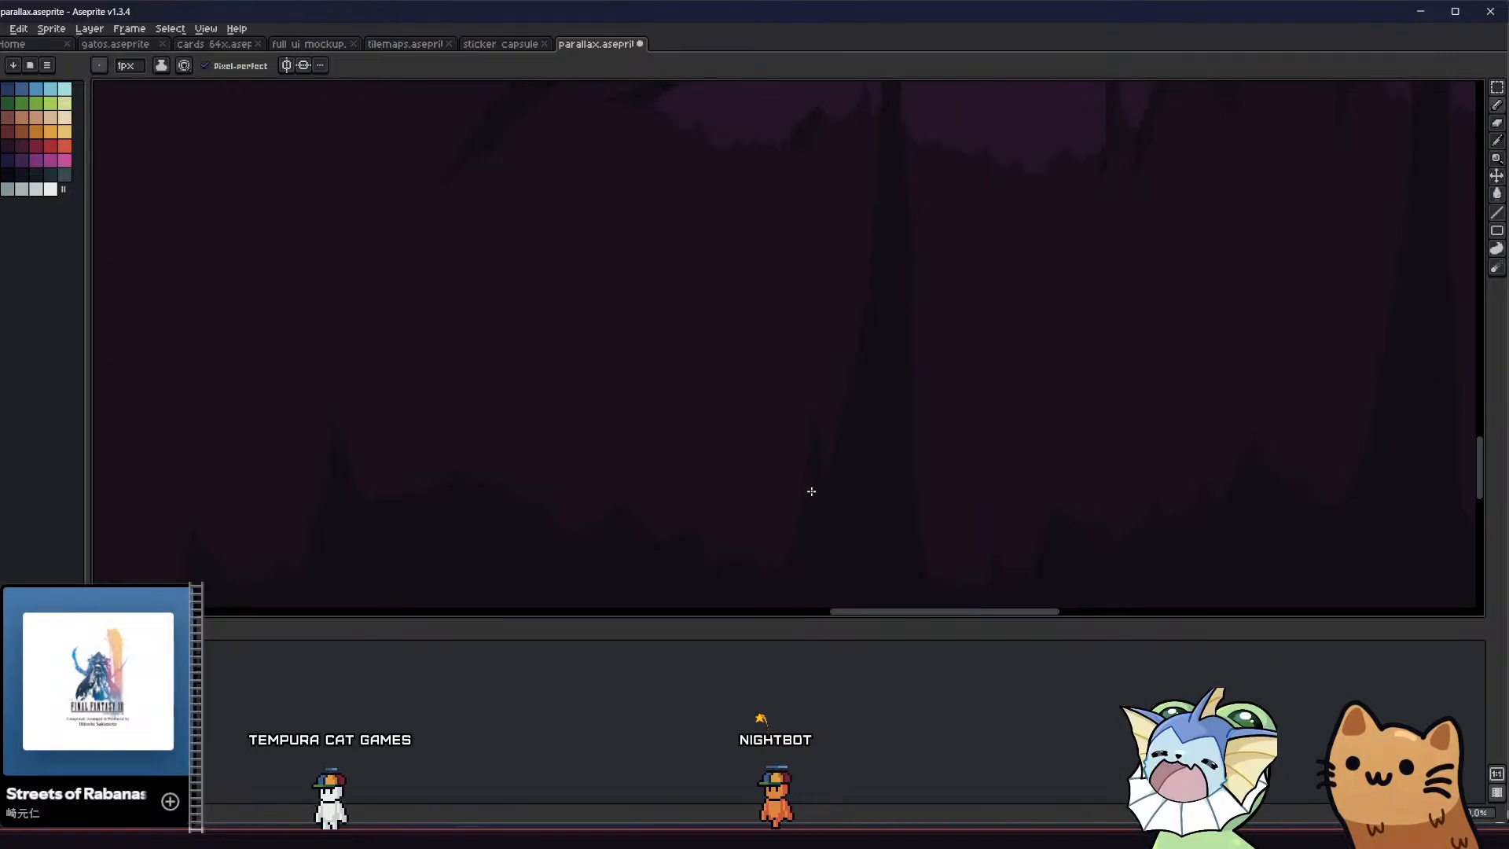
Check the new spikes across the repeated tiles and save the parallax file
scroll(802, 503, "down", 4)
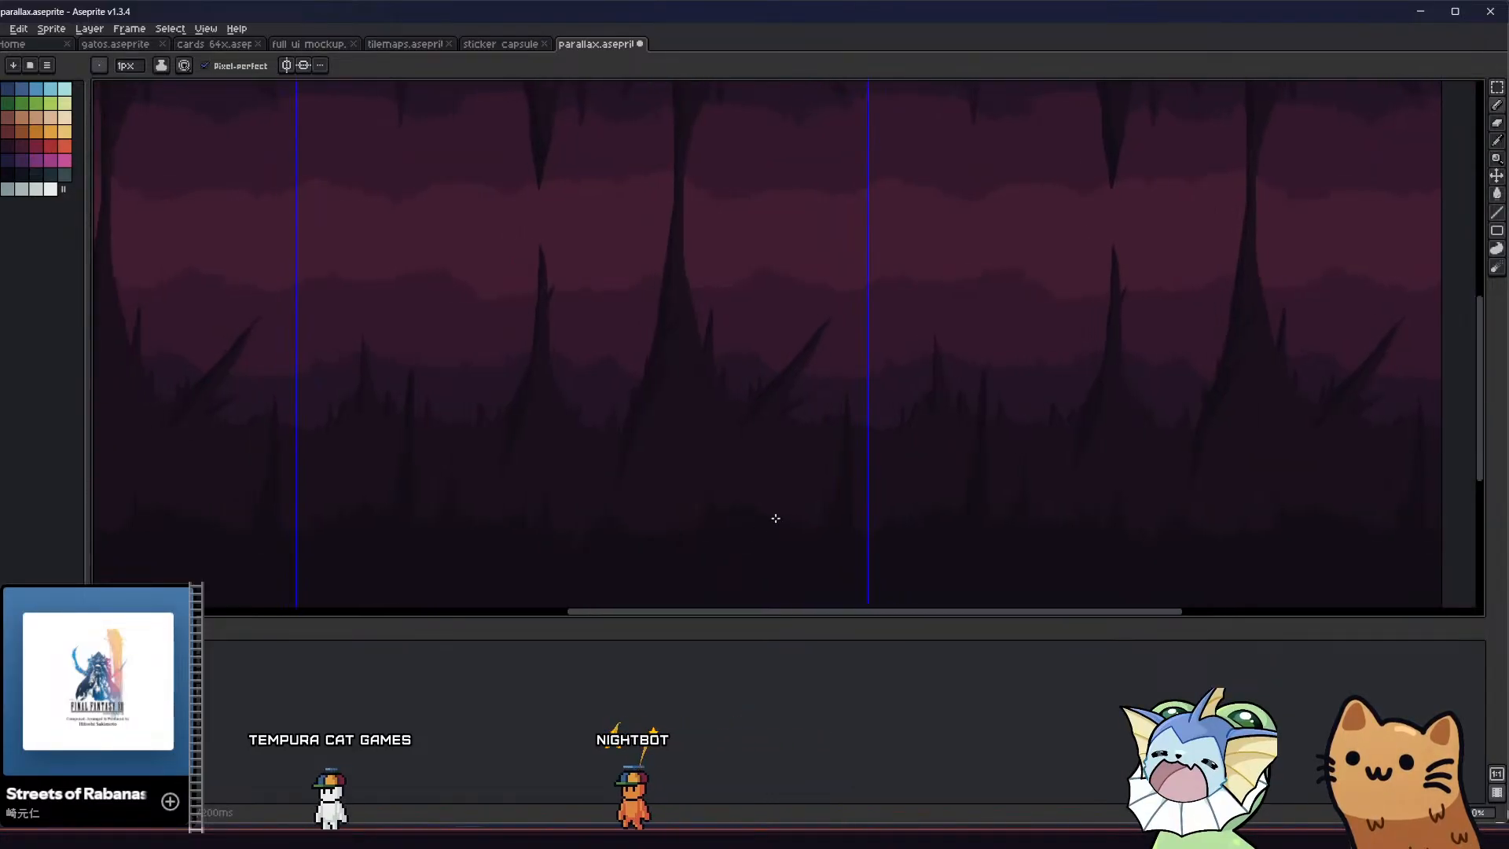
middle_click_drag(730, 537, 862, 525)
scroll(848, 514, "up", 1)
scroll(865, 507, "down", 1)
scroll(865, 507, "down", 1)
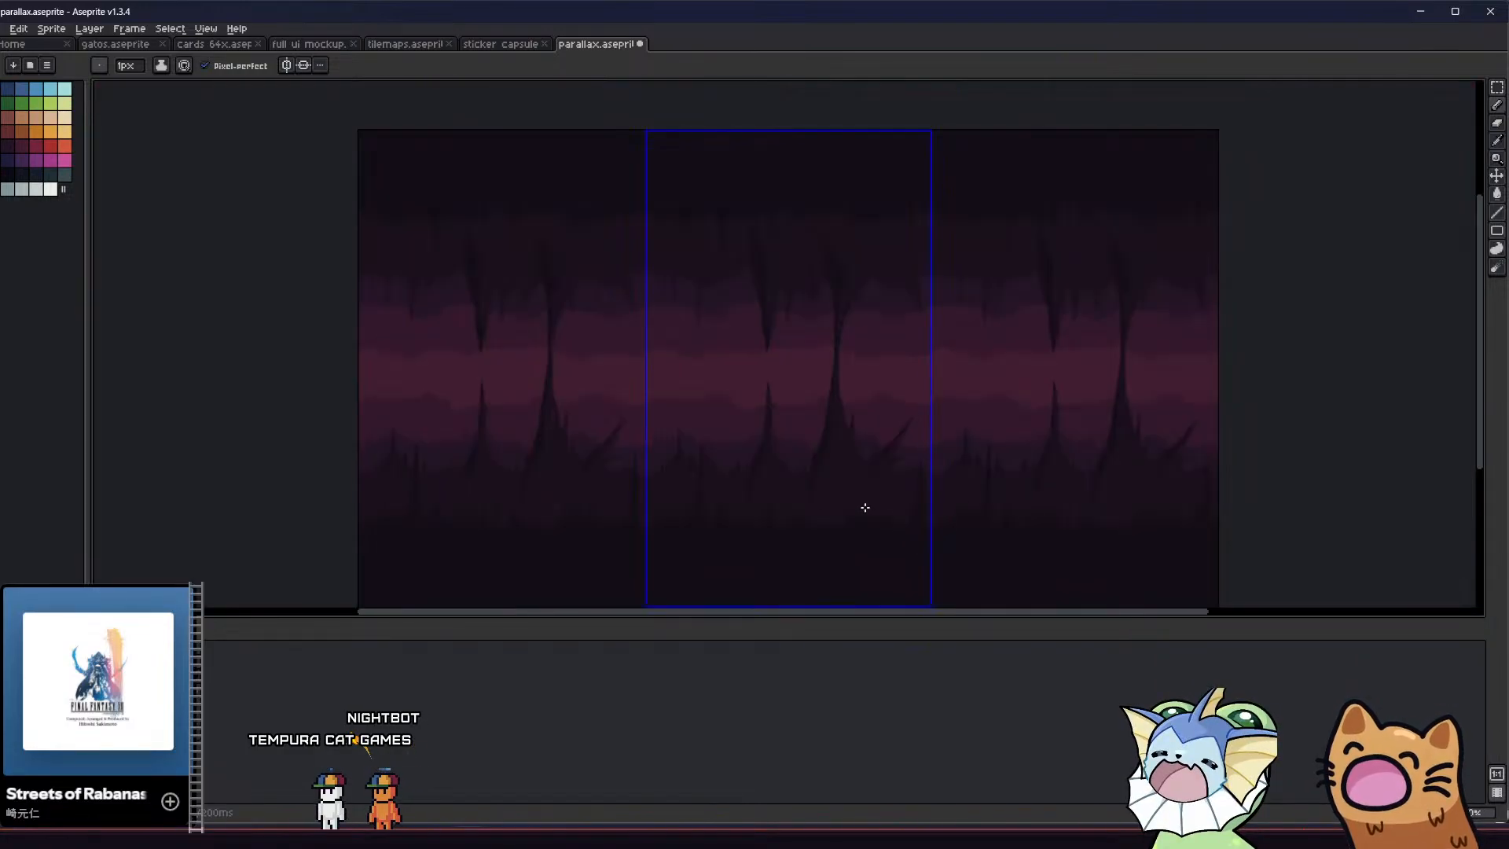
scroll(863, 506, "down", 1)
scroll(856, 509, "up", 1)
key("ctrl+s")
Add two pointed dark spikes to the lower foreground around the middle of the tile, below the background columns
middle_click_drag(836, 503, 564, 509)
scroll(670, 494, "up", 1)
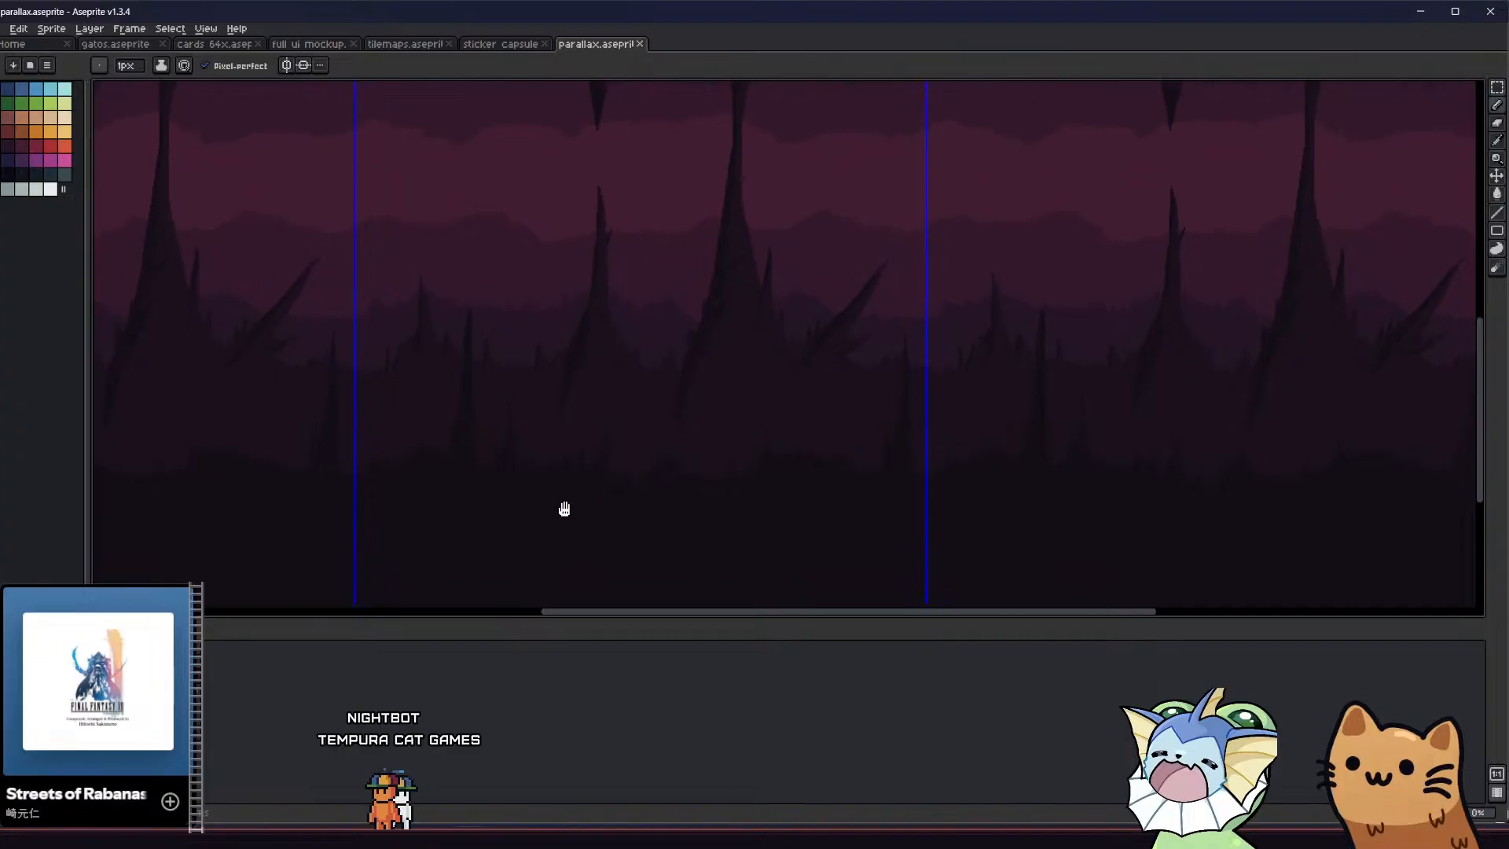
scroll(586, 462, "up", 1)
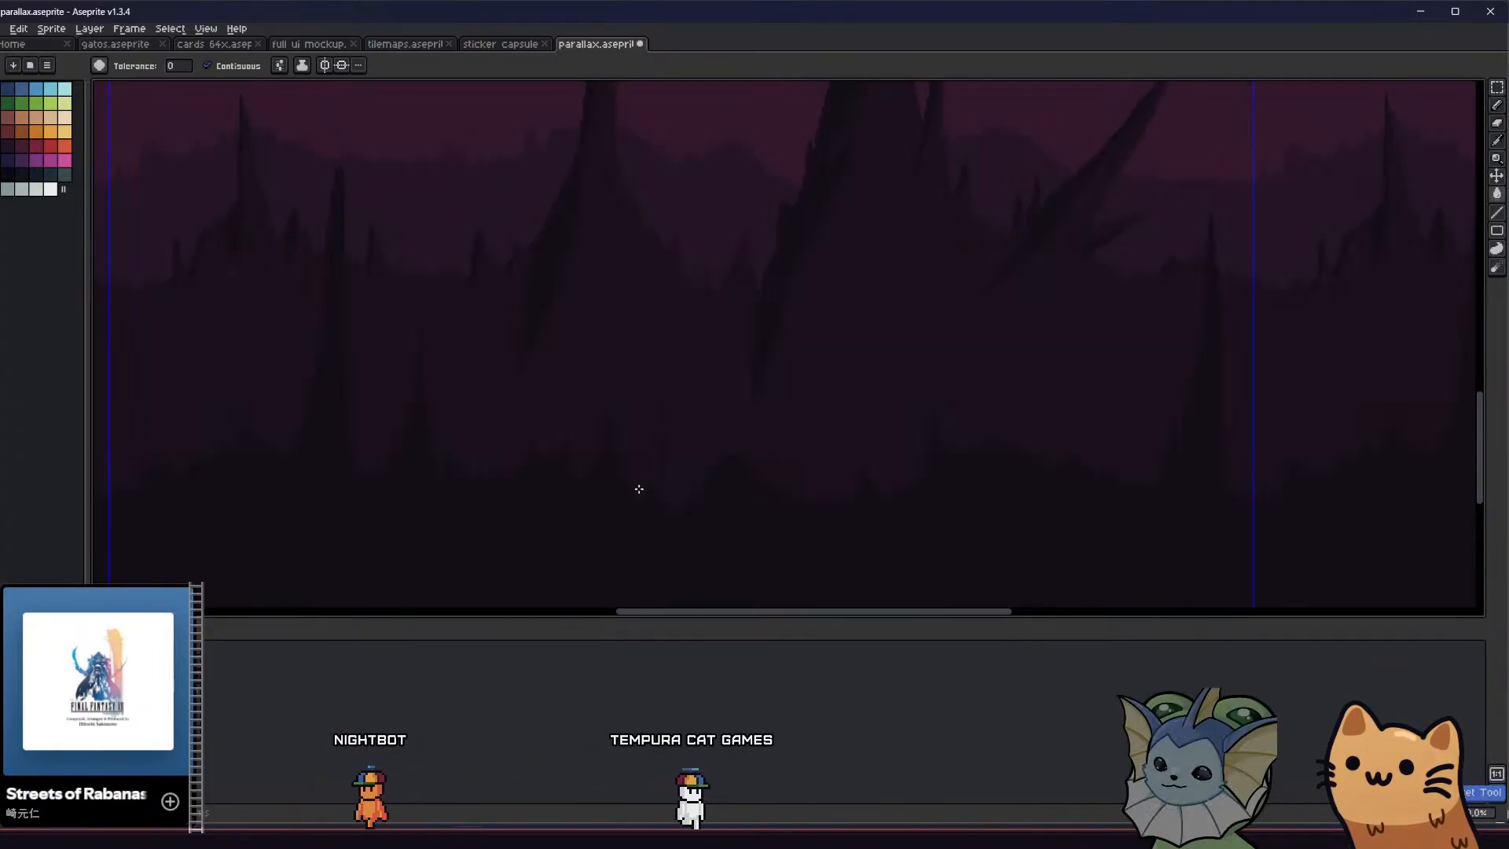
scroll(664, 475, "up", 1)
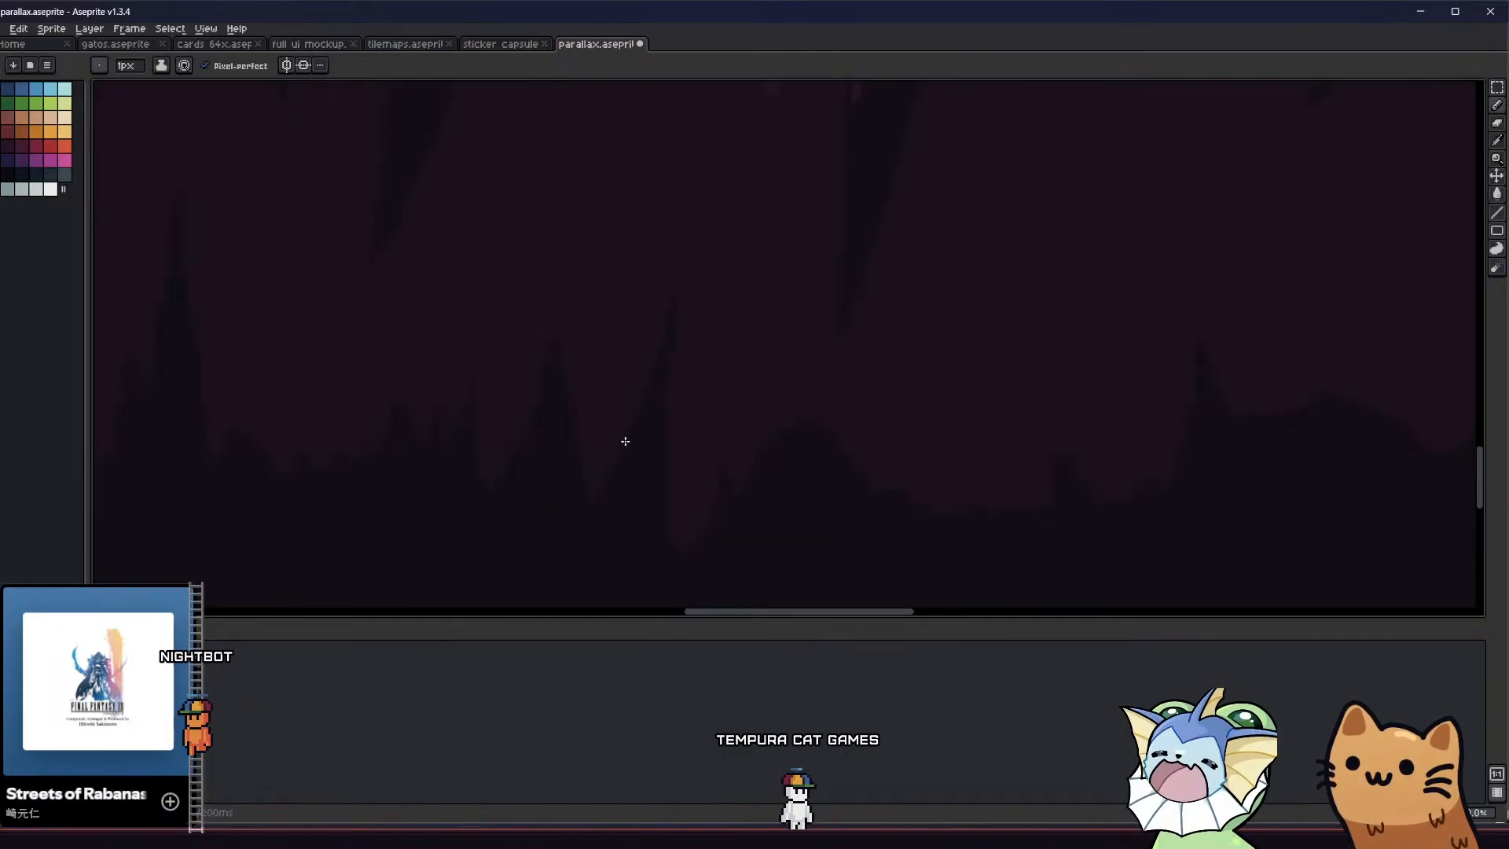
scroll(562, 444, "down", 1)
scroll(660, 471, "down", 1)
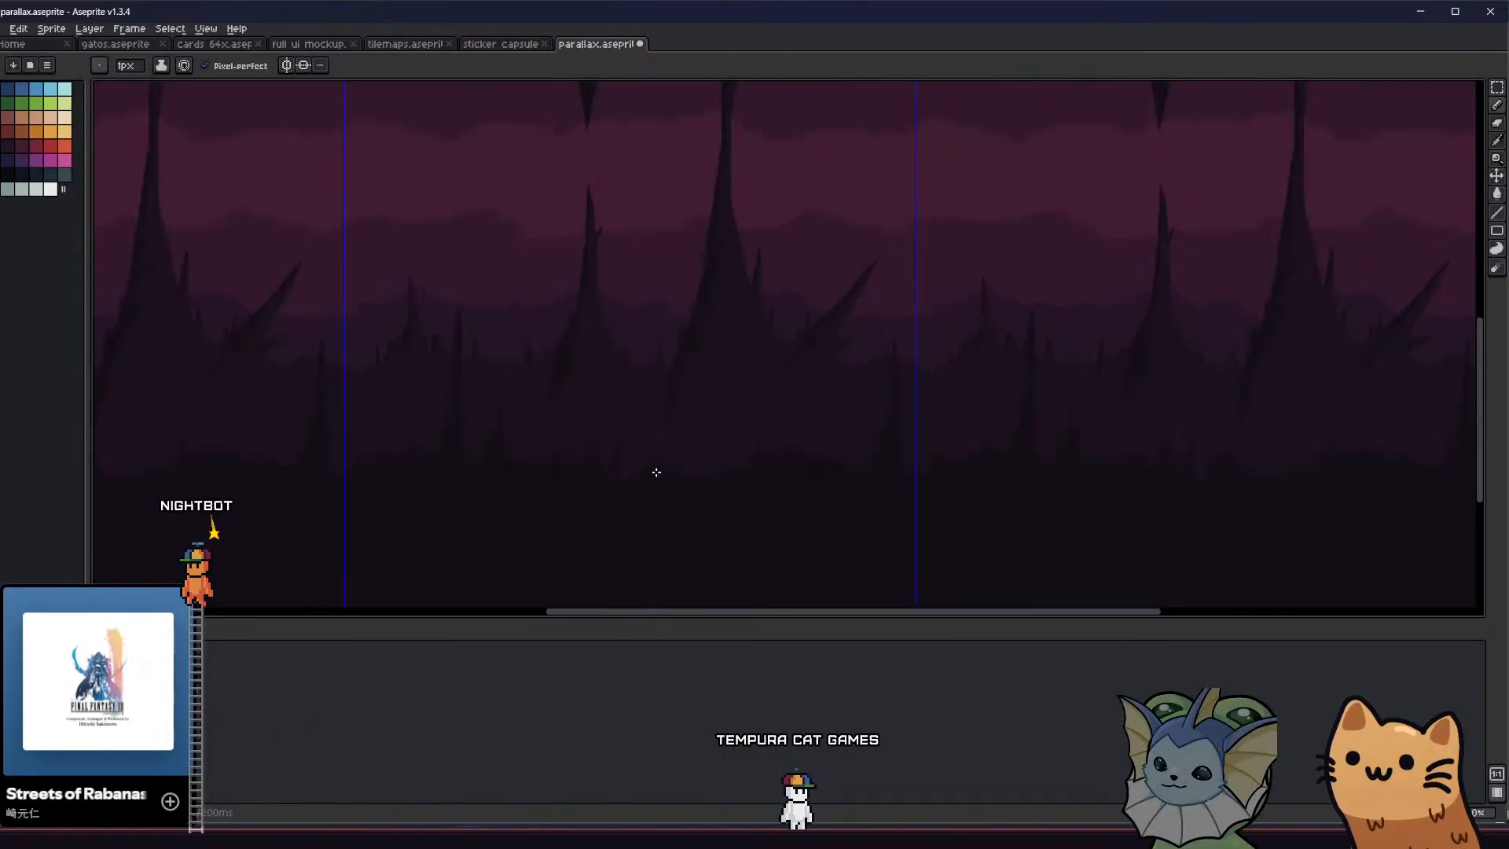
Add a left-leaning dark spike and a small jagged point to the foreground below the large column
scroll(733, 476, "up", 1)
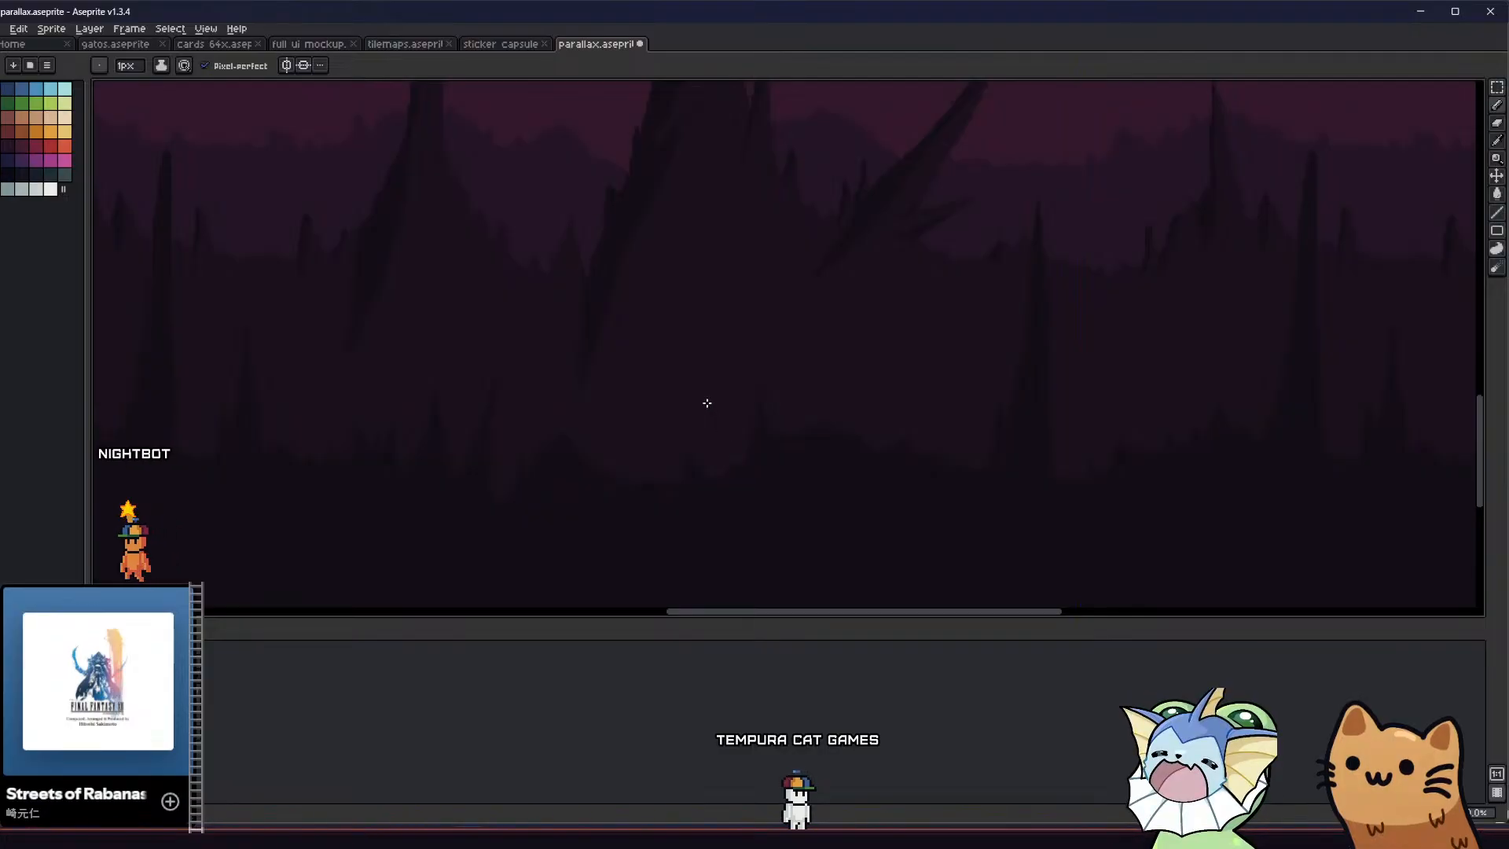
key("g")
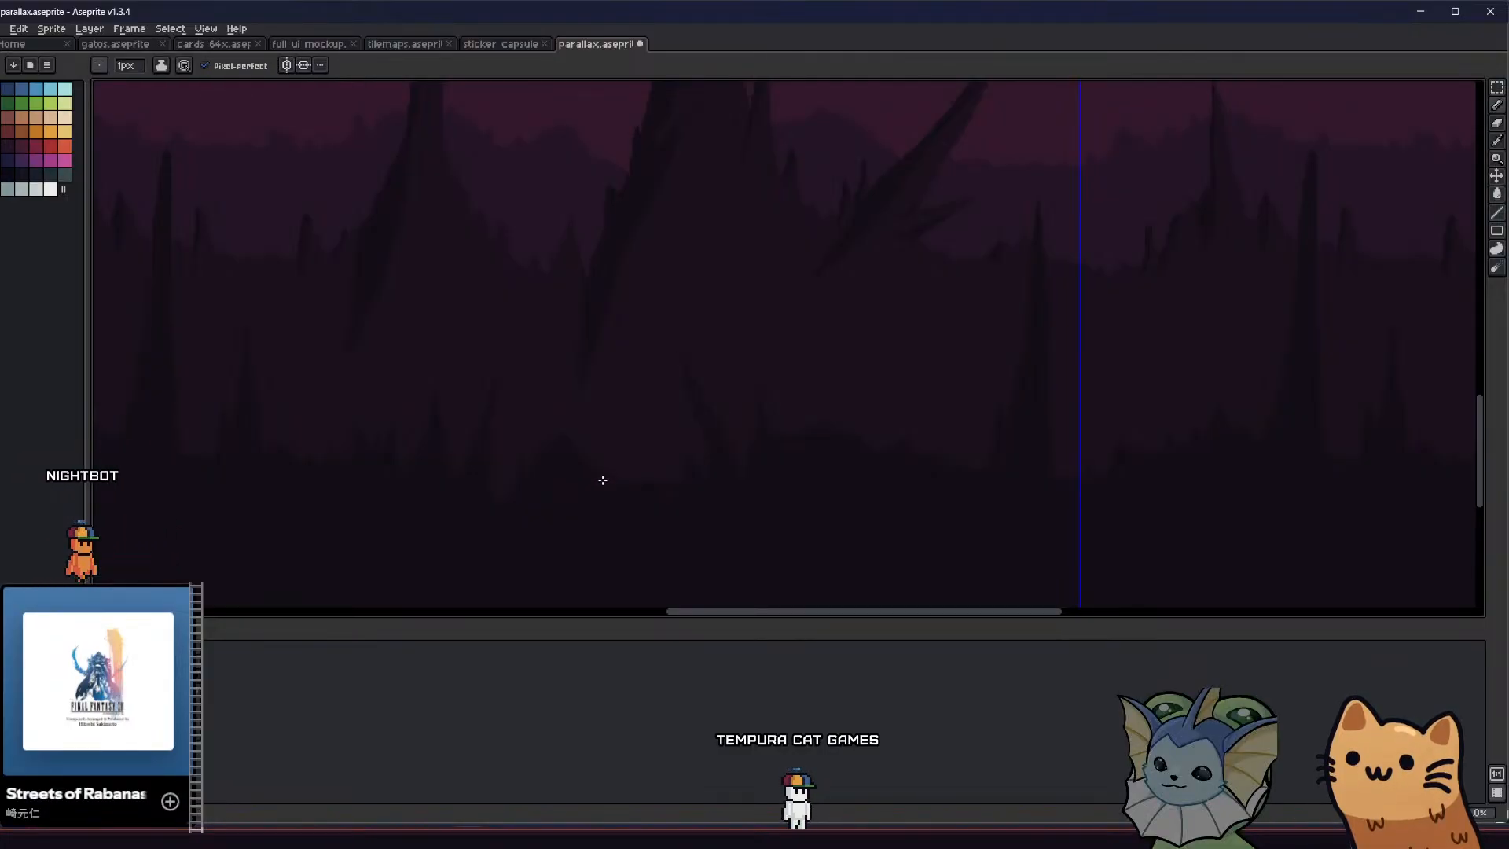
key("b")
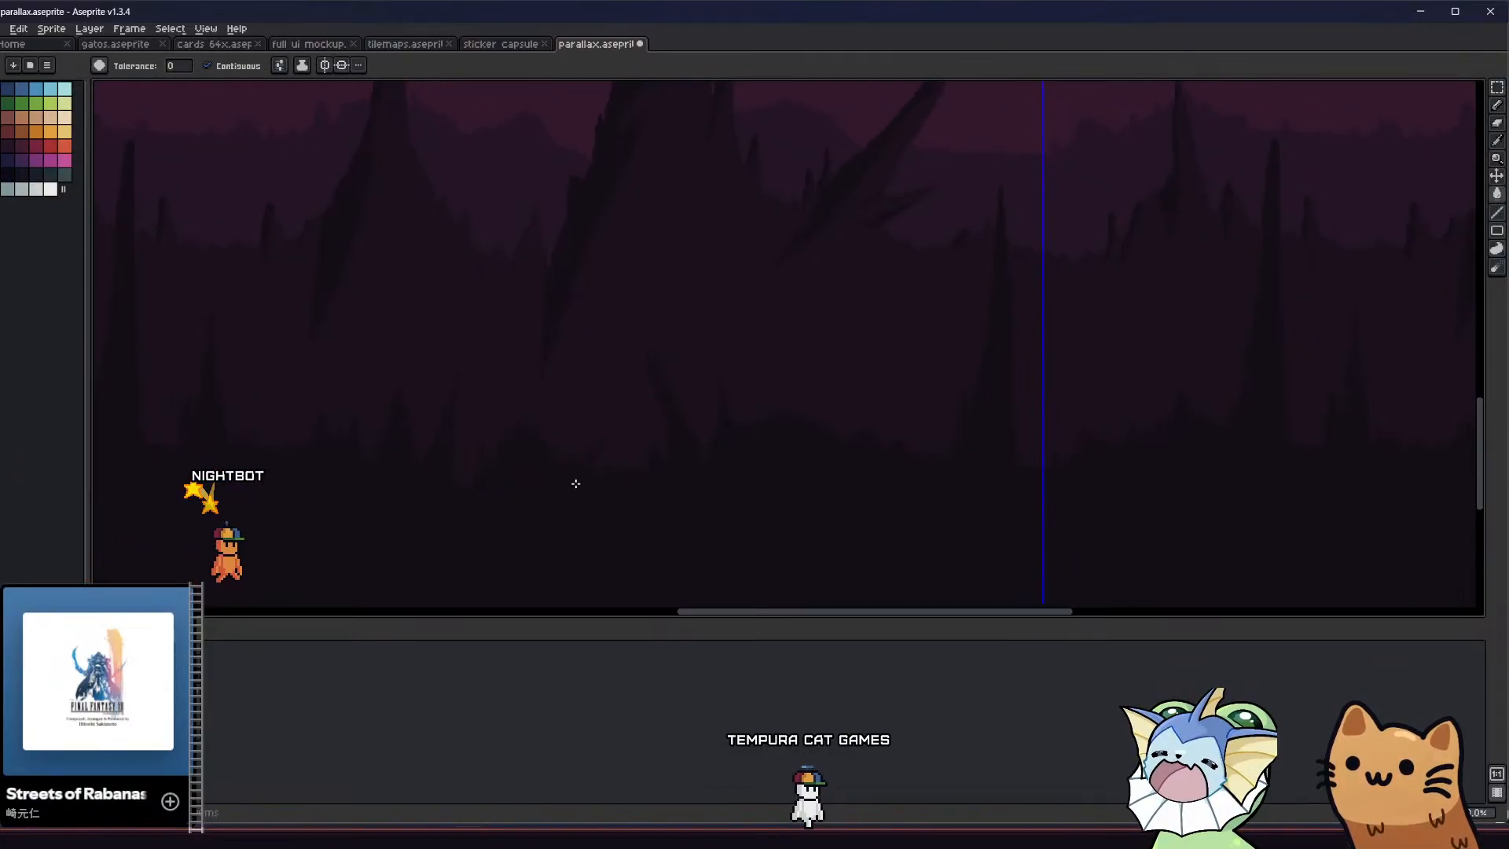
scroll(597, 475, "down", 1)
mouse_move(692, 481)
left_mouse_down()
mouse_move(674, 473)
mouse_move(691, 456)
left_mouse_up()
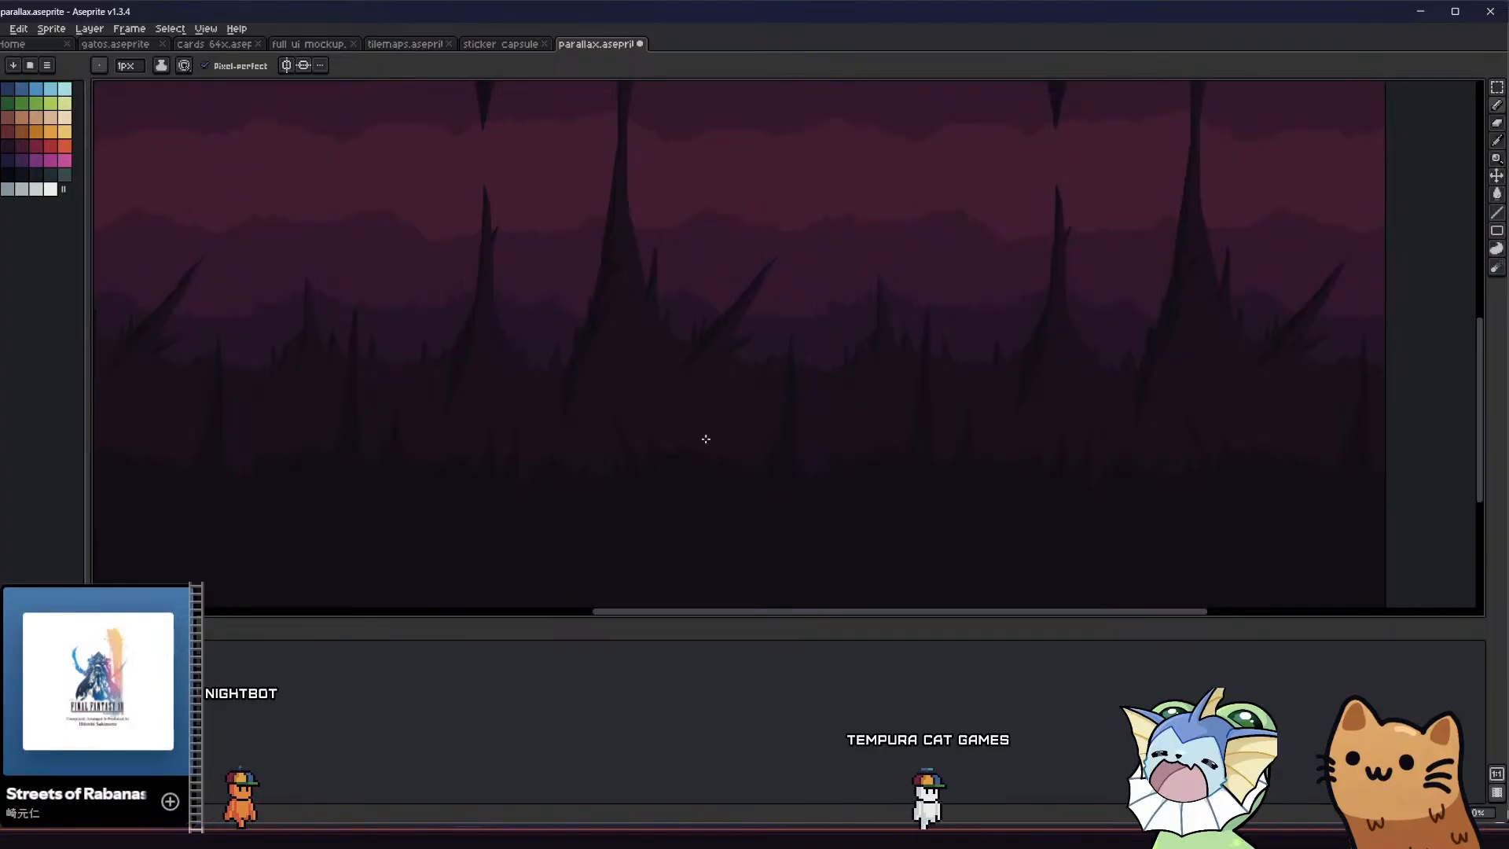
middle_click_drag(670, 488, 630, 492)
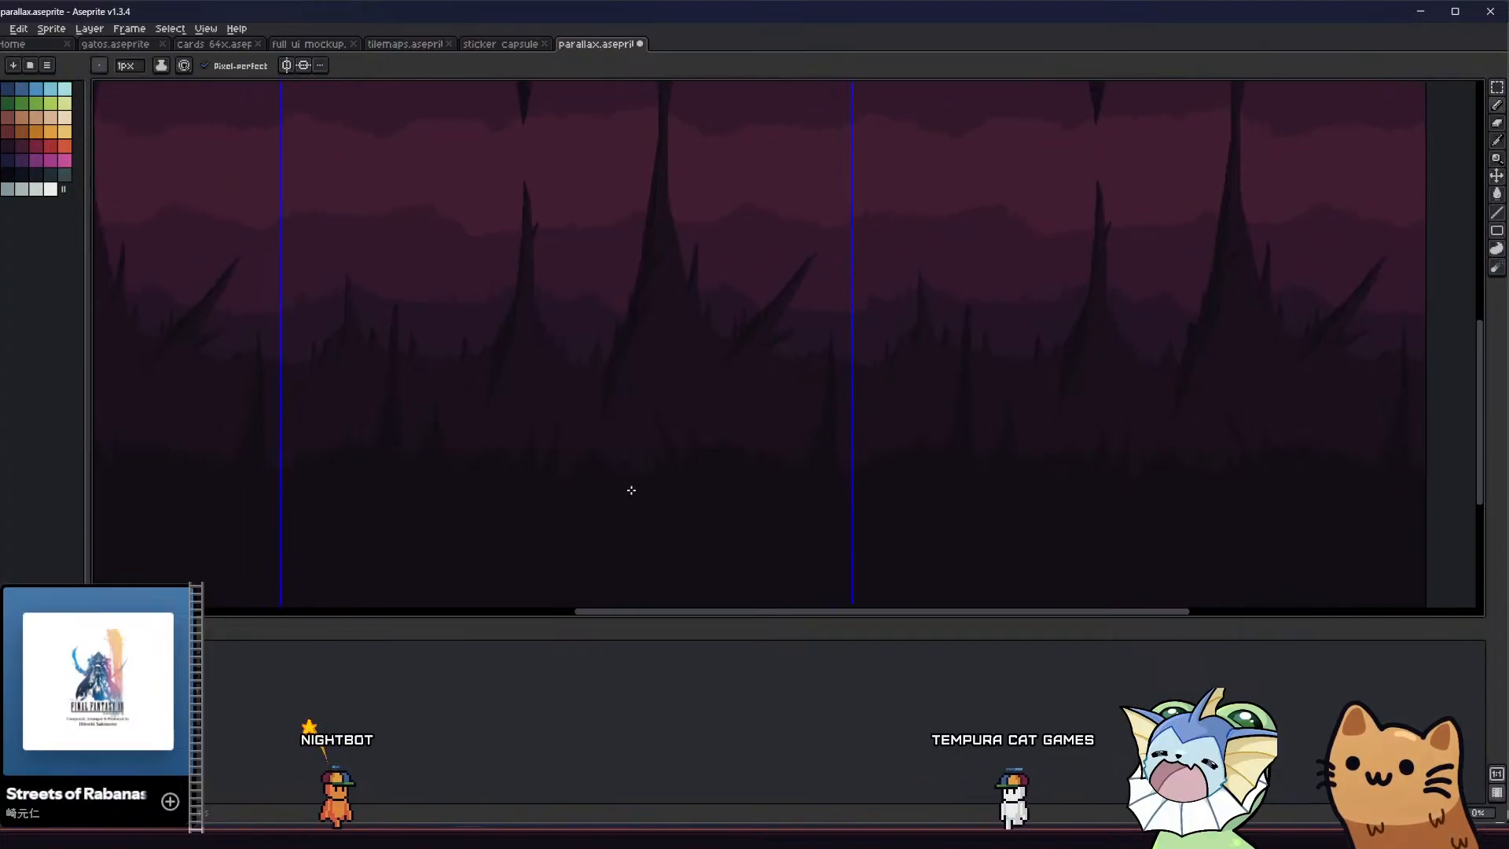
Try adding a filled, left-leaning spike just right of the small foreground spike in the tile's left half
scroll(485, 448, "up", 2)
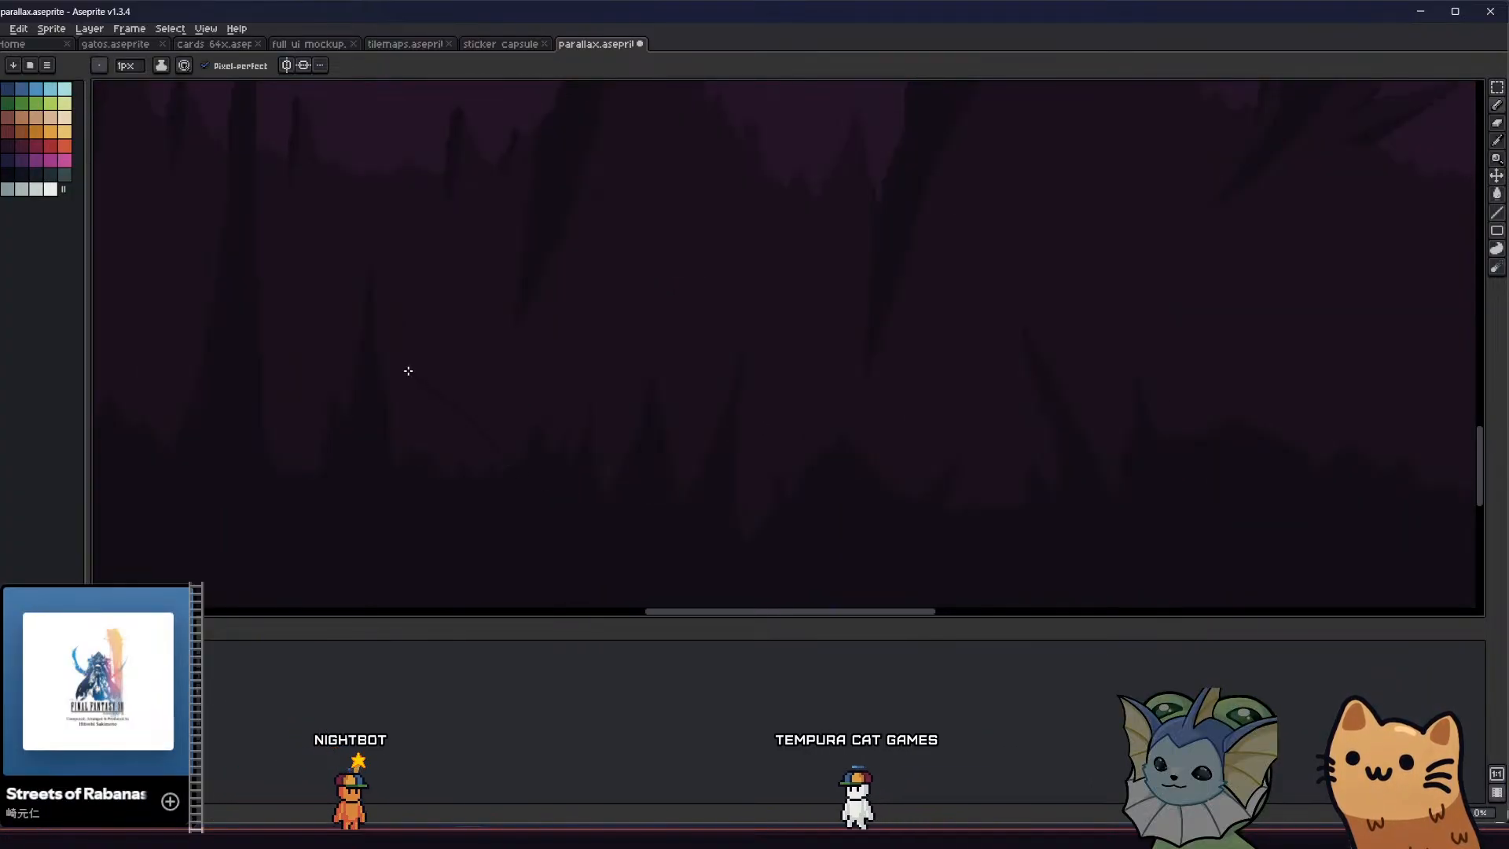
key("g")
left_click(431, 465)
middle_click_drag(440, 482, 461, 508)
key("ctrl+z")
key("ctrl+z")
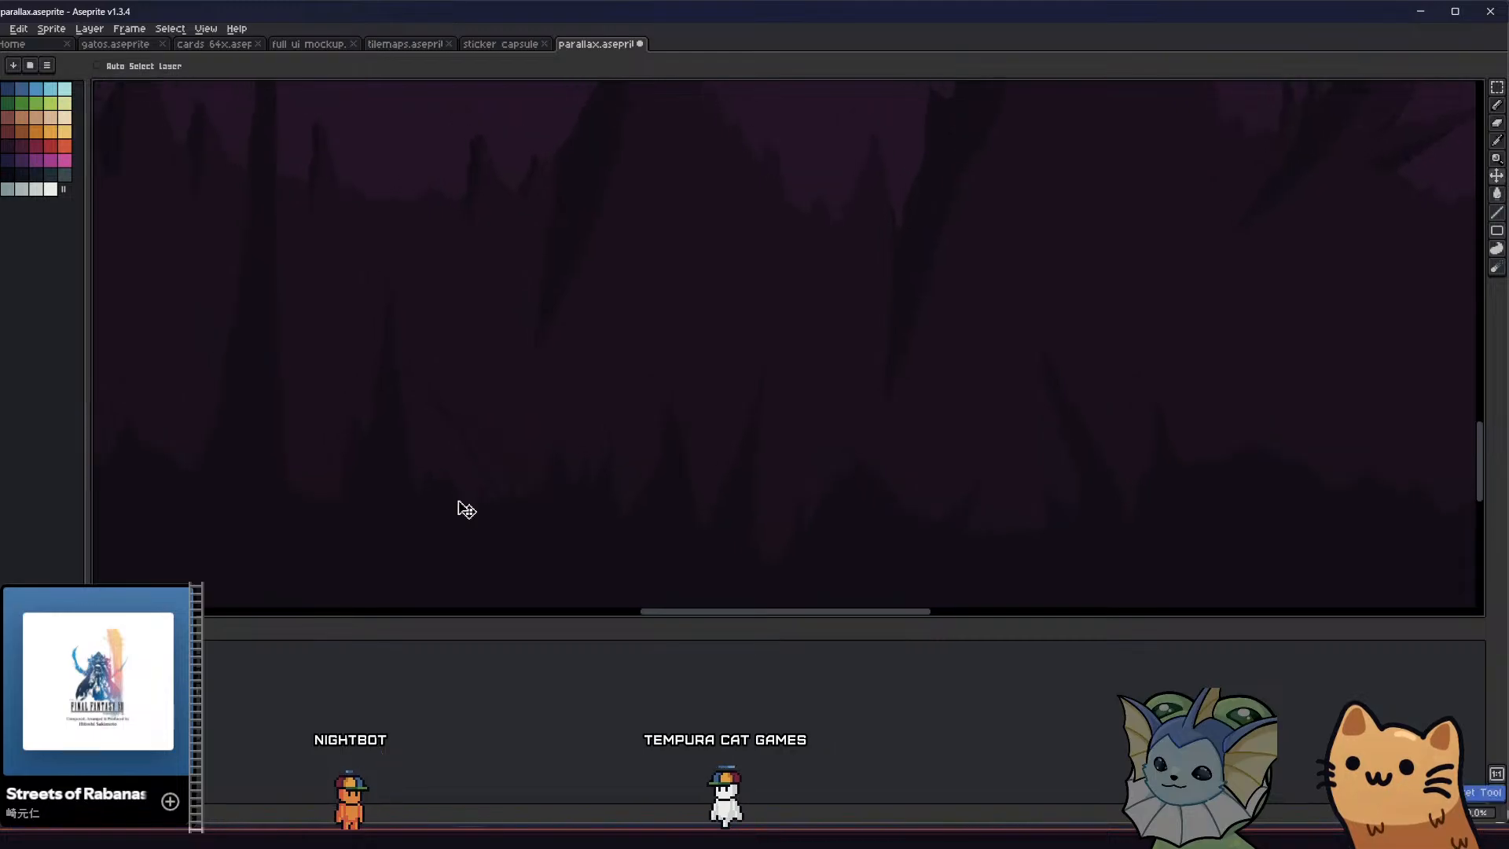
Redraw the left-leaning dark spike beside the small foreground spike with a slimmer, curved shape
key("b")
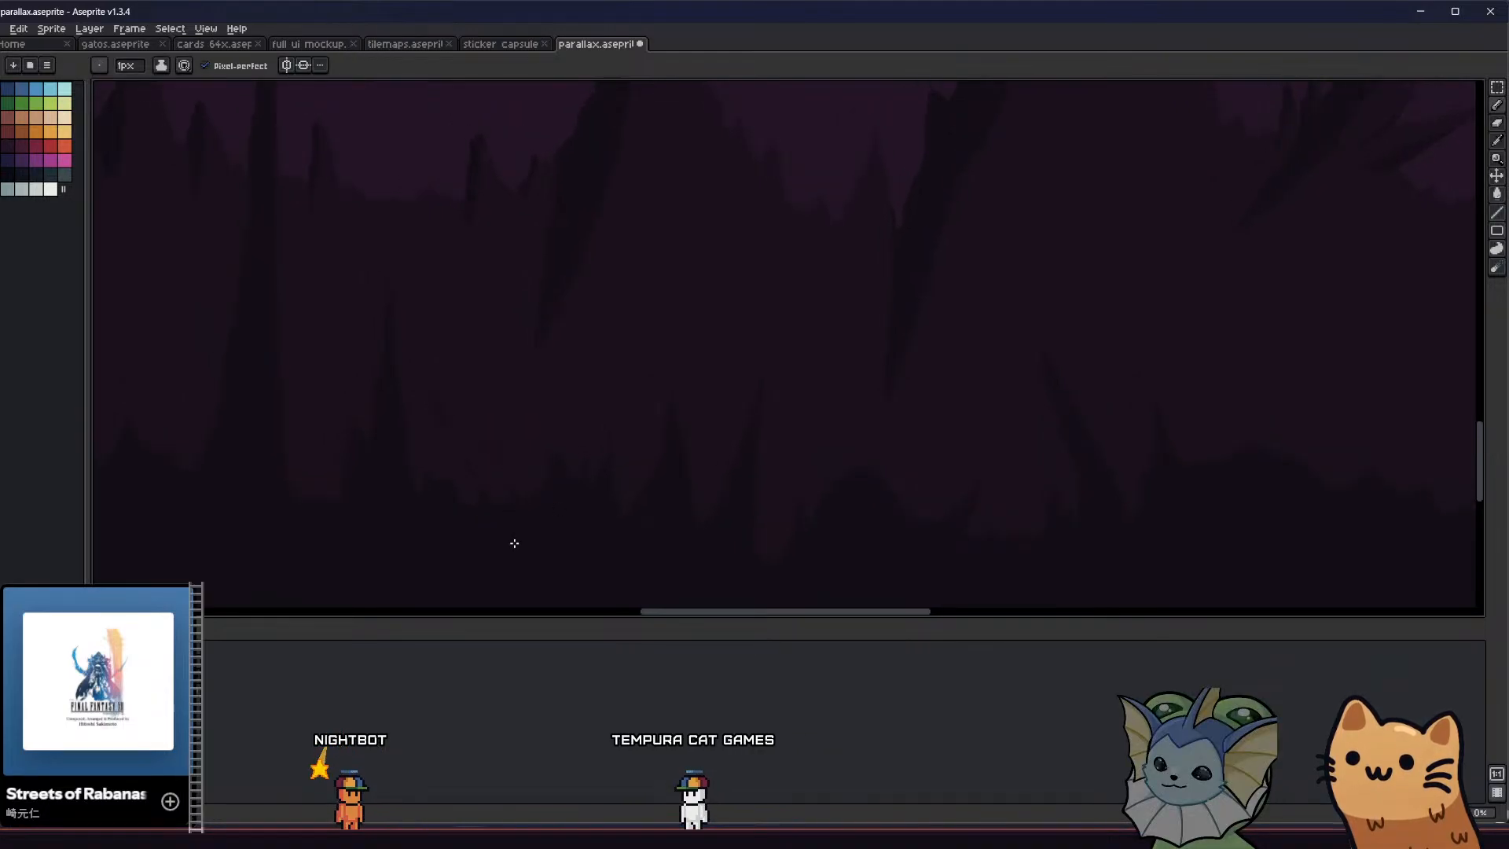
key("b")
scroll(456, 437, "up", 1)
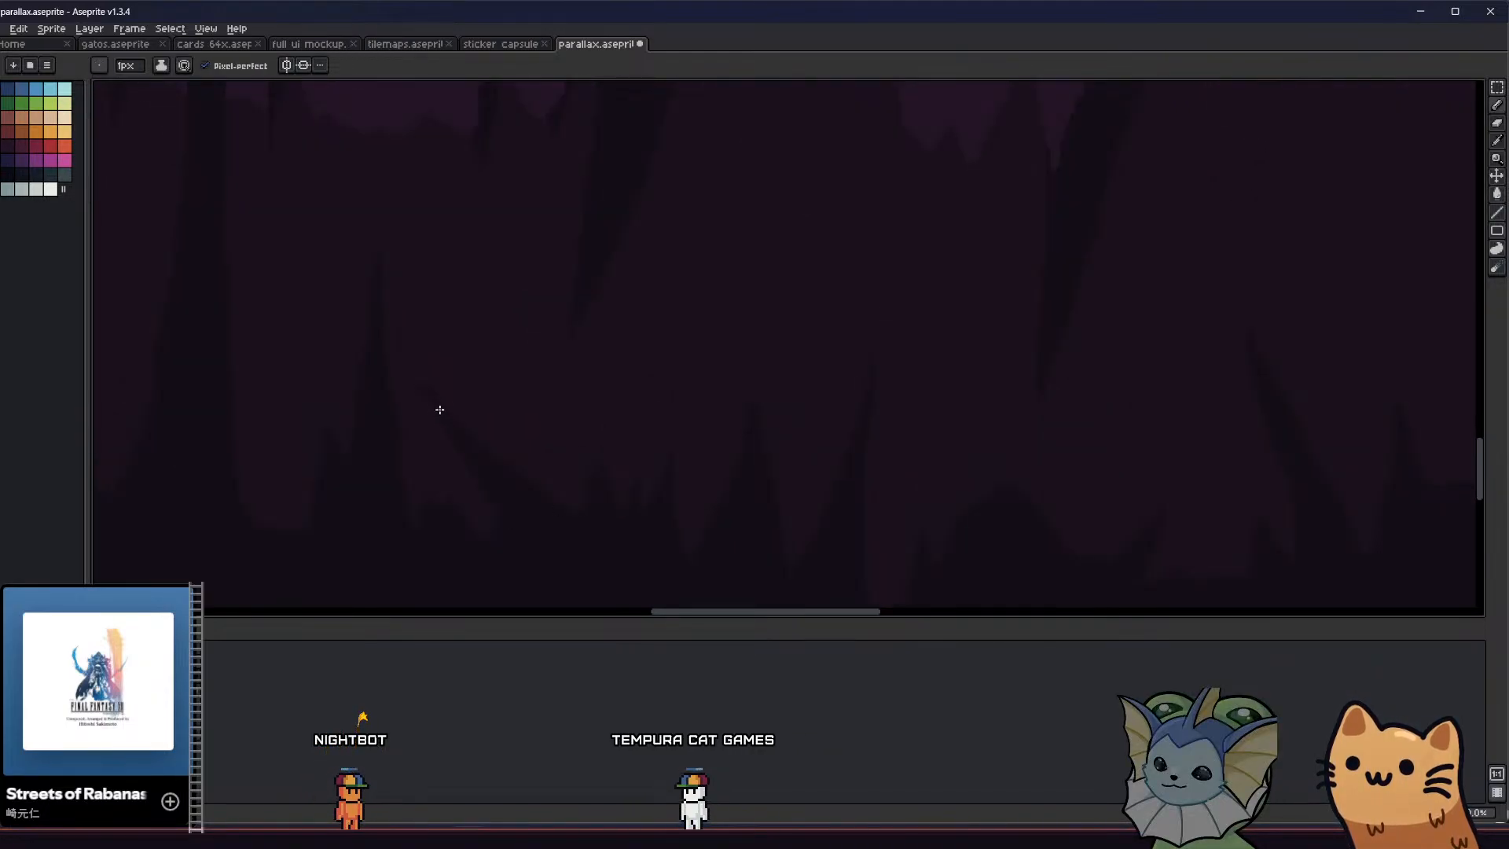
scroll(408, 440, "down", 1)
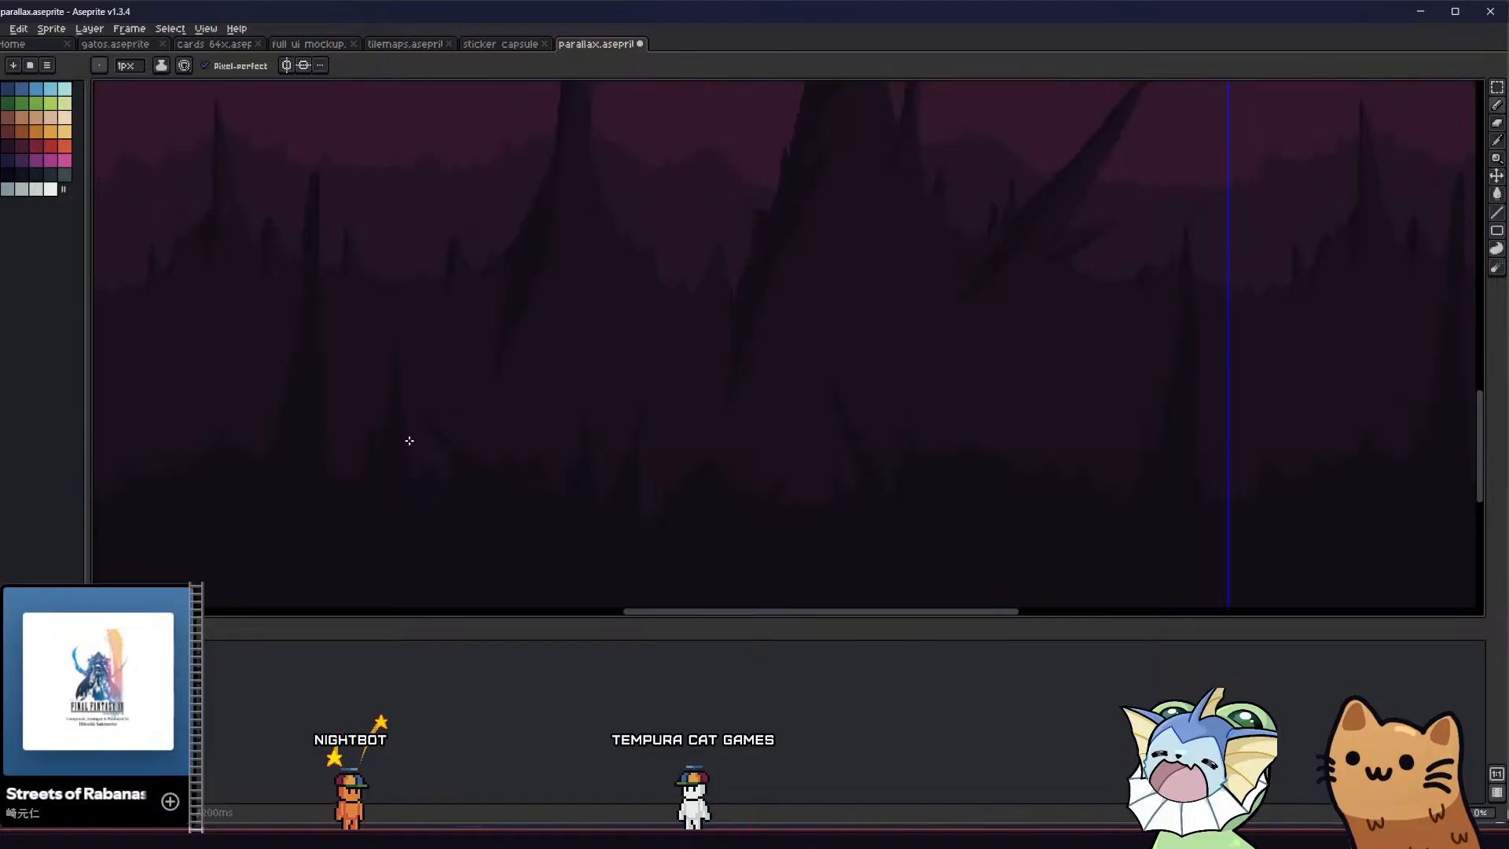
Refine the tip of the left-leaning foreground spike with the Eraser and Pencil, and save the file
scroll(420, 413, "up", 2)
key("e")
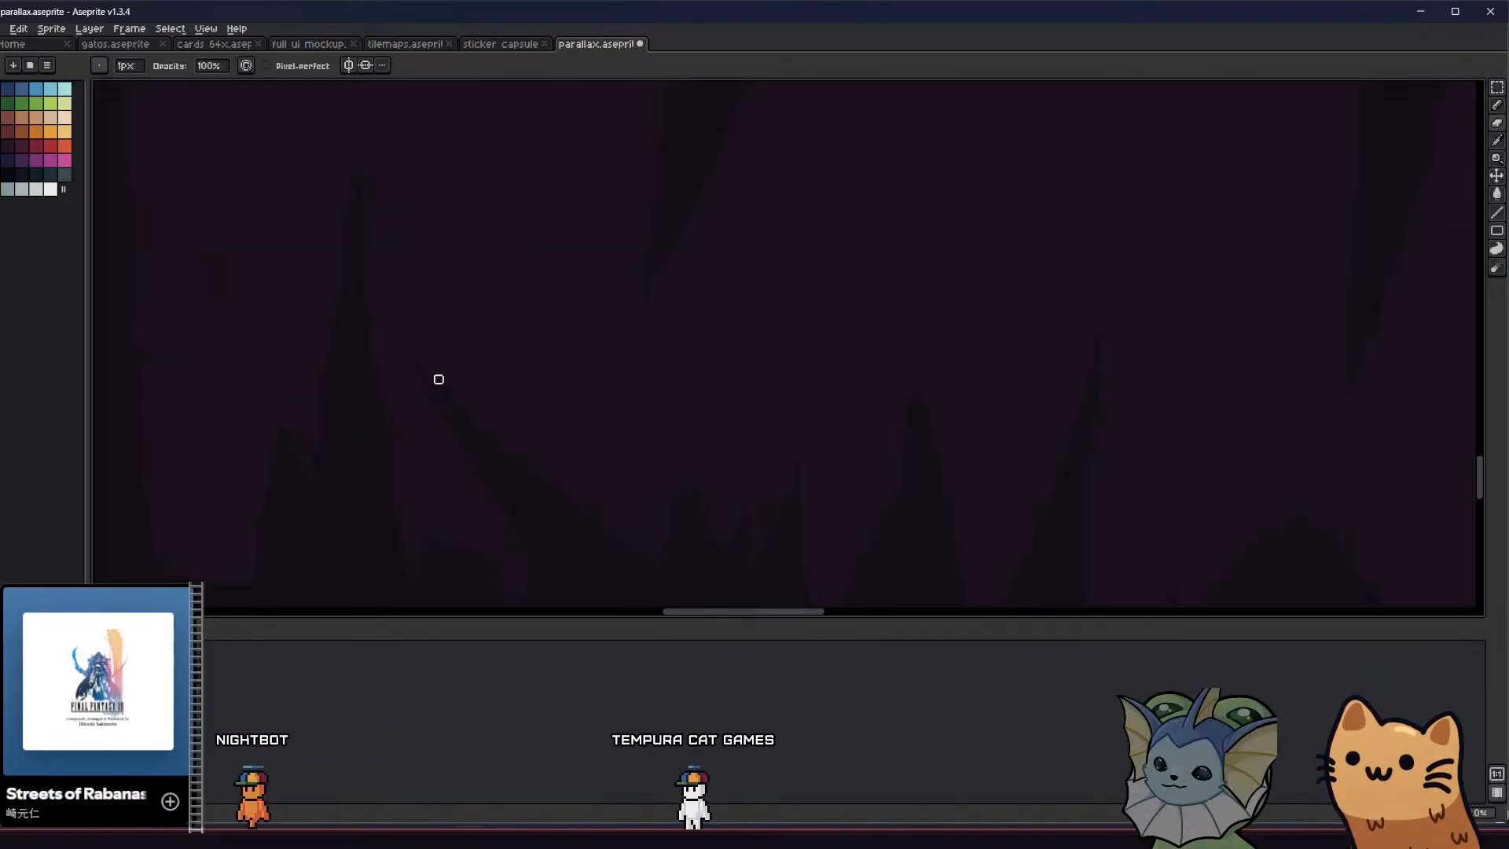
key("b")
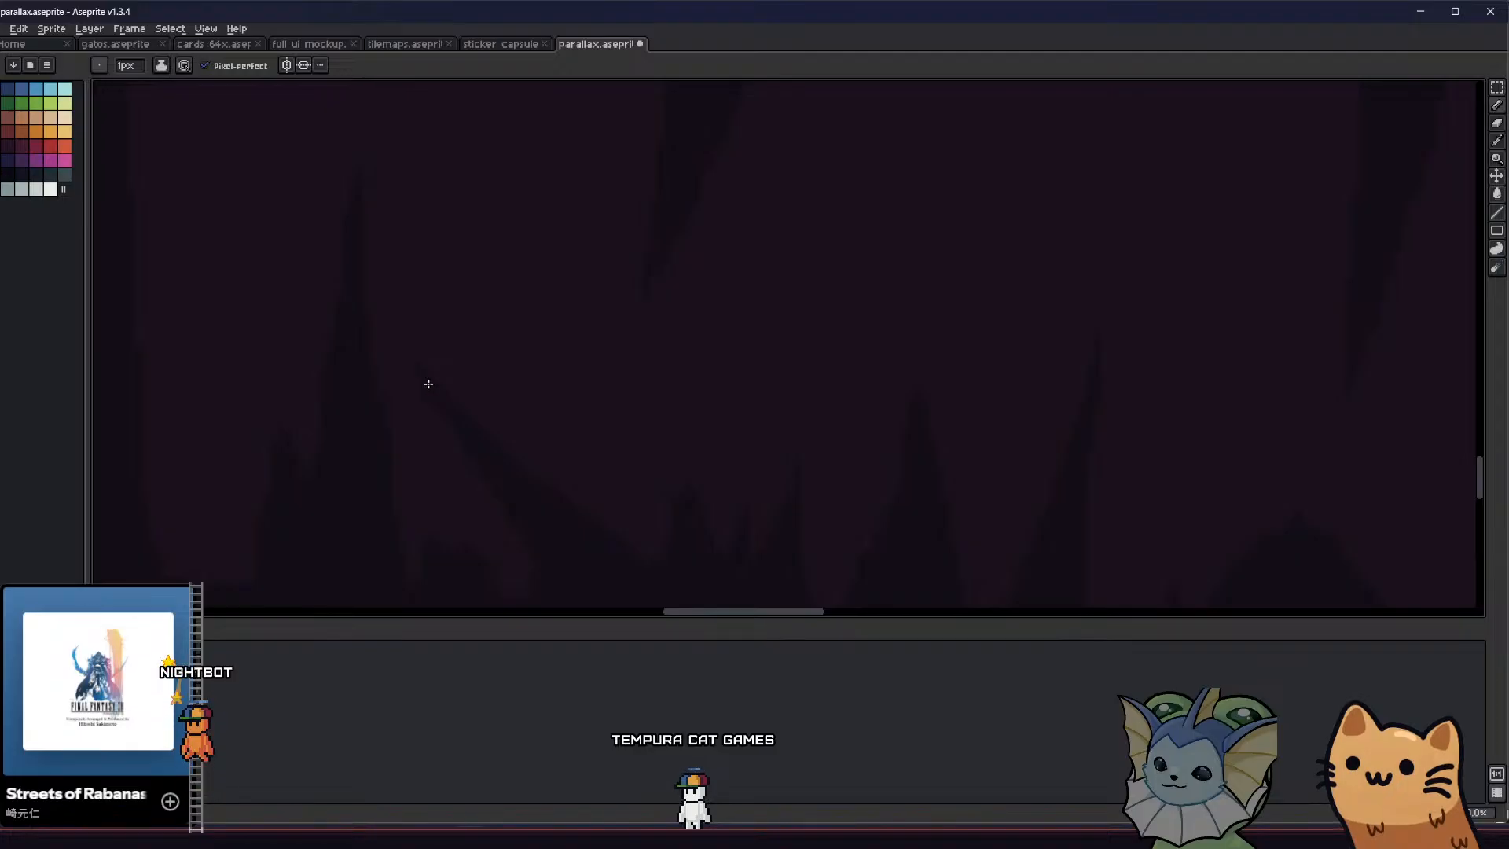
scroll(401, 408, "down", 3)
scroll(395, 410, "up", 1)
key("ctrl+s")
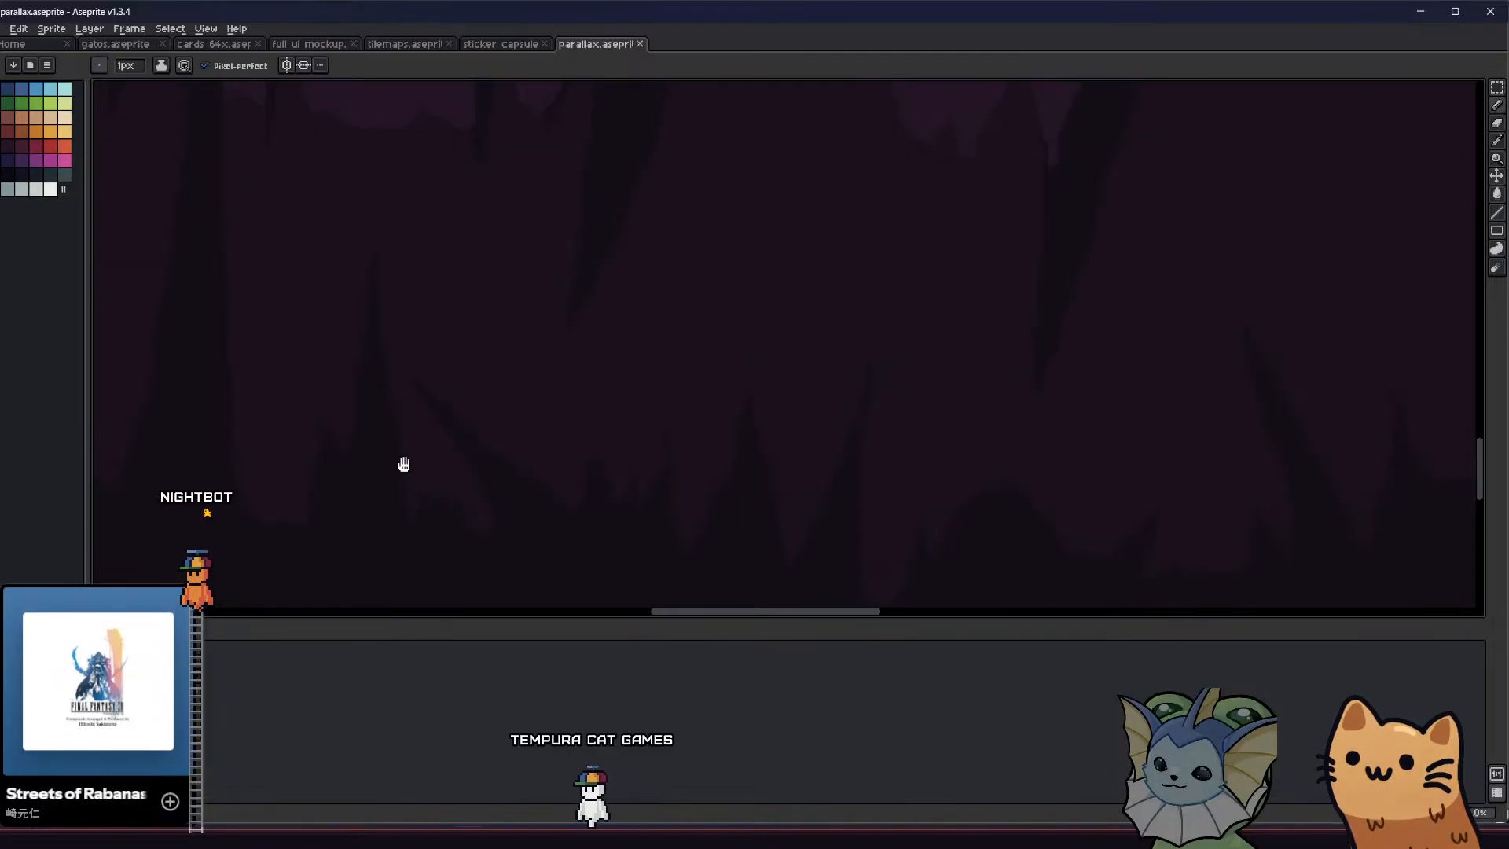
Touch up the dark foreground edge near the left-leaning spike and check it across the repeated tiles
middle_click_drag(404, 464, 430, 493)
left_click_drag(498, 468, 535, 506)
mouse_move(551, 523)
middle_mouse_down()
mouse_move(566, 559)
mouse_move(615, 541)
middle_mouse_up()
scroll(615, 541, "down", 3)
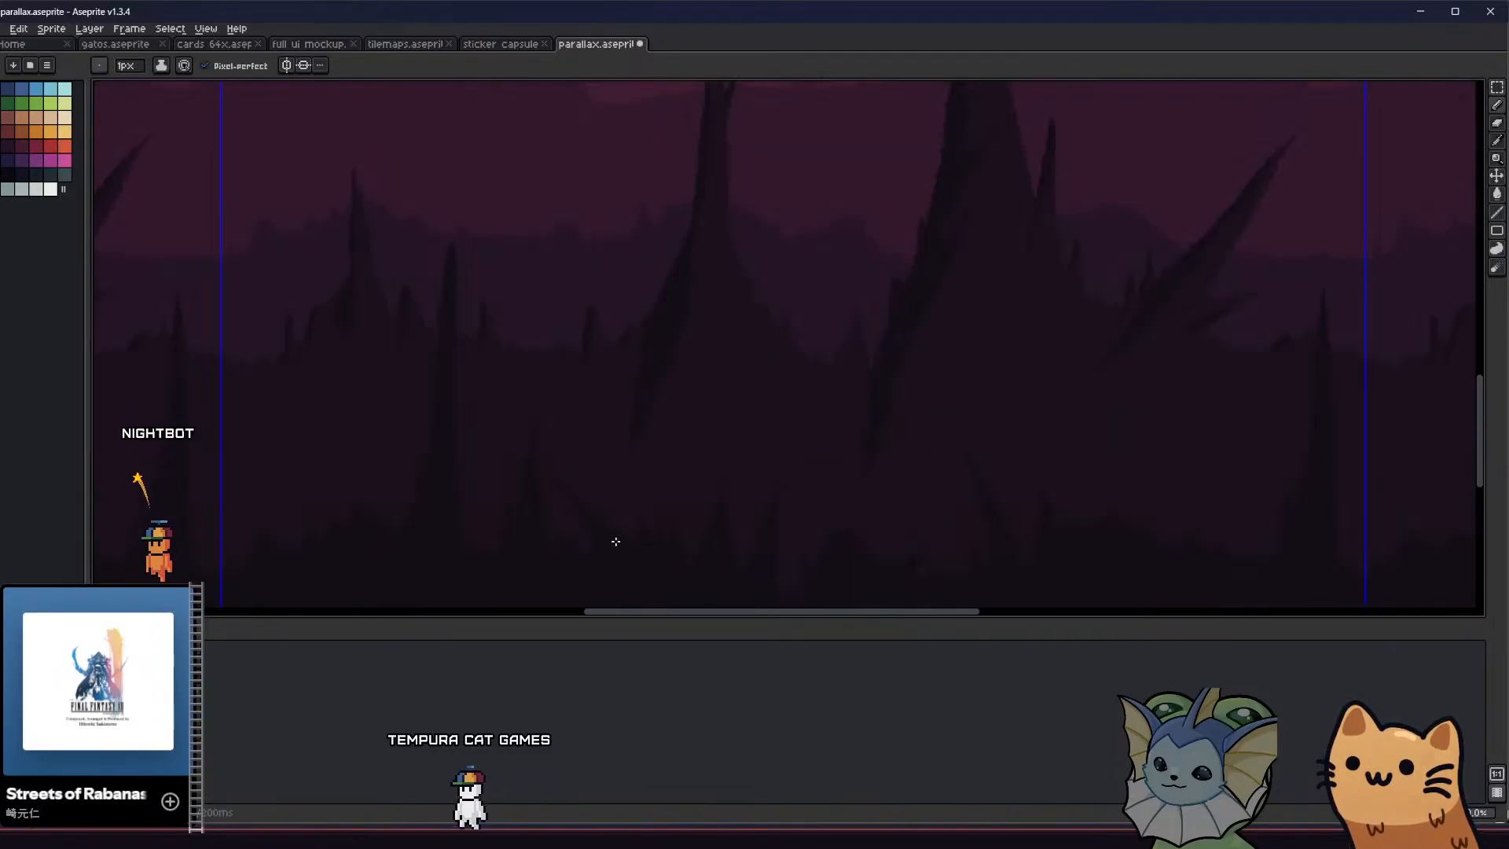
scroll(615, 542, "down", 1)
middle_click_drag(556, 498, 582, 515)
scroll(579, 448, "down", 2)
scroll(579, 445, "up", 1)
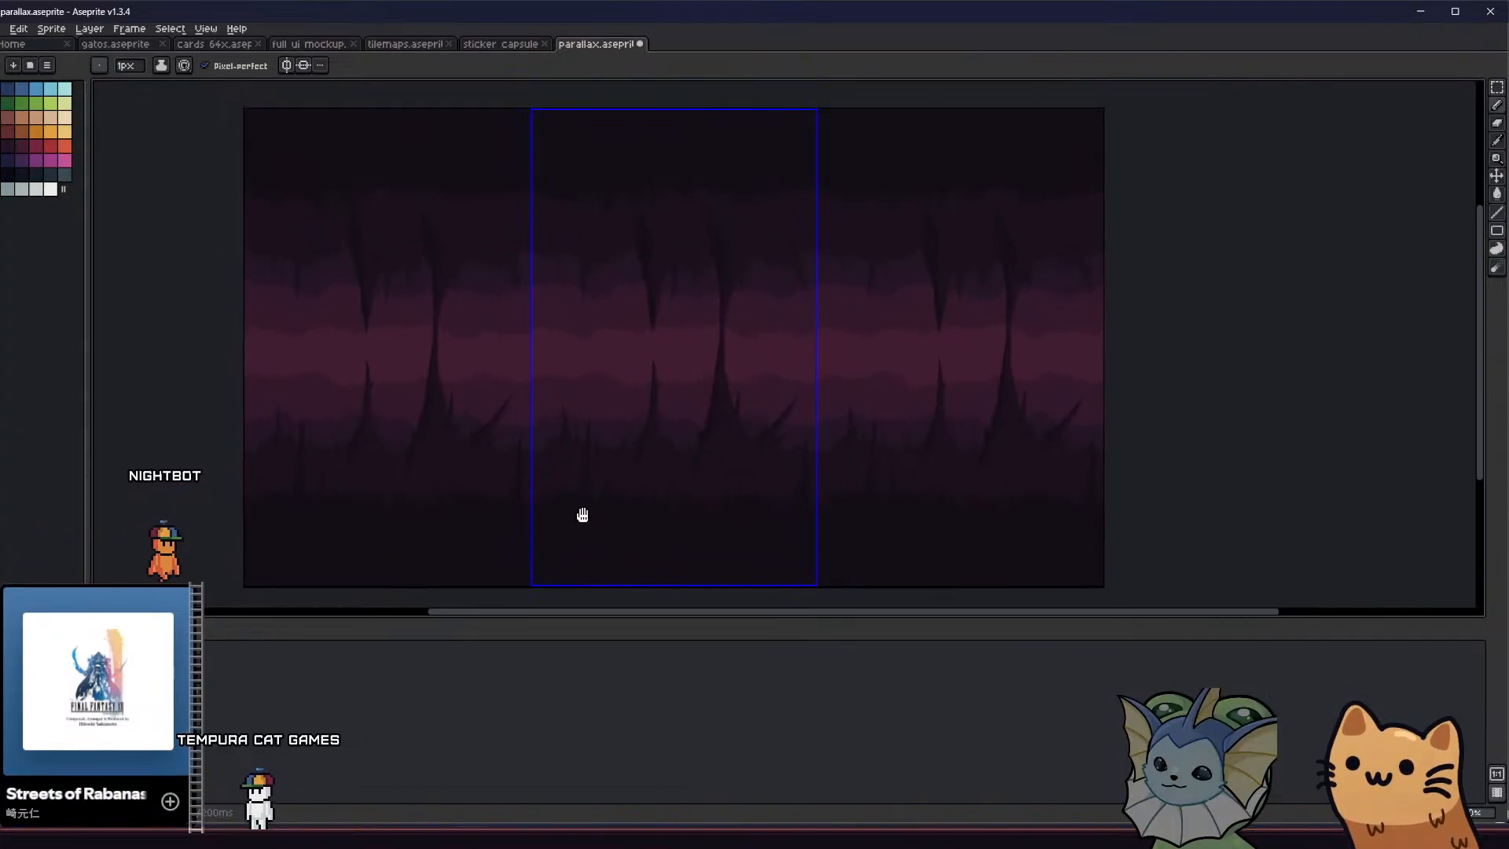
Try adding a tall, filled dark mound right of the left-leaning foreground spike in the tile's left half
scroll(582, 515, "up", 2)
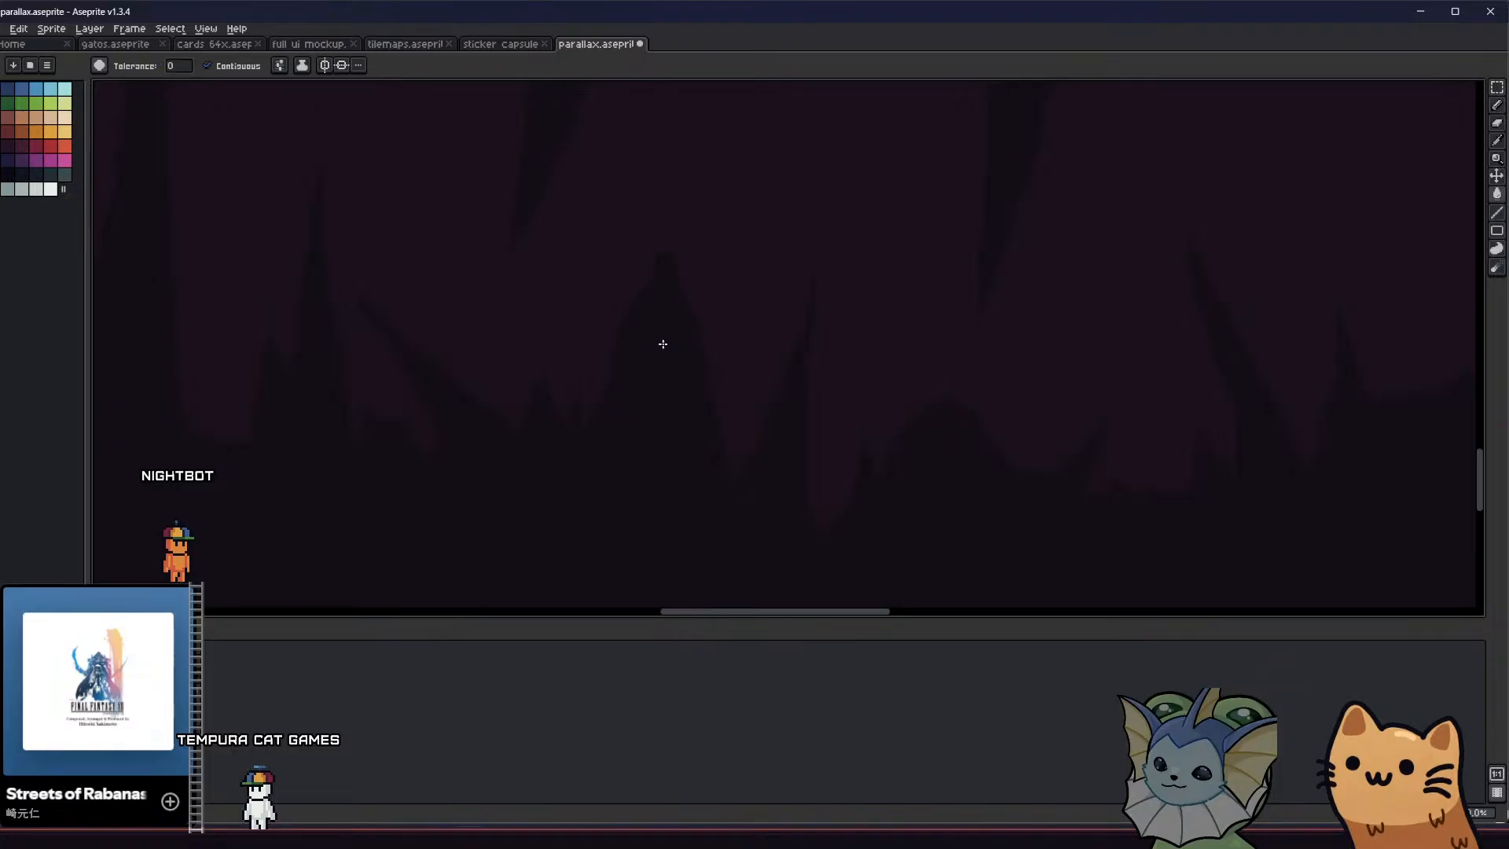
scroll(637, 385, "down", 4)
scroll(620, 404, "up", 4)
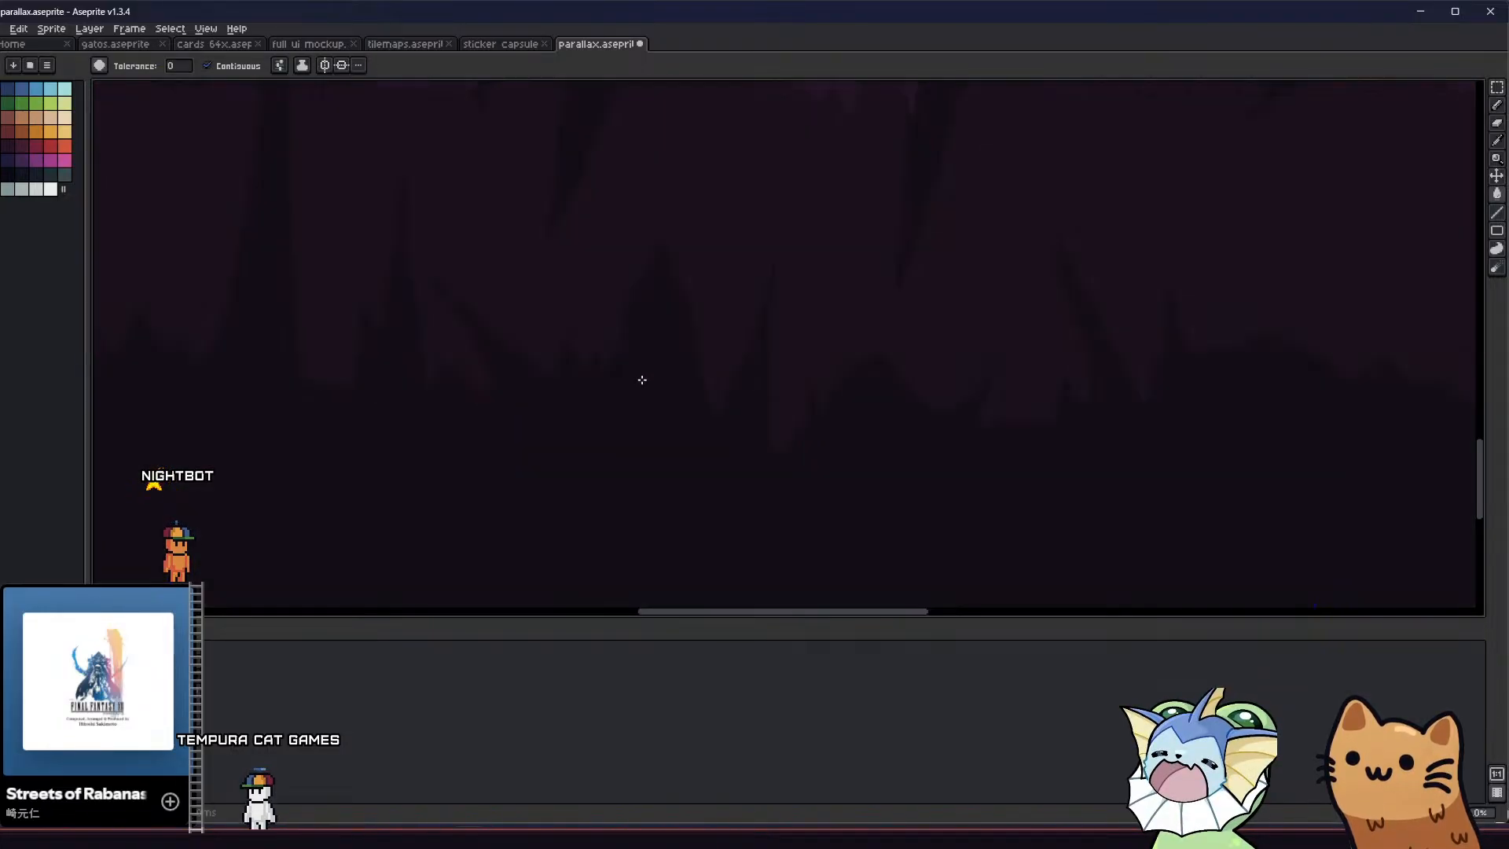
scroll(656, 330, "up", 8, "ctrl")
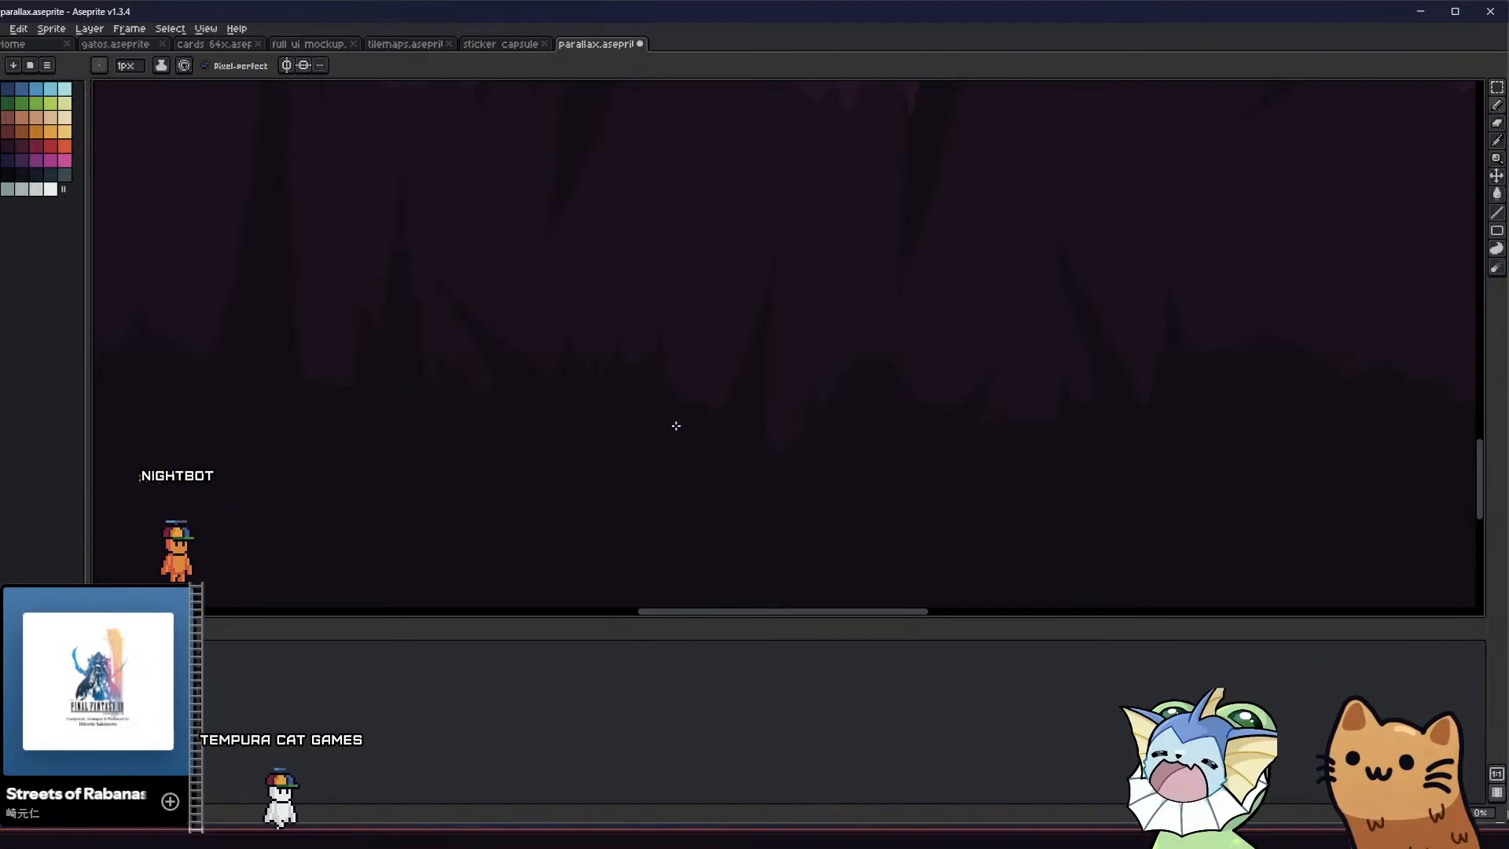
Draw and fill small jagged spikes along the dark foreground edge right of the left-leaning spike
mouse_move(695, 412)
left_mouse_down()
mouse_move(707, 357)
mouse_move(712, 411)
left_mouse_up()
key("g")
left_click(704, 407)
key("b")
scroll(701, 393, "up", 1)
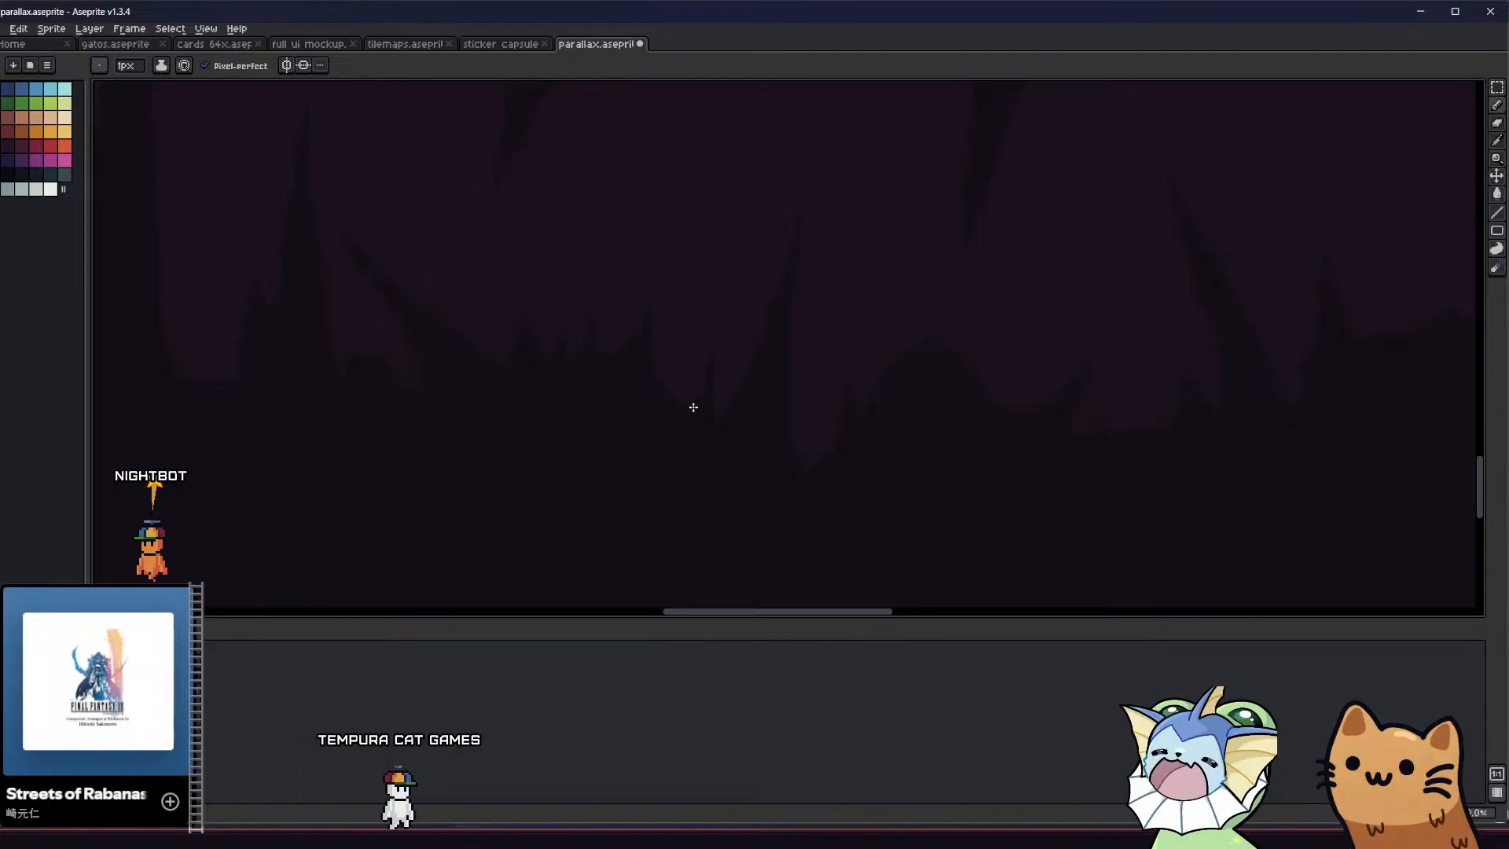
scroll(682, 418, "down", 3)
scroll(673, 427, "up", 4)
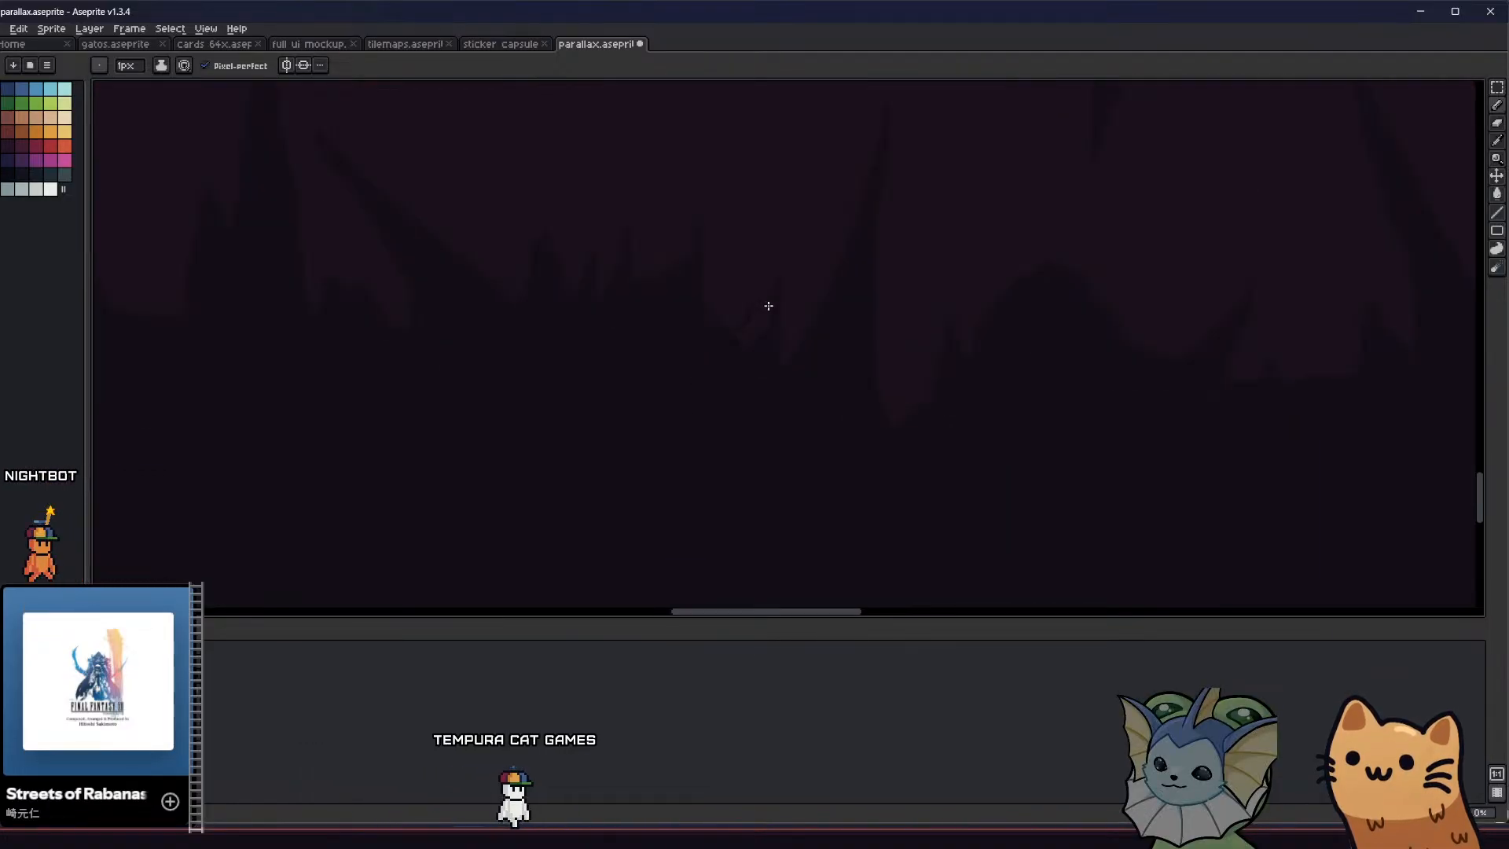
key("g")
scroll(741, 346, "down", 1)
scroll(640, 456, "down", 2)
middle_click_drag(641, 456, 638, 460)
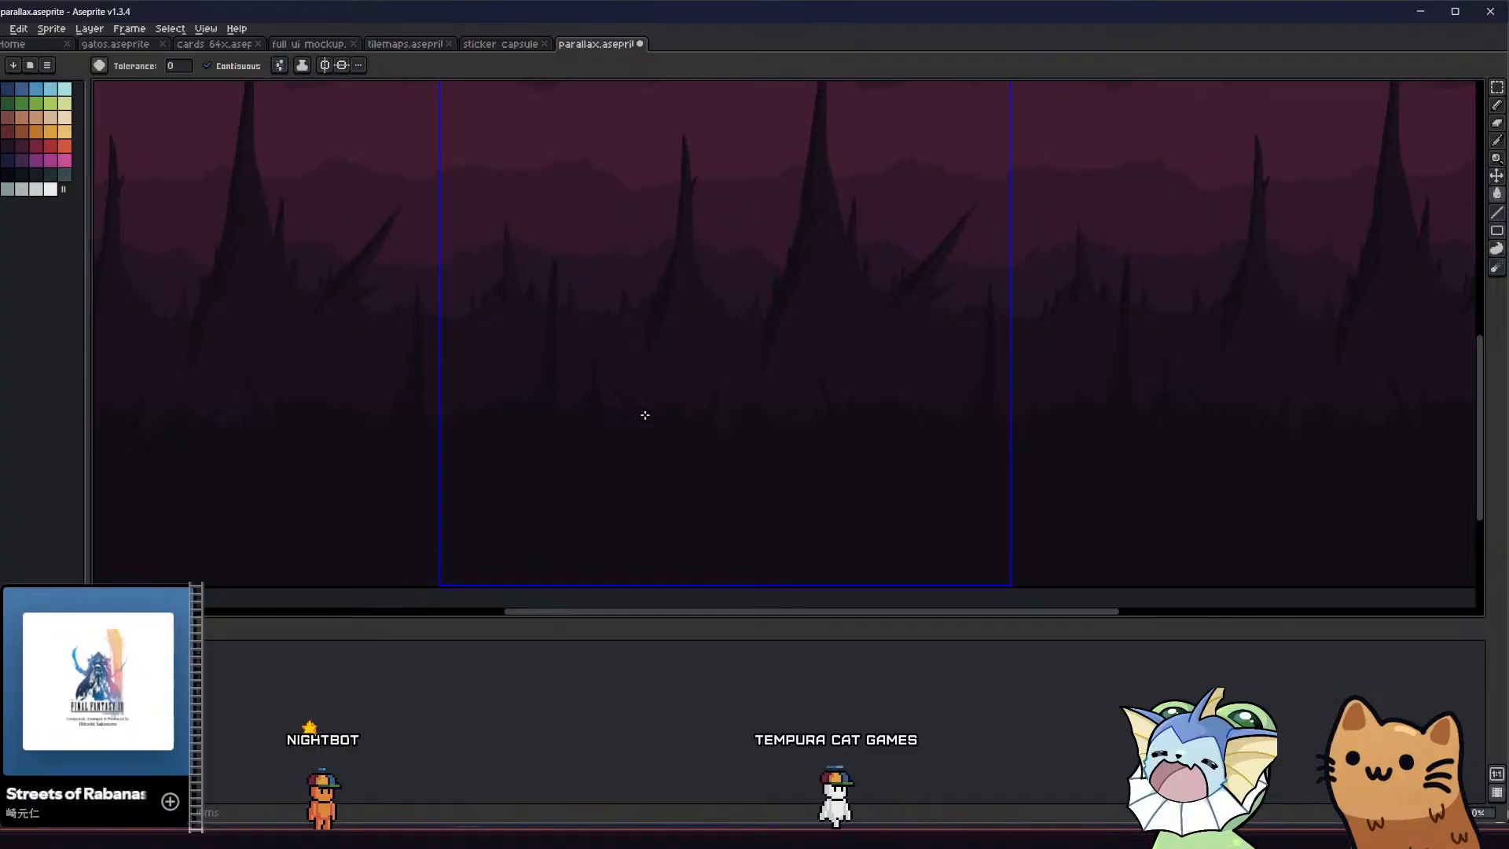
Add a filled, right-leaning spike on the rounded mound near the tile's middle and refine its tip with the Eraser and Pencil
key("b")
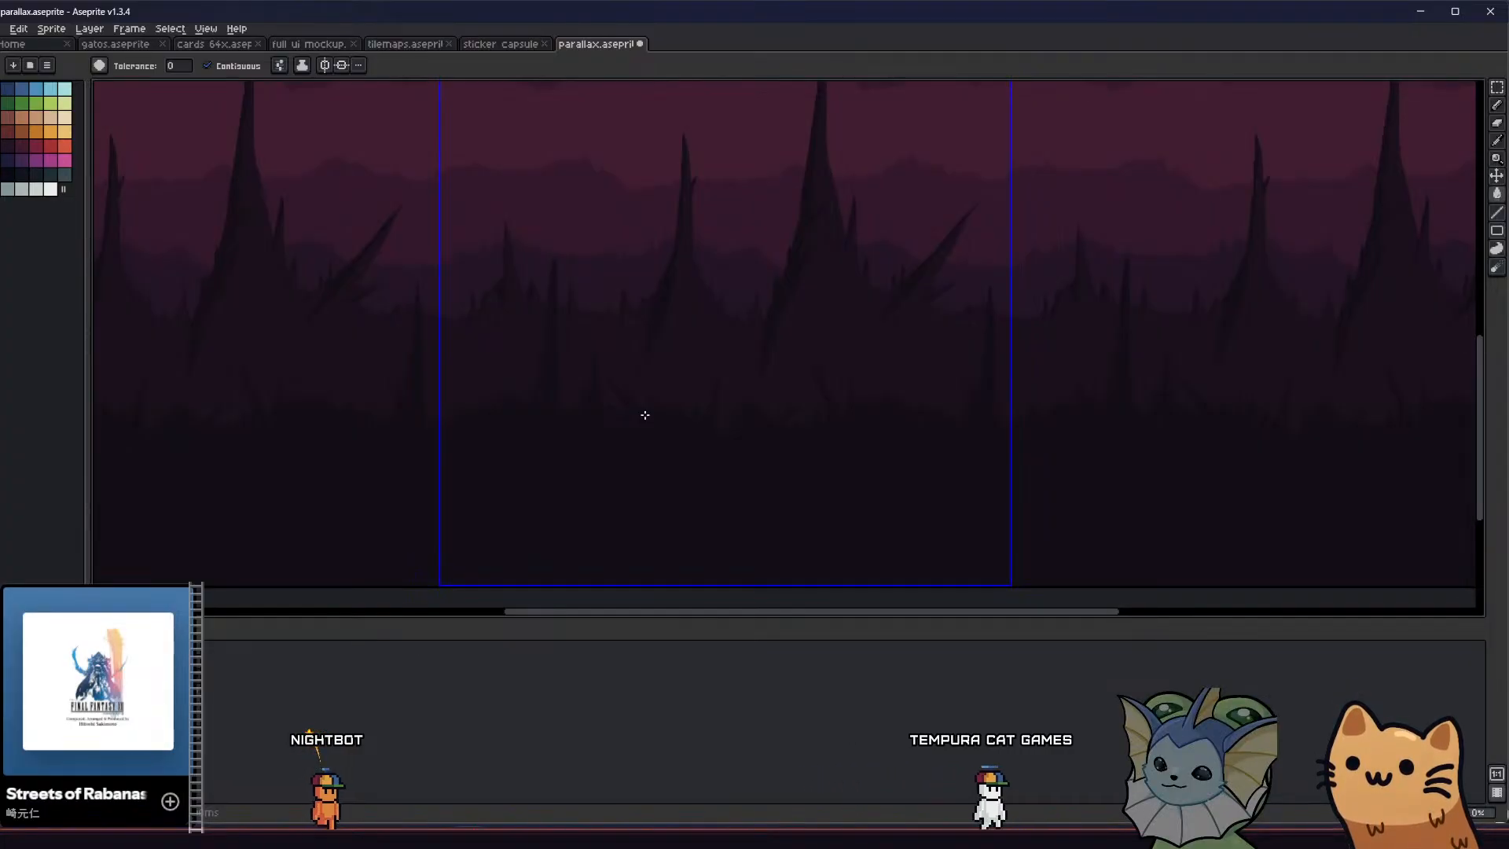
scroll(667, 421, "up", 3)
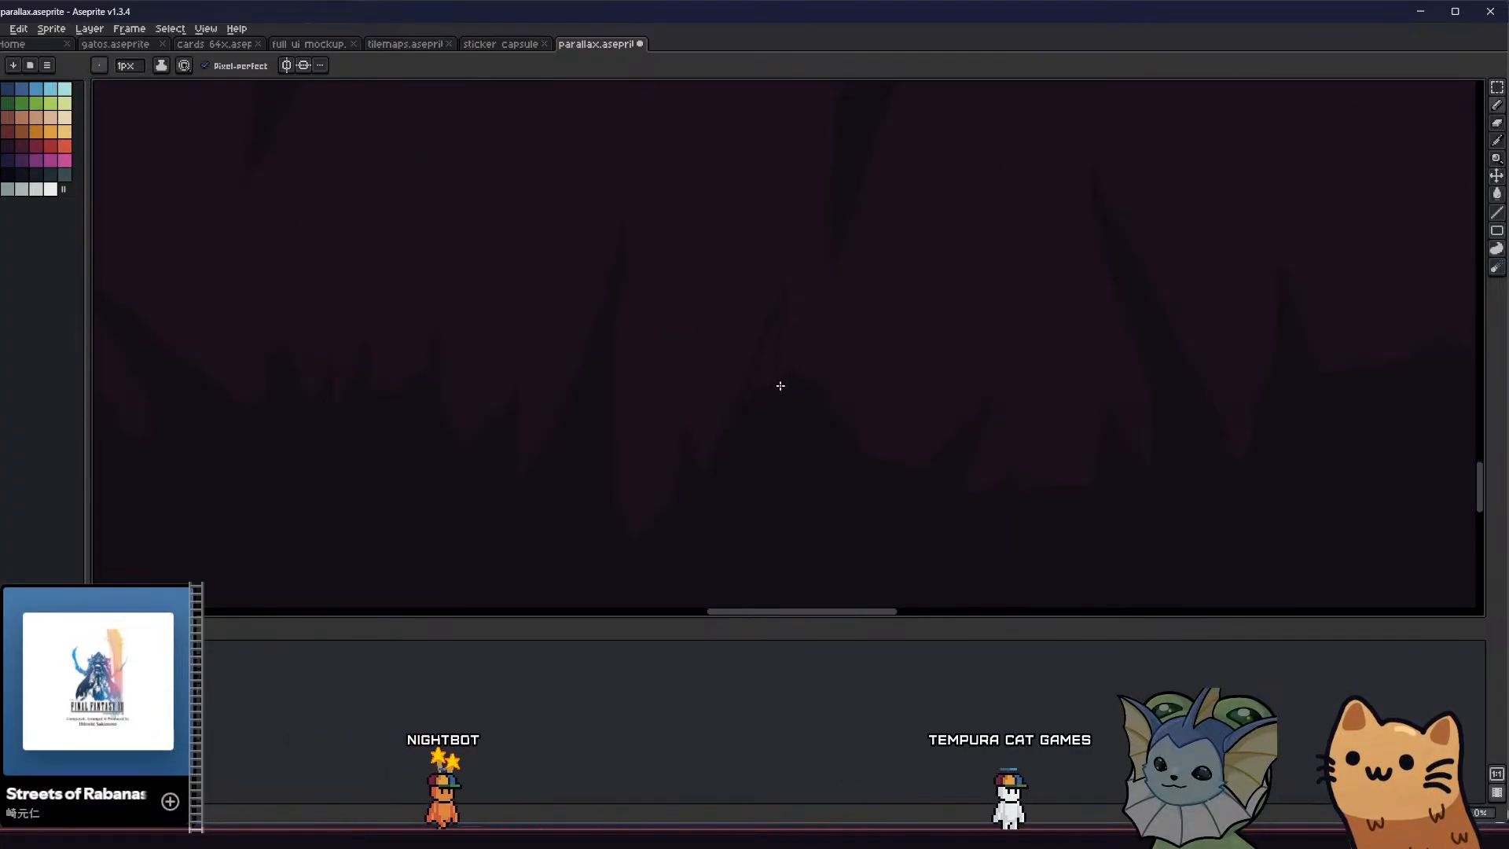
scroll(746, 365, "down", 1)
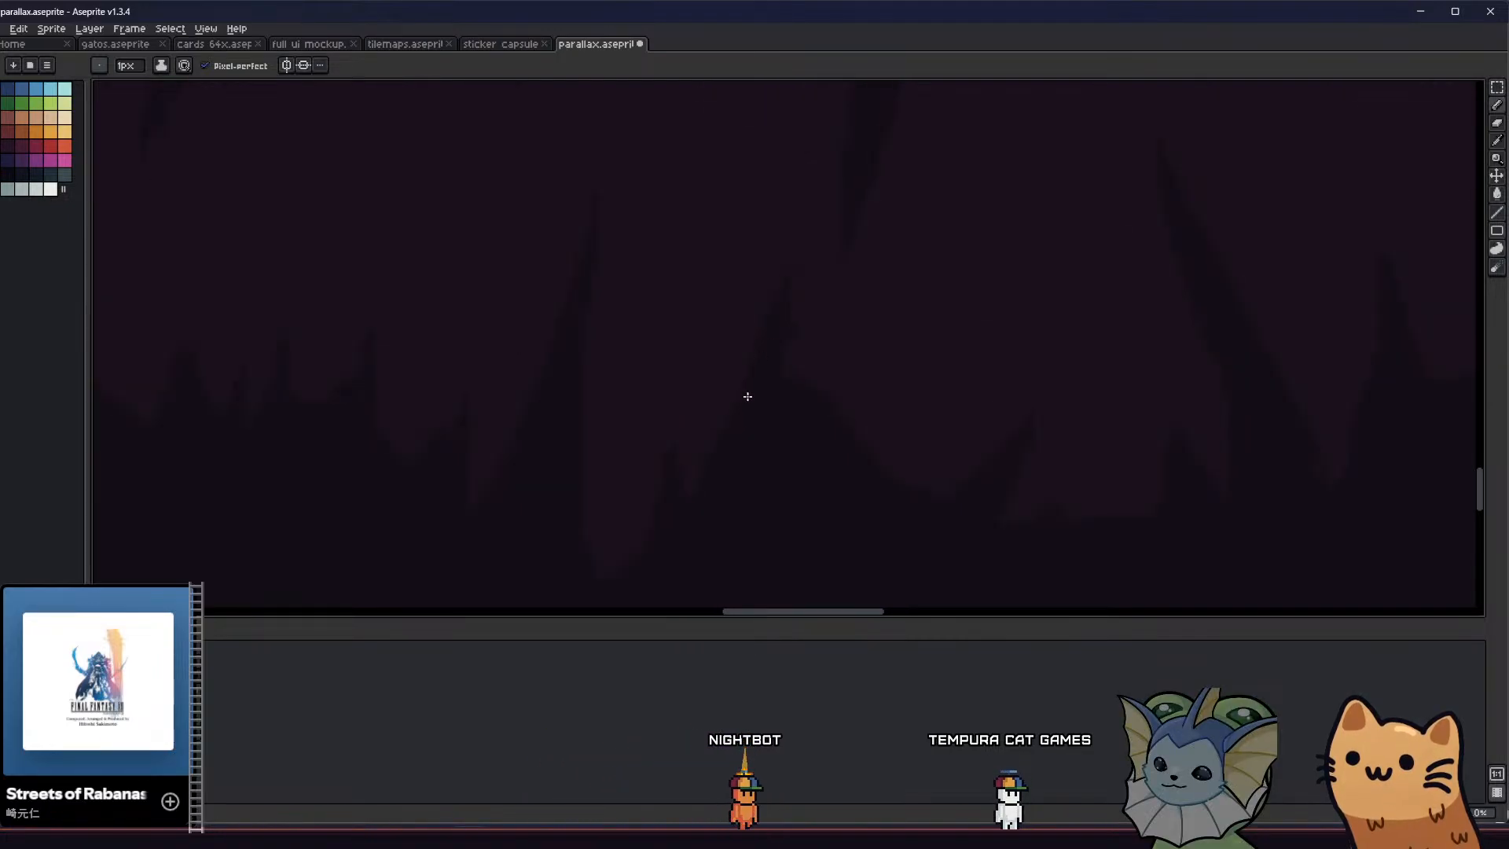
key("e")
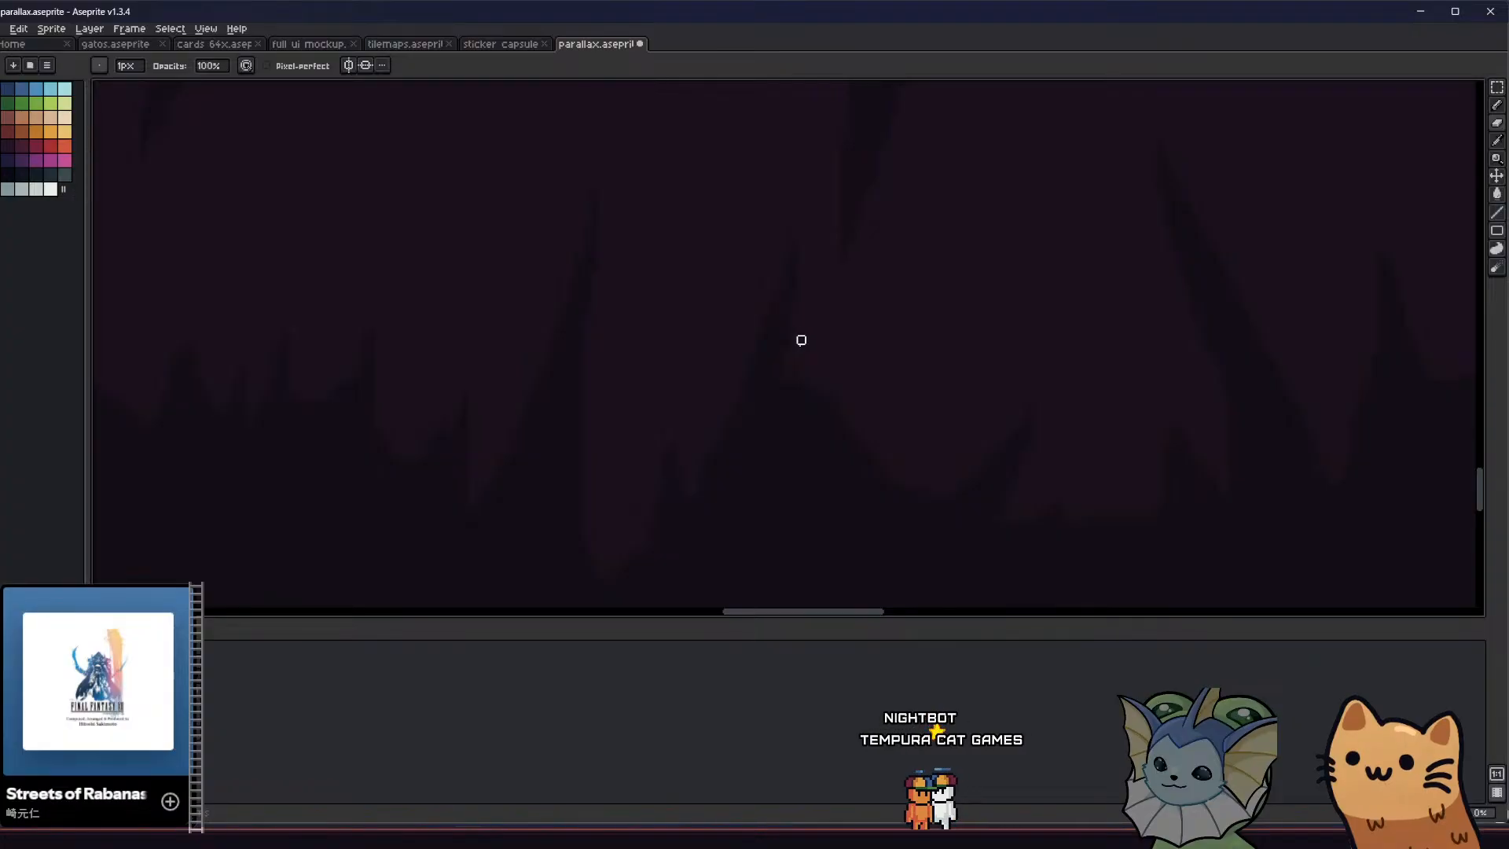
key("b")
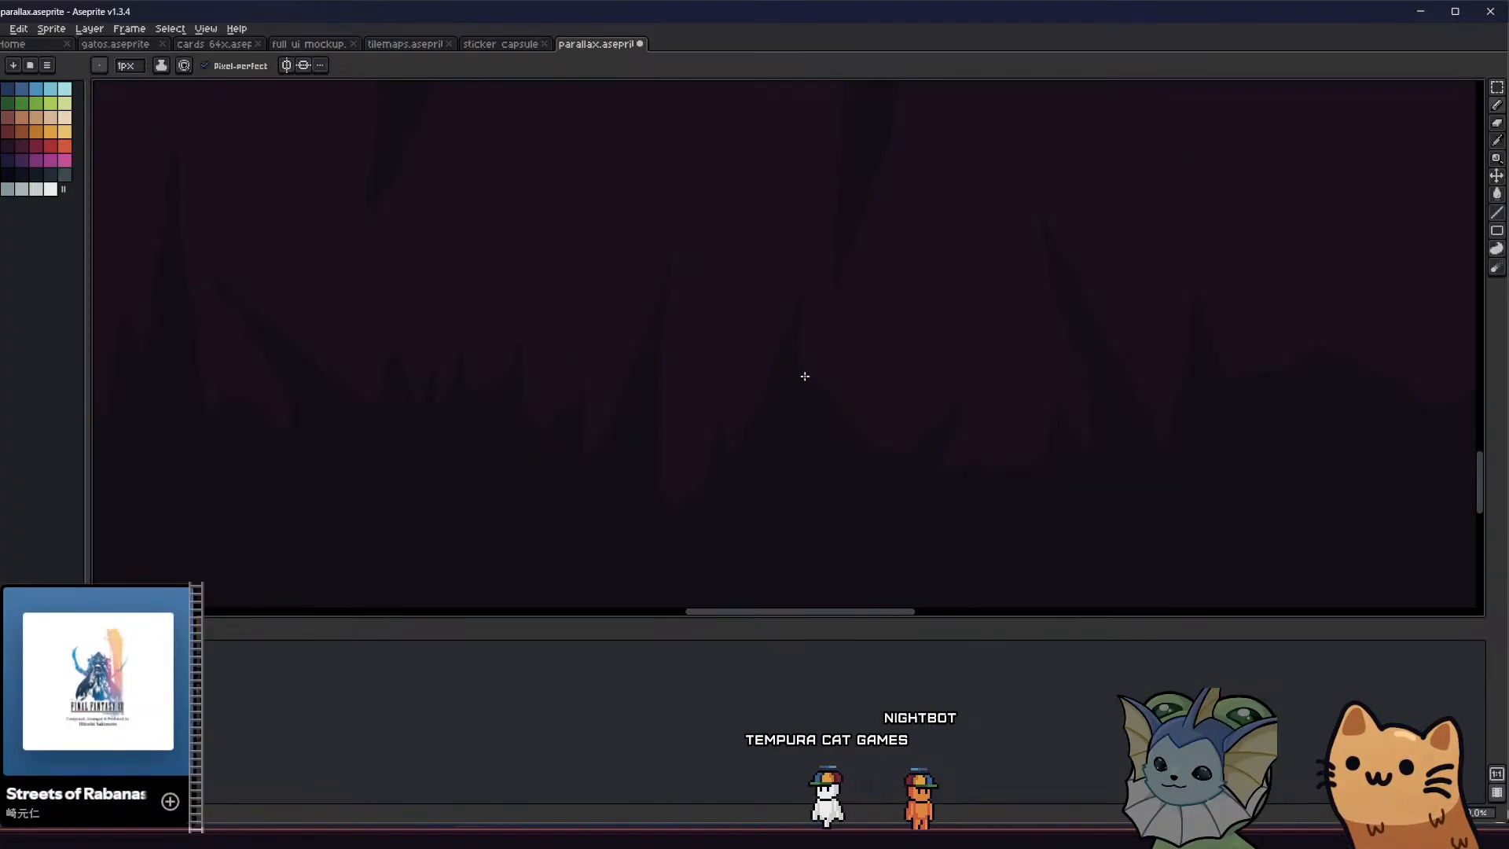
scroll(797, 377, "down", 1)
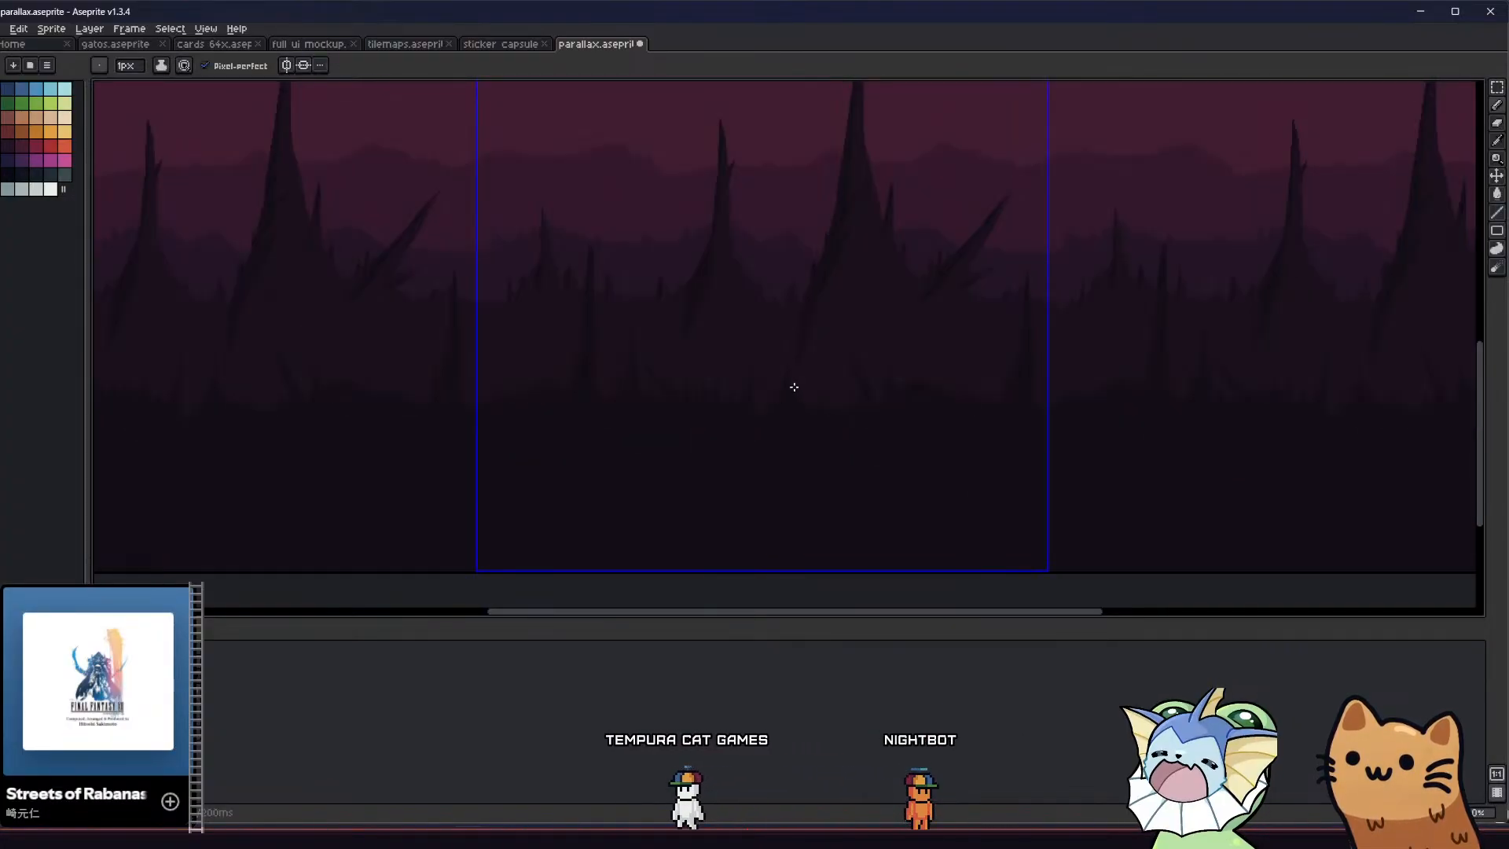
Reshape the right slope of the middle mound into a stepped, jagged edge and save the file
scroll(765, 400, "up", 2)
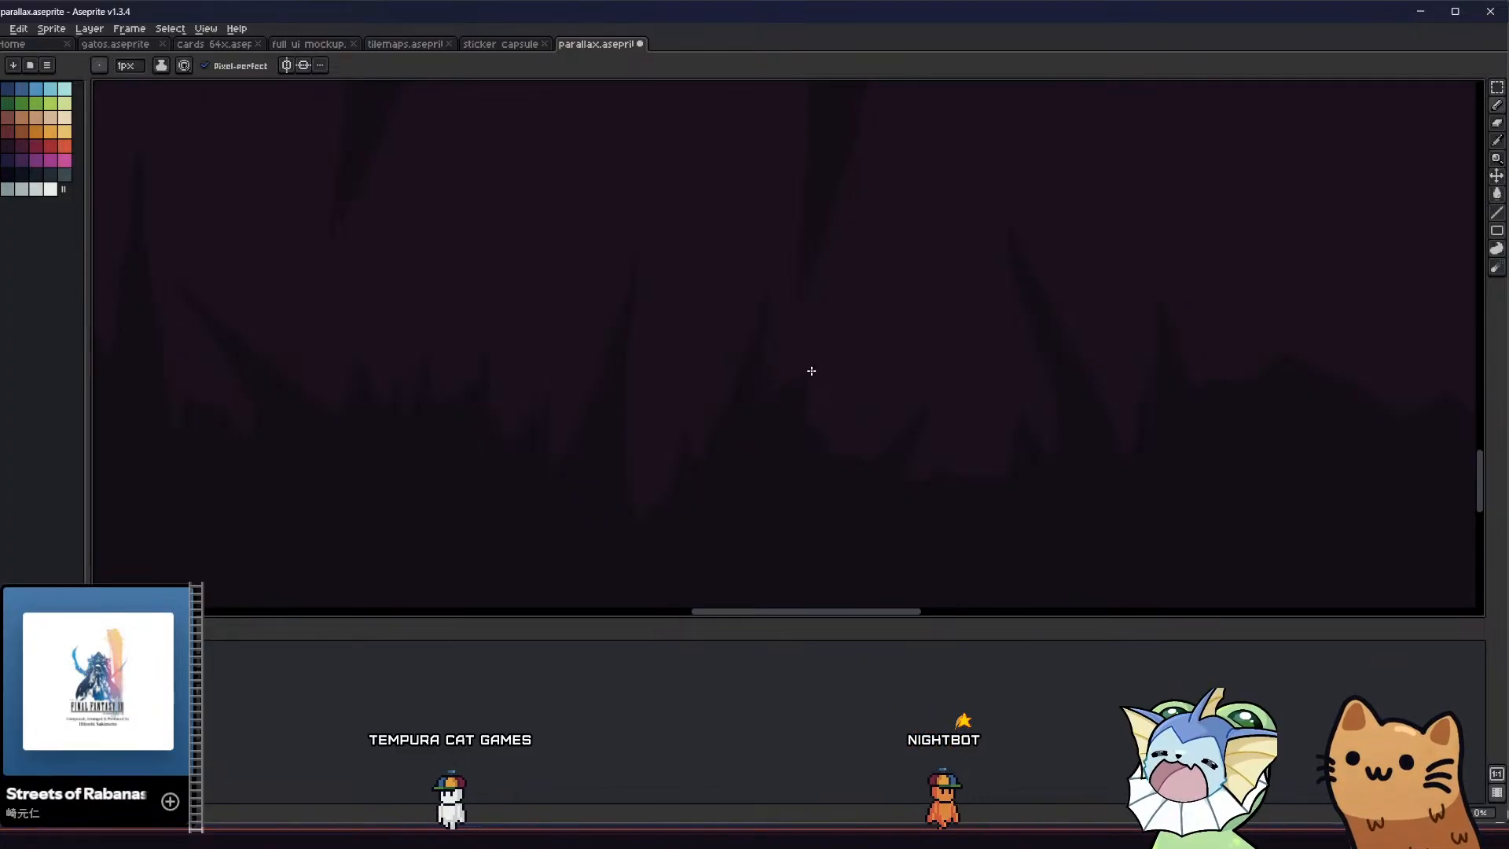
scroll(764, 376, "down", 3)
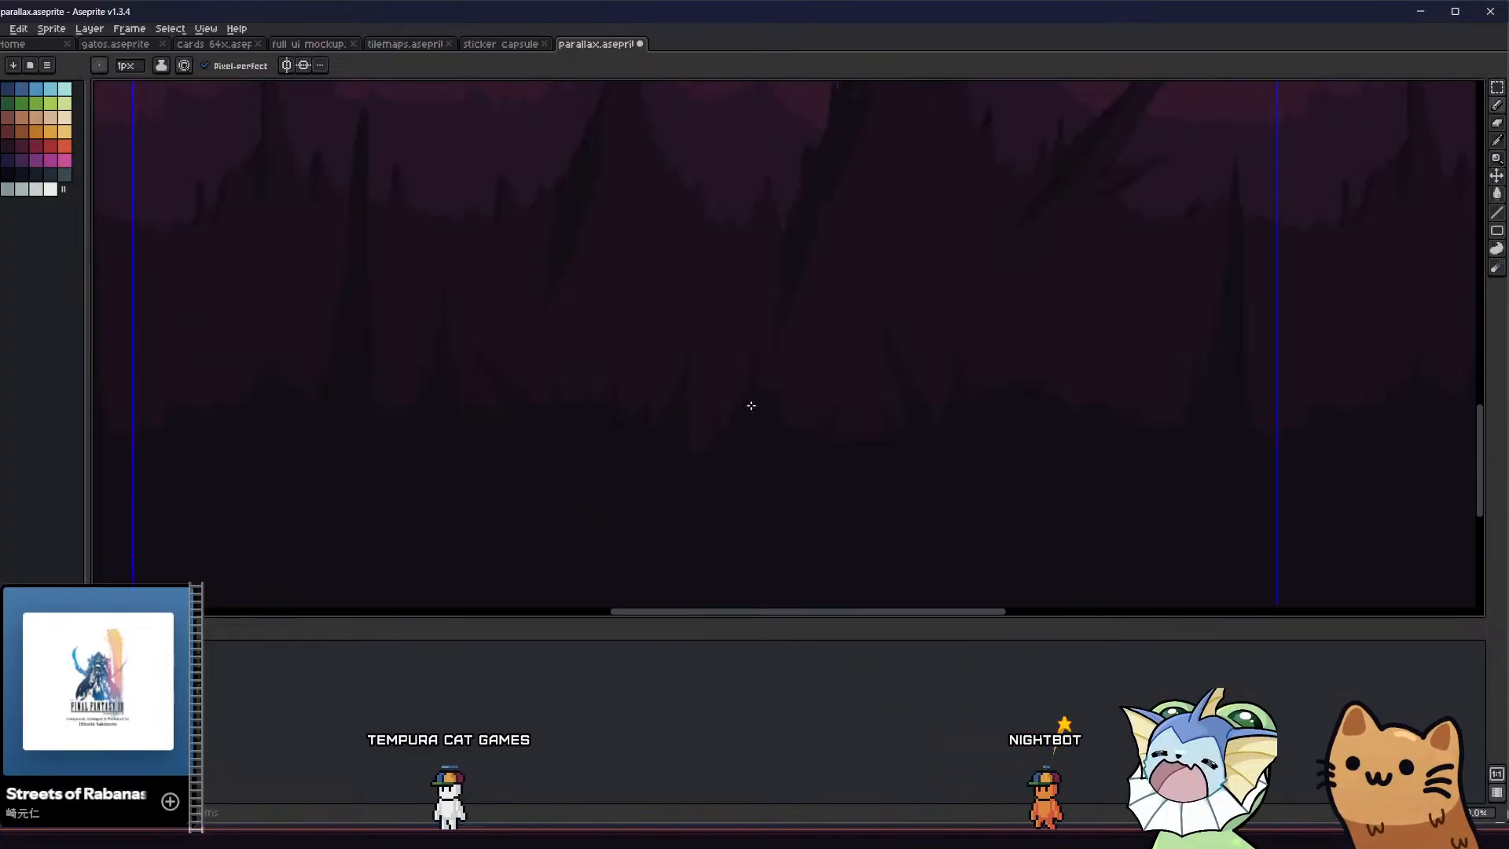
middle_click_drag(700, 431, 511, 477)
scroll(563, 431, "up", 3)
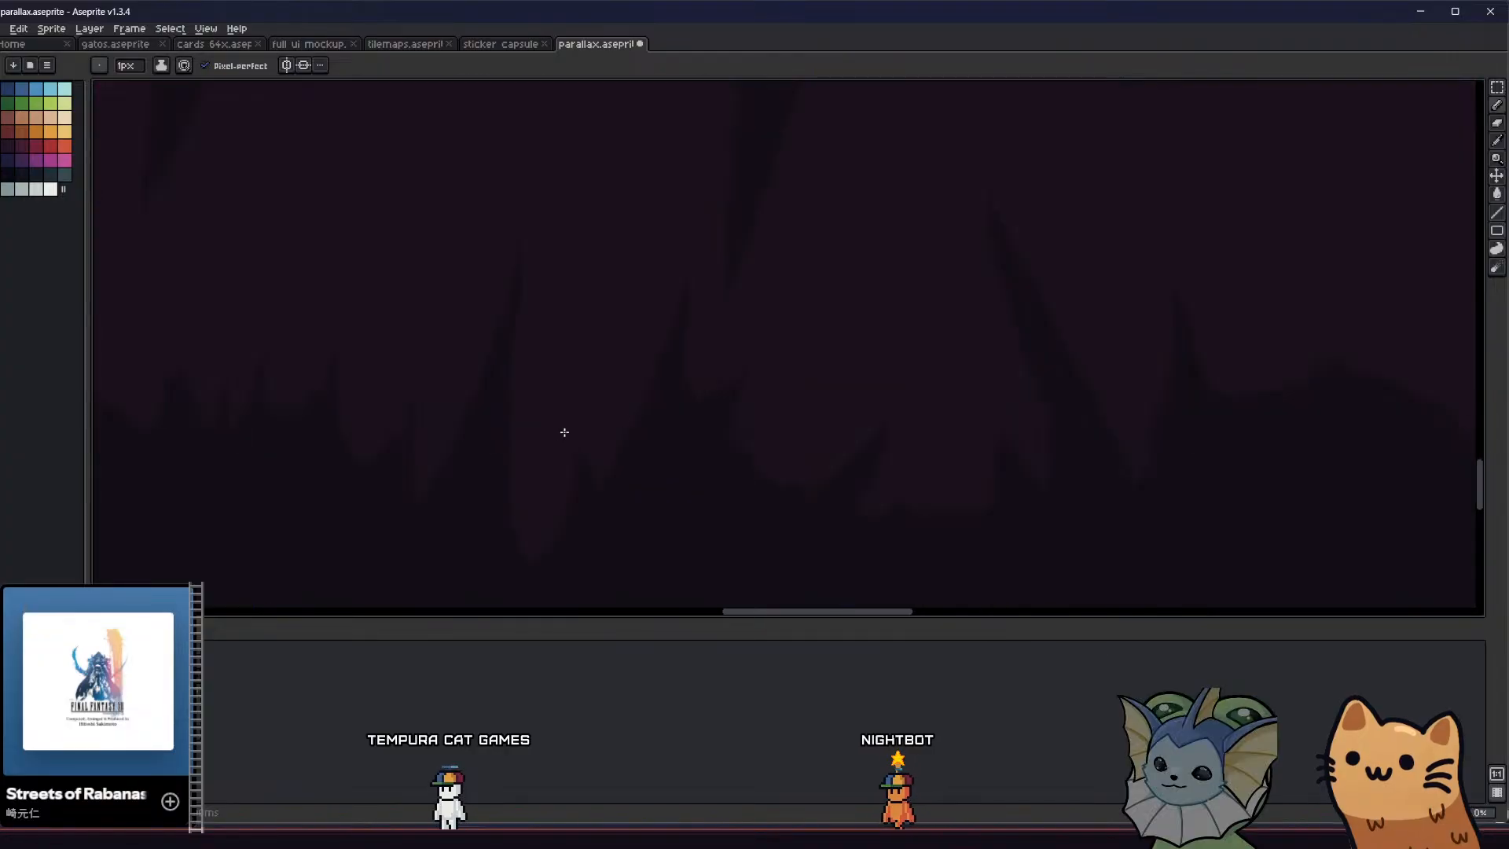
key("e")
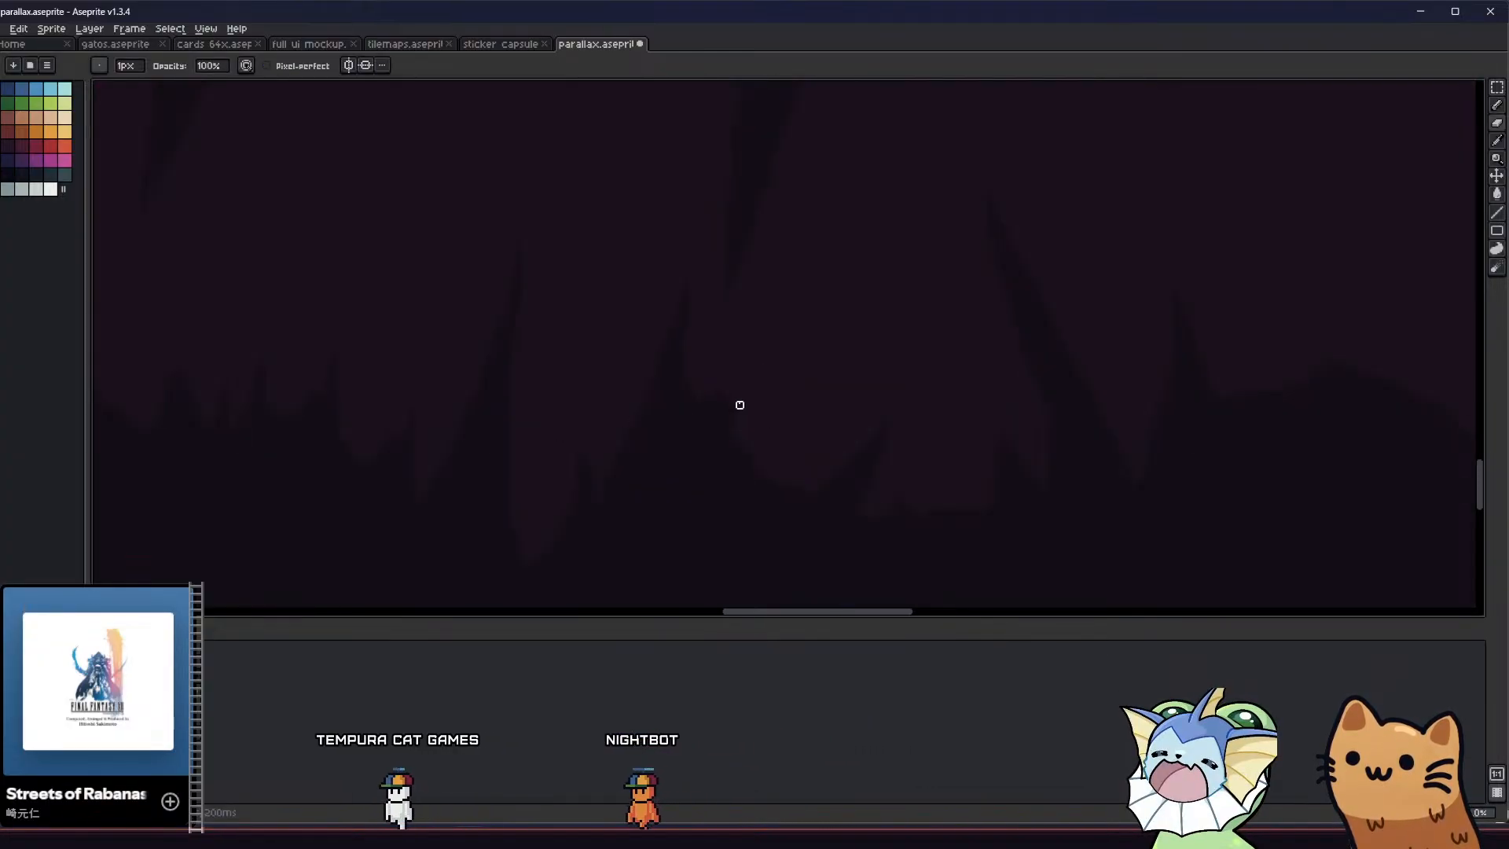
key("b")
scroll(719, 463, "down", 1)
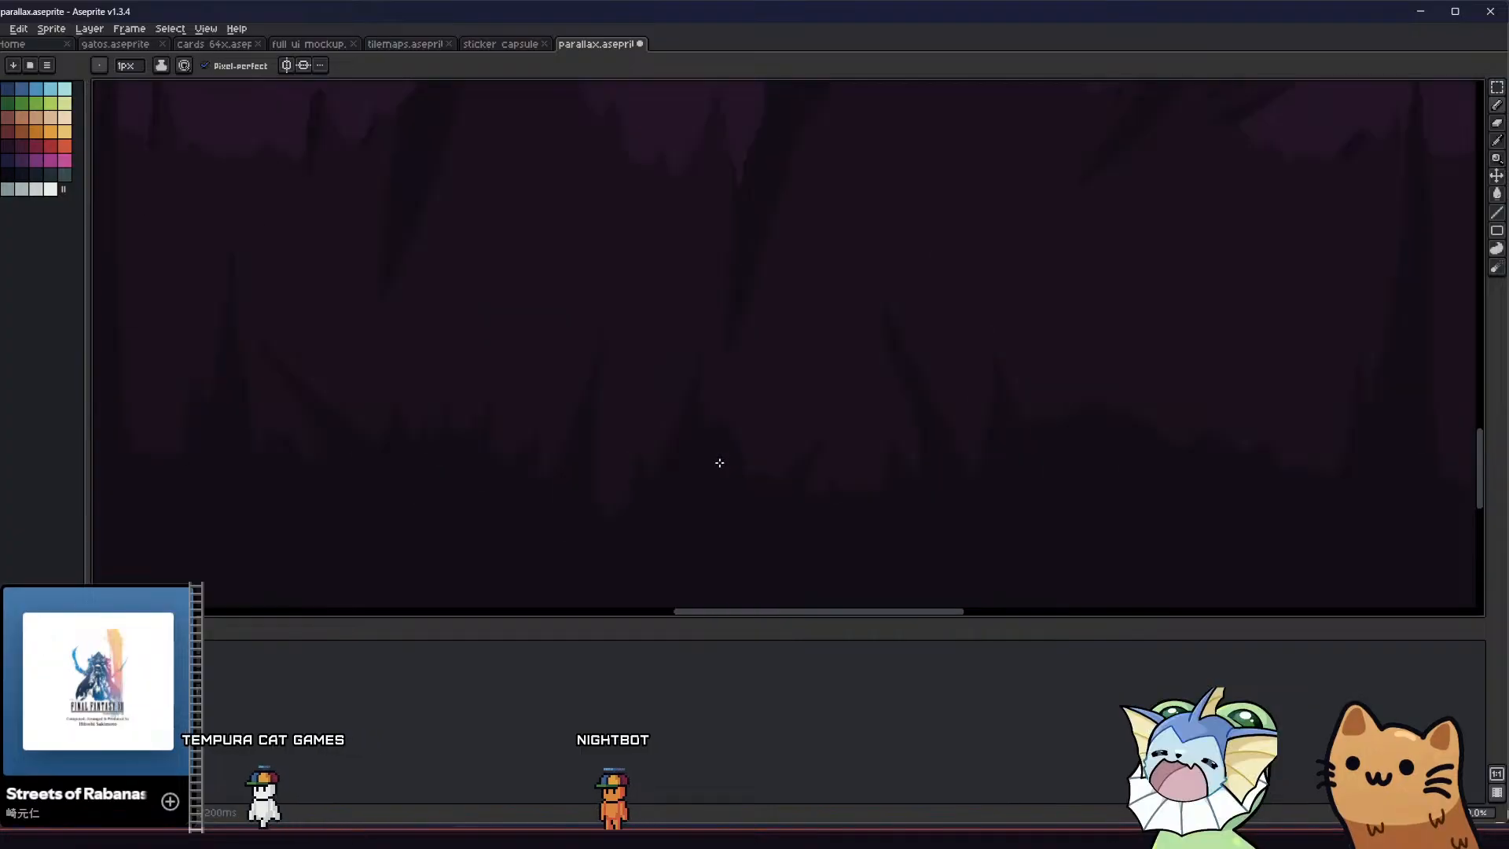
scroll(731, 452, "up", 1)
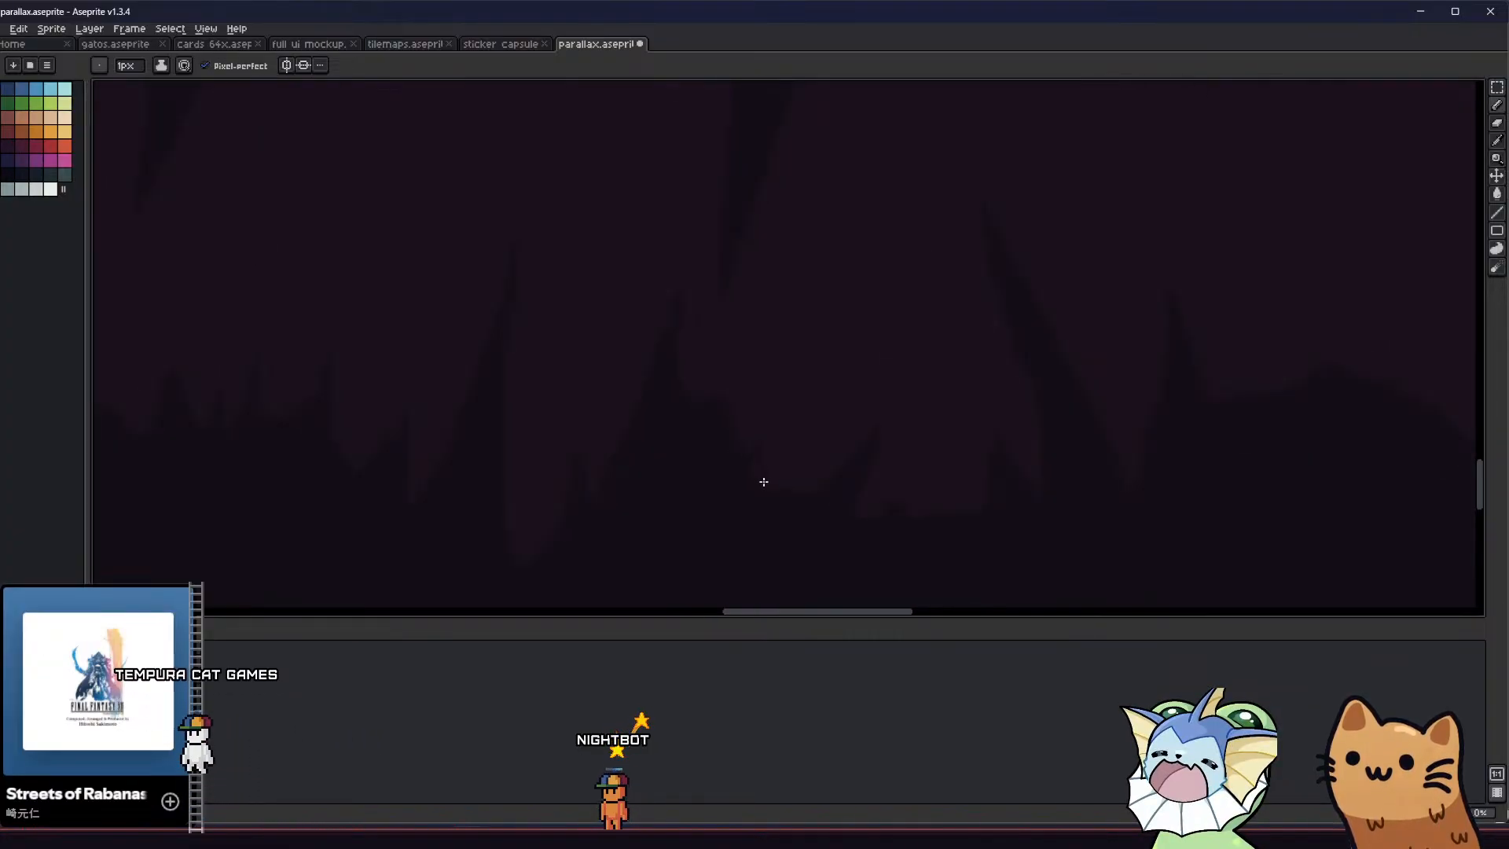
scroll(745, 504, "down", 1)
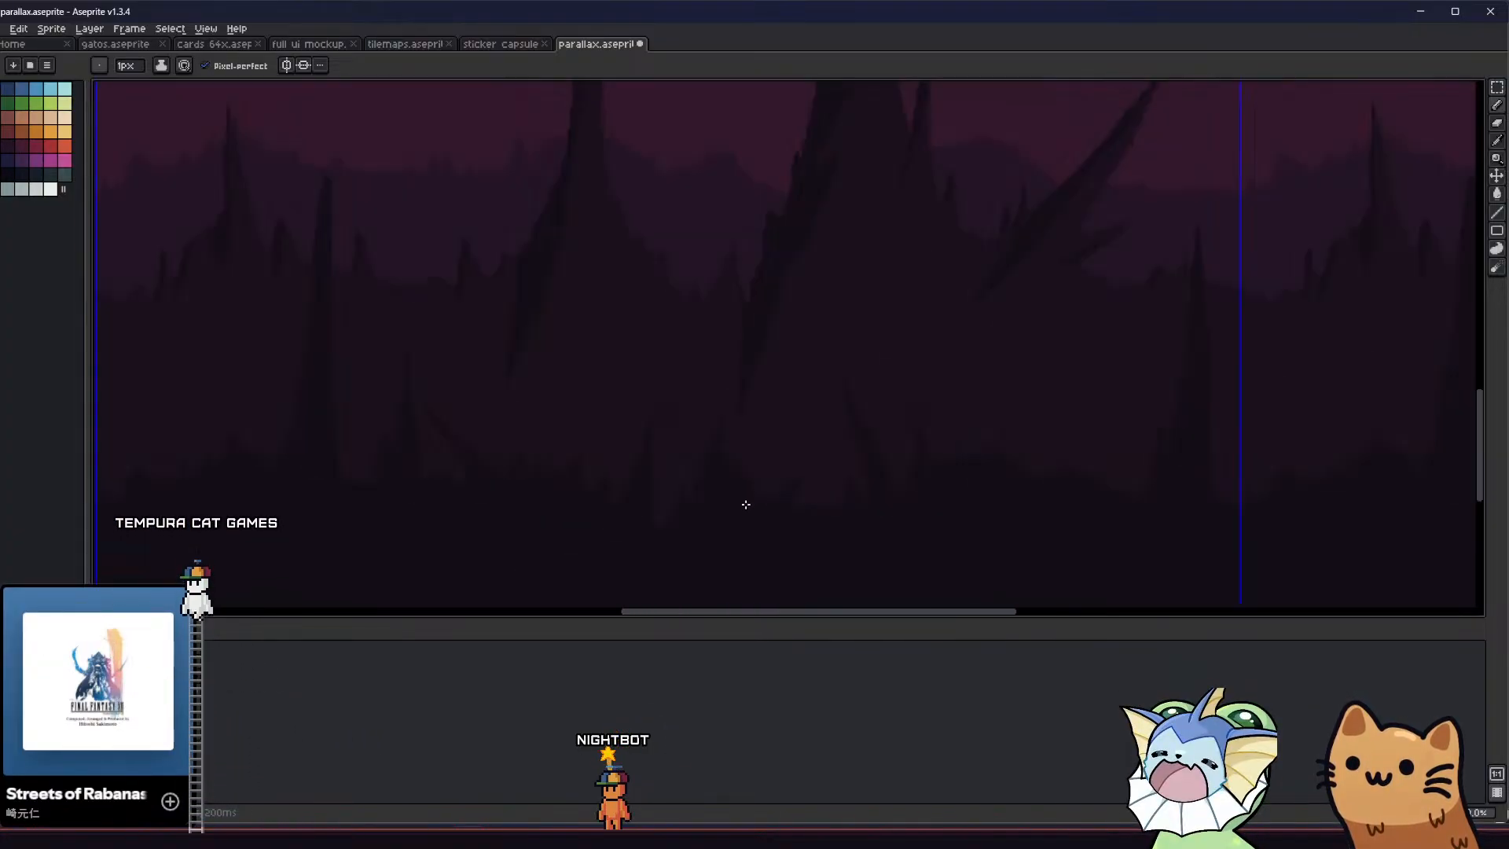
scroll(724, 566, "down", 4)
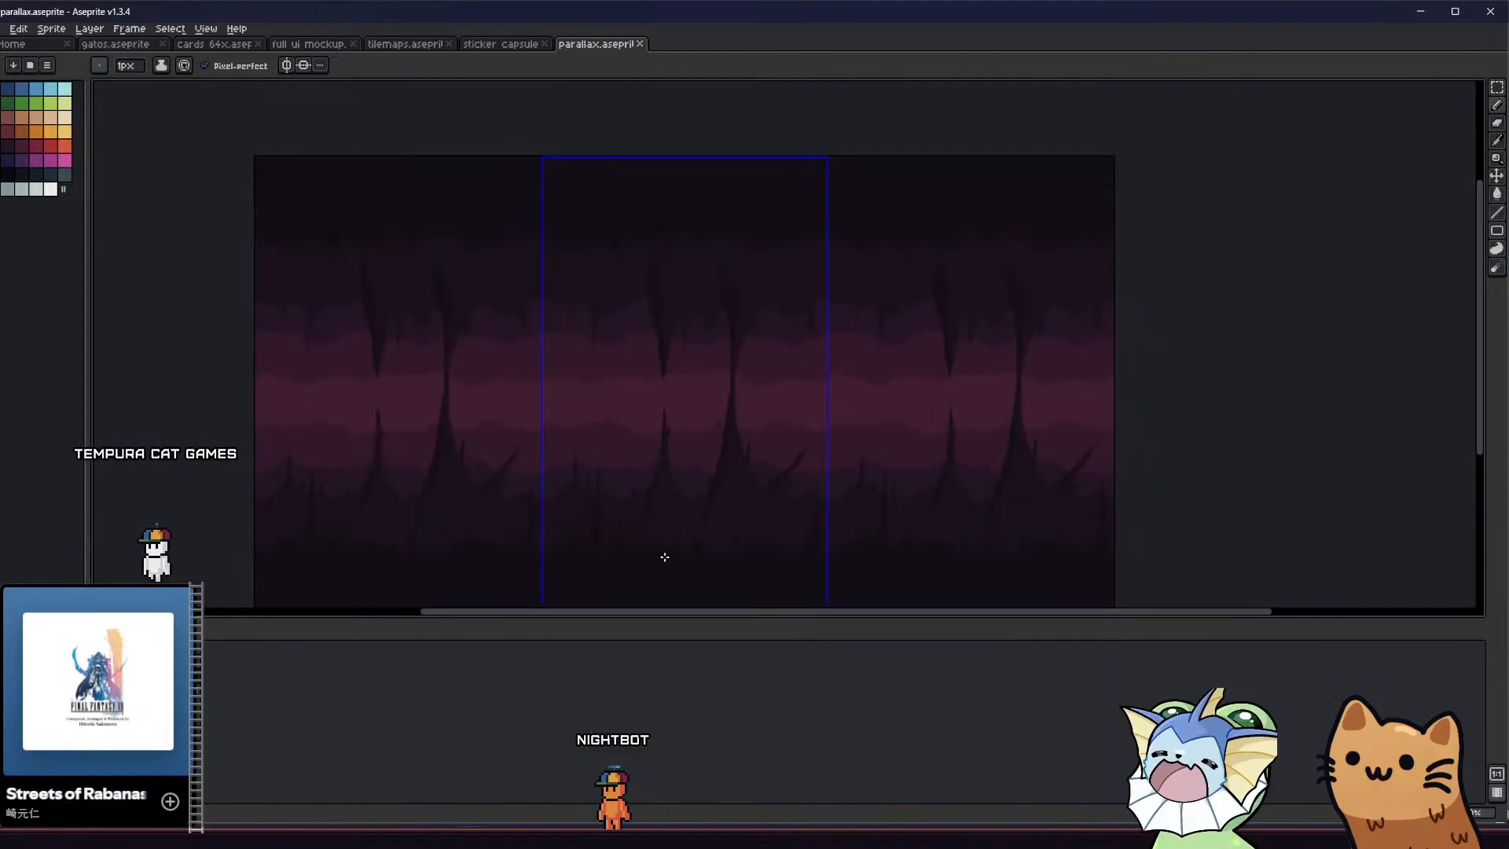
Erase the cluster of tiny spikes right of the left-leaning spike and redraw that foreground edge as a smooth slope
scroll(632, 529, "up", 2)
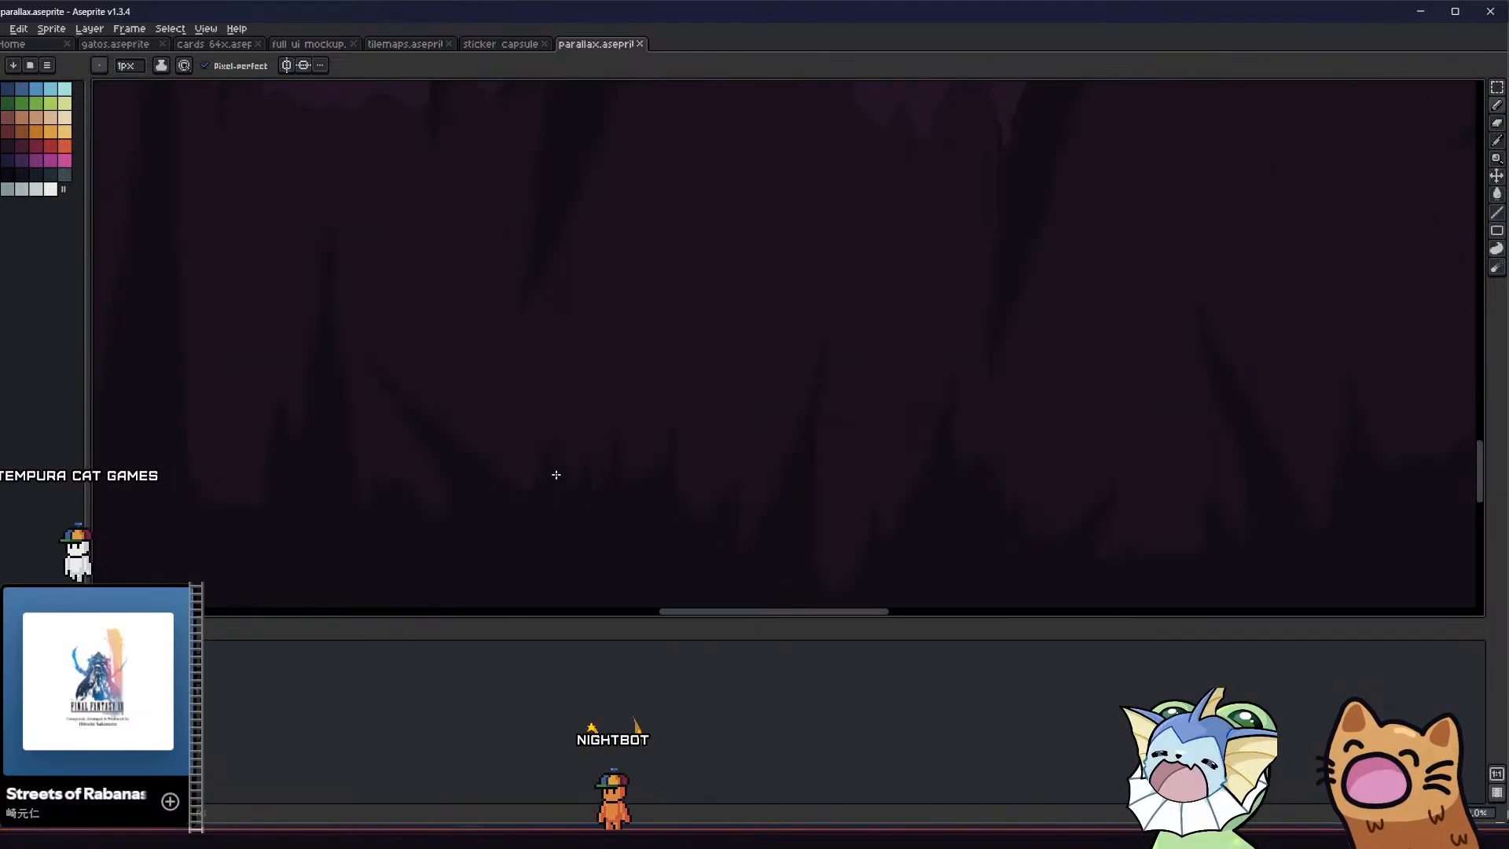
scroll(560, 473, "up", 4, "ctrl")
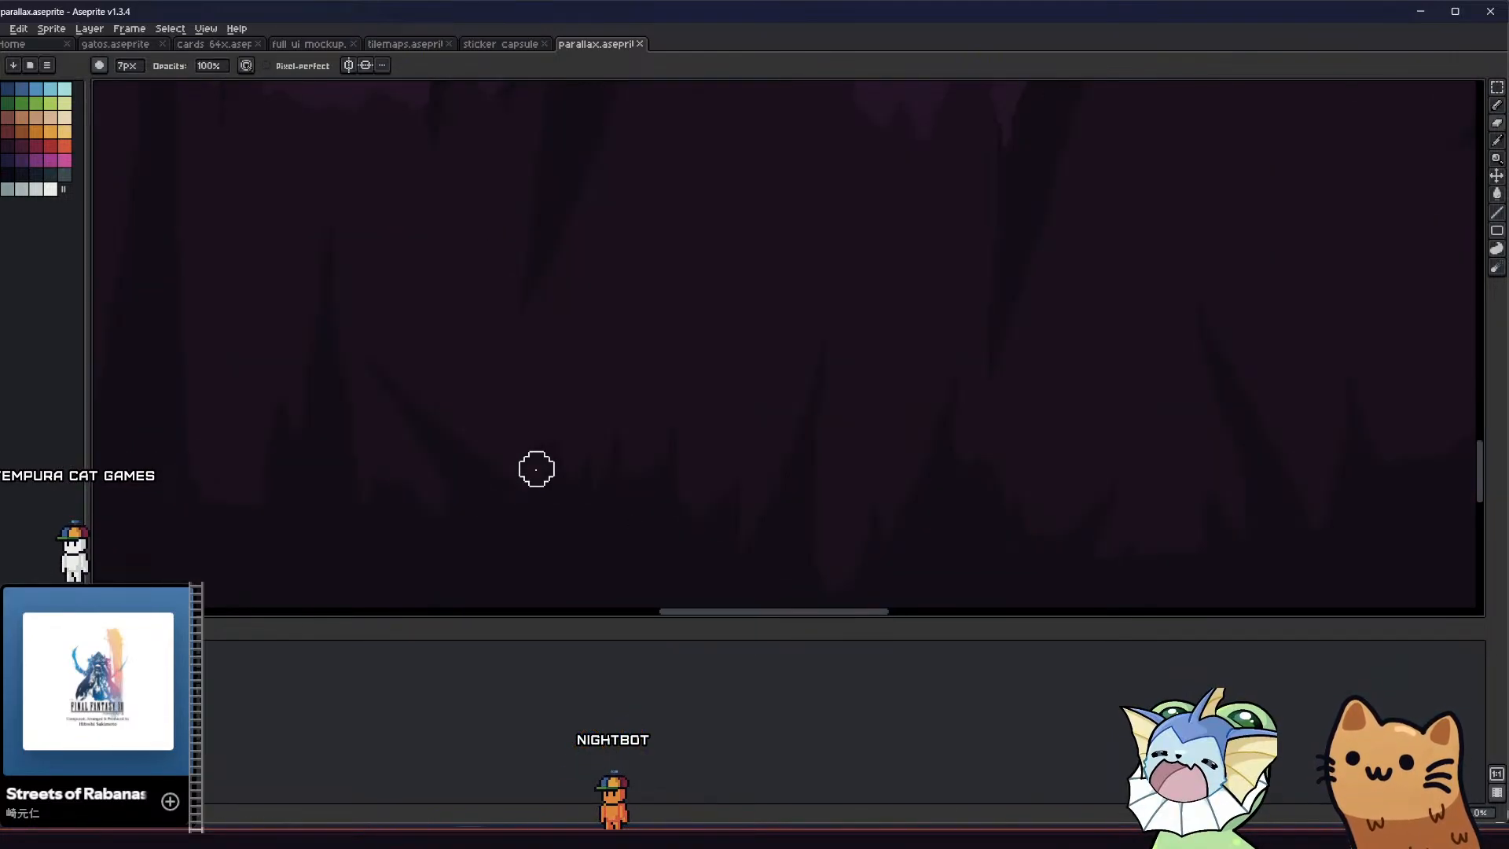
key("b")
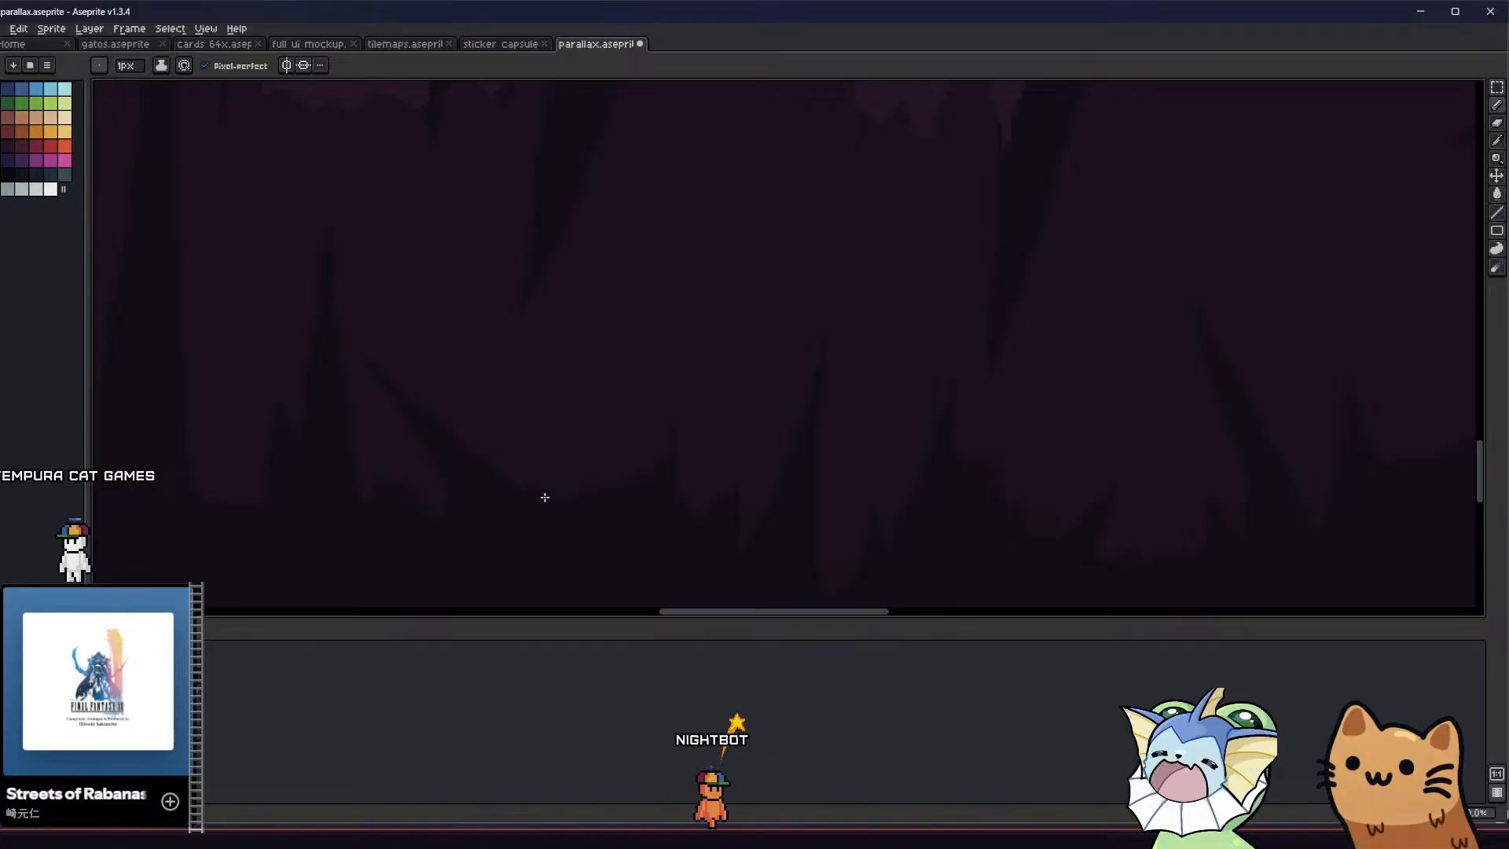
key("v")
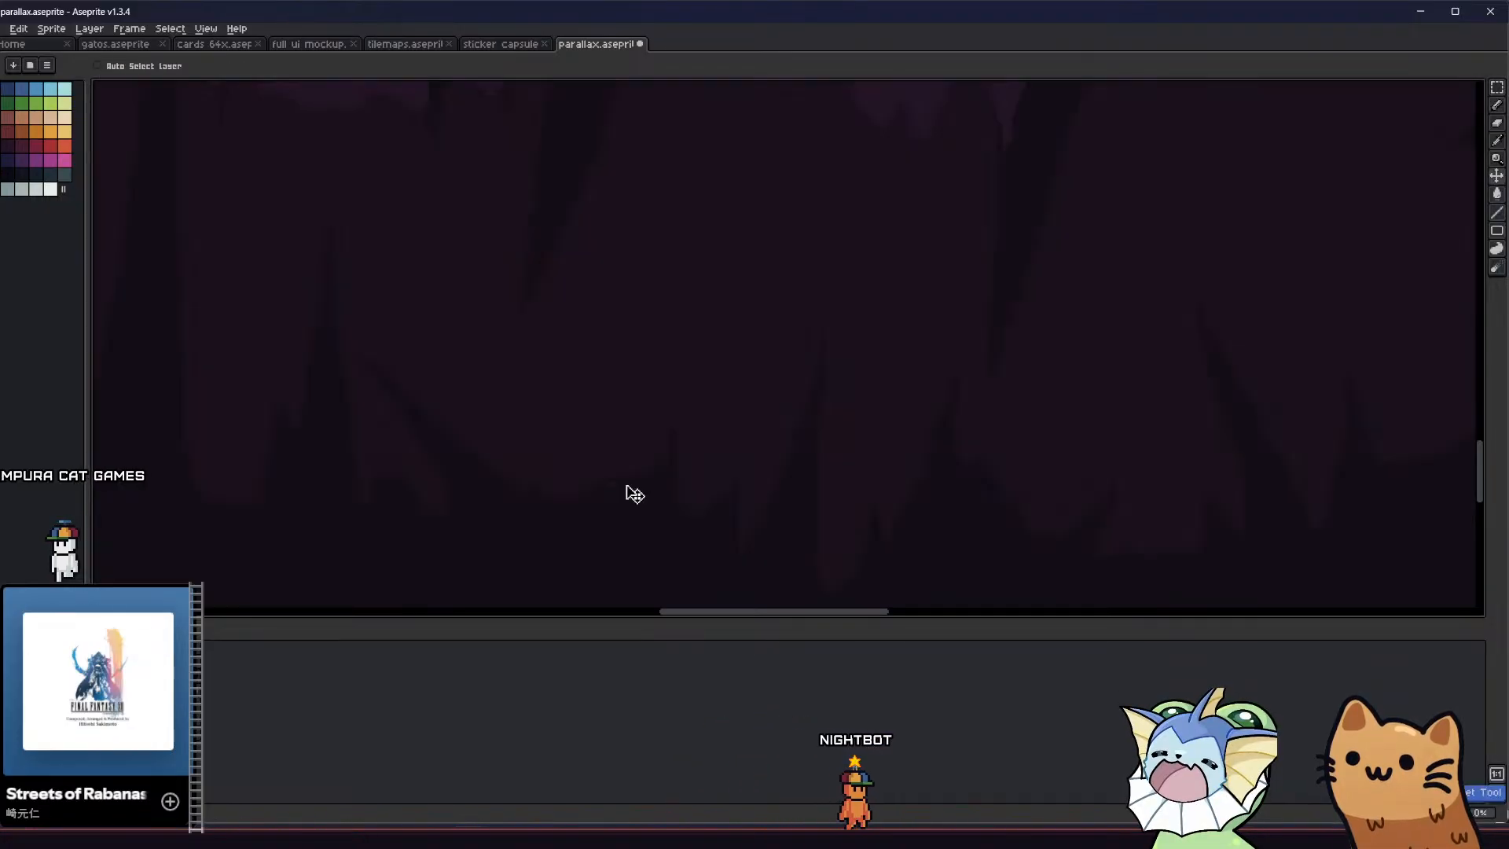
key("g")
scroll(610, 482, "down", 2)
Extend the thin spike at the end of the smoothed slope into a taller, right-leaning filled spike
key("b")
scroll(536, 515, "down", 1)
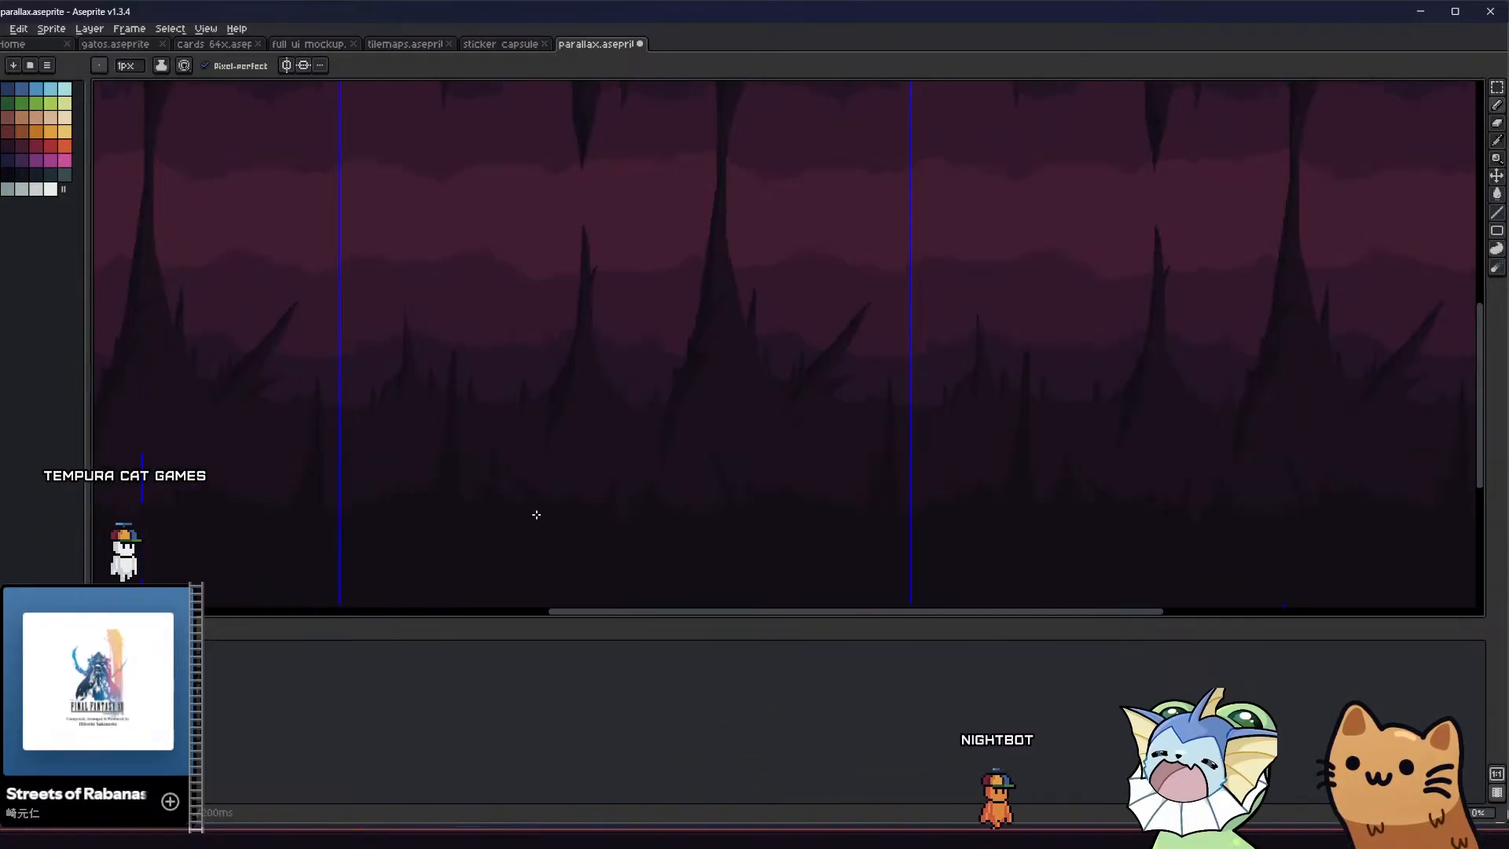
scroll(550, 511, "up", 3)
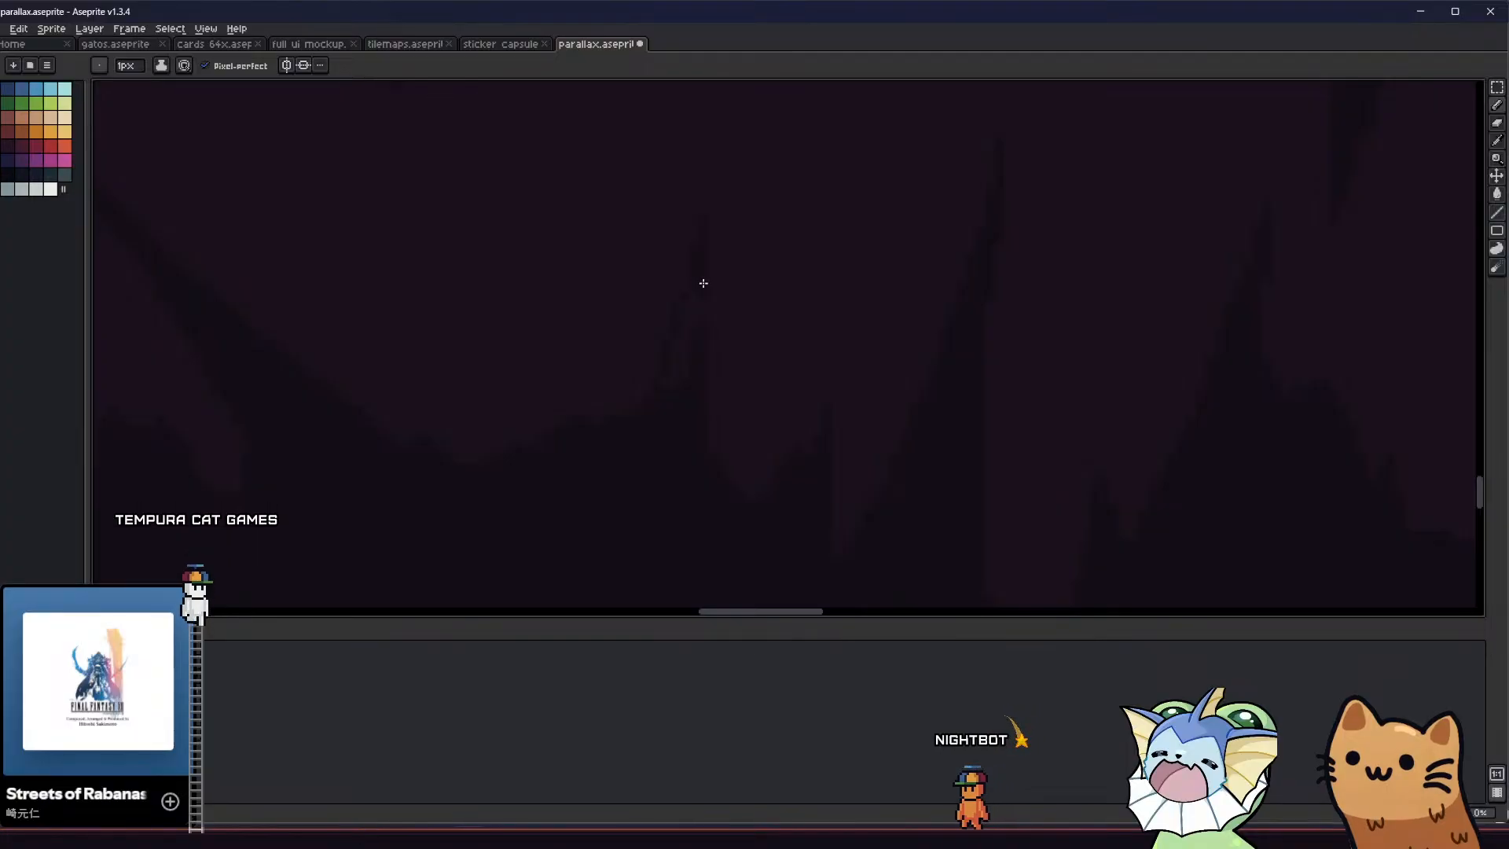
key("g")
scroll(653, 380, "down", 3)
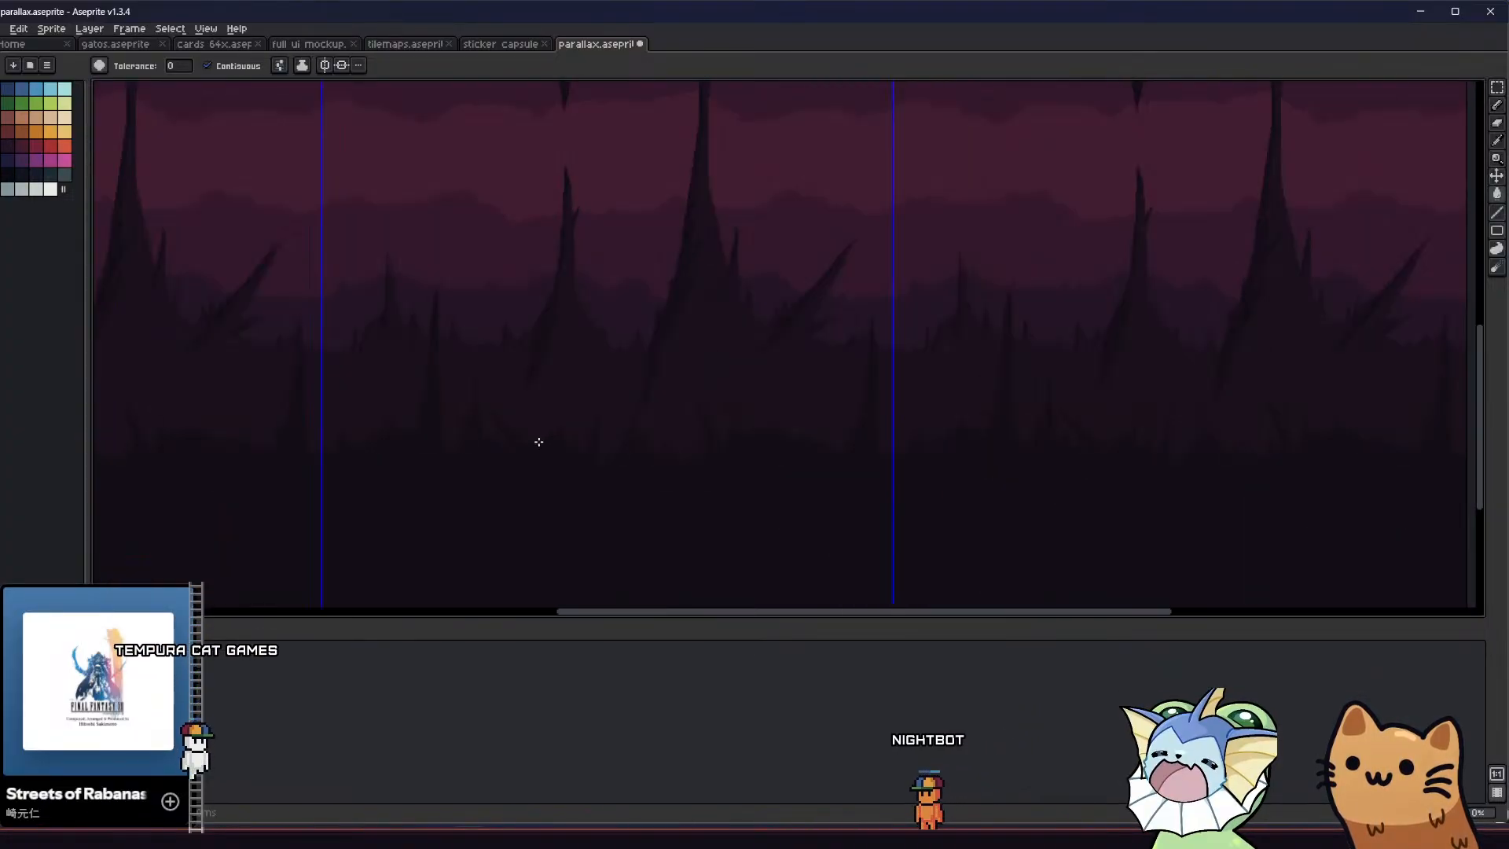
scroll(539, 442, "down", 2)
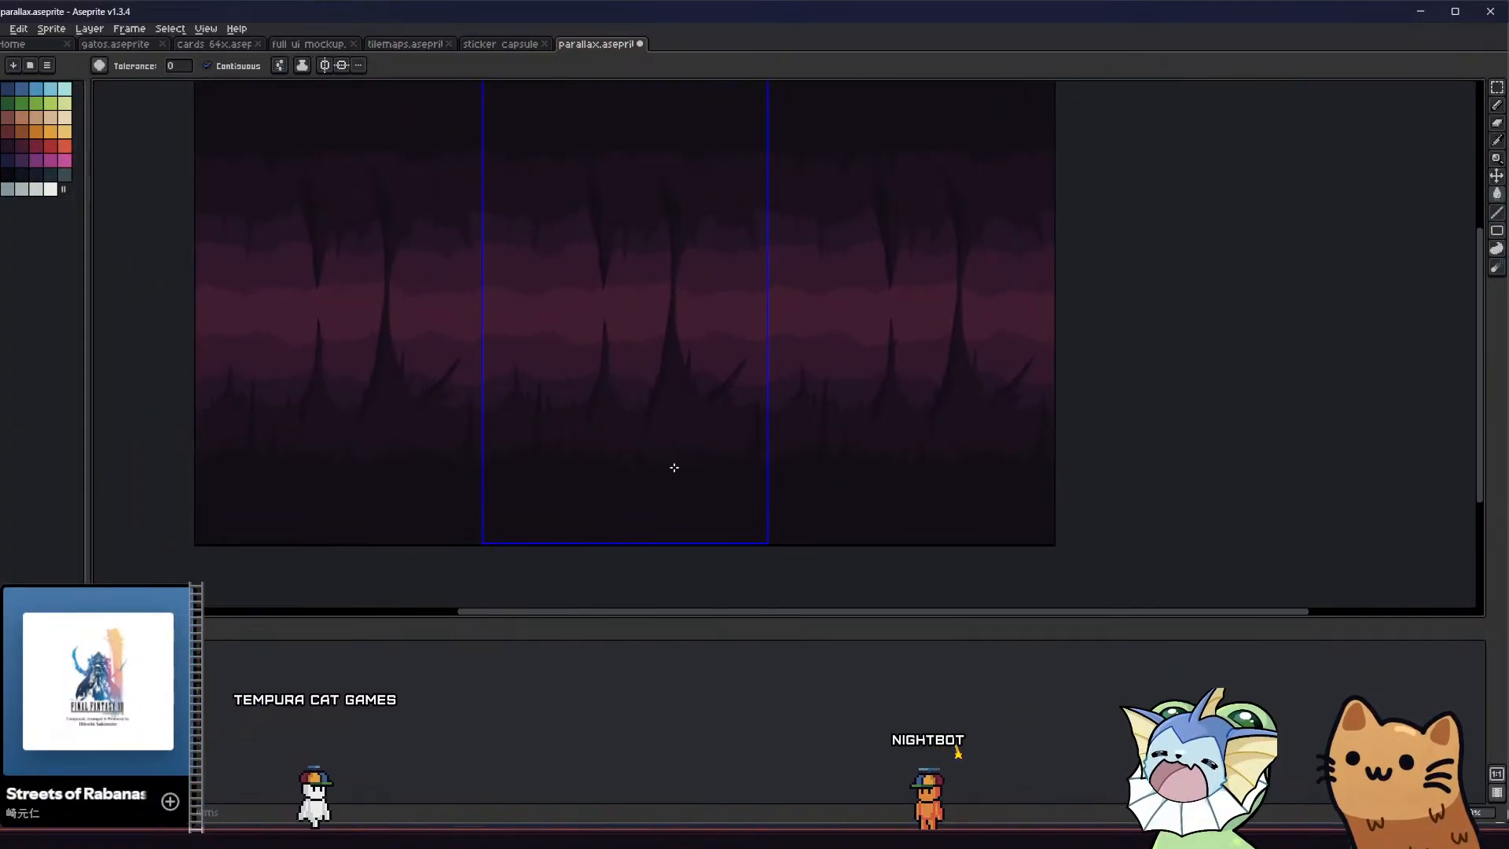
Add a filled right-leaning spike and a thin left-leaning spike beside it on the rounded mound in the tile's right half
scroll(675, 467, "up", 4)
key("b")
left_click_drag(928, 262, 893, 381)
key("g")
left_click(879, 375)
middle_click_drag(849, 380, 841, 381)
scroll(899, 302, "up", 2)
key("b")
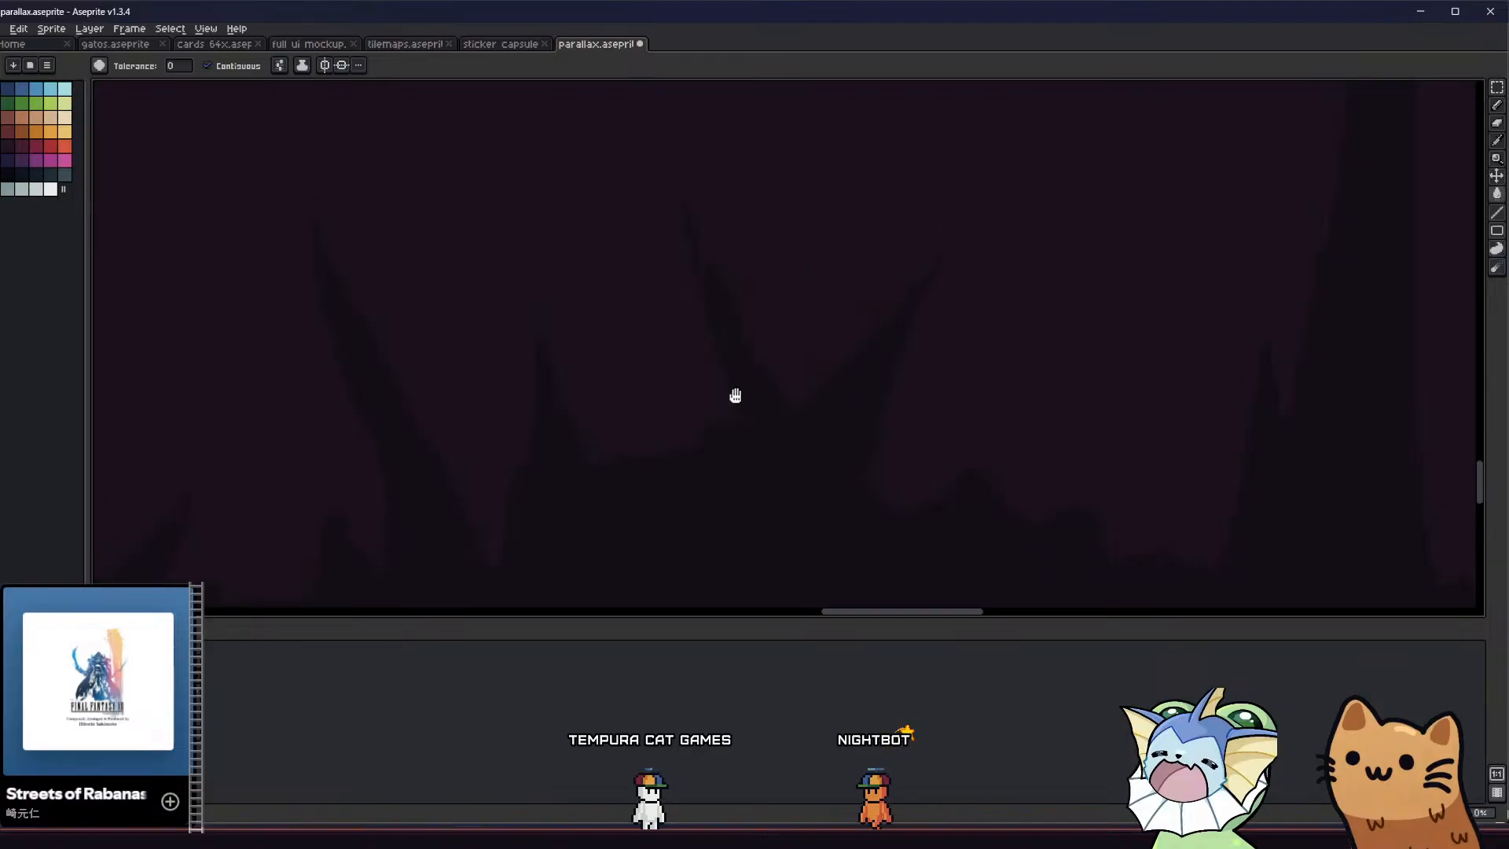
Thicken and smooth the left-leaning spike of the new pair, and check it across the repeated tiles
scroll(750, 444, "down", 2)
key("b")
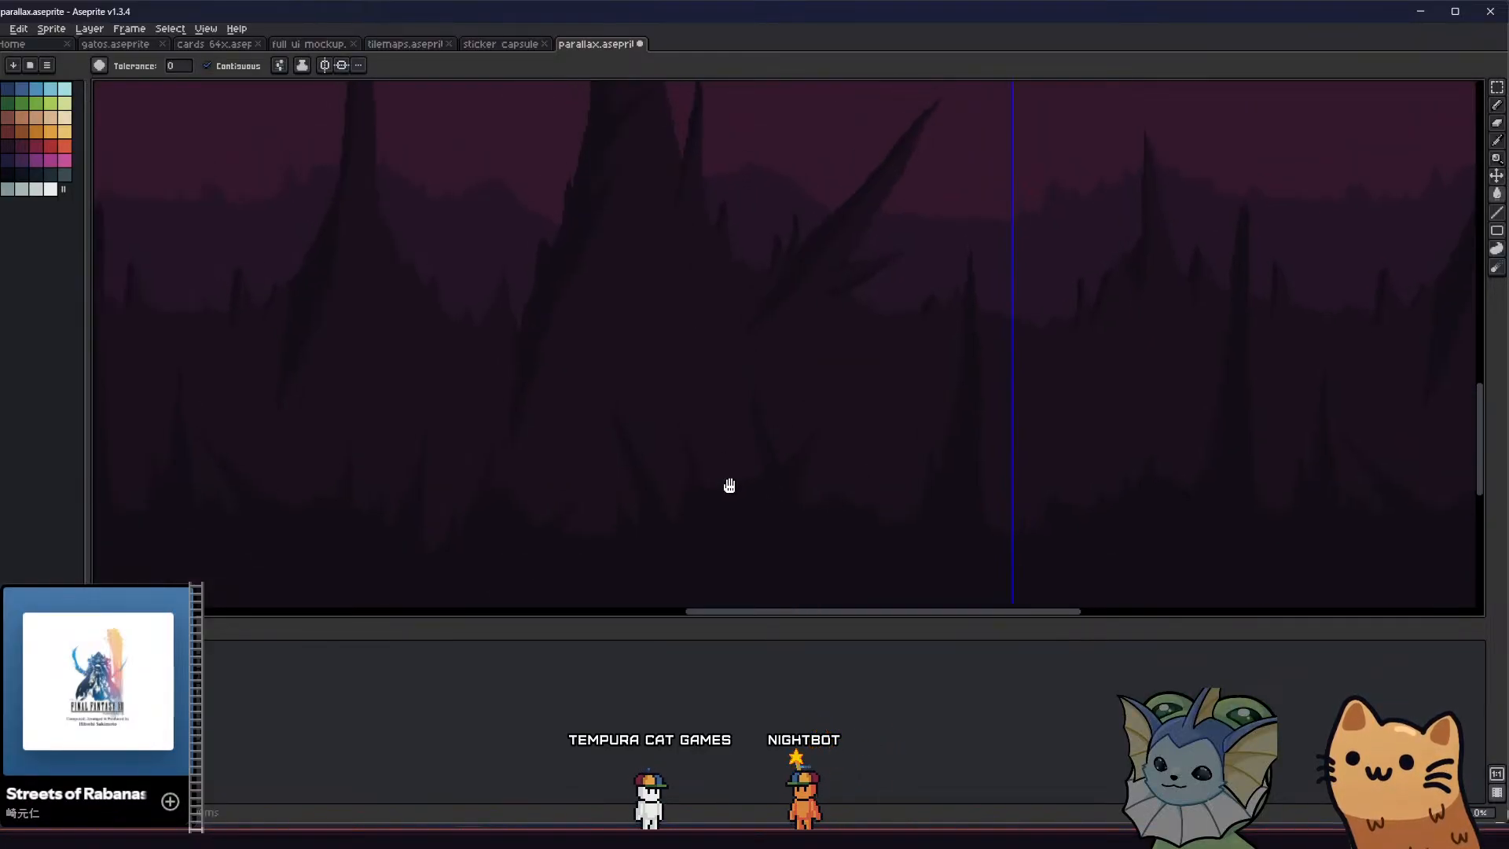
scroll(747, 491, "down", 1)
scroll(752, 476, "up", 3)
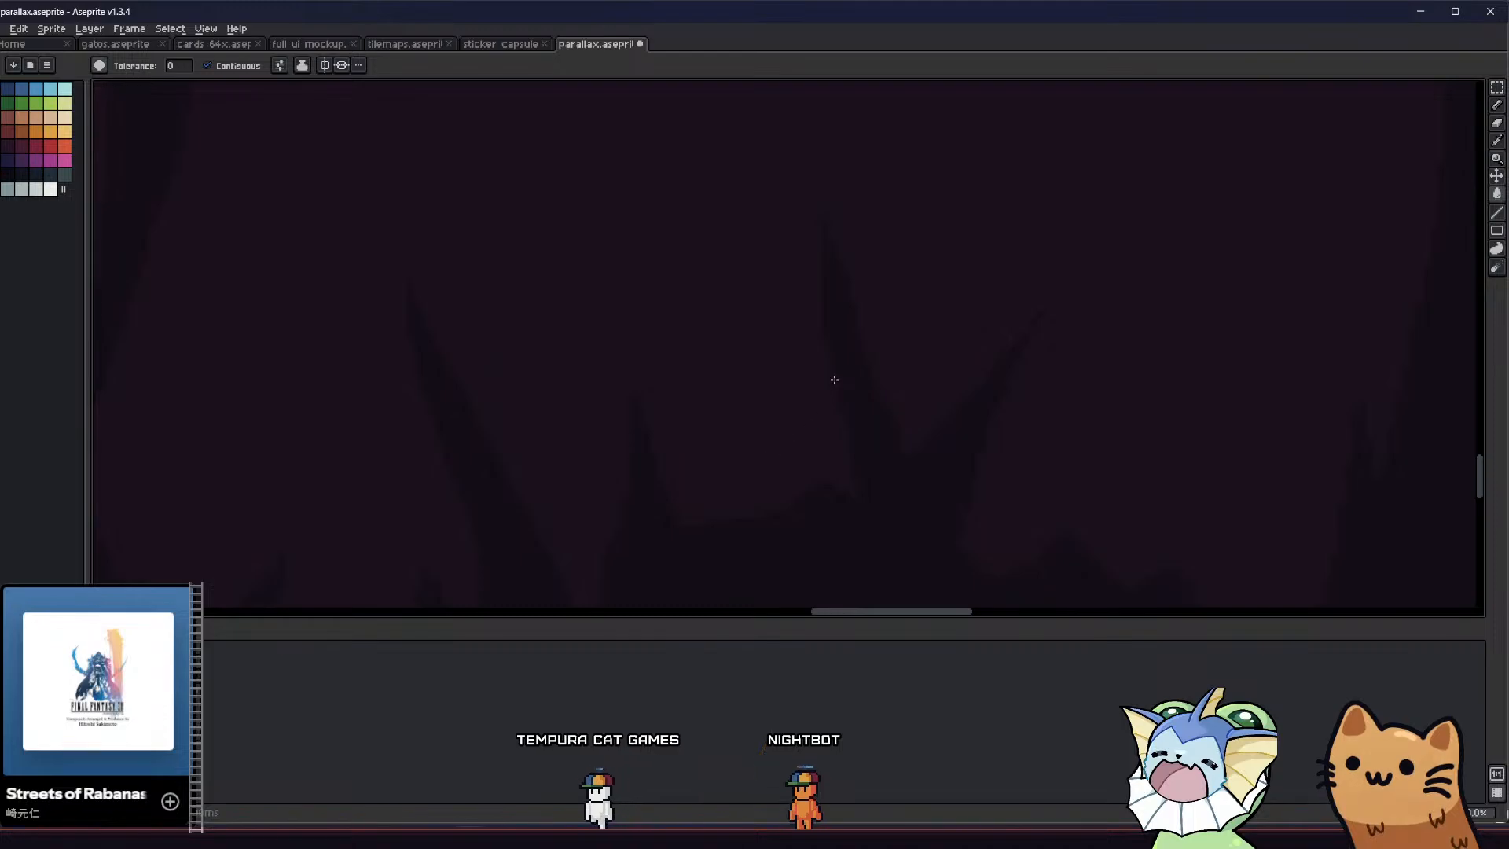
key("b")
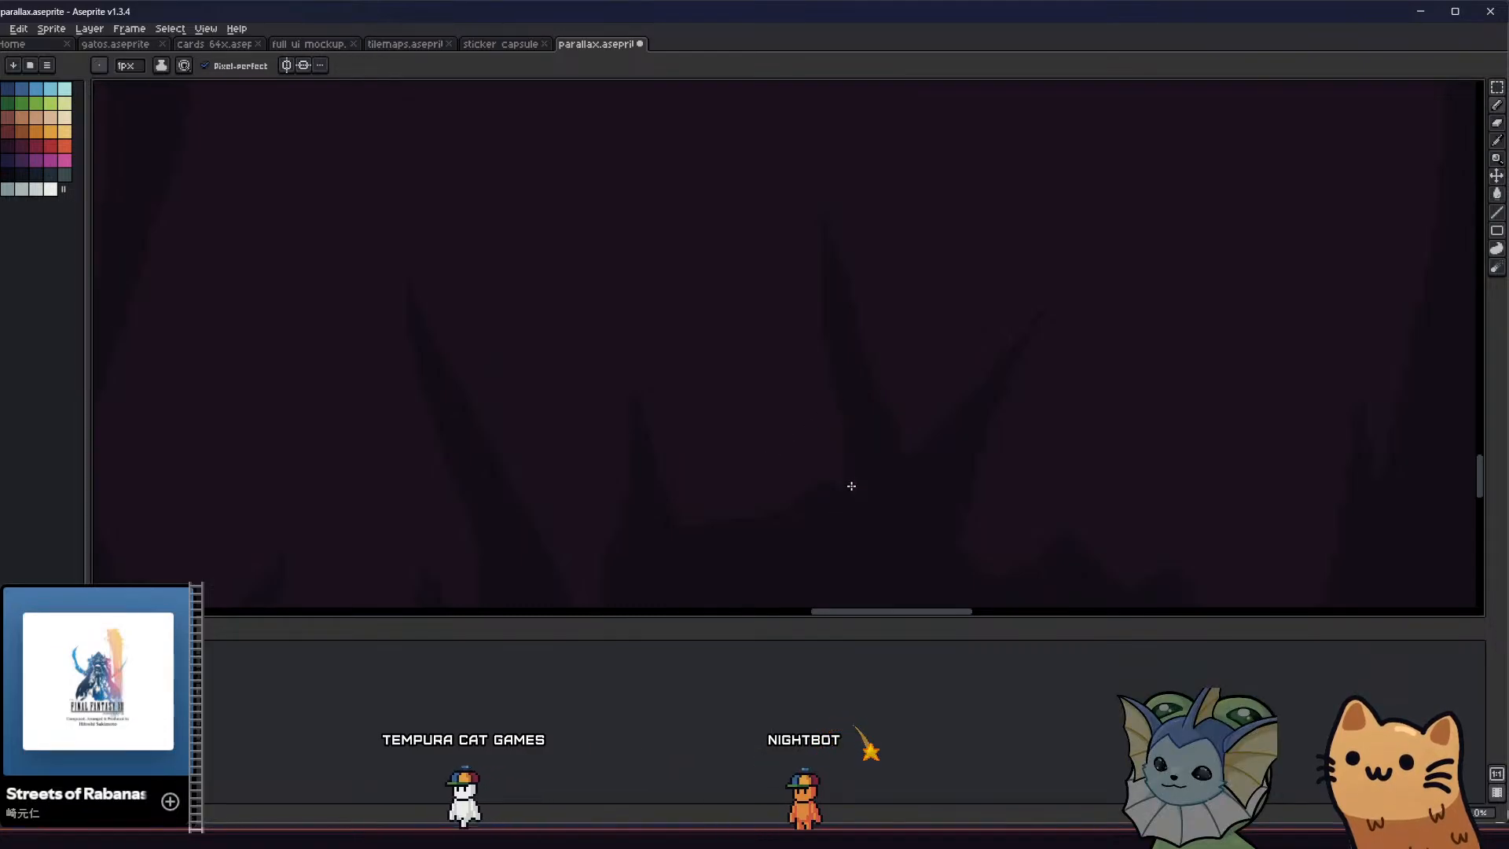
scroll(788, 521, "down", 1)
scroll(835, 441, "up", 1)
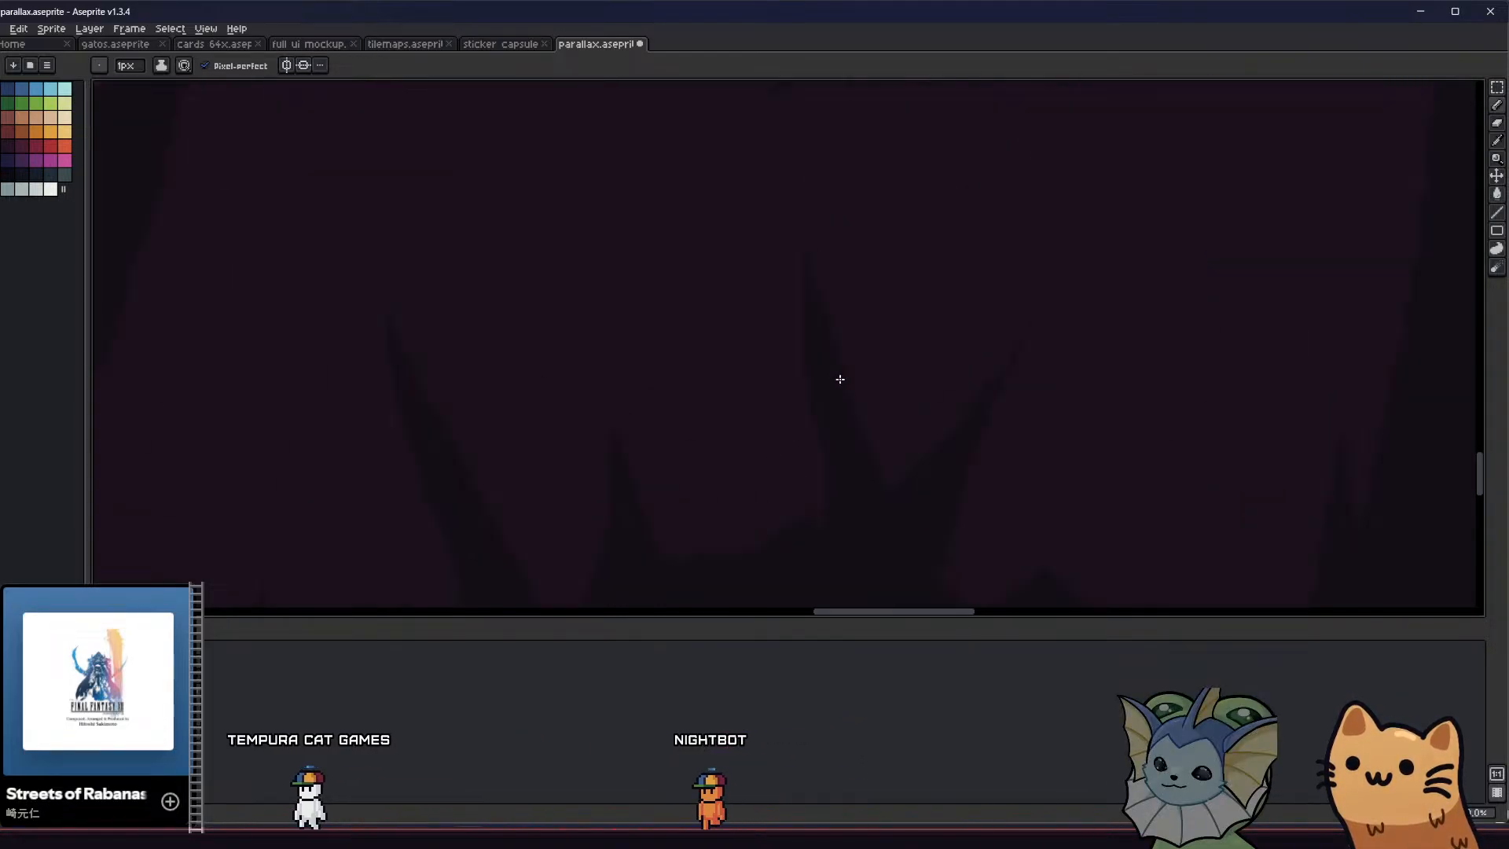
scroll(898, 505, "down", 3)
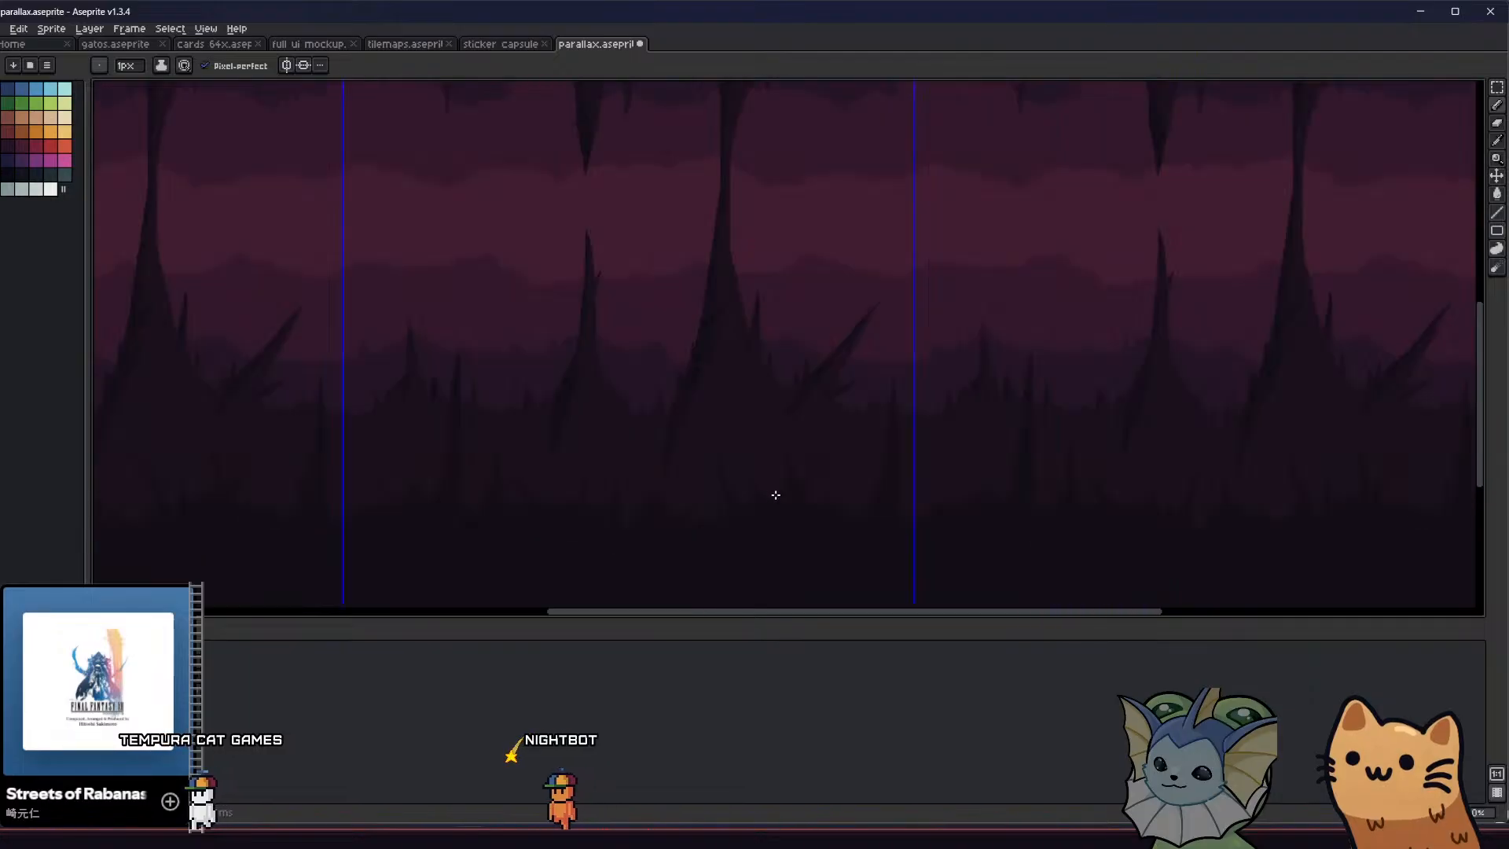
middle_click_drag(636, 516, 730, 521)
scroll(825, 469, "down", 1)
middle_click_drag(676, 387, 706, 405)
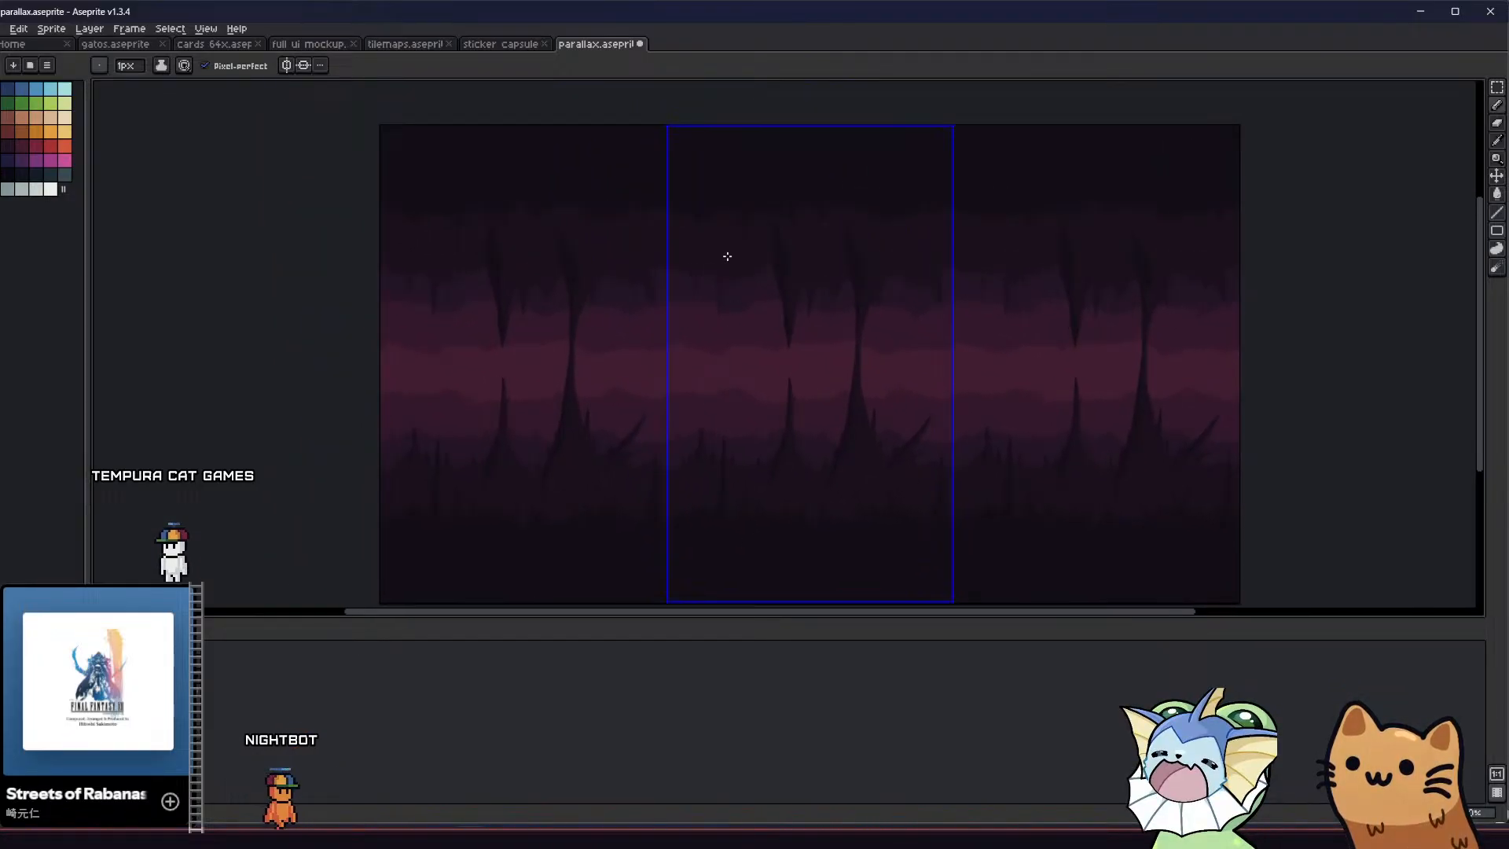
Draw and fill a tapered stalactite on the darkest ceiling layer in the left part of the repeating tile
scroll(707, 208, "up", 1)
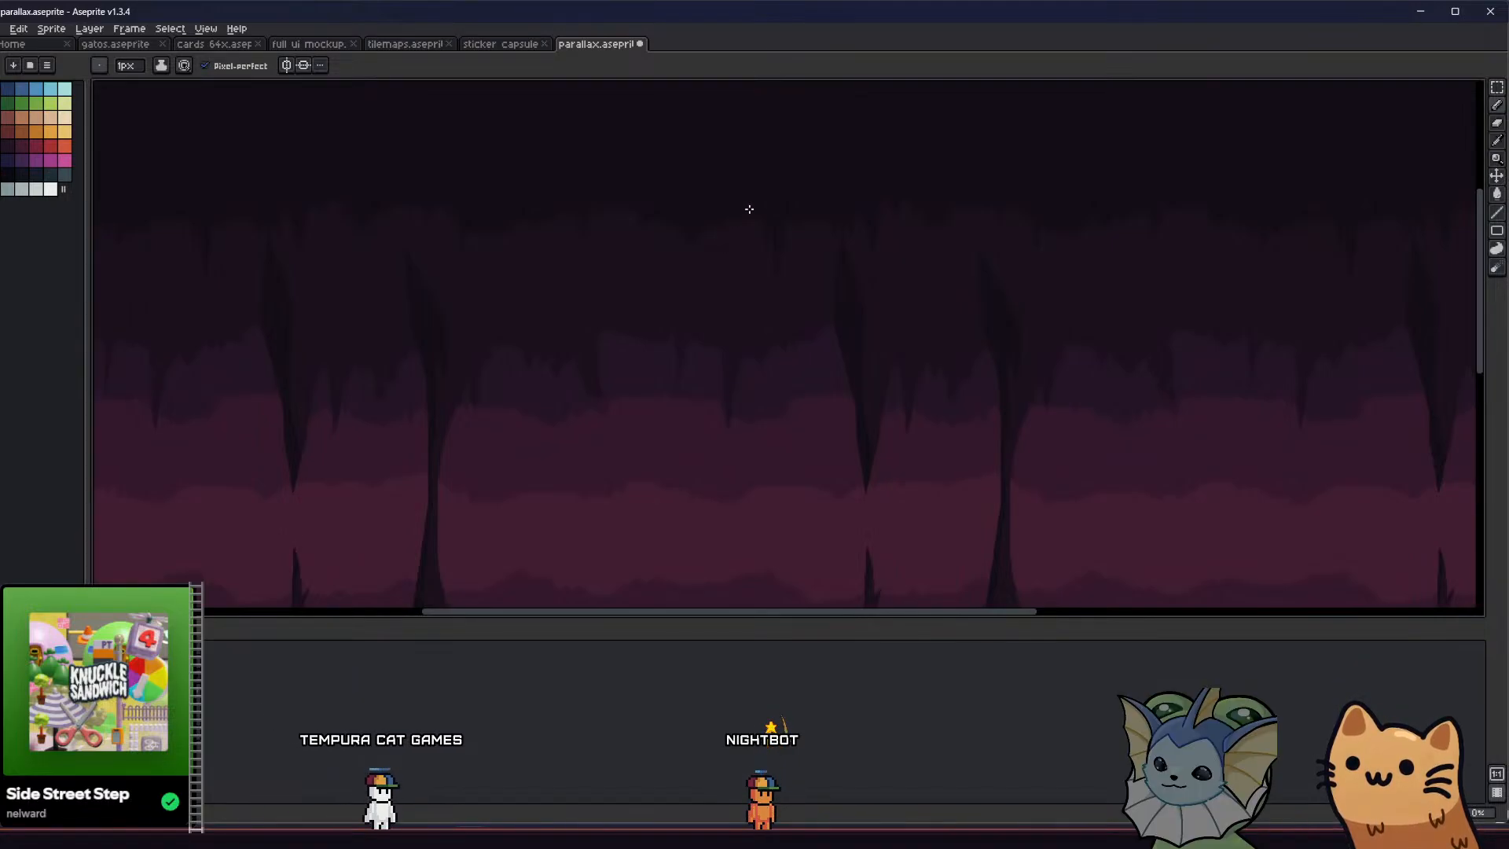
key("g")
scroll(648, 297, "down", 3)
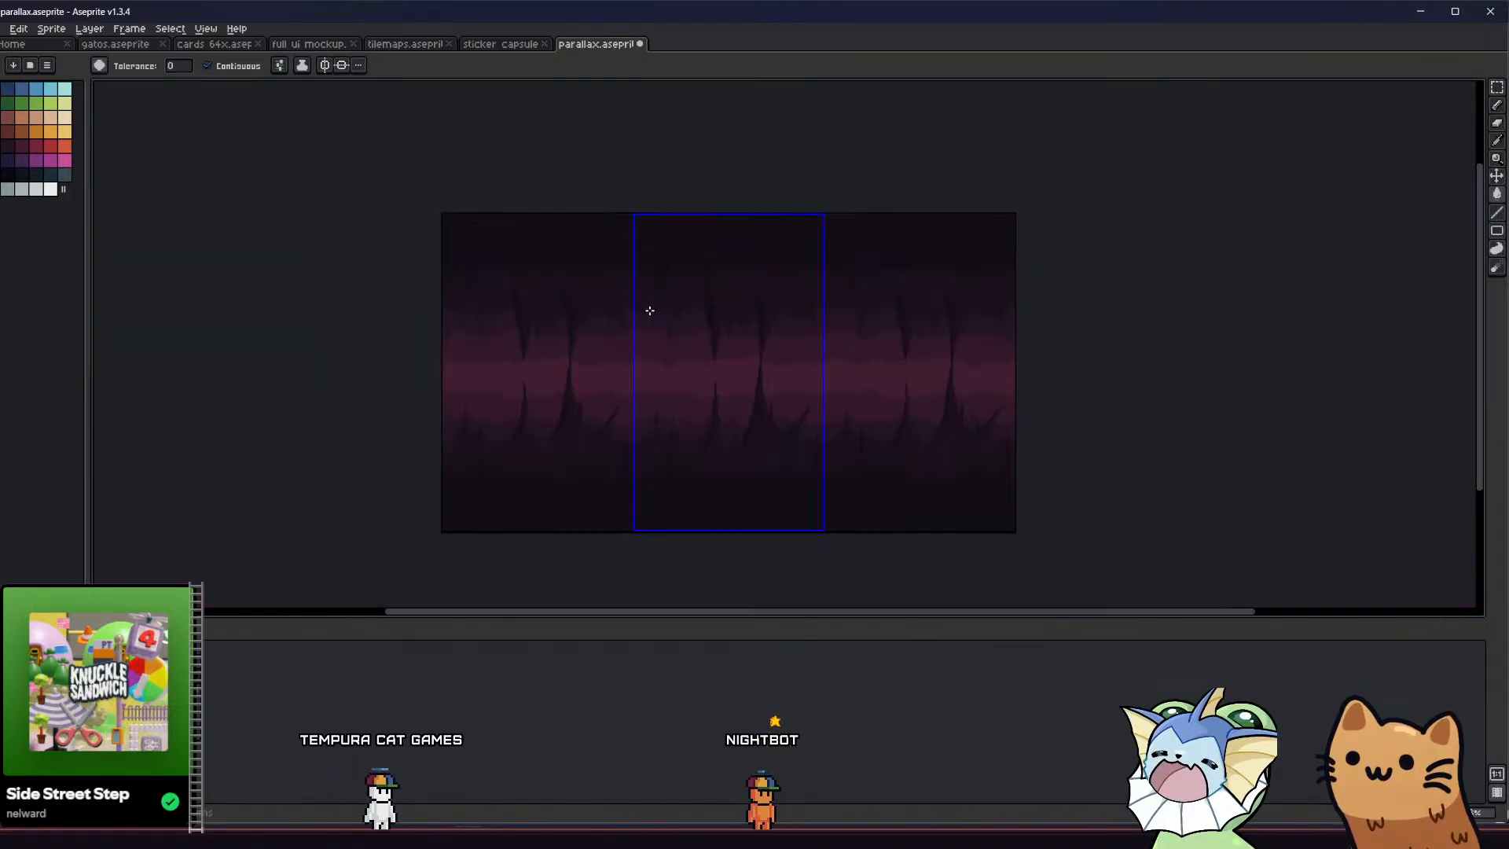
middle_click_drag(666, 323, 576, 286)
scroll(660, 250, "up", 3)
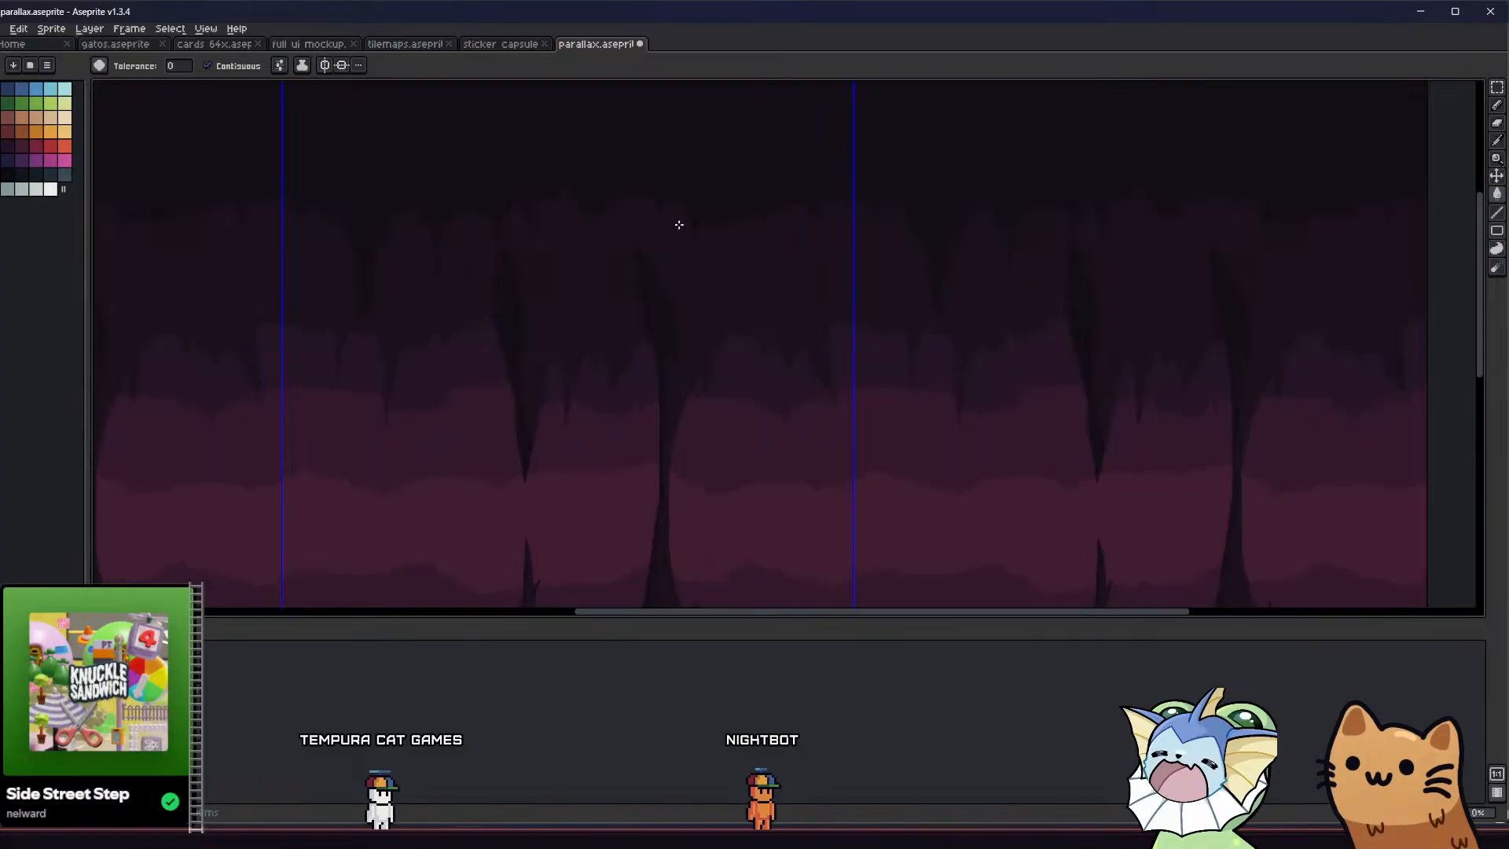
Add a second filled stalactite to the dark ceiling between the full-height column and the tile's right edge, and sharpen its tip
key("b")
key("ctrl+h")
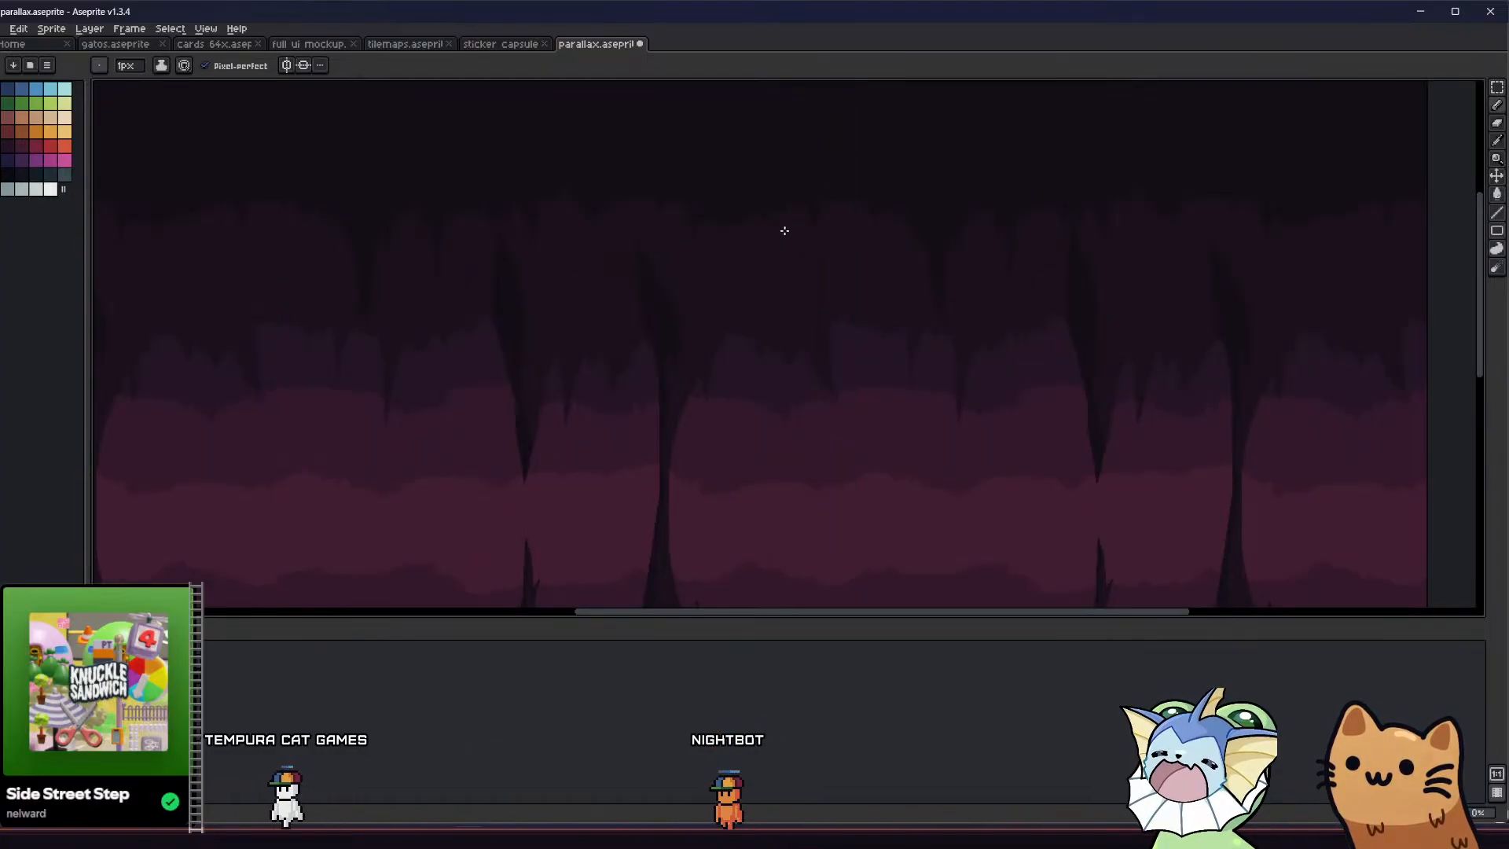
key("ctrl+h")
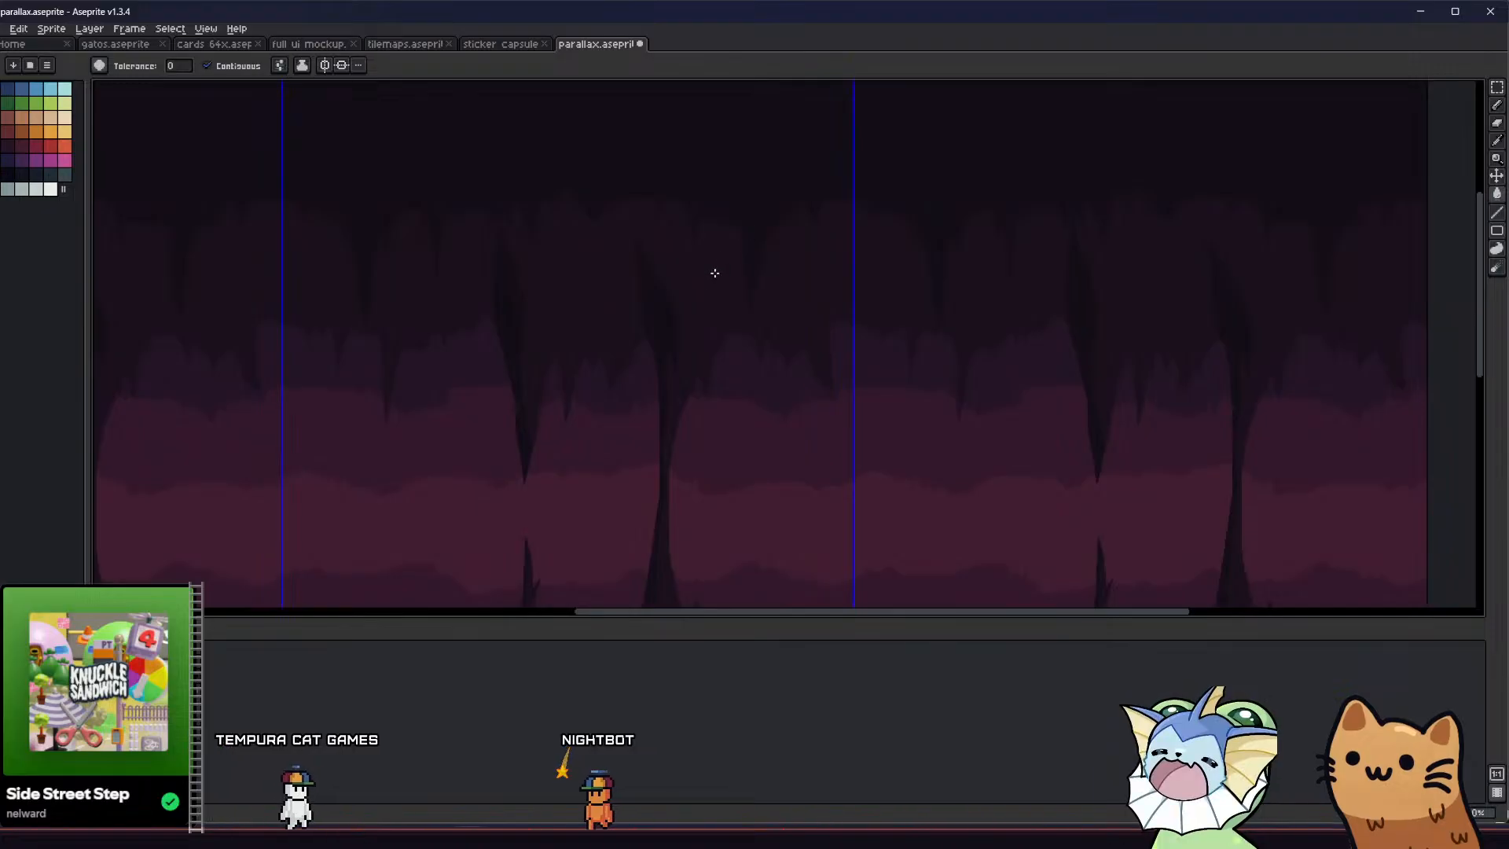
middle_click_drag(714, 270, 694, 263)
scroll(731, 264, "up", 2)
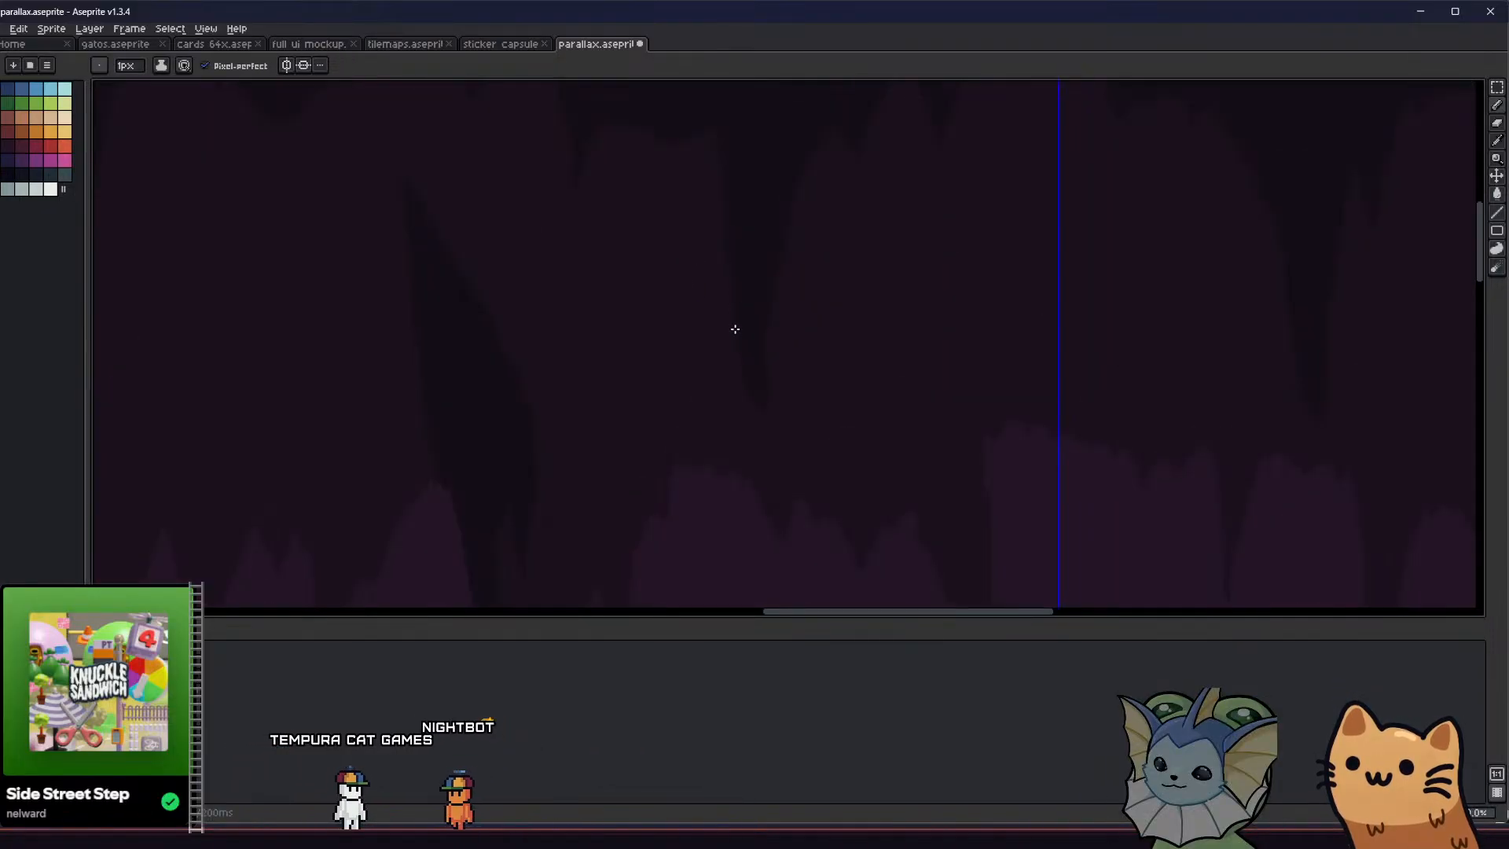
left_click_drag(748, 441, 757, 393)
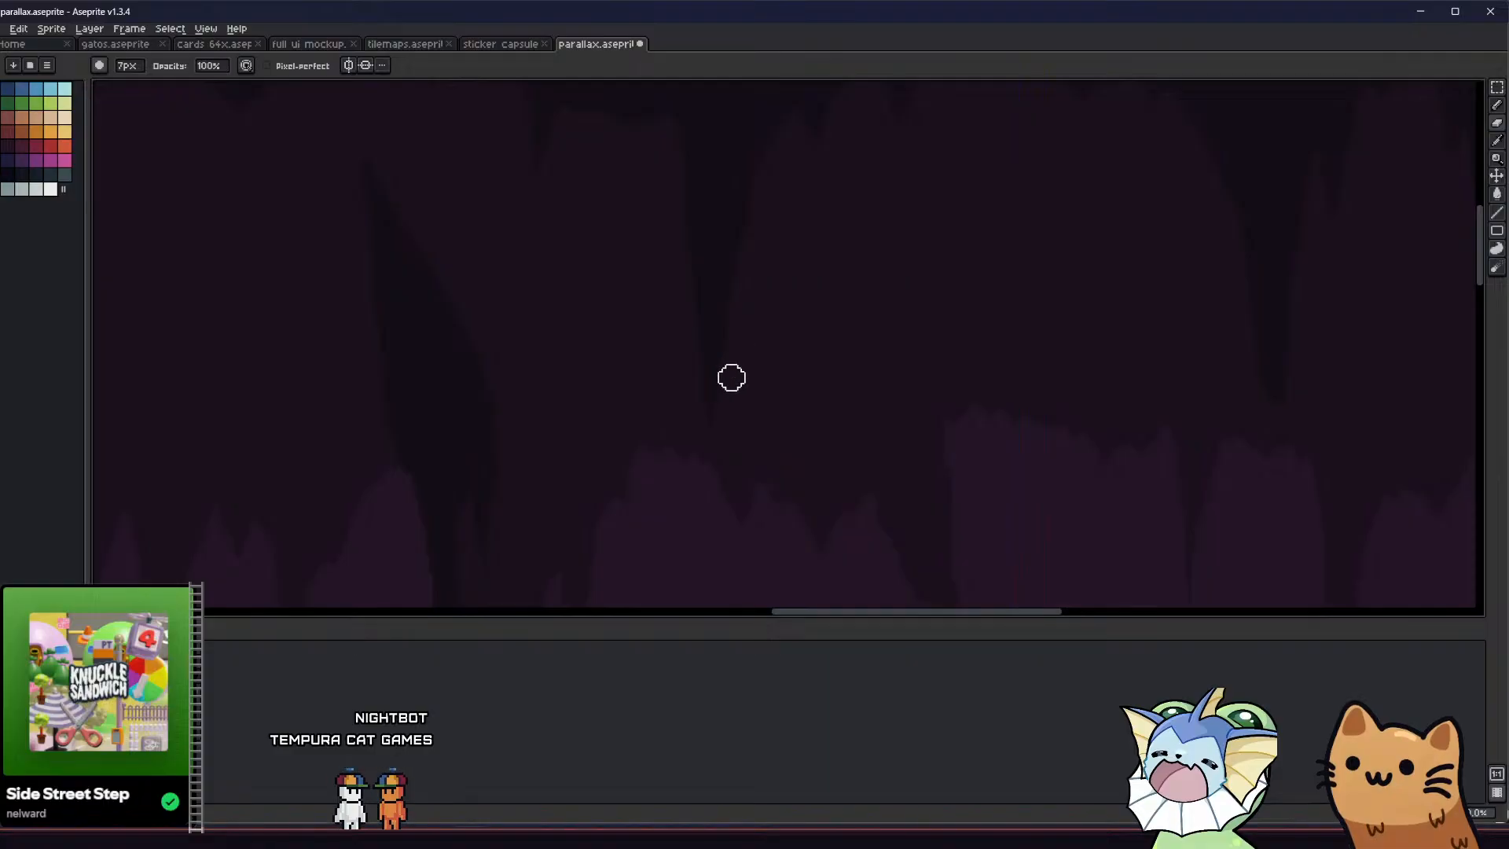
Thicken the tall thin spike in the left part of the lower foreground by outlining a wider side and filling it
key("b")
scroll(663, 424, "down", 4)
middle_click_drag(611, 455, 665, 372)
scroll(692, 372, "down", 1)
middle_click_drag(576, 458, 794, 337)
scroll(795, 337, "up", 2)
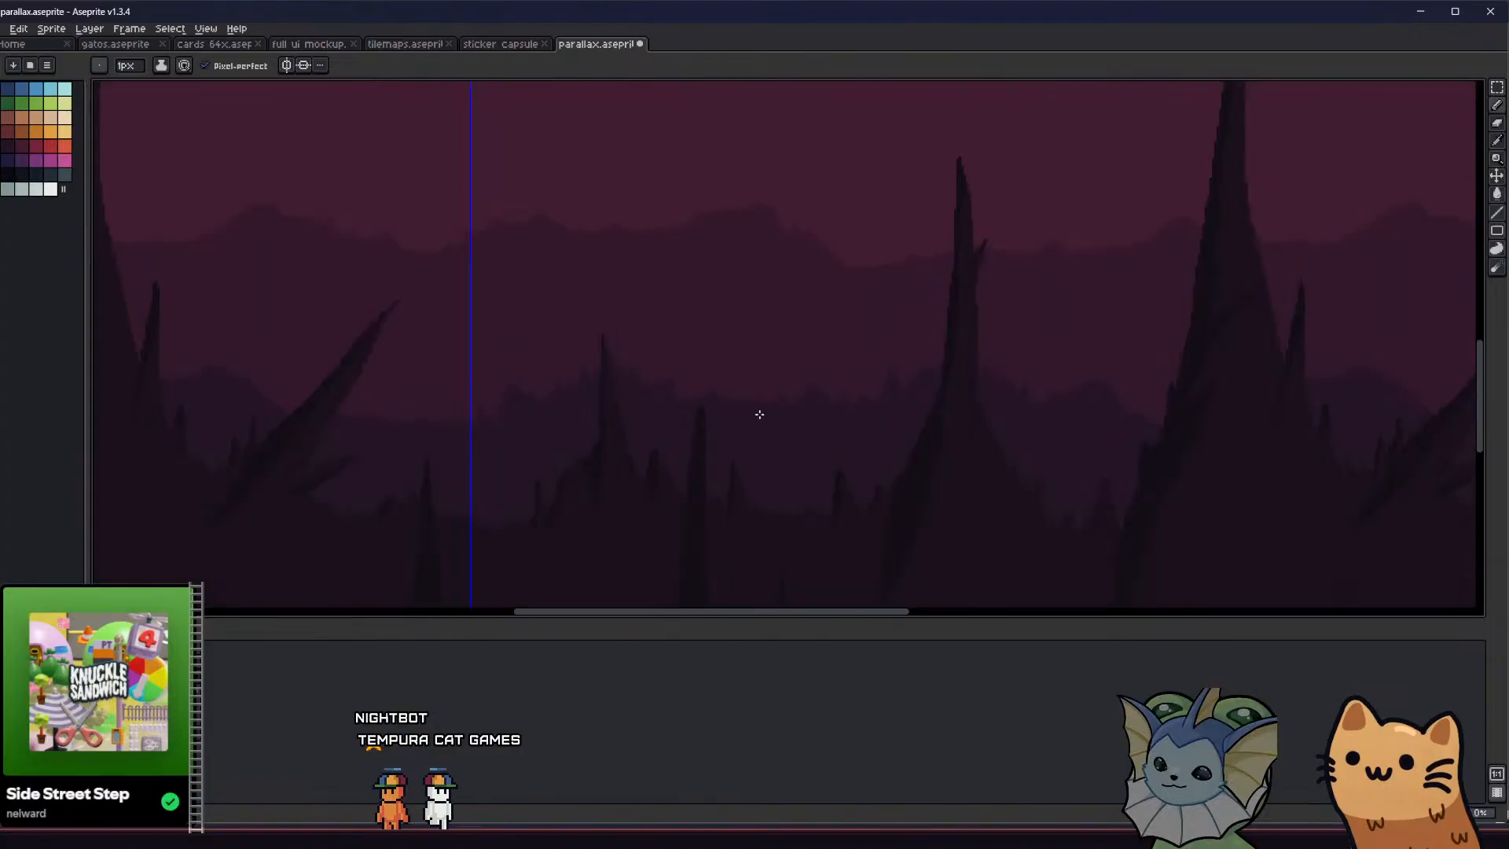
key("ctrl+apostrophe")
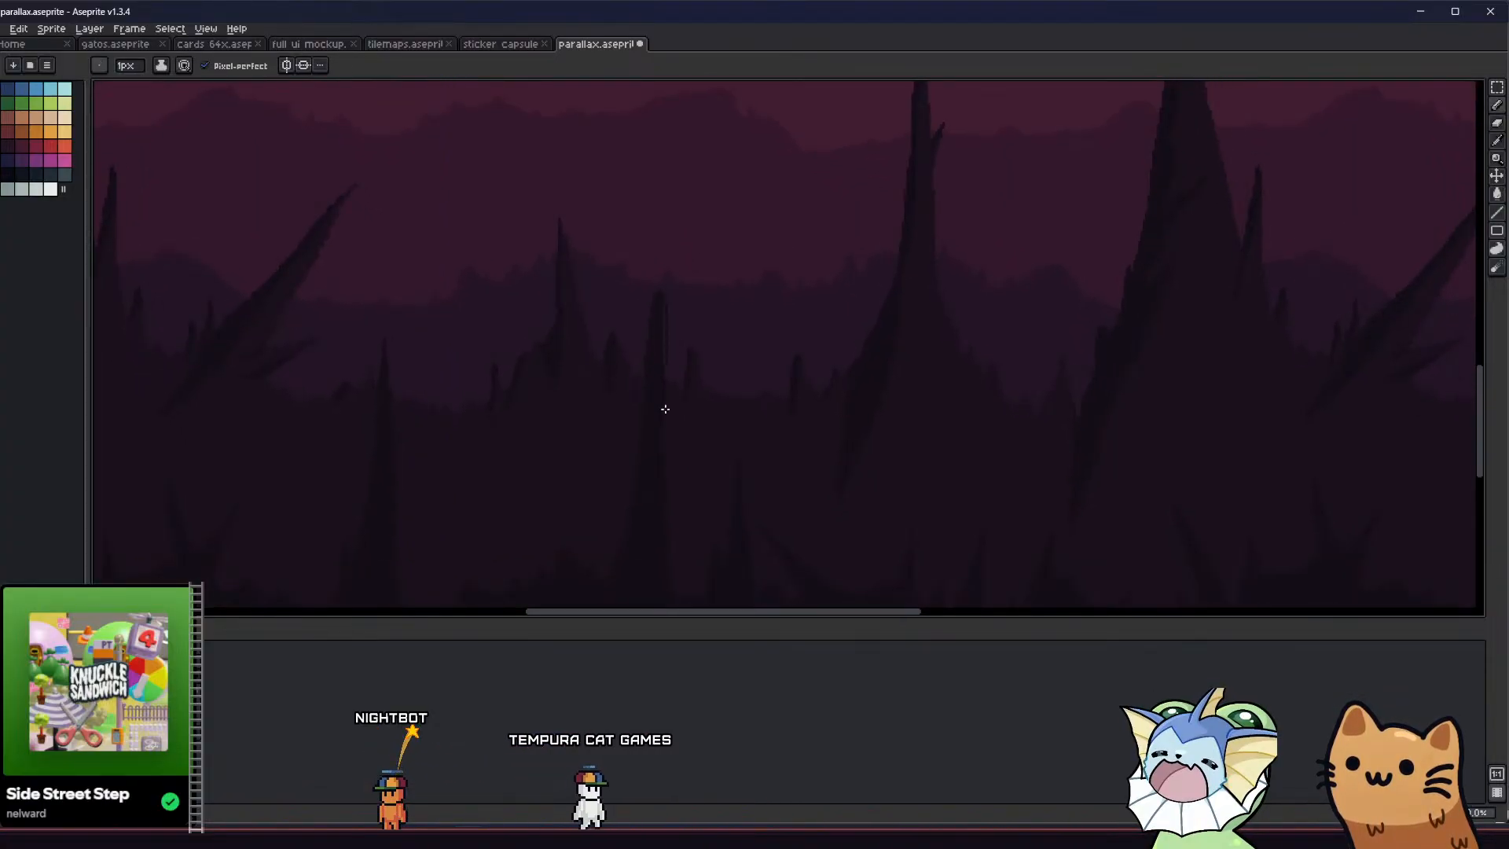
key("ctrl+apostrophe")
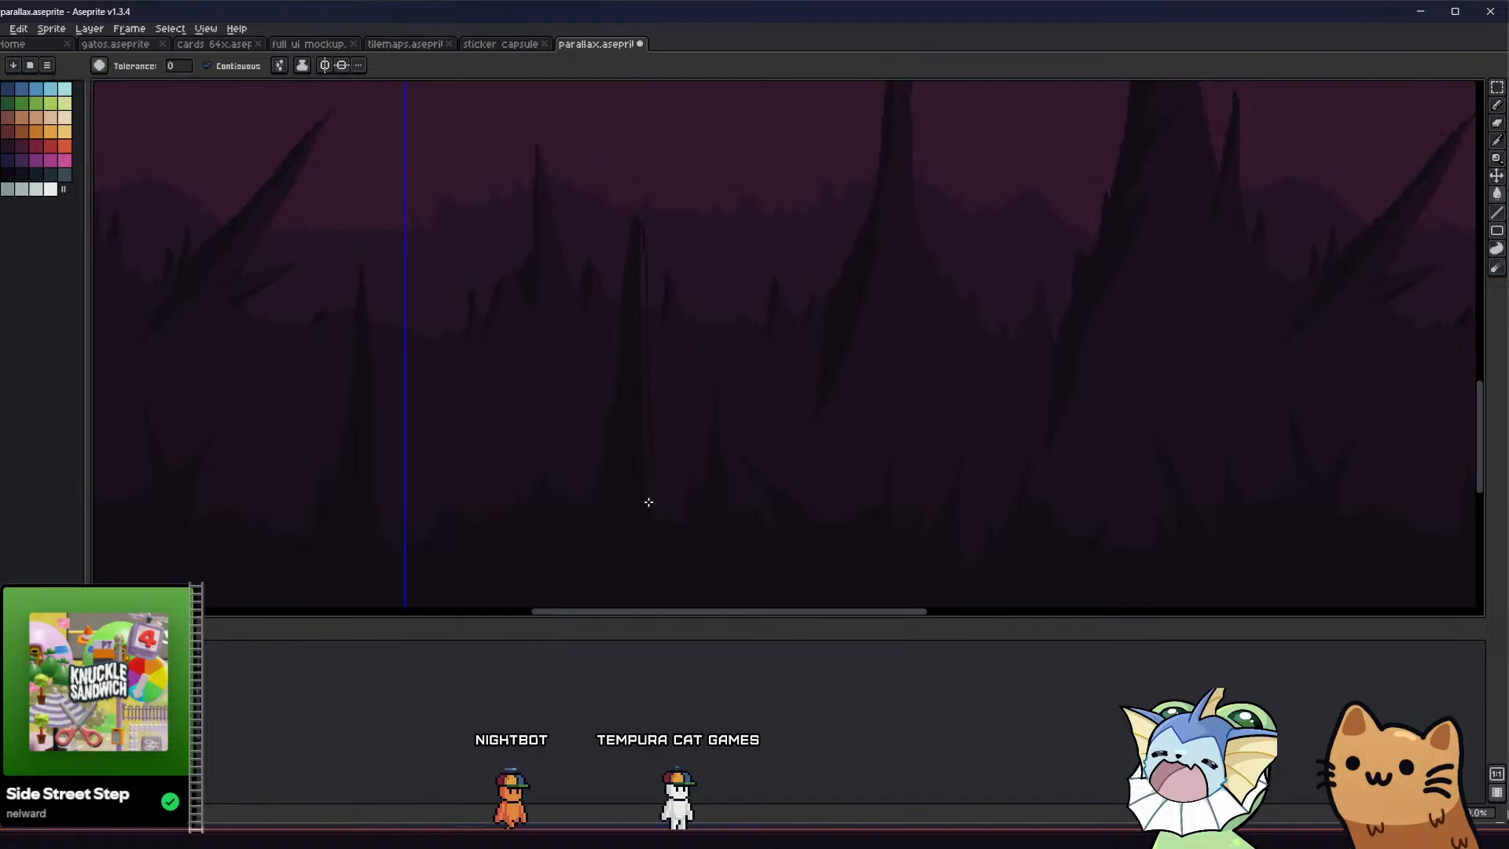
middle_click_drag(648, 501, 619, 481)
scroll(615, 479, "down", 2)
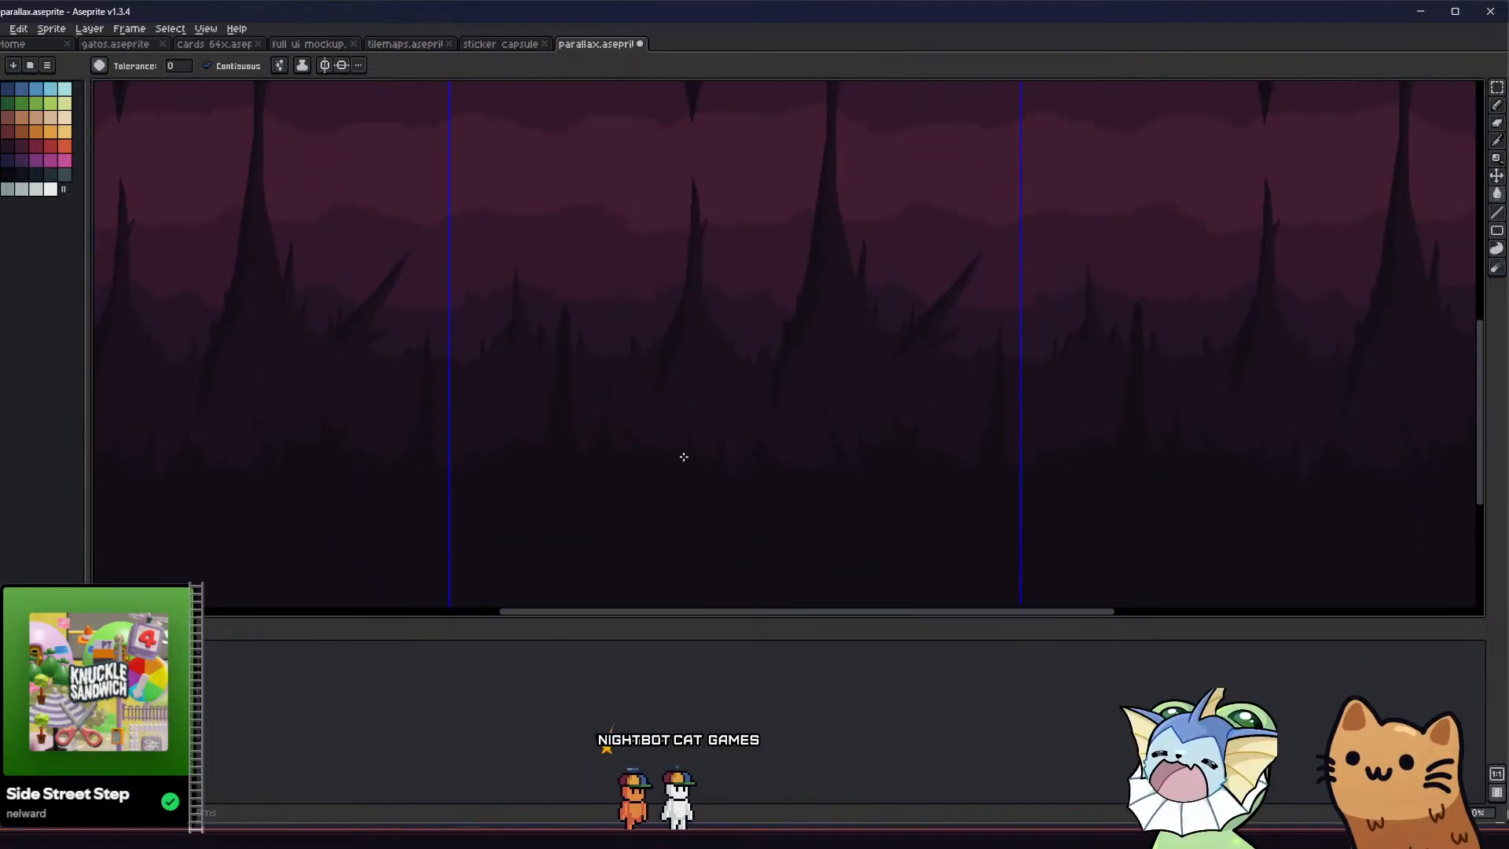
Extend the small spike between the two large lower stalagmites into a taller filled spike
scroll(720, 453, "up", 2)
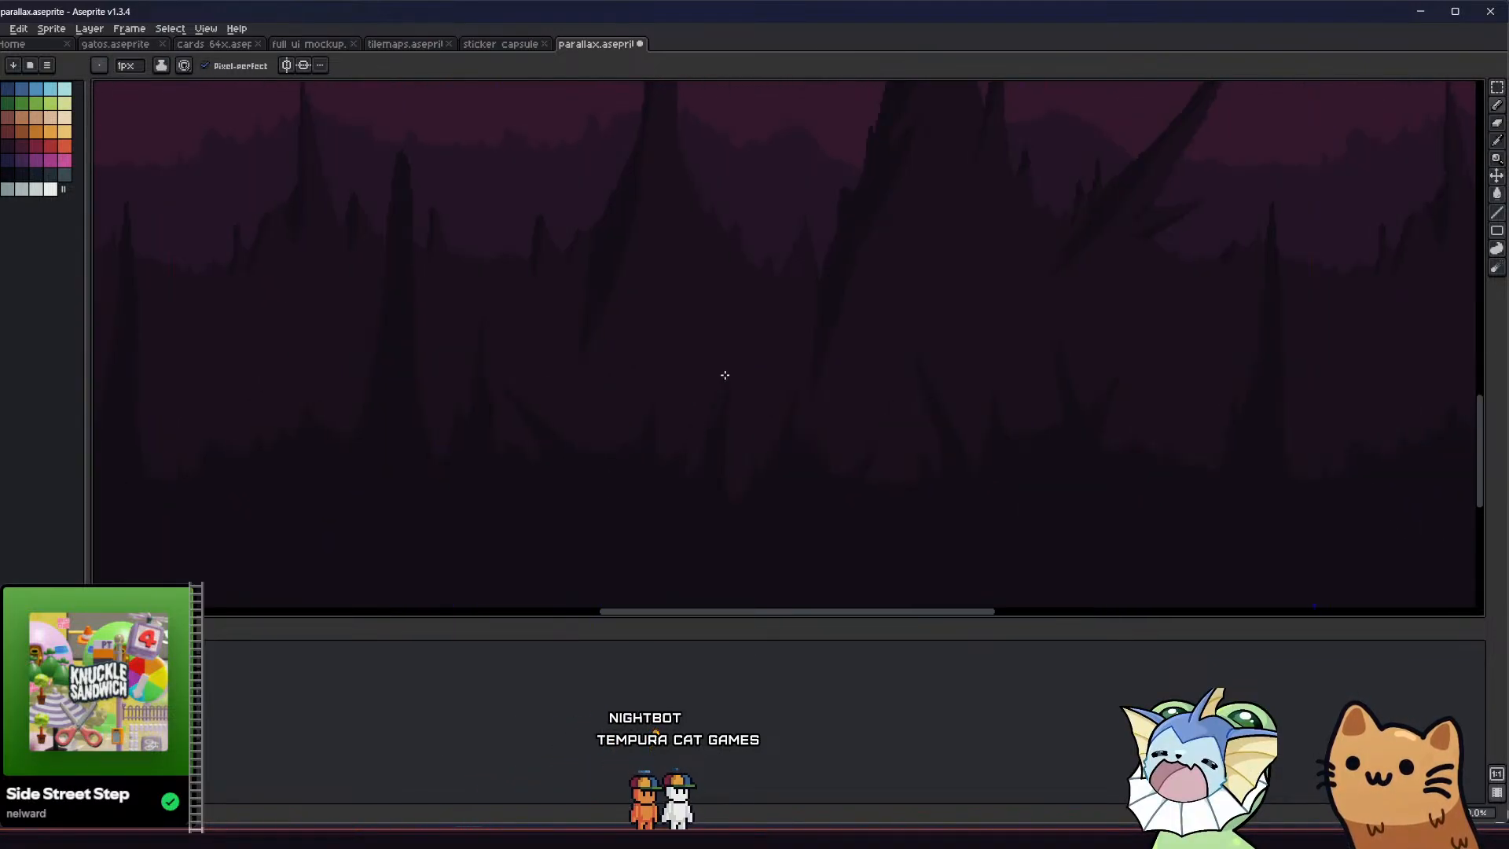
key("ctrl+apostrophe")
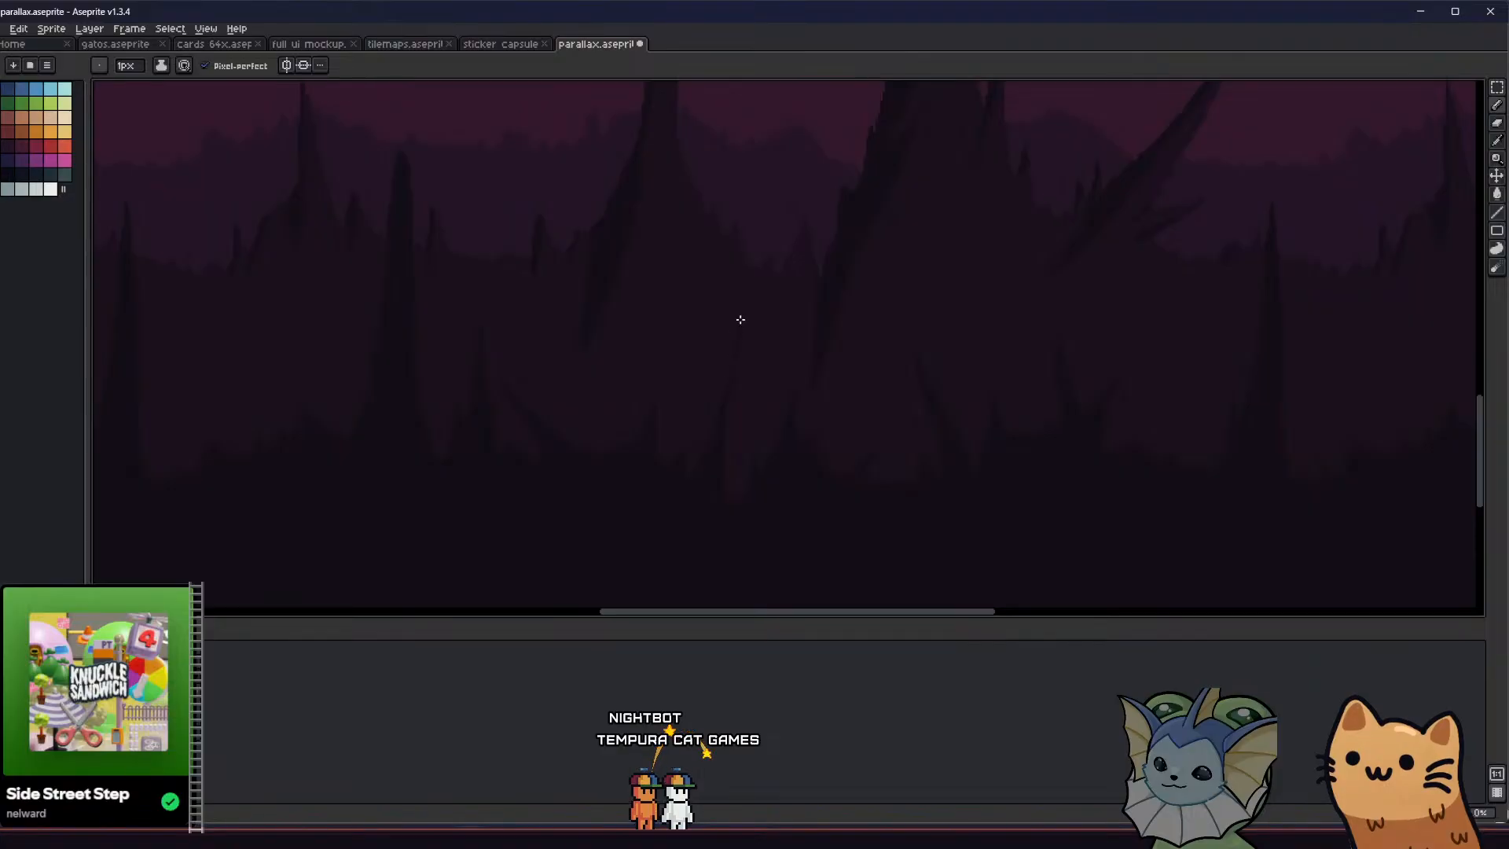
scroll(732, 452, "down", 1)
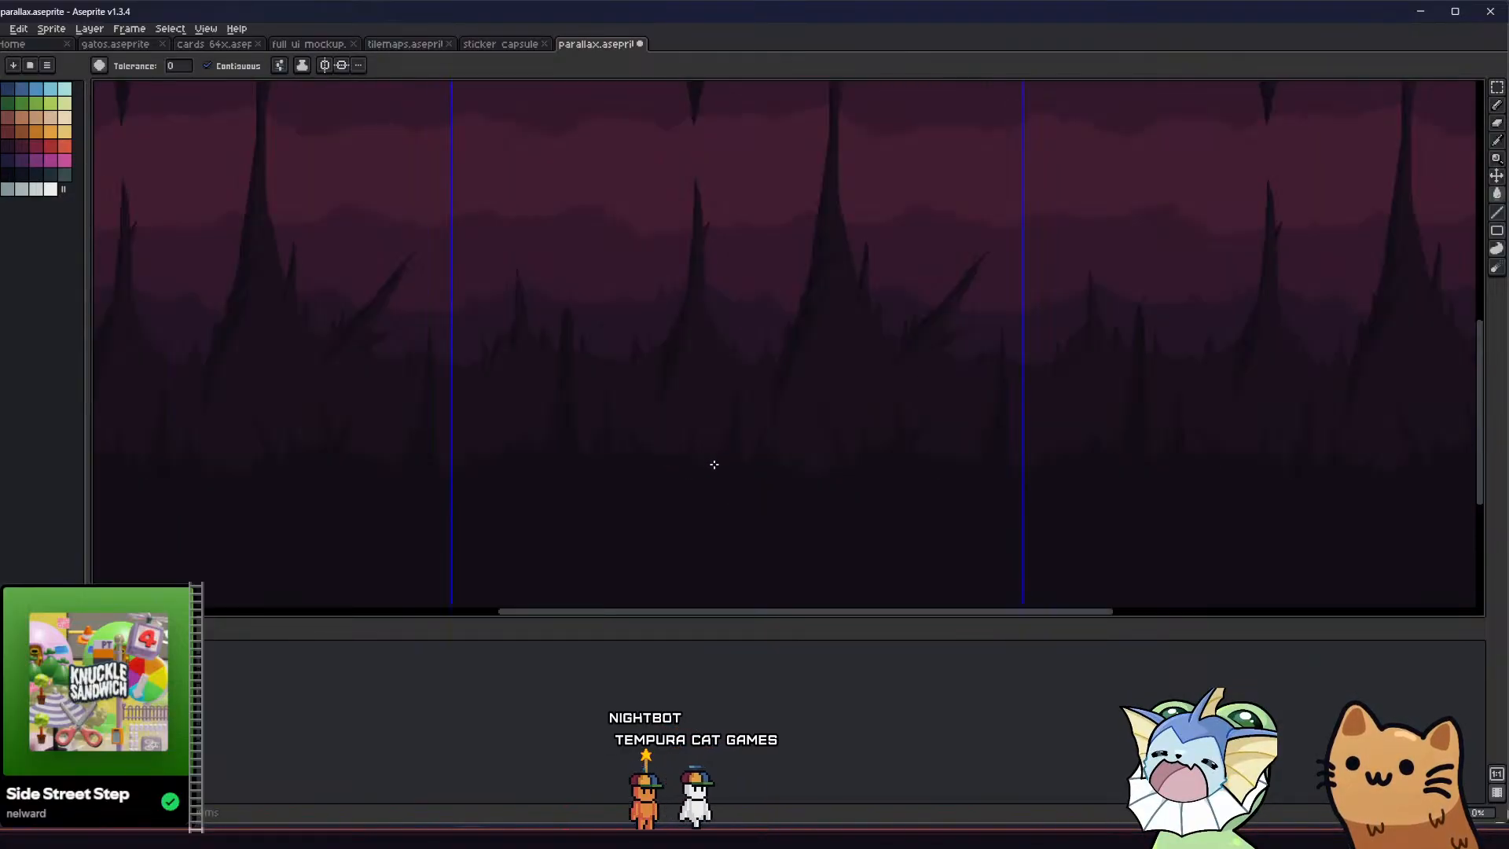
middle_click_drag(715, 465, 684, 458)
scroll(828, 439, "up", 2)
Lengthen and thicken the left-leaning foreground spike right of the tile's centre with a broader, filled base
key("b")
scroll(726, 333, "down", 1)
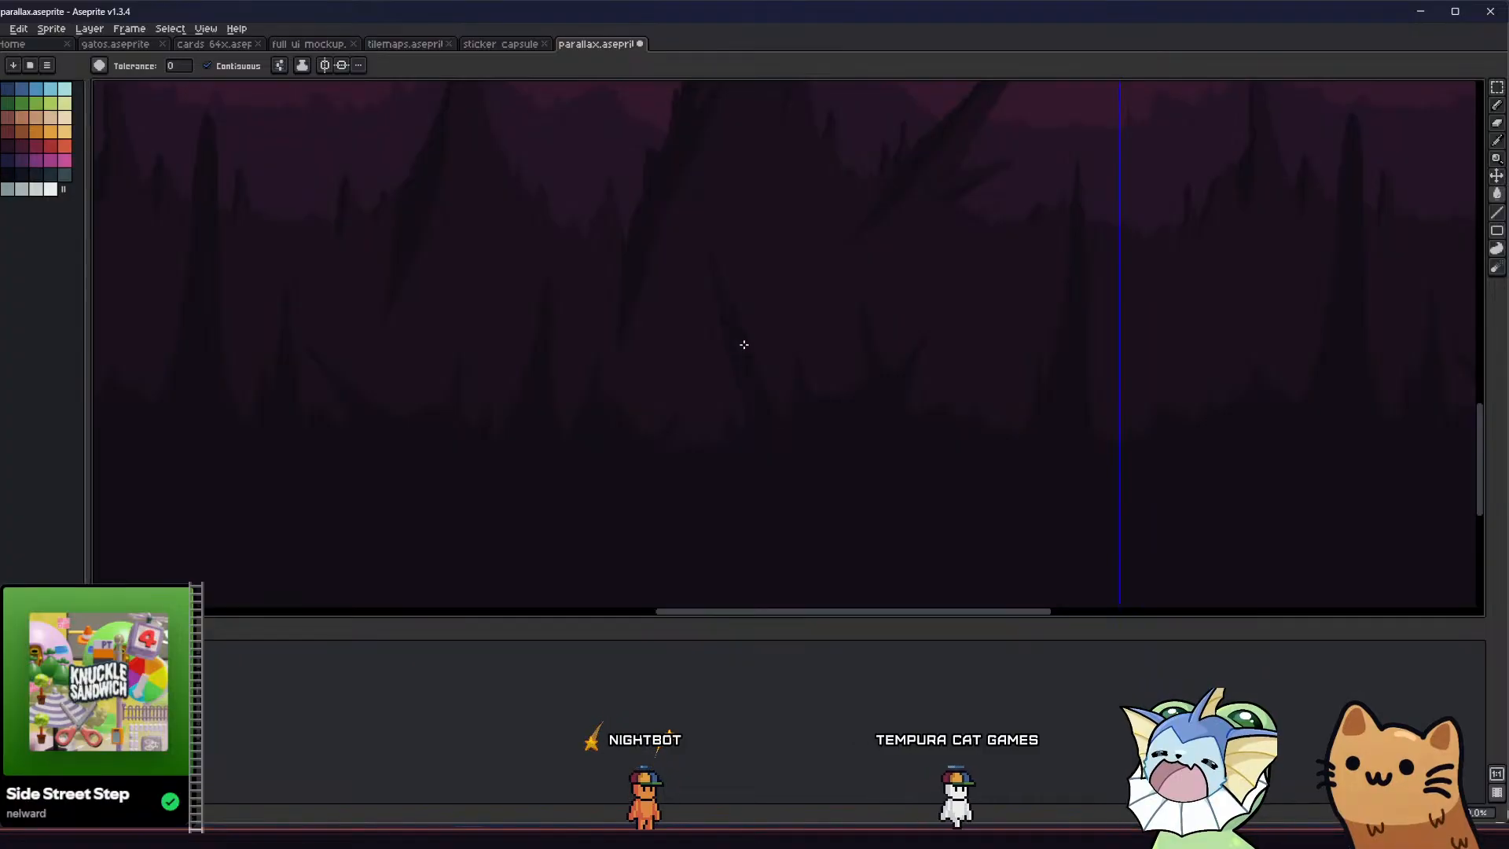
scroll(702, 279, "up", 1)
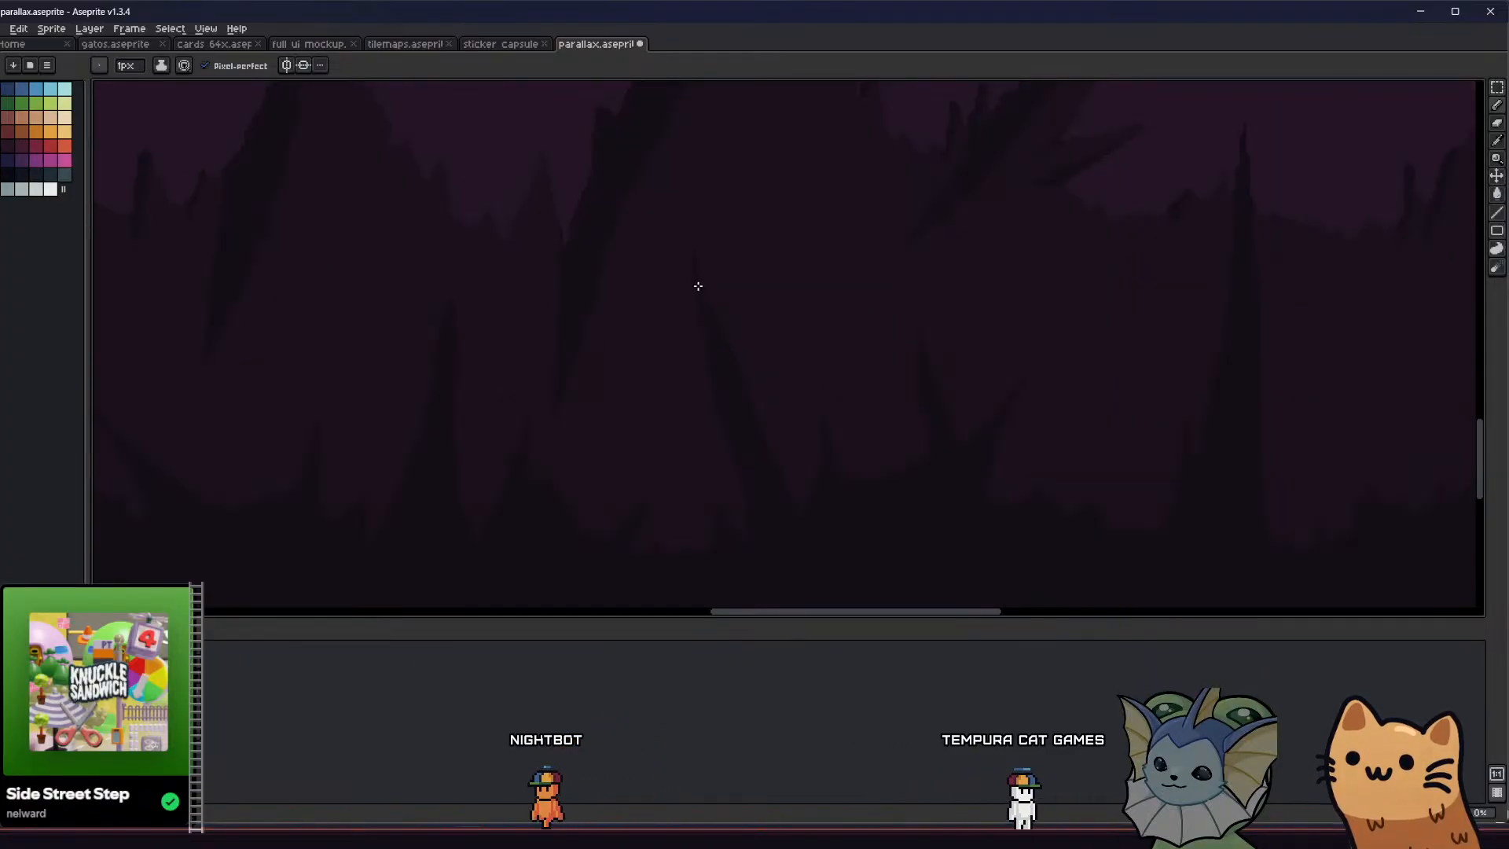
key("g")
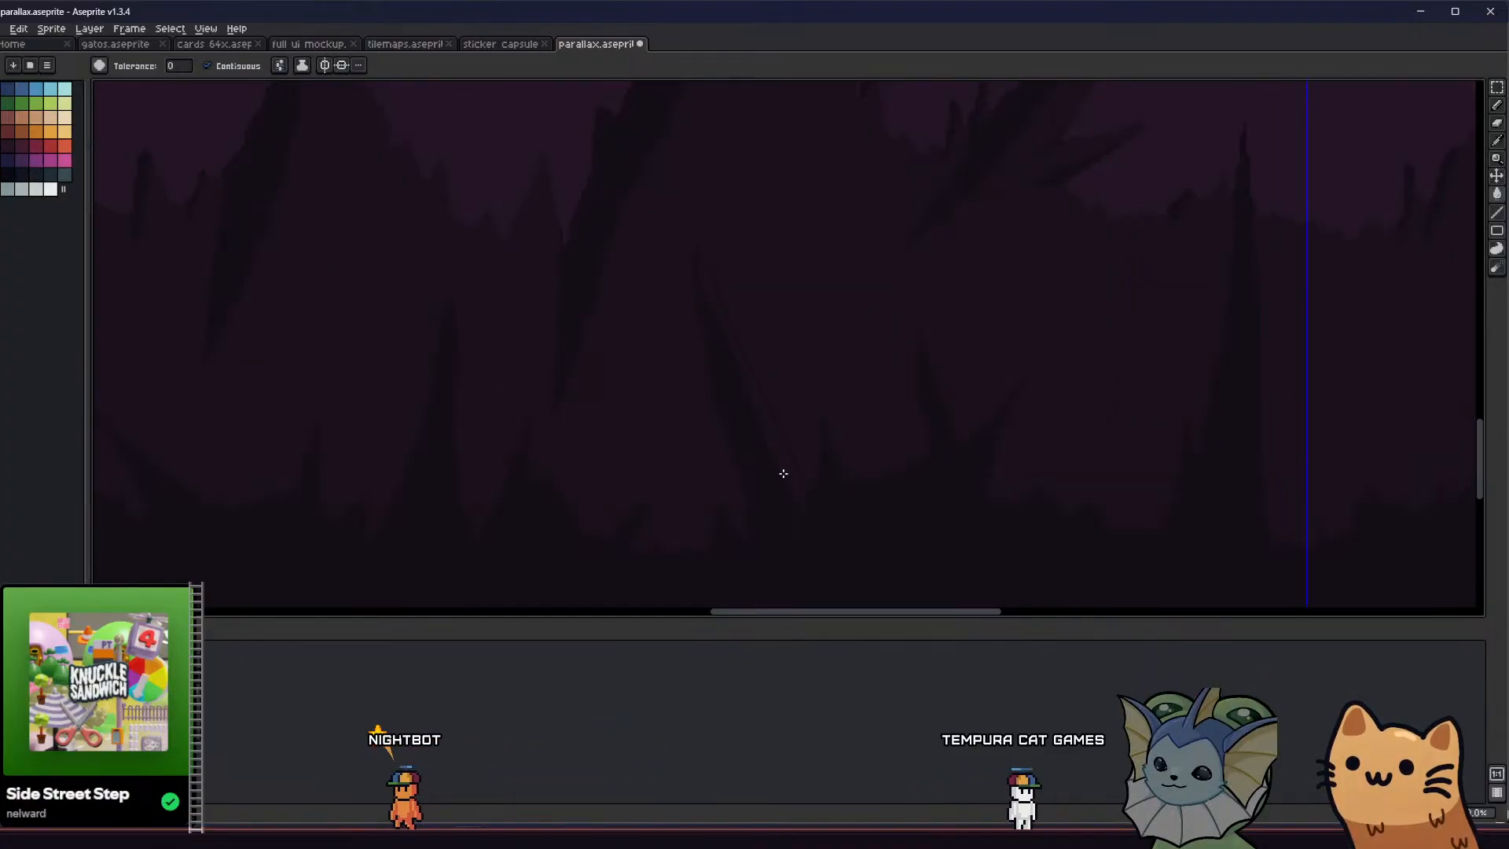
key("b")
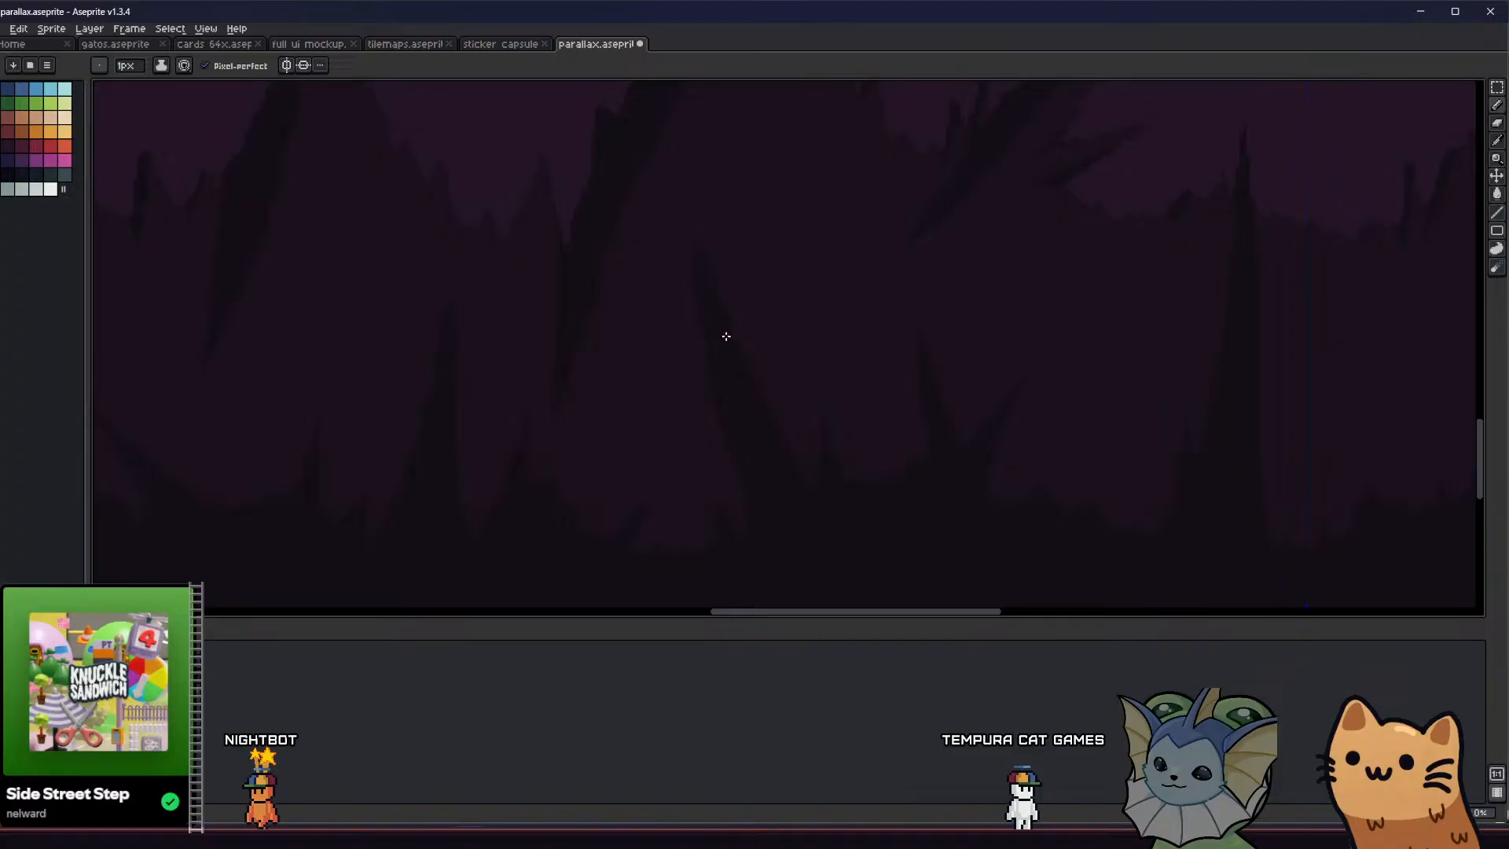
key("g")
scroll(791, 437, "up", 1)
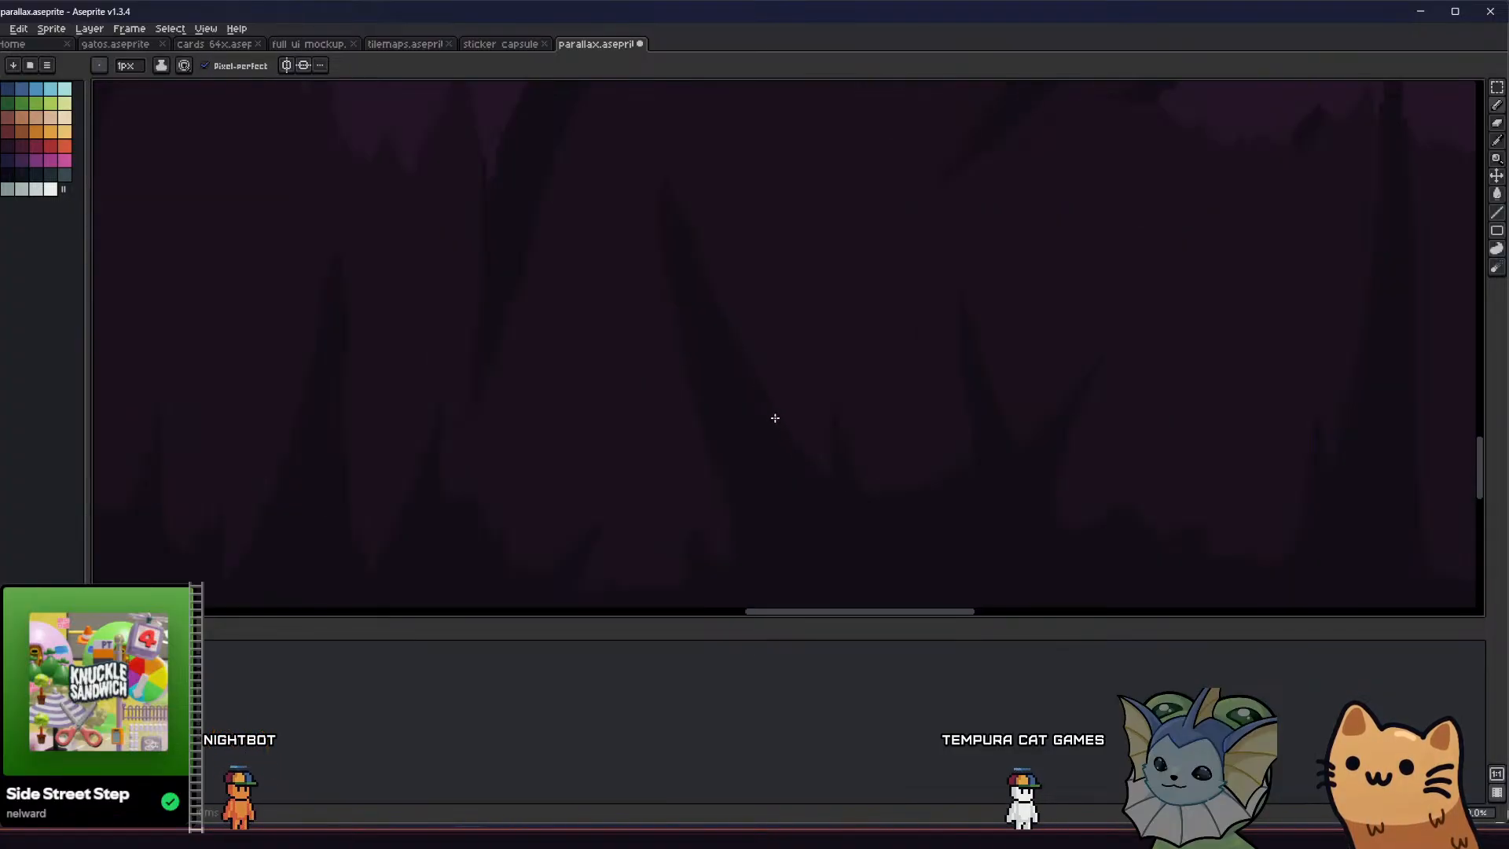
scroll(763, 420, "down", 3)
middle_click_drag(715, 441, 647, 437)
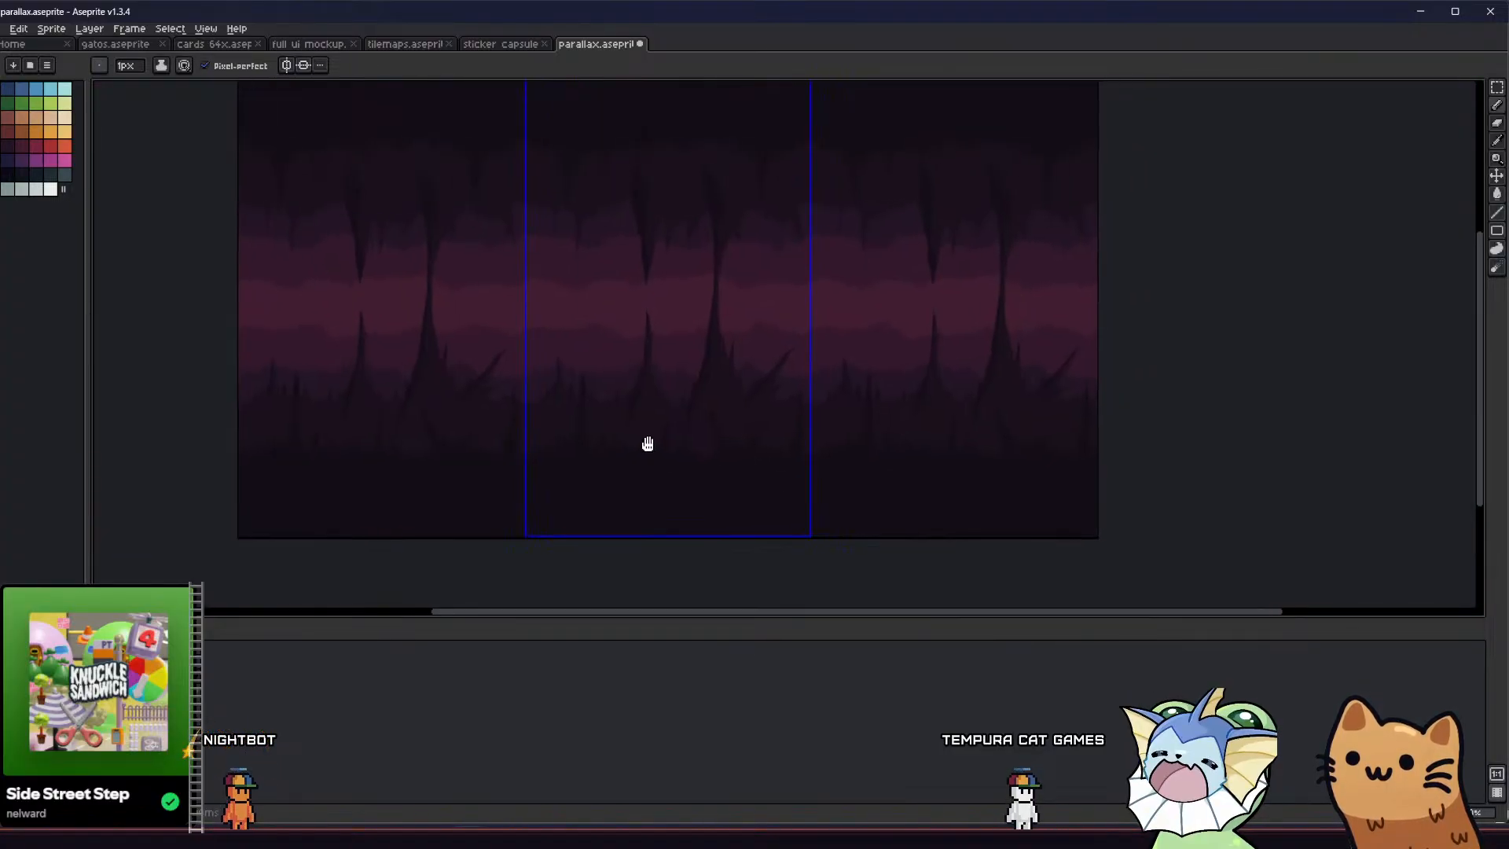
Enlarge the small right-leaning spike on the rounded mound into a taller filled spike, clean its edge, and check the repeated tiles
scroll(749, 439, "up", 3)
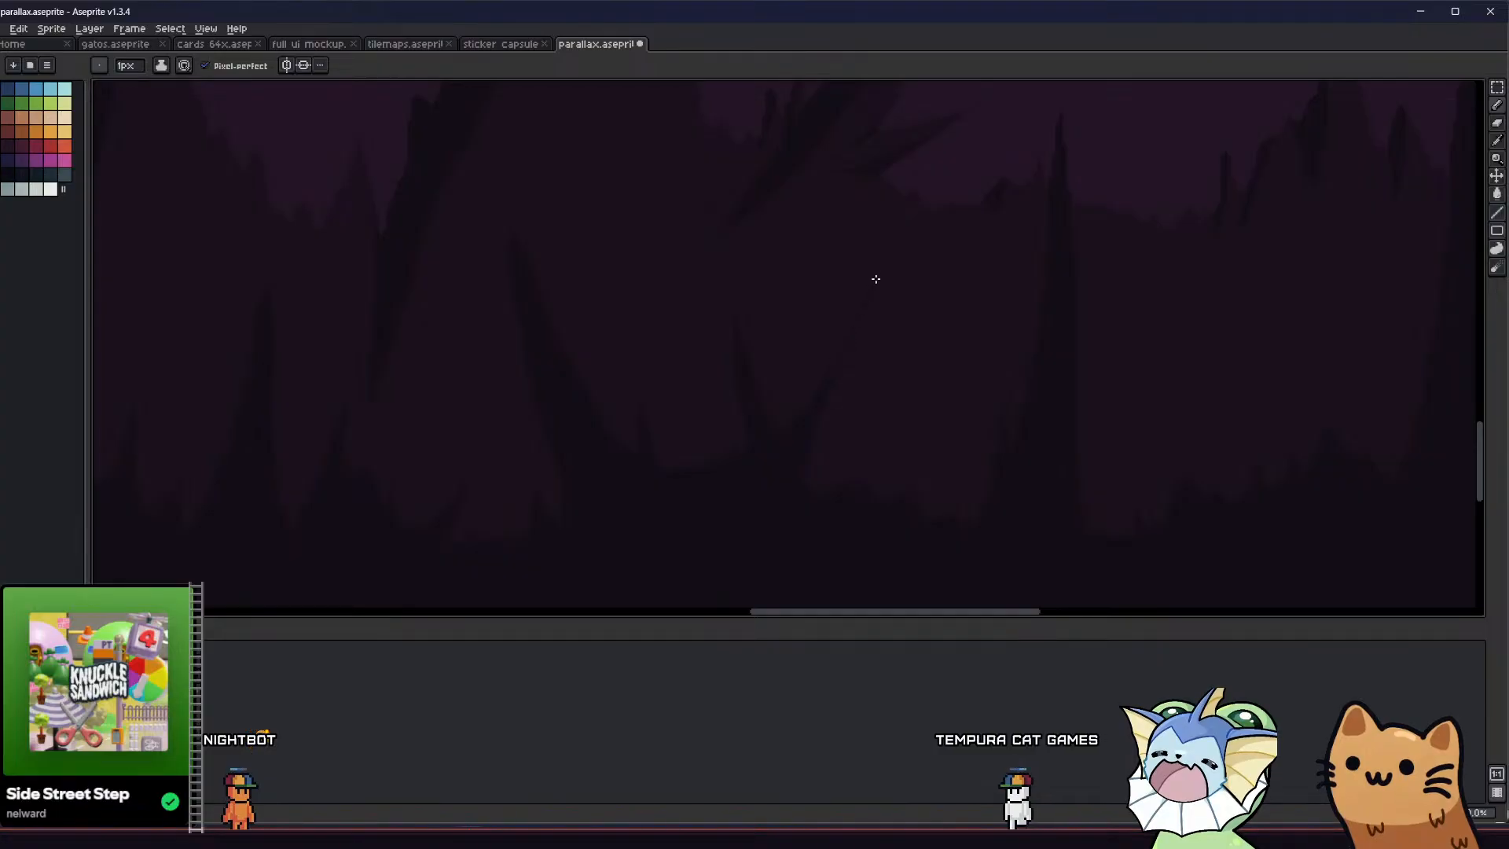
key("g")
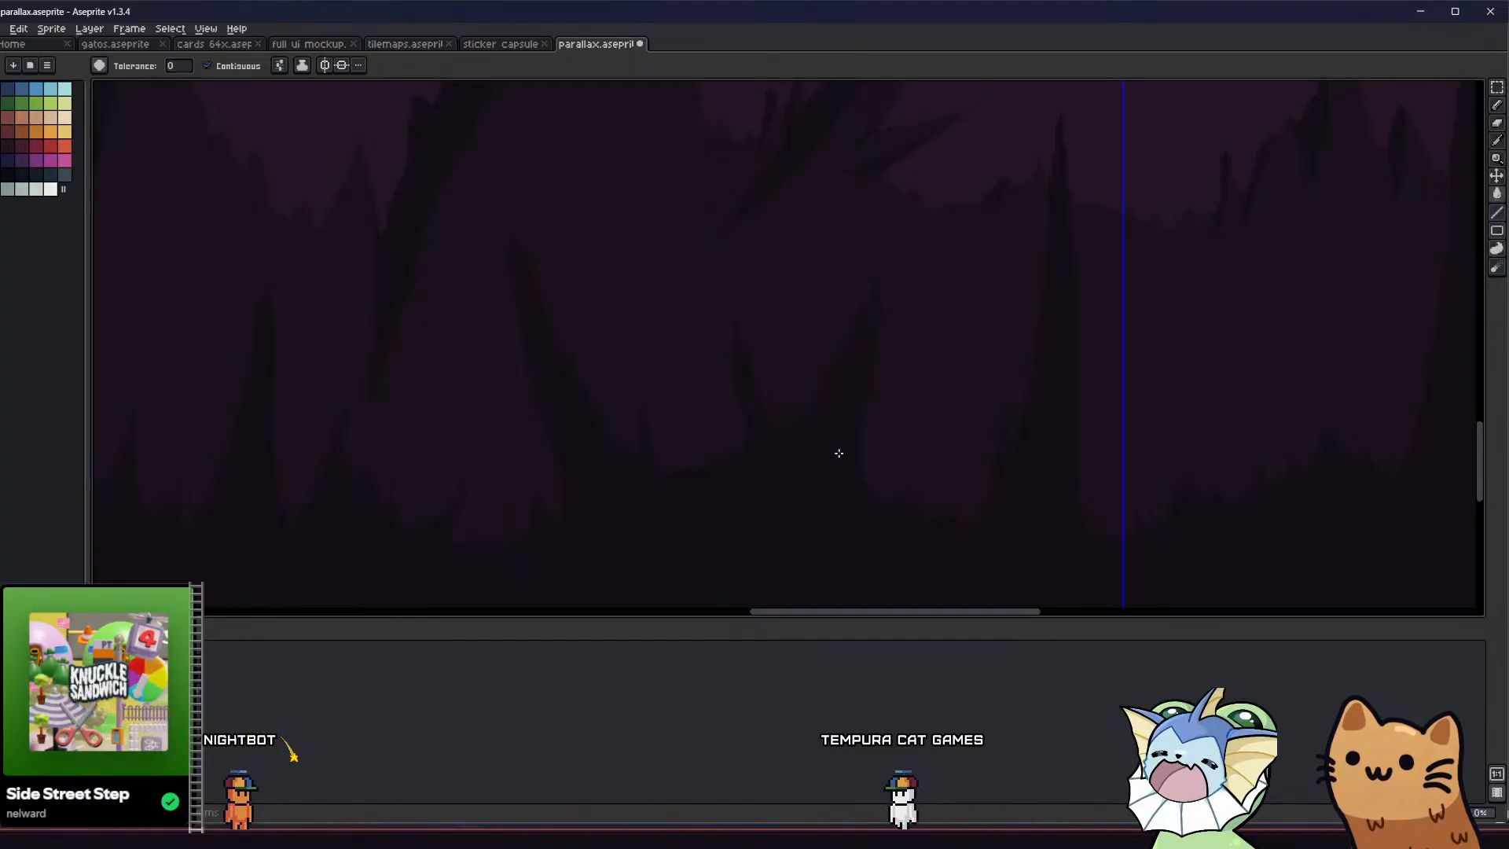
key("e")
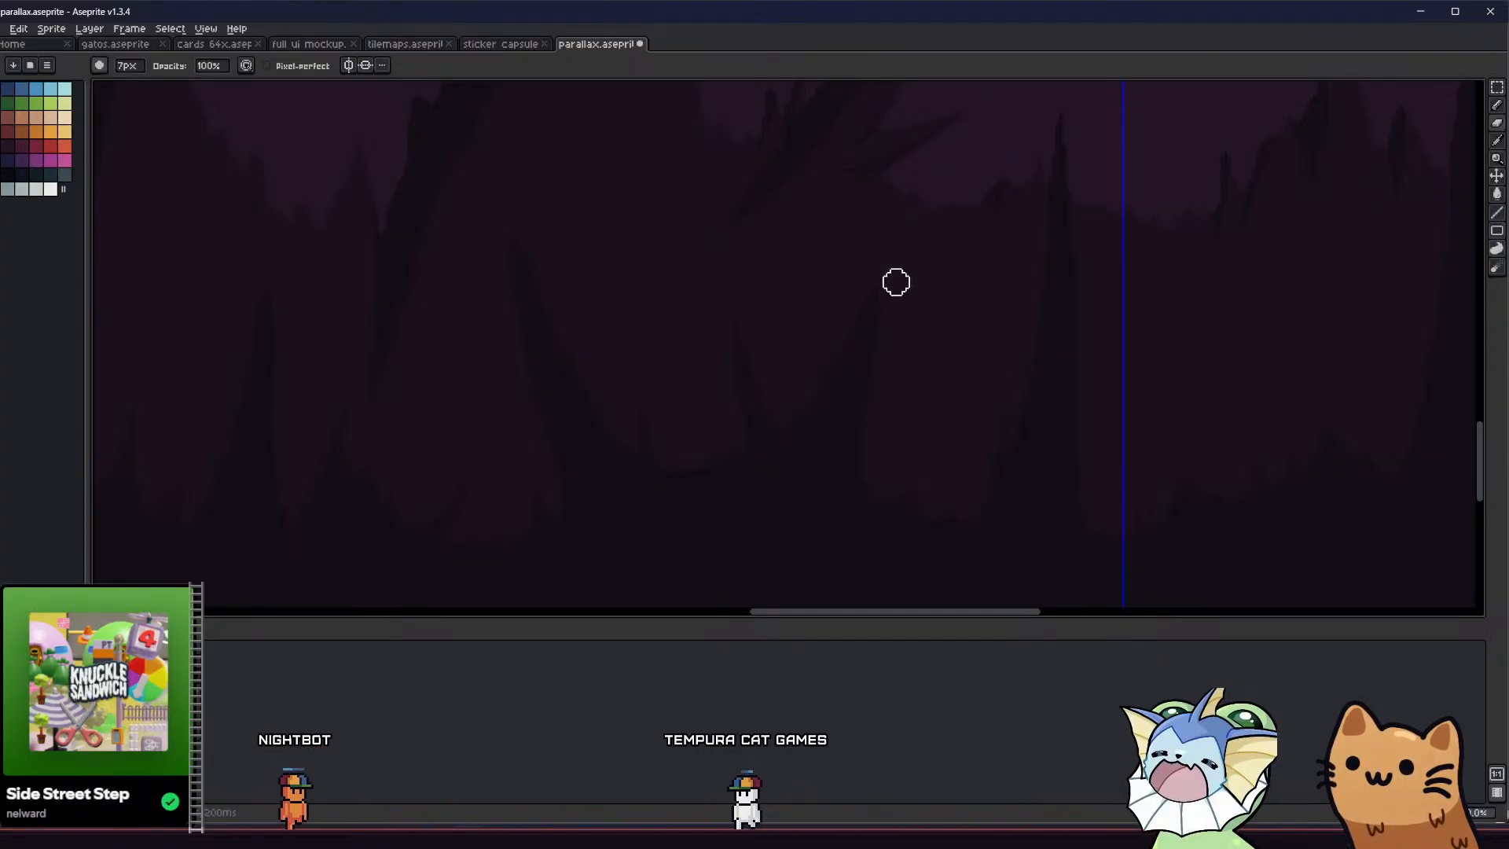
key("b")
scroll(718, 405, "down", 1)
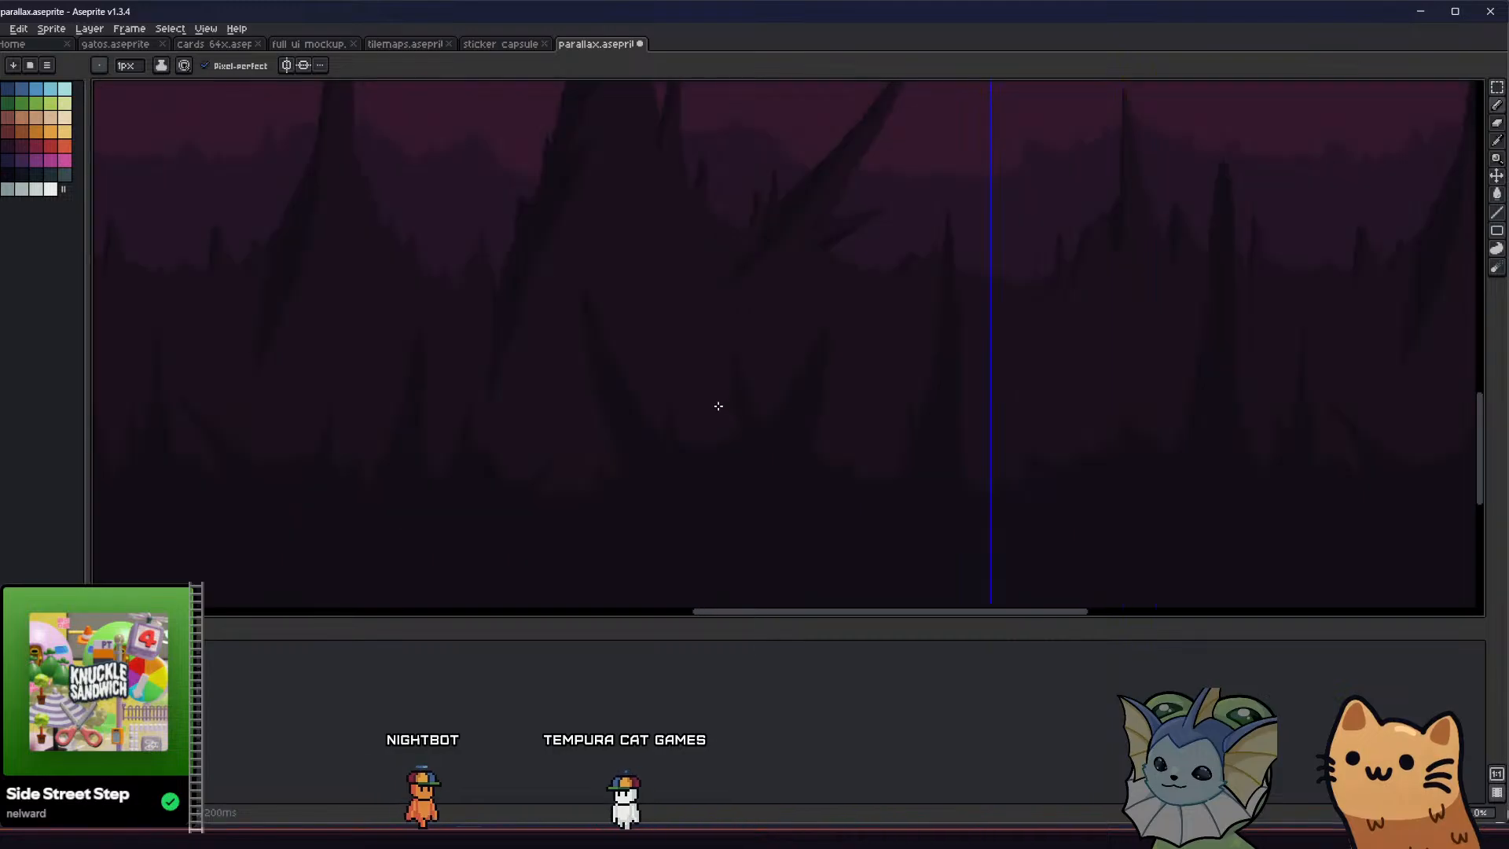
scroll(652, 488, "down", 2)
middle_click_drag(625, 492, 770, 517)
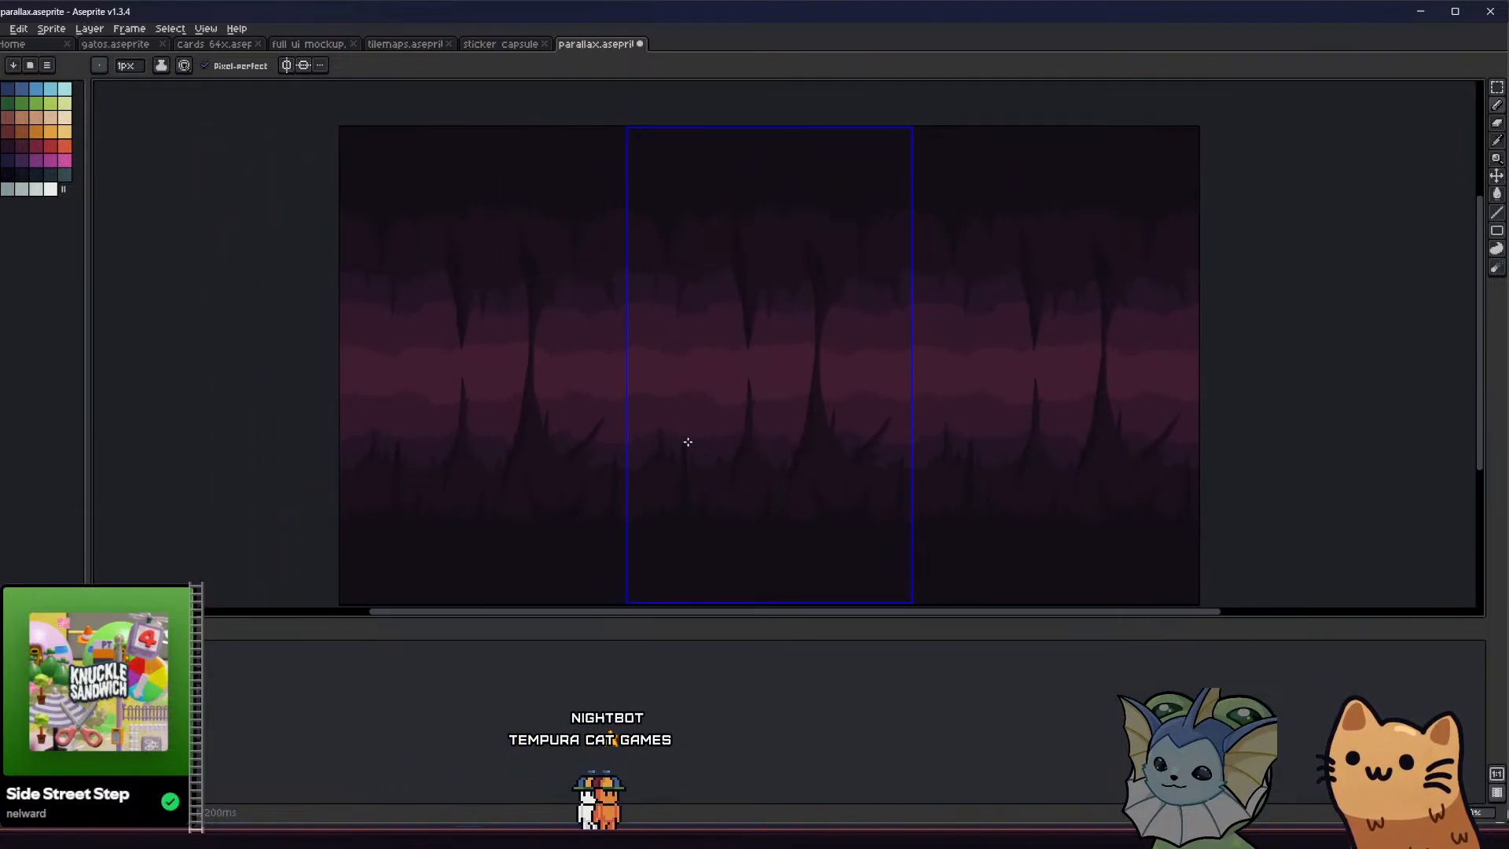
scroll(675, 257, "up", 1)
scroll(689, 189, "down", 1)
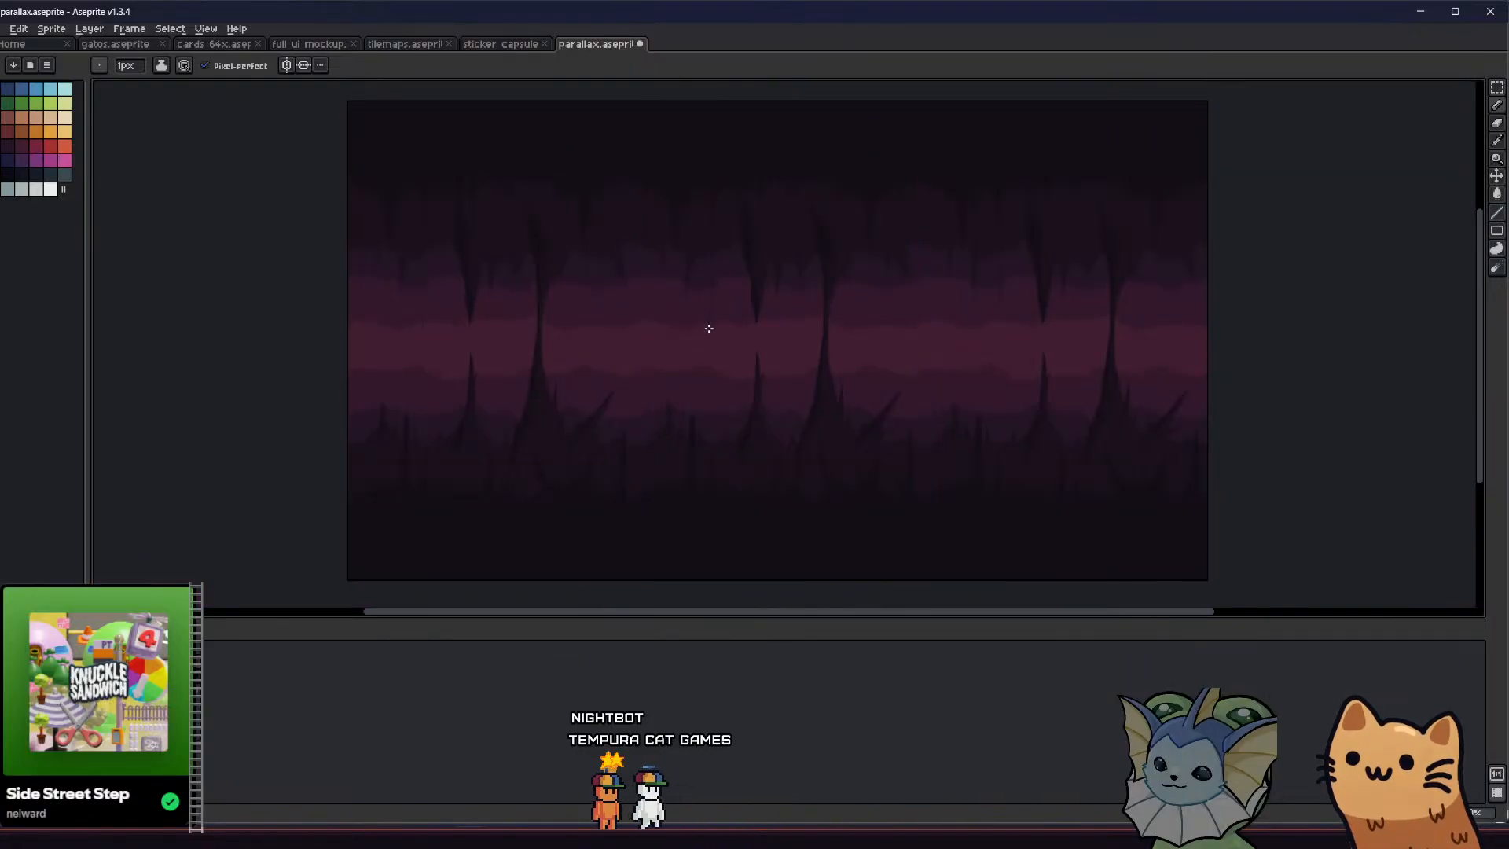
Draw a long filled stalactite hanging from the ceiling through the bright middle band, left of the existing large stalactite
key("ctrl+h")
key("b")
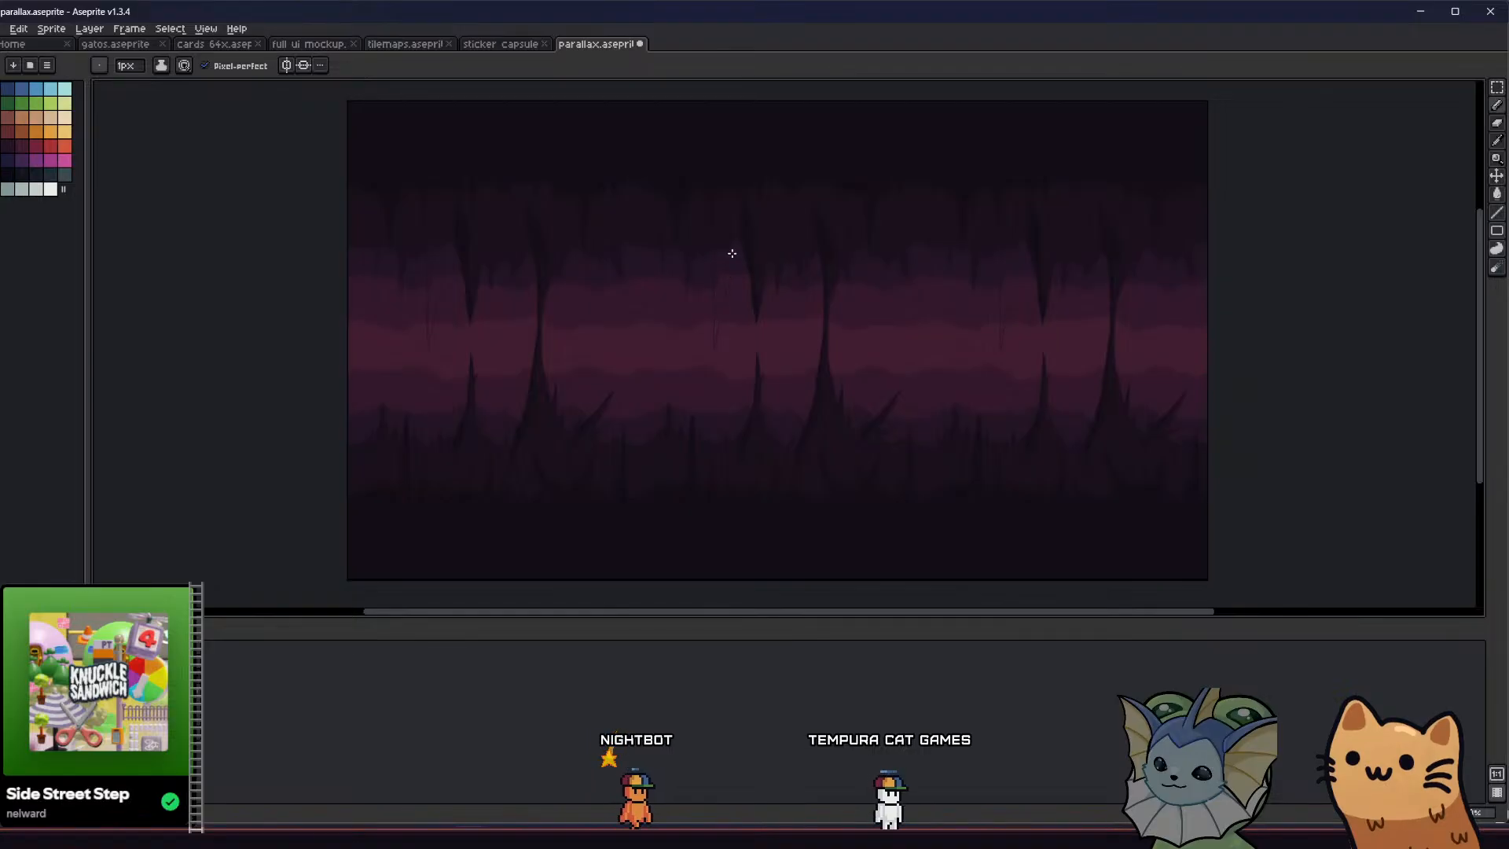
scroll(719, 199, "up", 1)
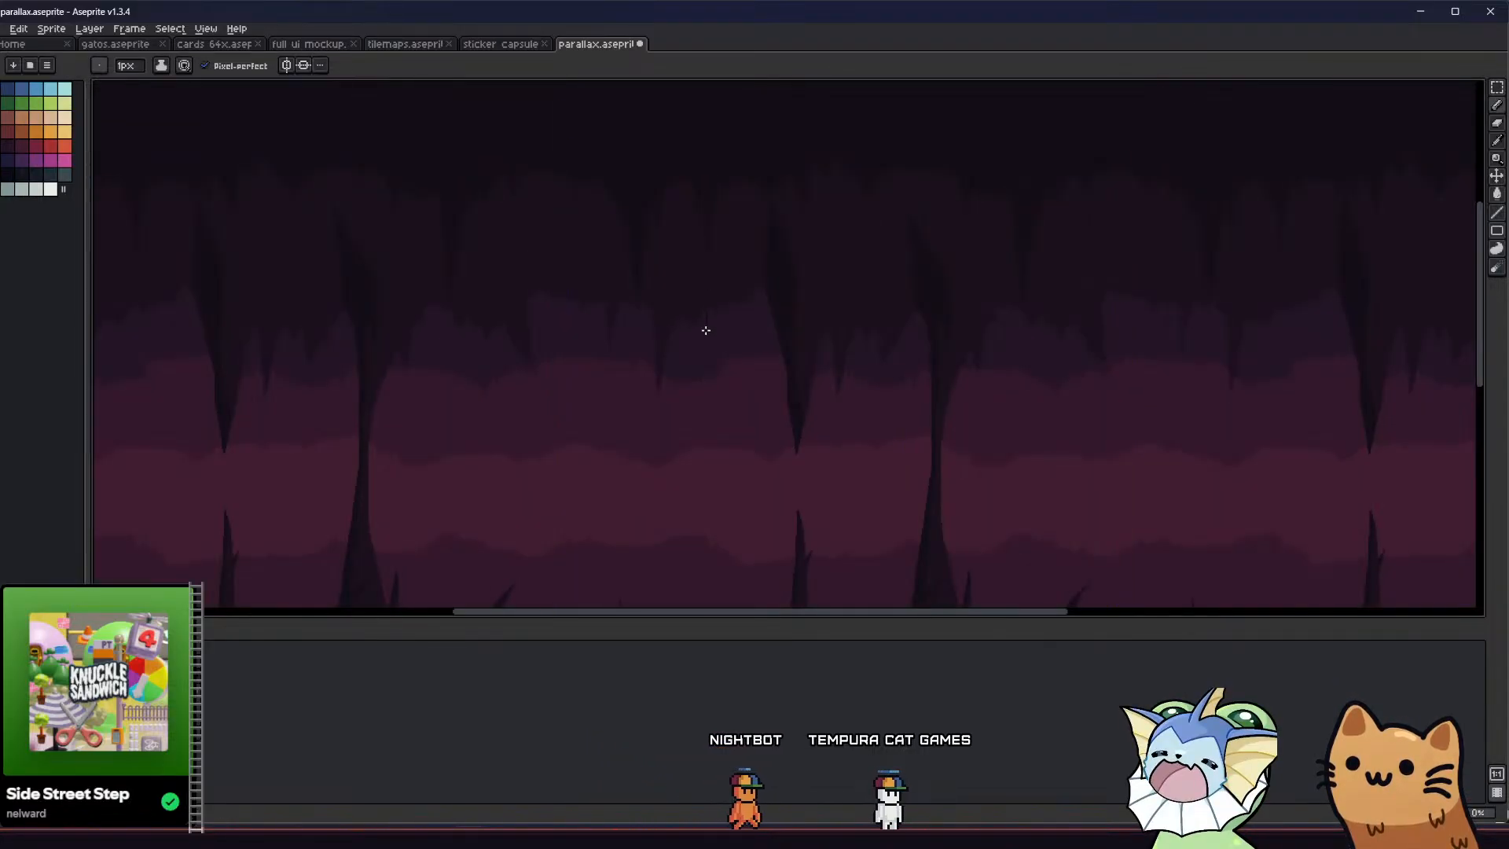
left_click_drag(705, 330, 703, 489)
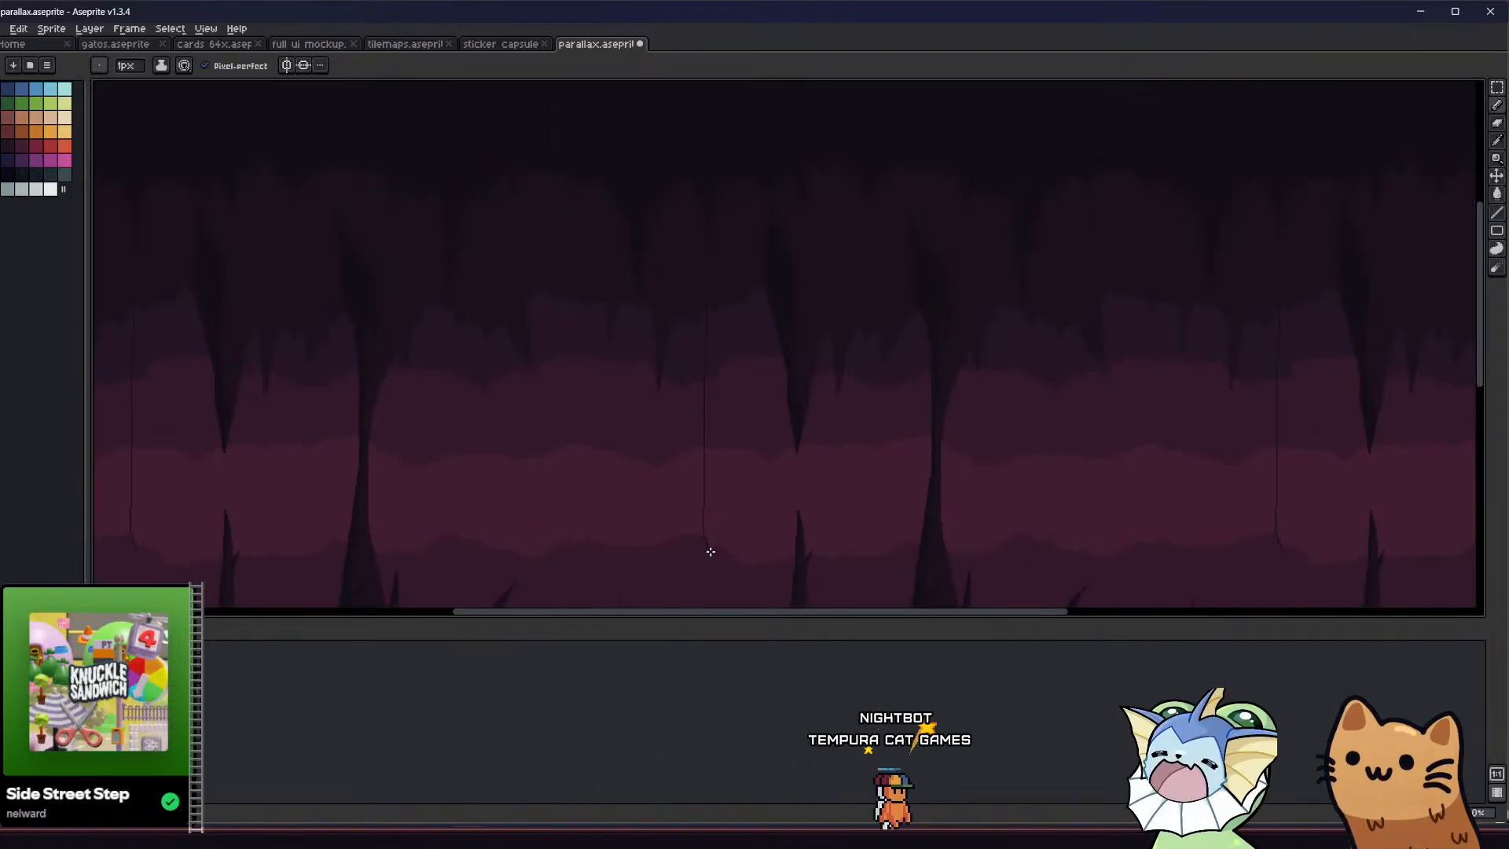
left_click_drag(726, 449, 729, 302)
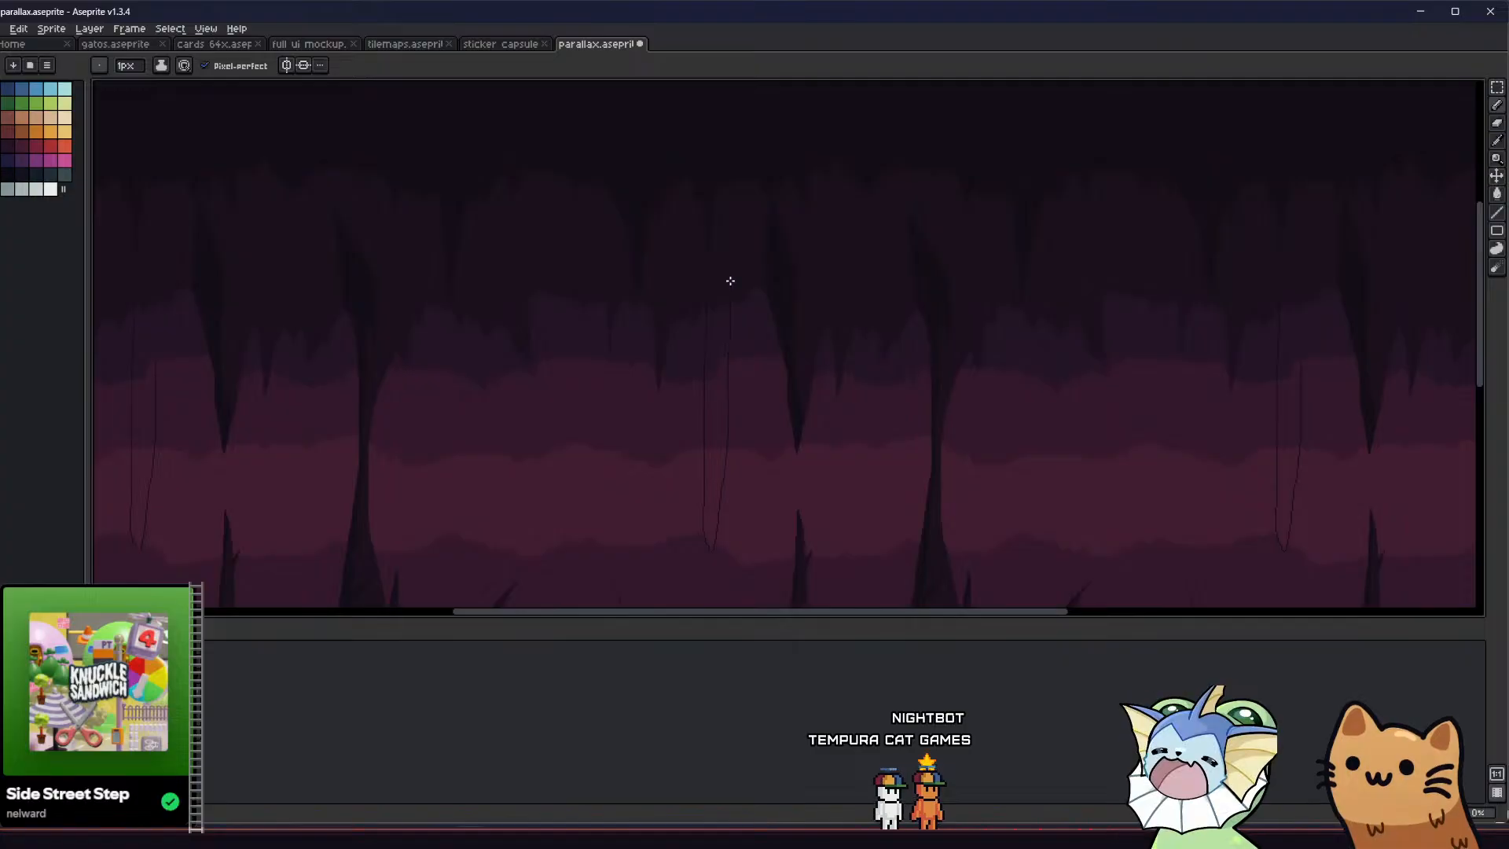
scroll(714, 263, "down", 2)
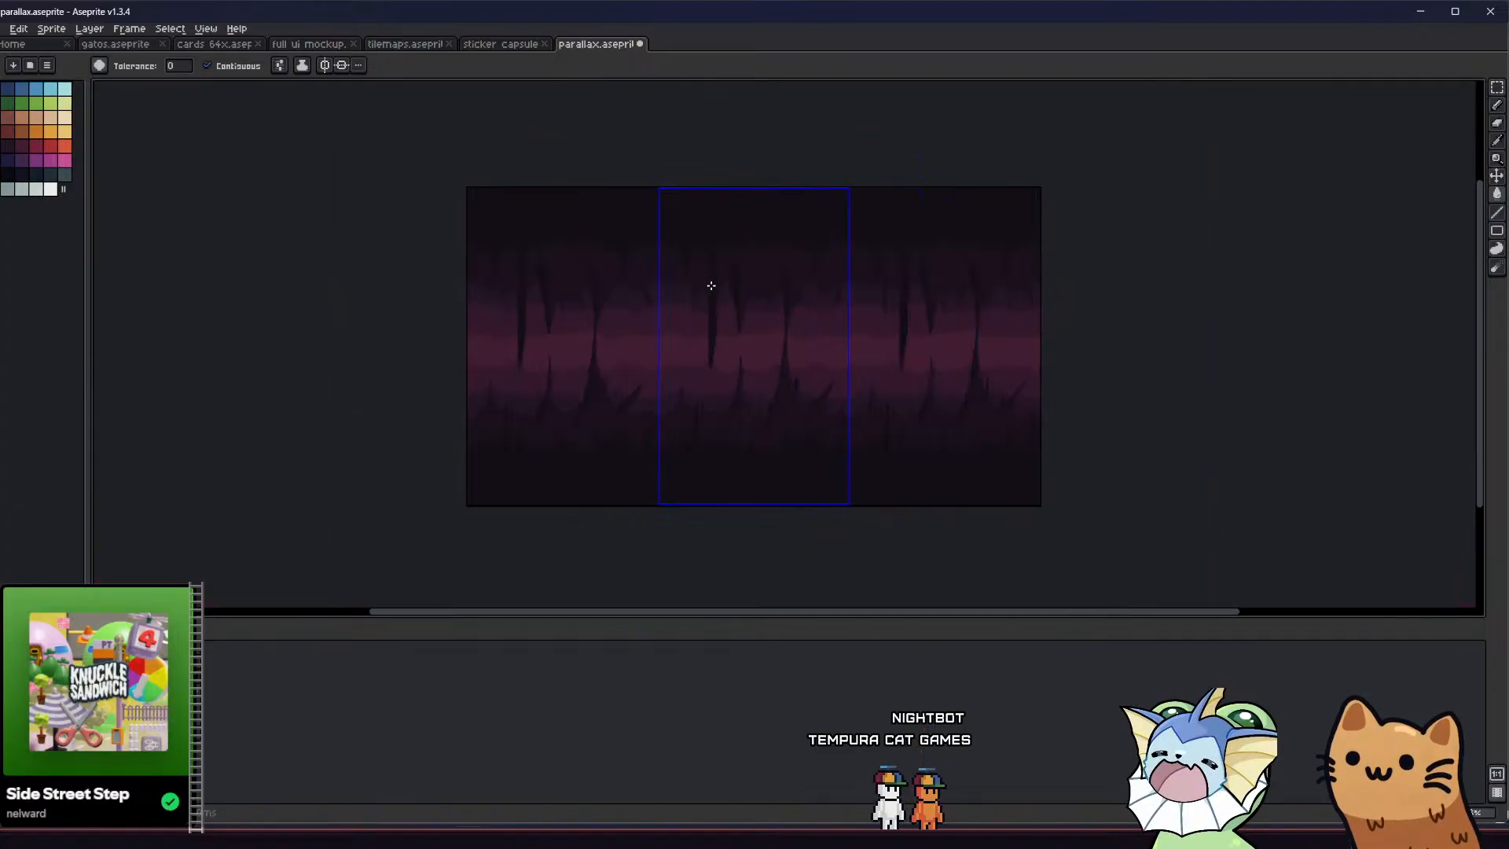
middle_click_drag(620, 327, 488, 327)
scroll(569, 286, "up", 4)
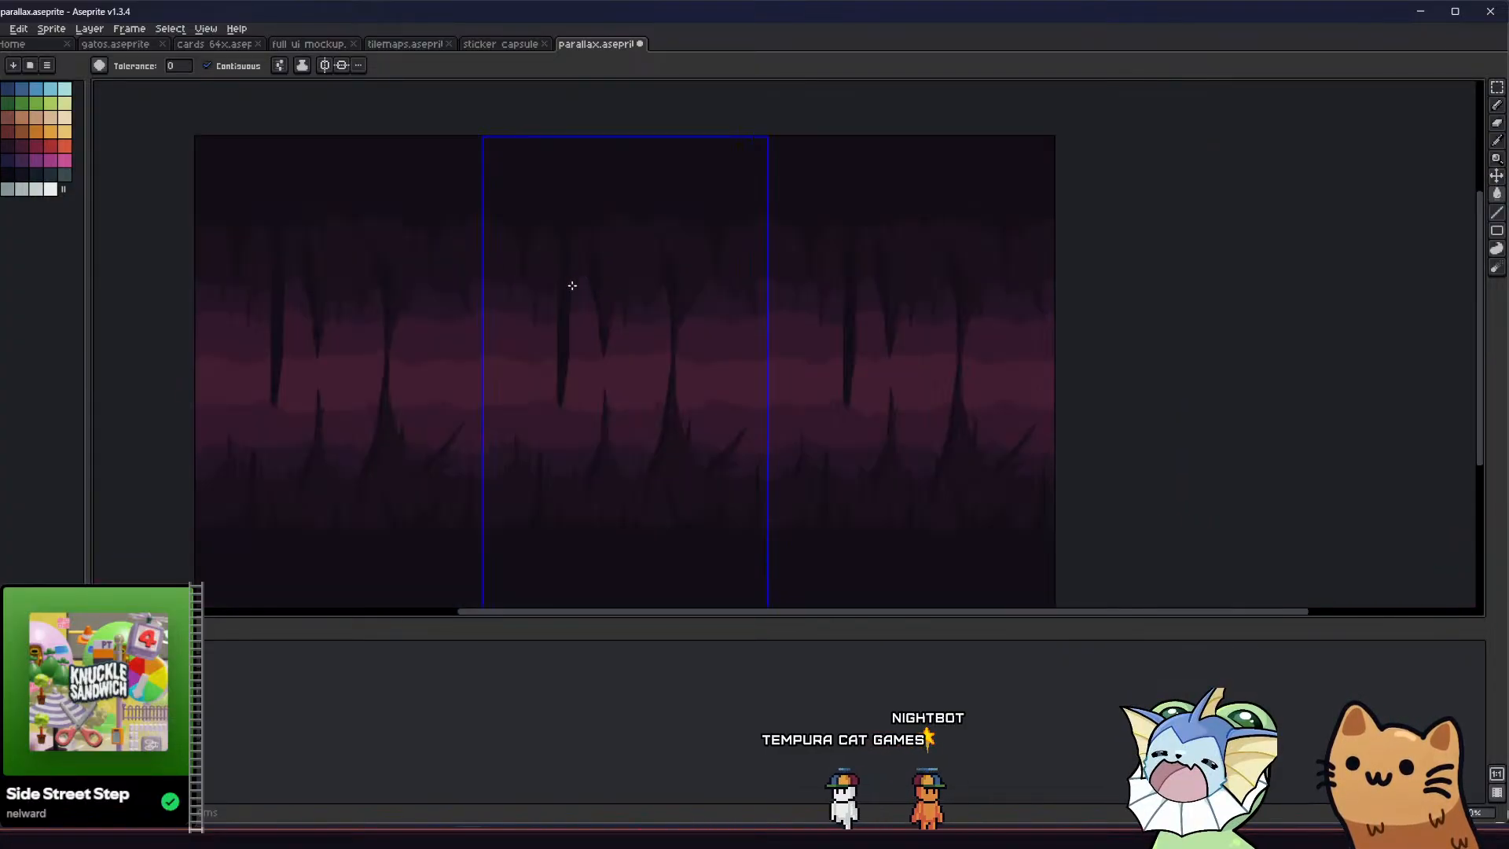
Widen the base of the long stalactite where it meets the ceiling and fill the area joining it to the neighbouring stalactite
scroll(575, 275, "down", 2)
key("g")
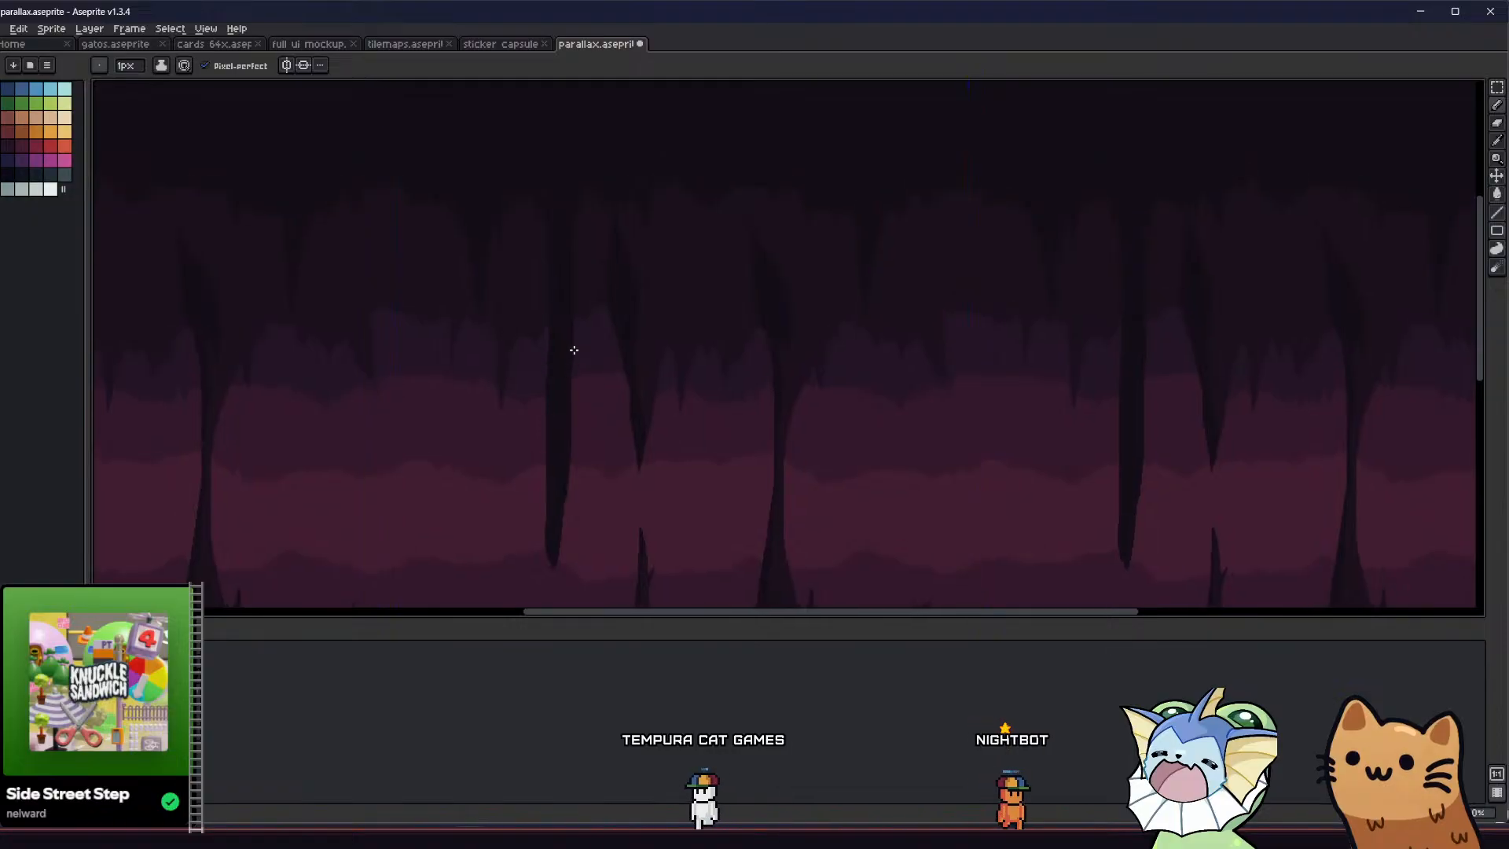
middle_click_drag(542, 276, 535, 287)
key("b")
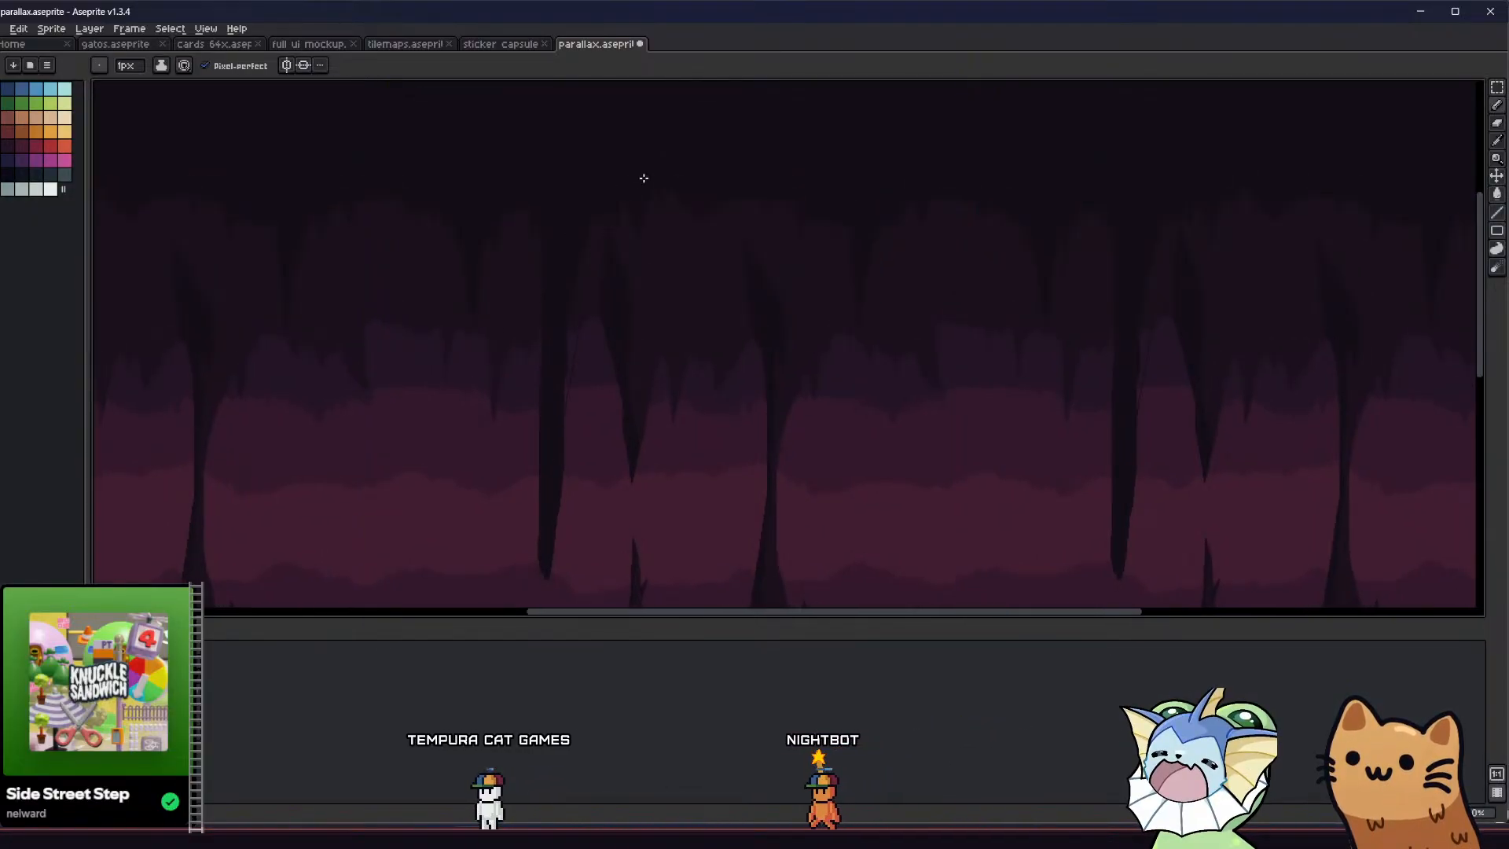
key("g")
scroll(621, 212, "up", 3)
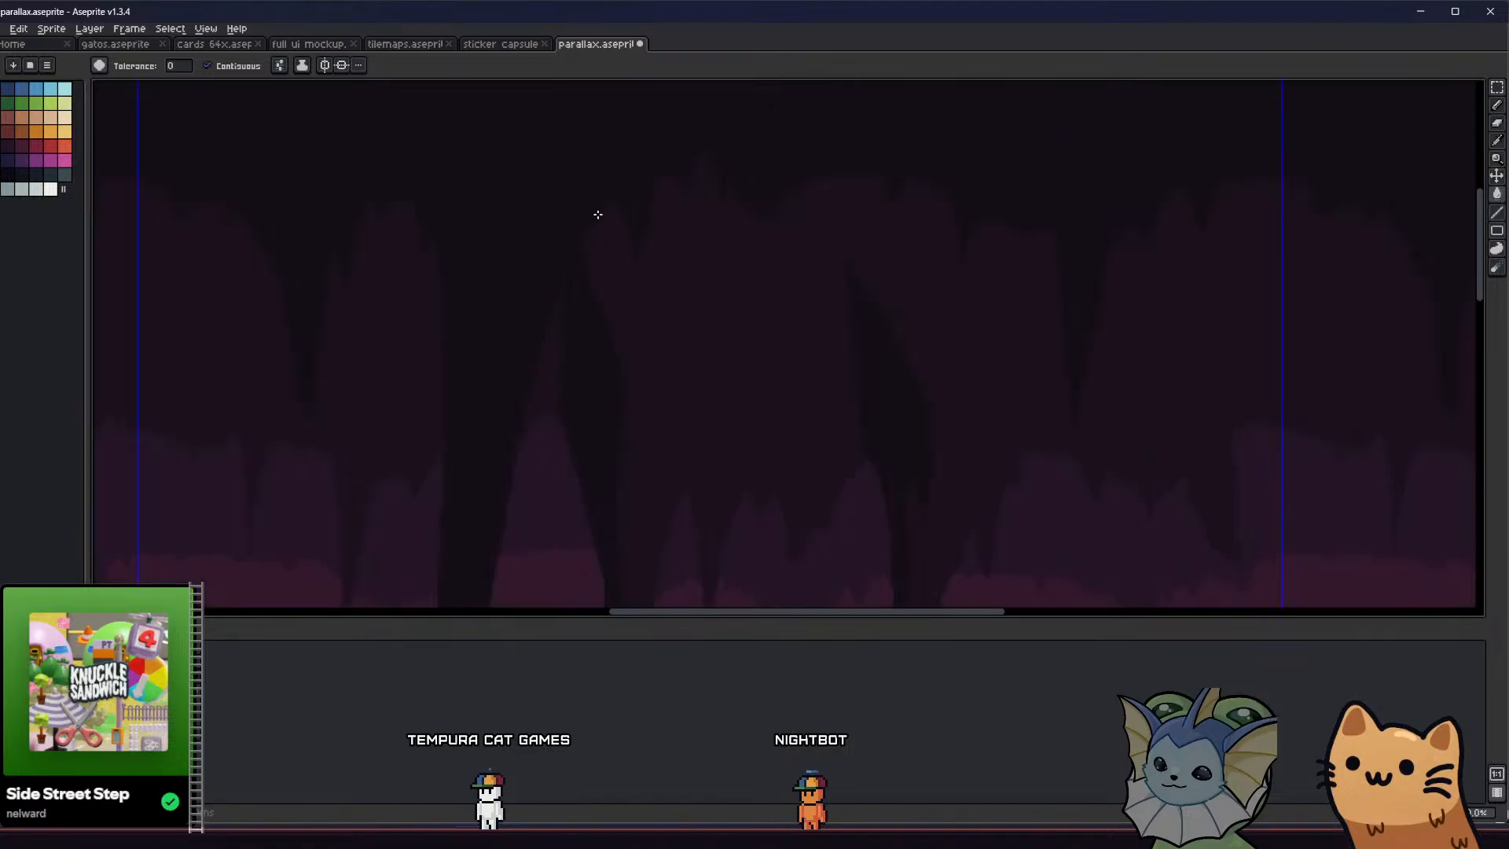
Widen the left side of the long stalactite's base so it tapers into the ceiling, and check the repeated tiles
scroll(598, 215, "down", 3)
mouse_move(518, 317)
middle_mouse_down()
mouse_move(539, 343)
mouse_move(579, 347)
mouse_move(609, 318)
mouse_move(676, 303)
middle_mouse_up()
scroll(704, 237, "down", 1)
key("b")
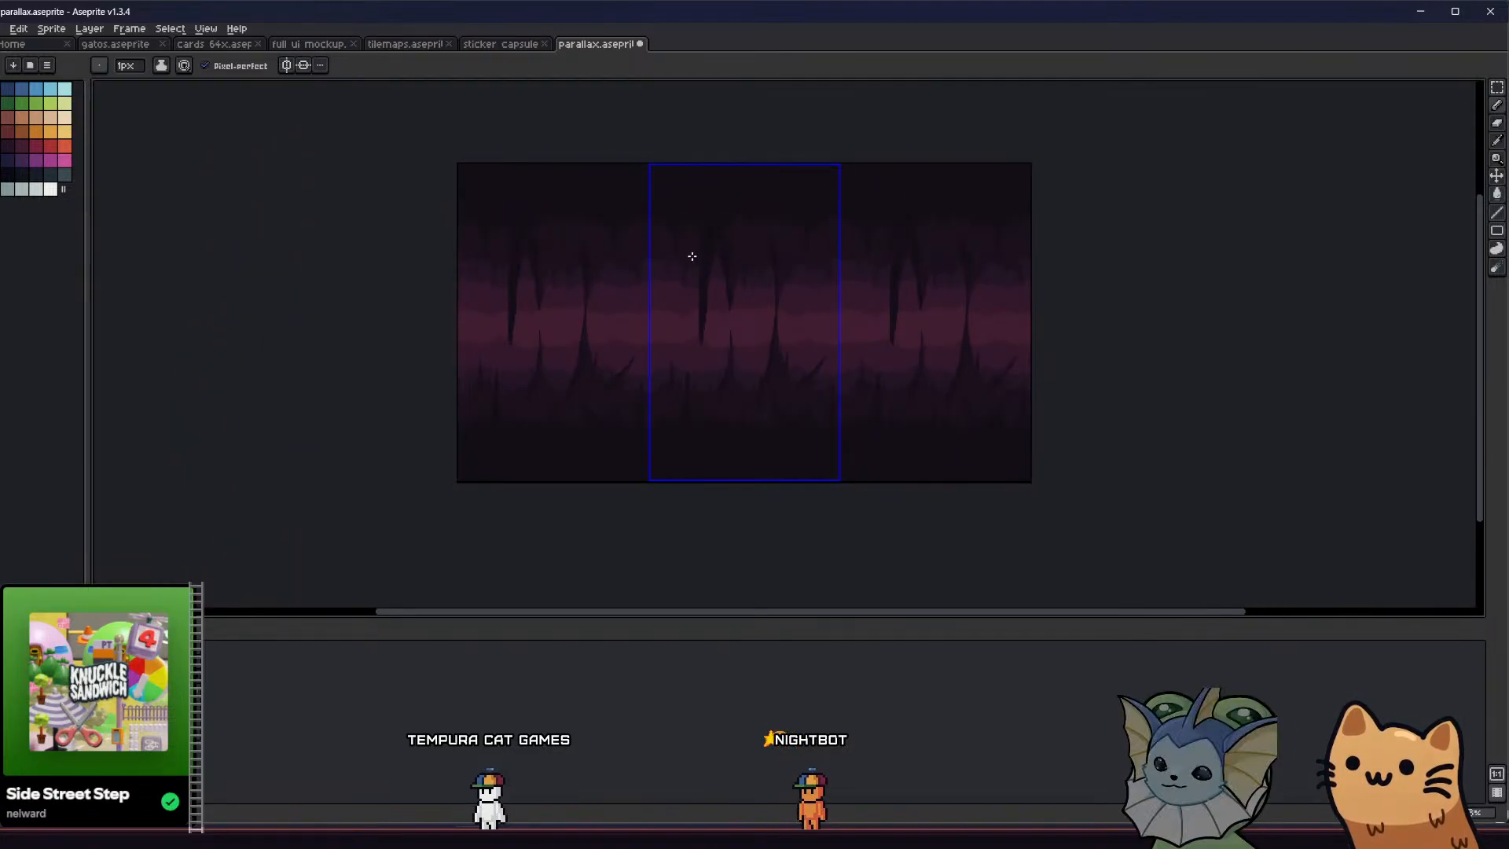
scroll(692, 256, "up", 4)
middle_click_drag(744, 262, 815, 435)
scroll(825, 442, "down", 1)
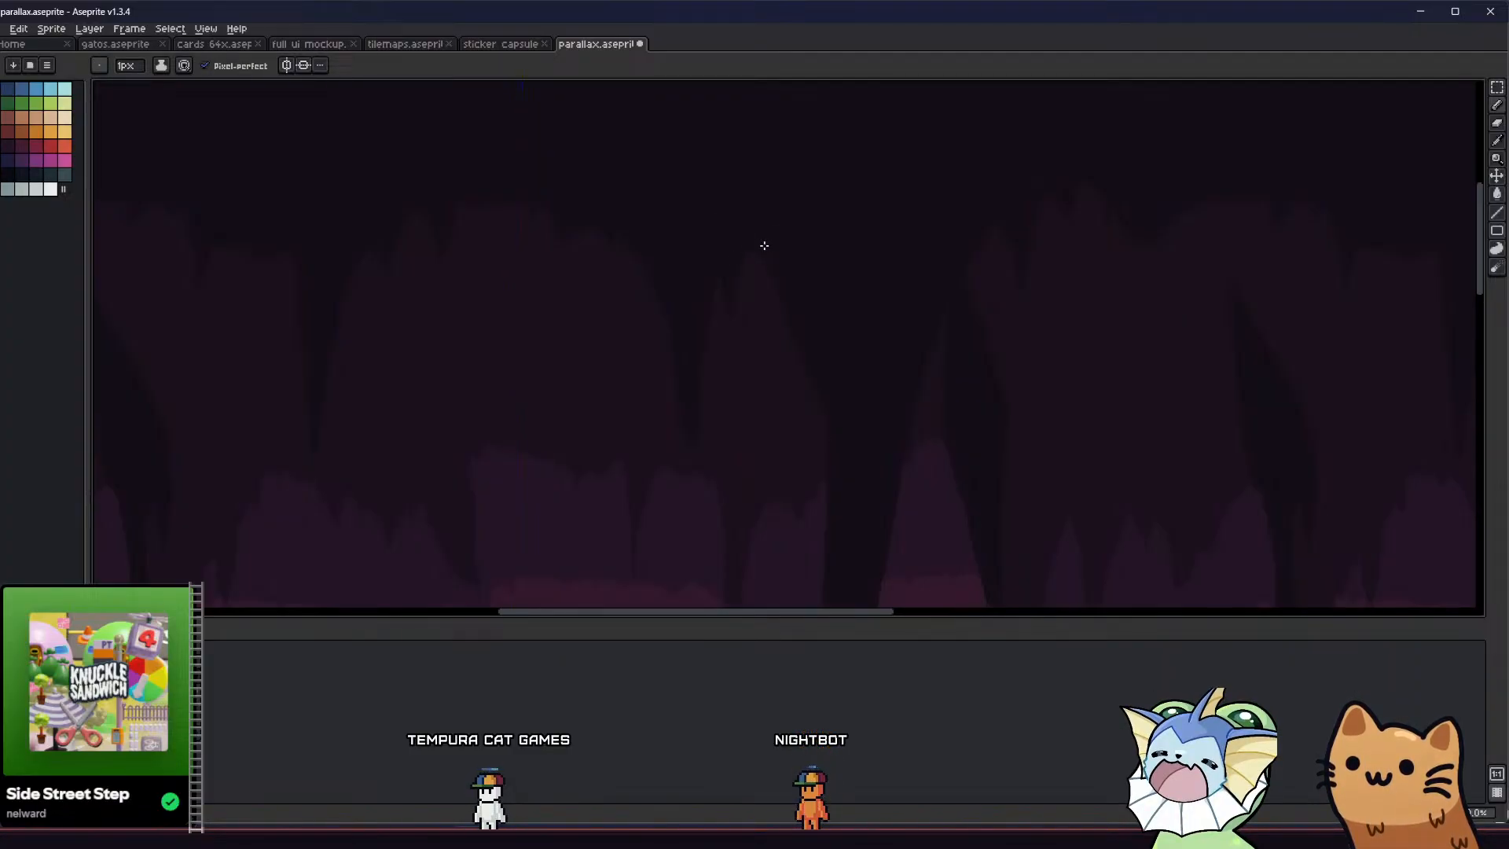
scroll(748, 247, "up", 1)
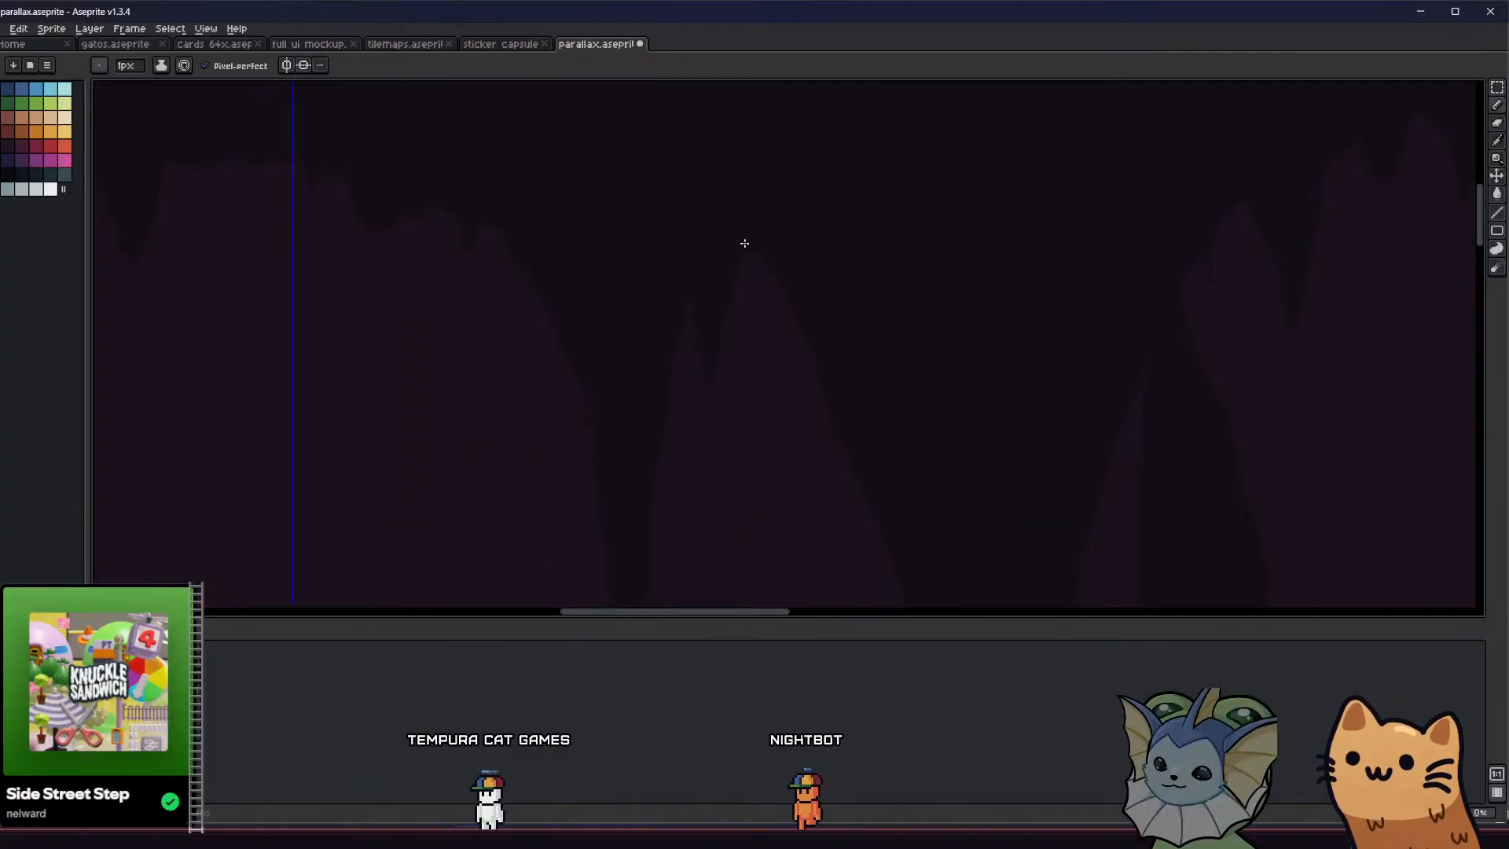
scroll(744, 244, "down", 2)
scroll(663, 347, "down", 2)
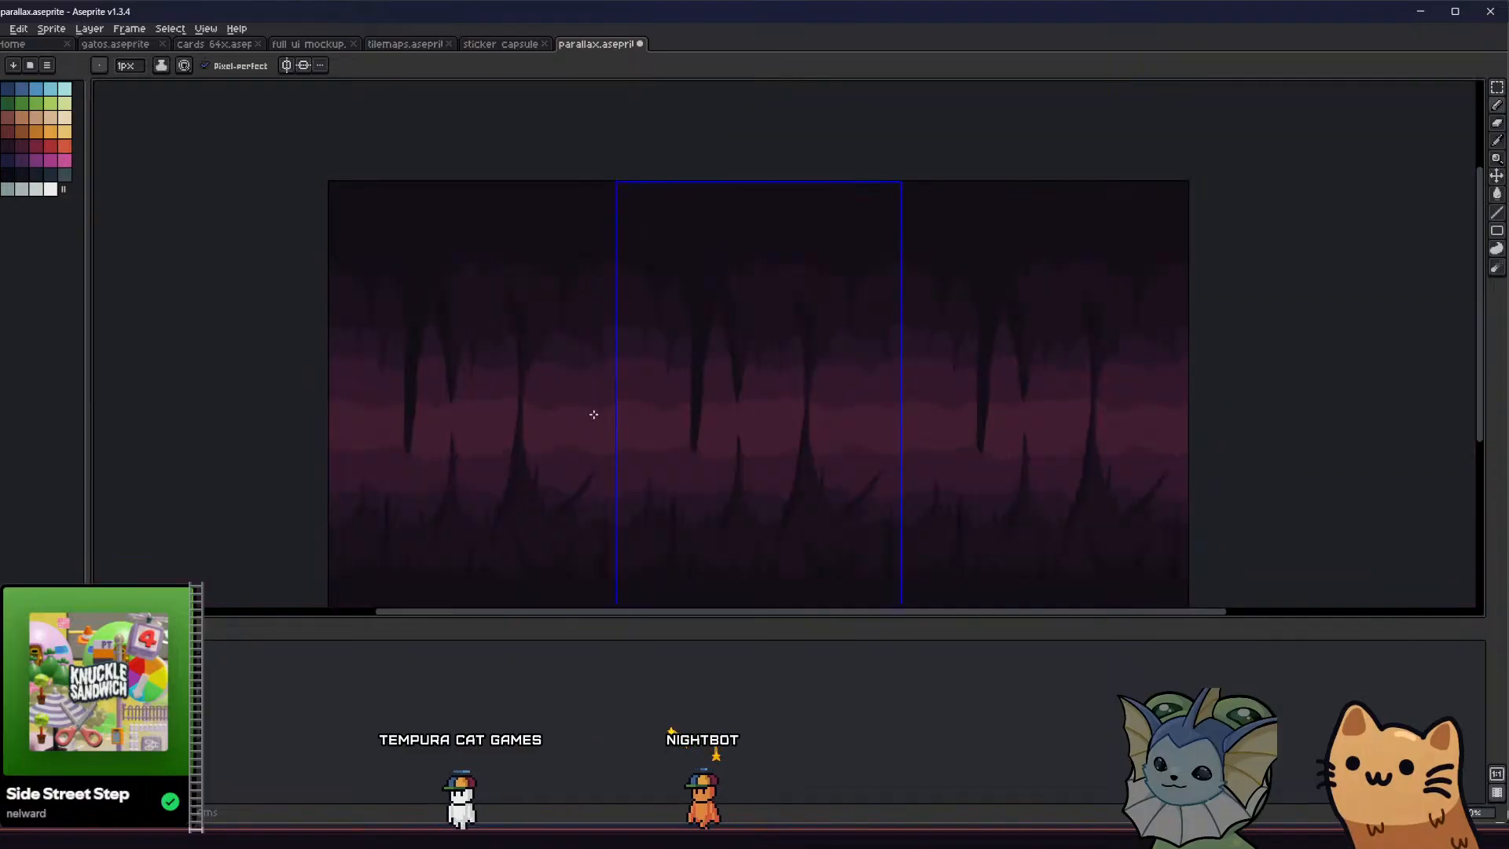
middle_click_drag(593, 414, 497, 383)
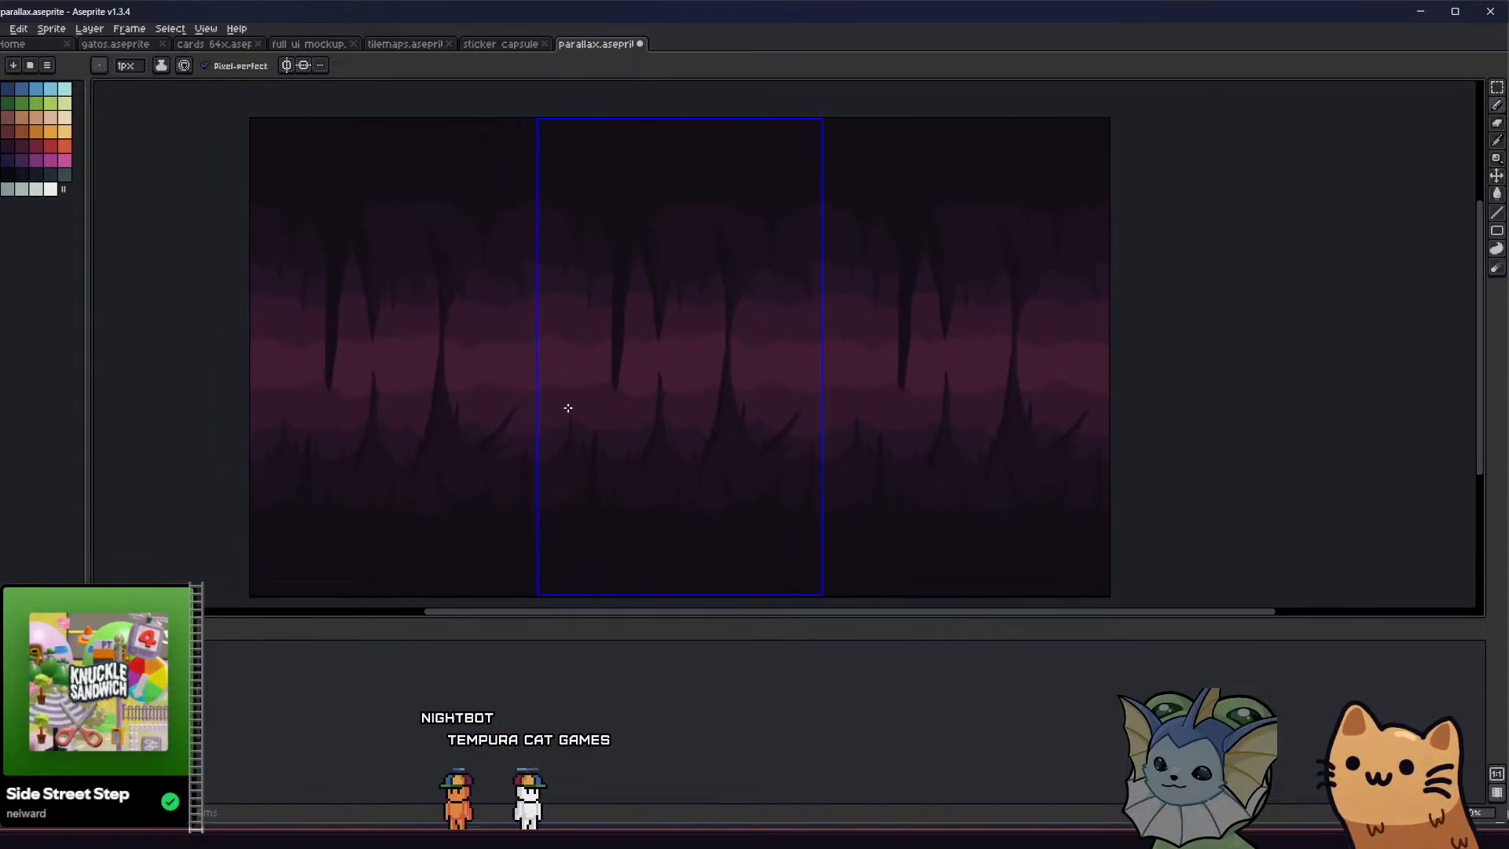
scroll(548, 393, "up", 1)
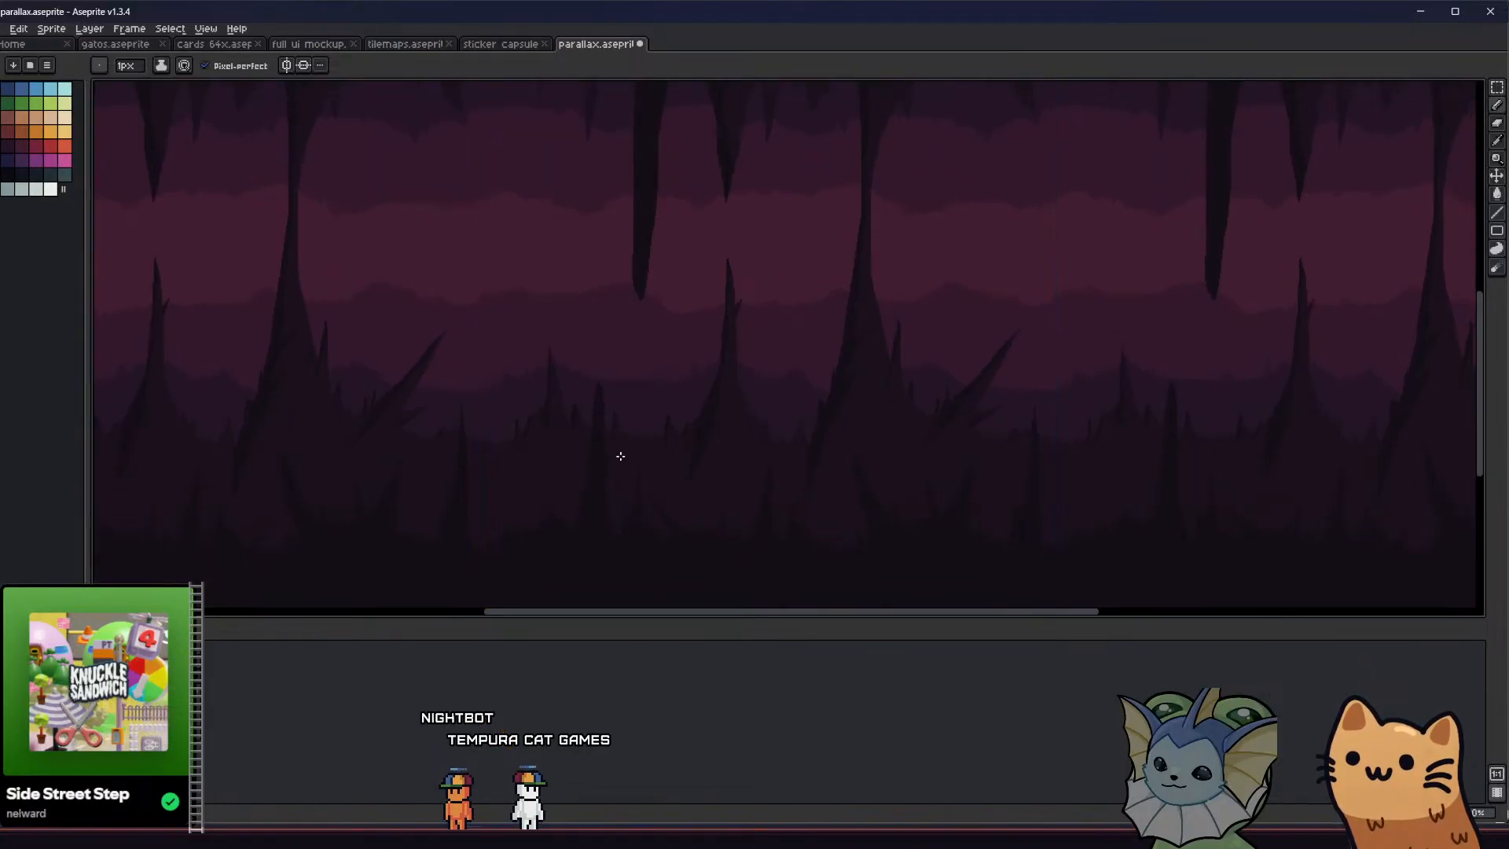
key("g")
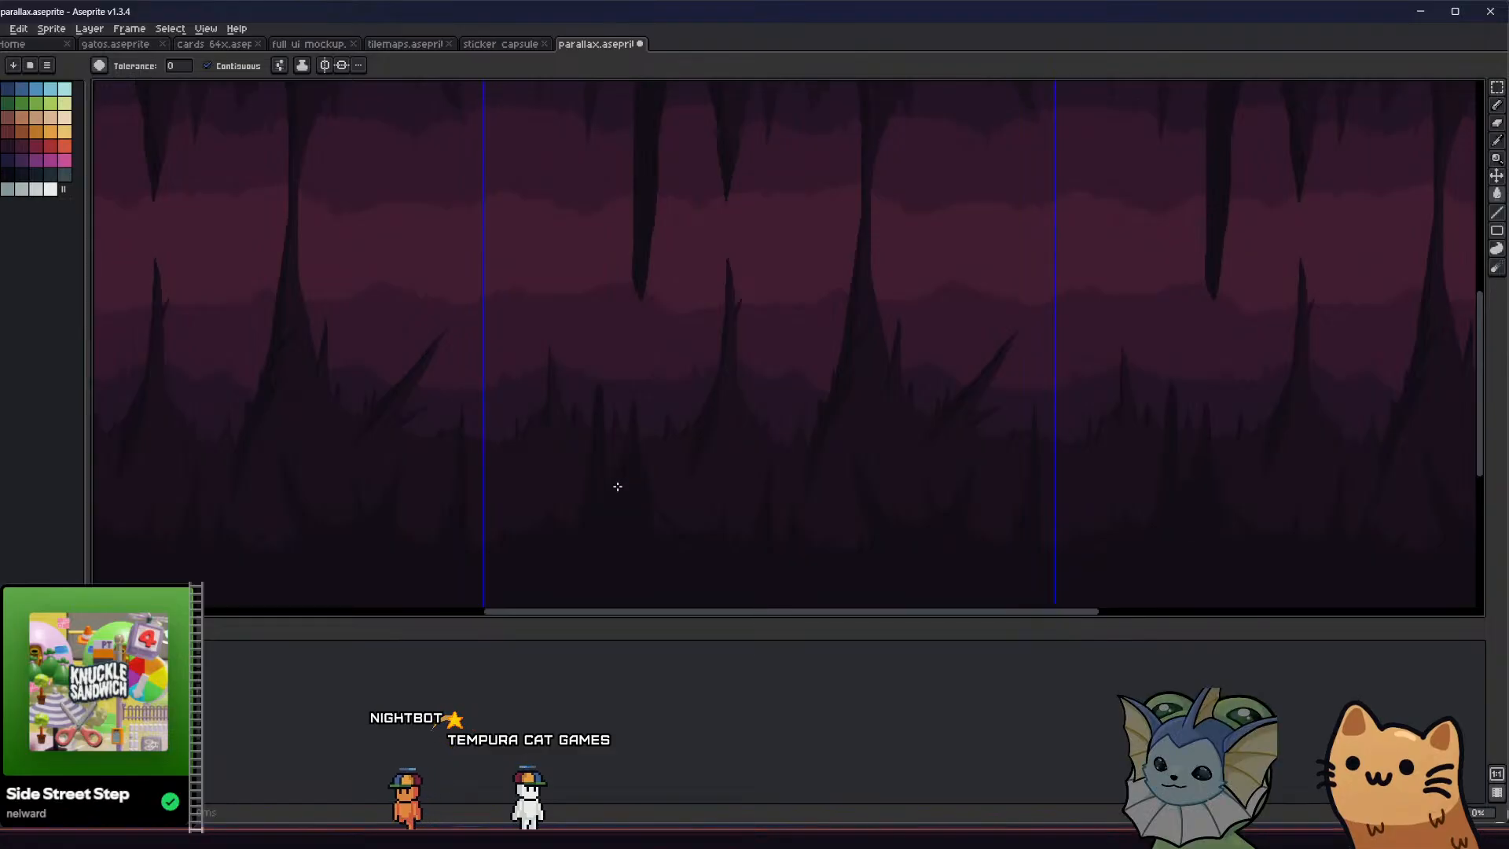
middle_click_drag(616, 488, 473, 496)
key("b")
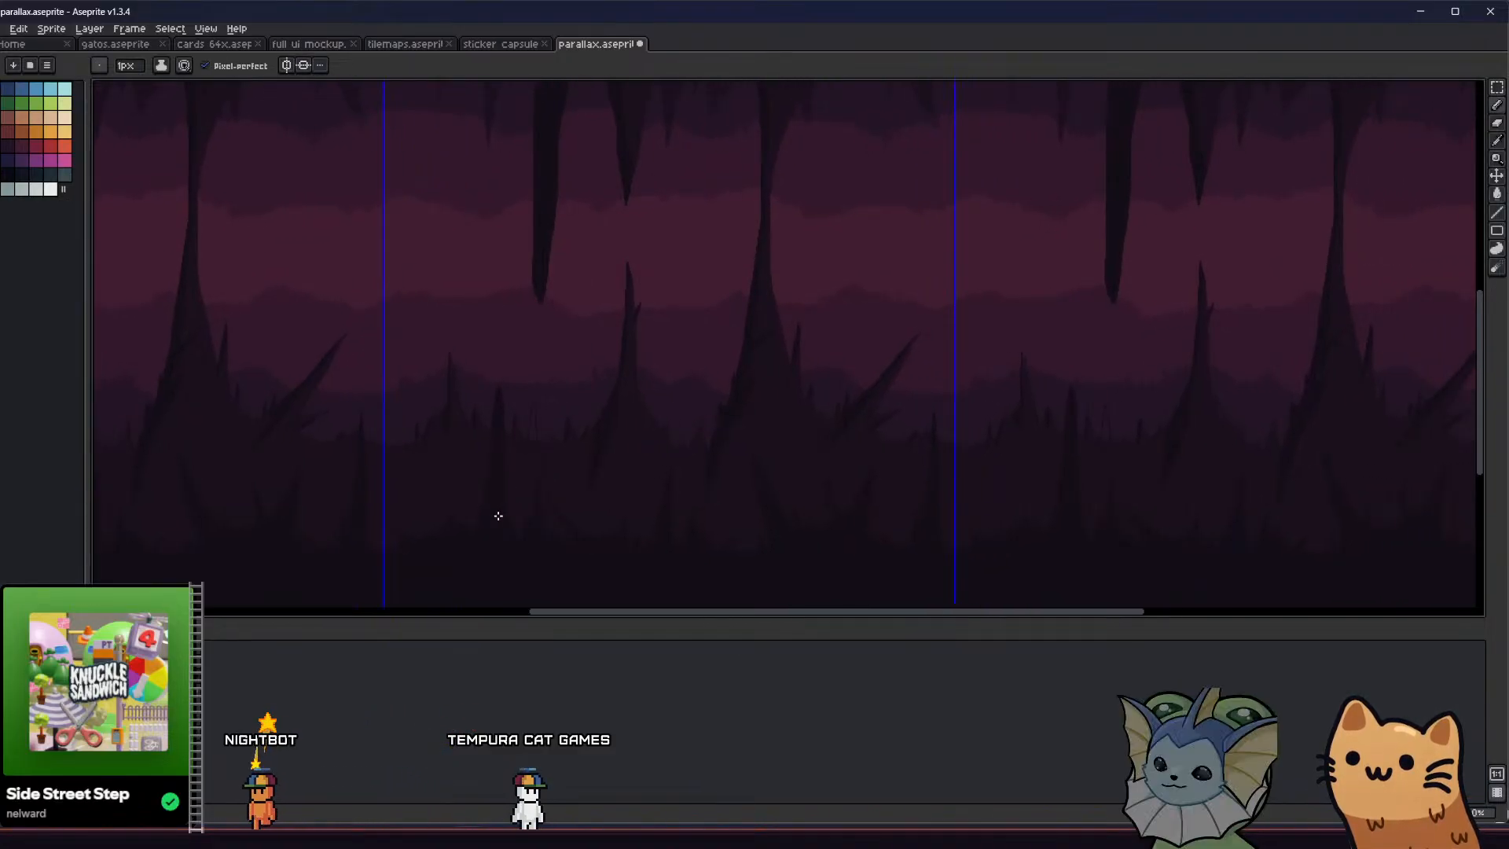
Draw a filled pointed foreground spike just right of the tall narrow spike in the tile's lower left part
key("ctrl+apostrophe")
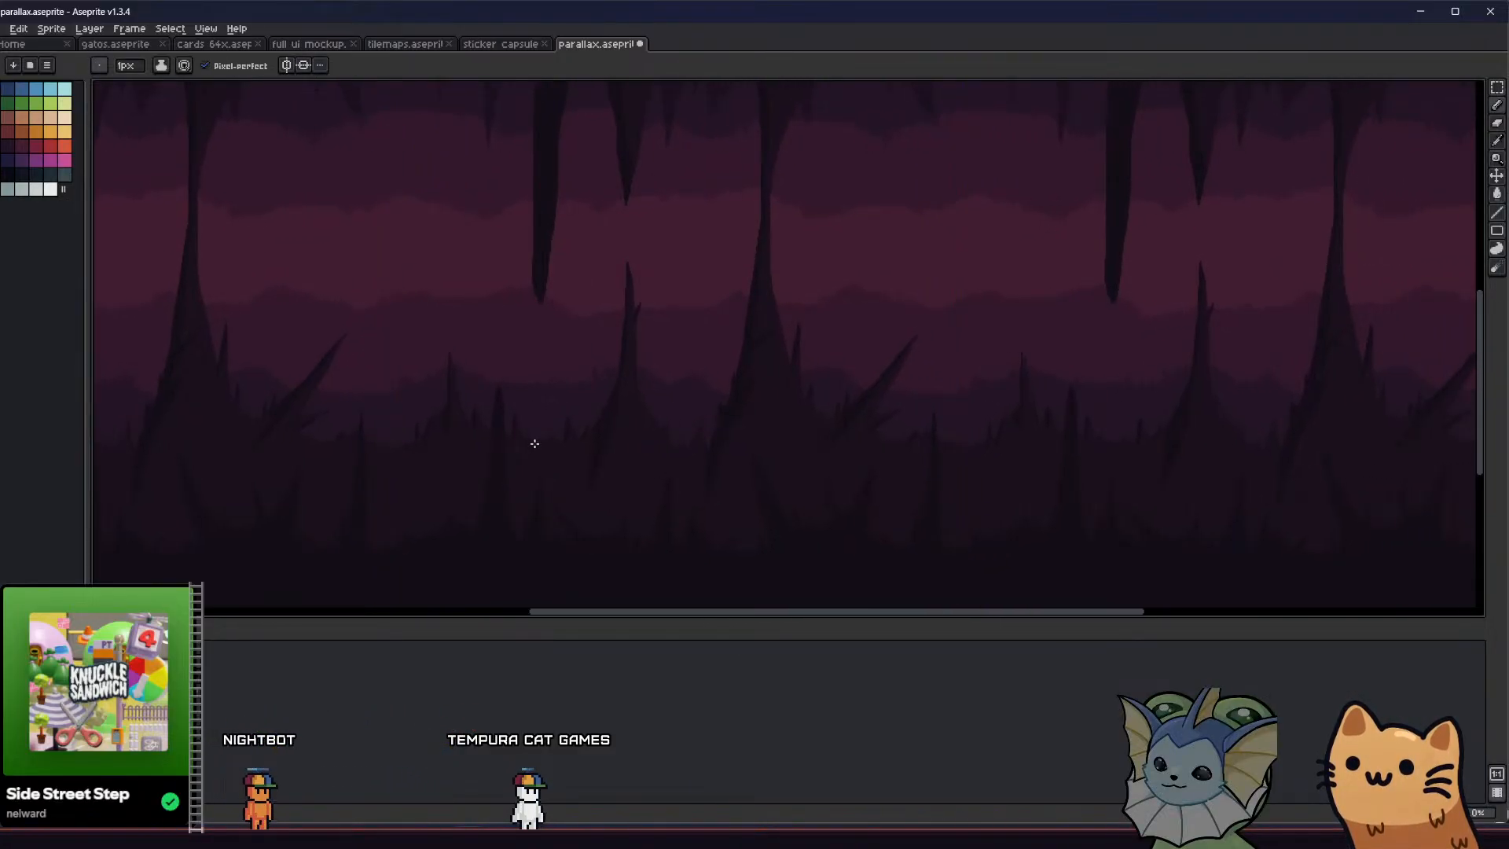
key("ctrl+apostrophe")
key("g")
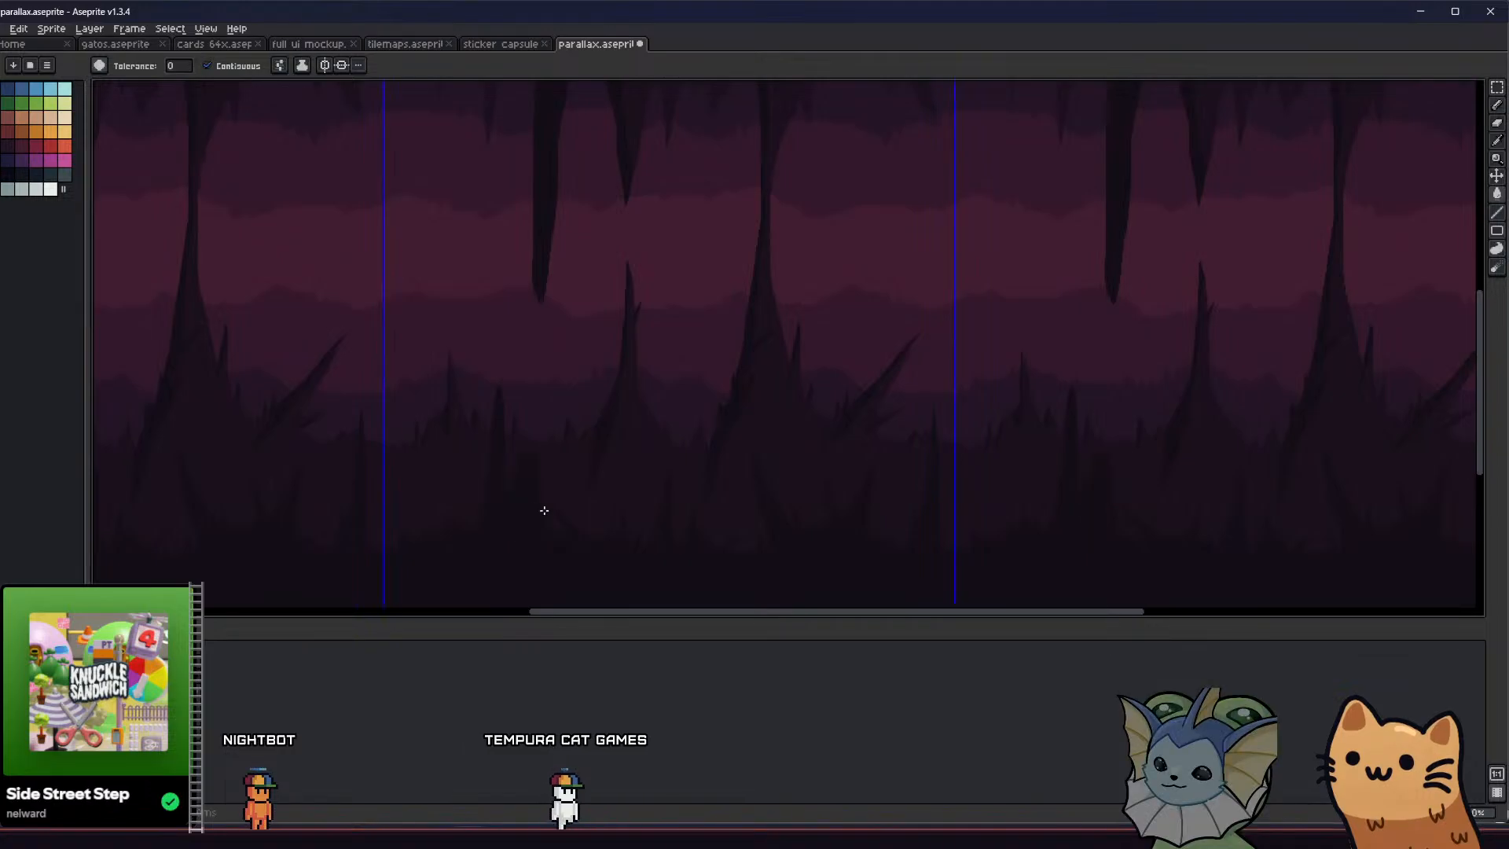
scroll(544, 510, "up", 1)
key("ctrl+apostrophe")
key("b")
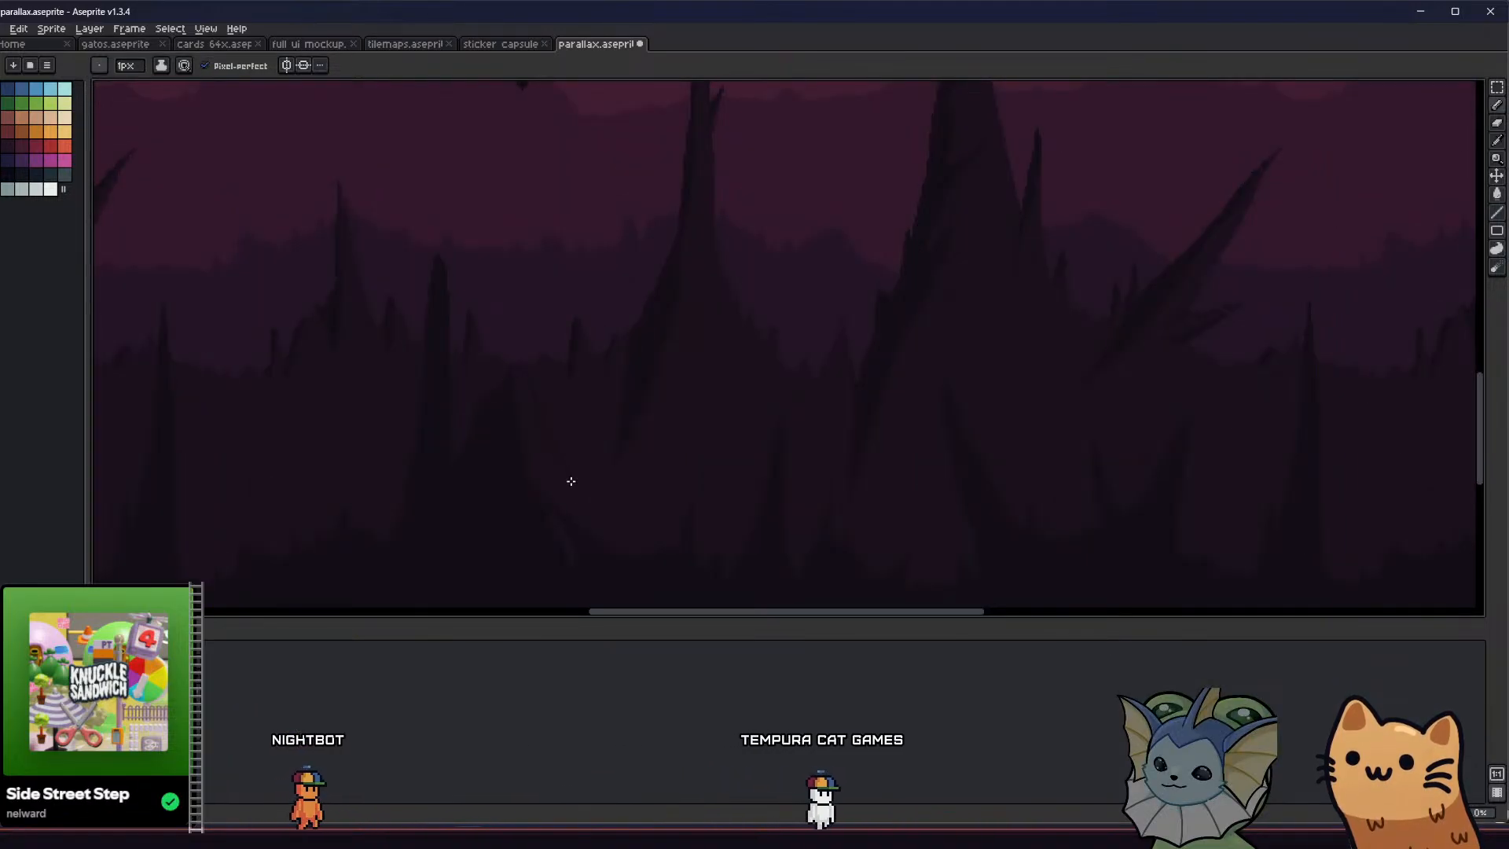
key("ctrl+apostrophe")
key("g")
scroll(566, 534, "down", 1)
key("b")
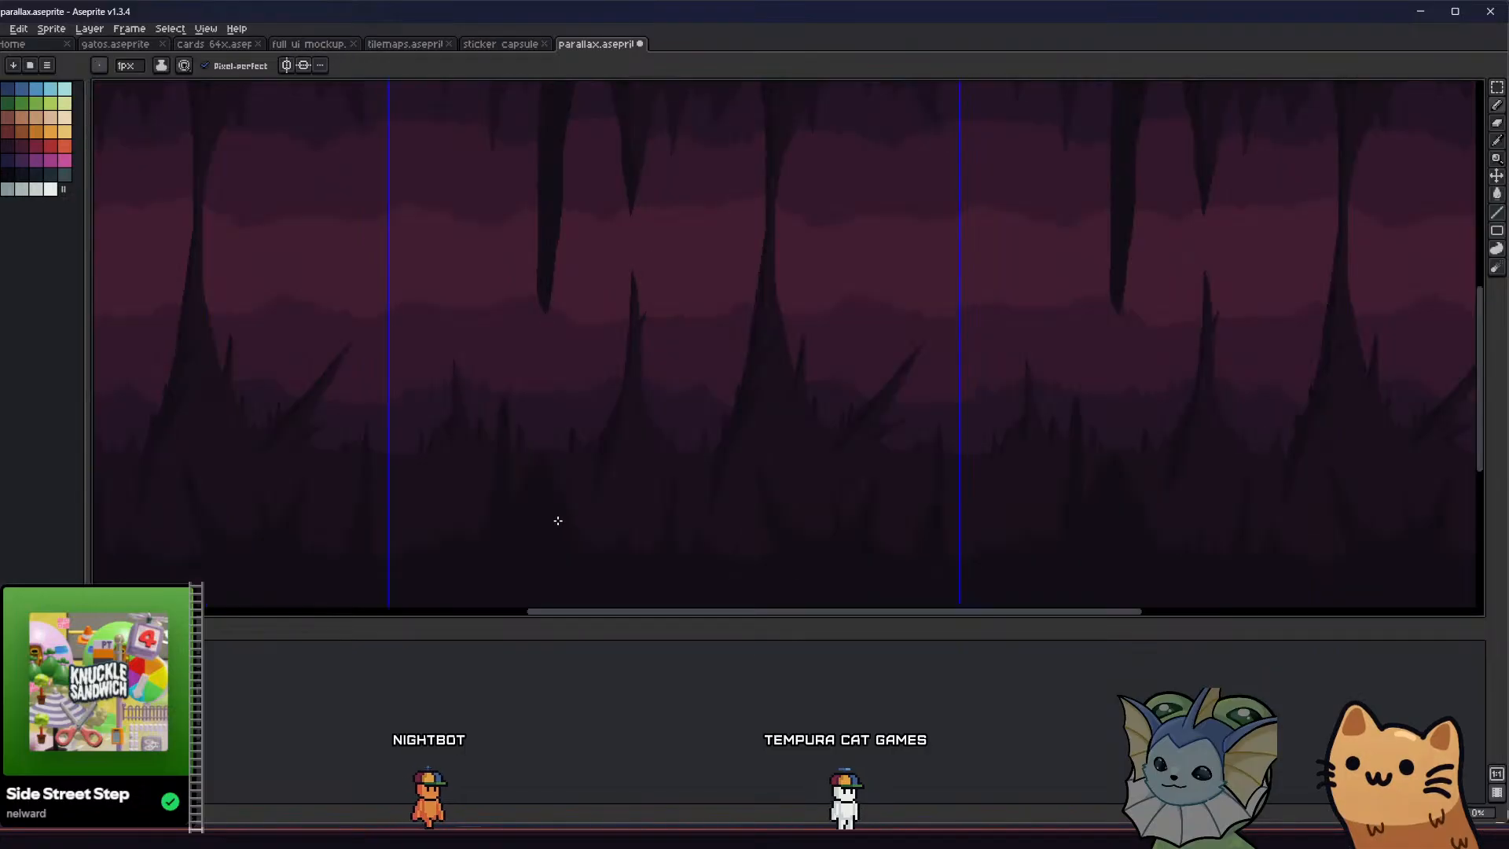
Broaden the new foreground spike into a filled, rounder mound beside the tall narrow spike, and check the repeated tiles
scroll(534, 495, "up", 2)
scroll(537, 491, "down", 2)
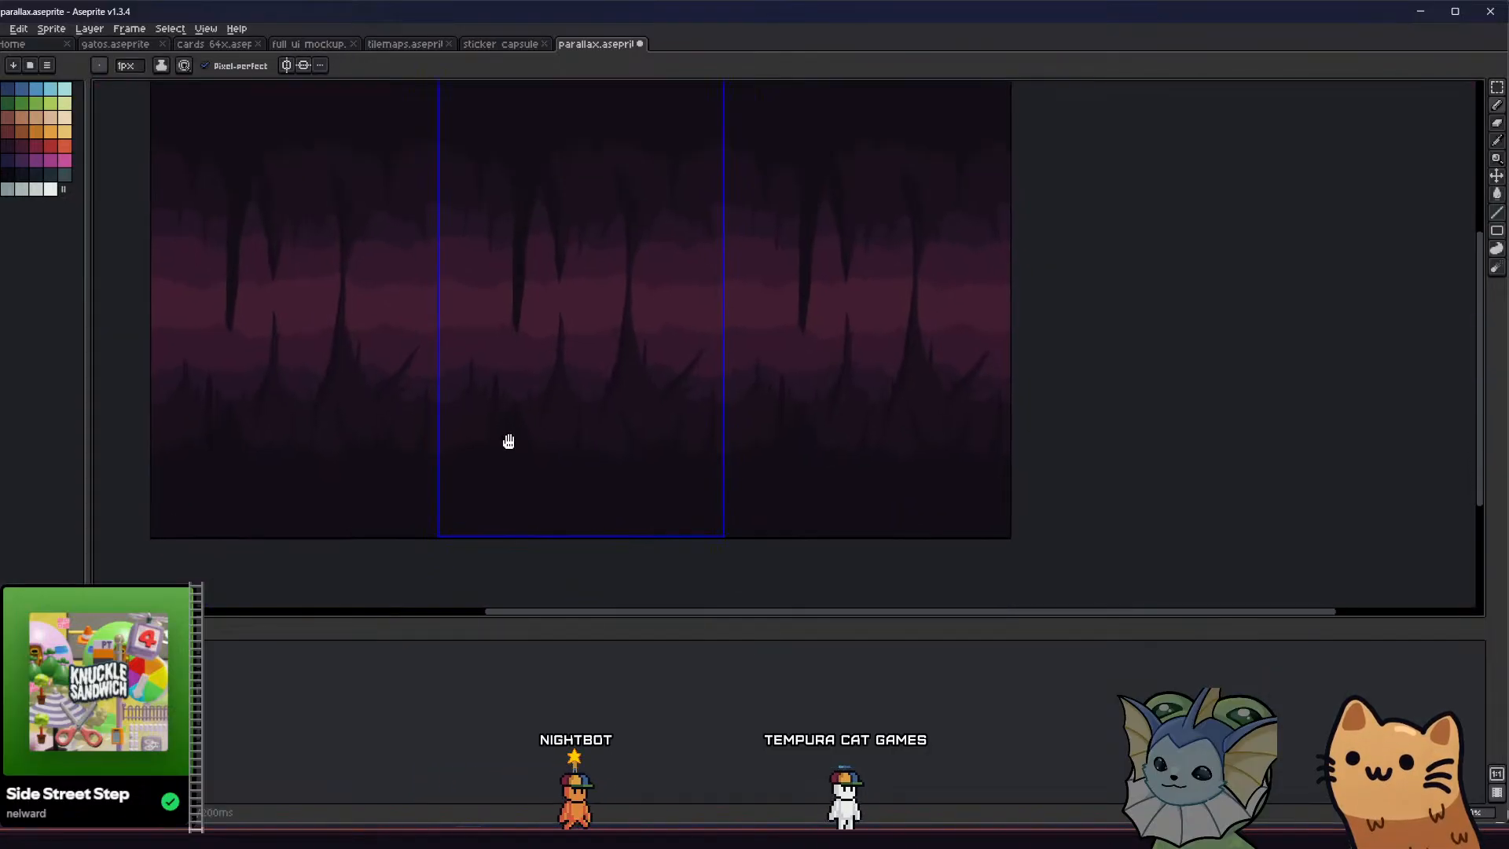
middle_click_drag(593, 477, 613, 495)
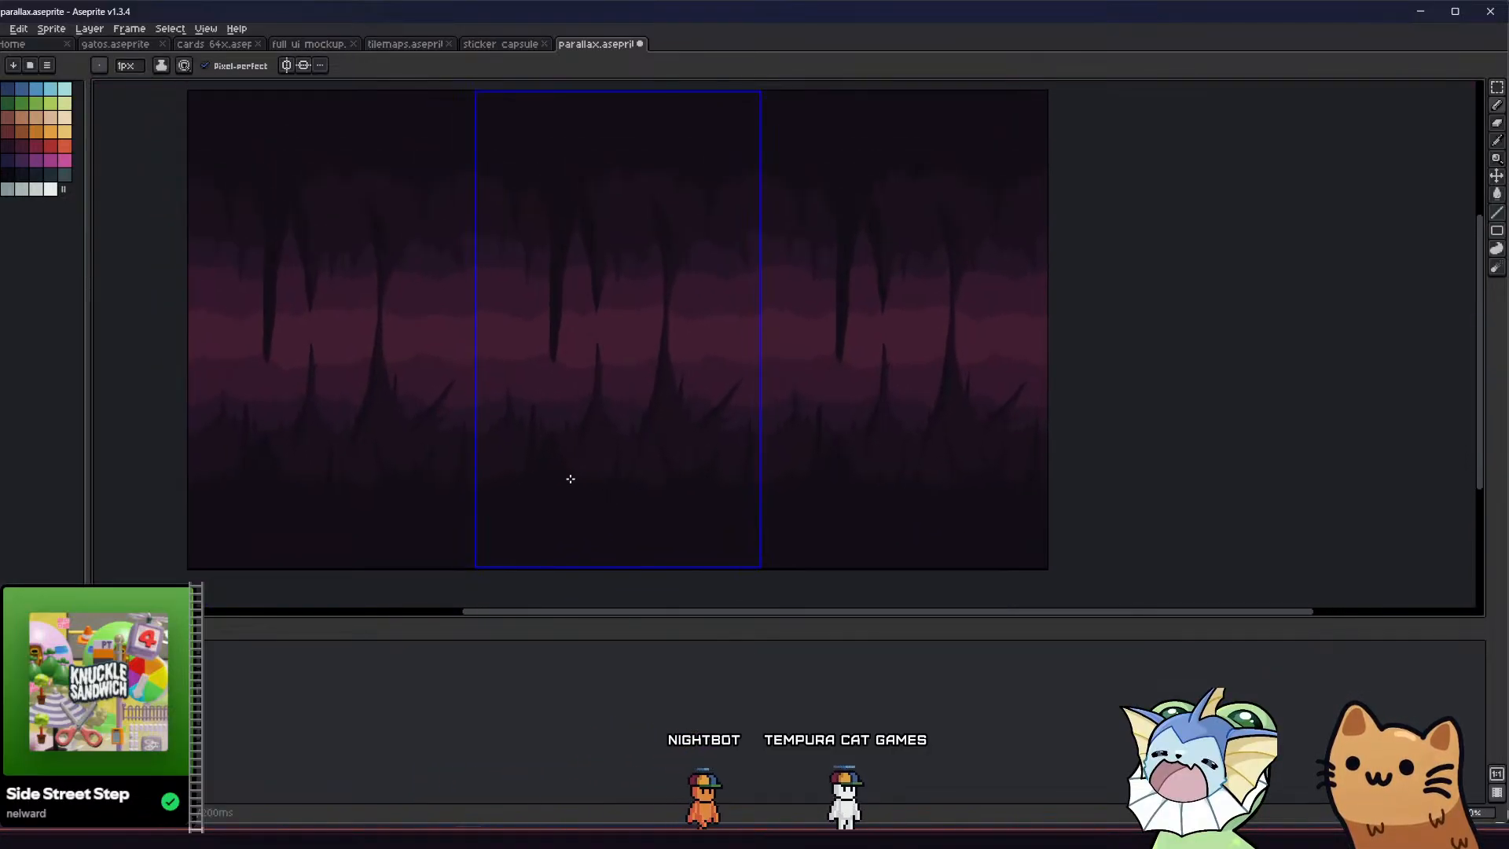
scroll(553, 435, "up", 3)
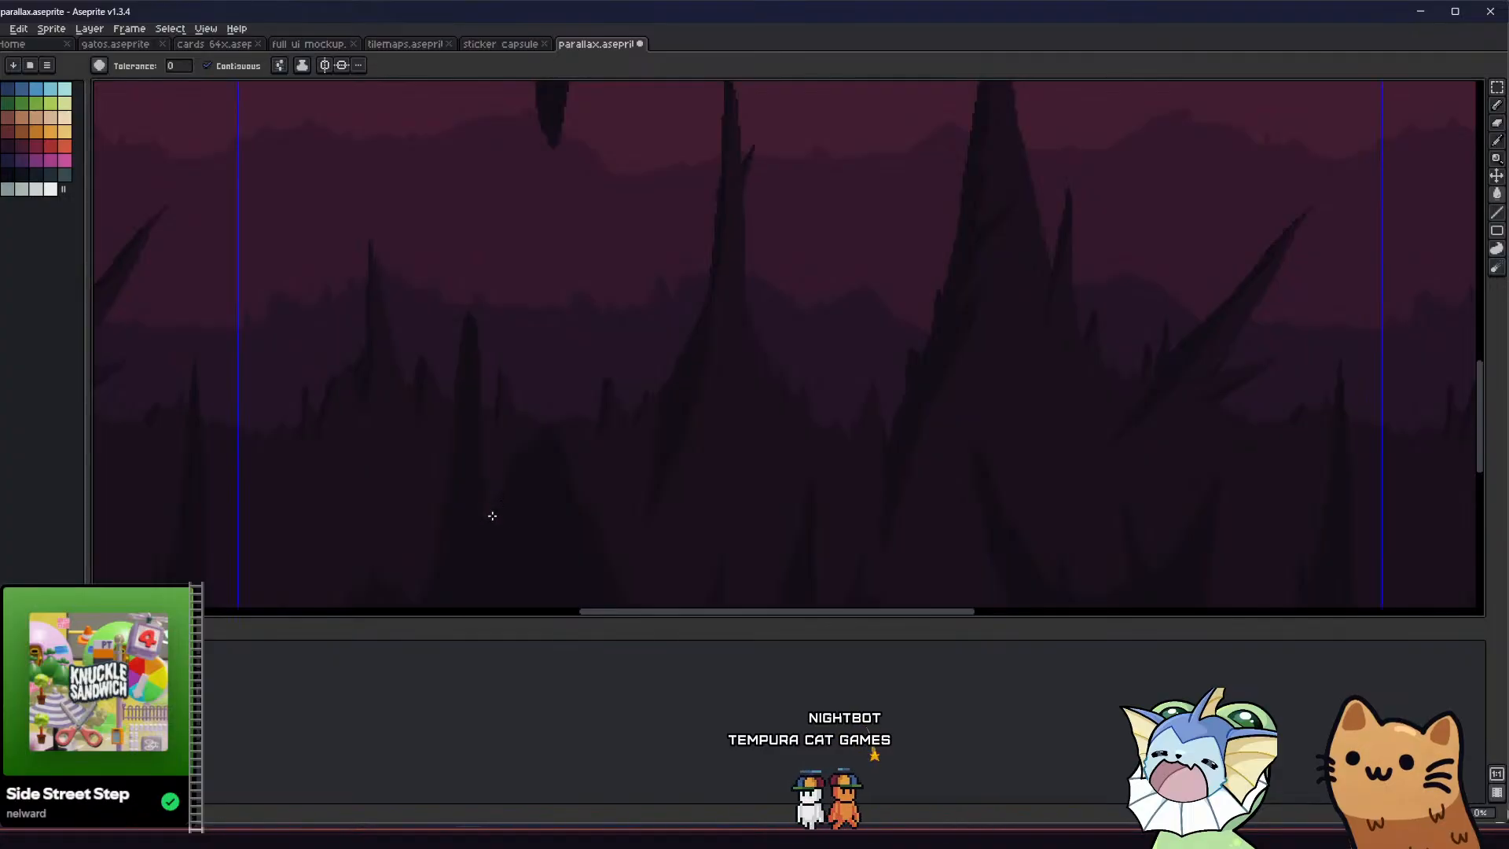
key("v")
scroll(452, 550, "down", 2)
key("b")
scroll(443, 534, "up", 2)
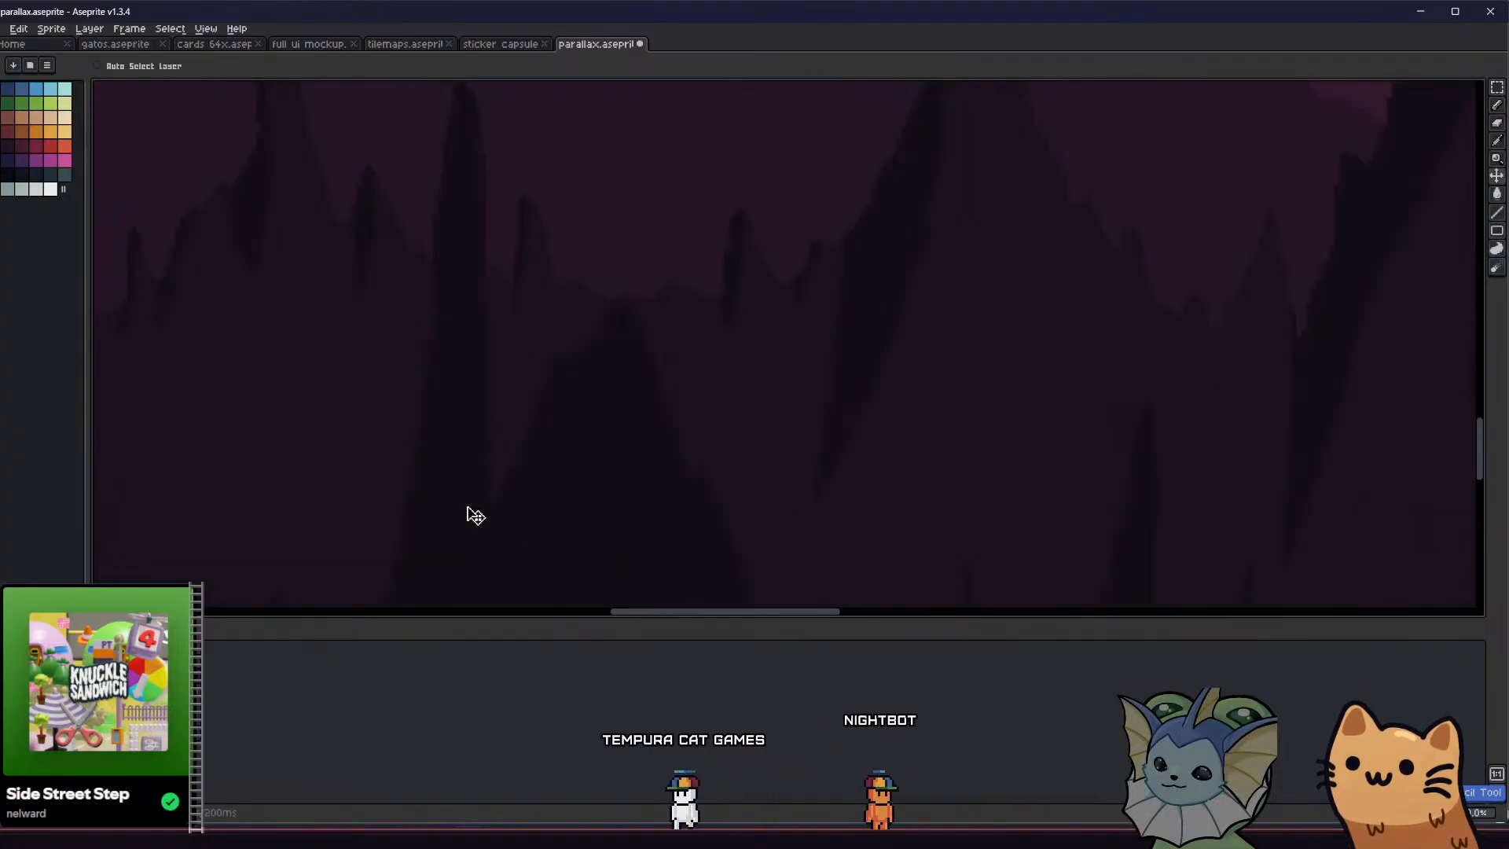
scroll(471, 503, "down", 4)
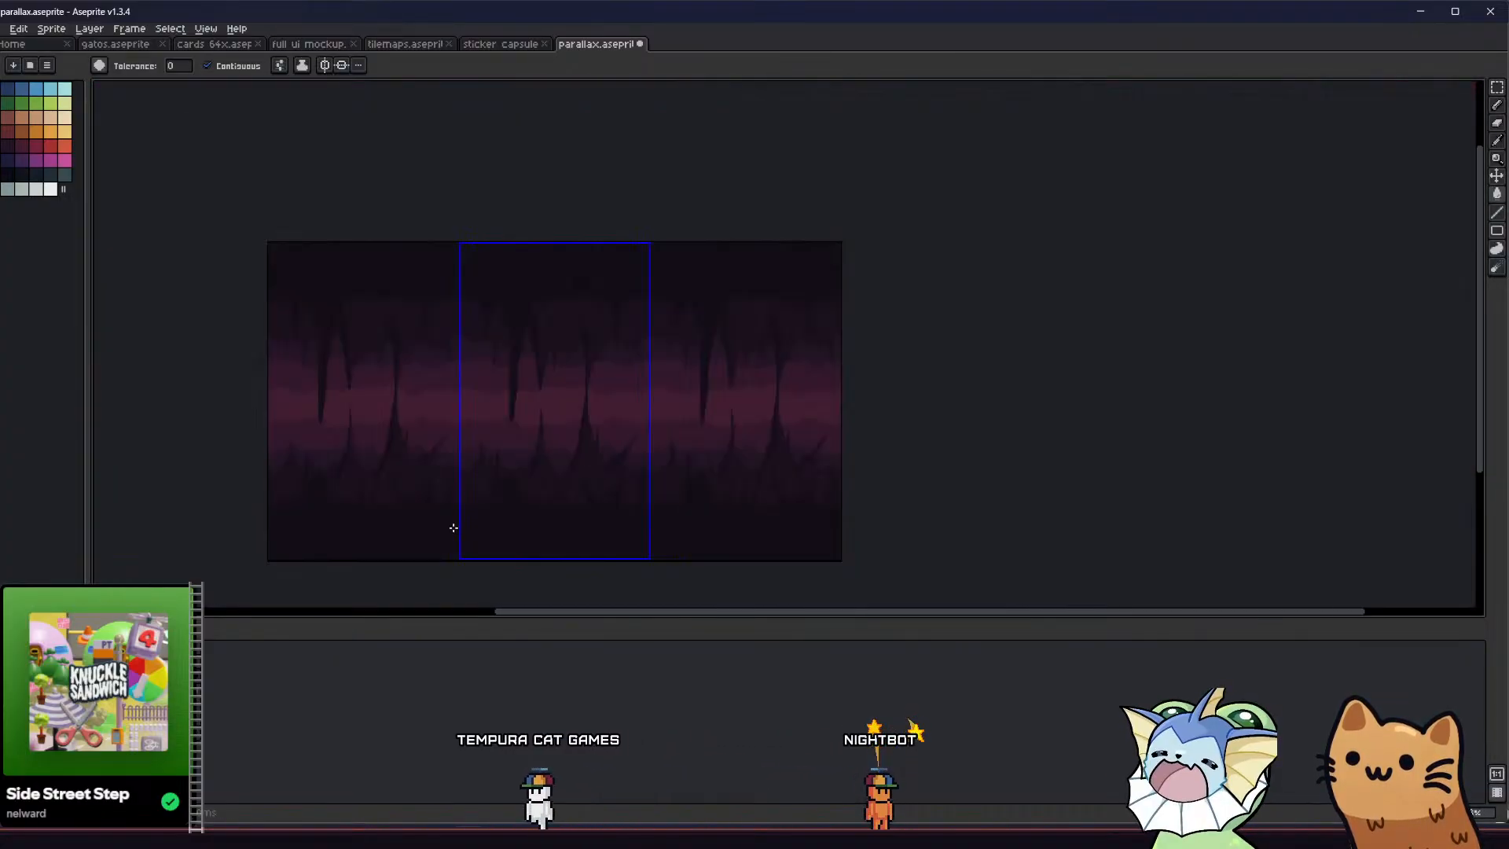
key("g")
scroll(487, 479, "up", 1)
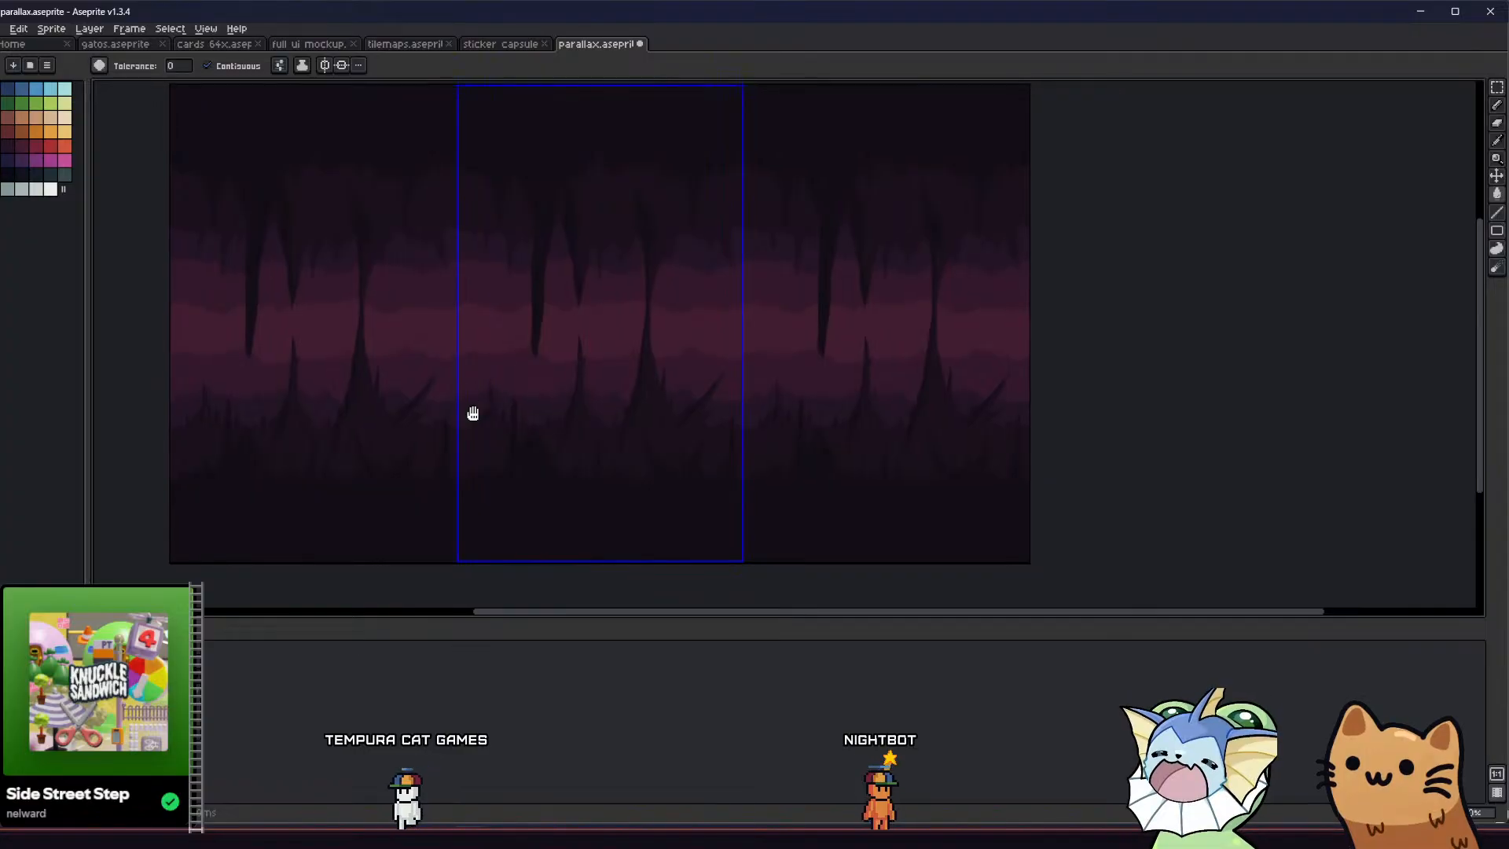
middle_click_drag(471, 415, 427, 414)
Carve the broad spike's right flank into a steep edge with a small filled spike at its foot
scroll(469, 438, "up", 3)
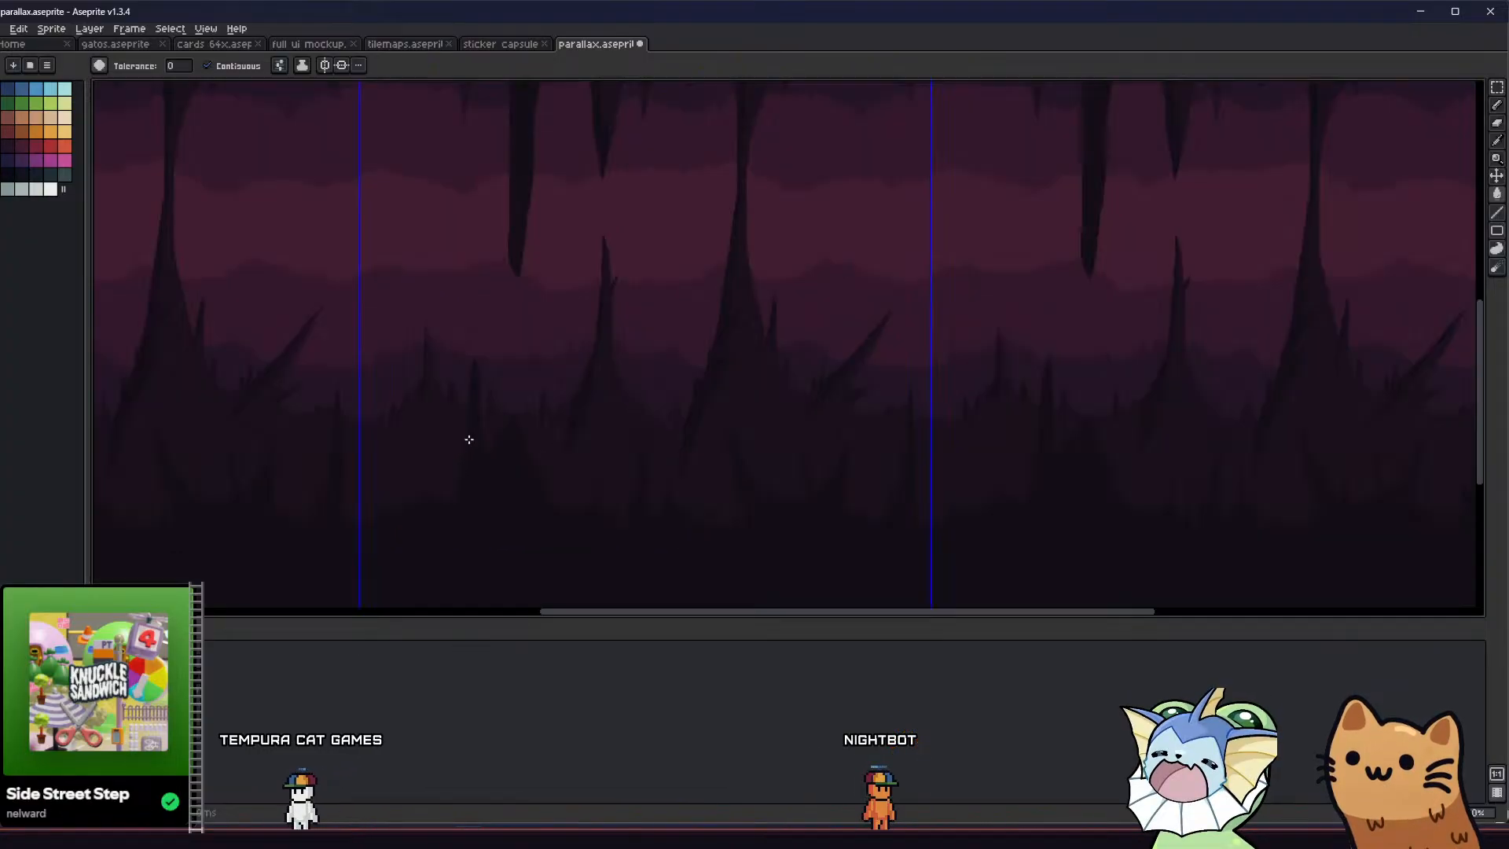
key("e")
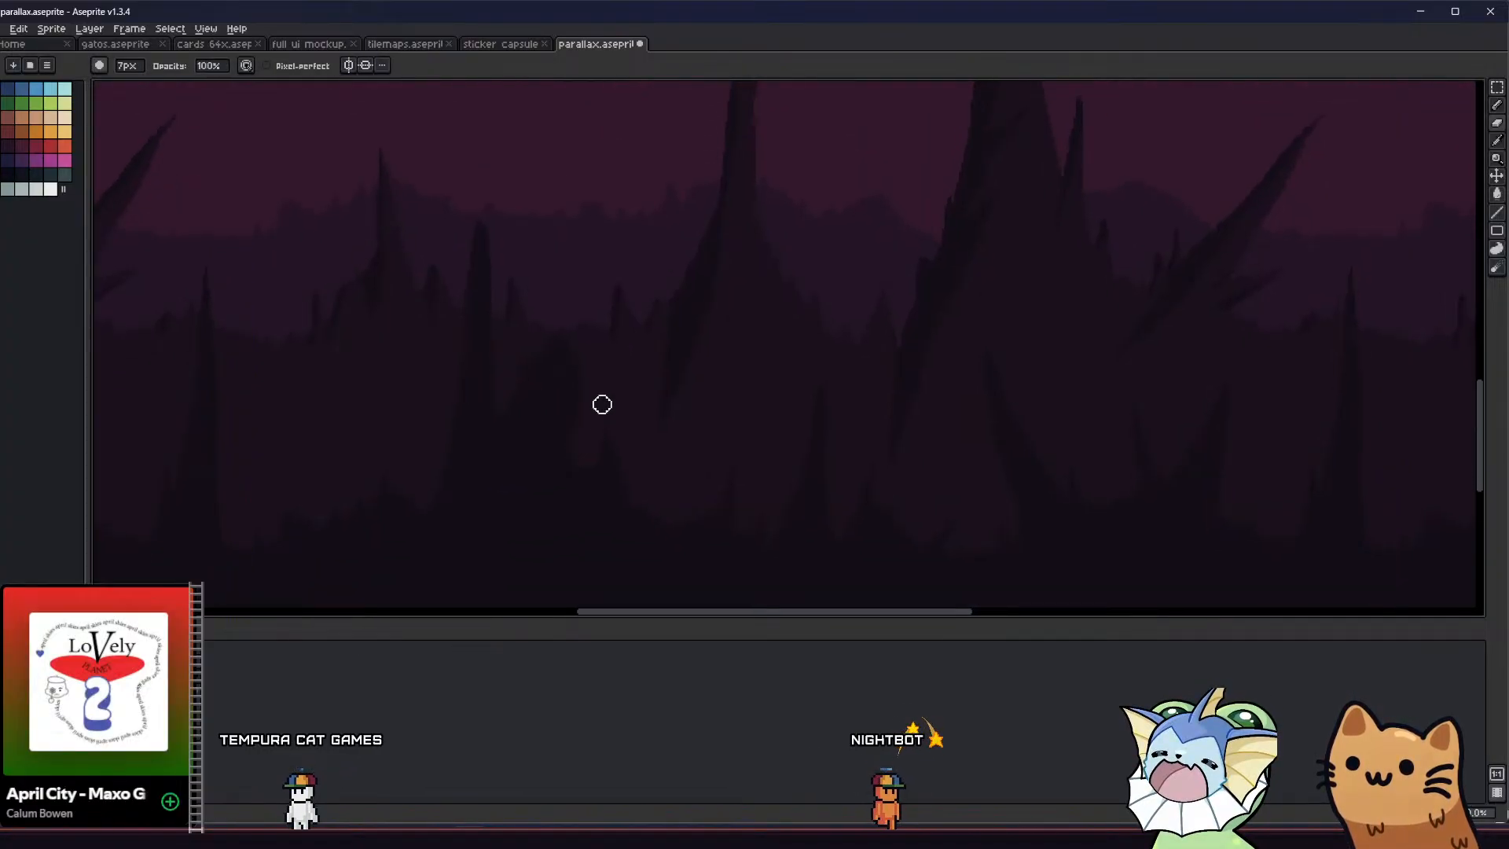
key("g")
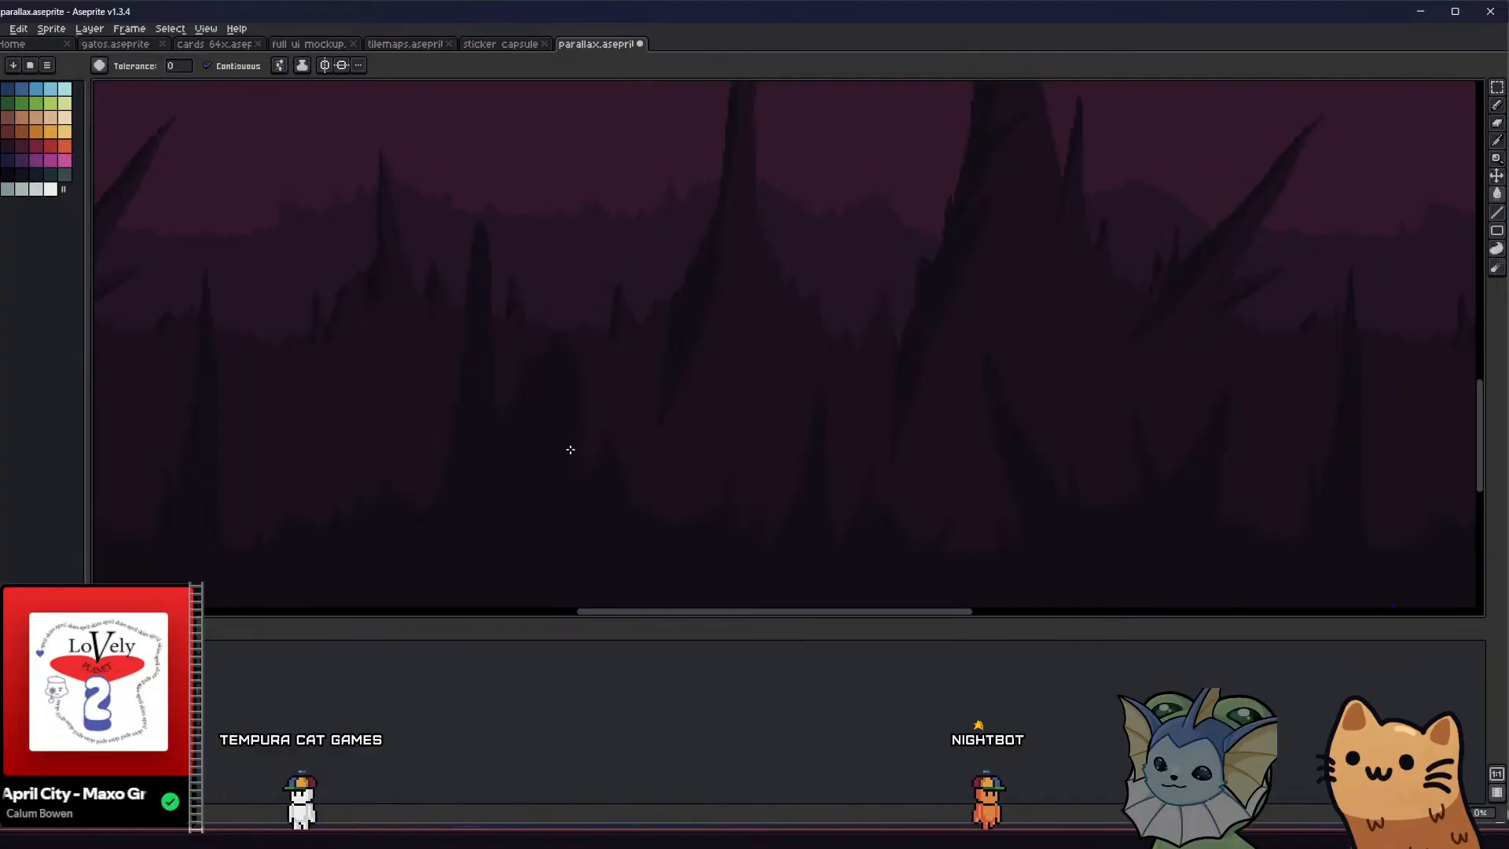
key("b")
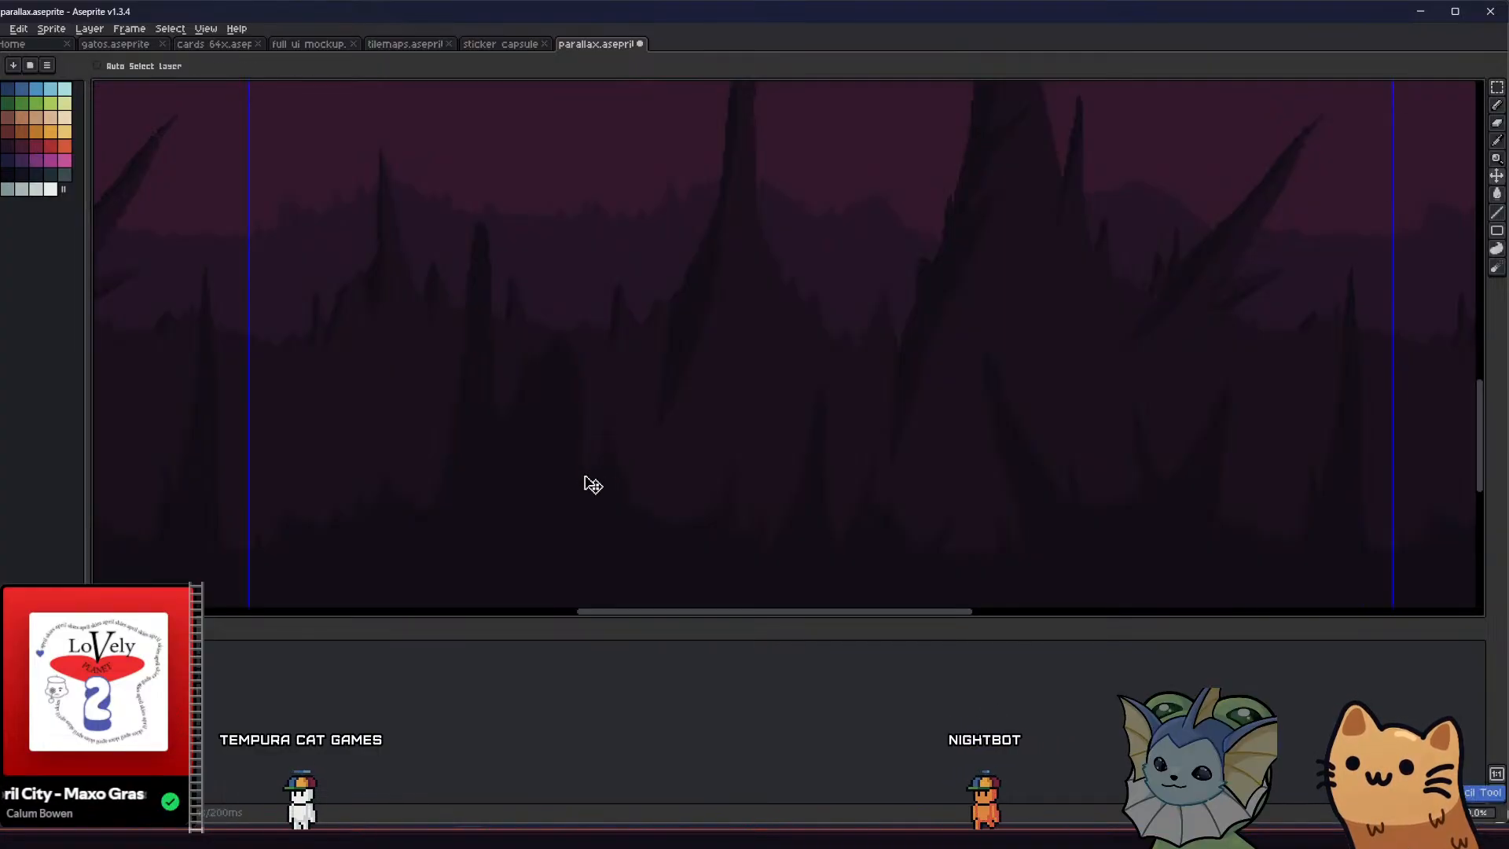
key("g")
scroll(593, 448, "up", 2)
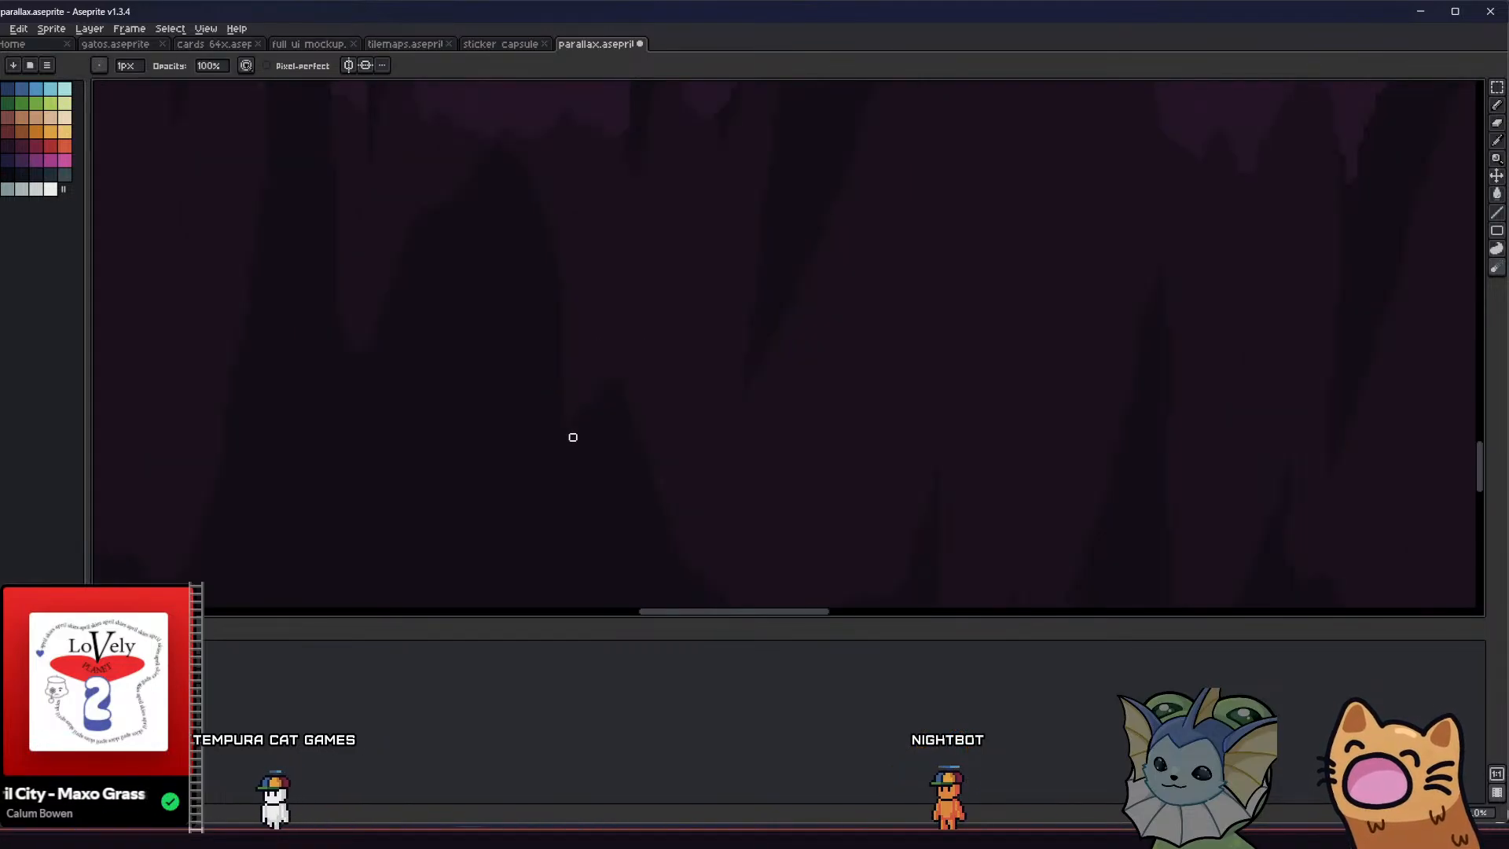
Sharpen the small side spike into a taller filled point, deepen the notch beside the broad spike, and save the file
key("b")
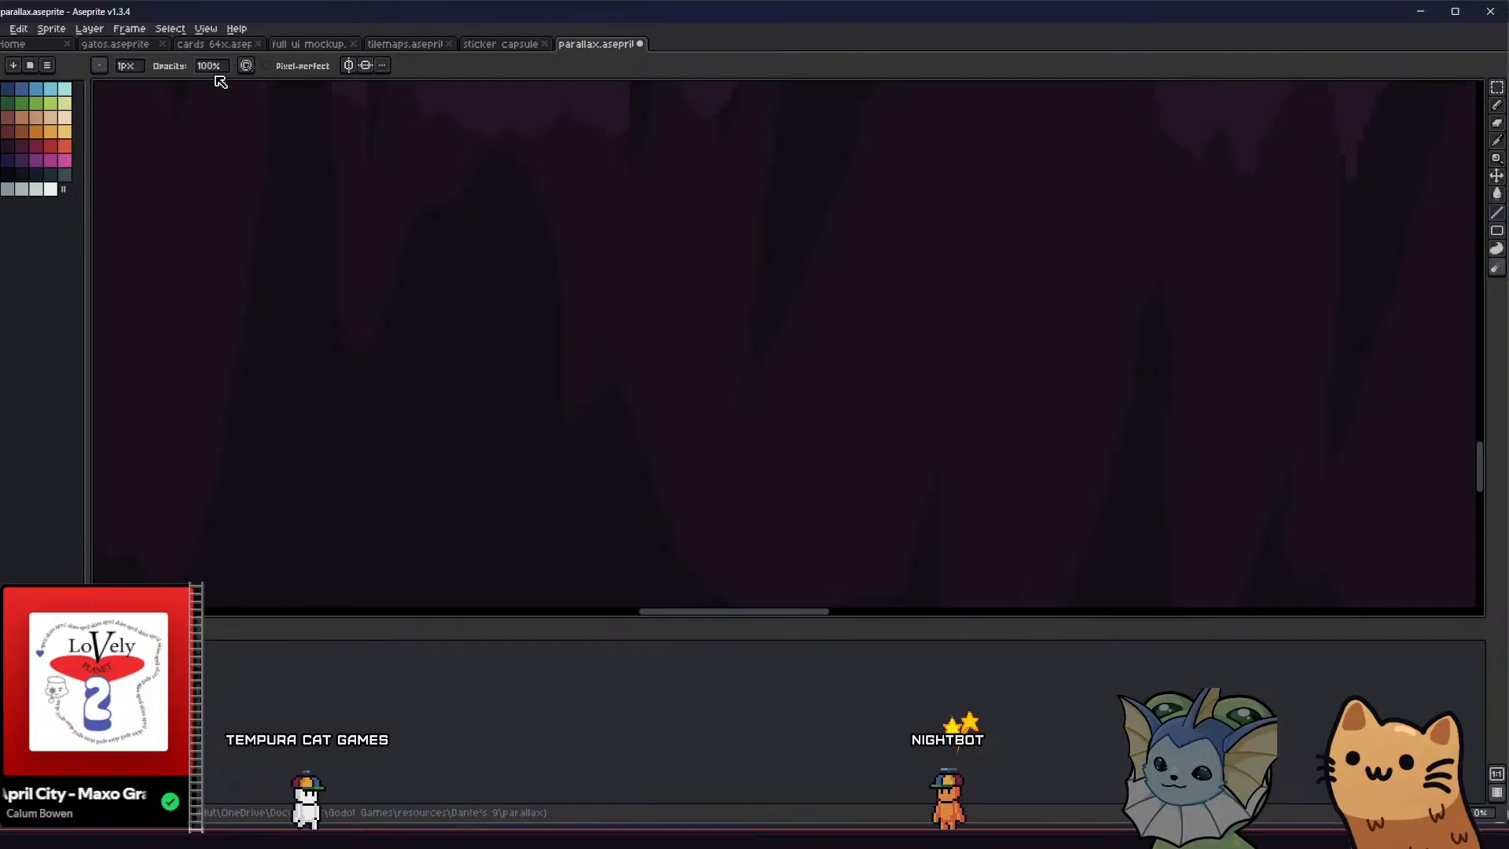
key("r")
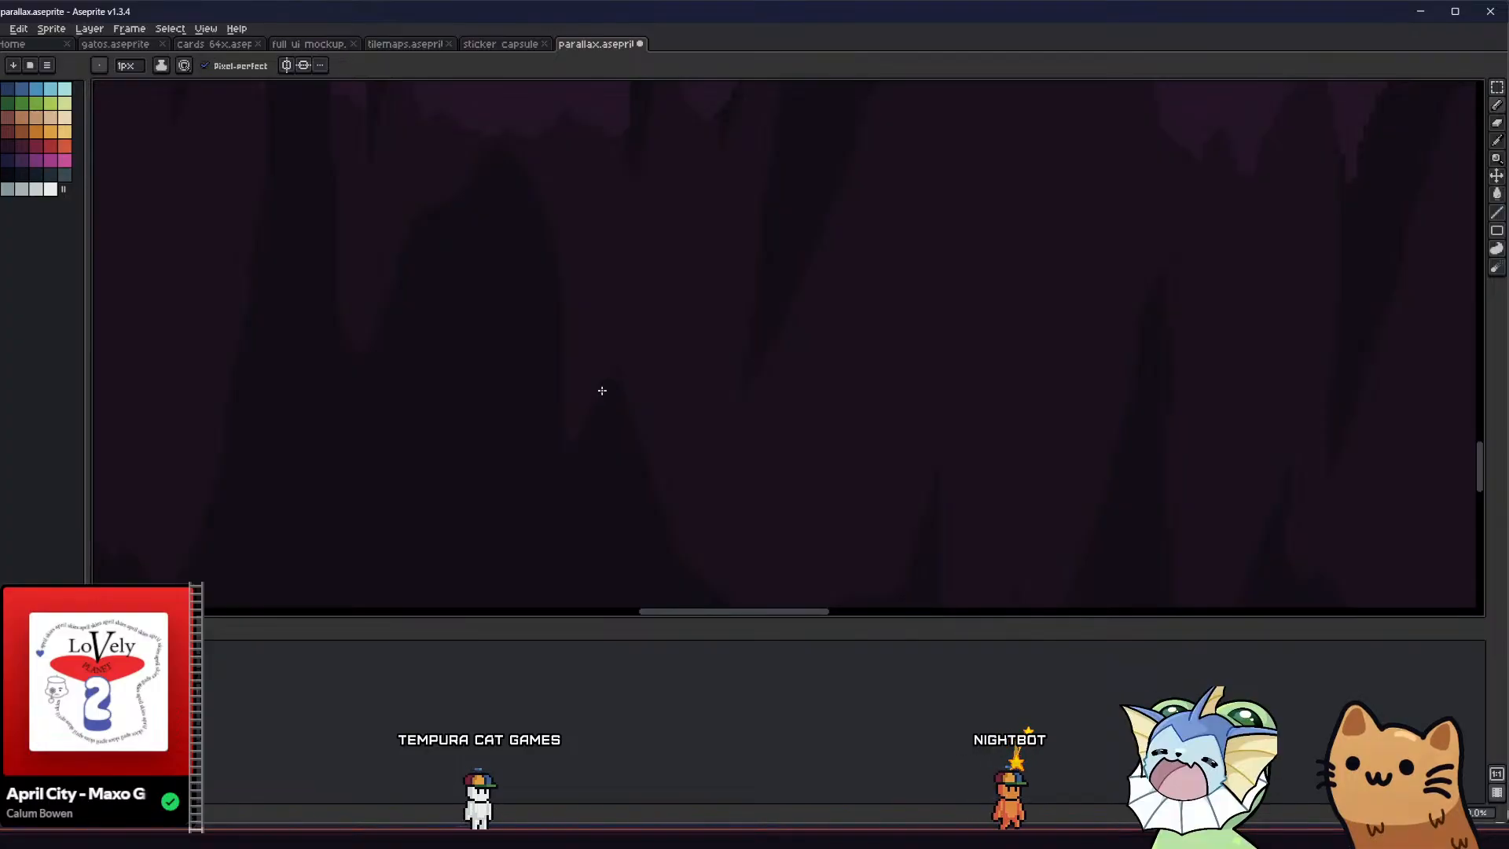
scroll(606, 437, "down", 2)
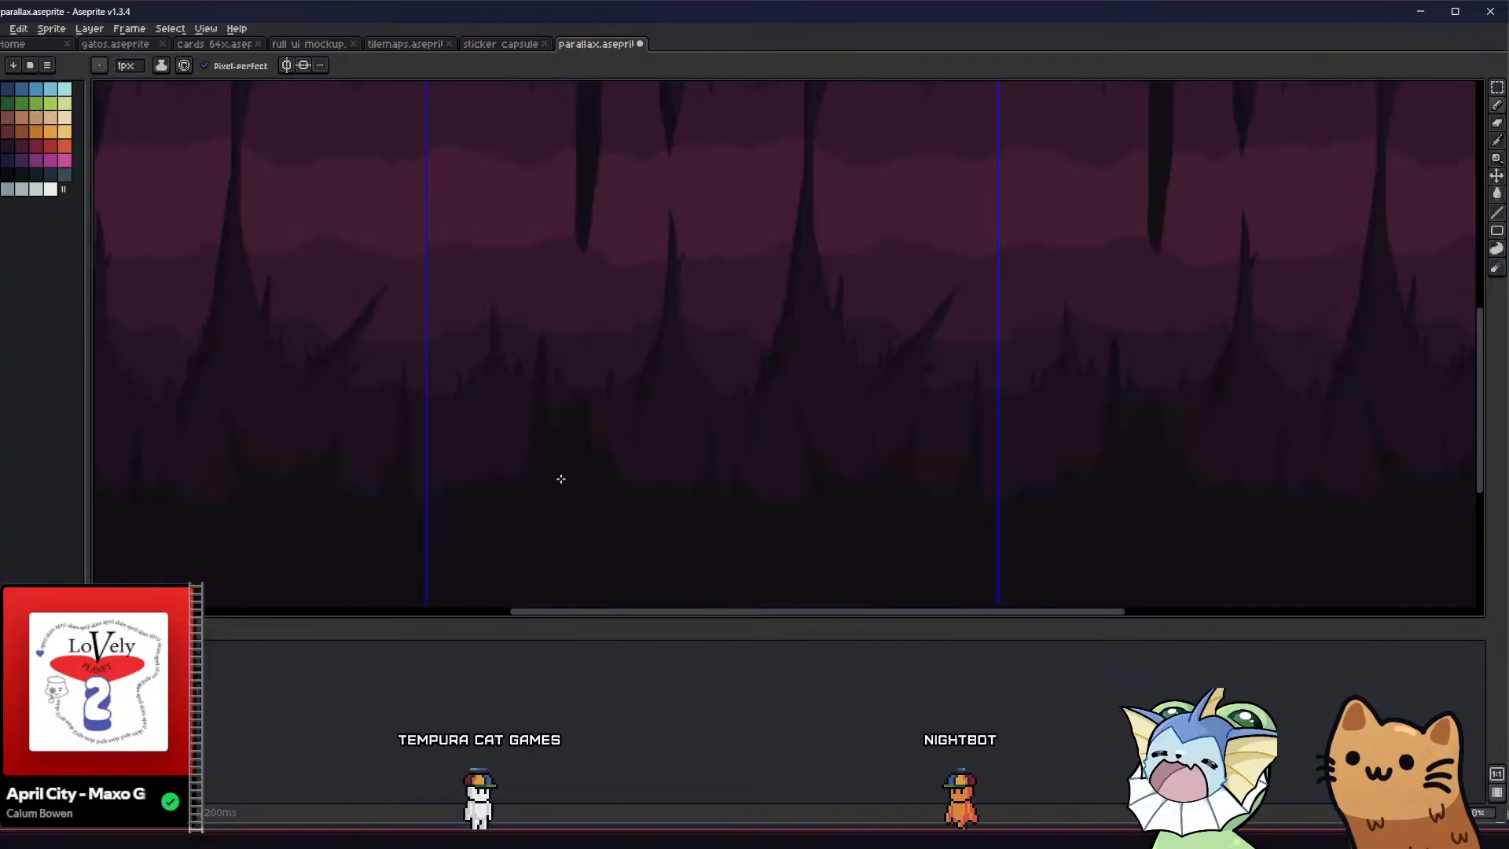
key("ctrl+s")
middle_click_drag(551, 481, 532, 478)
scroll(579, 447, "up", 4)
mouse_move(562, 262)
left_mouse_down()
mouse_move(586, 165)
mouse_move(589, 266)
left_mouse_up()
key("g")
left_click(576, 252)
scroll(576, 252, "down", 4)
middle_click_drag(532, 346, 538, 447)
key("ctrl+s")
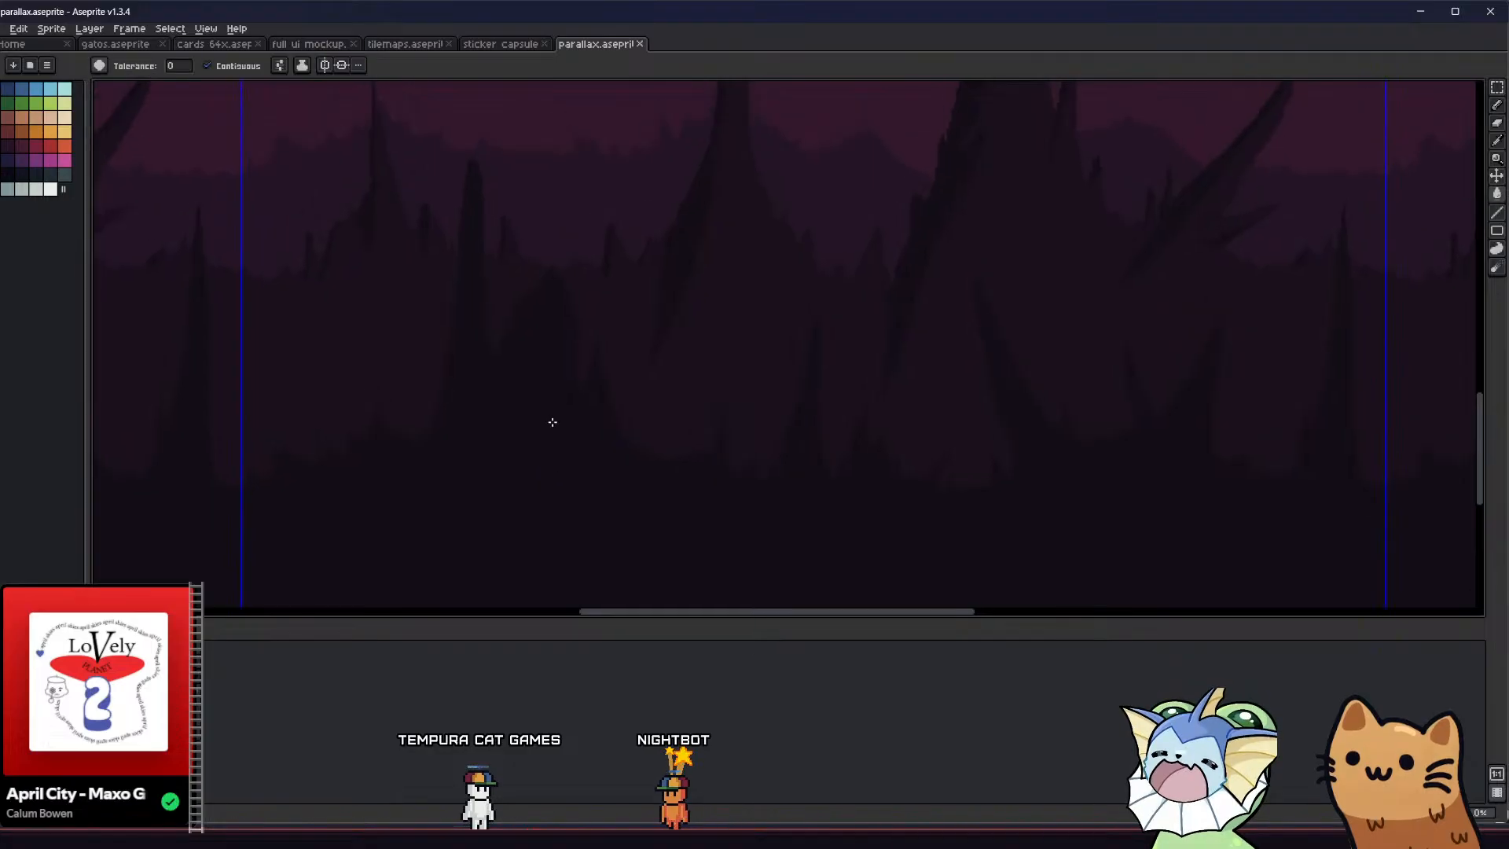
Redraw and fill the bottom of the notch between the broad spike and its small side spike
key("b")
scroll(564, 359, "up", 3)
left_click_drag(624, 392, 601, 391)
key("g")
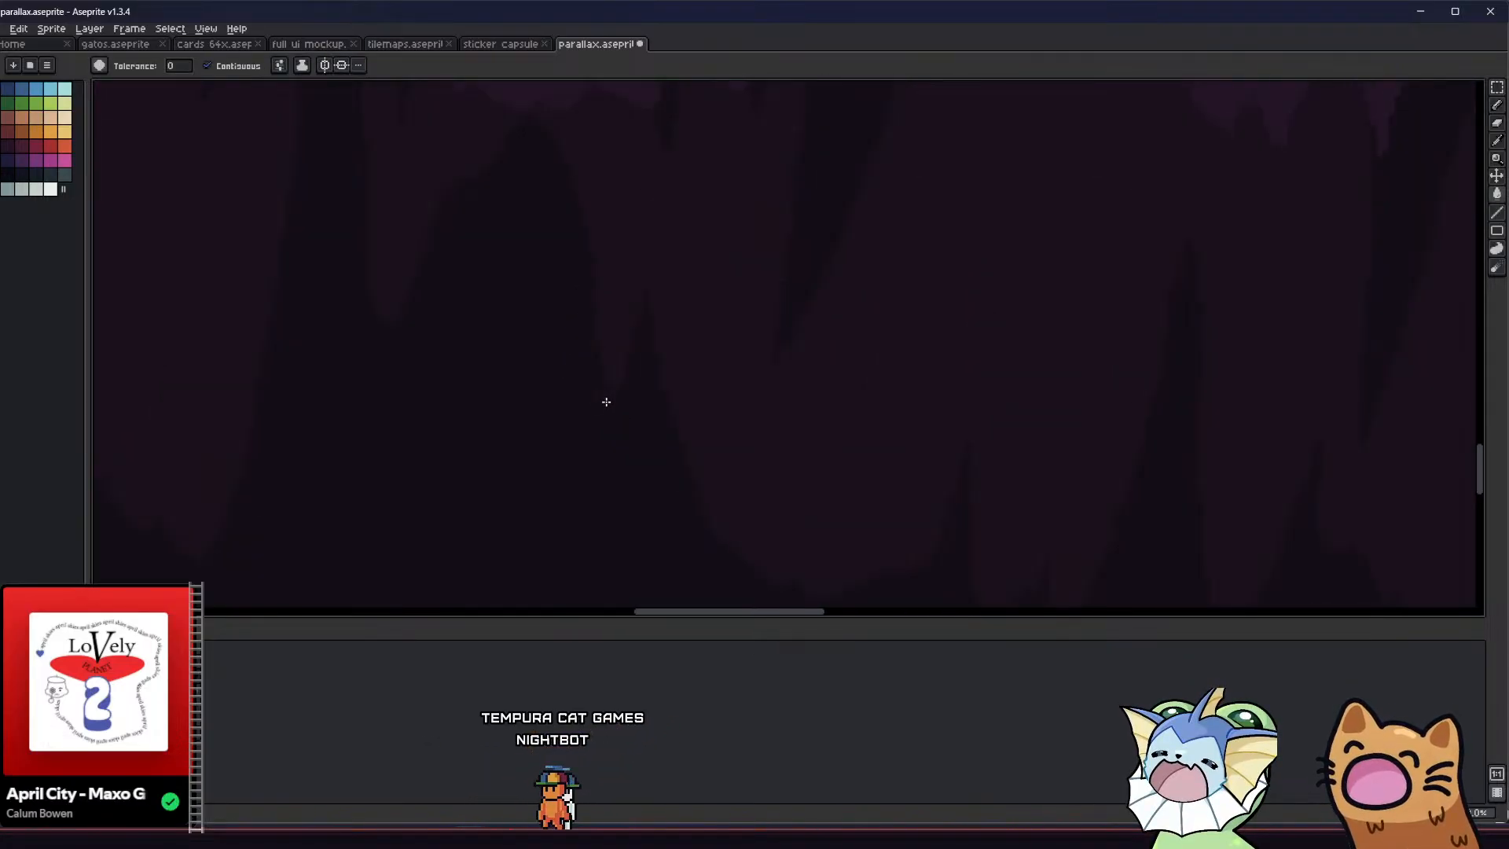
left_click(606, 402)
scroll(606, 402, "down", 2)
middle_click_drag(552, 399, 573, 449)
Add a thin pointed tip to the top of the broad foreground spike, clean its edges, and save the file
key("b")
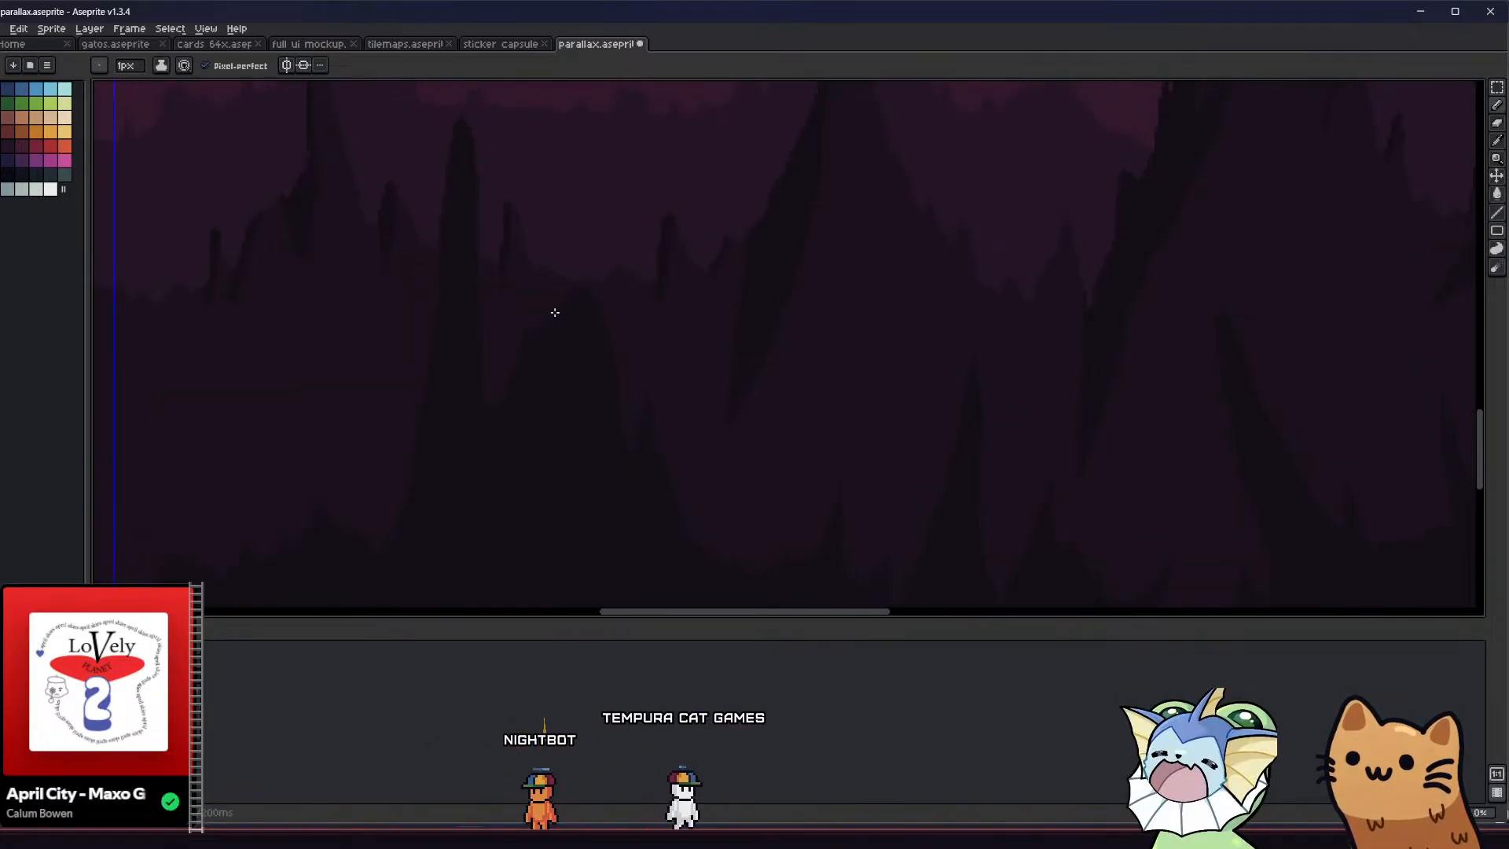
left_click_drag(554, 314, 597, 230)
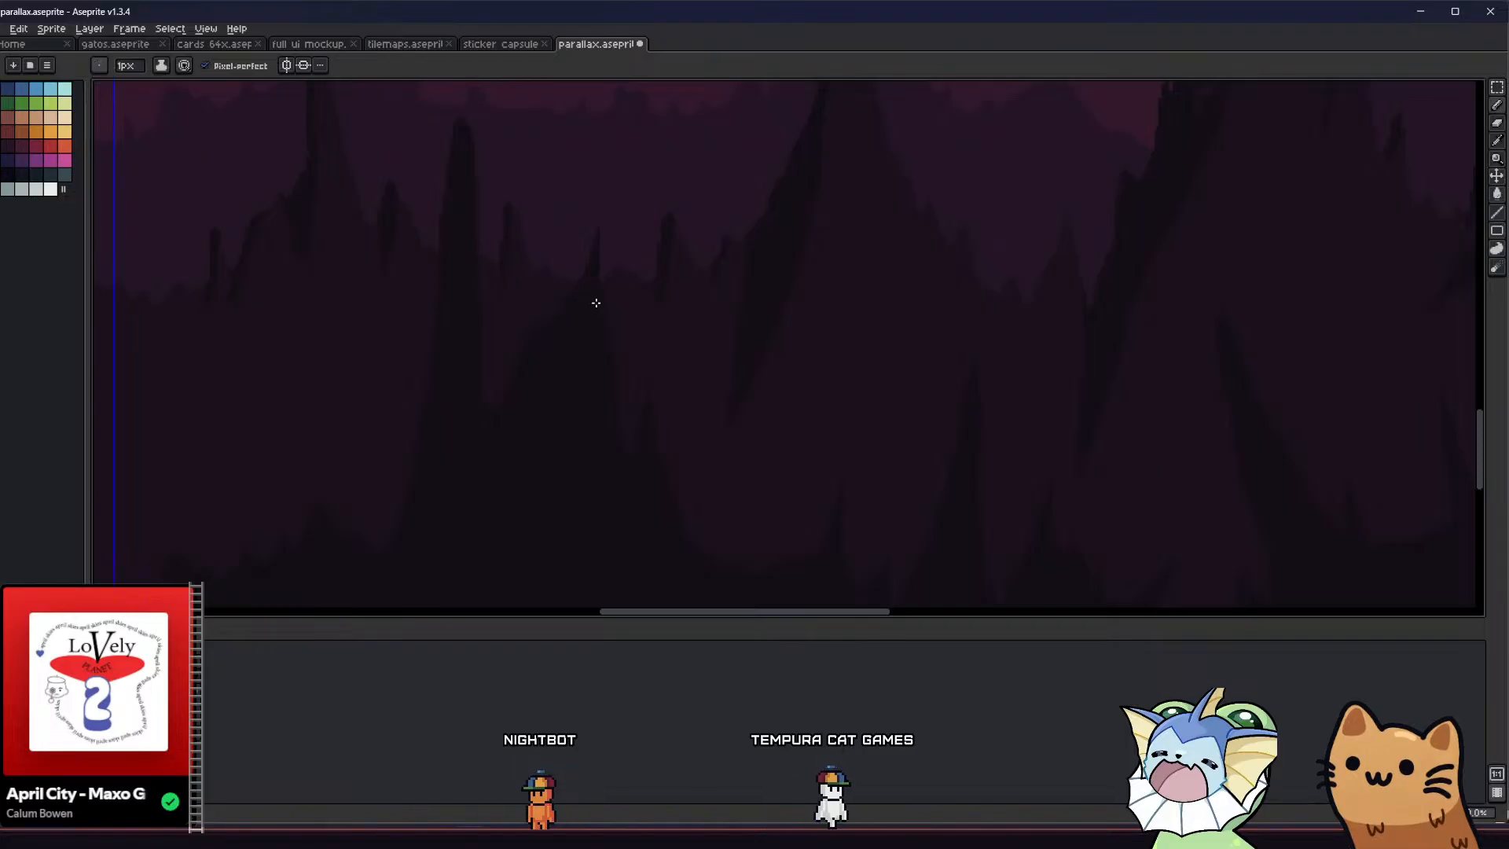
key("e")
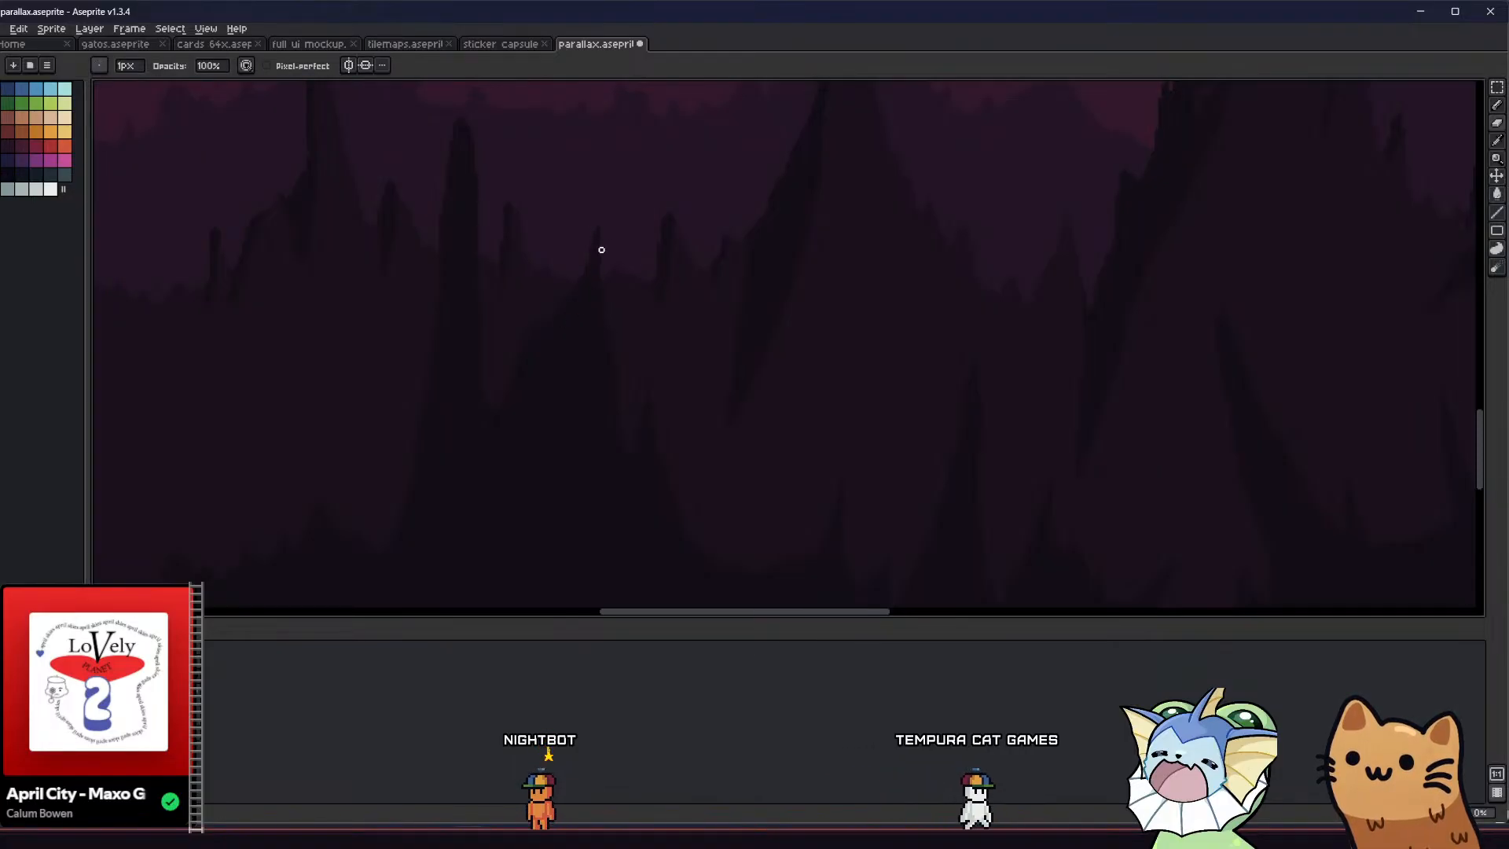
key("b")
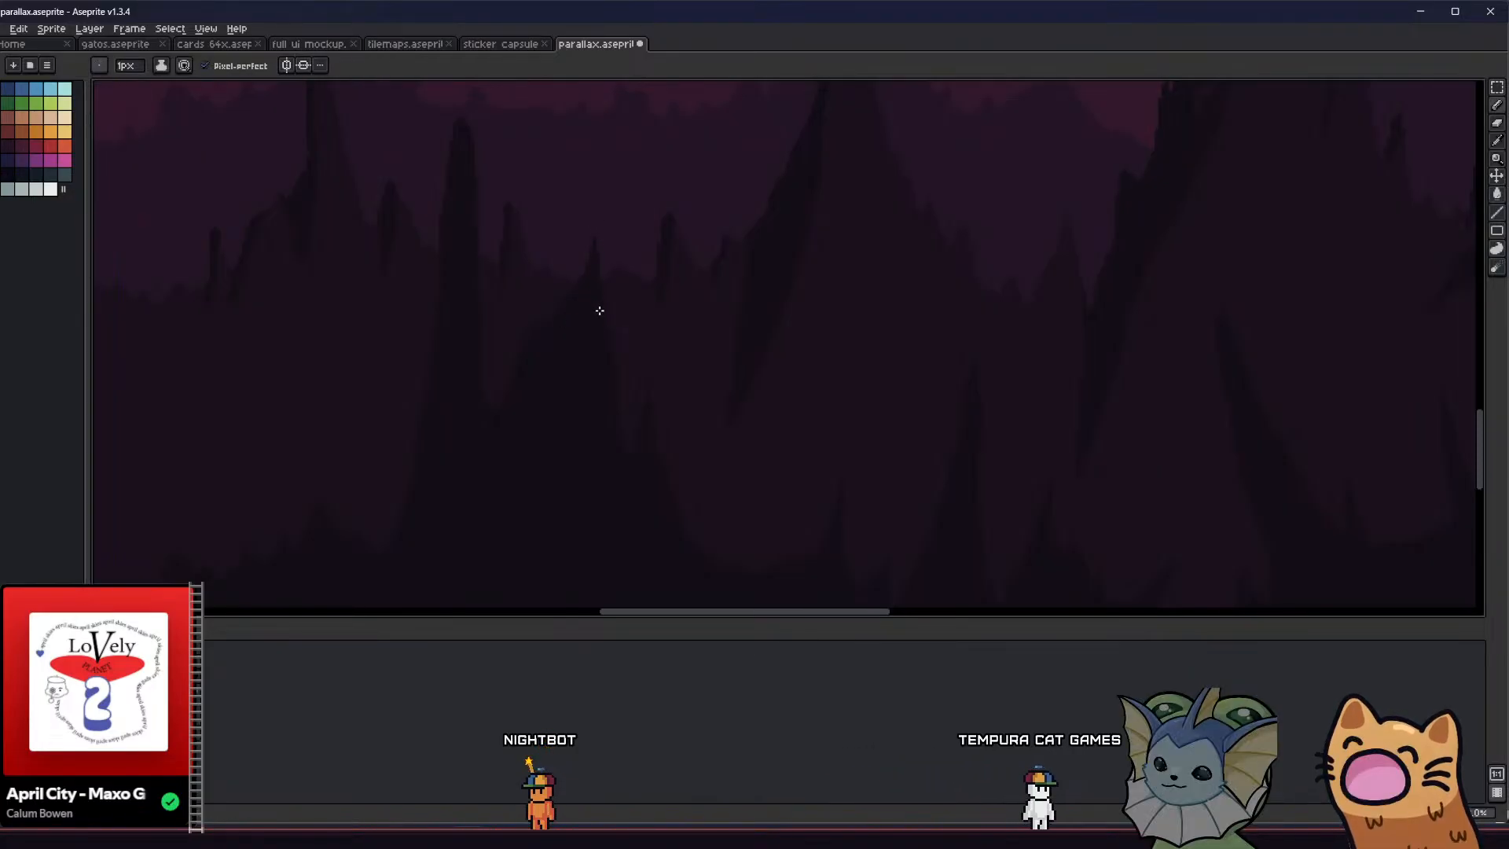
scroll(582, 351, "up", 1)
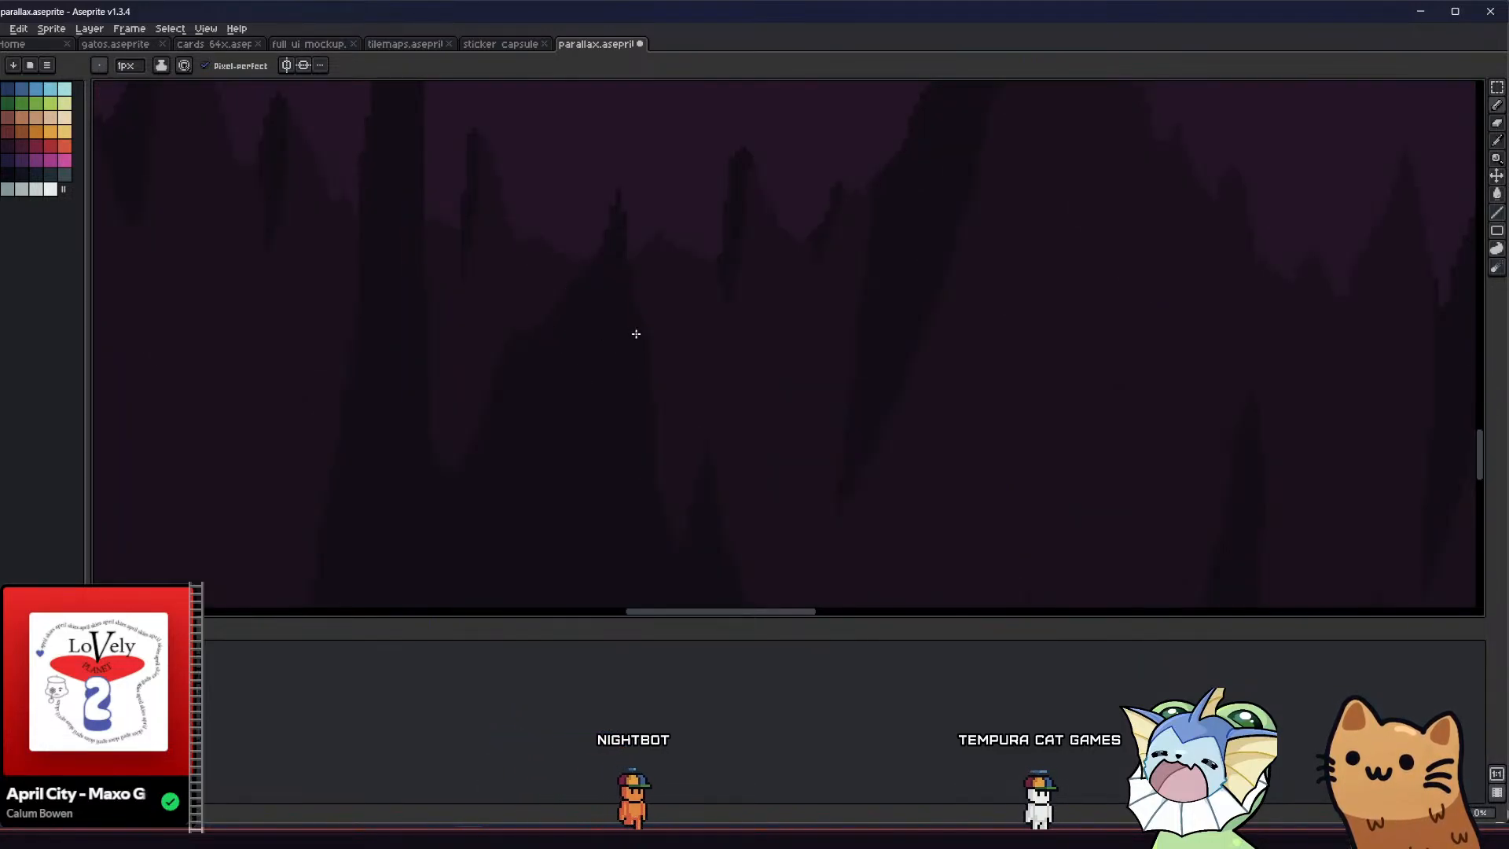
scroll(640, 407, "down", 3)
key("ctrl+s")
Reshape and clean the left shoulder of the broad foreground spike, then save the file
middle_click_drag(561, 416, 537, 413)
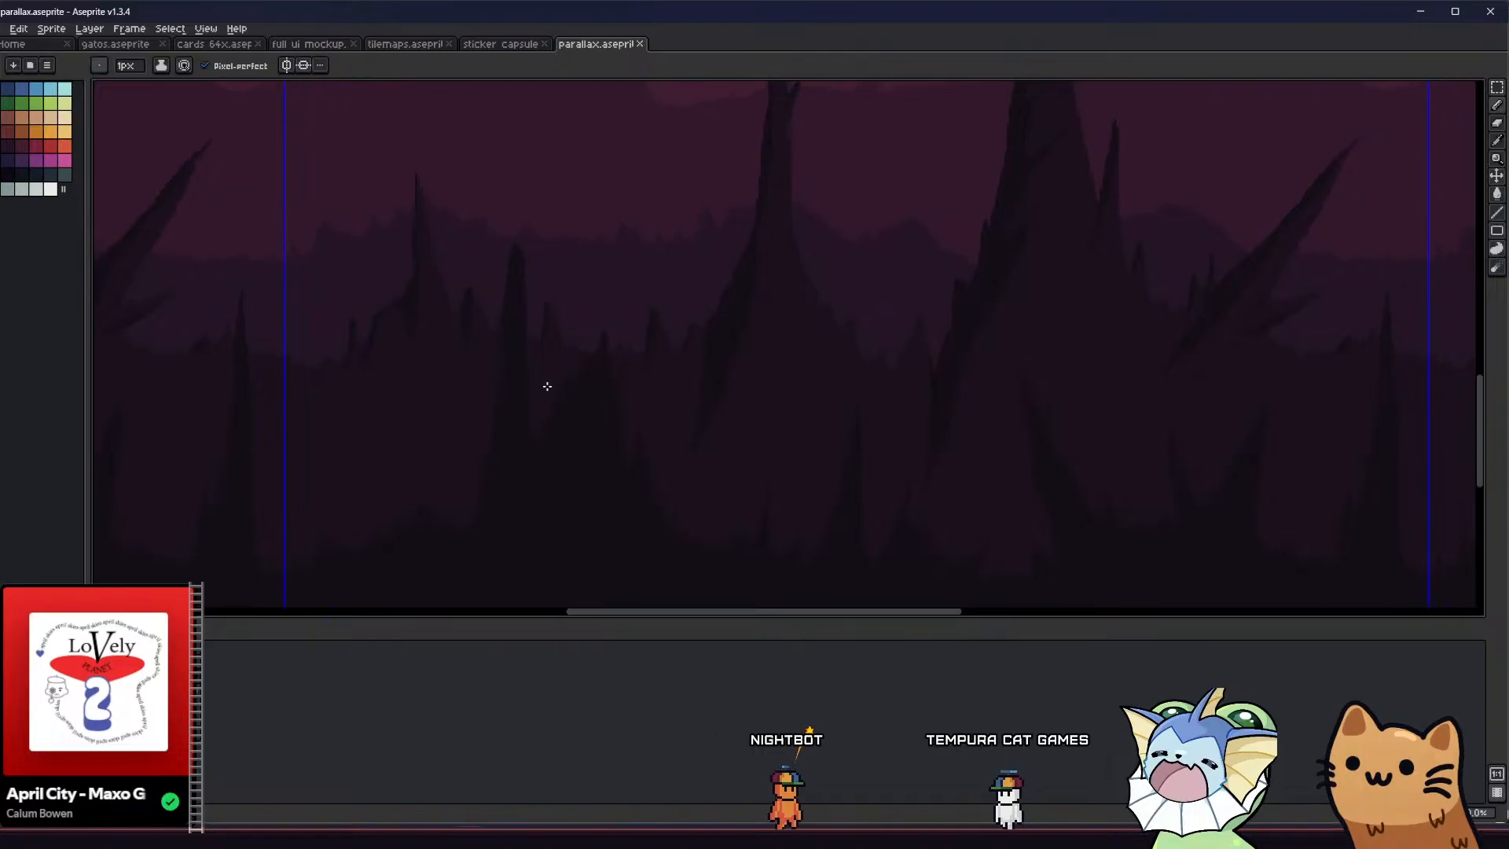
scroll(545, 383, "up", 4)
key("e")
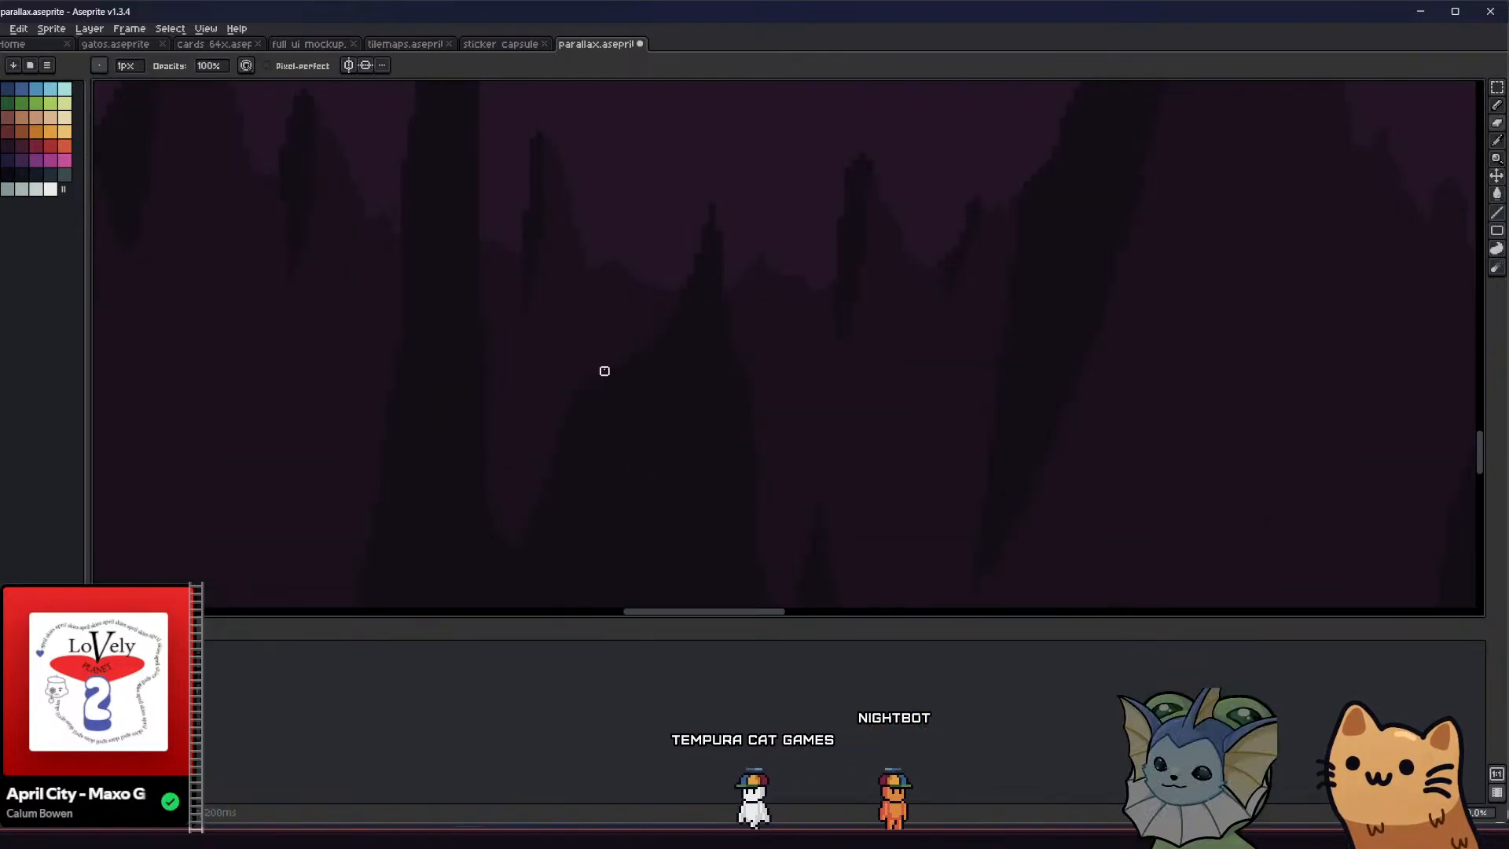
scroll(570, 401, "down", 2)
key("b")
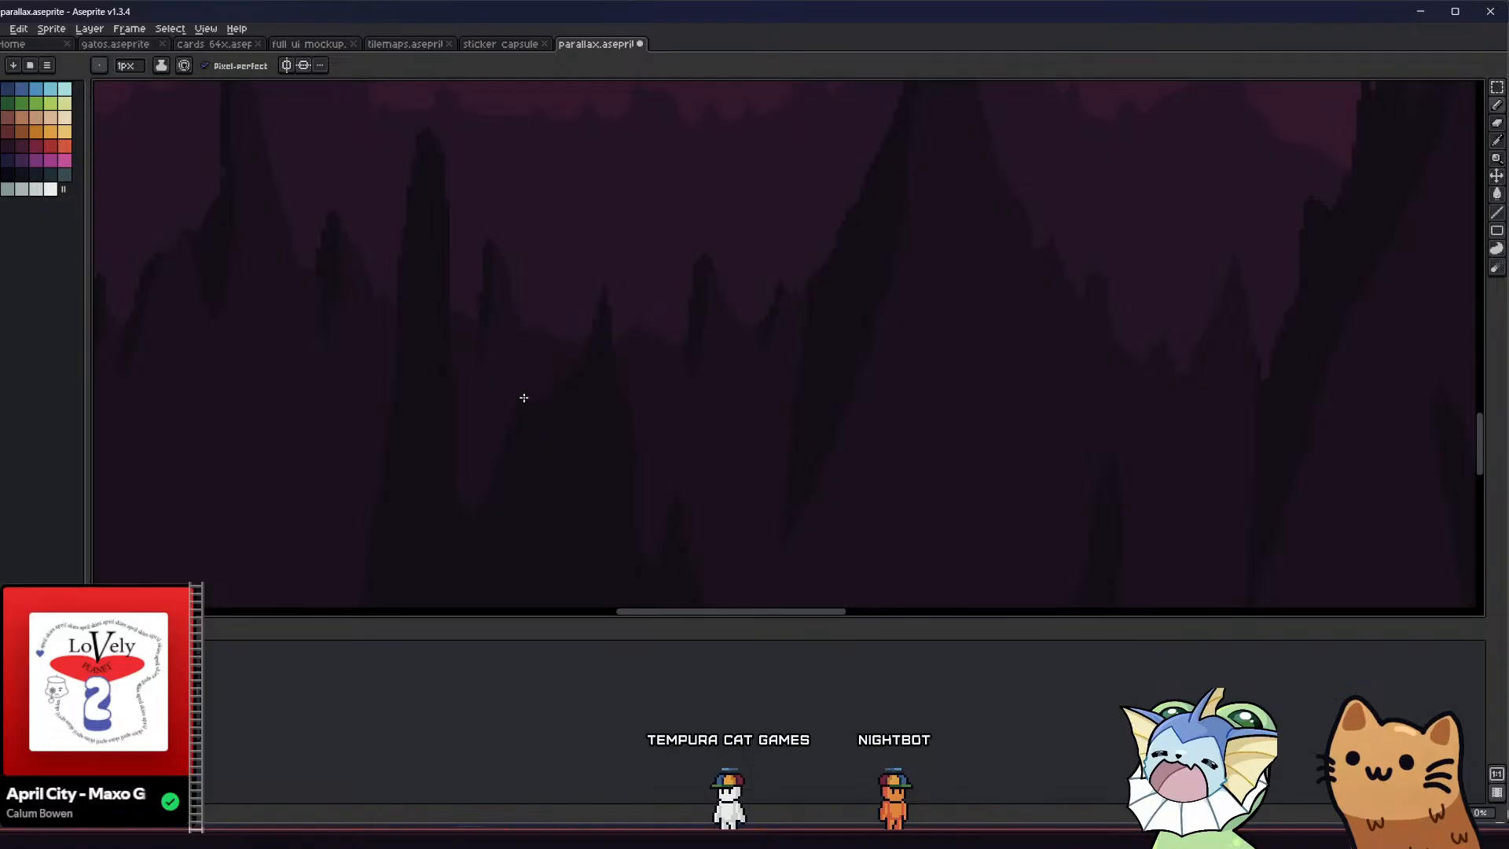
key("b")
scroll(503, 425, "down", 4)
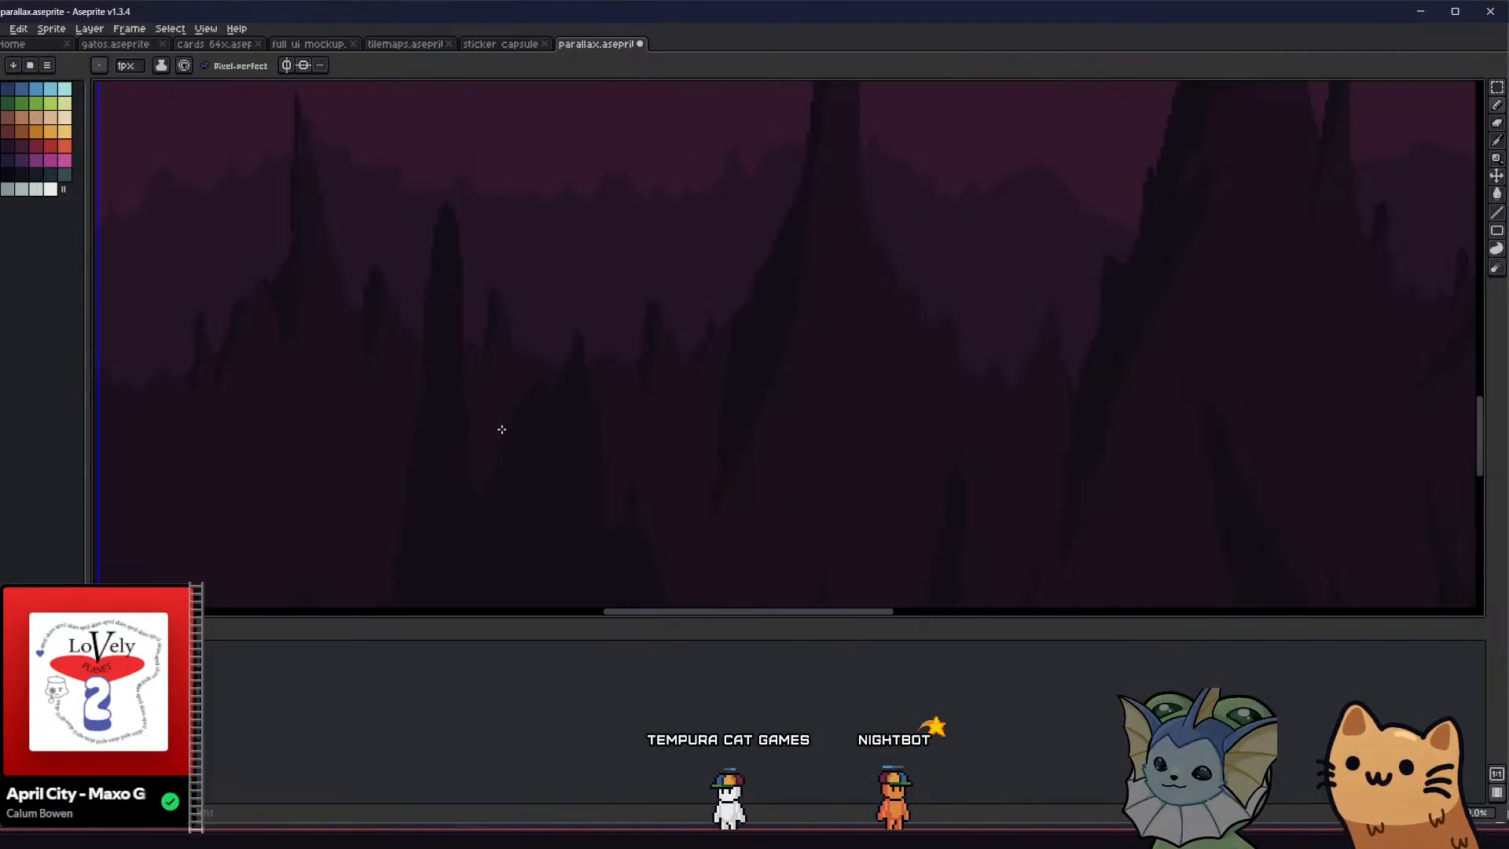
key("ctrl+s")
scroll(333, 438, "down", 4)
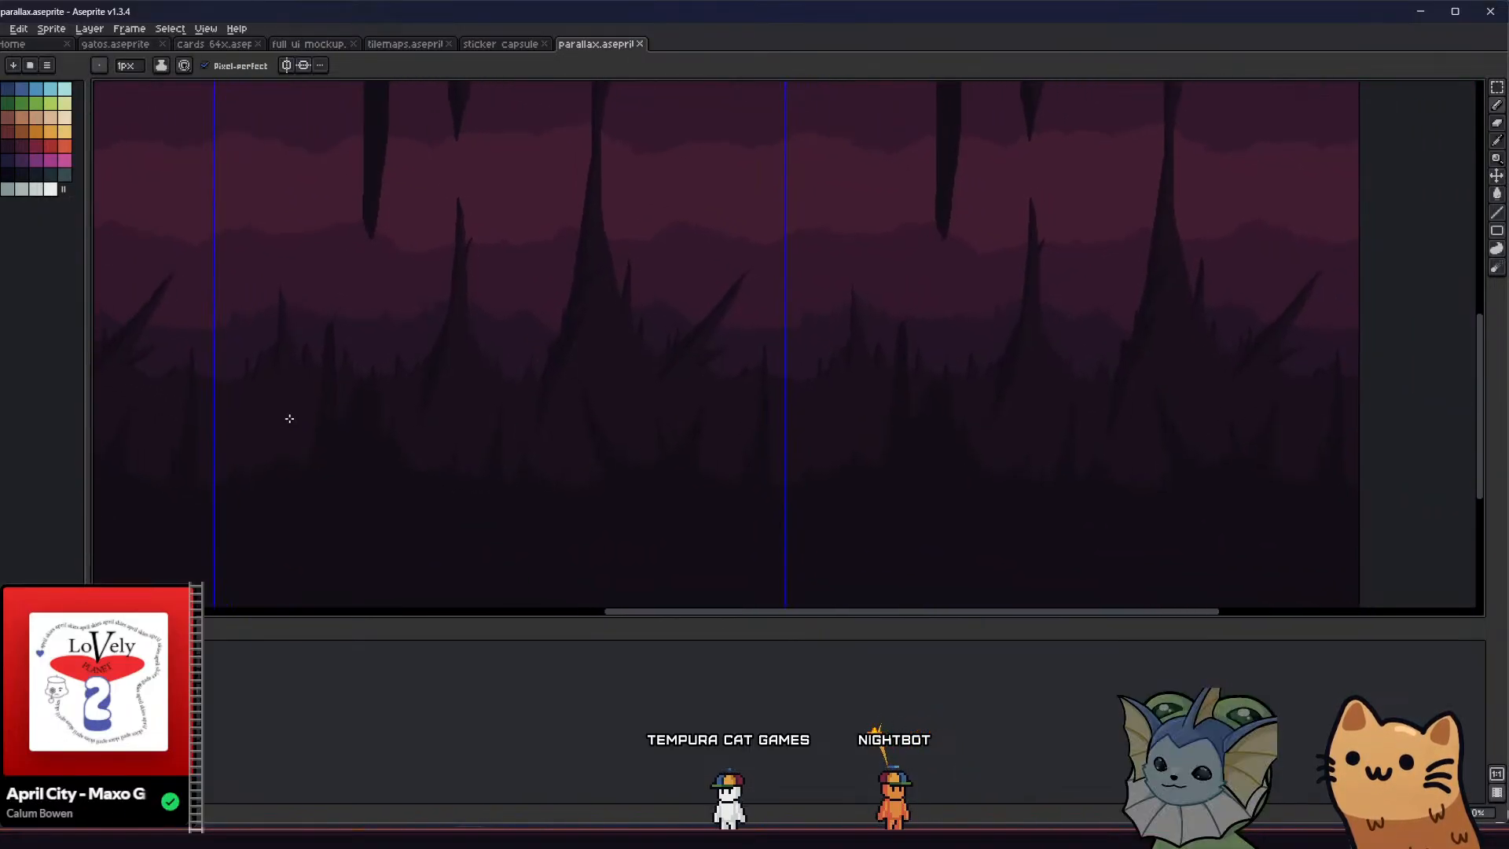
left_click_drag(340, 469, 387, 505)
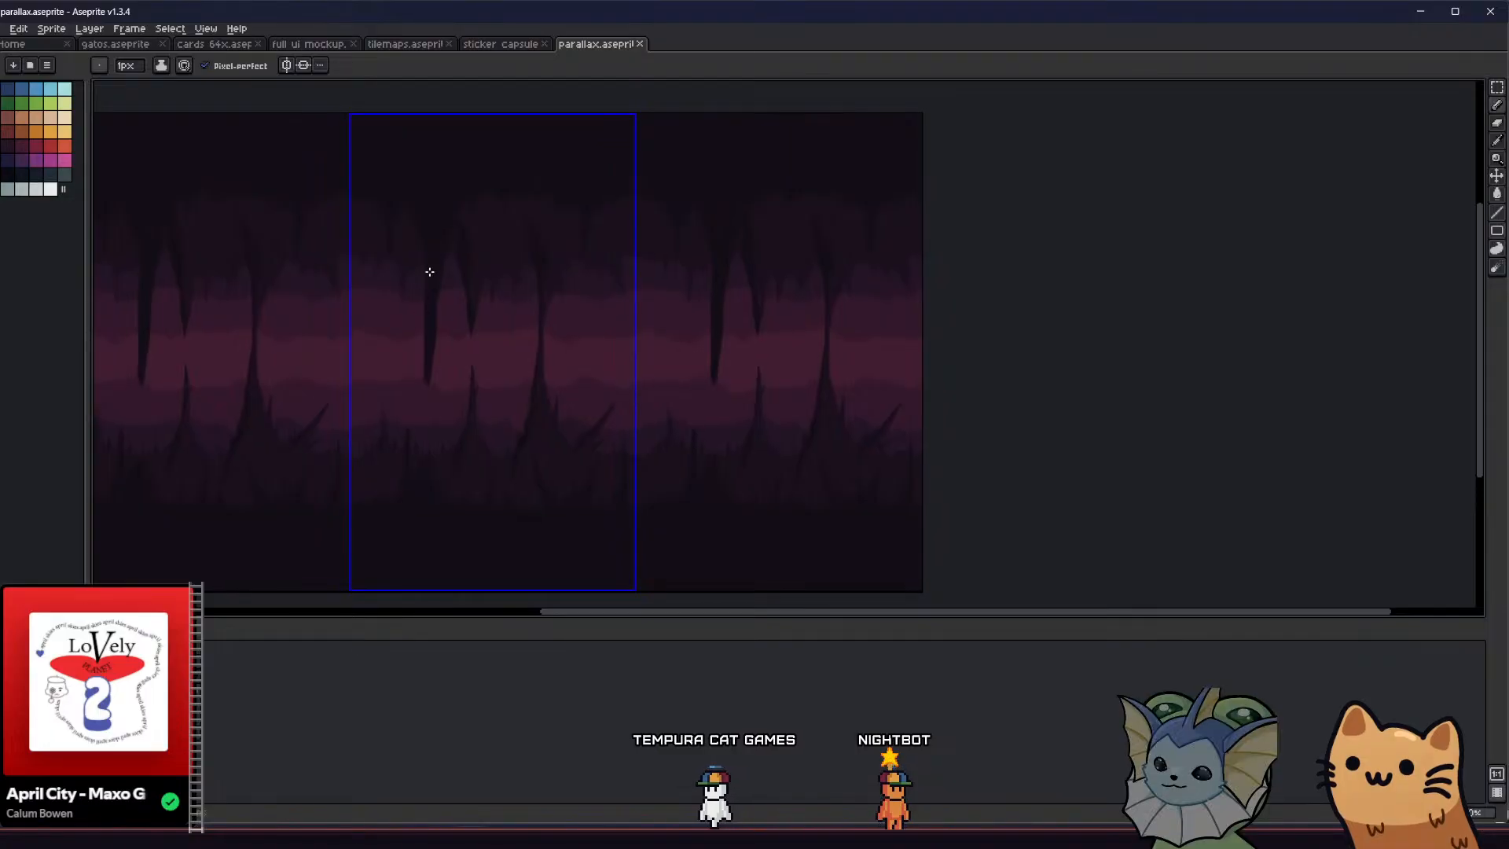
scroll(432, 260, "up", 2)
mouse_move(474, 328)
left_mouse_down()
mouse_move(475, 351)
mouse_move(478, 337)
left_mouse_up()
key("ctrl+s")
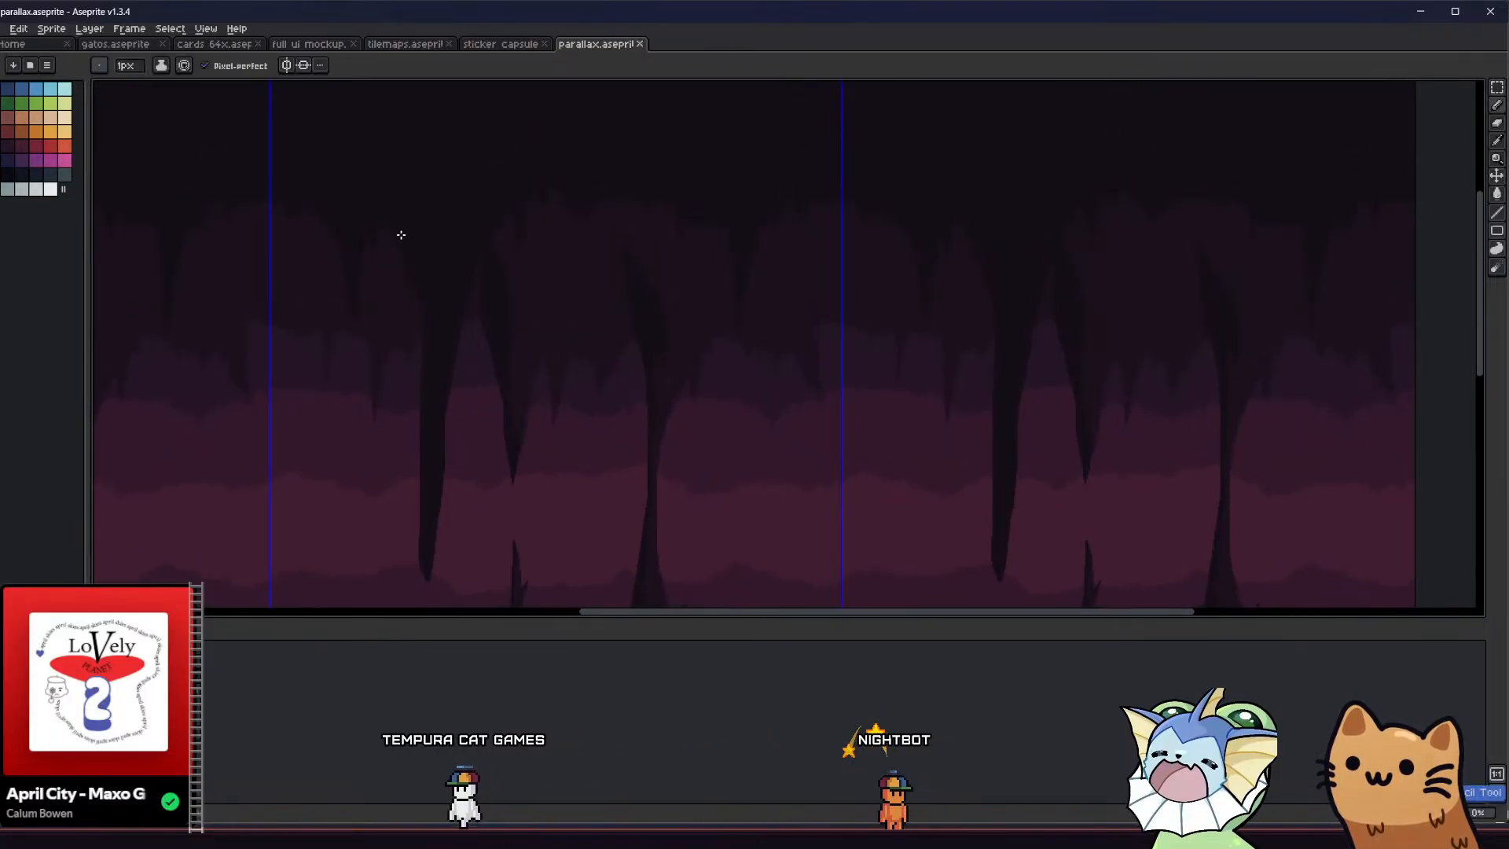
left_click_drag(491, 273, 508, 191)
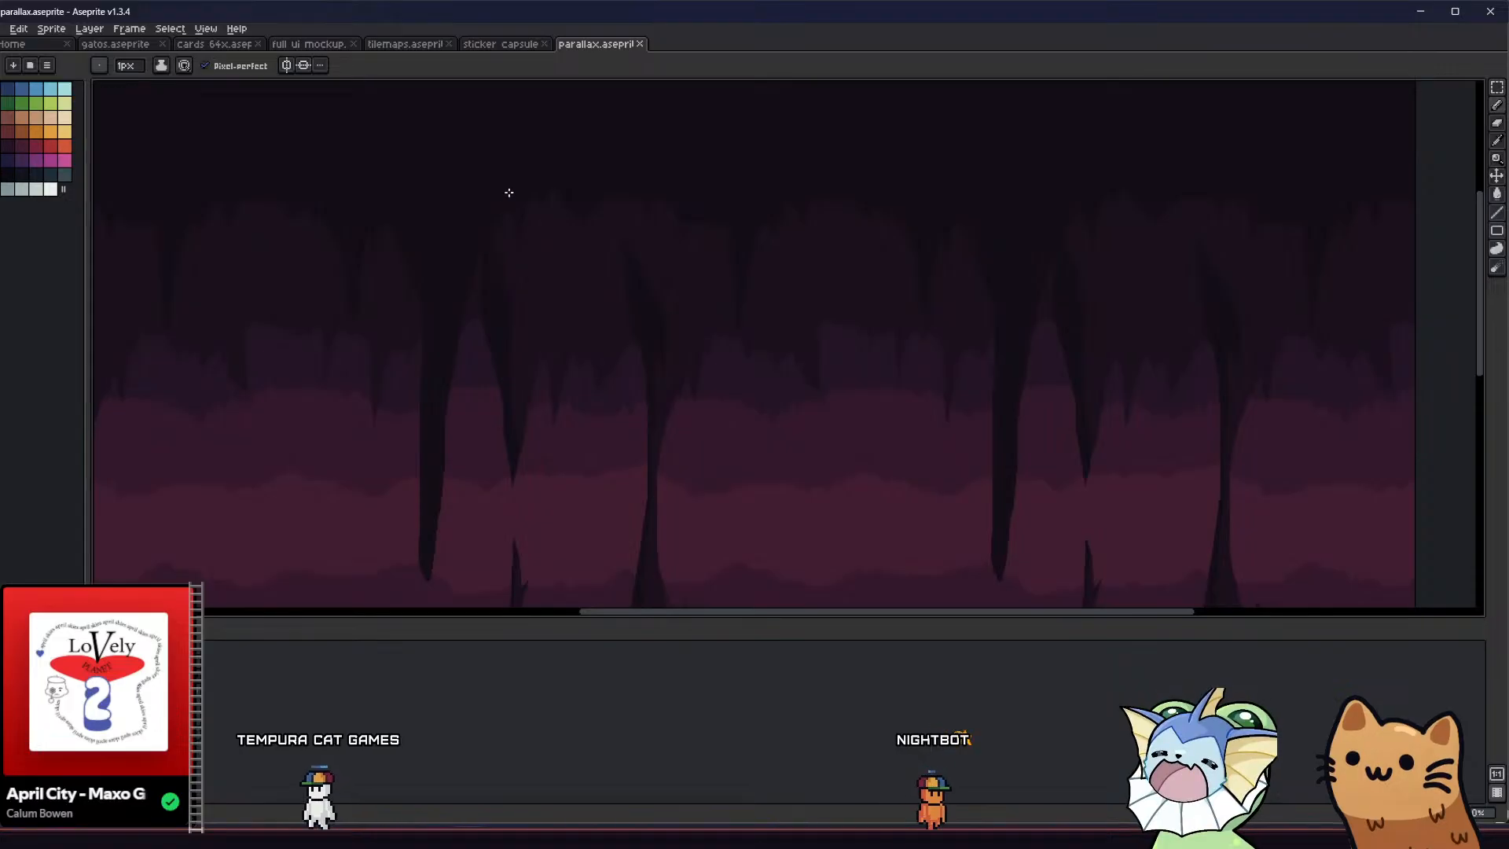
key("g")
left_click(485, 252)
mouse_move(438, 304)
middle_mouse_down()
mouse_move(421, 314)
mouse_move(451, 328)
middle_mouse_up()
scroll(466, 277, "up", 3)
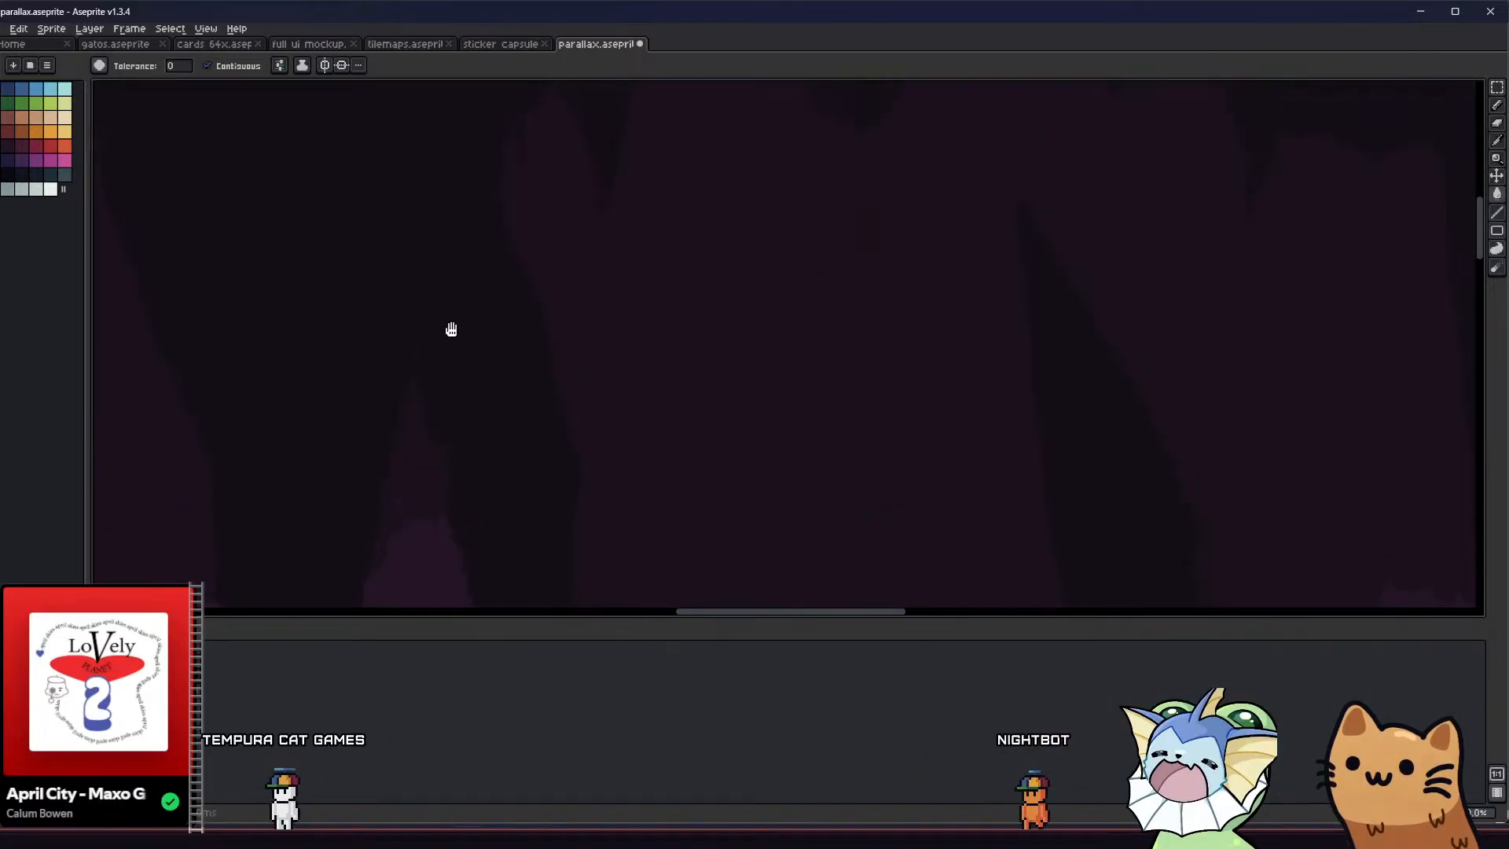
key("ctrl+z")
scroll(451, 333, "down", 1)
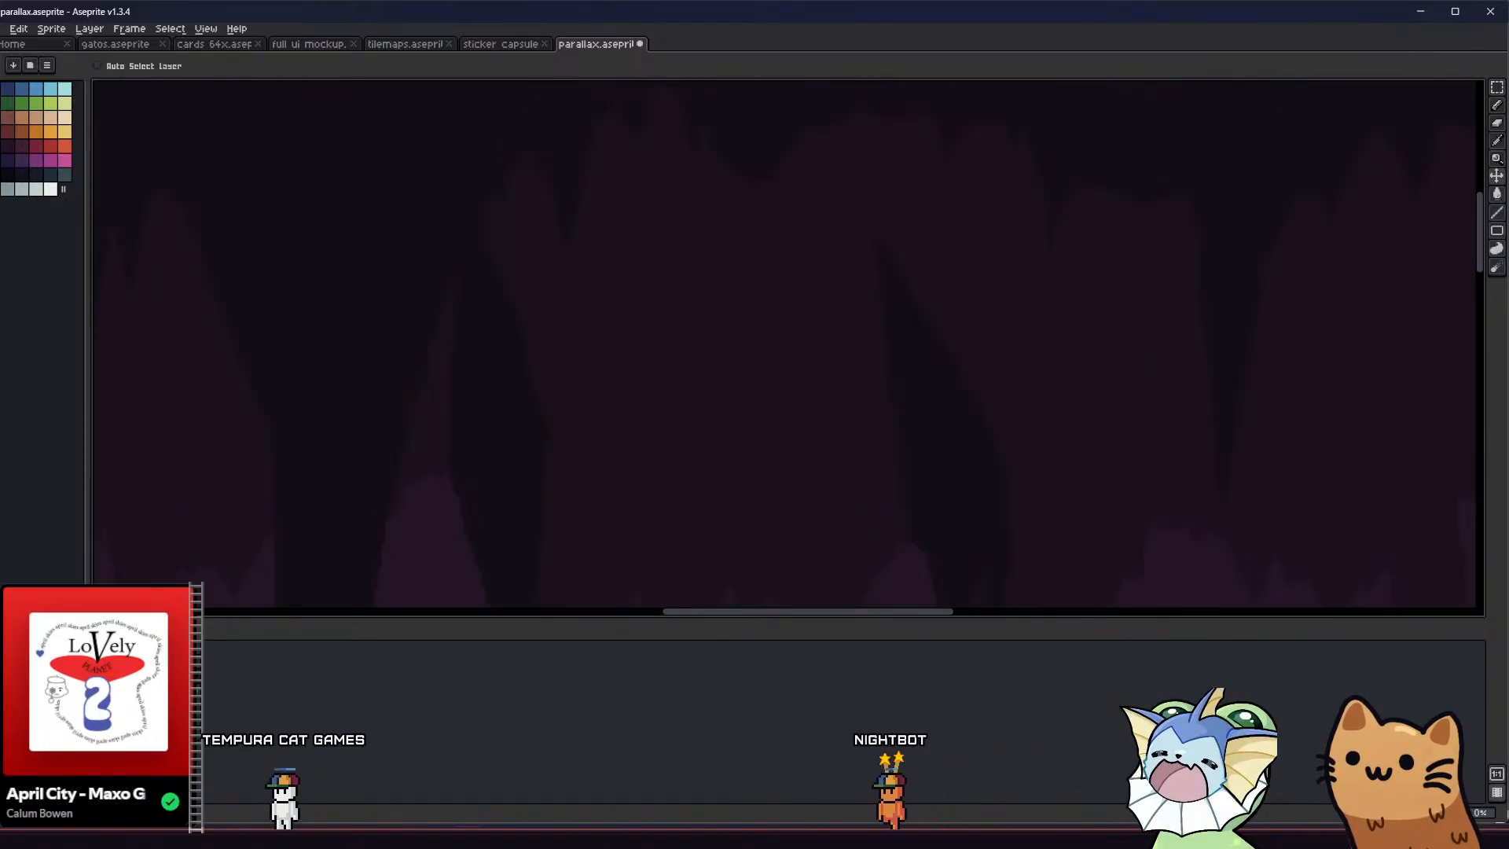
key("ctrl+z")
key("ctrl+z")
key("ctrl+z")
Redraw and fill the foreground ceiling edge just above the short stub beside the long stalactite
left_click(458, 321)
scroll(458, 323, "down", 1)
key("b")
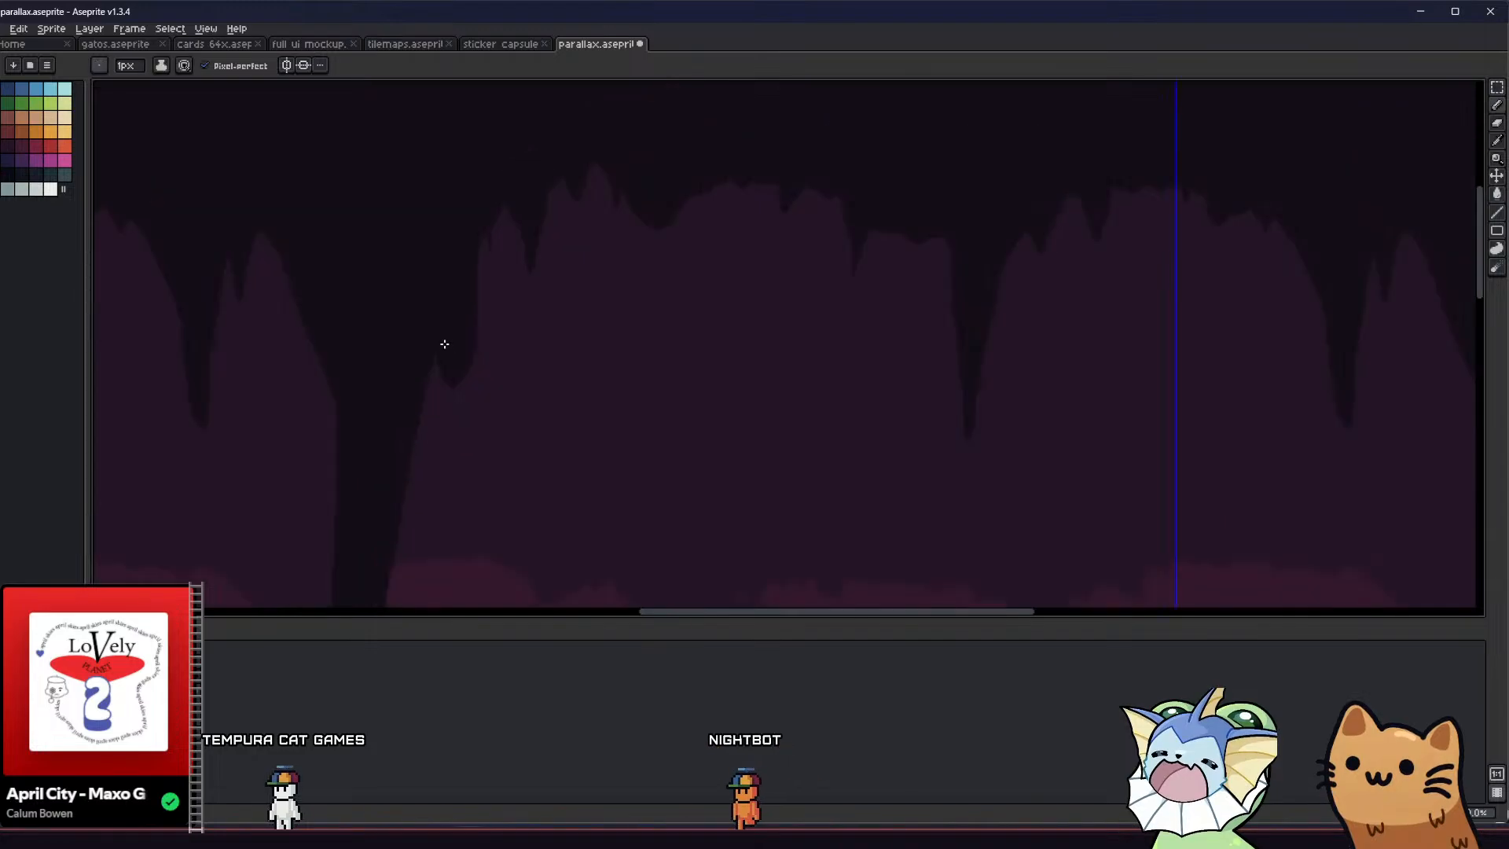
key("g")
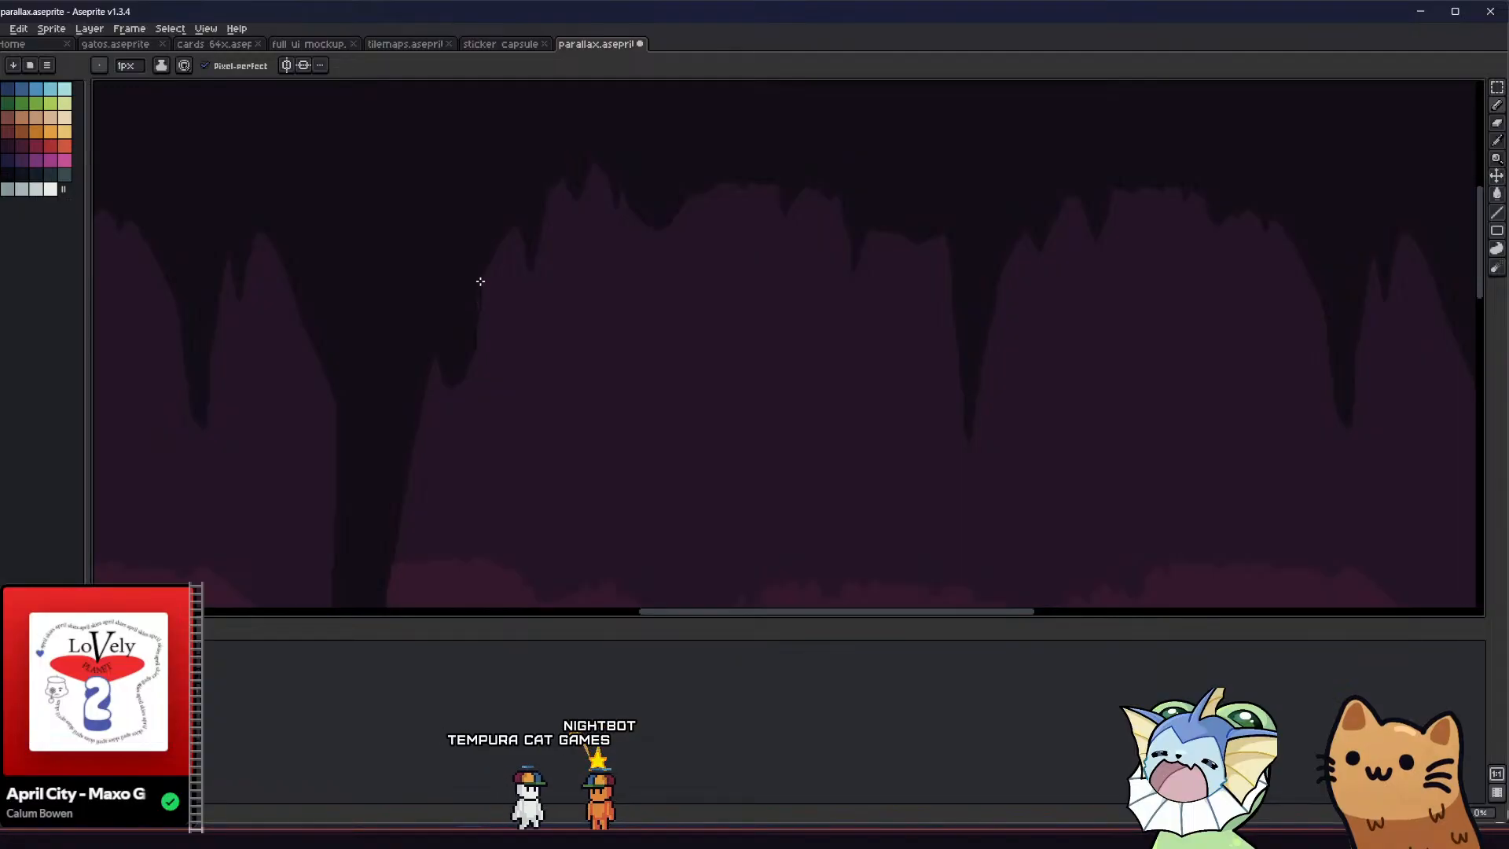
left_click_drag(480, 281, 481, 278)
key("g")
left_click(480, 316)
key("b")
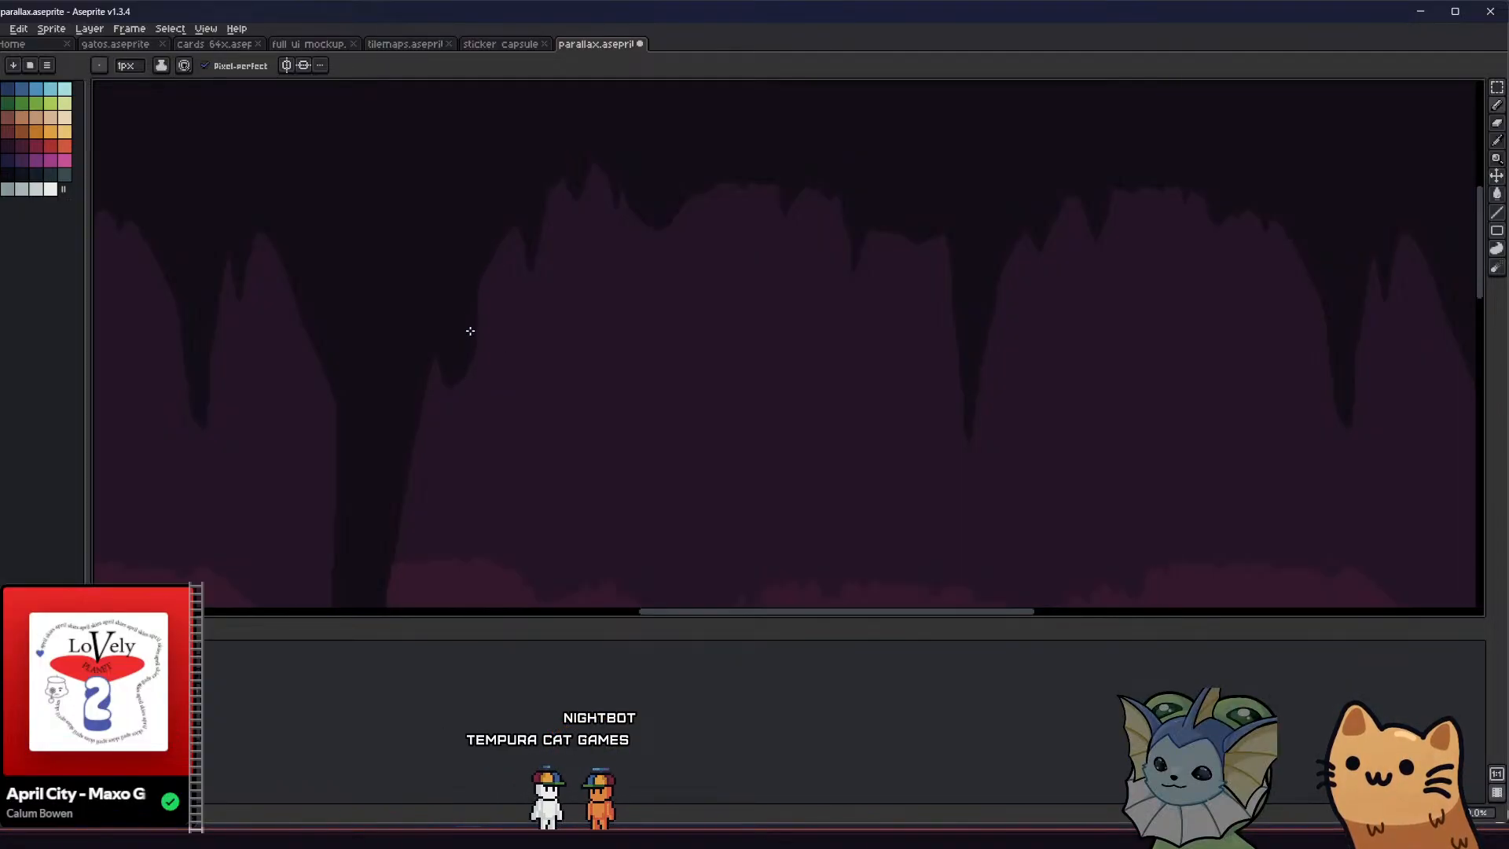
key("plus")
key("plus")
key("plus")
key("plus")
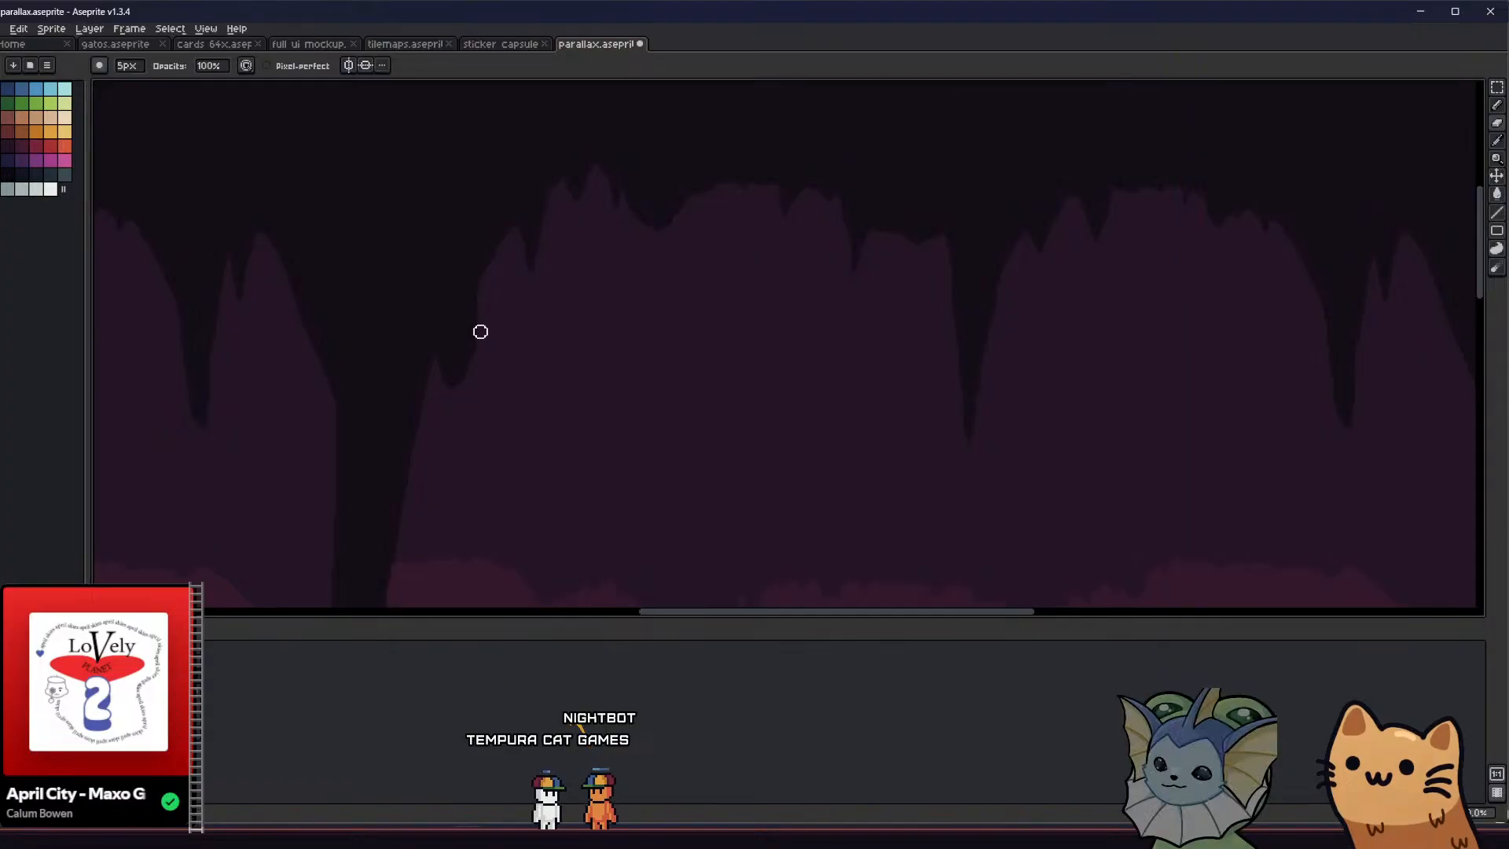
scroll(450, 413, "down", 2)
key("b")
middle_click_drag(354, 441, 344, 340)
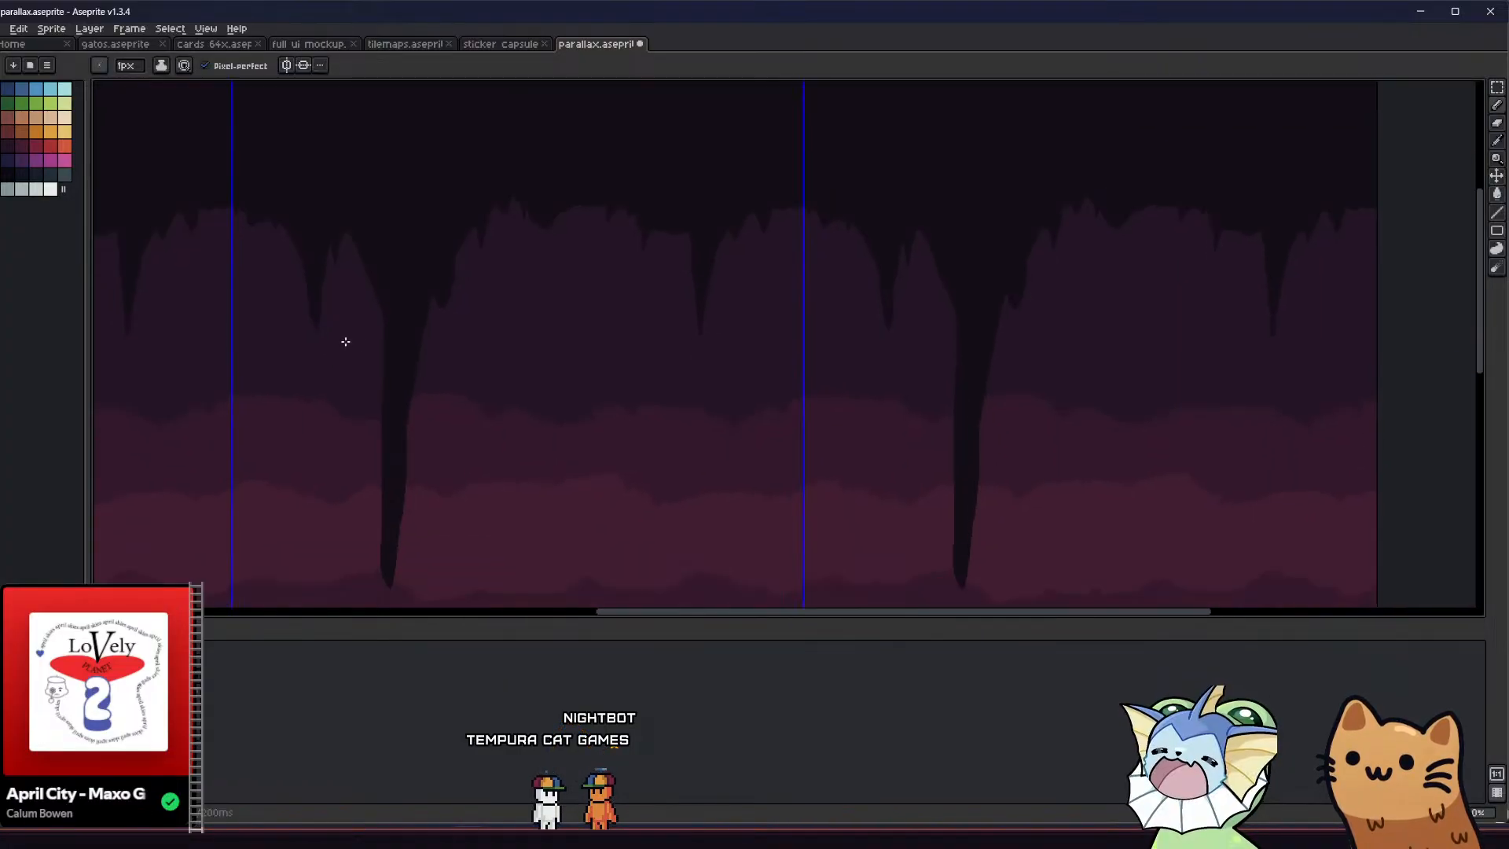
Erase most of the small stalactite near the tile's right edge with a 15 px eraser
scroll(373, 359, "down", 1)
scroll(476, 299, "up", 1)
middle_click_drag(448, 313, 493, 293)
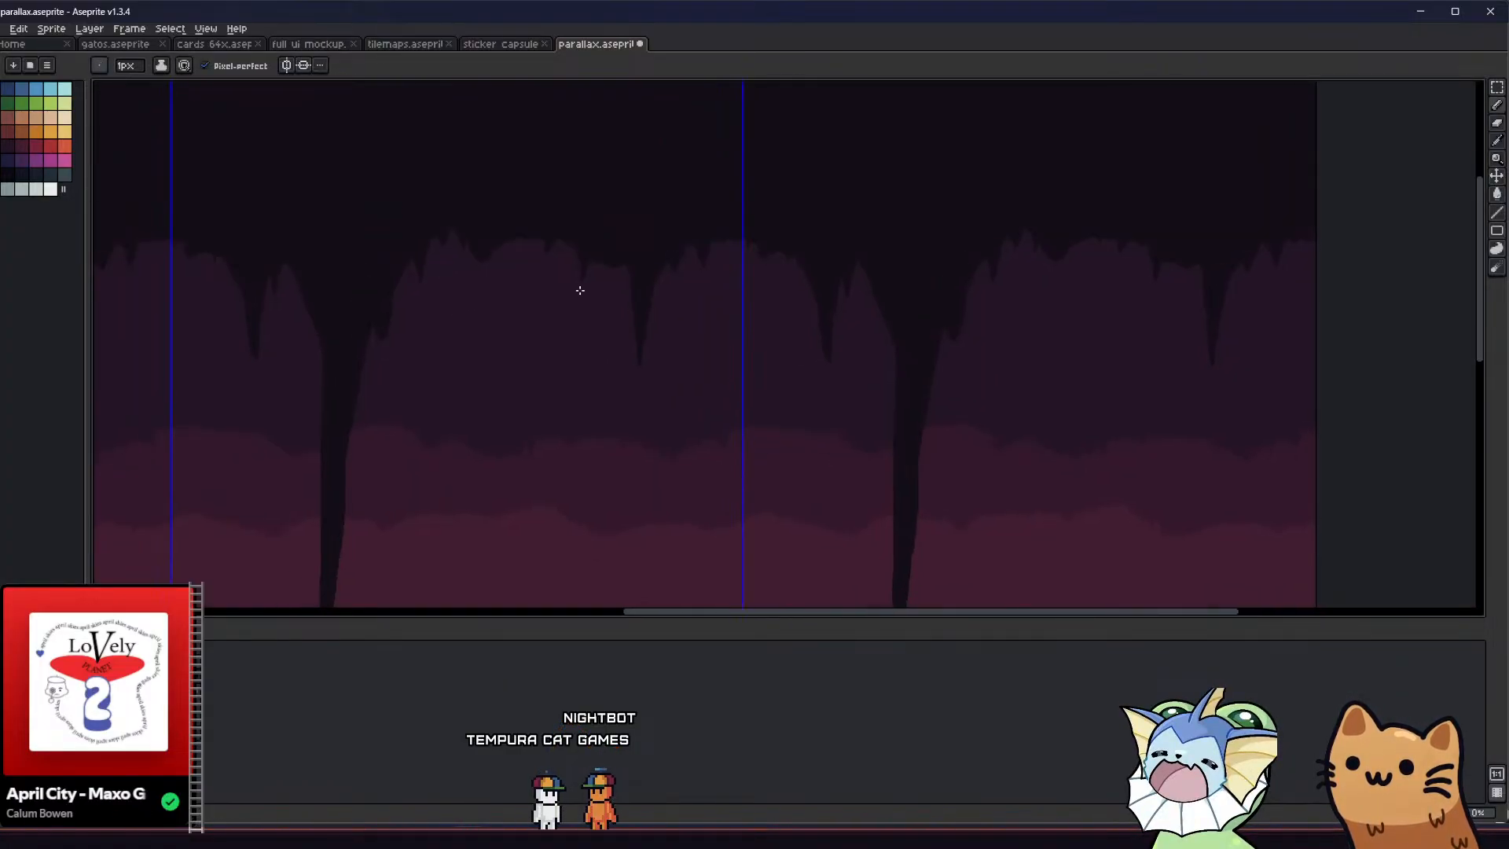
scroll(620, 283, "up", 2)
left_click_drag(652, 459, 626, 277)
key("ctrl+z")
key("e")
mouse_move(636, 421)
left_mouse_down()
mouse_move(660, 331)
mouse_move(665, 435)
mouse_move(673, 323)
left_mouse_up()
scroll(664, 448, "up", 4, "ctrl")
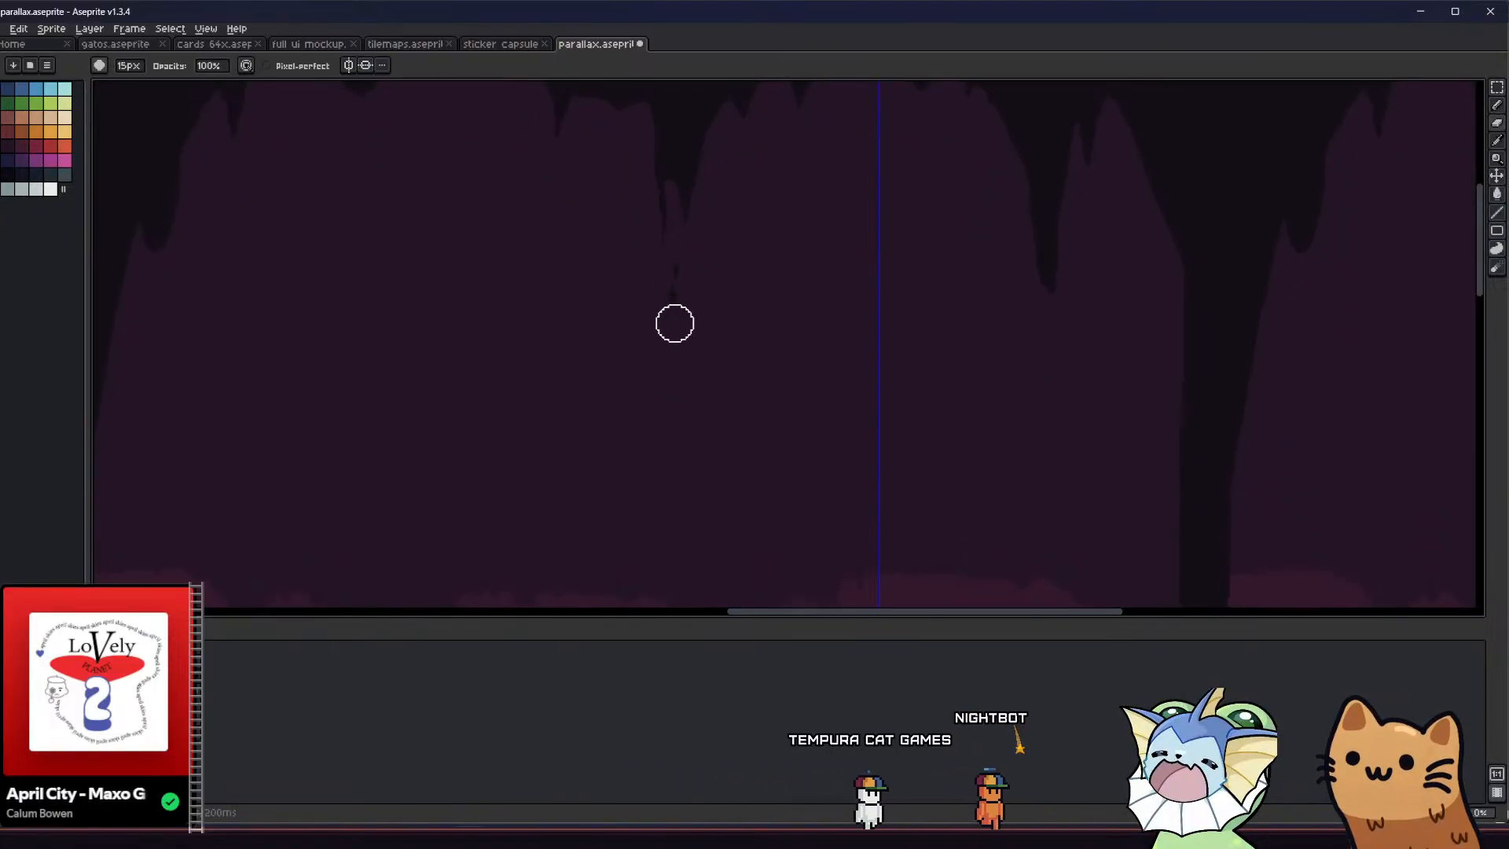
key("ctrl+z")
scroll(688, 334, "down", 4)
scroll(620, 343, "up", 3)
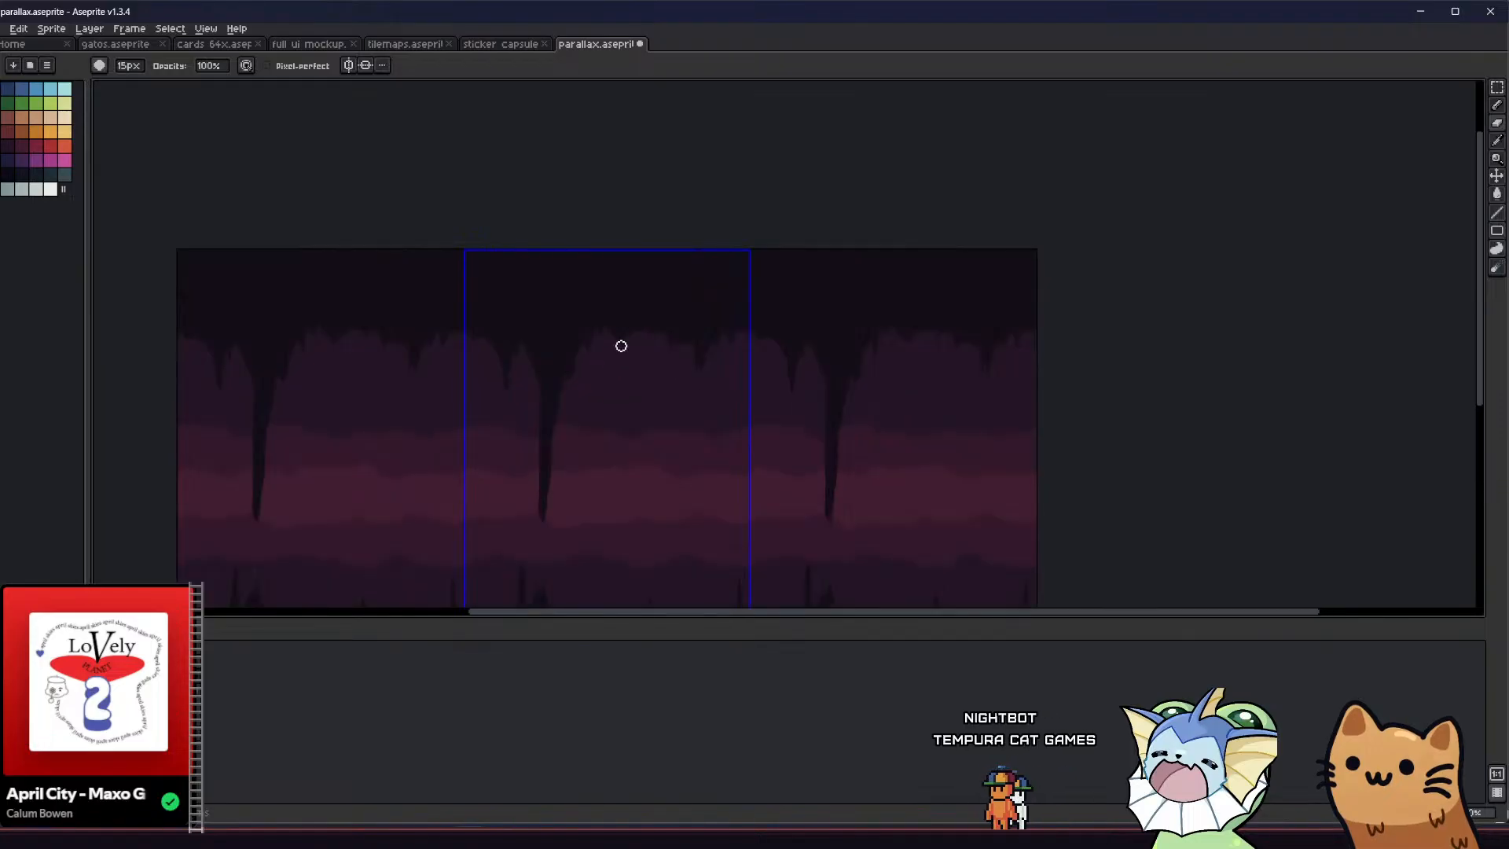
Erase the jagged ceiling between the long stalactite and the tile's right edge into smooth, rounded arches with an enlarged eraser up to 40 px
scroll(605, 391, "up", 5, "ctrl")
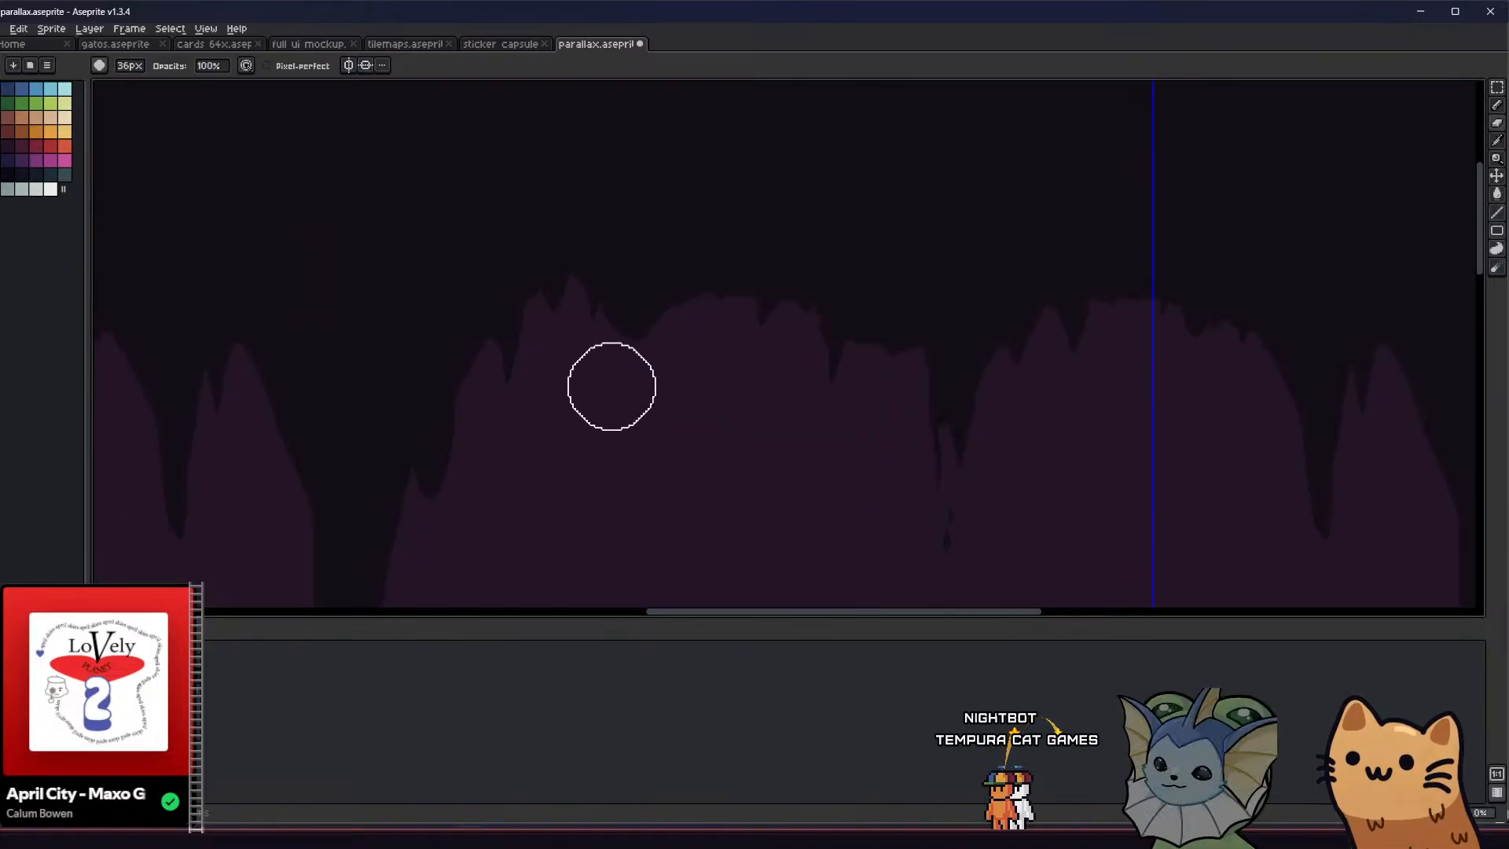
left_click_drag(532, 380, 613, 327)
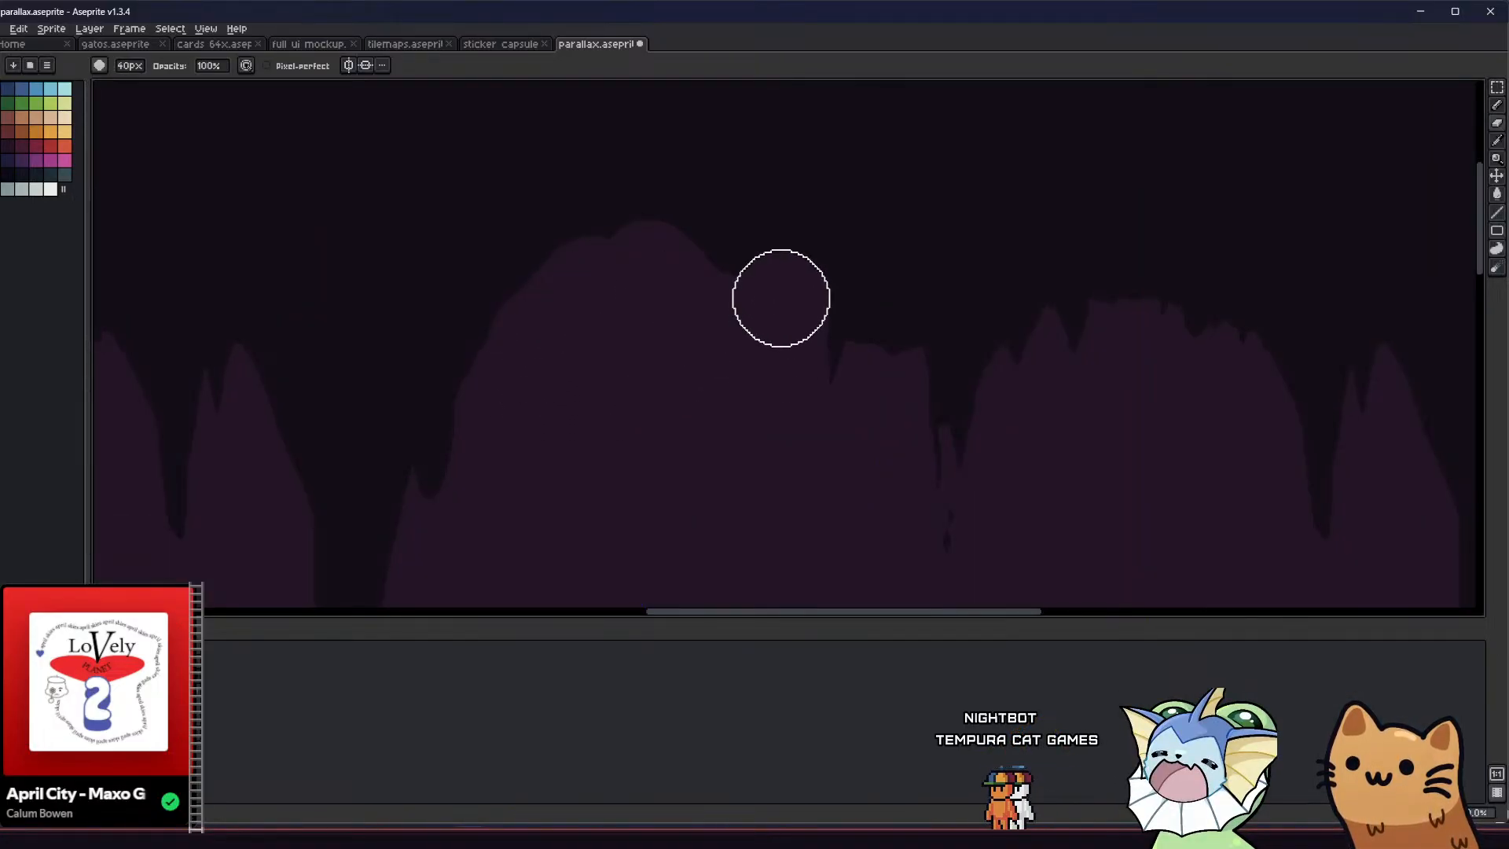
scroll(1153, 321, "down", 3)
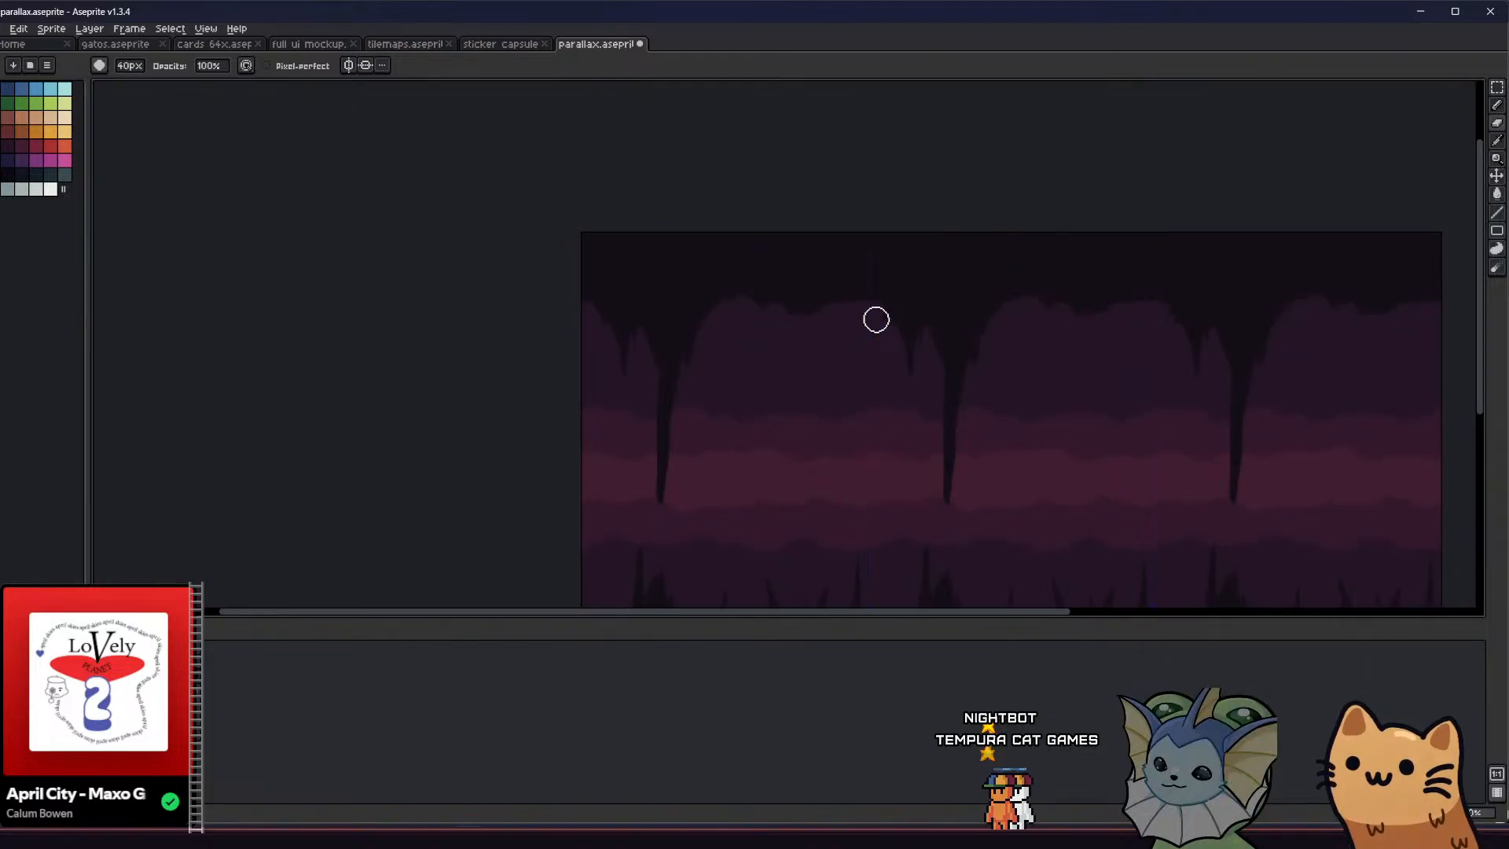
middle_click_drag(821, 380, 620, 269)
Draw and fill small pointed spikes along the smoothed ceiling arch just right of the long stalactite
key("b")
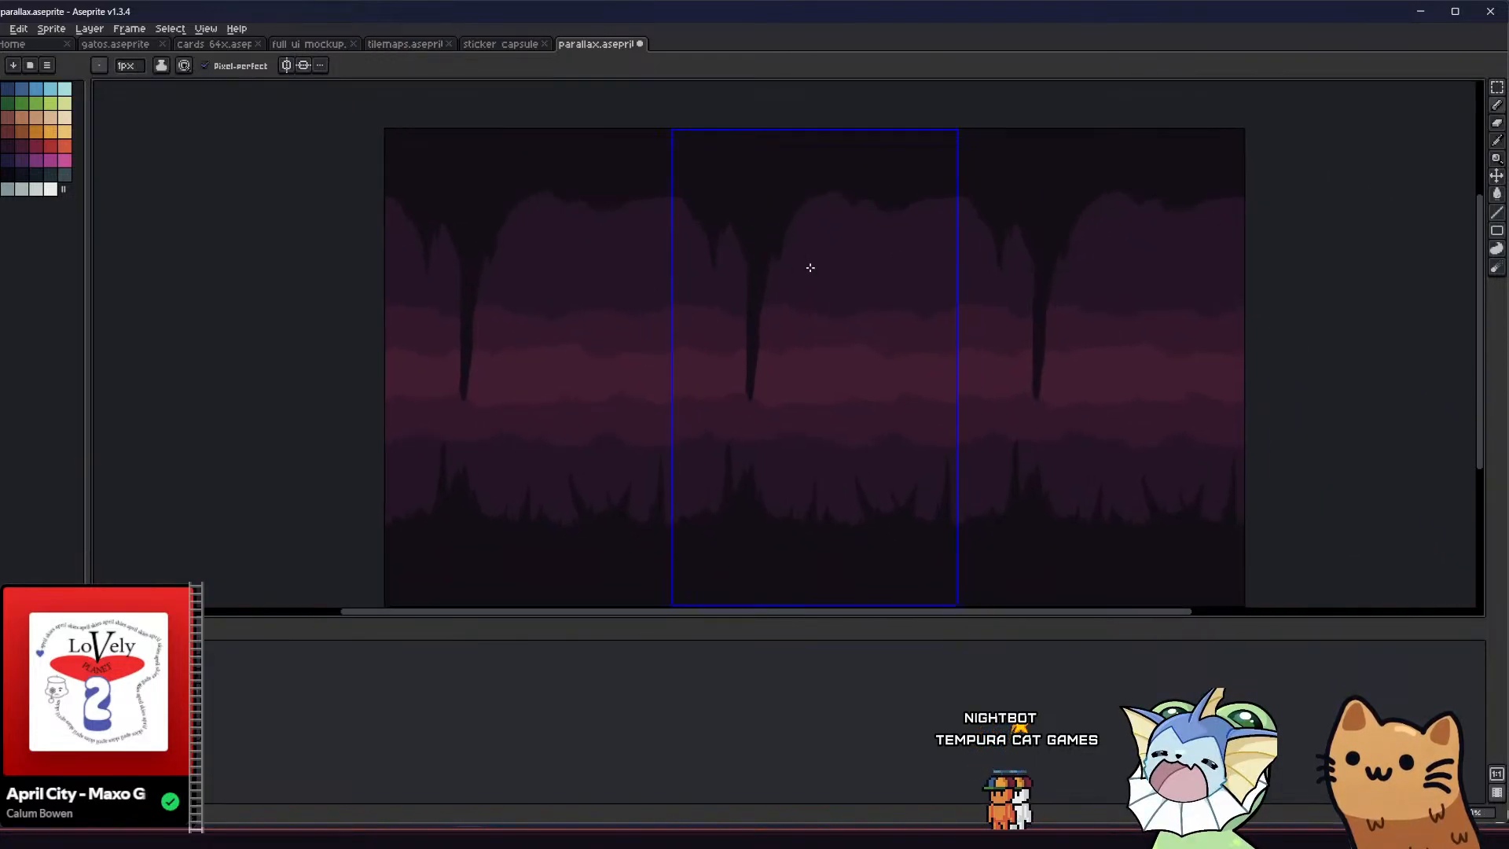
scroll(781, 229, "up", 3)
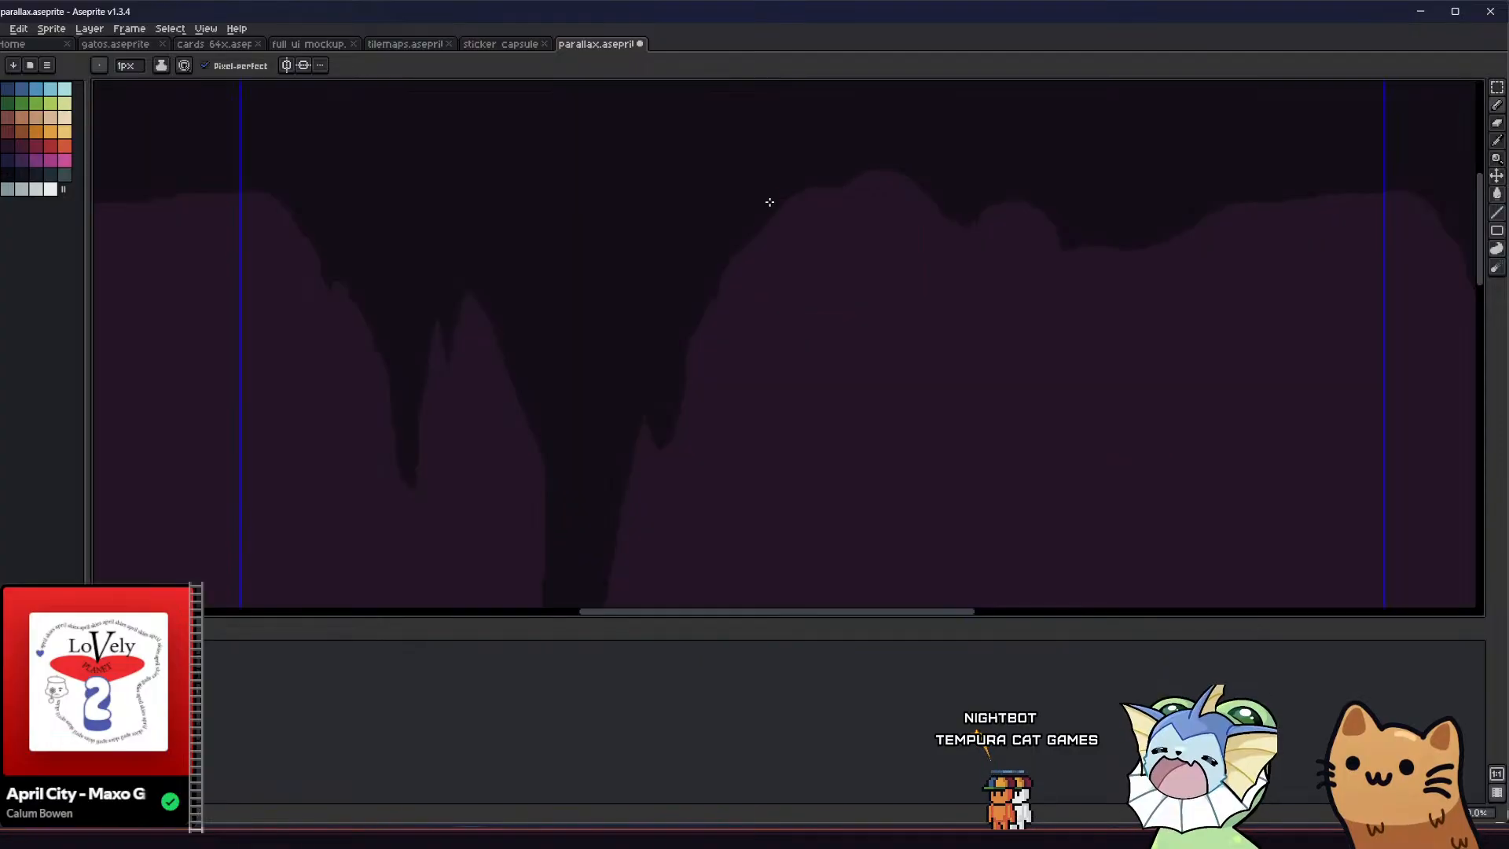
scroll(657, 226, "down", 2)
middle_click_drag(668, 231, 617, 202)
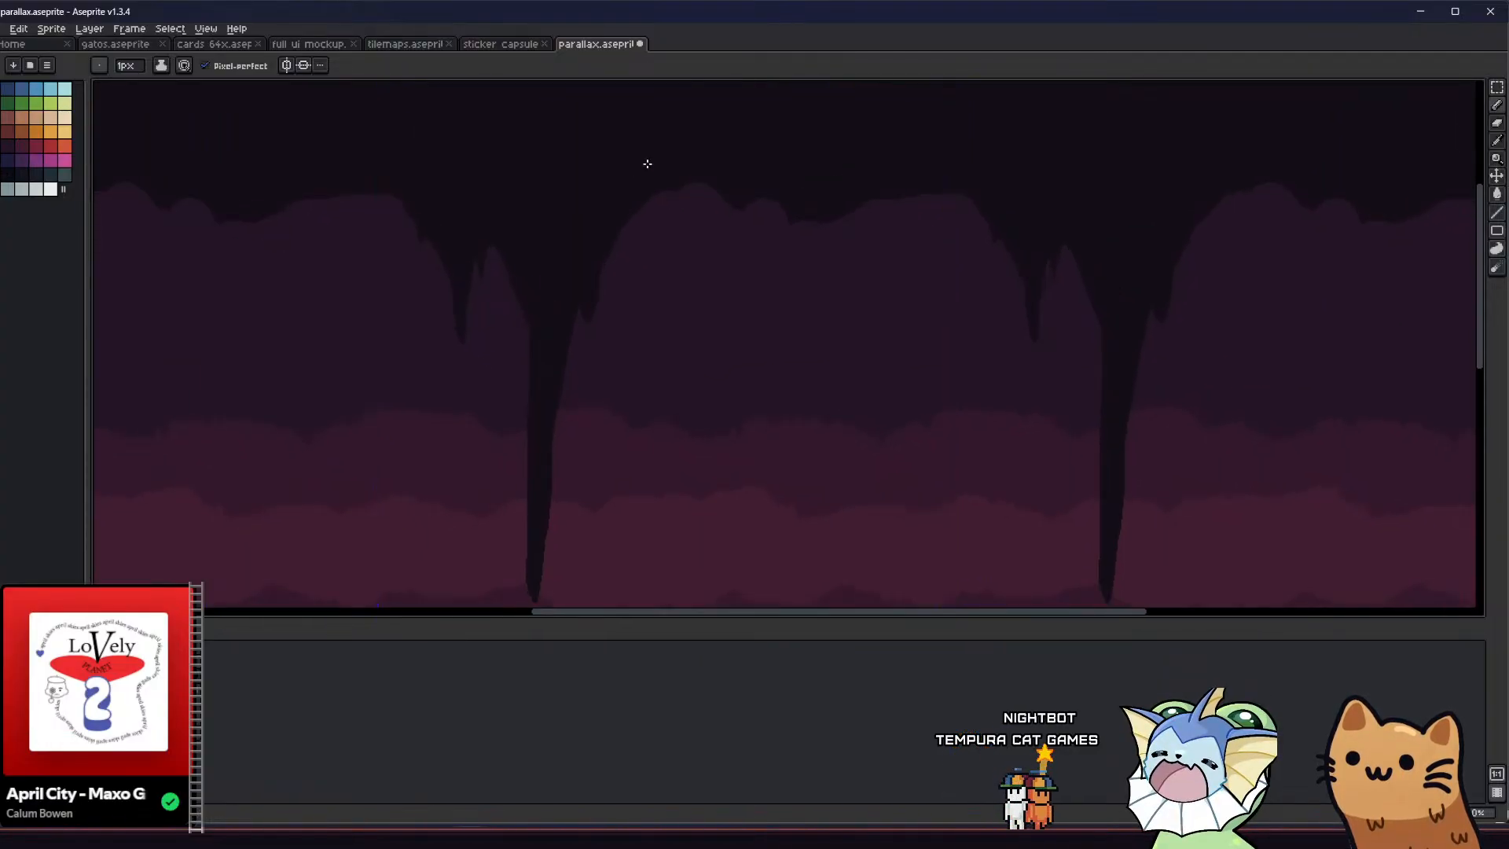
mouse_move(701, 238)
left_mouse_down()
mouse_move(694, 203)
mouse_move(671, 213)
mouse_move(728, 206)
left_mouse_up()
key("ctrl+z")
key("g")
left_click(674, 203)
key("b")
scroll(706, 185, "up", 1)
key("g")
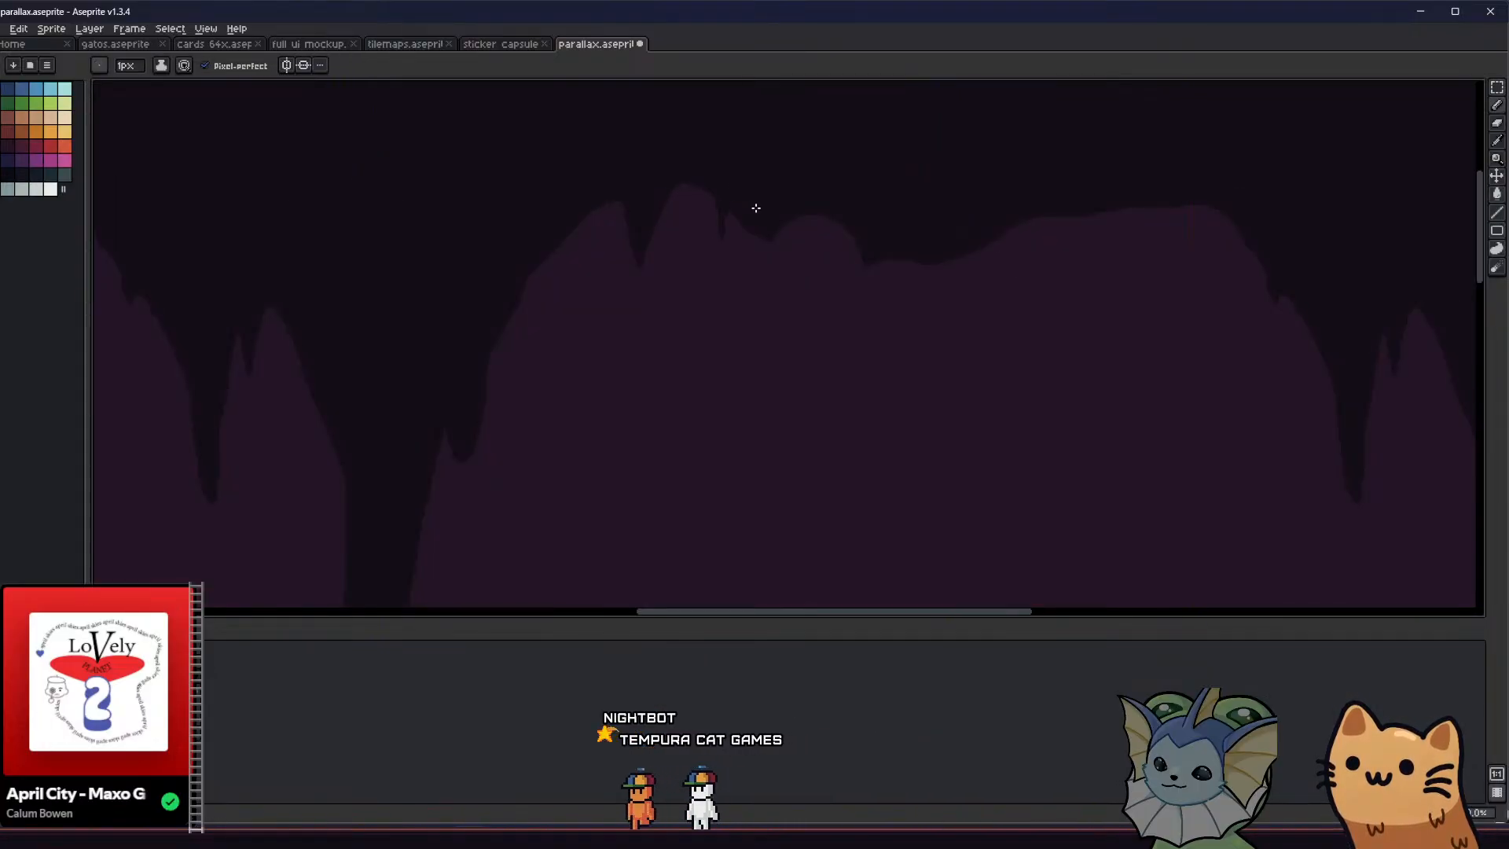
key("b")
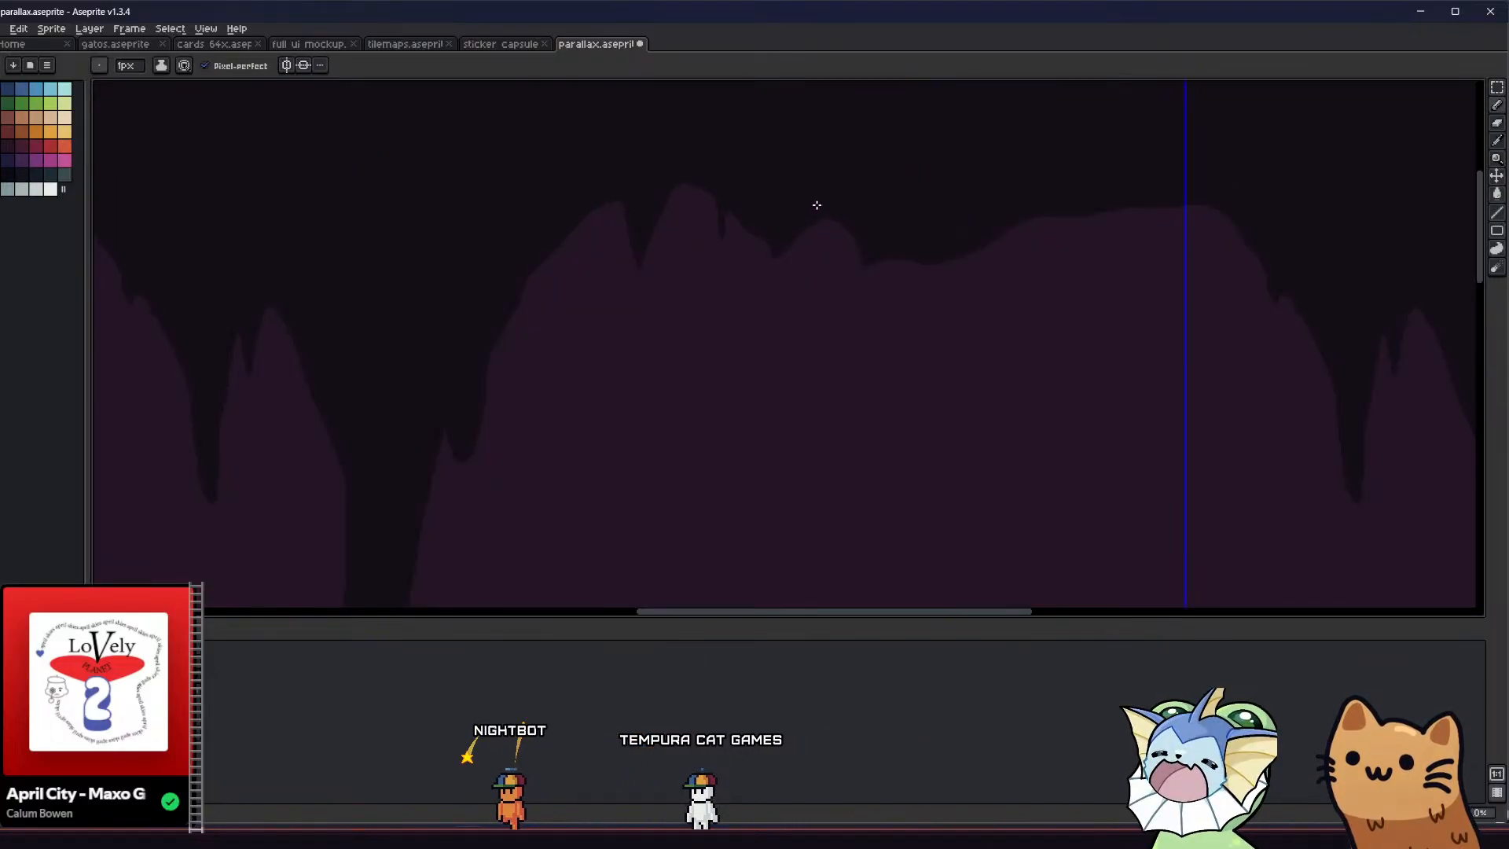
Draw and fill a broad, blunt stalactite in the middle of the smoothed ceiling stretch
left_click_drag(854, 317, 988, 247)
key("g")
left_click(868, 292)
middle_click_drag(857, 304, 739, 311)
Draw and fill a narrower pointed stalactite on the ceiling near the tile's right edge
key("b")
mouse_move(965, 360)
left_mouse_down()
mouse_move(973, 387)
mouse_move(989, 283)
left_mouse_up()
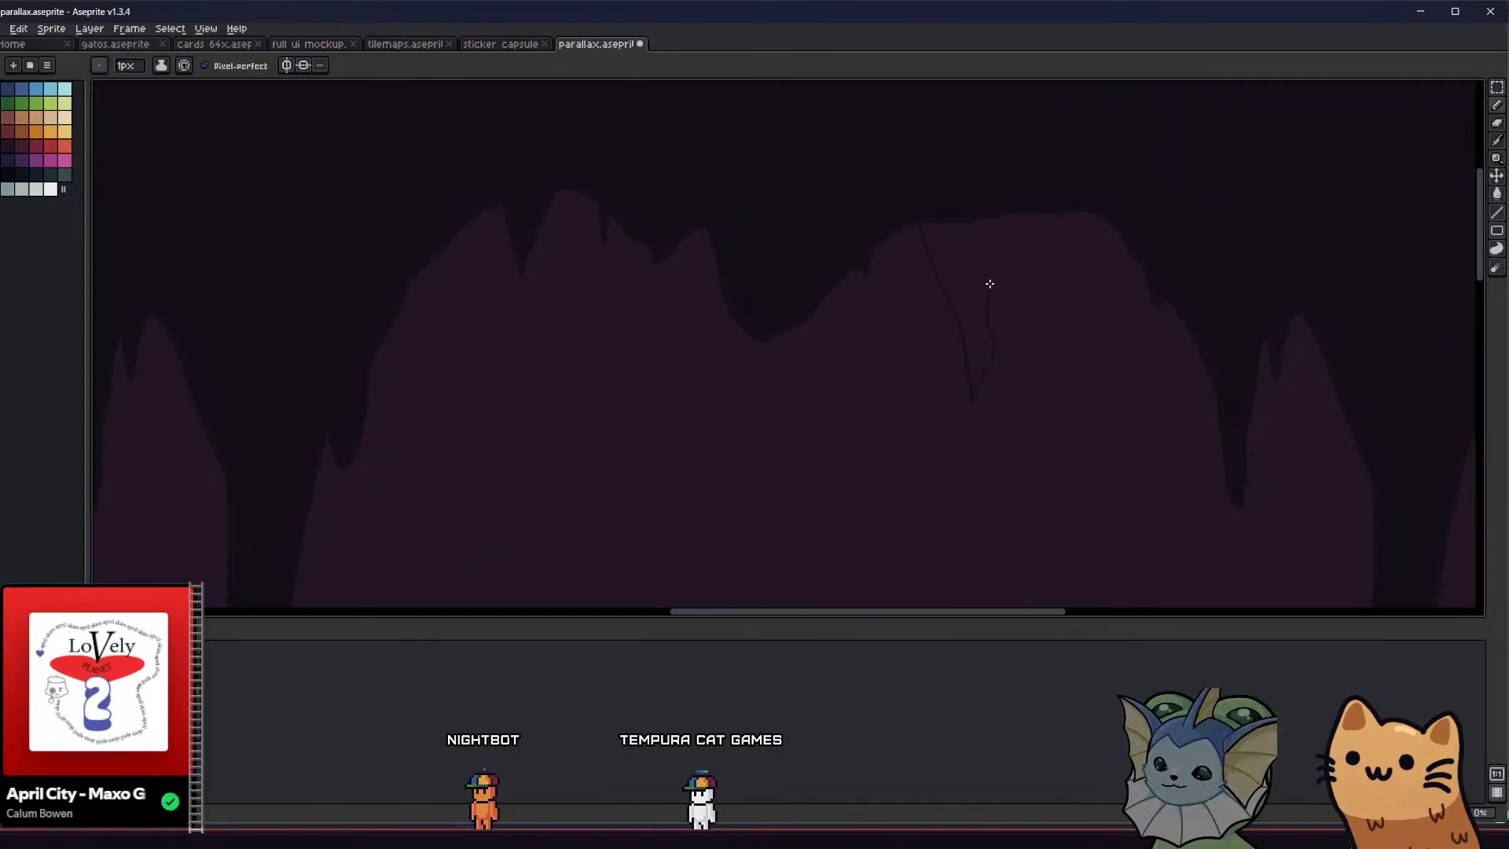
key("g")
left_click(993, 235)
scroll(966, 263, "down", 4)
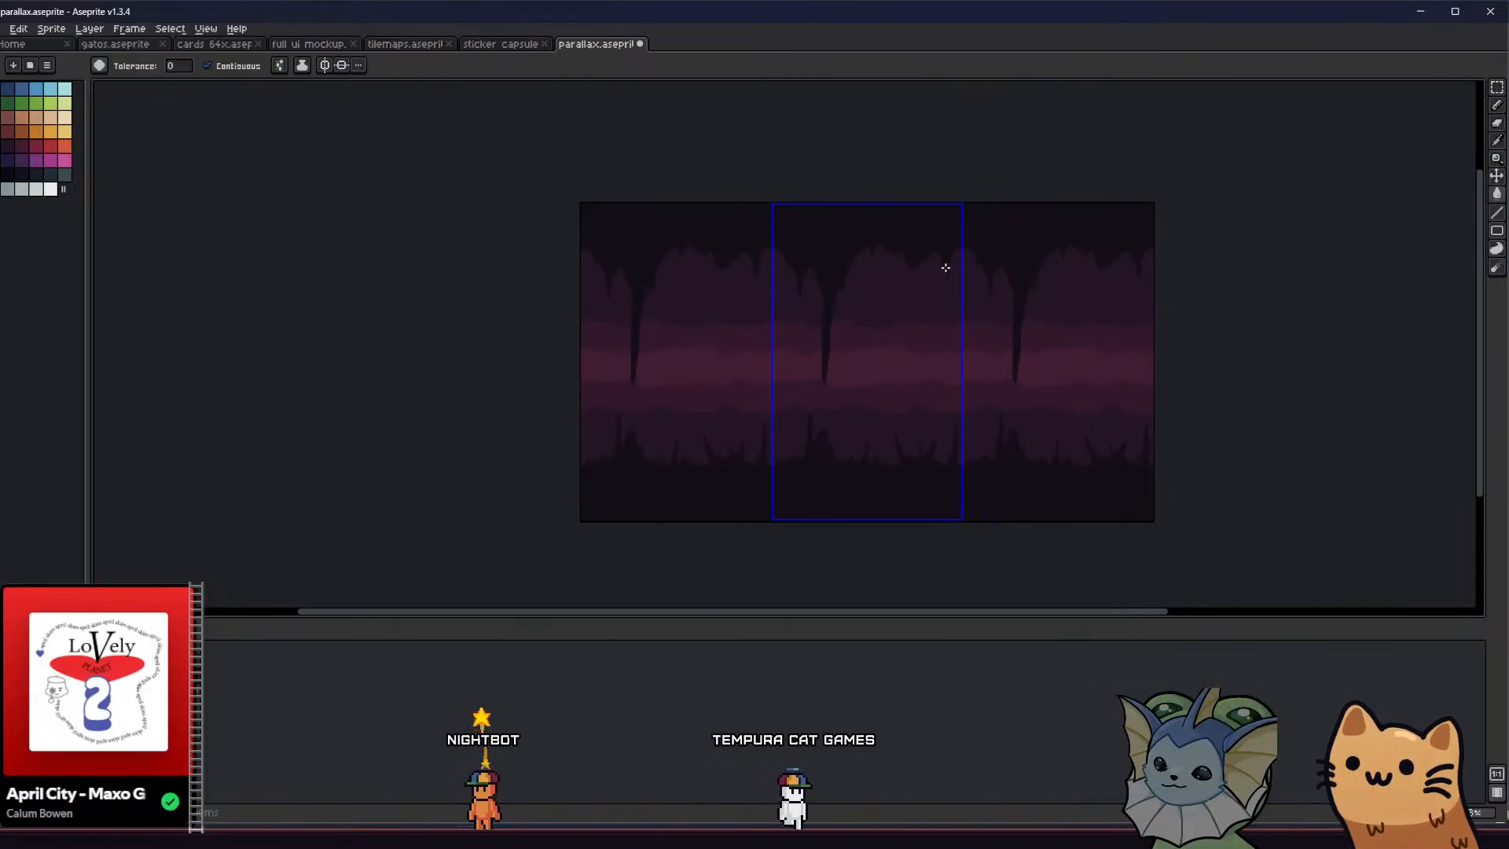
scroll(943, 266, "up", 5)
key("b")
scroll(904, 275, "up", 1)
scroll(895, 385, "down", 3)
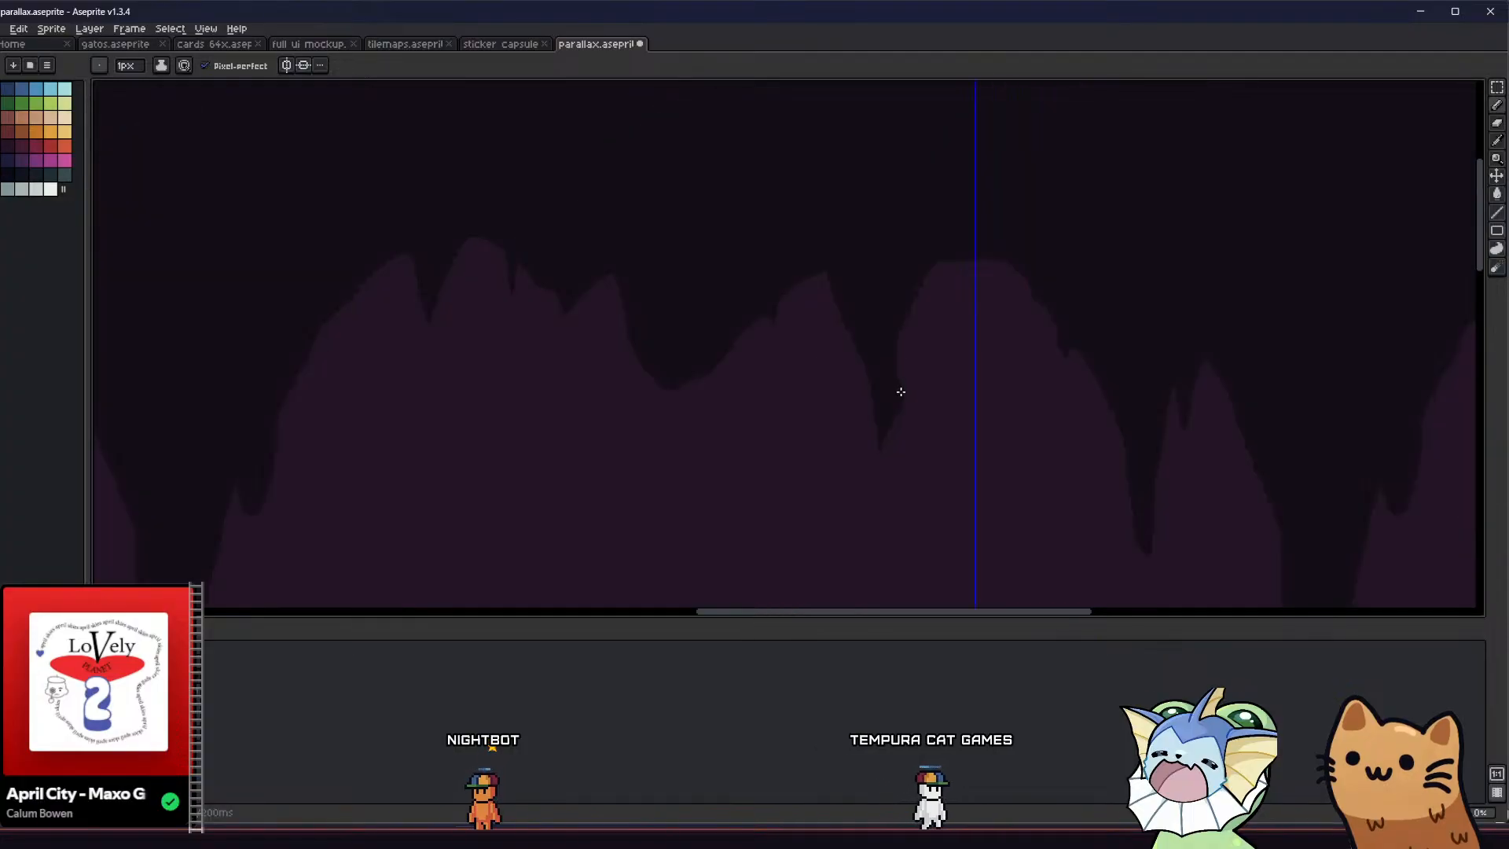
Widen the right flank of the pointed stalactite near the tile edge into an even taper, fill it, and blunt its tip
left_click_drag(900, 390, 943, 262)
key("g")
left_click(930, 321)
key("ctrl+z")
key("b")
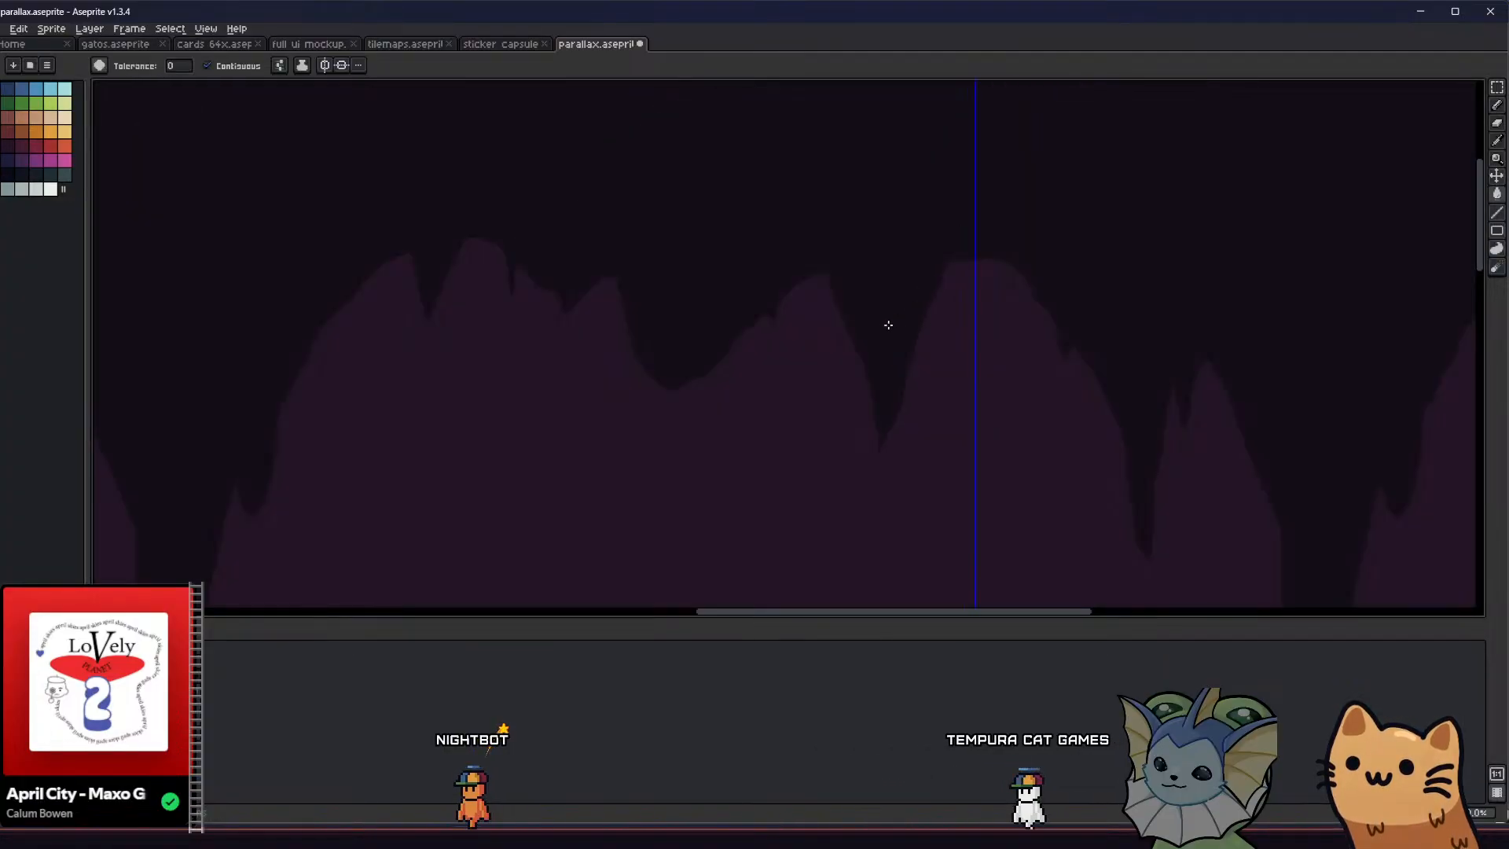
key("g")
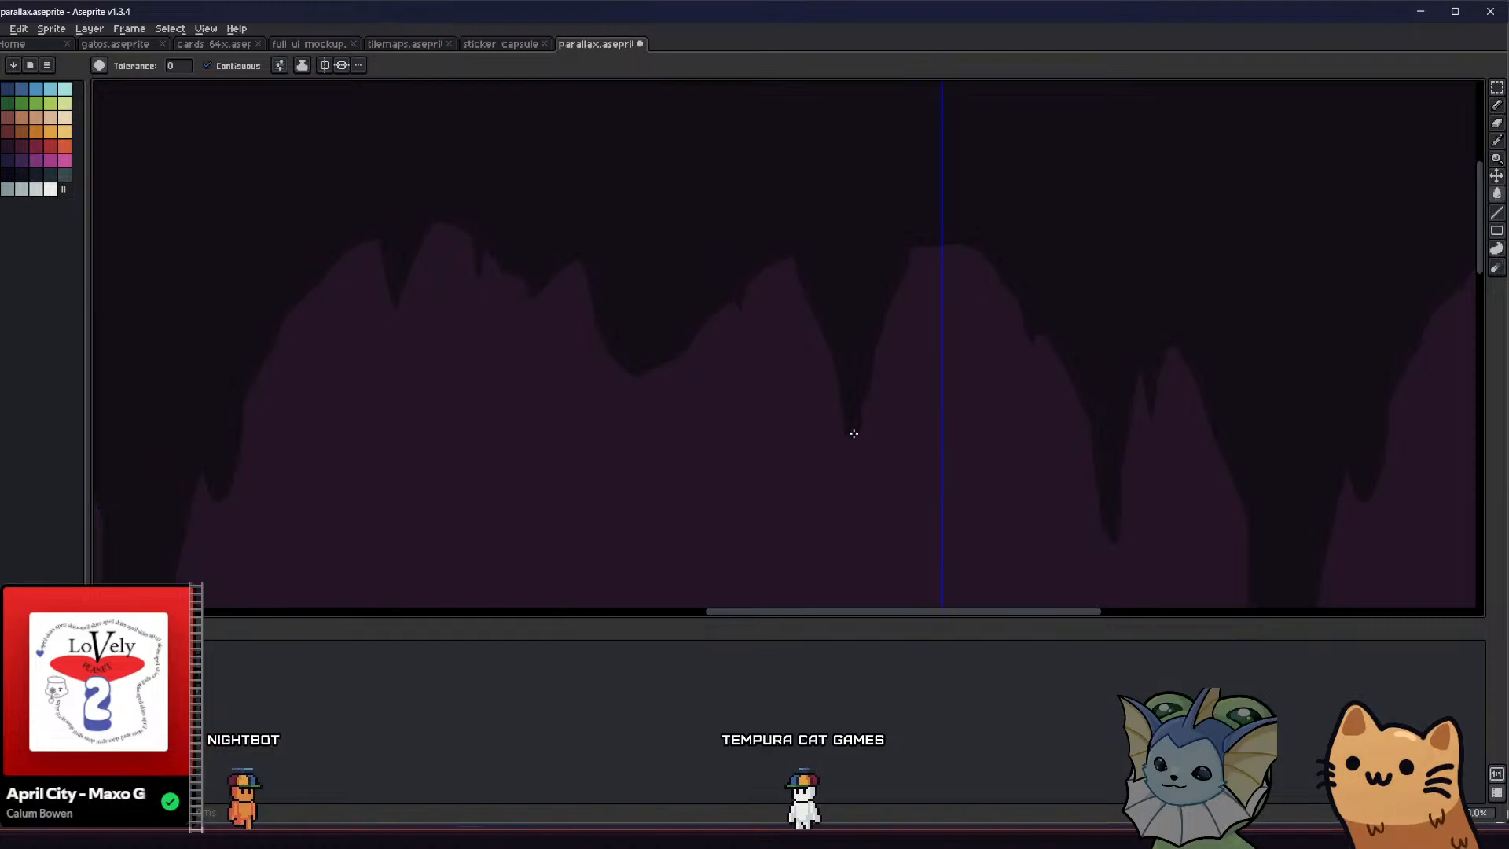
scroll(857, 436, "up", 1)
key("b")
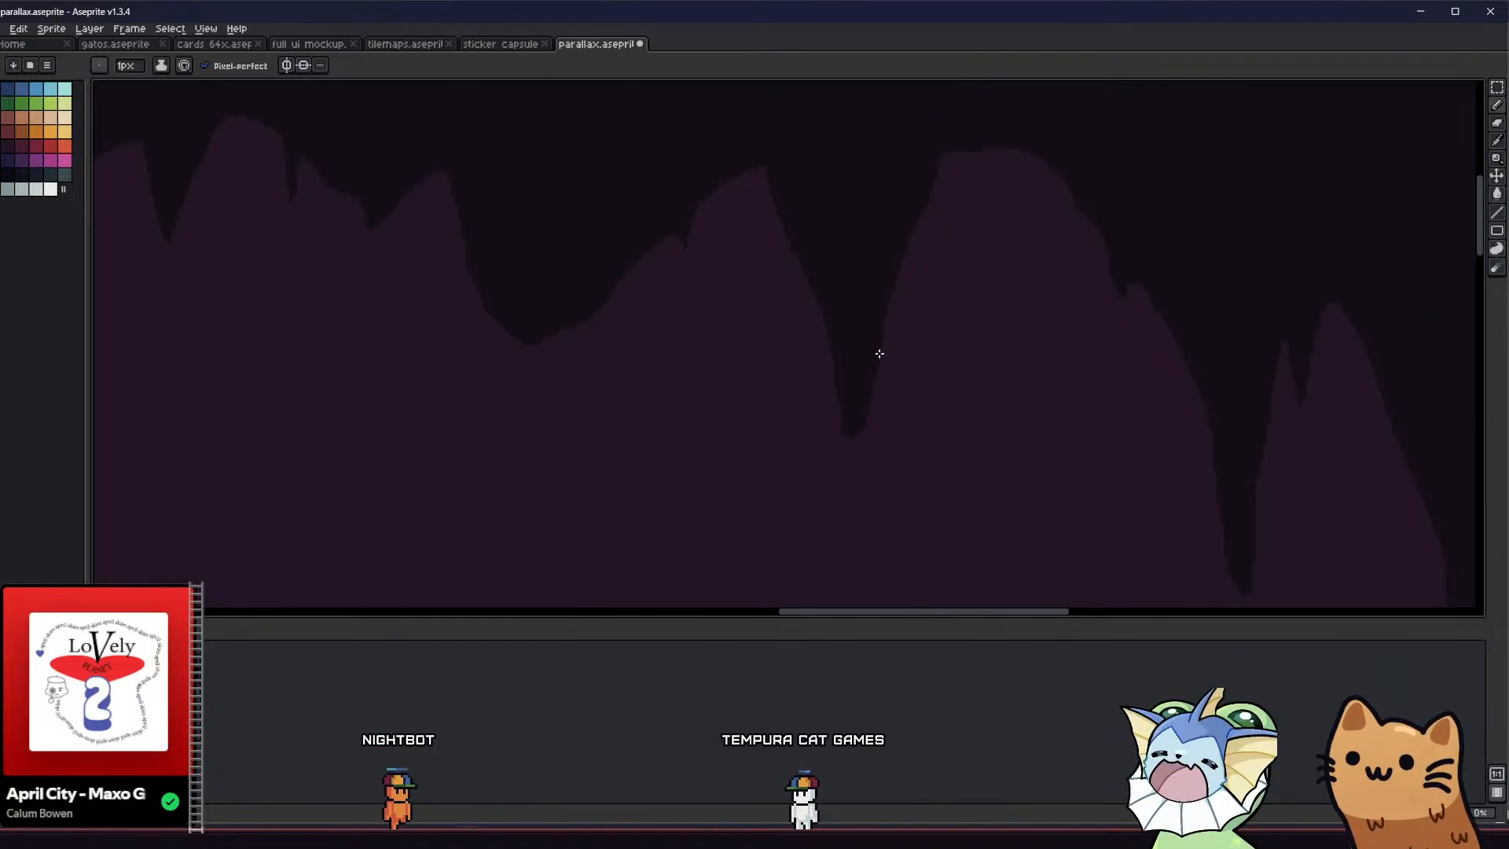
Add small filled spikes on both sides of the tapered stalactite and on the slope leading up from the broad one
middle_click_drag(822, 370, 770, 403)
left_click_drag(872, 225, 911, 168)
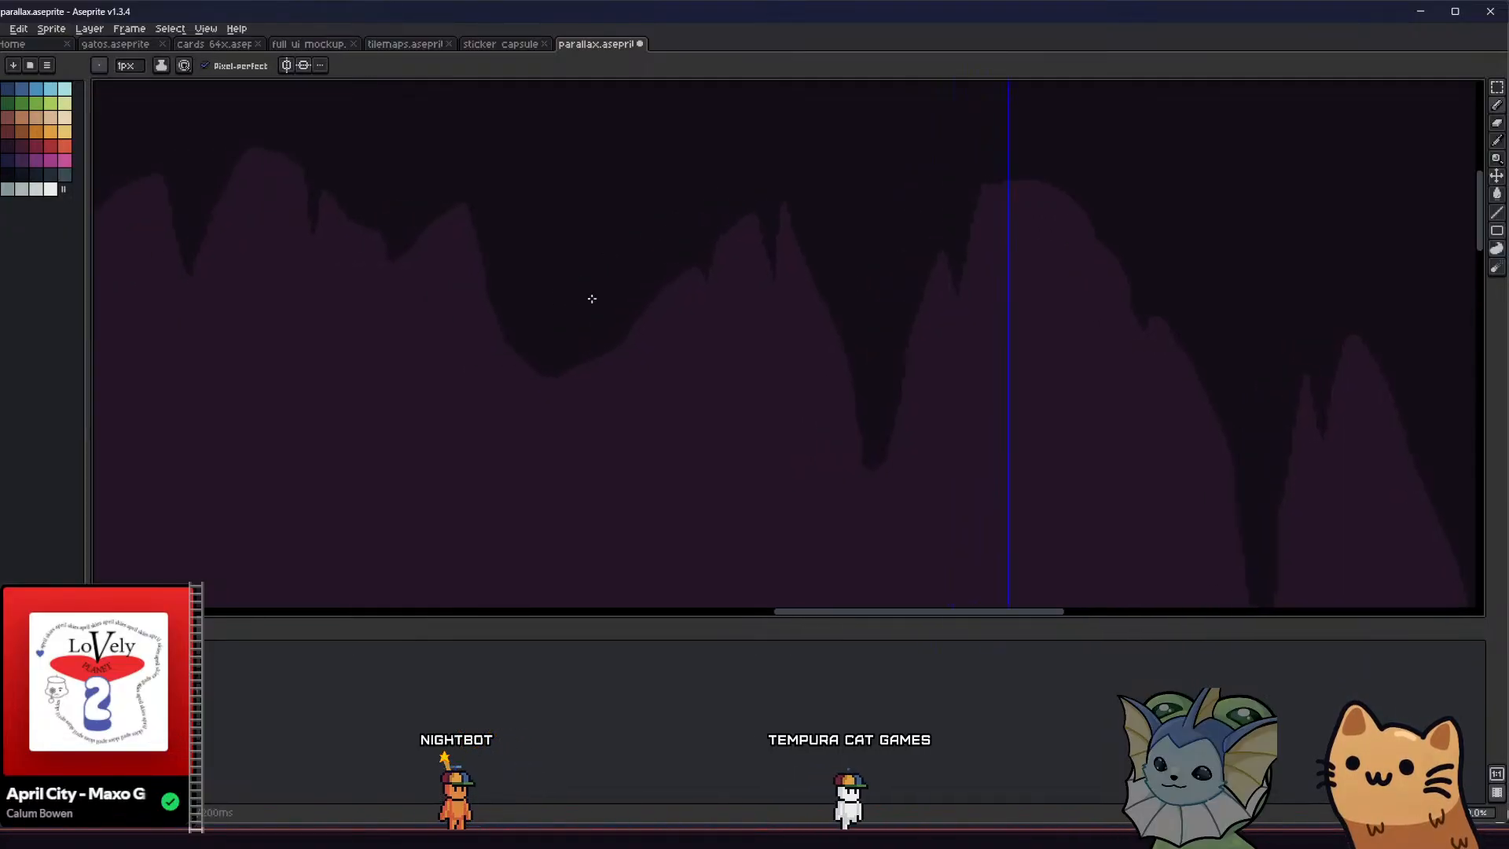
middle_click_drag(639, 233, 723, 230)
scroll(671, 245, "down", 5)
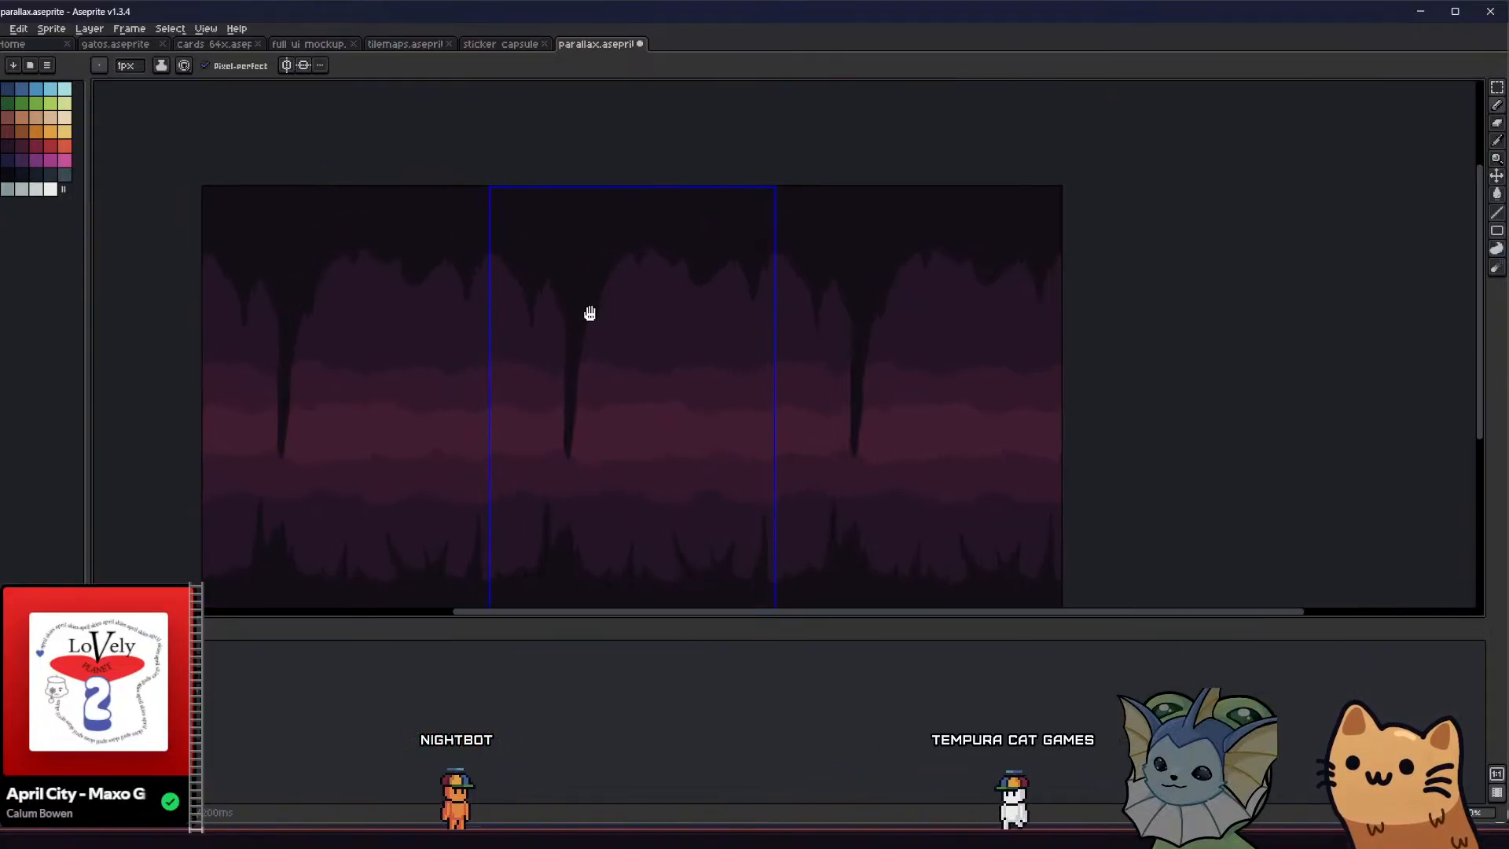
middle_click_drag(590, 313, 690, 257)
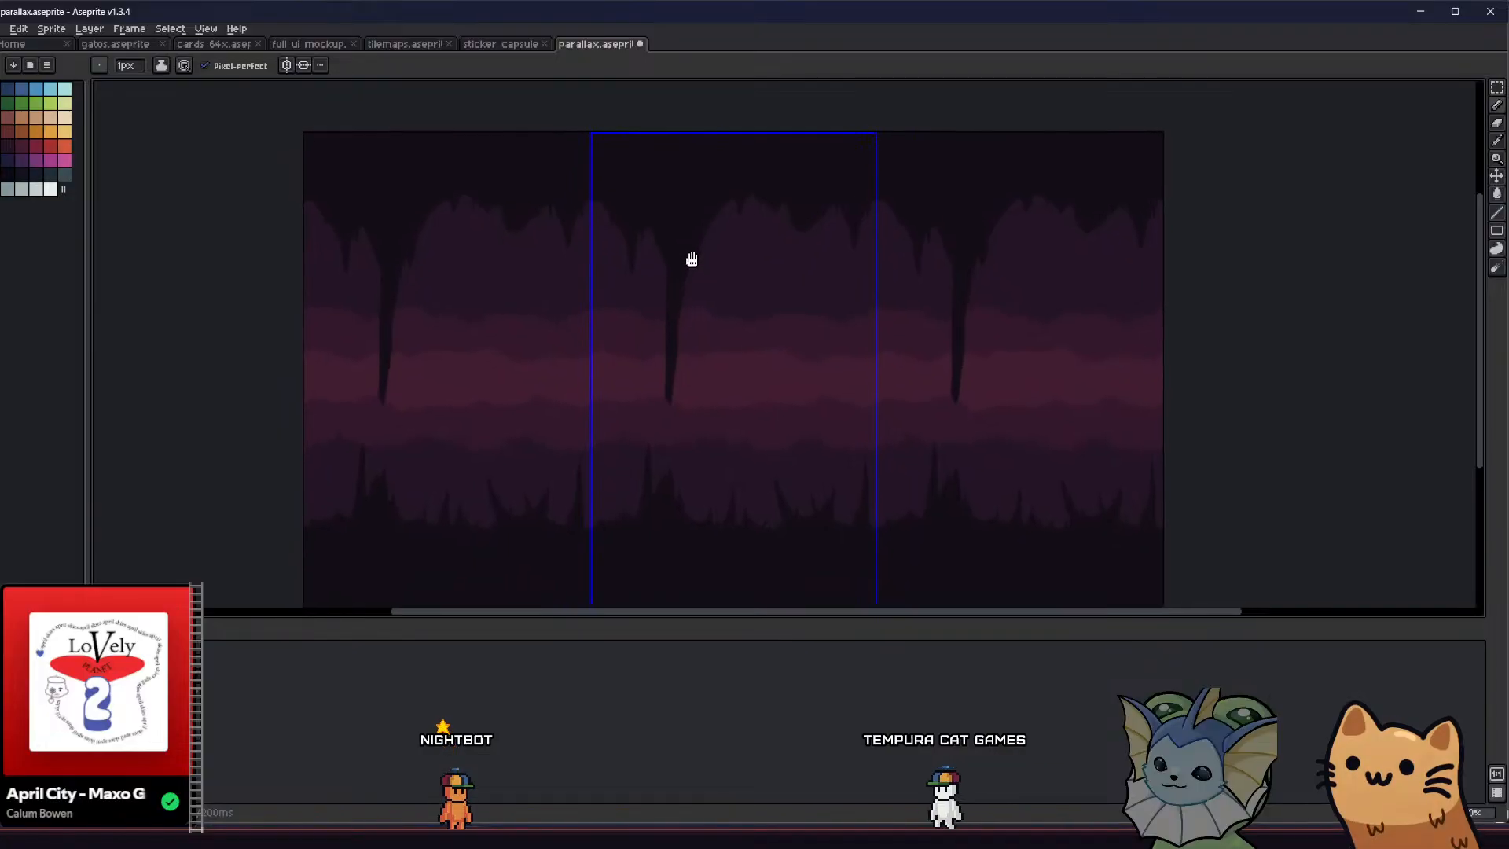
Draw and fill a slim stalactite on the ceiling just left of the broad one, and blunt its tip
scroll(697, 262, "up", 4)
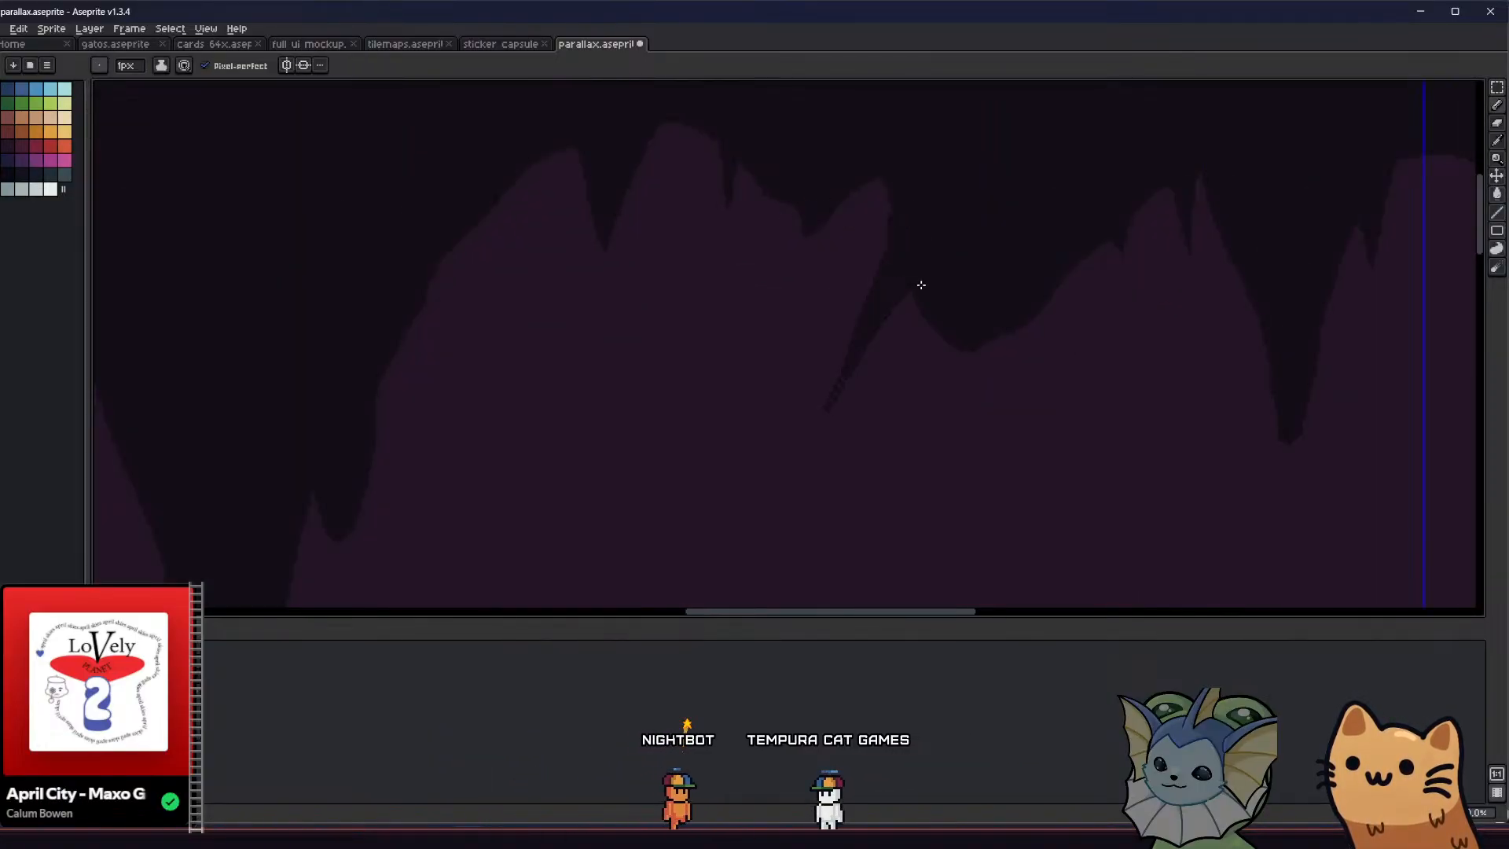
scroll(916, 299, "down", 1)
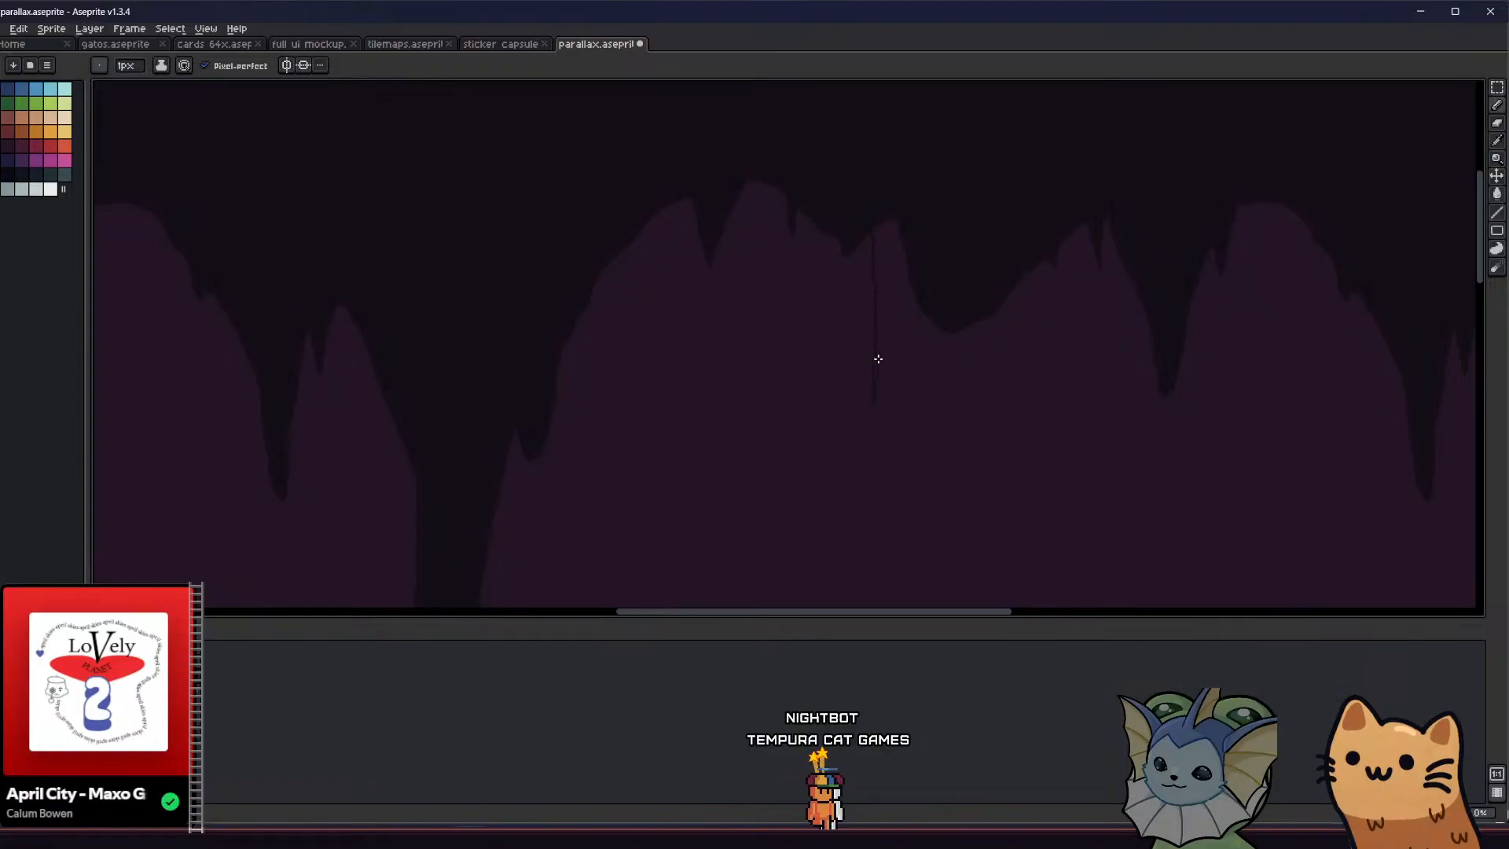
left_click(887, 233)
middle_click_drag(865, 319, 775, 283)
key("b")
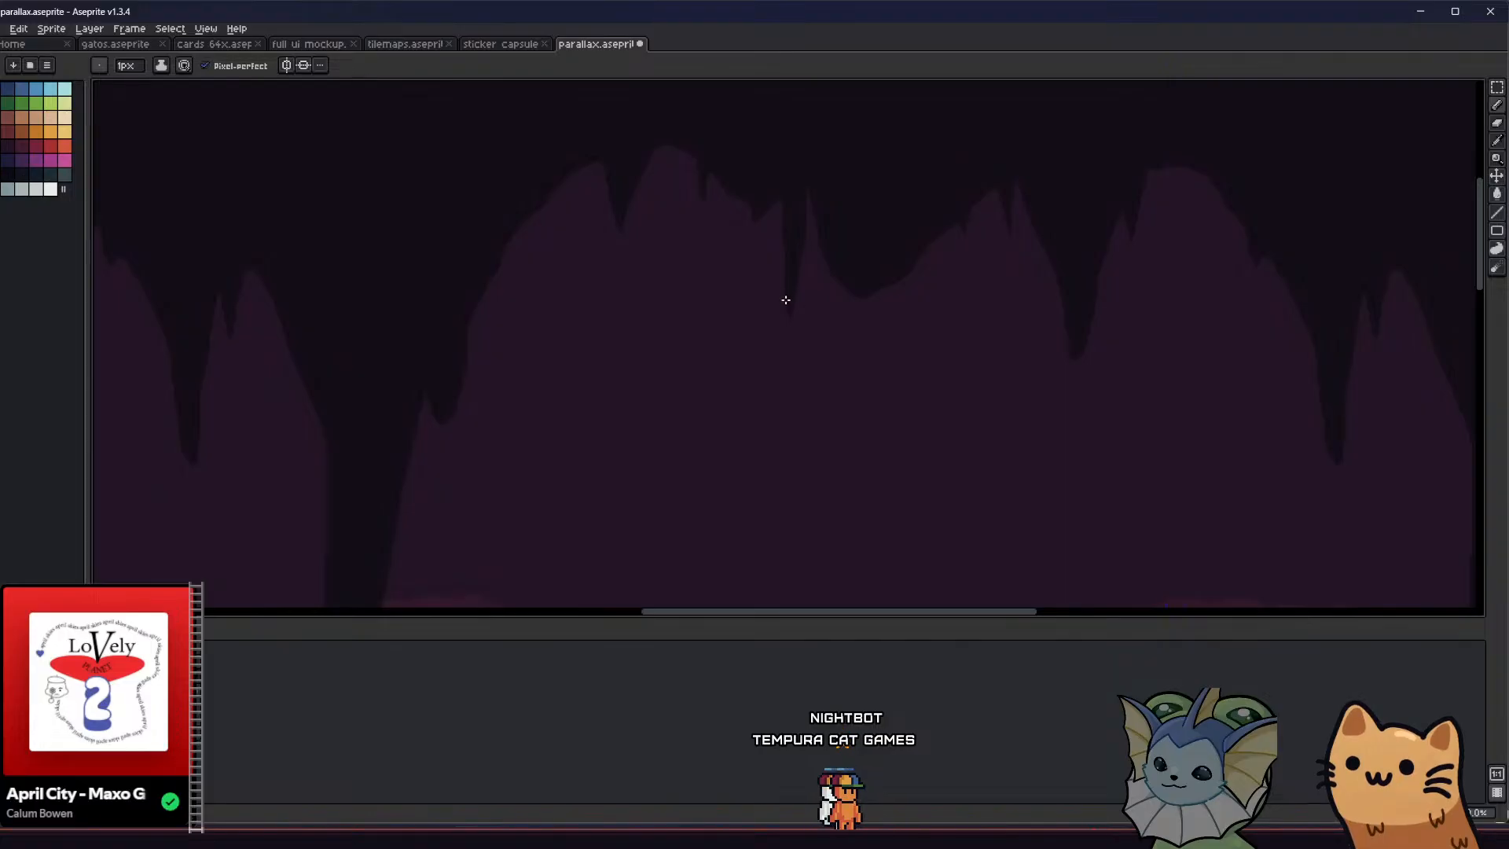
key("g")
scroll(789, 314, "up", 1)
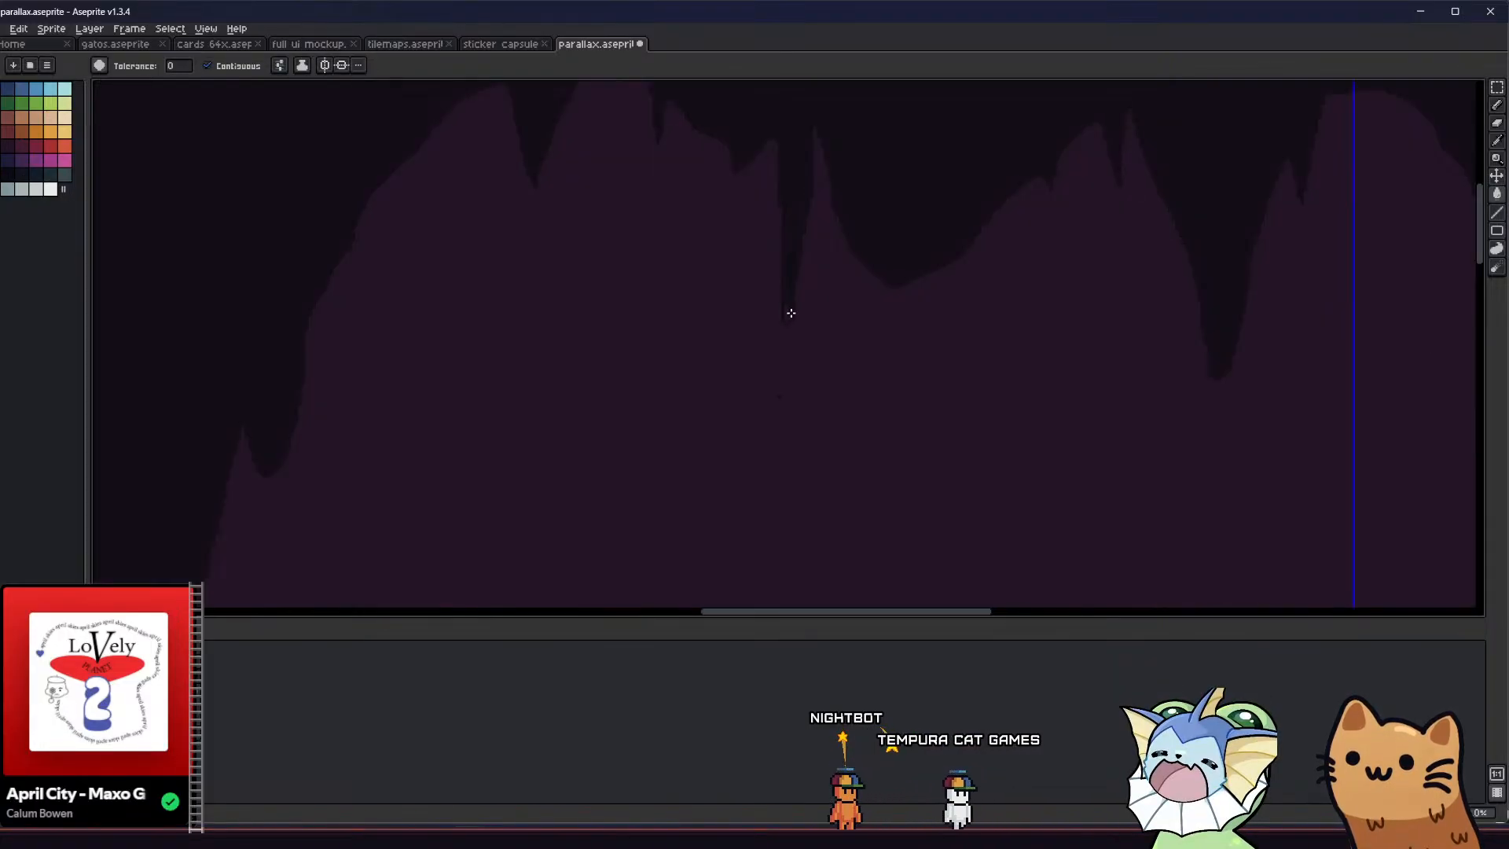
key("b")
scroll(789, 401, "down", 3)
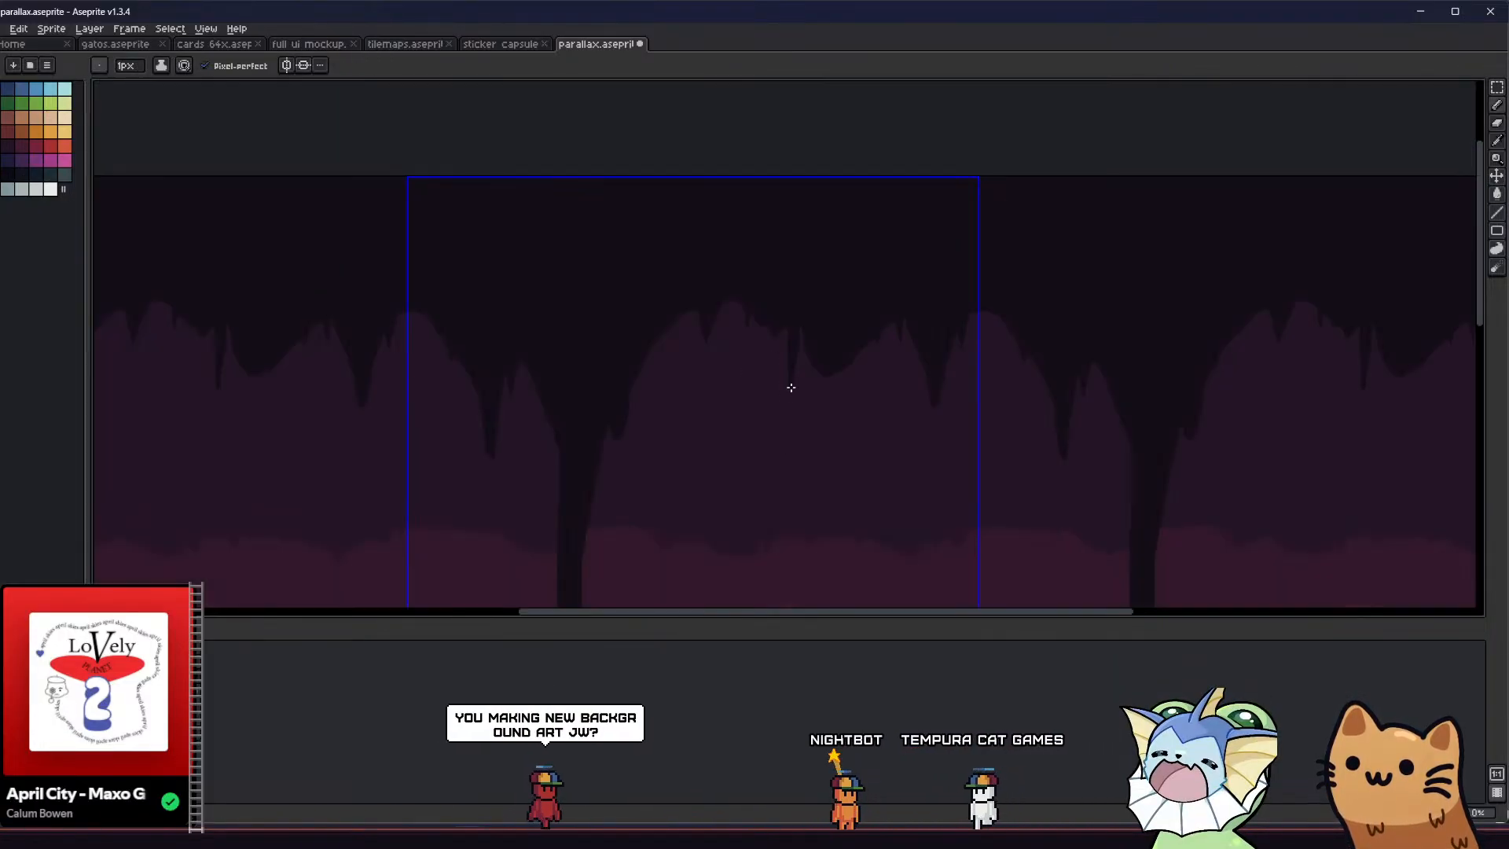
scroll(794, 330, "down", 2)
key("g")
scroll(786, 322, "up", 4)
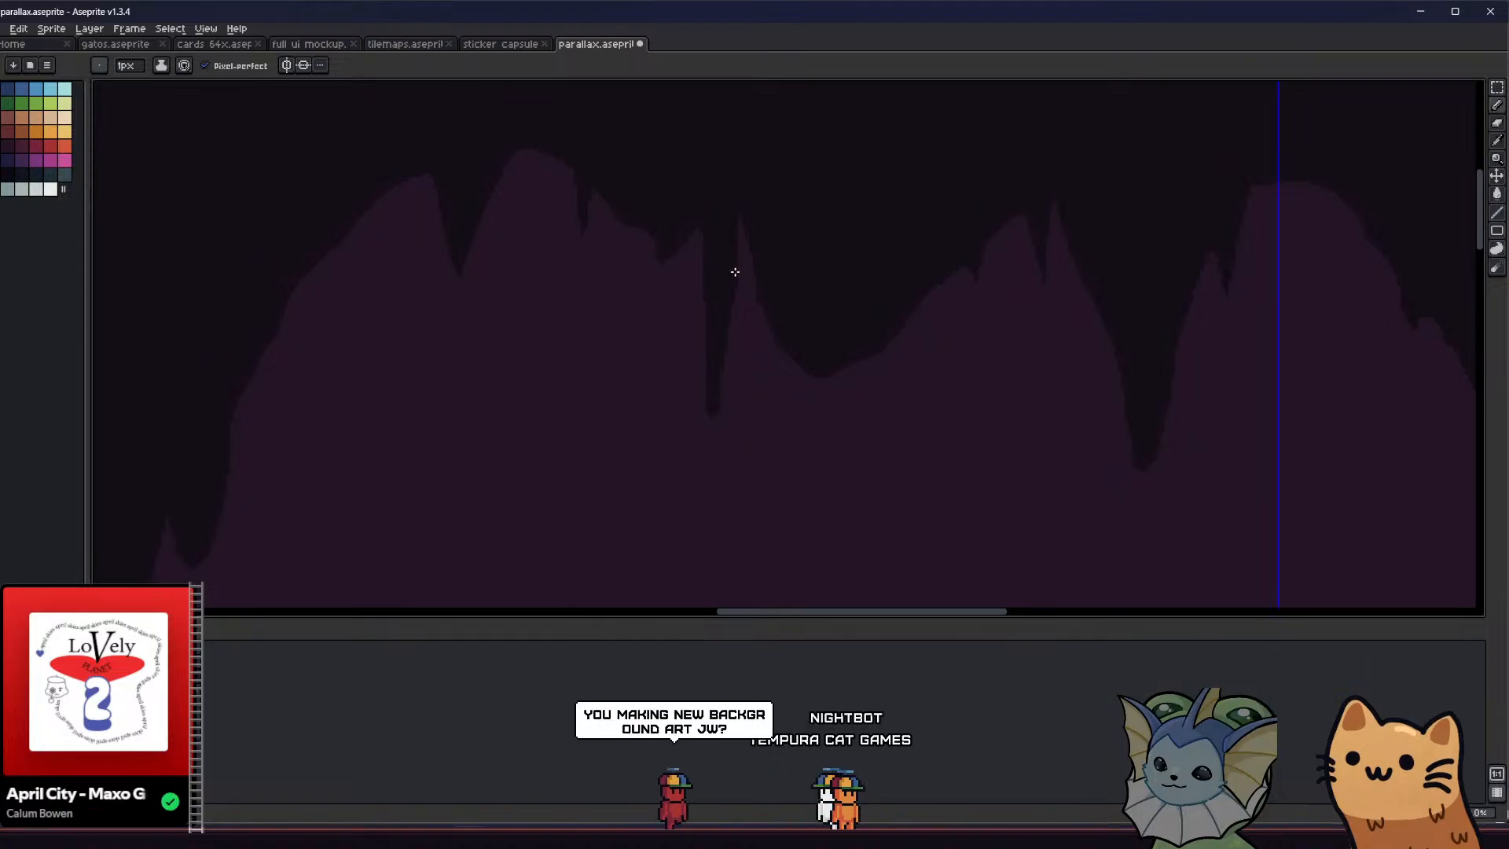
key("b")
Draw and fill two narrow stalactites of different lengths hanging from the underside of the broad blunt one
scroll(812, 341, "down", 3)
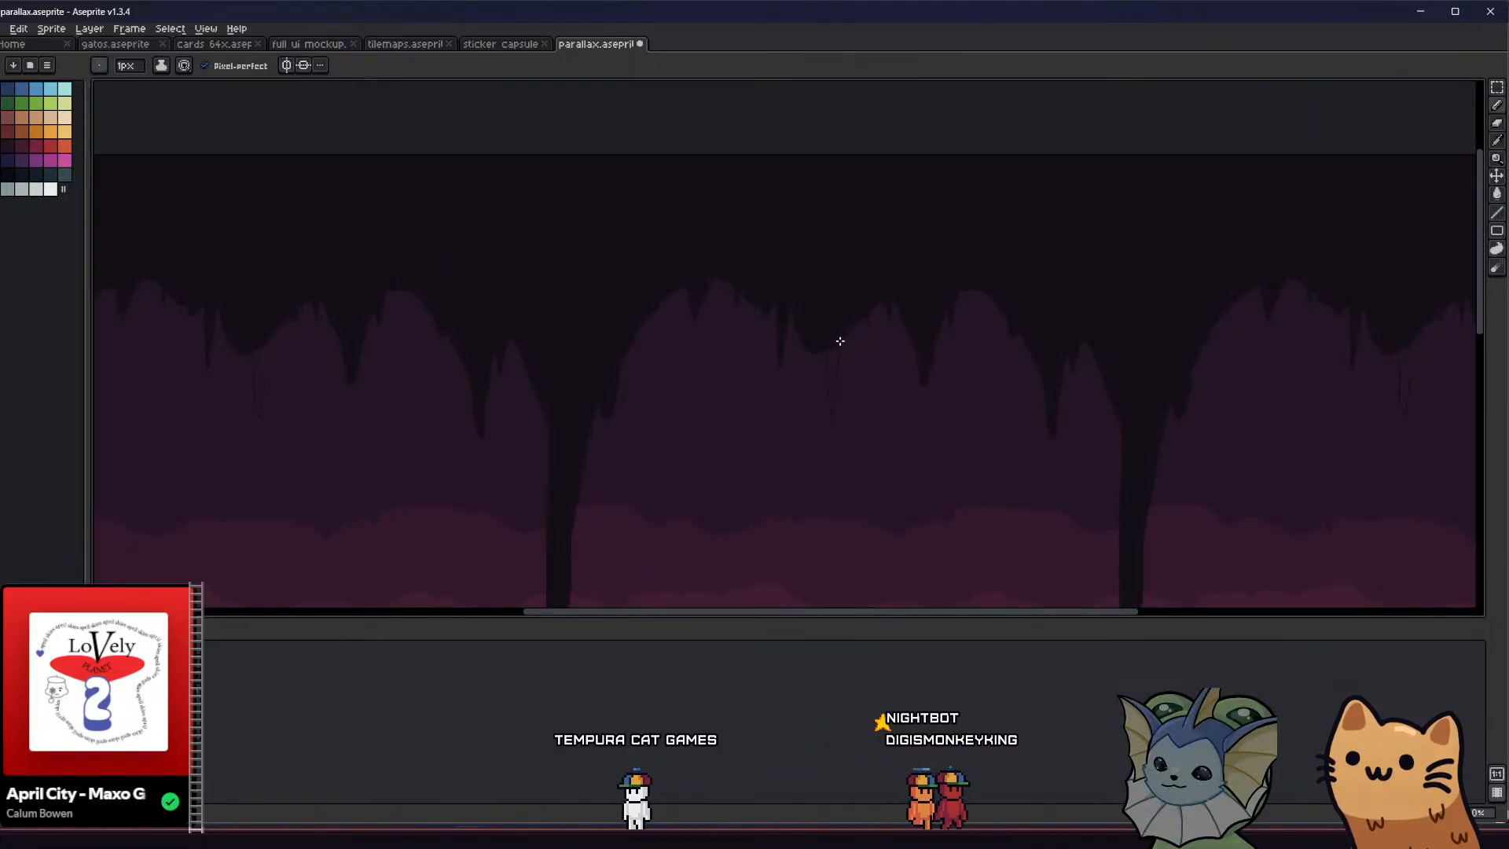
scroll(657, 353, "up", 3)
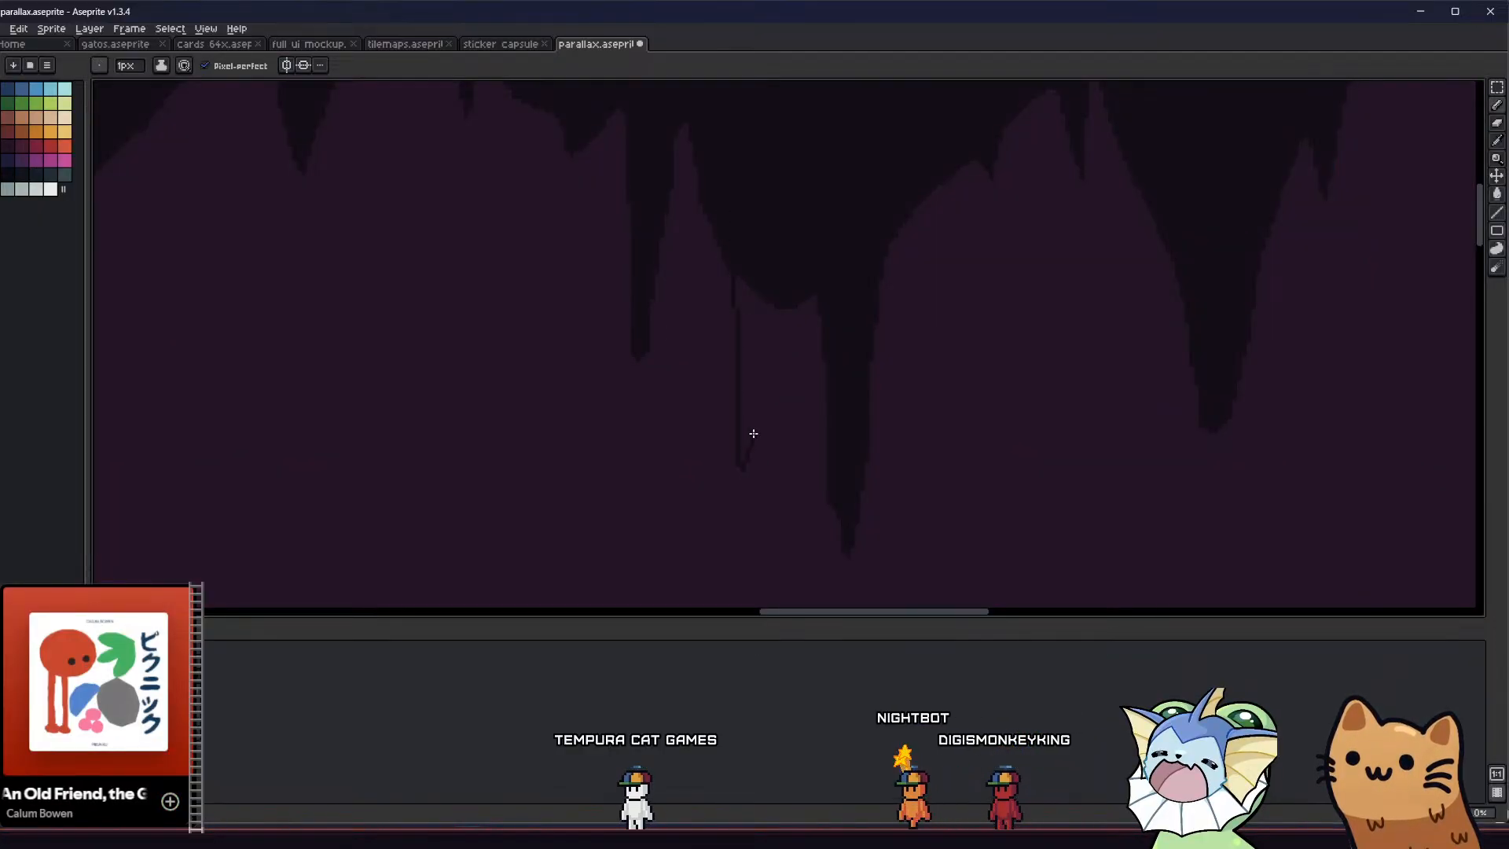
key("b")
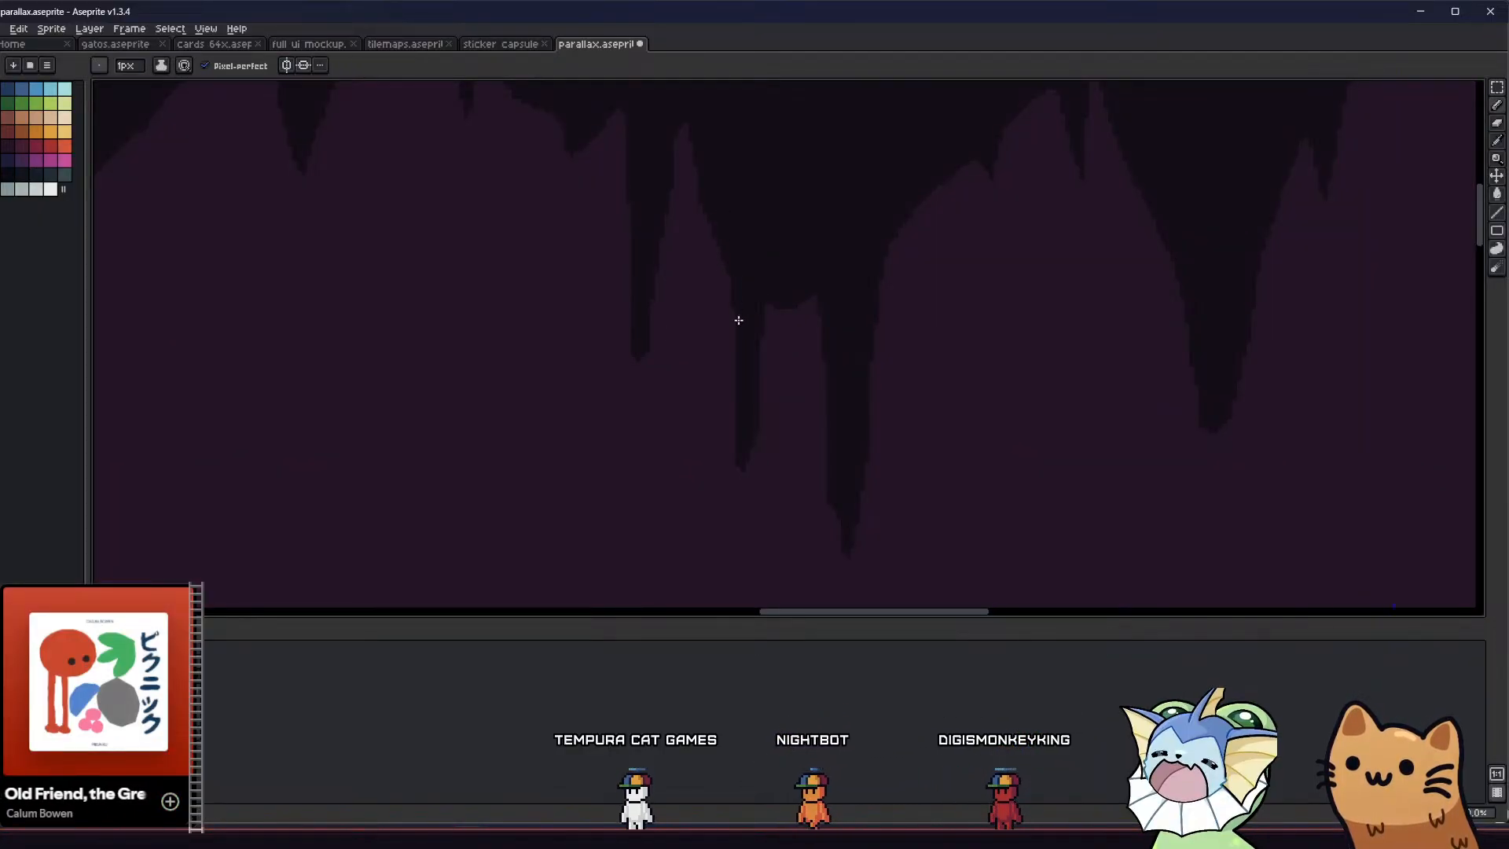
scroll(738, 374, "down", 3)
middle_click_drag(653, 413, 623, 232)
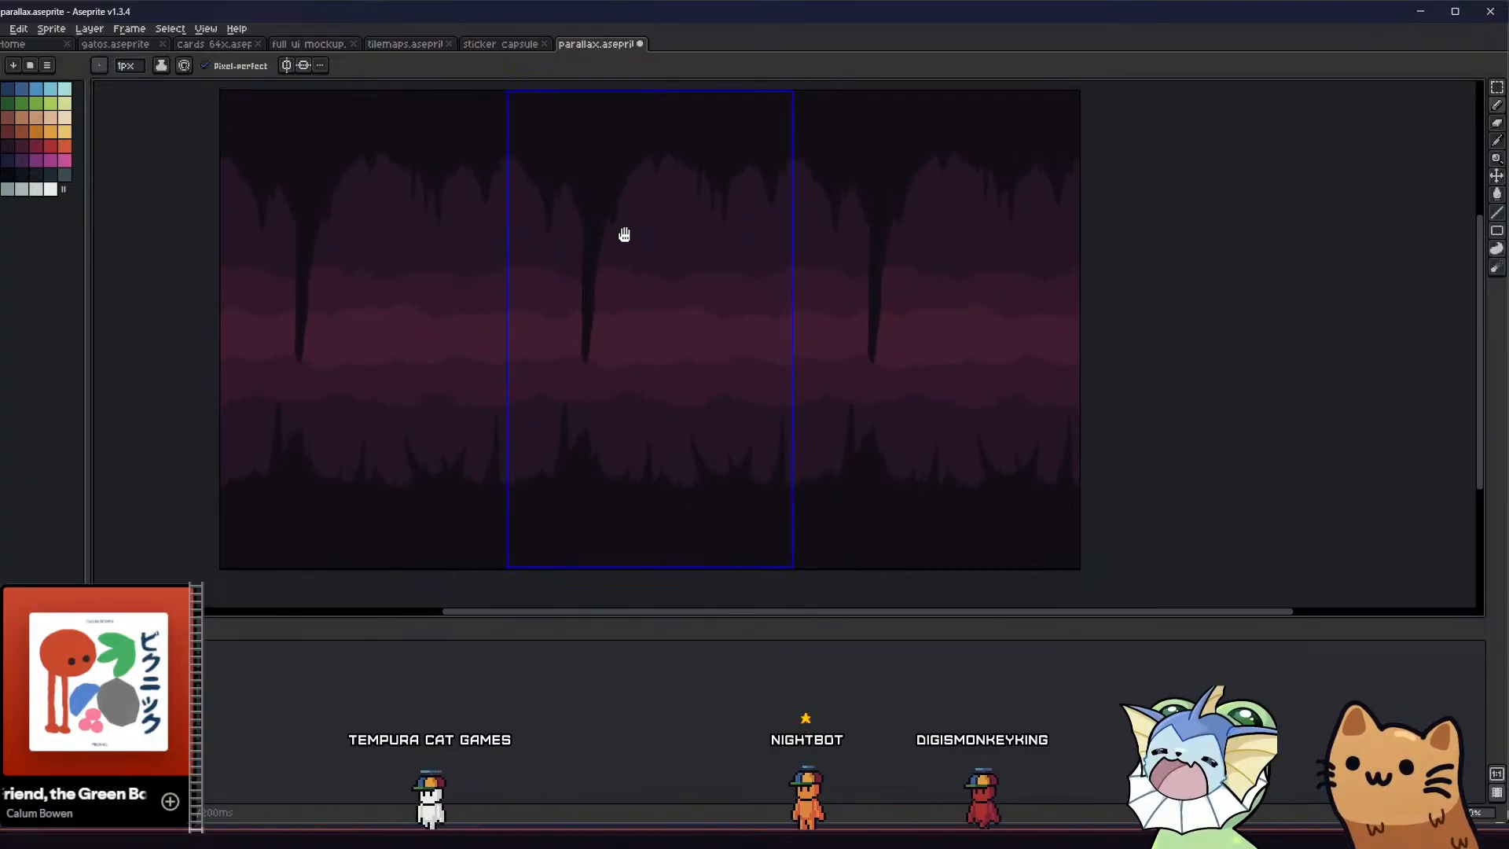
Add a small filled spike on the ceiling slope to the right of the long central stalactite
scroll(639, 181, "up", 2)
scroll(625, 222, "down", 1)
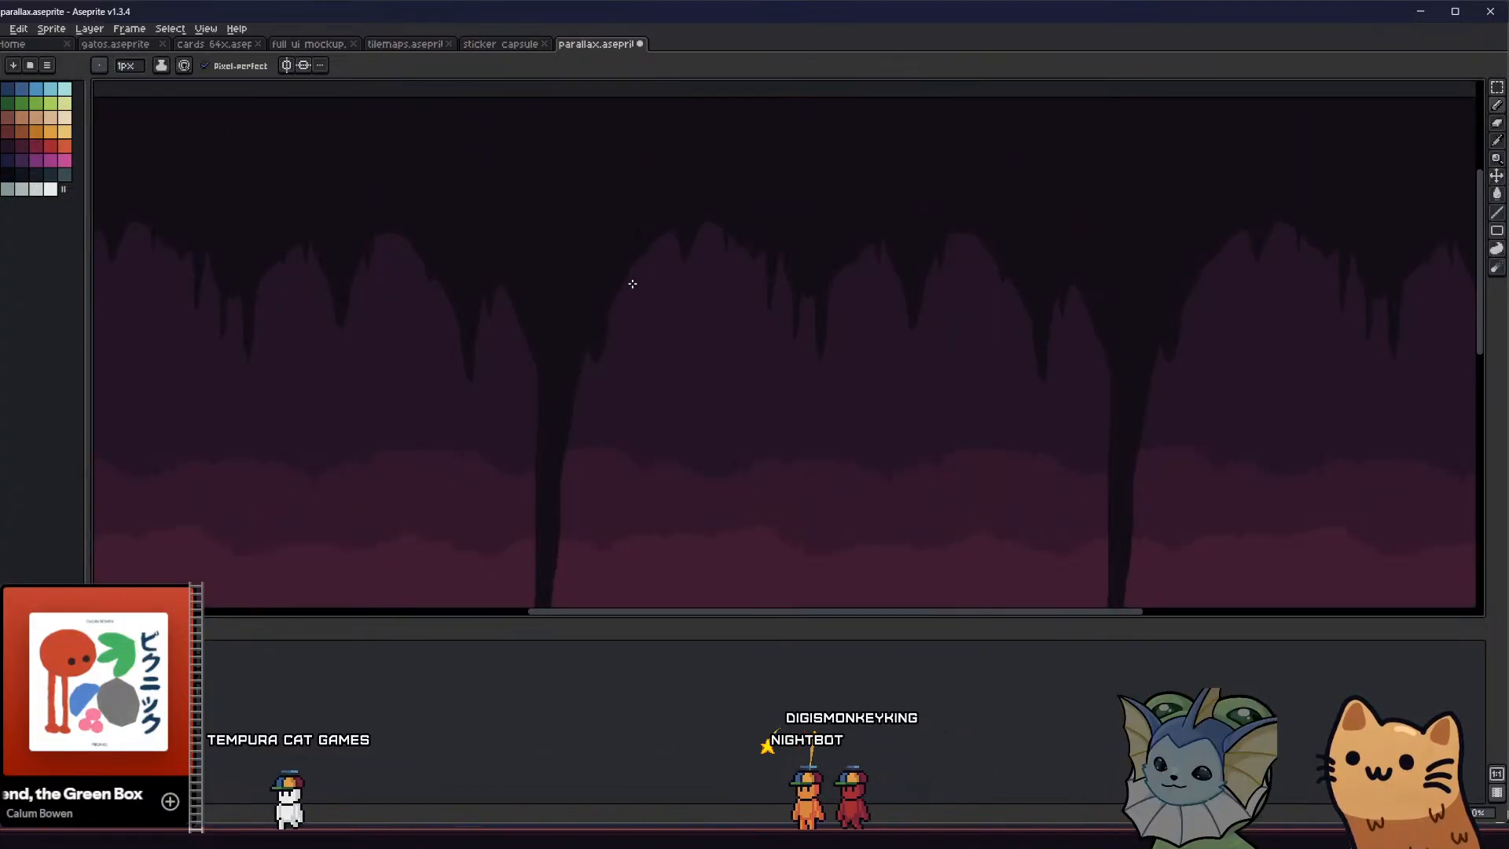
key("g")
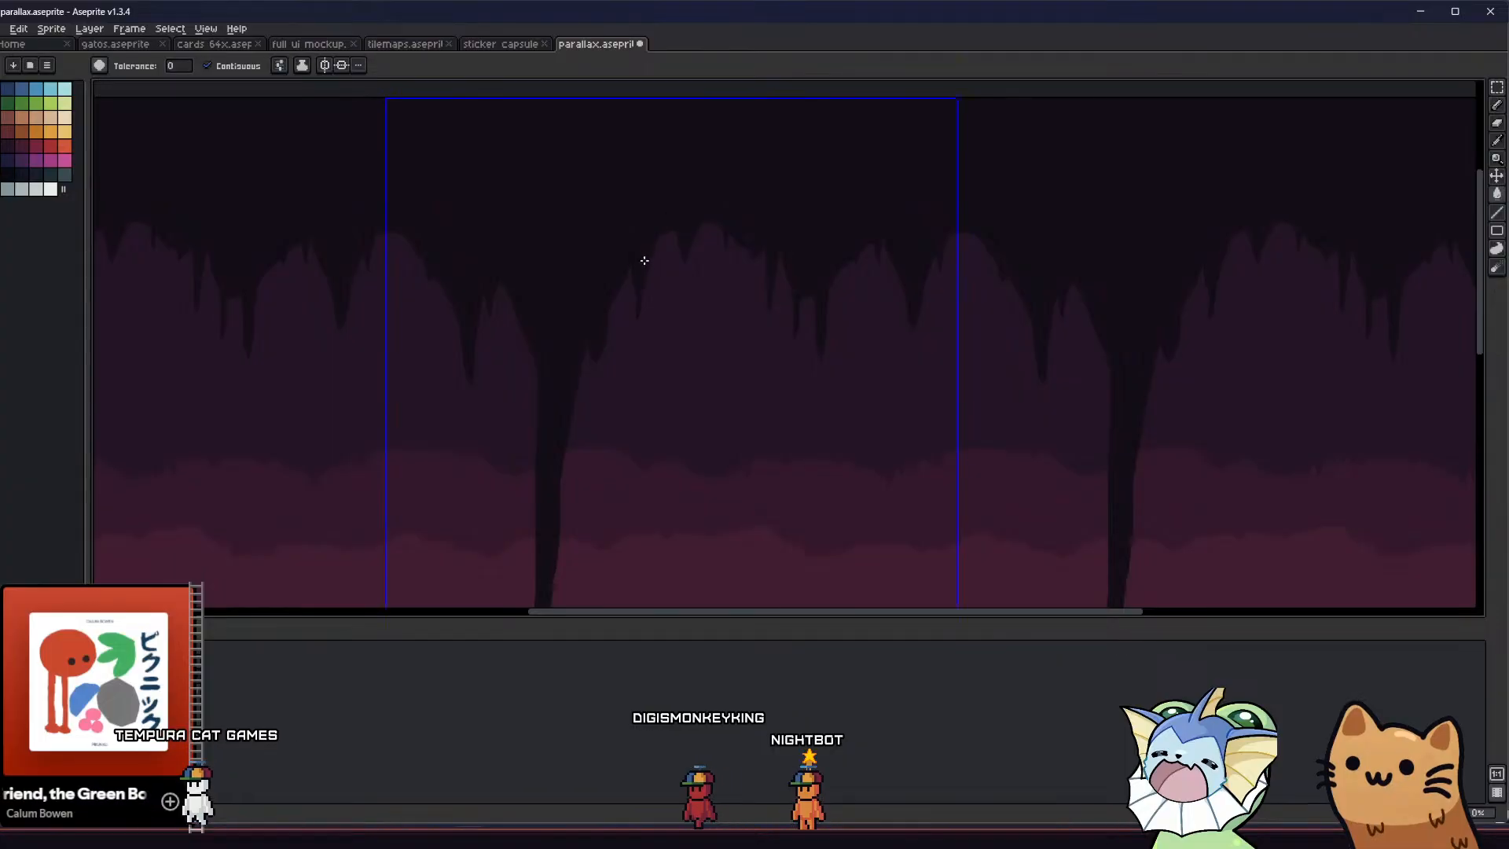
middle_click_drag(564, 349, 592, 299)
Reshape the small spike beside the long stalactite into a sharper point and save the file
key("e")
scroll(626, 297, "up", 3)
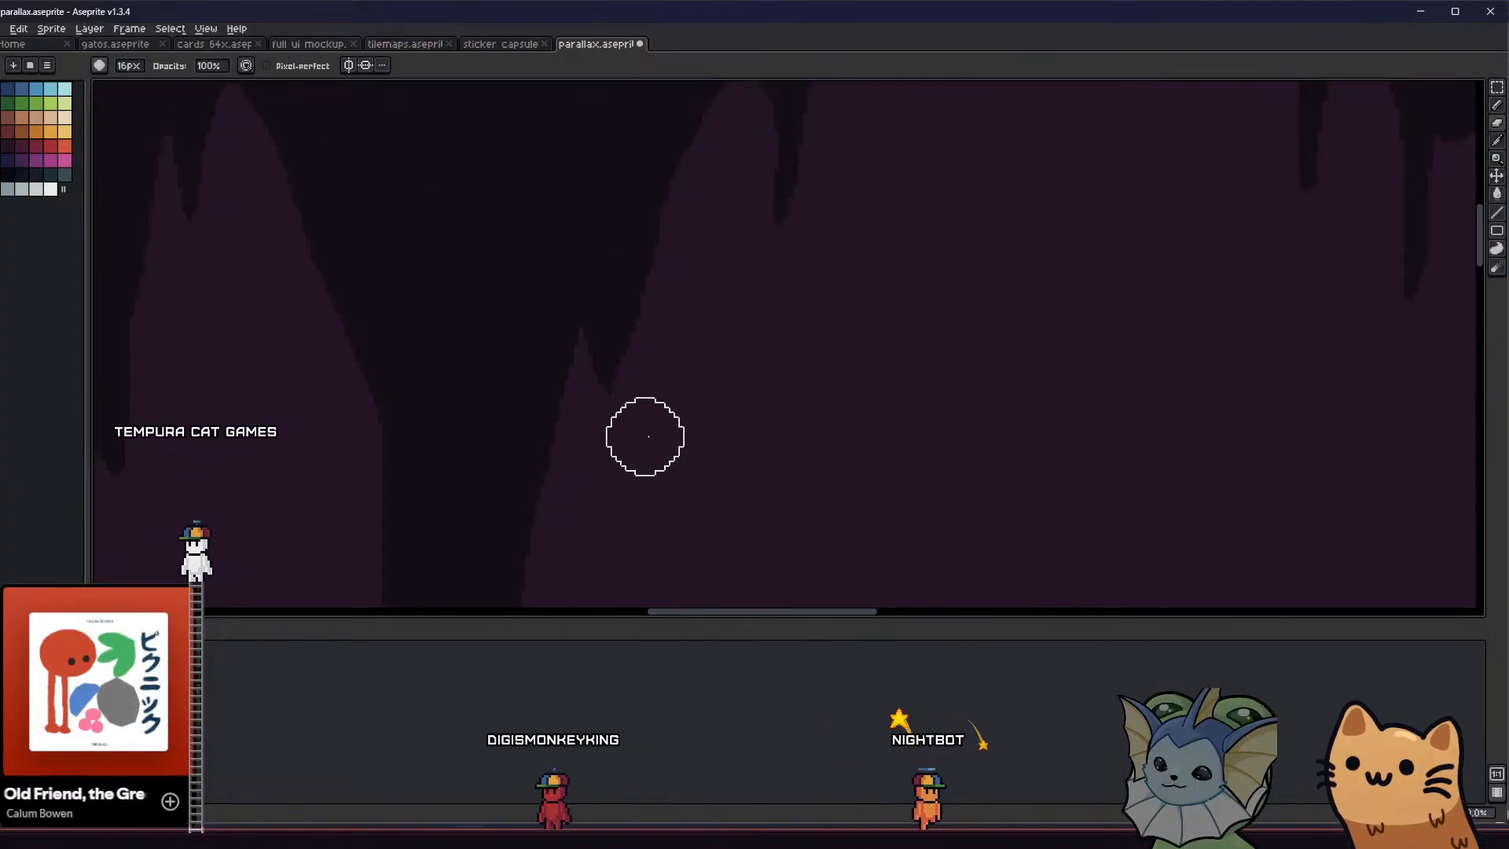
key("b")
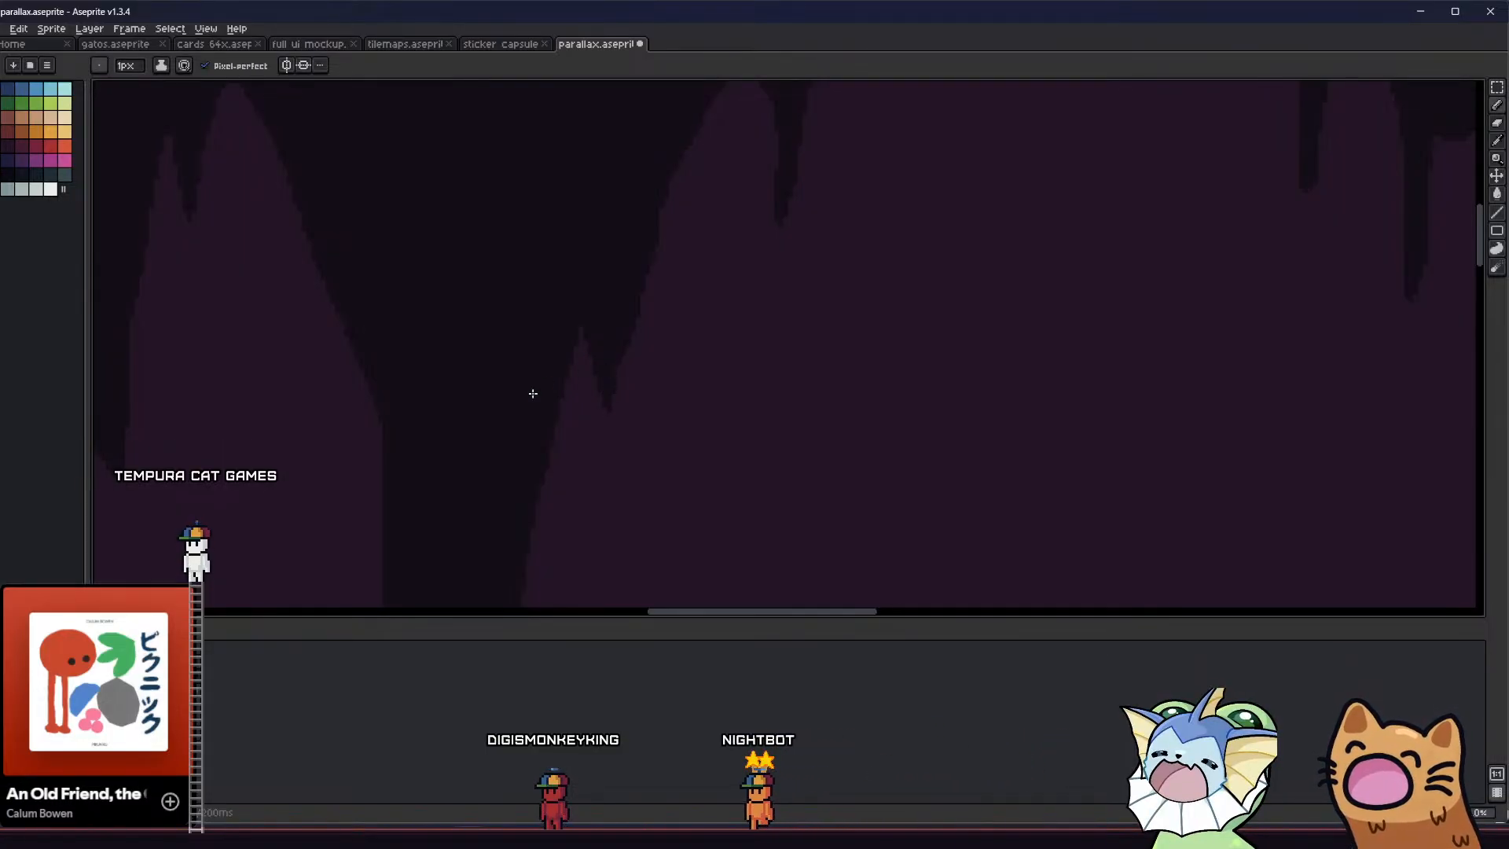
scroll(533, 393, "down", 3)
key("ctrl+s")
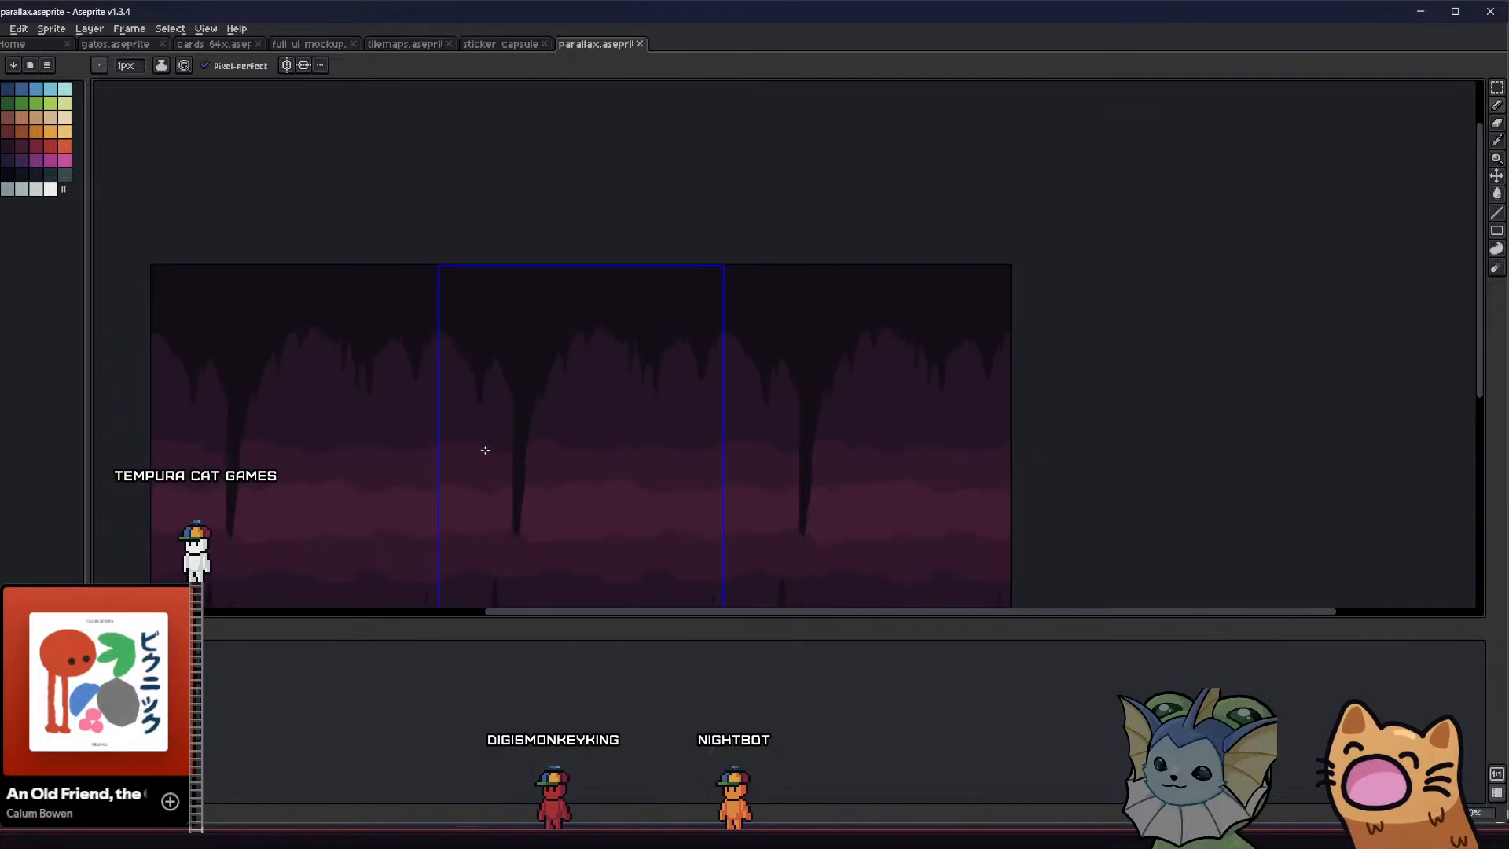
Shorten the long stalactite with the 16 px eraser, tapering it to end above the brightest middle band
middle_click_drag(485, 450, 495, 341)
scroll(523, 358, "up", 1)
key("e")
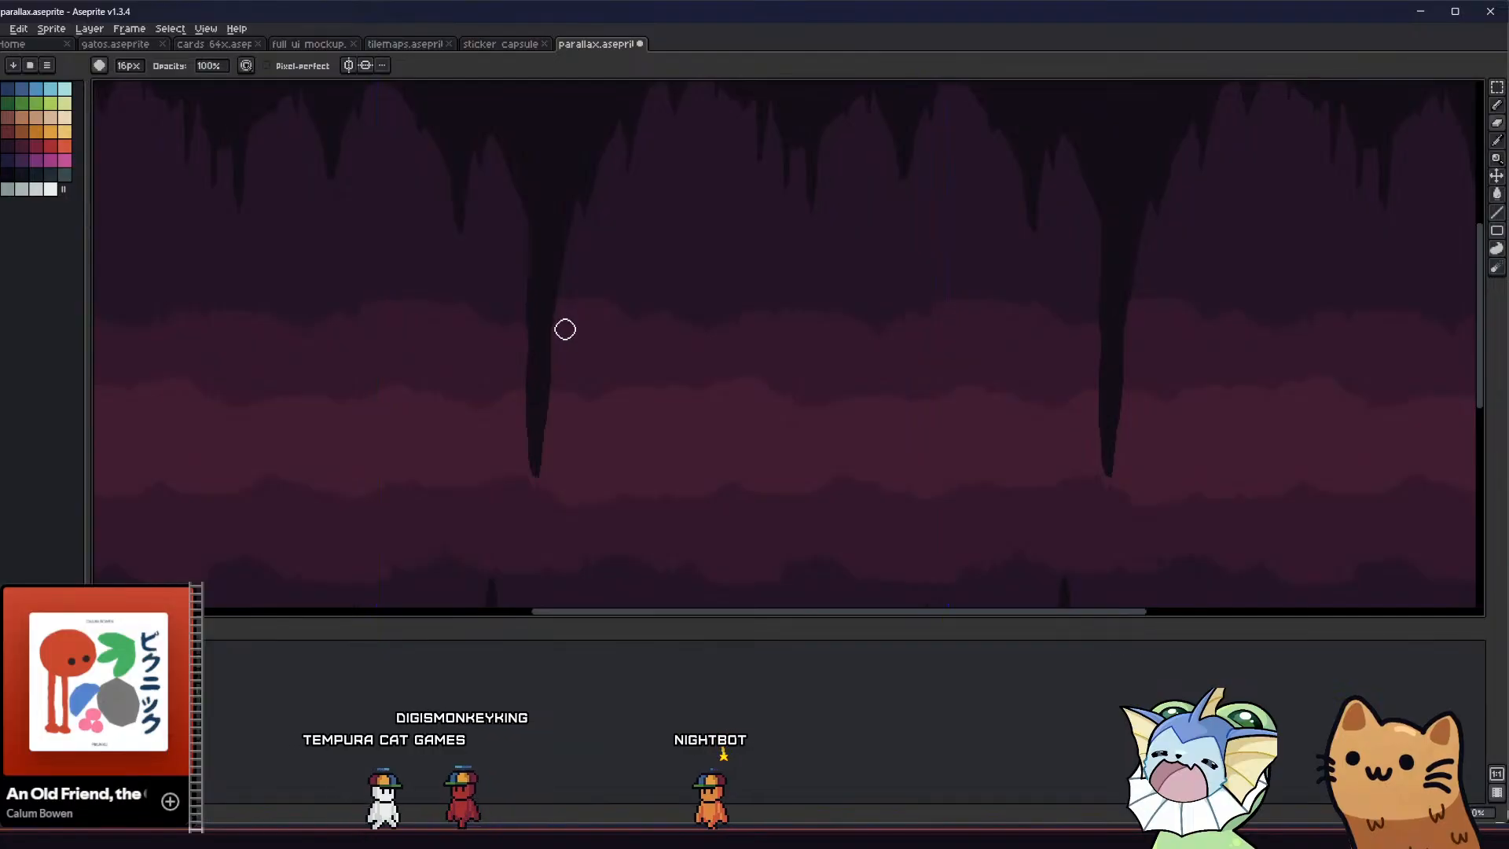
left_click_drag(565, 329, 534, 472)
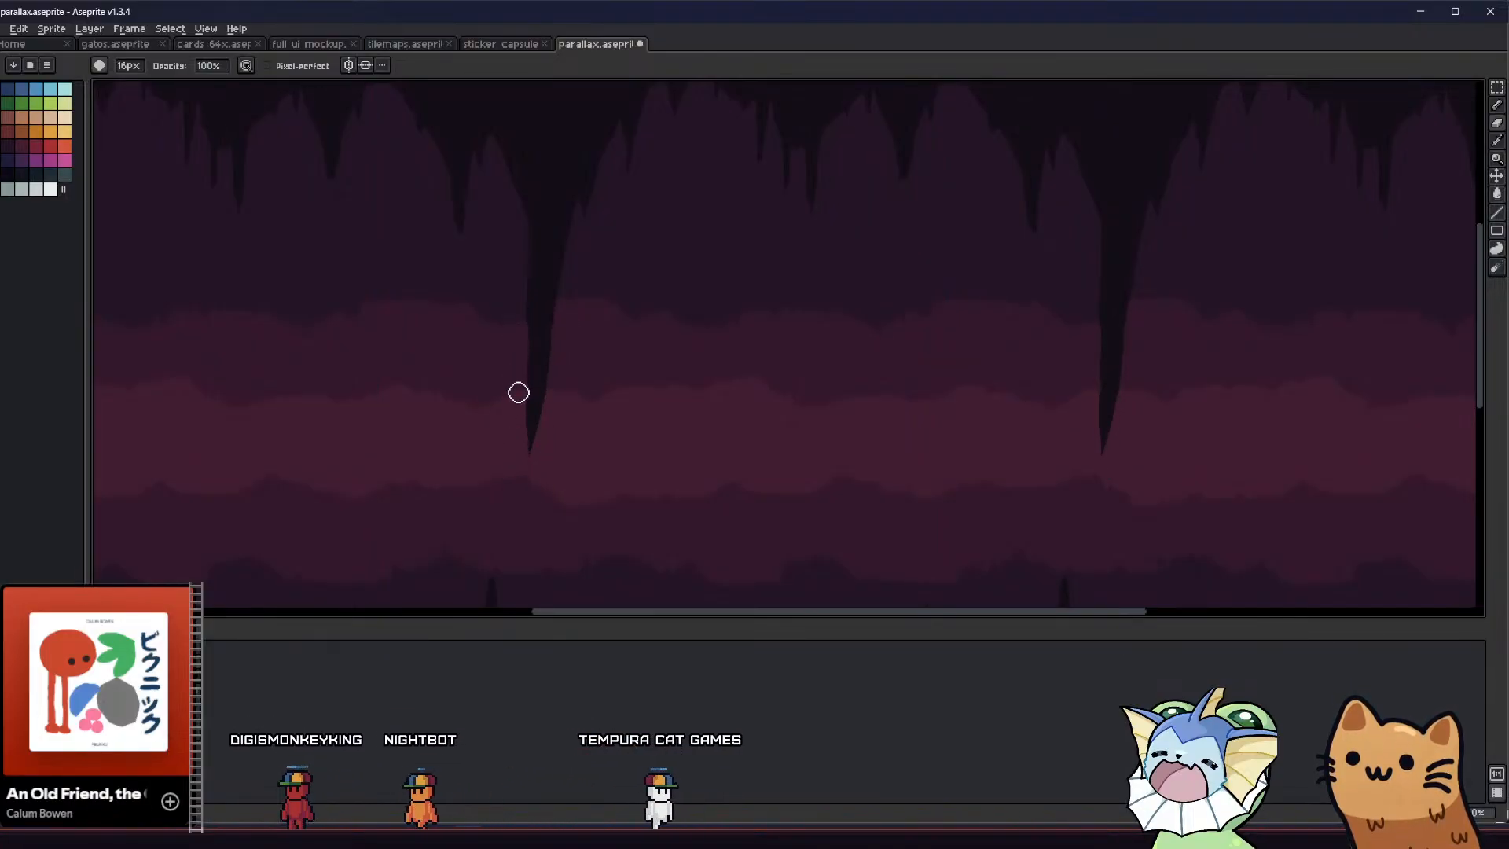
left_click_drag(519, 392, 534, 455)
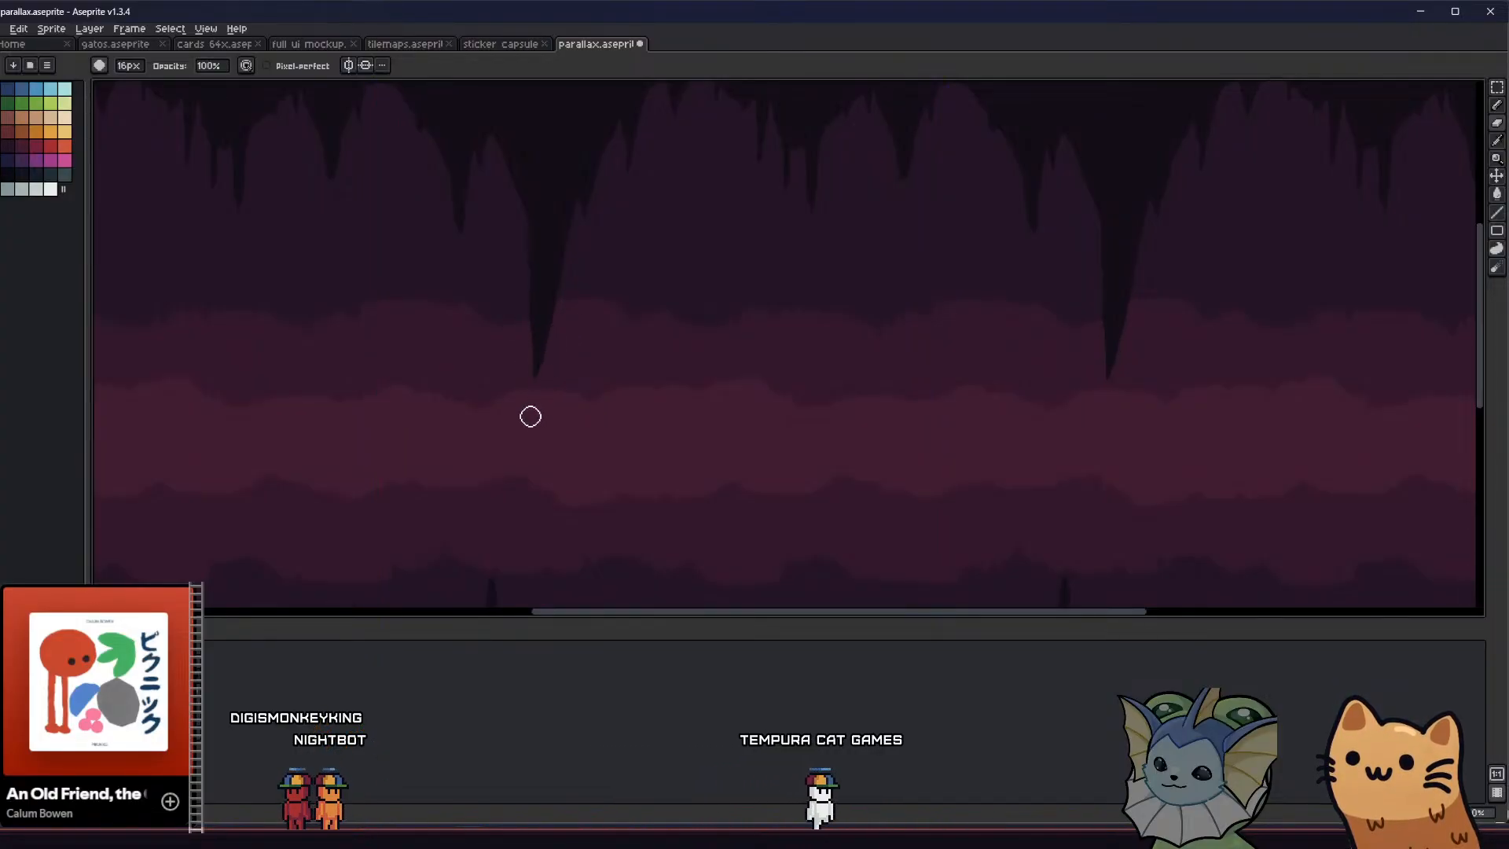
Smooth both flanks of the shortened stalactite with a 2 px eraser and save the file
scroll(542, 391, "down", 3)
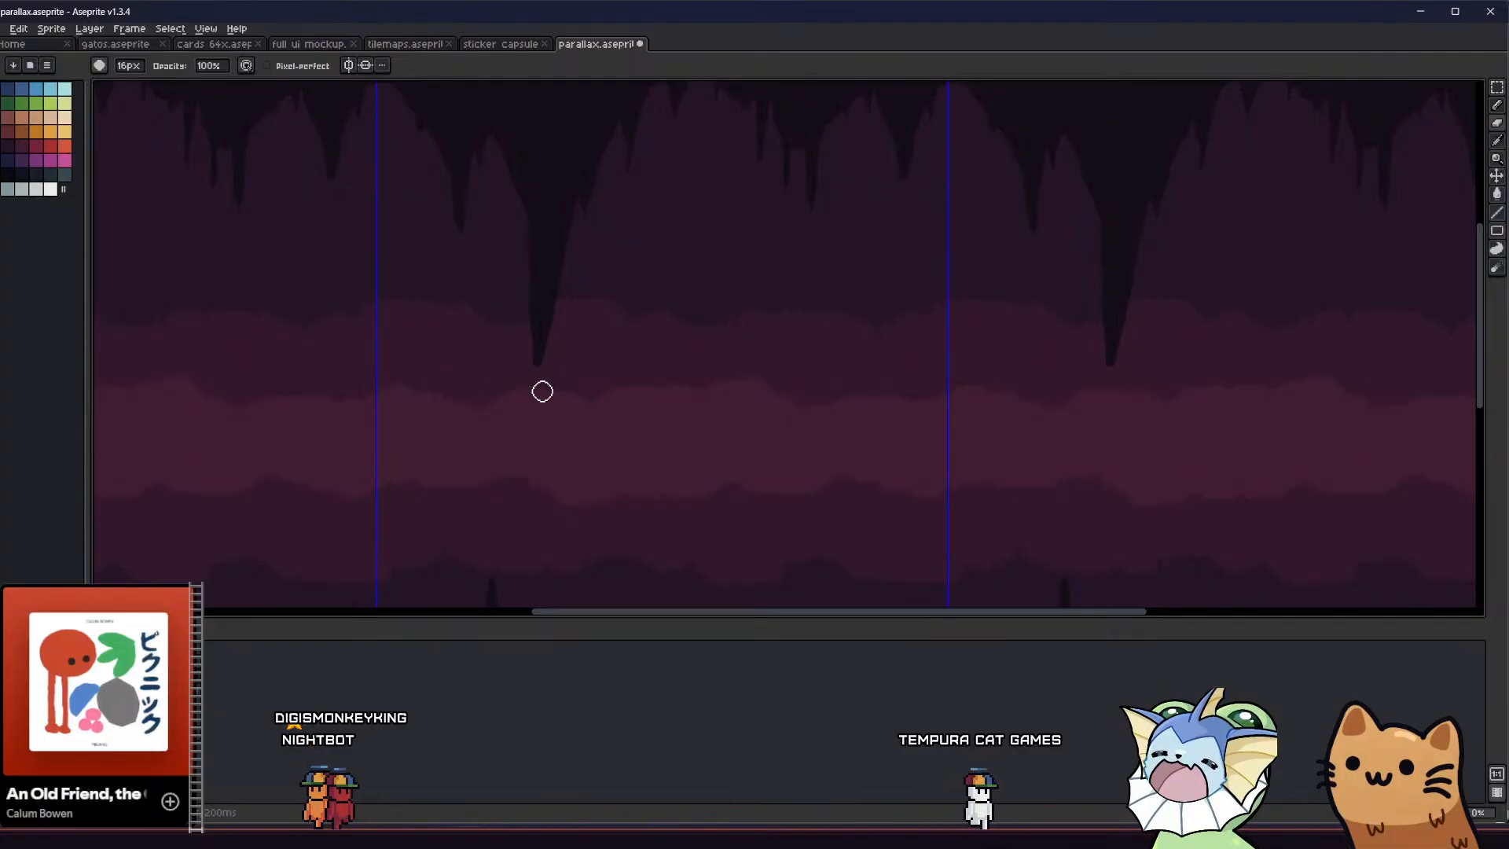
scroll(495, 307, "up", 3)
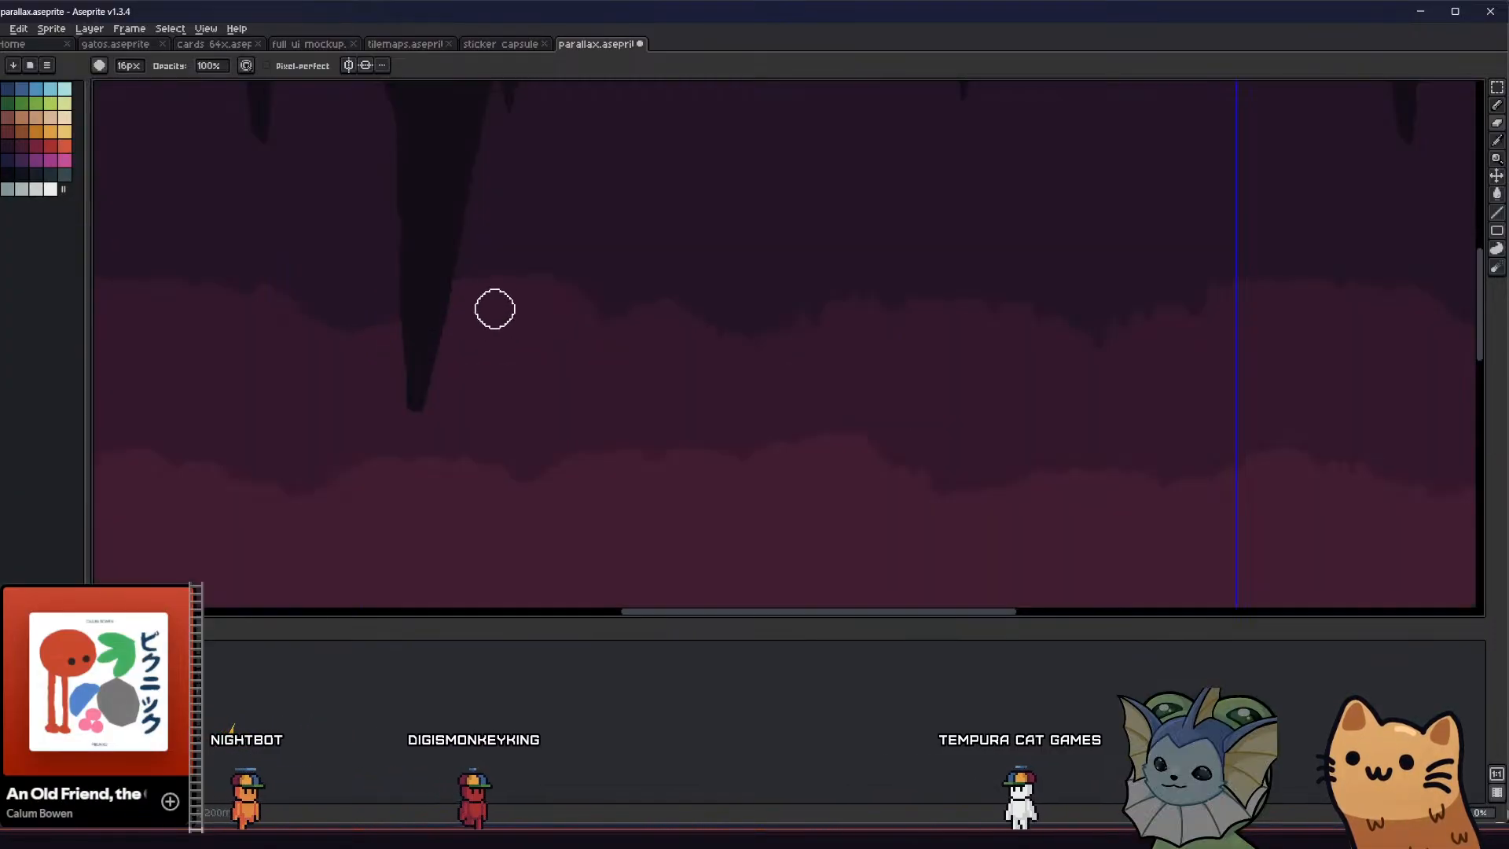
scroll(462, 292, "up", 1, "ctrl")
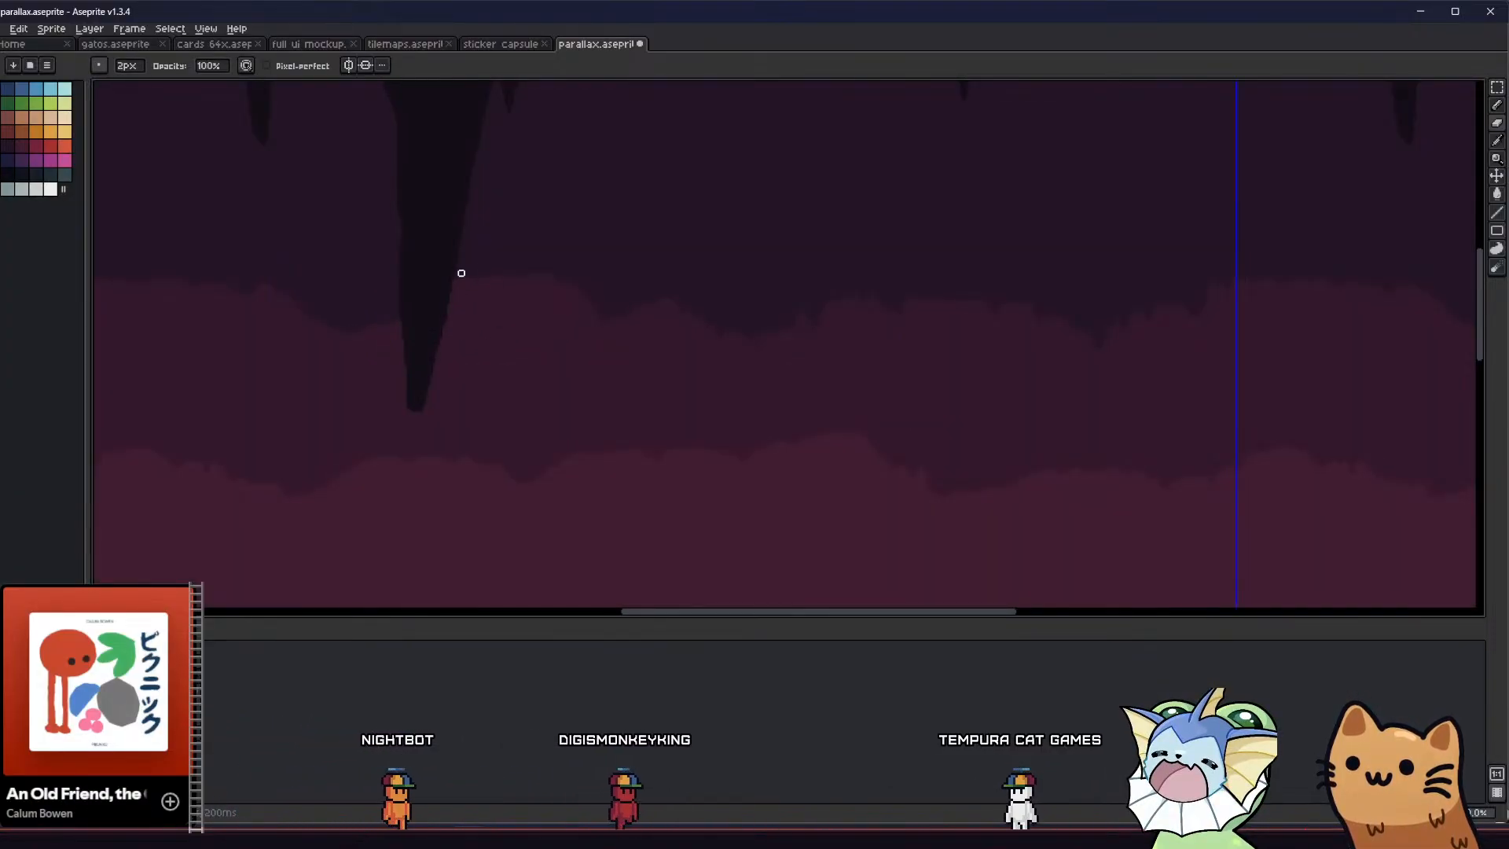
left_click_drag(475, 191, 463, 180)
middle_click_drag(488, 178, 592, 293)
left_click_drag(576, 277, 580, 272)
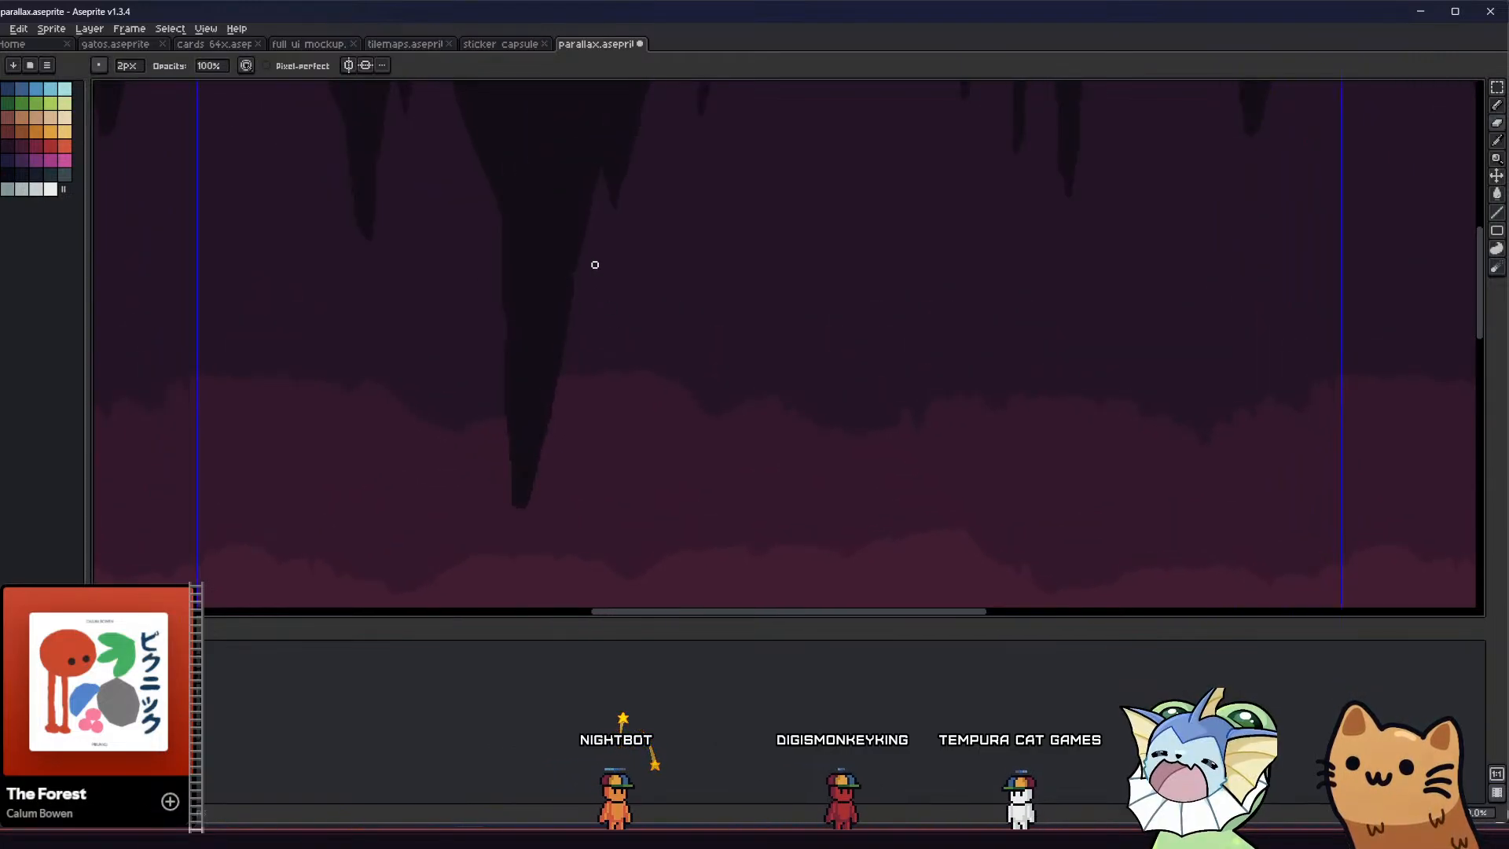
left_click_drag(480, 182, 492, 191)
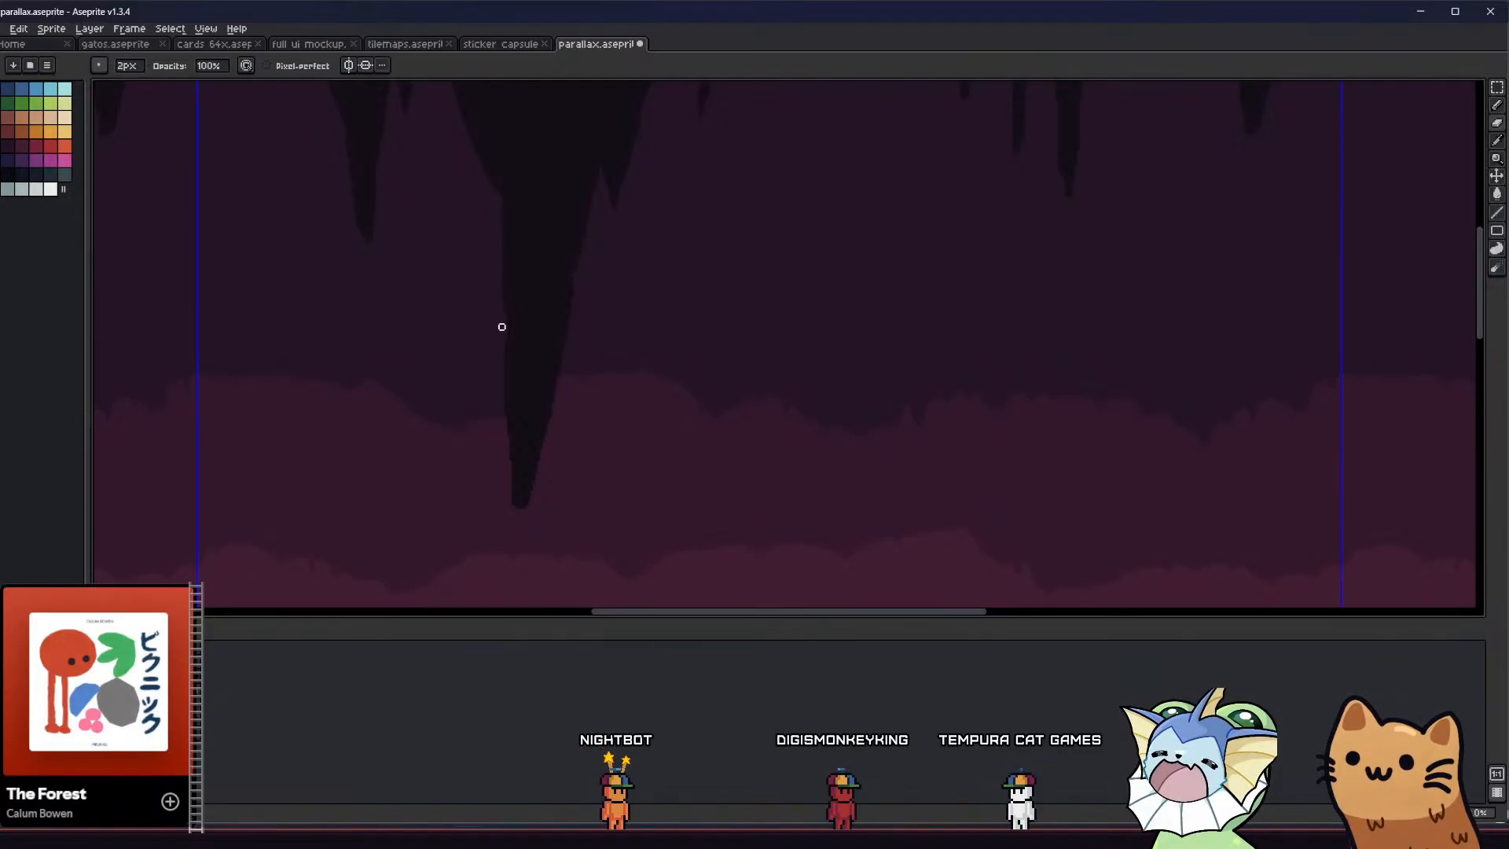
left_click_drag(501, 362, 501, 393)
scroll(487, 425, "down", 2)
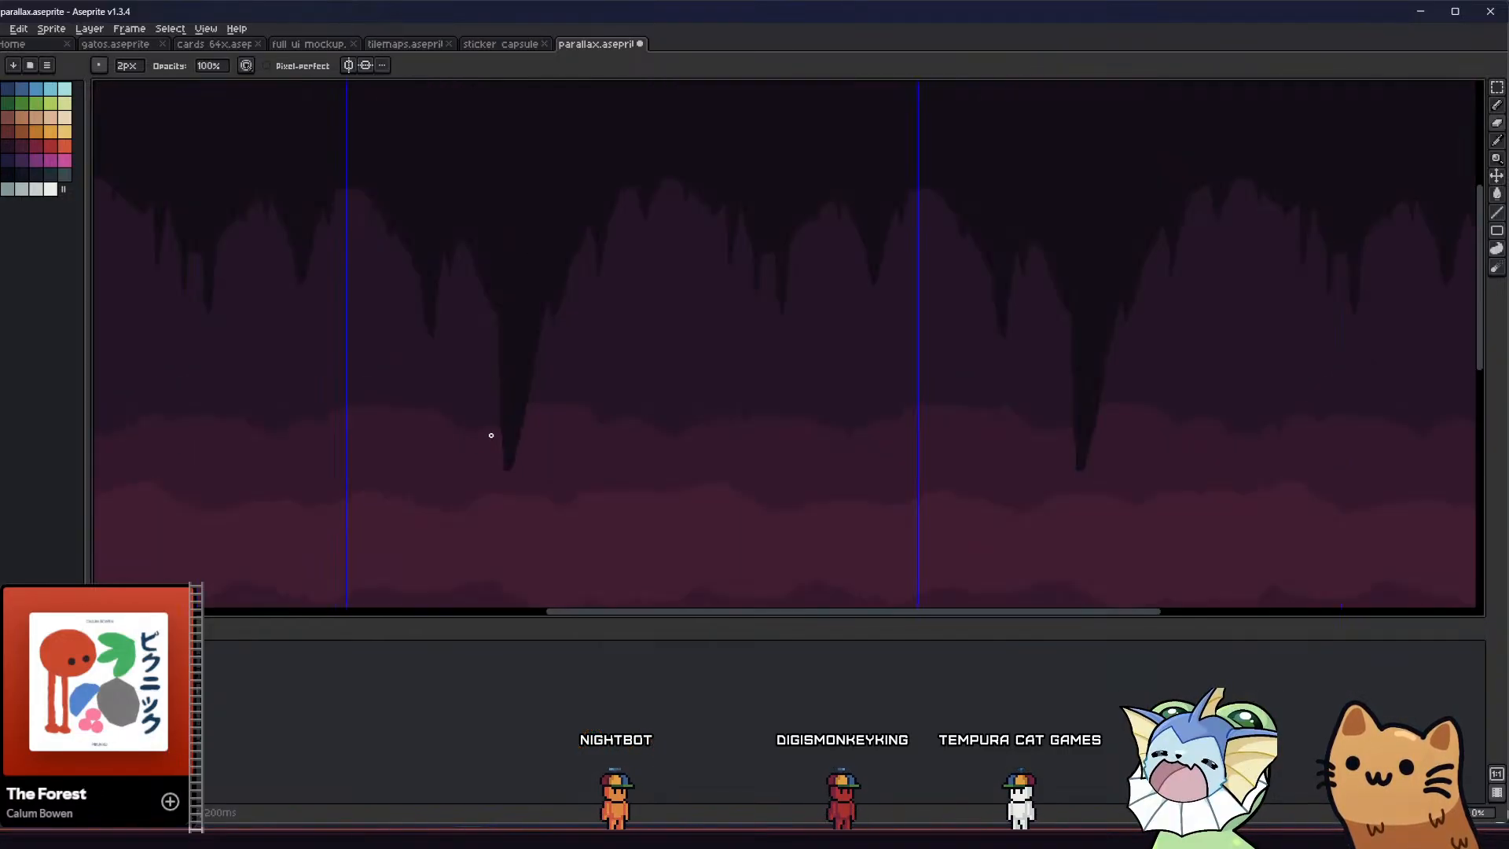
middle_click_drag(424, 472, 421, 362)
scroll(585, 341, "down", 1)
scroll(589, 353, "up", 1)
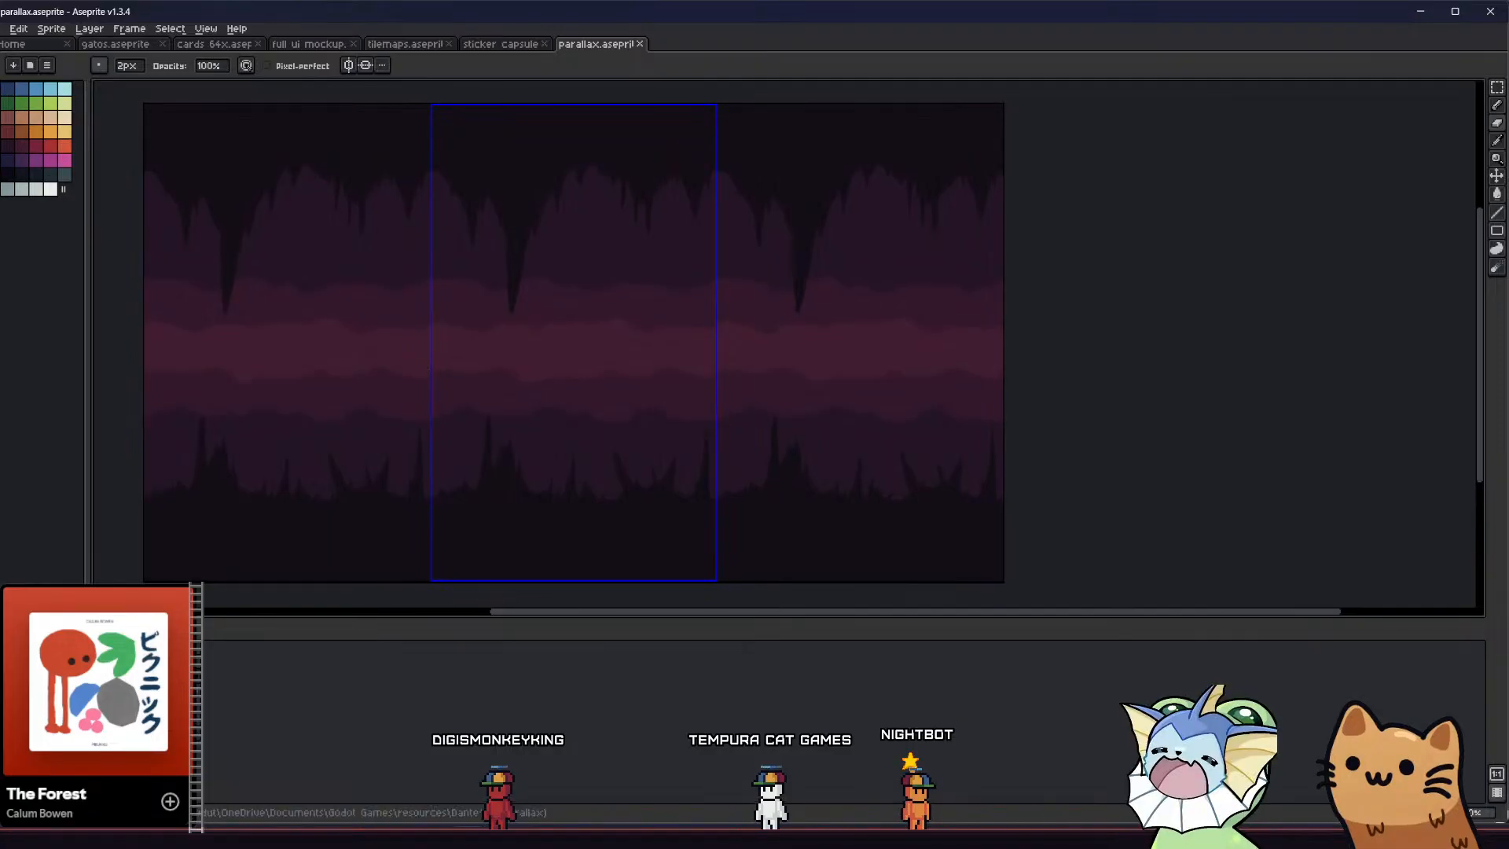
Show the hidden cave layers with the additional columns and spikes, and review the combined background
left_click(8, 707)
middle_click_drag(325, 474, 502, 490)
scroll(394, 470, "down", 1)
scroll(509, 482, "down", 1)
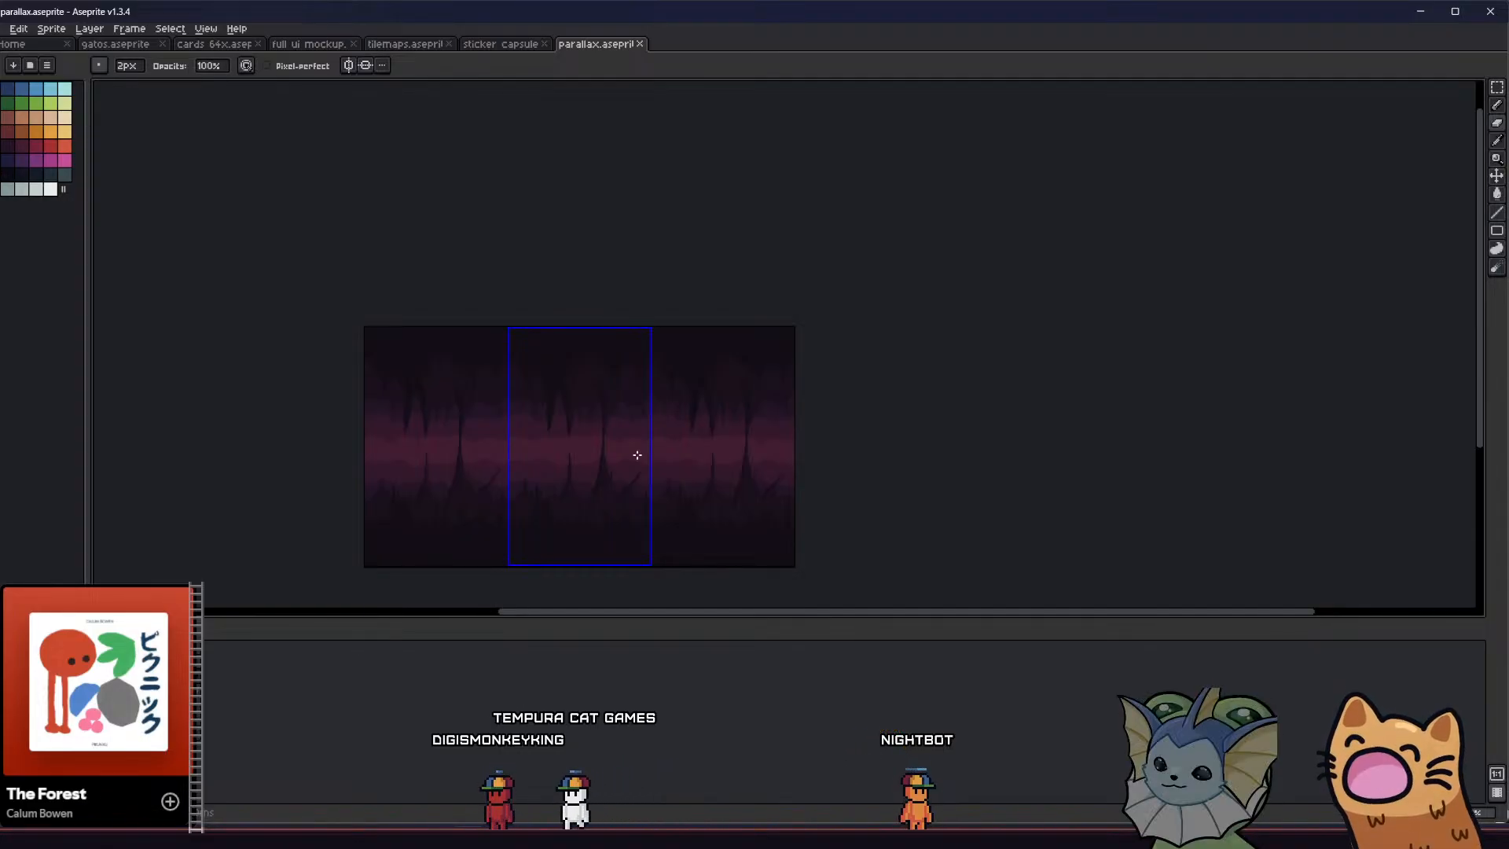
scroll(573, 429, "up", 2)
middle_click_drag(522, 431, 496, 288)
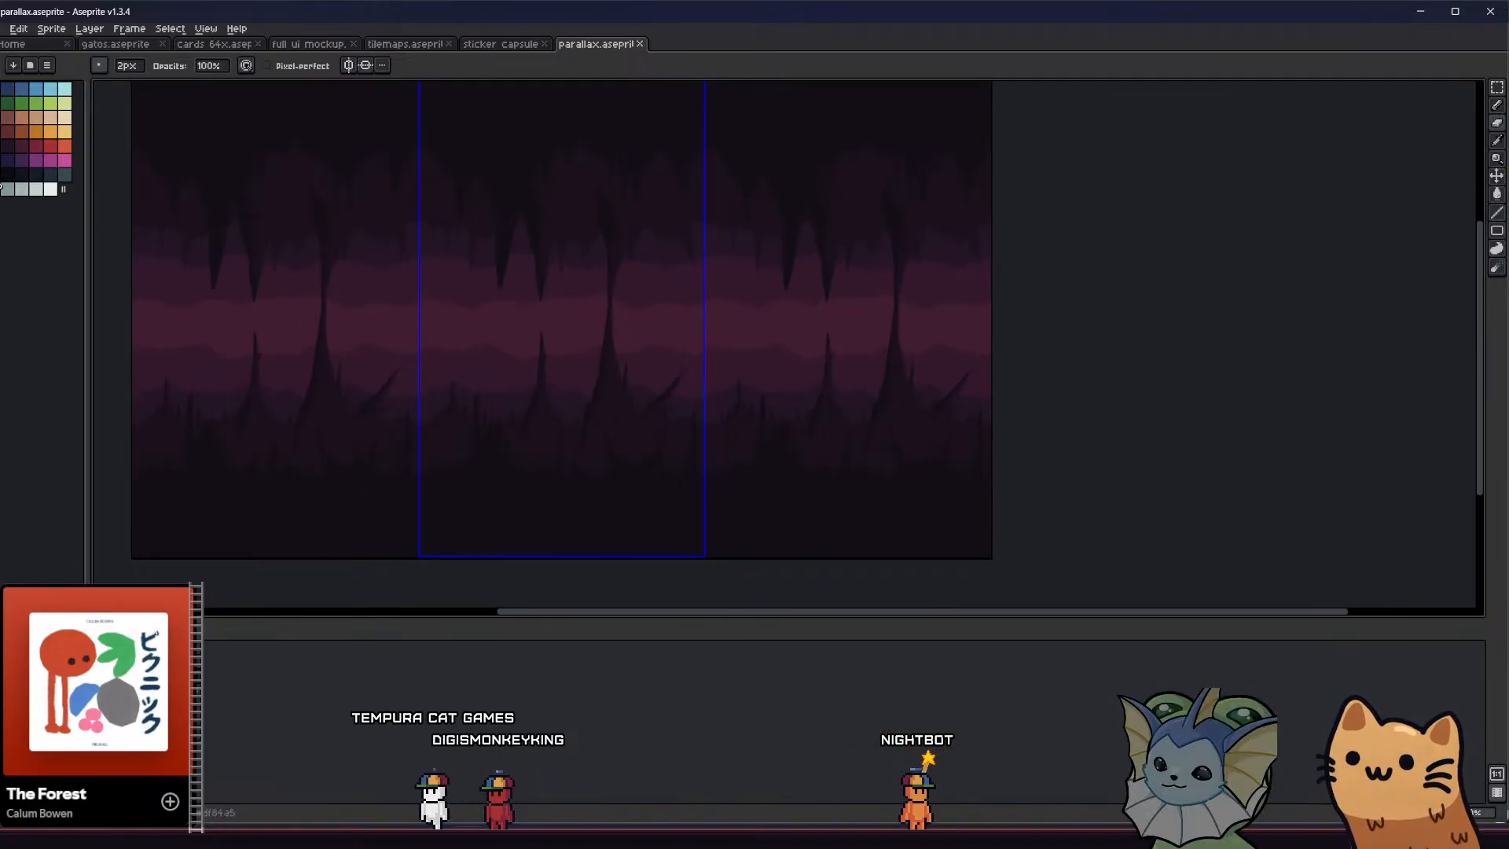
Try refilling the dark ceiling mass with other near-black palette colours
left_click(8, 175)
key("b")
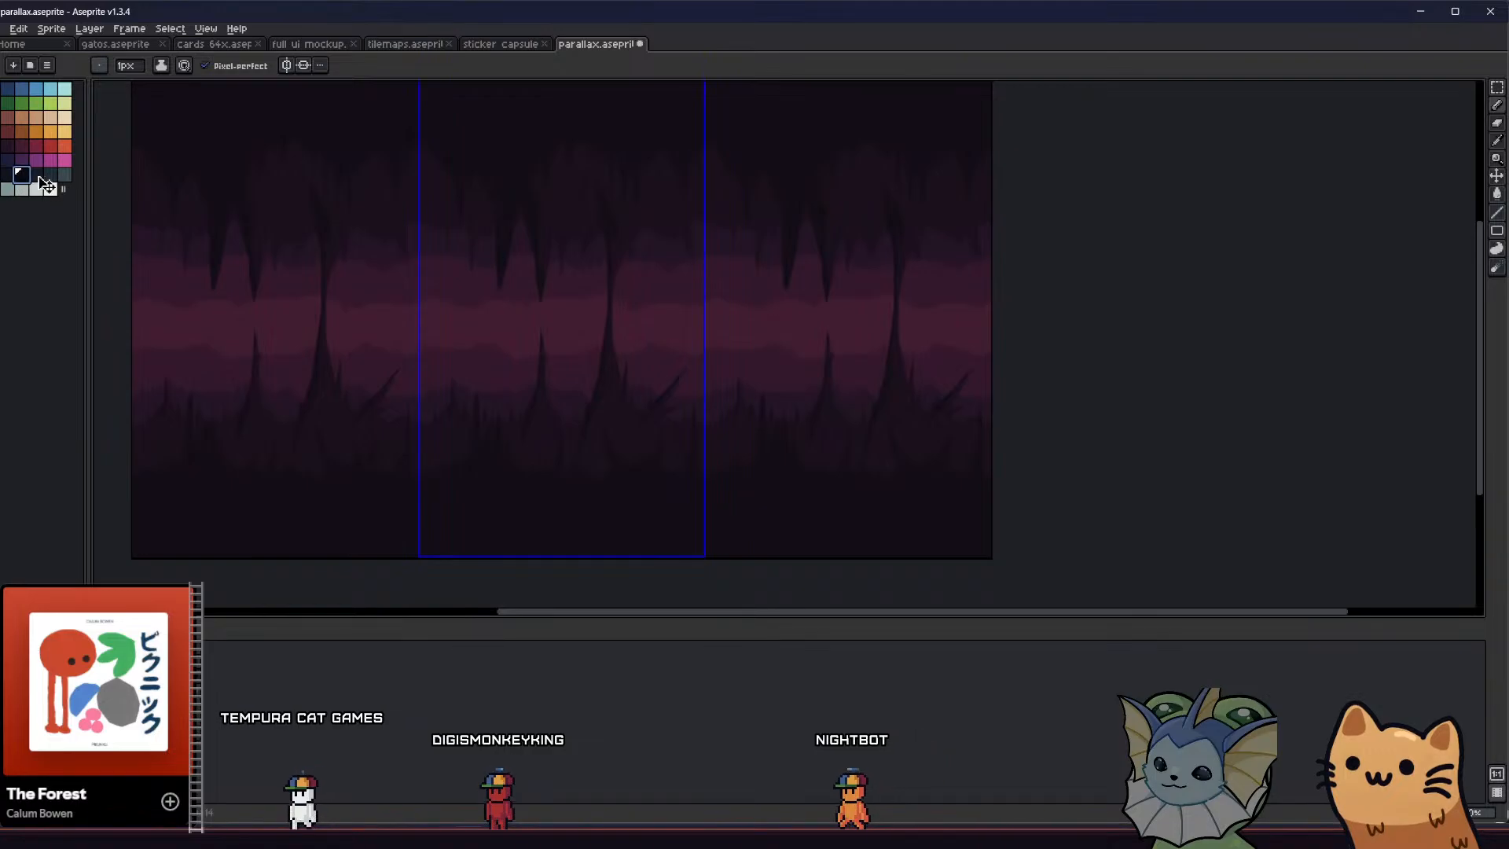
key("g")
key("ctrl+s")
left_click(490, 131)
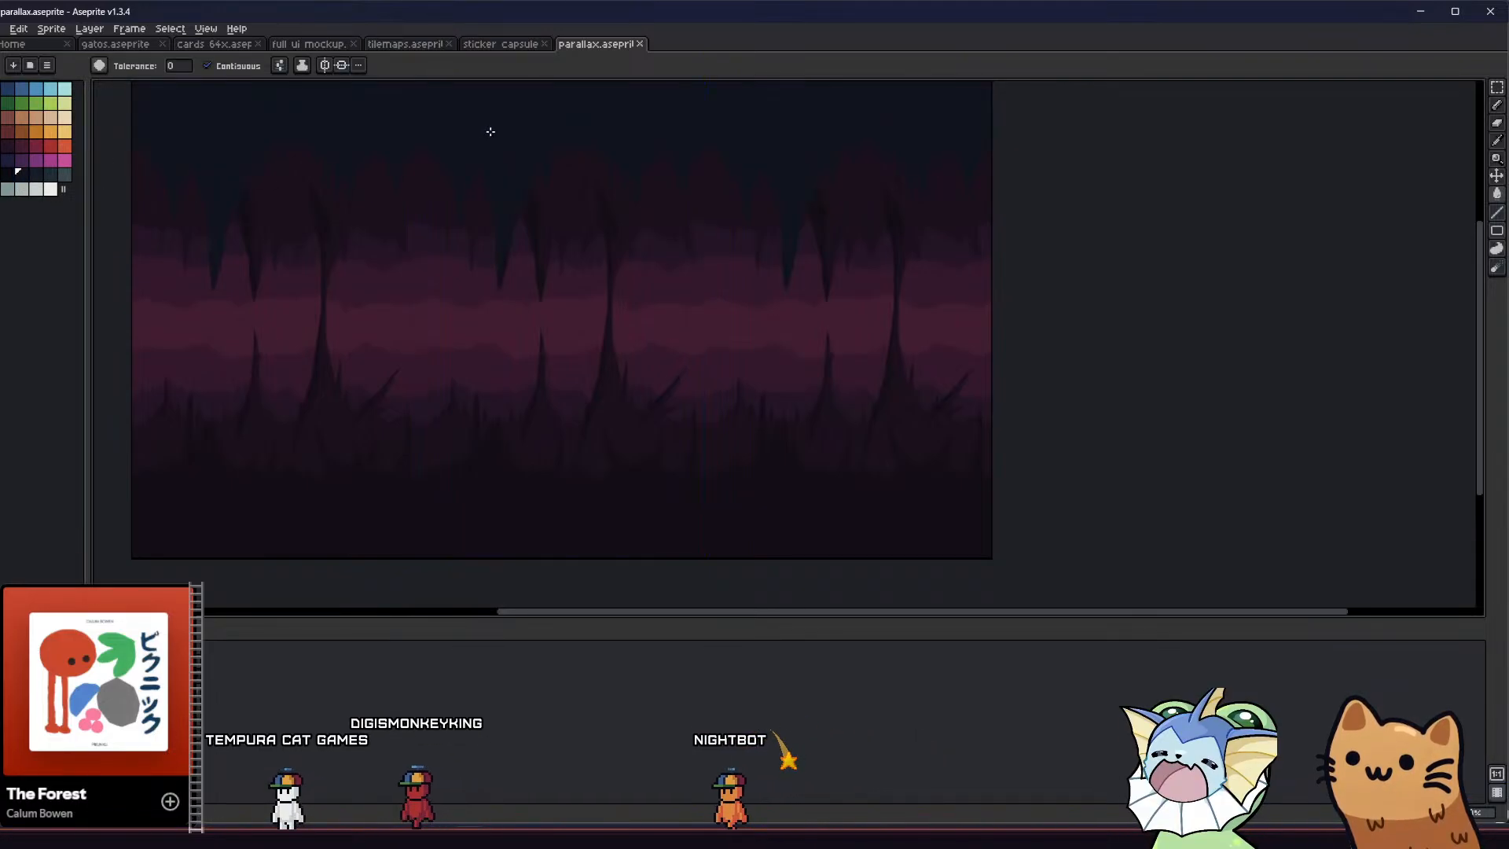
left_click(7, 175)
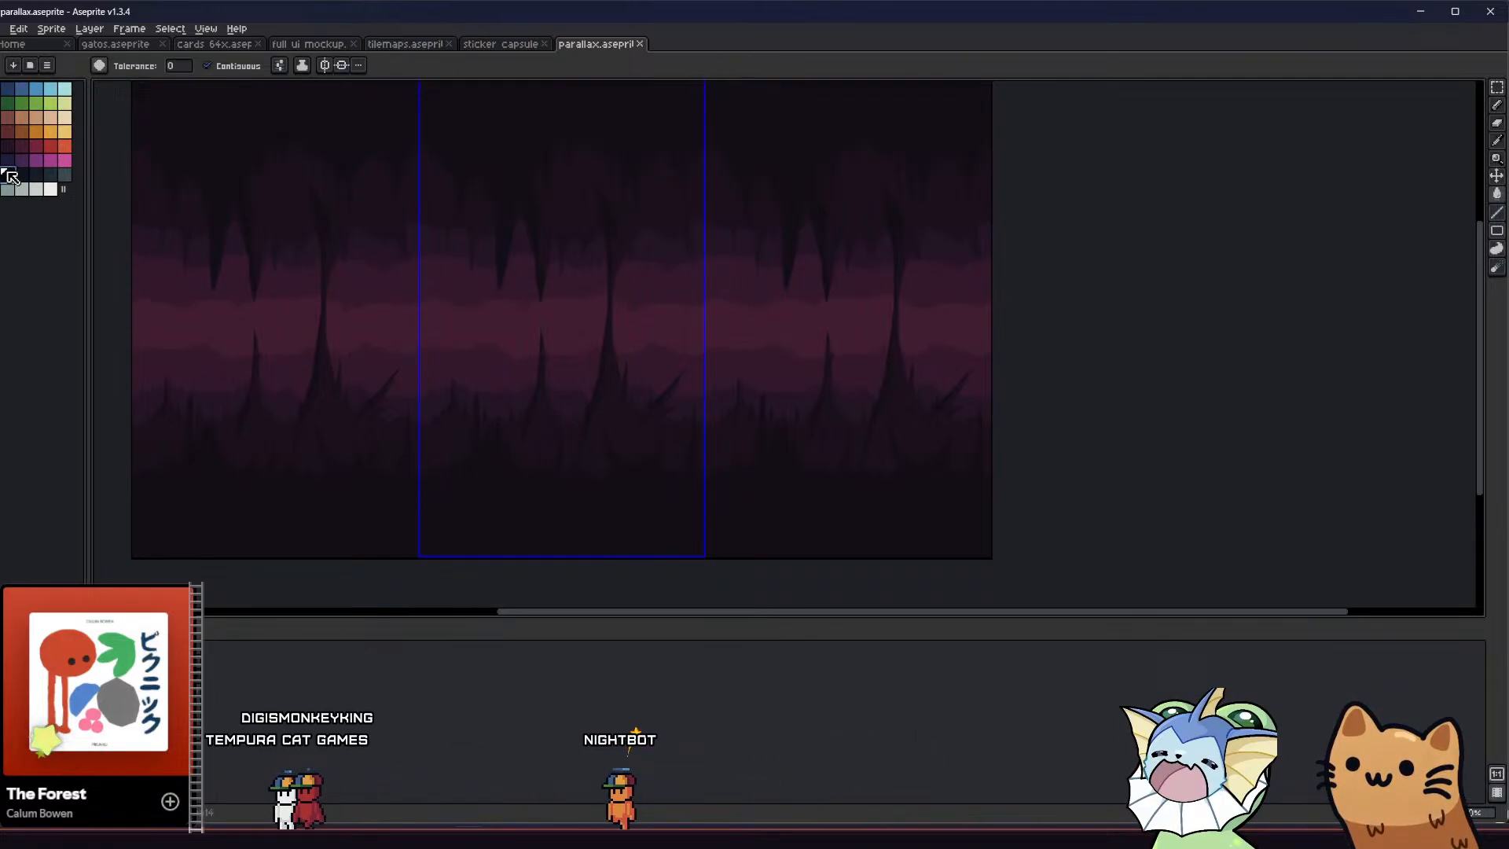
left_click(447, 145)
key("ctrl+s")
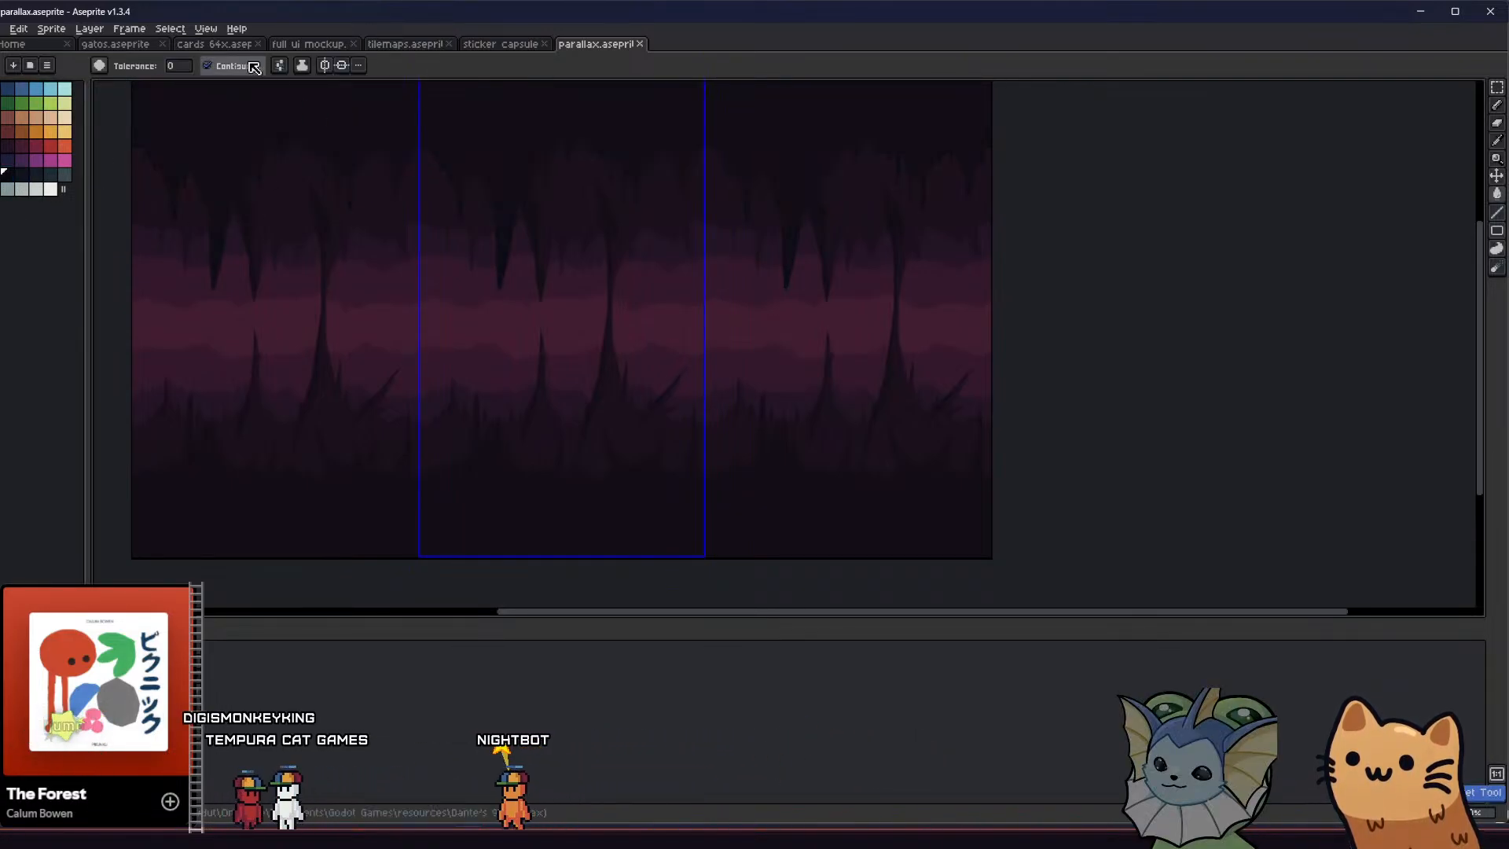
Switch to an ink with 50% opacity, then outline and fill a small darker patch in the ceiling rock
left_click(302, 65)
left_click(330, 97)
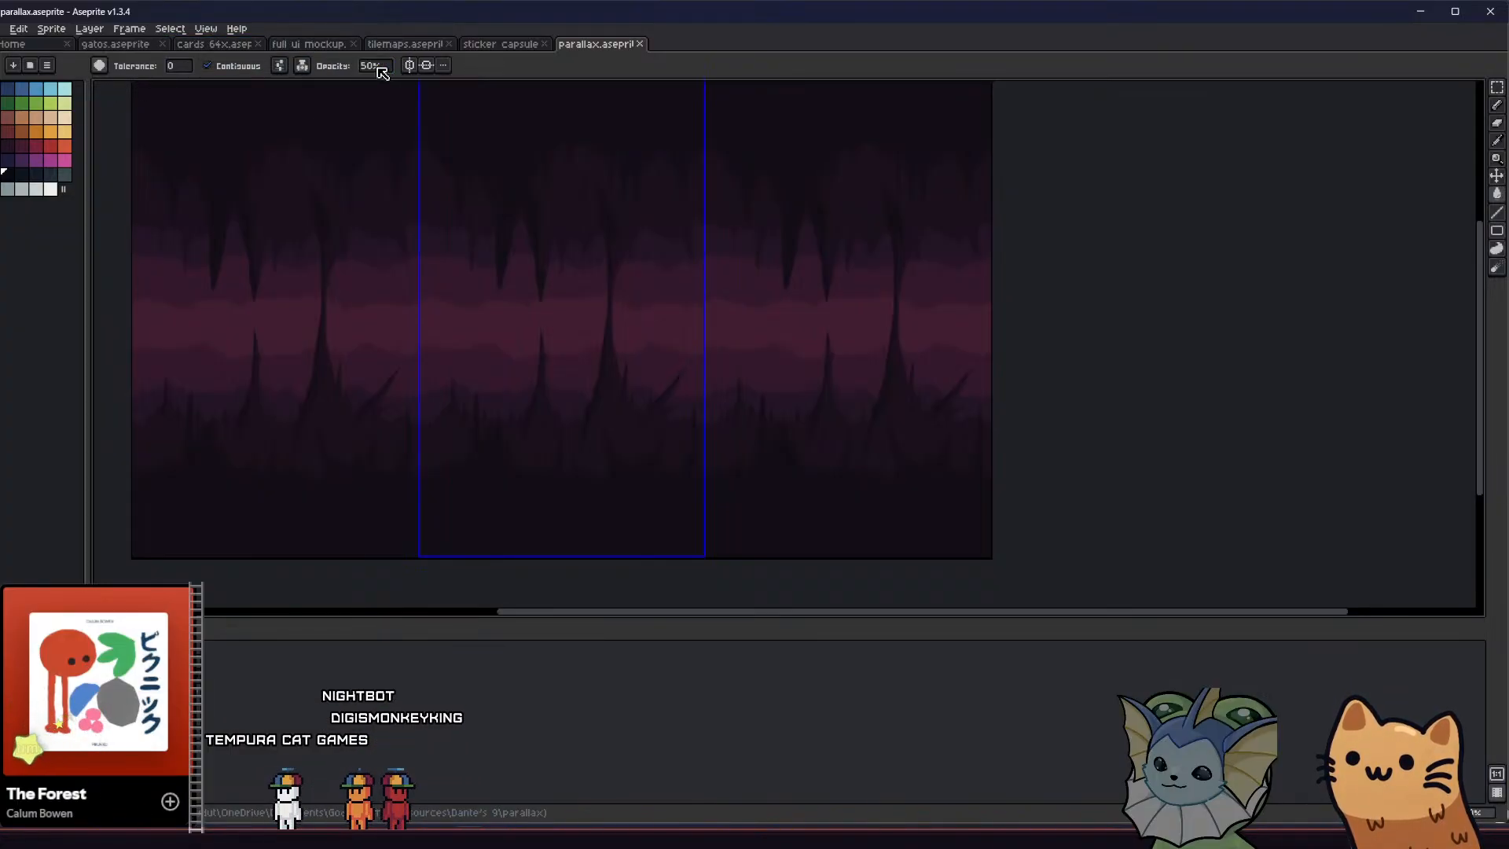
scroll(554, 176, "up", 3)
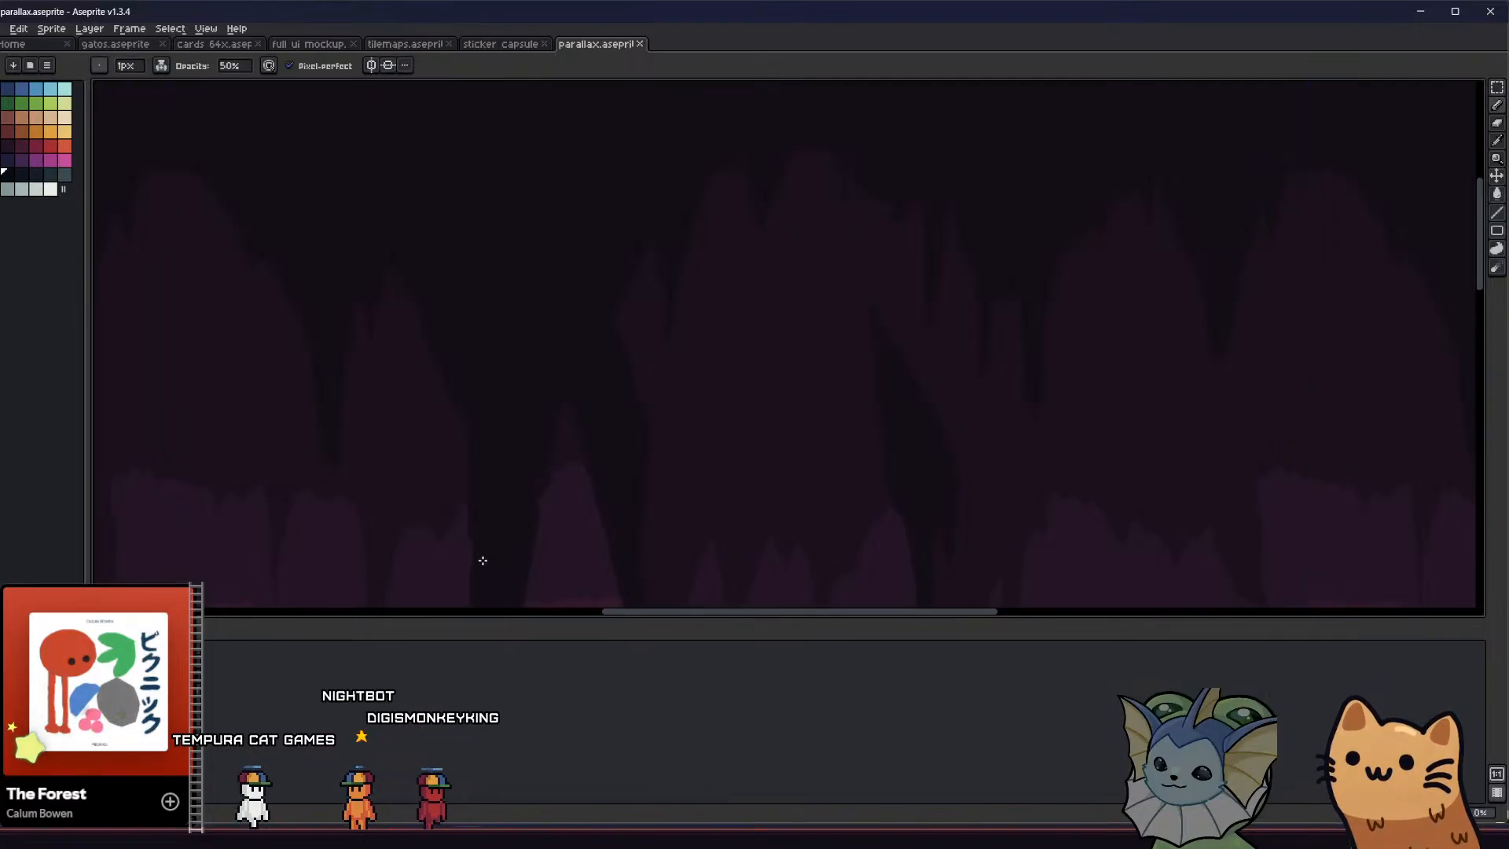
key("ctrl+s")
scroll(460, 352, "up", 2)
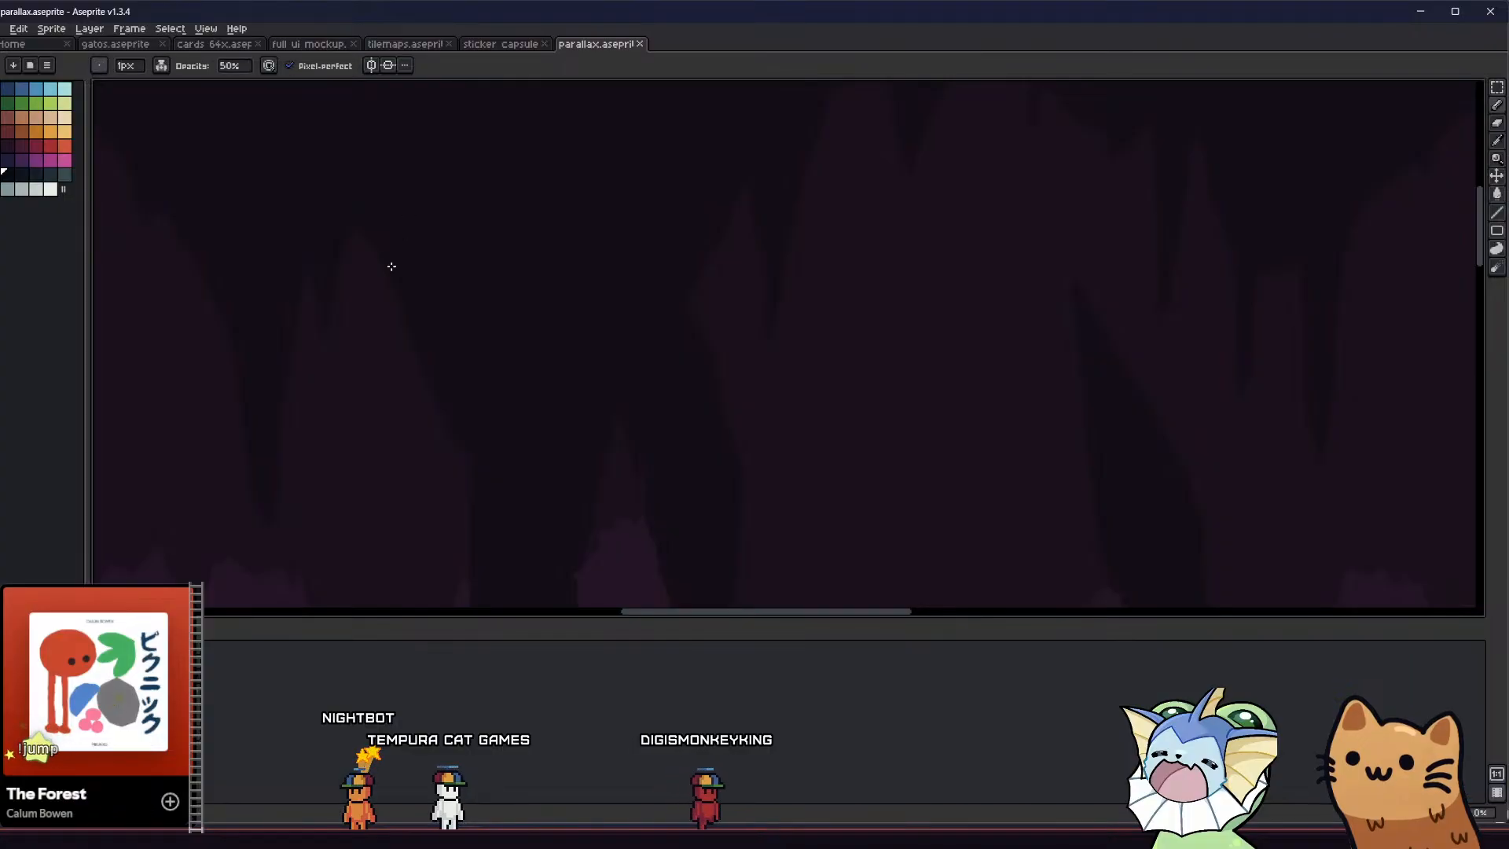
scroll(492, 230, "up", 1)
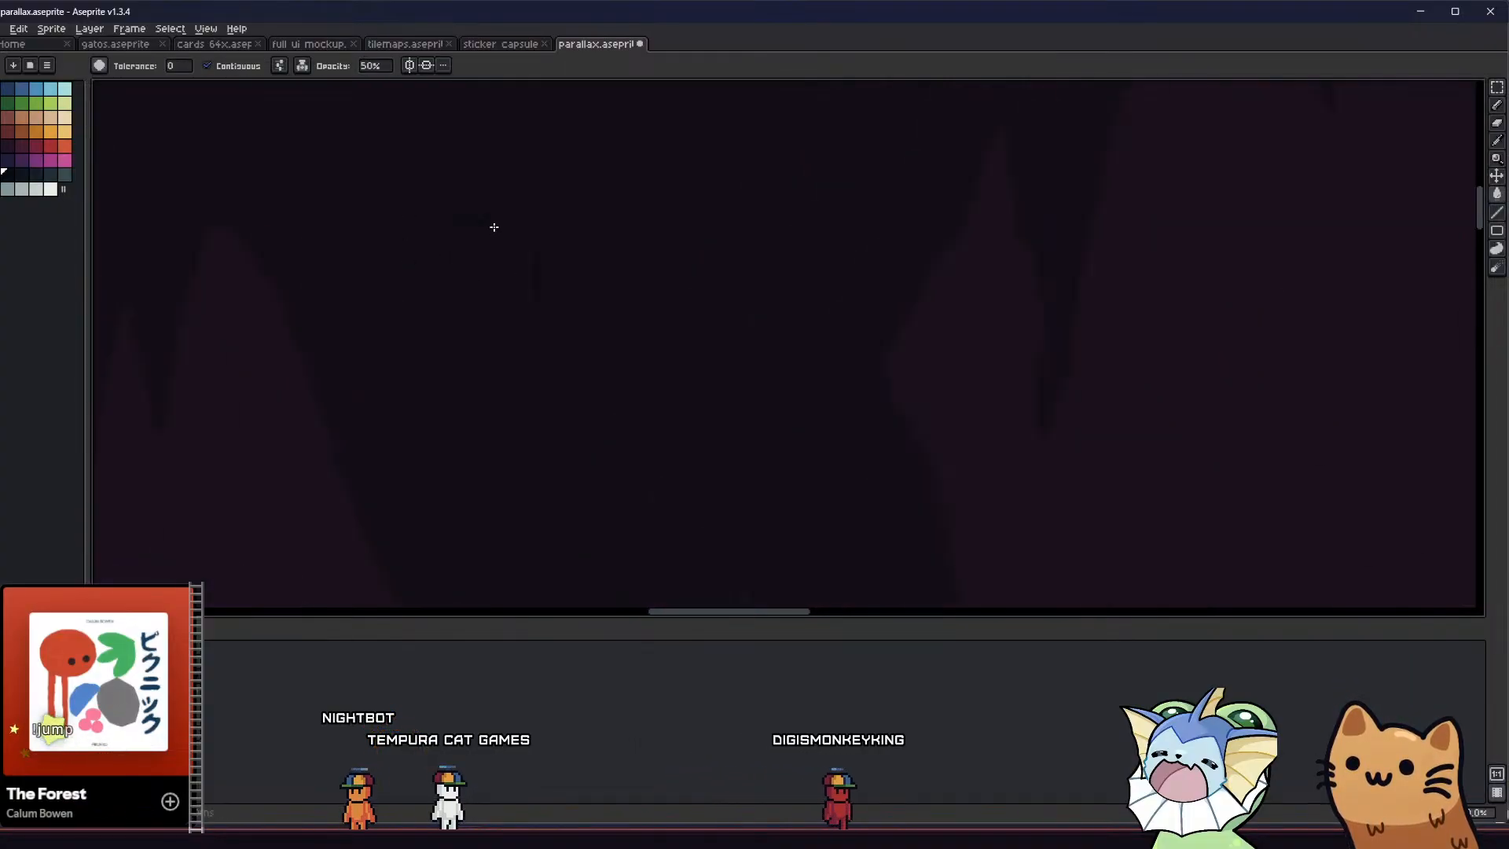
key("g")
left_click(479, 271)
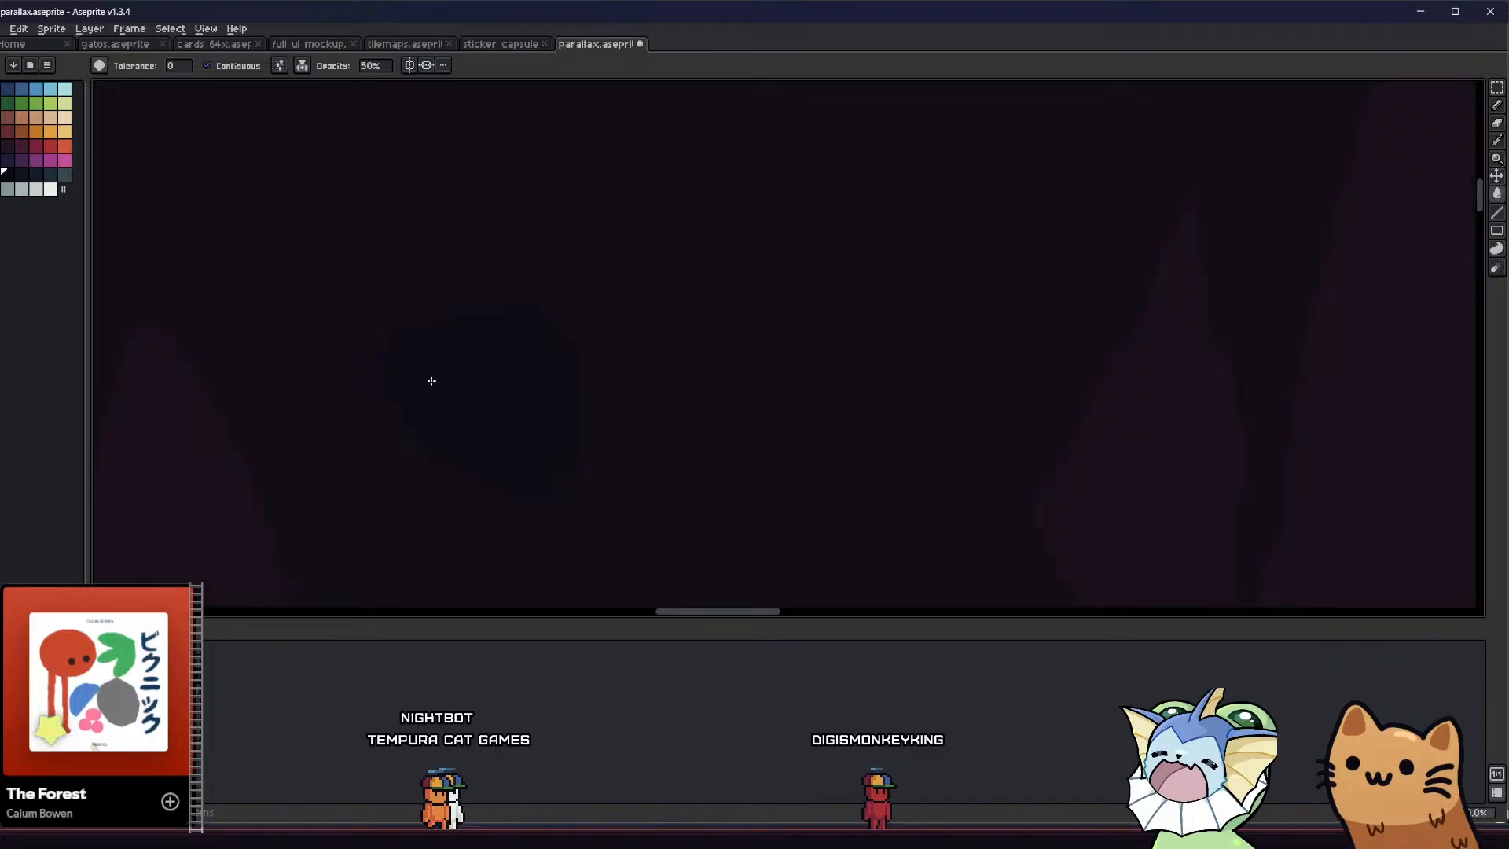
Check the ceiling shading across the full repeating background and save the file
scroll(440, 370, "down", 1)
scroll(442, 360, "down", 2)
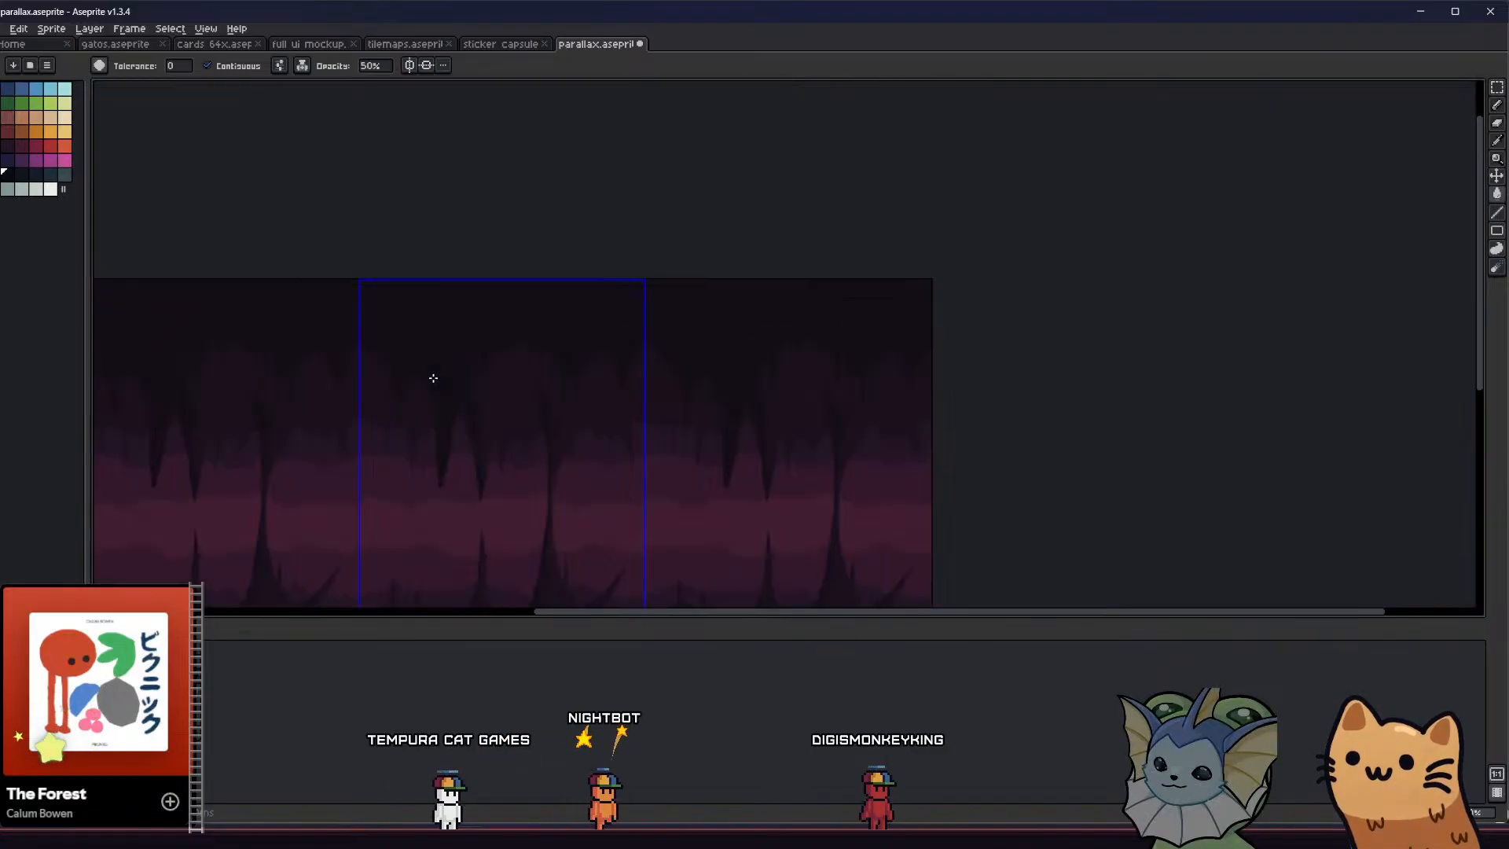
key("v")
key("ctrl+s")
scroll(411, 377, "up", 5)
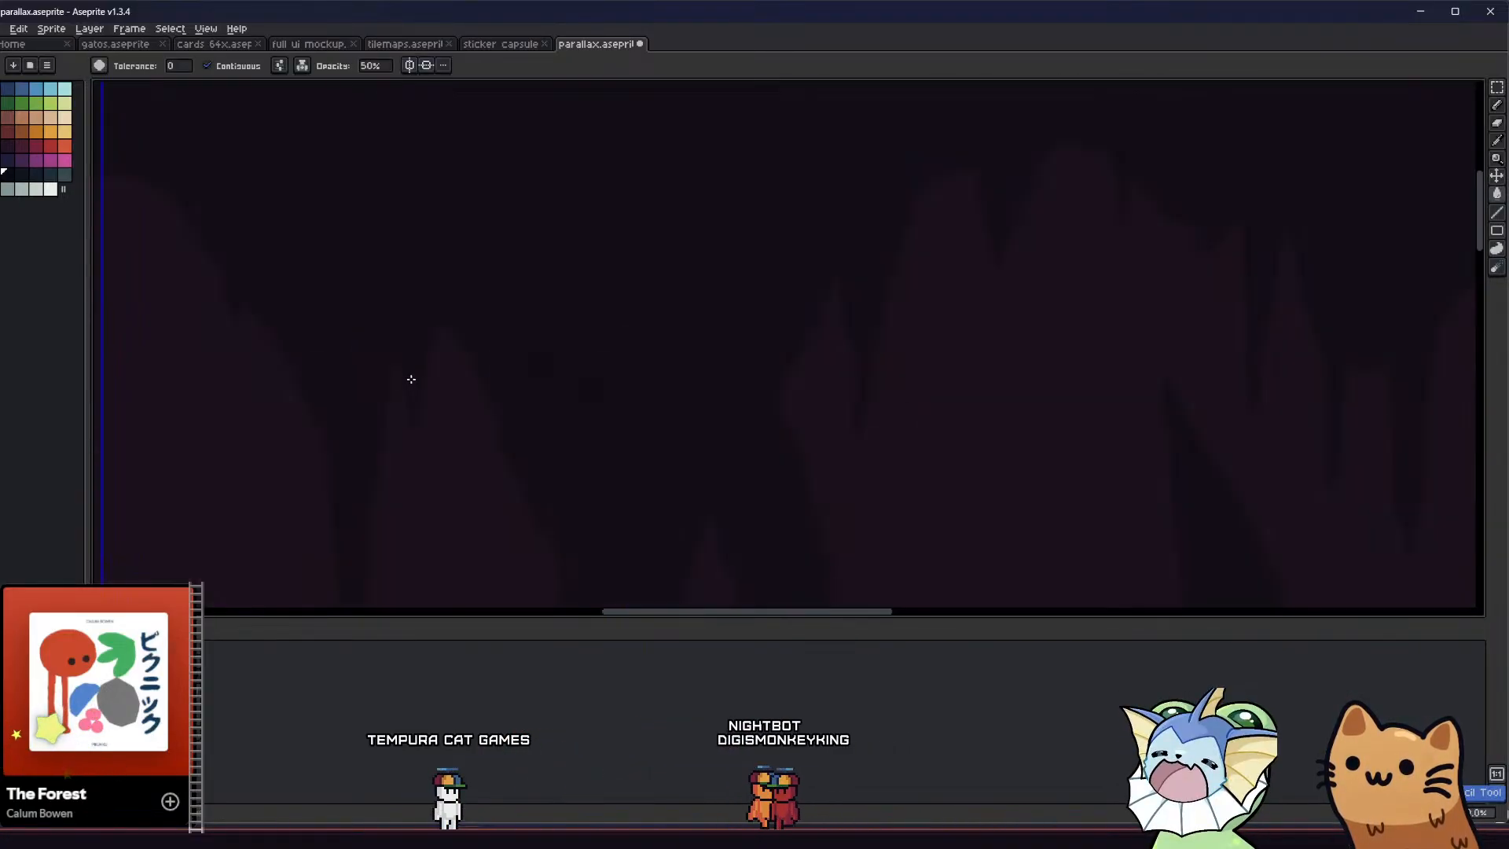
scroll(451, 377, "down", 2)
middle_click_drag(440, 376, 525, 241)
scroll(465, 319, "down", 3)
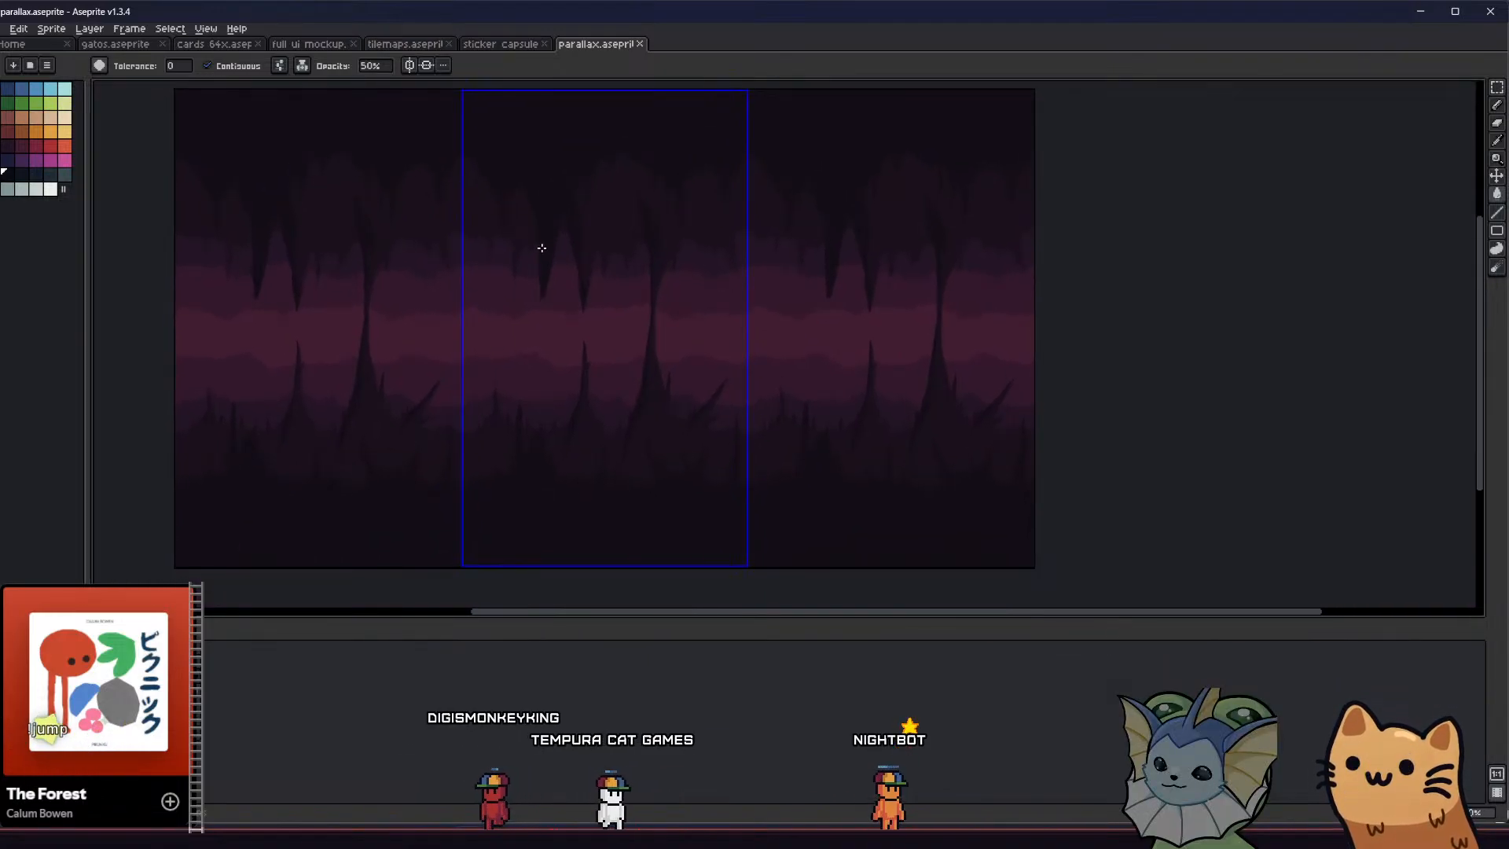
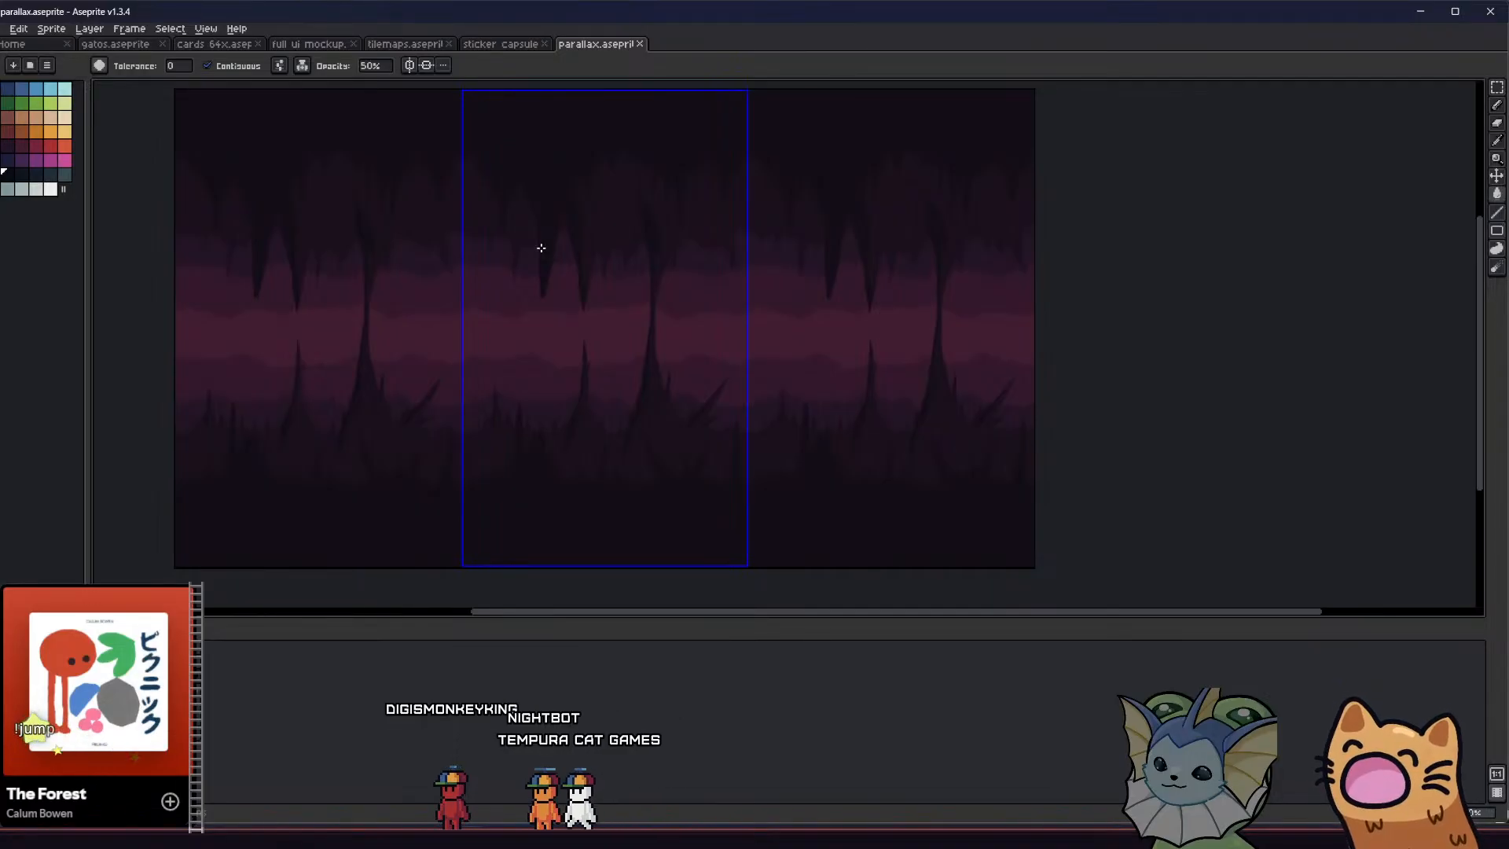
Start an image export of the parallax sprite and name the output file circle_1_parallax_layer_0_invert in the inverted folder
middle_click_drag(505, 262, 599, 311)
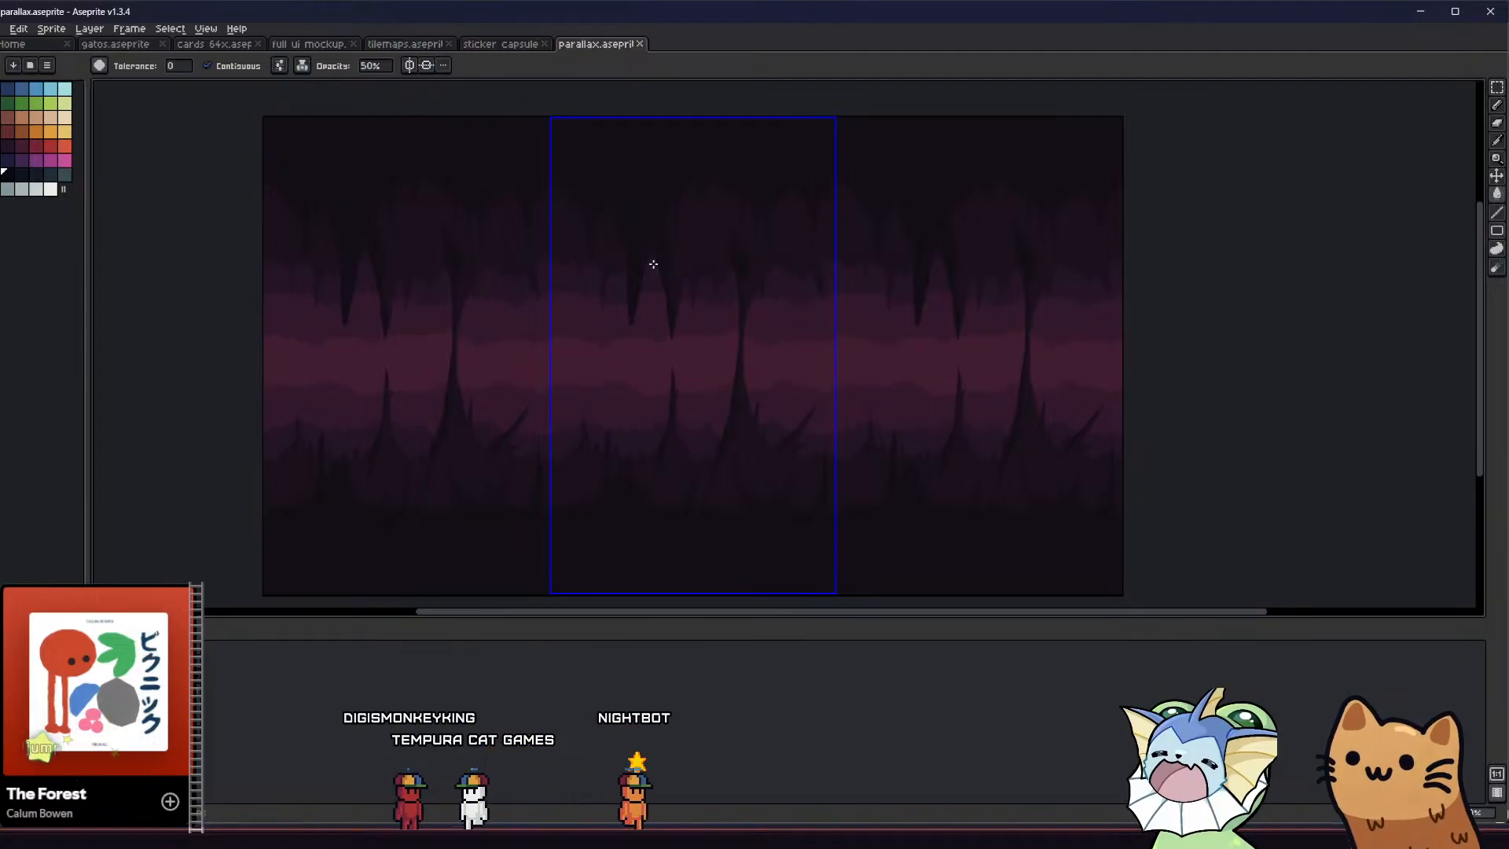
middle_click_drag(488, 177, 451, 155)
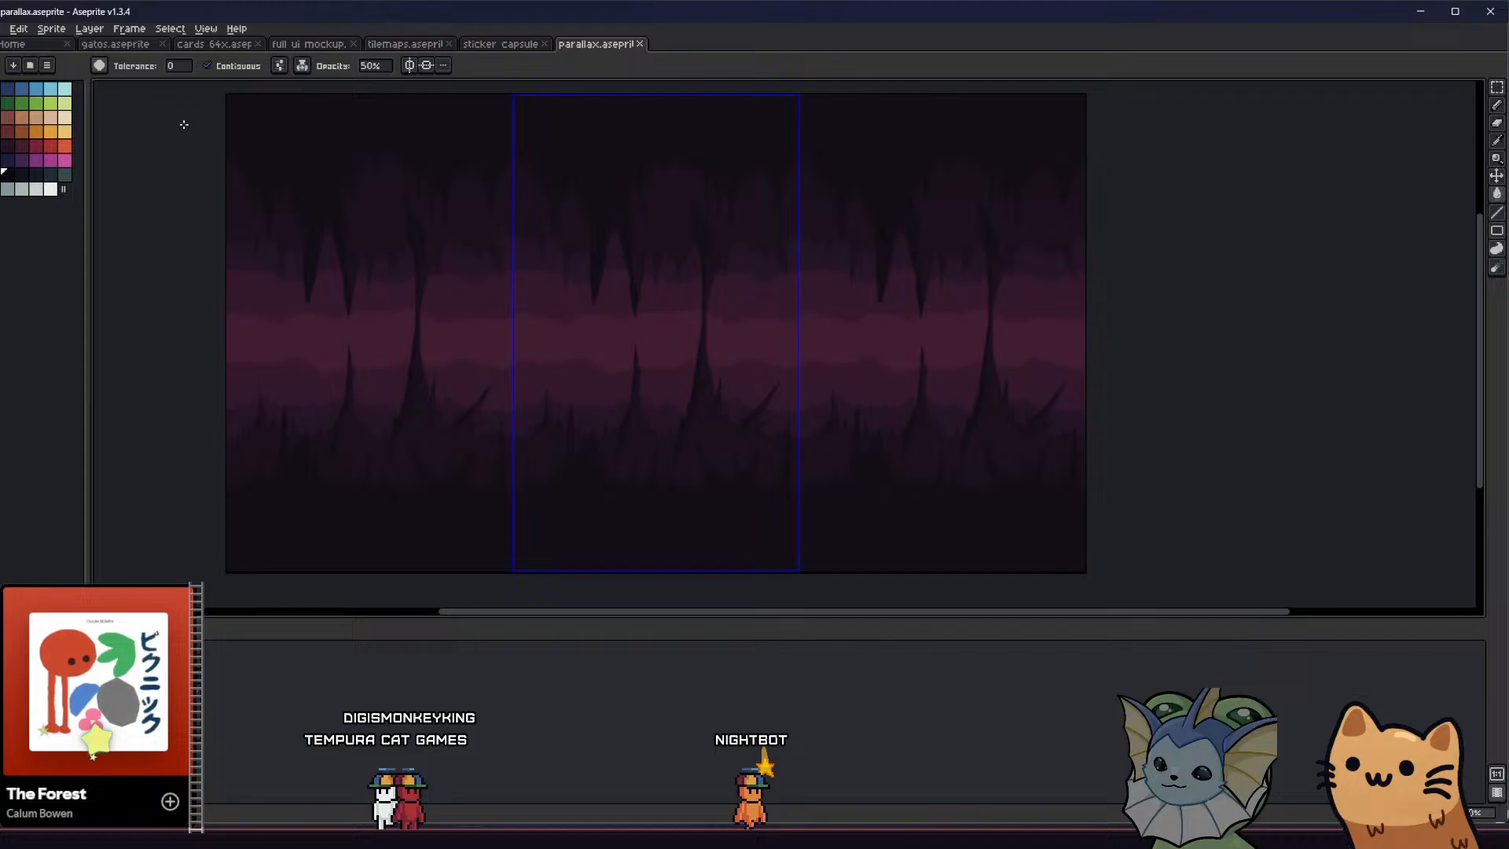
left_click(3, 29)
mouse_move(32, 142)
left_click(149, 144)
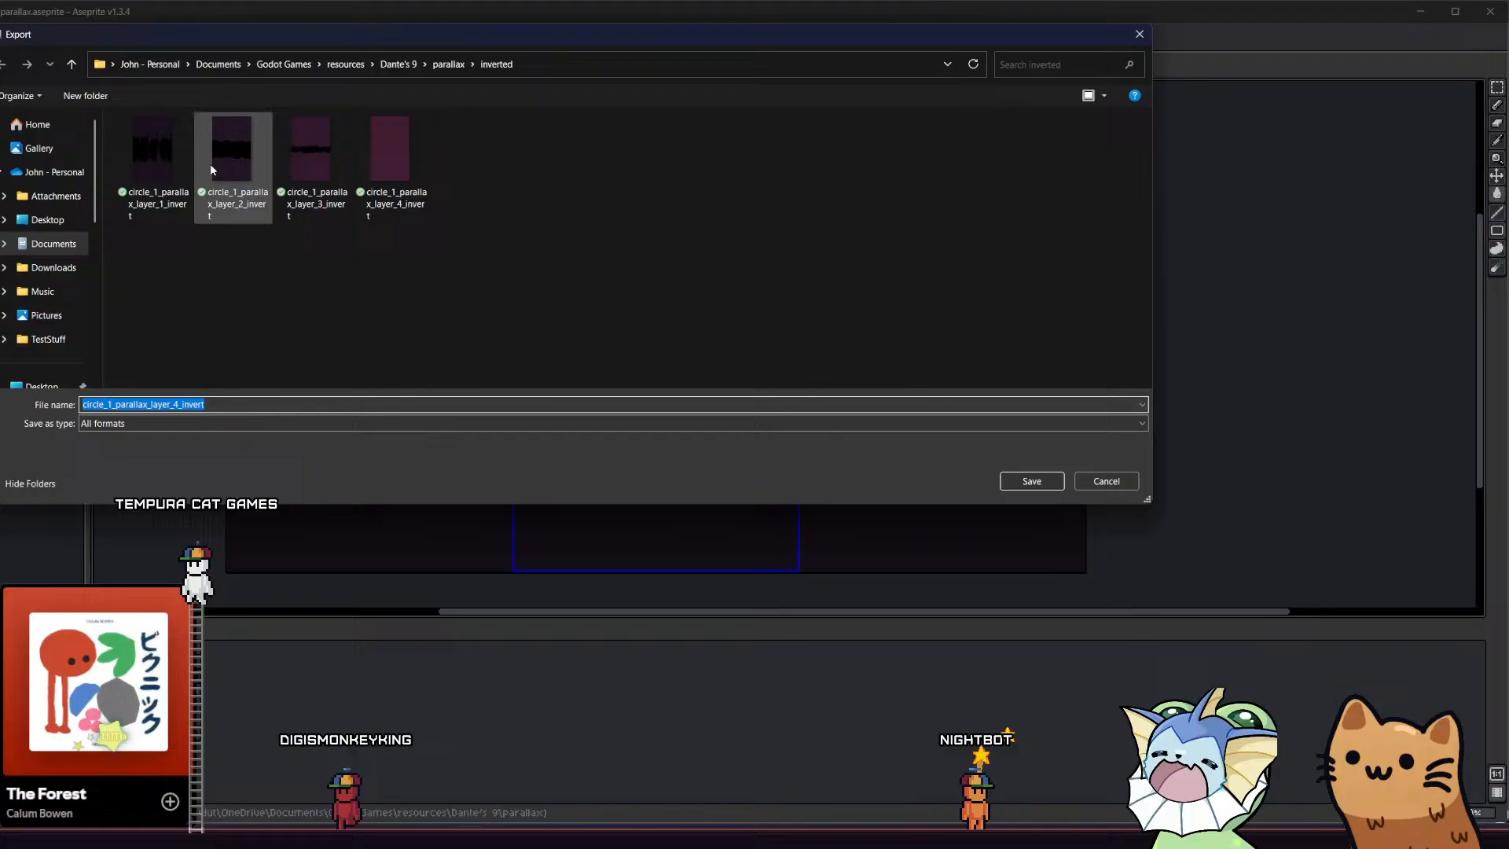
left_click(180, 166)
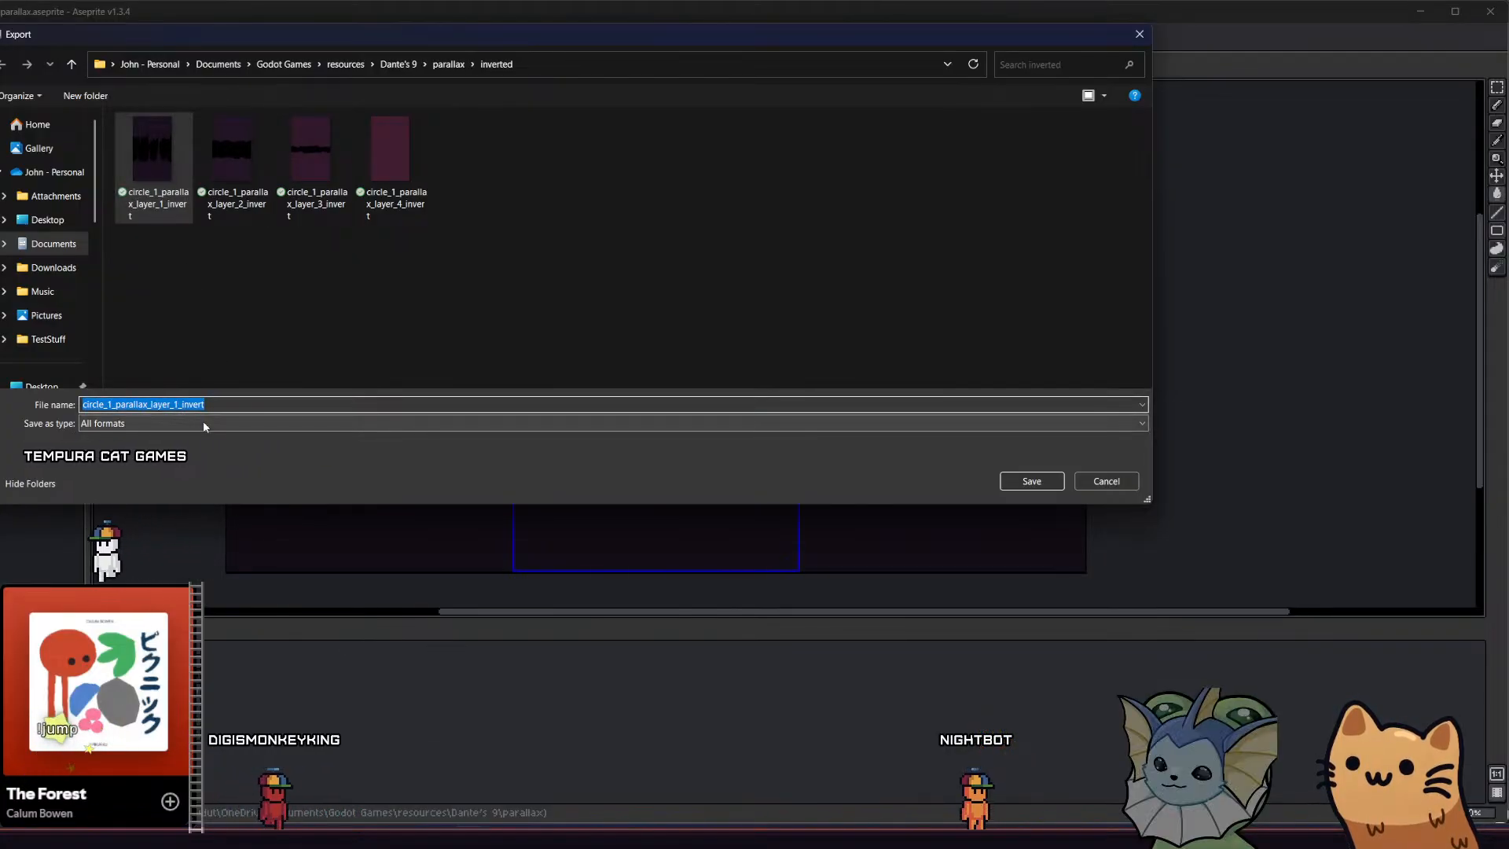
key("Left")
key("Right")
key("Right")
key("Right")
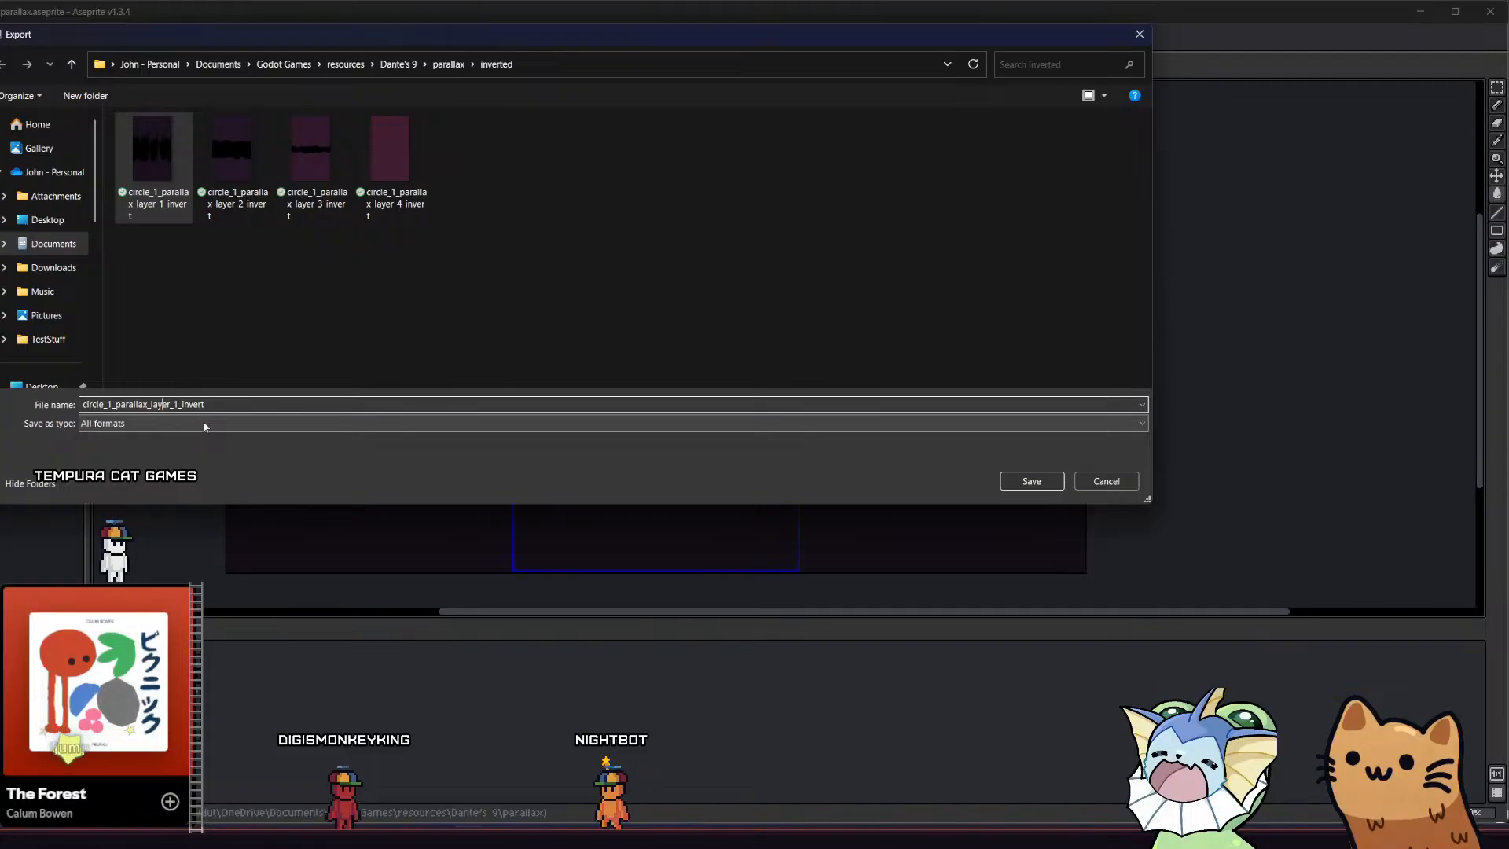
key("BackSpace")
type("4")
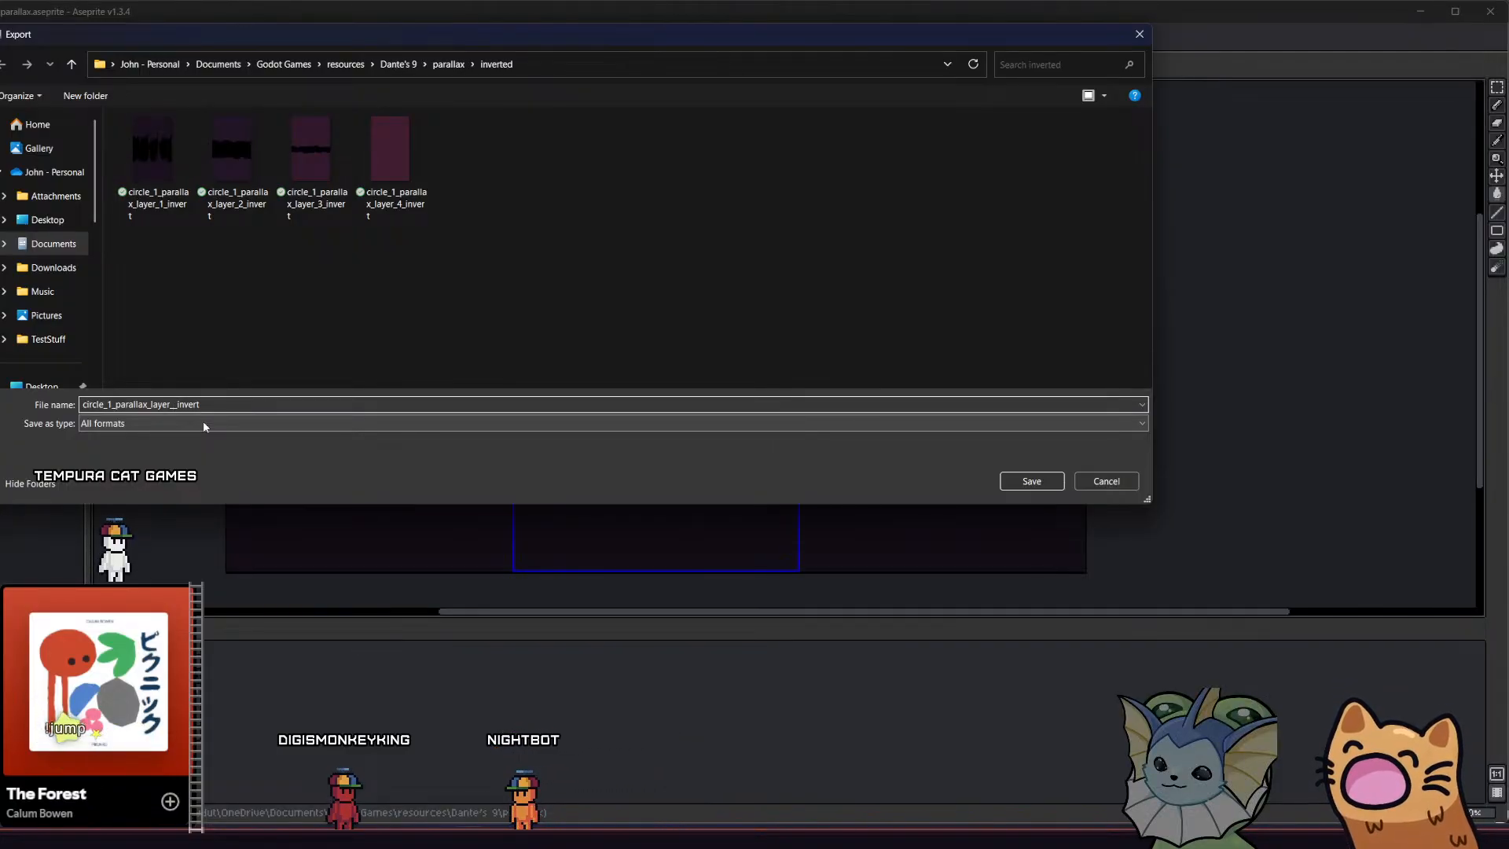
key("Return")
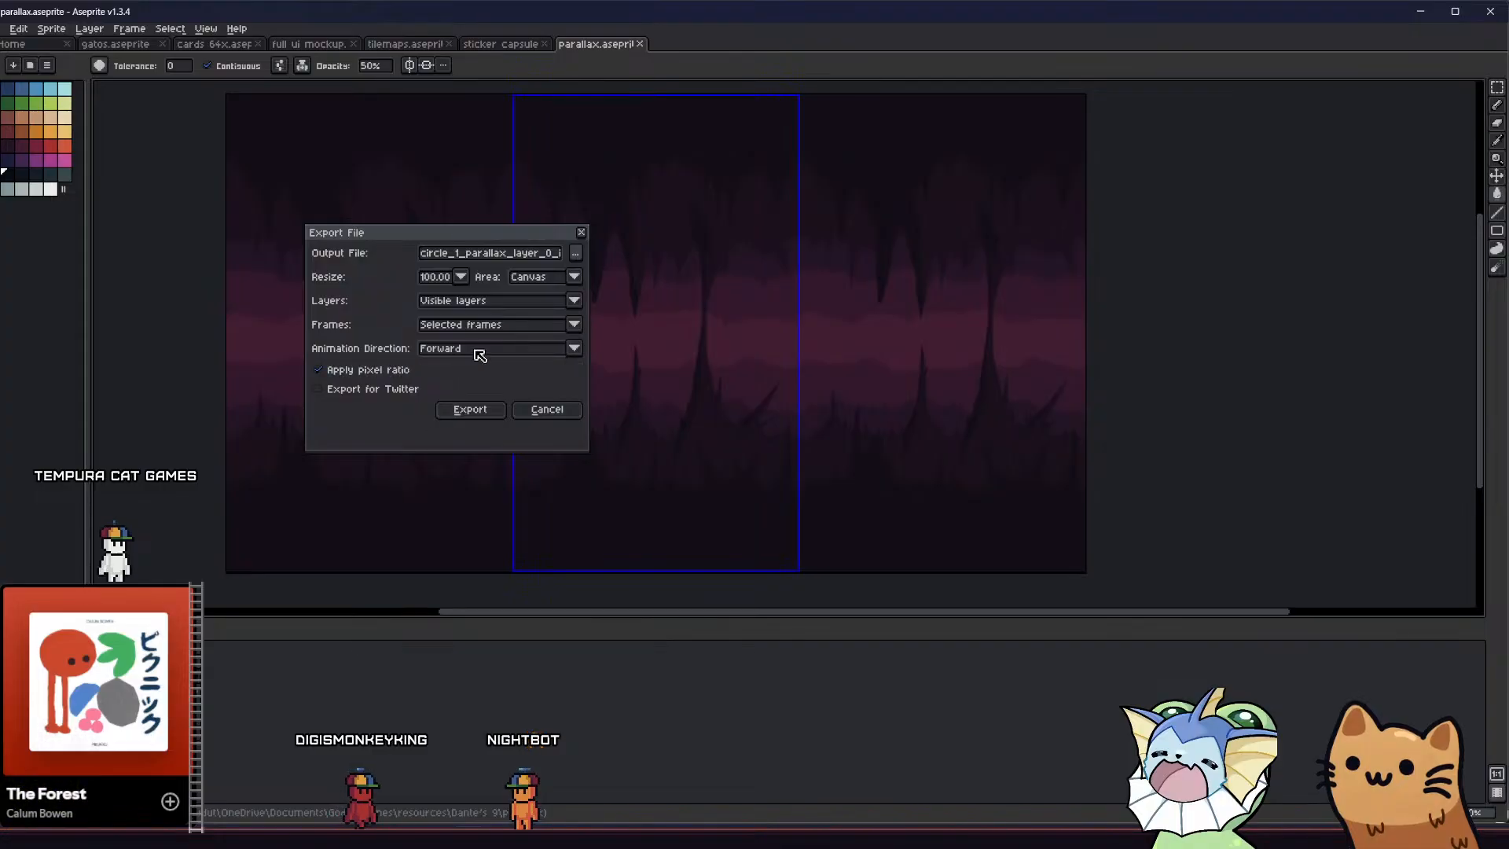
Limit the export to the selected layers and export the image
left_click(476, 308)
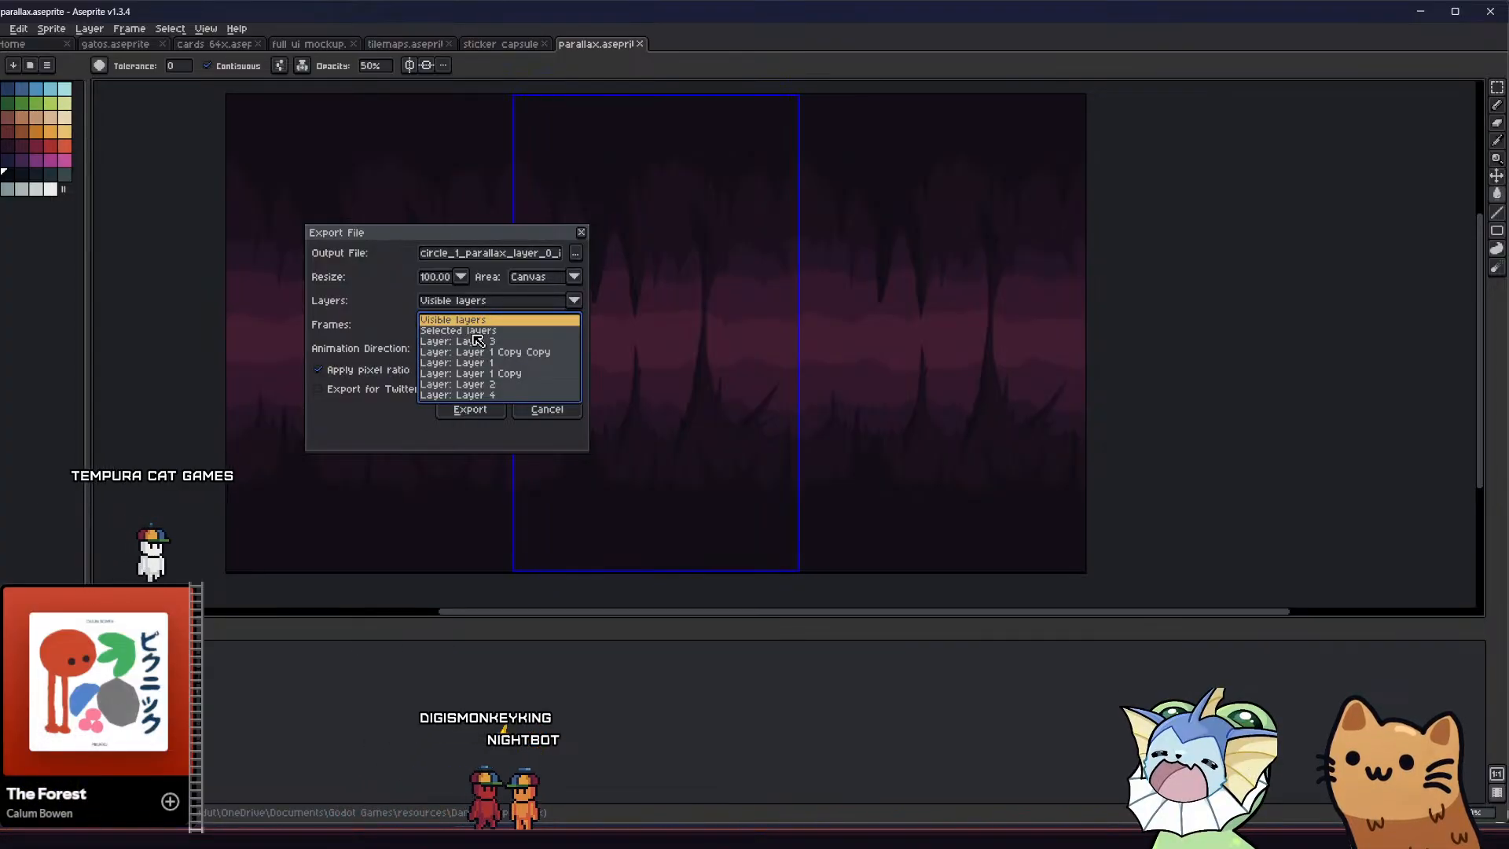
left_click(472, 323)
left_click(477, 408)
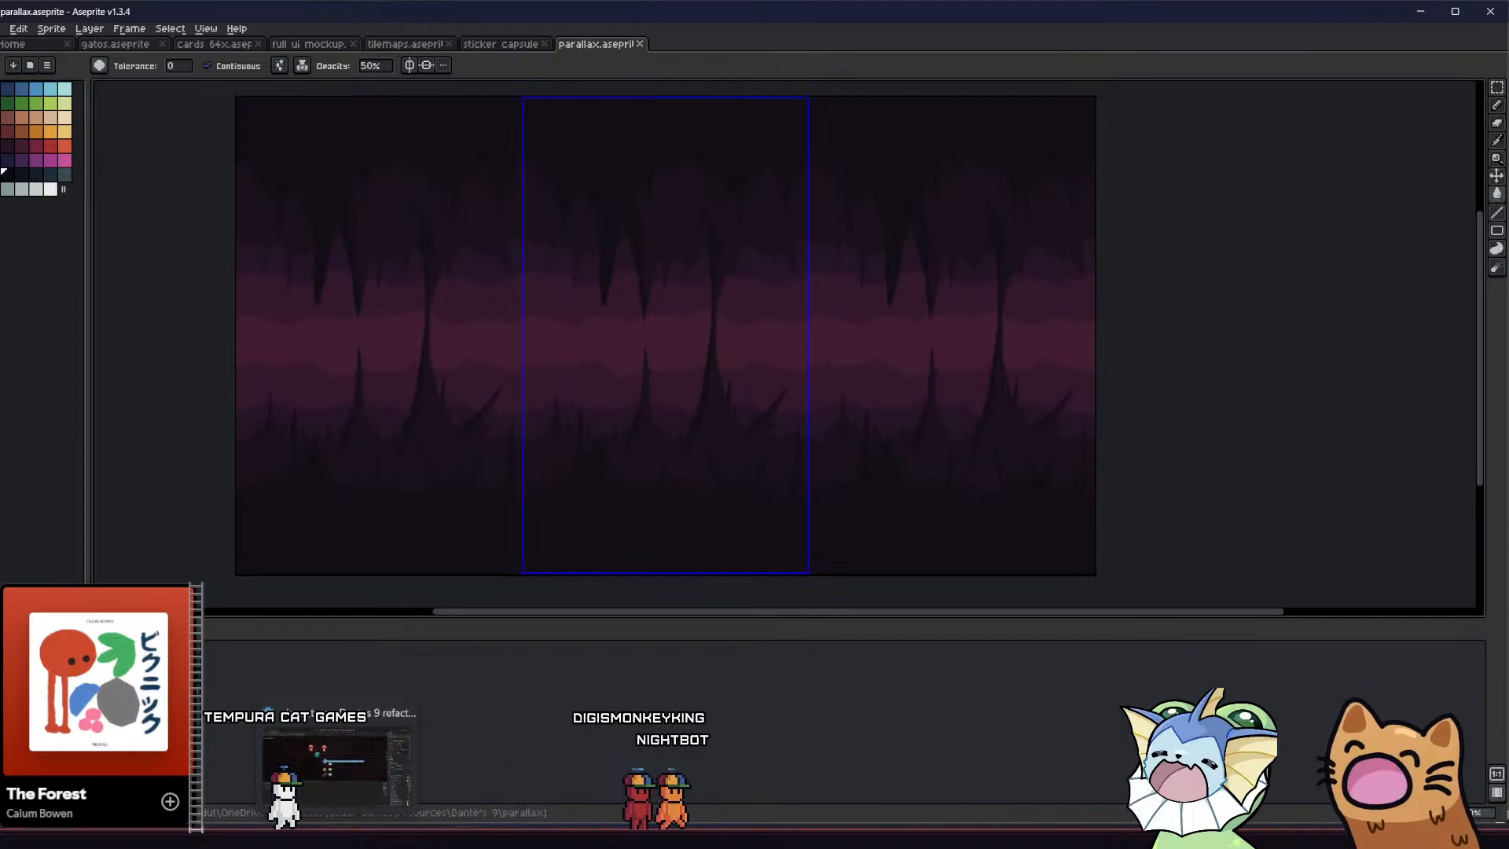
Switch to Godot and import circle_1_parallax_layer_0_invert from the inverted folder in File Explorer into res://assets/tilemaps/parallax/invert
left_click(346, 842)
left_click(322, 842)
left_click(497, 327)
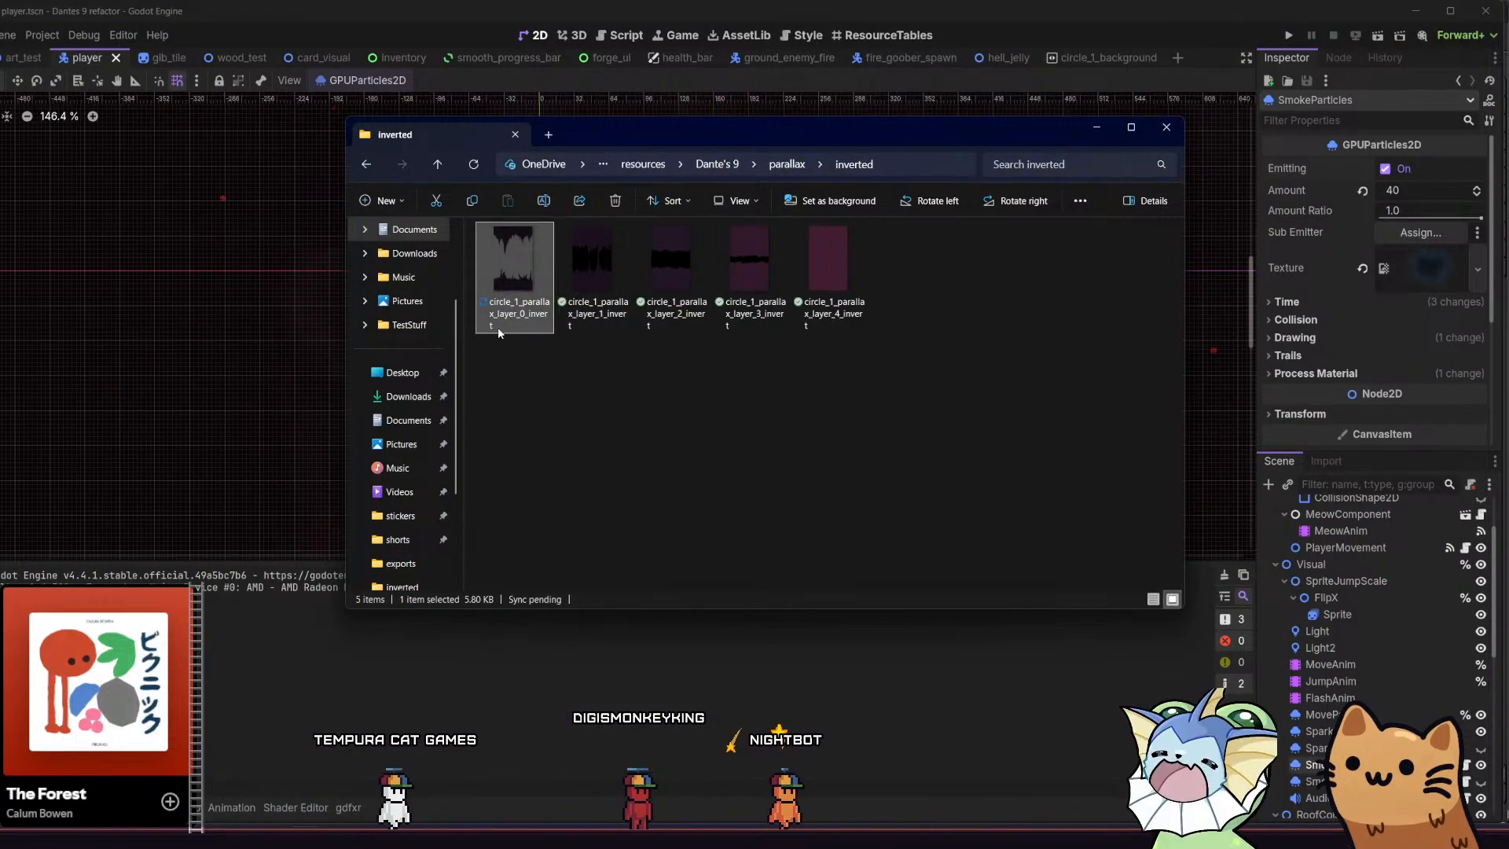
left_click(28, 807)
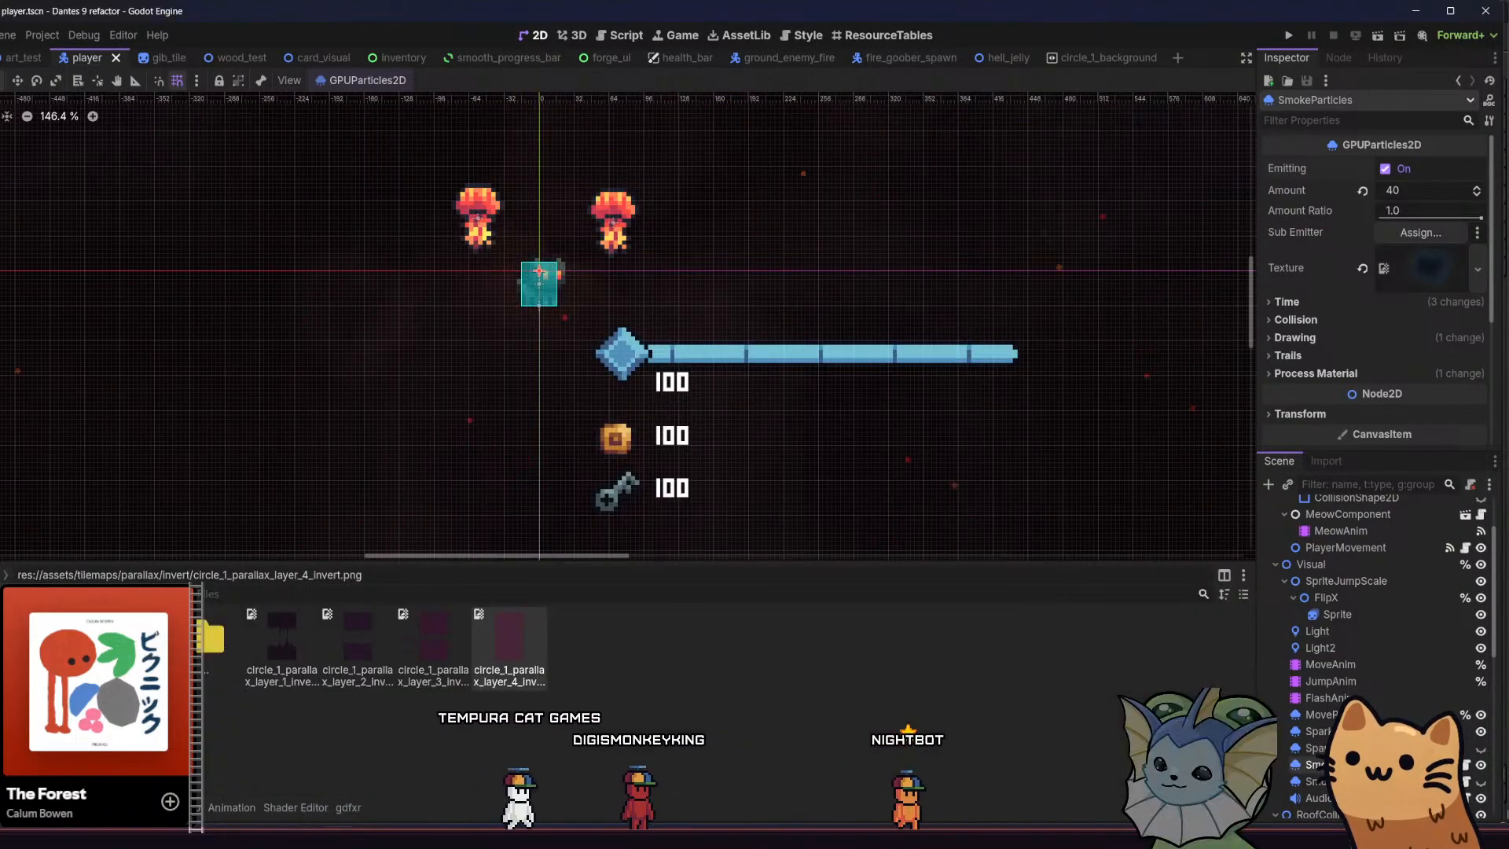
key("alt+Tab")
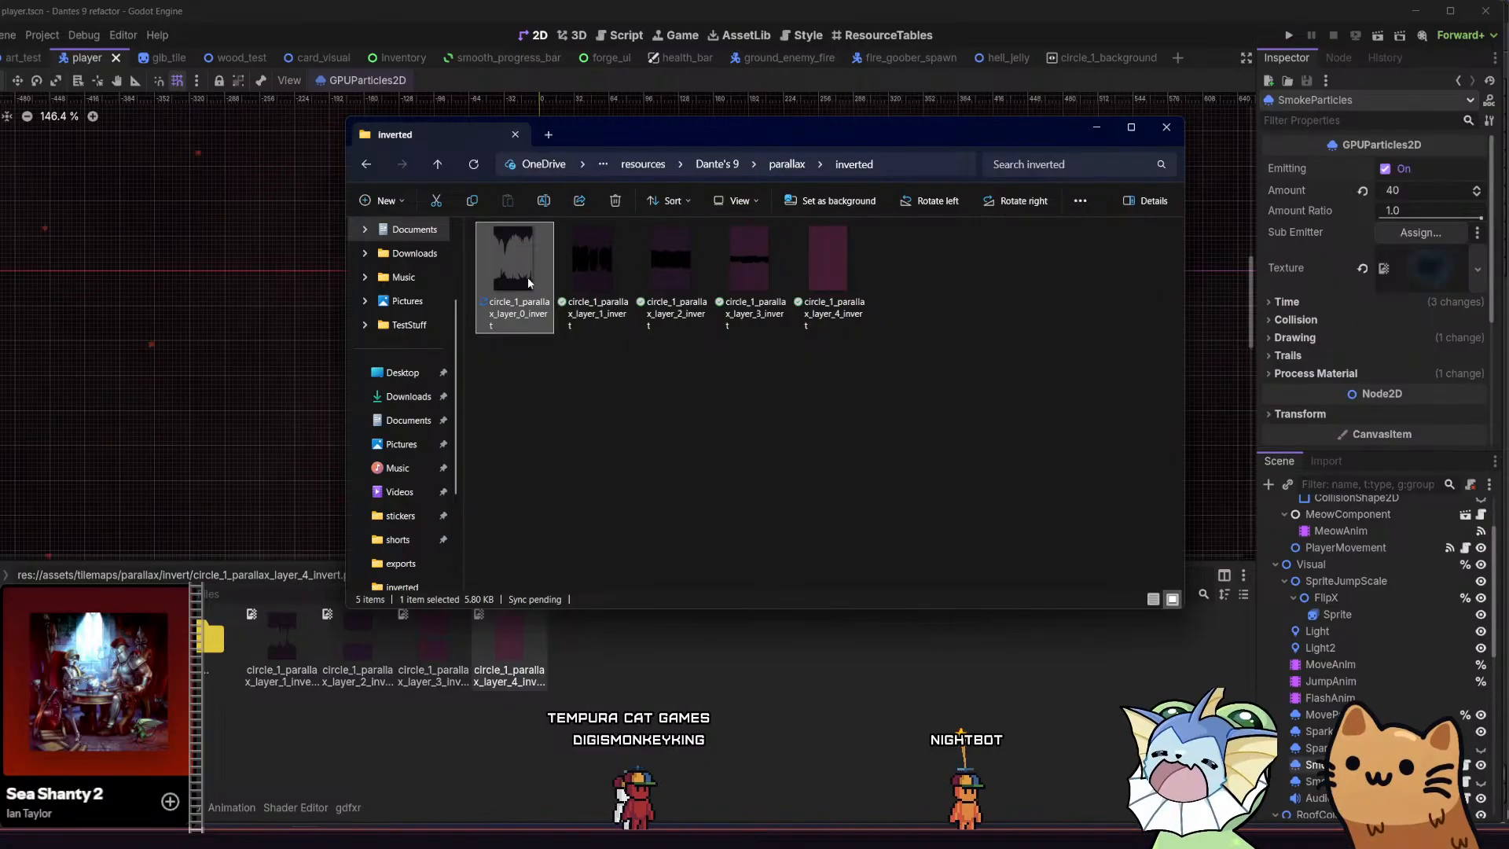
left_click(744, 694)
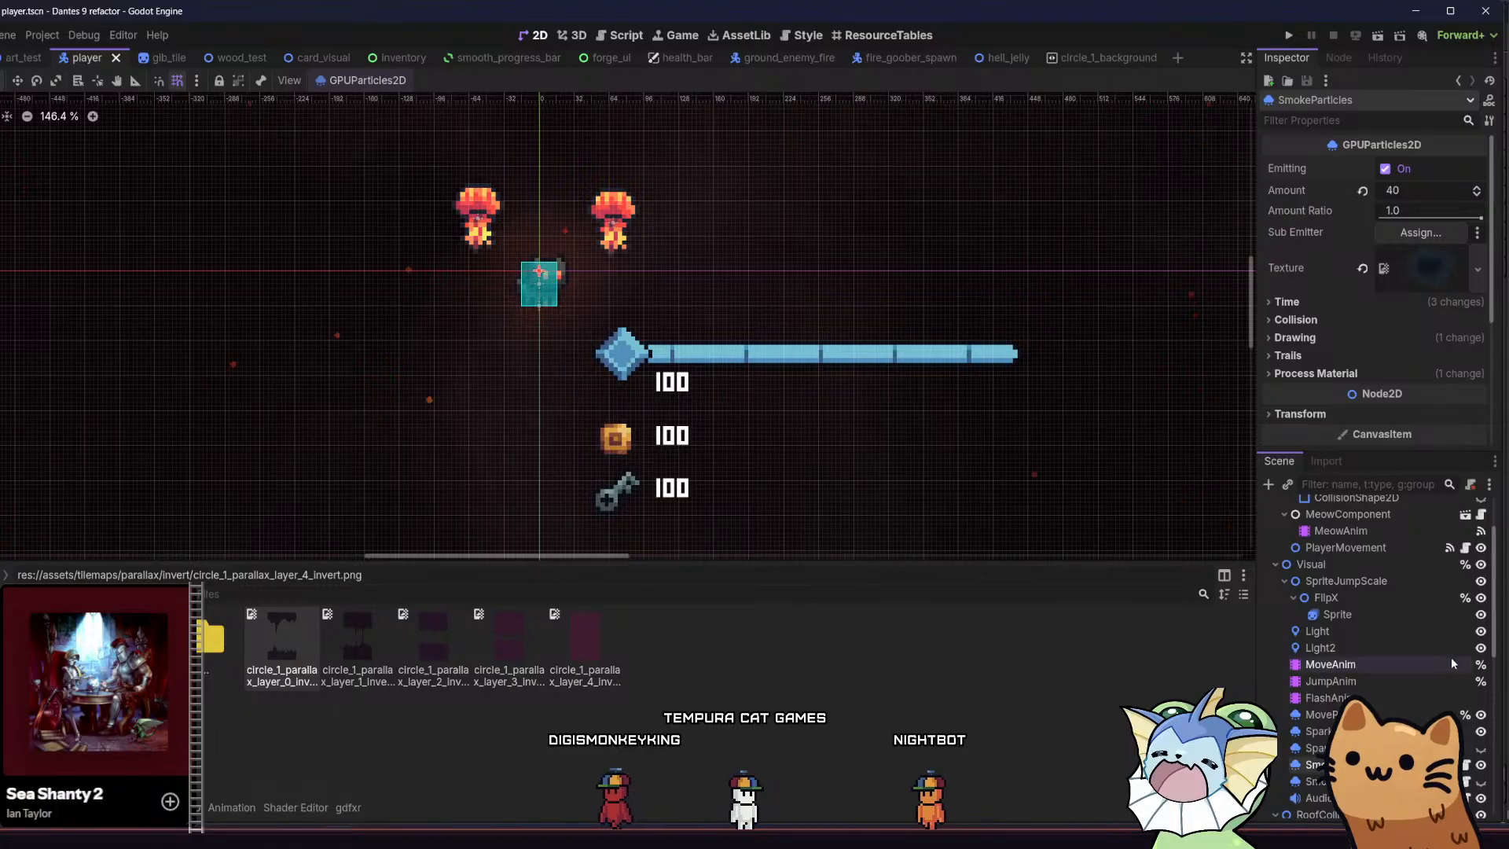
In the circle_1_background scene, duplicate ParallaxLayer3 and rename the copy ParallaxLayer1
scroll(1414, 661, "down", 5)
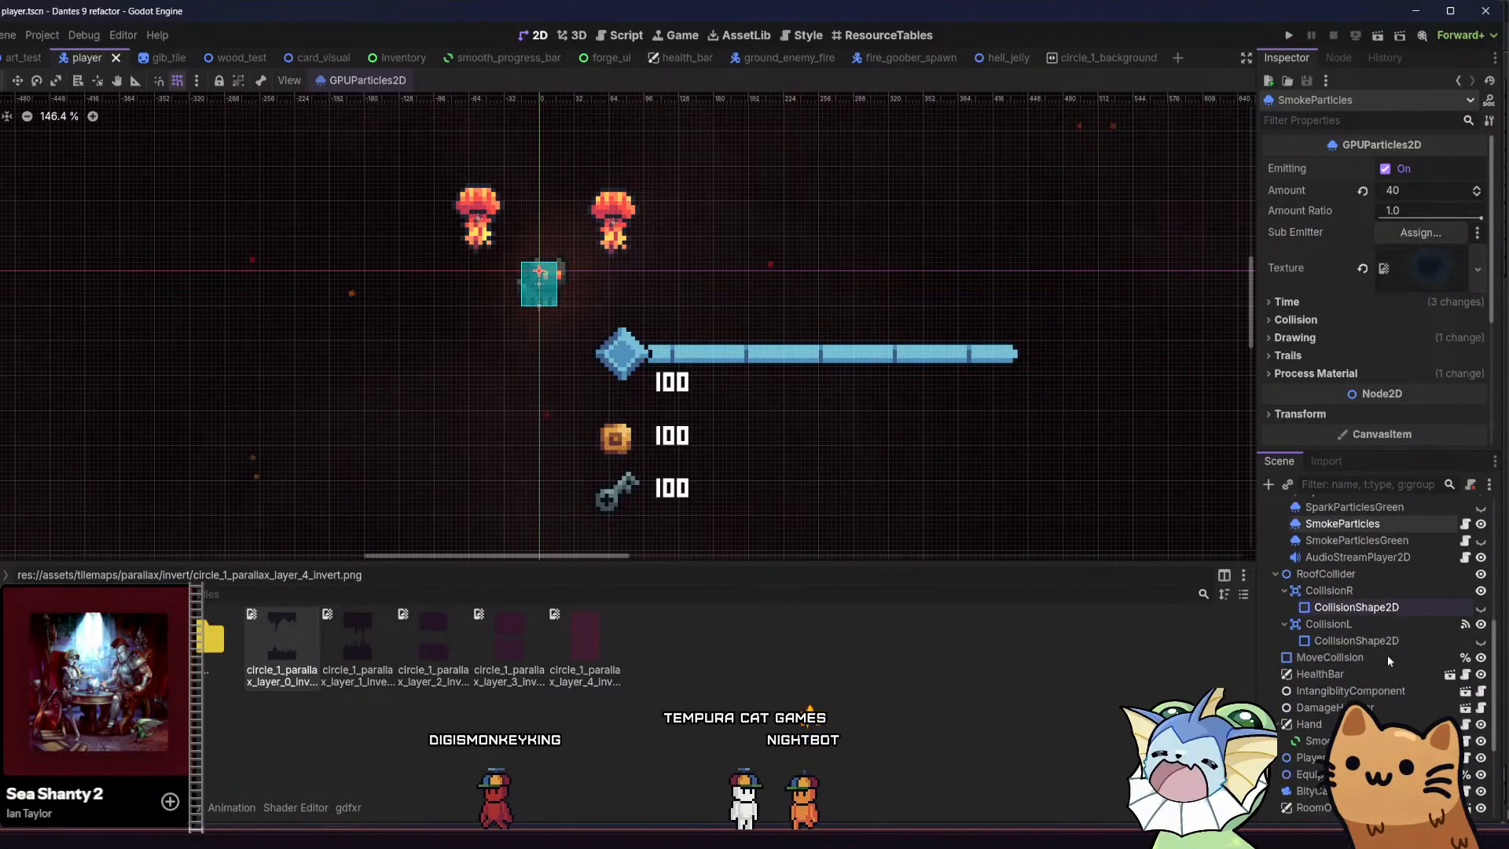
left_click(1108, 60)
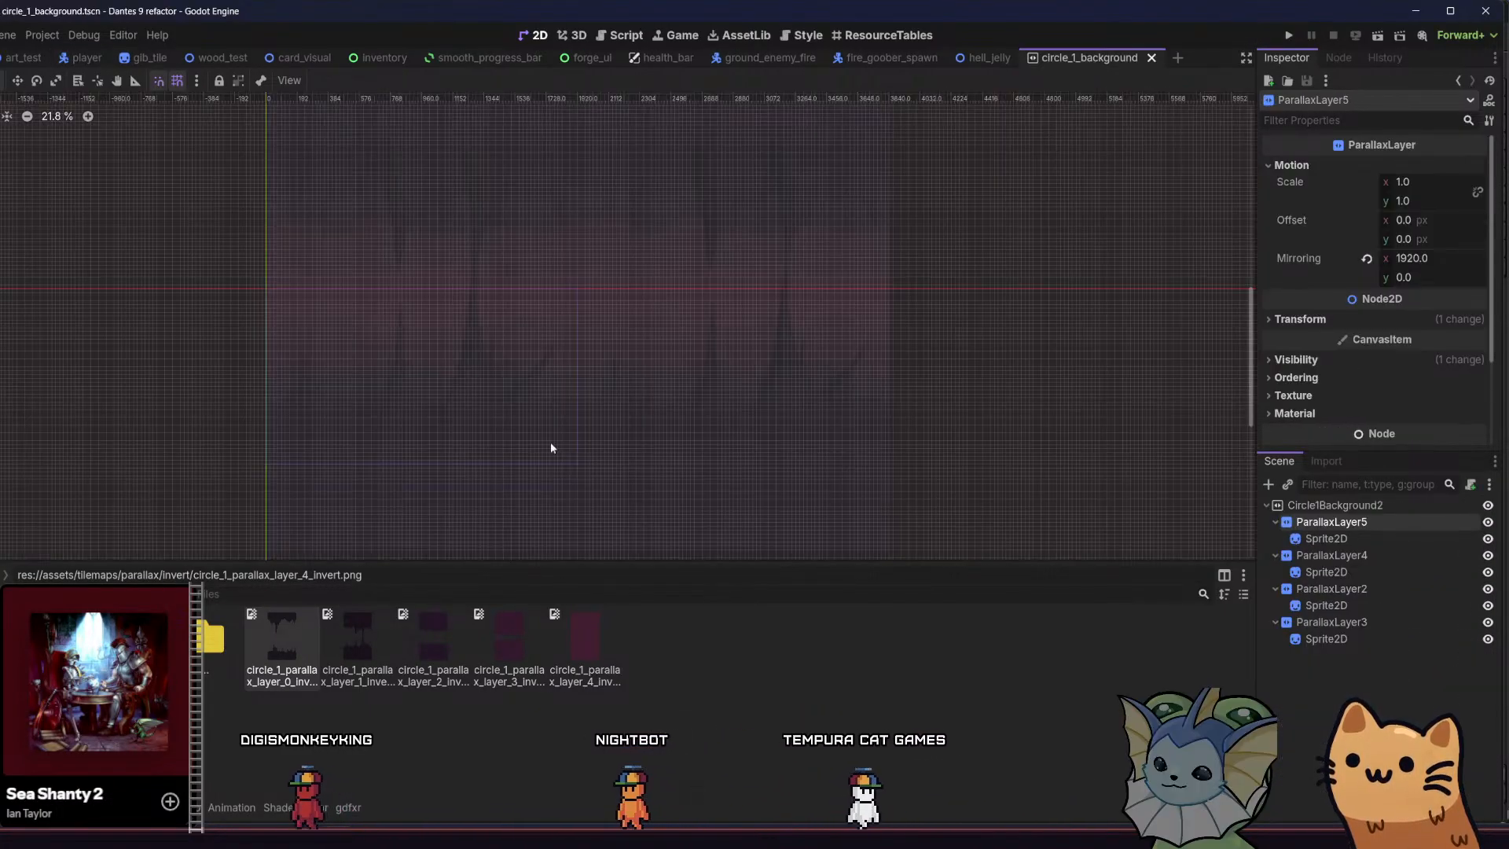
left_click(1293, 625)
key("ctrl+d")
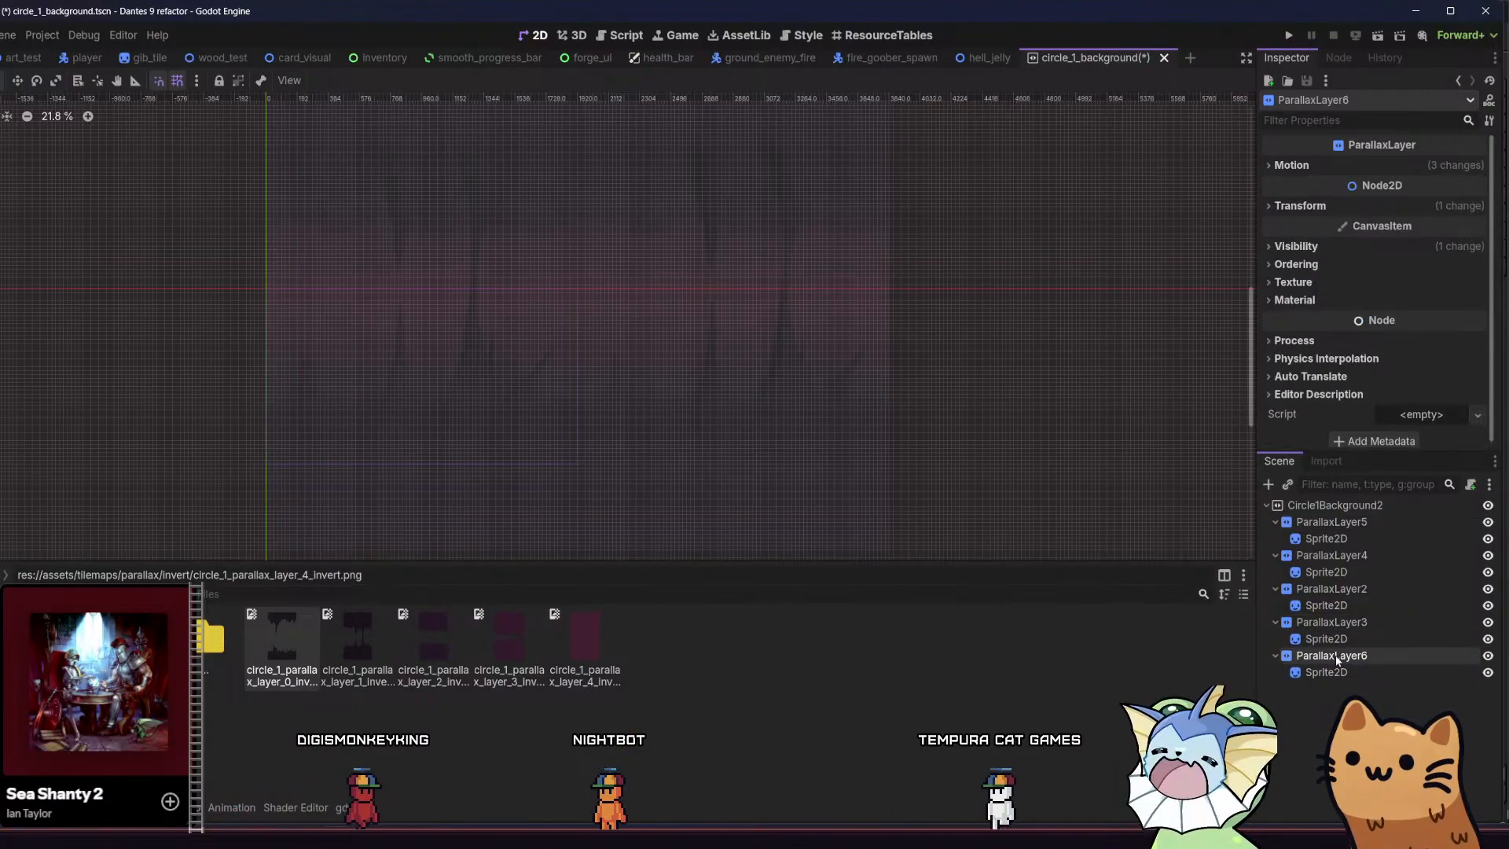
double_click(1338, 657)
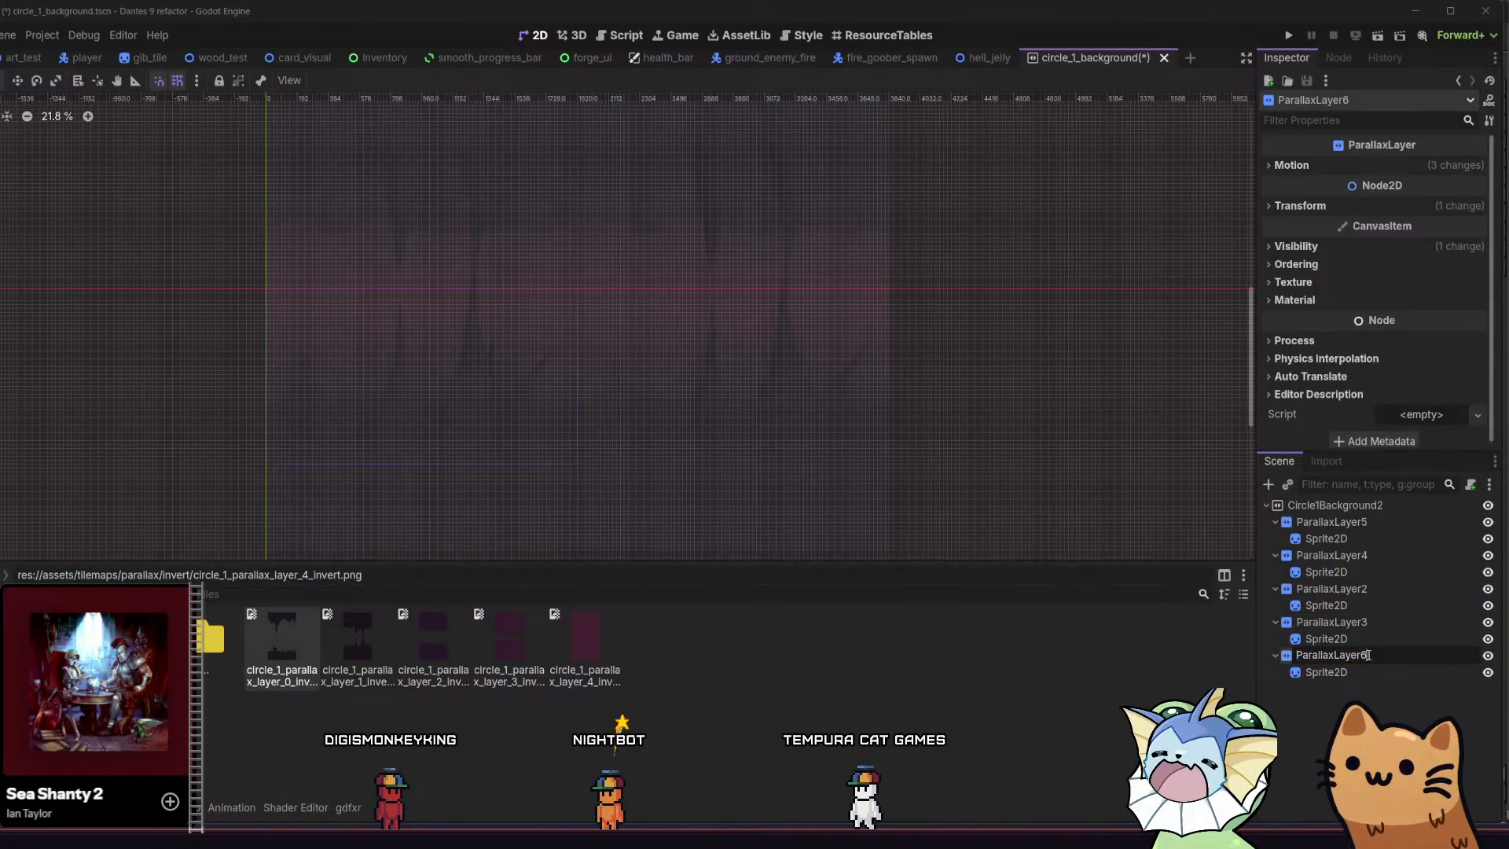
key("BackSpace")
type("1")
key("Return")
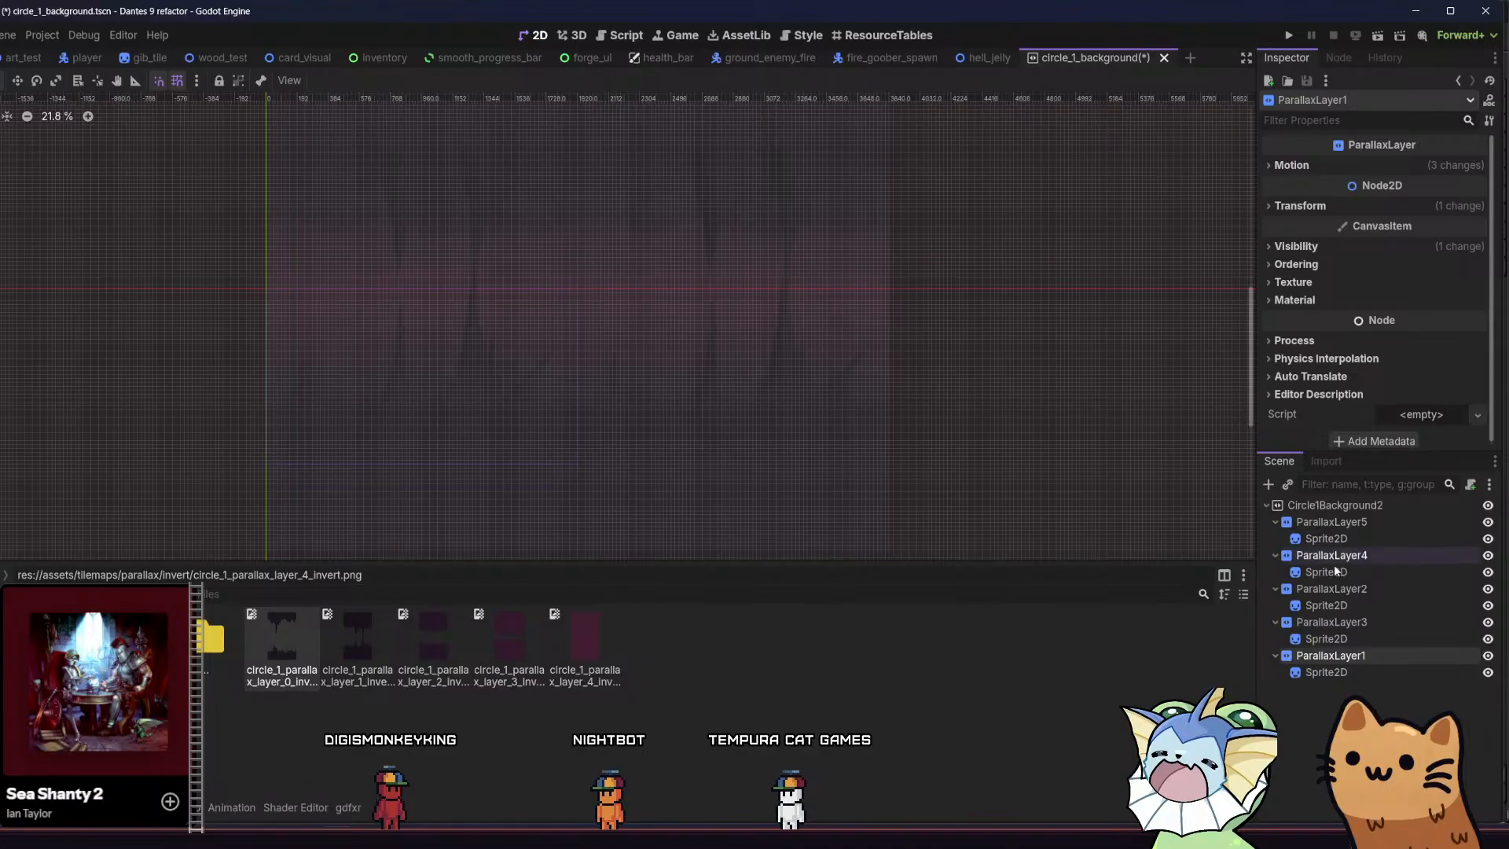
Set the Motion Scale of ParallaxLayer1 to 0.85 on both x and y
left_click(1355, 623)
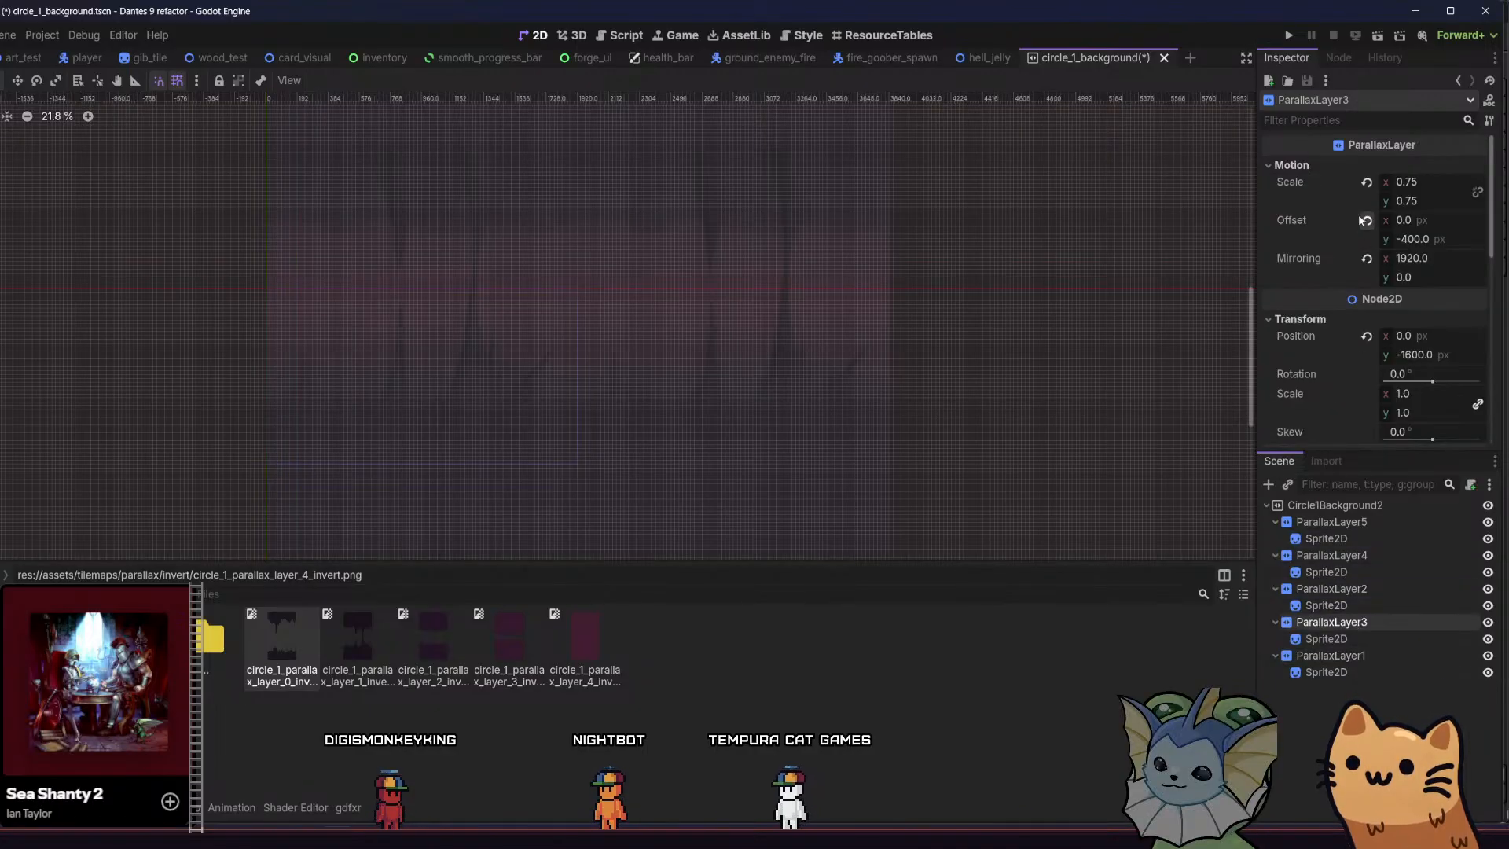
left_click(1341, 655)
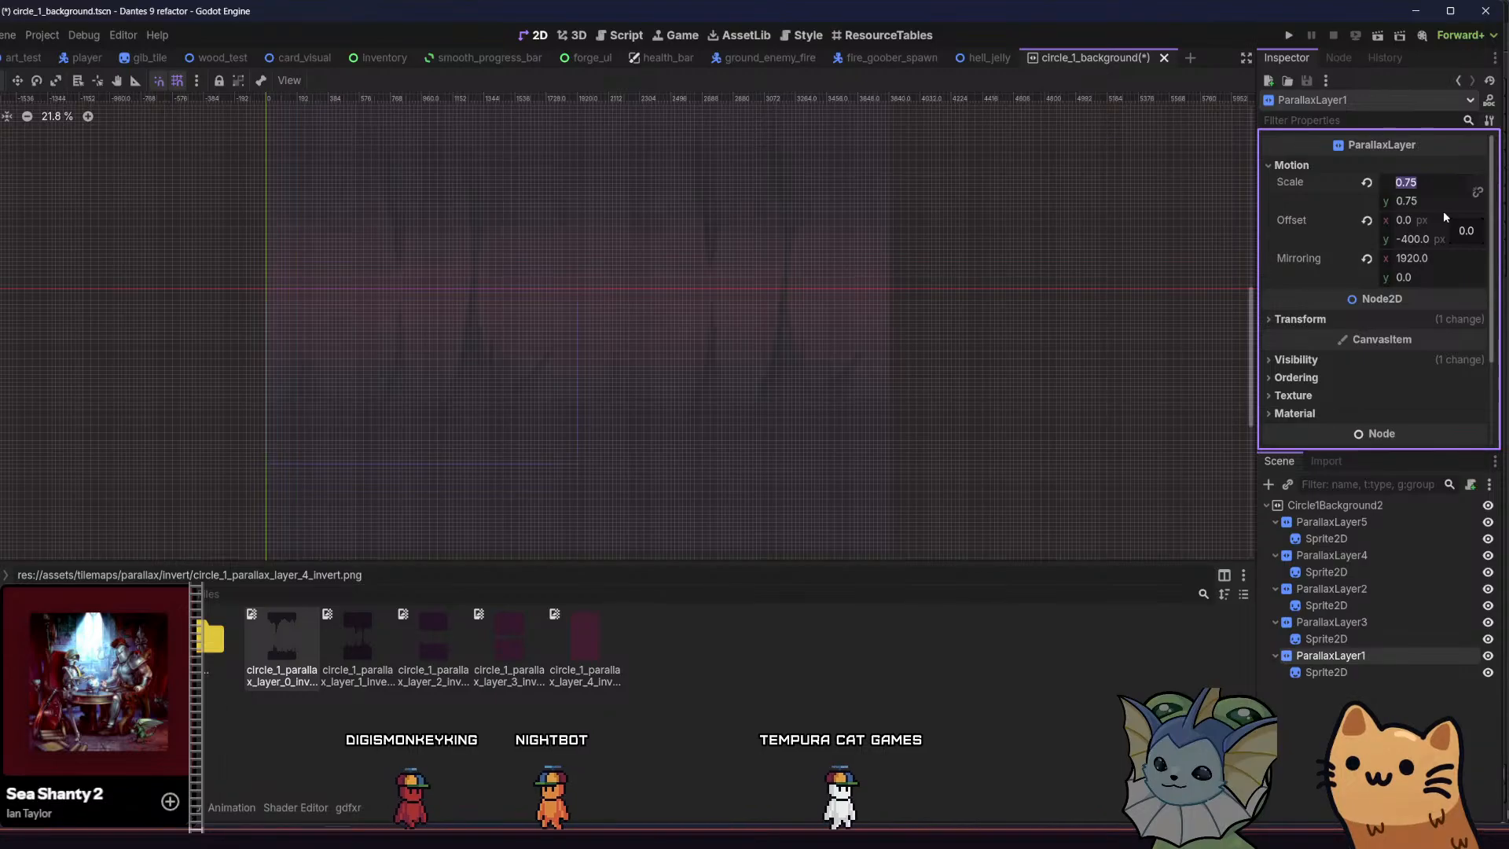
type("0.")
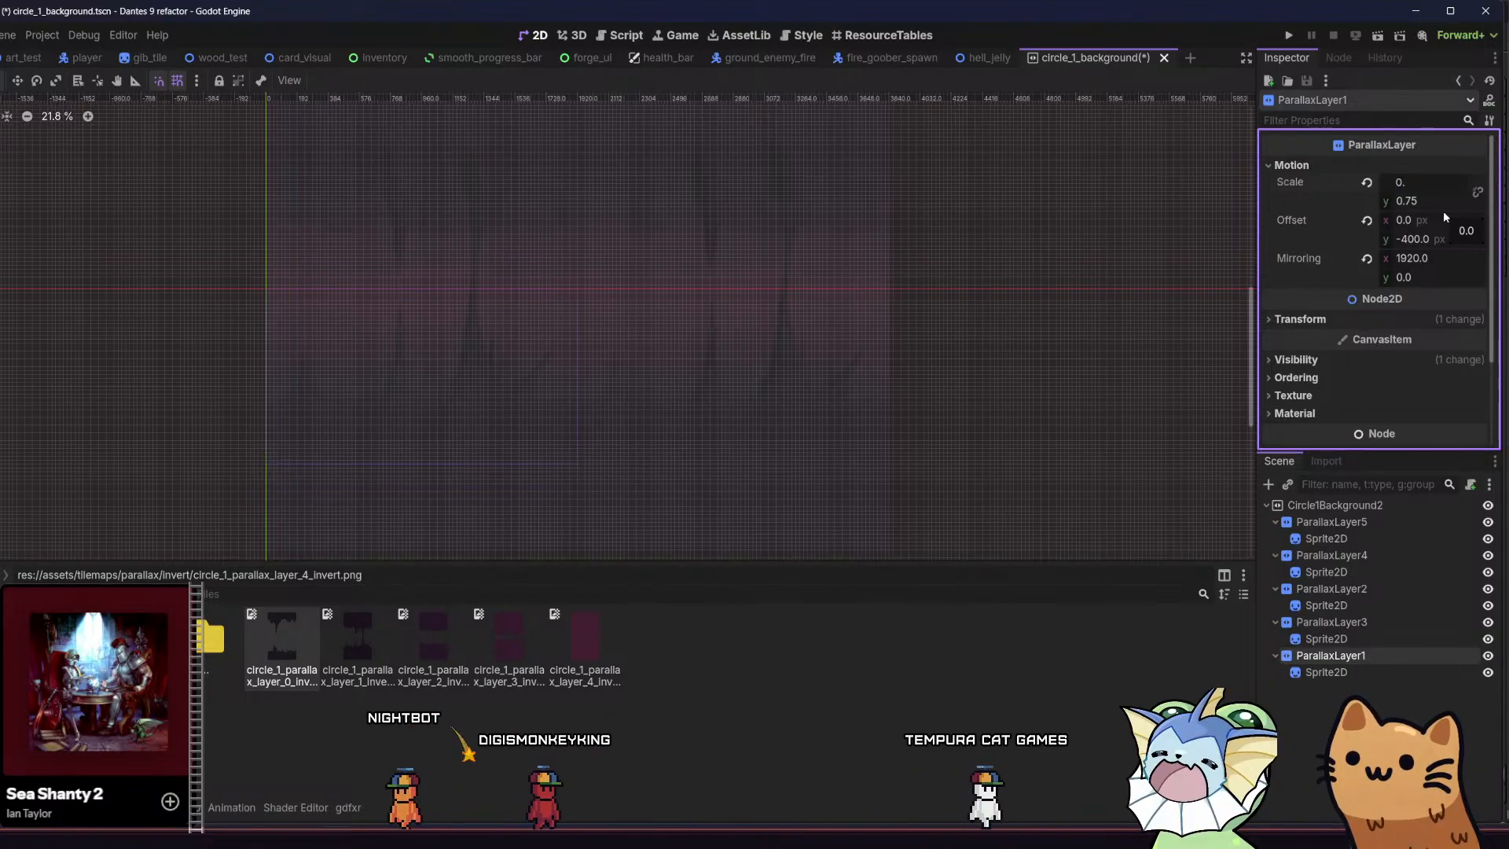
type("85")
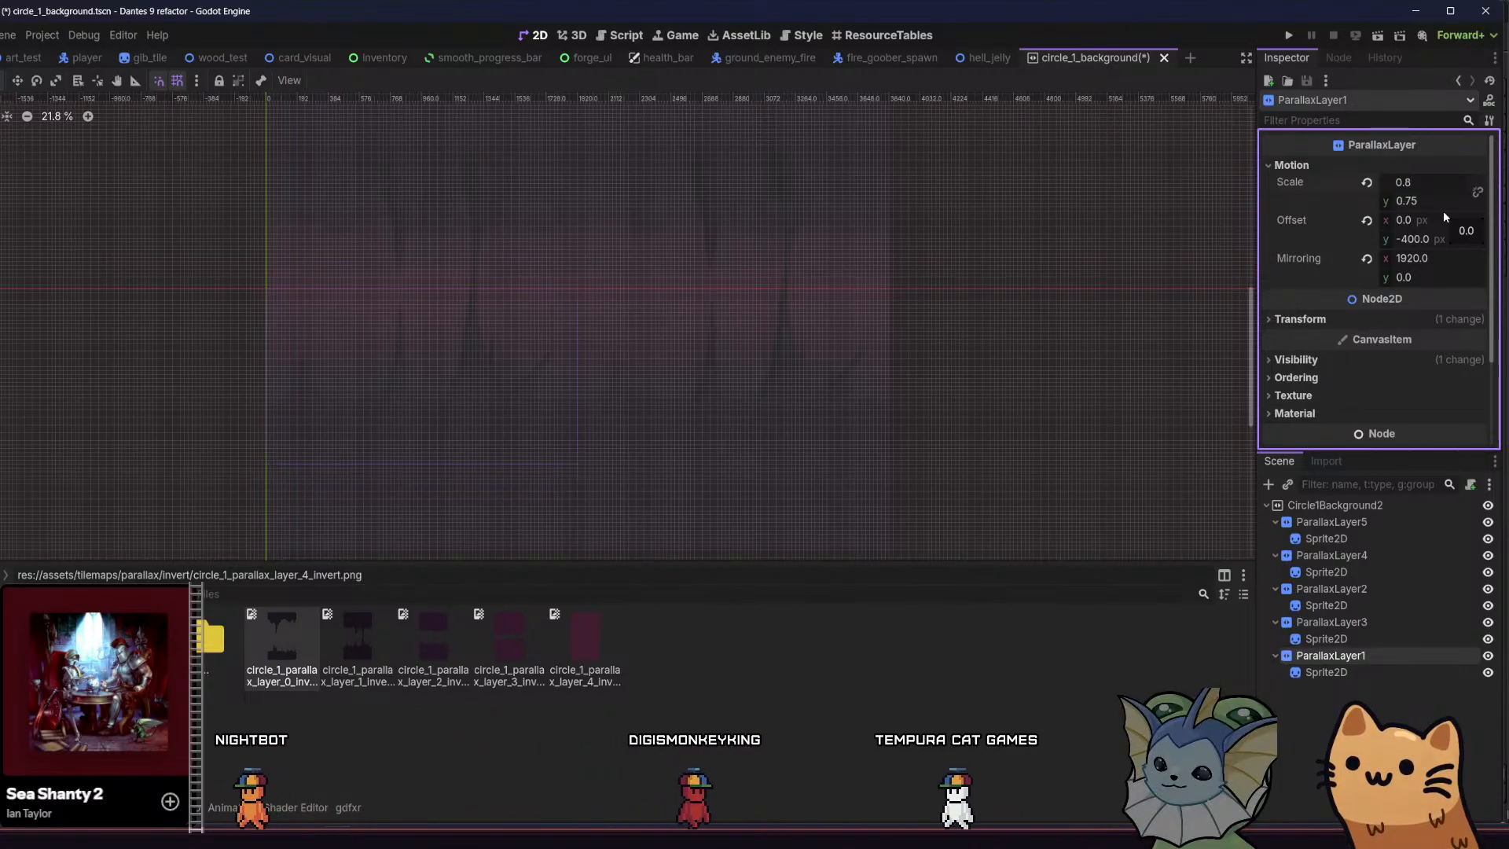
key("Return")
left_click(1431, 202)
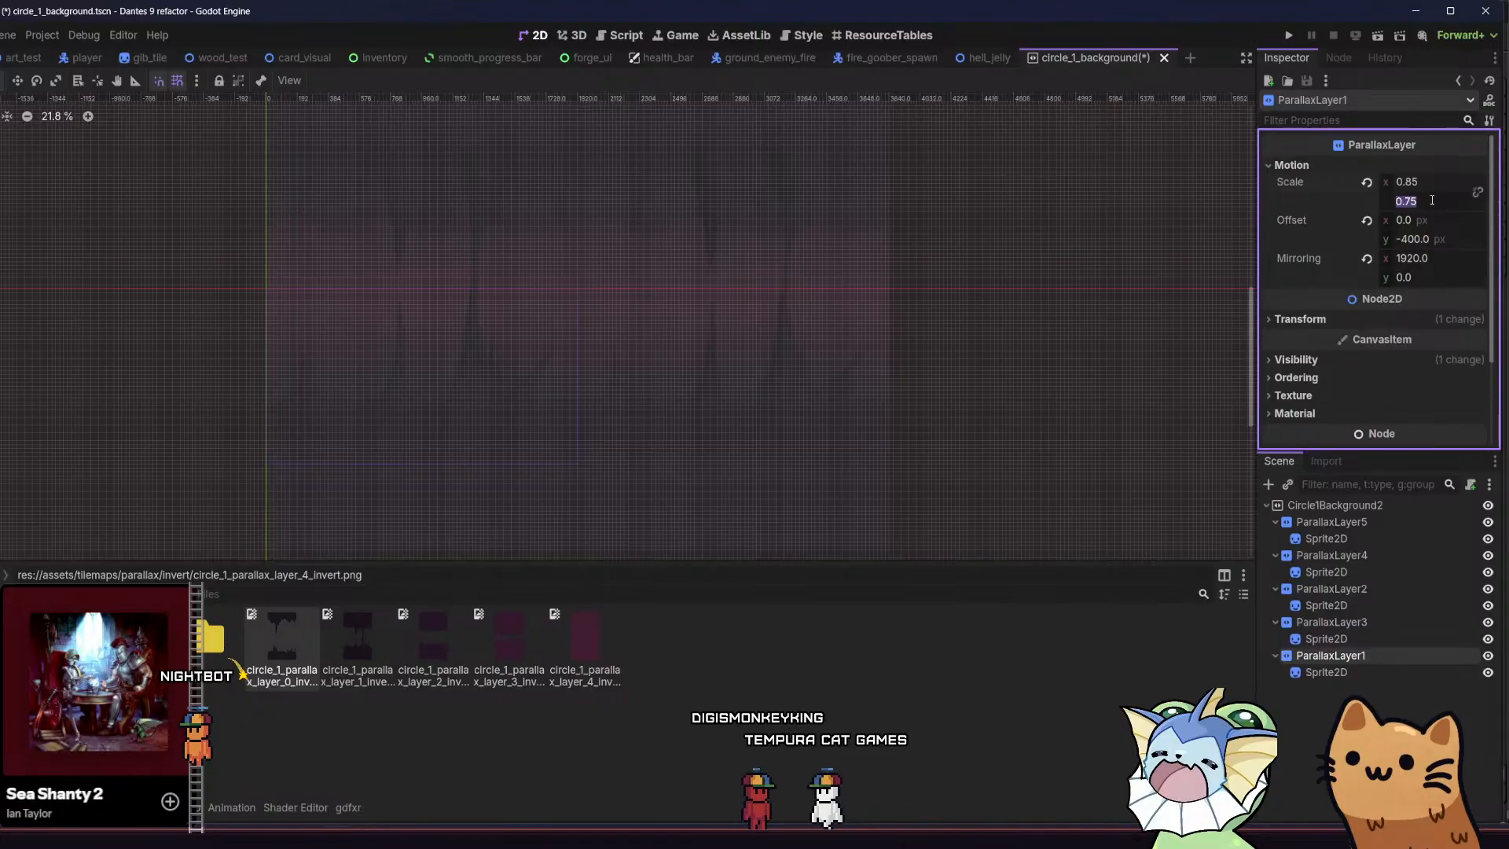
type("0.85")
key("Return")
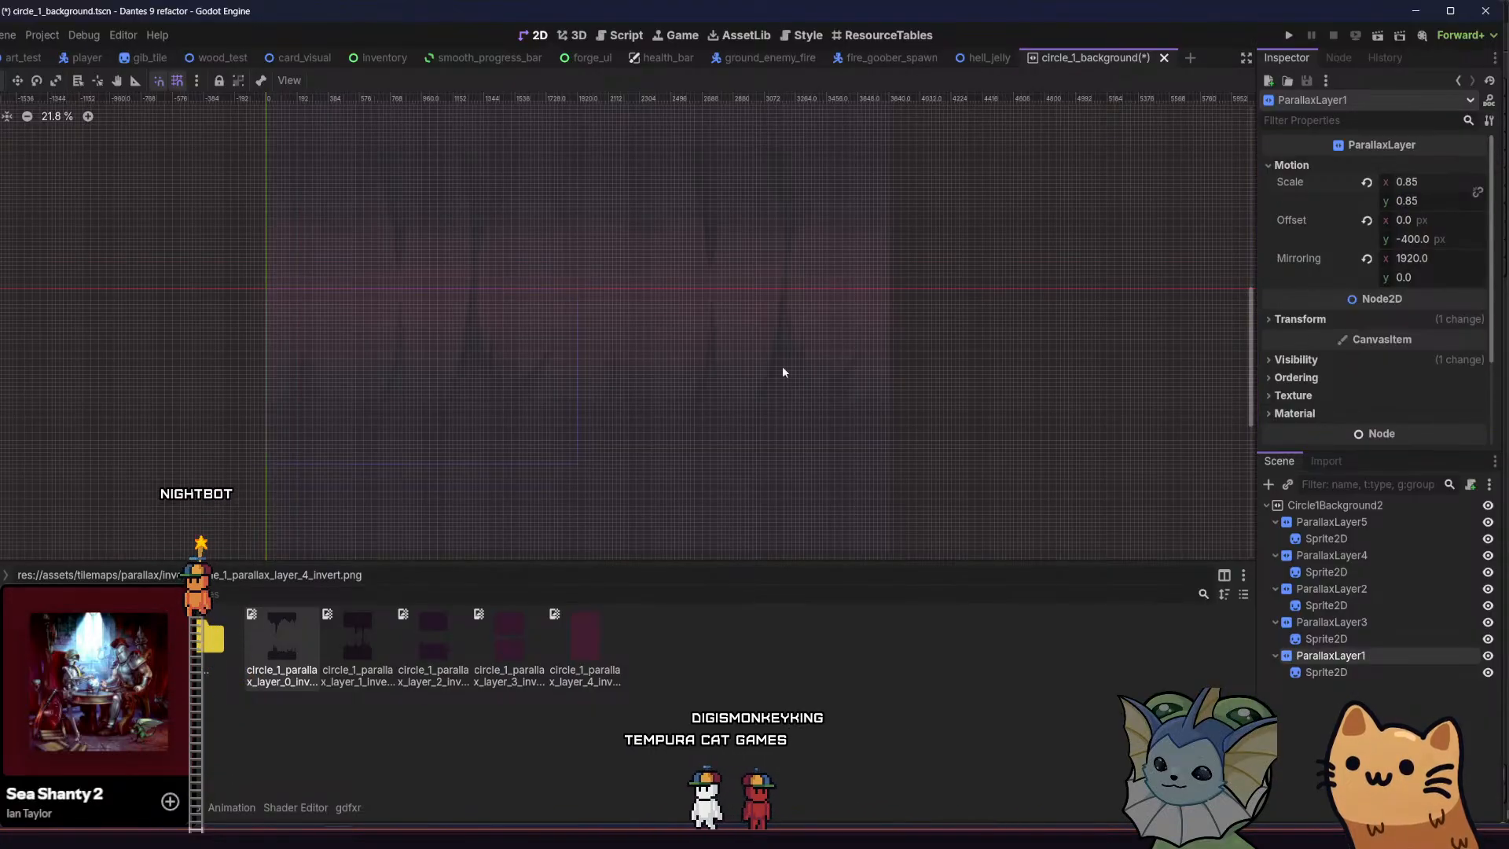
Assign circle_1_parallax_layer_0_invert as the texture of ParallaxLayer1's Sprite2D and save the scene
left_click(1322, 670)
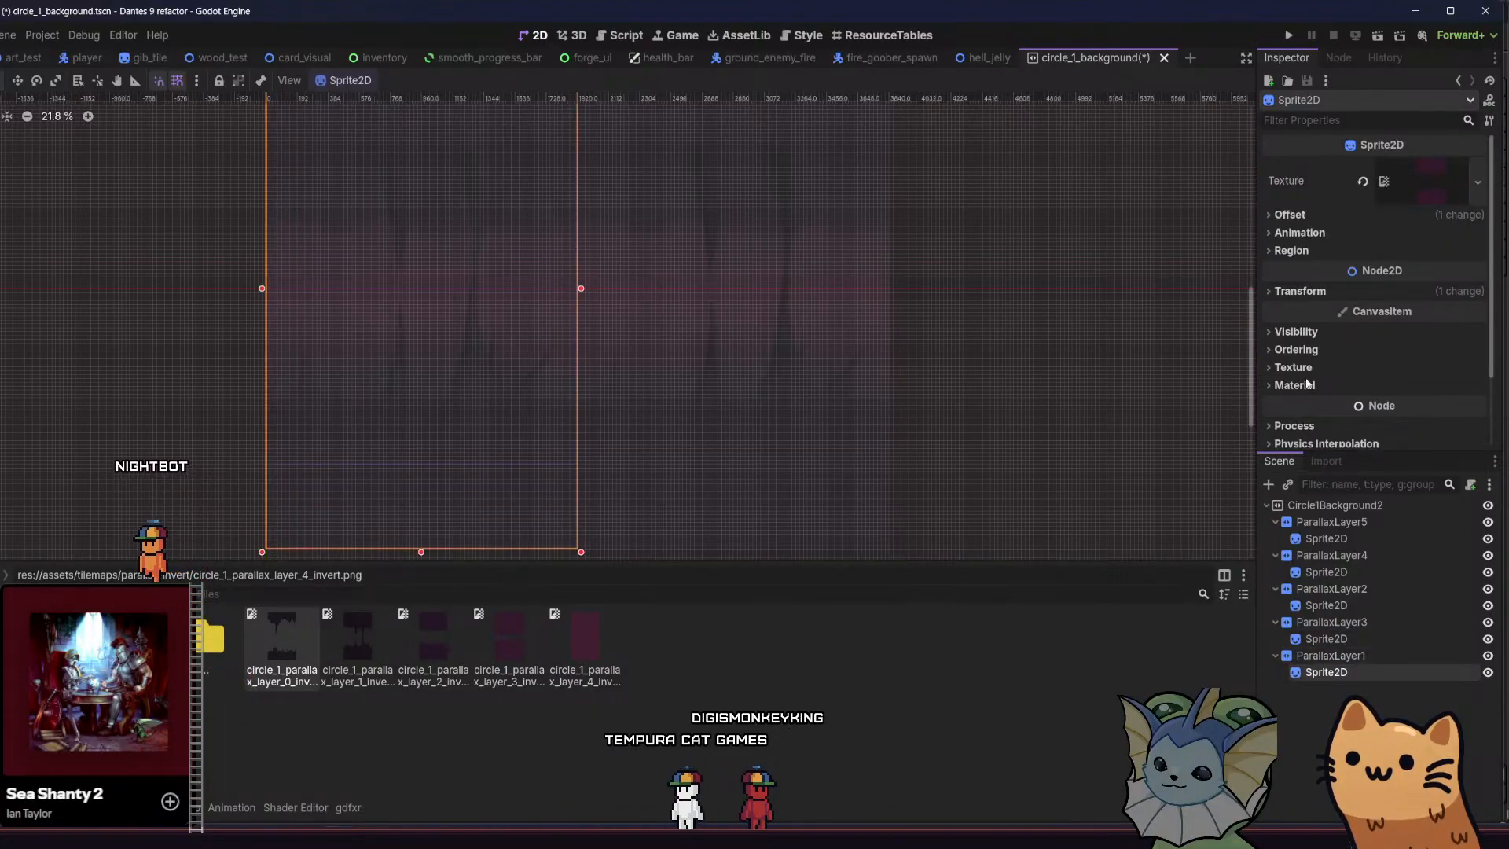
left_click_drag(310, 630, 1368, 197)
key("ctrl+s")
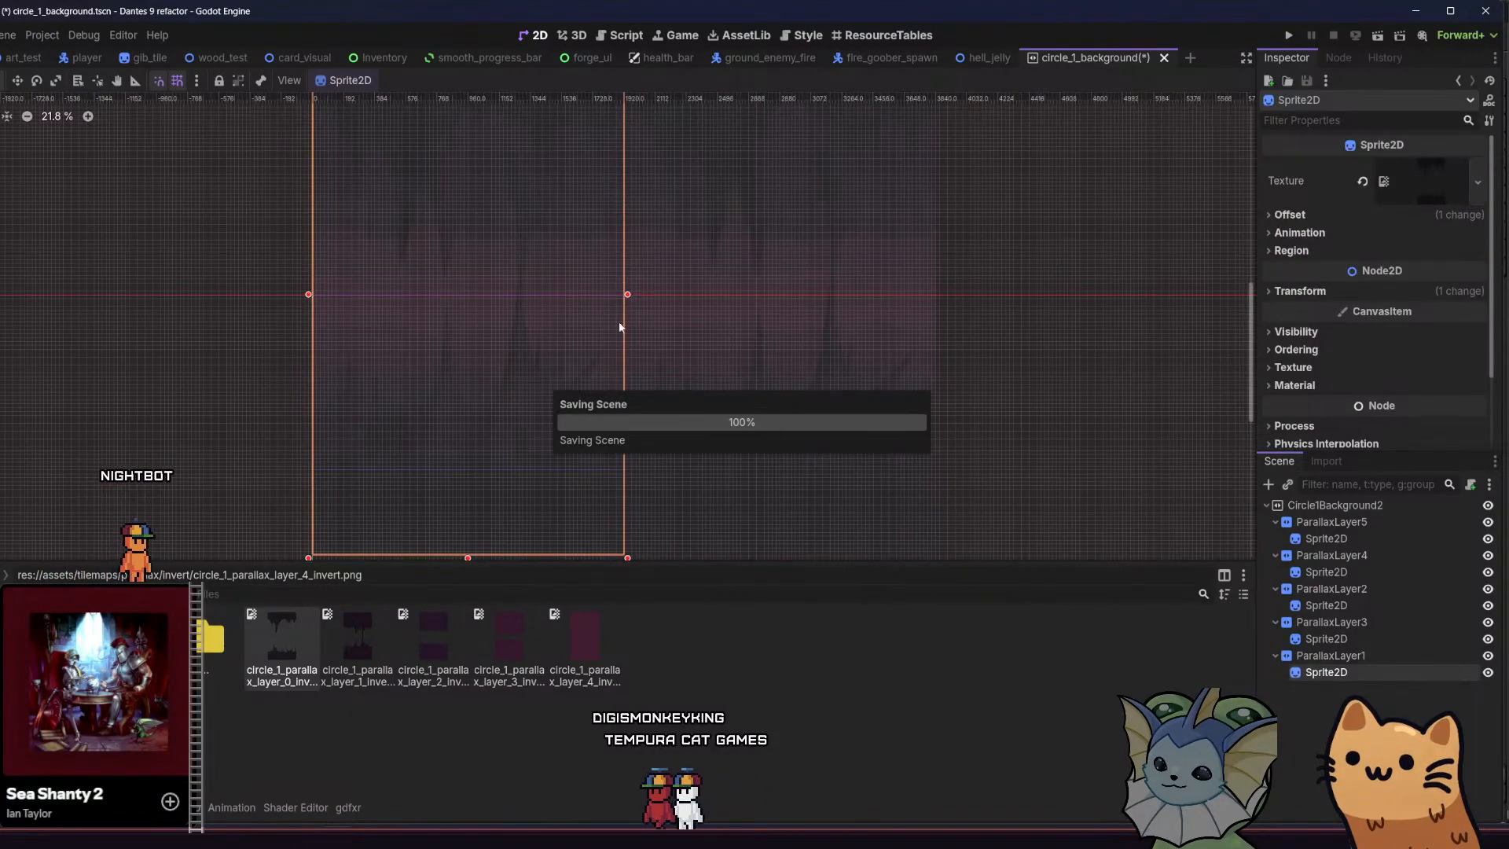
Compare the Motion Scale and Offset settings of ParallaxLayer2 through ParallaxLayer5, including the Offset property's description
left_click(1336, 622)
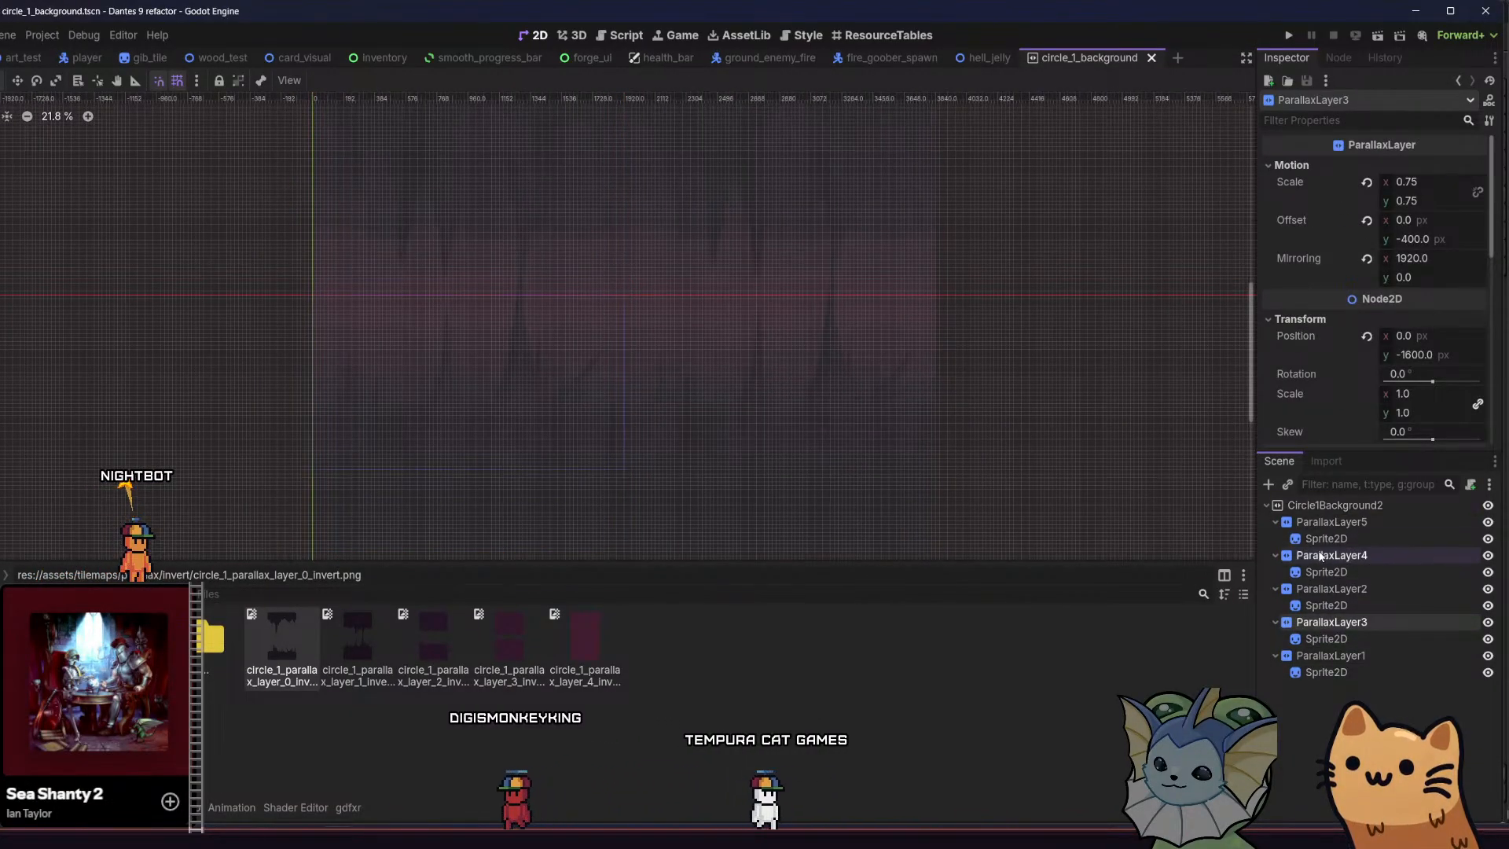
left_click(1350, 591)
left_click(1345, 555)
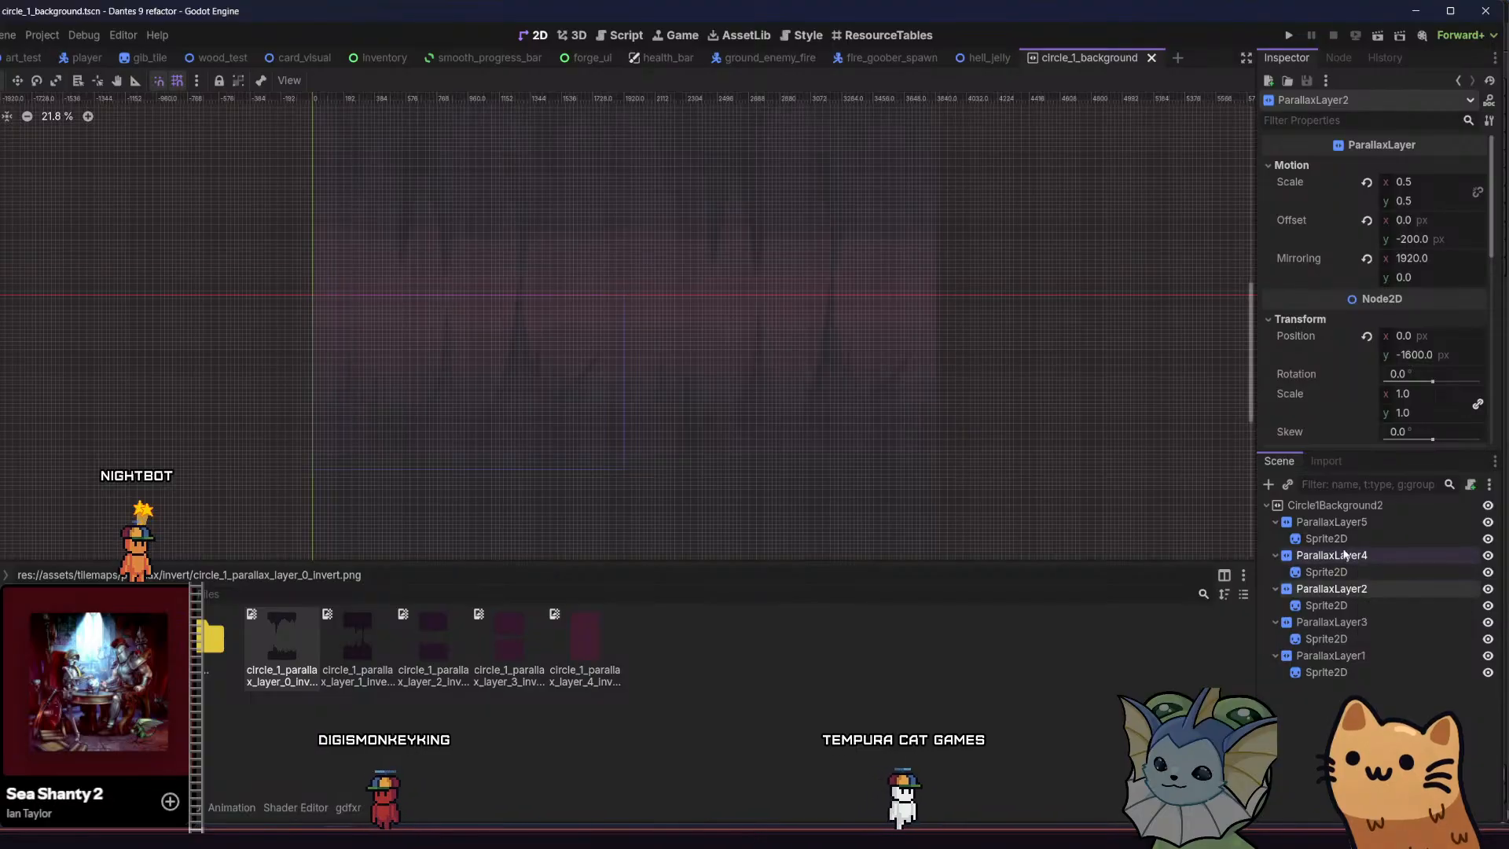
left_click(1331, 521)
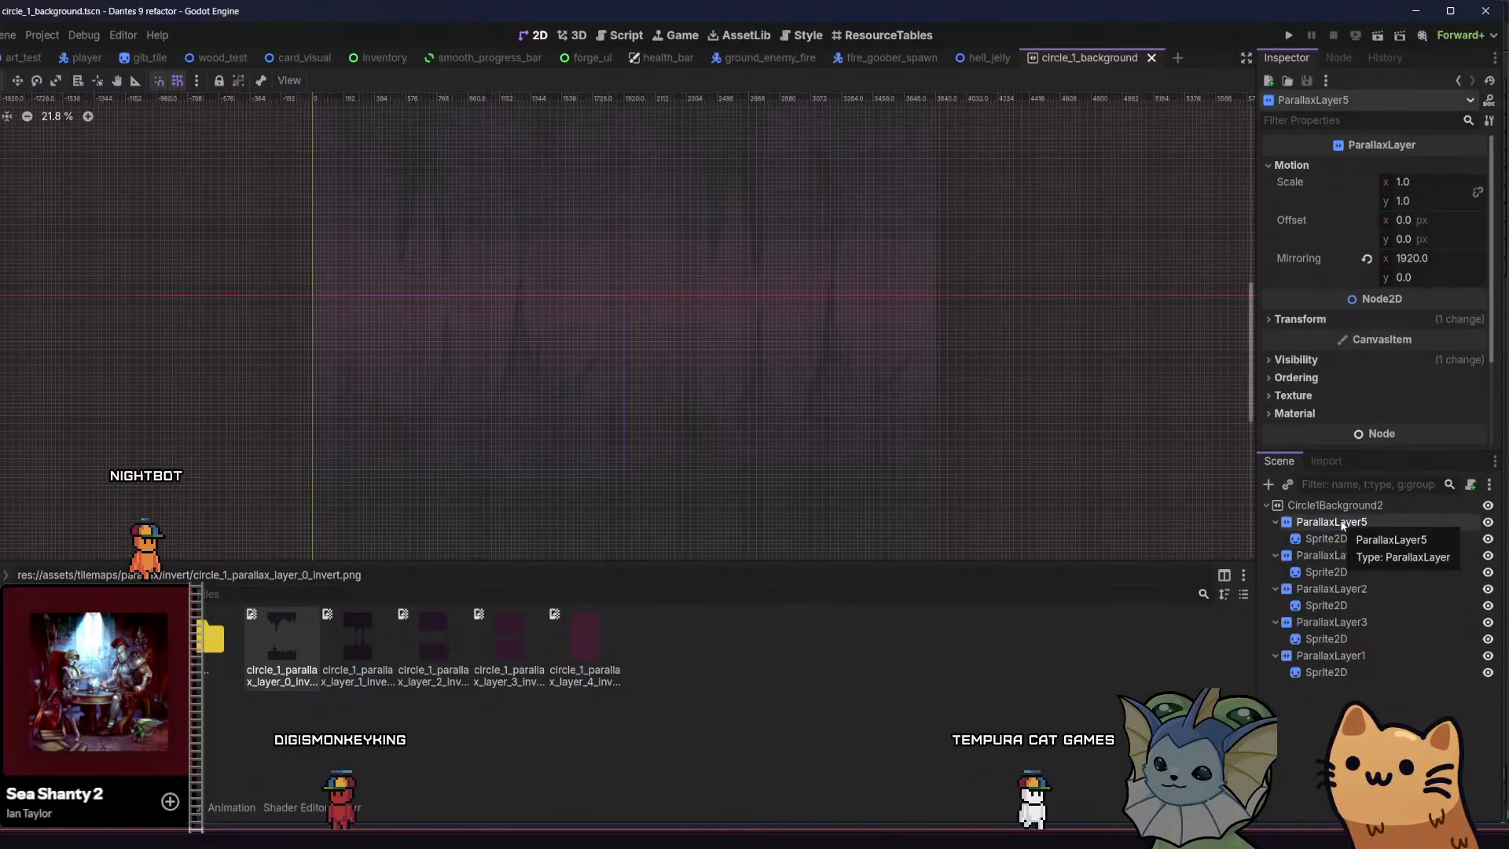
left_click(1347, 559)
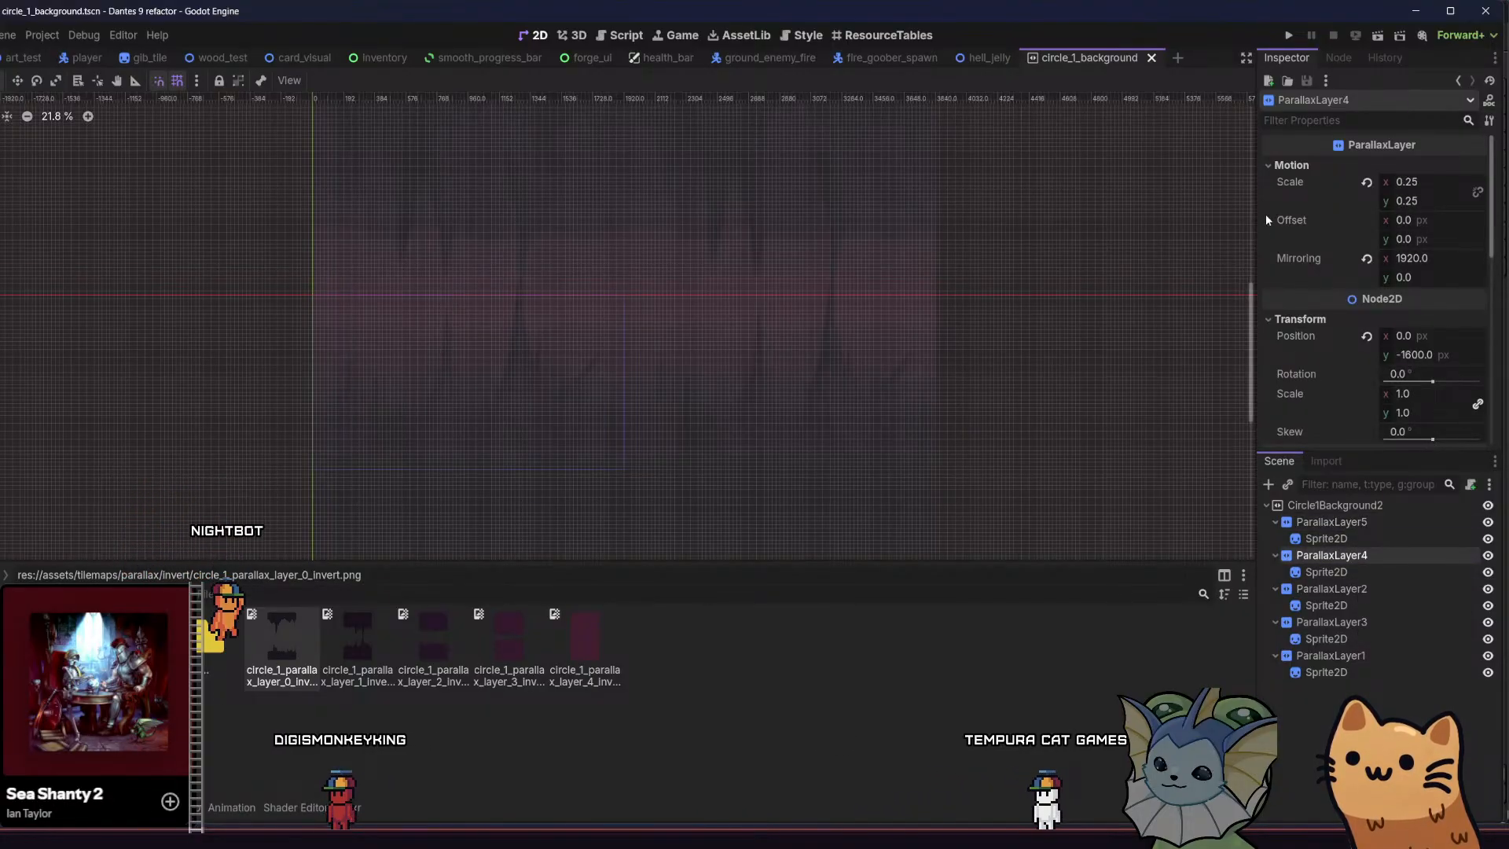
mouse_move(1276, 225)
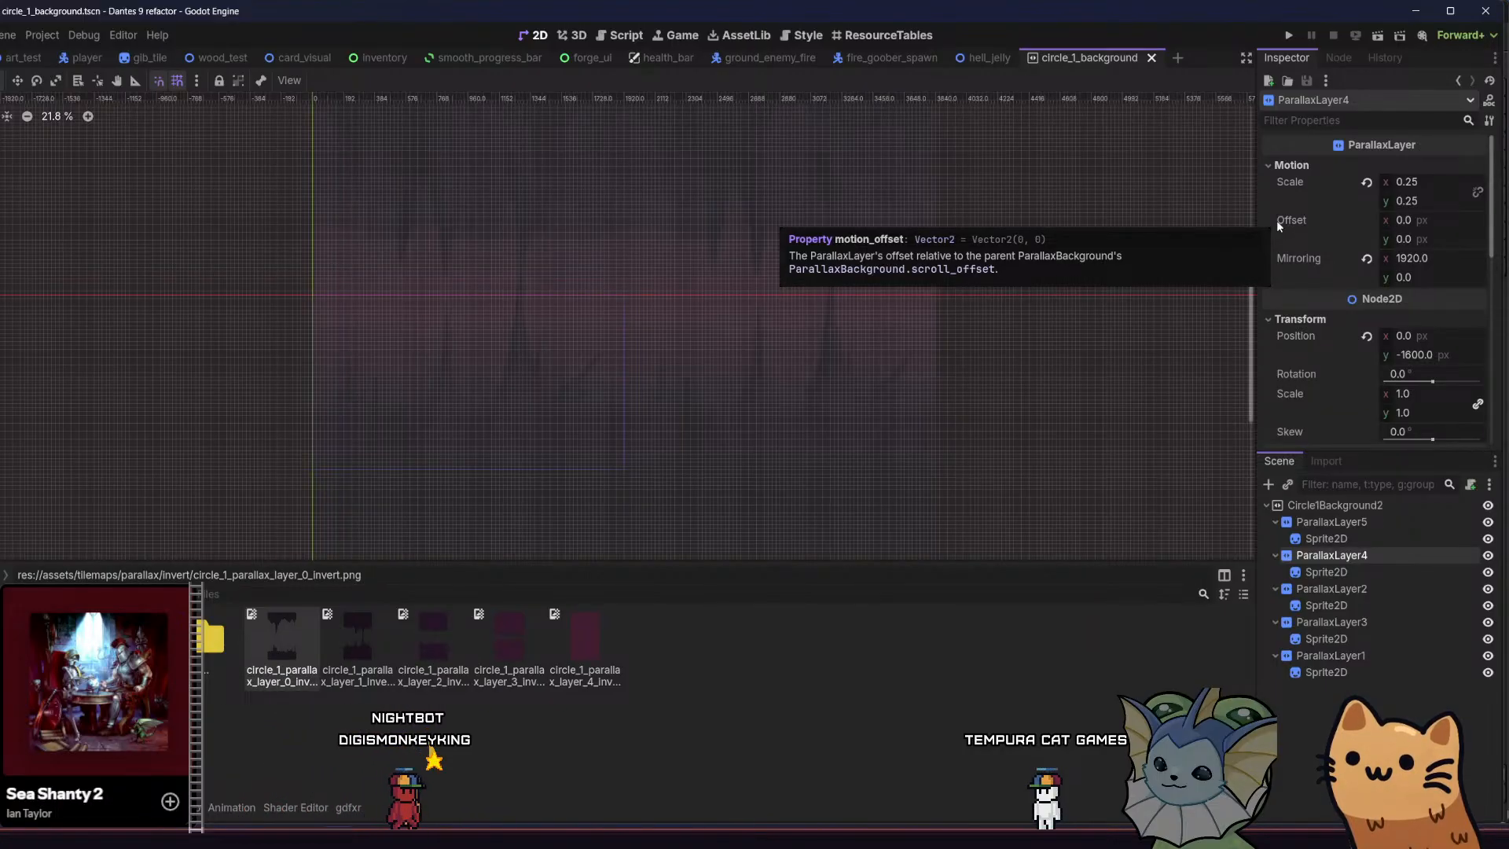
mouse_move(1297, 186)
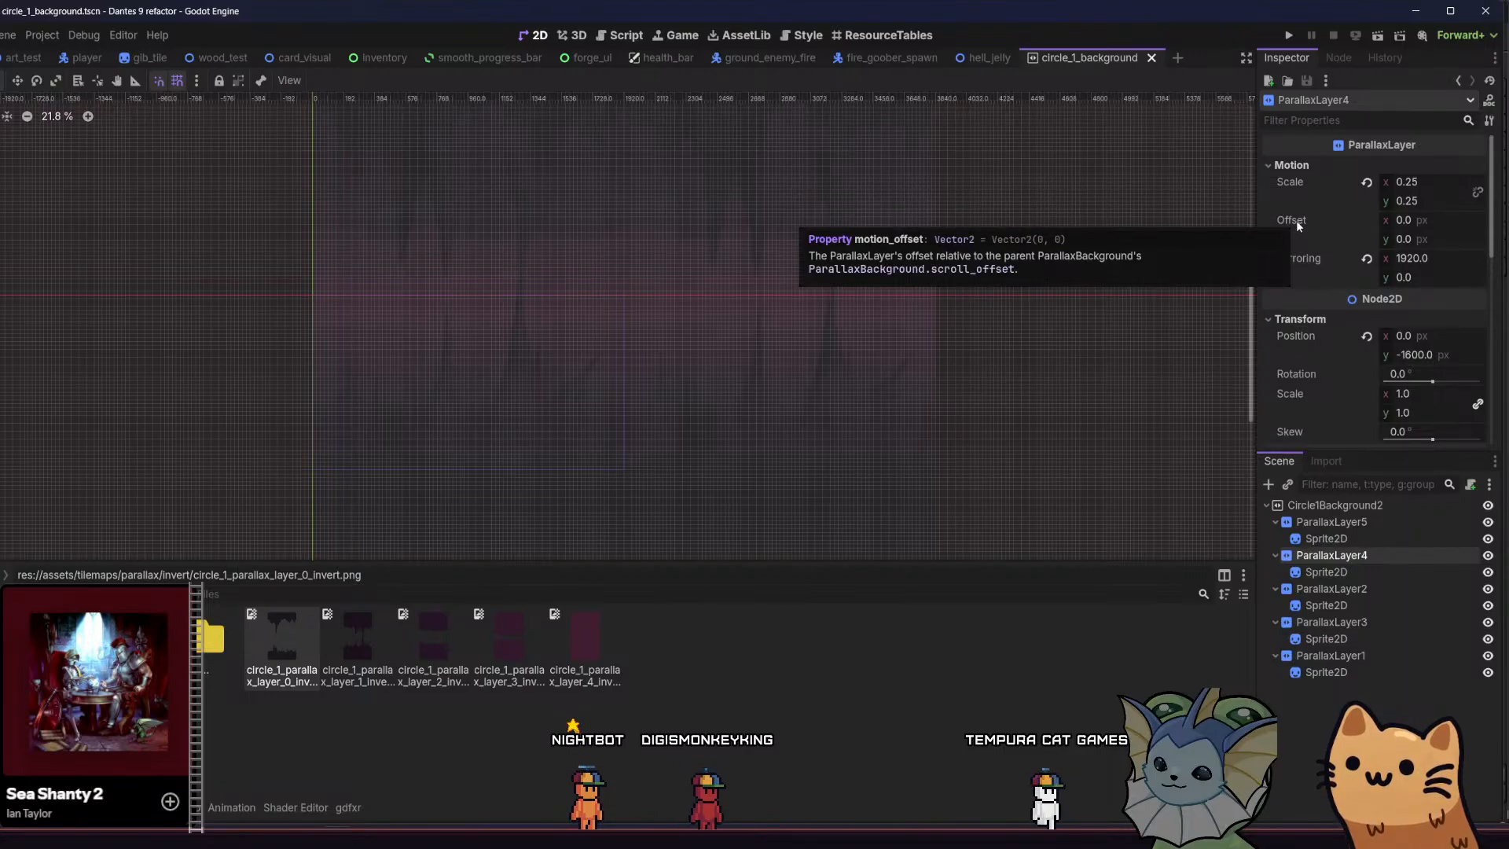
Set the y Motion Offset of ParallaxLayer3 to 100000 px and check the layer in the viewport
left_click(1346, 620)
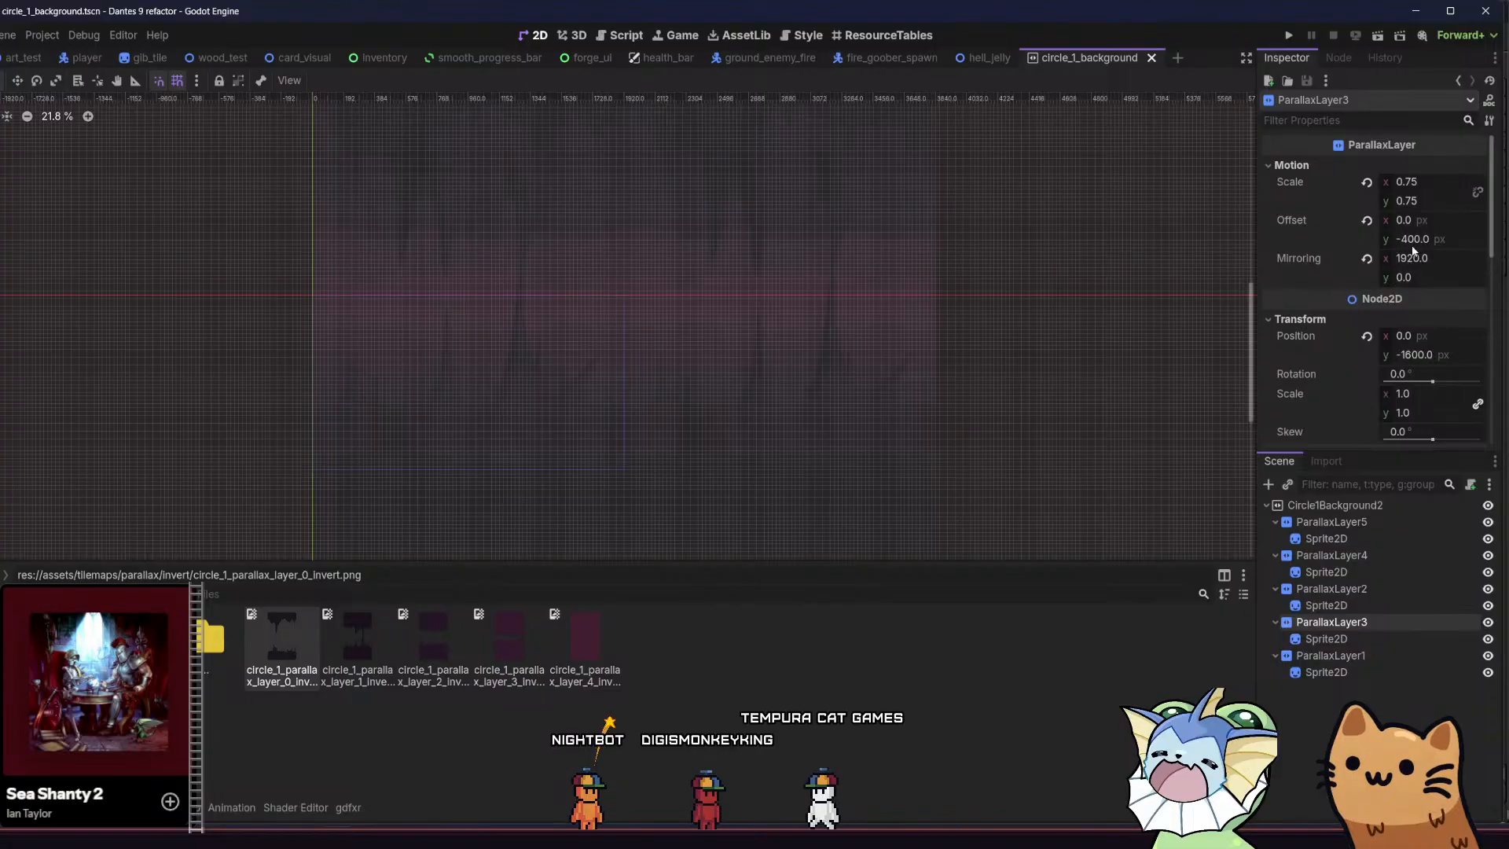
left_click_drag(1412, 246, 1407, 239)
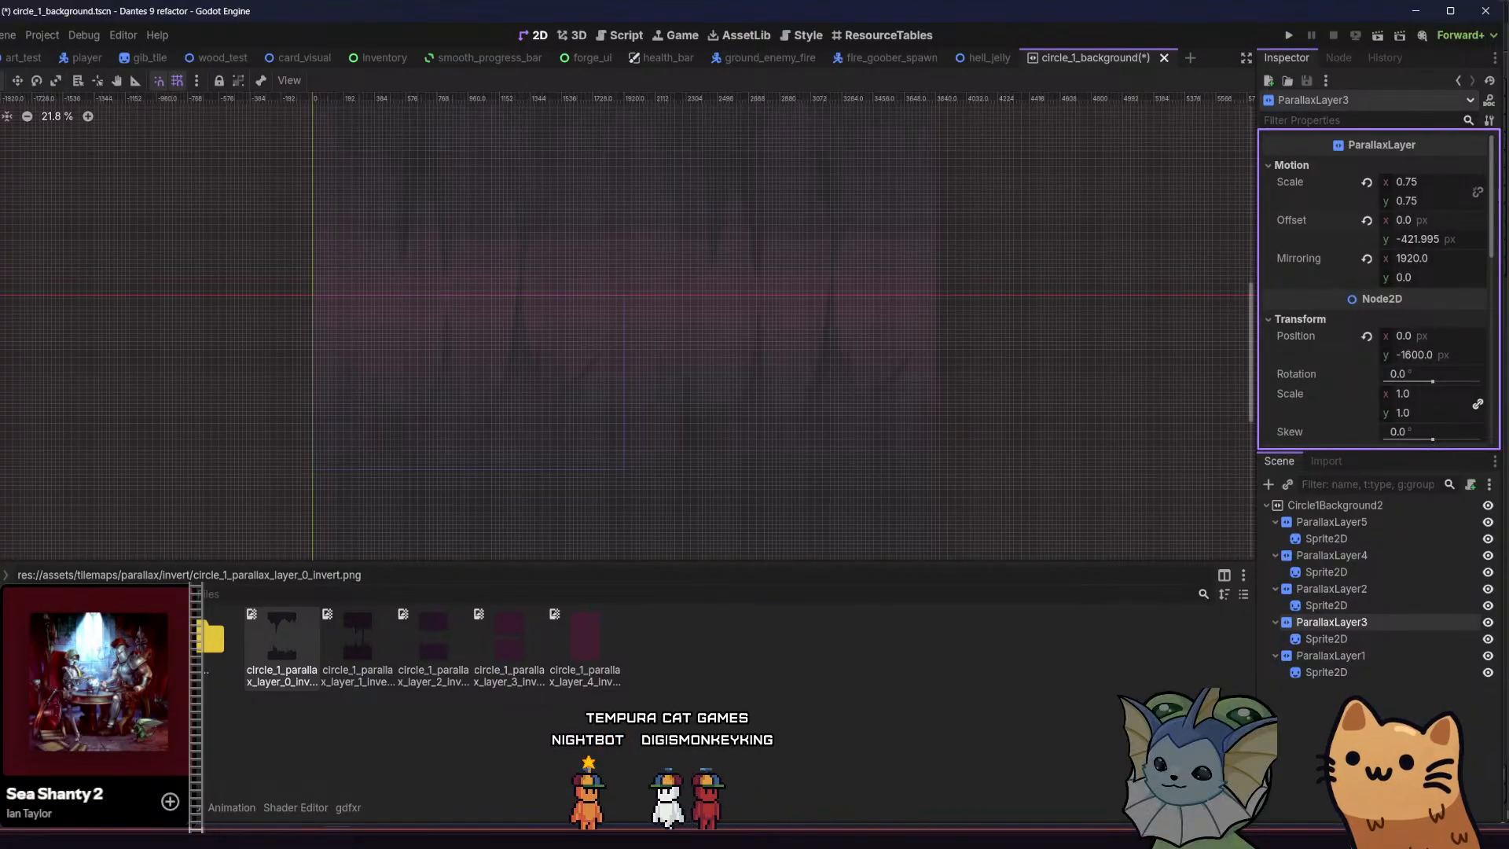
type("100")
scroll(802, 357, "up", 3)
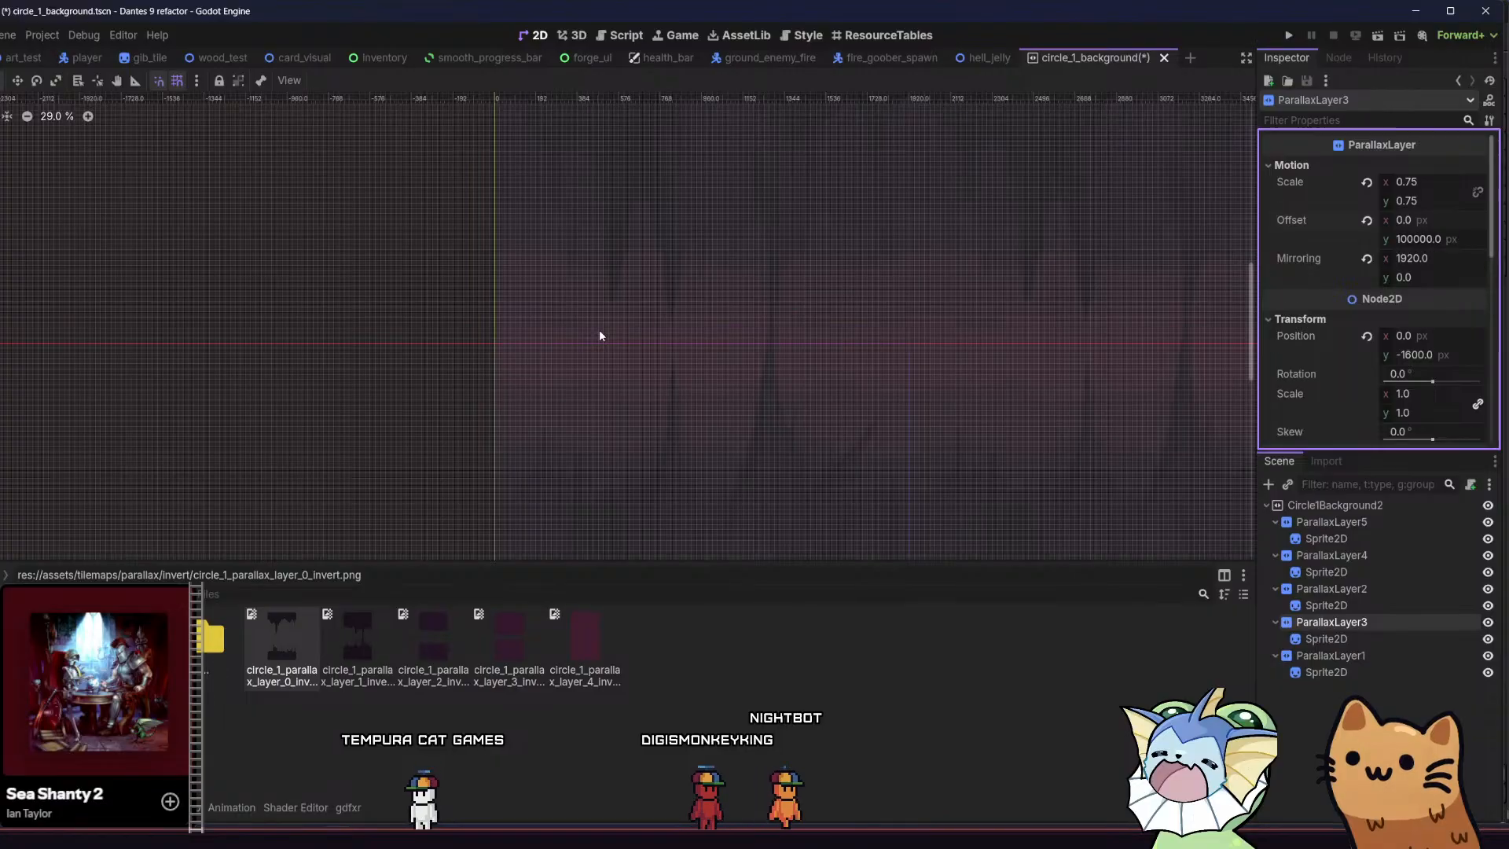
Undo the last y Motion Offset change on ParallaxLayer3
scroll(599, 328, "down", 4)
middle_click_drag(594, 359, 501, 301)
key("ctrl+z")
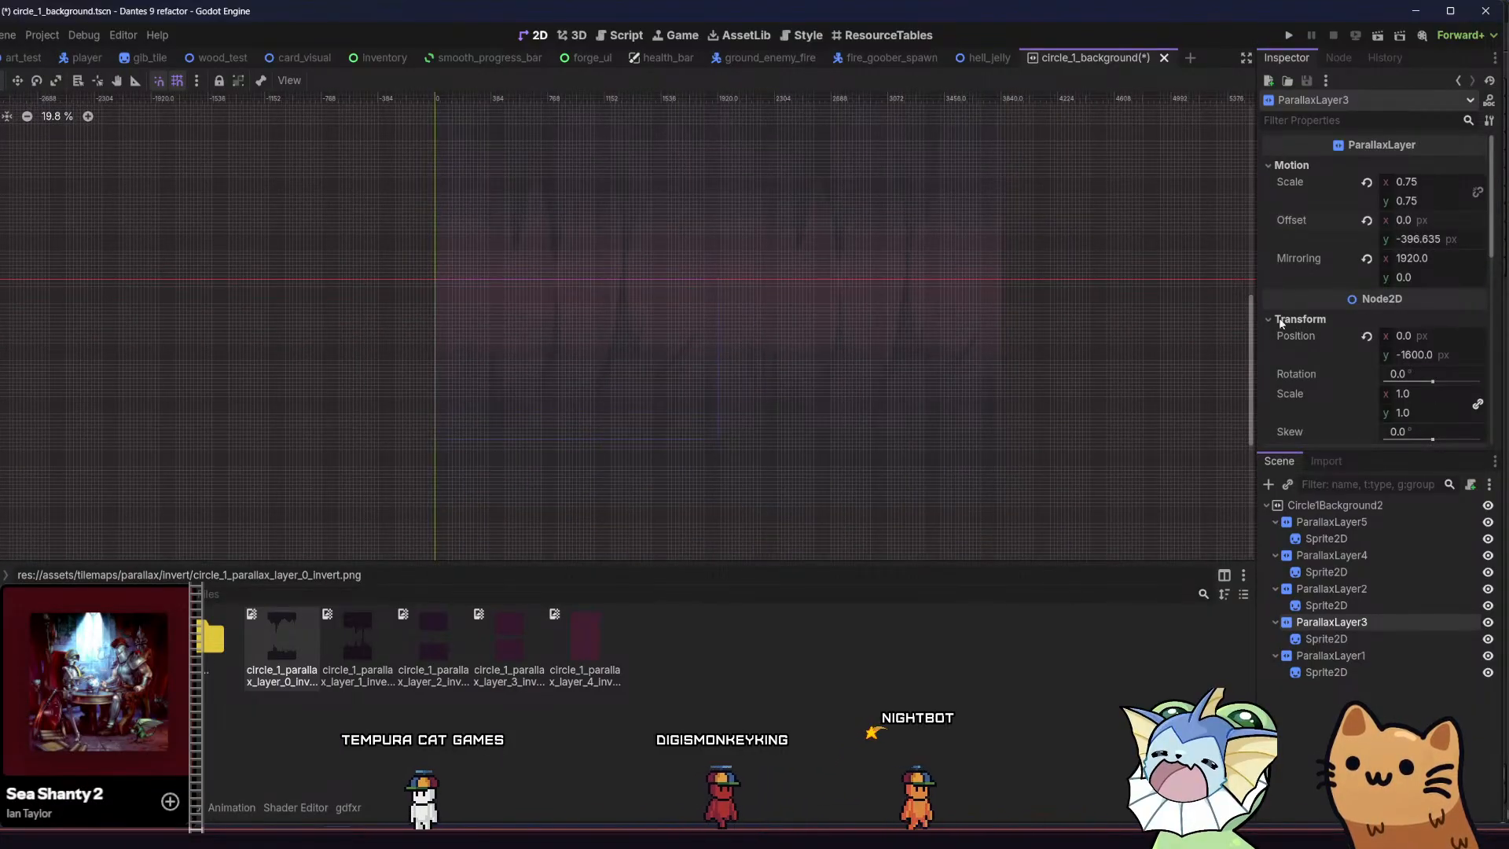
Set the y Motion Offset of ParallaxLayer1 to -500 px and save the scene
left_click(1330, 588)
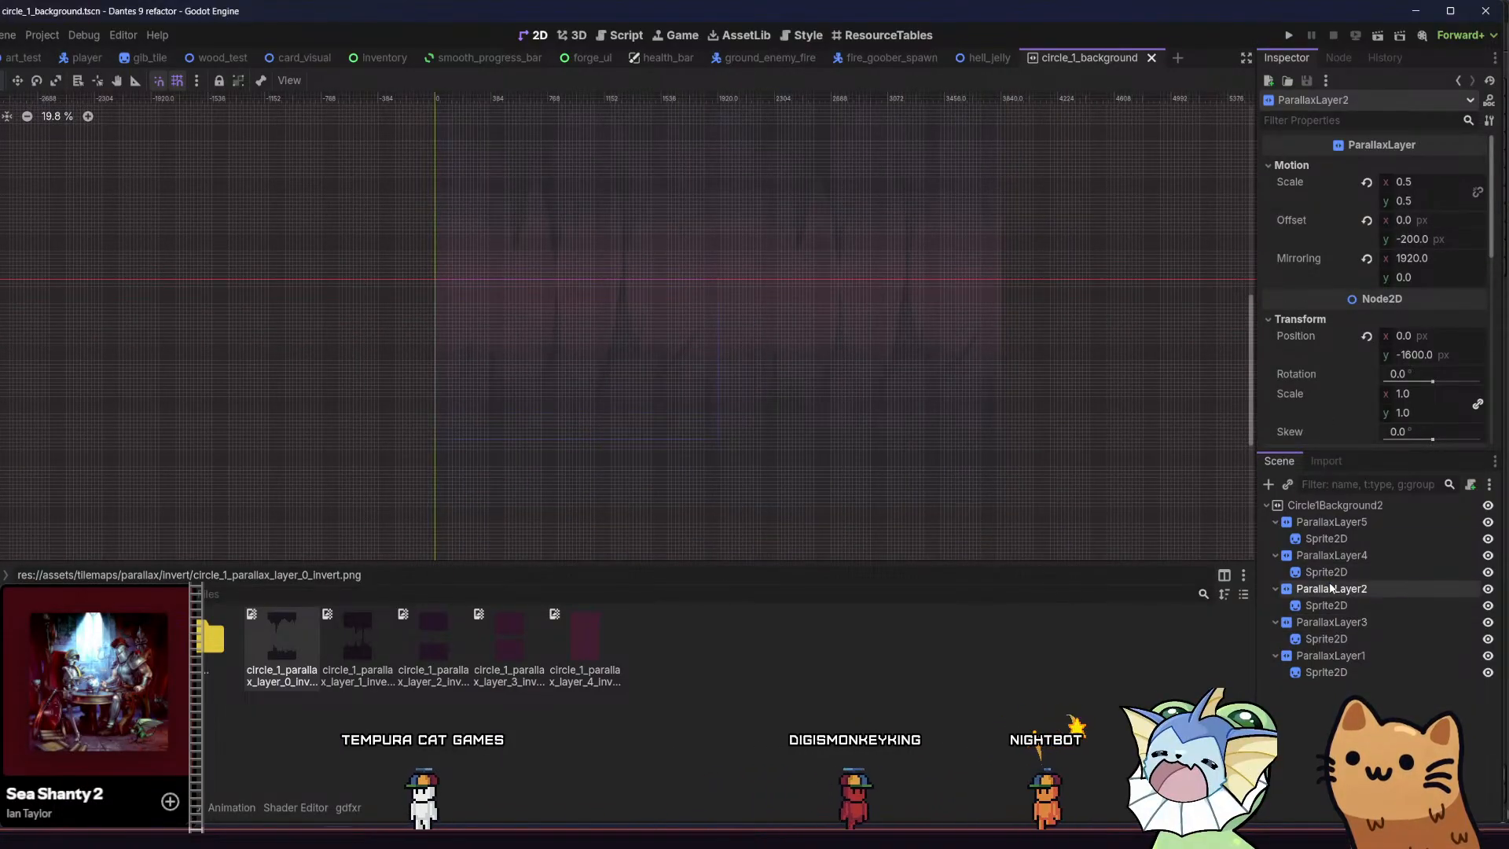
left_click(1331, 522)
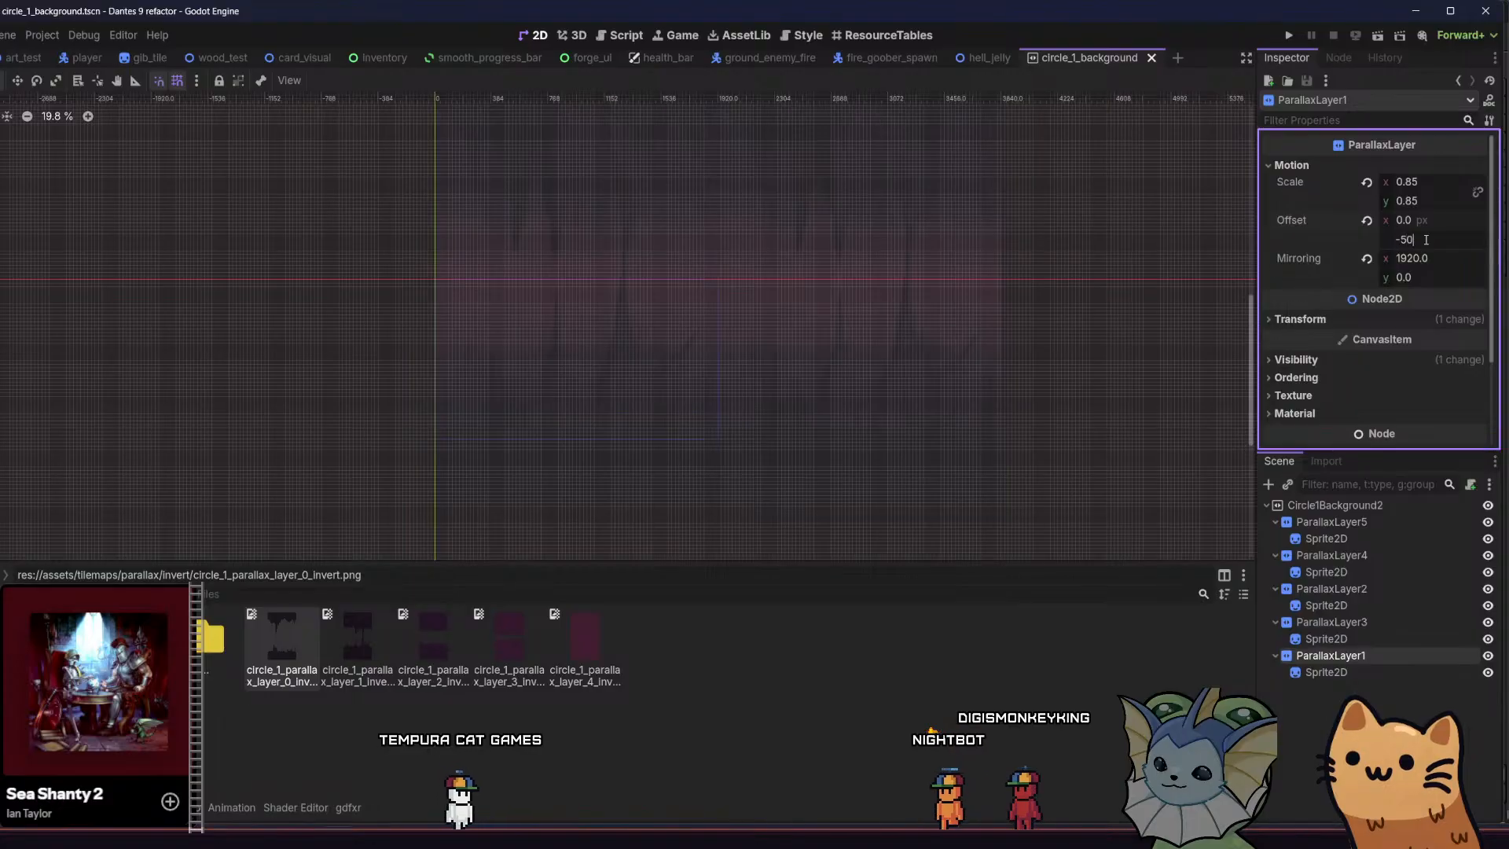
key("ctrl+s")
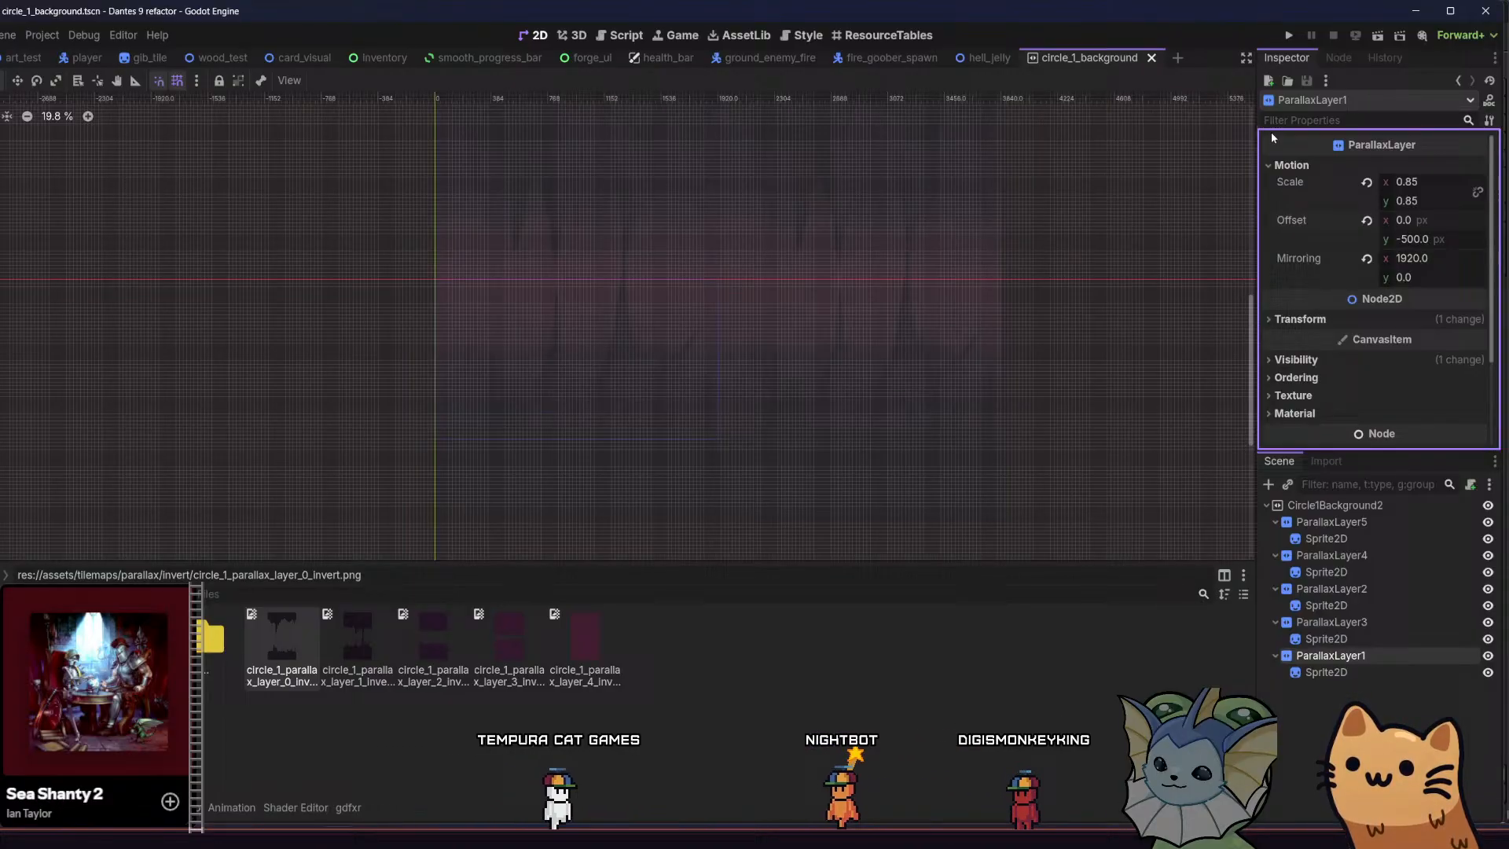
Run the project and load ROOM5 from the game's debug room list
left_click(1290, 39)
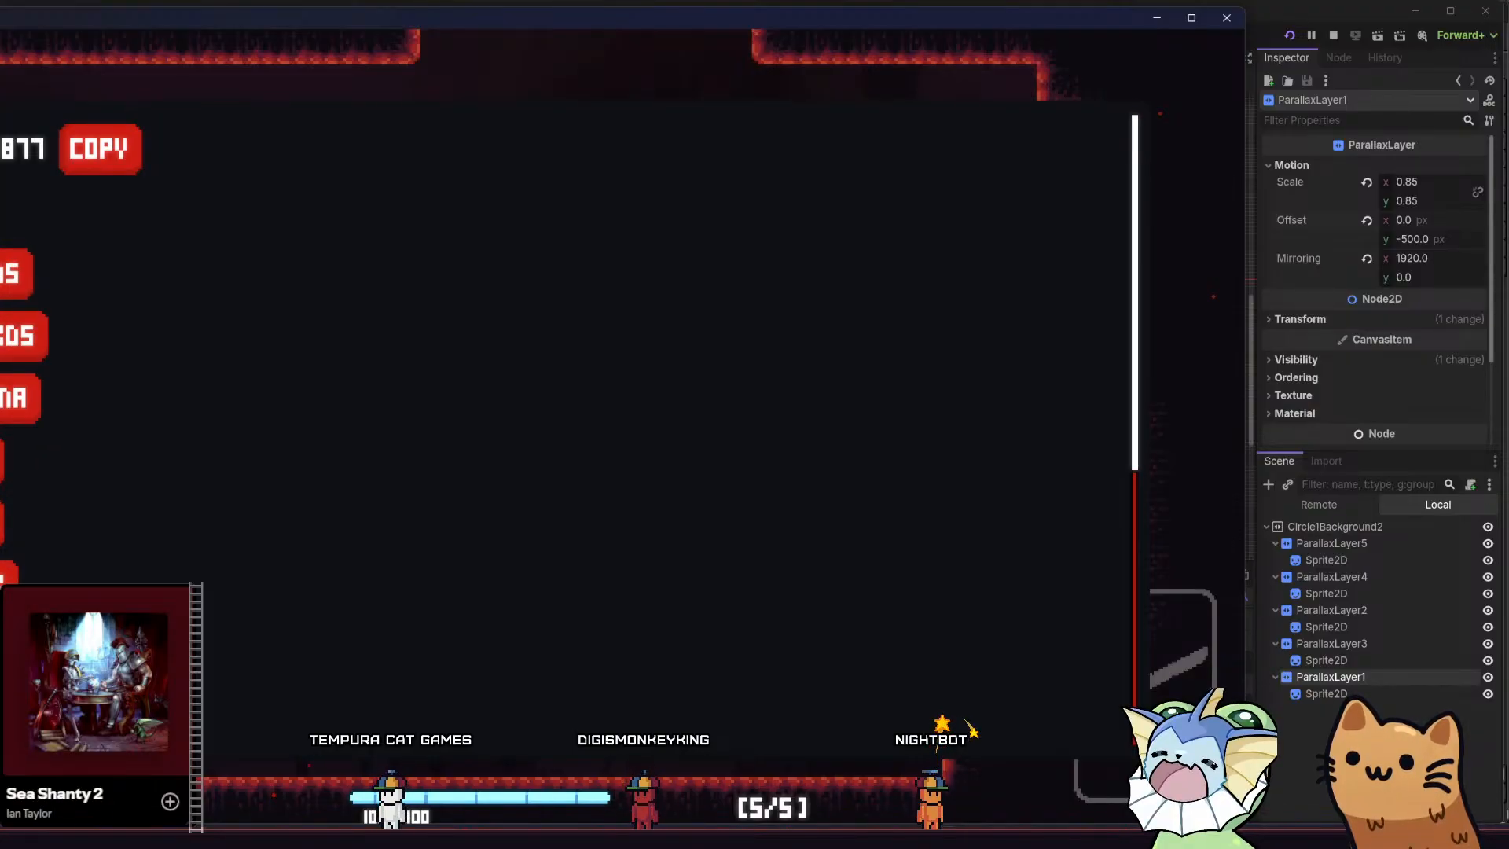
scroll(8, 535, "down", 1)
scroll(8, 535, "down", 2)
left_click(16, 595)
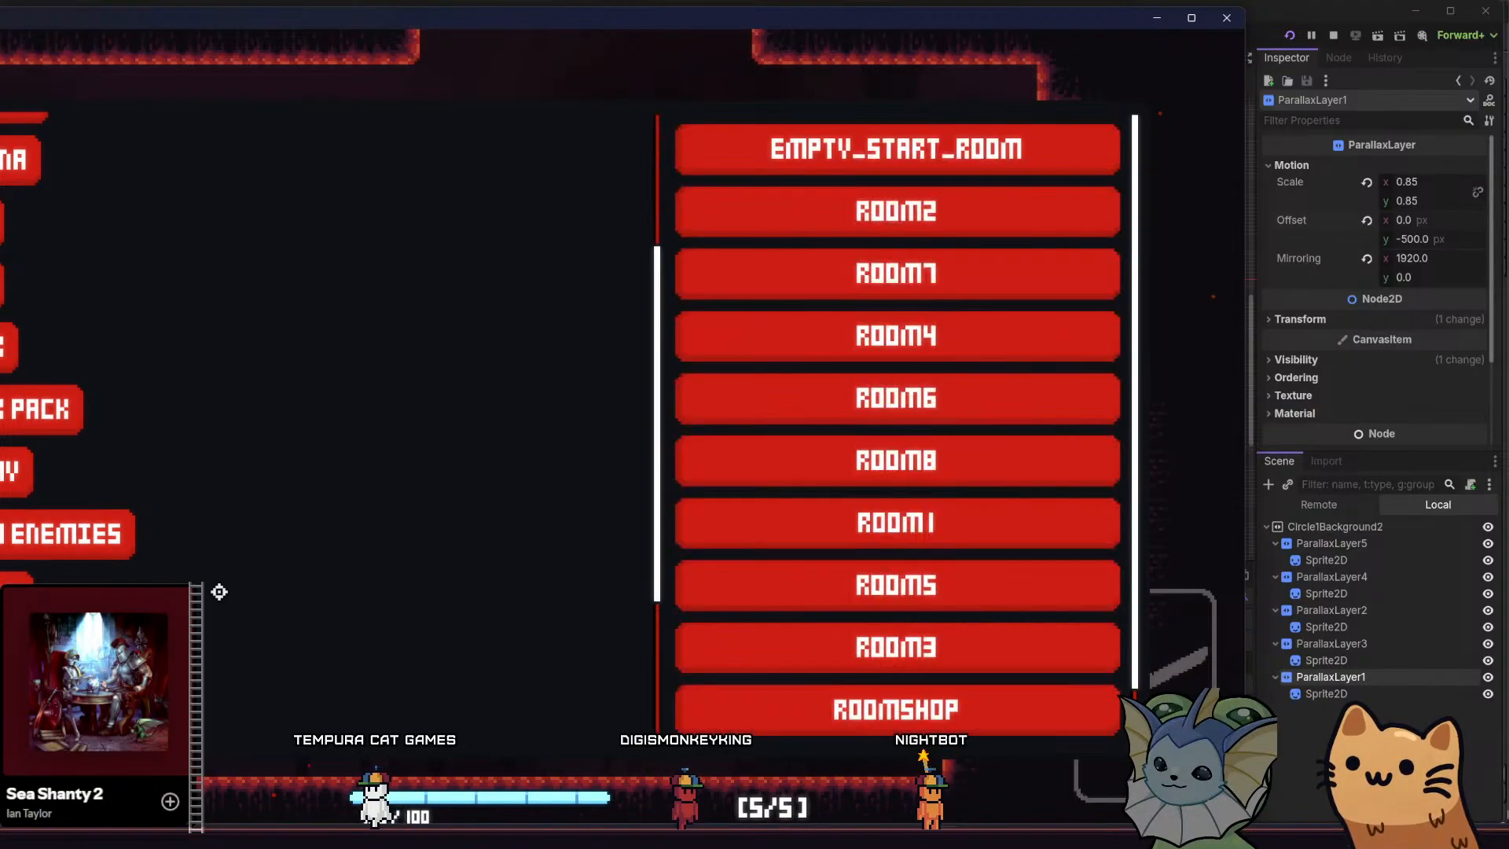
scroll(834, 544, "down", 1)
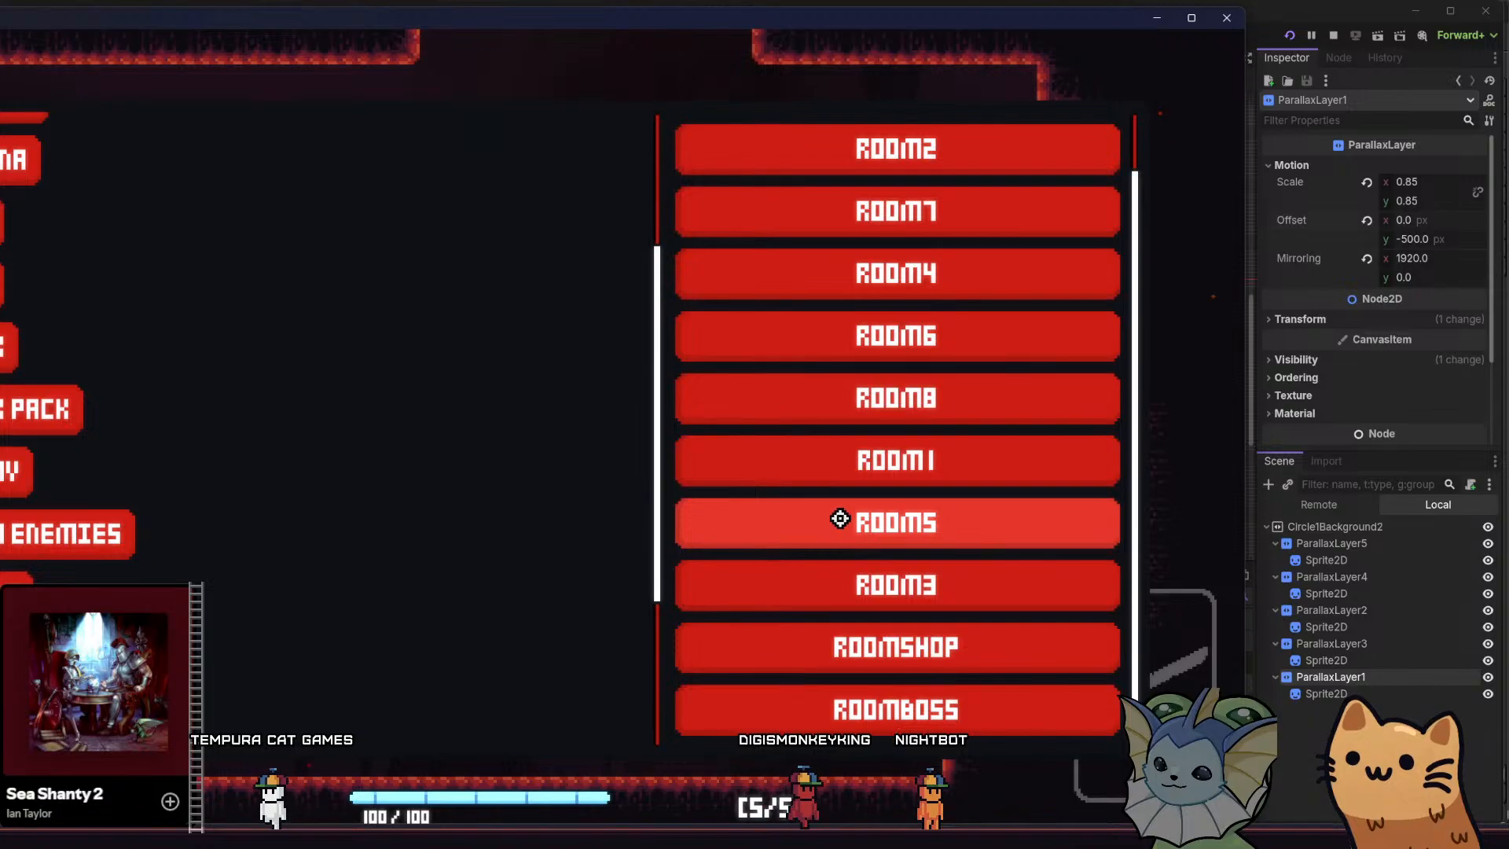
left_click(840, 518)
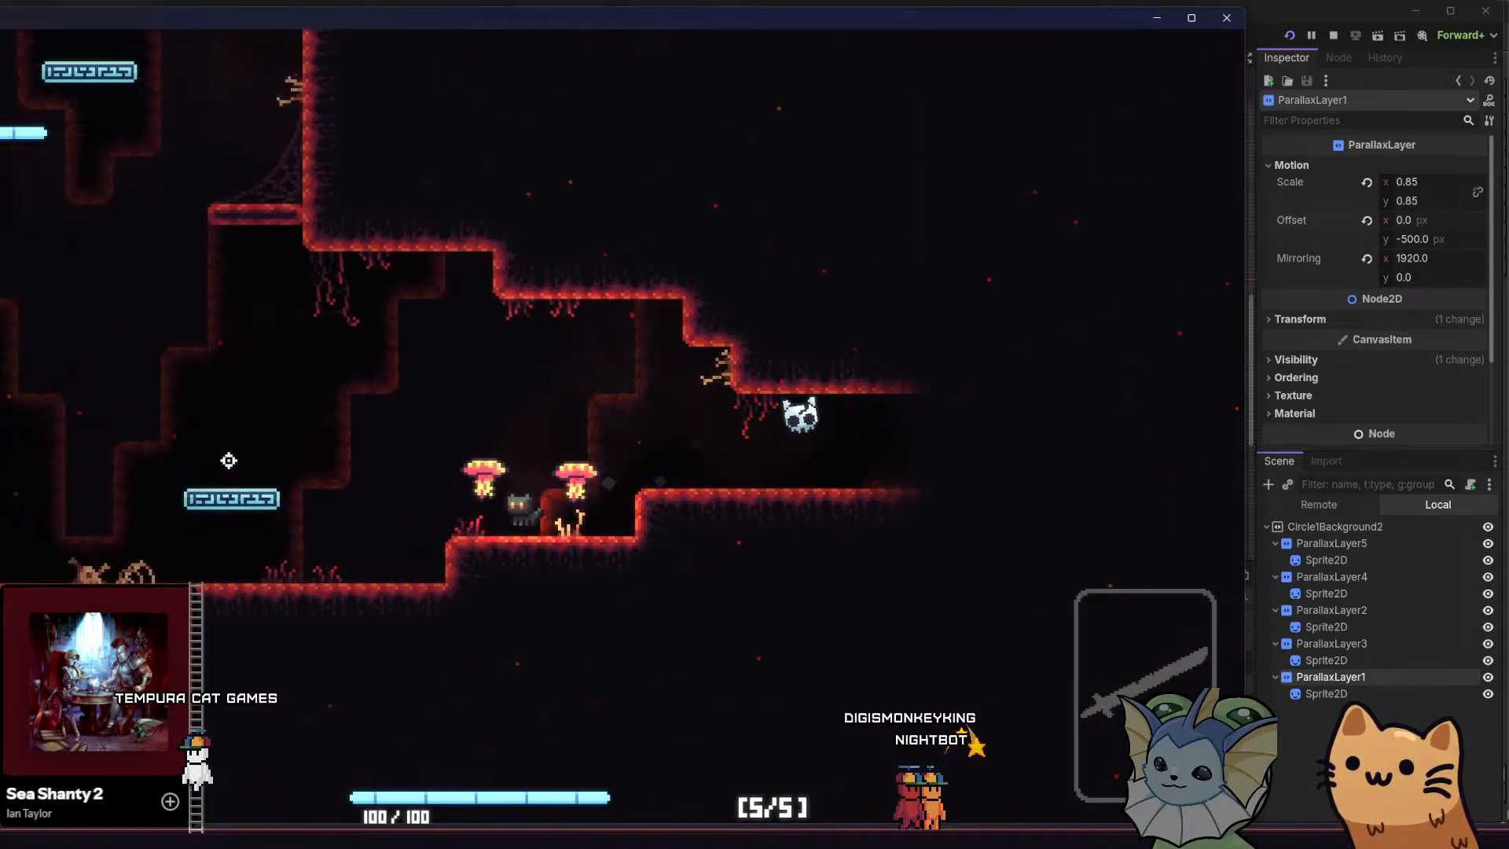
Move the cat through ROOM5's central shaft and lower cave, examining how the parallax background layers shift
key("a")
key("space")
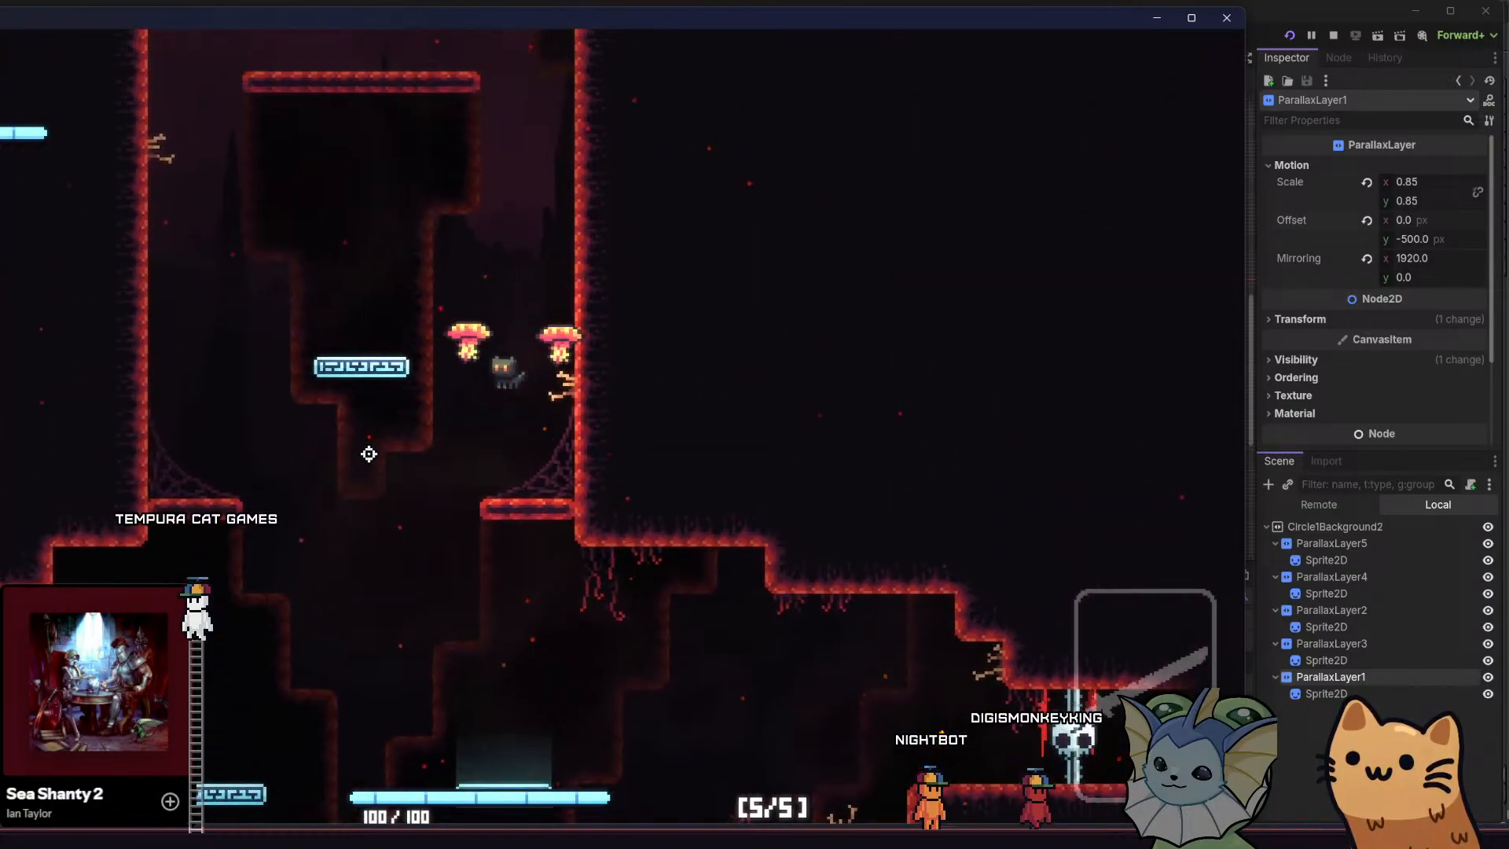
key("d")
key("space")
key("a")
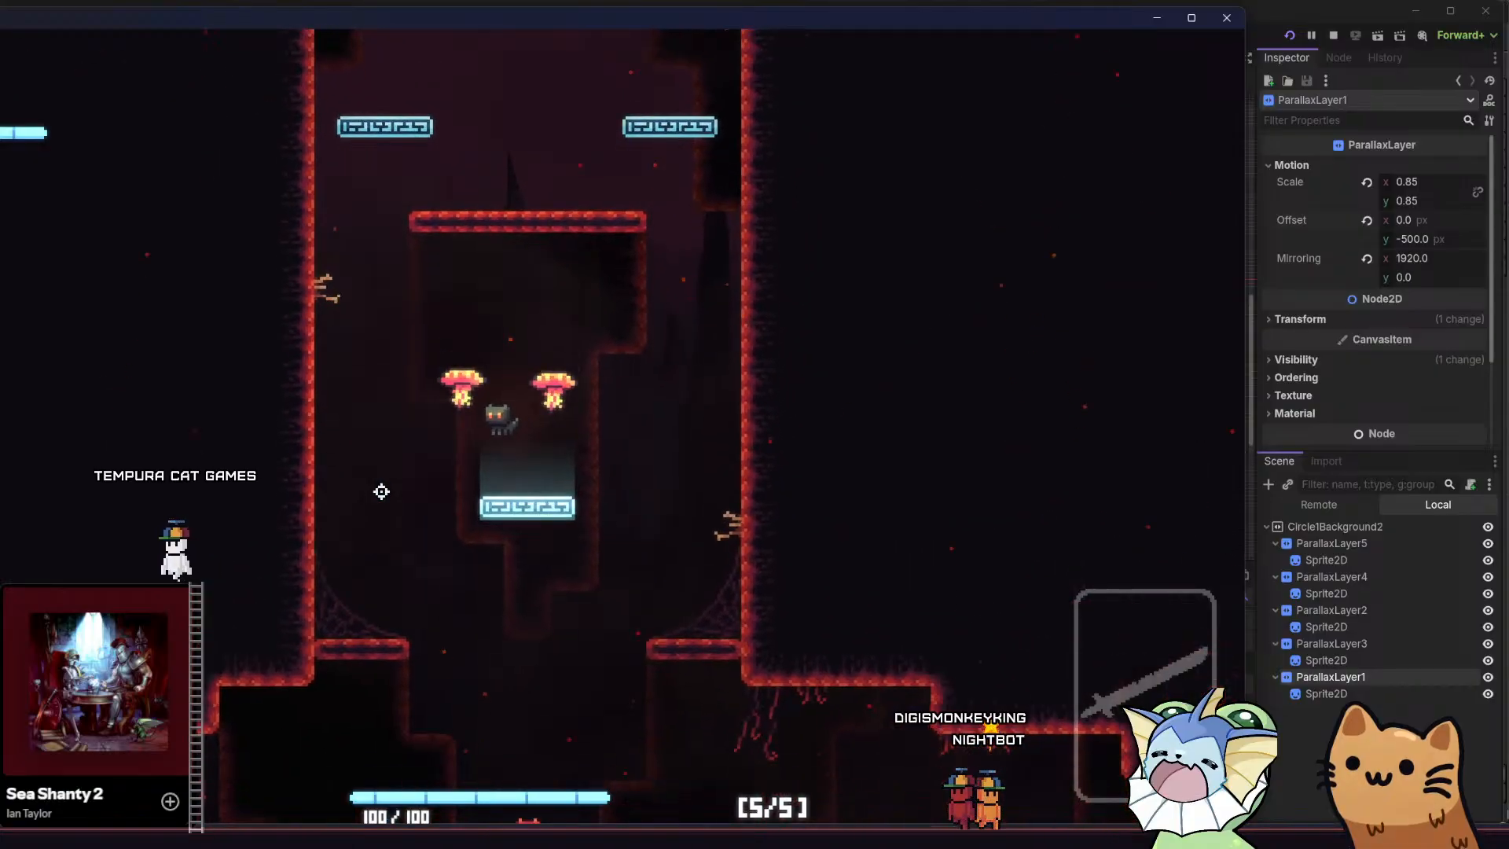
key("d")
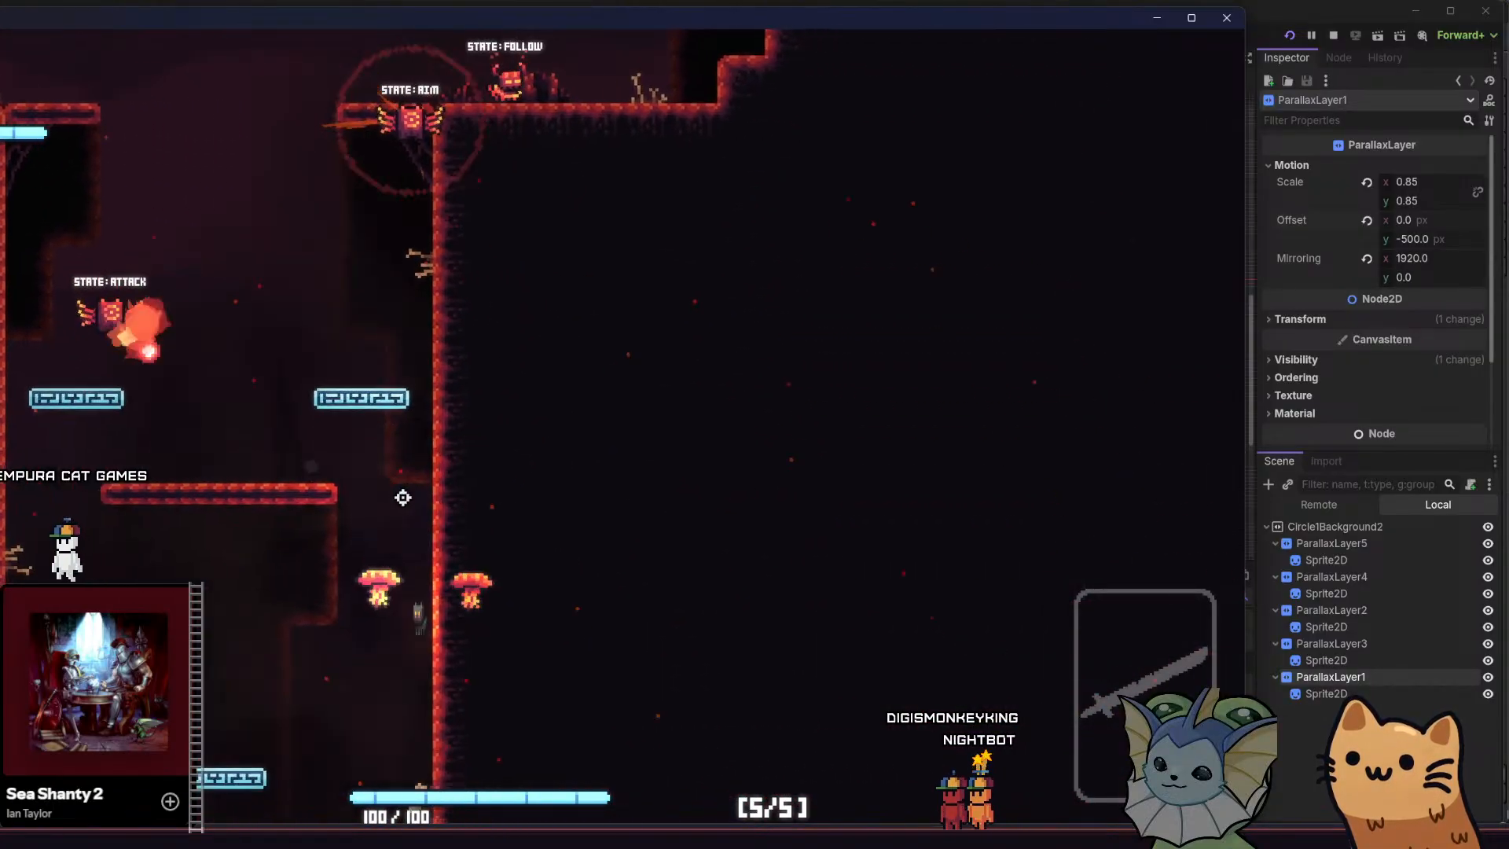
key("space")
key("a")
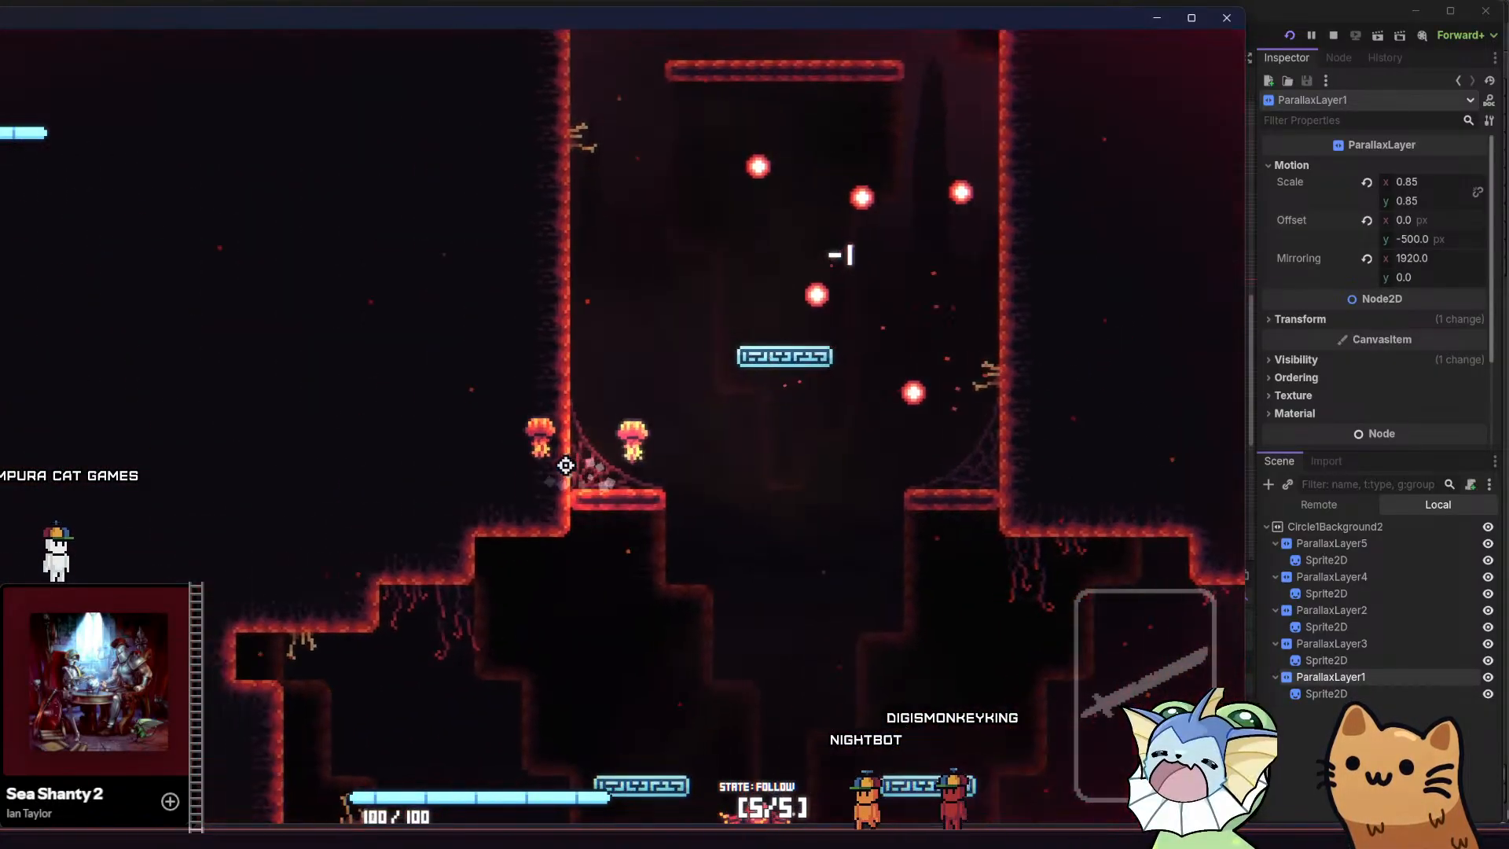
key("d")
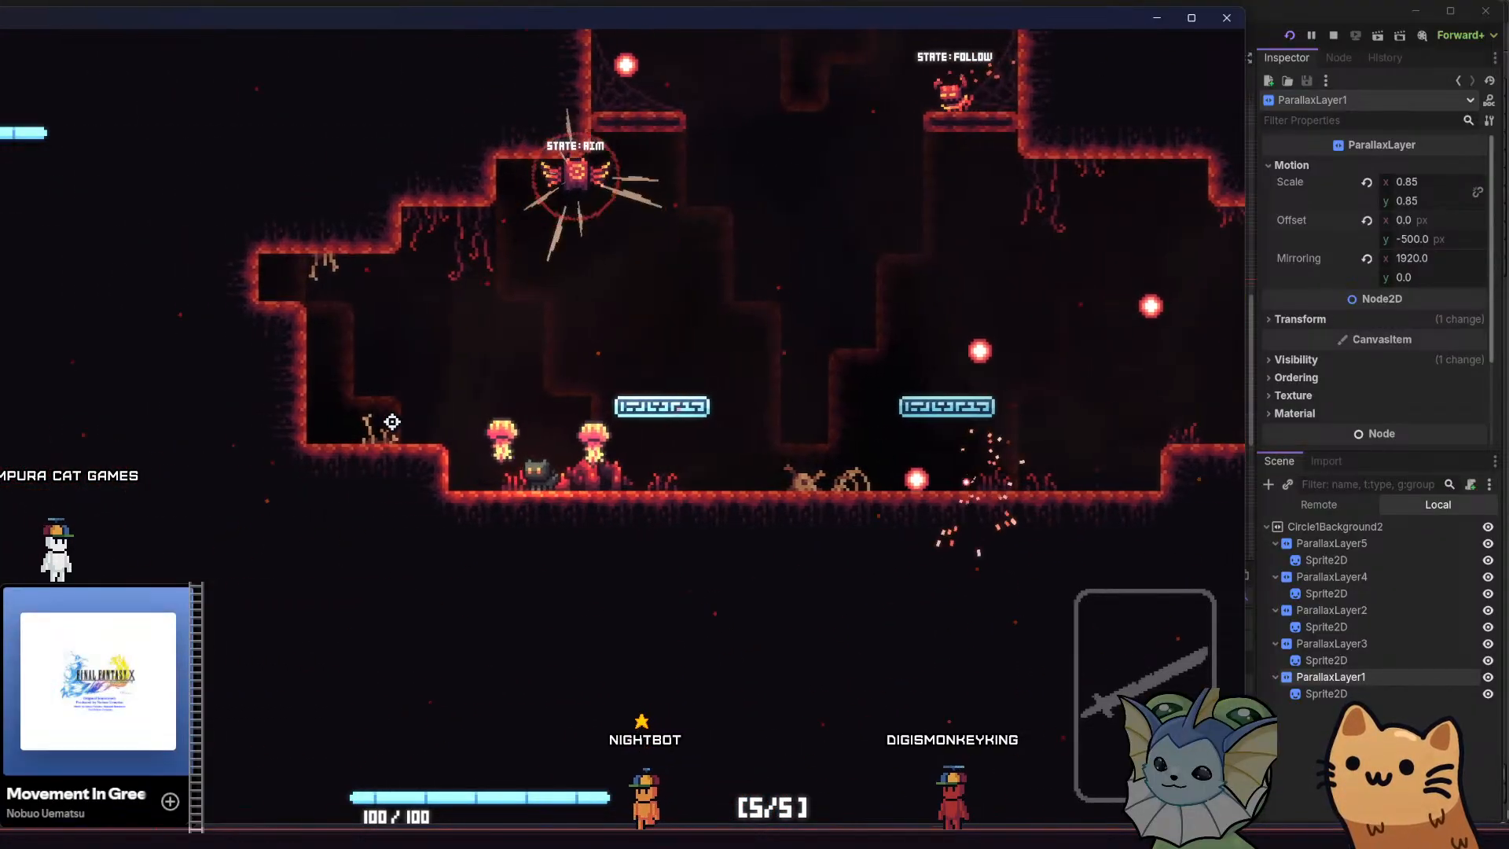
key("d")
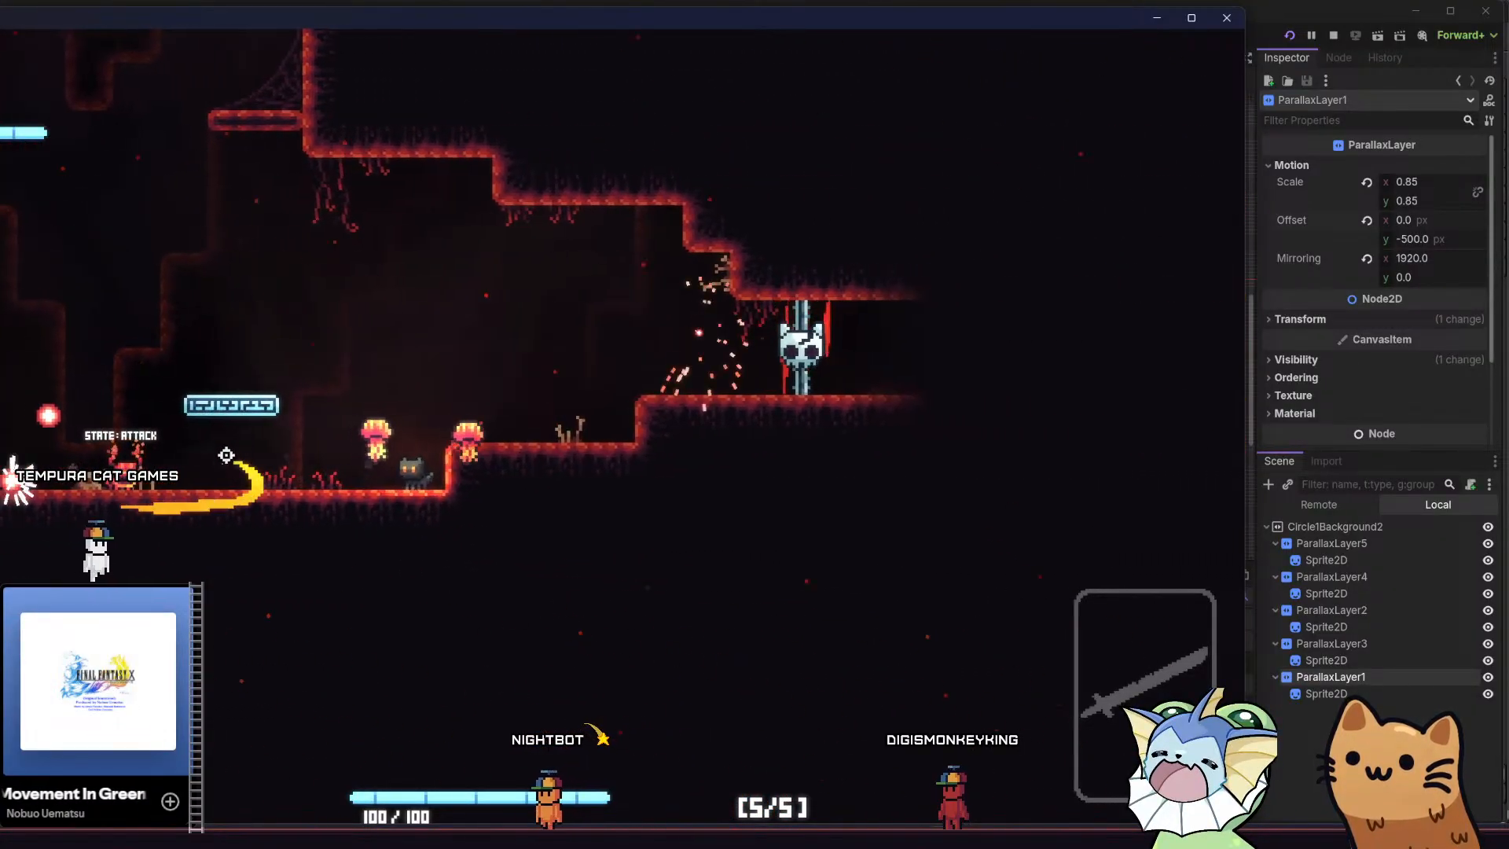
Add the Meow 36 weapon from the game's debug menu
key("space")
key("Tab")
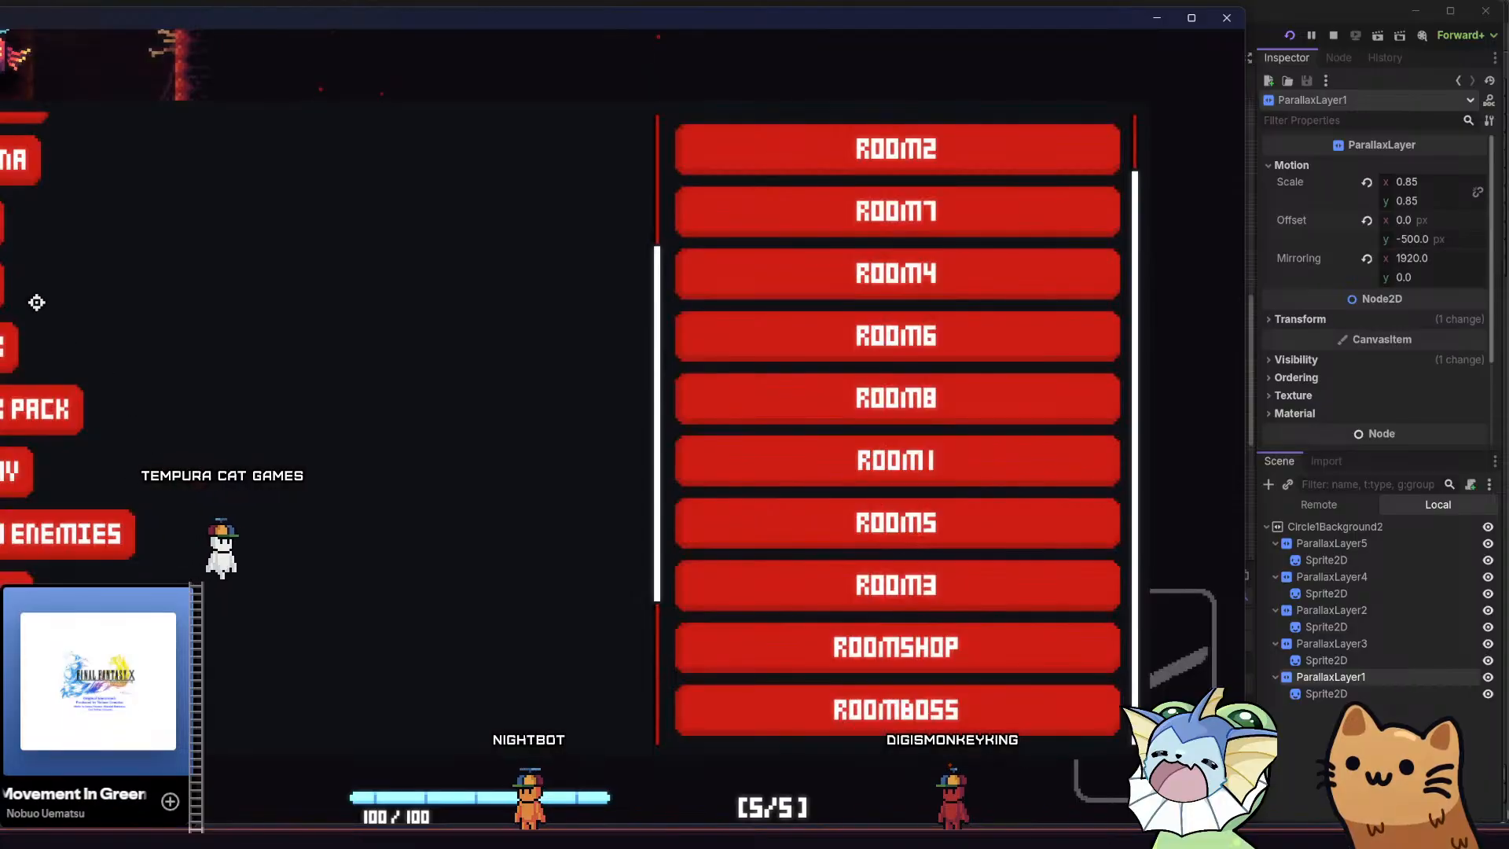
left_click(15, 274)
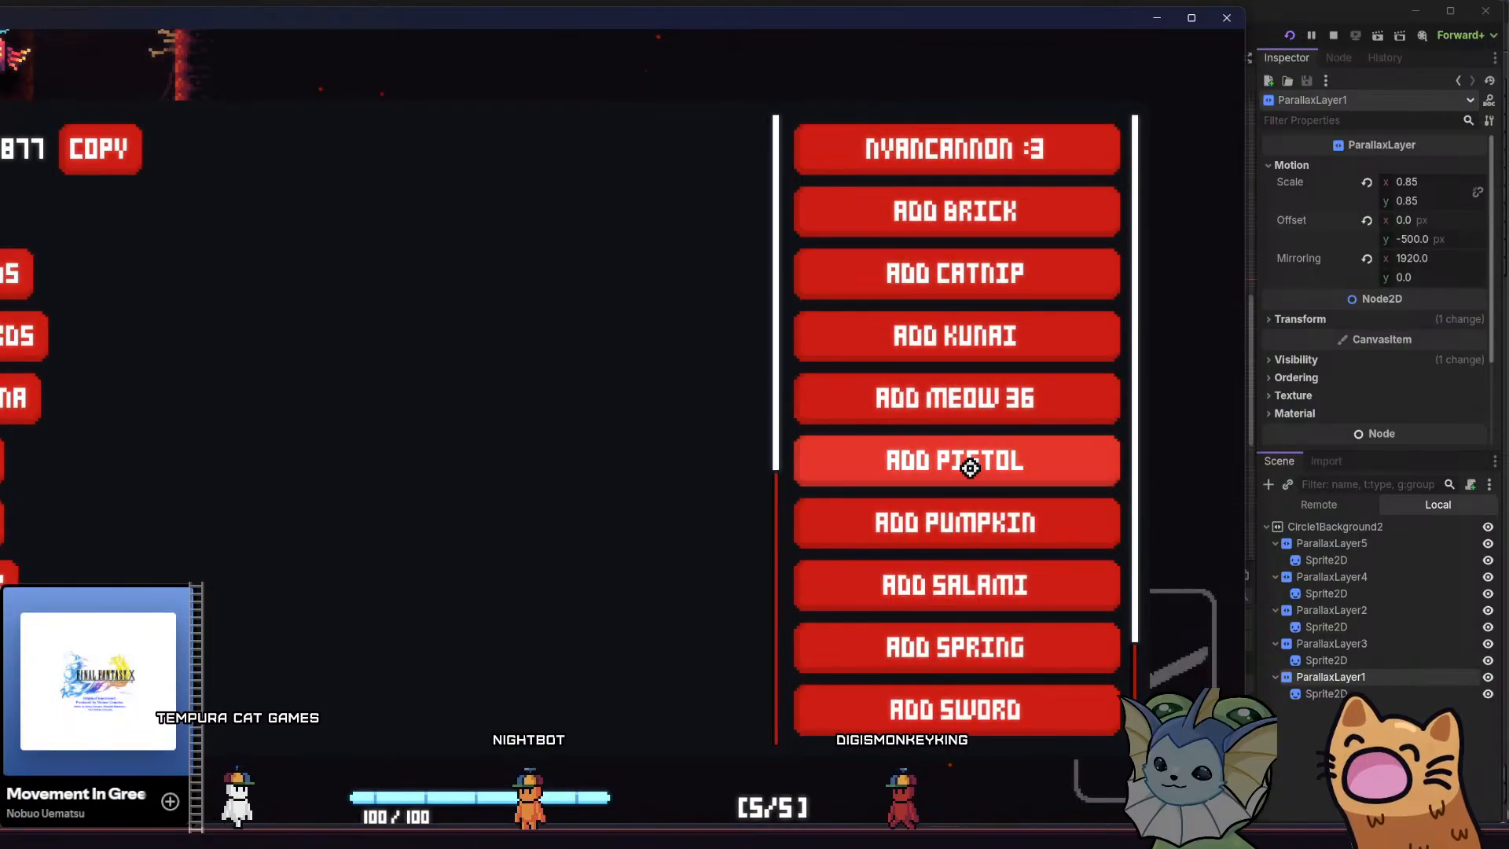
left_click(960, 413)
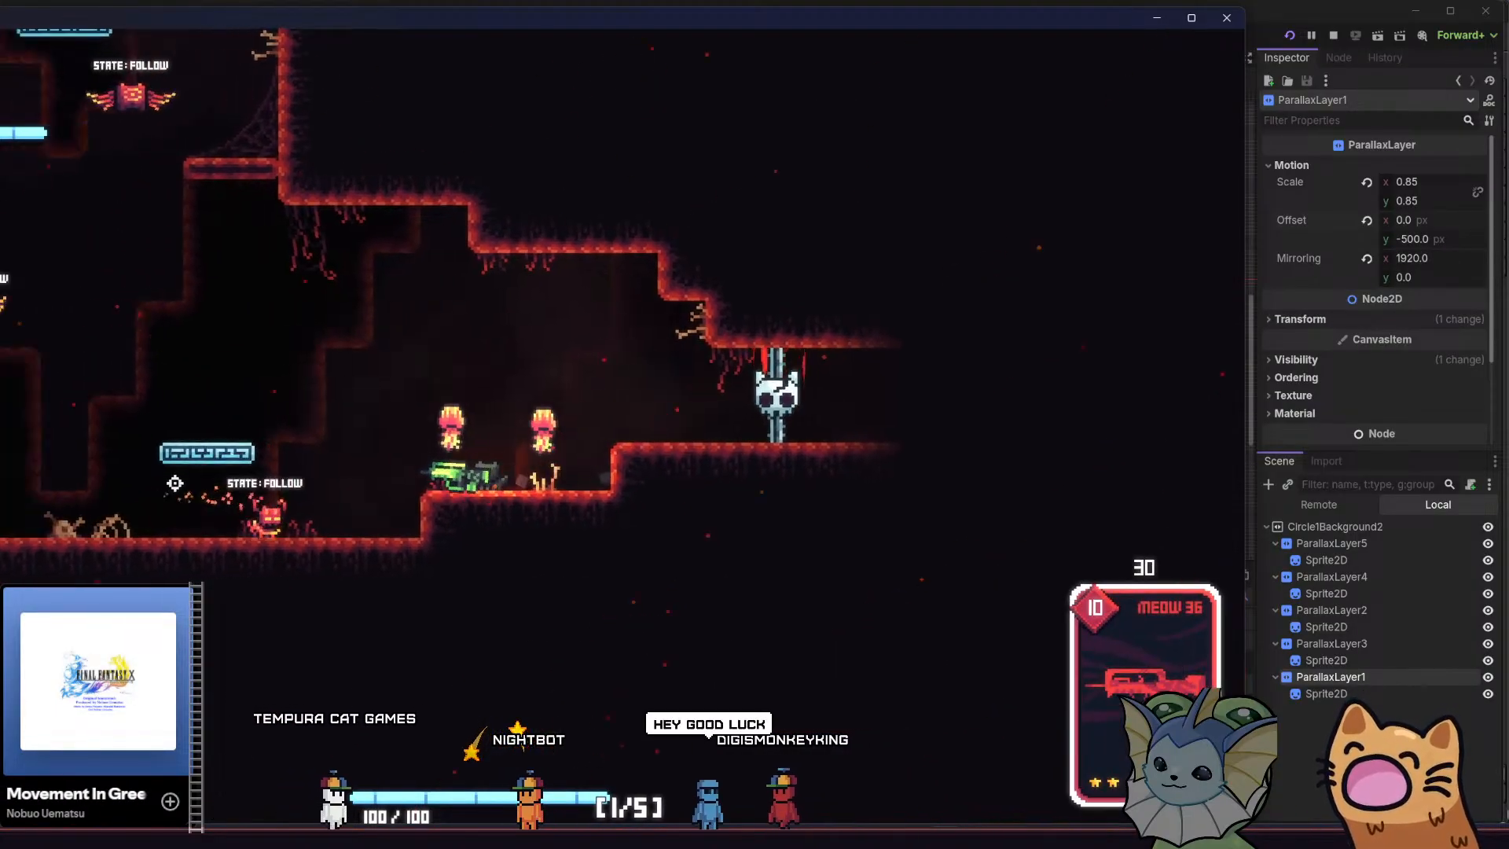
Shoot the enemies in ROOM5's lower cave with the Meow 36
key("a")
left_click(925, 471)
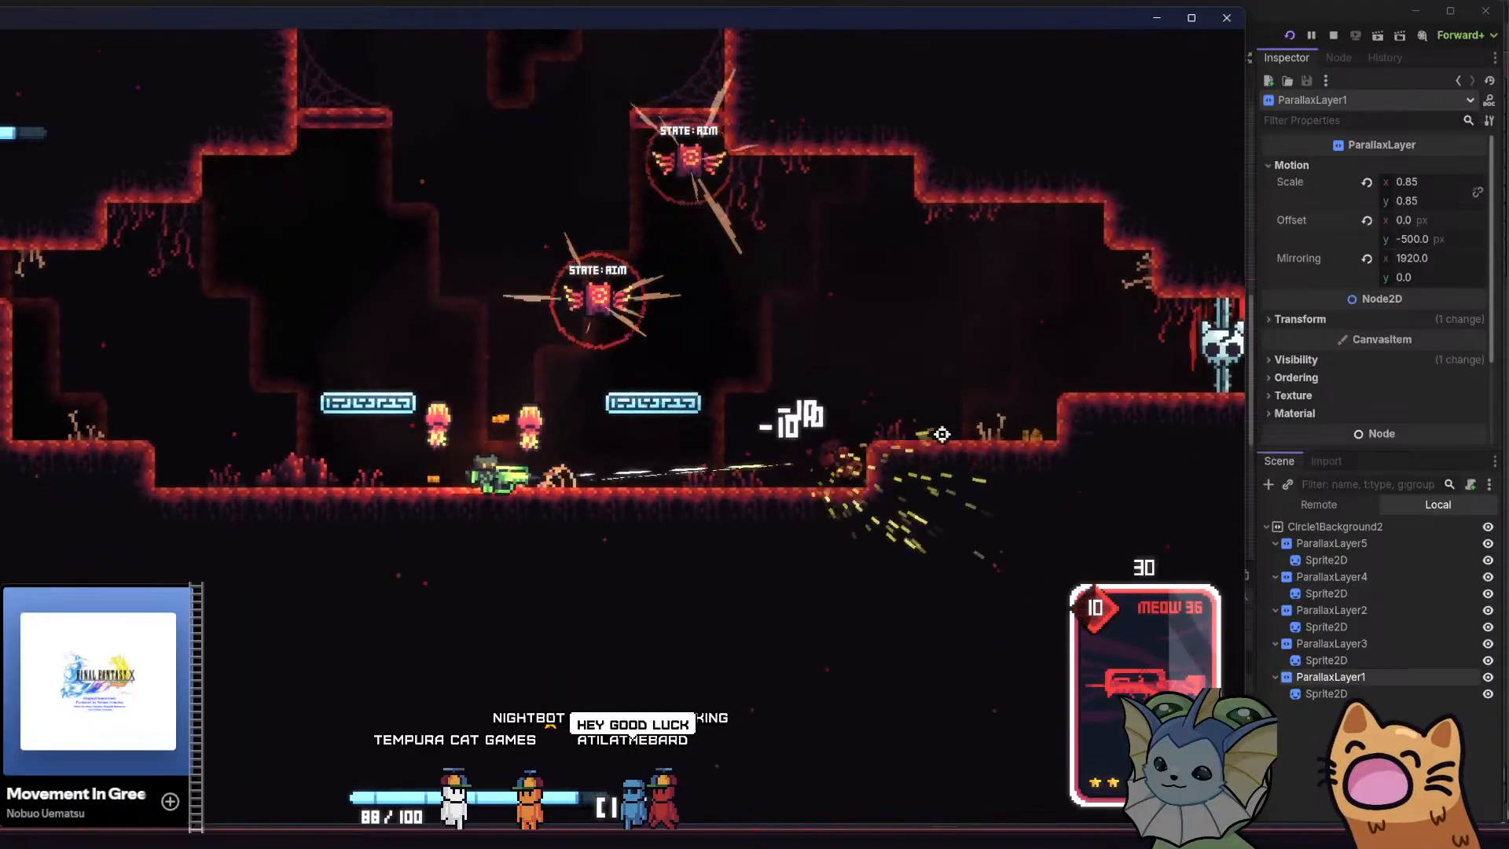
key("a")
left_click(943, 224)
left_click(1010, 87)
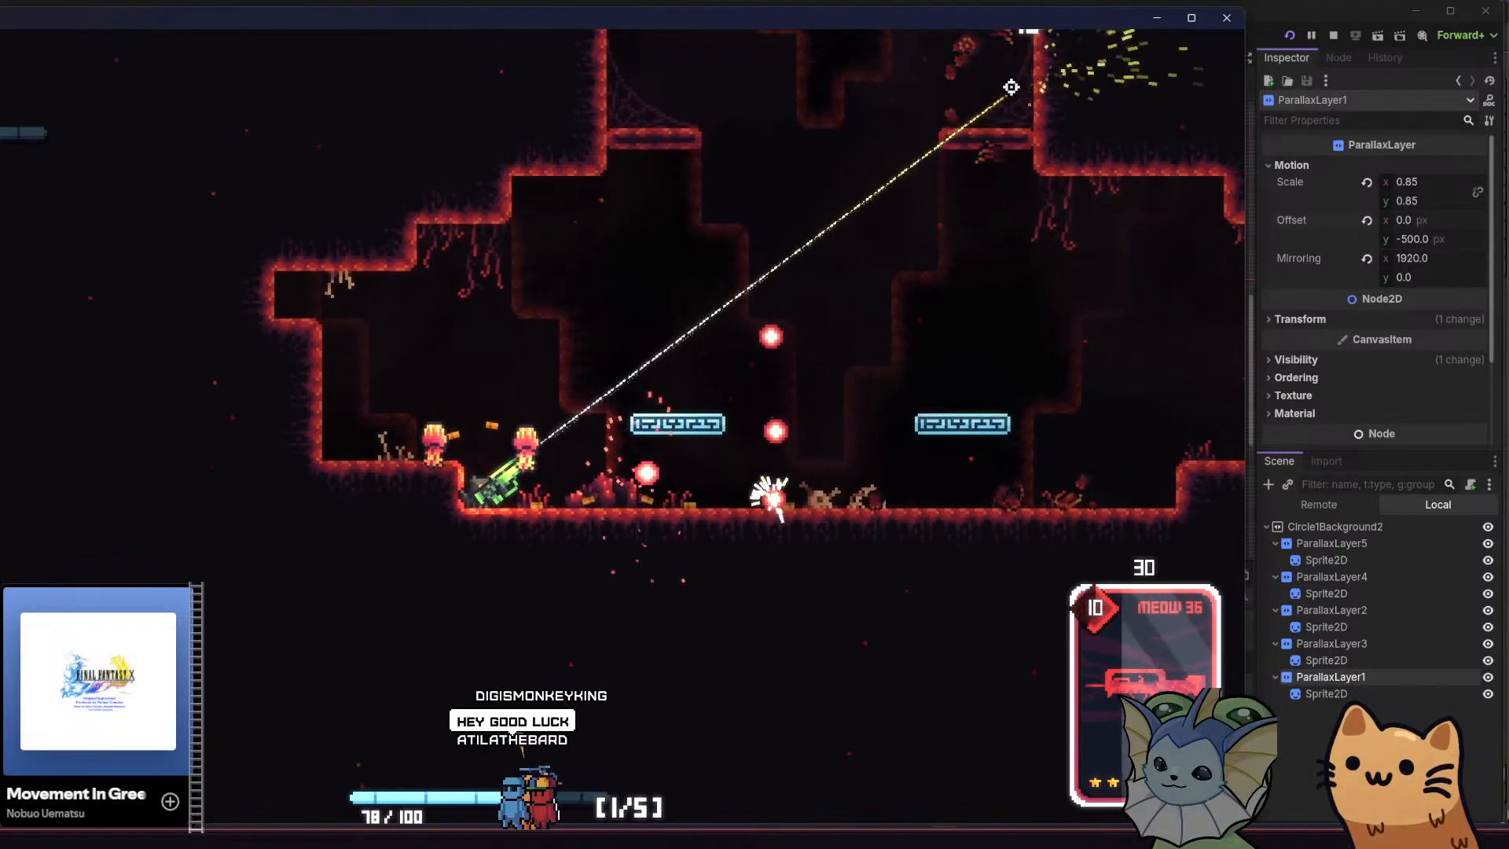
key("d")
key("space")
right_click(297, 185)
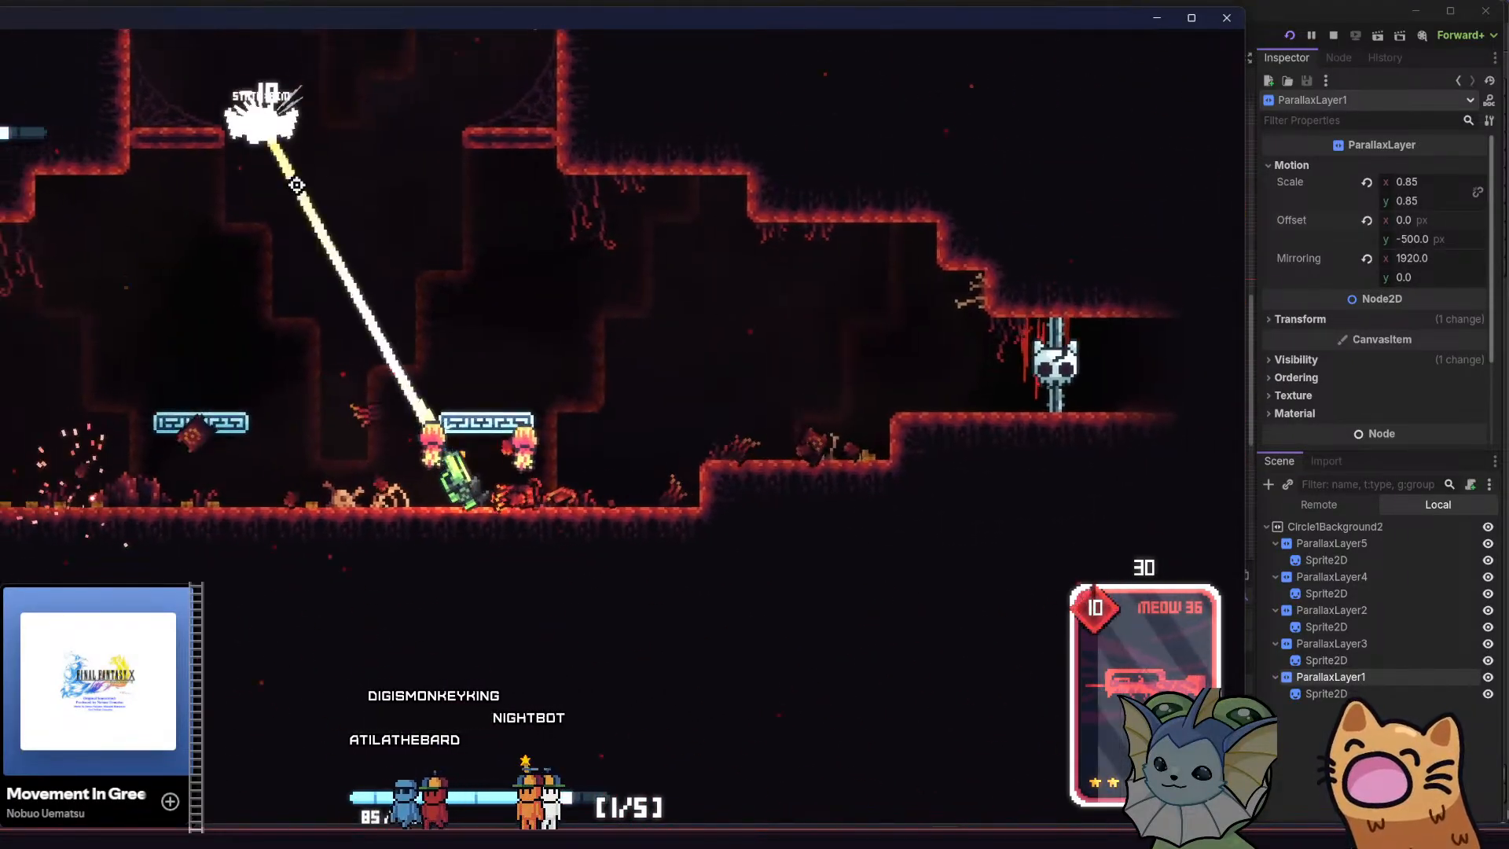
Climb from the lower cave through the shaft to the upper cave, examining the vertical movement of the parallax layers
key("a")
key("space")
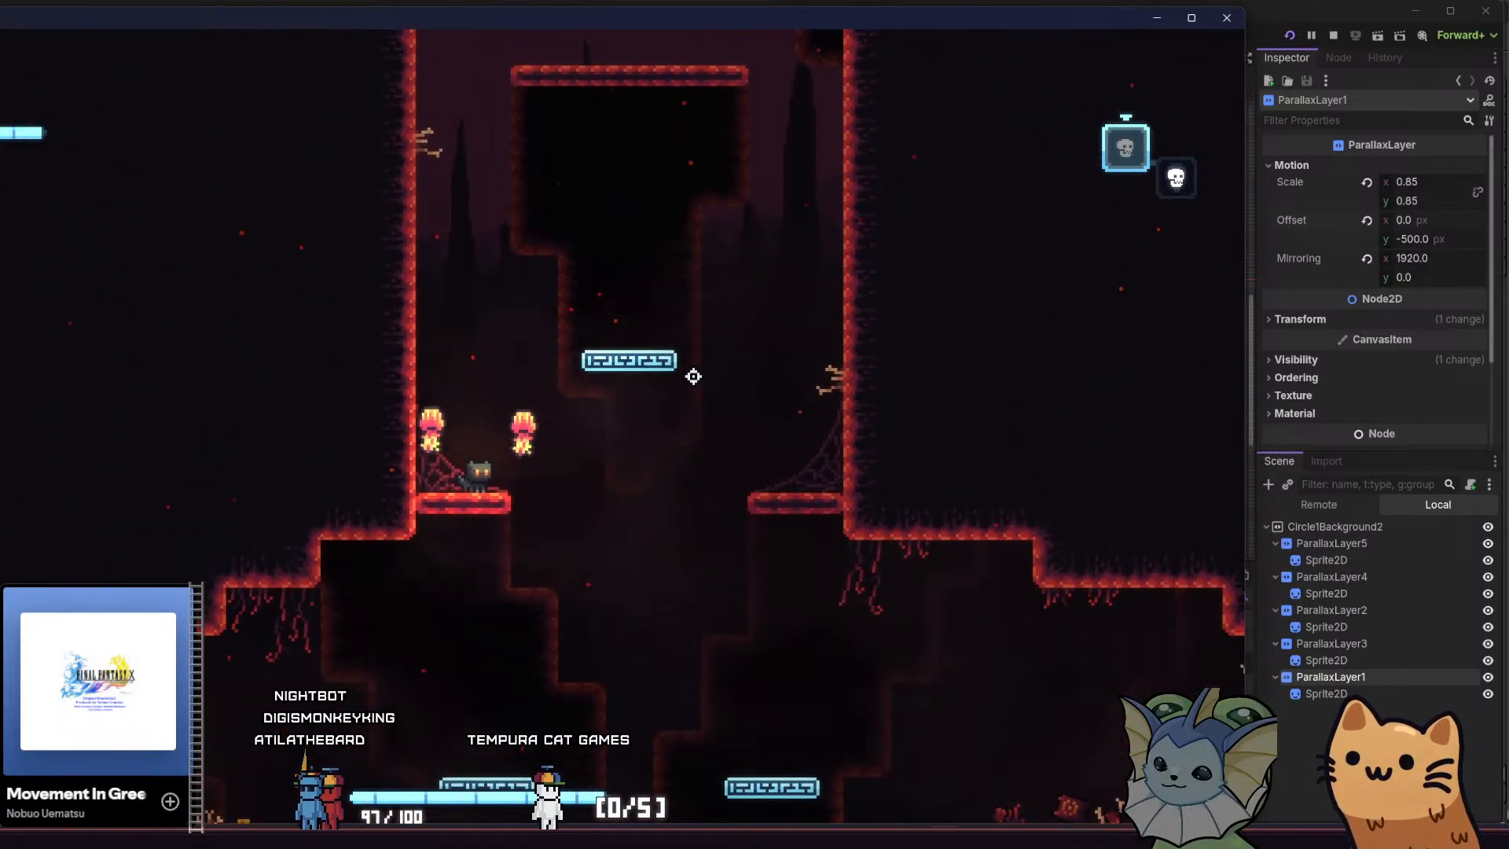
key("d")
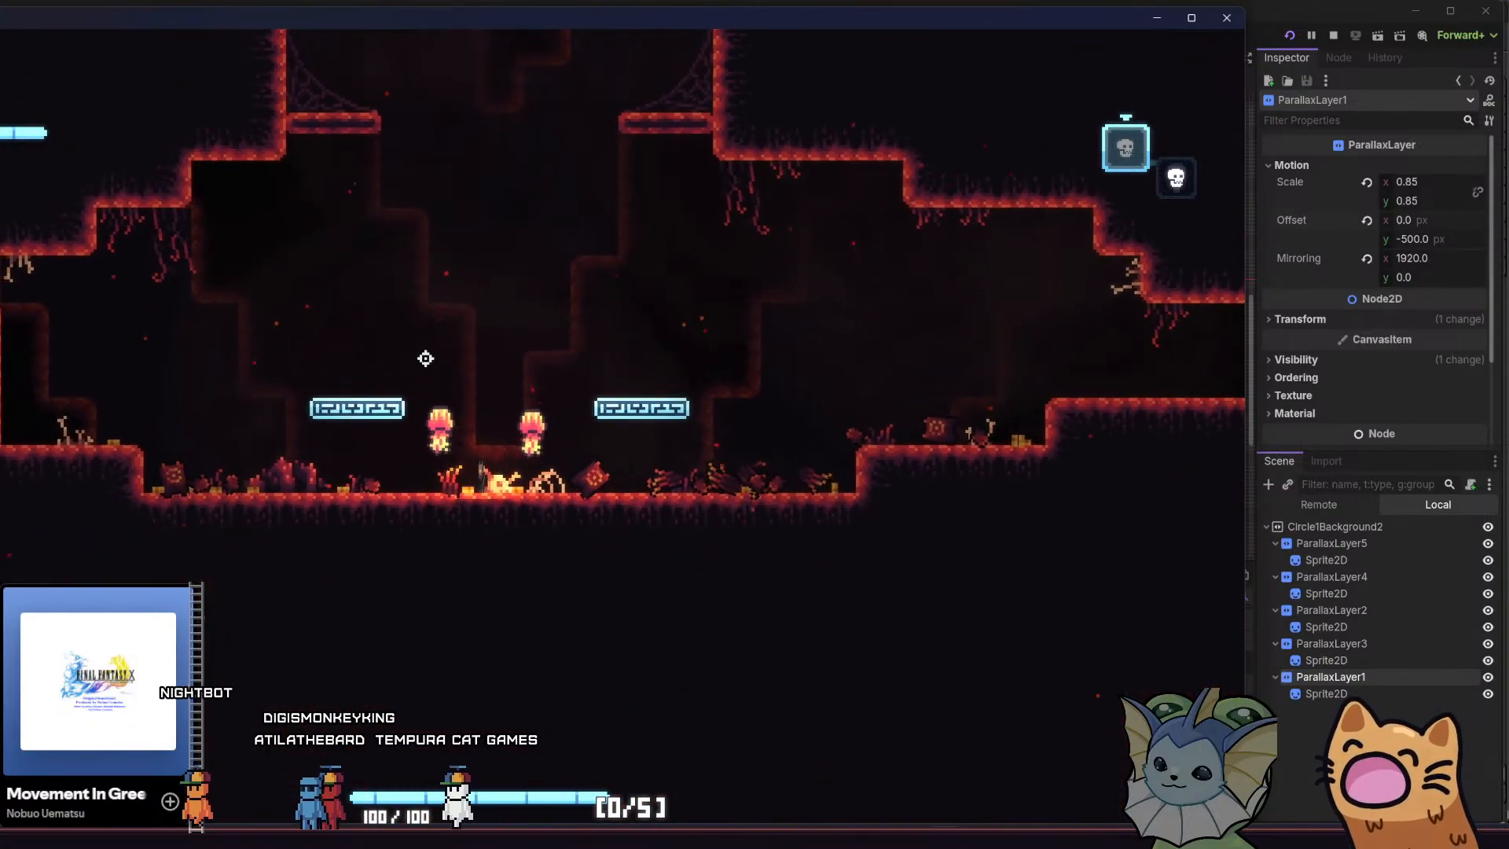
key("space")
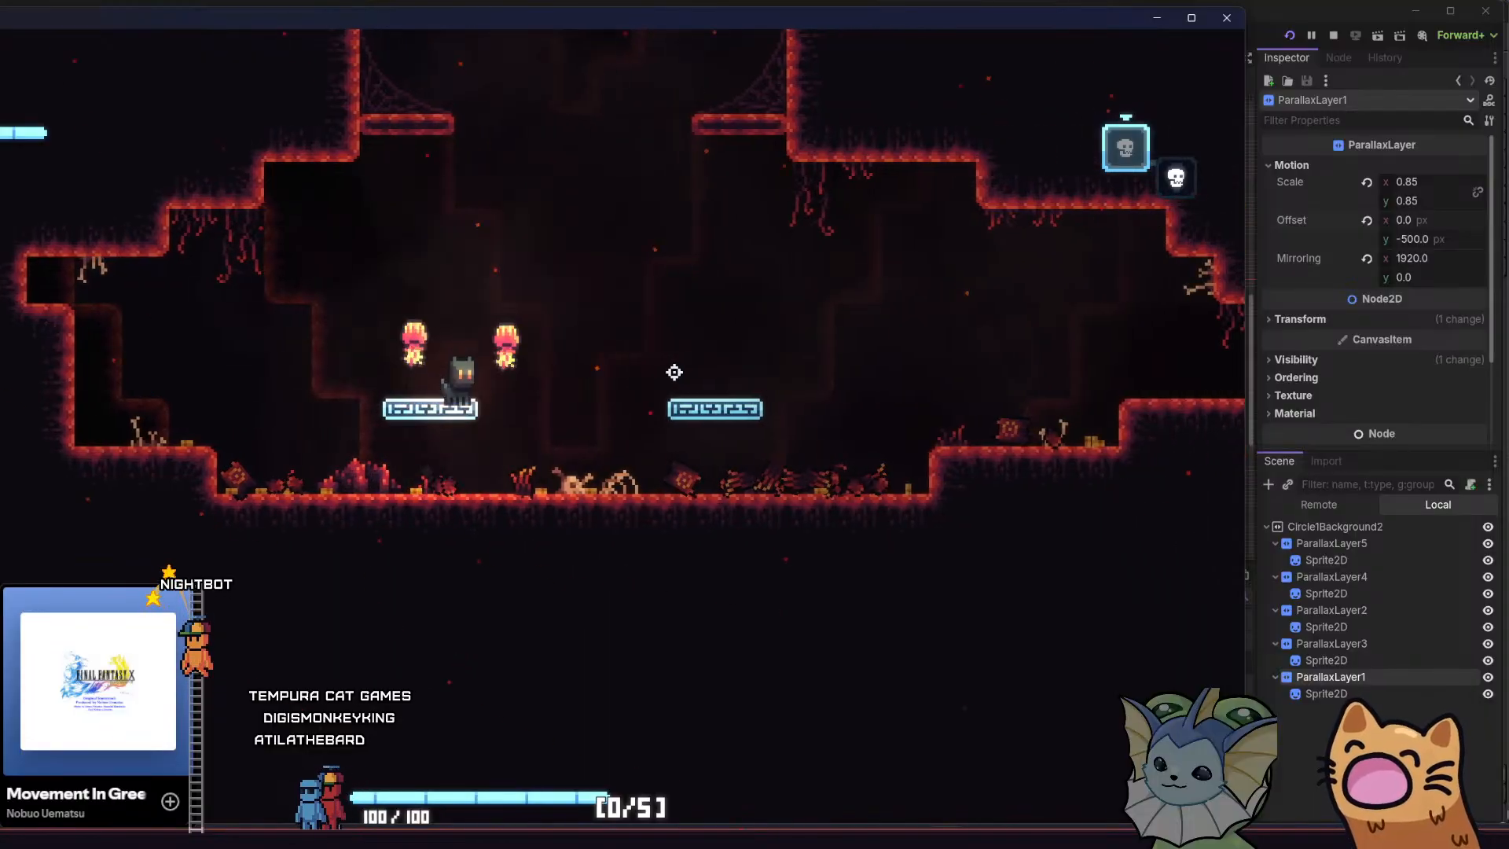
key("space")
key("a")
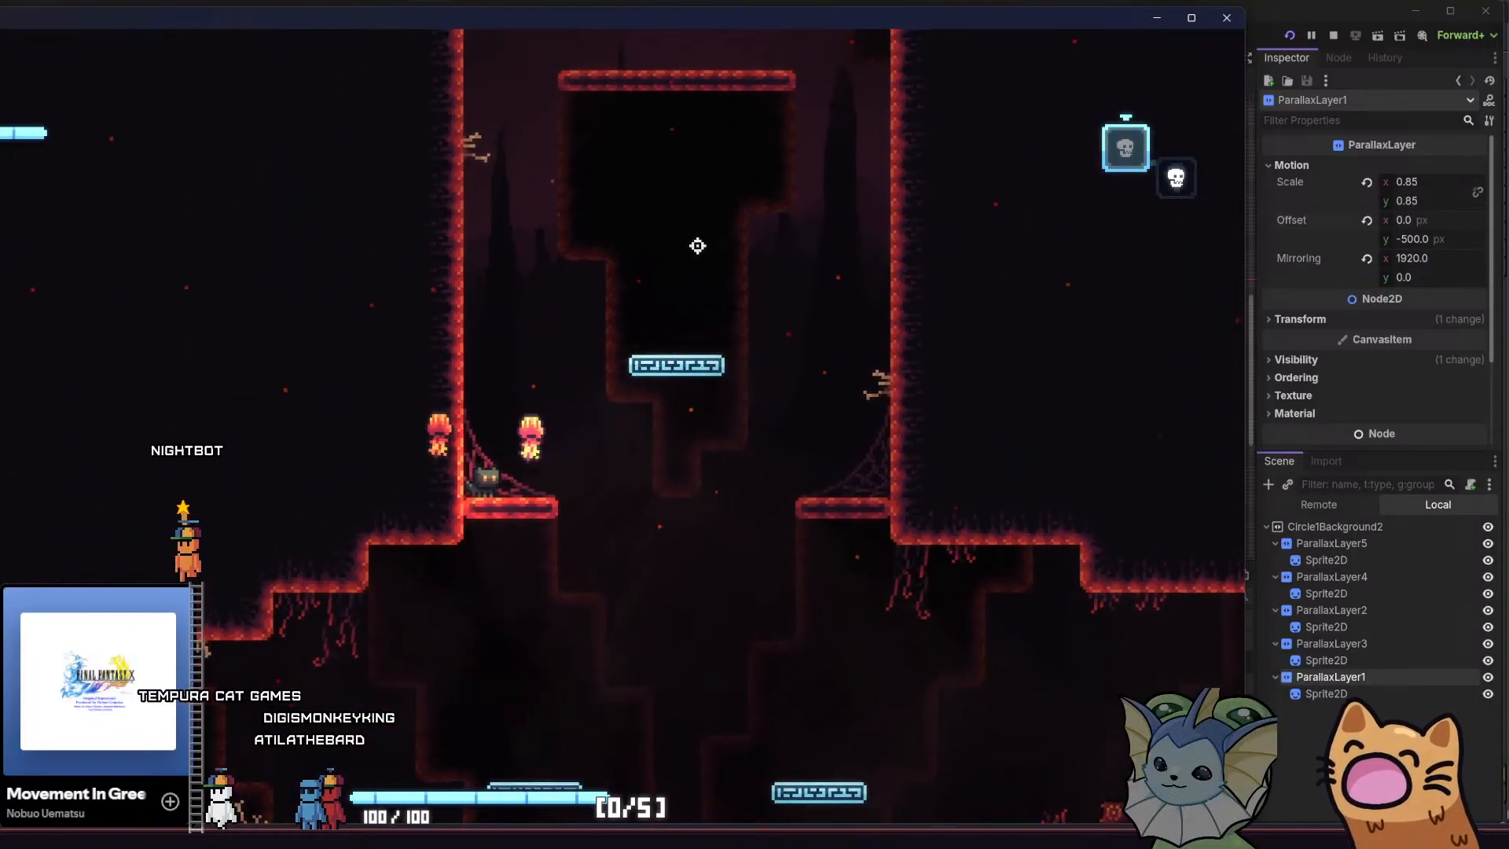
key("d")
key("space")
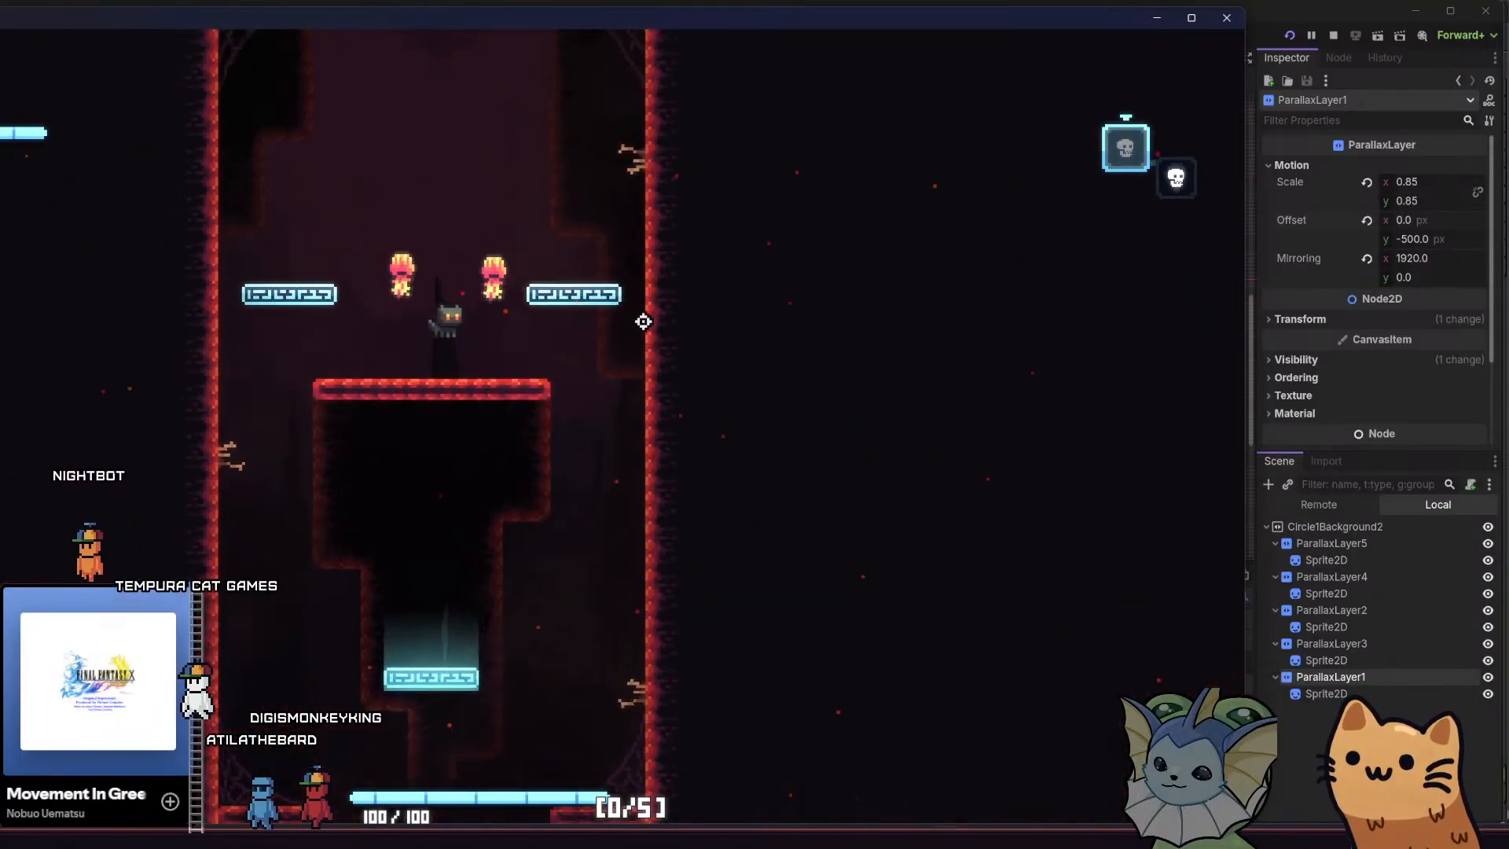
key("space")
key("a")
key("space")
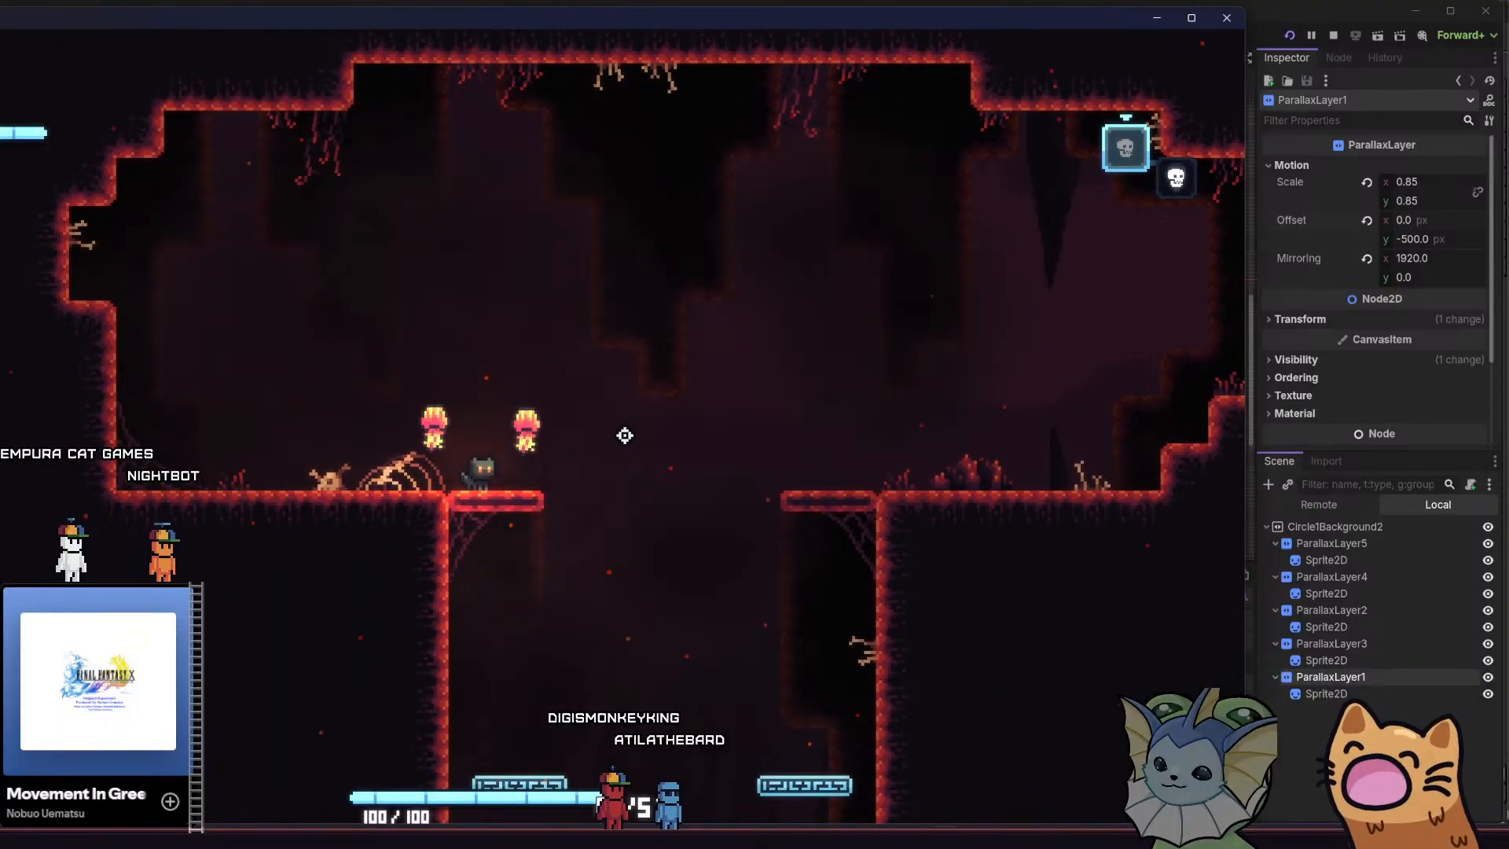
Drop back to the lower cave and climb to the shaft's red platform, comparing the background layers at each height
key("d")
key("s")
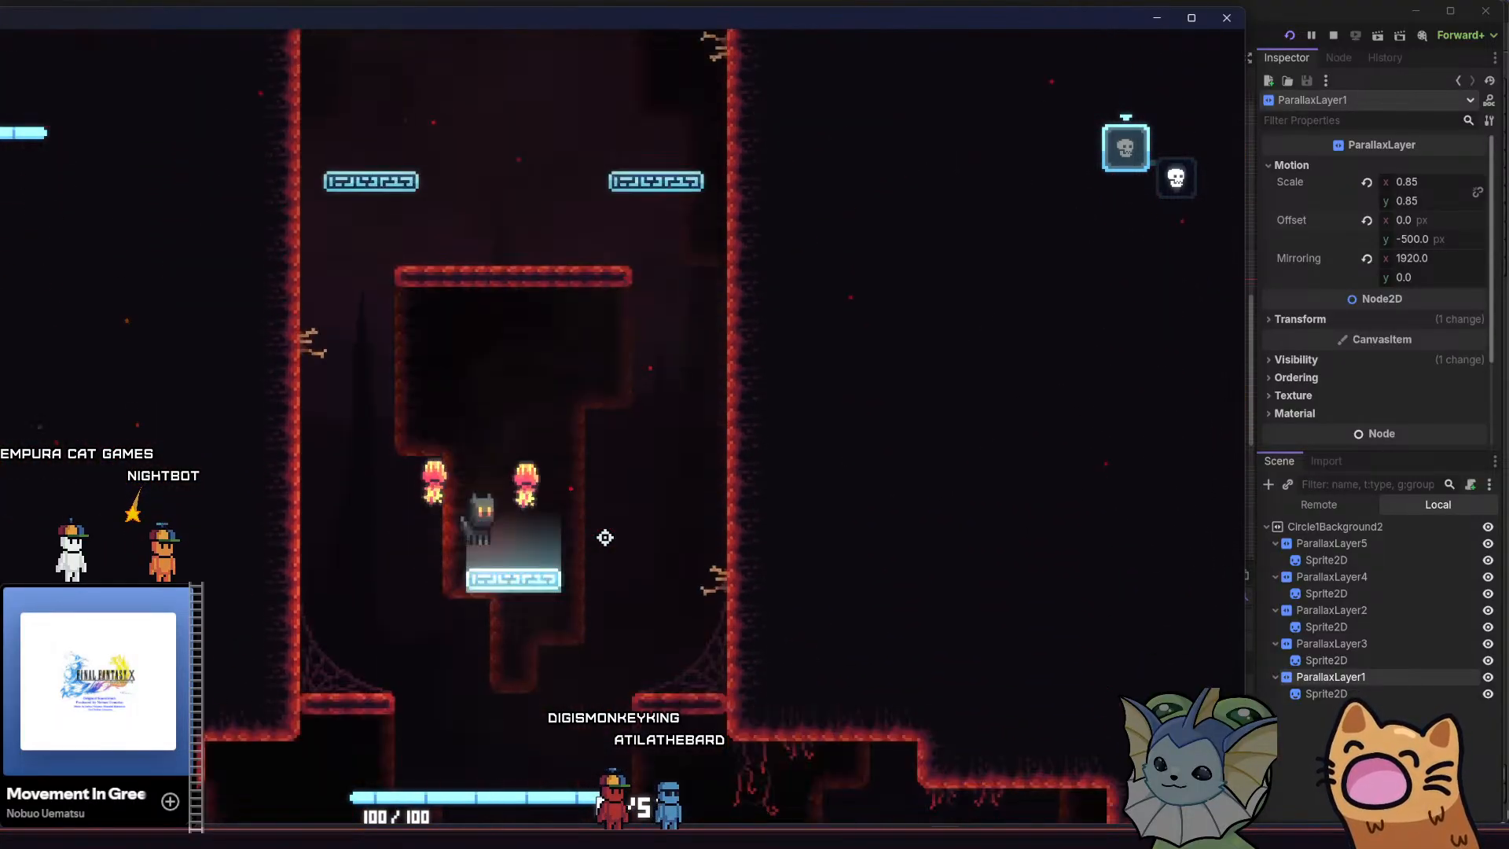
key("a")
key("s")
key("space")
key("d")
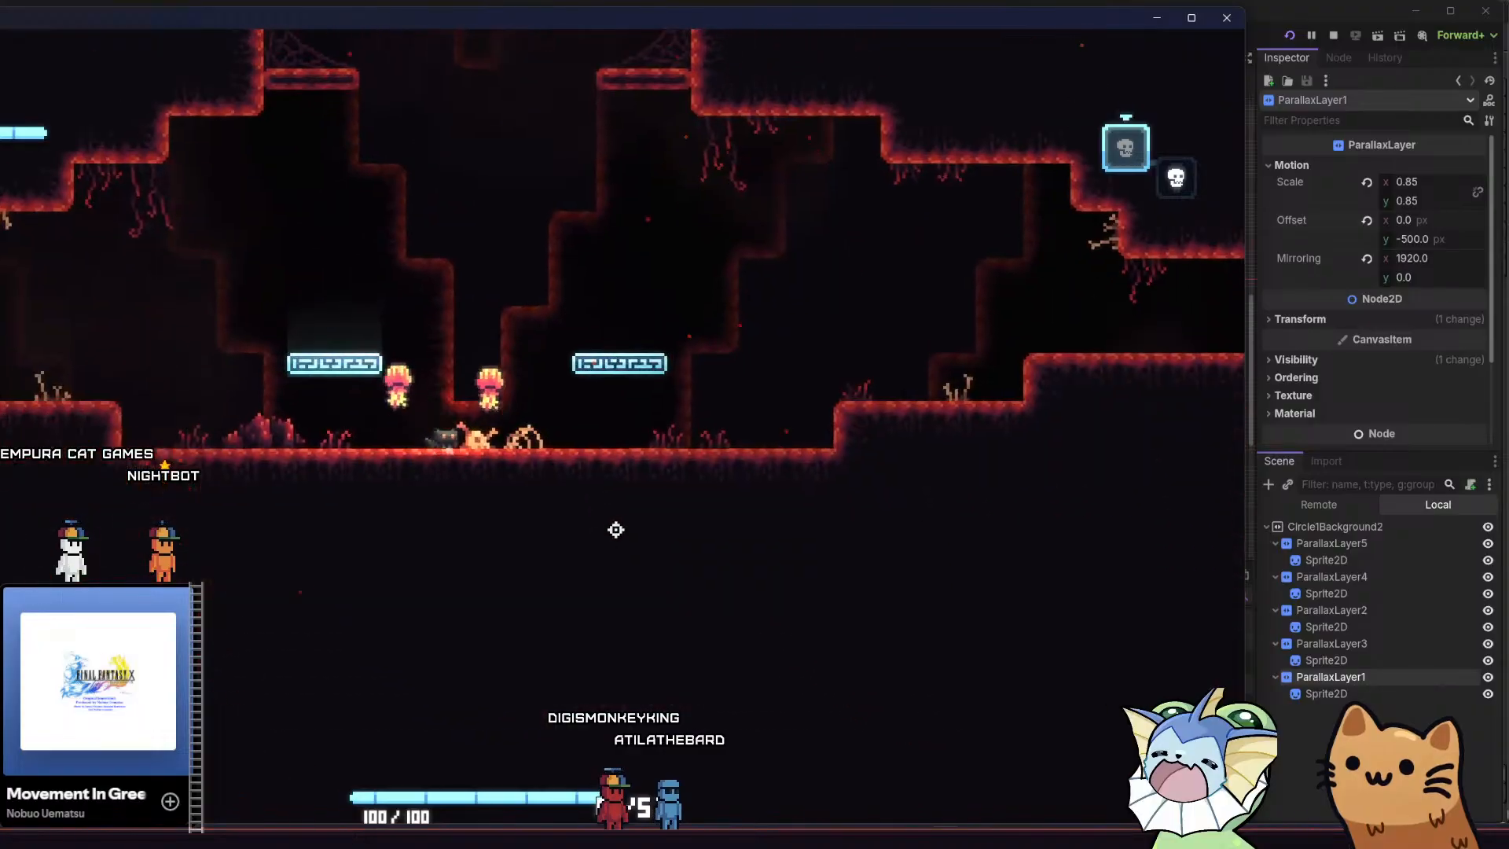
key("space")
key("a")
key("space")
key("a")
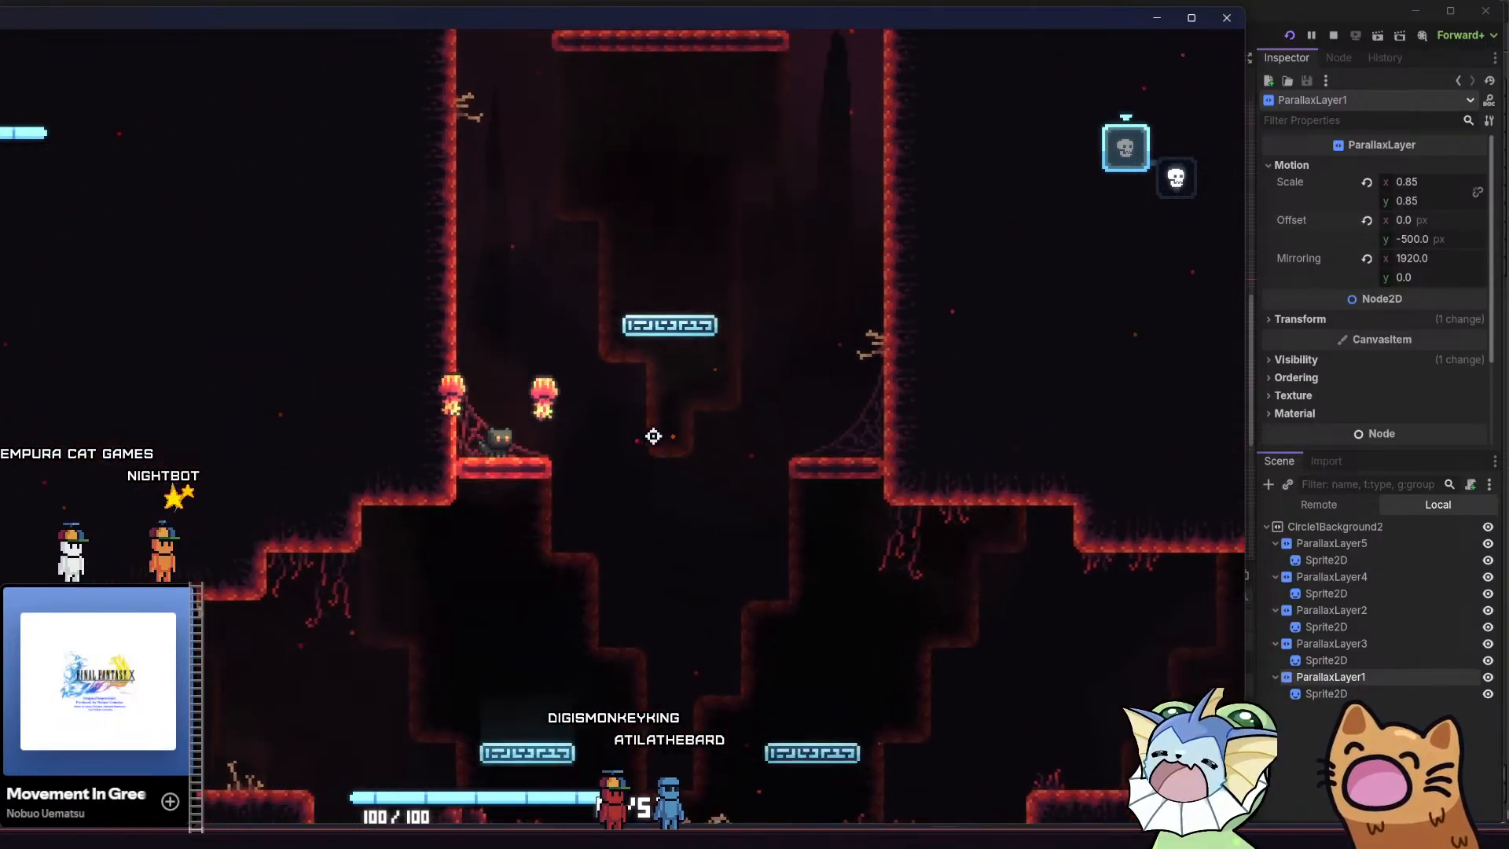
key("space")
key("d")
key("space")
key("space")
key("a")
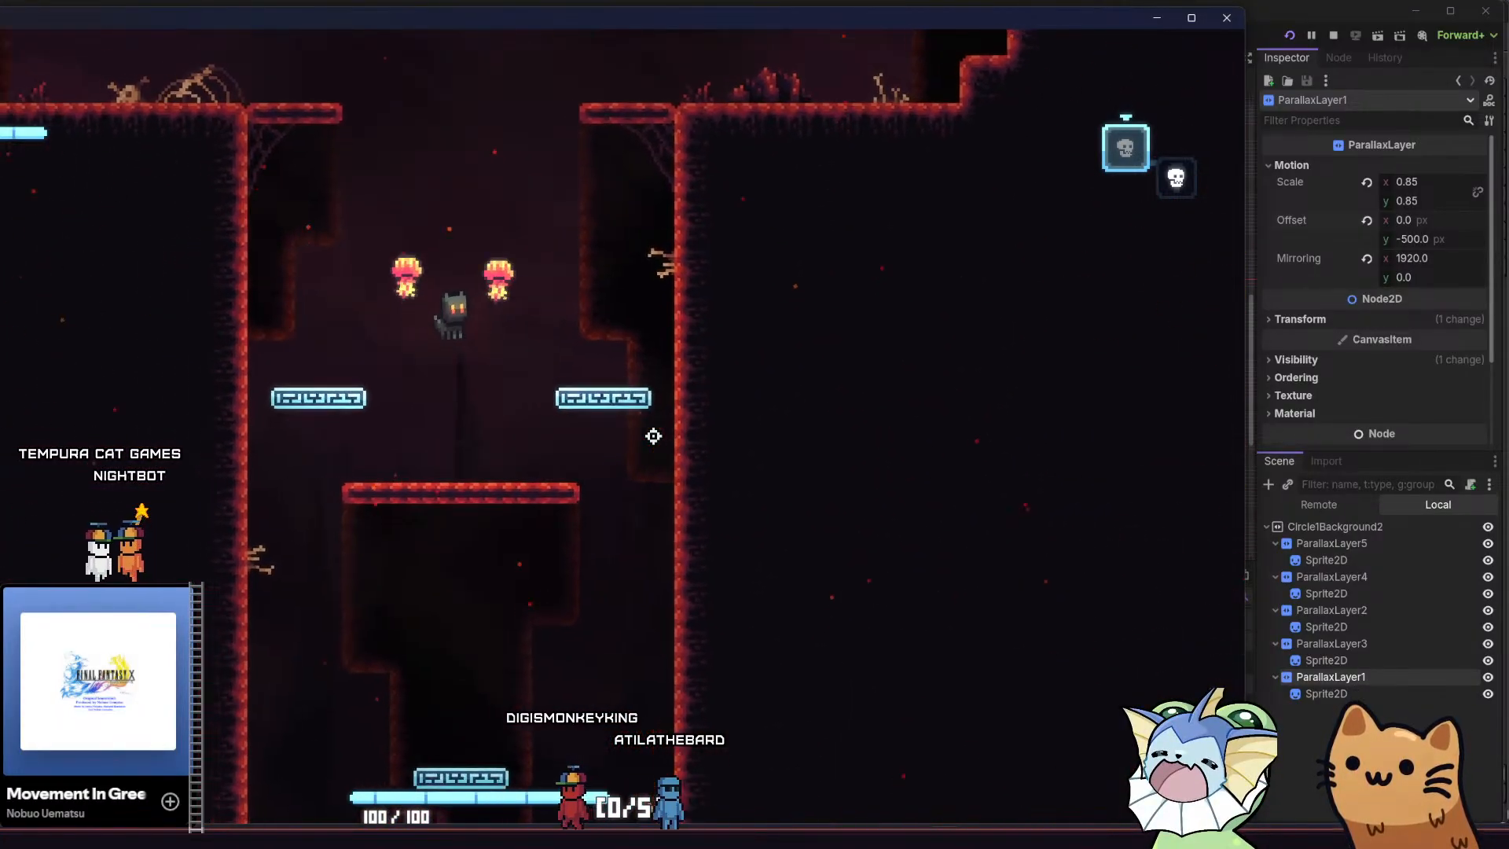
key("space")
key("d")
key("a")
key("d")
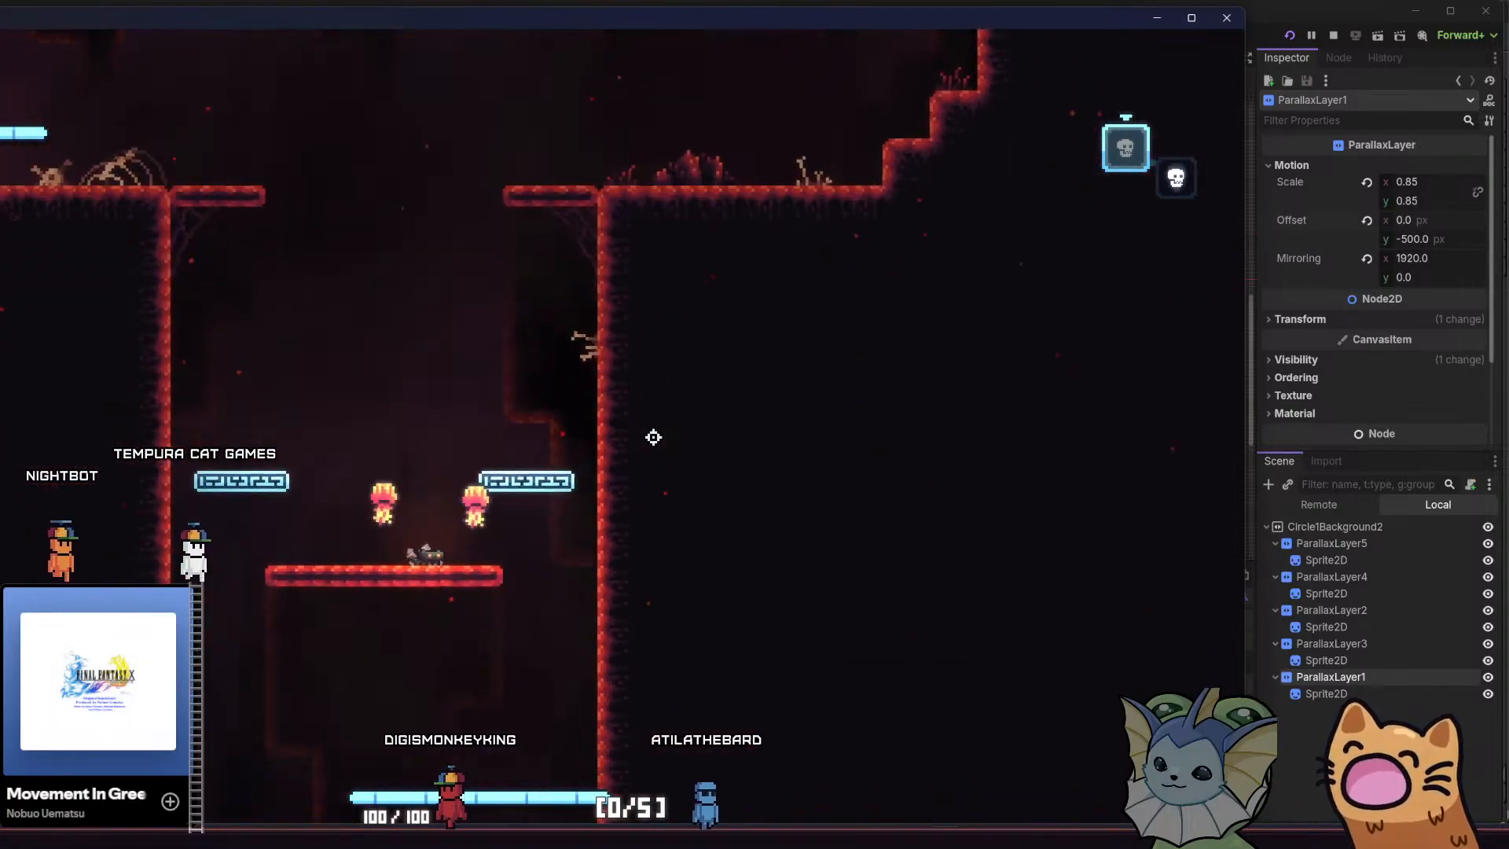
Descend to the lower cave once more and climb up to the upper cave, checking the front cave layer's placement
key("s")
key("a")
key("a")
key("space")
key("a")
key("space")
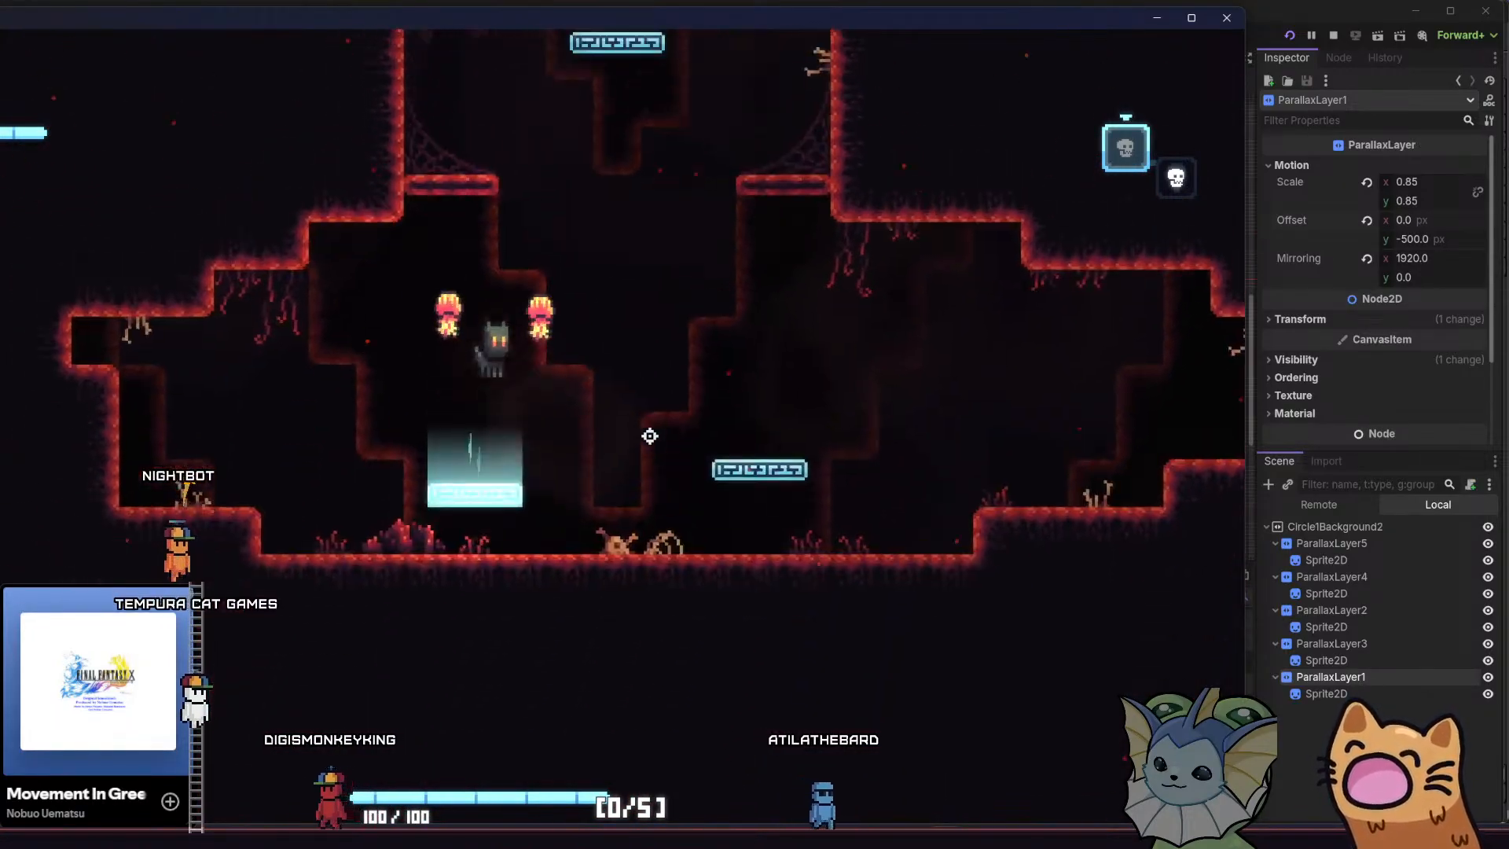
key("space")
key("a")
key("space")
key("d")
key("space")
key("a")
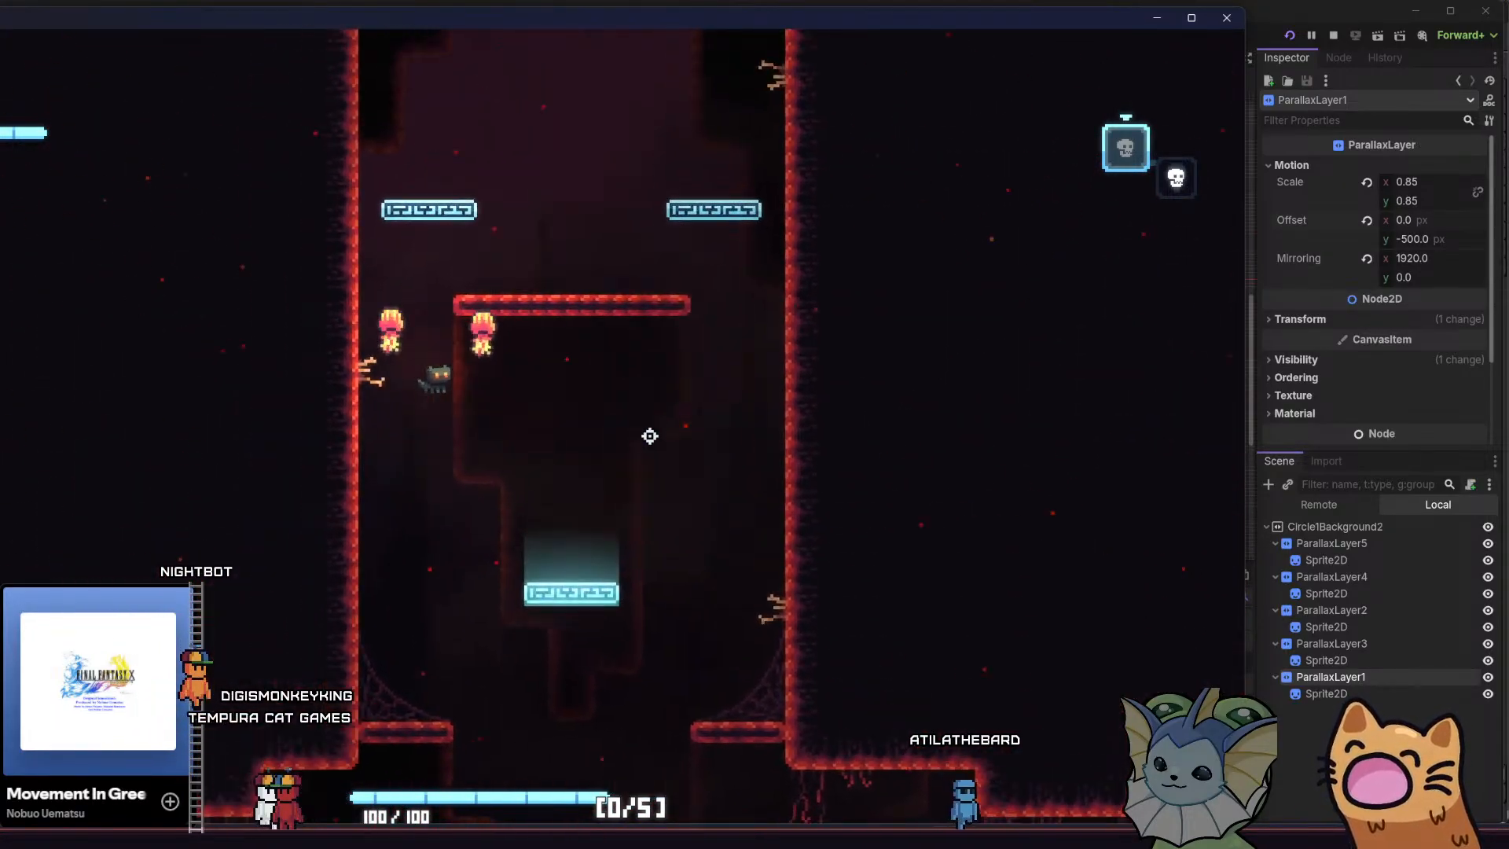
key("space")
key("d")
key("space")
key("a")
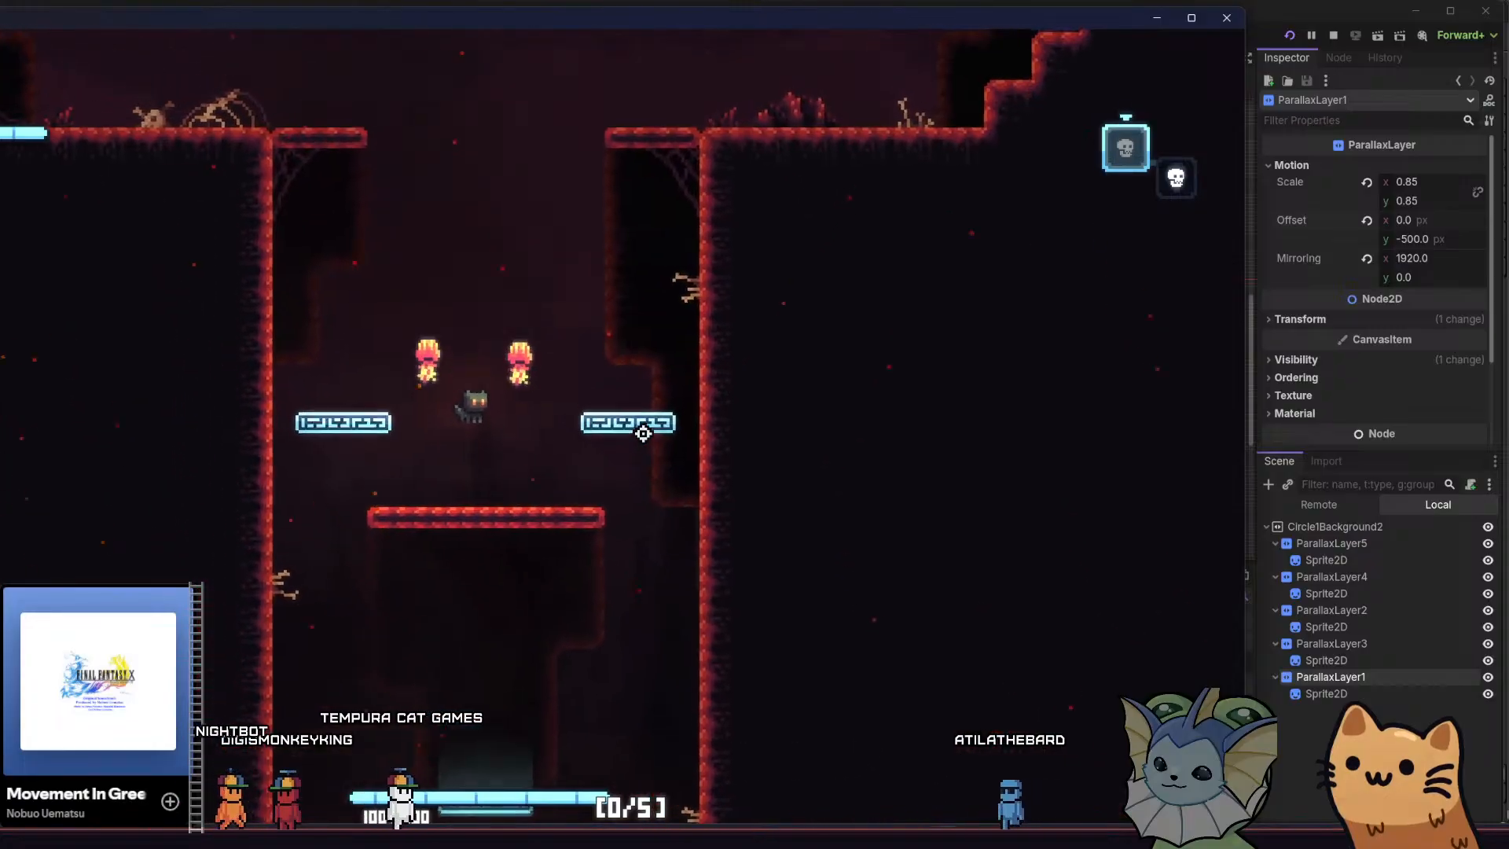
key("space")
key("a")
key("space")
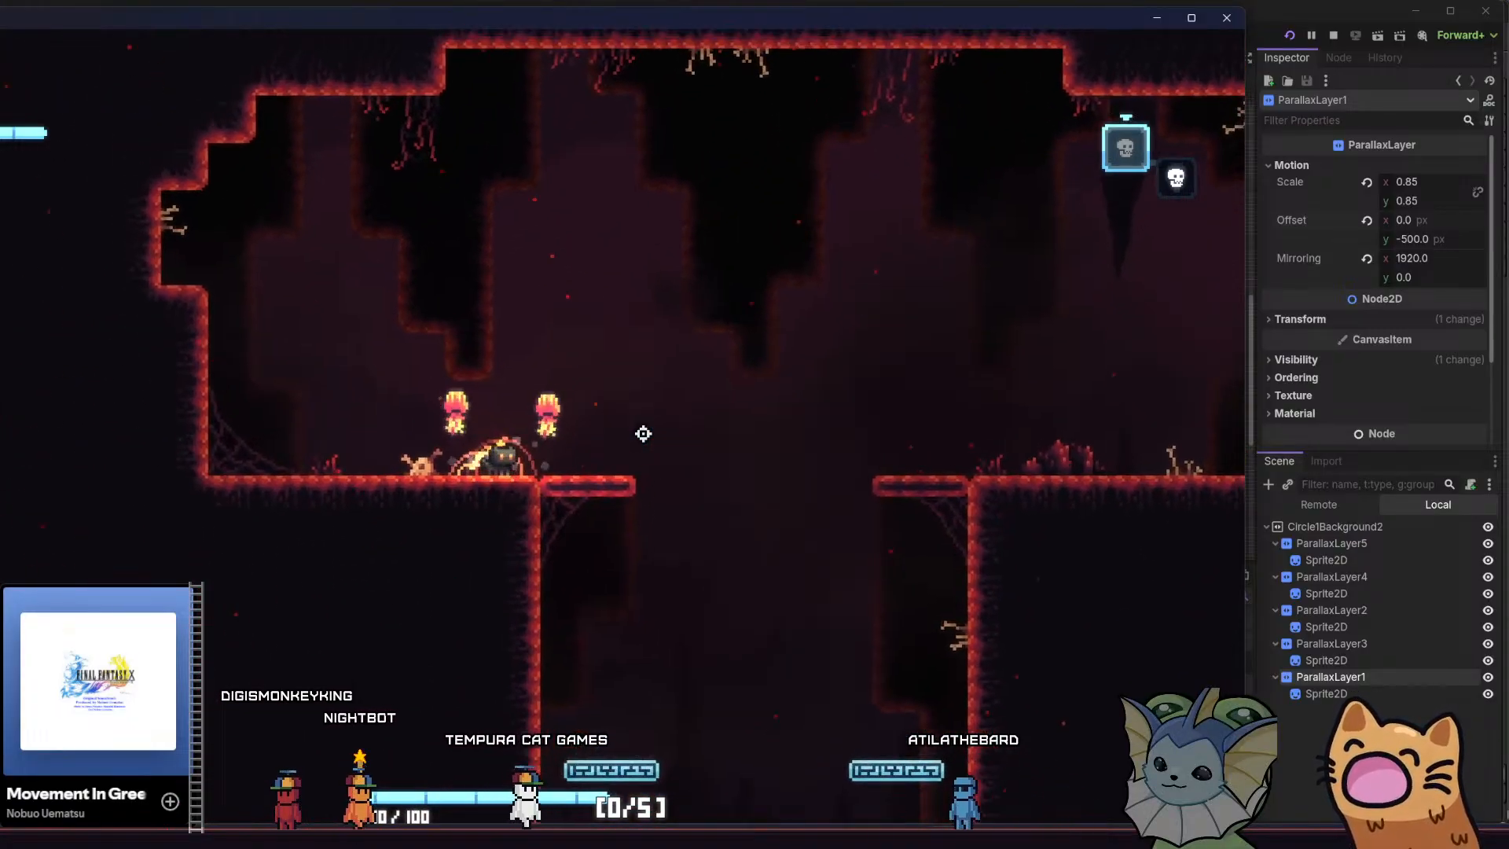
Cross the upper cave back and forth over the shaft, examining the parallax layers' horizontal movement, and close the test game
key("d")
key("space")
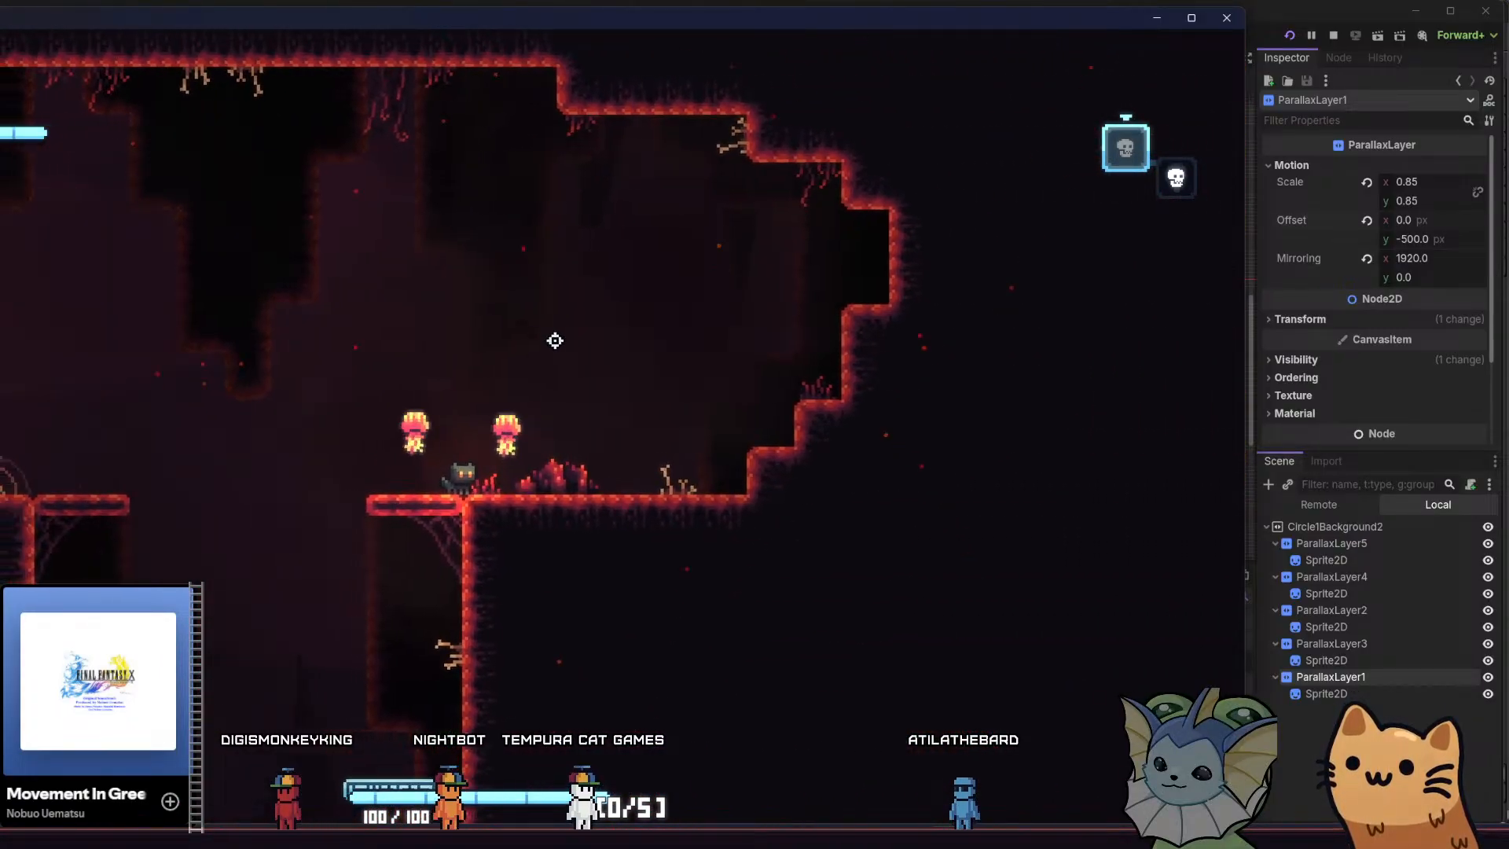
key("a")
key("space")
key("d")
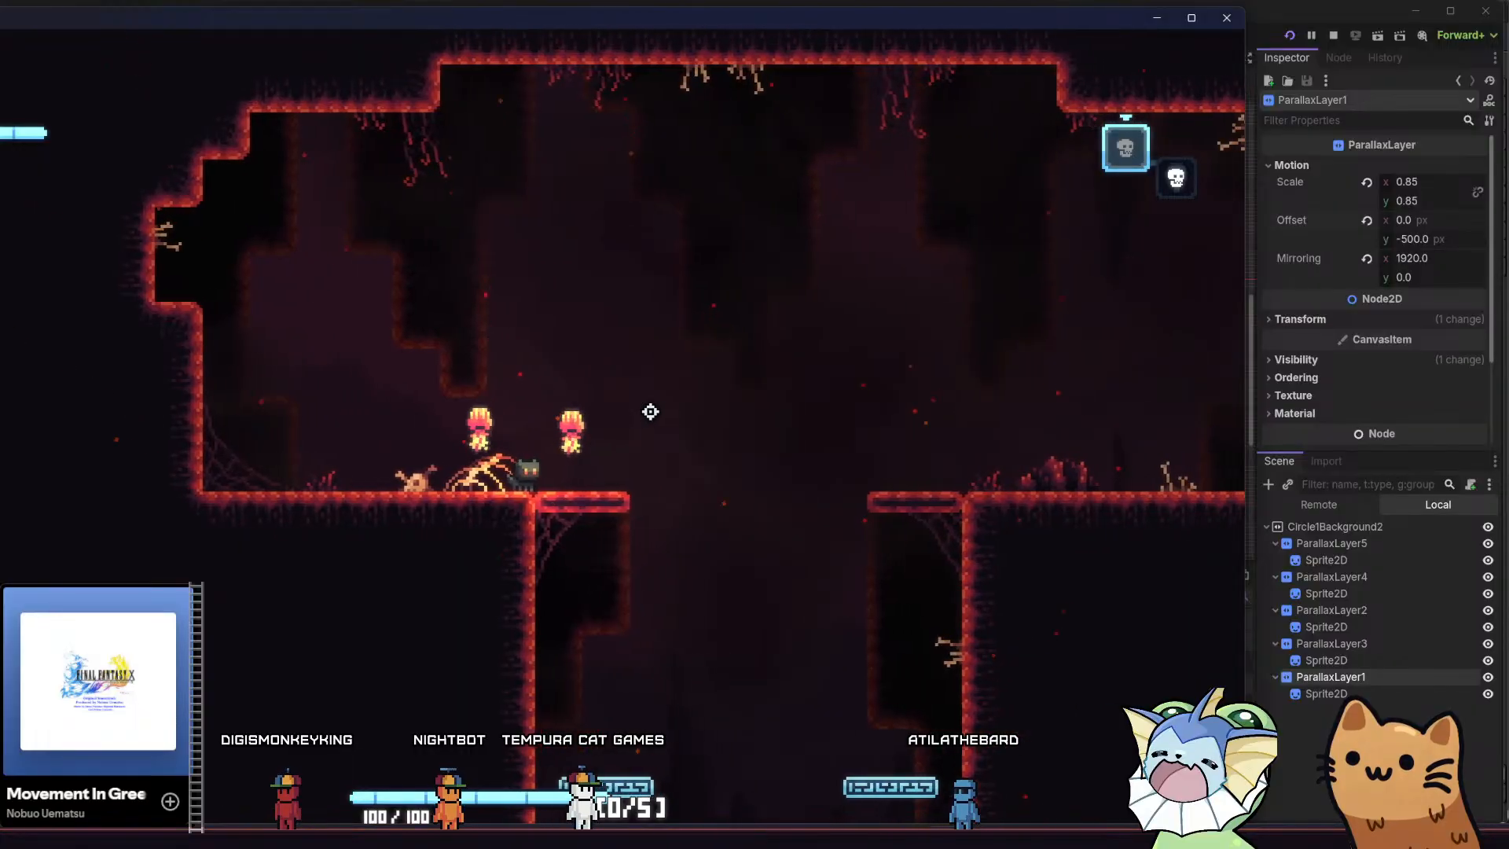
key("space")
key("a")
key("space")
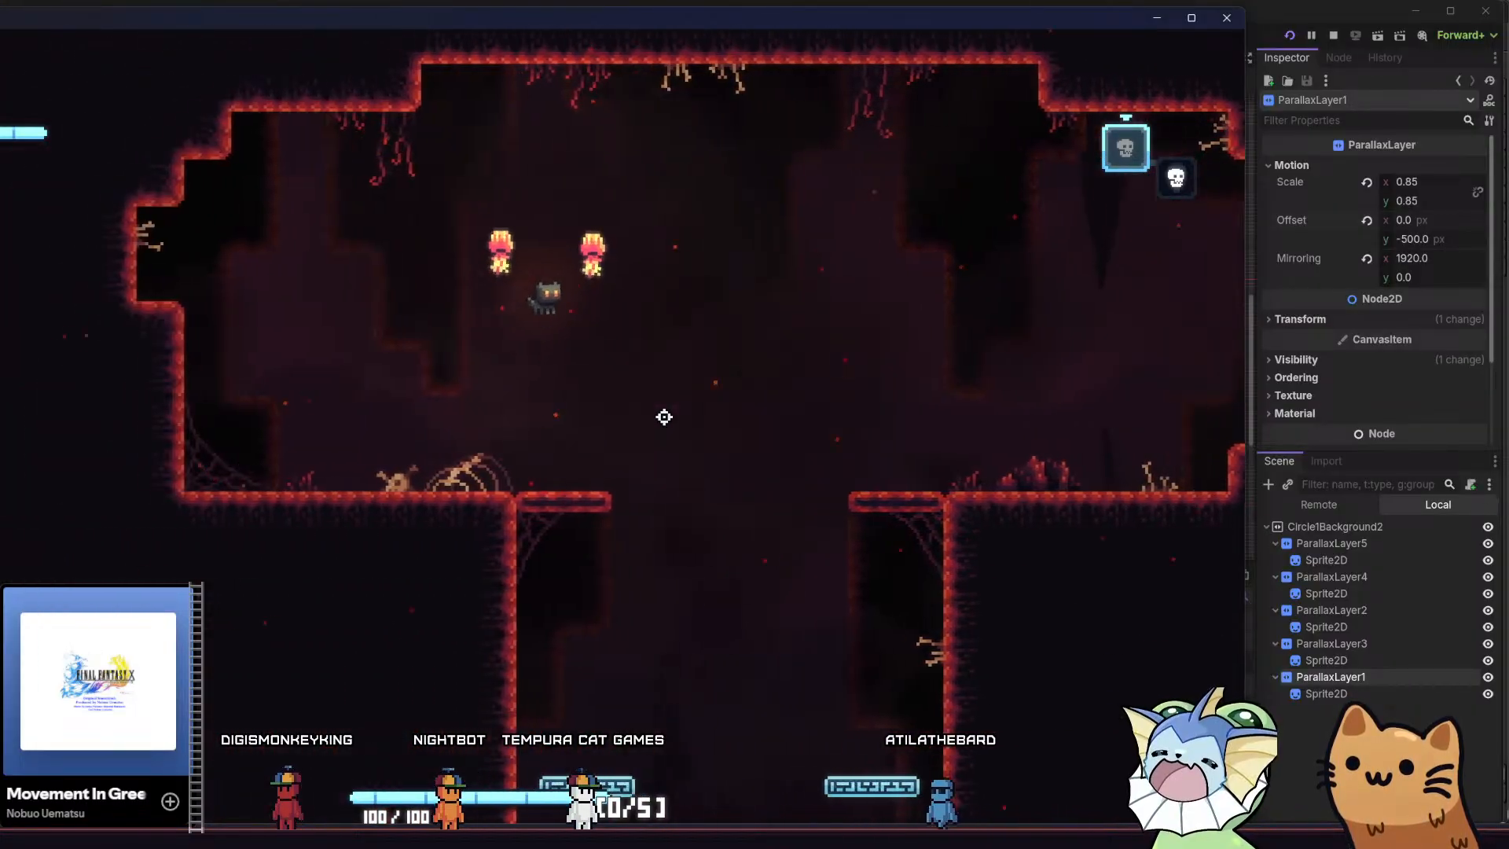
key("d")
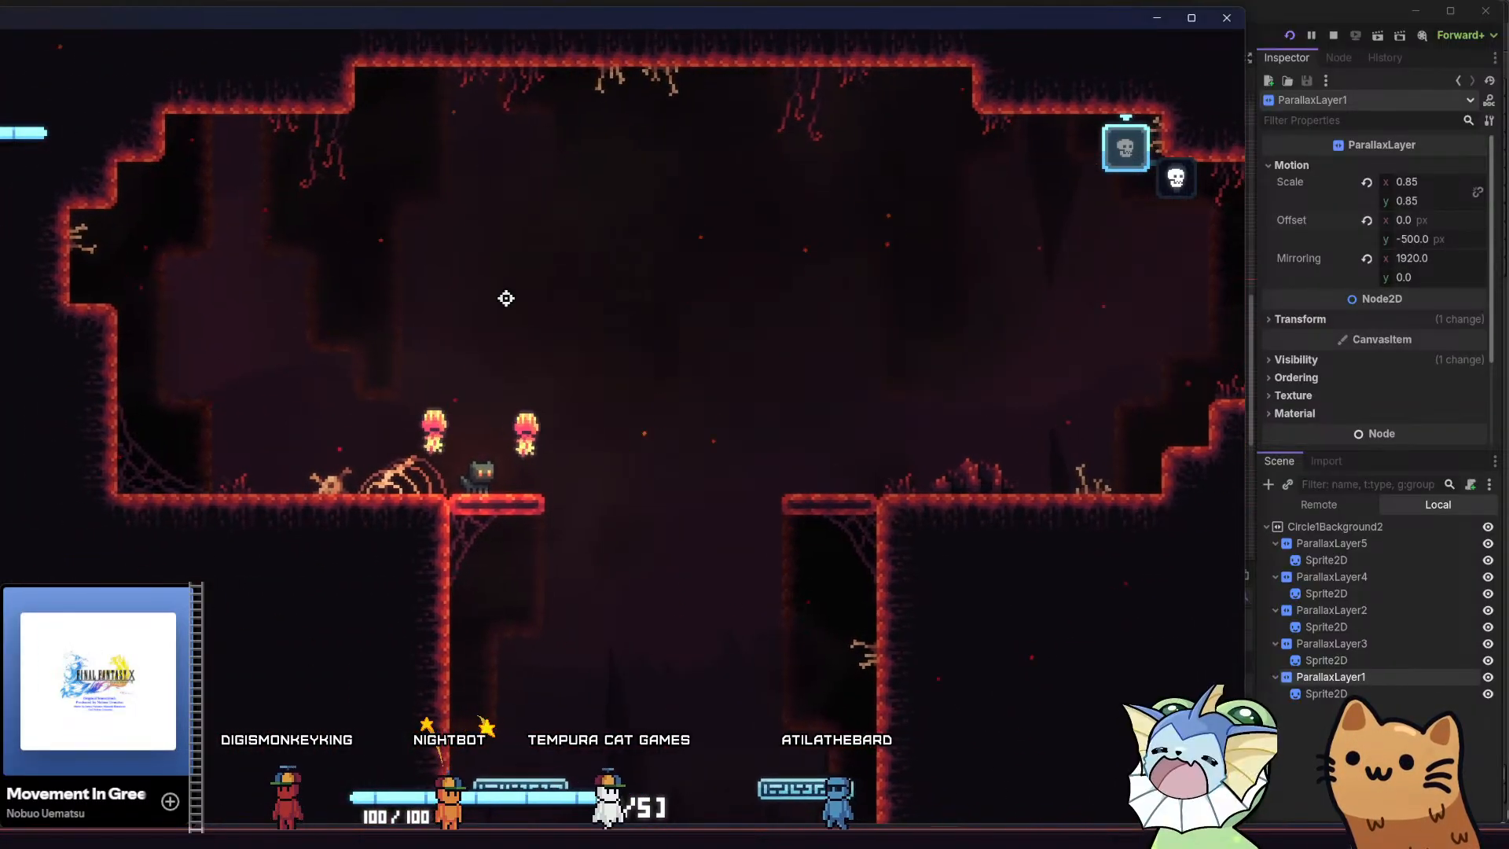
left_click(1226, 22)
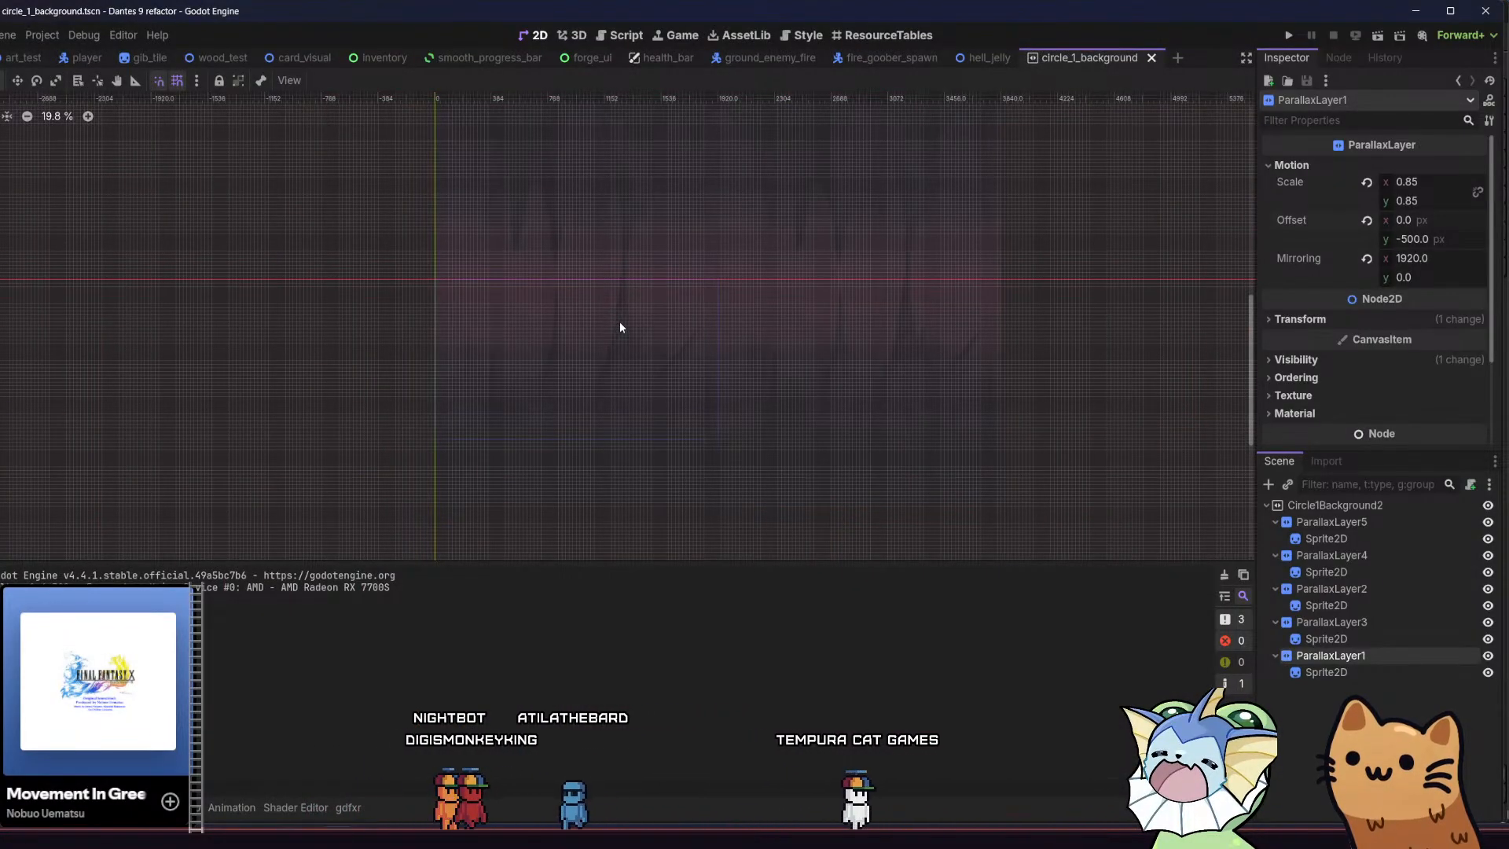
Turn off grid snapping in the 2D view and examine the stacked background layers without the grid
scroll(584, 327, "up", 2)
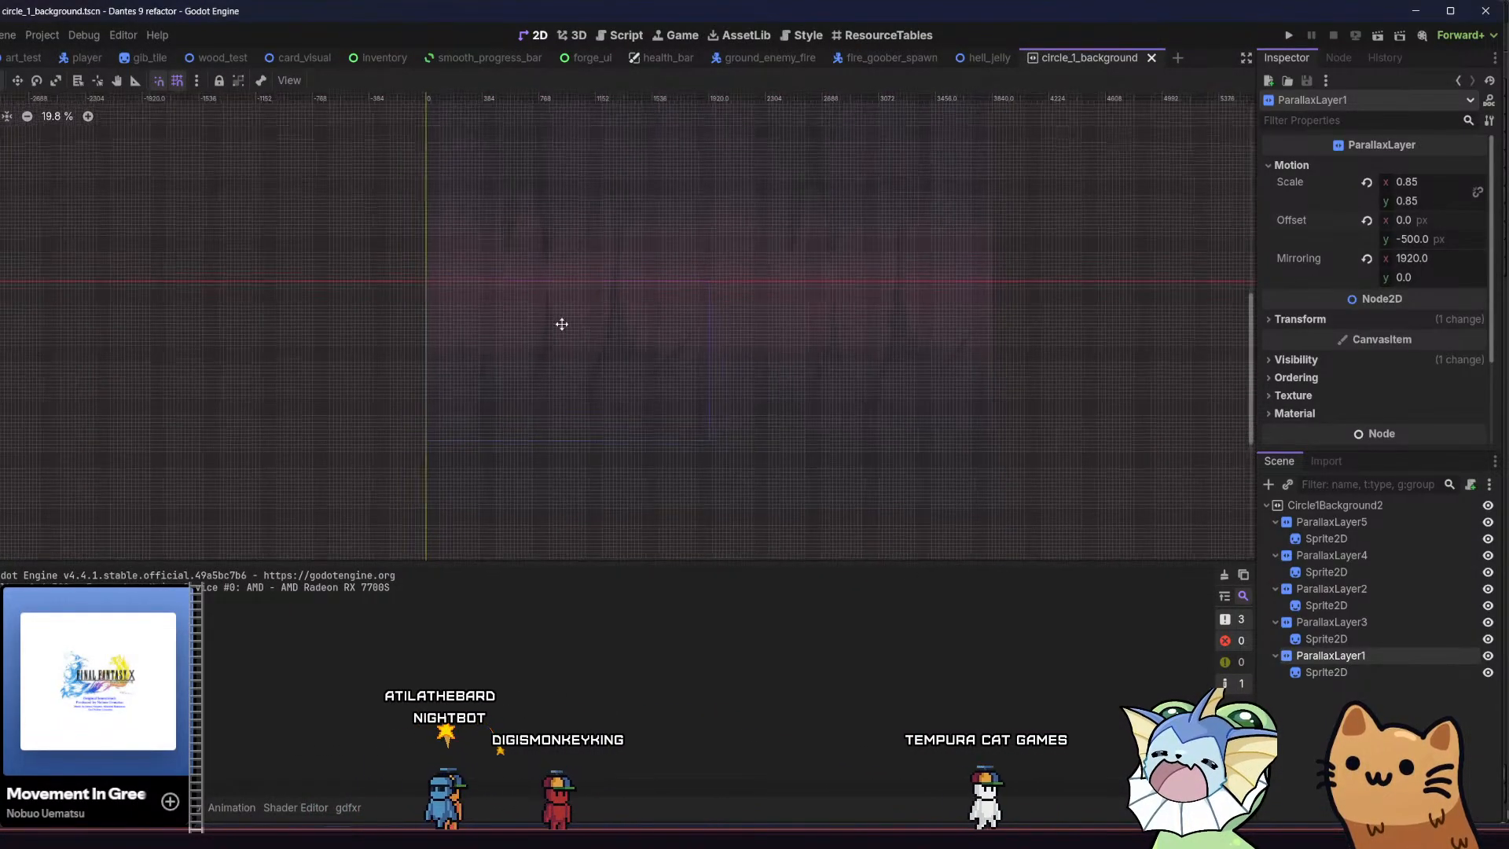
left_click(177, 82)
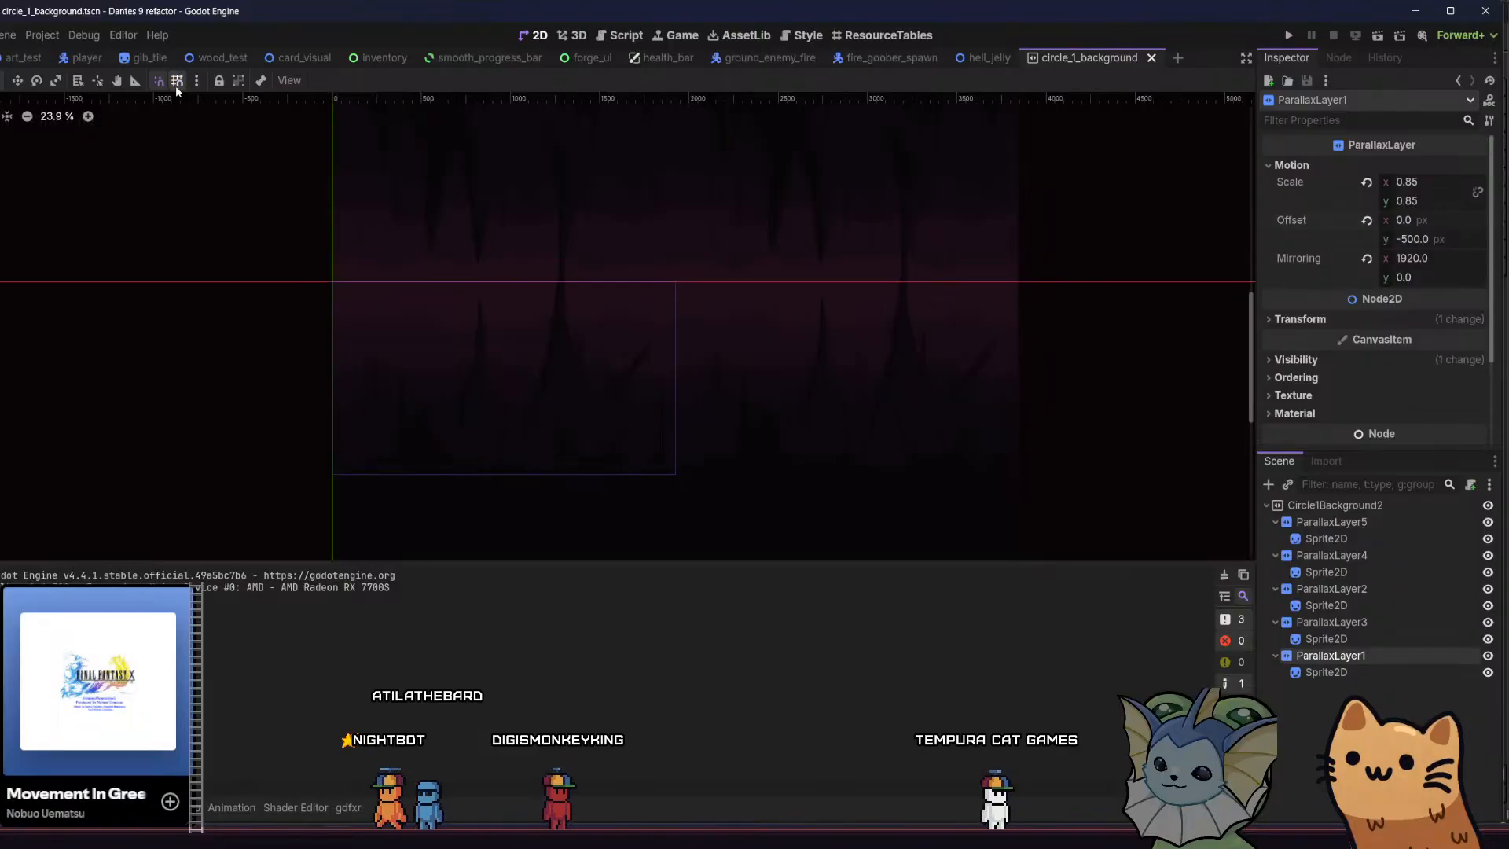
scroll(347, 310, "up", 1)
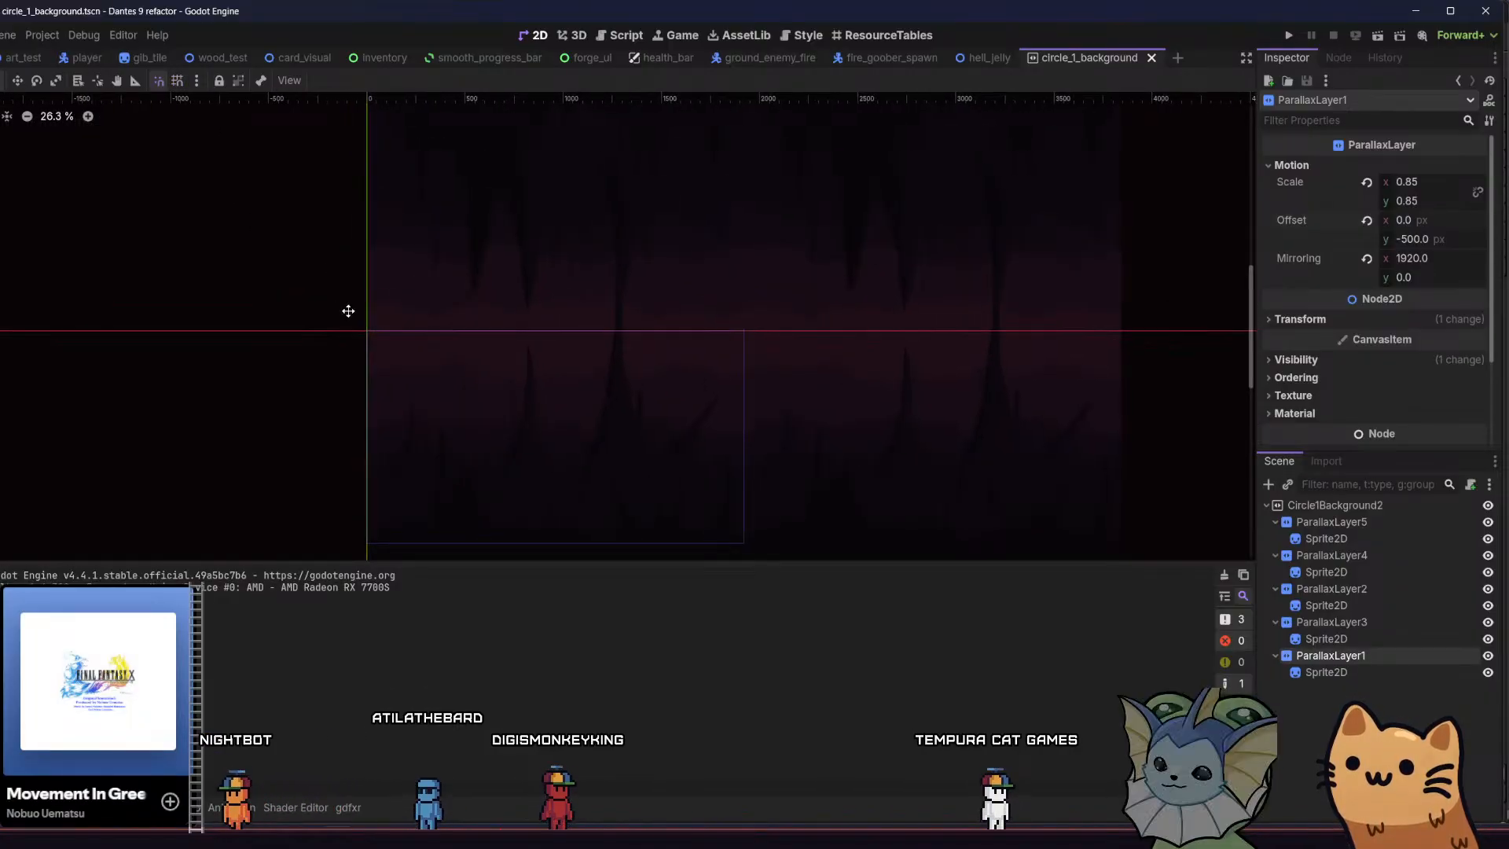
middle_click_drag(347, 309, 397, 376)
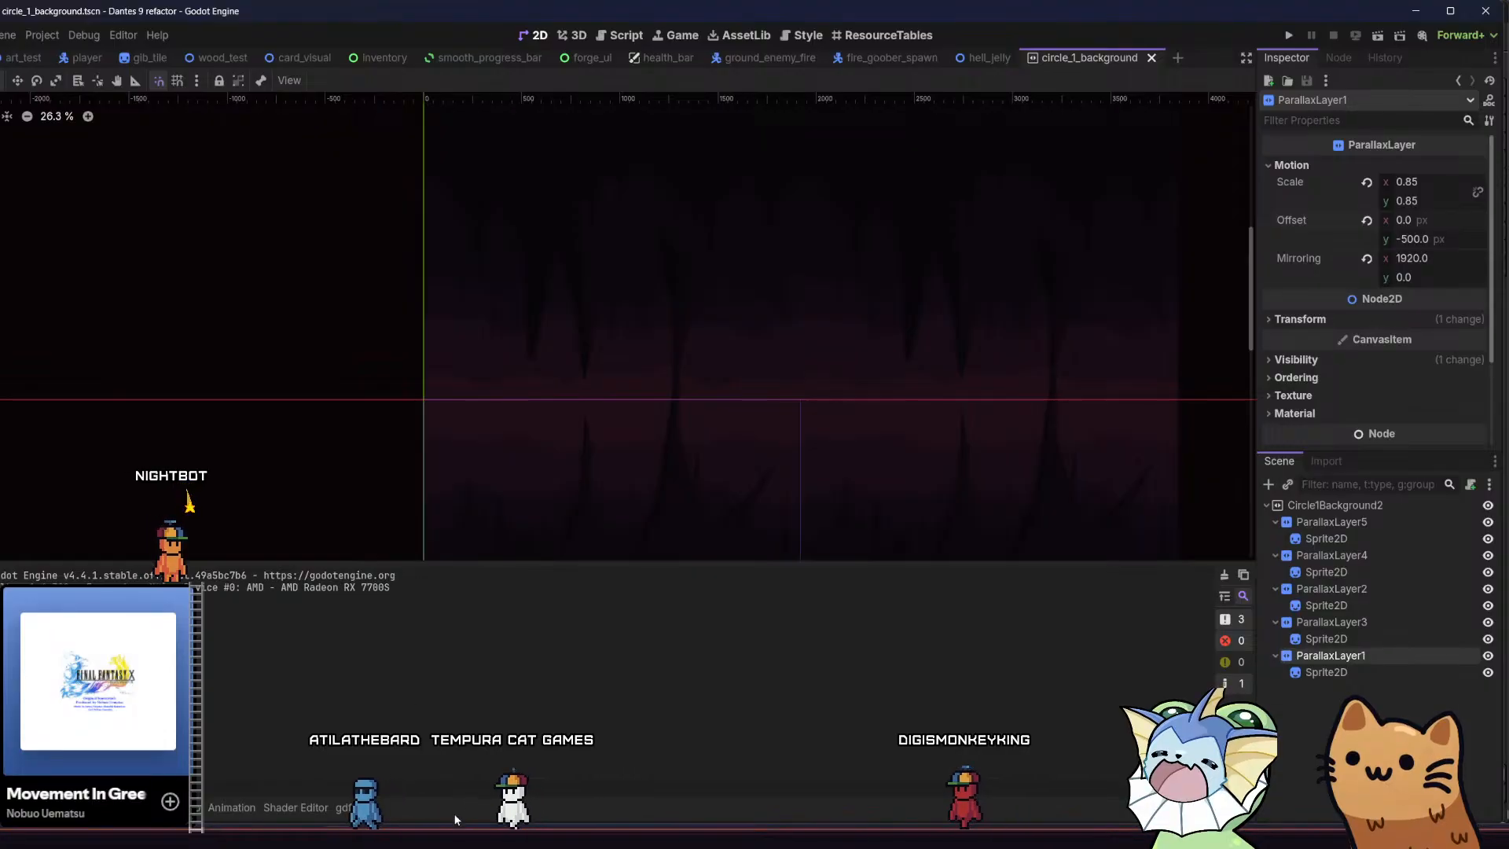
Switch to parallax.aseprite in Aseprite and set the eraser's opacity to 100% near the ceiling's edge
key("alt+Tab")
key("b")
scroll(608, 298, "up", 1)
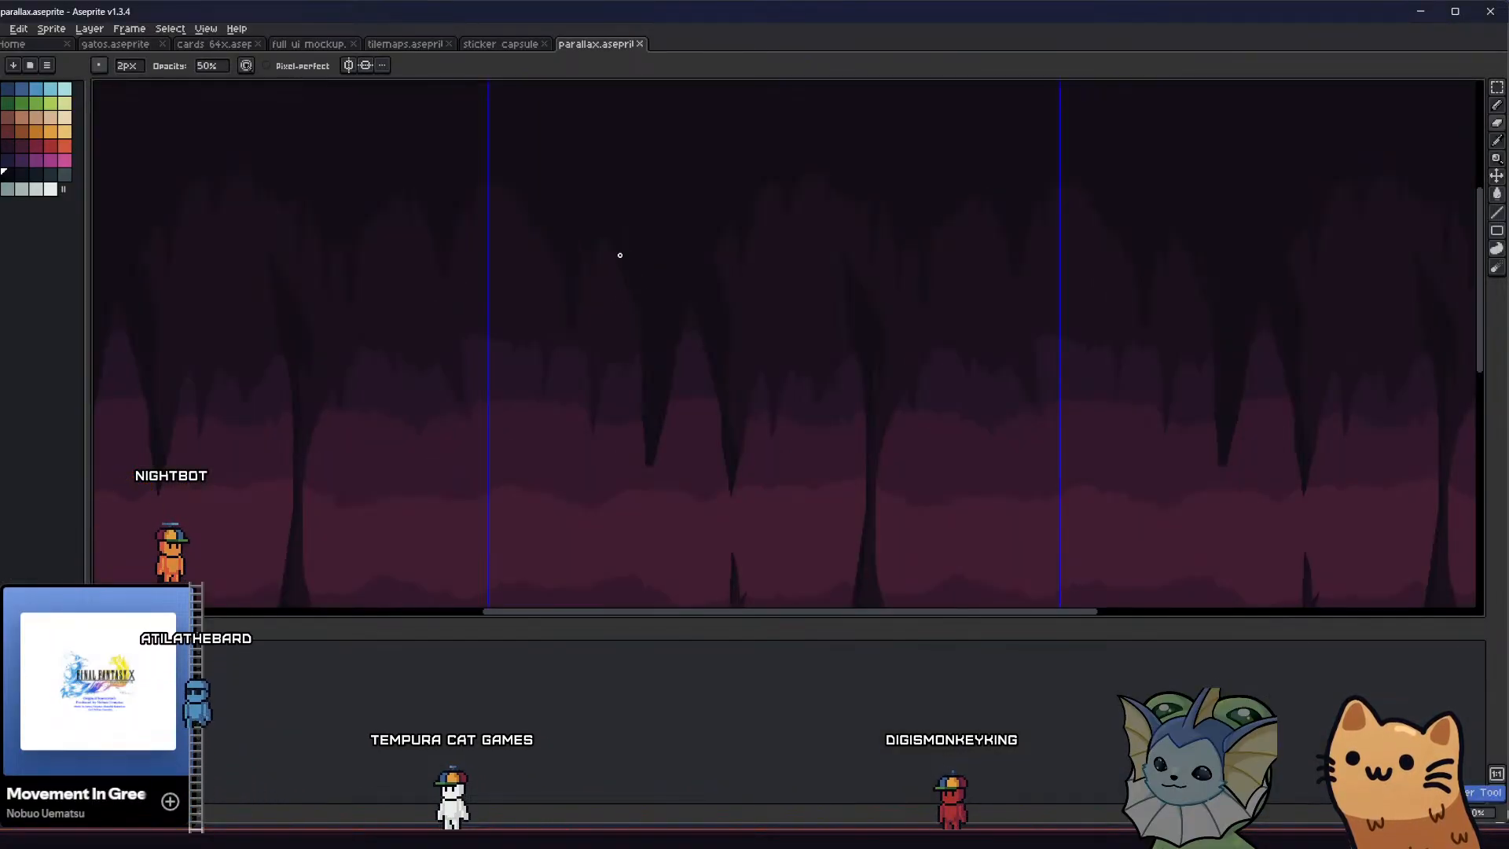
scroll(619, 254, "up", 1)
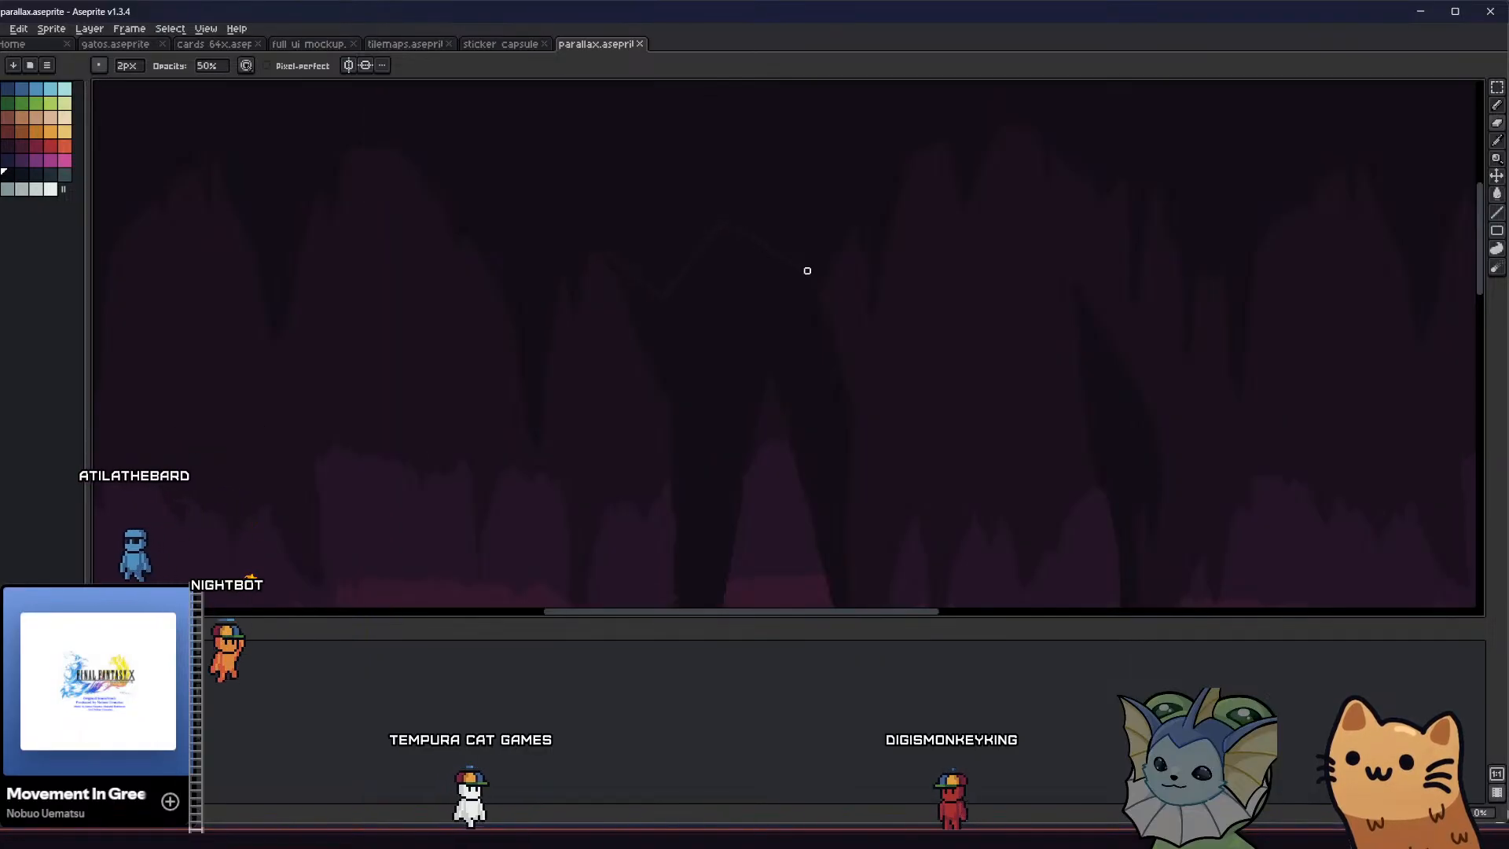
left_click(211, 66)
type("10")
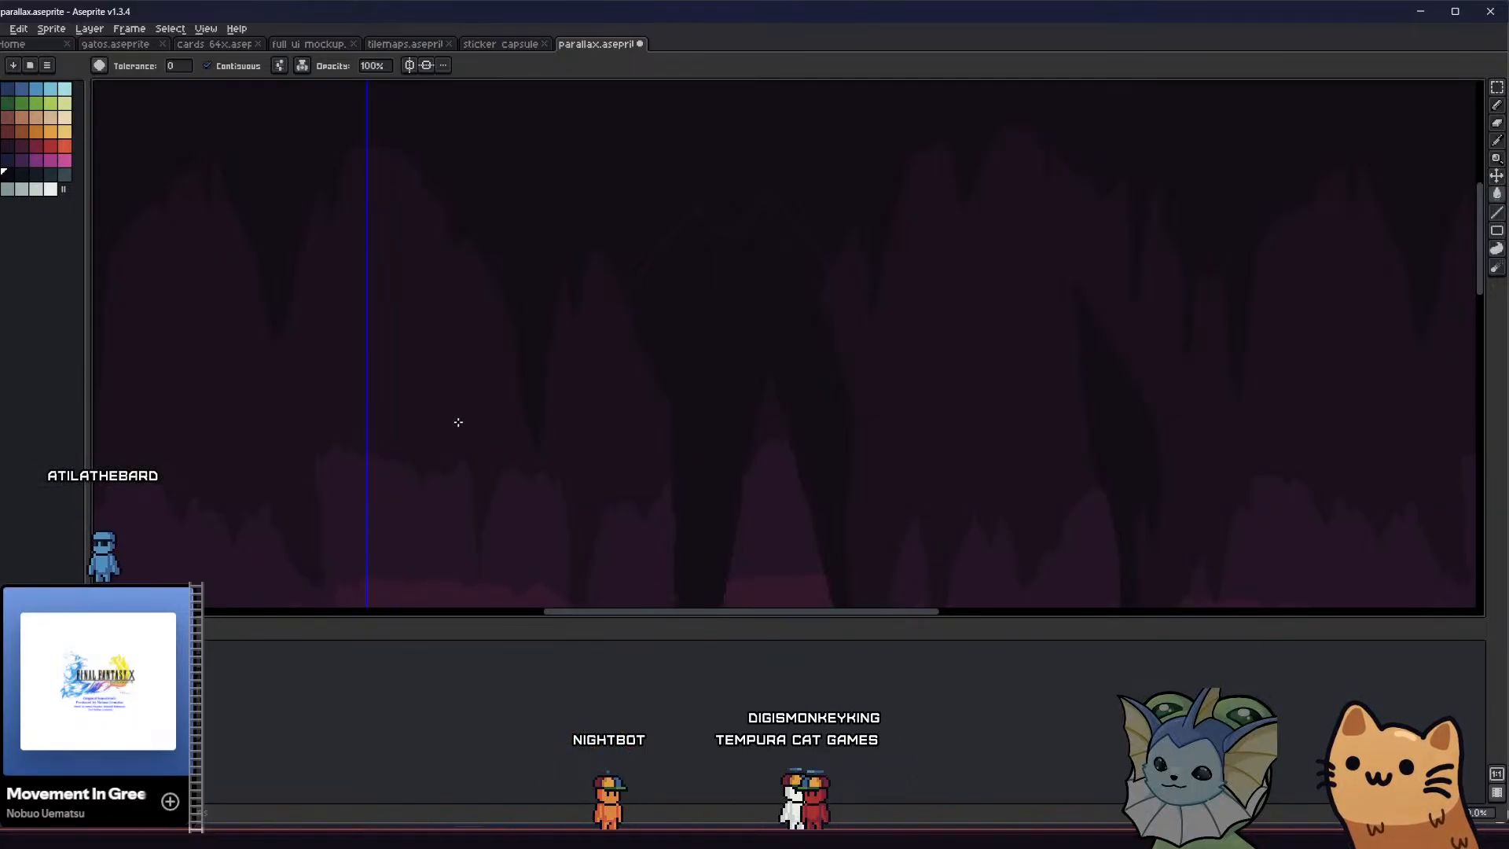
Select the outlined dark rock mass hanging from the ceiling in the middle tile and delete it
middle_click_drag(458, 422, 401, 438)
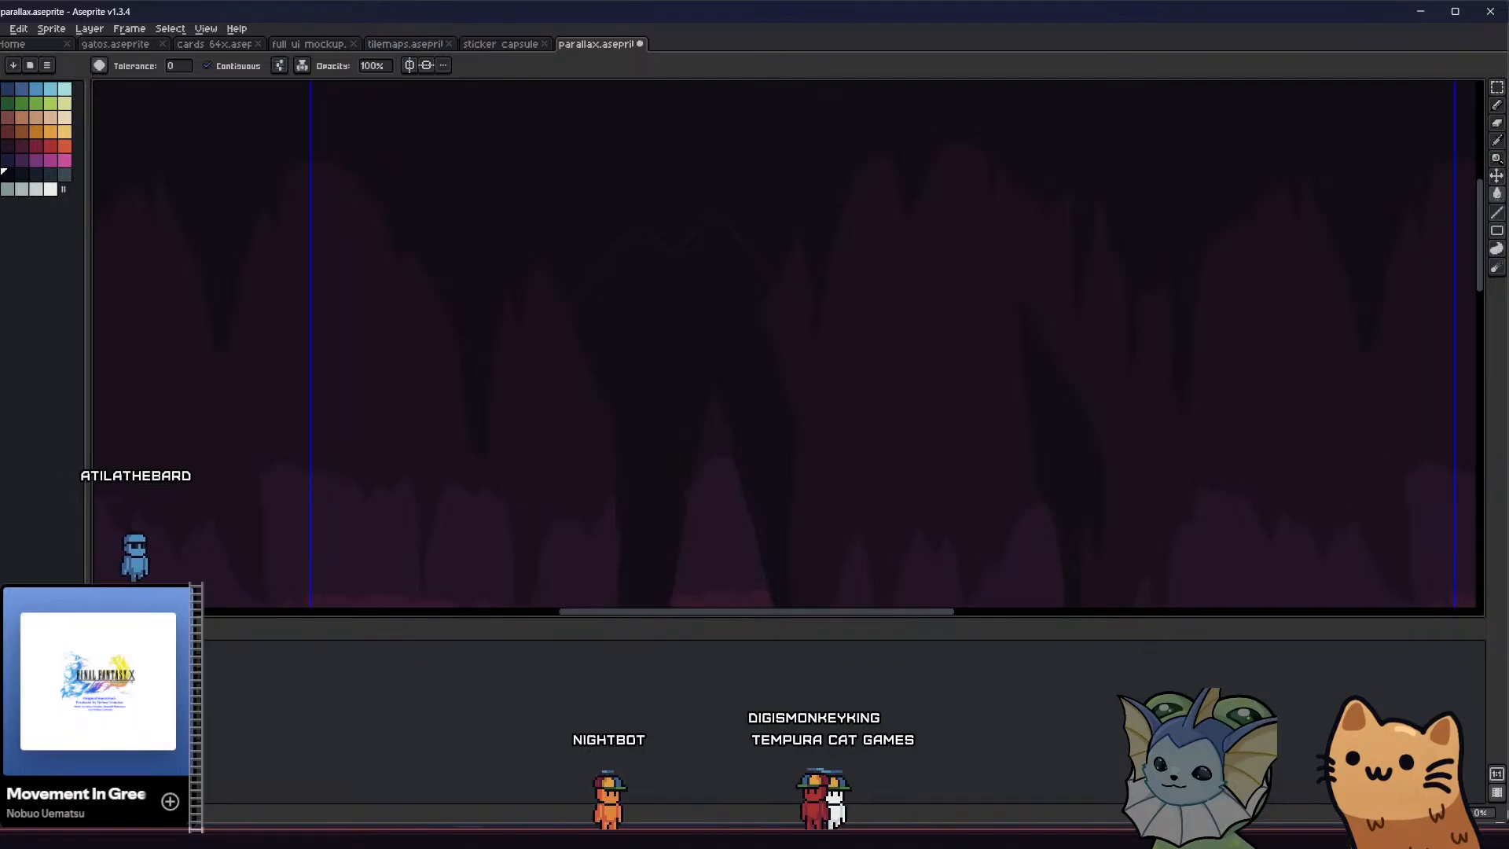
middle_click_drag(556, 388, 527, 336)
left_click(624, 276)
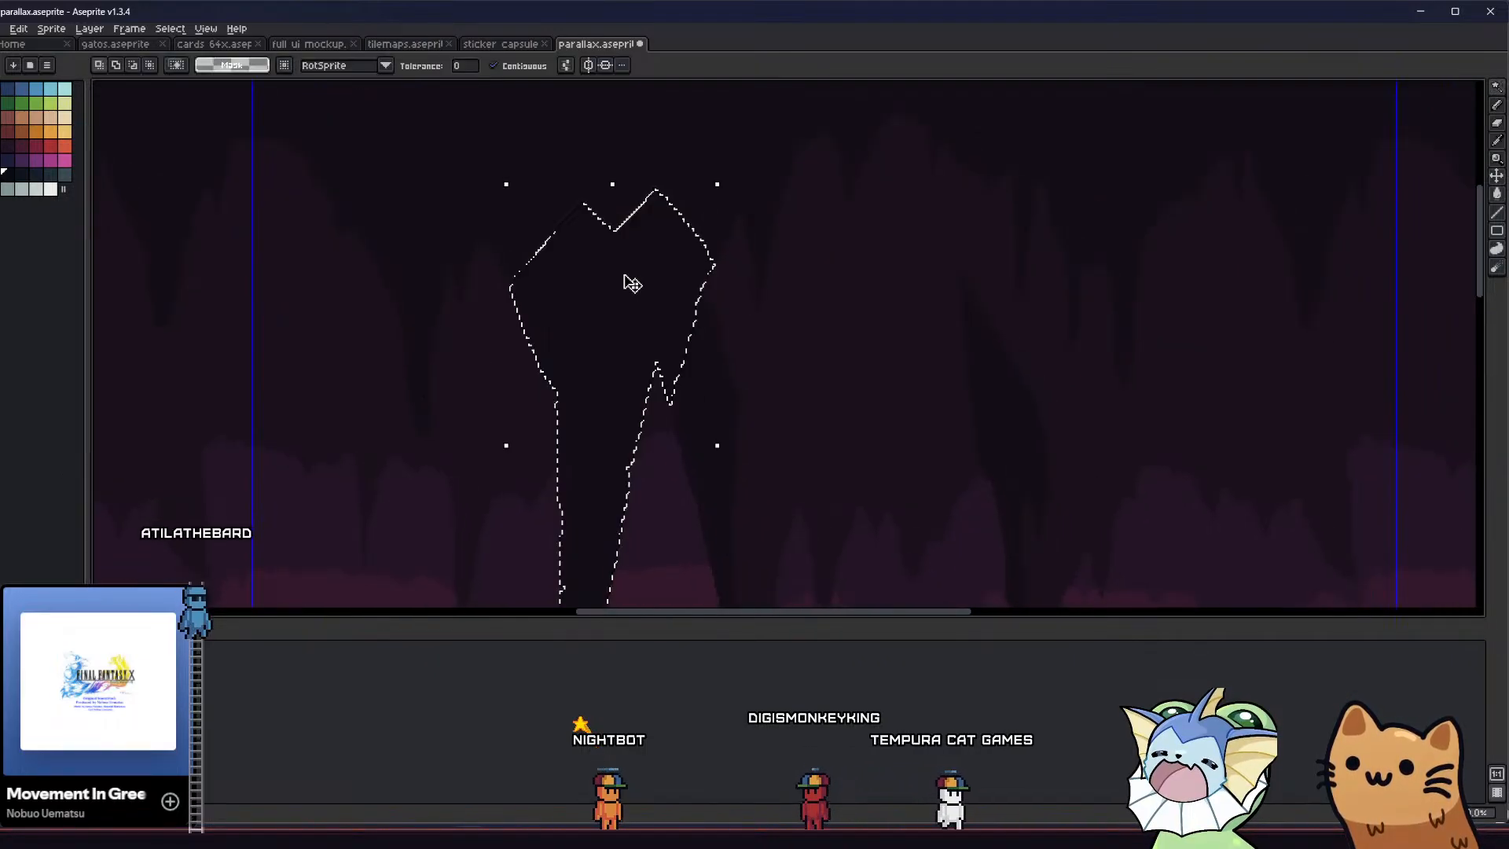
key("Delete")
scroll(581, 286, "down", 2)
Pencil small pointed stalactites along the ceiling edge where the dark rock mass was removed, using the dark ceiling colour
key("b")
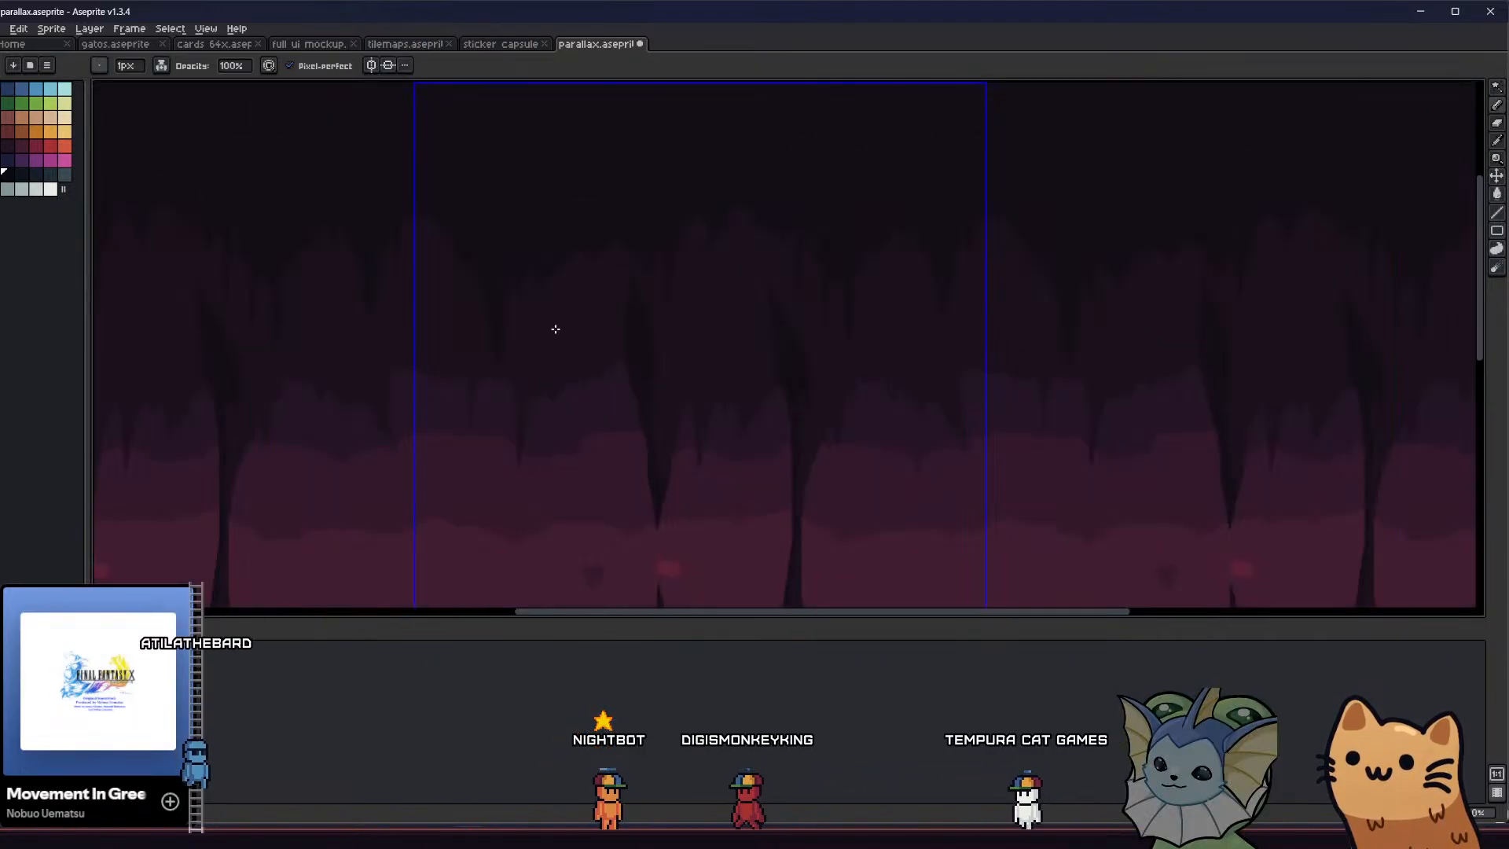
scroll(539, 246, "up", 2)
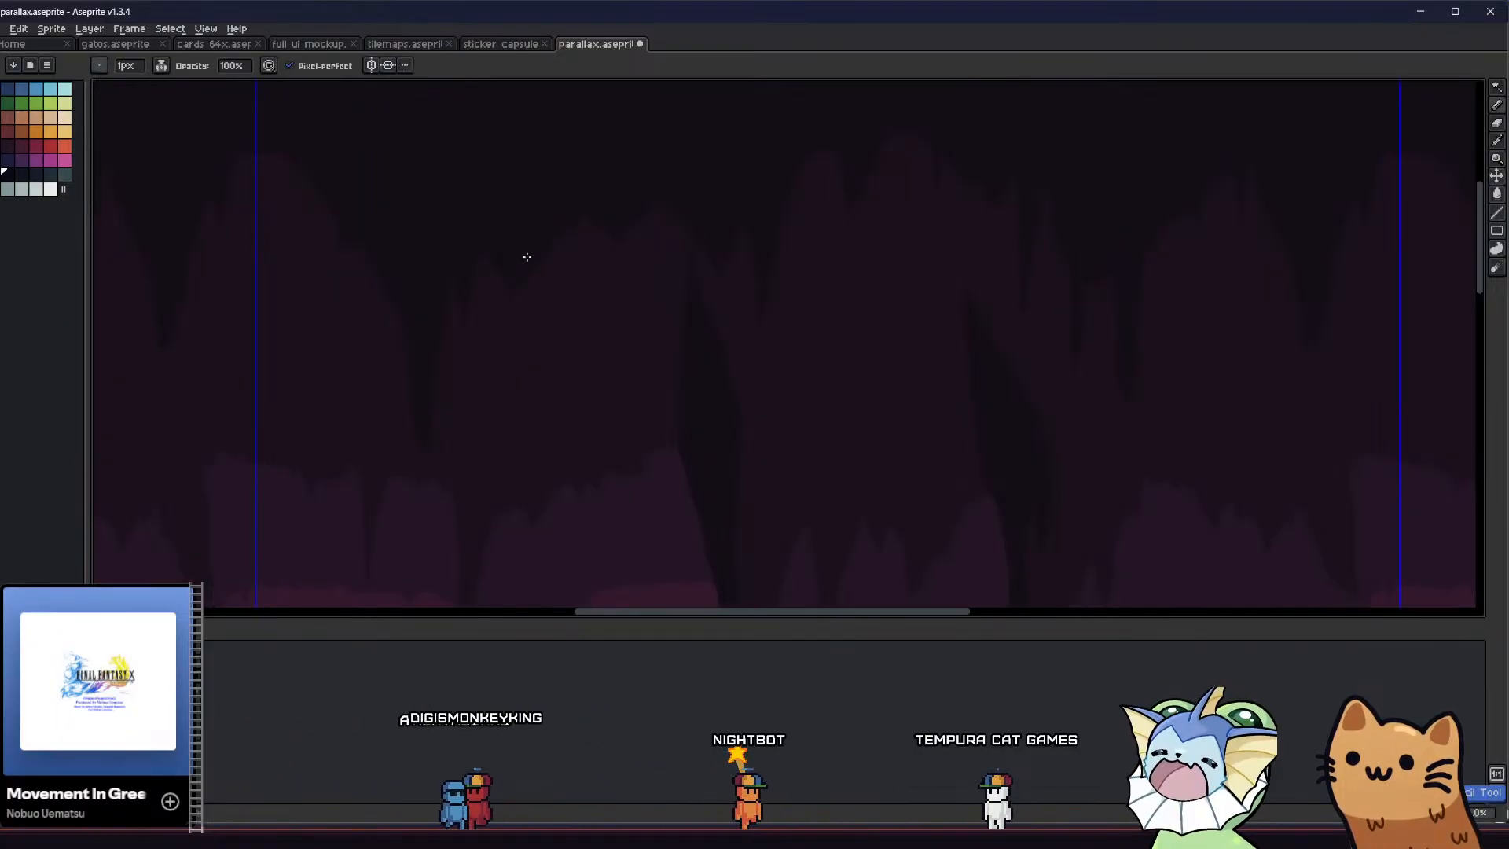
left_click(520, 218, "alt")
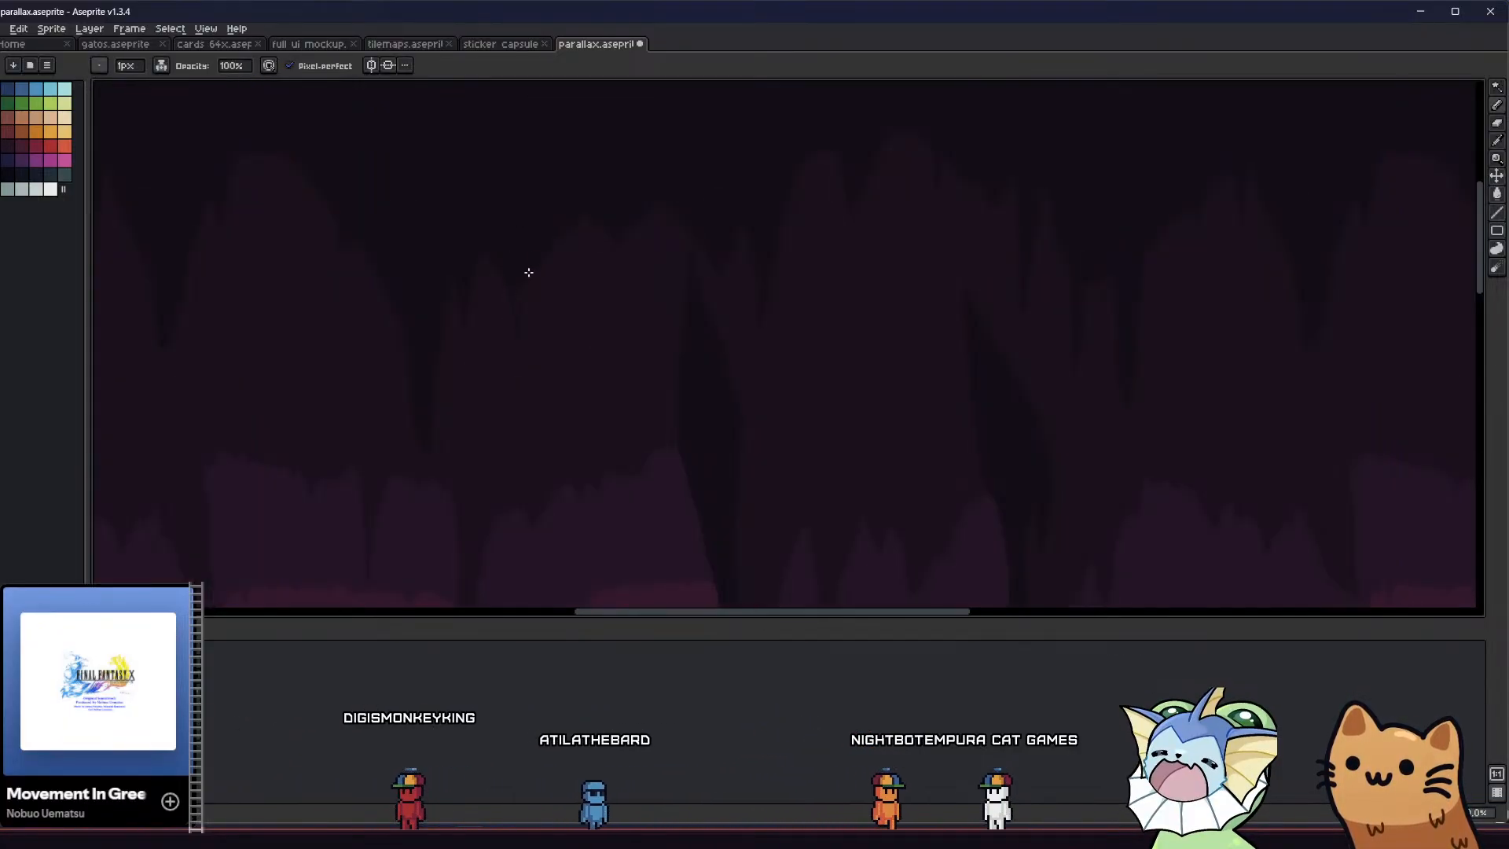
scroll(516, 304, "up", 2)
key("b")
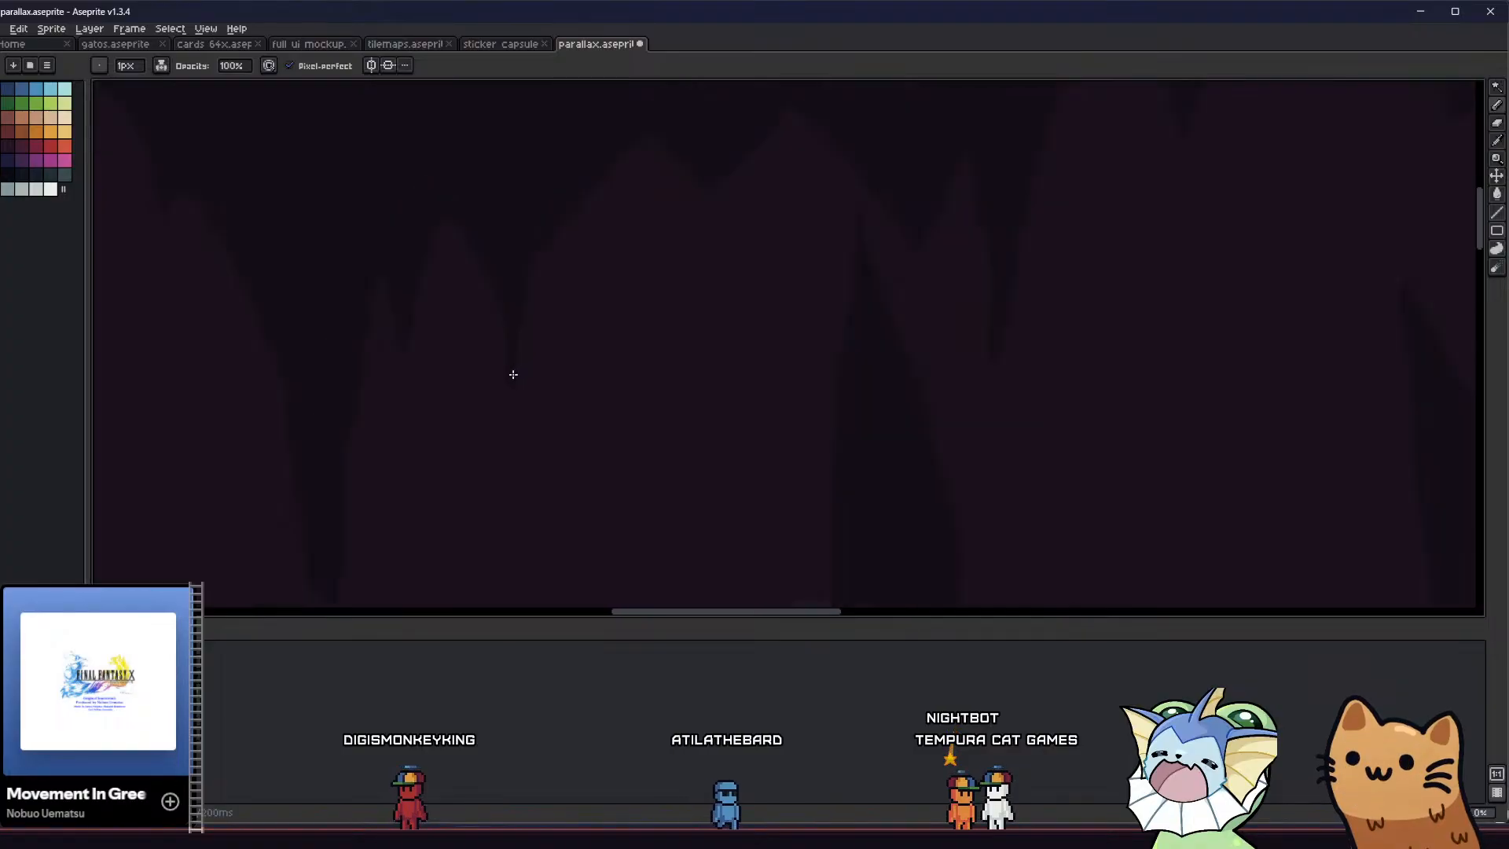
scroll(411, 349, "down", 1)
scroll(427, 326, "down", 2)
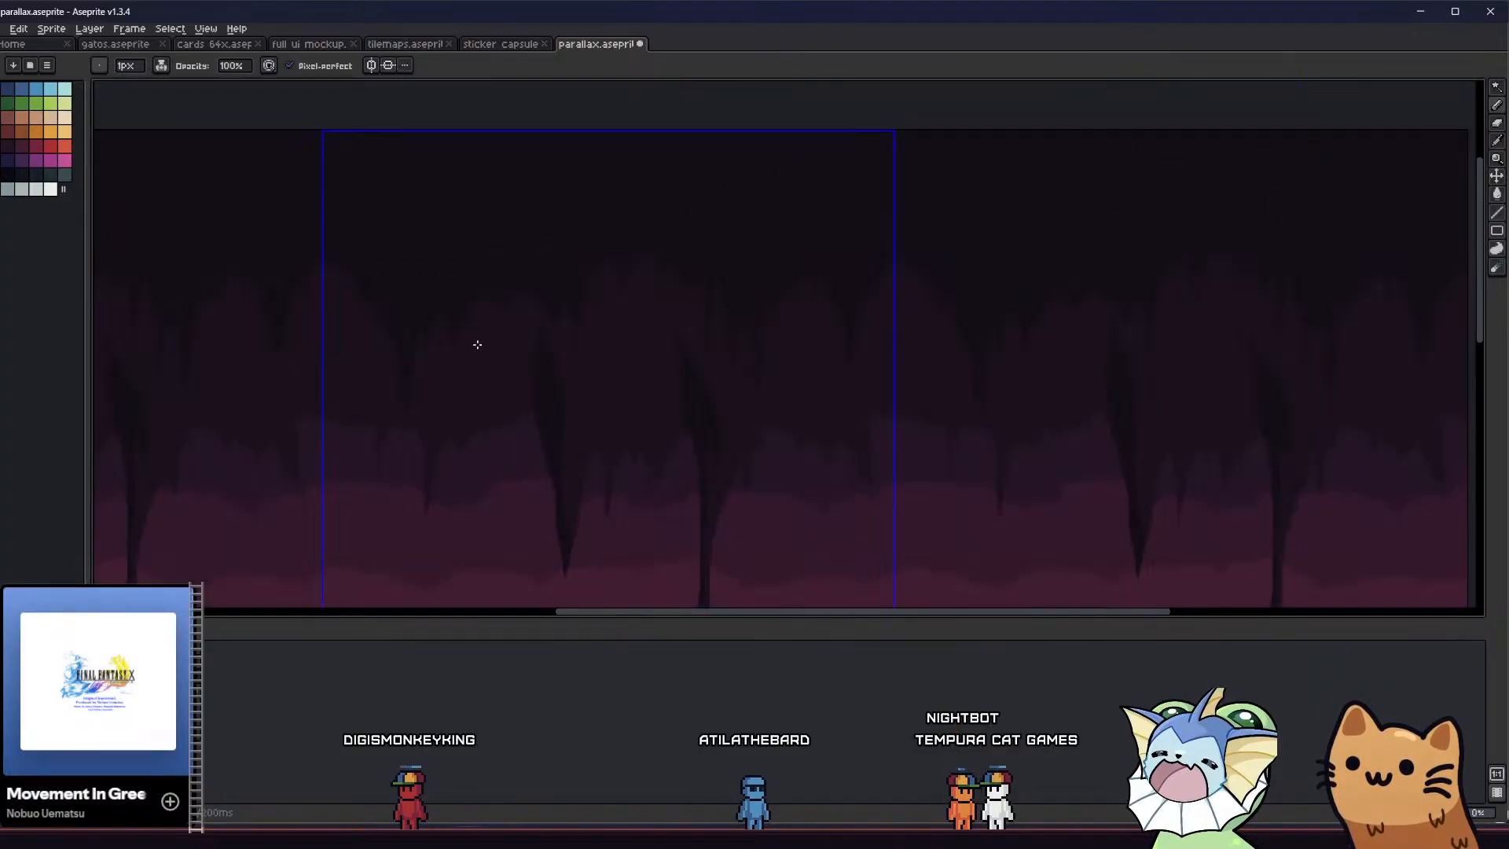
Add more jagged stalactites along the reshaped ceiling edge and lower the peak above the first hanging column with a dark fill
middle_click_drag(434, 364, 414, 300)
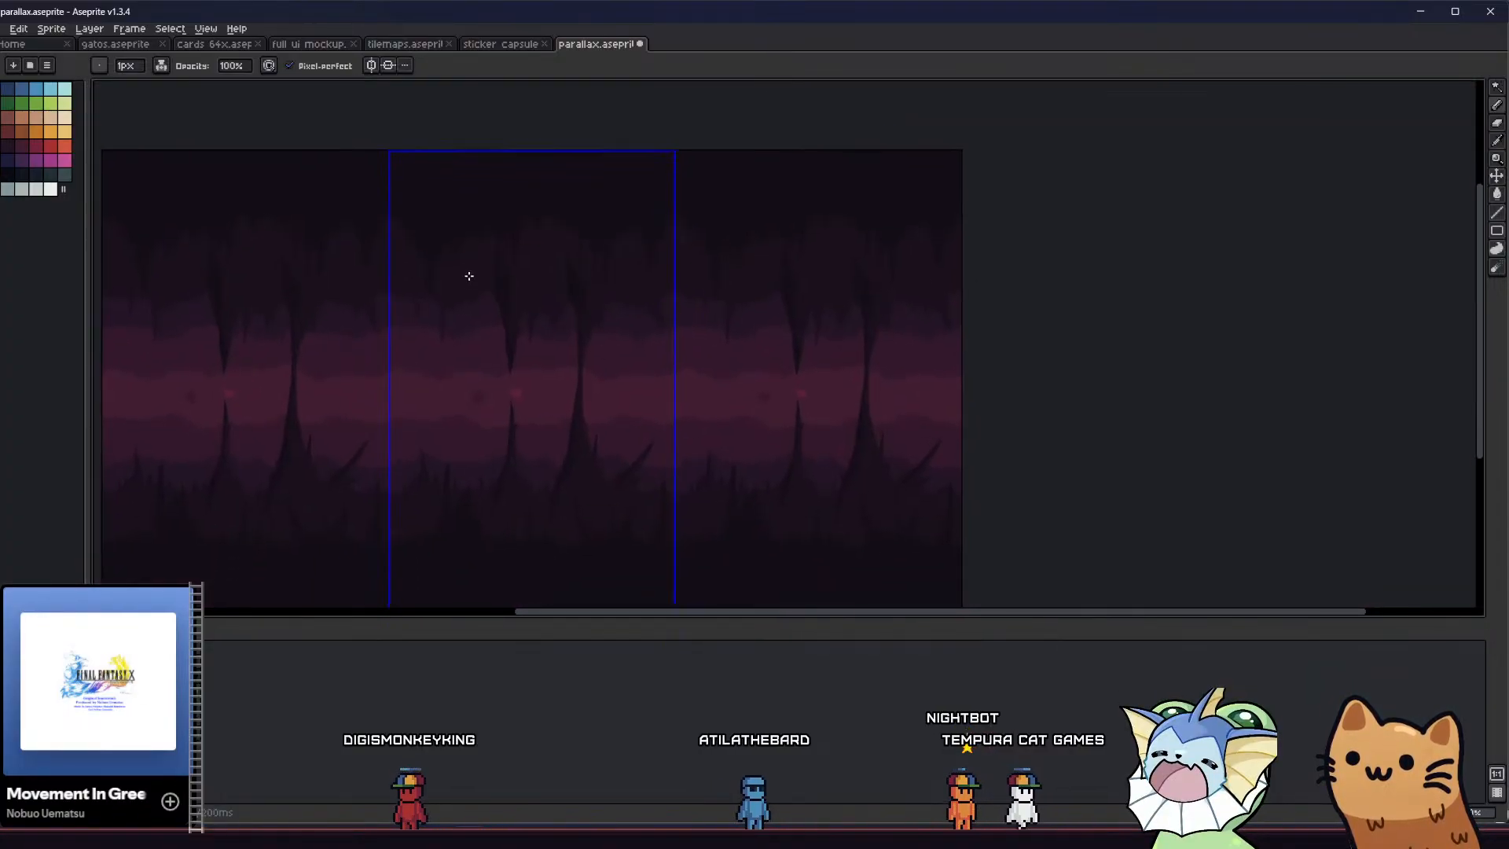
scroll(456, 216, "up", 1)
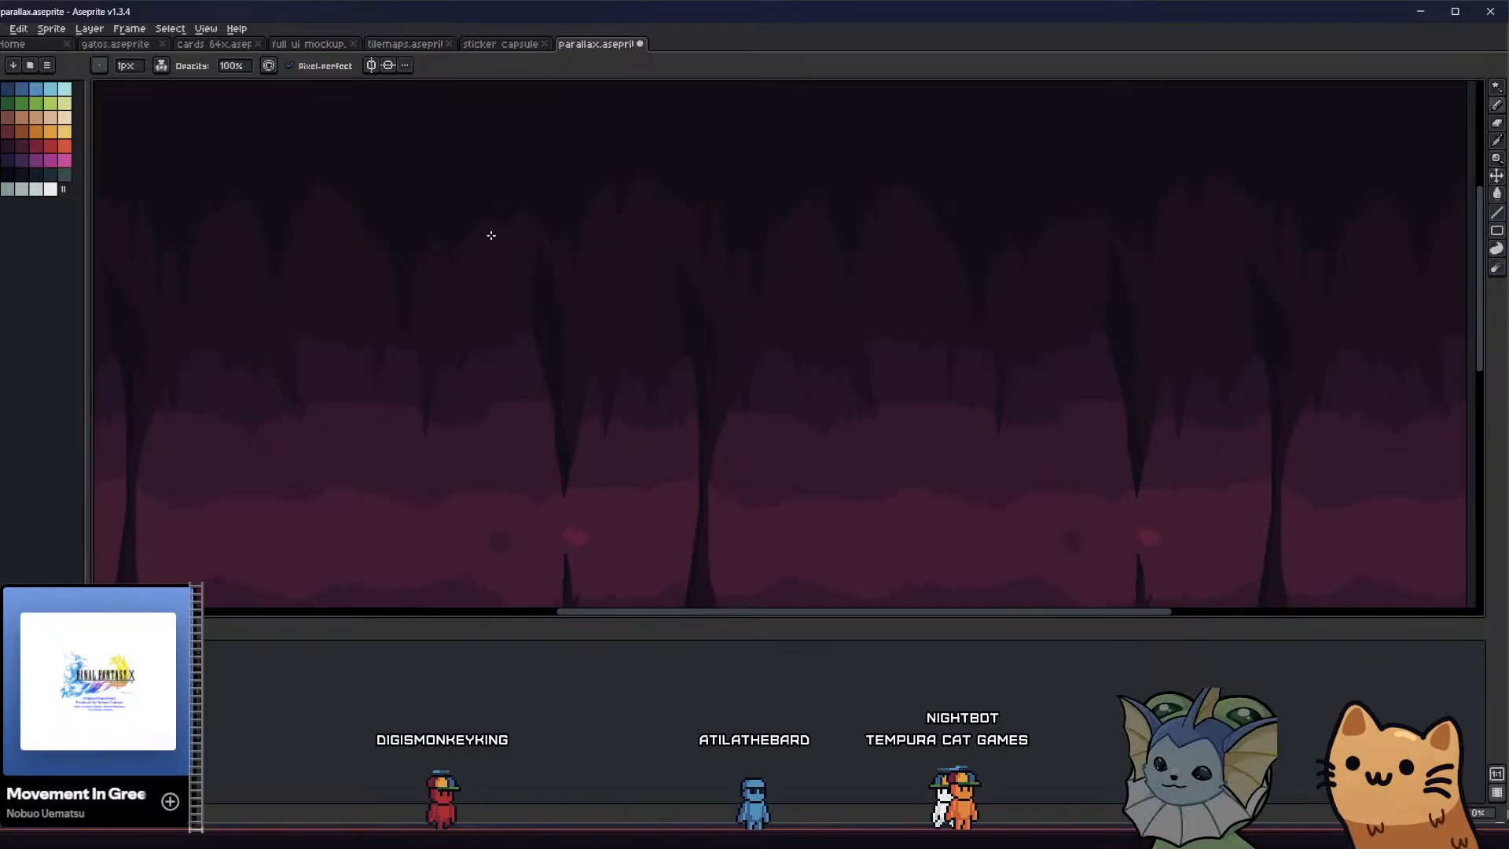
scroll(453, 201, "up", 1)
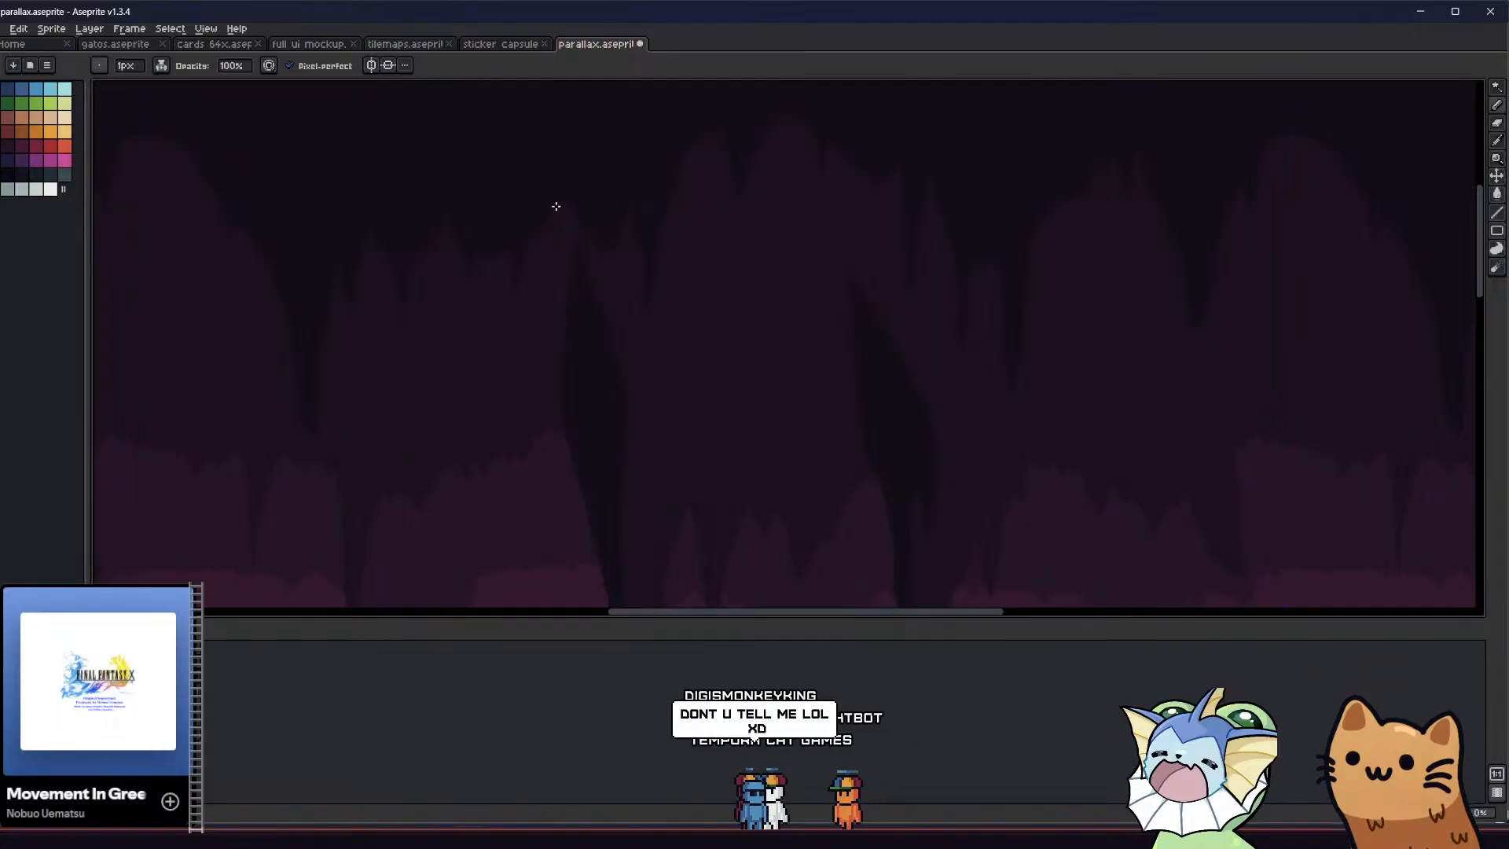
scroll(568, 213, "up", 1)
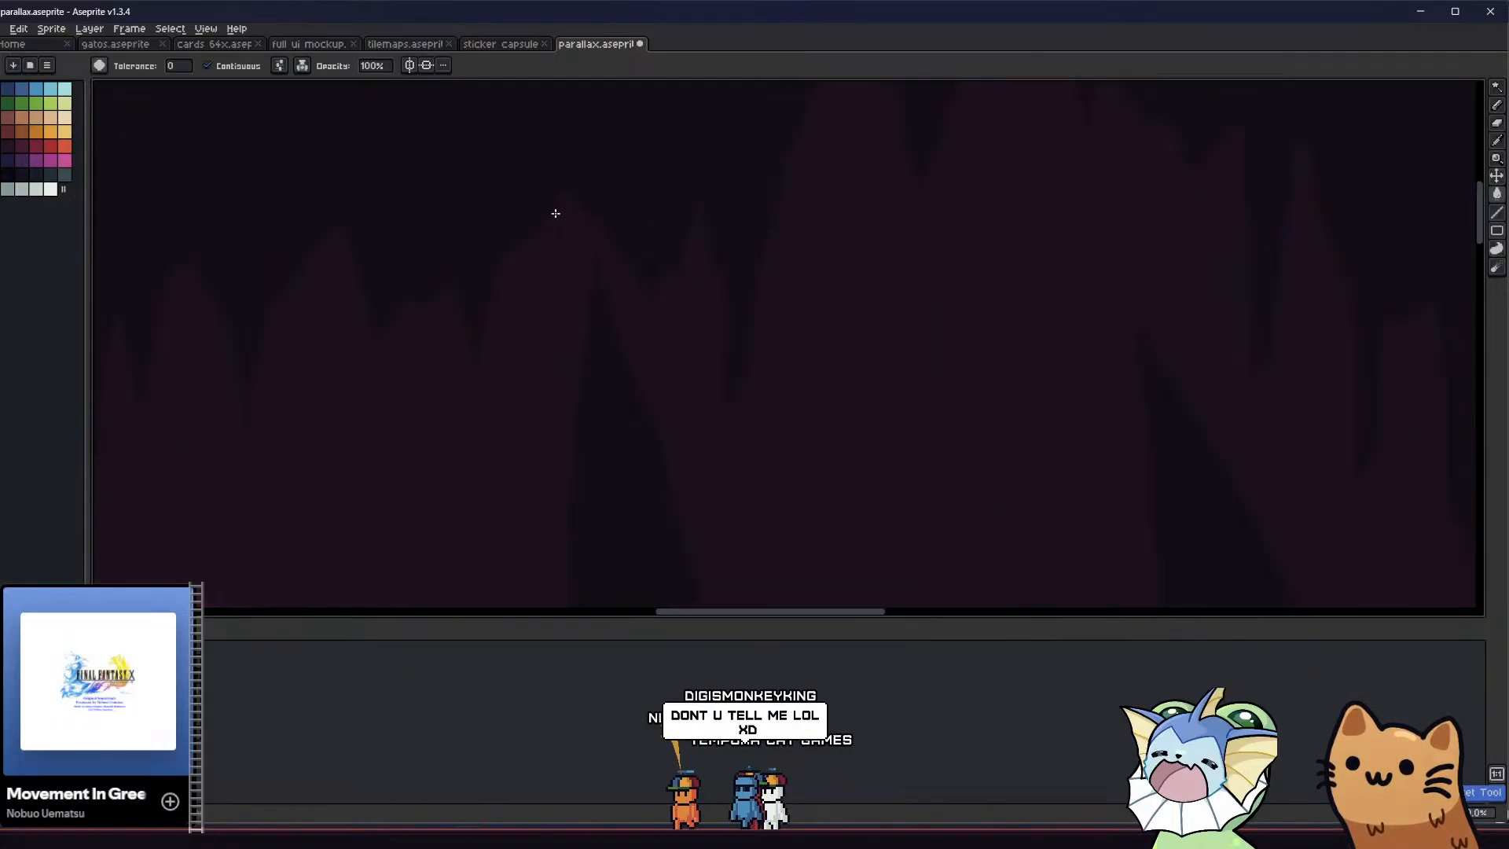
key("g")
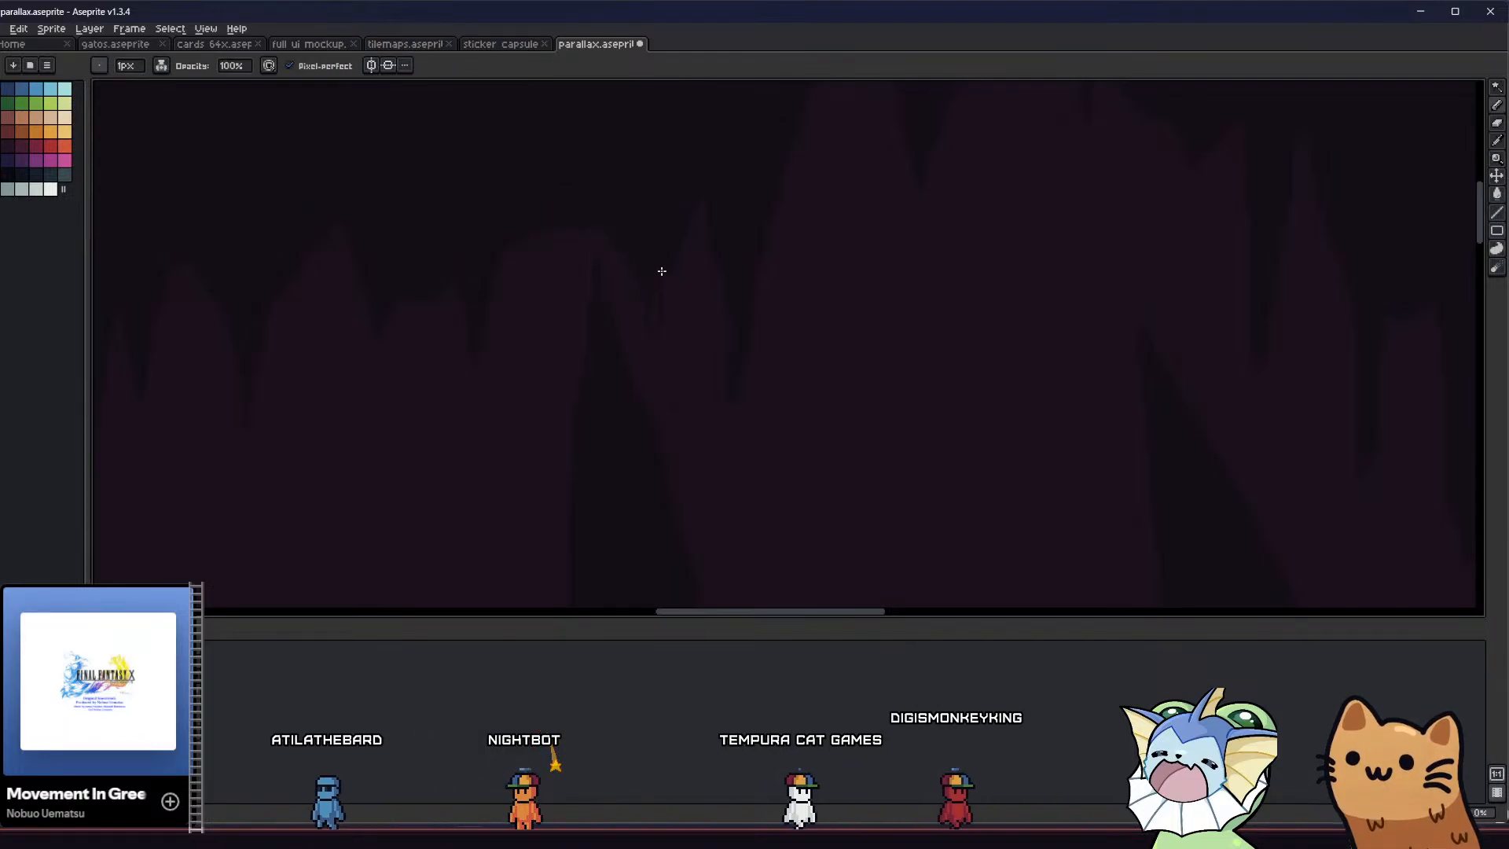
Fill and lengthen the pointed stalactite just beside the first hanging column's tip
key("g")
key("b")
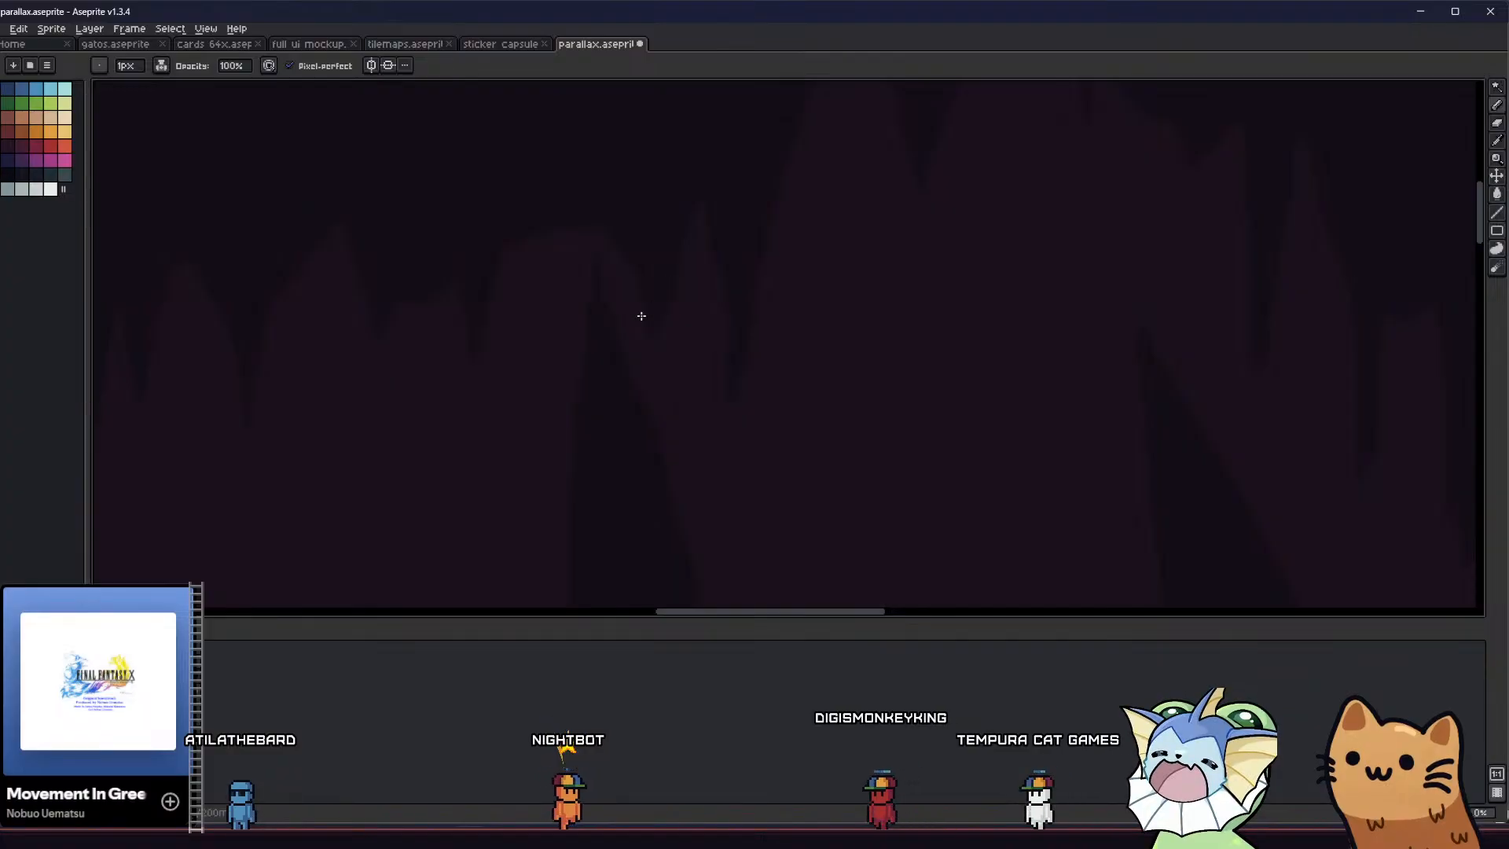
scroll(526, 340, "down", 5)
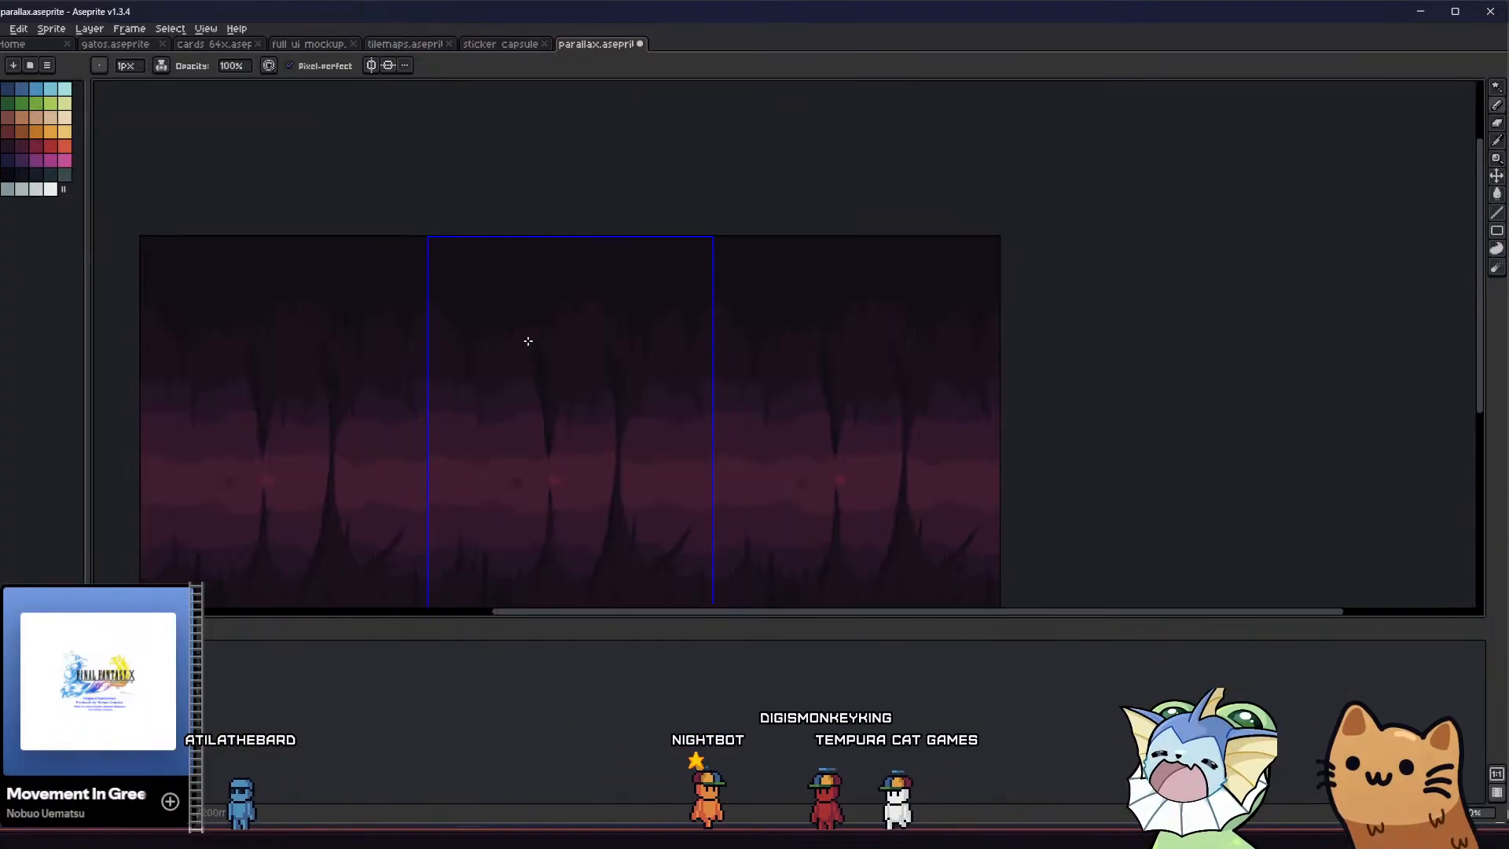
scroll(528, 341, "up", 5)
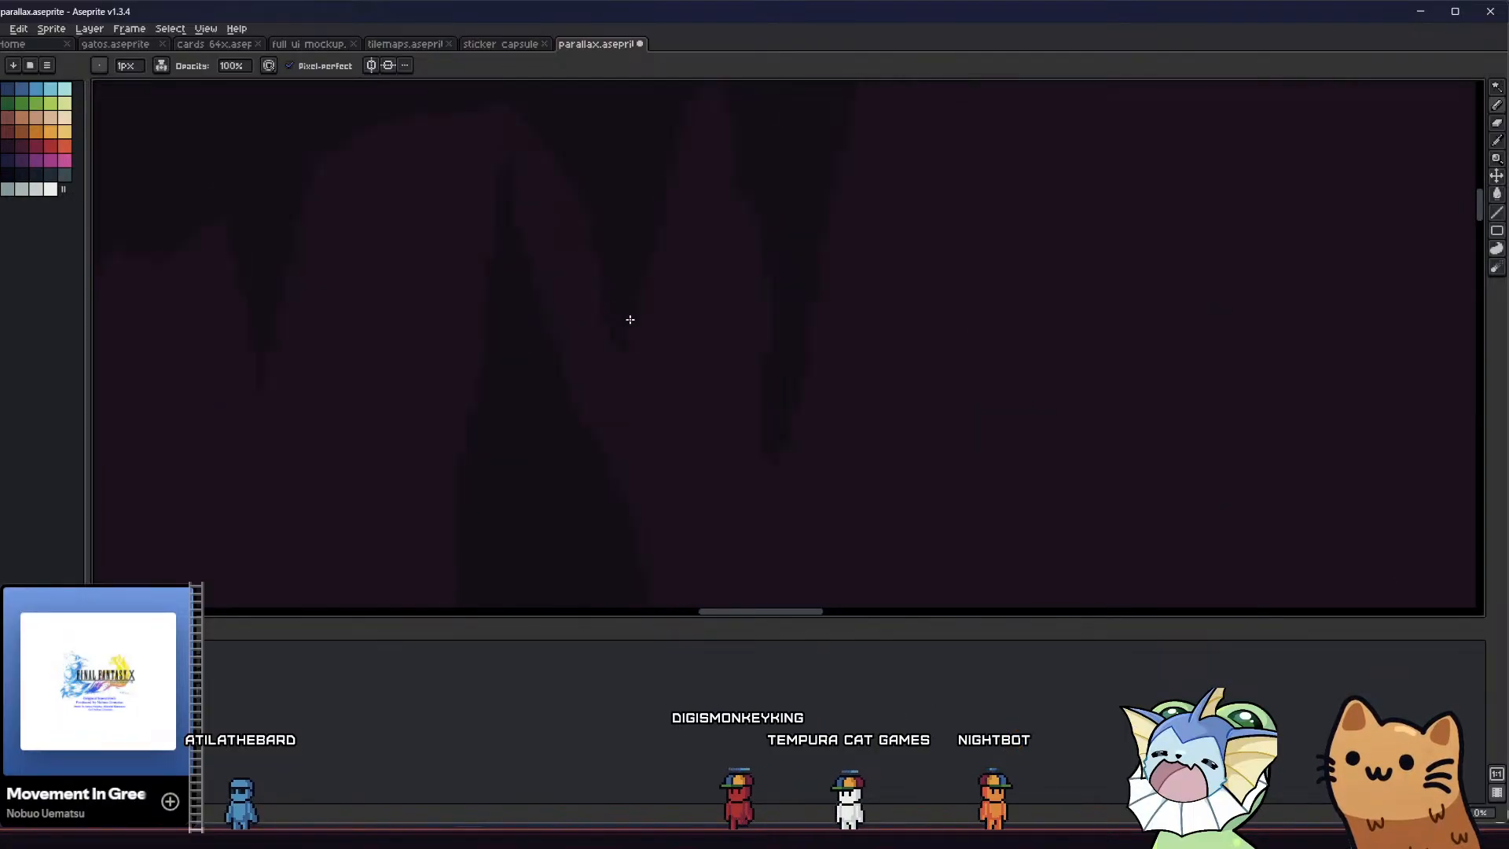
scroll(593, 359, "down", 1)
scroll(464, 357, "down", 3)
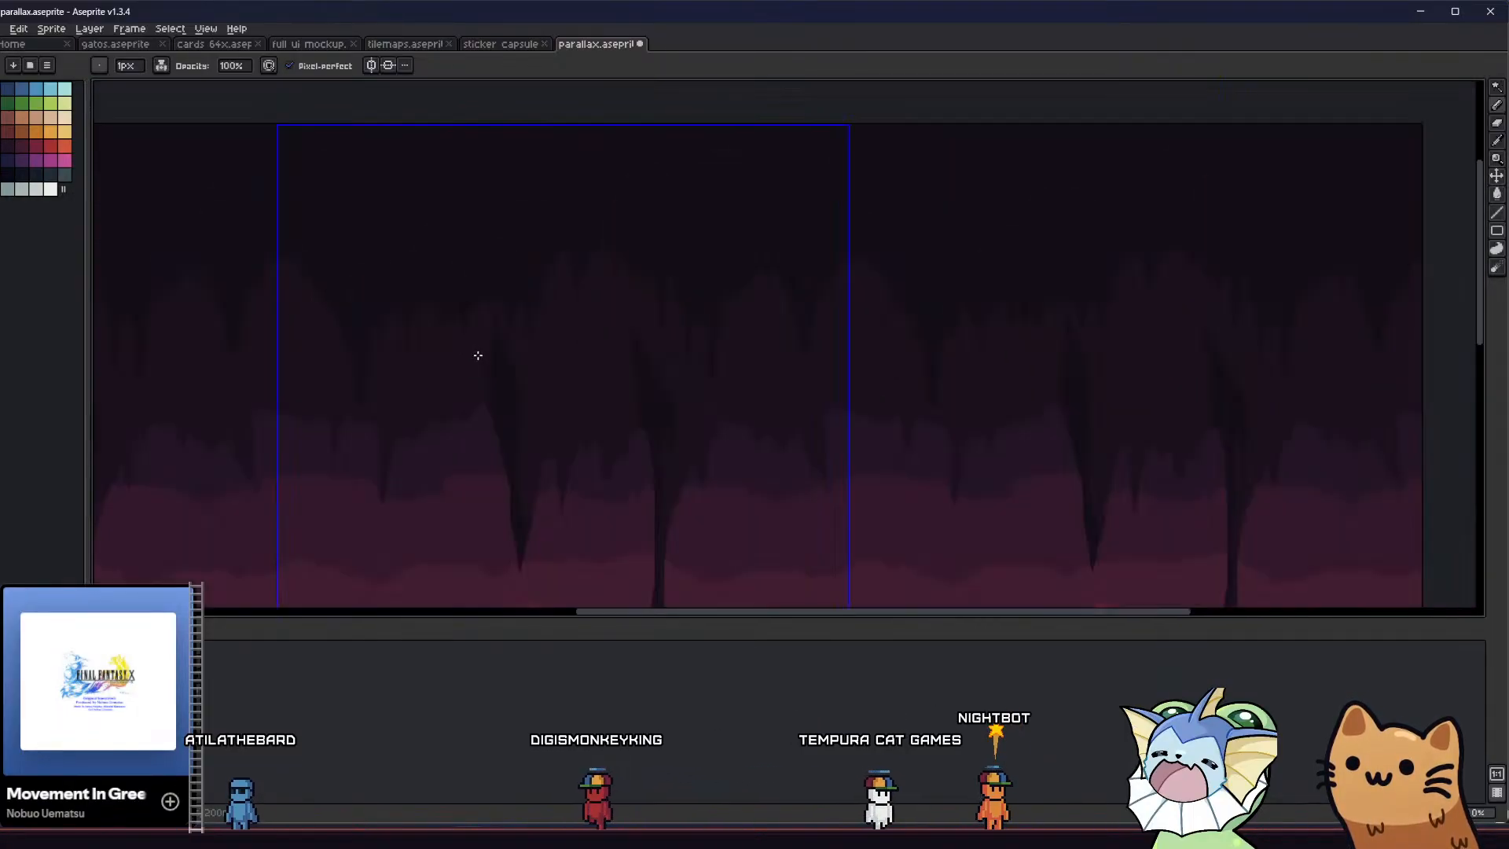
Break up the sloping ceiling edge beyond the tallest peak with filled pointed stalactites and save the sprite
scroll(505, 296, "up", 4)
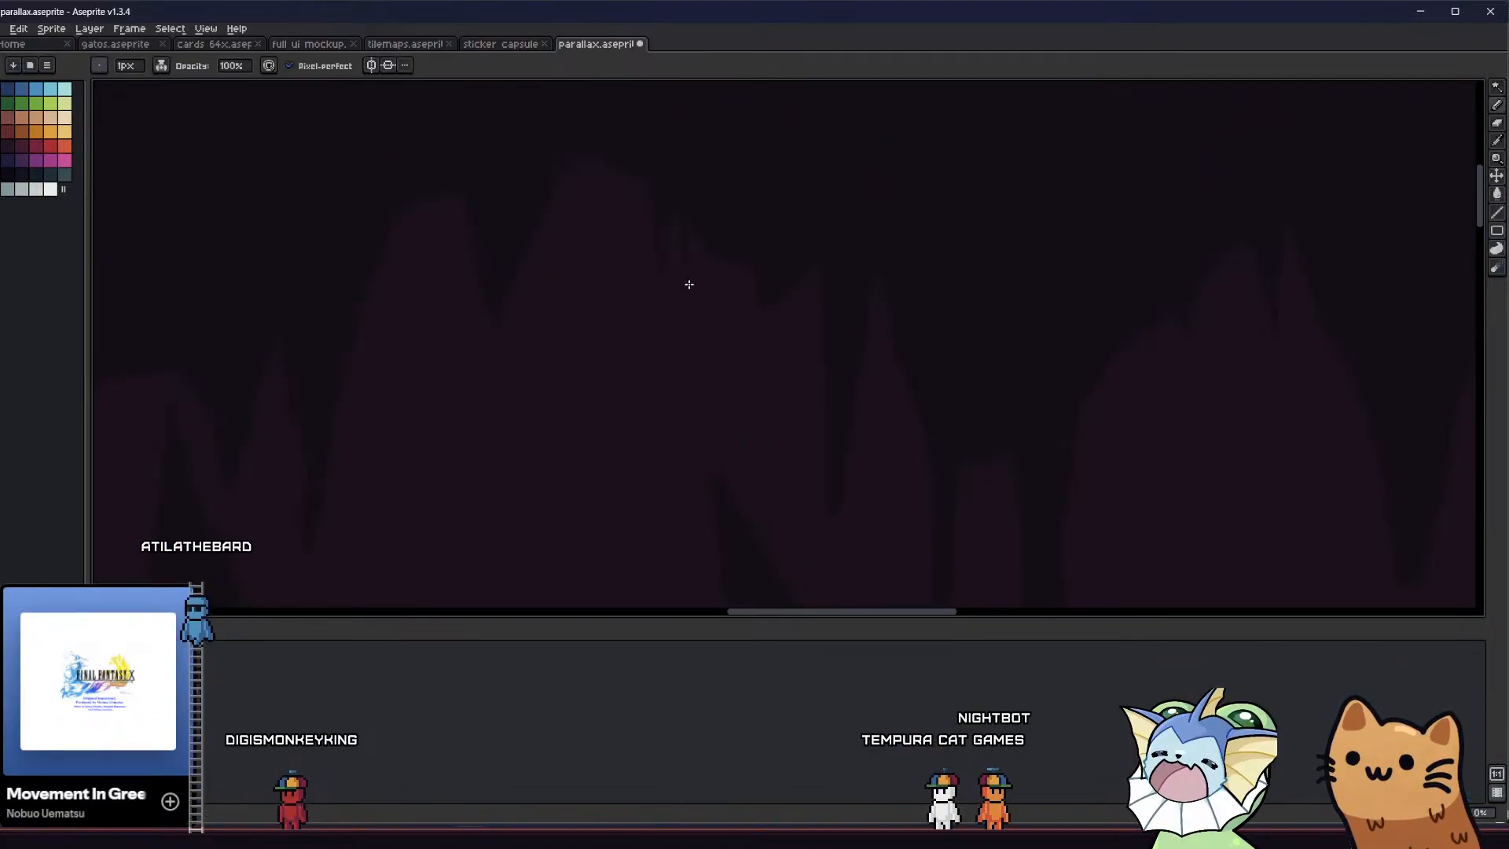
scroll(702, 298, "down", 1)
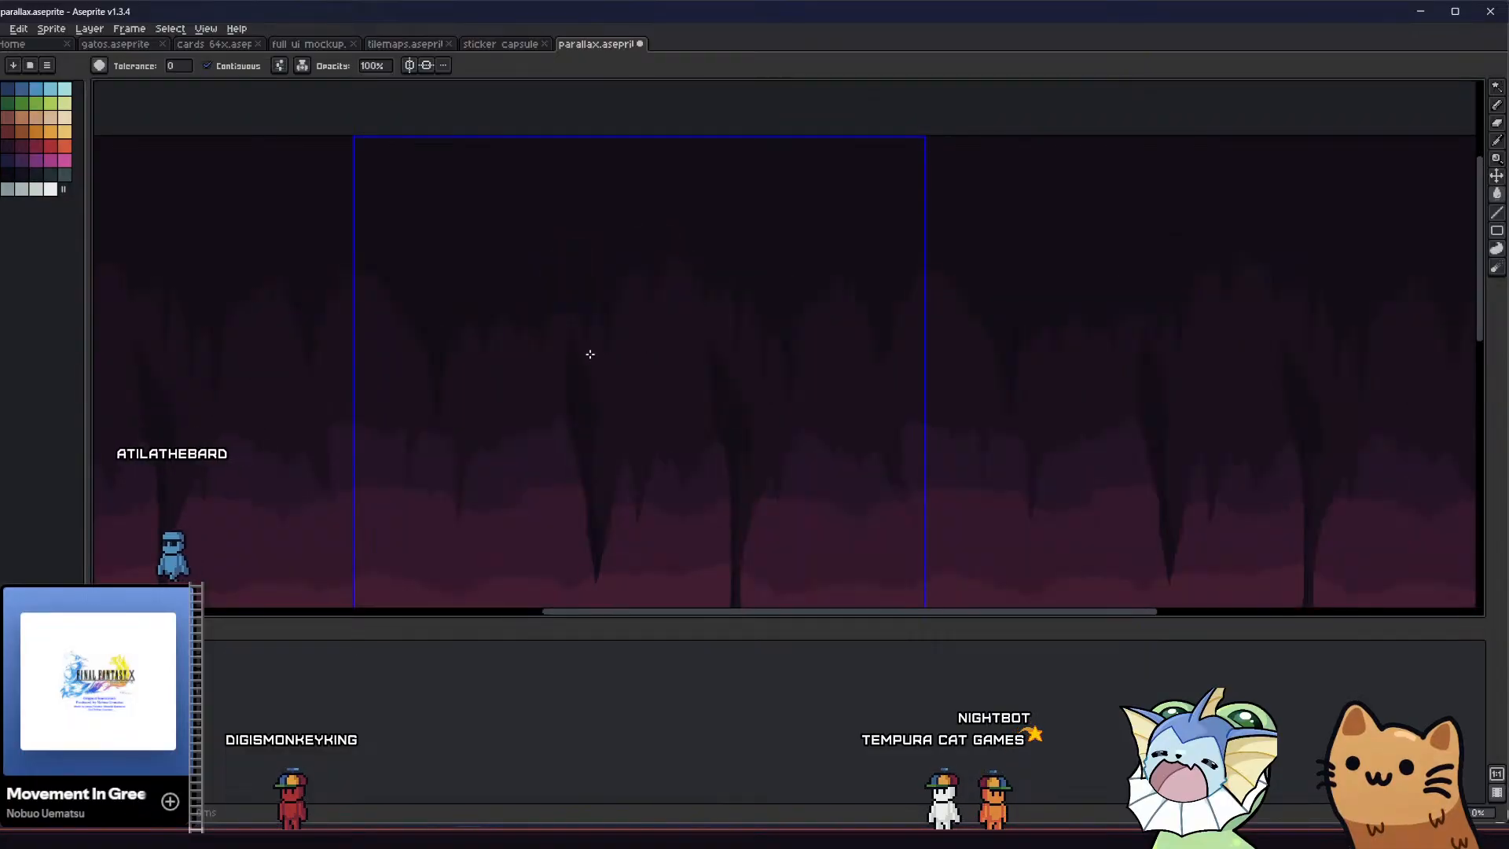
middle_click_drag(589, 354, 534, 328)
scroll(687, 290, "up", 2)
key("b")
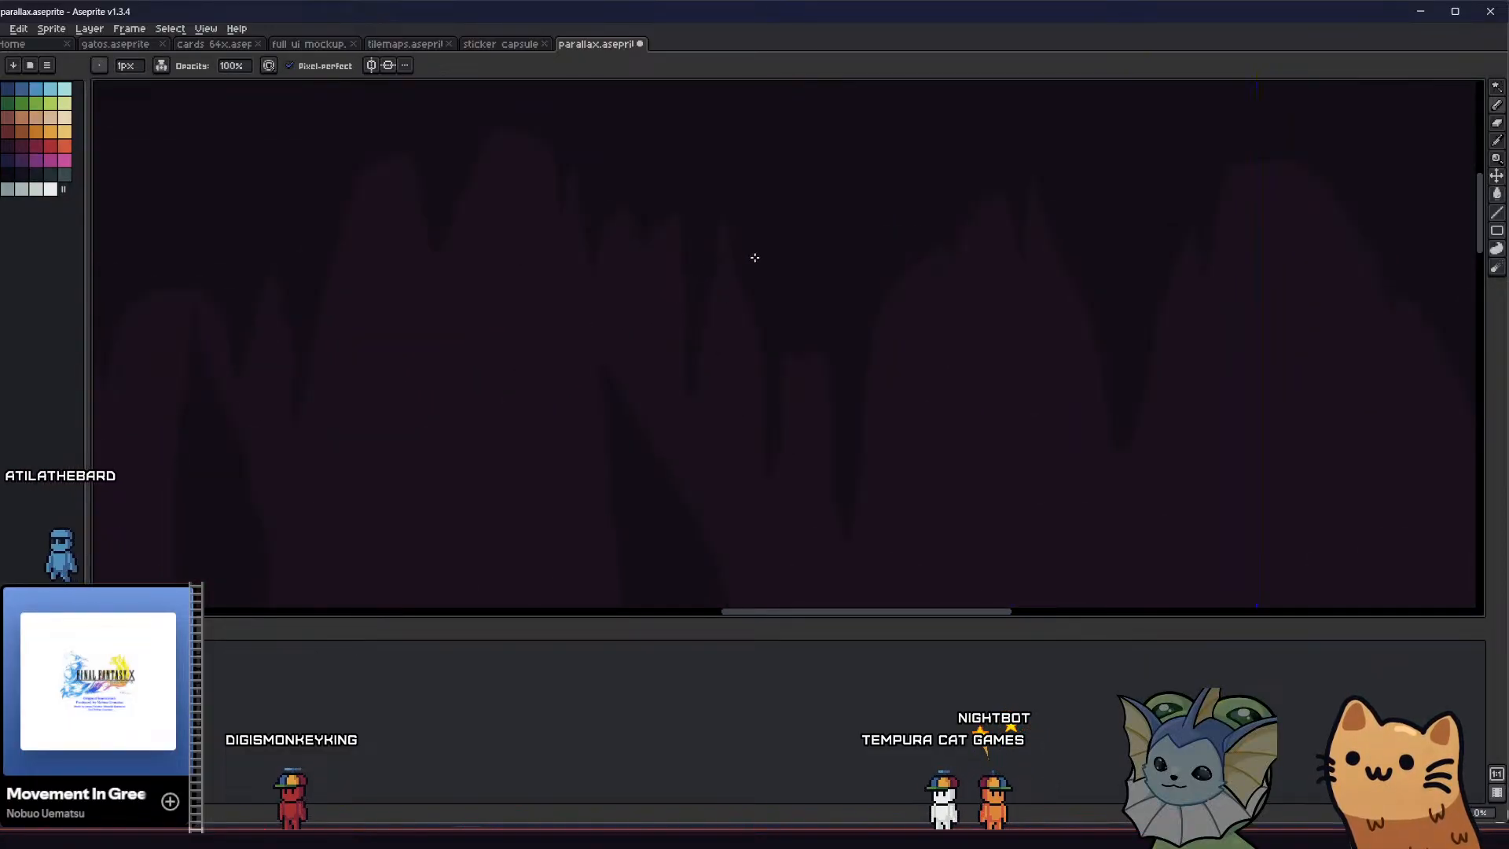
scroll(692, 283, "down", 2)
scroll(719, 345, "up", 2)
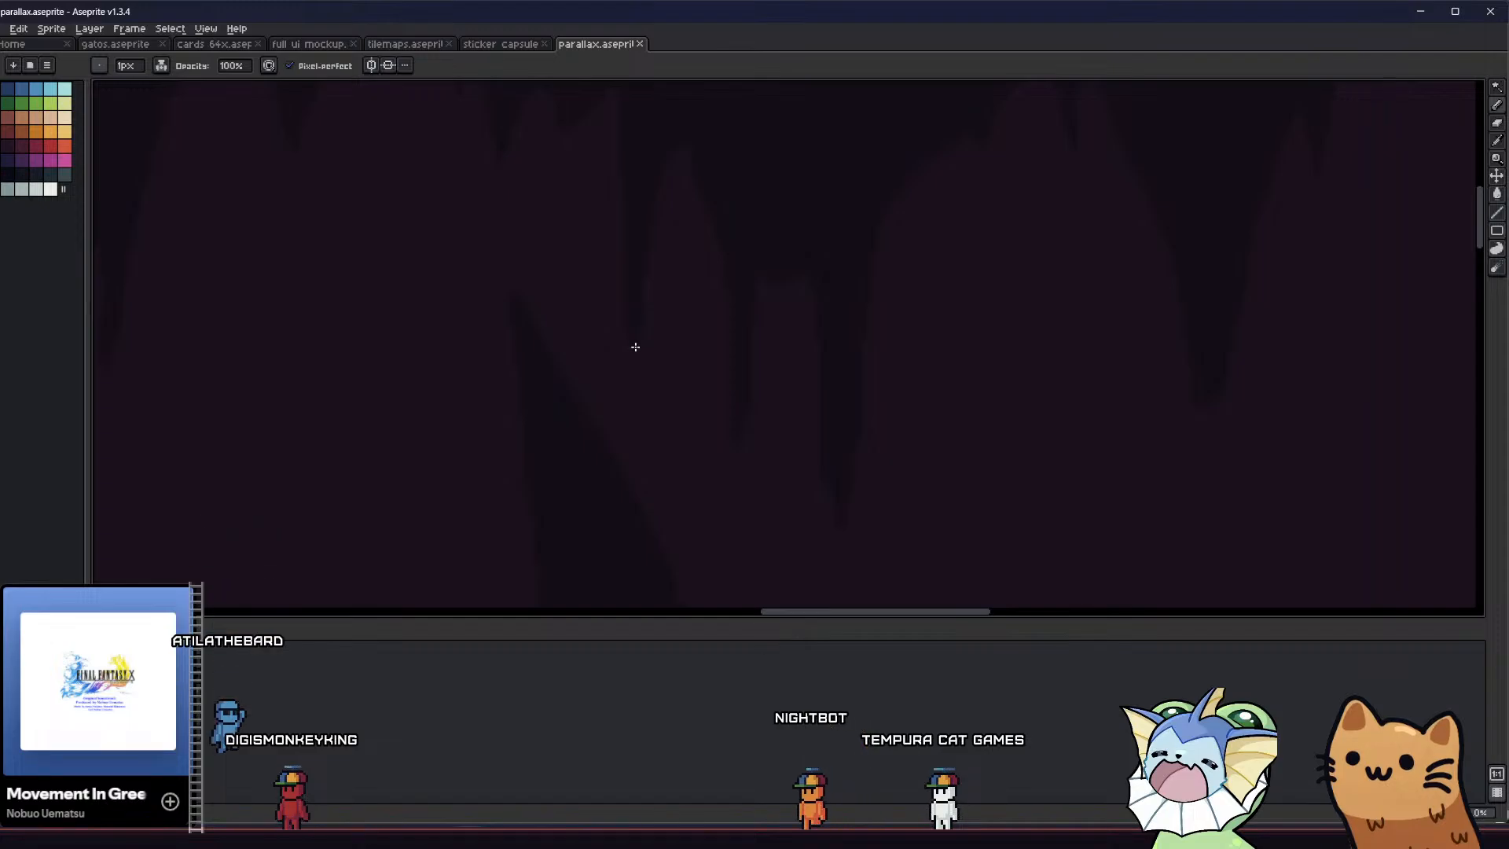
Refine the tip of the narrow stalactite beside the second column, checking its outline with a Magic Wand selection
key("b")
left_click_drag(640, 335, 627, 366)
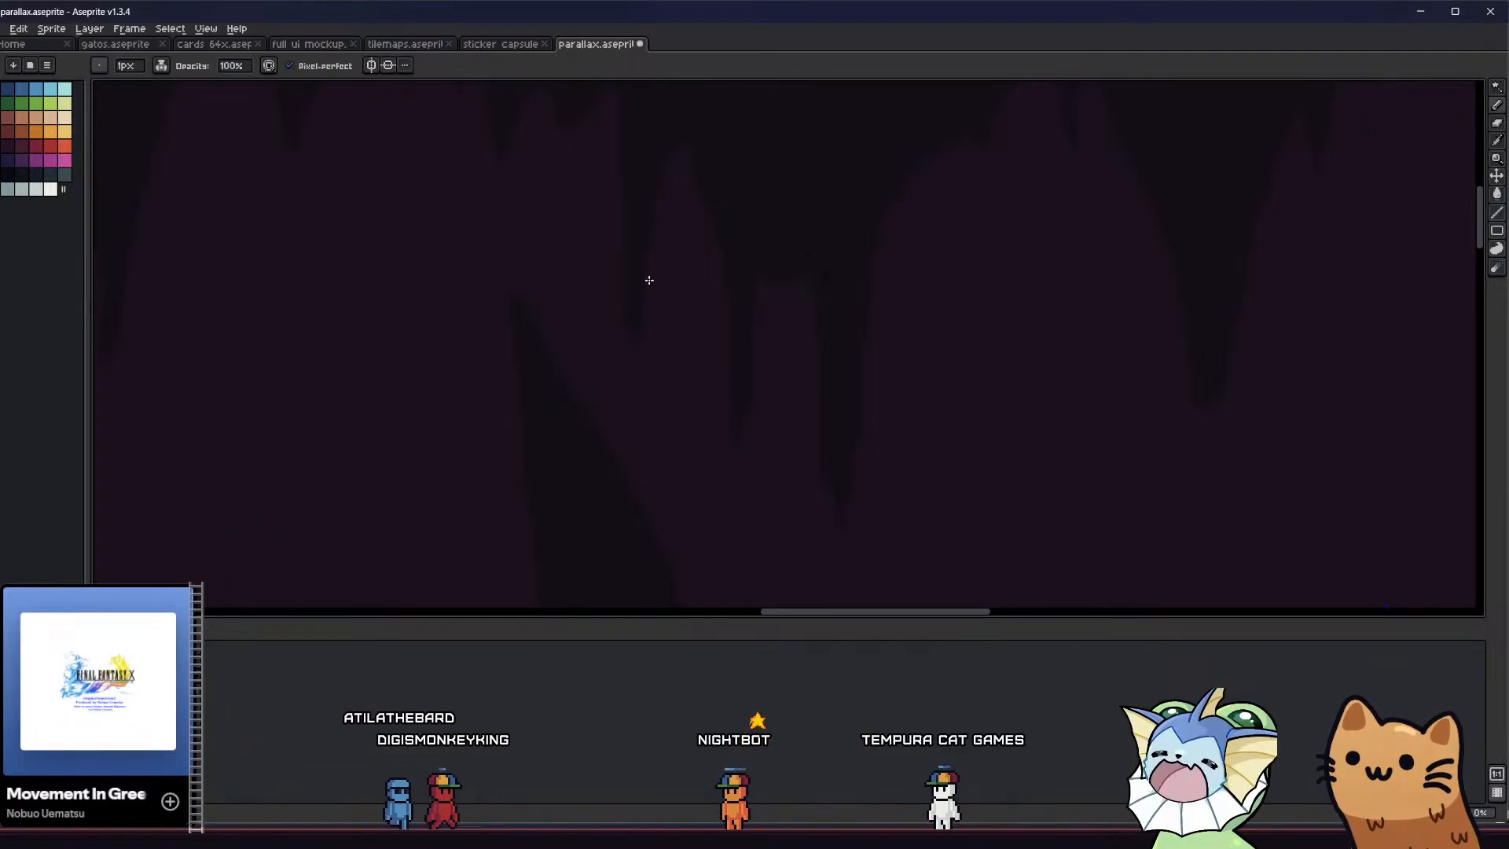
key("w")
left_click(635, 345)
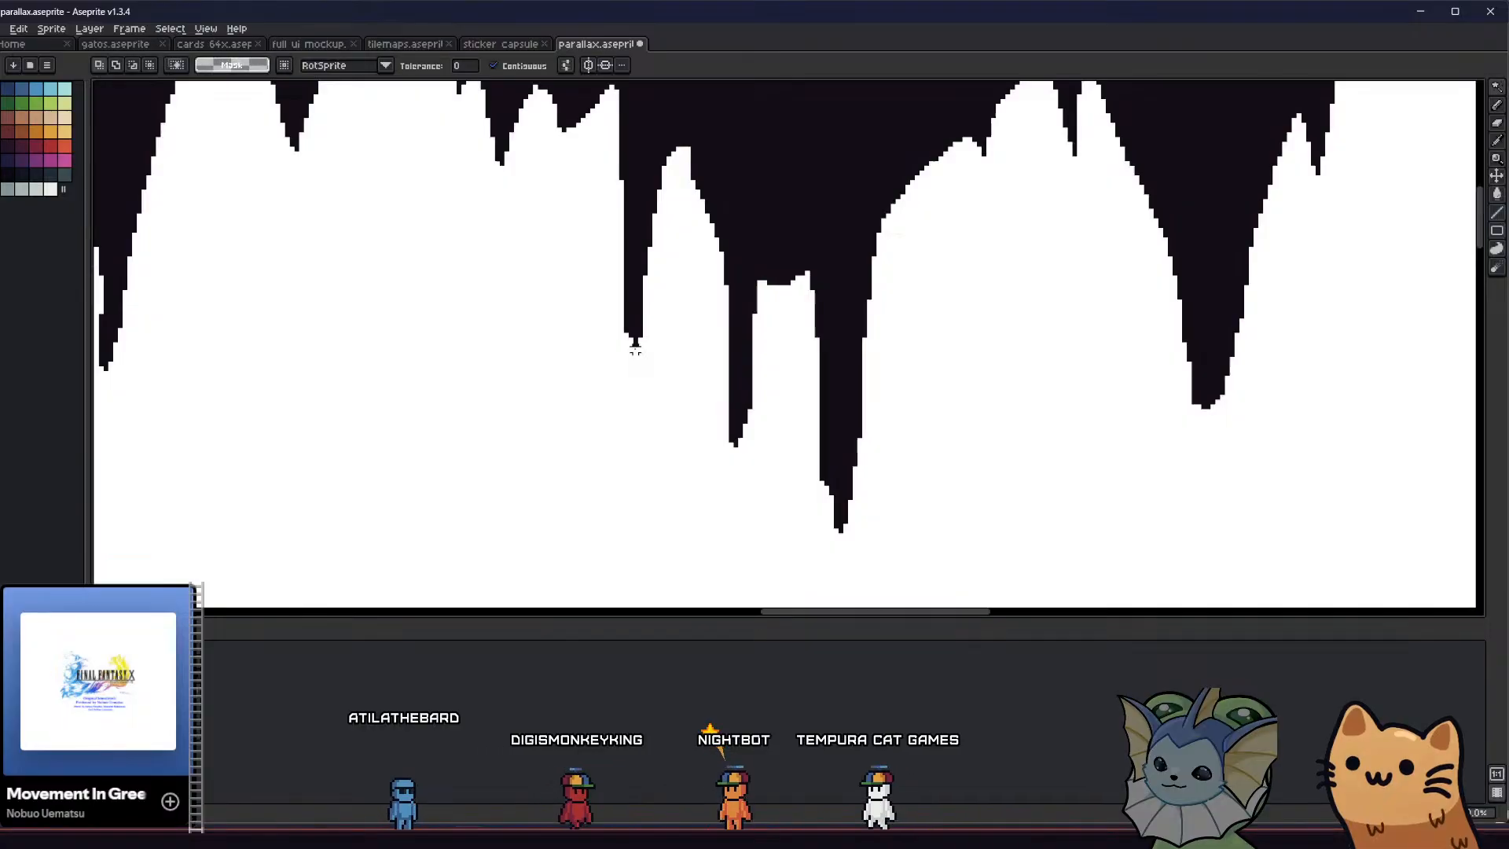
key("ctrl+d")
key("e")
scroll(635, 343, "up", 2)
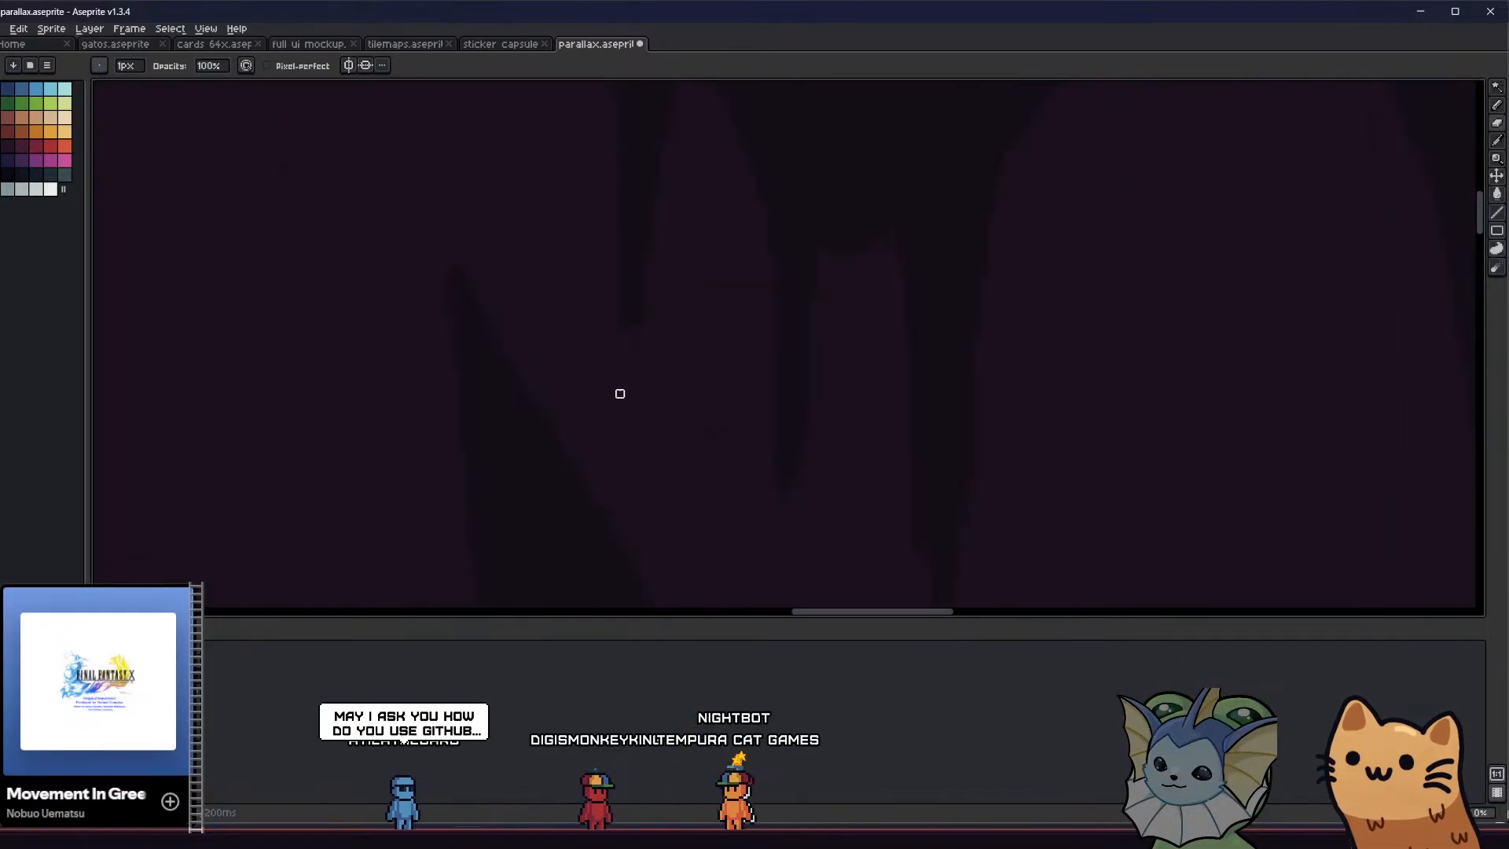
Taper the tip of the long, thick stalactite beside the second column into a narrow point and save the sprite
key("b")
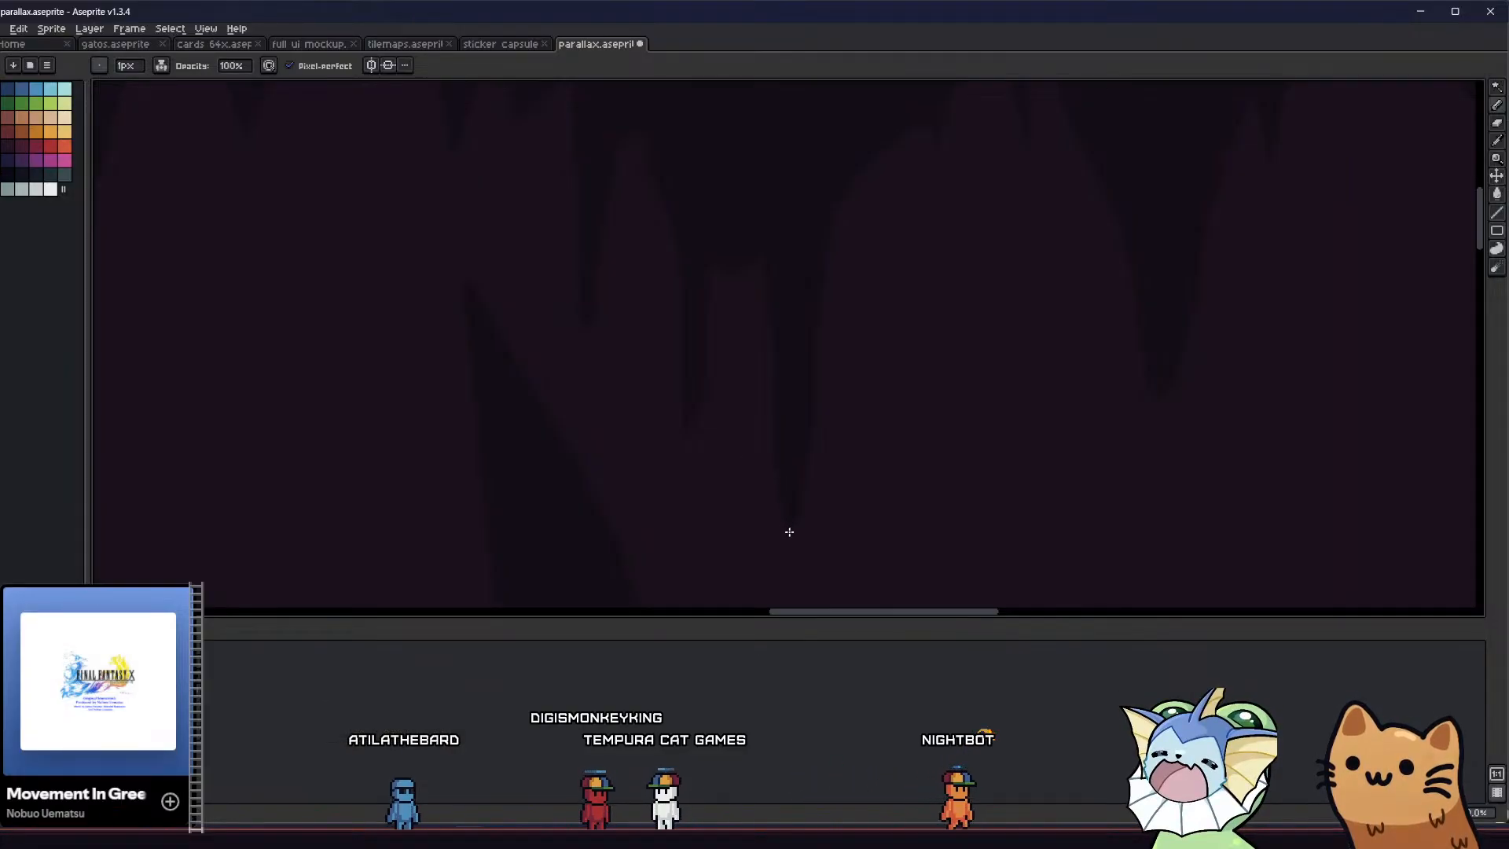
left_click_drag(789, 532, 775, 522)
scroll(734, 516, "down", 1)
middle_click_drag(667, 505, 617, 461)
key("ctrl+z")
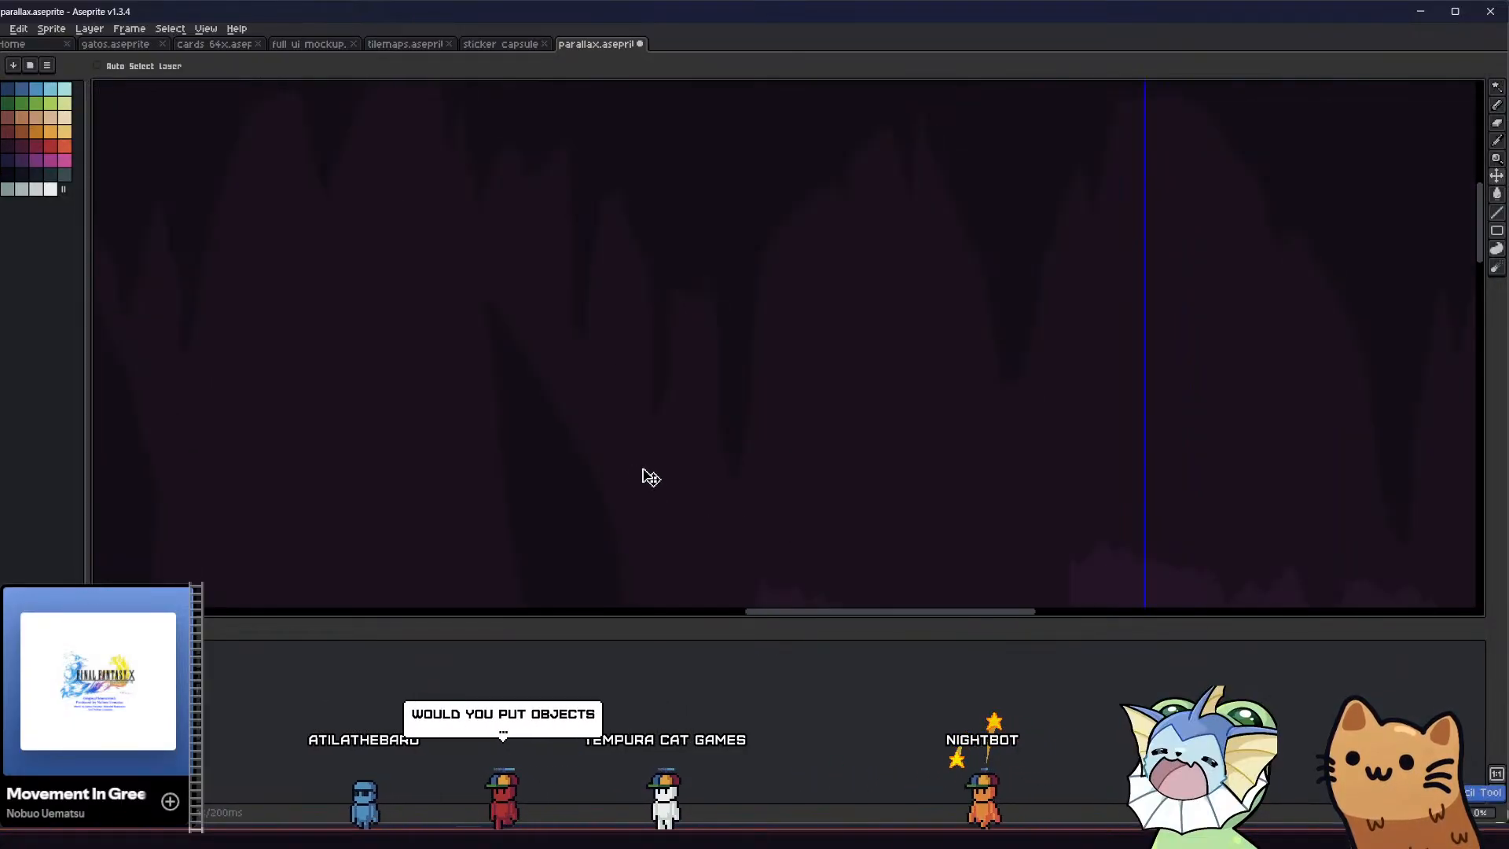
scroll(651, 475, "down", 1)
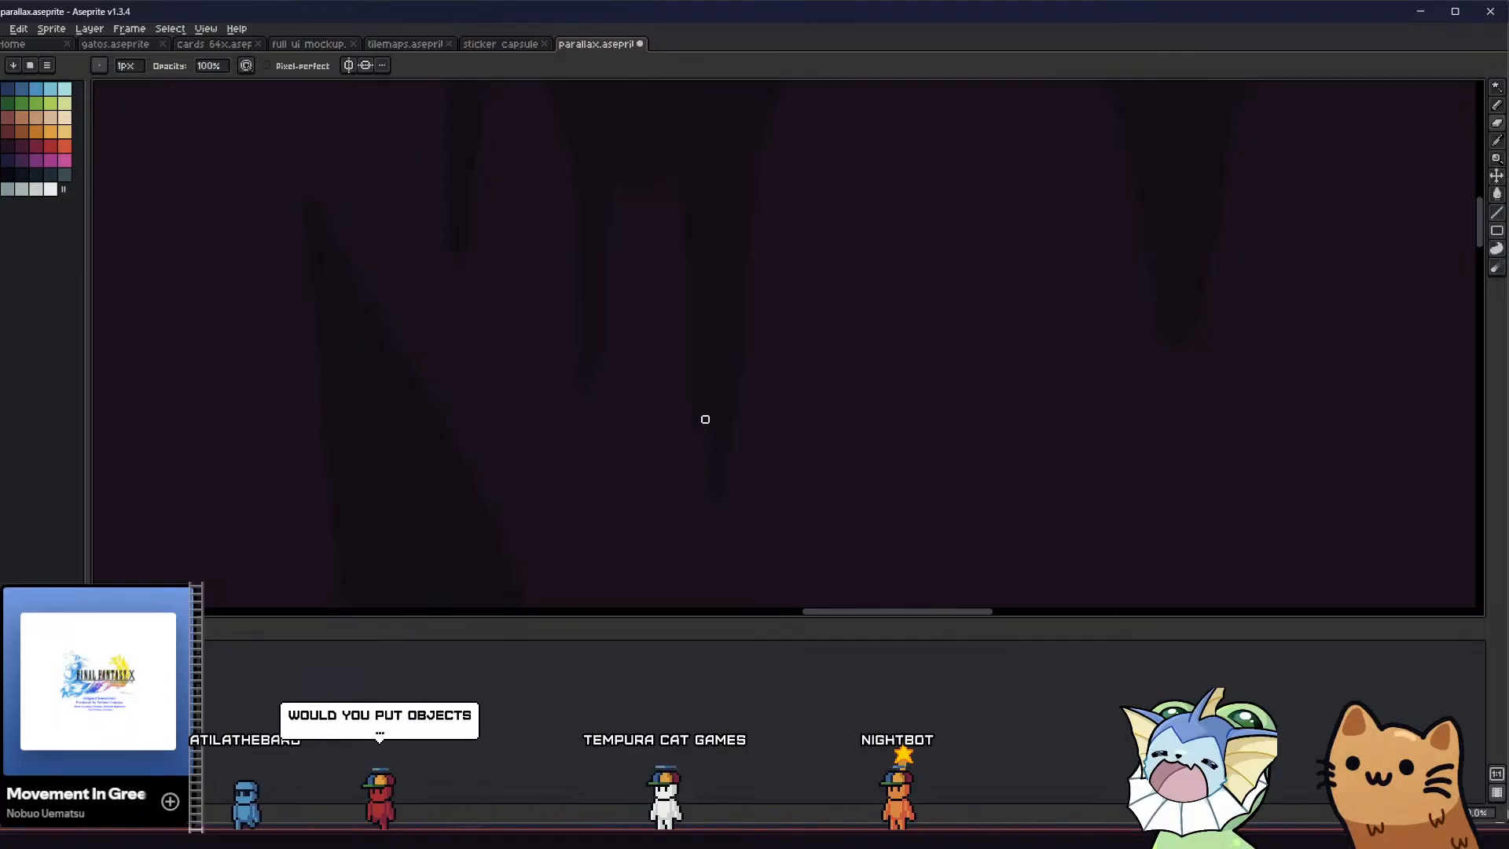
middle_click_drag(688, 472, 665, 461)
key("b")
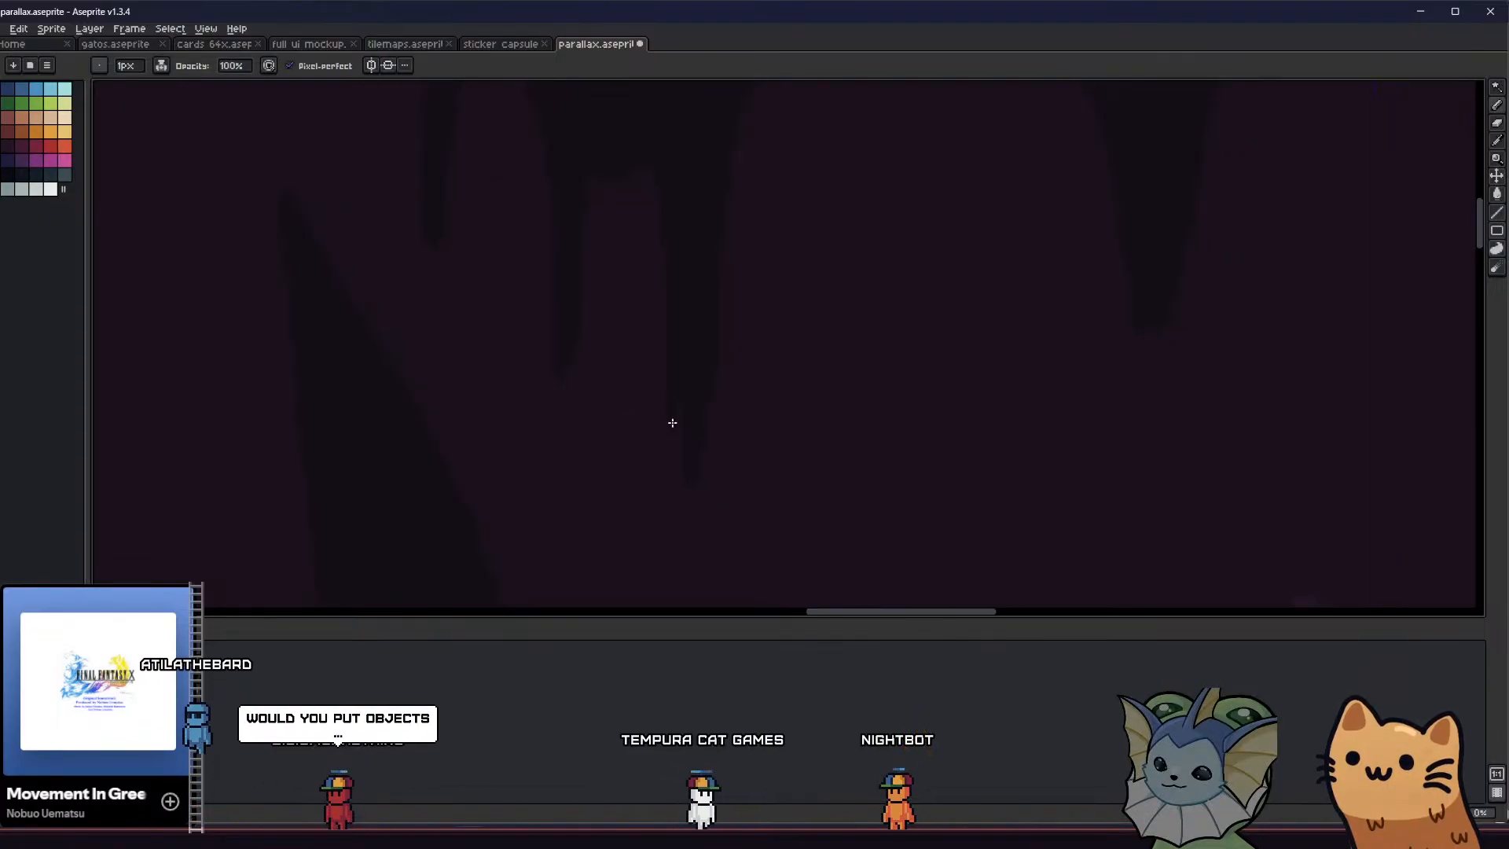
scroll(668, 450, "down", 4)
scroll(586, 455, "down", 2)
key("v")
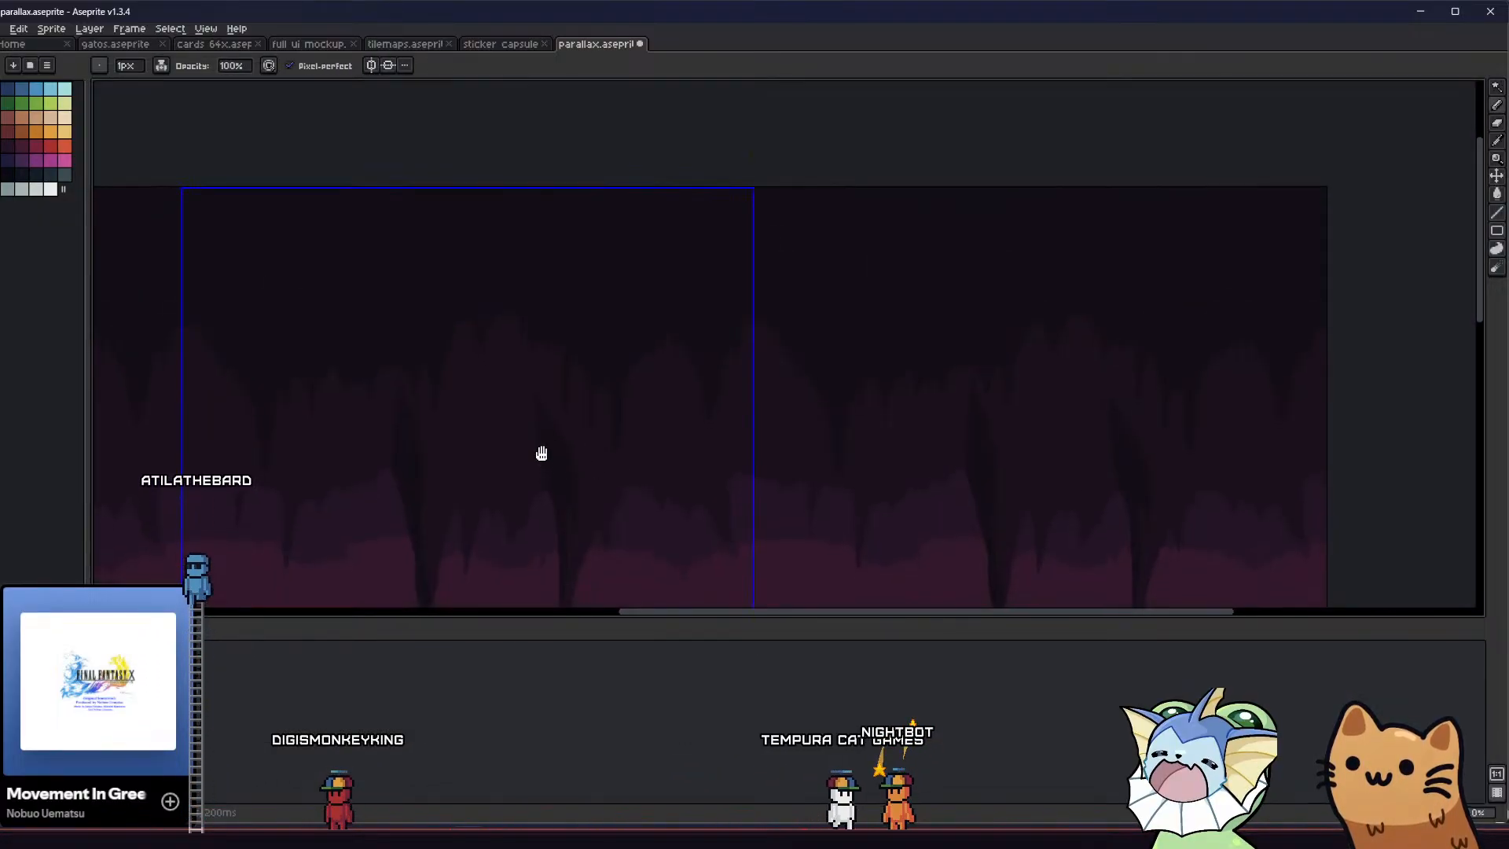
key("b")
mouse_move(537, 466)
middle_mouse_down()
mouse_move(532, 440)
mouse_move(679, 414)
middle_mouse_up()
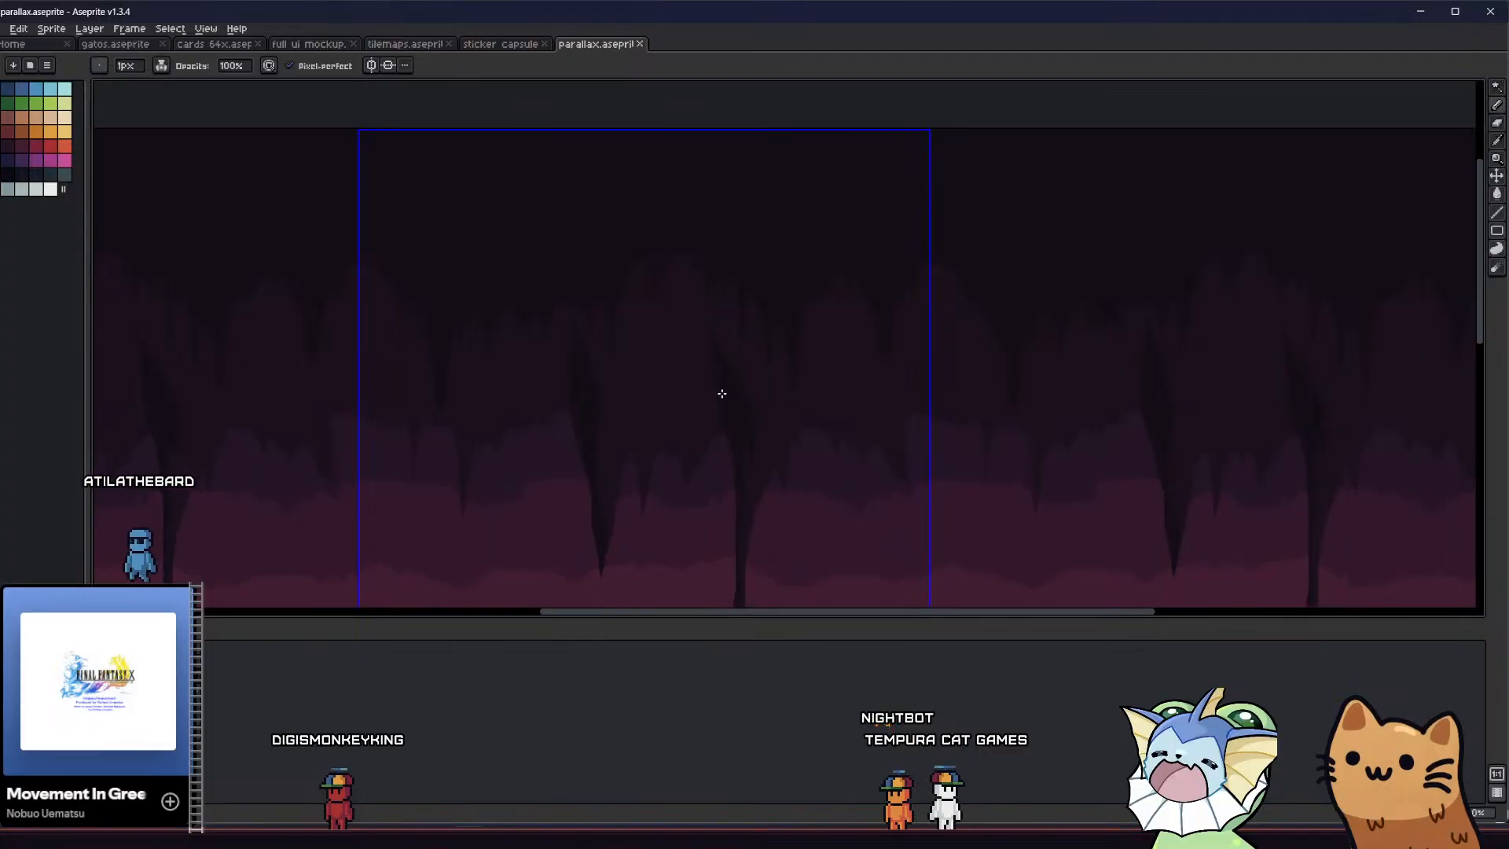
Lengthen the blunt, wide stalactite just before the tile's edge into a filled sharp point and save the sprite
scroll(877, 340, "up", 2)
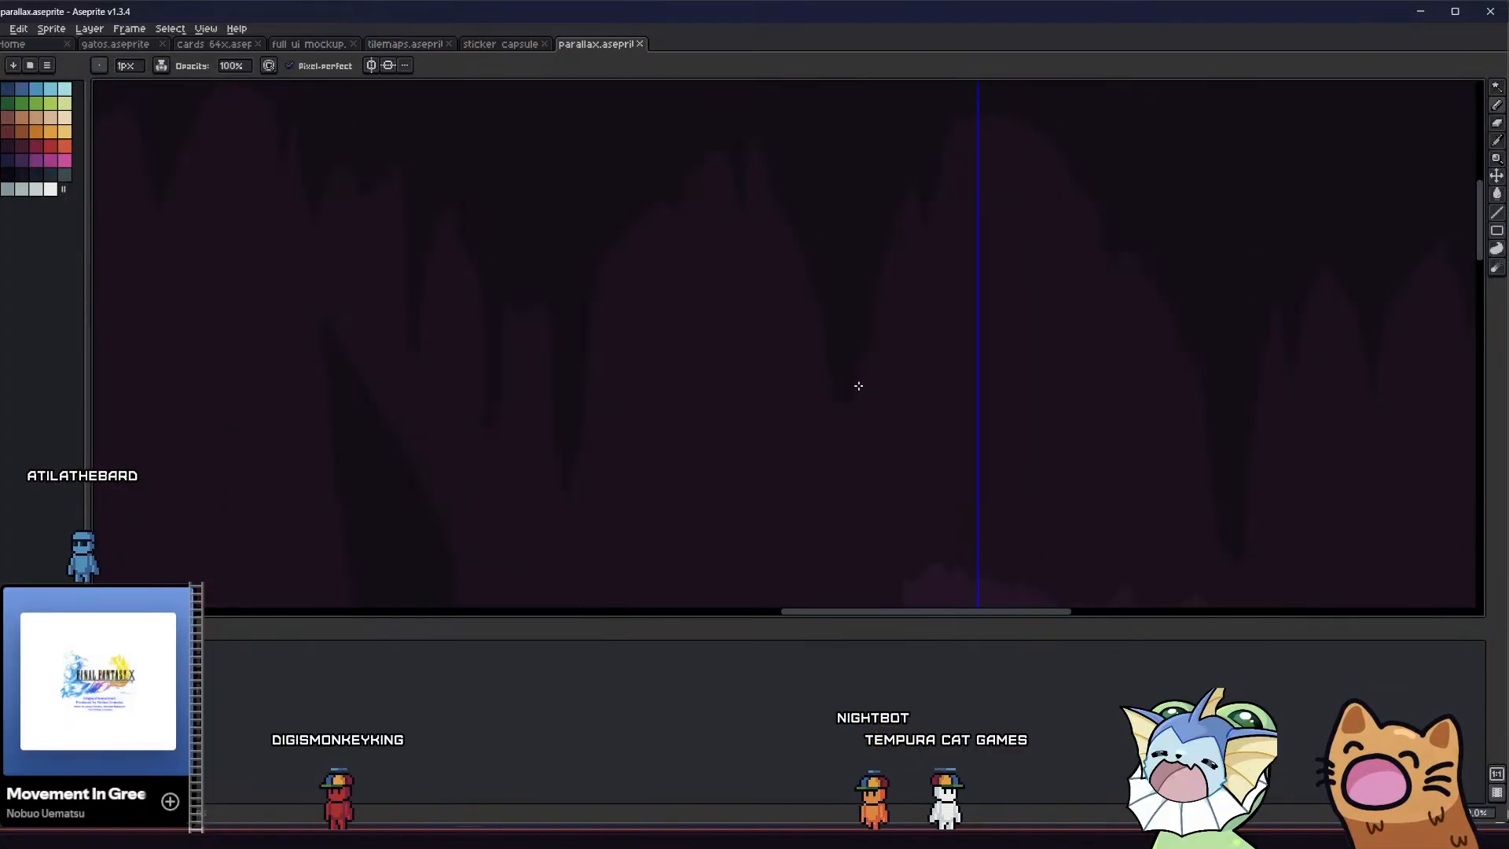
scroll(827, 372, "up", 1)
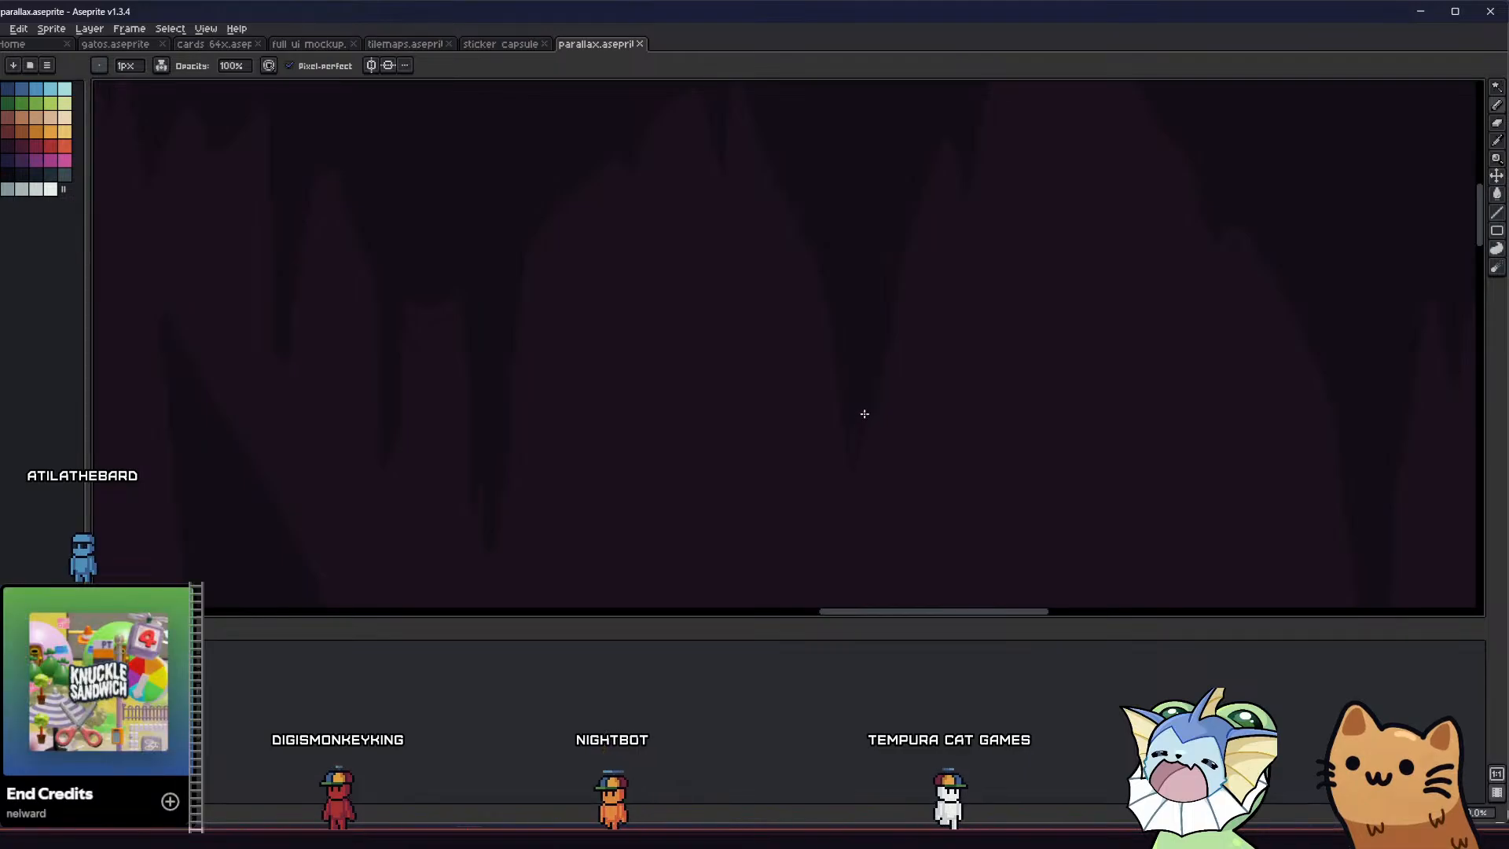
key("g")
scroll(734, 481, "down", 1)
scroll(732, 465, "down", 2)
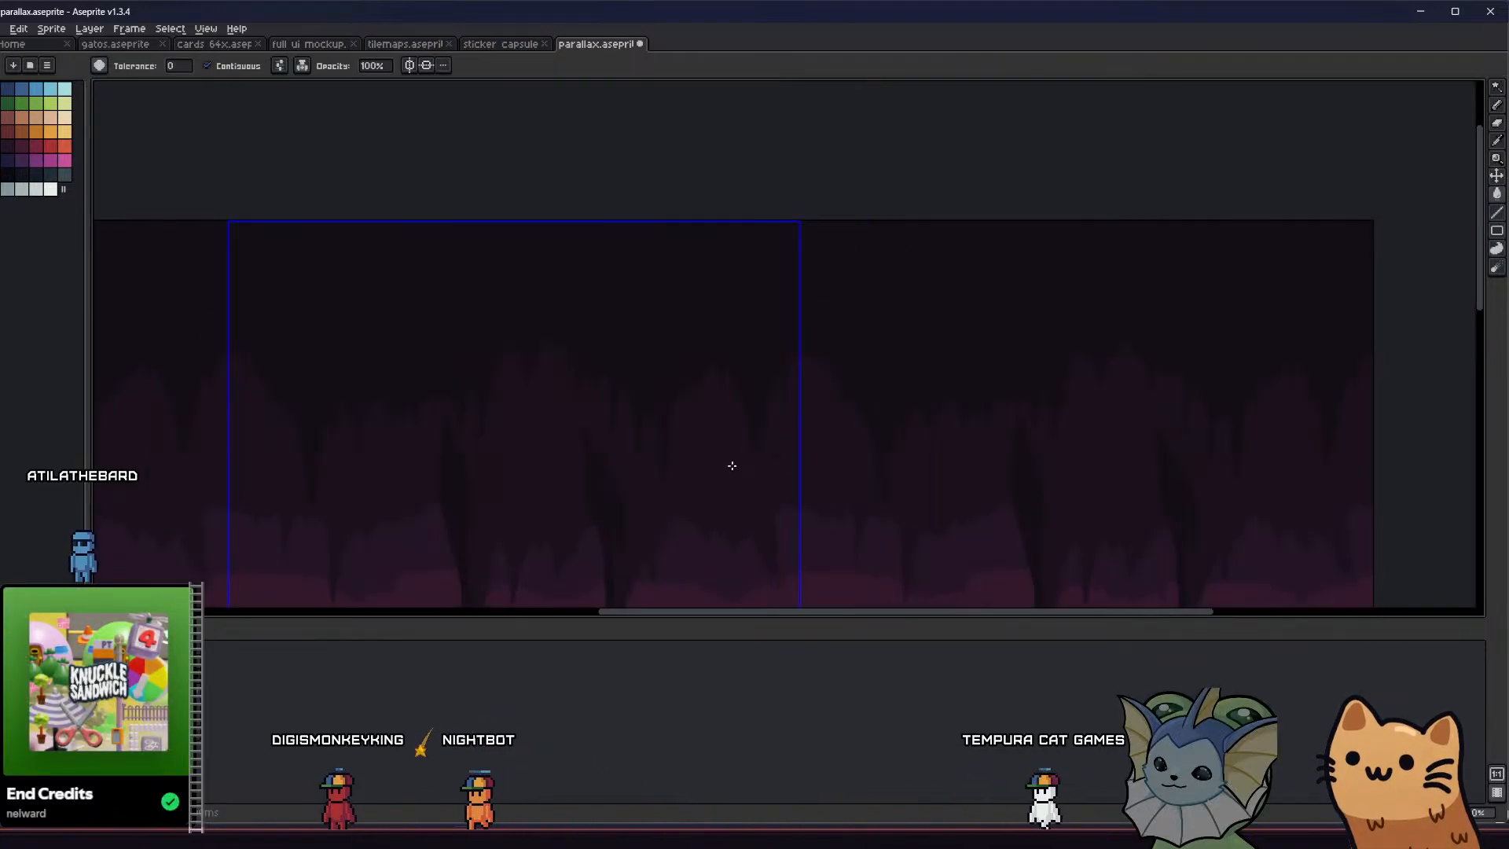
key("ctrl+s")
Cut away the side of the tallest dark foreground floor spike with a 1 px eraser outline and remove the severed piece using Magic Wand
middle_click_drag(677, 472, 723, 350)
middle_click_drag(669, 435, 737, 375)
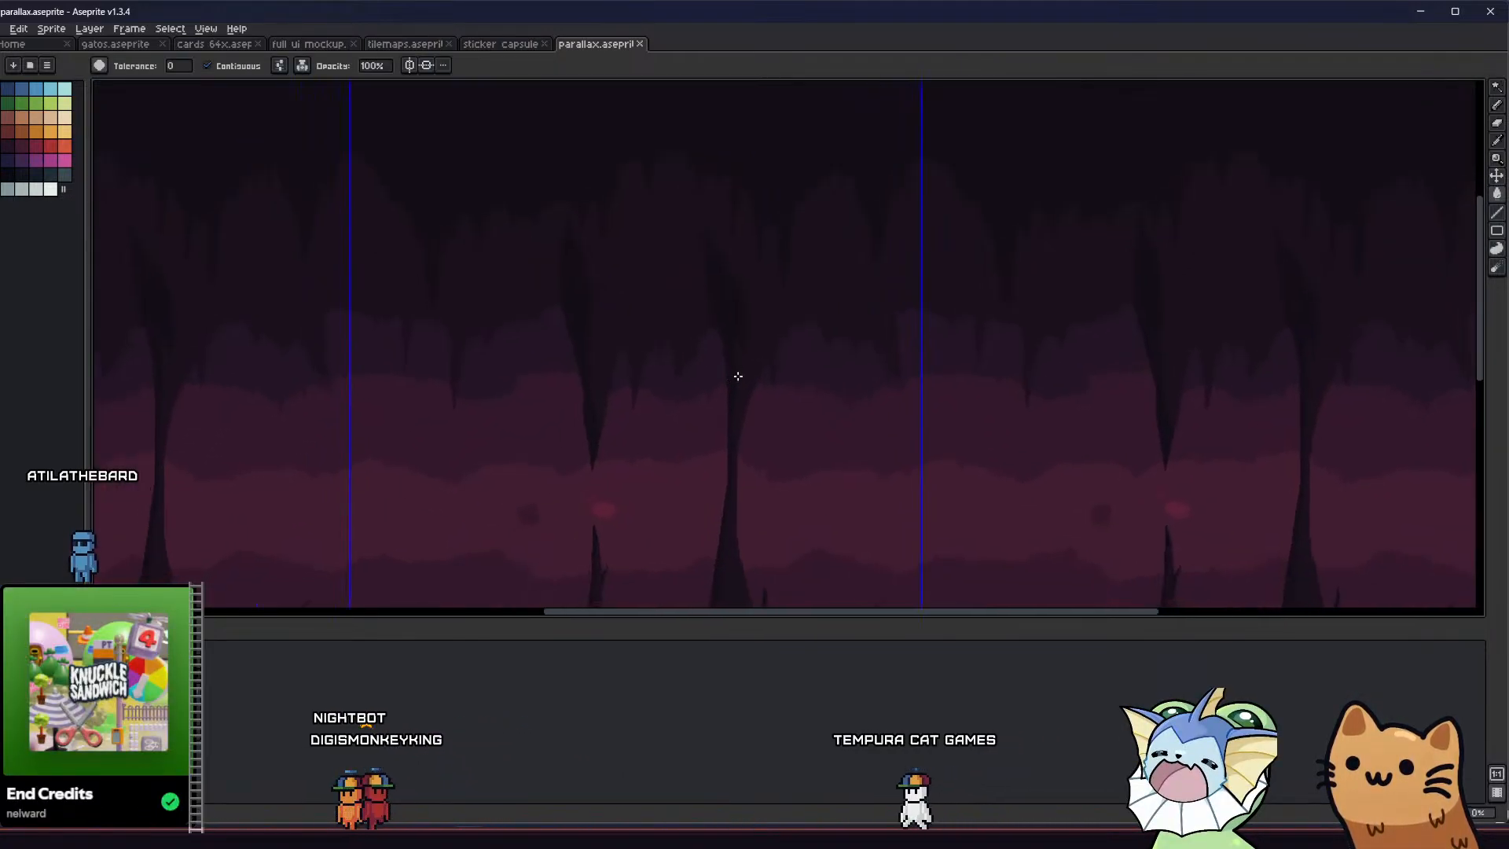
scroll(724, 431, "down", 1)
scroll(664, 461, "down", 1)
middle_click_drag(663, 462, 557, 393)
scroll(619, 432, "up", 2)
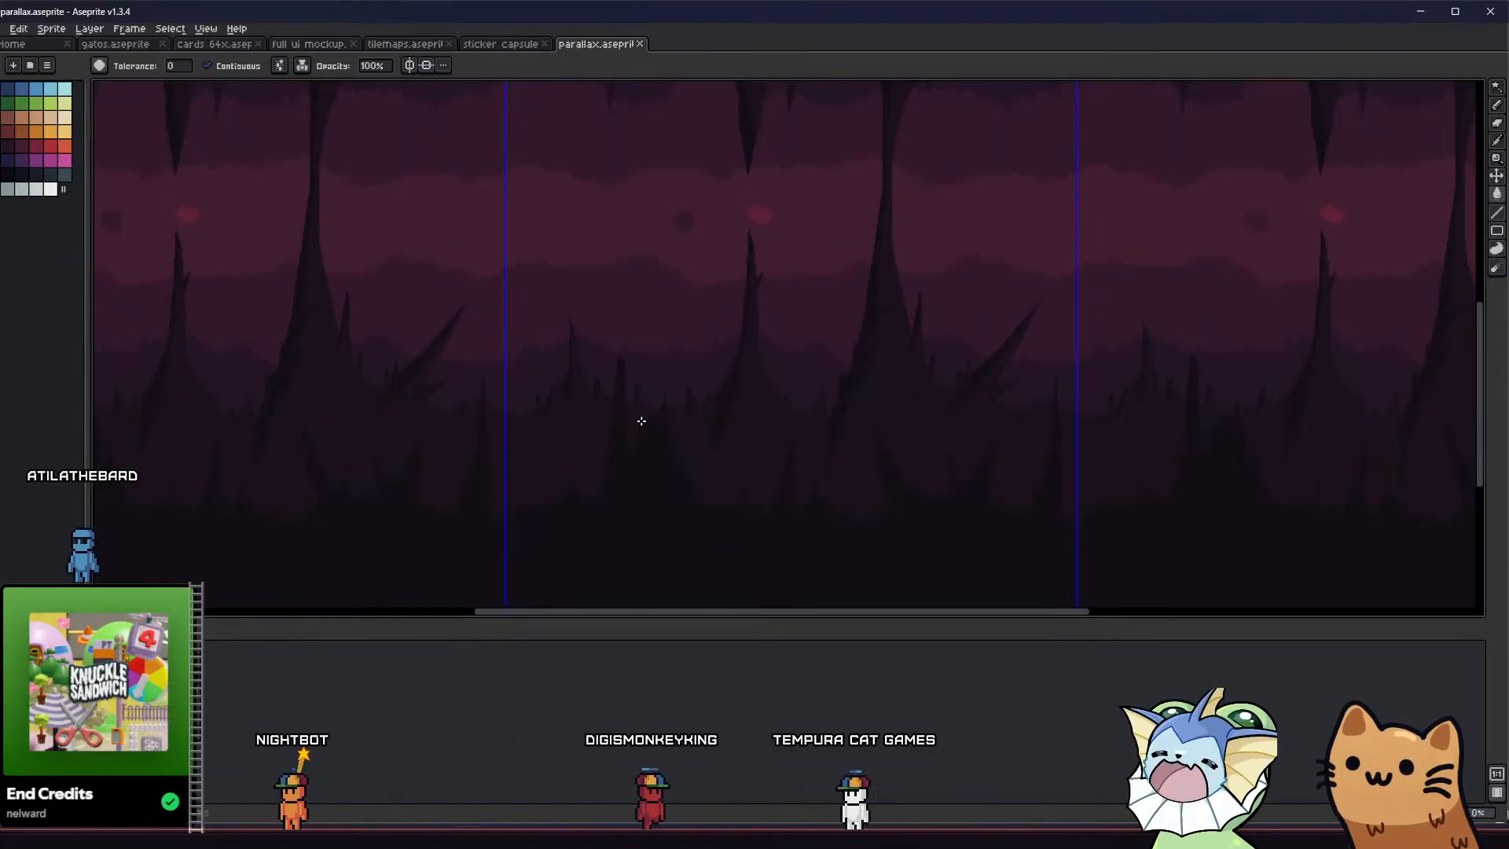
scroll(641, 421, "up", 2)
key("b")
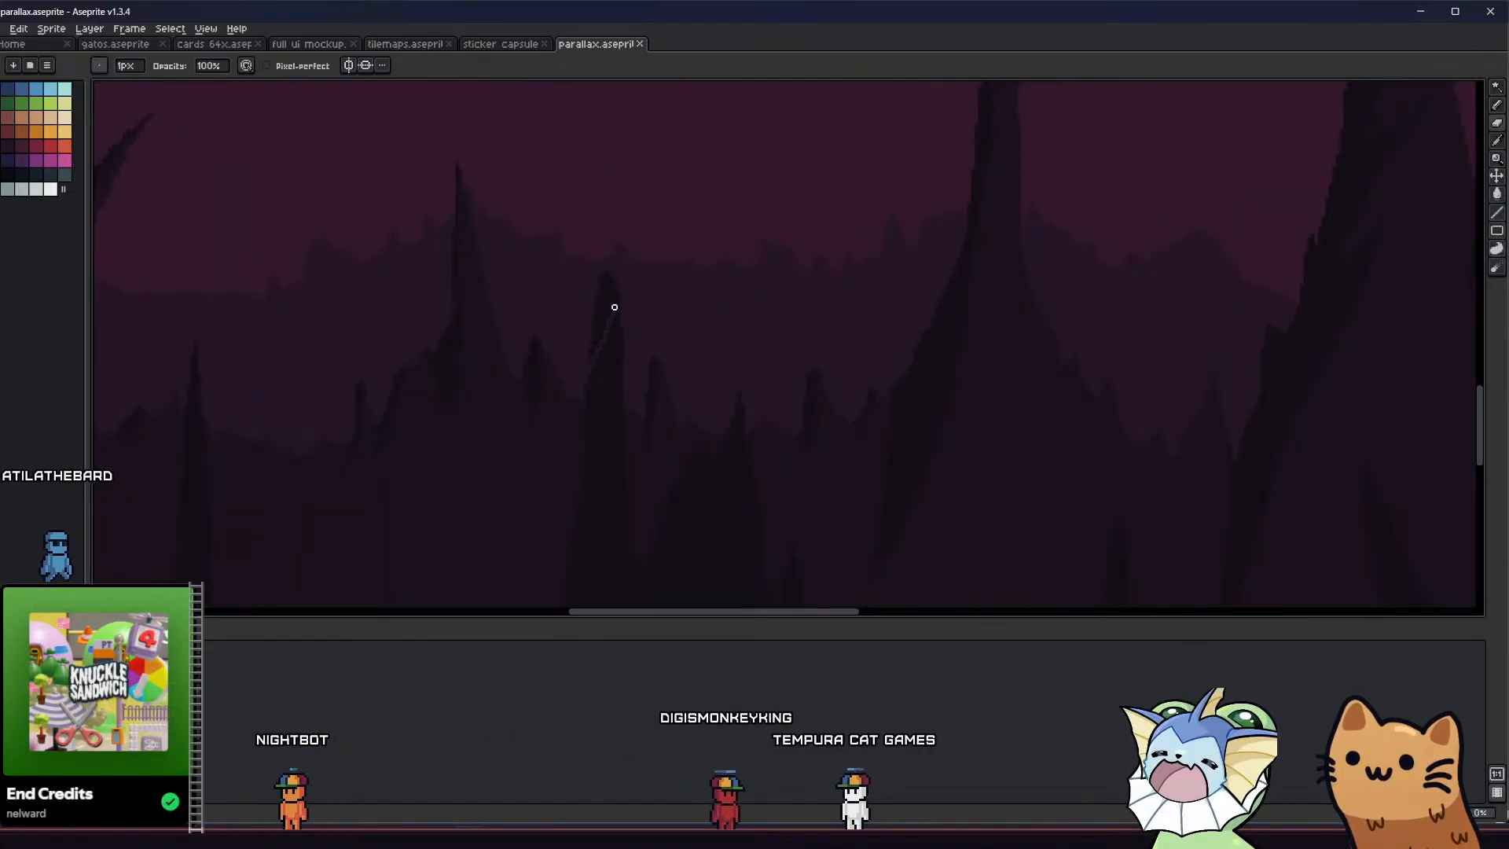
key("w")
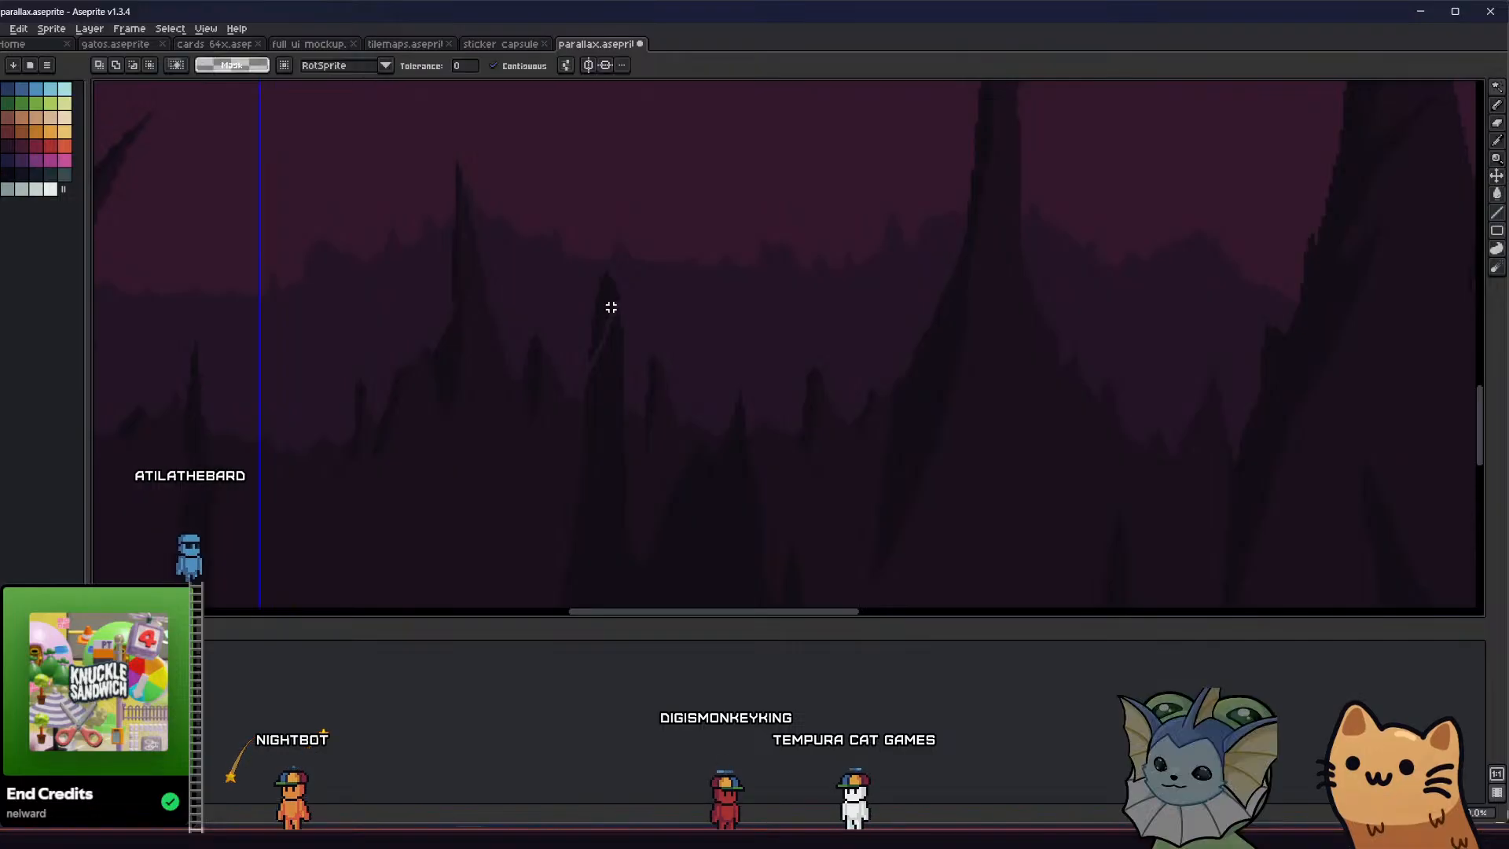
middle_click_drag(618, 399, 606, 357)
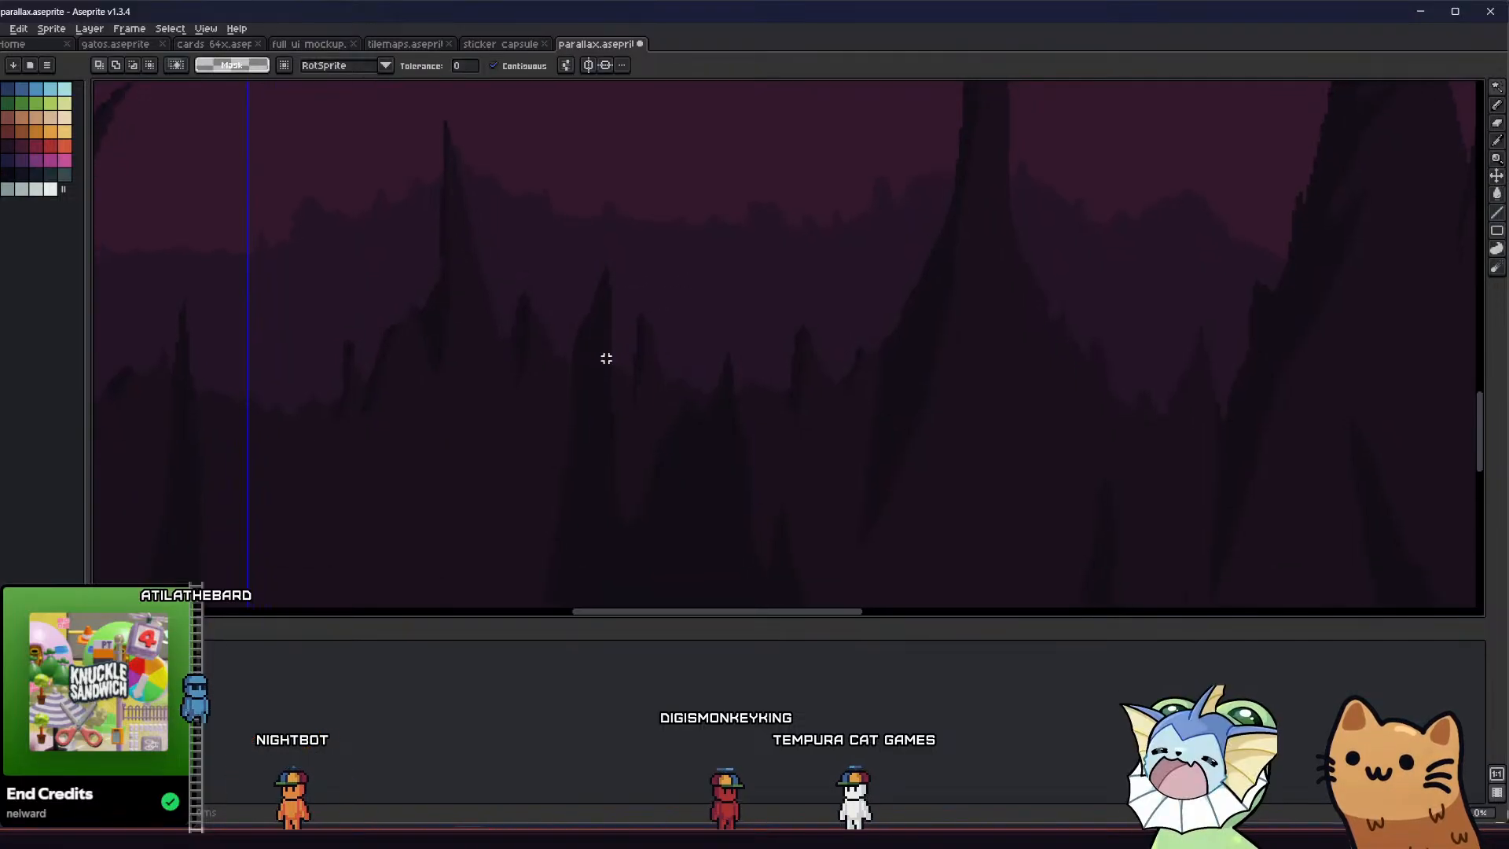
Shorten and narrow the tip of the tall dark floor spike, using the Eraser up to 6 px, and save the sprite
key("e")
left_click_drag(618, 375, 610, 323)
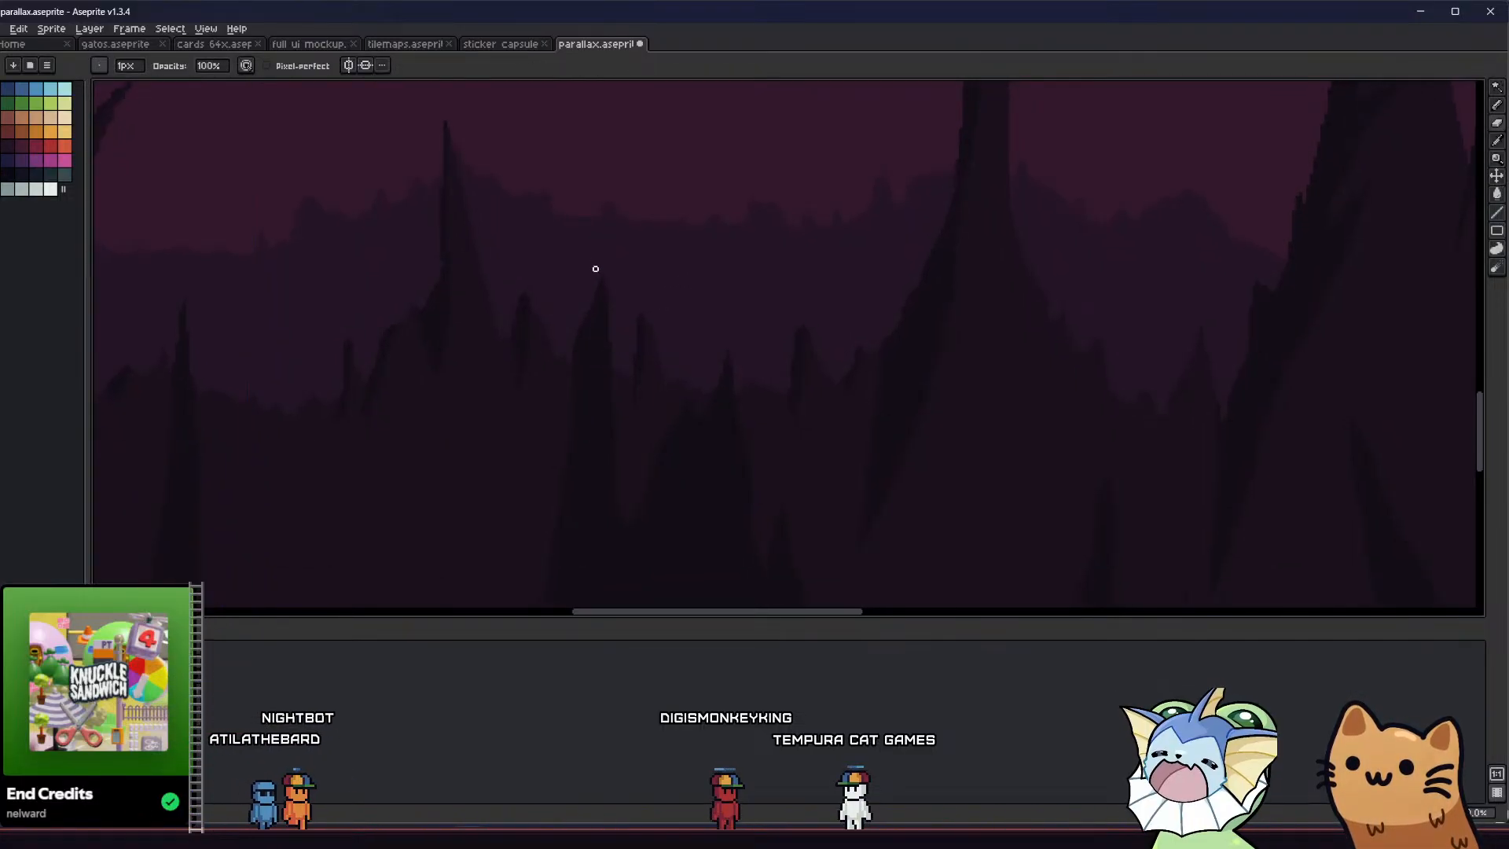
scroll(616, 377, "up", 3, "ctrl")
mouse_move(613, 367)
left_mouse_down()
mouse_move(606, 284)
mouse_move(593, 285)
mouse_move(569, 375)
left_mouse_up()
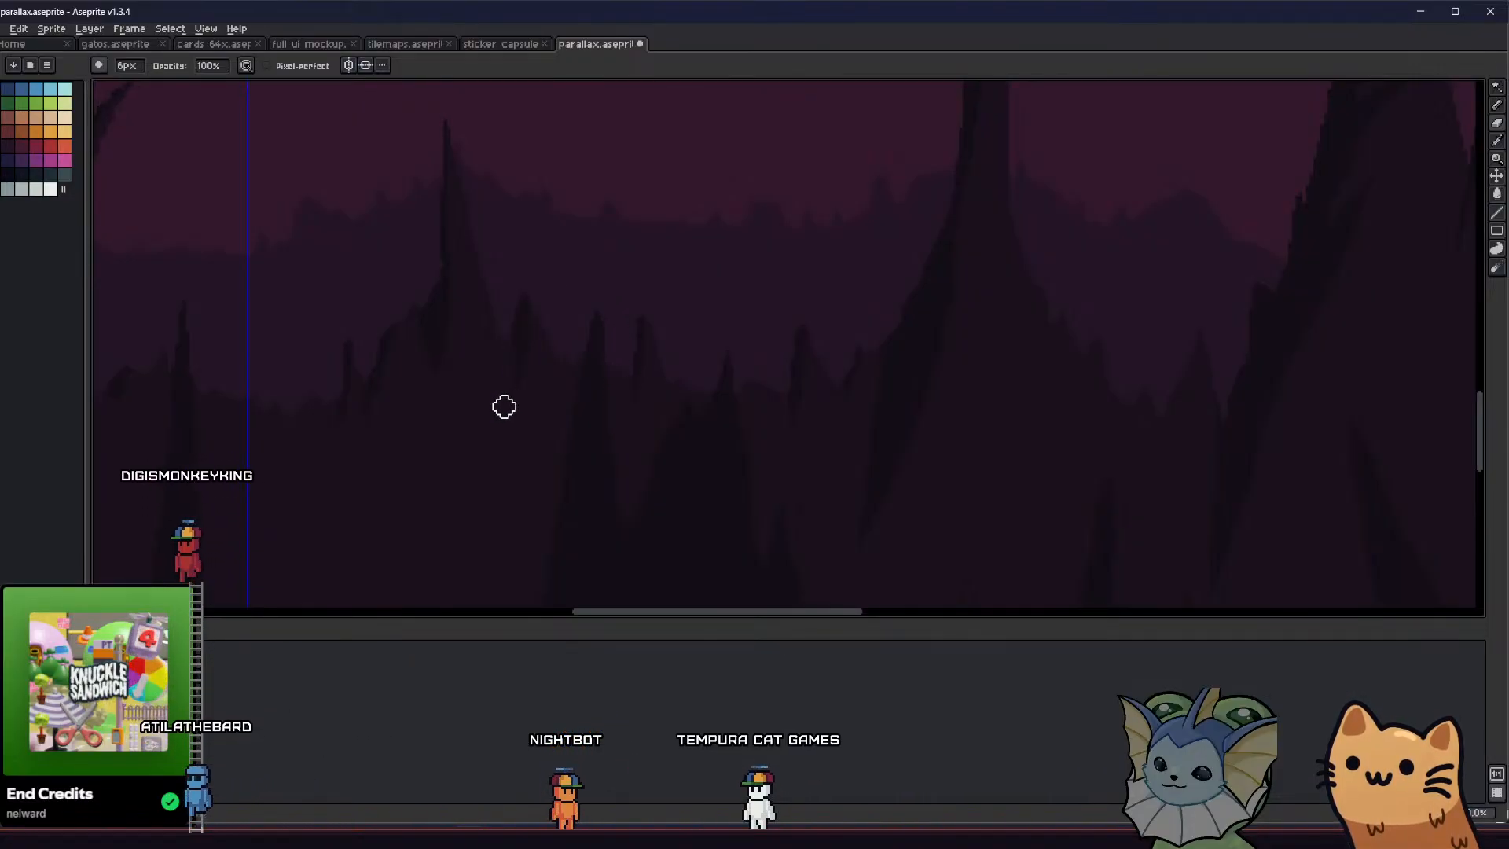
scroll(503, 406, "down", 3)
key("ctrl+s")
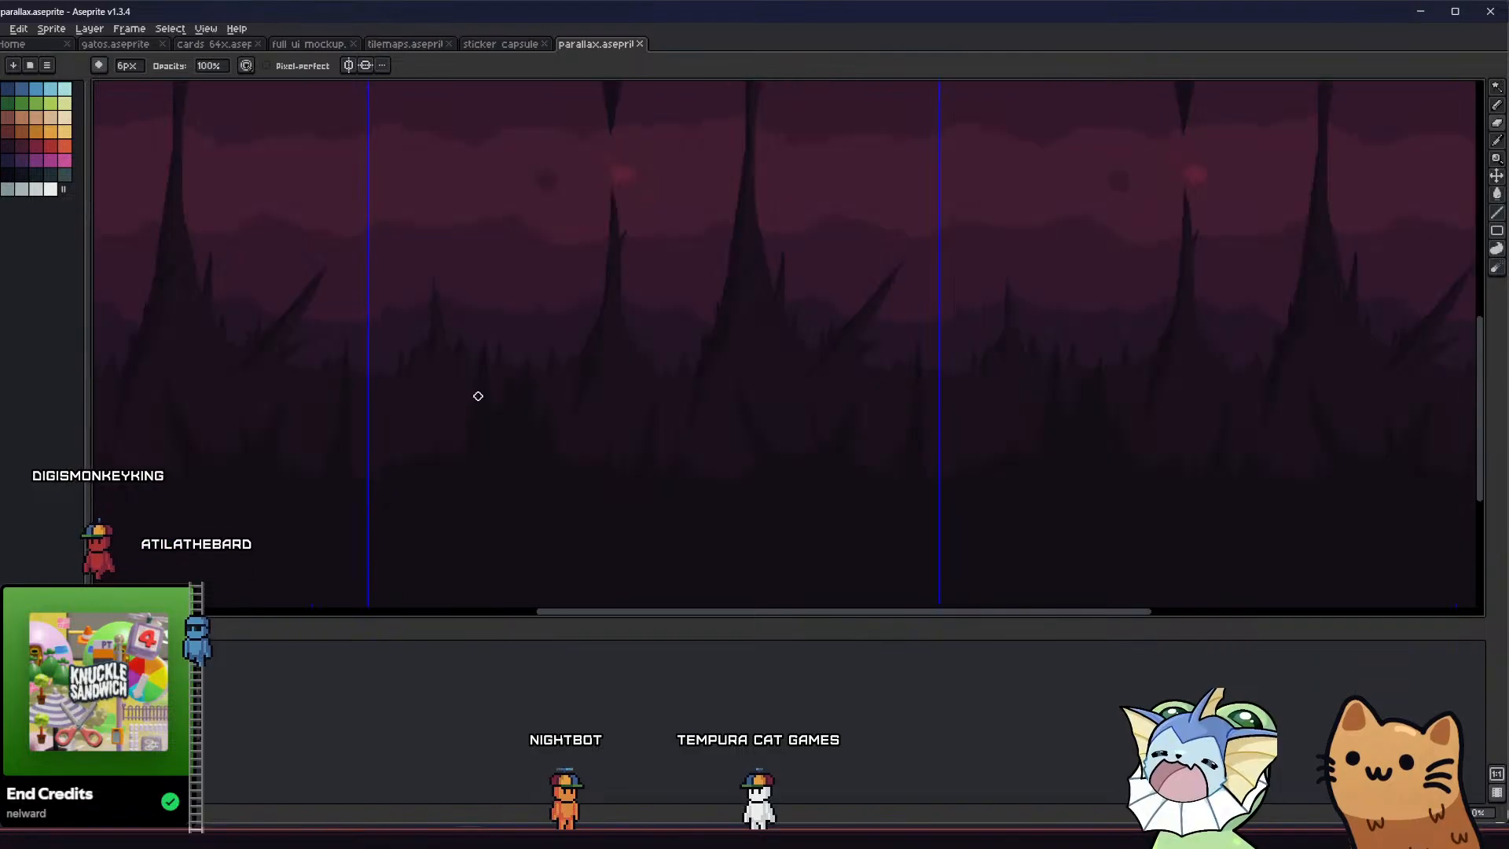
Carve a notch into the broad dark floor spike to split it into two peaks, using a 1 px and 6 px eraser, and save
scroll(508, 380, "up", 3)
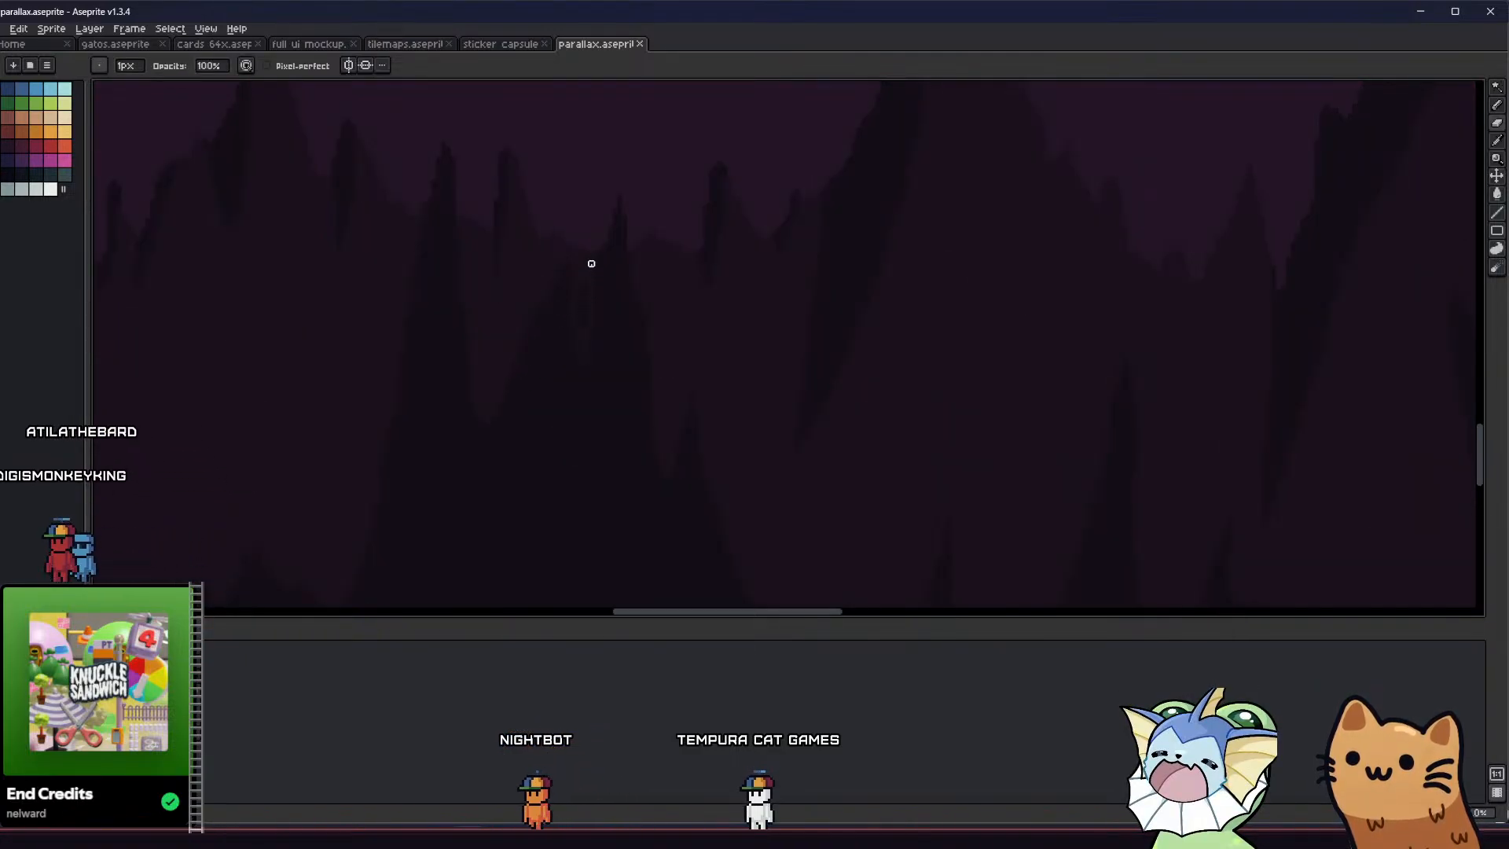
key("w")
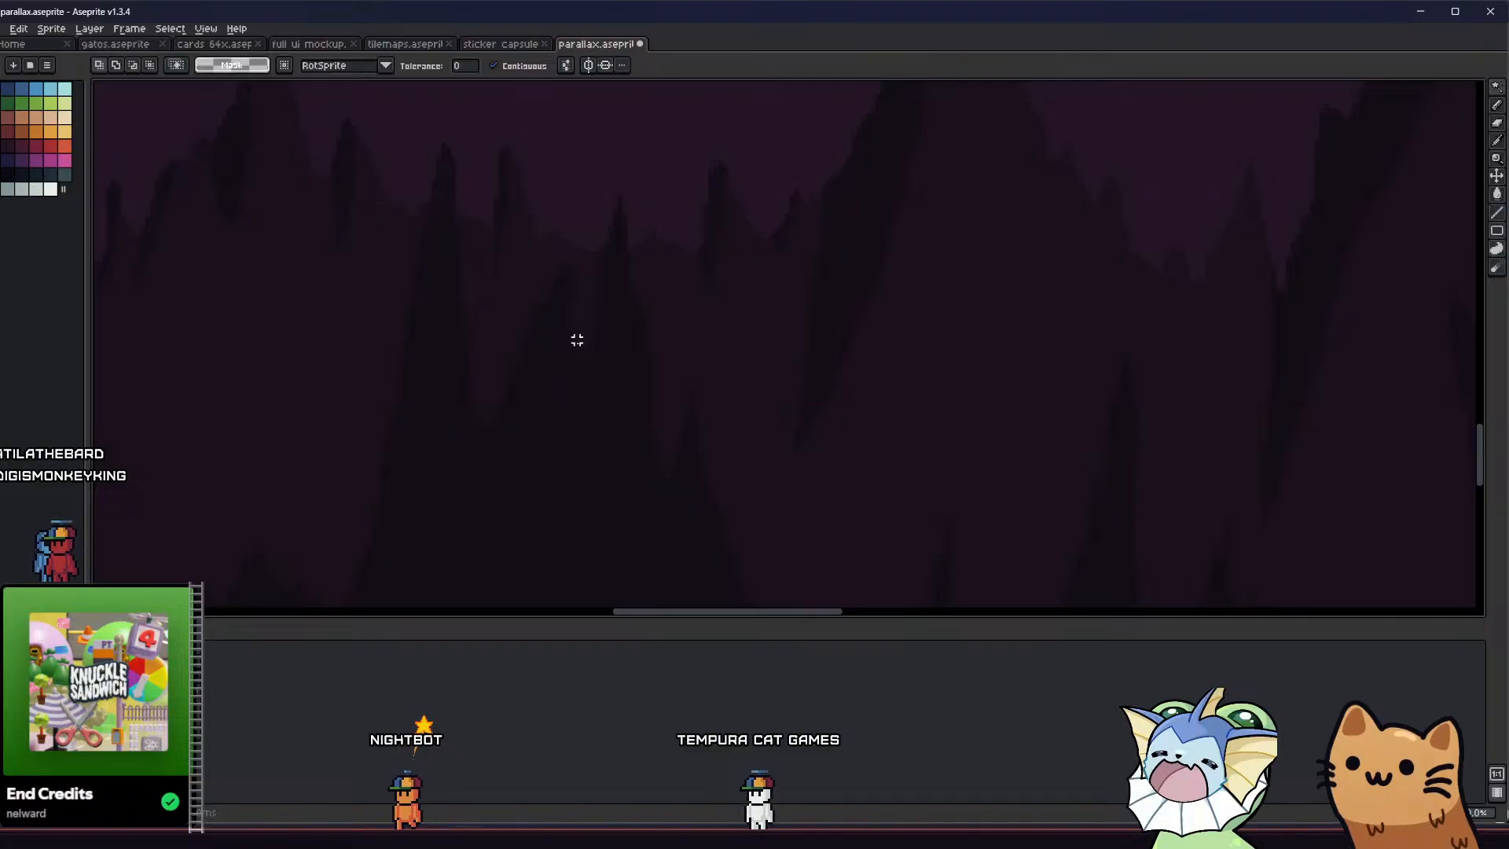
key("b")
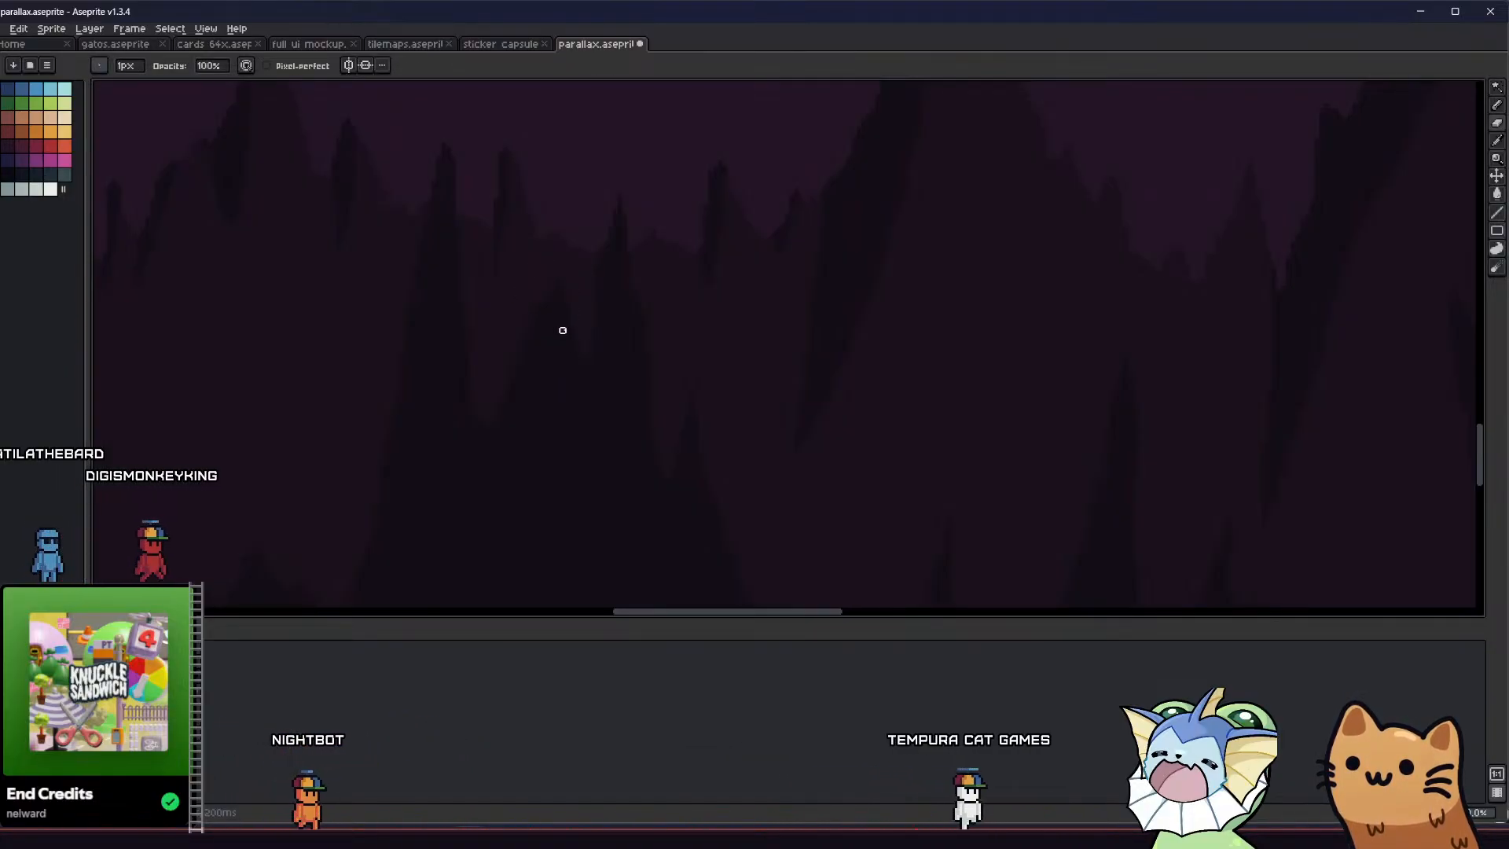
scroll(539, 392, "down", 3)
scroll(544, 375, "up", 3)
key("plus")
key("plus")
key("plus")
key("plus")
key("plus")
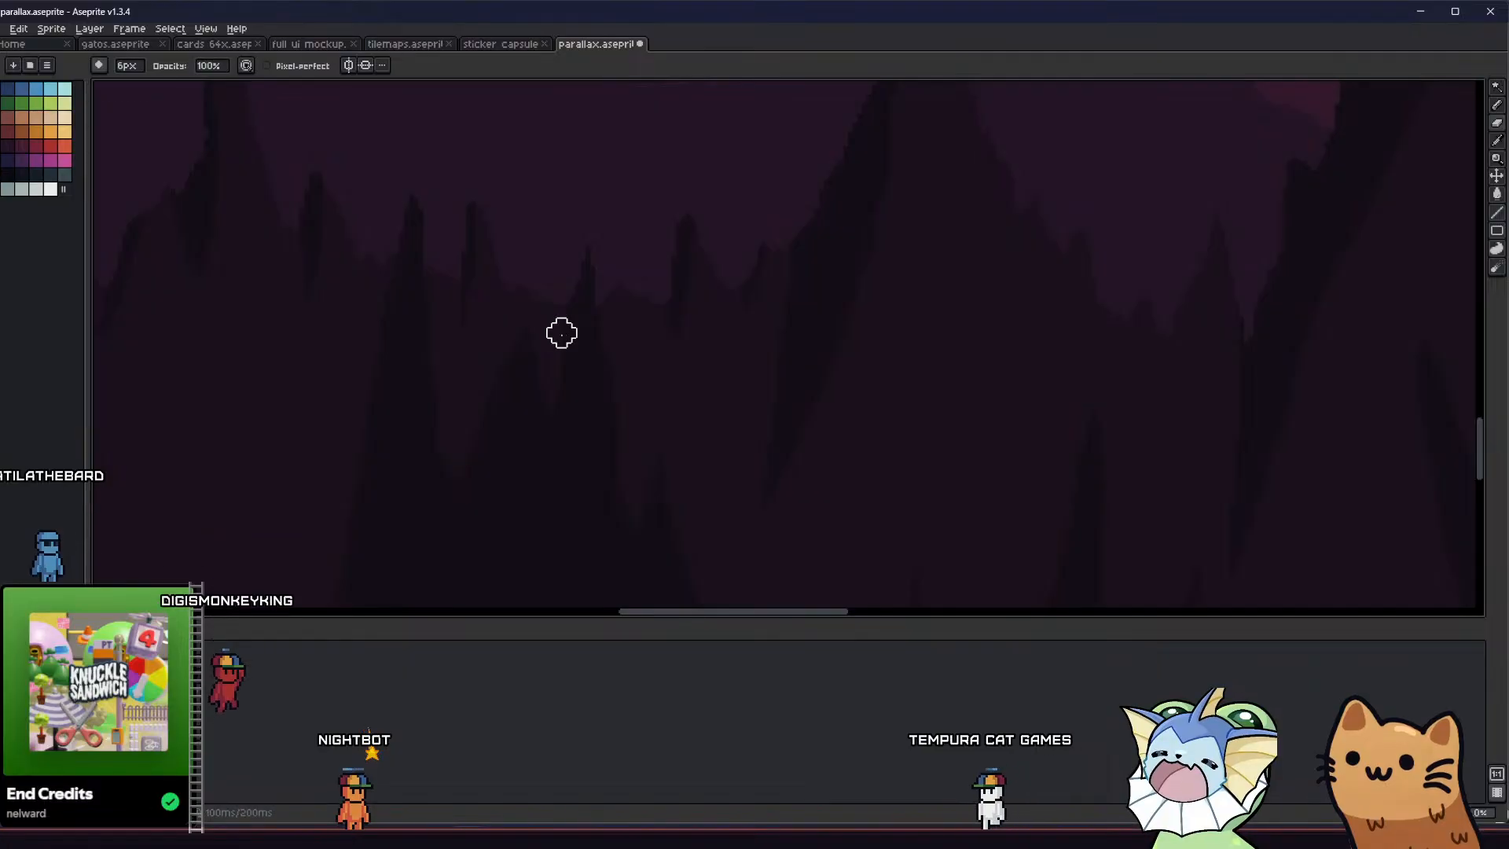
scroll(526, 271, "down", 1)
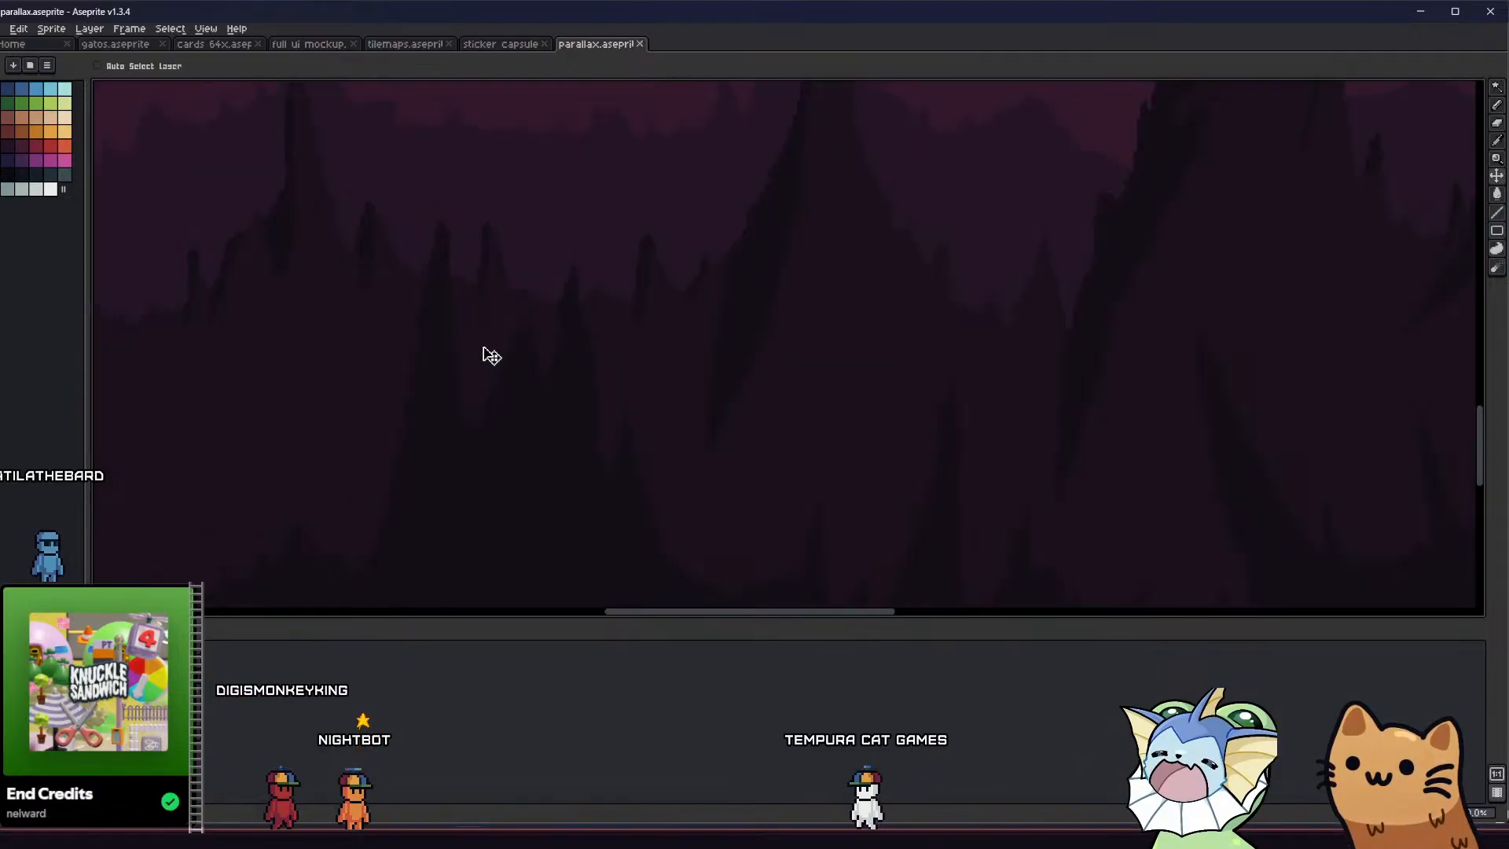
key("ctrl+s")
Trim the lower peak between the two dark floor spikes with a 4 px eraser and save the sprite
middle_click_drag(440, 353, 410, 341)
key("minus")
key("minus")
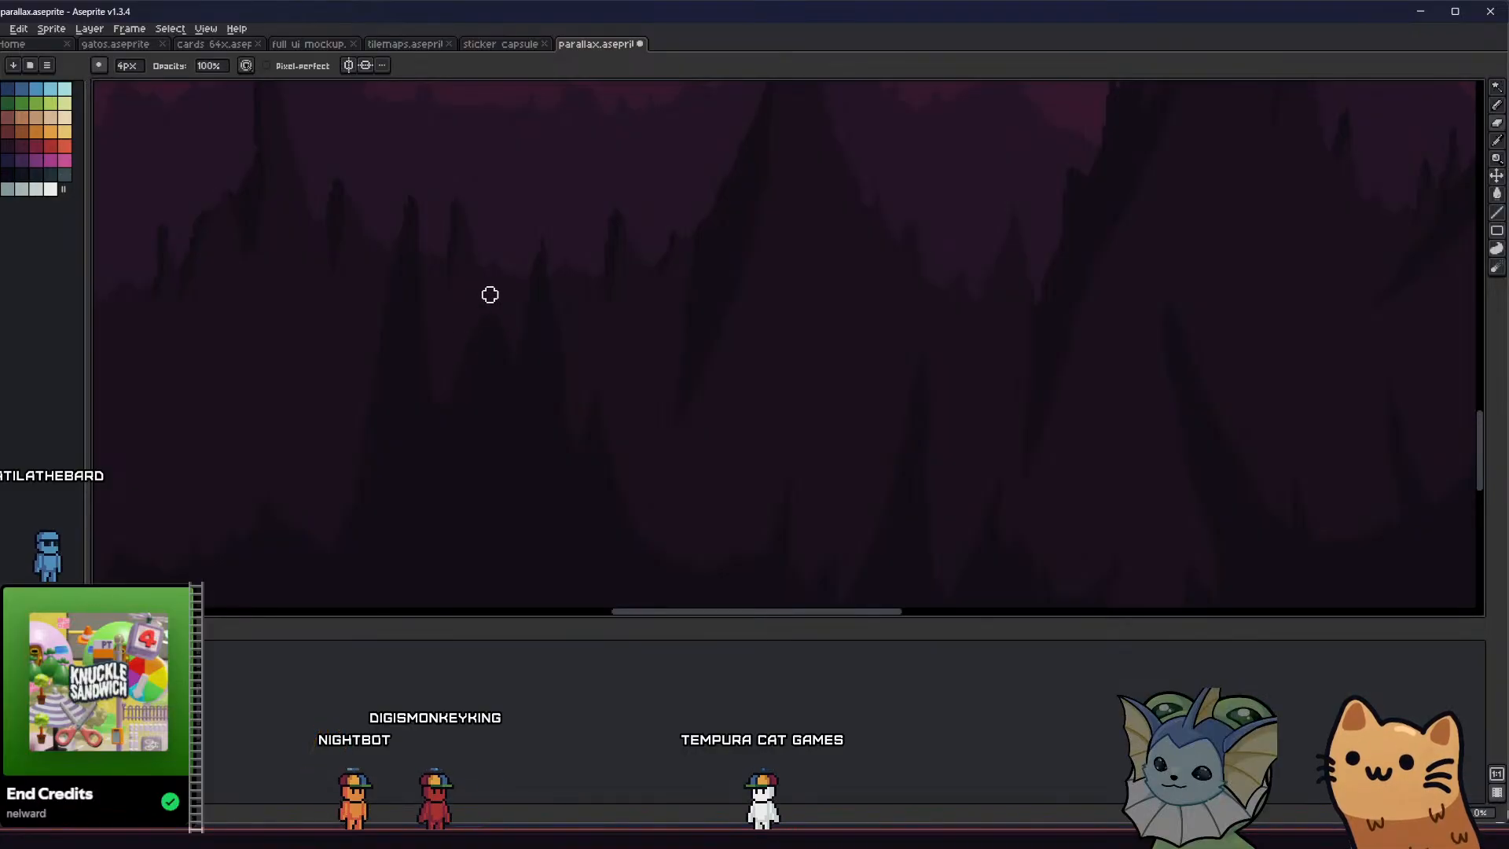
scroll(437, 355, "down", 4)
key("ctrl+s")
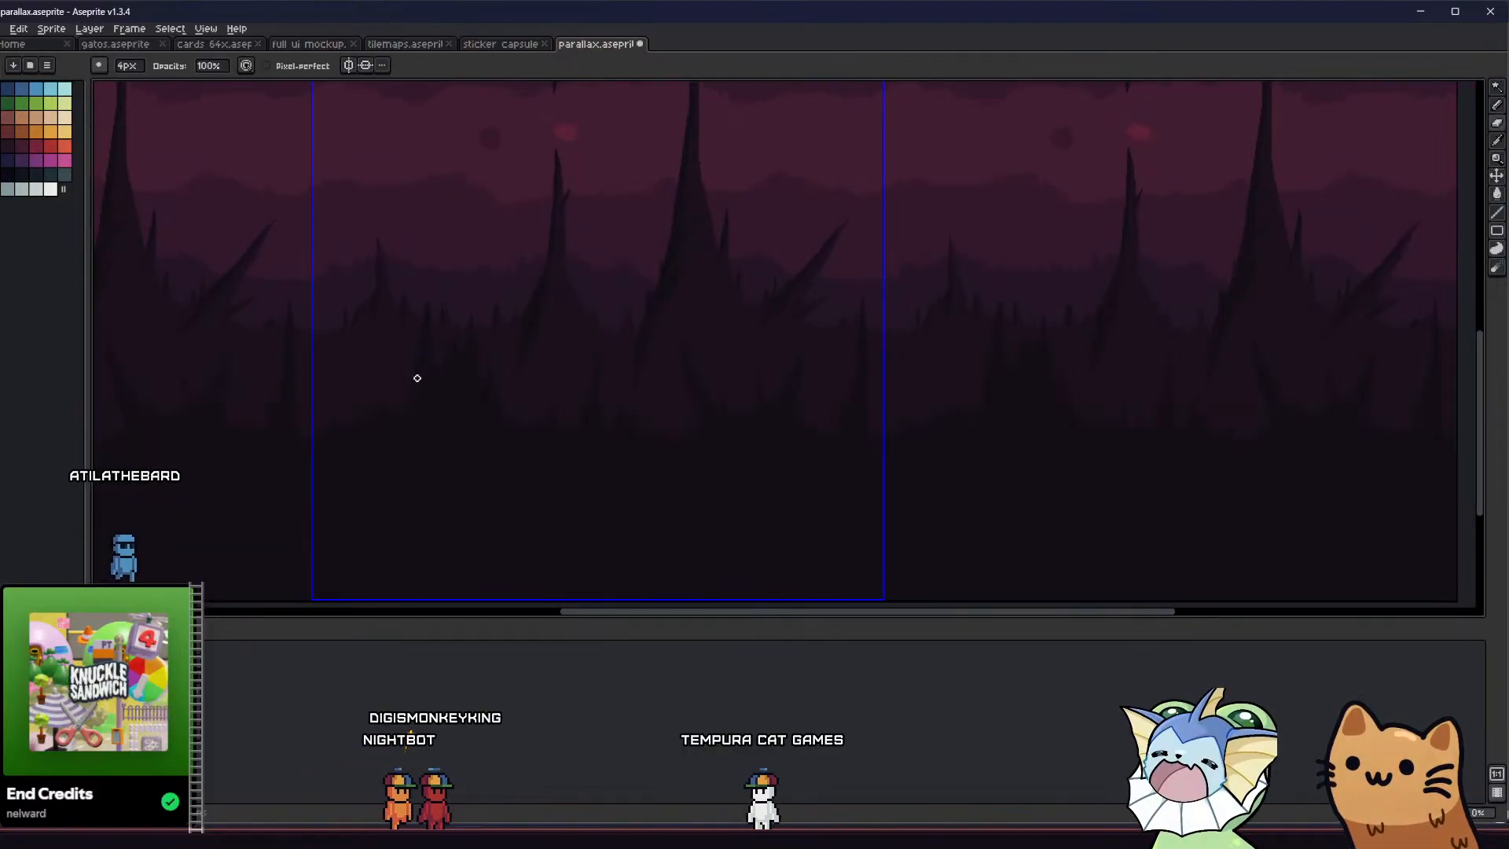
Sample the dark shading colour at the base of the thin stalagmite with the Eyedropper for the Paint Bucket
middle_click_drag(332, 437, 436, 463)
scroll(526, 437, "down", 2)
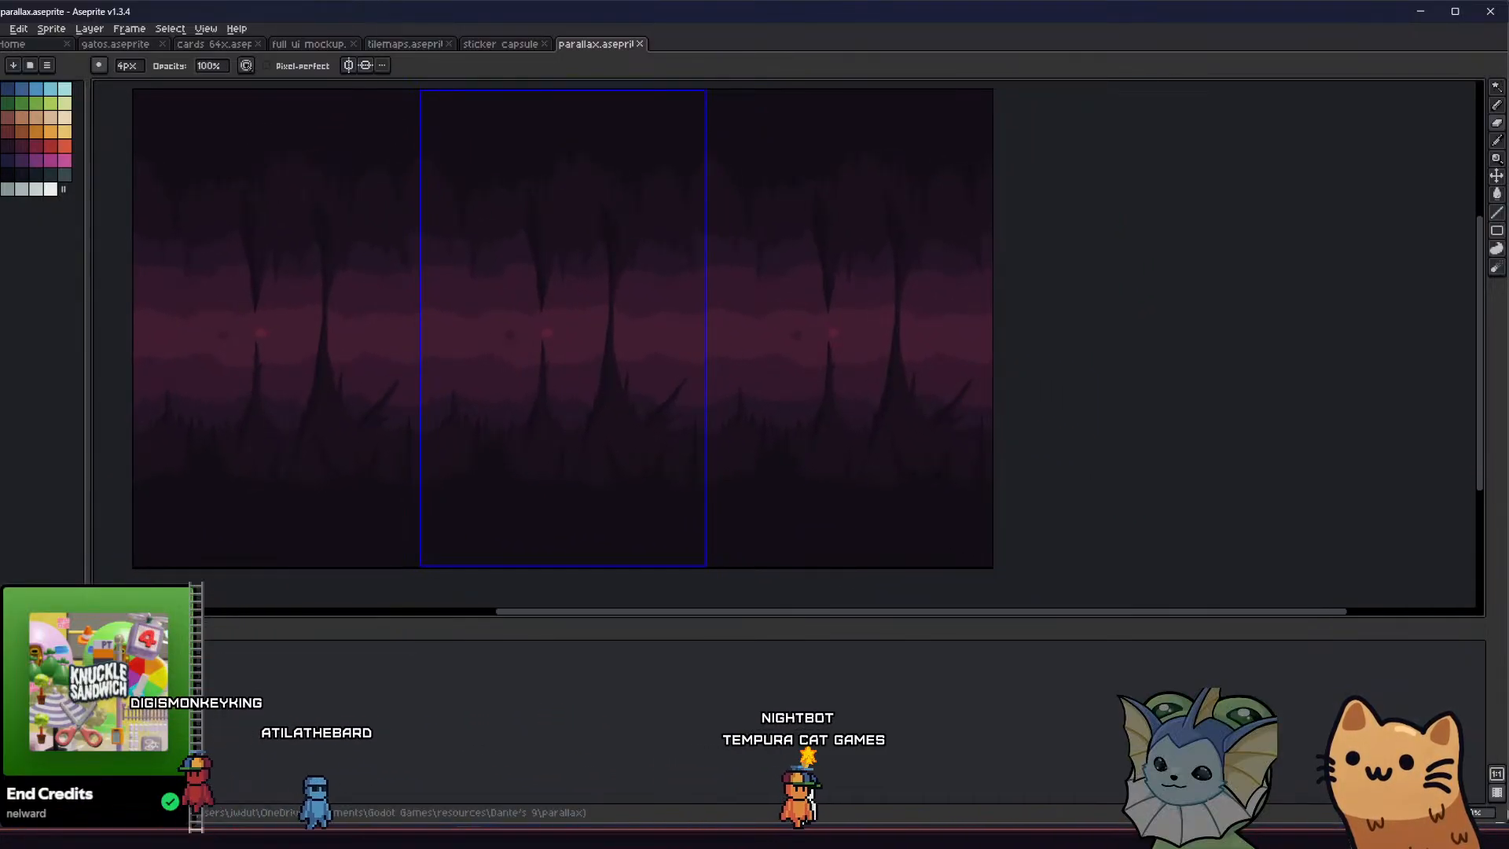
middle_click_drag(466, 382, 414, 401)
scroll(515, 374, "up", 2)
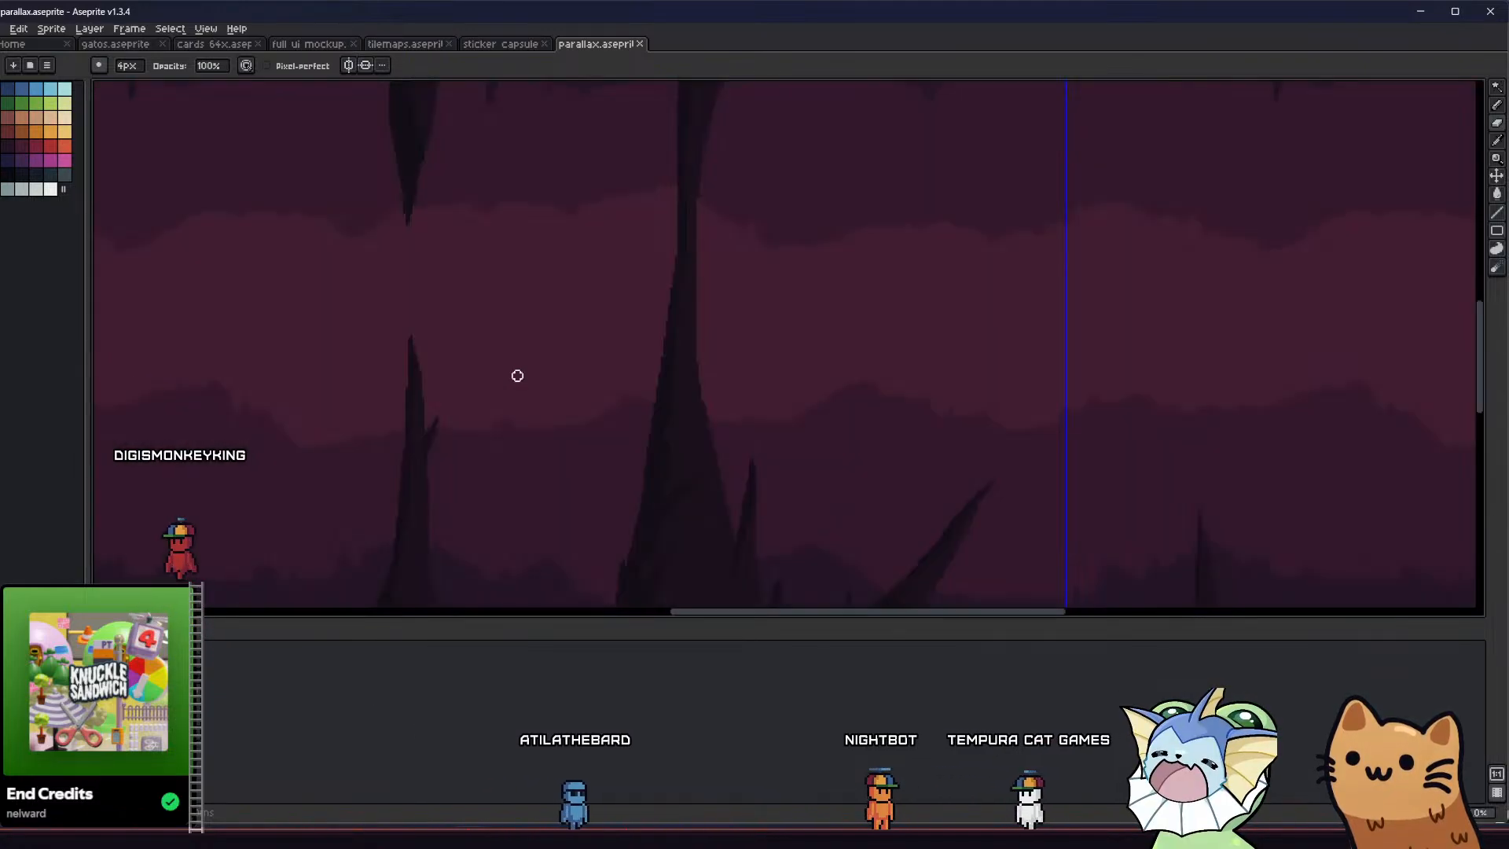
scroll(516, 421, "down", 2)
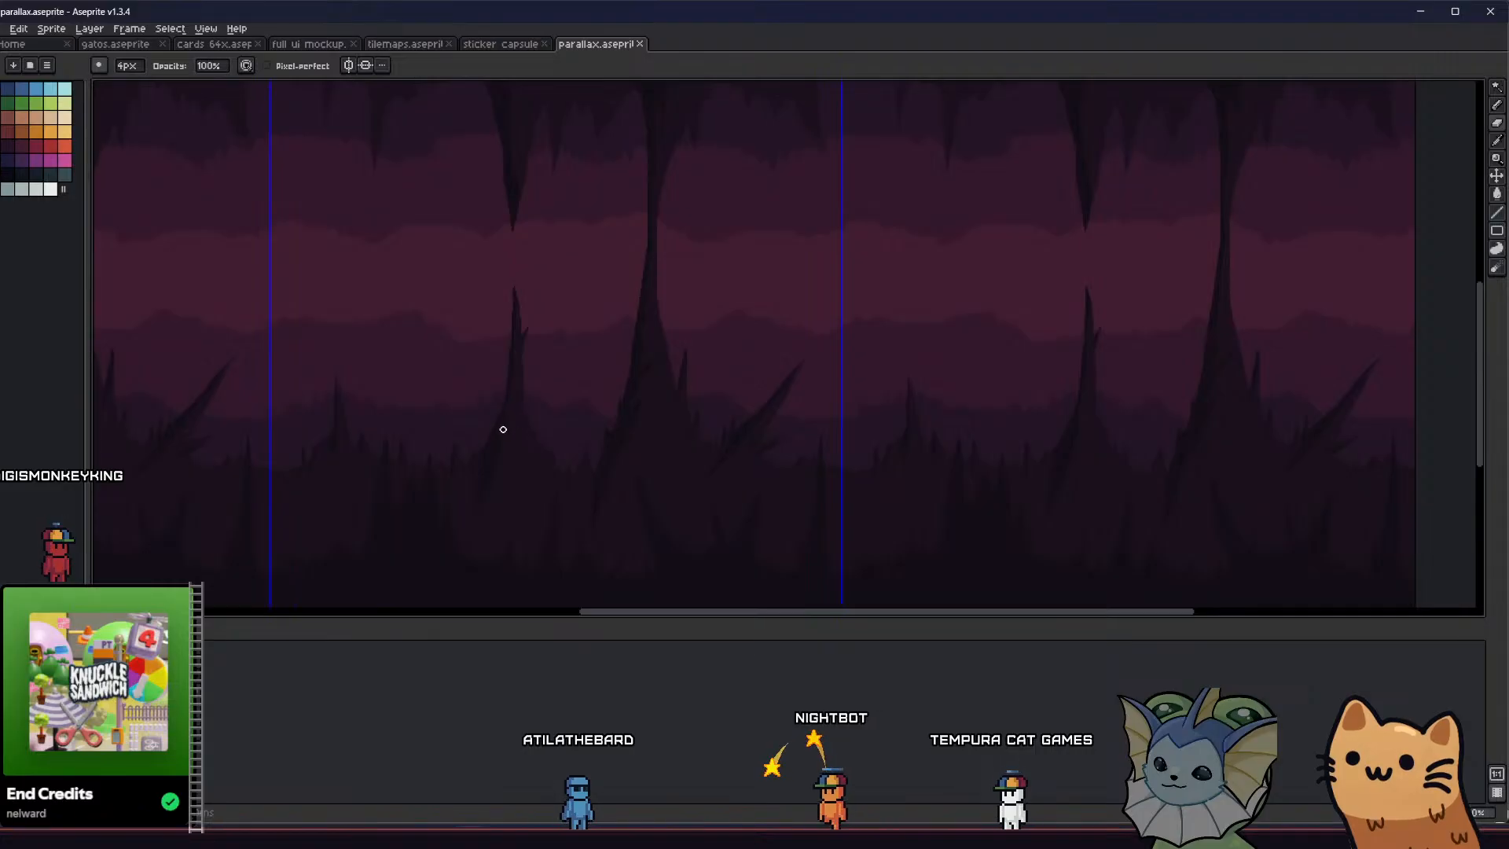
key("i")
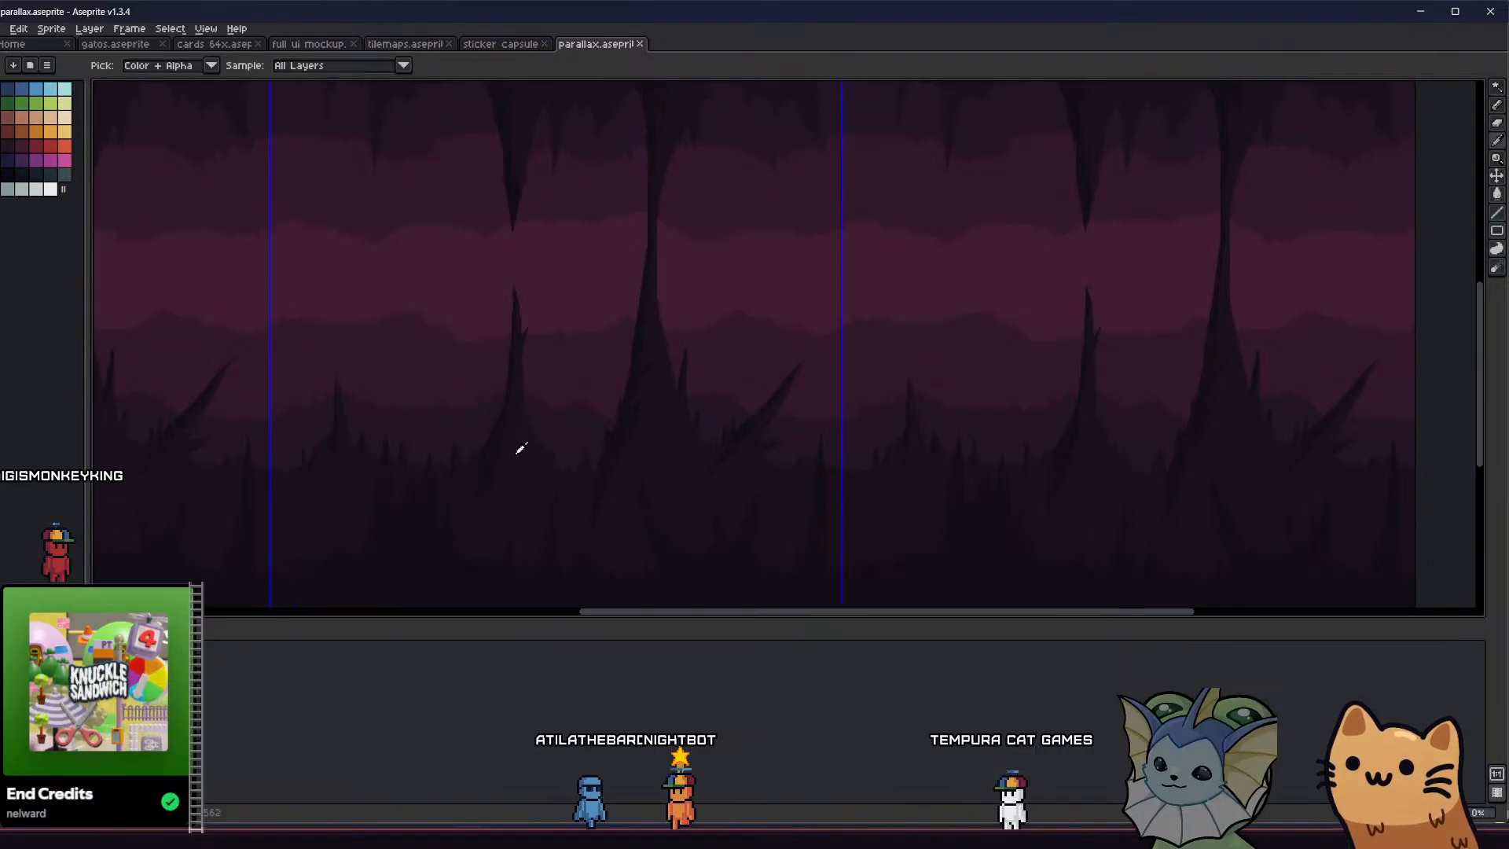
scroll(521, 448, "up", 1)
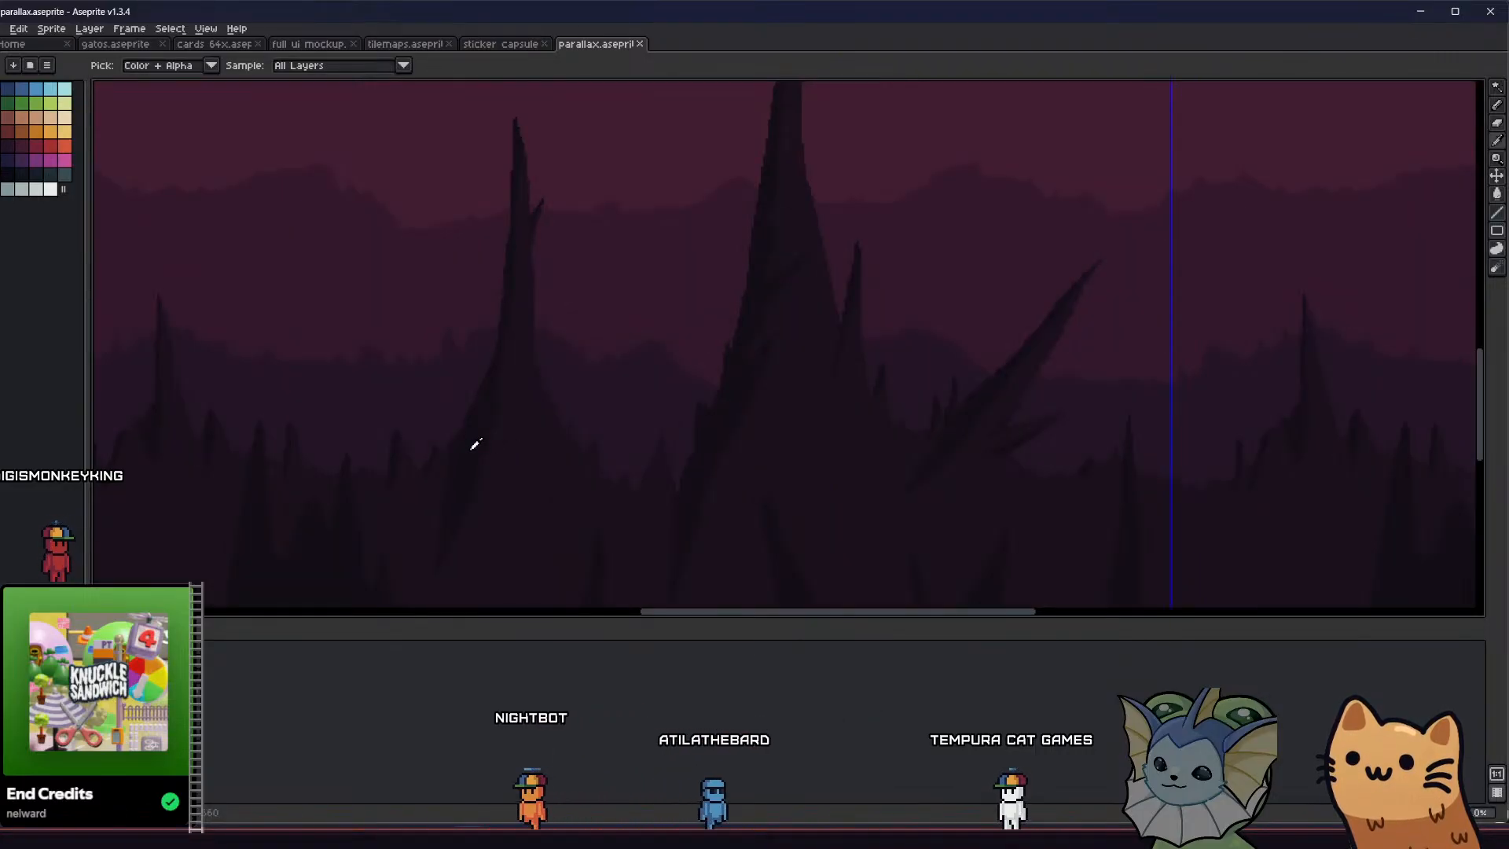
middle_click_drag(470, 442, 419, 420)
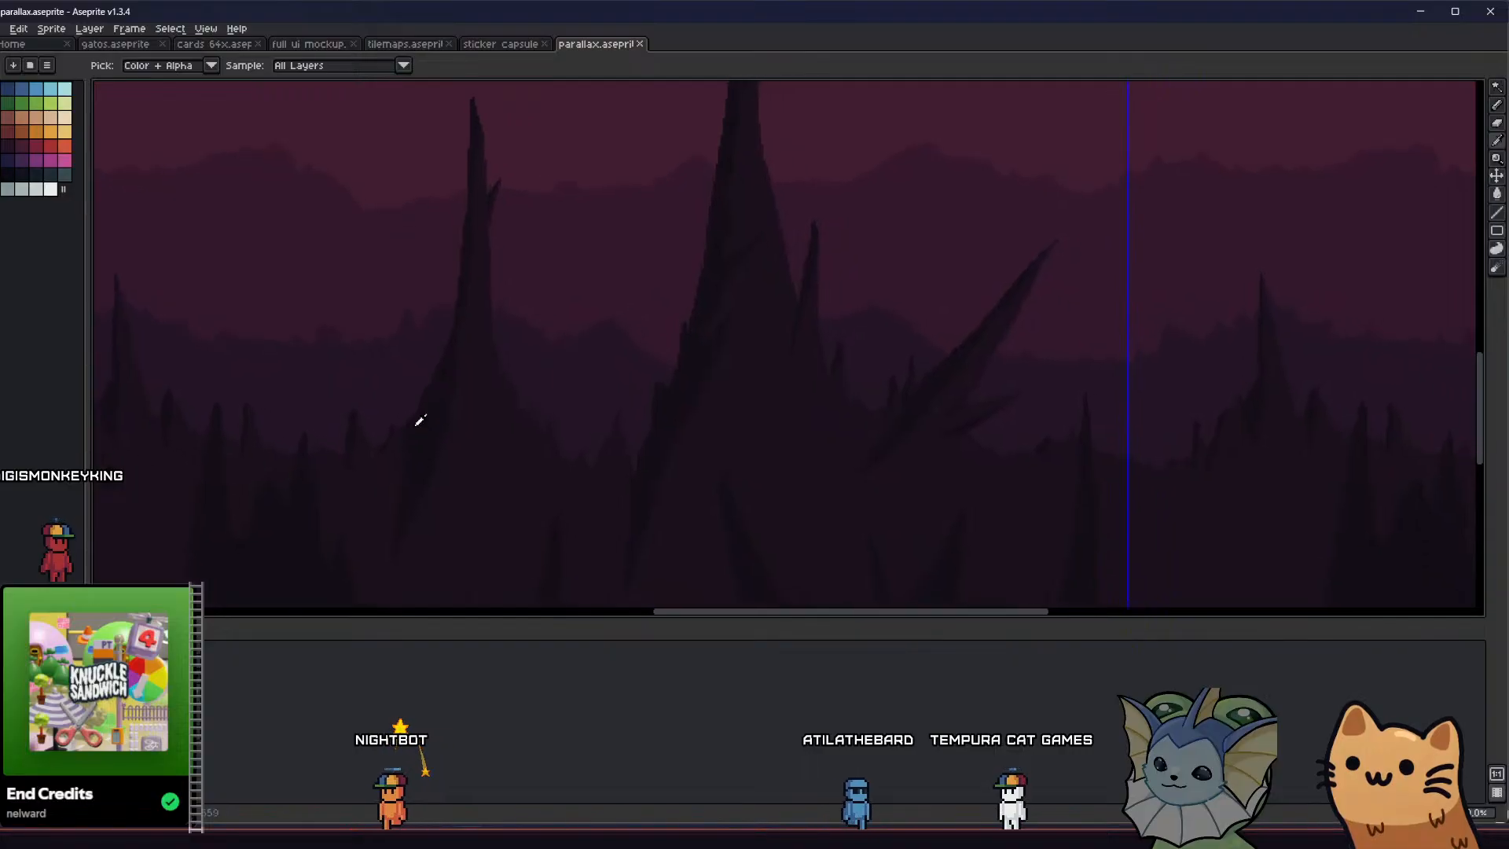
key("g")
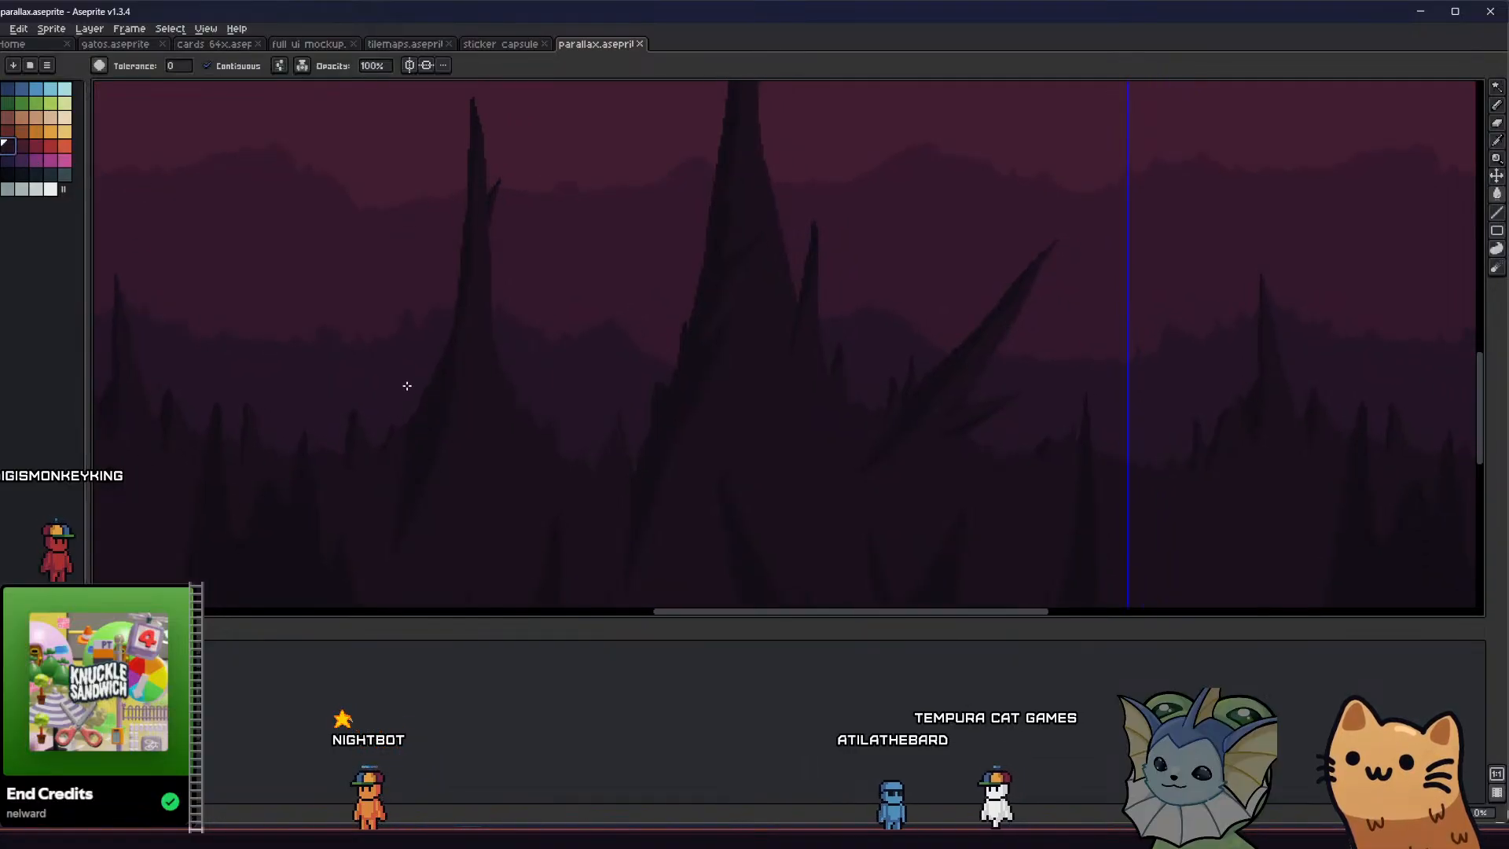
Set the Paint Bucket to Alpha Compositing ink at 50% opacity and fill at the thin stalagmite's shaded base
left_click(302, 67)
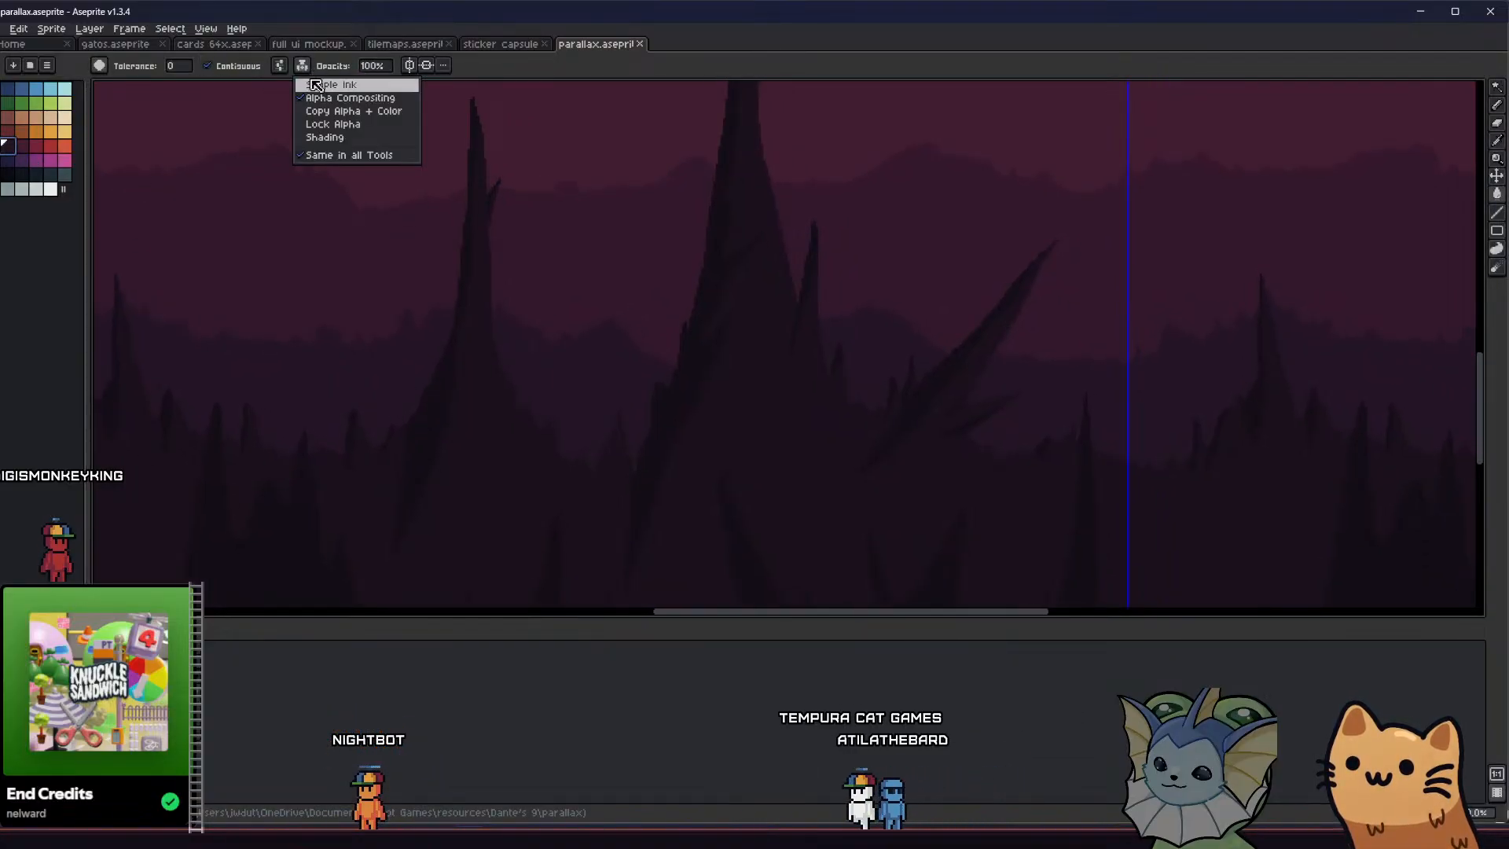
left_click(328, 97)
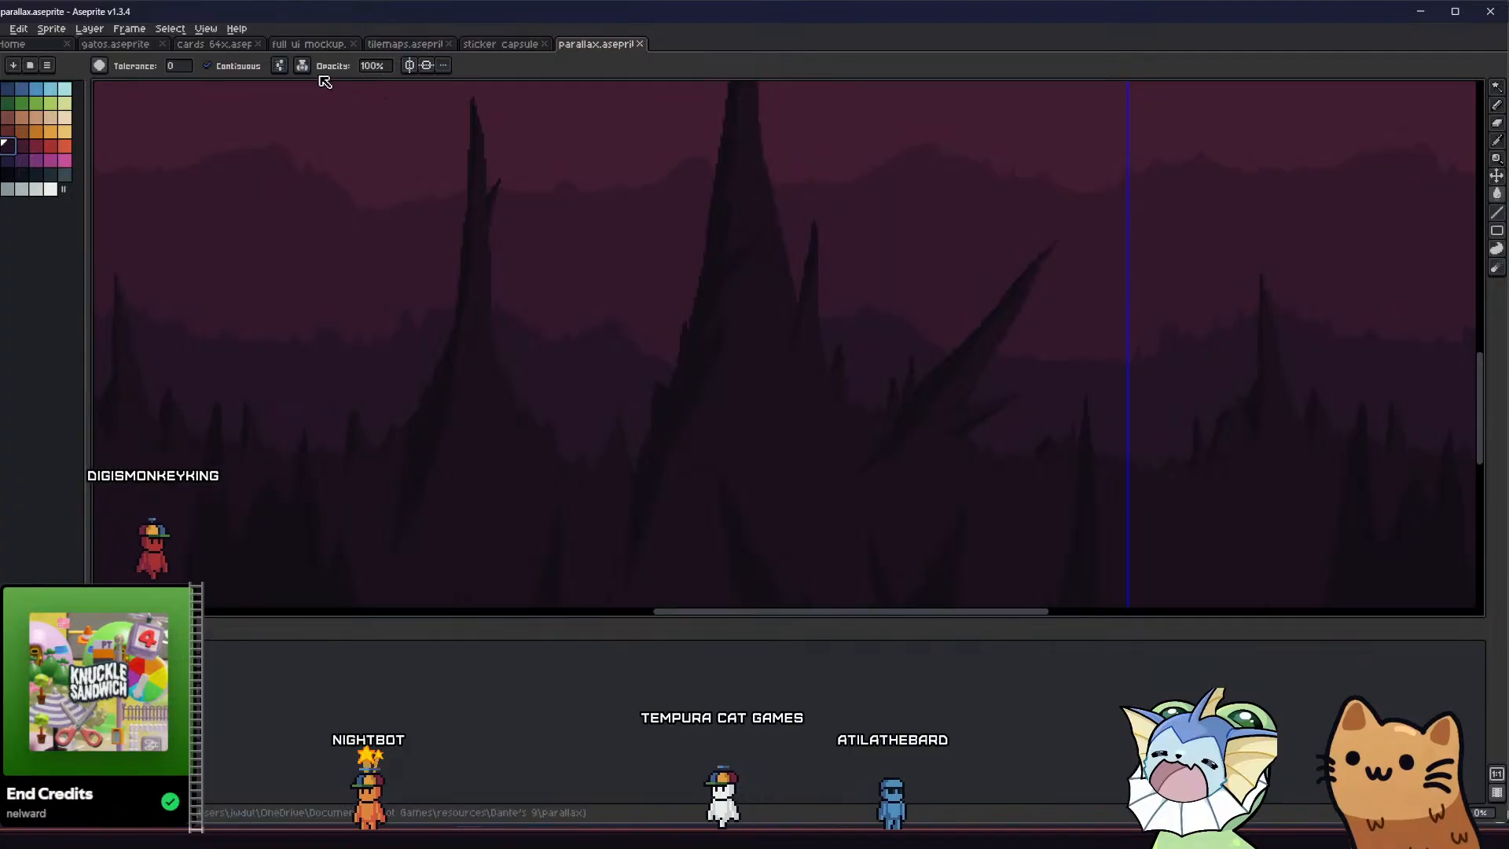
left_click(369, 66)
type("50")
key("Return")
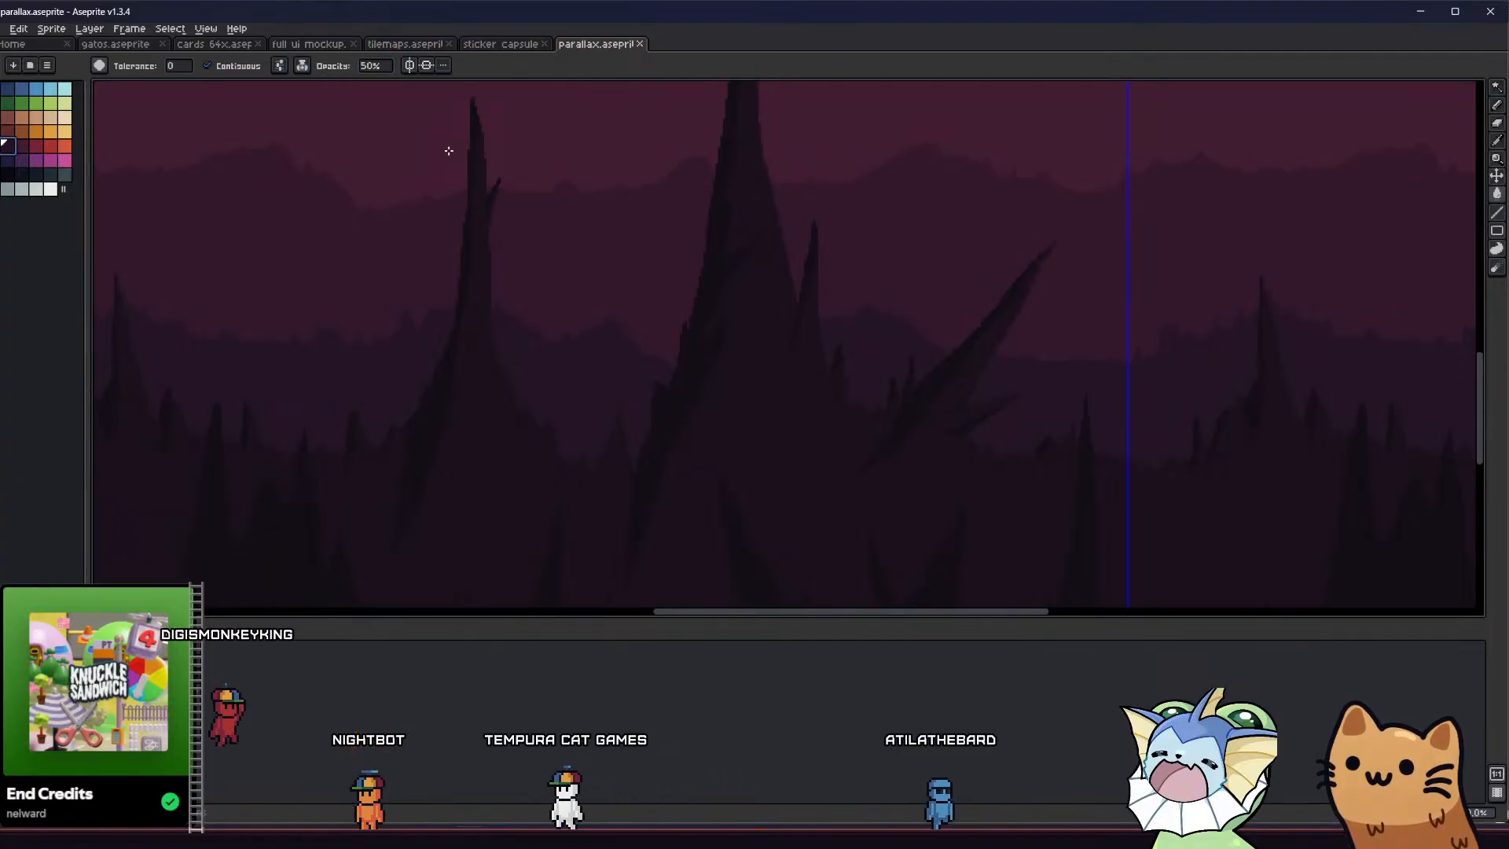
left_click(440, 422)
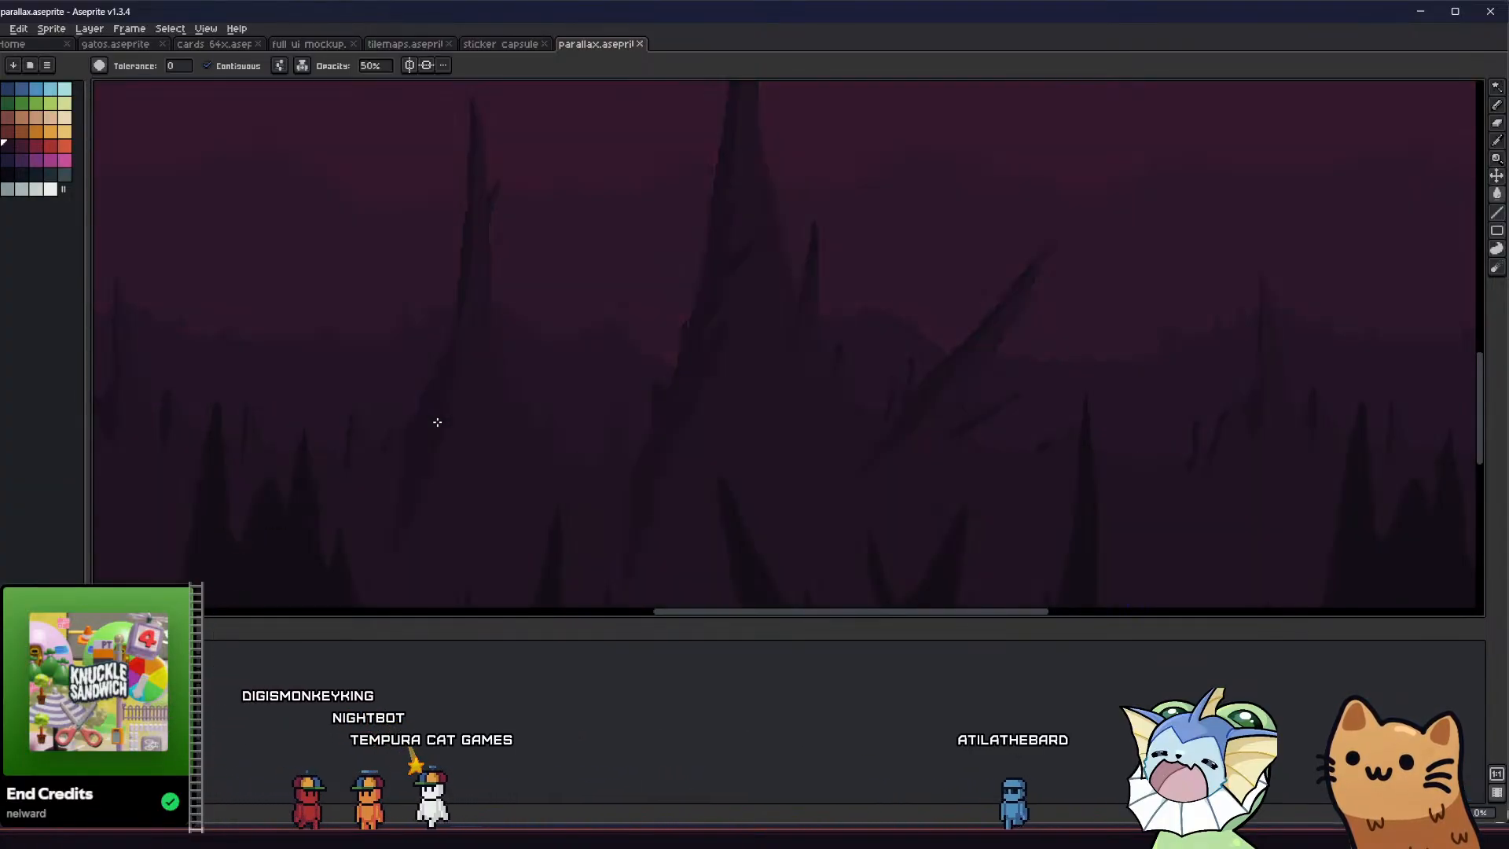
Undo the last fill, turn off contiguous filling, refill the floor spikes' dark shading at 50% opacity, and save the sprite
key("ctrl+z")
key("v")
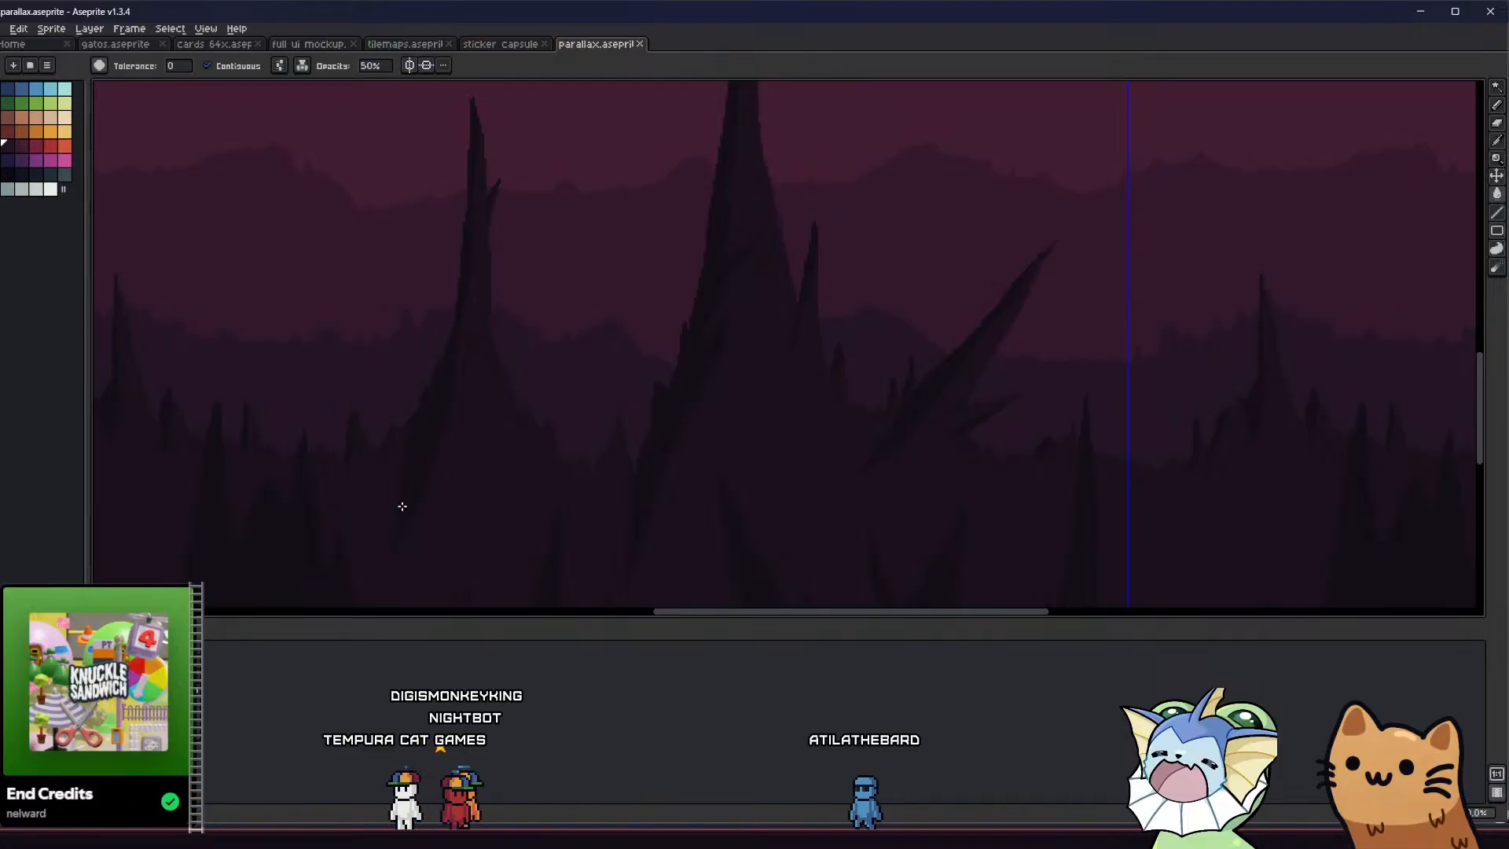
key("g")
left_click(250, 66)
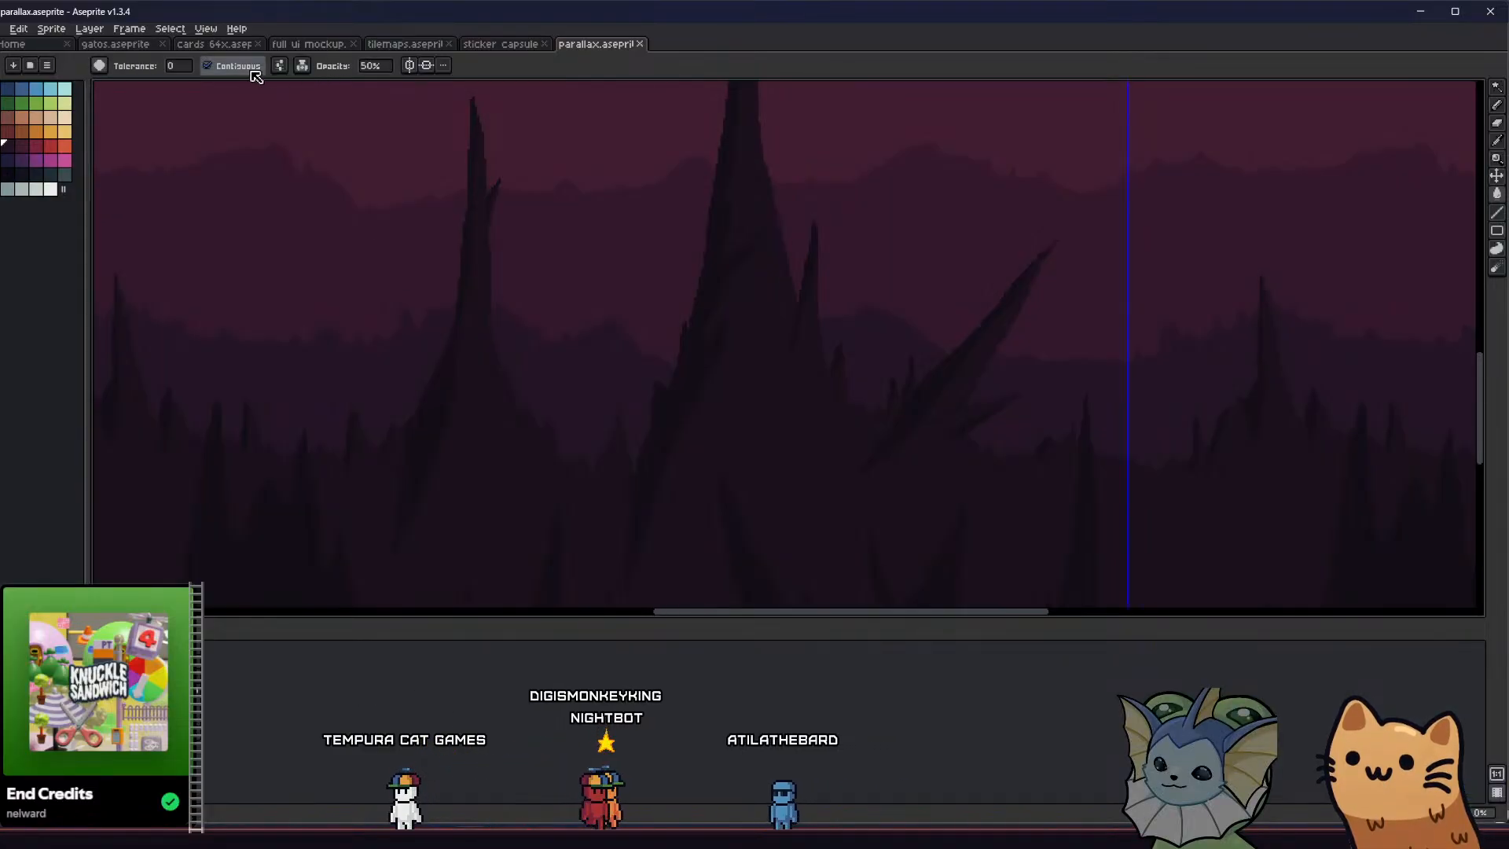
left_click(436, 417)
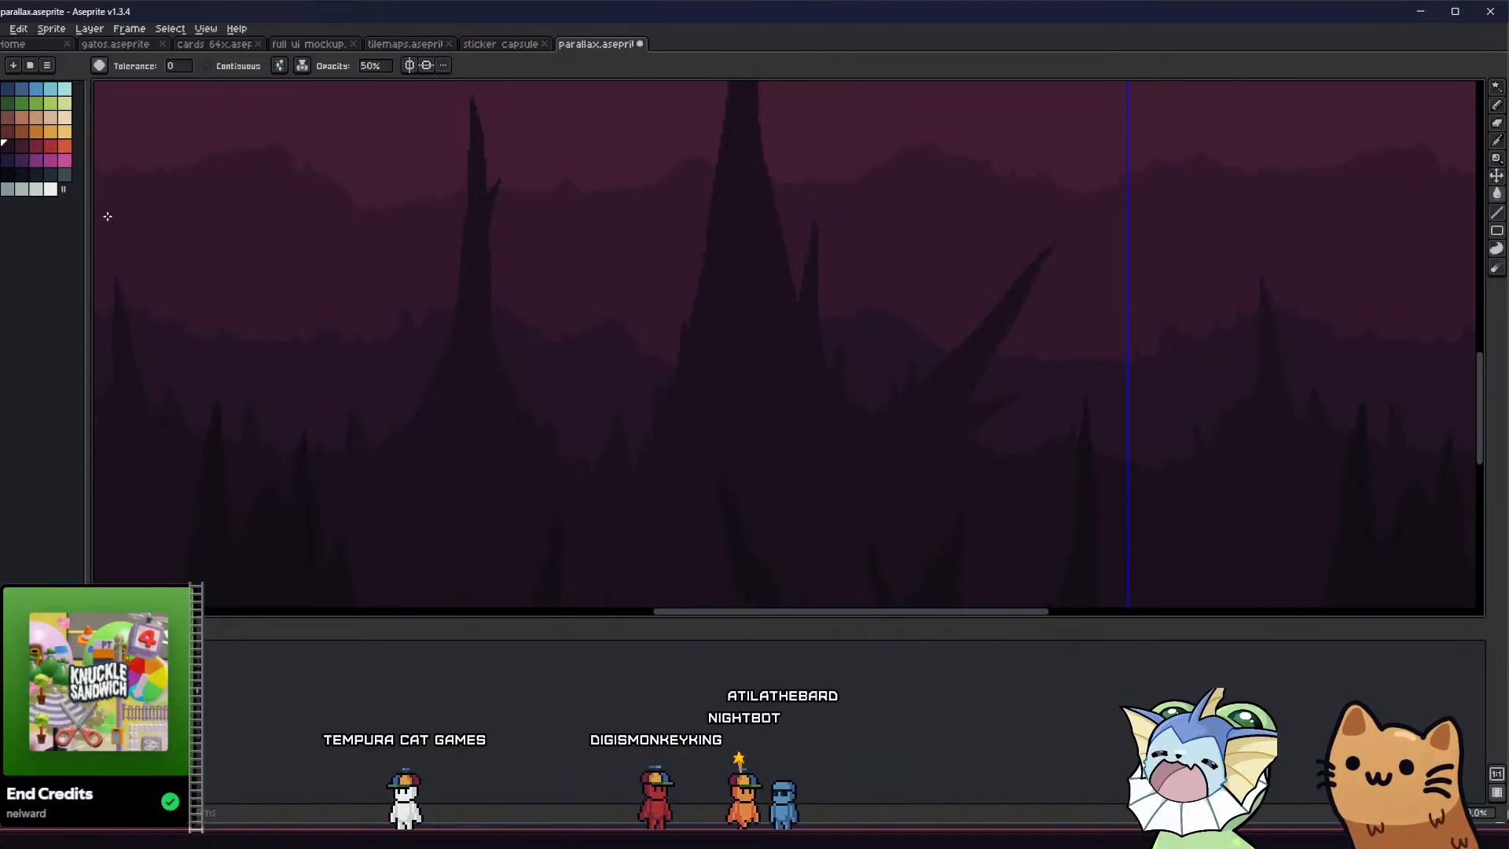
key("ctrl+s")
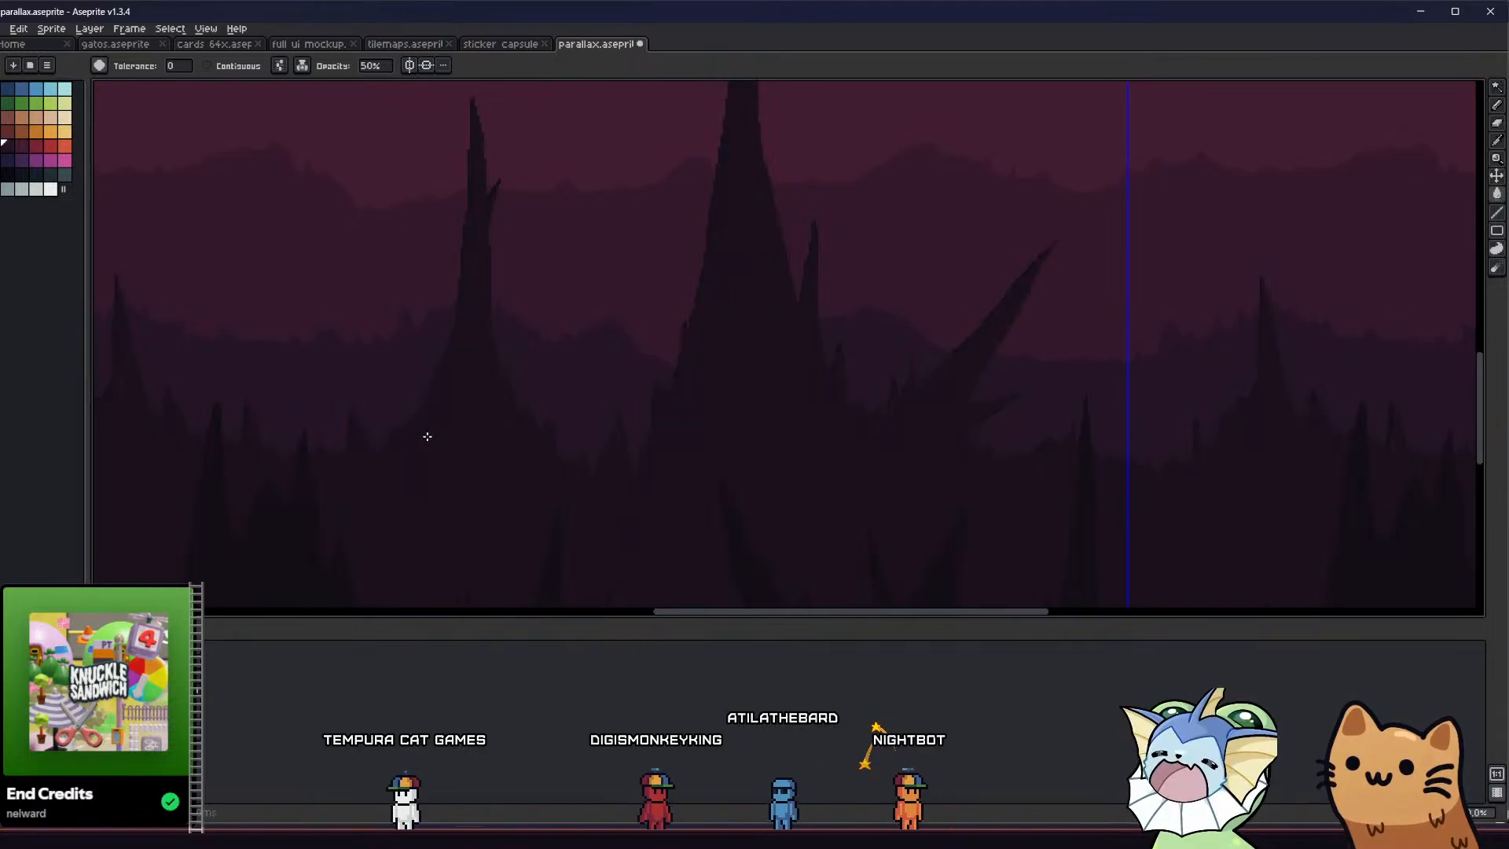
Sample the thin stalagmite's body colour and fill the floor spikes' dark shading with it to soften the contrast
scroll(427, 434, "down", 2)
scroll(432, 369, "up", 2)
middle_click_drag(425, 389, 453, 351)
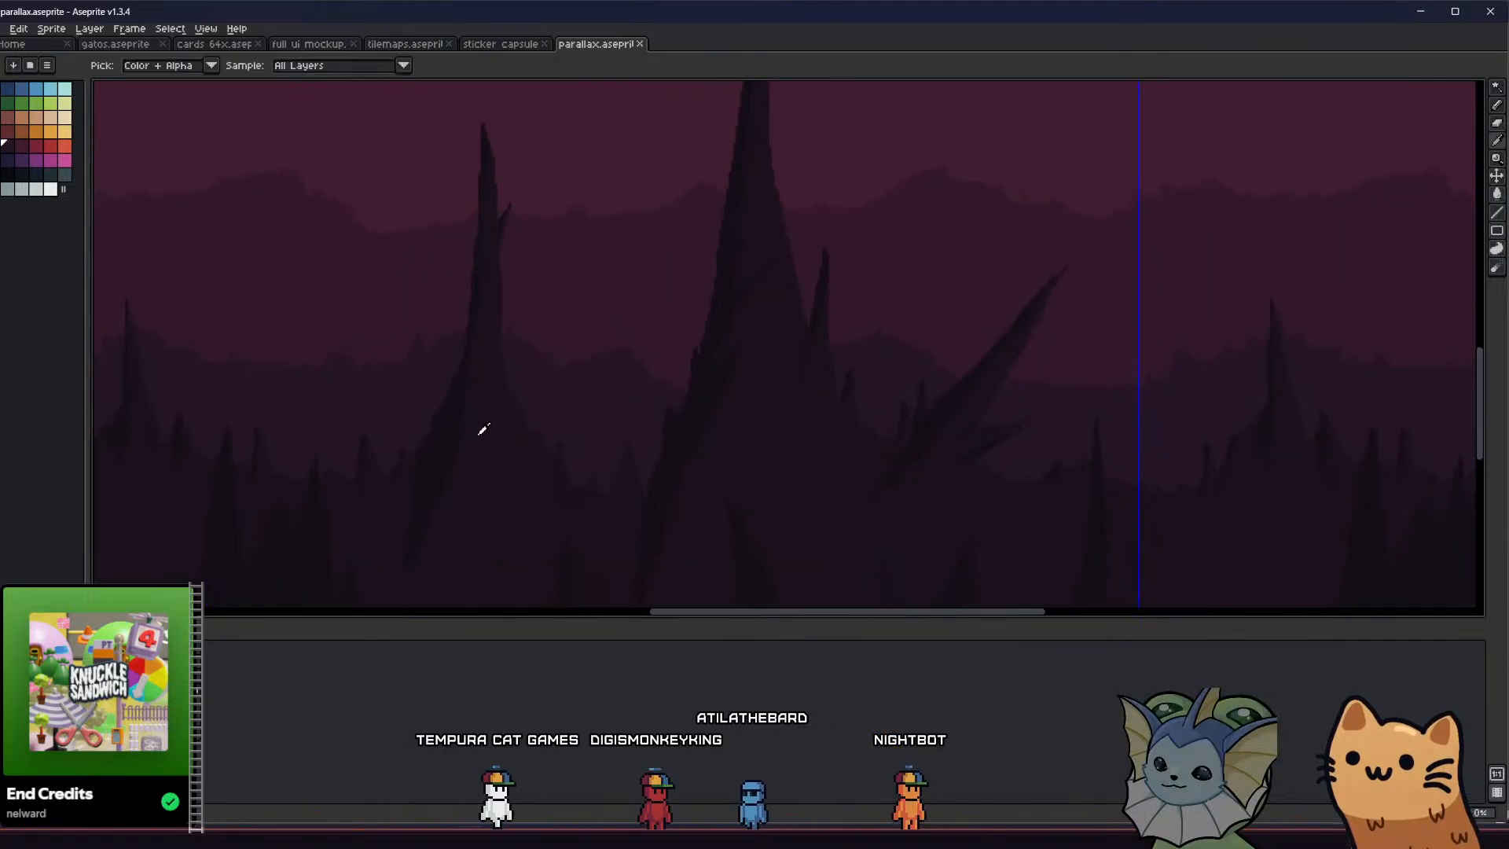
left_click(479, 432, "alt")
left_click(439, 448)
mouse_move(434, 450)
middle_mouse_down()
mouse_move(472, 421)
mouse_move(492, 448)
mouse_move(518, 406)
middle_mouse_up()
scroll(472, 421, "down", 2)
scroll(475, 475, "up", 1)
mouse_move(488, 490)
middle_mouse_down()
mouse_move(515, 515)
mouse_move(472, 471)
middle_mouse_up()
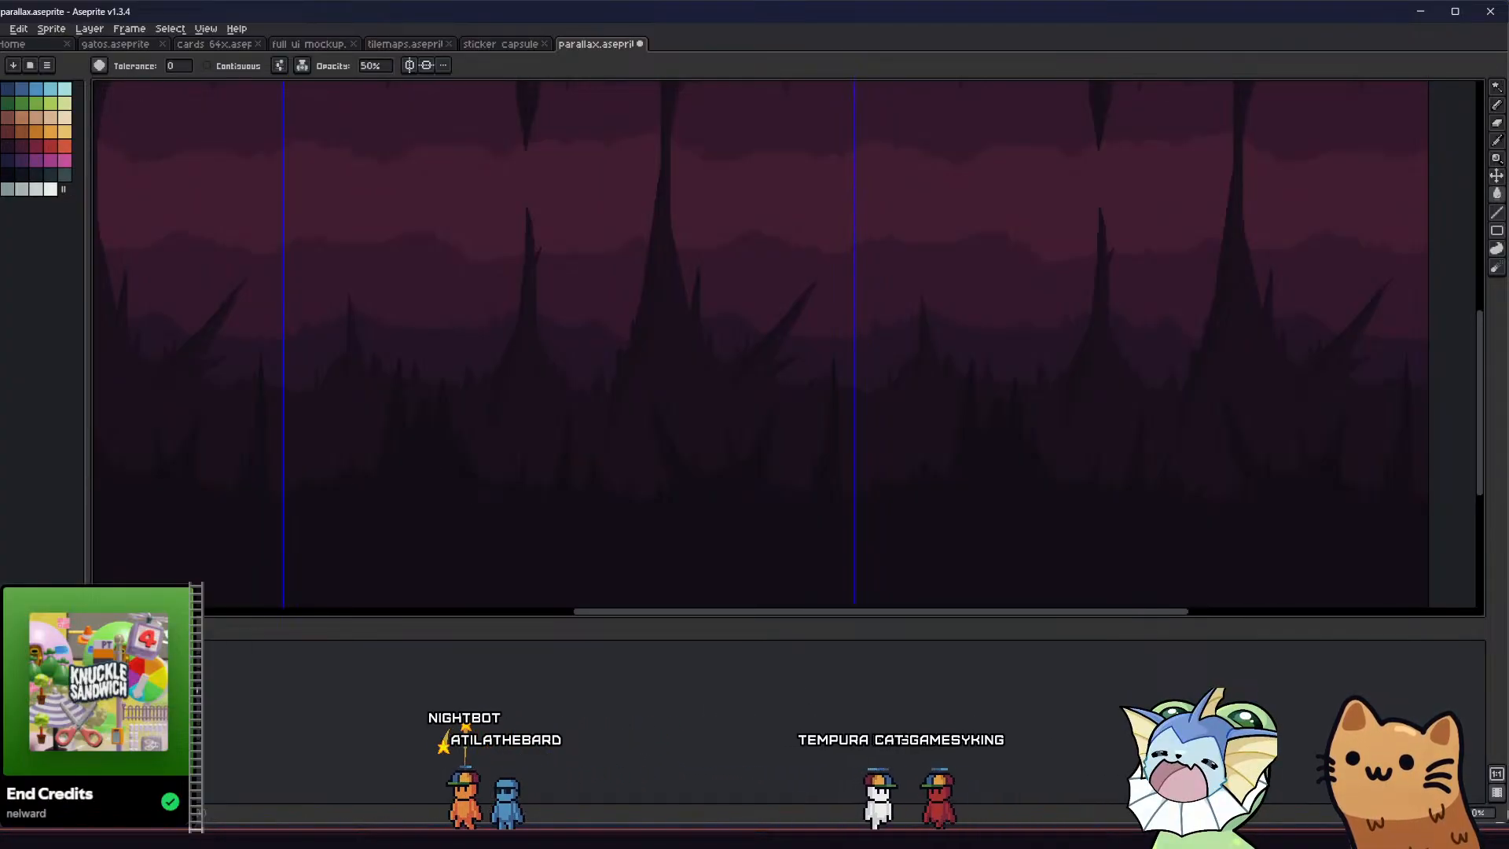
Hide the front spike artwork and sample the middle cave layer's dark colour for the Pencil
middle_click_drag(286, 477, 337, 562)
key("shift+x")
key("i")
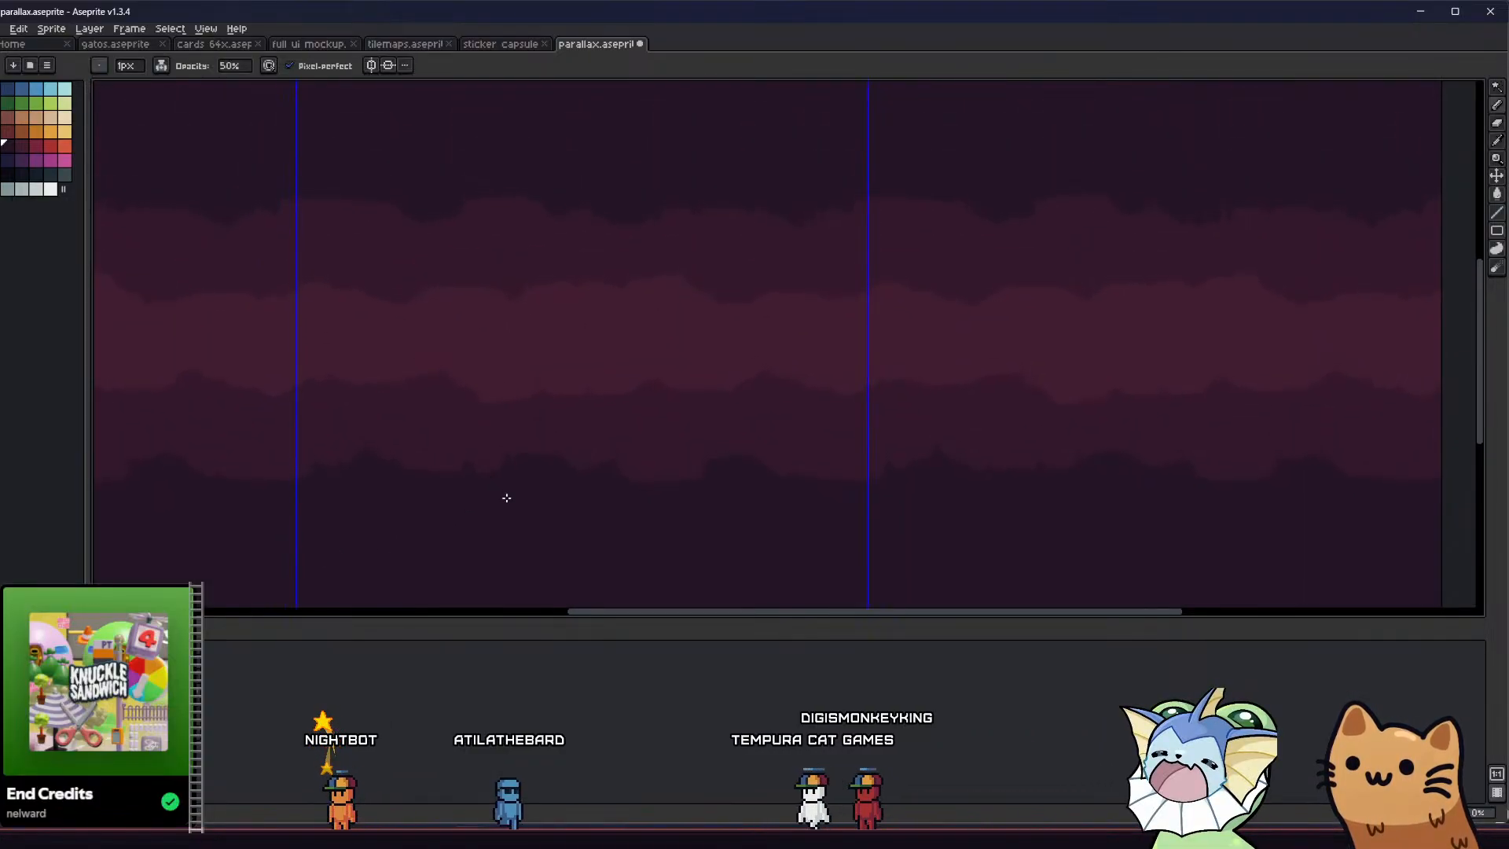
scroll(506, 498, "down", 2)
scroll(519, 464, "up", 3)
scroll(484, 458, "up", 2)
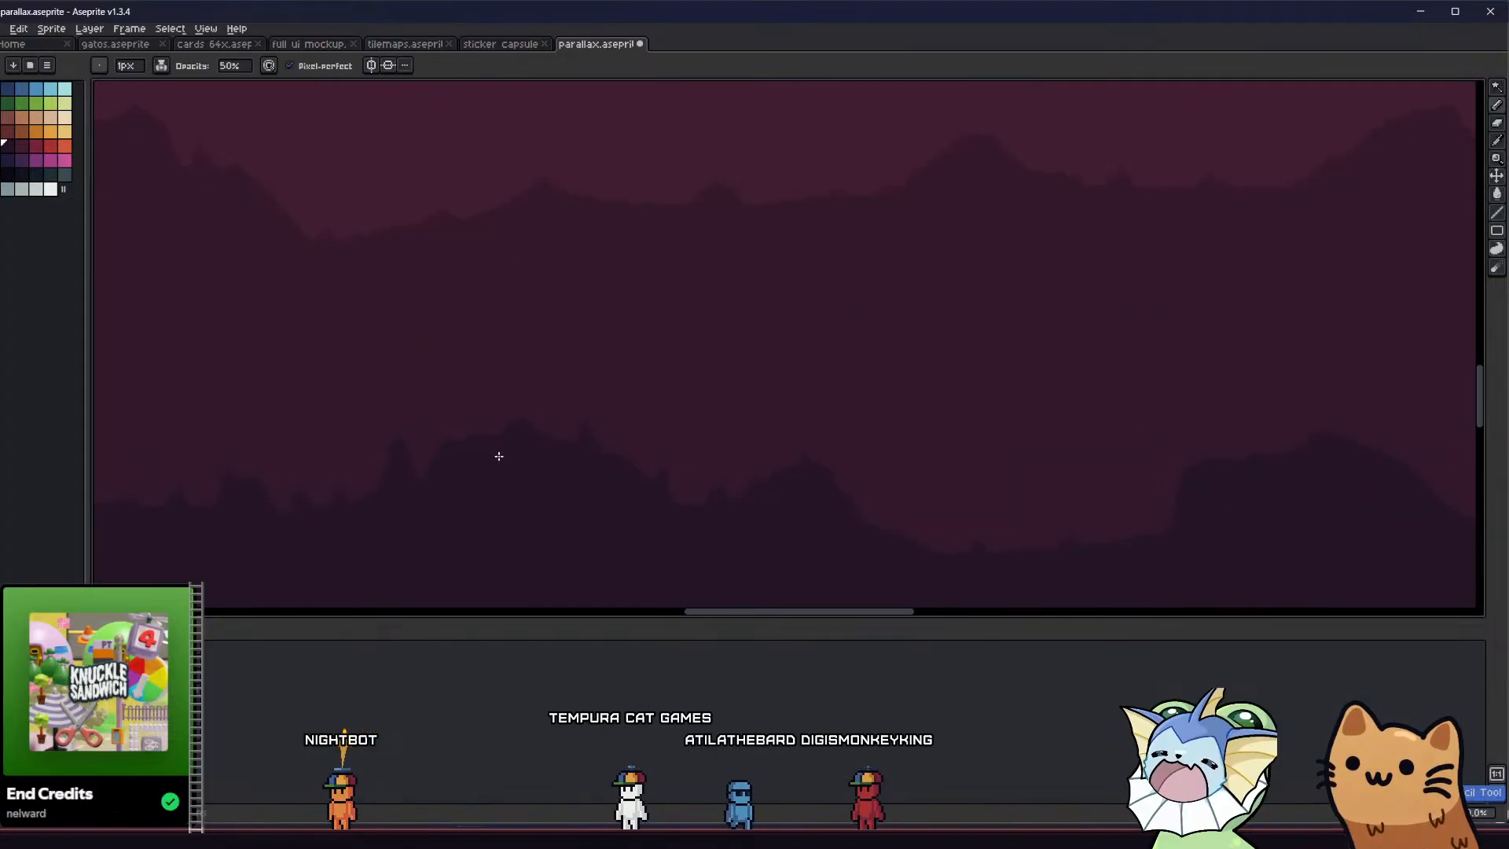
Switch the Pencil's ink to Simple Ink and set the Eraser's opacity to 100%
left_click(236, 67)
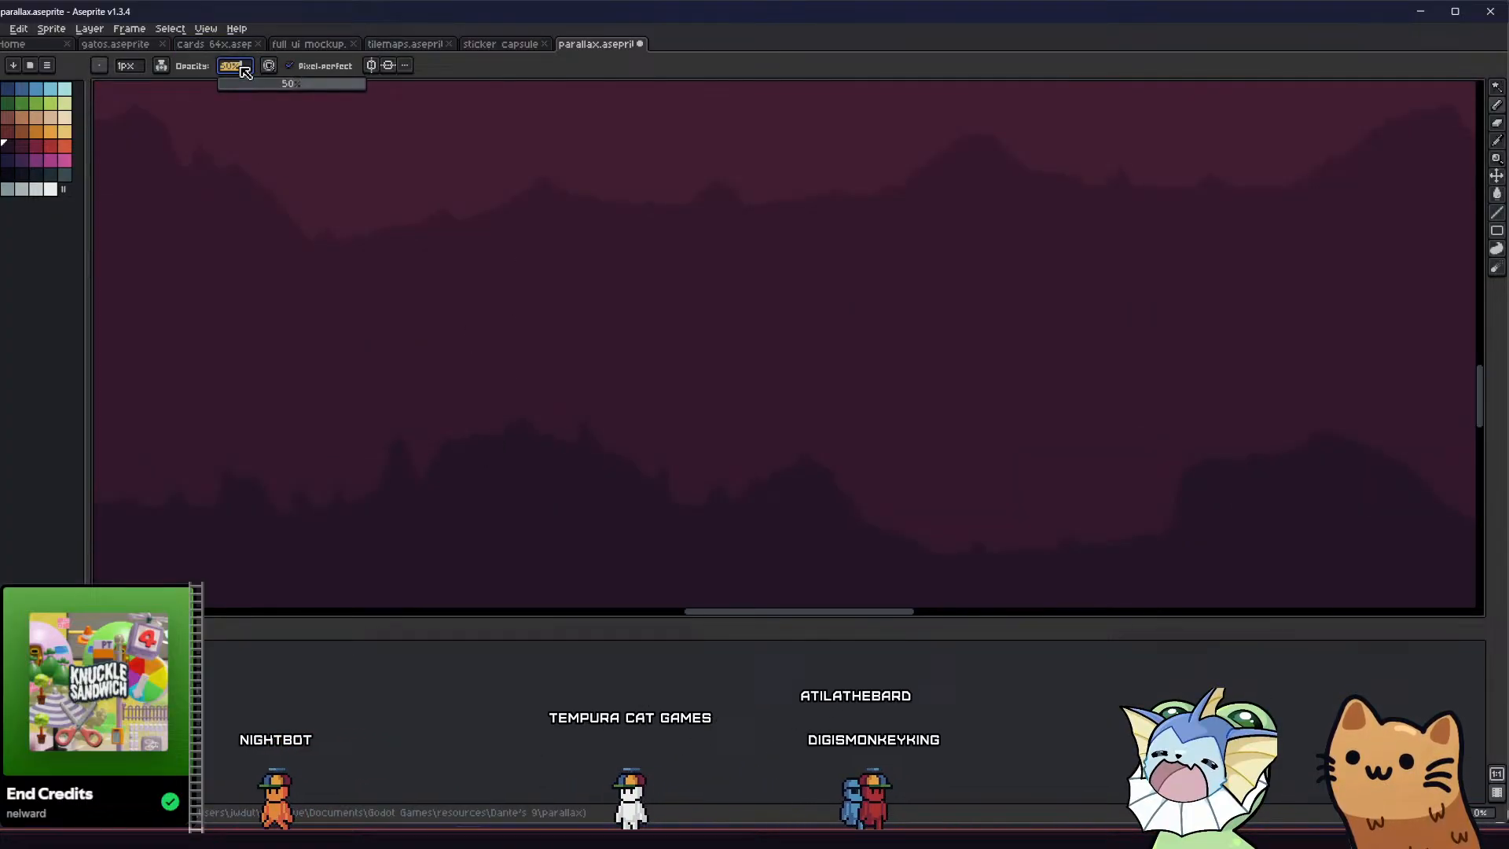
left_click(159, 66)
left_click(188, 107)
key("e")
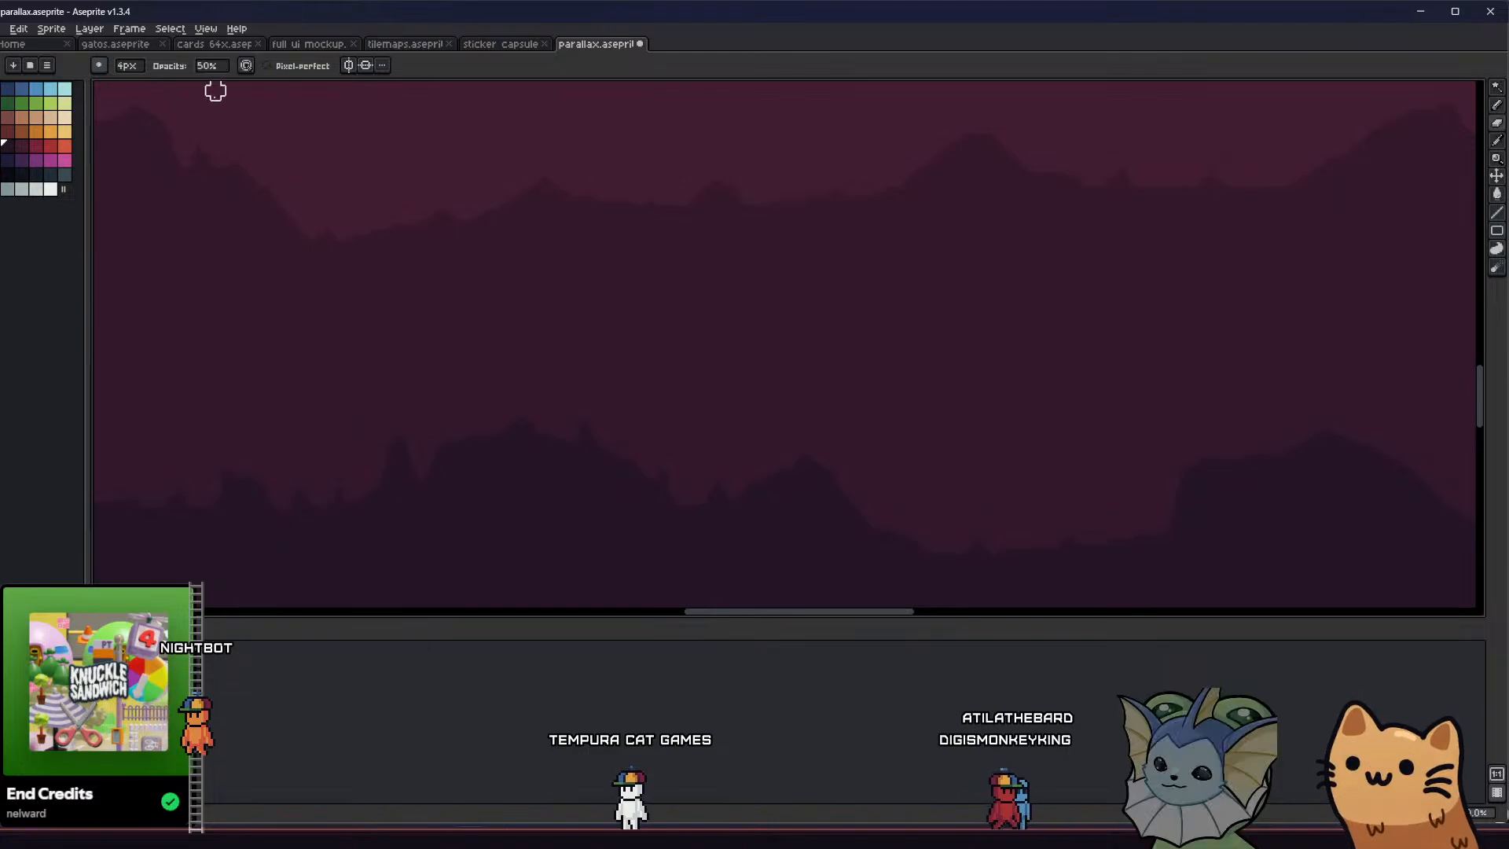
left_click(223, 70)
type("100")
key("Return")
key("b")
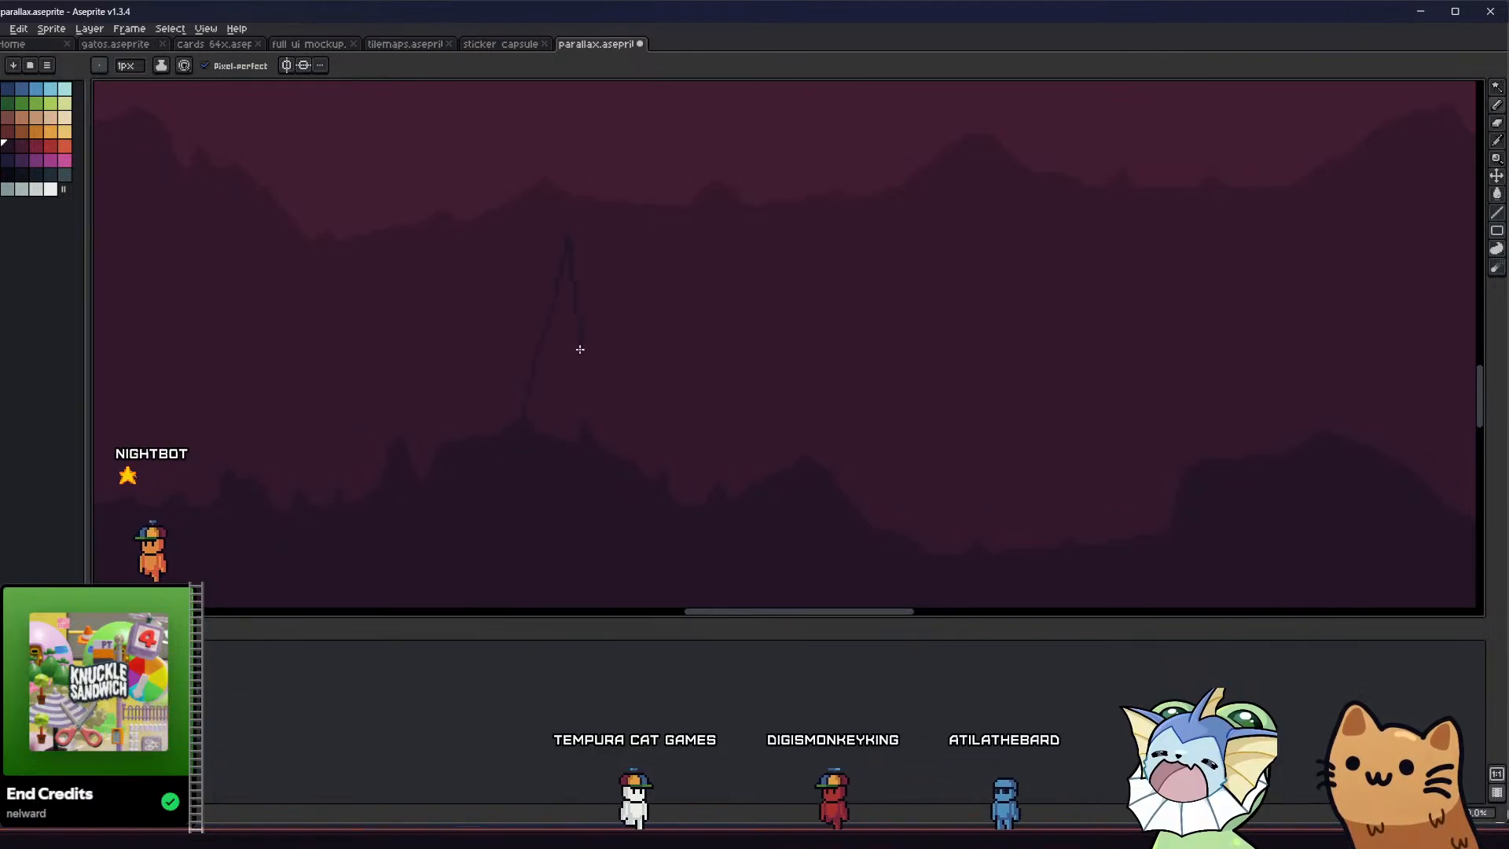
key("g")
left_click(563, 413)
key("ctrl+z")
key("ctrl+z")
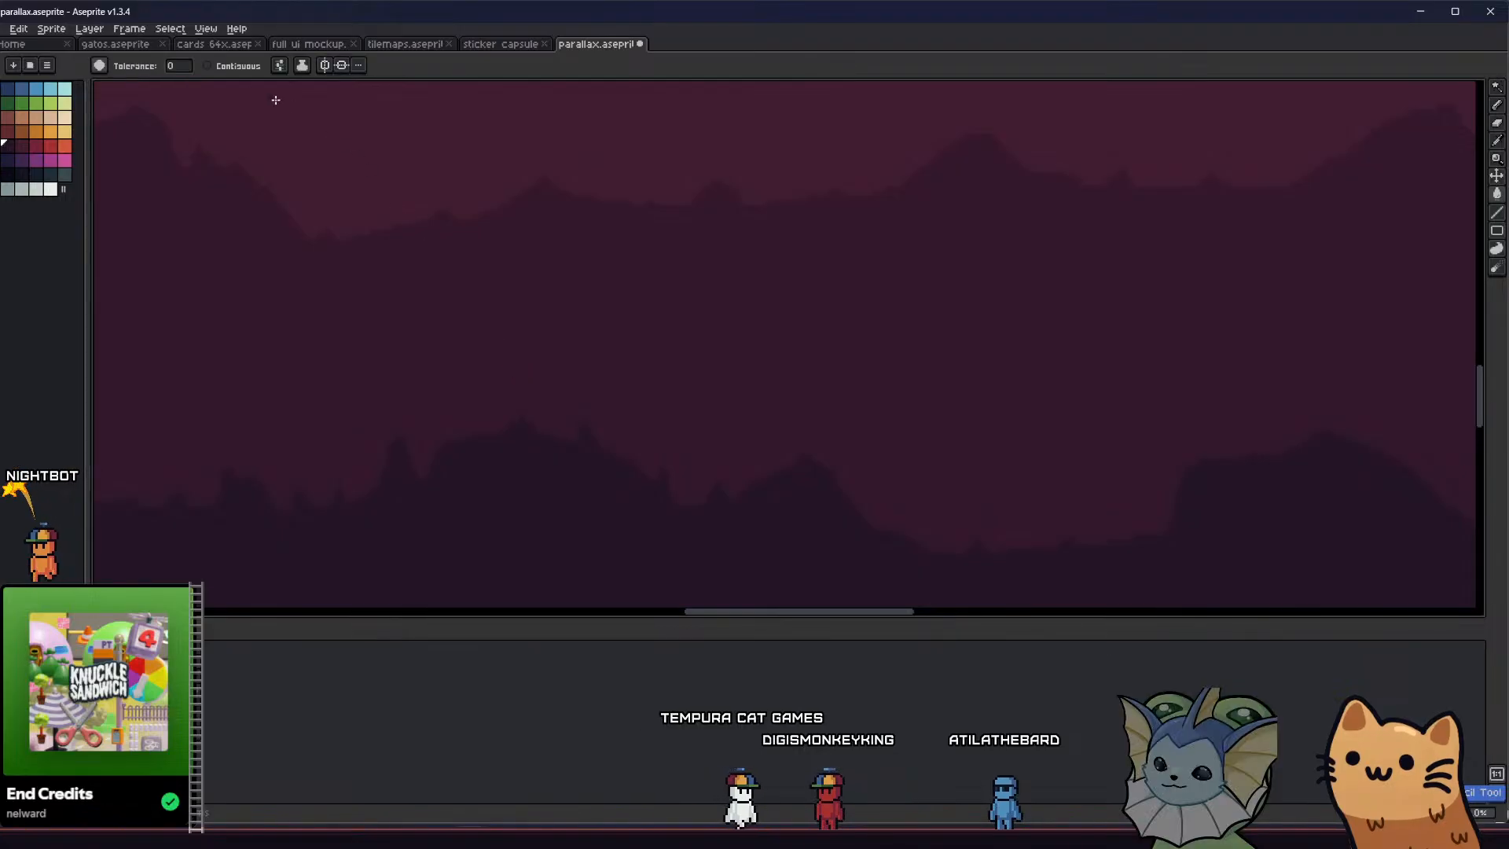
left_click_drag(563, 270, 586, 436)
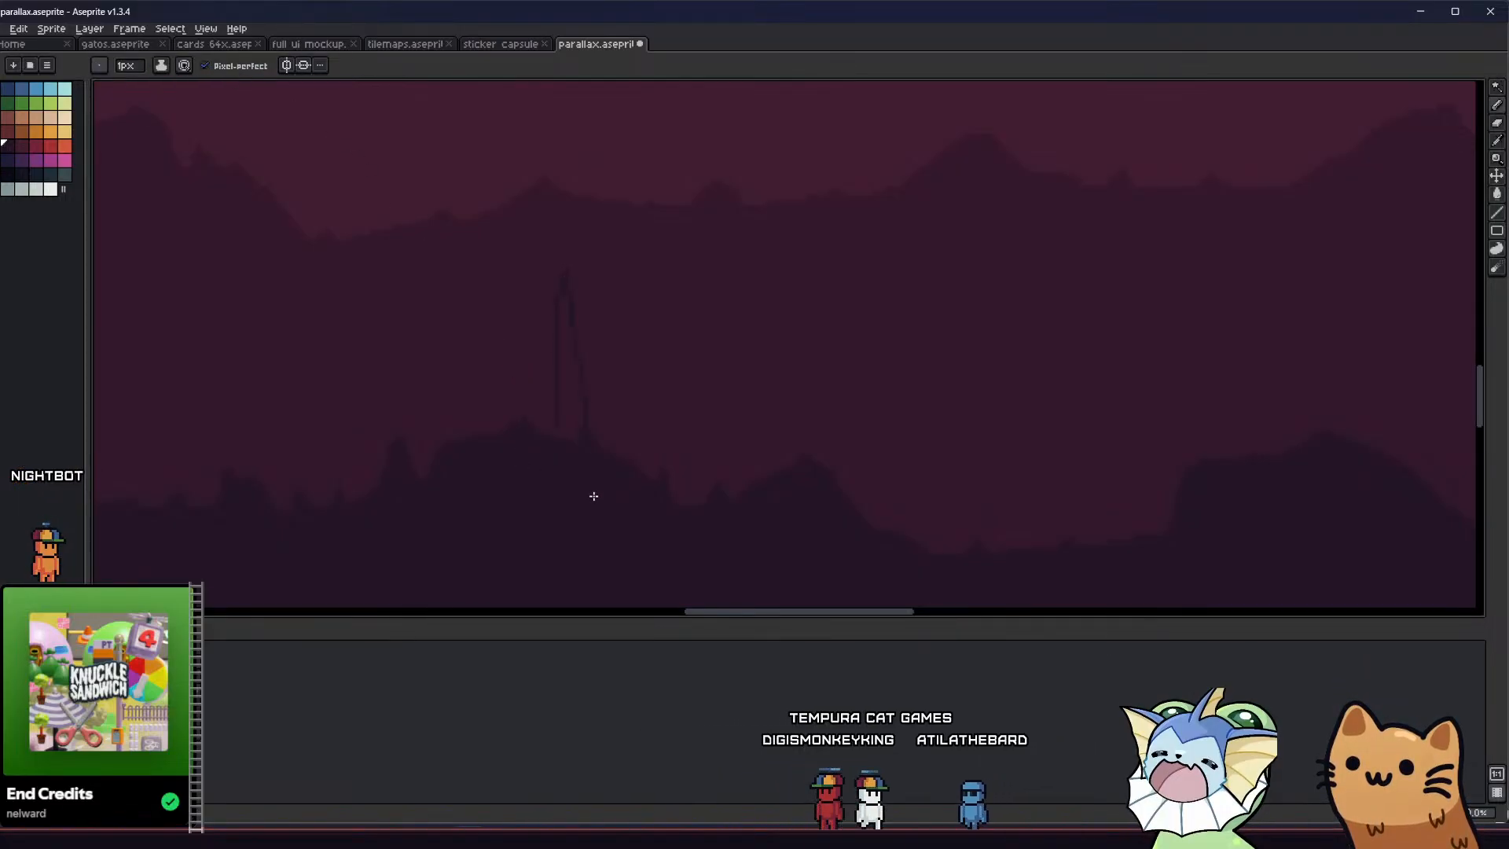
scroll(568, 449, "down", 2)
middle_click_drag(478, 479, 433, 466)
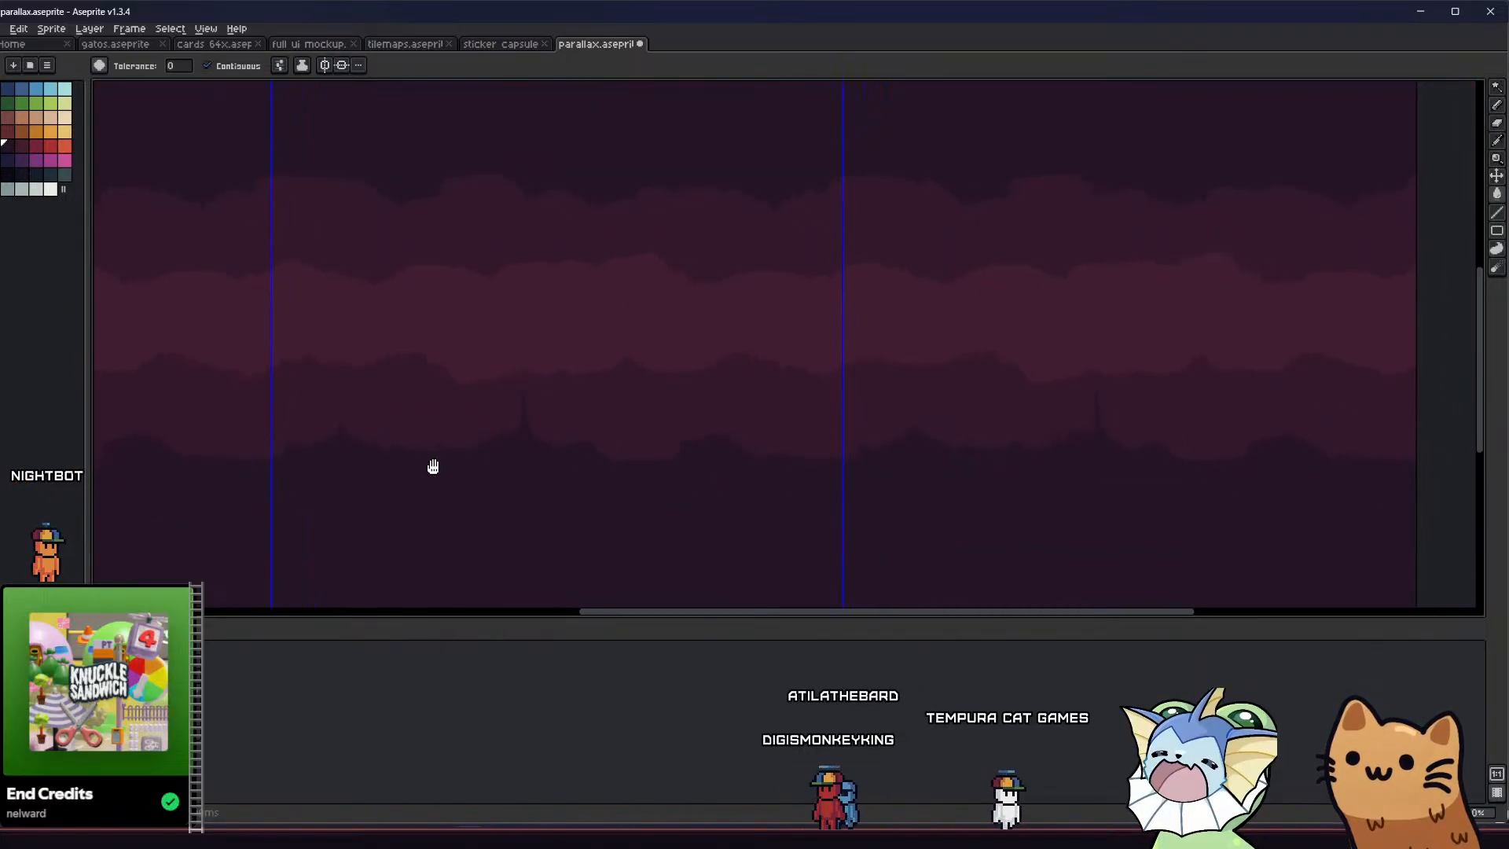
middle_click_drag(452, 318, 484, 330)
key("ctrl+z")
key("ctrl+z")
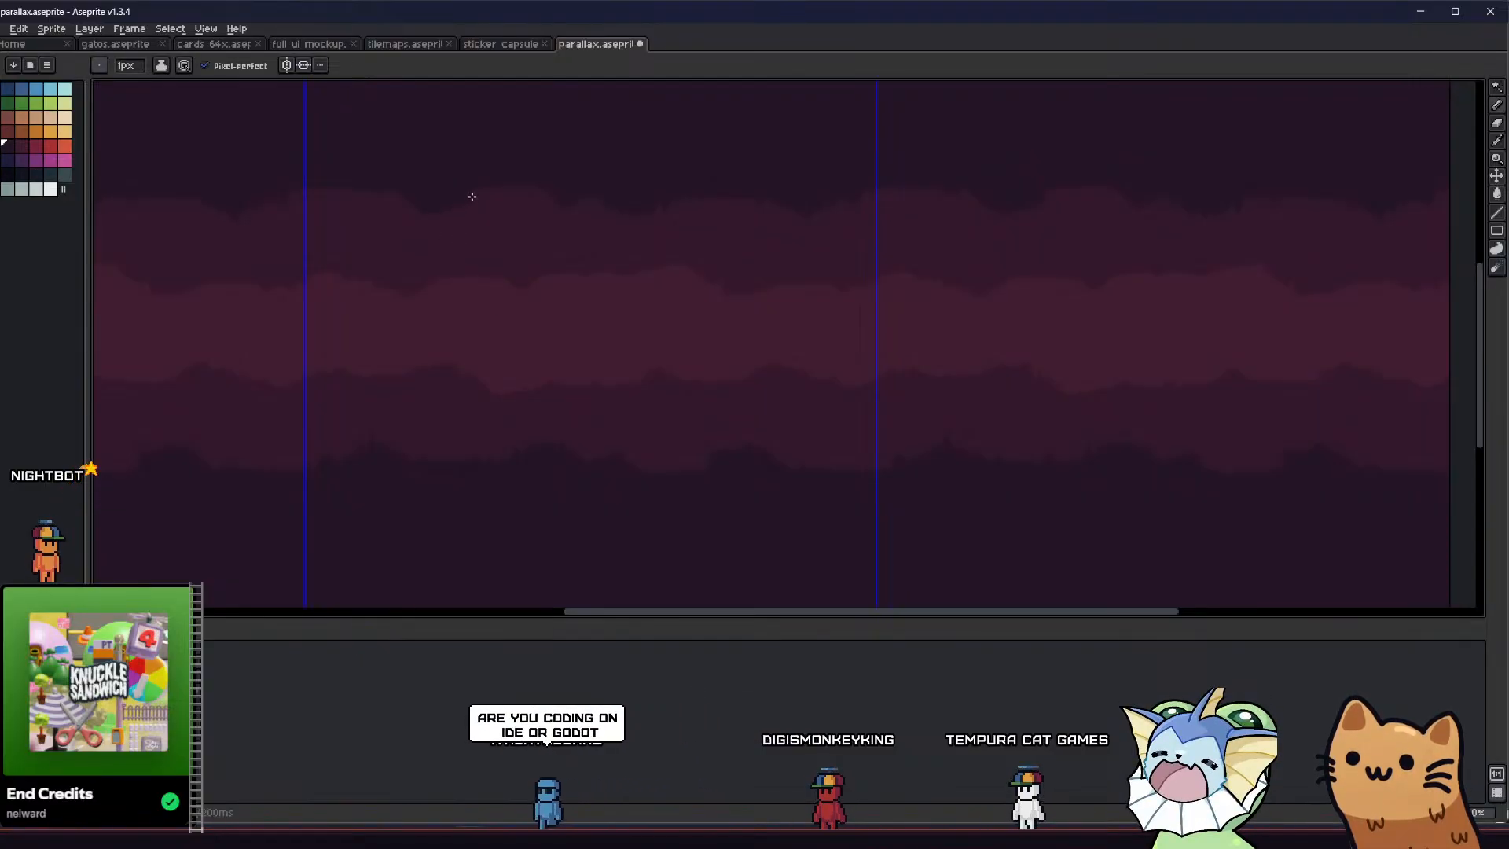
Outline a slender rock column joining the middle cave layer's ceiling and floor, and fill it with the layer's dark colour
middle_click_drag(438, 186, 445, 210)
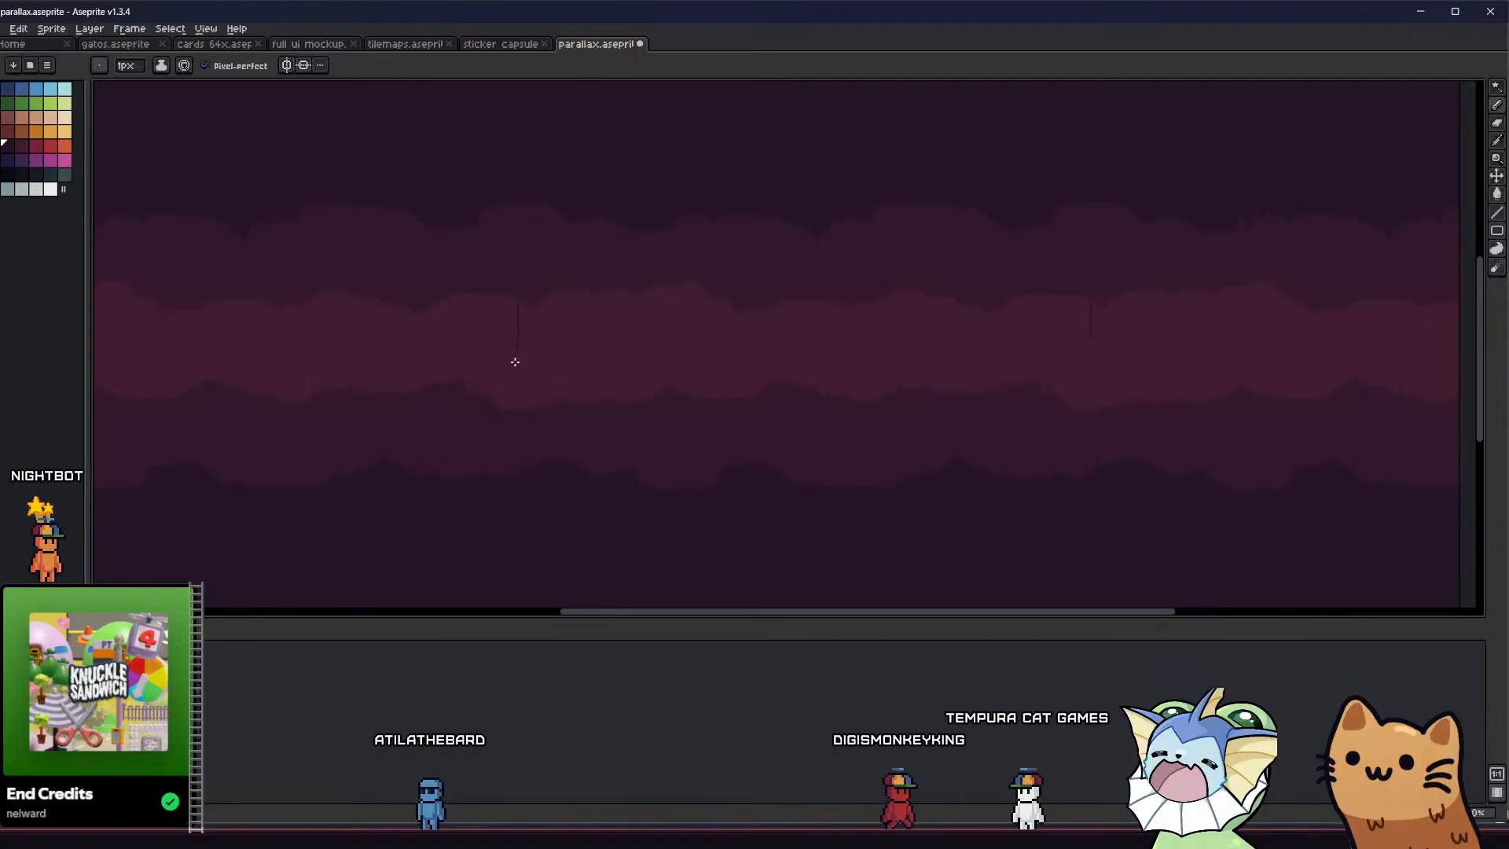
scroll(488, 294, "up", 2)
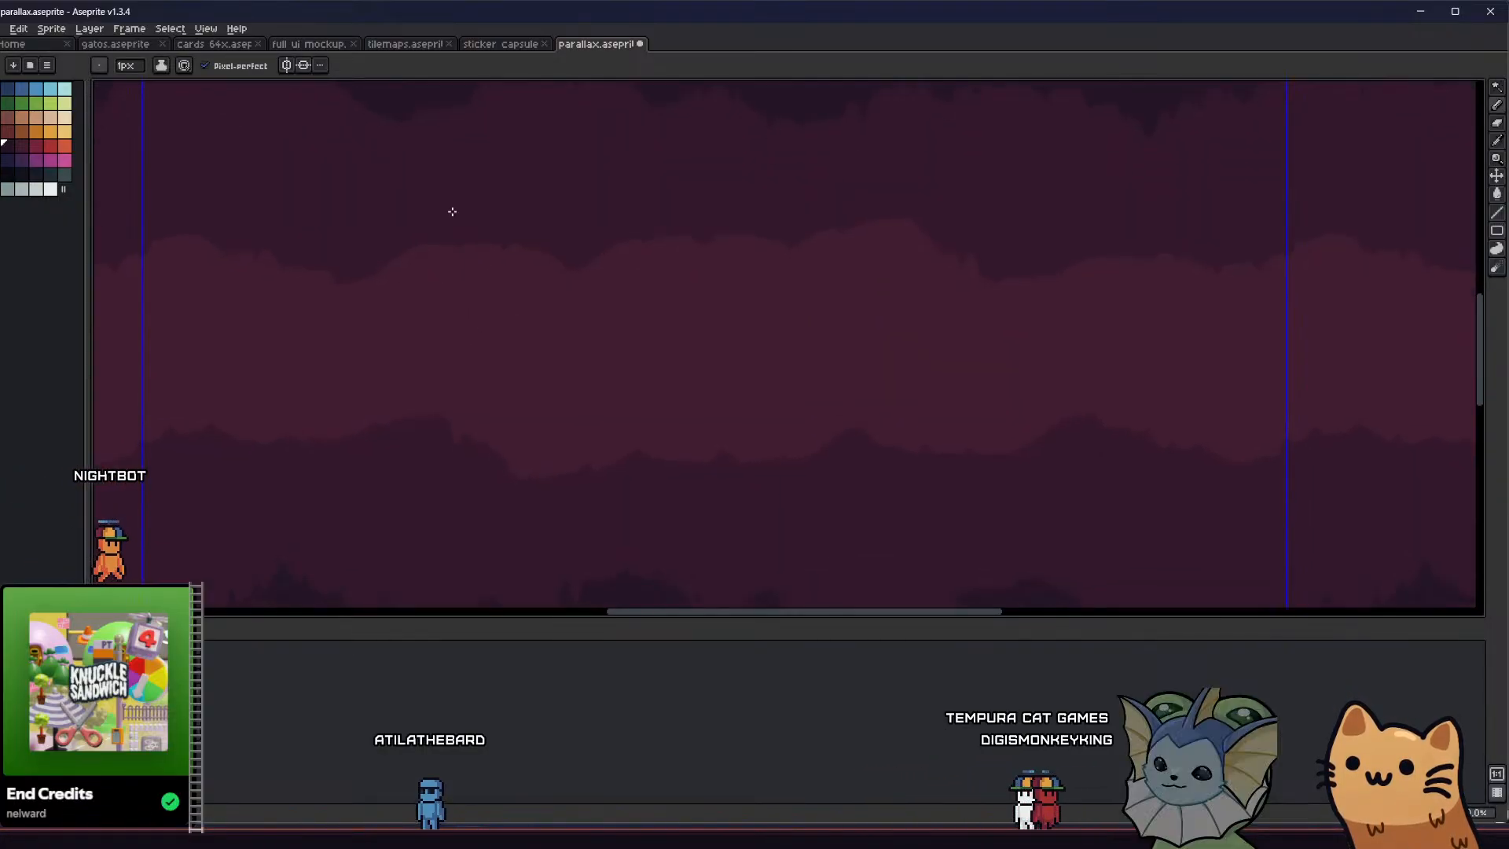
scroll(480, 213, "down", 2)
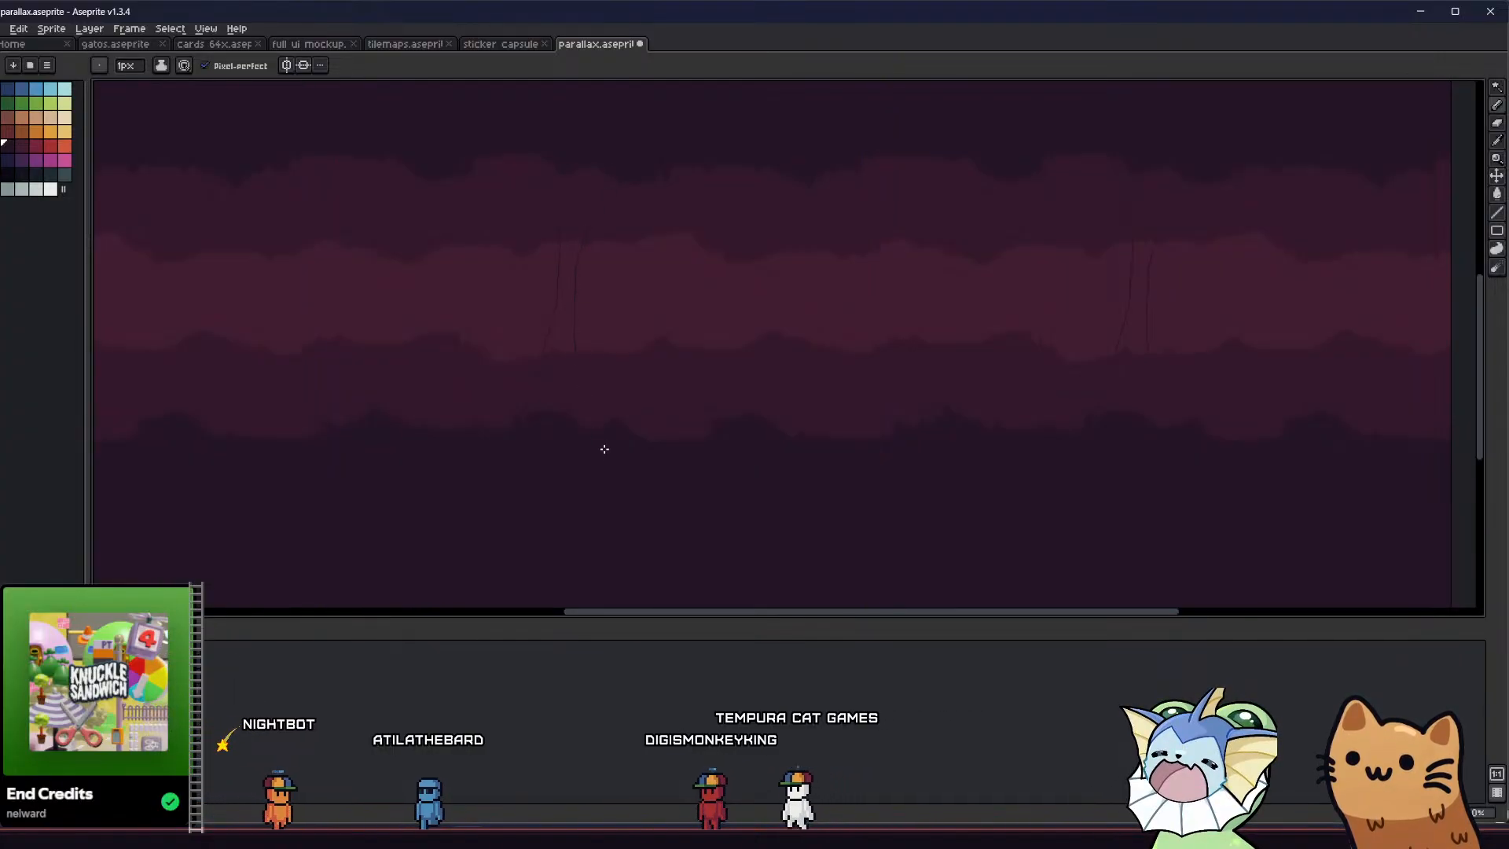
key("g")
left_click(558, 377)
middle_click_drag(554, 378, 463, 390)
scroll(466, 386, "down", 2)
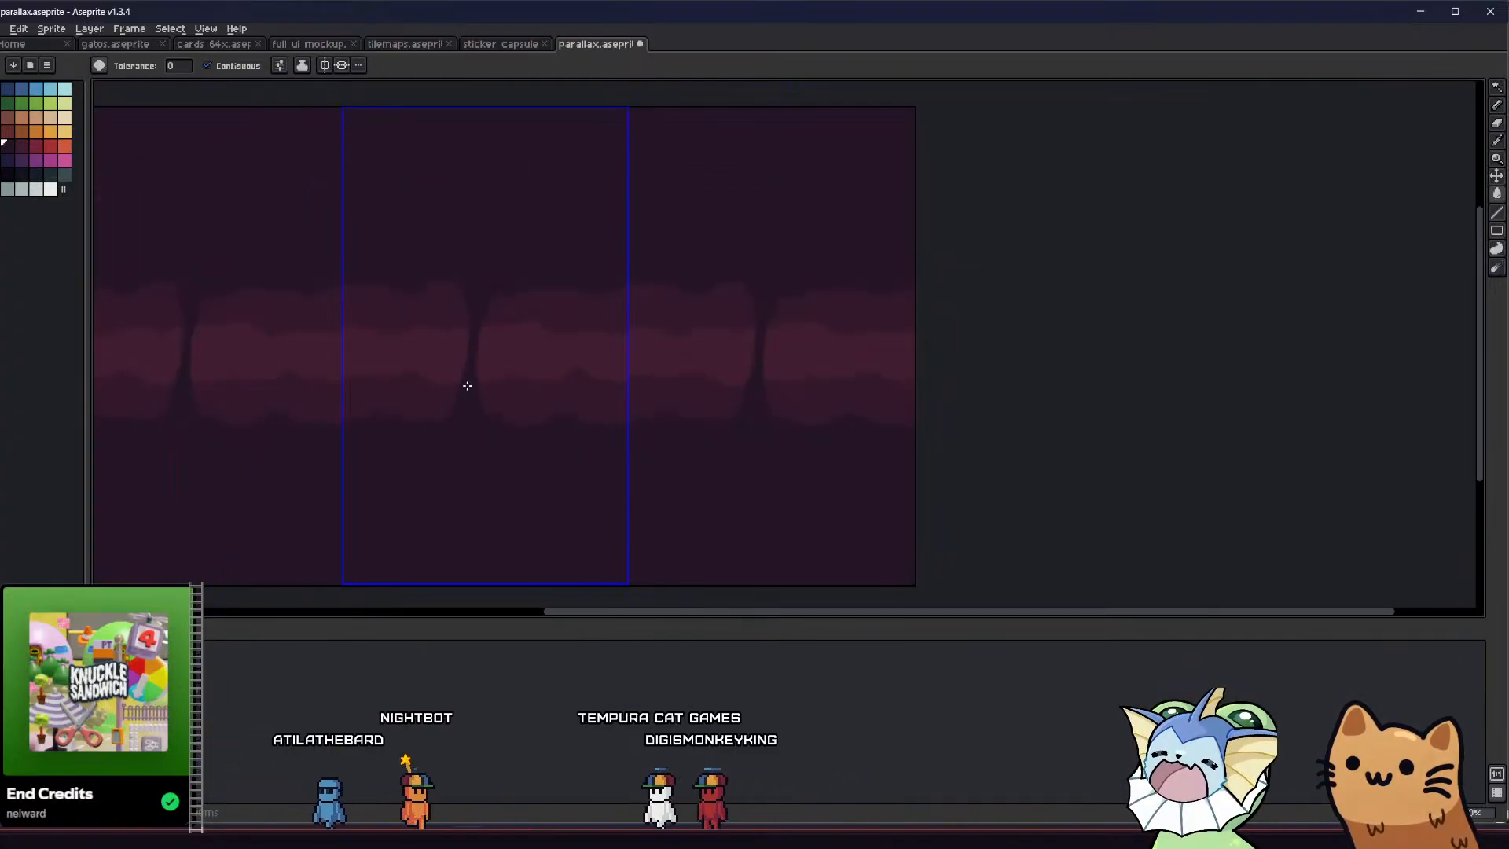
scroll(467, 386, "down", 1)
scroll(455, 386, "up", 1)
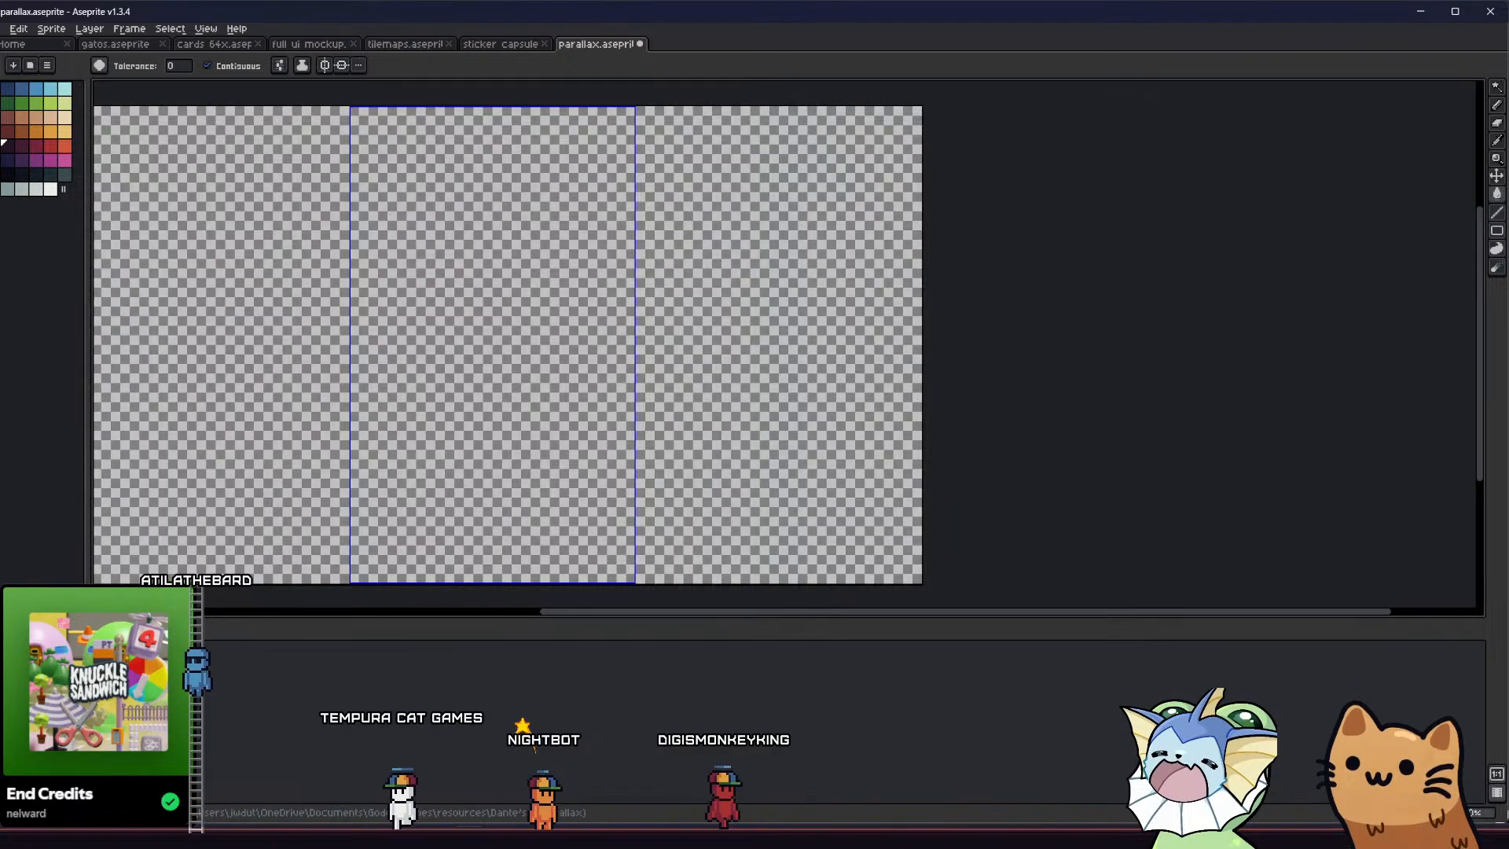
key("ctrl+z")
key("b")
scroll(408, 417, "up", 1)
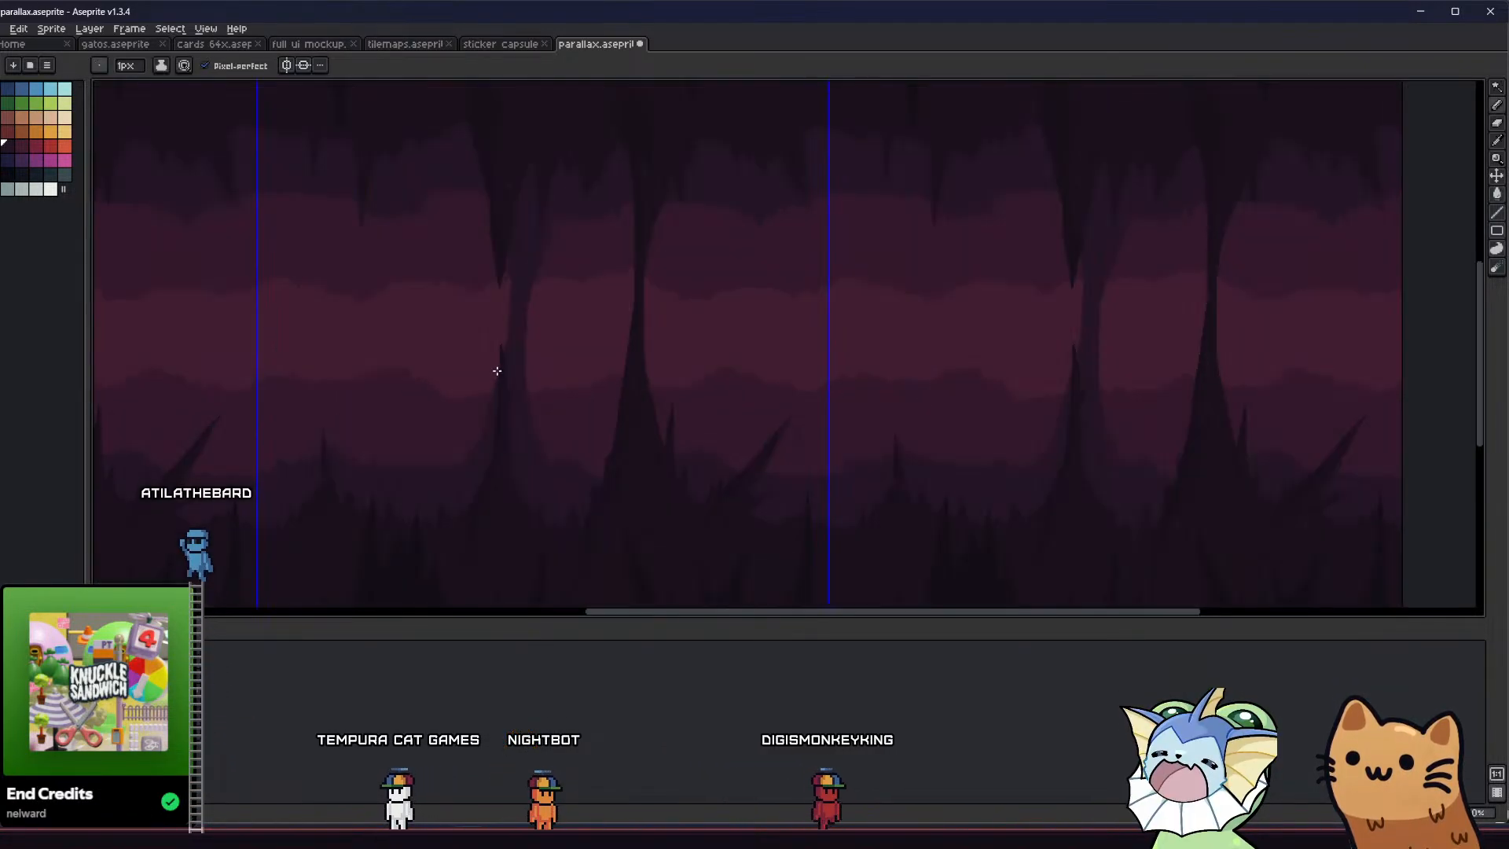
middle_click_drag(498, 364, 529, 322)
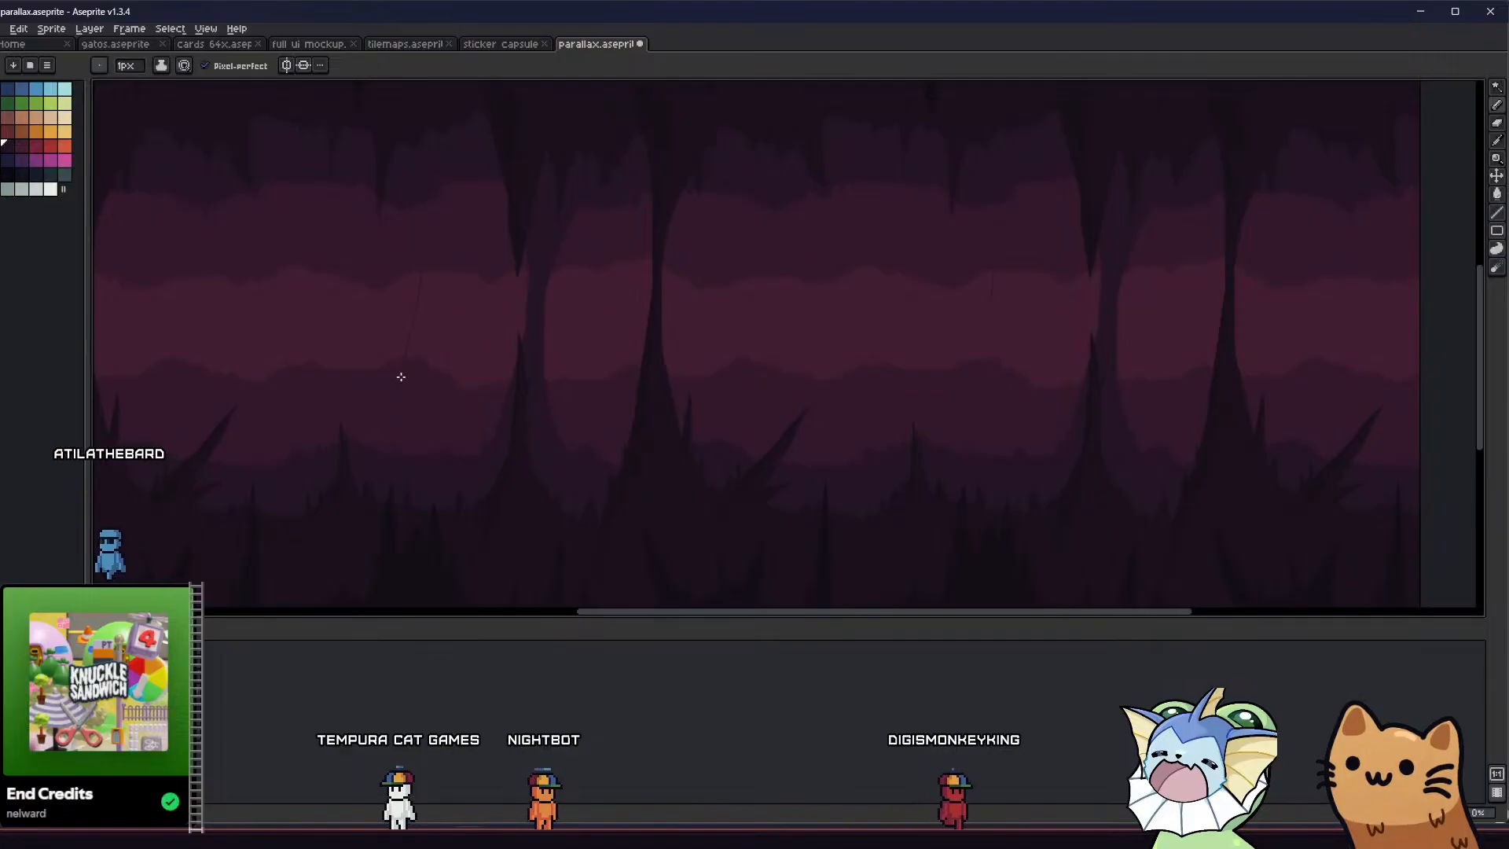
left_click_drag(401, 378, 387, 455)
key("ctrl+z")
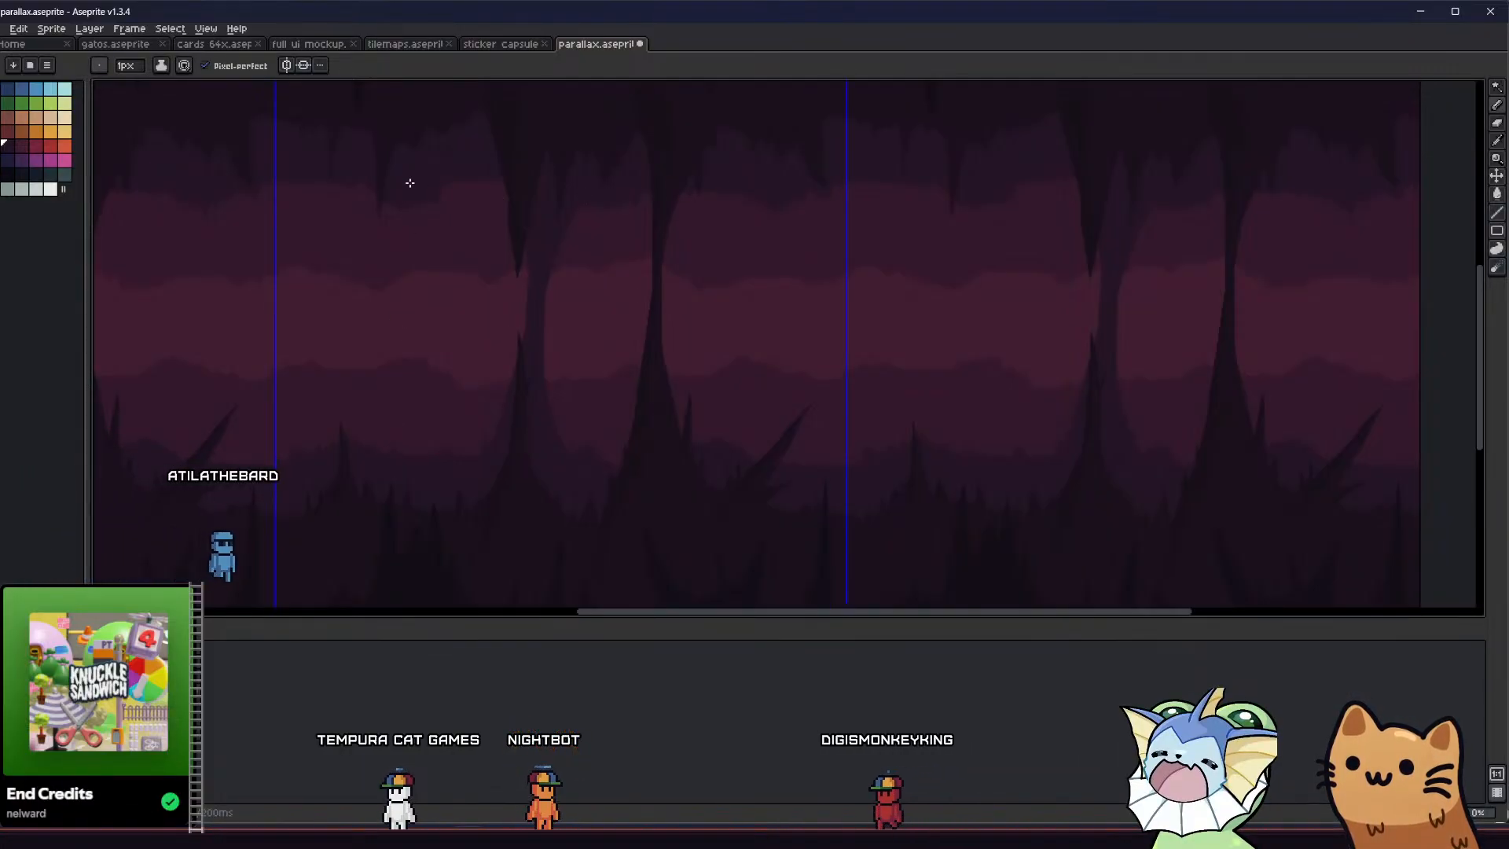
Outline a slanted column on the middle cave layer between the thin stalagmite and the dark front pillar, and fill it
key("v")
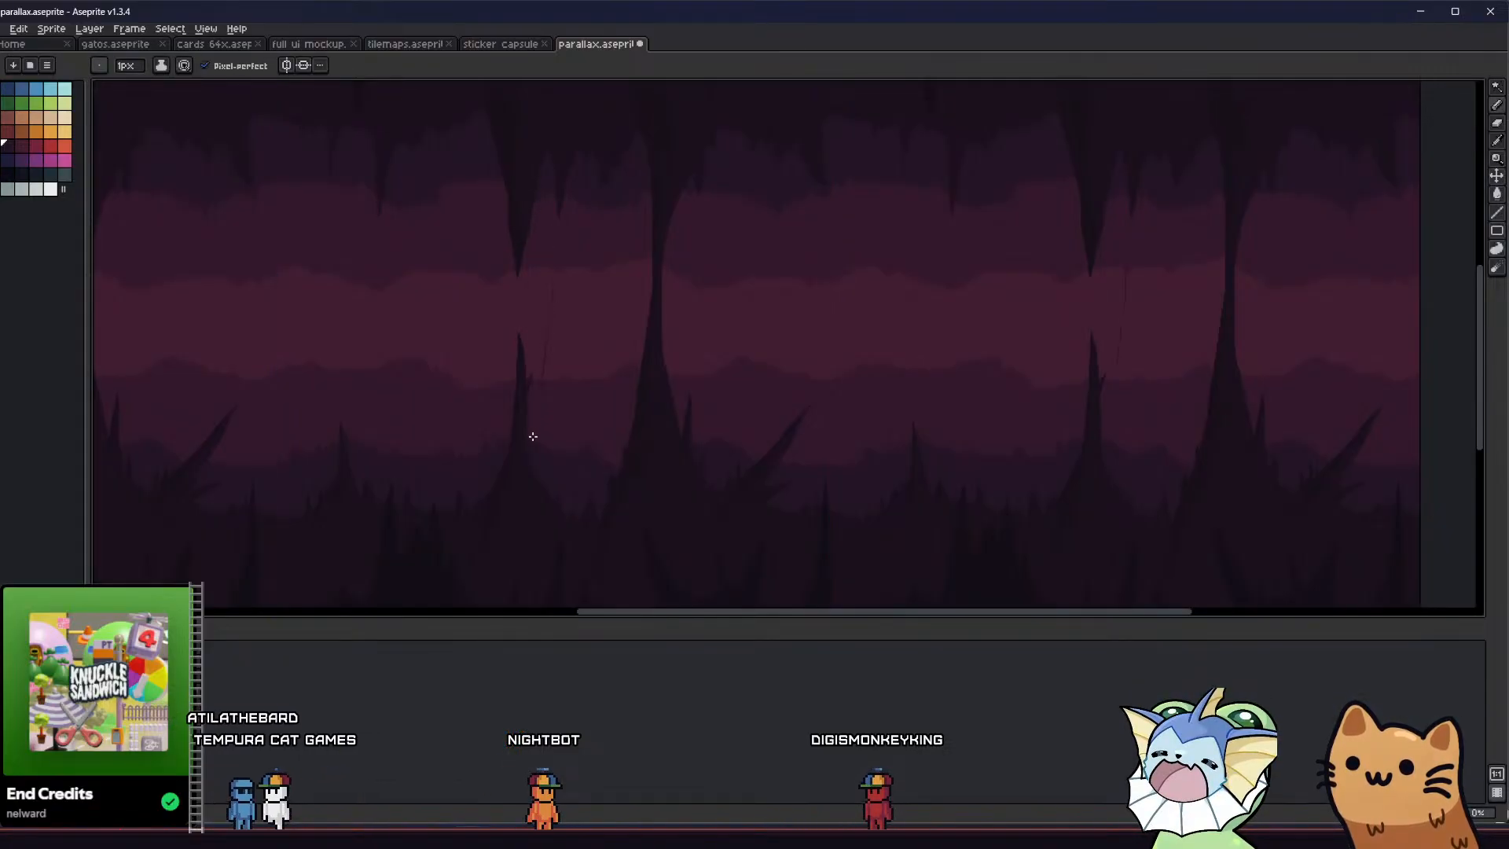
left_click_drag(533, 436, 529, 451)
left_click_drag(606, 201, 616, 196)
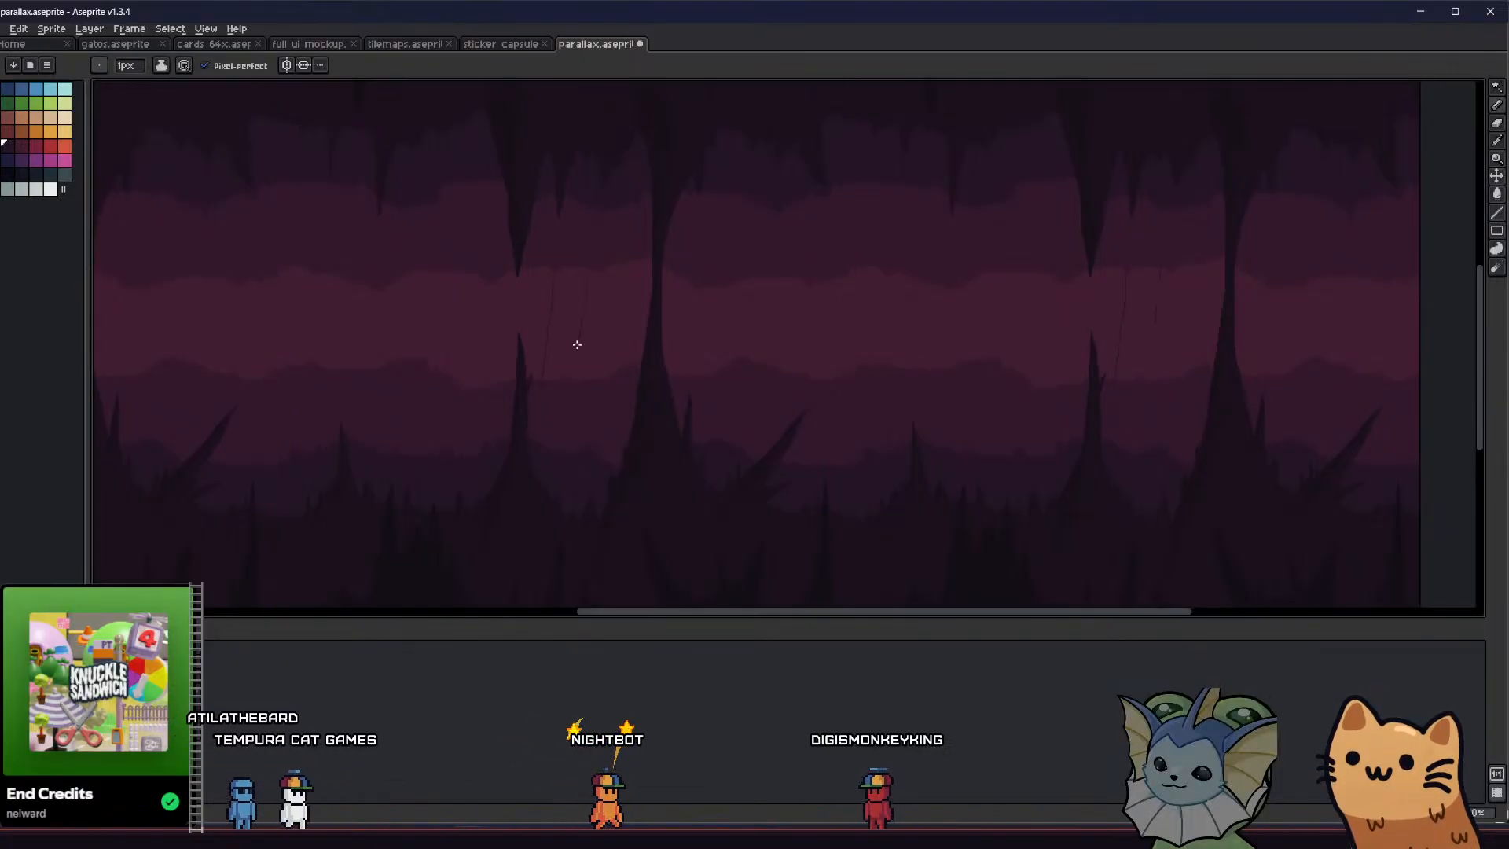
left_click_drag(577, 344, 580, 477)
key("g")
left_click(560, 365)
middle_click_drag(514, 361, 443, 353)
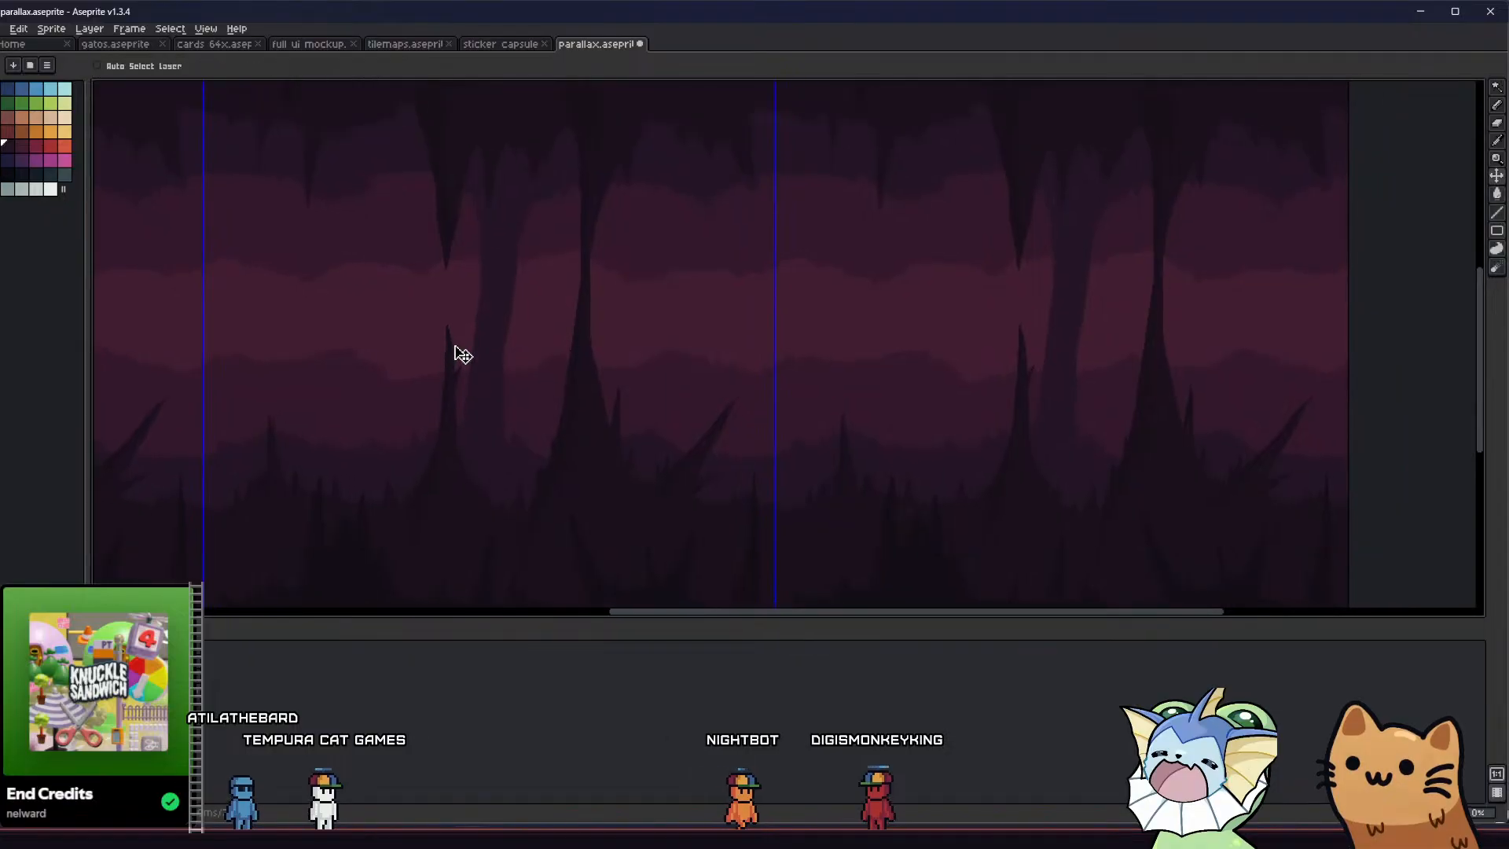
Narrow the slanted column by redrawing its right edge closer to the left one, and refill it
left_click_drag(470, 367, 482, 258)
left_click_drag(533, 186, 503, 233)
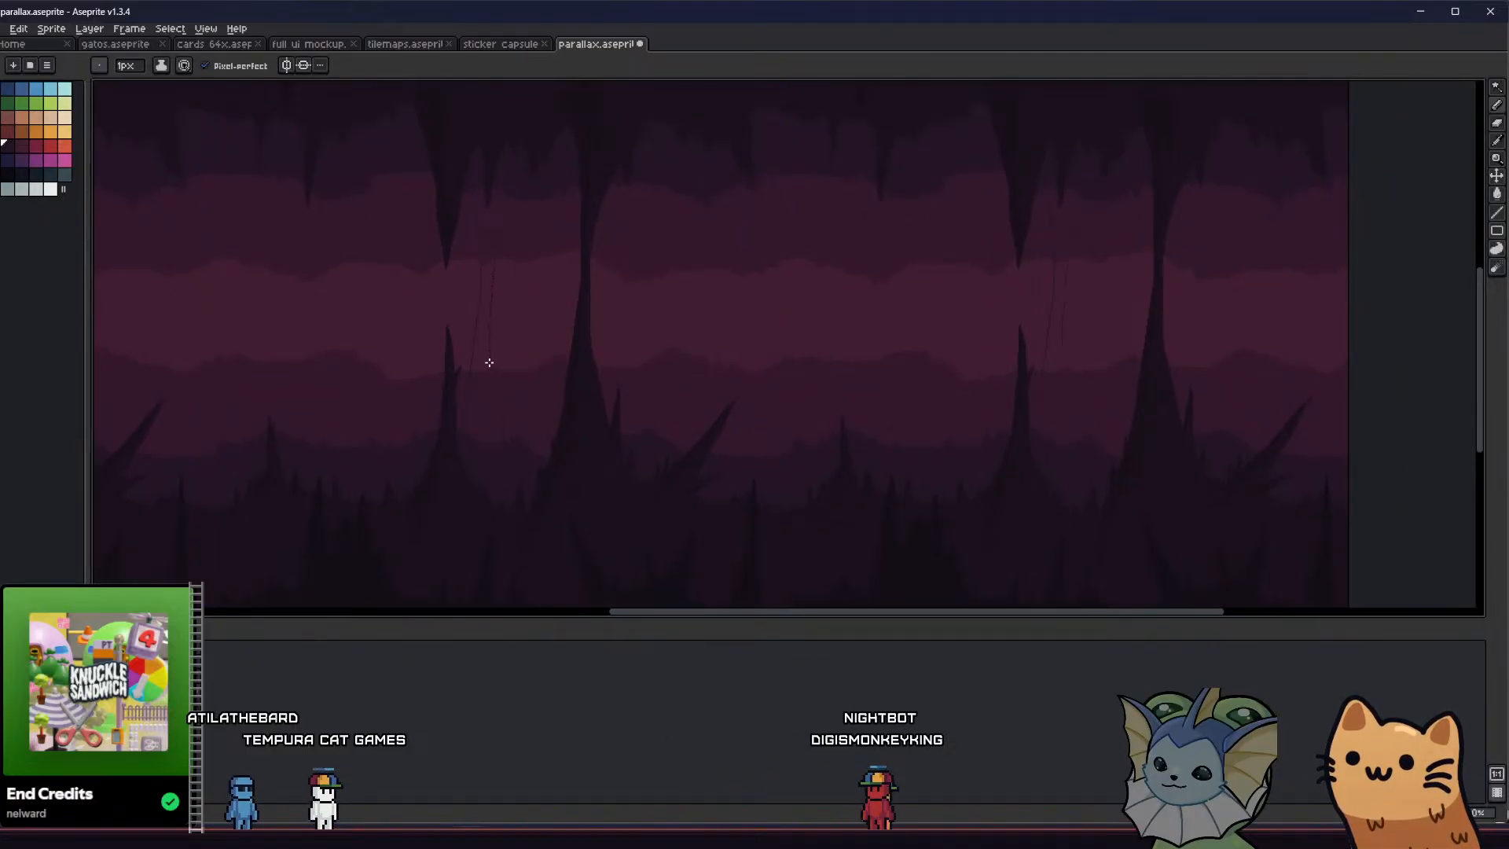
key("g")
scroll(484, 403, "down", 3)
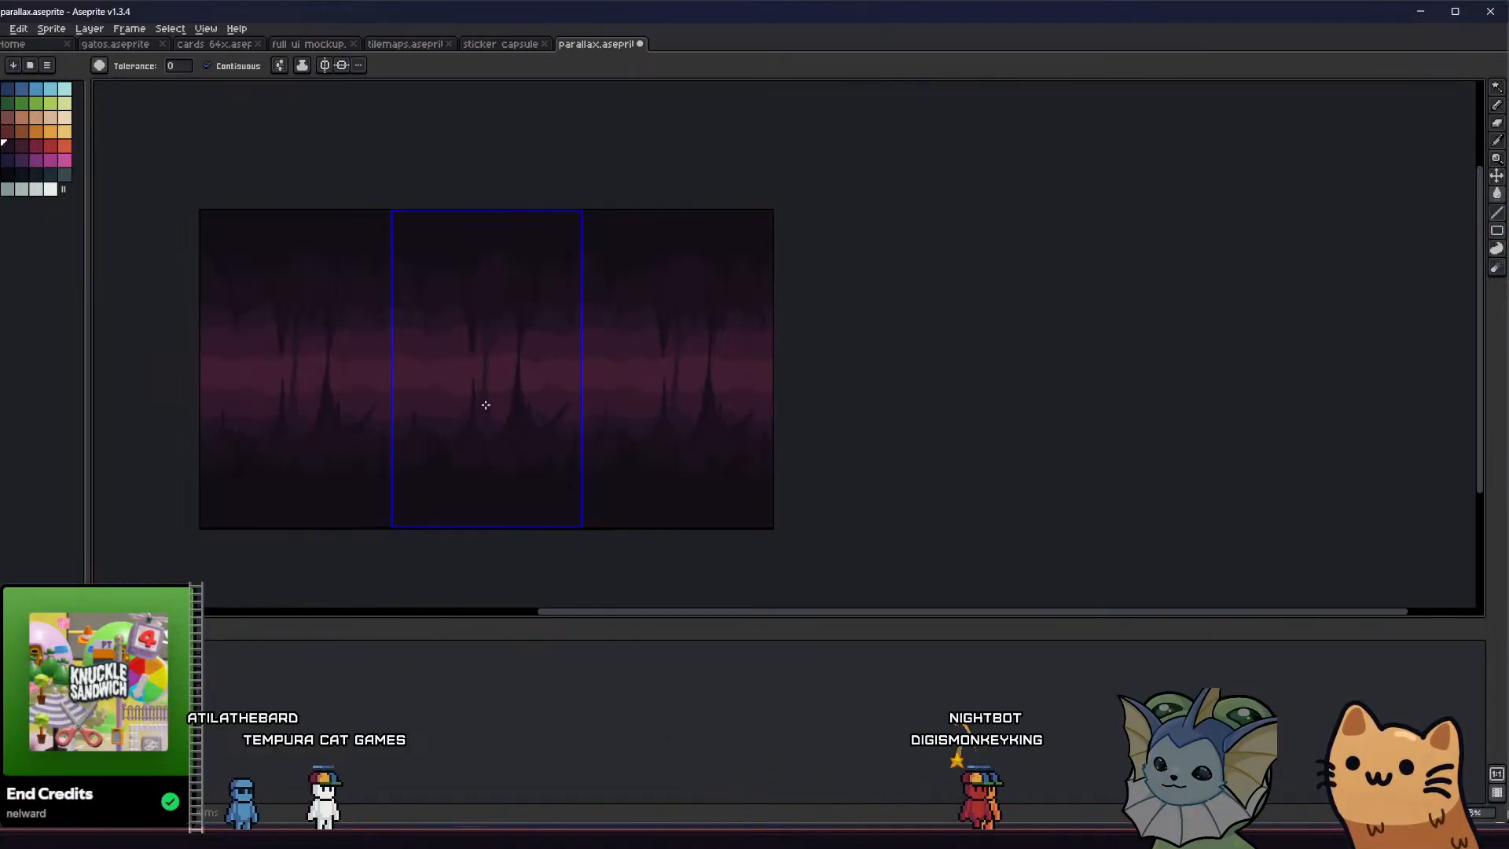
scroll(475, 381, "up", 3)
mouse_move(549, 445)
middle_mouse_down()
mouse_move(474, 377)
mouse_move(505, 398)
mouse_move(606, 394)
middle_mouse_up()
scroll(485, 382, "down", 1)
Outline a wide column joining the middle layer's ceiling and floor to the left of the thin stalagmite, and fill it
key("b")
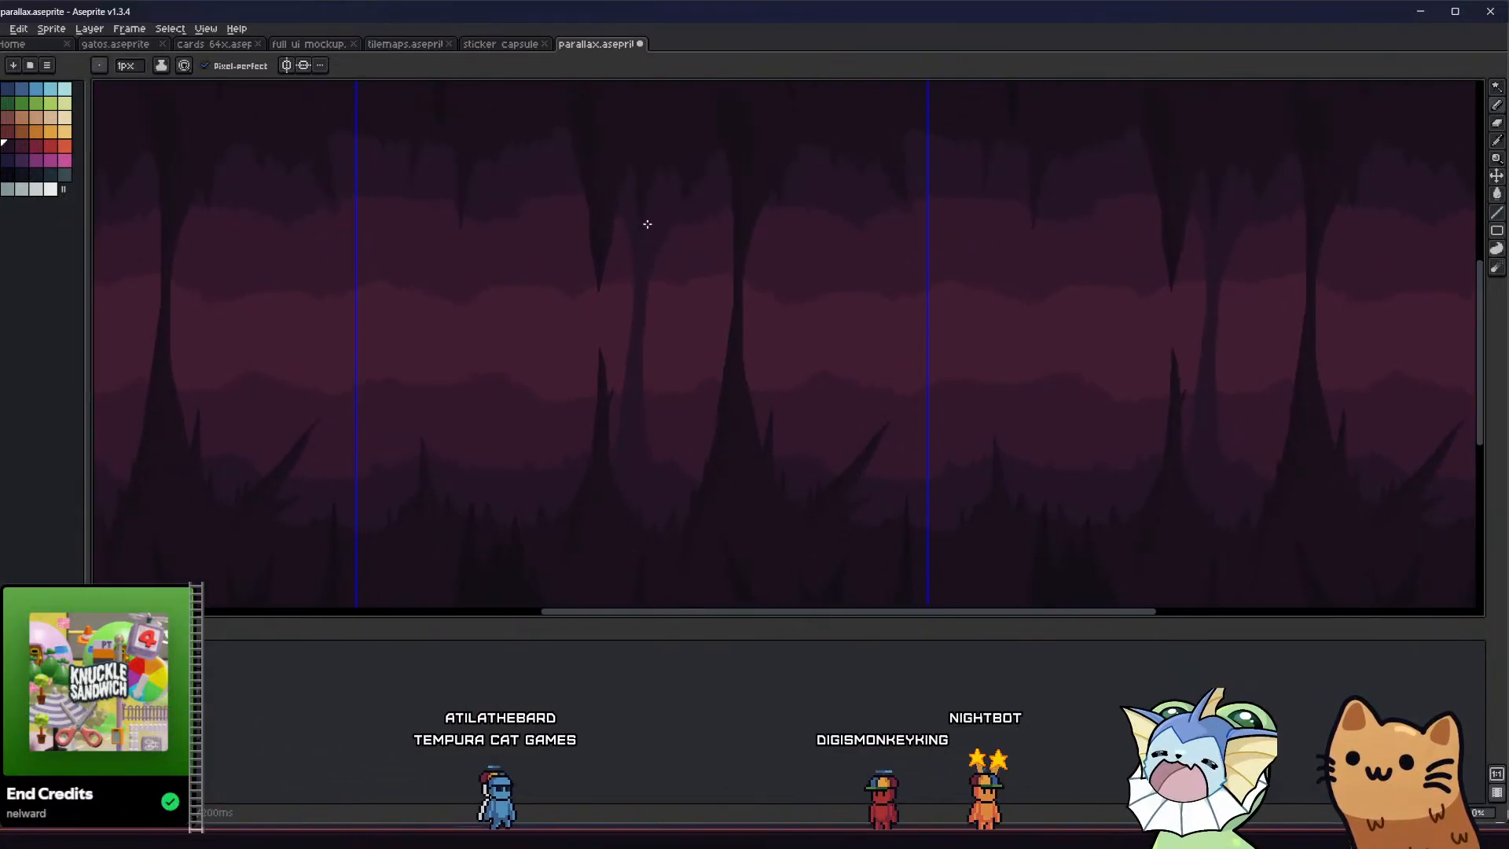
scroll(647, 223, "up", 3)
key("b")
scroll(522, 313, "down", 4)
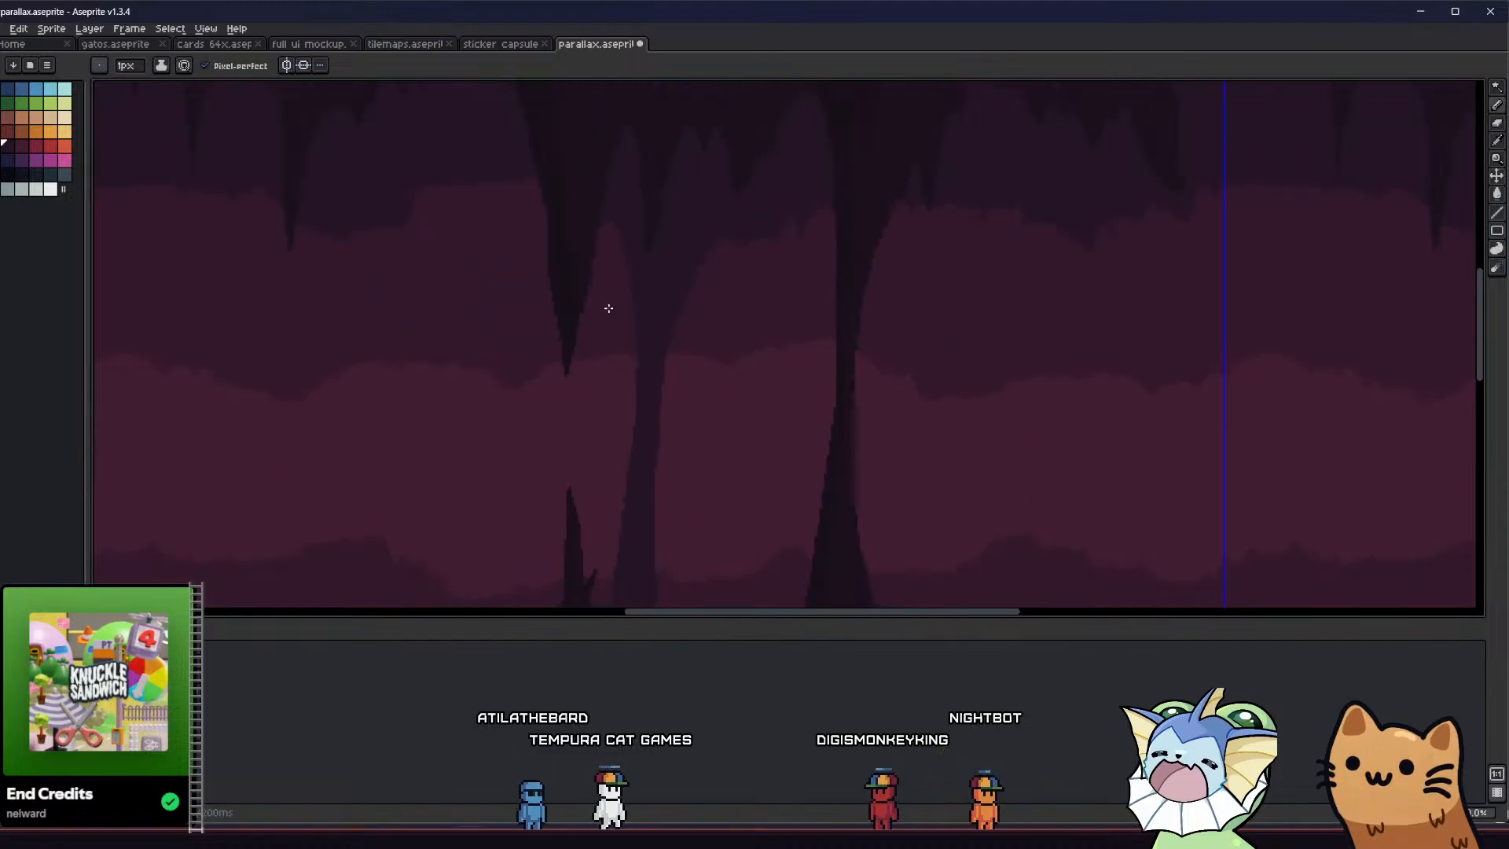
left_click_drag(473, 214, 442, 363)
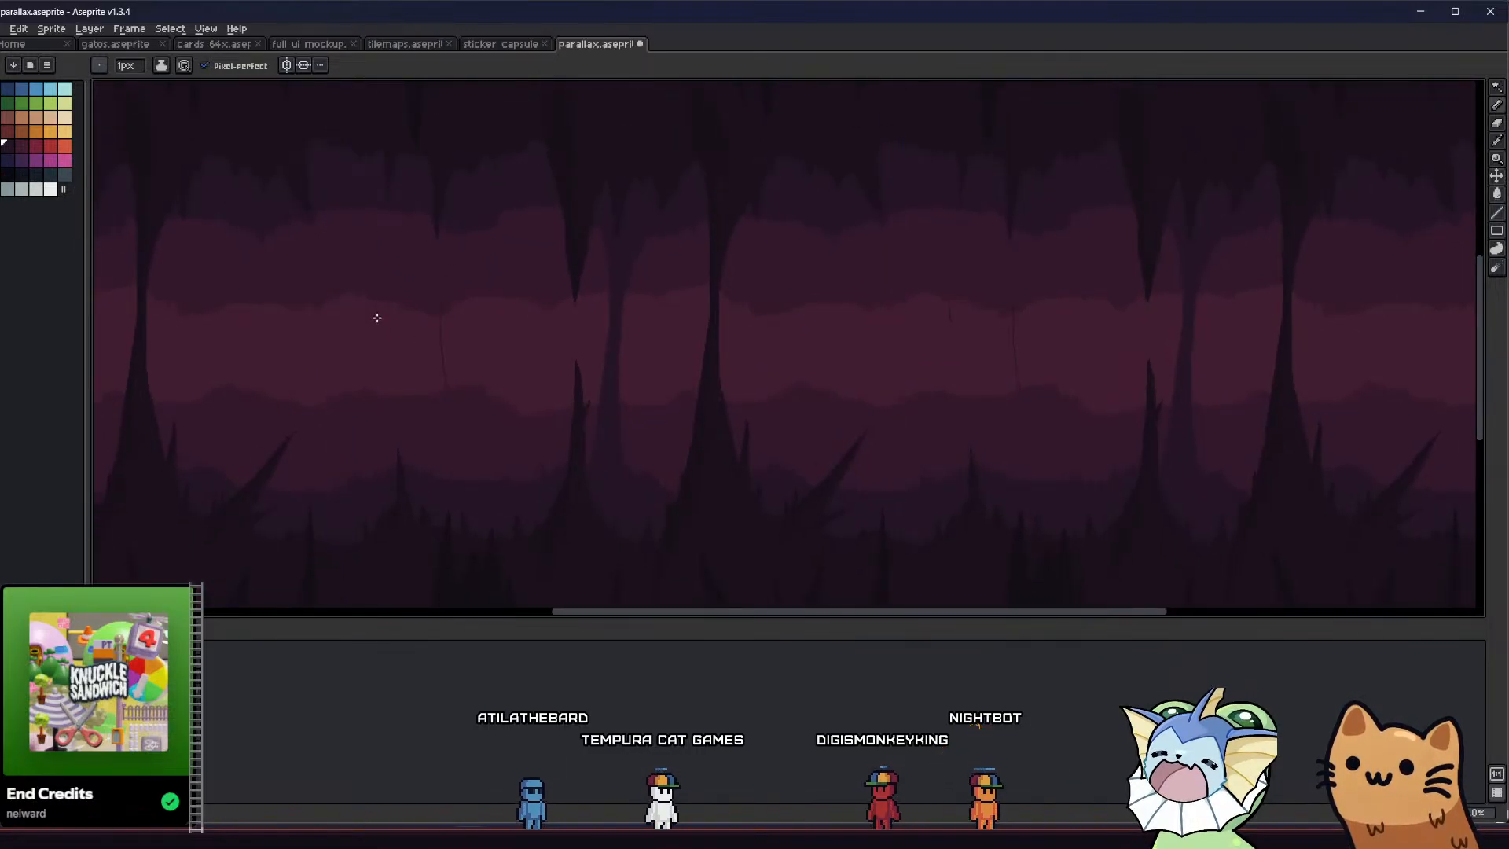
key("g")
scroll(417, 362, "down", 2)
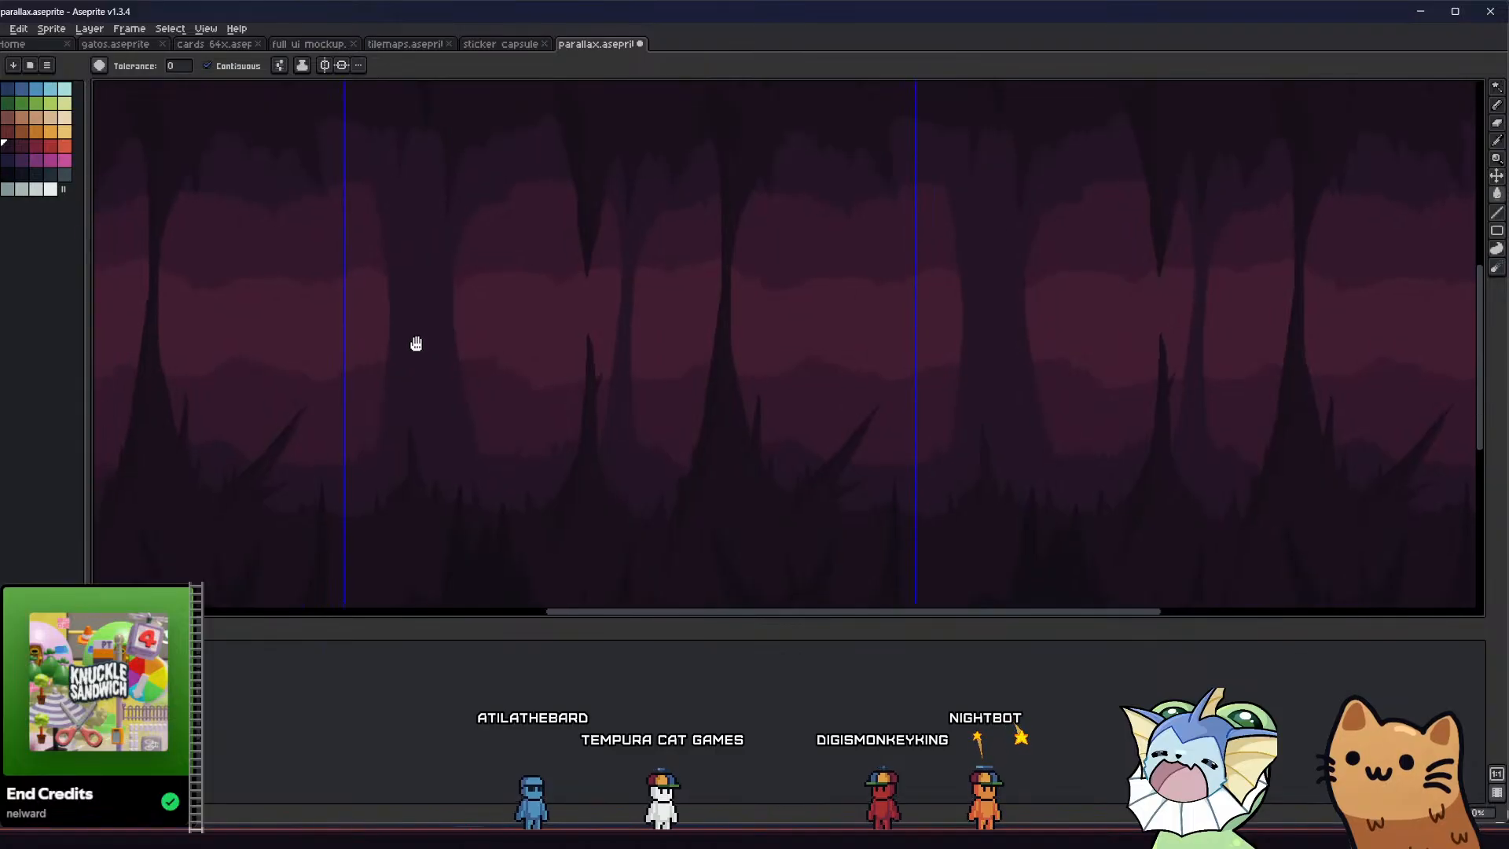
scroll(421, 349, "down", 1)
scroll(421, 346, "up", 4)
Outline a tapered V-shaped opening in the upper half of the wide middle-layer column, and delete the area inside it
key("b")
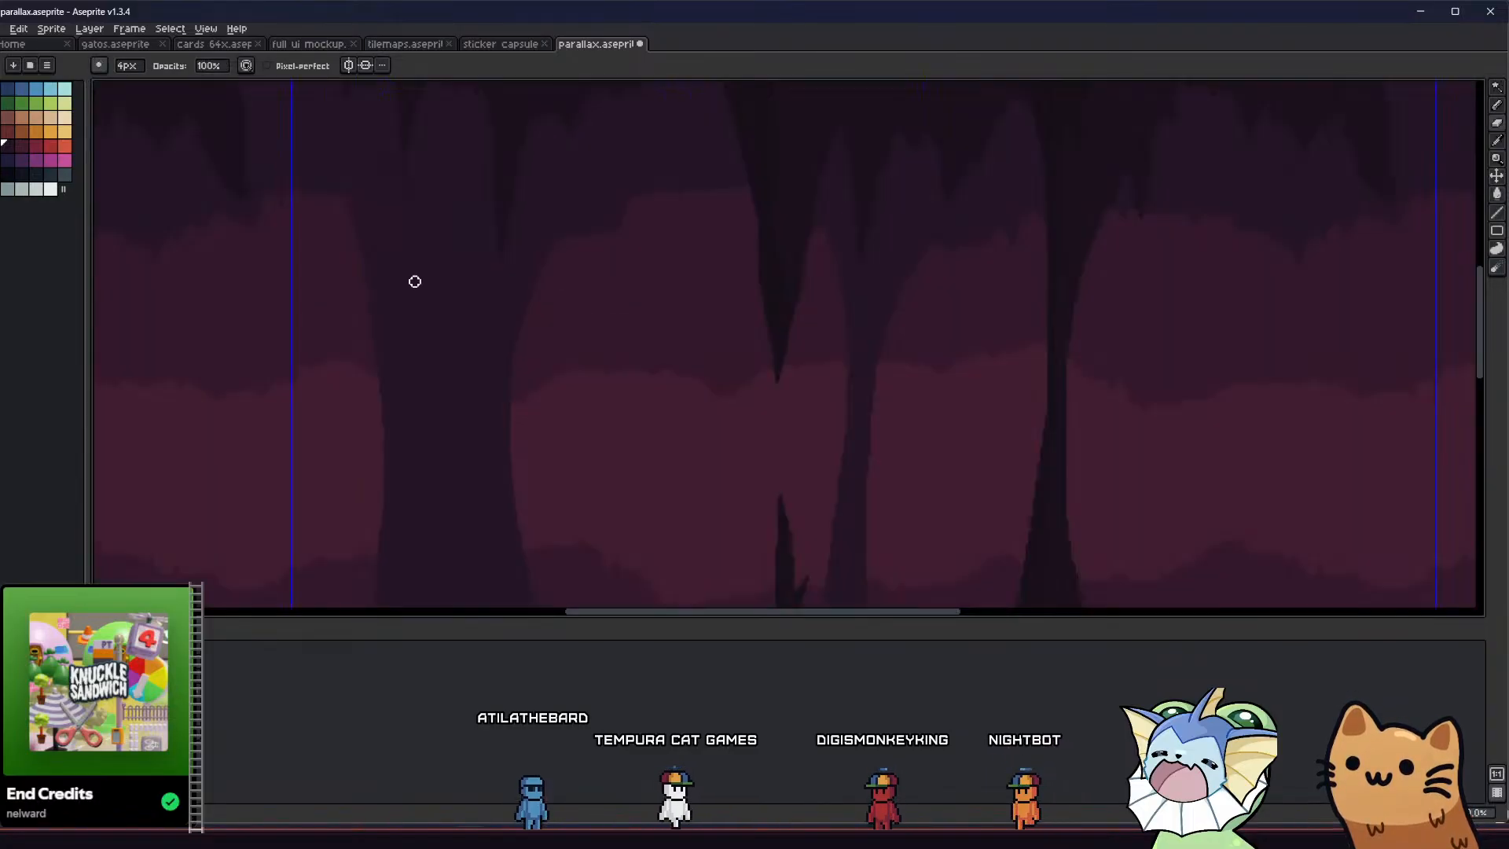
left_click_drag(419, 206, 431, 307)
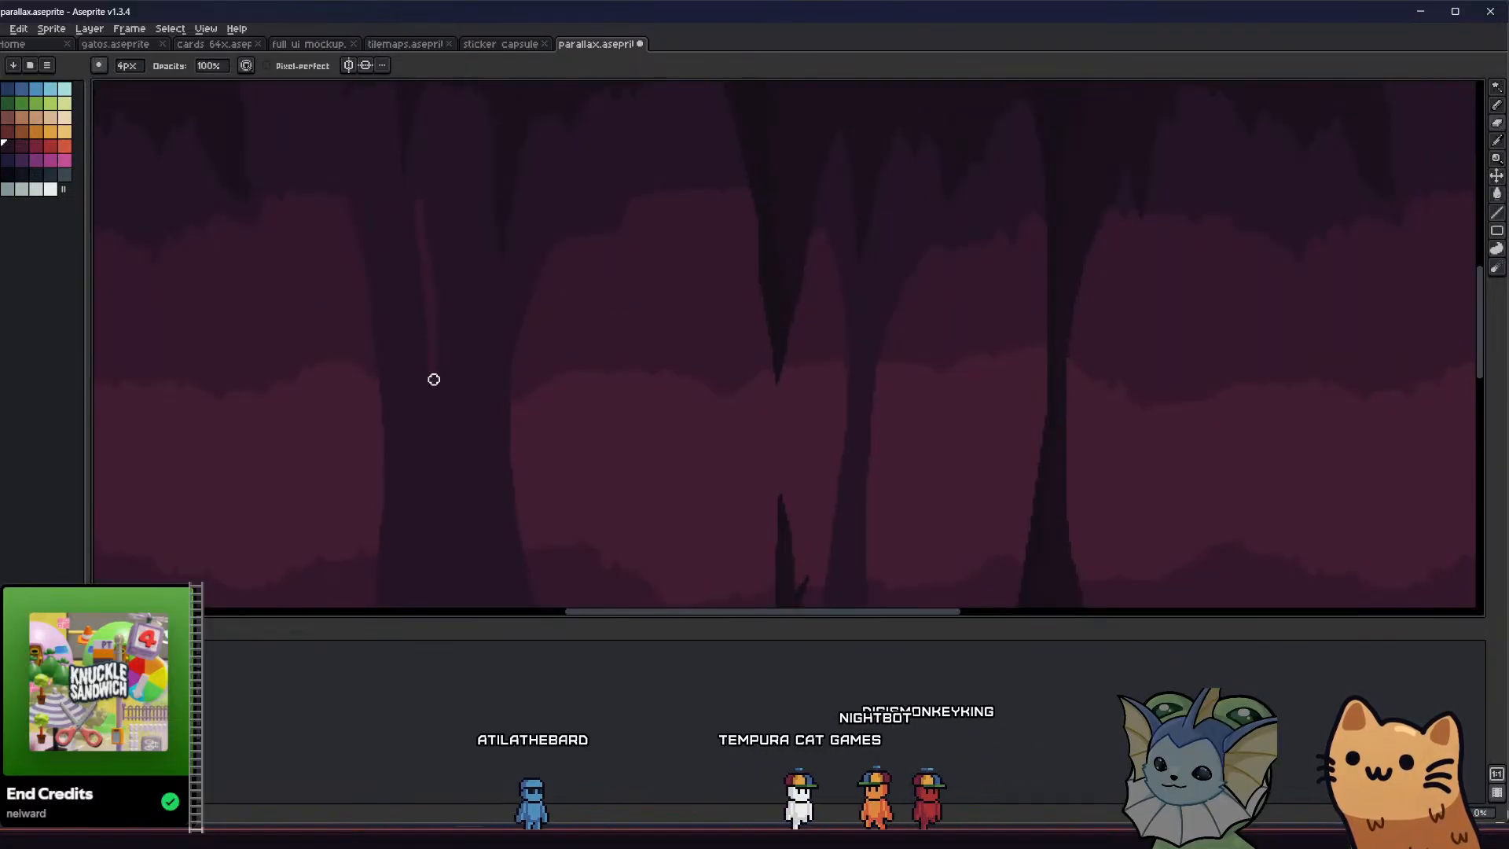
left_click_drag(434, 380, 441, 420)
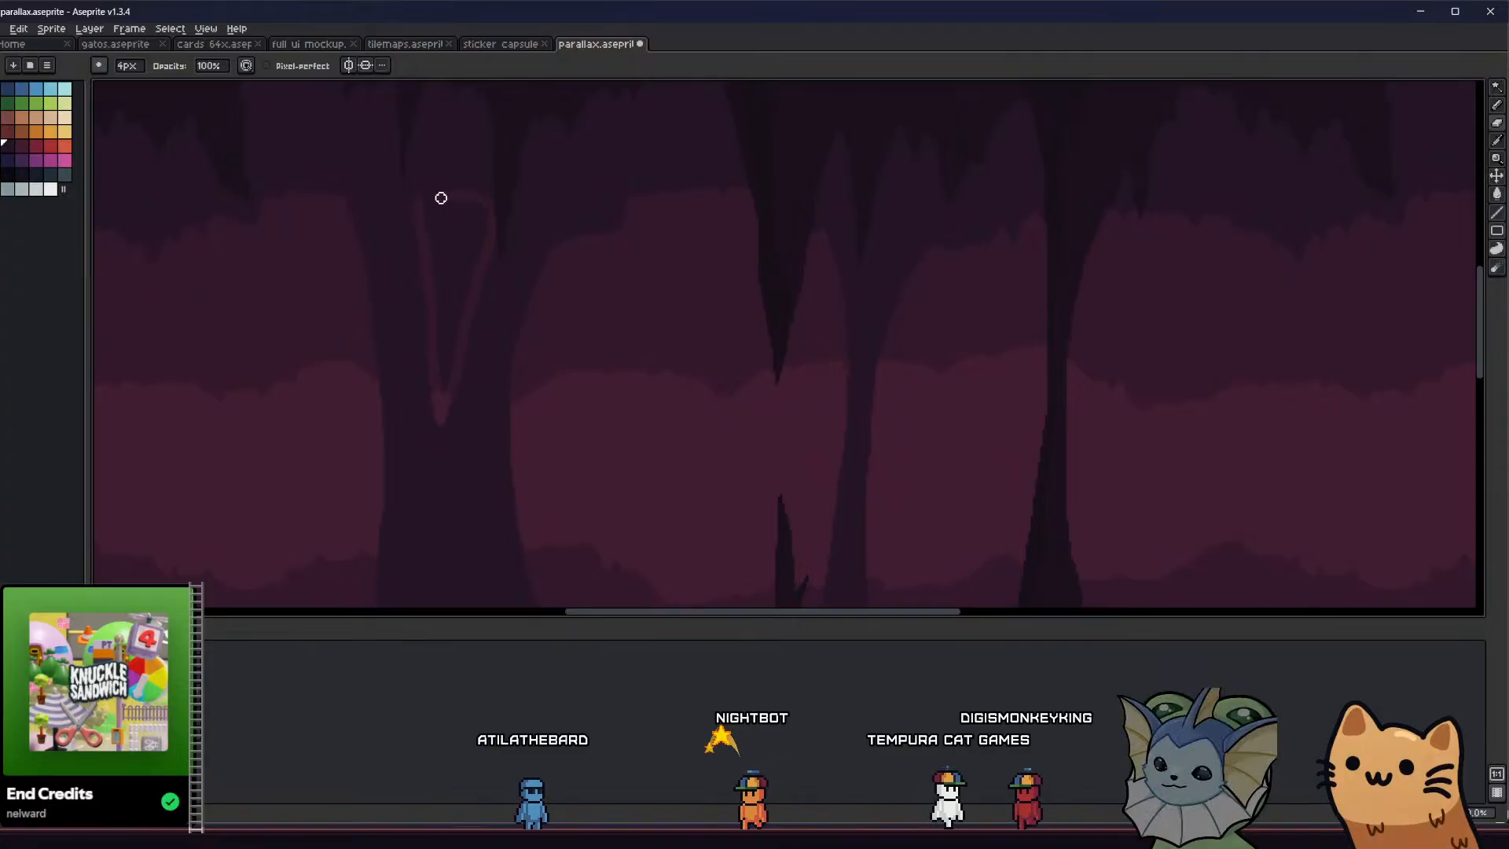
key("w")
left_click(444, 279)
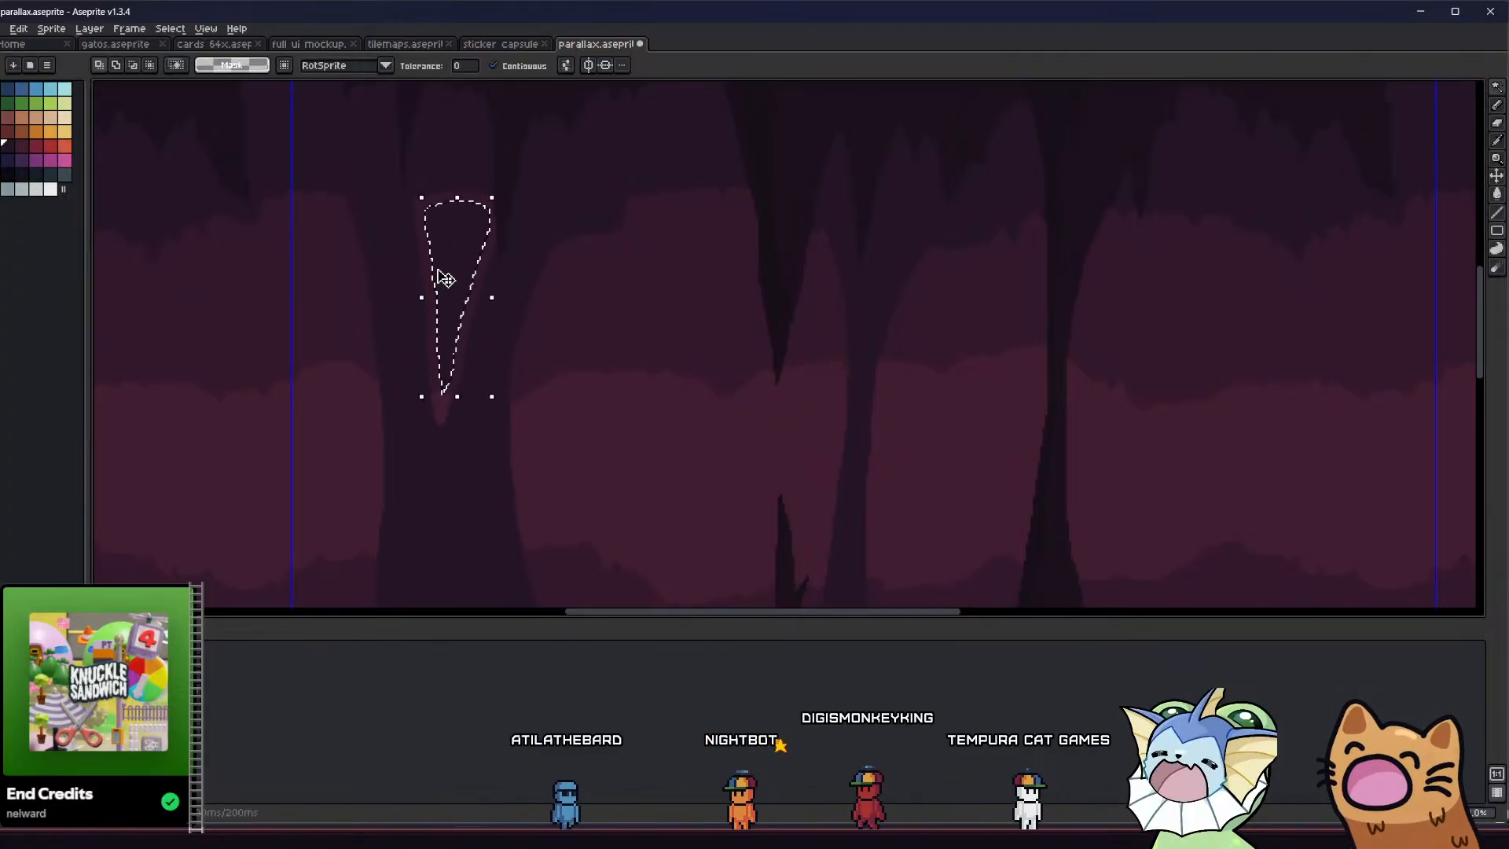
key("Delete")
key("ctrl+d")
scroll(441, 379, "down", 2)
middle_click_drag(384, 422, 192, 388)
scroll(390, 380, "up", 1)
key("alt+Tab")
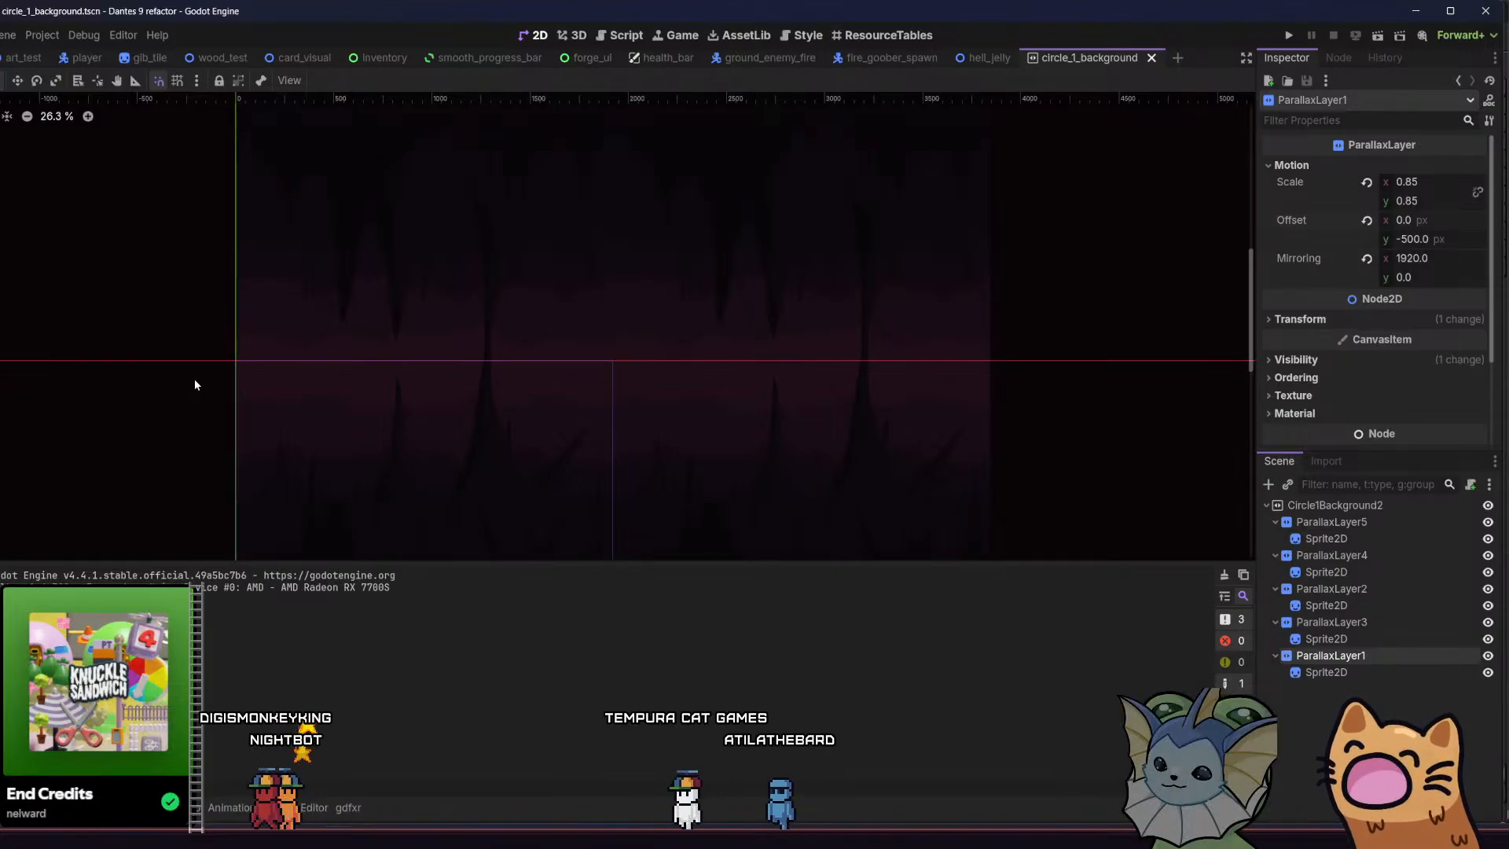
left_click(1417, 14)
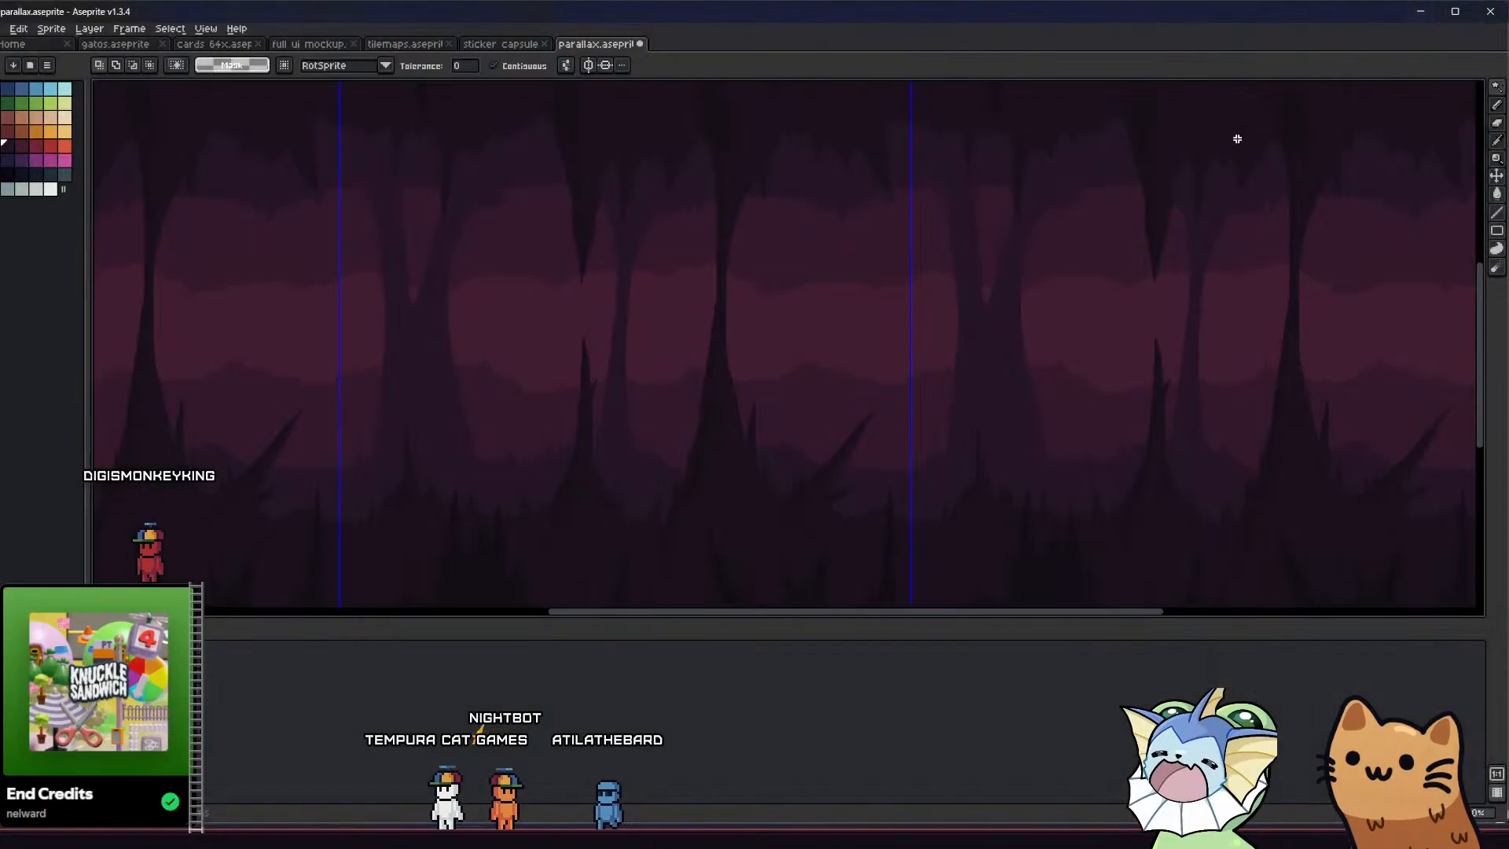
scroll(744, 323, "down", 2)
scroll(587, 356, "up", 5)
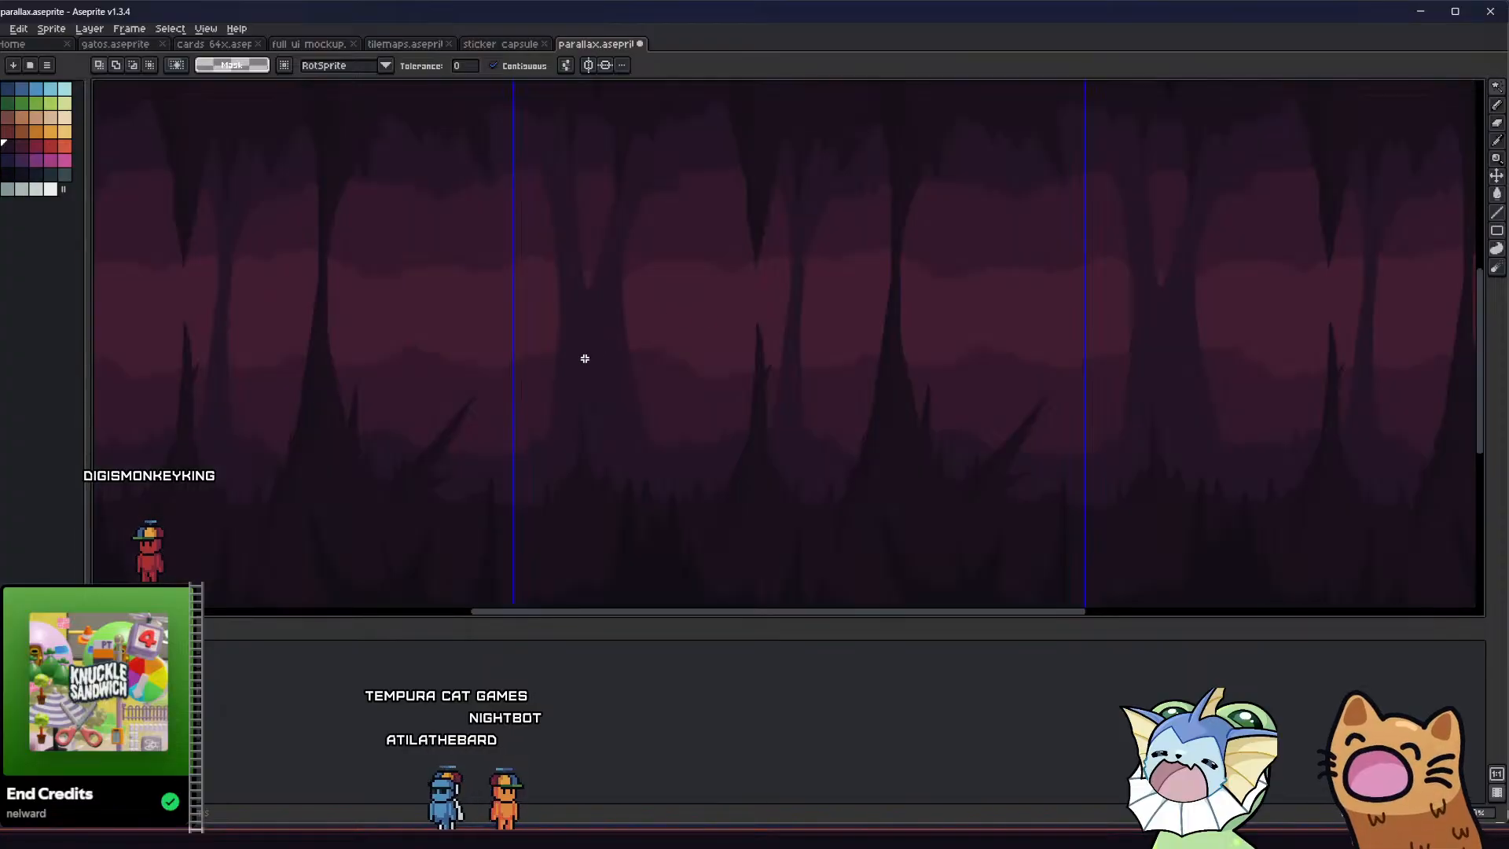
Outline a teardrop-shaped opening in the lower half of the wide column, splitting its base into two legs, and delete the area inside it
scroll(593, 309, "down", 2)
key("b")
scroll(592, 300, "up", 1)
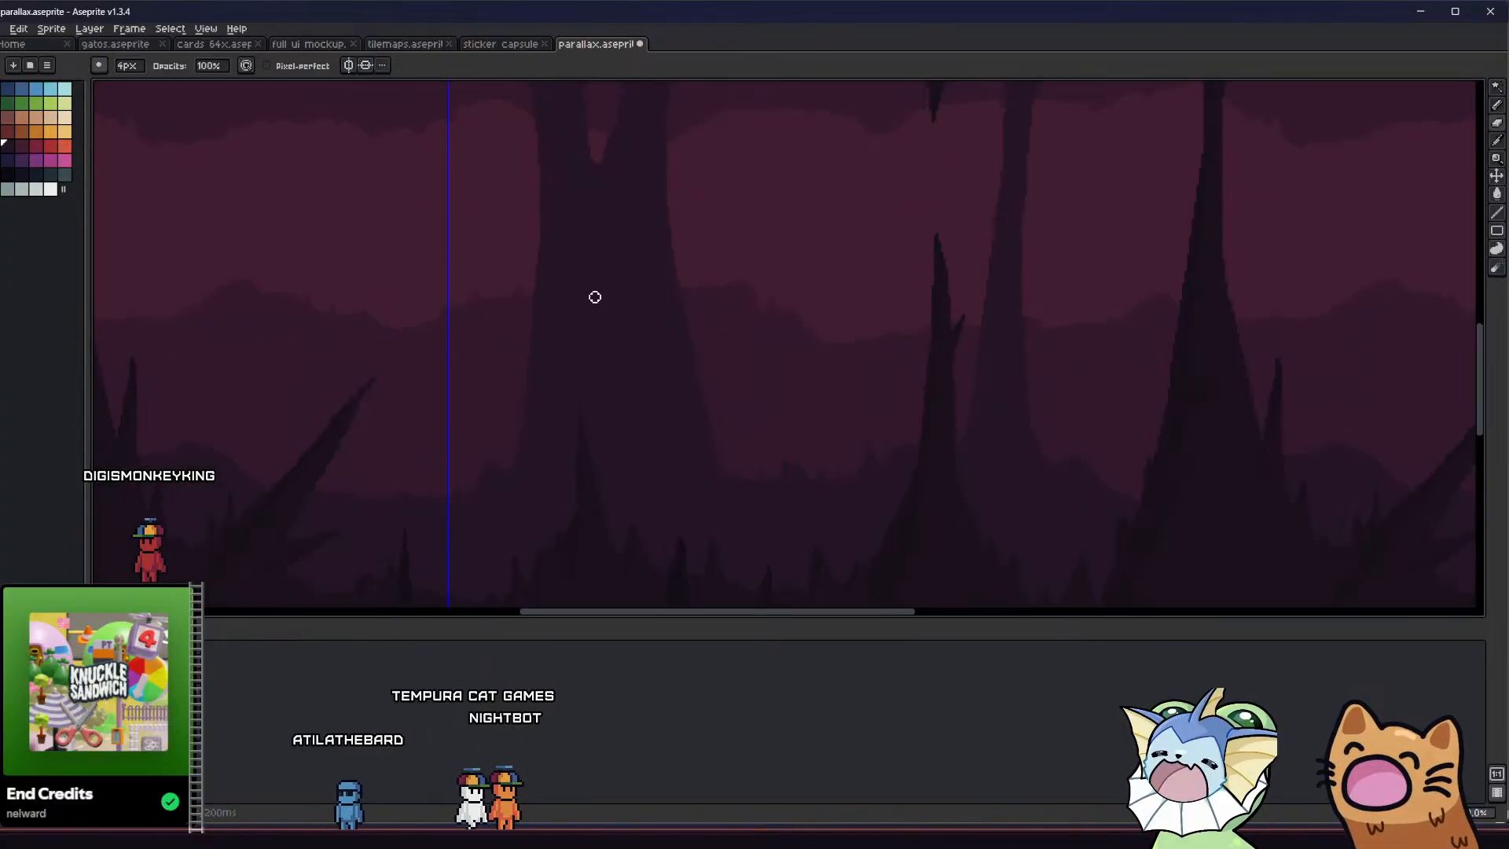
mouse_move(564, 490)
left_mouse_down()
mouse_move(639, 502)
mouse_move(664, 462)
mouse_move(618, 314)
left_mouse_up()
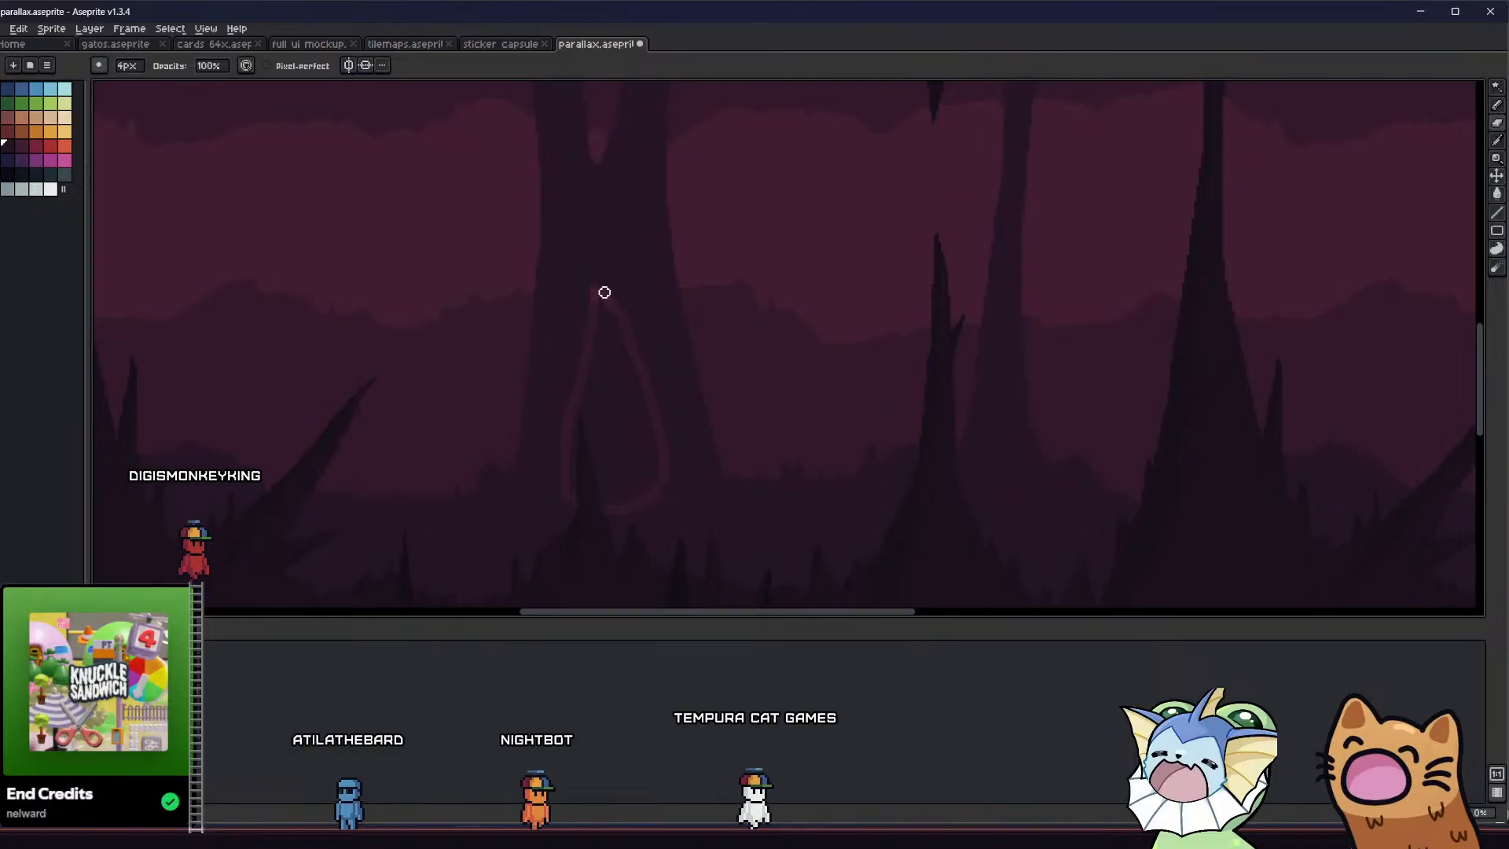
key("w")
left_click(611, 352)
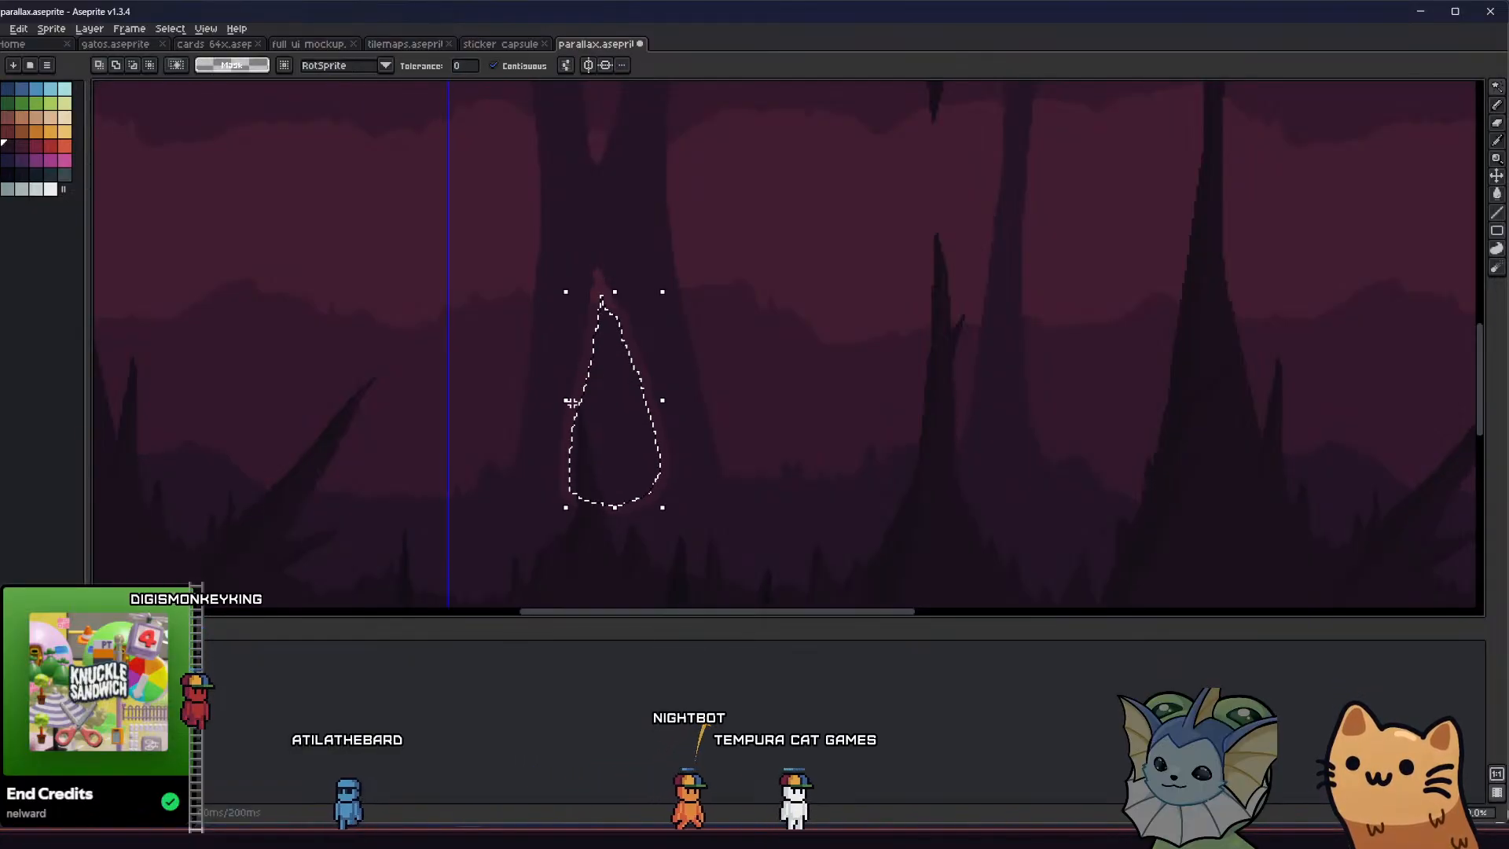
key("Delete")
middle_click_drag(567, 391, 572, 414)
scroll(586, 414, "down", 5)
scroll(586, 405, "up", 5)
Erase around the narrow tip of the column's lower opening with the 4 px brush to widen and round it
key("b")
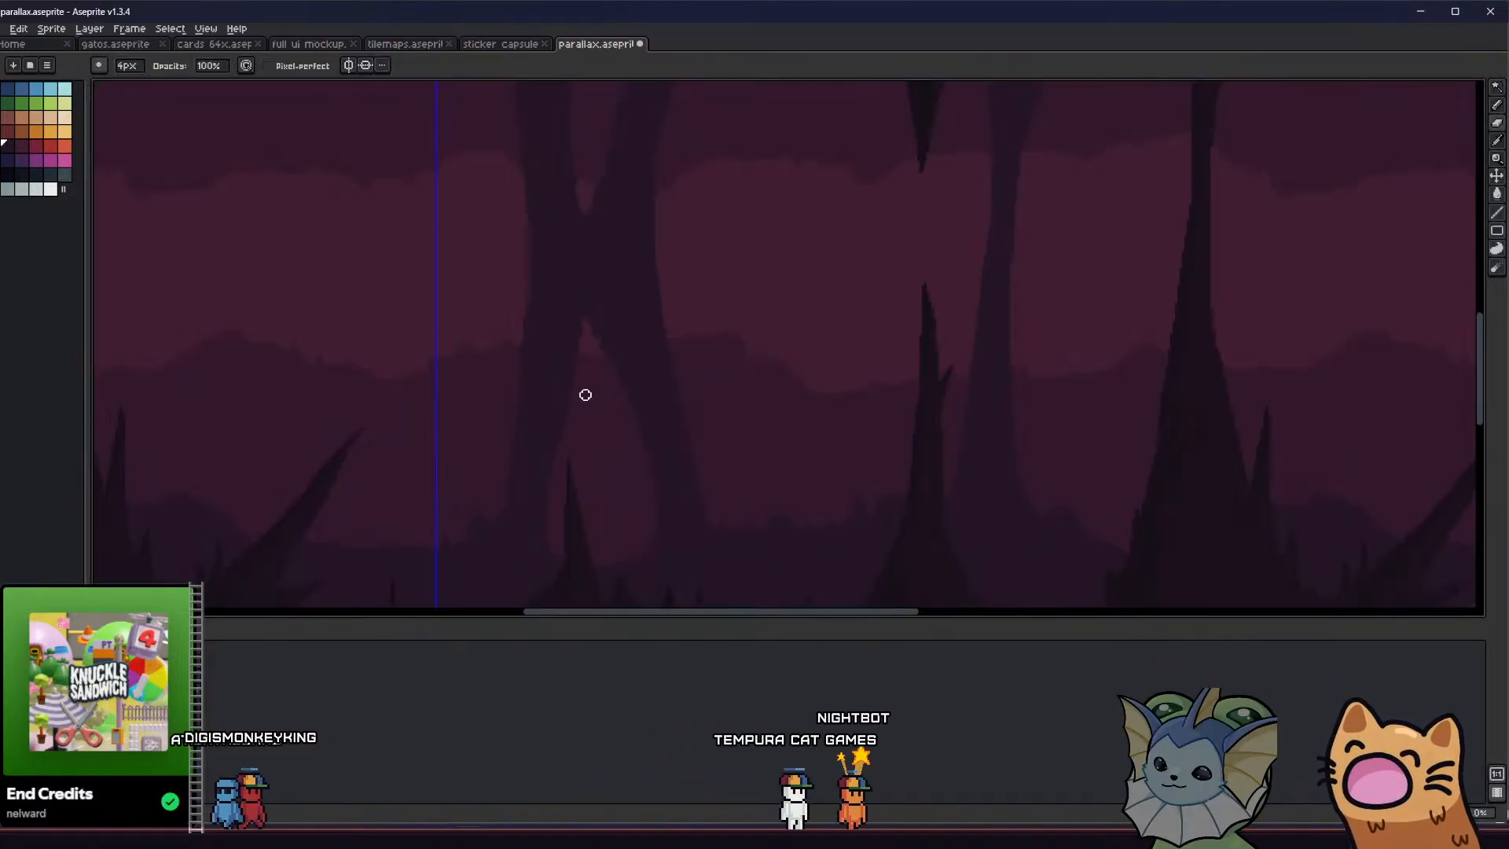
scroll(585, 395, "up", 1)
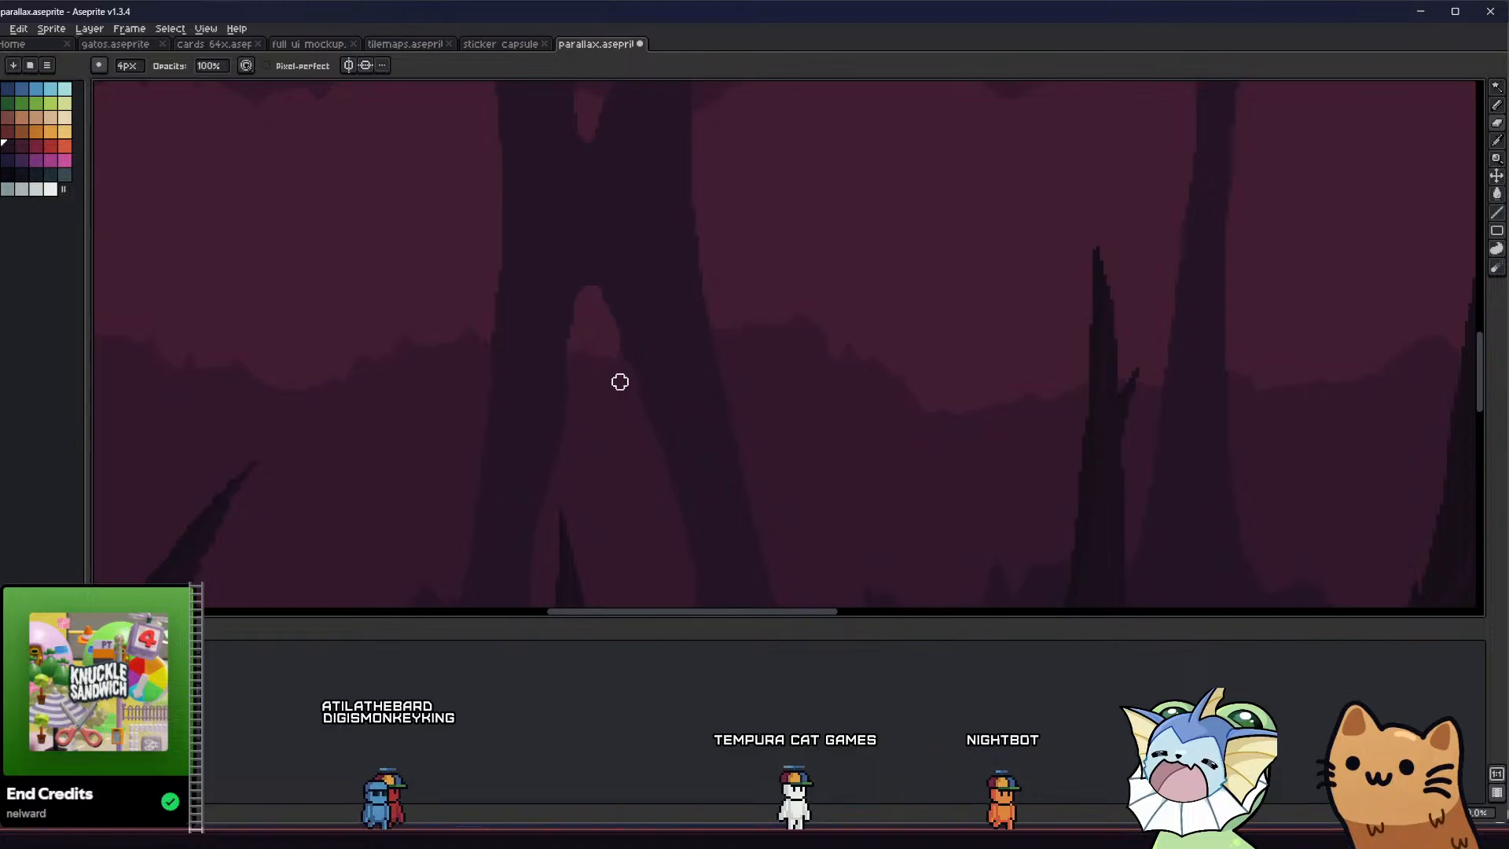
scroll(616, 346, "down", 3)
middle_click_drag(569, 404, 653, 434)
scroll(654, 443, "down", 1)
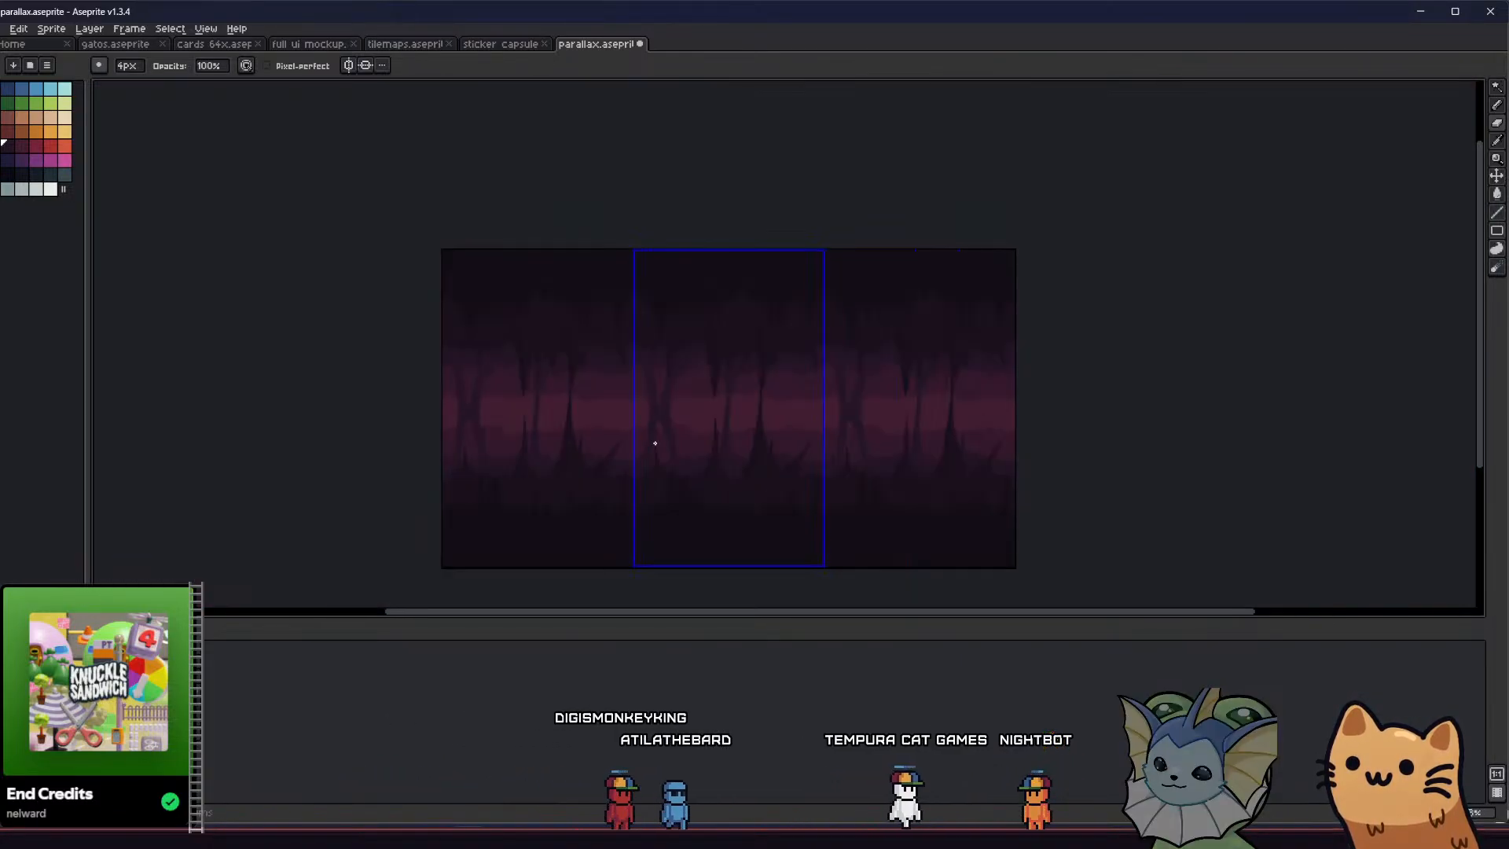
Outline a diagonal branch across the column's upper opening in the column's own colour, and fill it
scroll(654, 444, "up", 2)
scroll(623, 340, "up", 1)
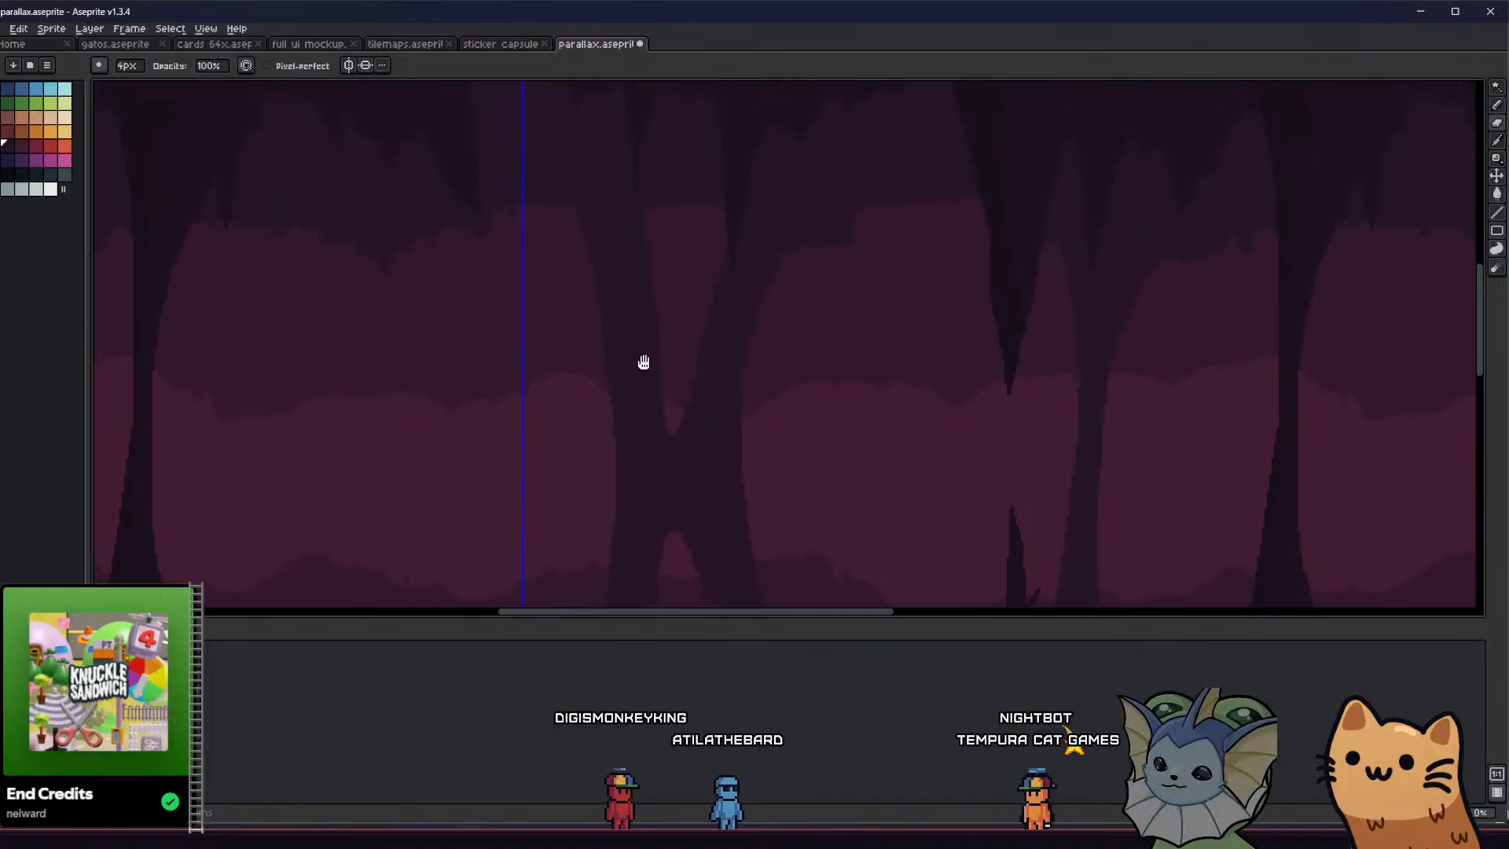
key("alt")
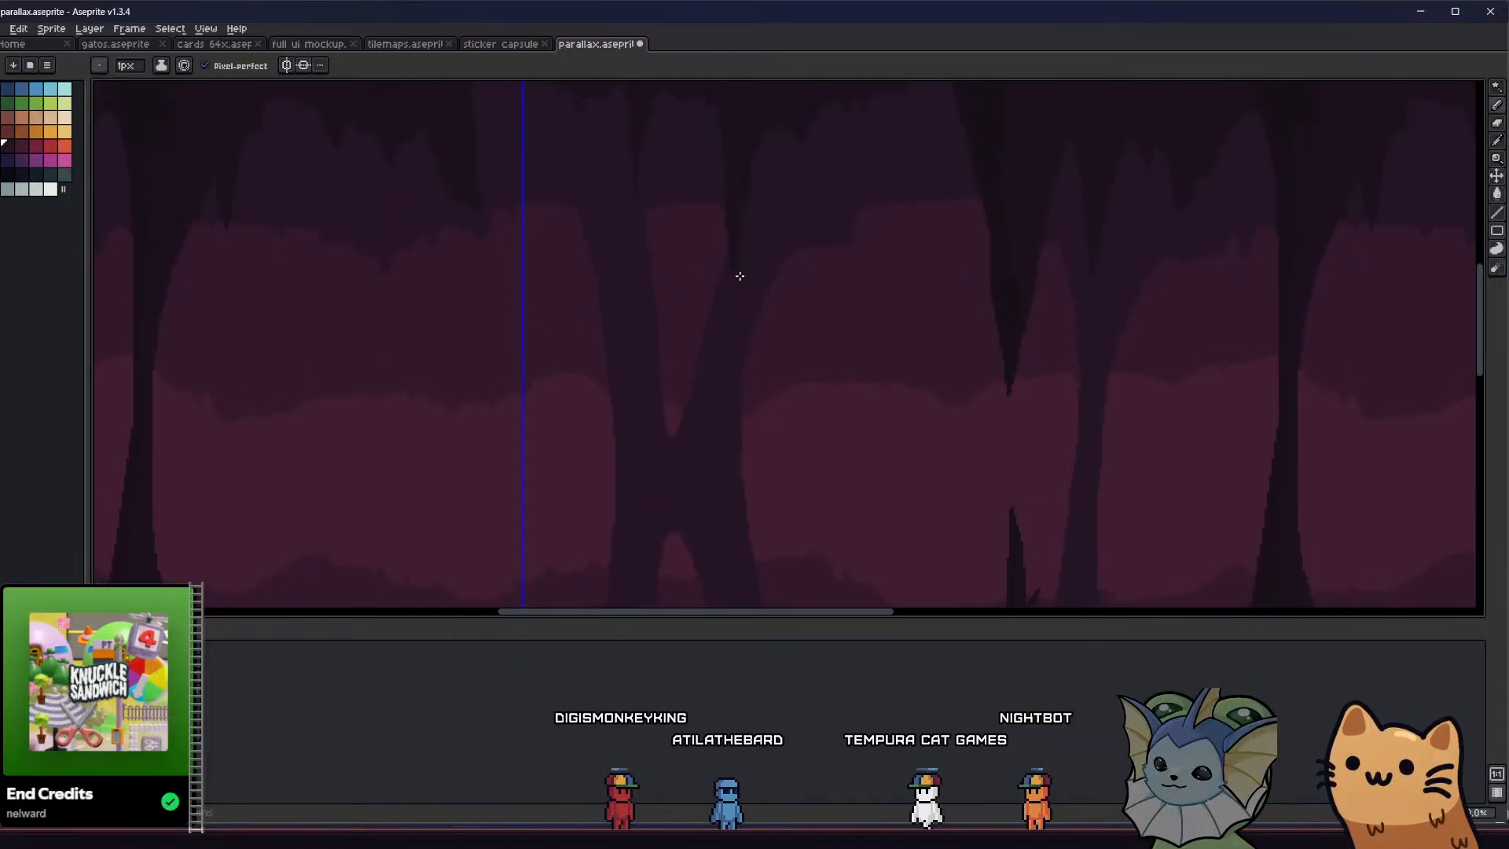
left_click_drag(740, 276, 655, 323)
key("g")
left_click(658, 317)
scroll(663, 320, "down", 1)
Draw a diagonal branch across the column's lower opening, from the left leg to the base of the right one, and fill it
middle_click_drag(578, 427, 555, 333)
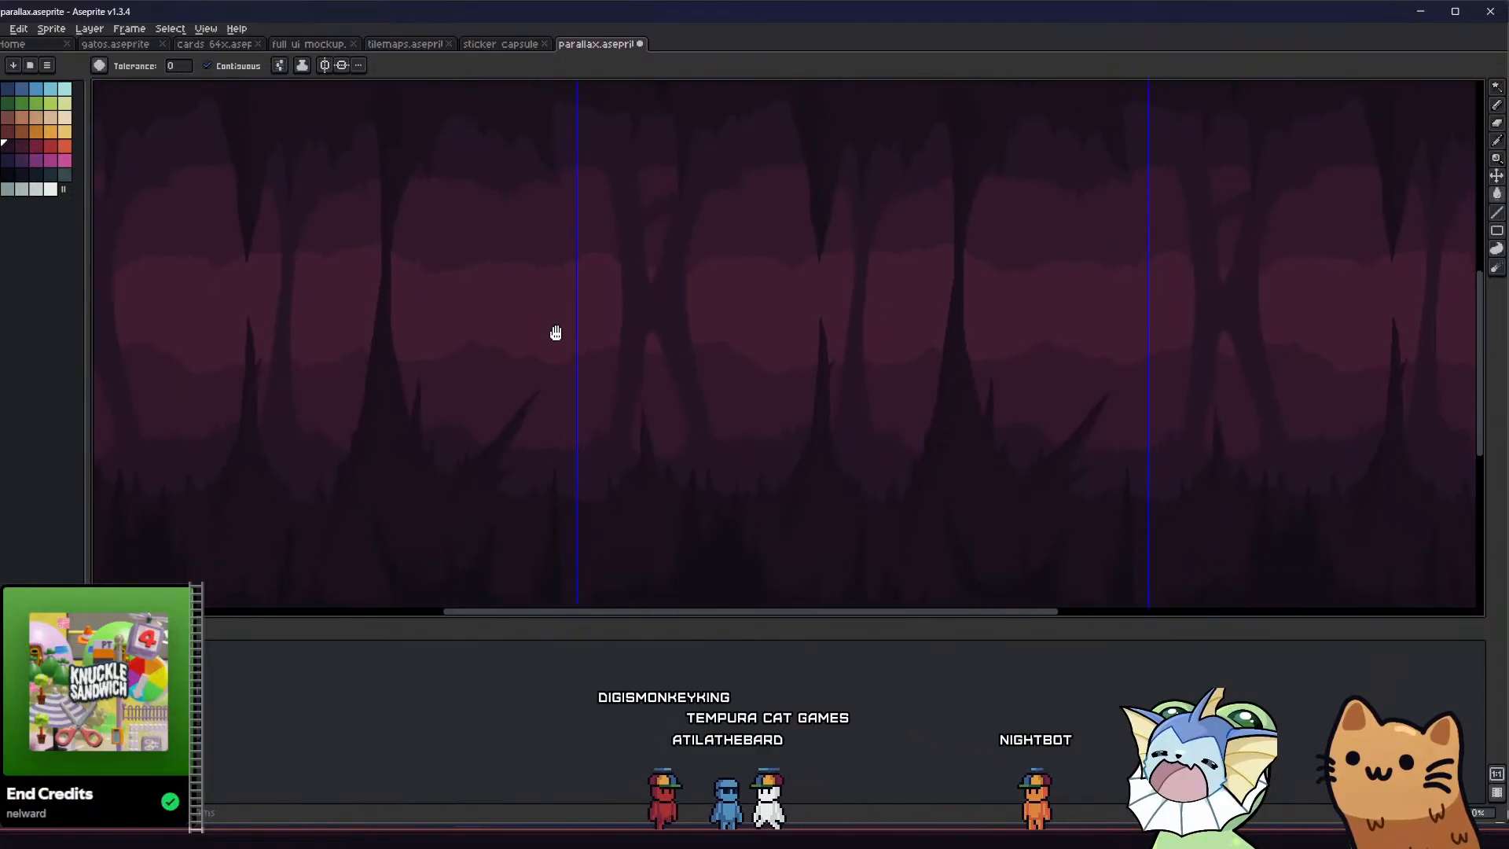
scroll(650, 366, "up", 1)
key("b")
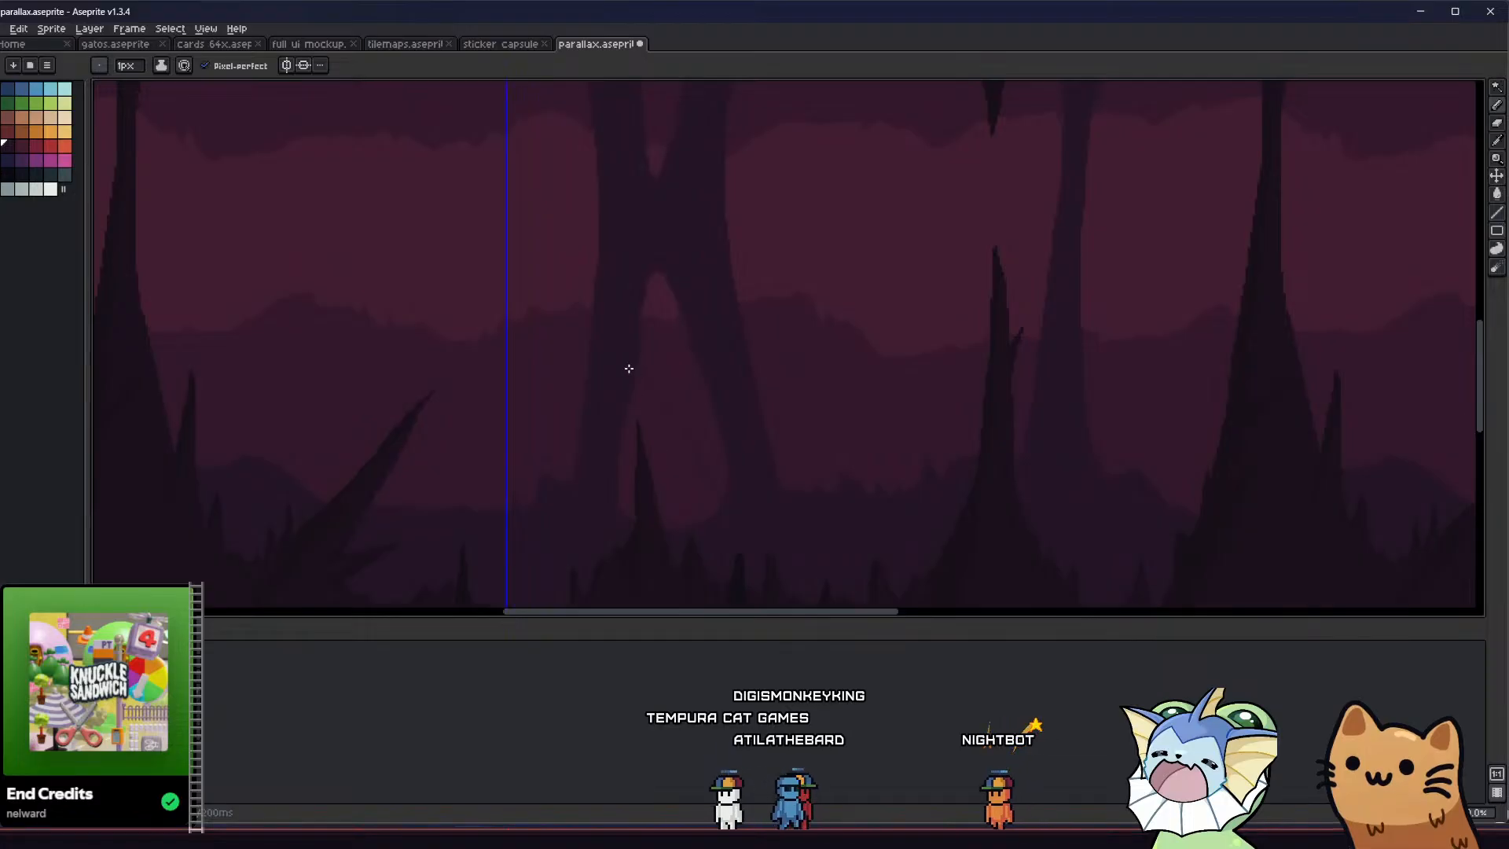
scroll(696, 466, "down", 2)
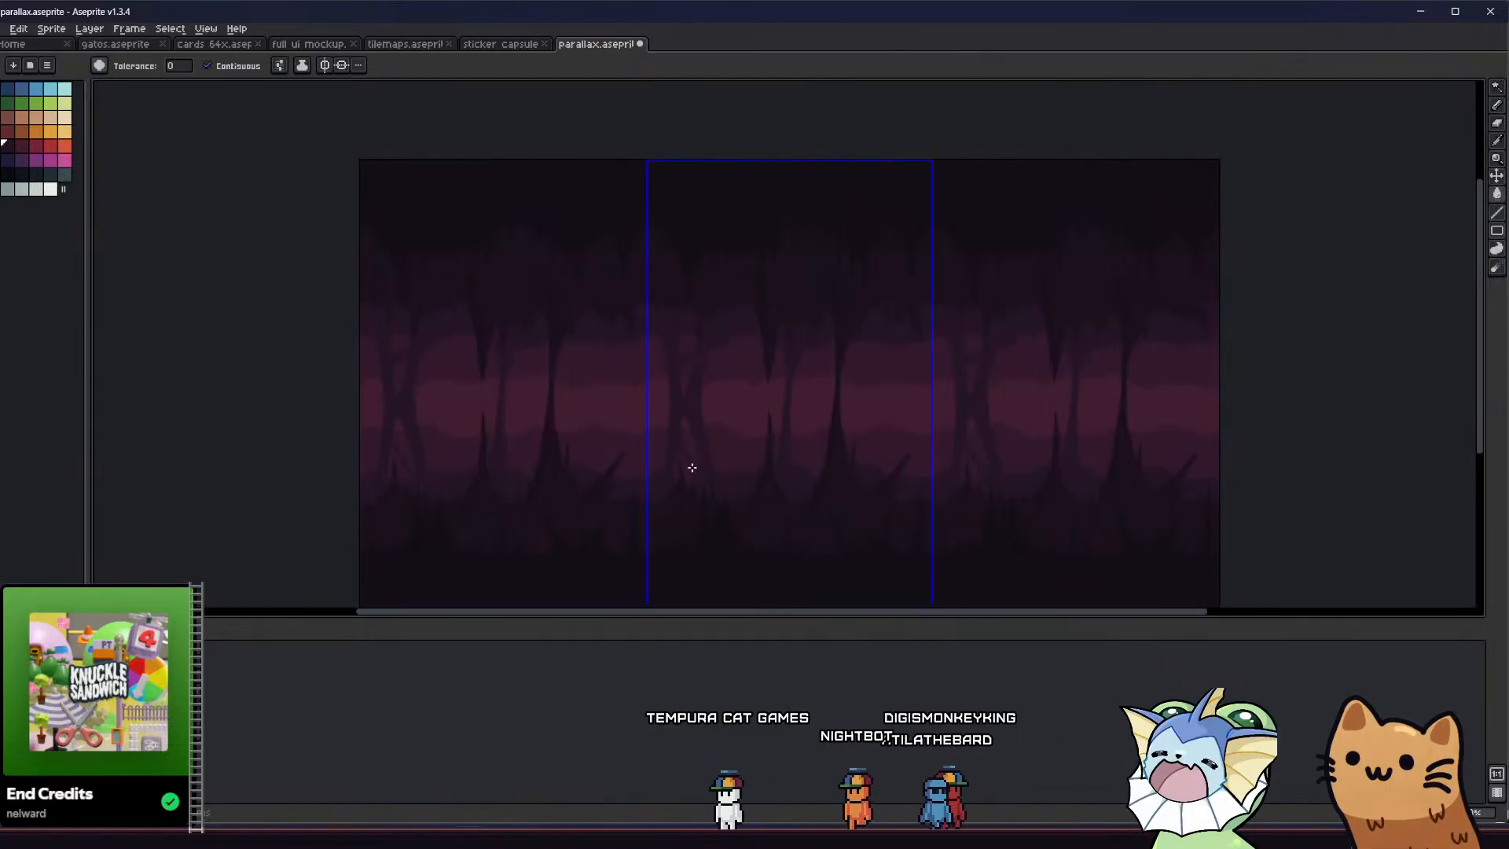
middle_click_drag(690, 469, 416, 366)
scroll(469, 253, "down", 1)
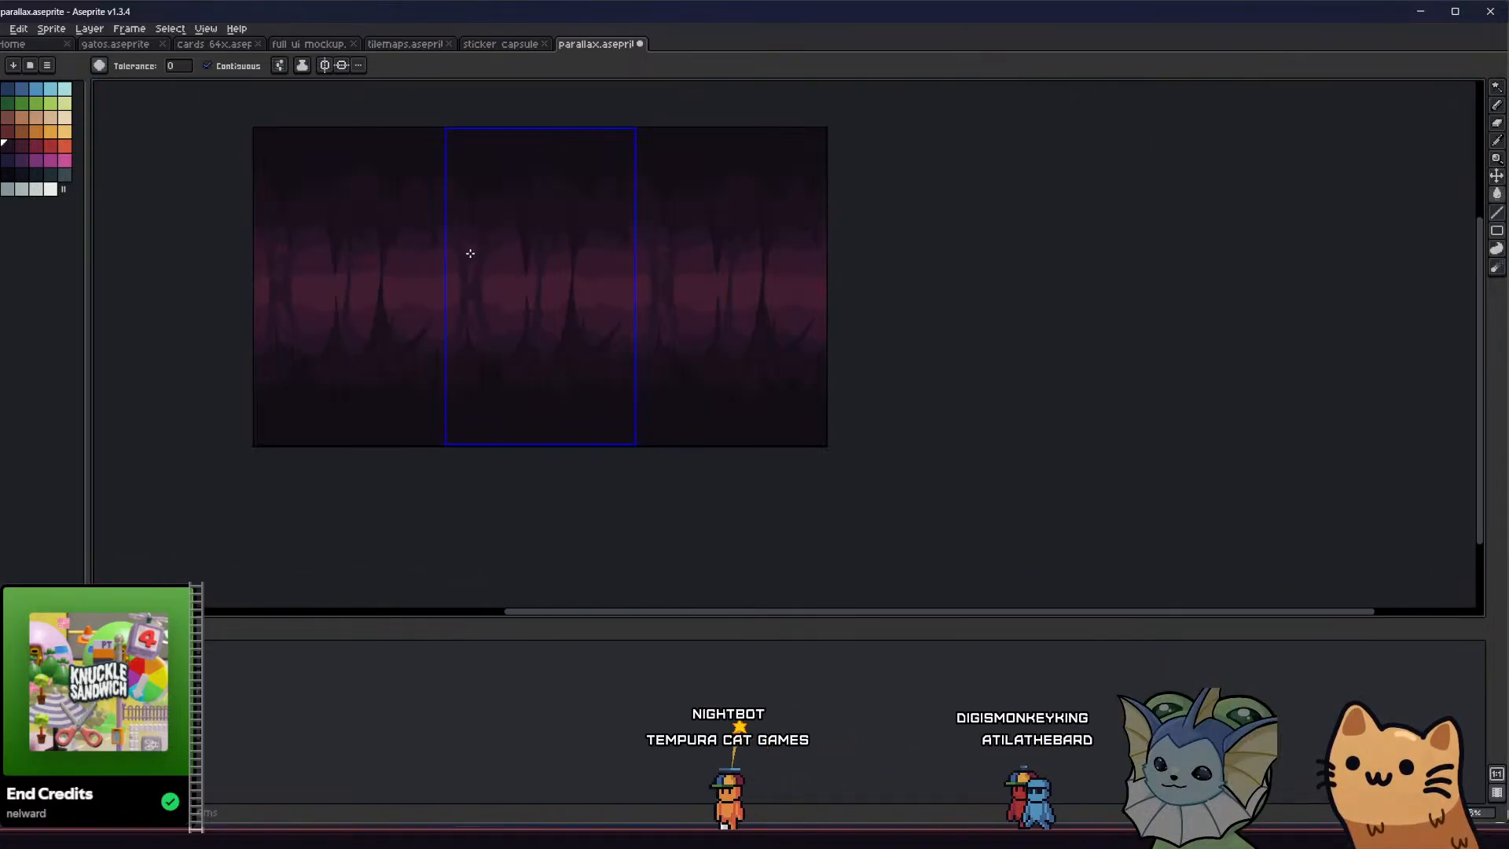
Round the corner where the underside of the upper branch meets the column's right arm, filling it with the column colour
scroll(478, 266, "up", 4)
key("b")
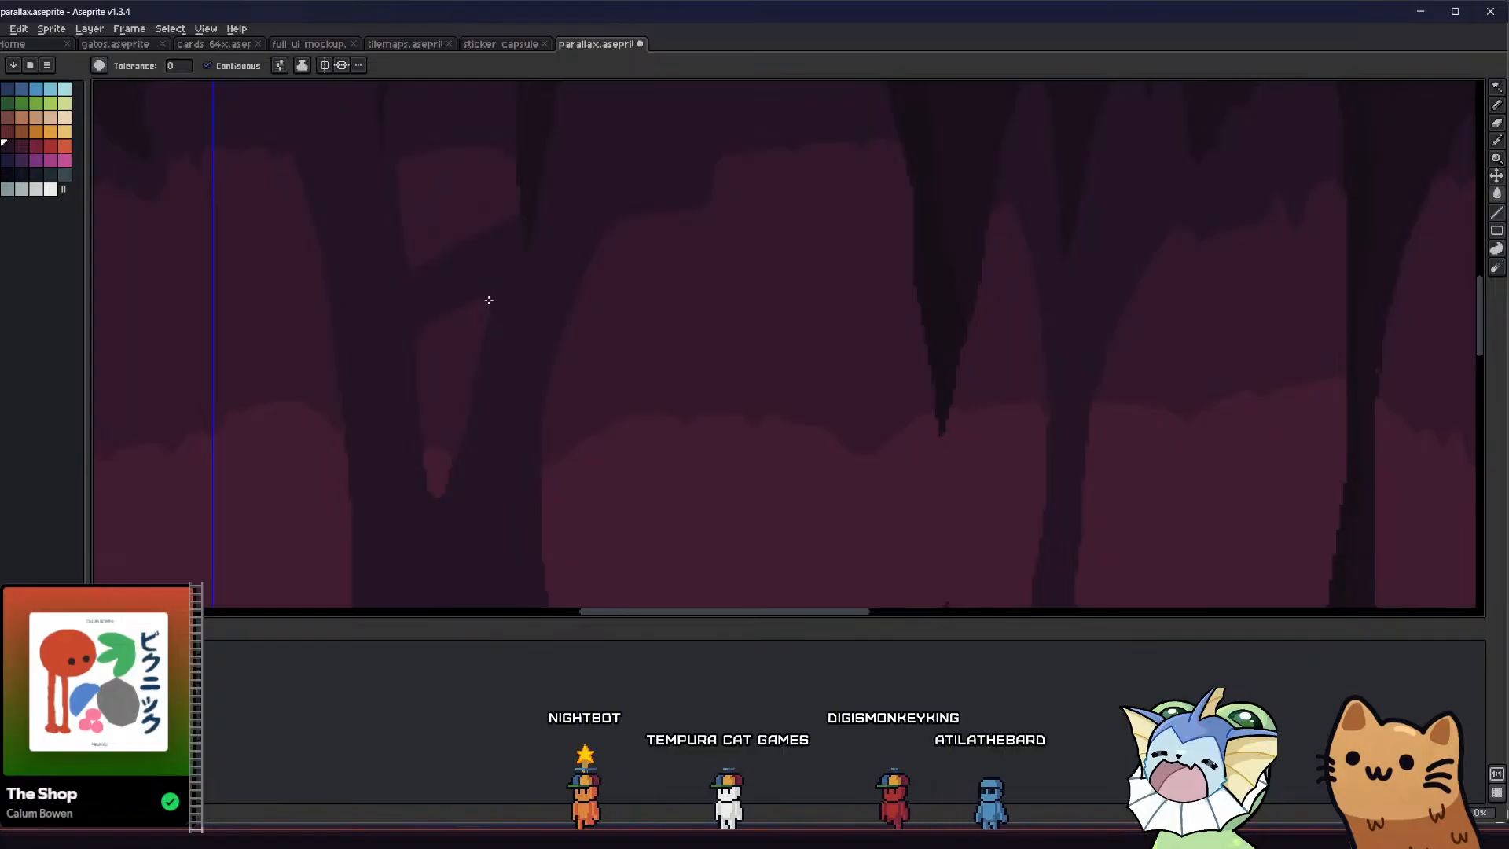
key("b")
key("g")
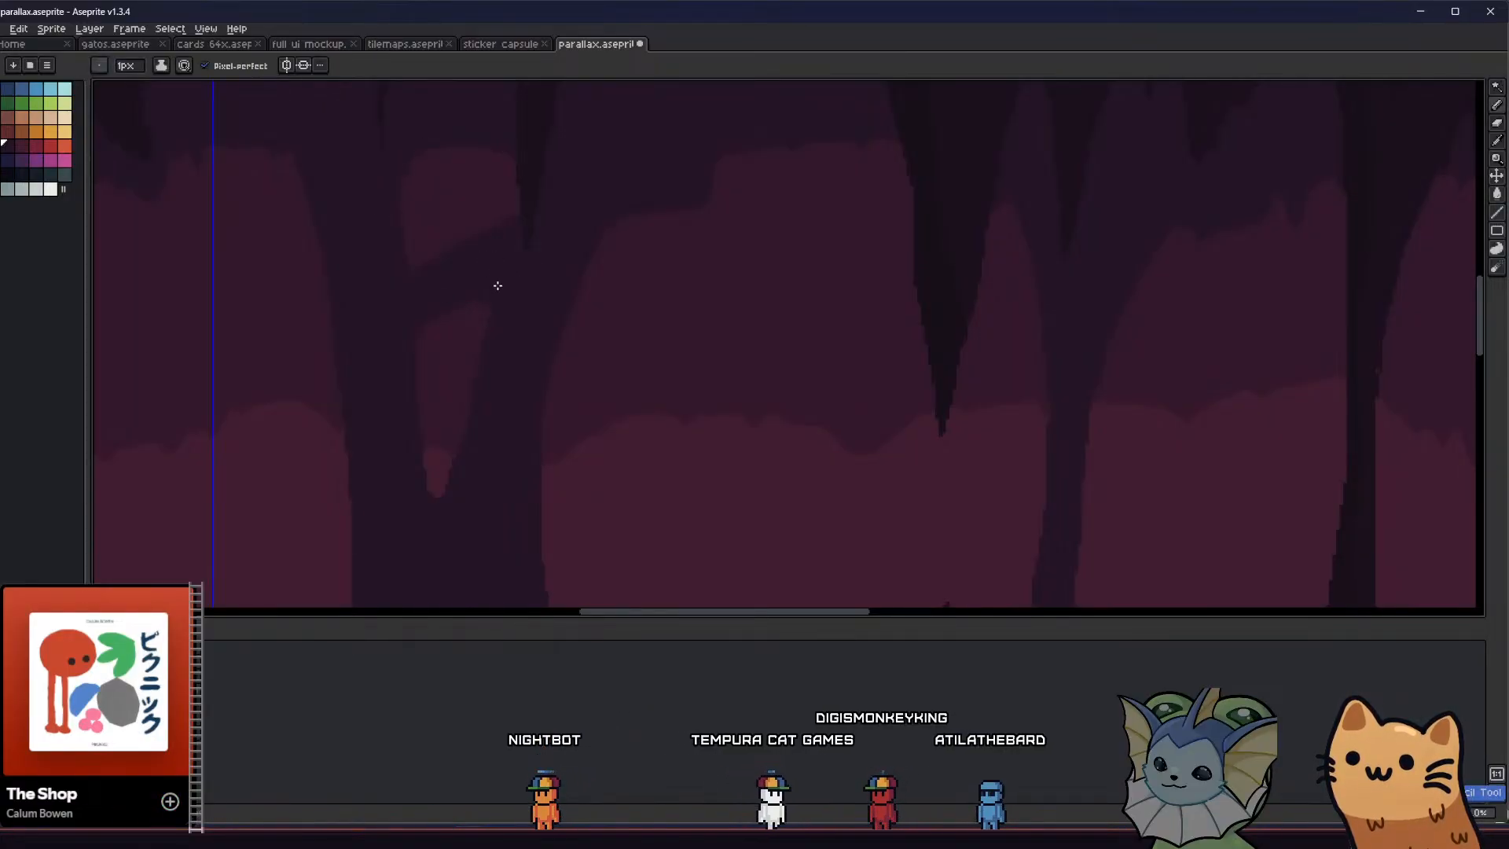
scroll(479, 394, "down", 3)
Smooth the edges of the opening above the lower branch, and fill its sharp corner beside the right leg
scroll(469, 411, "up", 3)
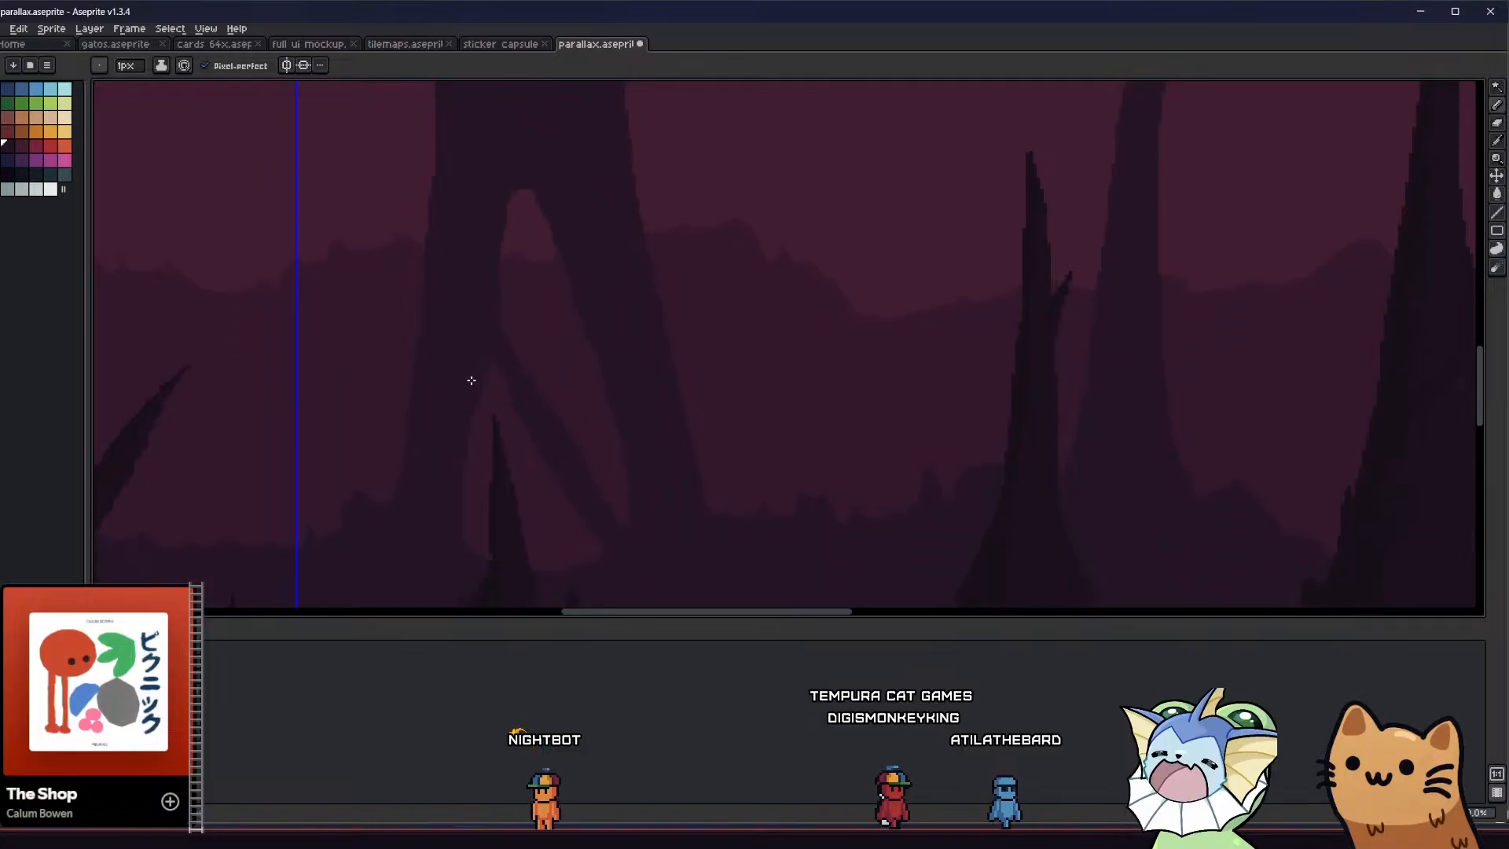
key("g")
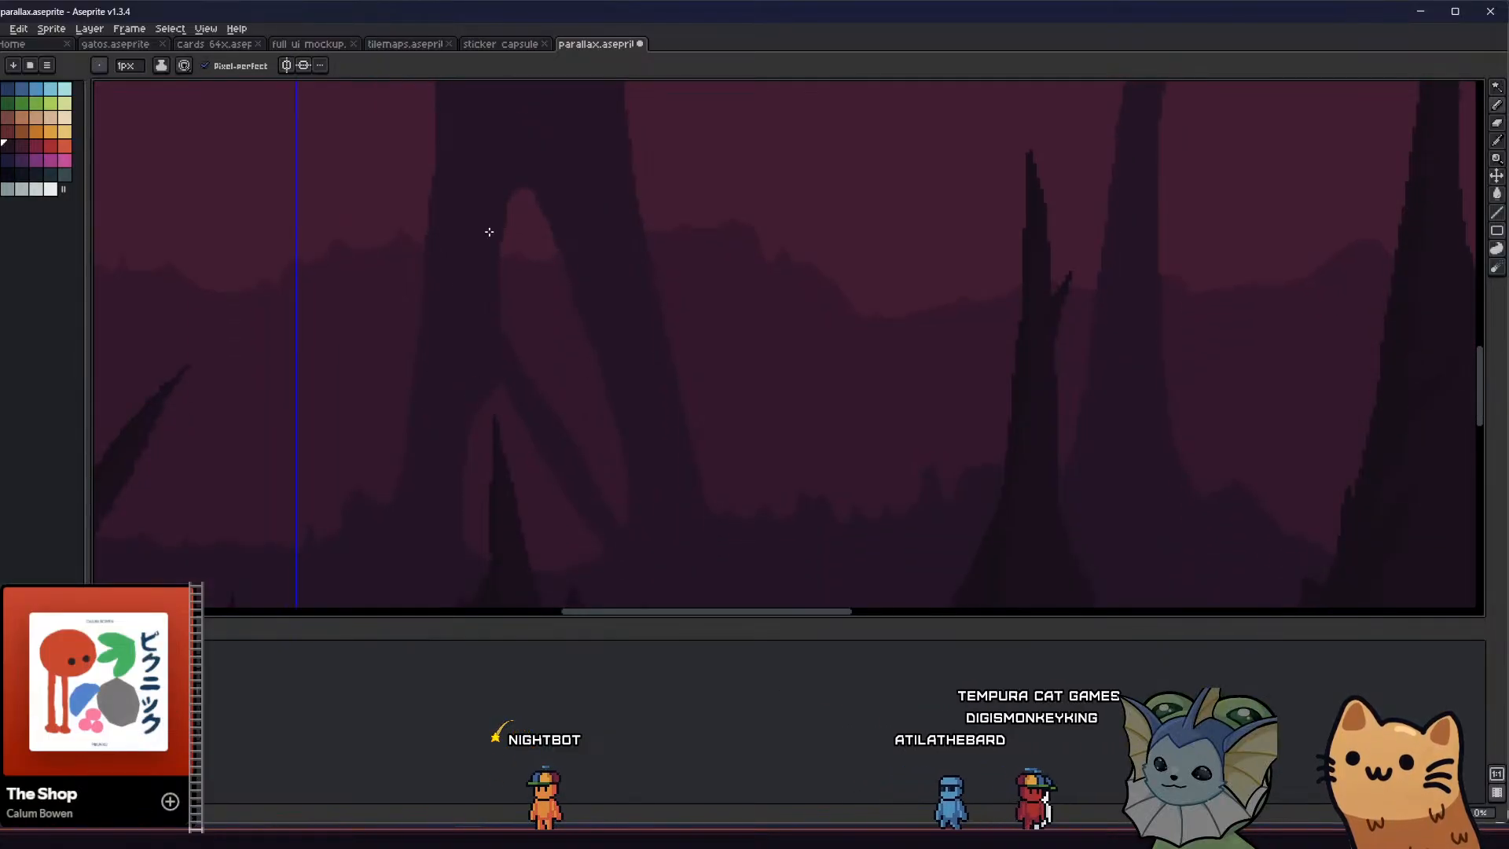
scroll(511, 236, "down", 1)
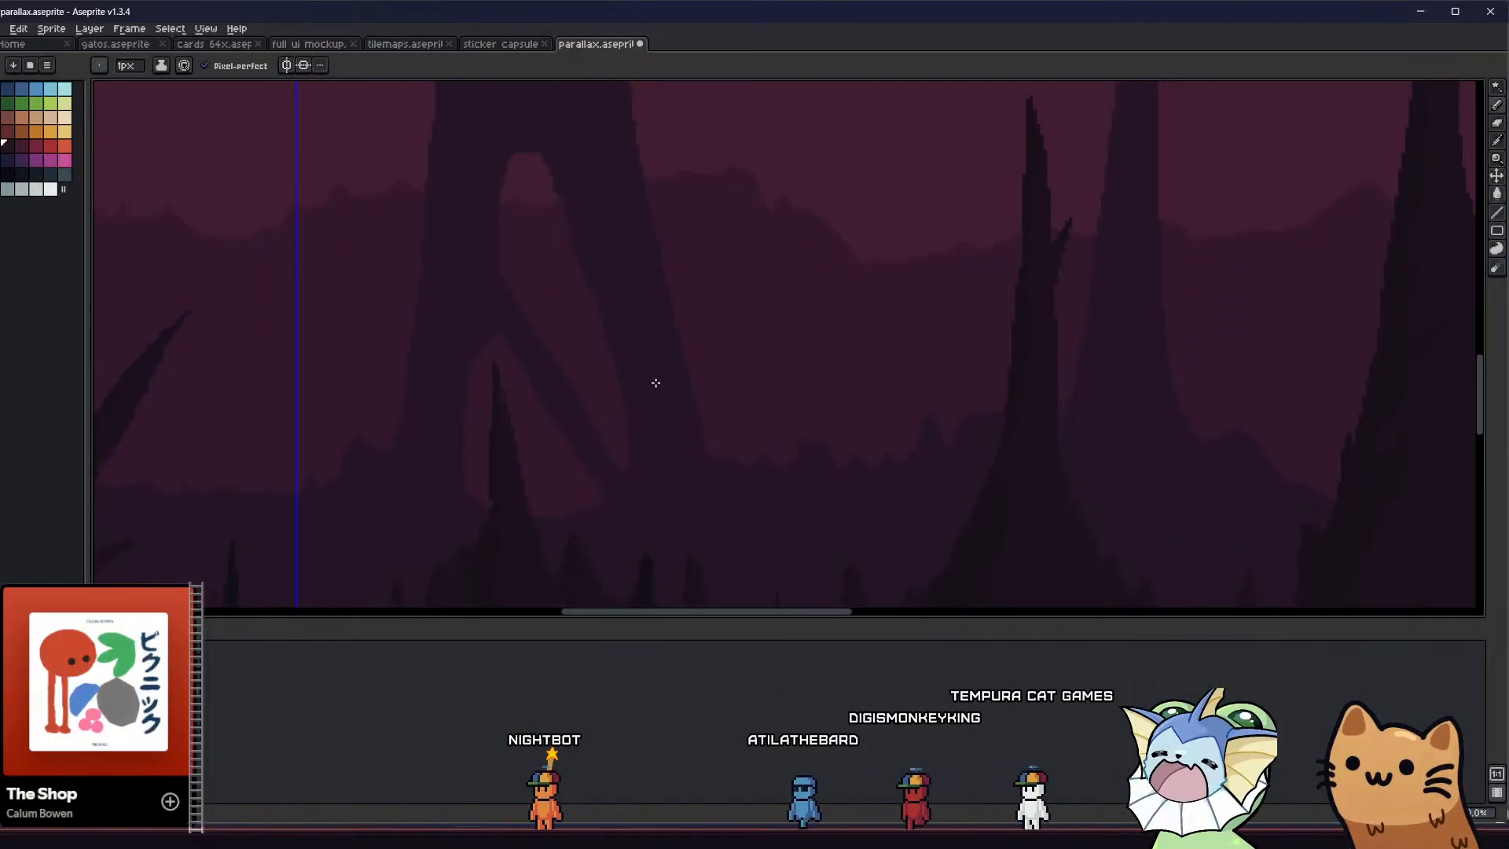
key("b")
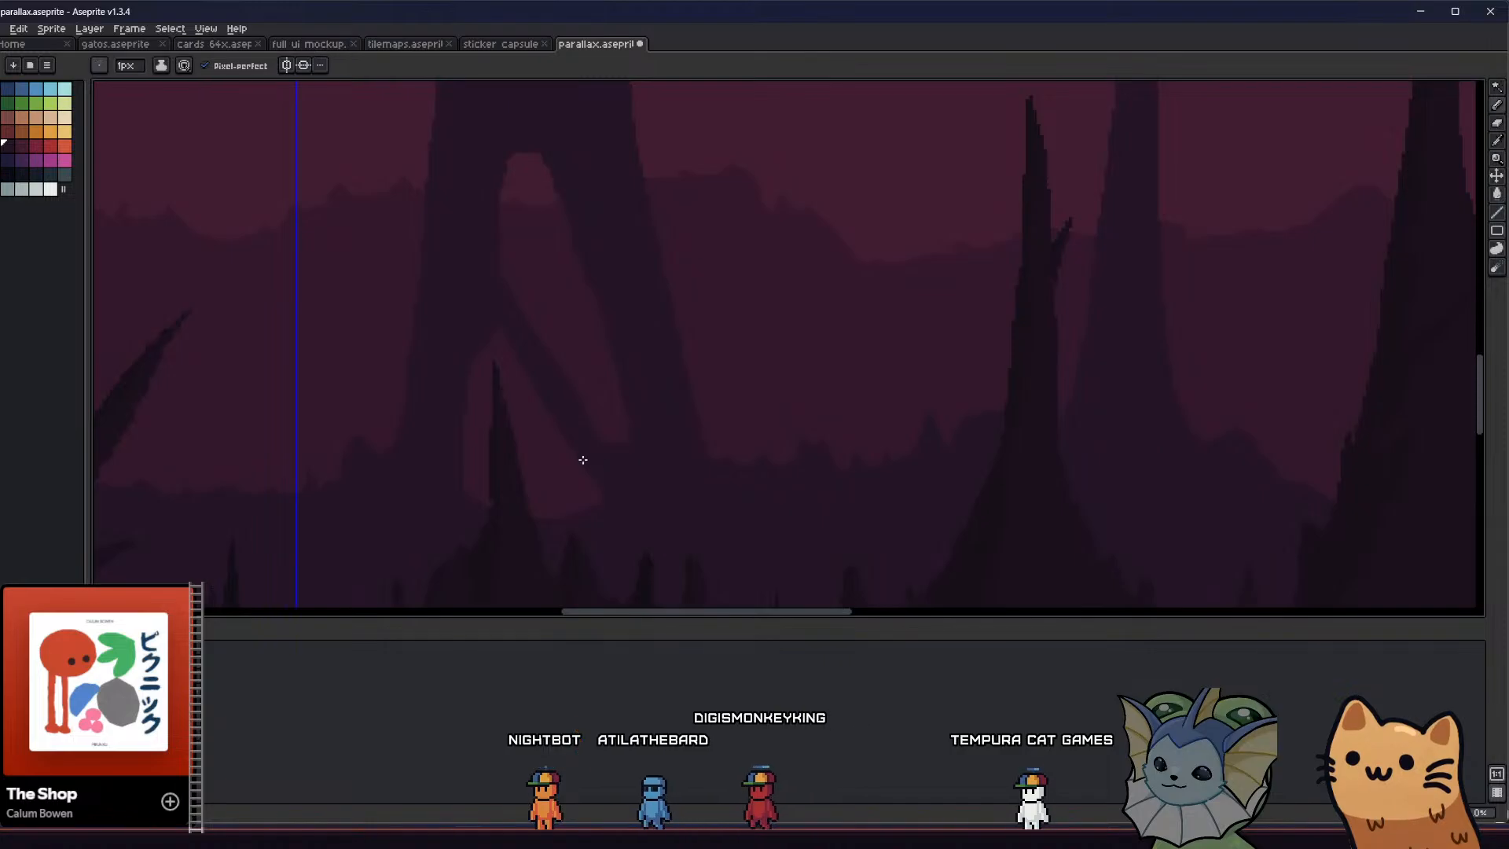
key("g")
scroll(544, 480, "down", 2)
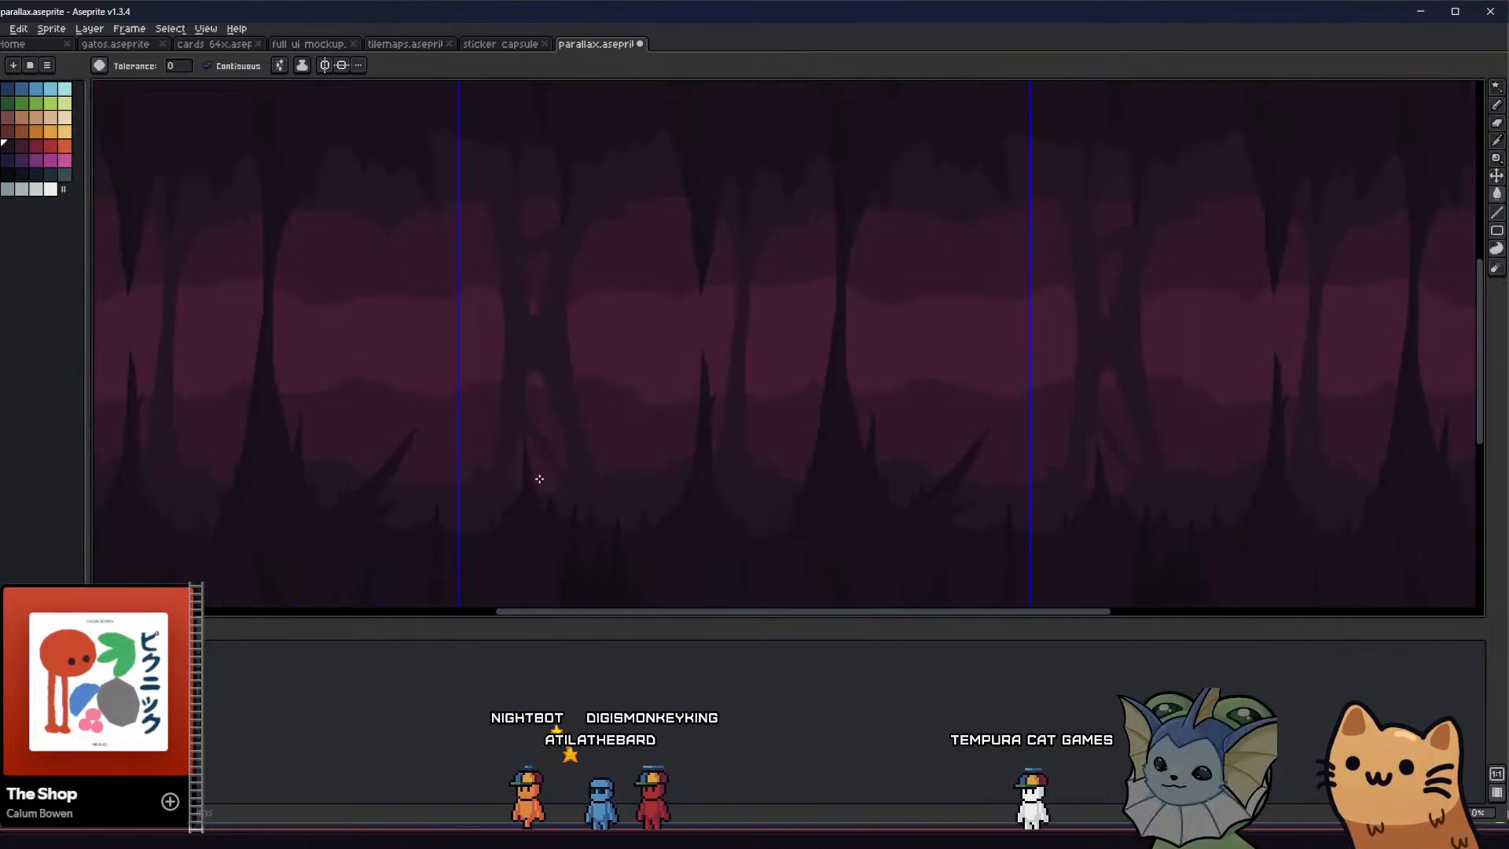
Round the top of the small opening beneath the lower branch by filling its pointed tip with the column colour
scroll(529, 437, "up", 4)
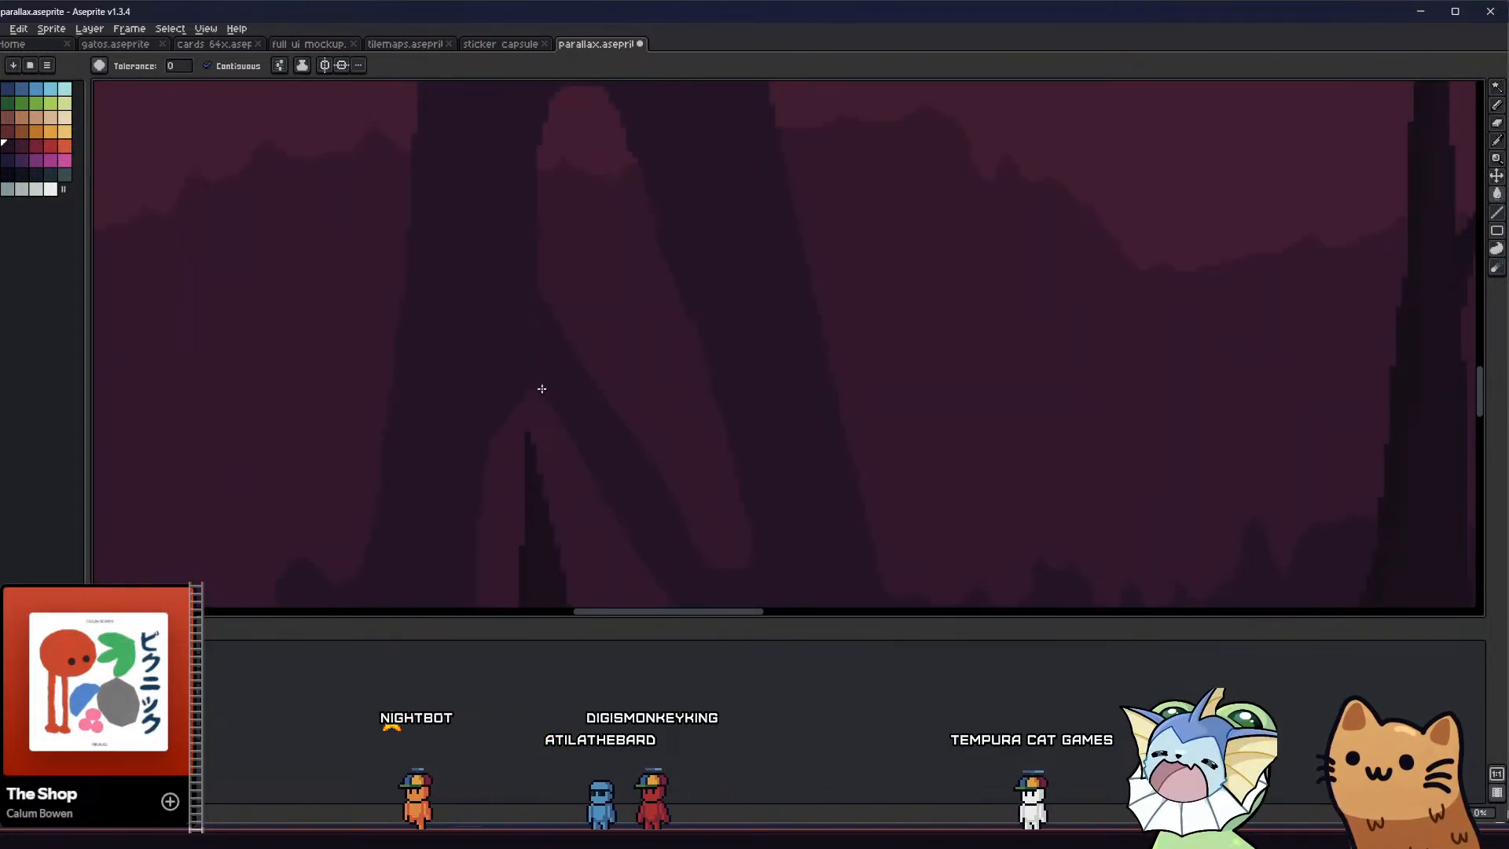
left_click_drag(538, 408, 522, 404)
key("g")
left_click(525, 400)
scroll(521, 405, "down", 2)
scroll(511, 428, "up", 2)
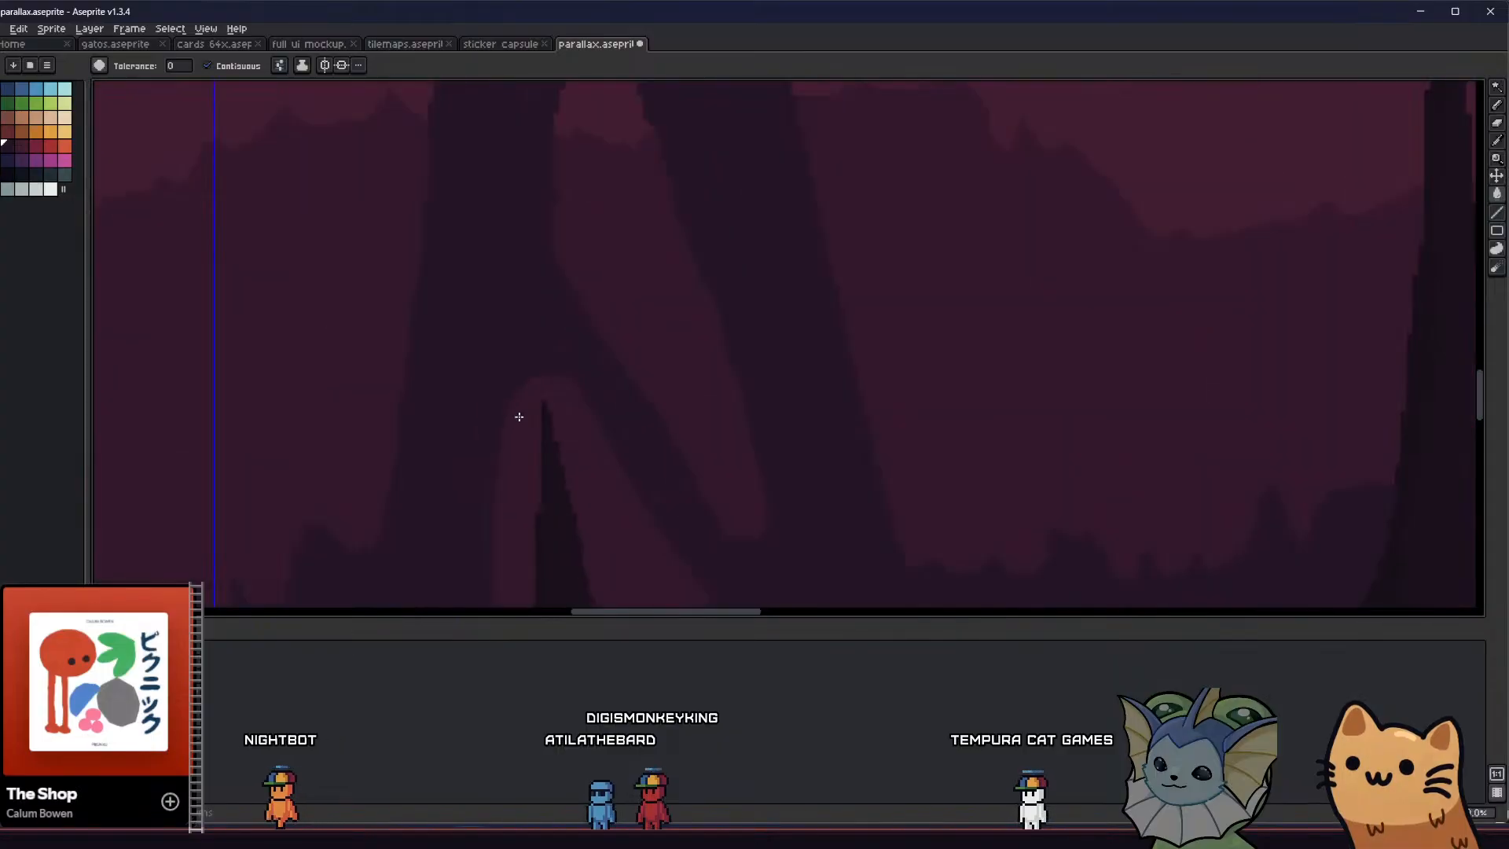
key("b")
scroll(597, 429, "down", 2)
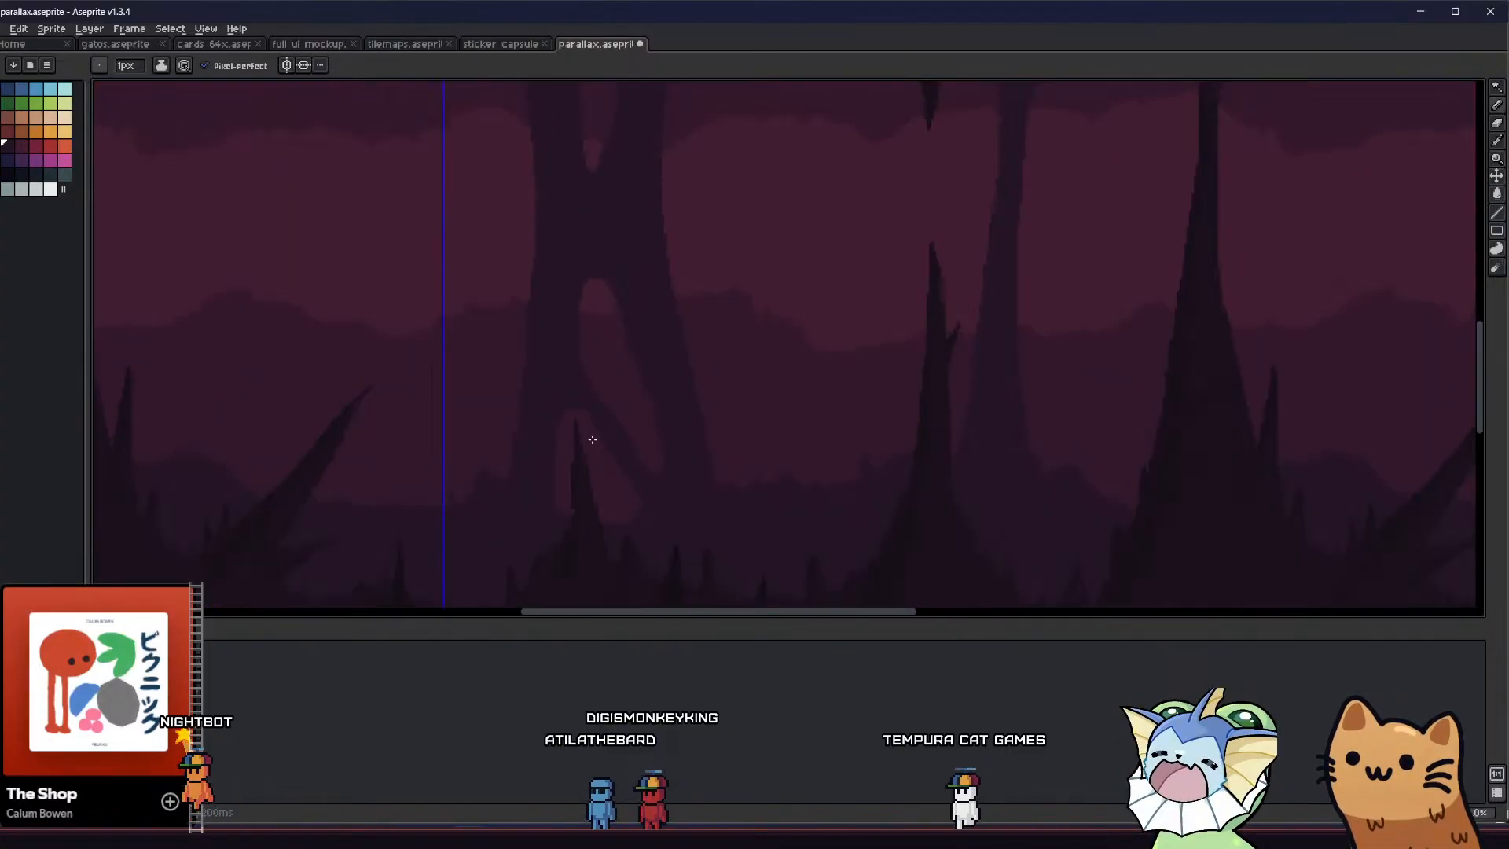
Draw a thin curved root from the outer edge of the split column's right leg down to the cave floor
scroll(573, 467, "up", 1)
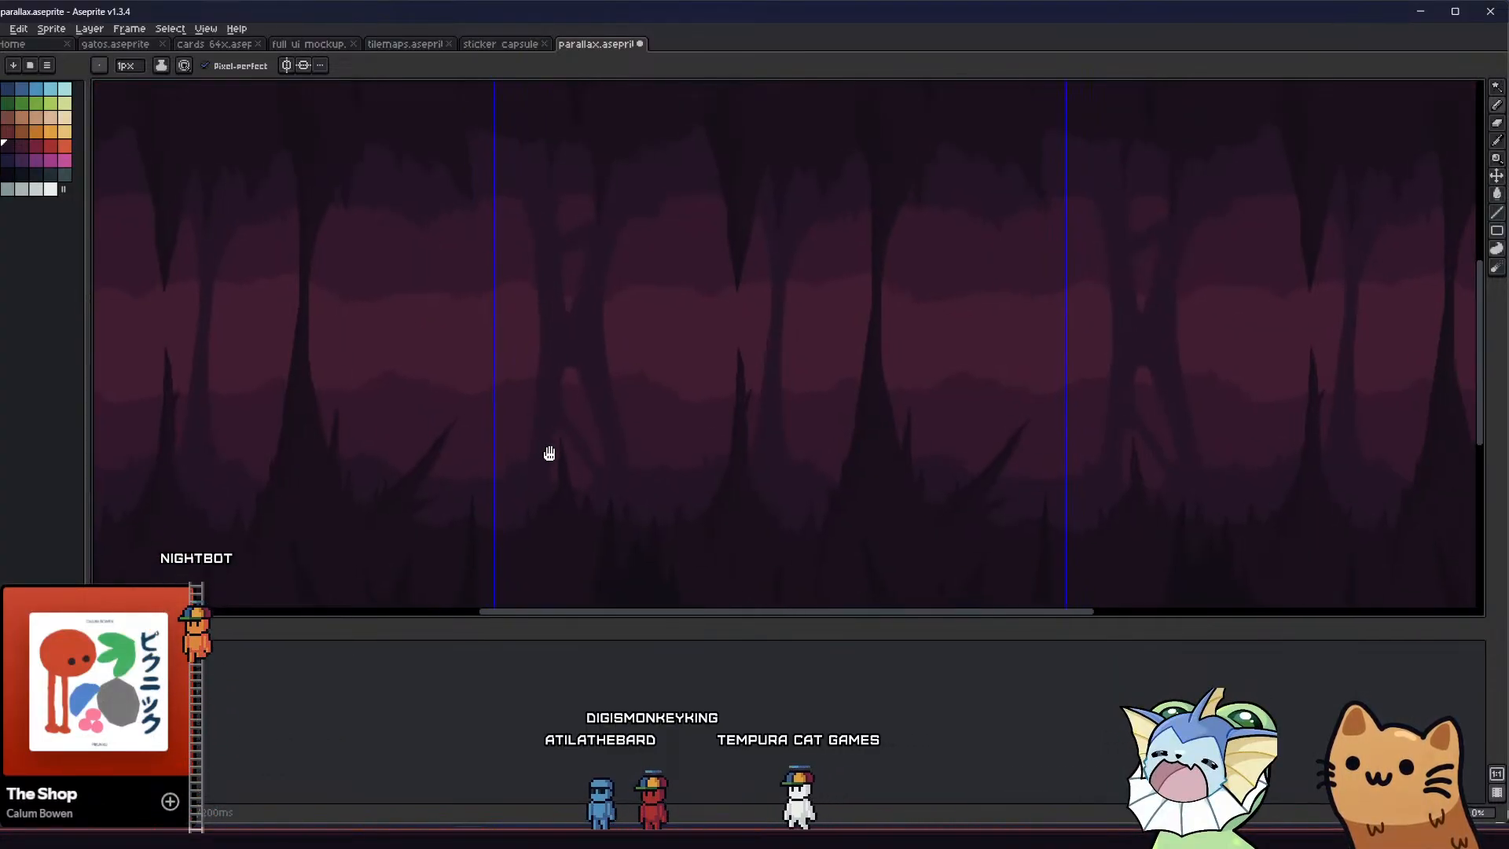
scroll(620, 420, "up", 2)
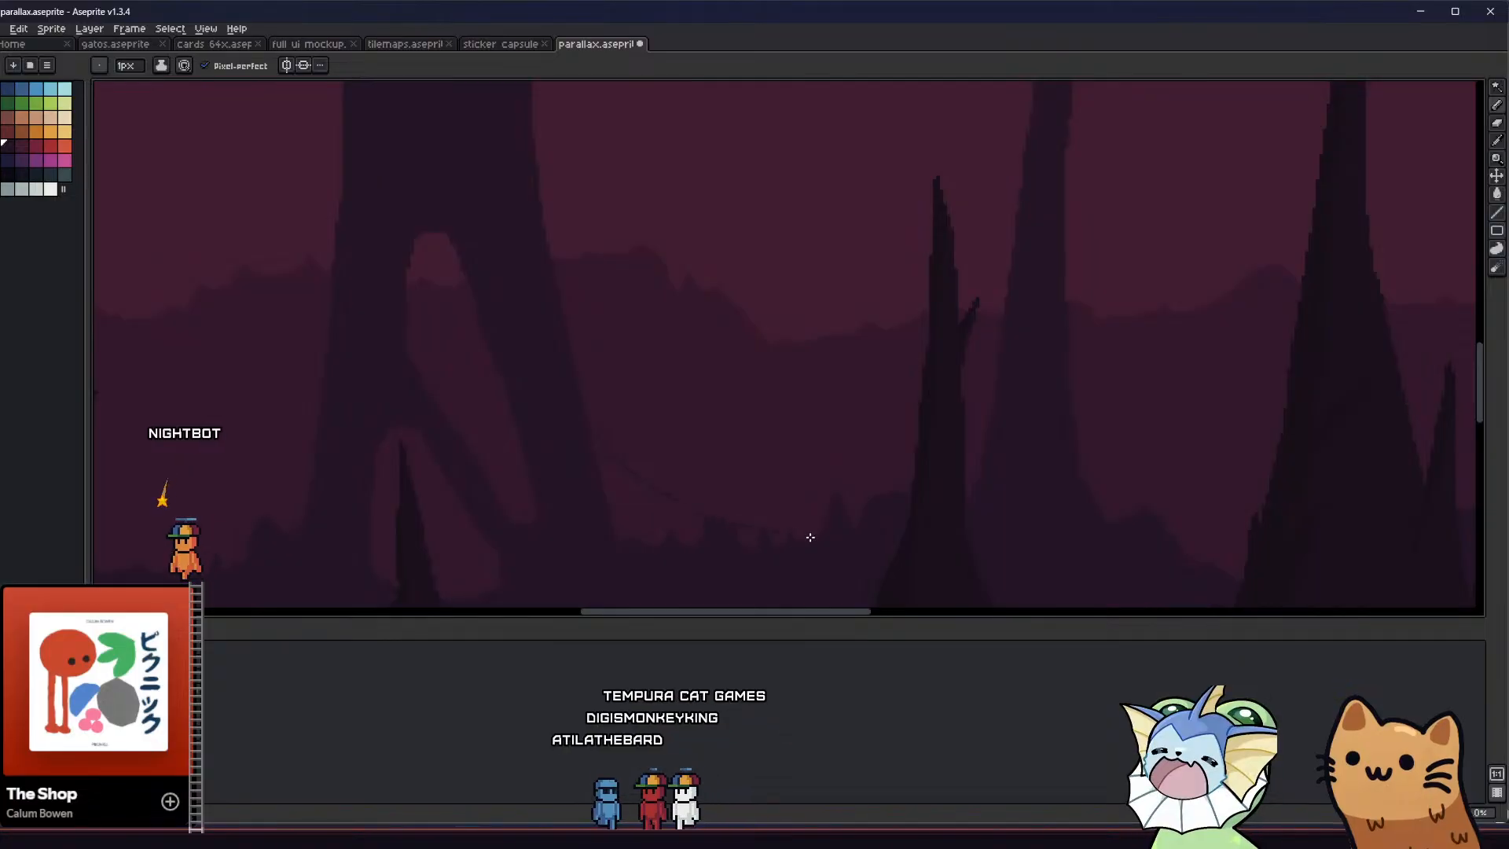
key("v")
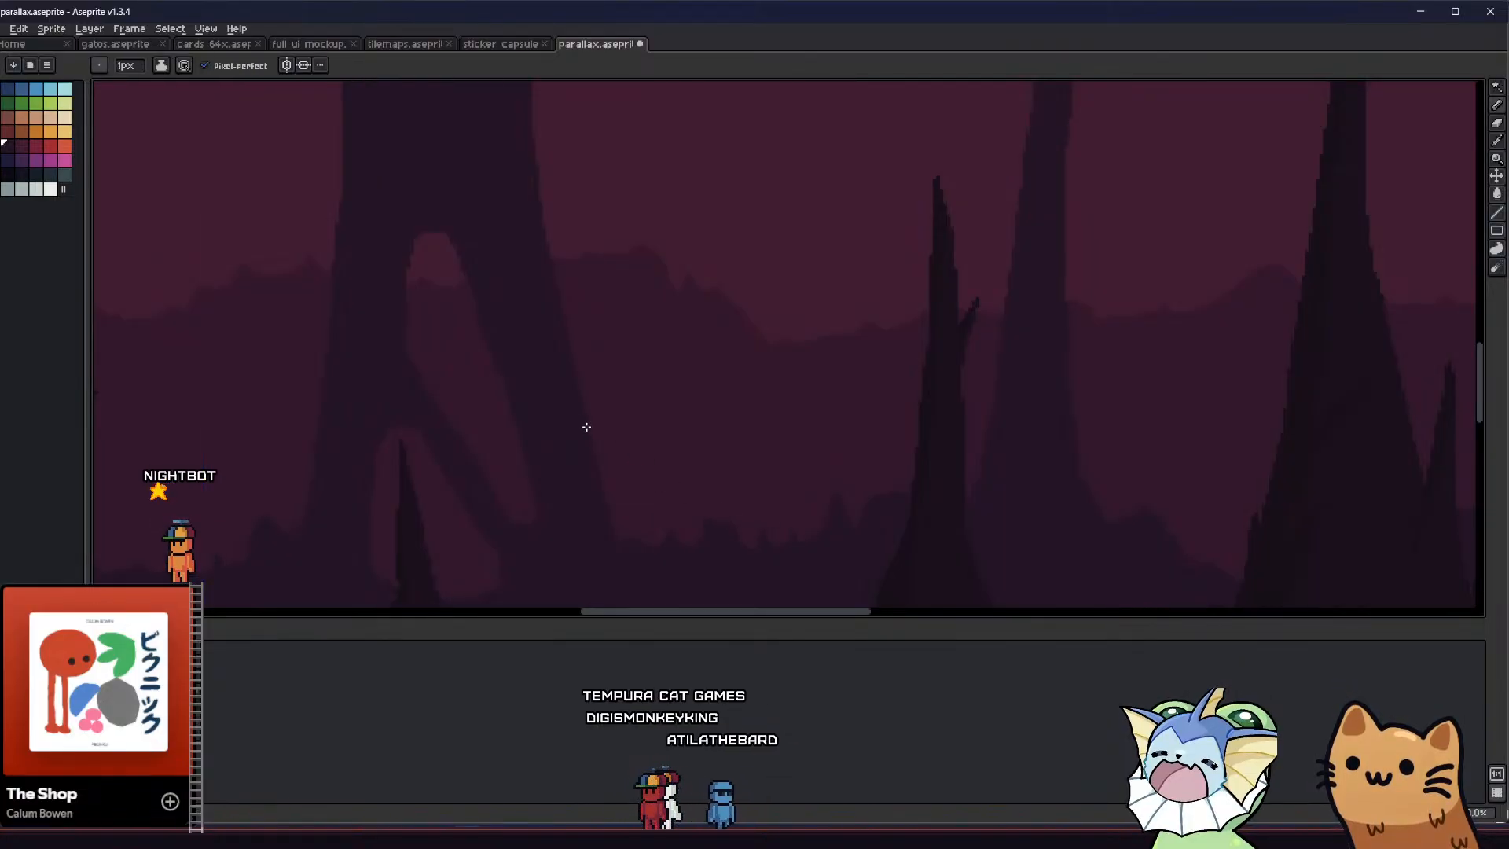
key("v")
key("b")
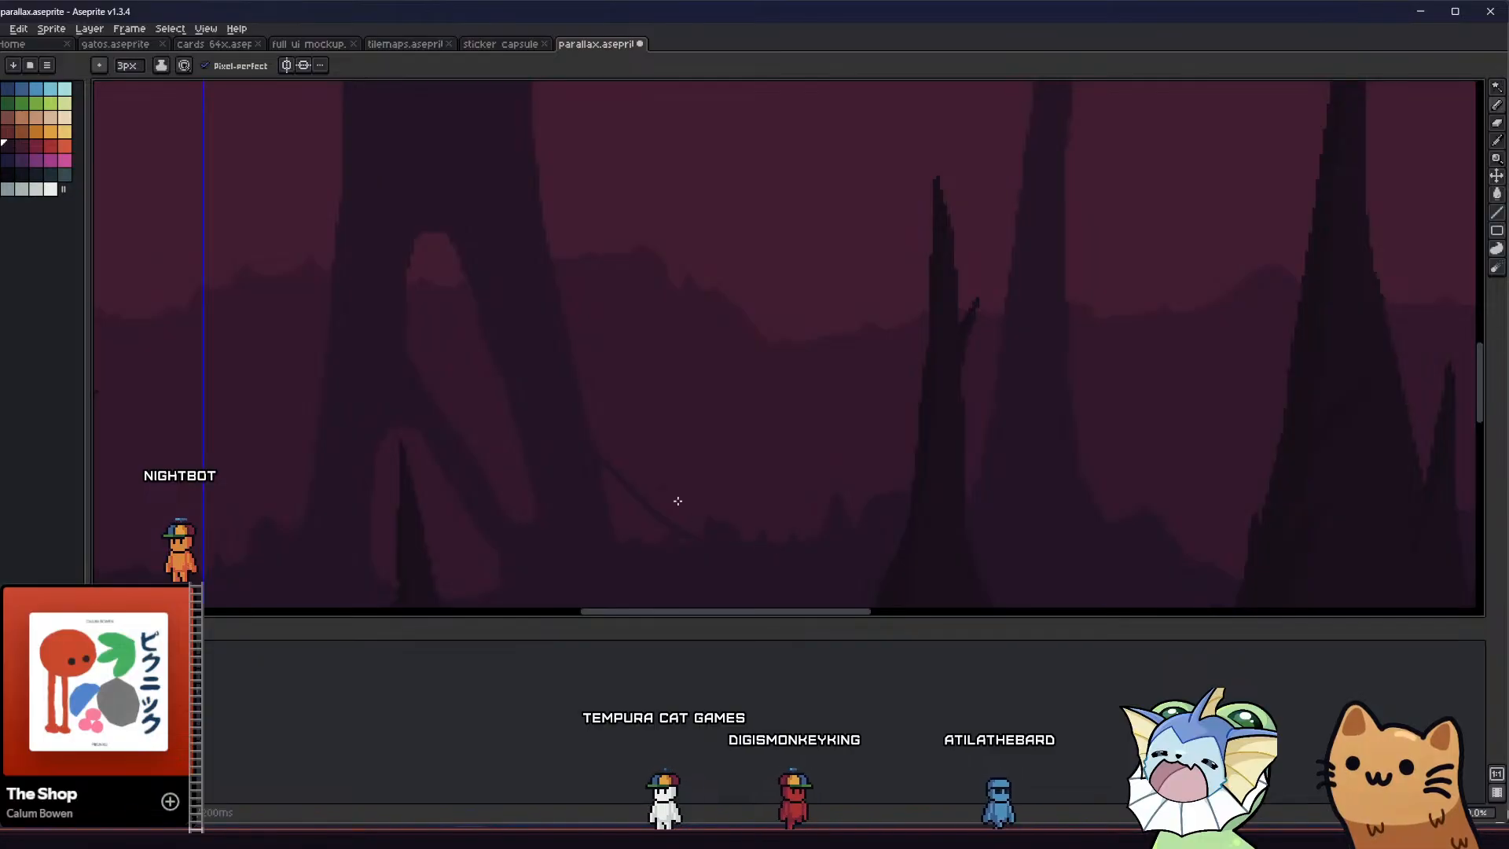
key("ctrl+z")
scroll(729, 543, "down", 2)
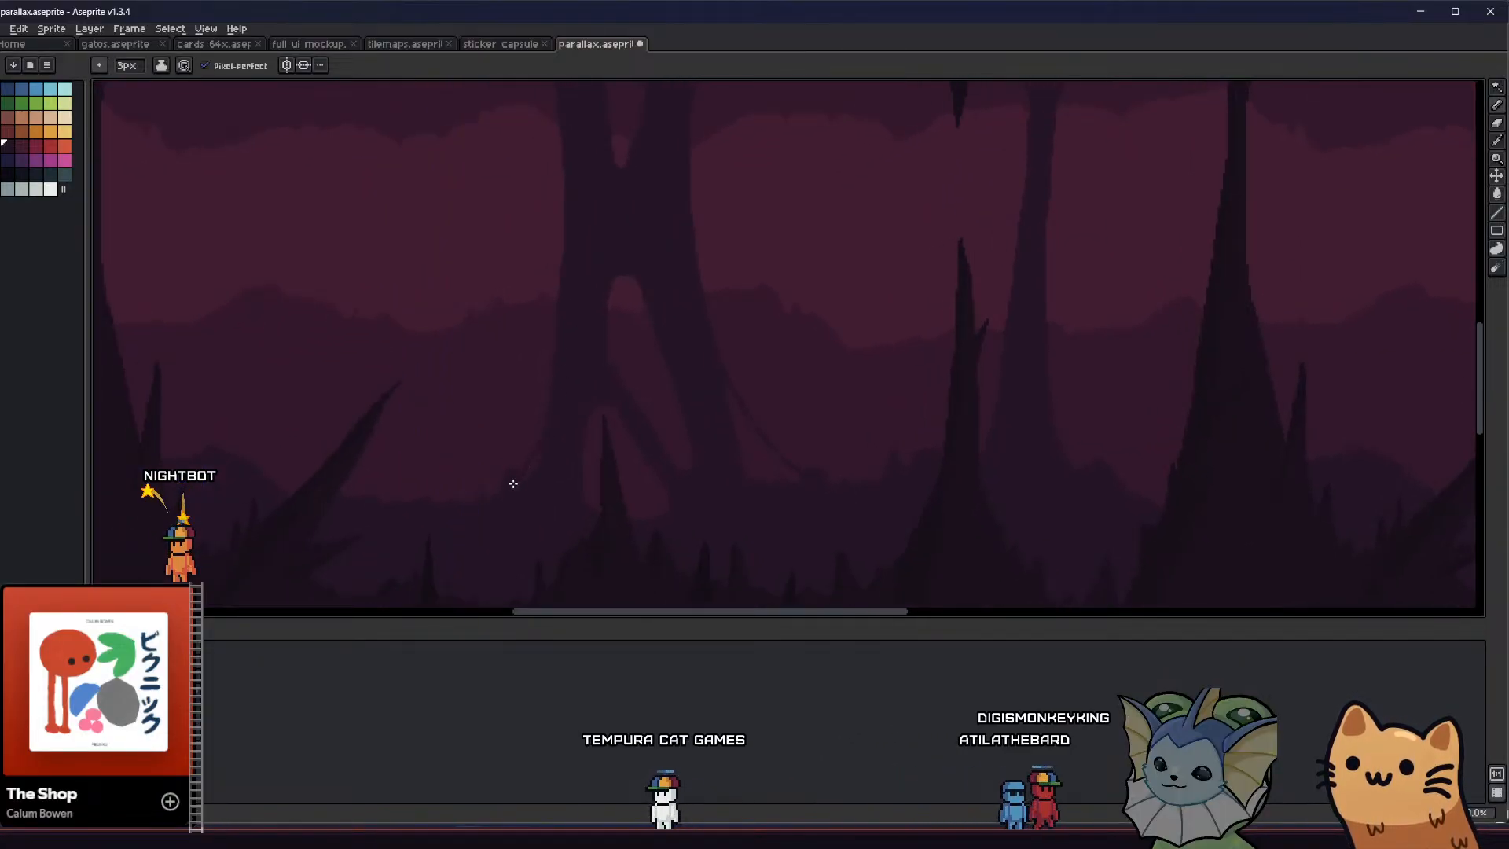
scroll(667, 232, "down", 2)
middle_click_drag(632, 283, 577, 367)
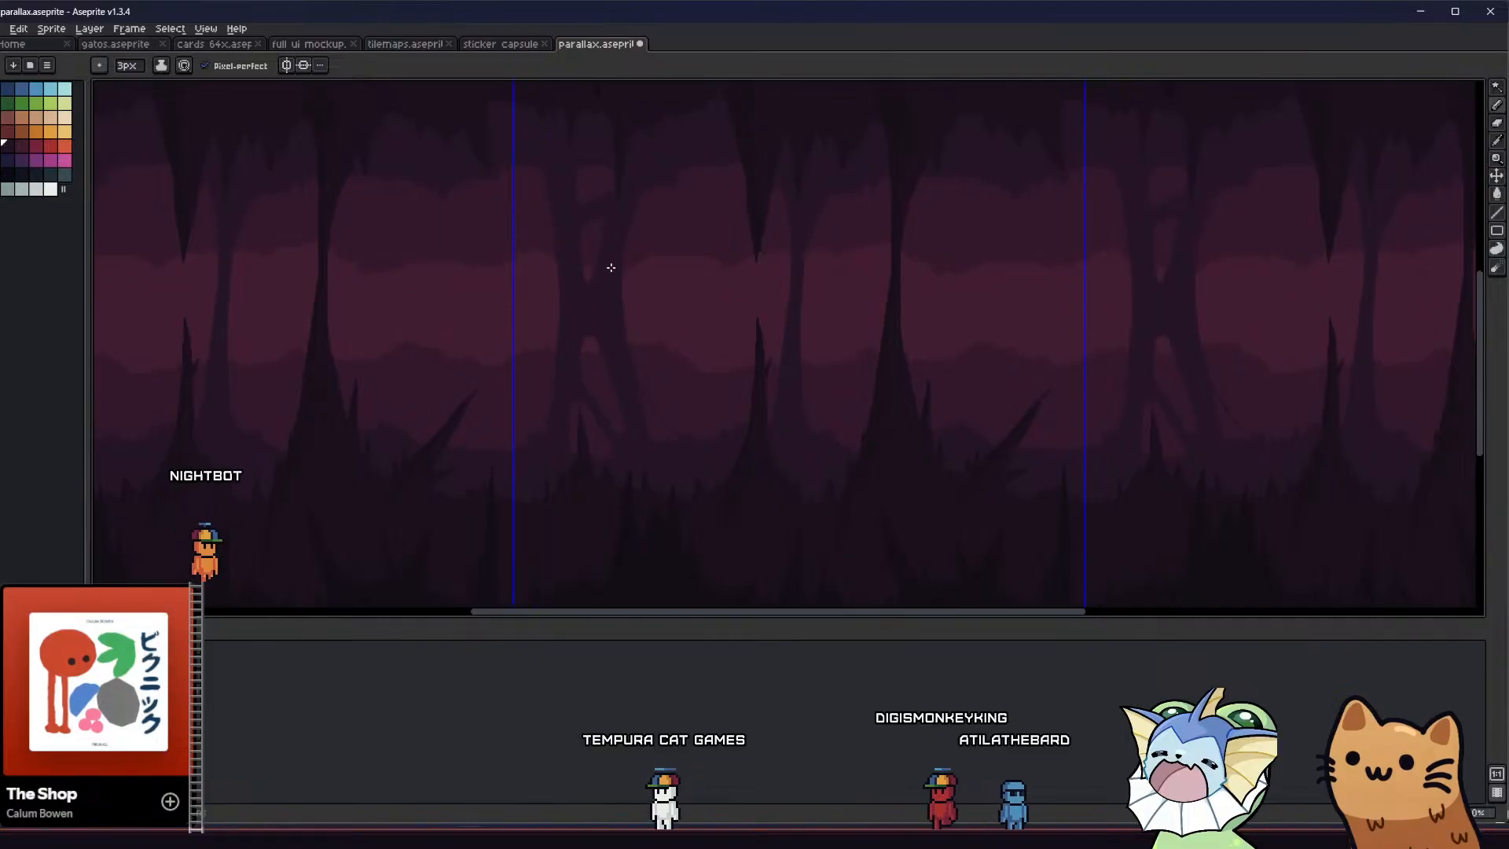
left_click_drag(613, 271, 694, 442)
key("ctrl+z")
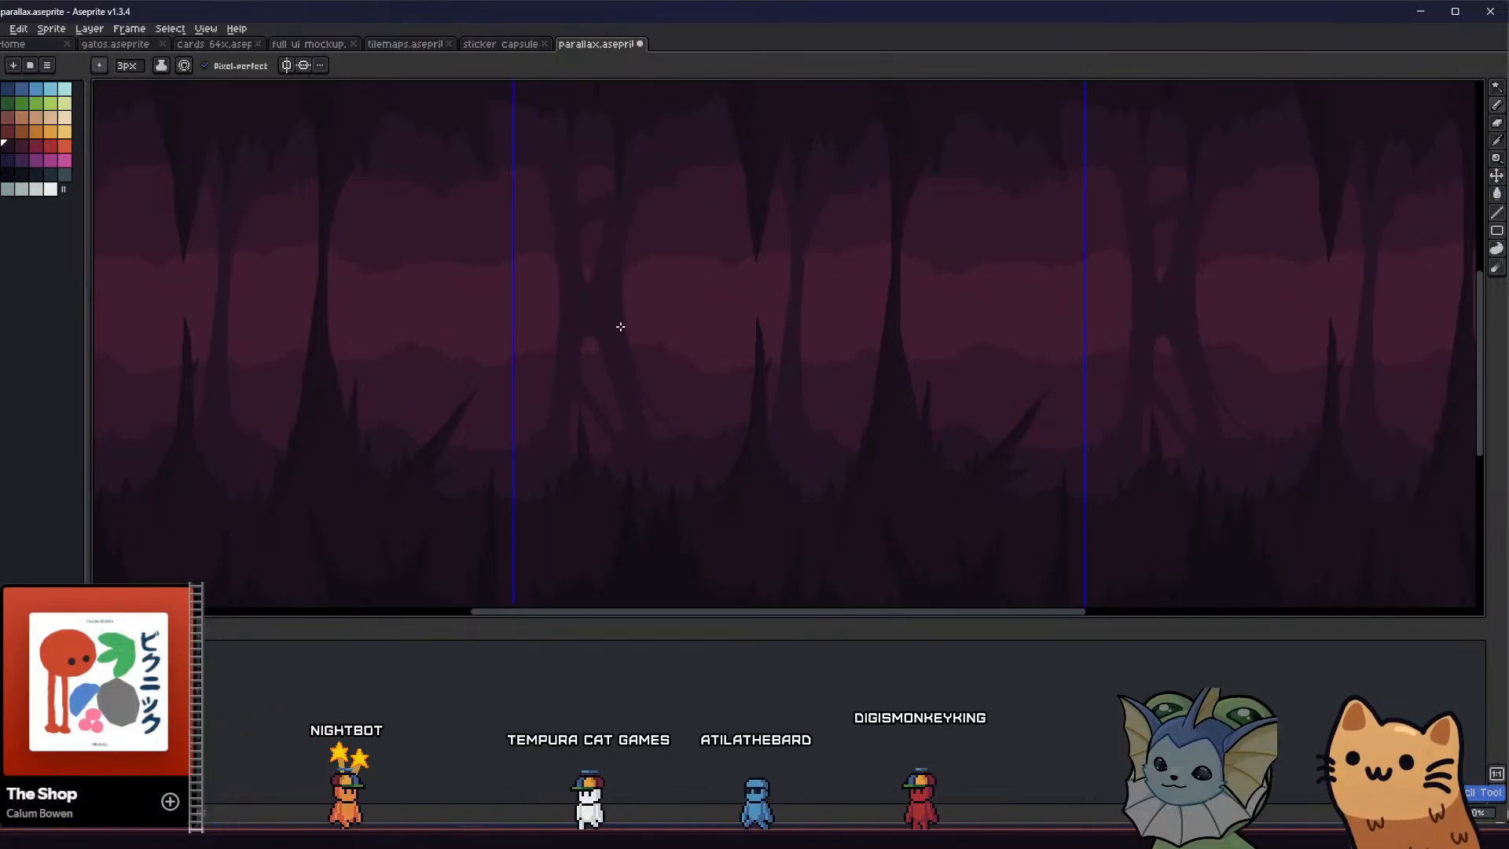
left_click_drag(645, 387, 667, 441)
key("ctrl+z")
Try to erase a small round hole in the split column, just above the lower opening
mouse_move(711, 478)
middle_mouse_down()
mouse_move(746, 491)
mouse_move(492, 463)
middle_mouse_up()
scroll(754, 494, "down", 1)
scroll(681, 472, "up", 1)
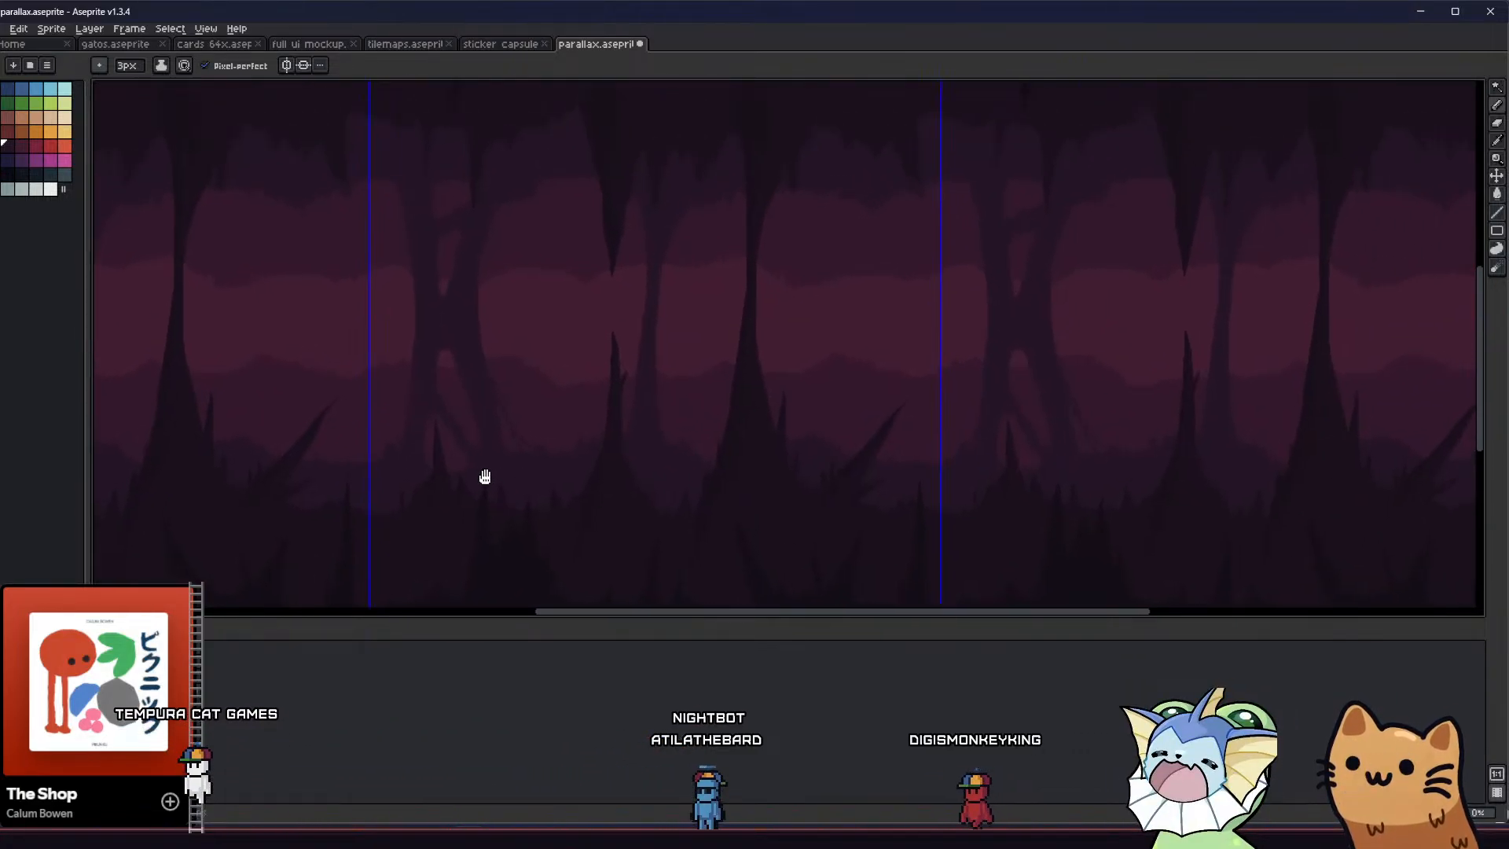
middle_click_drag(404, 388, 418, 404)
scroll(454, 378, "up", 5)
key("e")
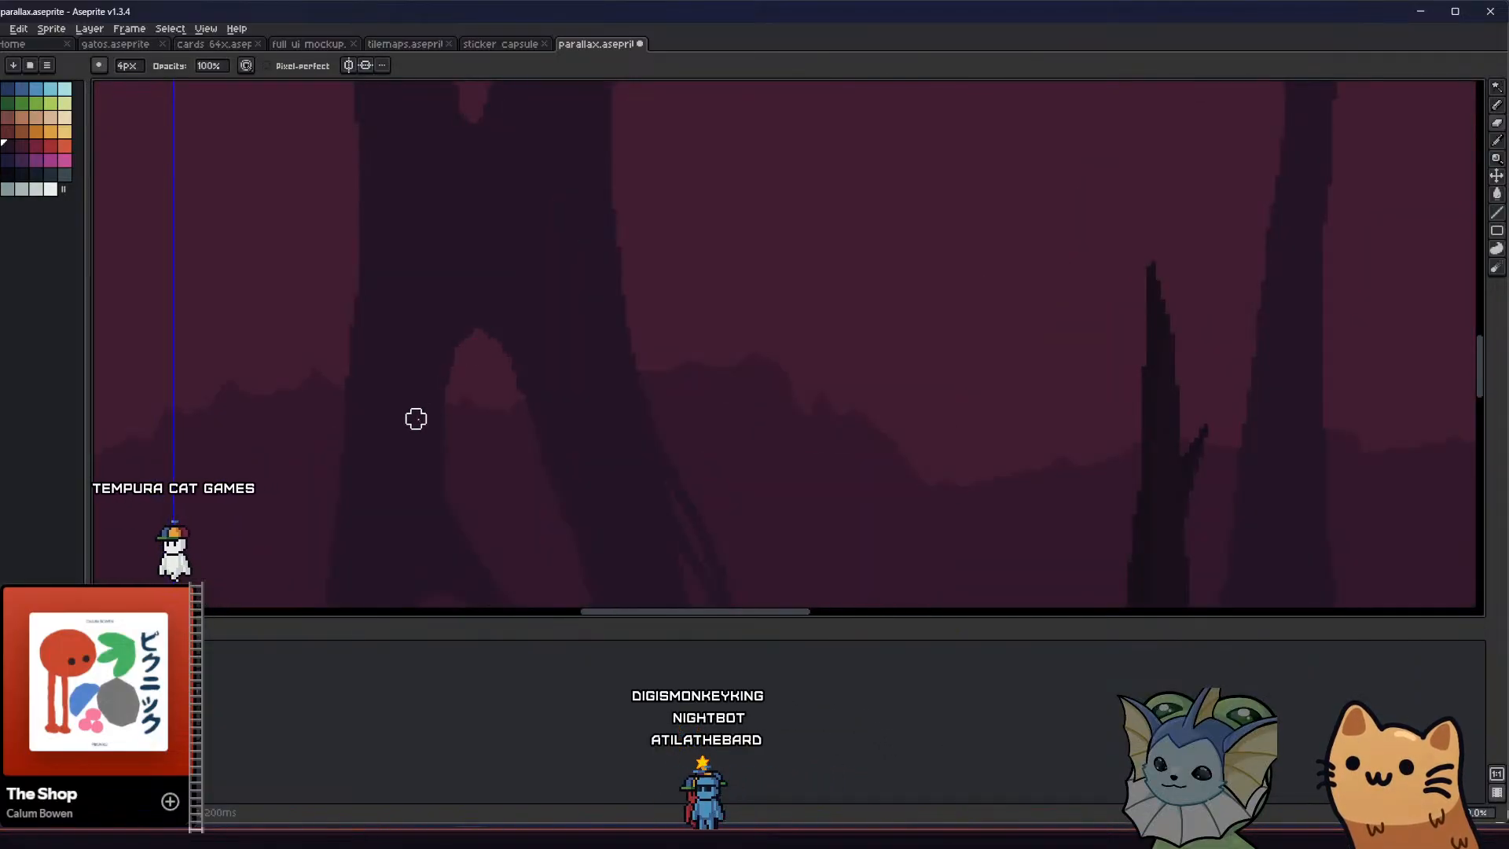
scroll(416, 418, "down", 5)
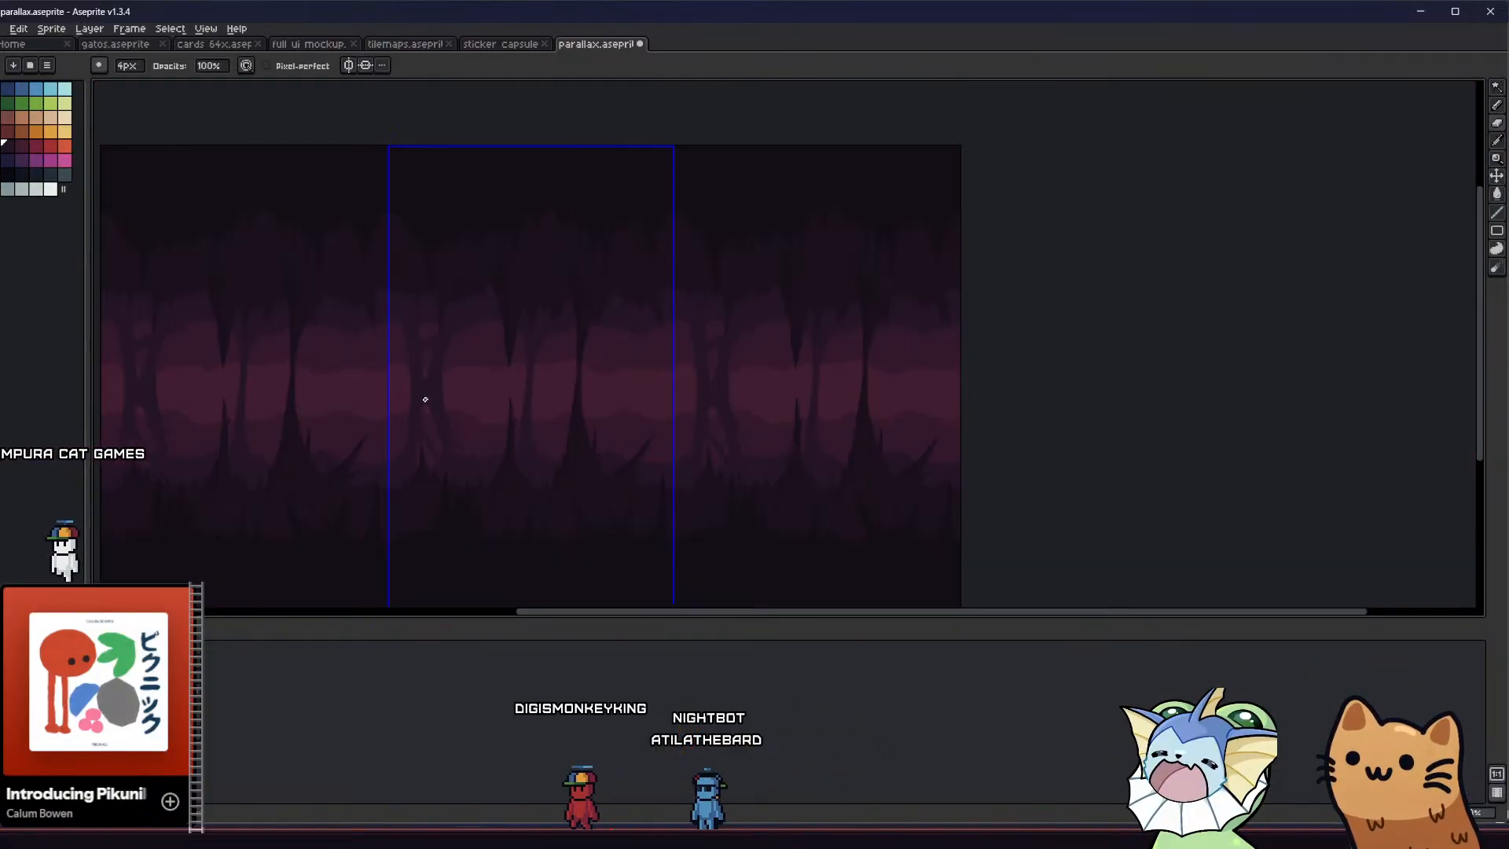
scroll(424, 405, "up", 5)
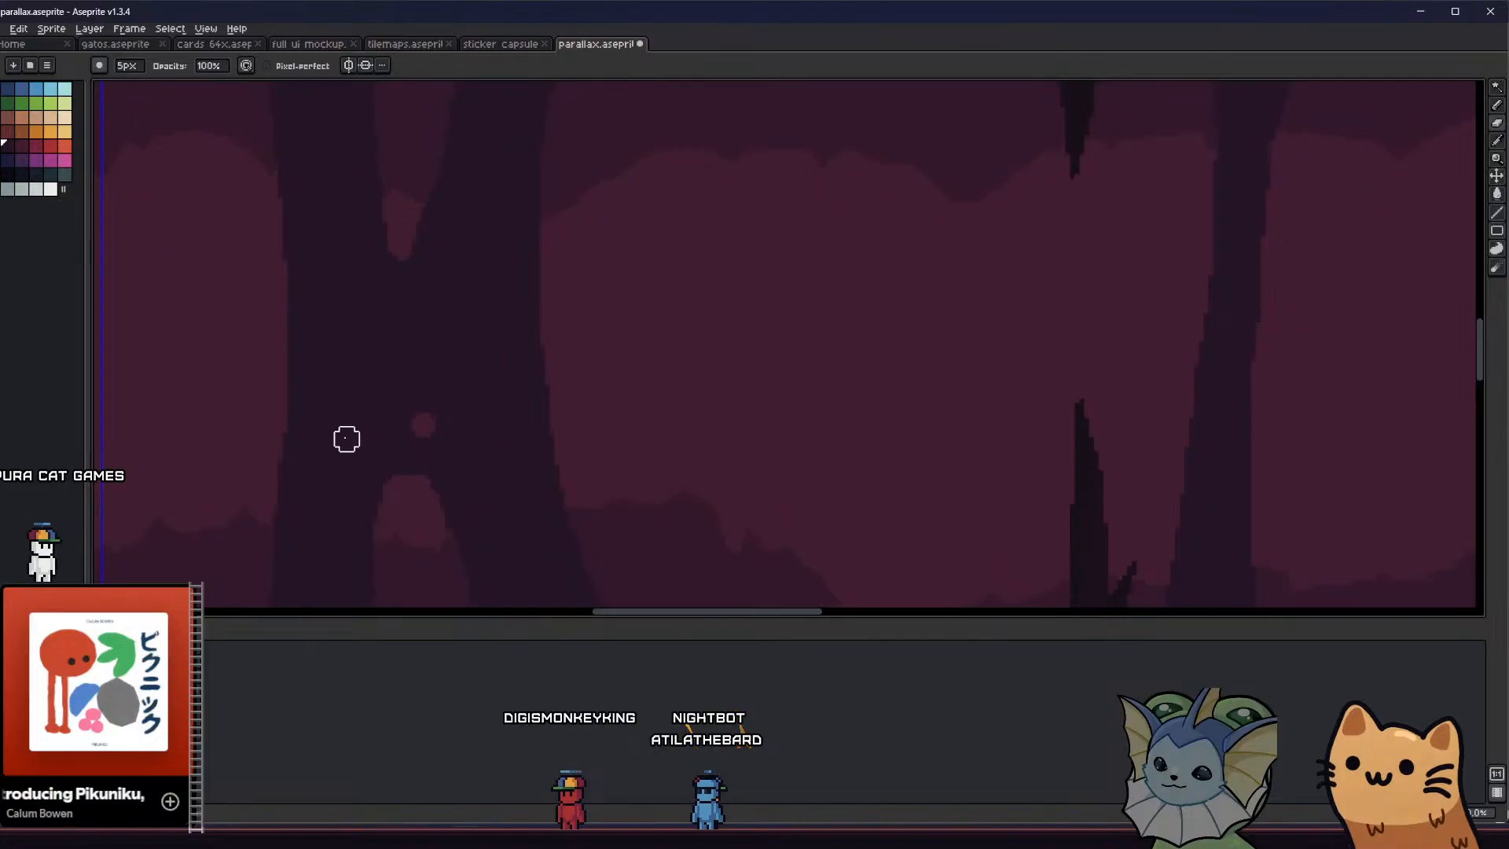
scroll(346, 438, "down", 4)
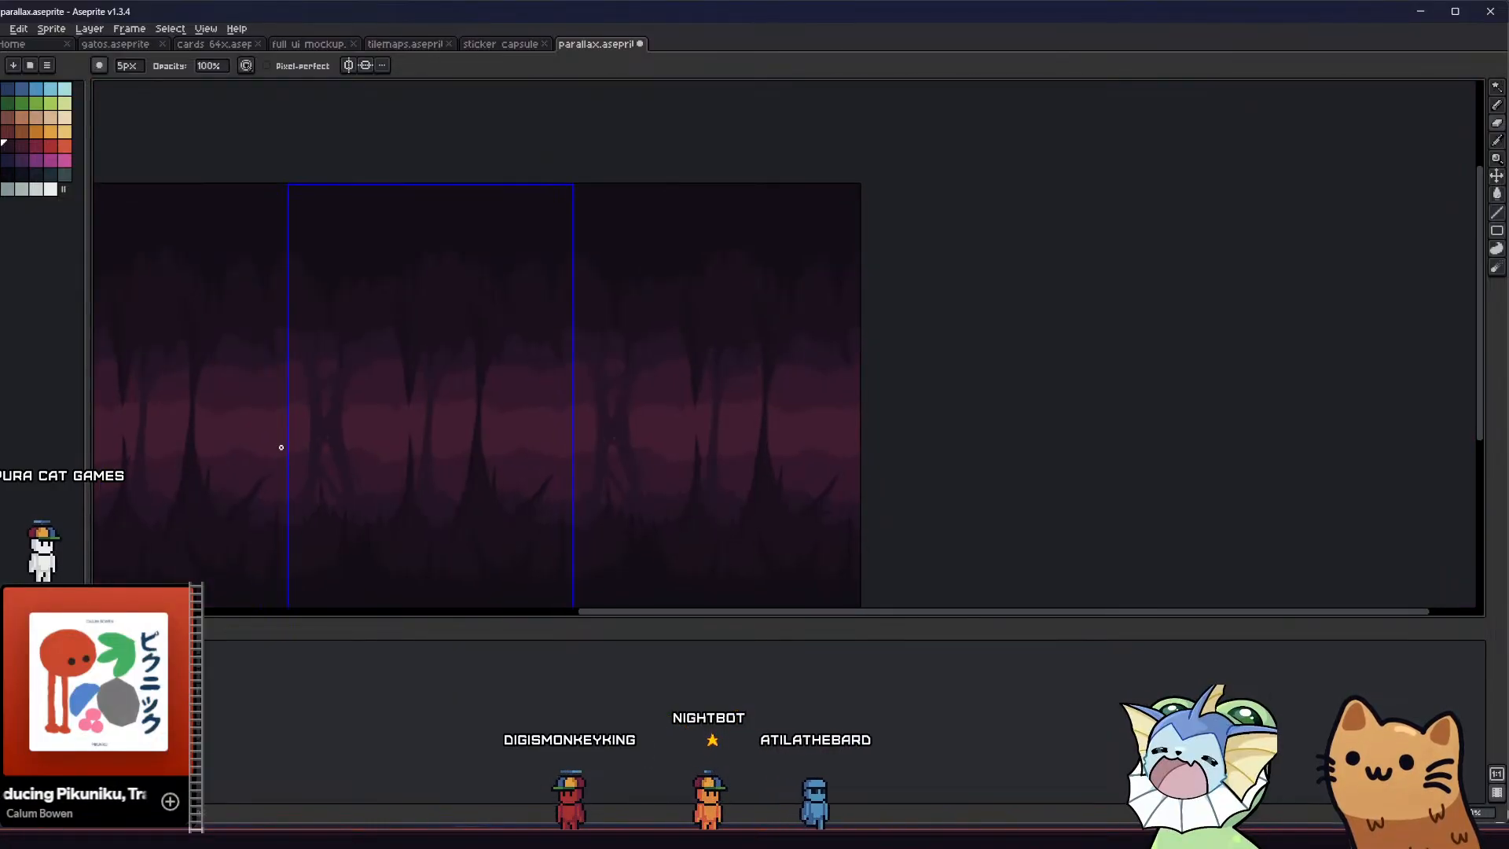
Examine the repeating cave tiles from the split column across to the base of the thin column
key("v")
key("b")
mouse_move(289, 455)
middle_mouse_down()
mouse_move(327, 404)
mouse_move(700, 421)
mouse_move(555, 364)
middle_mouse_up()
scroll(717, 393, "down", 1)
scroll(728, 385, "up", 3)
scroll(559, 369, "down", 1)
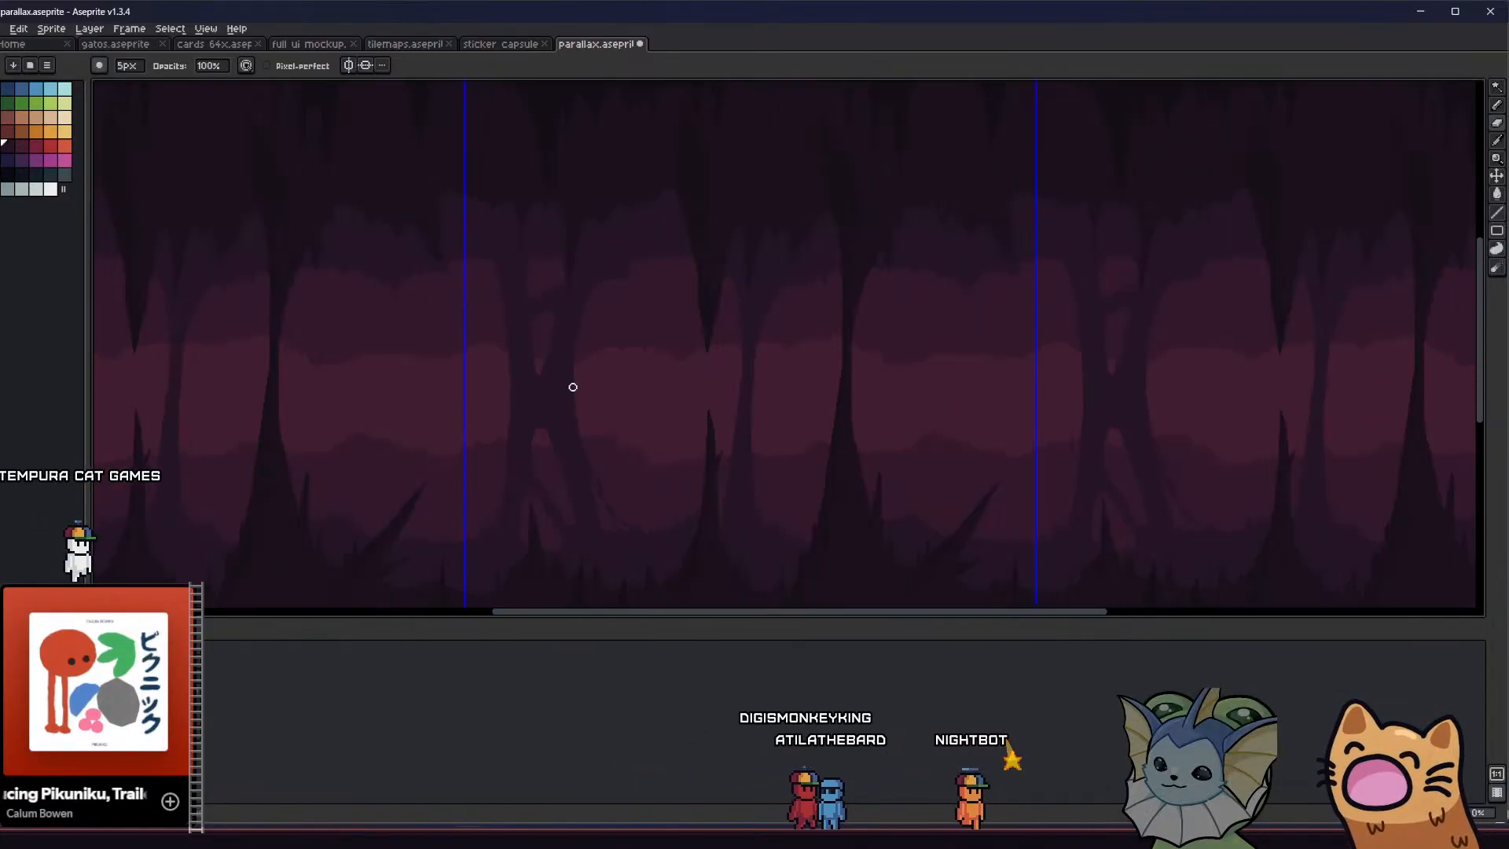
middle_click_drag(642, 429, 535, 356)
key("b")
scroll(672, 338, "up", 1)
middle_click_drag(579, 417, 528, 329)
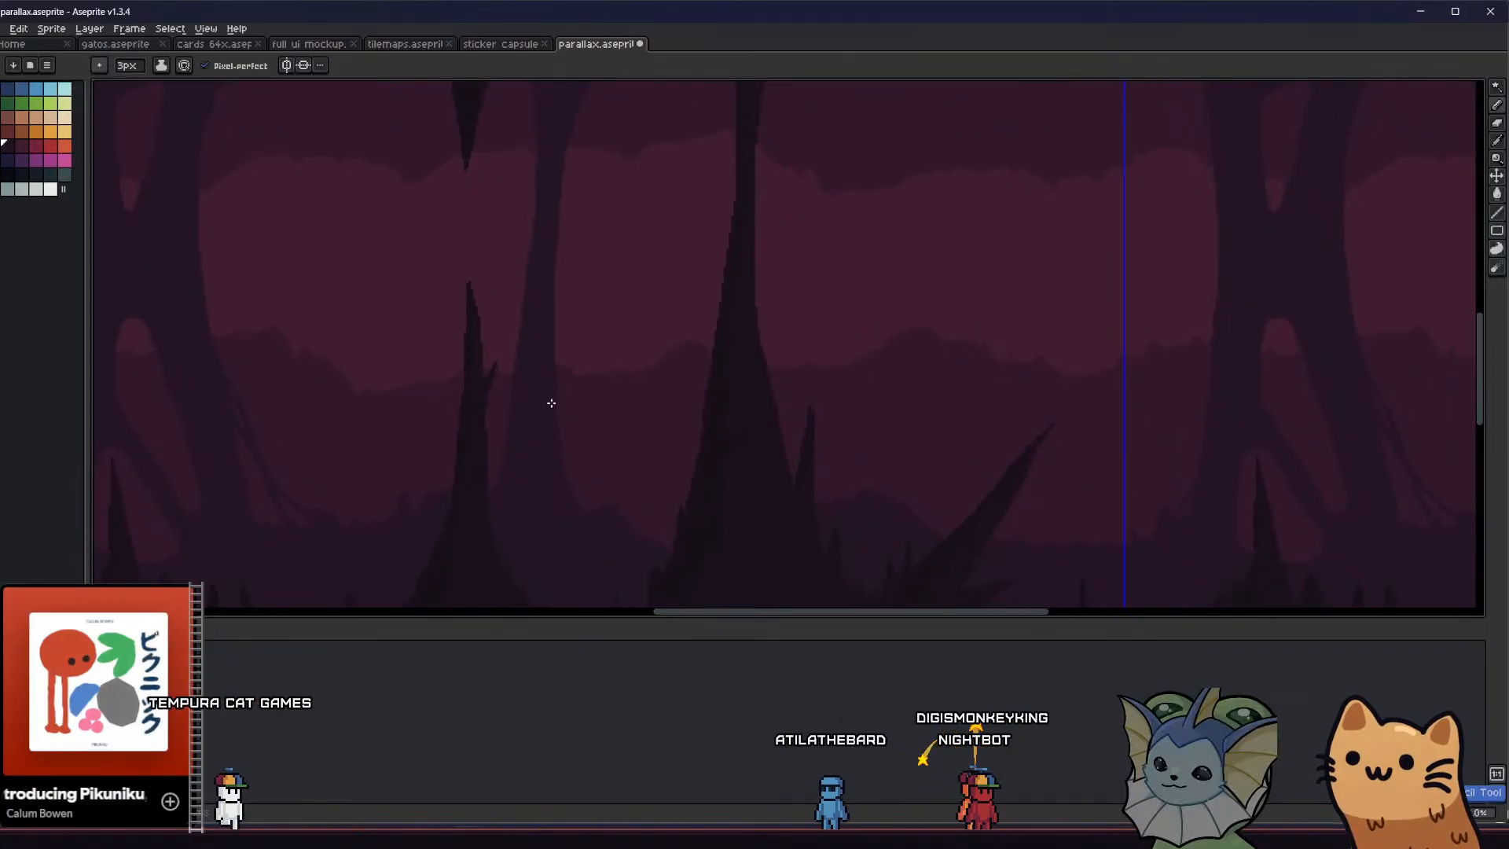
key("b")
scroll(574, 464, "up", 1)
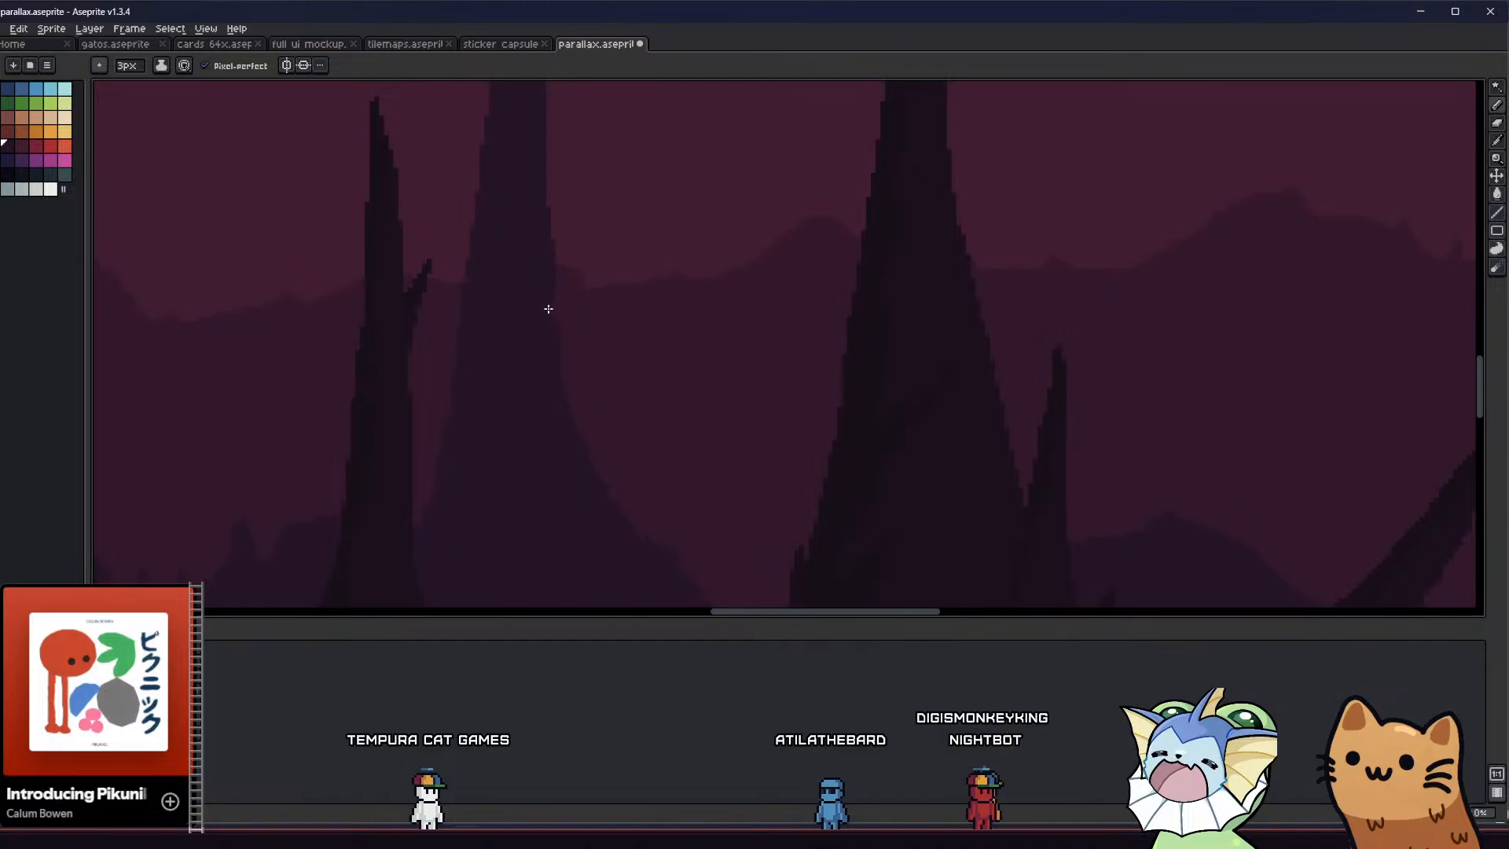
scroll(527, 385, "down", 3)
scroll(511, 379, "up", 2)
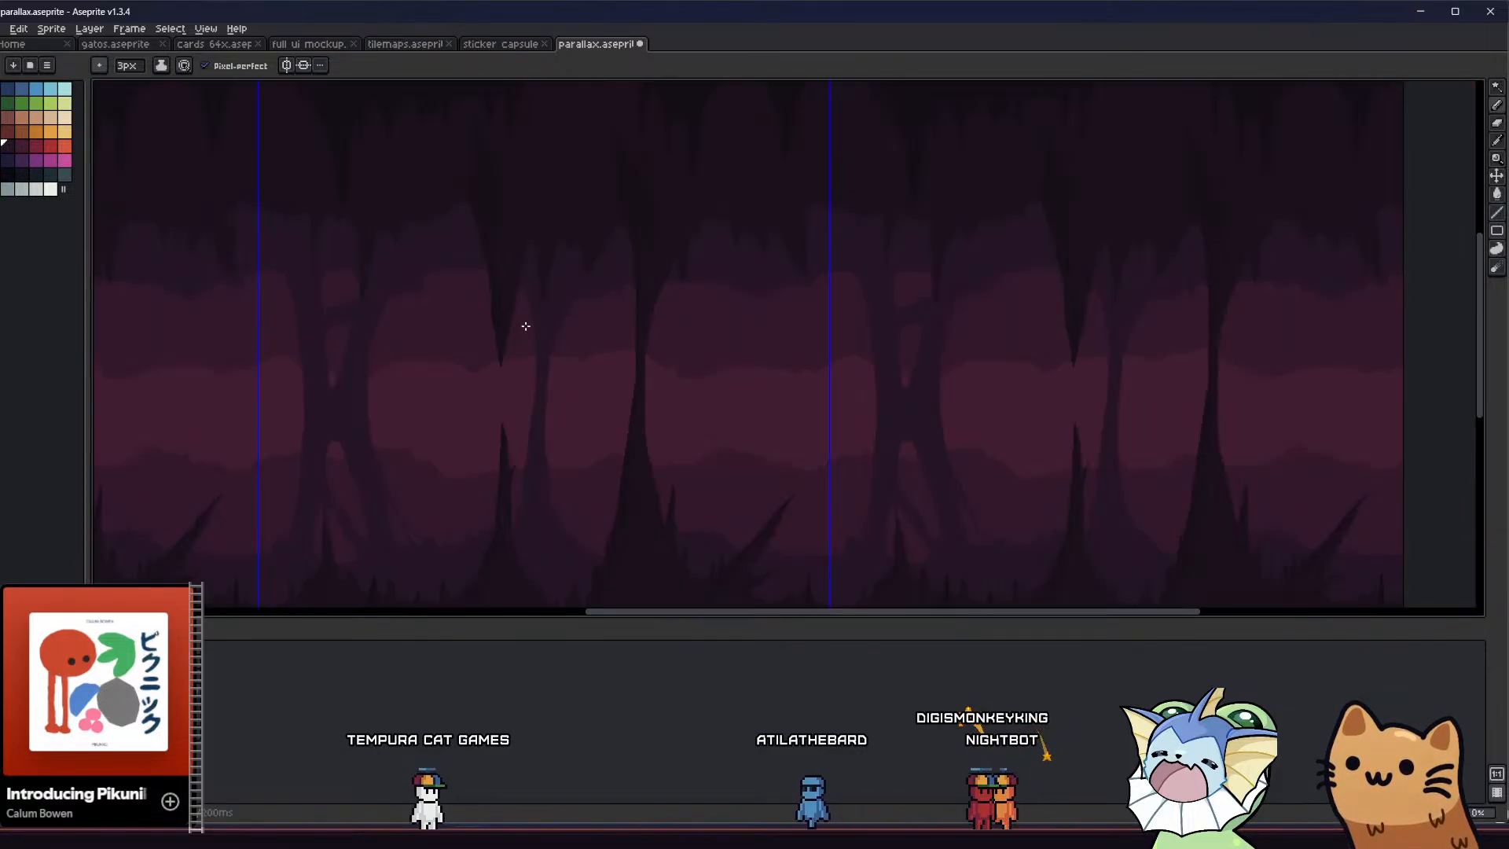
middle_click_drag(530, 319, 495, 220)
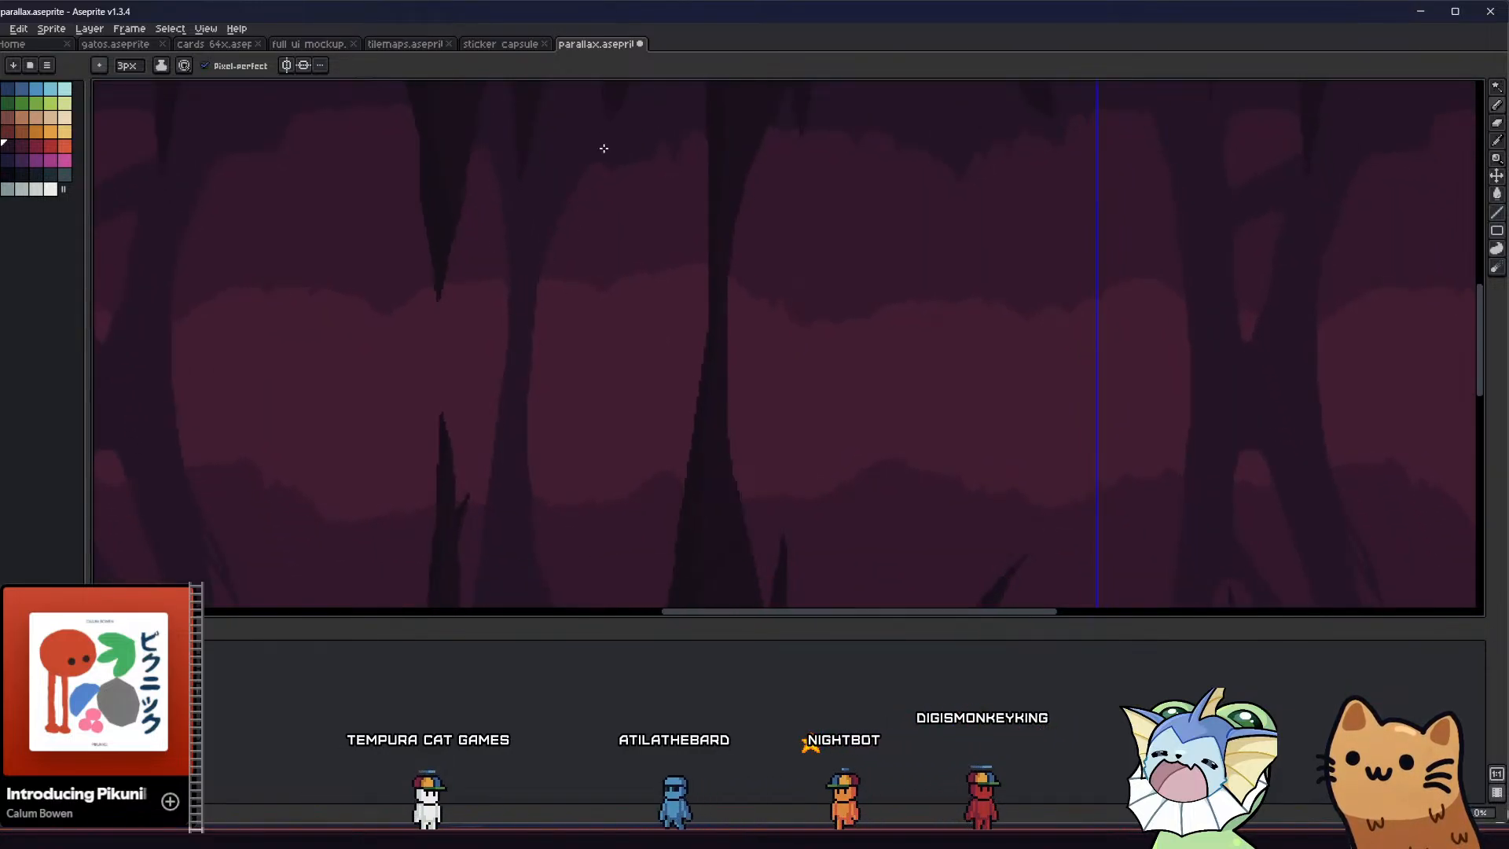
key("g")
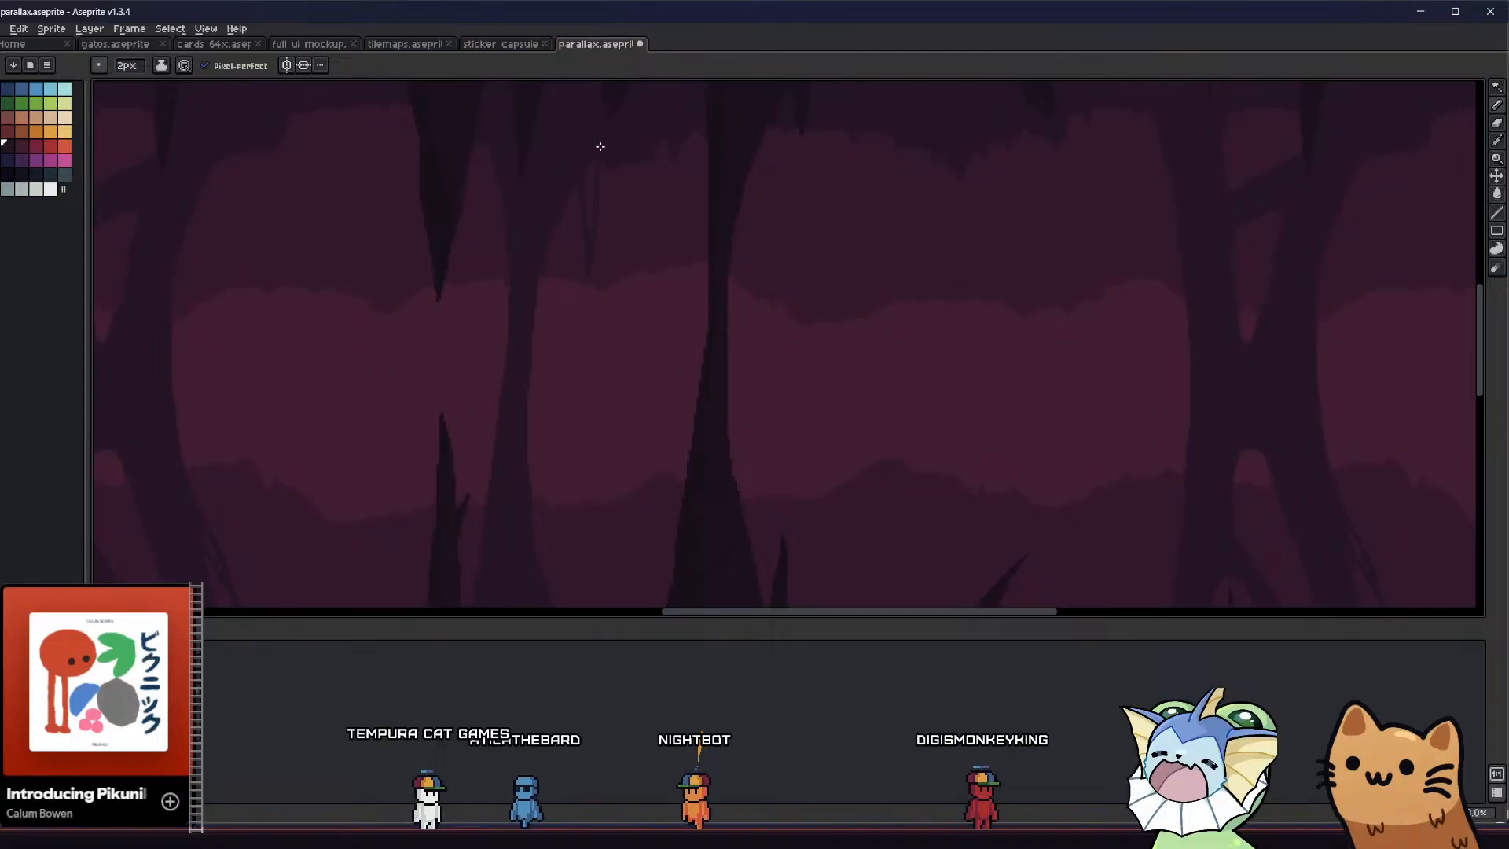
middle_click_drag(502, 330, 493, 297)
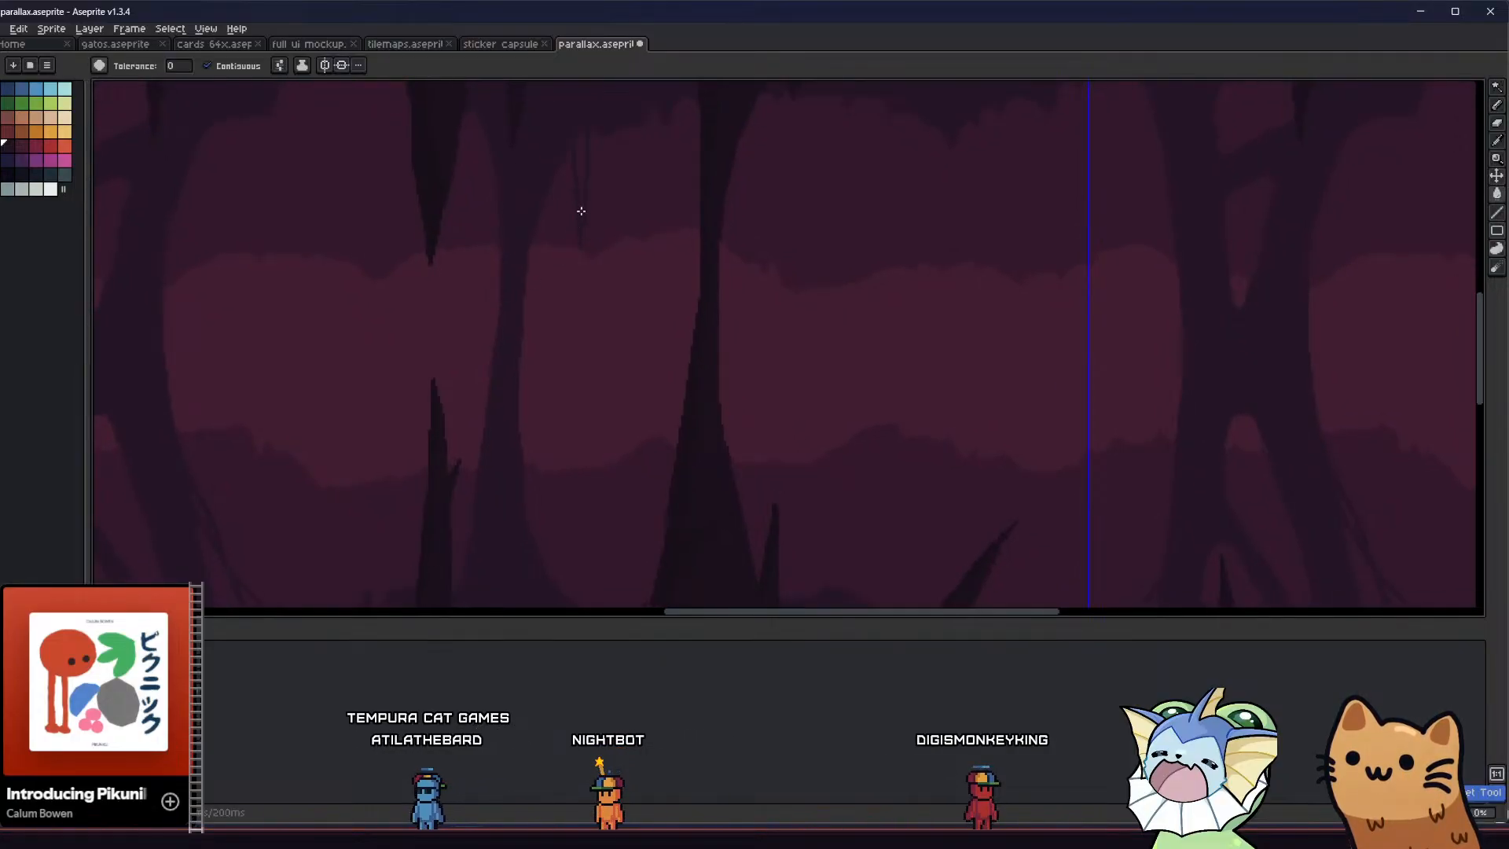
key("b")
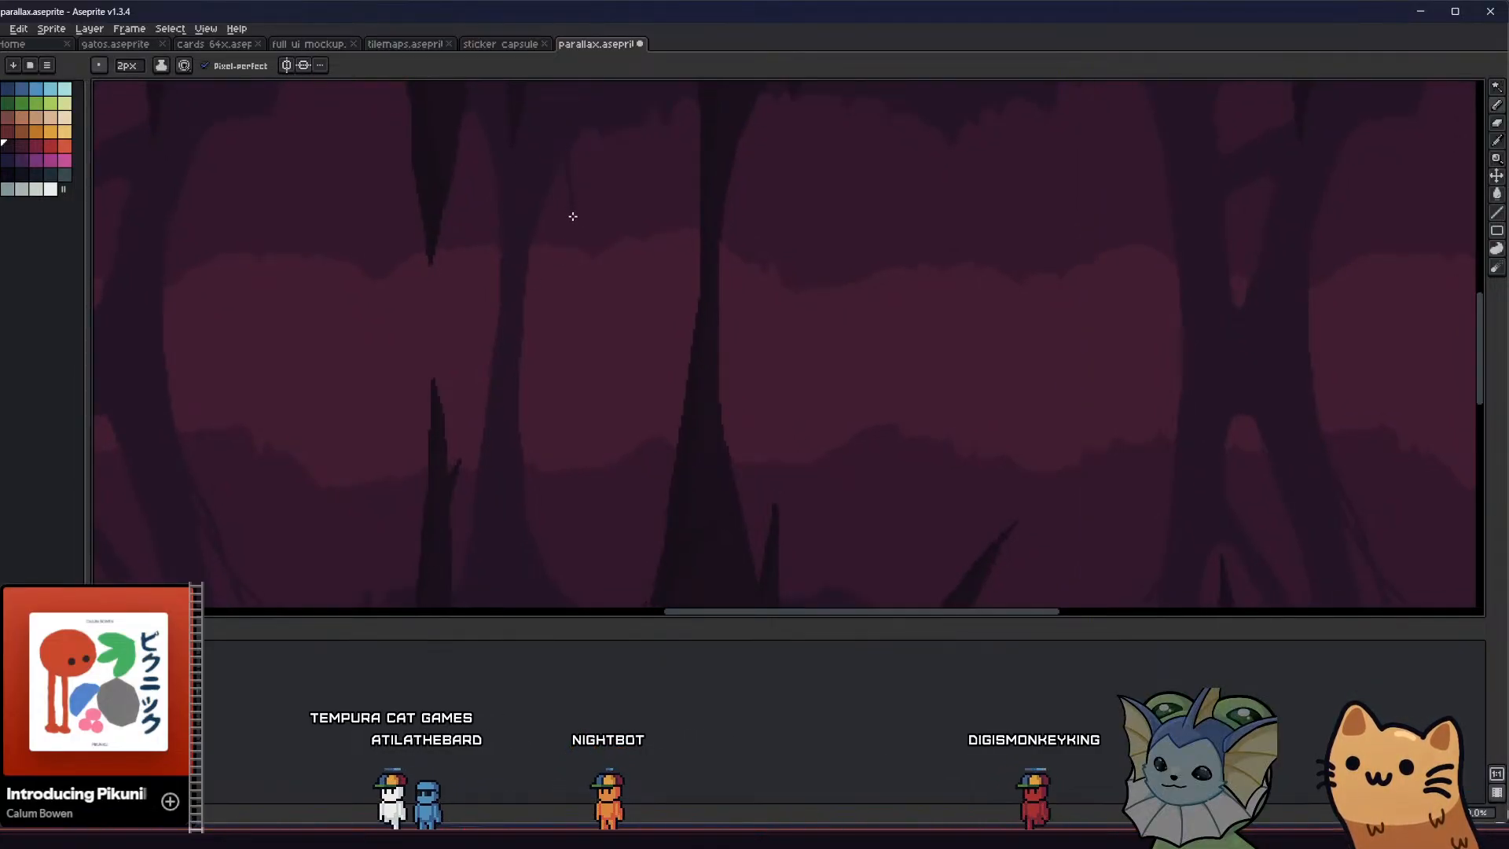
Reduce the pencil to 1 px, and outline and fill a small rock spike hanging beside the thin column's upper end
key("minus")
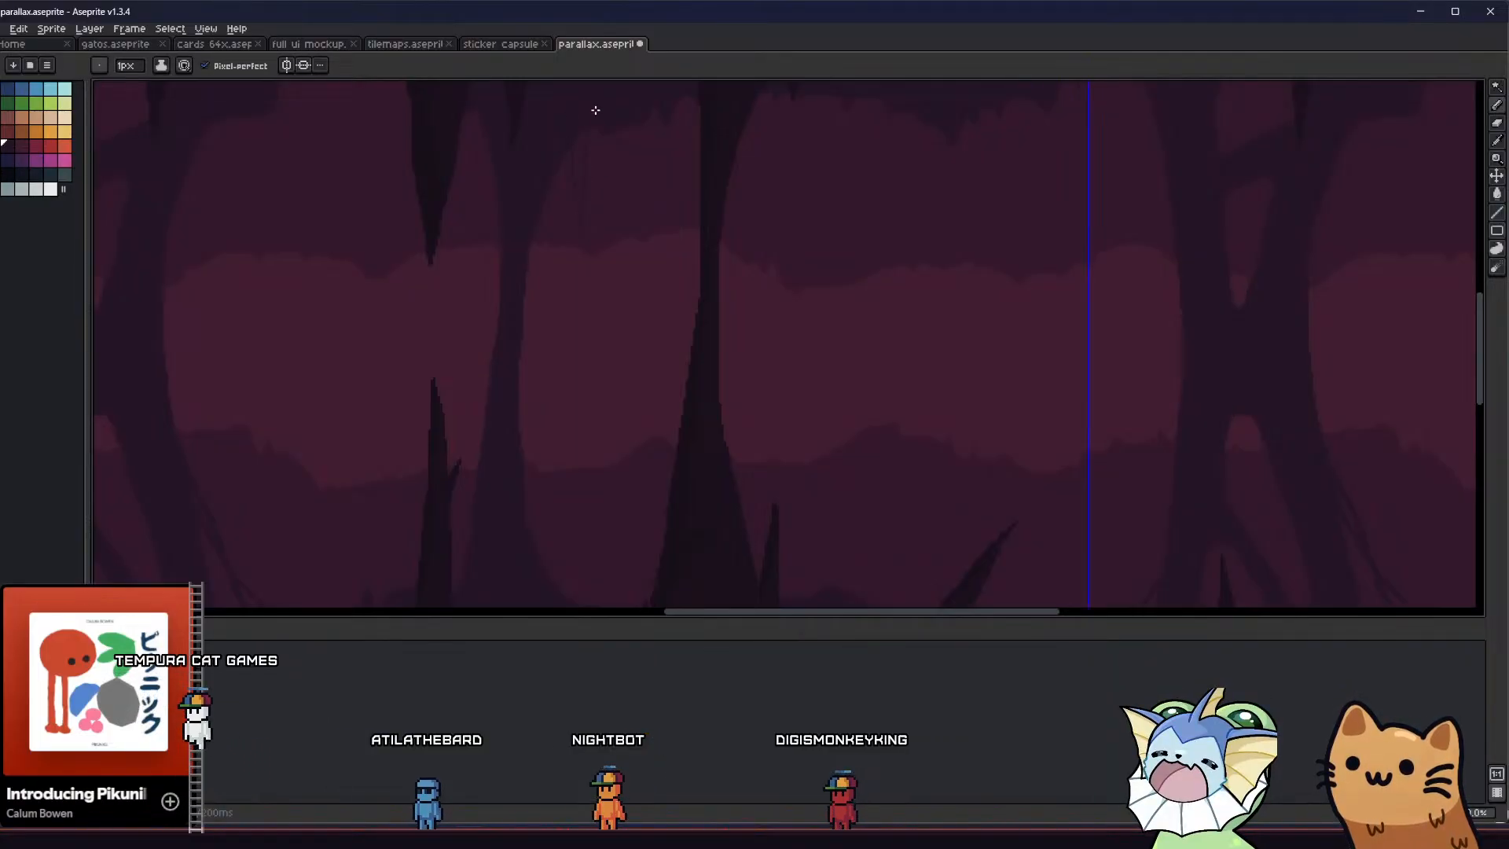
key("g")
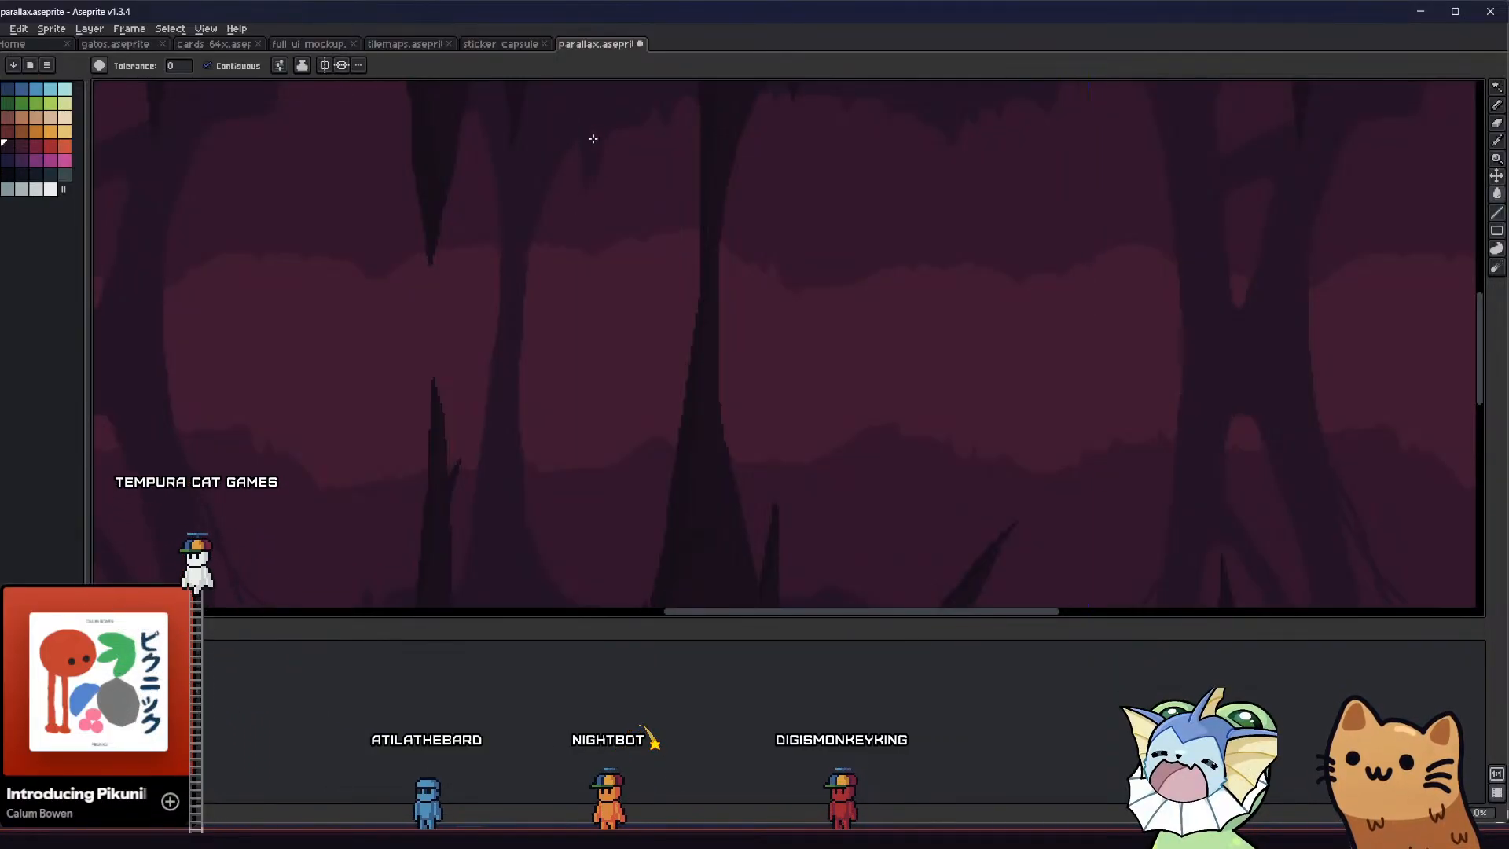
scroll(593, 139, "down", 2)
scroll(557, 228, "down", 1)
middle_click_drag(547, 239, 554, 245)
scroll(556, 243, "up", 1)
scroll(581, 165, "up", 5)
Extend the hanging spike beside the thin column into a longer, narrow point filled with the column colour
key("b")
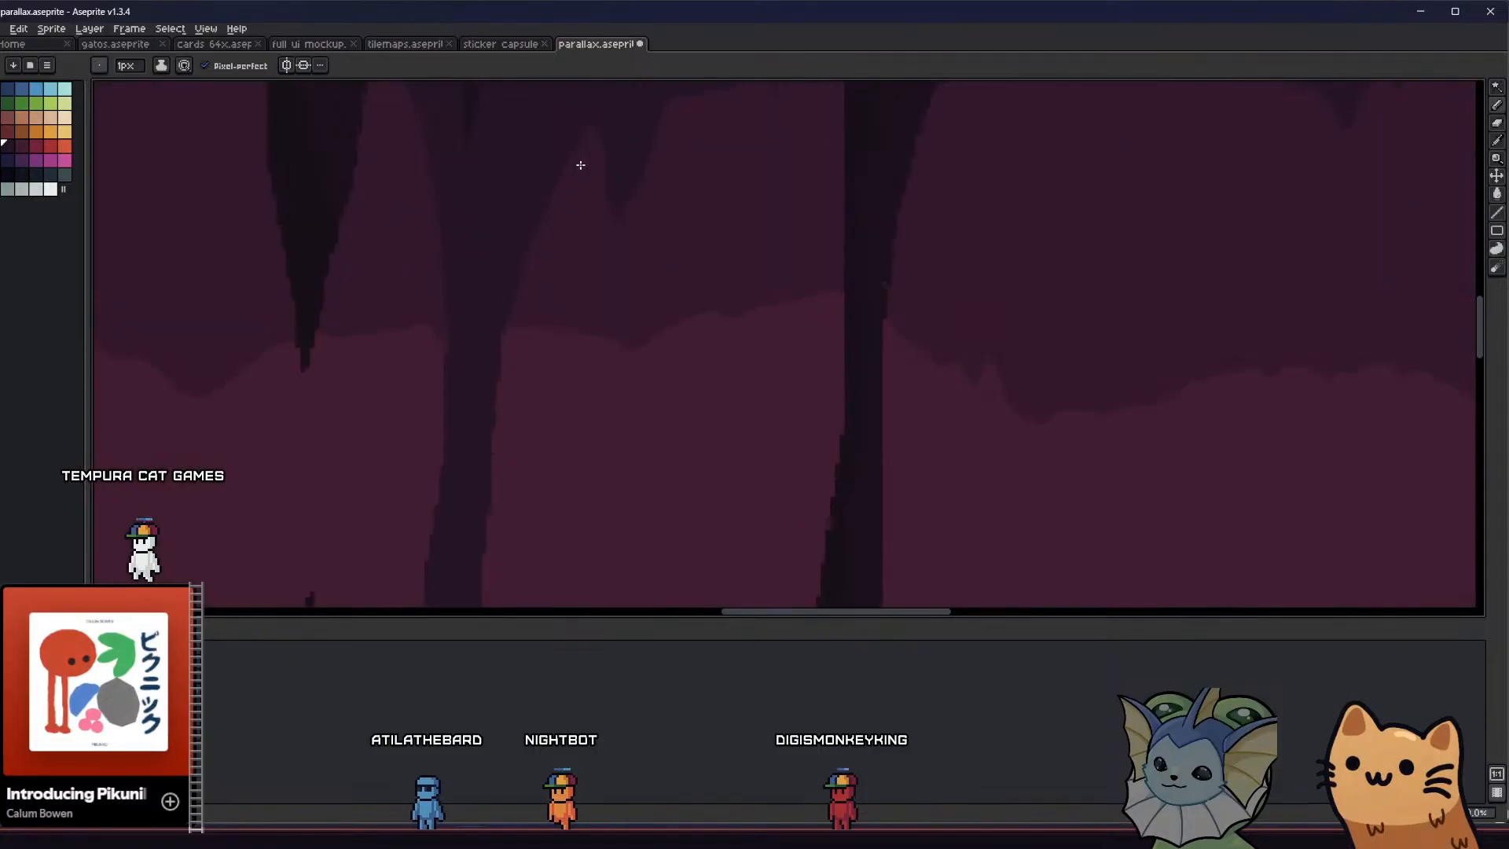
scroll(580, 165, "up", 1)
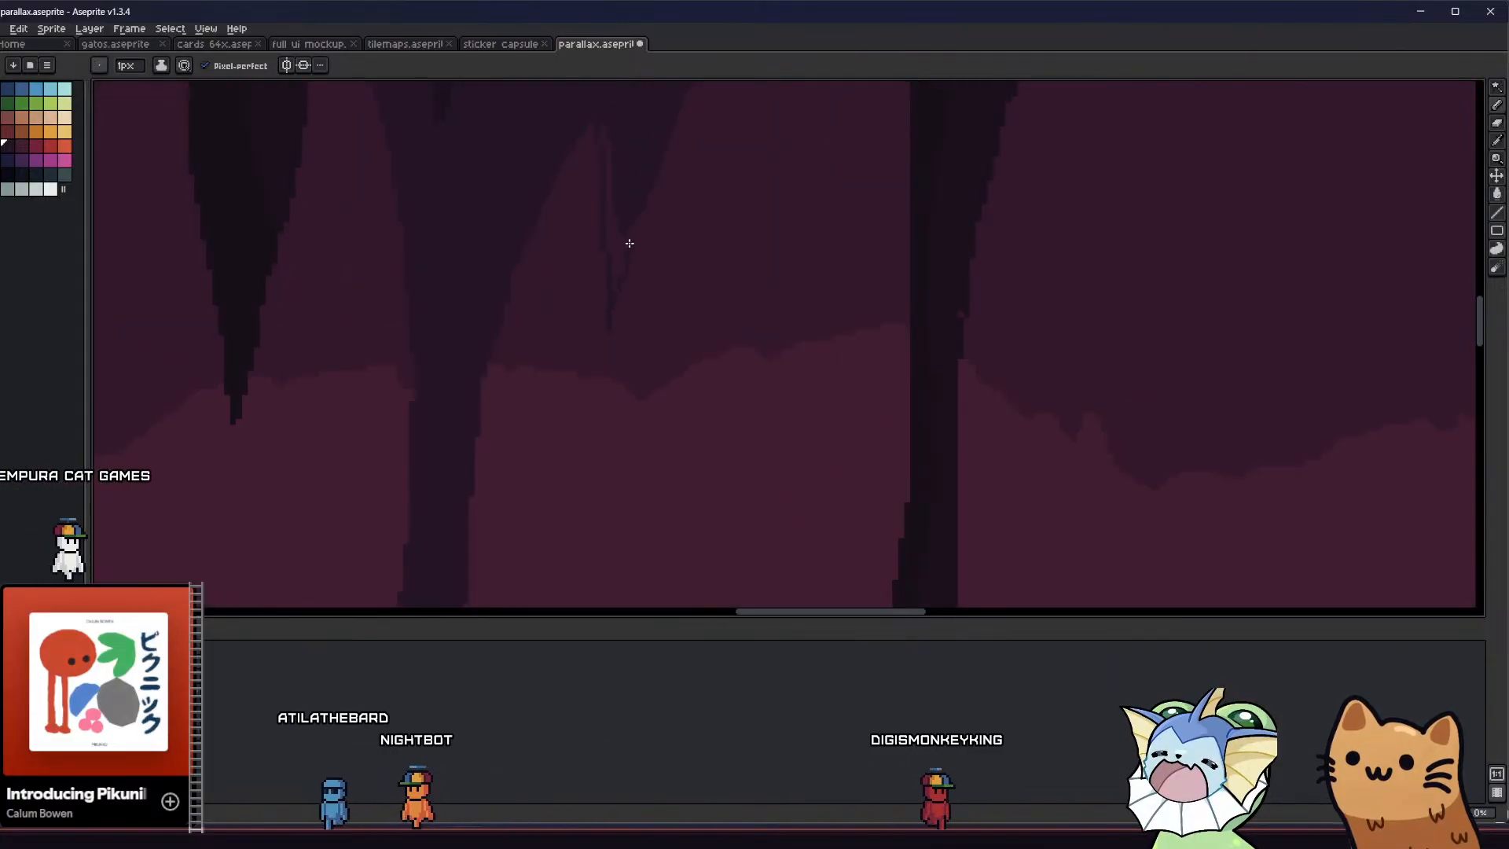
key("g")
scroll(587, 203, "down", 2)
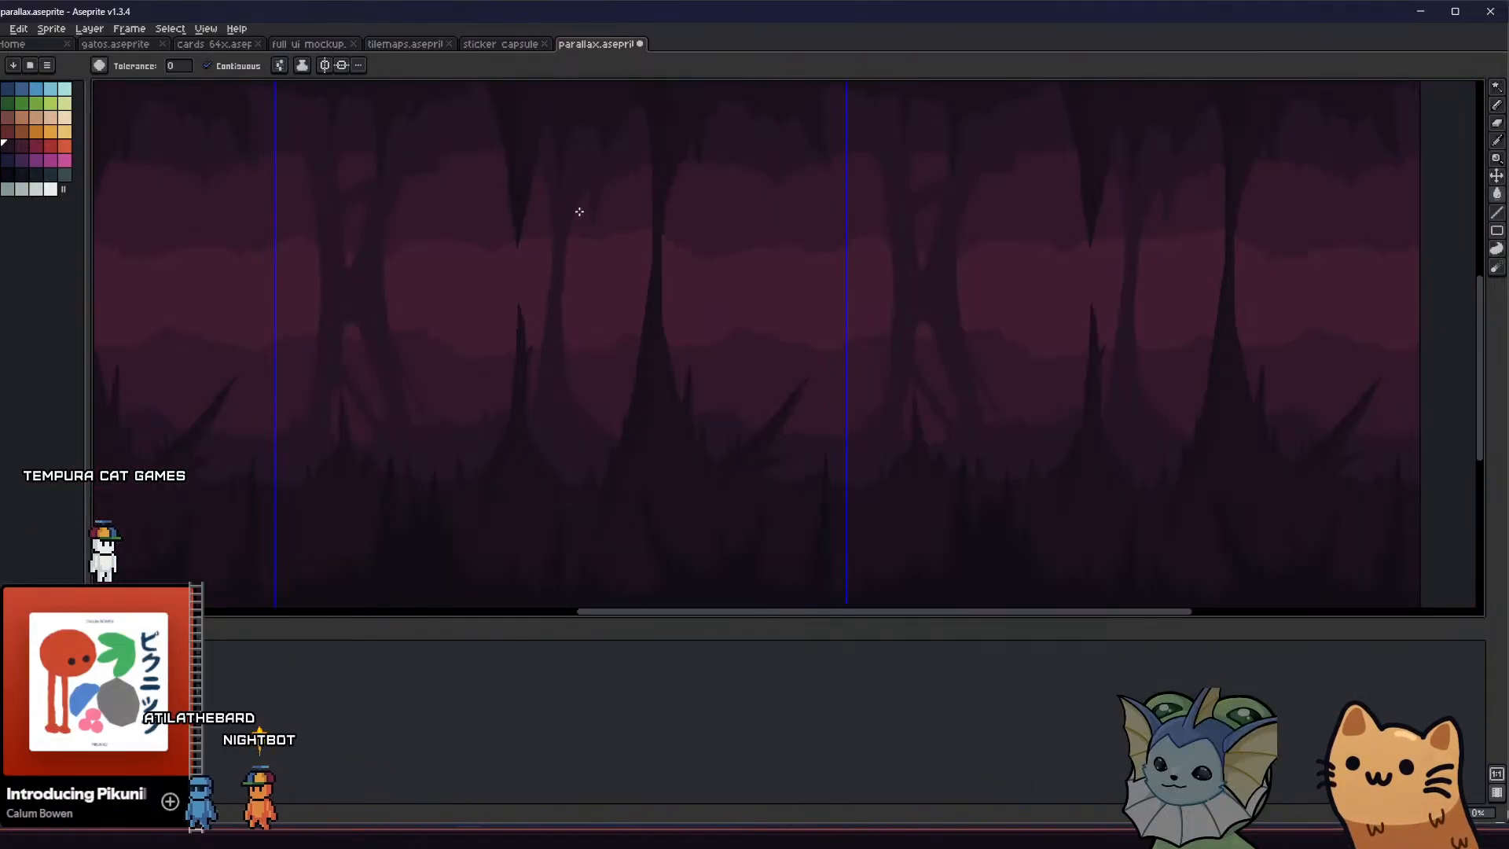
Add a second thin hanging spike between the first one and the thin column, filled with the column colour
middle_click_drag(513, 260, 400, 260)
scroll(482, 222, "up", 2)
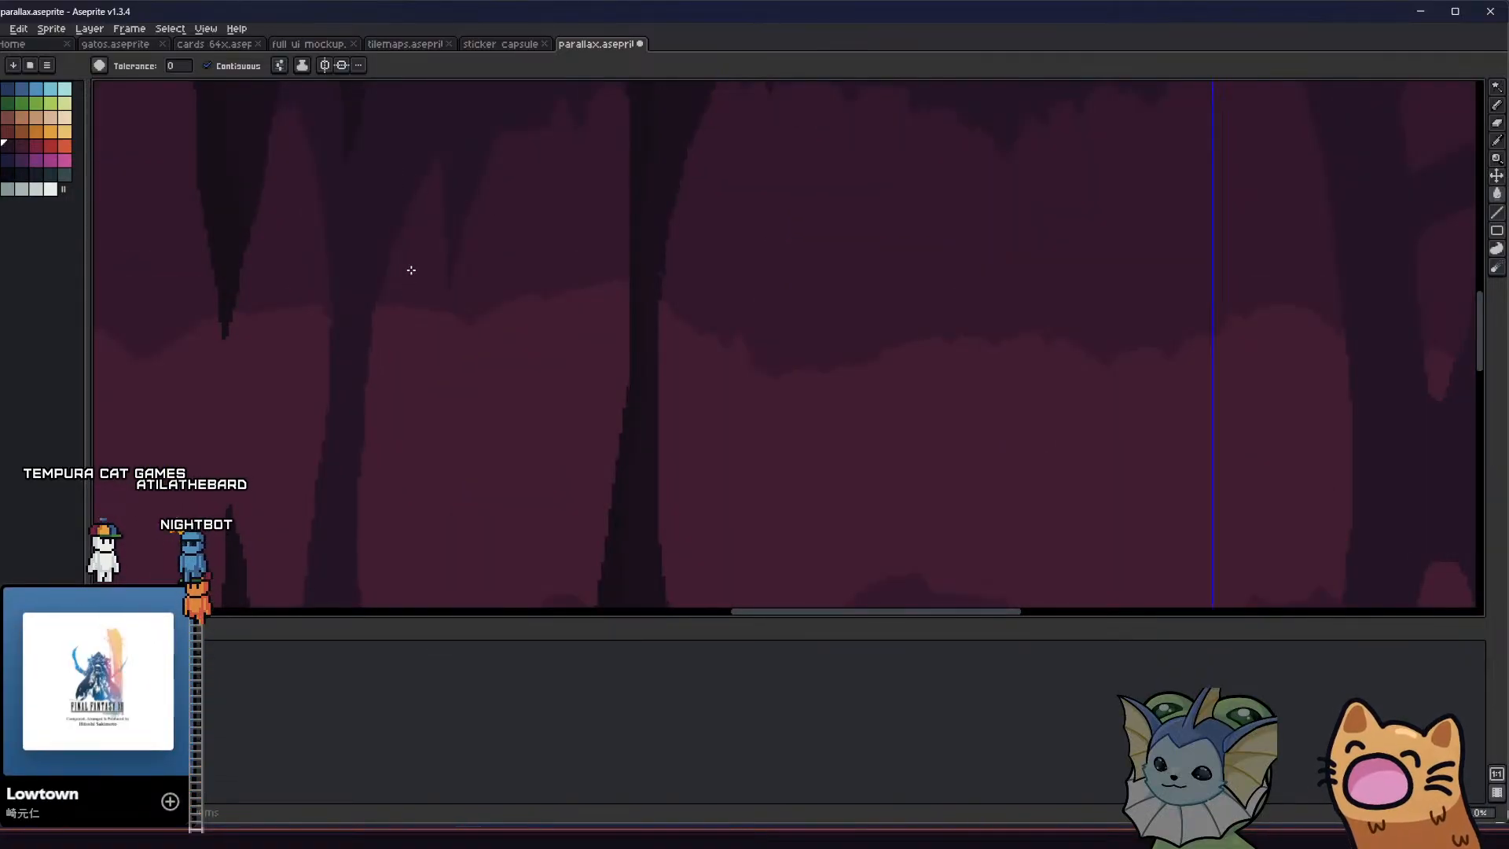
key("g")
scroll(417, 235, "down", 3)
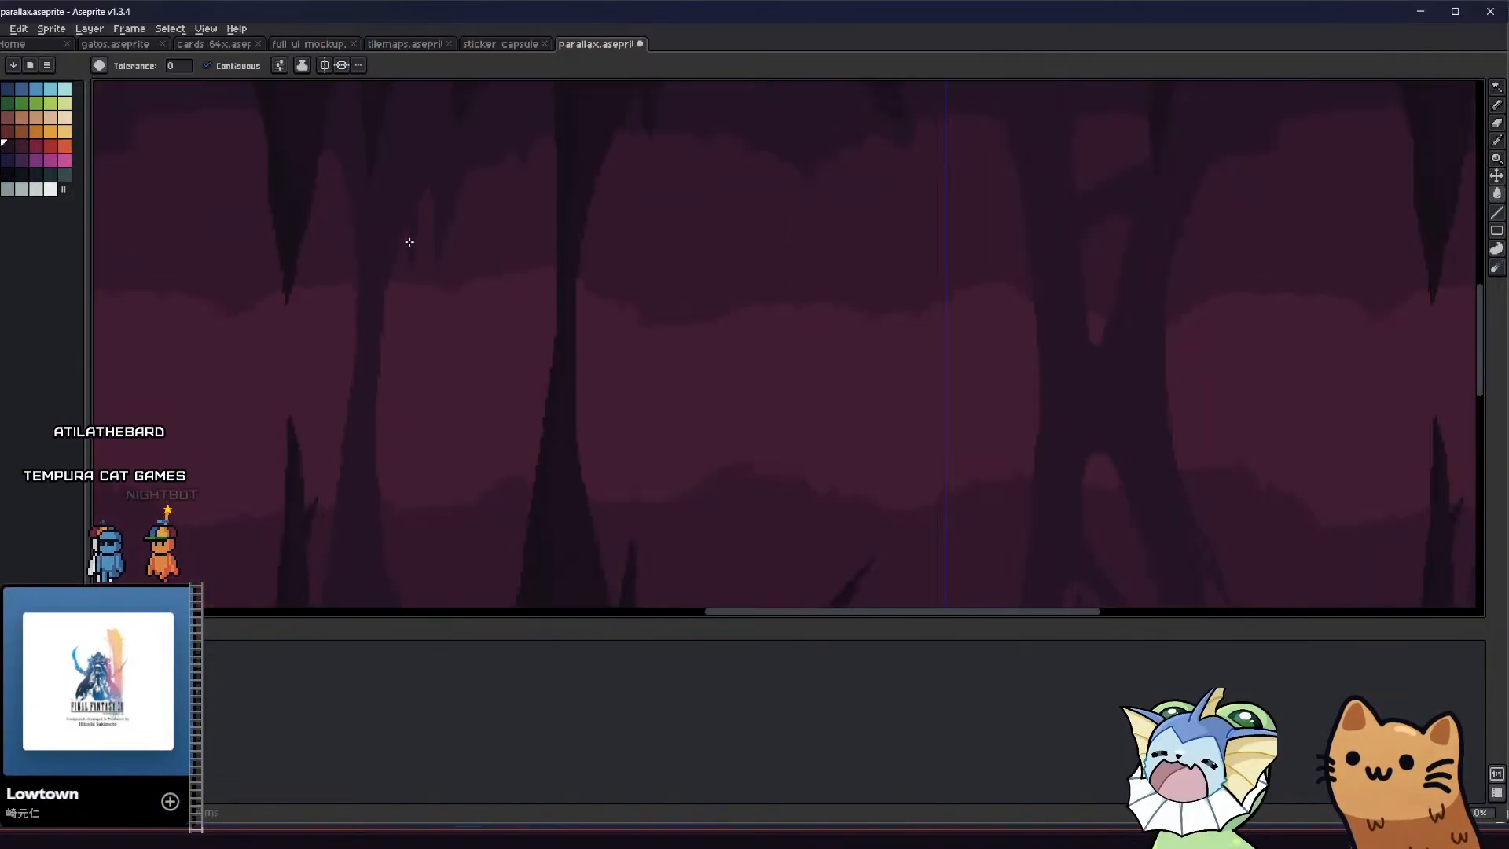
scroll(396, 265, "up", 3)
middle_click_drag(374, 393, 376, 277)
middle_click_drag(384, 450, 410, 465)
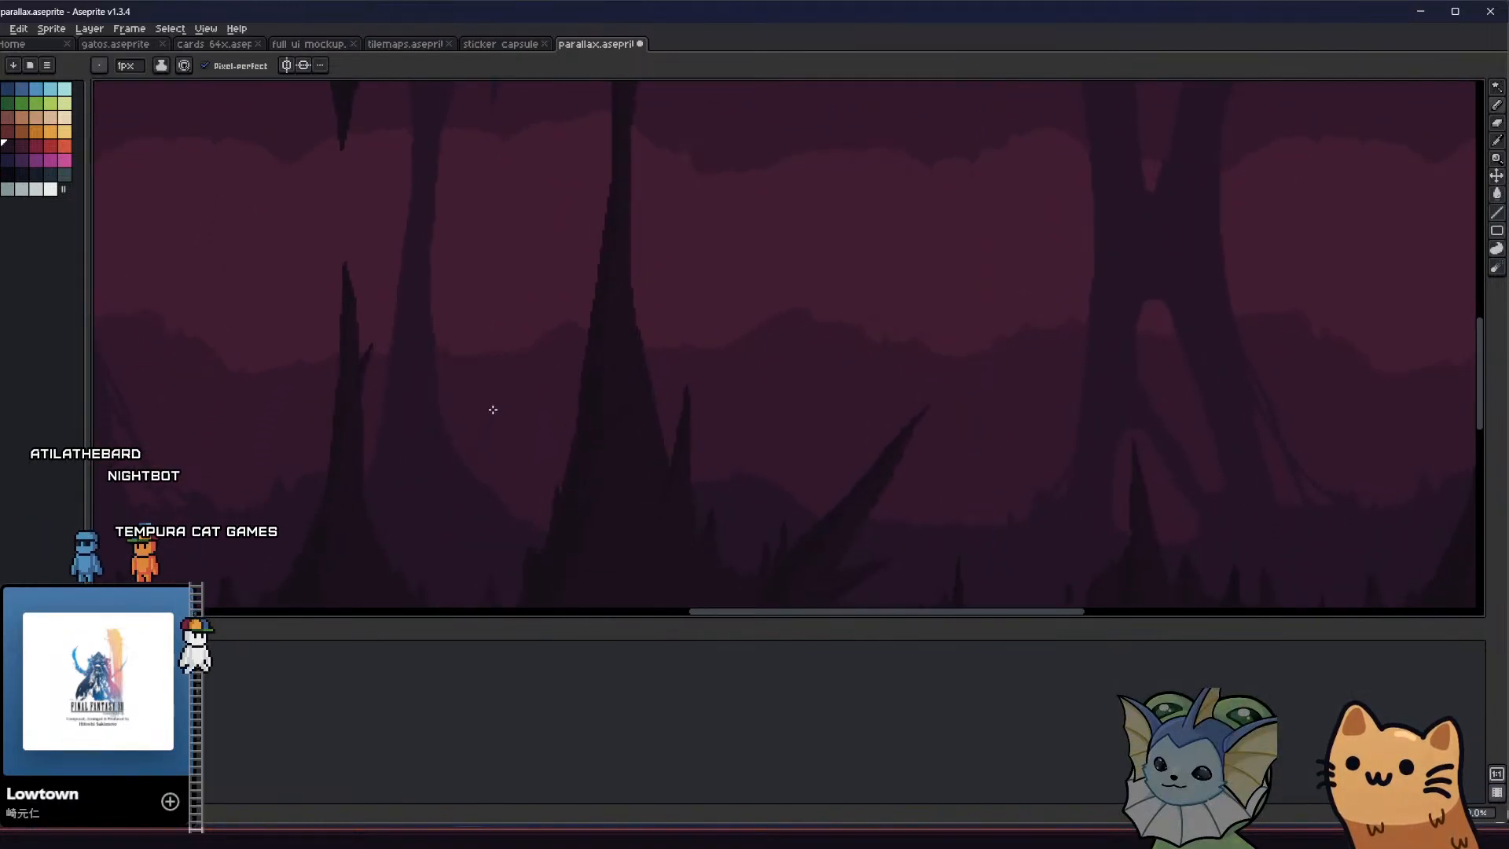
key("b")
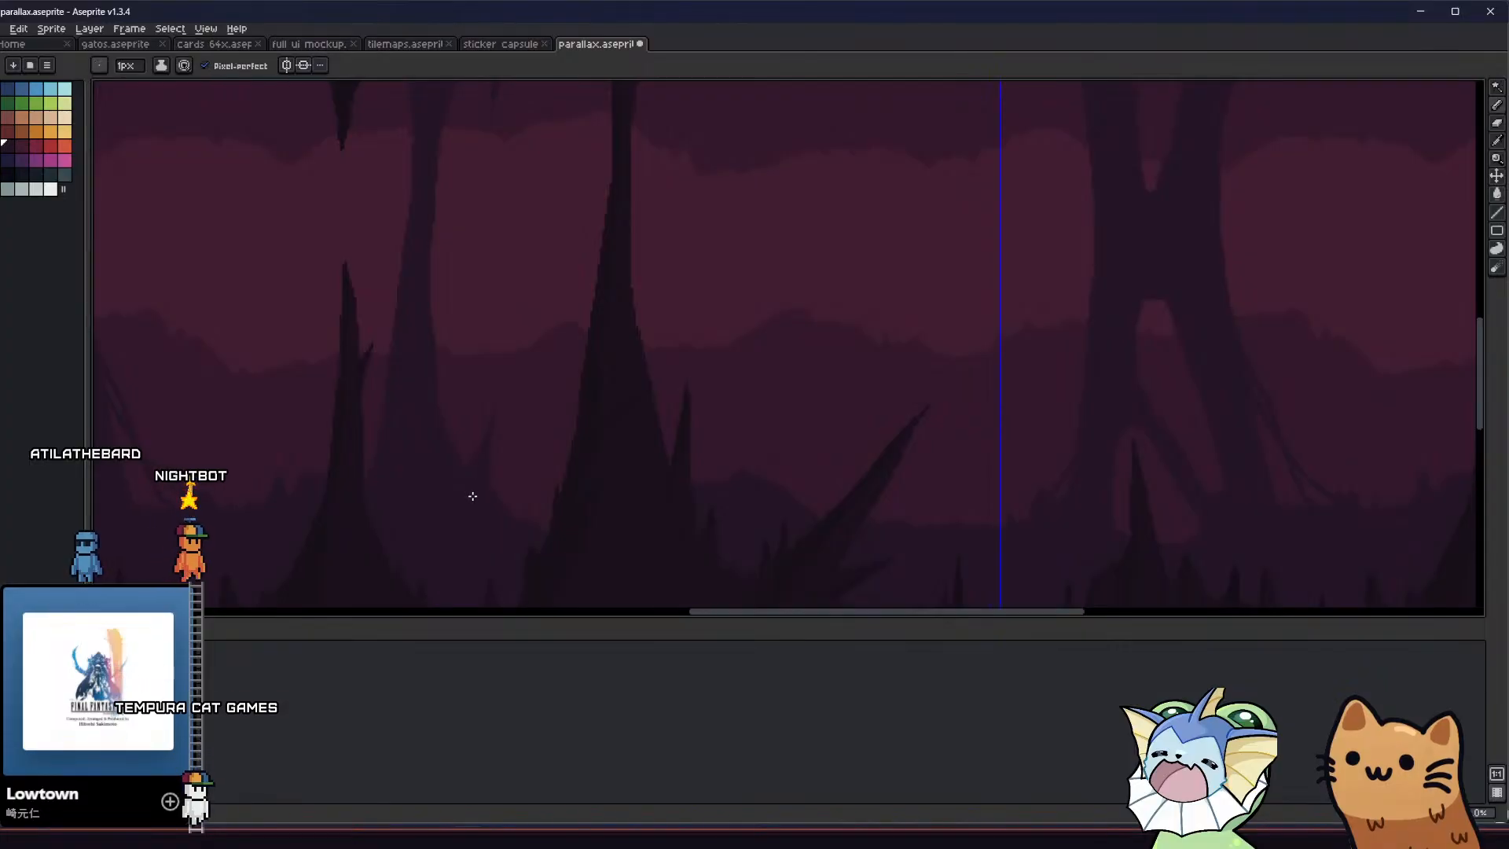
scroll(473, 502, "down", 2)
middle_click_drag(425, 525, 463, 509)
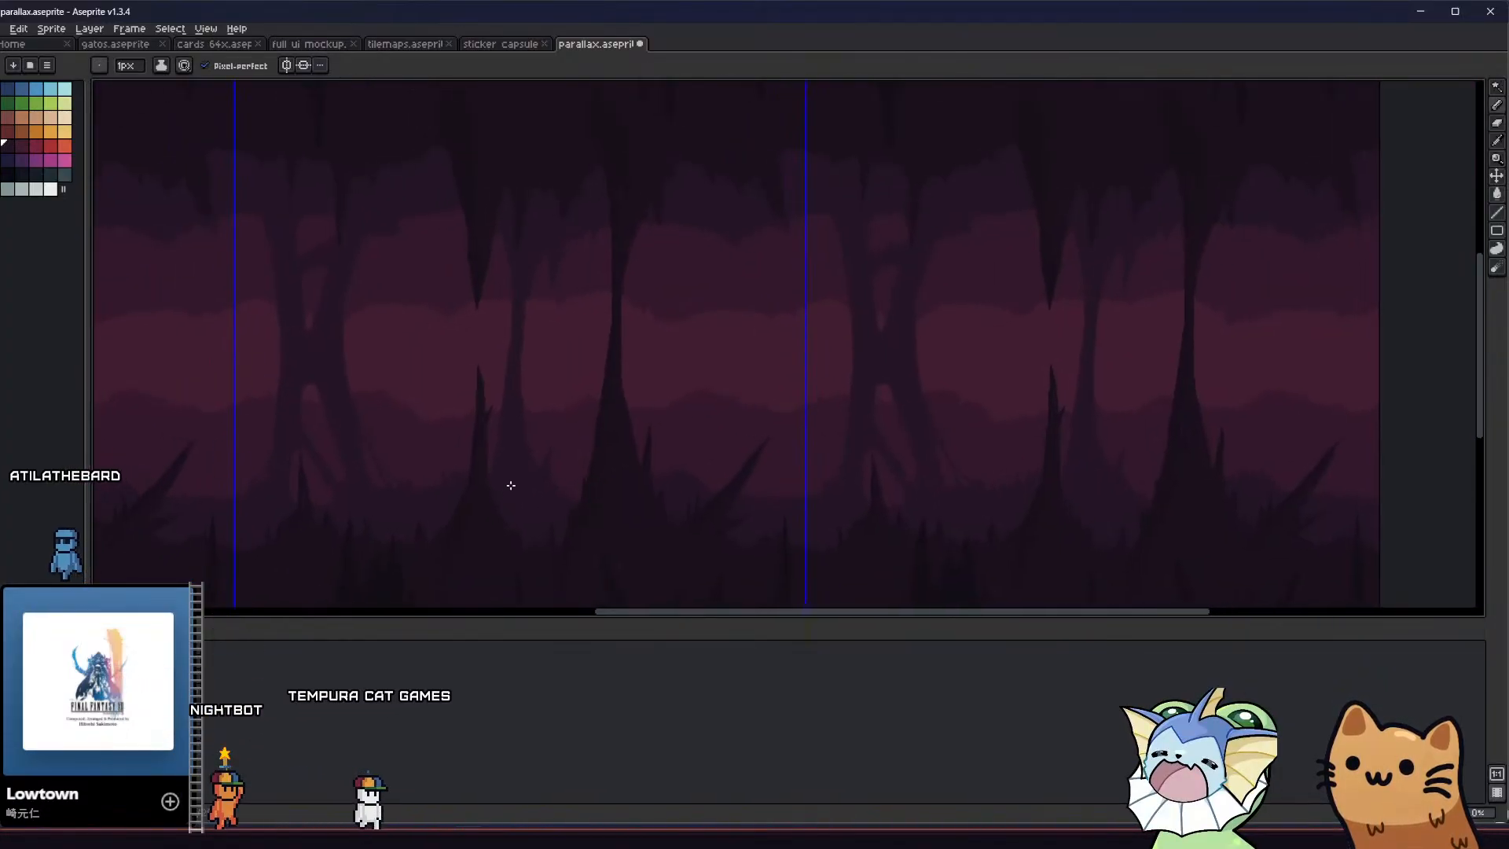
Draw and fill a small upright spike on the right slope of the thin column's base
scroll(518, 482, "up", 2)
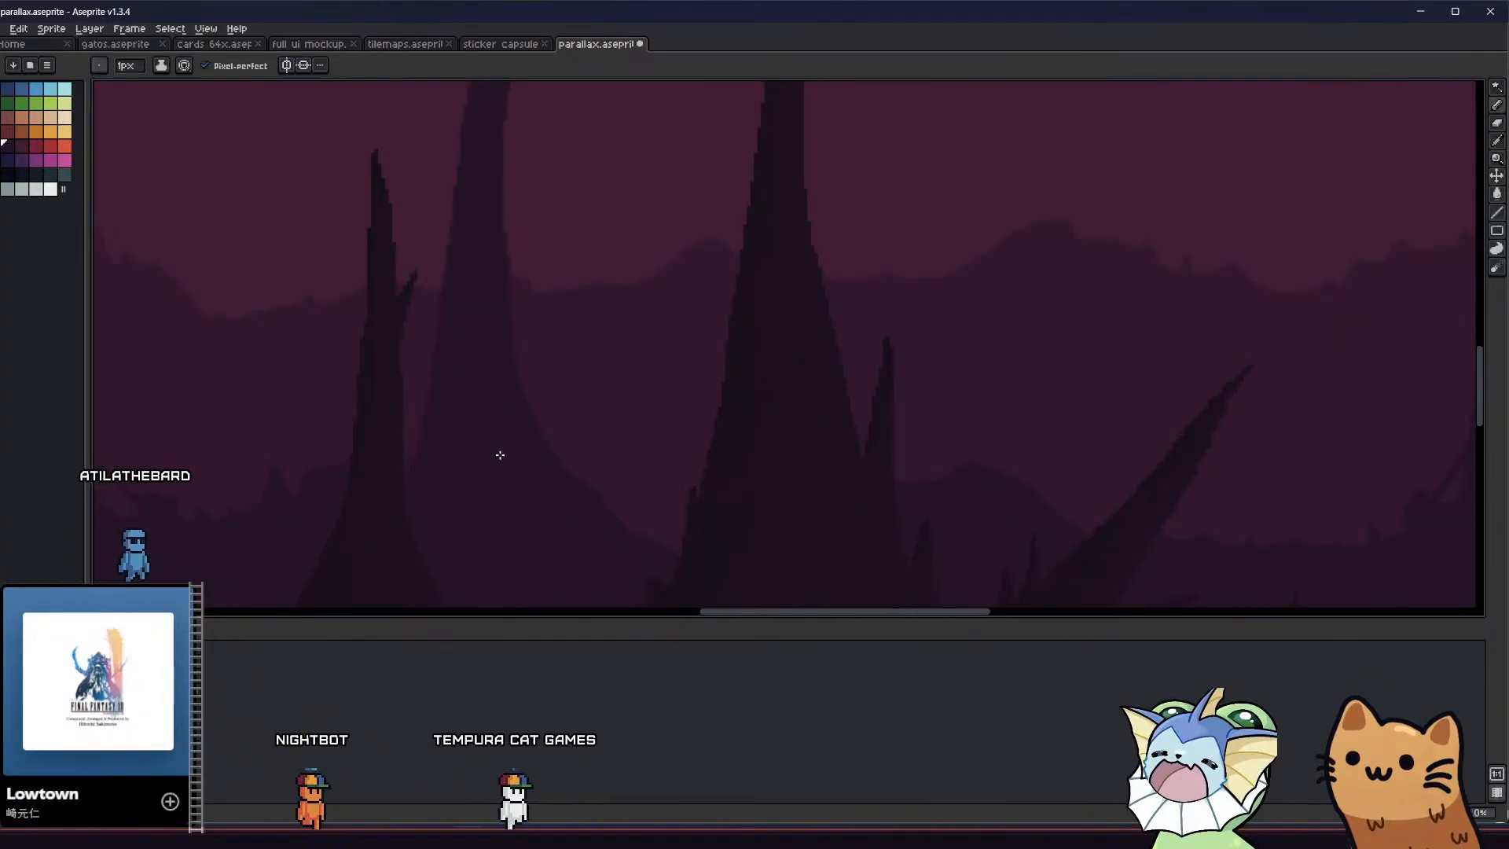
key("g")
left_click(532, 397)
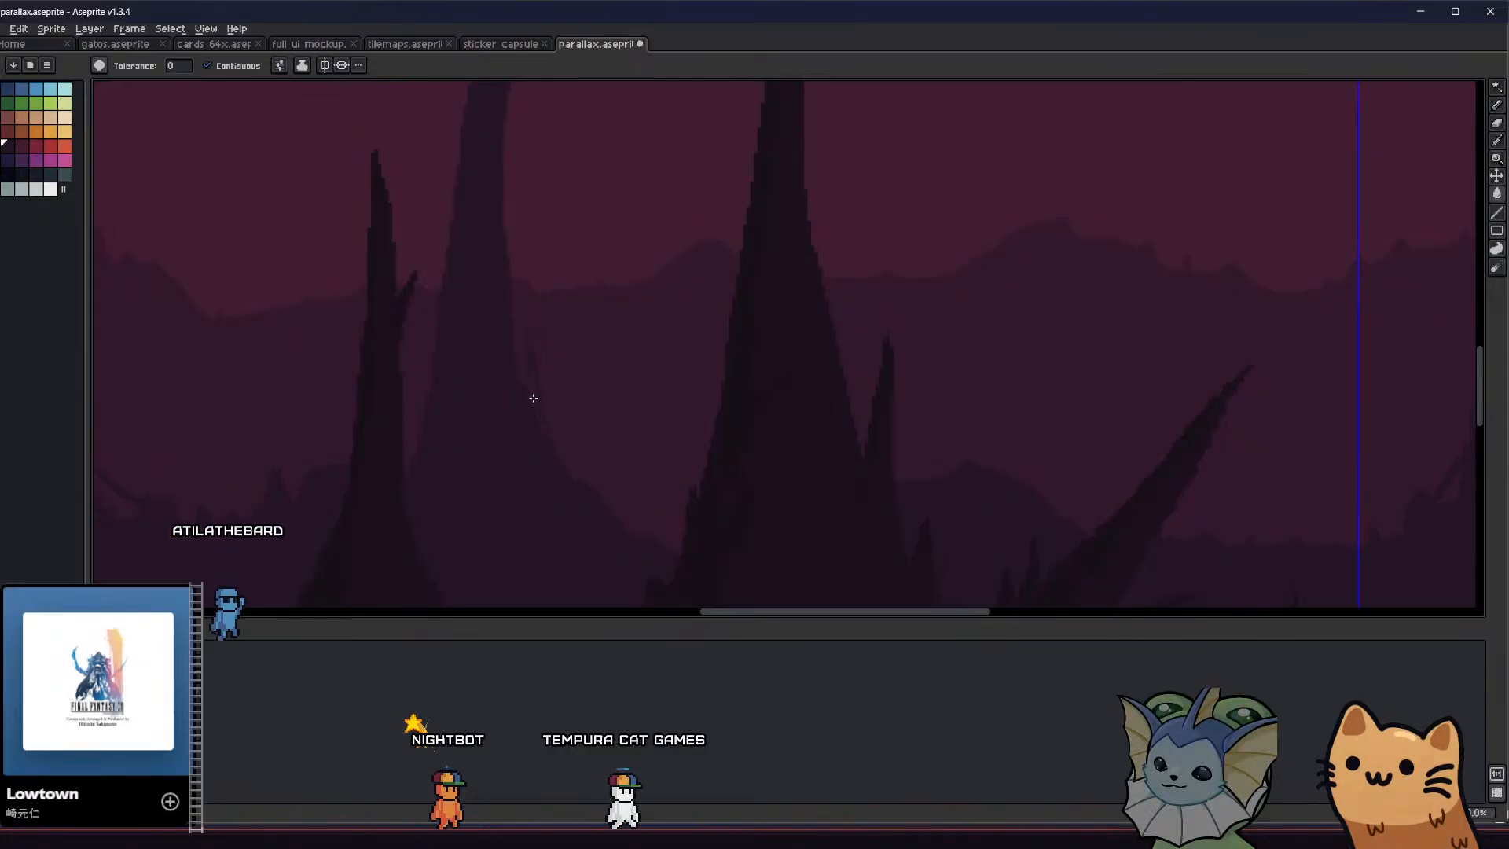
Draw a curved spike pointing outward from the foot of the thin column's base, and save the file
key("b")
mouse_move(549, 454)
left_mouse_down()
mouse_move(542, 431)
mouse_move(550, 448)
left_mouse_up()
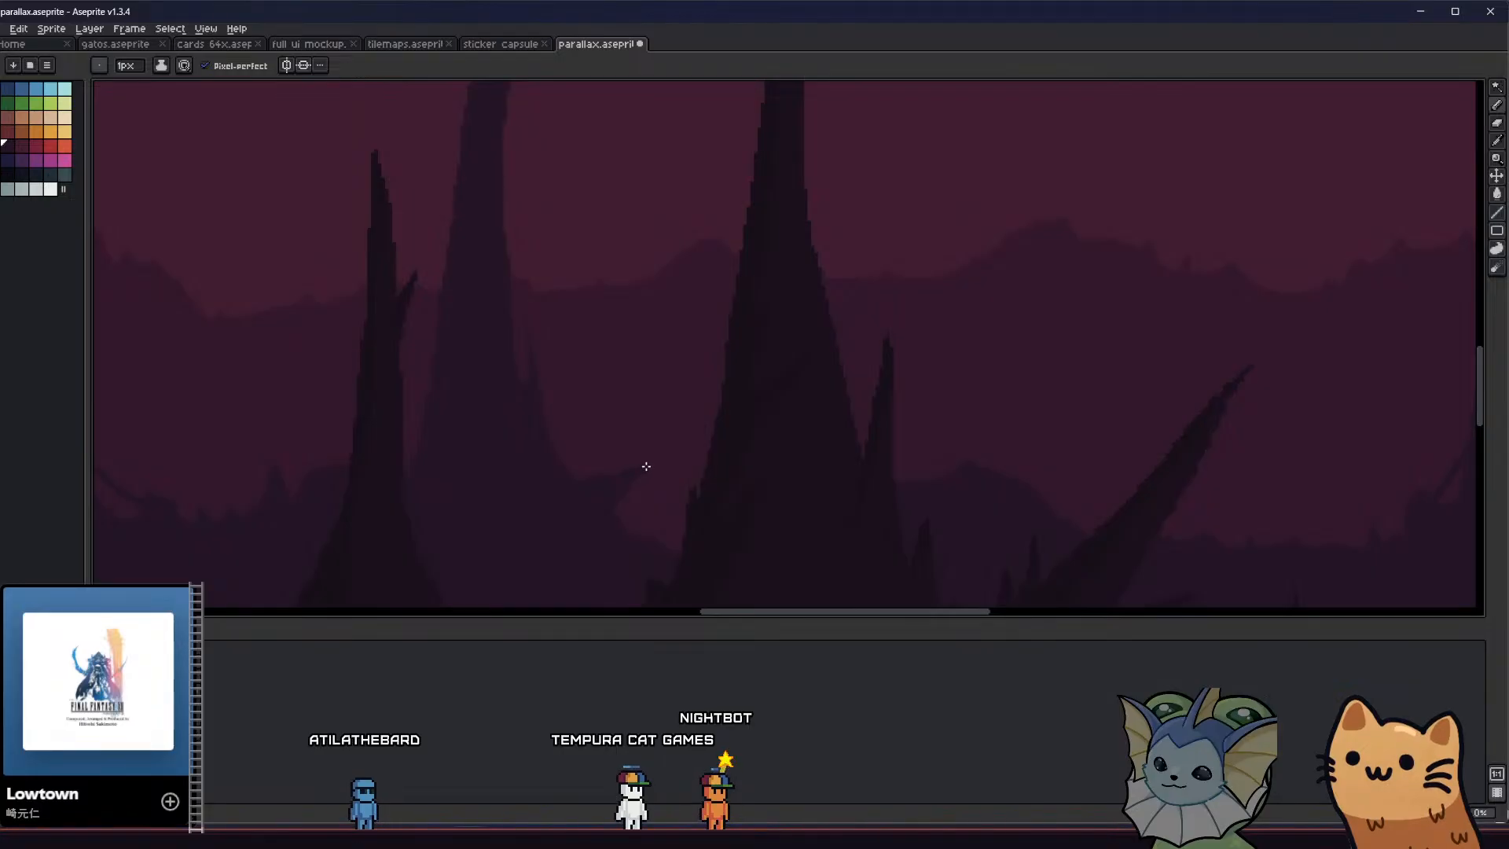
scroll(559, 495, "down", 3)
key("ctrl+s")
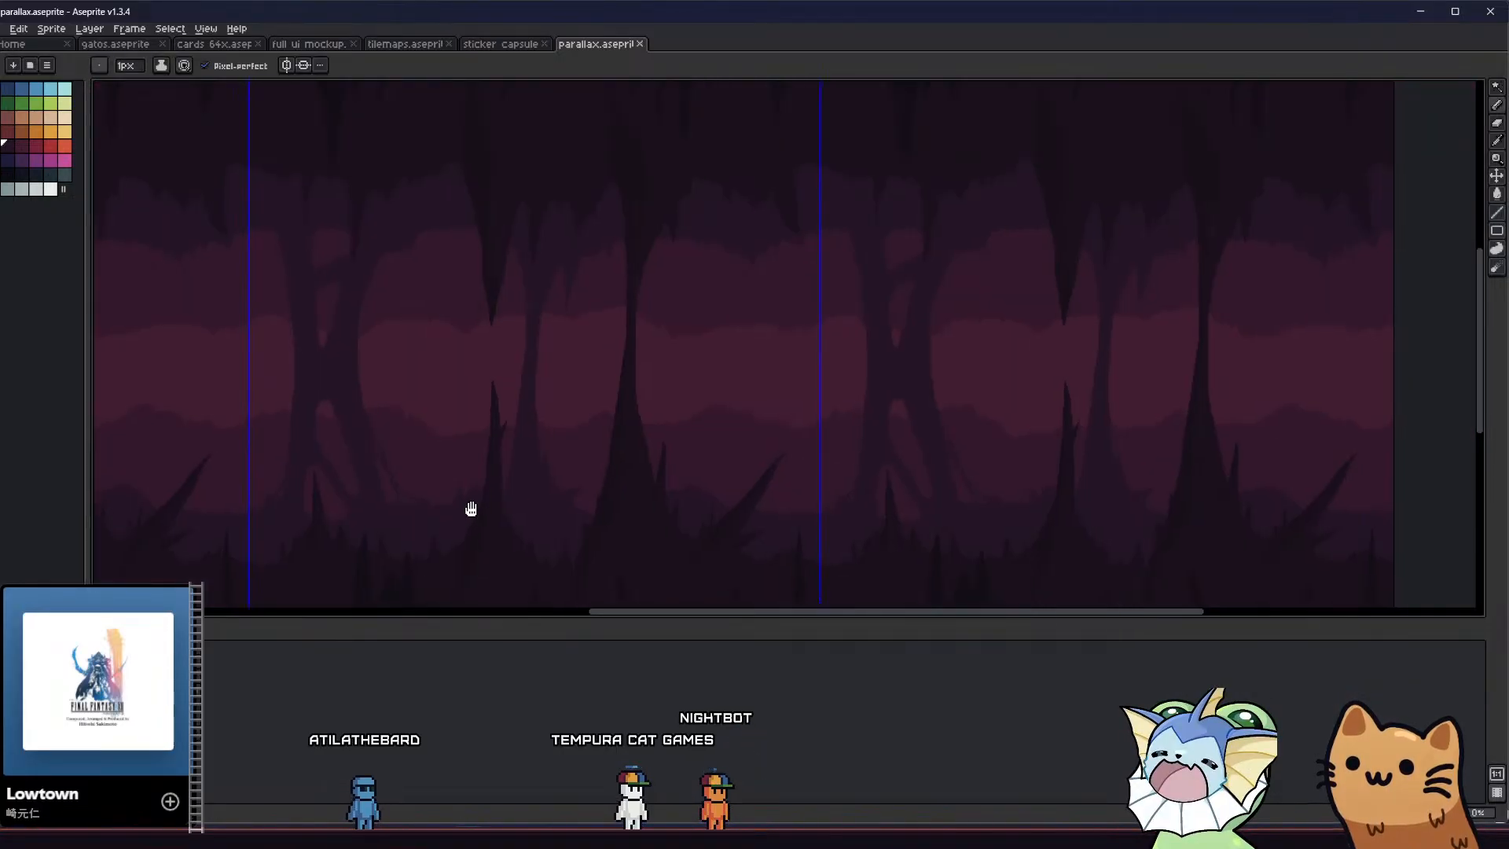
Draw and fill a thin spike hanging from the outer edge of the split column's right arm
middle_click_drag(471, 510, 568, 457)
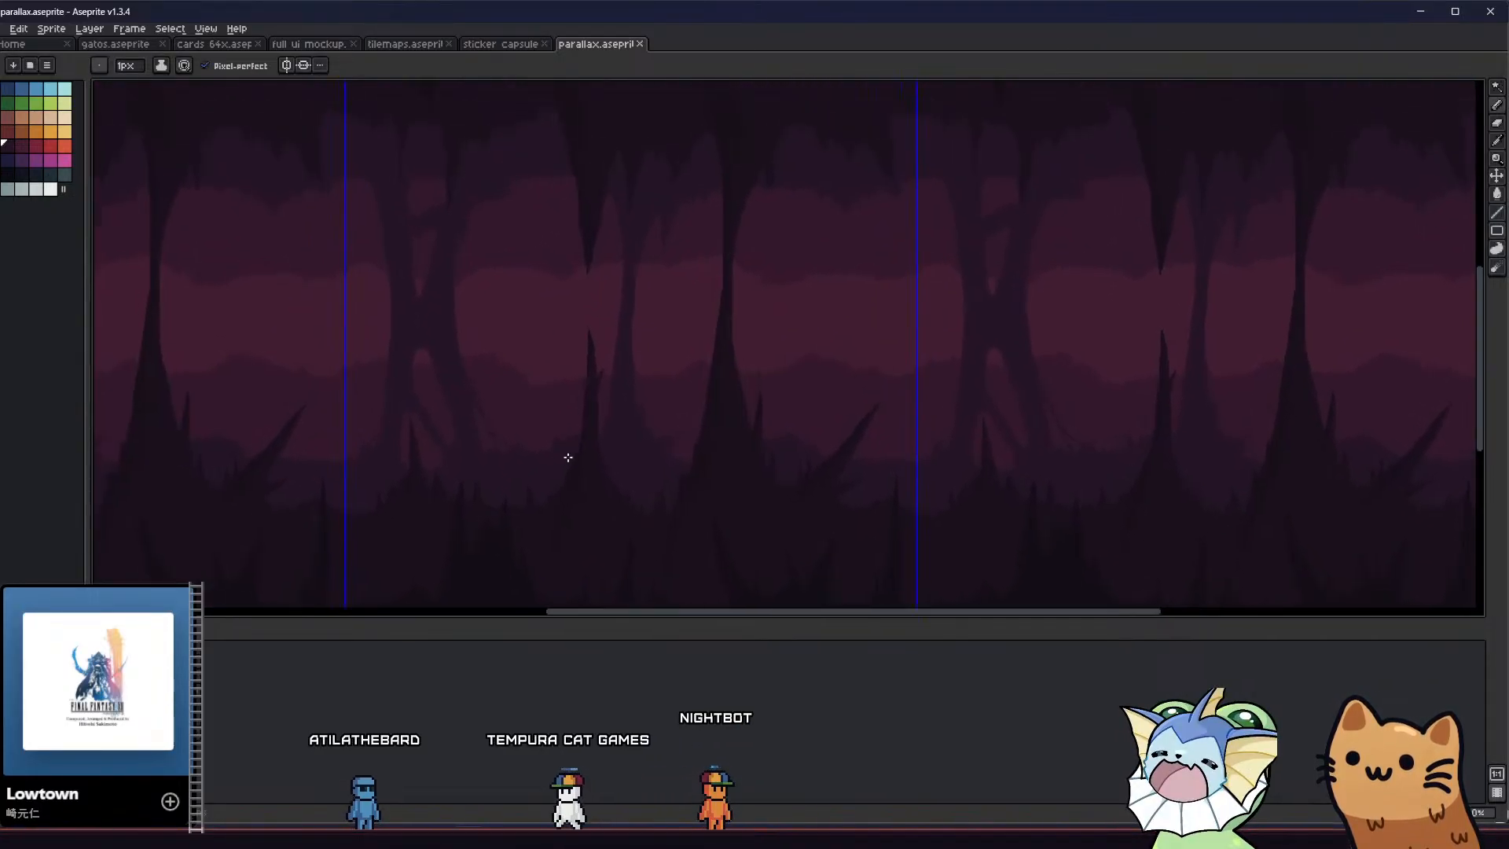
scroll(550, 440, "down", 2)
scroll(515, 374, "up", 5)
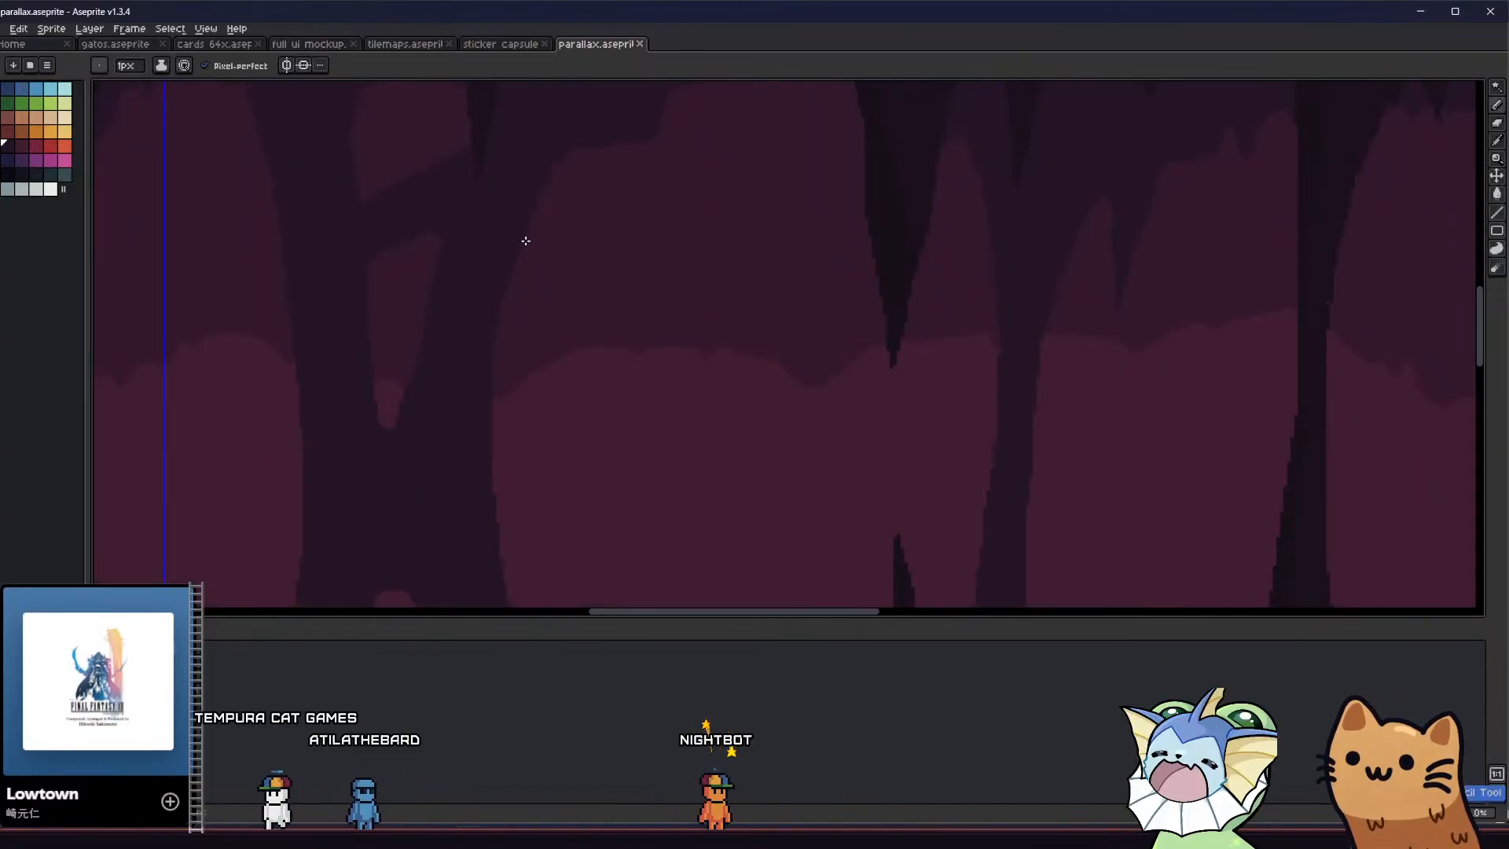
key("g")
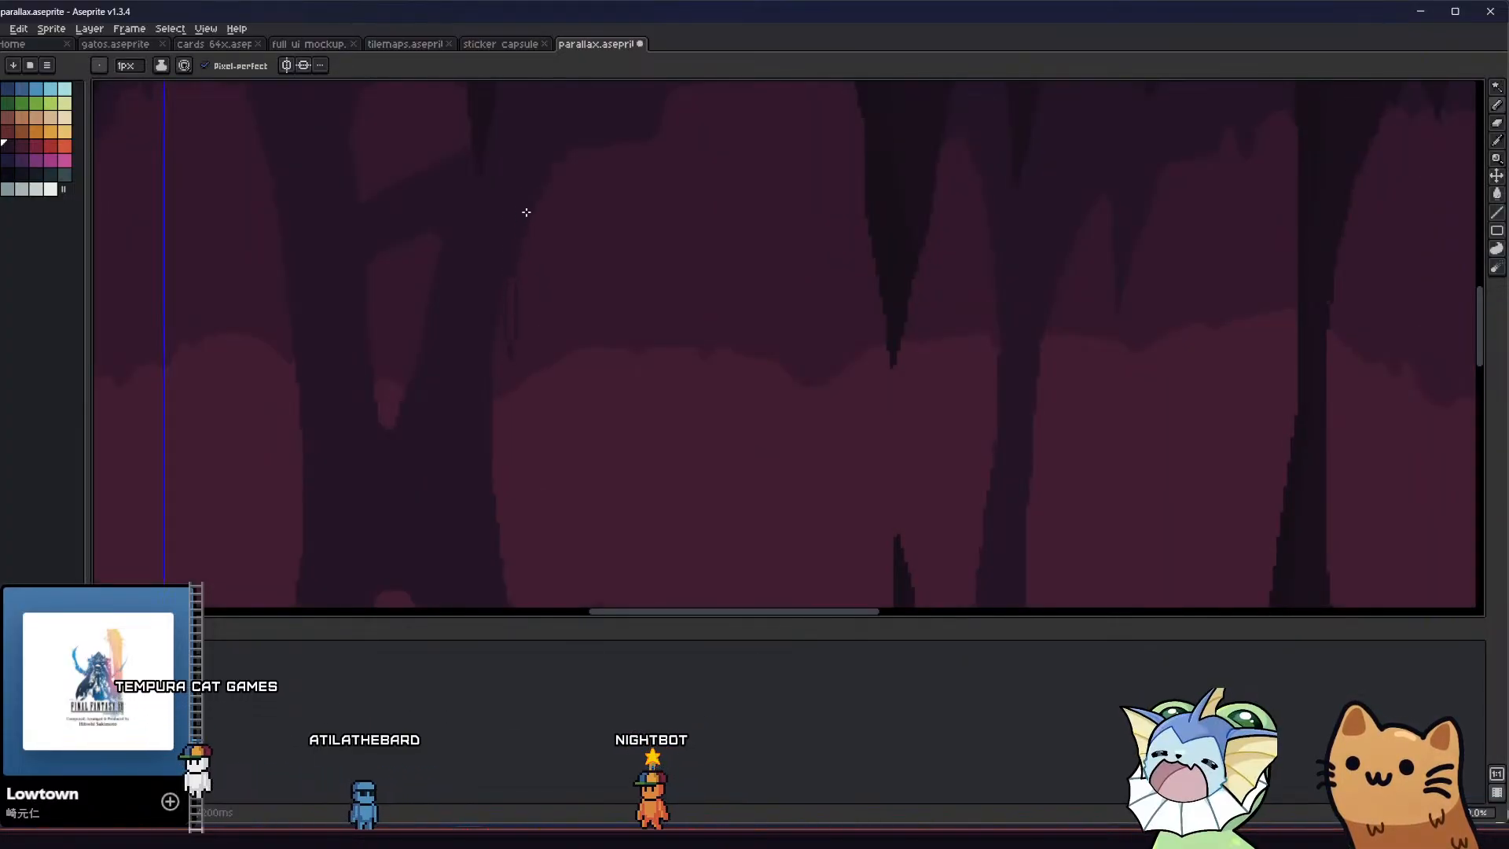
Draw and fill another thin spike hanging from the ceiling just outside the split column's right arm
key("b")
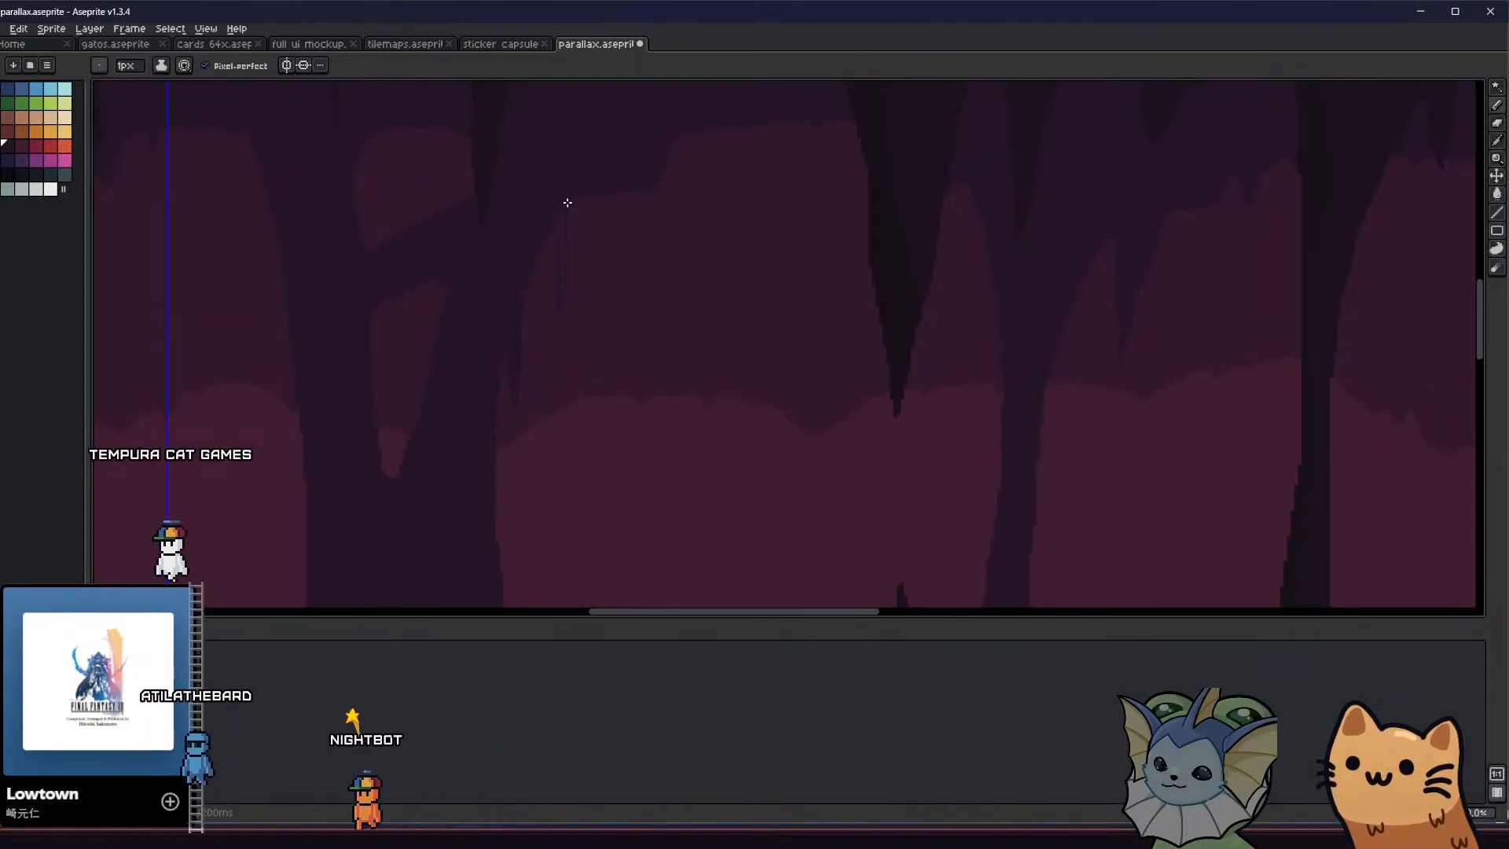
key("g")
scroll(550, 235, "down", 3)
Draw a thin spike hanging from the underside of the upper branch, inside the split column's opening
key("b")
scroll(455, 315, "up", 5)
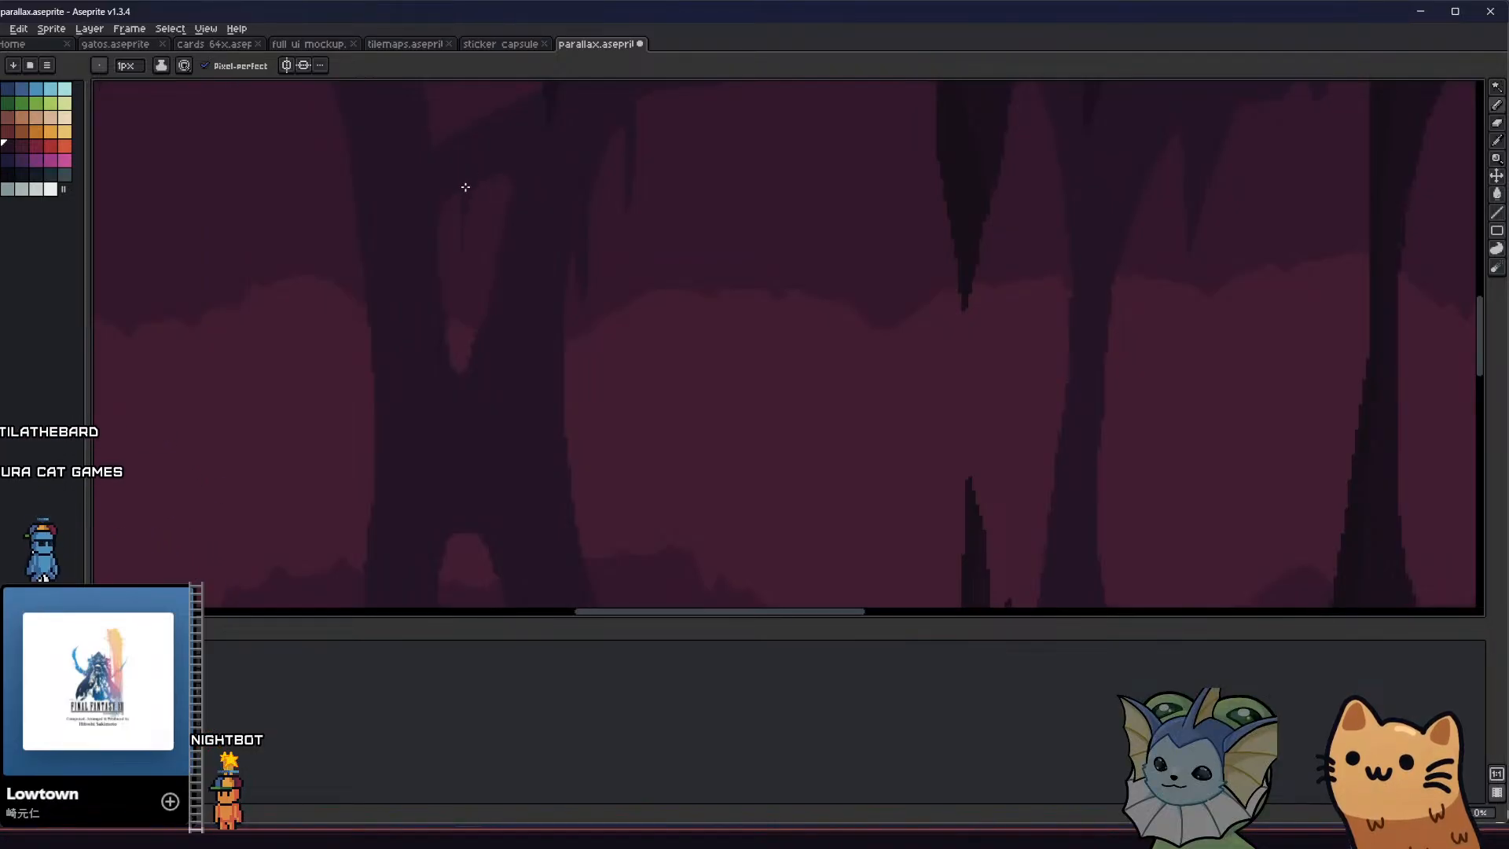
scroll(466, 191, "down", 2)
Draw and fill a thin spike hanging from the top of the opening between the split column's legs
middle_click_drag(393, 411, 391, 313)
left_click_drag(473, 328, 473, 369)
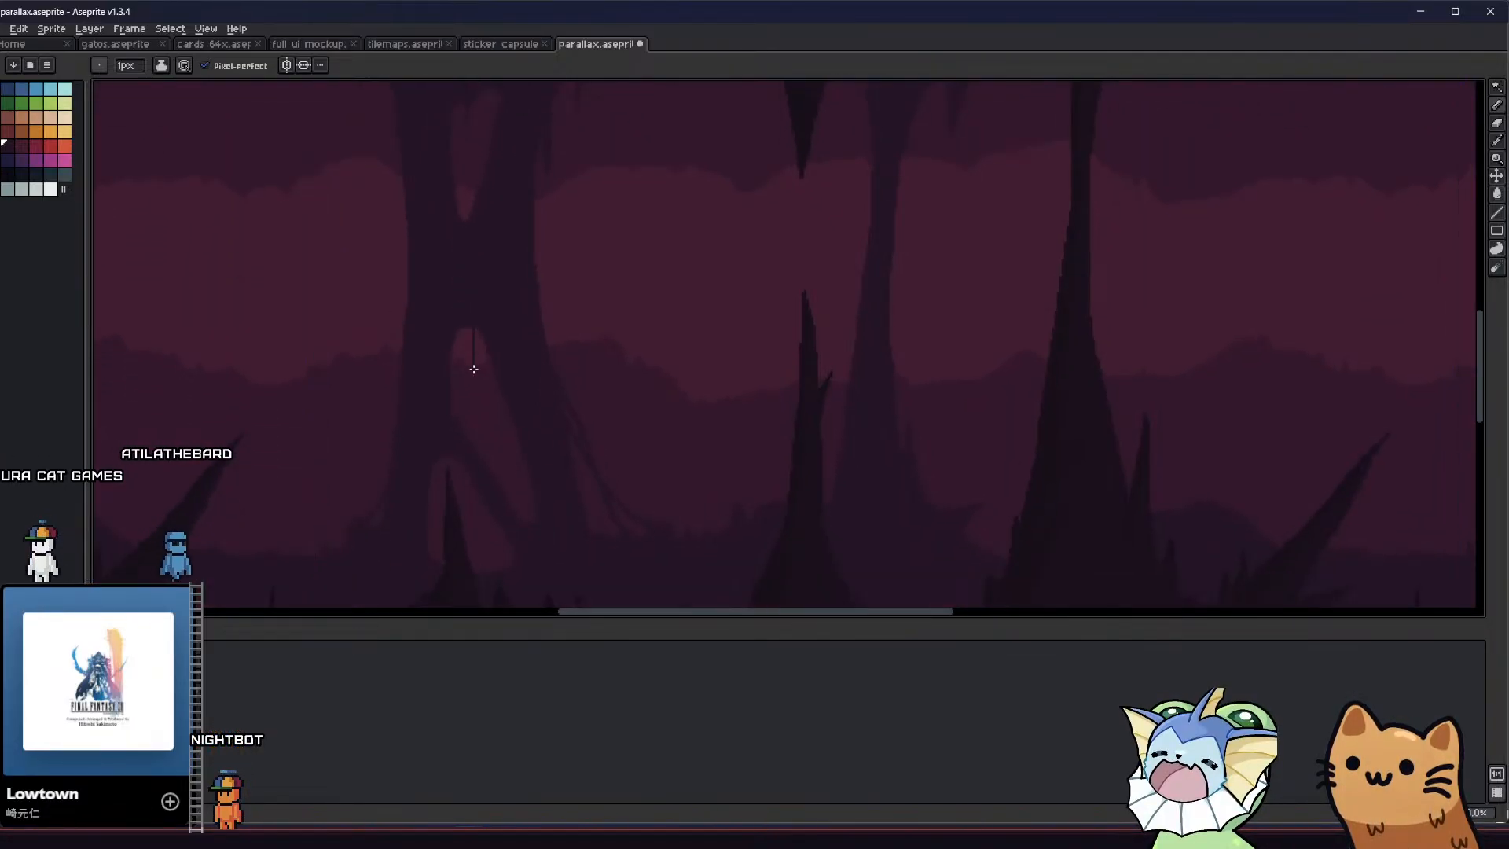
key("g")
middle_click_drag(426, 426, 438, 360)
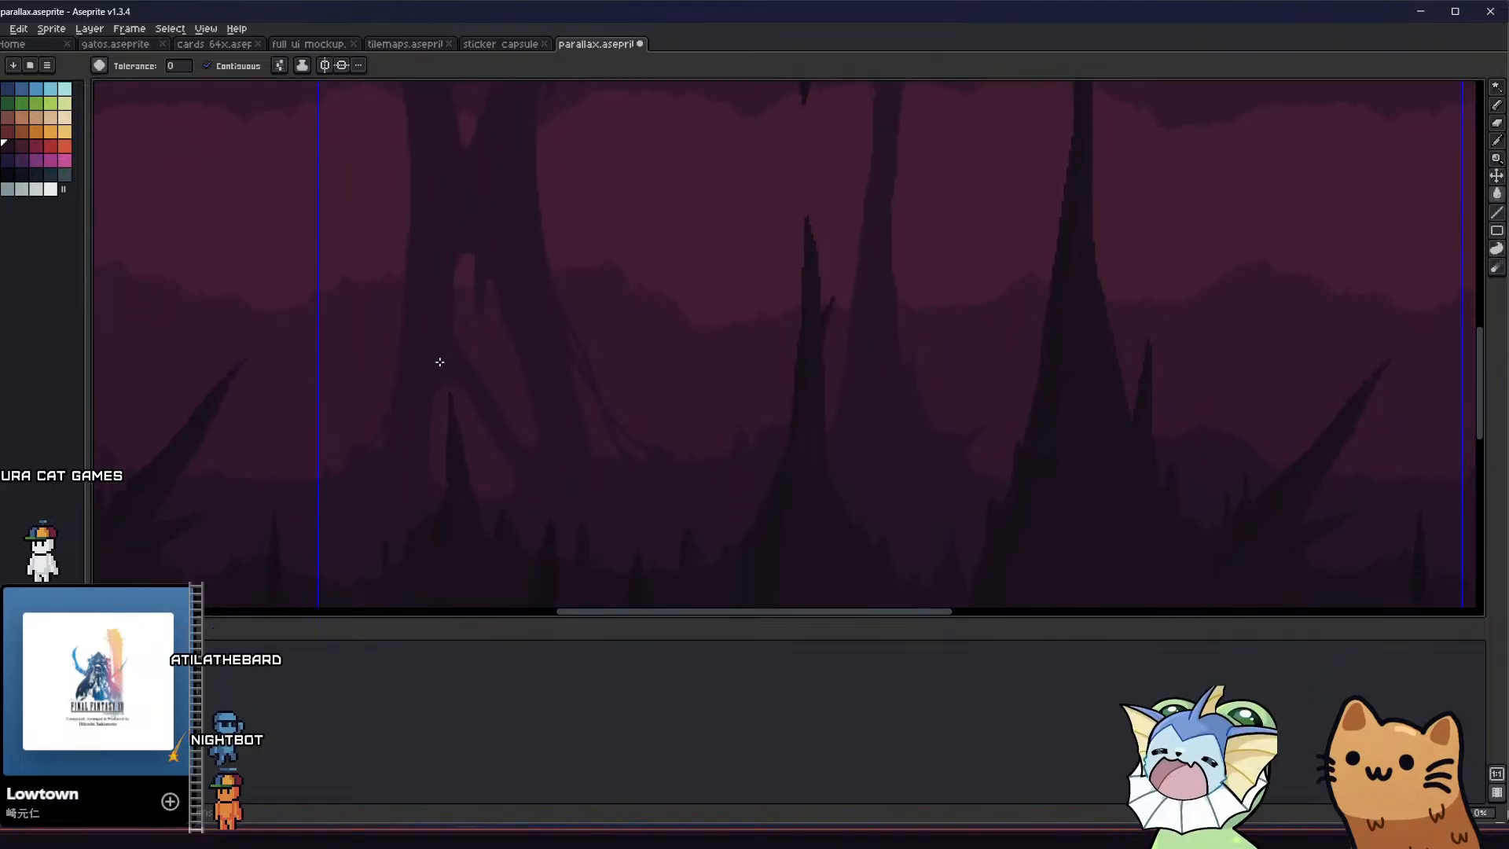
Finish and fill the thin spikes hanging in the openings between the split column's legs, and save the file
key("v")
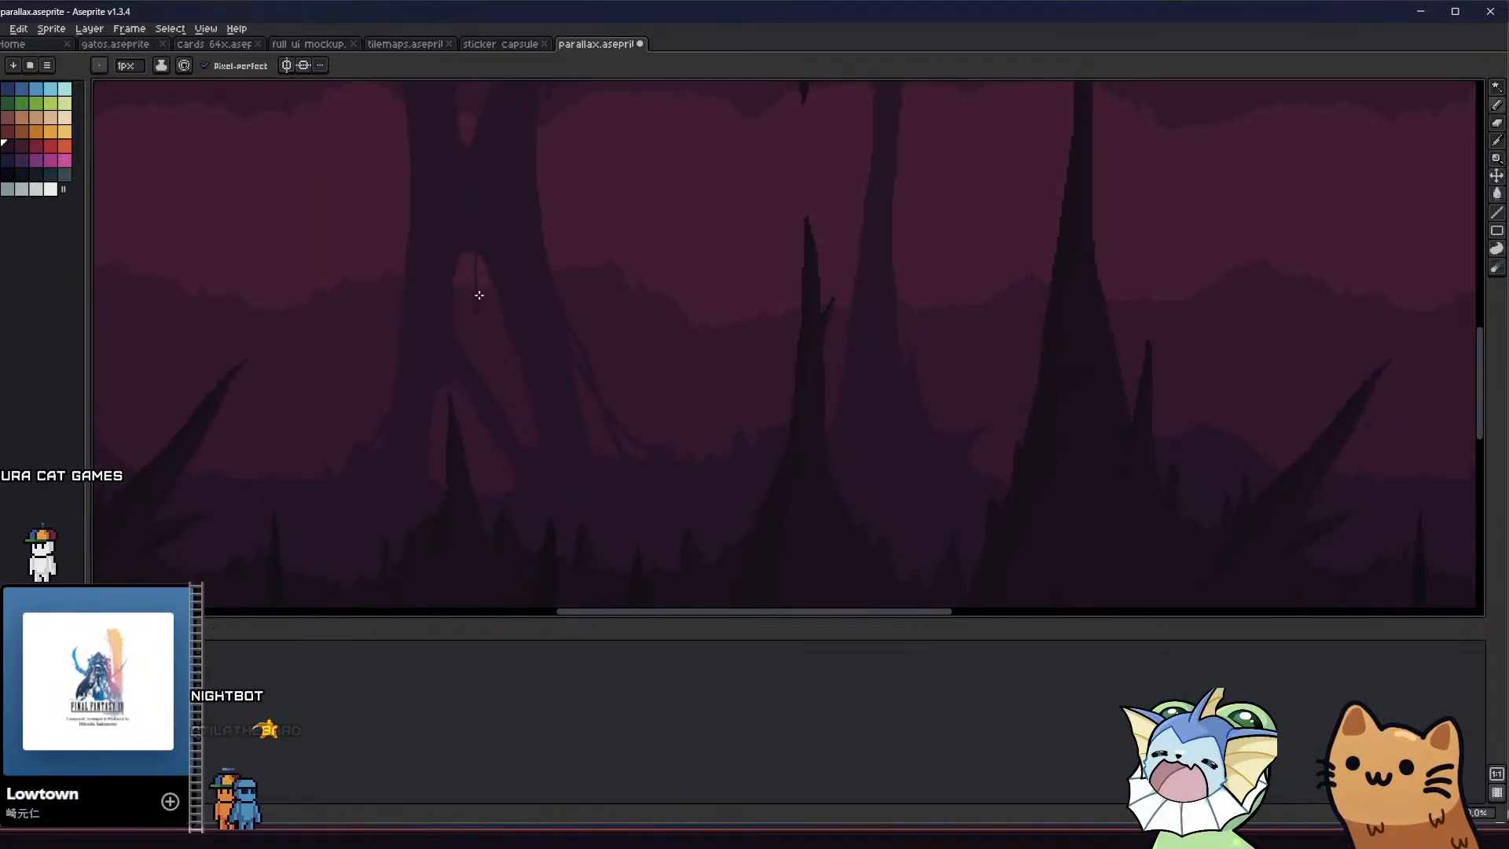
middle_click_drag(448, 393, 427, 361)
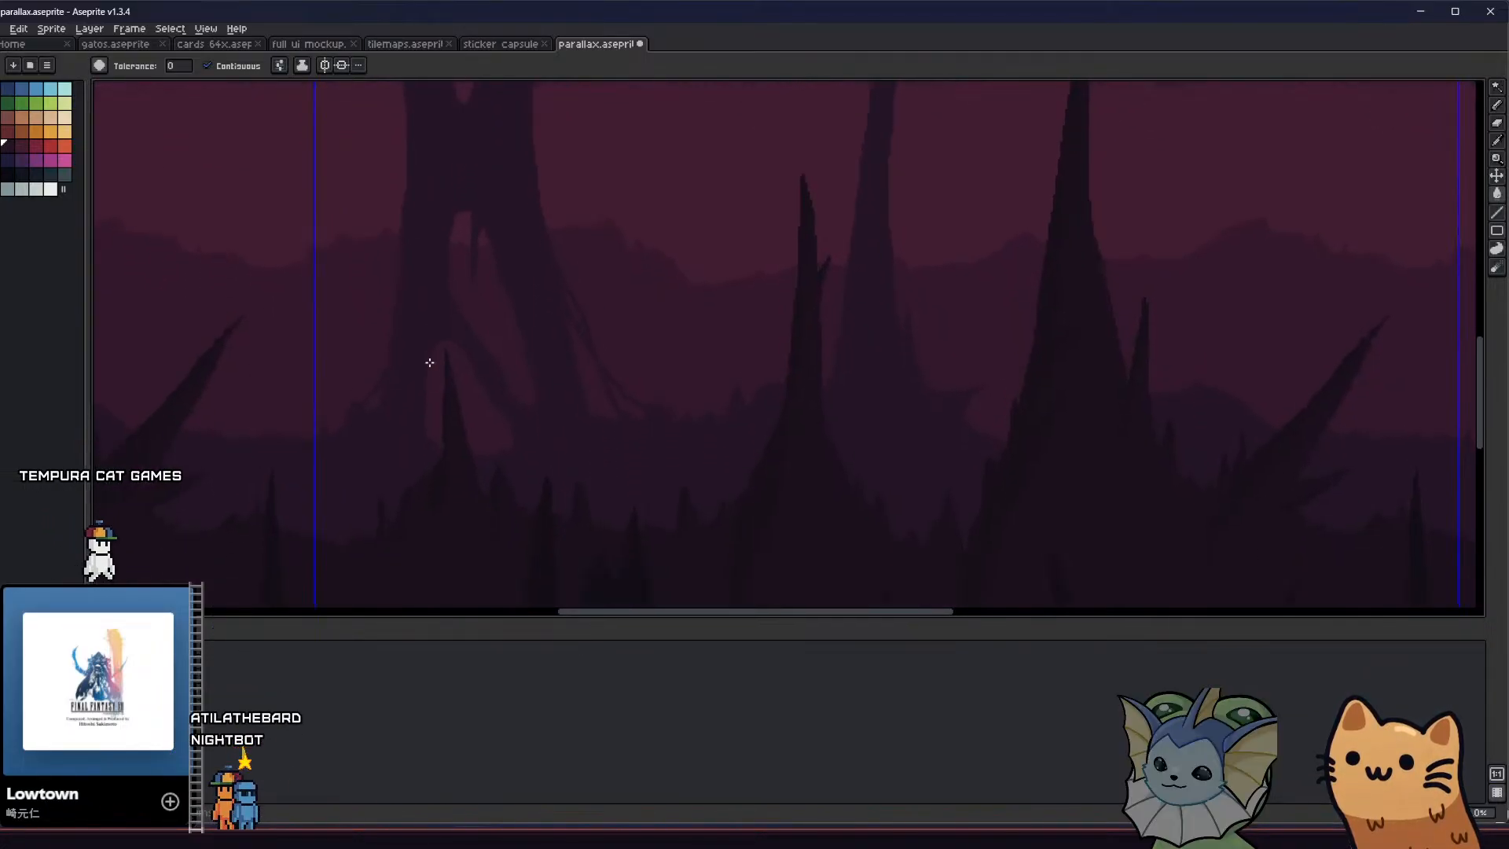
key("b")
key("g")
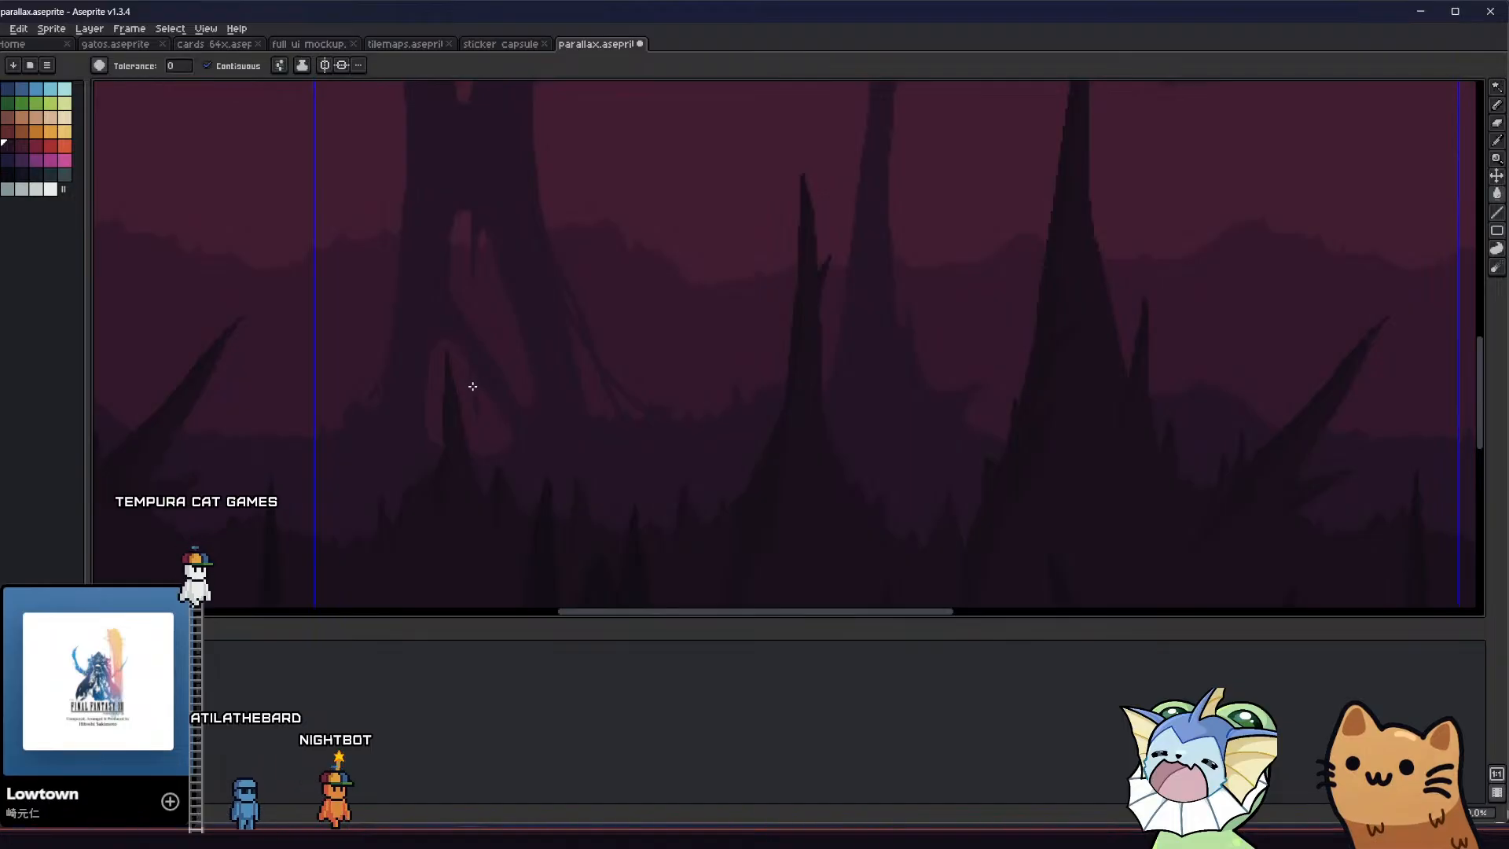
scroll(459, 412, "down", 3)
key("ctrl+s")
mouse_move(439, 415)
middle_mouse_down()
mouse_move(374, 427)
mouse_move(297, 408)
mouse_move(278, 374)
mouse_move(283, 327)
mouse_move(408, 391)
middle_mouse_up()
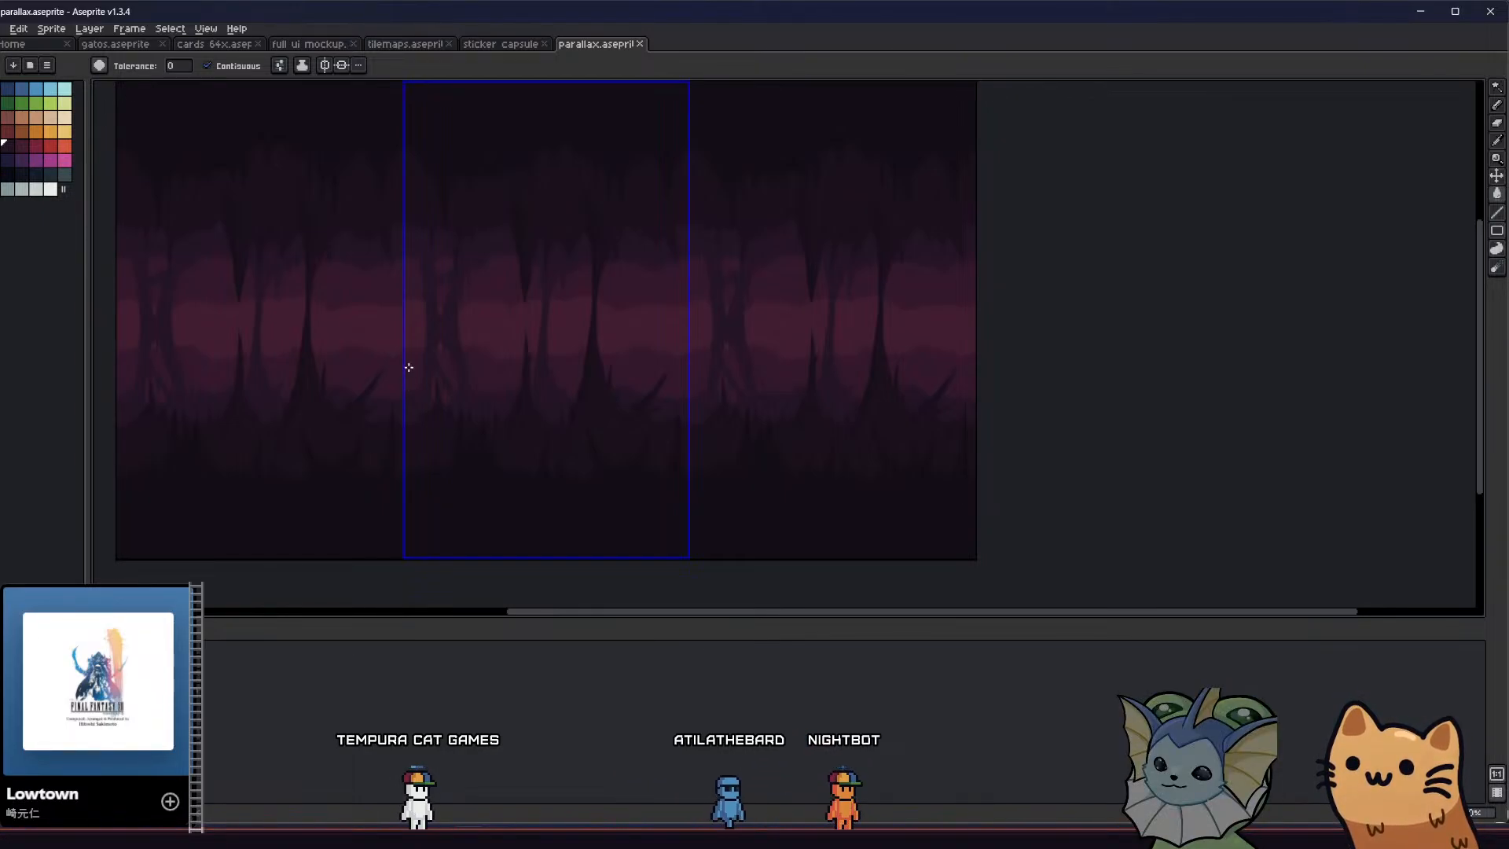
scroll(409, 367, "up", 3)
mouse_move(408, 304)
middle_mouse_down()
mouse_move(299, 172)
mouse_move(279, 197)
mouse_move(342, 308)
middle_mouse_up()
scroll(427, 296, "down", 2)
scroll(417, 233, "up", 2)
key("b")
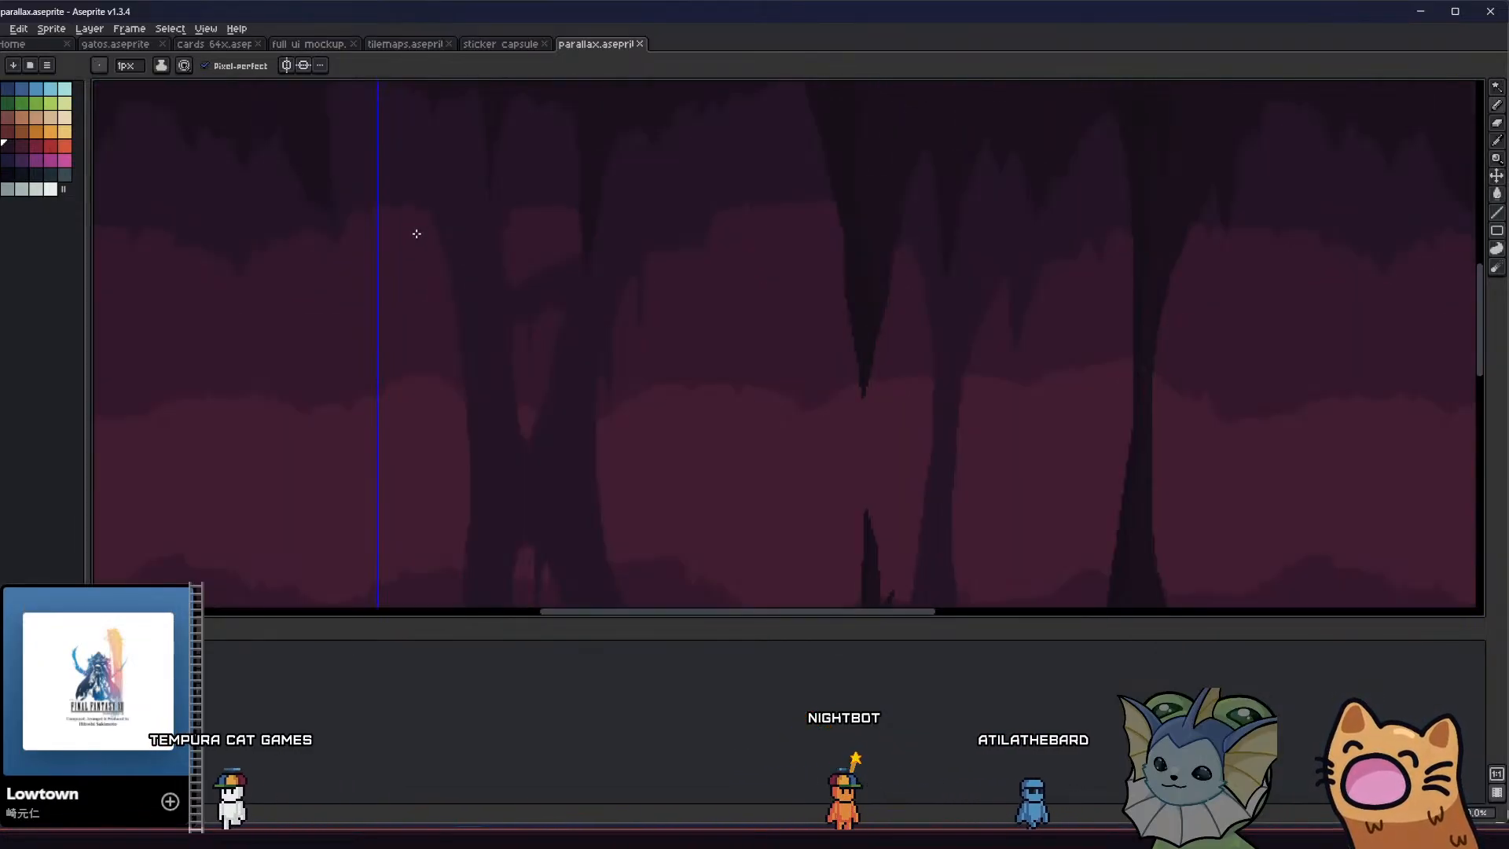
left_click_drag(429, 228, 465, 344)
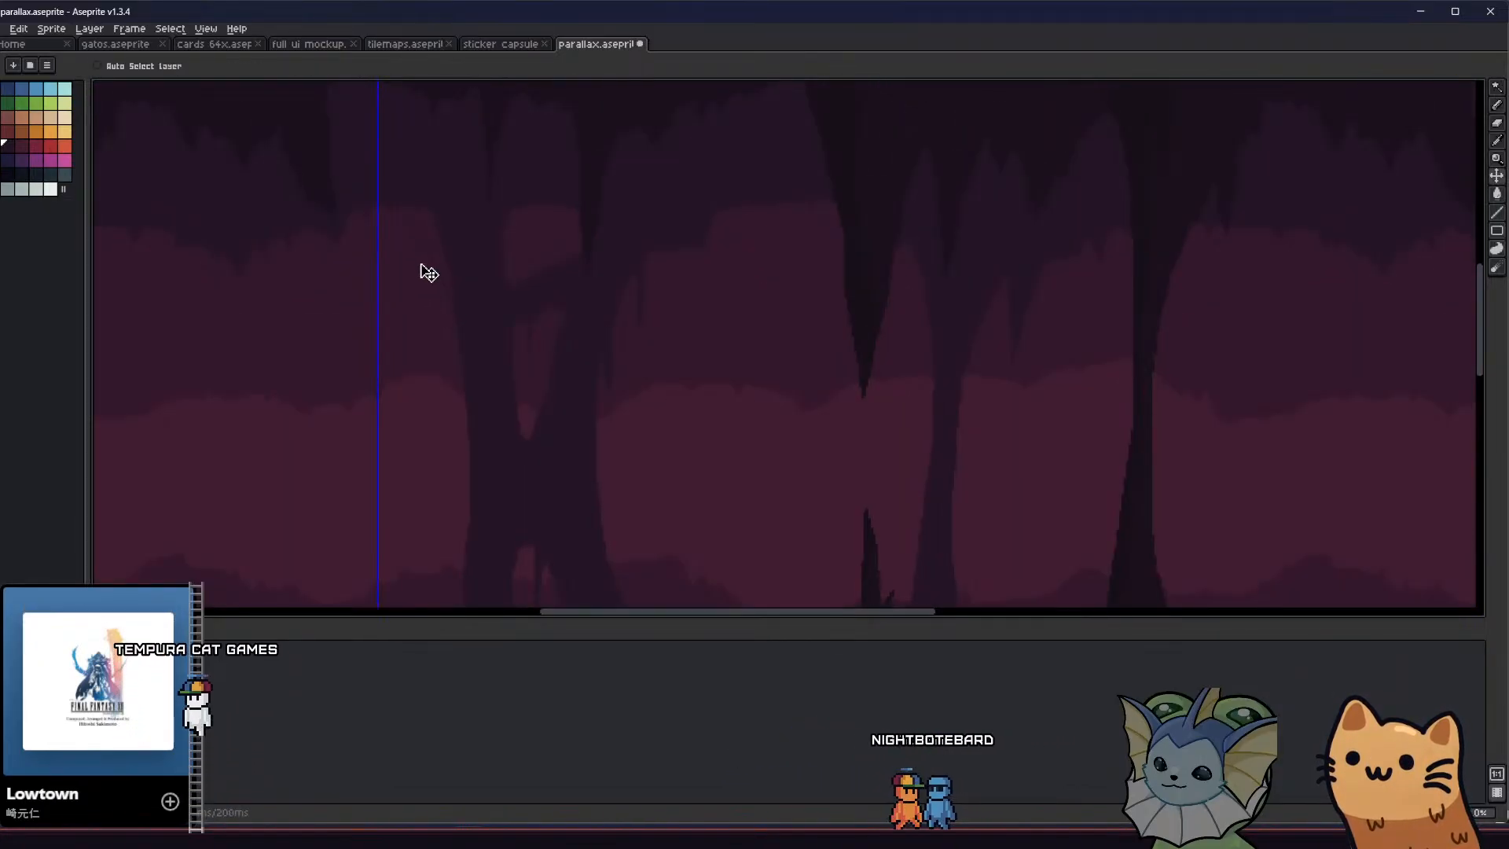
key("ctrl+z")
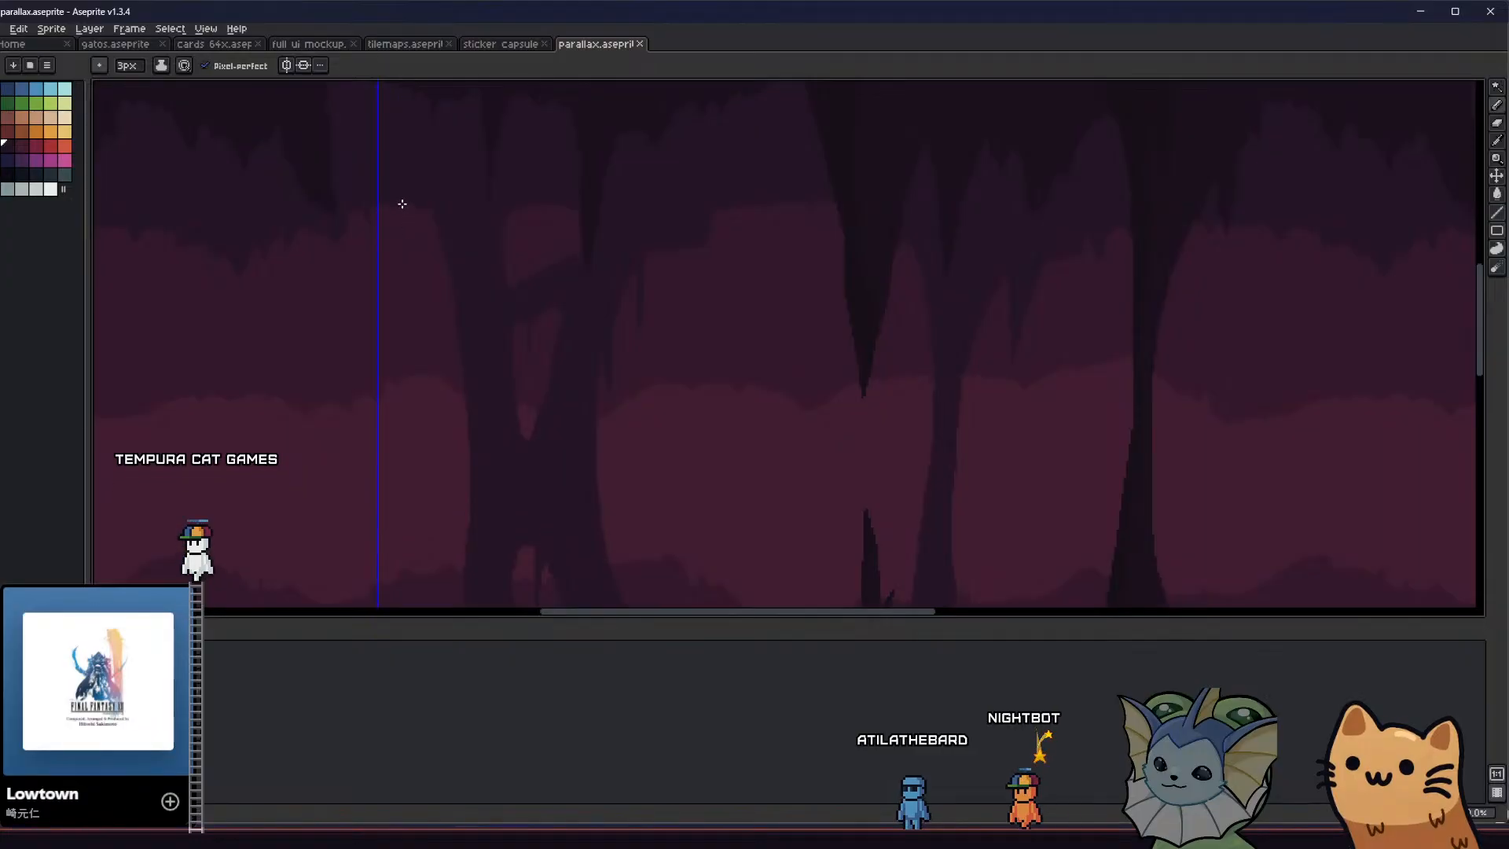
With a 2 px brush, draw a thin root from the ceiling to the split column's left arm and a thin strand hanging outside its right arm
middle_click_drag(377, 246, 365, 199)
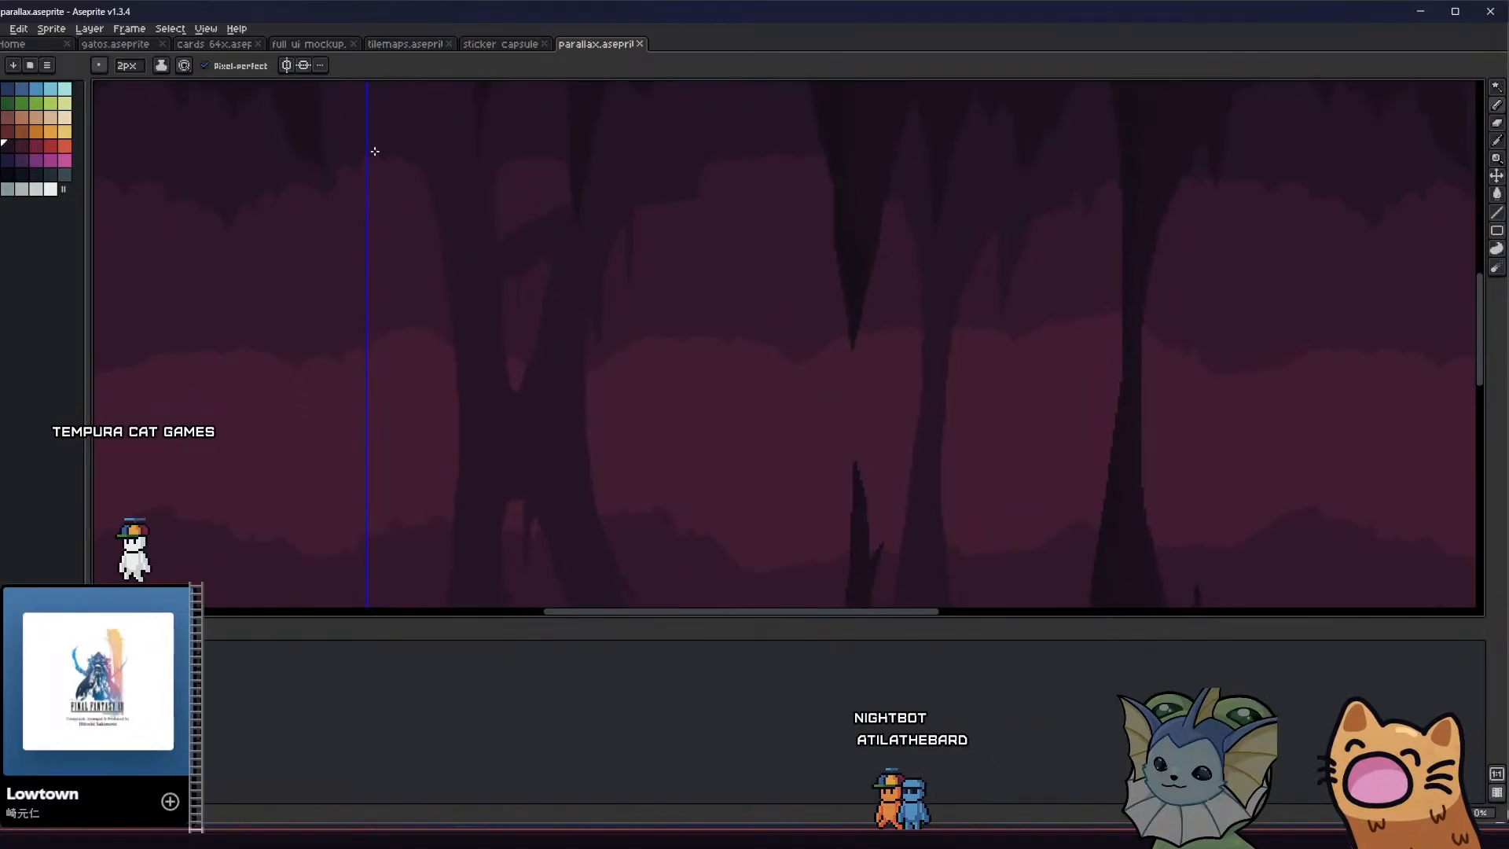
left_click_drag(437, 260, 454, 313)
middle_click_drag(434, 316, 417, 297)
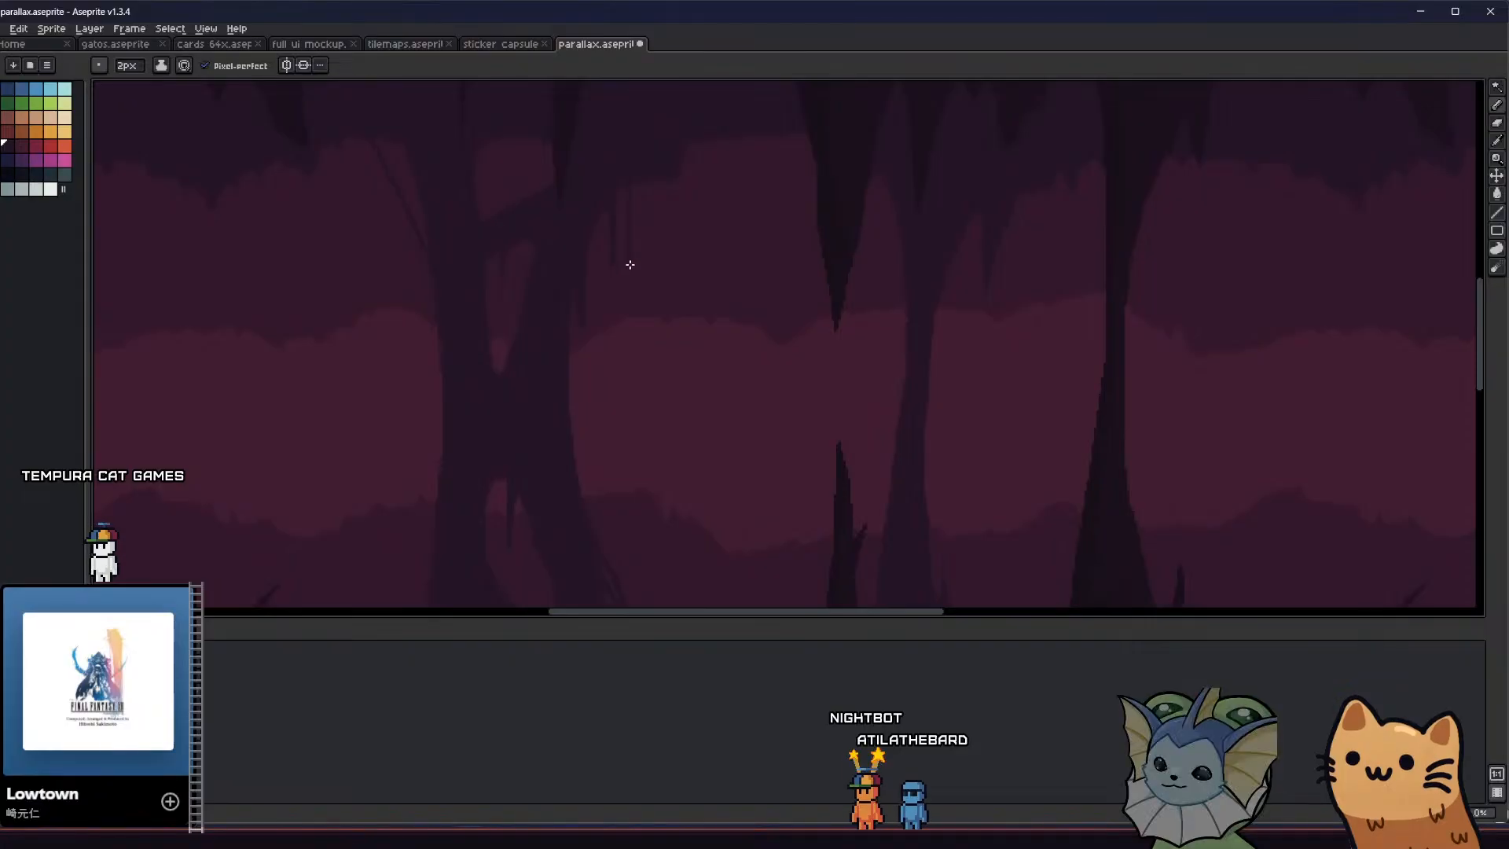
middle_click_drag(628, 276, 323, 327)
scroll(410, 284, "down", 1)
scroll(266, 285, "down", 1)
scroll(269, 295, "up", 1)
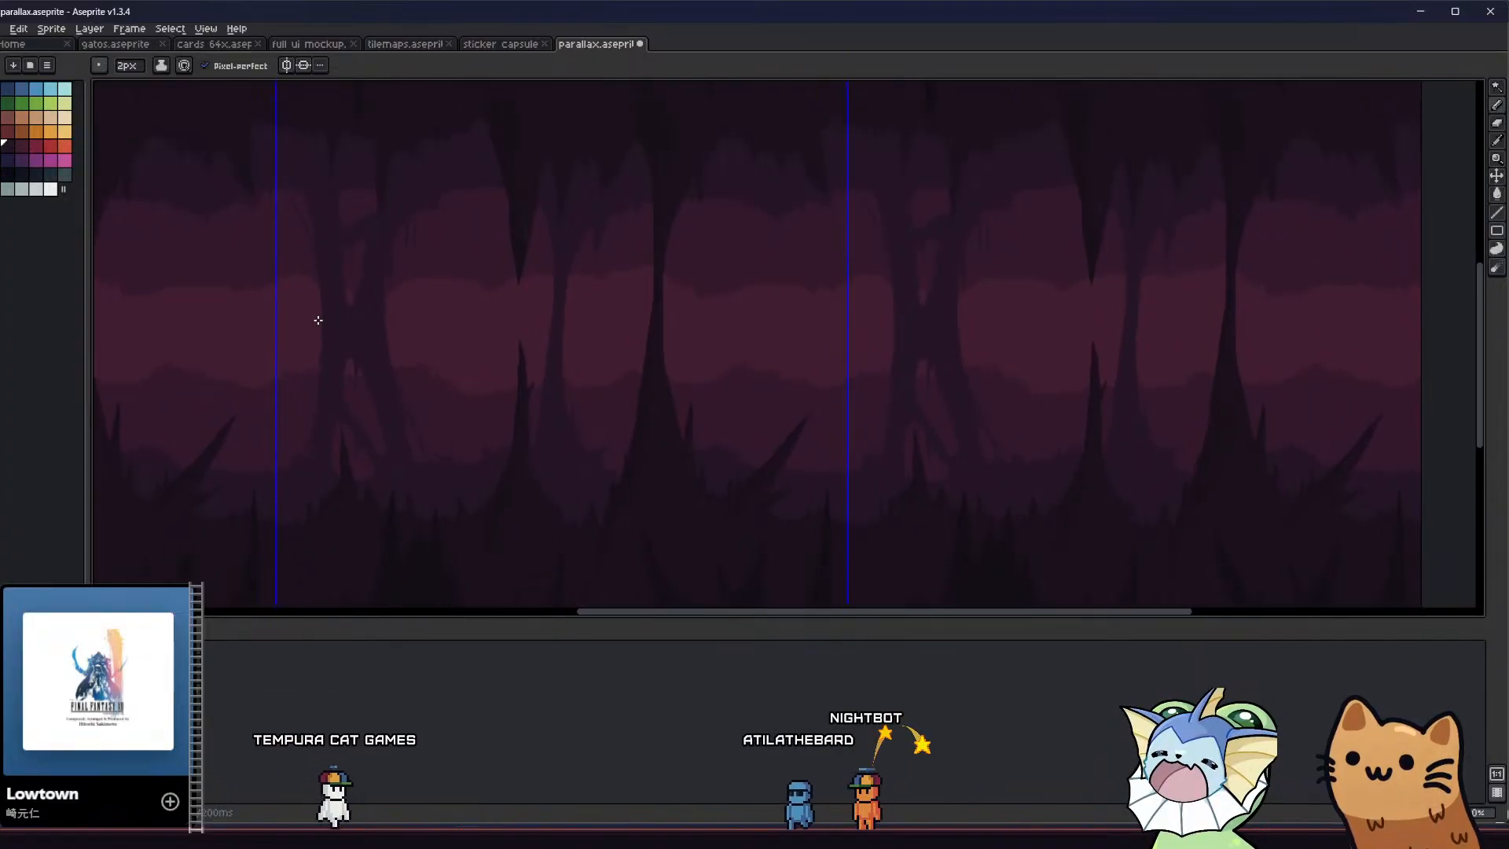
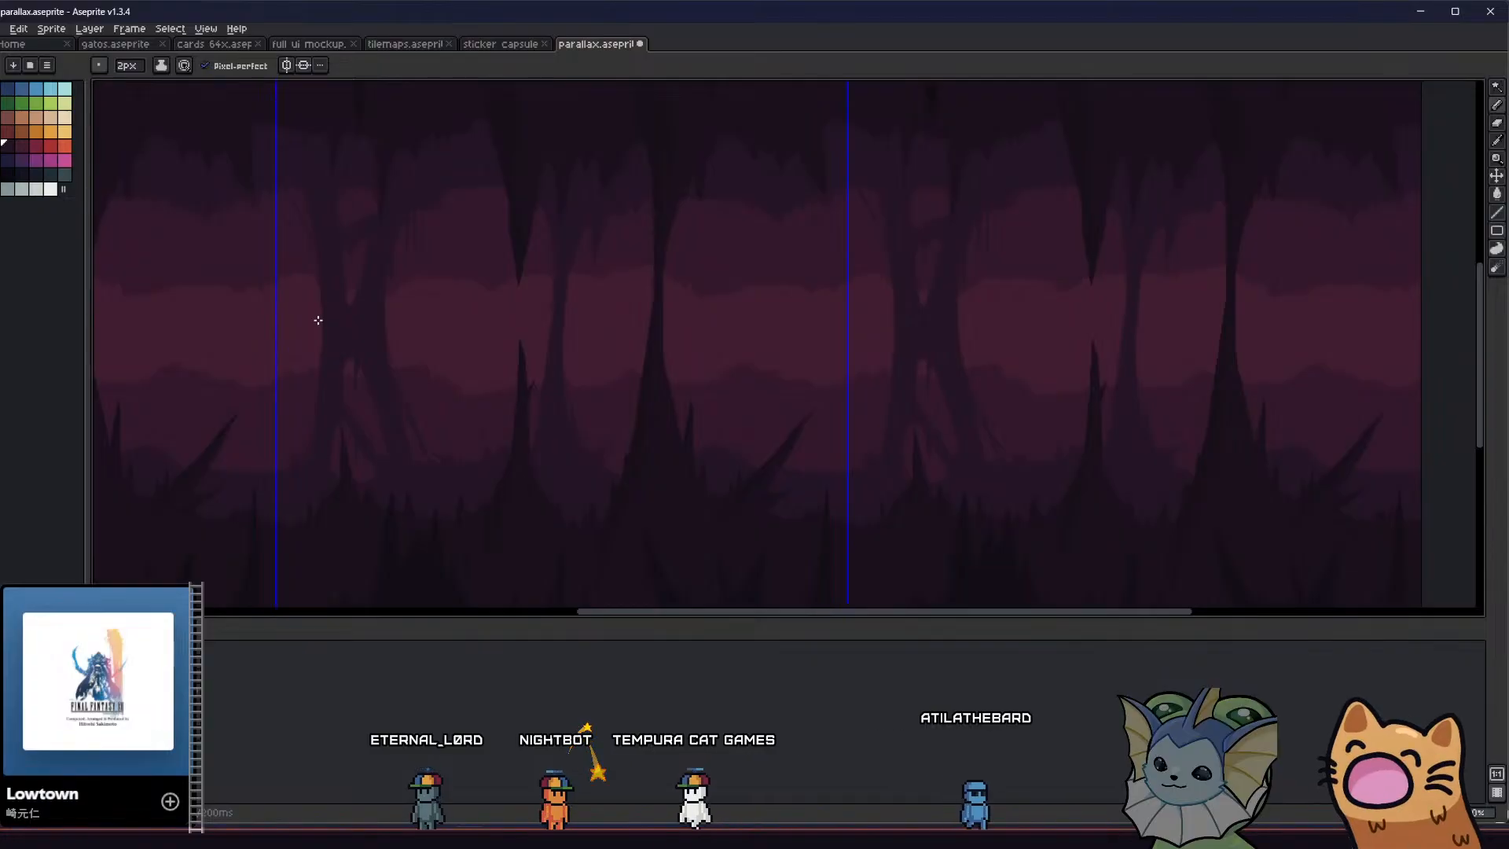
Erase a small oval opening in the split column's trunk, between its upper and lower openings, with a 5 px eraser, and save the file
scroll(354, 326, "down", 1)
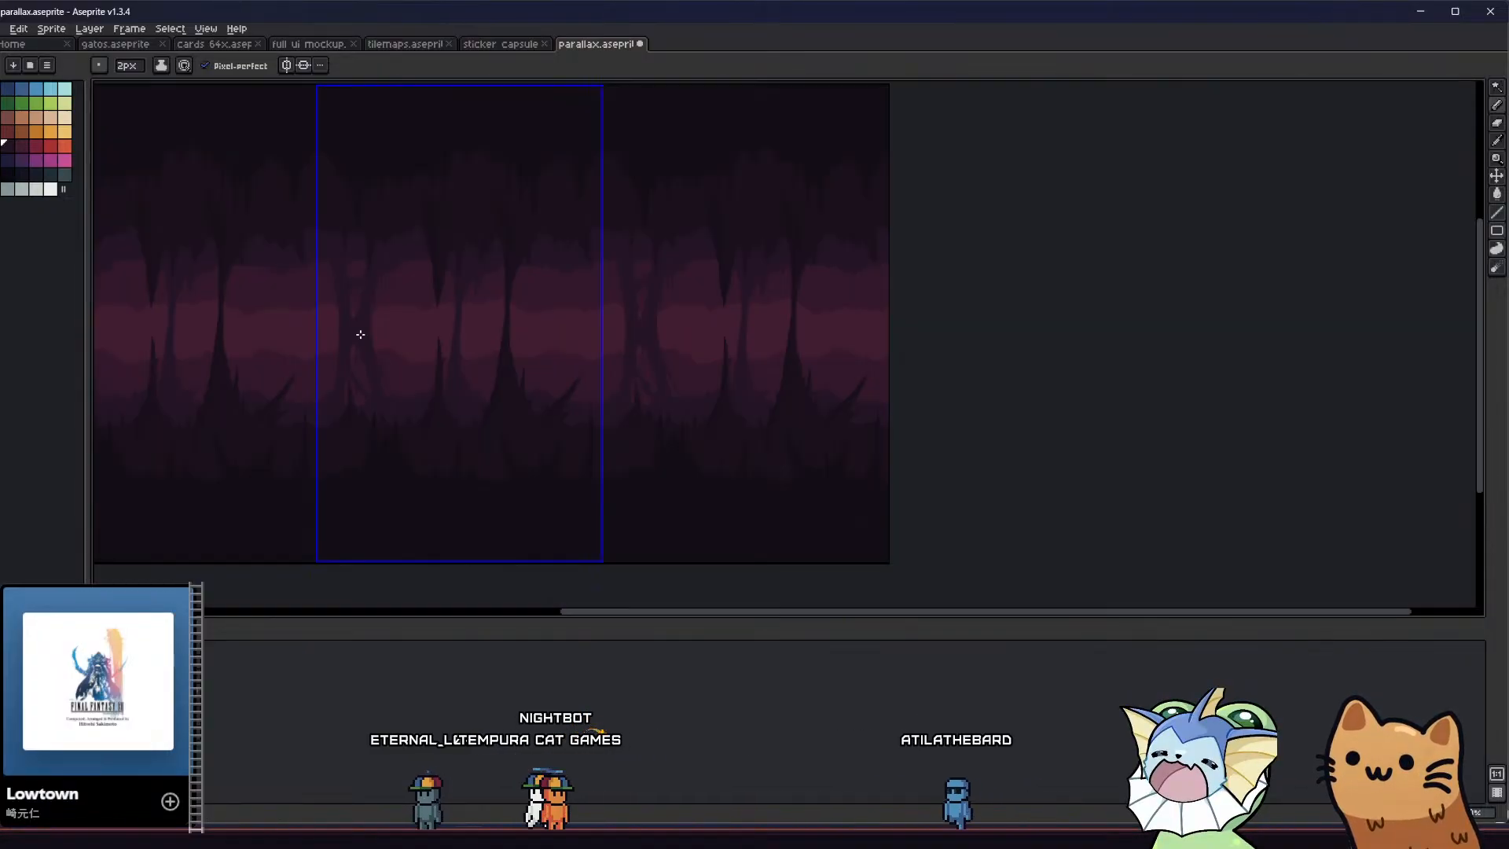
scroll(385, 336, "up", 2)
scroll(465, 381, "down", 1)
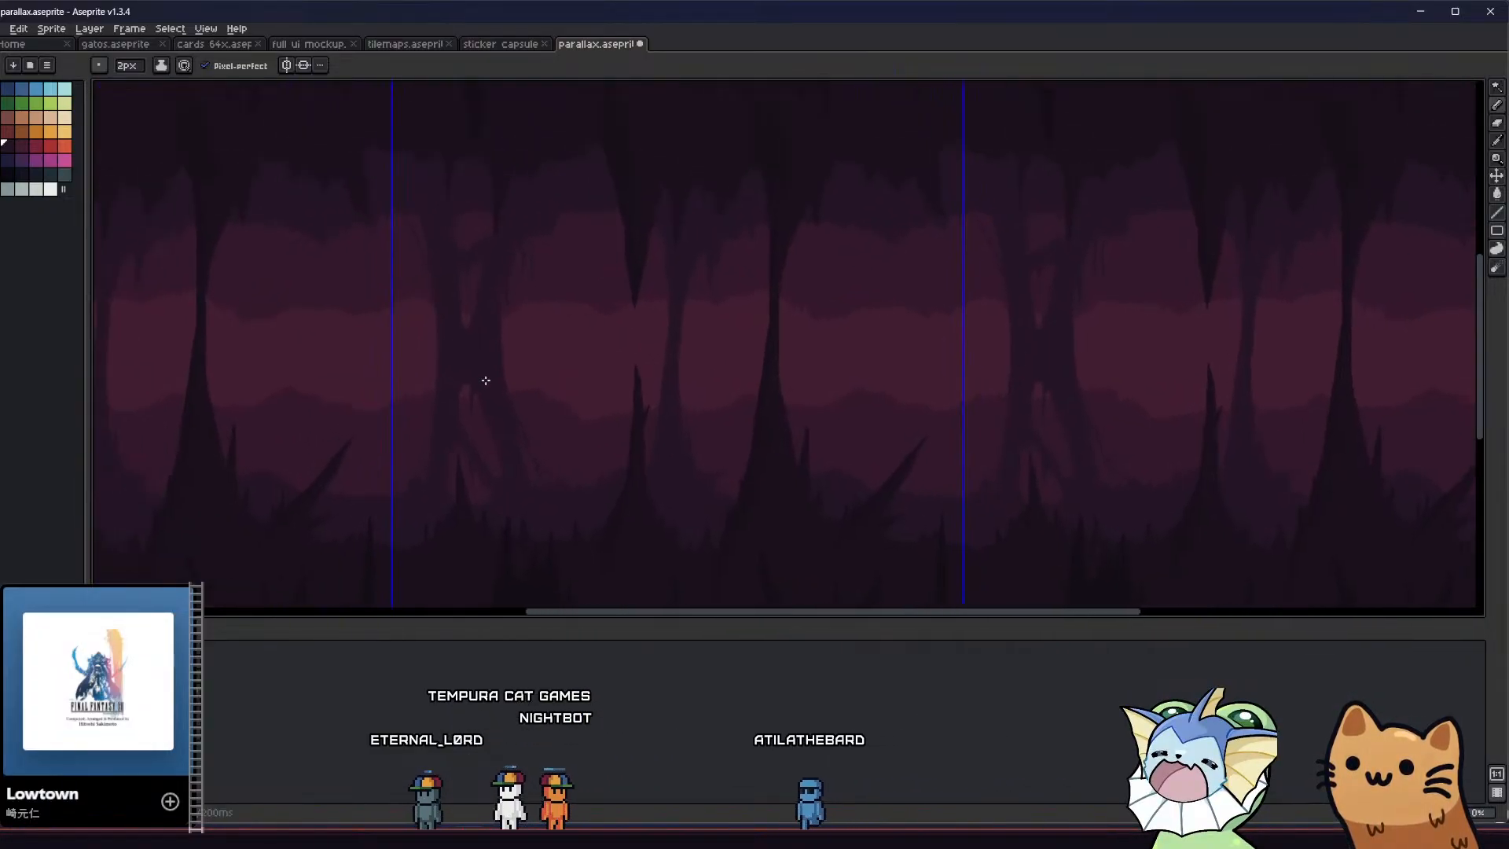
scroll(481, 381, "up", 1)
scroll(462, 335, "up", 3)
key("e")
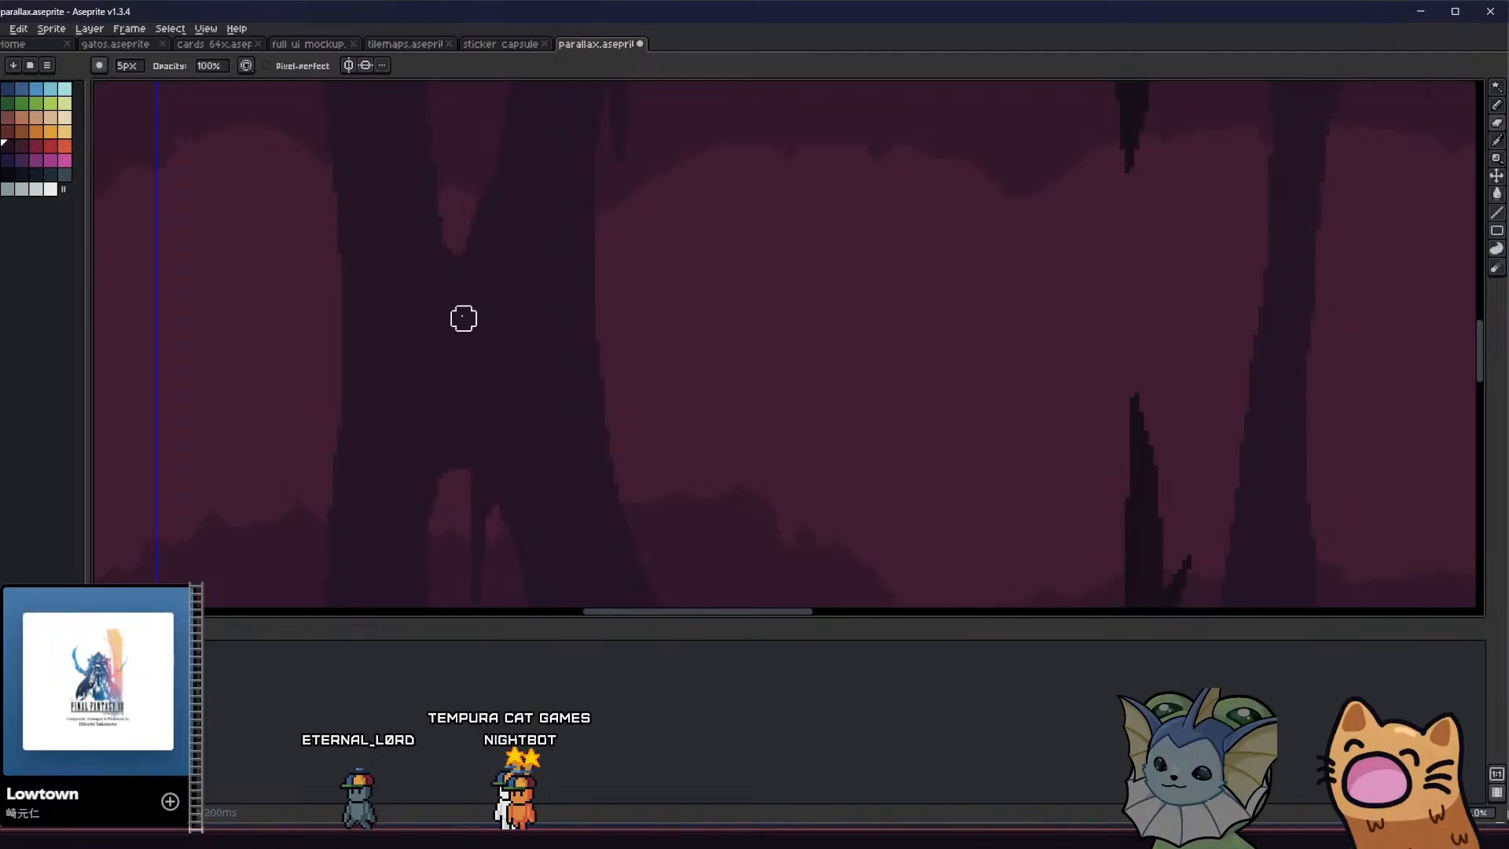
left_click_drag(454, 324, 454, 337)
scroll(454, 338, "down", 4)
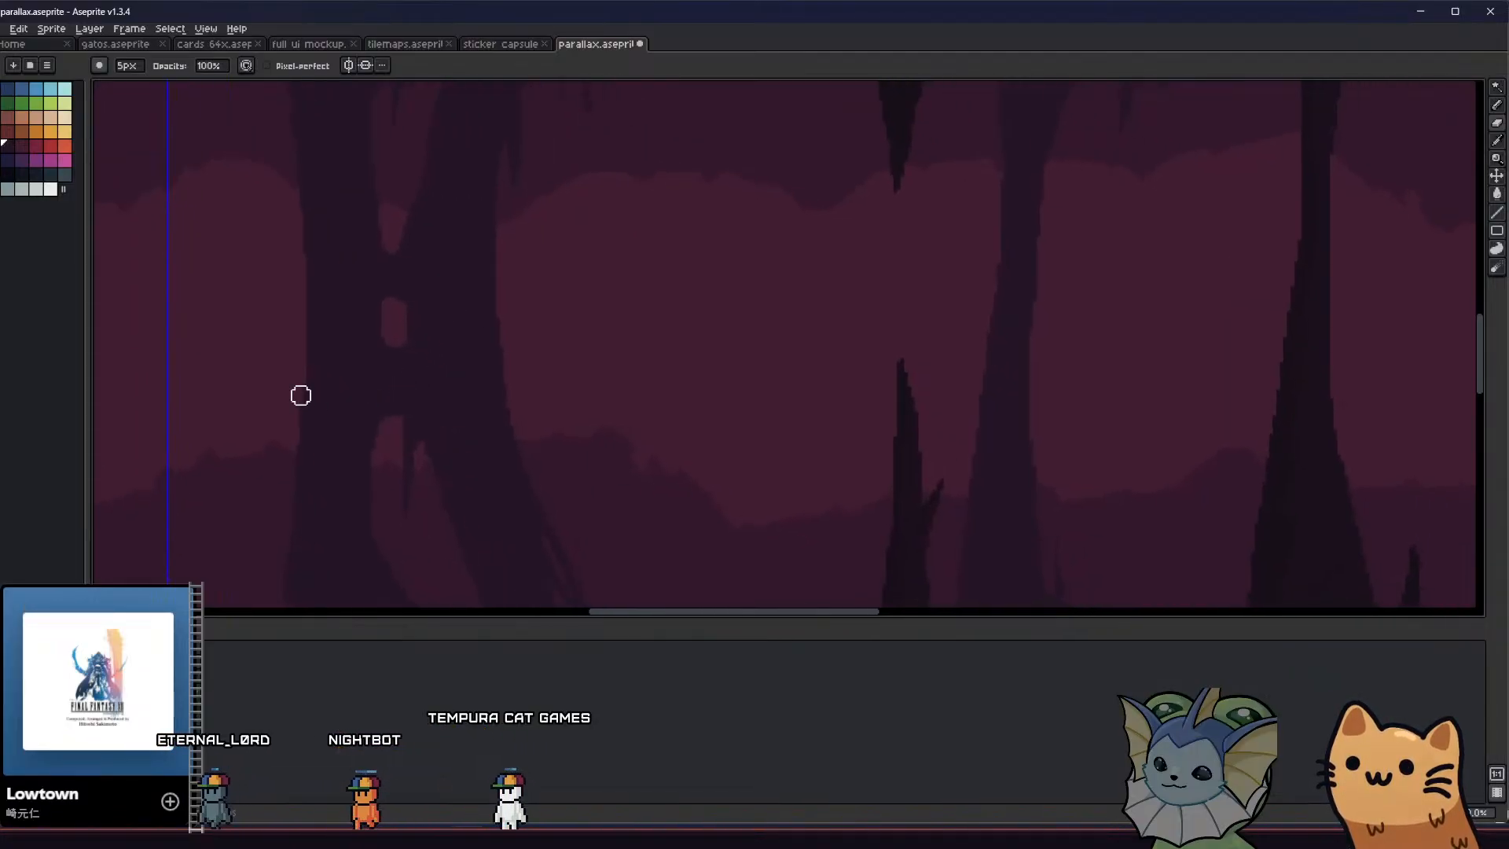
scroll(323, 310, "down", 2)
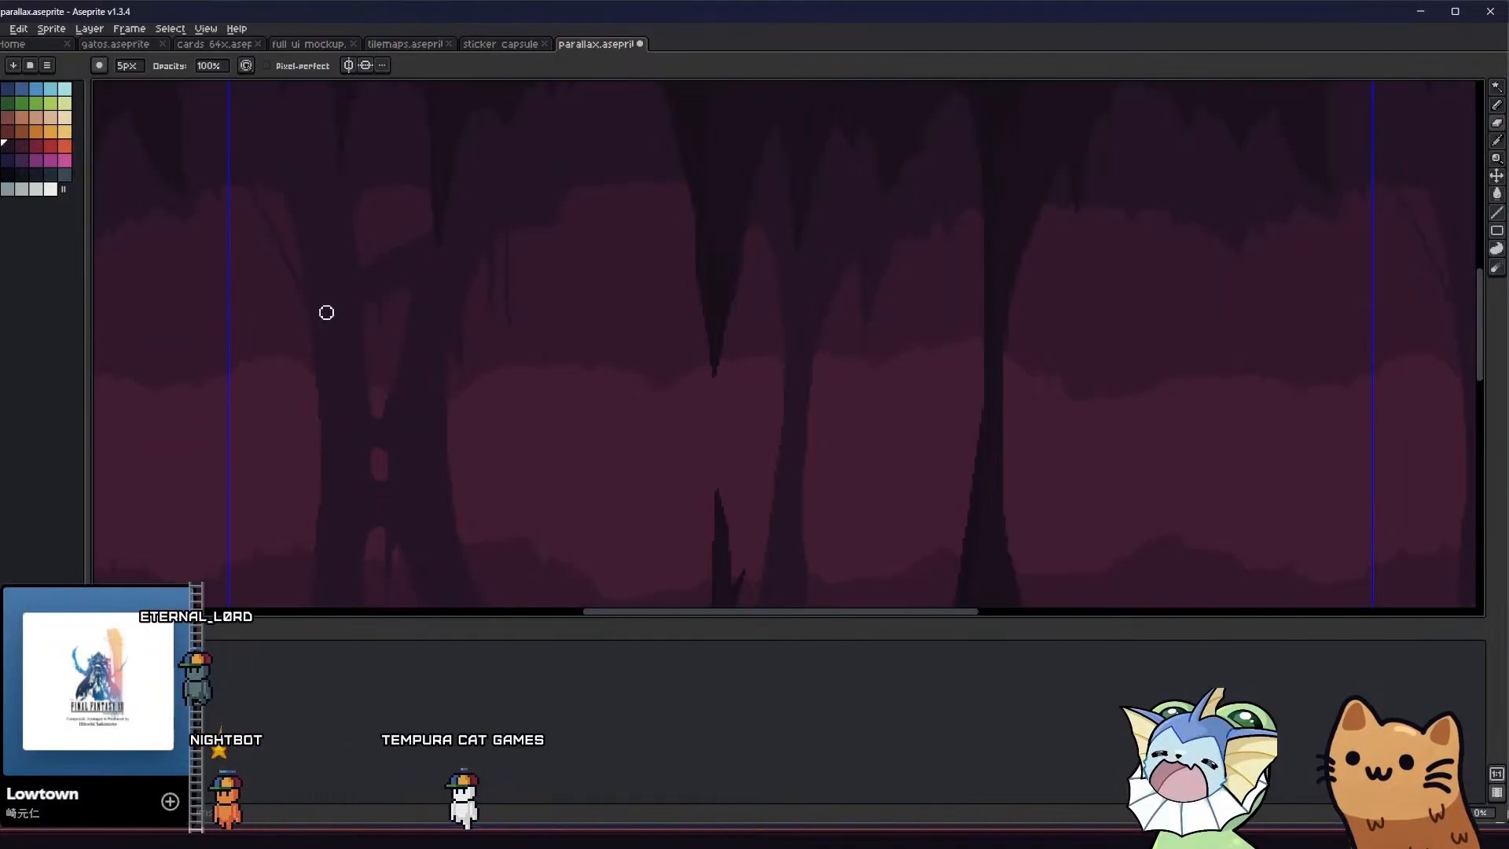
middle_click_drag(297, 342, 321, 435)
key("ctrl+s")
scroll(452, 354, "down", 1)
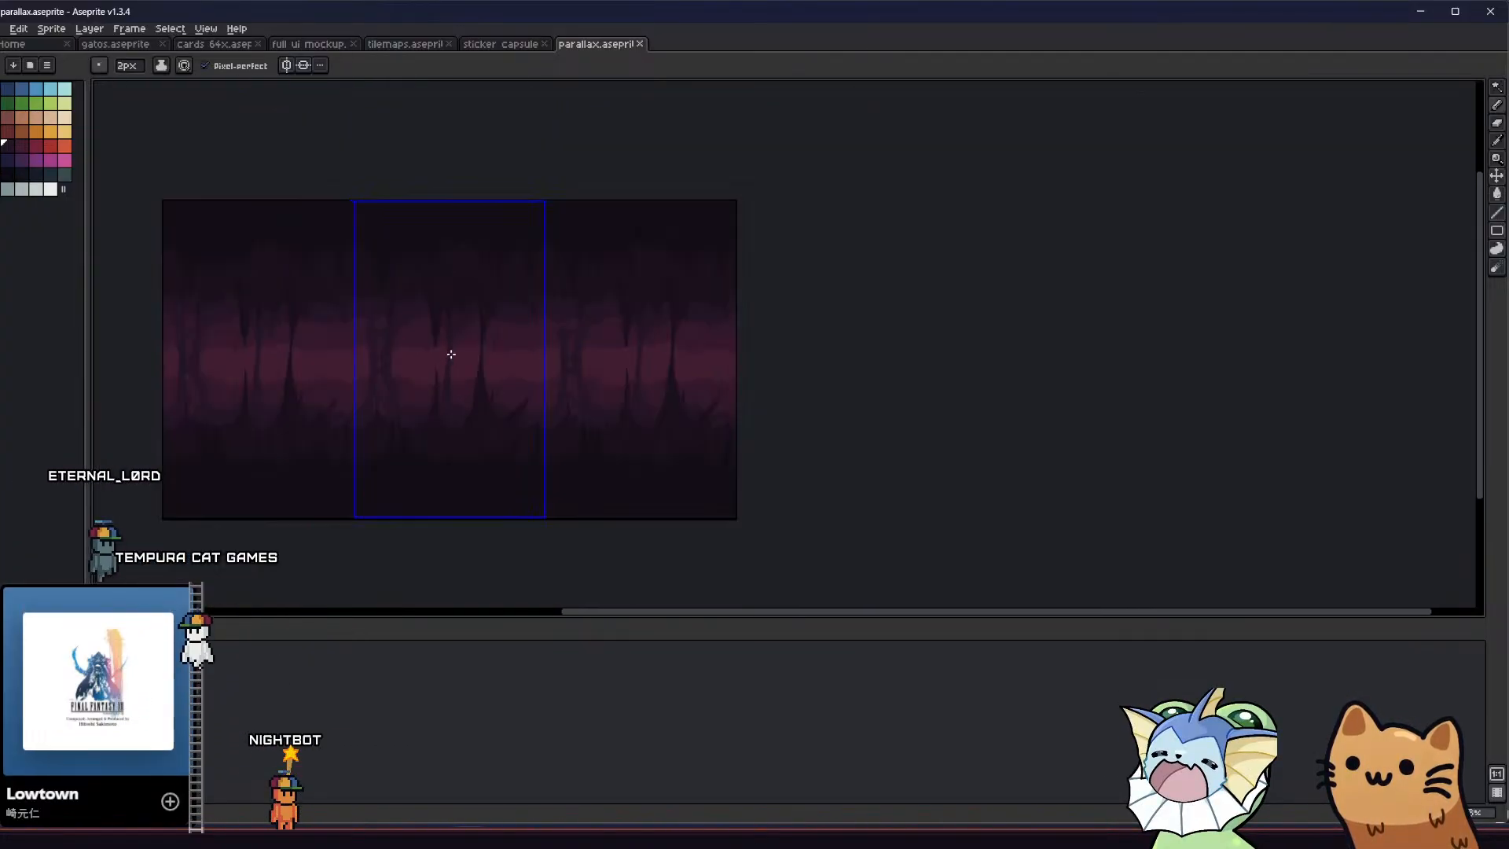
Erase a narrow diagonal gap through the waist of the dark foreground column with a 5 px eraser
scroll(452, 355, "up", 1)
scroll(452, 355, "up", 2)
middle_click_drag(453, 358, 393, 350)
scroll(397, 347, "down", 2)
scroll(417, 342, "up", 4)
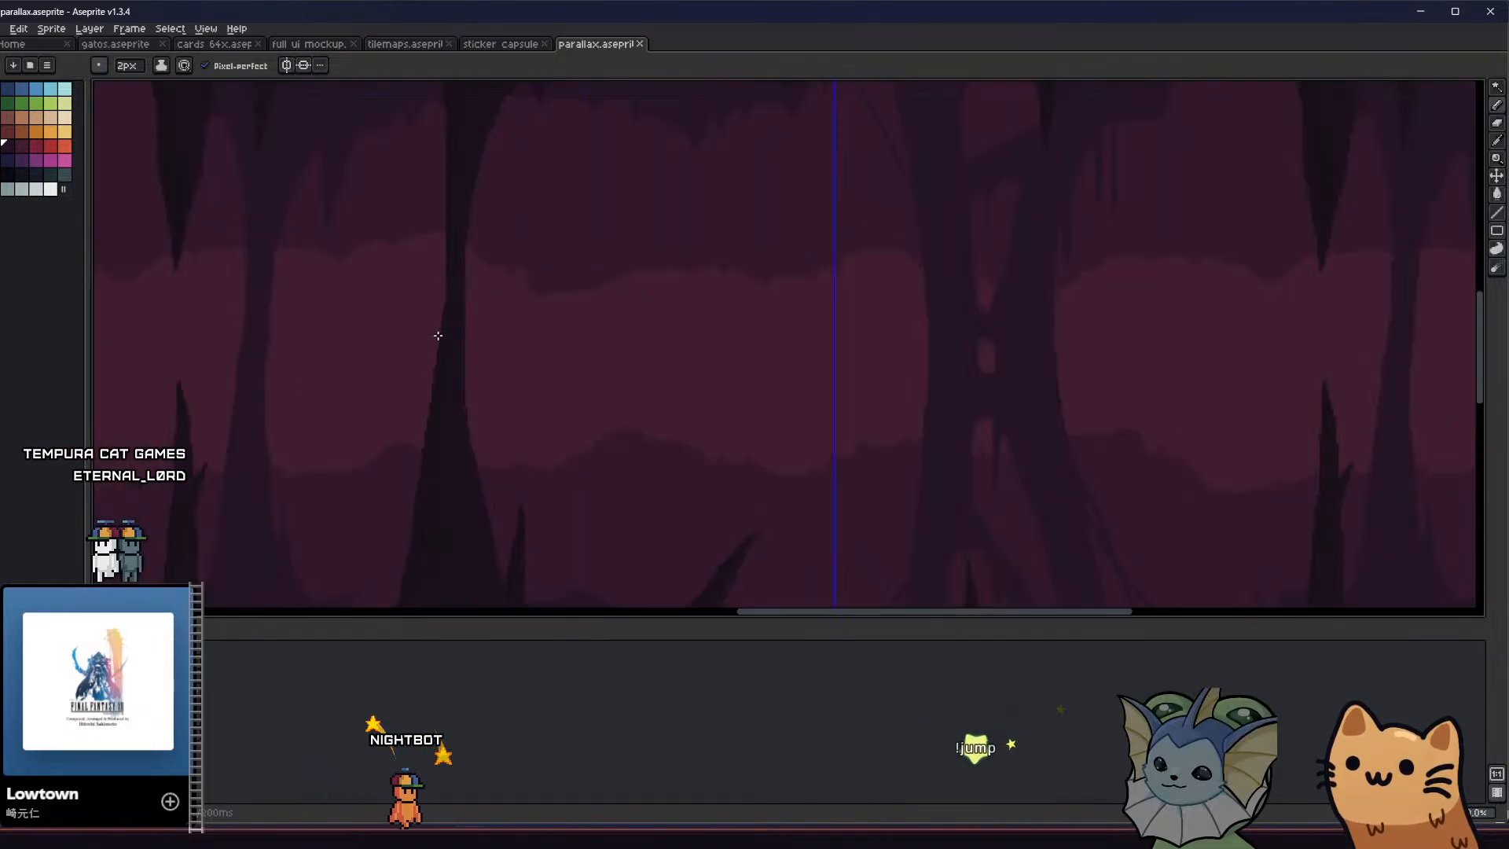
key("e")
left_click(456, 303)
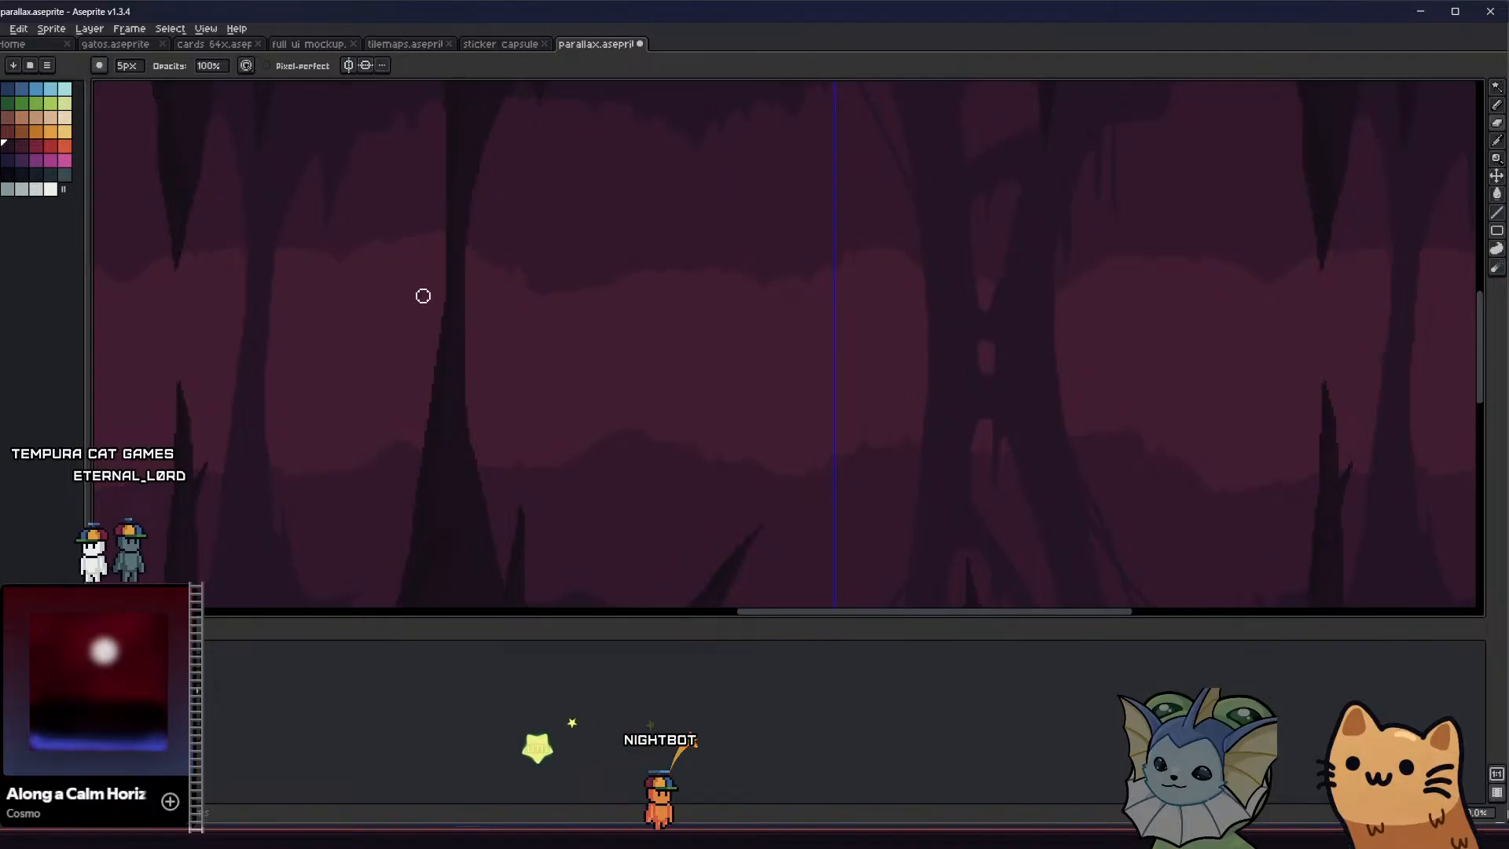
scroll(440, 353, "down", 3)
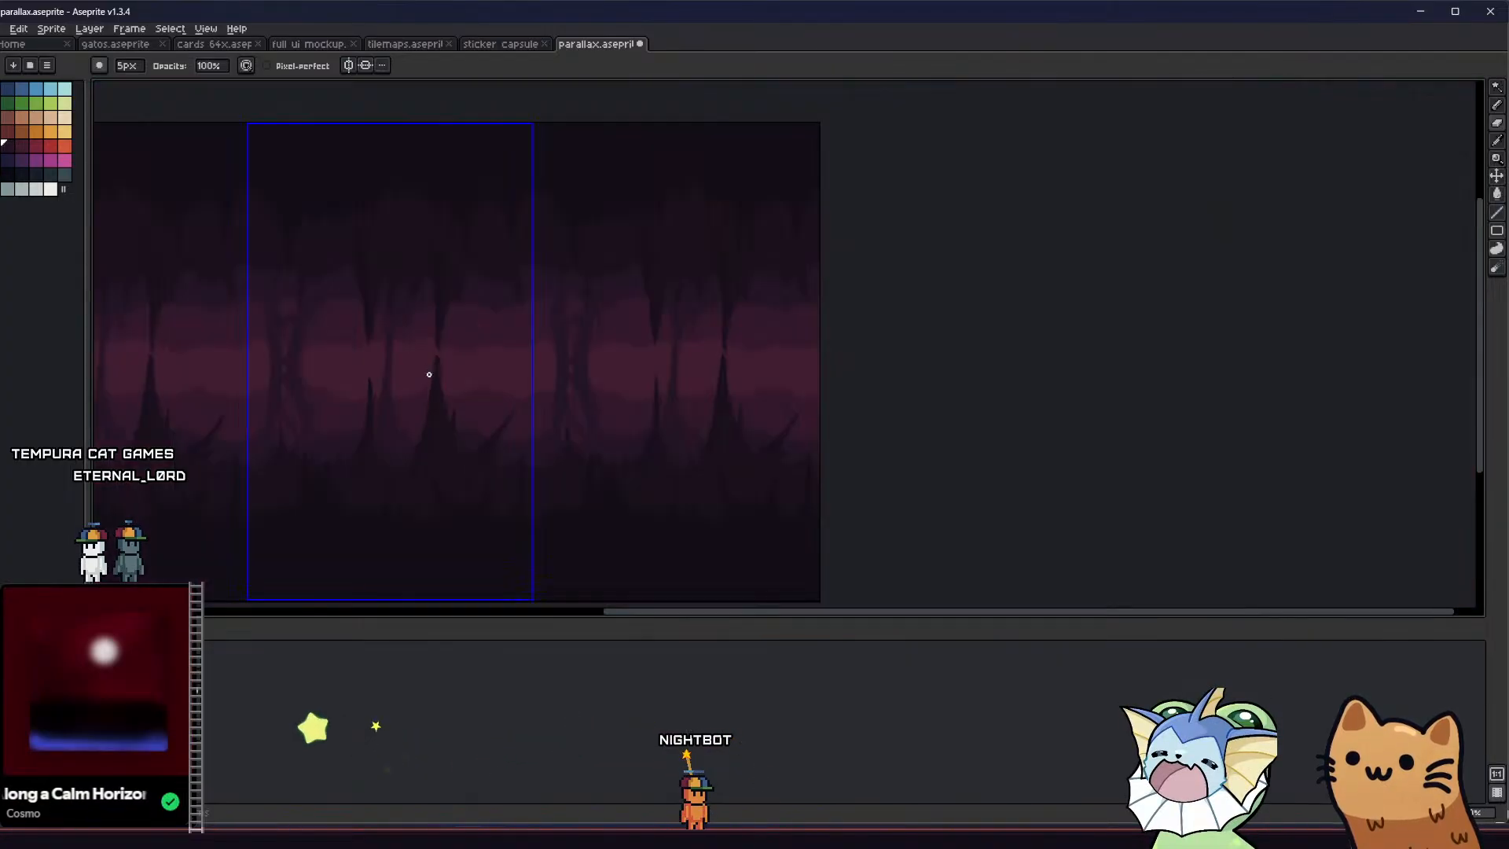
scroll(429, 360, "up", 3)
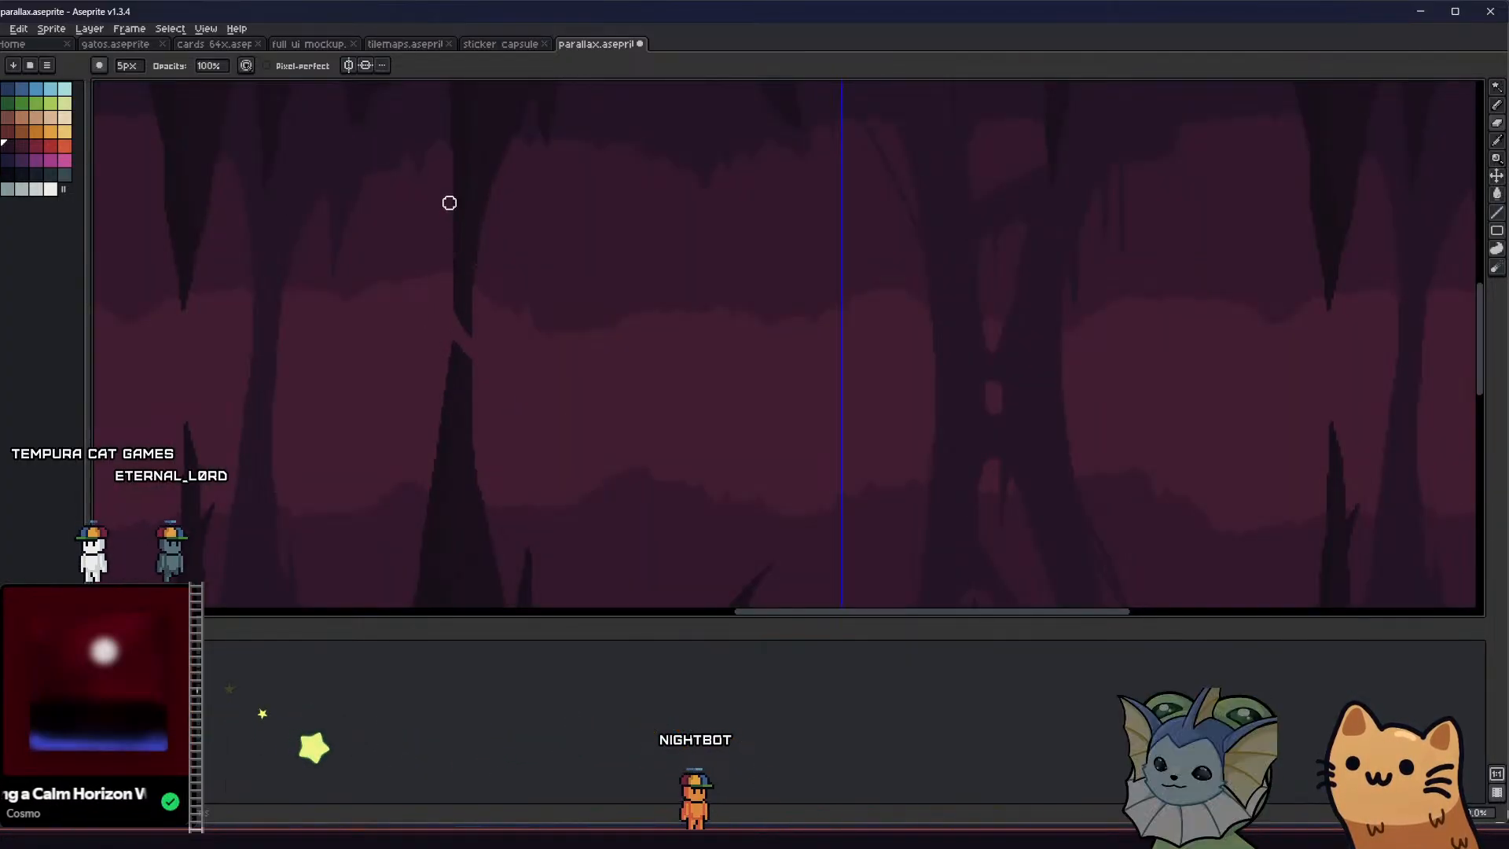
scroll(440, 307, "down", 2)
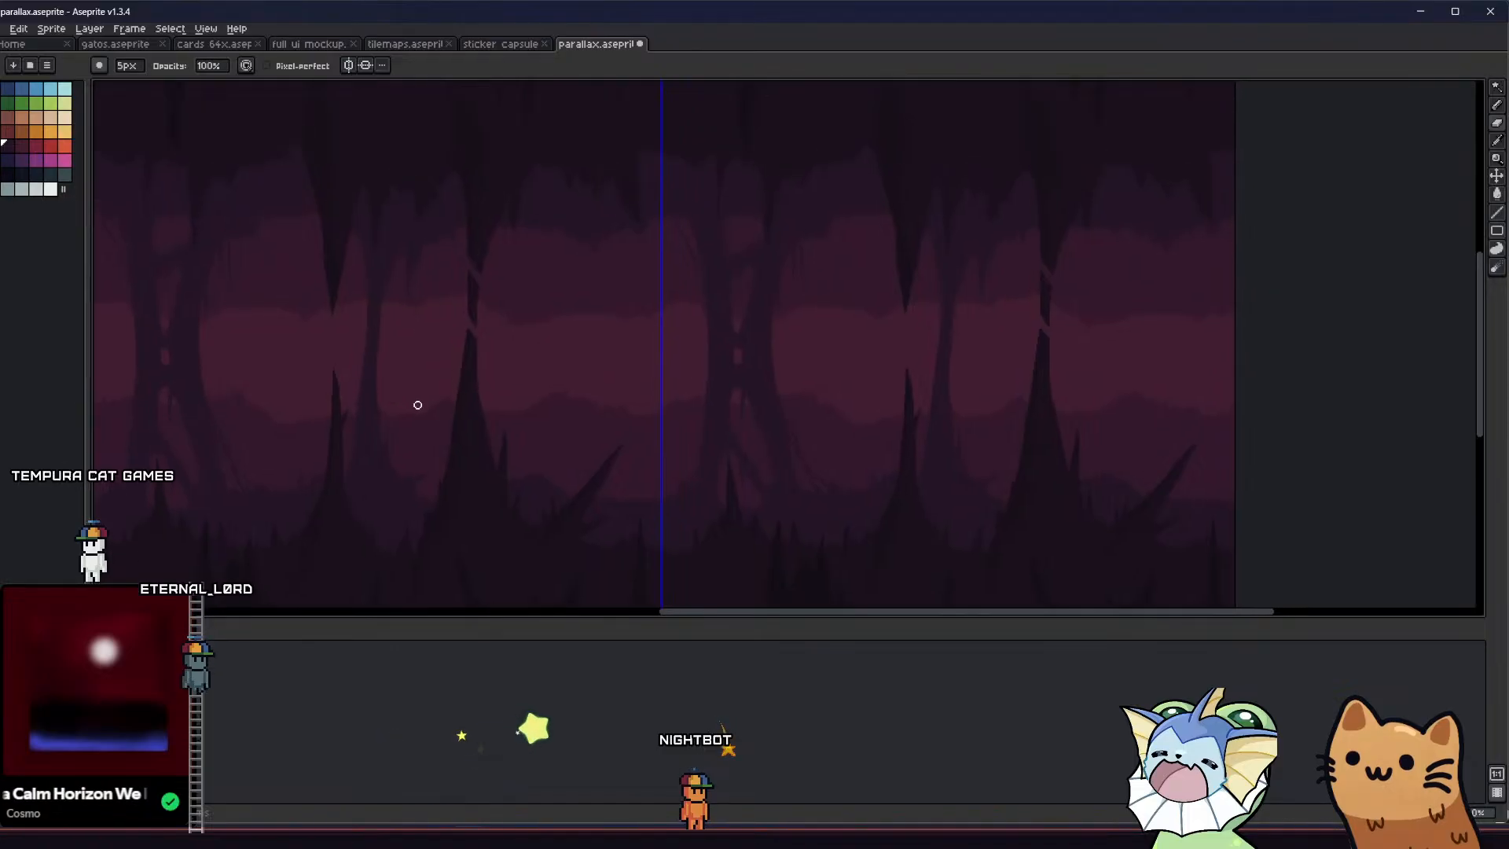
scroll(417, 405, "down", 2)
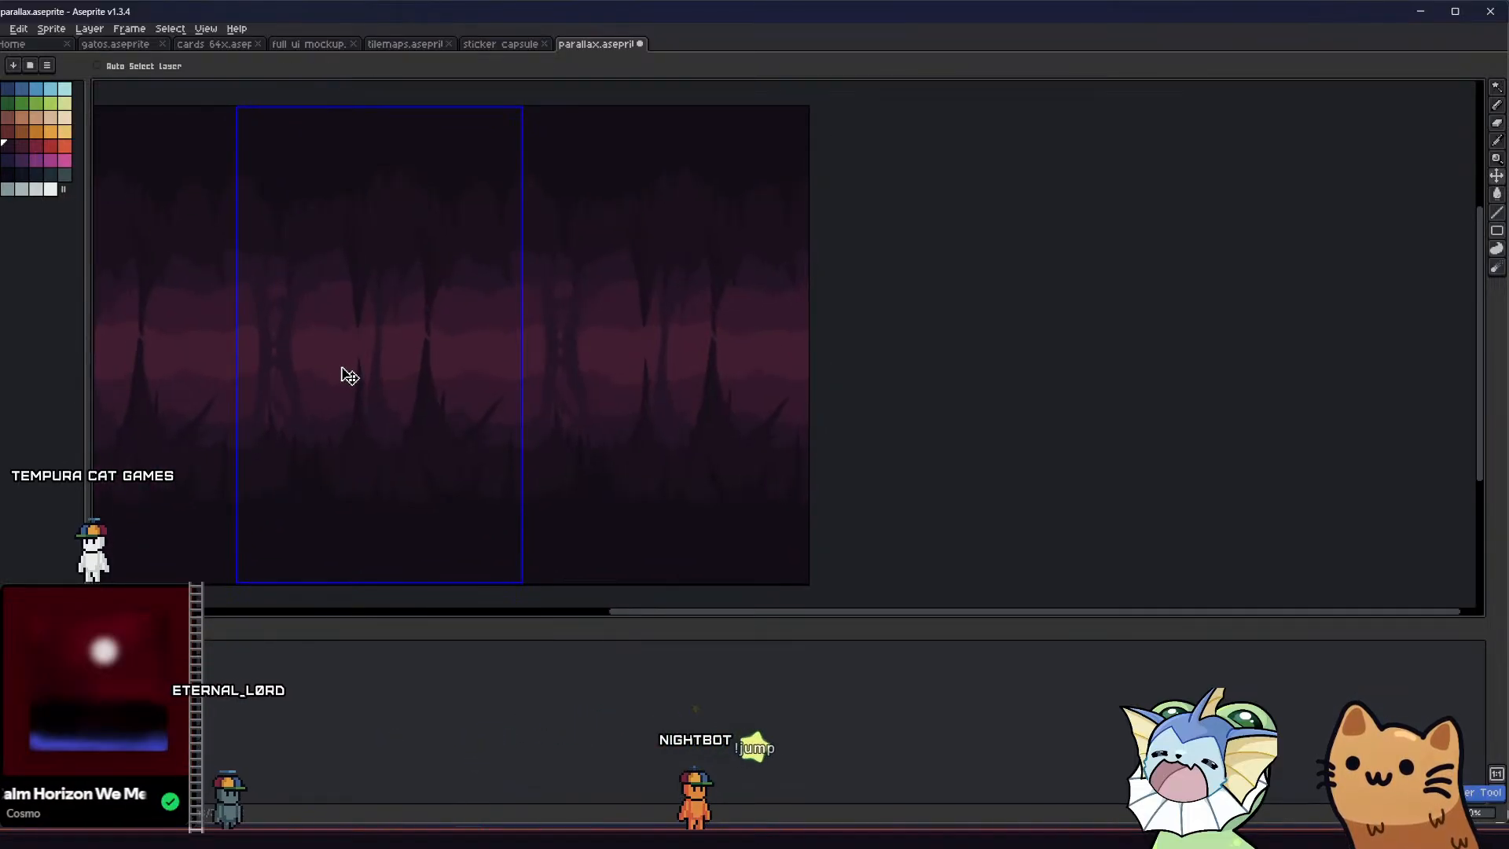
scroll(432, 328, "up", 2)
scroll(424, 334, "up", 2)
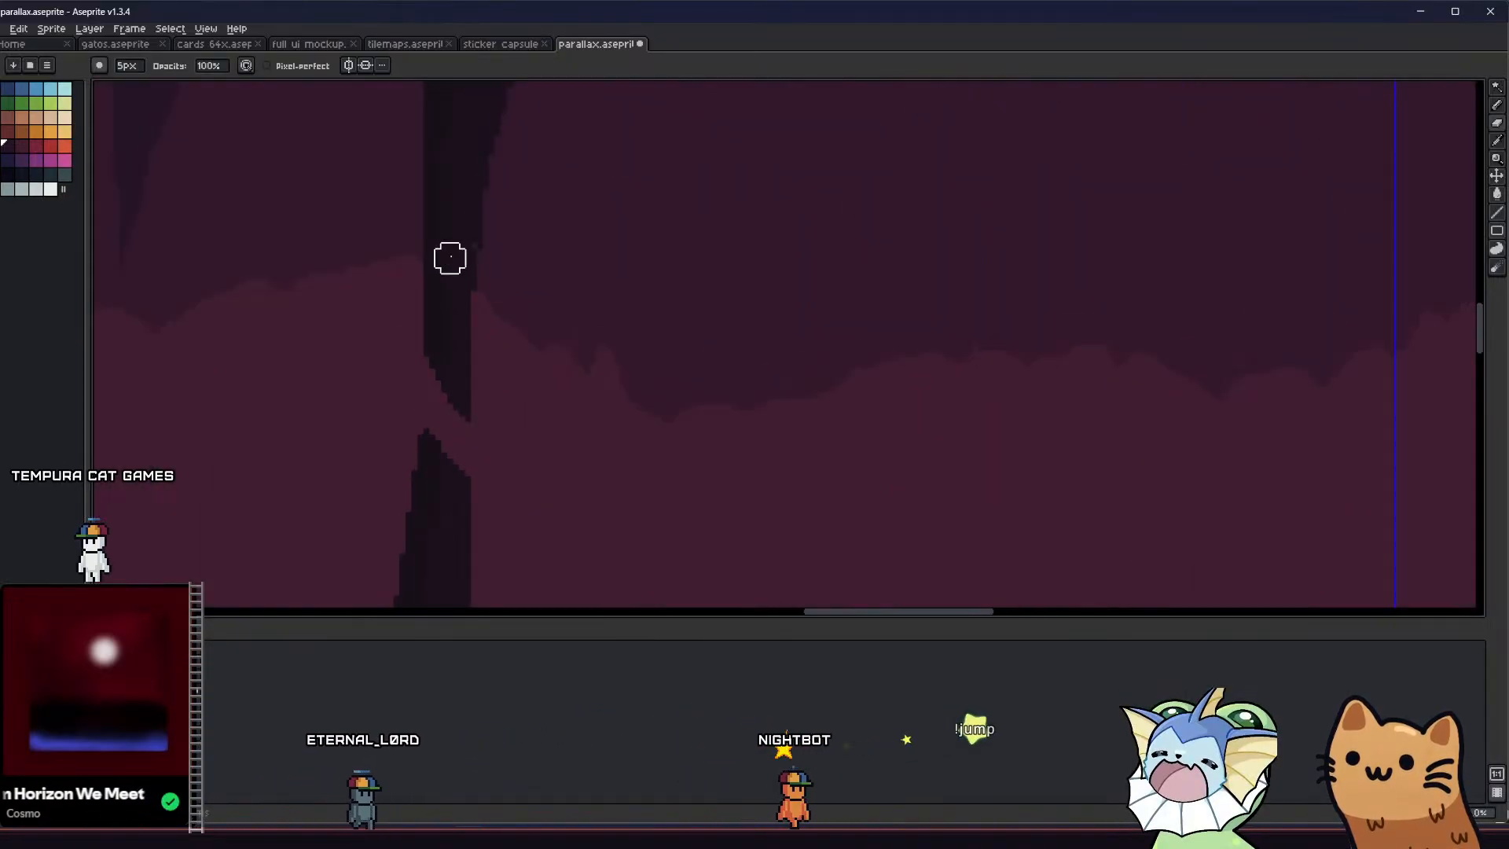
Taper the facing ends of the broken foreground column into tips with a 3 px eraser
key("i")
scroll(444, 330, "down", 1)
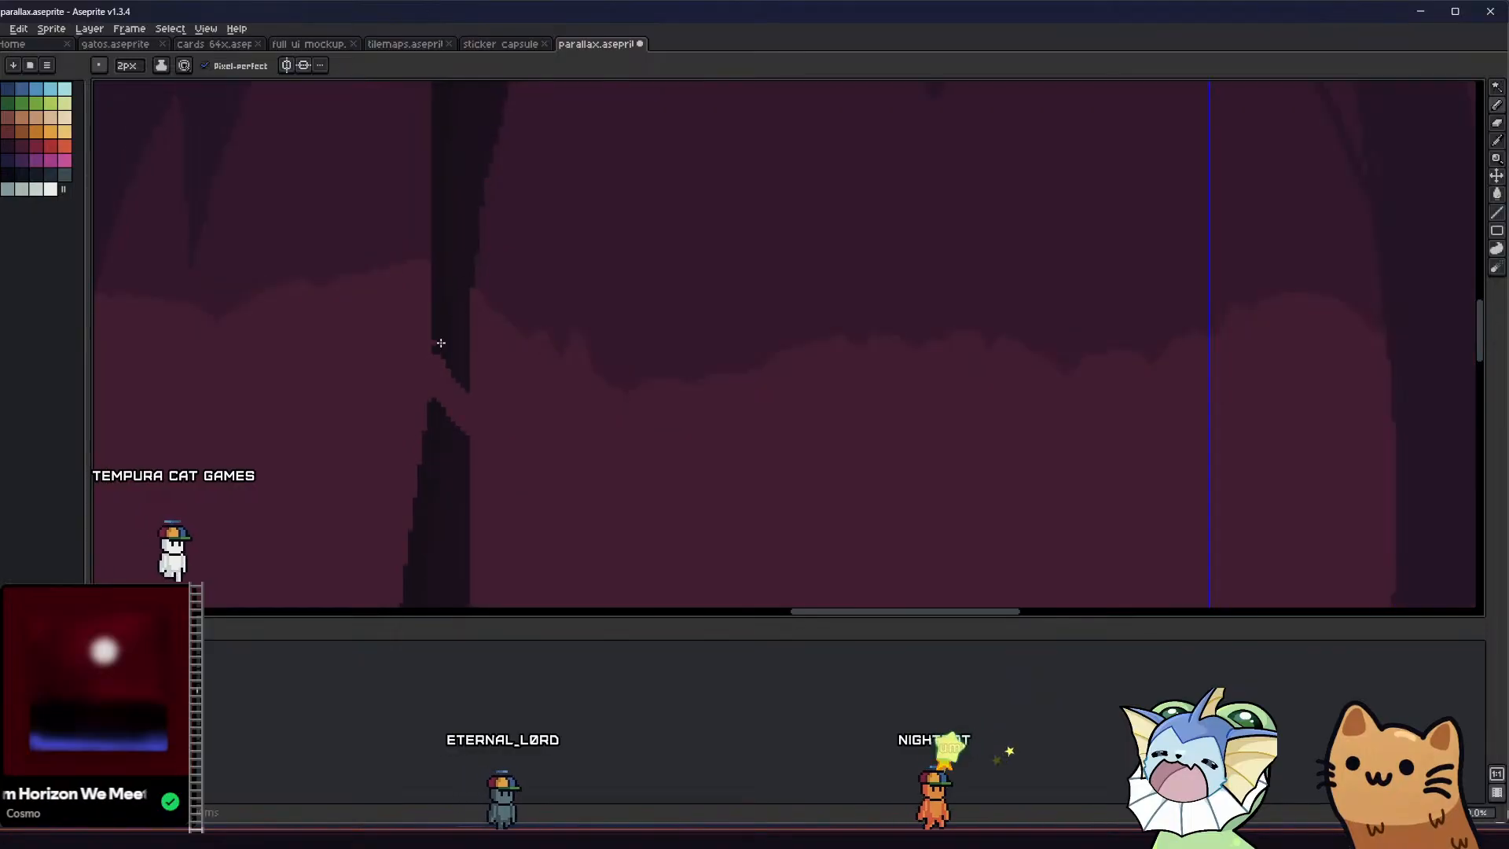
key("b")
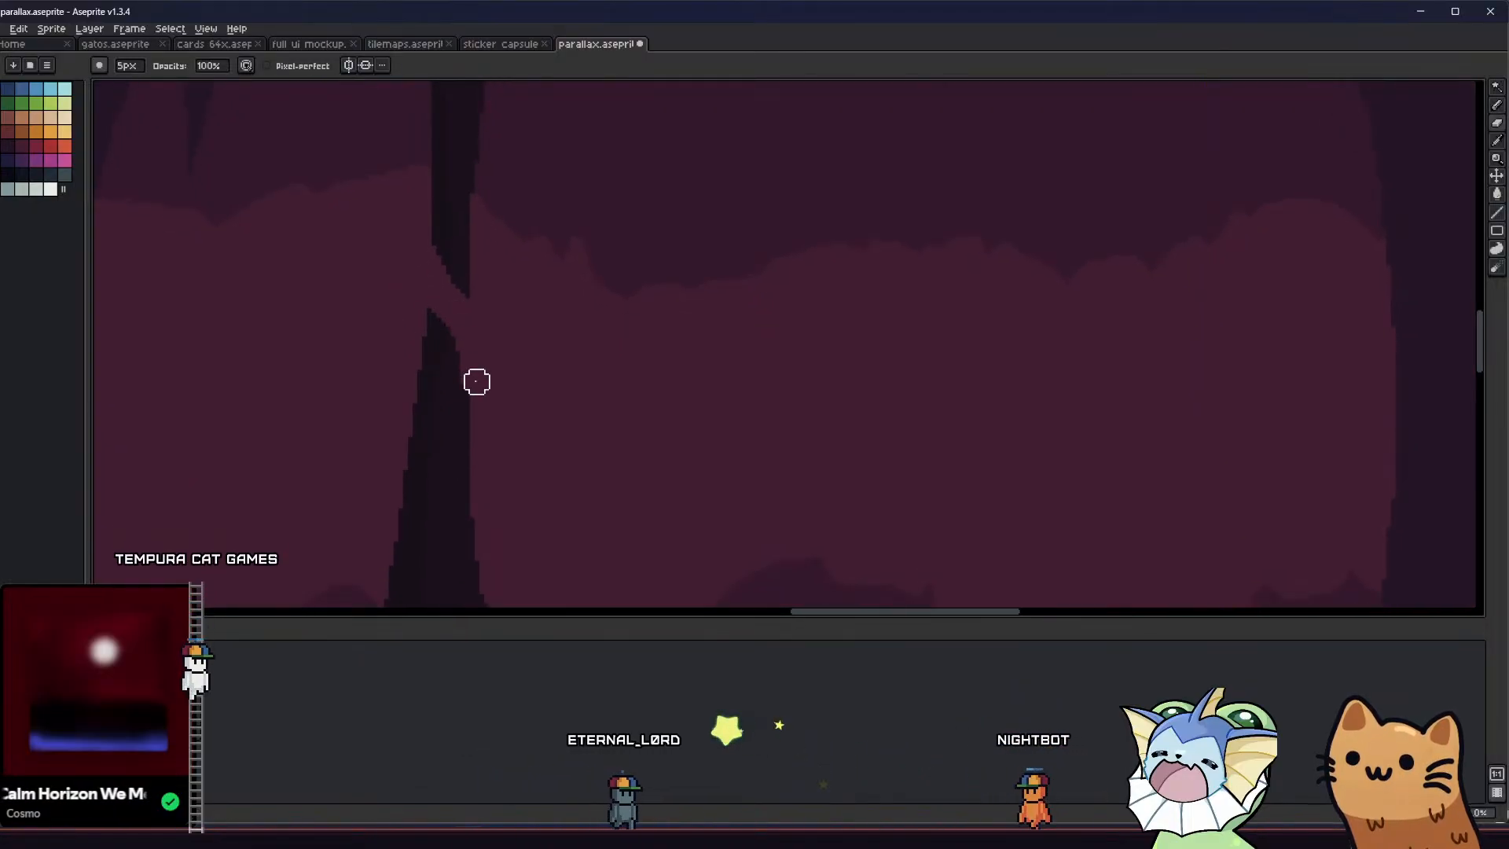
key("minus")
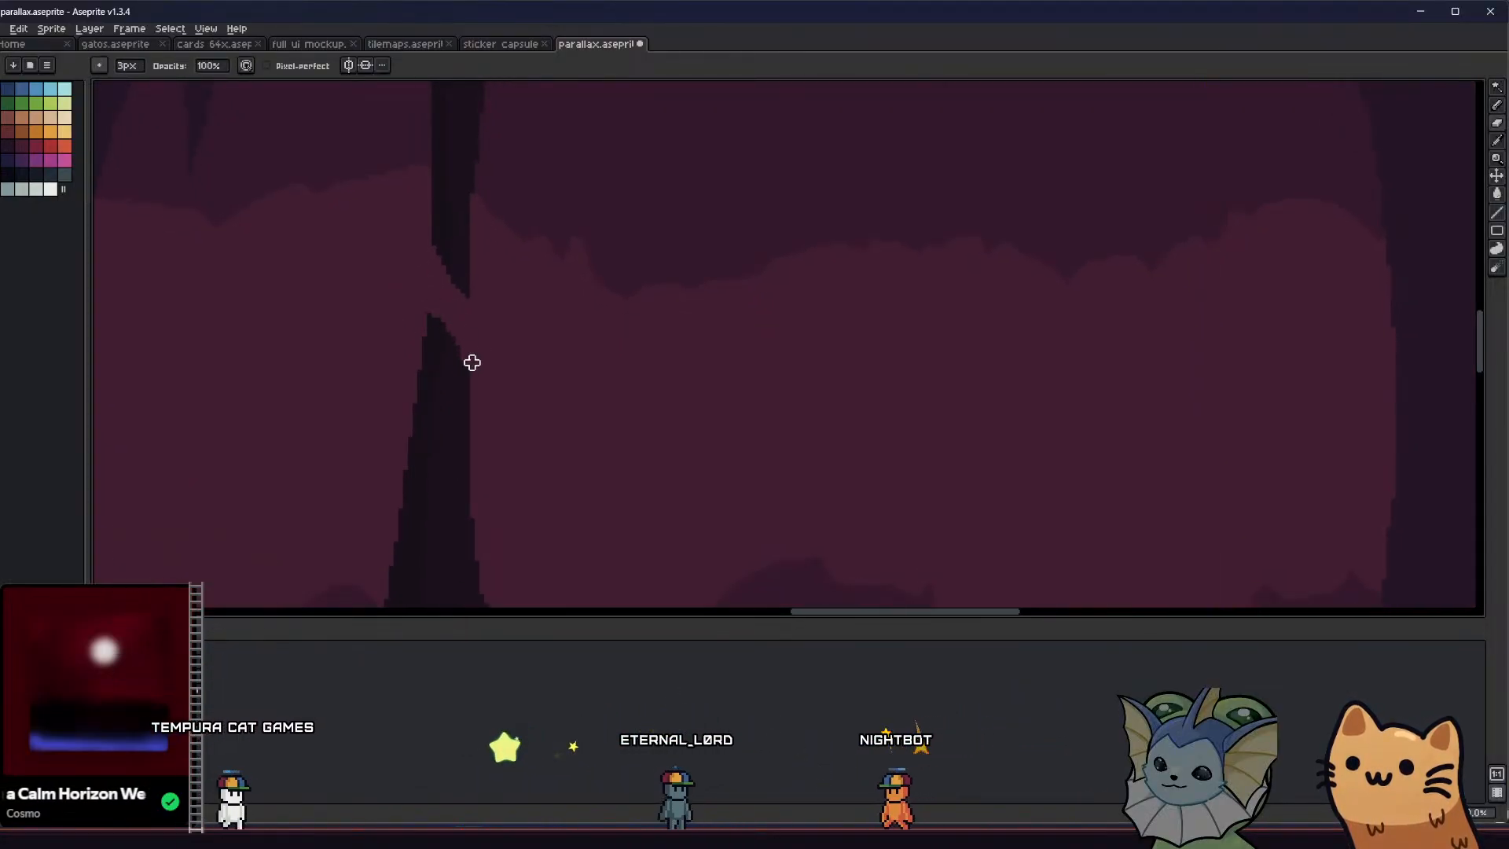
key("minus")
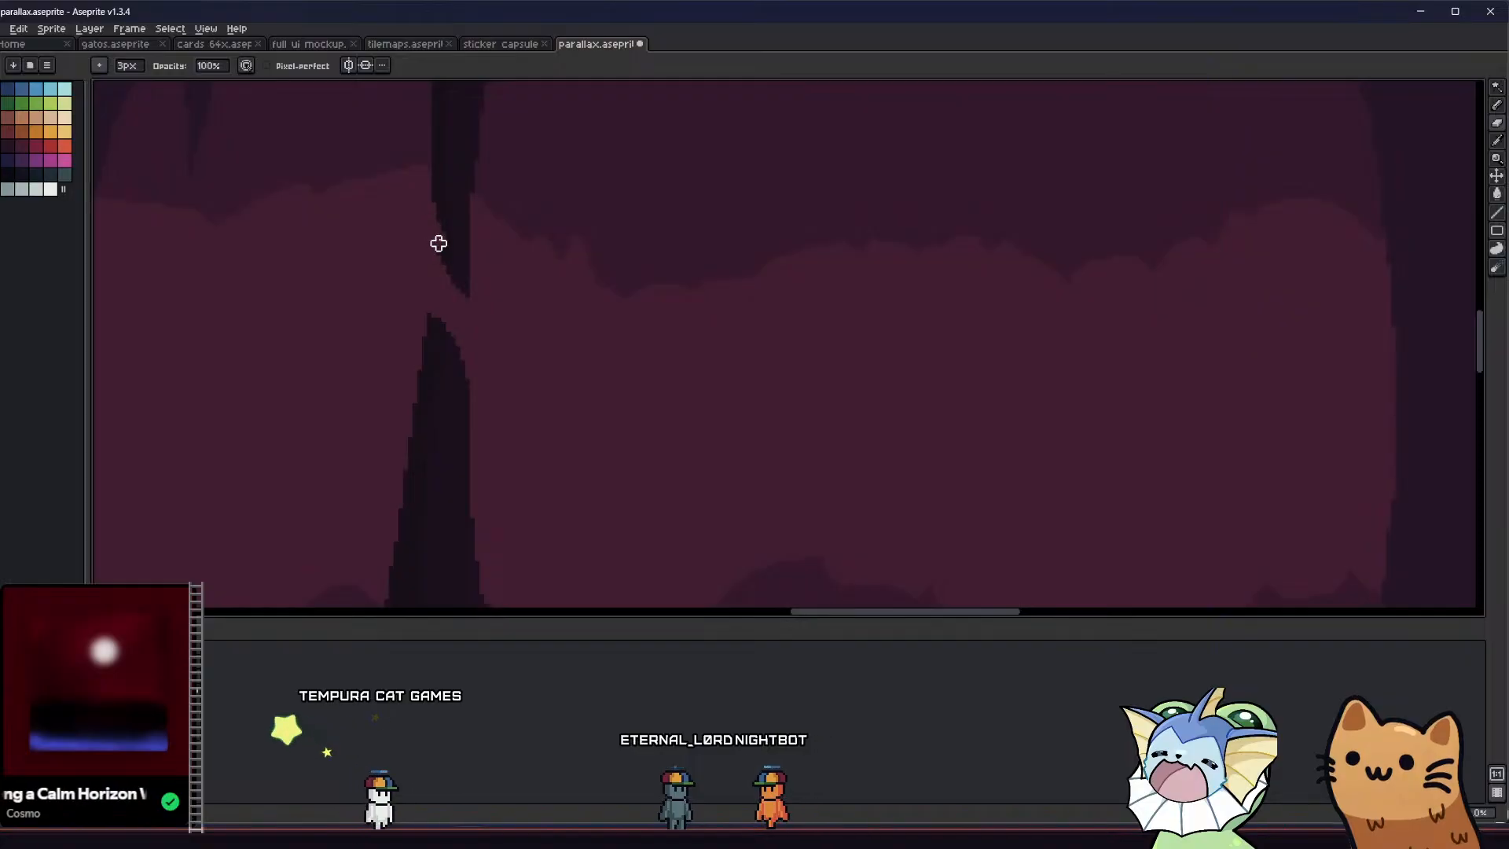
left_click_drag(439, 243, 458, 283)
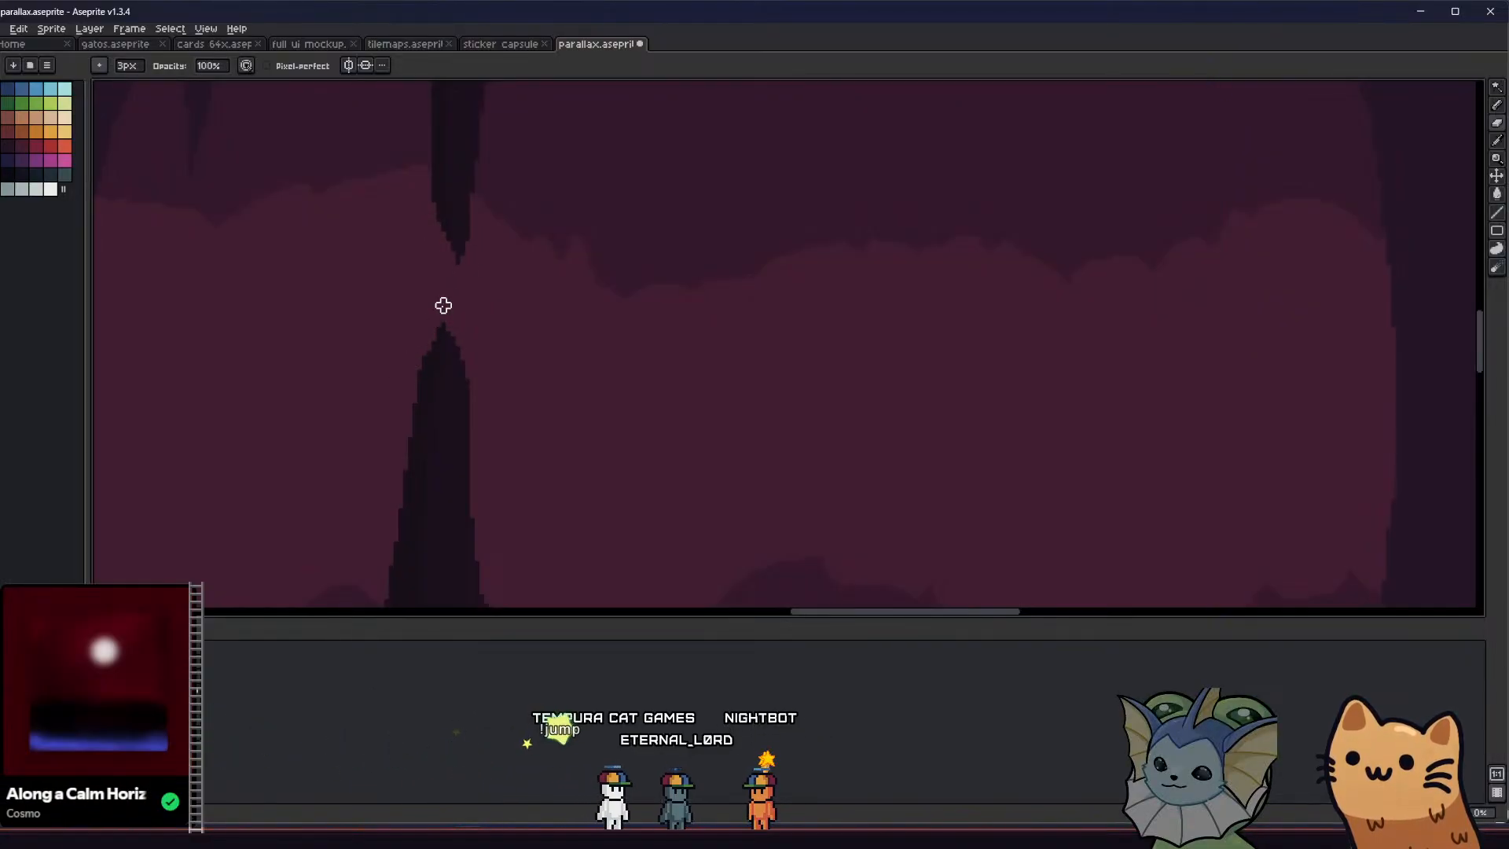
key("ctrl+z")
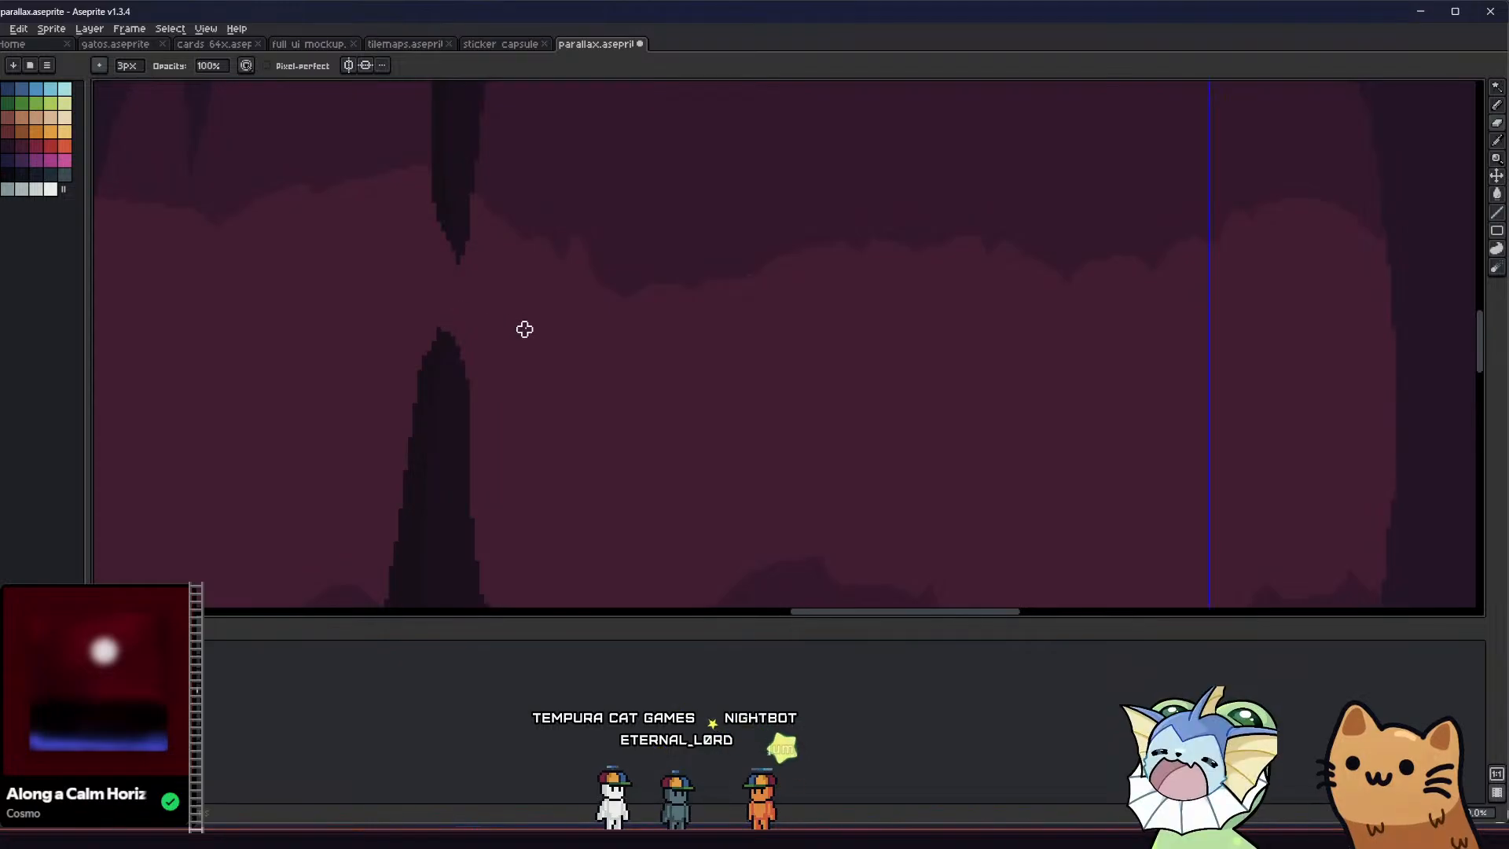
Round off the broken column's upper and lower tips with the 3 px eraser and save the file
scroll(520, 342, "down", 2)
scroll(491, 356, "down", 1)
scroll(492, 357, "up", 3)
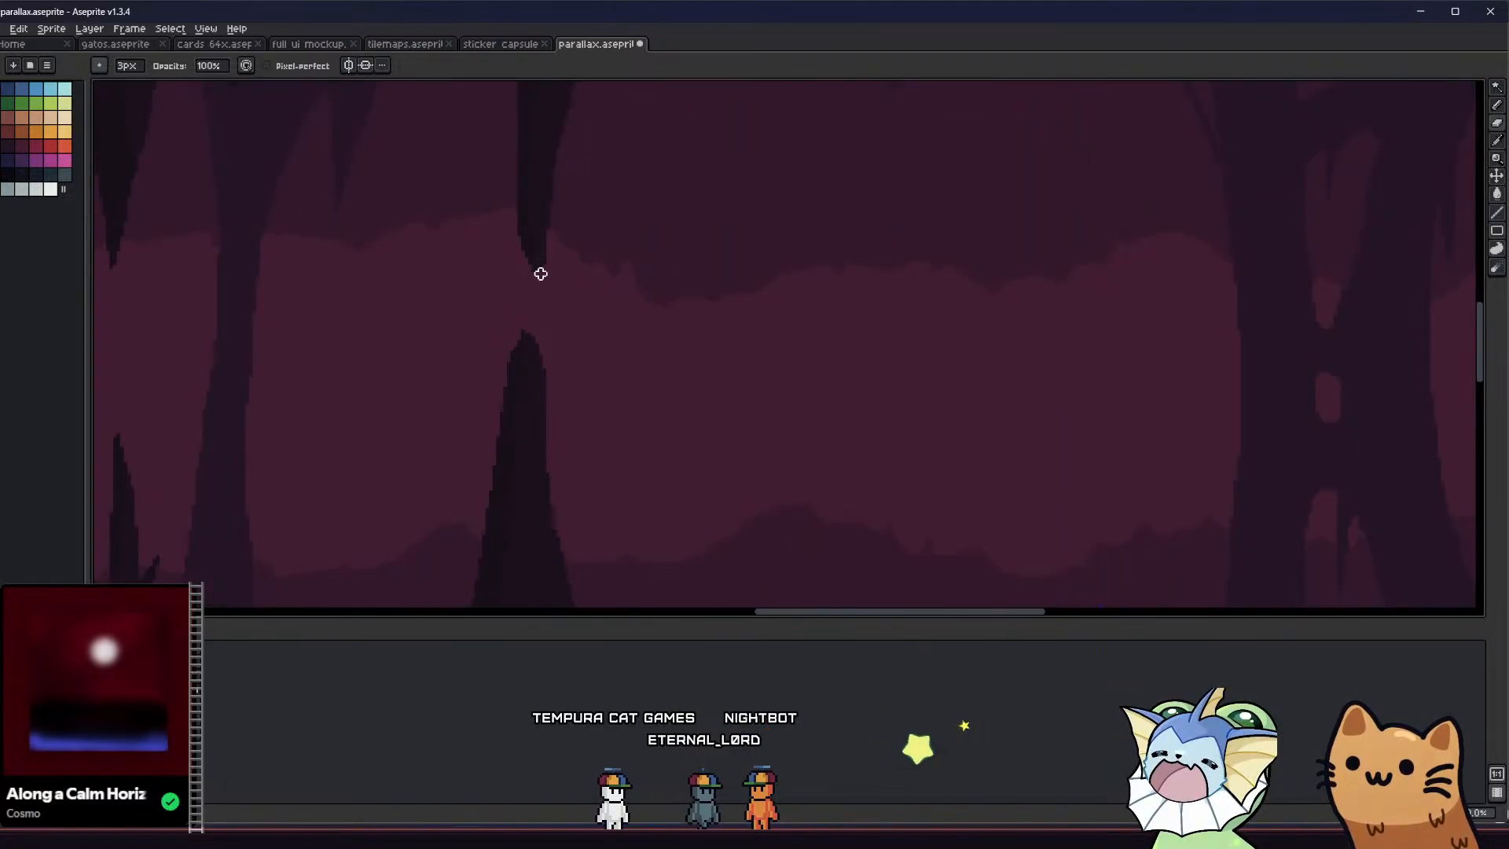
scroll(559, 292, "down", 1)
scroll(547, 294, "up", 1)
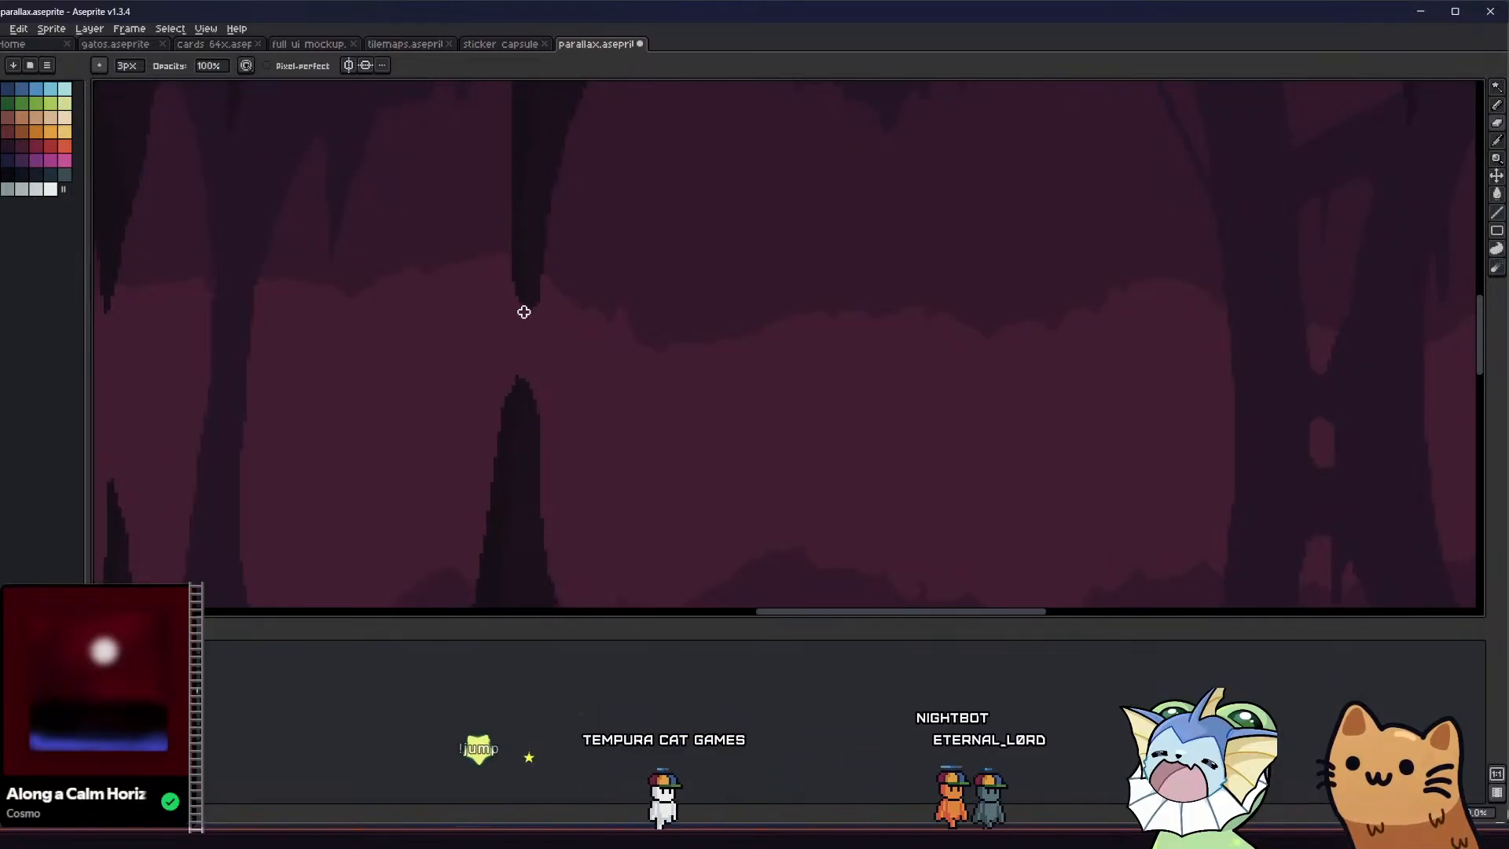
scroll(455, 361, "down", 4)
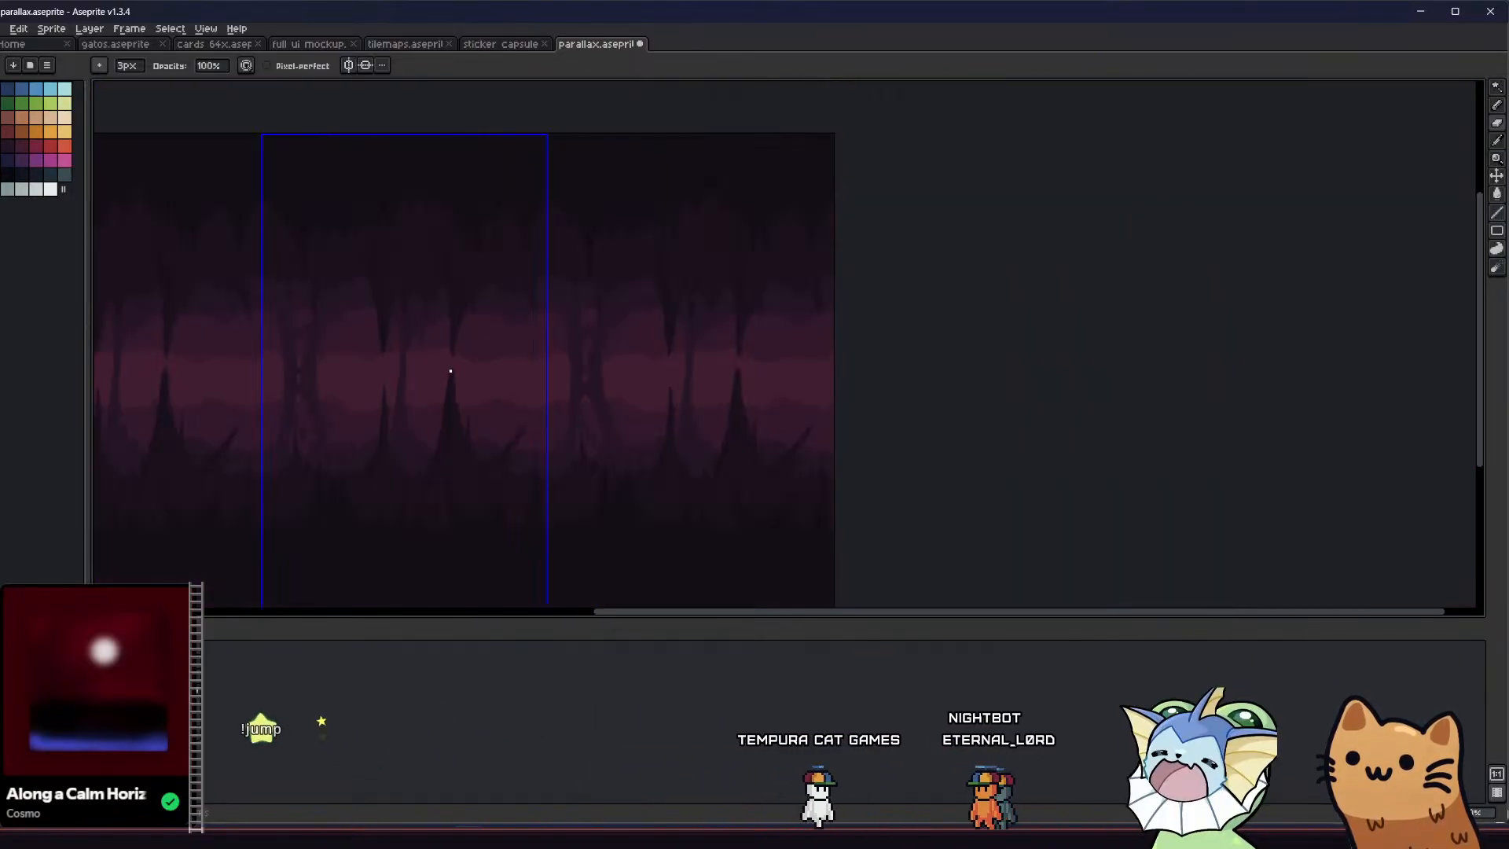
scroll(450, 370, "up", 5)
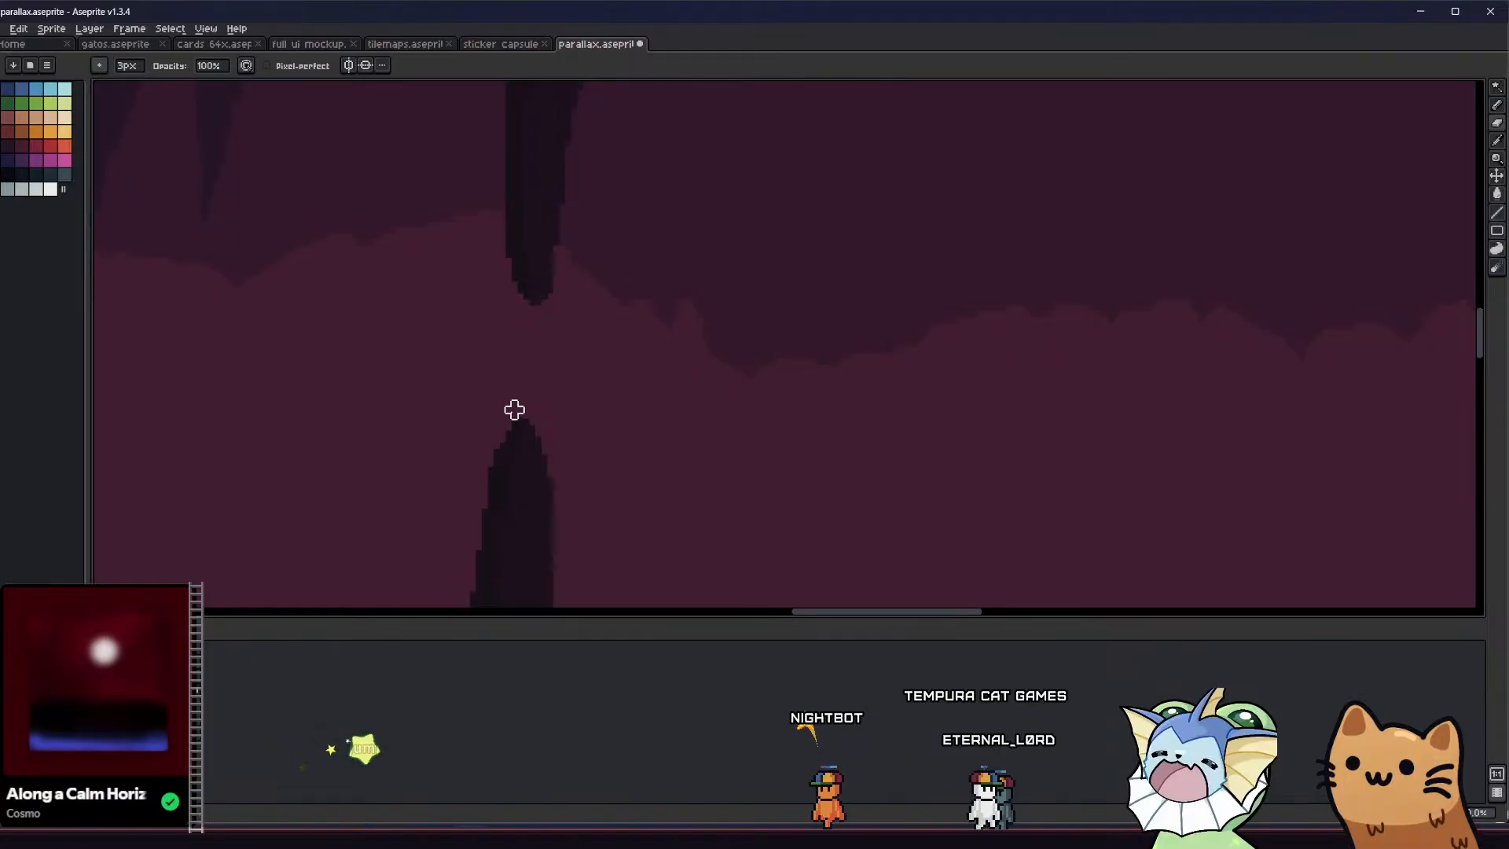
scroll(503, 420, "down", 5)
middle_click_drag(356, 445, 412, 415)
key("ctrl+s")
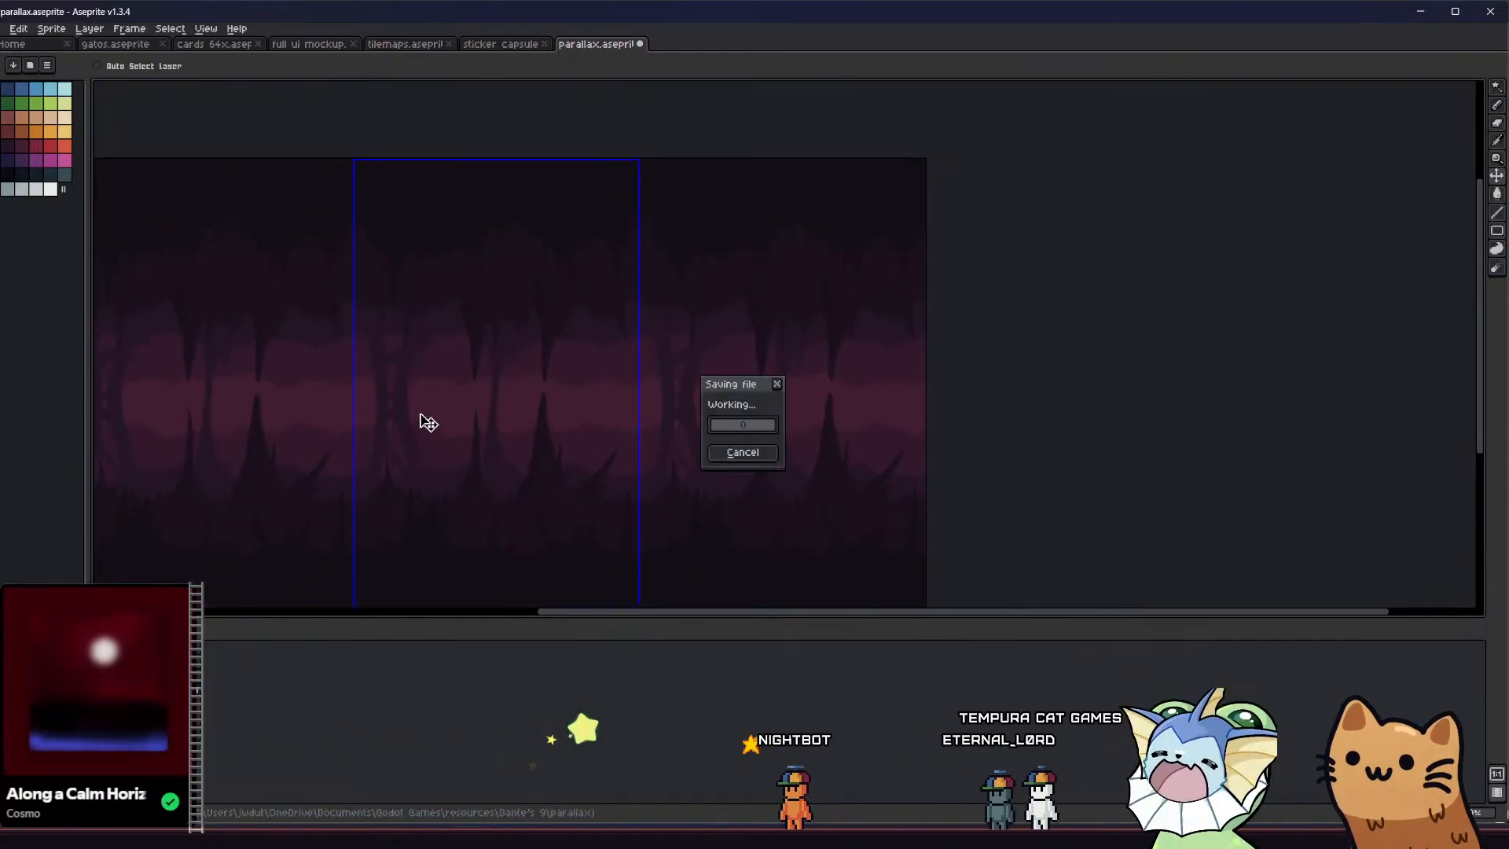
Examine the split column, the broken column and the ground spikes across the tiled cave artwork
middle_click_drag(546, 365, 474, 282)
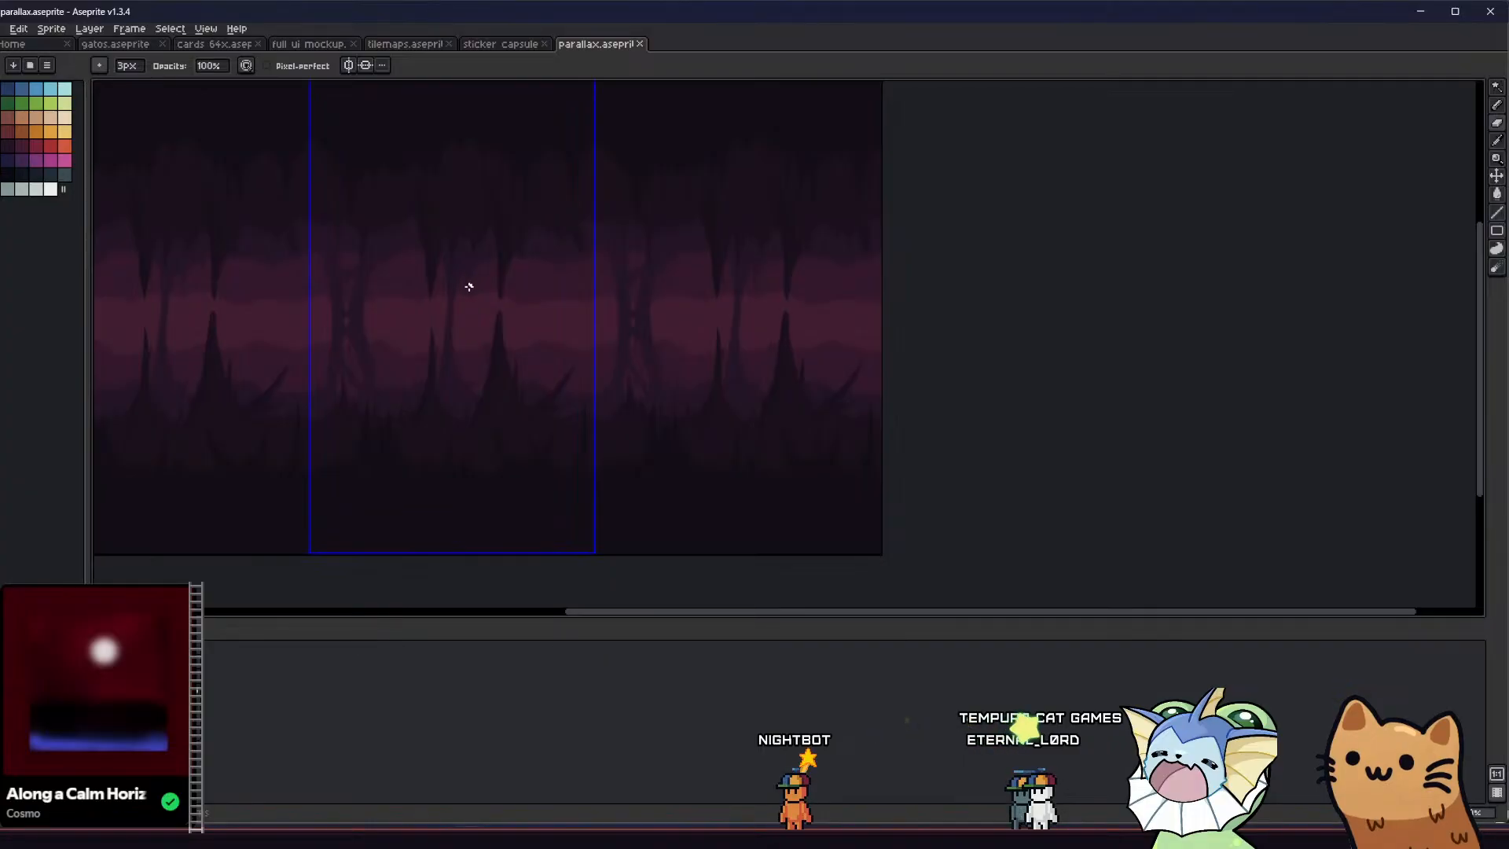
scroll(469, 287, "down", 1)
middle_click_drag(313, 359, 351, 432)
scroll(374, 410, "up", 4)
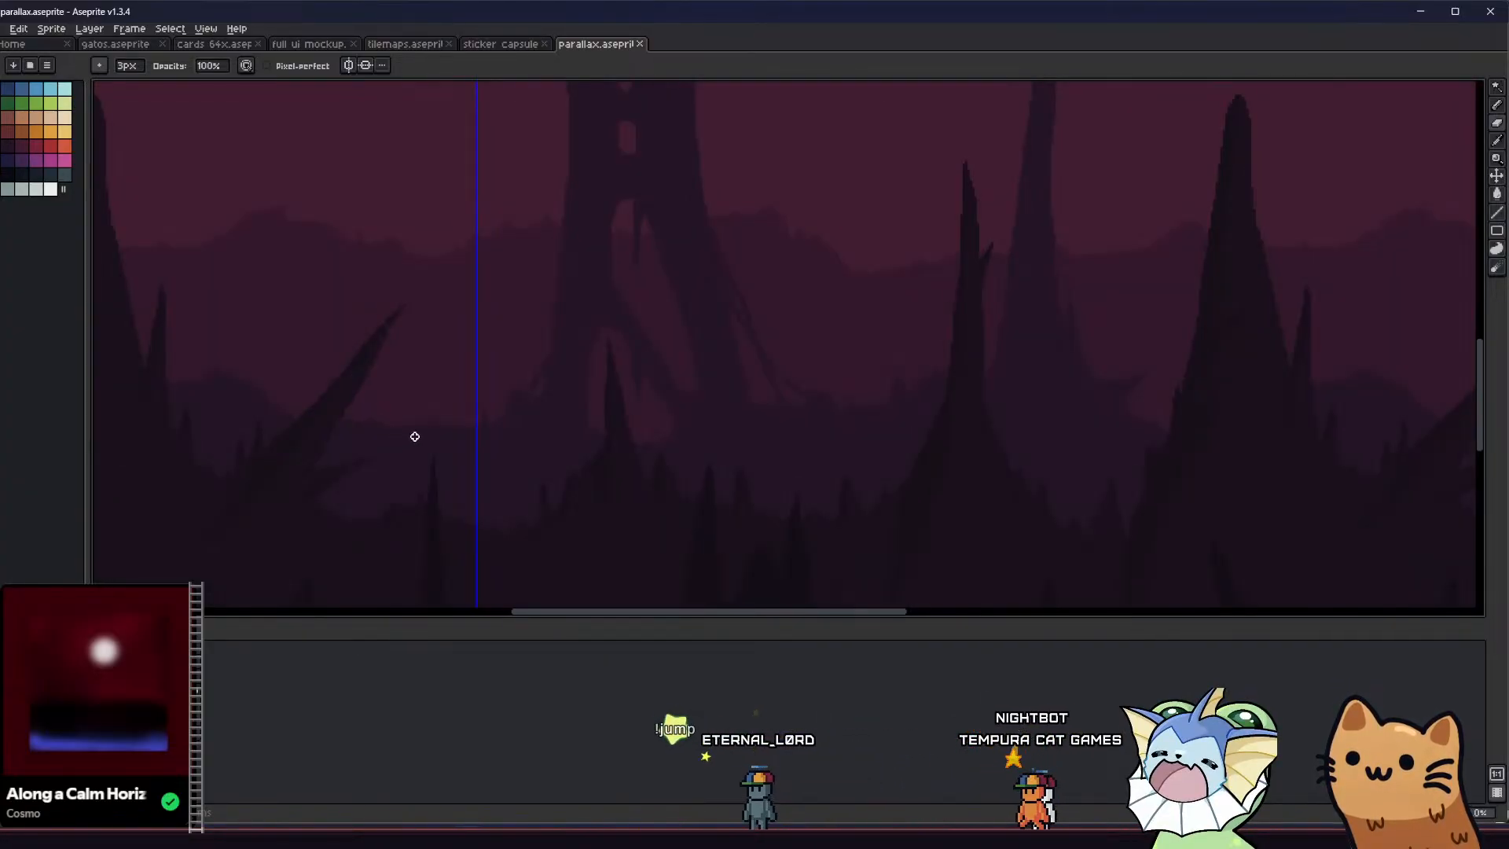
scroll(415, 436, "down", 3)
scroll(472, 397, "up", 2)
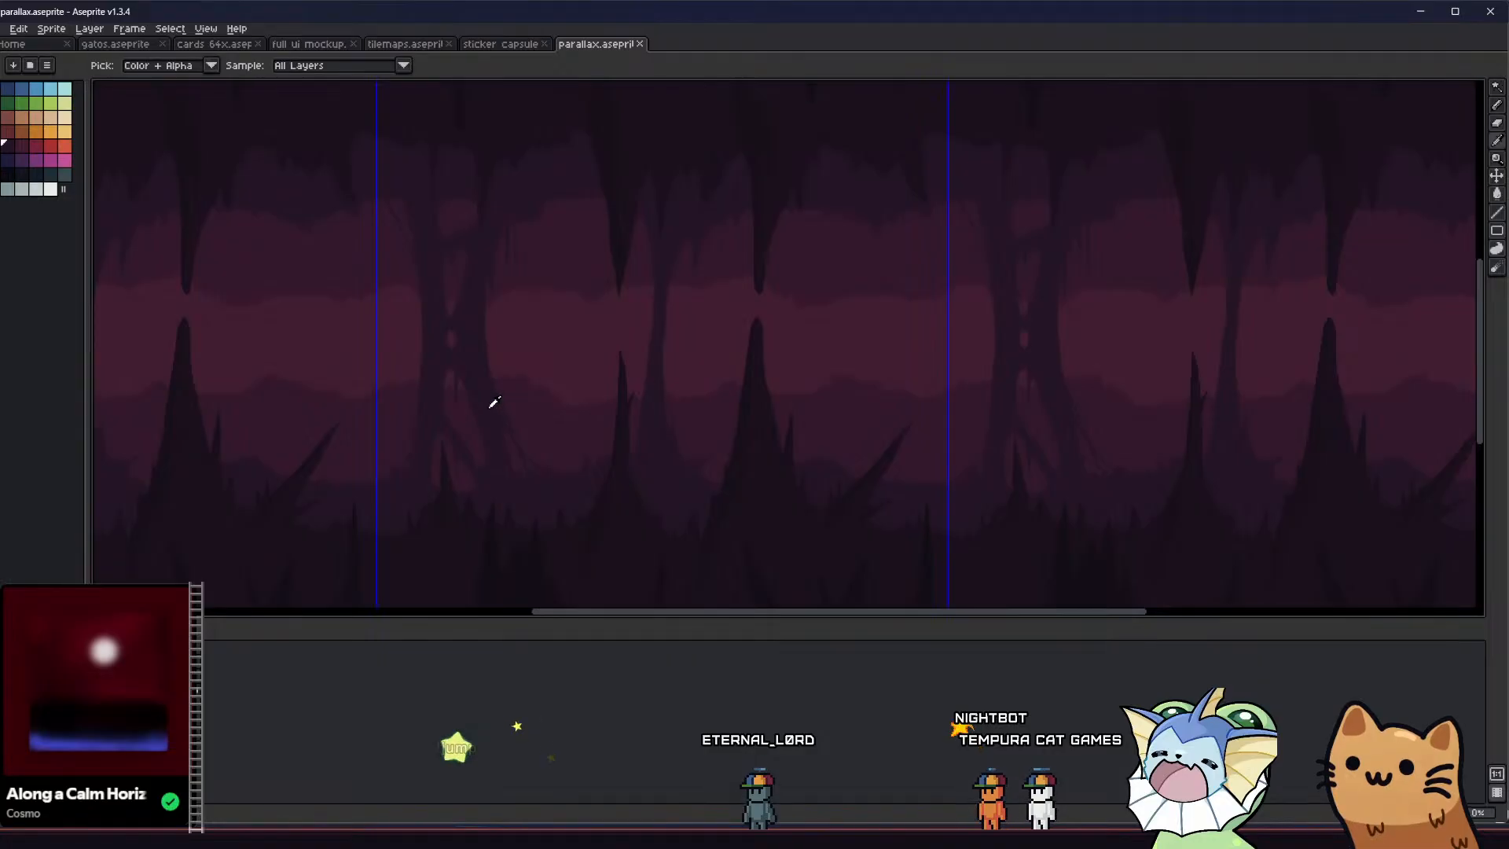
middle_click_drag(515, 421, 387, 364)
scroll(403, 370, "up", 3)
scroll(402, 382, "down", 3)
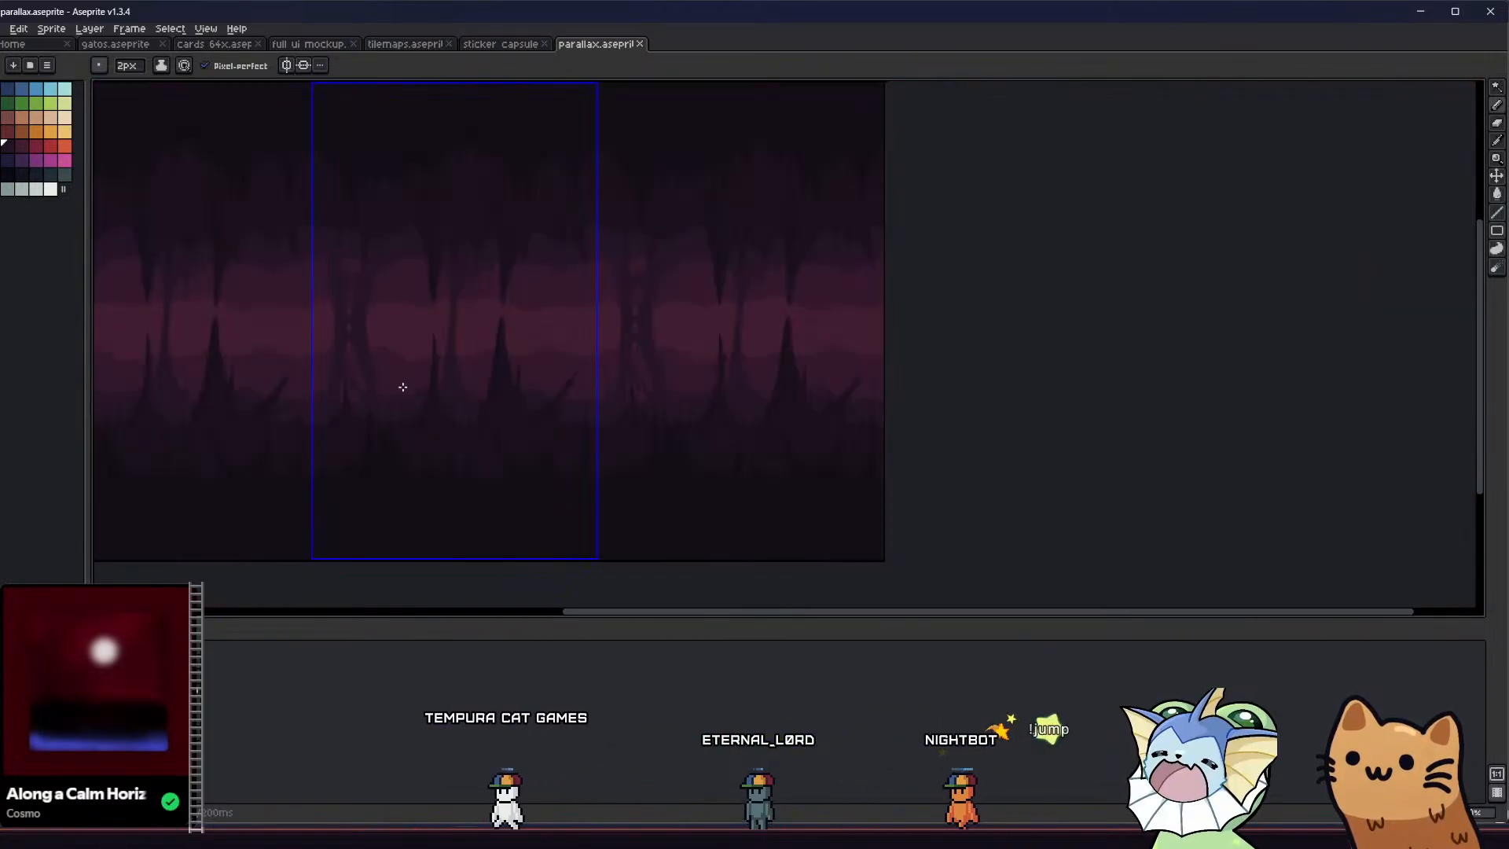
Fill the cave's dark ground area using the Paint Bucket with Continuous turned off, and save the file
scroll(481, 414, "up", 3)
key("g")
scroll(411, 379, "down", 2)
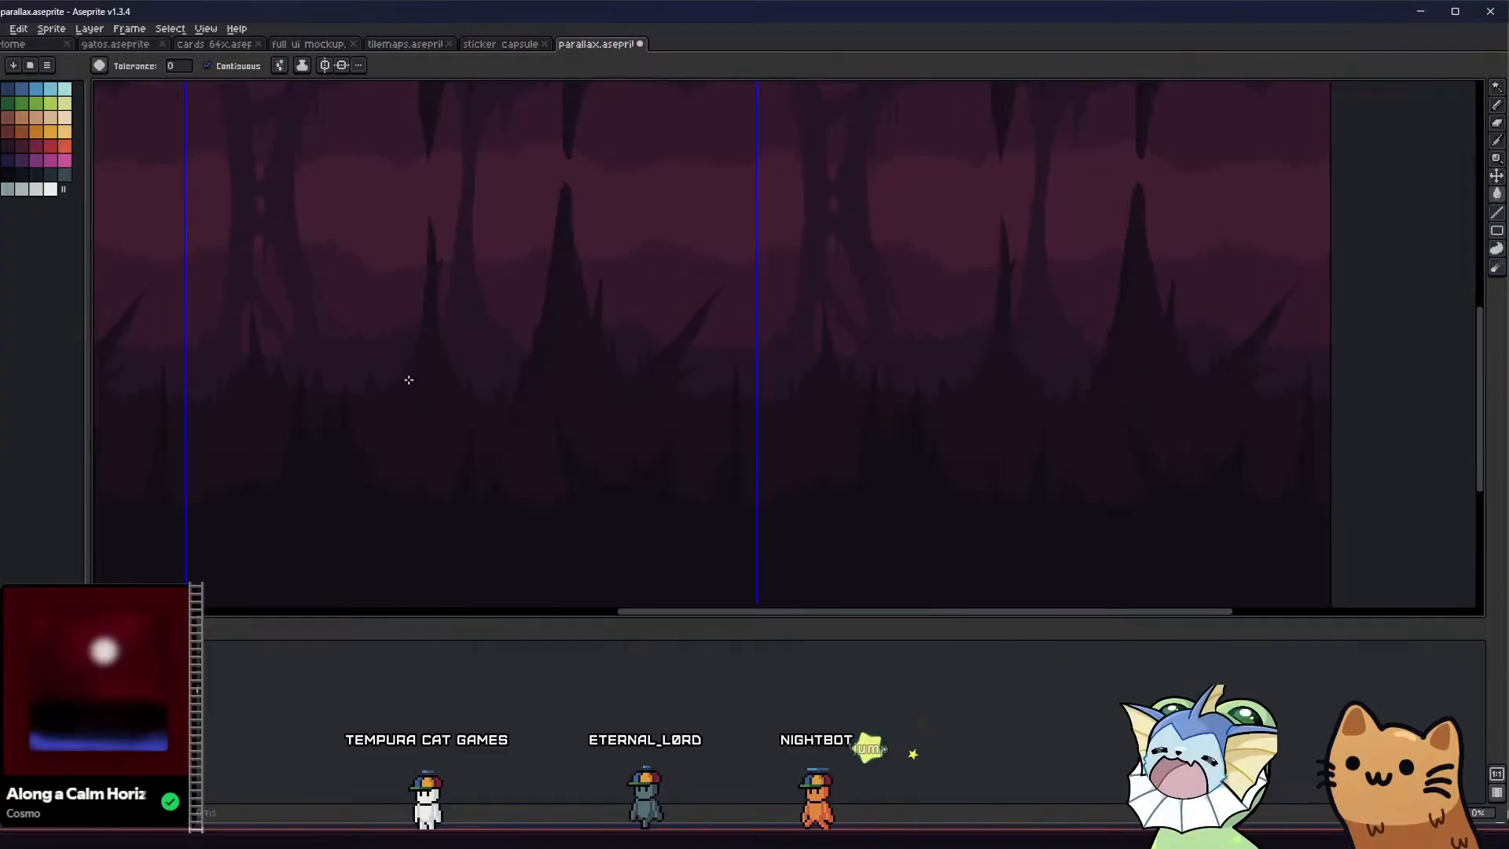
scroll(409, 382, "down", 1)
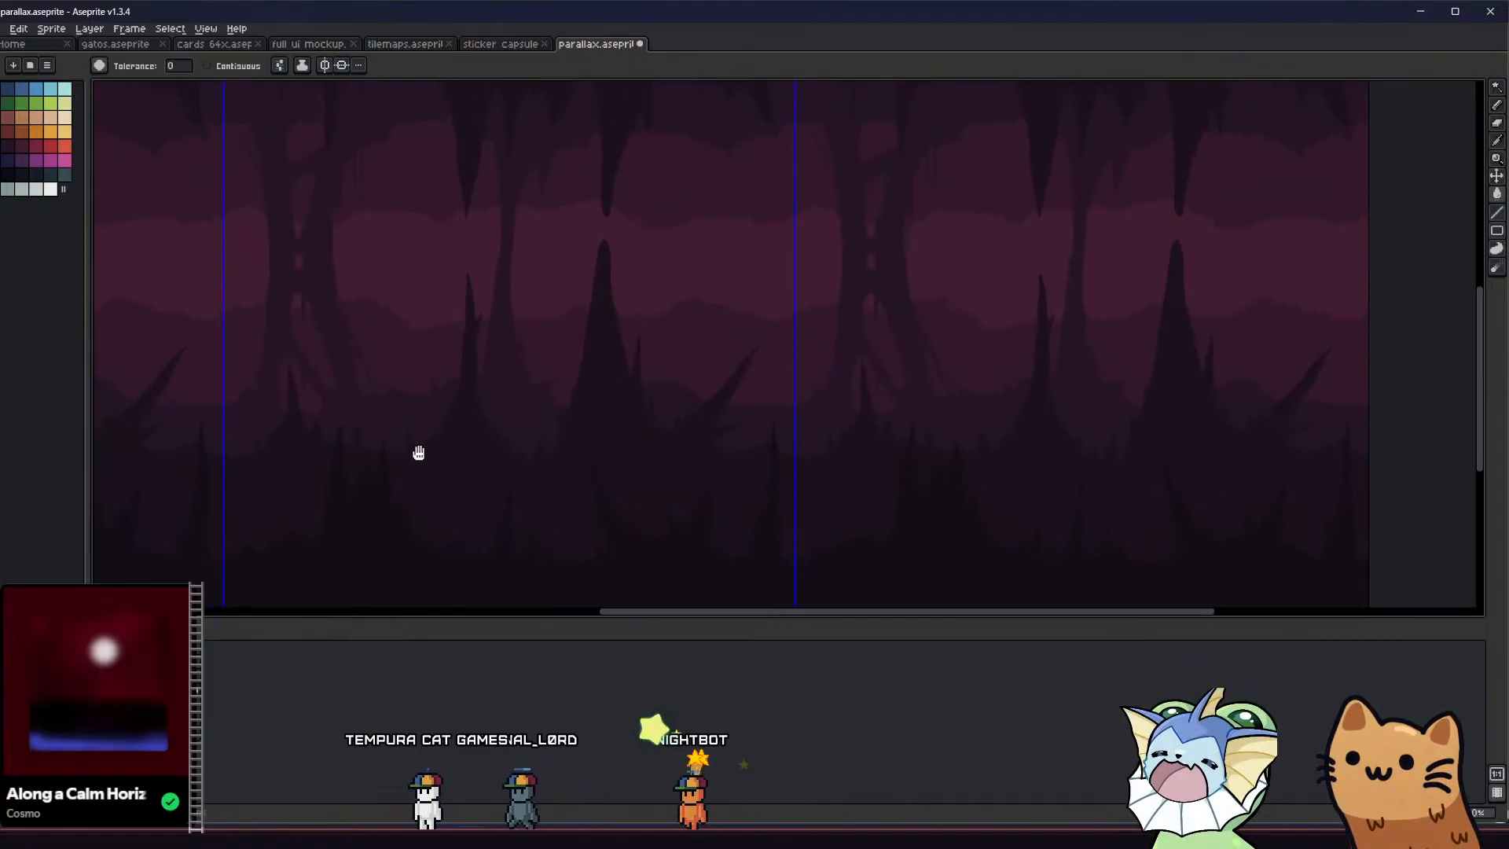
scroll(415, 448, "down", 1)
middle_click_drag(432, 441, 480, 496)
scroll(576, 472, "up", 1)
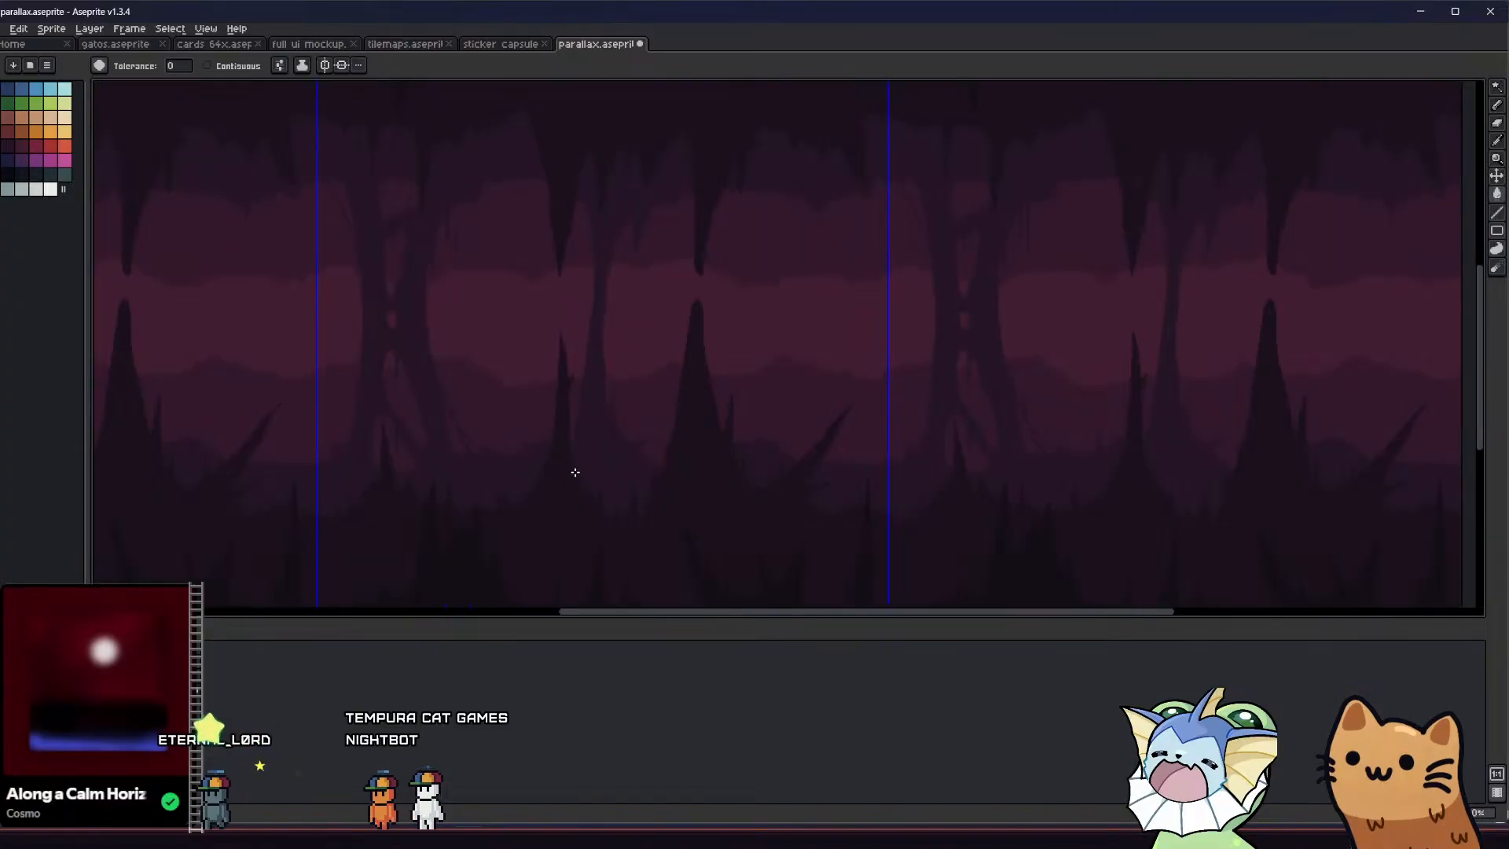
middle_click_drag(539, 424, 488, 437)
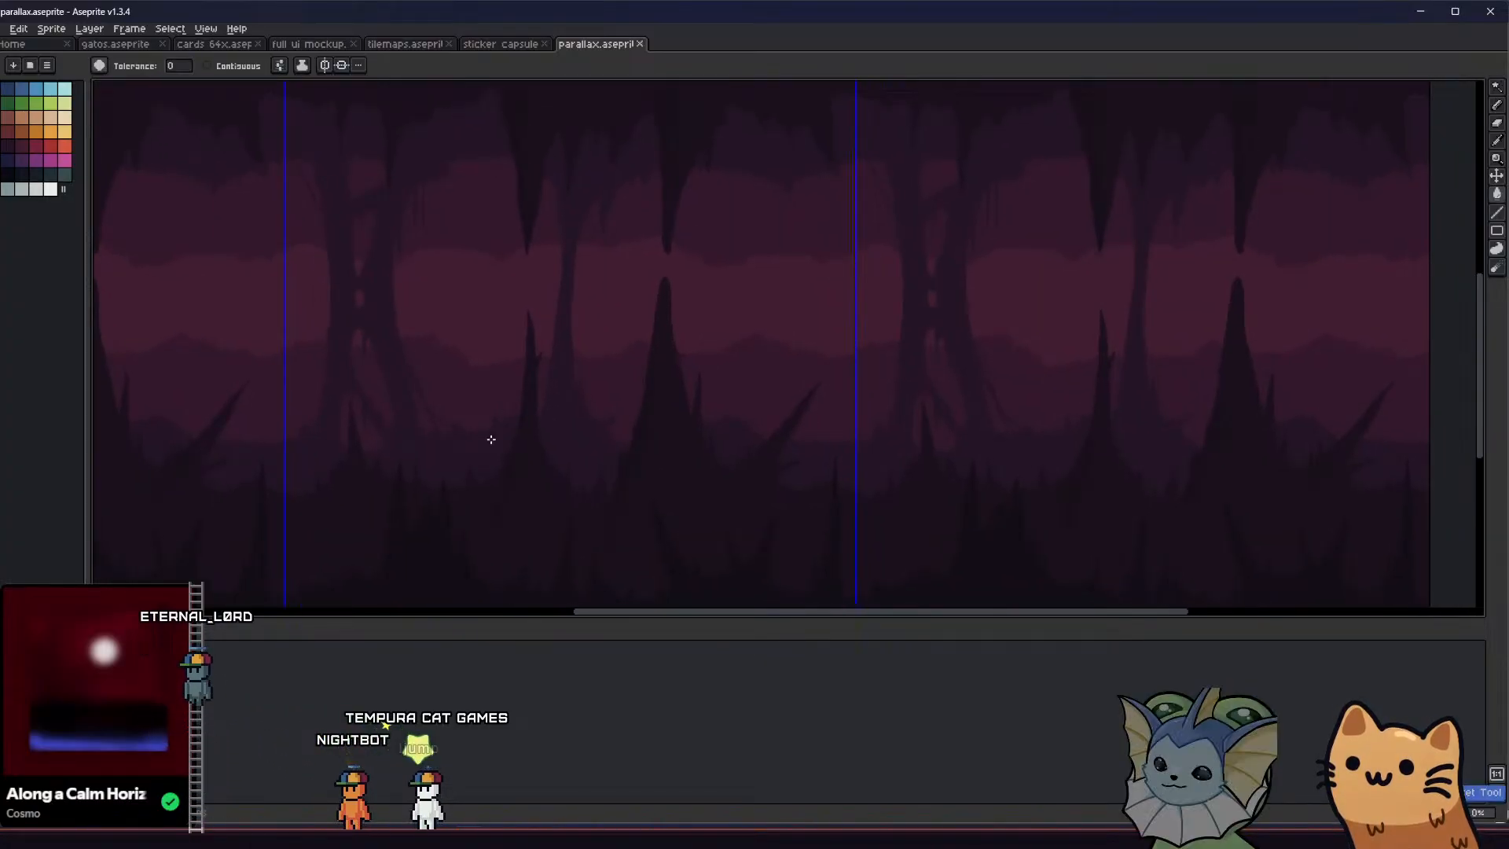
Duplicate the cave artwork's layer and save the file
right_click(165, 689)
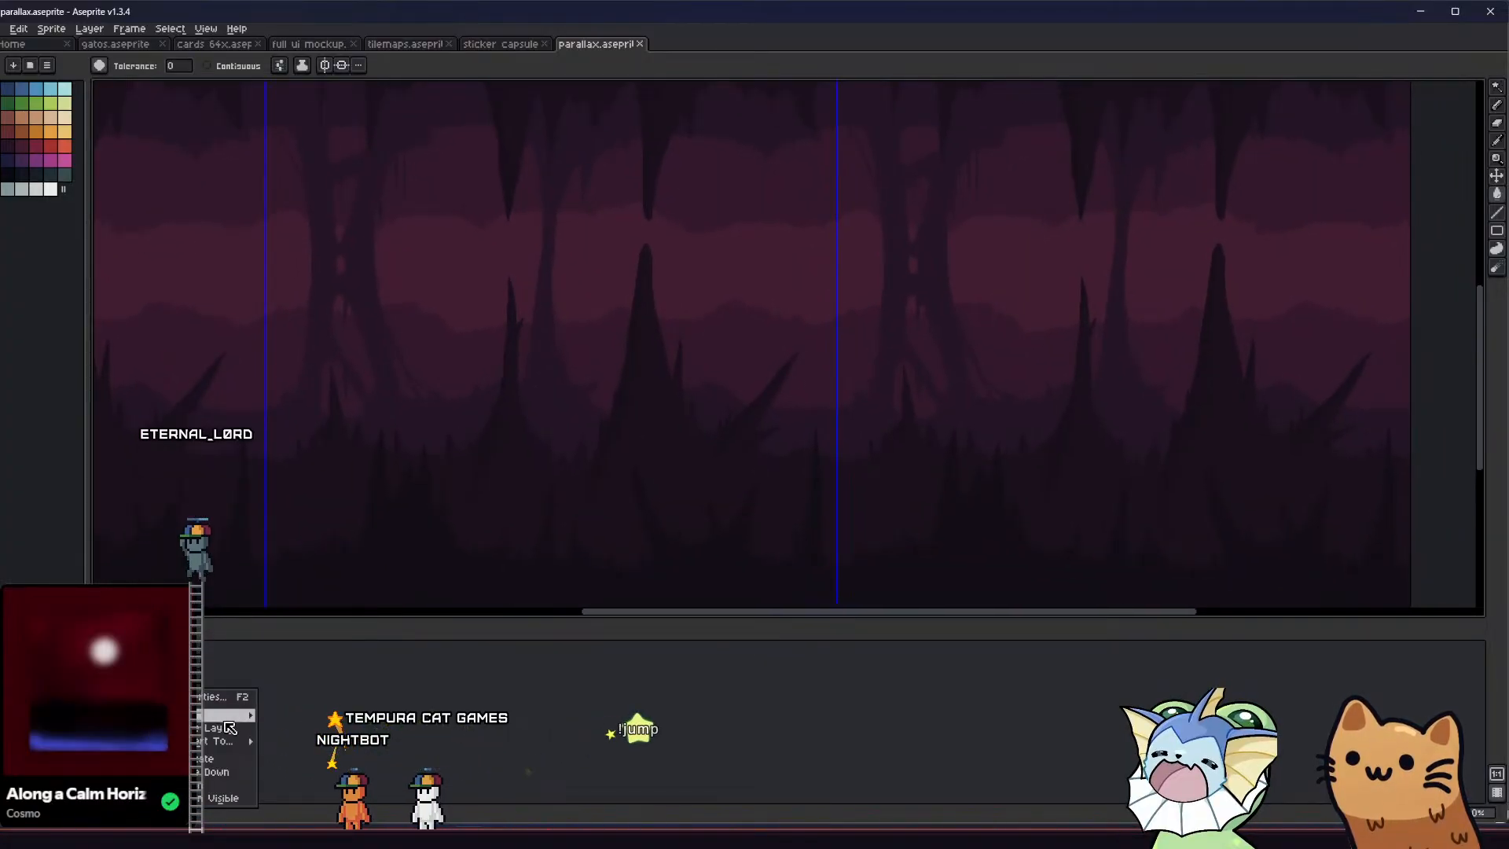
left_click(232, 757)
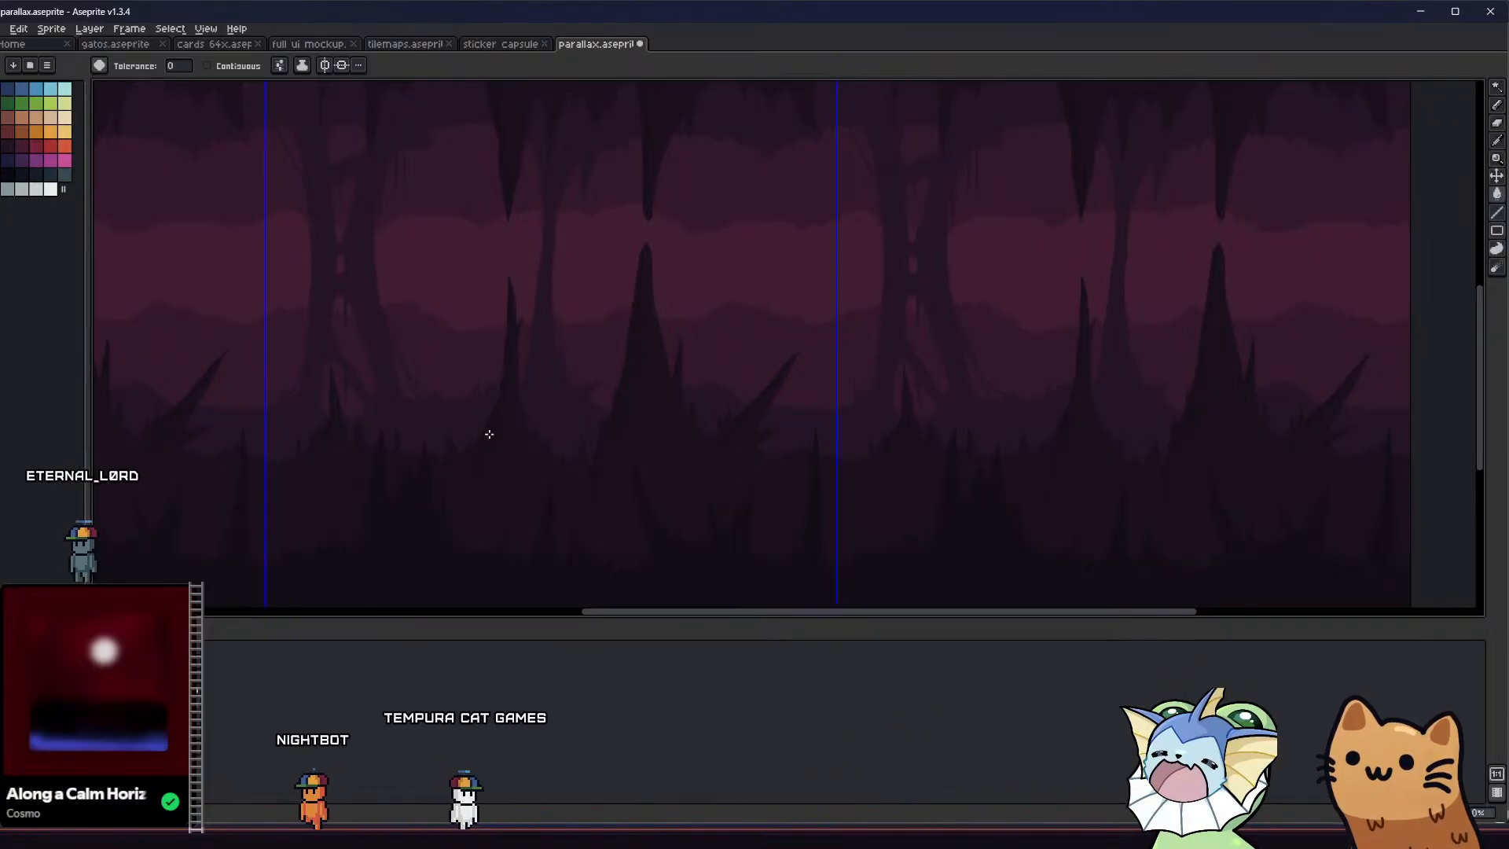
middle_click_drag(487, 431, 495, 451)
key("ctrl+s")
middle_click_drag(600, 336, 559, 360)
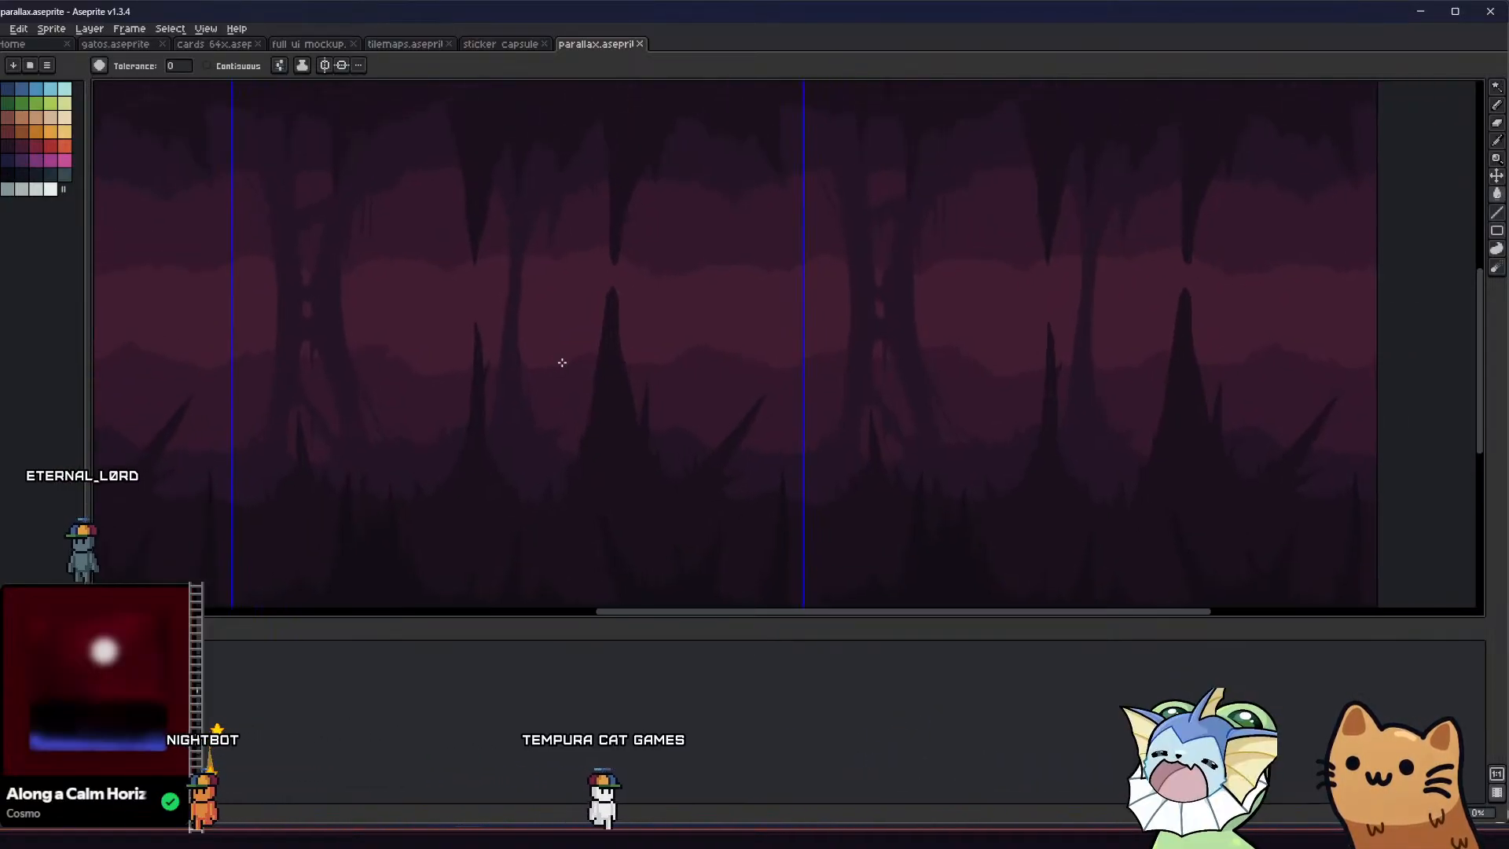
Sample the dark purple of the cave's rock shapes as the Pencil's drawing colour
scroll(624, 286, "up", 1)
scroll(623, 286, "down", 2)
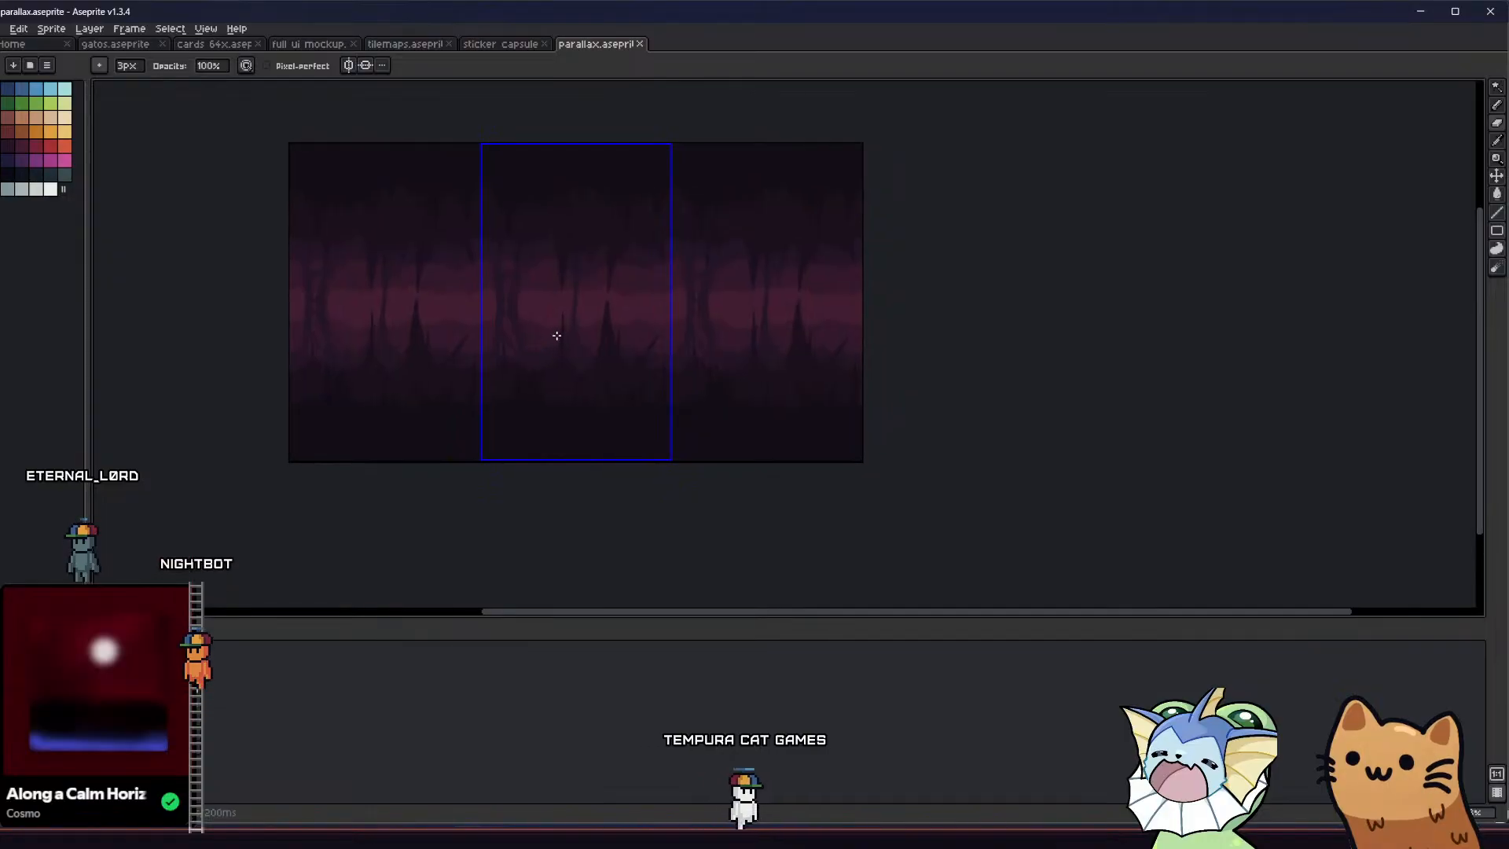
scroll(566, 327, "up", 1)
key("alt")
left_click(580, 310, "alt")
Try a curved hanging spike outline between the broken and split columns at 2 px, and reduce the Pencil size to 1 px
middle_click_drag(583, 310, 550, 328)
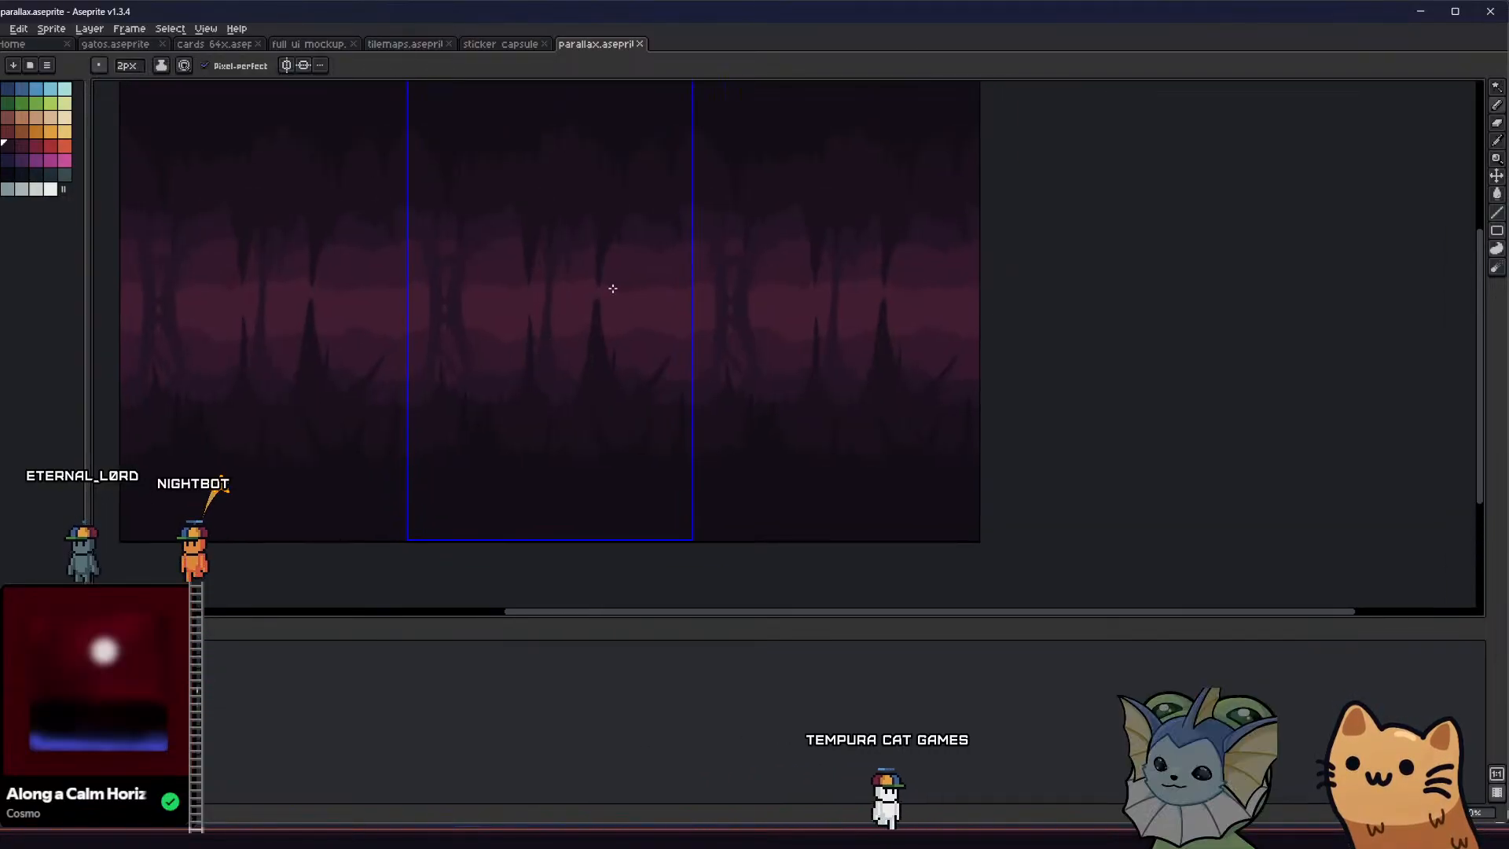
scroll(623, 286, "up", 1)
middle_click_drag(625, 226, 610, 209)
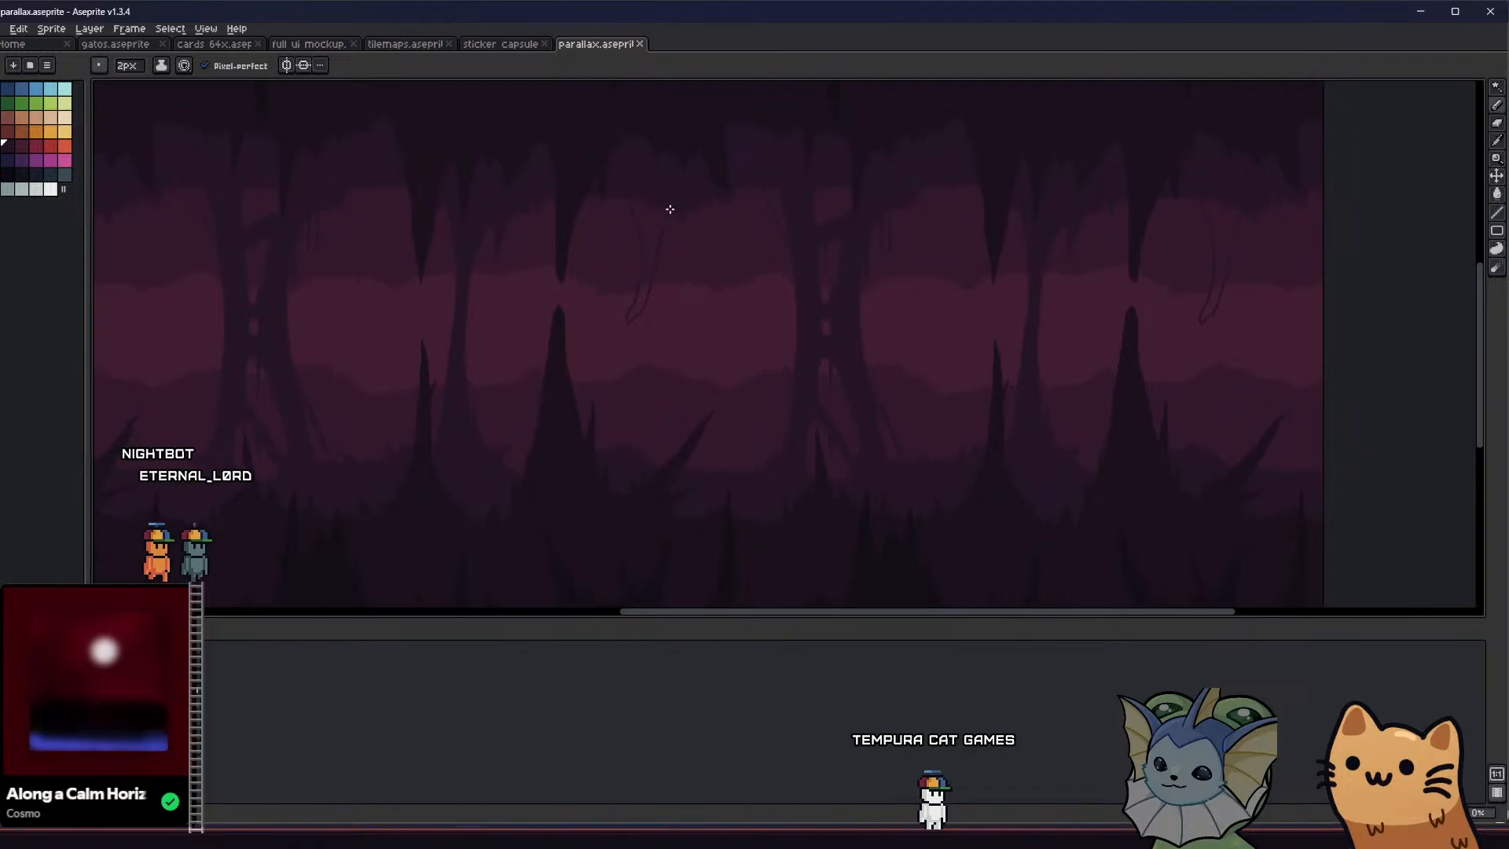
key("minus")
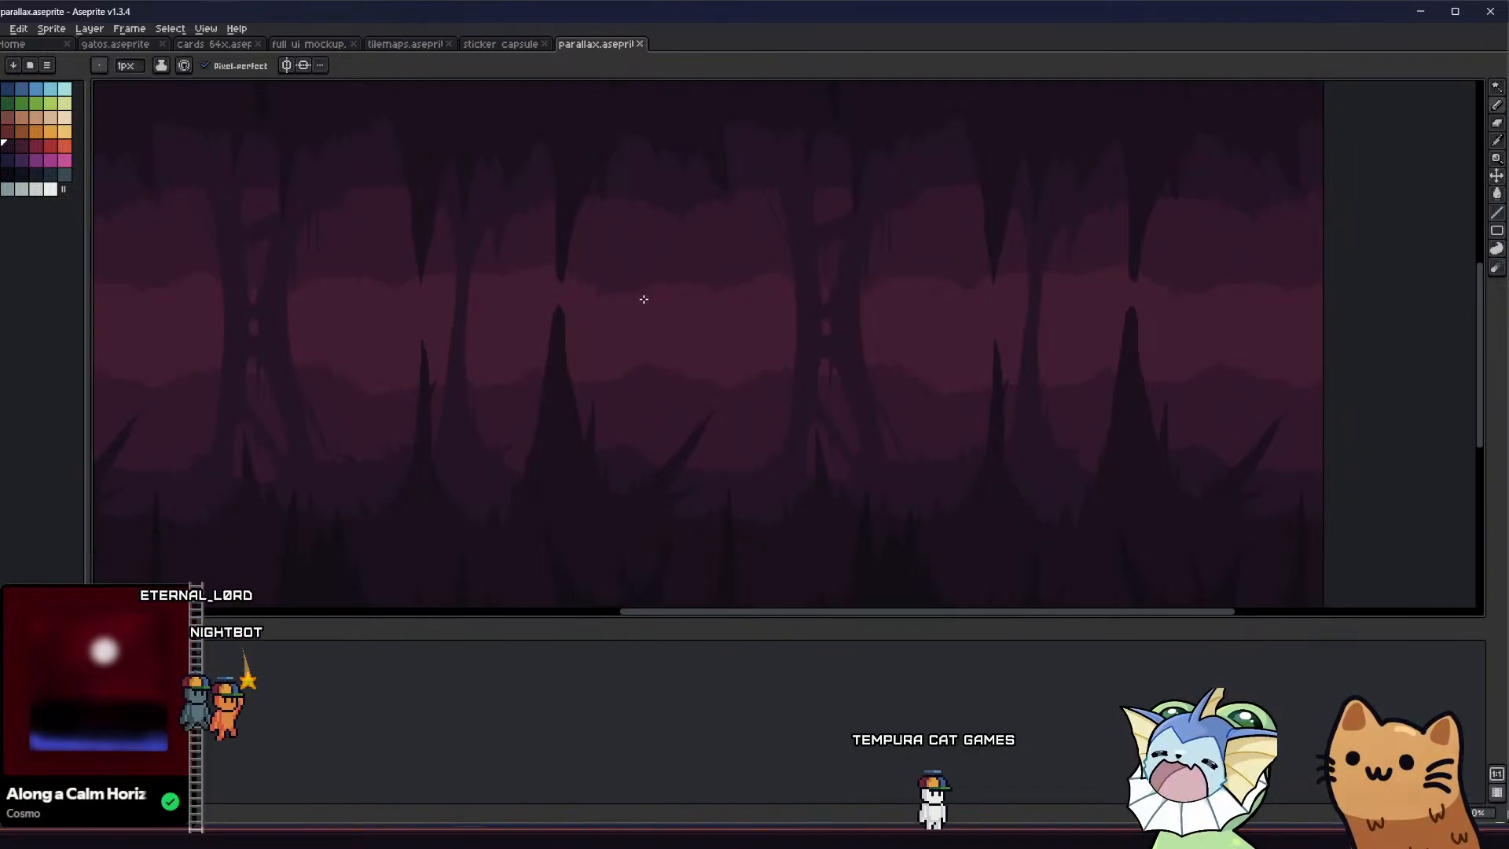
Turn on Continuous for the Paint Bucket, try filling the ceiling area beside the broken column, and undo the fills
key("g")
left_click(664, 233)
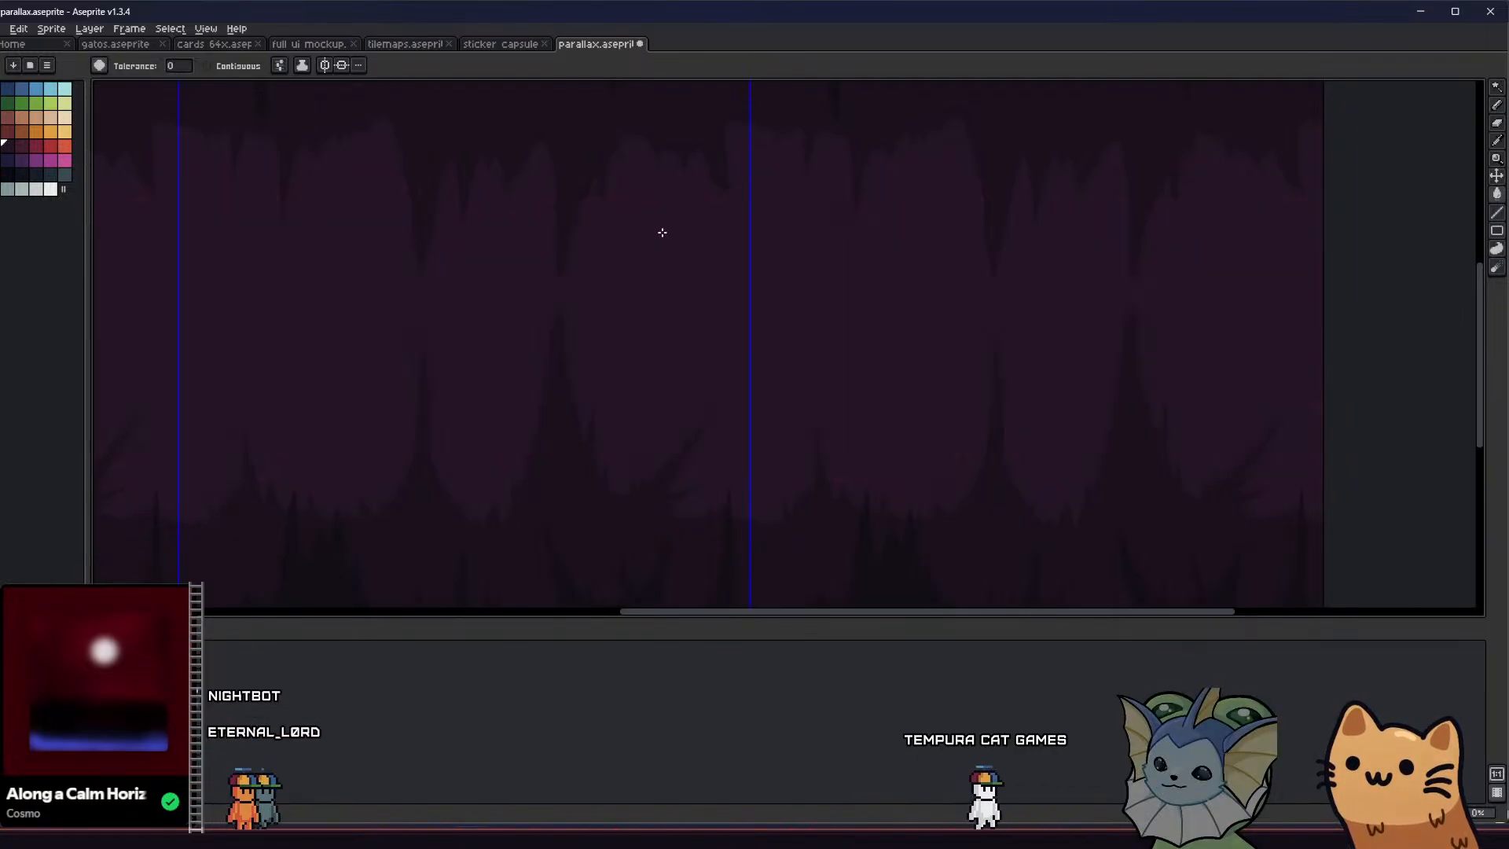
key("ctrl+z")
left_click(258, 71)
left_click(650, 228)
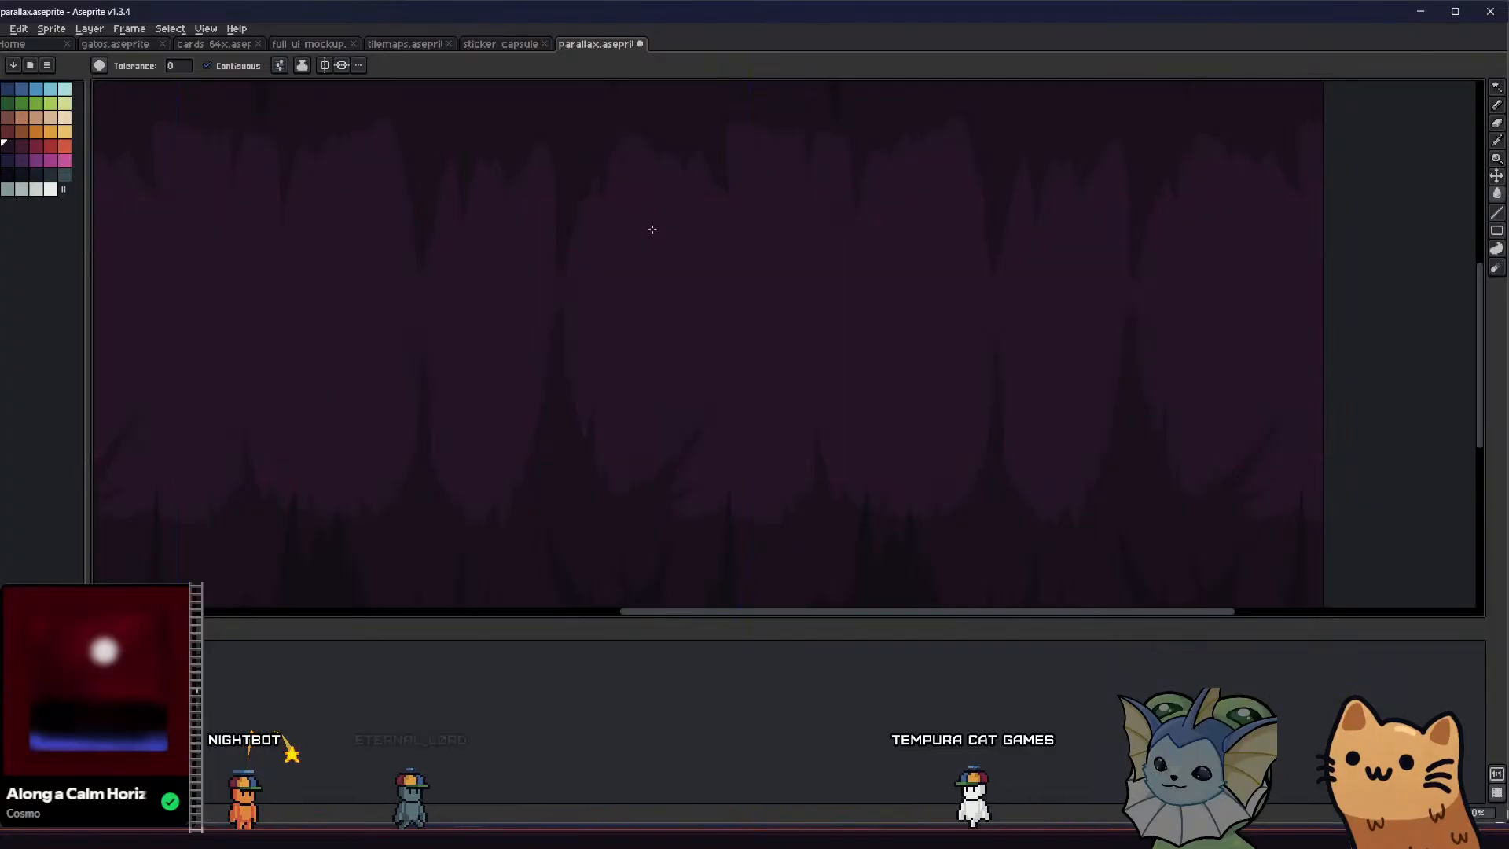
key("v")
key("ctrl+z")
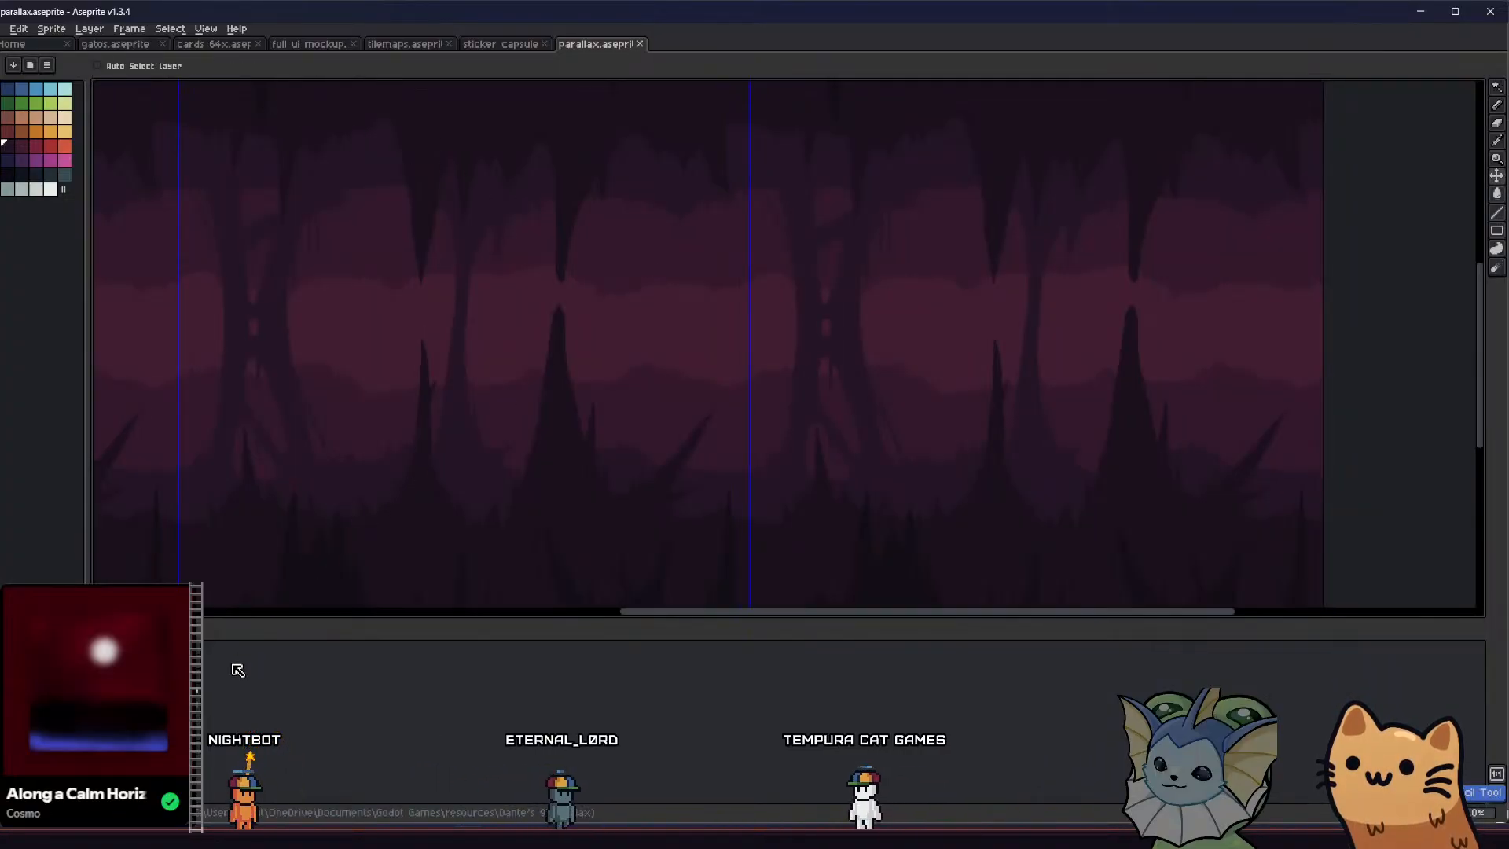
Try outlining and filling a curved spike hanging from the ceiling between the broken and split columns
key("b")
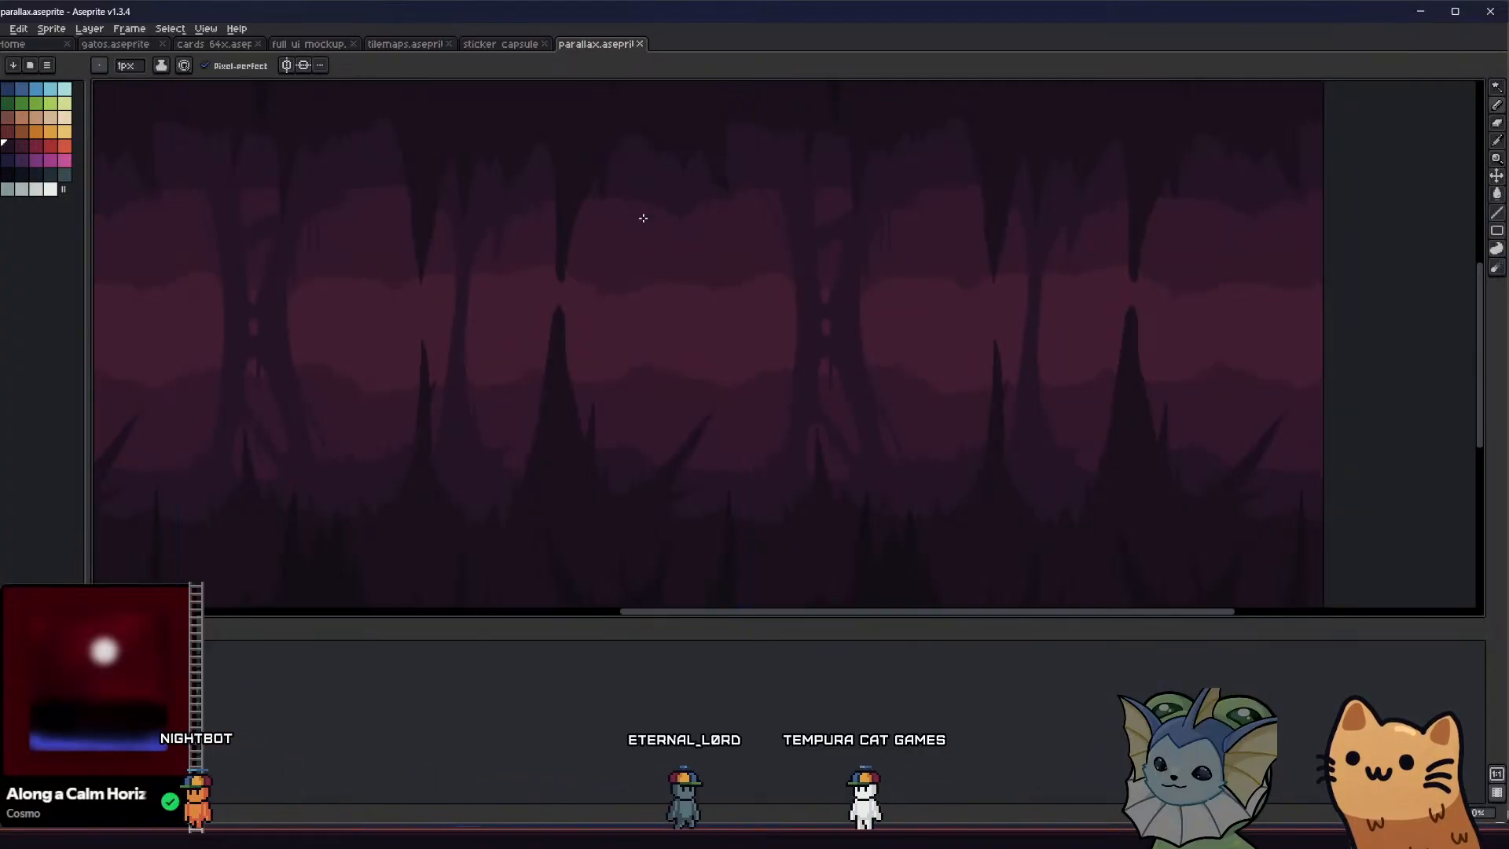
scroll(498, 286, "right", 3)
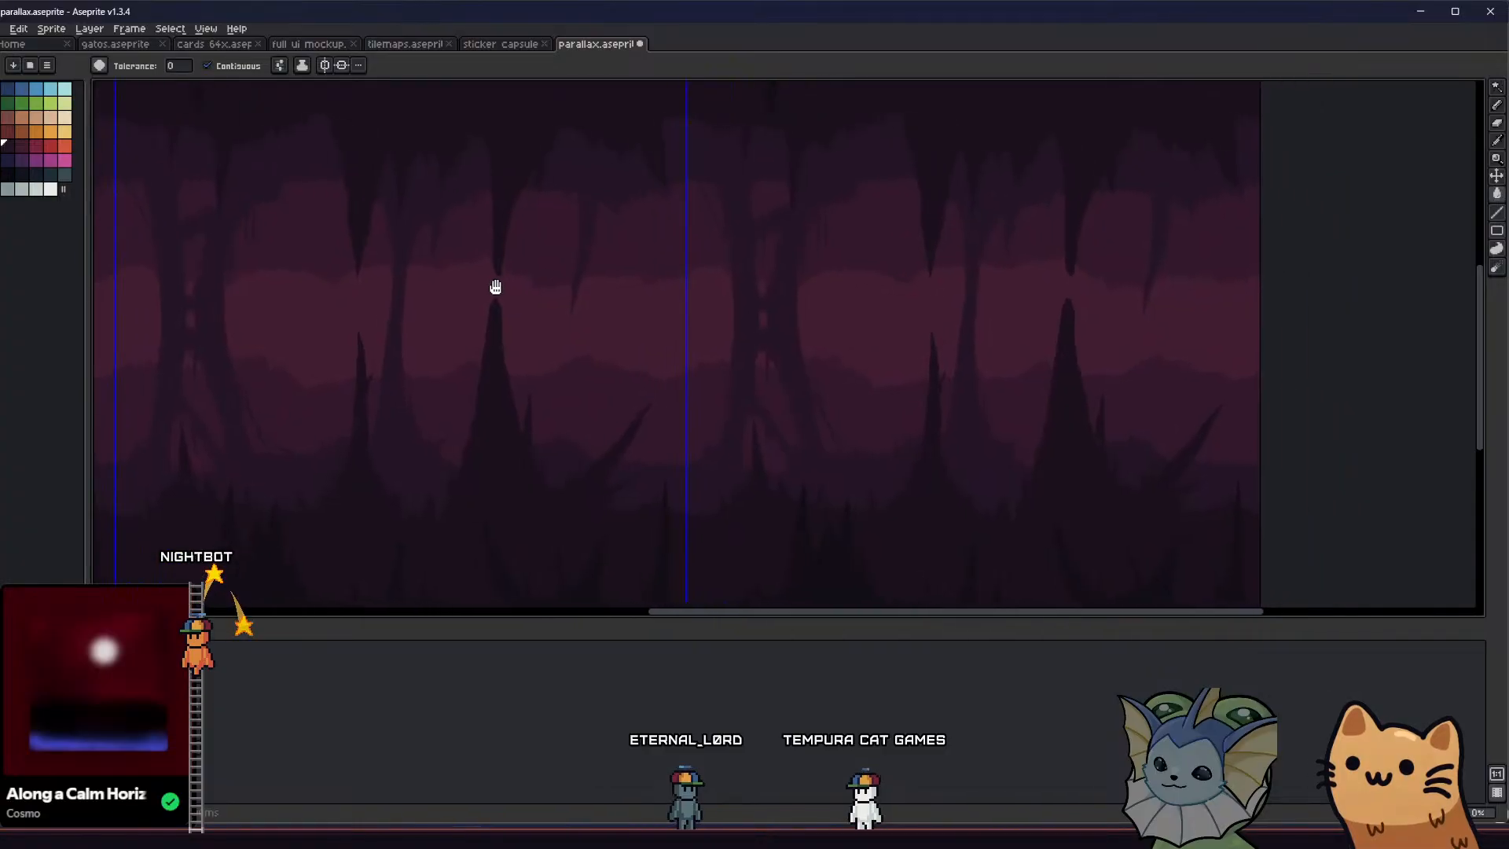
key("v")
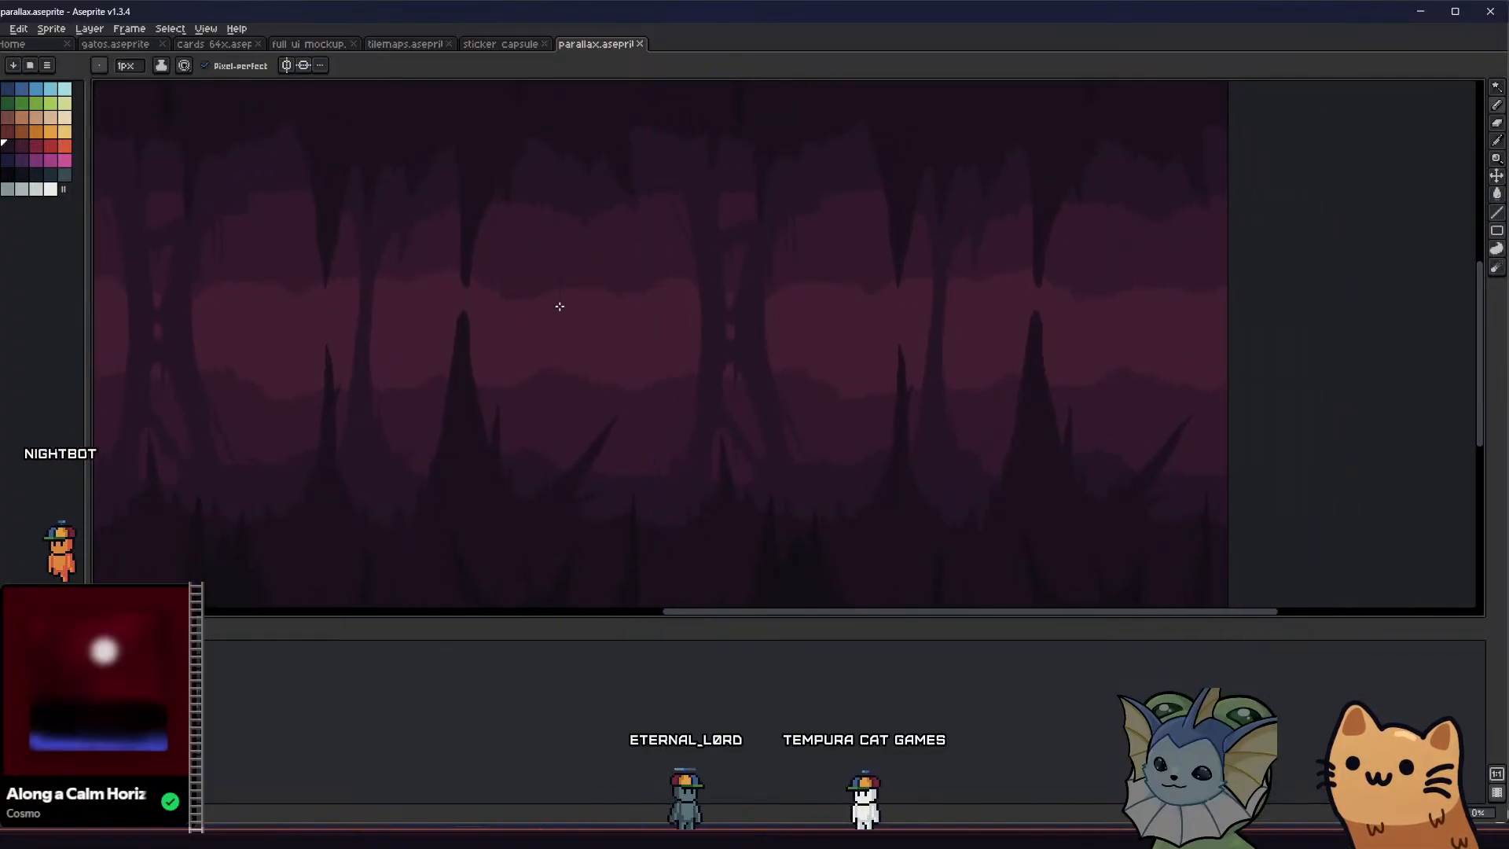
Outline a narrow spike hanging from the ceiling between the broken and split columns with the 1 px Pencil, and fill it
scroll(532, 281, "up", 1)
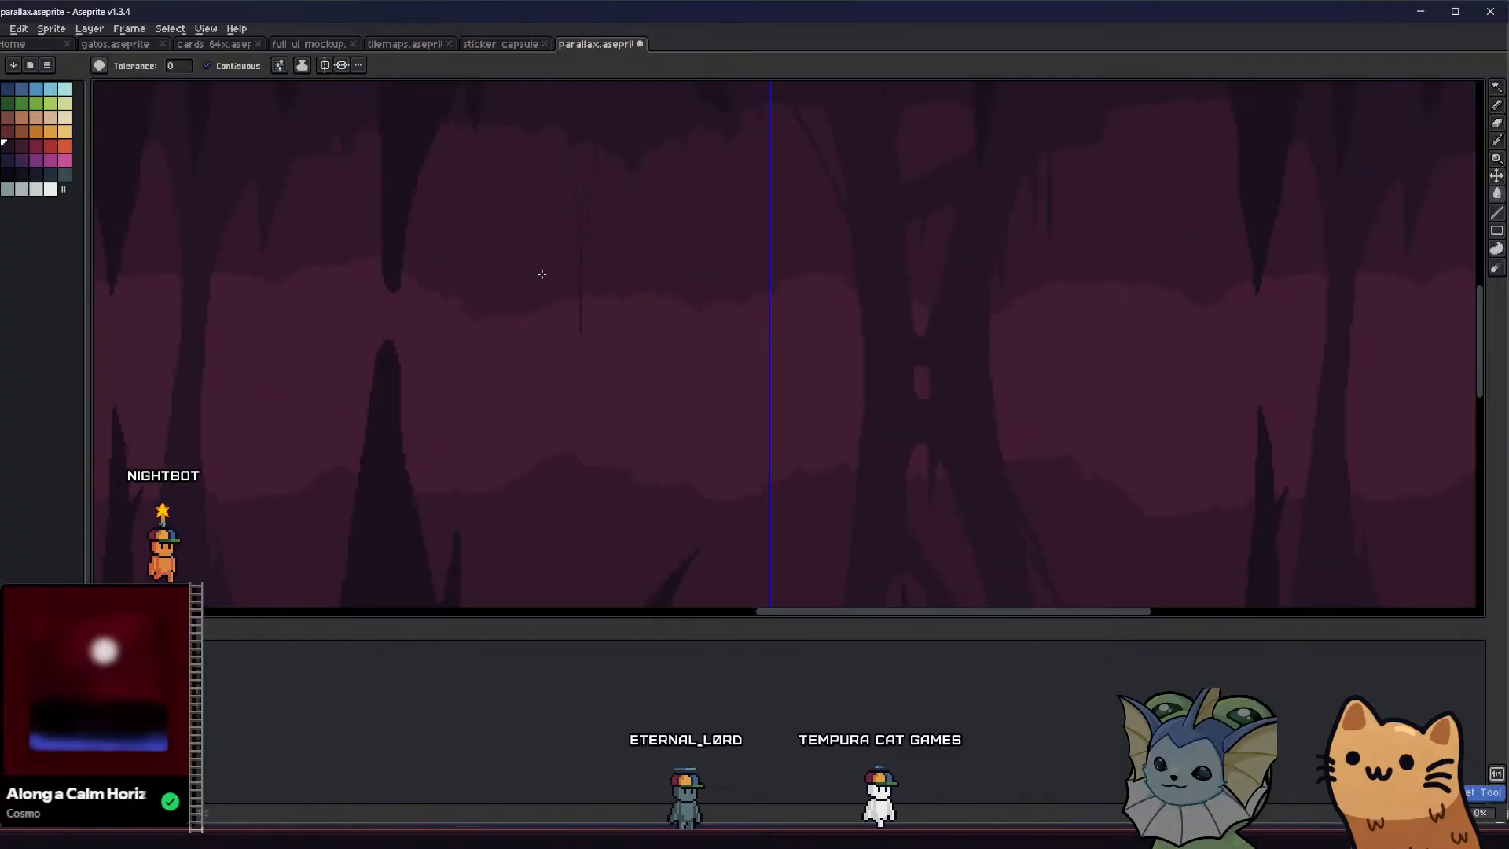
key("b")
left_click_drag(575, 326, 597, 147)
key("g")
left_click(584, 171)
scroll(574, 210, "down", 1)
scroll(559, 232, "down", 2)
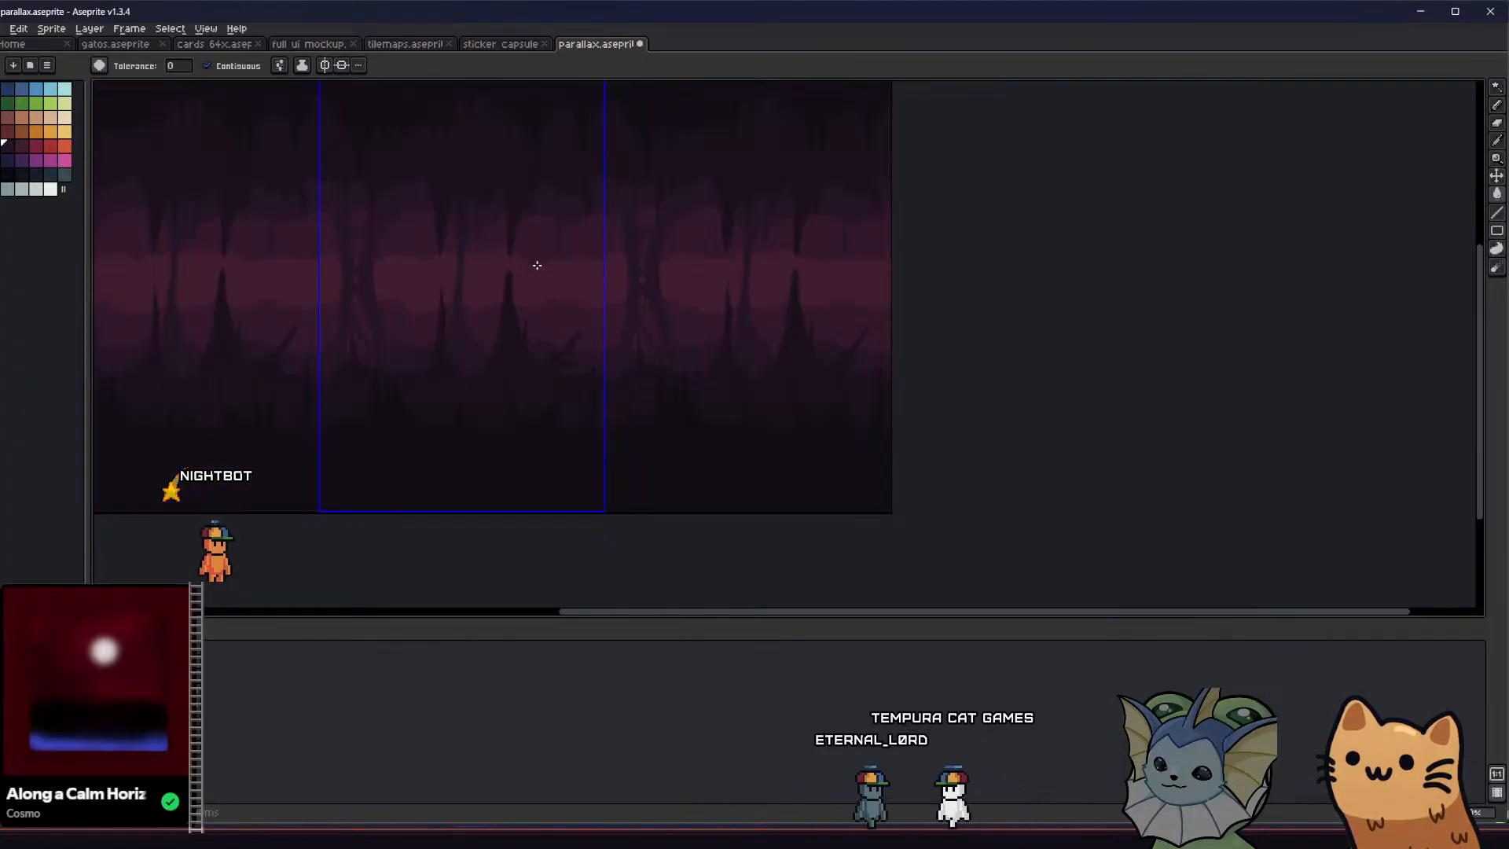
middle_click_drag(498, 307, 516, 318)
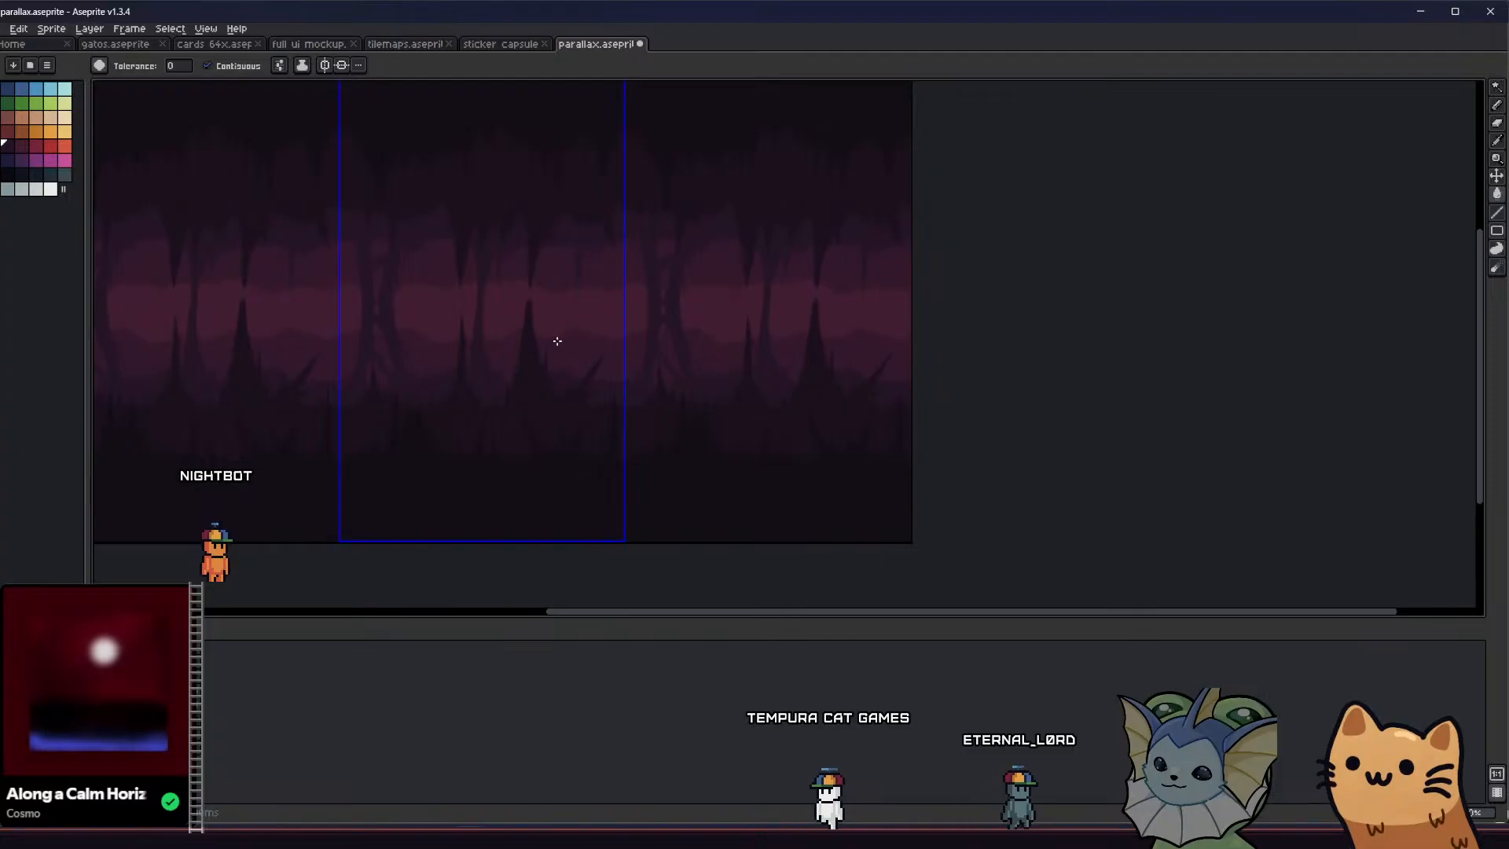
Refine the new hanging spike's tip, add thinner drips beside it with the 1 px Pencil, and save the file
scroll(586, 229, "up", 3)
key("b")
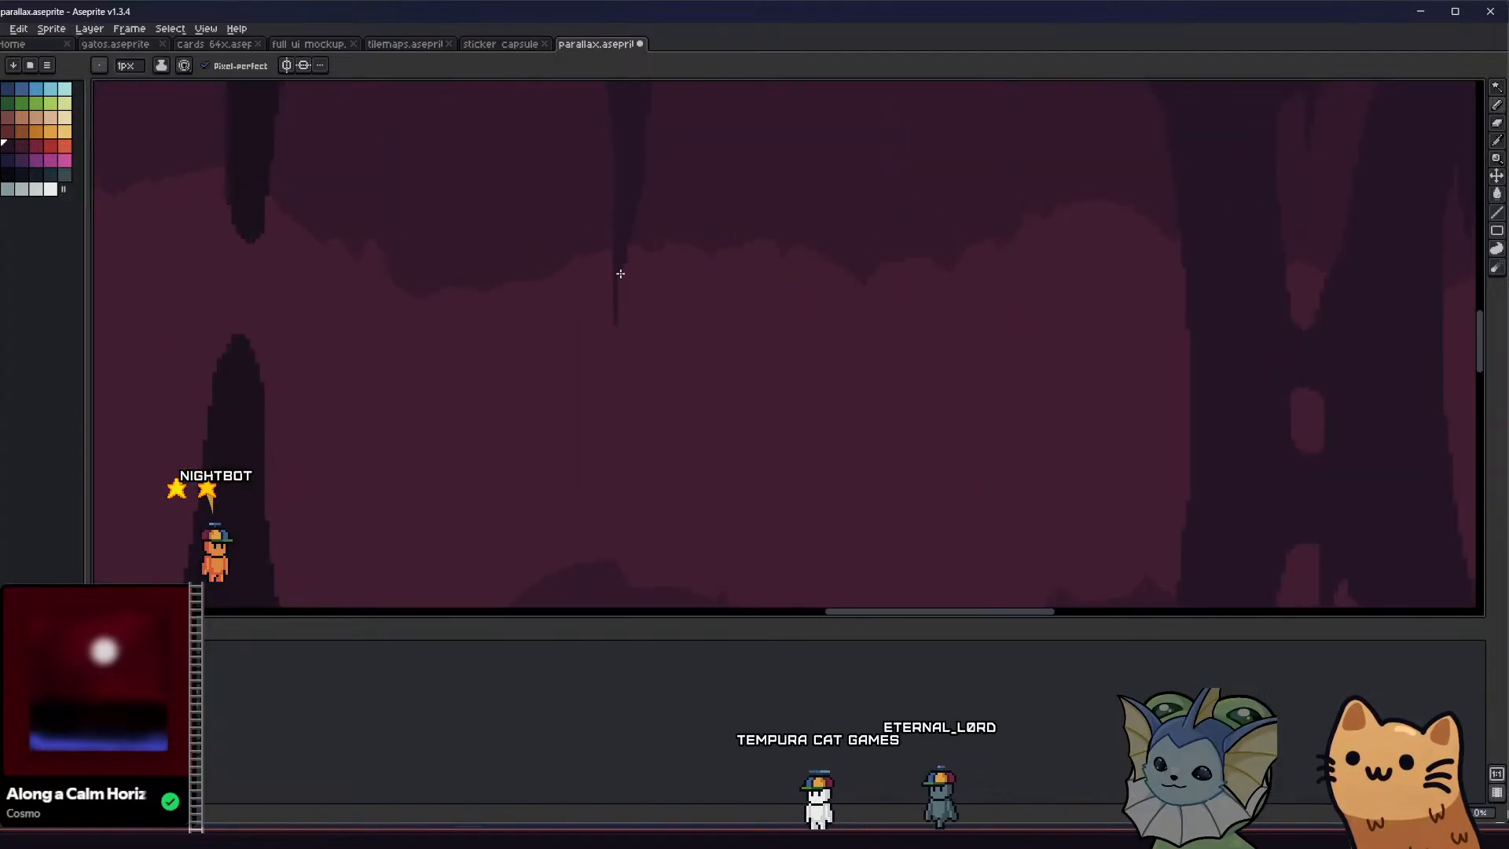
scroll(617, 310, "down", 3)
scroll(585, 307, "up", 2)
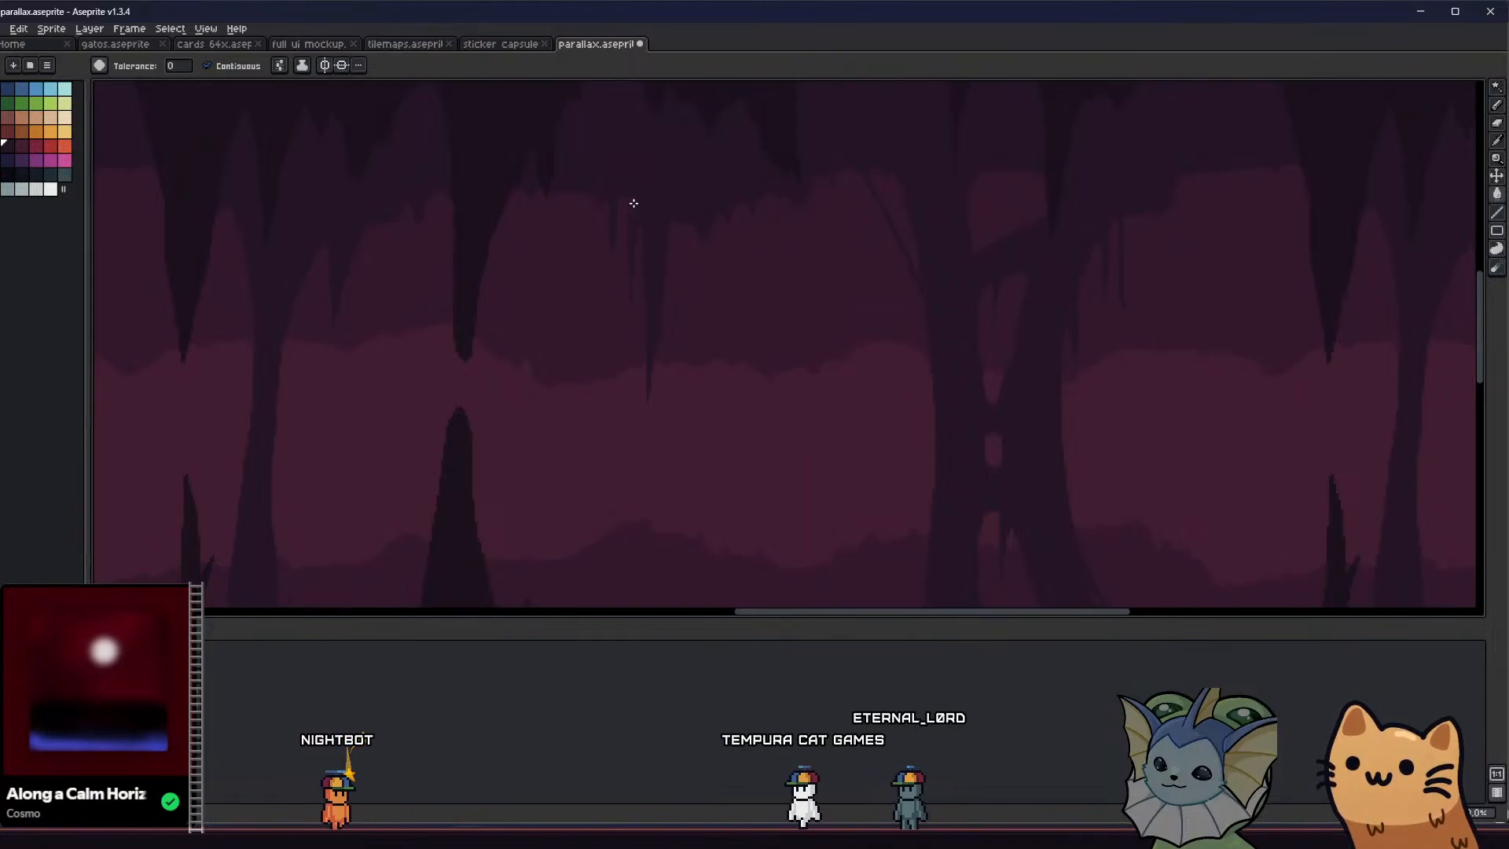
scroll(636, 227, "up", 1)
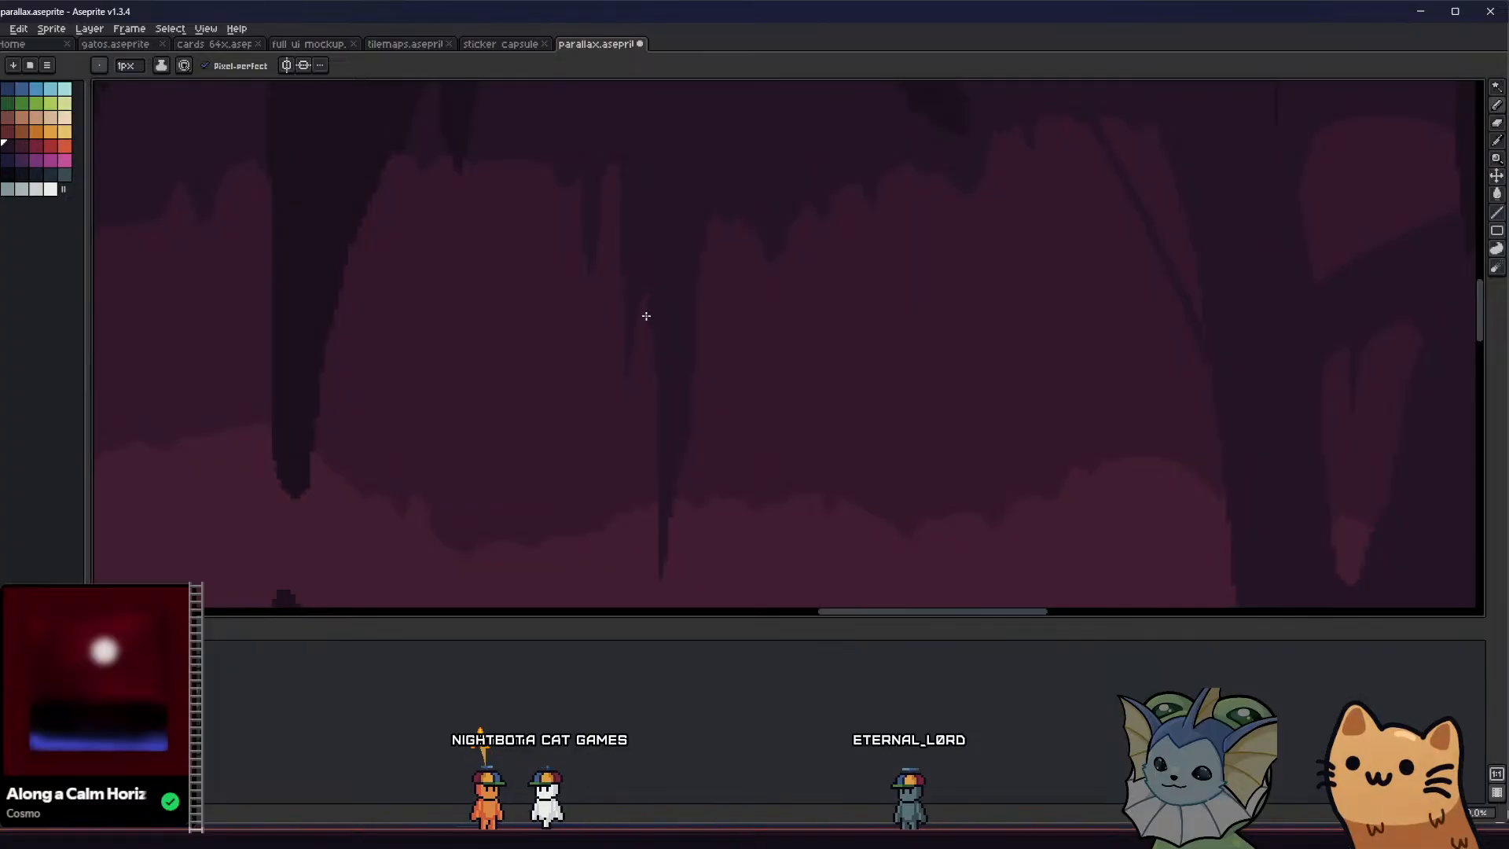
scroll(644, 290, "down", 2)
key("ctrl+s")
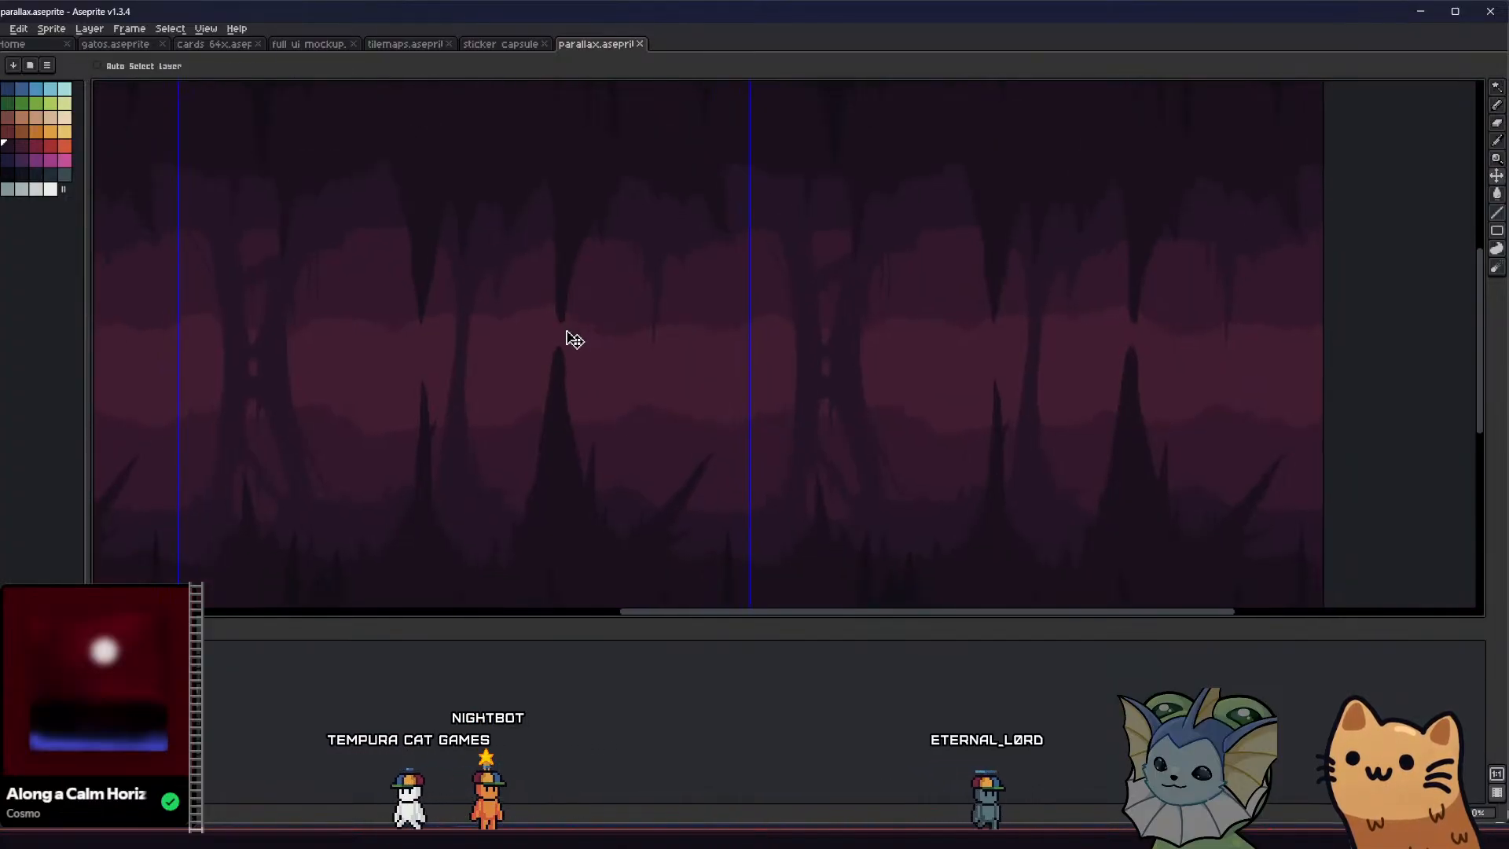
Widen and round the split column's small middle opening and the tall opening above it with the 5 px Eraser
scroll(573, 338, "down", 2)
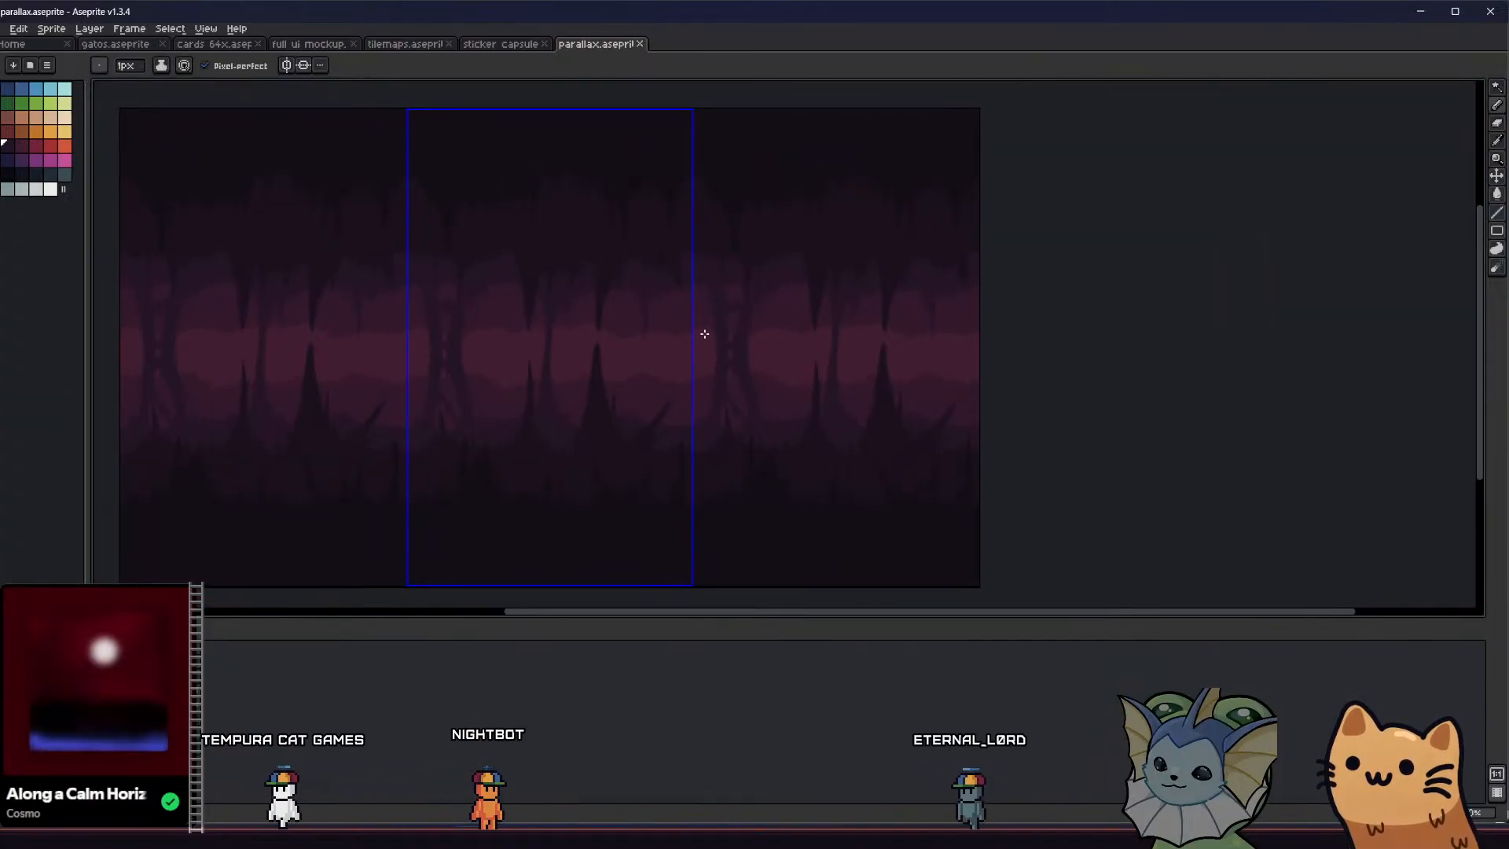
scroll(412, 366, "up", 3)
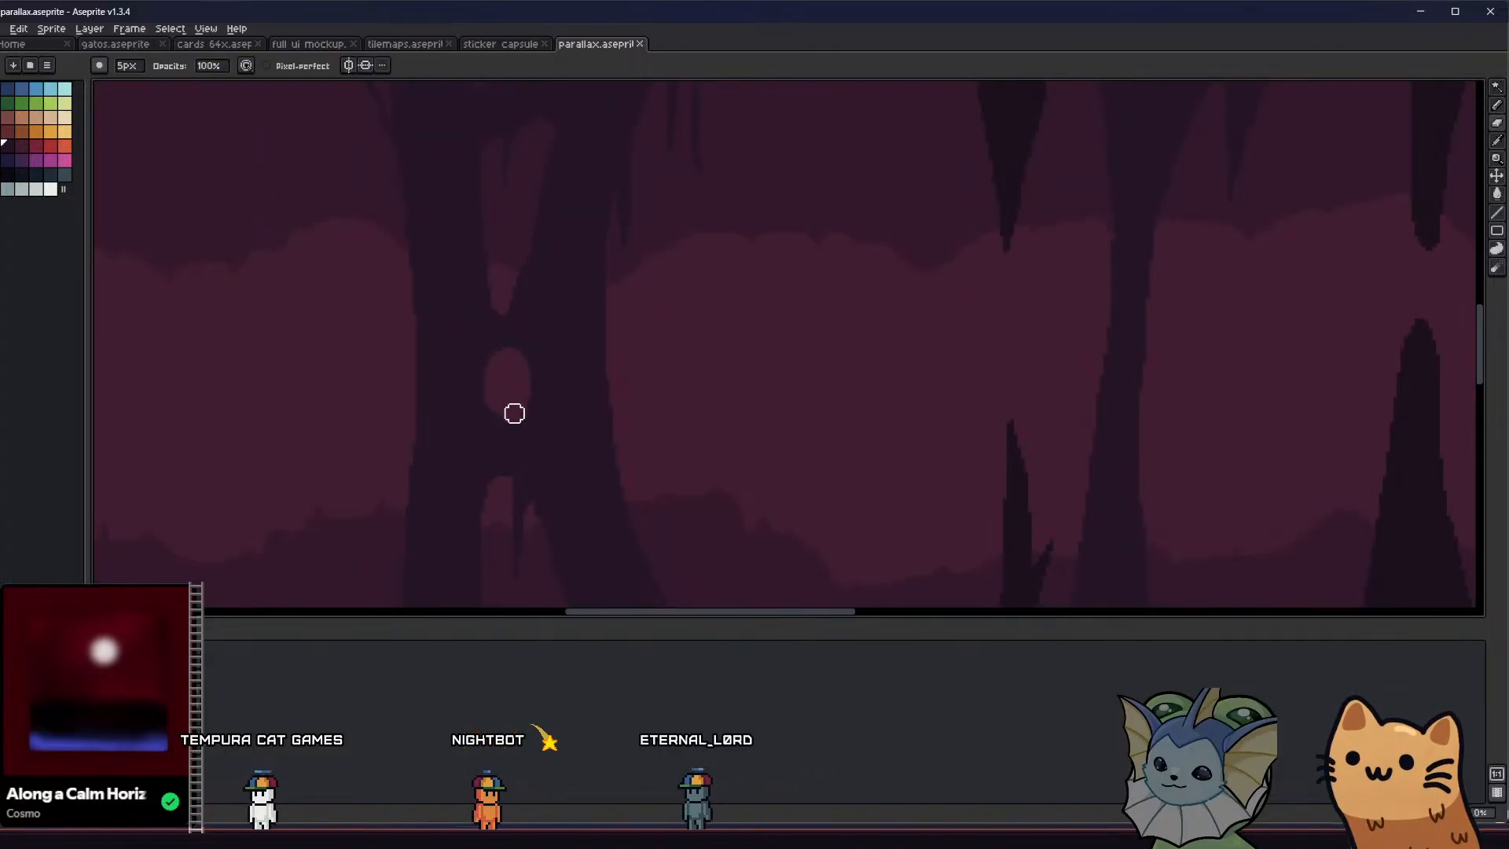
scroll(502, 392, "down", 3)
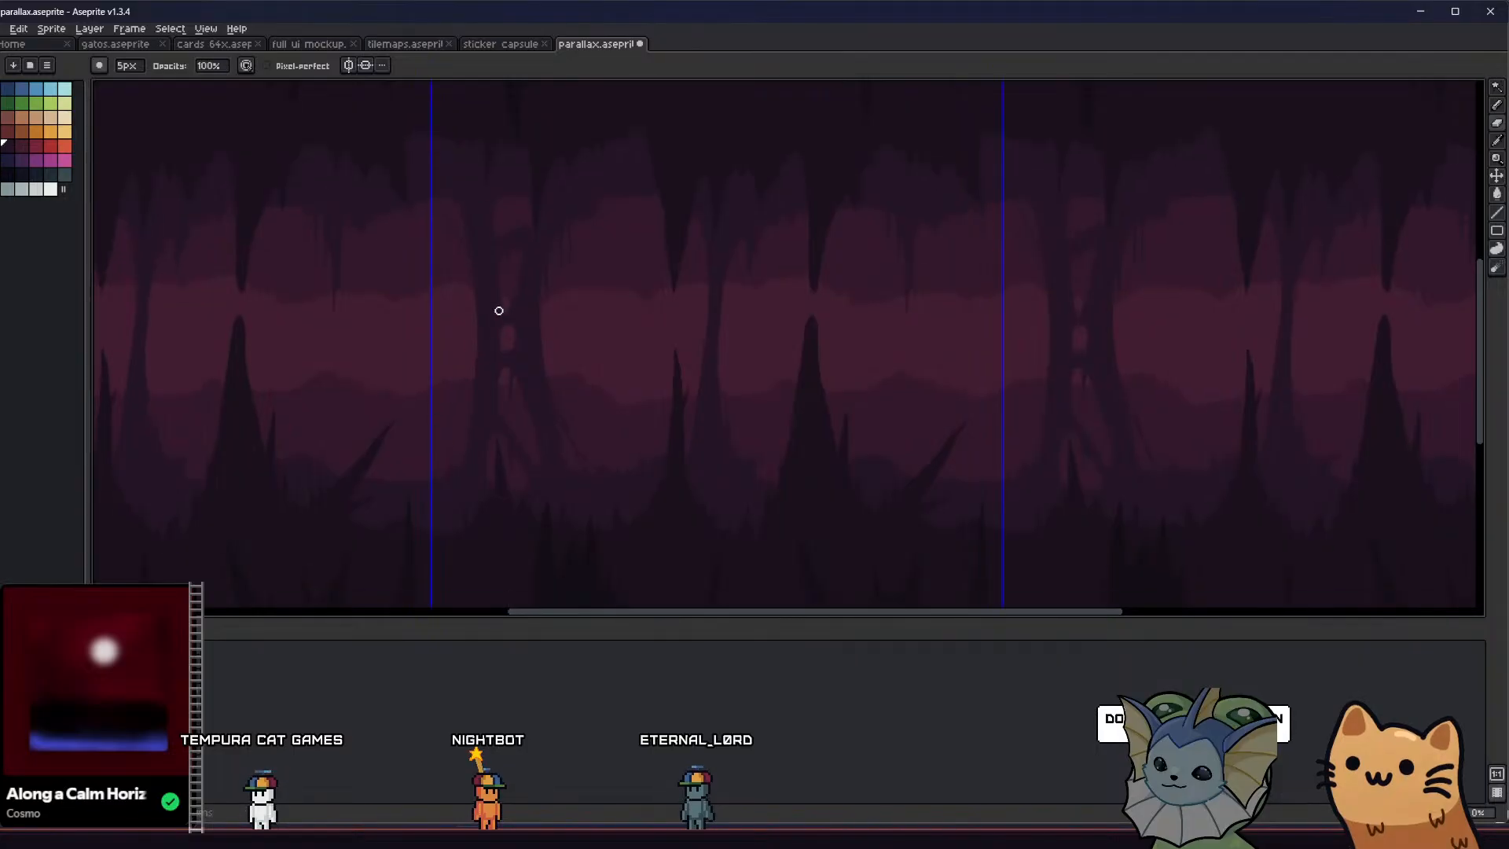
scroll(511, 283, "up", 3)
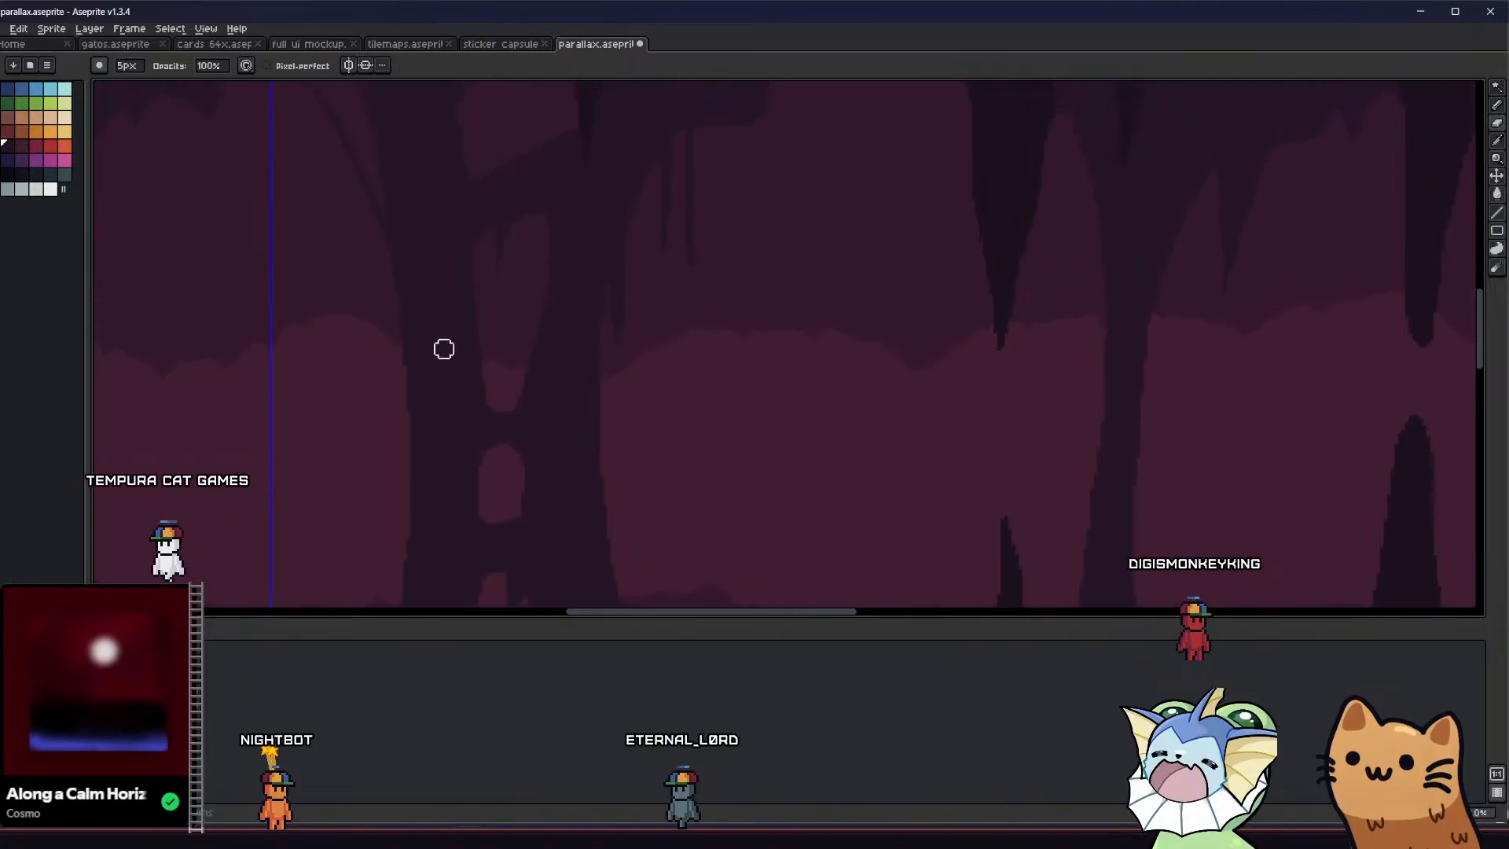
scroll(441, 346, "down", 4)
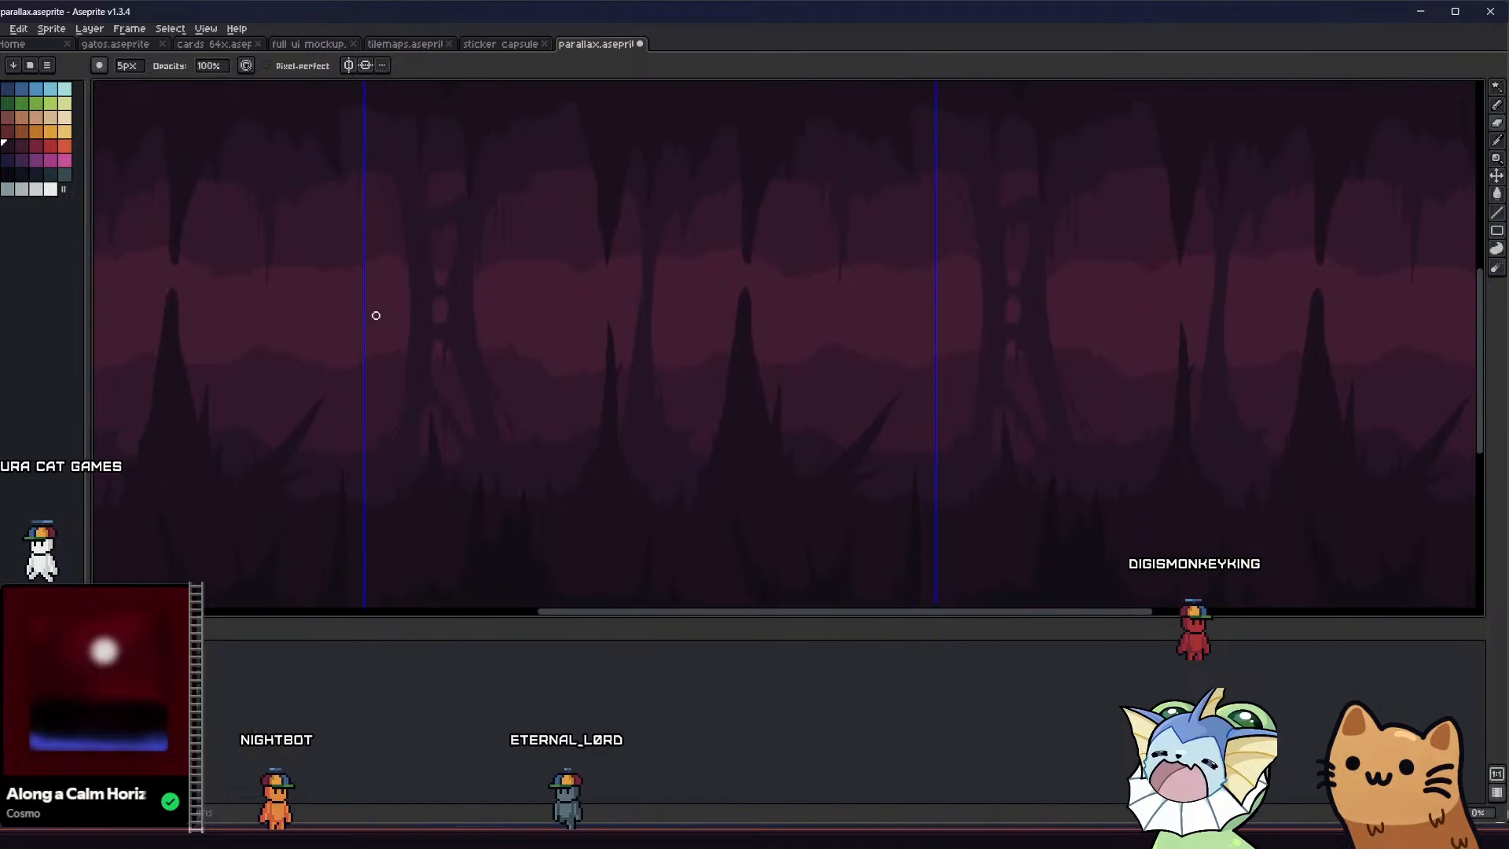
Clean up the split column's lower opening and raise the arch beside its hanging root with the Eraser, reduced to 4 px
left_click_drag(370, 370, 296, 333)
scroll(371, 315, "up", 3)
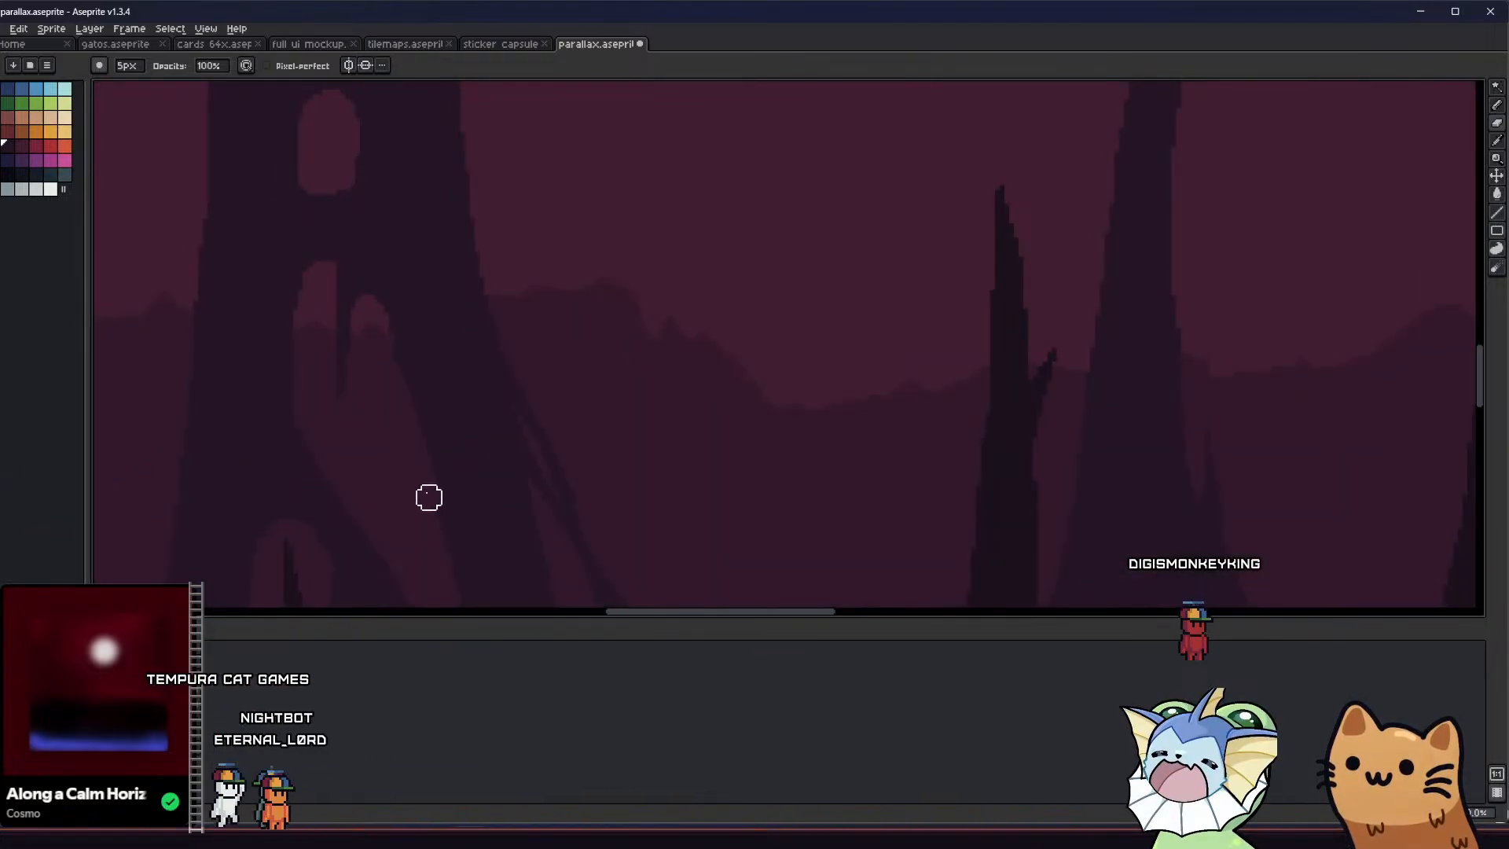
middle_click_drag(379, 498, 349, 333)
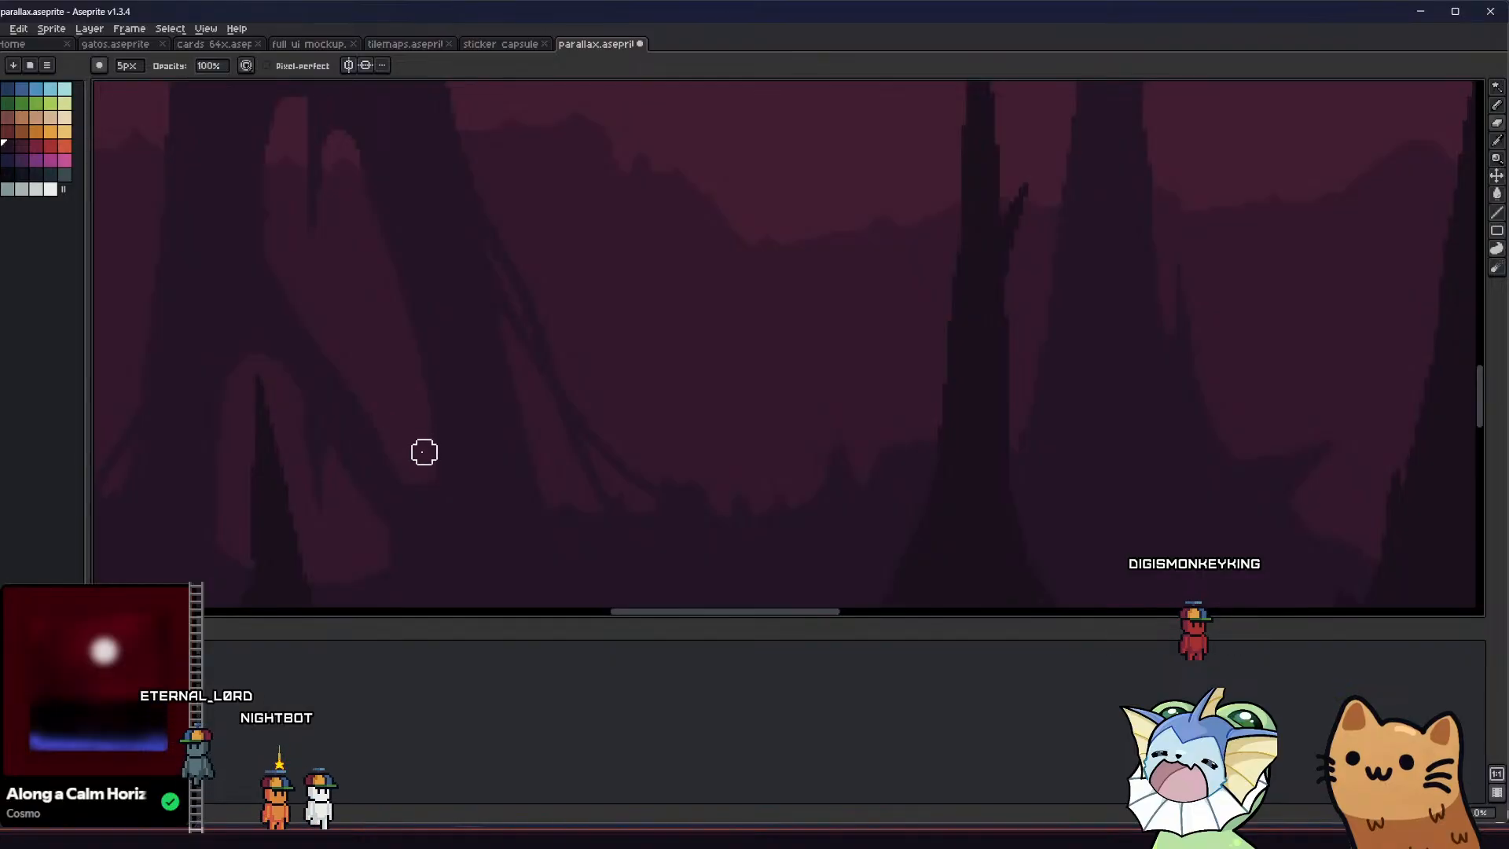
left_click_drag(291, 404, 340, 436)
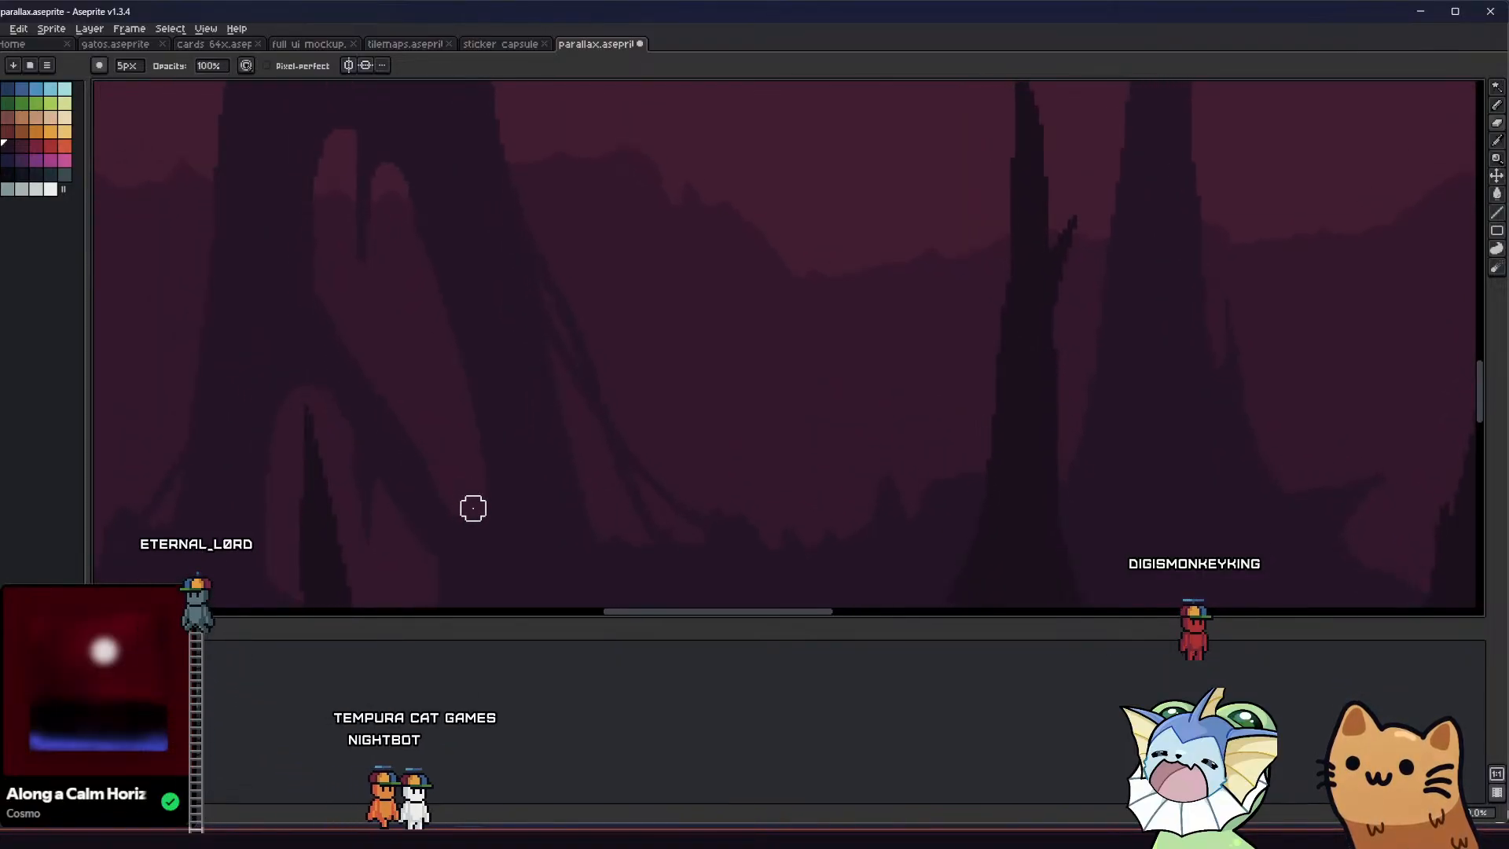
middle_click_drag(324, 348, 354, 408)
key("minus")
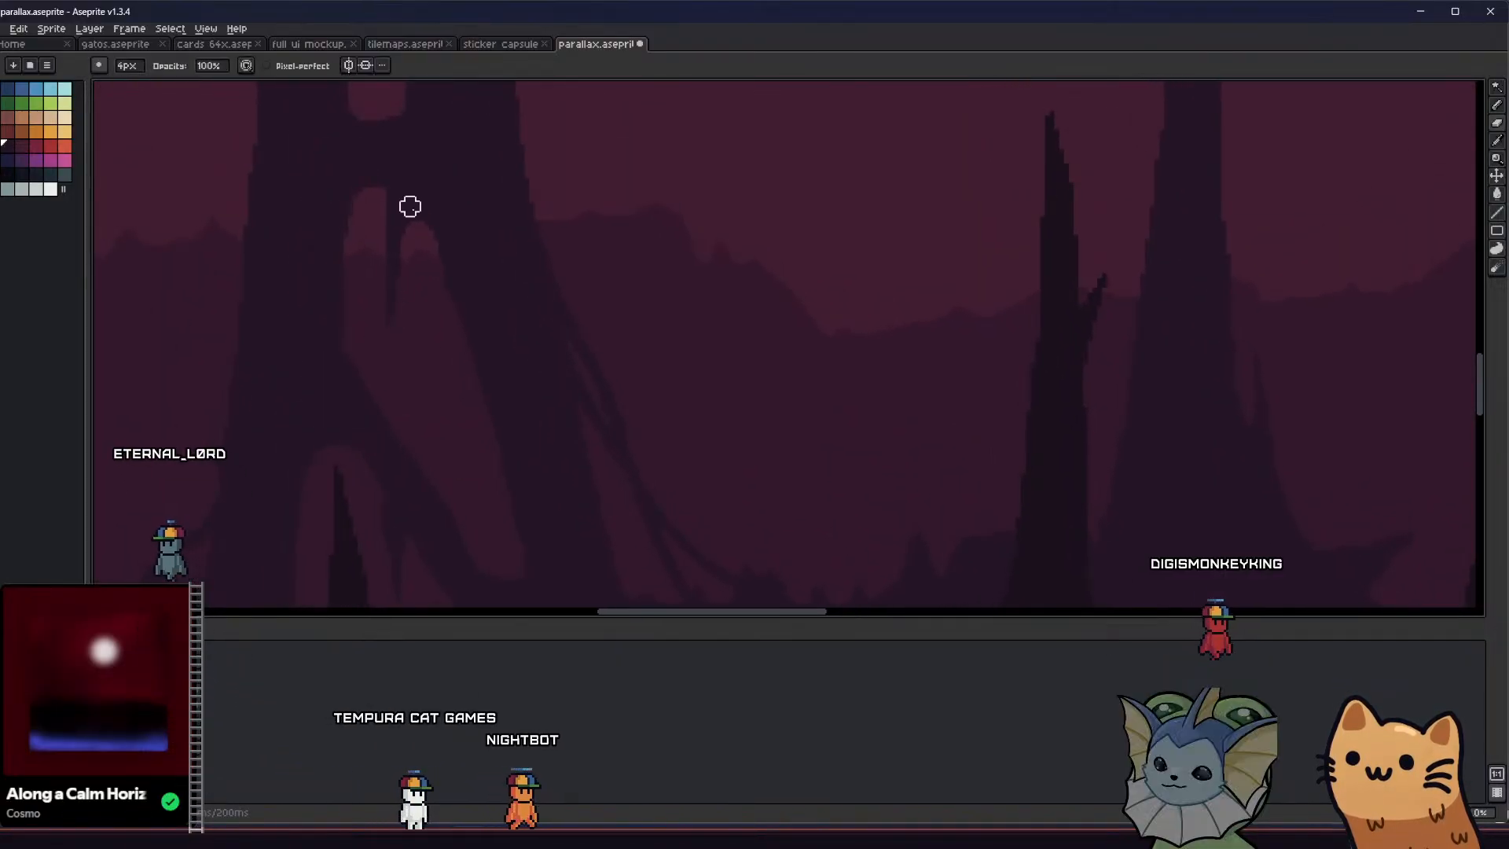
left_click_drag(411, 204, 410, 230)
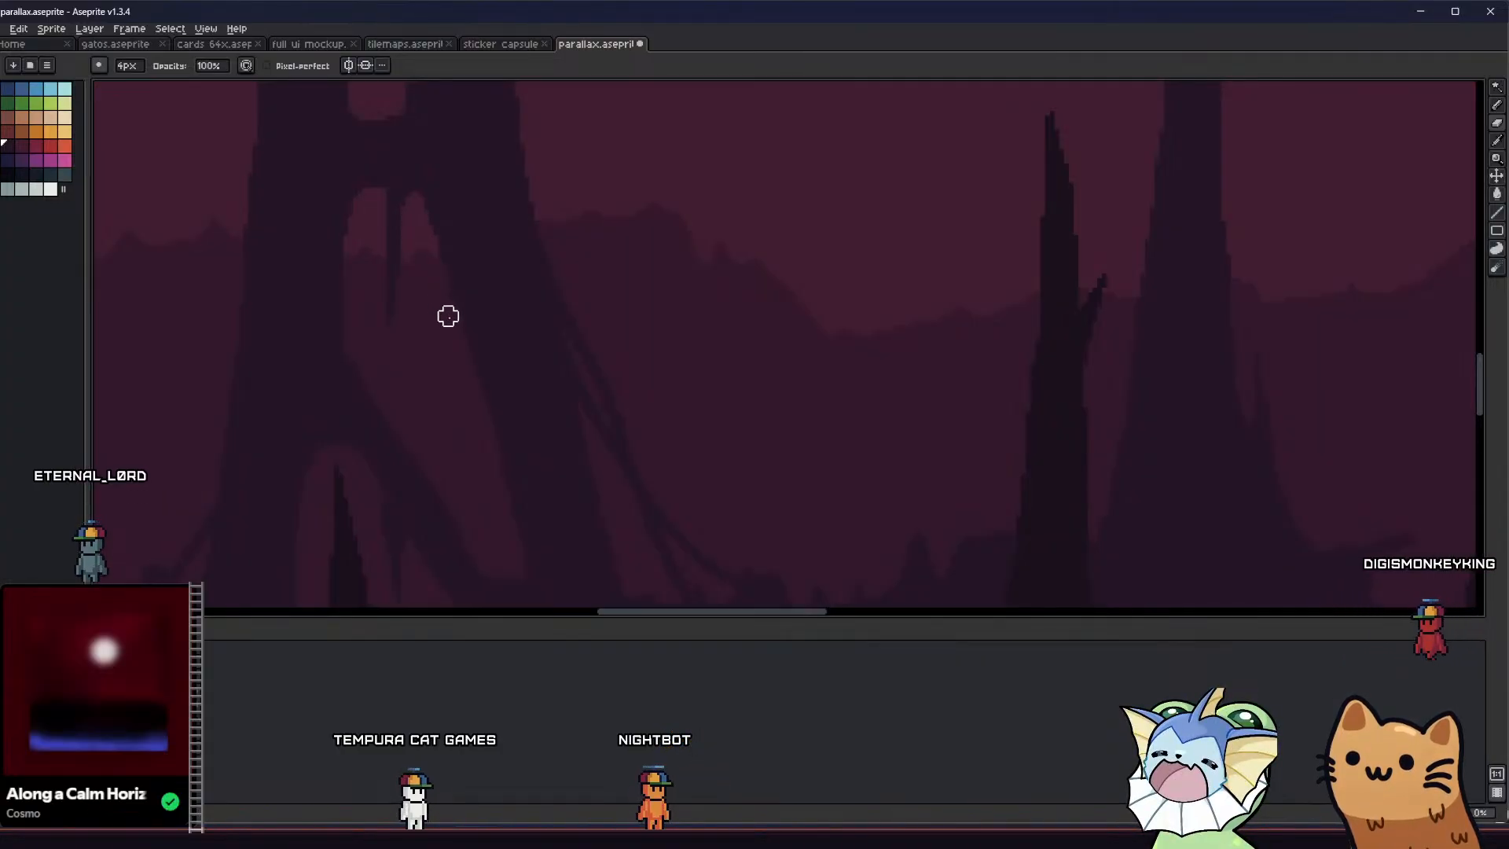
Round off the split column's uppermost opening with the 4 px Eraser and save the file
scroll(441, 397, "down", 3)
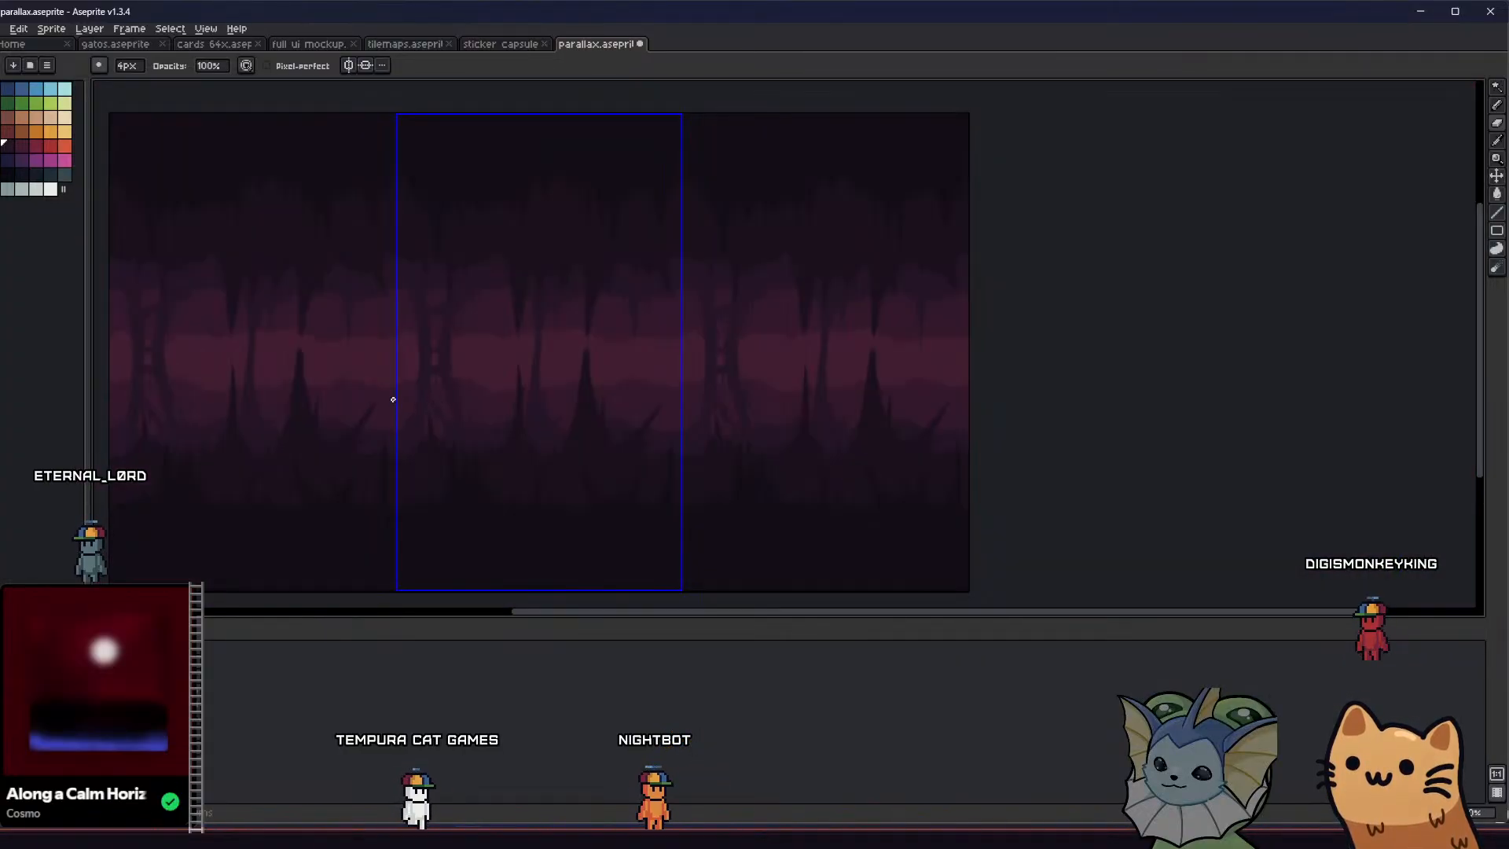
middle_click_drag(393, 400, 383, 403)
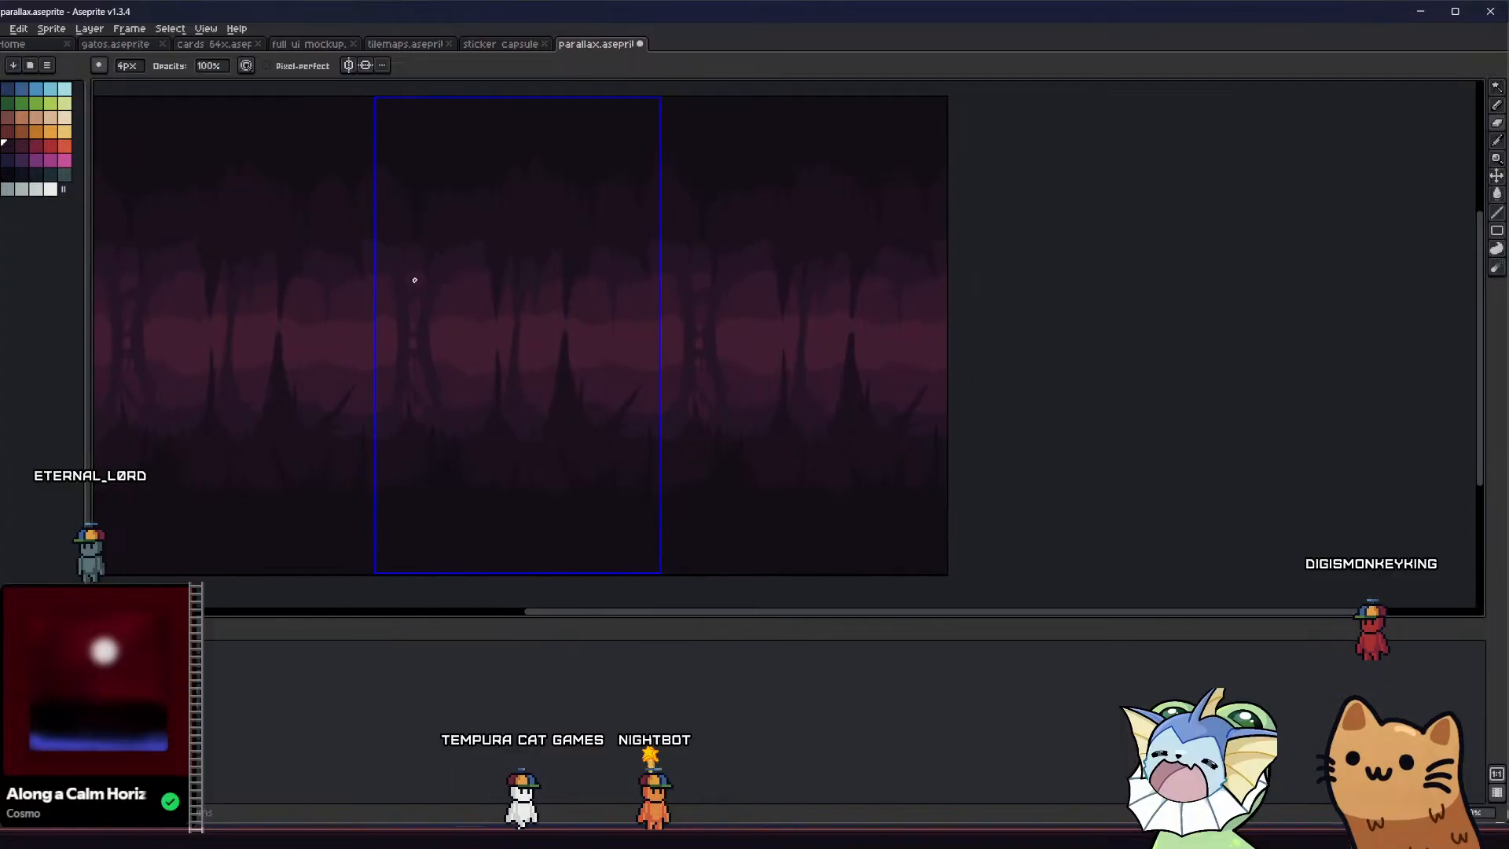
scroll(404, 327, "up", 3)
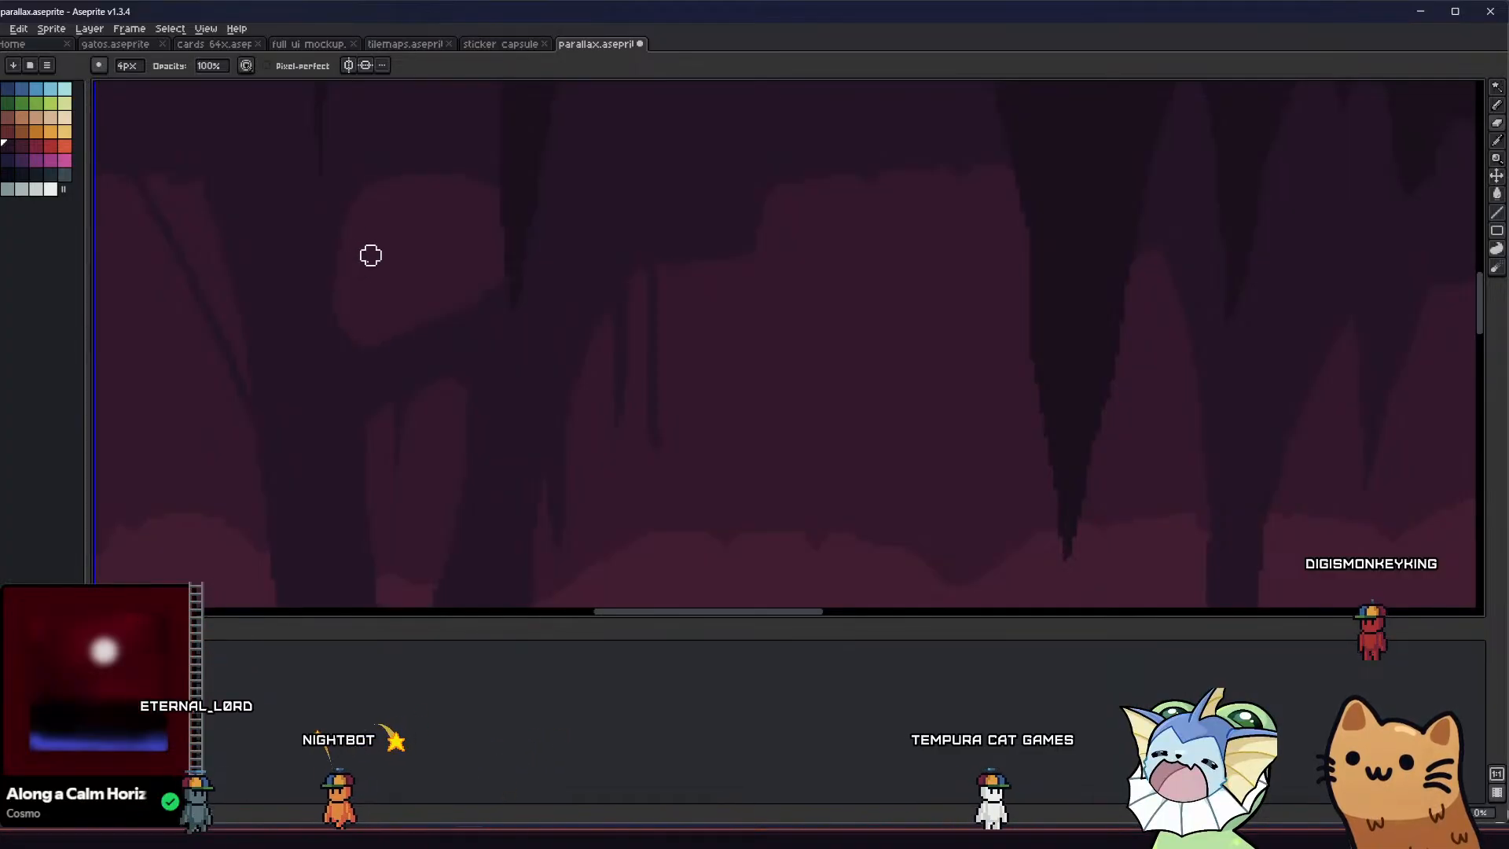
scroll(338, 323, "down", 2)
scroll(328, 353, "down", 1)
key("ctrl+s")
middle_click_drag(272, 398, 263, 335)
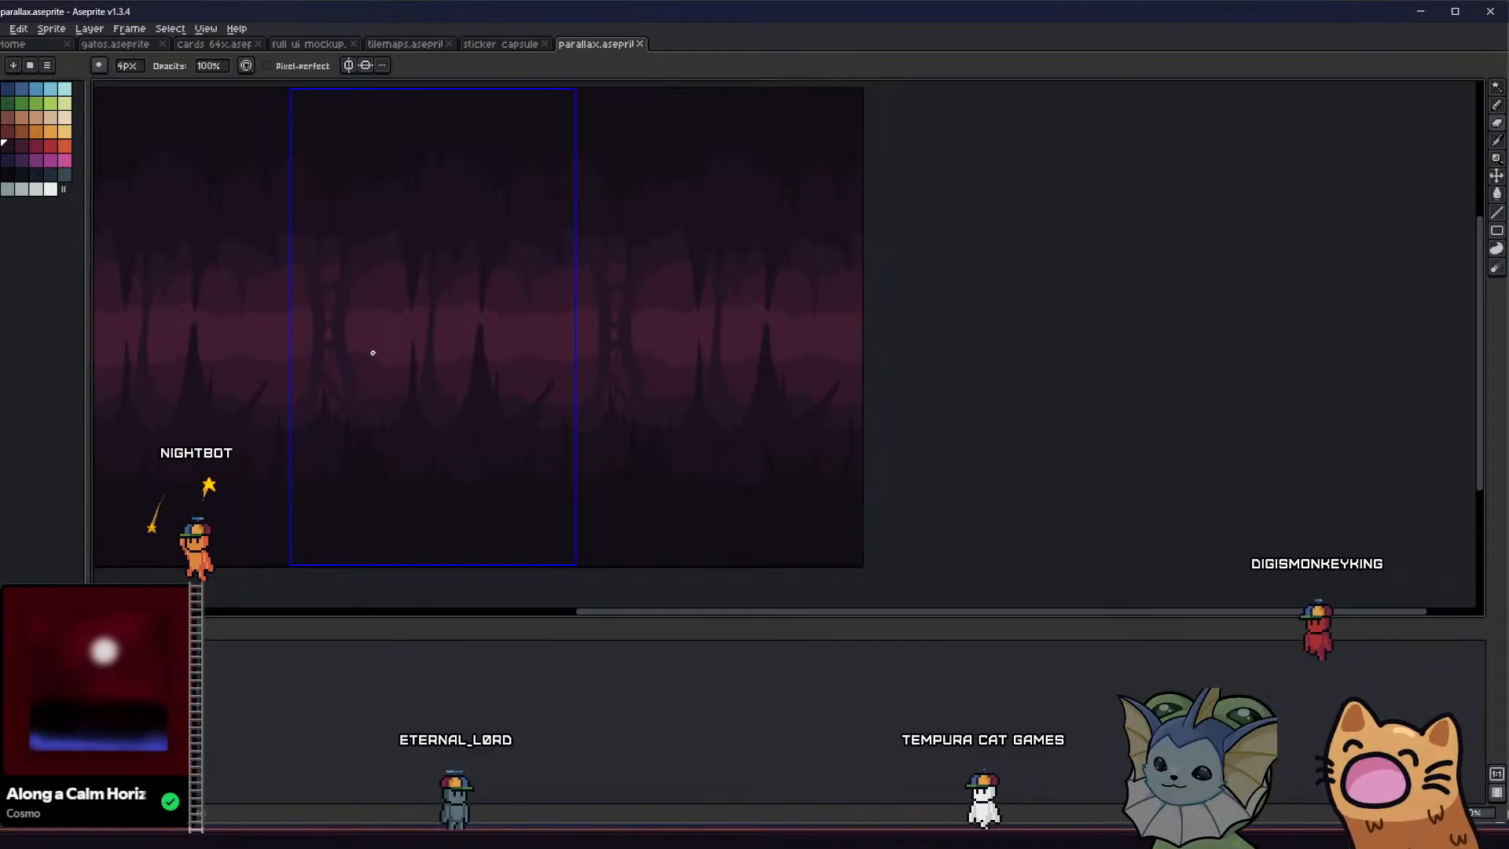
Try drawing a thin root across the split column's uppermost opening with the 2 px Pencil in the sampled column colour
scroll(366, 340, "up", 2)
middle_click_drag(360, 327, 406, 327)
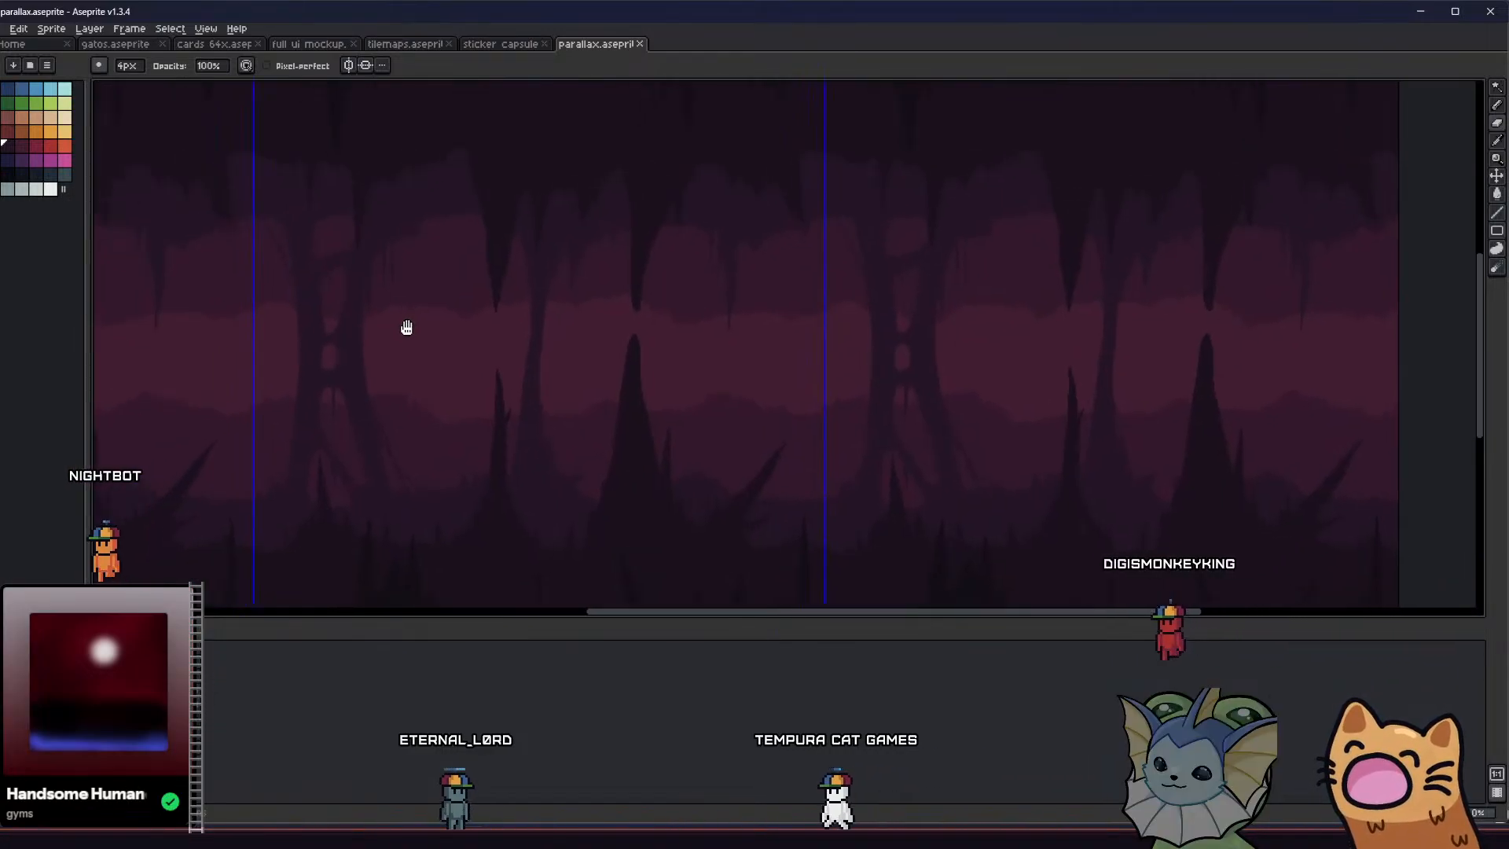
scroll(374, 303, "up", 2)
key("i")
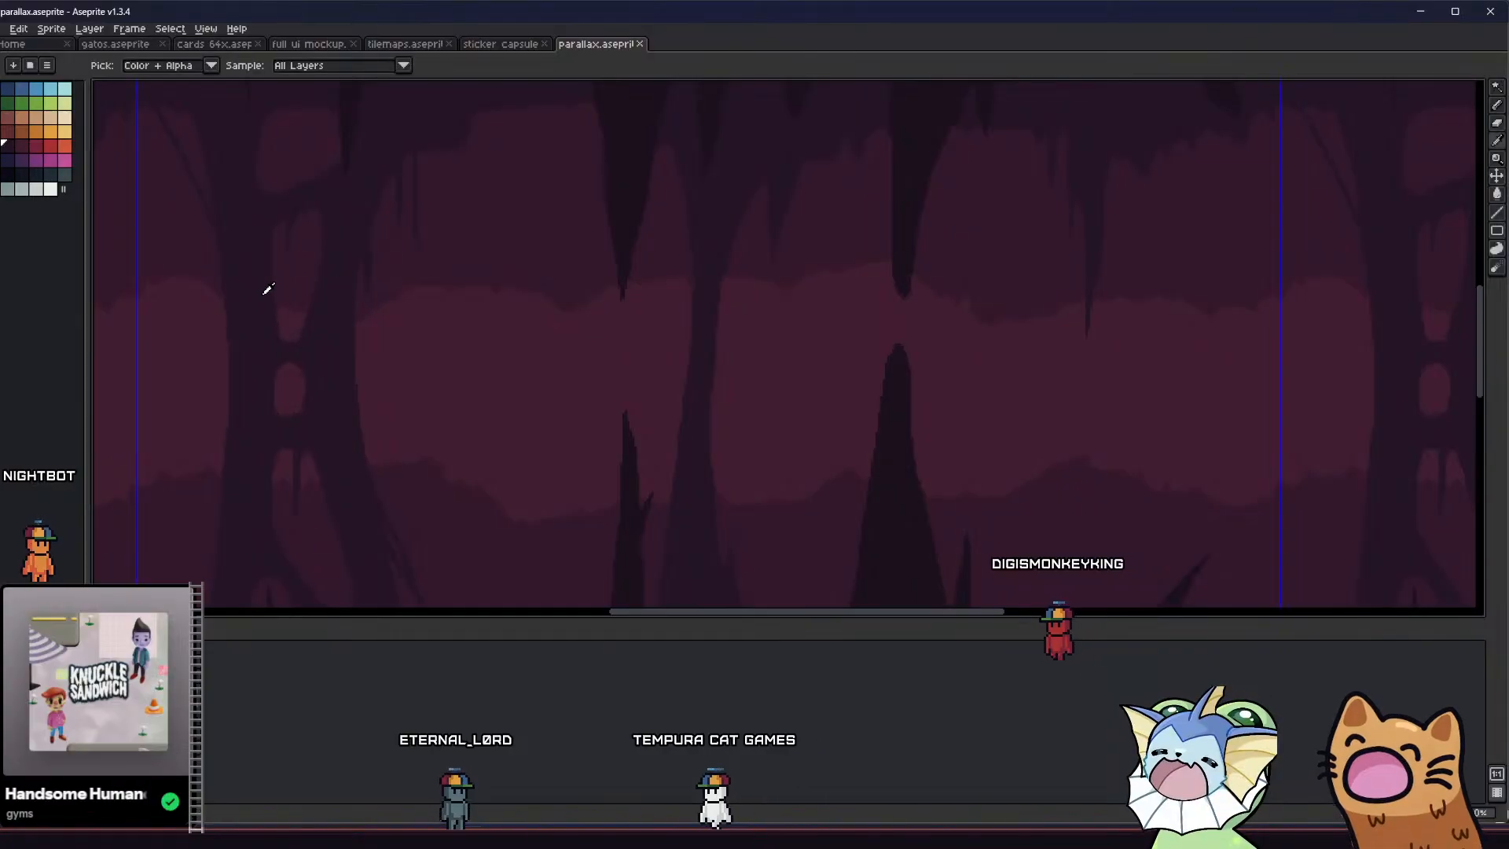
middle_click_drag(257, 288, 304, 373)
key("b")
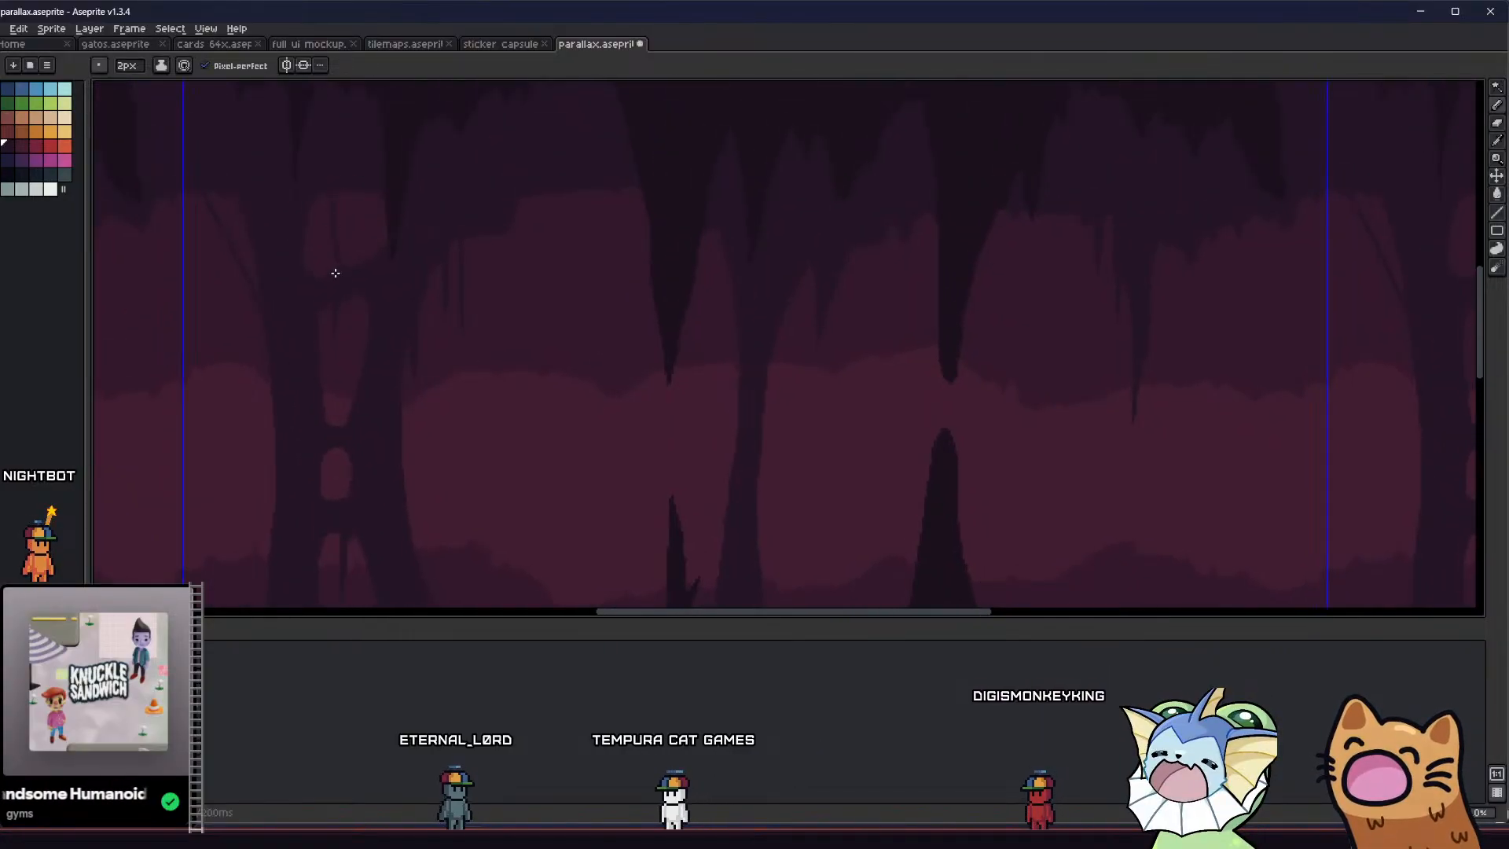
middle_click_drag(301, 275, 322, 320)
scroll(323, 319, "down", 1)
key("ctrl+z")
scroll(339, 293, "up", 4)
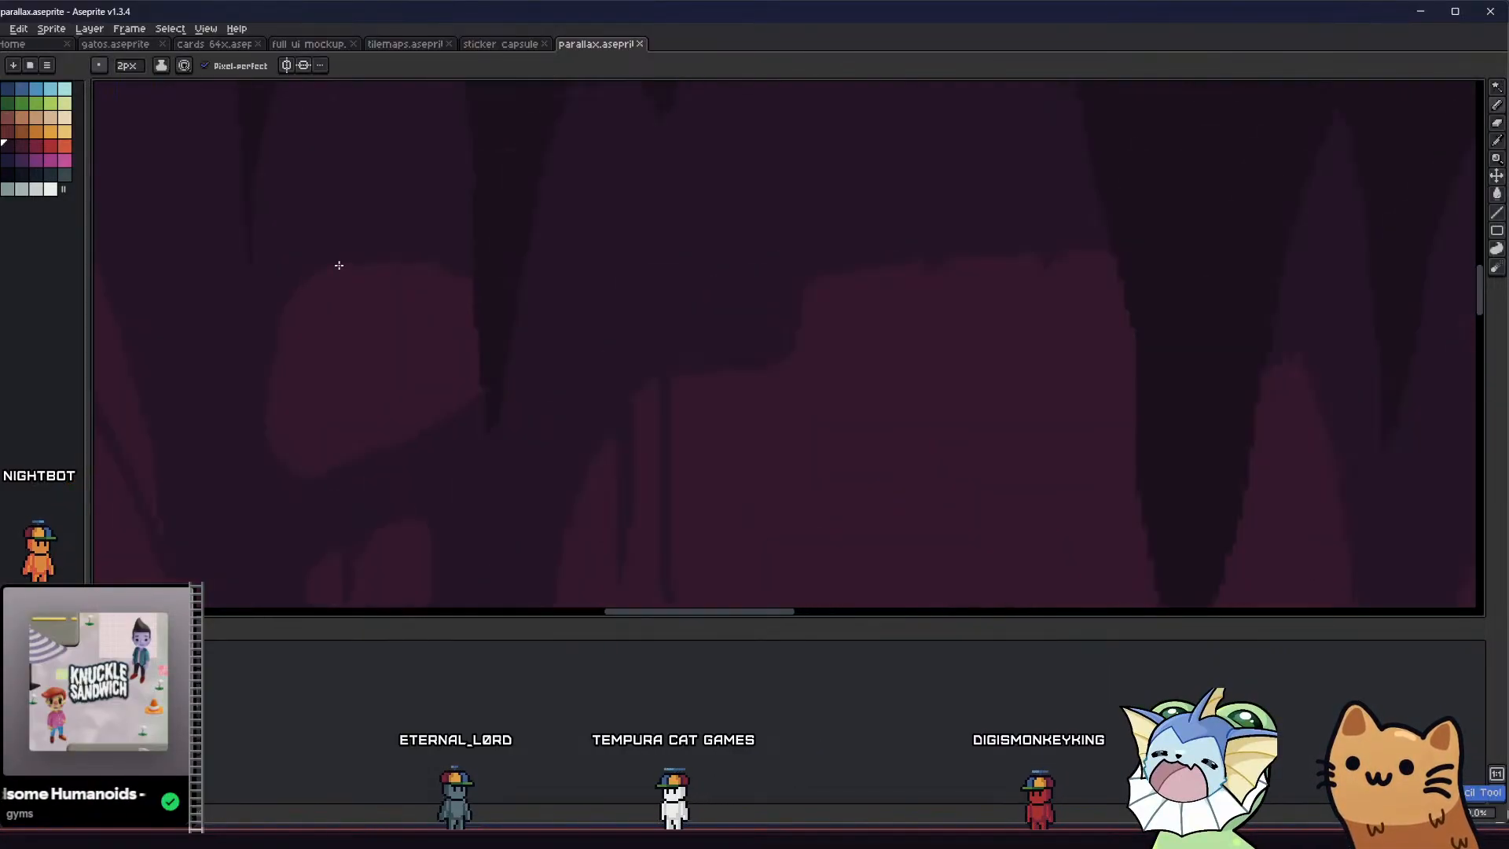
Draw thin drips hanging from the top edge of the split column's uppermost opening with the 2 px Pencil and save the file
left_click_drag(336, 277, 337, 346)
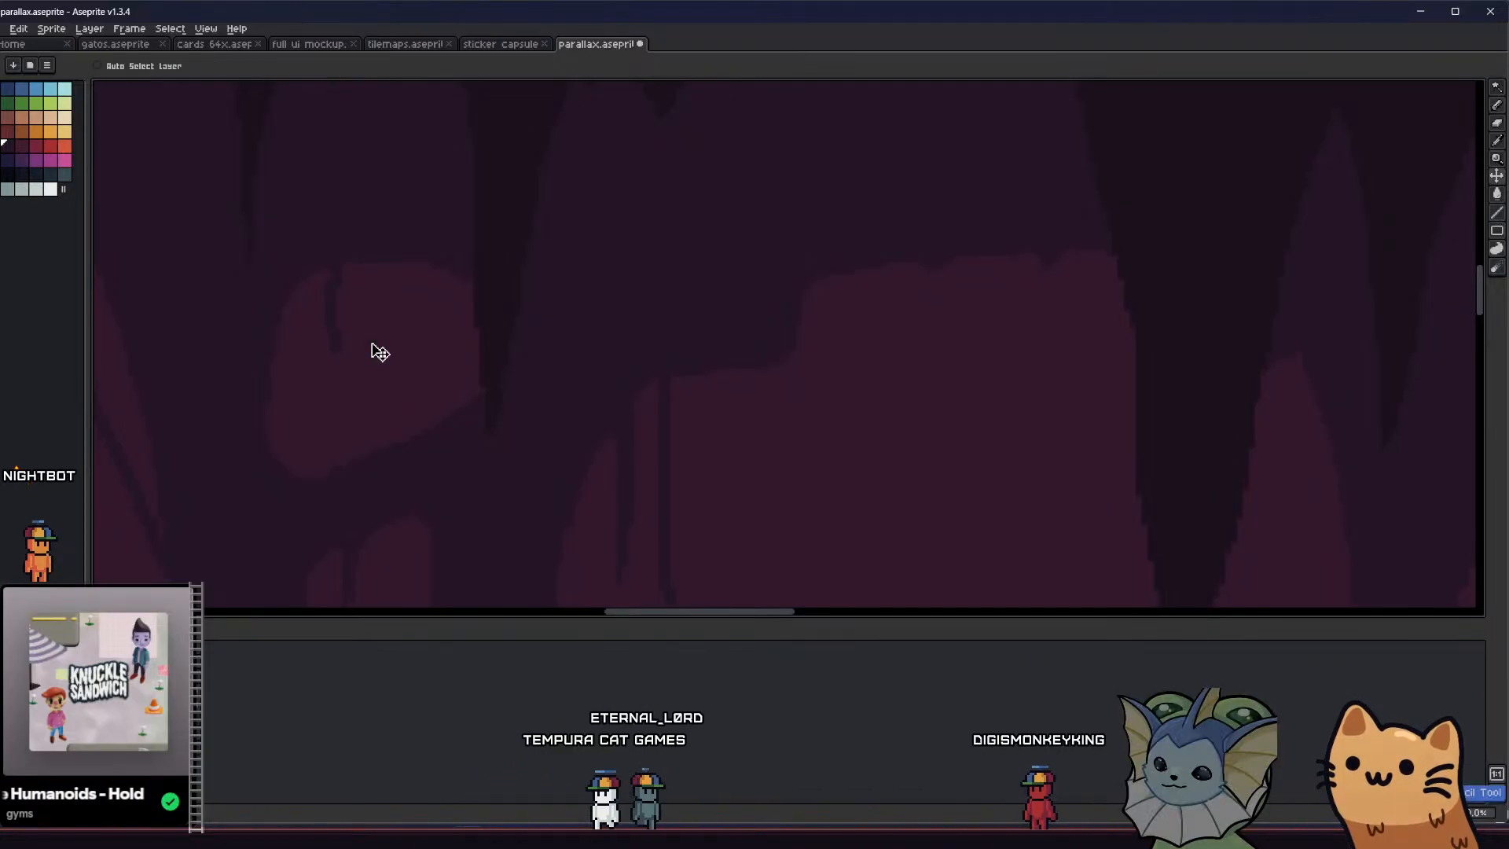
key("ctrl+z")
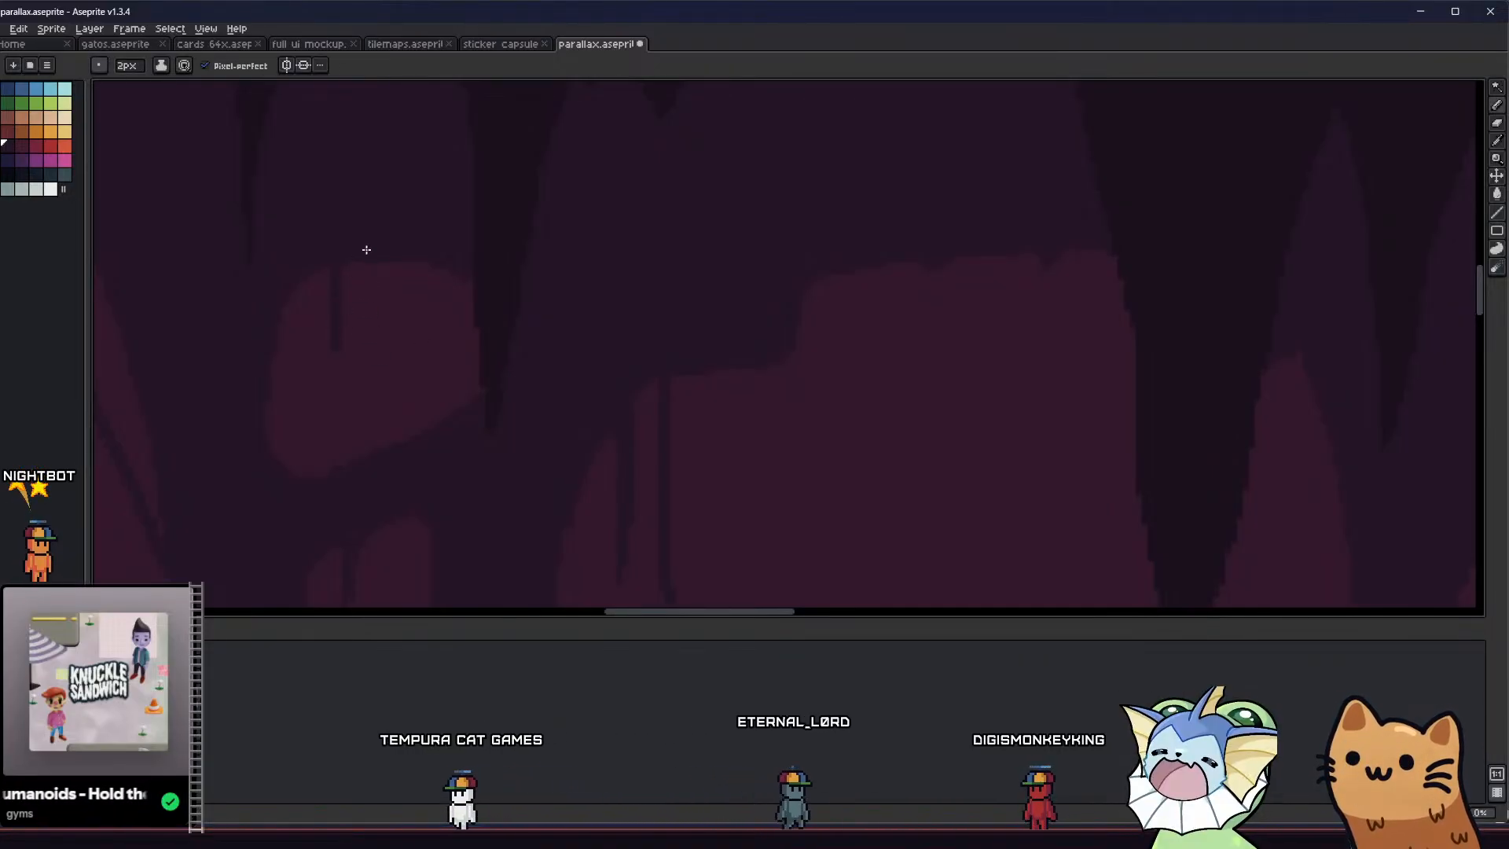
scroll(363, 314, "down", 2)
scroll(362, 315, "down", 2)
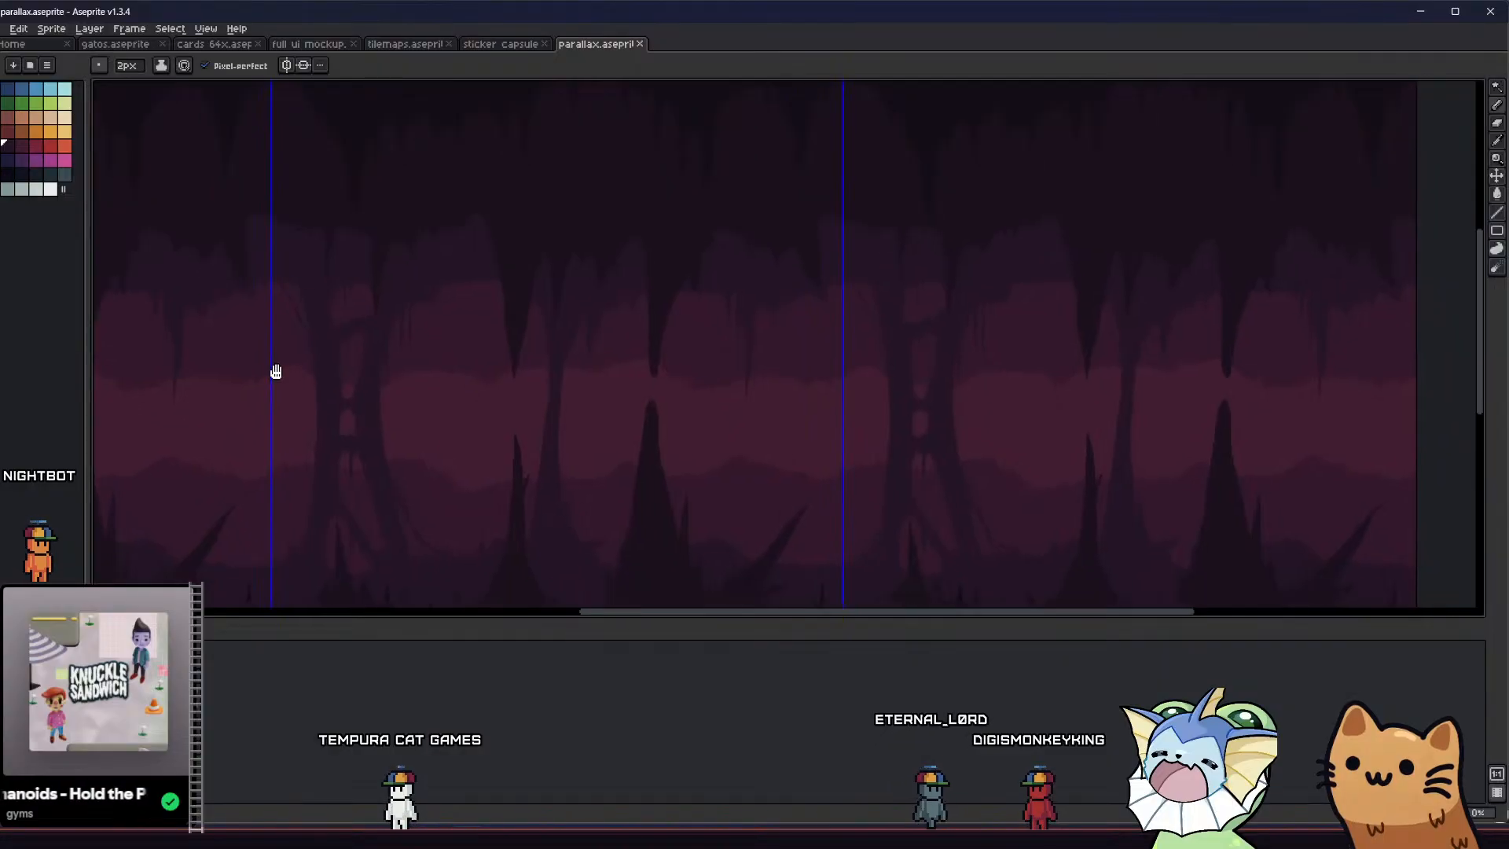
middle_click_drag(275, 370, 263, 283)
middle_click_drag(347, 326, 339, 316)
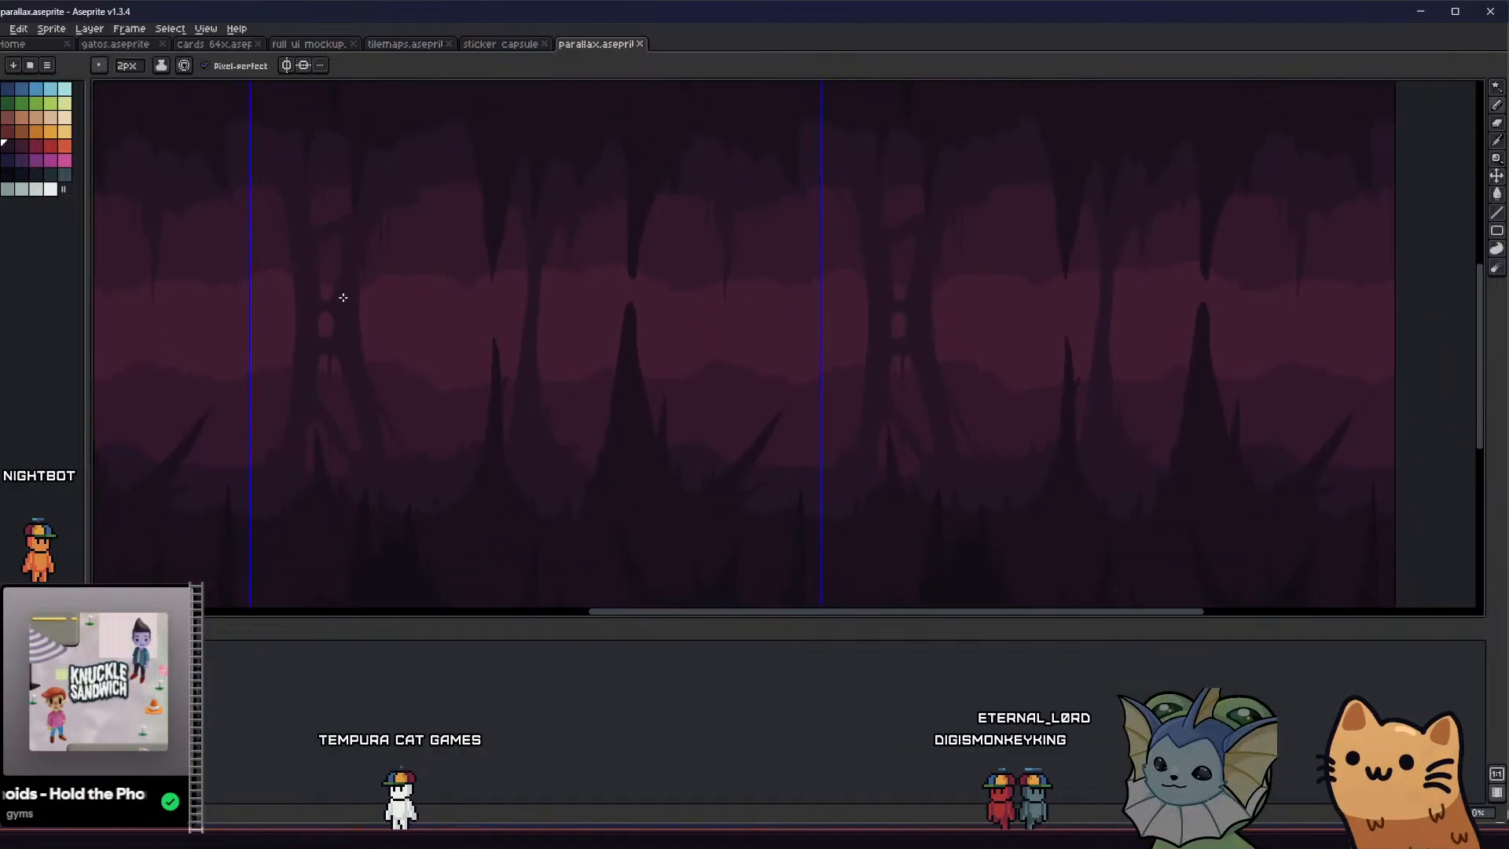
Outline a small hanging spike on the ceiling near the tile edge with the 1 px Pencil, fill it with the Paint Bucket, and save
scroll(614, 245, "up", 2)
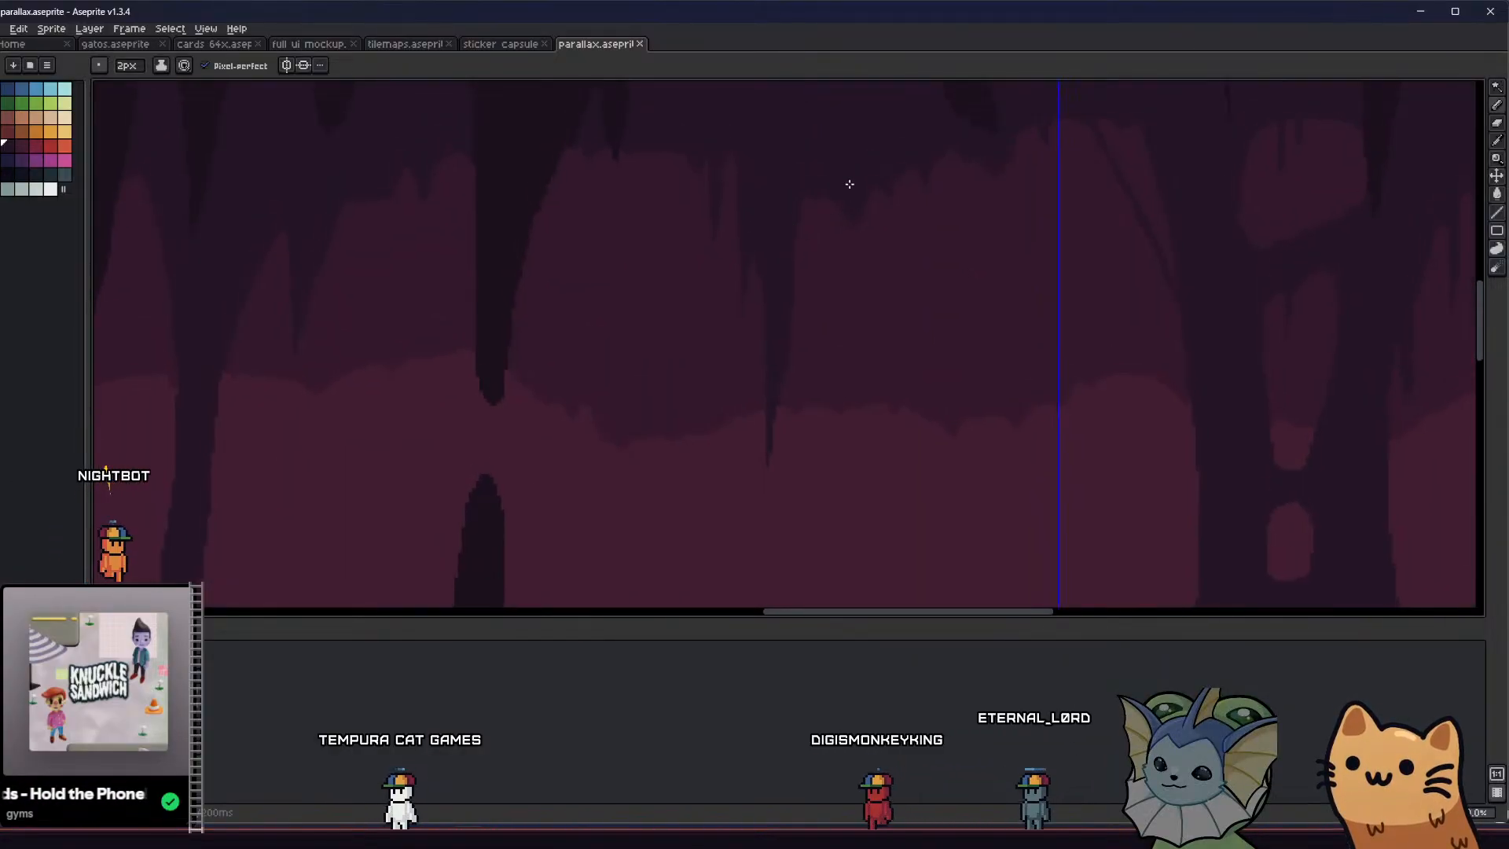
scroll(878, 168, "down", 2)
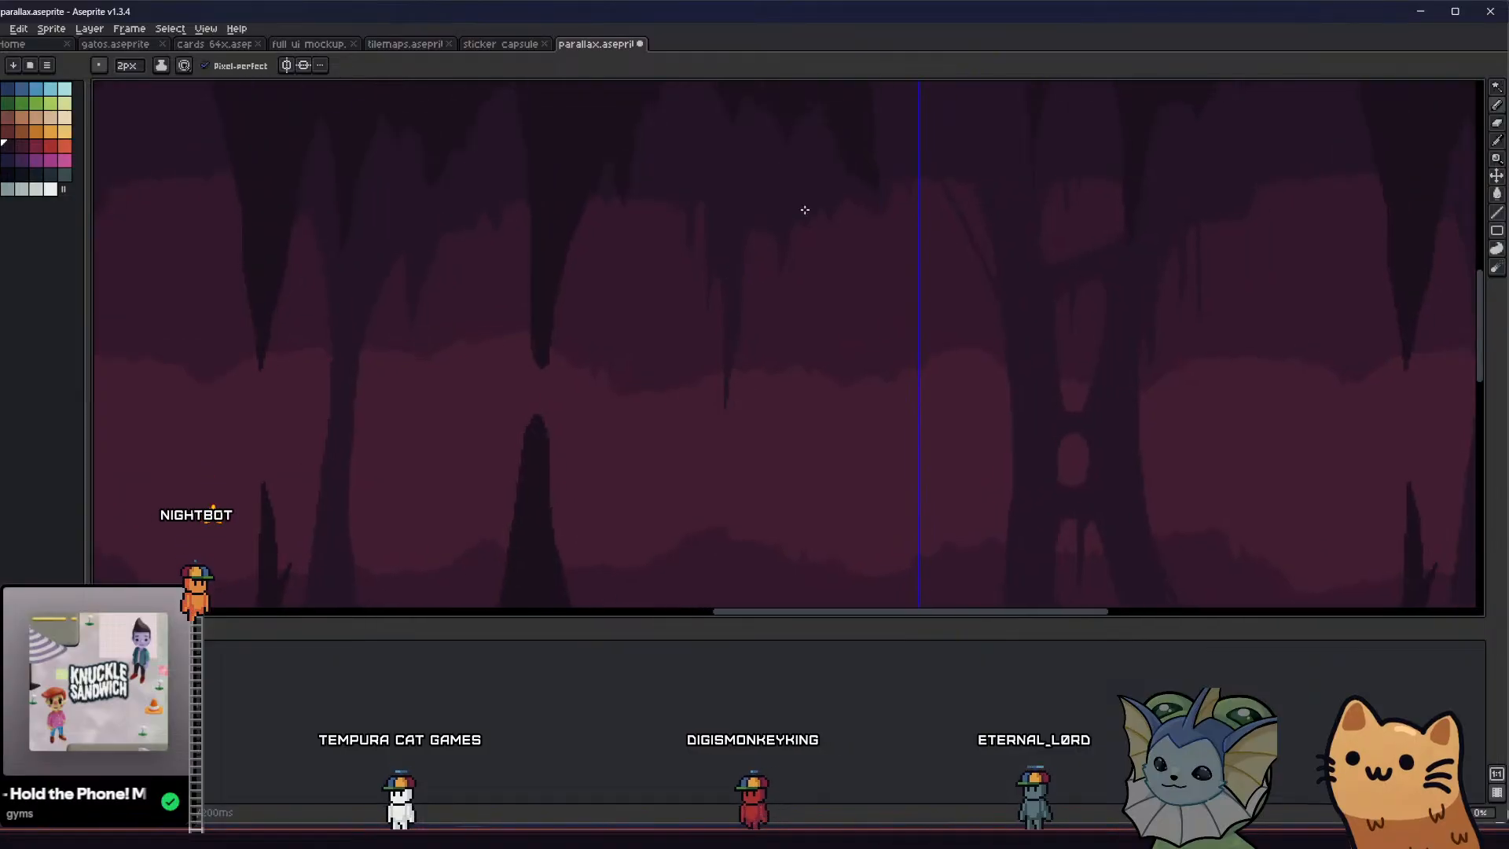
key("minus")
scroll(859, 201, "up", 3)
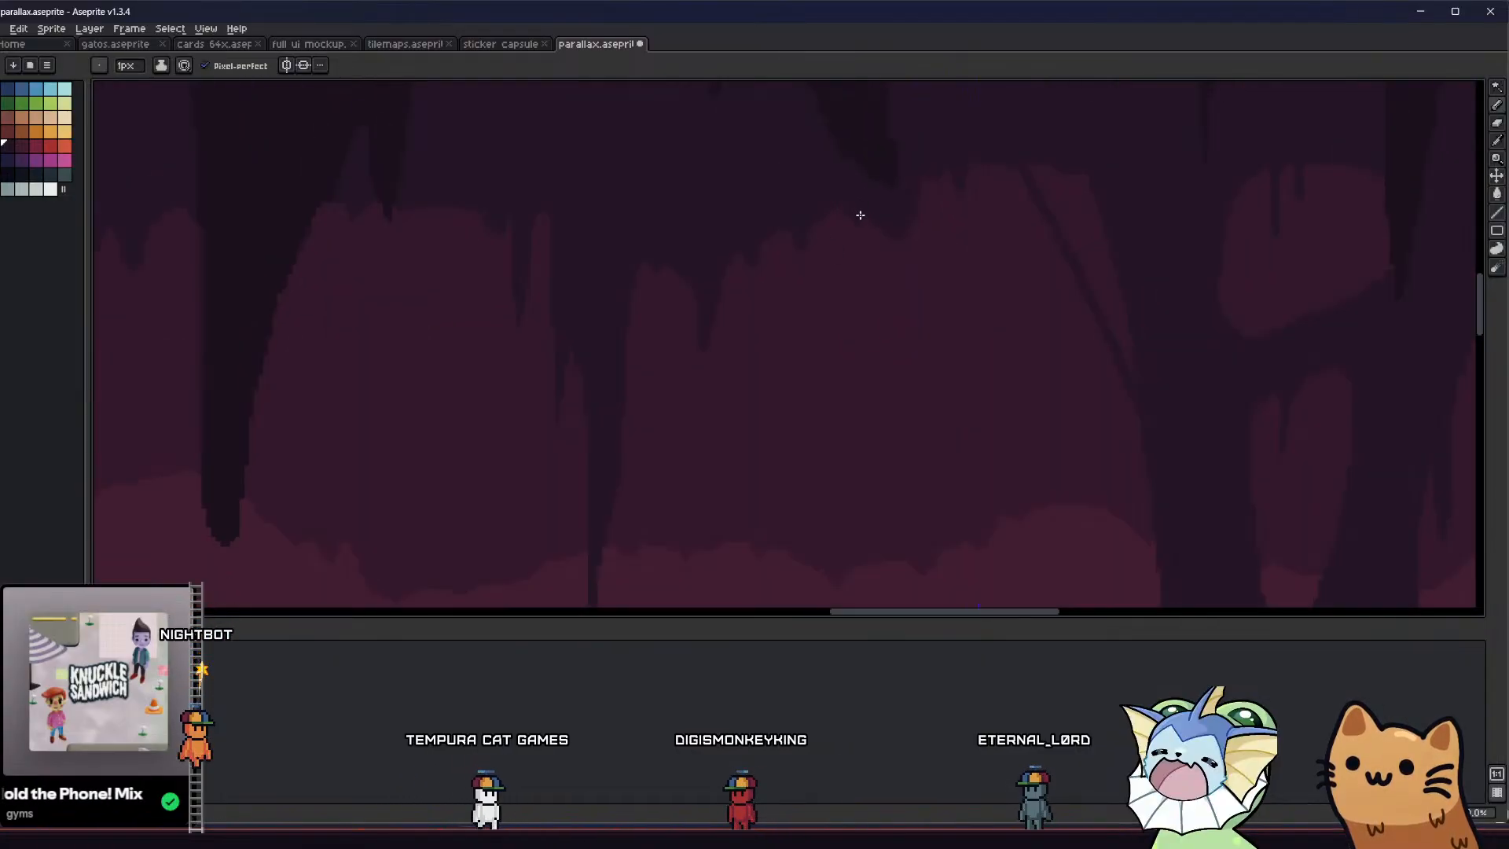
left_click_drag(859, 215, 868, 327)
key("g")
left_click(871, 258)
scroll(867, 263, "down", 3)
scroll(848, 271, "down", 2)
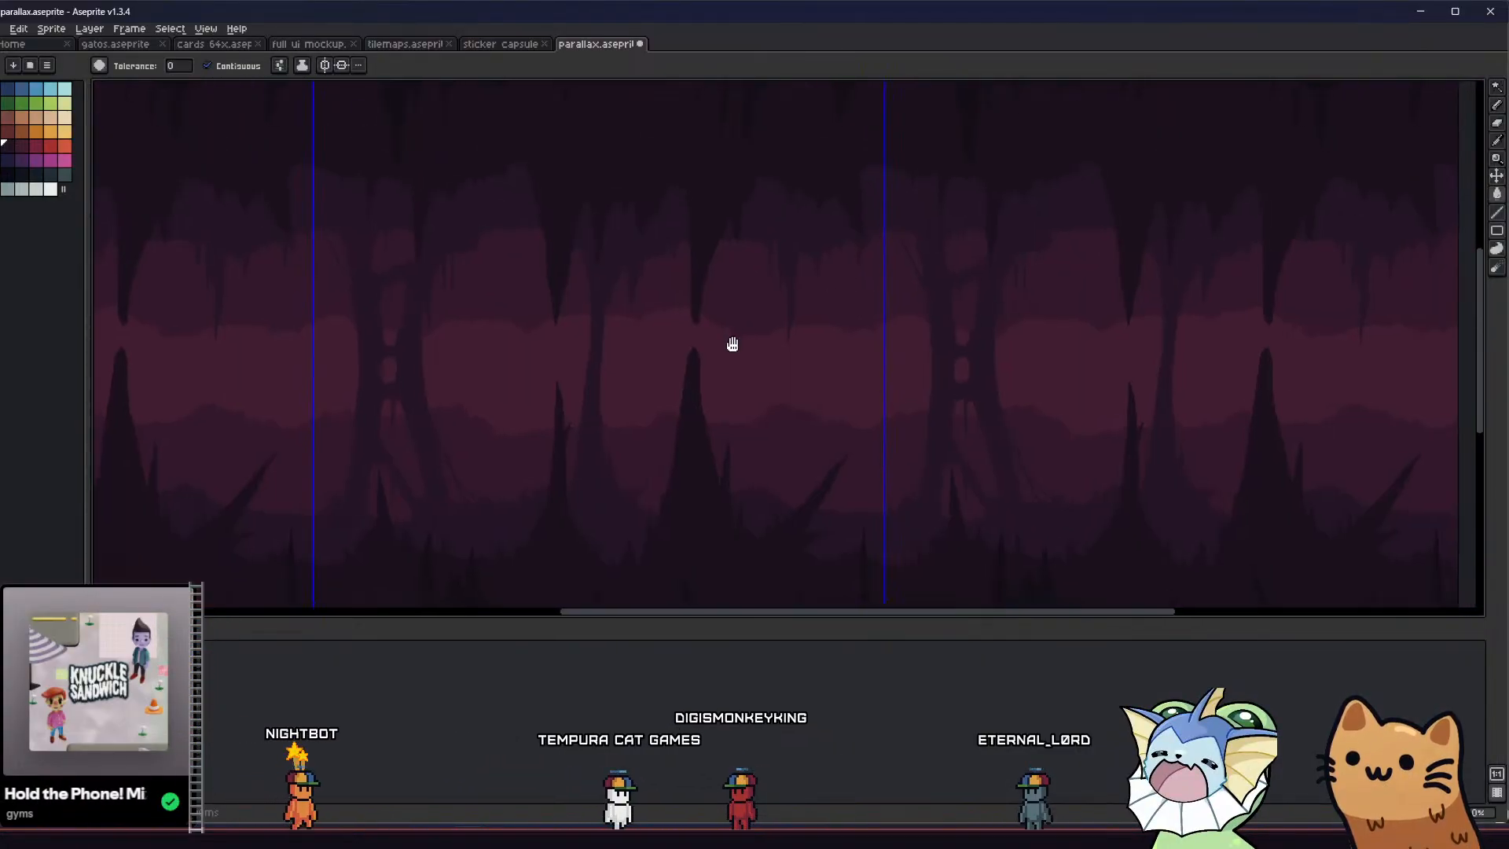
middle_click_drag(731, 343, 718, 339)
key("ctrl+s")
Close off and fill the top of the narrow notch beside the long hanging ceiling spike using the 1 px Pencil and Paint Bucket
scroll(769, 231, "up", 5)
key("b")
mouse_move(766, 185)
left_mouse_down()
mouse_move(768, 165)
mouse_move(788, 167)
left_mouse_up()
key("g")
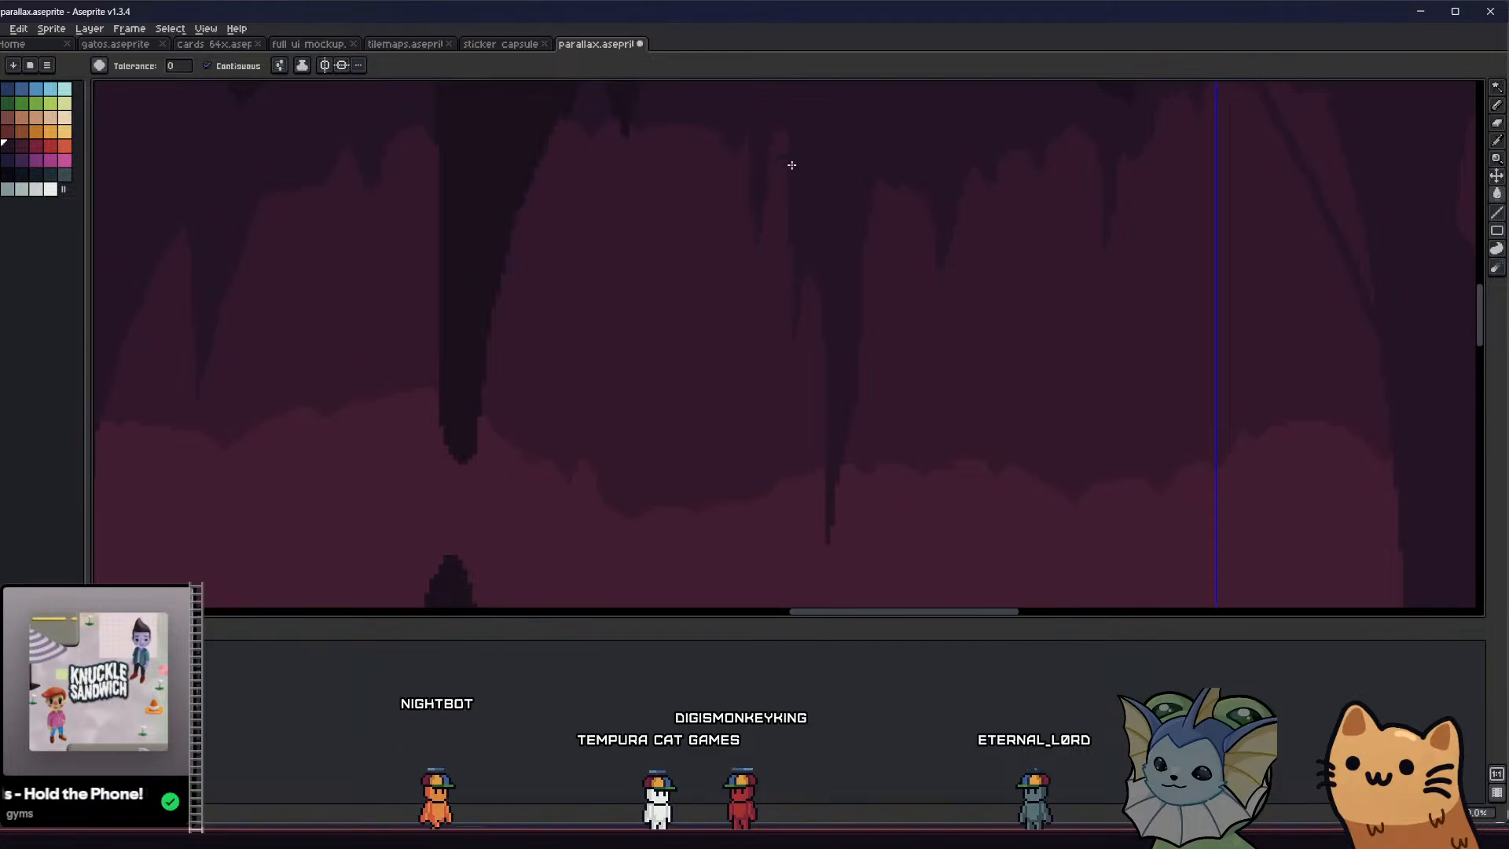
left_click(778, 150)
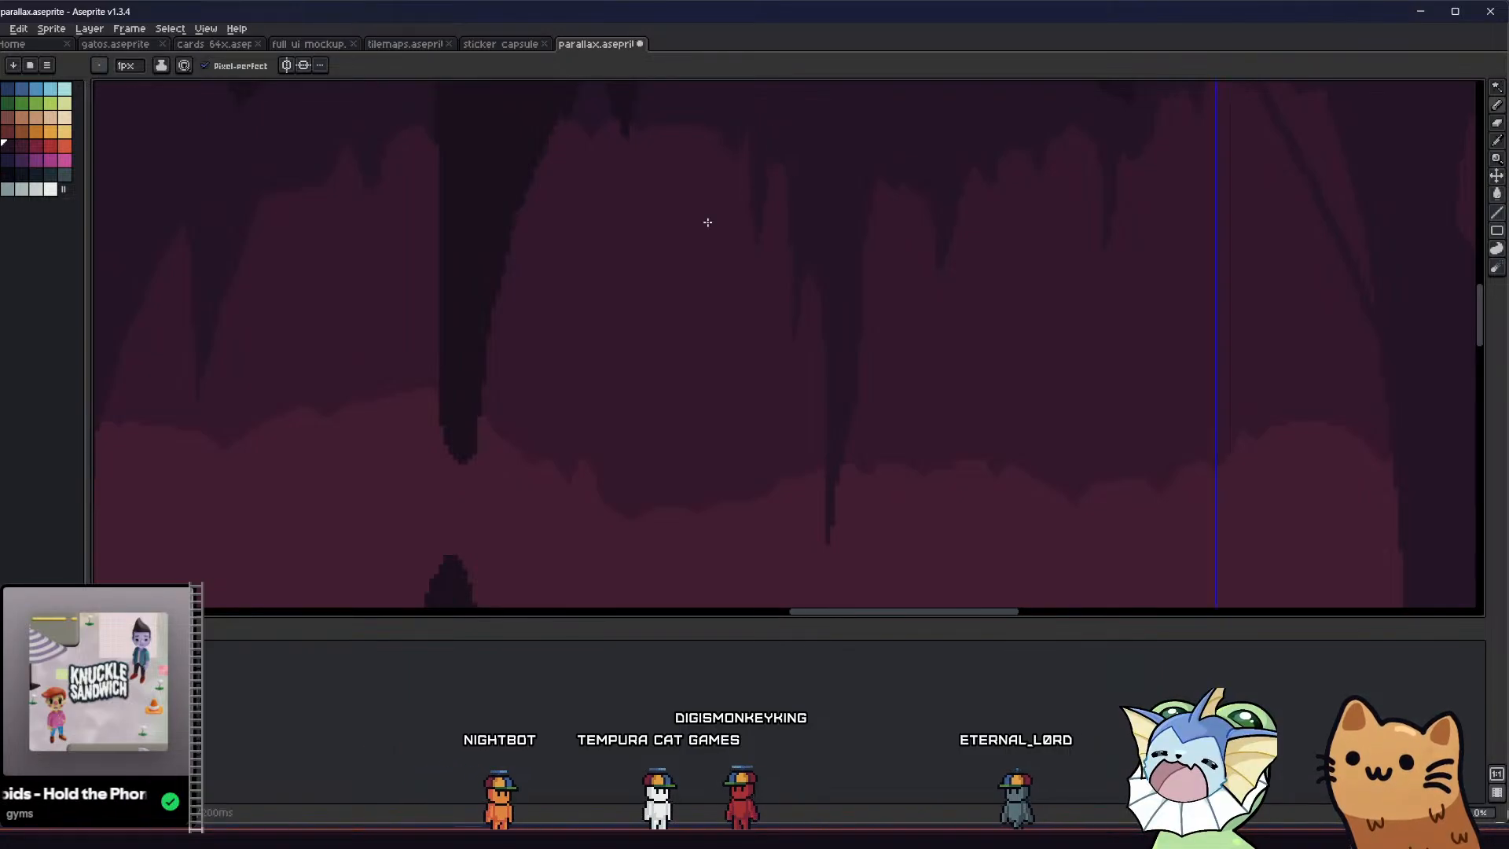
middle_click_drag(707, 223, 699, 246)
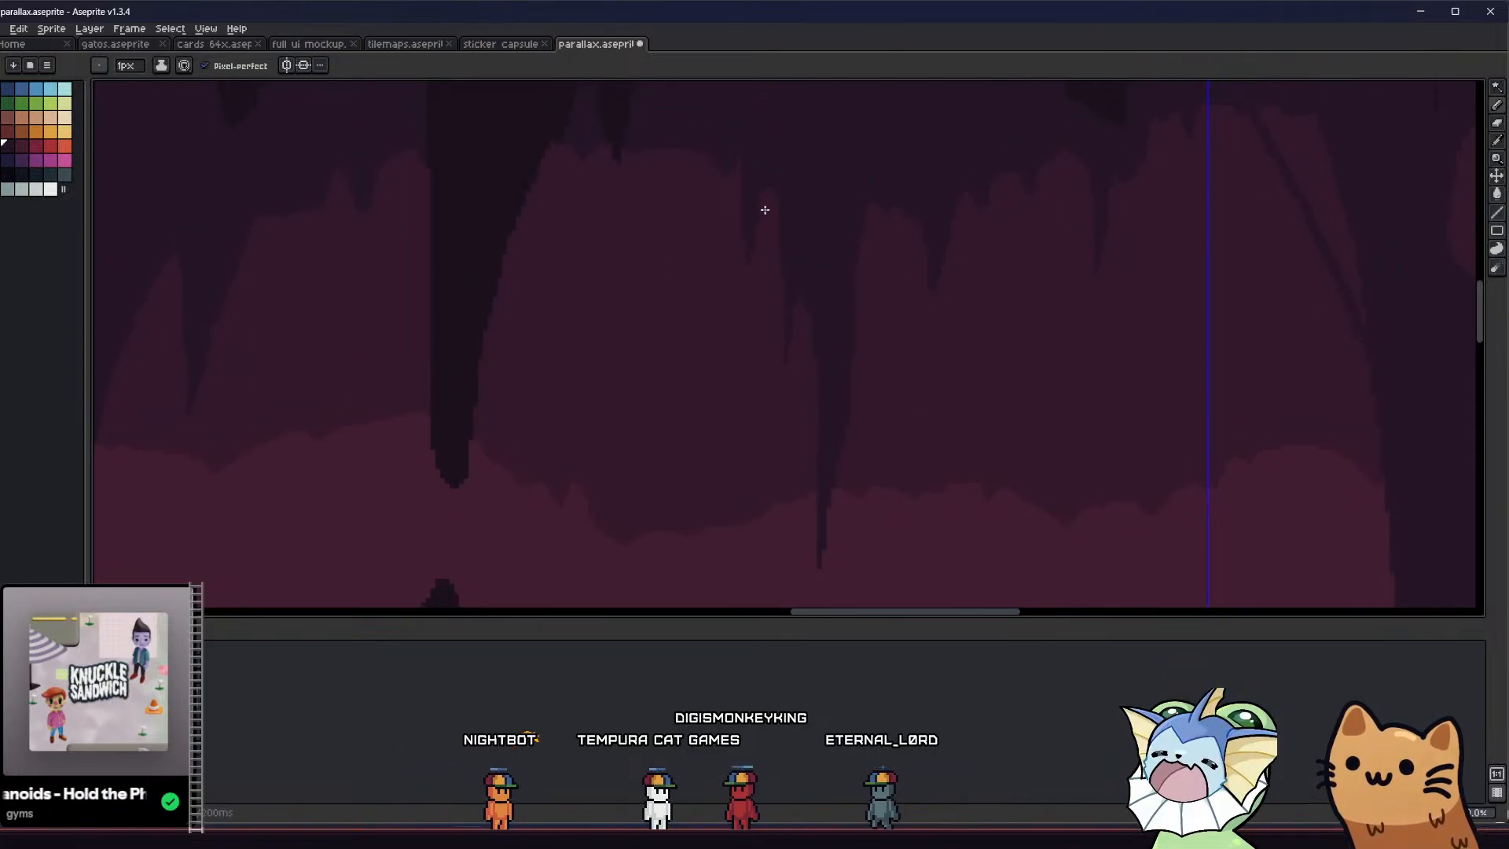
Examine the full tiled cave artwork, with and without the darker foreground layers
scroll(764, 210, "down", 1)
scroll(607, 359, "down", 4)
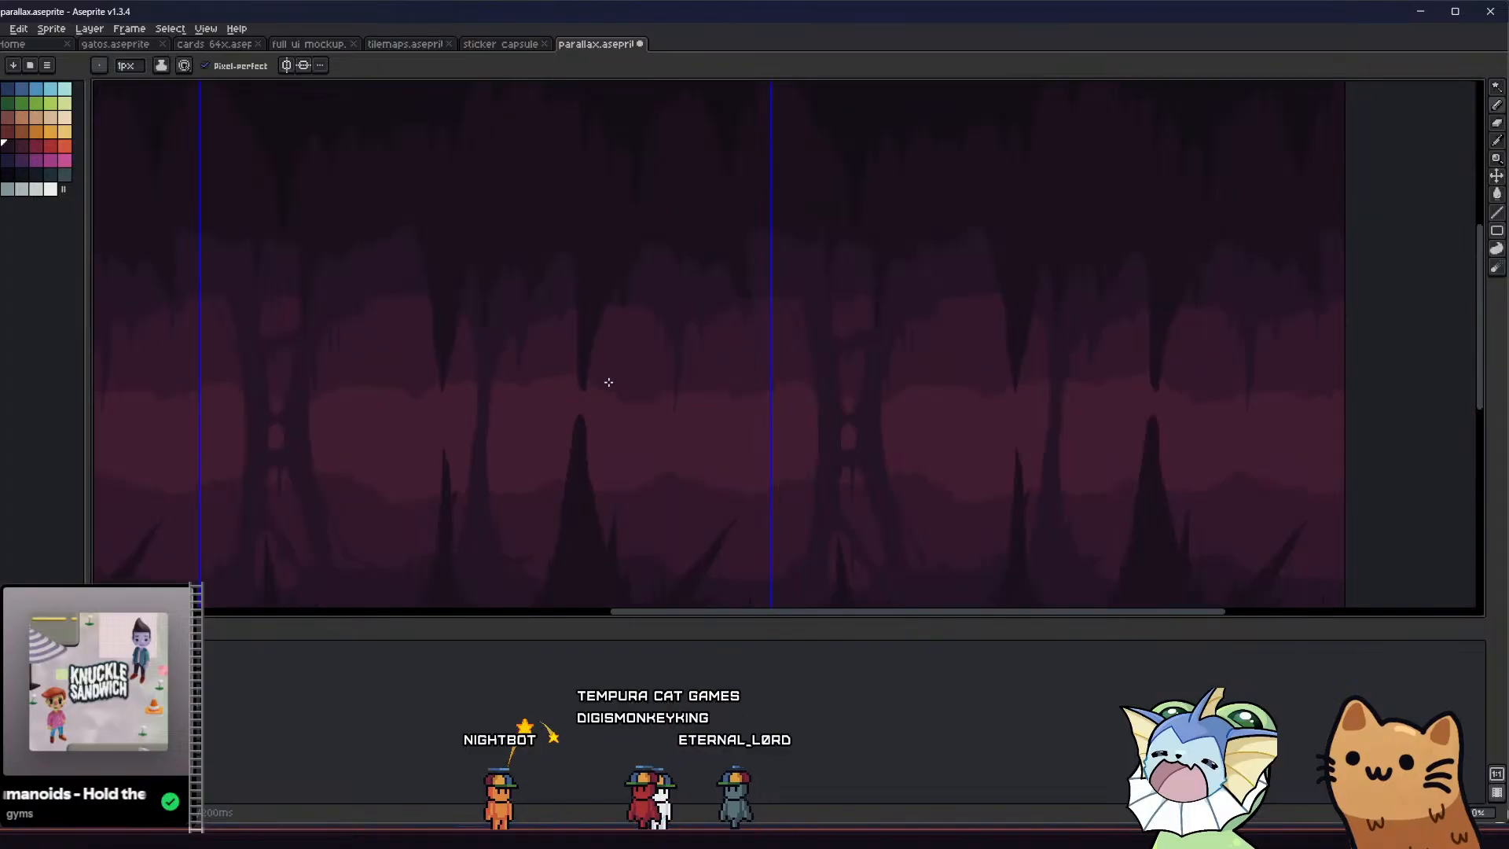
middle_click_drag(516, 367, 512, 260)
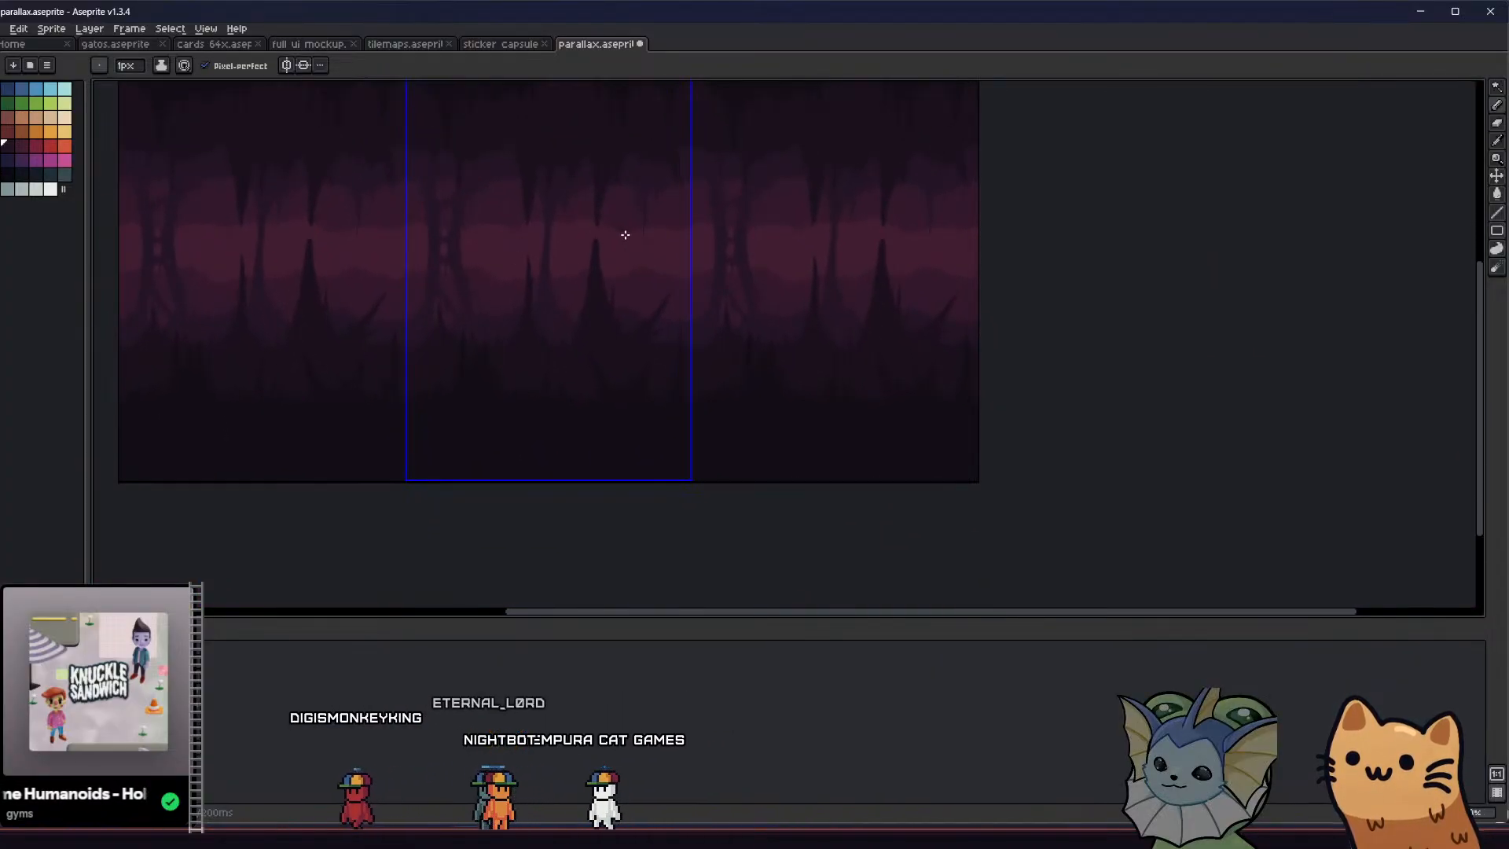
scroll(640, 216, "up", 2)
middle_click_drag(618, 267, 730, 279)
middle_click_drag(672, 334, 694, 381)
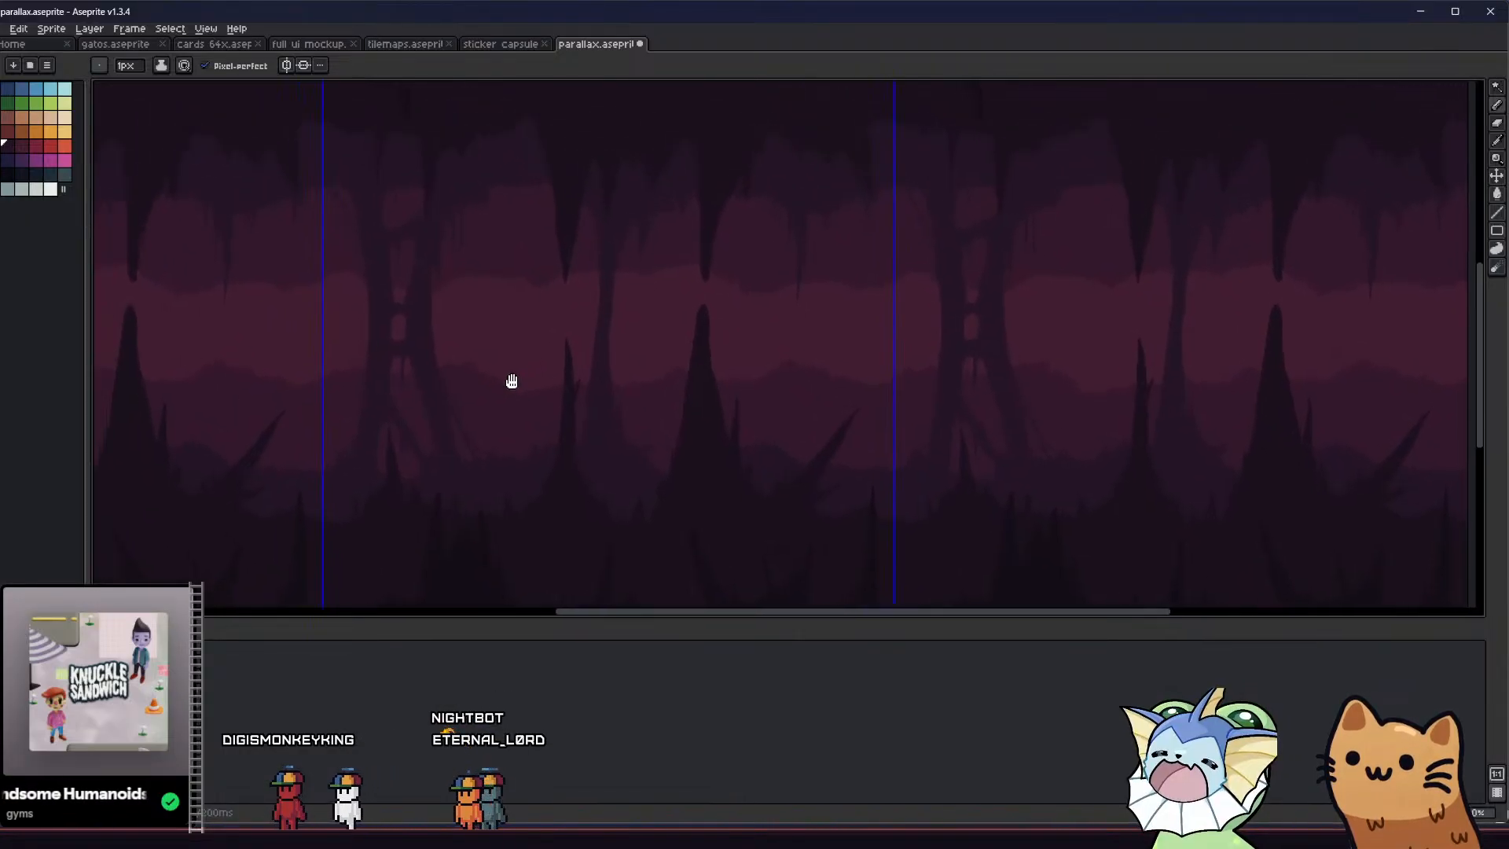
middle_click_drag(511, 380, 495, 408)
scroll(781, 424, "down", 2)
scroll(729, 422, "up", 2)
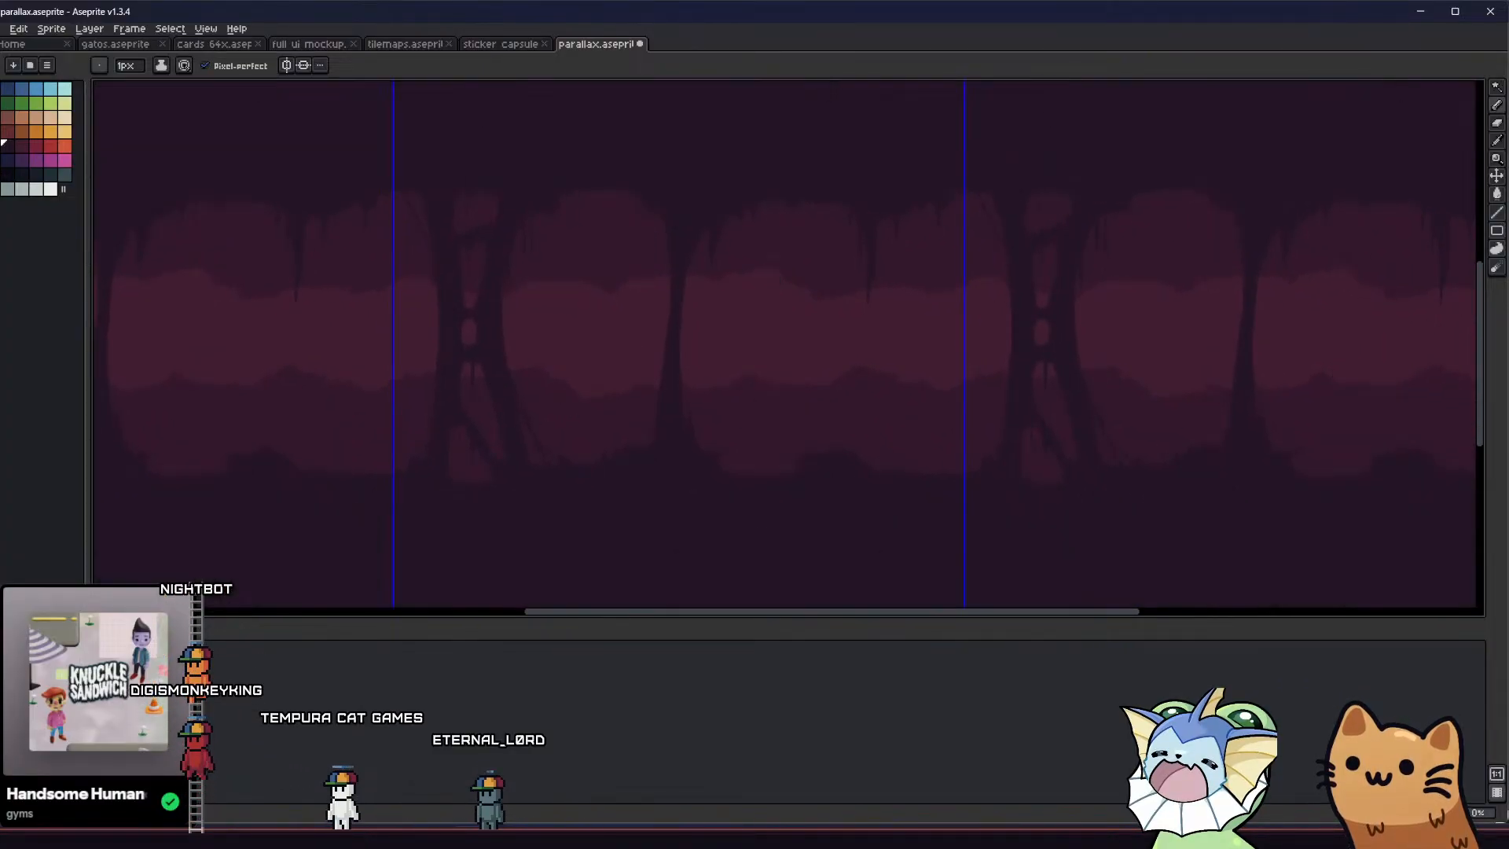
middle_click_drag(532, 457, 504, 452)
Outline tapered hanging spikes on the ceiling just past the split column with the 1 px Pencil and fill them with the Paint Bucket
scroll(581, 202, "up", 2)
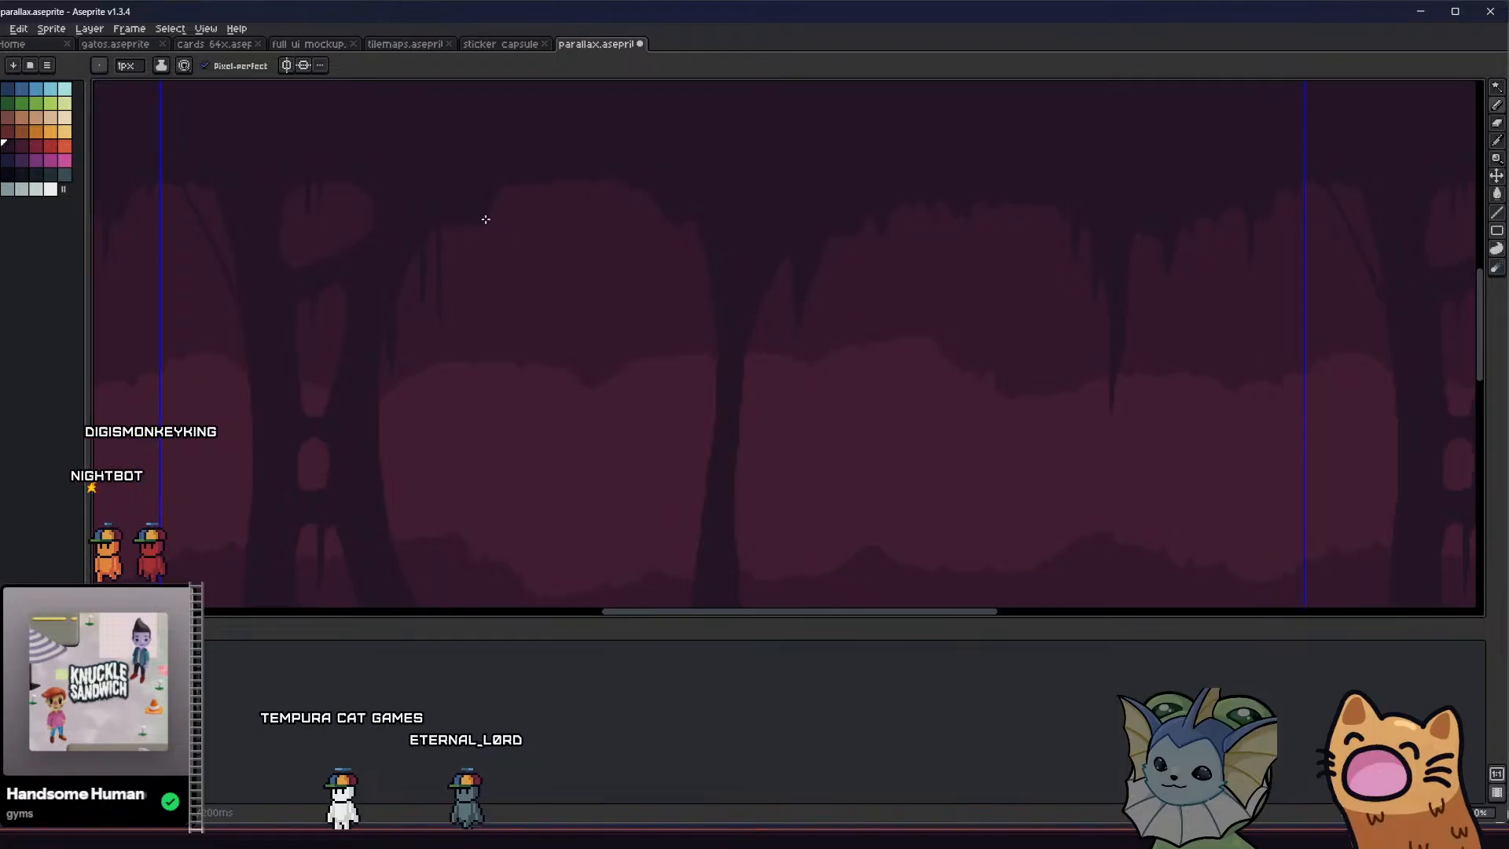
left_click_drag(477, 222, 519, 269)
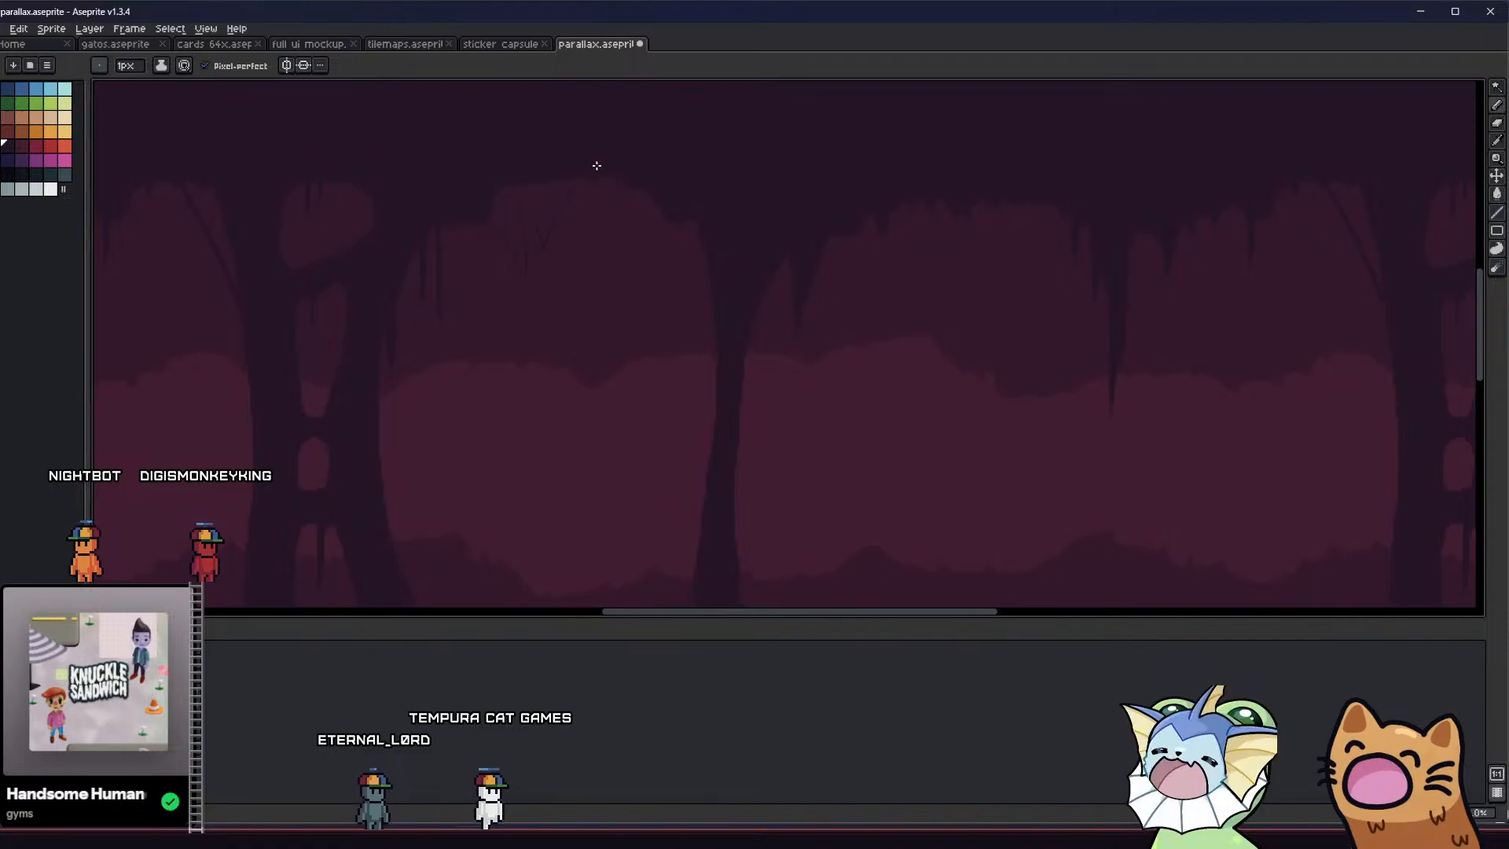
key("g")
scroll(498, 256, "down", 2)
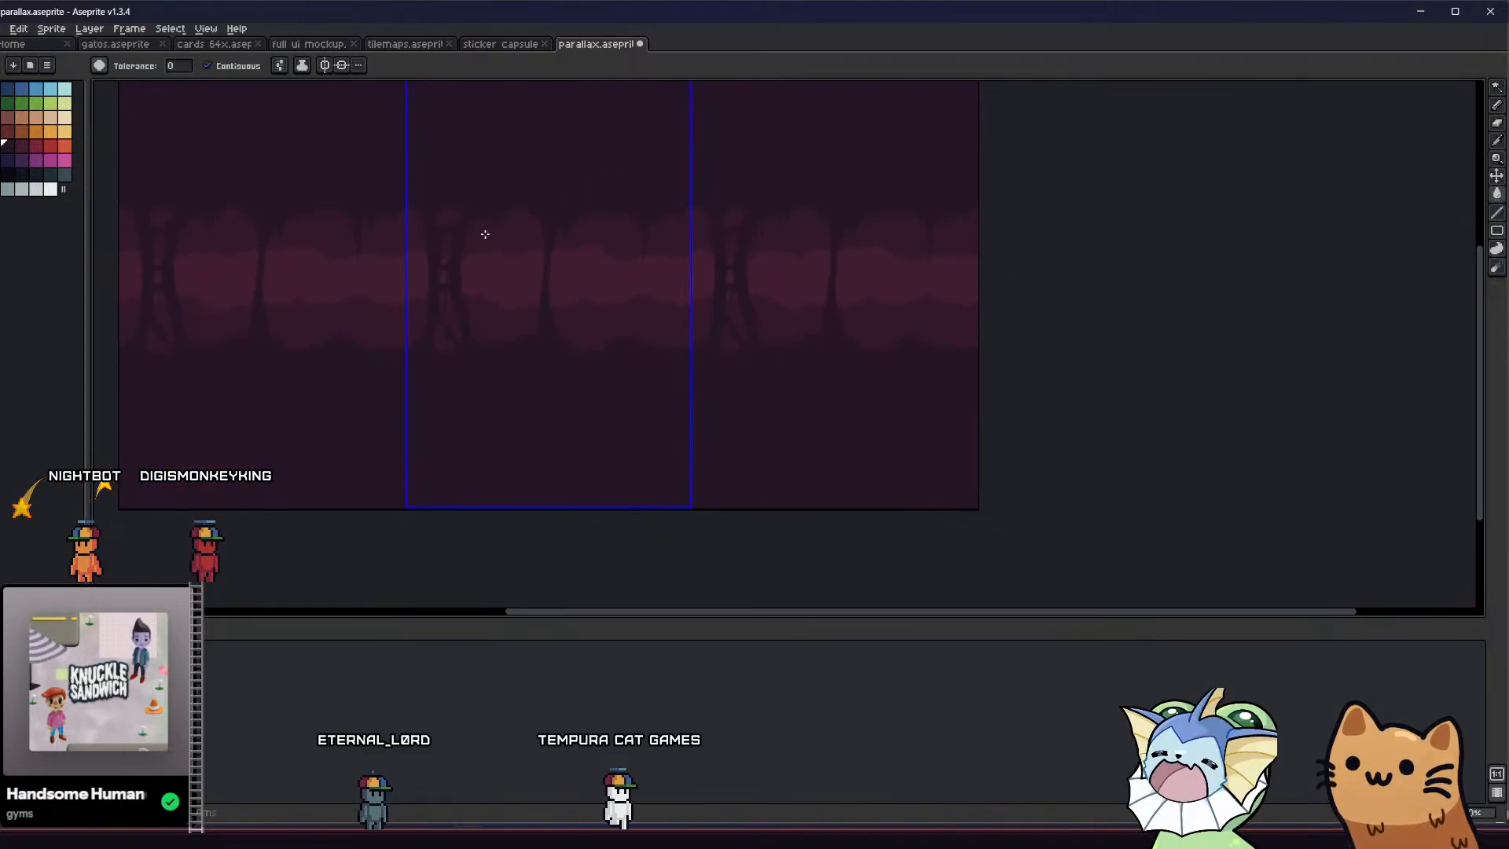
Add a shorter filled spike between the thin drips and the larger ceiling spike, and extend the larger spike's tip further down
scroll(482, 233, "up", 3)
key("b")
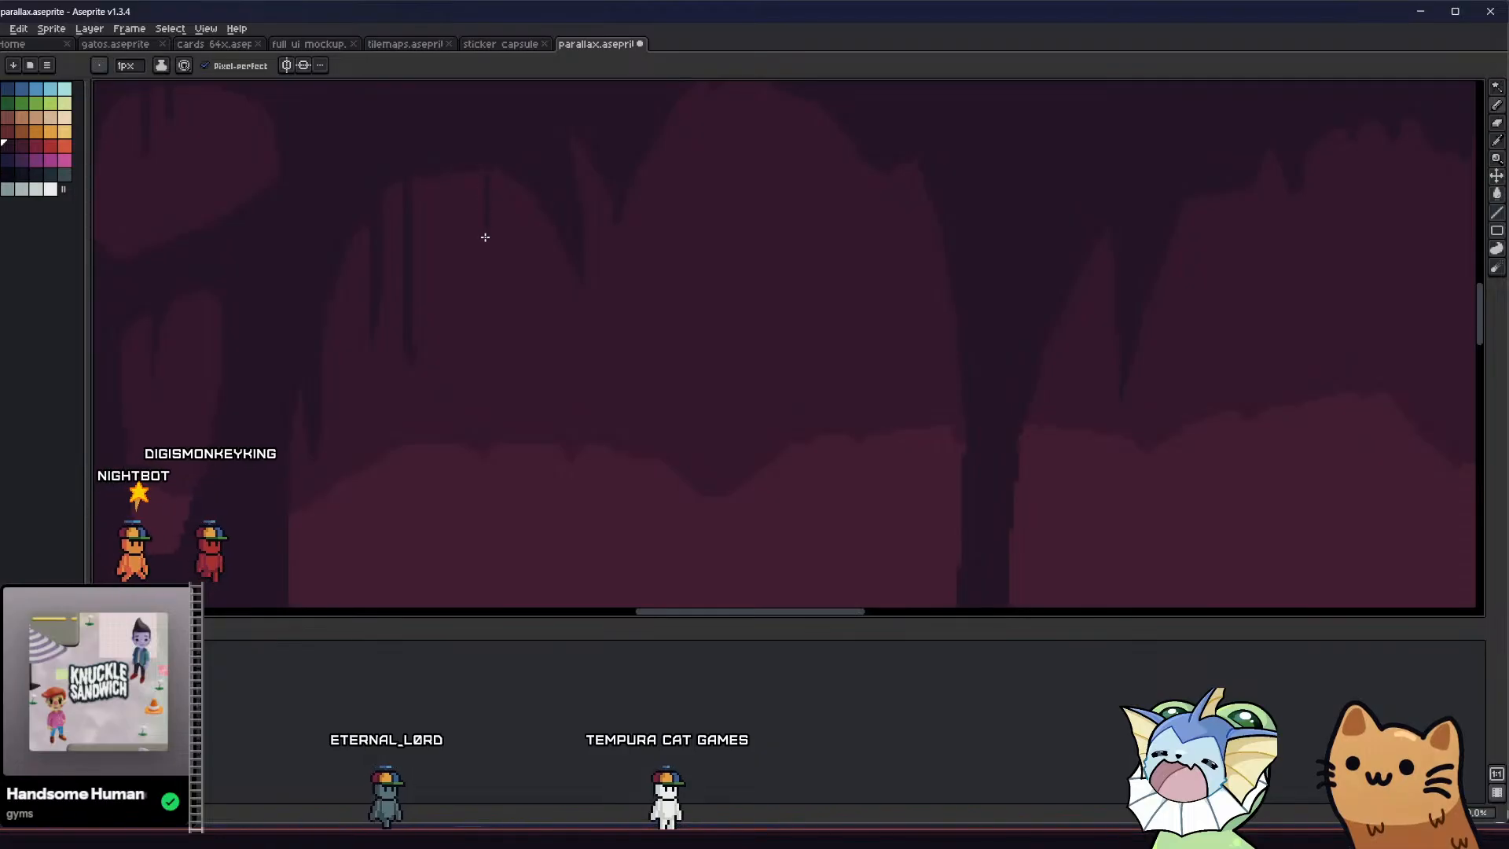
key("b")
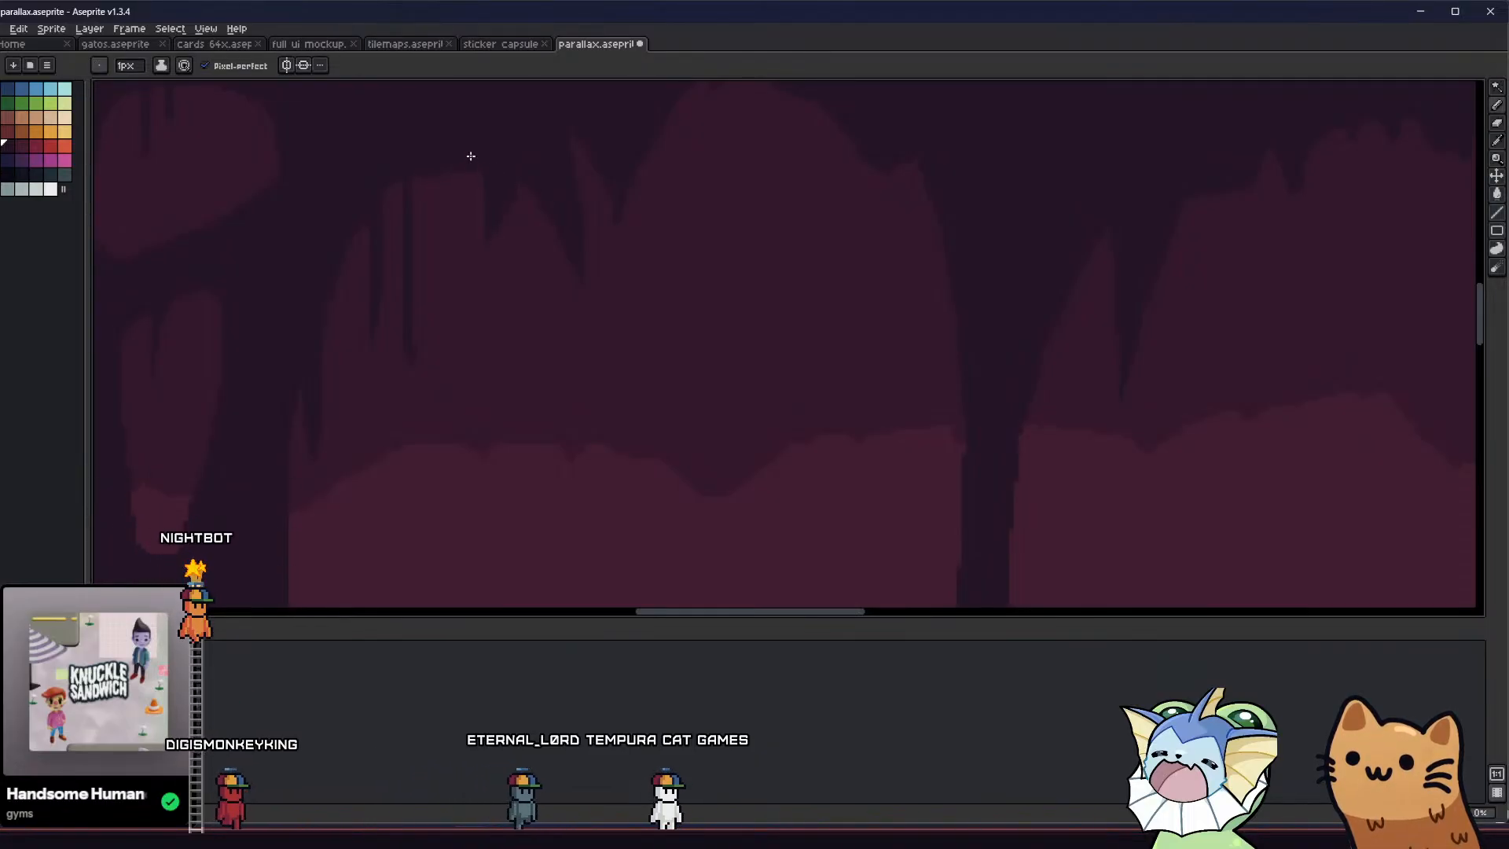
key("g")
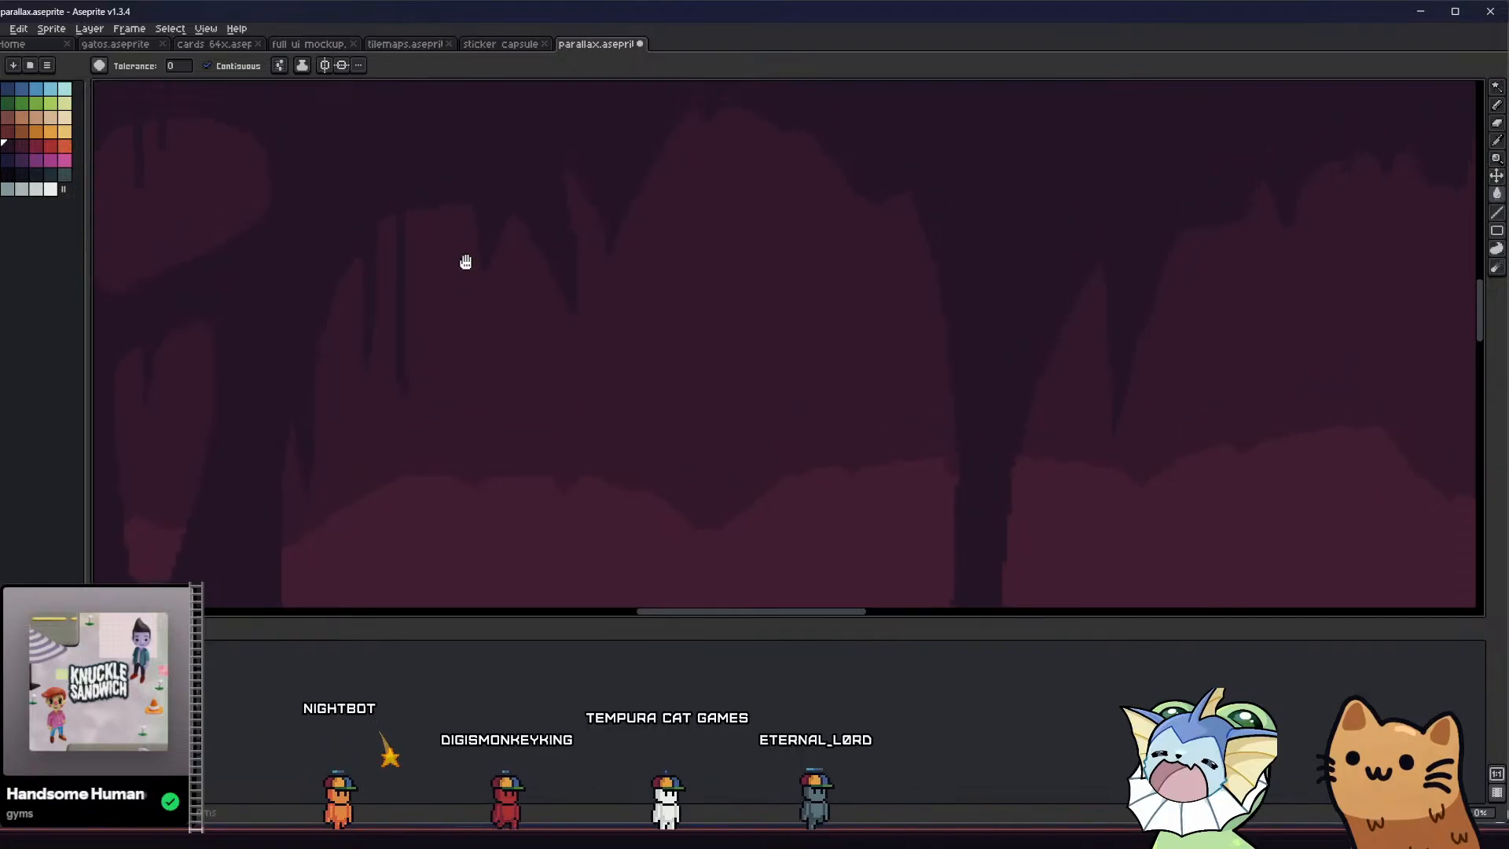
scroll(469, 259, "down", 3)
scroll(484, 246, "up", 3)
key("b")
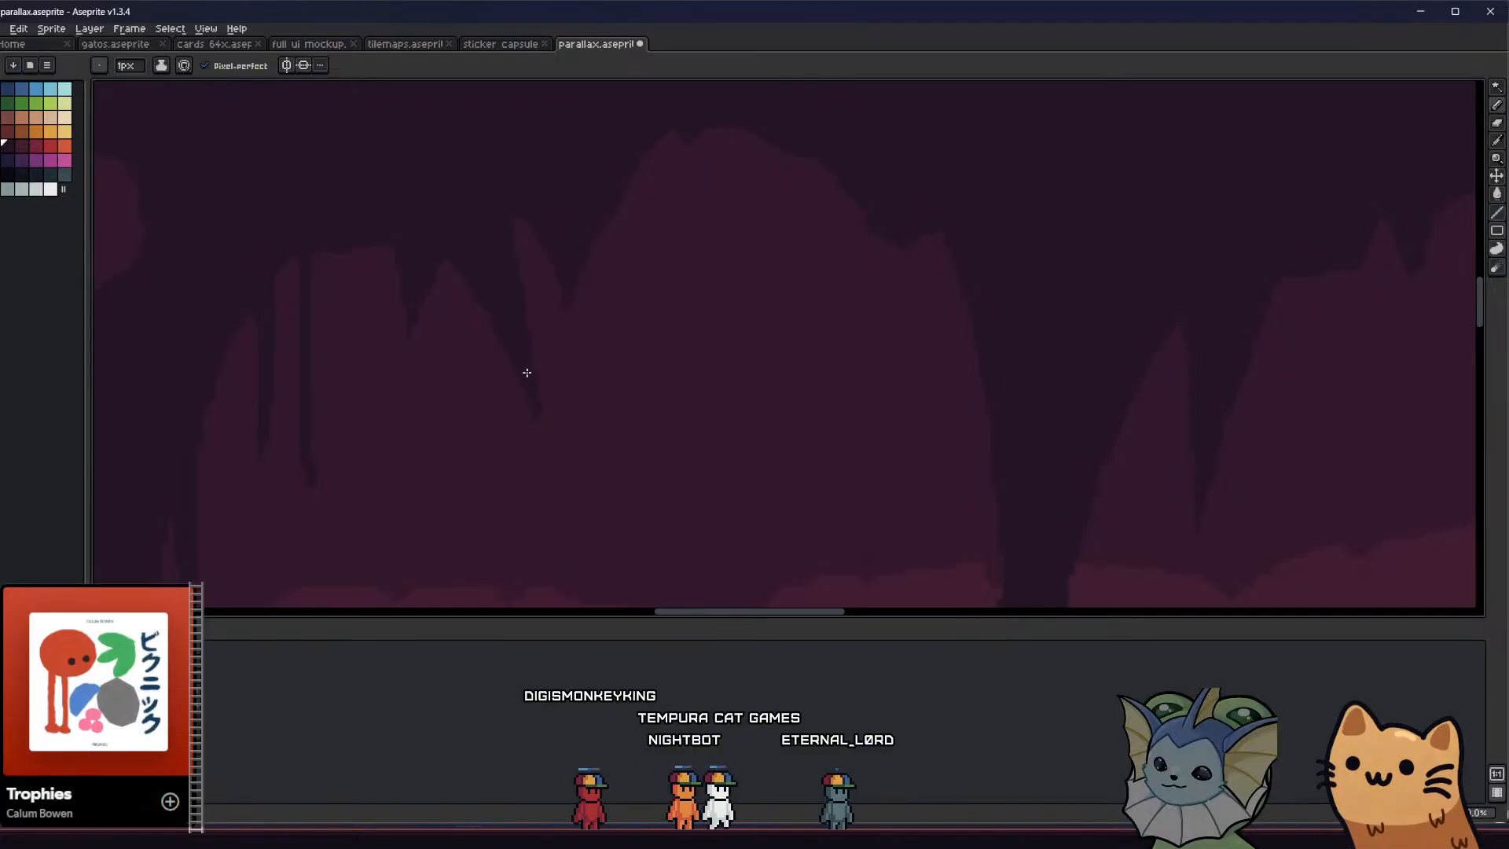
Draw and fill two small hanging spikes on the arch slope beside the thin column, cleaning up their edges with the 1 px Pencil
scroll(347, 356, "down", 4)
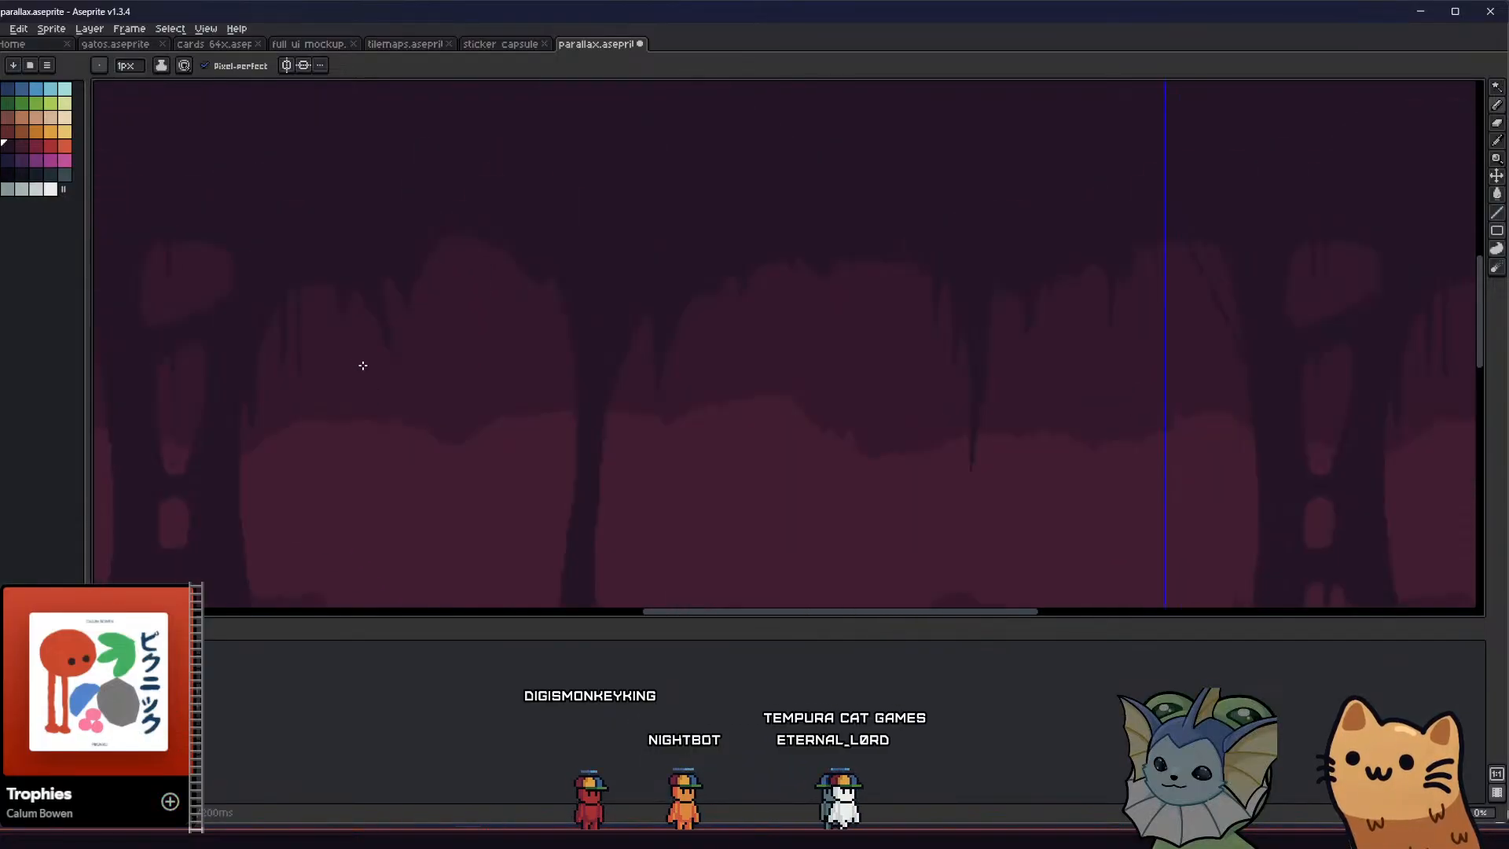
scroll(427, 189, "up", 2)
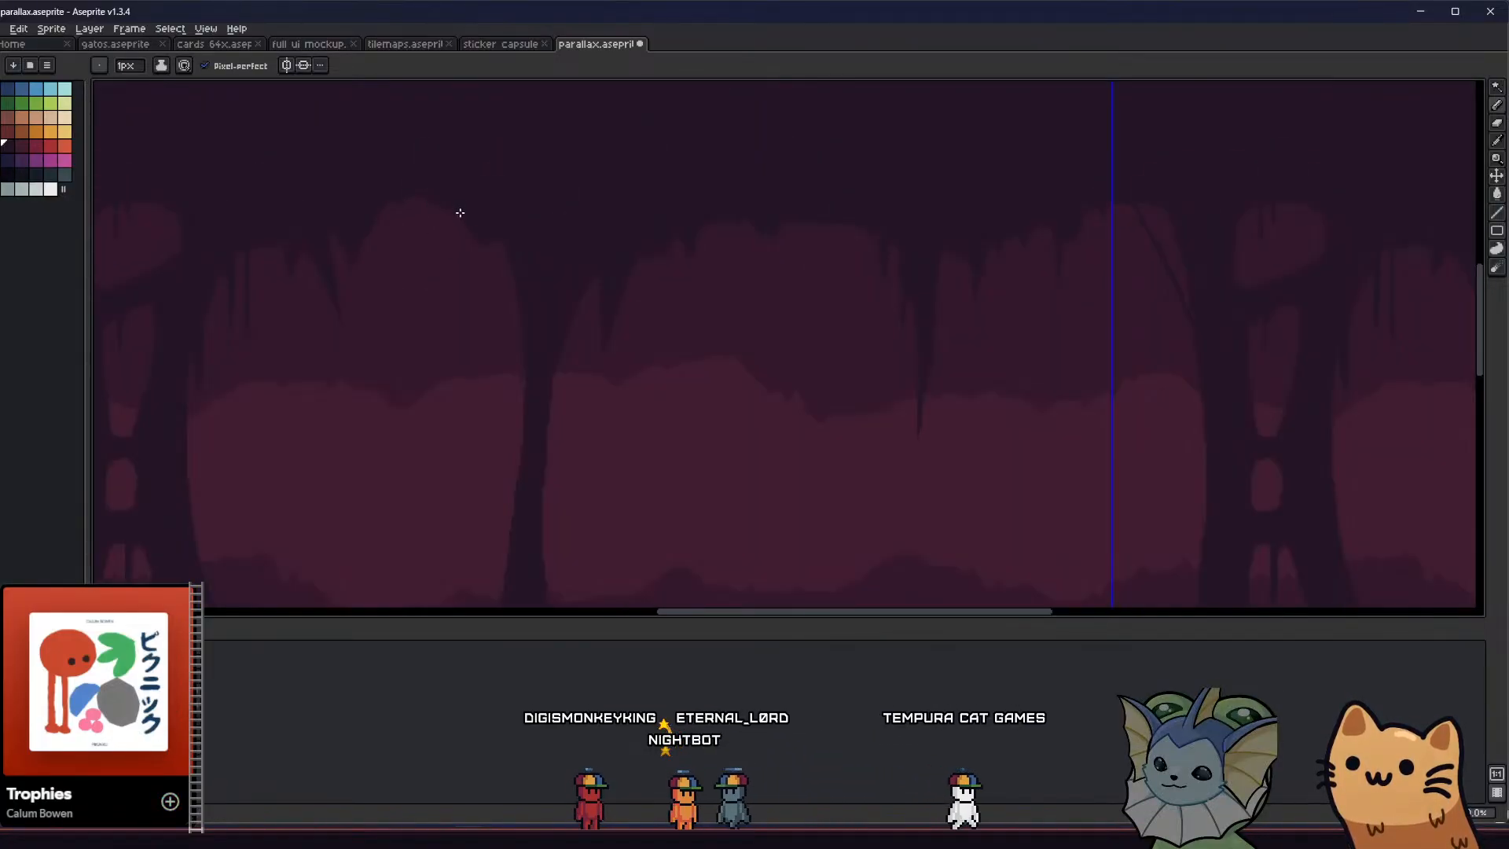
scroll(468, 220, "up", 1)
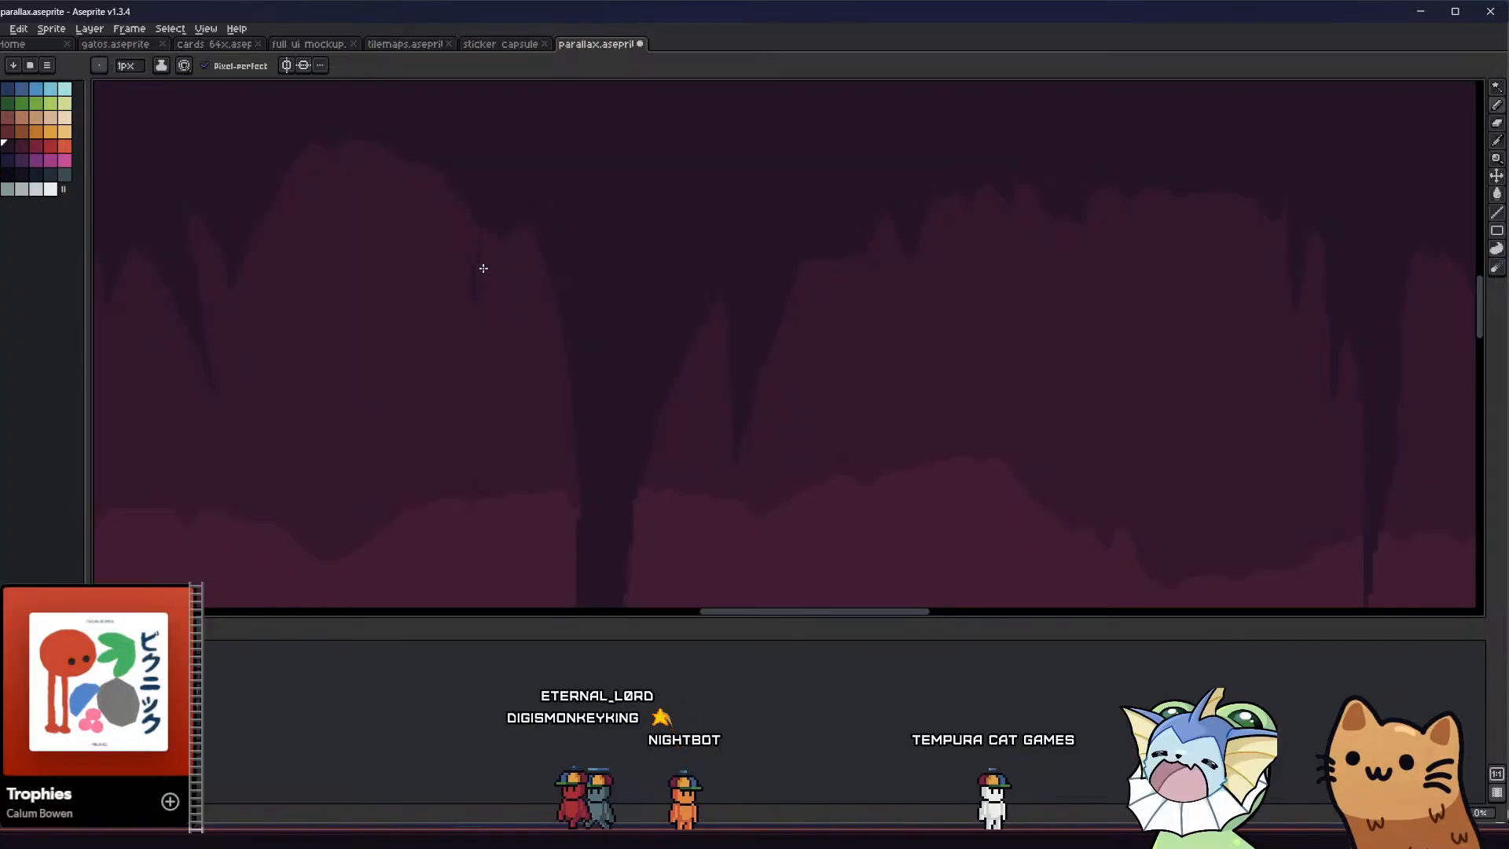
mouse_move(446, 286)
middle_mouse_down()
mouse_move(469, 270)
mouse_move(455, 306)
mouse_move(522, 345)
middle_mouse_up()
left_click(555, 229)
key("b")
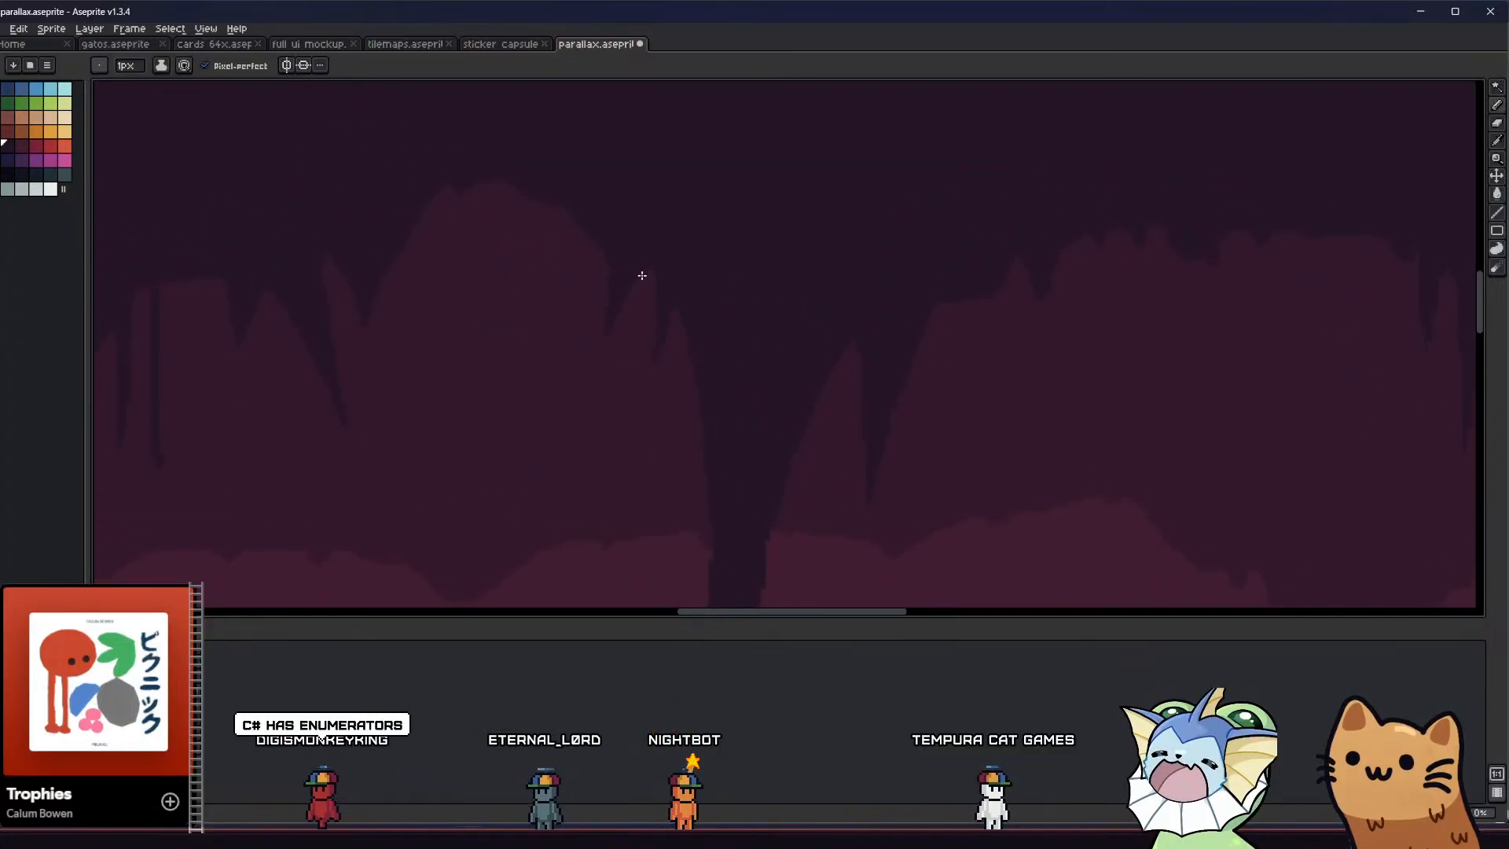
key("g")
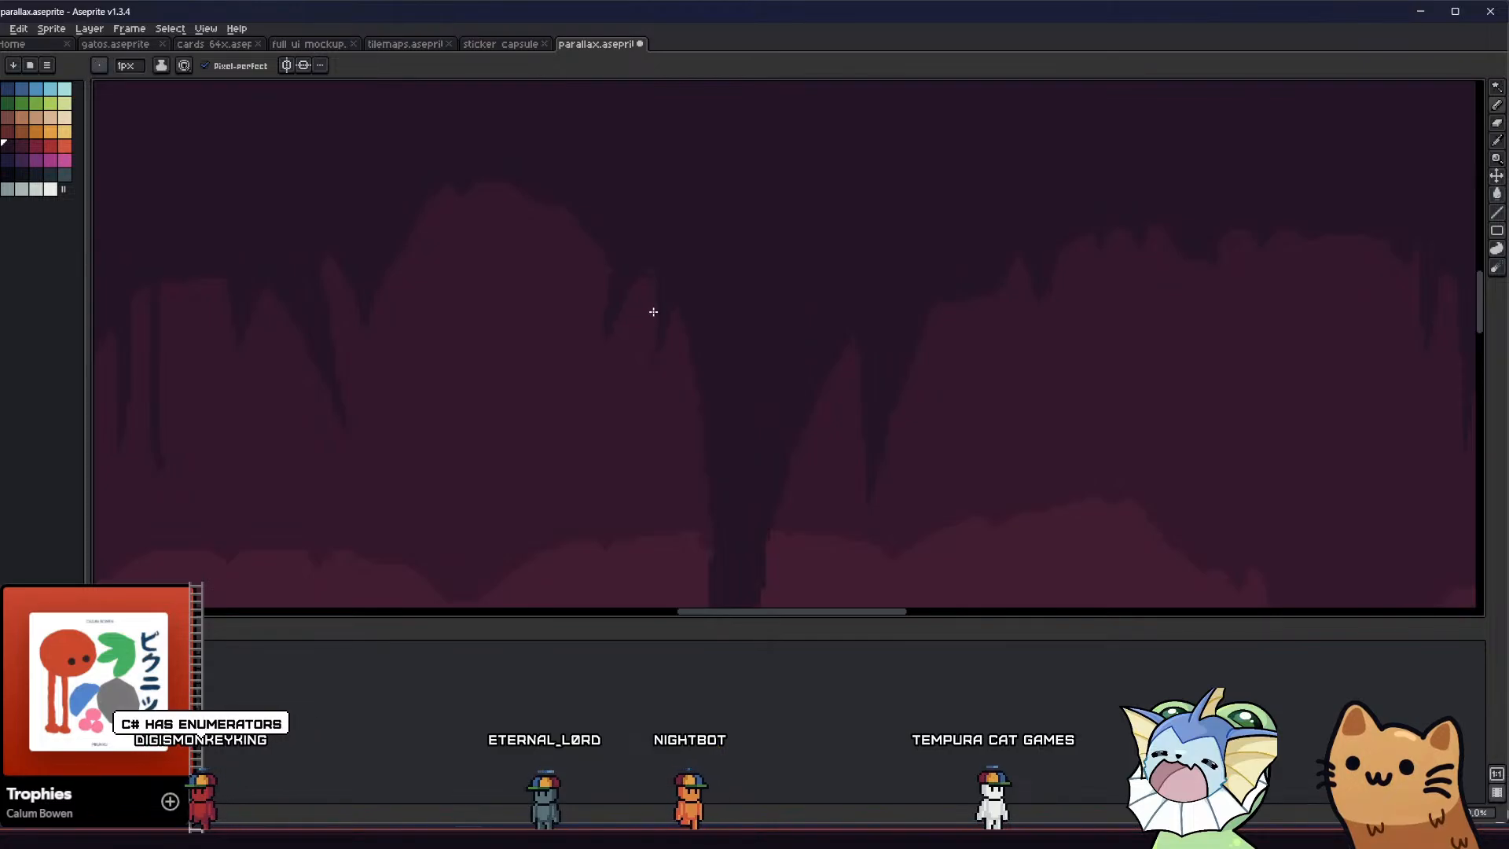
key("b")
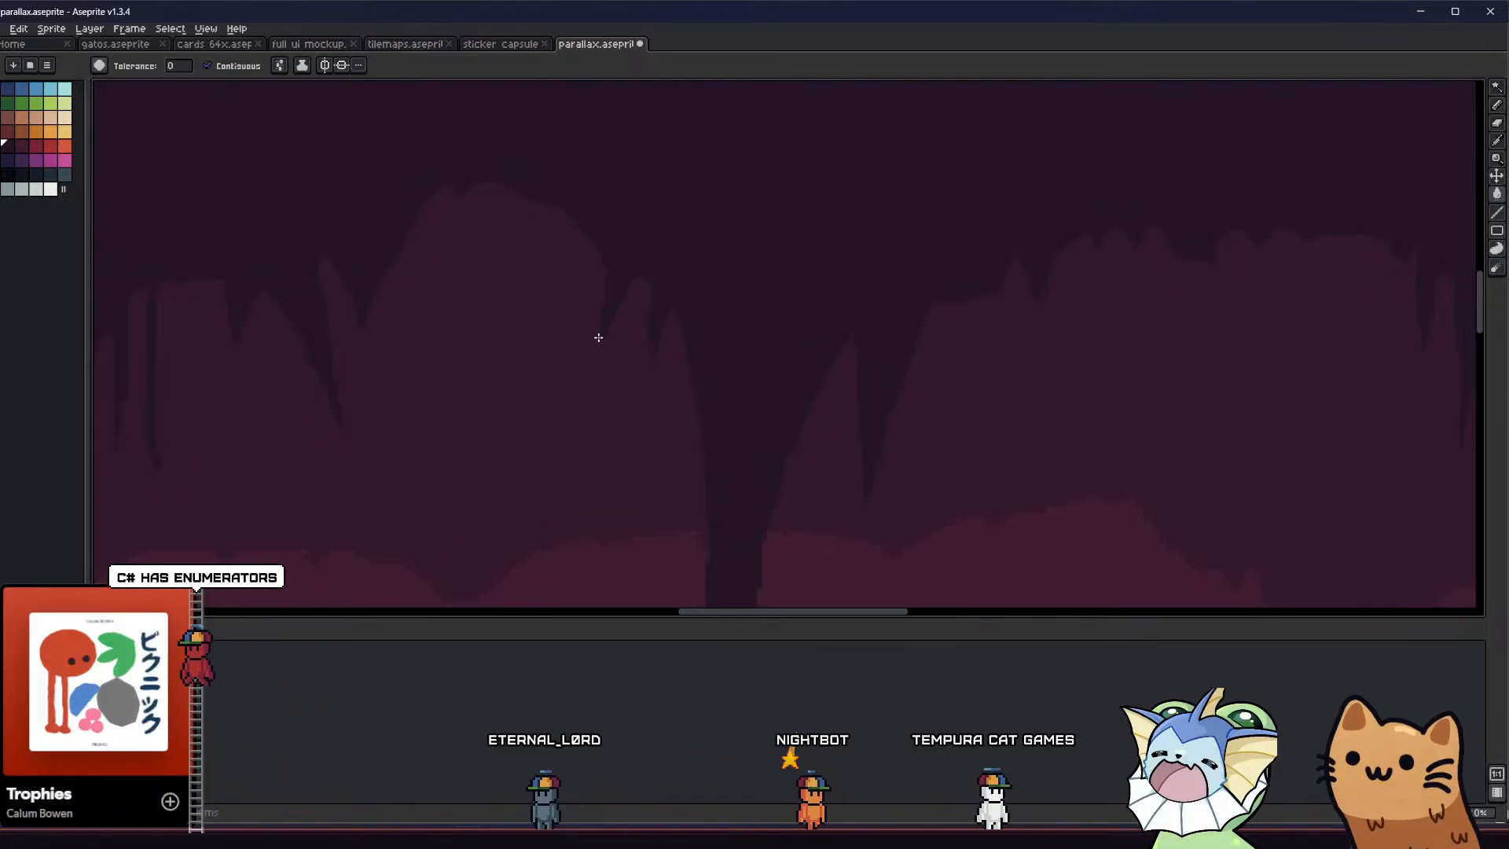
scroll(653, 342, "up", 1)
middle_click_drag(647, 333, 683, 350)
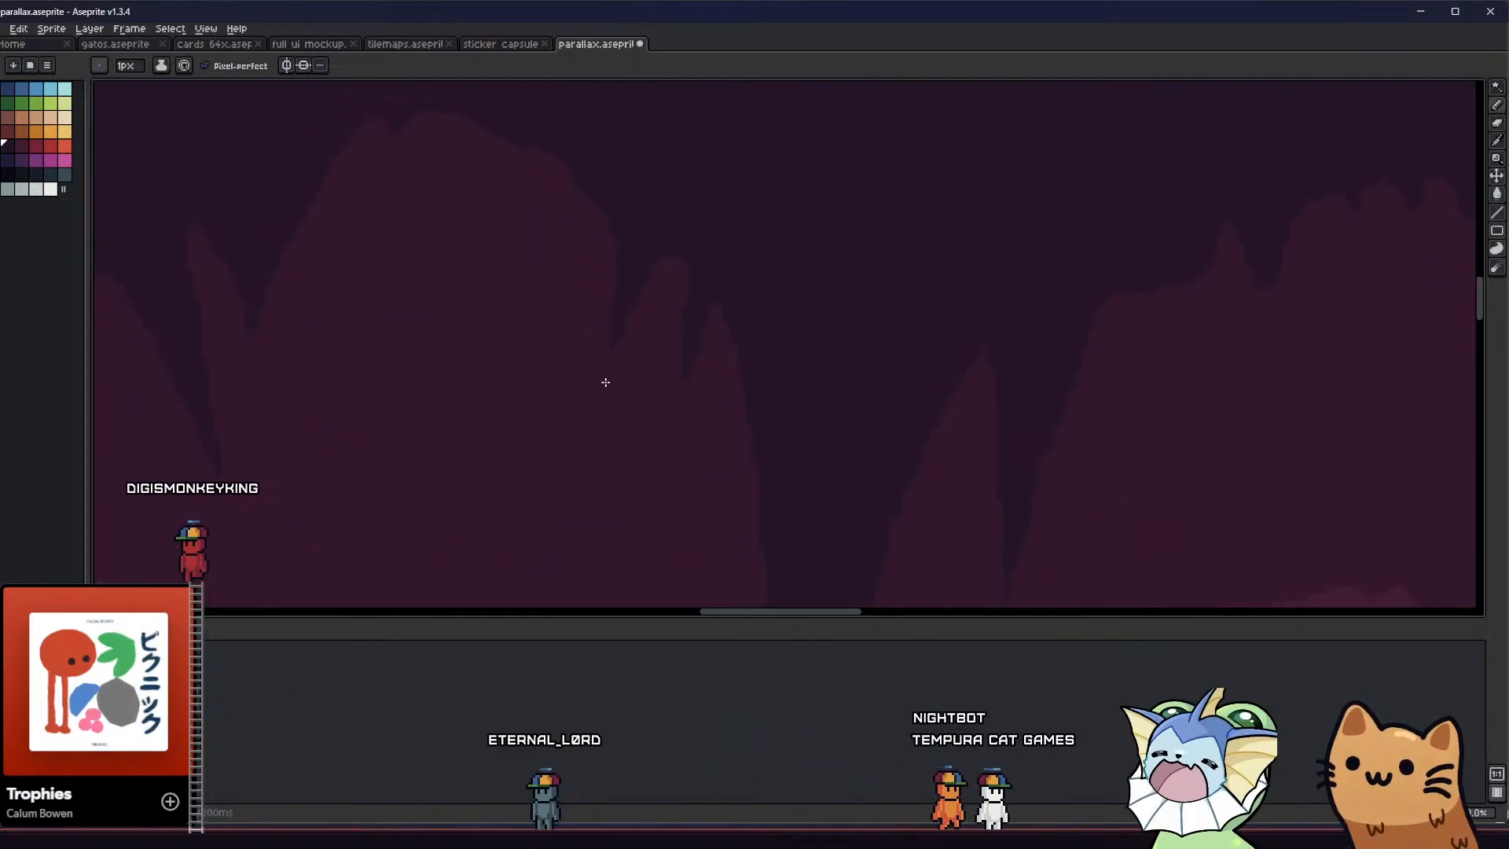
middle_click_drag(576, 386, 620, 394)
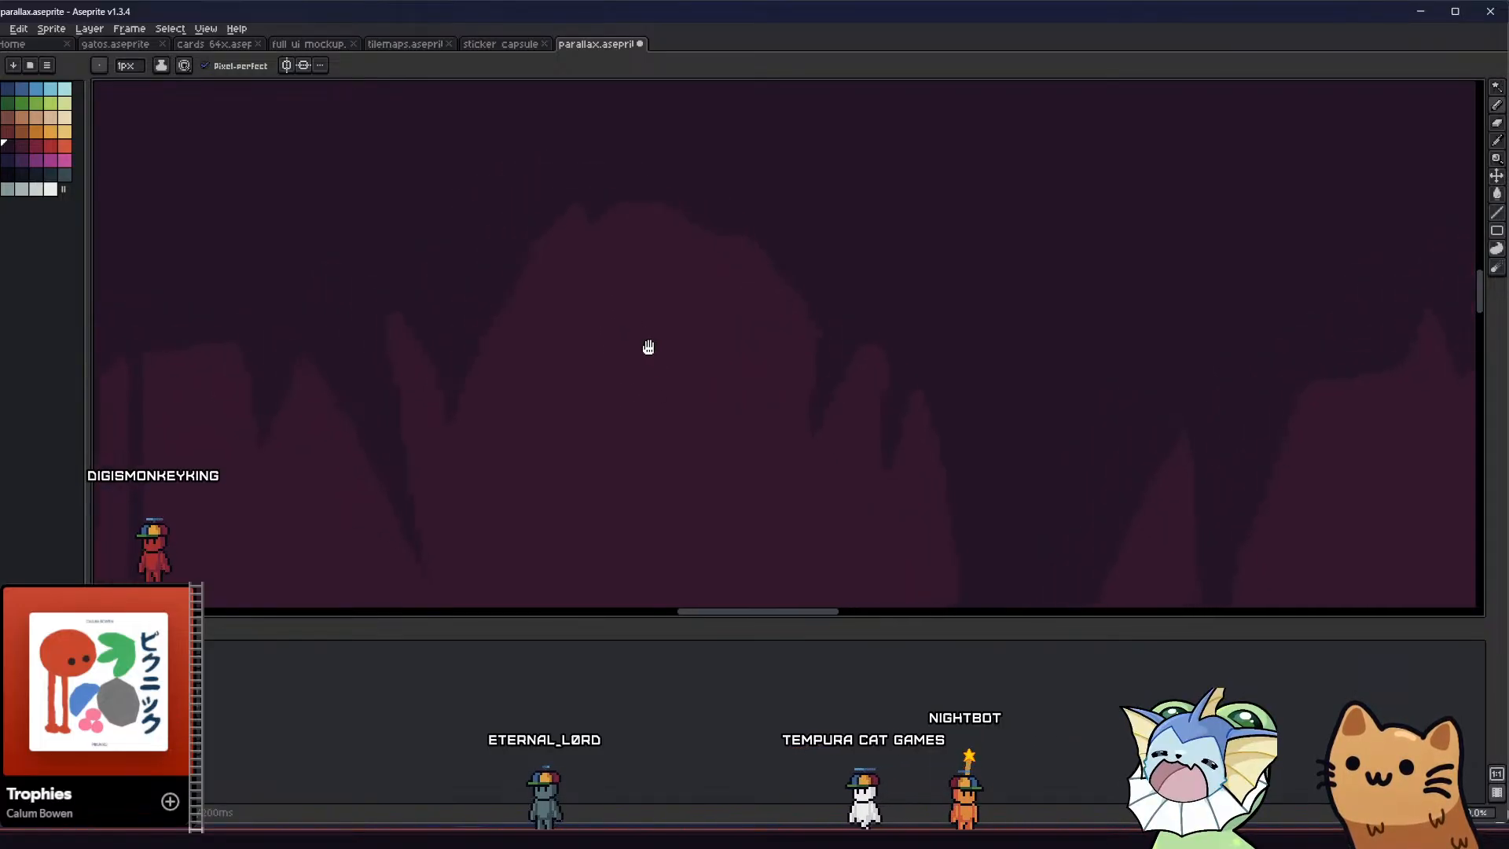
Outline and fill a long spike at the peak of the arch, with small jagged drips along the slope toward the thin column
left_click_drag(565, 235, 571, 376)
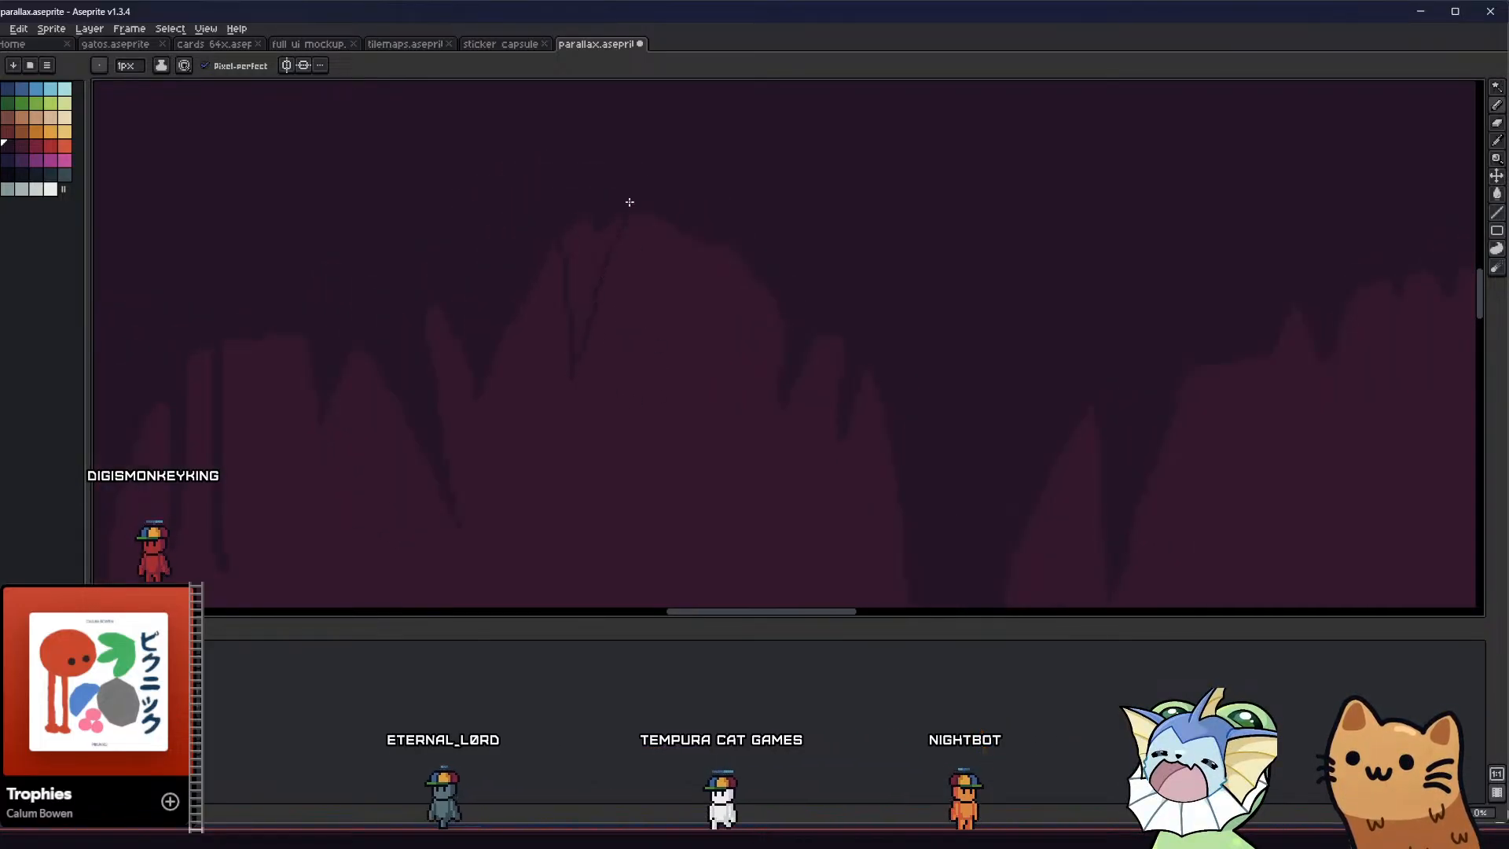
scroll(573, 262, "down", 1)
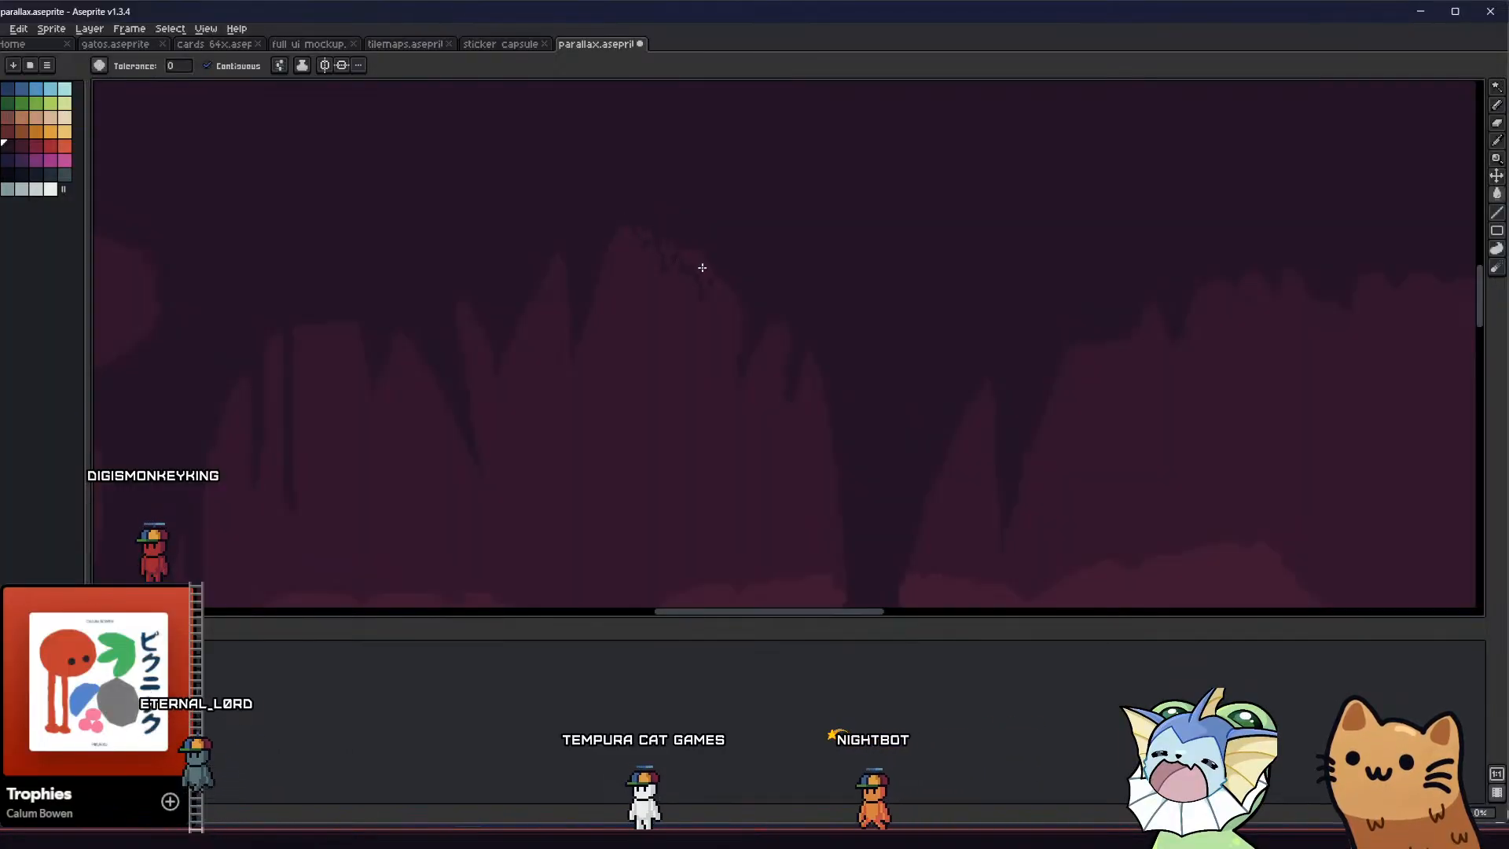
key("g")
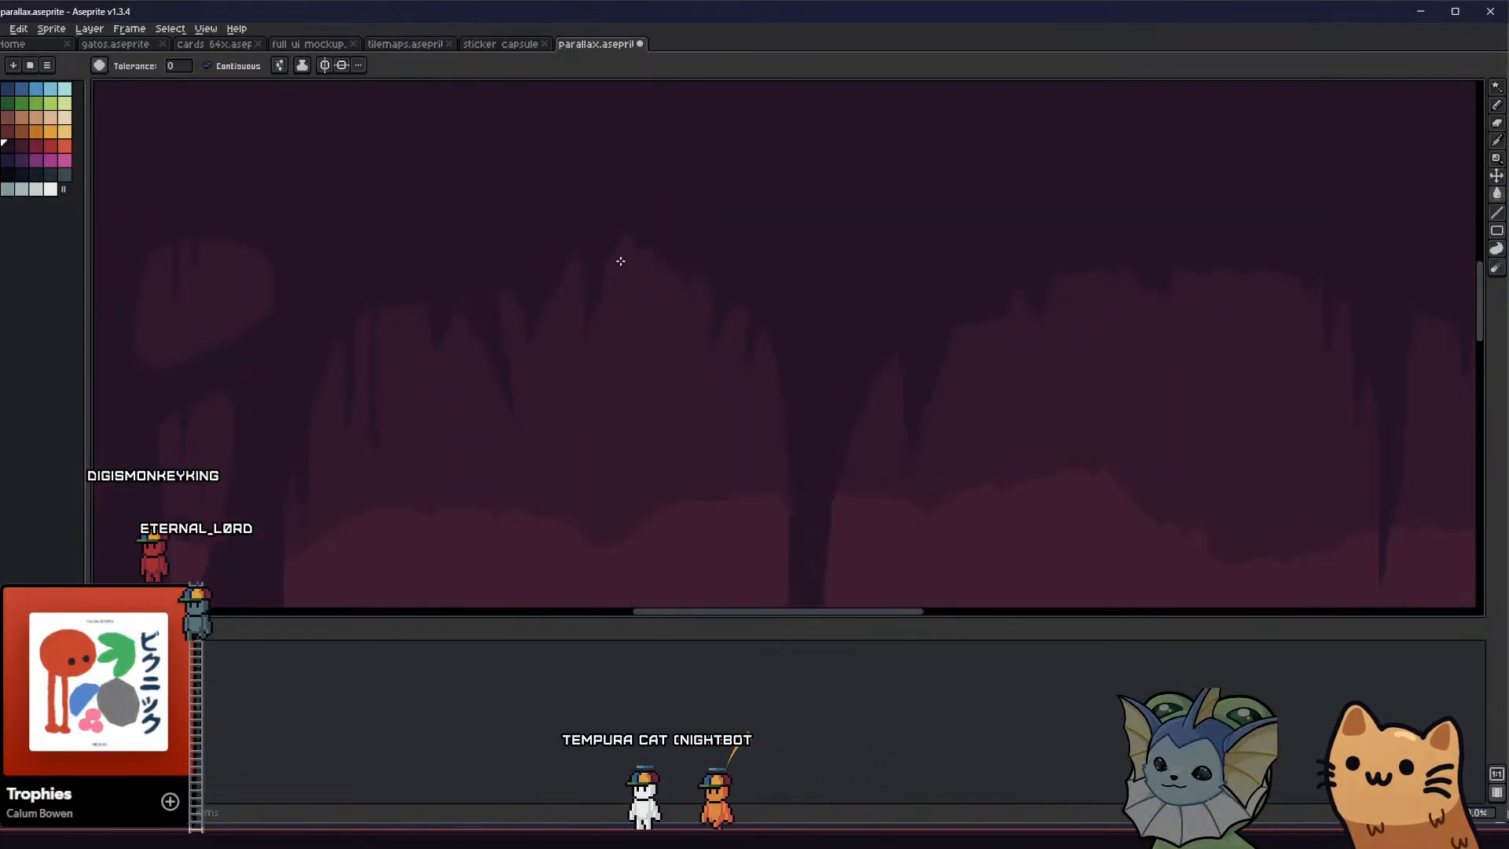
scroll(592, 304, "down", 3)
middle_click_drag(532, 333, 501, 308)
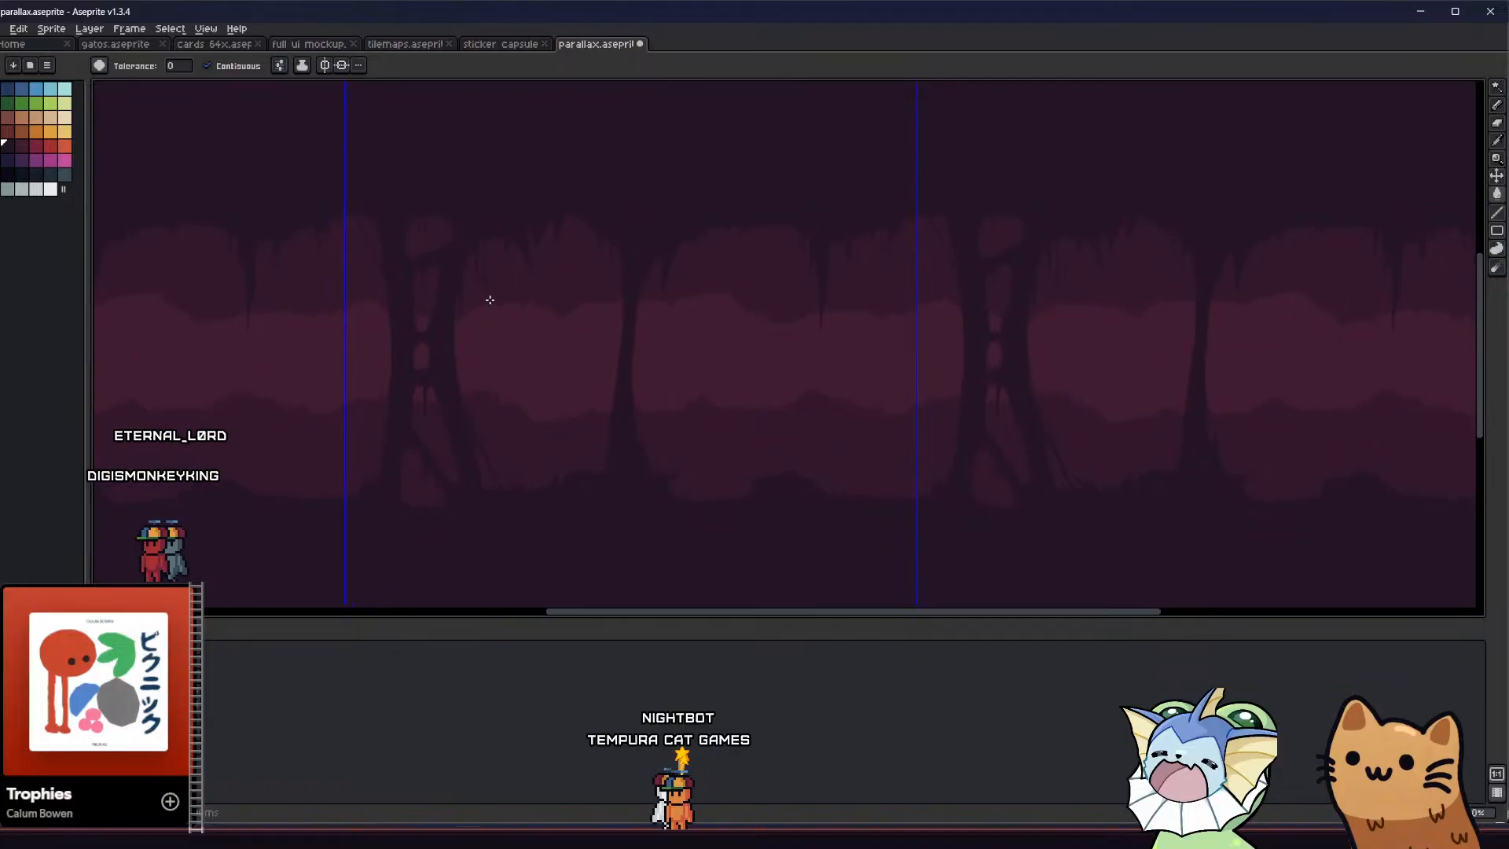
Draw a small drip on the ceiling slope beside the thin column with the 1 px Pencil and fill it with the Paint Bucket
scroll(603, 236, "up", 3)
key("b")
left_click_drag(659, 230, 671, 225)
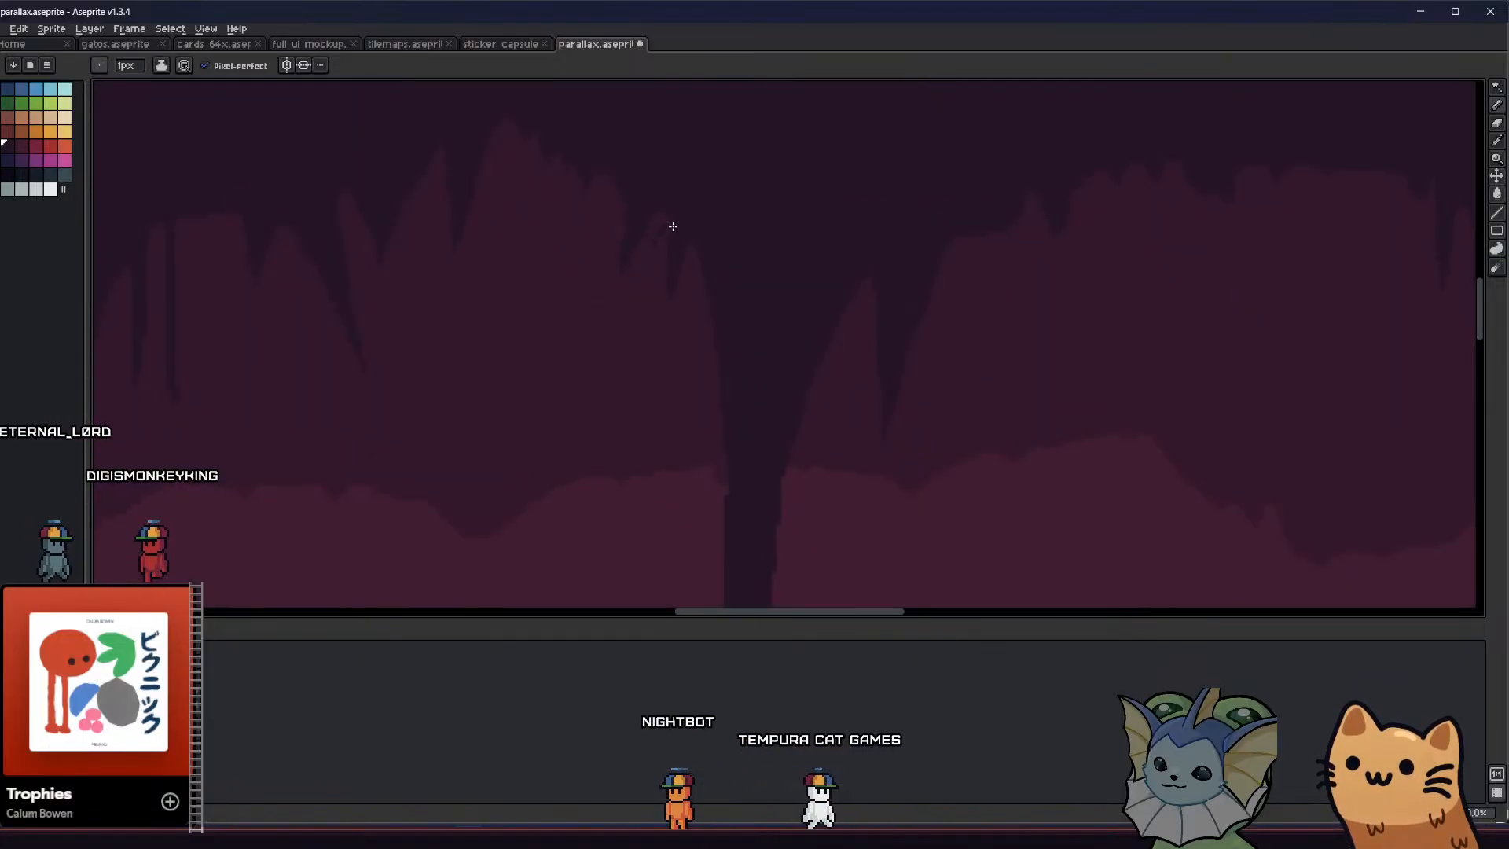
key("g")
left_click(653, 222)
scroll(586, 296, "down", 2)
mouse_move(514, 362)
middle_mouse_down()
mouse_move(455, 303)
mouse_move(387, 297)
mouse_move(387, 267)
mouse_move(544, 417)
mouse_move(421, 357)
middle_mouse_up()
scroll(459, 308, "down", 2)
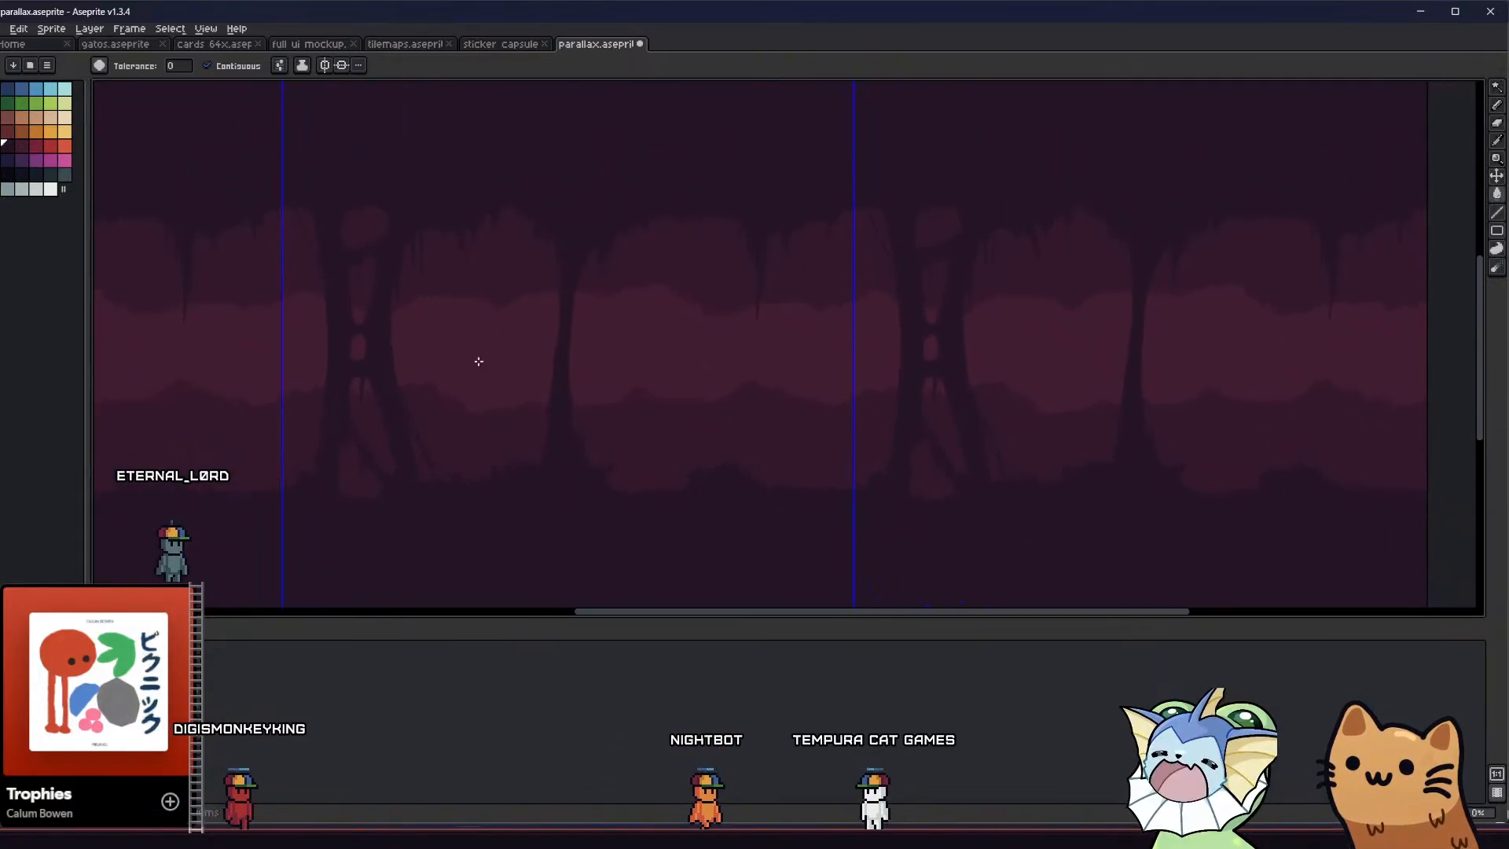
Outline an upright rock block with a sloping top on the cave floor past the thin column and fill it with the Paint Bucket
scroll(563, 398, "up", 2)
middle_click_drag(559, 397, 451, 350)
key("b")
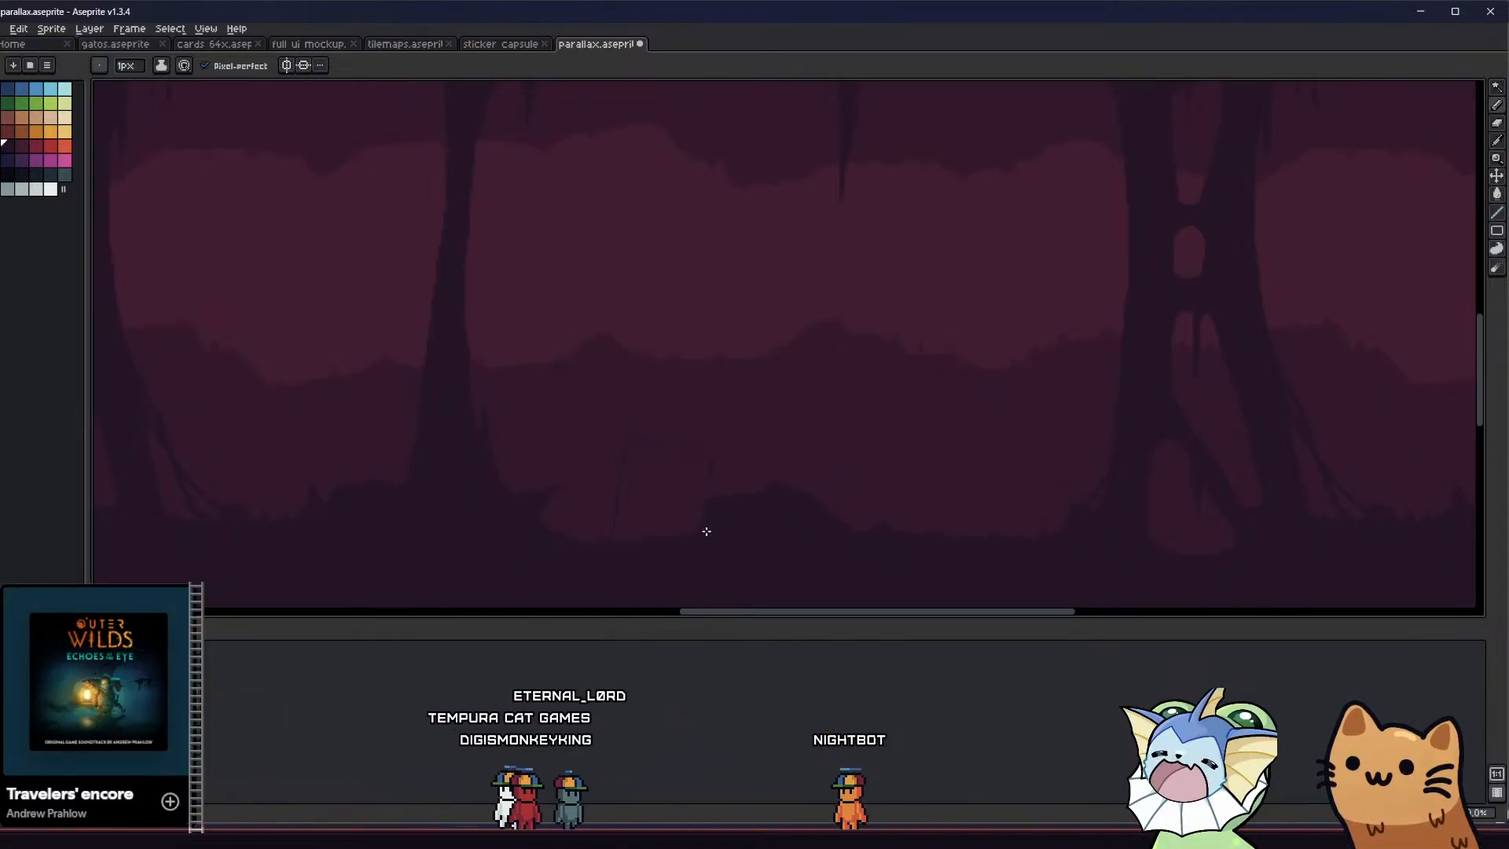
key("g")
left_click(691, 508)
scroll(670, 518, "down", 4)
Break up the floor block's sloping top into rounded, uneven teeth with the 1 px Pencil and Paint Bucket
scroll(667, 521, "up", 5)
mouse_move(704, 448)
middle_mouse_down()
mouse_move(638, 469)
mouse_move(573, 427)
middle_mouse_up()
key("b")
scroll(573, 368, "up", 1)
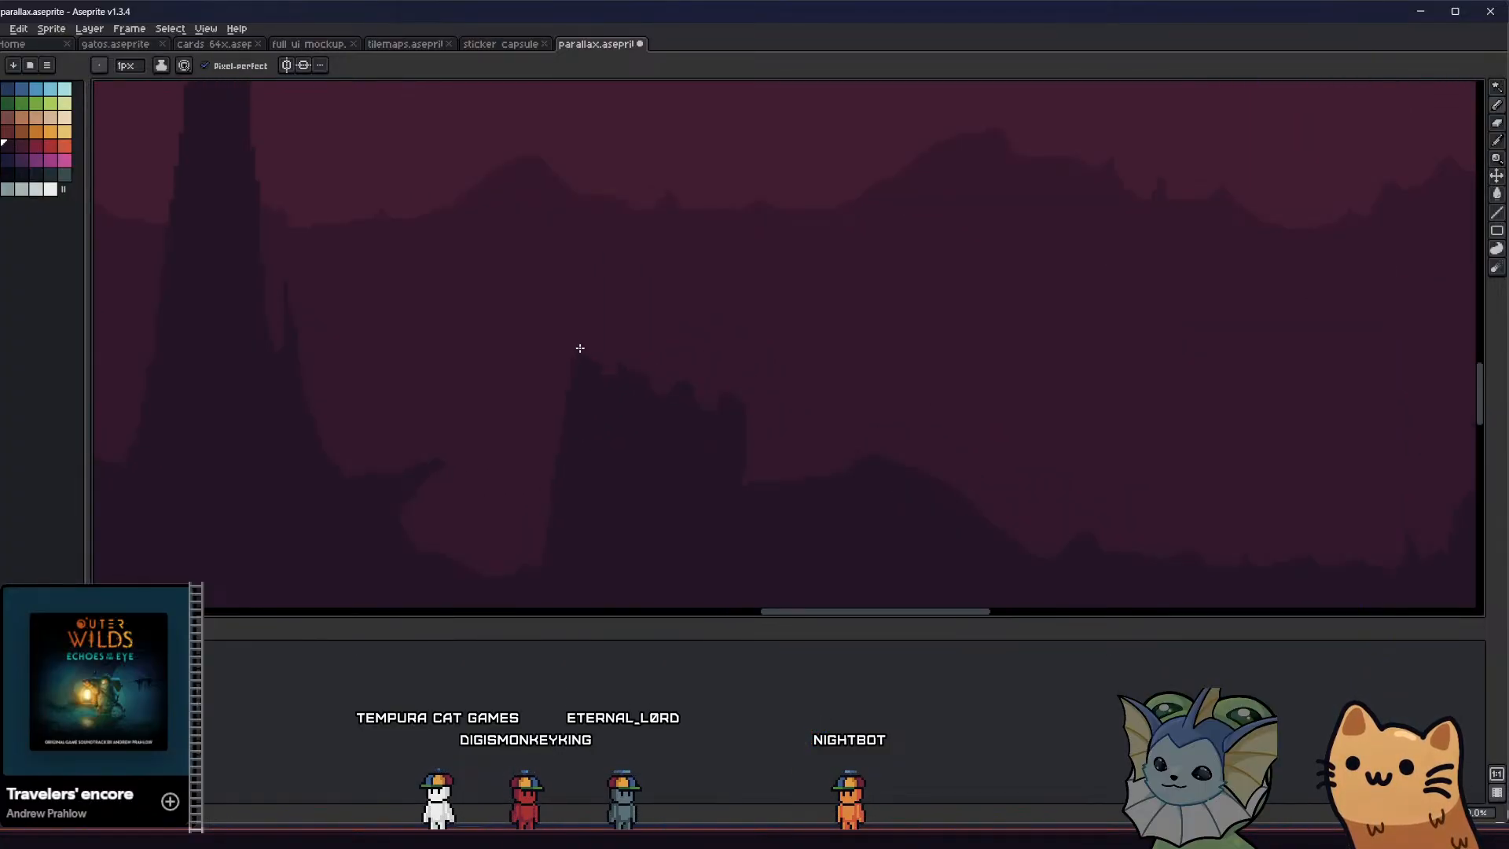
key("g")
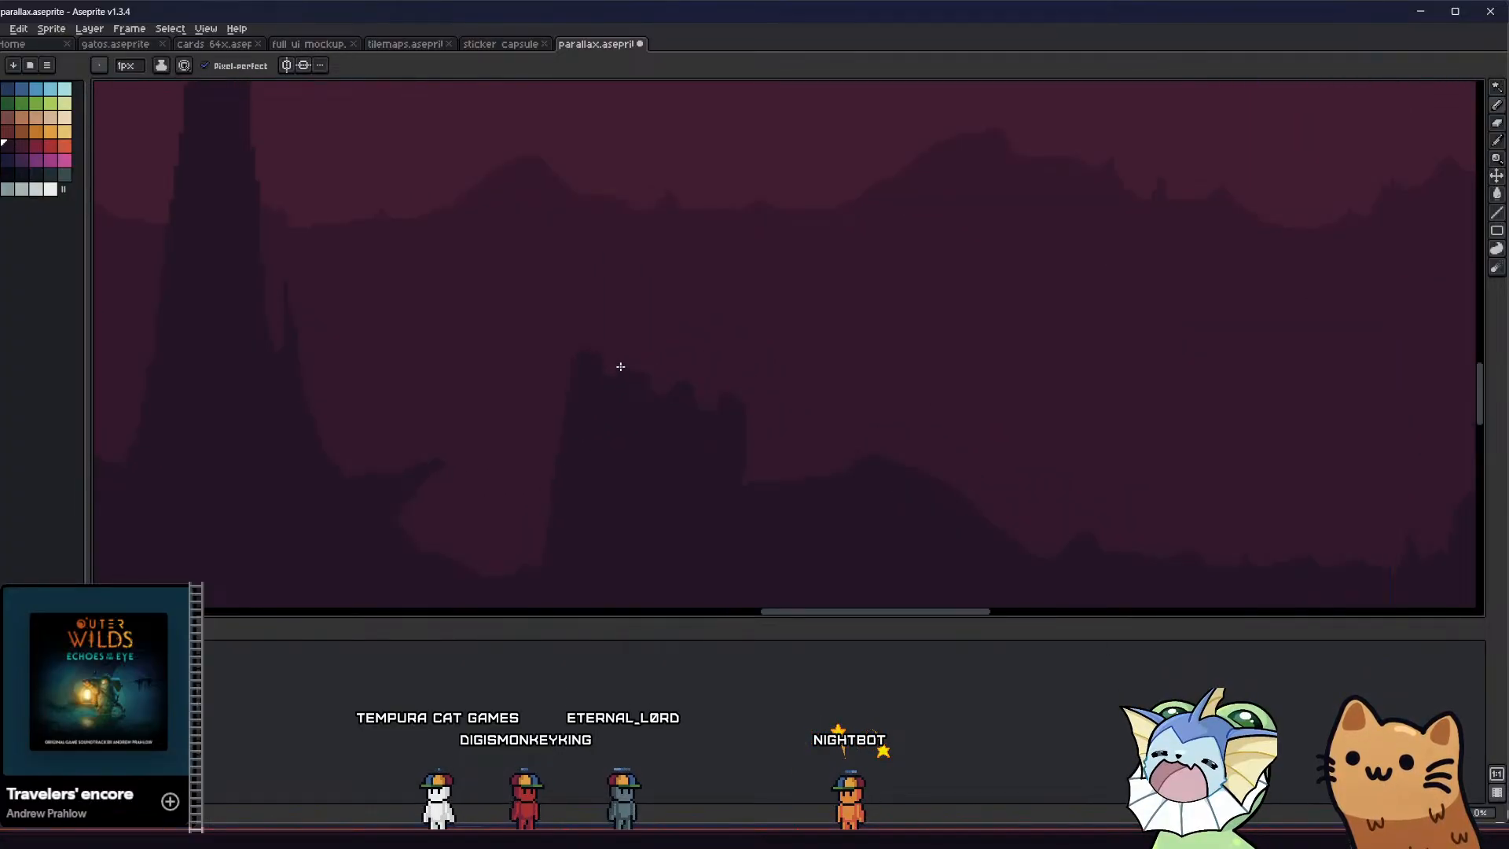
left_click_drag(620, 366, 657, 388)
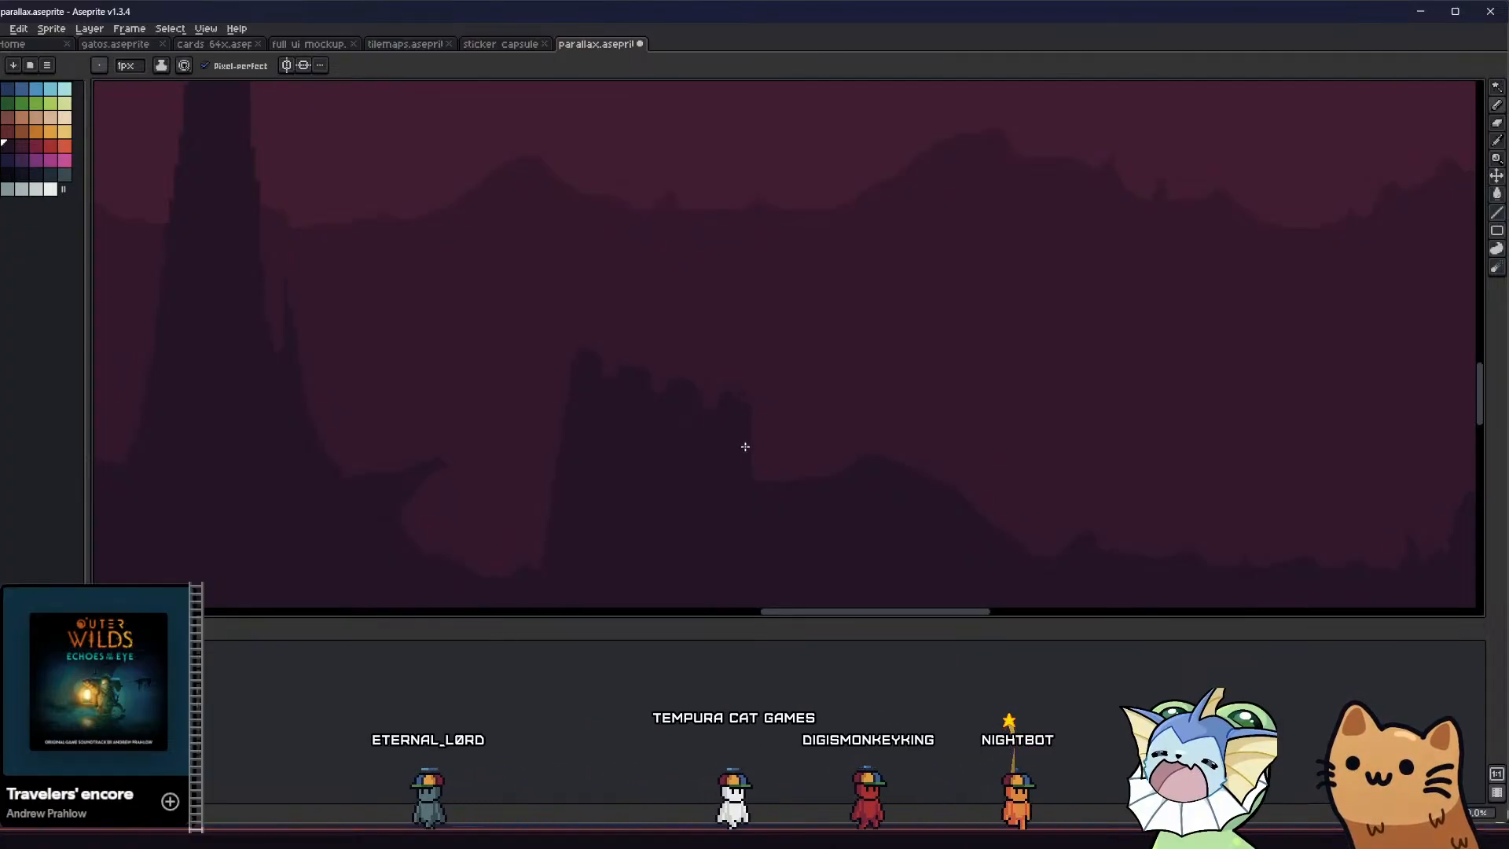
key("g")
key("b")
Add small pointed tips to the floor block's teeth and flare its side outward at the base
scroll(736, 397, "up", 1)
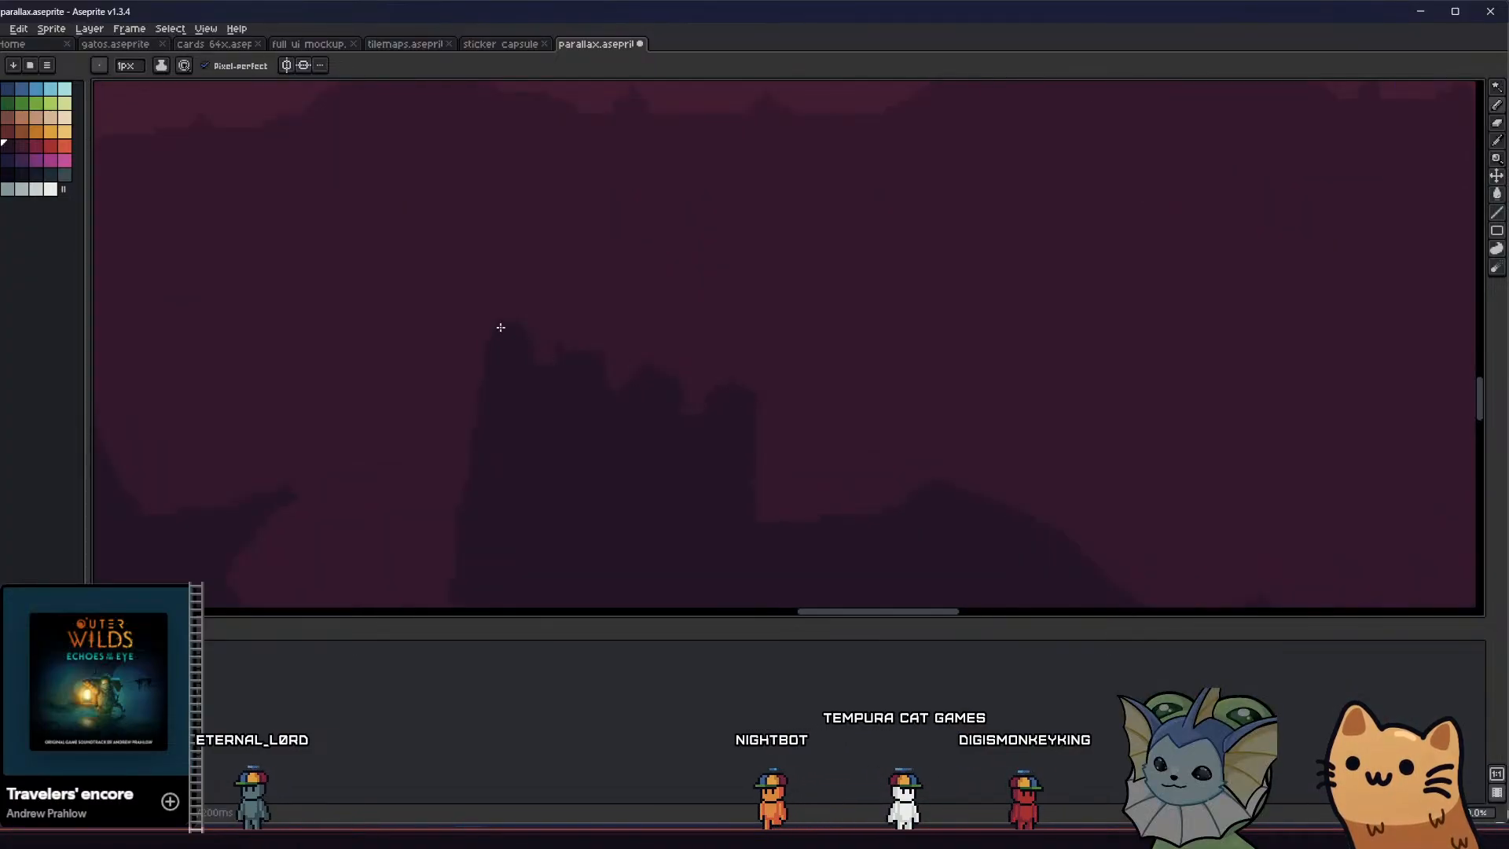
middle_click_drag(433, 422, 430, 374)
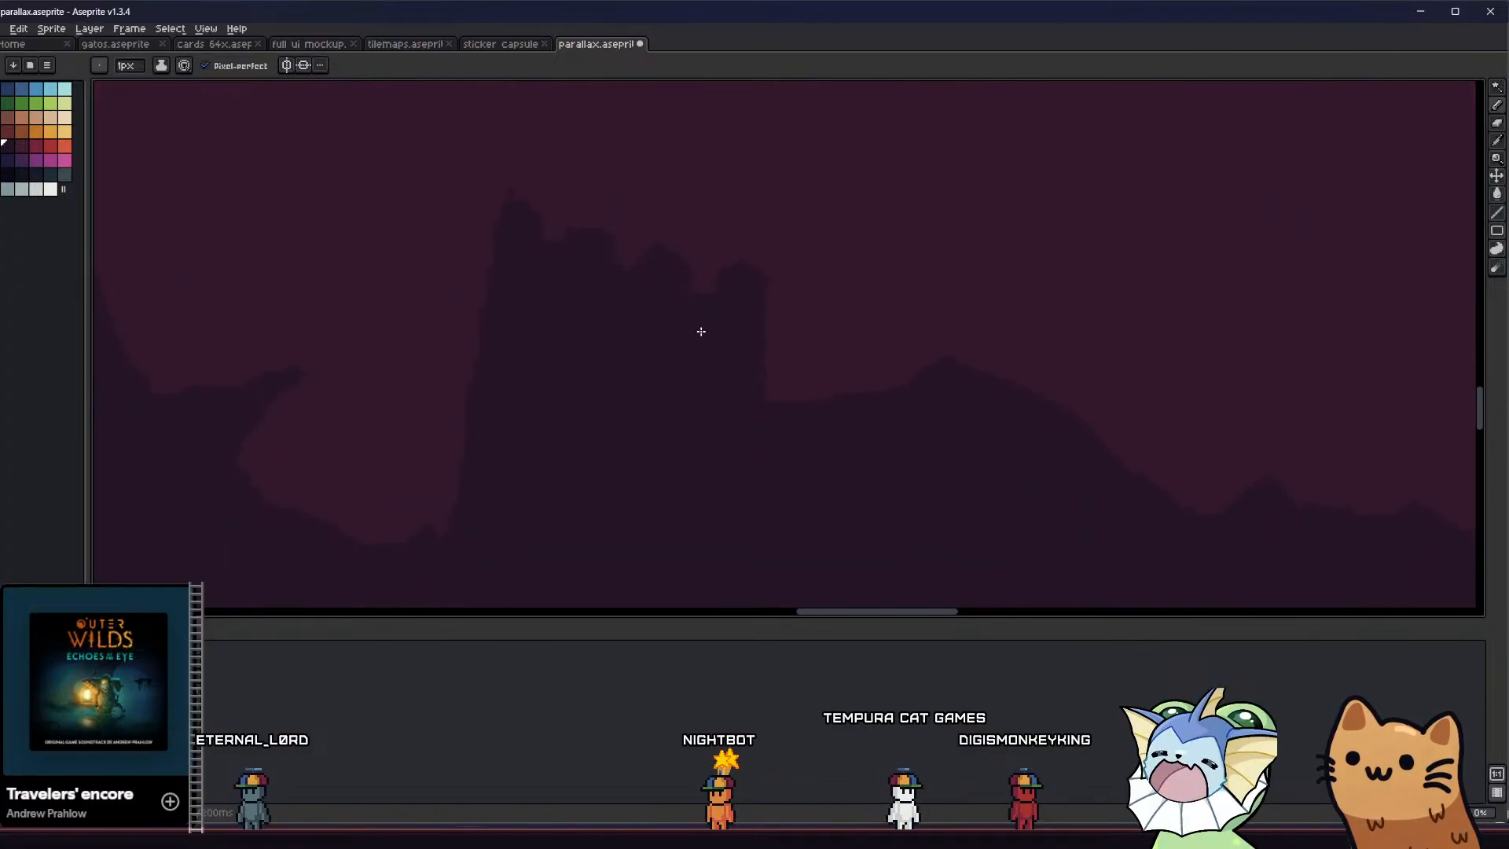
left_click_drag(756, 340, 781, 399)
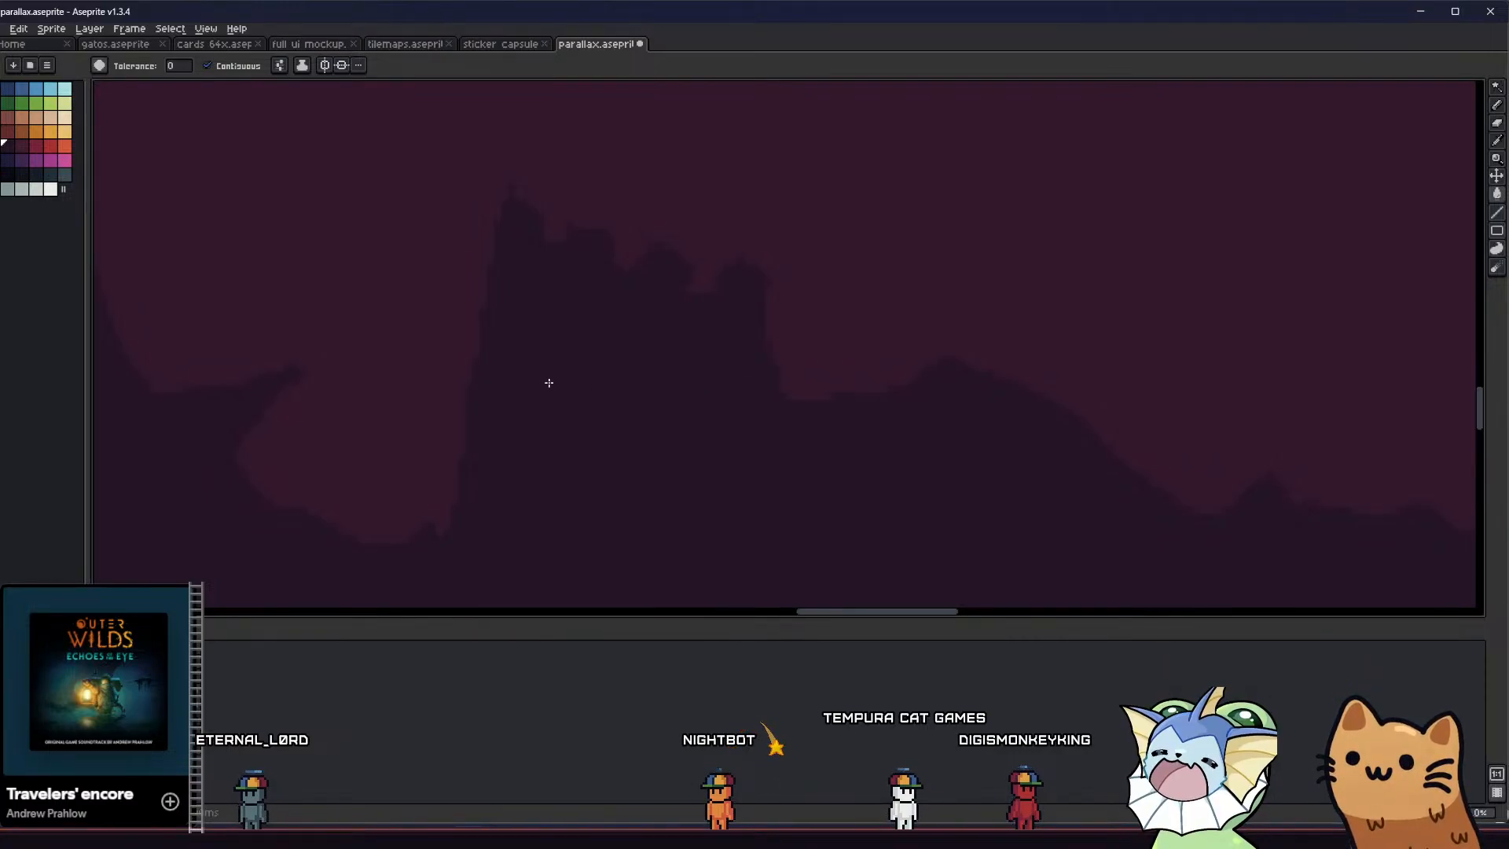
scroll(651, 413, "down", 2)
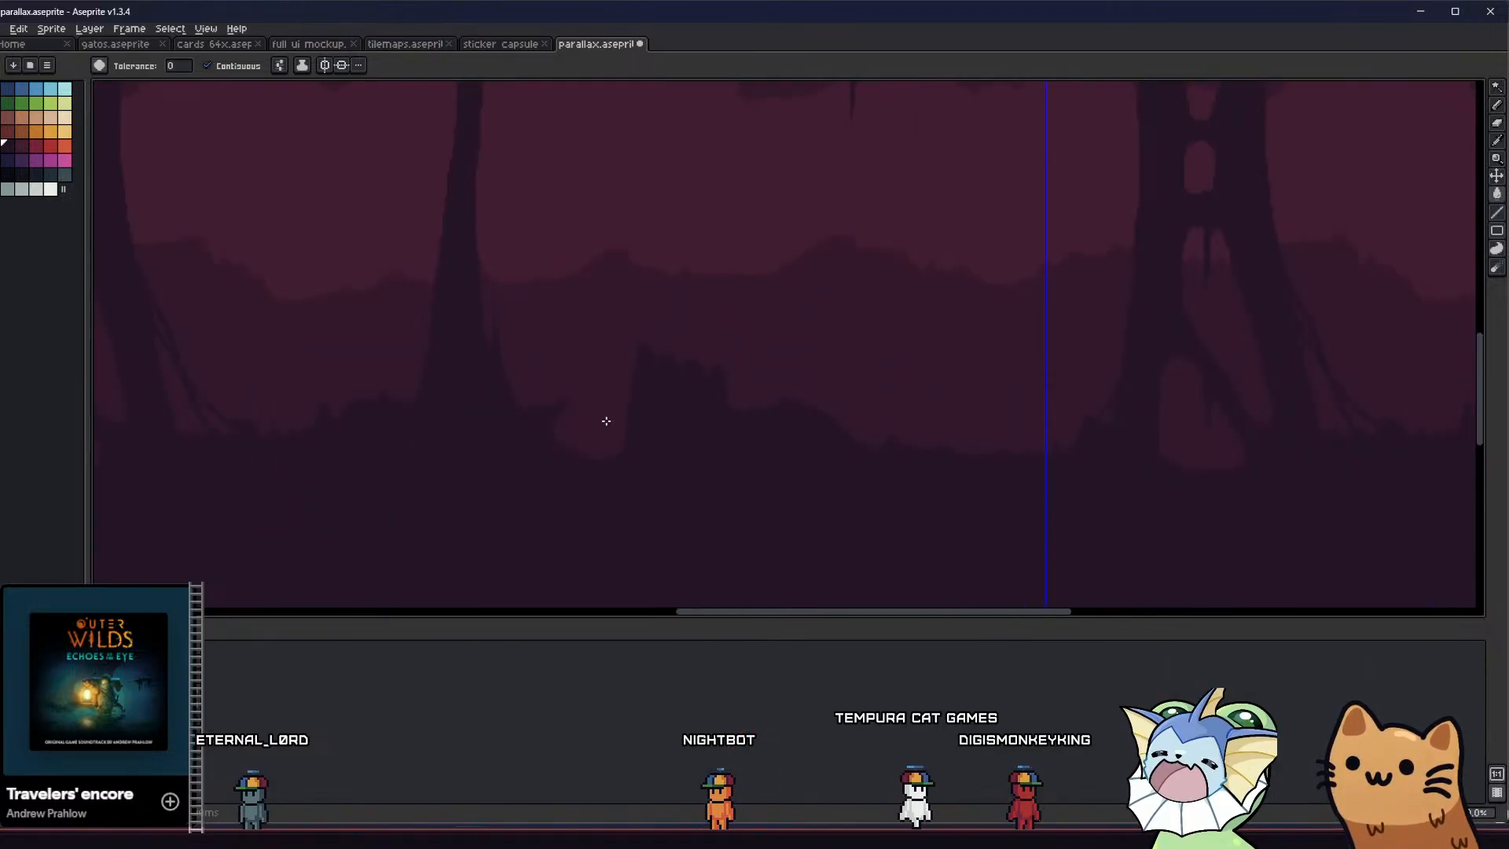
scroll(606, 432, "down", 1)
Outline and fill two stepped rubble mounds in the pit between the floor block and the thin column's base
scroll(616, 438, "up", 3)
key("b")
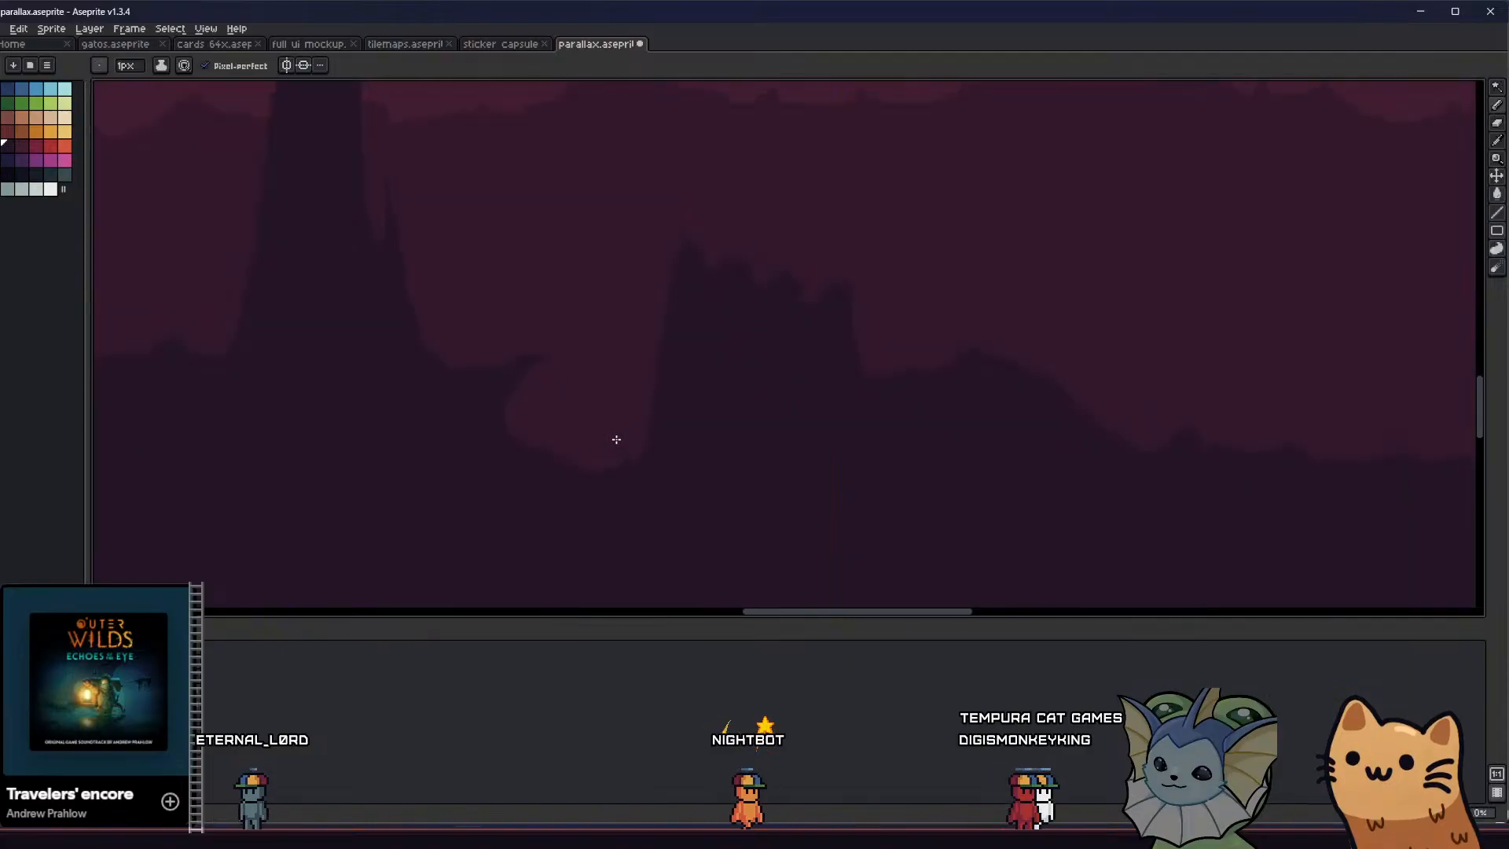
mouse_move(660, 350)
left_mouse_down()
mouse_move(593, 389)
mouse_move(509, 482)
left_mouse_up()
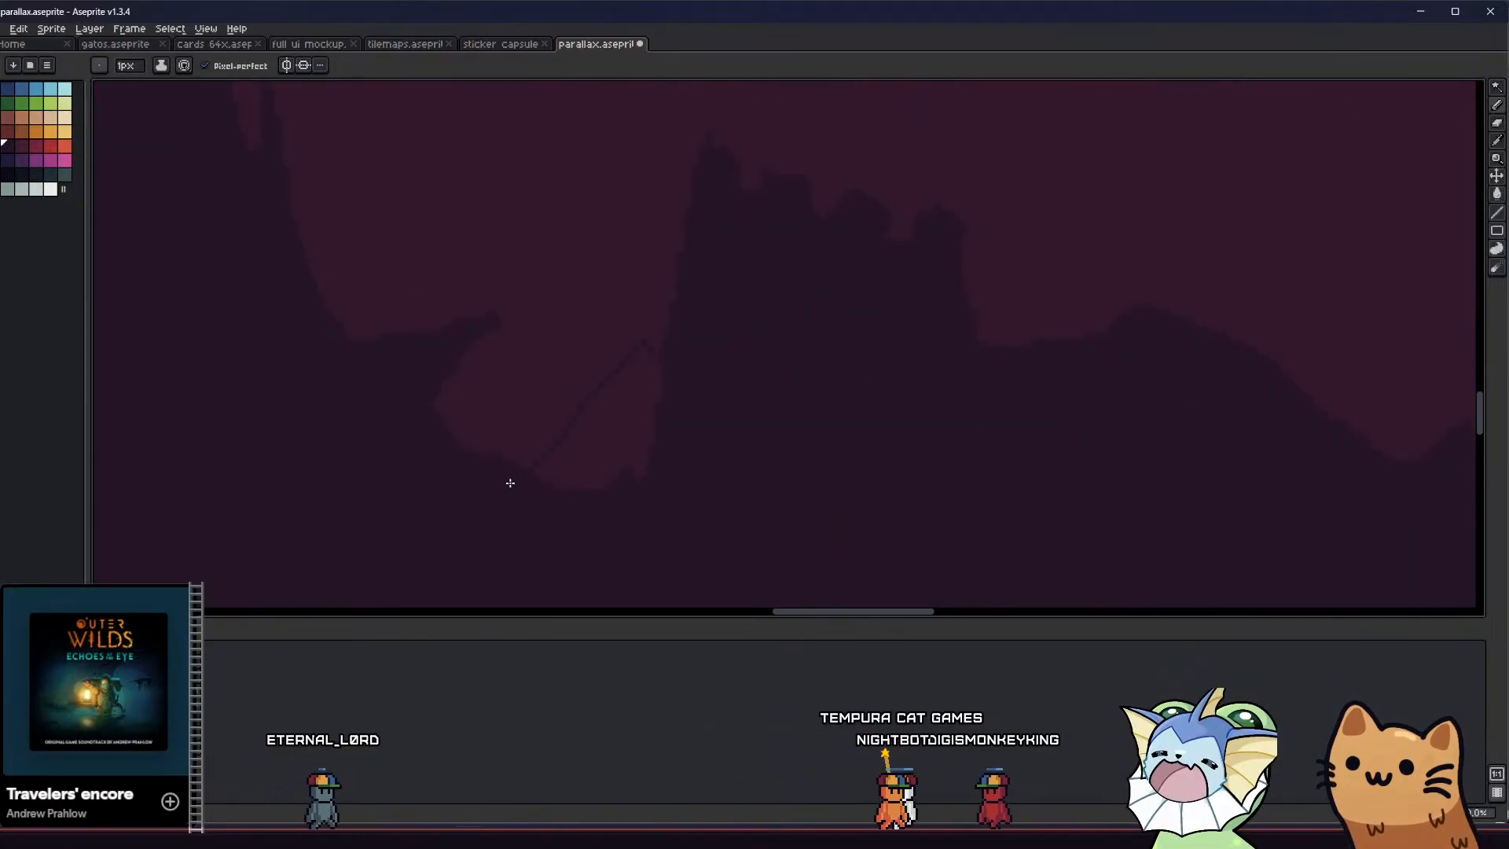
key("g")
left_click(593, 427)
key("b")
mouse_move(603, 411)
left_mouse_down()
mouse_move(548, 354)
mouse_move(469, 463)
left_mouse_up()
key("g")
left_click(549, 421)
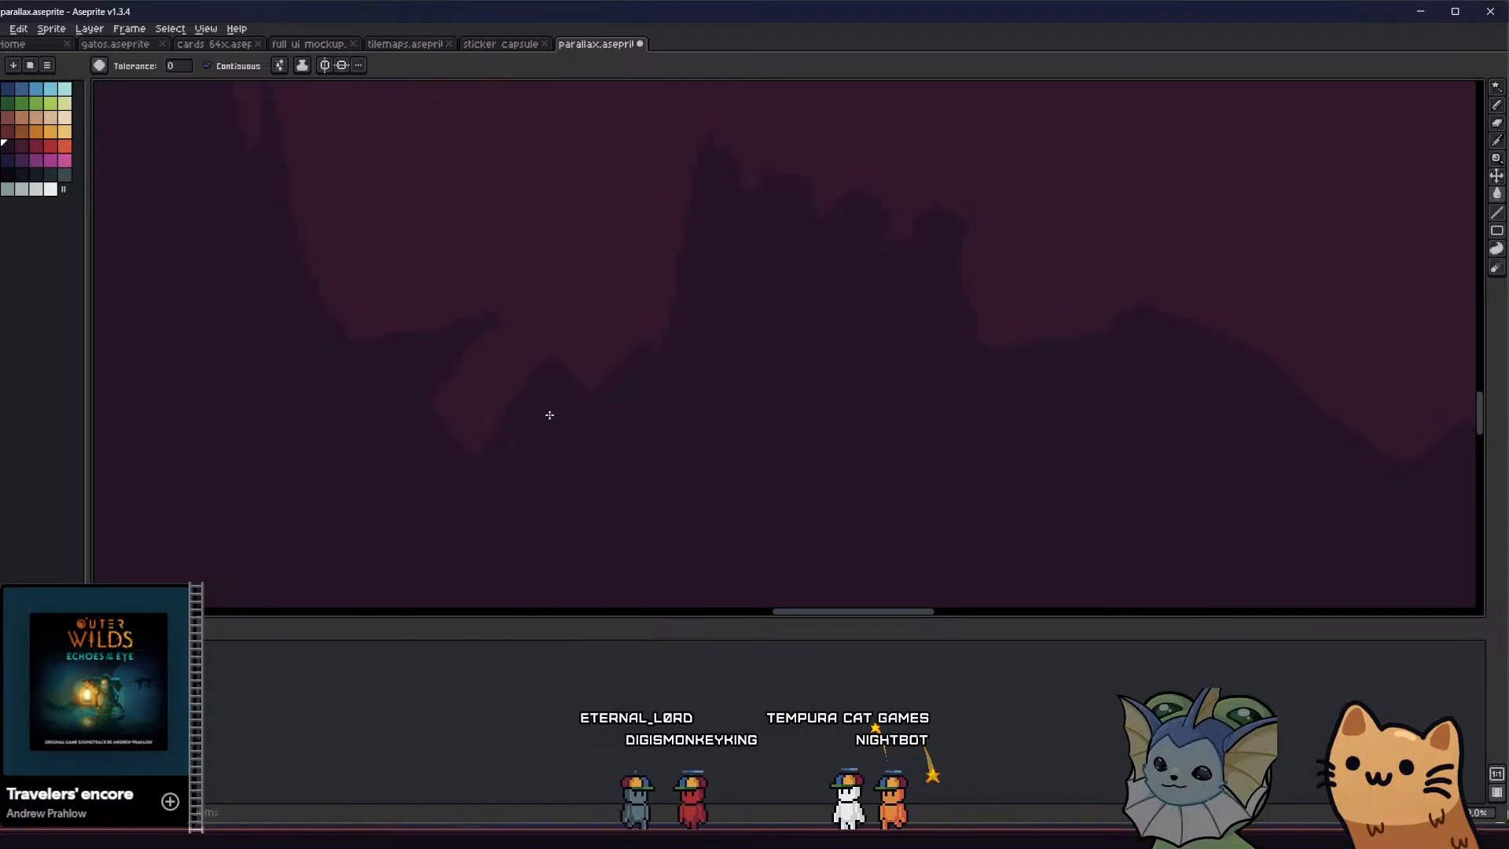
Add a small pointed rock on top of the rubble beside the floor block and save the file
mouse_move(633, 368)
left_mouse_down()
mouse_move(586, 317)
mouse_move(562, 335)
left_mouse_up()
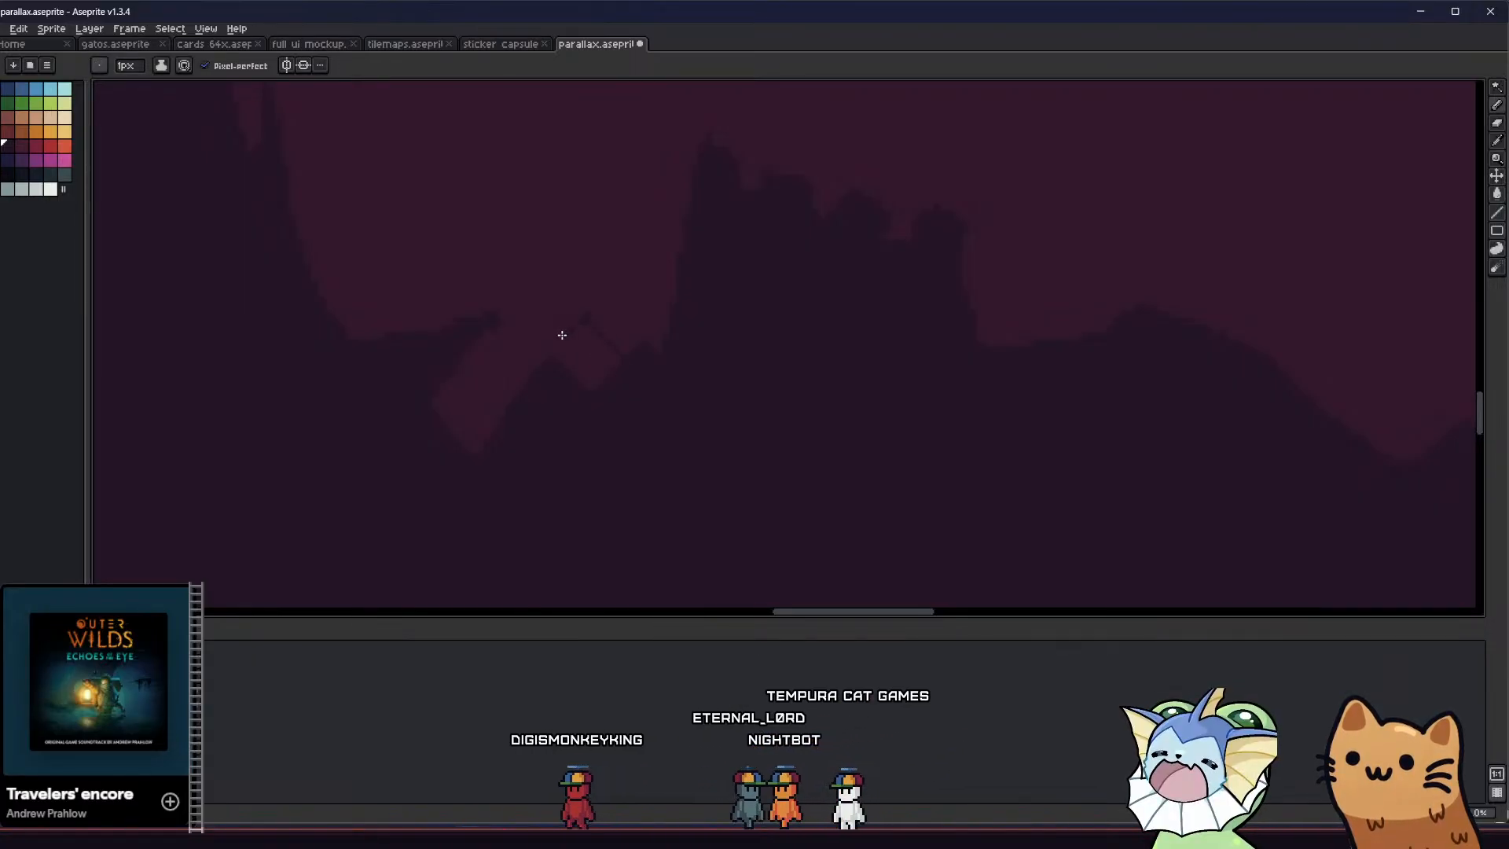
key("g")
scroll(543, 409, "down", 3)
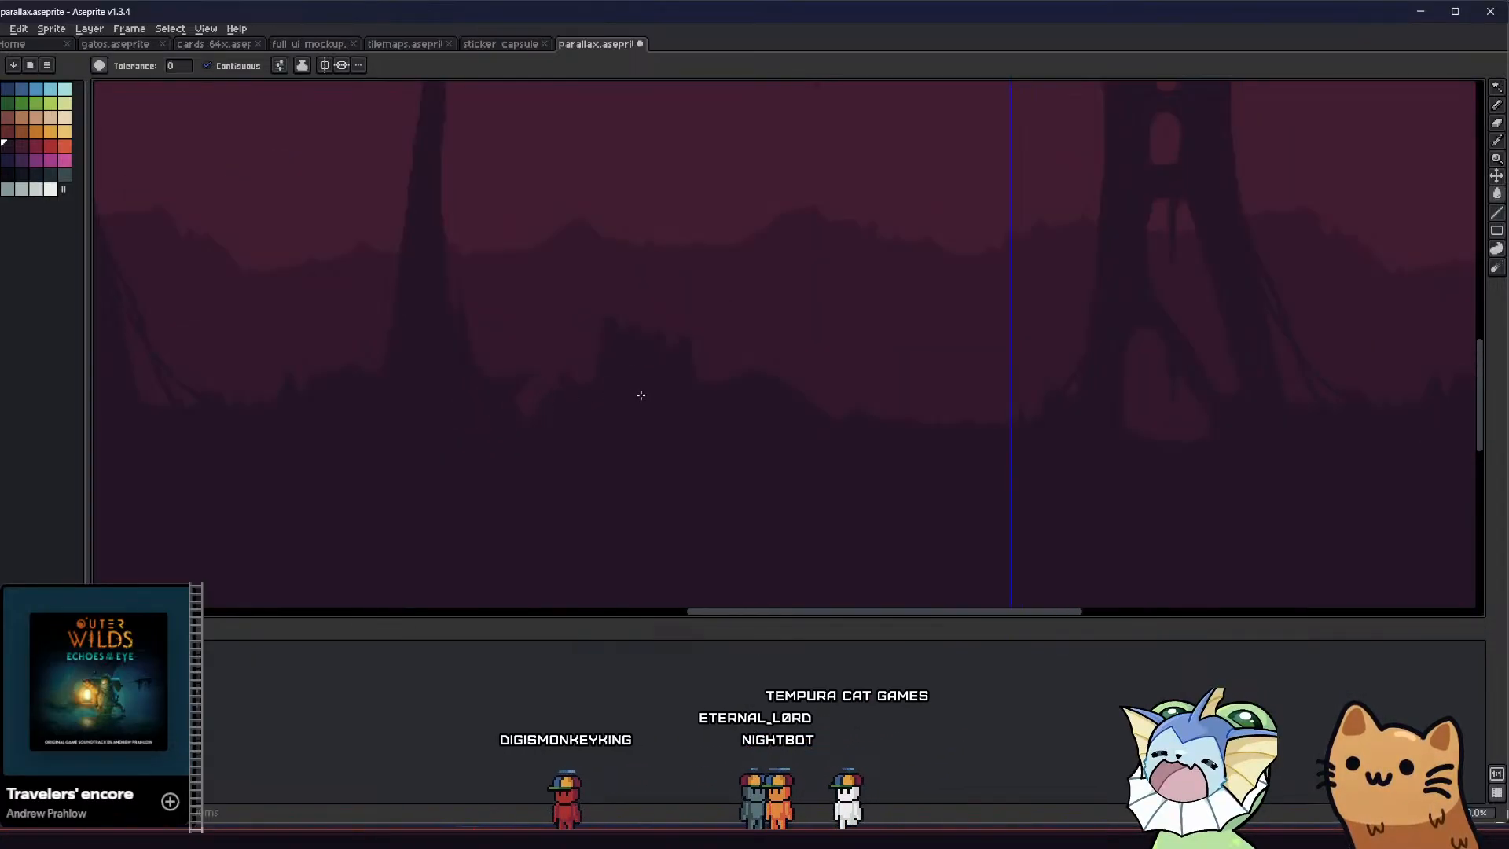
scroll(667, 389, "down", 3)
key("ctrl+s")
Outline a slanted broken beam rising from the floor mound past the toothed block and fill it with the Paint Bucket
scroll(626, 411, "up", 3)
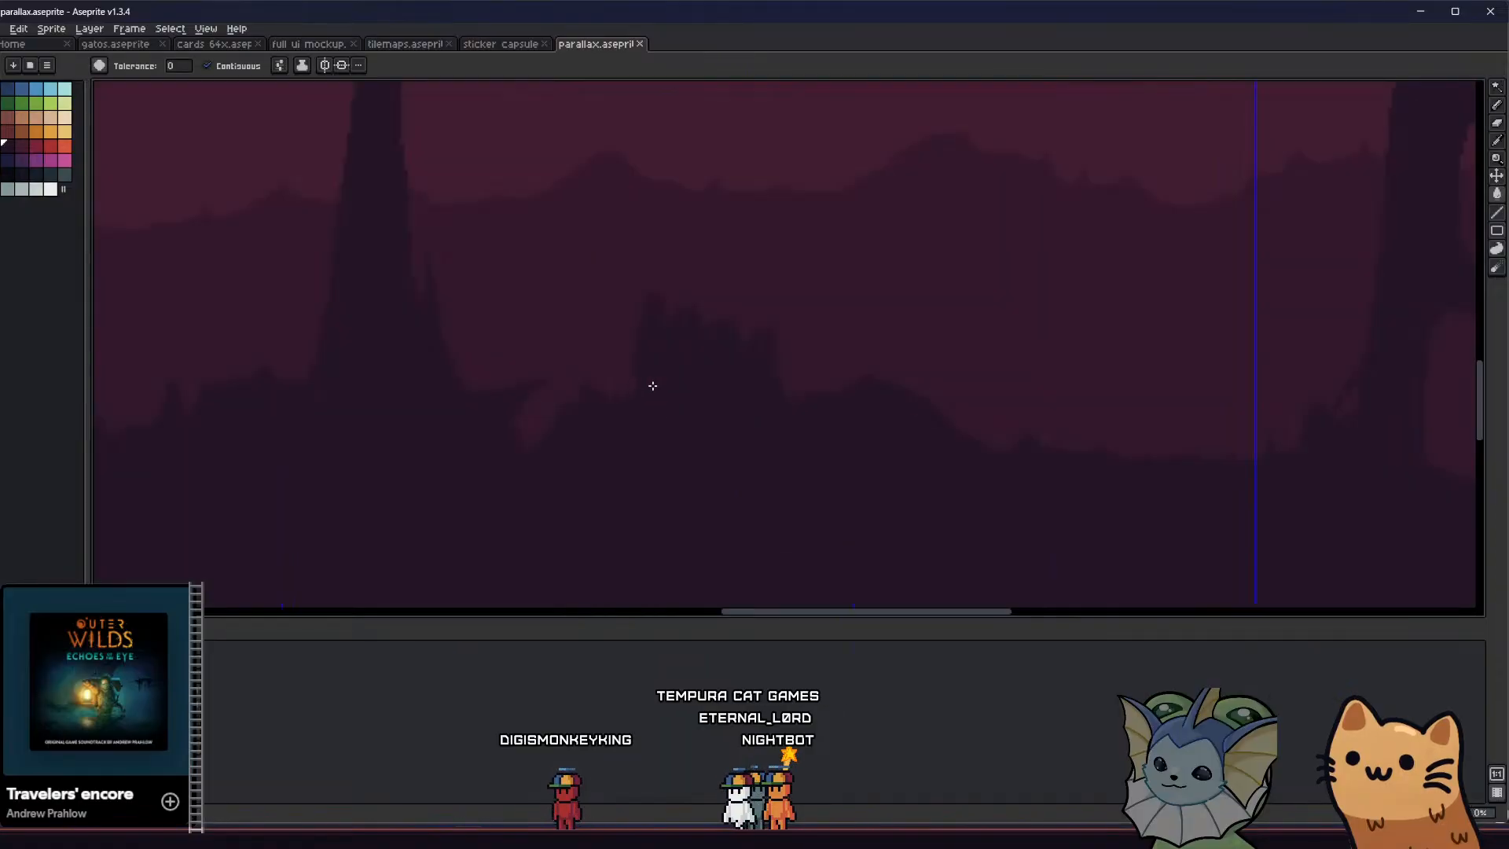
middle_click_drag(707, 349, 629, 379)
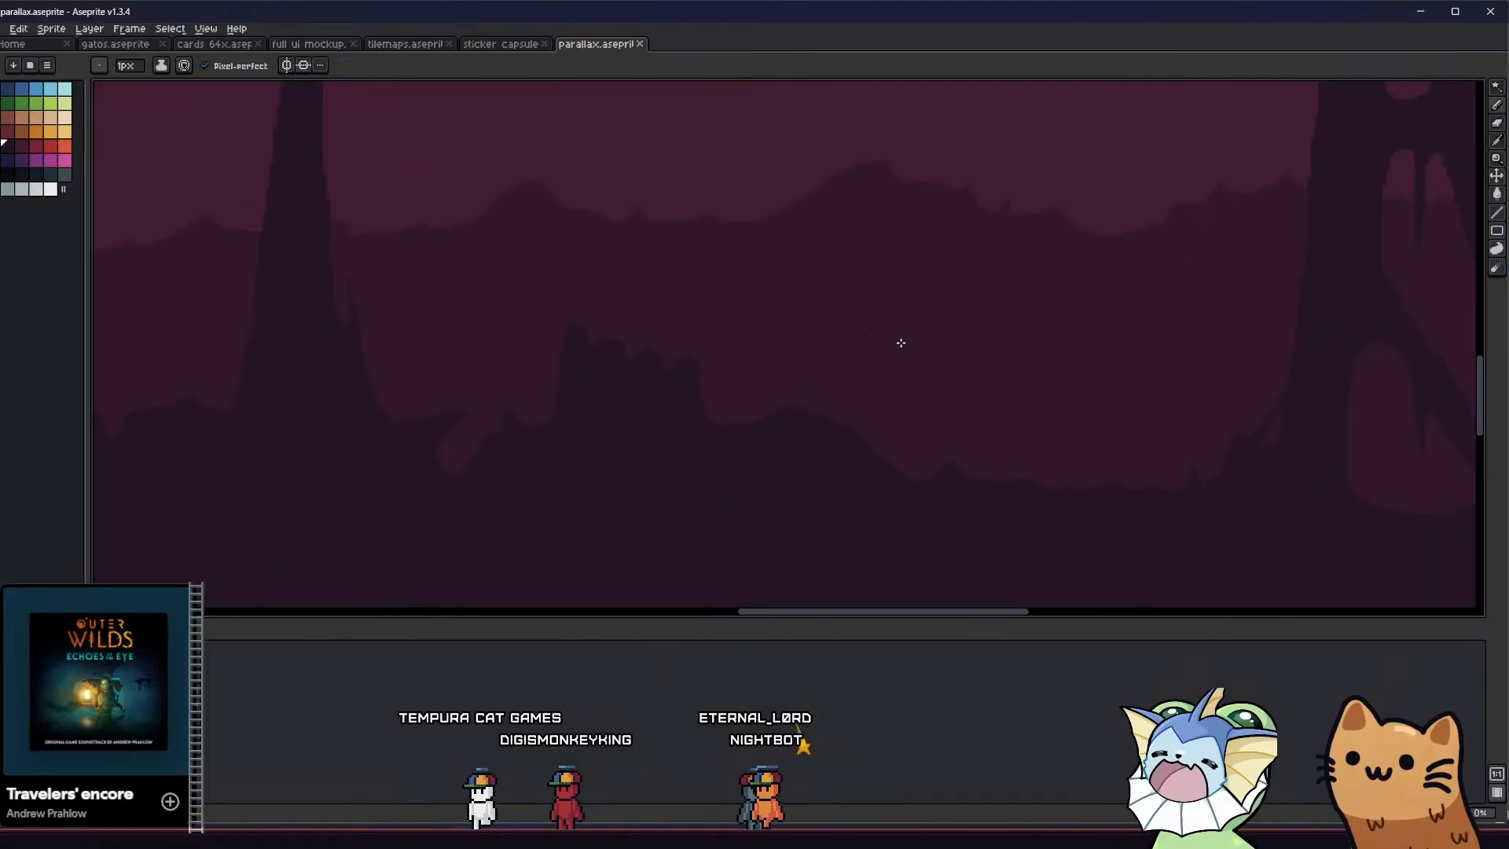
left_click_drag(853, 403, 844, 420)
key("g")
left_click(832, 397)
middle_click_drag(772, 402, 607, 421)
Sharpen the slanted beam's broken end and draw thin drips hanging from its underside with the 1 px Pencil
key("b")
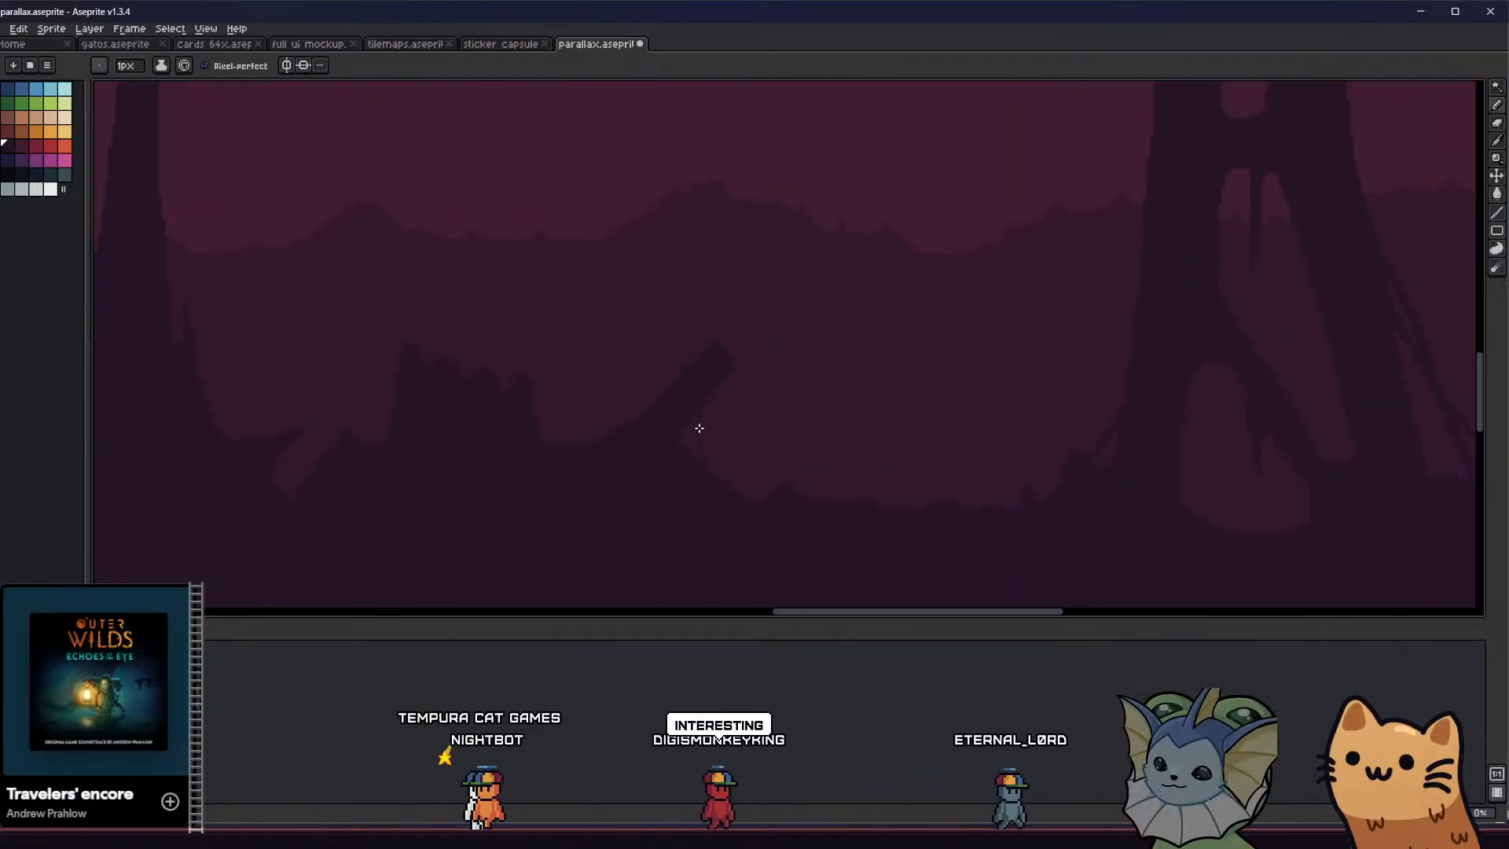
scroll(700, 440, "up", 1)
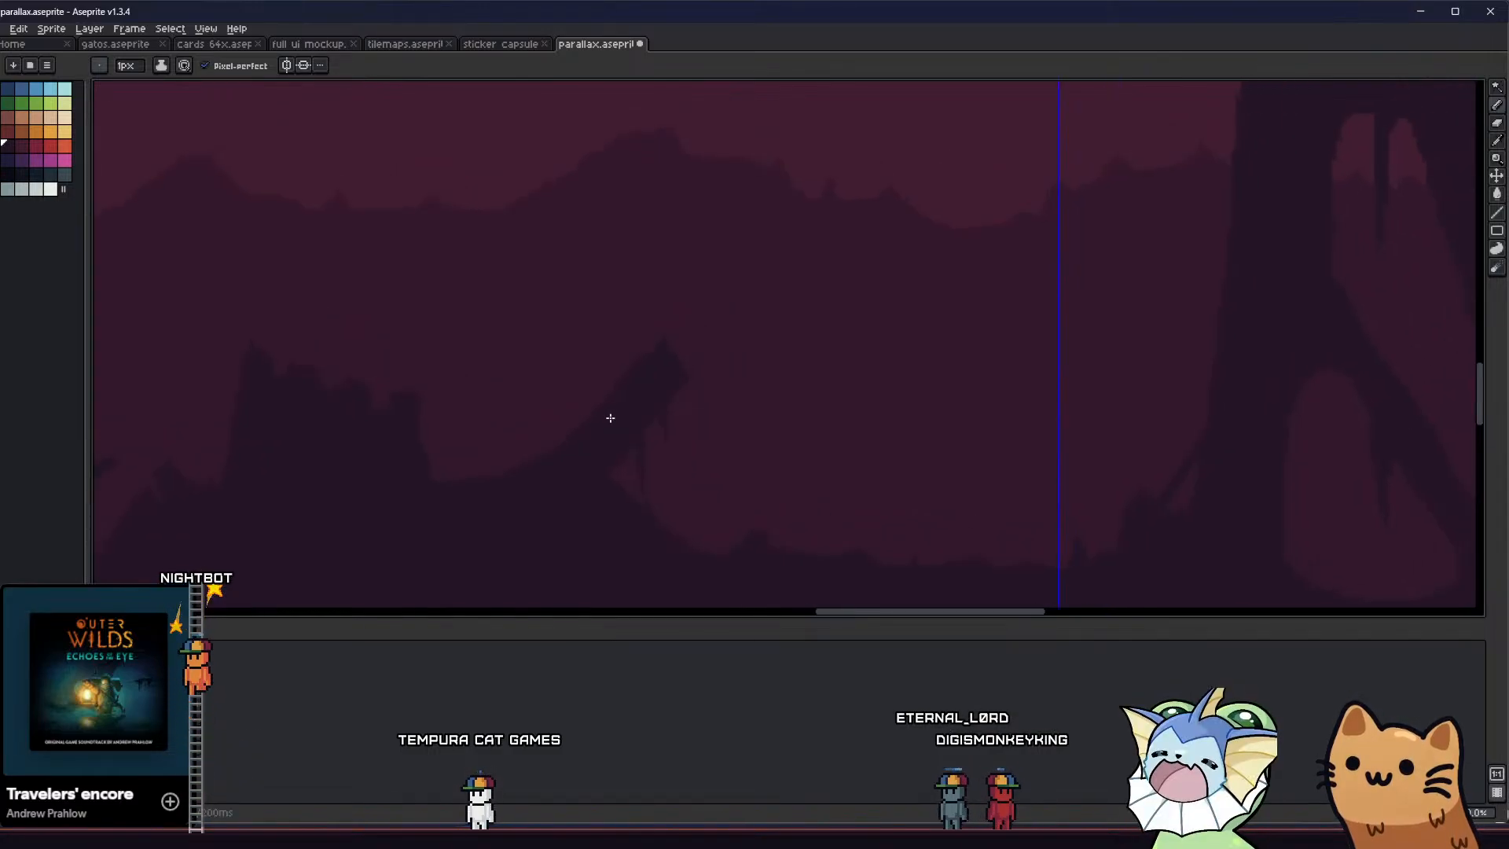
scroll(610, 417, "down", 3)
middle_click_drag(456, 432, 446, 413)
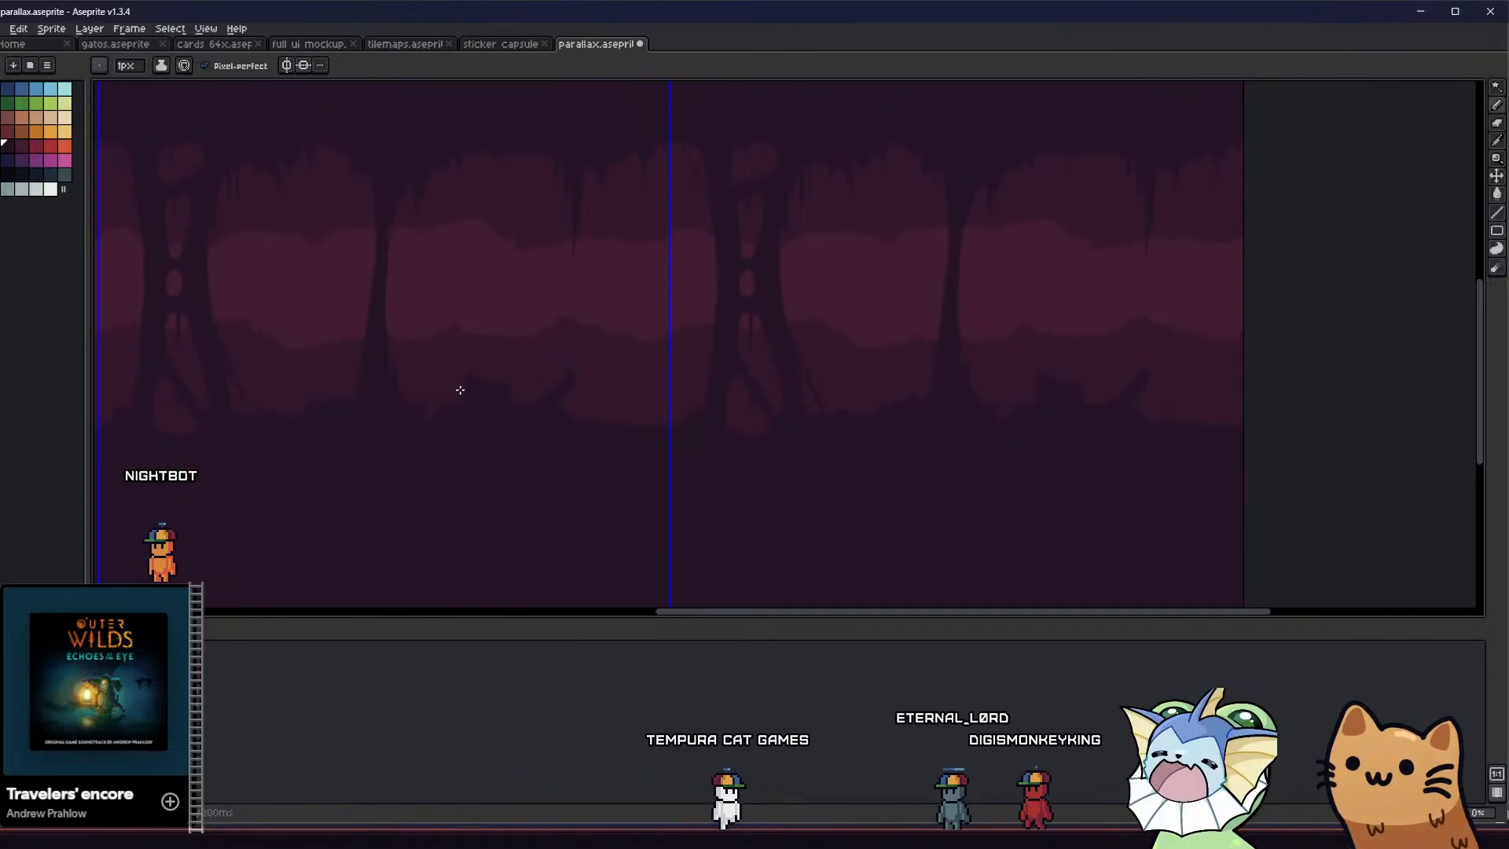
middle_click_drag(460, 390, 543, 408)
Draw and fill a tall spike and several shorter spikes on the floor between the toothed block and the slanted beam
scroll(542, 408, "up", 3)
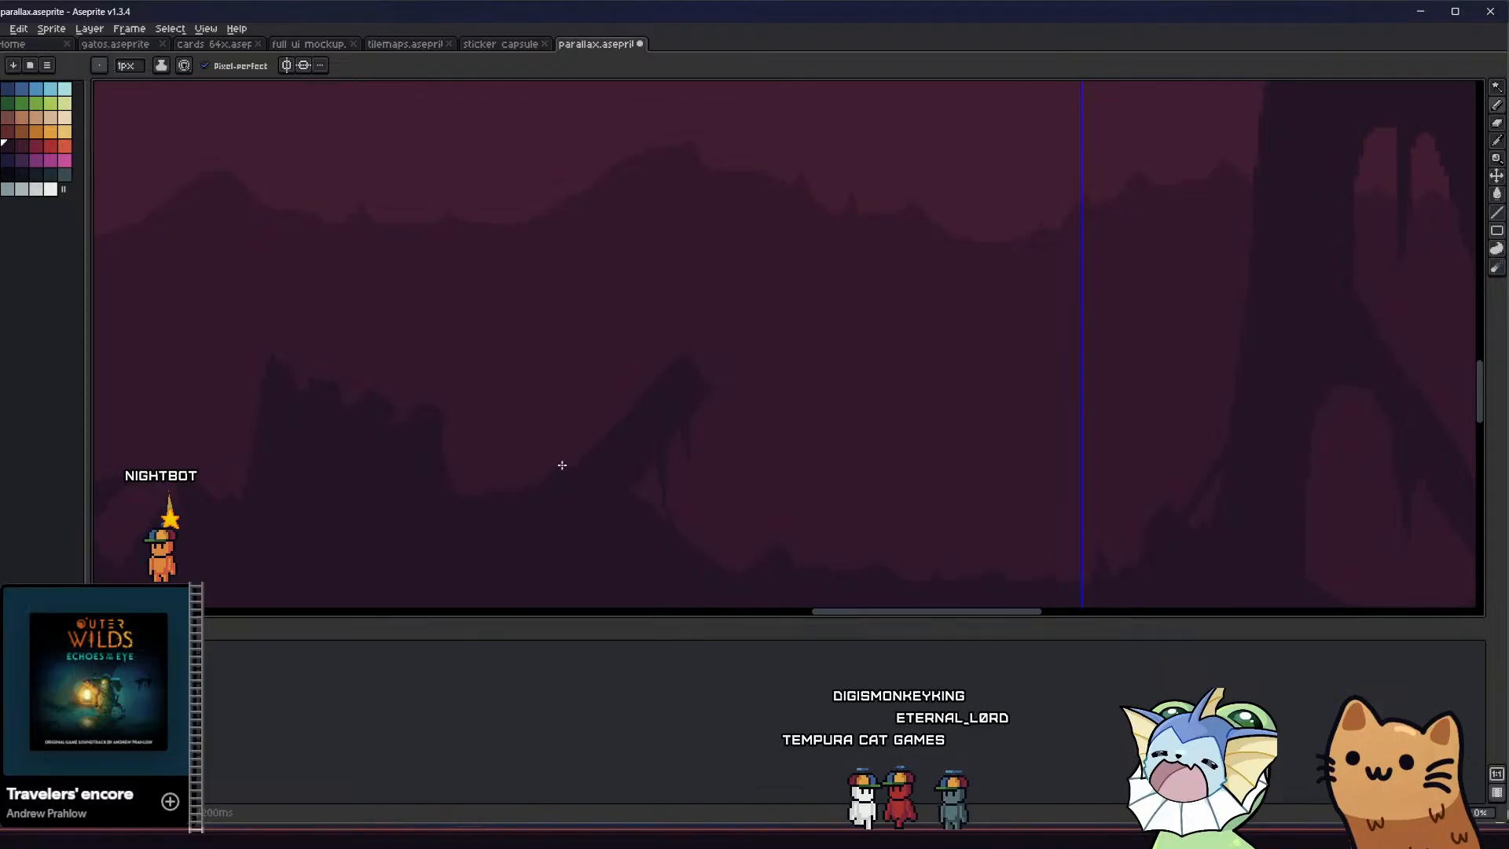
key("g")
scroll(544, 465, "left", 1)
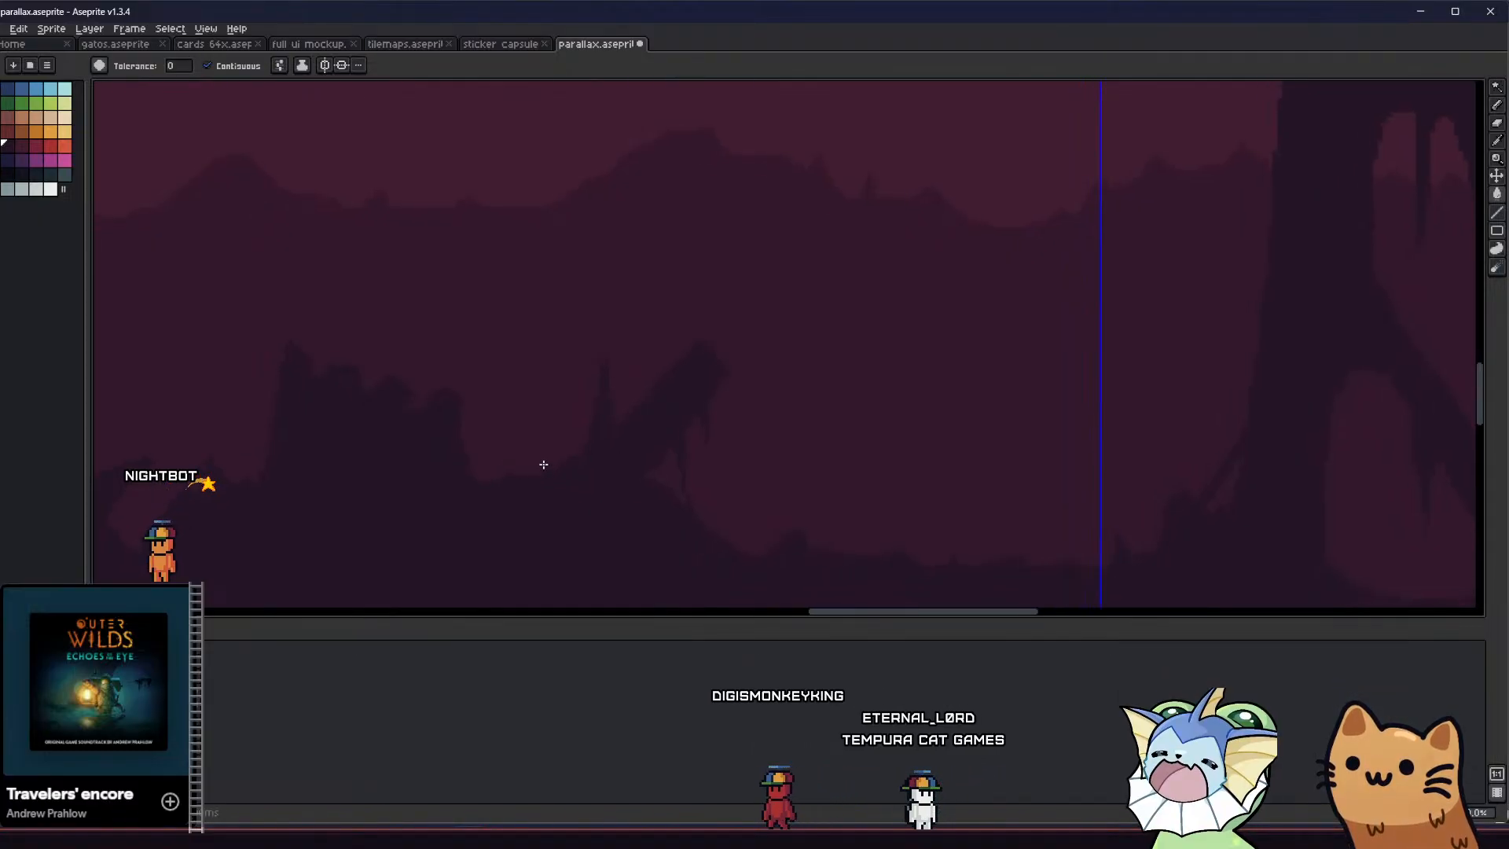
key("b")
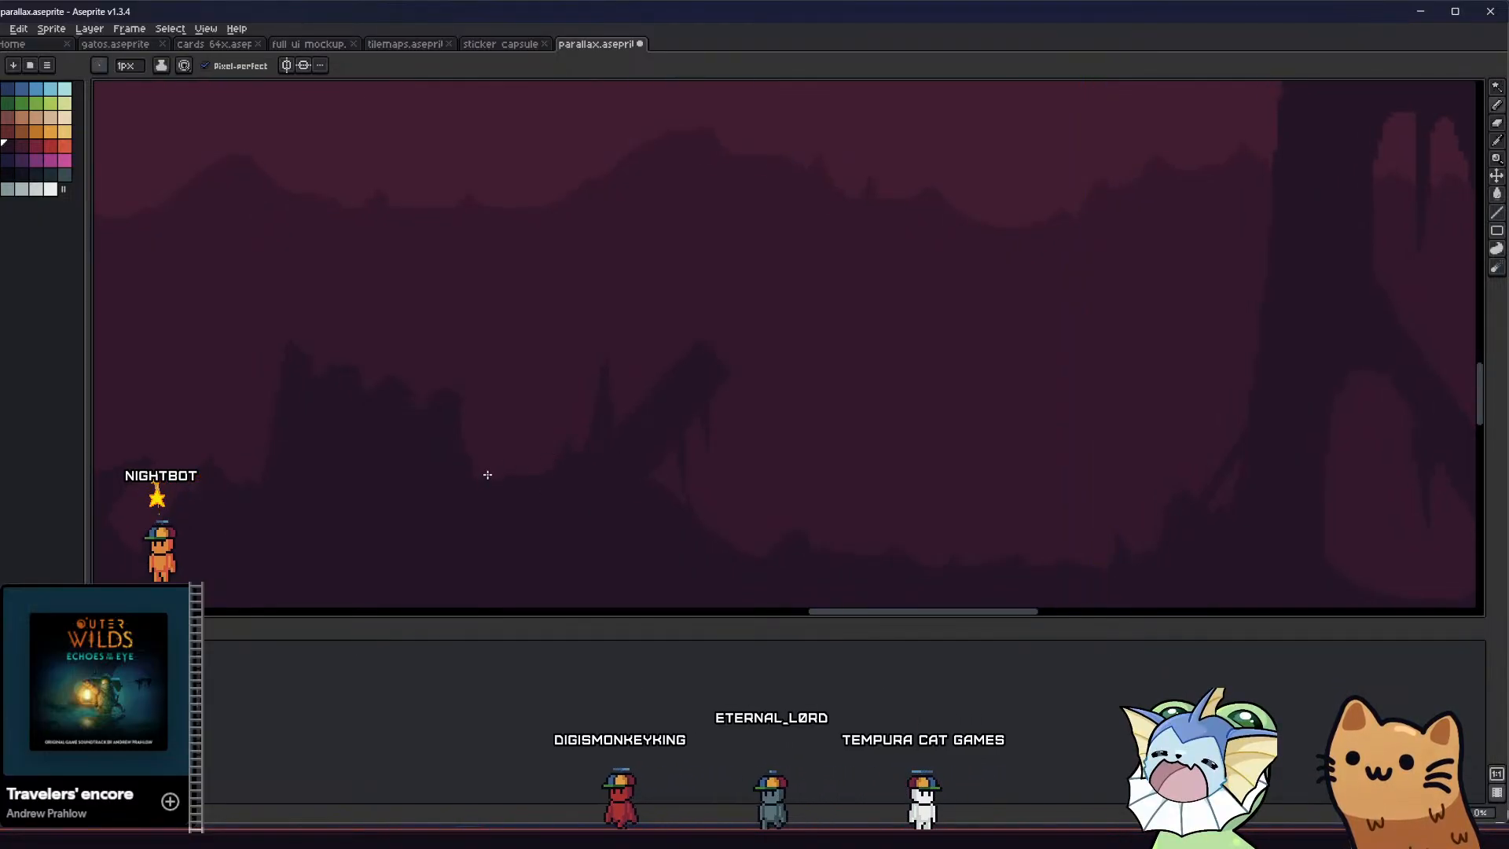
key("g")
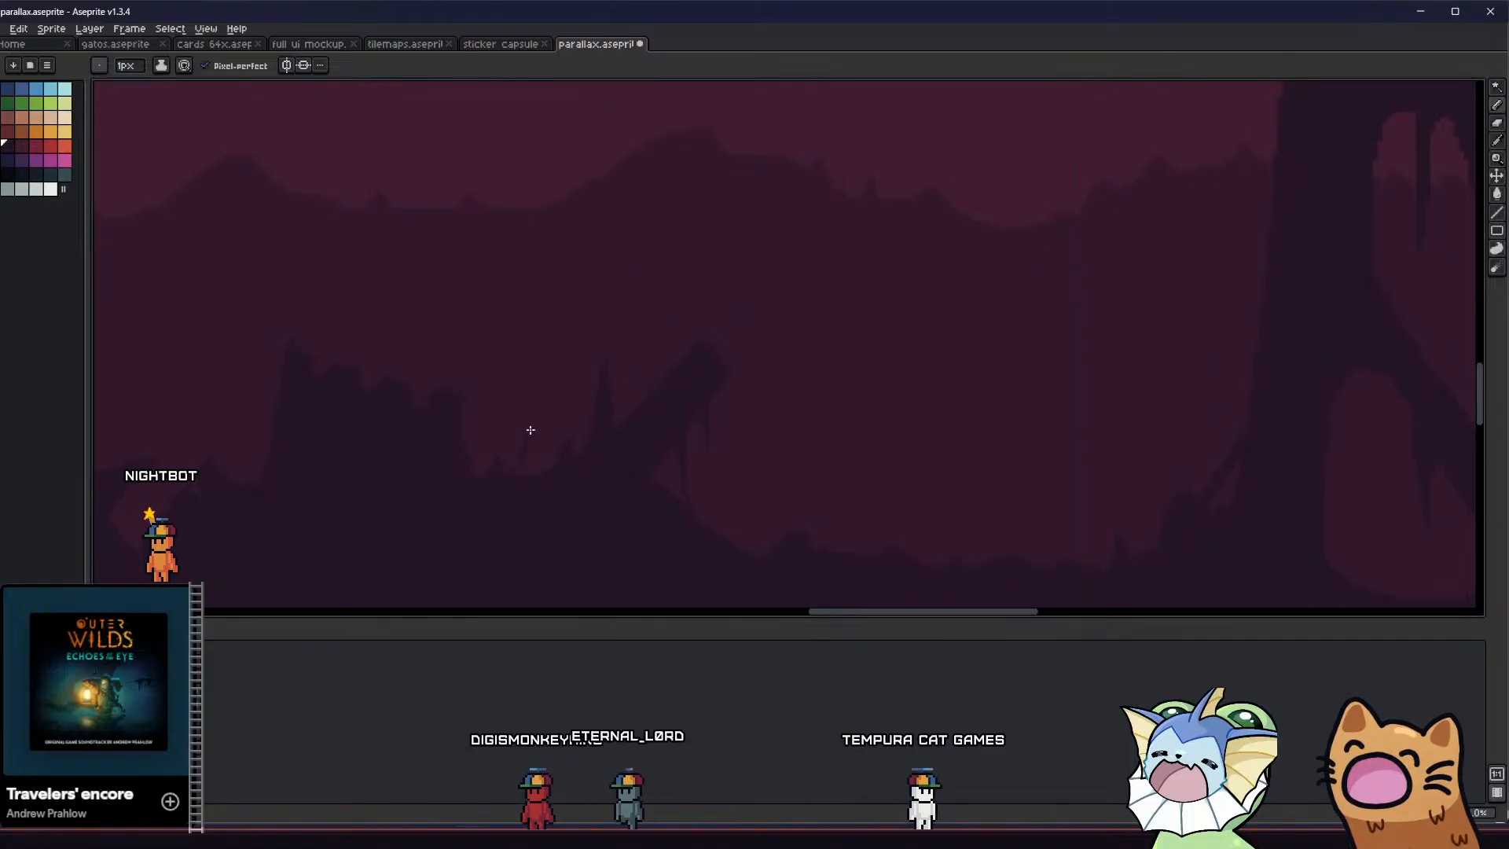
scroll(521, 475, "down", 2)
middle_click_drag(438, 516, 504, 368)
Add a small filled spike low on the flared base of the thin column, with a jagged edge down to the floor
scroll(504, 367, "up", 2)
scroll(426, 358, "up", 1)
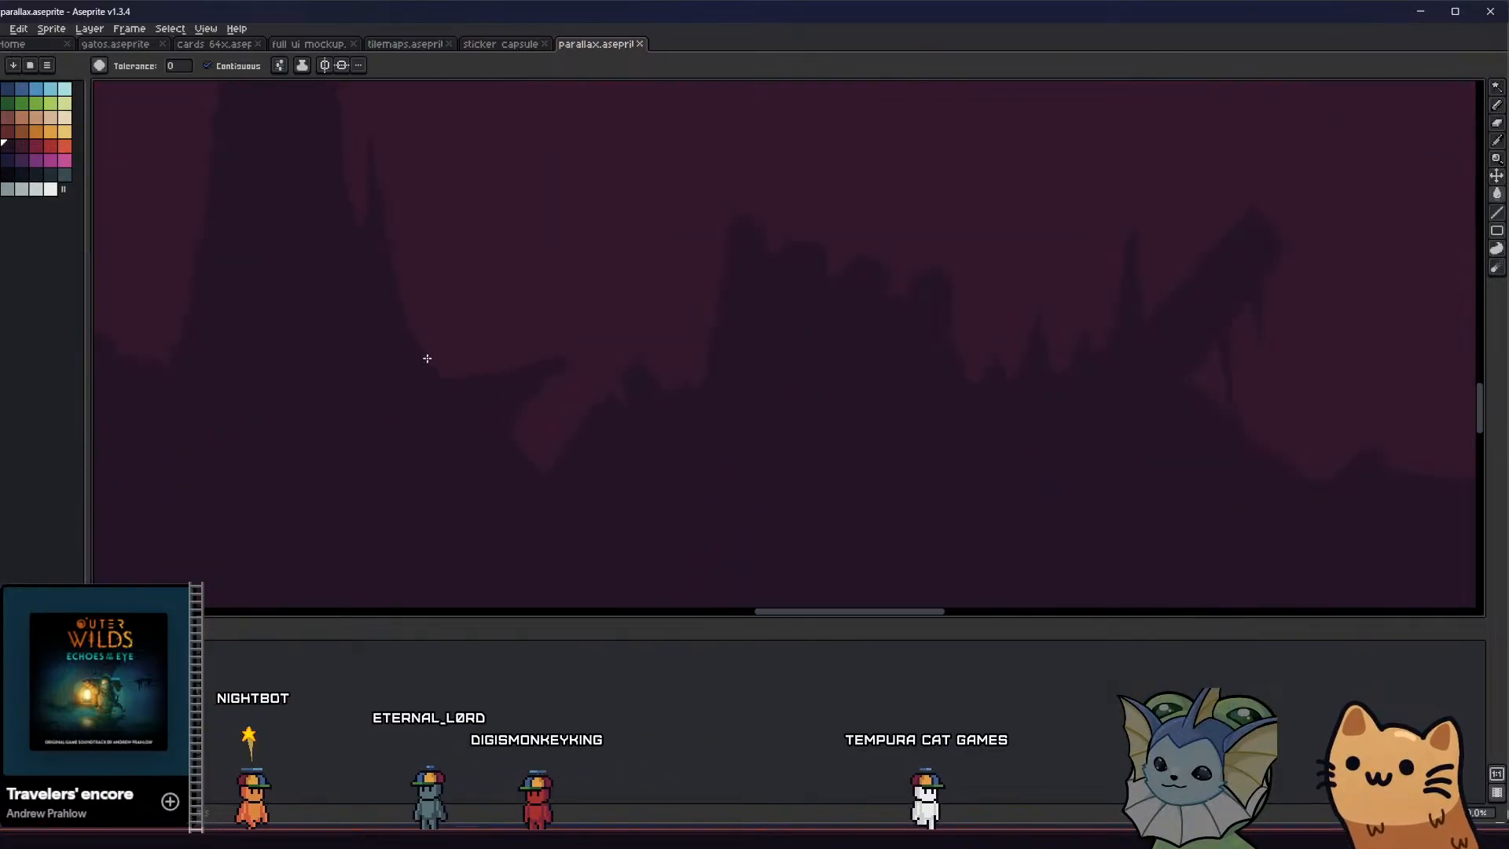
left_click_drag(403, 308, 448, 390)
key("g")
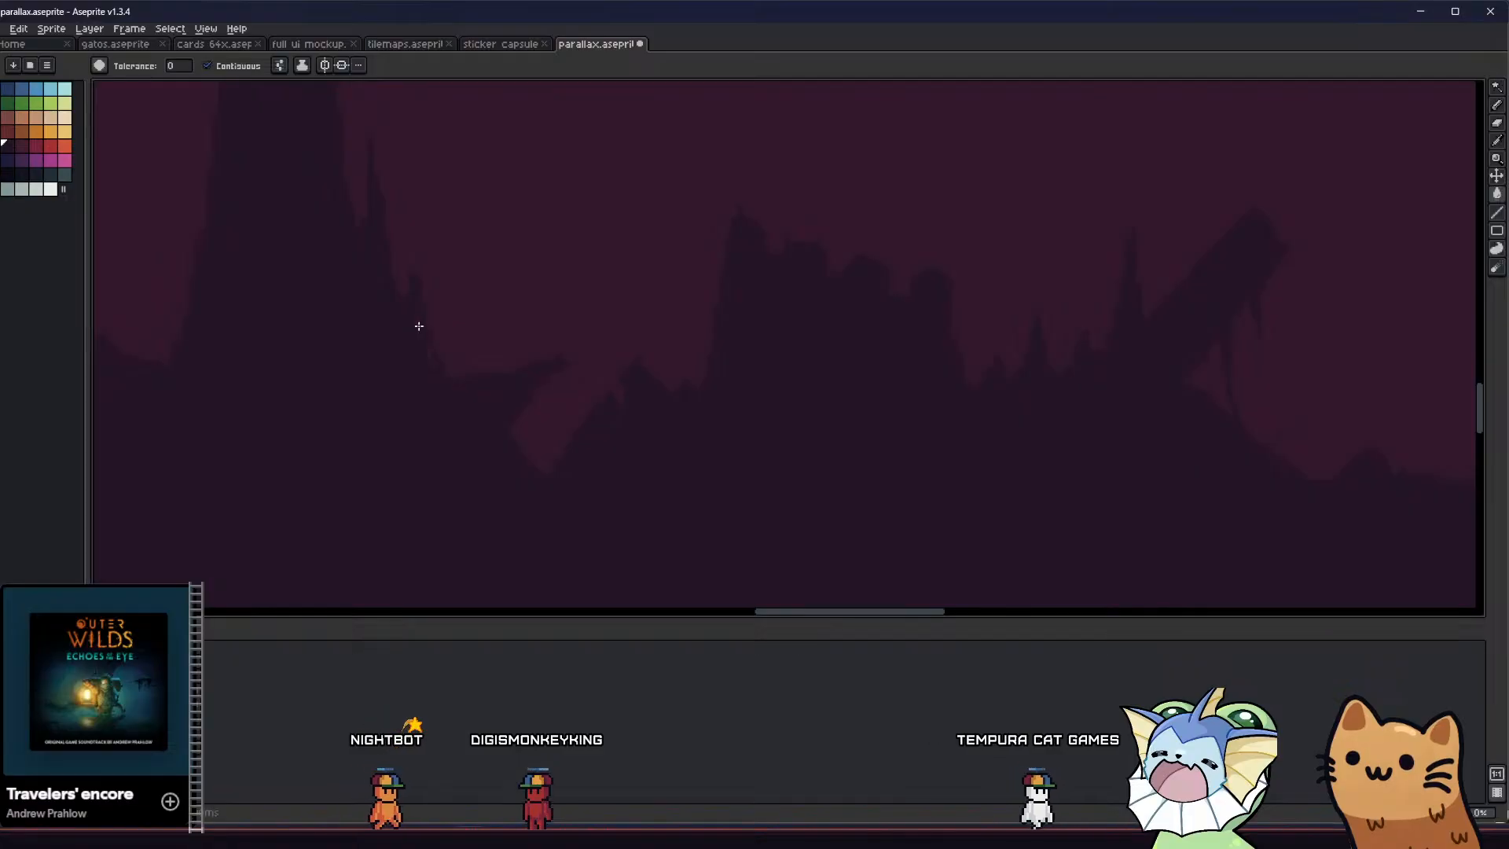
scroll(715, 492, "down", 3)
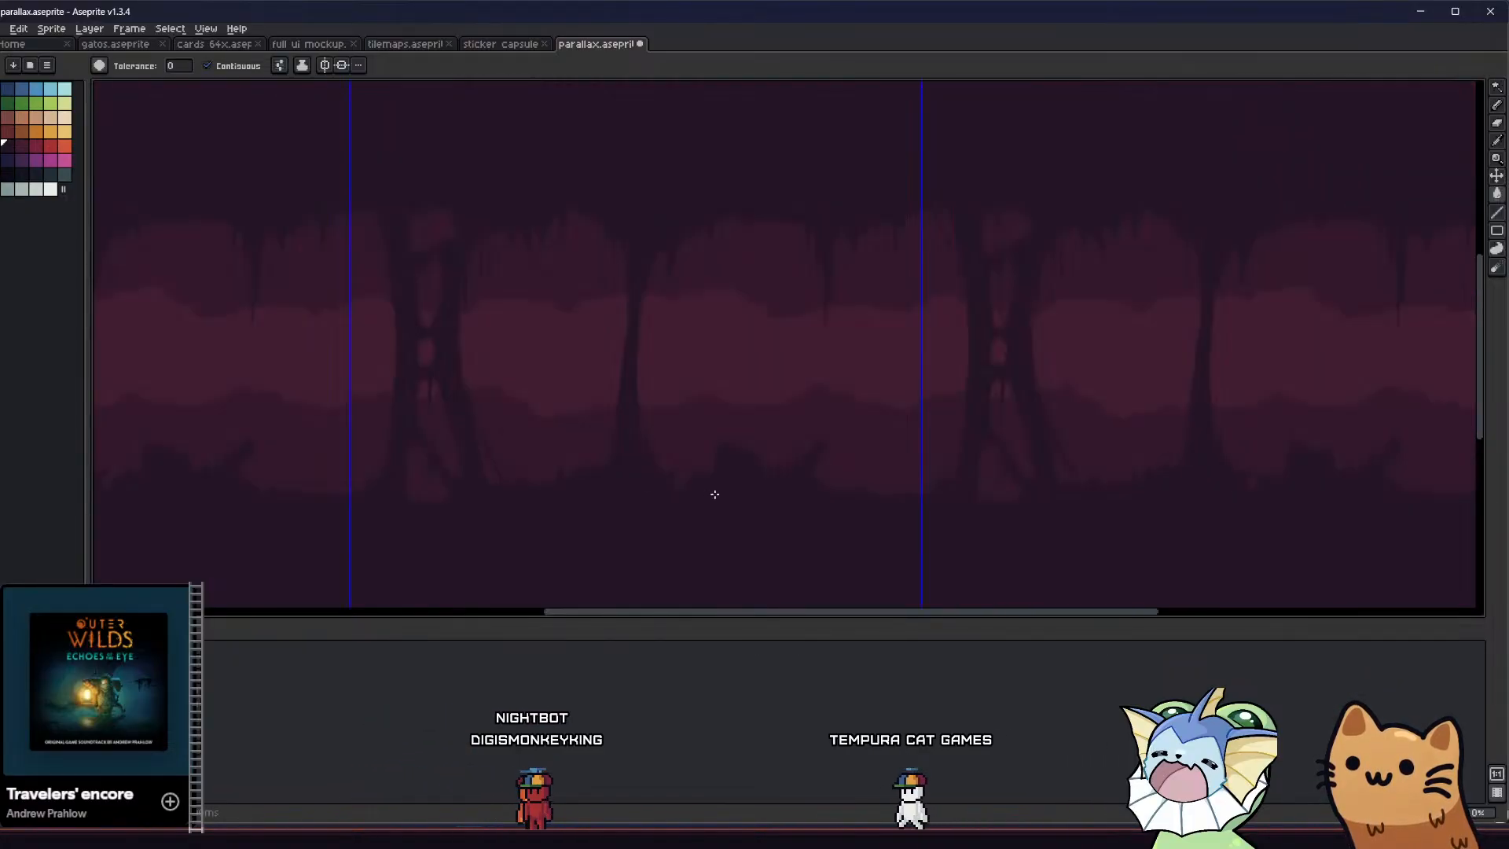
Reshape the teeth along the floor block's crumbled top with the 1 px Pencil and save the file
scroll(648, 457, "up", 3)
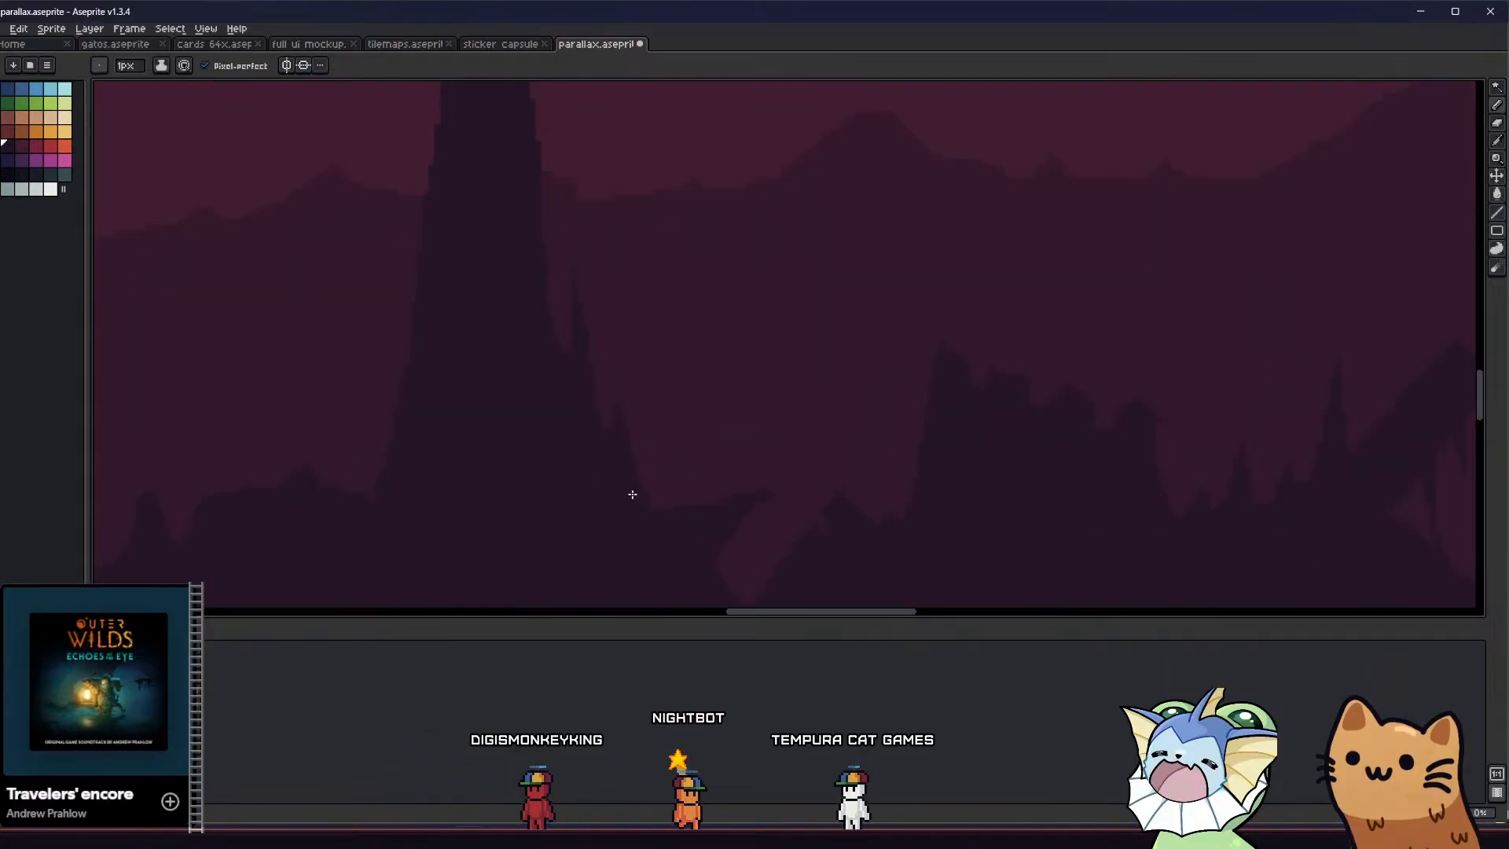
scroll(555, 472, "down", 2)
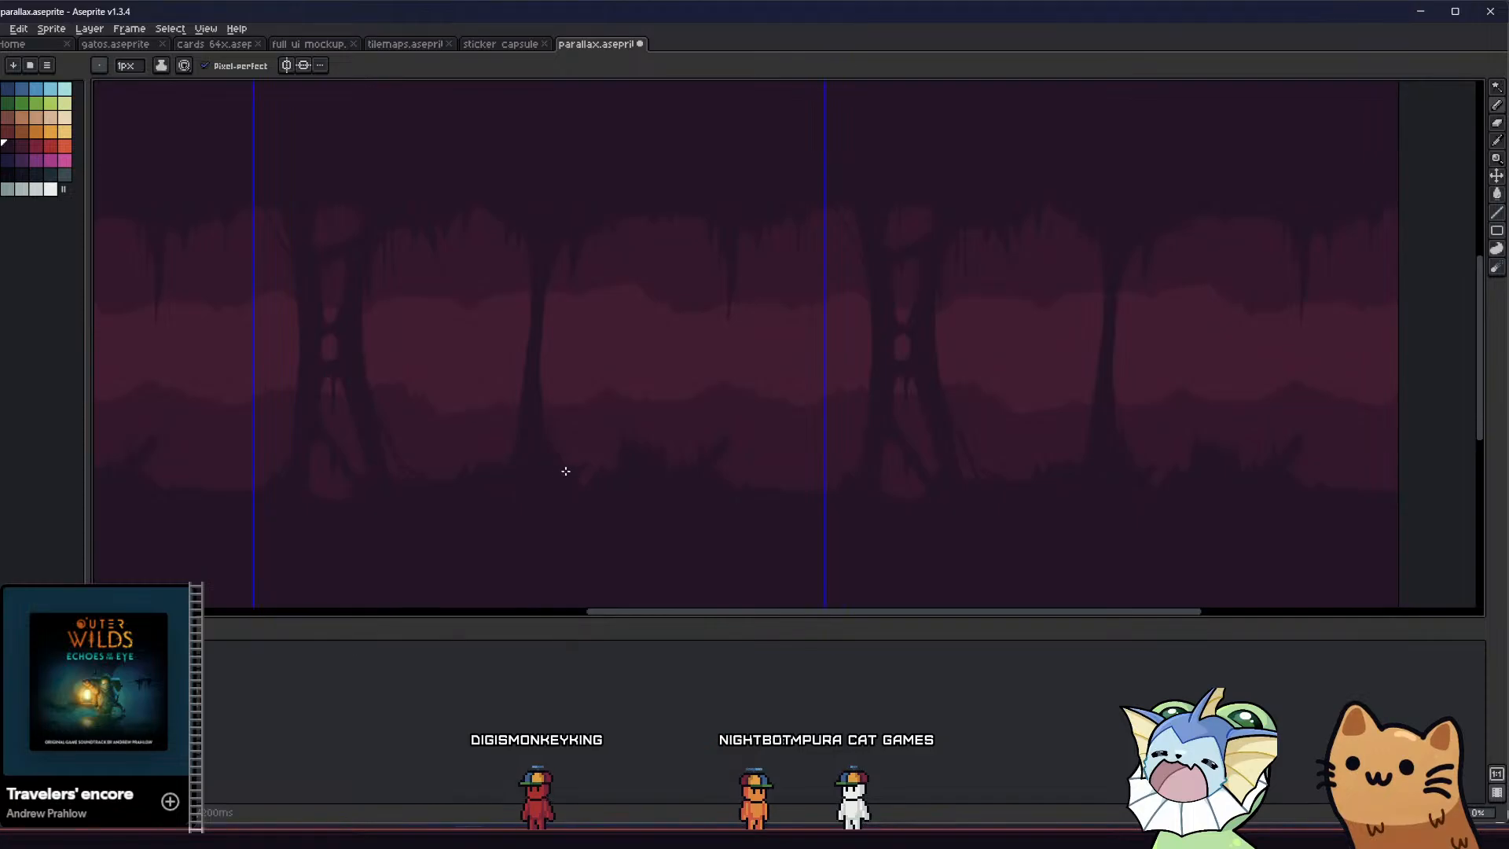
middle_click_drag(602, 437, 567, 418)
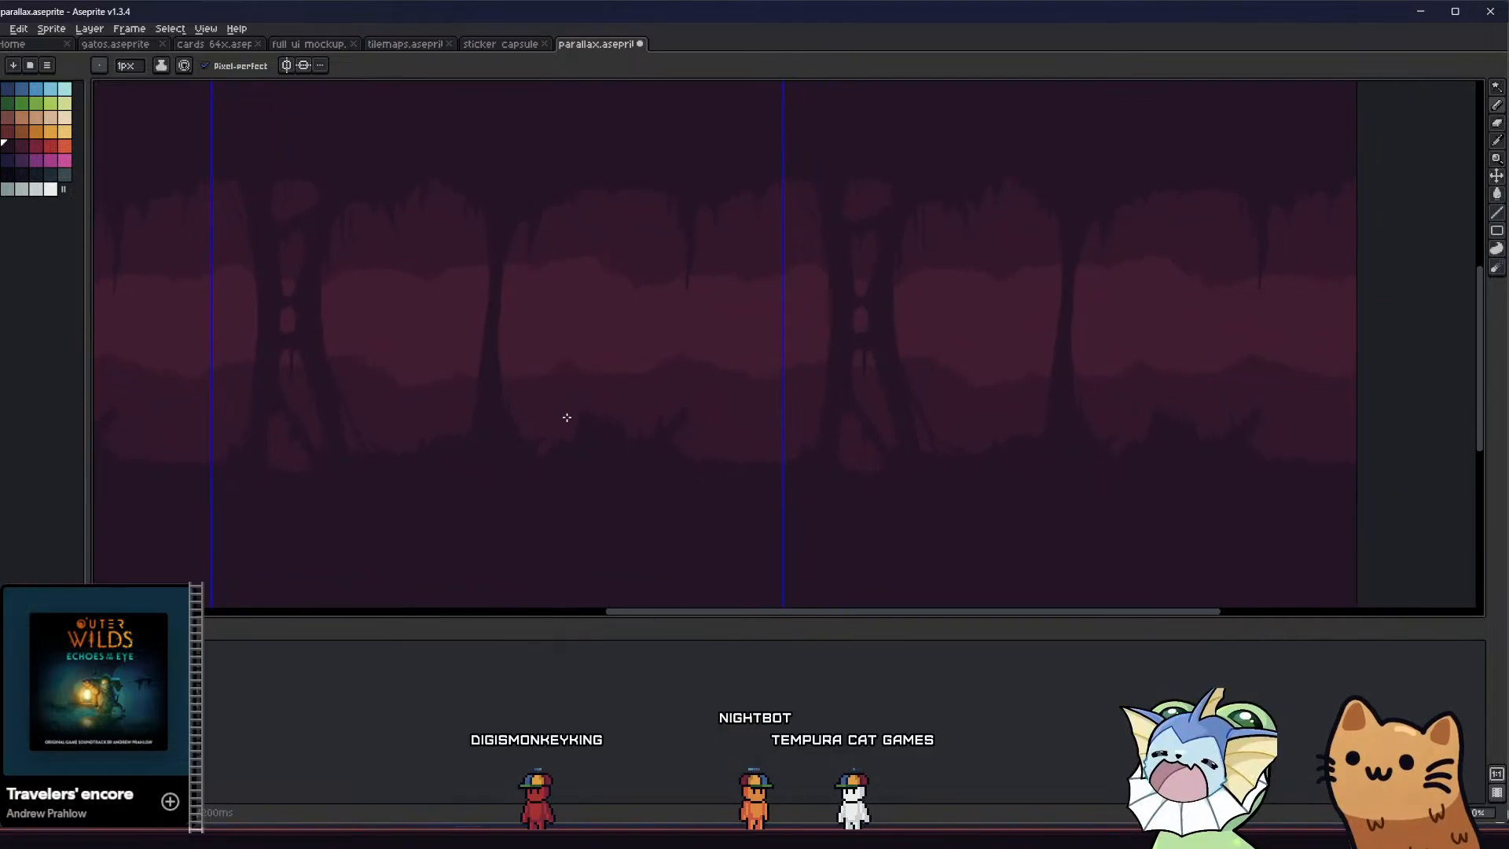
scroll(601, 403, "up", 2)
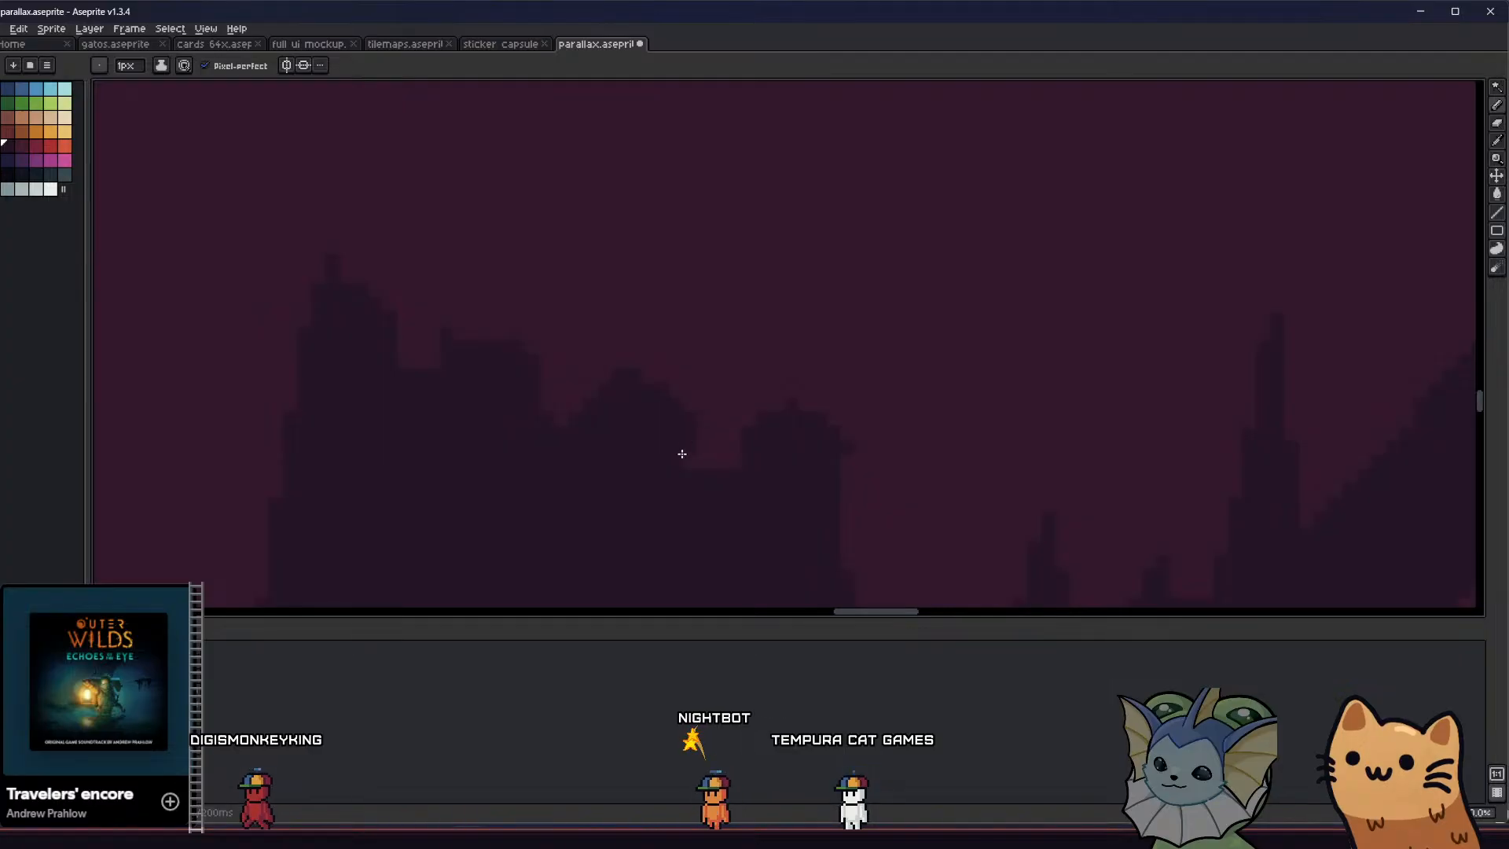
scroll(542, 451, "down", 2)
key("e")
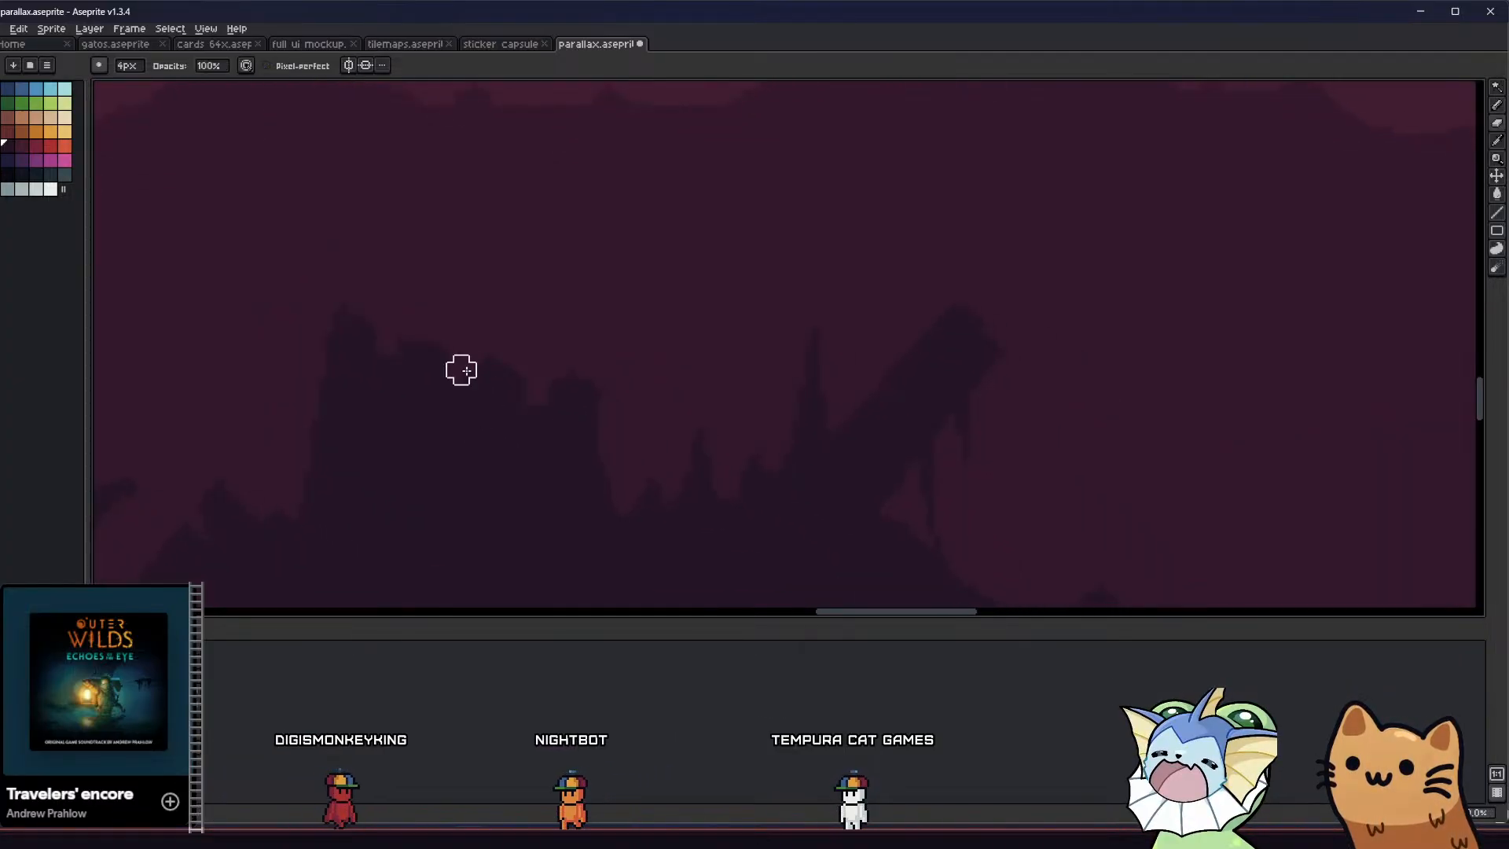
key("v")
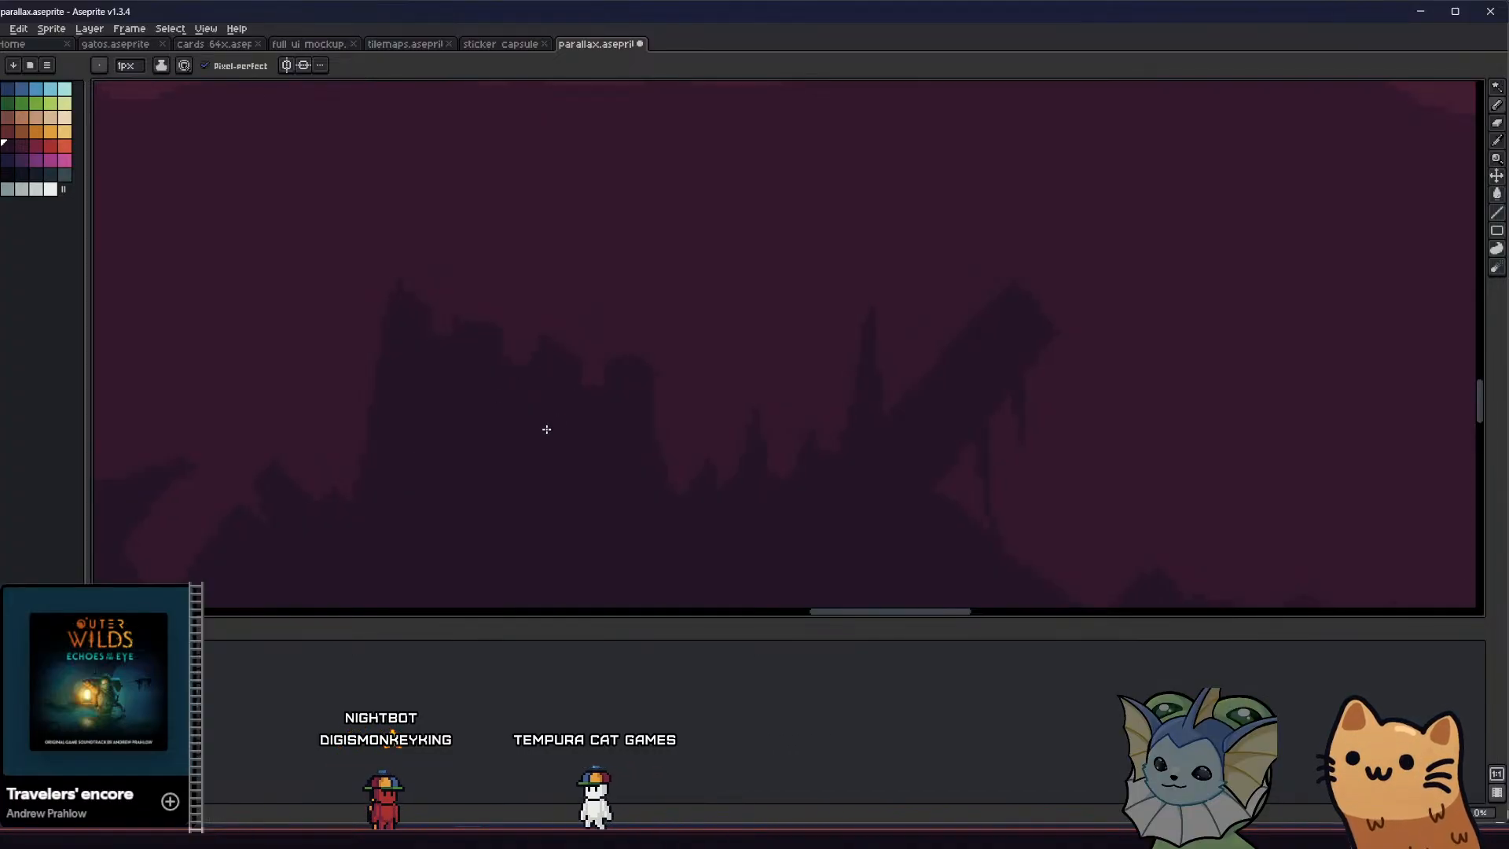
scroll(512, 444, "down", 4)
key("ctrl+s")
middle_click_drag(453, 448, 321, 417)
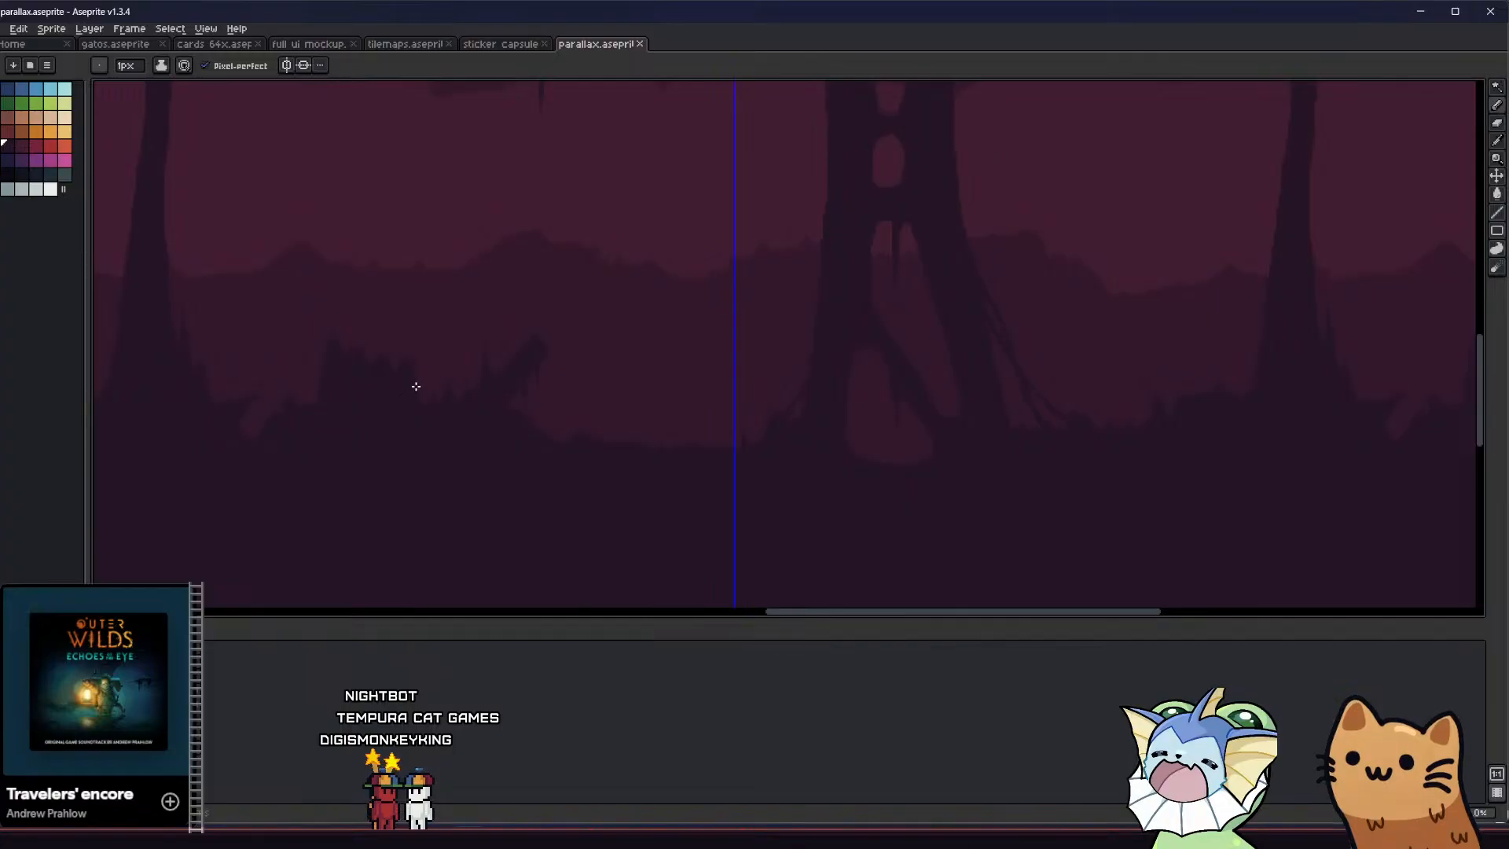
scroll(416, 386, "up", 3)
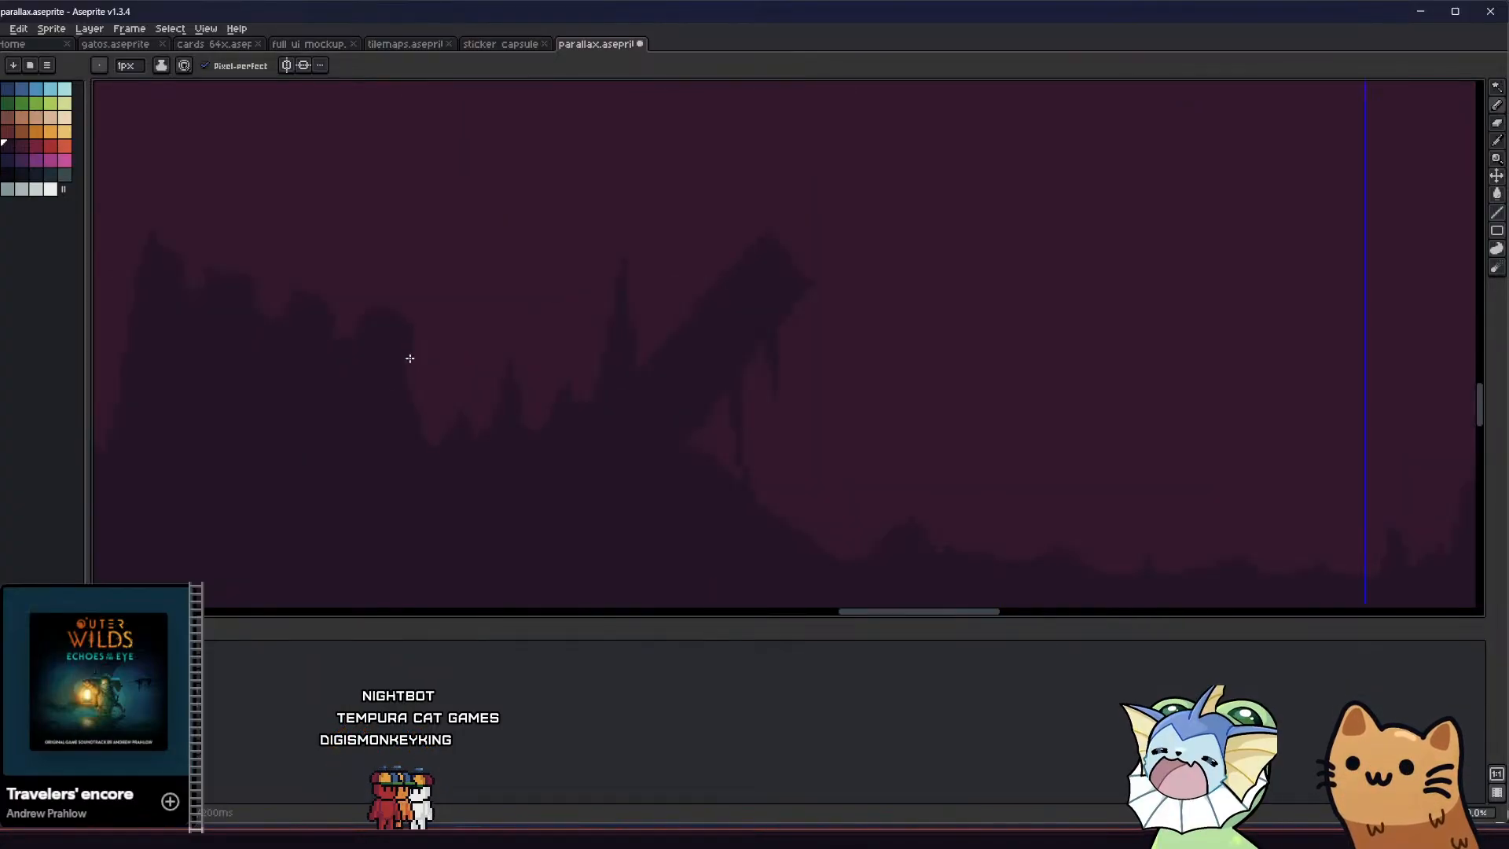
Touch up the last tooth on the floor block's crumbled top and save the file
scroll(383, 395, "down", 3)
scroll(374, 388, "up", 3)
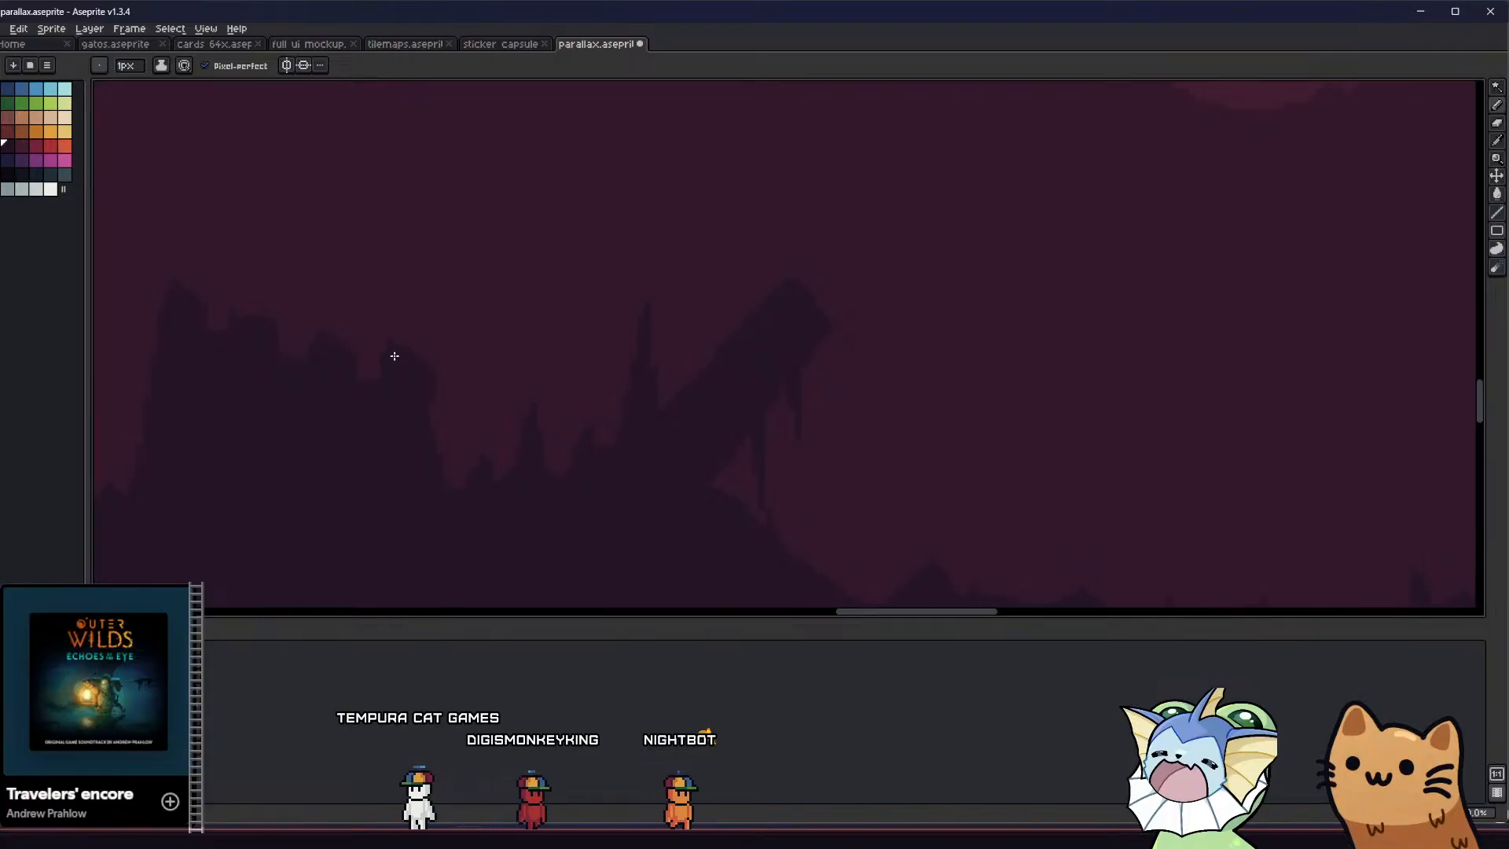
scroll(381, 354, "down", 4)
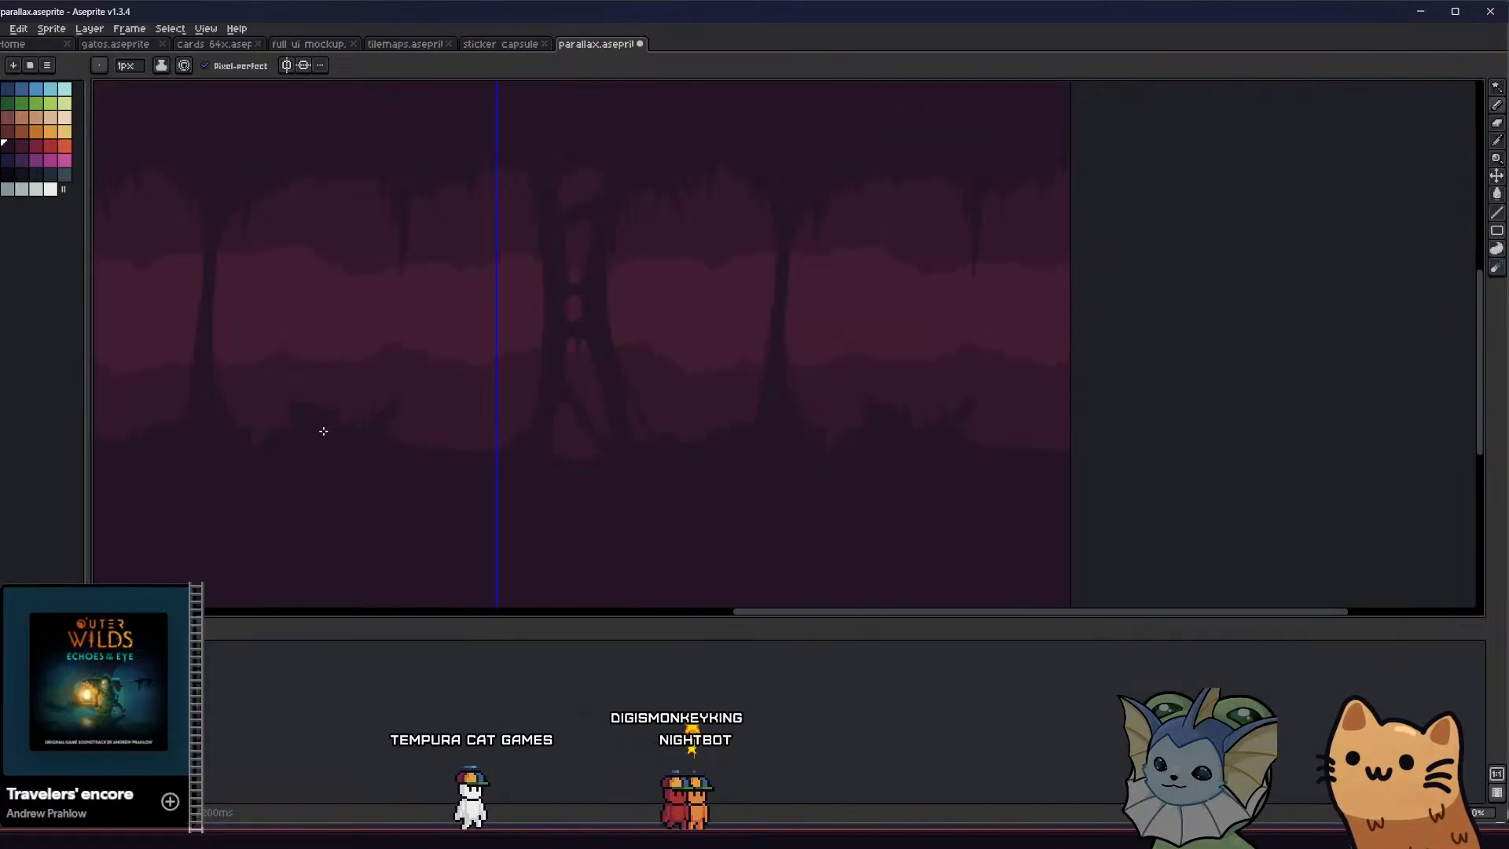
scroll(323, 429, "up", 3)
scroll(912, 390, "up", 3)
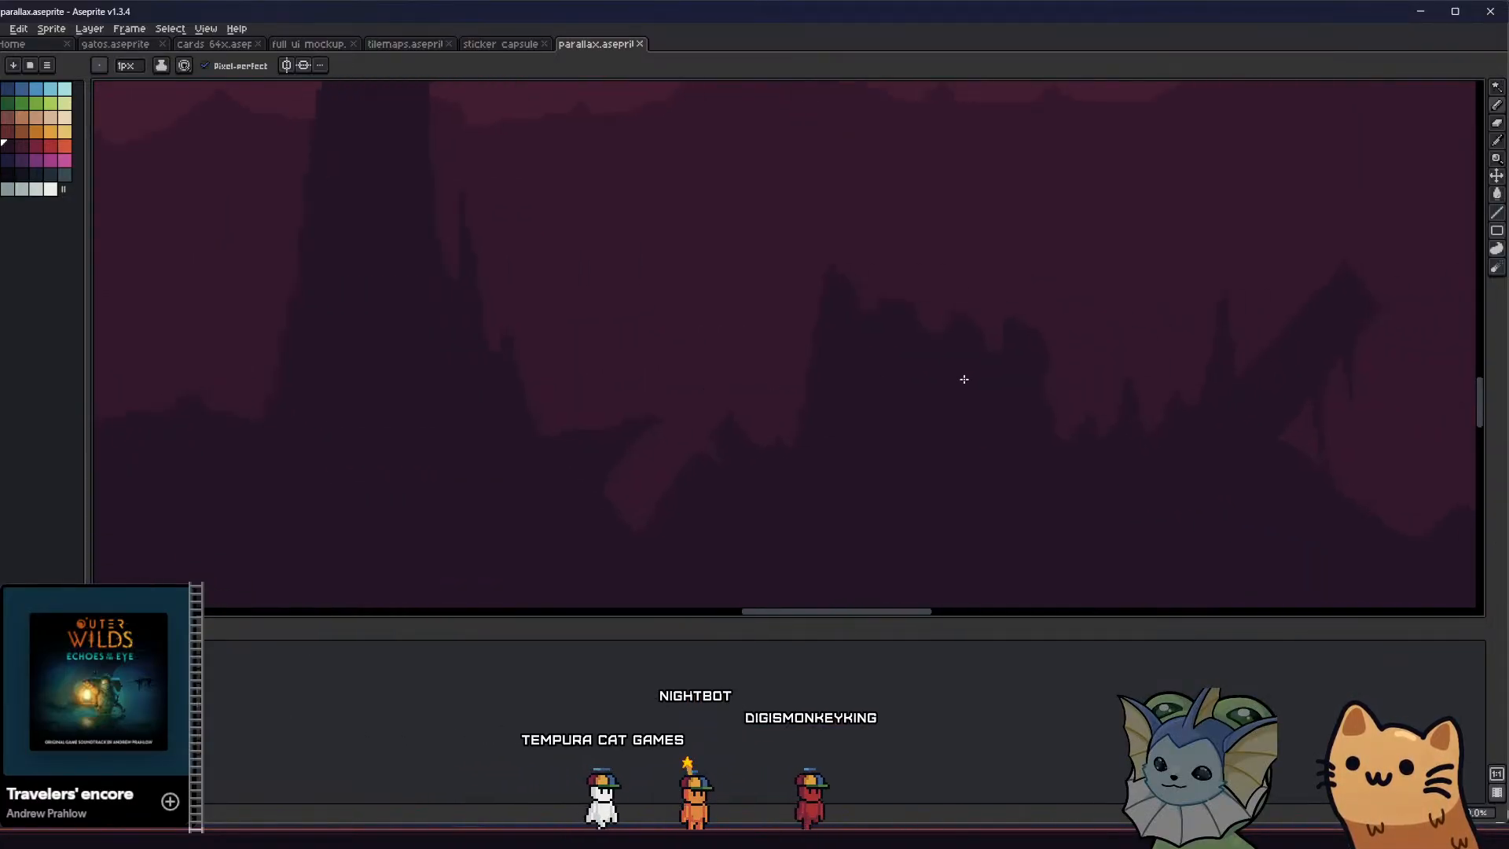
Draw and fill a tall thin spike with a shorter spike beside it on the floor between the slanted beam and the double column
scroll(950, 383, "down", 1)
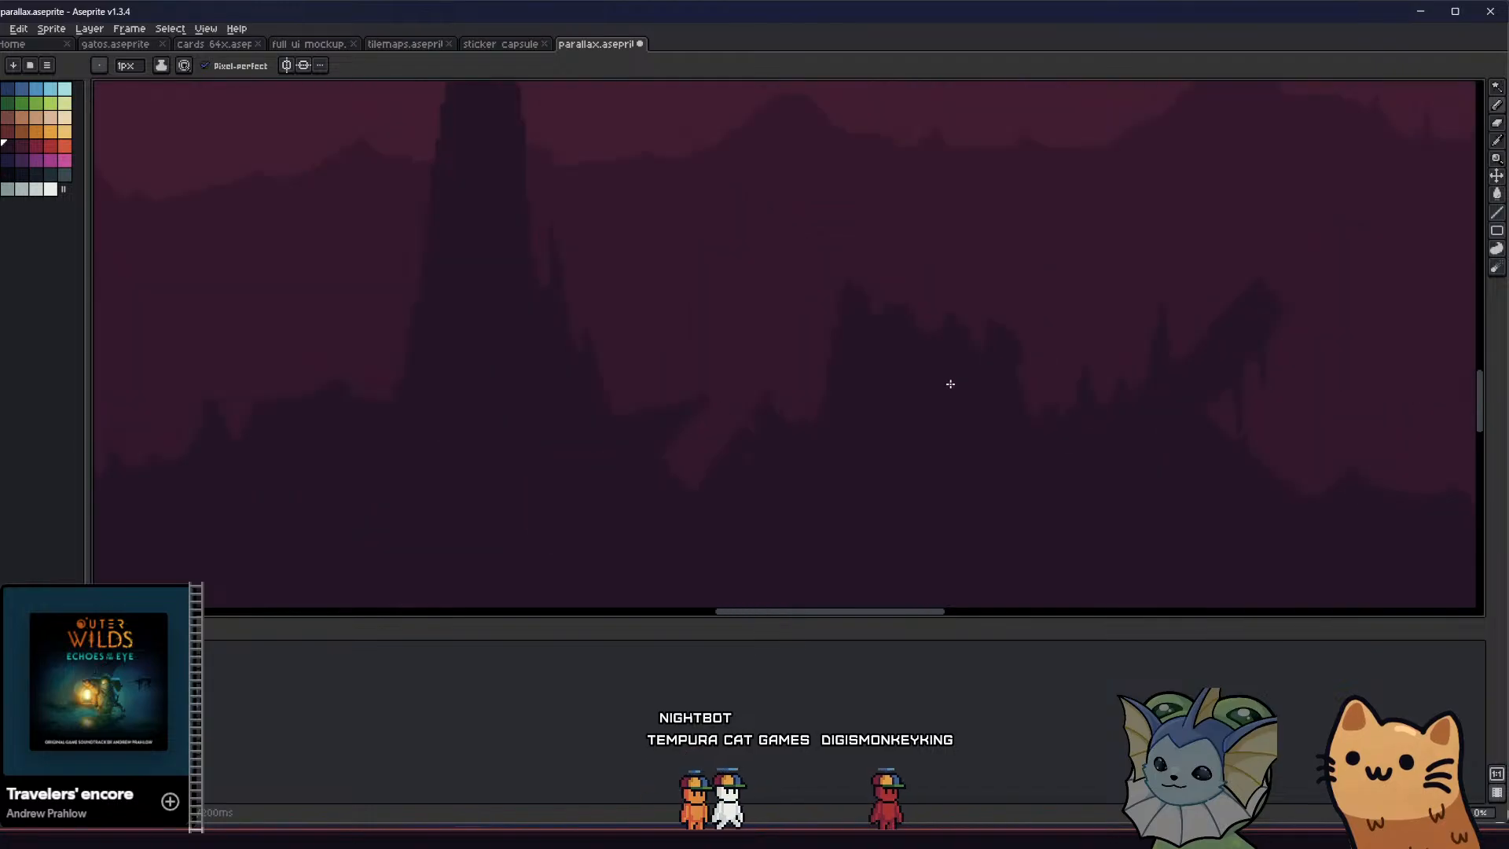
scroll(872, 408, "down", 1)
scroll(697, 394, "down", 2)
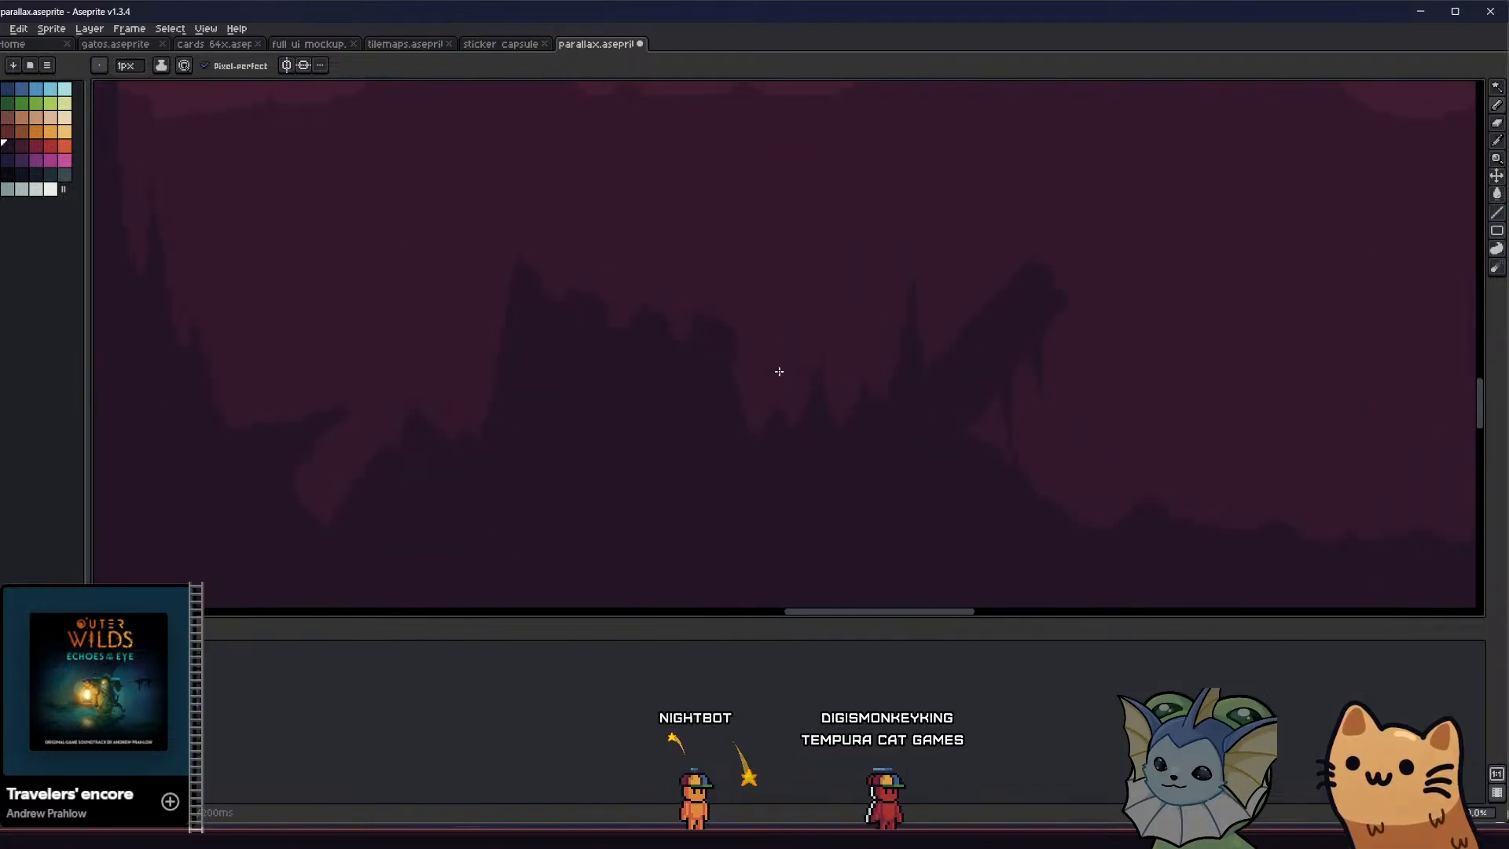
key("e")
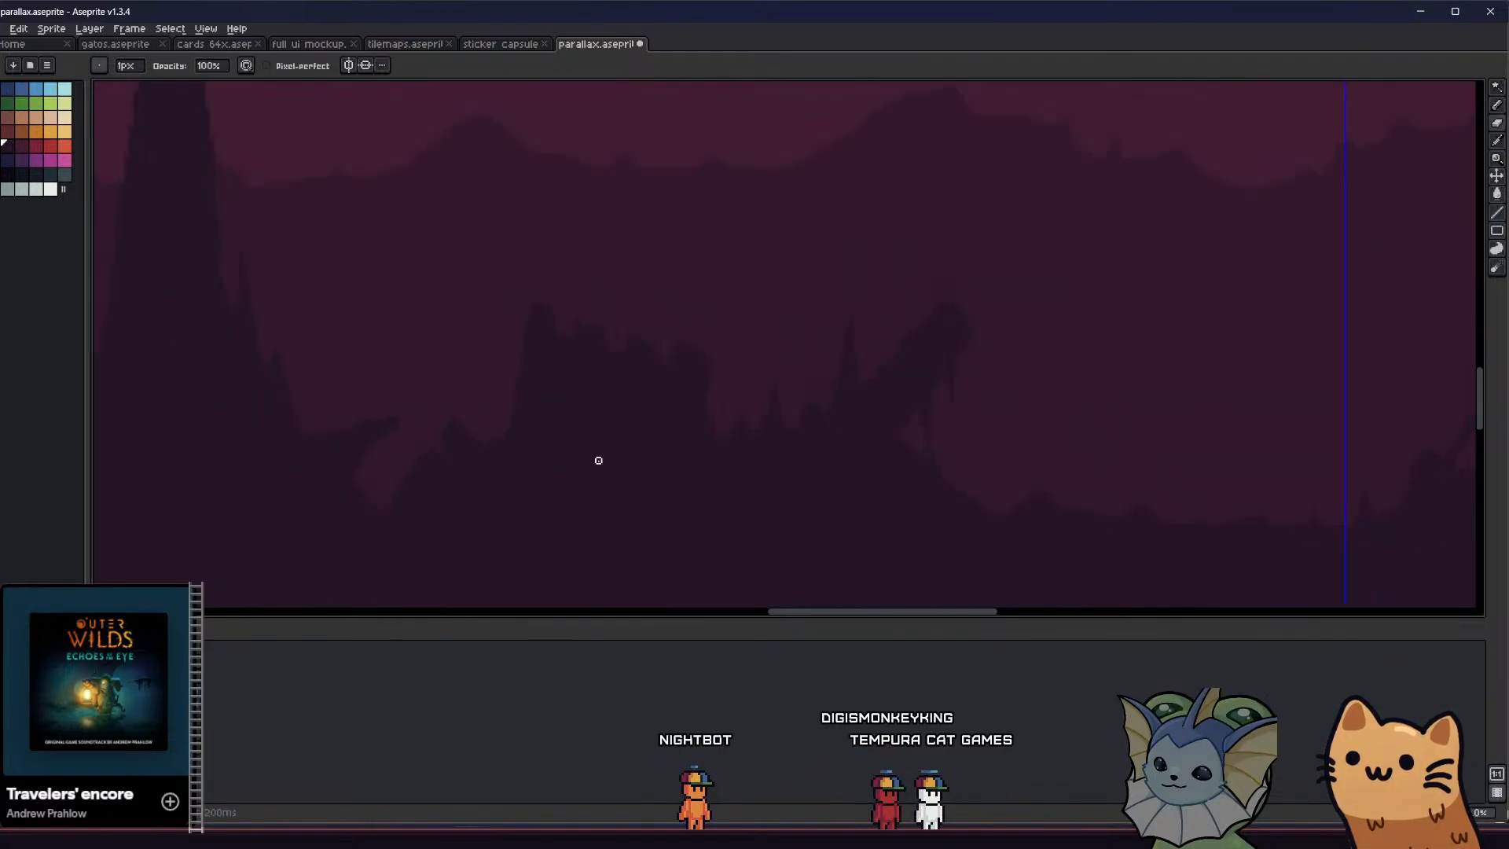
scroll(600, 463, "down", 2)
middle_click_drag(548, 462, 470, 449)
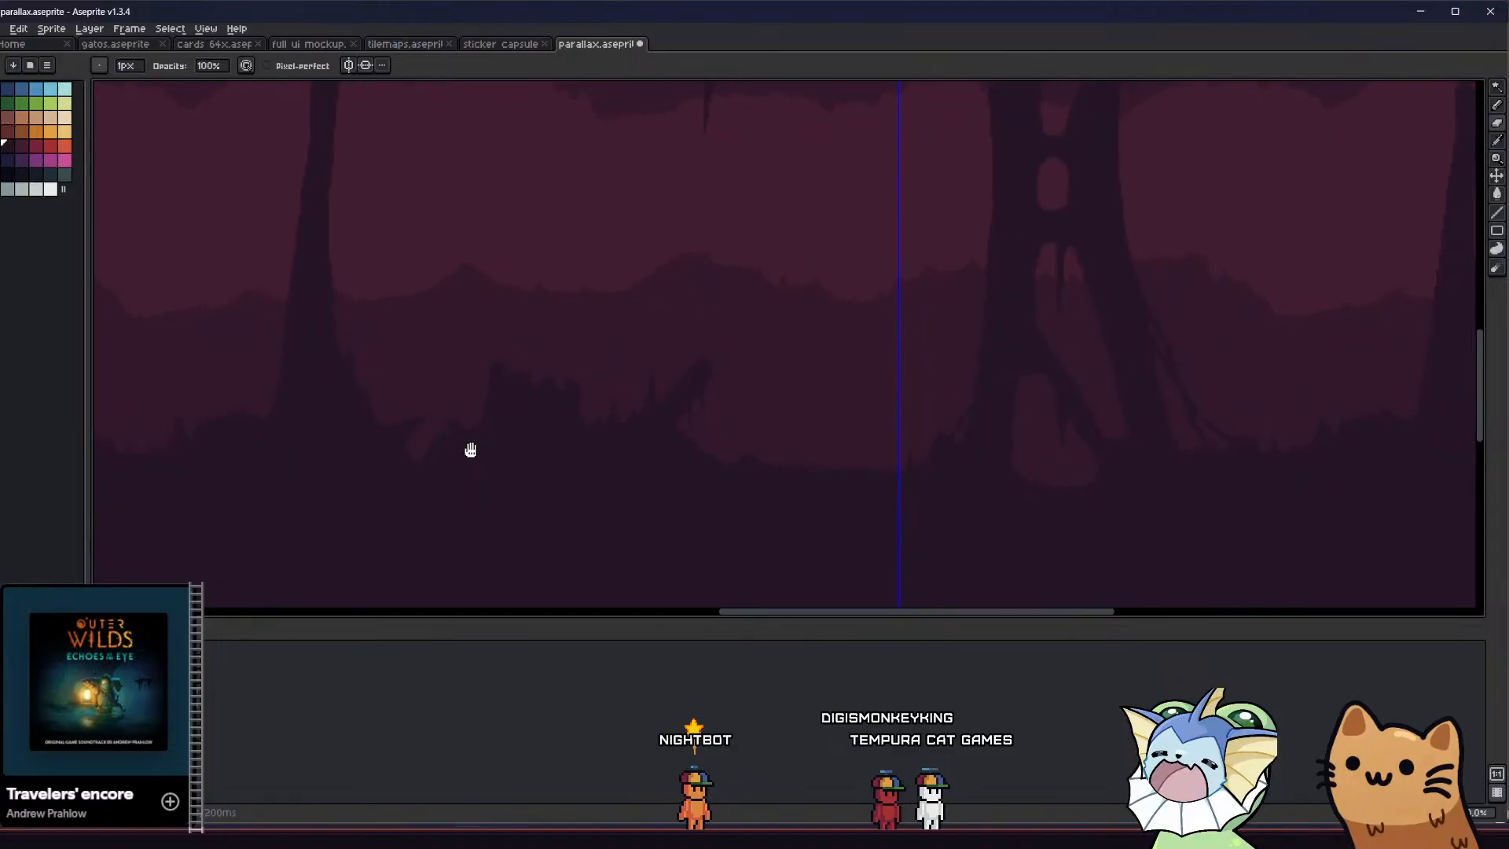
middle_click_drag(662, 427, 681, 487)
key("b")
scroll(735, 544, "up", 1)
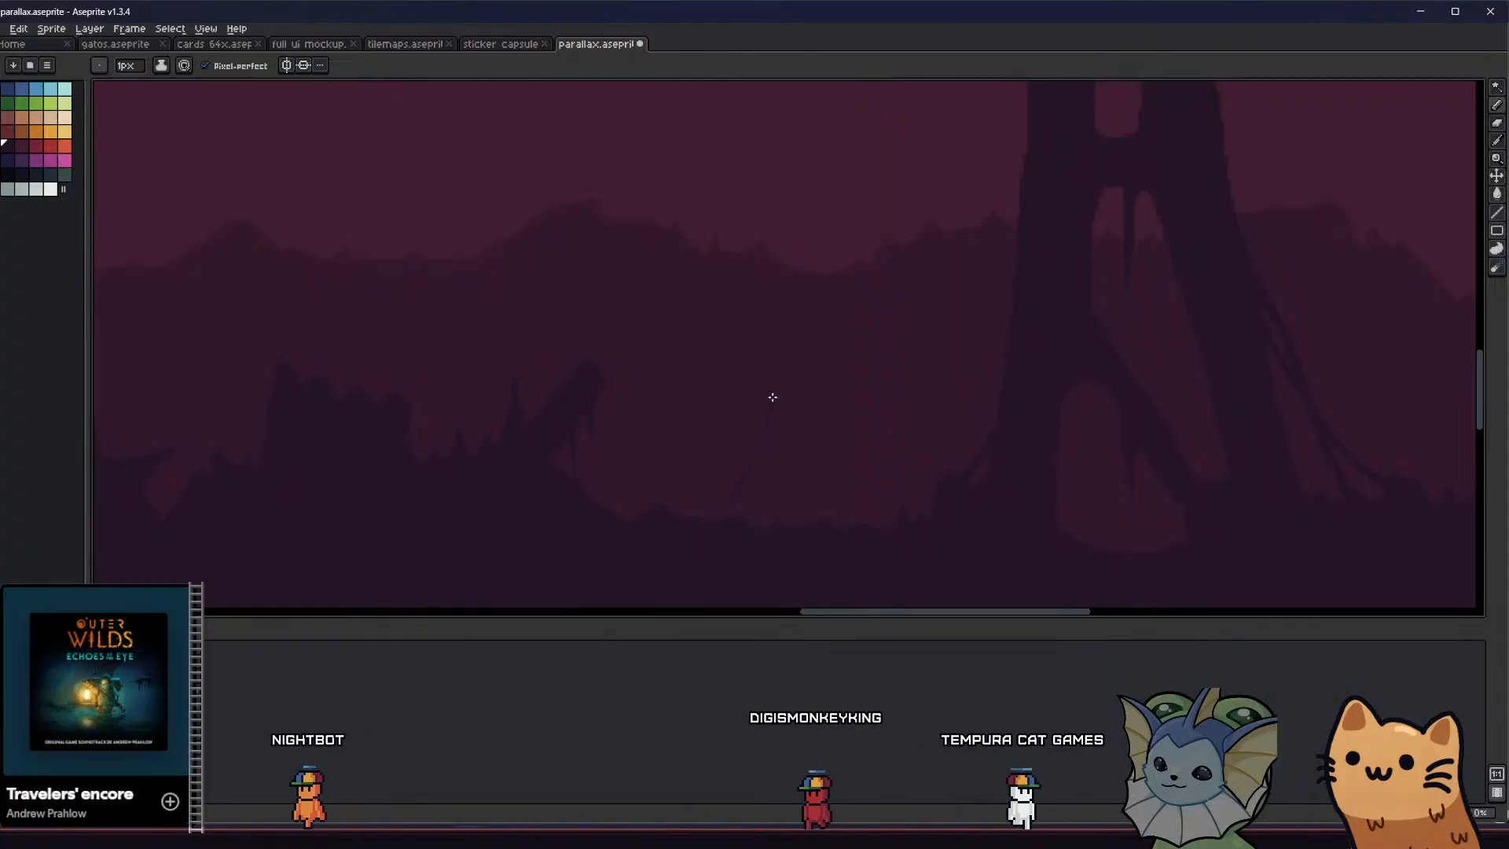
mouse_move(779, 373)
left_mouse_down()
mouse_move(792, 295)
mouse_move(799, 479)
mouse_move(822, 483)
left_mouse_up()
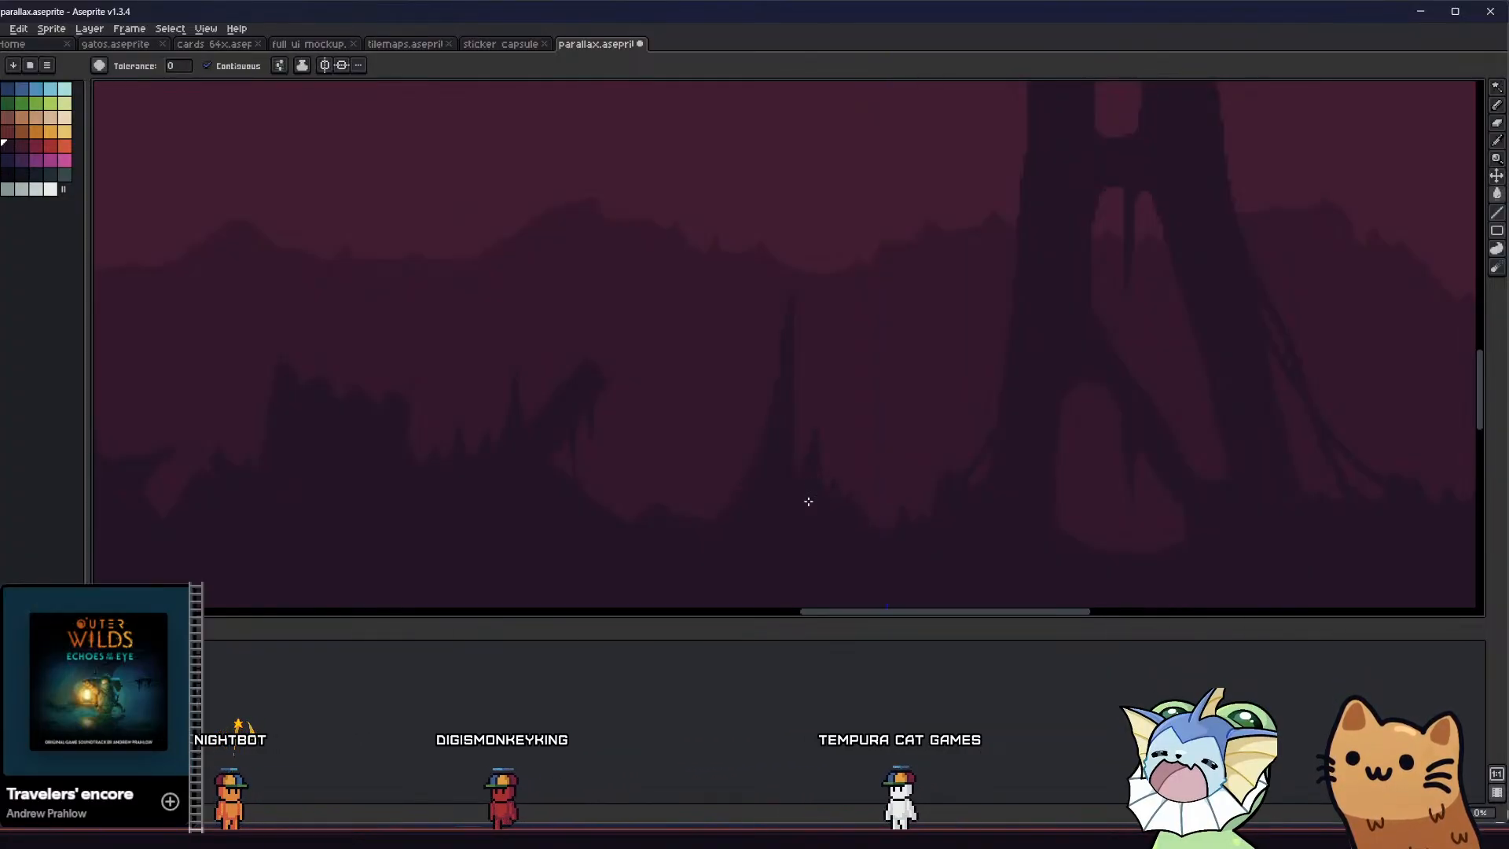
Add a small filled spike on the floor between the slanted beam and the tall spike, and save the file
middle_click_drag(746, 500, 724, 500)
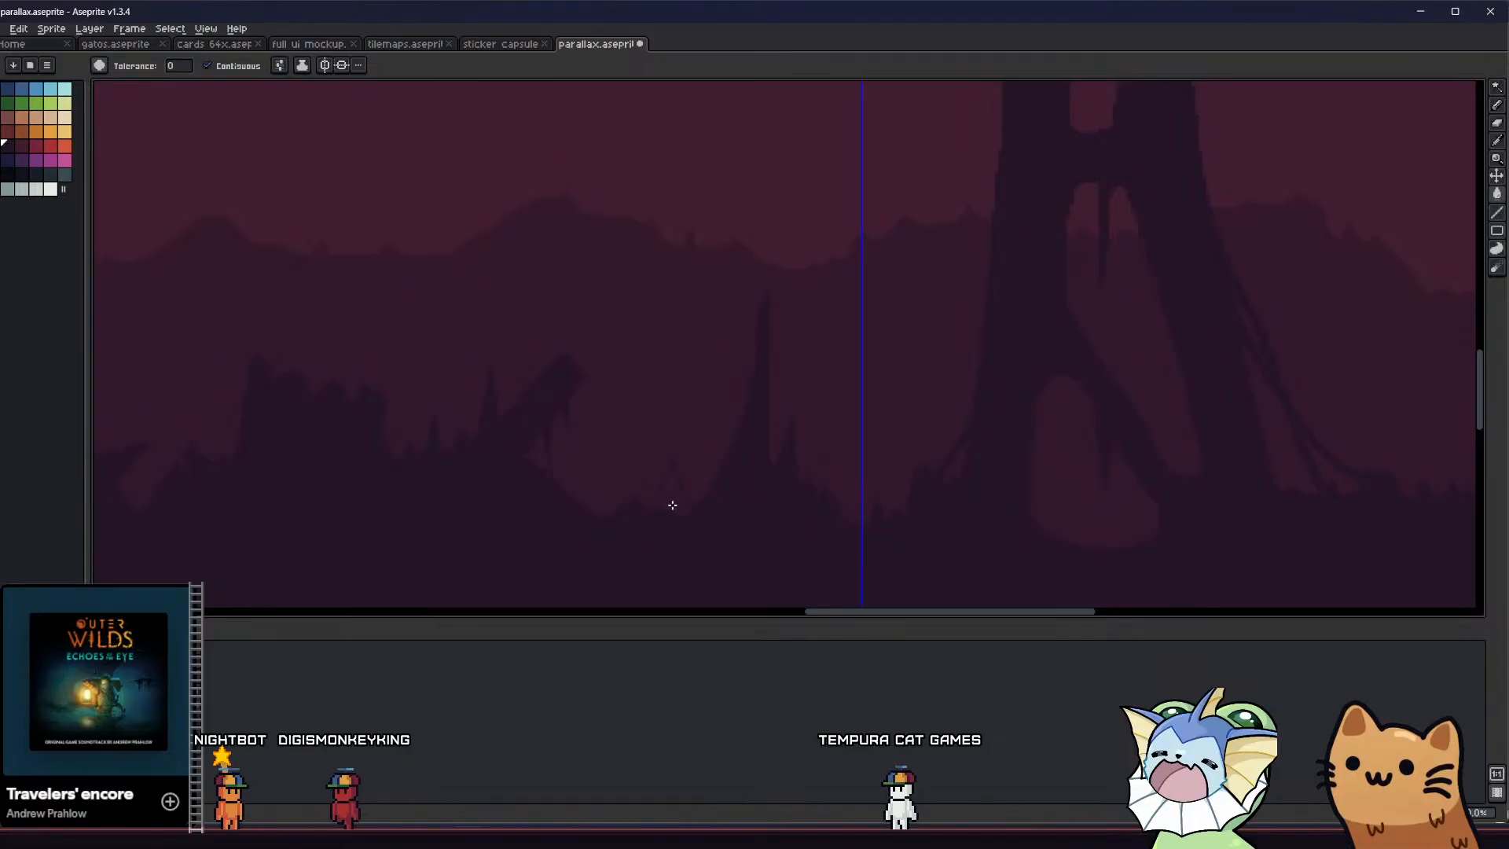
scroll(732, 401, "down", 2)
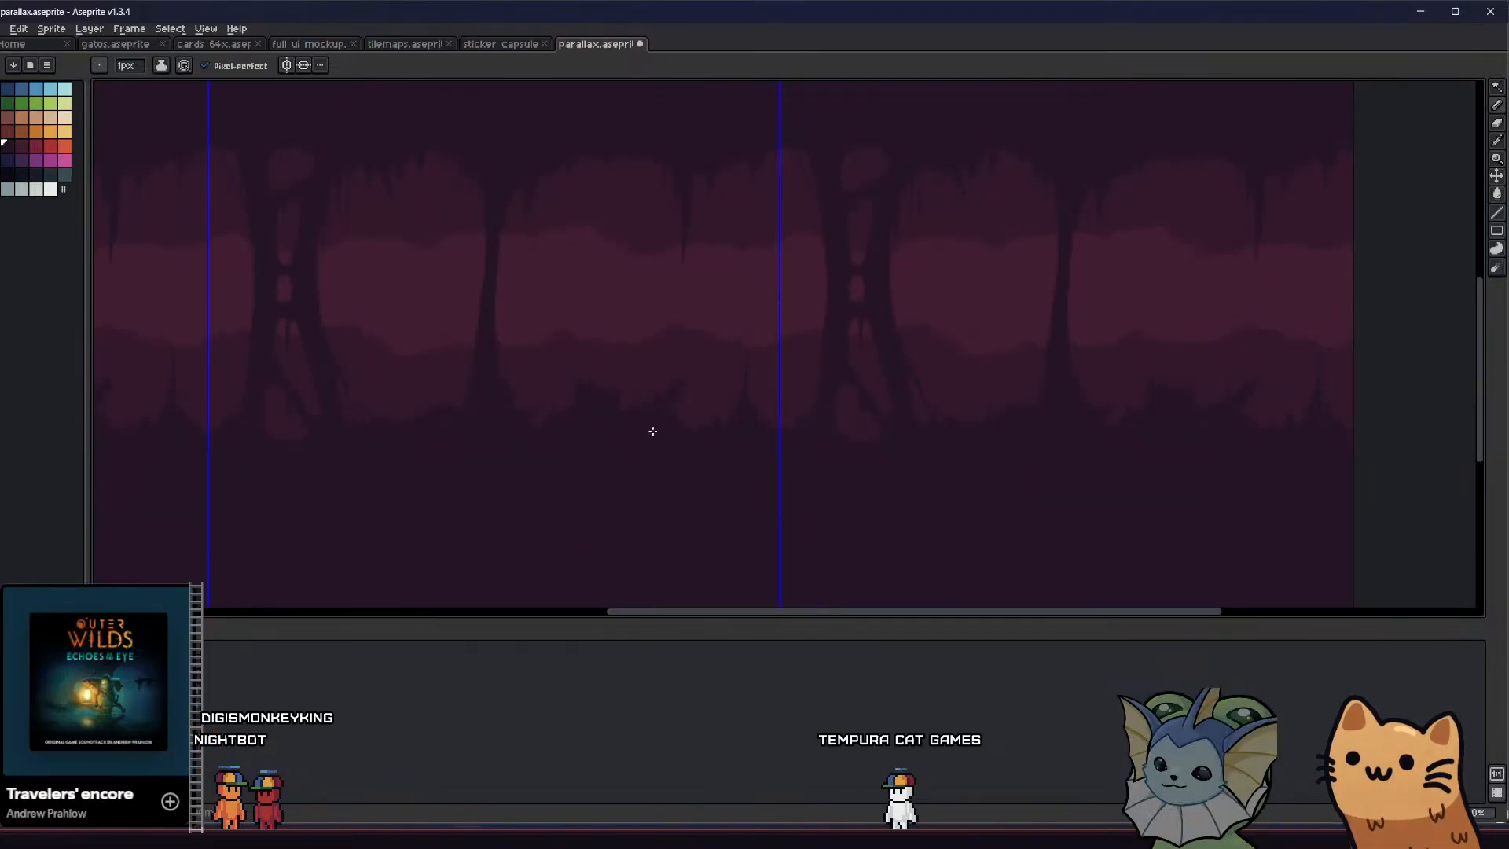
middle_click_drag(652, 430, 613, 445)
key("ctrl+s")
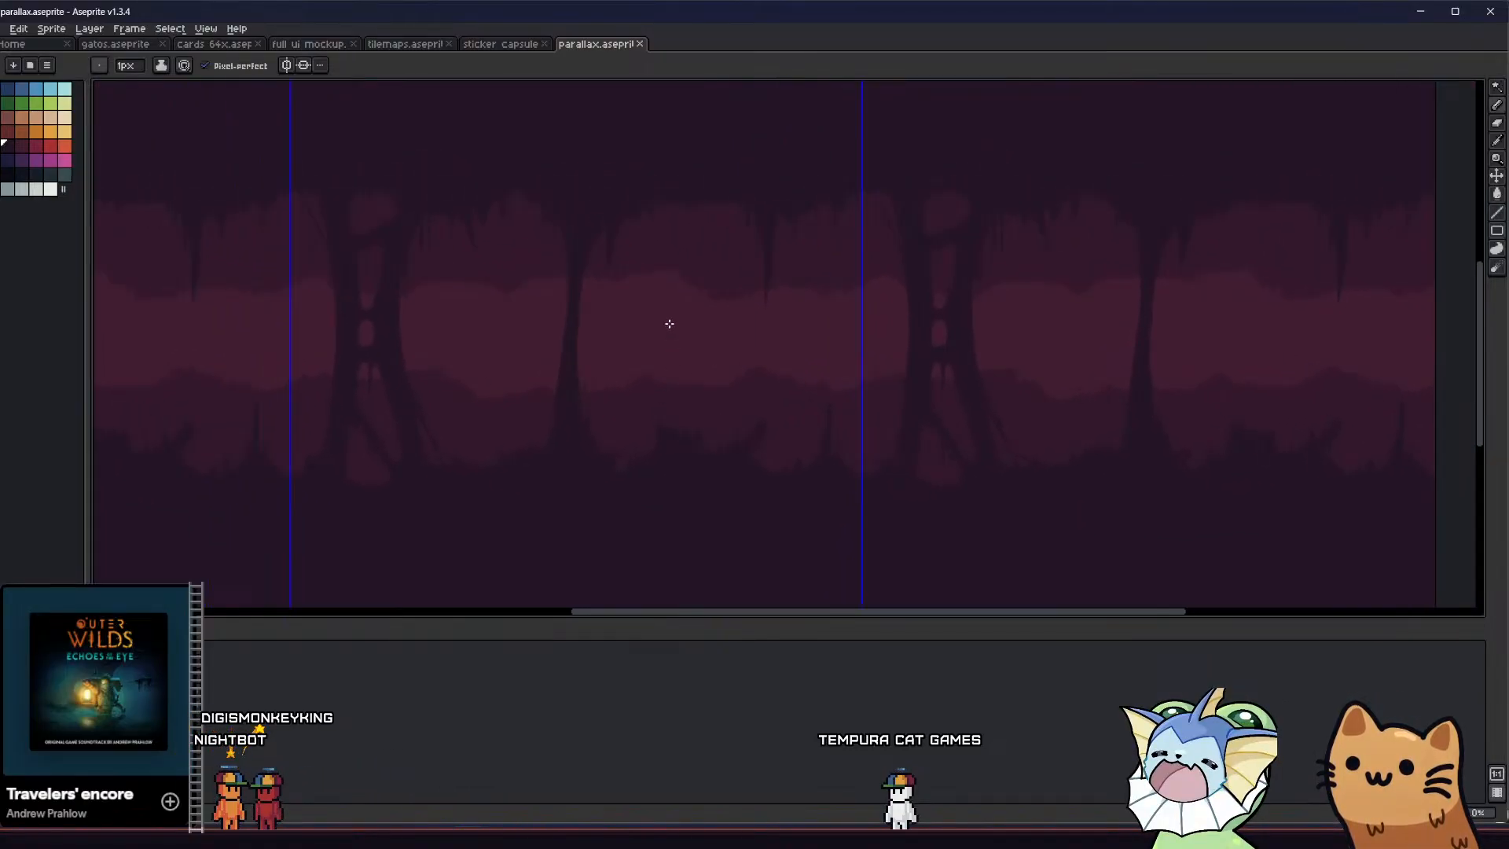
Try a shallow curved strand under the ceiling between the thin column and the long stalactite with the 2 px Pencil, and undo it
middle_click_drag(598, 289, 654, 358)
scroll(828, 448, "up", 3)
middle_click_drag(695, 442, 754, 482)
scroll(752, 476, "down", 3)
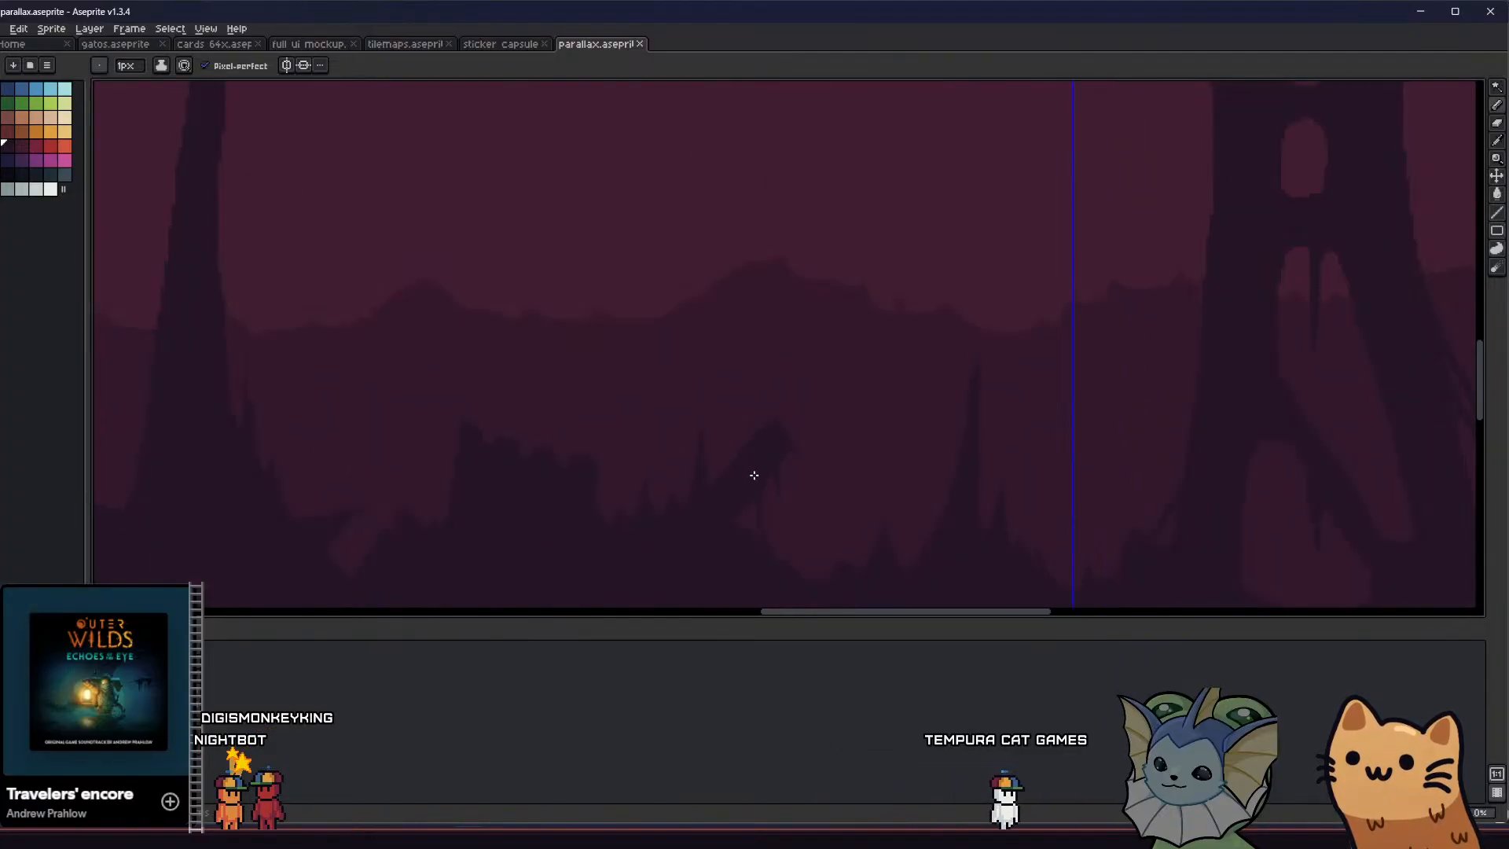
scroll(687, 283, "up", 2)
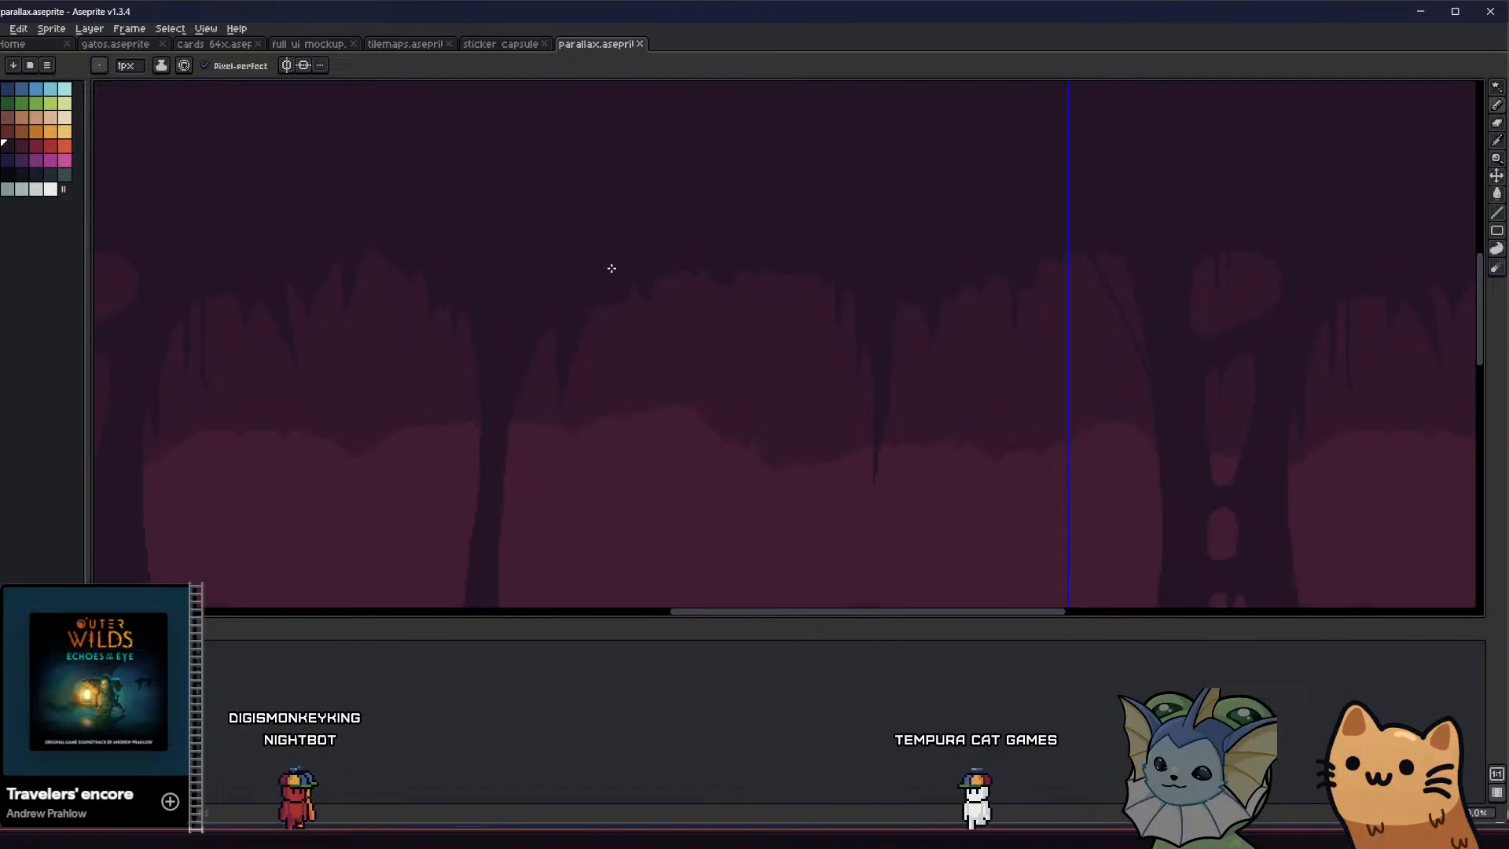
key("ctrl+z")
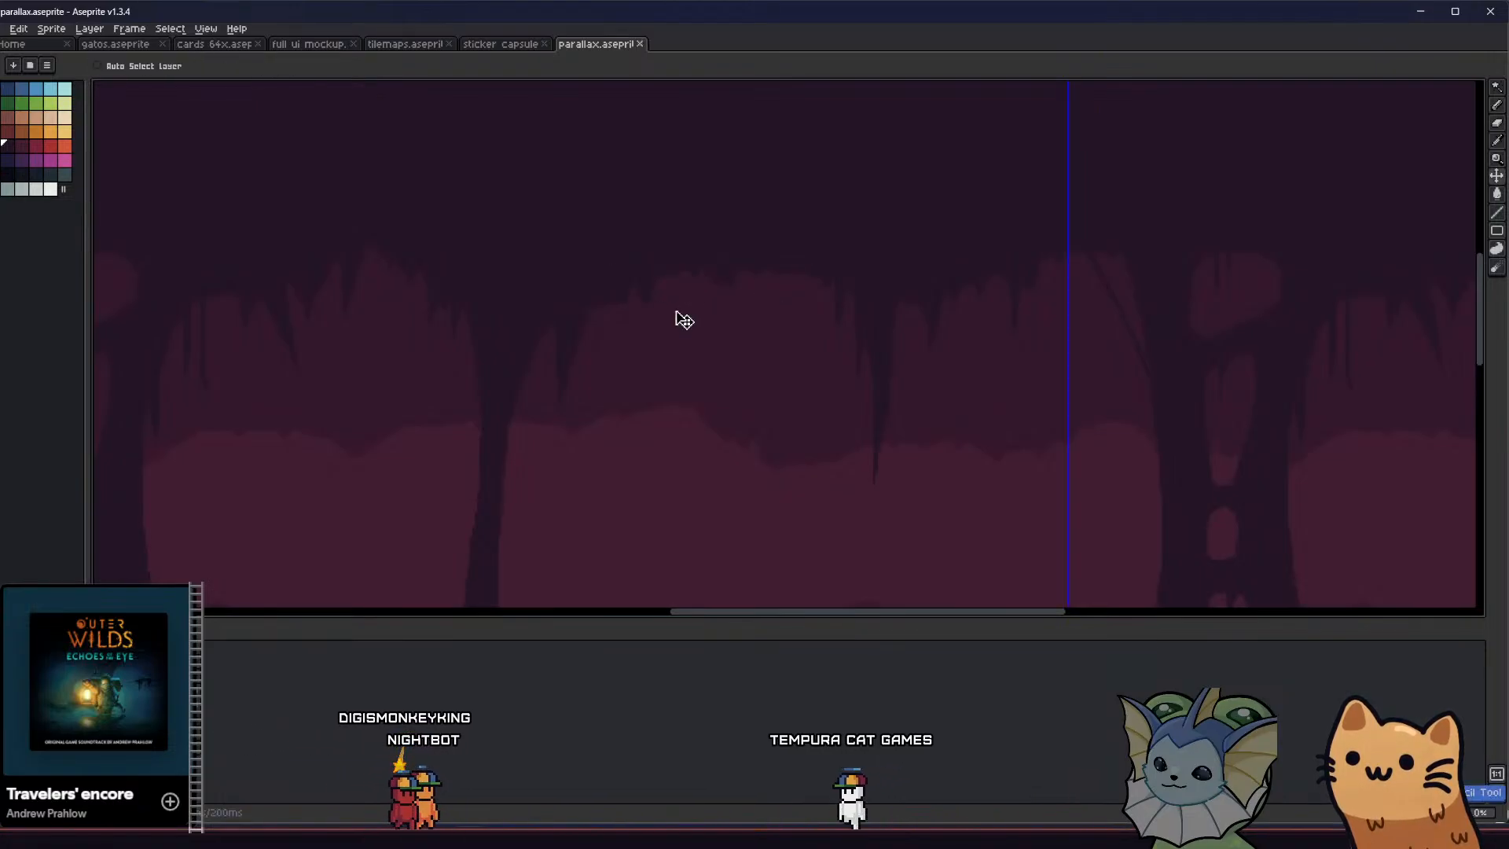
scroll(679, 319, "up", 1, "ctrl")
mouse_move(673, 270)
left_mouse_down()
mouse_move(734, 299)
mouse_move(822, 261)
left_mouse_up()
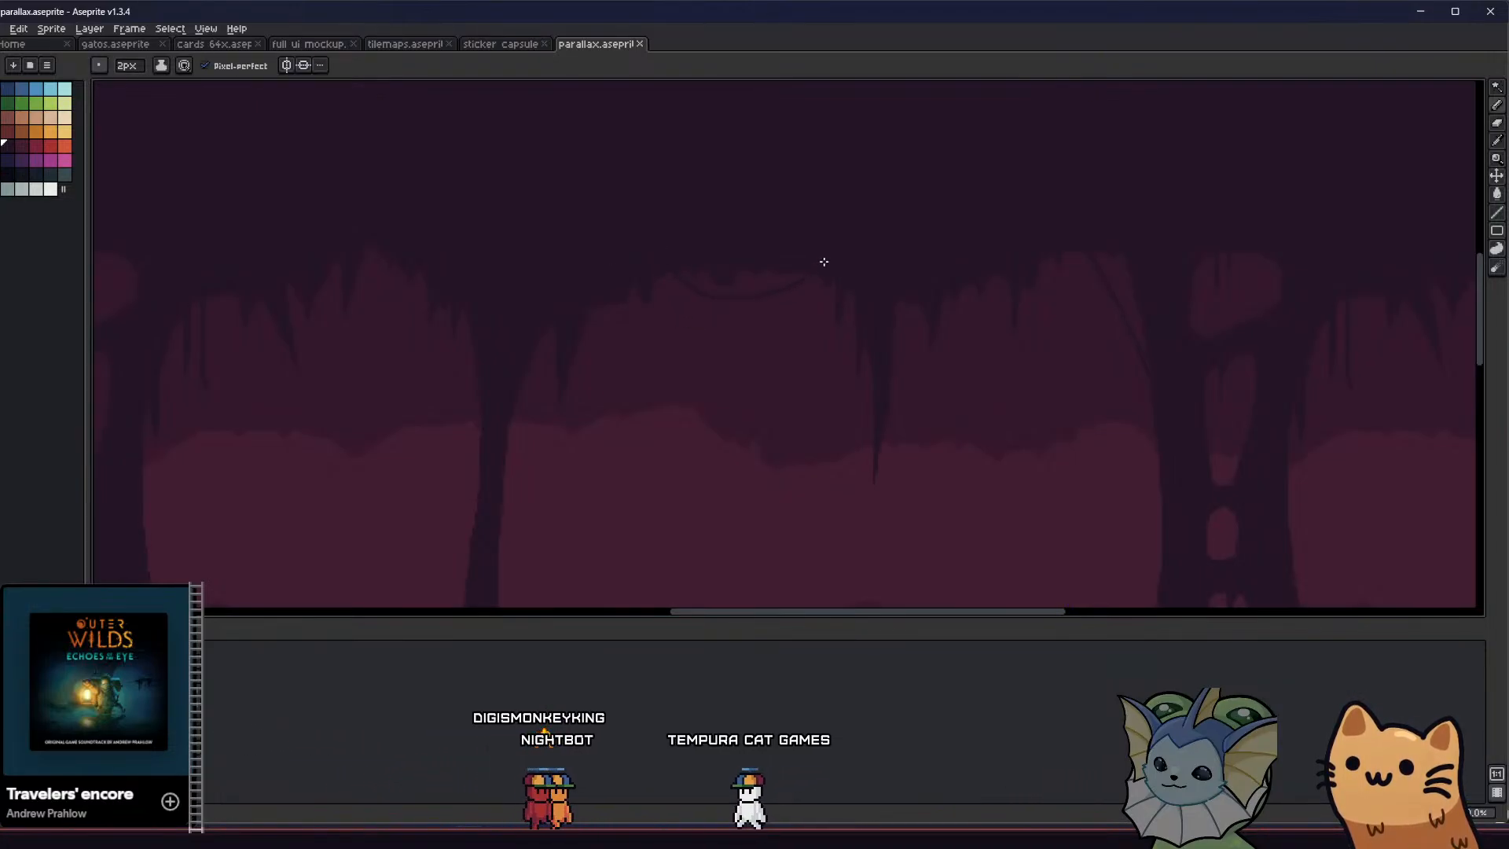
key("ctrl+z")
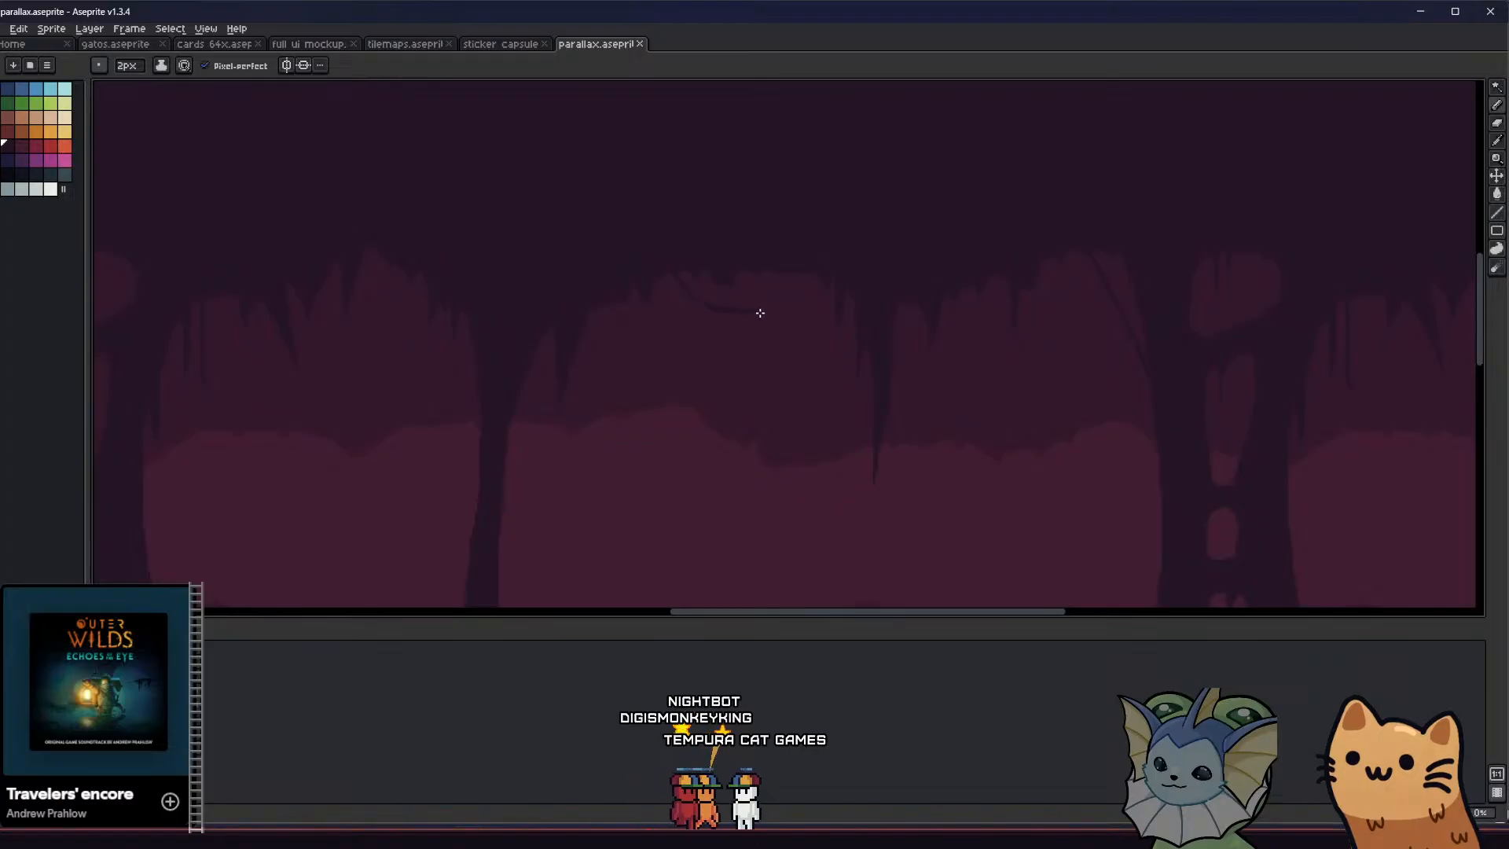
Try a deeper sagging strand with a drip under the same stretch of ceiling, and discard it
left_click_drag(833, 276, 825, 312)
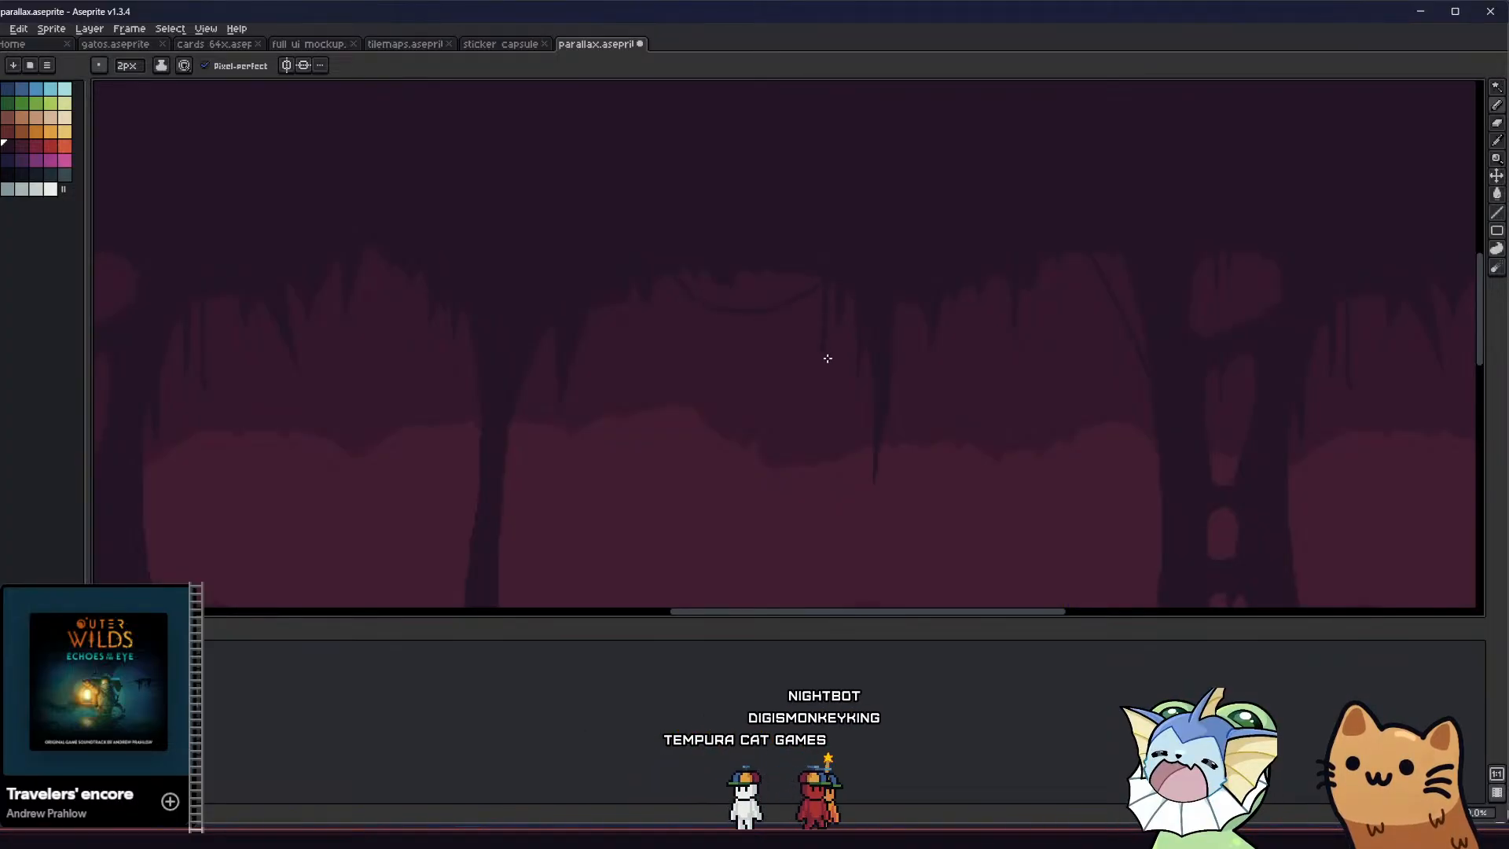
scroll(827, 359, "down", 3)
key("v")
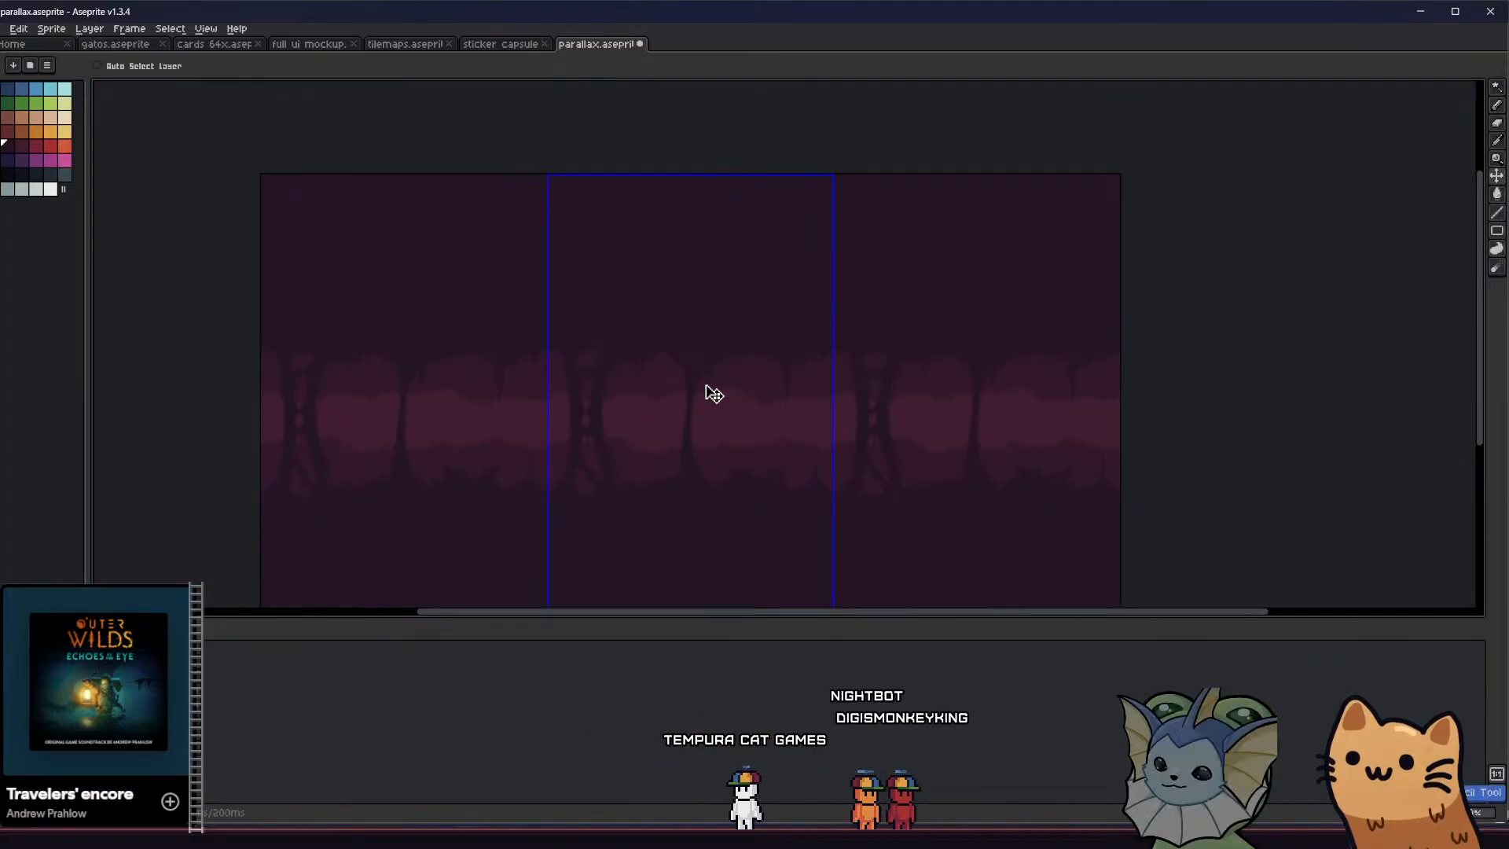
key("b")
scroll(714, 393, "up", 2)
scroll(731, 358, "up", 2)
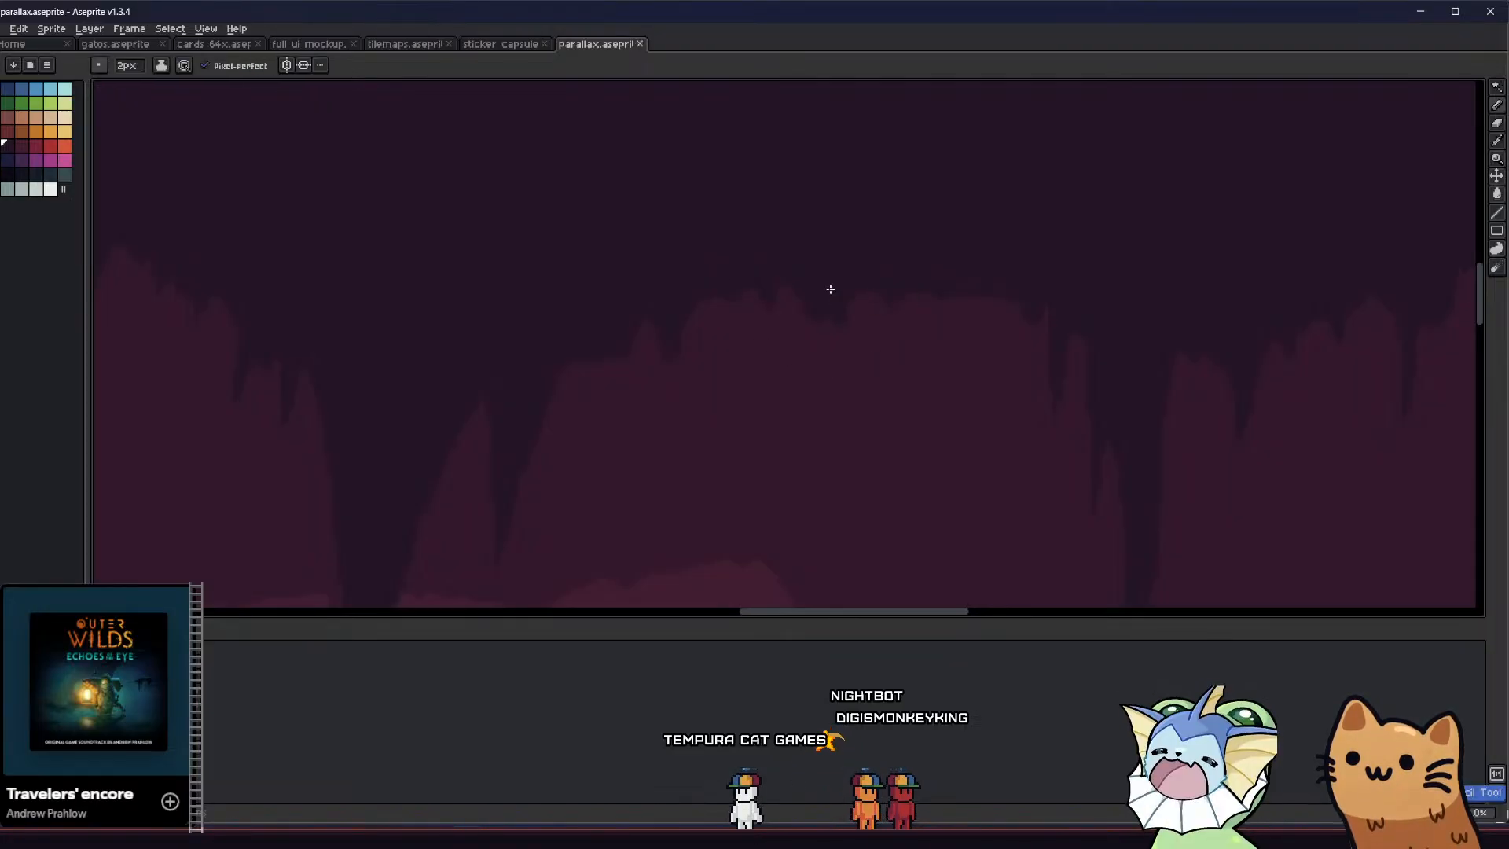
Draw a thin sagging strand between the ceiling spikes just before the thin column with the 2 px Pencil
scroll(825, 347, "down", 2)
scroll(754, 377, "down", 2)
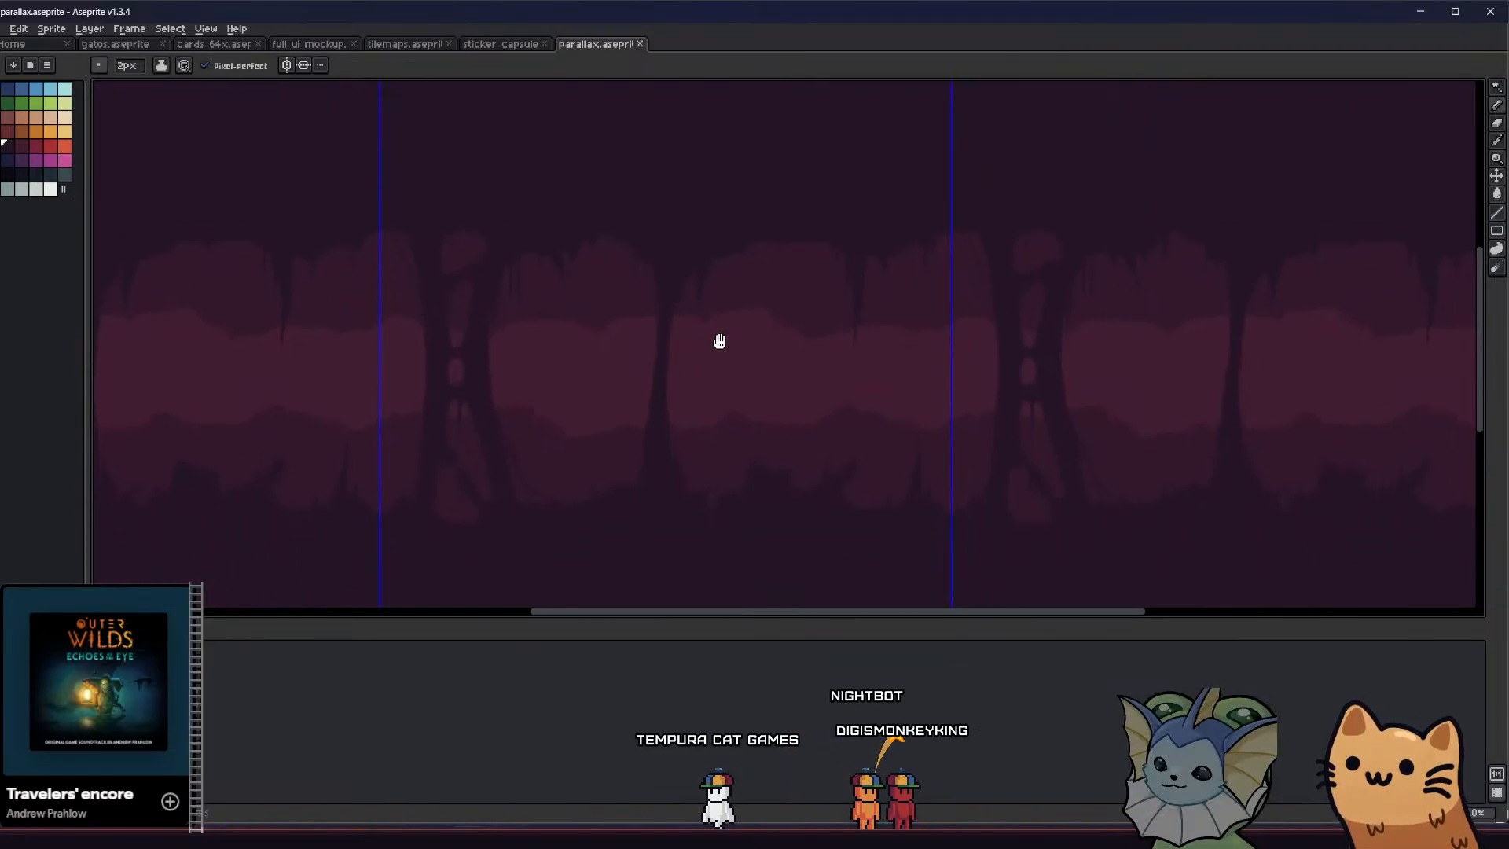
scroll(768, 276, "up", 3)
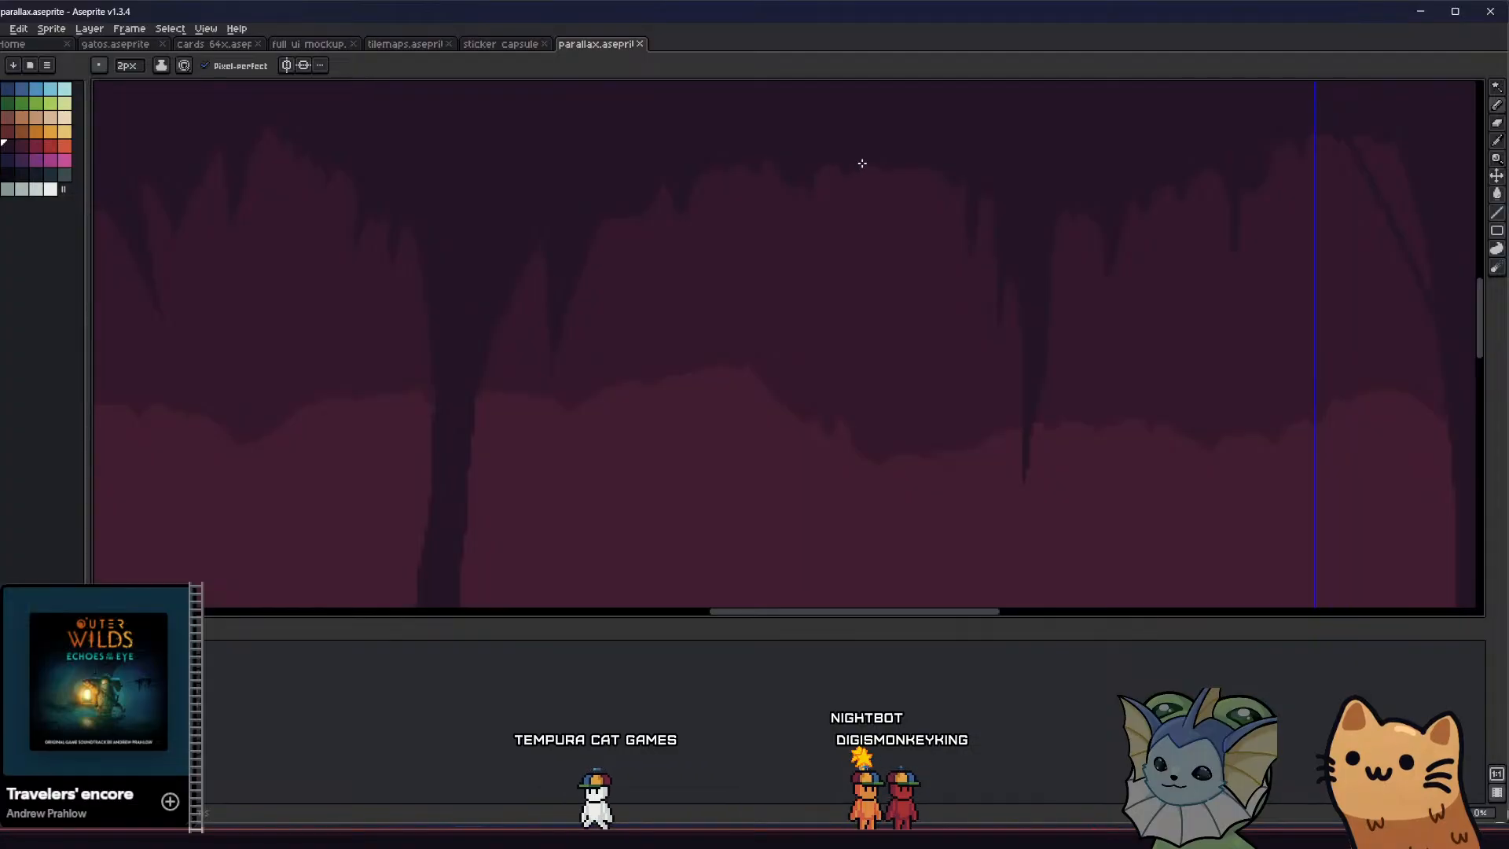
scroll(848, 341, "down", 2)
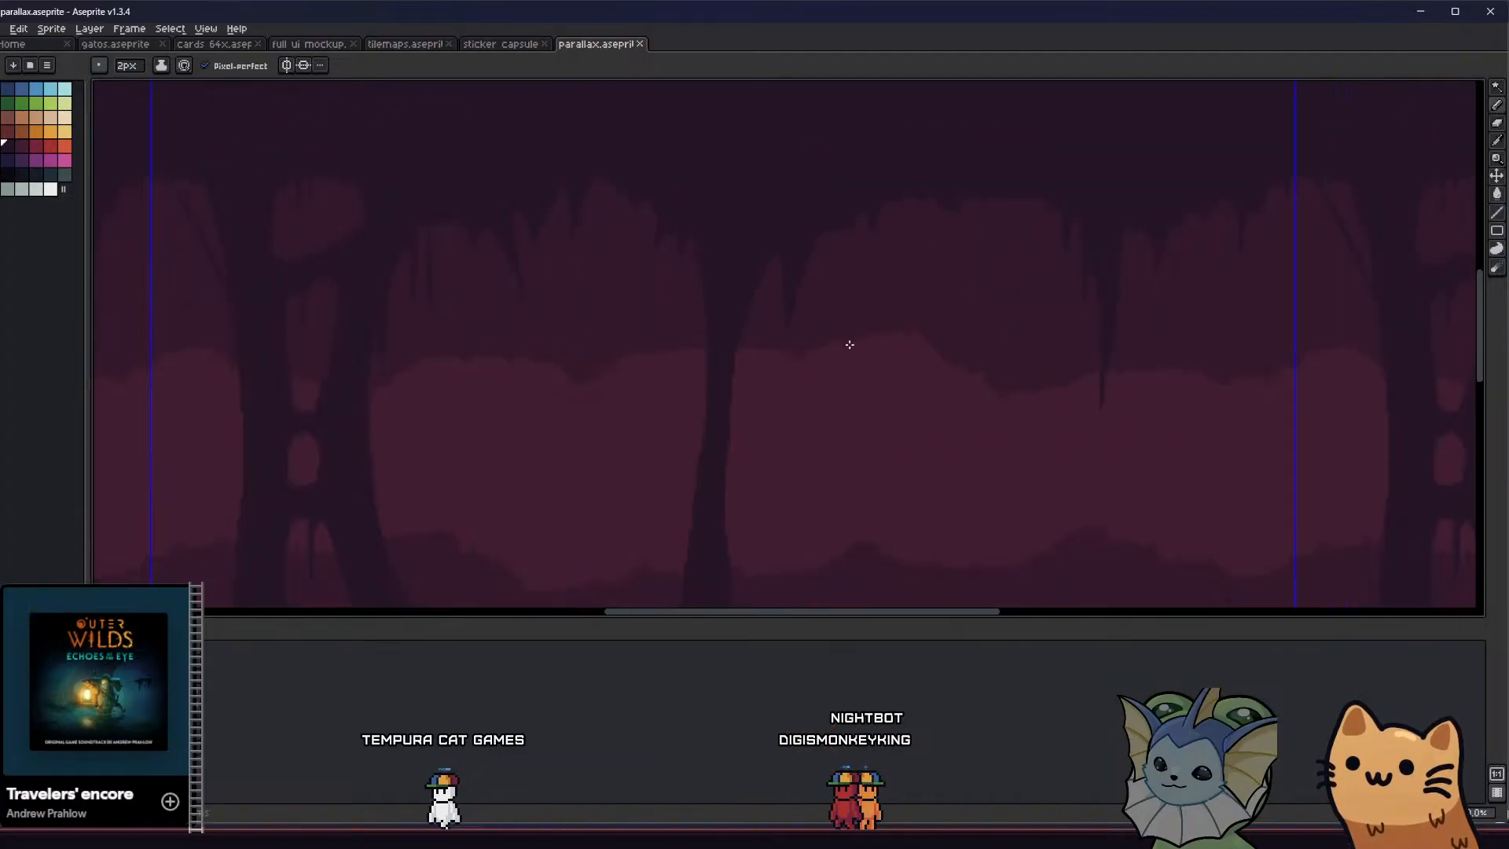
scroll(591, 184, "up", 3)
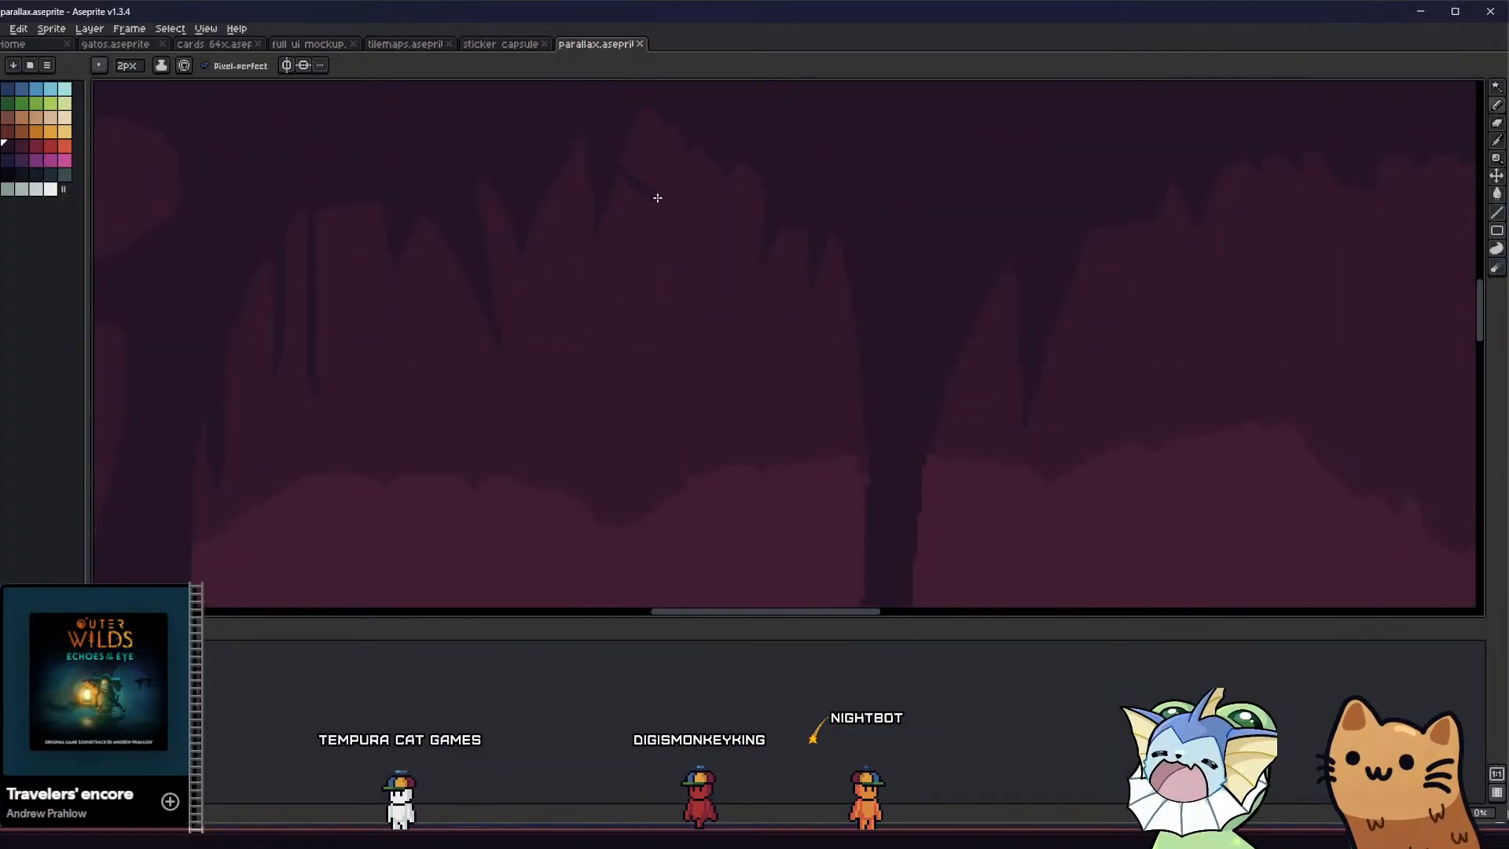
scroll(720, 276, "down", 2)
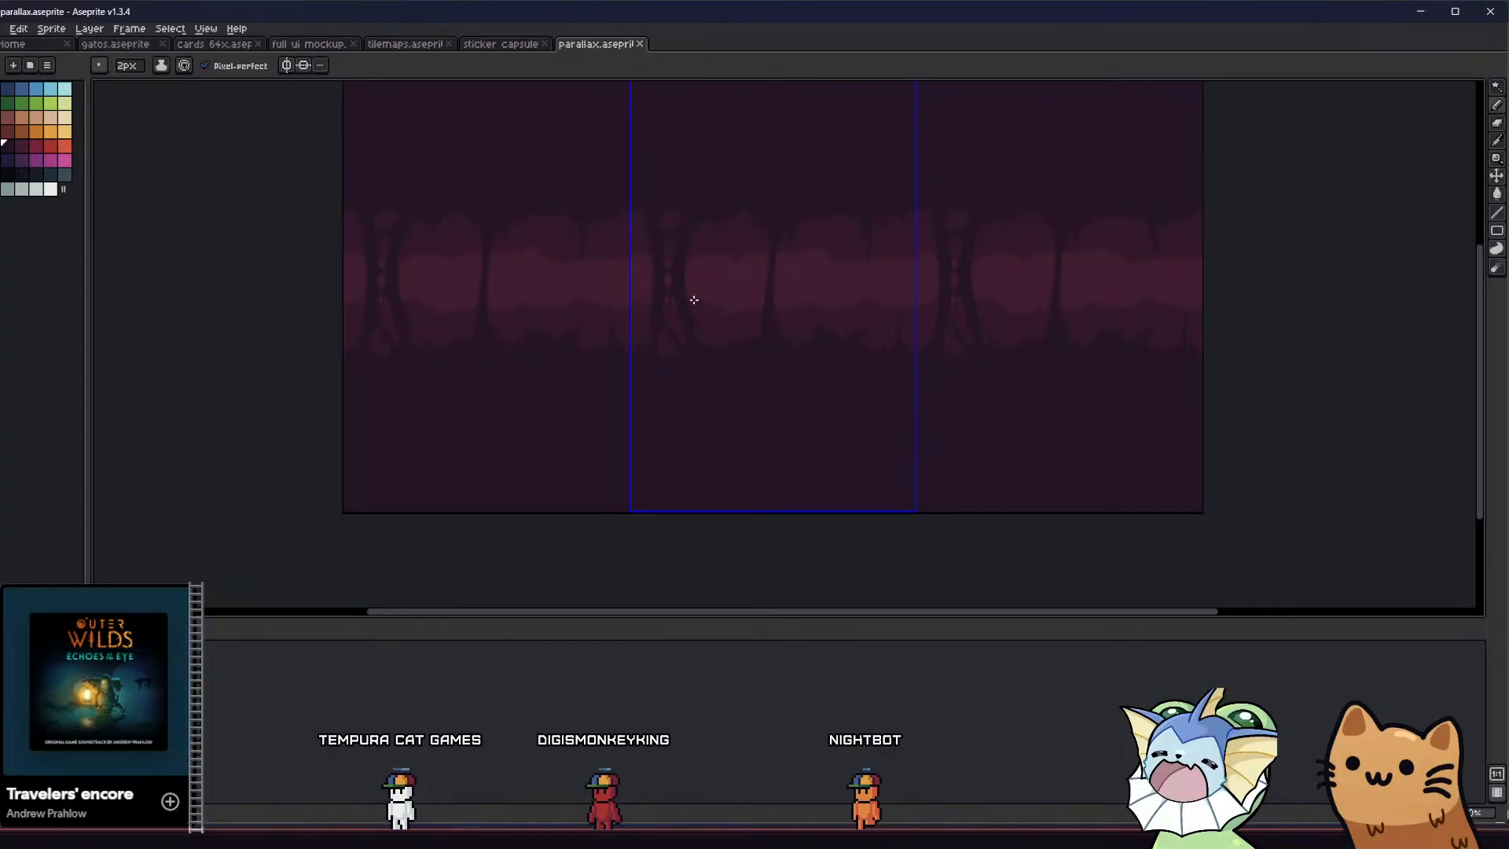
scroll(750, 257, "up", 2)
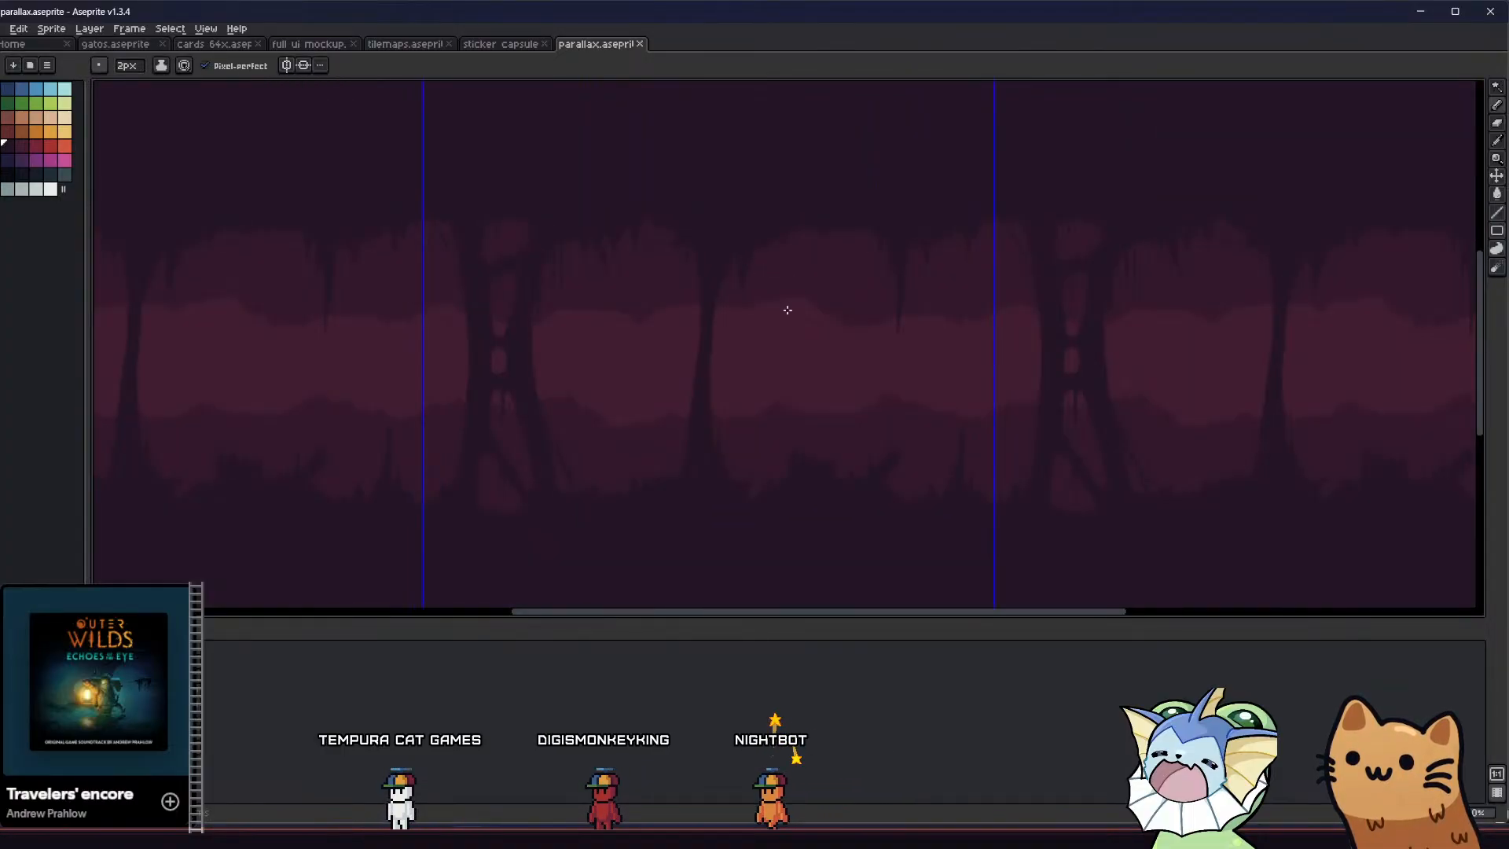
middle_click_drag(788, 309, 679, 300)
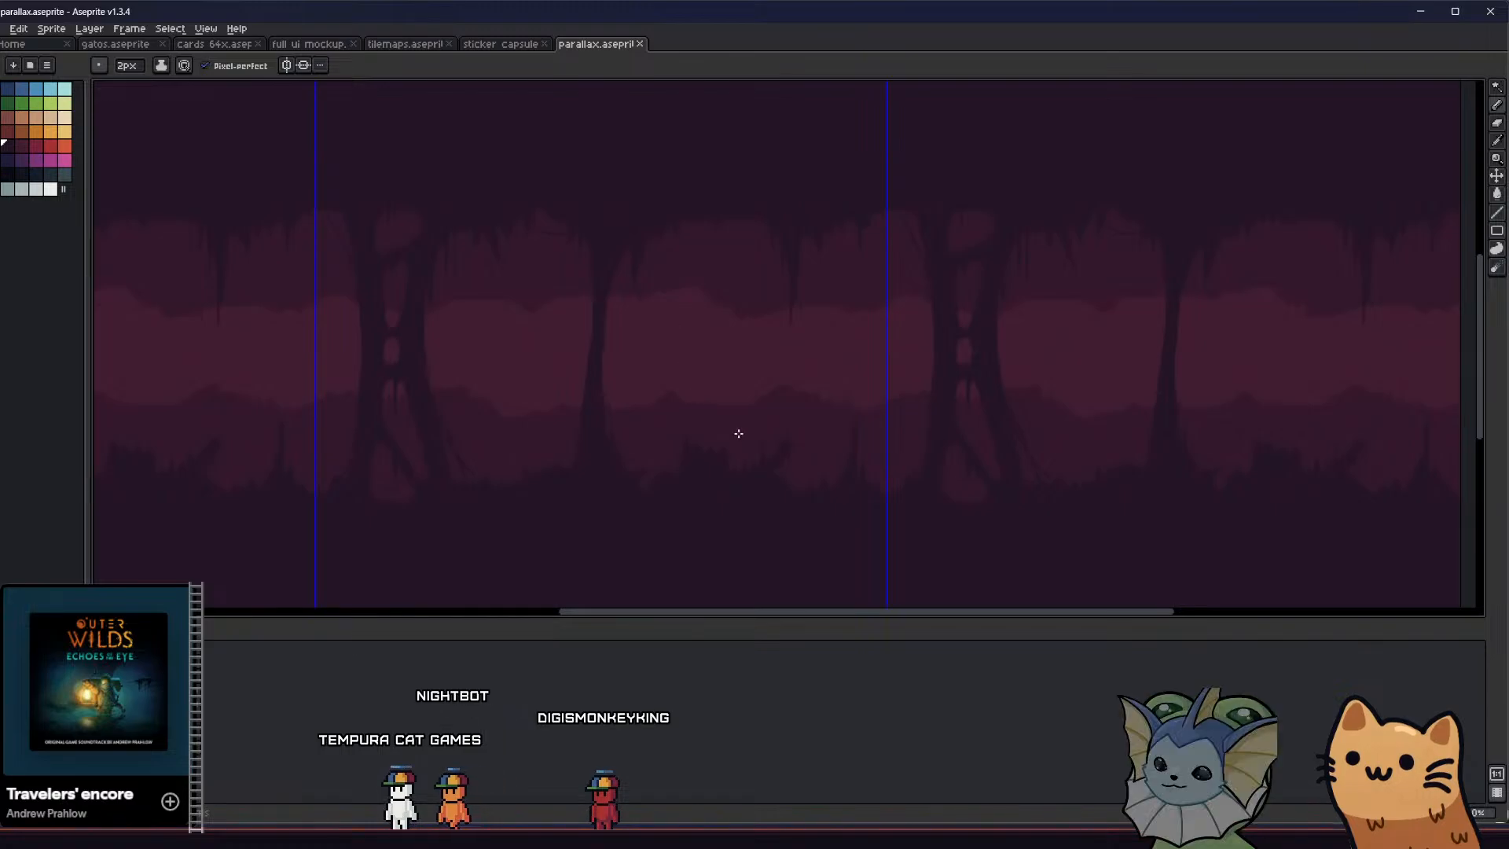
Draw a thin branch from the side of the tall floor spike to the small spike next to it with the 2 px Pencil
scroll(785, 448, "up", 3)
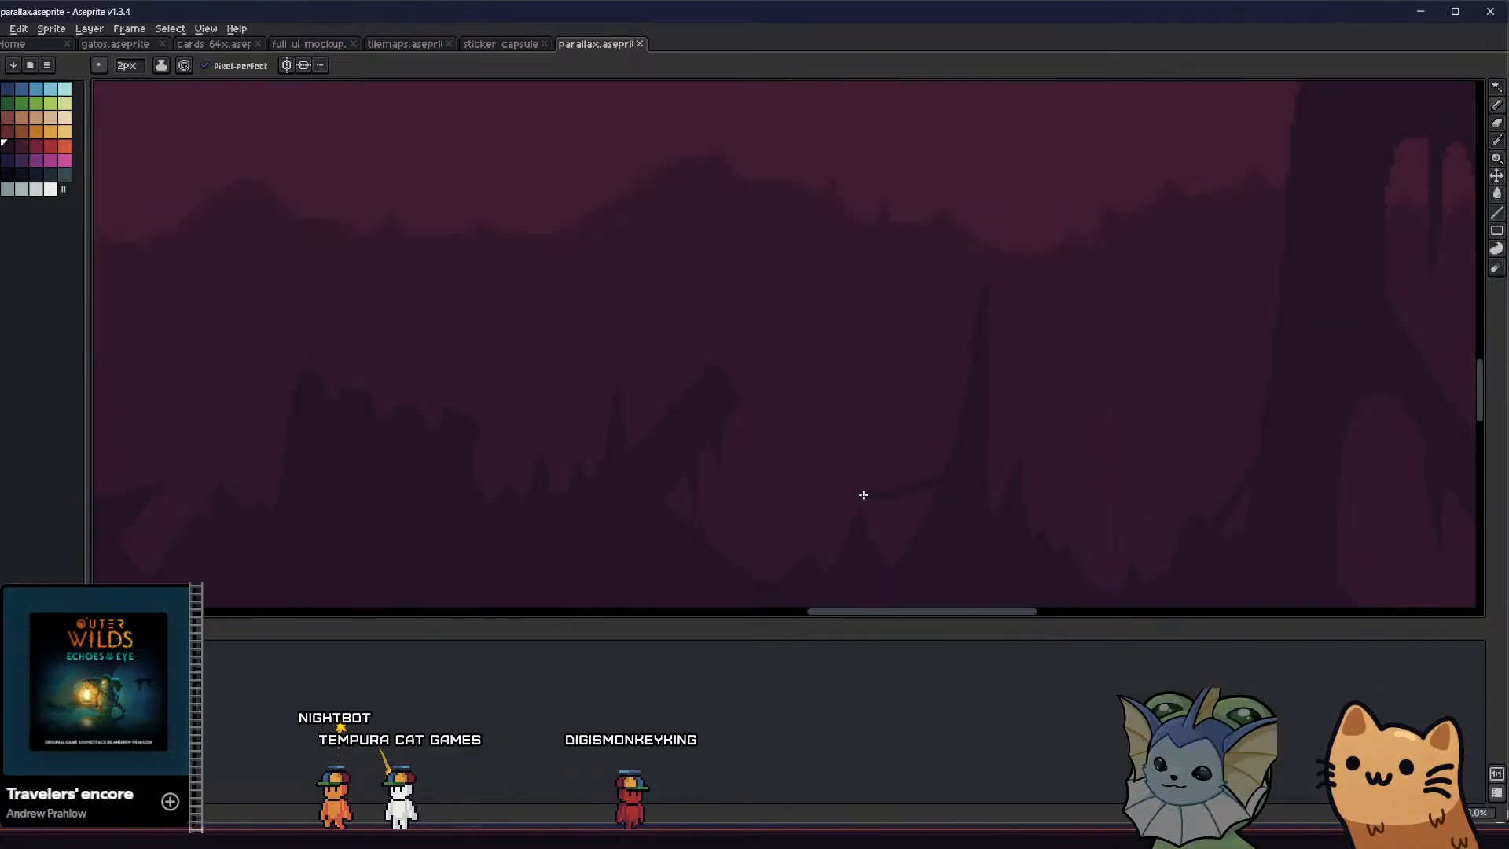
scroll(710, 431, "down", 3)
middle_click_drag(652, 470, 606, 480)
scroll(607, 480, "down", 1)
scroll(589, 330, "up", 3)
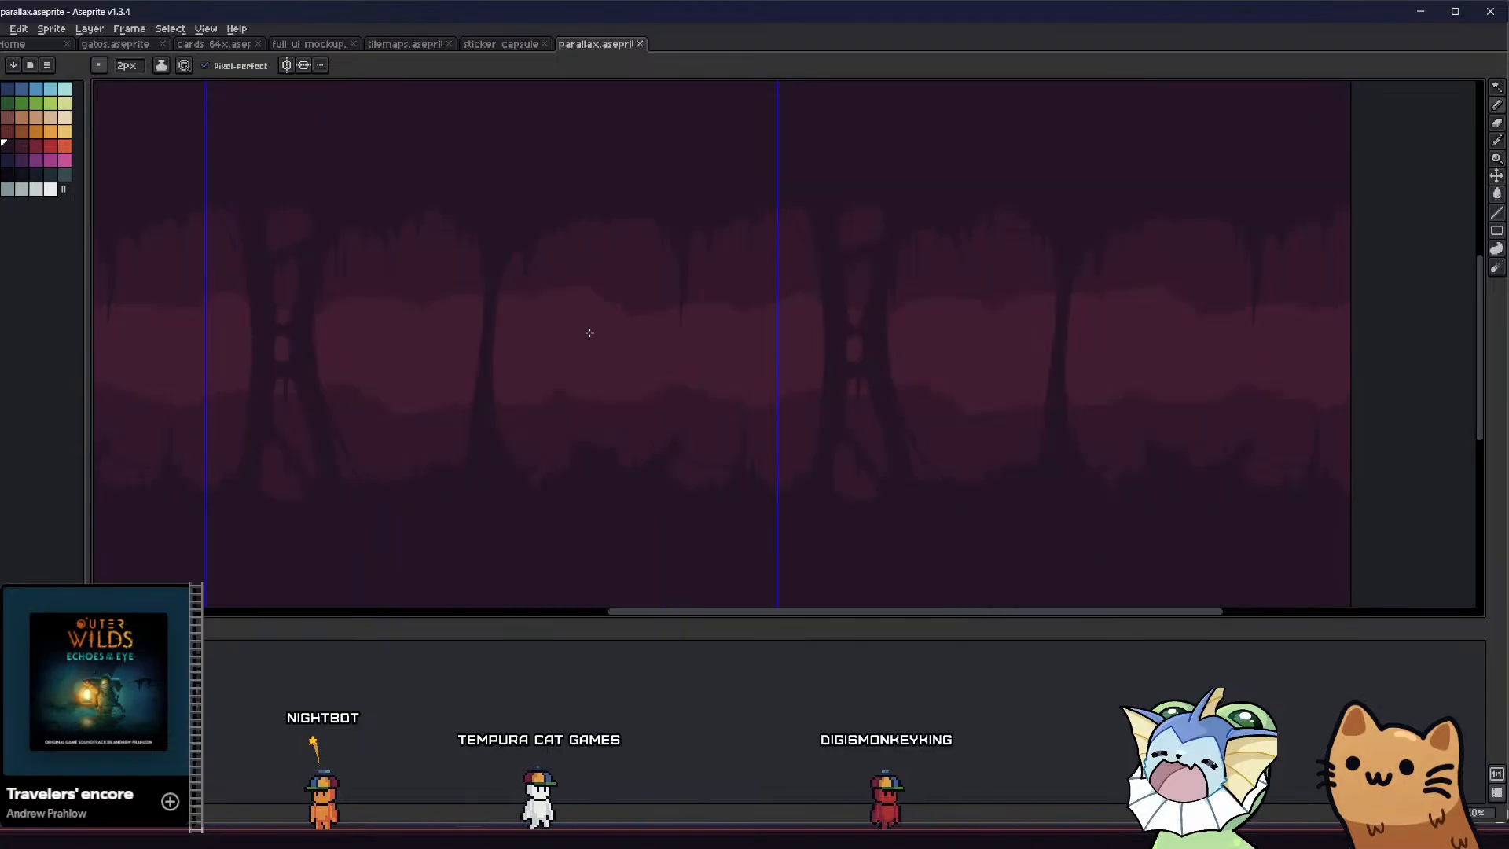
Draw and fill a short pointed drip on the ceiling between the thin column and the long stalactite, and save the file
mouse_move(619, 236)
left_mouse_down()
mouse_move(640, 321)
mouse_move(657, 242)
left_mouse_up()
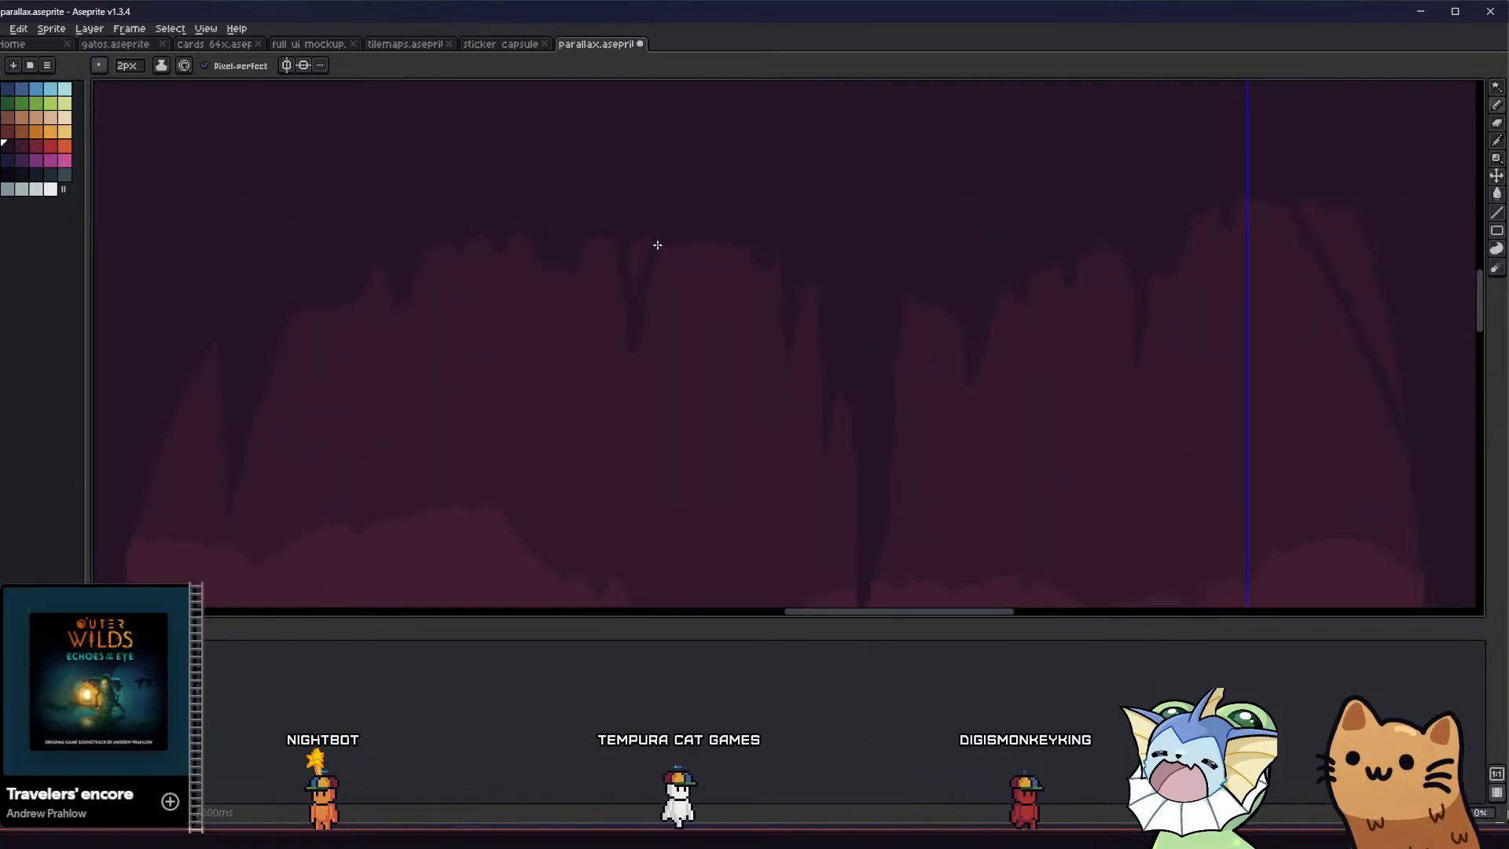
key("g")
left_click(634, 275)
scroll(634, 275, "down", 2)
scroll(634, 275, "down", 2)
key("ctrl+s")
middle_click_drag(550, 382, 611, 395)
scroll(589, 350, "down", 1)
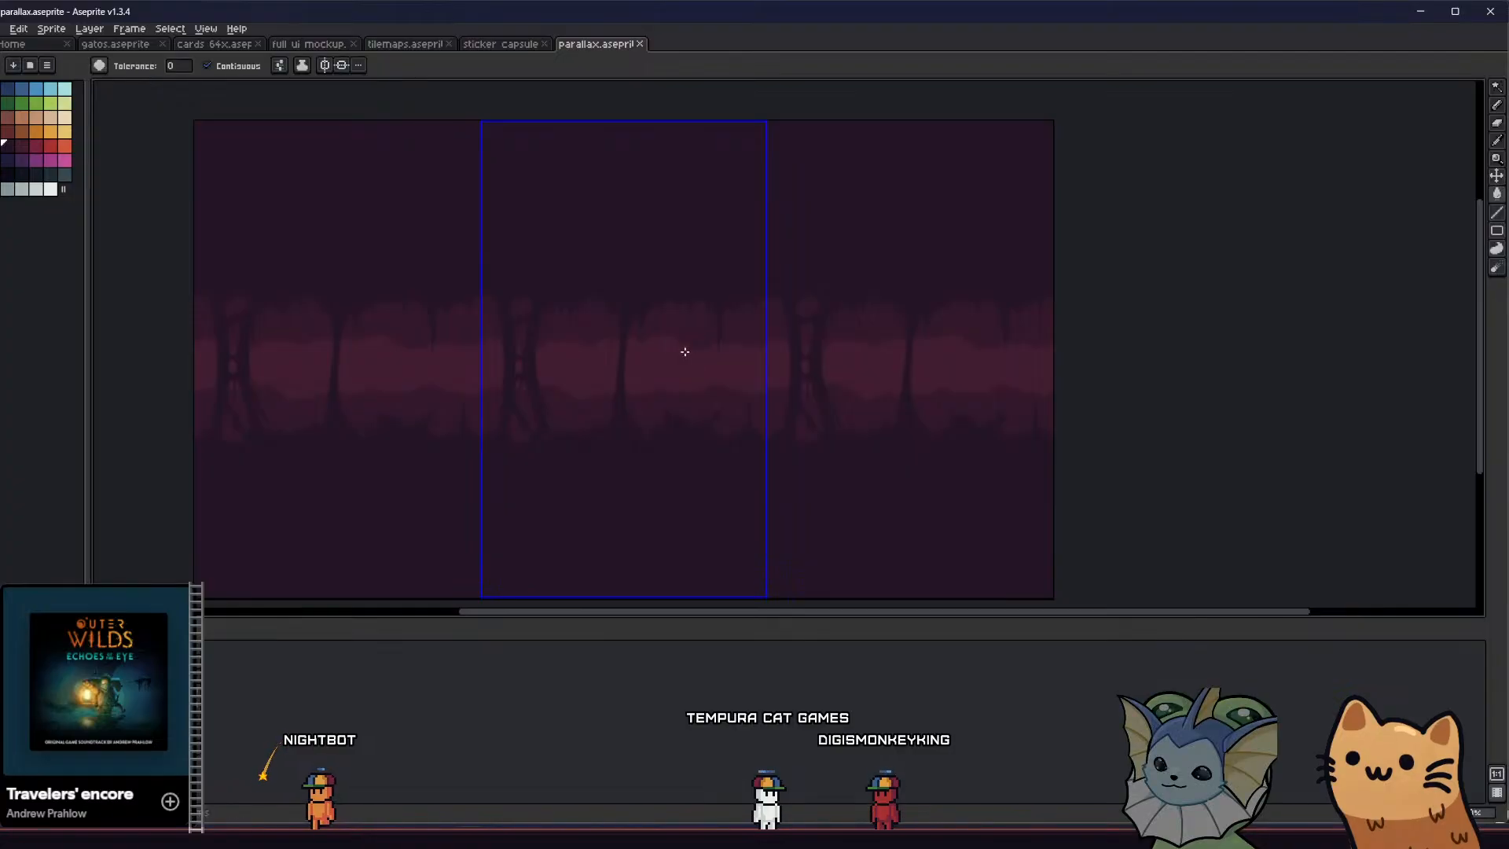
Draw and fill a second long stalactite on the ceiling between the thin column and the short drip
scroll(686, 328, "up", 1)
key("b")
scroll(663, 262, "up", 2)
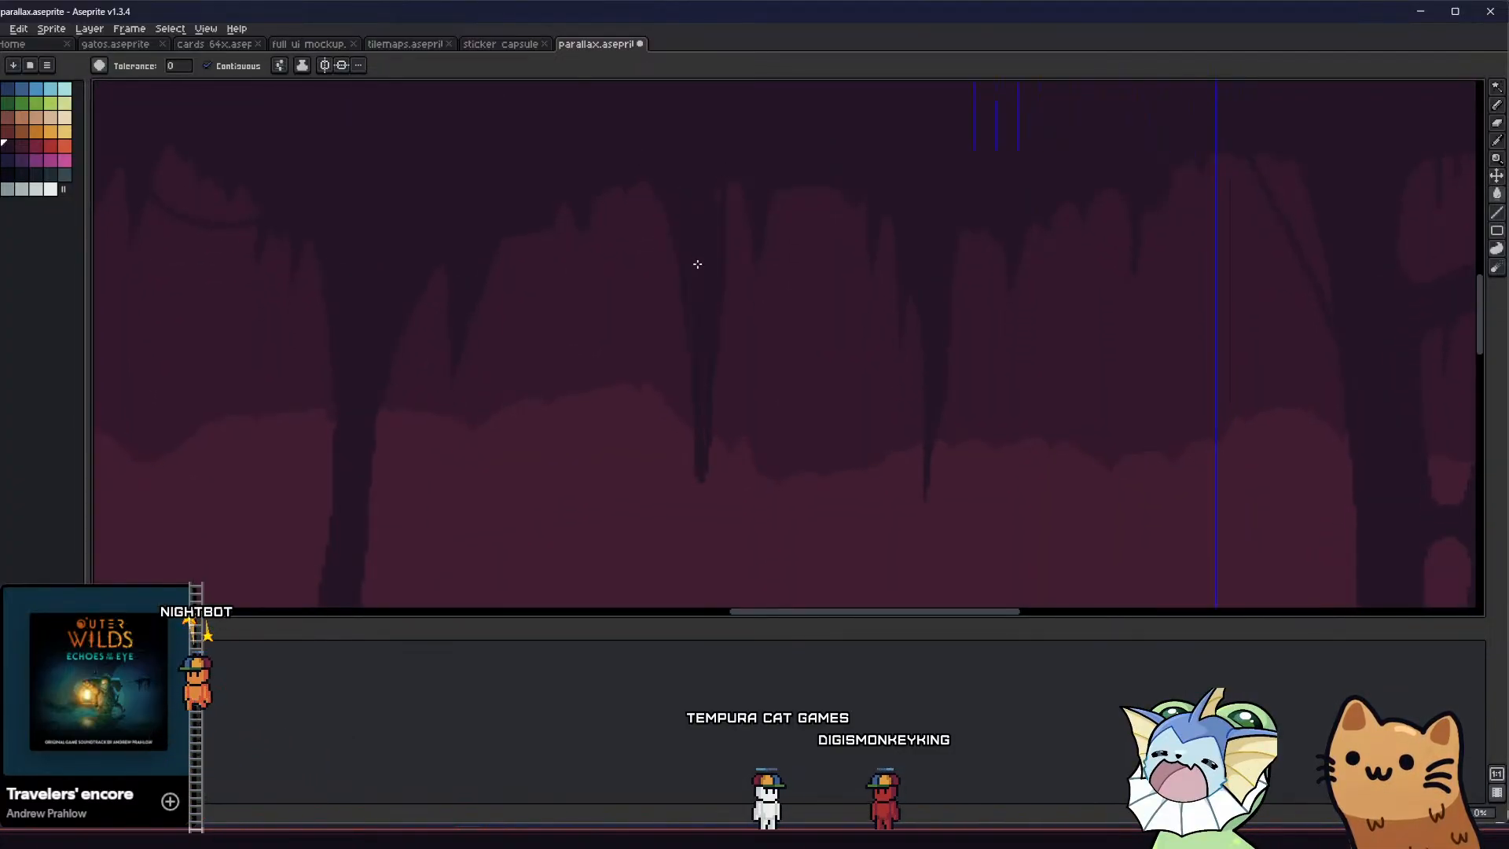
Fill the gap between the new stalactite and the short drip, and refine the stalactite's tip with the 1 px Pencil
key("minus")
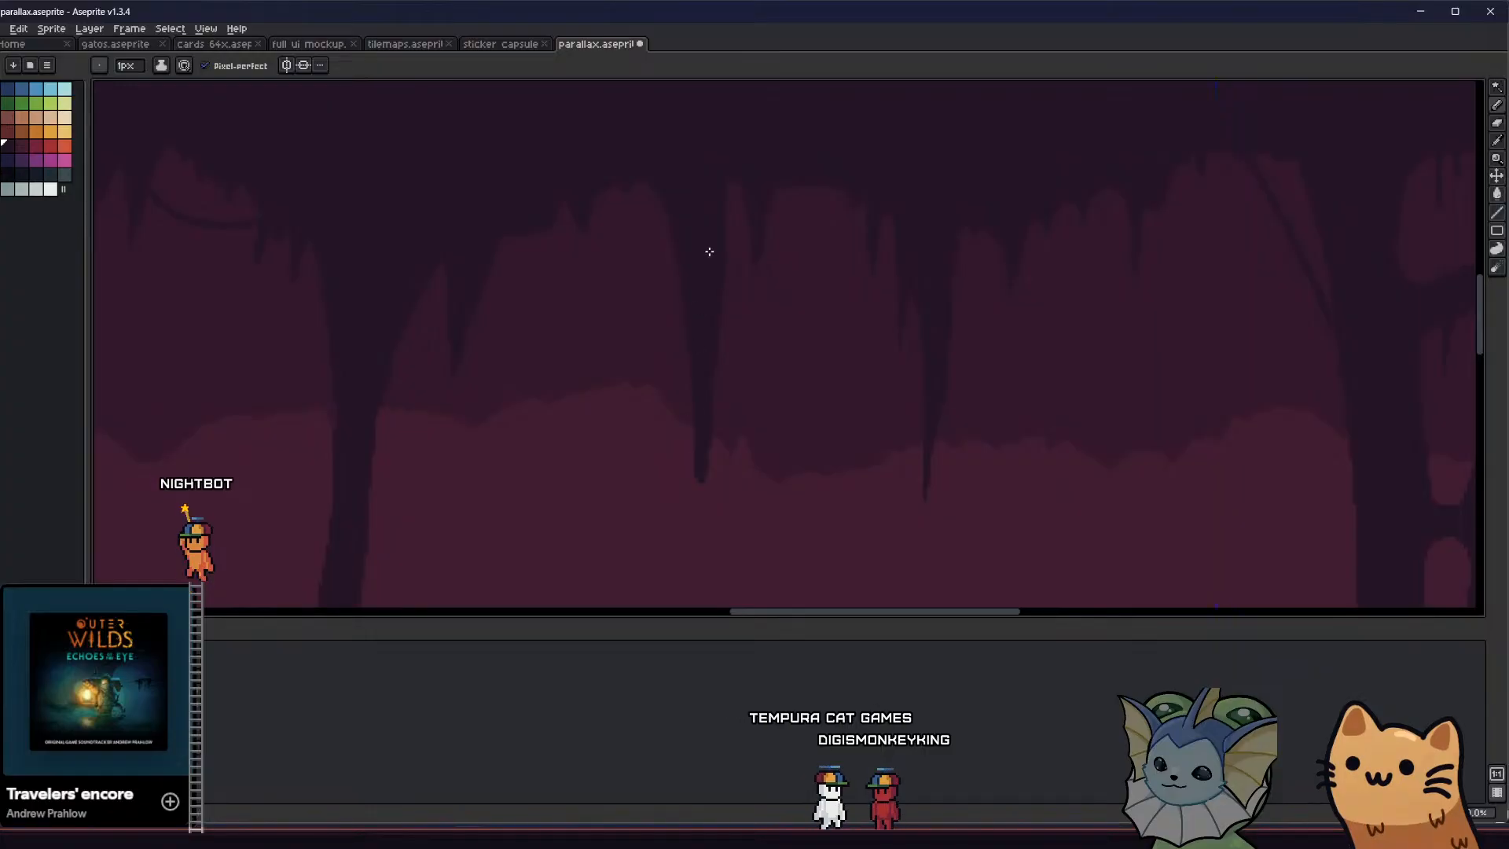
left_click_drag(751, 213, 753, 221)
key("g")
left_click(736, 193)
middle_click_drag(686, 362, 679, 323)
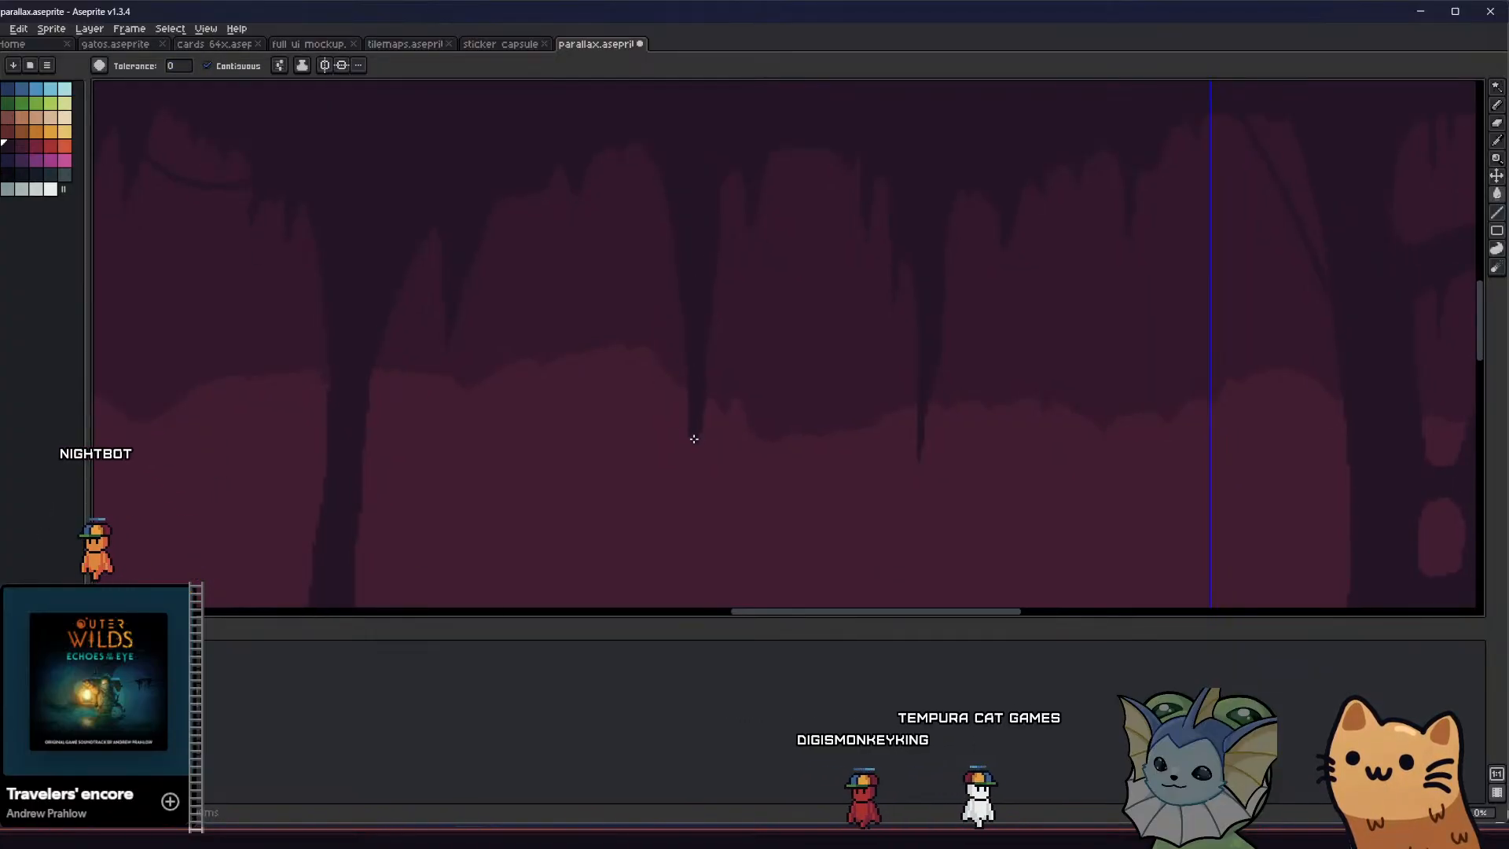
key("b")
key("v")
scroll(633, 500, "down", 2)
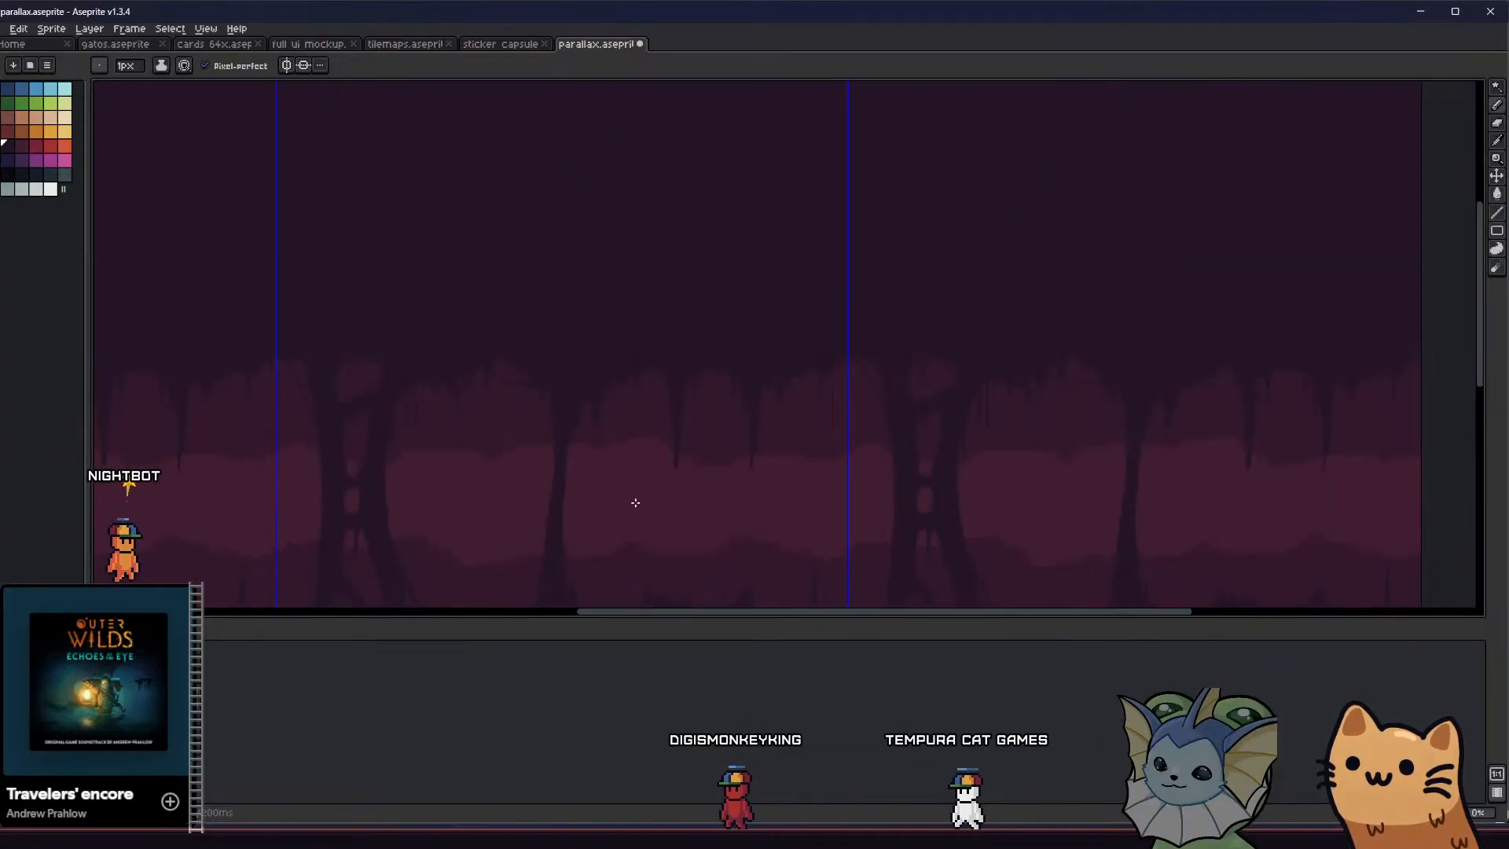
Save the parallax file and show all of the cave's hidden layers together
key("ctrl+s")
mouse_move(609, 467)
middle_mouse_down()
mouse_move(546, 279)
mouse_move(463, 346)
middle_mouse_up()
scroll(475, 404, "down", 2)
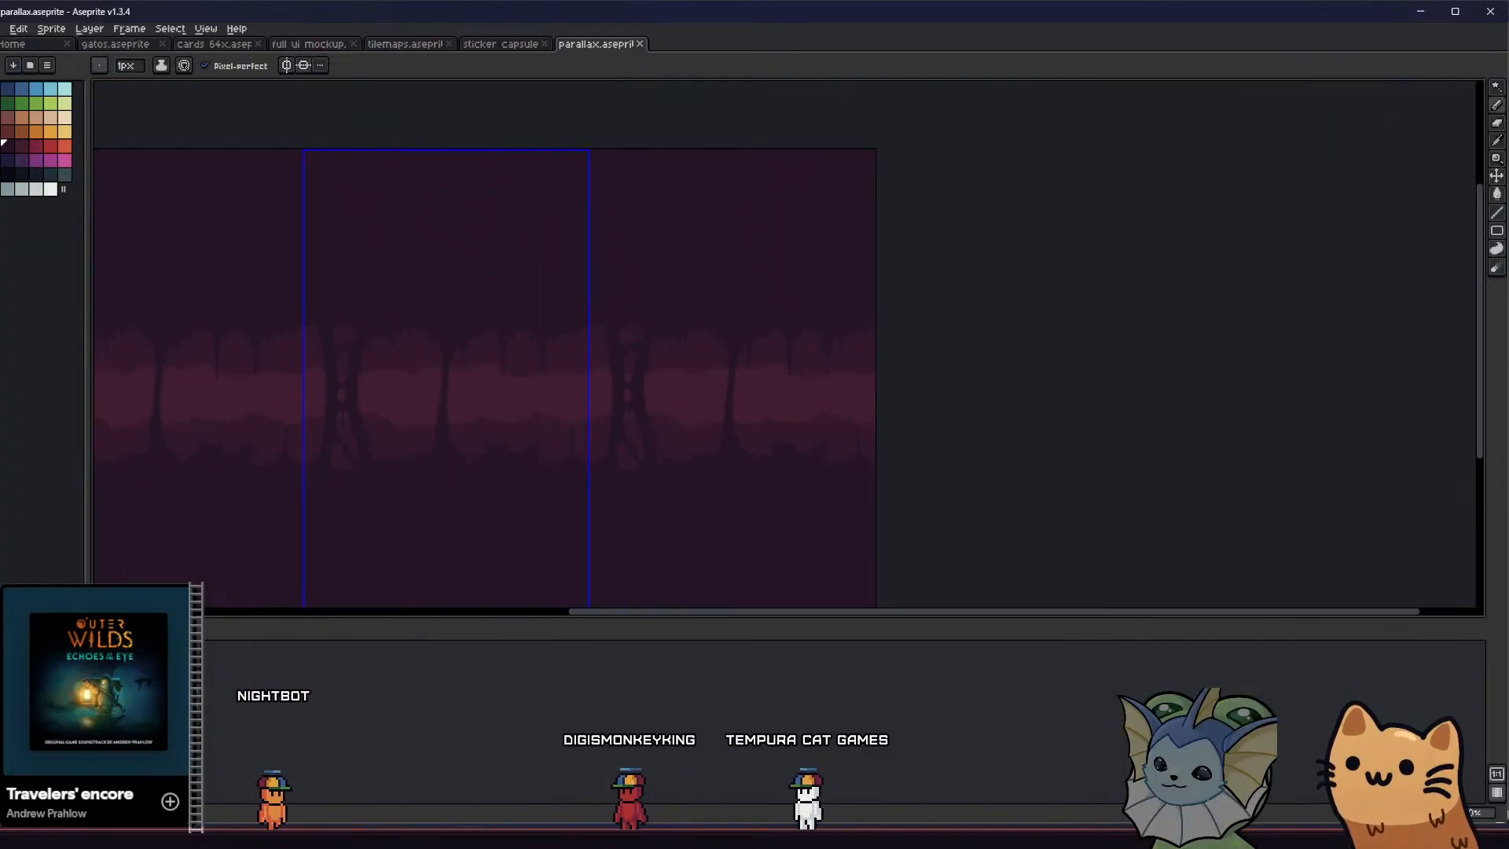
key("shift+x")
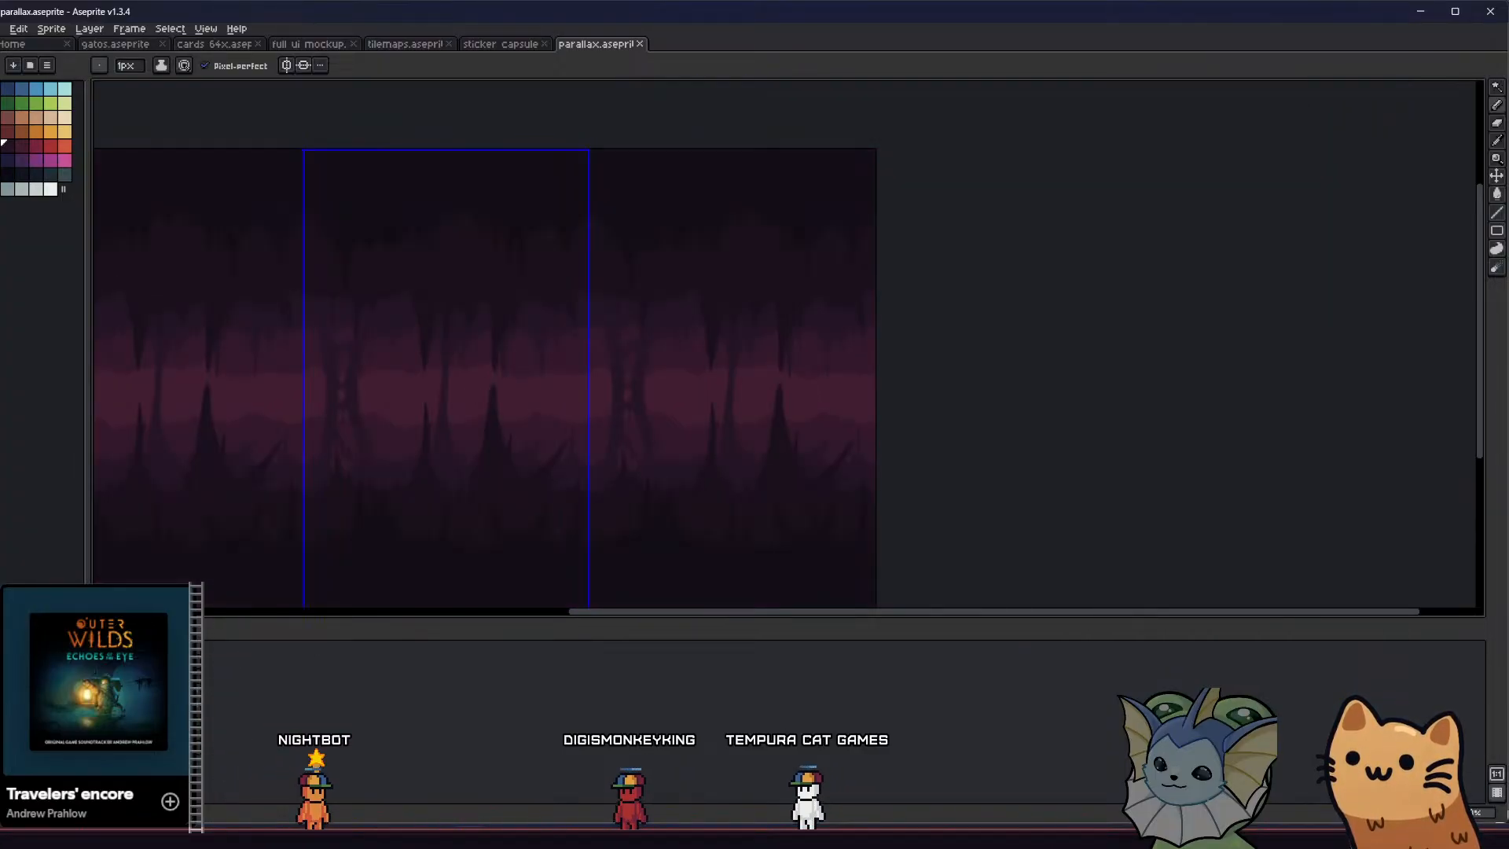
Examine the full layered cave composition and its tiling, from the columns and stalactites to the floor spikes
middle_click_drag(202, 557, 464, 468)
scroll(535, 445, "down", 1)
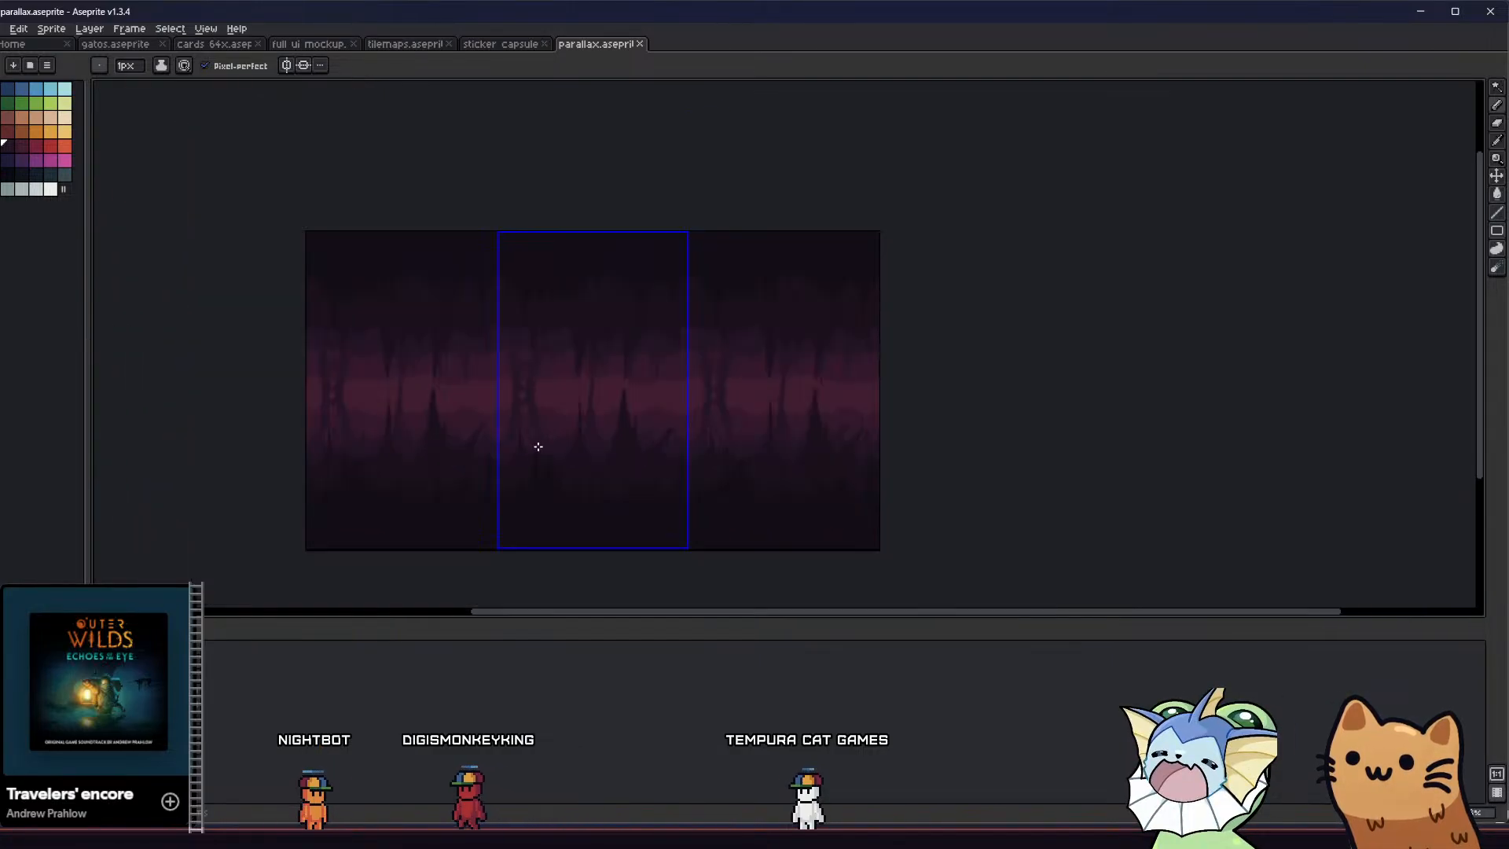
scroll(580, 433, "up", 1)
middle_click_drag(607, 415, 523, 423)
scroll(694, 420, "up", 1)
scroll(633, 421, "down", 1)
scroll(632, 421, "up", 1)
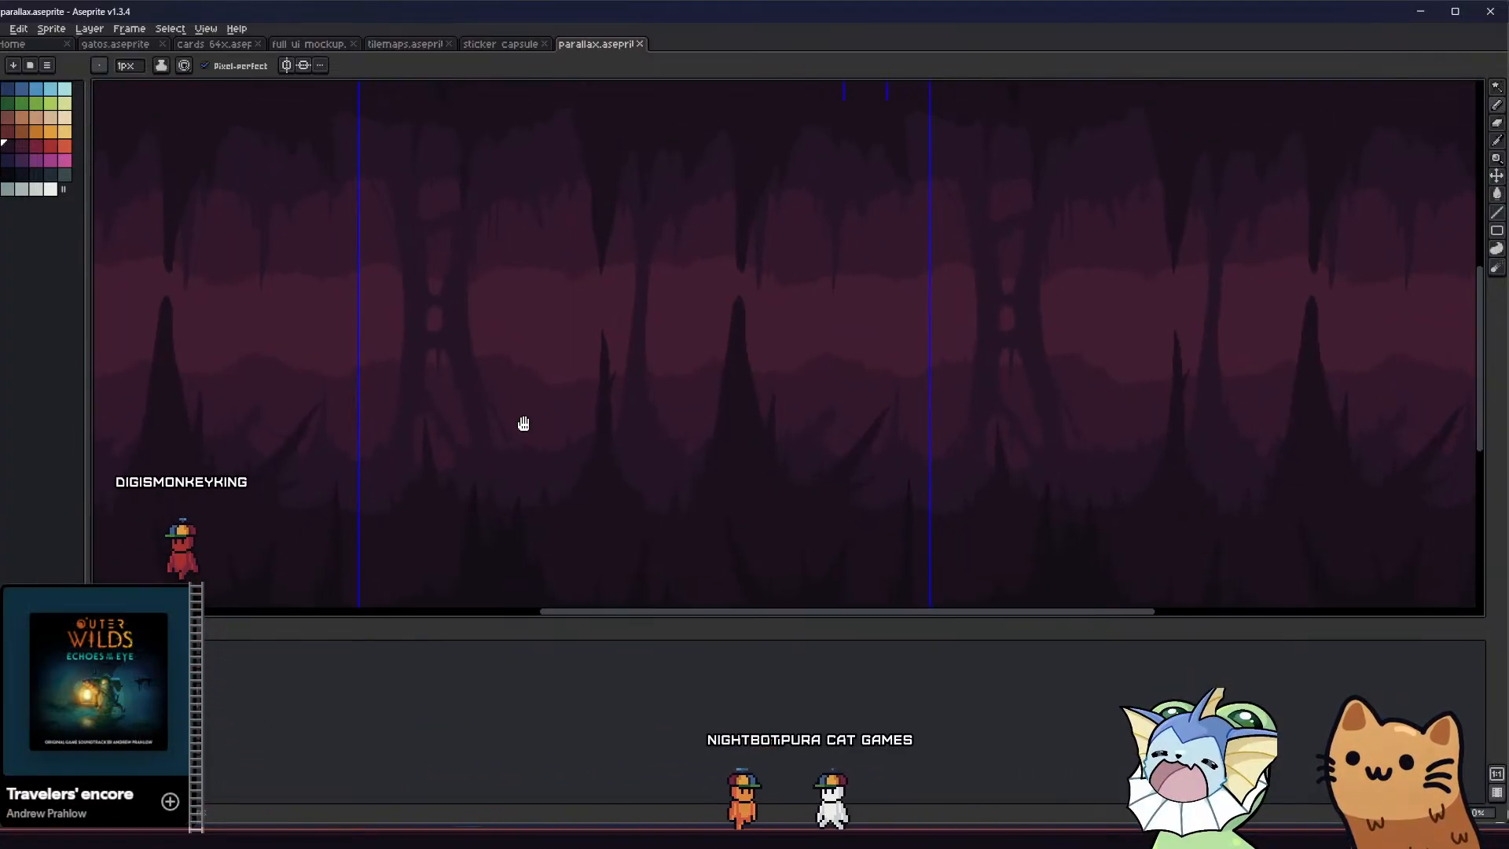
scroll(547, 456, "down", 1)
scroll(543, 475, "up", 1)
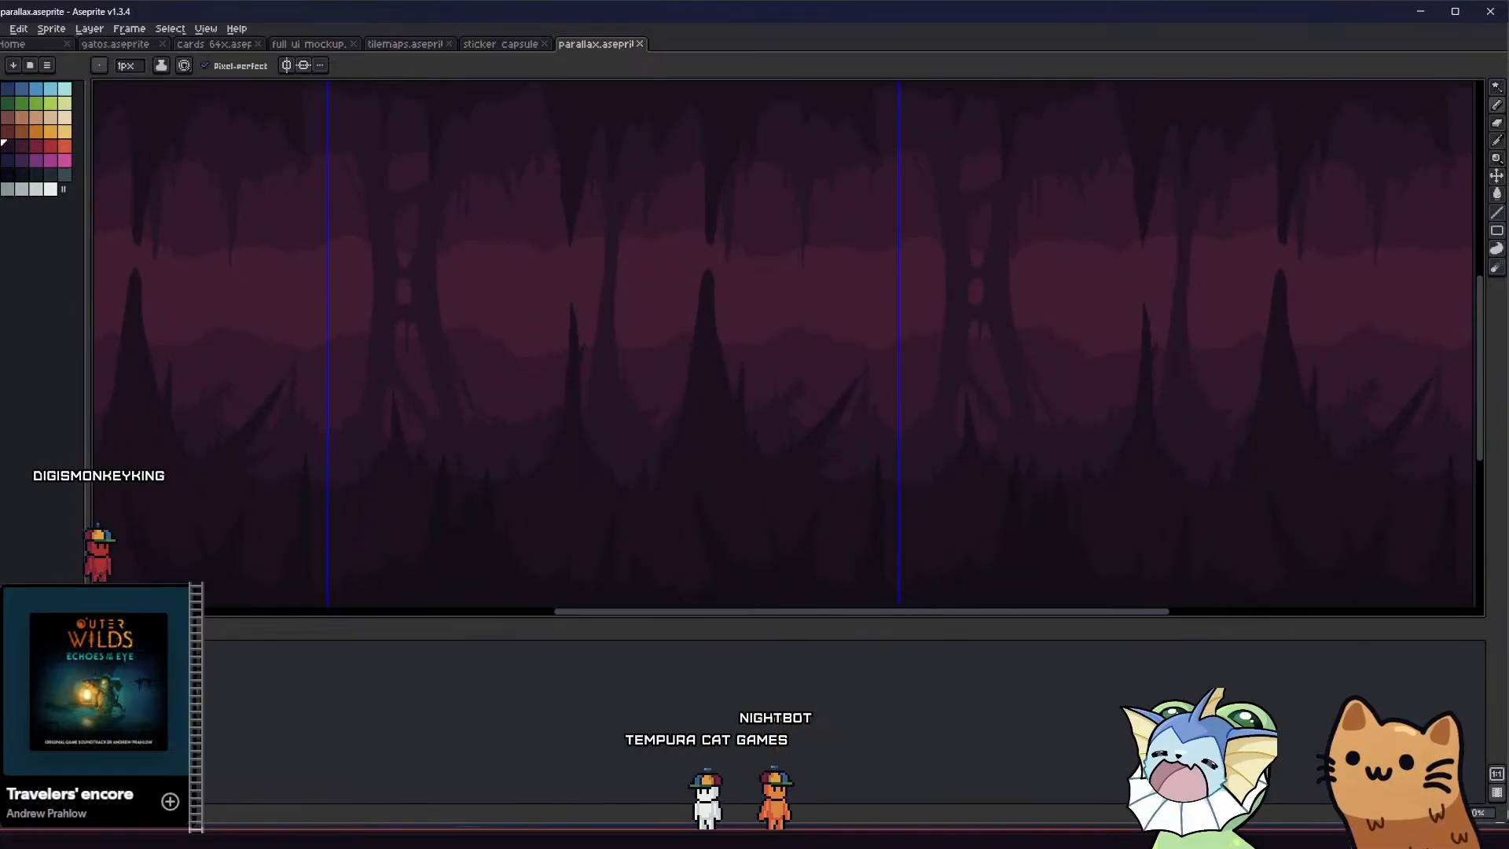
scroll(250, 554, "down", 1)
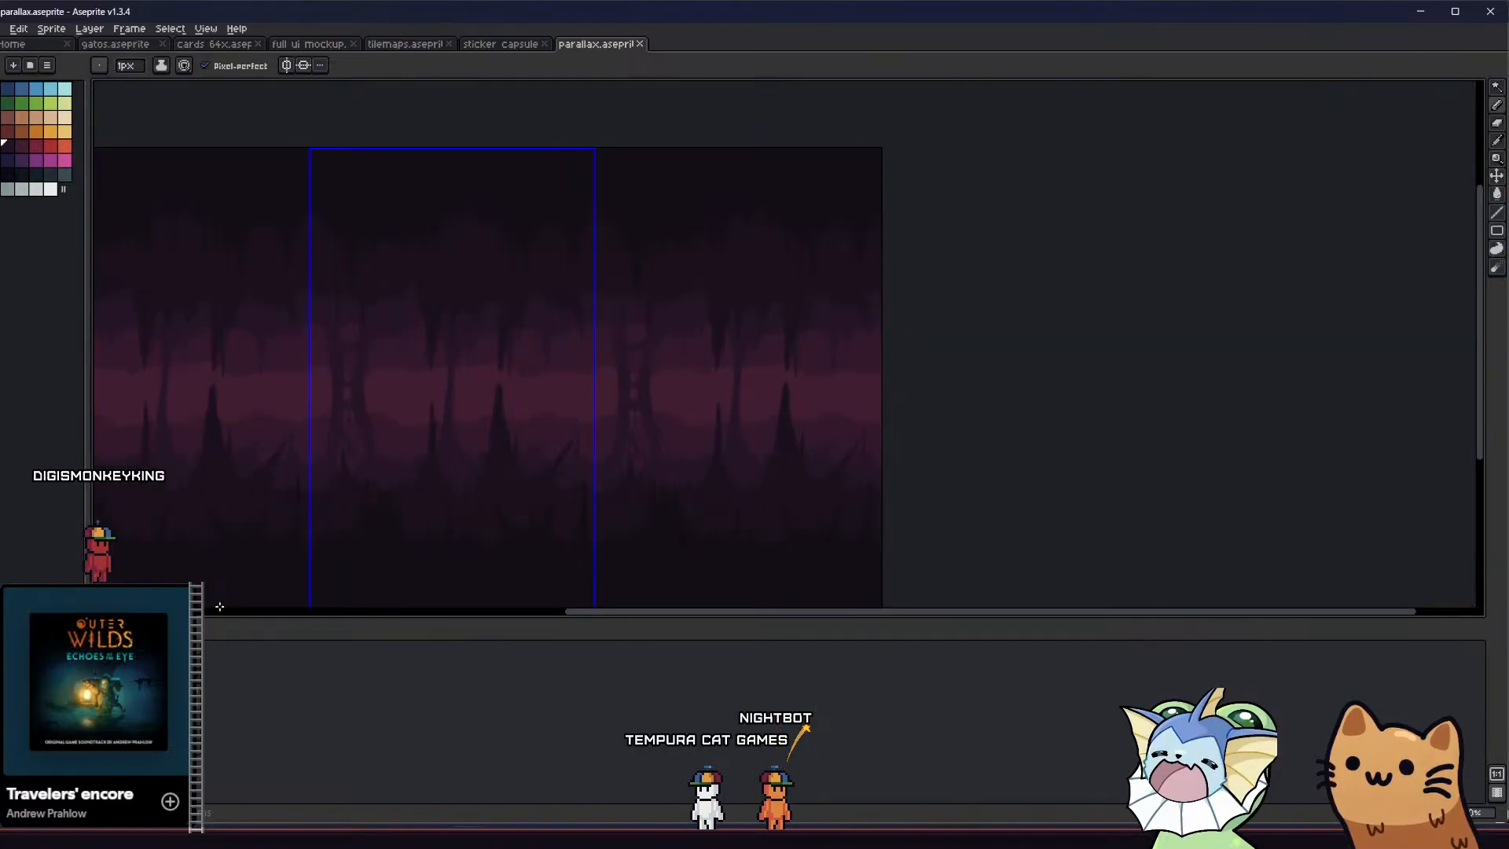
middle_click_drag(386, 419, 488, 387)
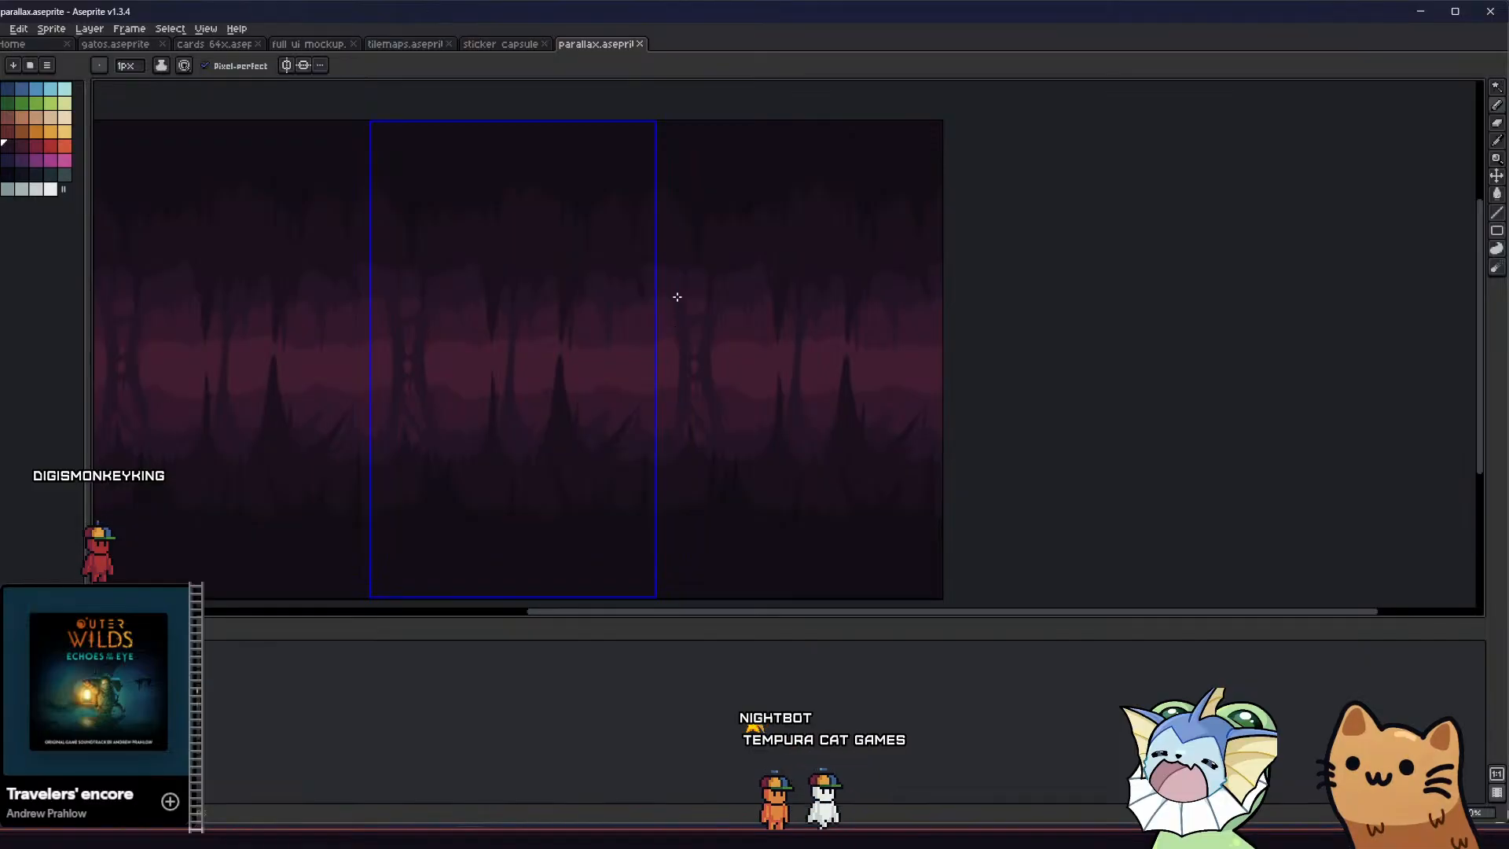
Export the selected layer as circle_1_parallax_layer_1_invert into the inverted folder, replacing the existing image
left_click(4, 28)
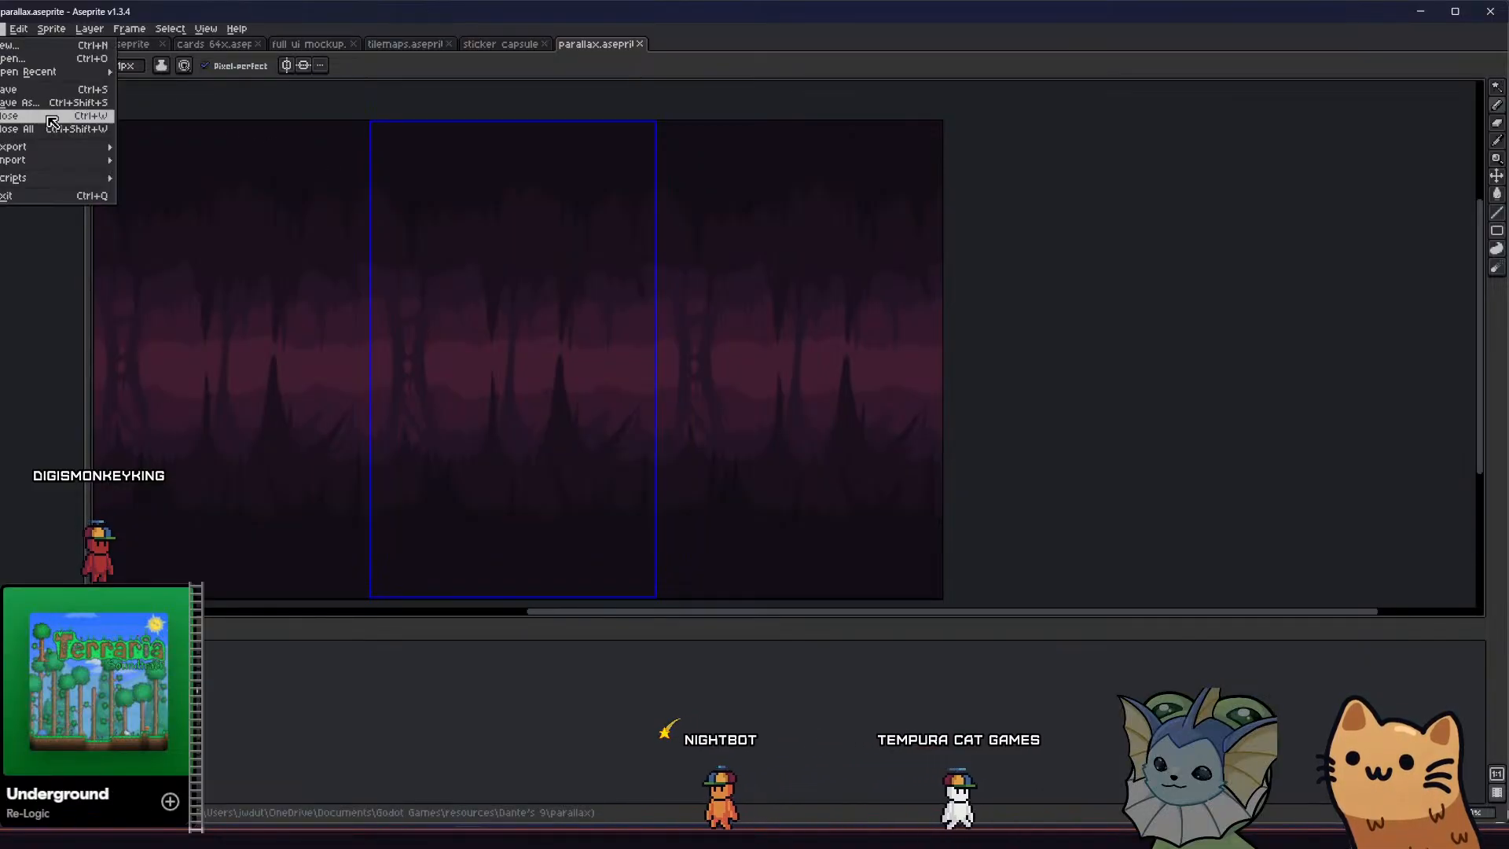
mouse_move(32, 147)
left_click(157, 146)
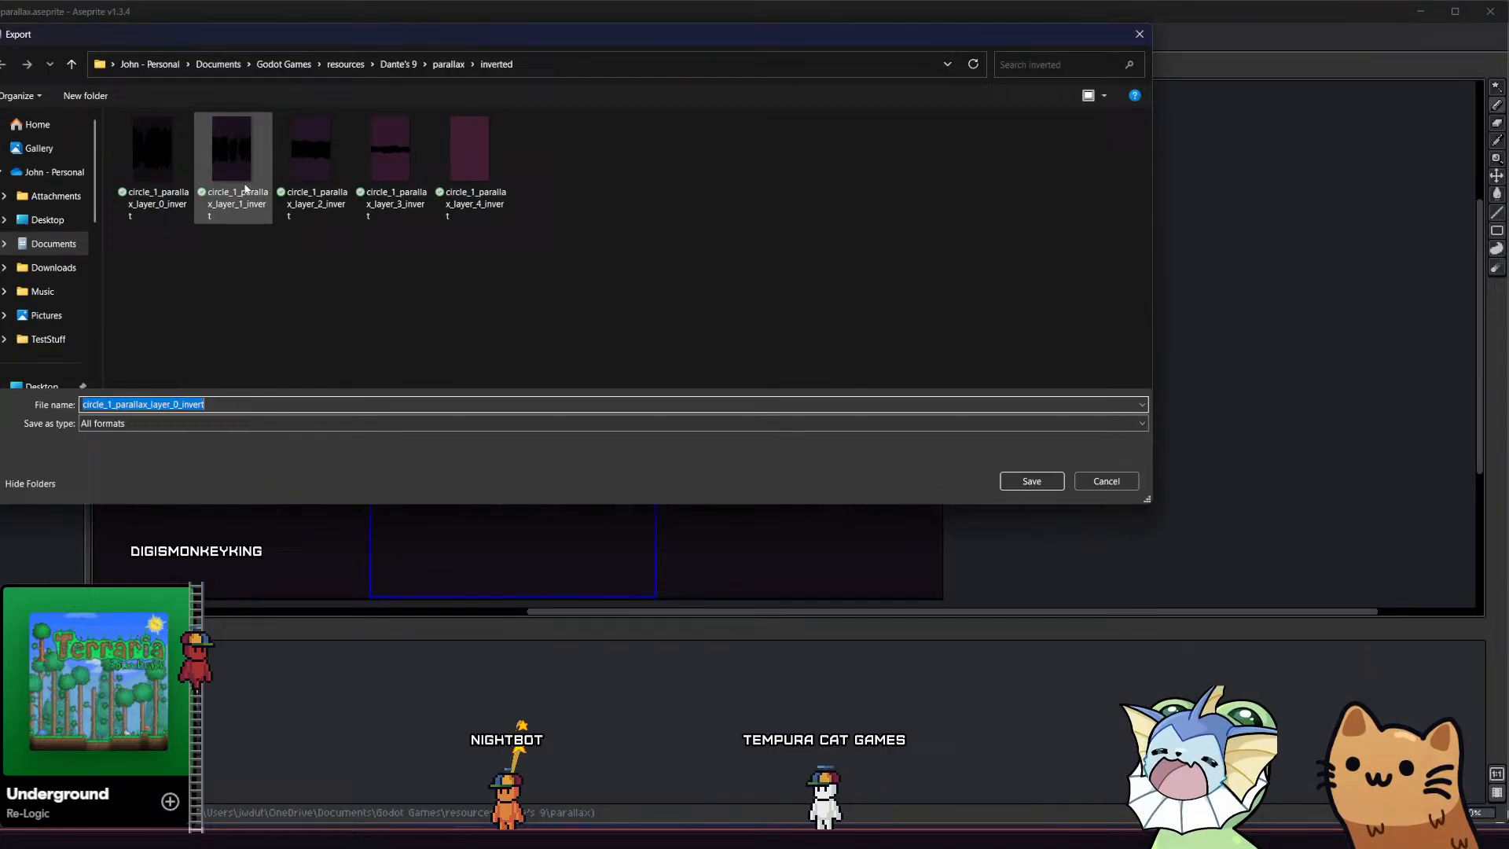
left_click(233, 169)
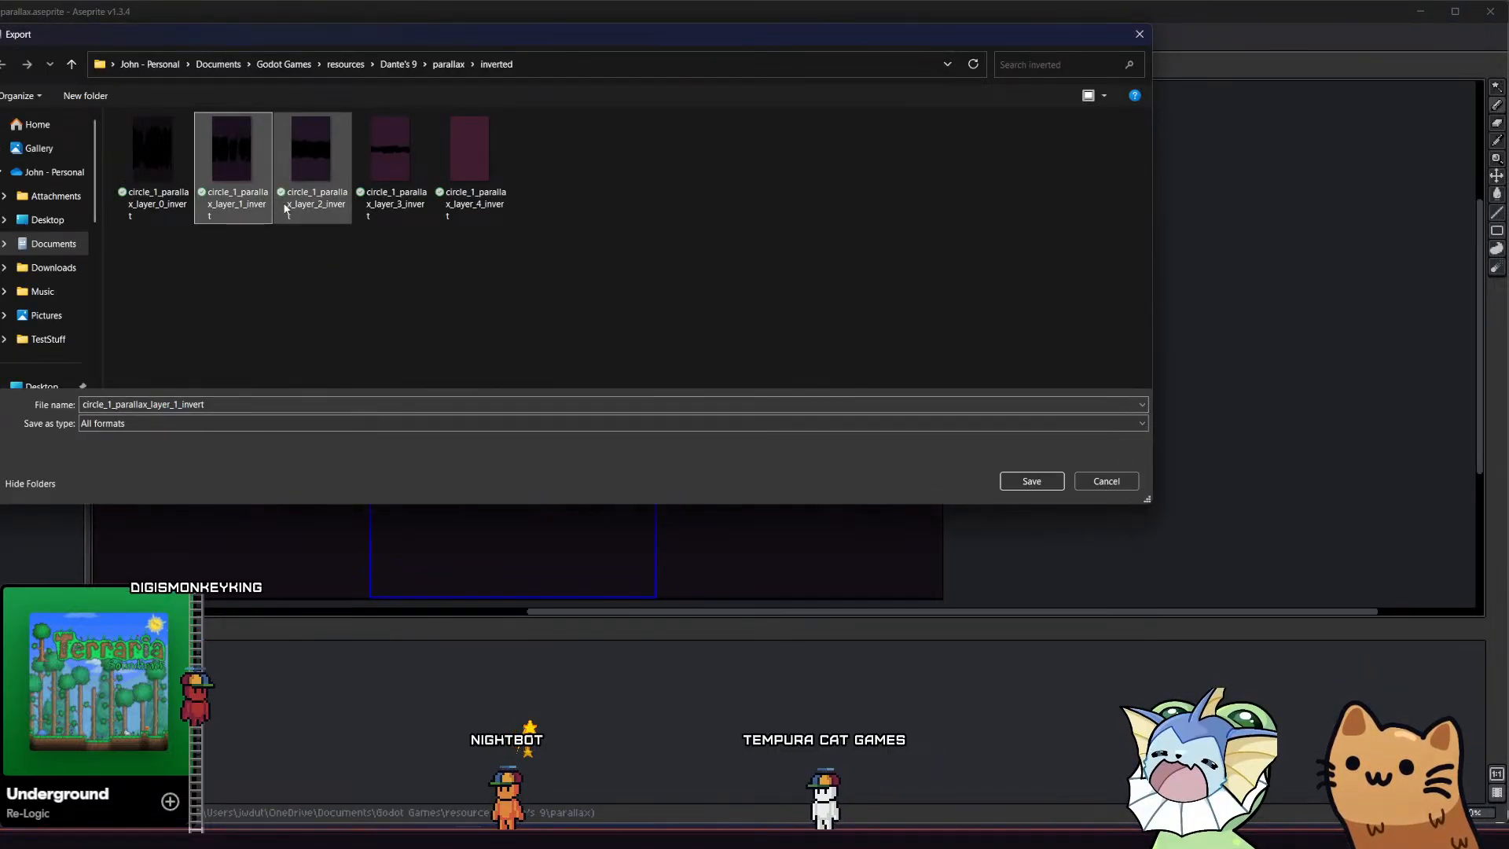
left_click(1026, 480)
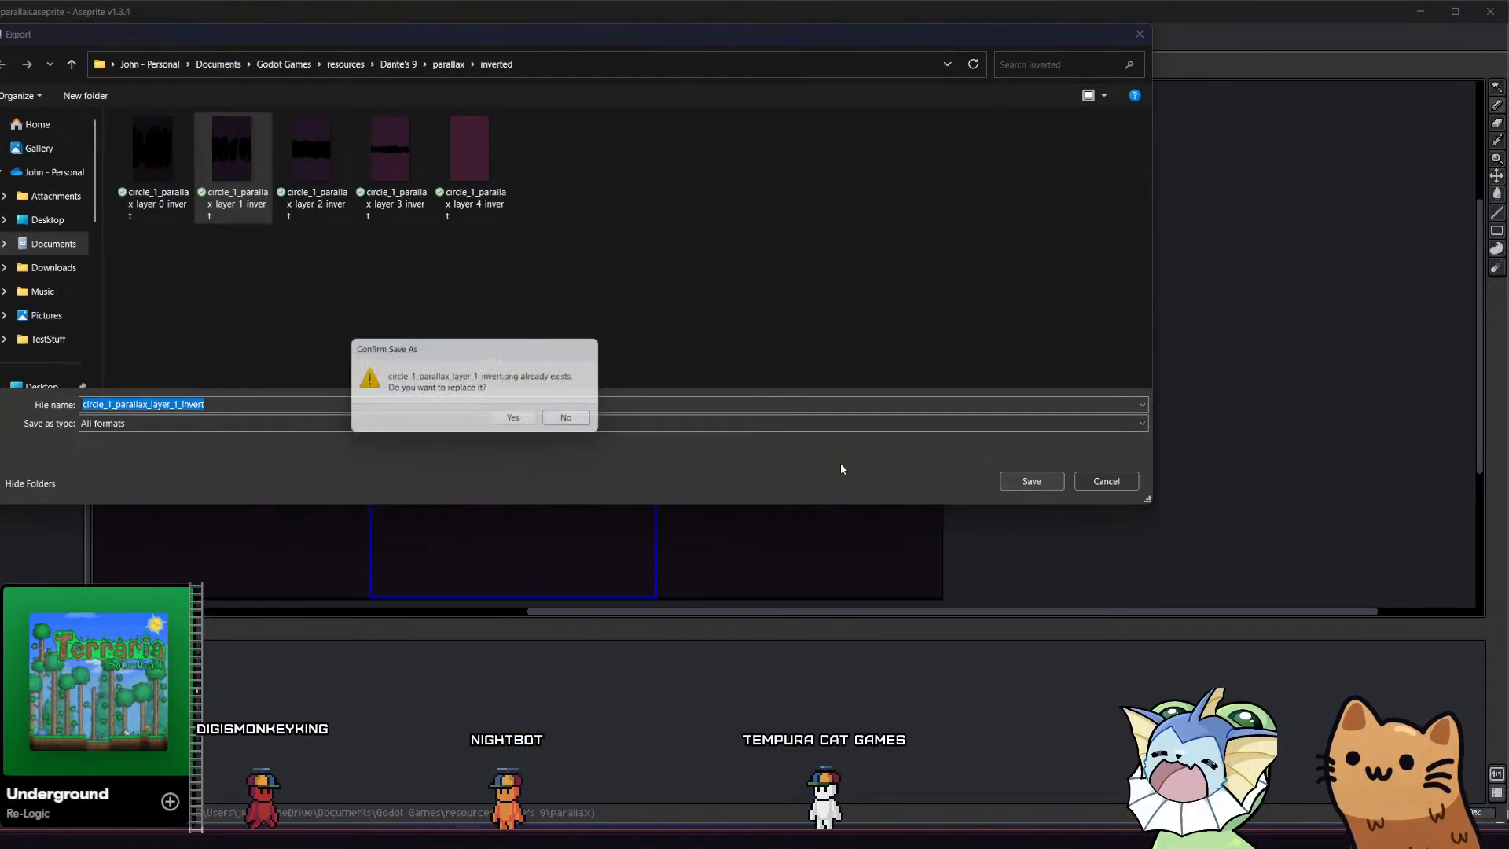
left_click(512, 418)
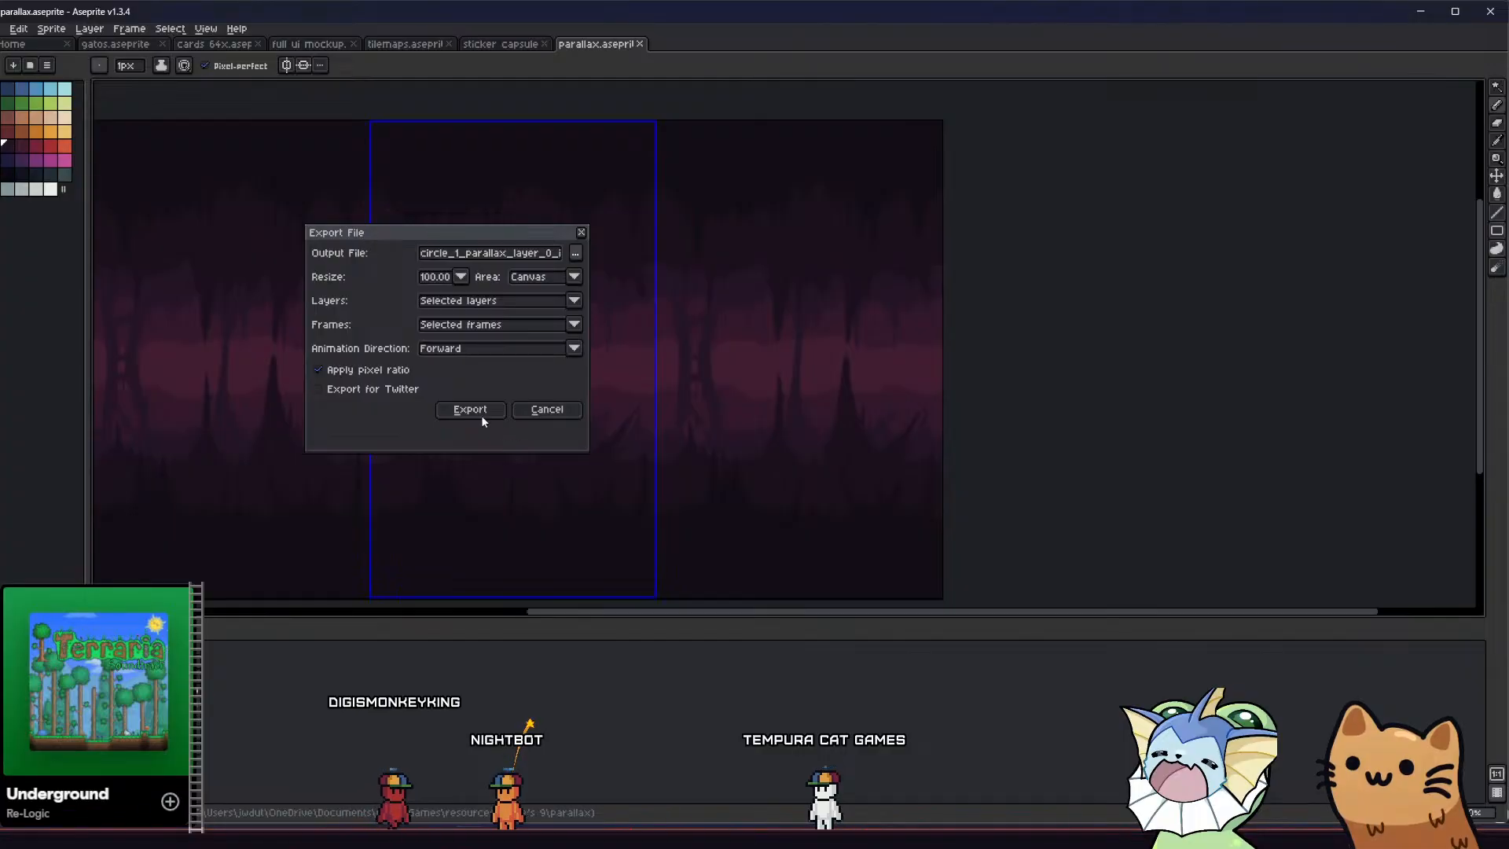
left_click(481, 415)
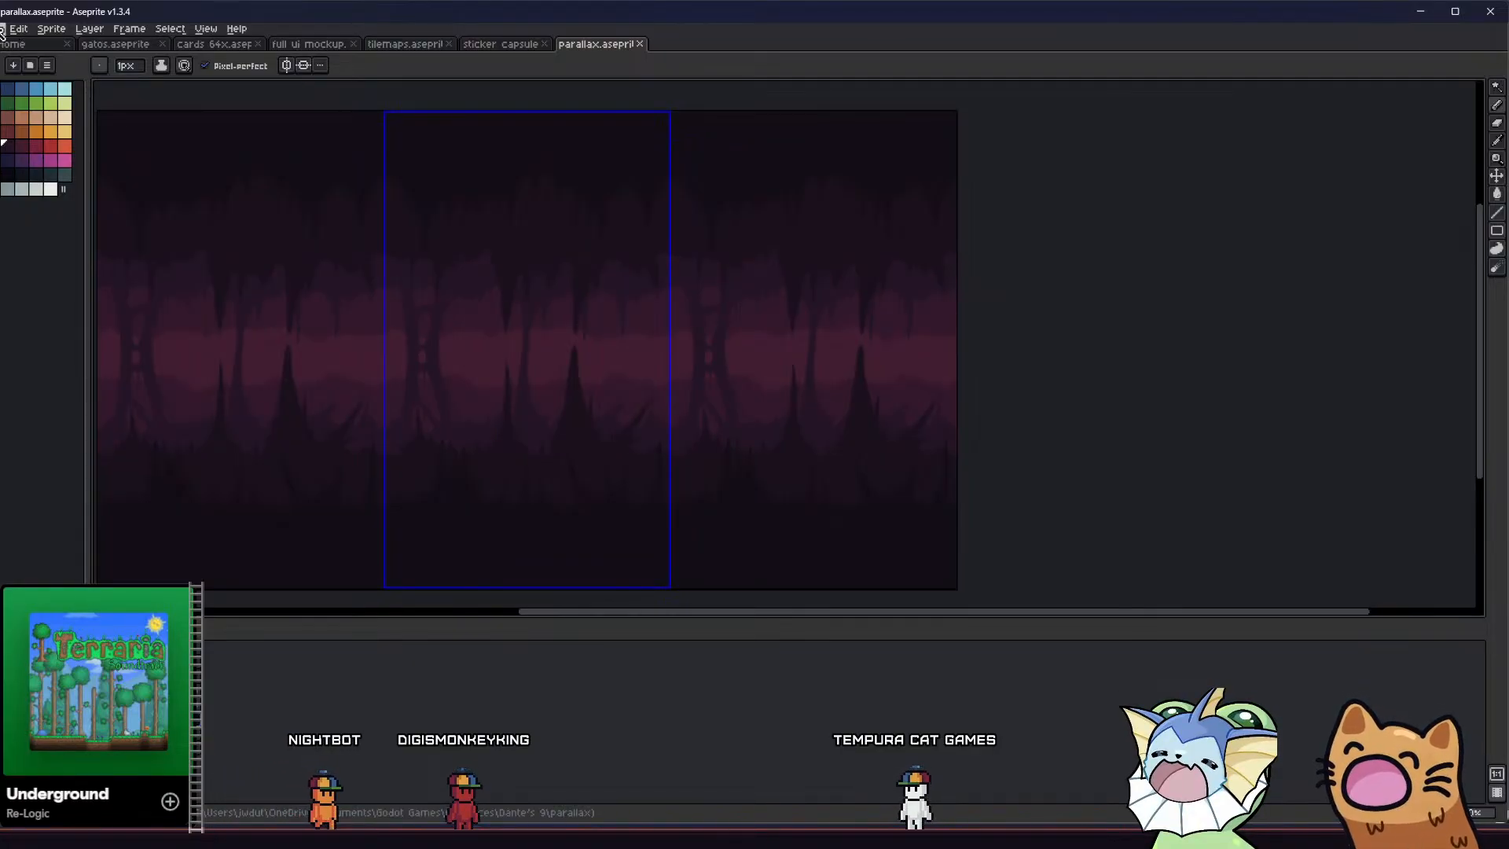
Export the selected layer as circle_1_parallax_layer_2_invert into the inverted folder, replacing the existing image
left_click(2, 29)
mouse_move(47, 152)
left_click(173, 151)
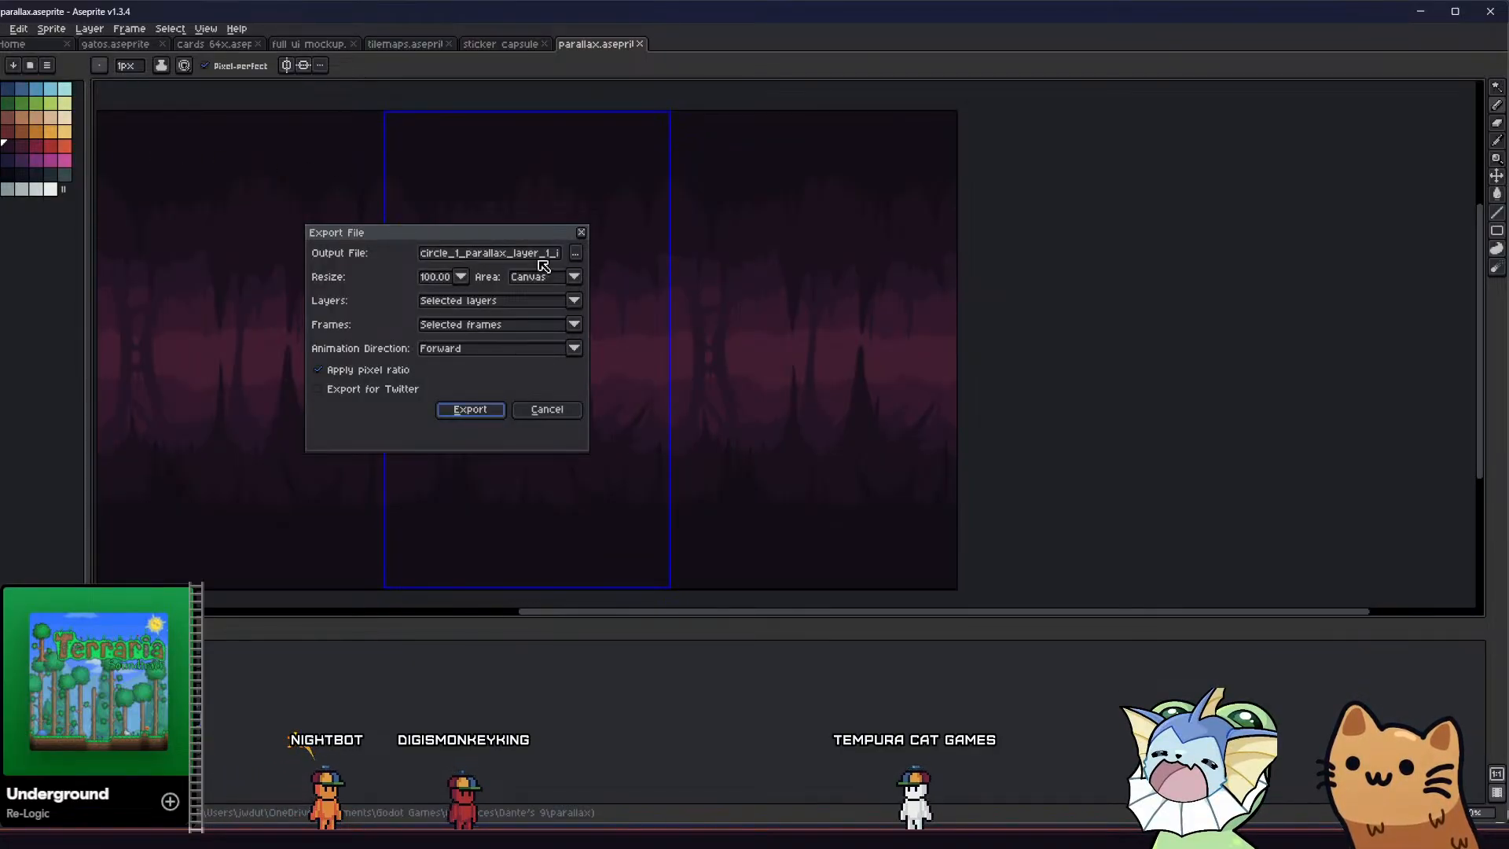
left_click(577, 253)
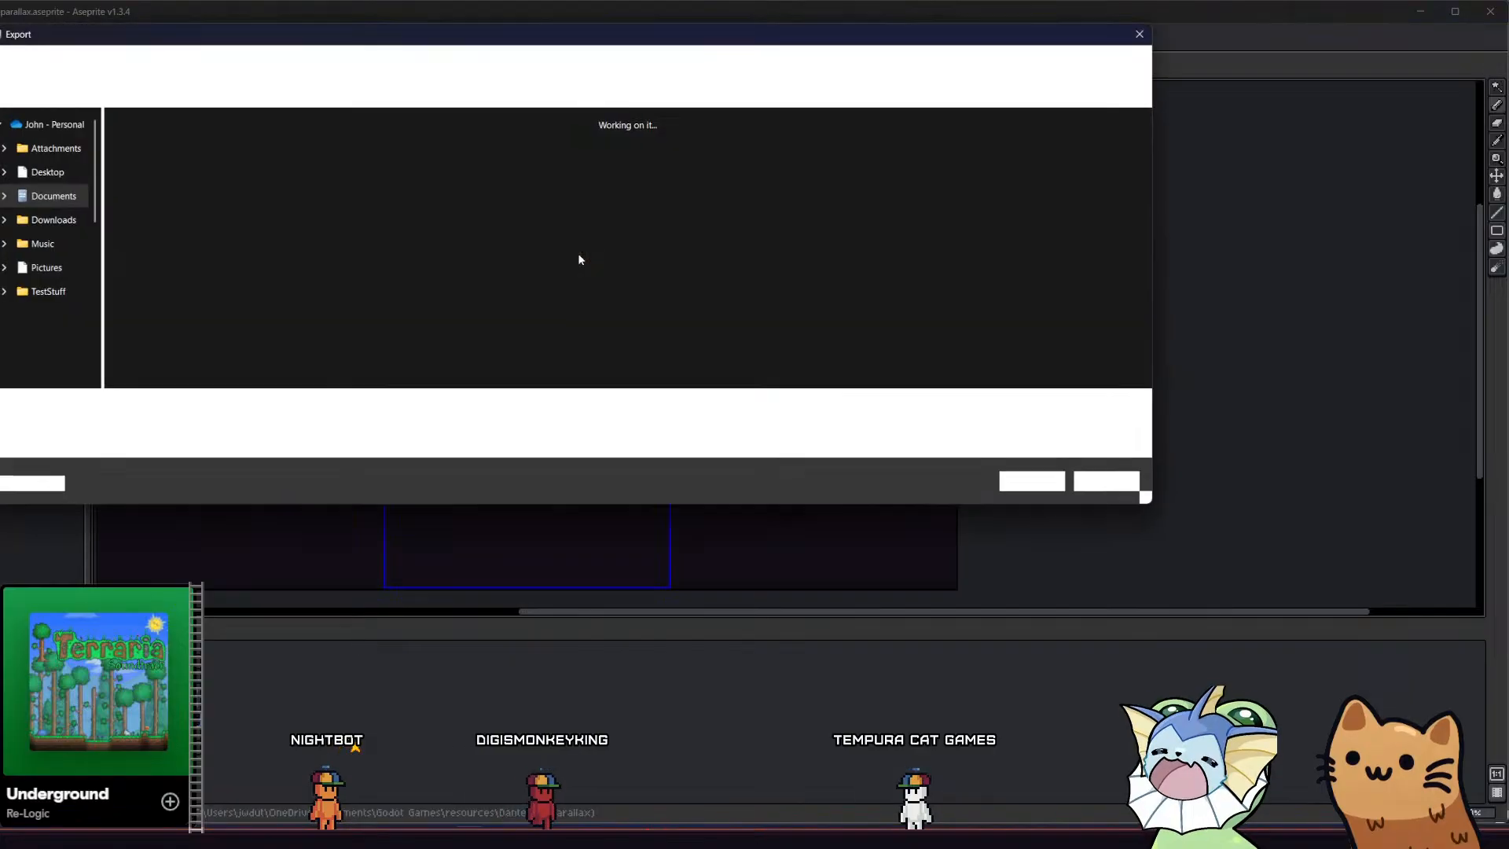
left_click(312, 161)
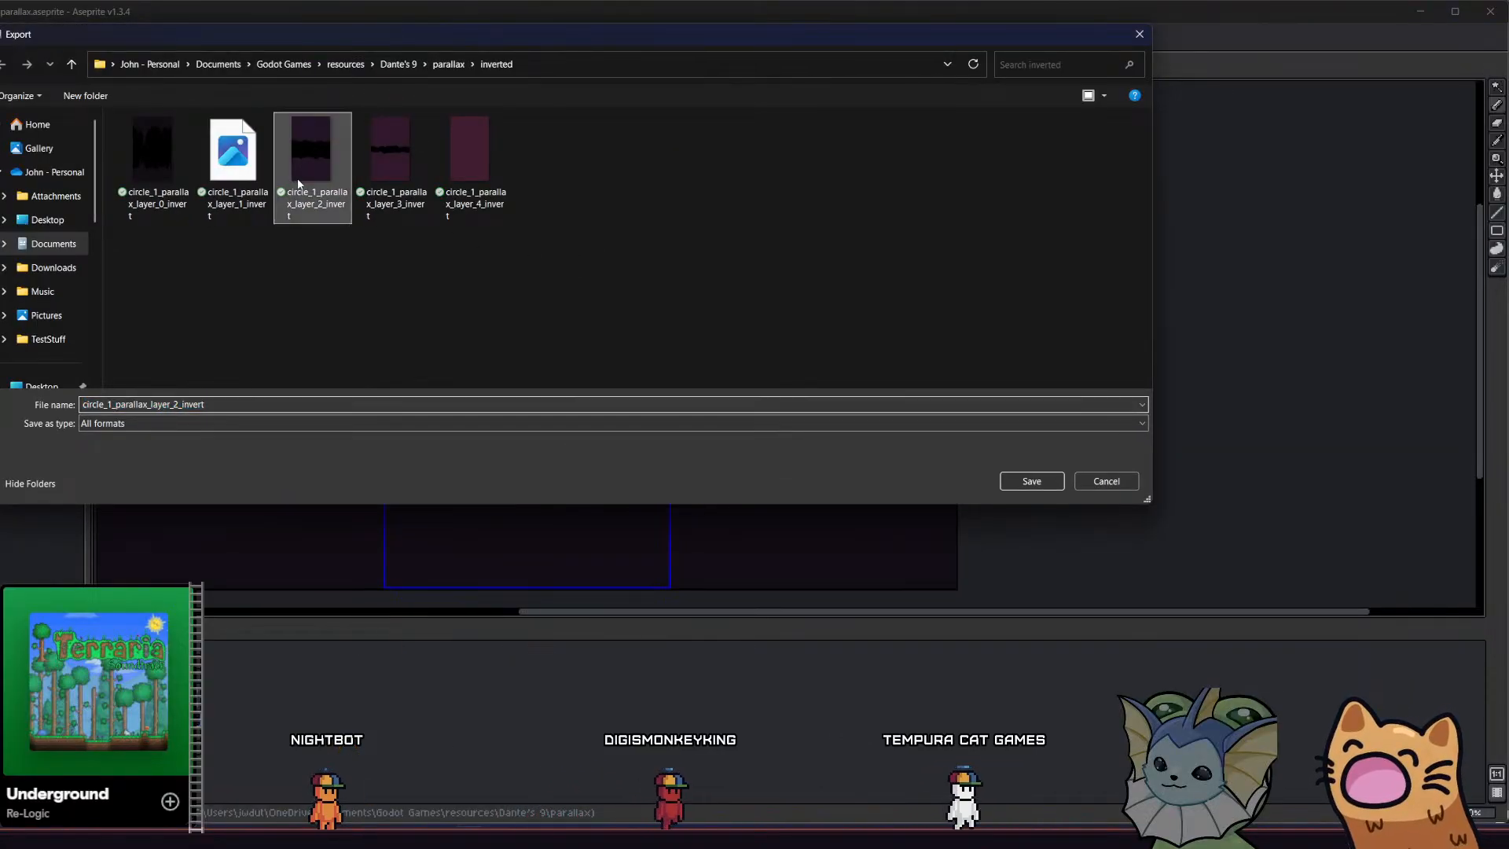
left_click(1032, 481)
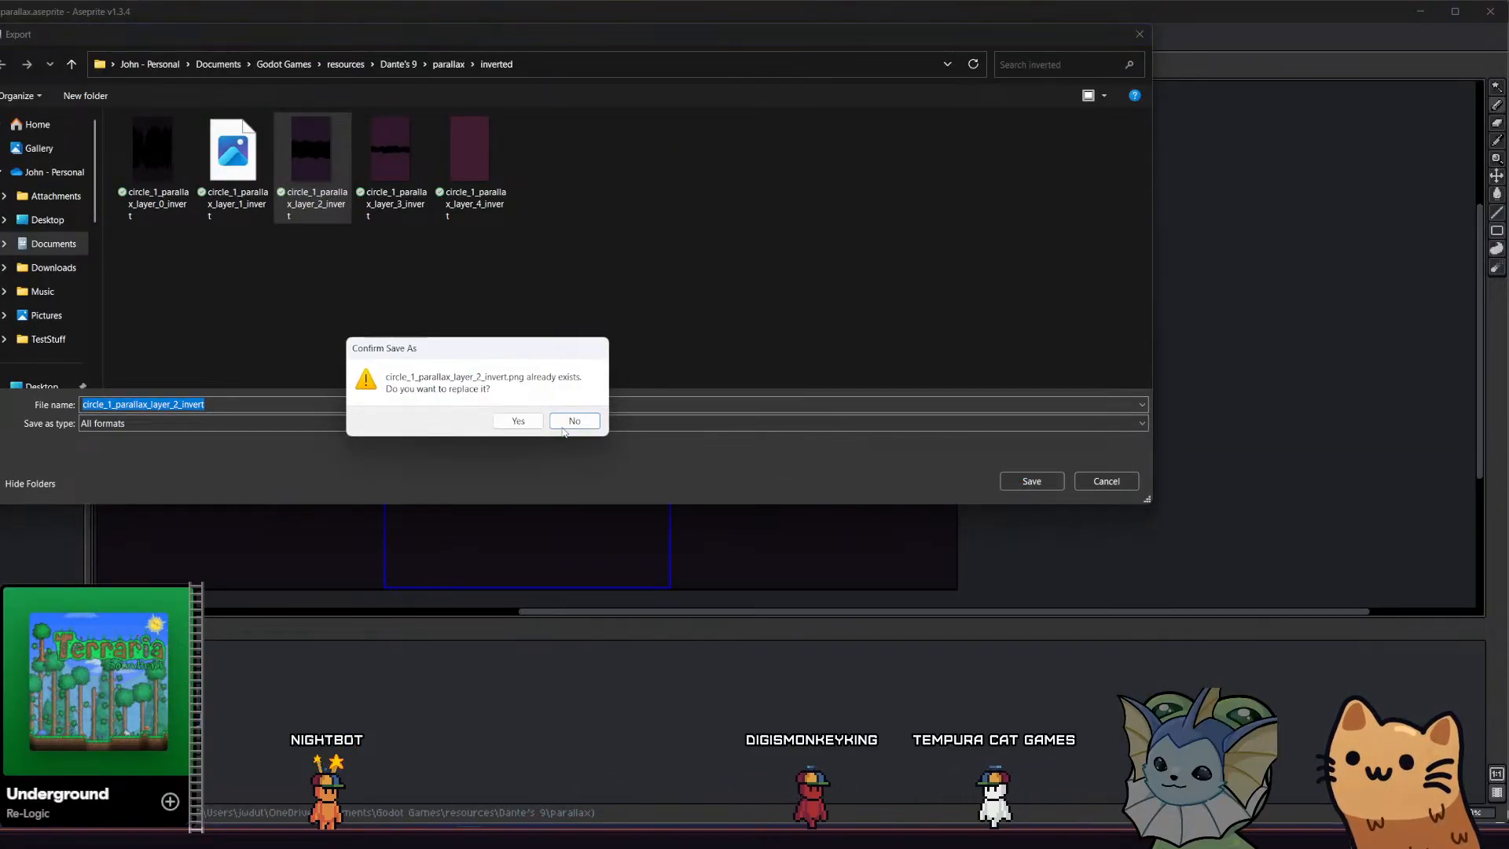
left_click(520, 421)
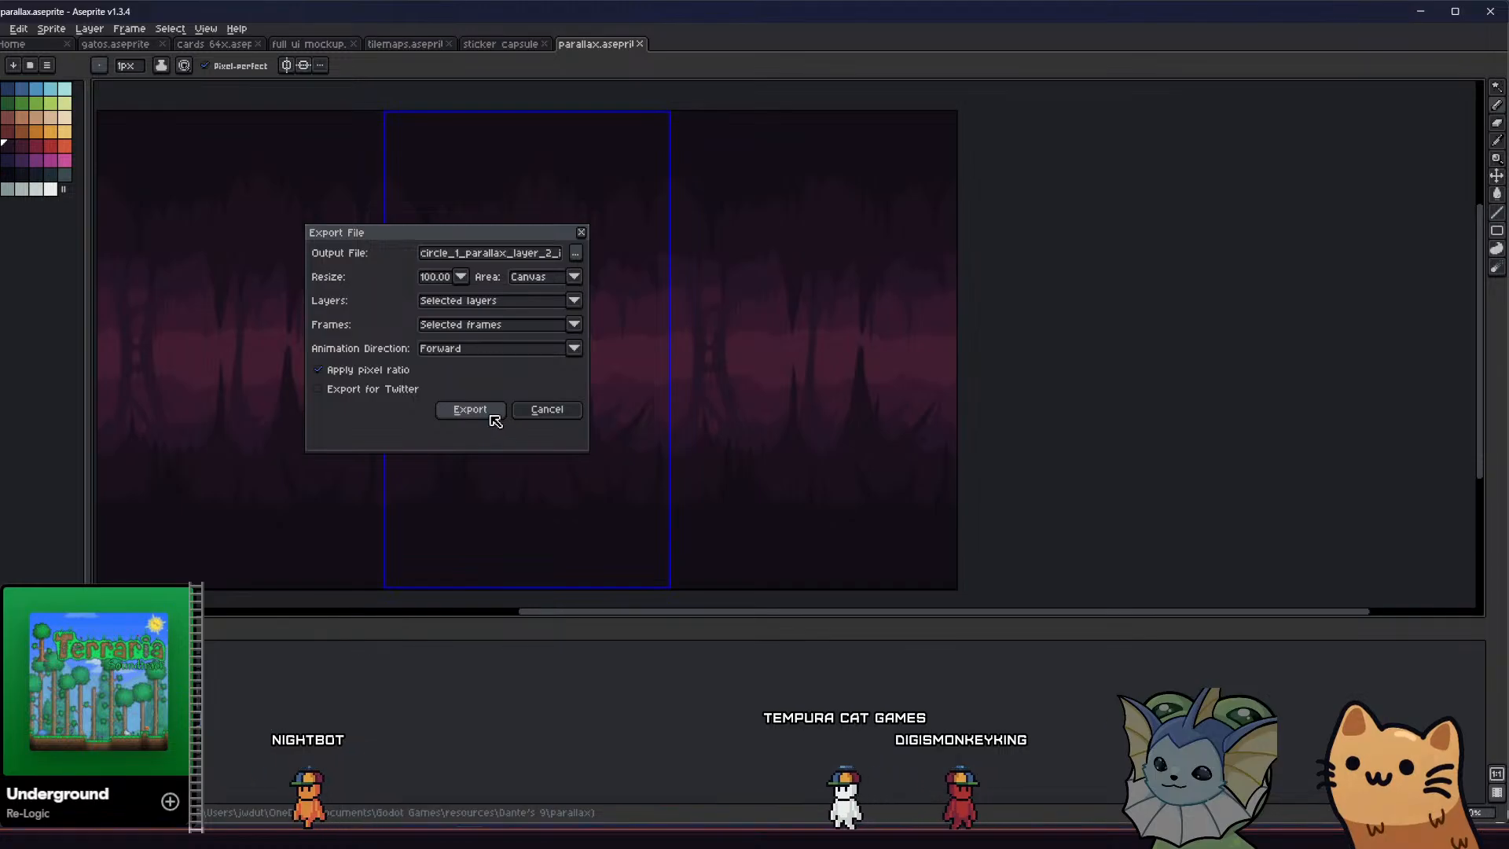
left_click(470, 409)
Switch to Godot and show the project files in the parallax/invert folder
middle_click_drag(644, 380, 710, 380)
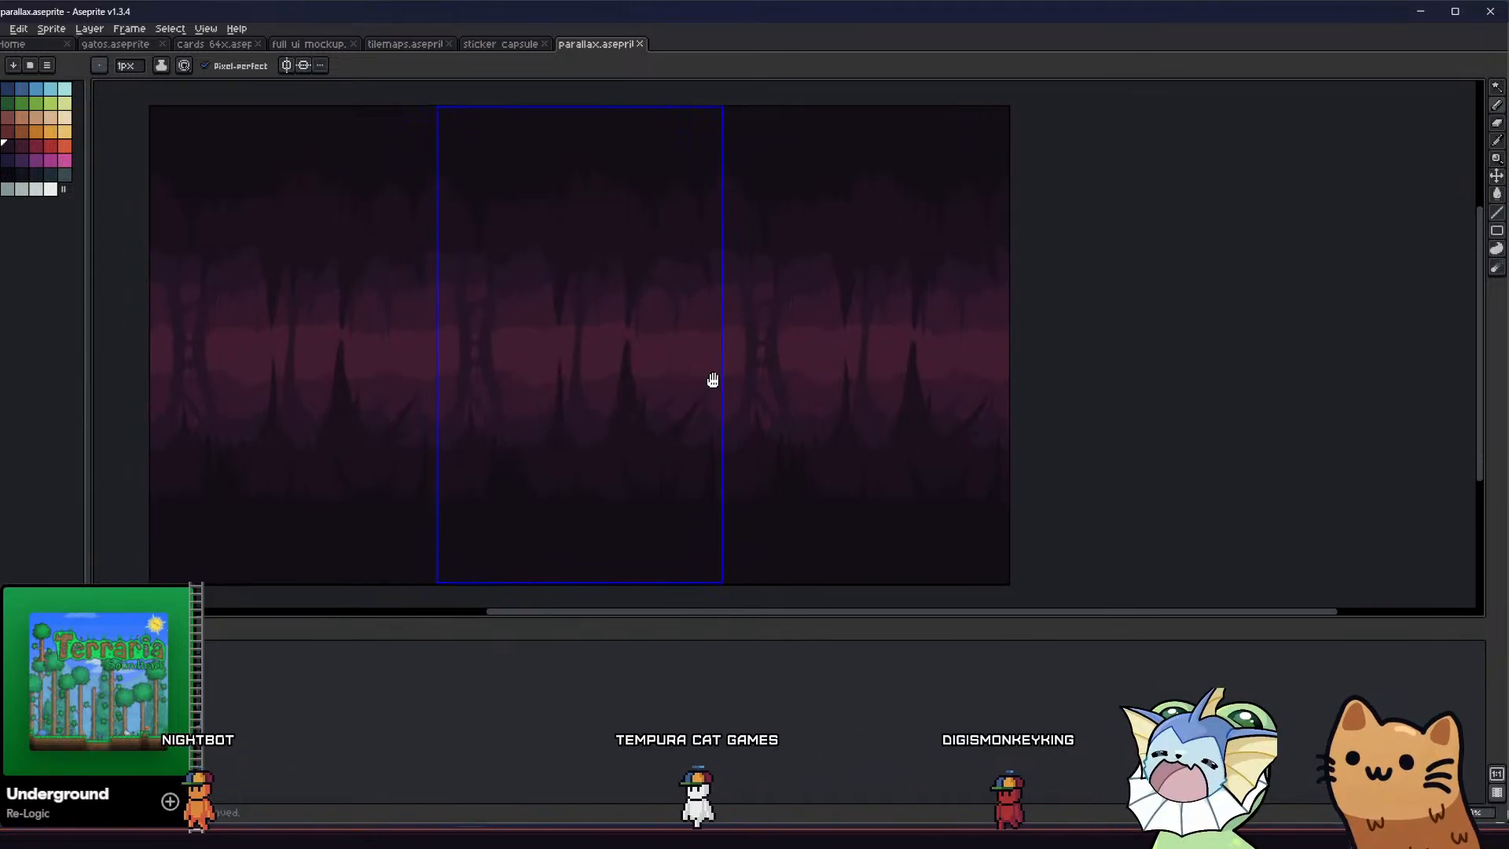
scroll(397, 482, "up", 1)
middle_click_drag(428, 464, 401, 482)
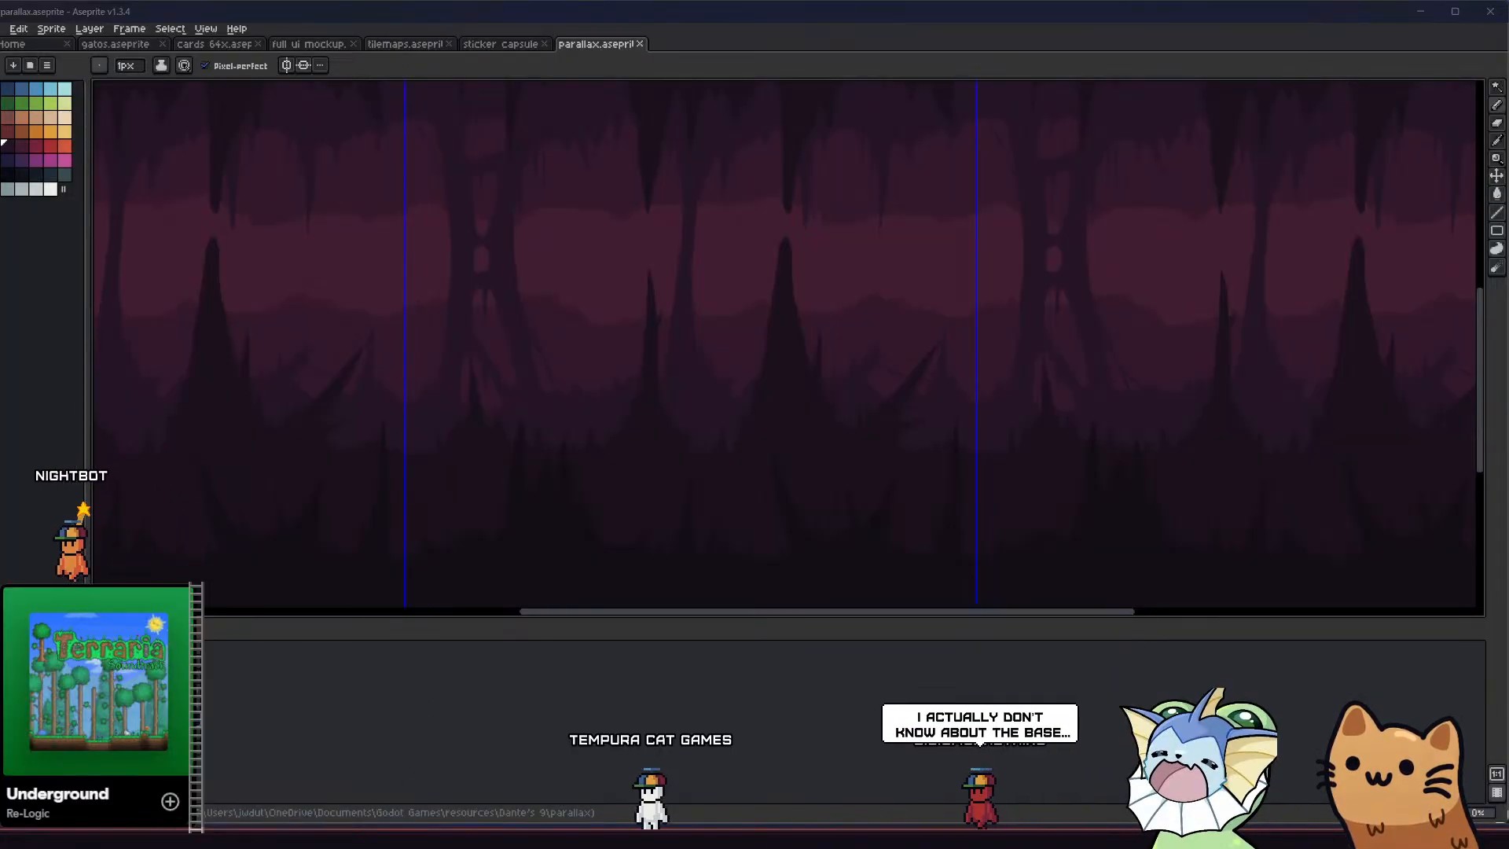
key("alt+Tab")
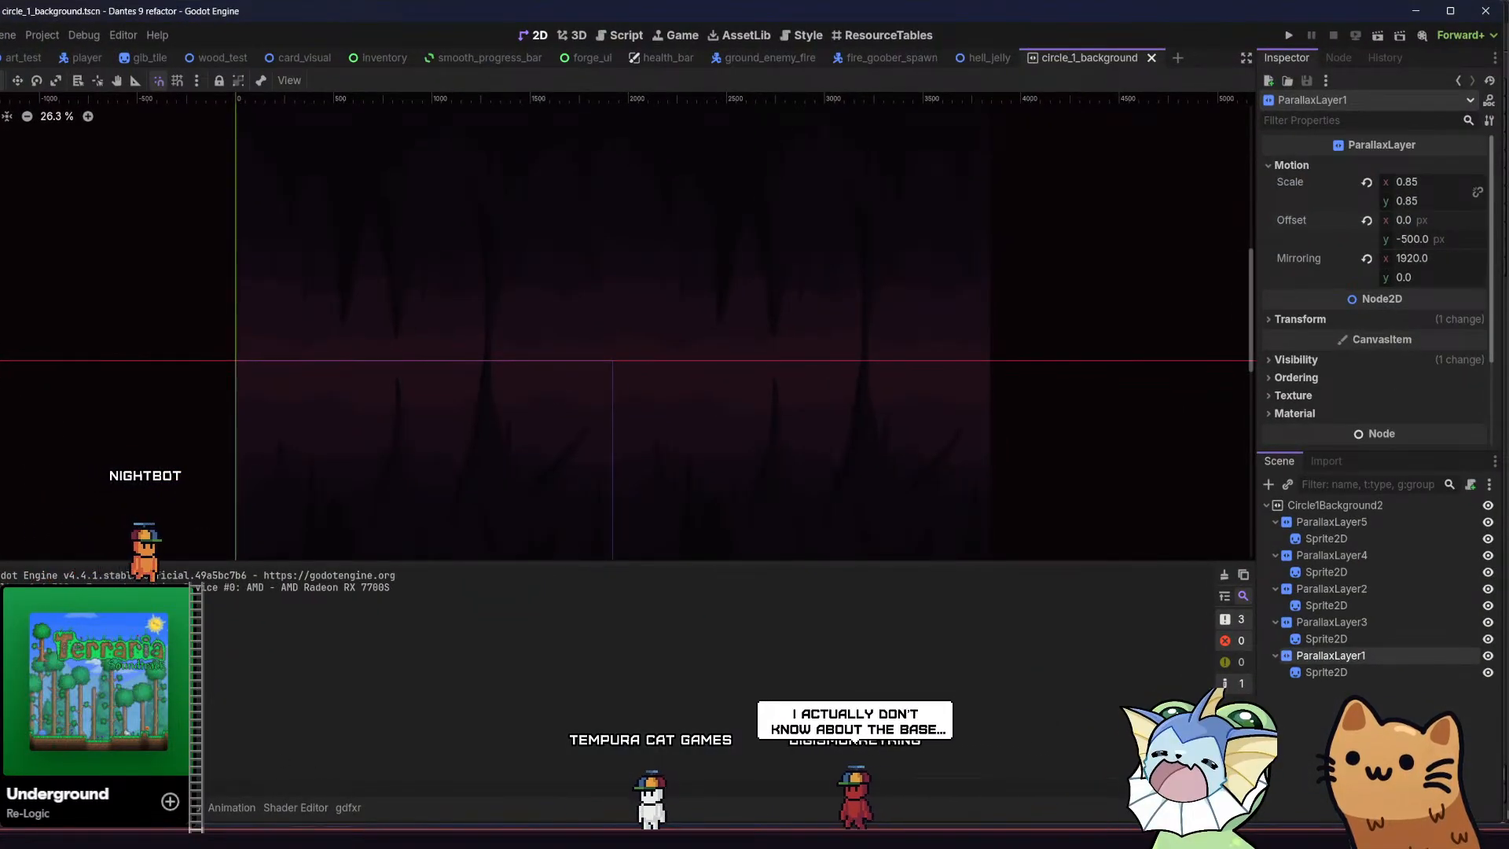
left_click(37, 807)
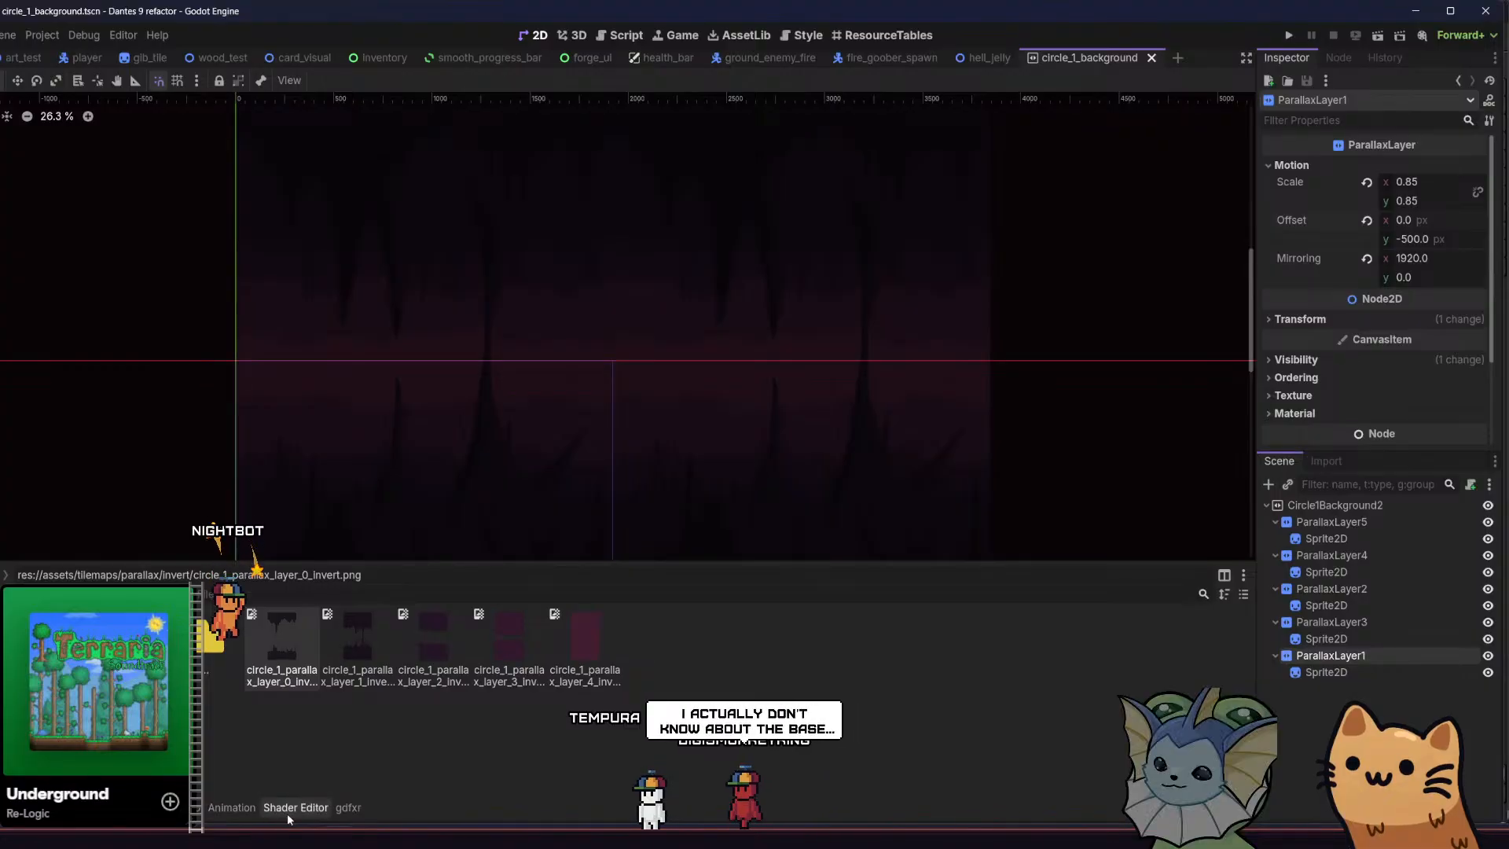
Select all five circle_1_parallax_layer invert images in File Explorer's inverted folder and bring them into Godot's parallax/invert folder
key("alt+Tab")
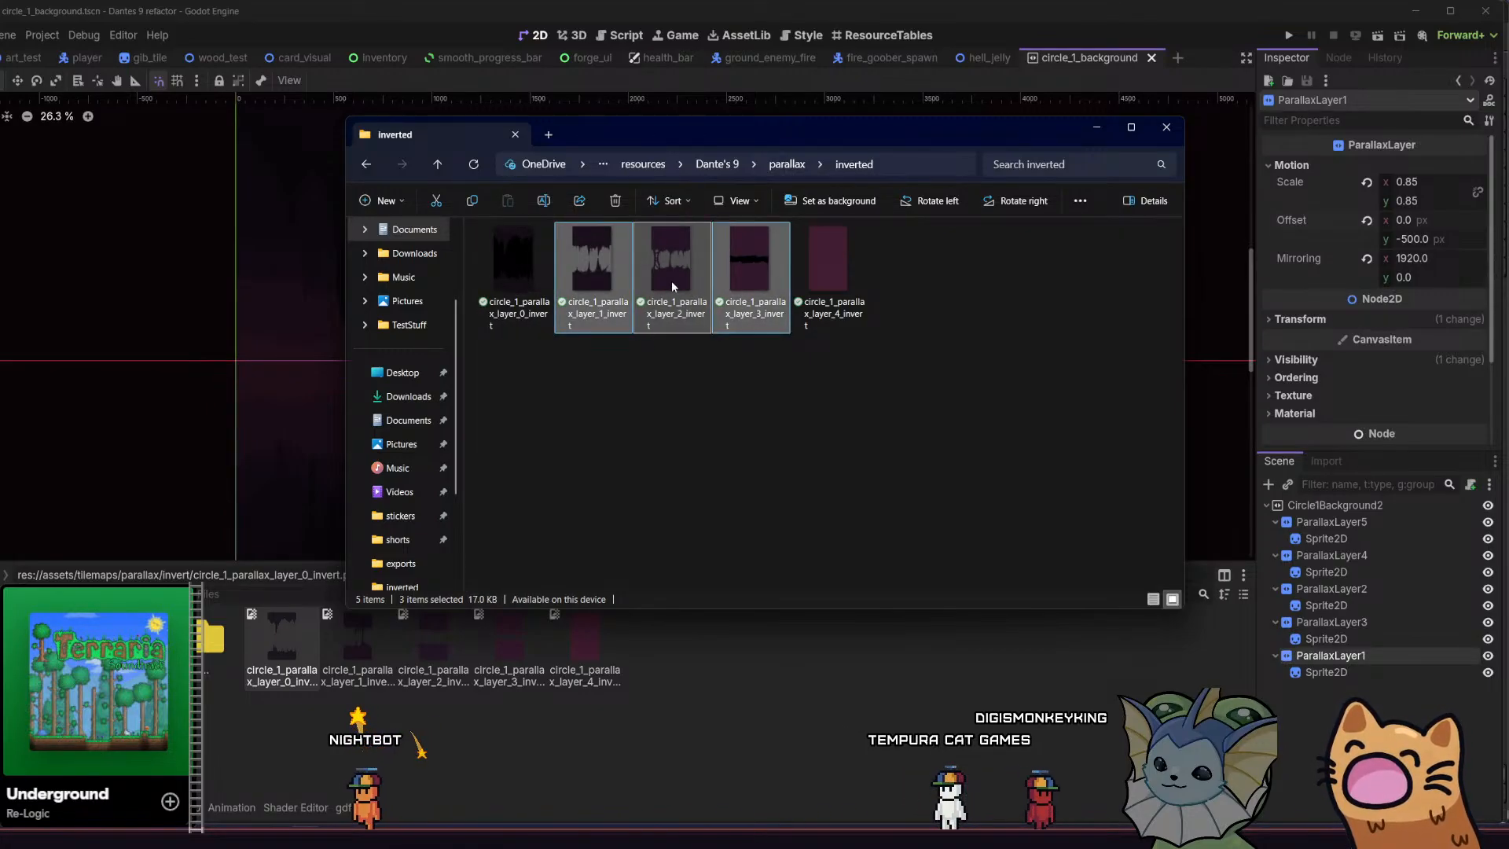
left_click(525, 268)
left_click(726, 267, "shift")
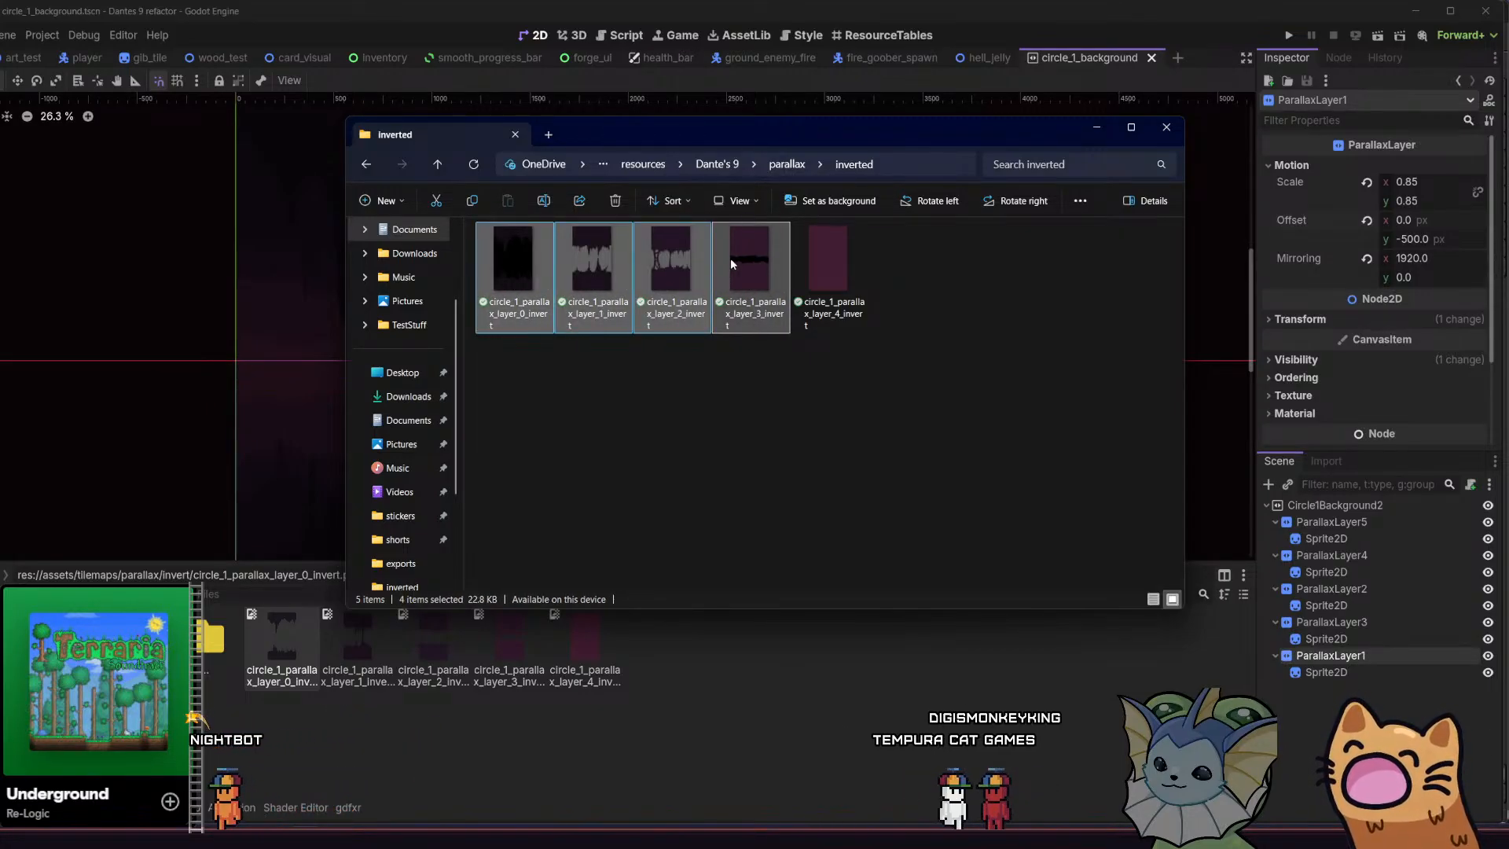
left_click_drag(729, 259, 735, 291)
left_click(810, 276, "shift")
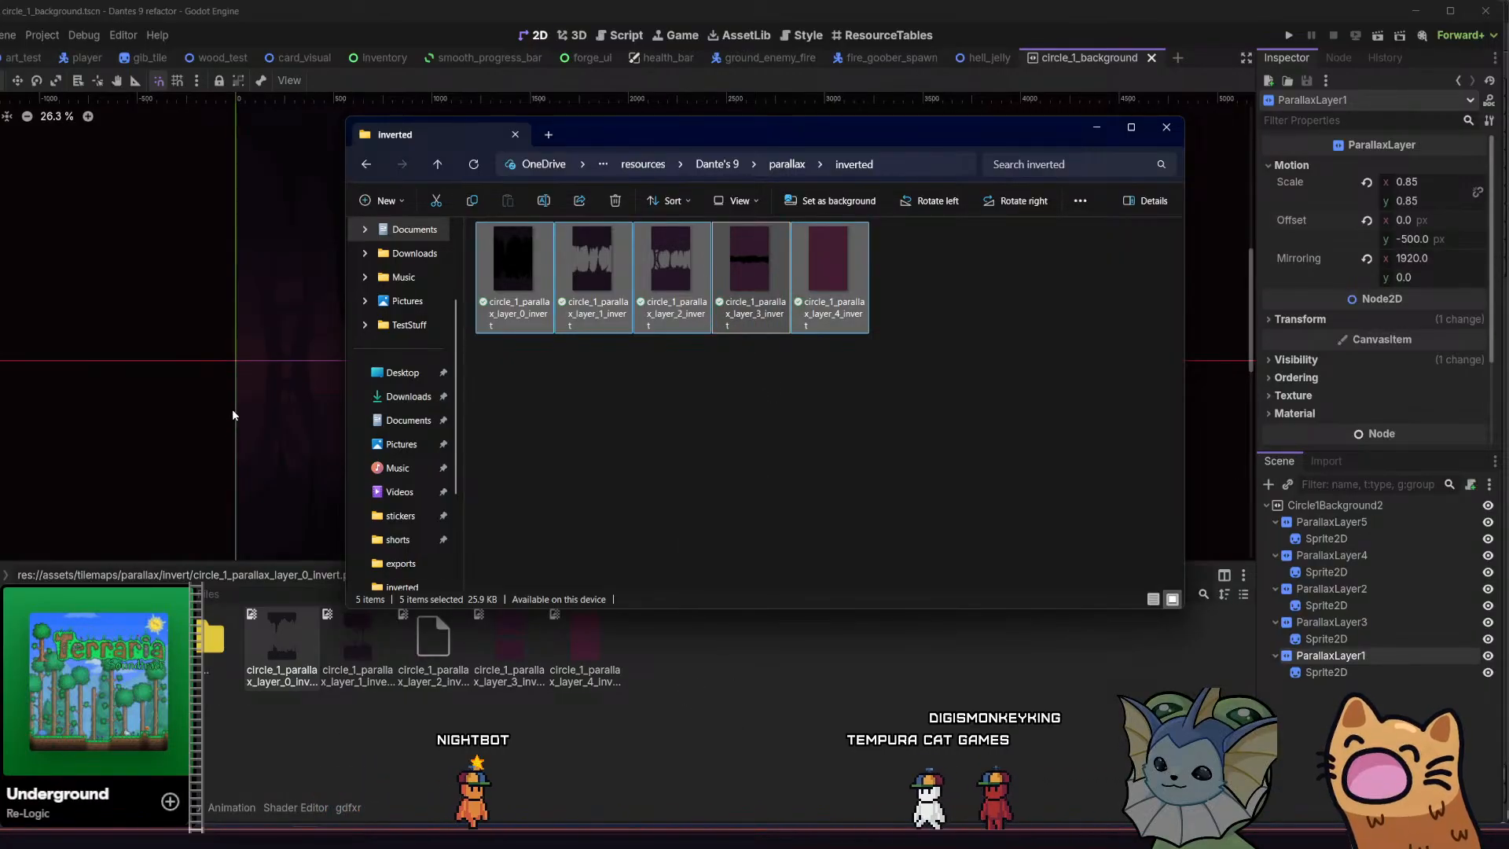
Check the updated background in the viewport, save the circle_1_background scene and run the project
middle_click_drag(231, 401, 300, 312)
scroll(266, 350, "down", 1)
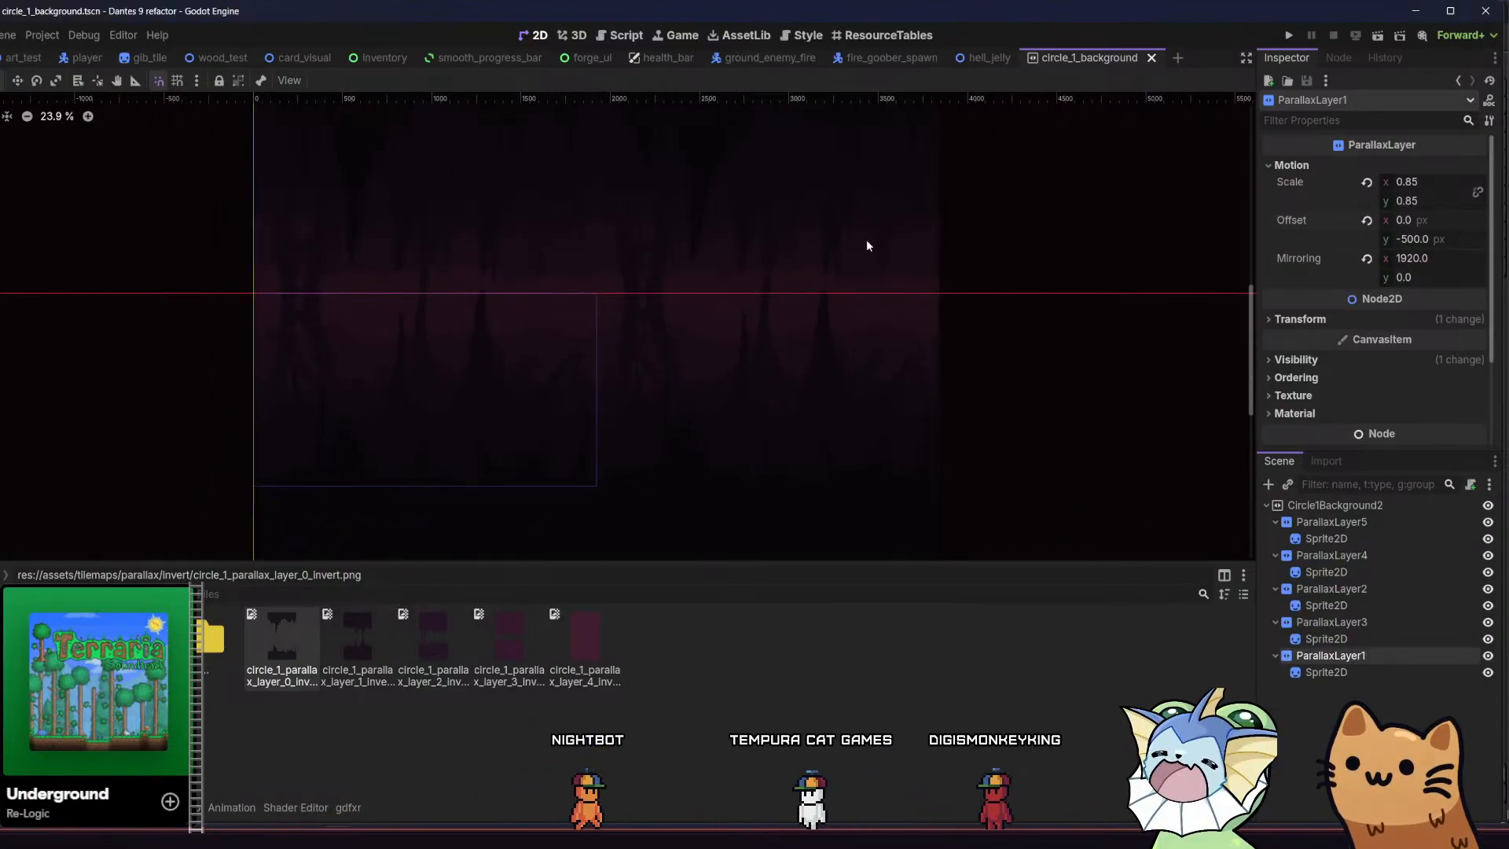
key("ctrl+s")
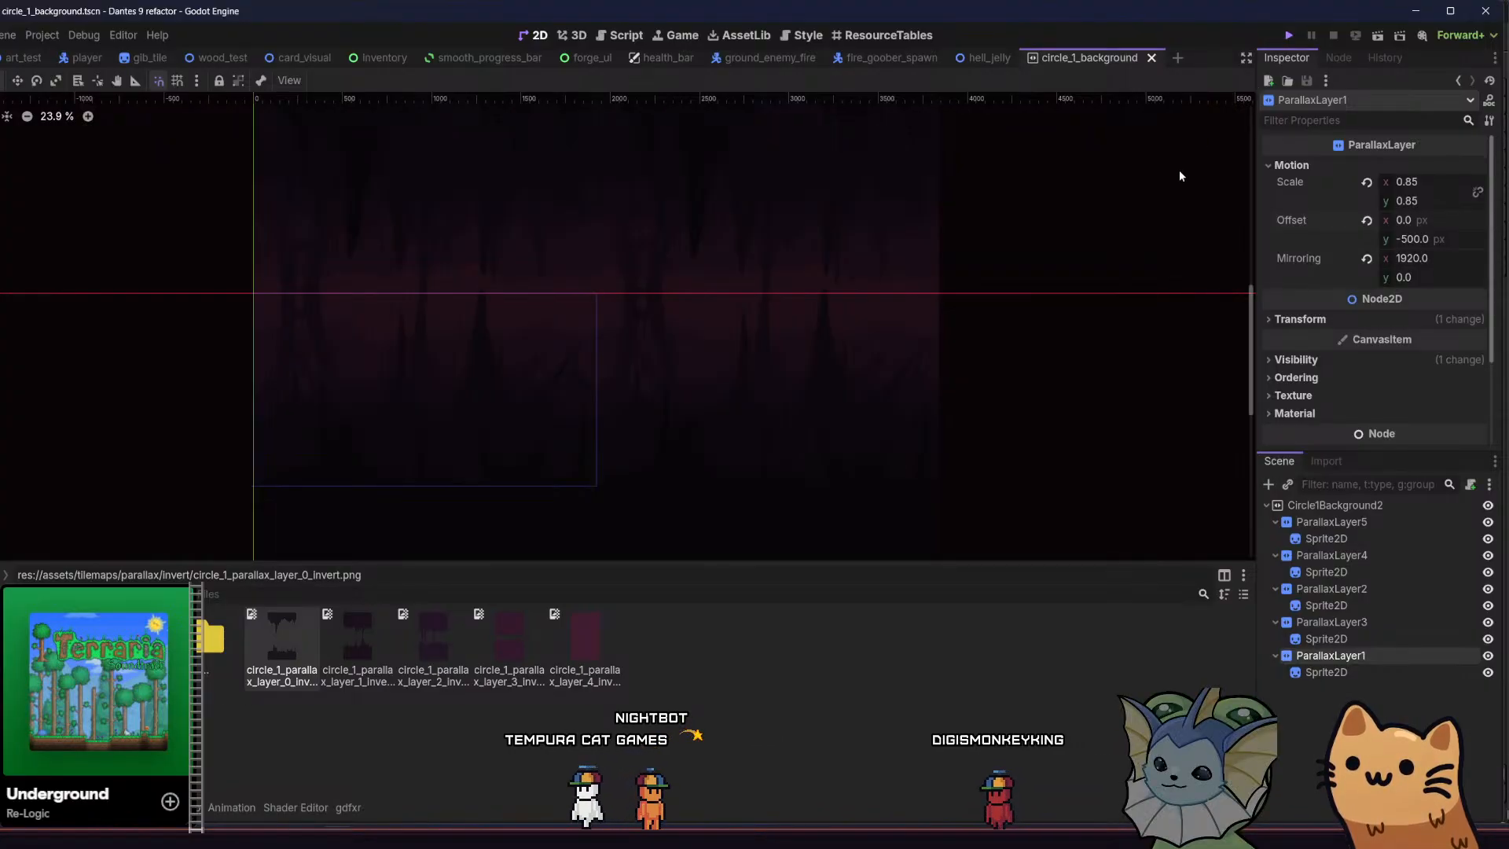
key("F5")
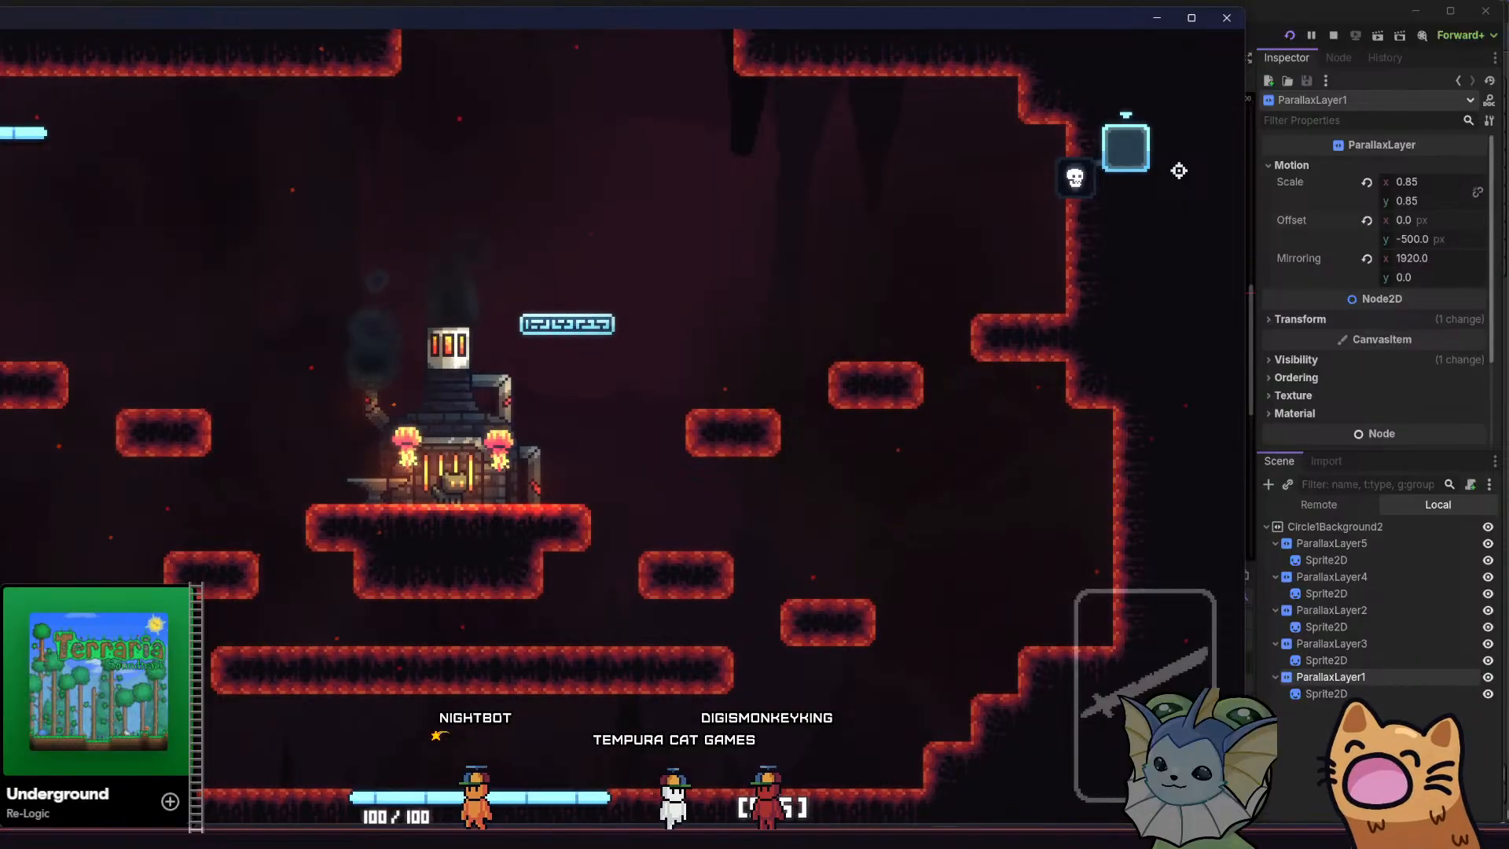
Enlarge the game window and move the cat around the forge area to examine the parallax background in motion
left_click_drag(473, 23, 731, 18)
key("space")
key("d")
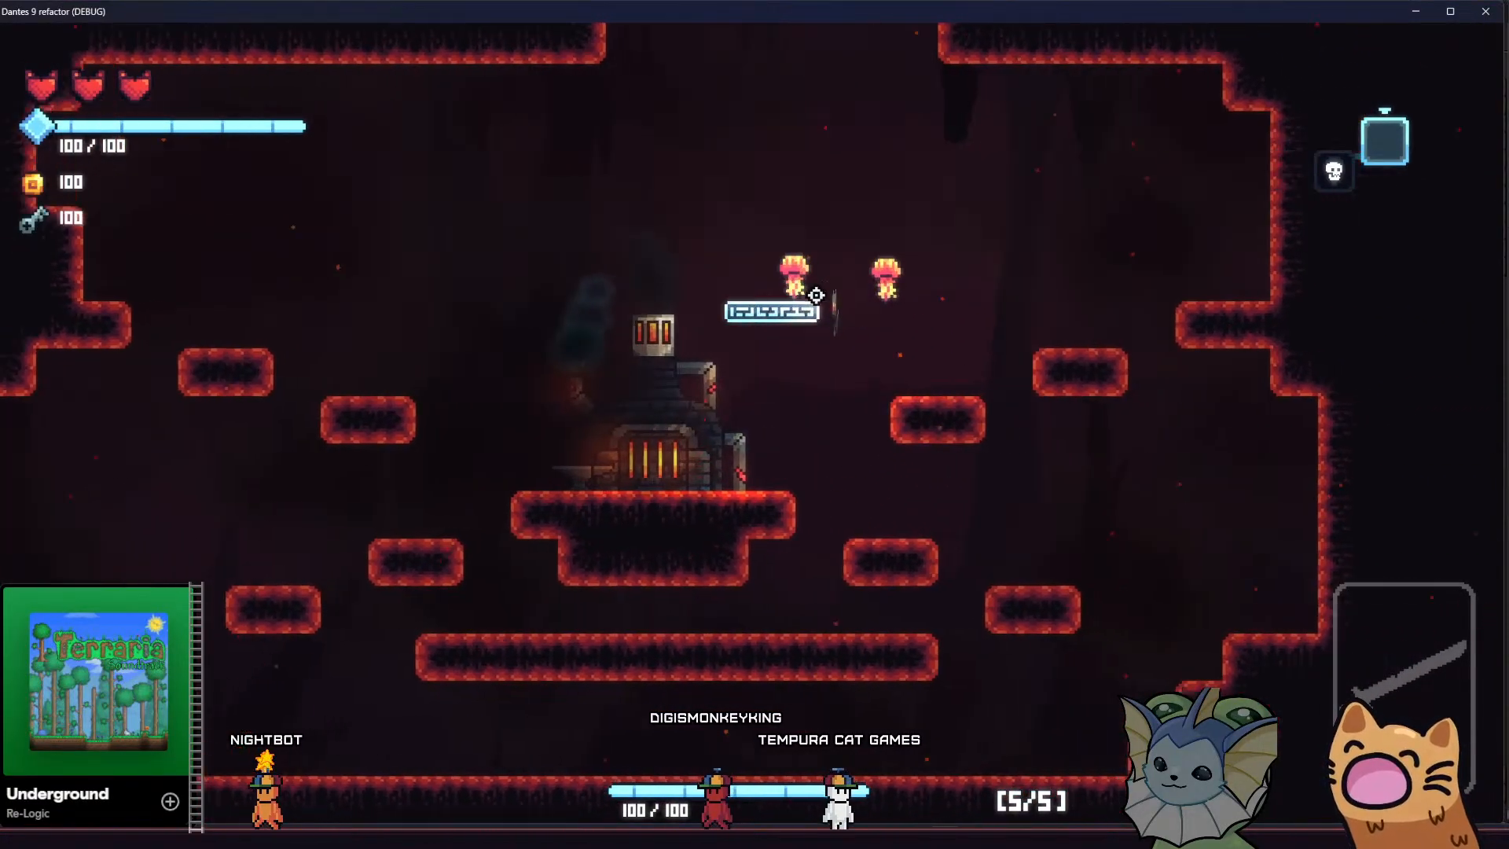
key("space")
key("d")
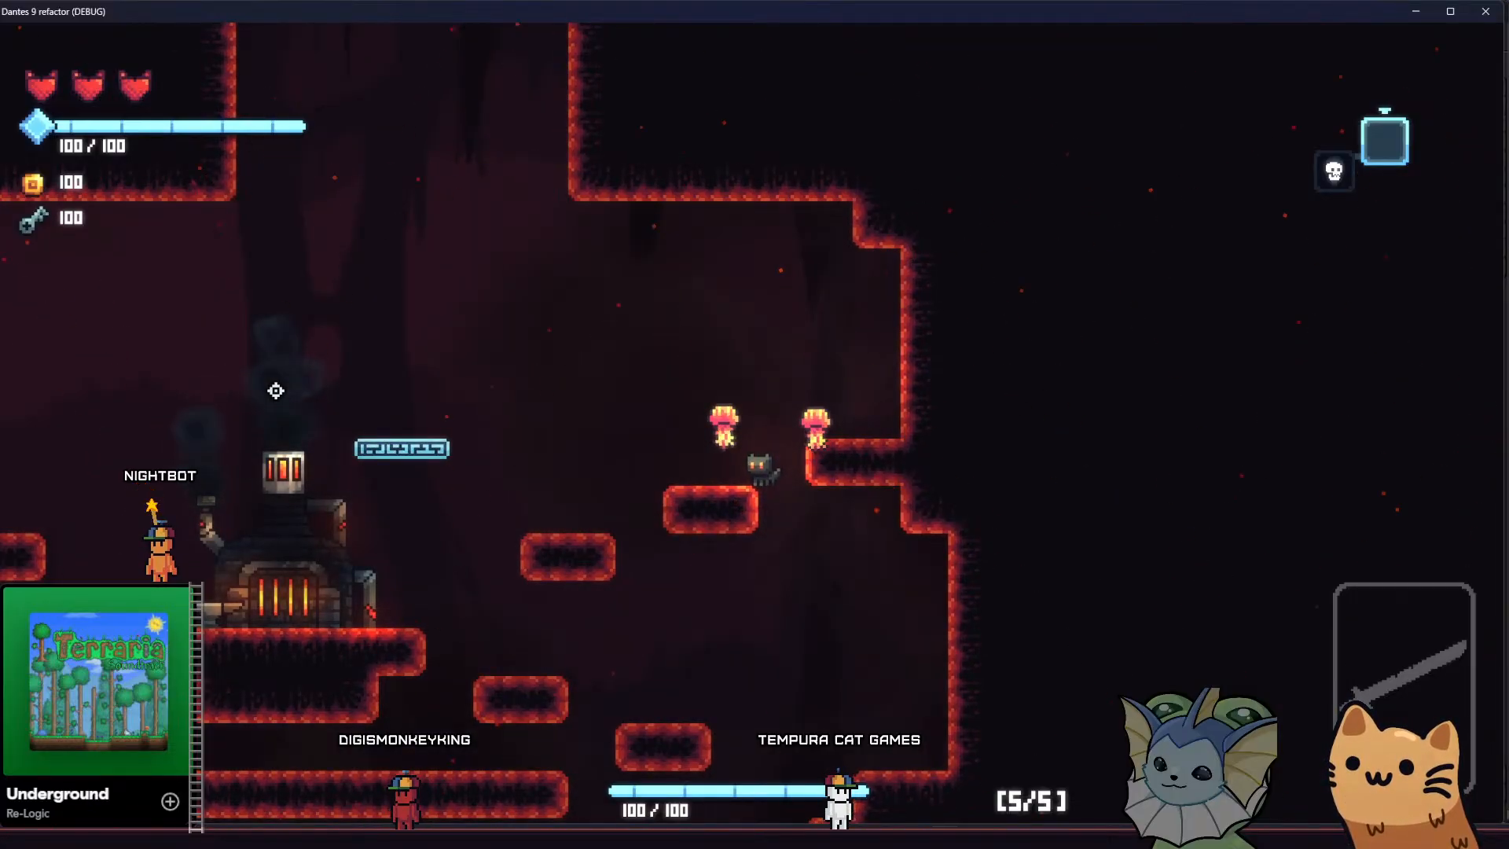
key("a")
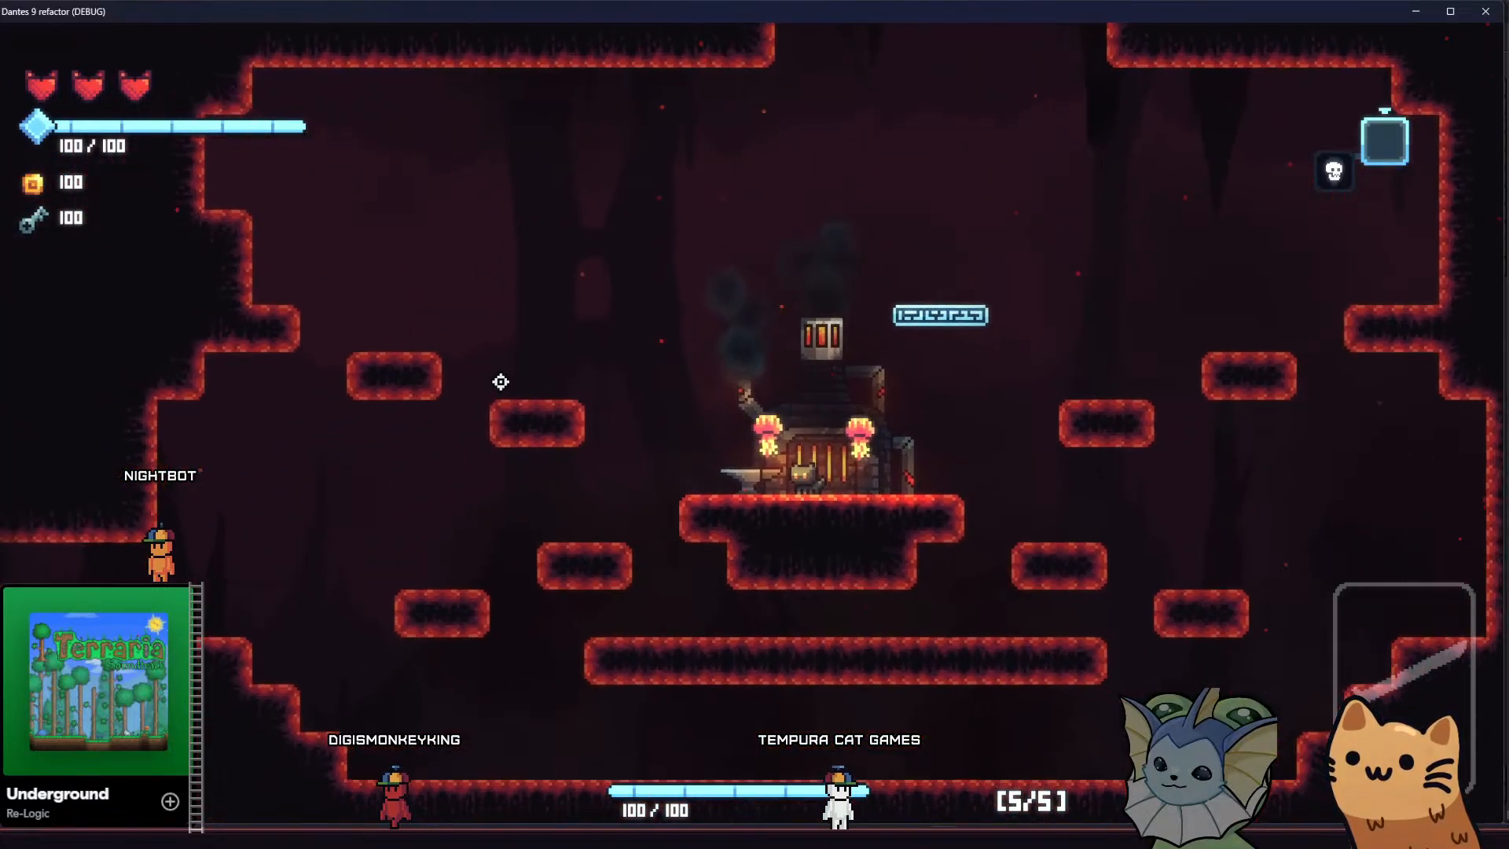
key("a")
key("space")
key("d")
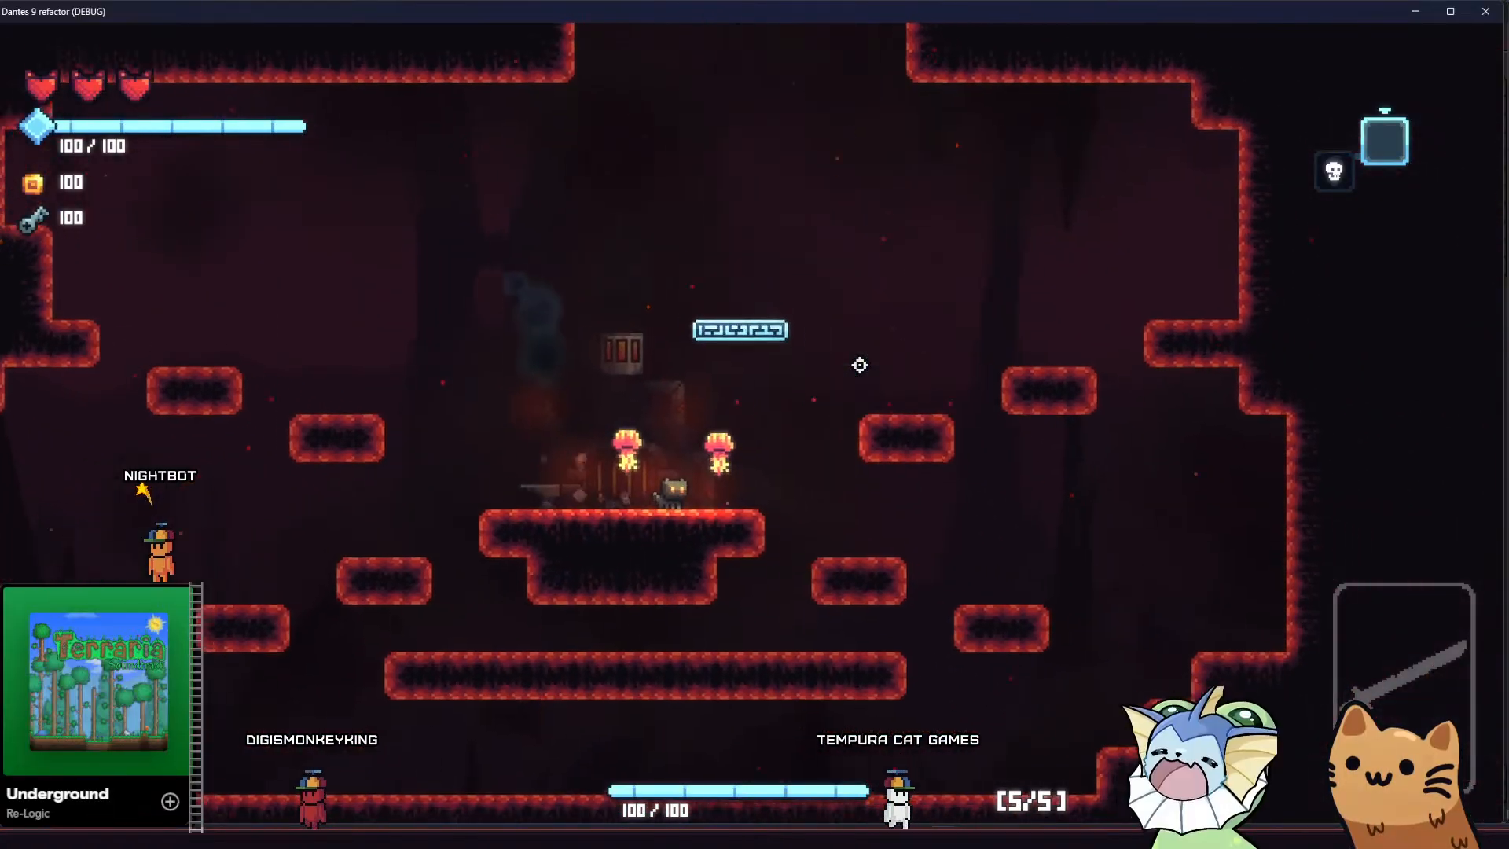
key("space")
key("a")
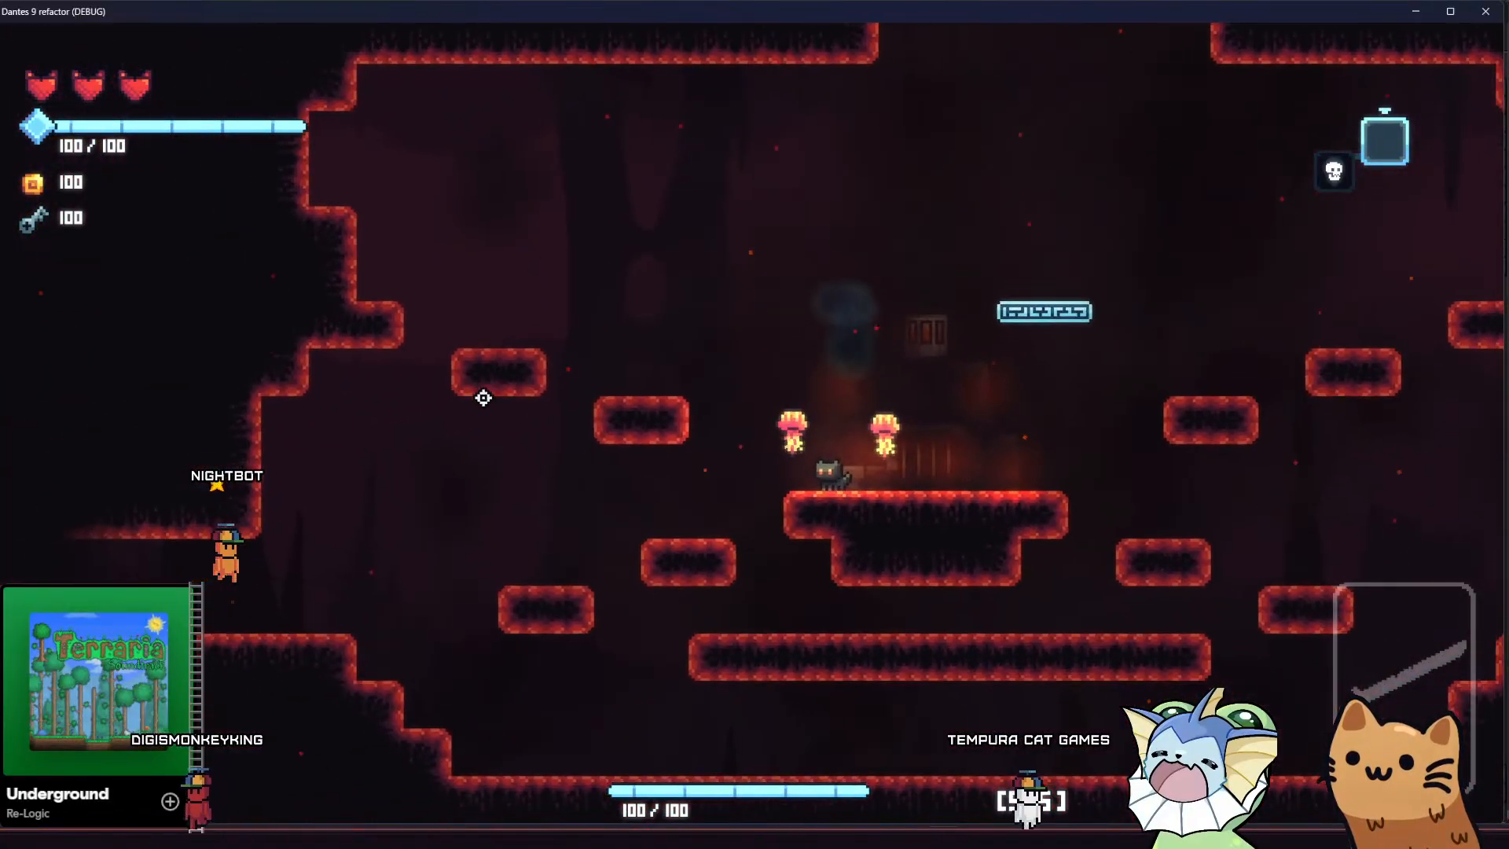
key("a")
key("d")
key("space")
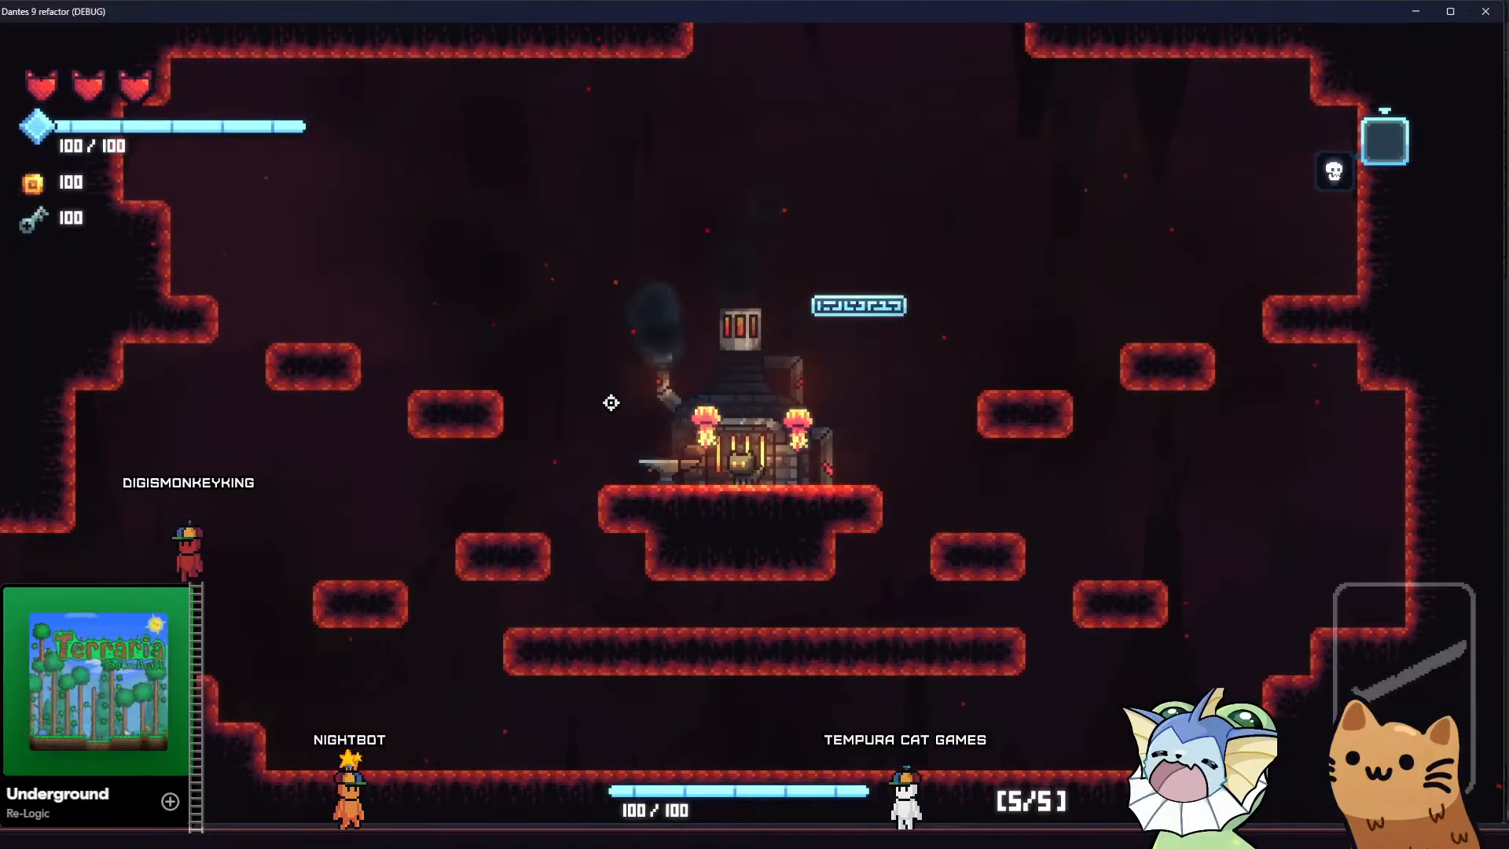
key("a")
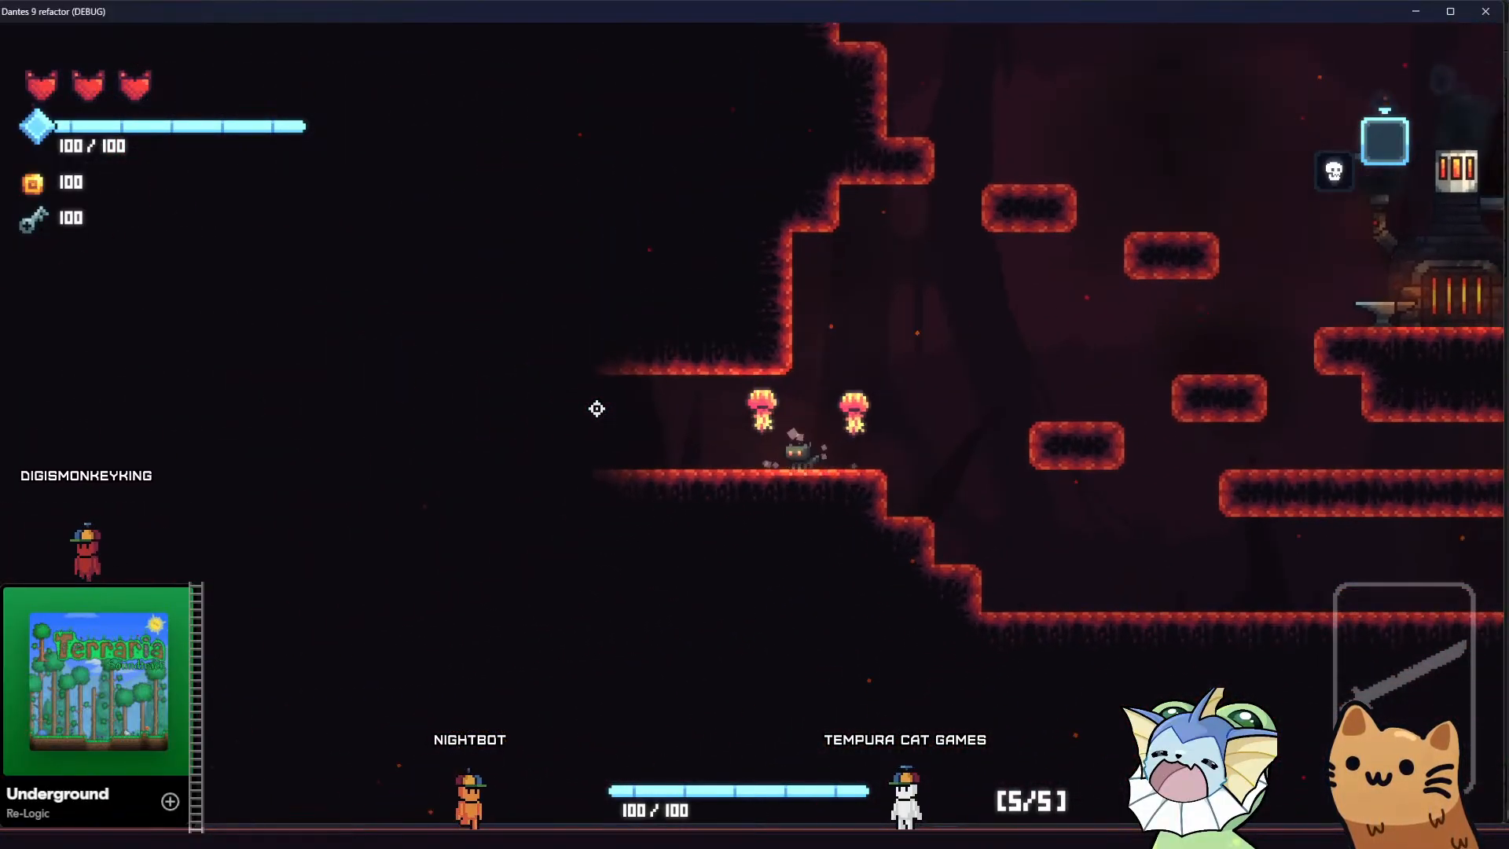
Run the cat from the forge tunnel through the skull gate and down into the enemy cave to examine the parallax background
key("a")
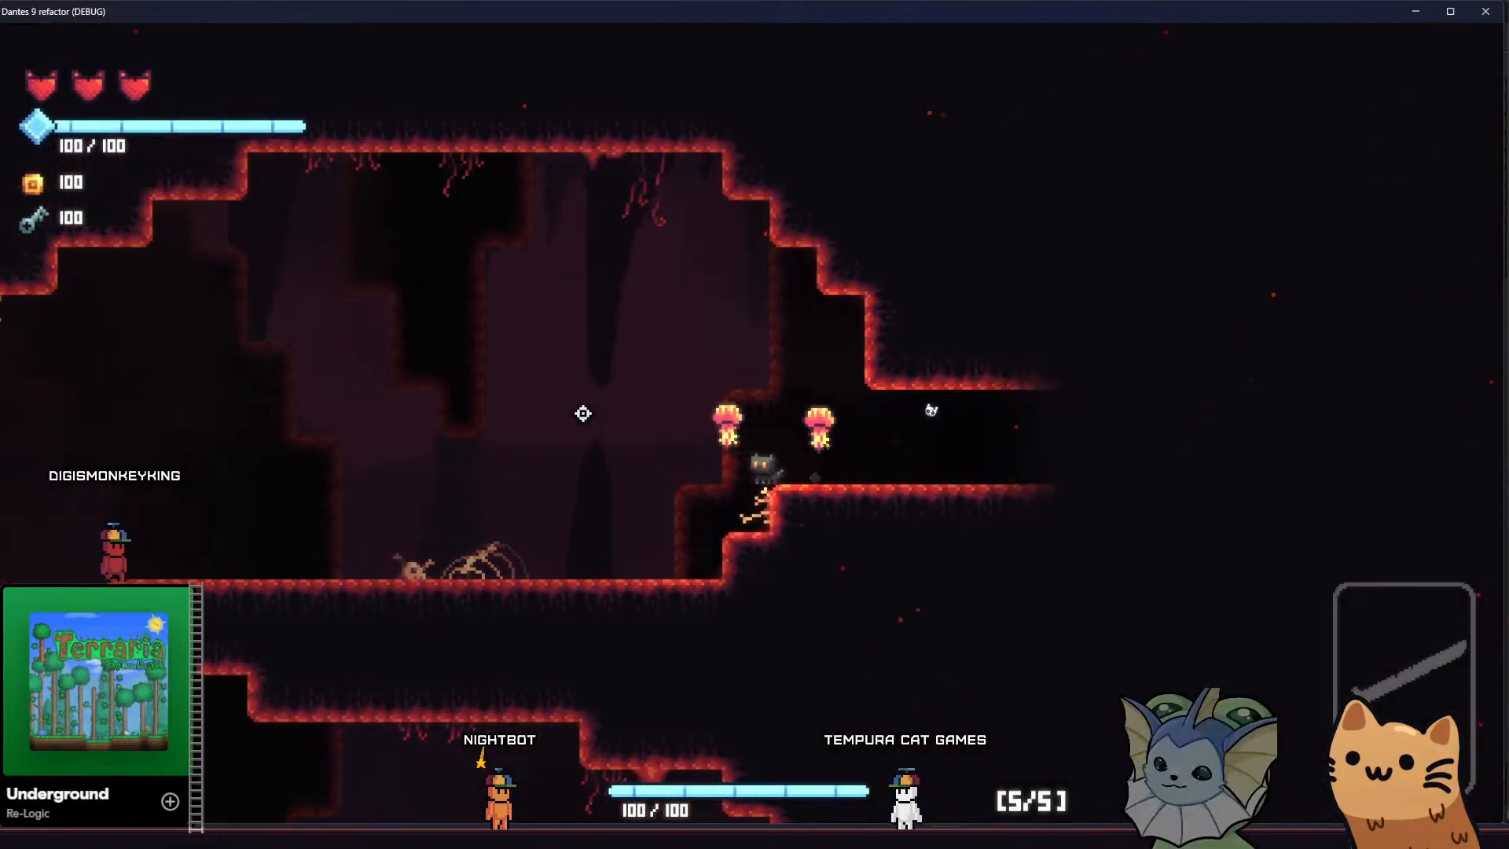
key("a")
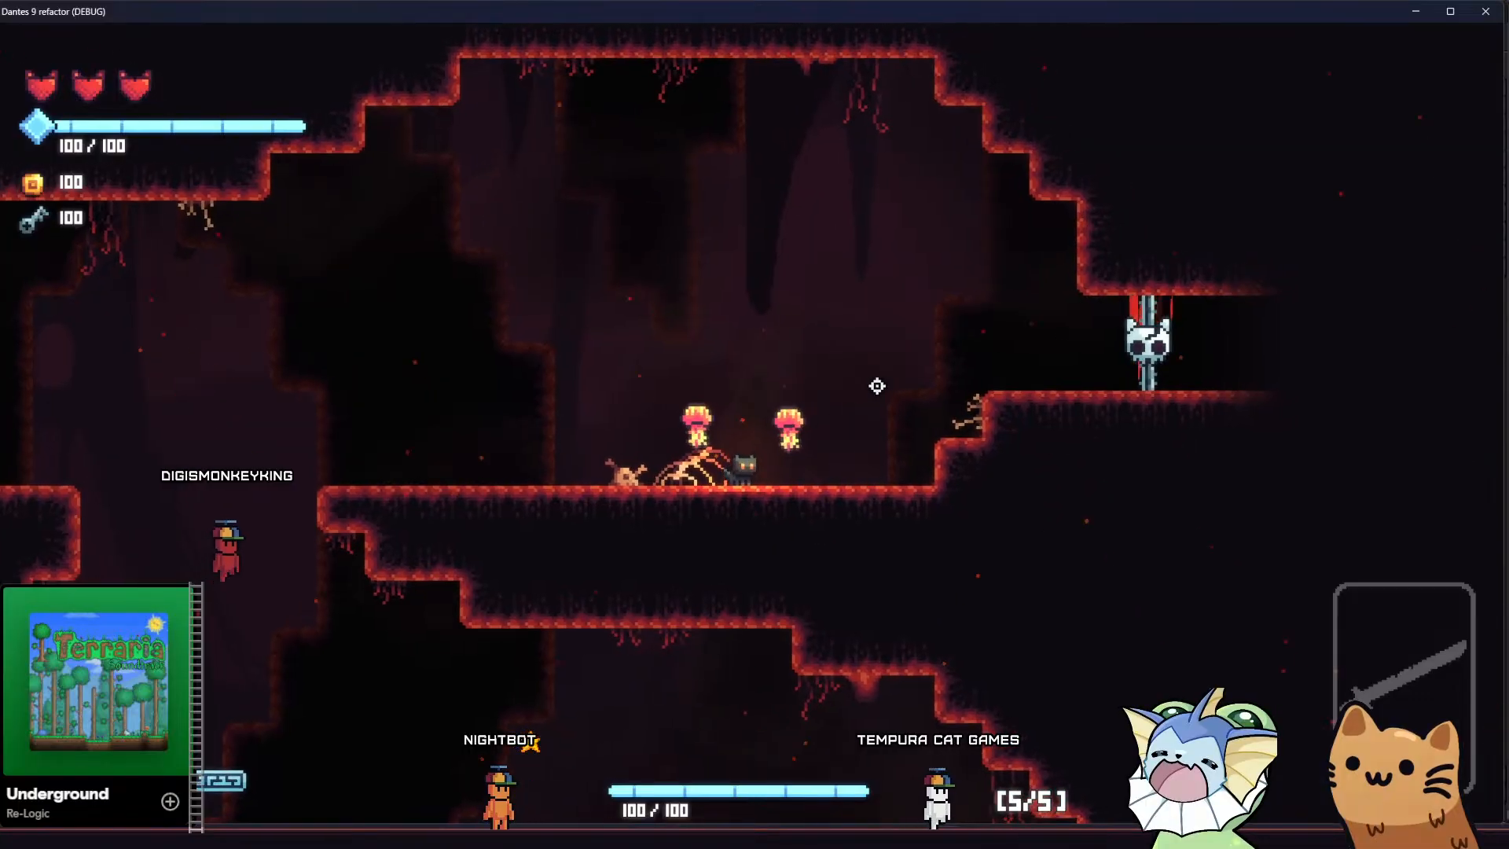
key("a")
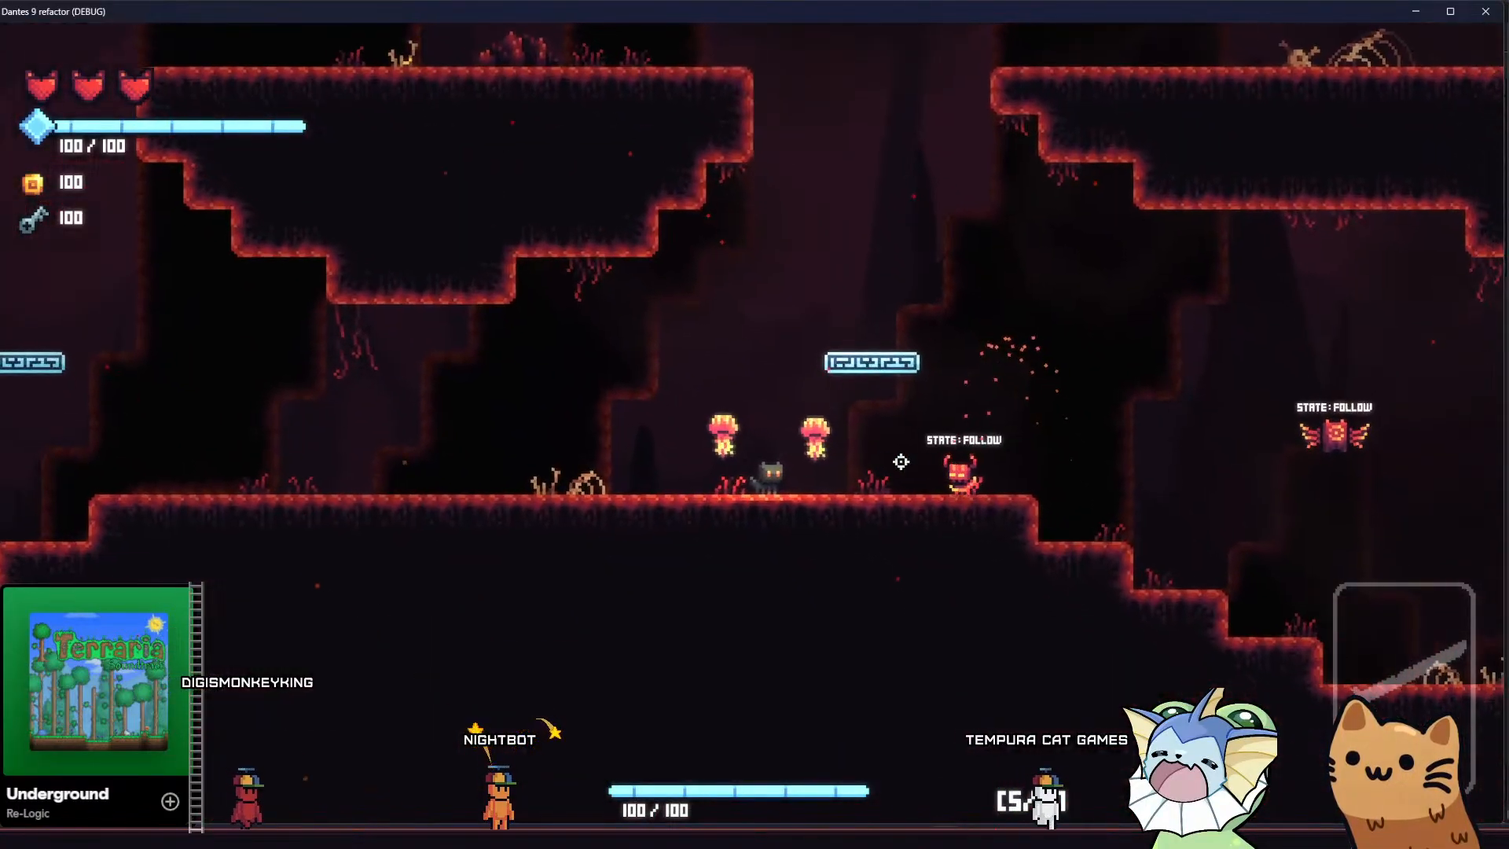
key("d")
left_click(974, 448)
key("a")
left_click(979, 449)
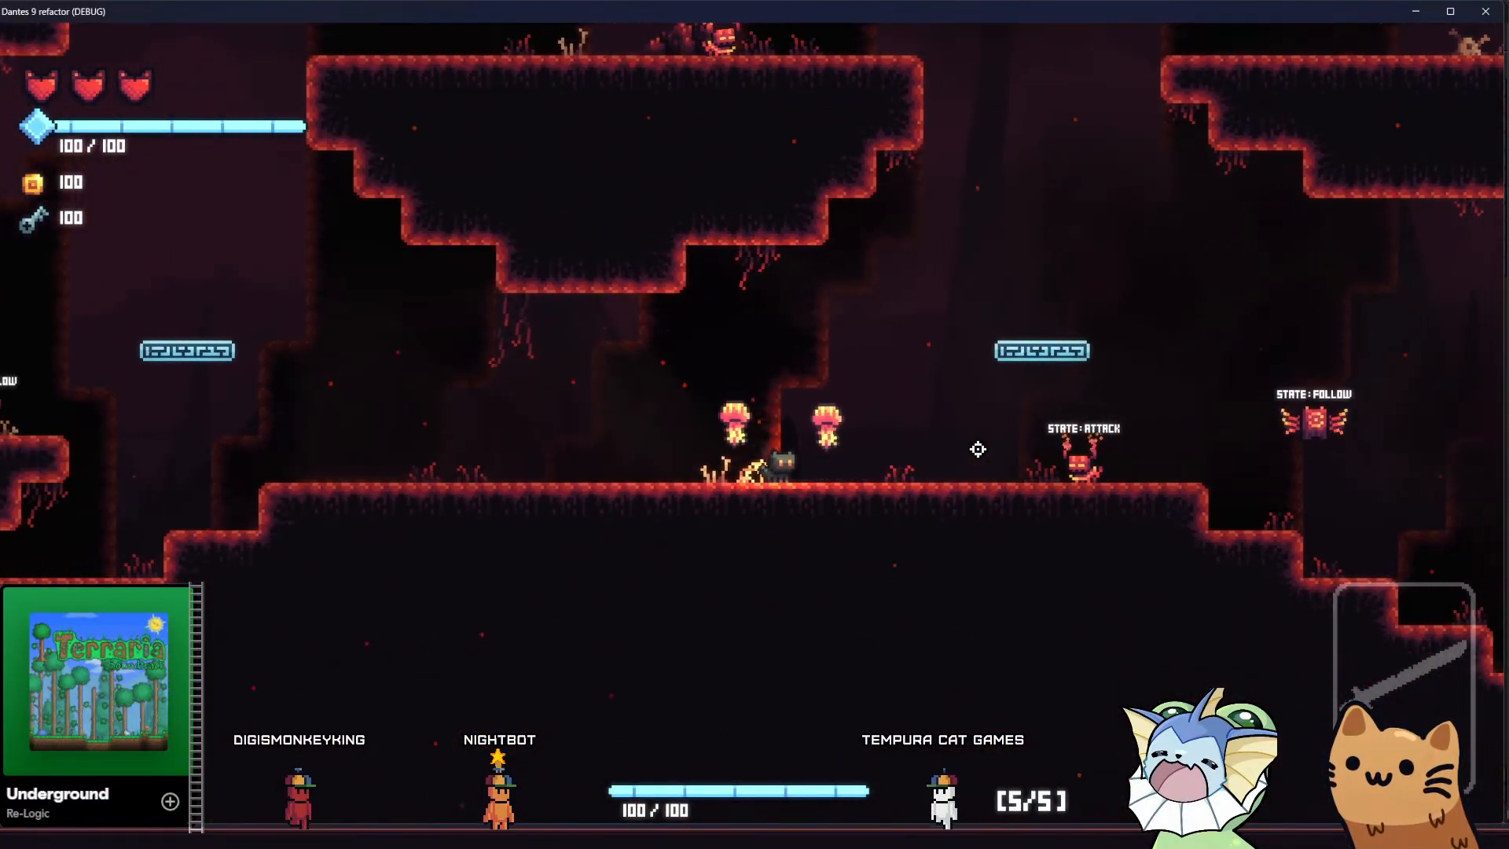
key("d")
left_click(980, 446)
left_click(980, 446)
left_click(914, 394)
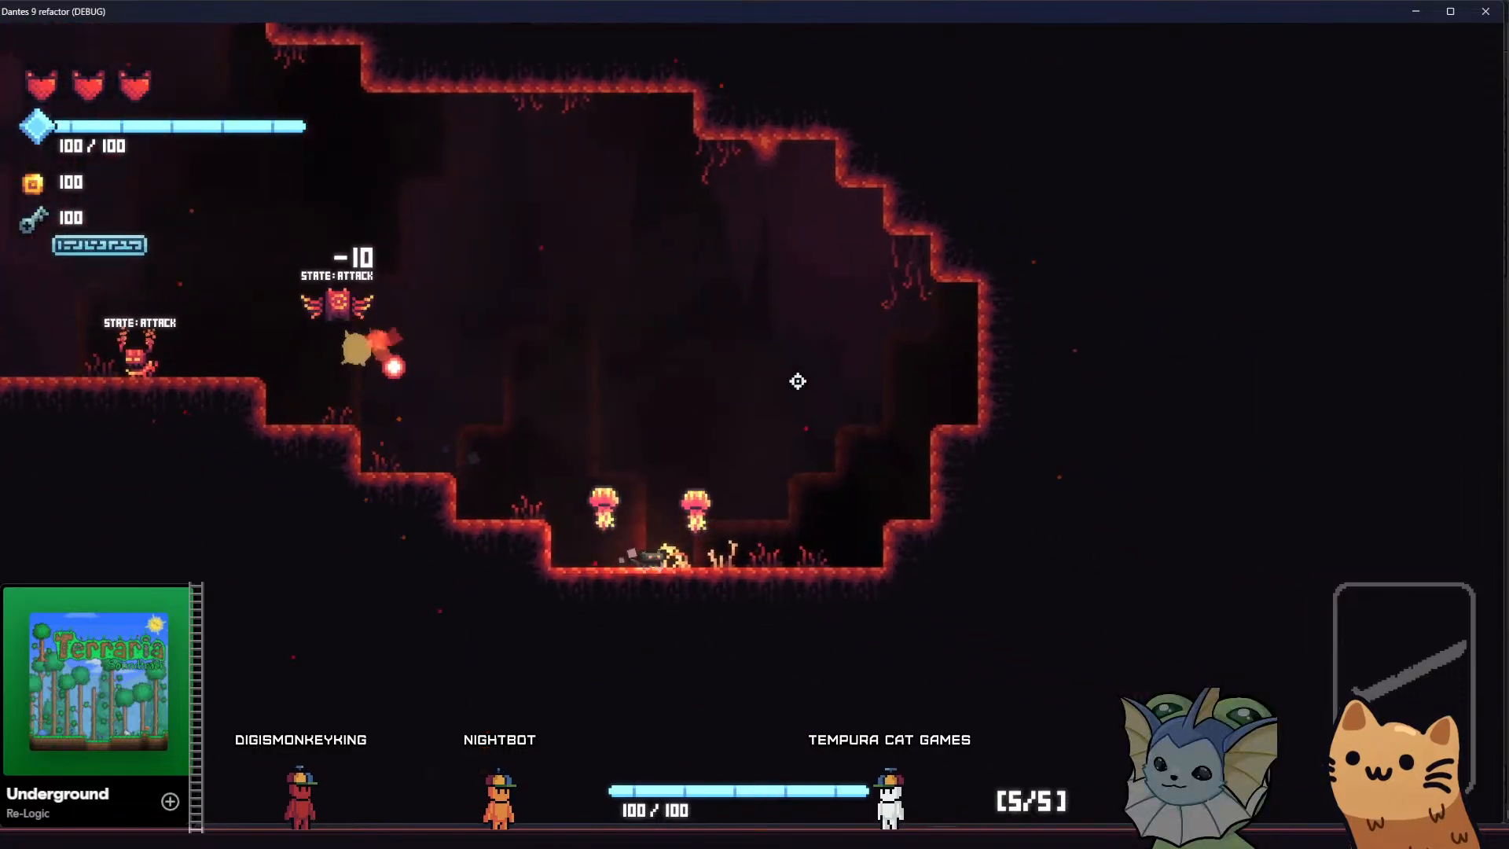
Lead the cat back past the enemies to the small floating ledge and up to the upper platform, watching the background scroll
key("a")
key("space")
key("space")
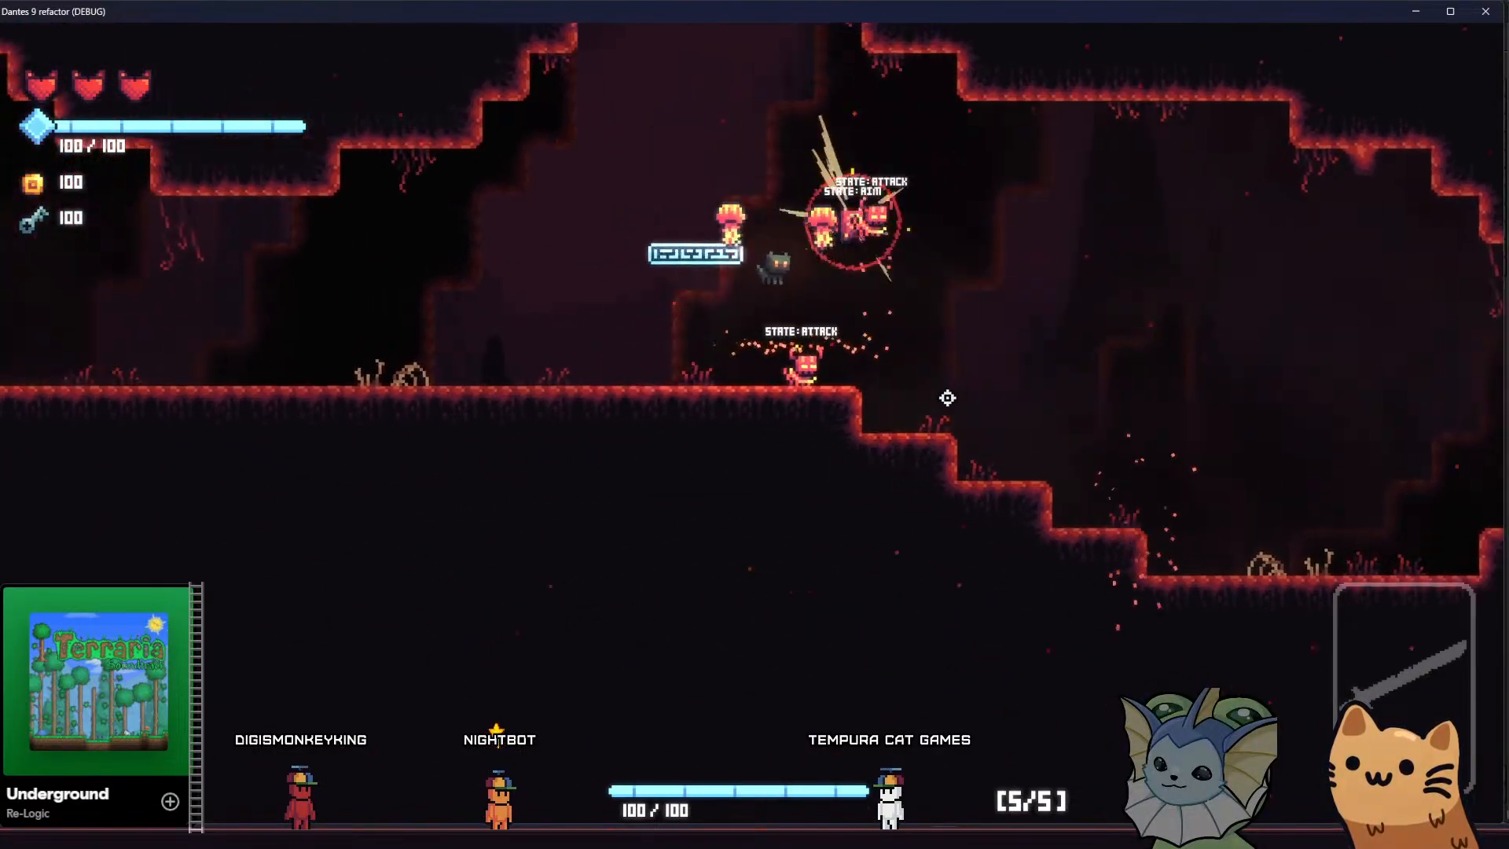
key("a")
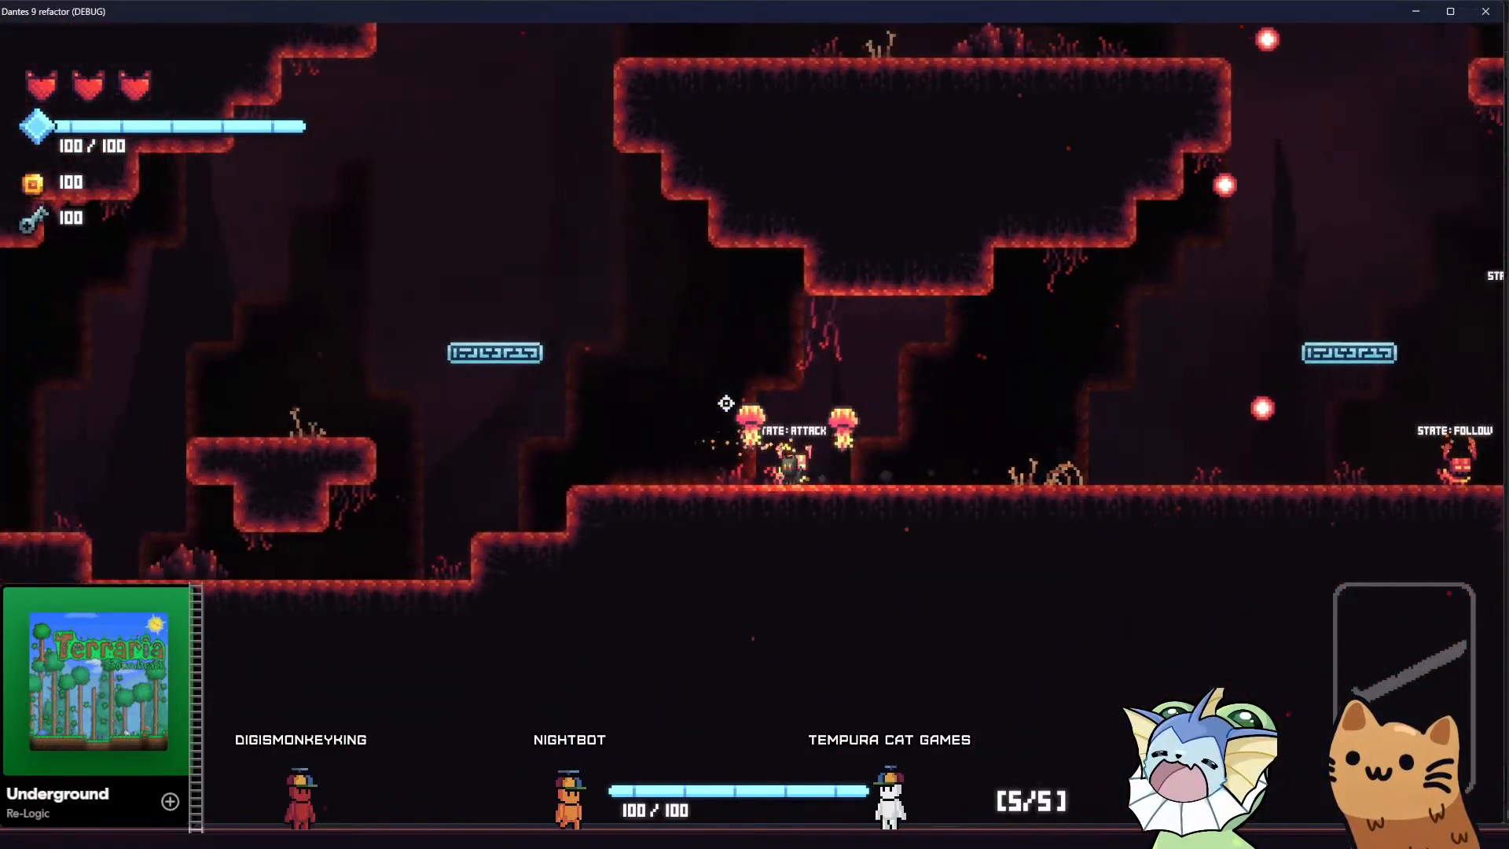
key("a")
key("space")
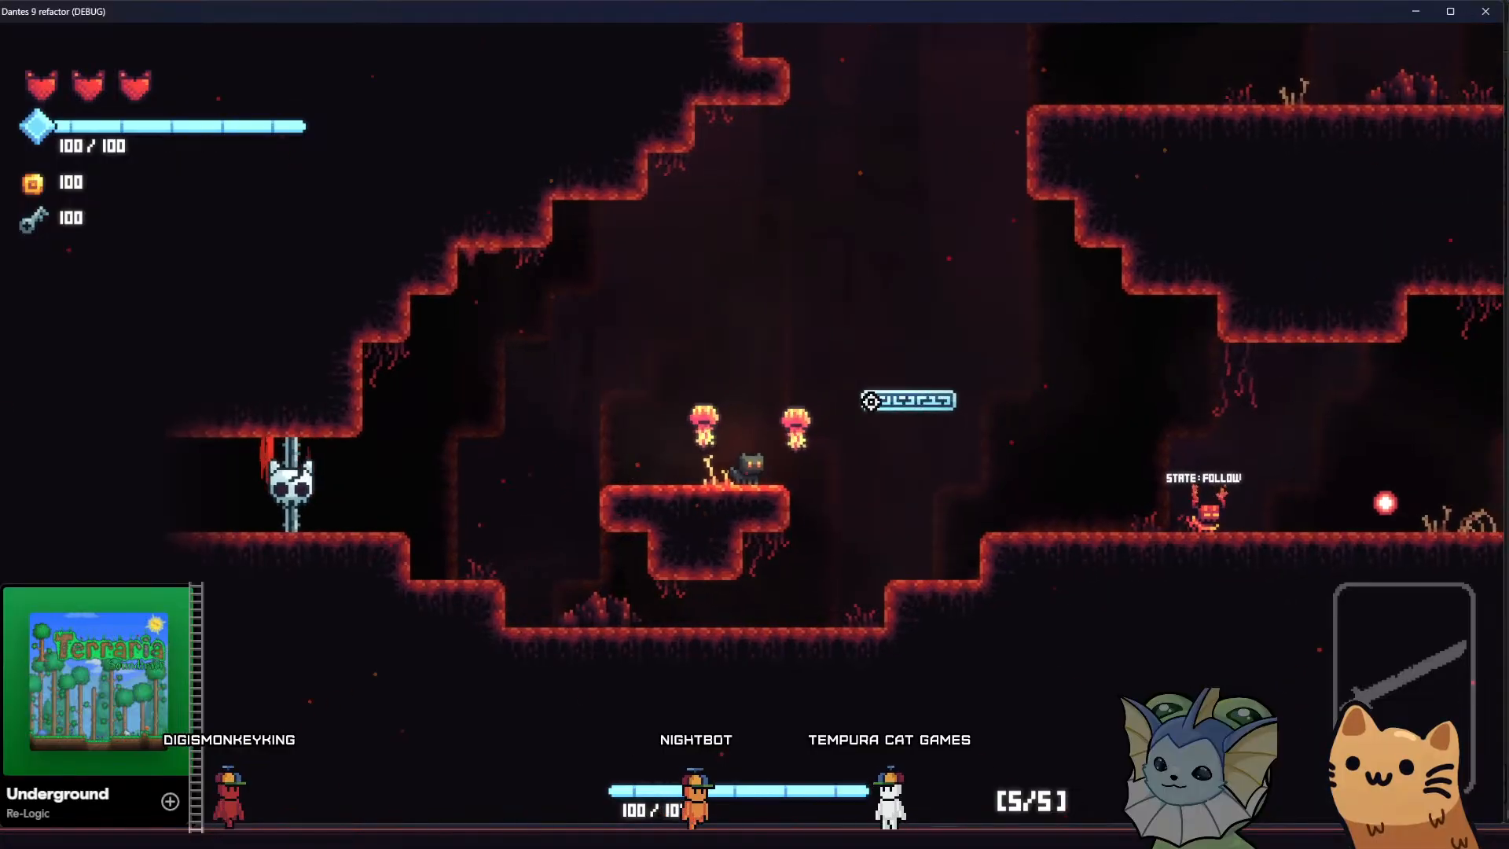
key("space")
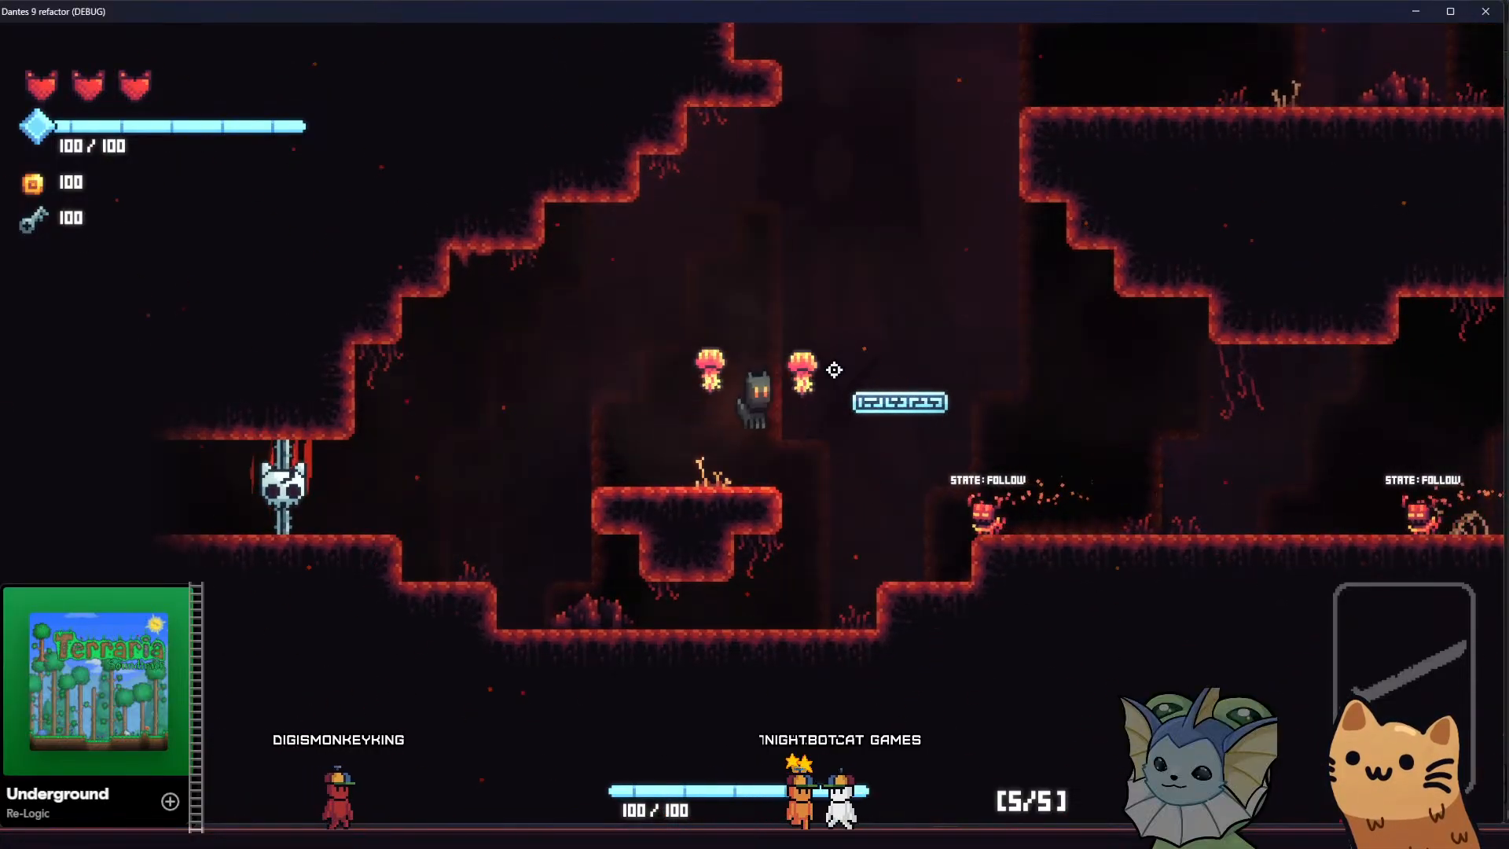
key("d")
key("space")
Add the Pumpkin and Meow 36 cards through the in-game debug menu and return to play
key("Tab")
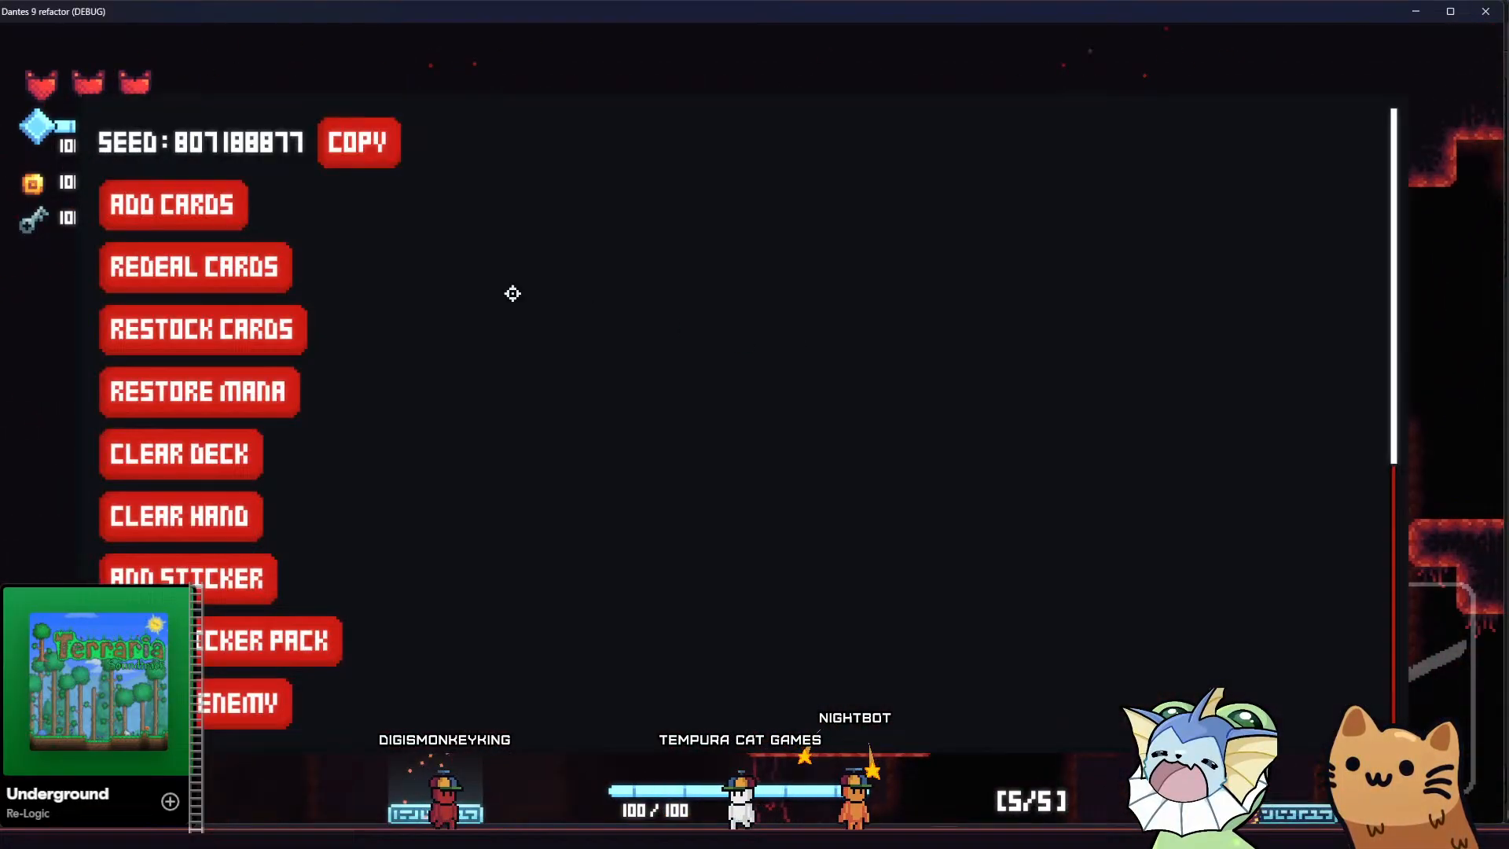
left_click(245, 202)
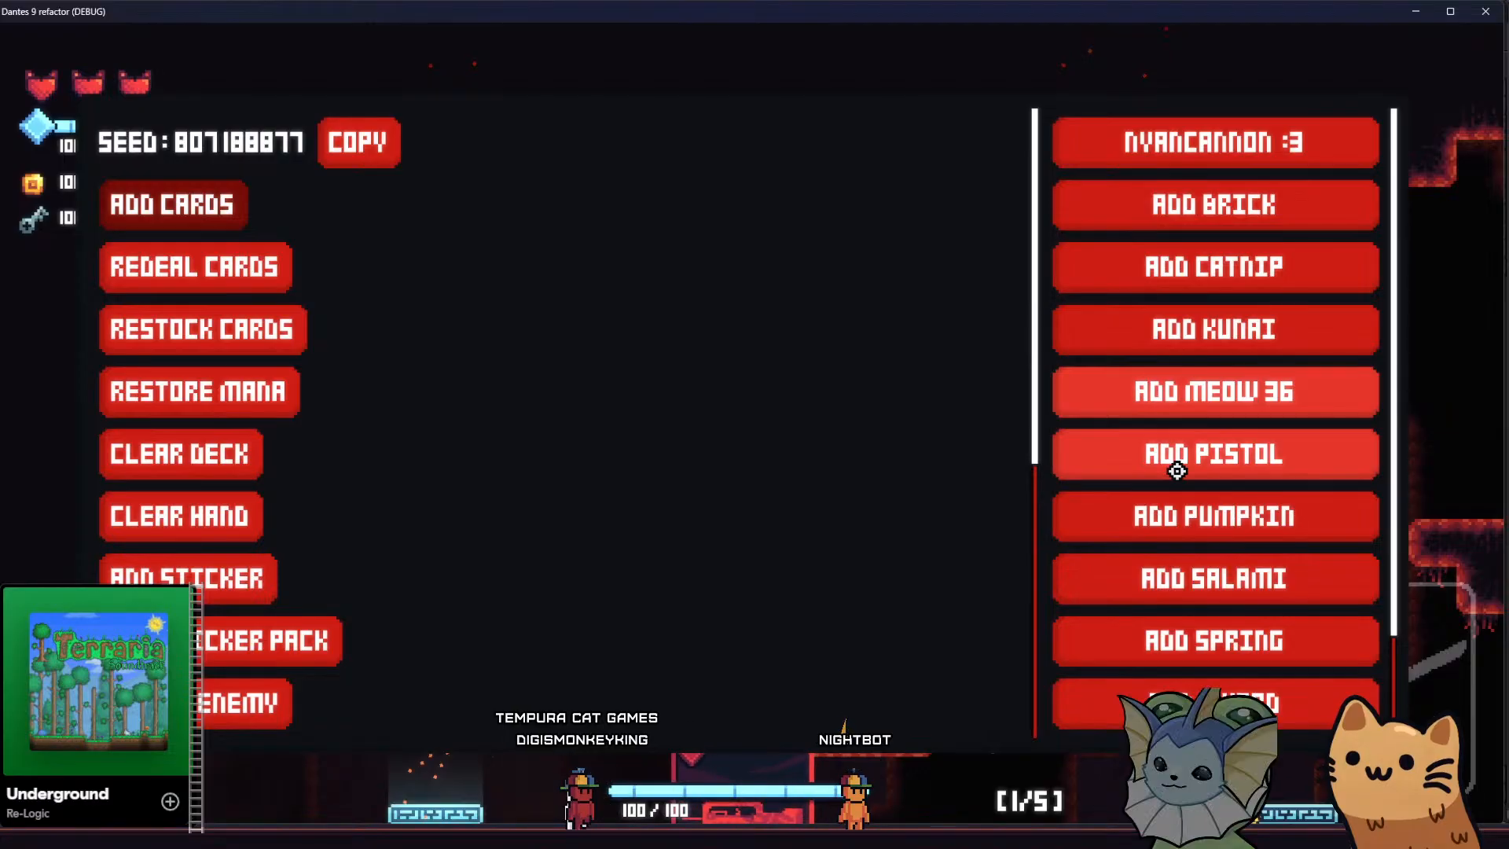
scroll(1171, 464, "down", 2)
left_click(1182, 400)
key("Tab")
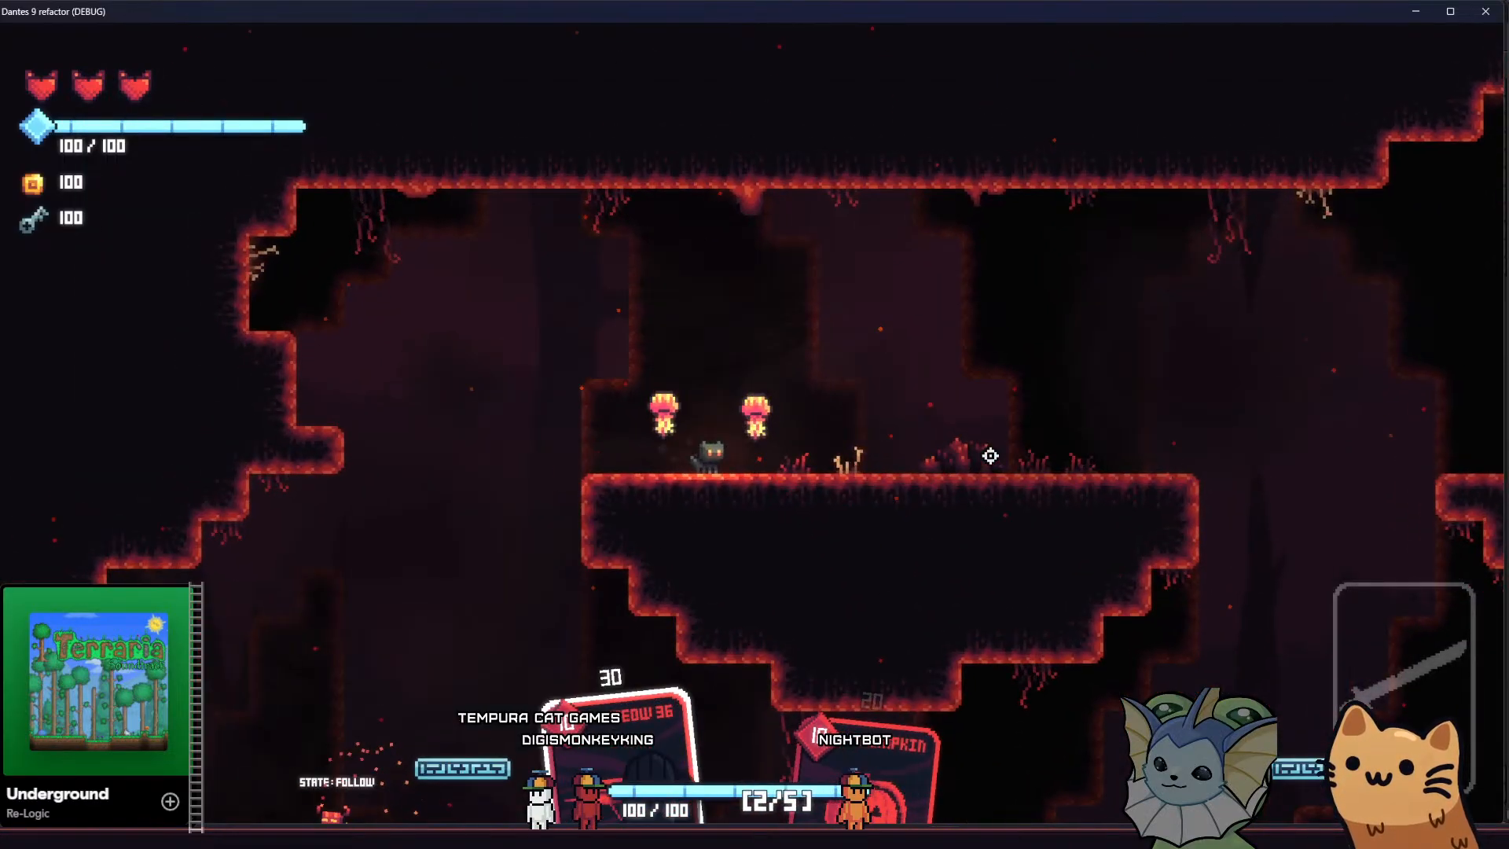
Throw pumpkins from the upper platform with the Pumpkin card and switch to the Meow 36
key("e")
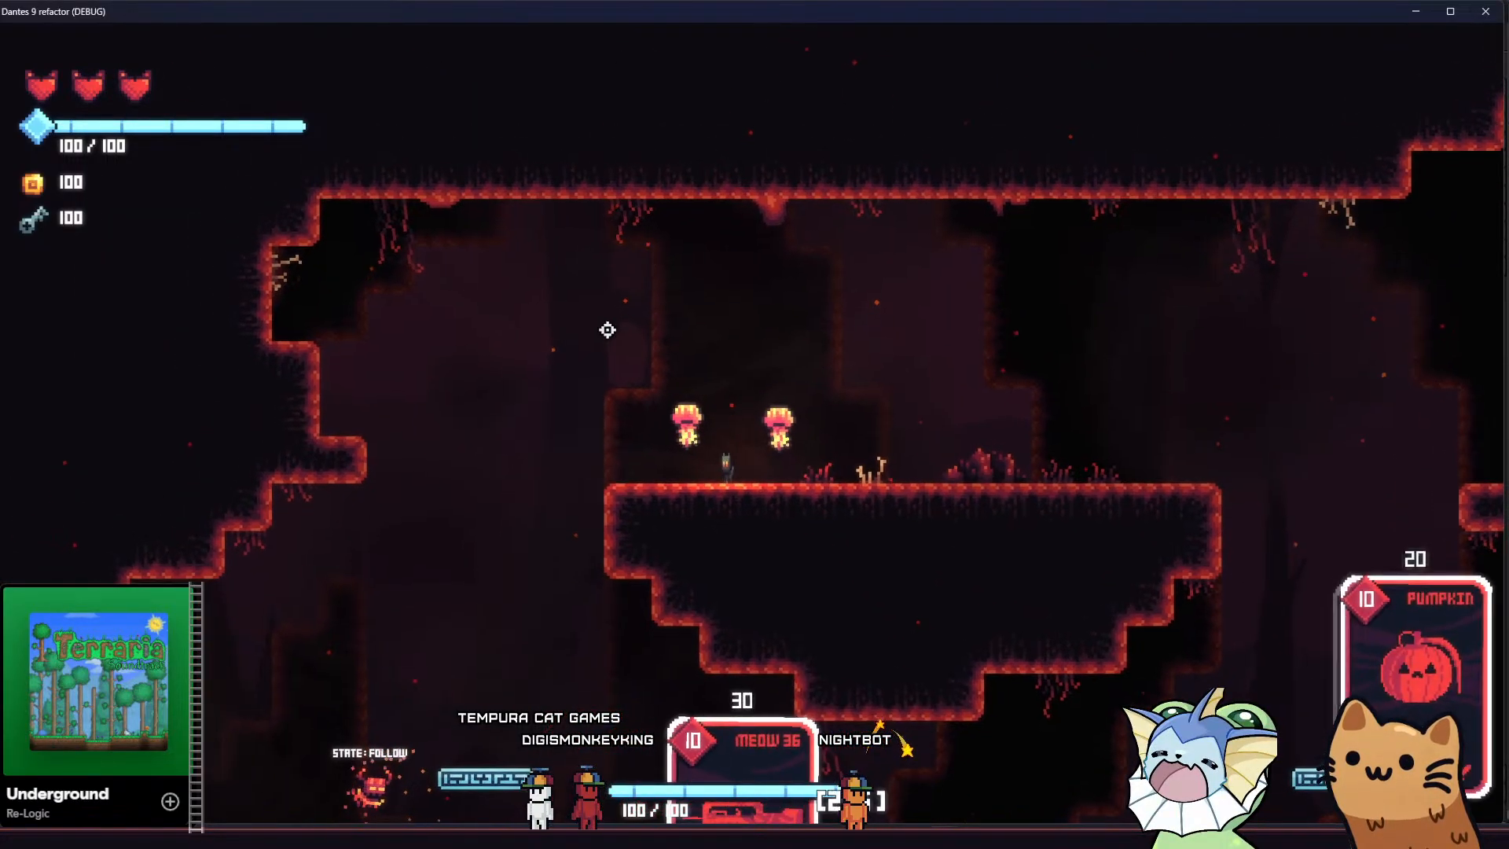
left_click(599, 226)
left_click(613, 199)
key("e")
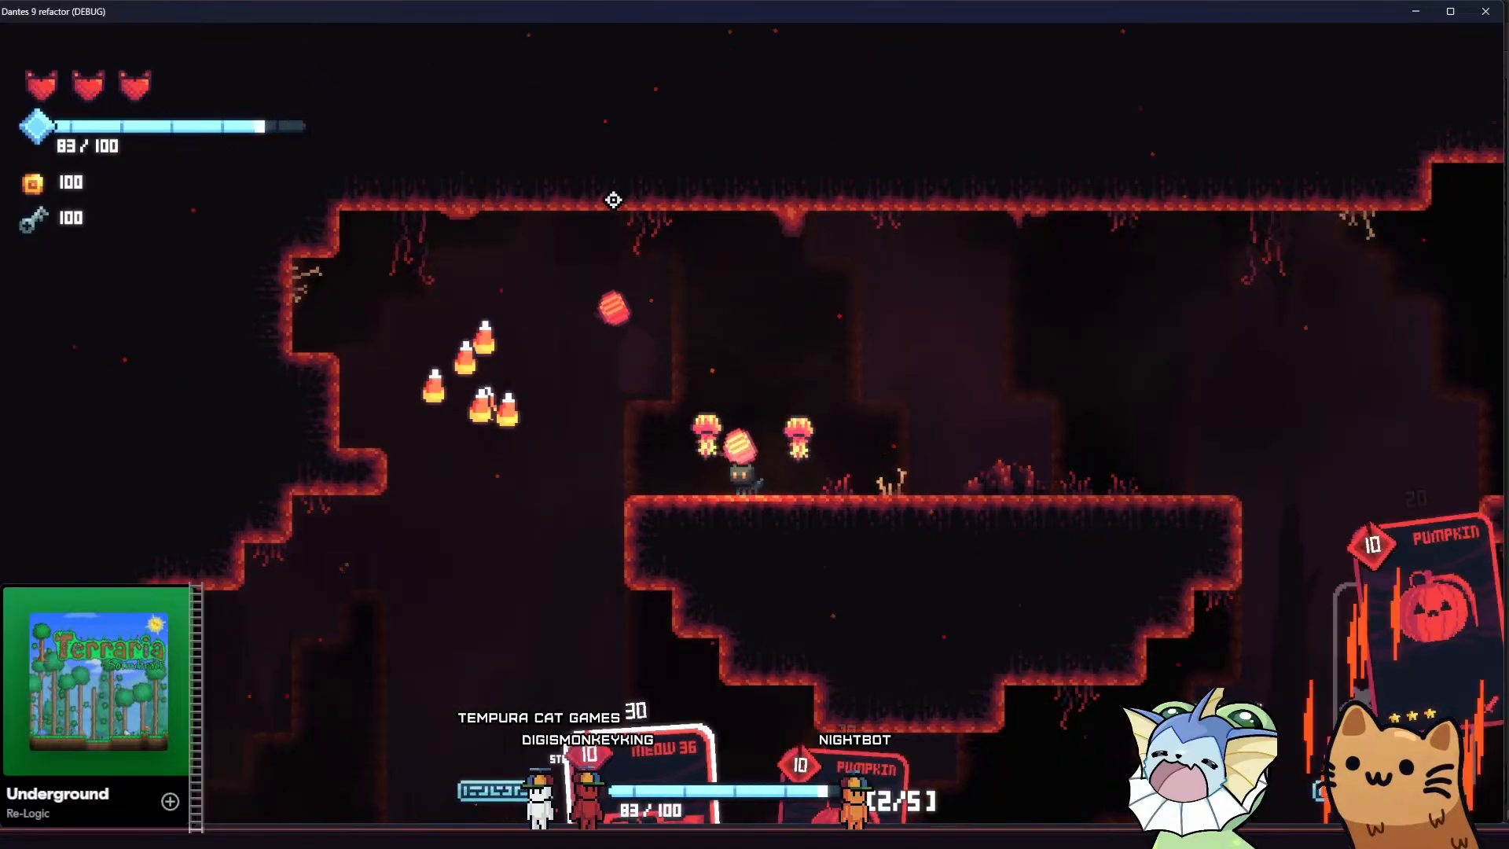
key("d")
key("e")
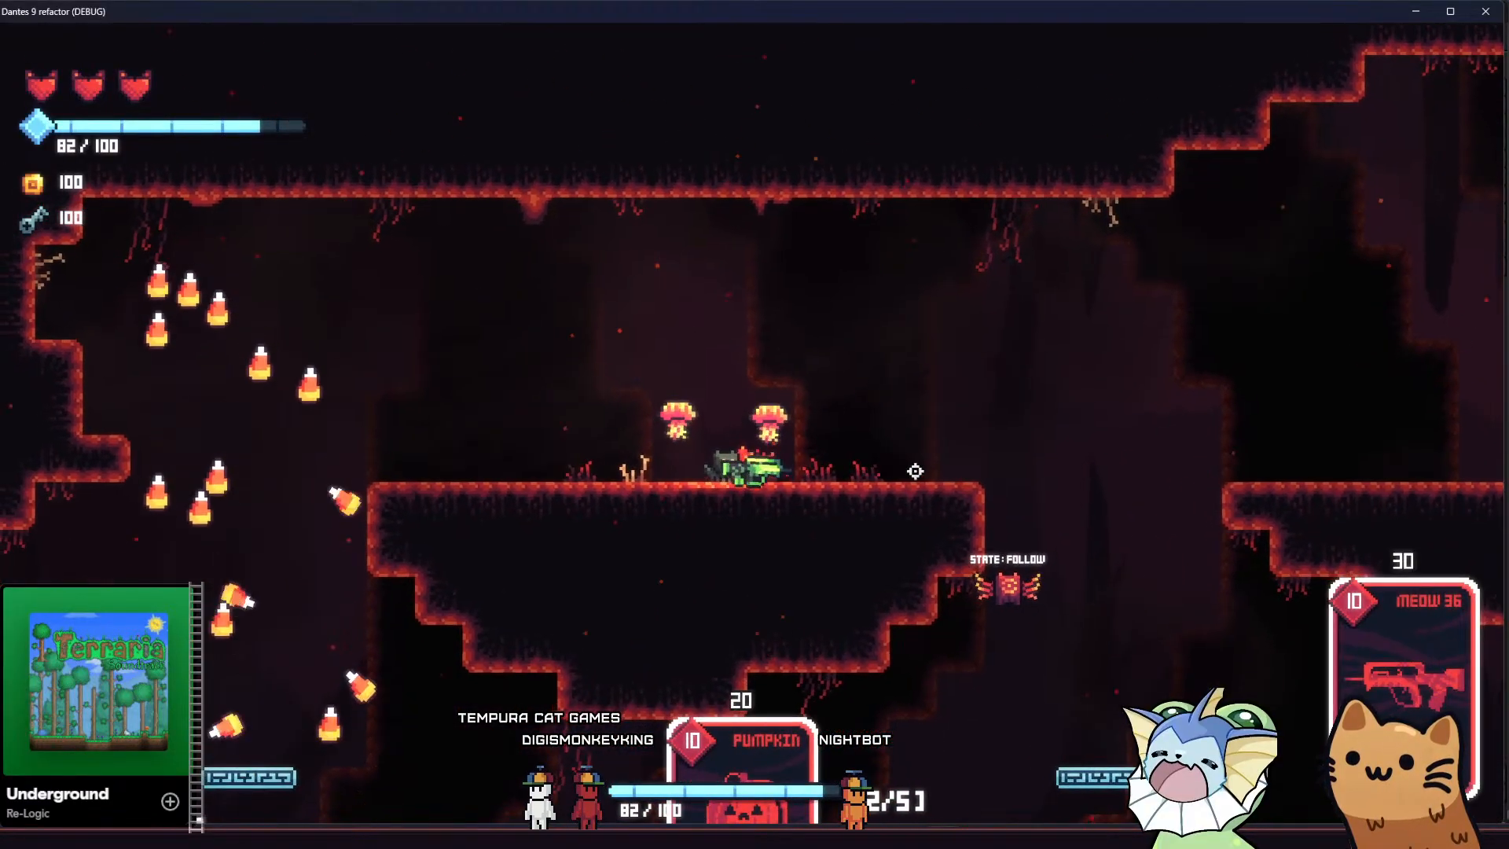
Jump across to the skeleton ledge while shooting the flying enemy below with the Meow 36
key("d")
key("space")
left_click(661, 604)
key("a")
key("space")
left_click(333, 610)
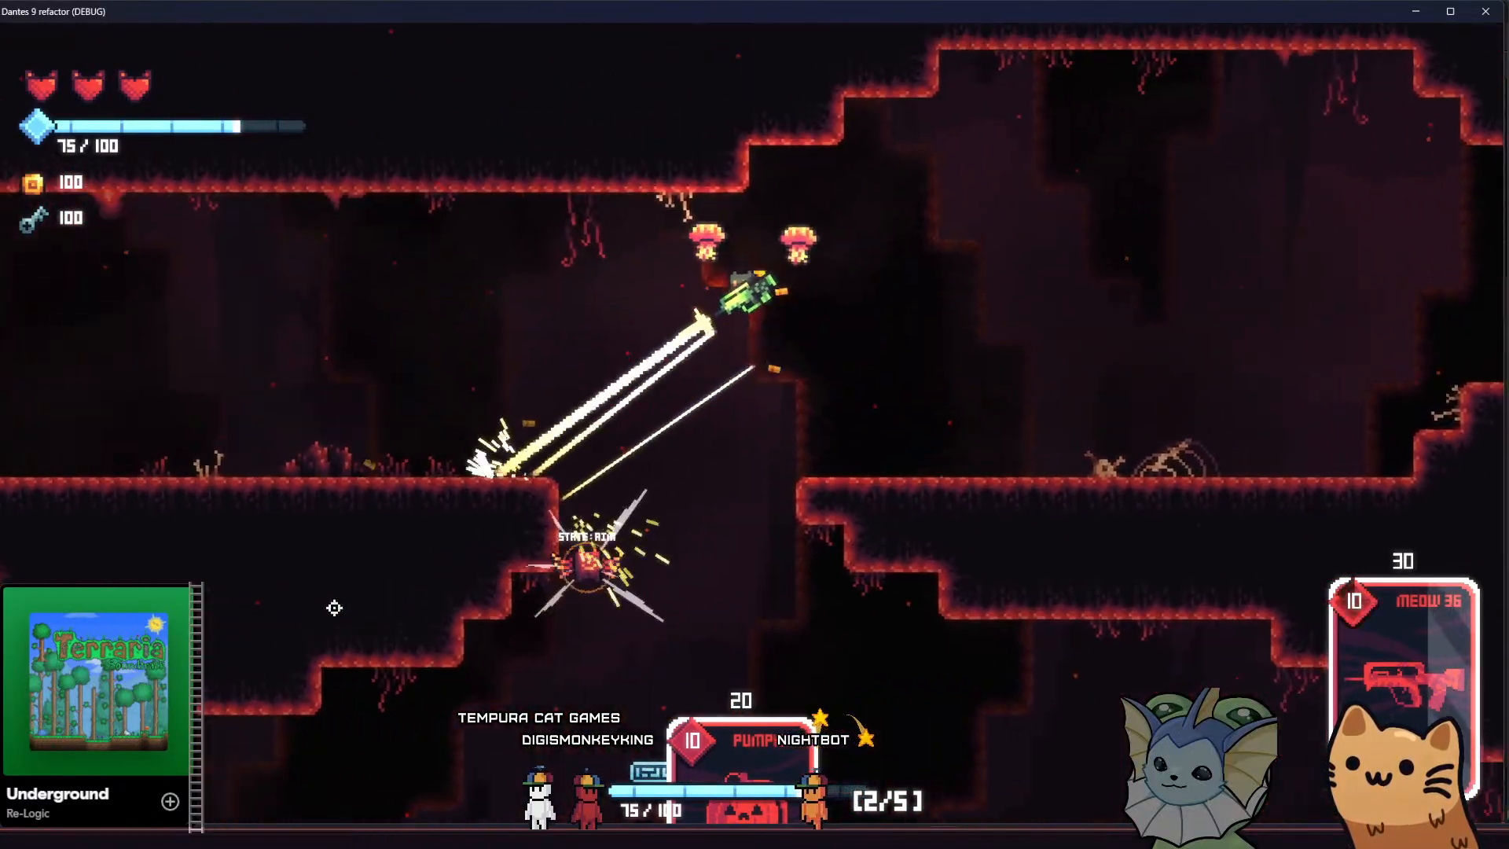
key("d")
key("space")
key("d")
left_click(308, 628)
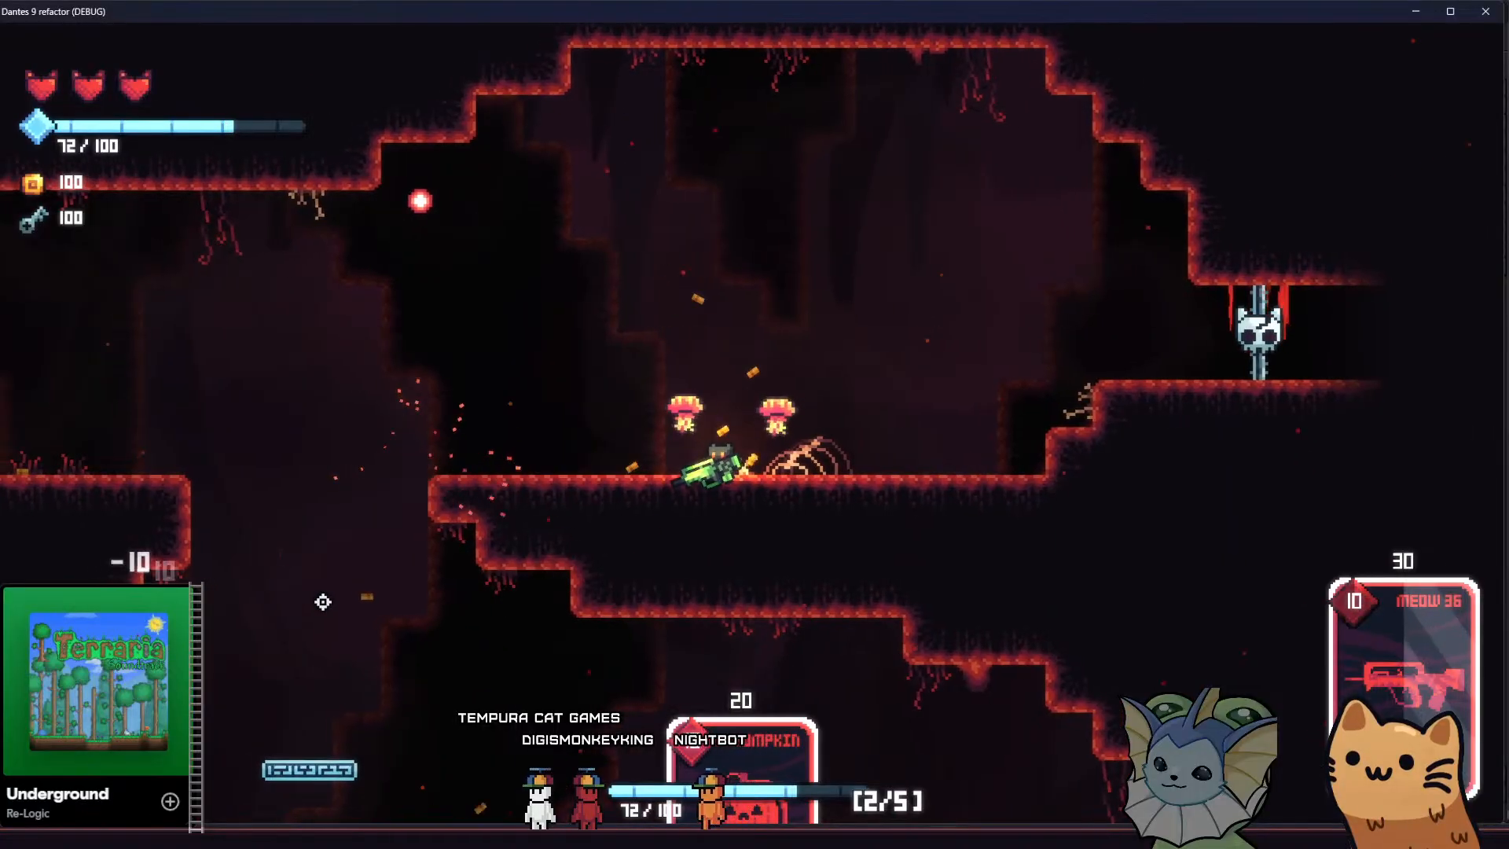
Switch to the Pumpkin card, drop to the lower cave floor and throw pumpkins at the ground enemies
key("e")
key("a")
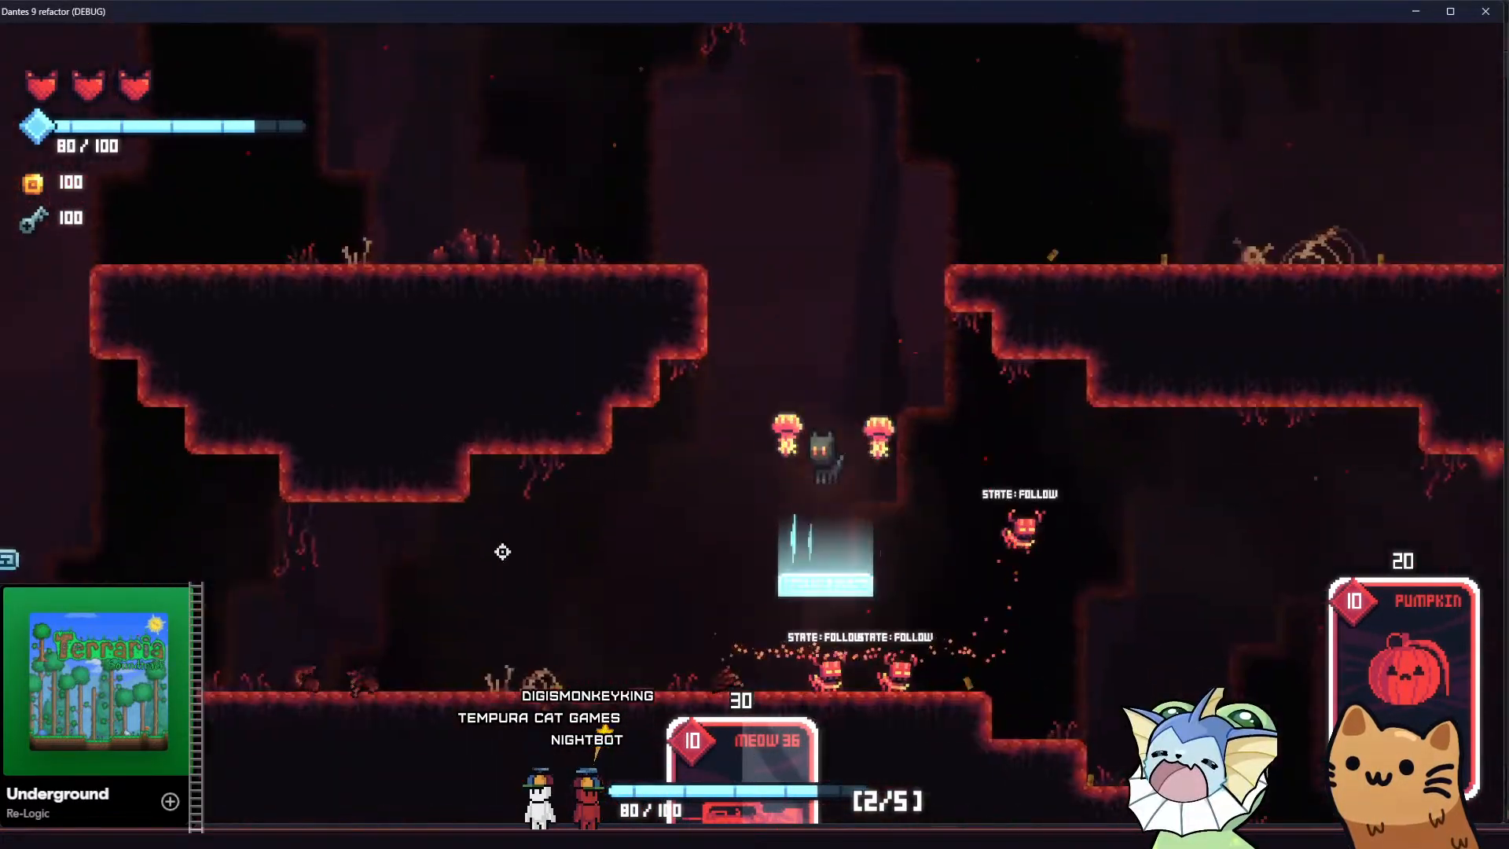
key("a")
left_click(888, 522)
left_click(986, 397)
key("a")
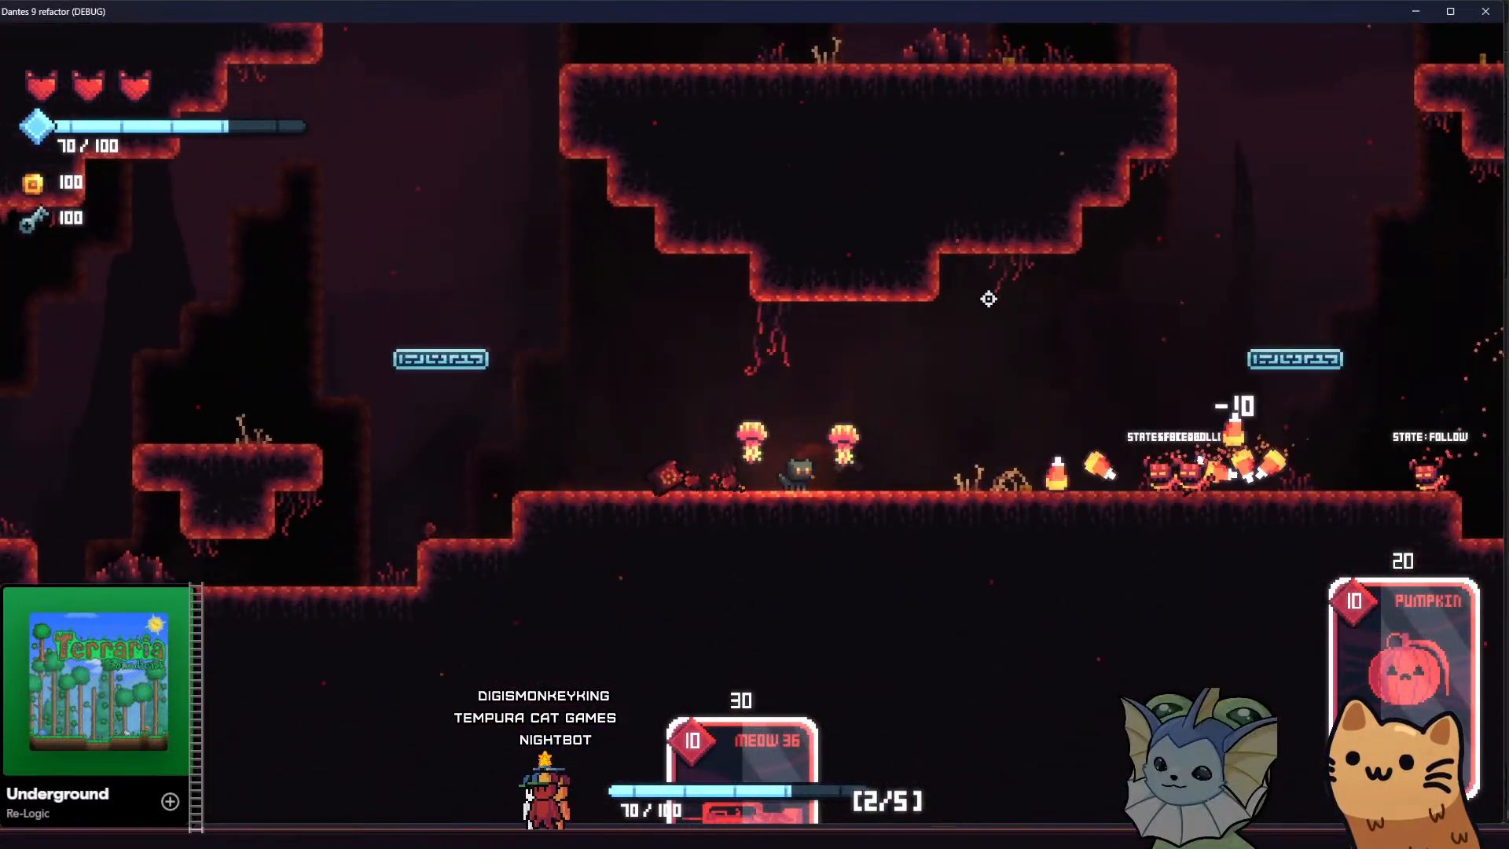
left_click(974, 296)
Switch to the Meow 36 and shoot the remaining enemies on the lower cave floor
key("e")
key("a")
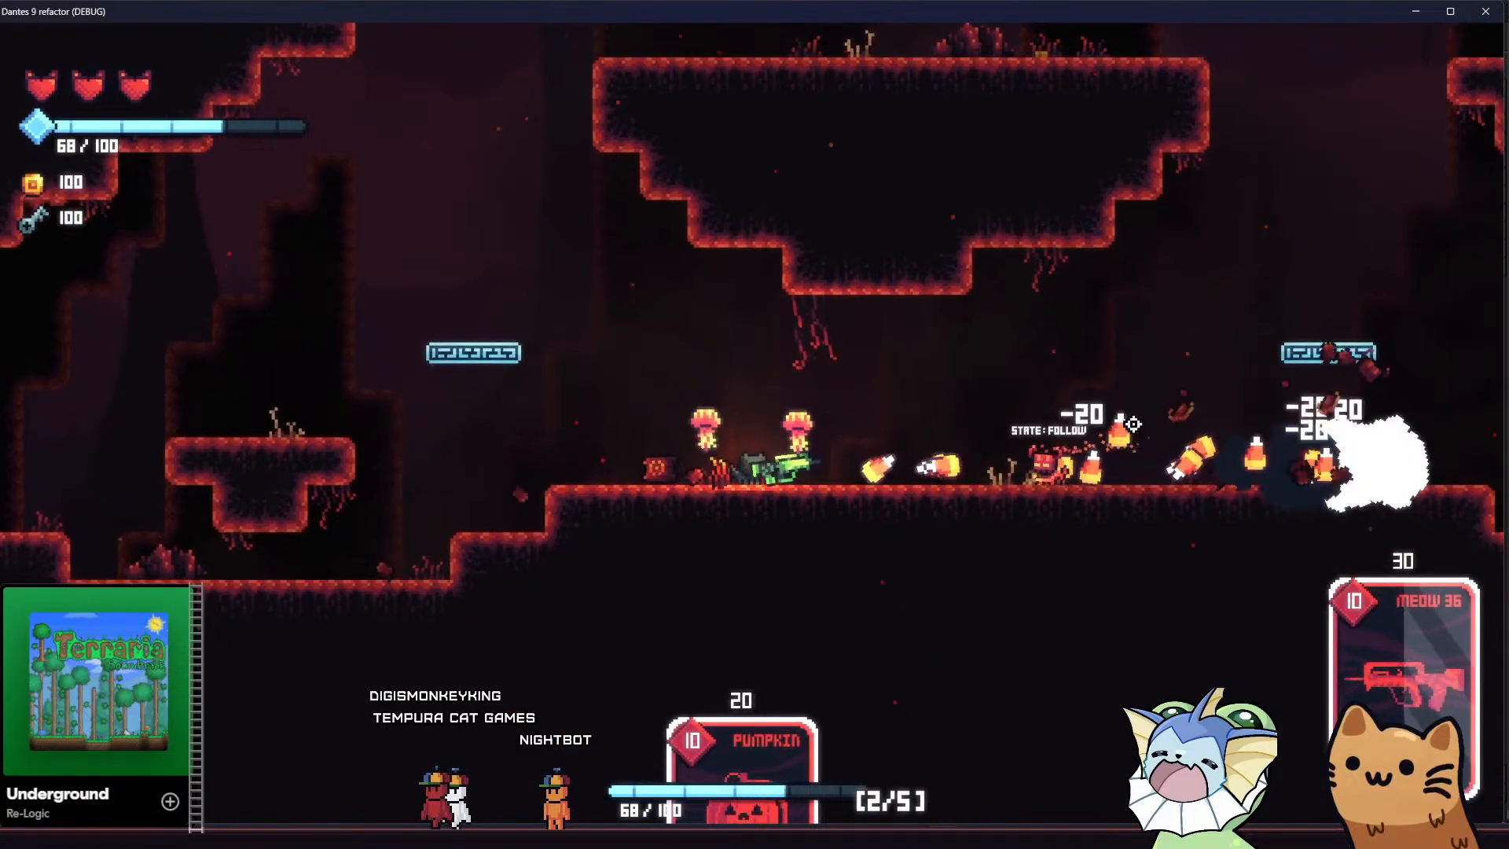
left_click(1287, 451)
key("q")
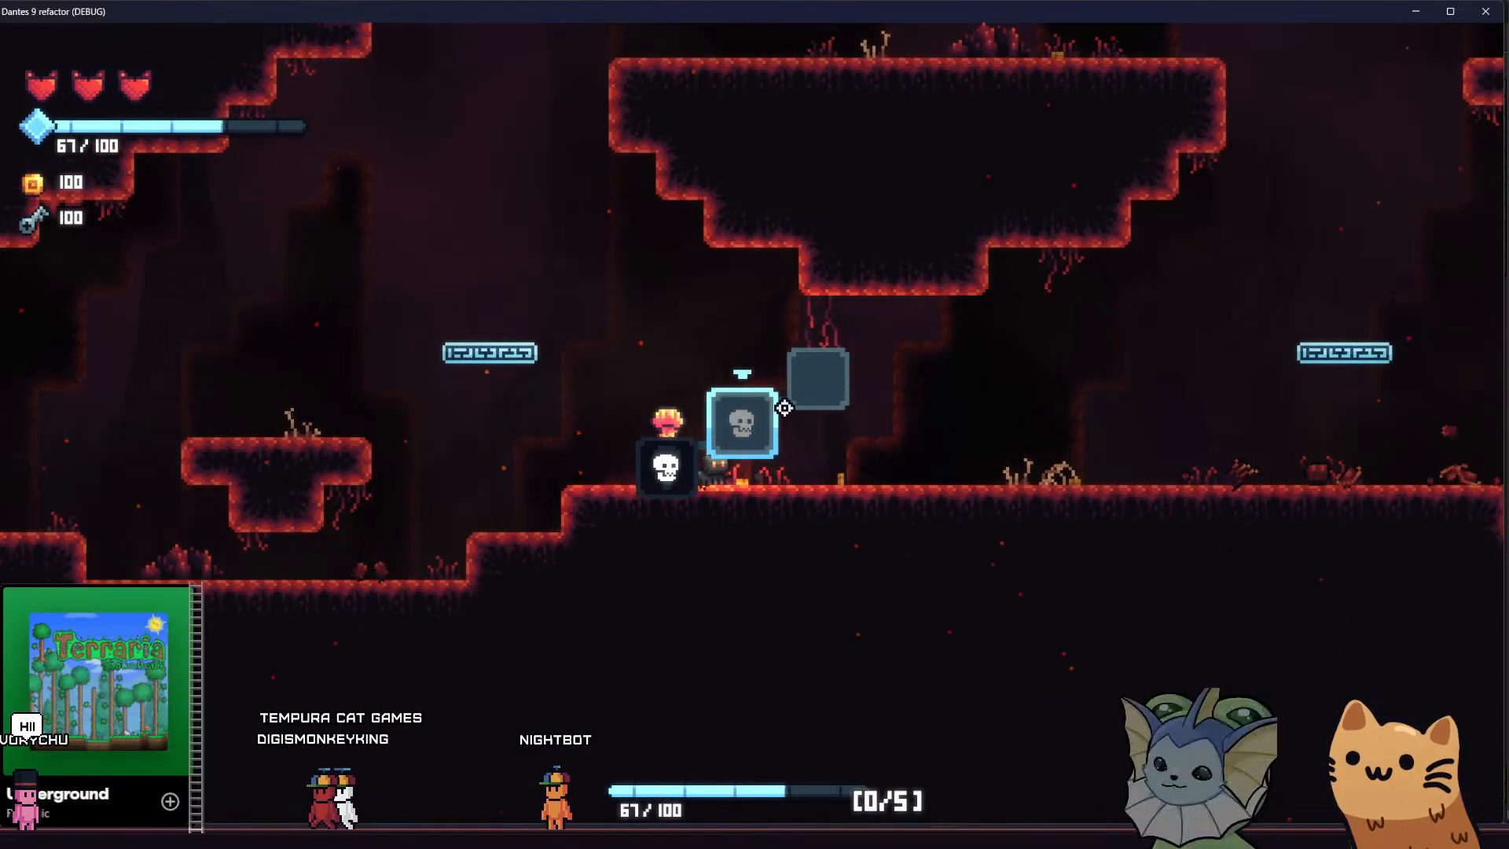
Move the cat through the cleared cave to the exit tunnel and back to the upper platform to examine the parallax layers
key("a")
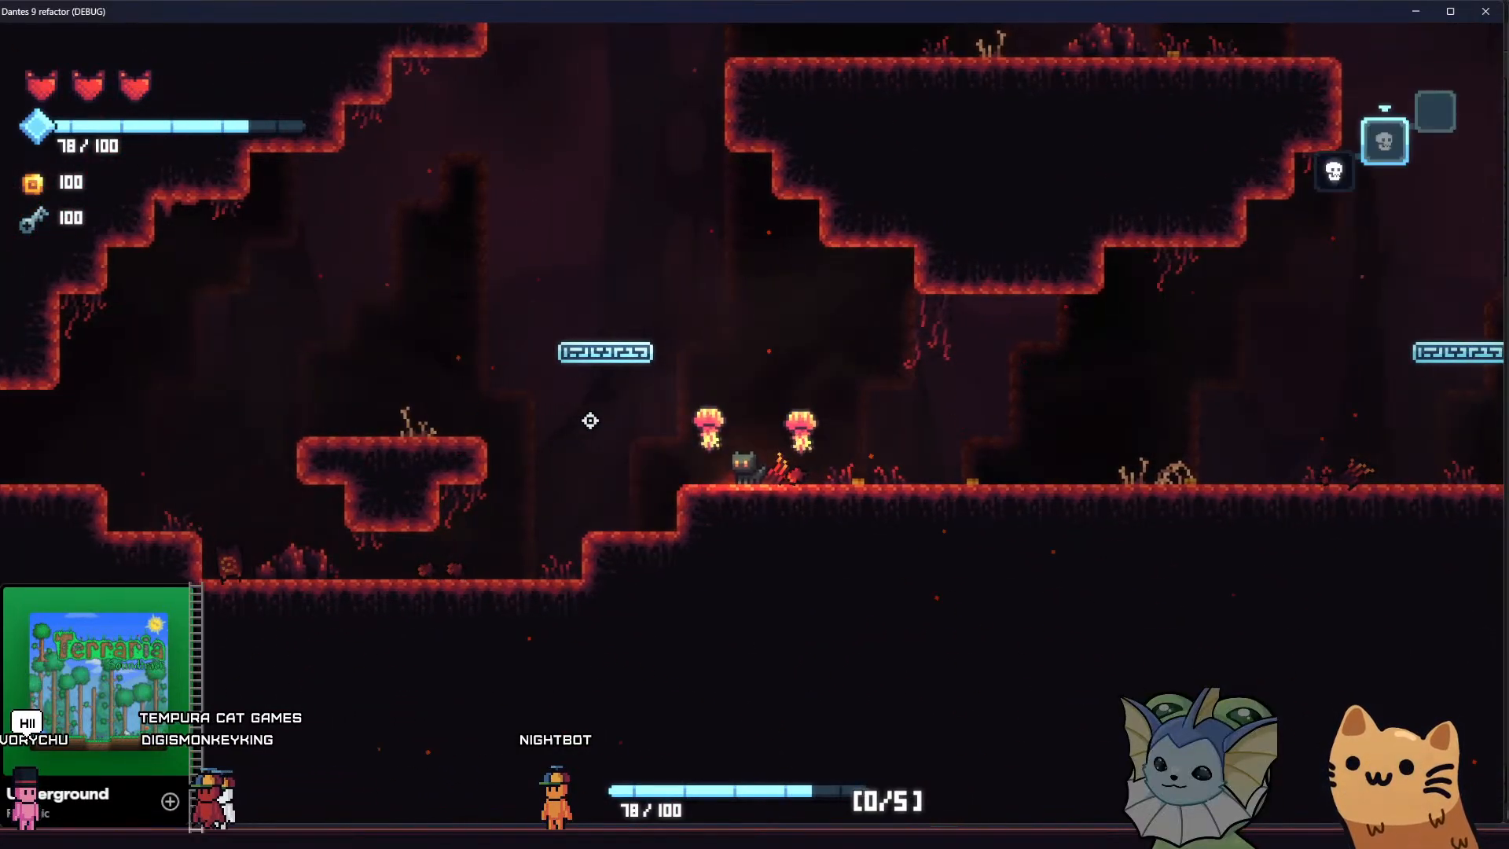
key("q")
key("a")
key("a")
key("space")
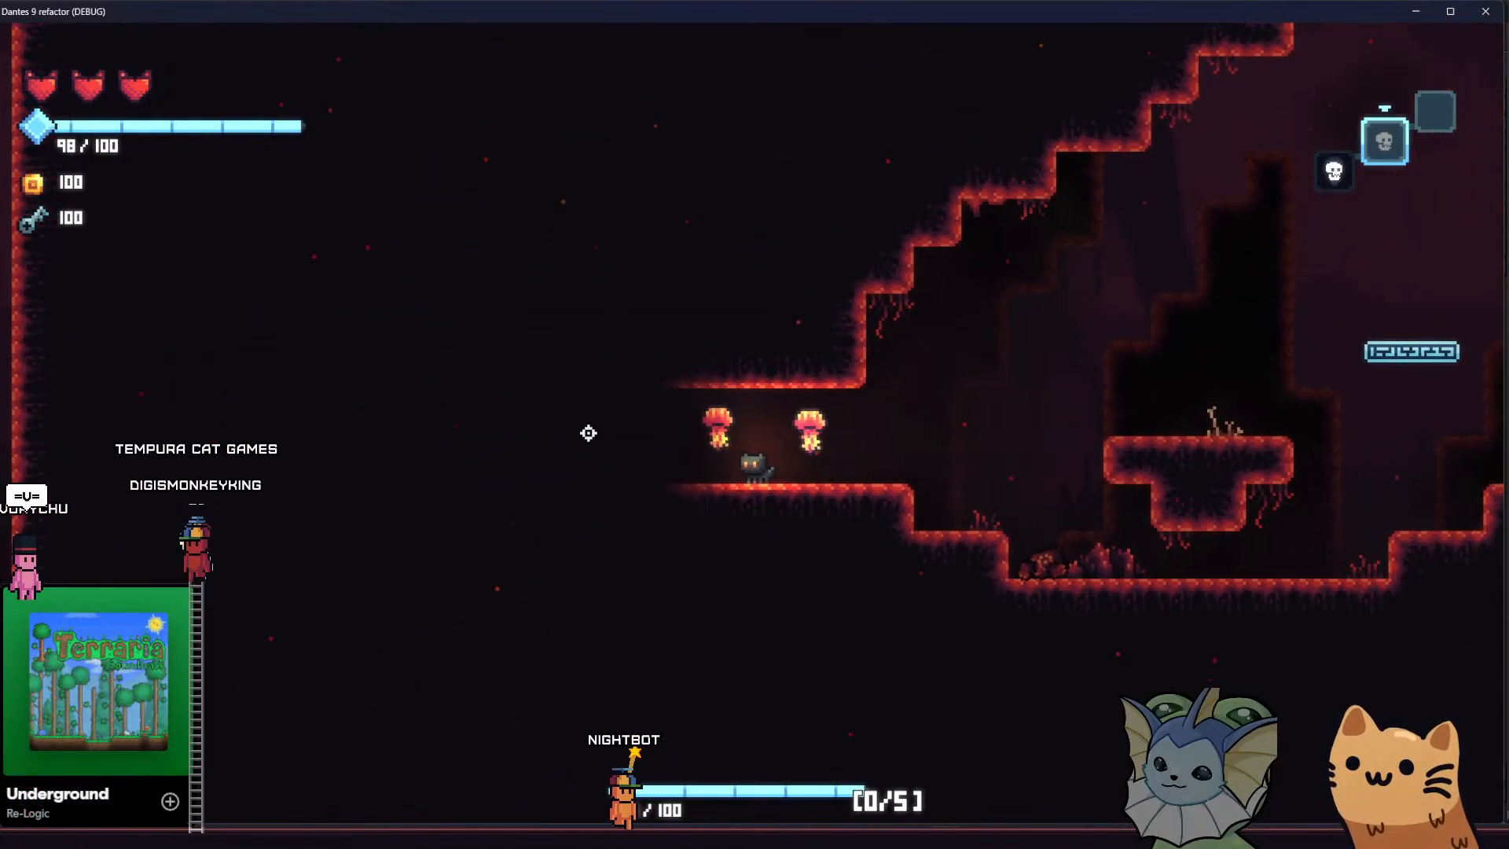
key("d")
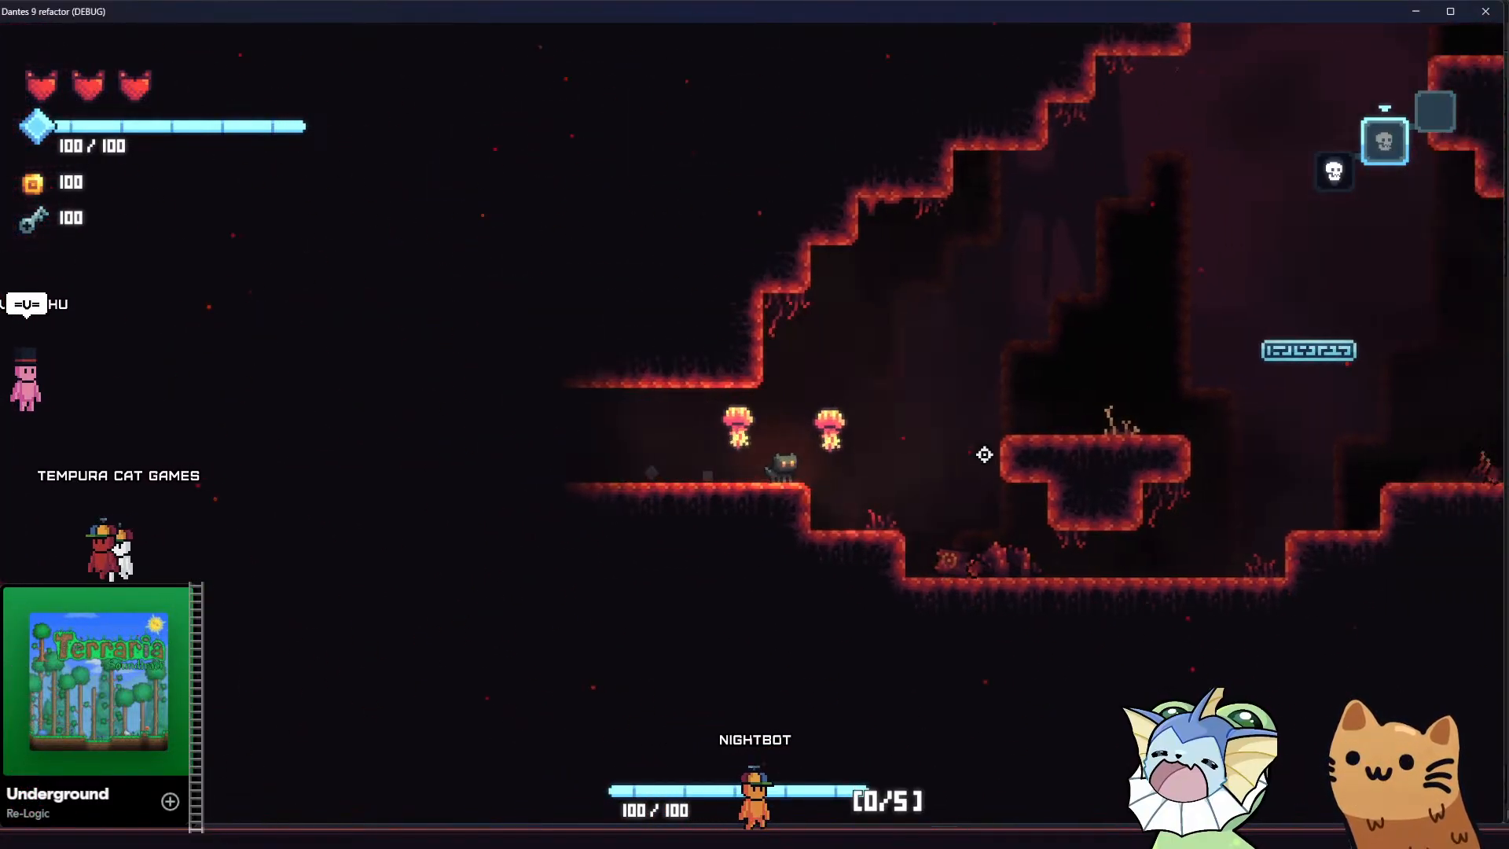
key("space")
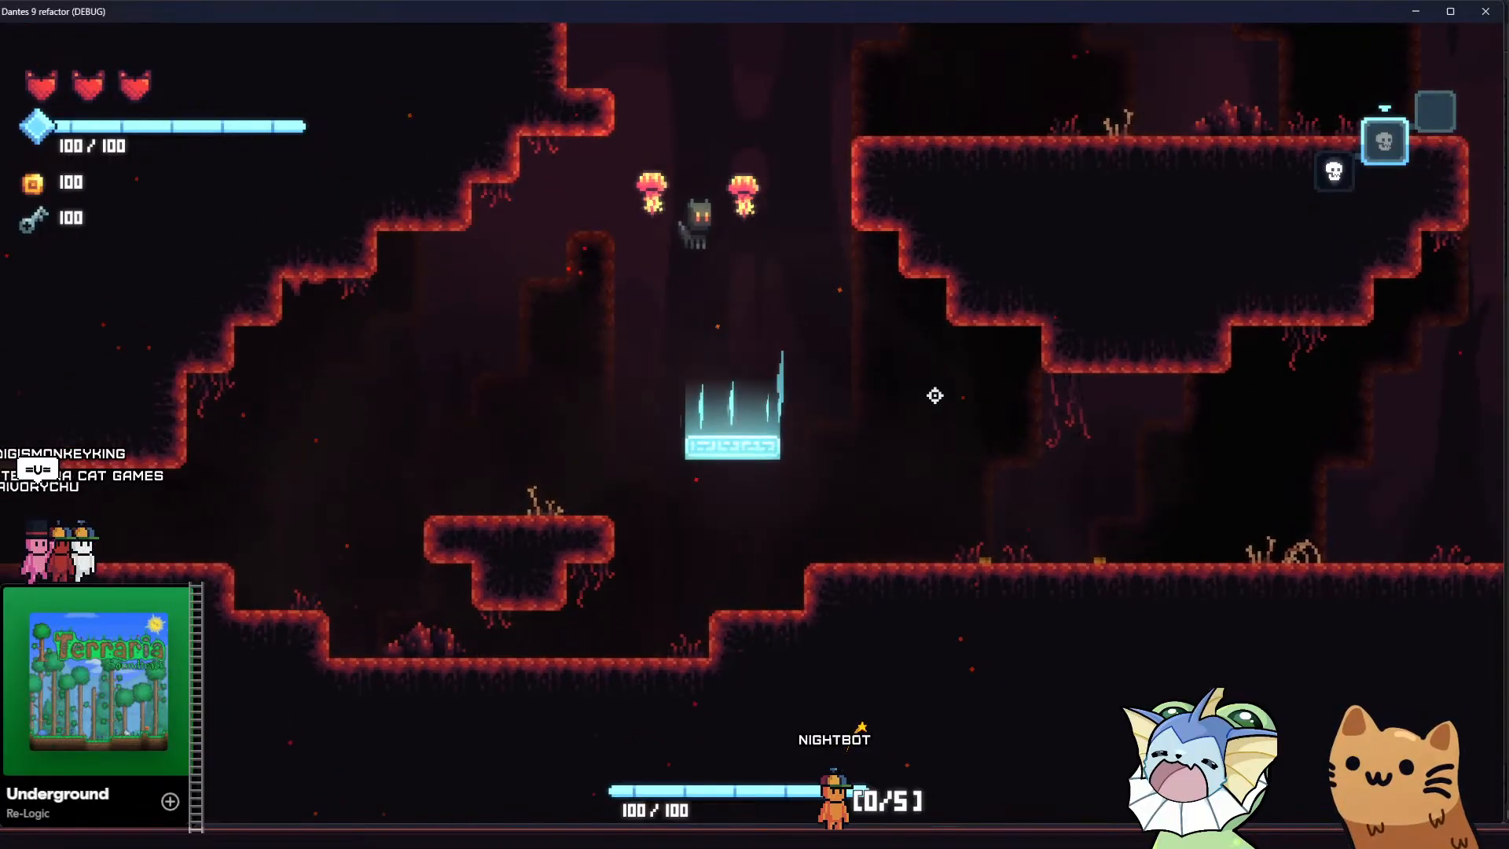
key("d")
key("a")
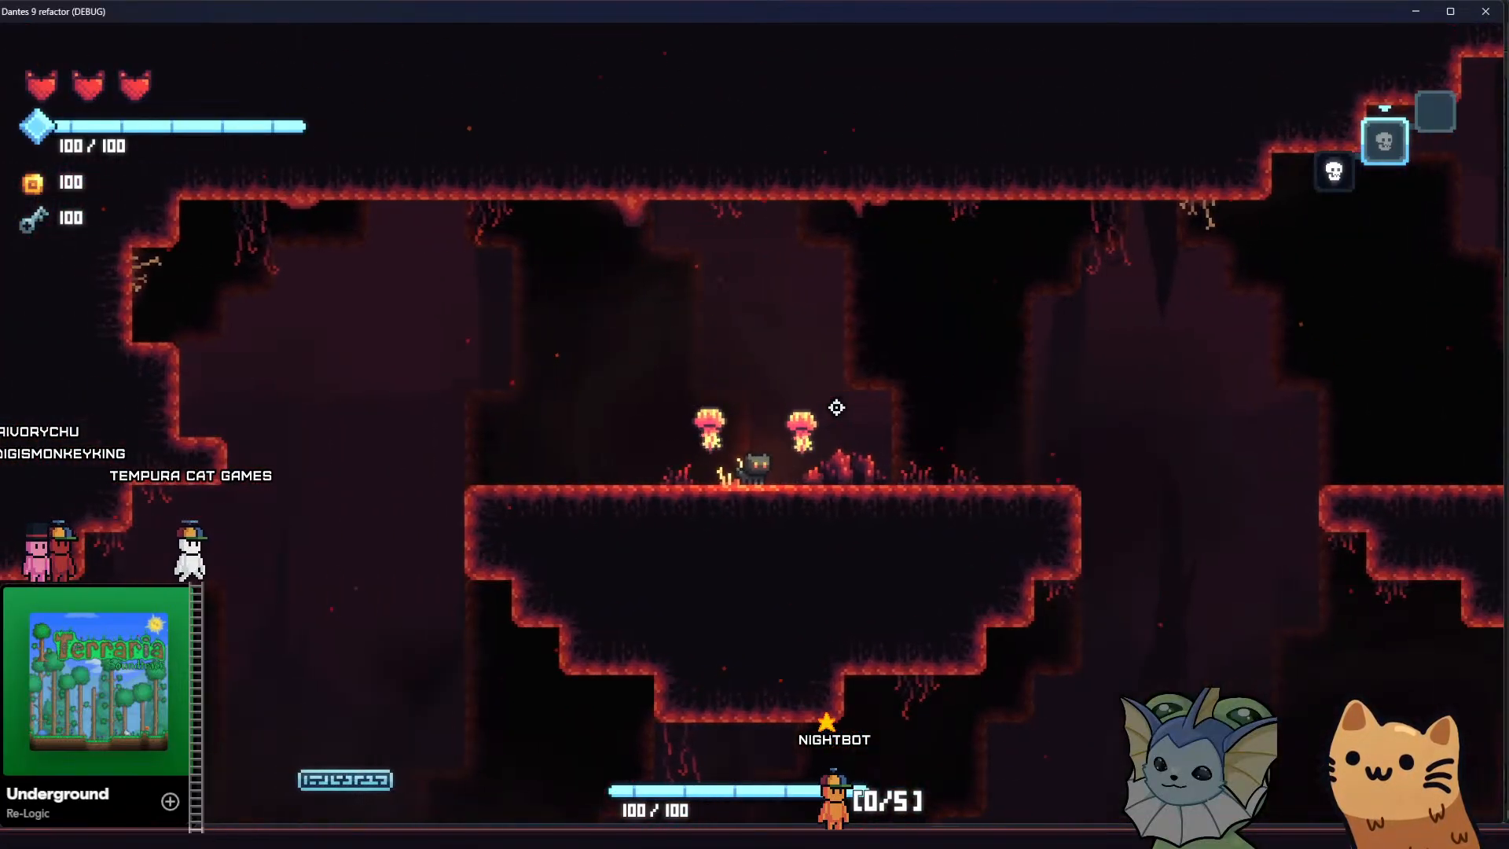
Switch to the Godot editor and graph the running game's FPS in the debugger monitors
key("alt+Tab")
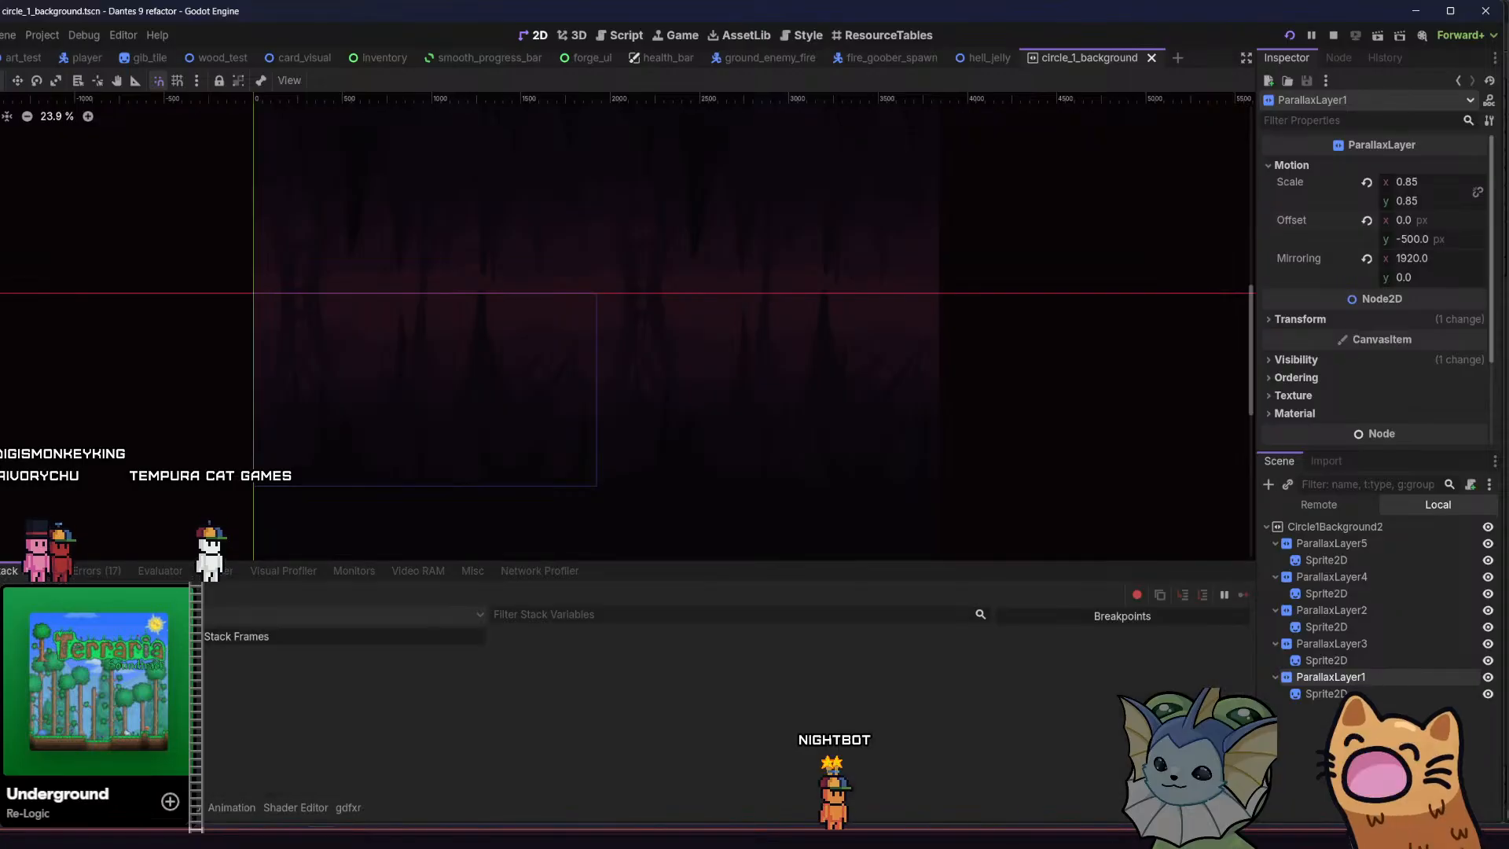
left_click(227, 572)
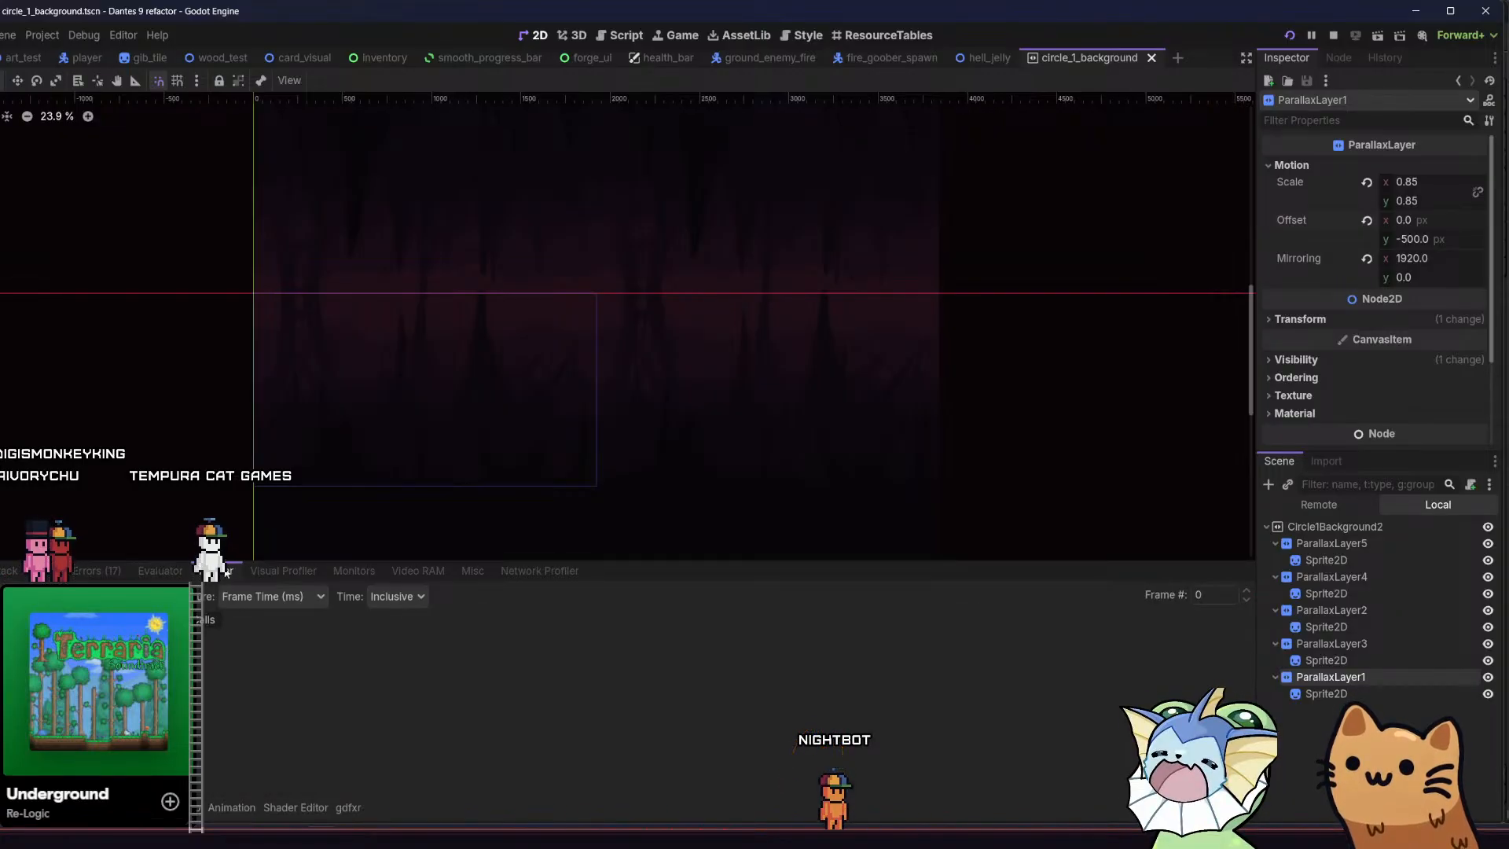
left_click(354, 572)
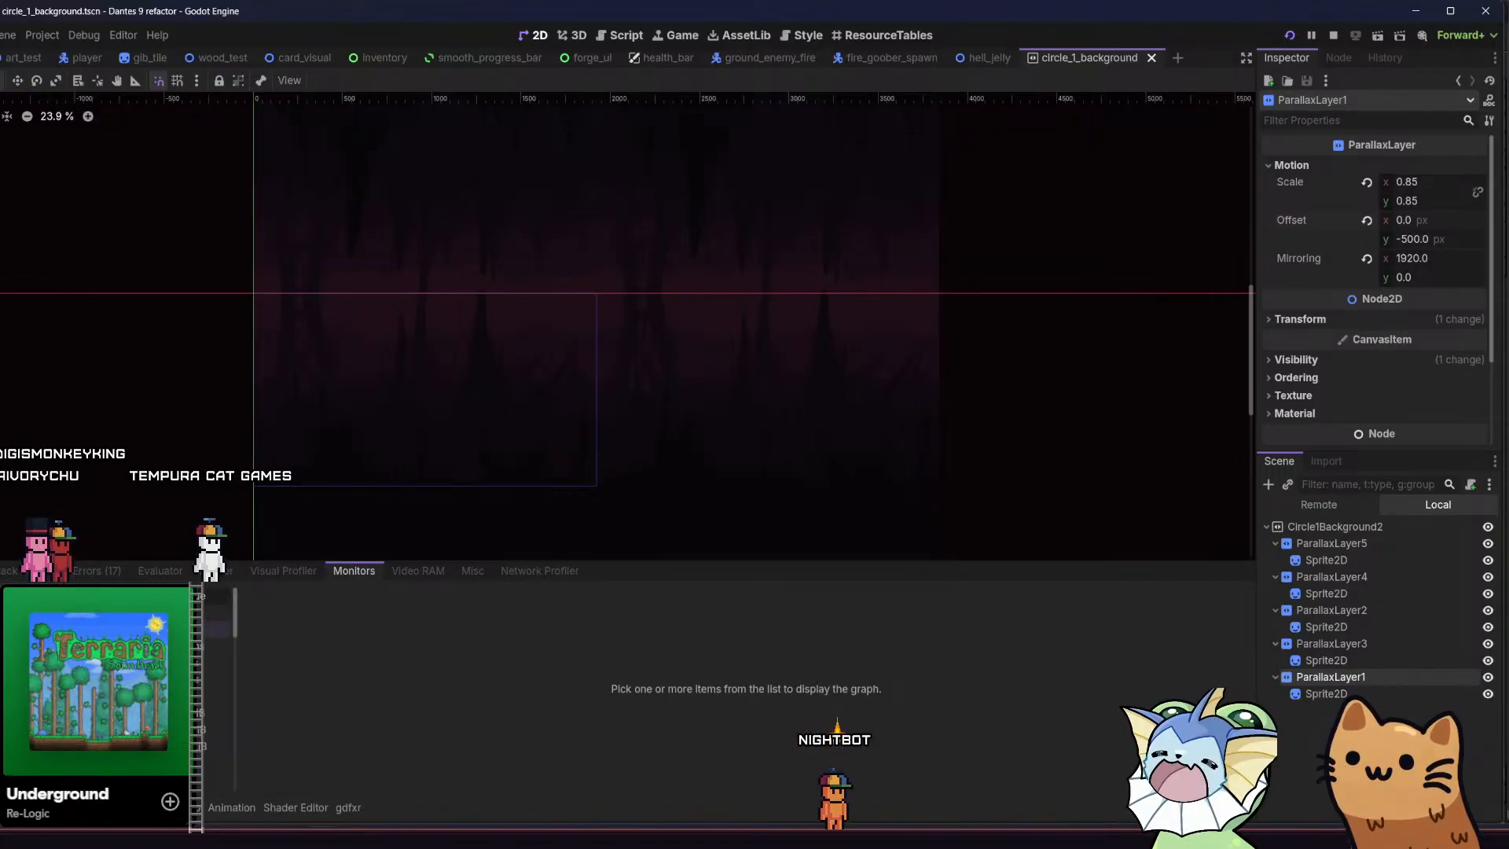
left_click(13, 629)
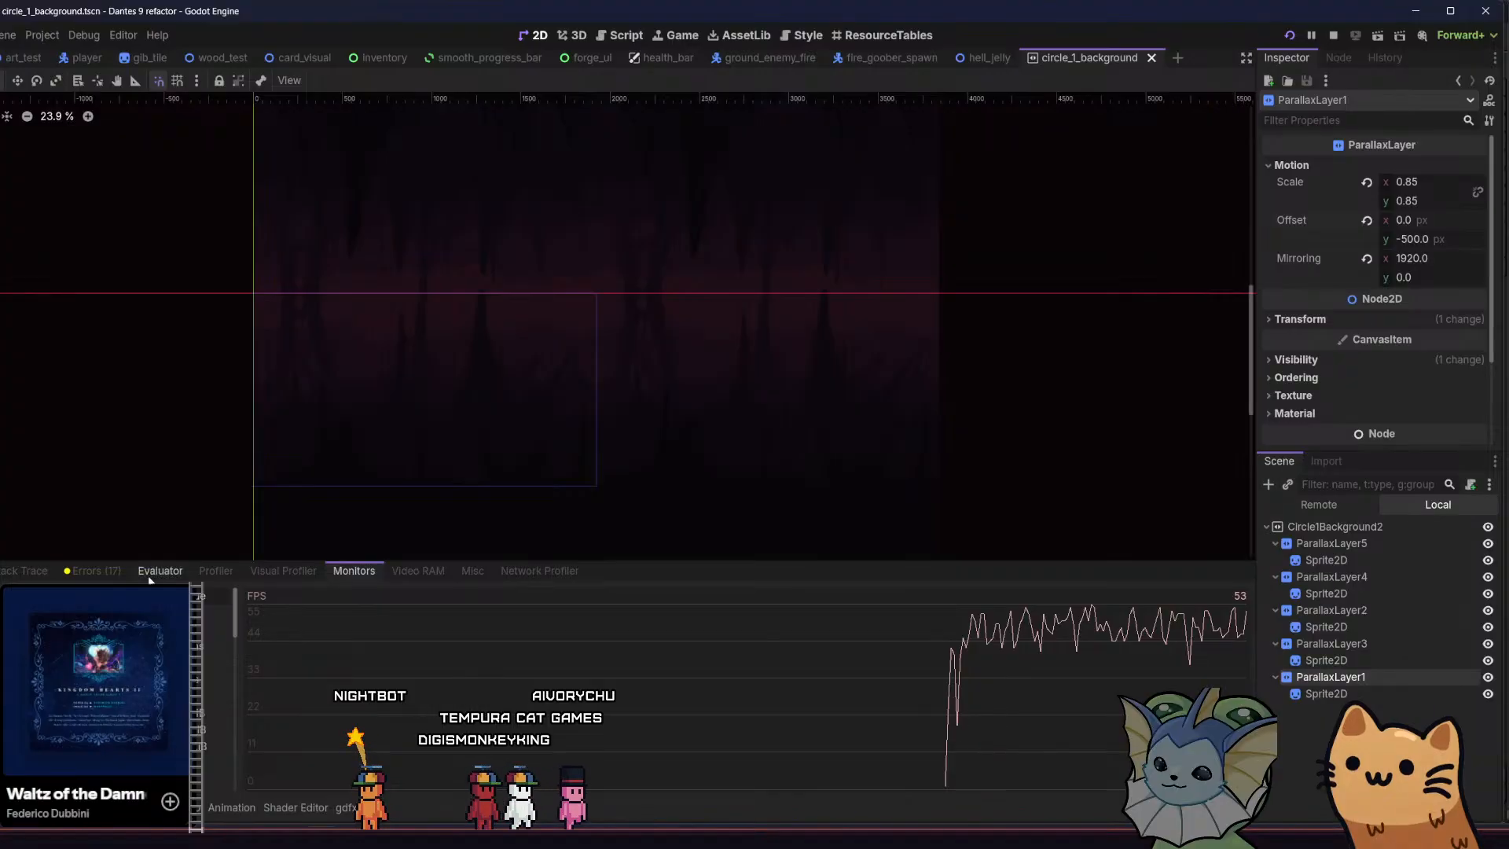
Record the running game's frame times with the debugger profiler and inspect the spike at frame 5124
left_click(205, 570)
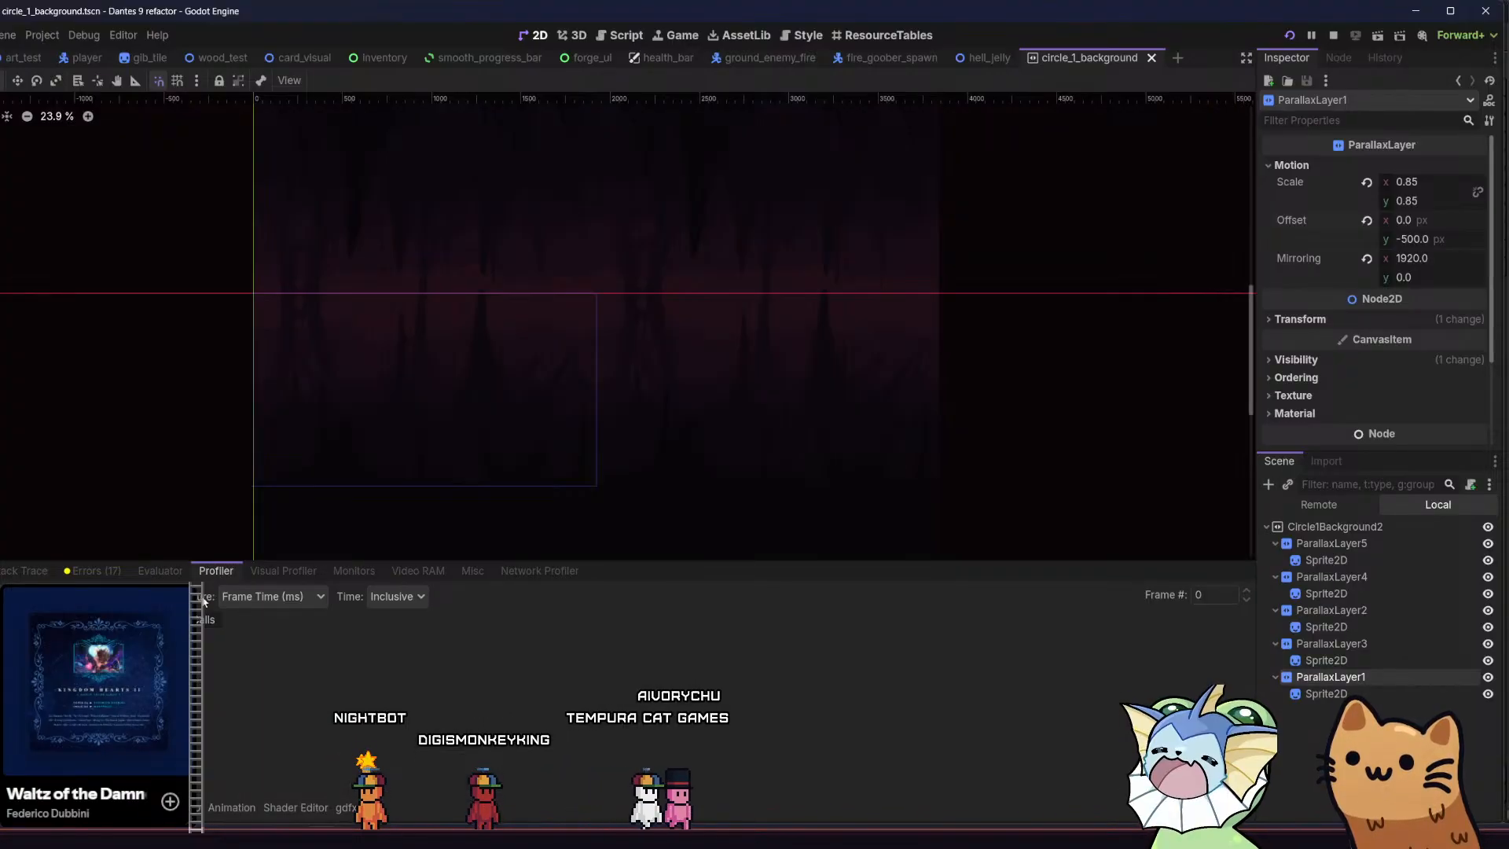
left_click(19, 596)
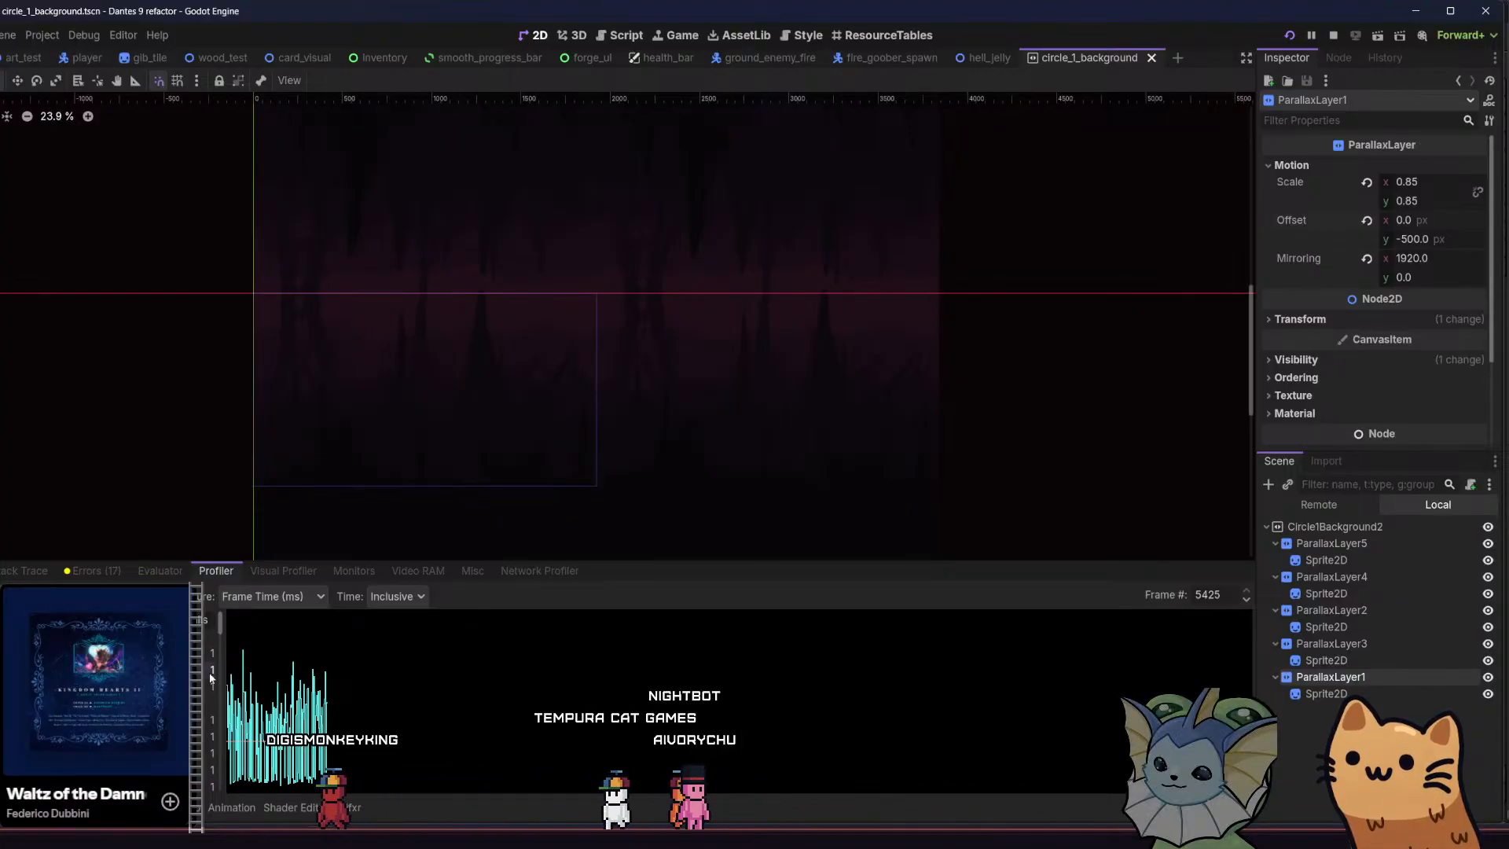
left_click(244, 654)
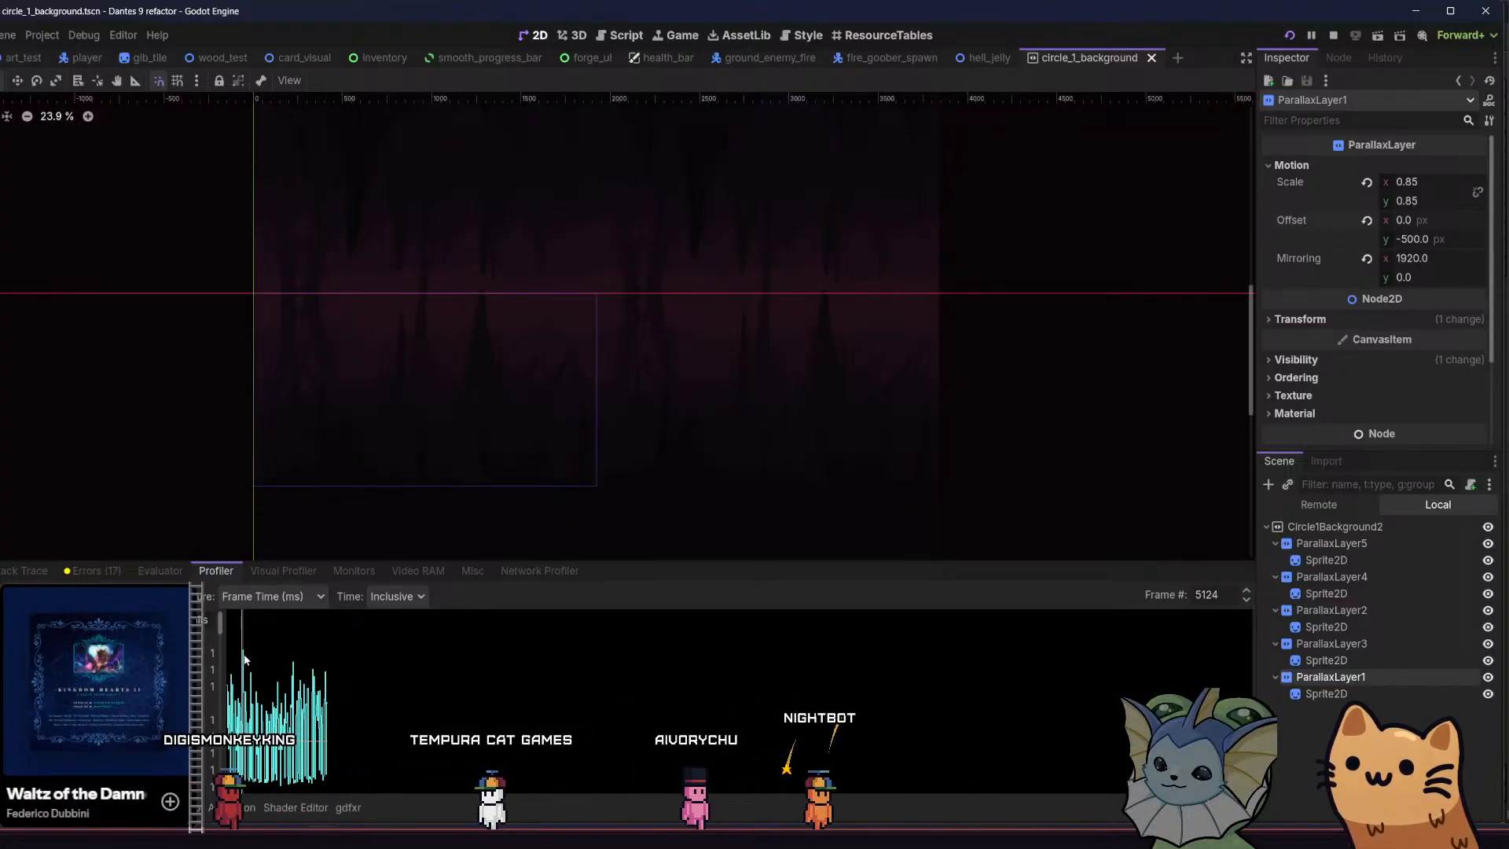
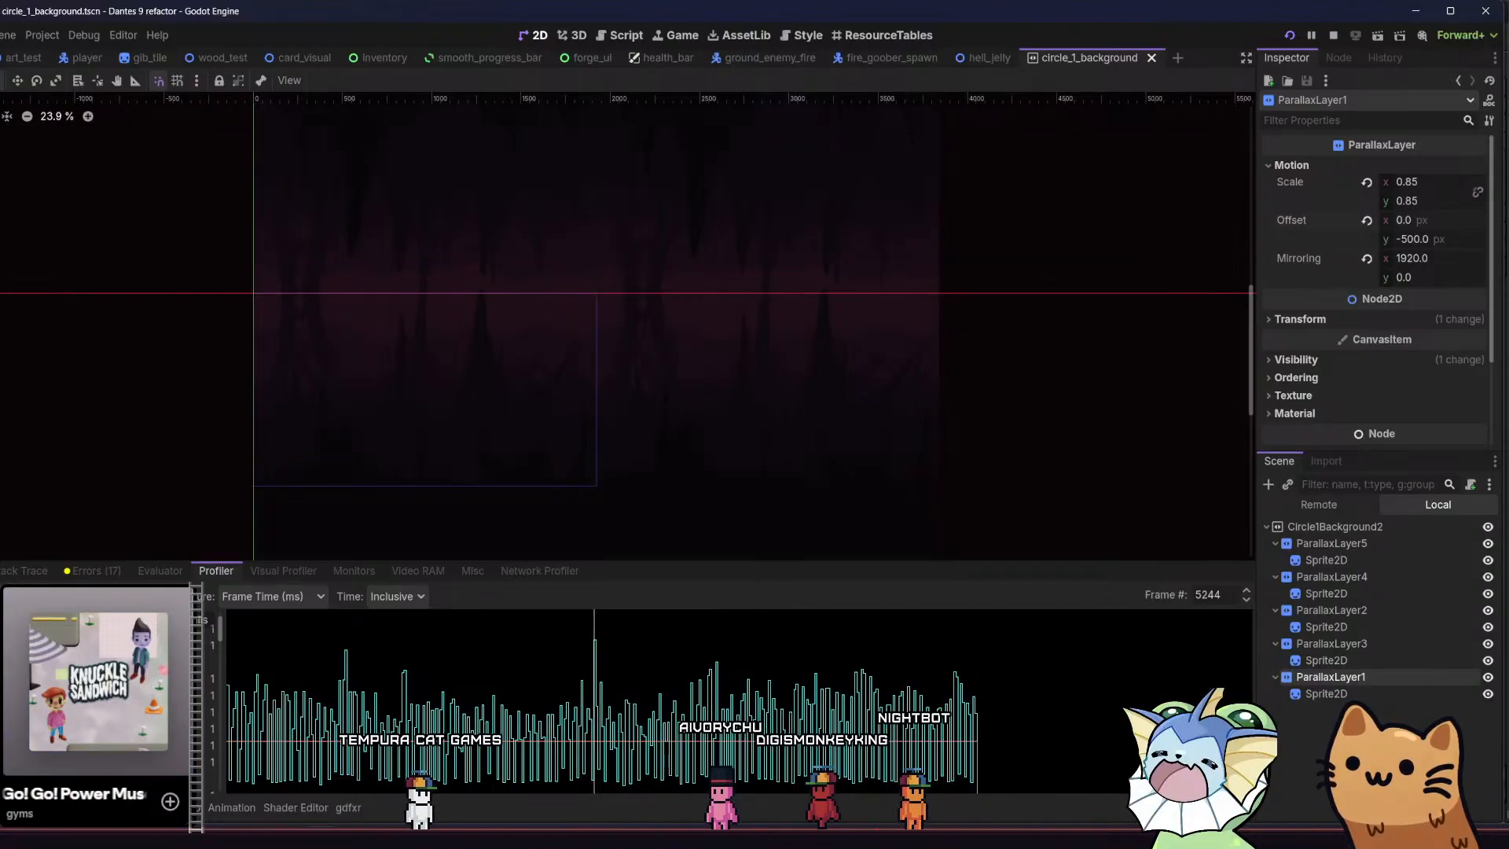
Record the running game's CPU and GPU frame times with the visual profiler and select frame 8463
left_click(285, 572)
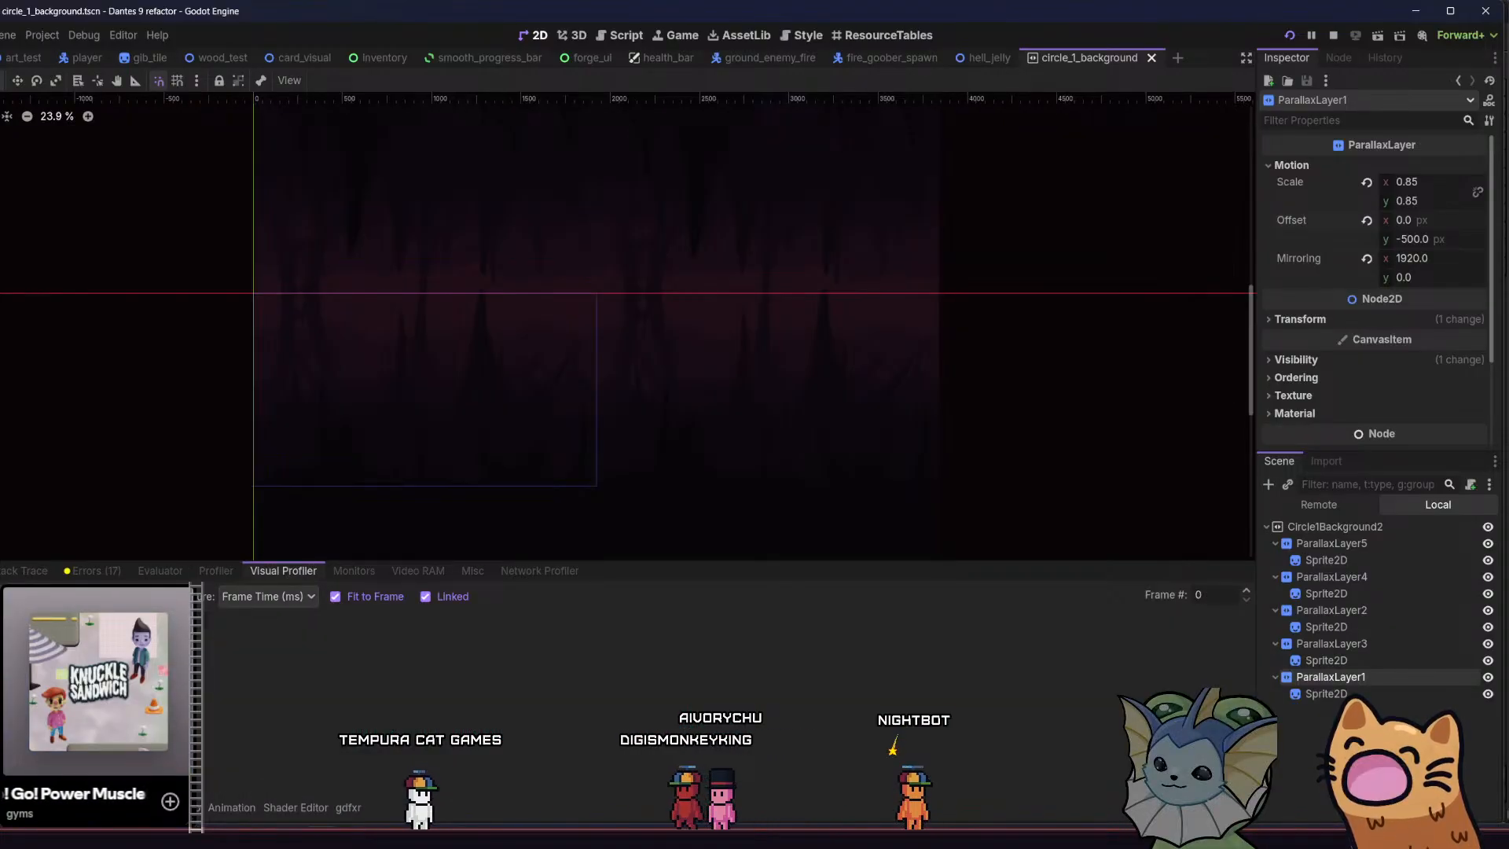
left_click(22, 597)
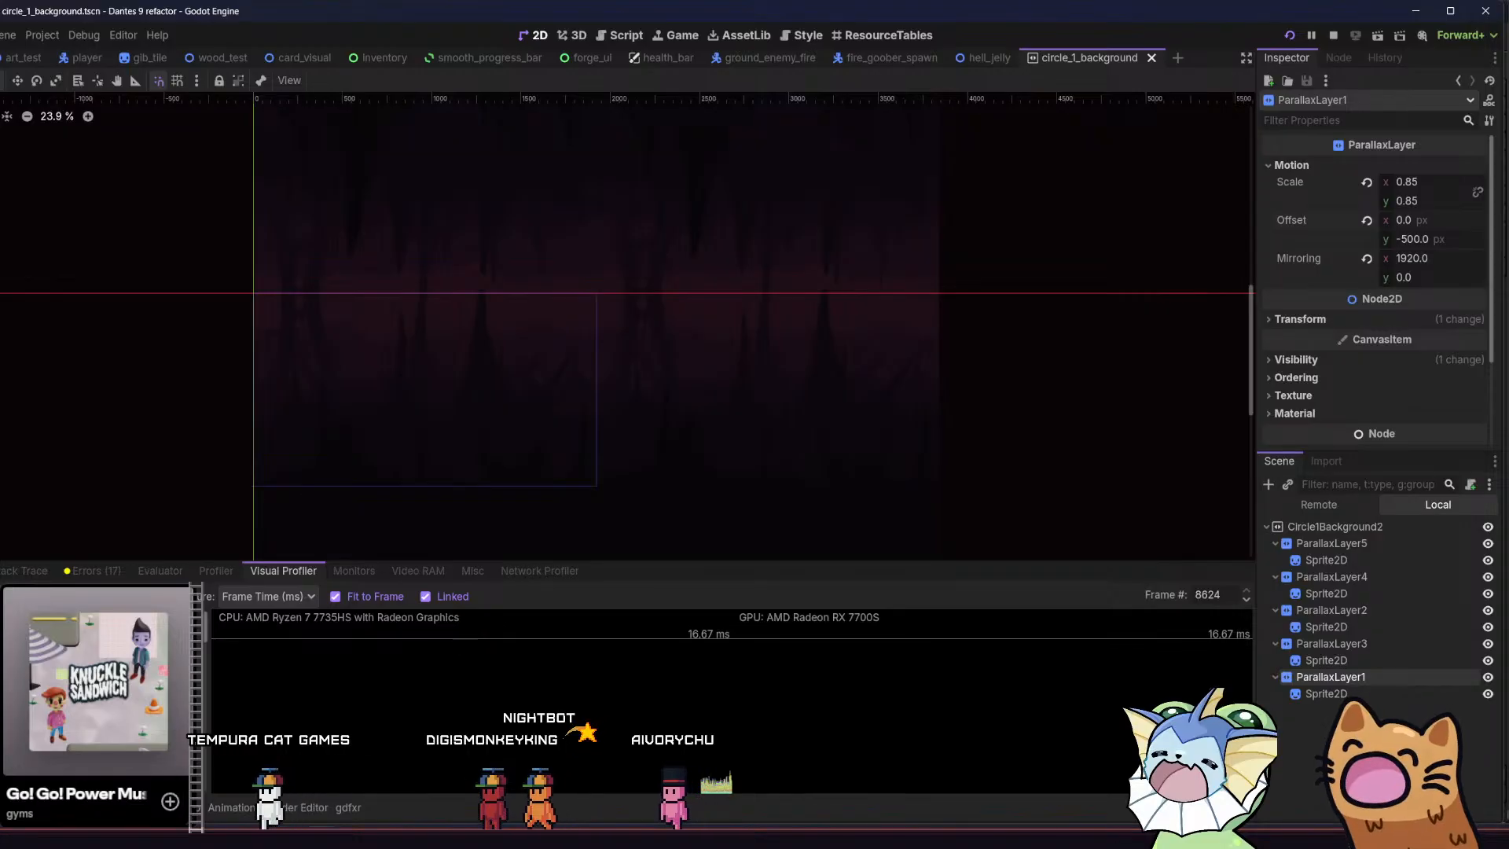
left_click(707, 781)
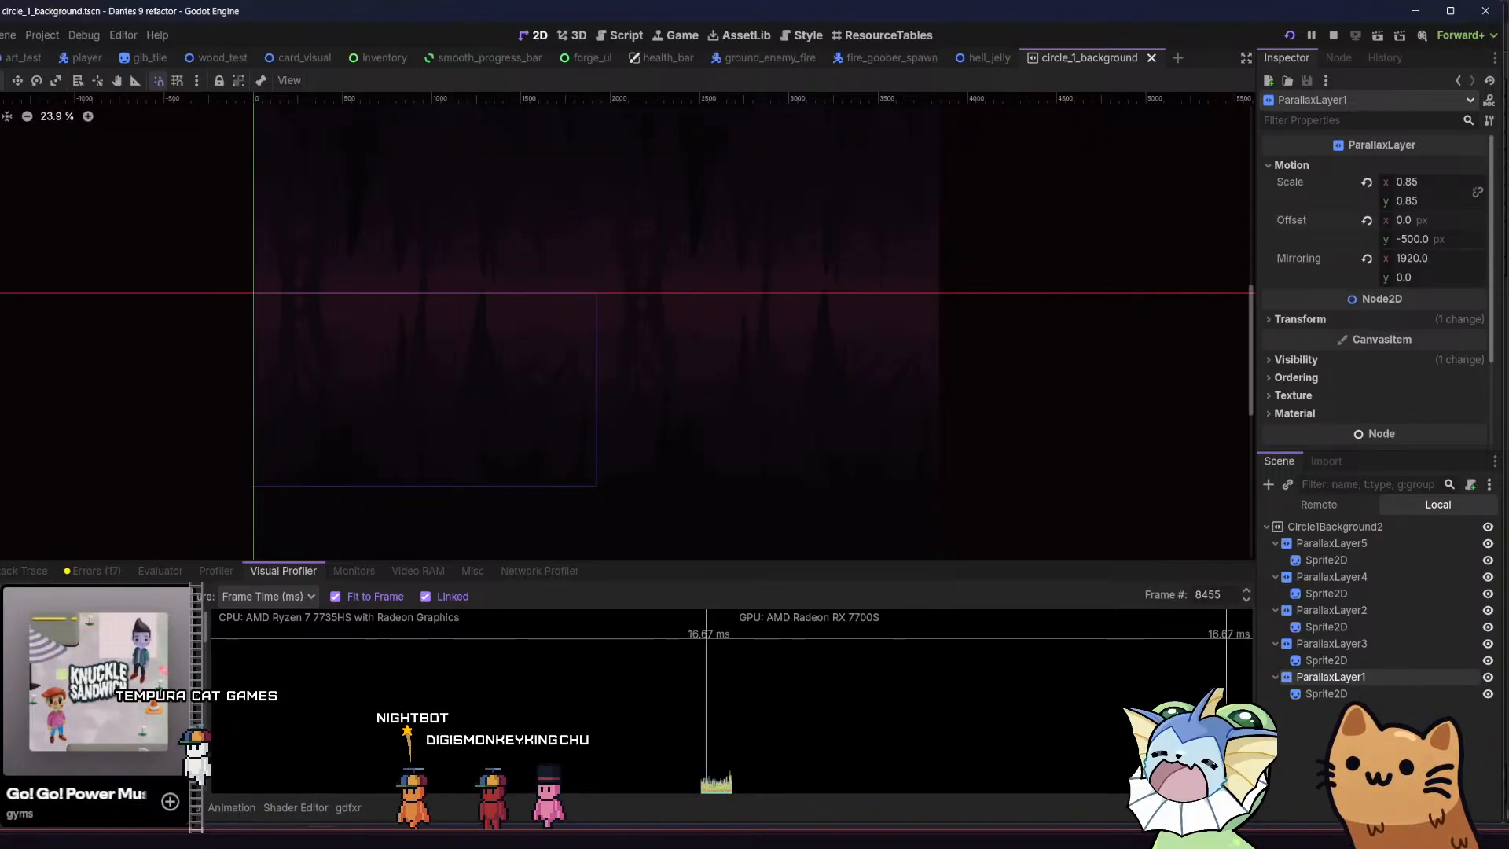
left_click_drag(706, 781, 708, 781)
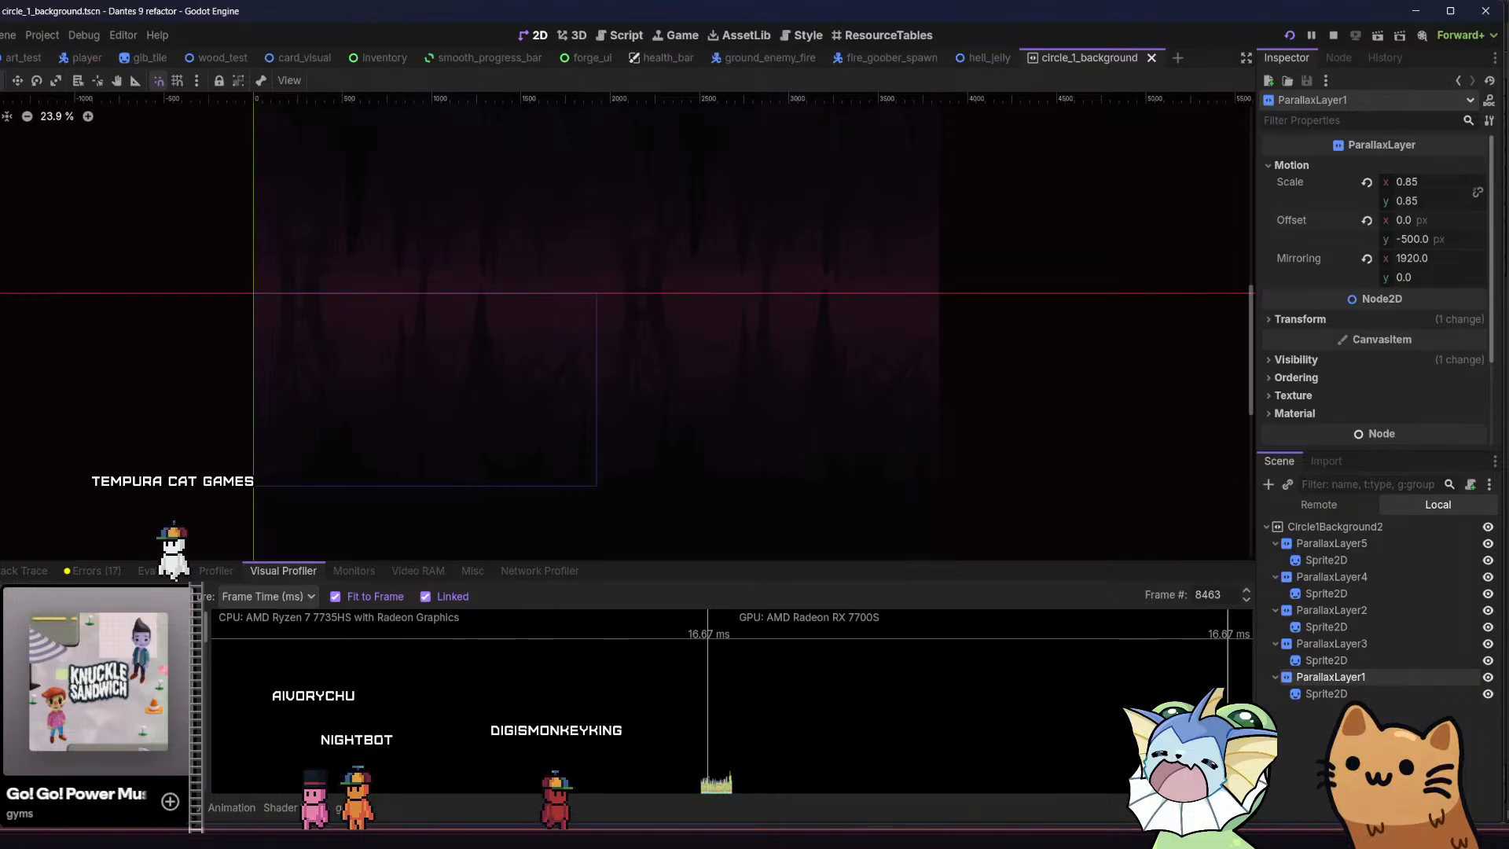
Enlarge the debugger area and capture a screenshot of the visual profiler's timings and graphs
mouse_move(944, 836)
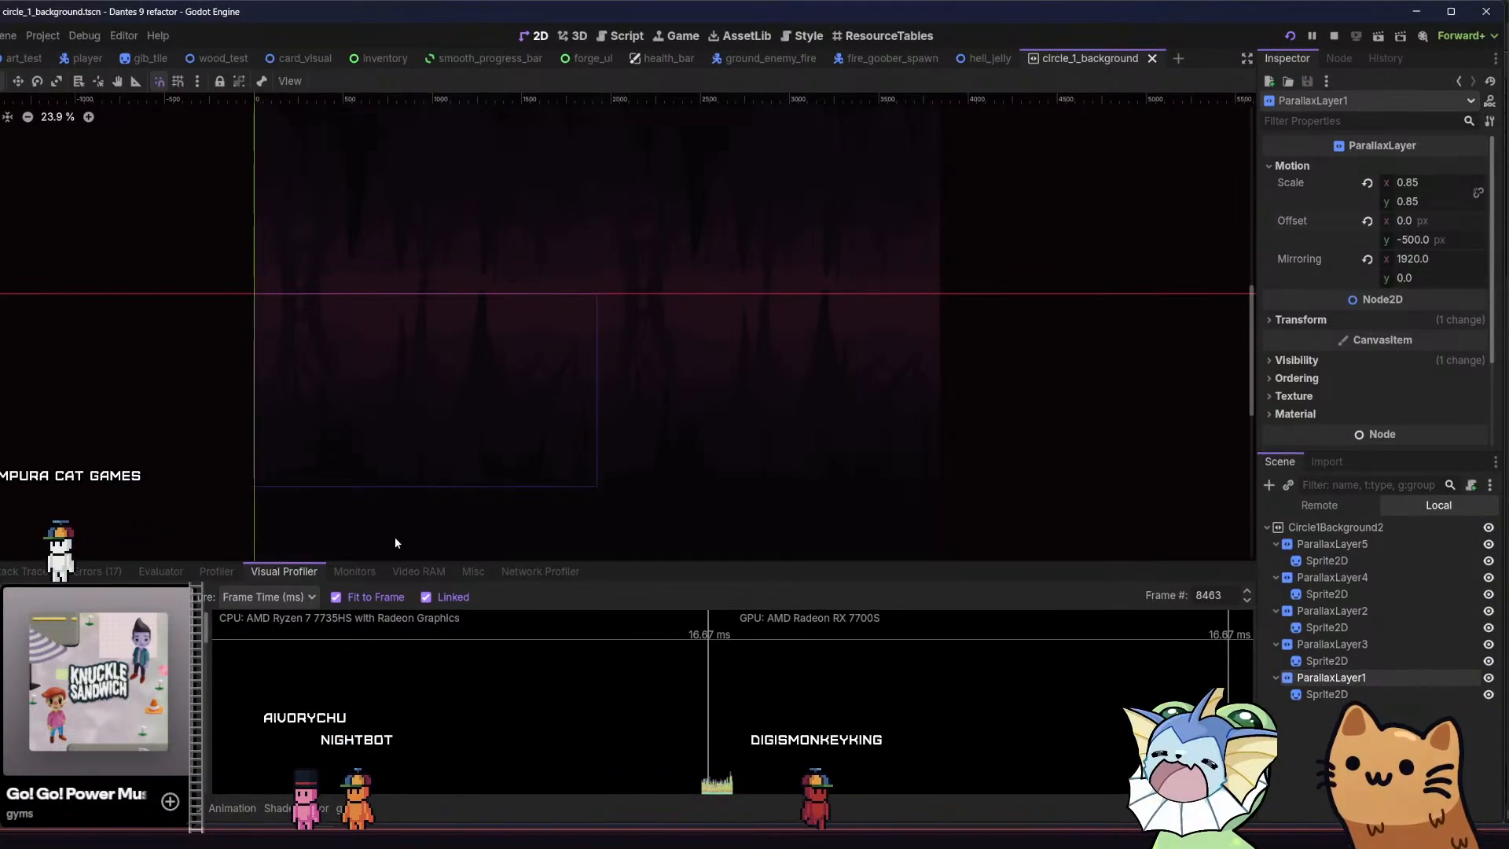
left_click_drag(407, 562, 472, 175)
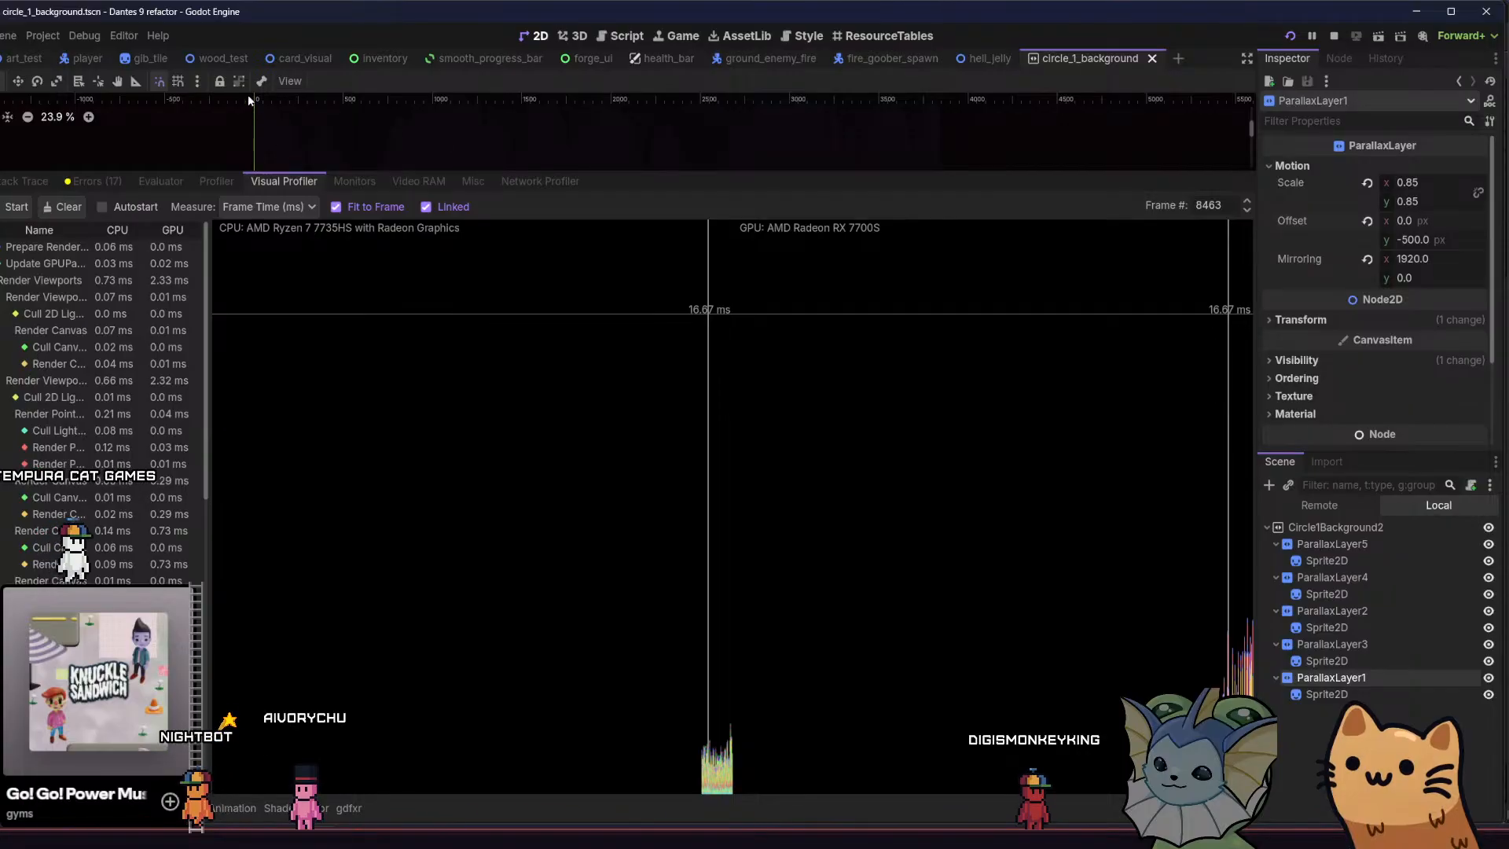
key("shift+super+s")
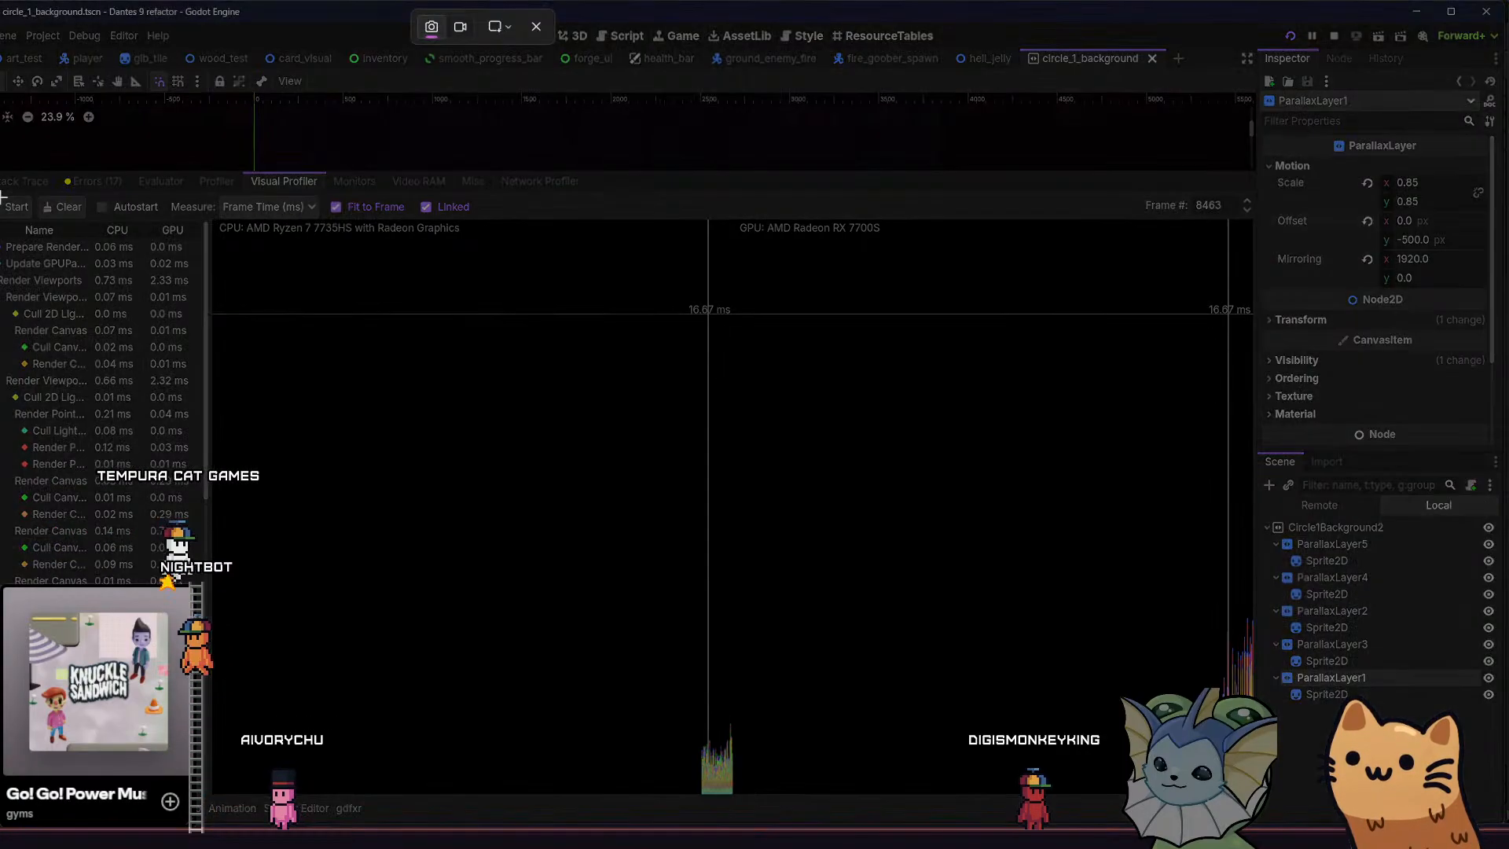
left_click_drag(1, 190, 1253, 813)
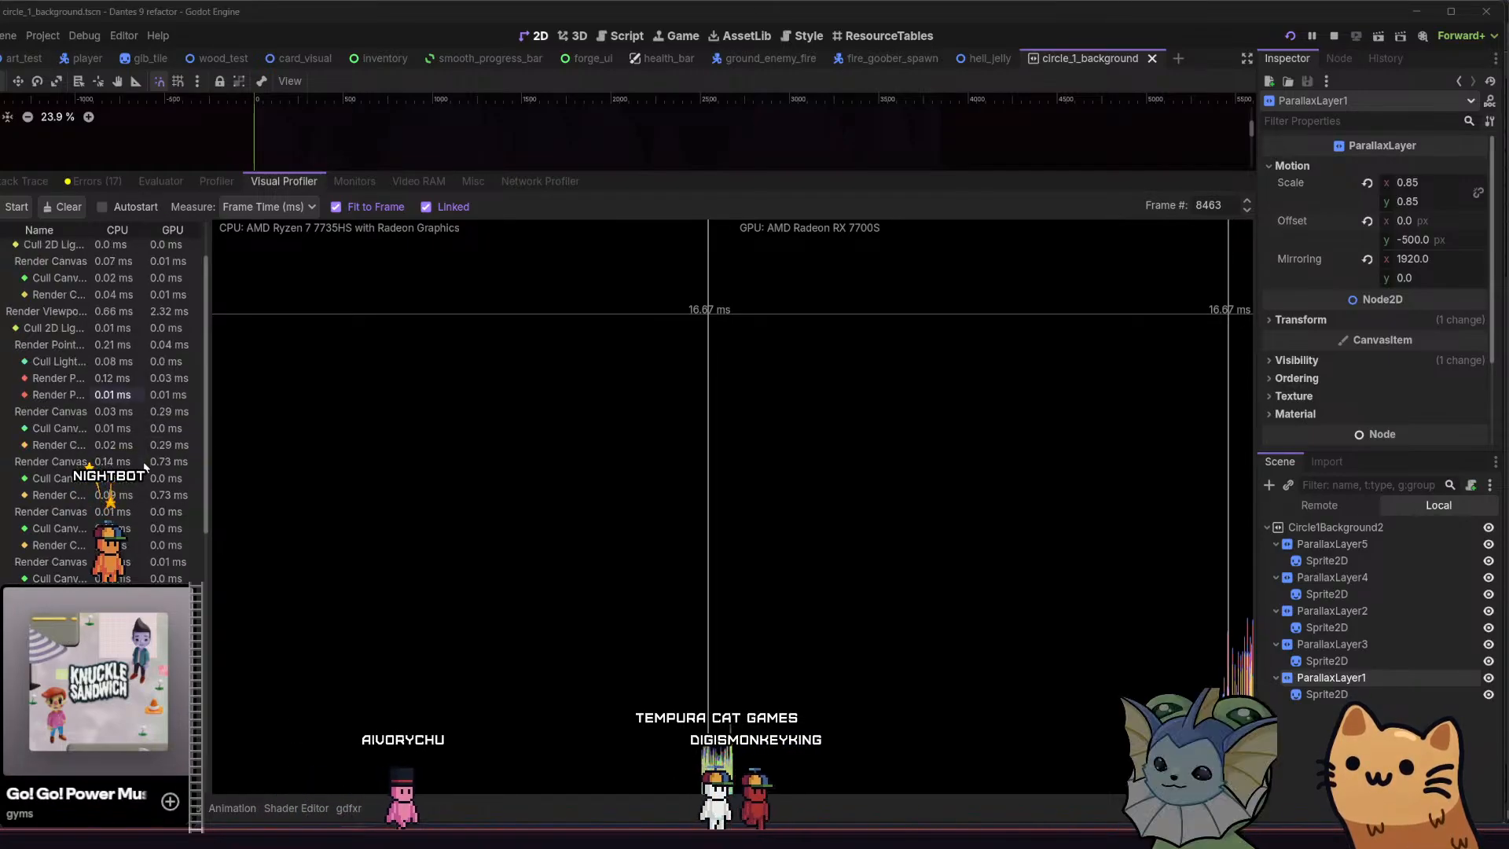
Examine frame 8463's CPU and GPU render timings against the frame time graph in the regular profiler, and shrink the debugger area again
scroll(157, 464, "down", 2)
scroll(145, 472, "up", 2)
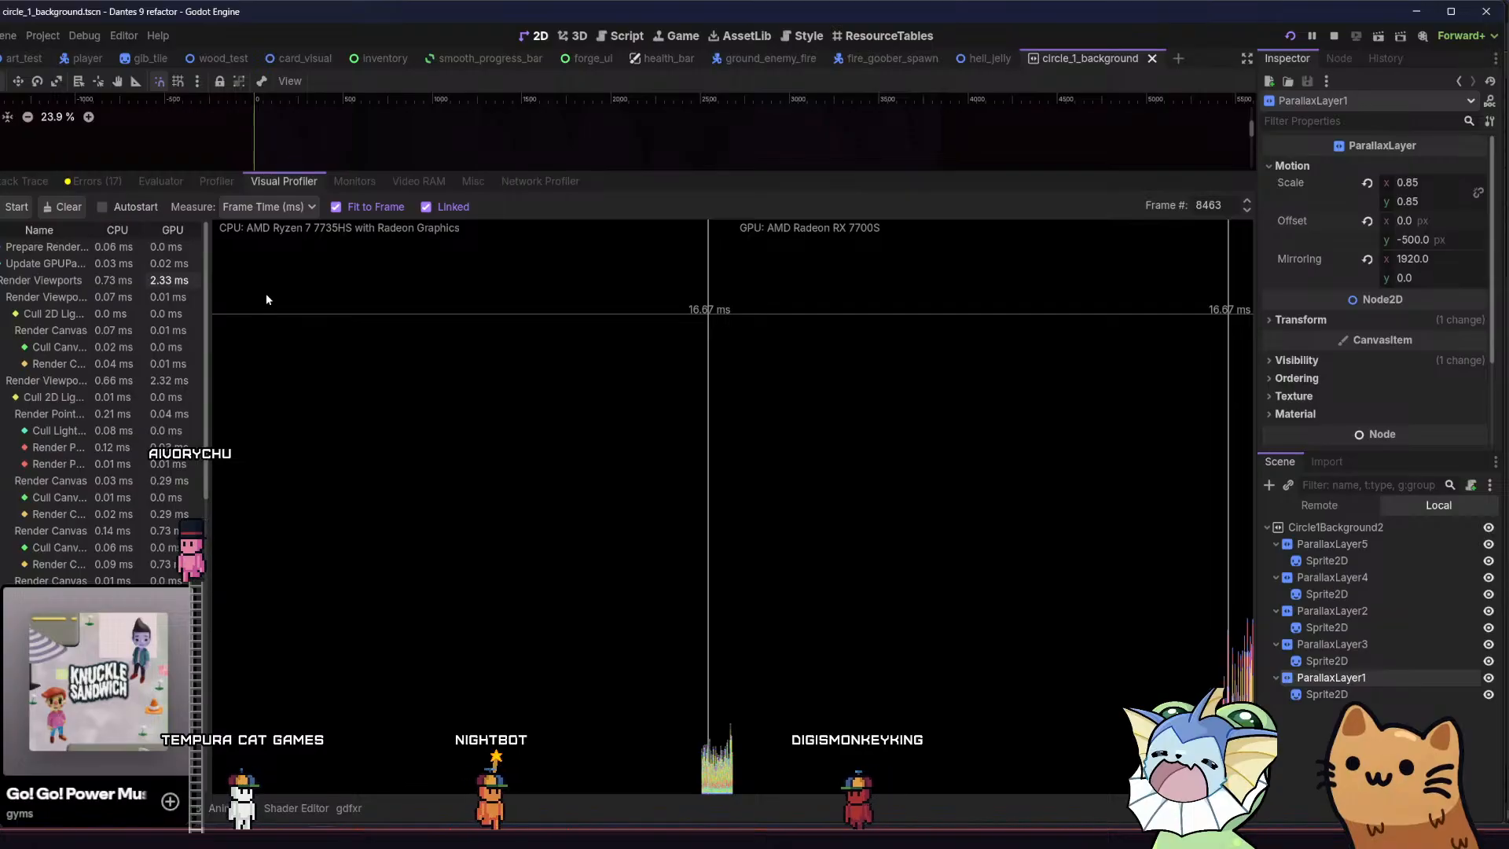
scroll(165, 334, "down", 10)
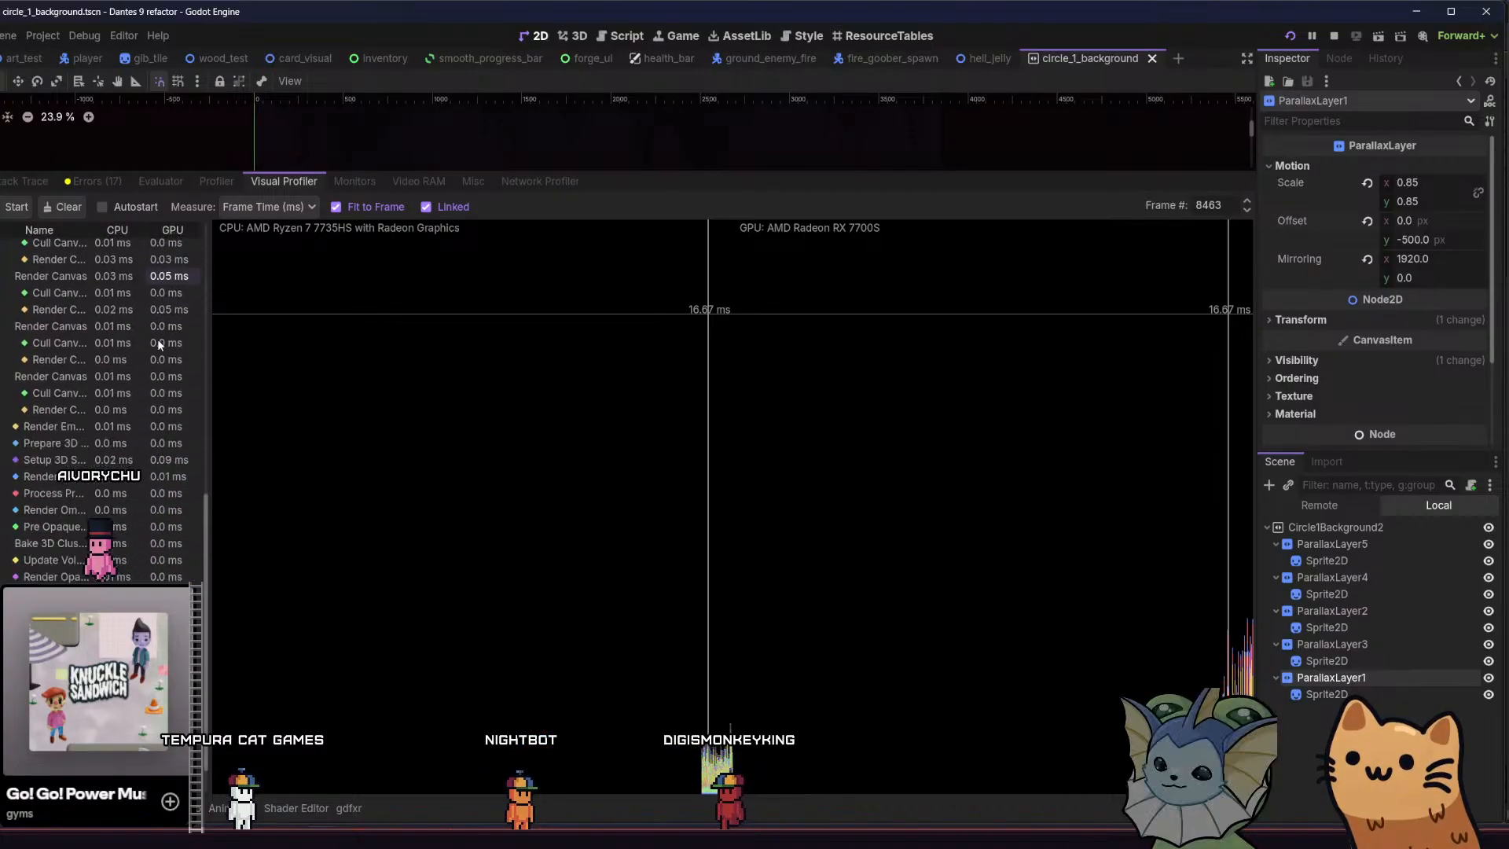
scroll(161, 350, "up", 10)
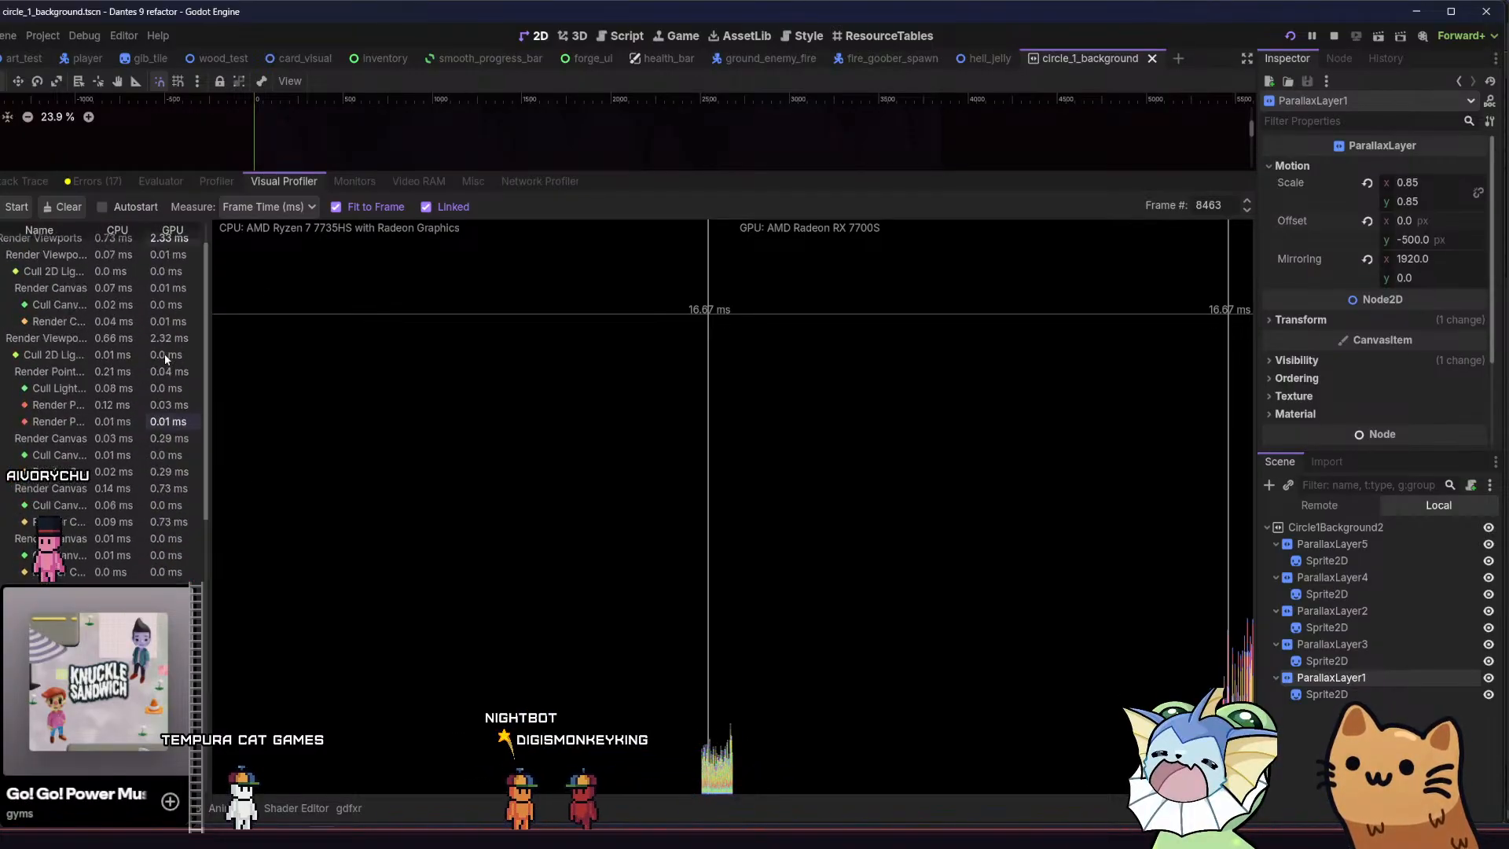
scroll(167, 356, "up", 2)
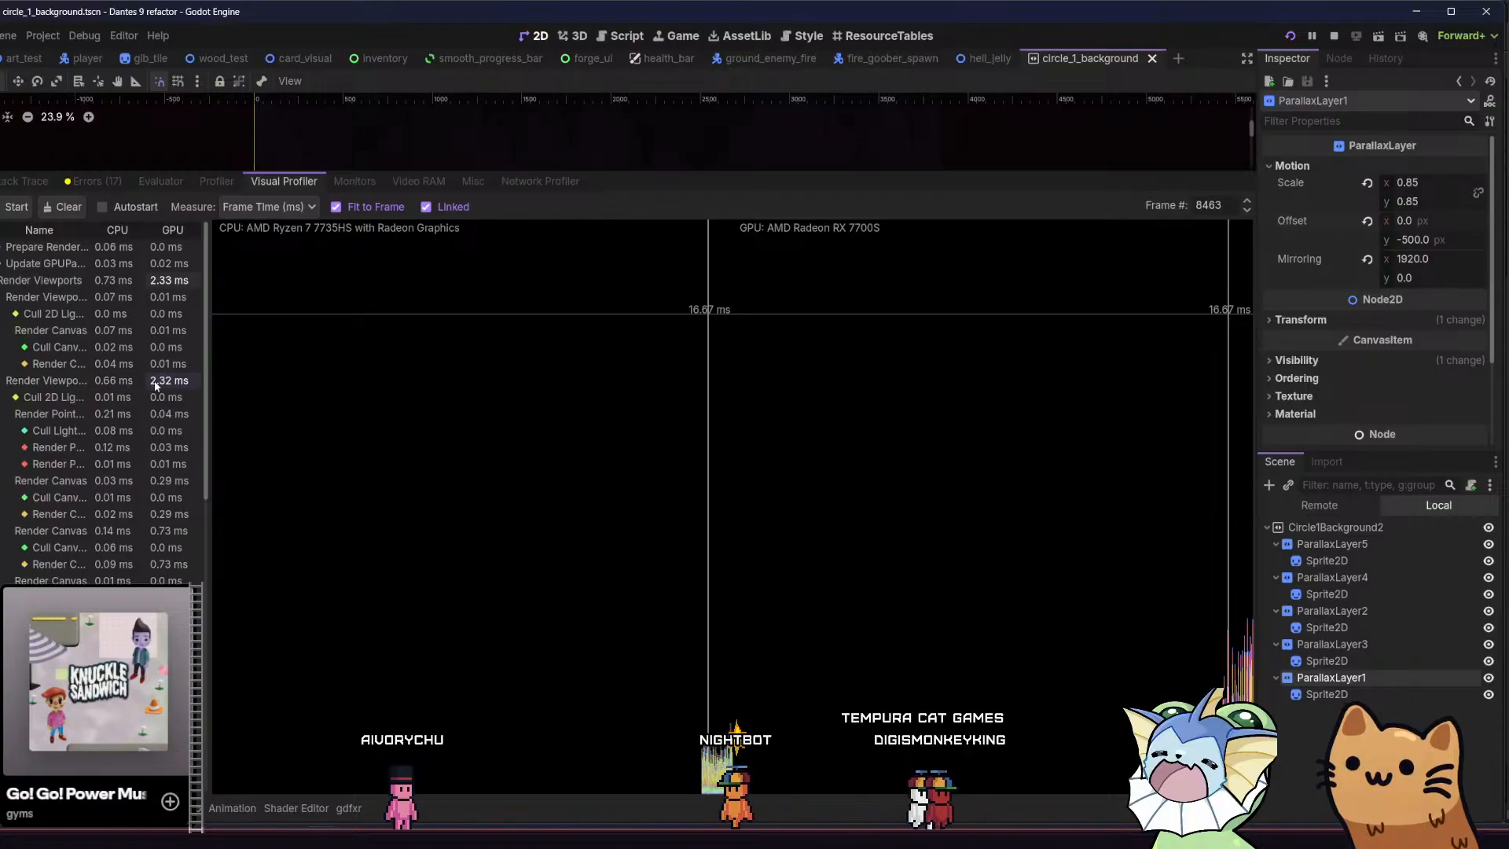
left_click(218, 177)
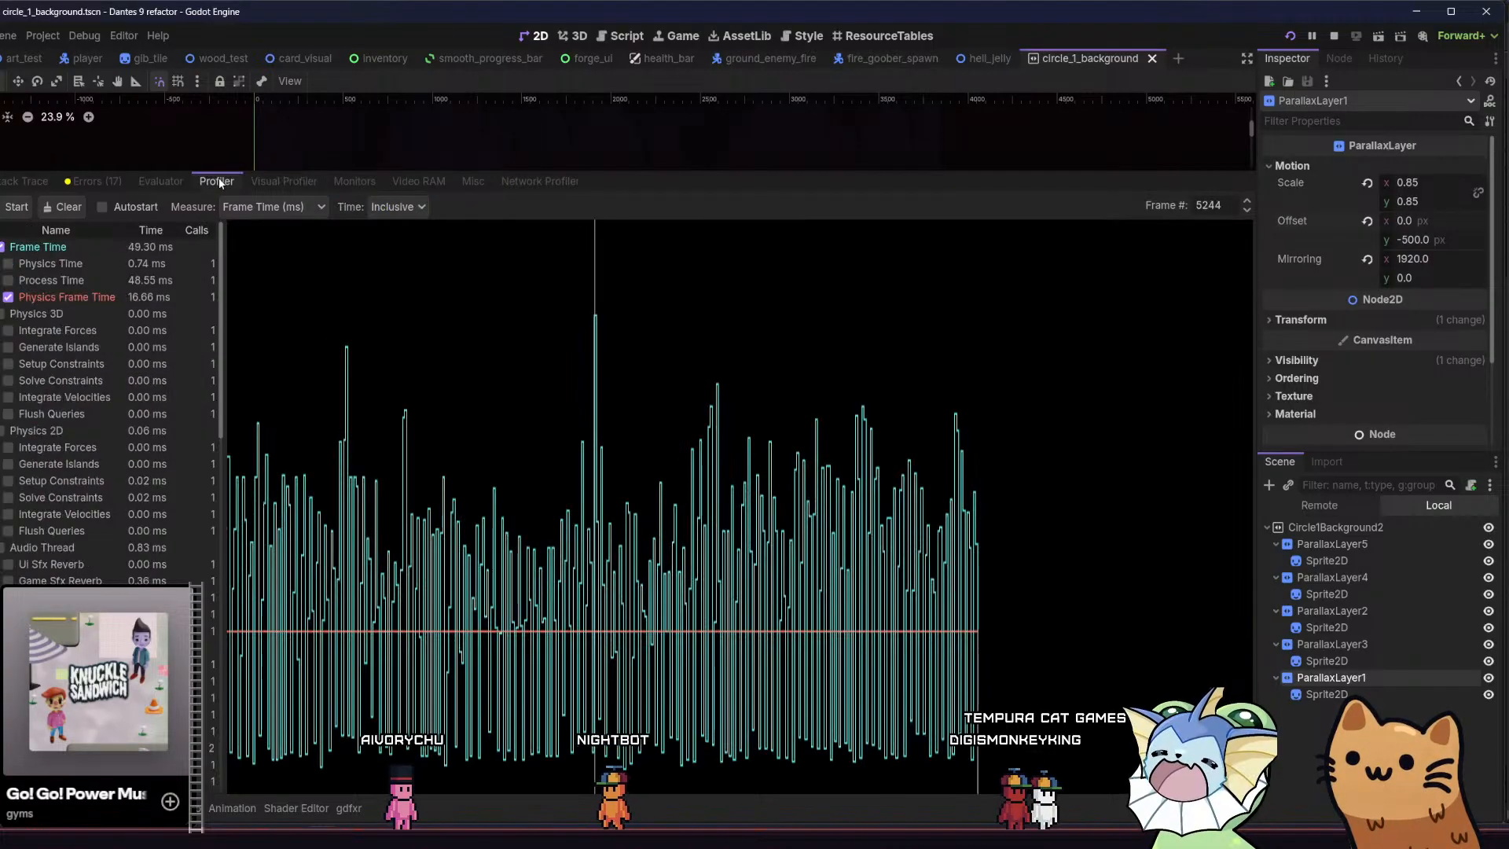
left_click(285, 181)
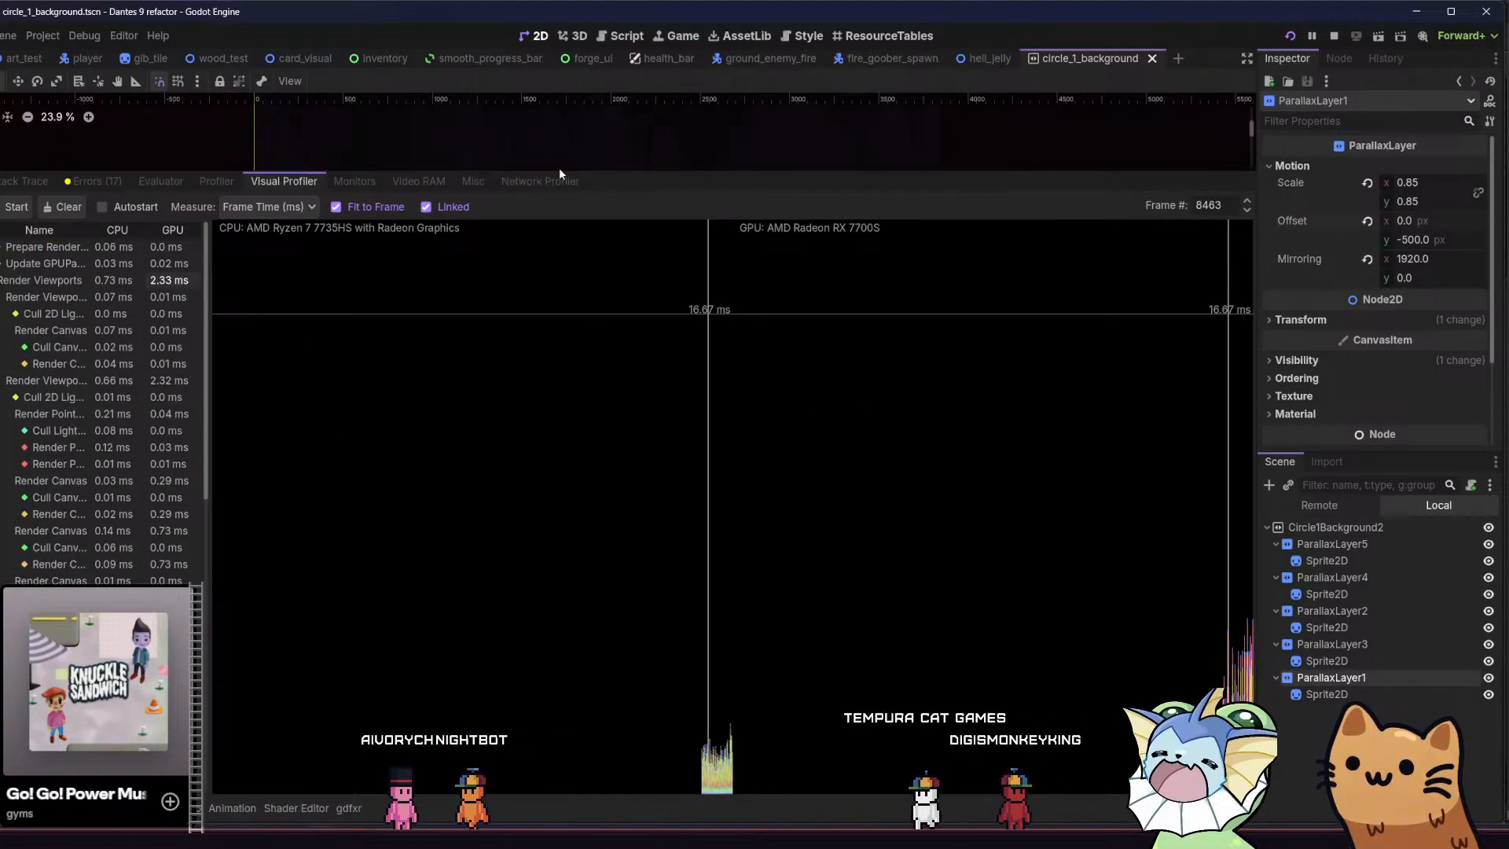
left_click_drag(559, 169, 536, 492)
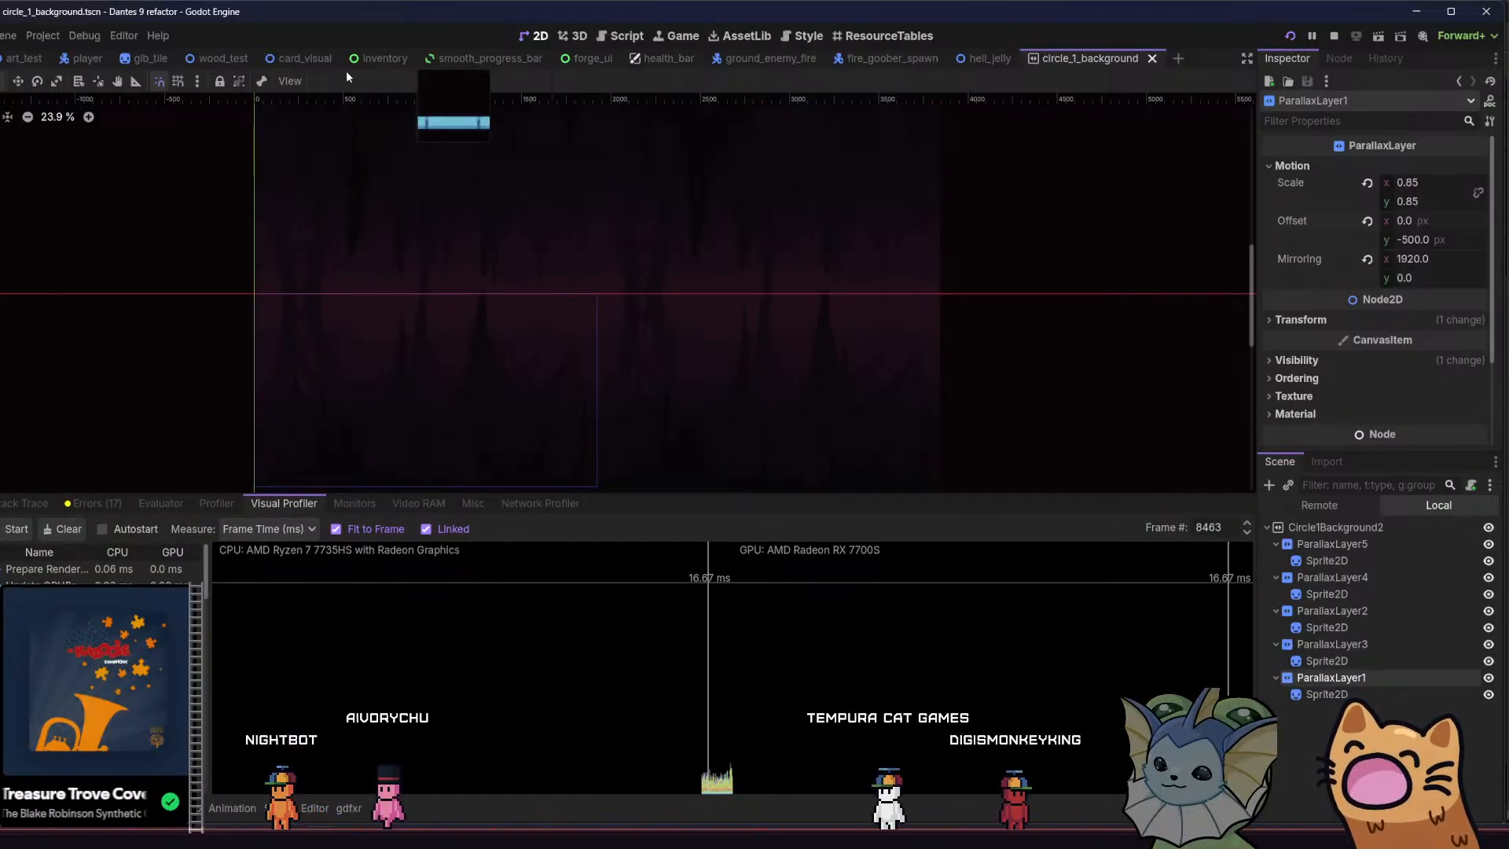
Turn off emitting for the SparkParticles and SmokeParticles nodes in the player scene and save it
left_click(92, 61)
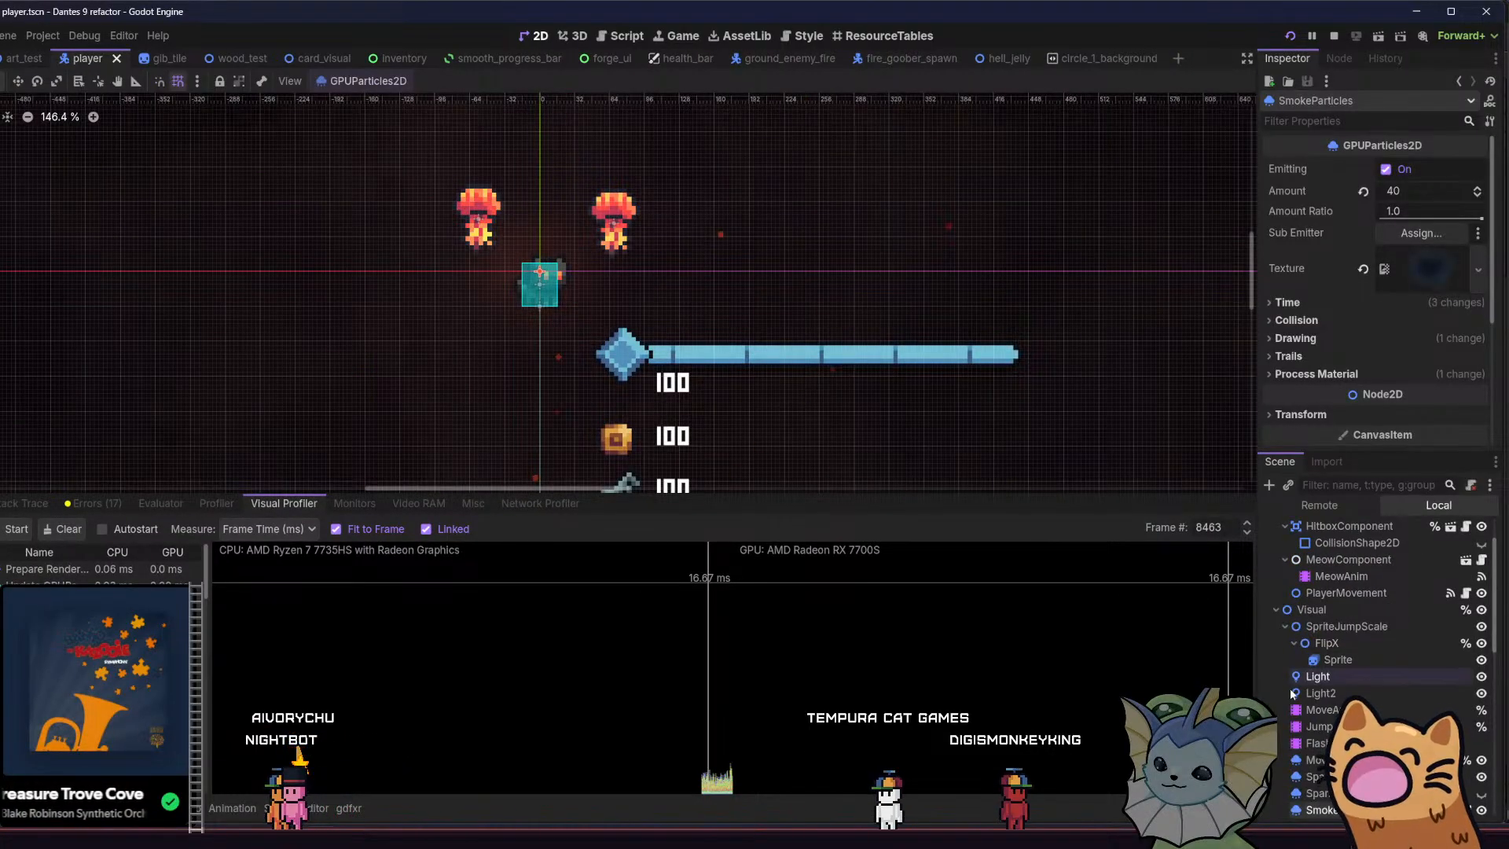
left_click(1360, 776)
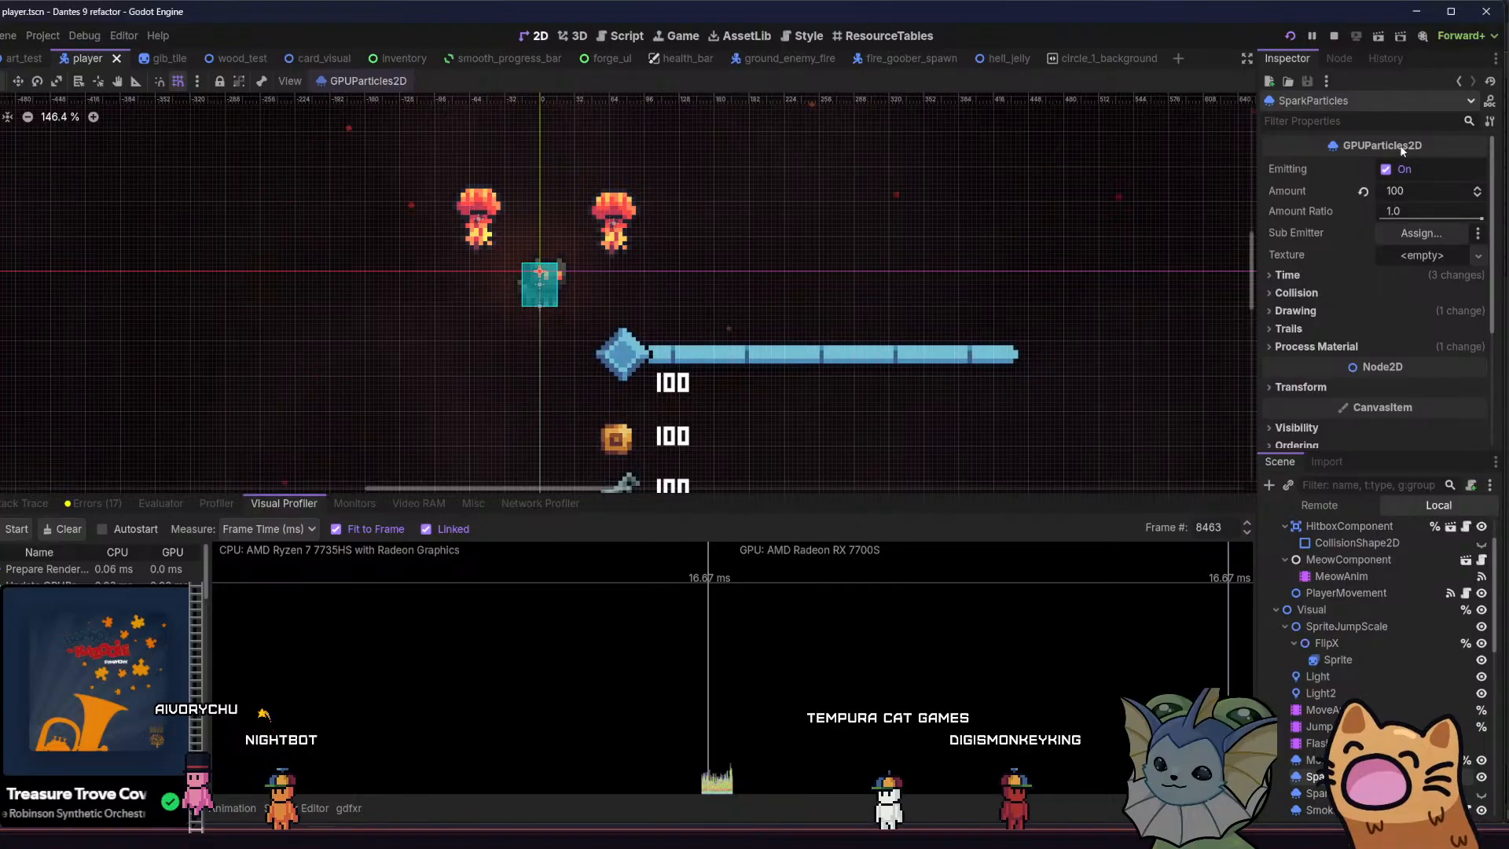
left_click(1387, 170)
left_click(1319, 809)
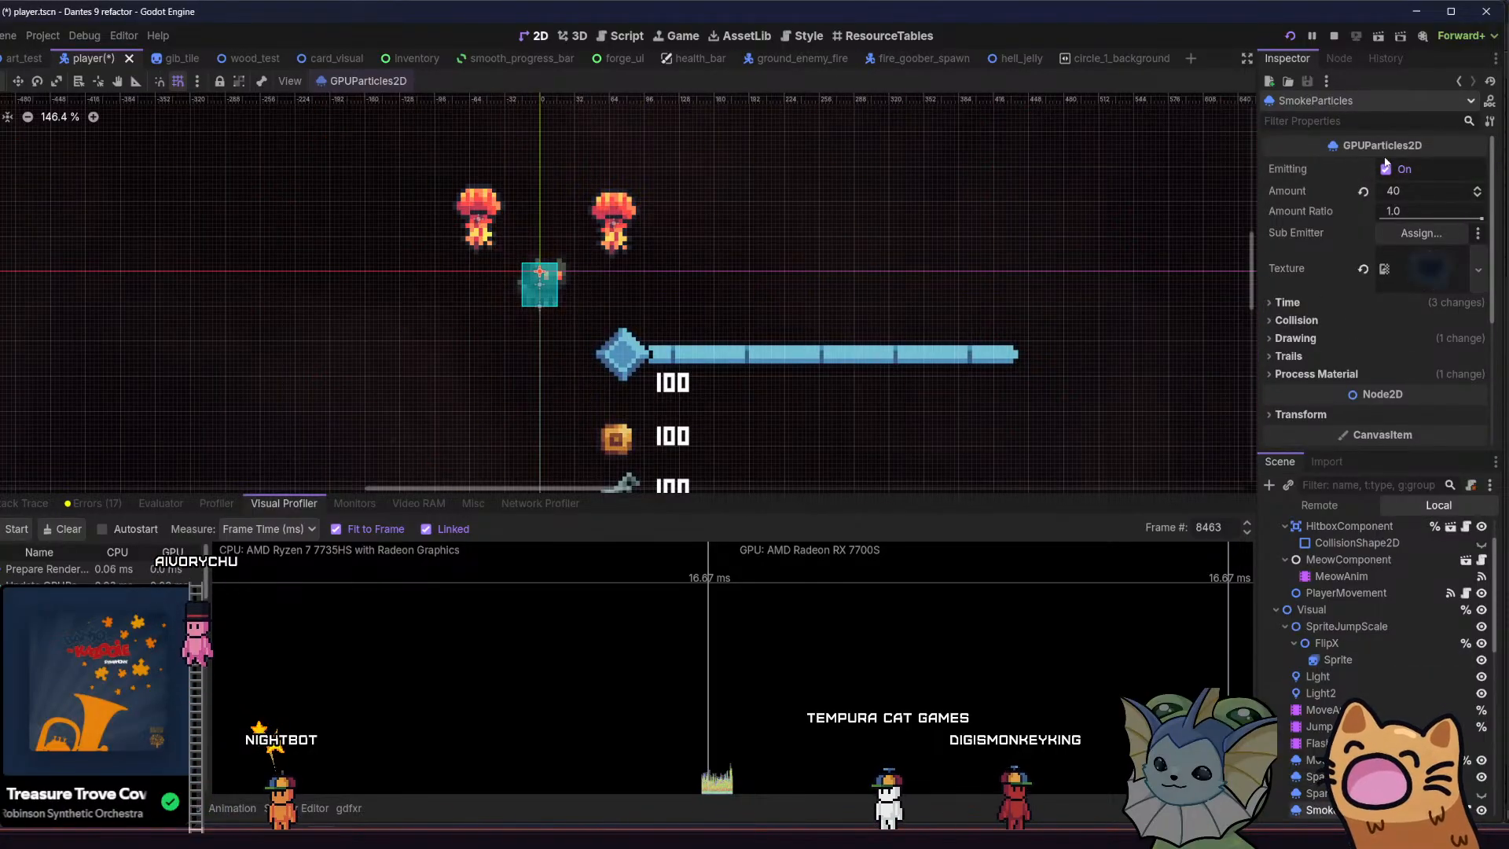
key("ctrl+s")
Switch to the running game and move the cat between the upper platforms and the lower cave floor to check the motion
key("F5")
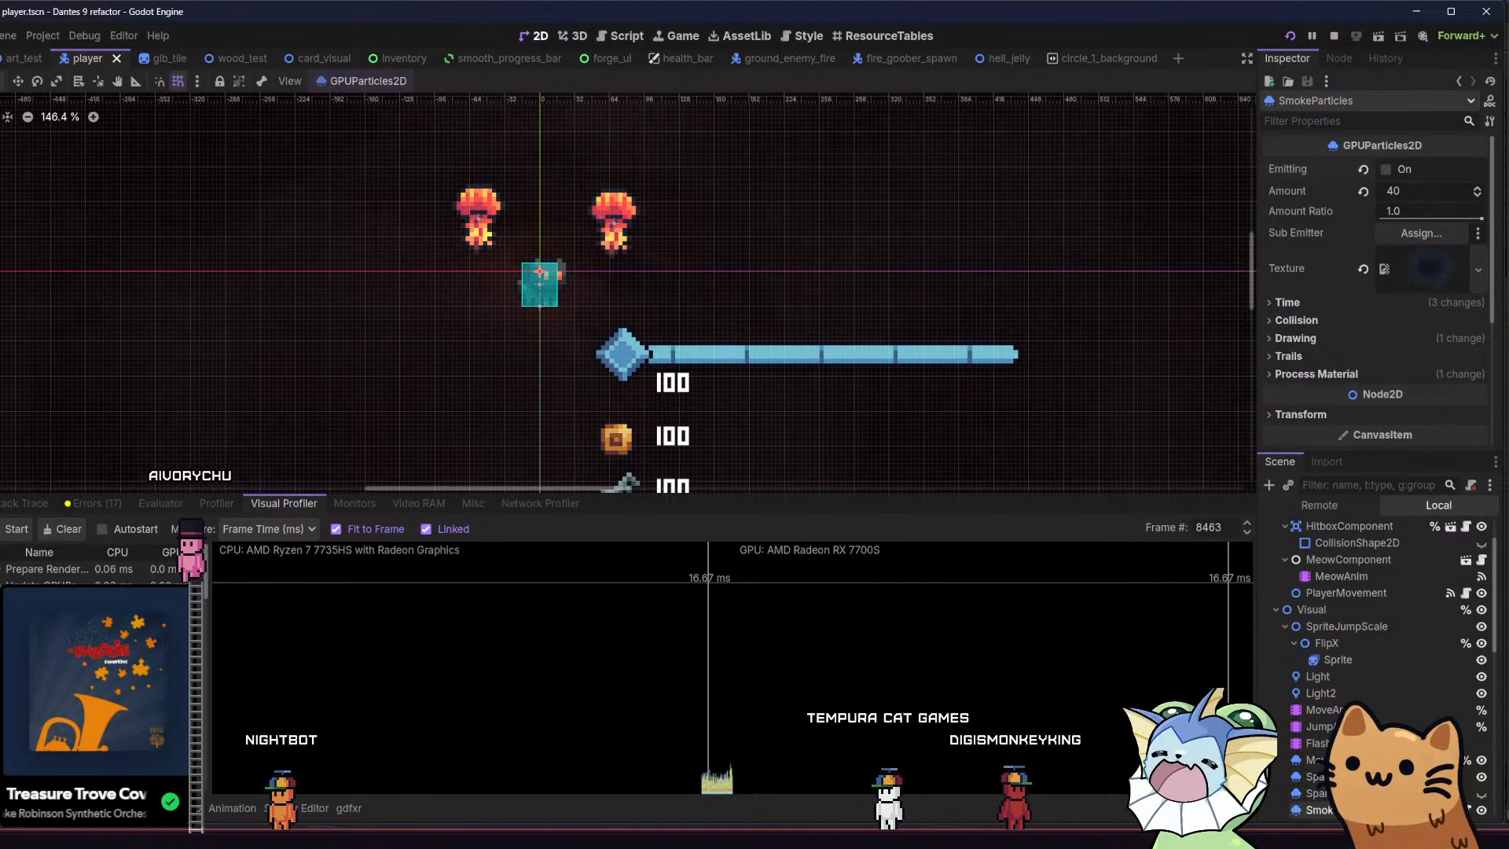
key("d")
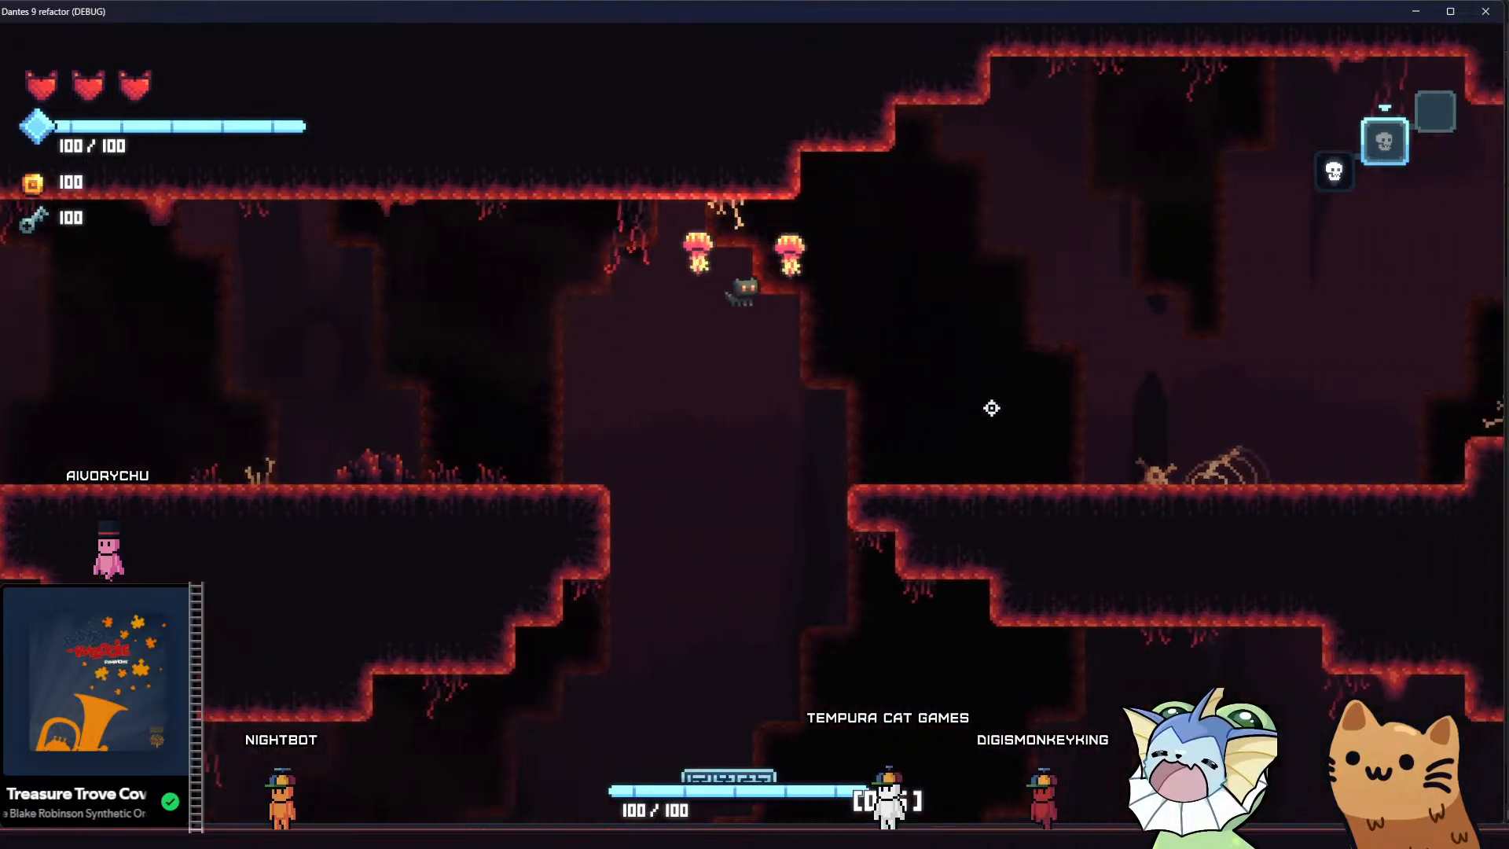
key("space")
key("a")
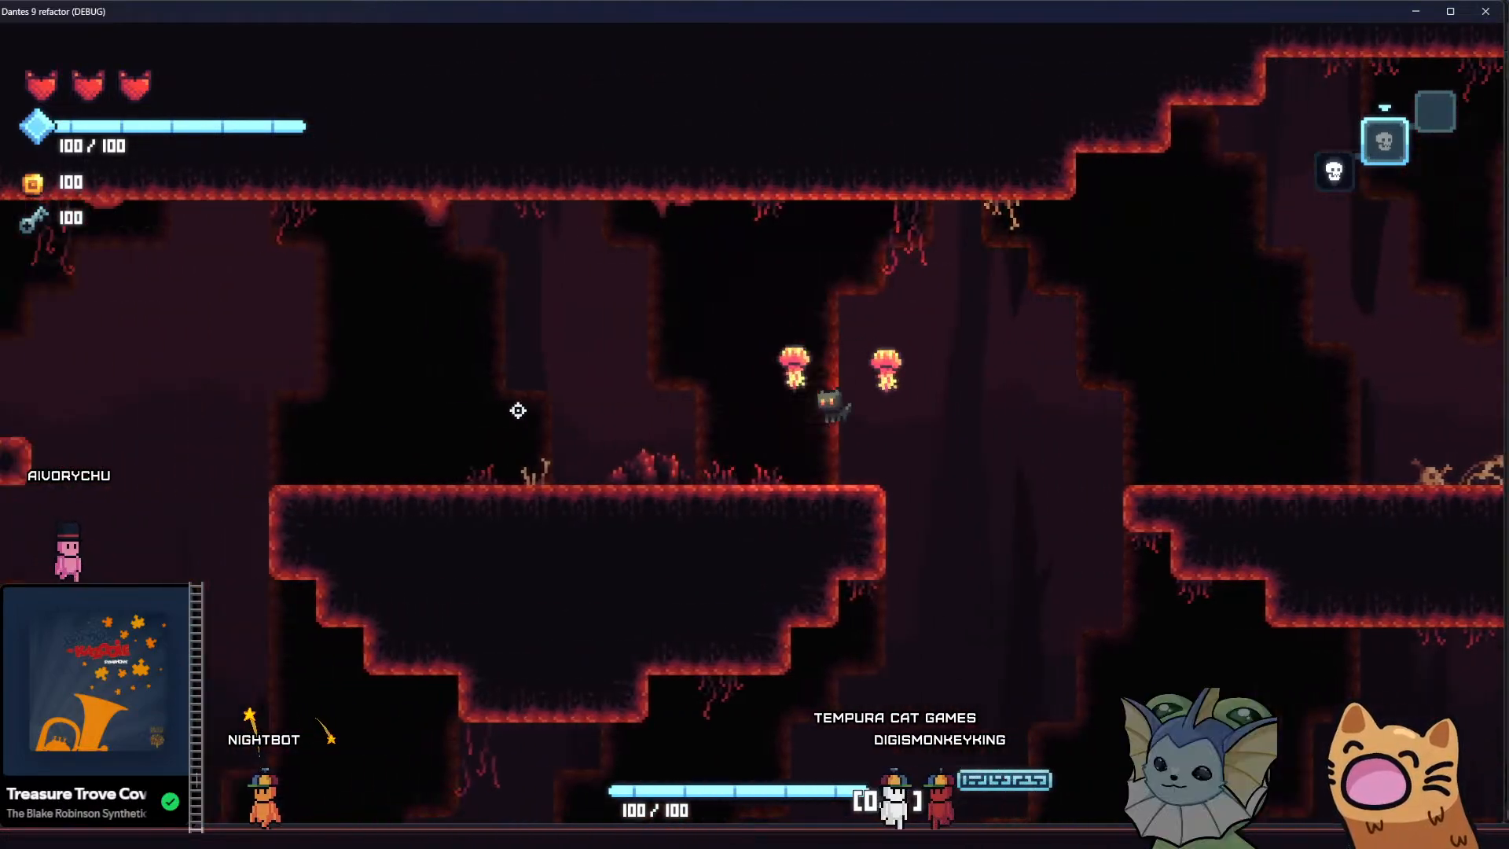
key("d")
key("space")
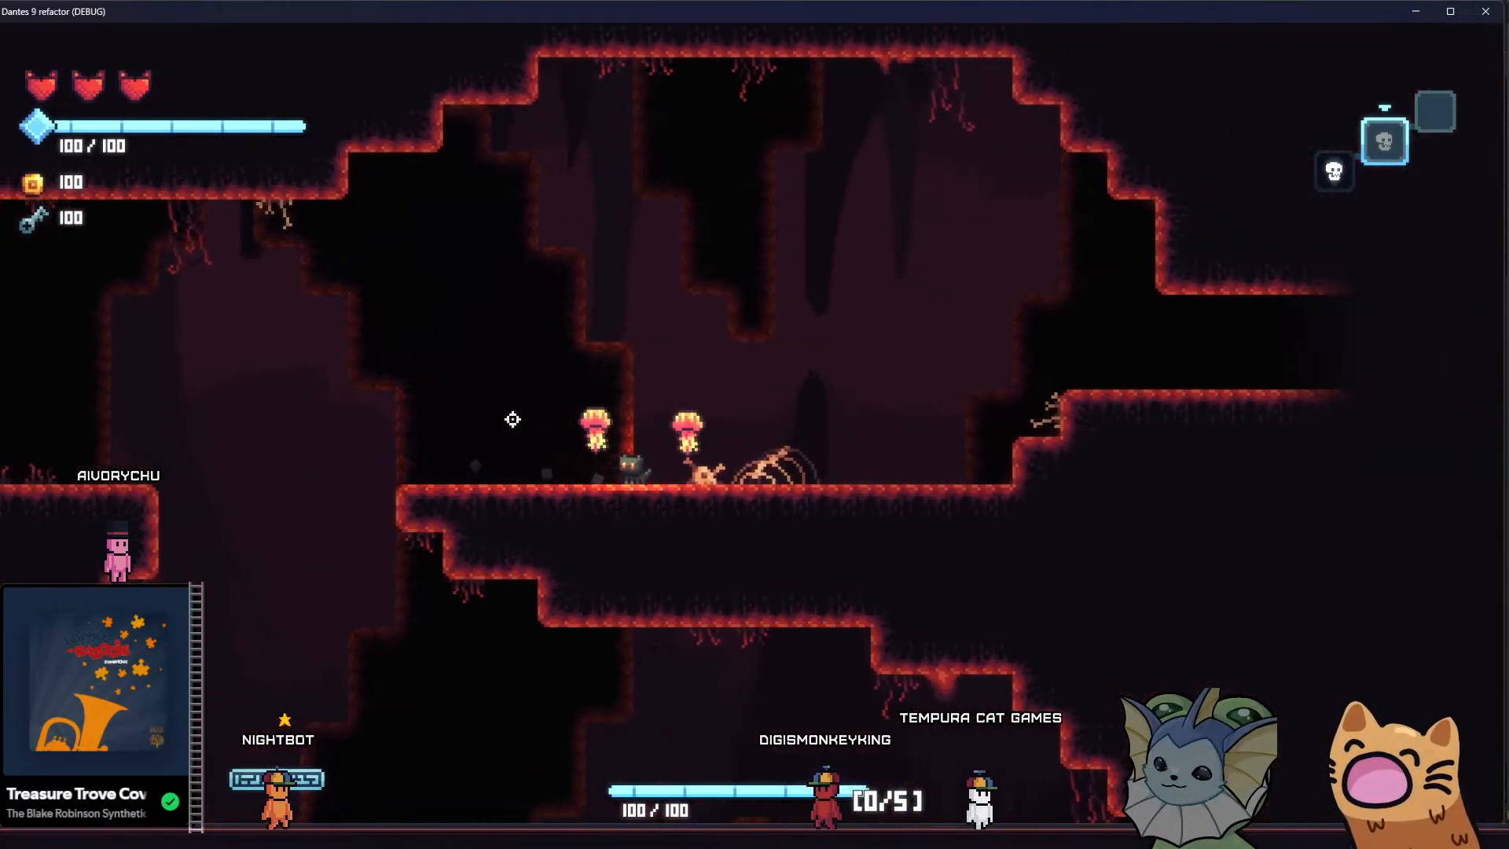
key("a")
key("space")
key("d")
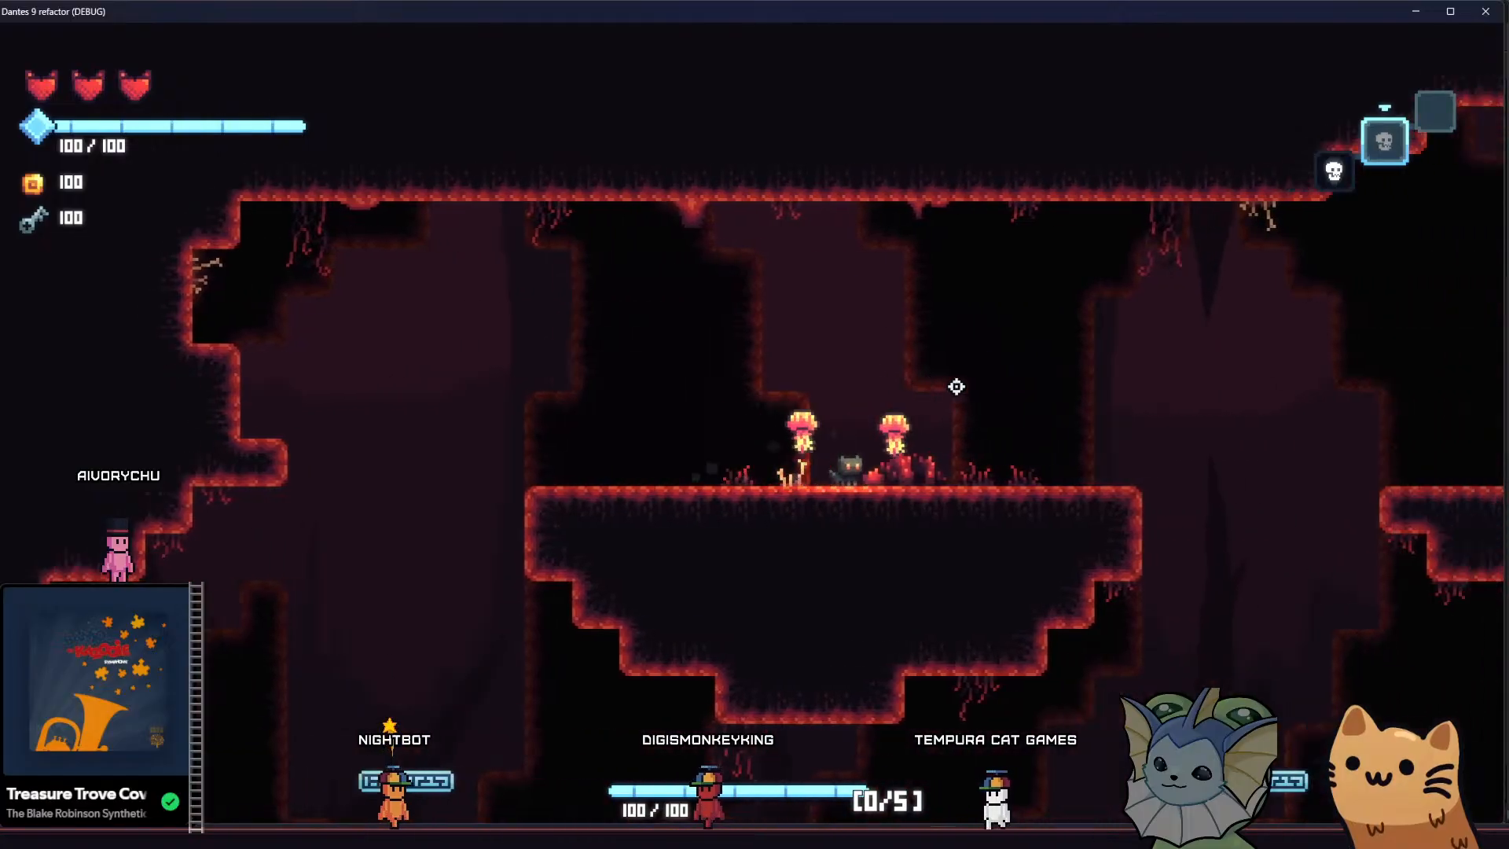
key("space")
key("a")
key("space")
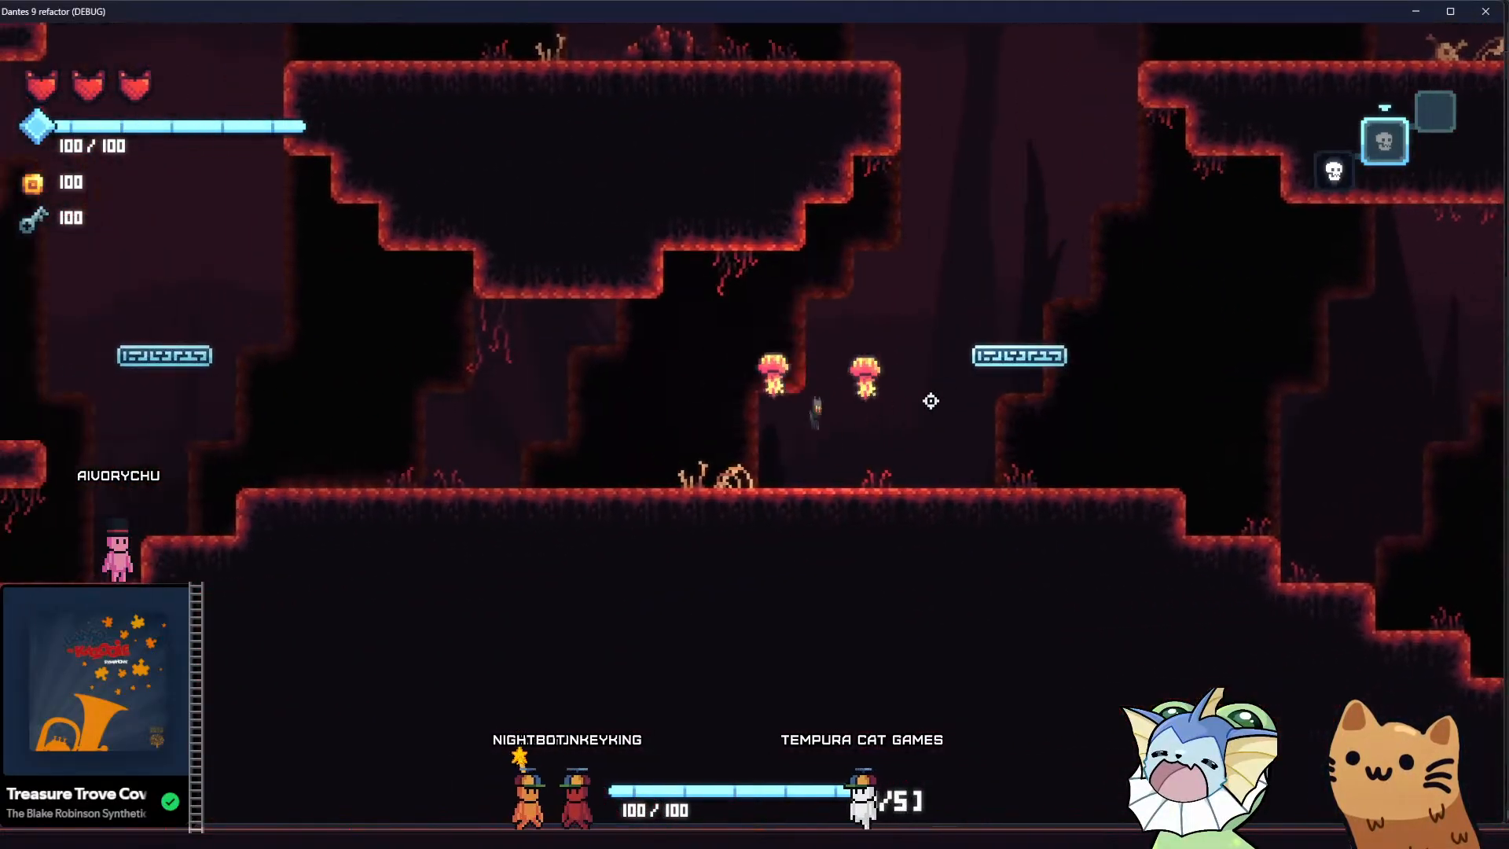
key("d")
key("space")
key("space")
key("a")
key("a")
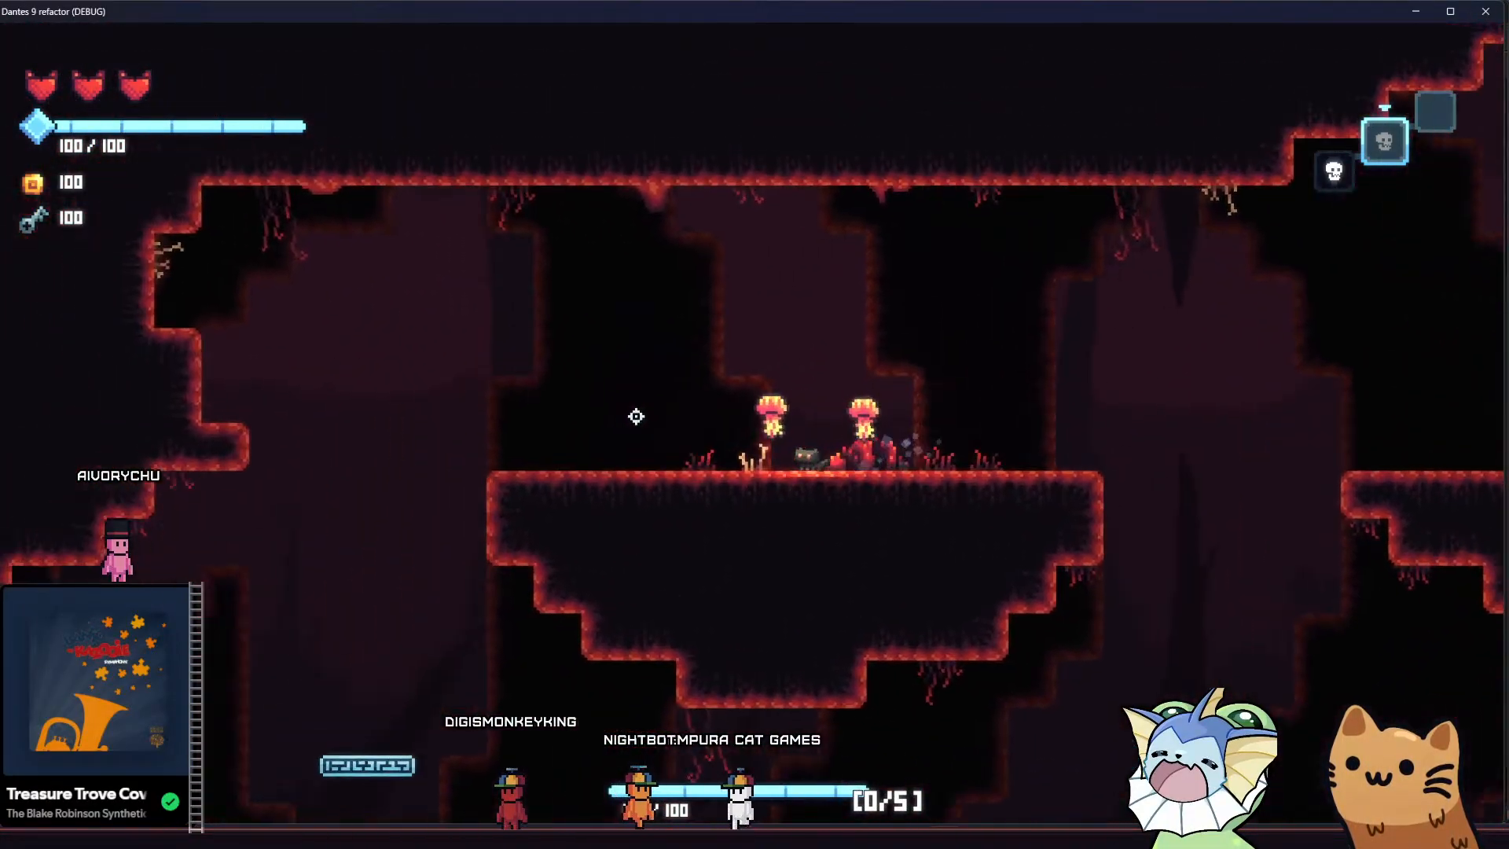
key("d")
key("space")
Turn off VSync in the game's video settings and resume play
key("Tab")
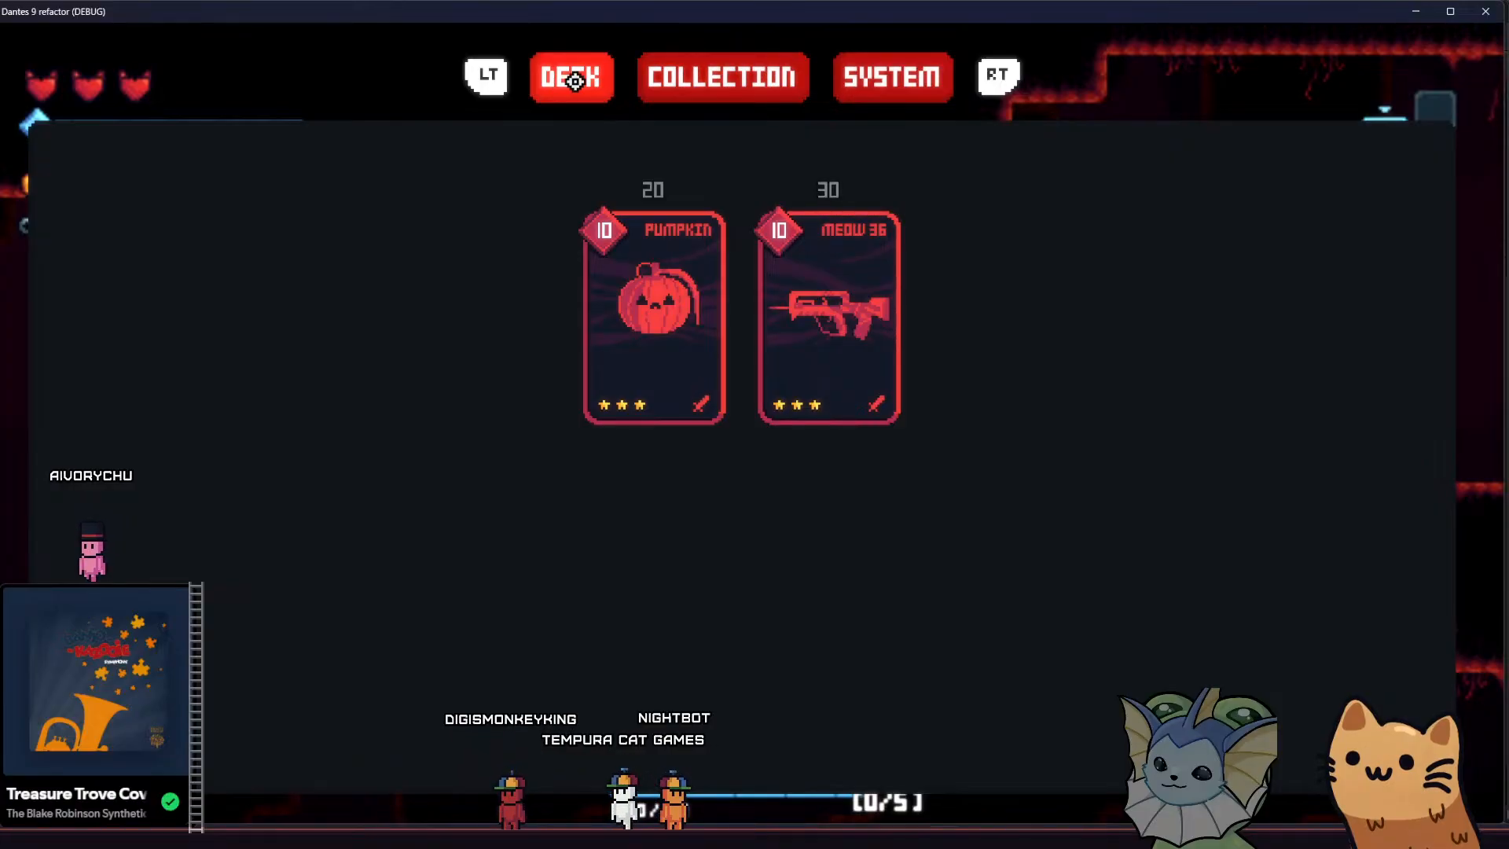
left_click(857, 93)
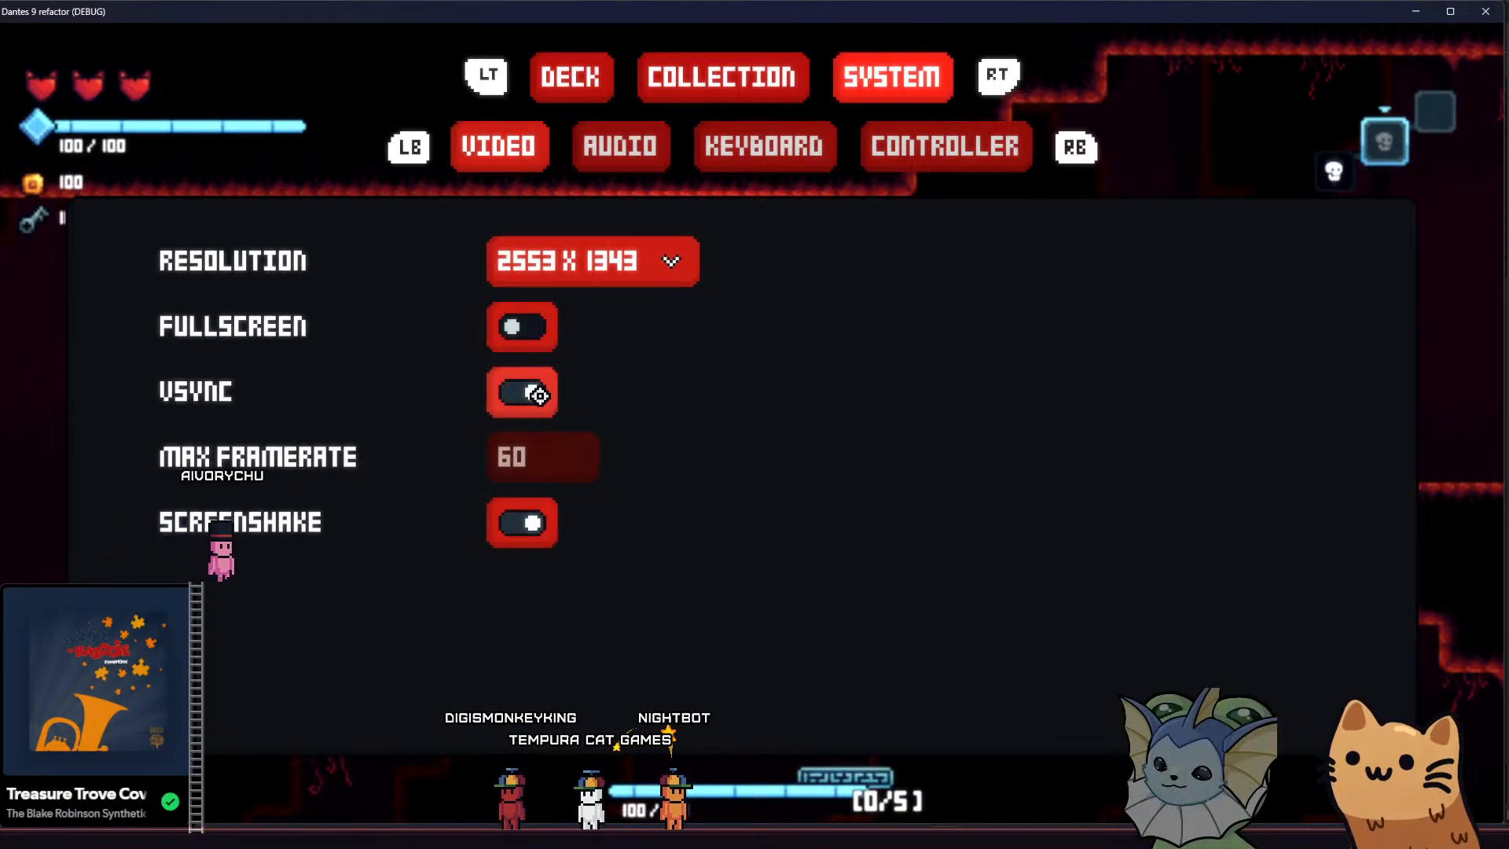
key("Escape")
Run and jump the cat back and forth across the upper platforms to judge how smoothly the background scrolls
key("a")
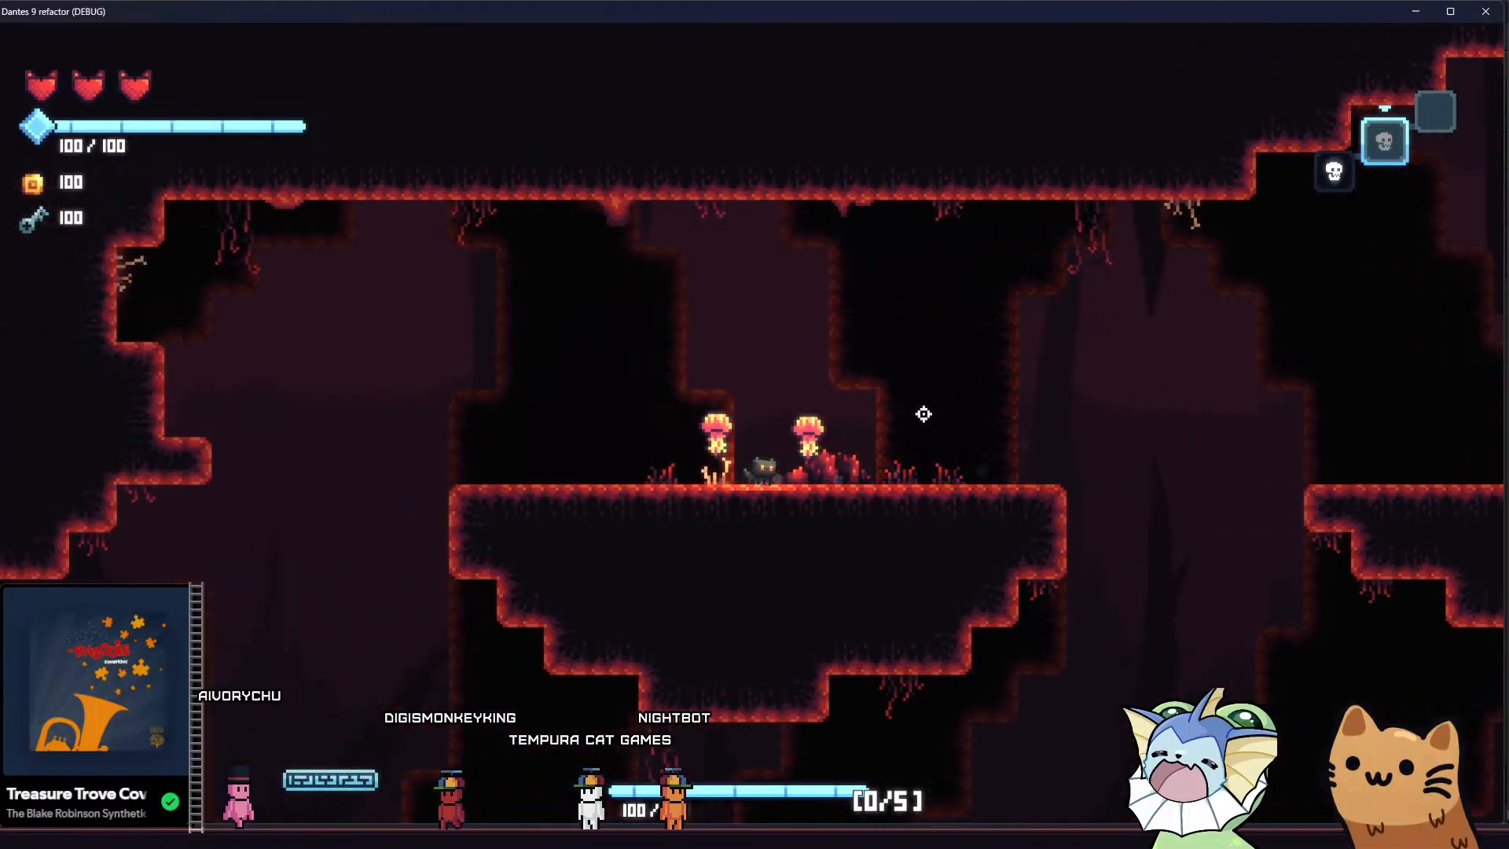
key("d")
key("space")
key("a")
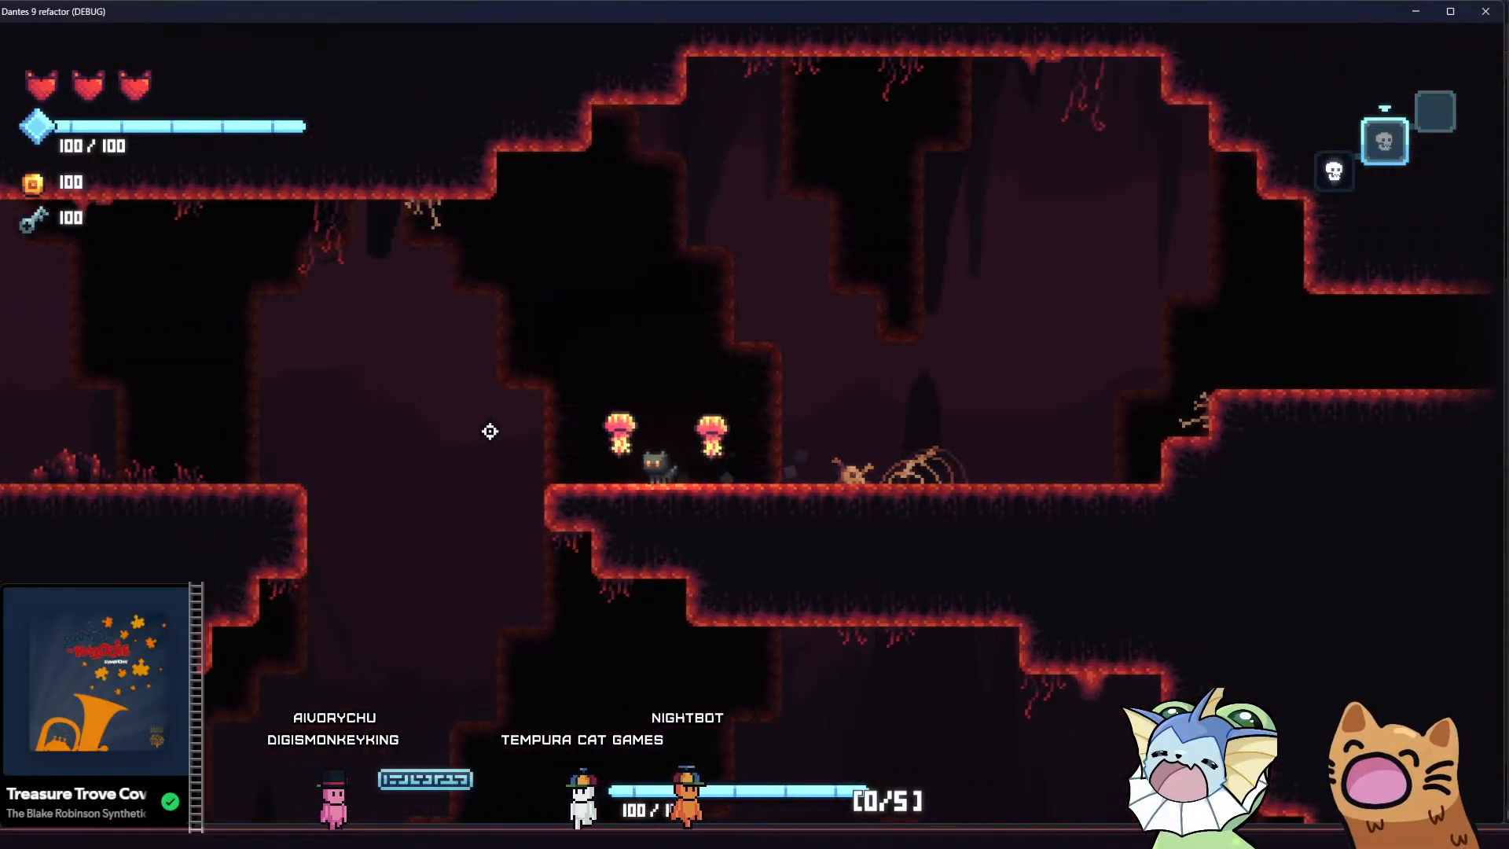
key("space")
key("d")
key("space")
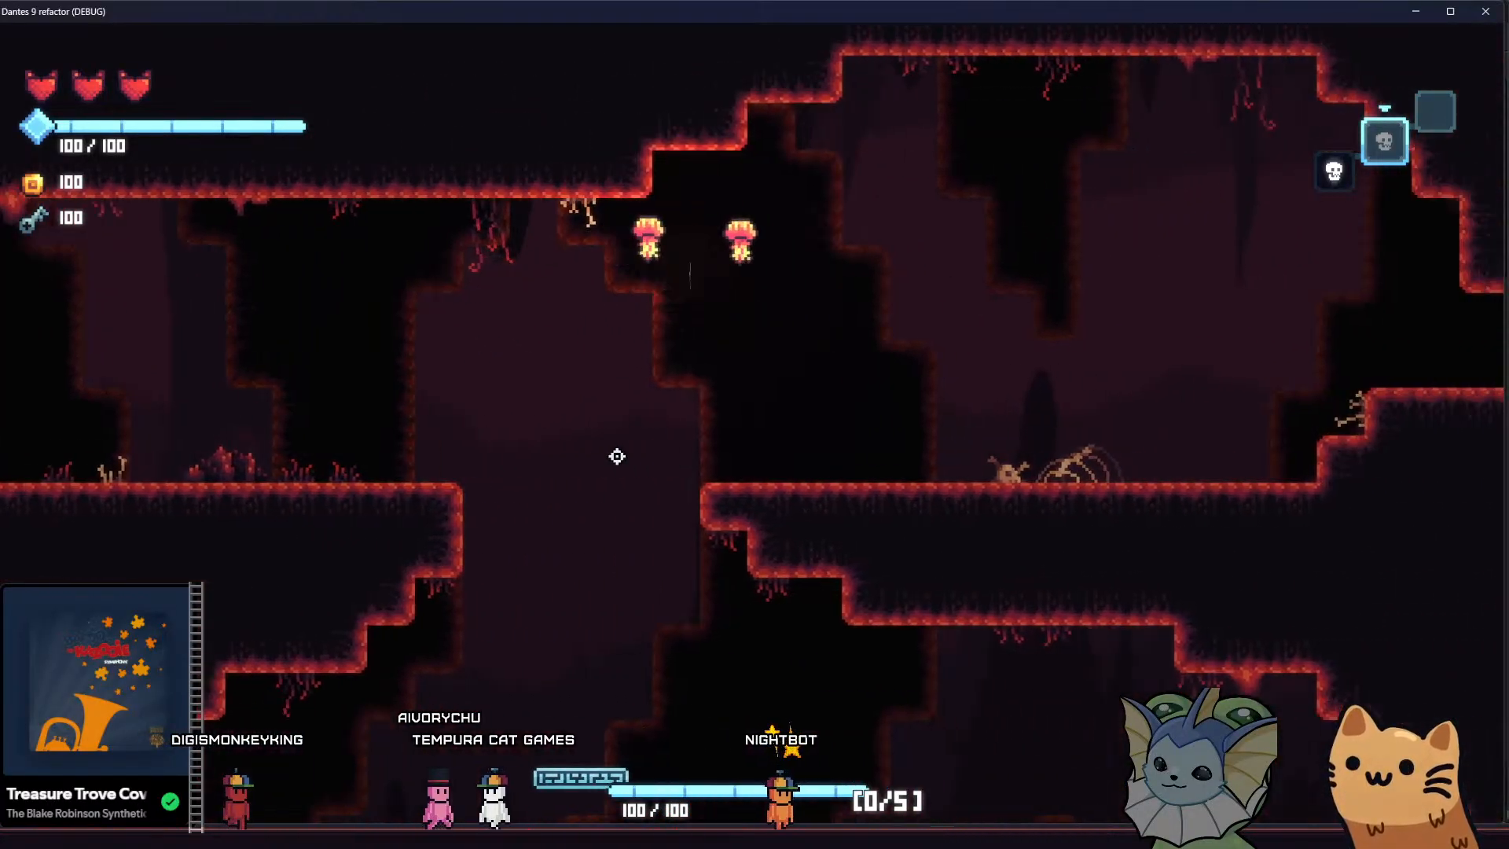
Review the game's video settings and set the resolution to 1920 x 1080
key("Escape")
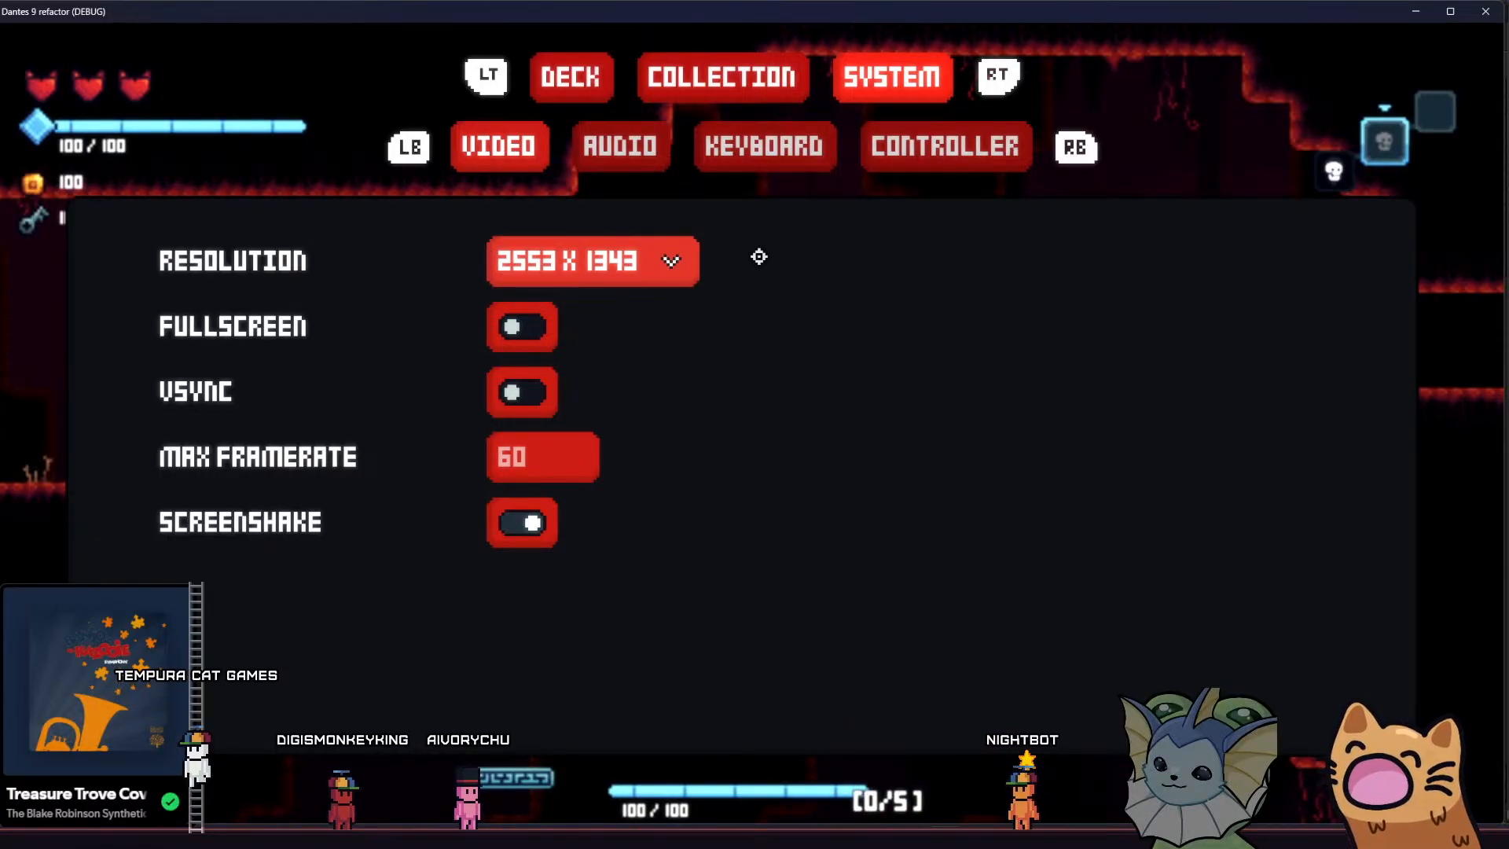
key("Escape")
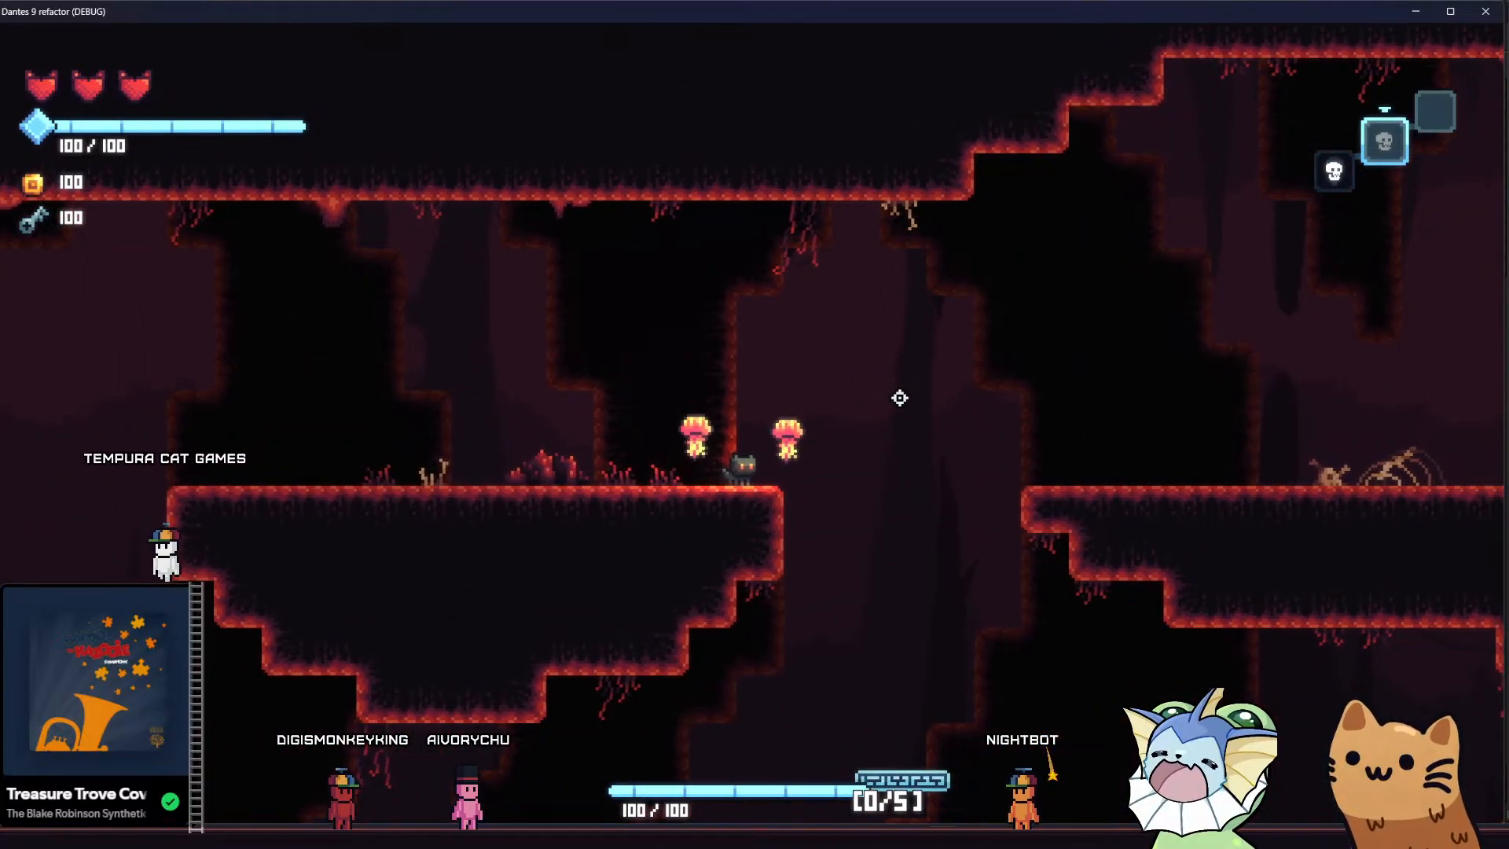
left_click(935, 427)
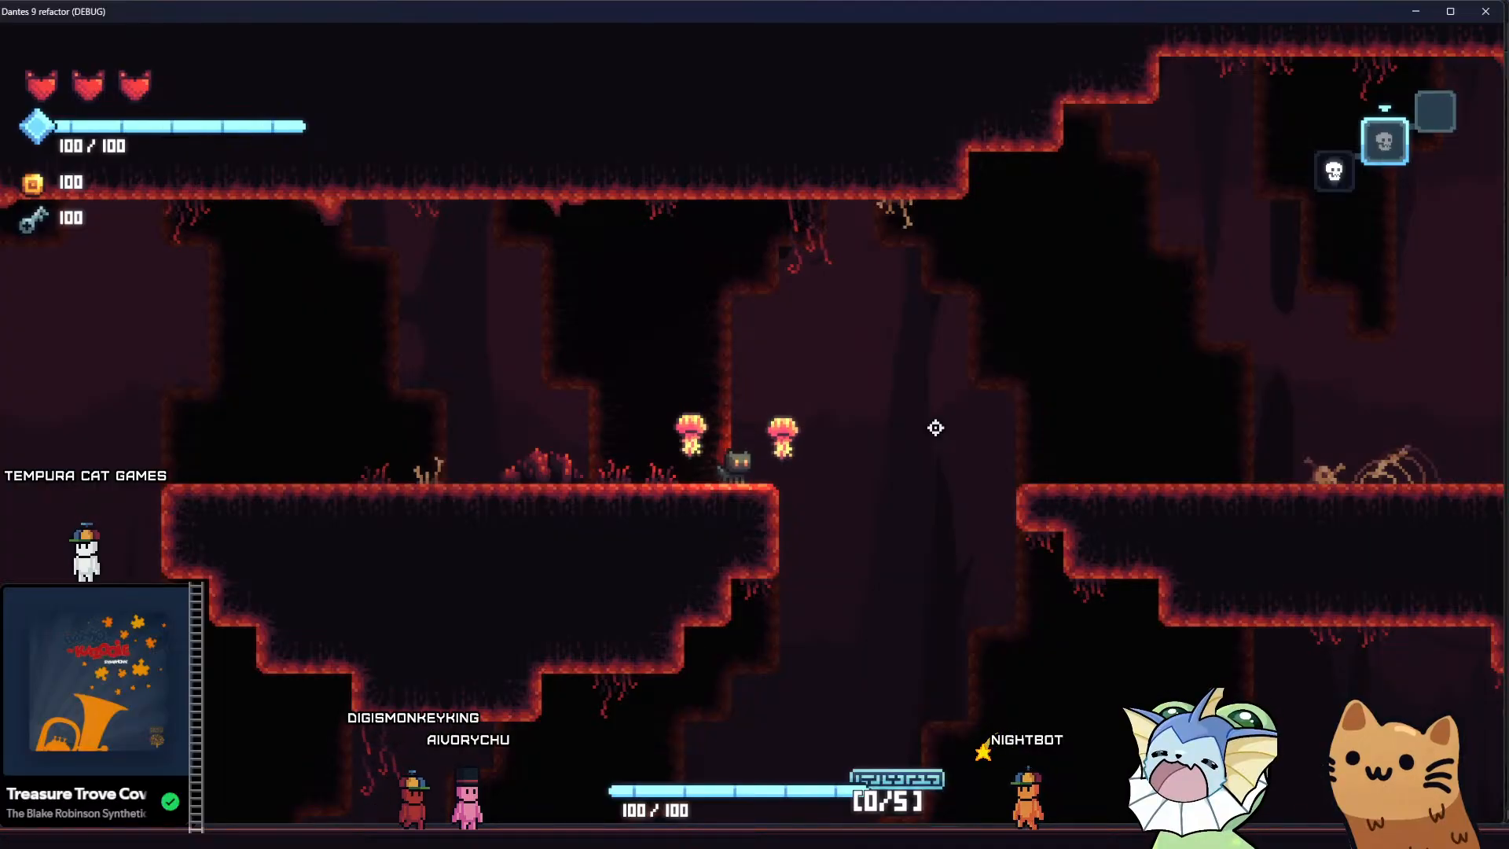
key("Escape")
left_click(667, 269)
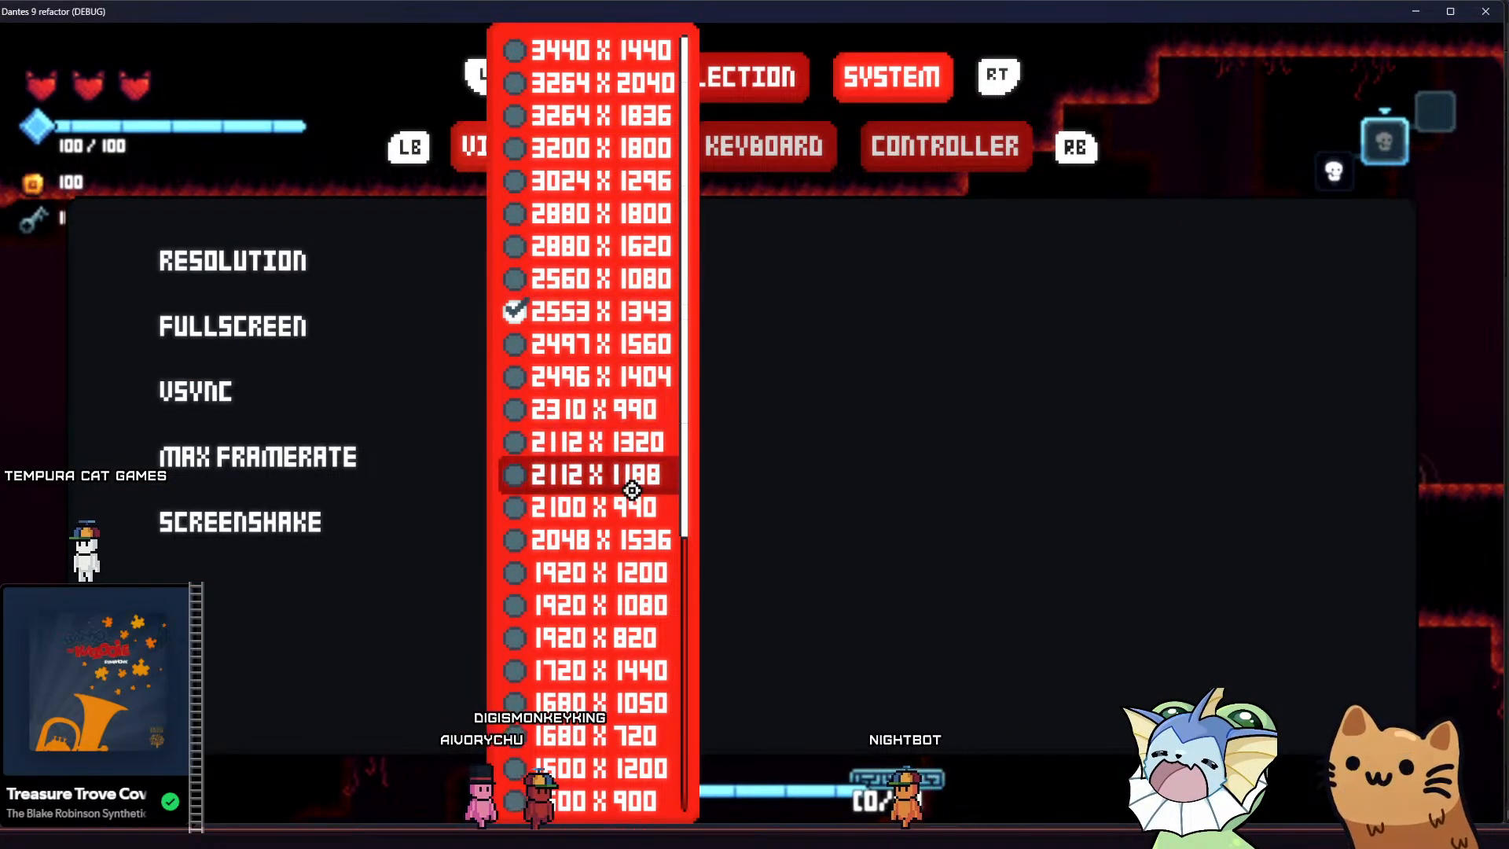
left_click(628, 597)
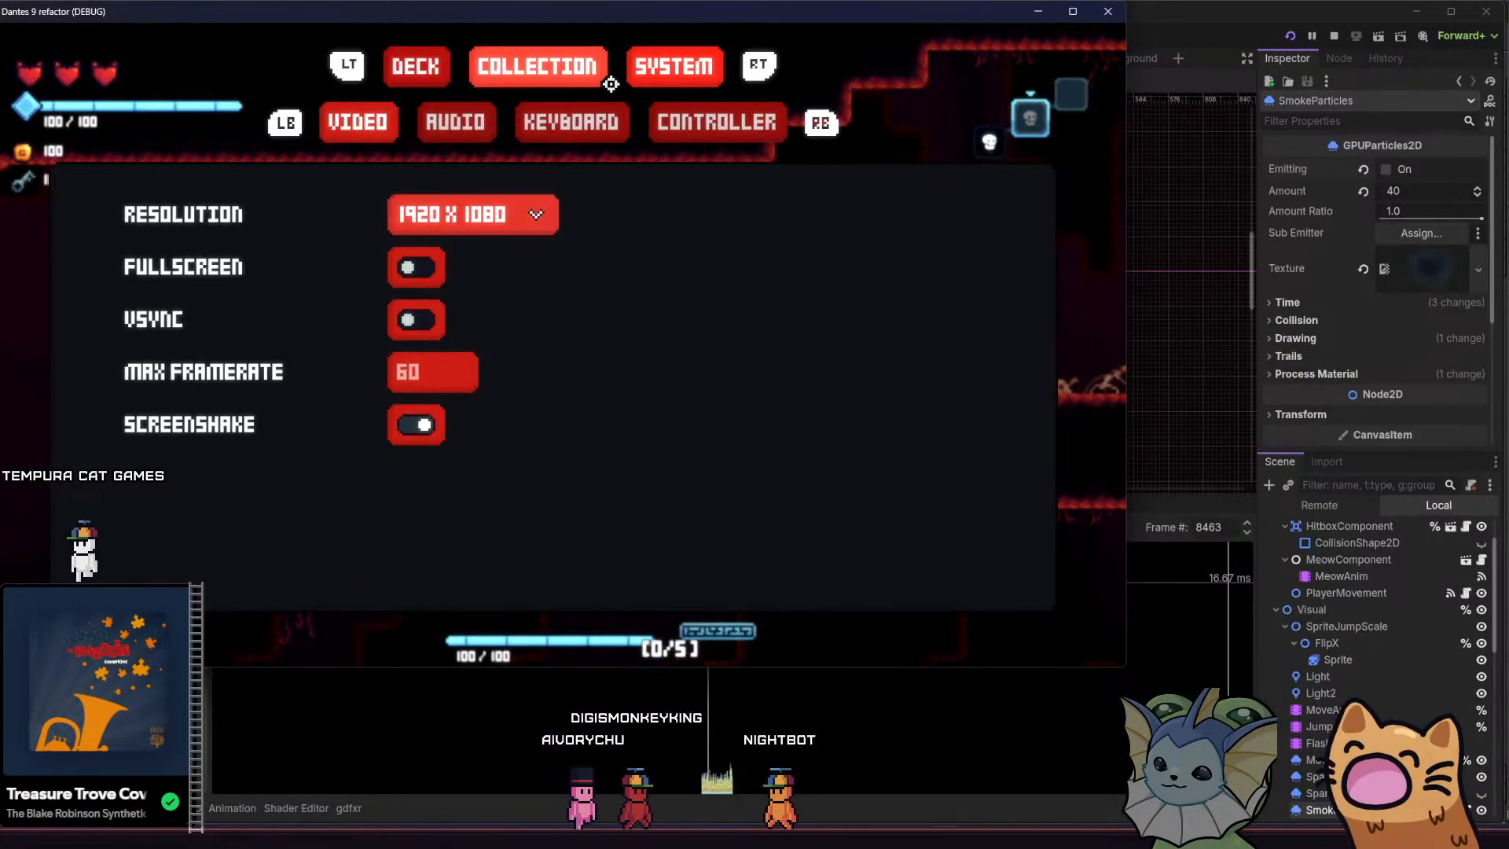
Move the game window lower over the editor, close the video settings and resume jumping the cat along the upper platforms
left_click_drag(601, 15, 698, 127)
key("Escape")
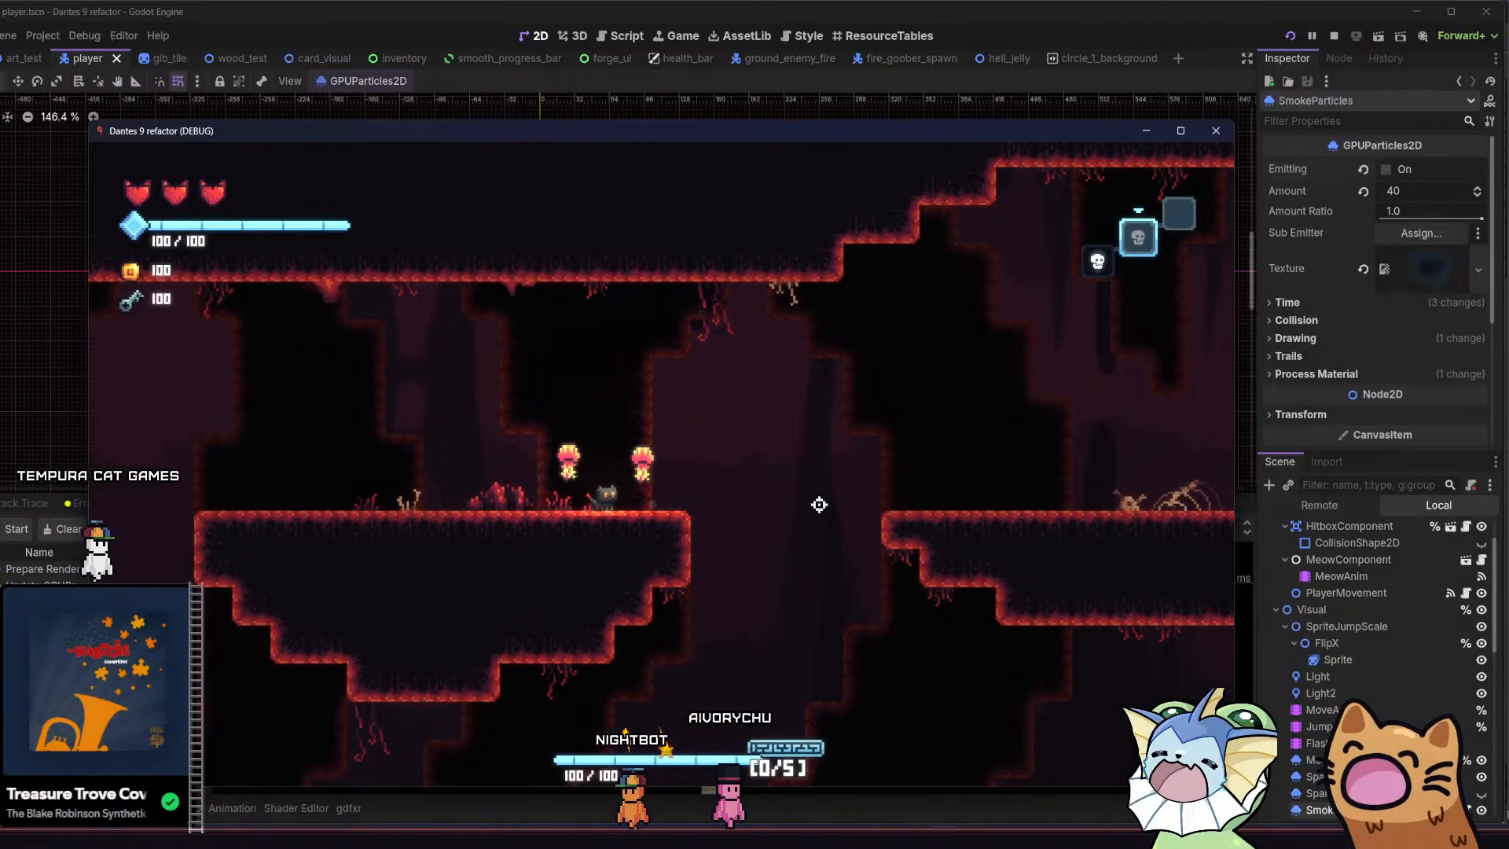
key("a")
key("d")
key("space")
key("a")
key("space")
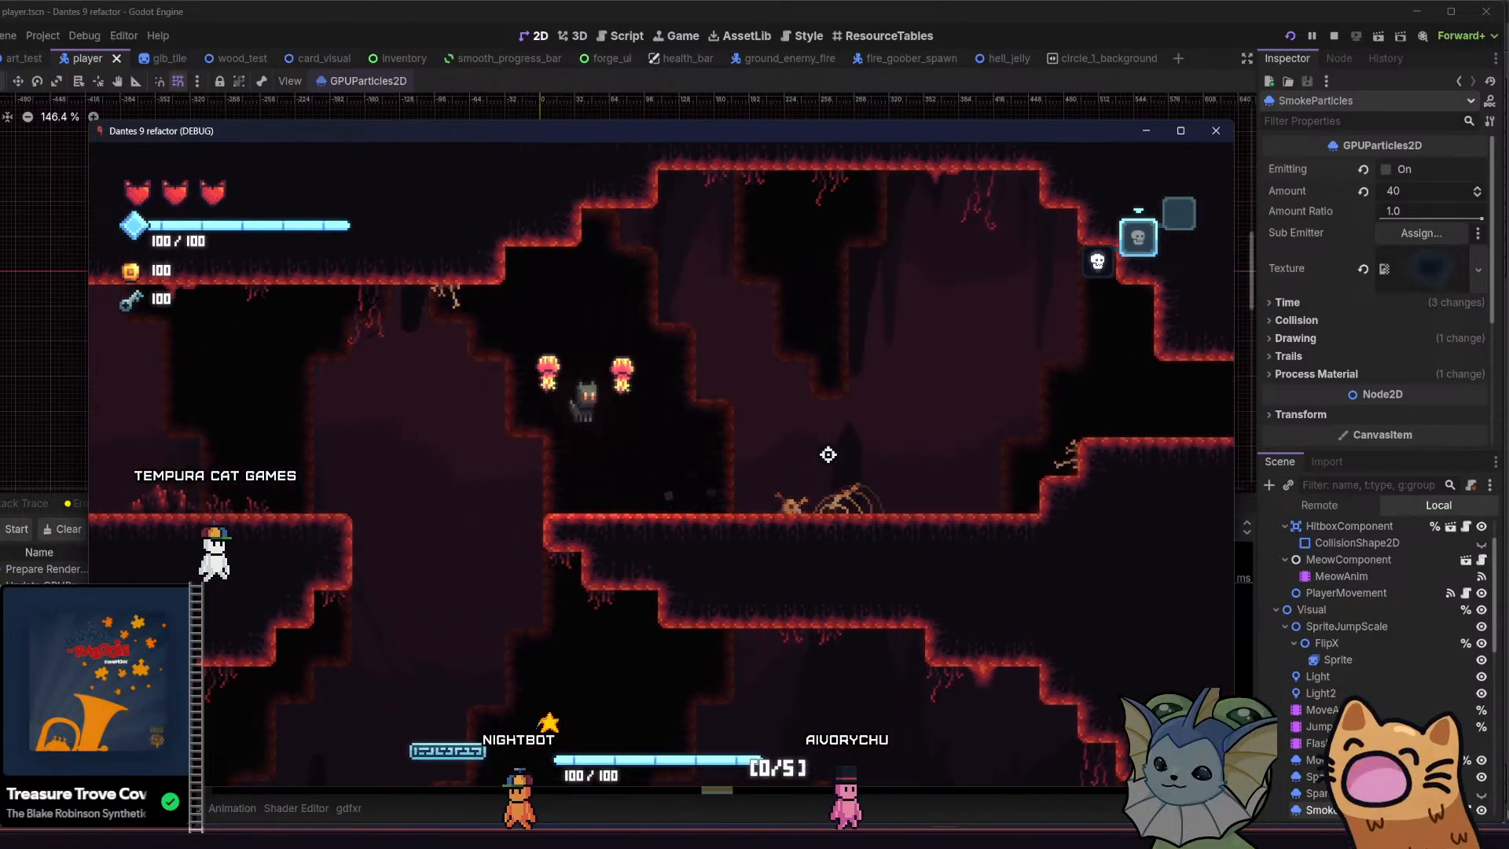
Jump the cat back and forth across the gap between the two upper platforms to judge the background scrolling
key("d")
key("space")
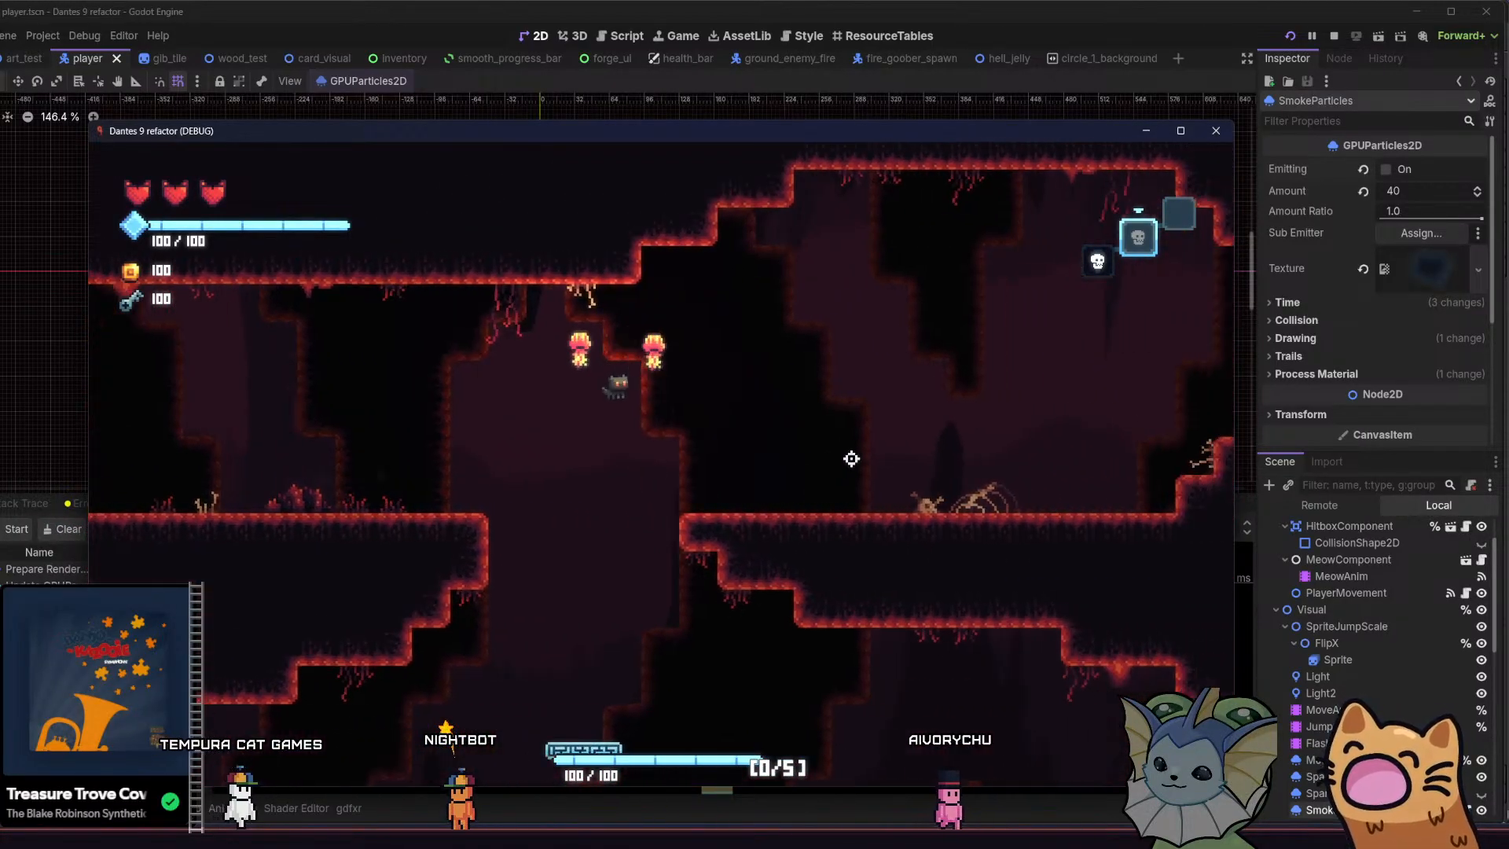
key("a")
key("space")
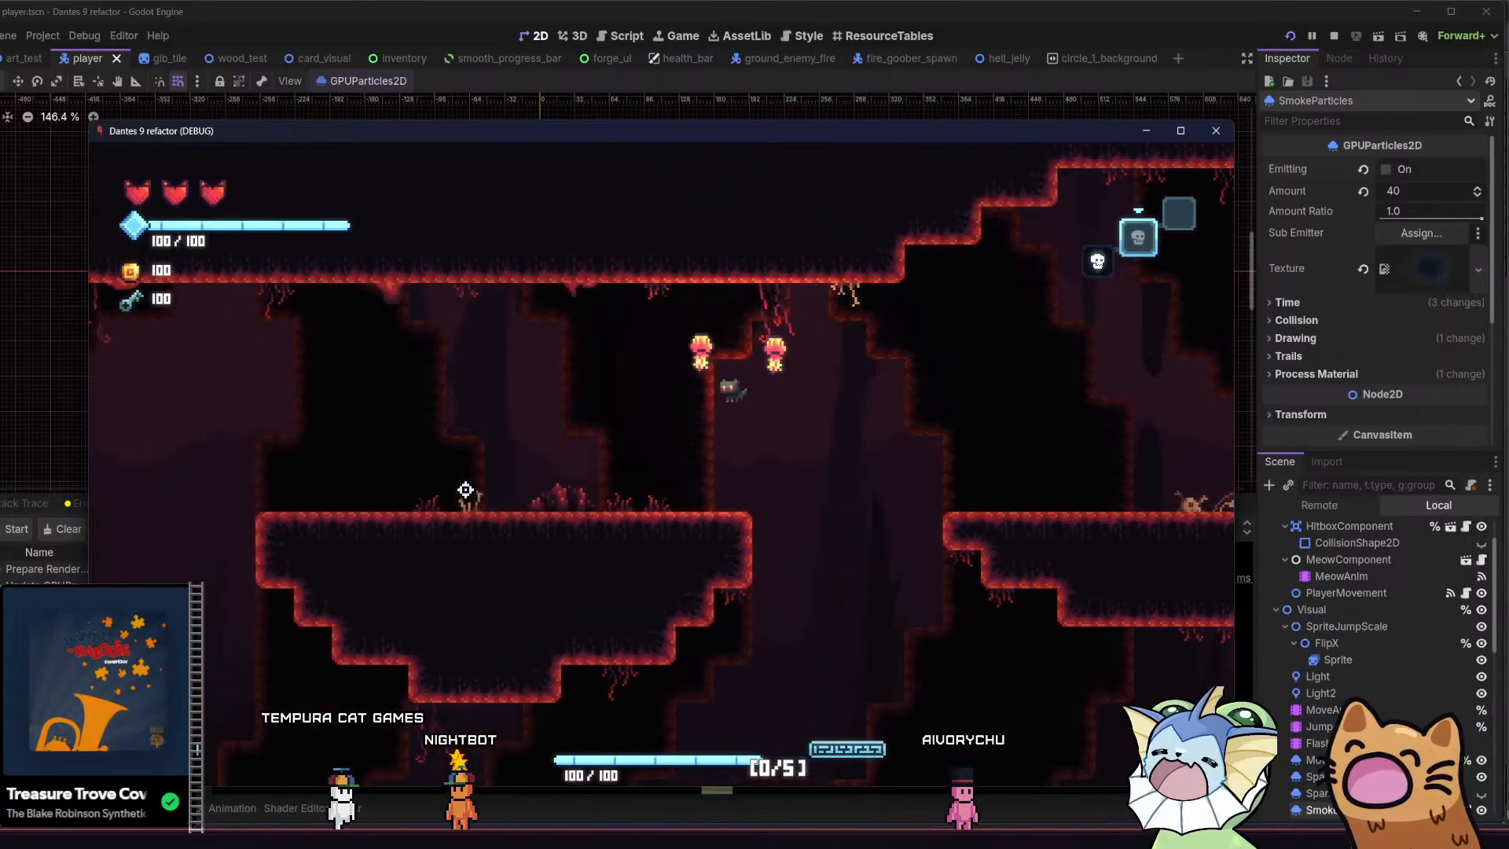
key("d")
key("space")
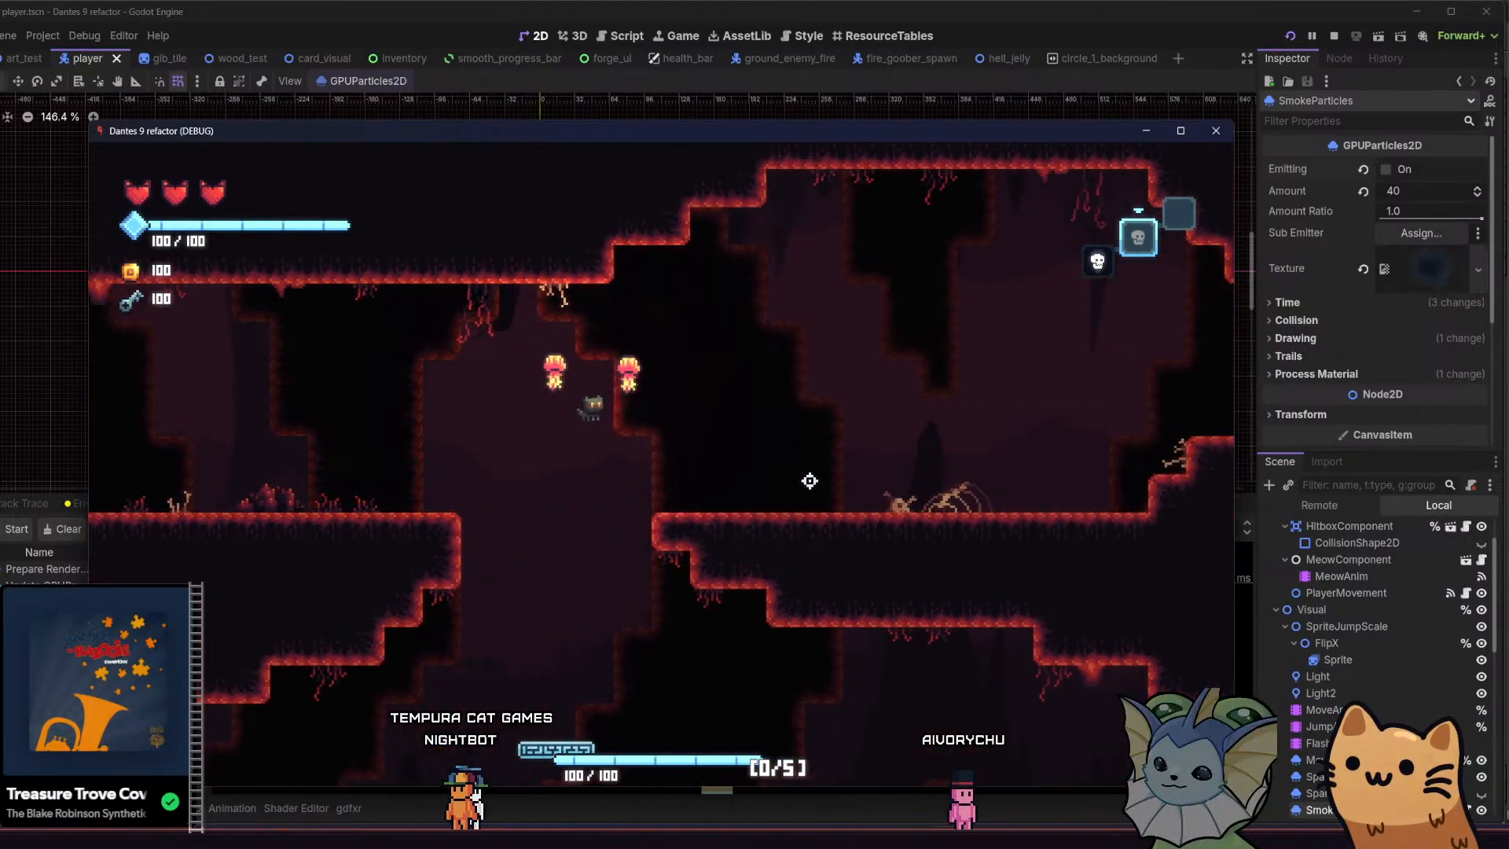
key("a")
key("space")
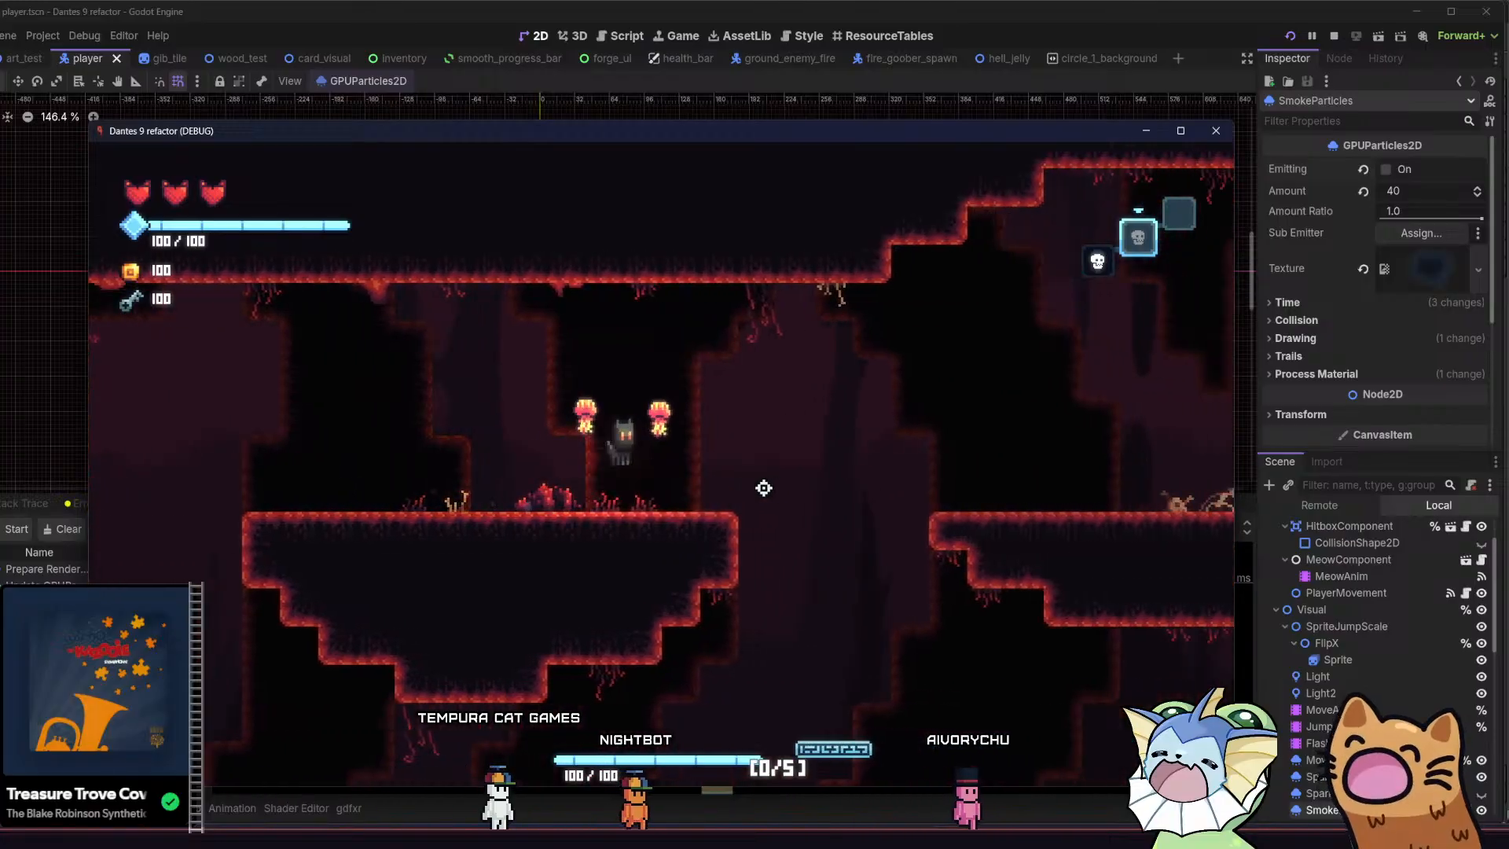
key("a")
key("space")
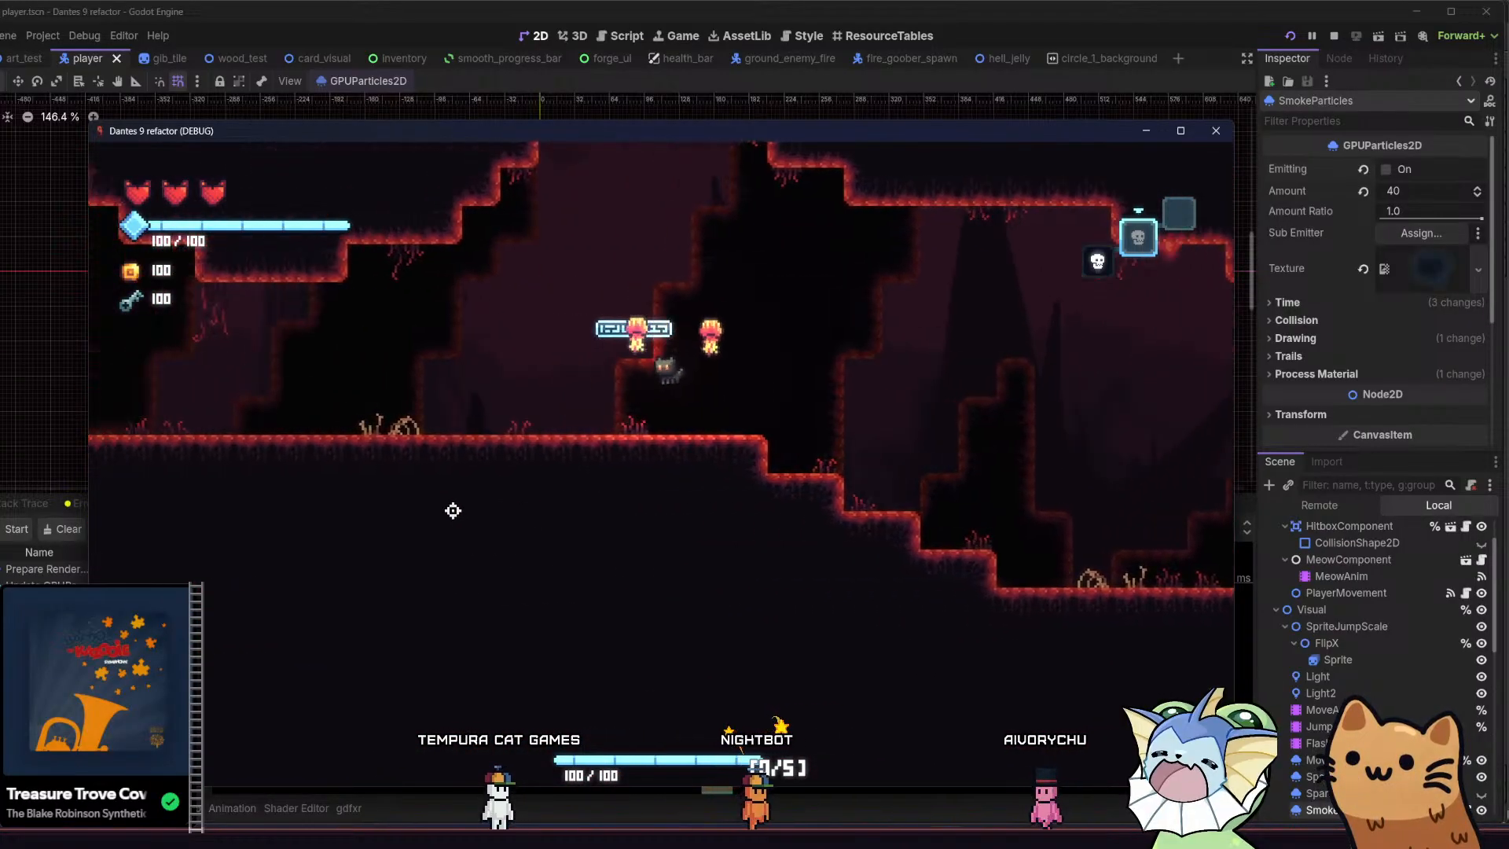
Launch the cat up the far shaft from the jump pad and run it across to the skeleton ledge
key("space")
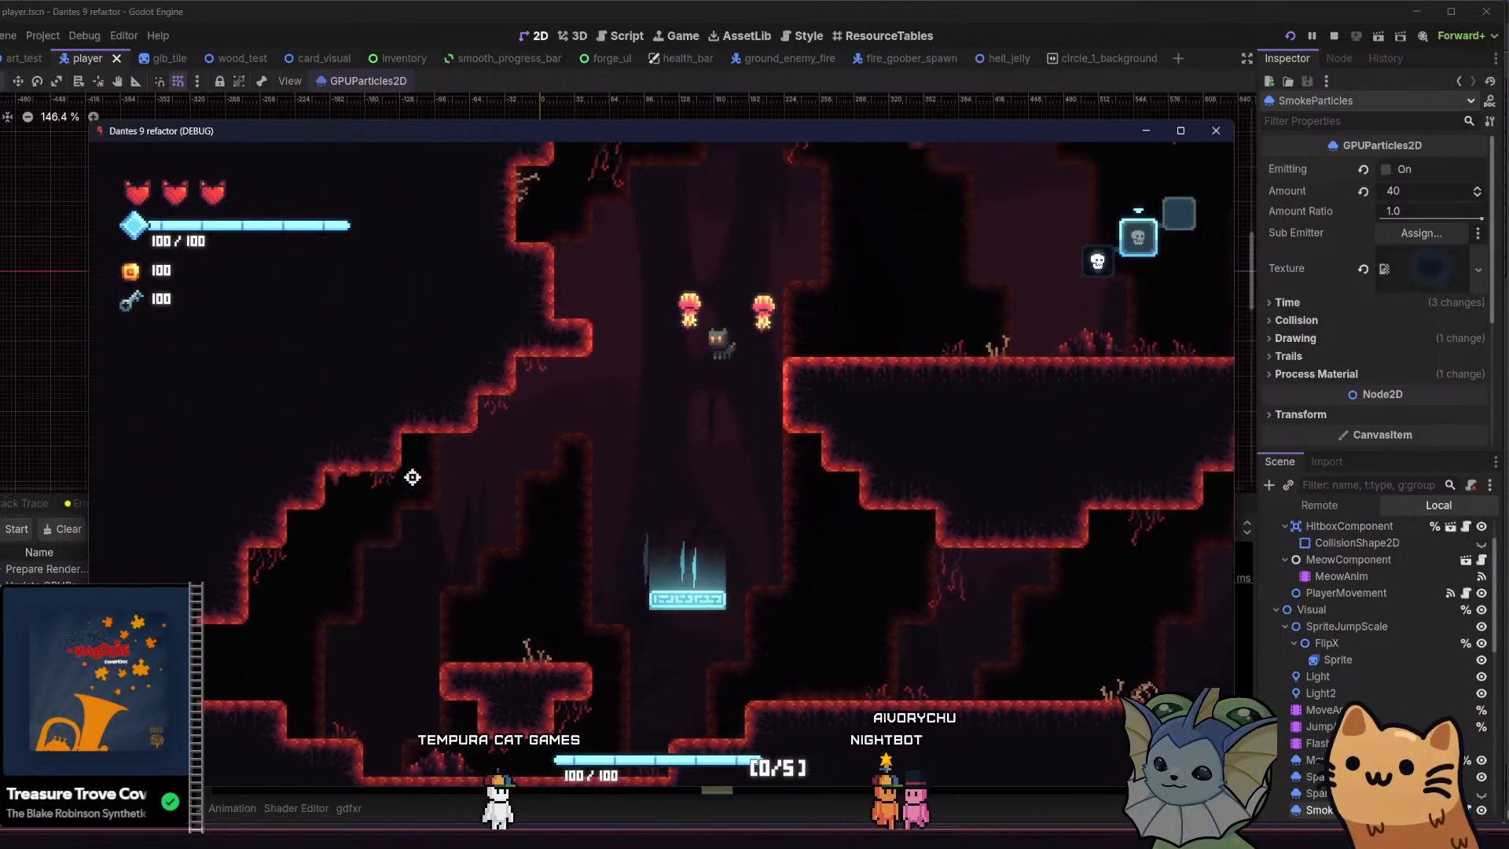
key("a")
key("d")
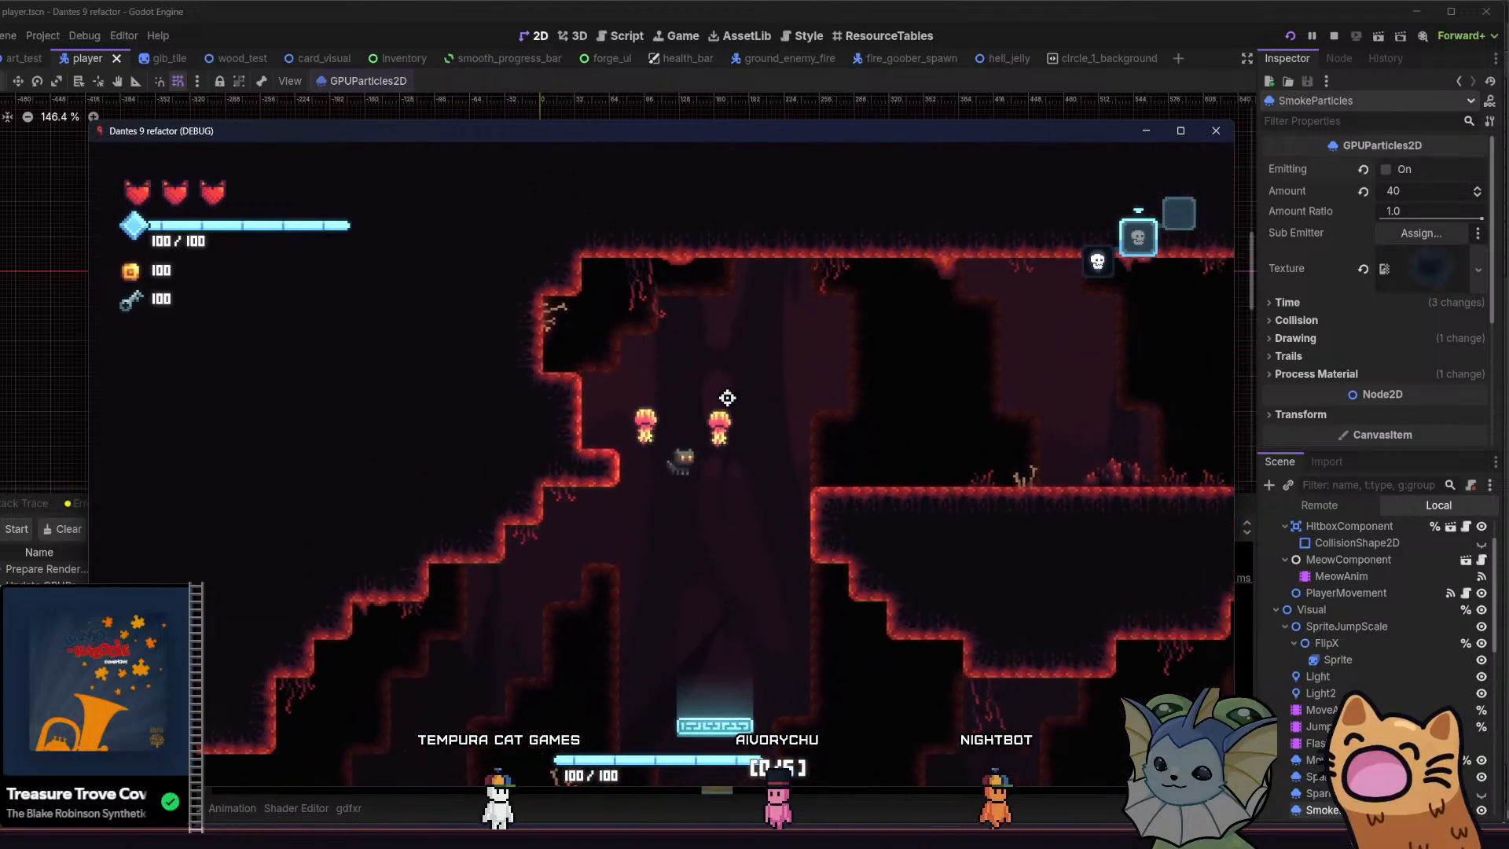
key("space")
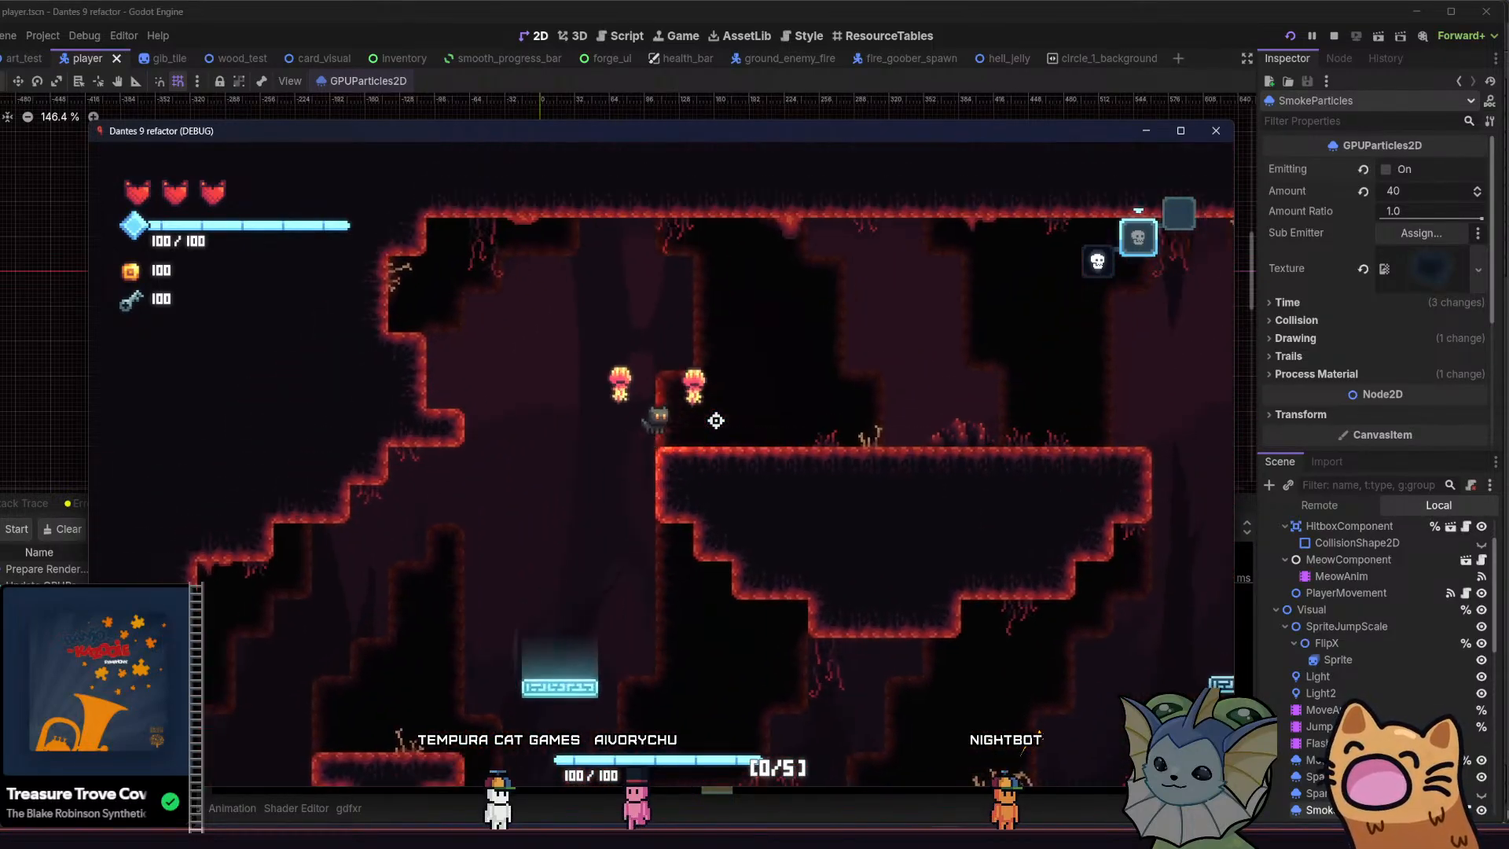
key("d")
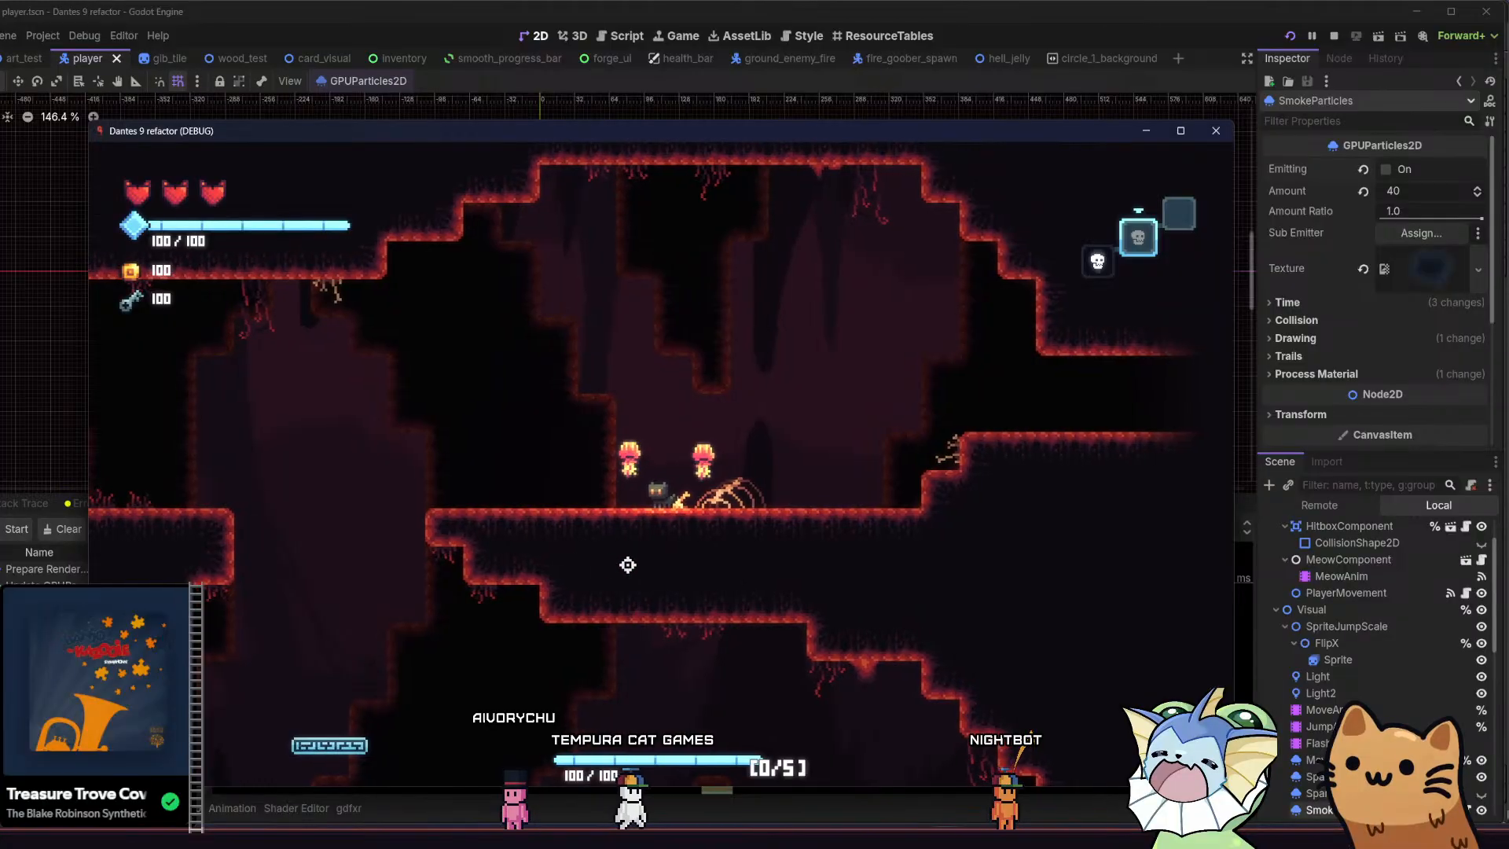
key("d")
key("a")
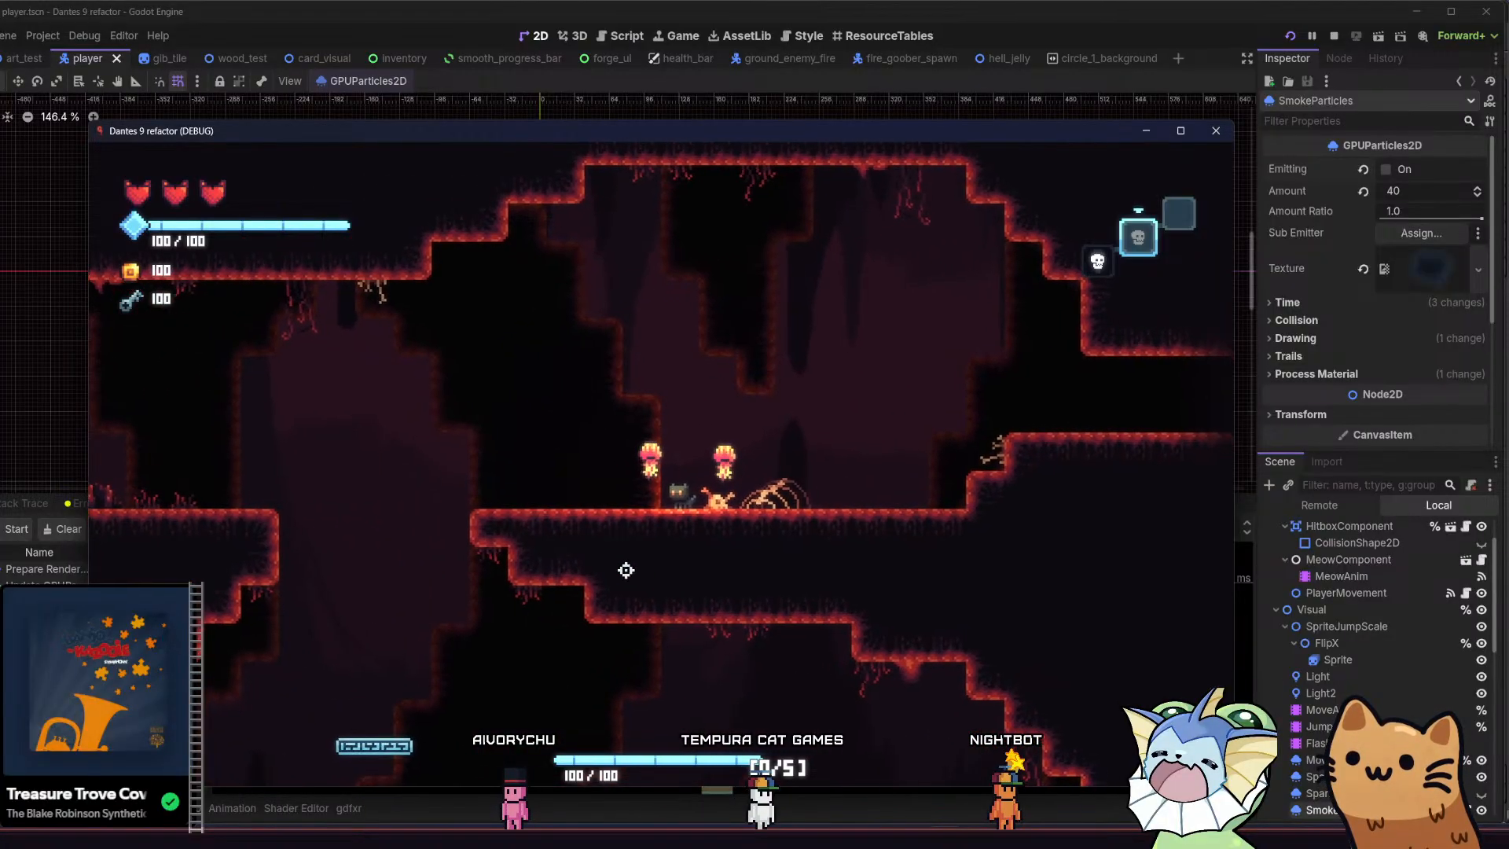
Drop the cat to the stepped cave floor and bounce it back to the upper platforms to check vertical parallax motion
key("space")
key("a")
key("d")
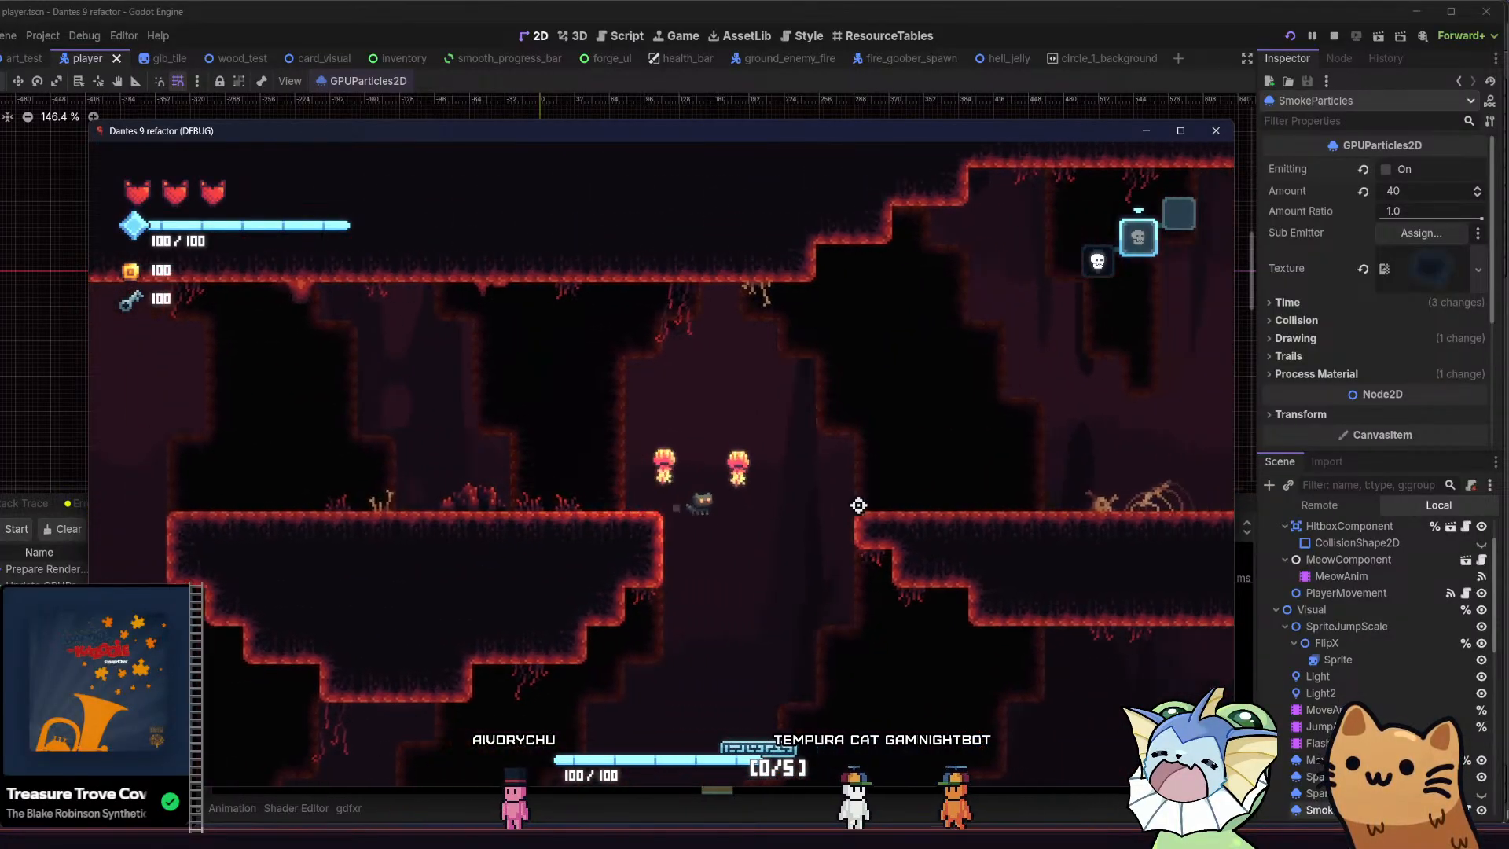
key("d")
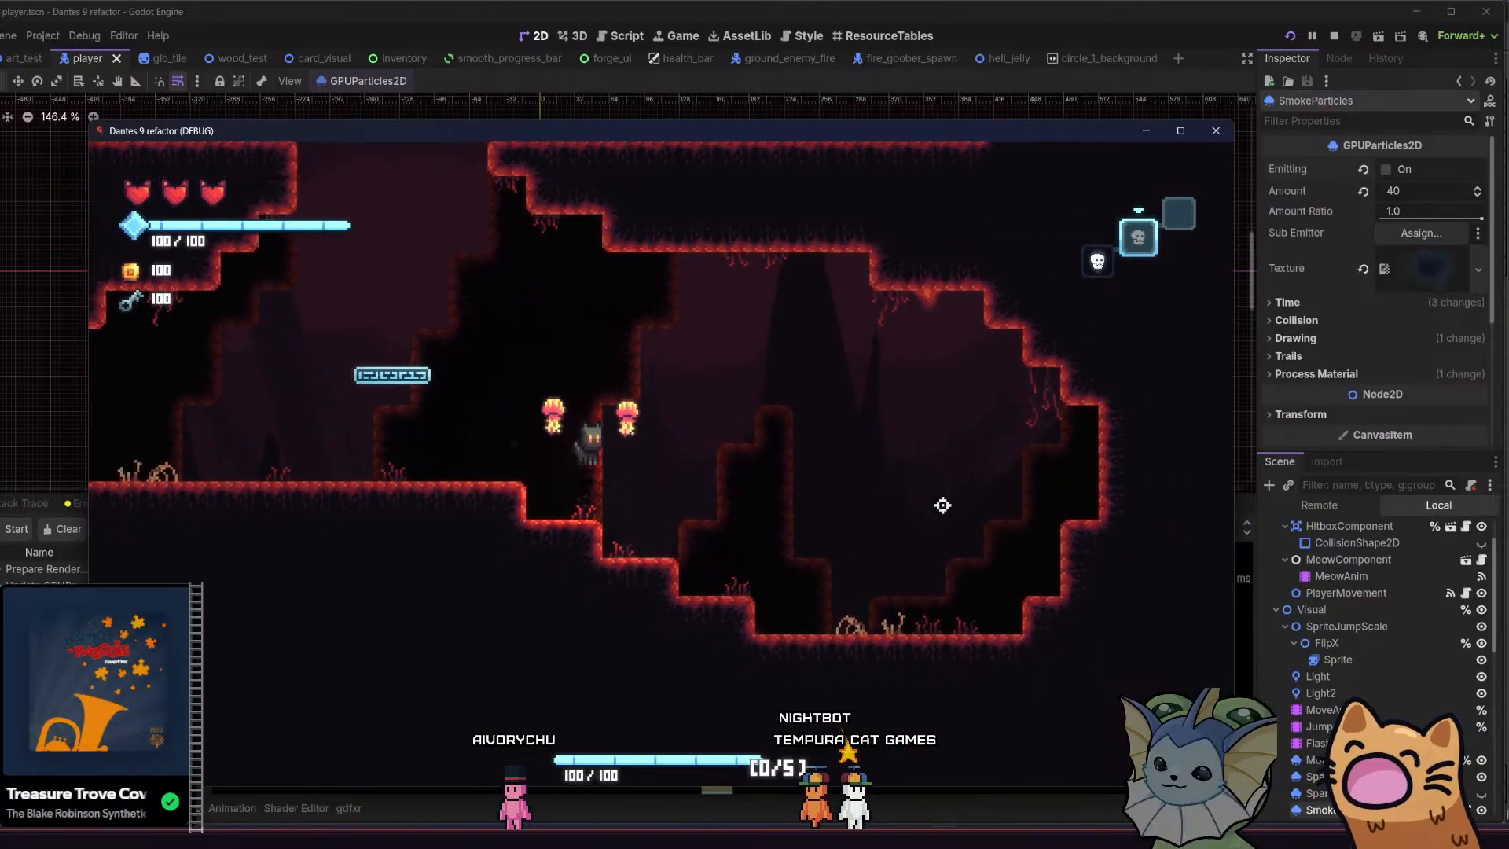
key("a")
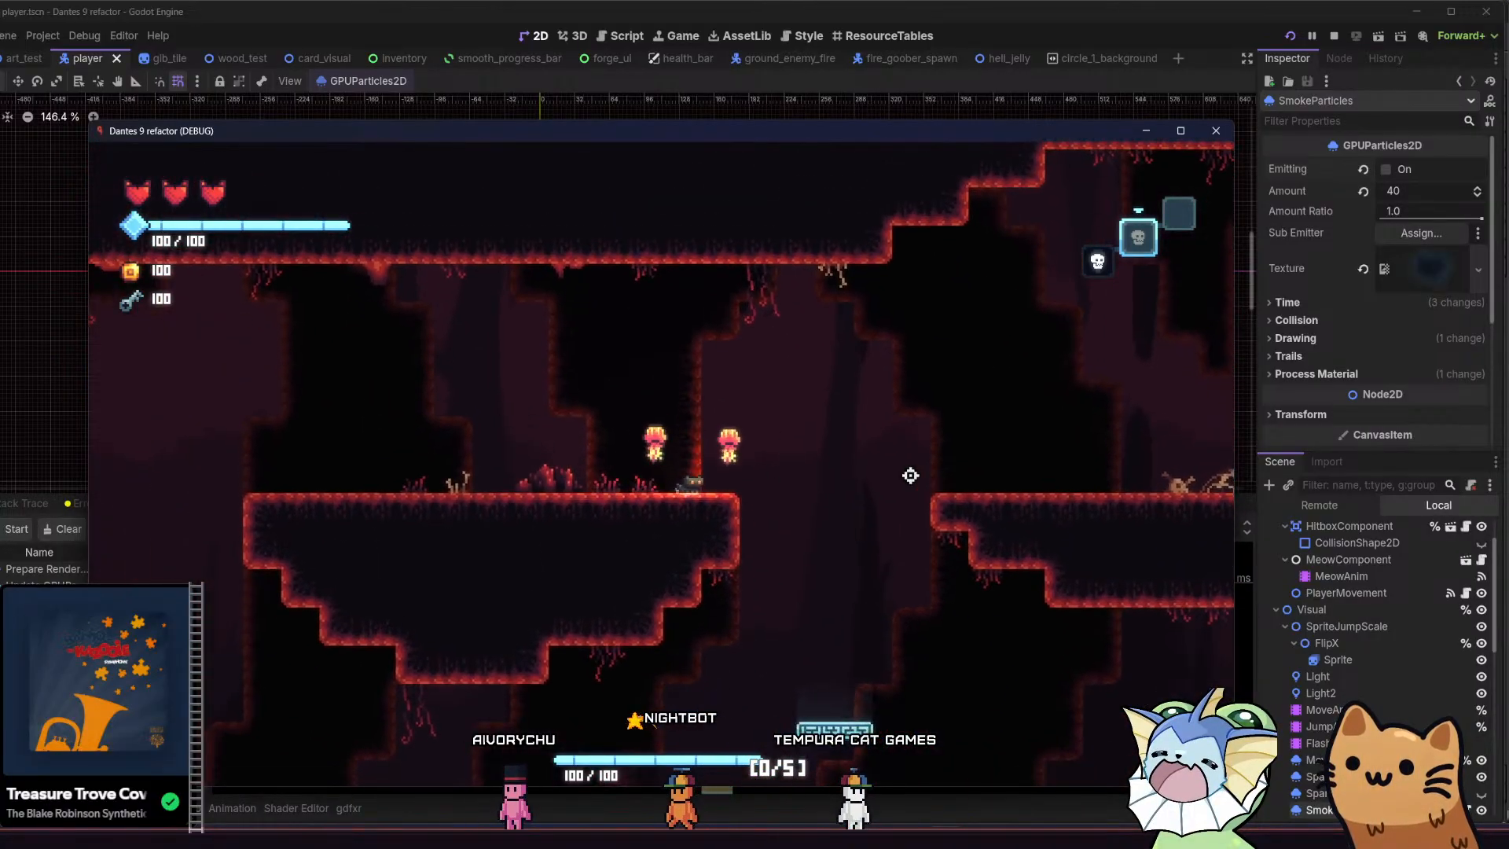
key("d")
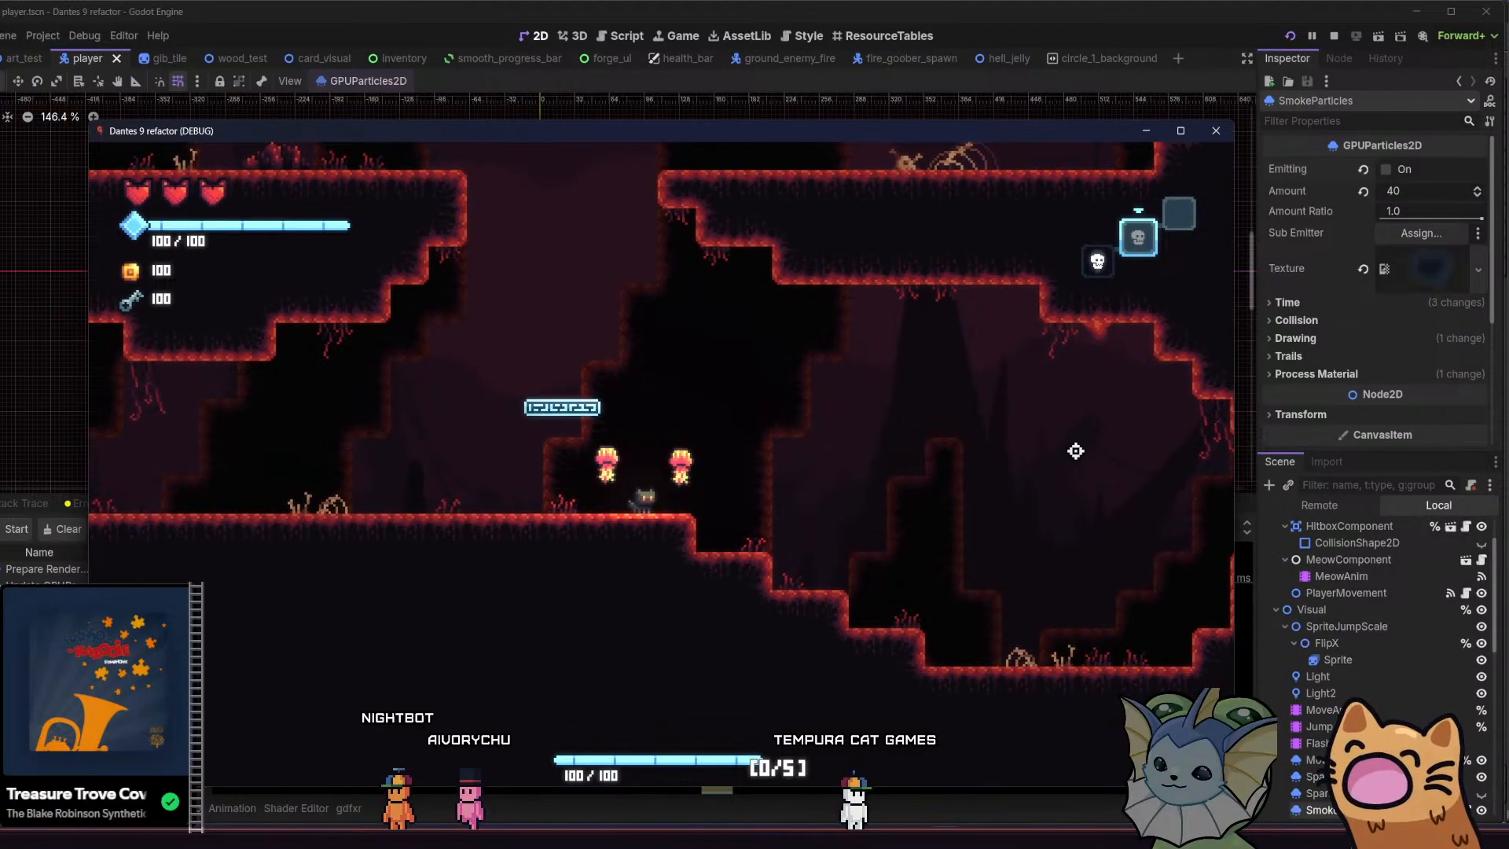
key("space")
key("a")
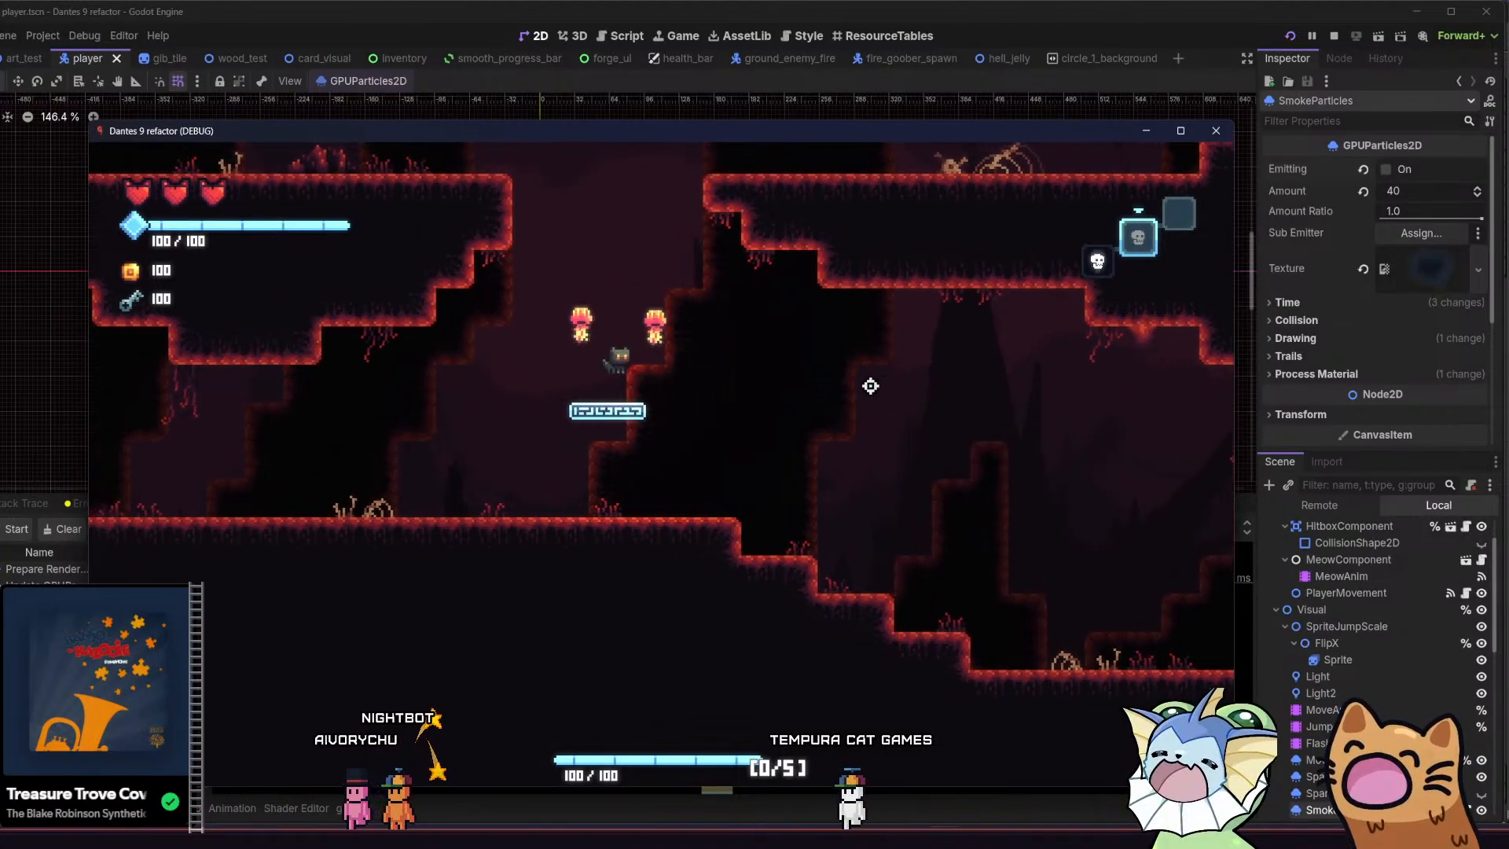
key("a")
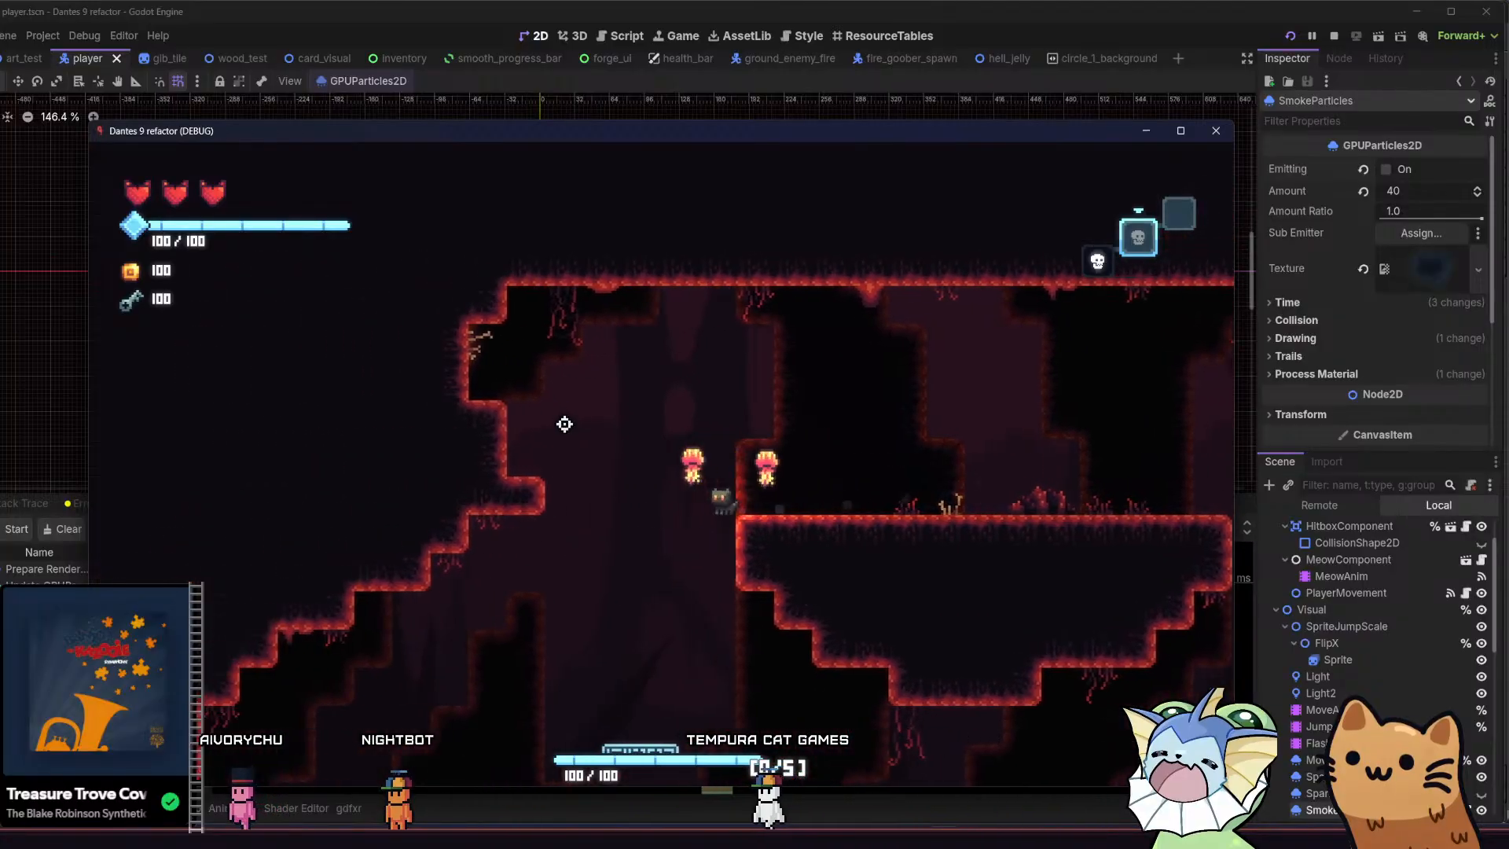
Repeat the drop and jump-pad launch between the lower floor and the upper platforms to compare scrolling in both directions
key("space")
key("d")
key("d")
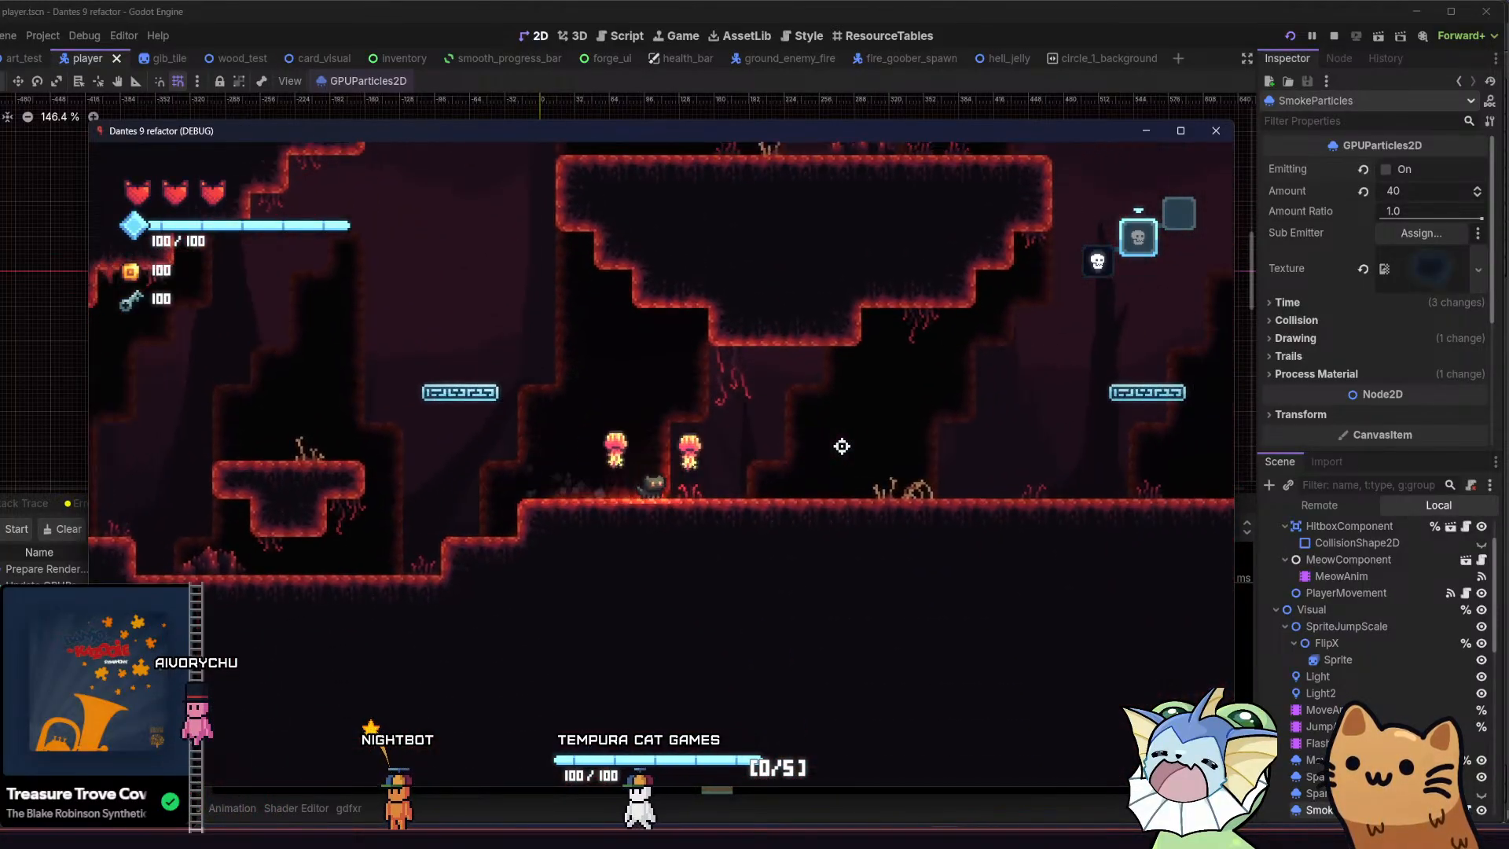
key("space")
key("space")
key("a")
key("d")
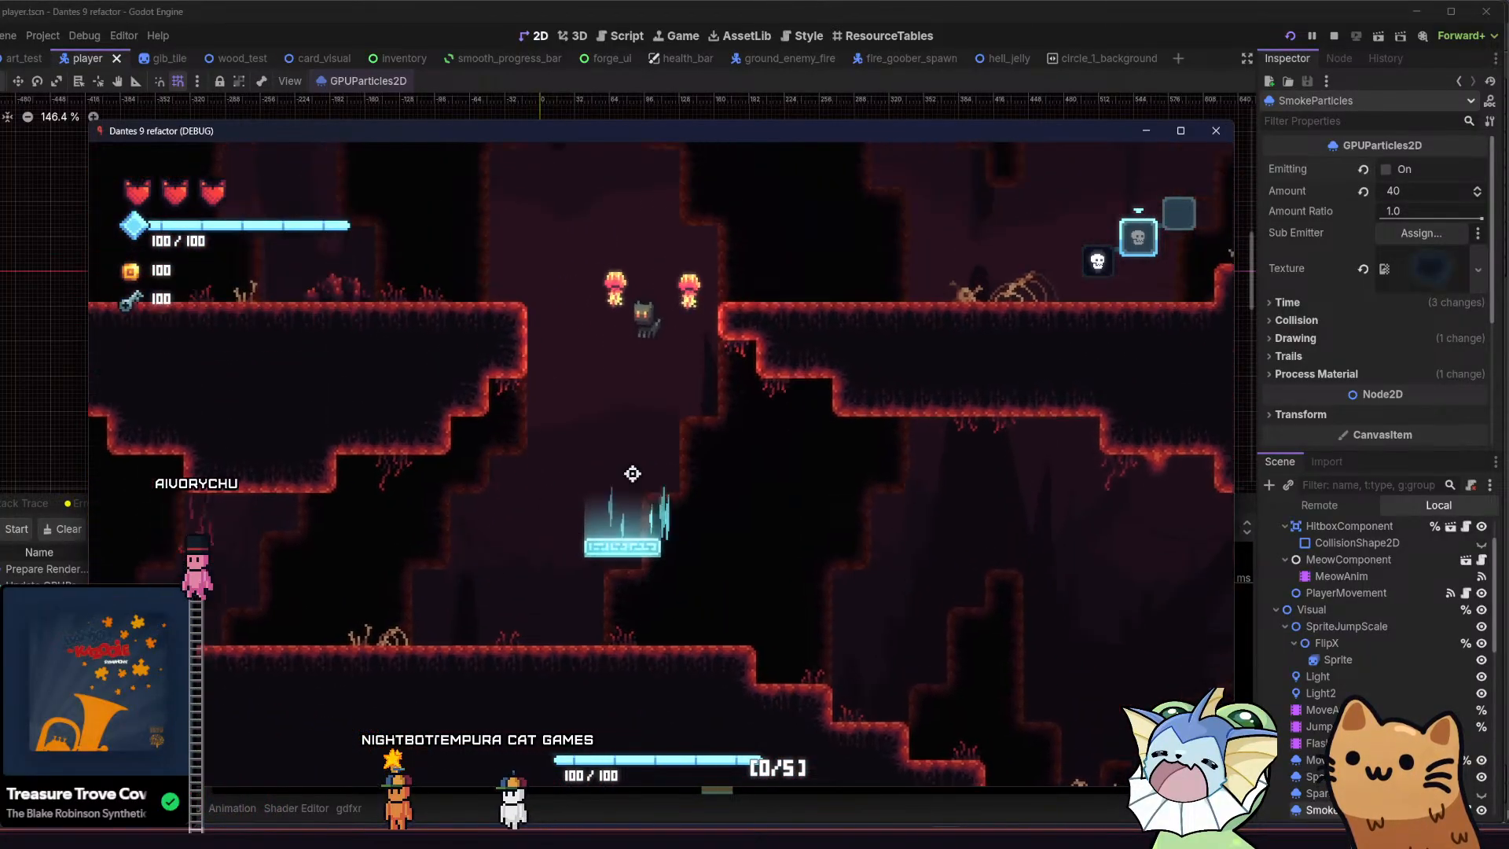
key("a")
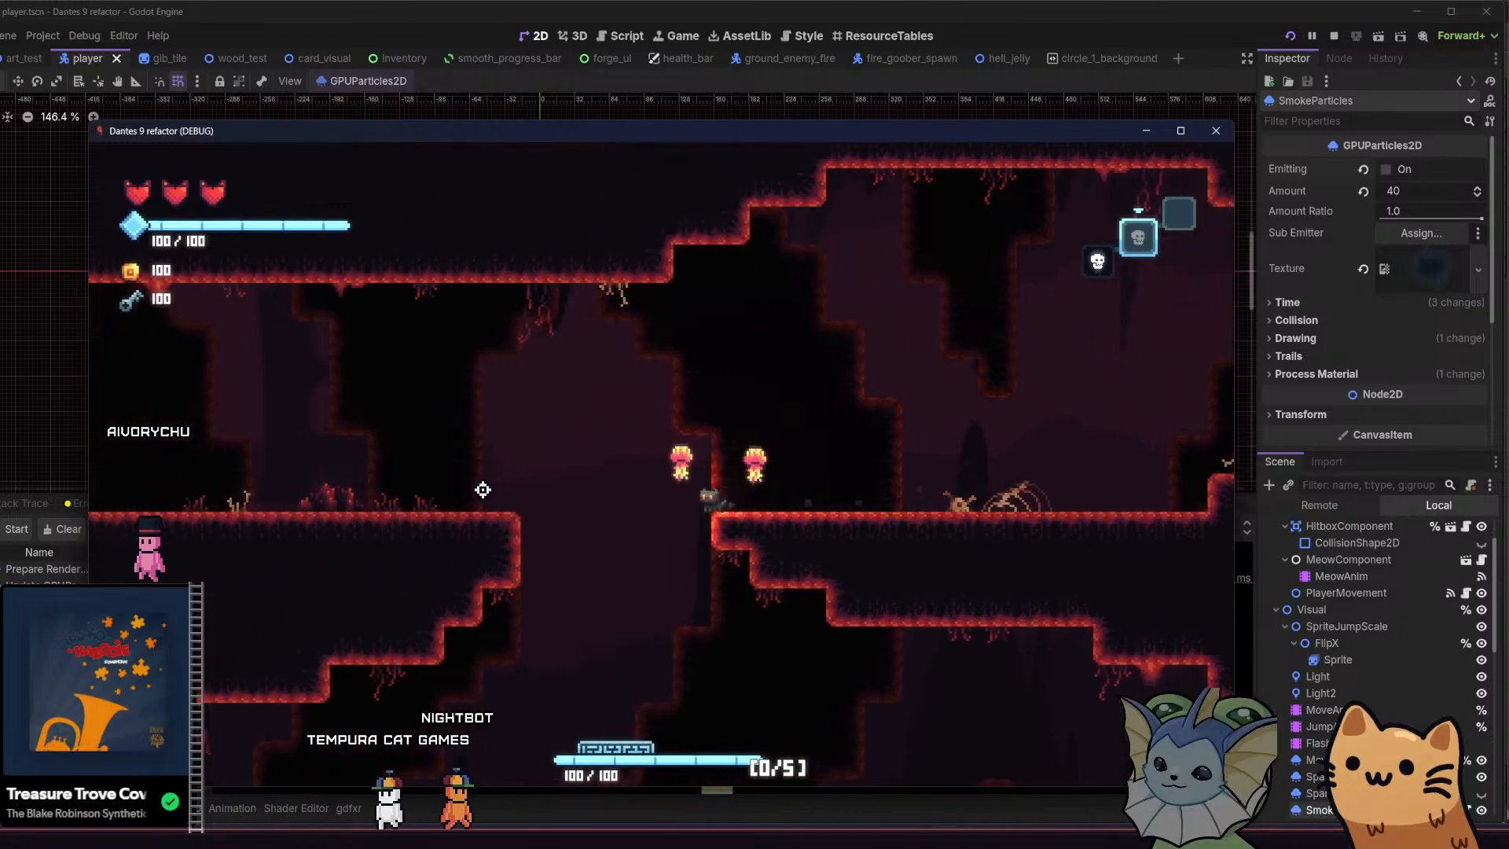
Run the cat through the lower passage out of the cave and into the neighbouring enemy room
key("a")
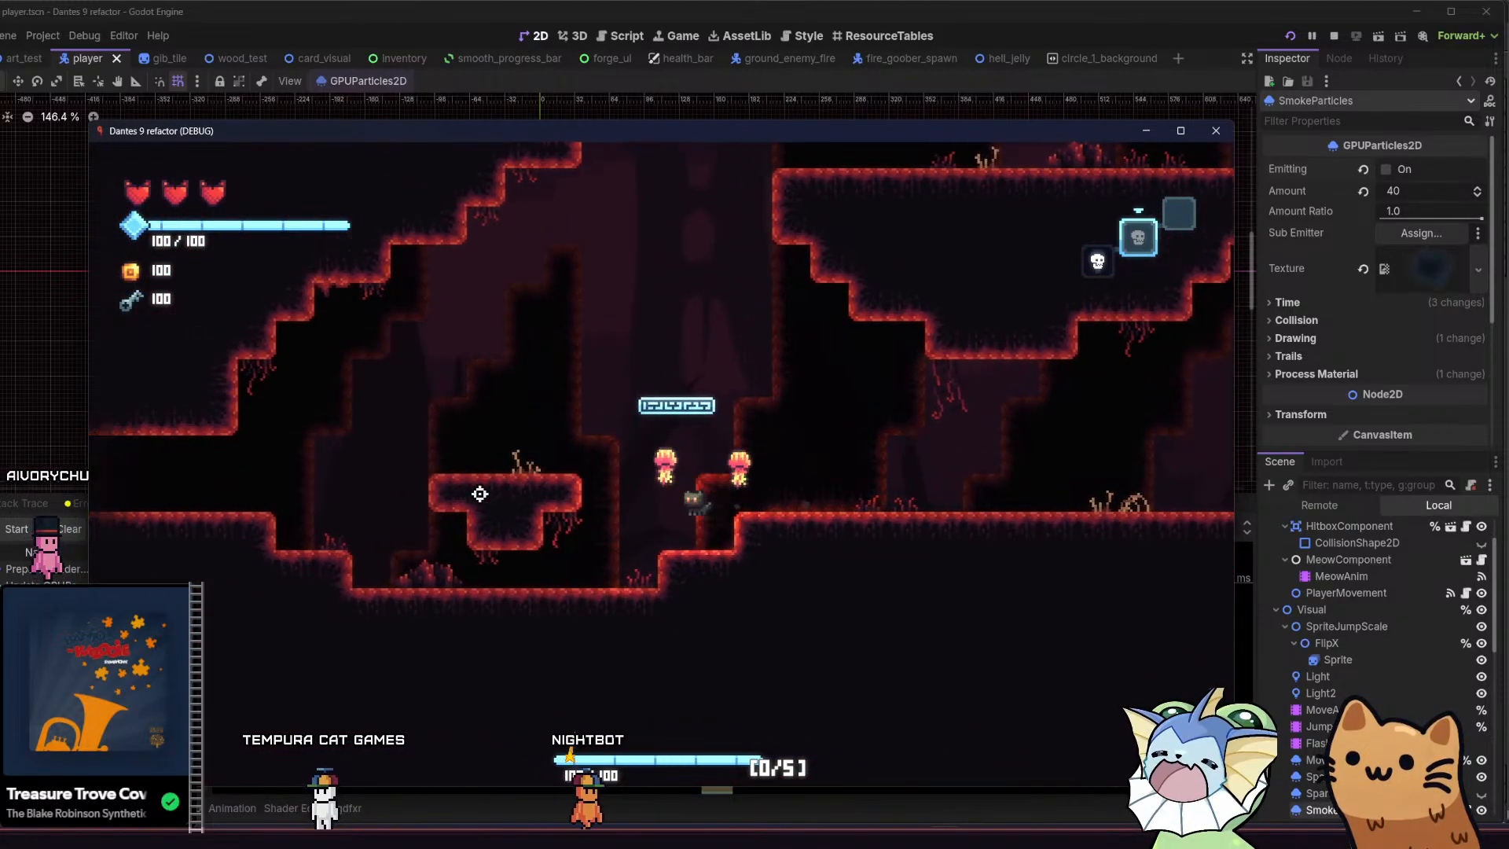
key("space")
key("a")
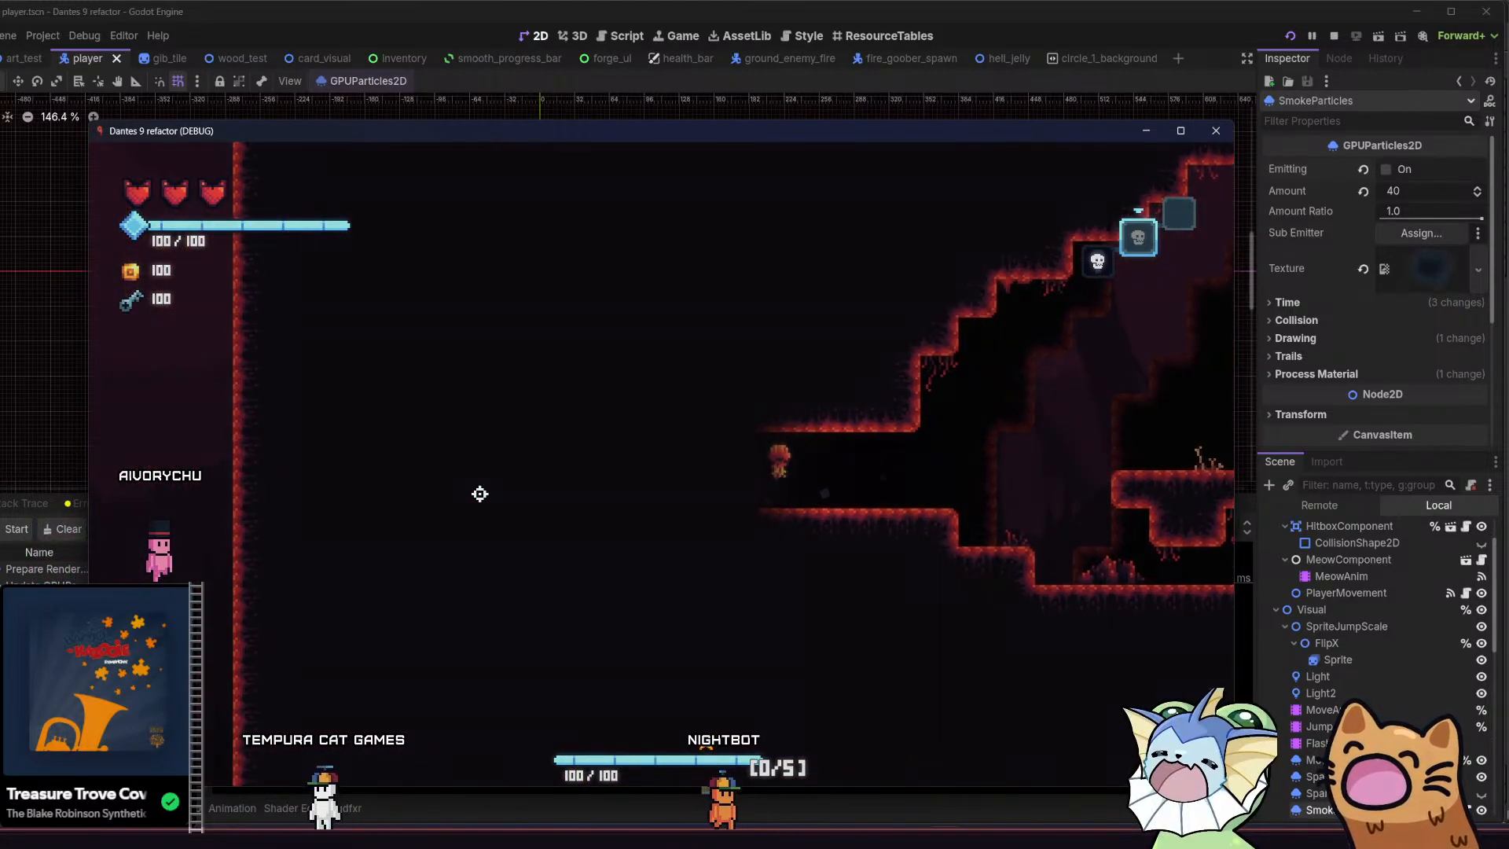
key("a")
key("space")
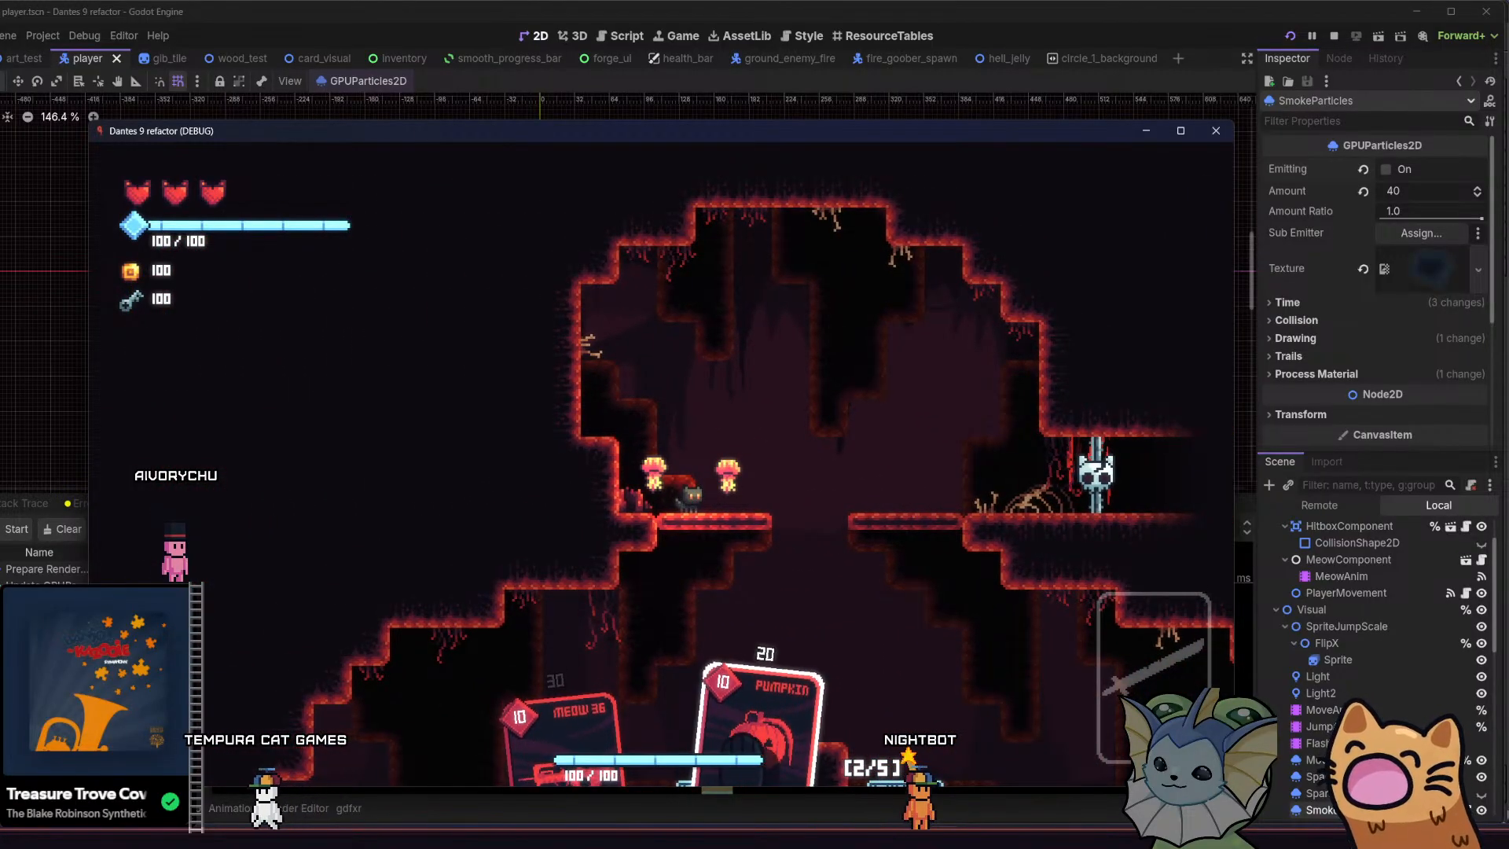
Equip the Pumpkin card and fire it at the attacking centipedes while crossing the thin platforms
left_click(752, 742)
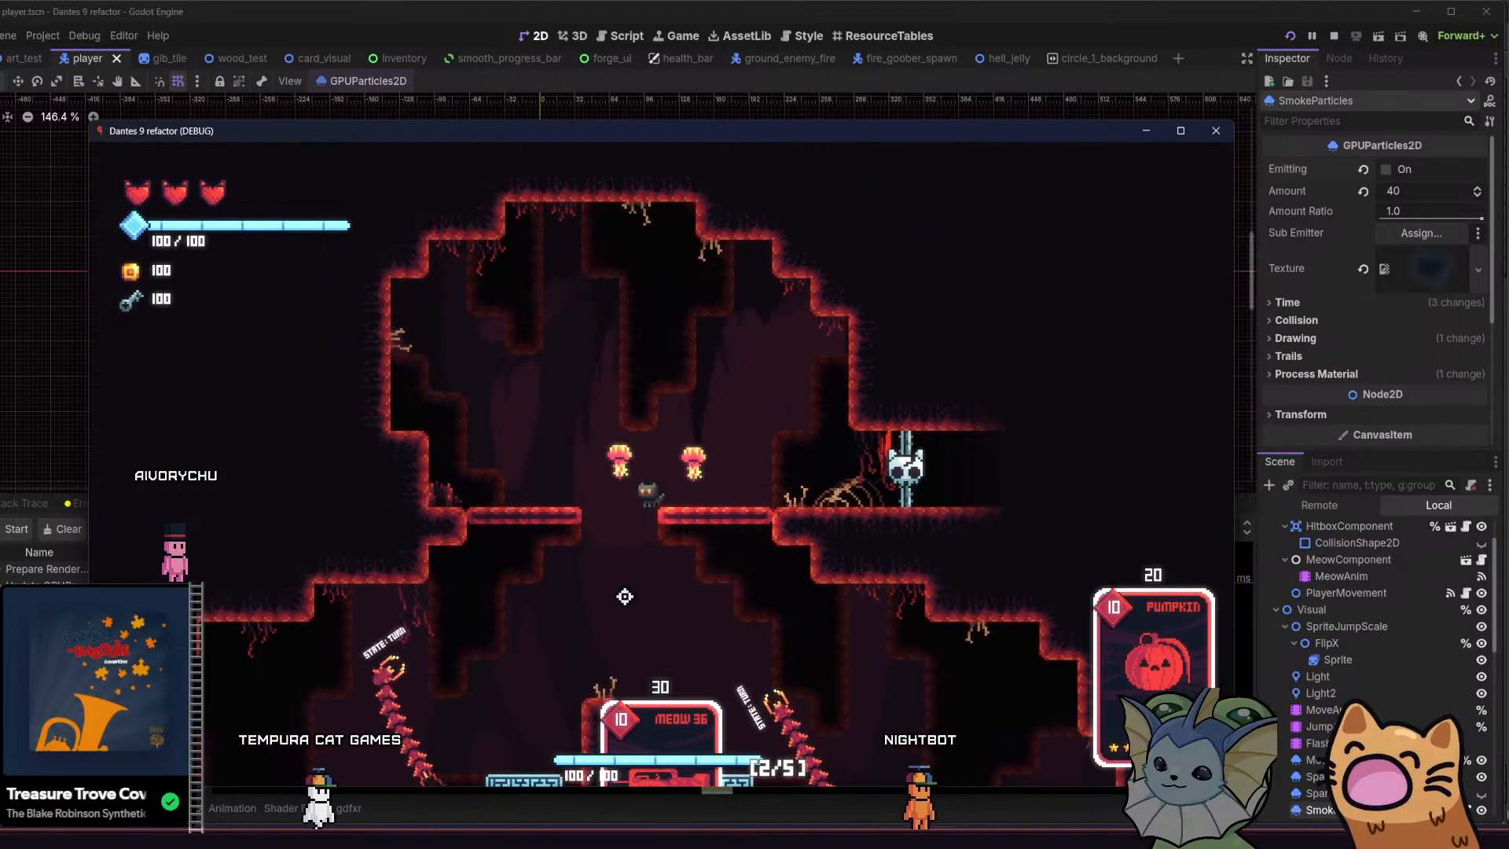
key("d")
left_click(558, 338)
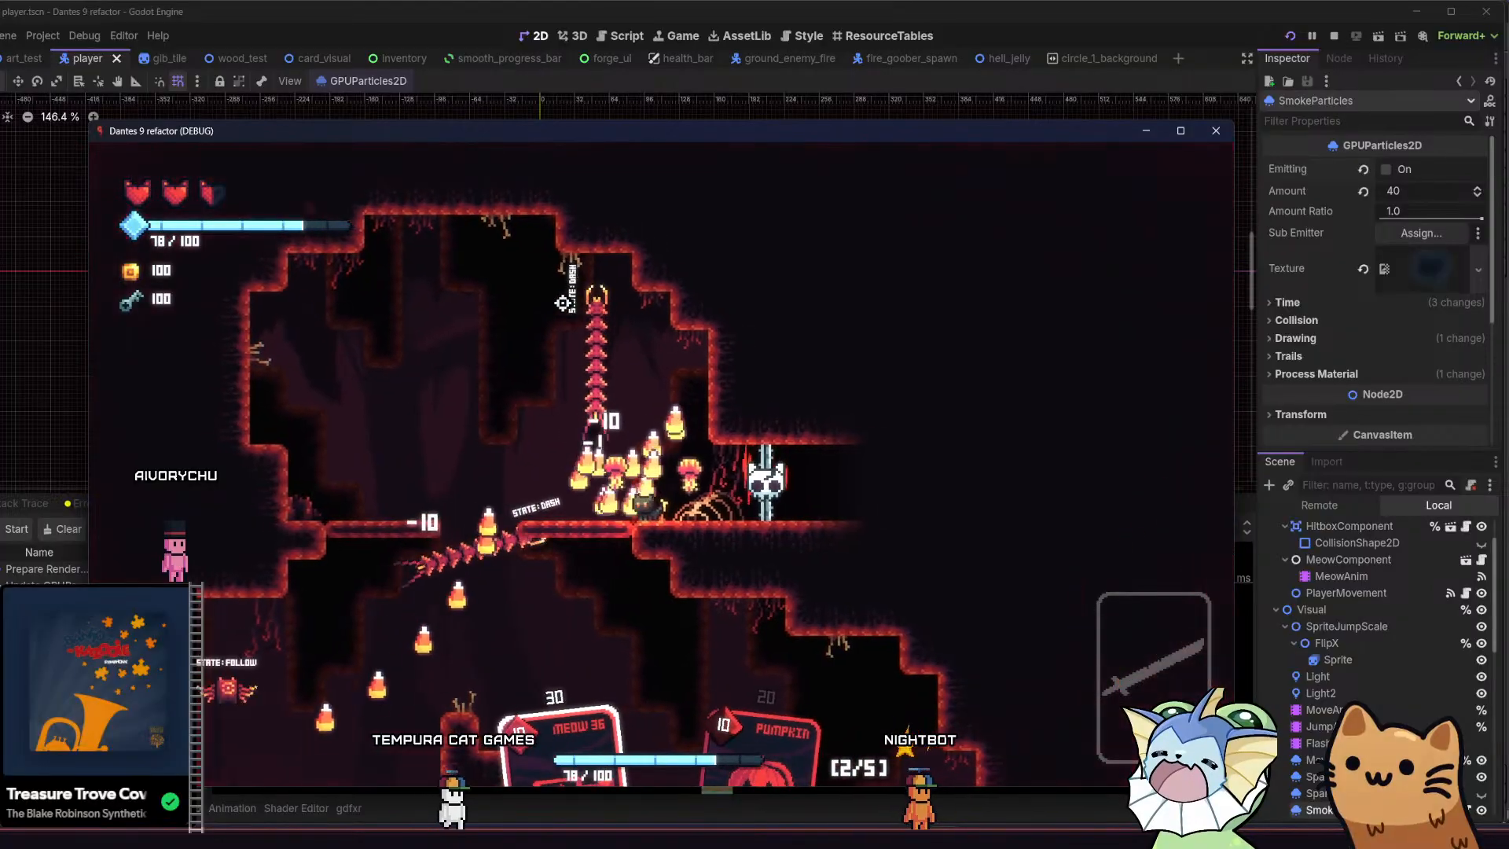
key("a")
key("space")
Switch to the Meow 36 card and shoot the remaining enemies while dodging until the room is cleared
key("1")
key("a")
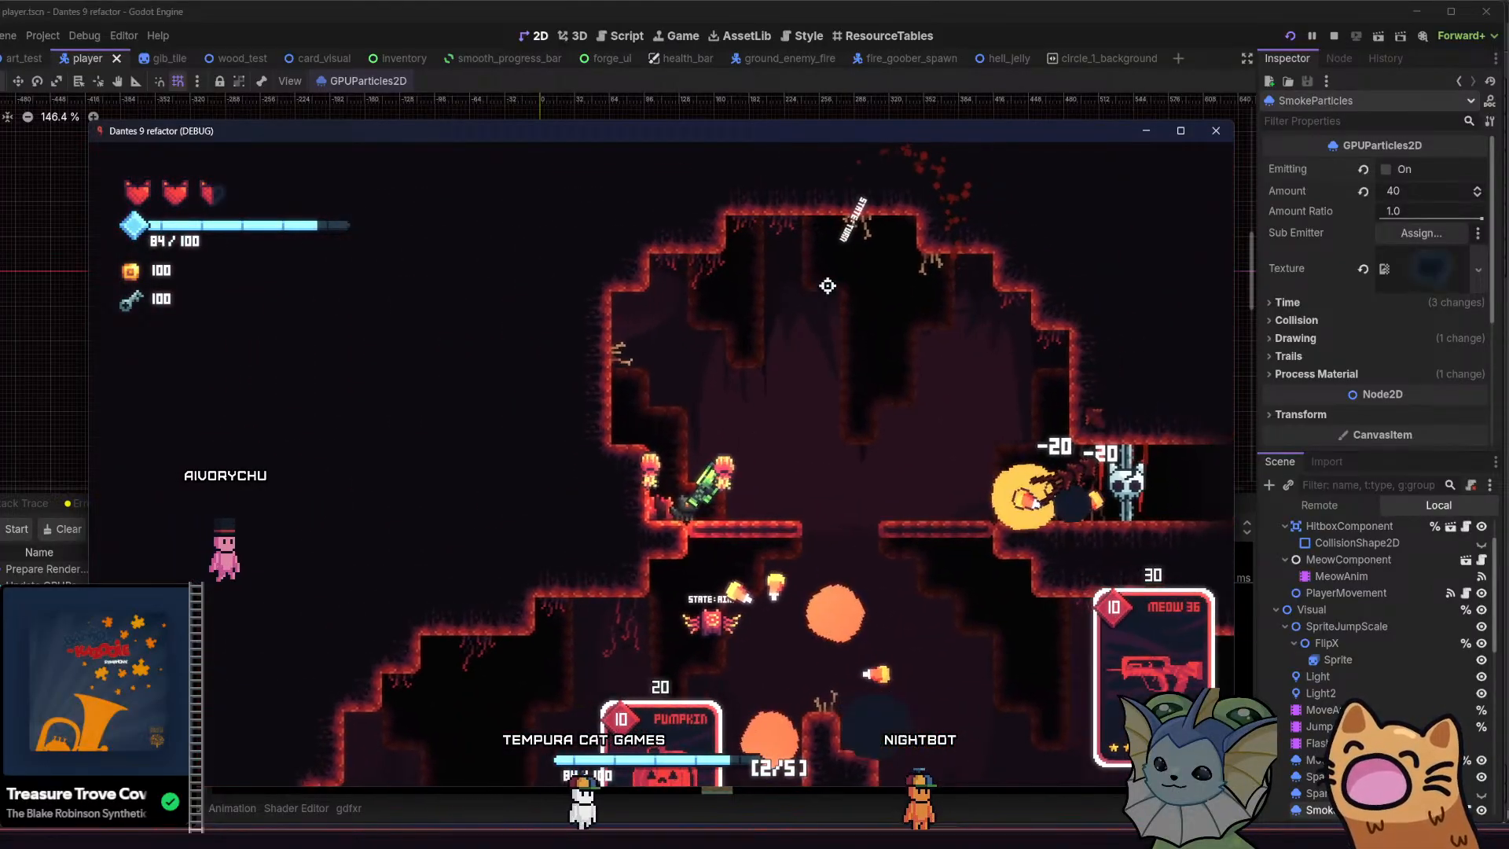
key("space")
left_click(841, 330)
key("space")
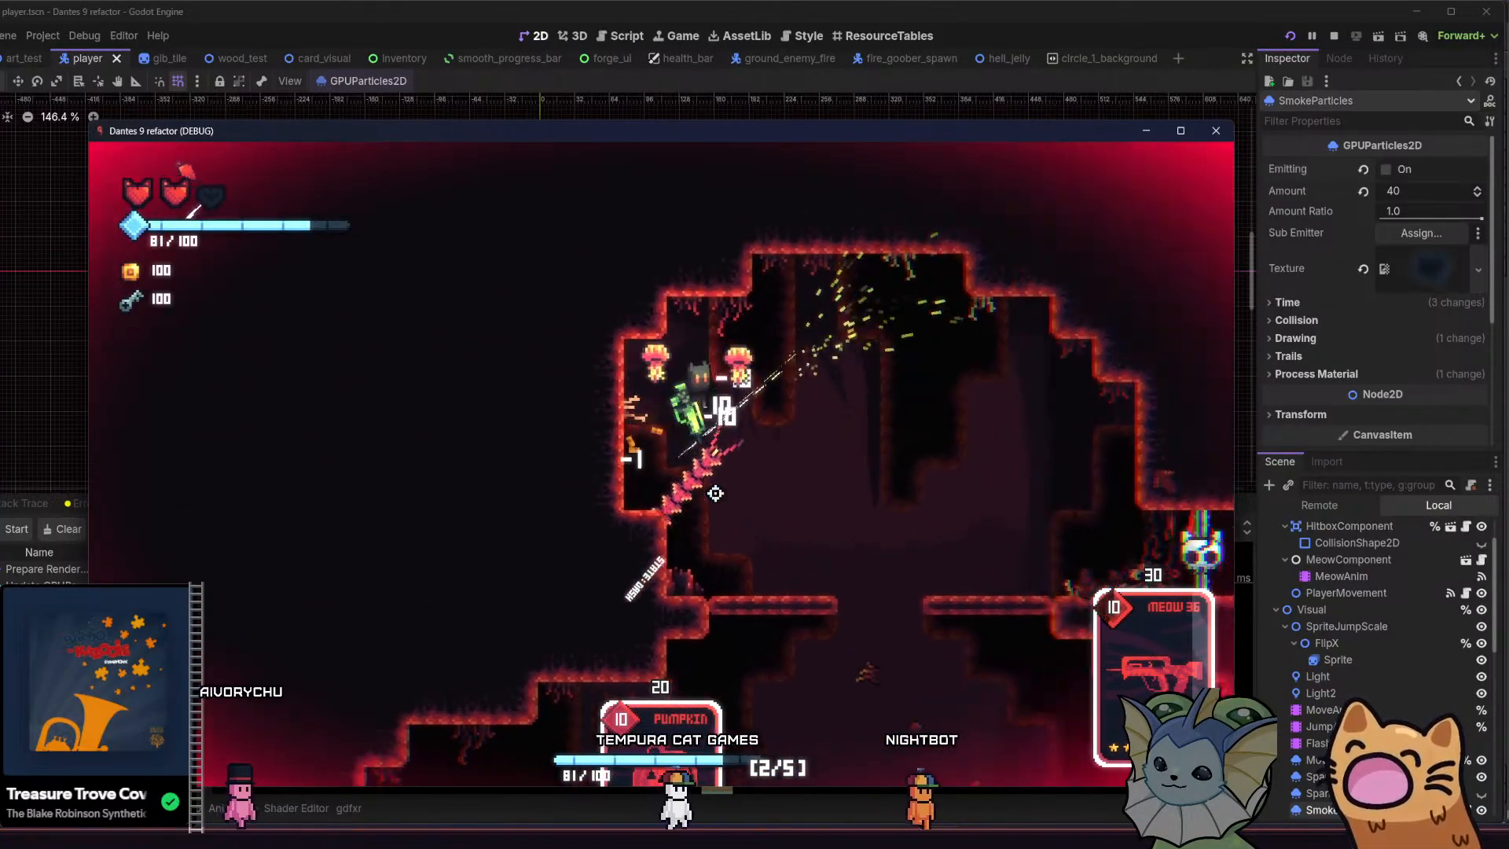
key("d")
key("a")
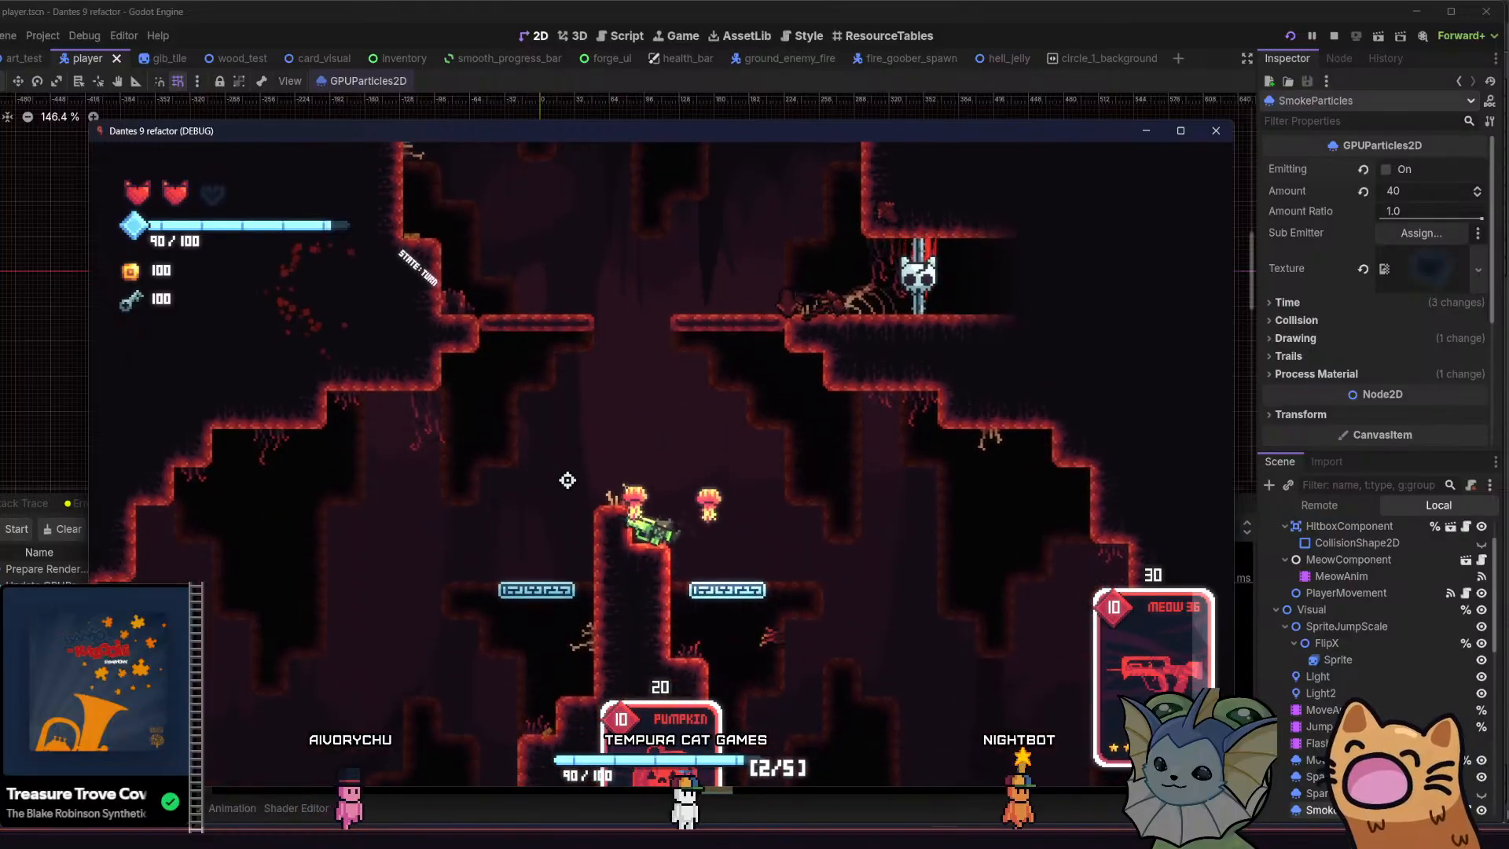
key("space")
key("d")
left_click(496, 370)
key("space")
key("a")
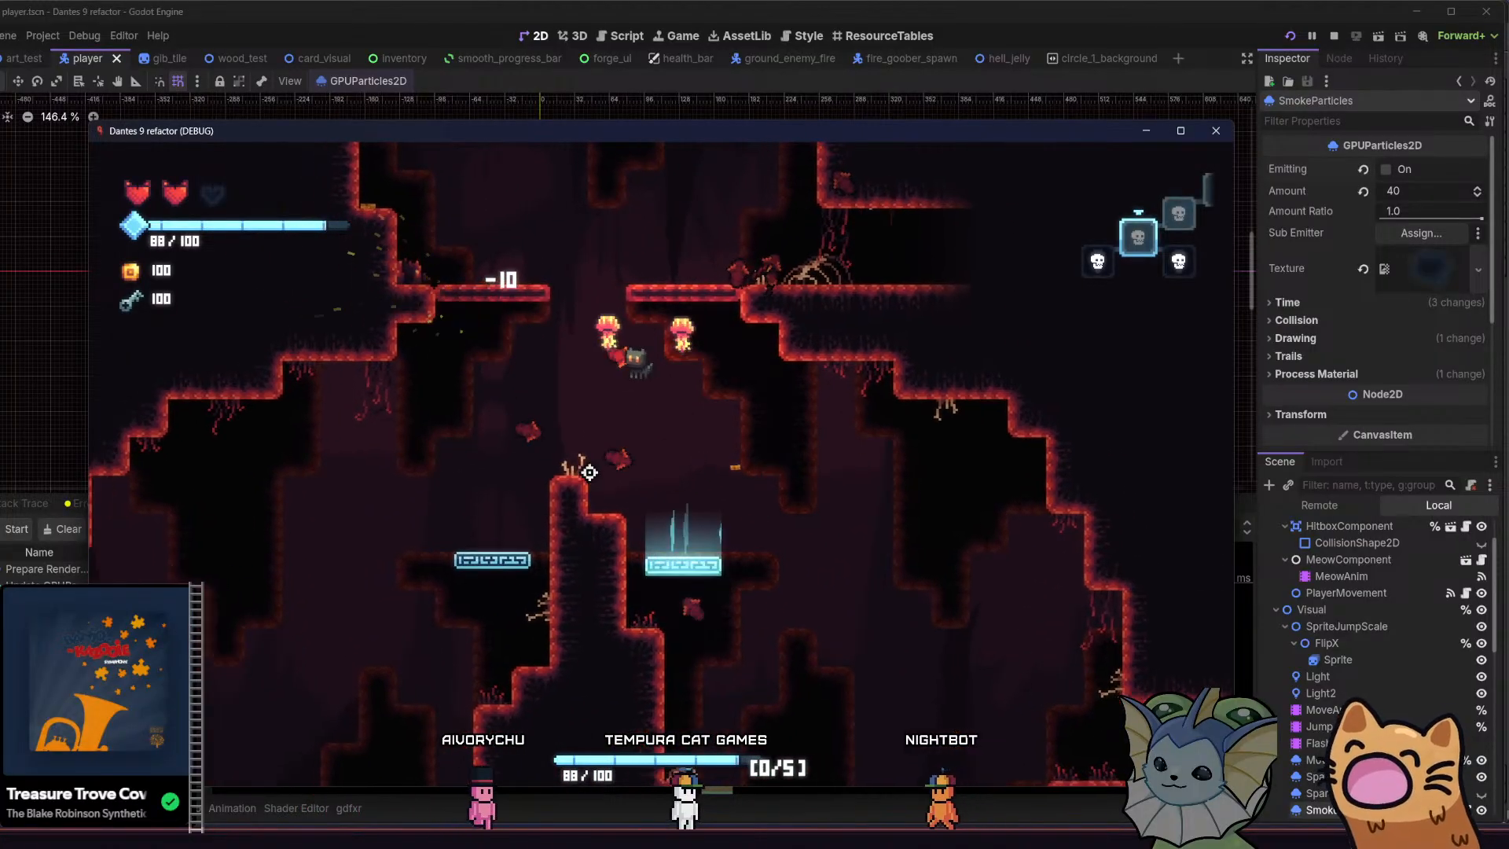
Bounce the cat between the central pillar's jump pads and the thin upper platforms to check the background's movement
key("space")
key("space")
key("d")
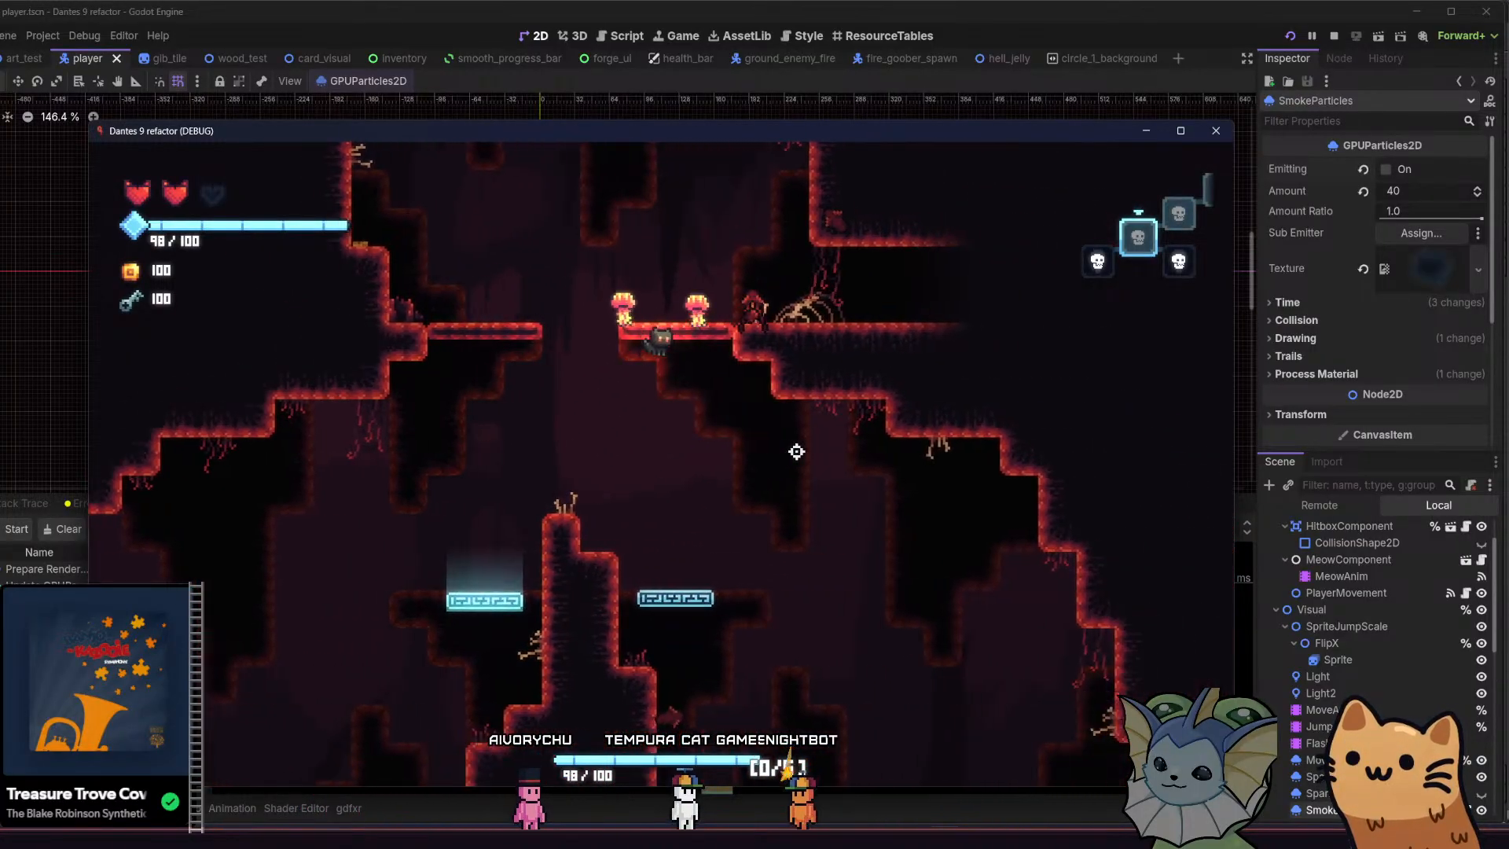
key("space")
key("a")
key("space")
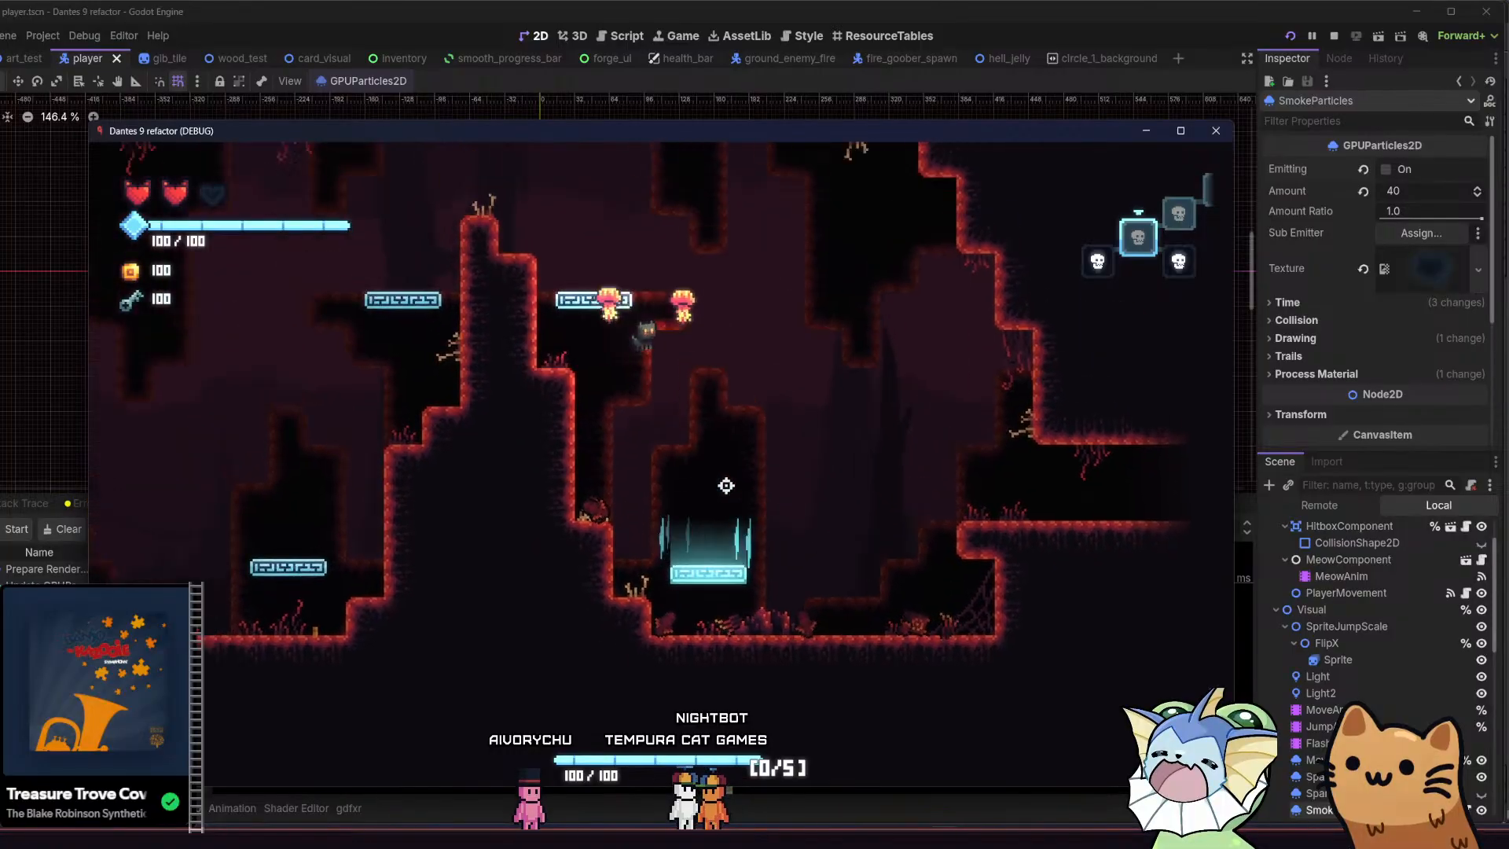
key("d")
key("space")
key("a")
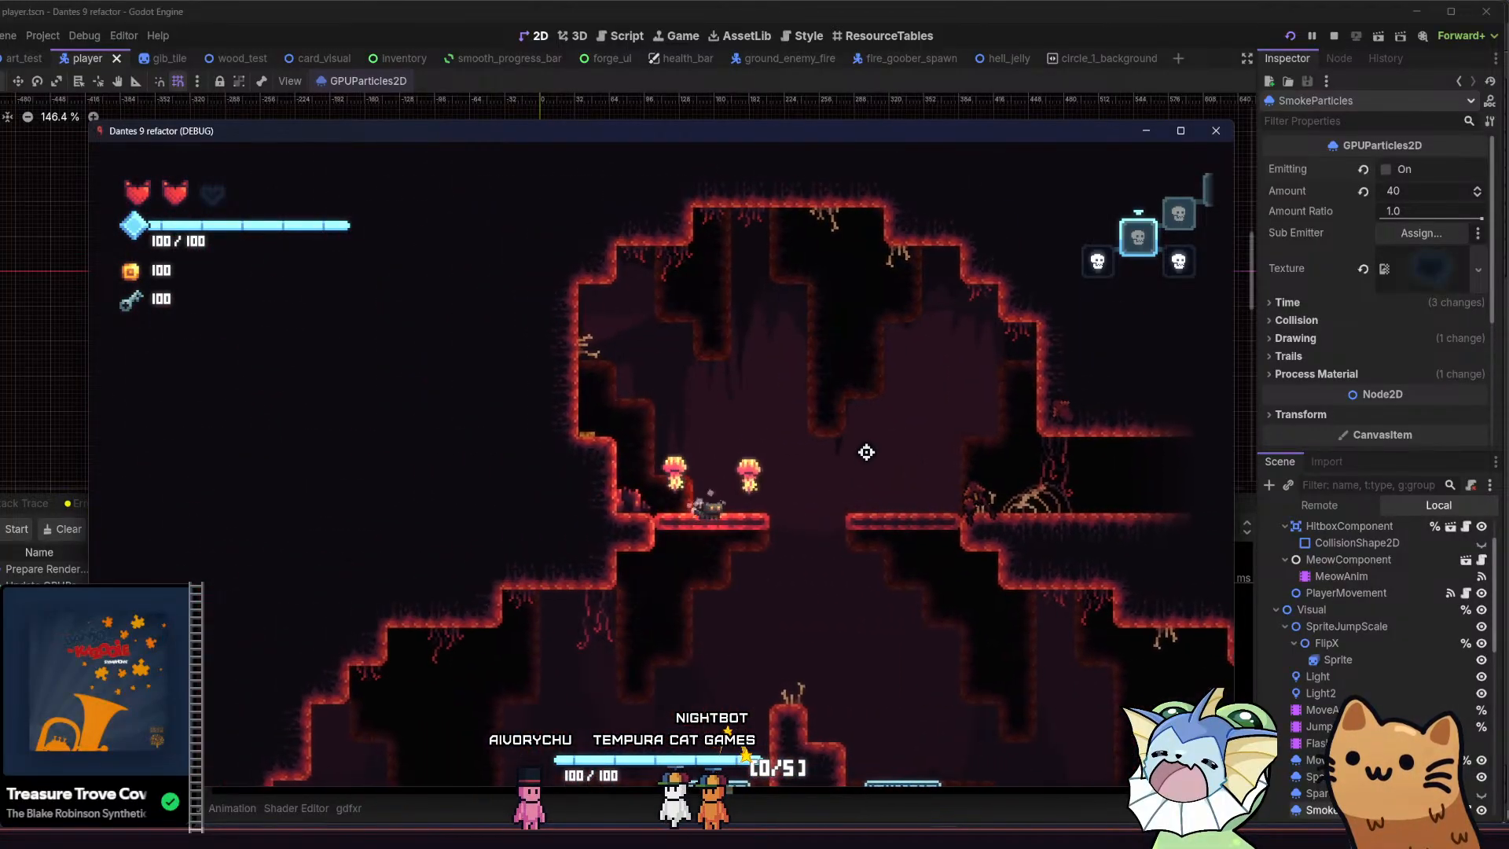
Drop the cat through the thin platform and hop around the cleared room to judge scrolling smoothness again
key("s")
key("space")
key("d")
key("space")
key("a")
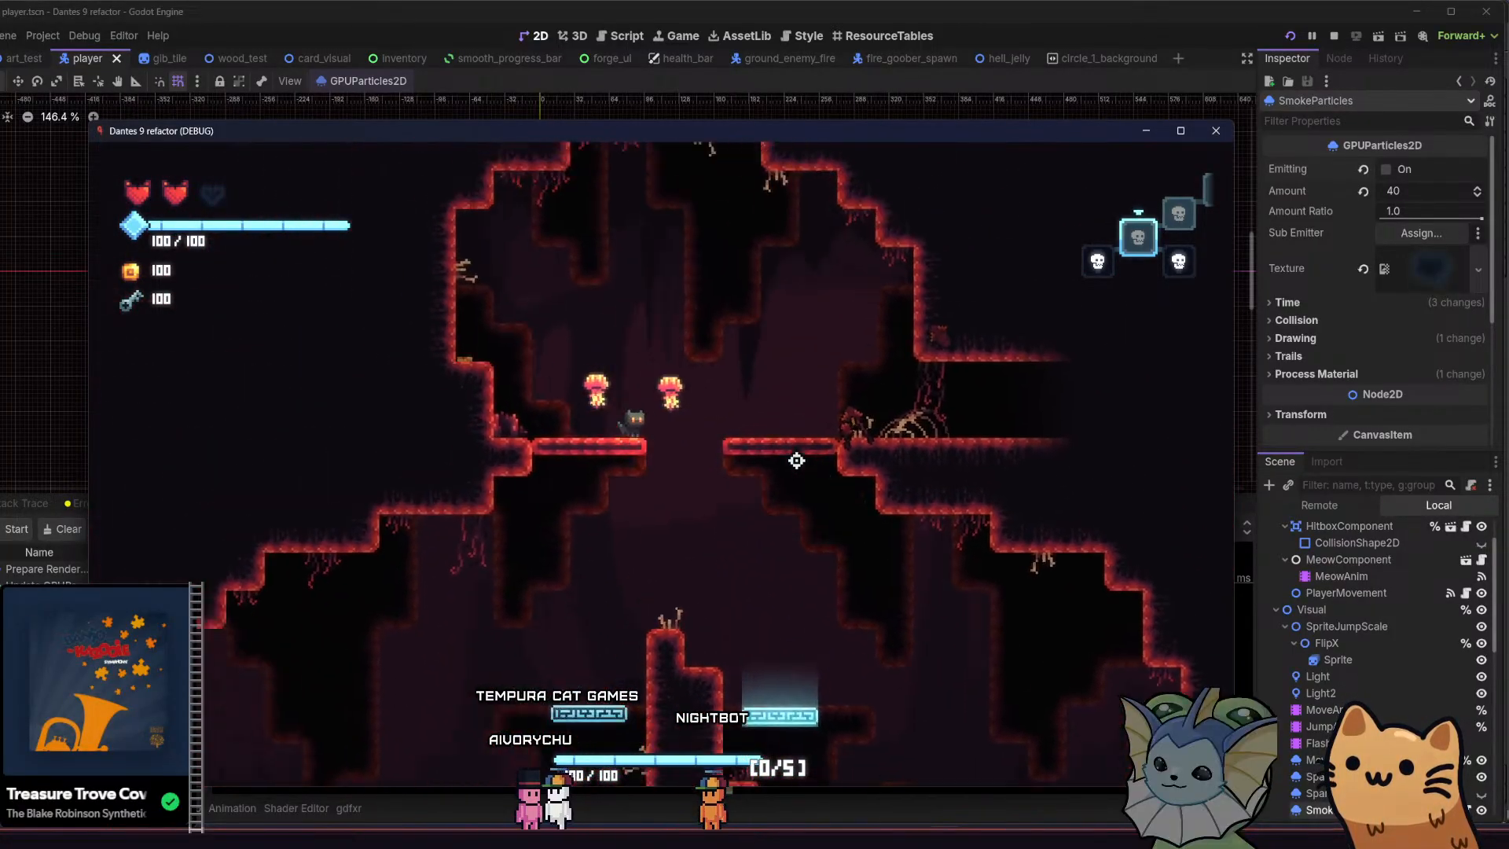
key("d")
key("space")
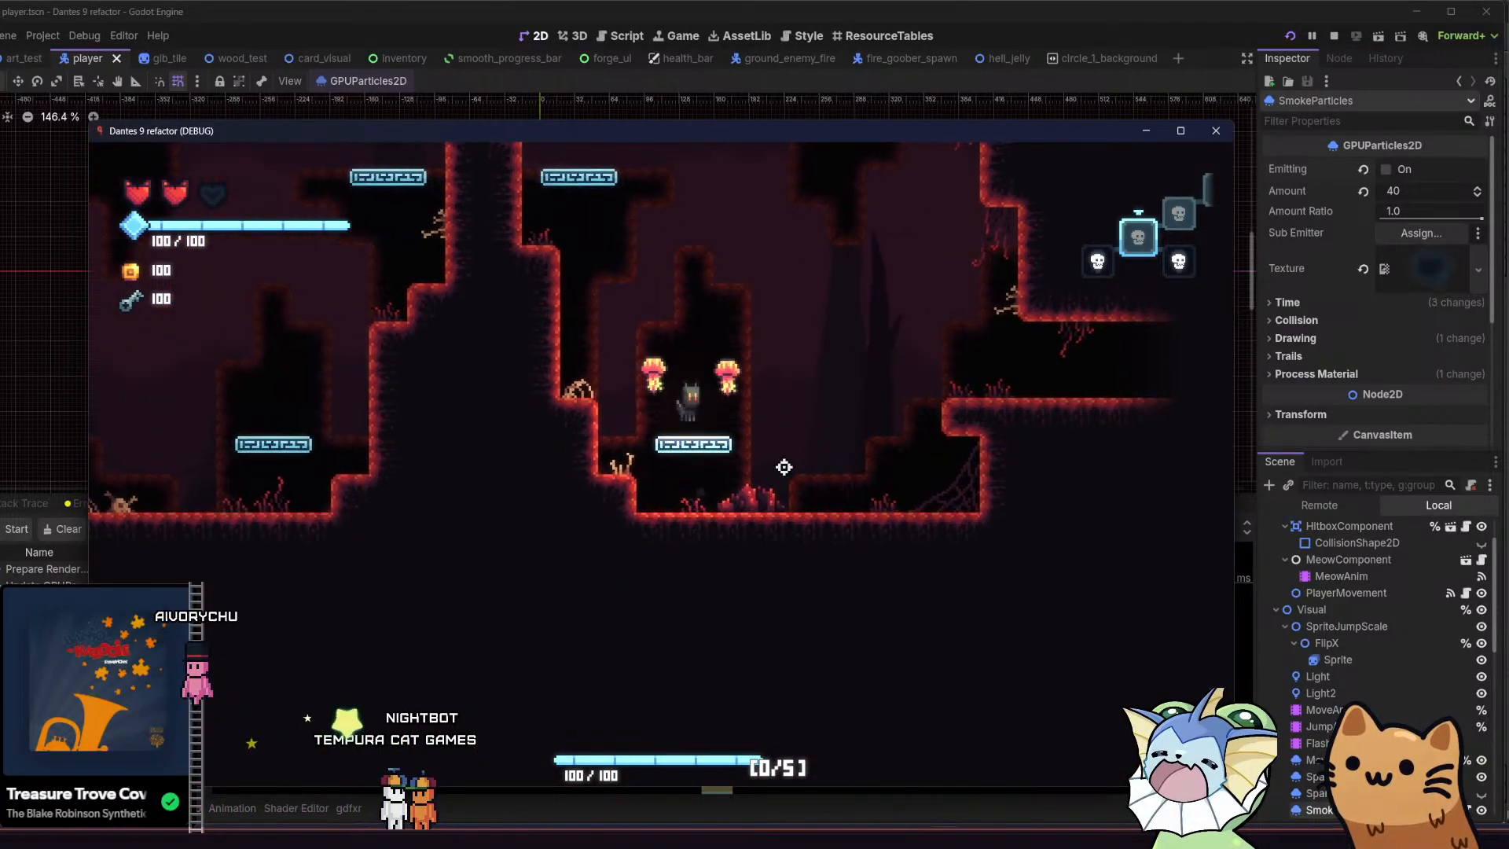
Bounce the cat from the lower jump pad past the central pillar up to the thin upper platform to check the background's scrolling
key("space")
key("space")
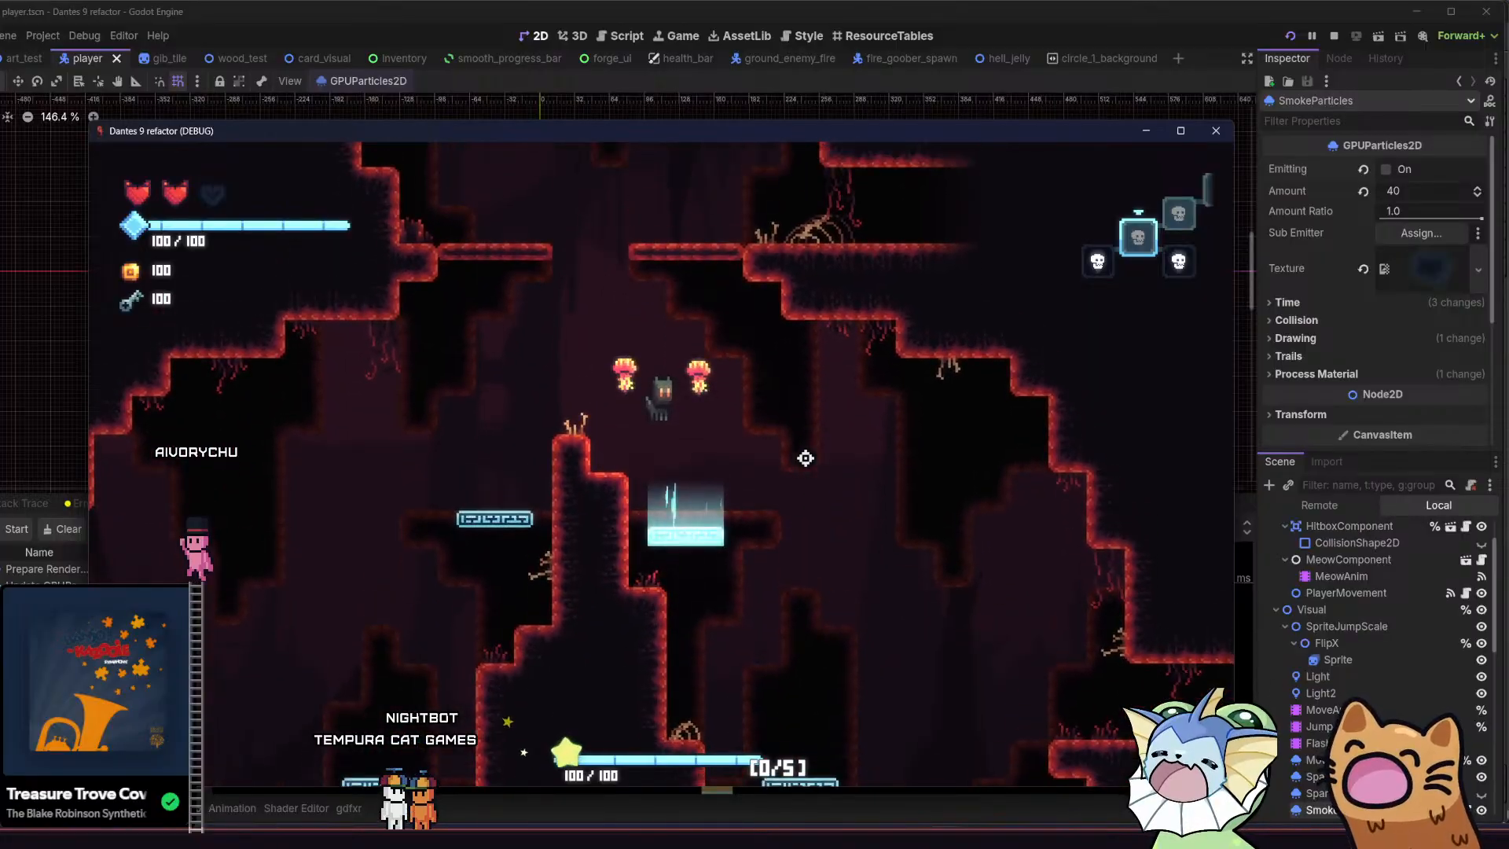
key("space")
key("d")
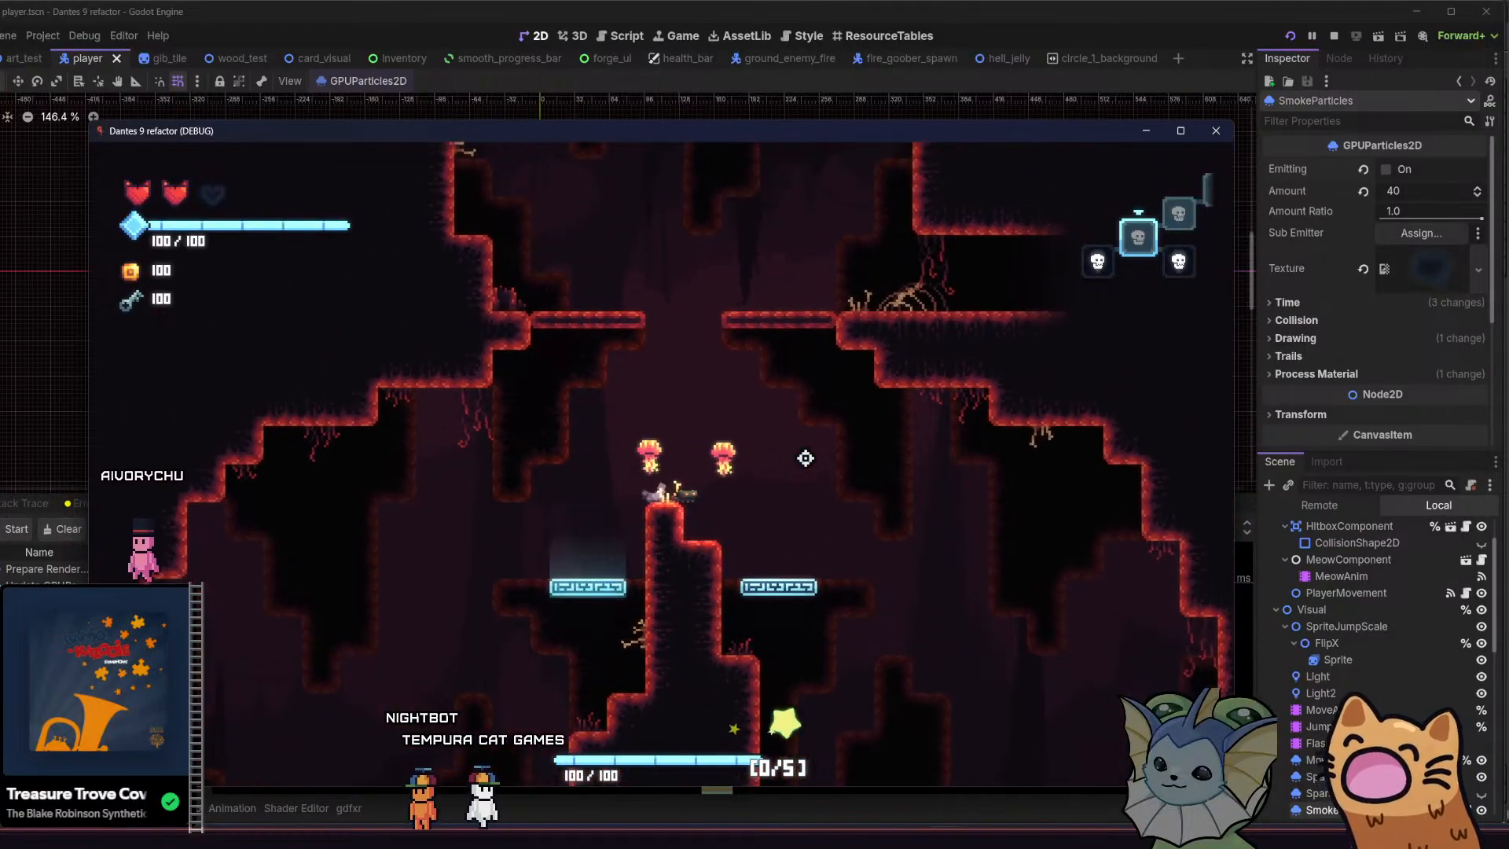
key("space")
key("a")
key("space")
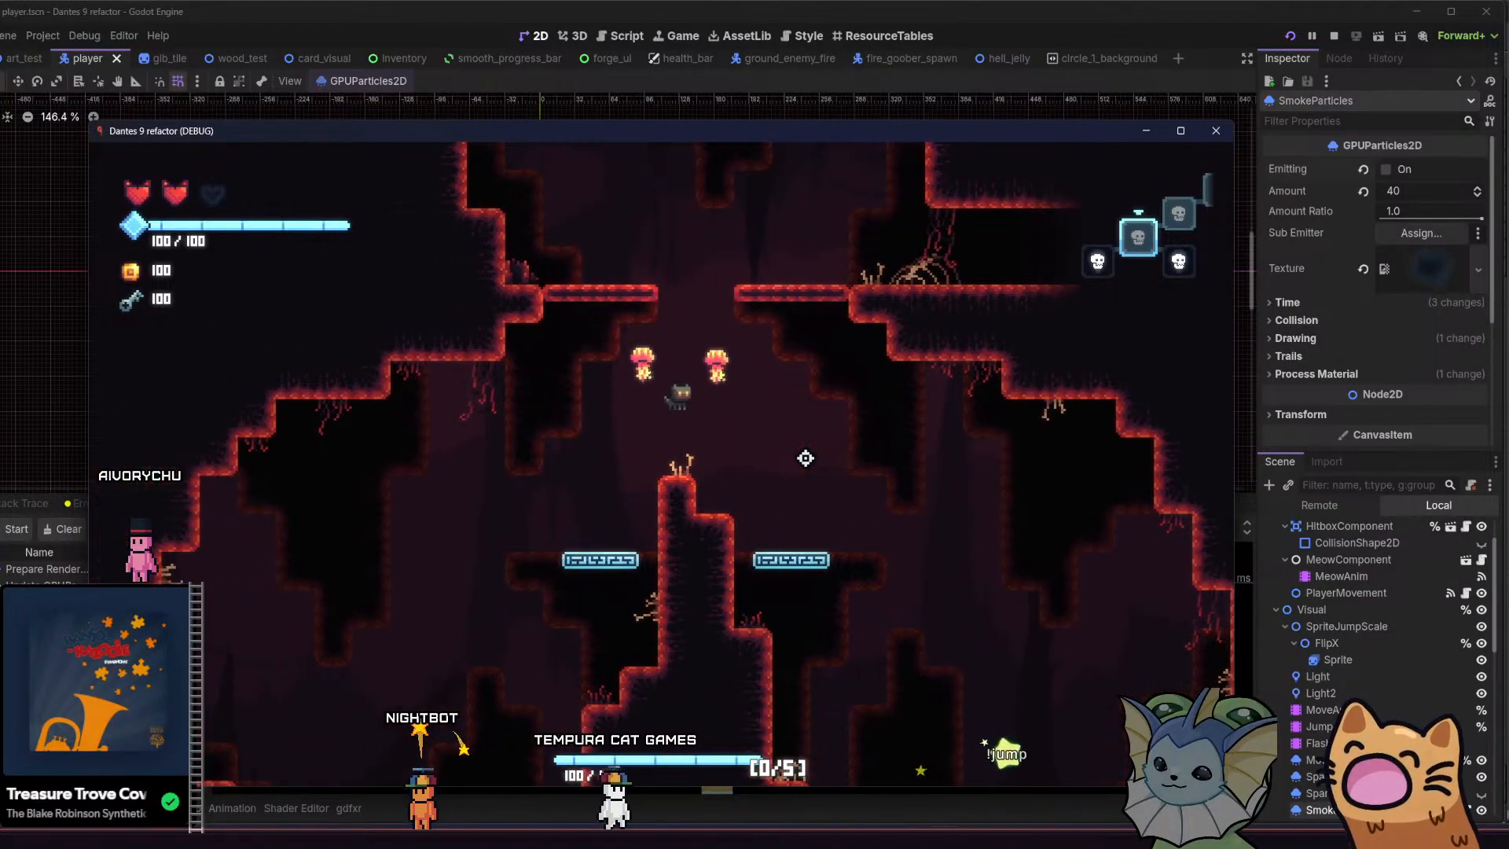
Hop around the upper alcove, then drop back onto the central pillar while watching the parallax background
key("space")
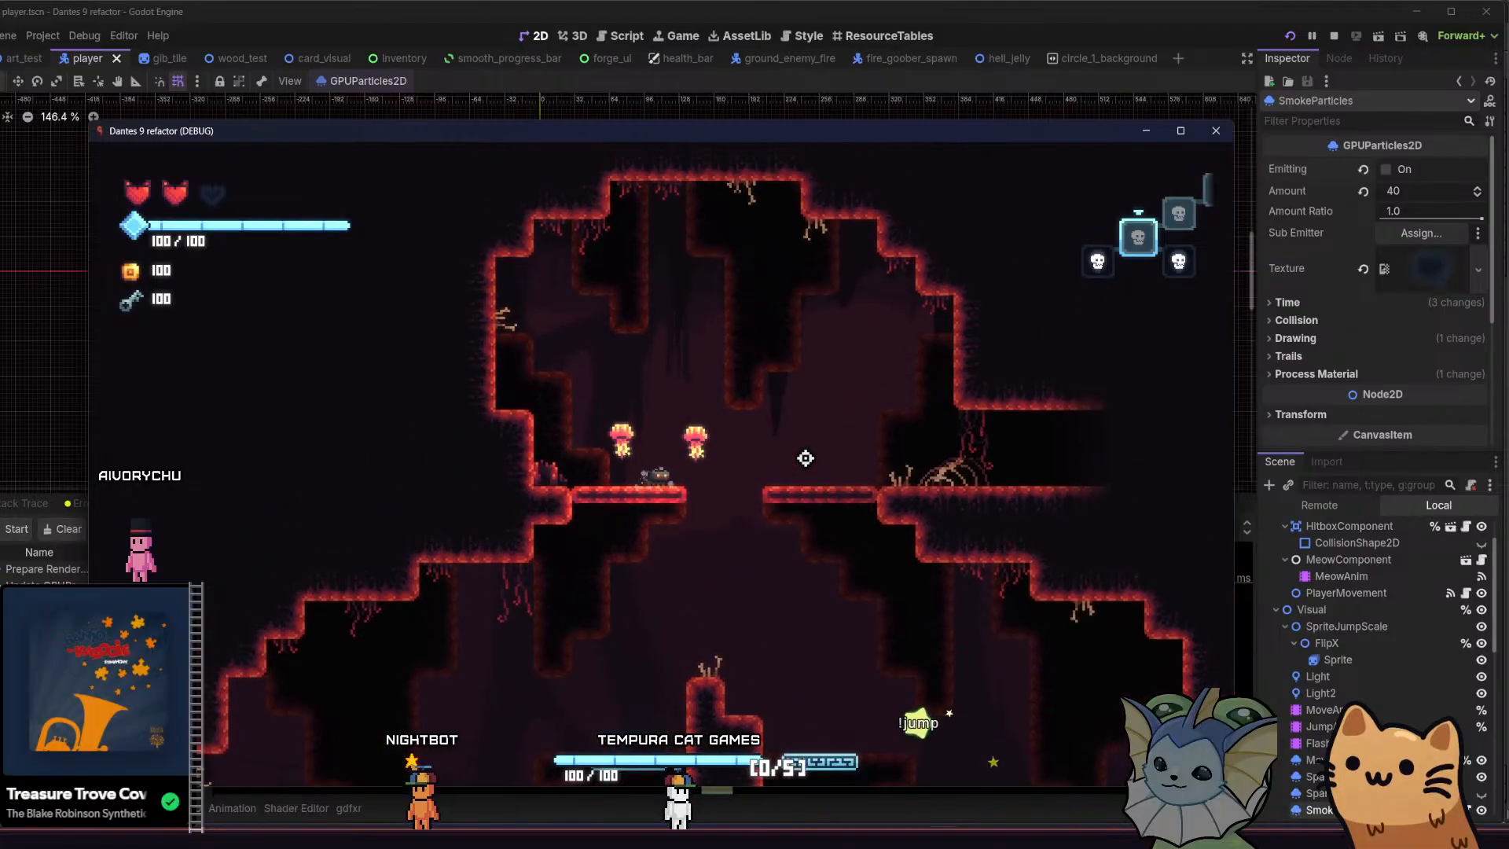
key("a")
key("space")
key("d")
key("space")
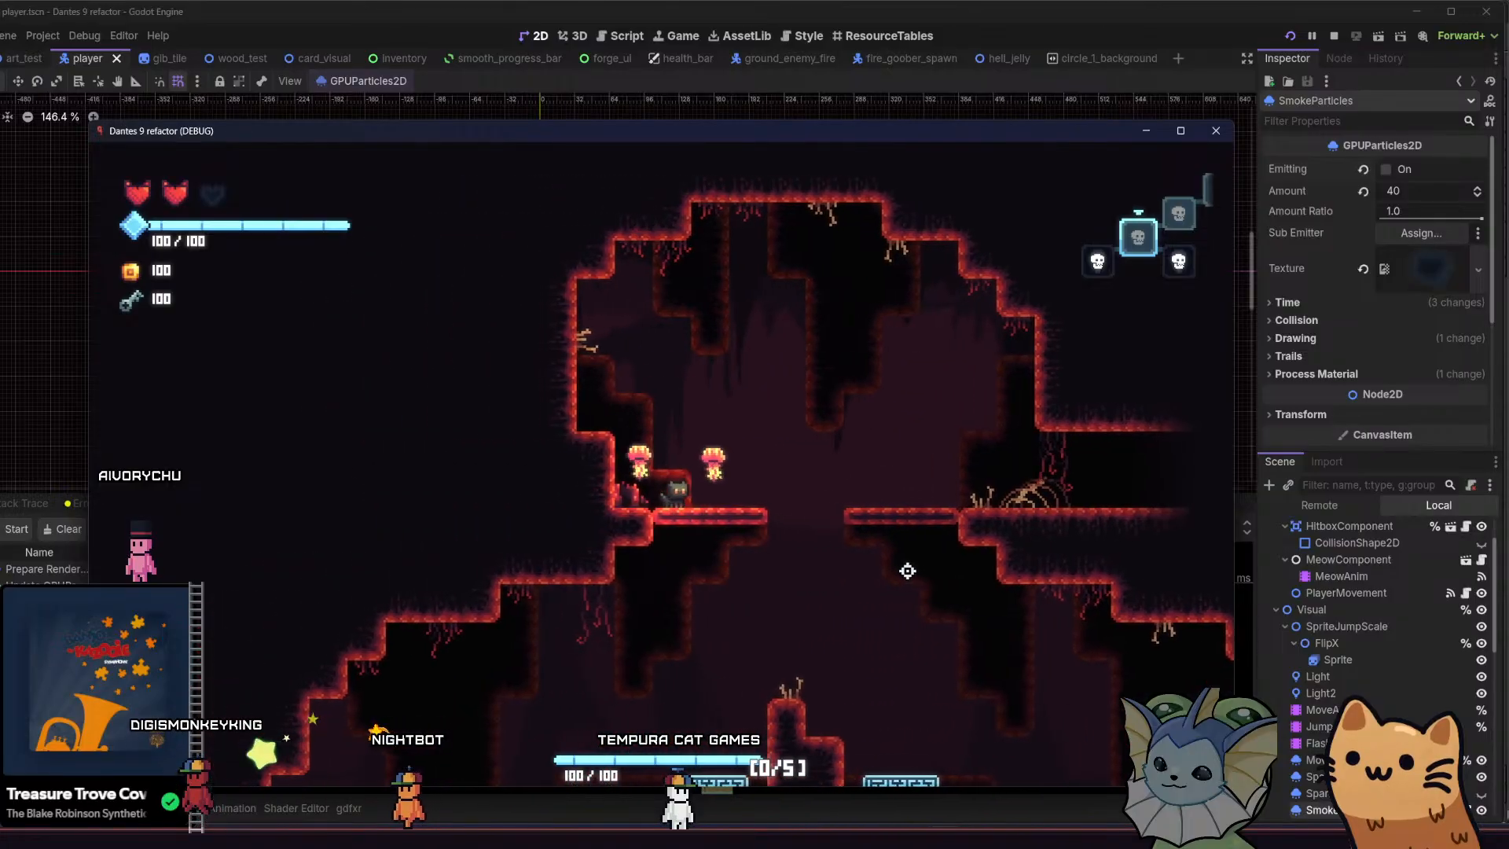
key("d")
key("space")
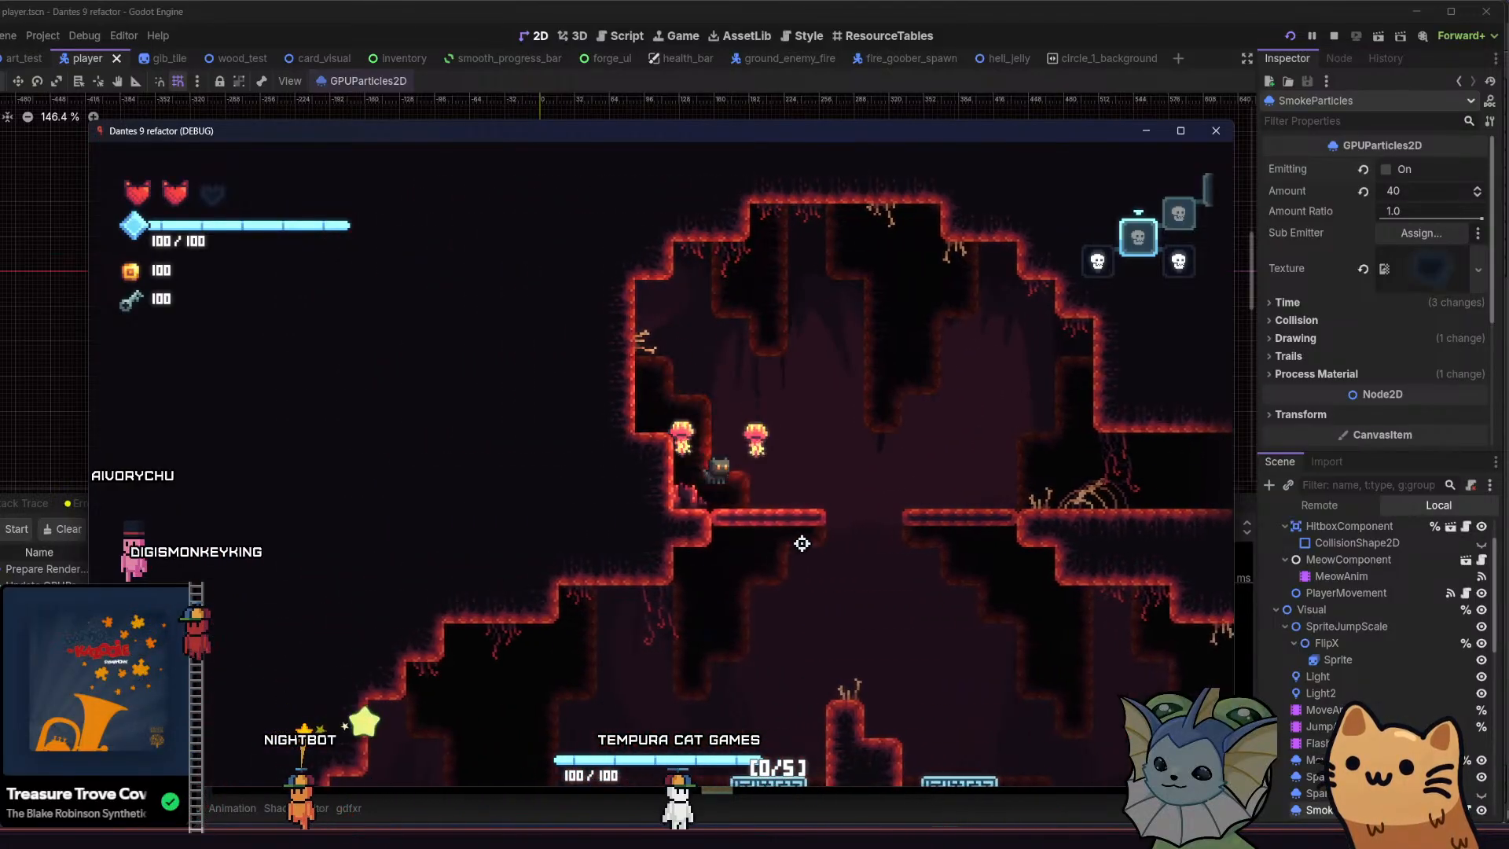
key("d")
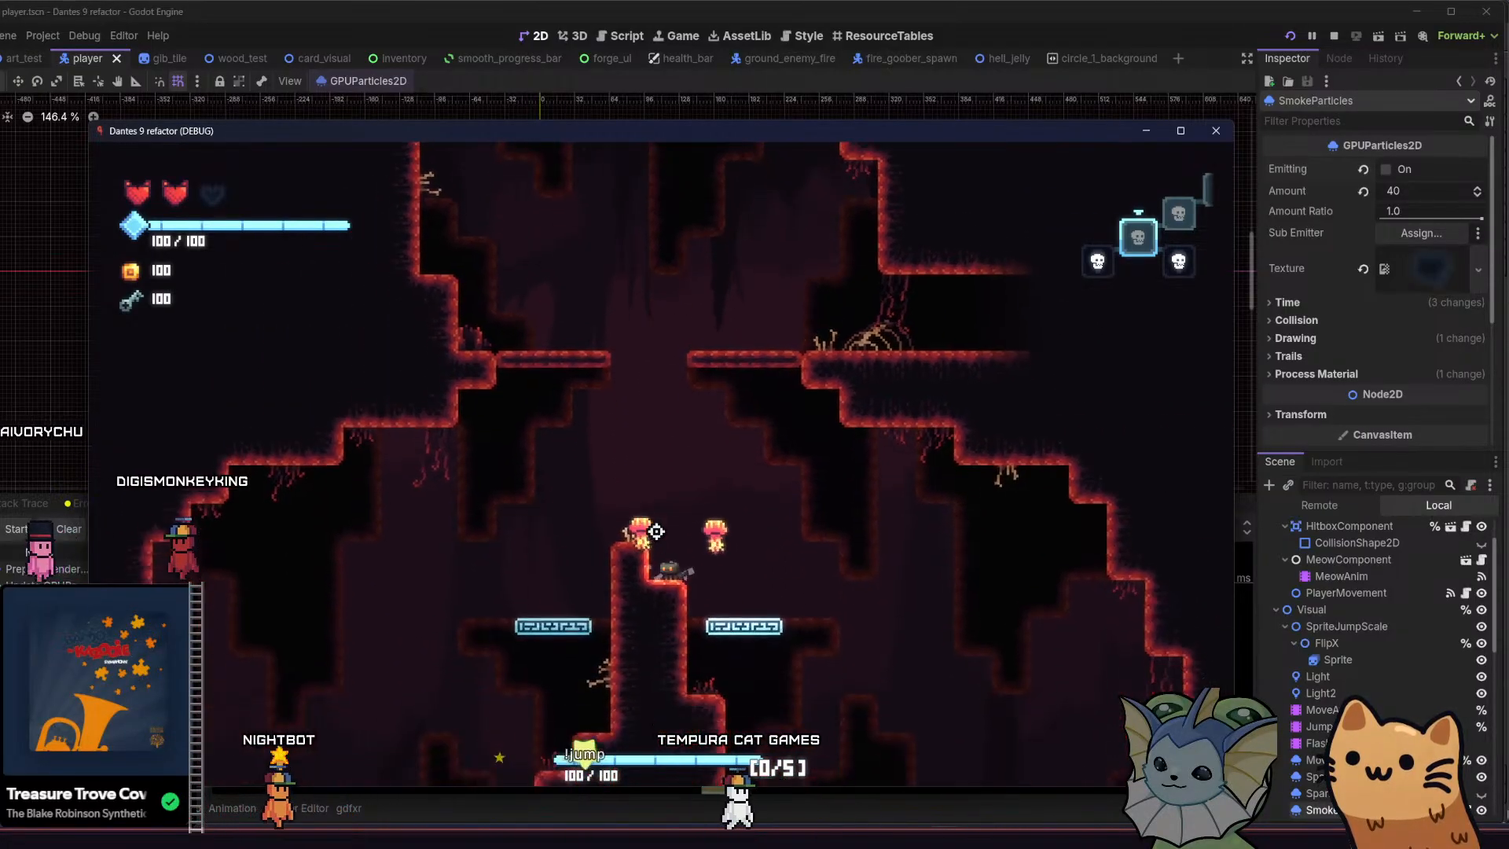
Bounce to the upper left thin platform, drop to the floor, and run back towards the central pillar to inspect vertical scrolling
key("d")
key("space")
key("space")
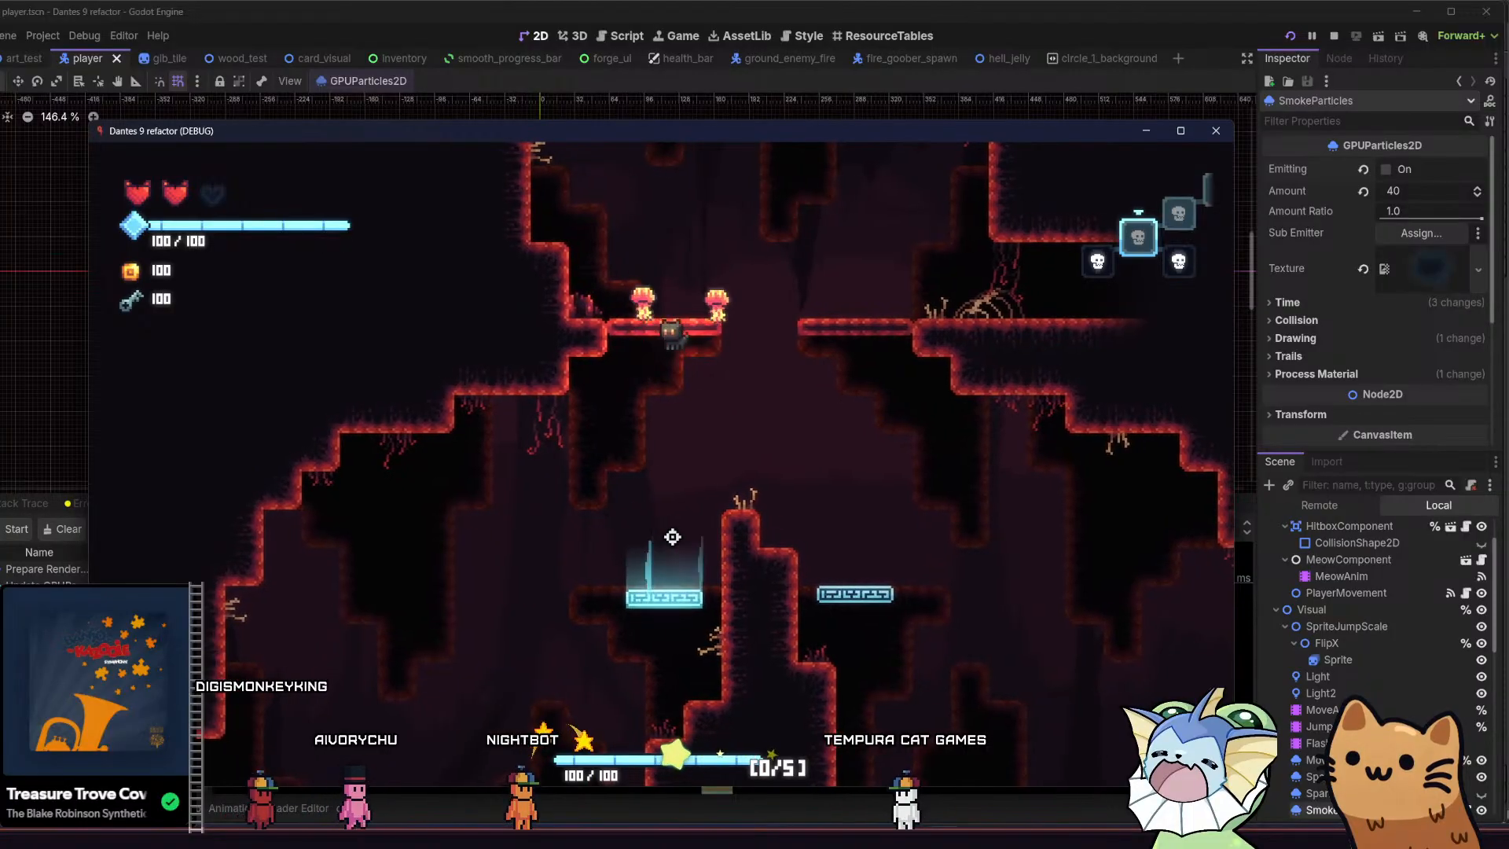
key("d")
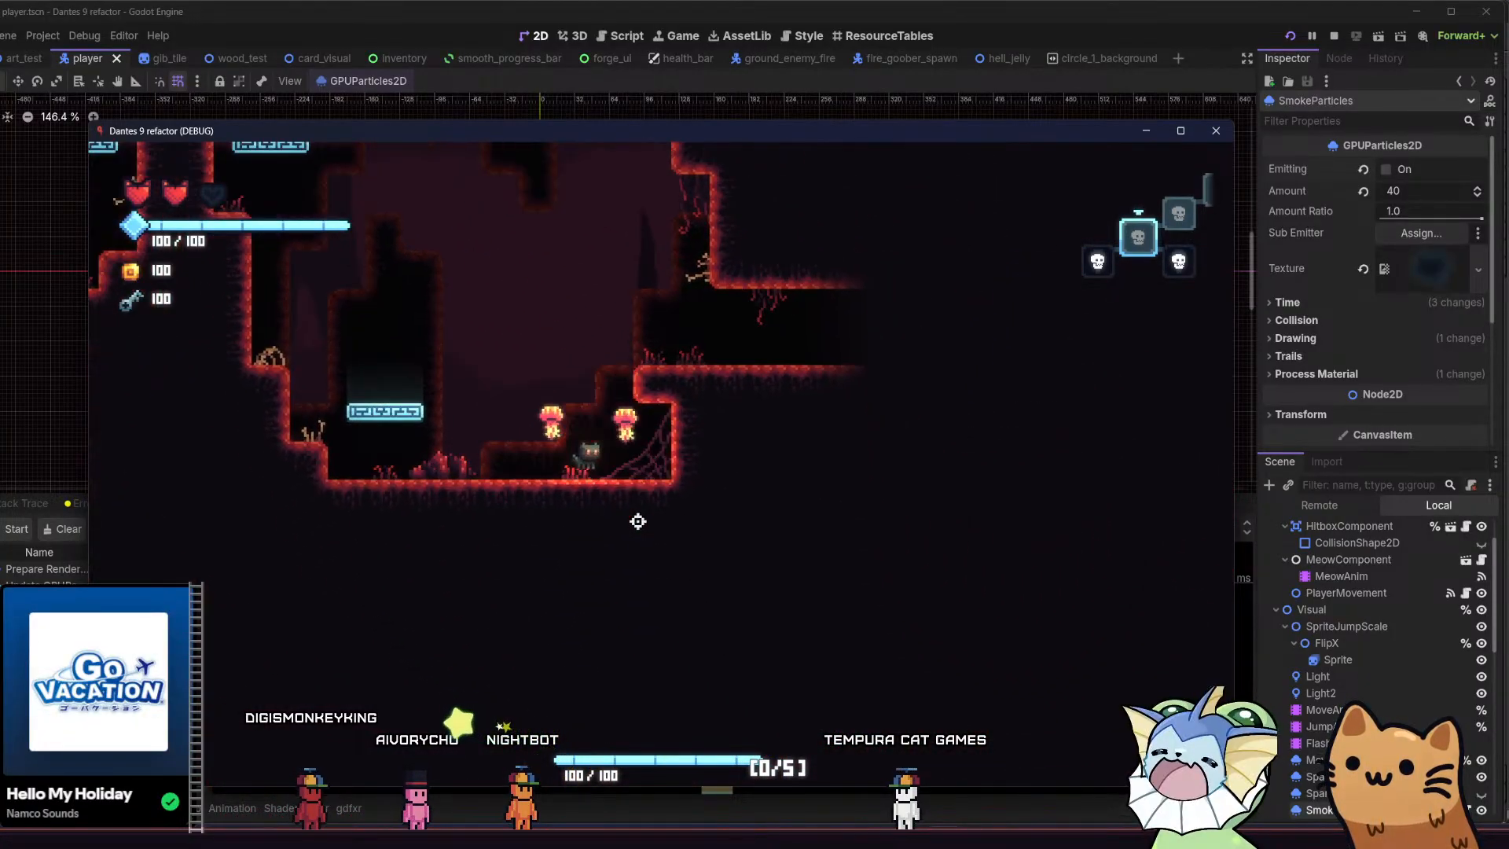
key("a")
key("space")
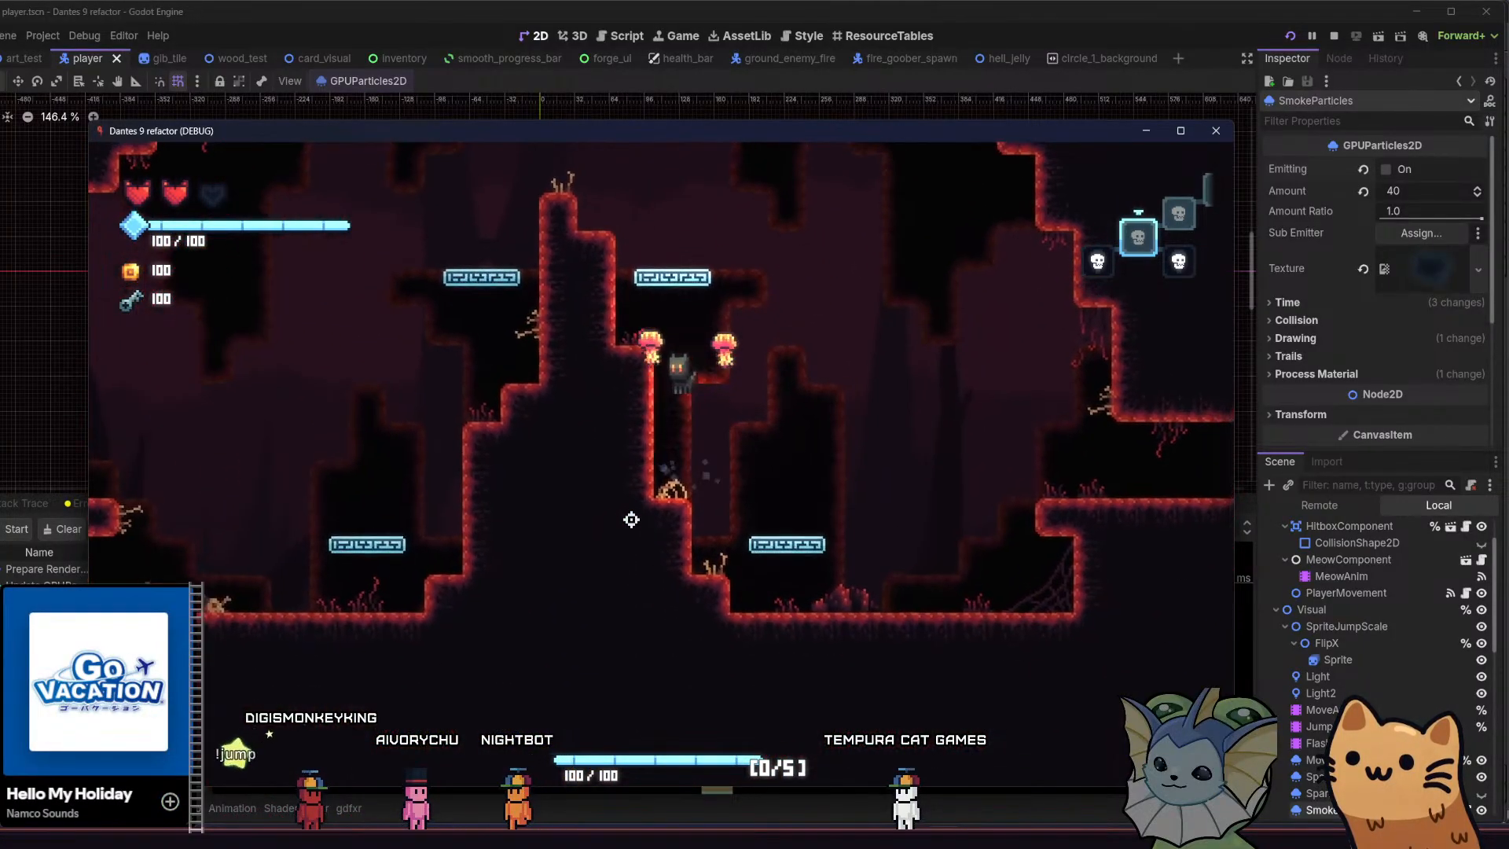
Take the cat over the central pillar and bounce off the lower right jump pad to judge the background's movement in both directions
key("space")
key("a")
key("d")
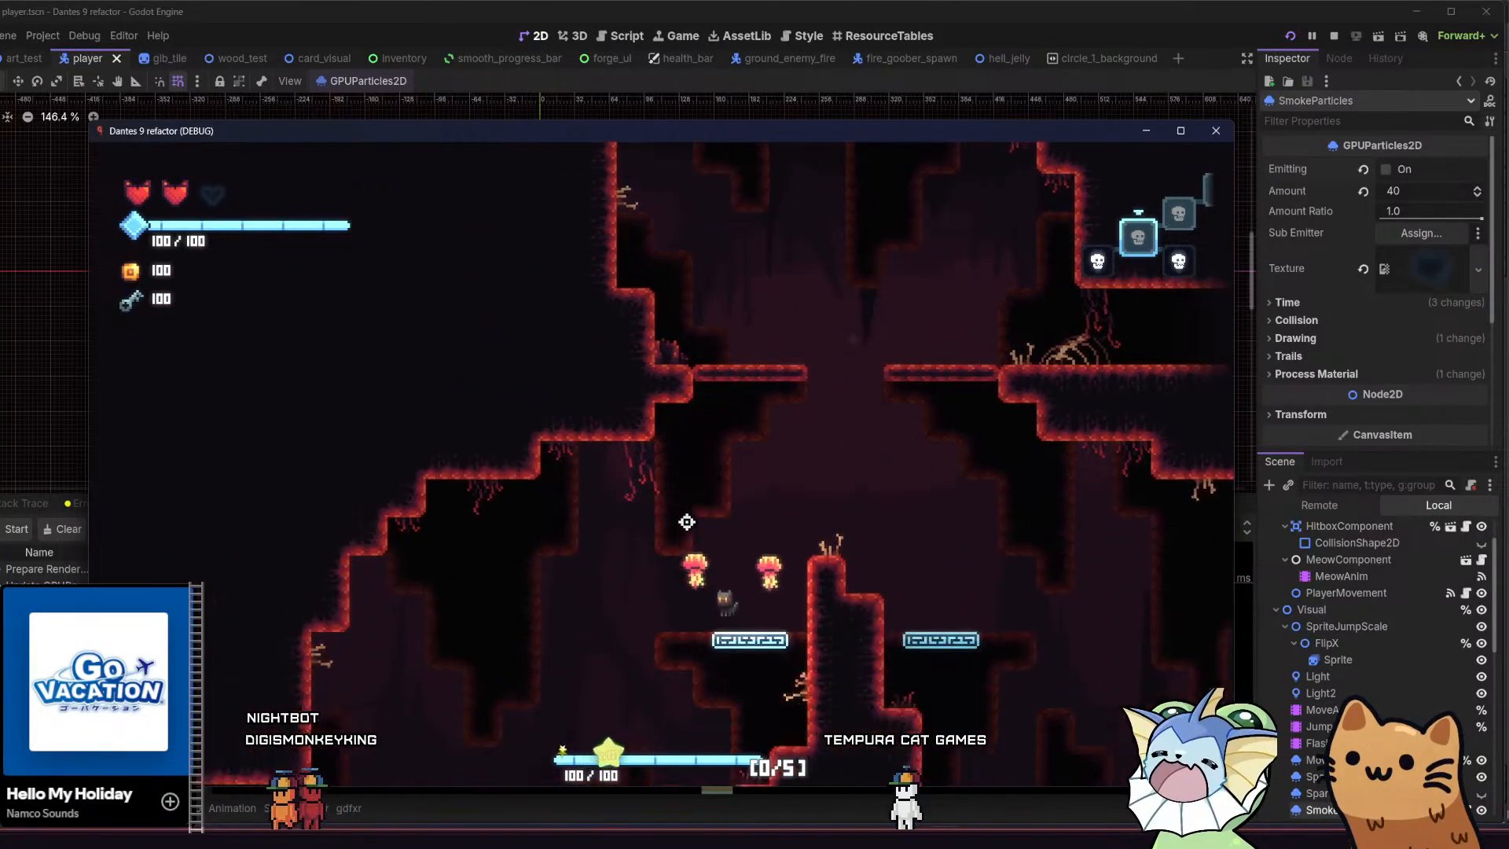
key("d")
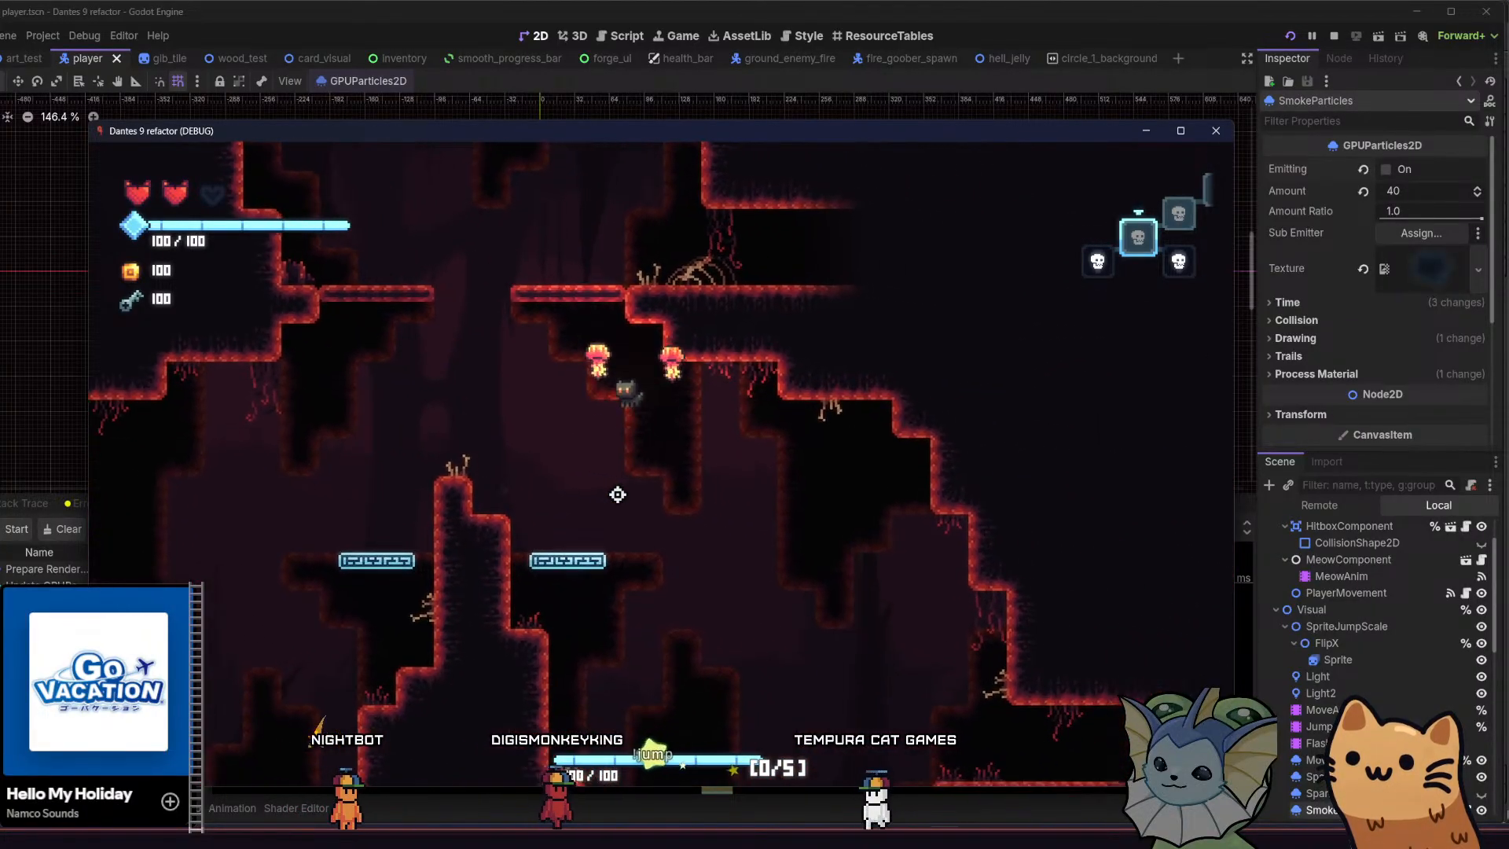
key("d")
key("a")
key("d")
key("space")
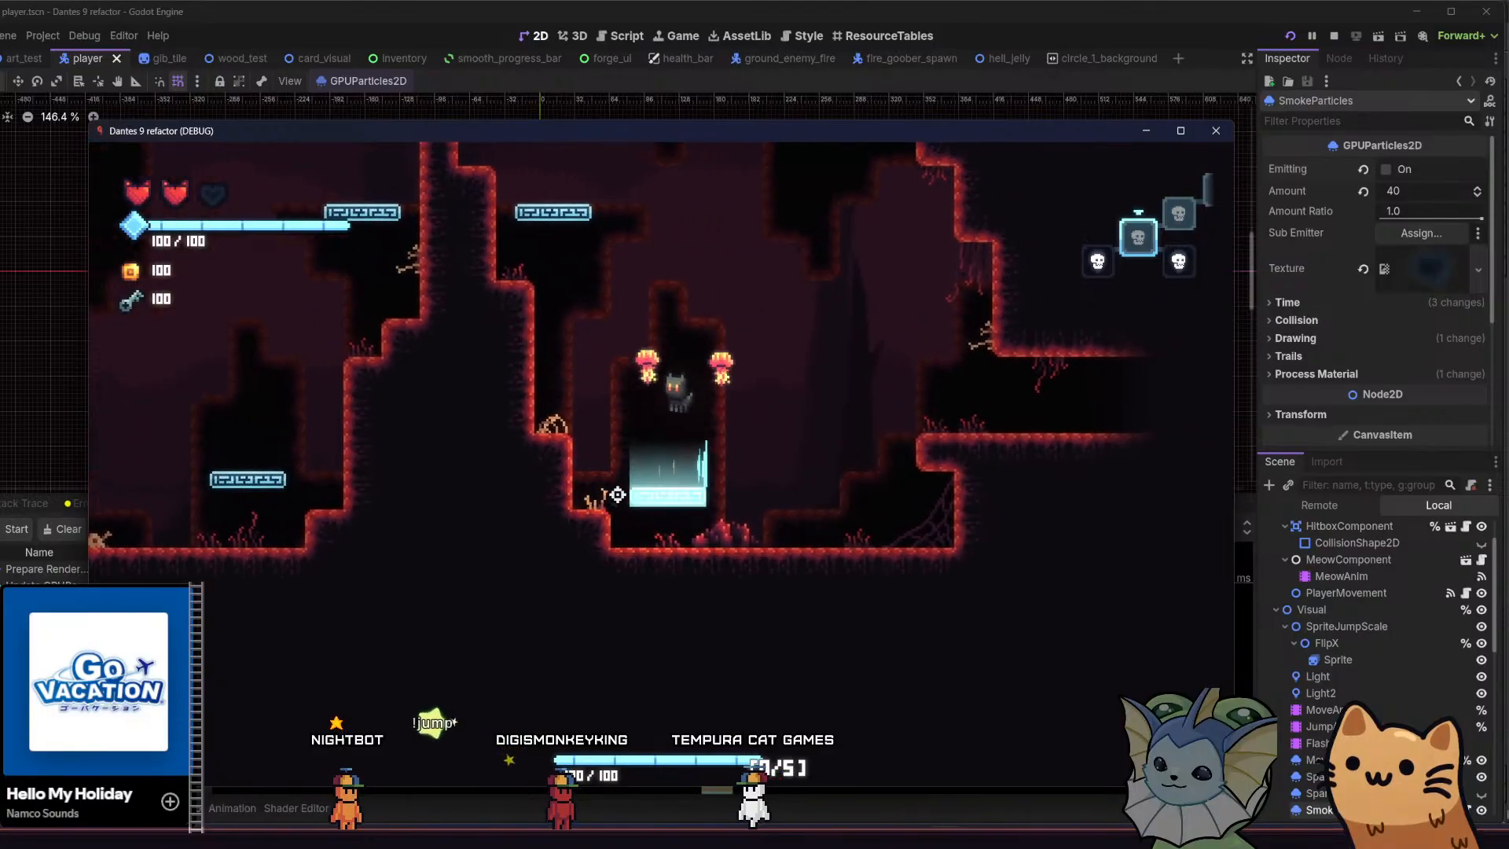
key("a")
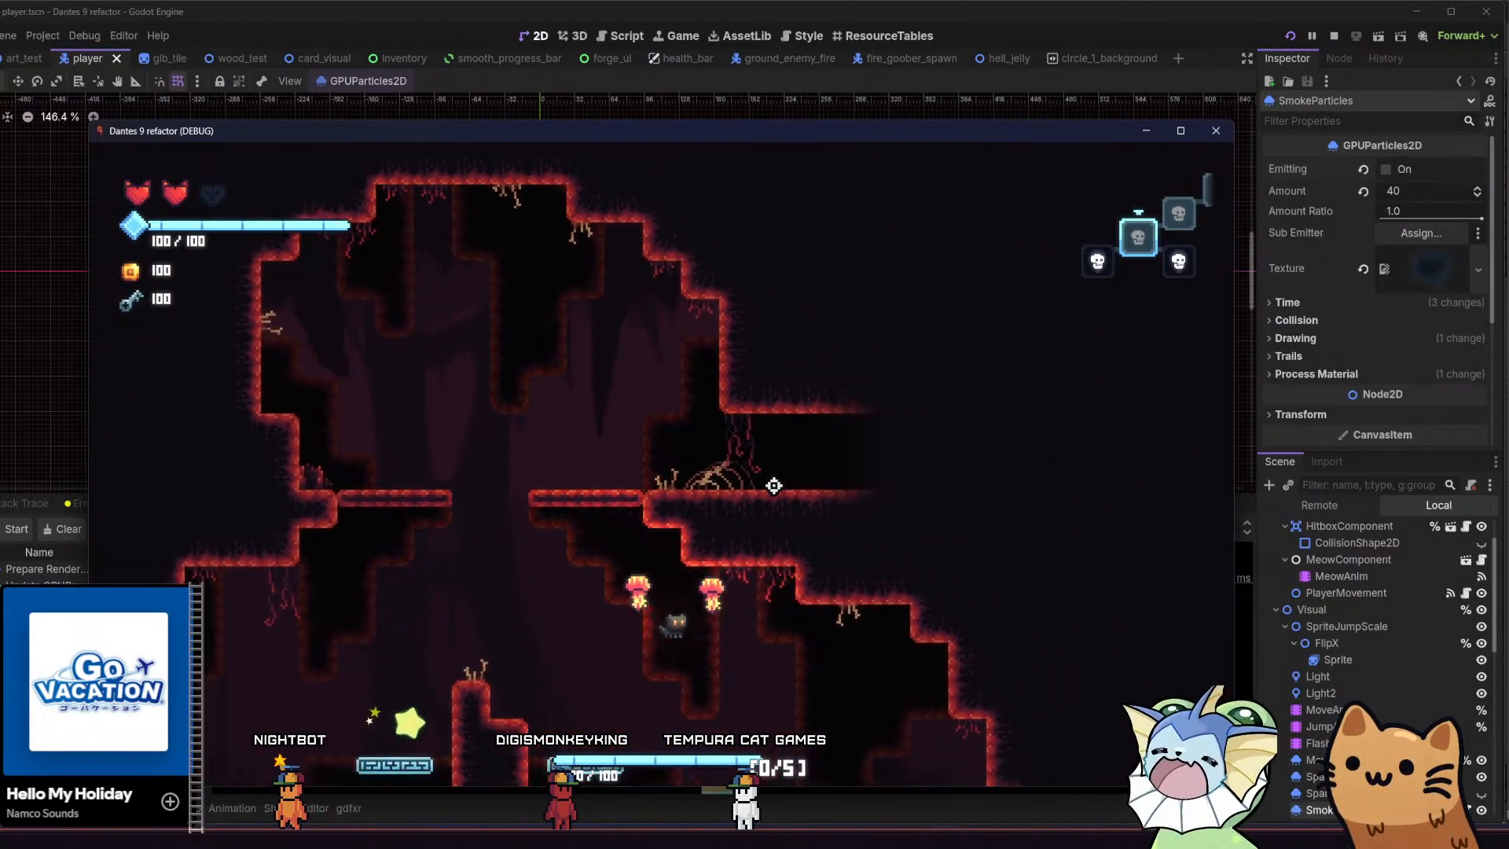
Leave the cleared room through the right-hand passage and bounce towards the bone-topped hill in the neighbouring room
key("d")
key("d")
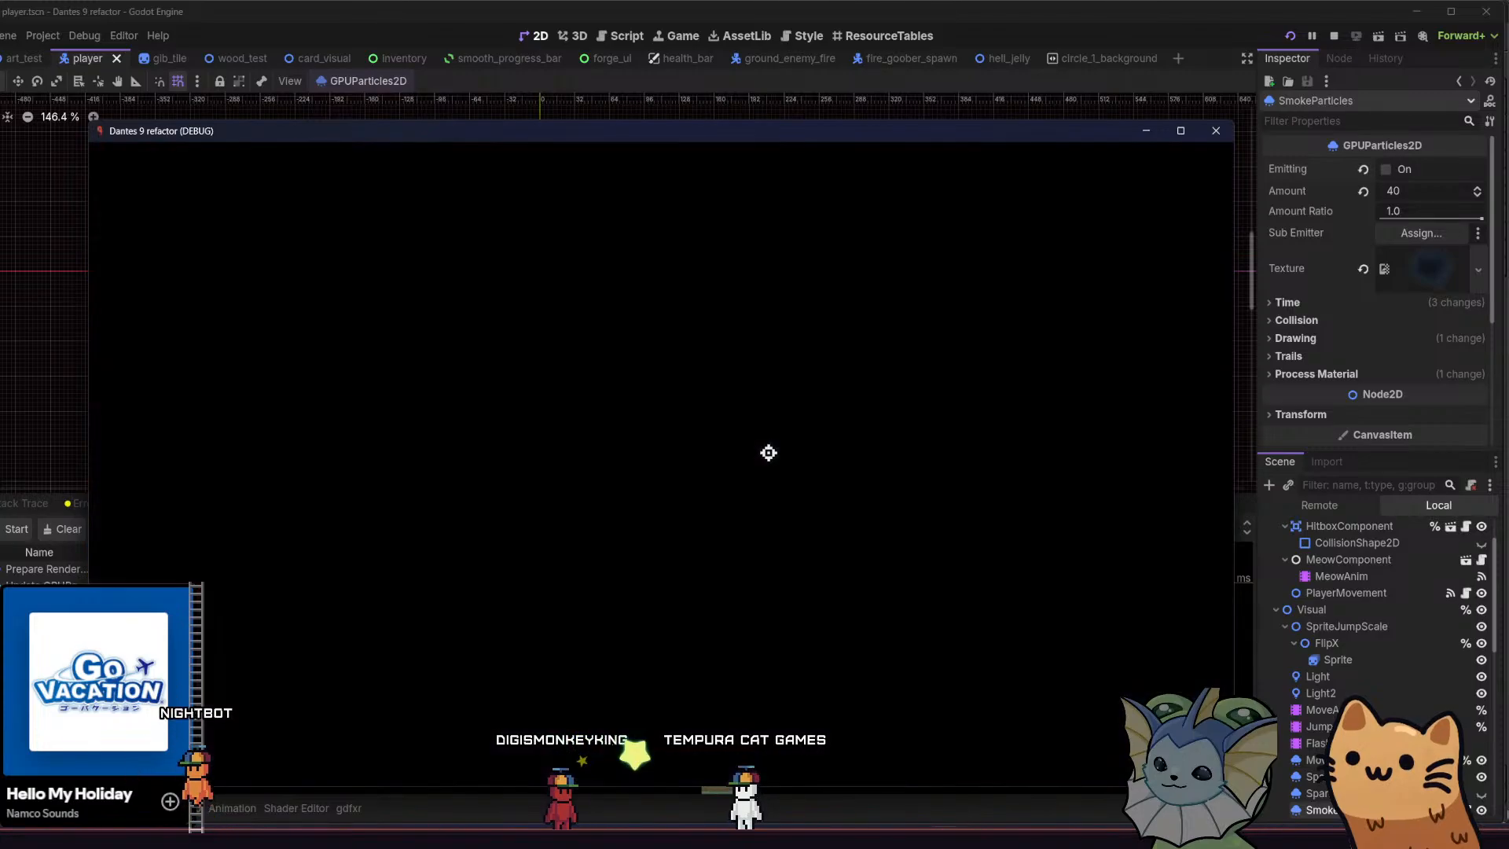
key("d")
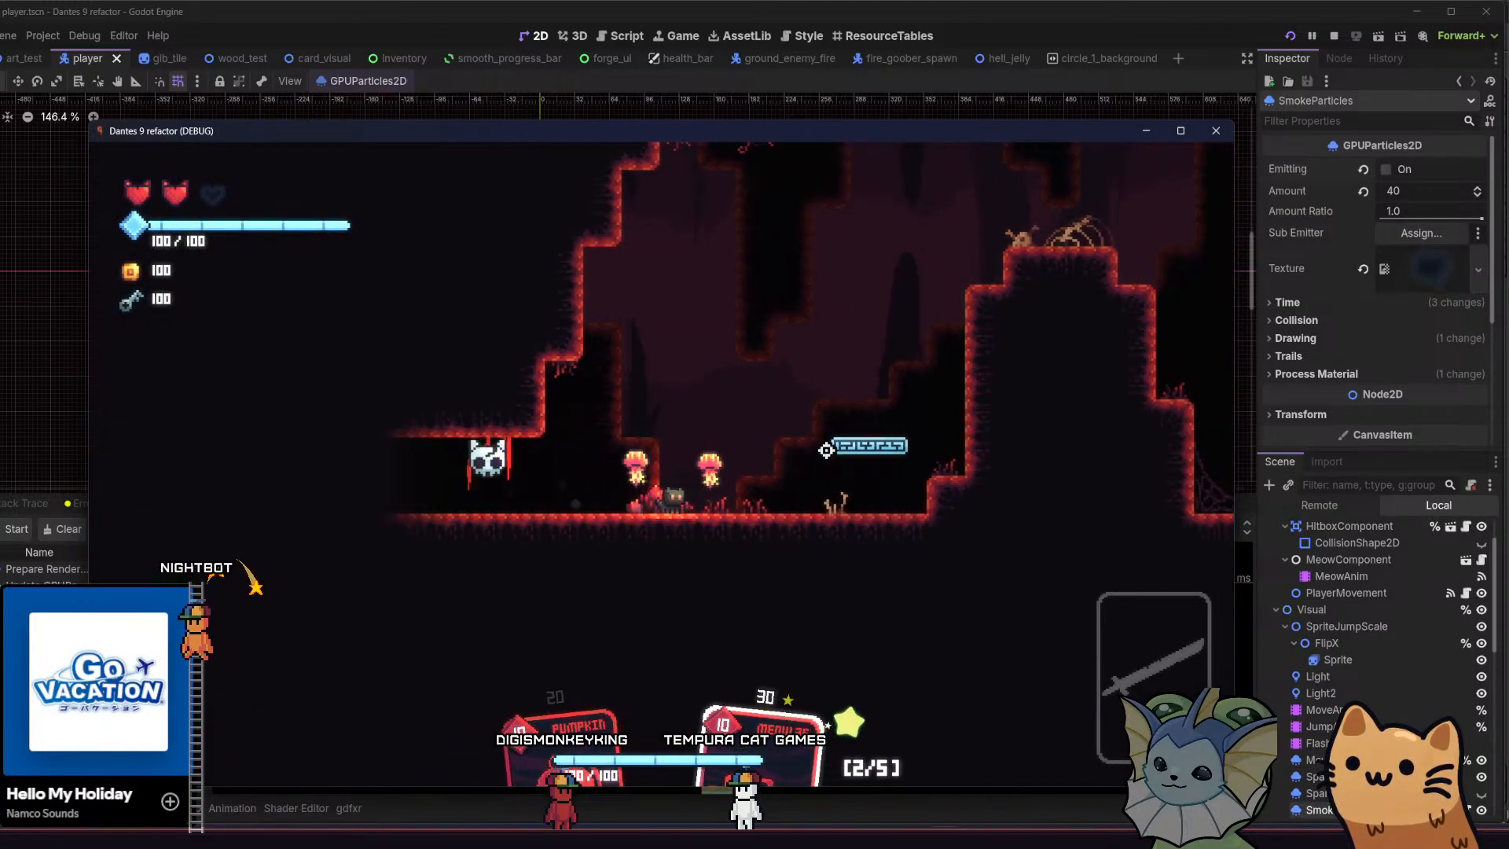
key("d")
key("space")
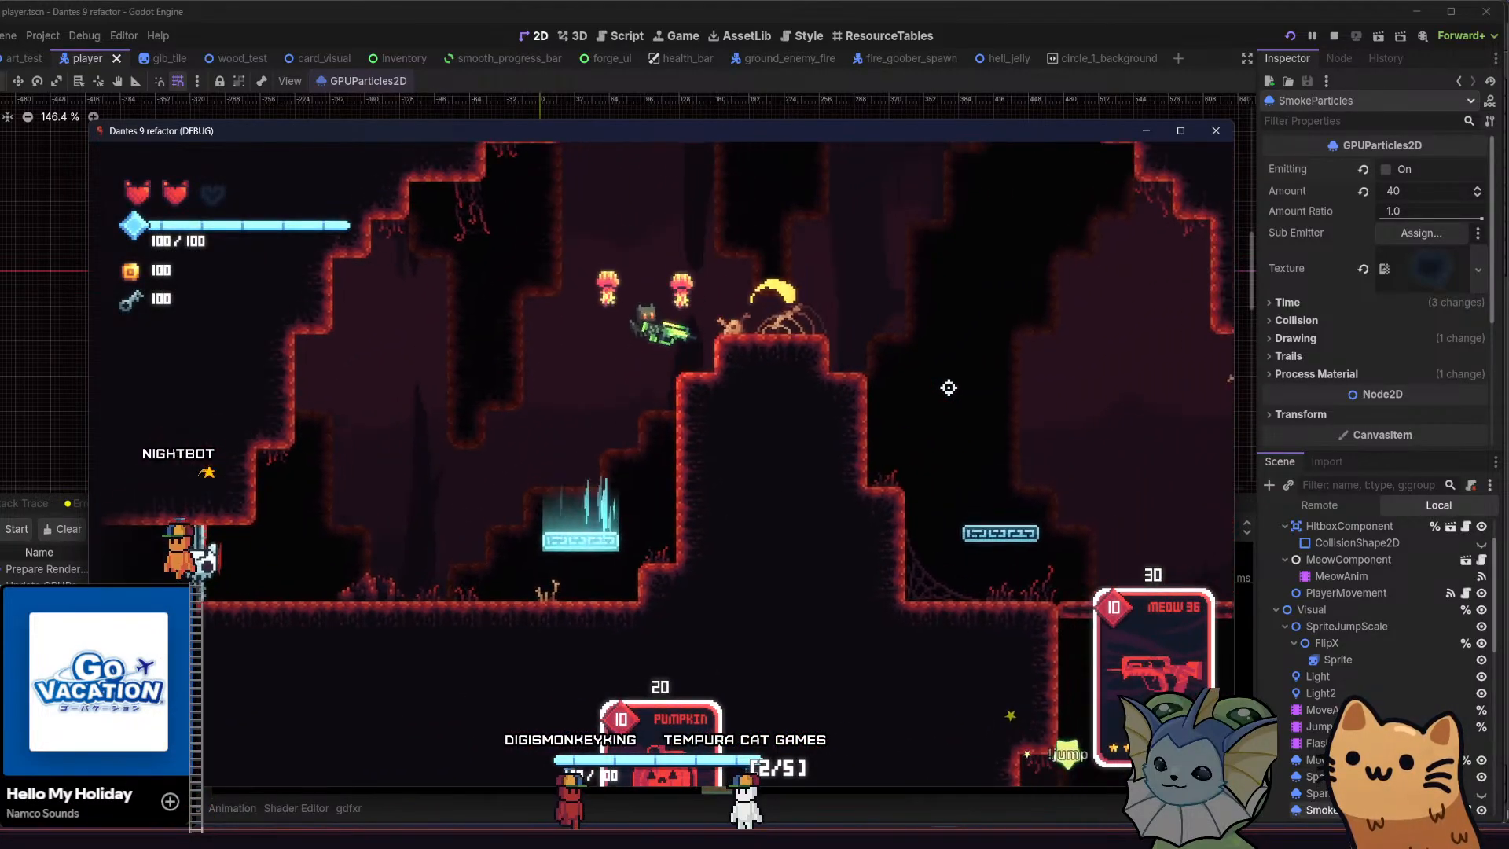
Retreat from the hill and shoot the attacking centipede with the Meow 36 card
key("a")
key("a")
left_click(1078, 381)
left_click(997, 296)
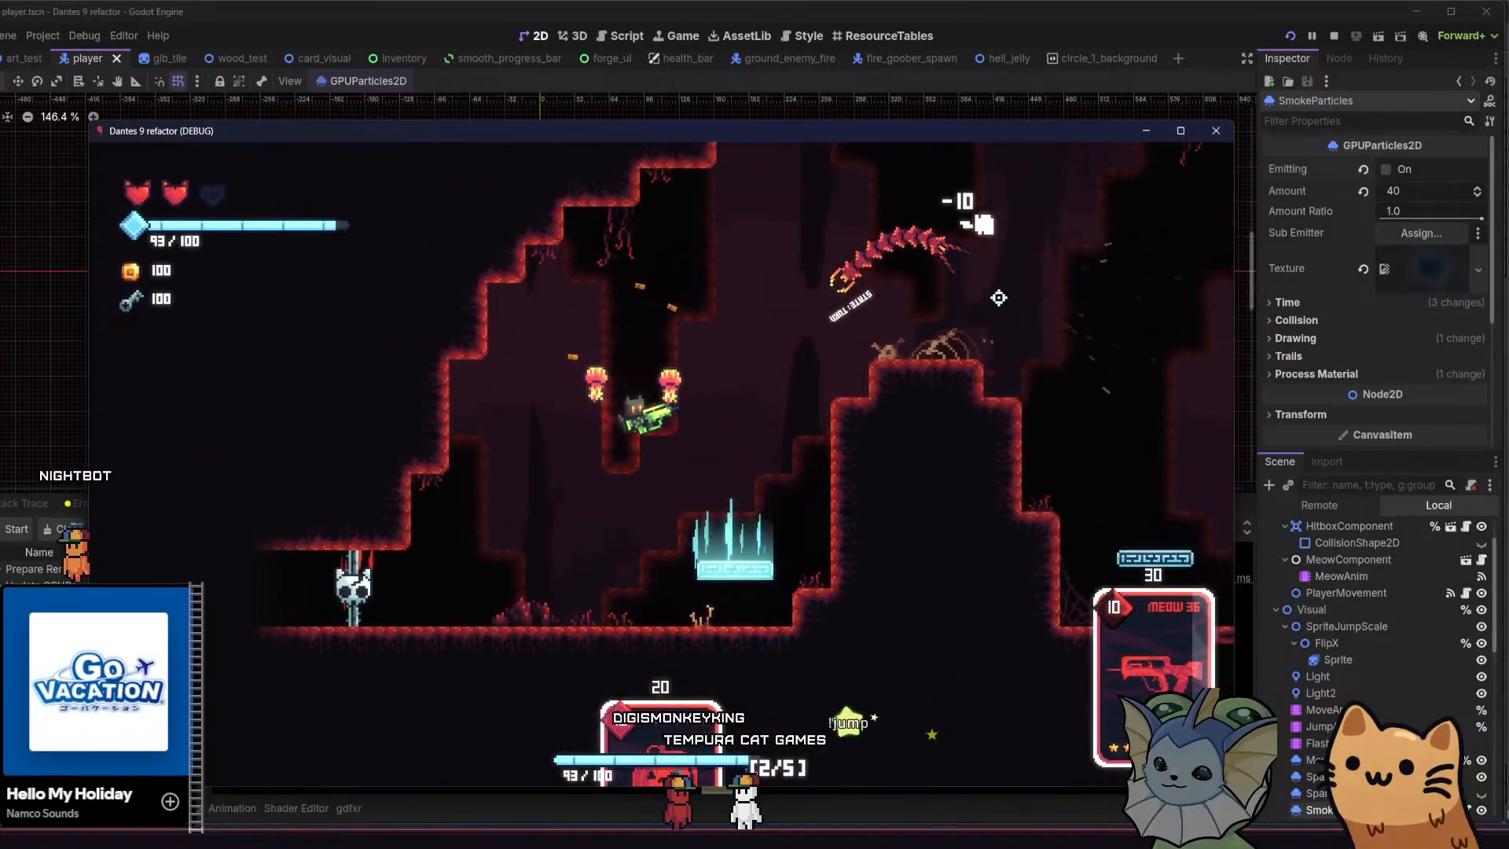
left_click(1016, 320)
left_click(801, 246)
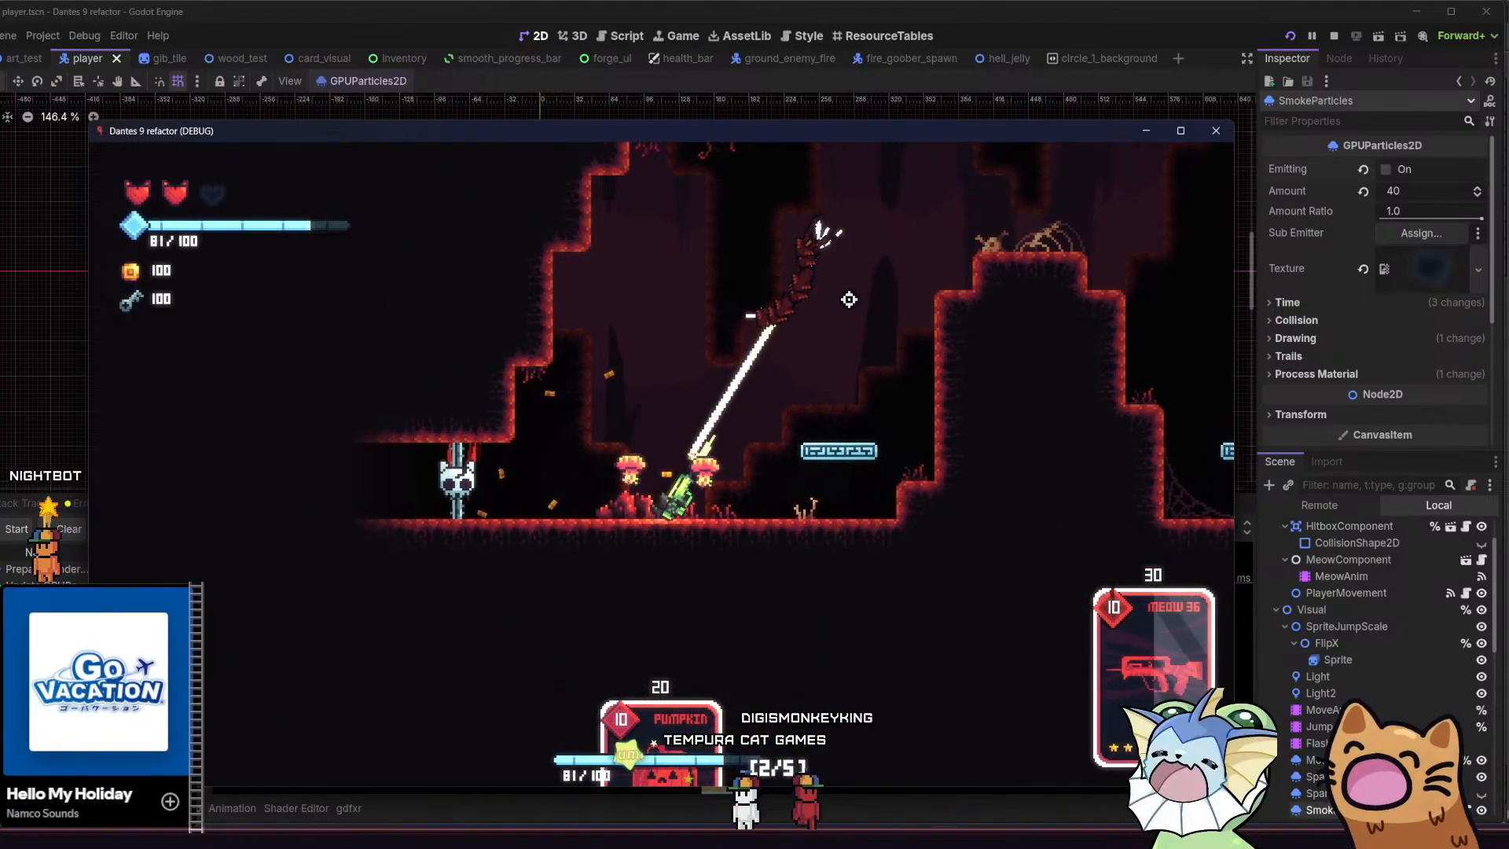
Cross the hill to the thin platform and shoot down through it at the enemy below
key("d")
key("space")
key("s")
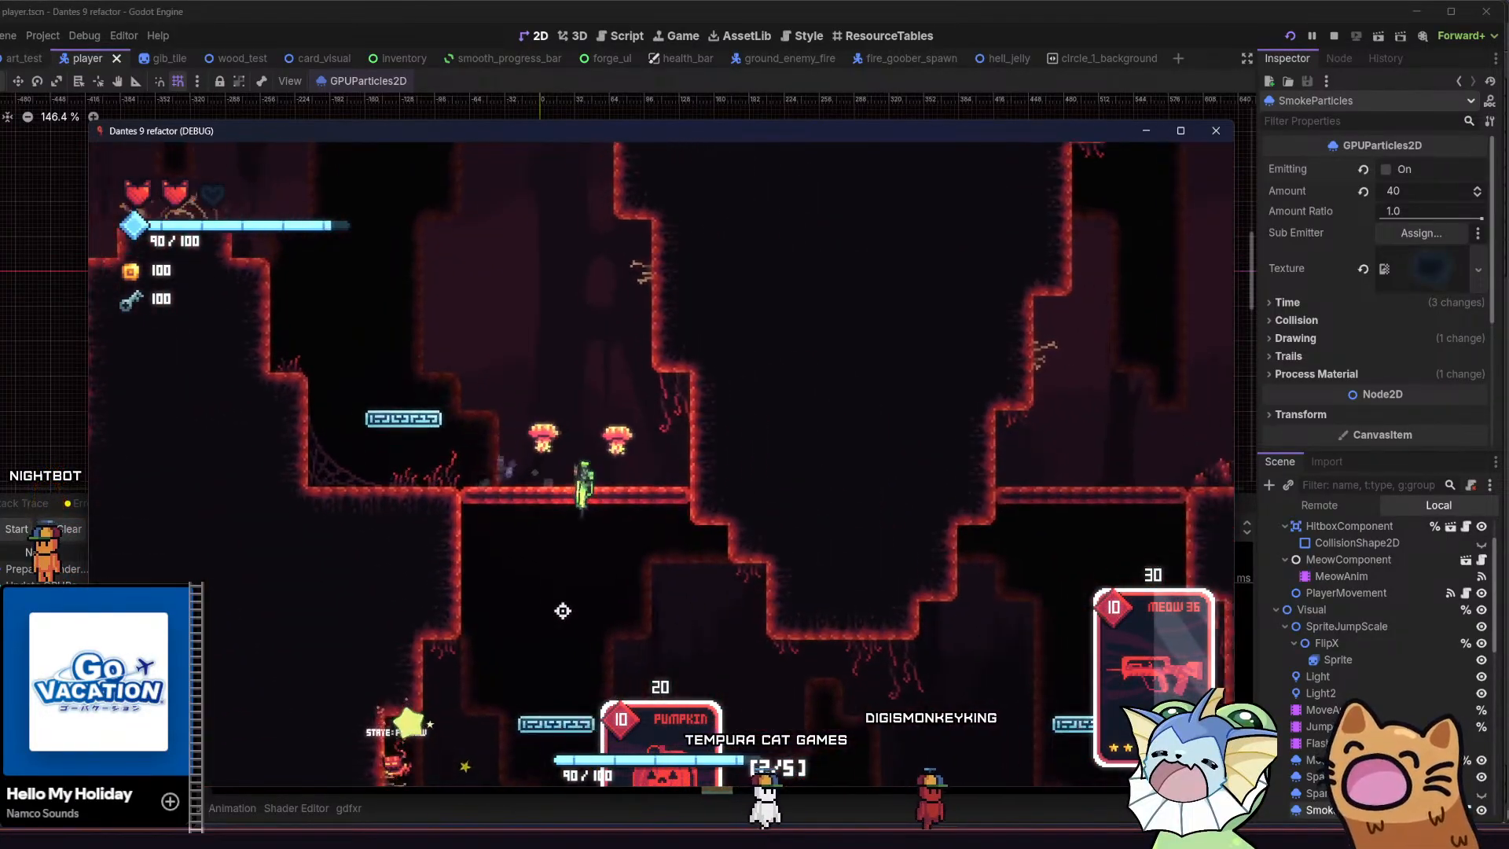
left_click(672, 641)
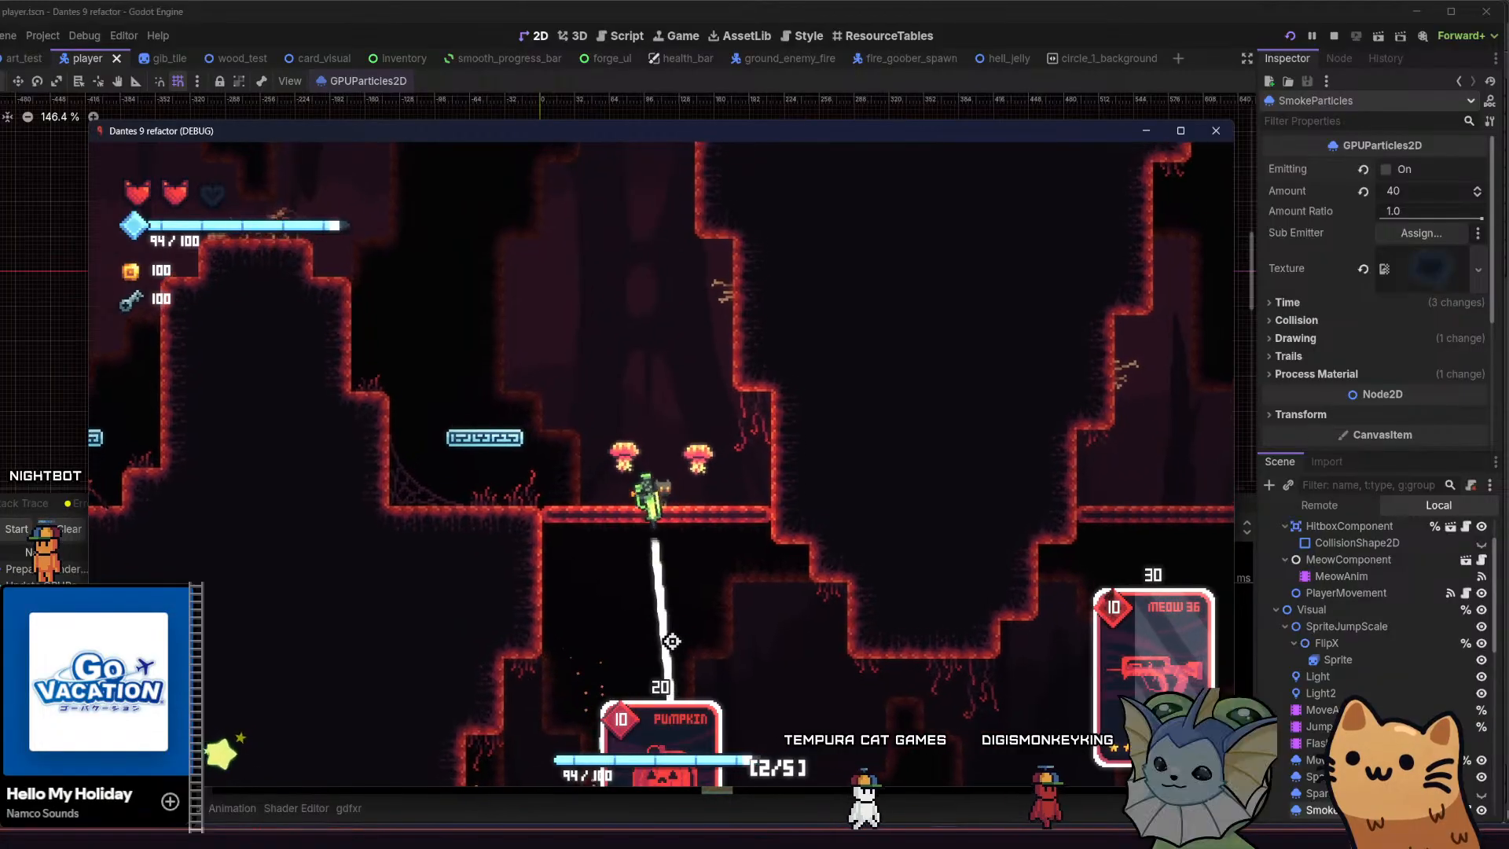
left_click(690, 644)
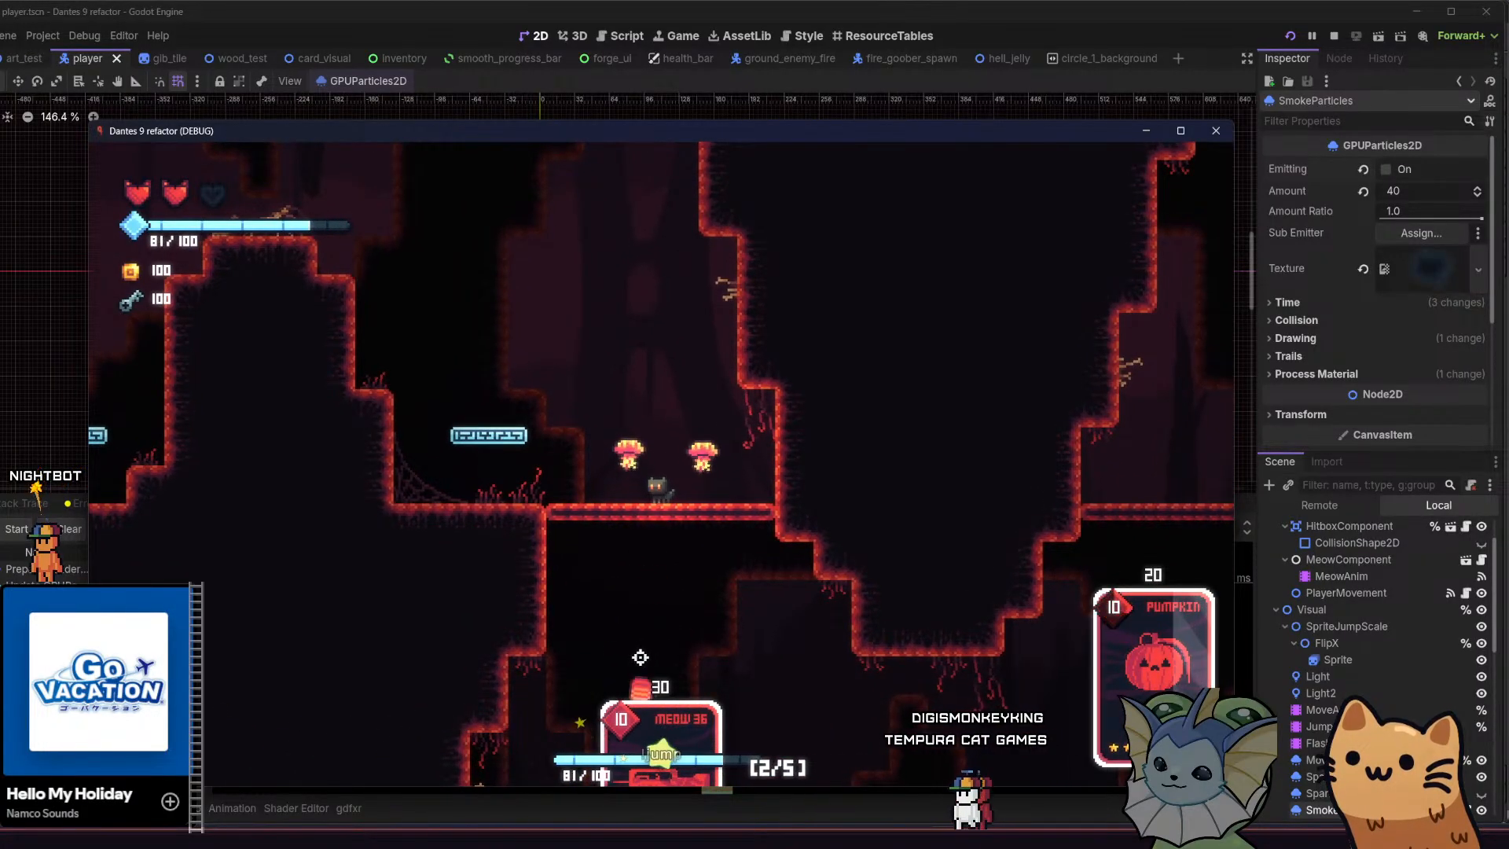
Run back to the jump pad beside the hill and bounce the cat over the thin platform
key("a")
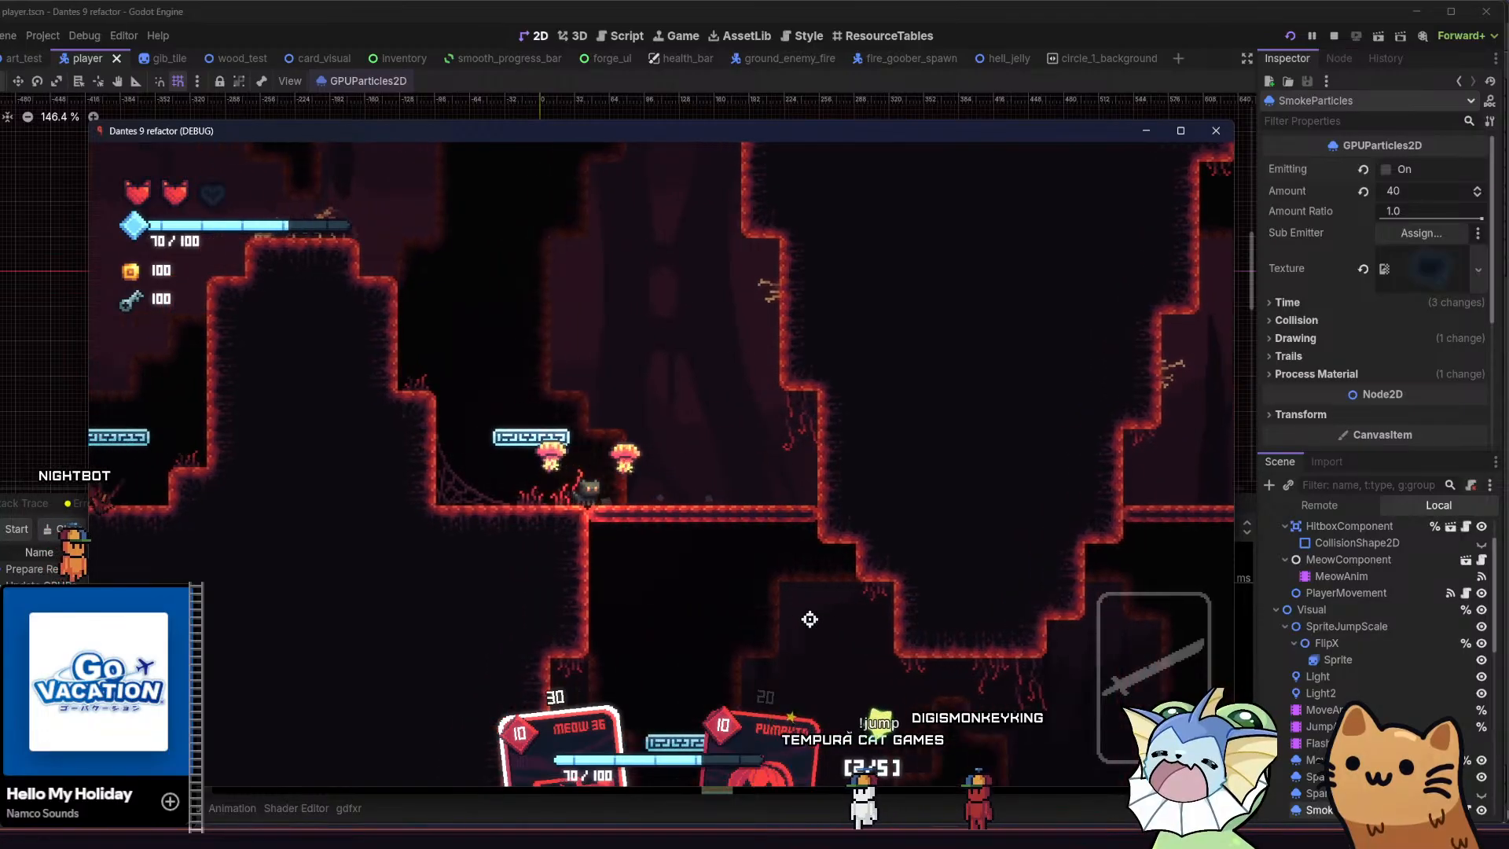
key("space")
key("a")
key("d")
key("space")
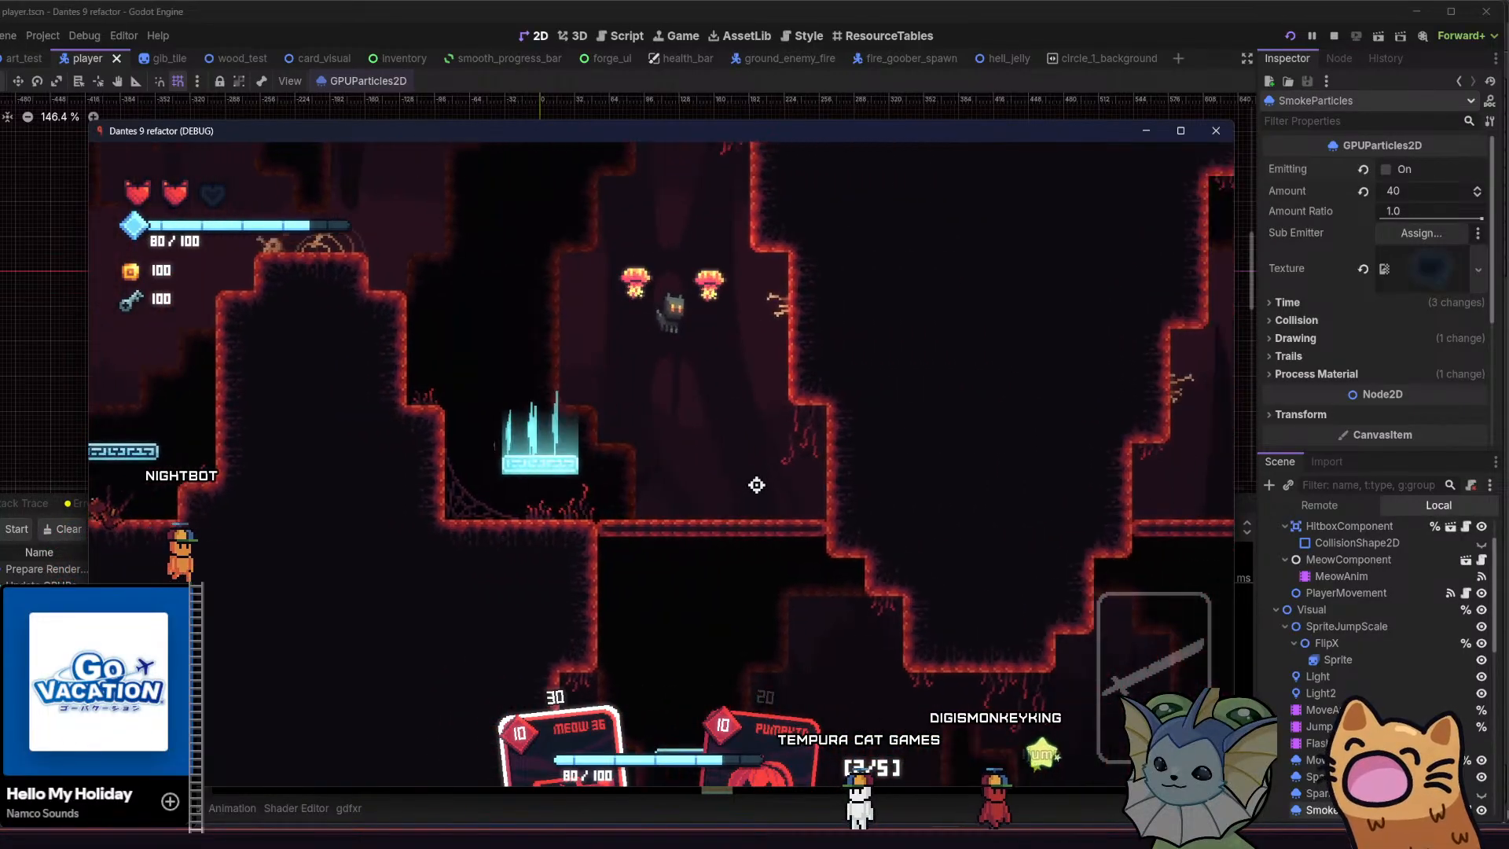
Drop through the thin platform into the lower chamber and kill the following enemy with the Meow 36 card
key("s")
key("e")
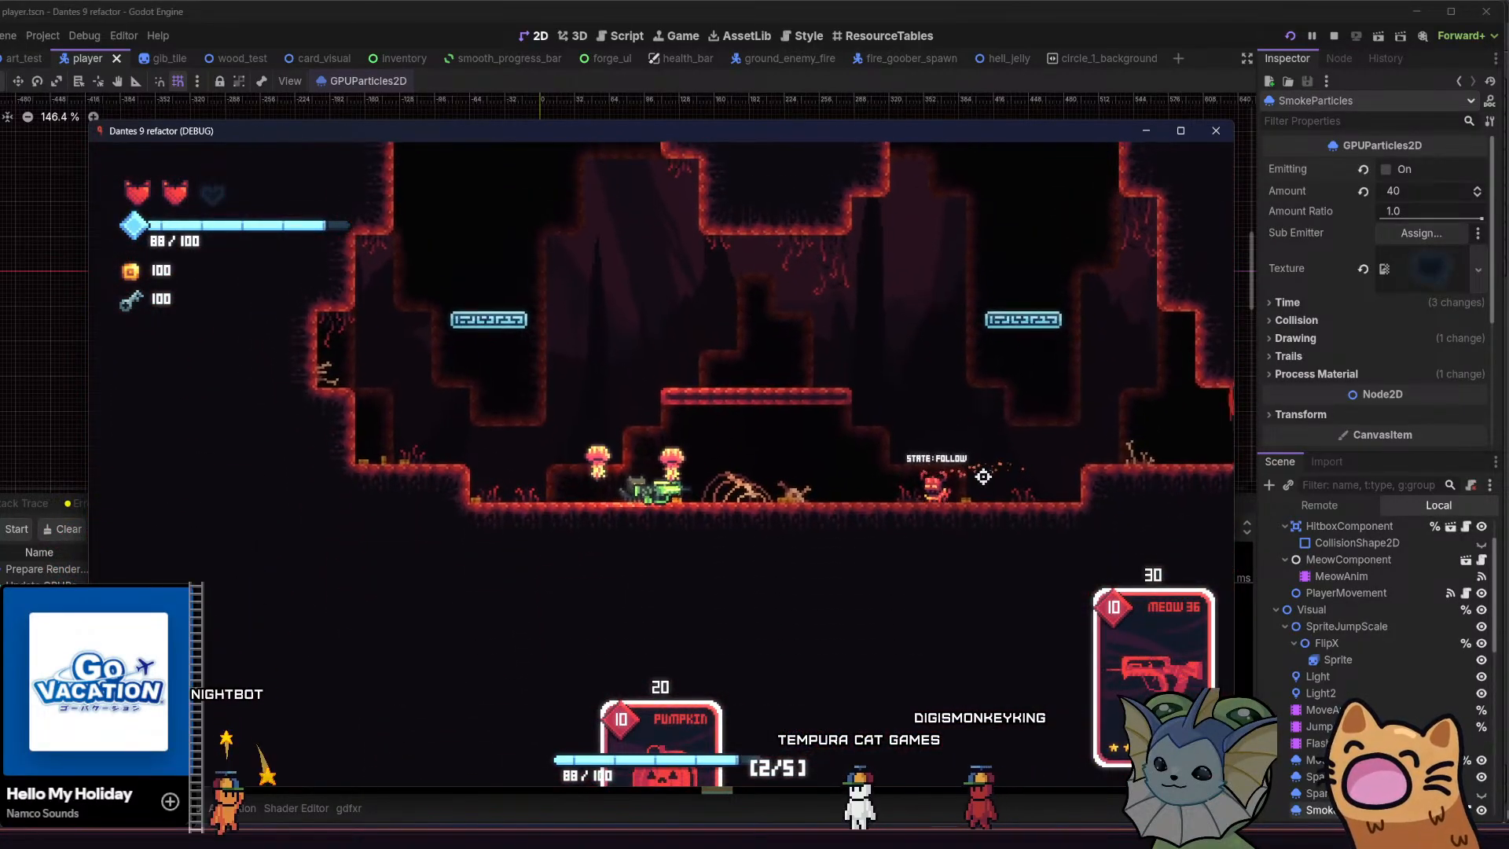
key("d")
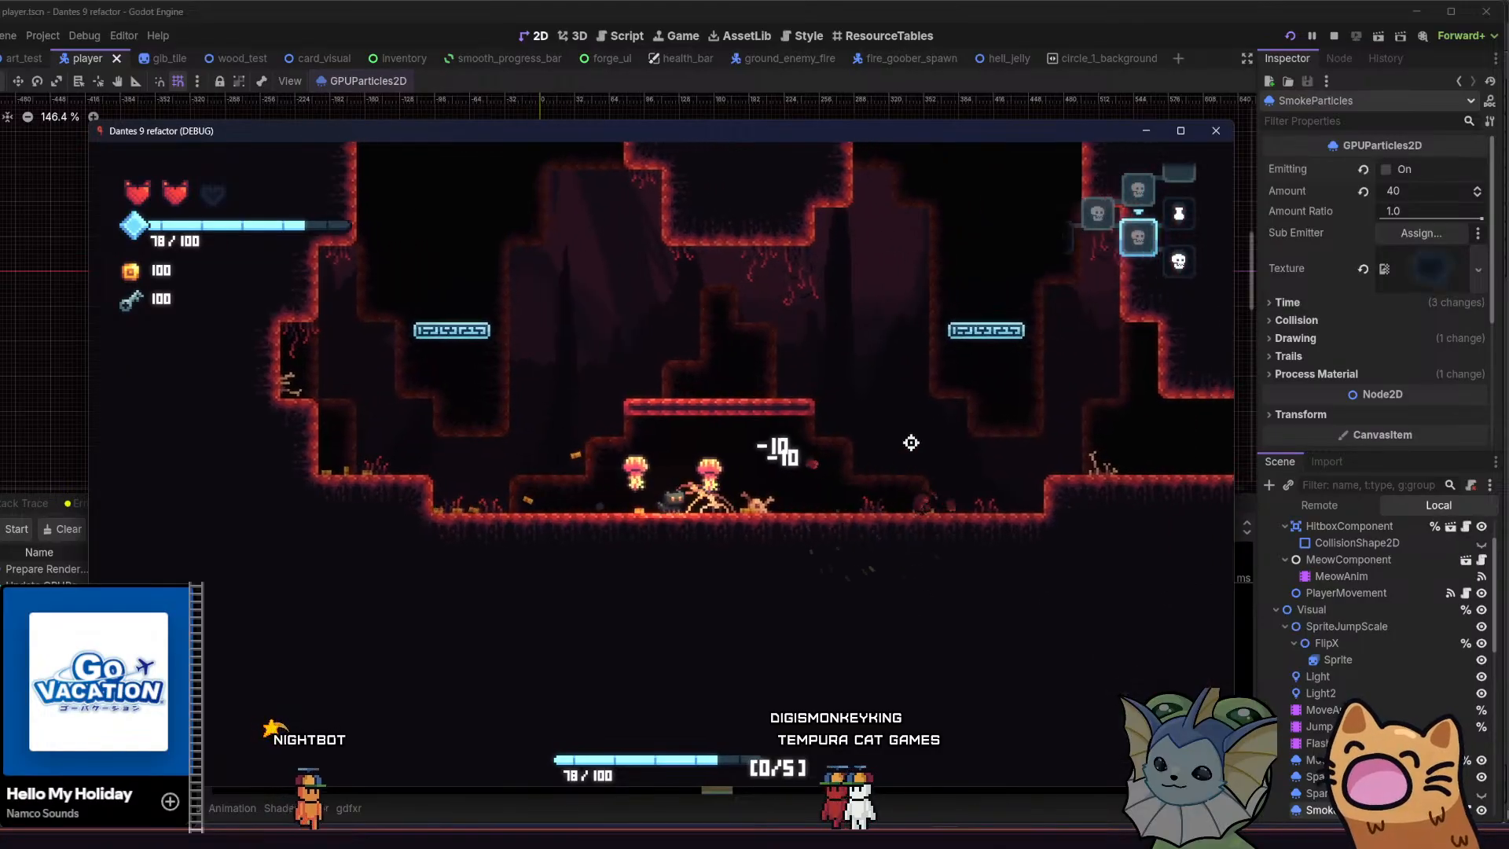
key("space")
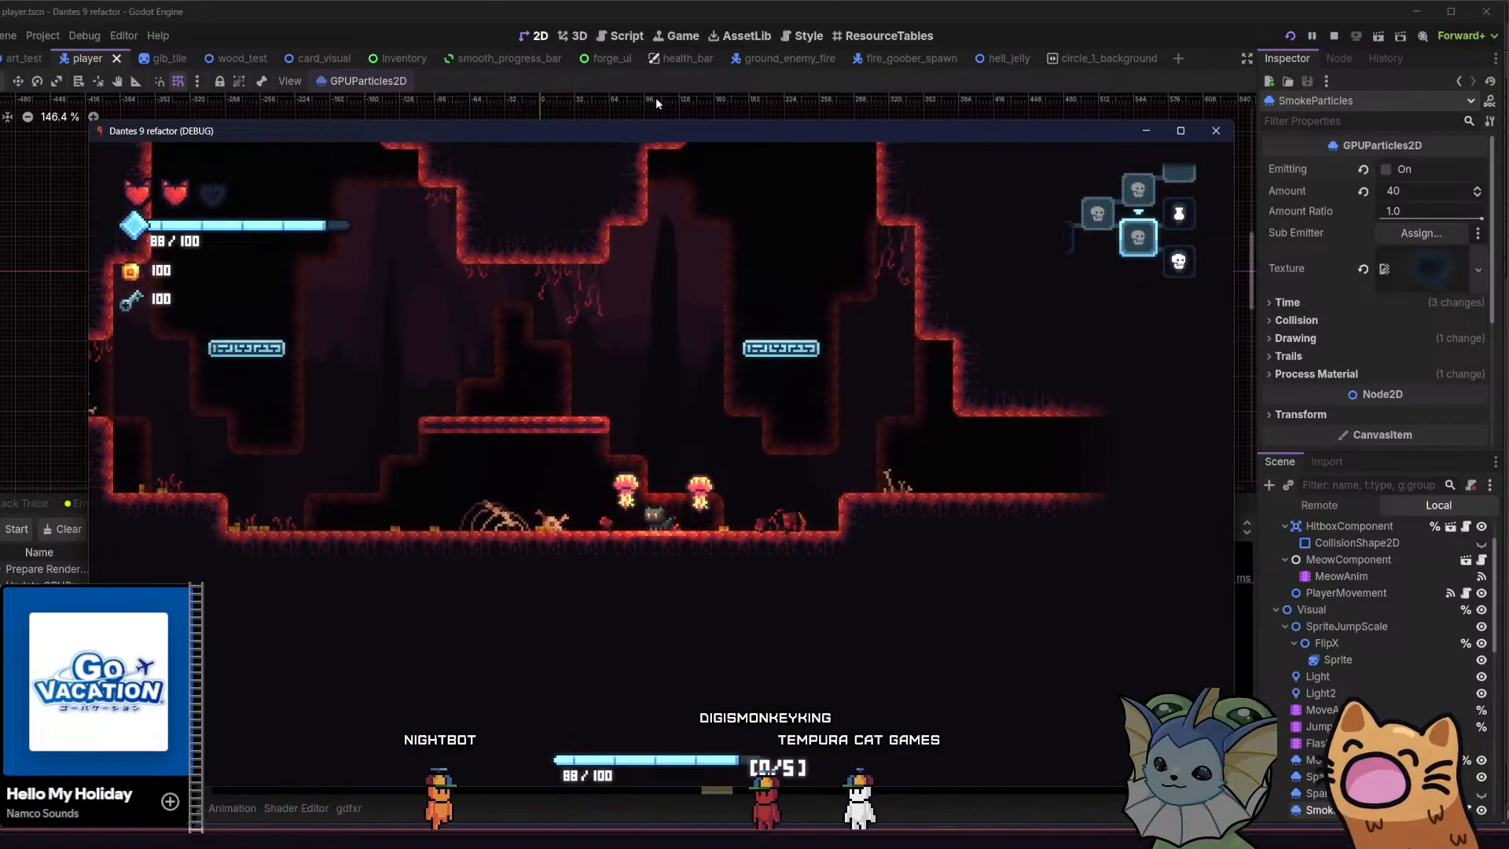
Maximize the game window and climb the cat out of the lower chamber onto the thin platform above
double_click(660, 144)
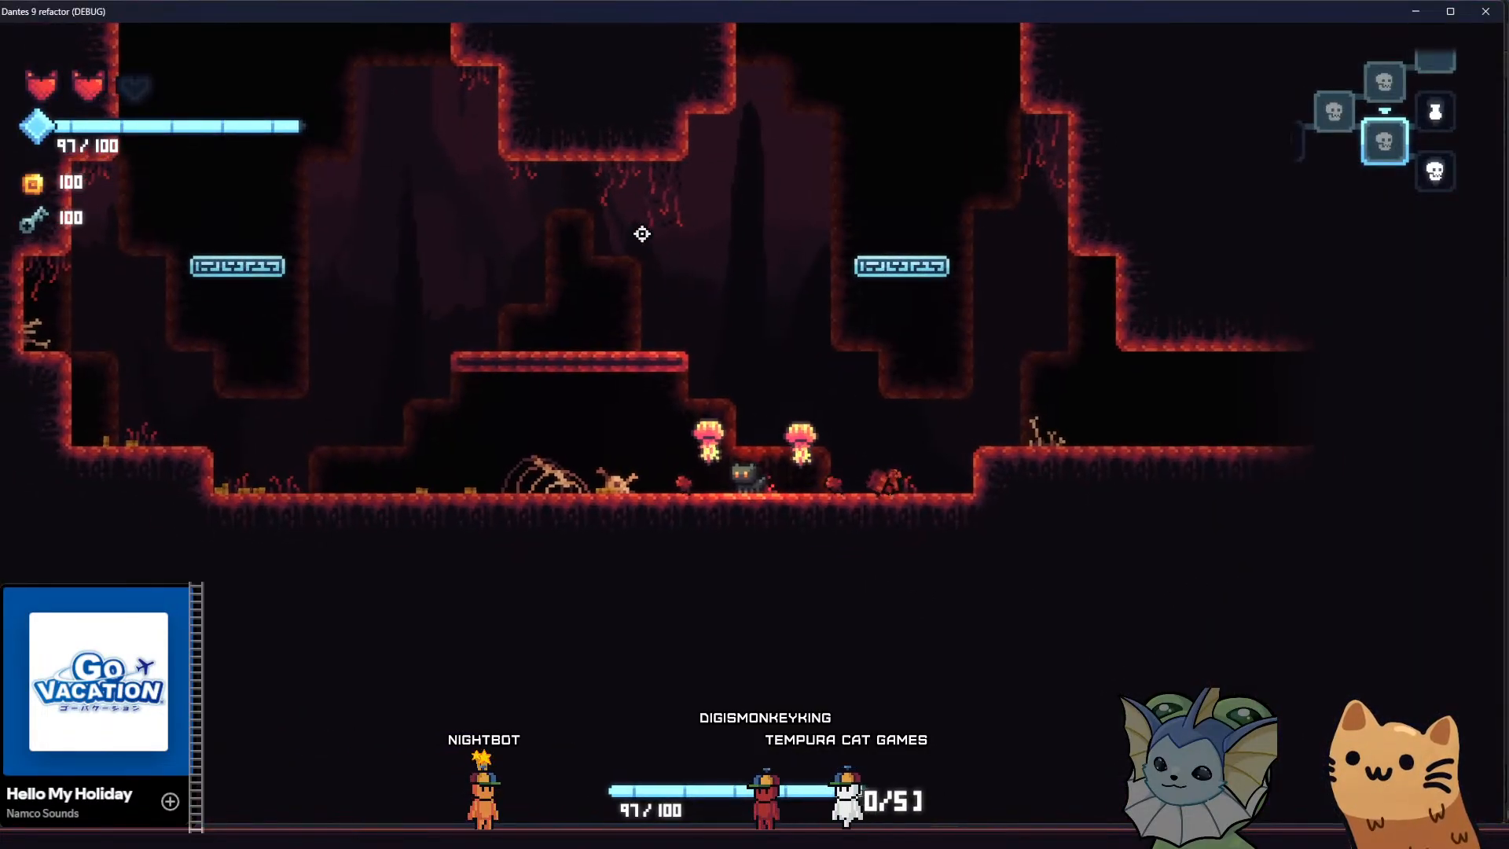
key("a")
key("space")
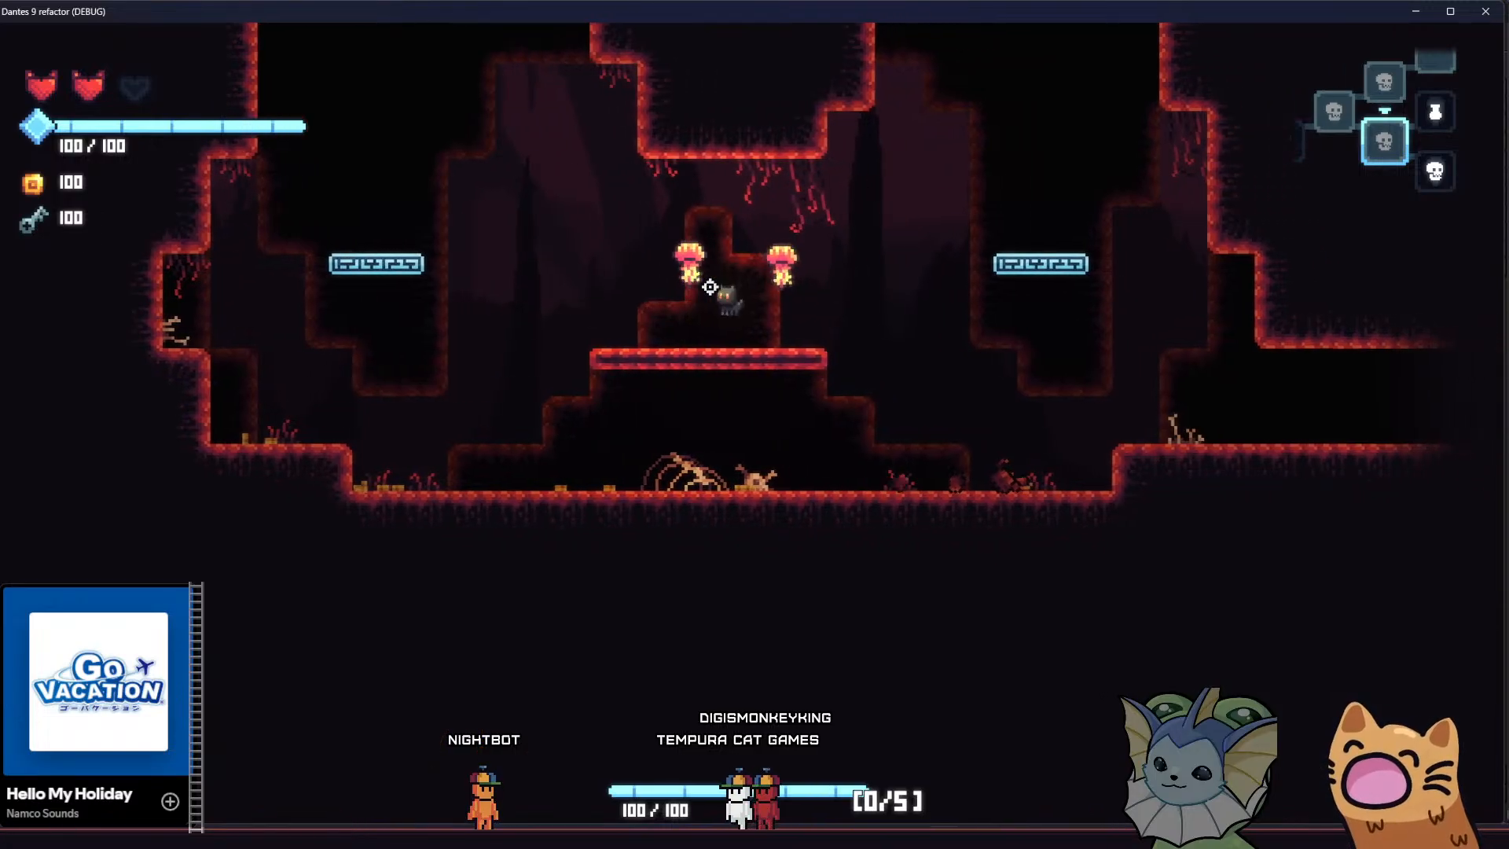
key("a")
key("space")
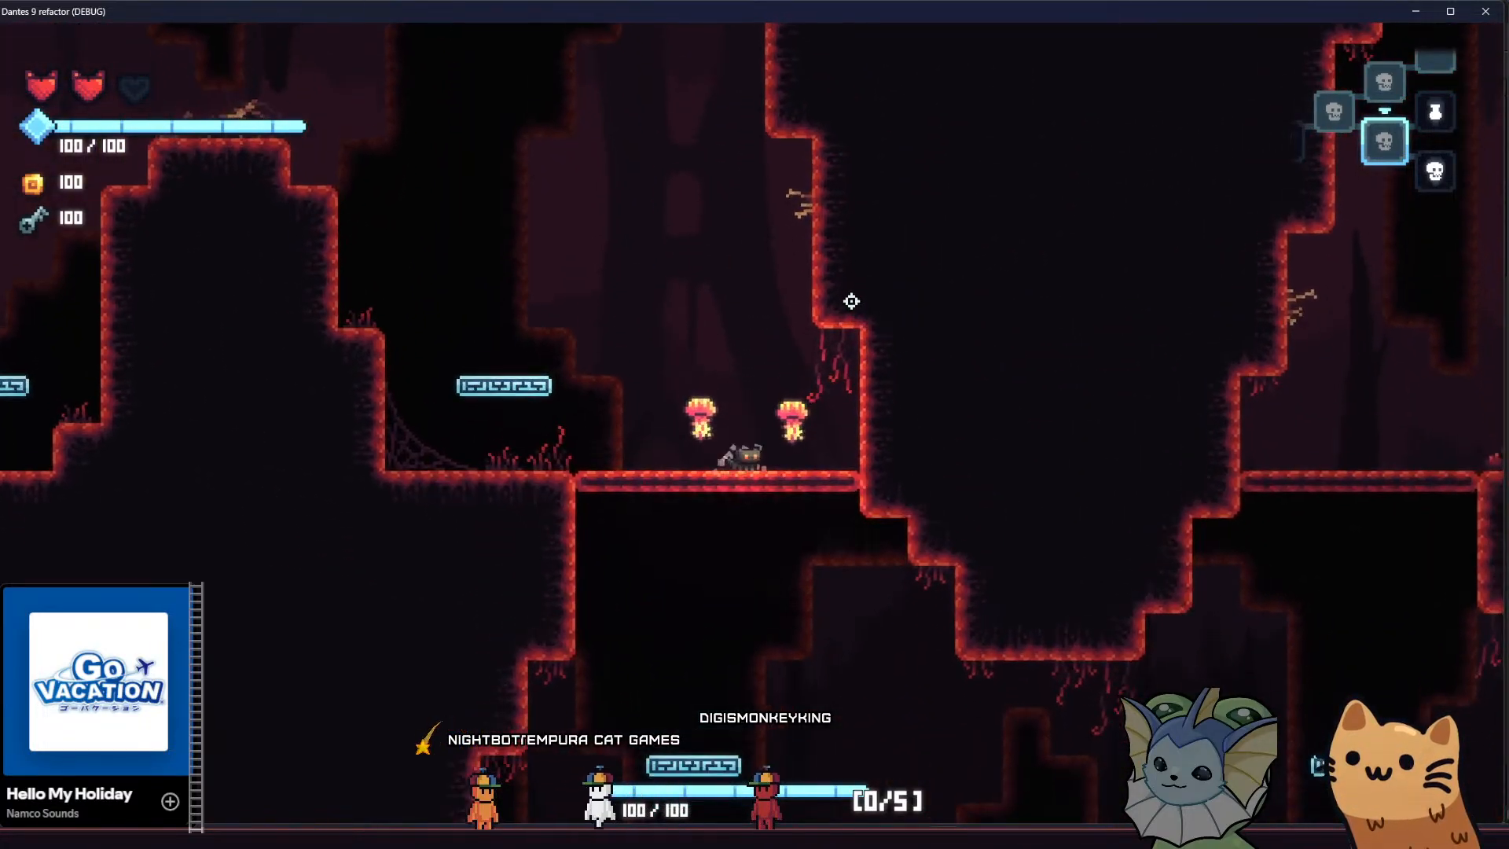
Bounce the cat on the jump pad beside the hill to check the background's scrolling at the larger window size
key("a")
key("space")
key("a")
key("space")
key("d")
key("space")
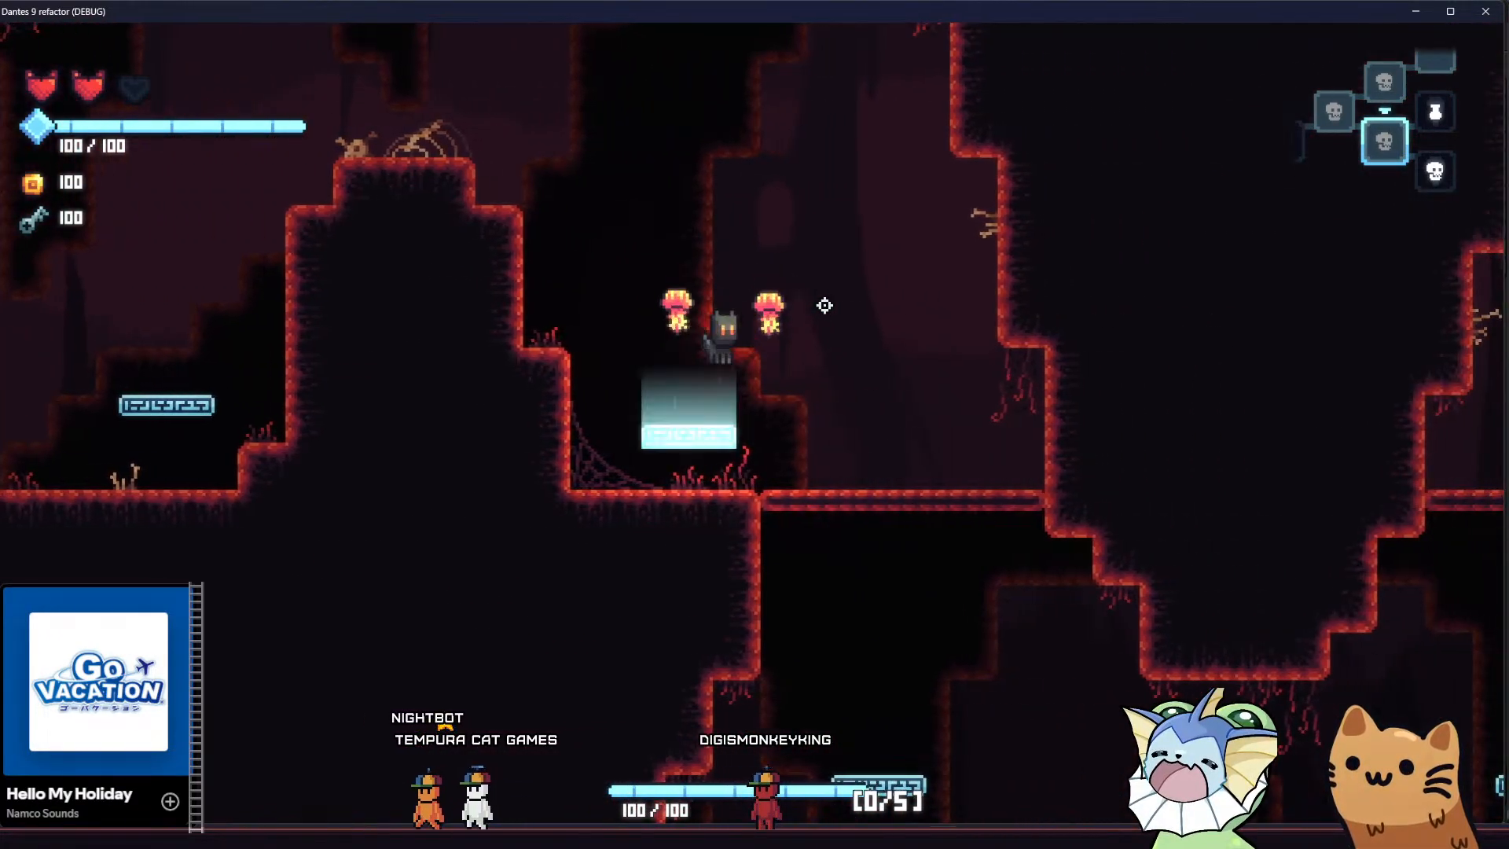
key("a")
key("d")
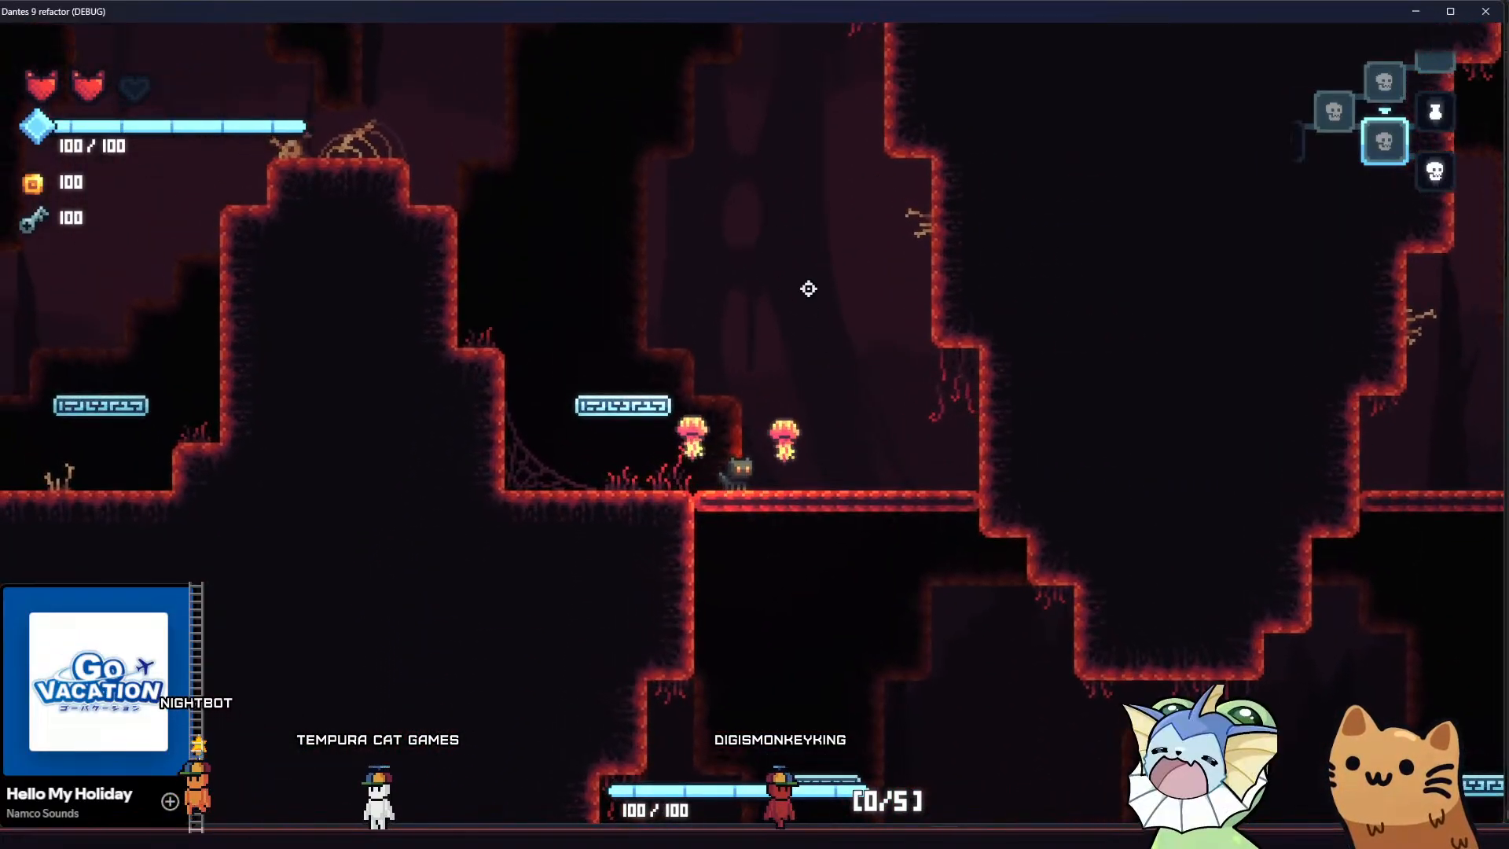
Return the cat to the lower chamber and cross its central platform to examine the parallax background there
key("d")
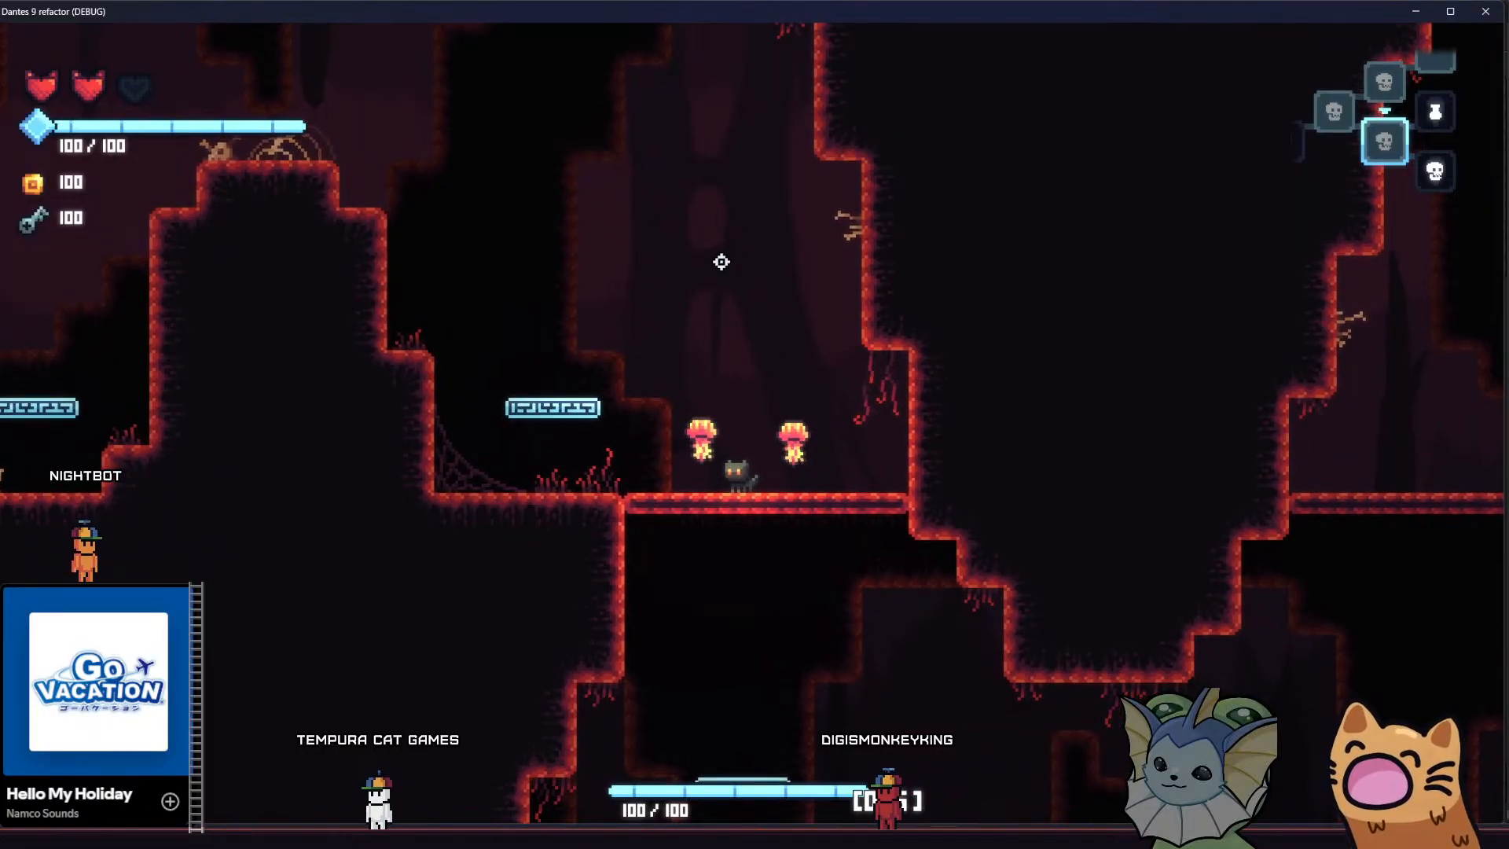
key("d")
key("d")
key("space")
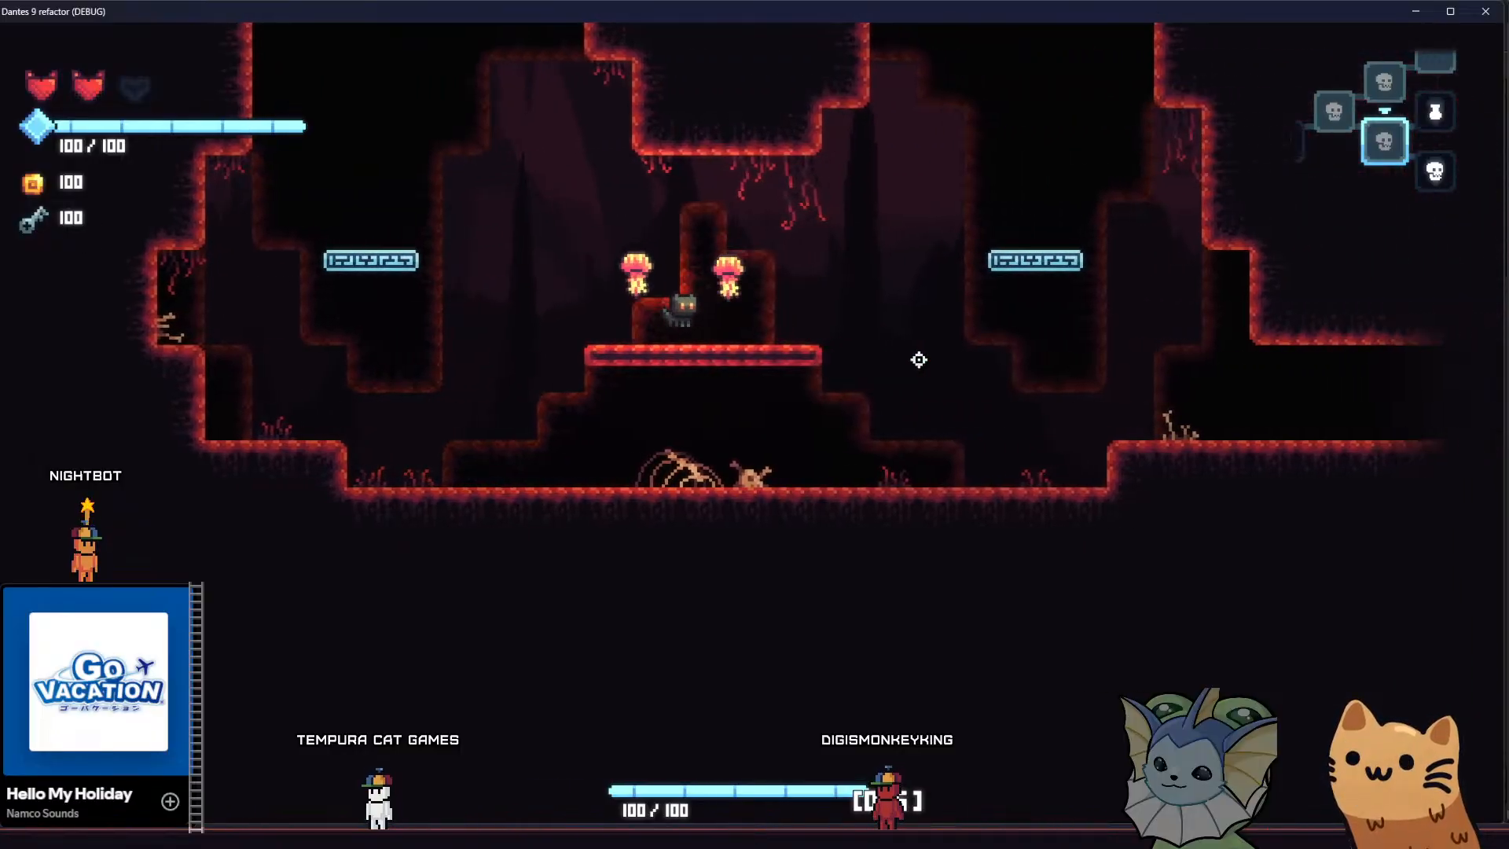
key("a")
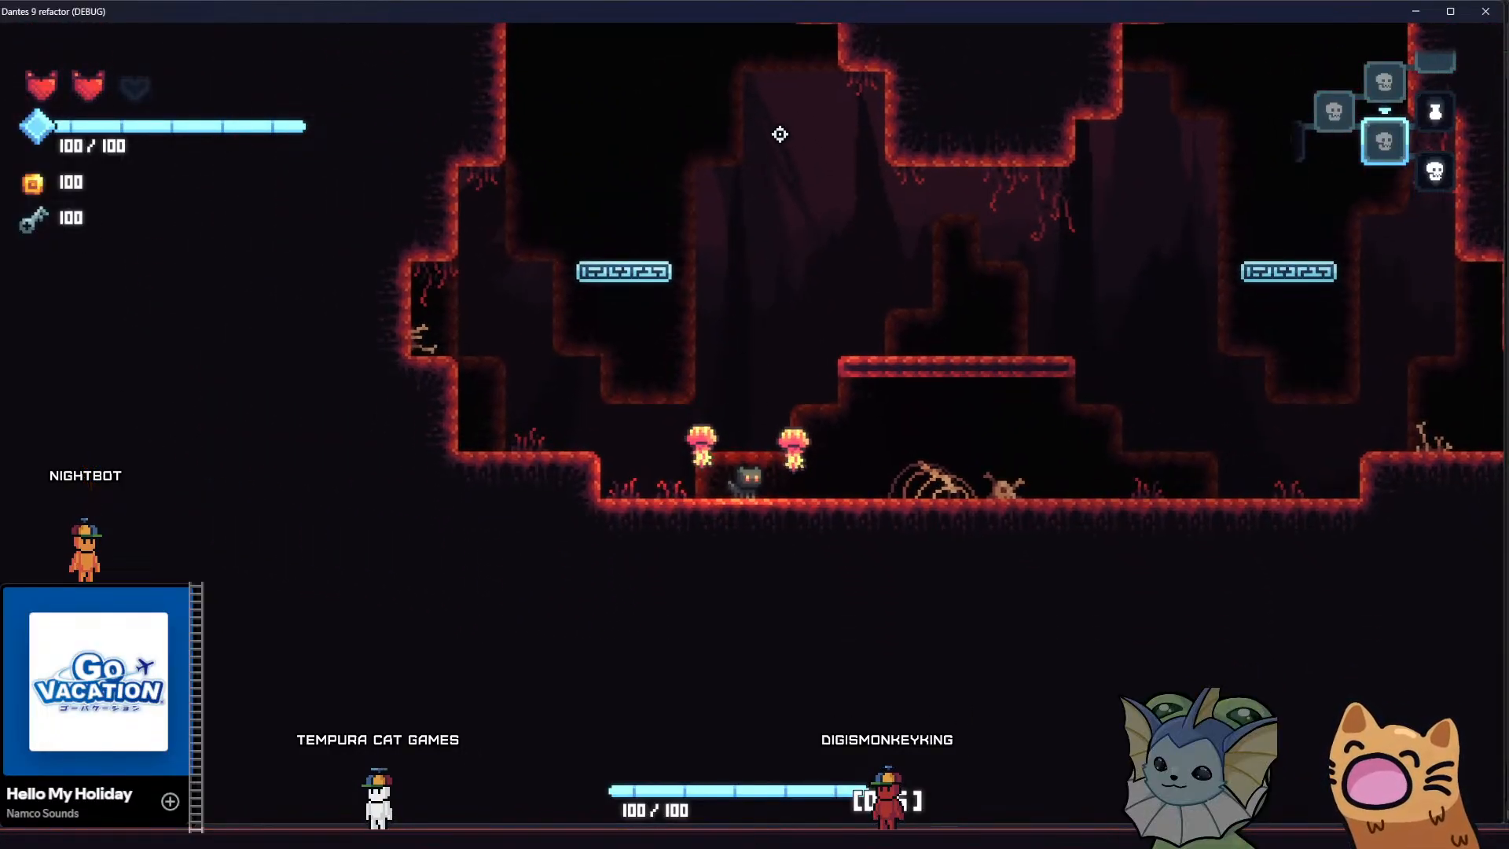
Climb the cat from the lower chamber's floor through the thin platform into the cavern above with the narrow hill
key("d")
key("space")
key("space")
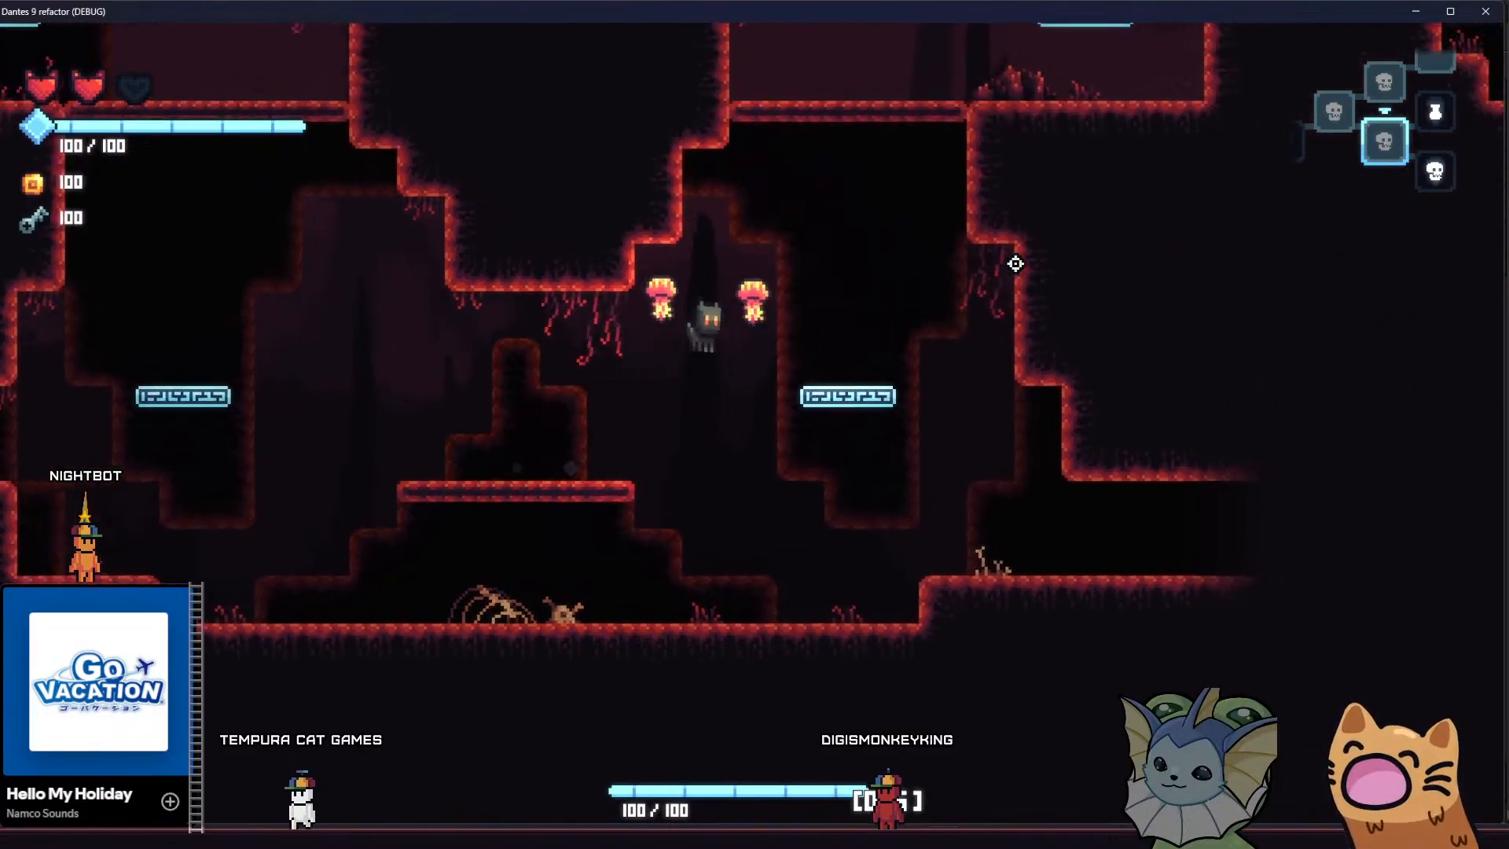
key("space")
key("d")
Climb the cat onto the narrow hill's peak to examine the cave background from the top of the cavern
key("d")
key("space")
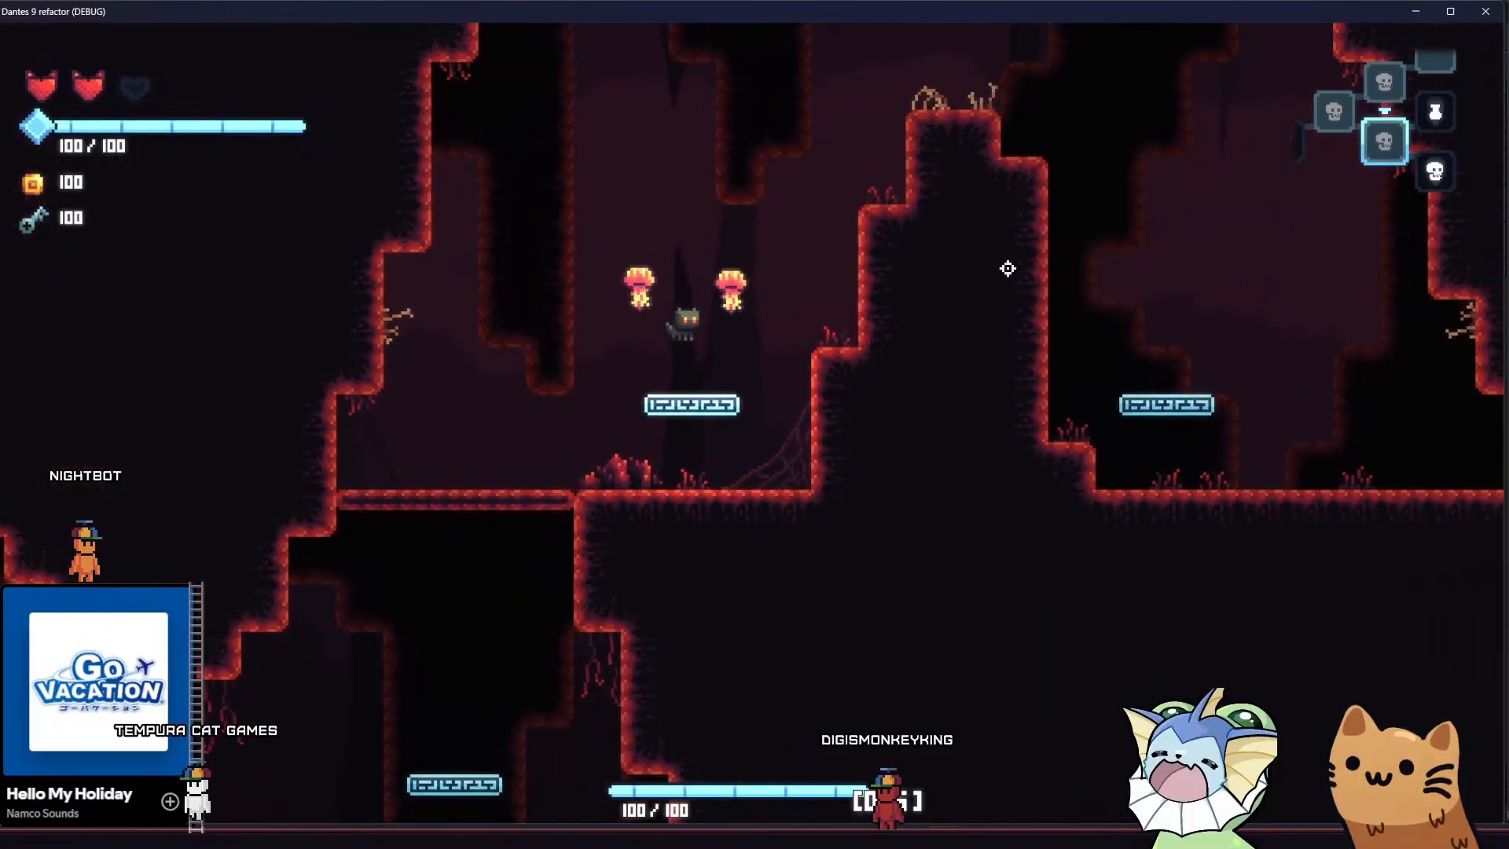
key("space")
key("d")
key("d")
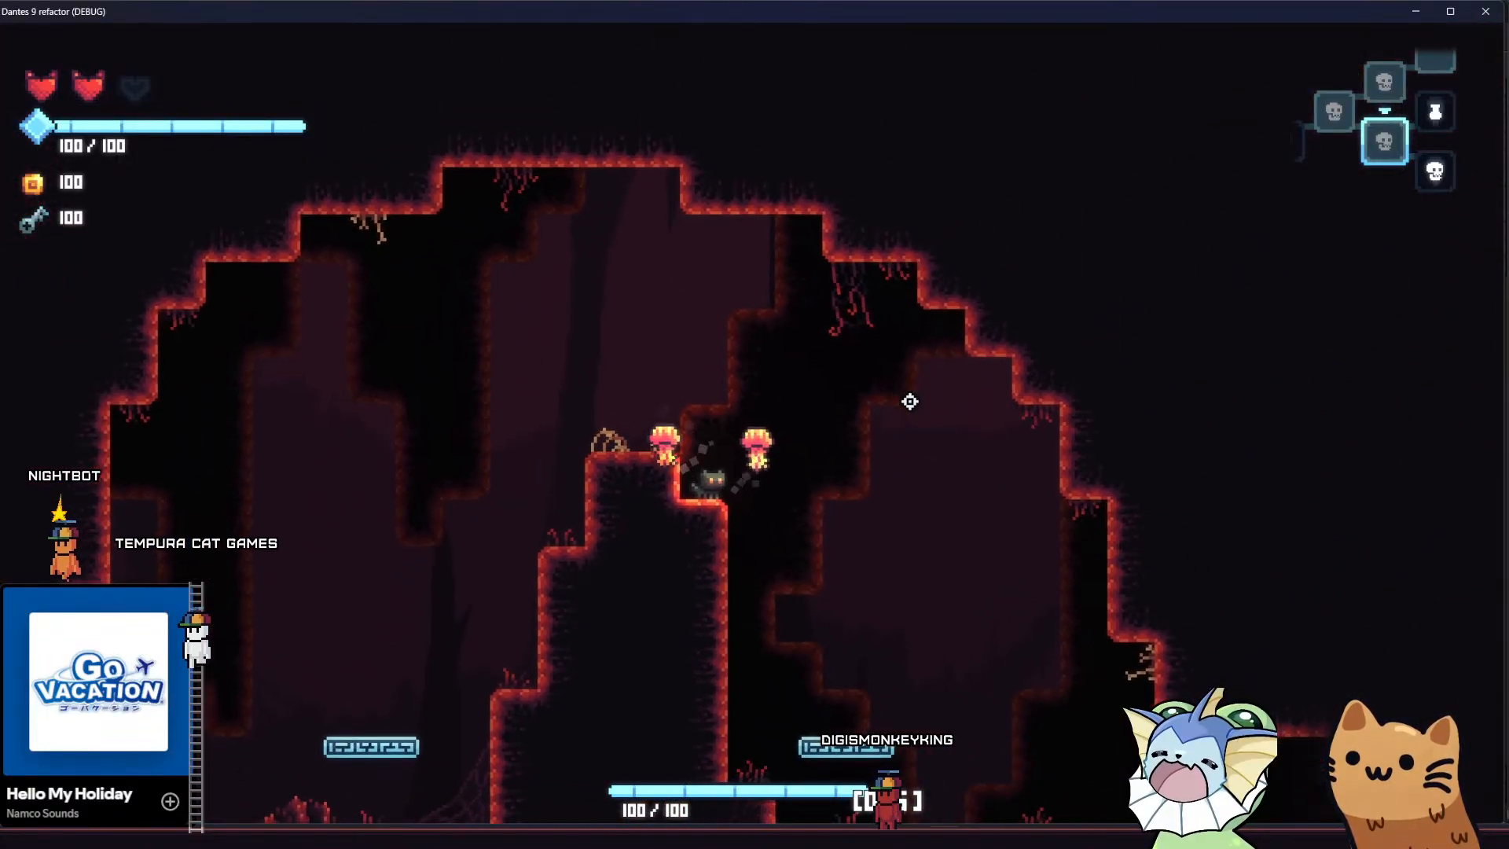
key("space")
key("a")
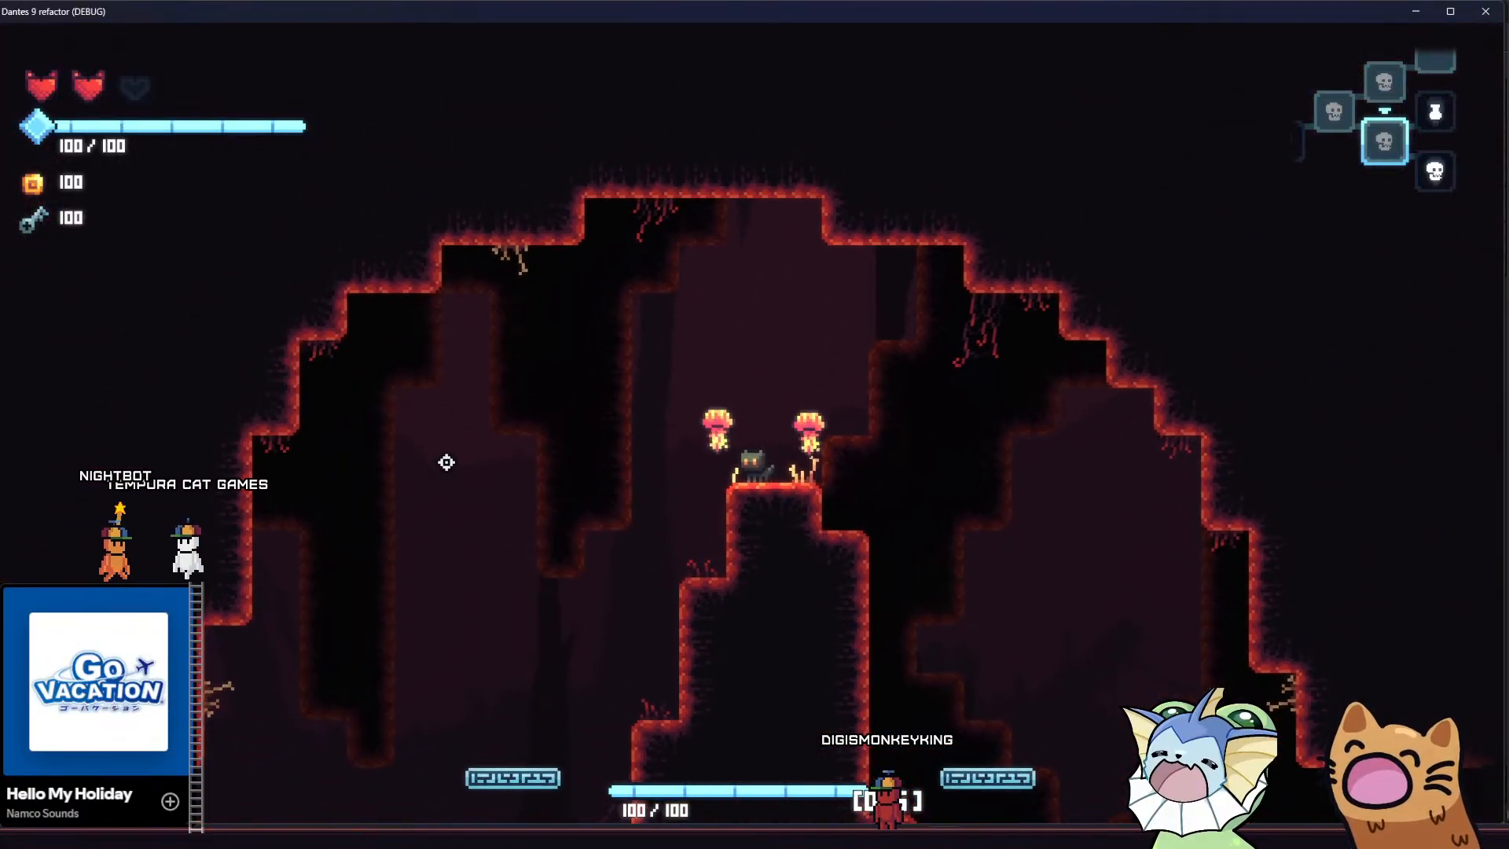
Bounce the cat on the jump pad beside the narrow hill and cross over to the floor on the far side
key("a")
key("space")
key("a")
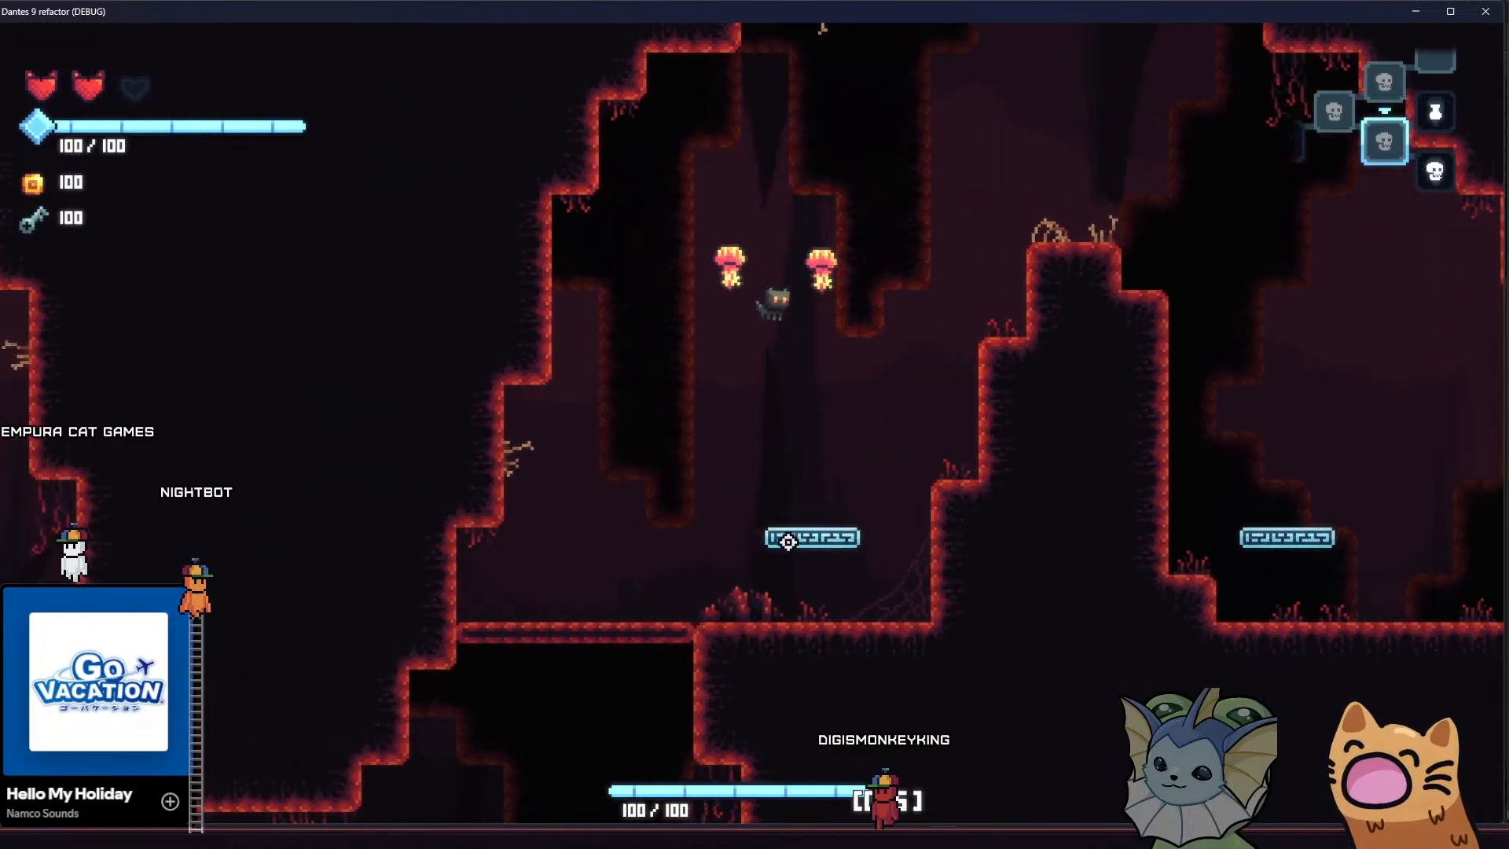
key("space")
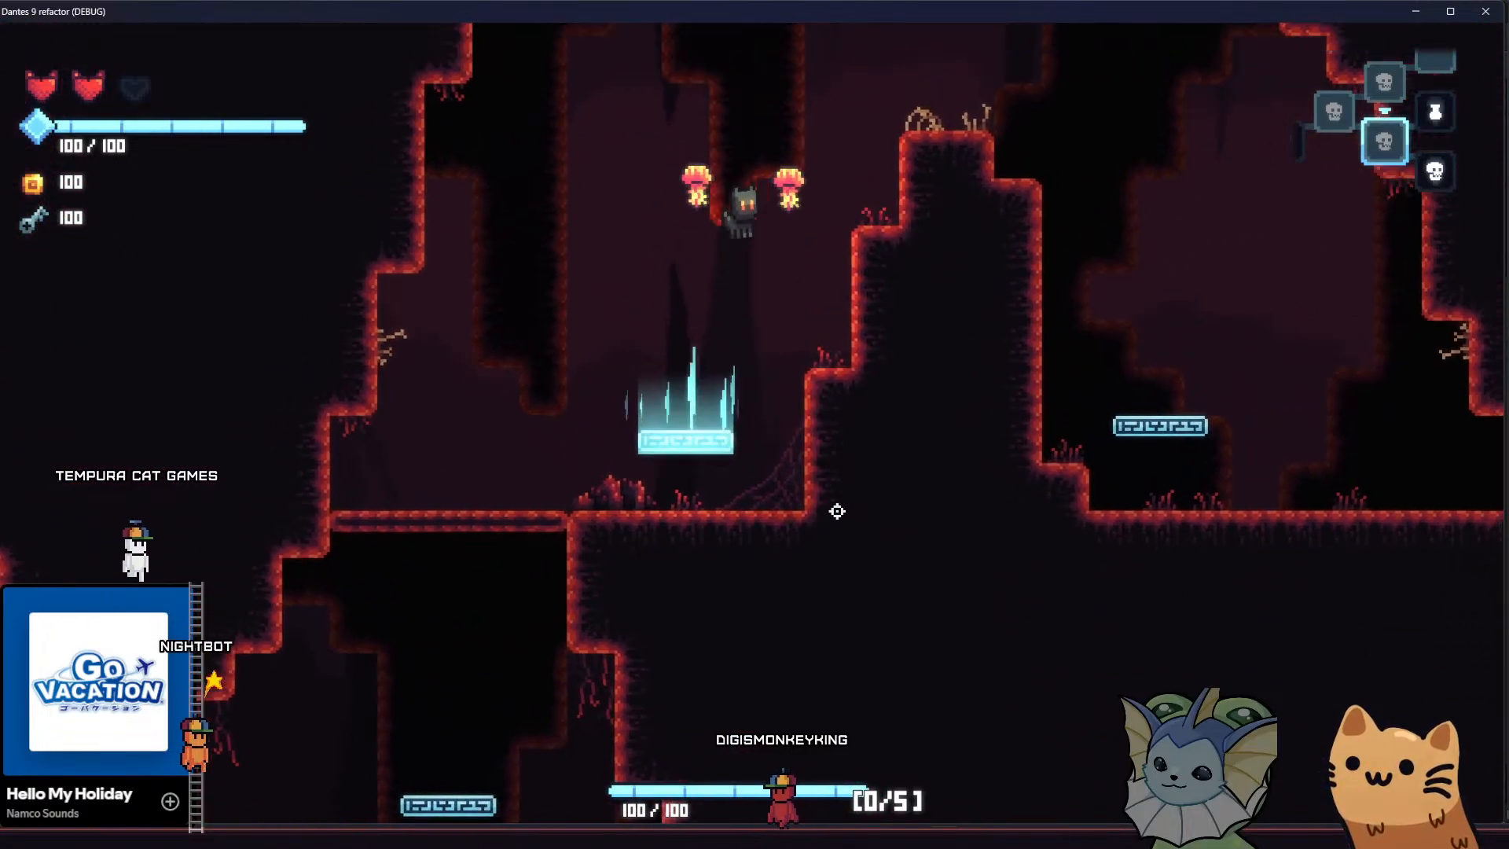
key("d")
key("space")
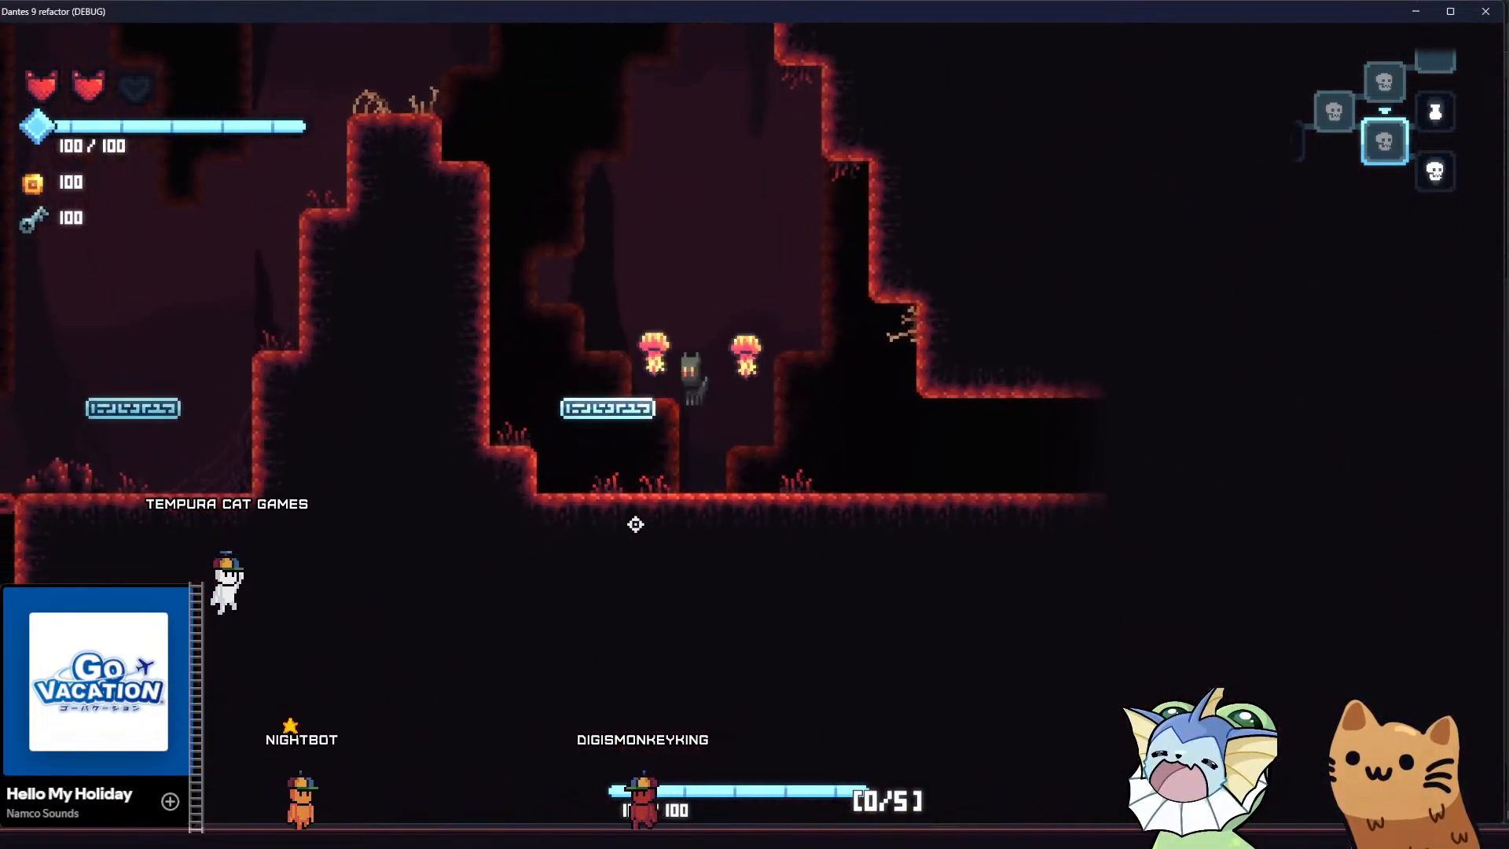
key("a")
key("space")
key("d")
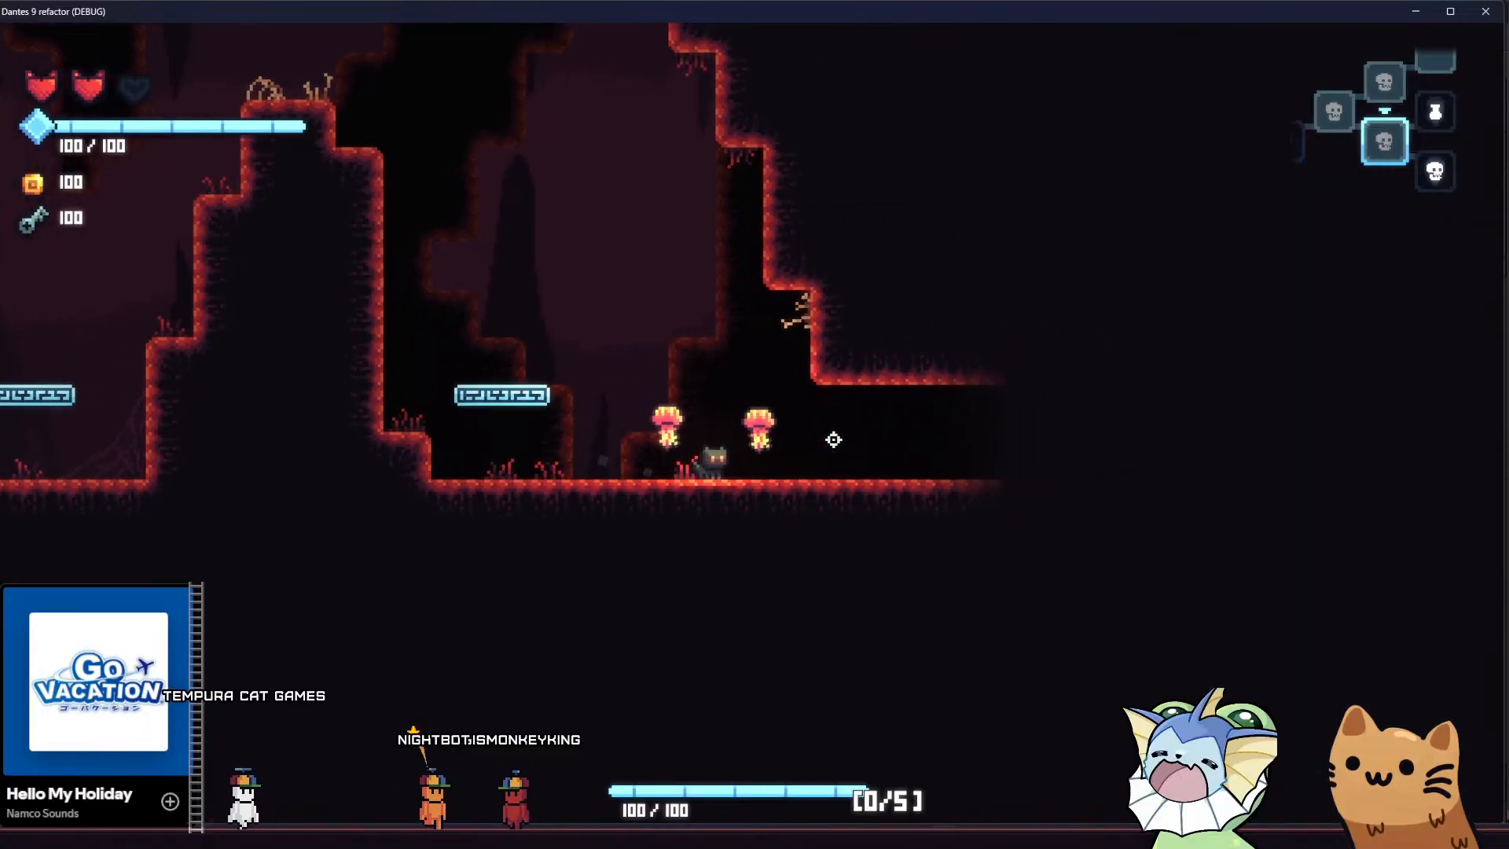
Take the cat through the passage into the skeleton shopkeeper's room, walk to the counter and return to the cave
key("d")
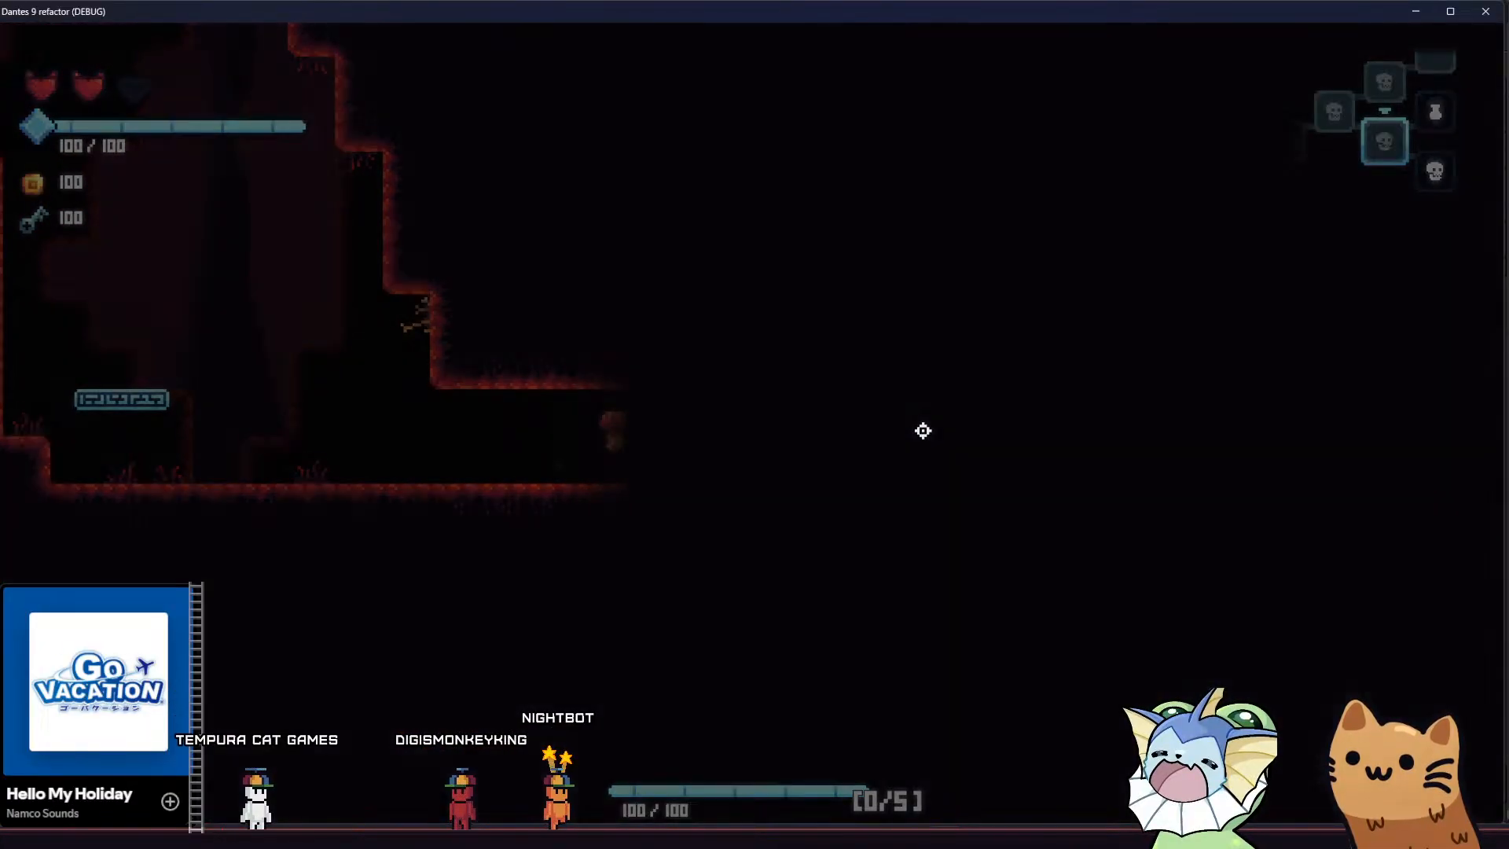
key("d")
key("a")
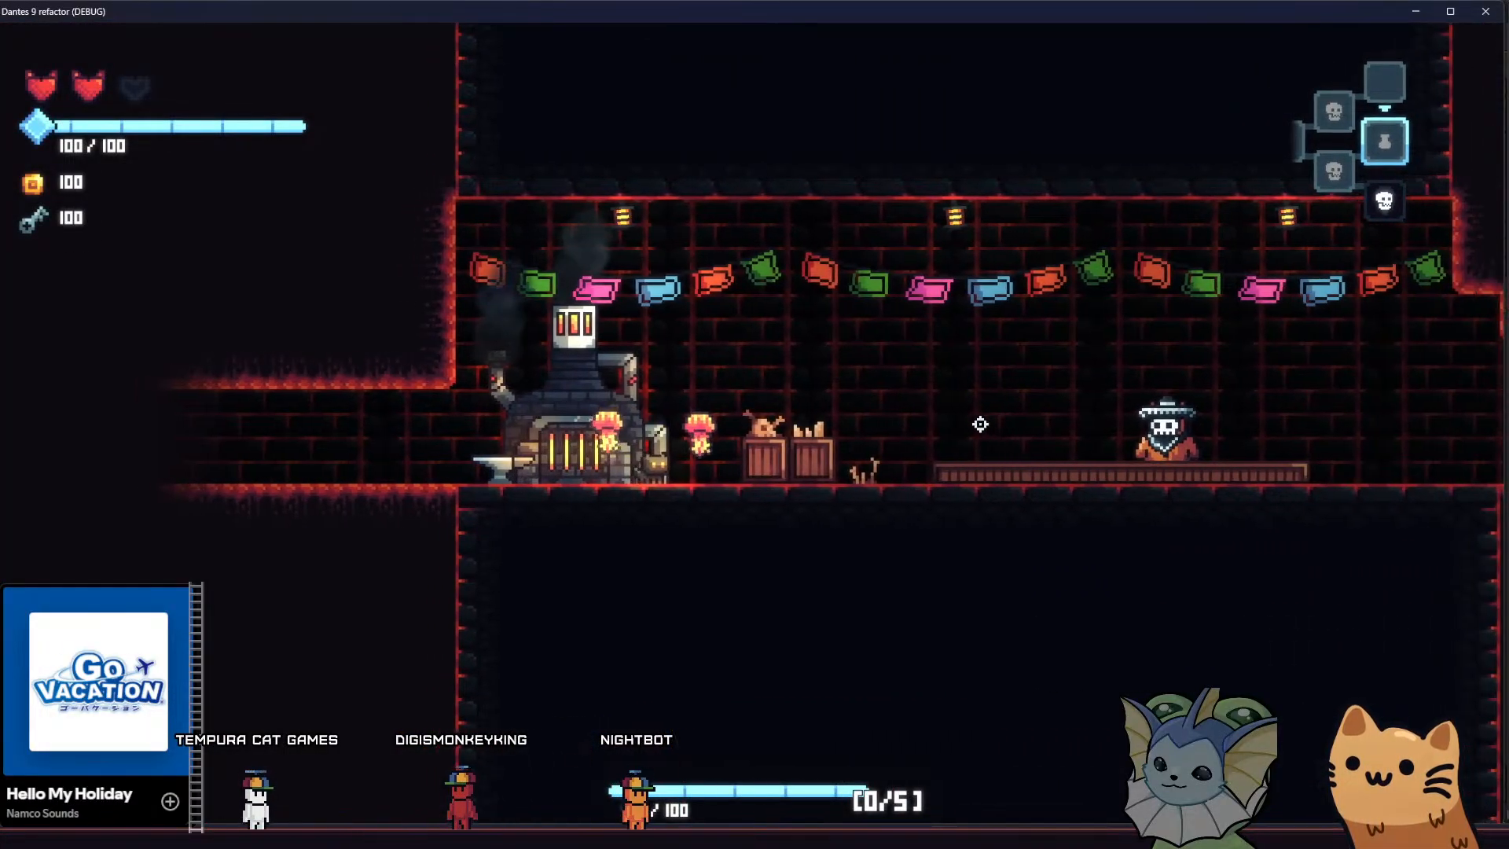
key("d")
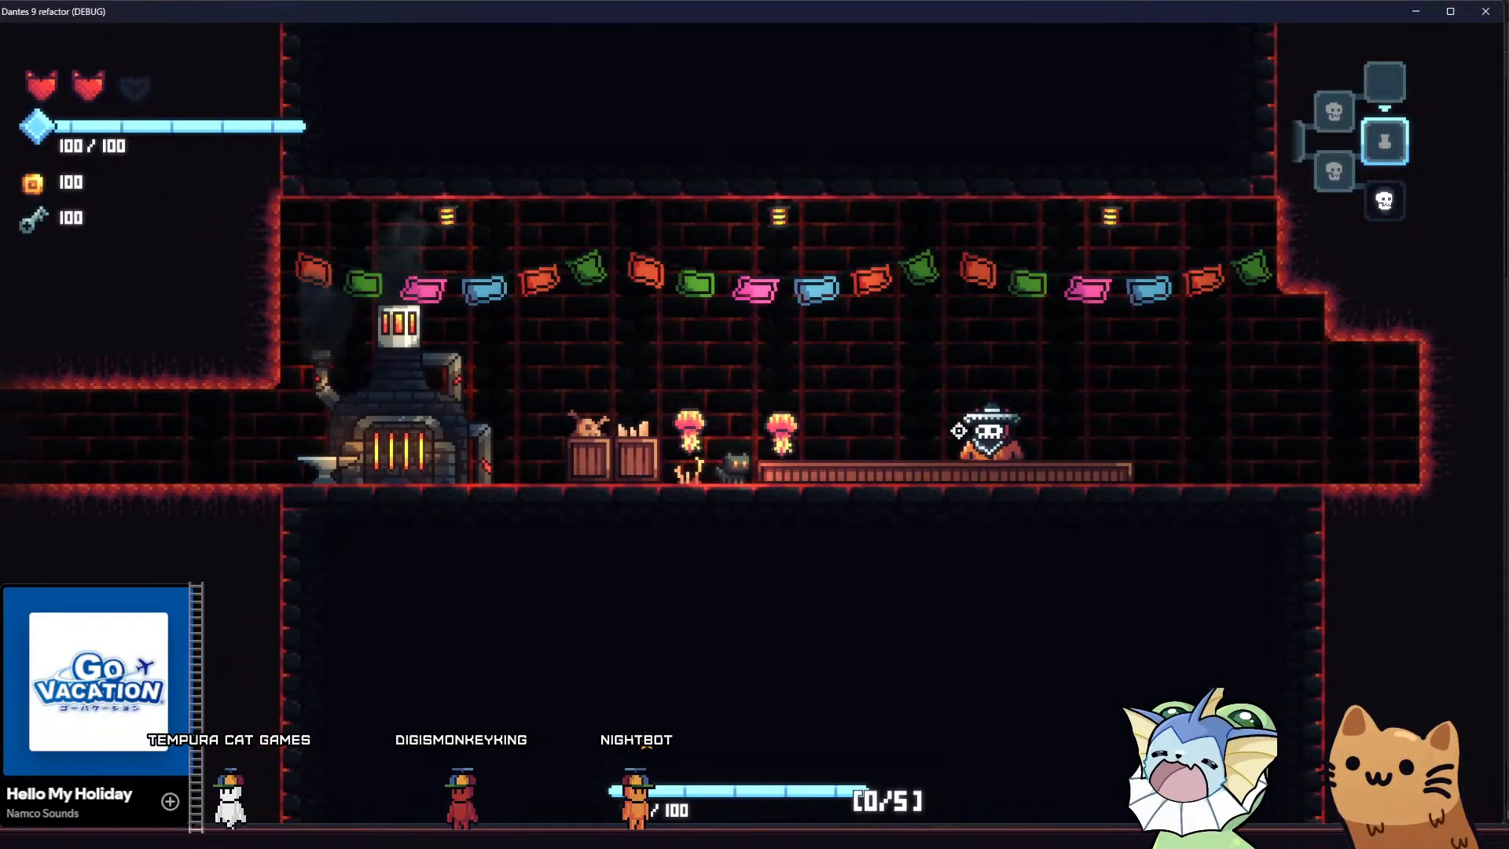
key("a")
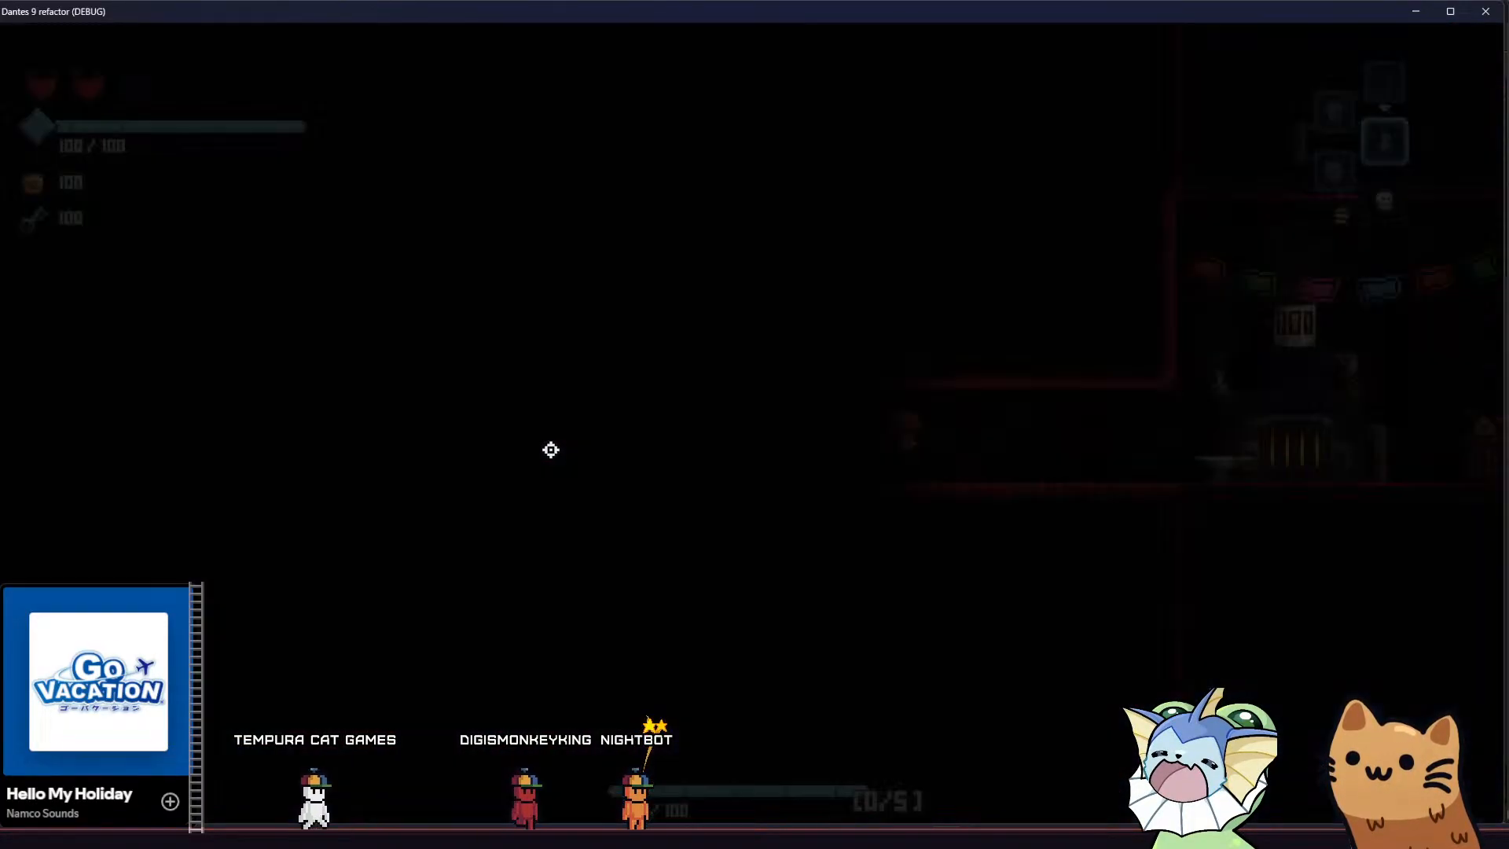
Bounce the cat off the nearest jump pad and carry it back over the narrow hill to check the scrolling
key("a")
key("space")
key("space")
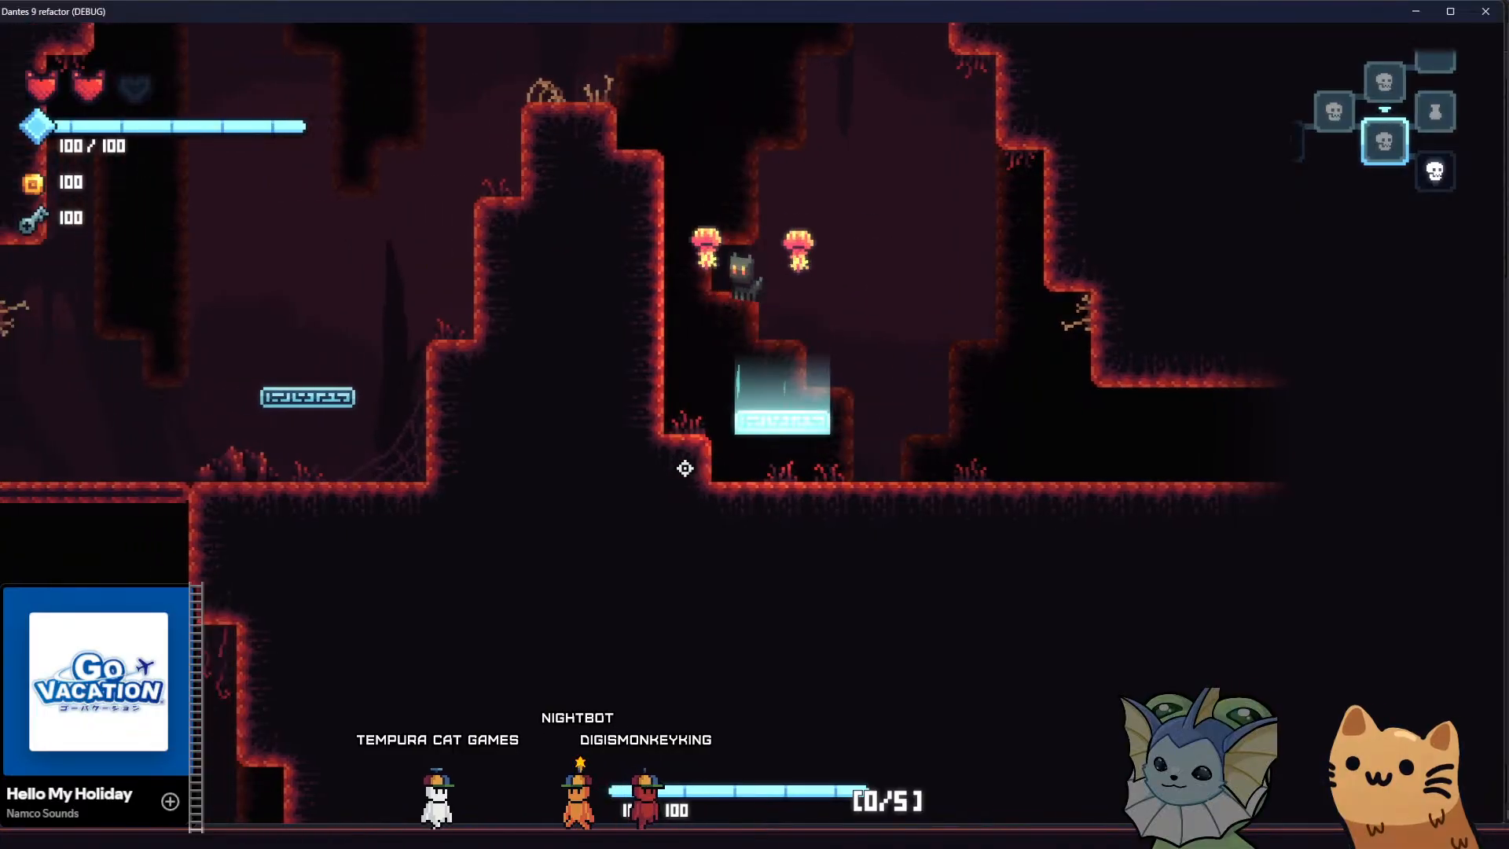
key("space")
key("a")
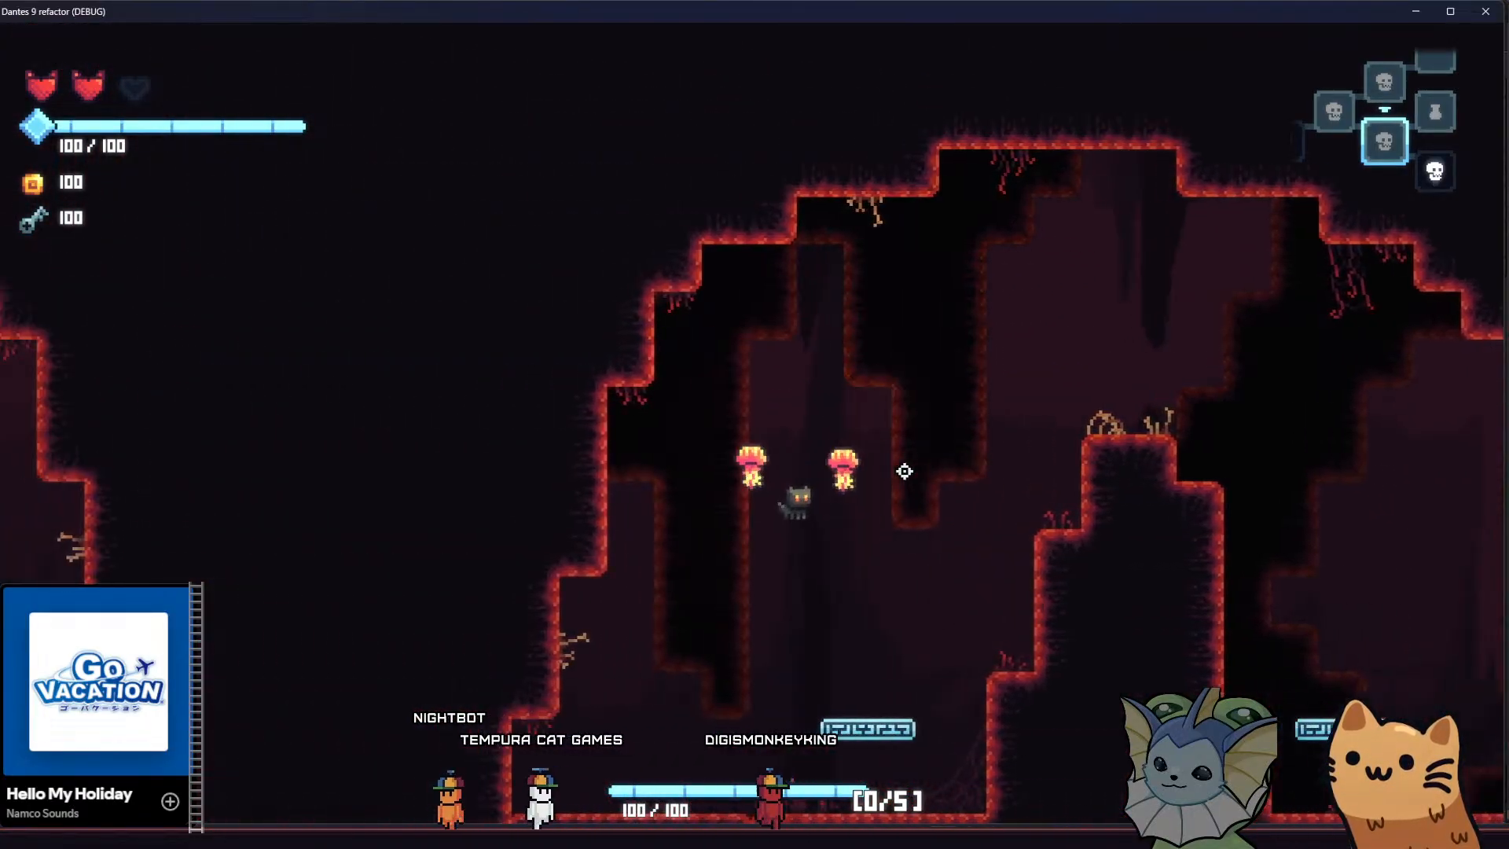
Drop the cat into the lower chamber and run back and forth along its floor to examine the parallax
key("s")
key("a")
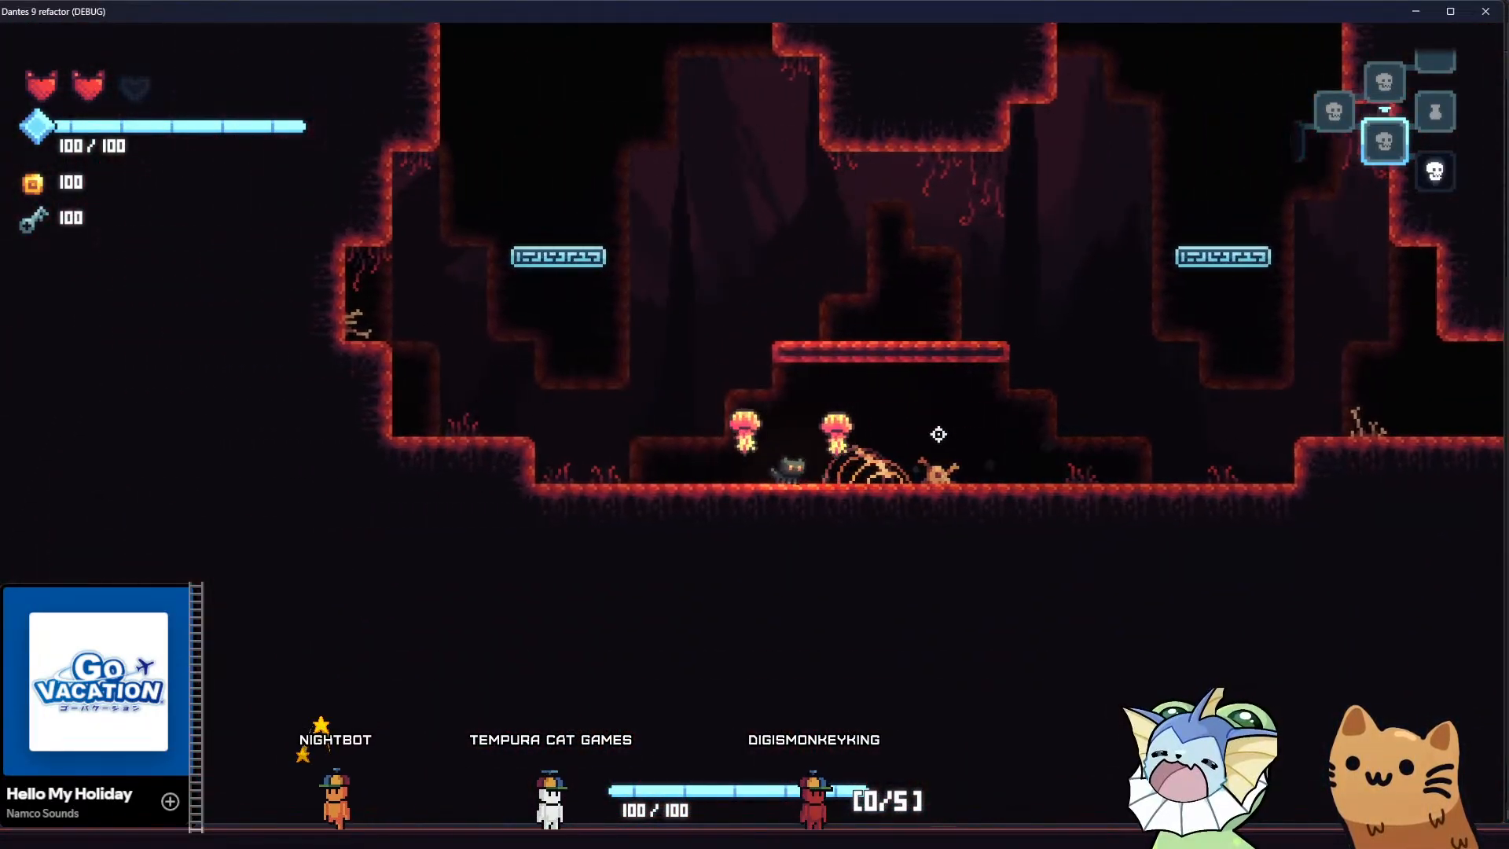
key("d")
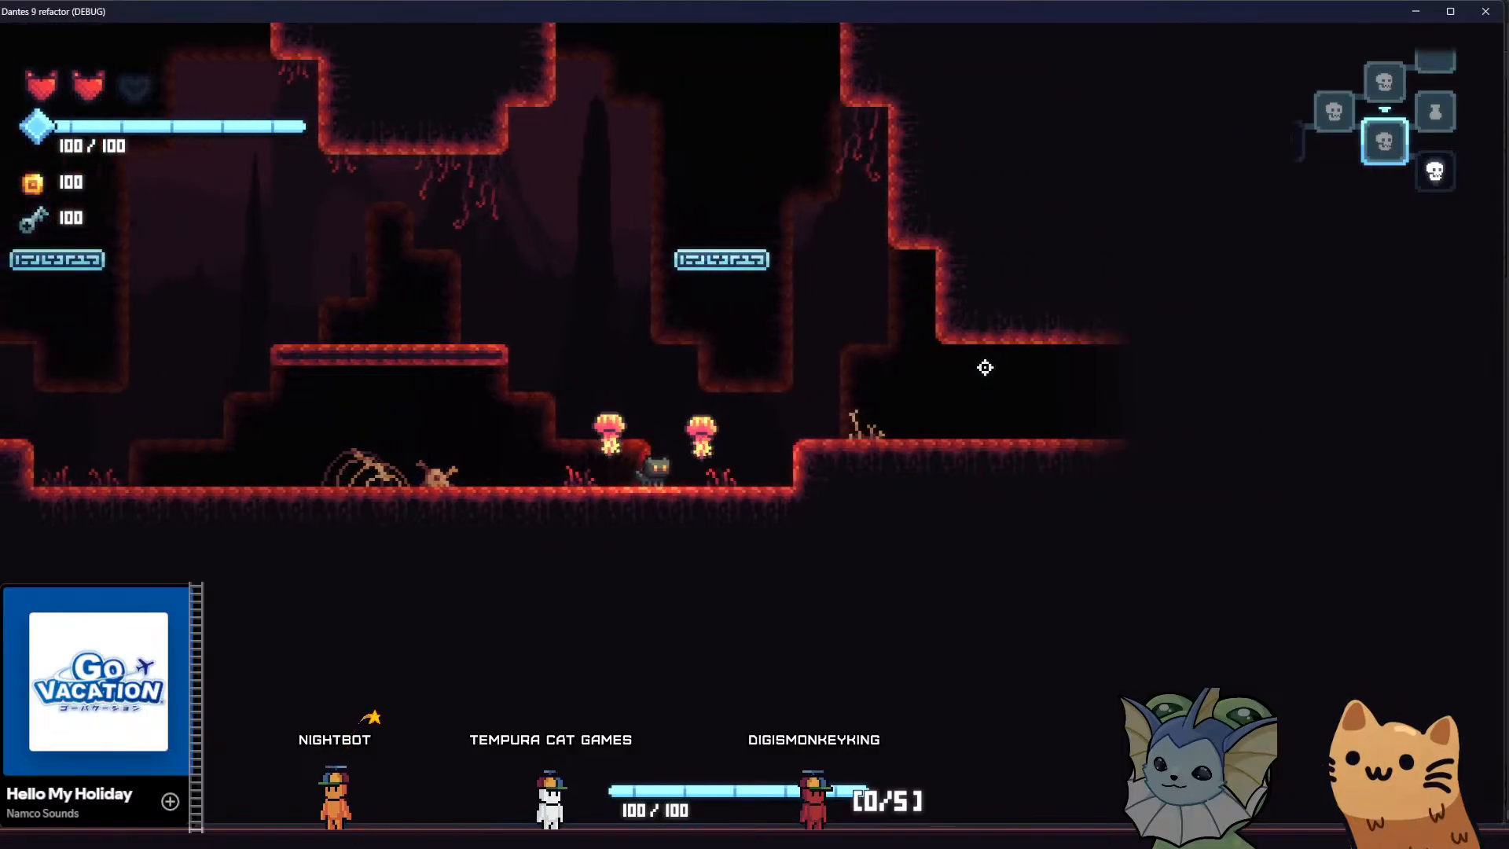
key("a")
key("d")
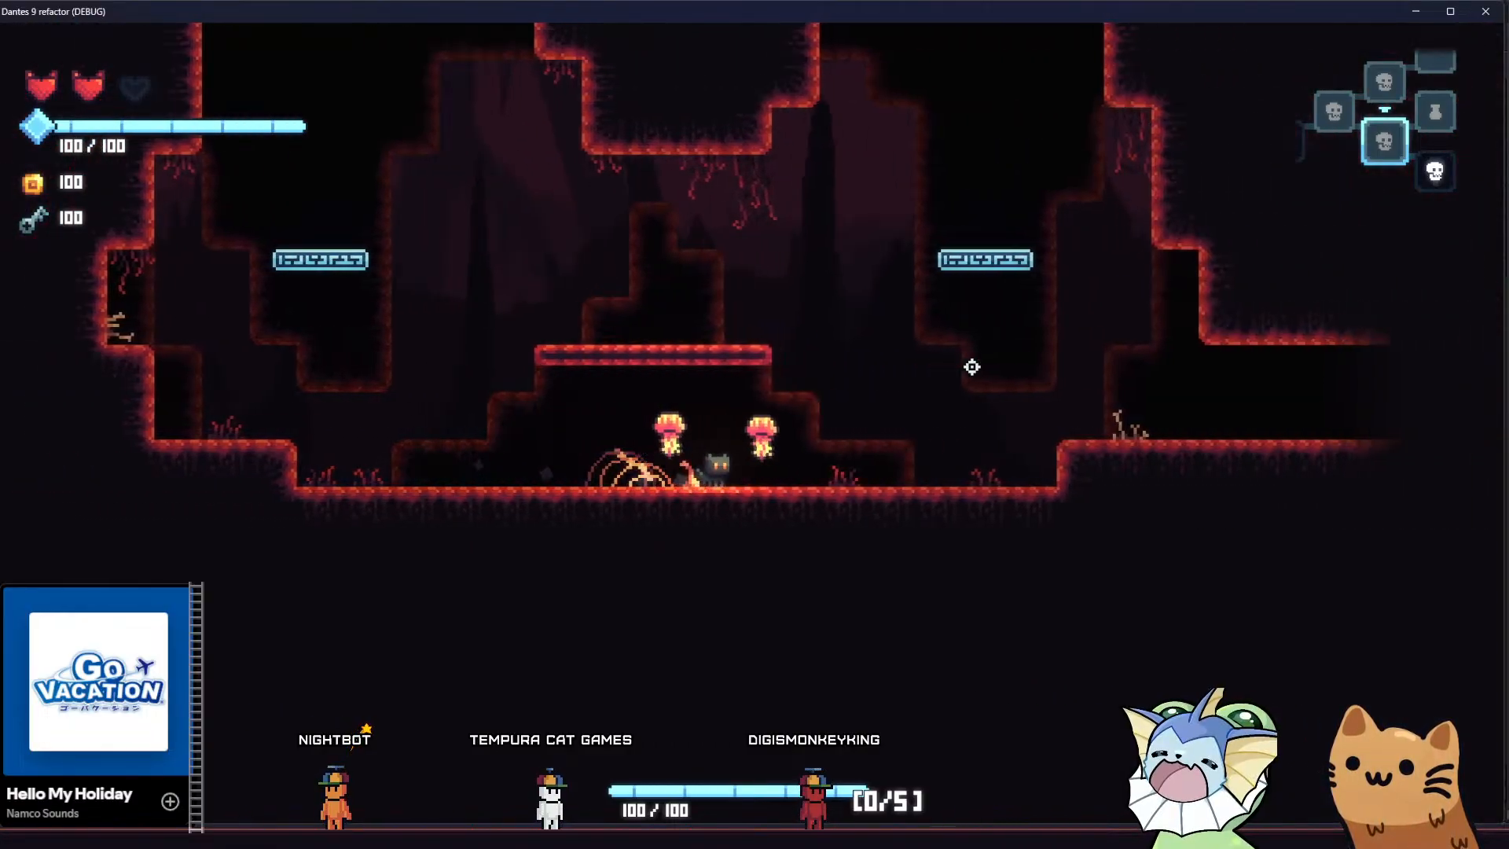
Bounce the cat off the lower chamber's jump pad and up through the thin platform on the opposite side
key("a")
key("space")
key("a")
key("space")
Bounce off the upper cavern's jump pad and land the cat on the skeleton-topped hill
key("space")
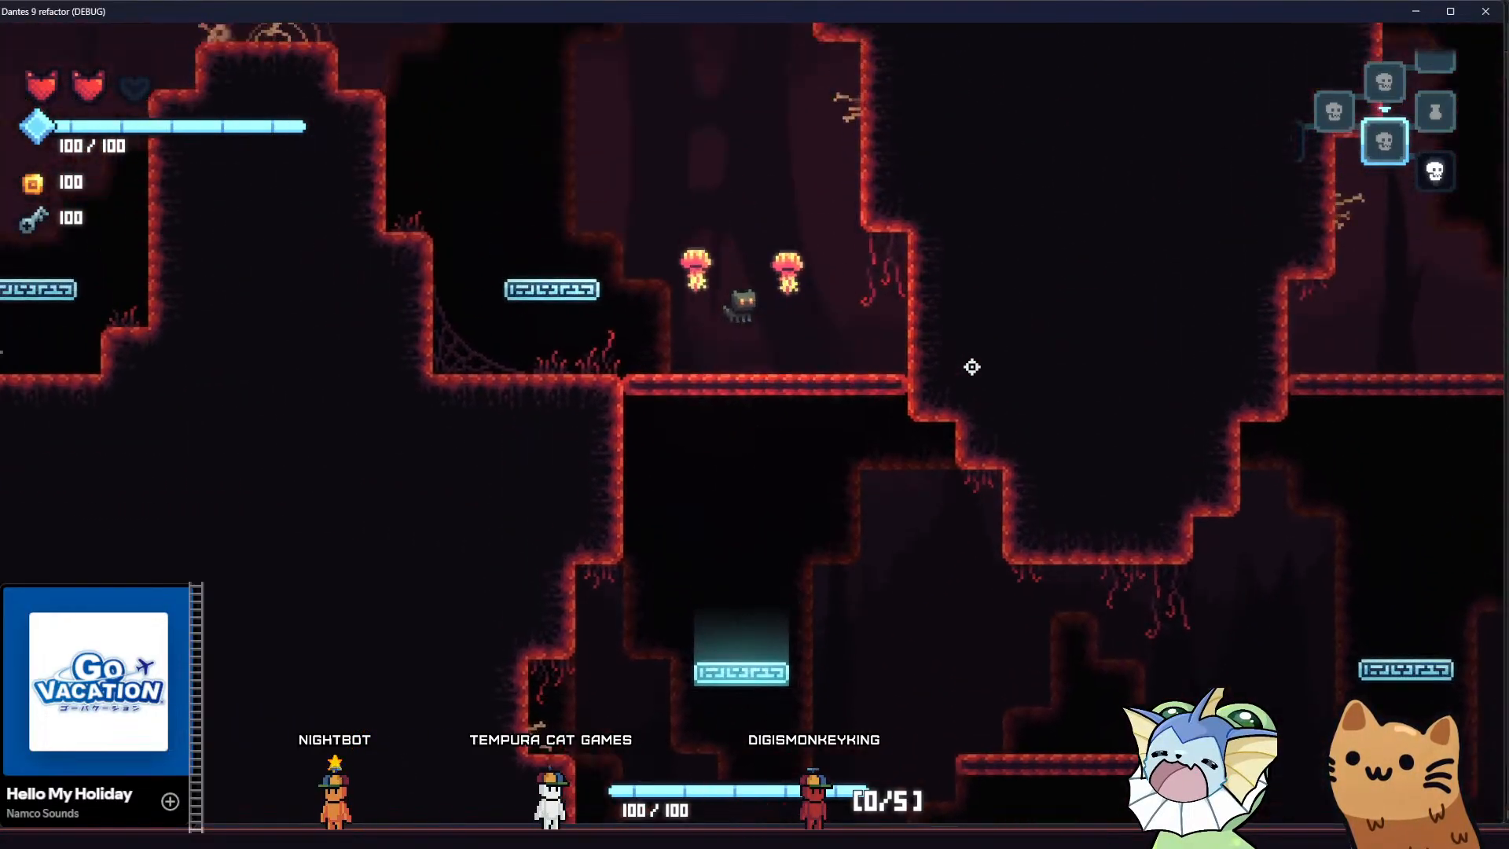
key("a")
key("a")
key("space")
key("d")
key("space")
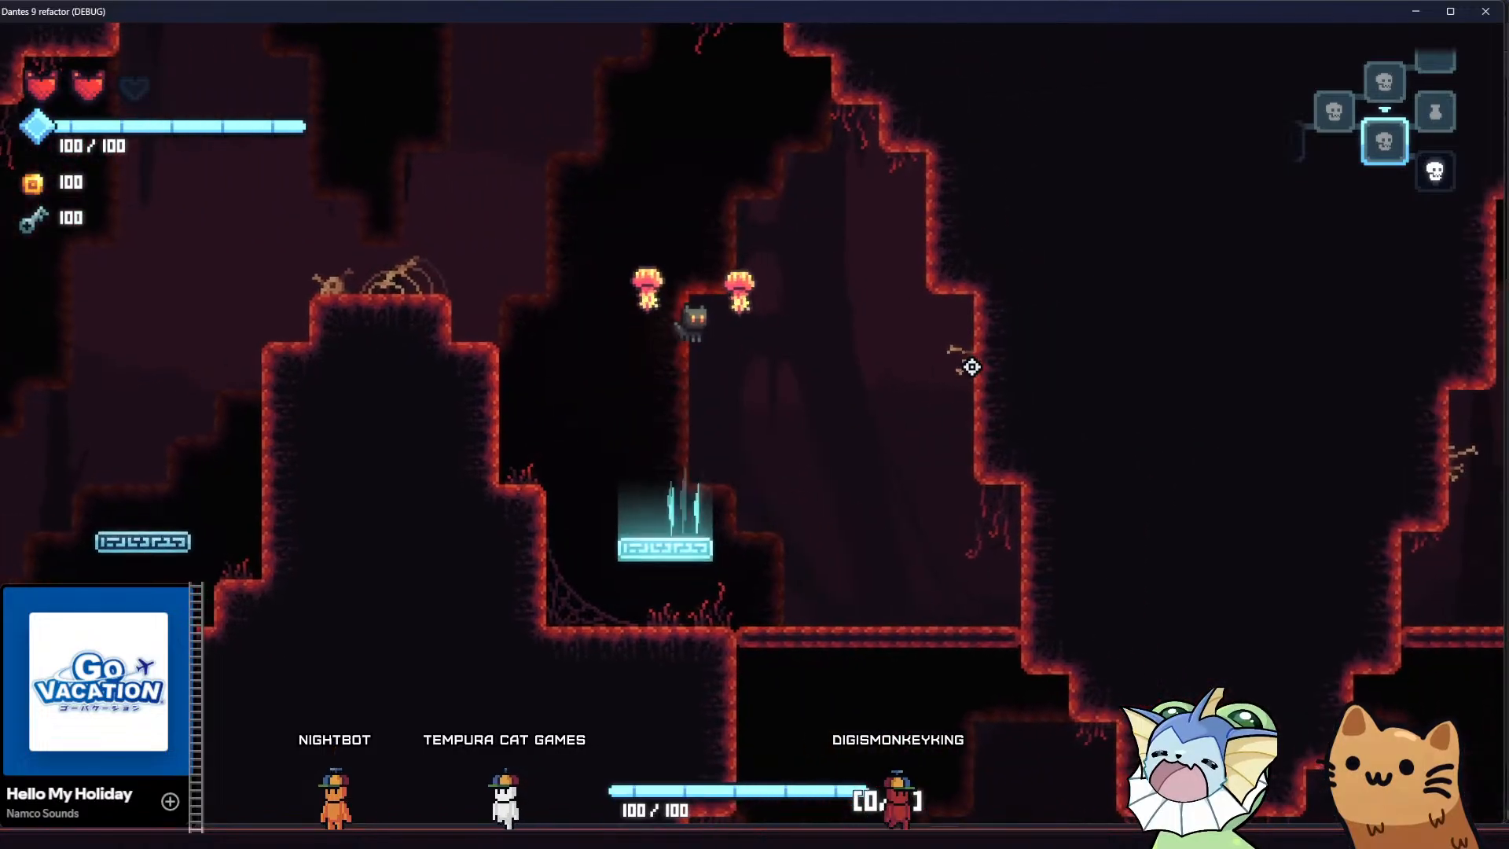
key("a")
key("a")
key("d")
key("a")
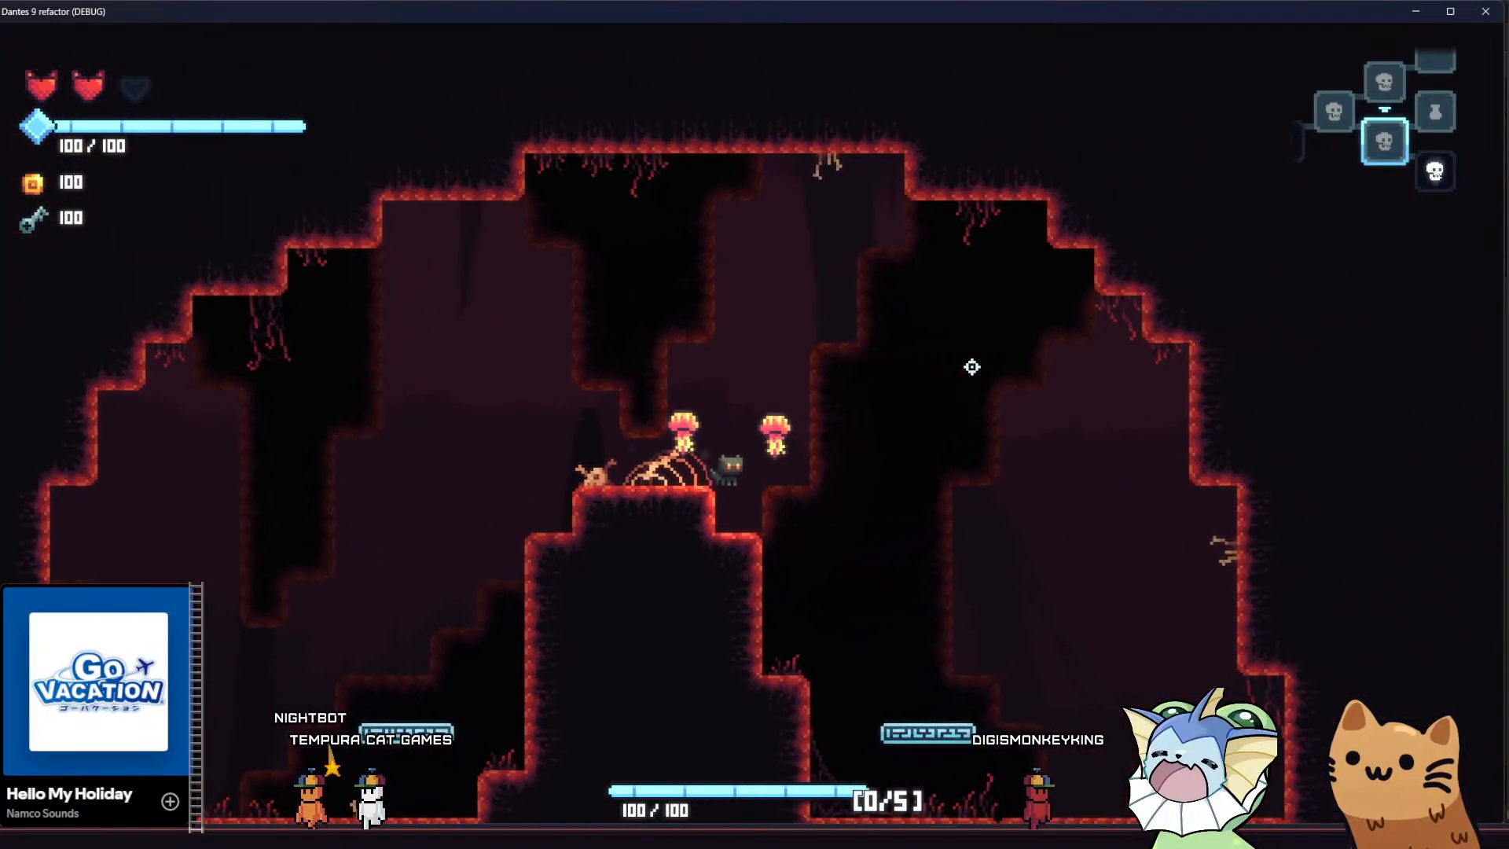
Bring the cat off the skeleton-topped hill and down onto the lower chamber's central platform
key("d")
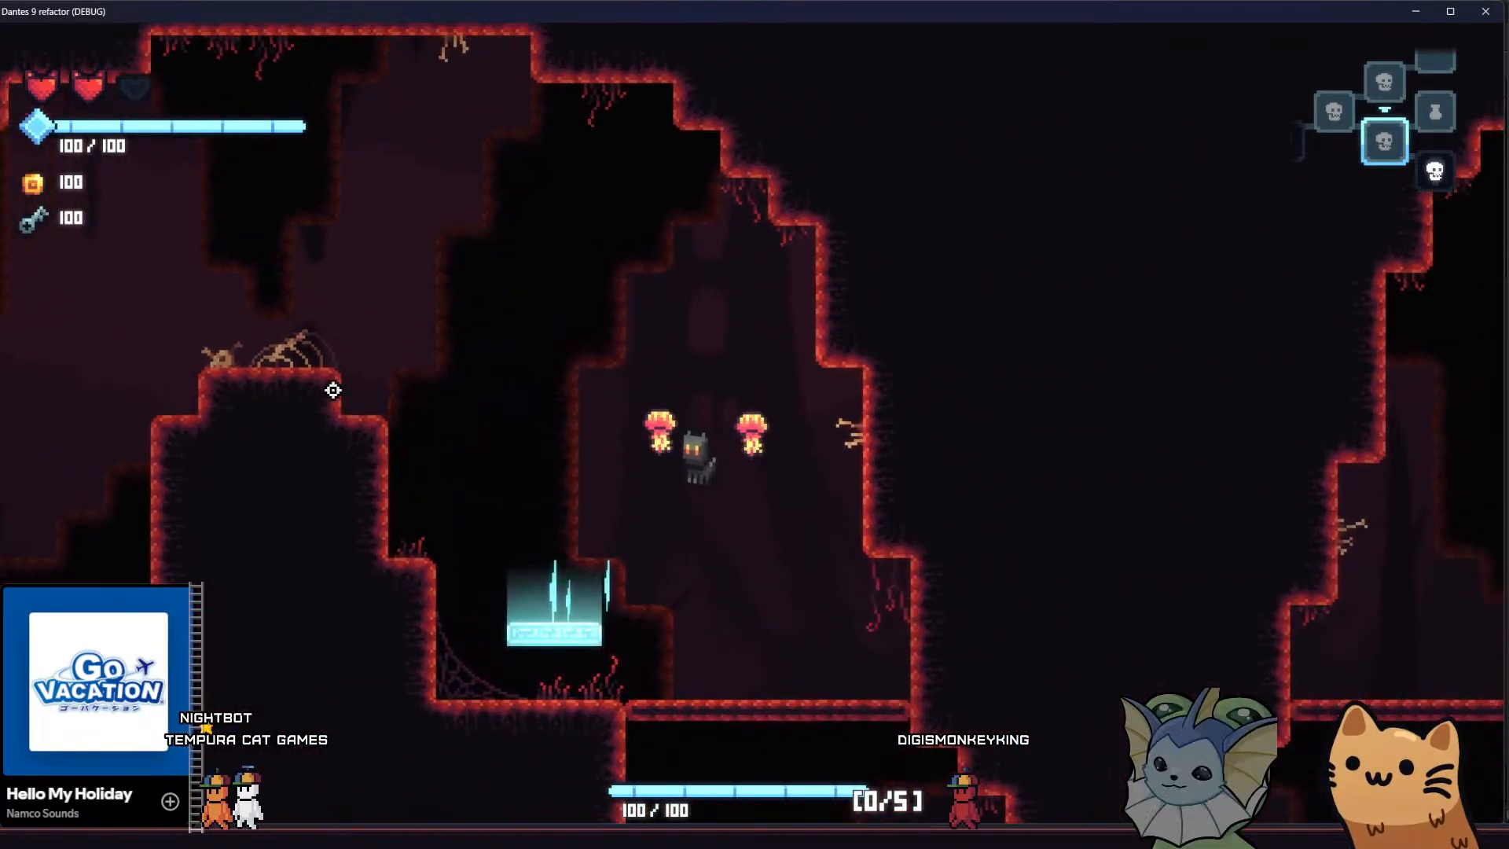
key("a")
key("d")
key("s")
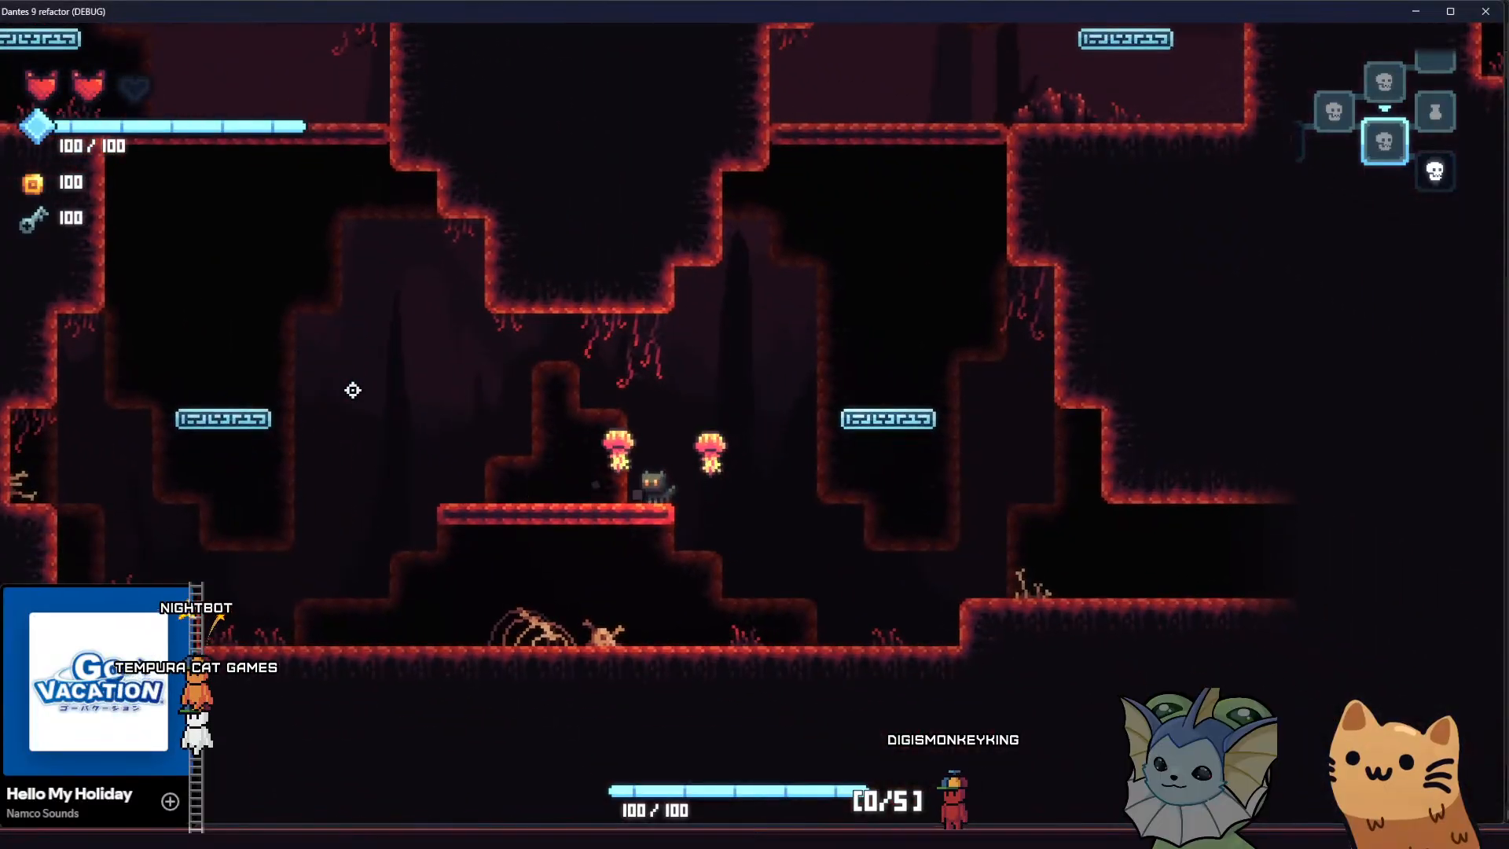
Leave the lower chamber for the adjoining enemy room and cross it to the ledge by the far skull gate
key("space")
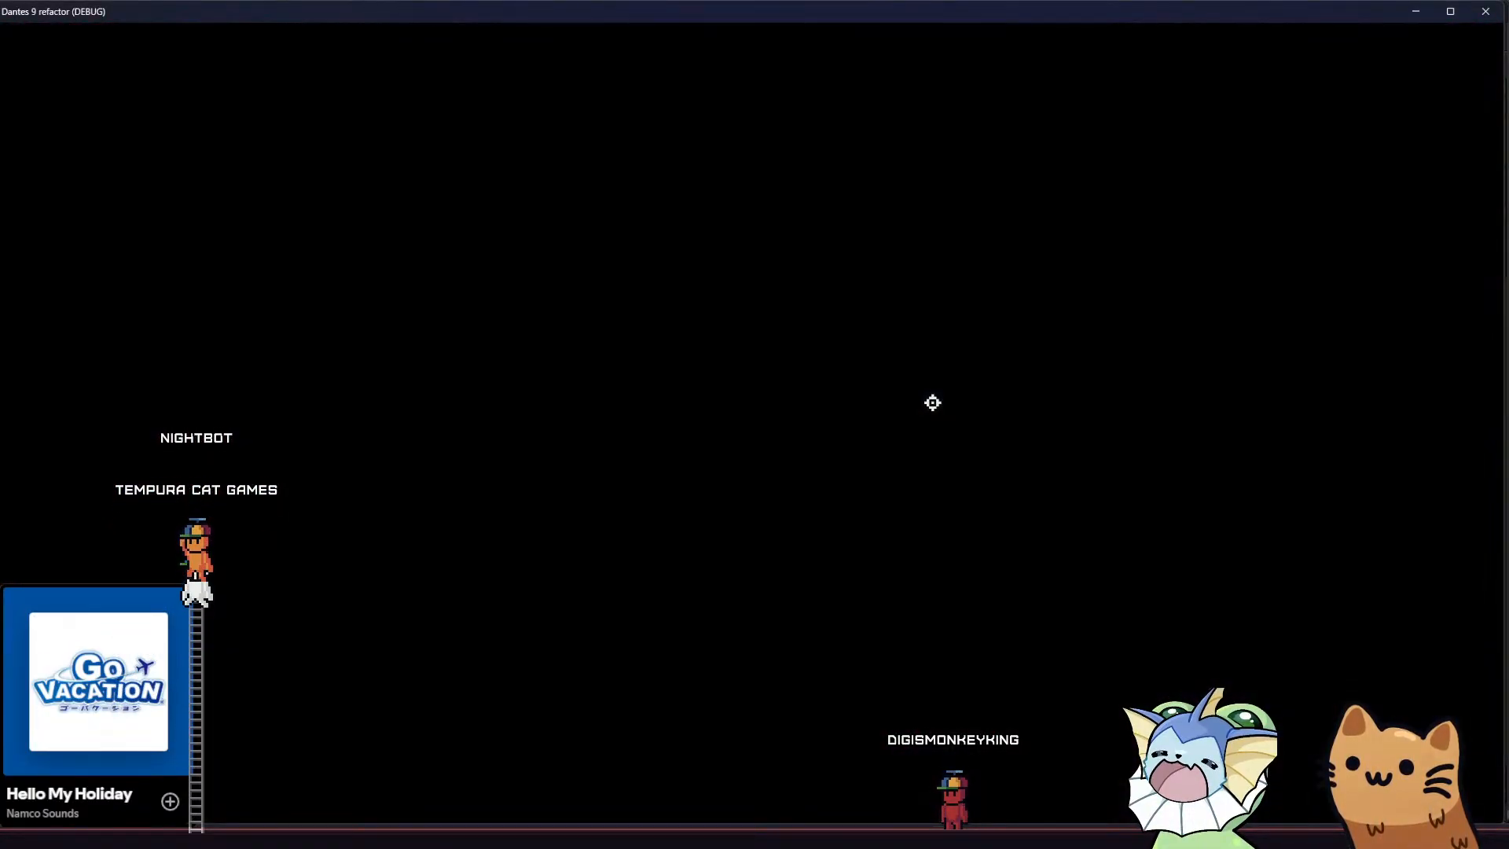
key("d")
key("d")
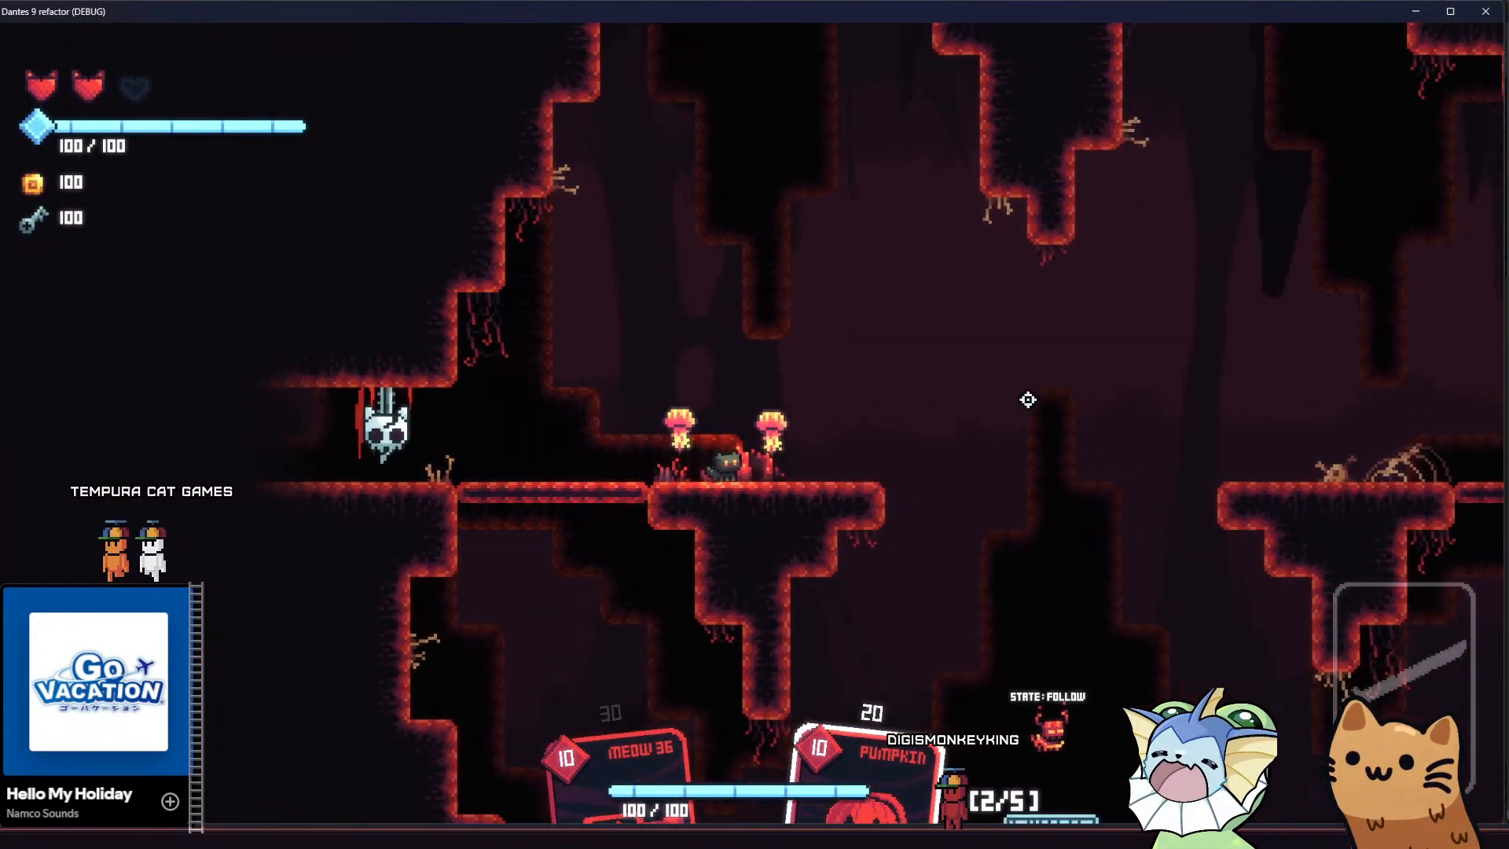
key("space")
key("space")
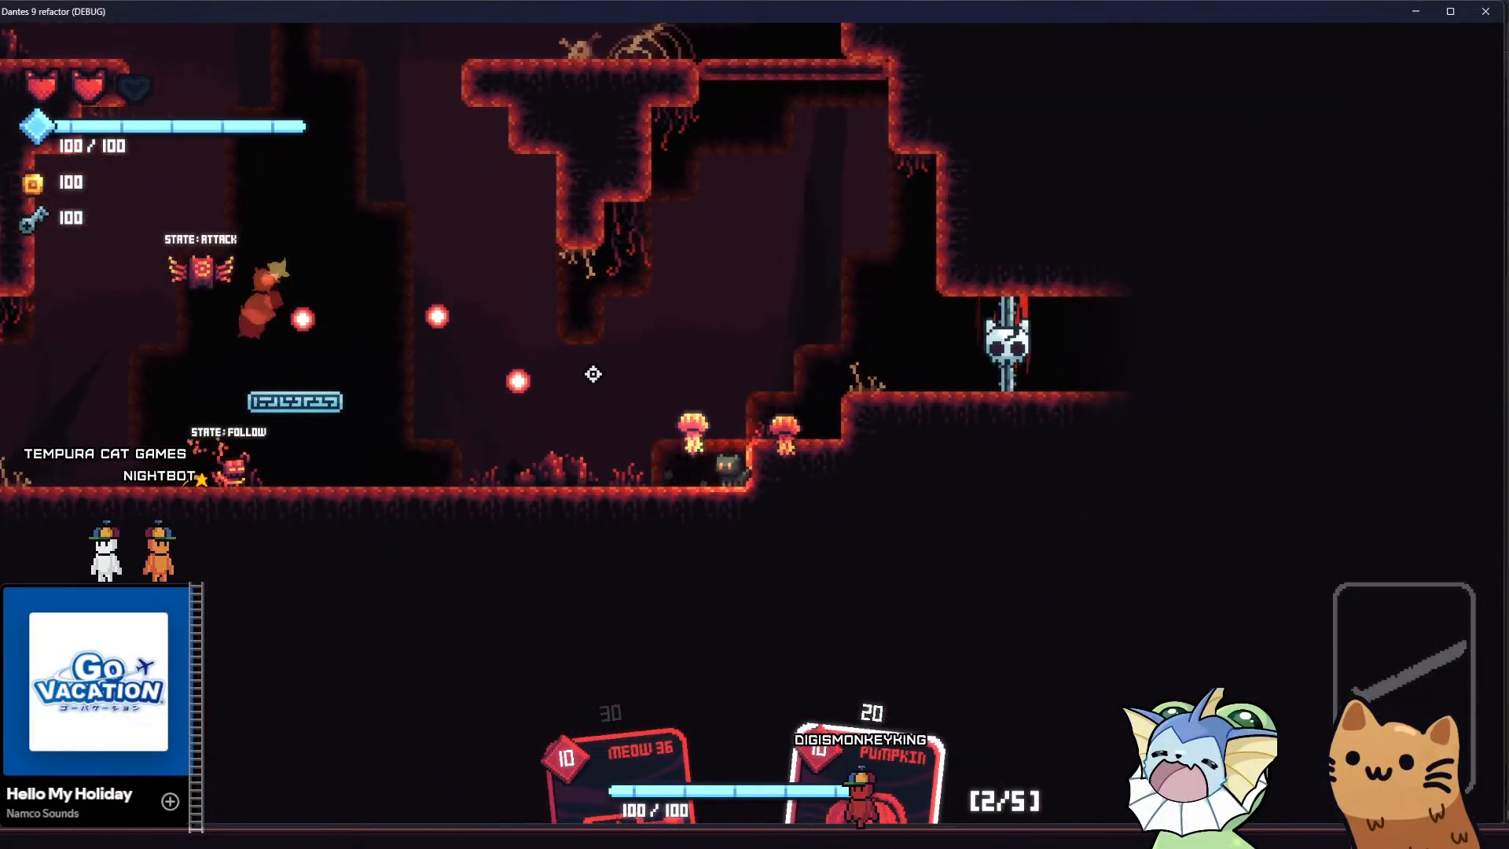
Equip the Pumpkin card, throw pumpkins toward the flying enemy and back away from the ground enemy
key("a")
key("e")
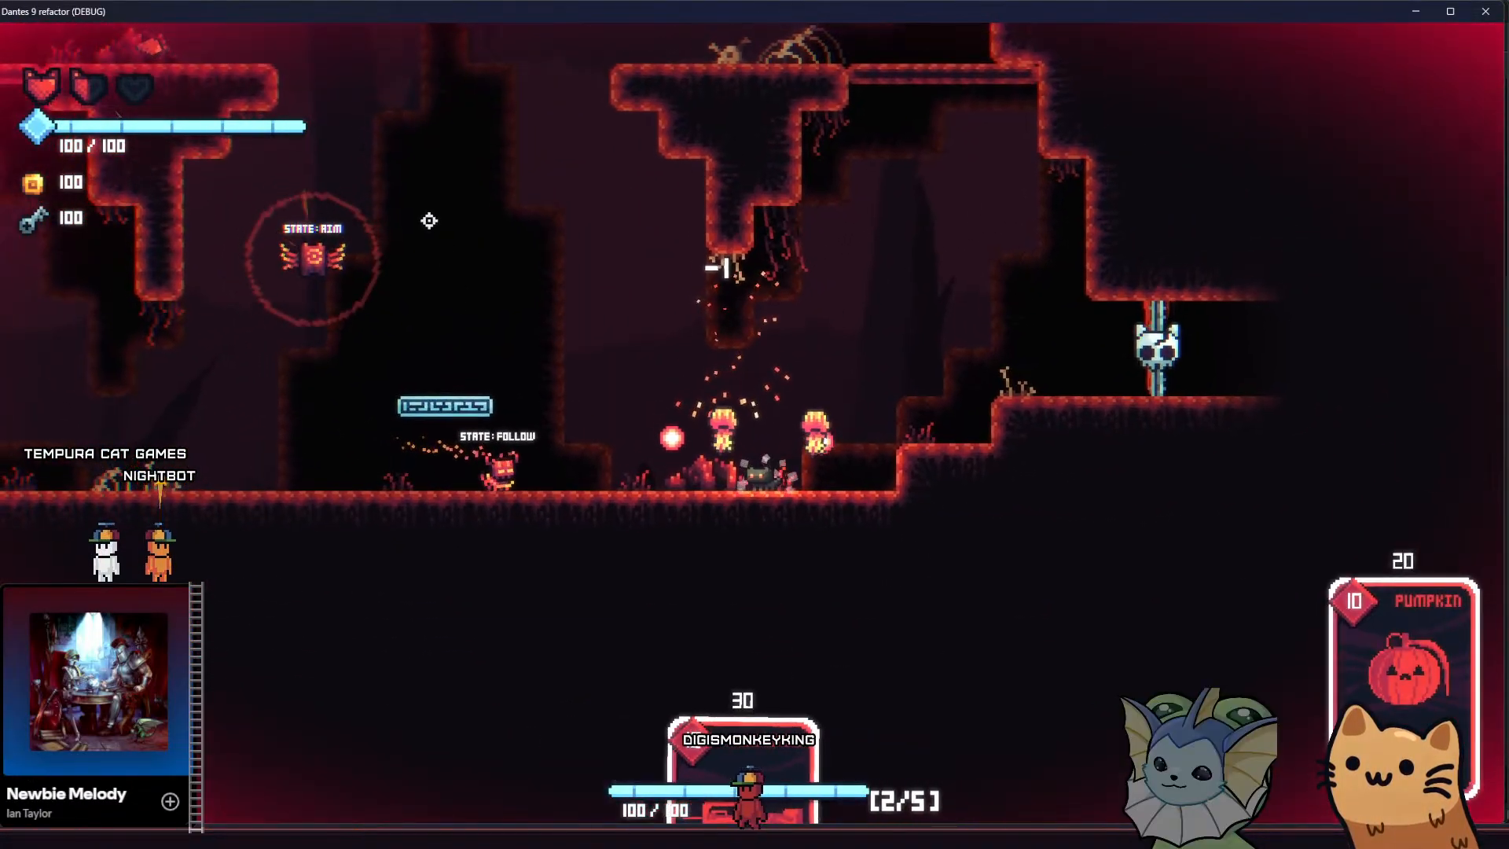
left_click(471, 138)
left_click(471, 138)
key("e")
key("d")
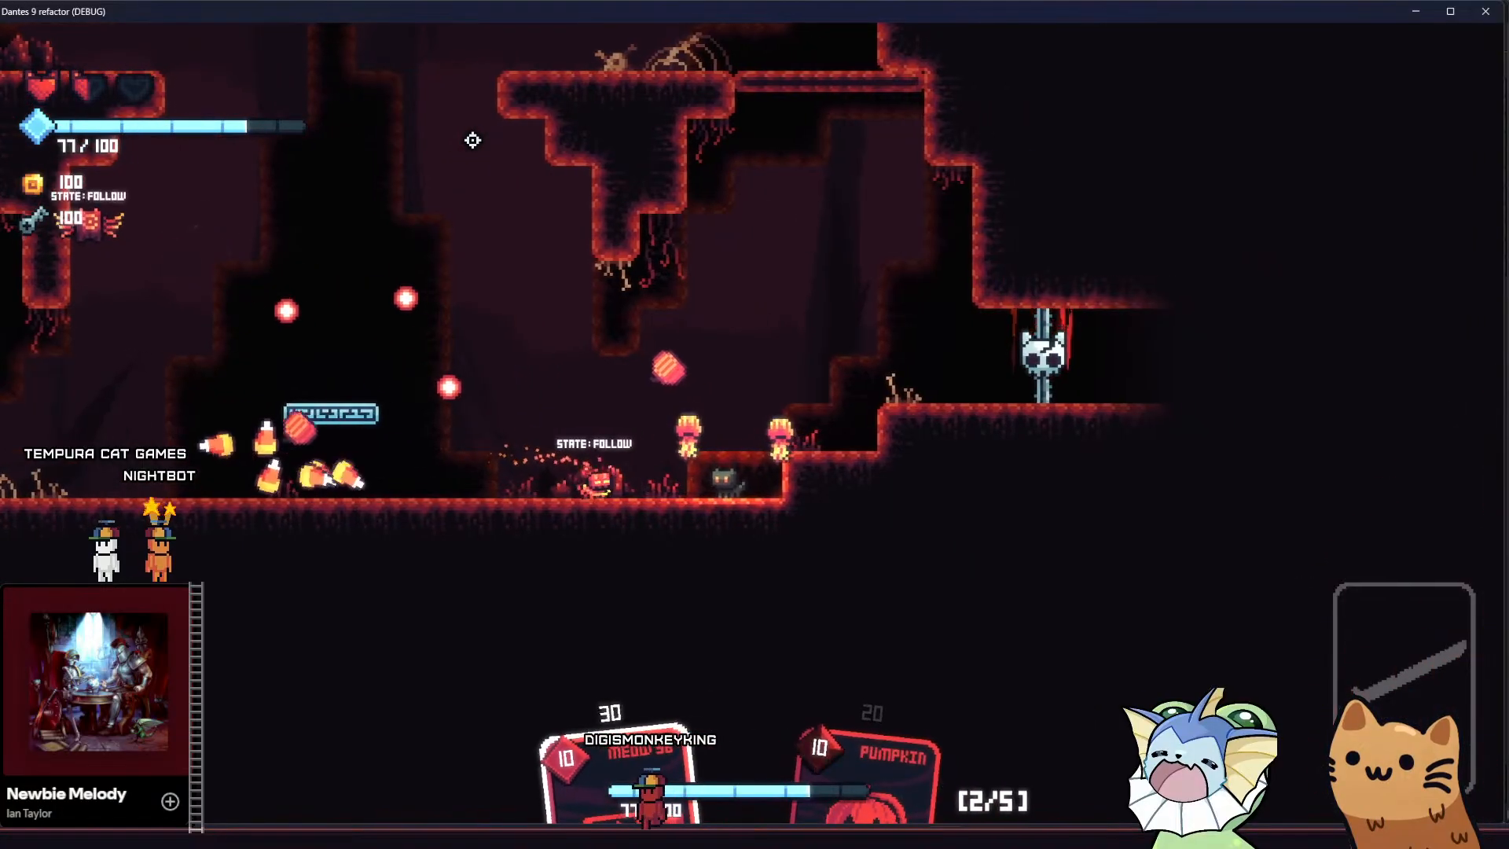
Bounce over the ground enemy on the jump pad and equip the Meow 36 card at the room's other end
key("space")
key("a")
key("a")
key("e")
key("space")
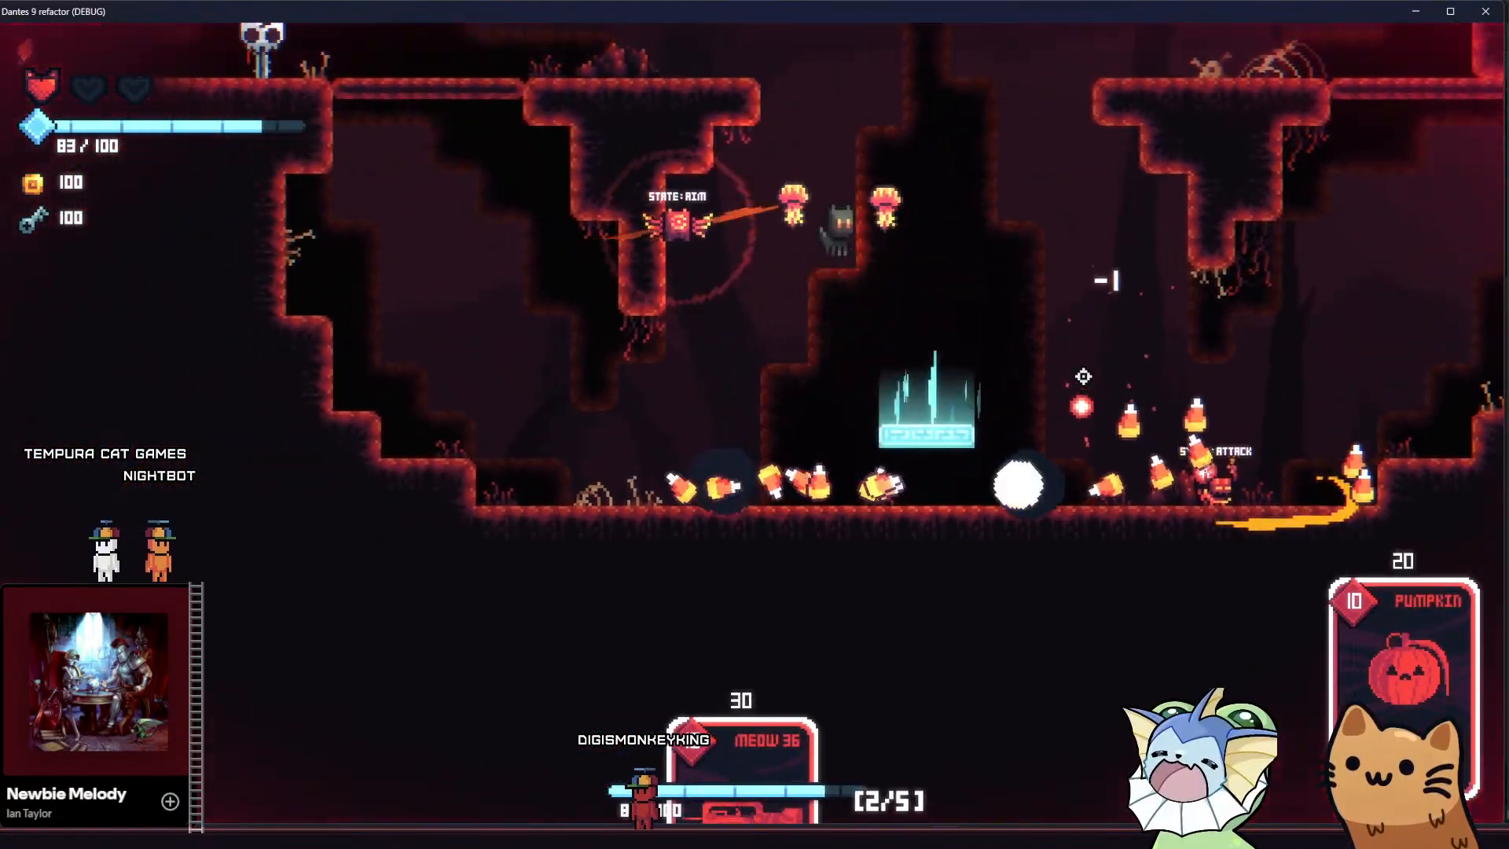
key("e")
key("d")
key("a")
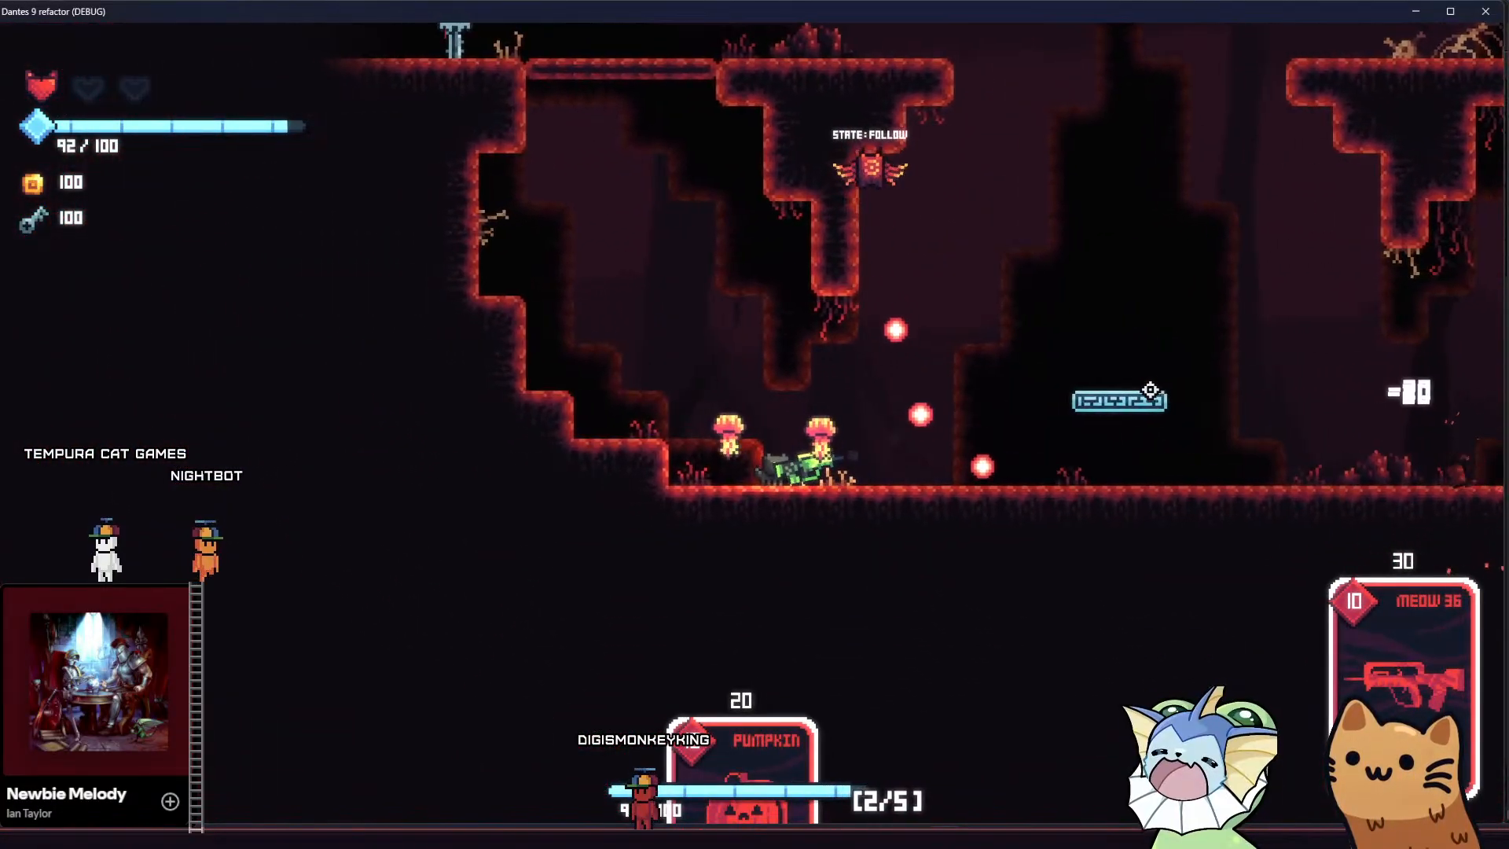
Dodge the flying enemy's shots while running back under the jump pad and shoot it with the Meow 36
key("d")
key("d")
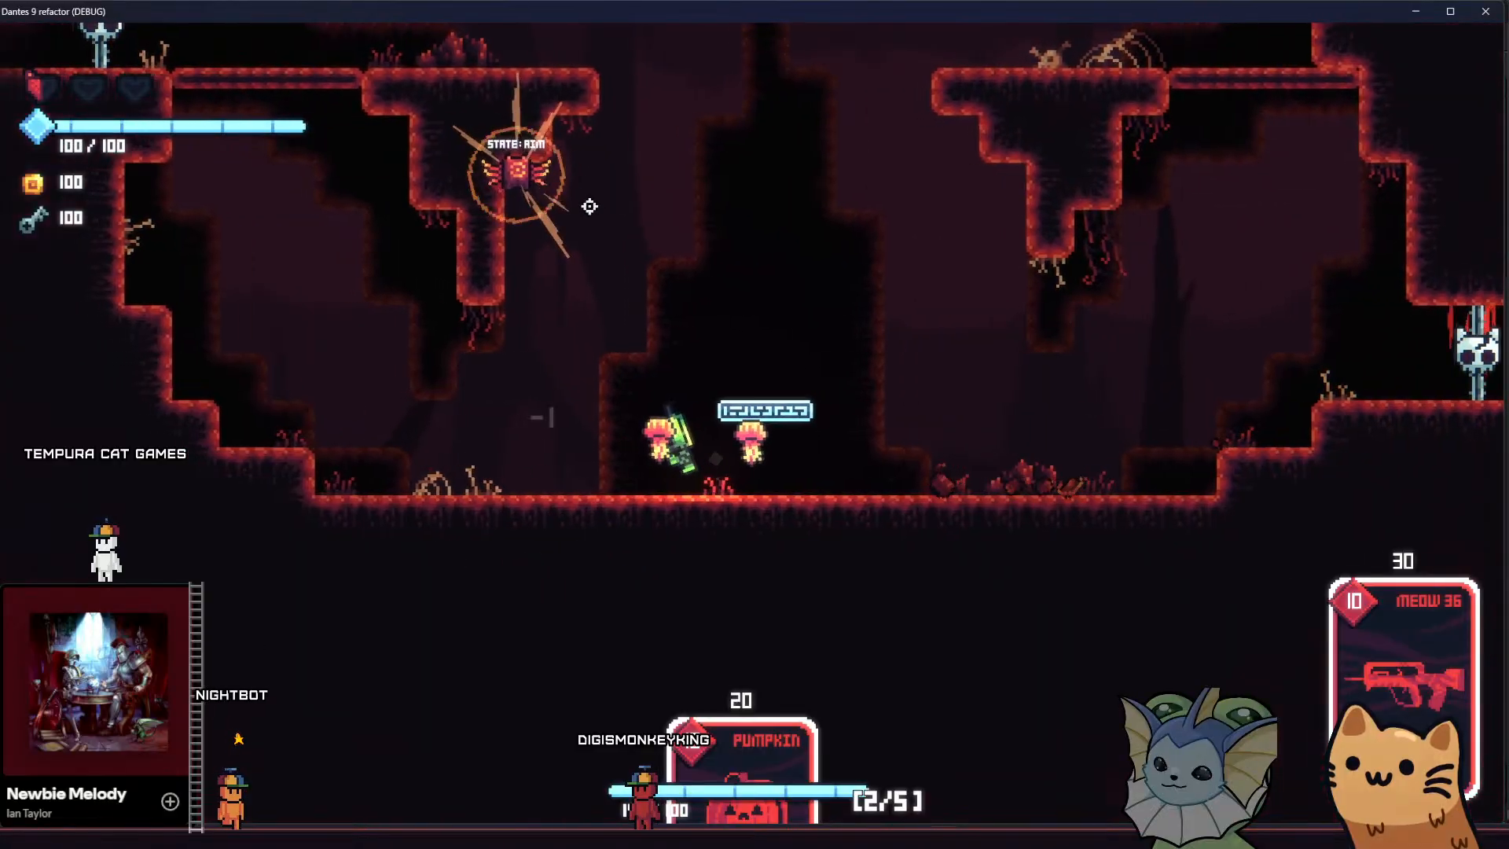
key("d")
key("d")
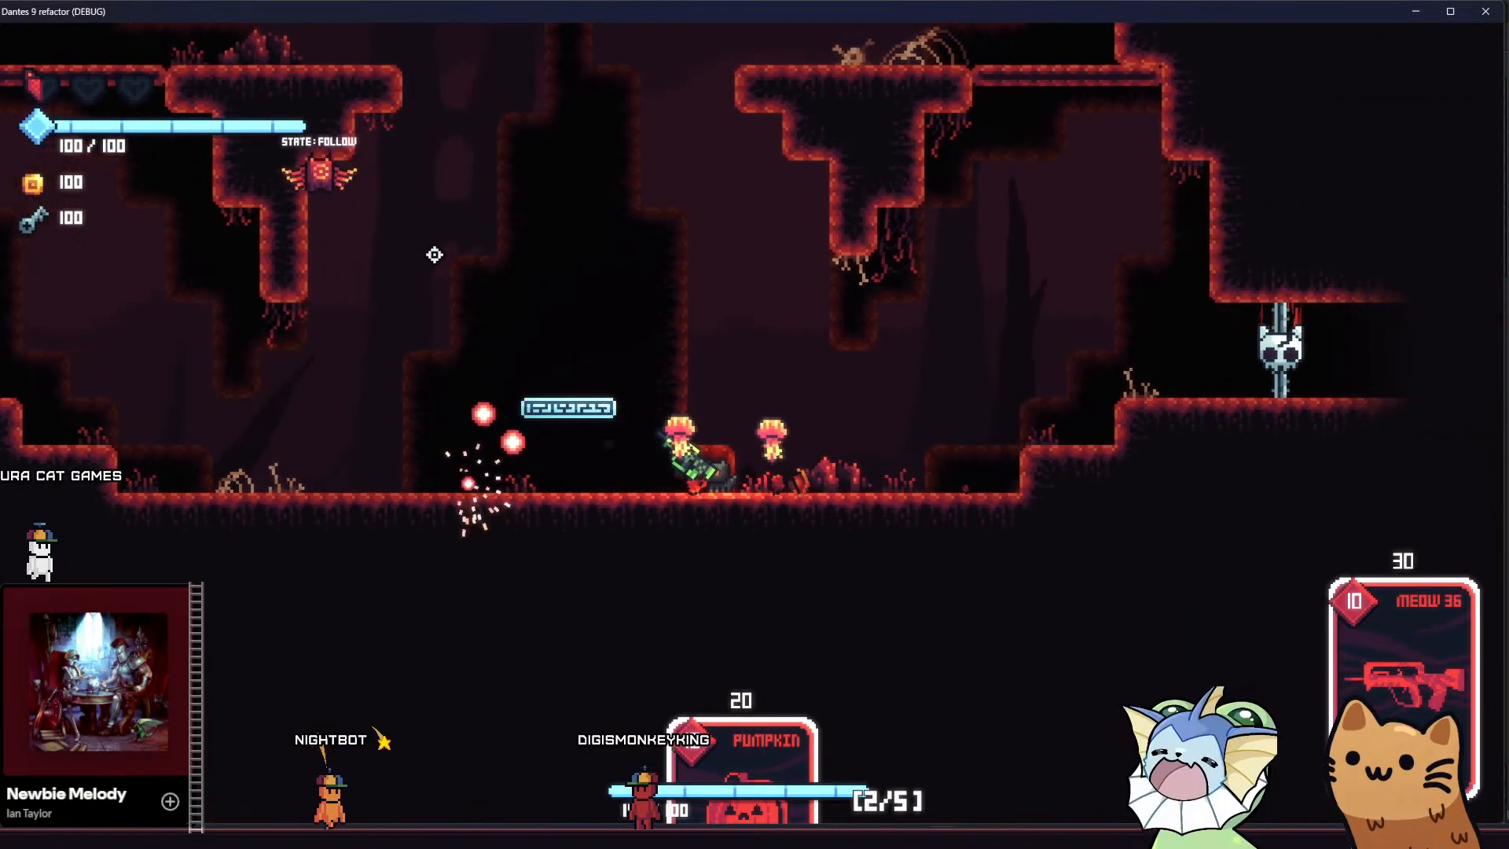
left_click(388, 200)
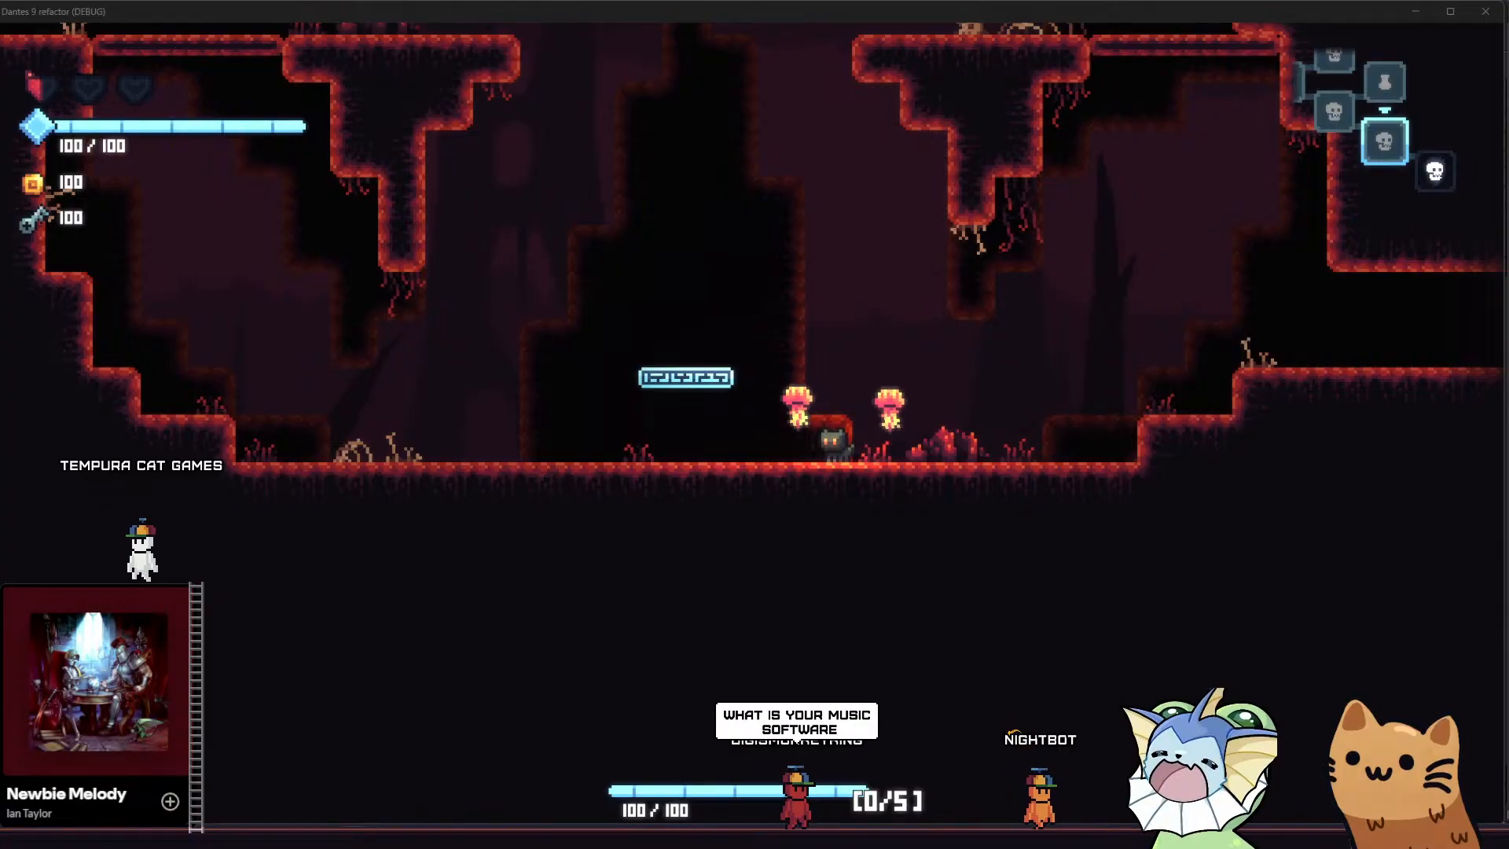
Refocus the game and ride the jump pad up to the skeleton ledge, jumping around the gap between the upper ledges
left_click(462, 341)
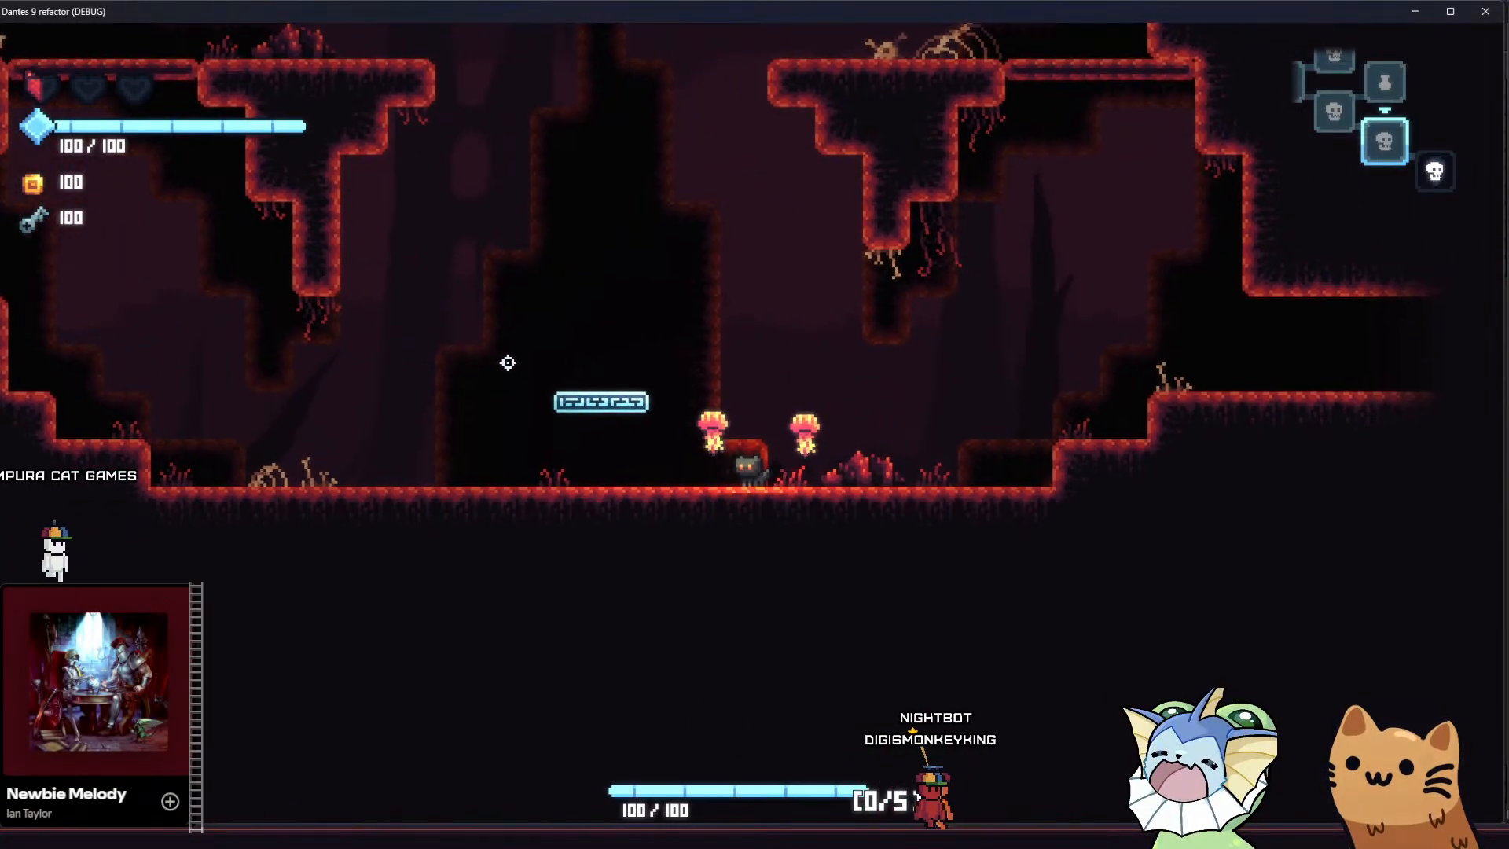
key("a")
key("space")
key("d")
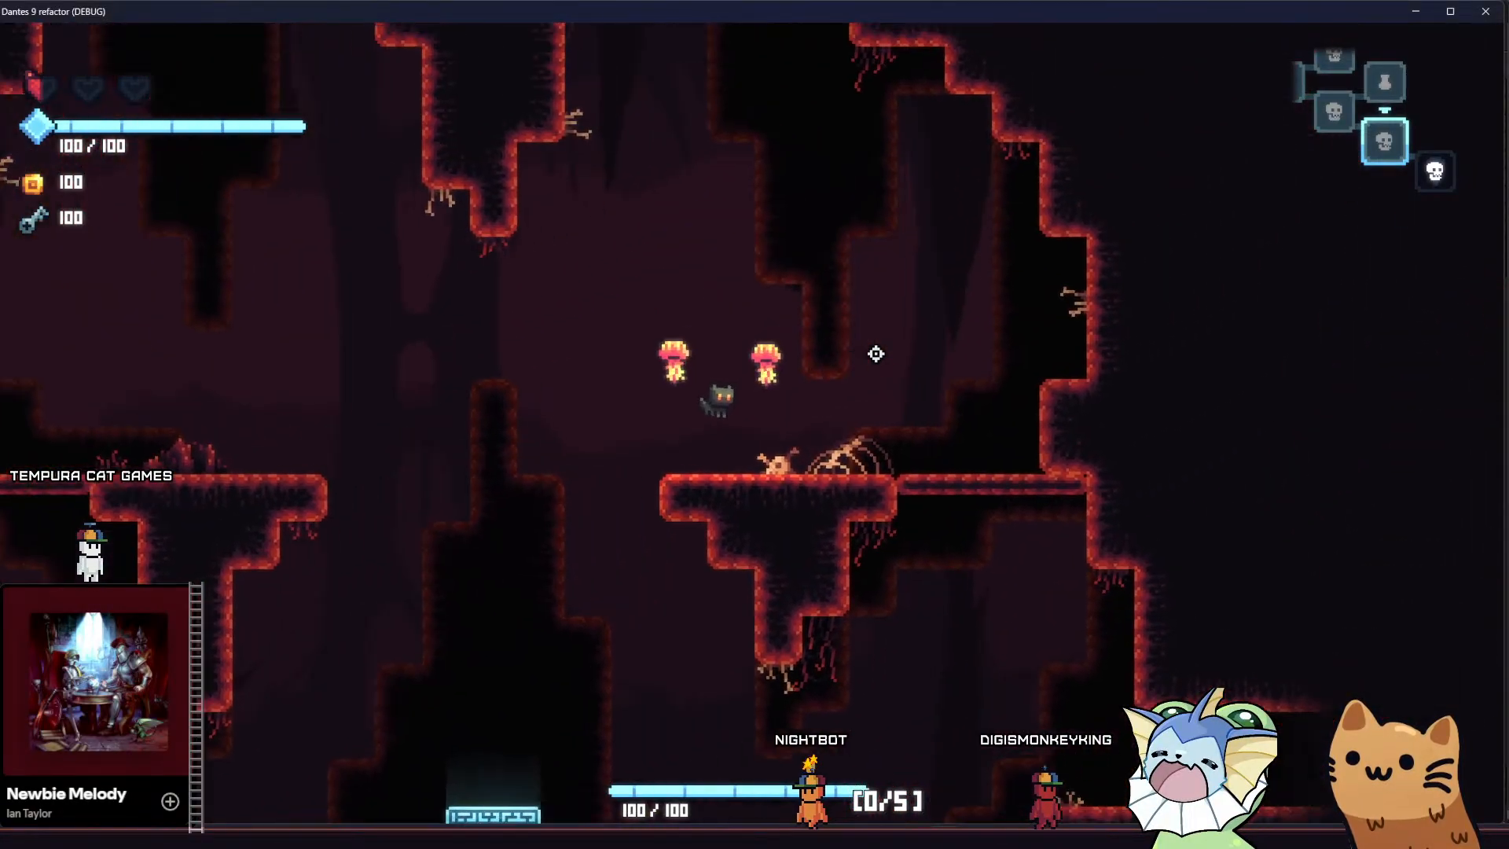
key("a")
key("space")
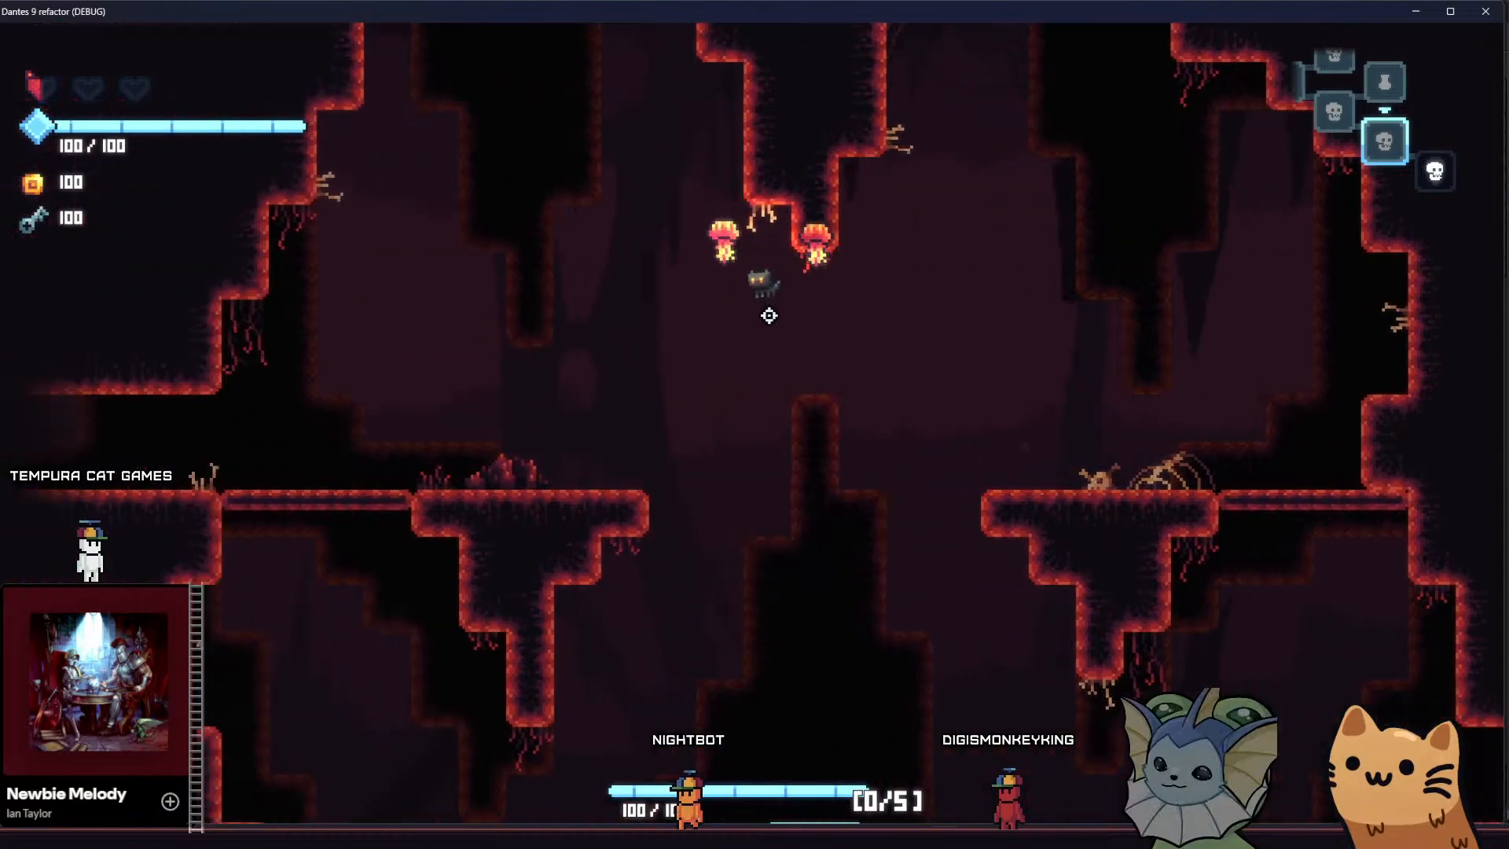
key("space")
key("d")
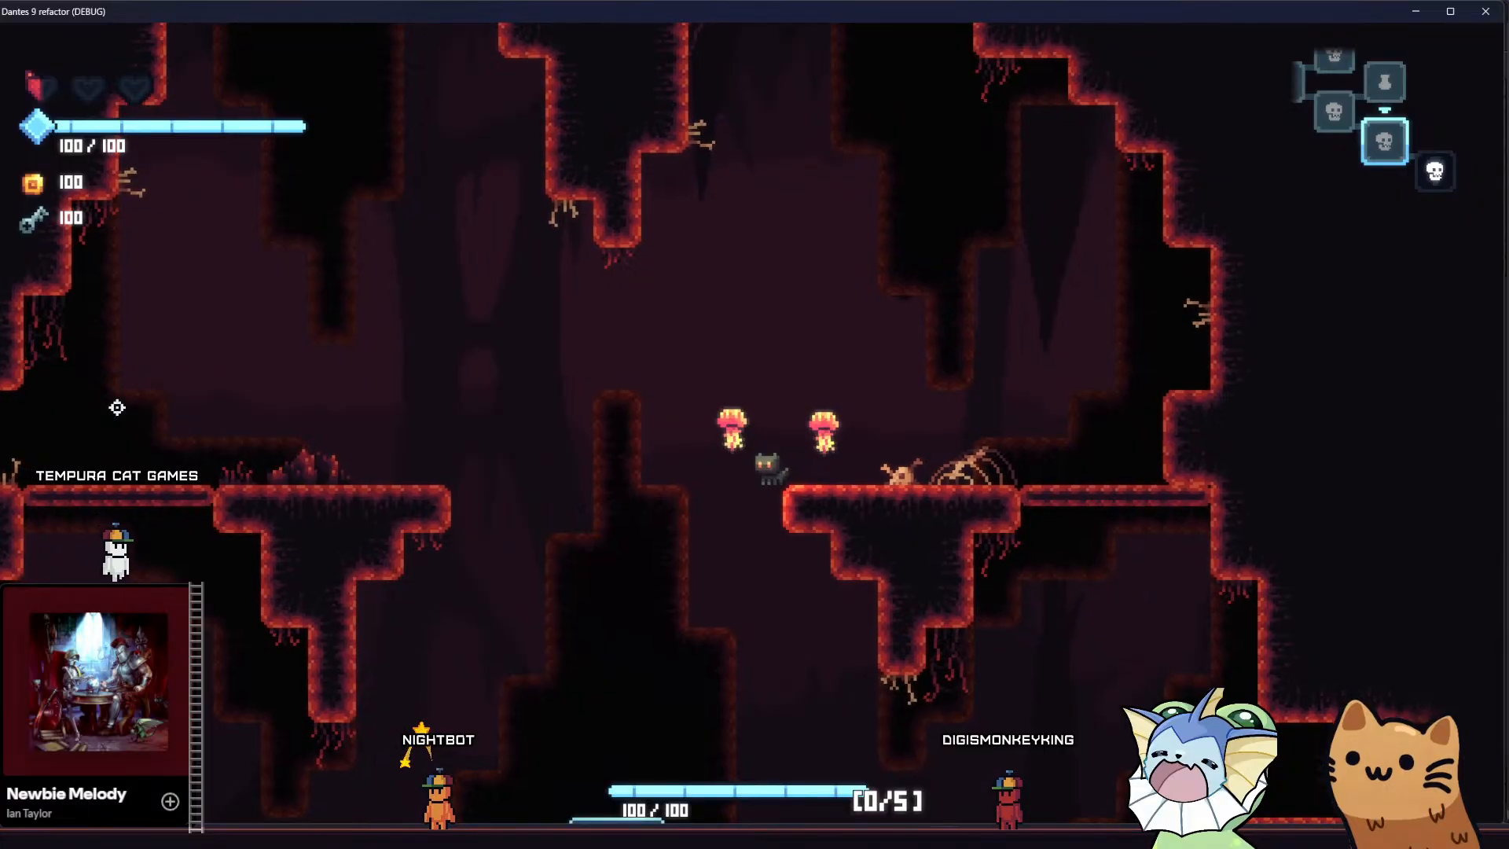
Leap across the gap to the crystal ledge and walk onto the thin platform beside it
key("a")
key("space")
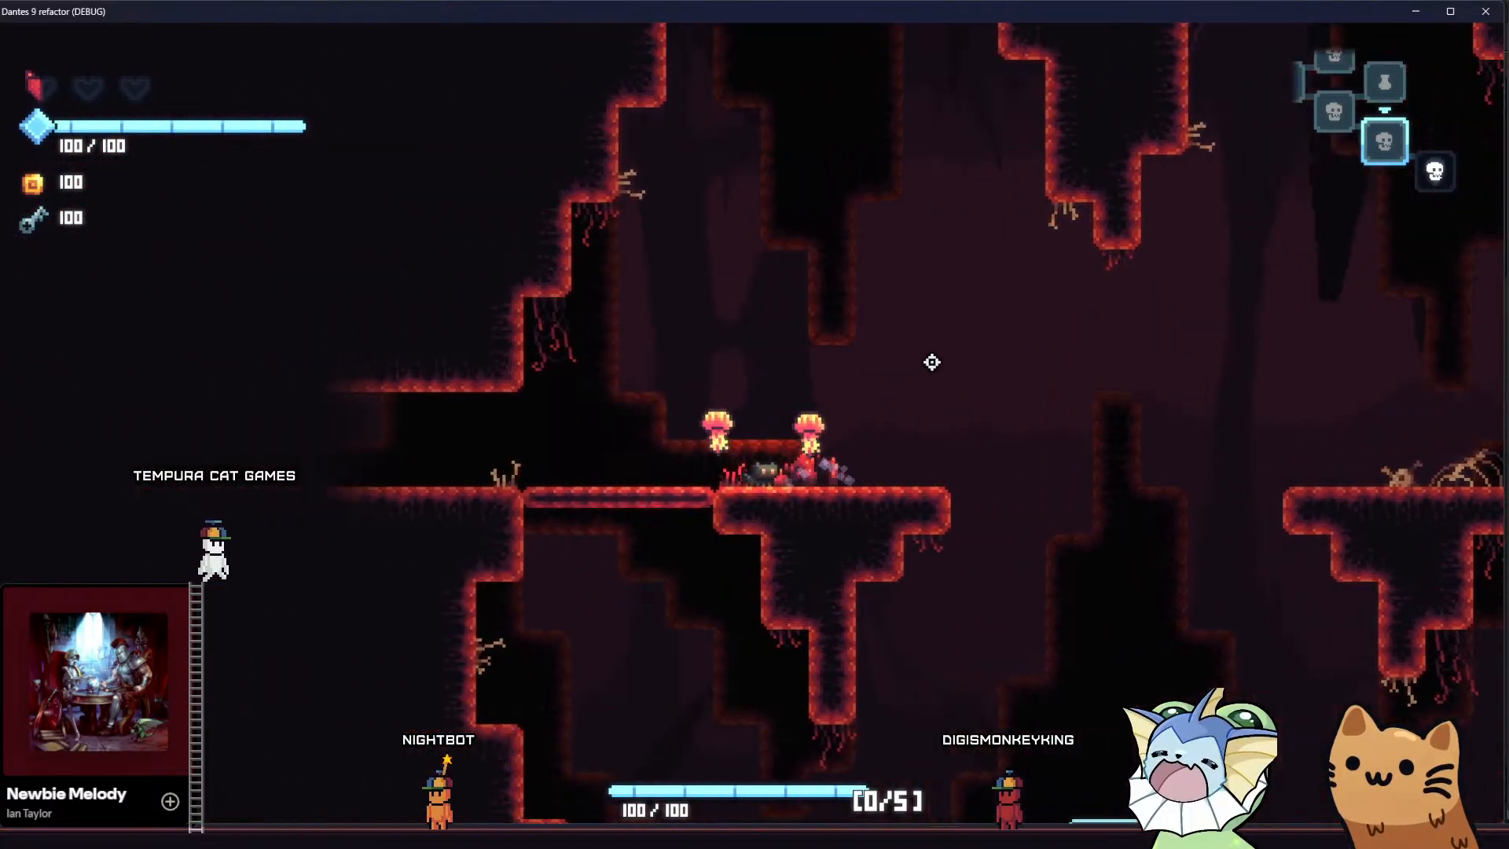
key("a")
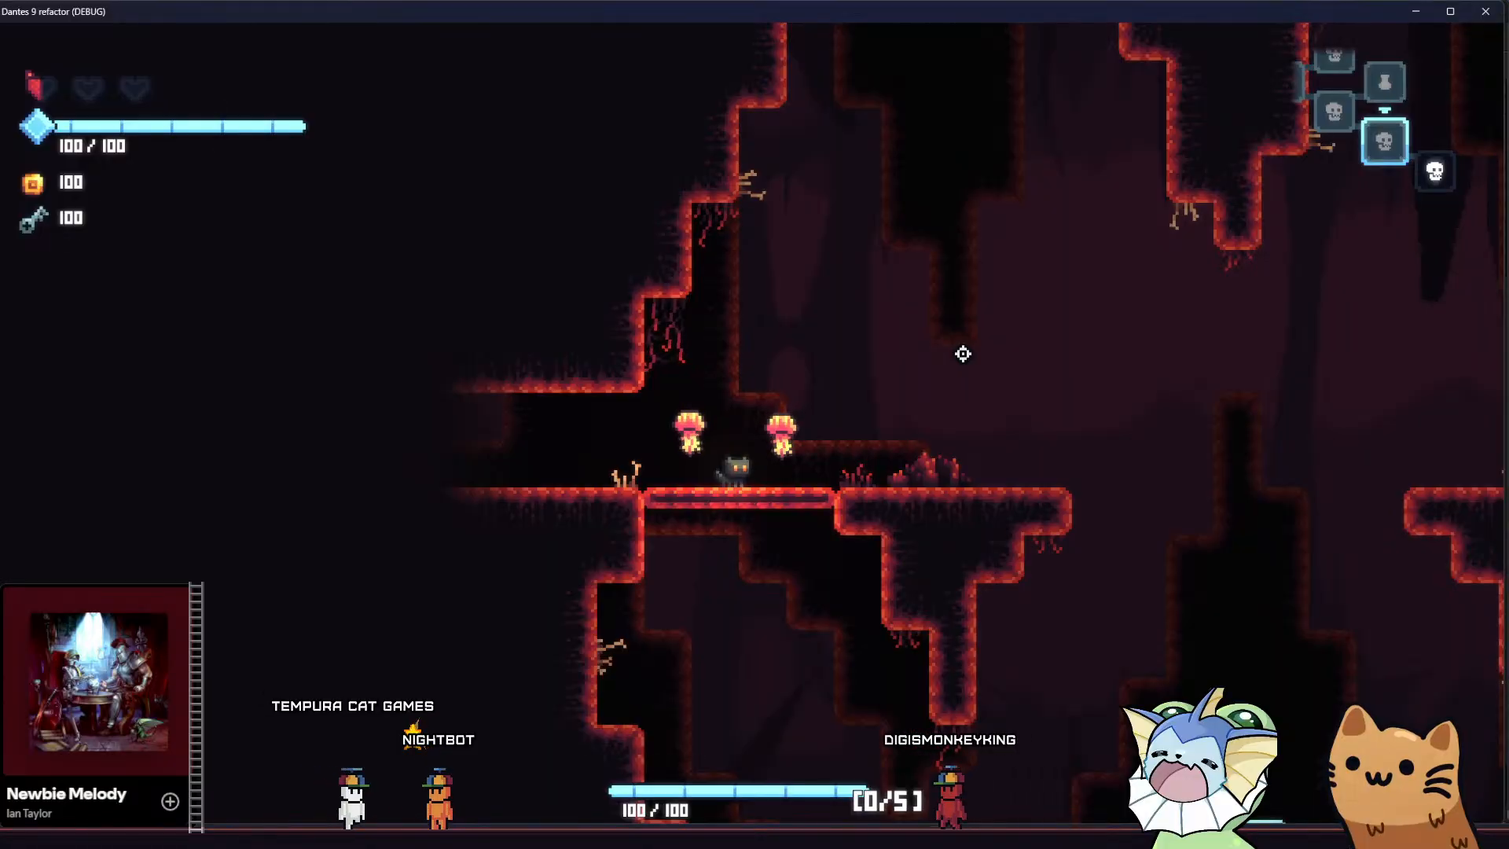
Jump off the crystal ledge onto the jump pad below and bounce back up to the skeleton ledge
key("d")
key("space")
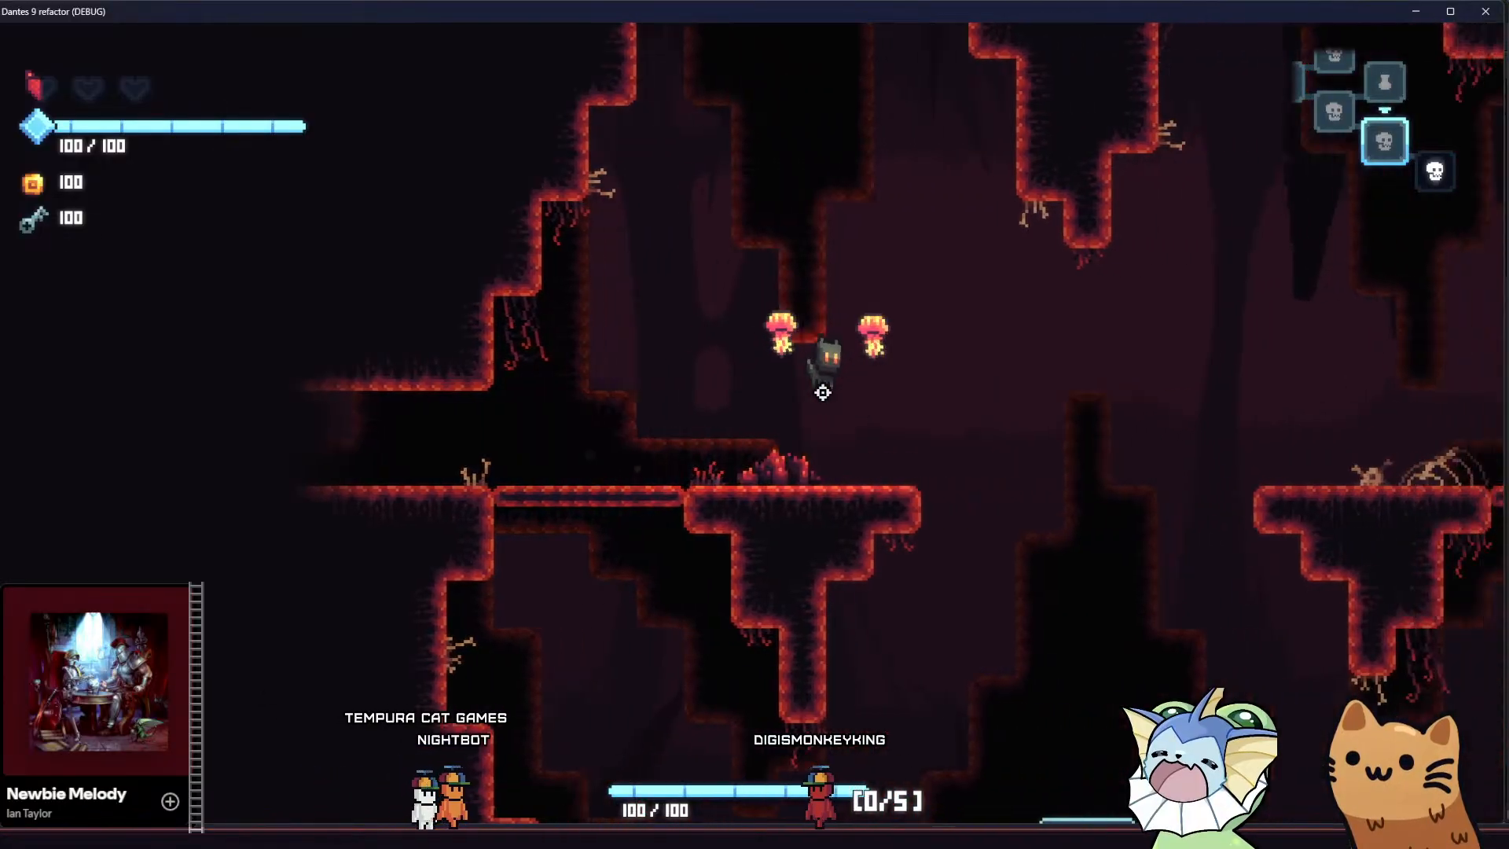
key("space")
key("space")
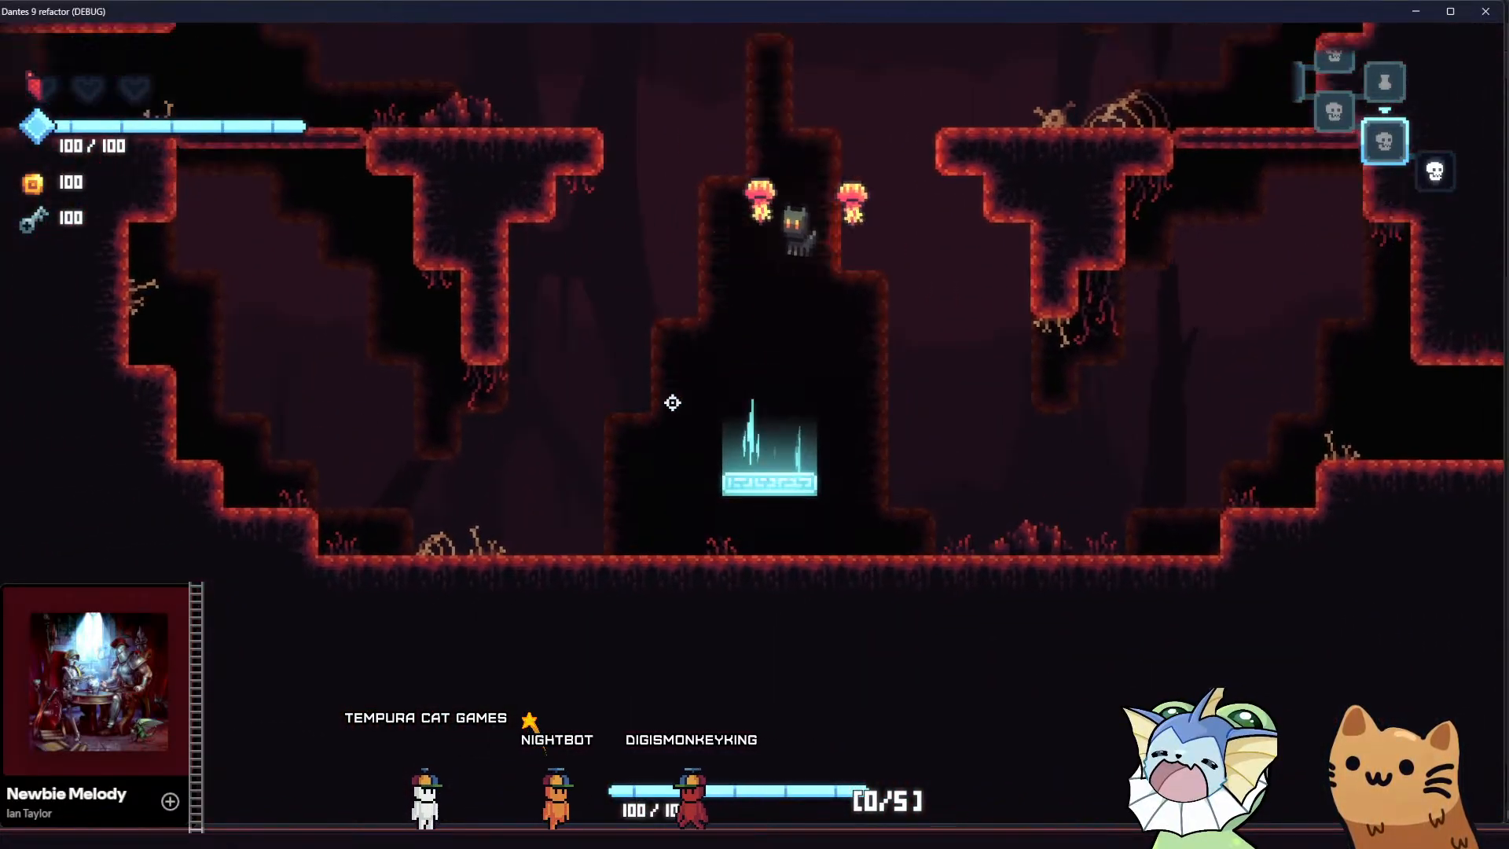
key("d")
key("d")
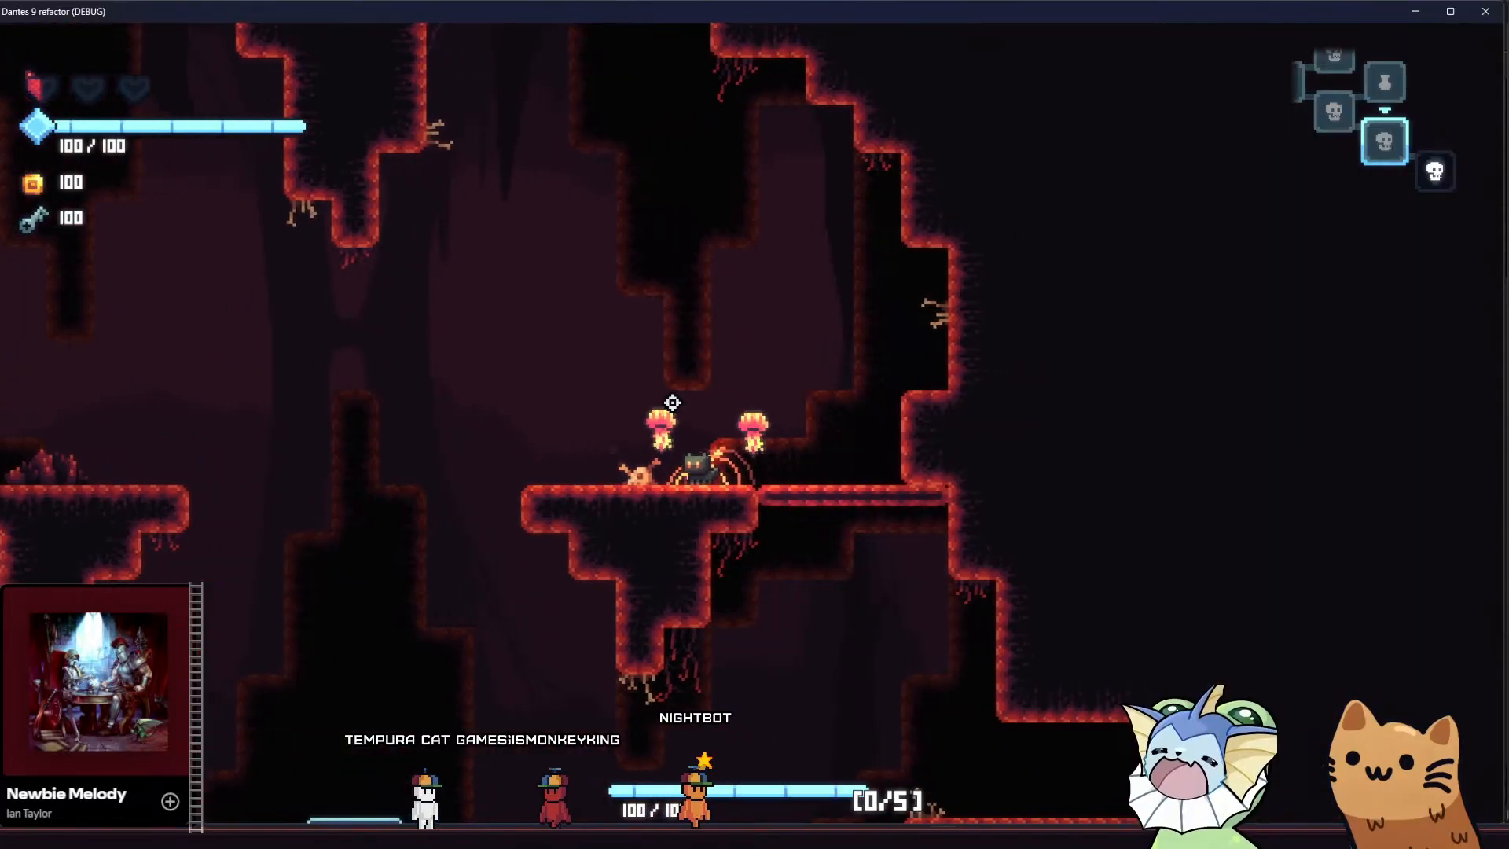
key("a")
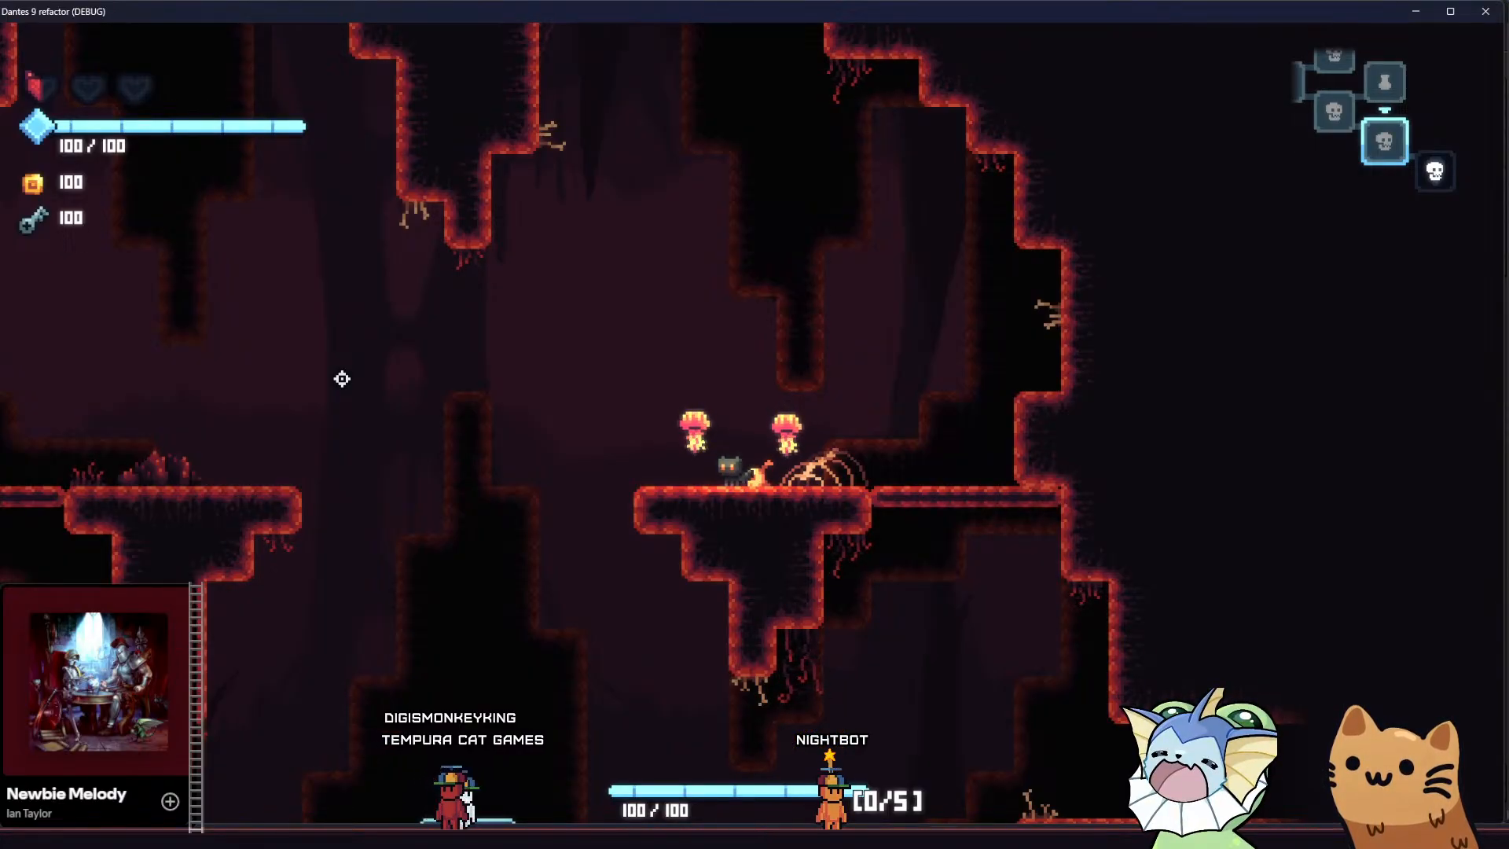
Switch to the Godot editor, turn on emitting for the player's SparkParticles node and view the sparks in the running game
left_click(1416, 12)
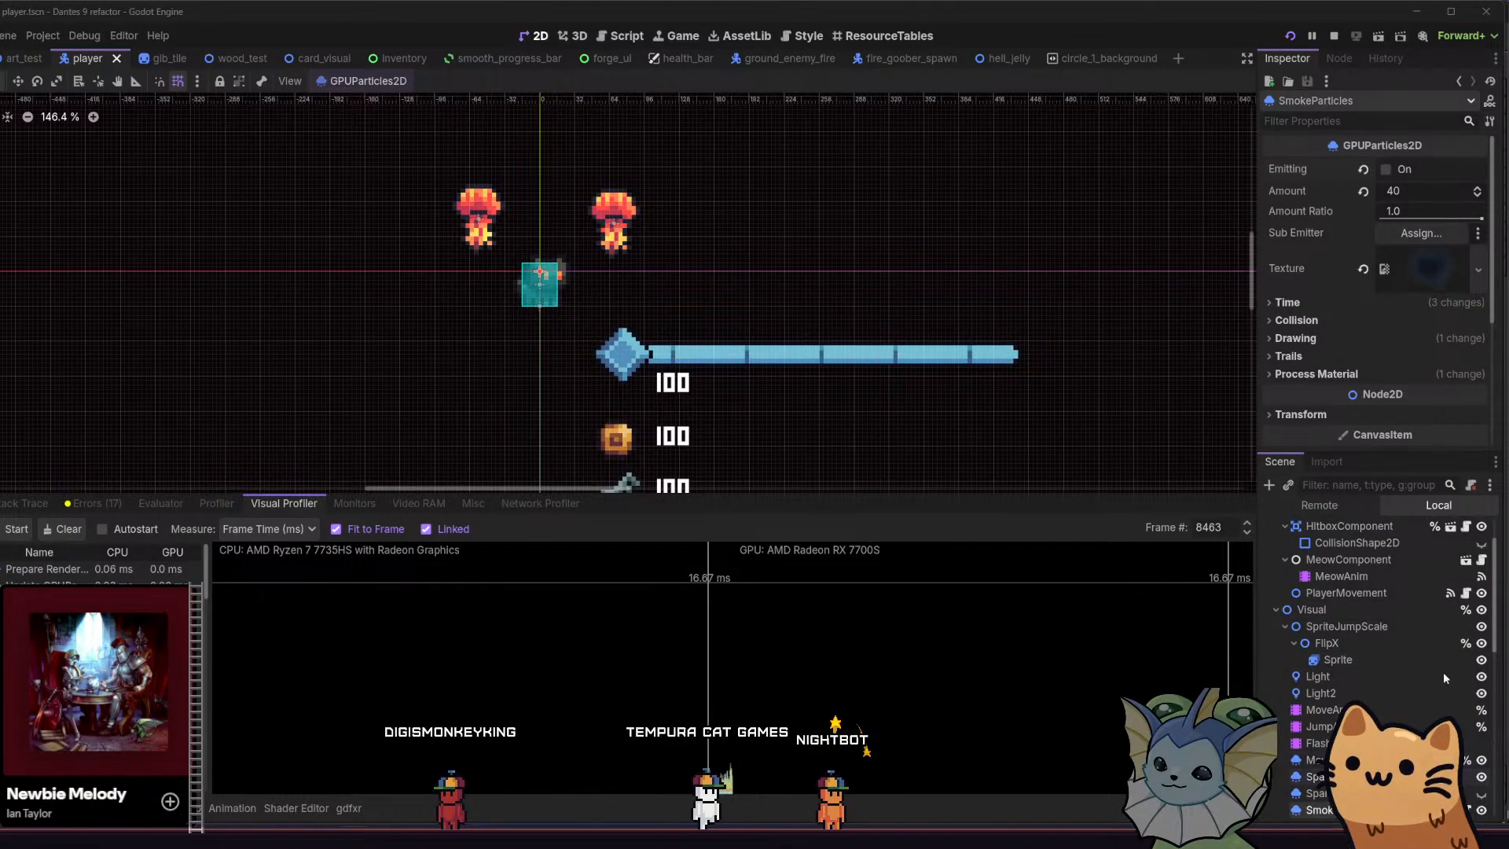
left_click(1336, 777)
left_click(1386, 170)
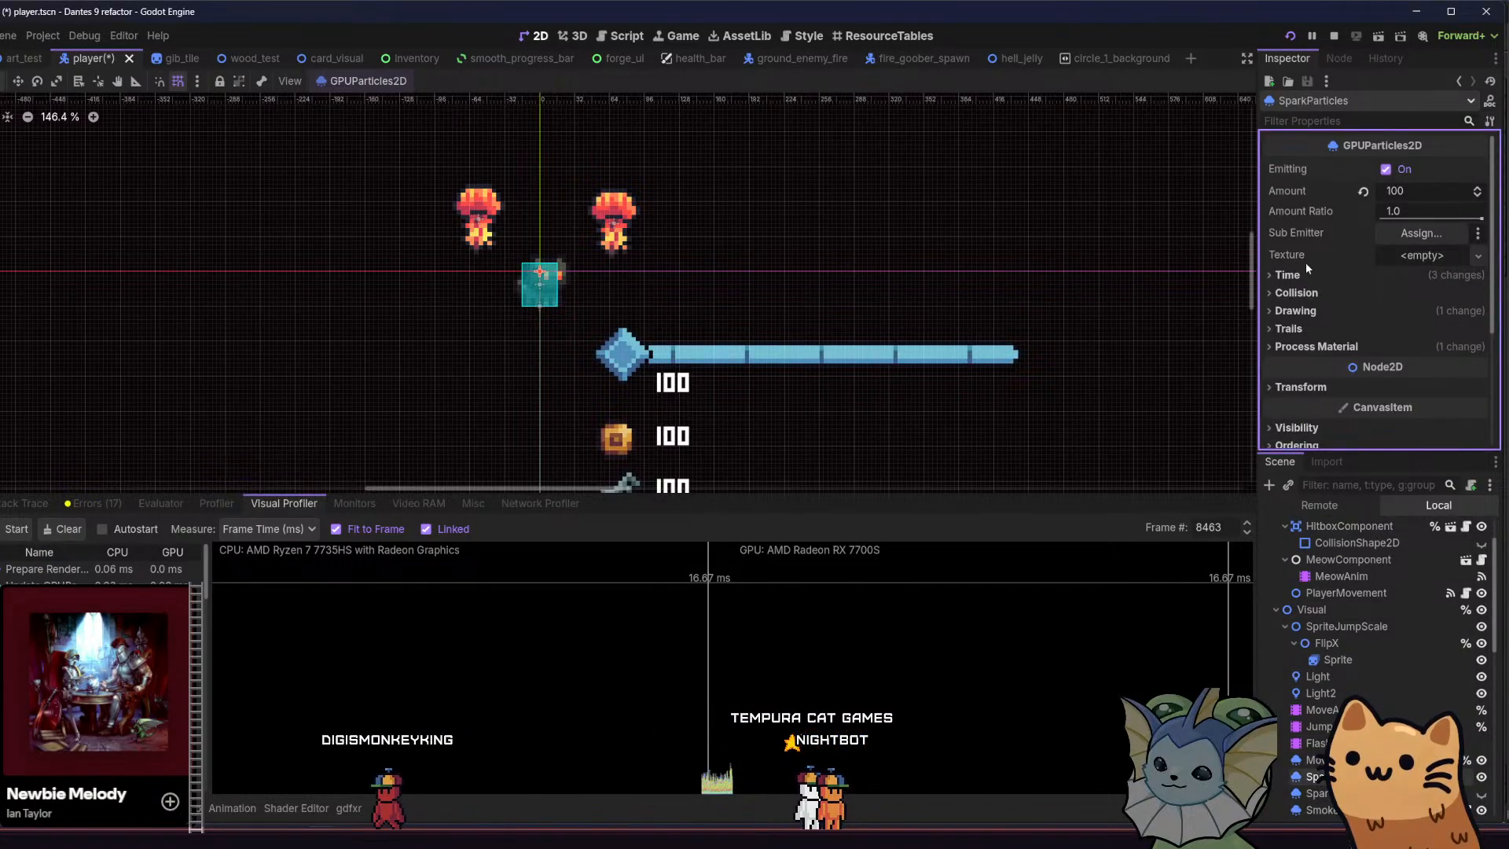
key("F5")
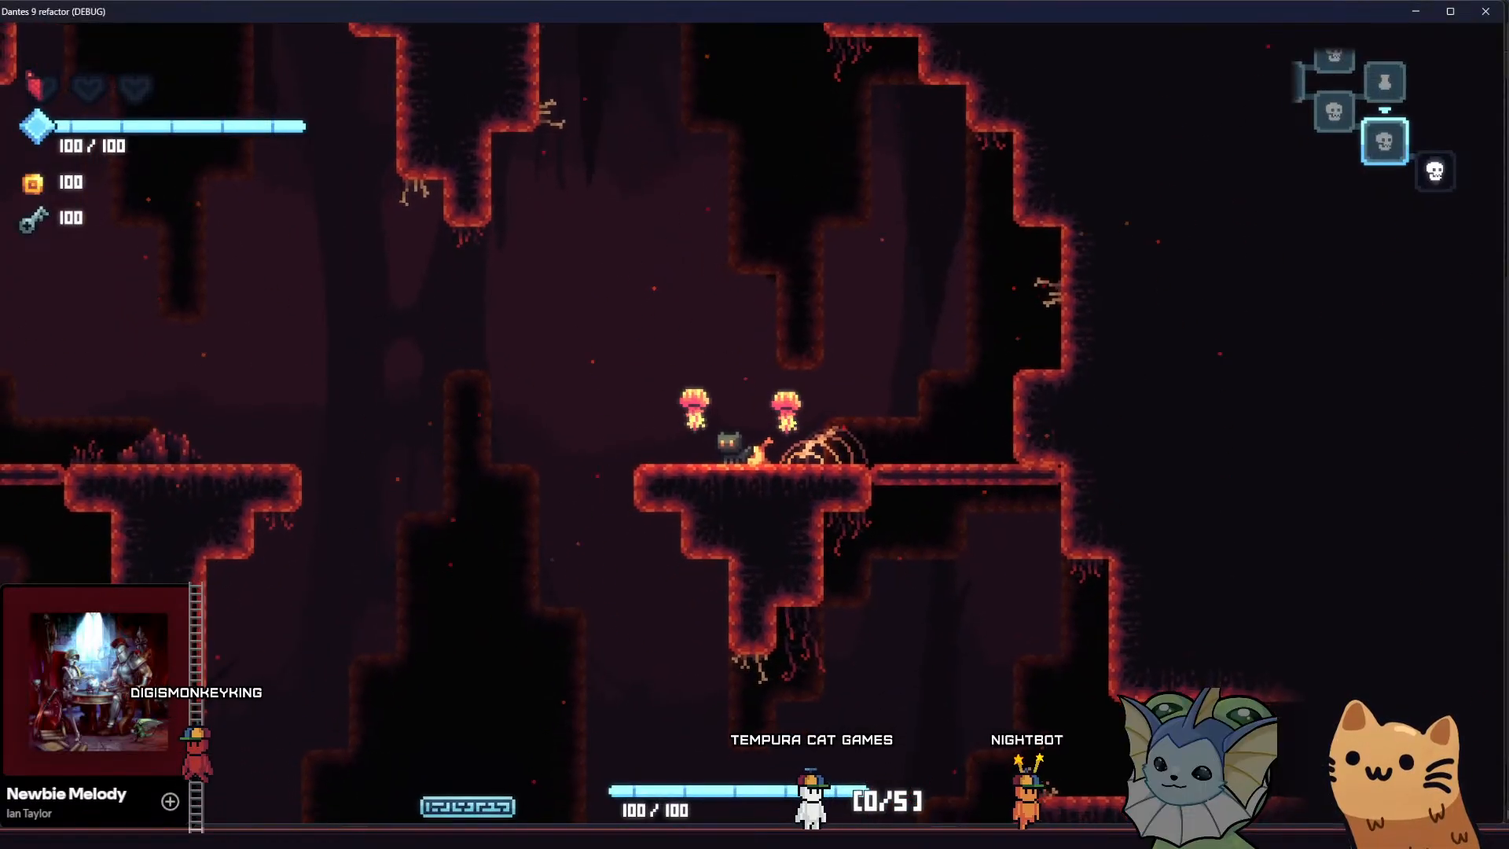
Back in the Godot editor, examine the spawn and acceleration settings in the SparkParticles process material
key("alt+Tab")
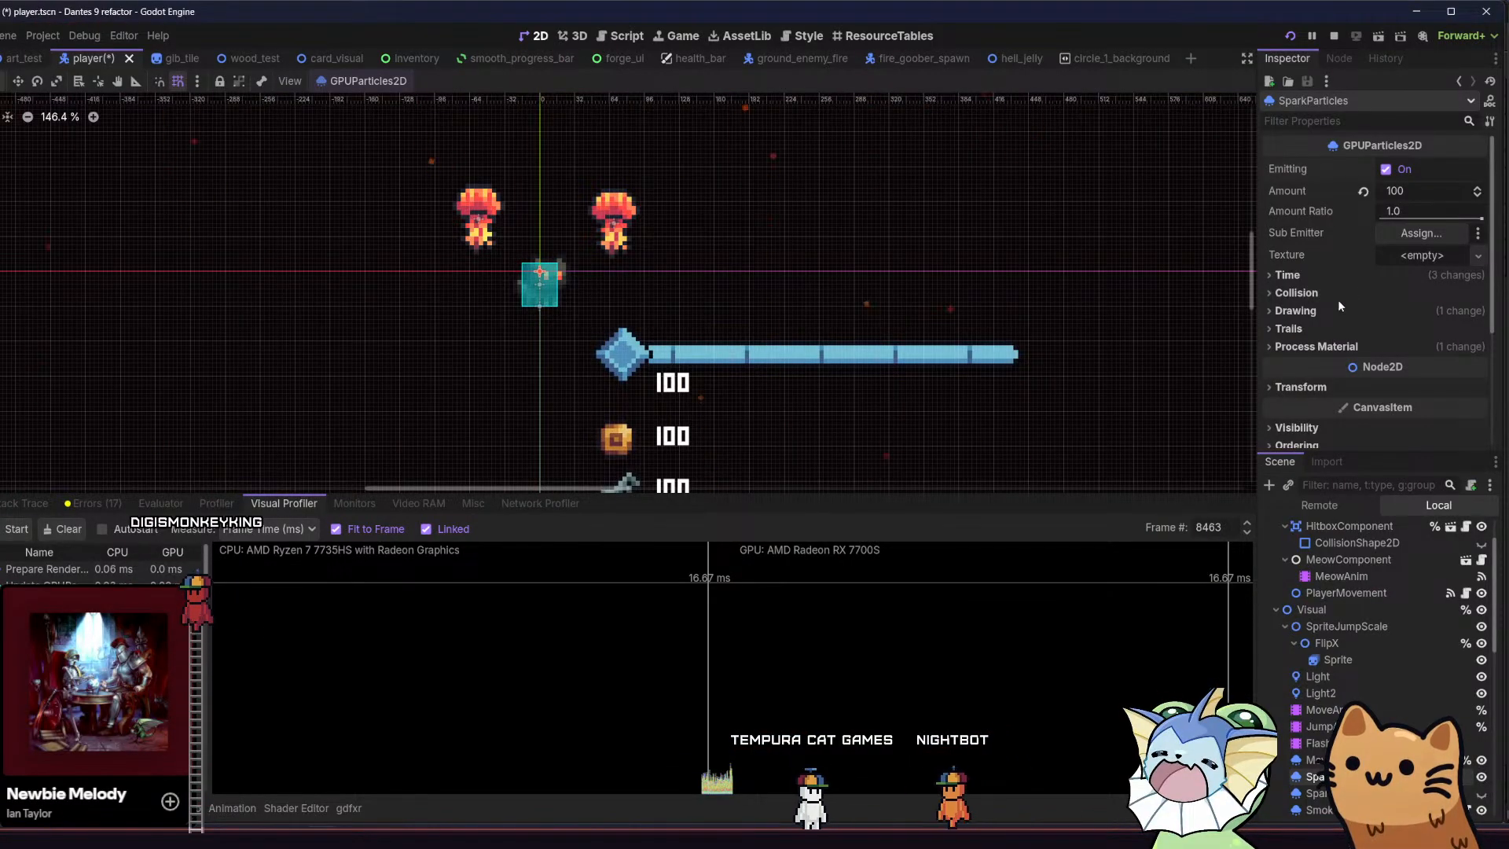
left_click(1320, 346)
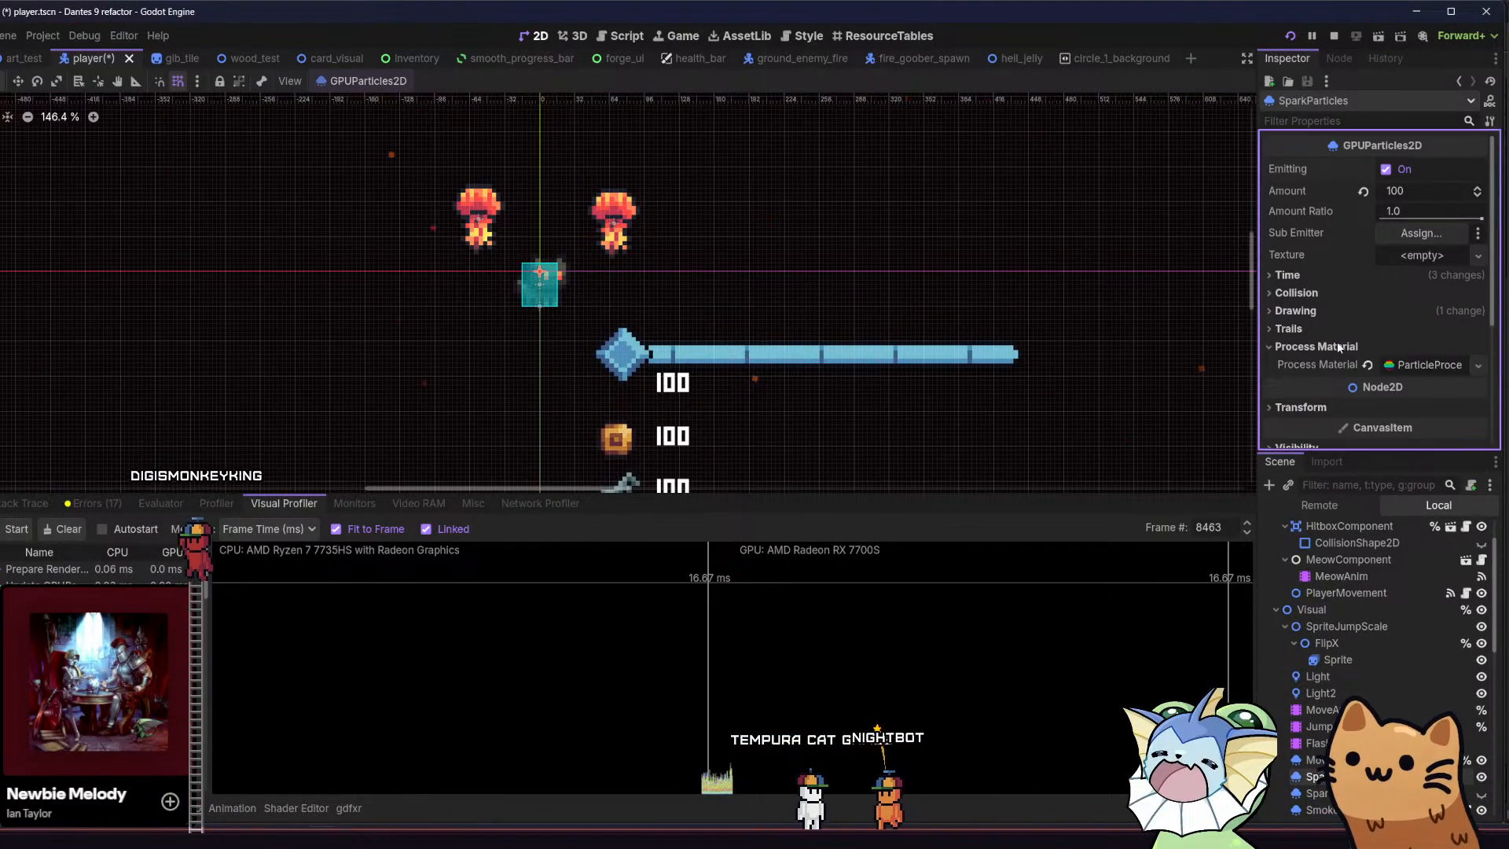
scroll(1396, 368, "down", 2)
left_click(1381, 347)
left_click(1379, 346)
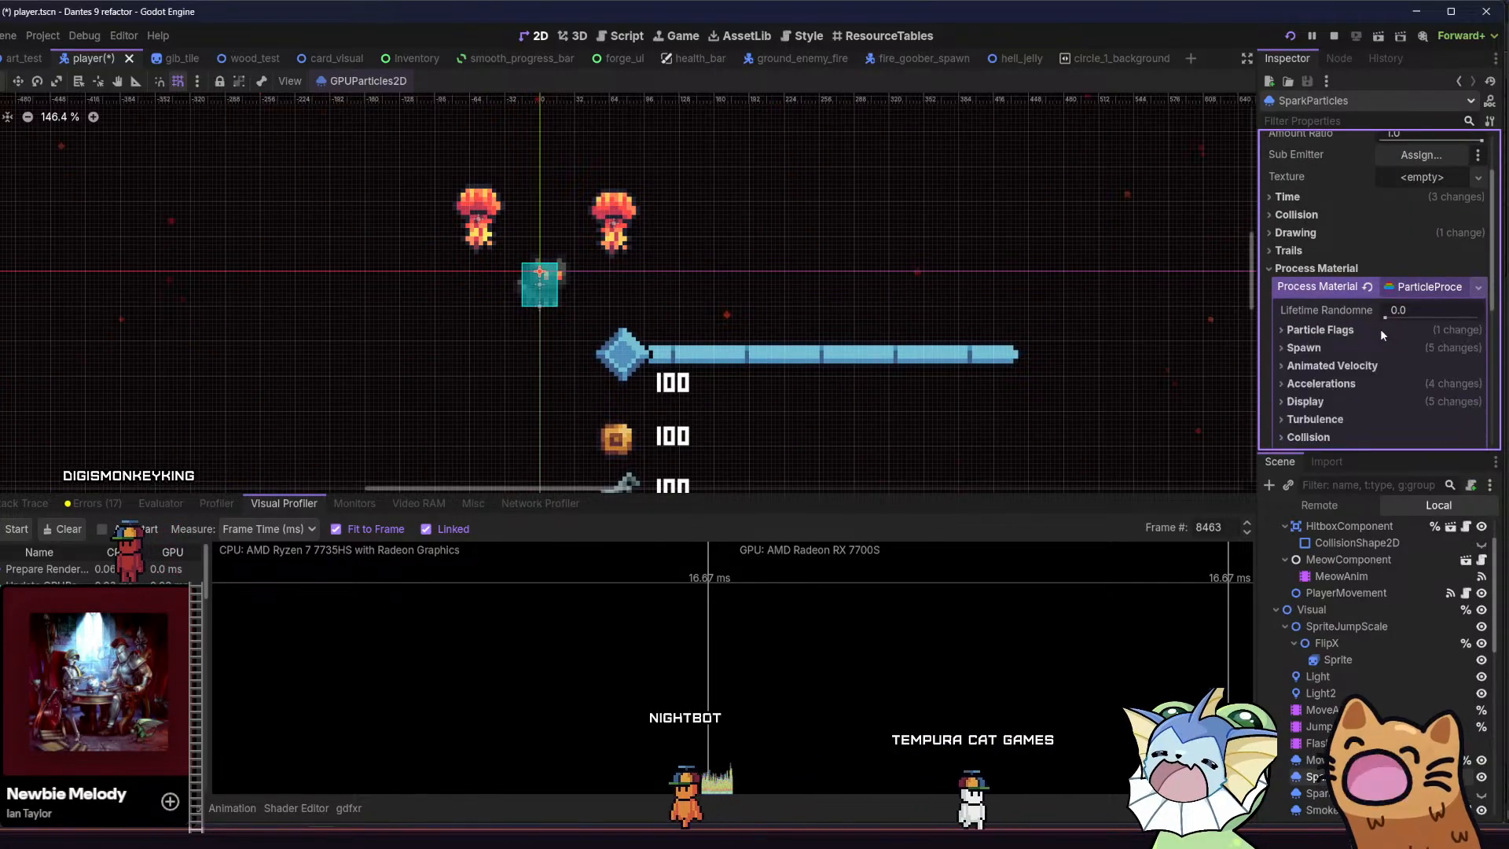
left_click(1353, 382)
left_click(1353, 382)
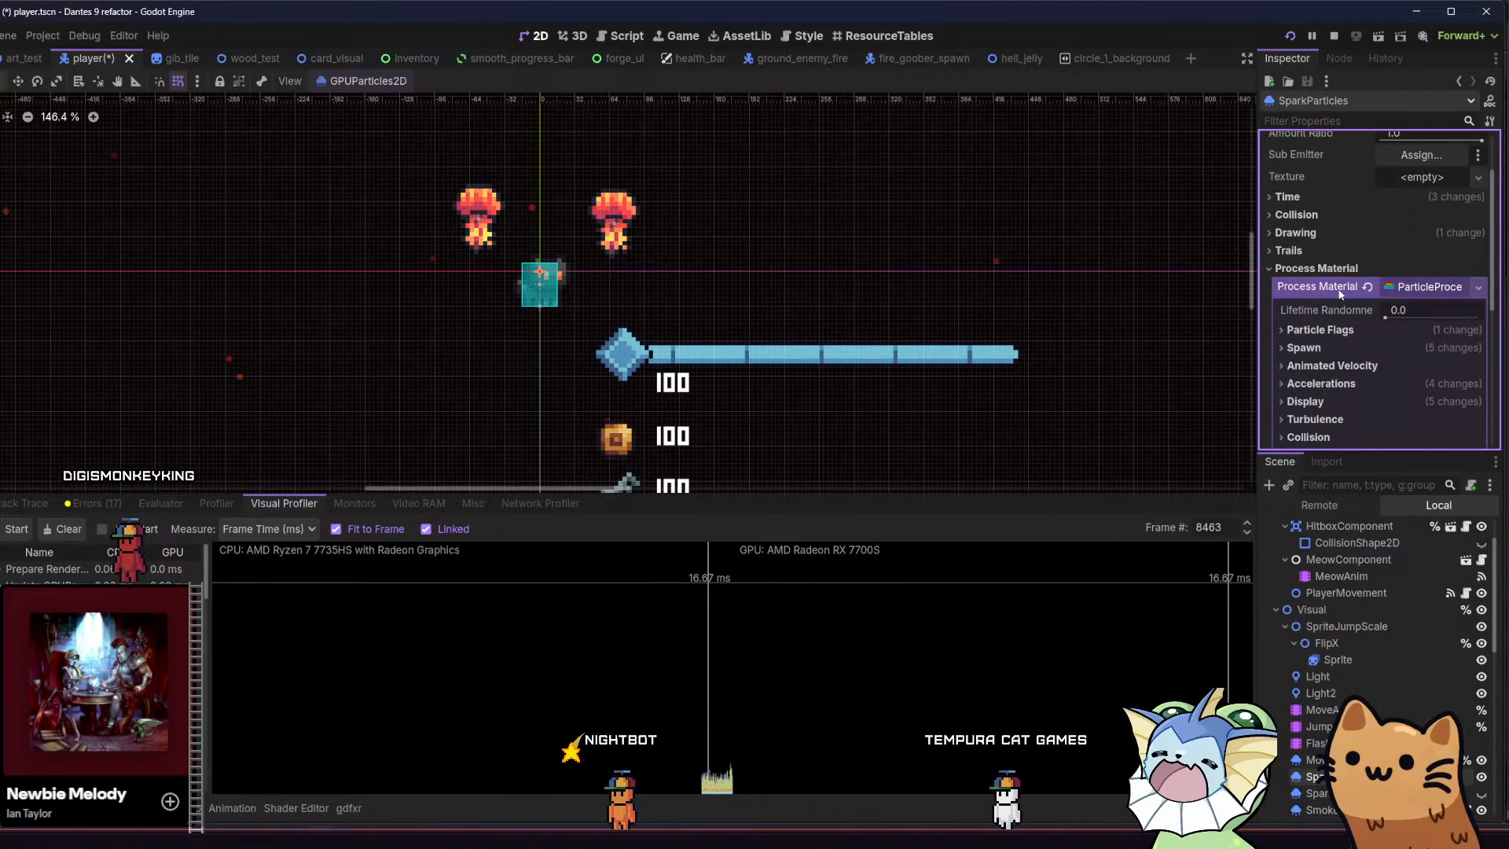
left_click(1411, 294)
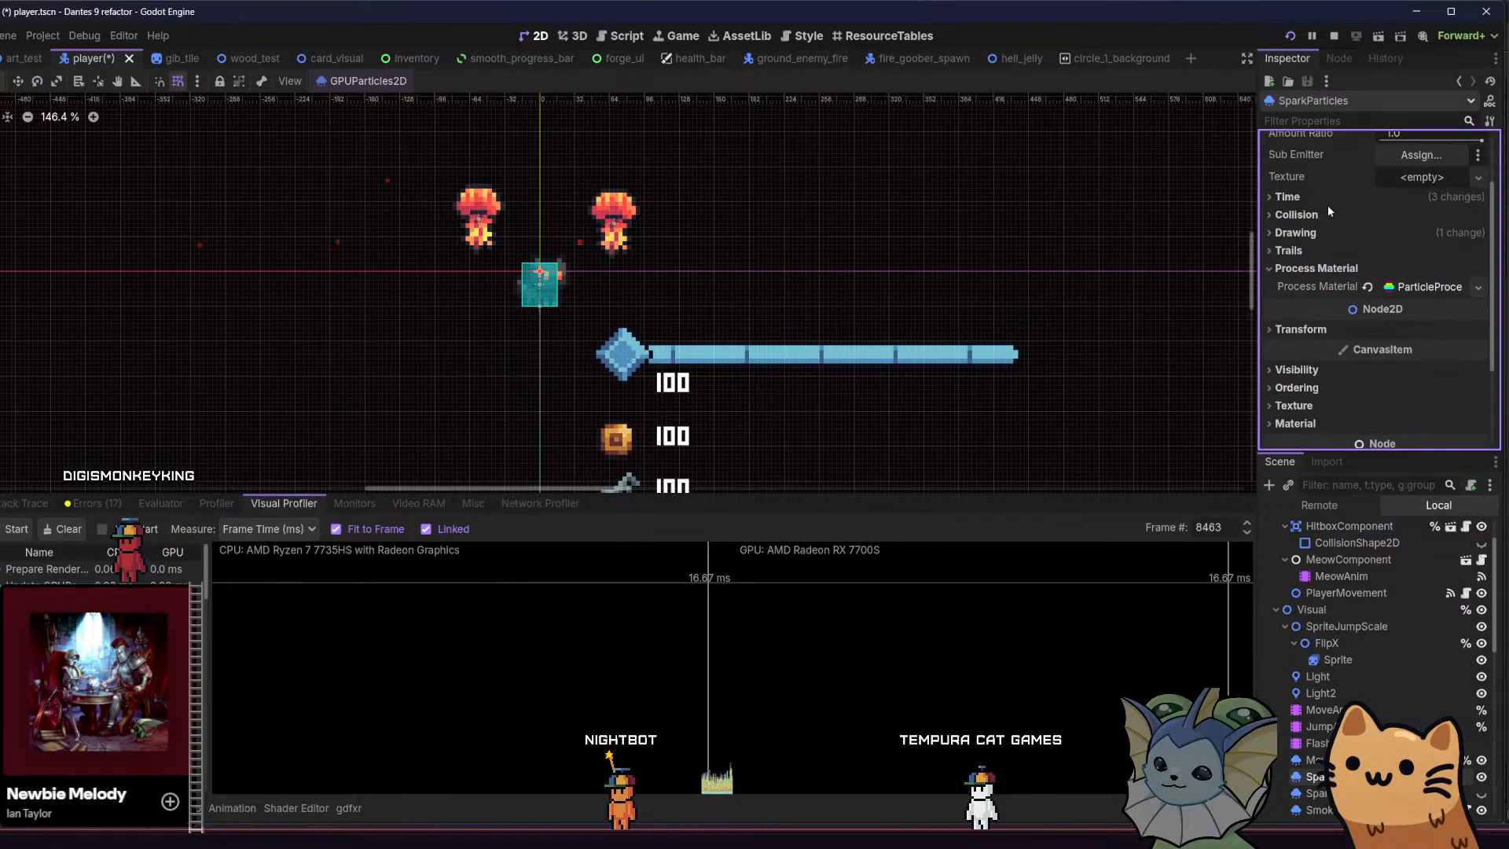
Set the SparkParticles Fixed FPS to 5 and save the player scene
left_click(1331, 196)
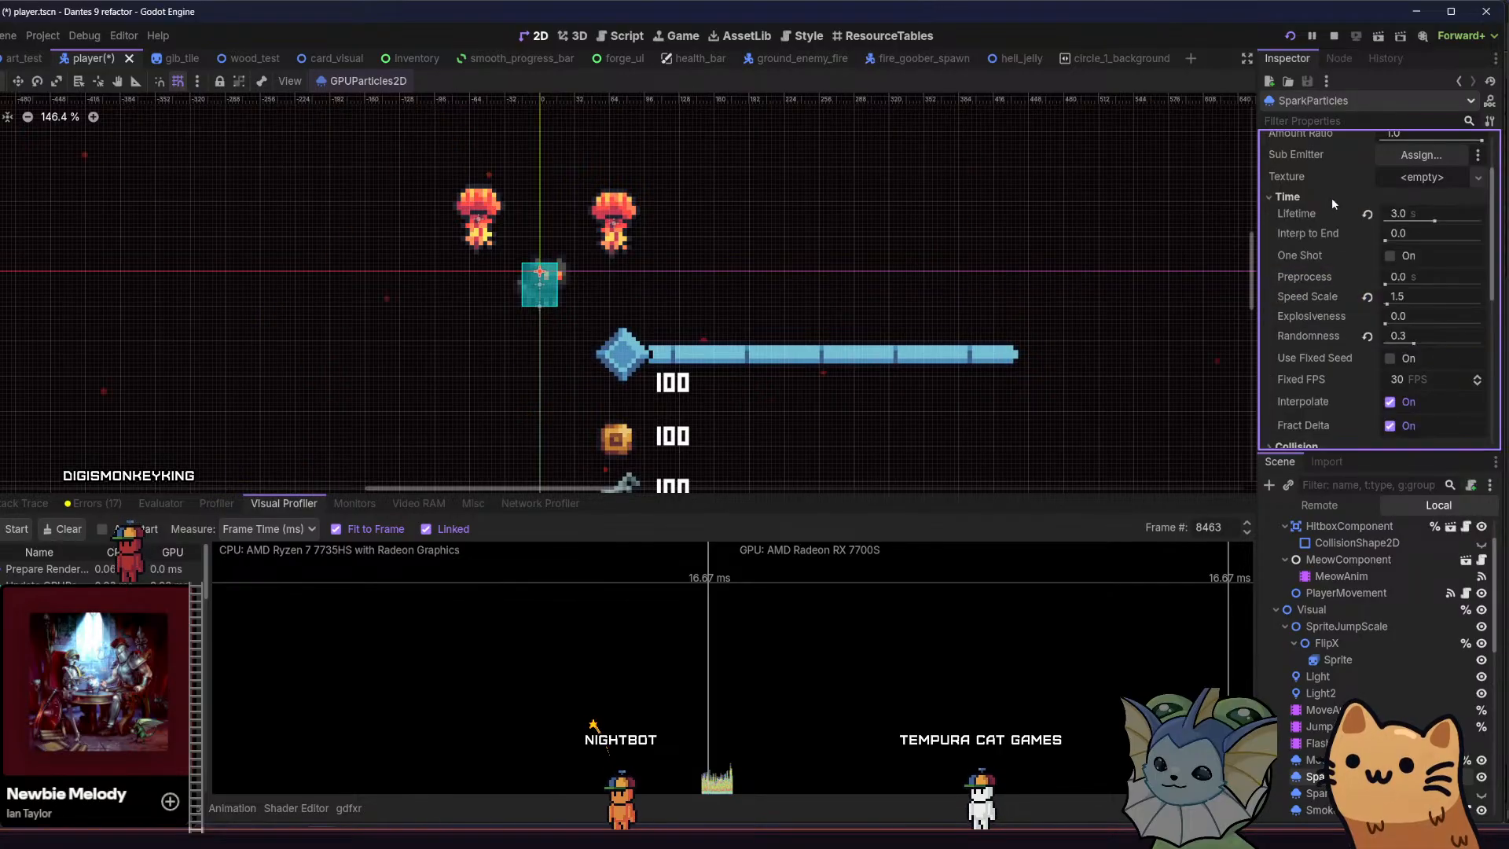
left_click(1417, 389)
type("15")
key("Return")
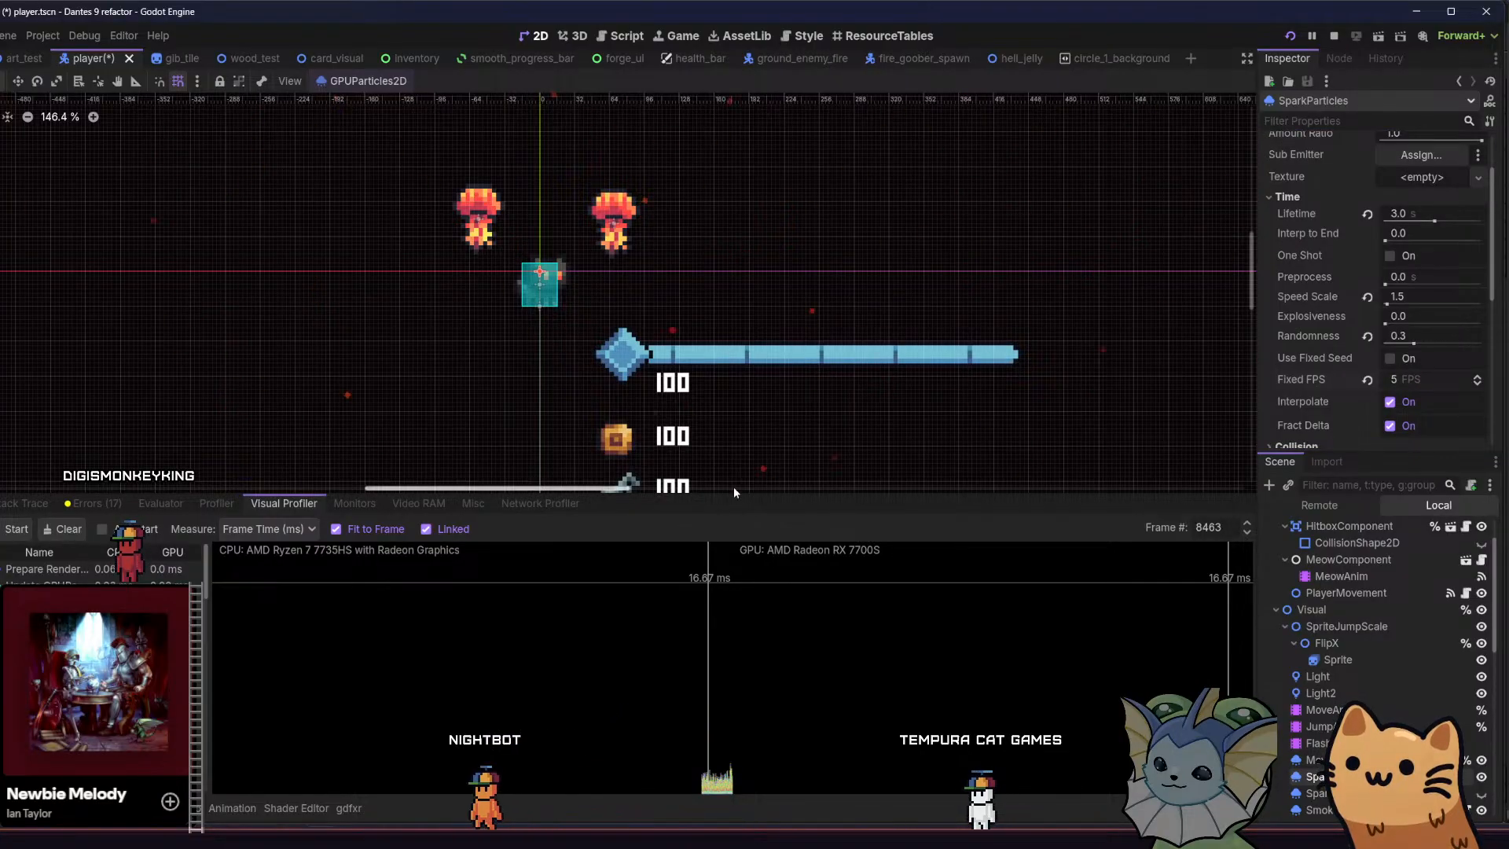
key("ctrl+s")
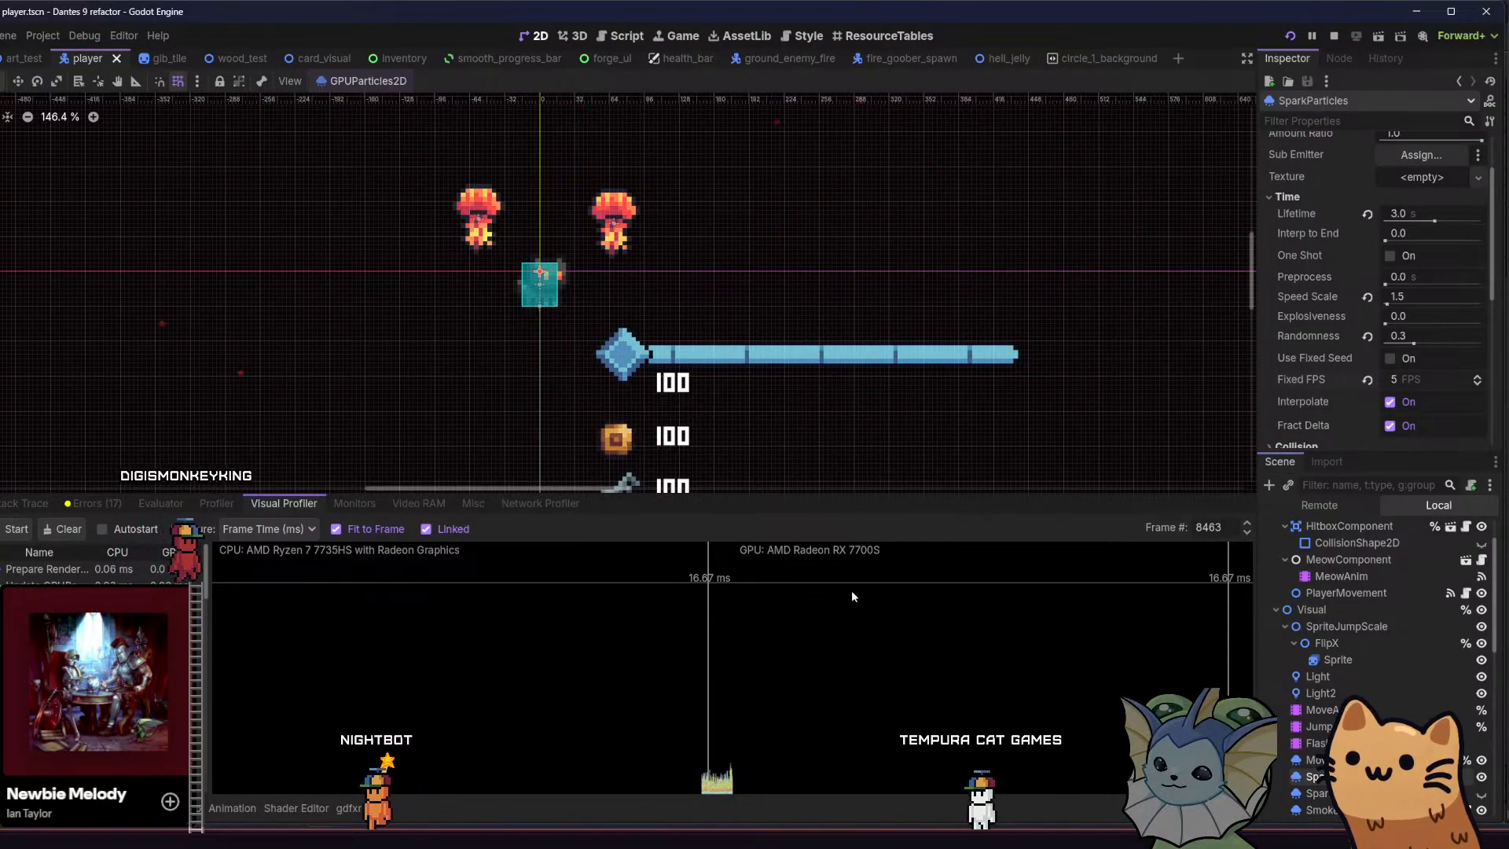
Switch to the running game and move between the upper ledges to examine how the sparks animate
key("alt+Tab")
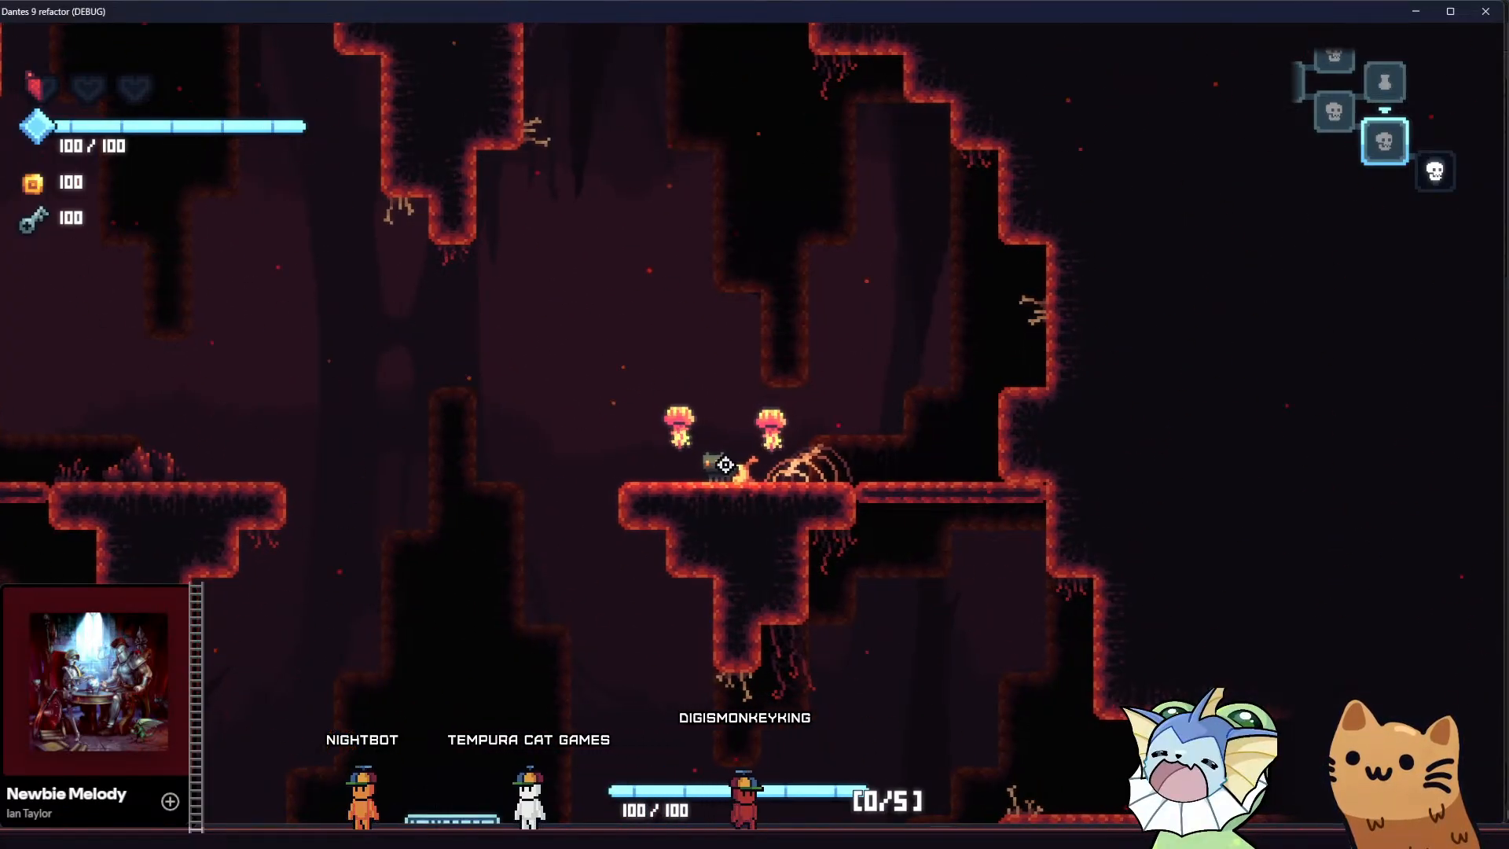
key("d")
key("a")
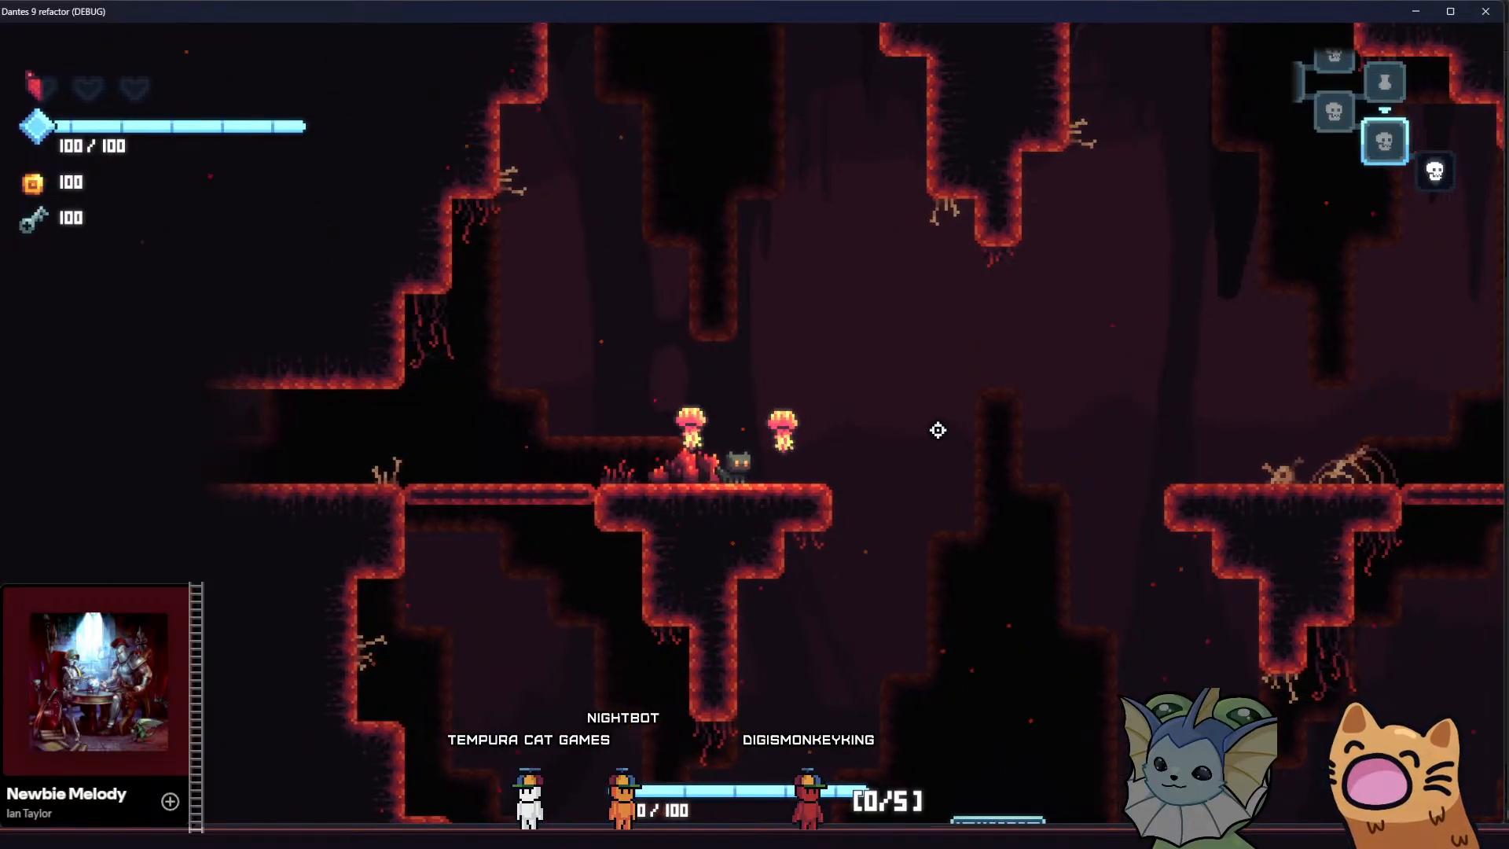
key("d")
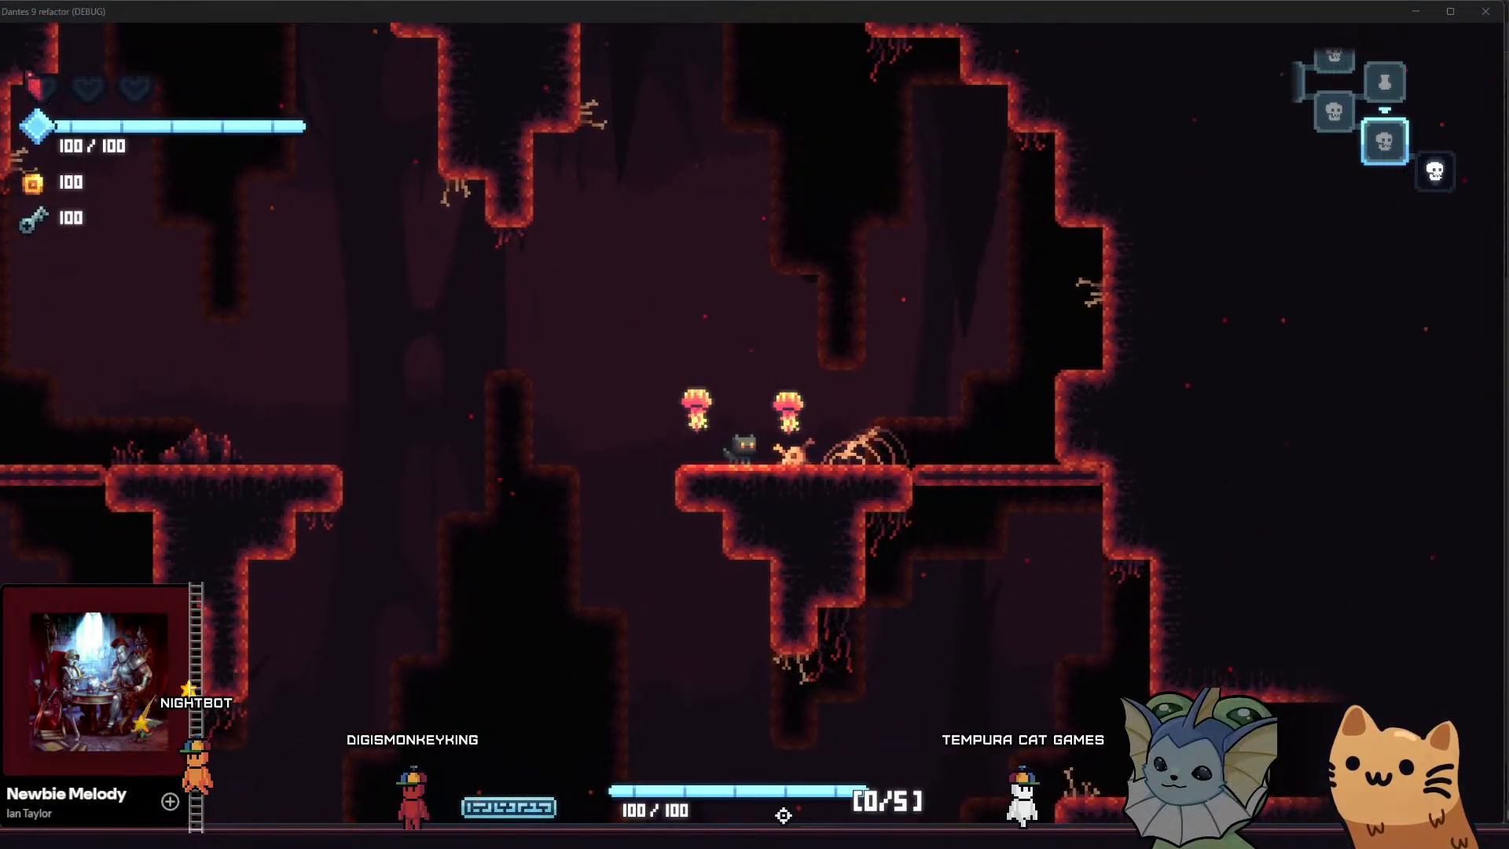
In the Godot editor, disable Interpolate on SparkParticles, set its Fixed FPS to 24 and check the sparks in the running game
key("alt+Tab")
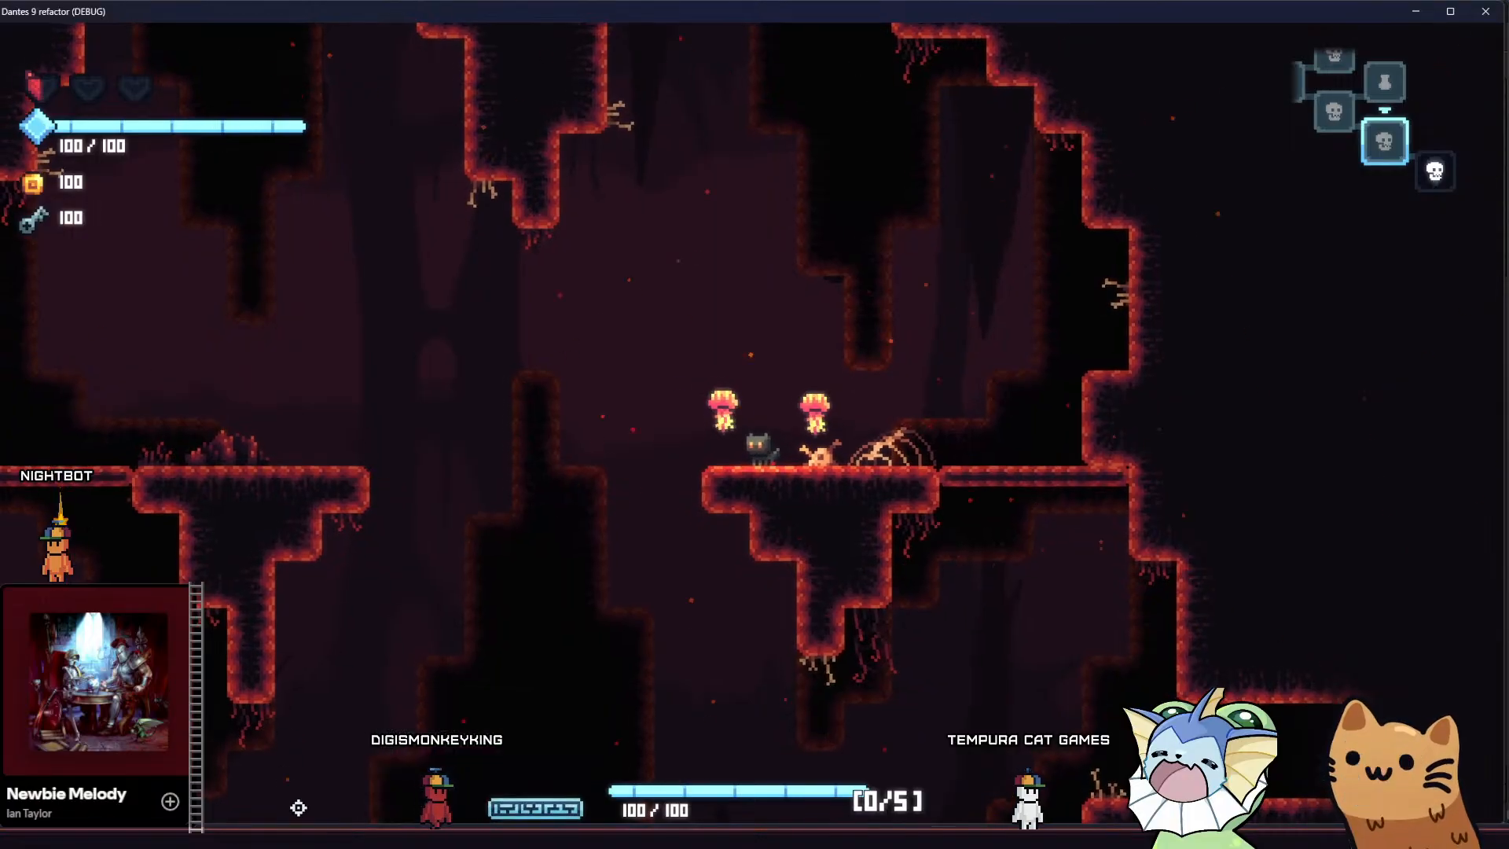
left_click(377, 830)
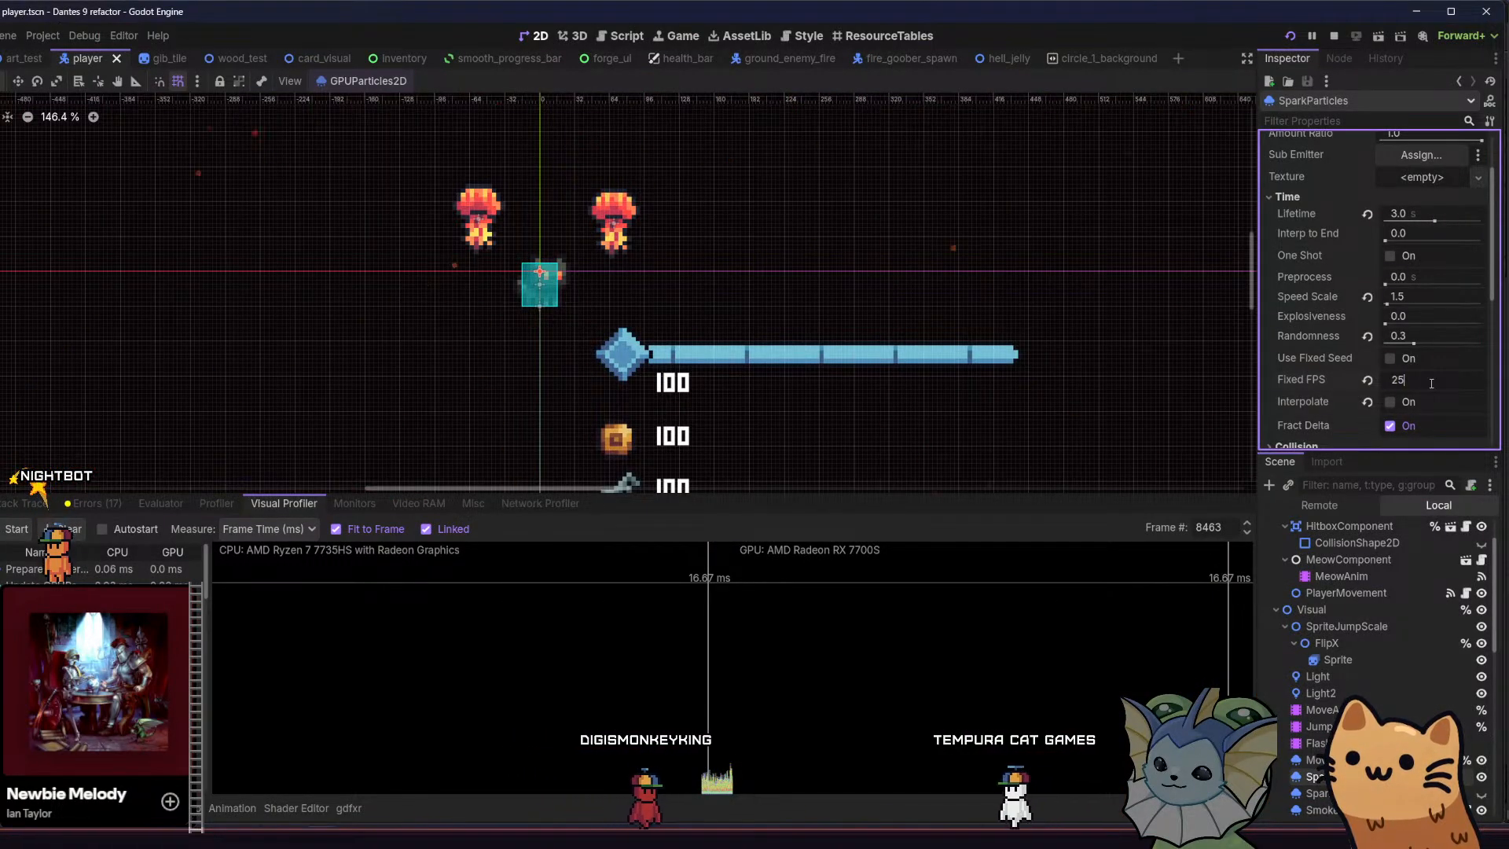
key("Return")
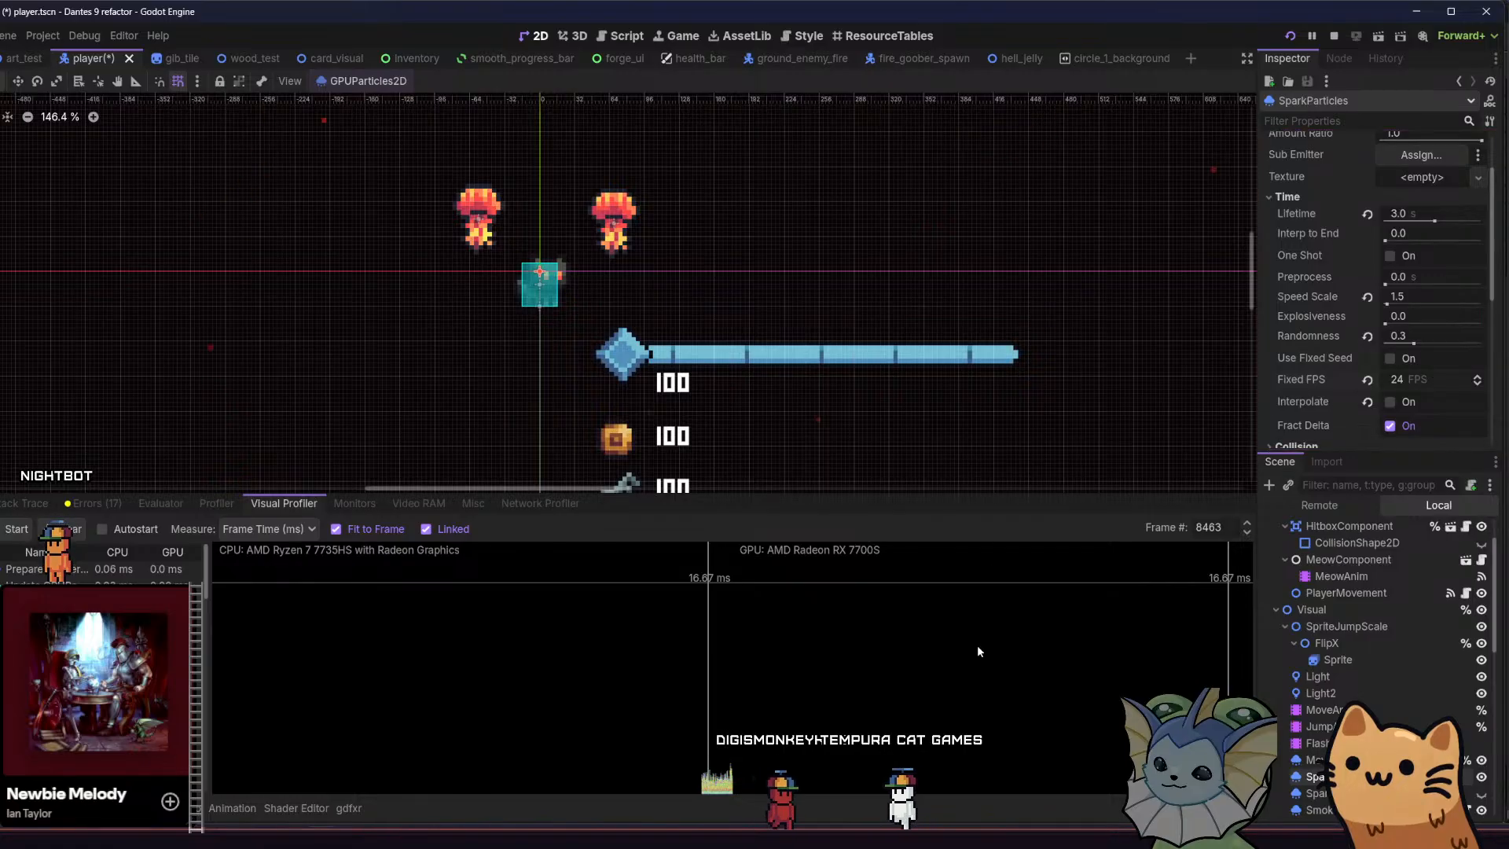
key("alt+Tab")
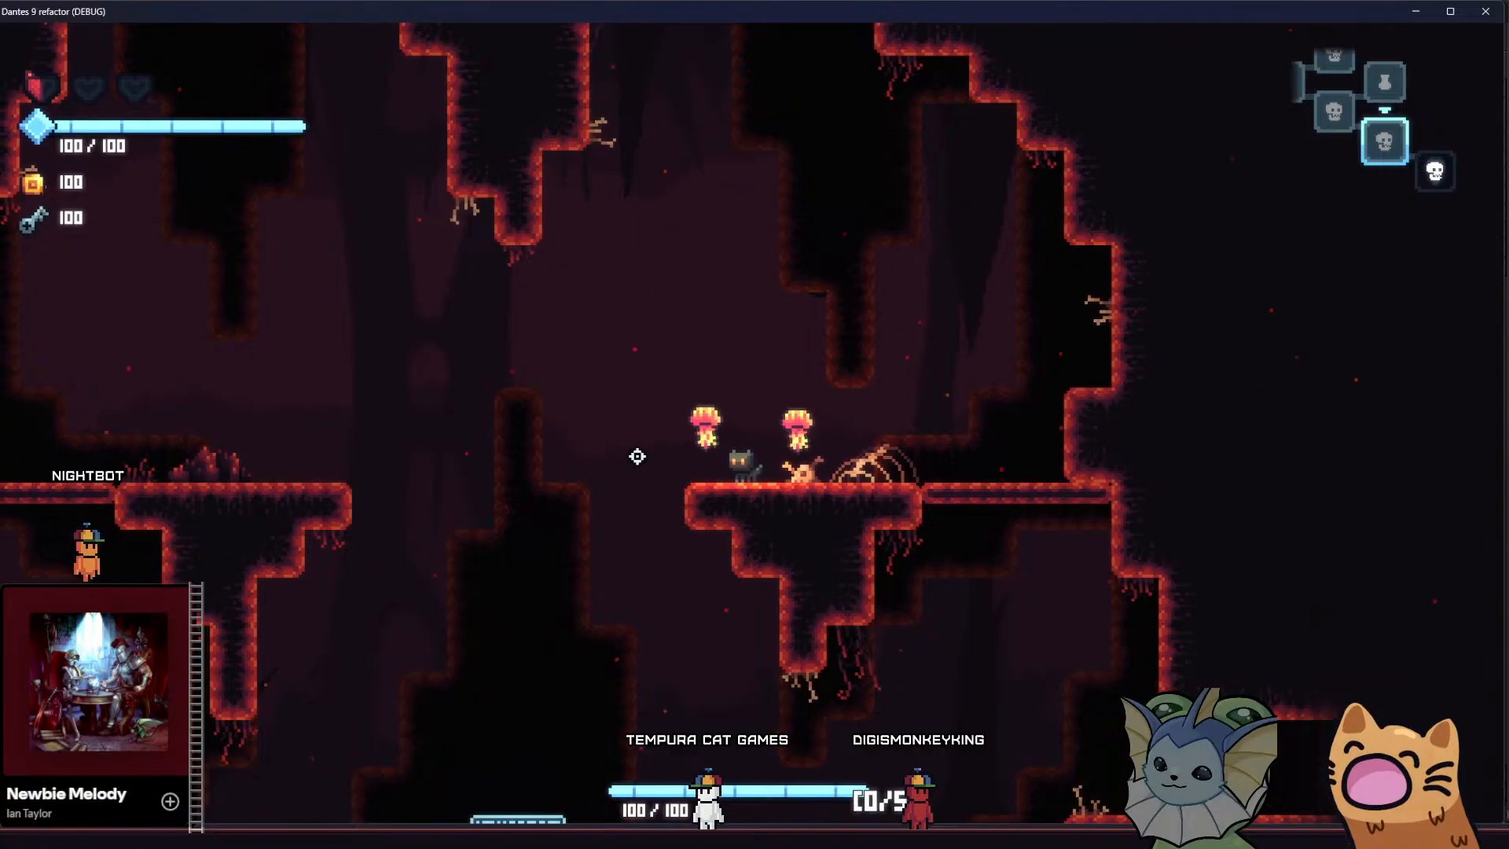
key("d")
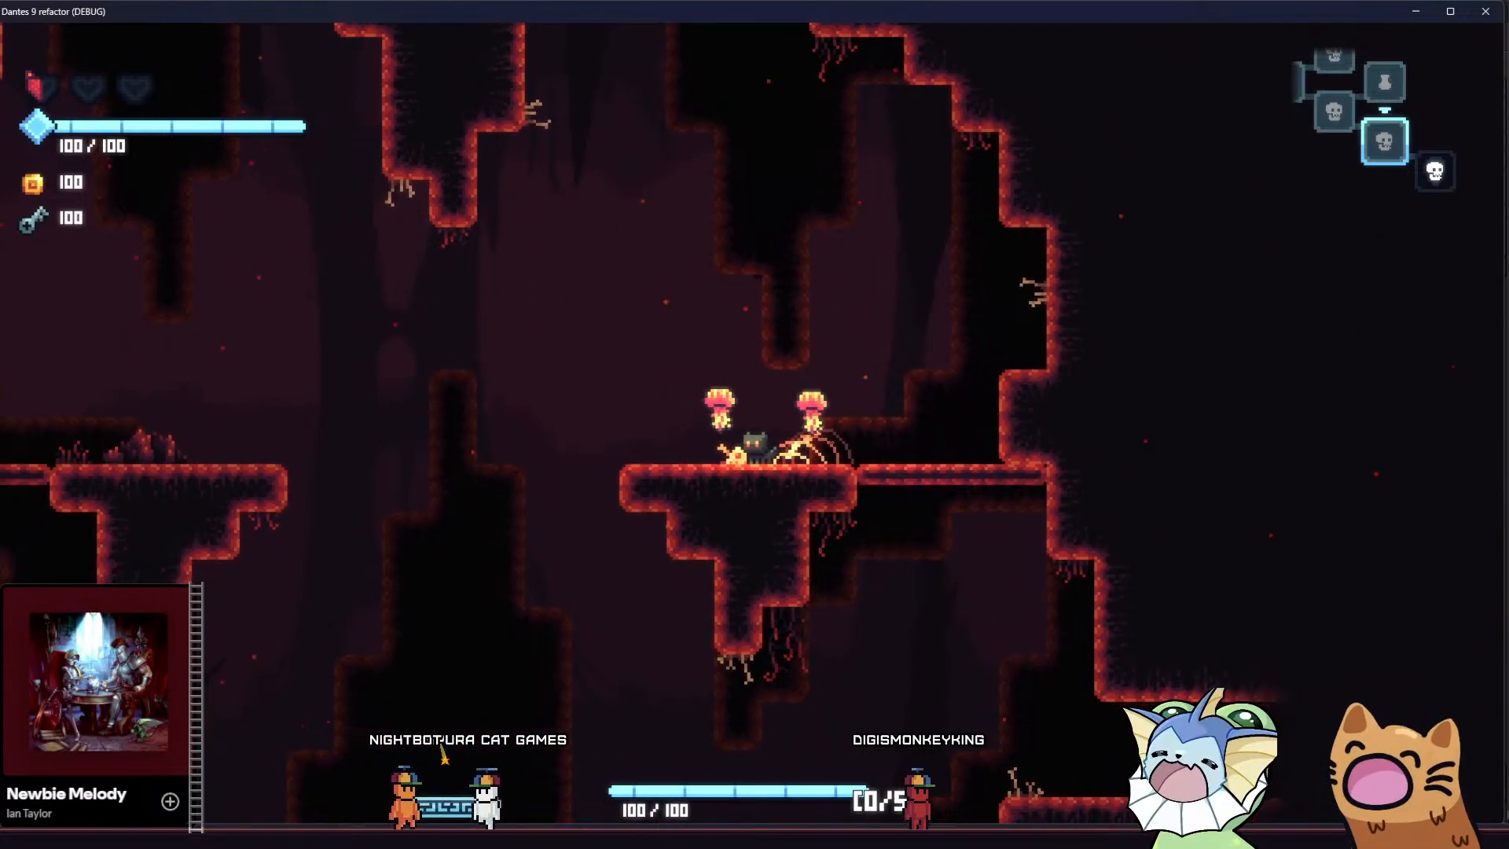
Set the SparkParticles Fixed FPS to 5, enable Interpolate, save the scene and view the sparks in the running game
key("alt+Tab")
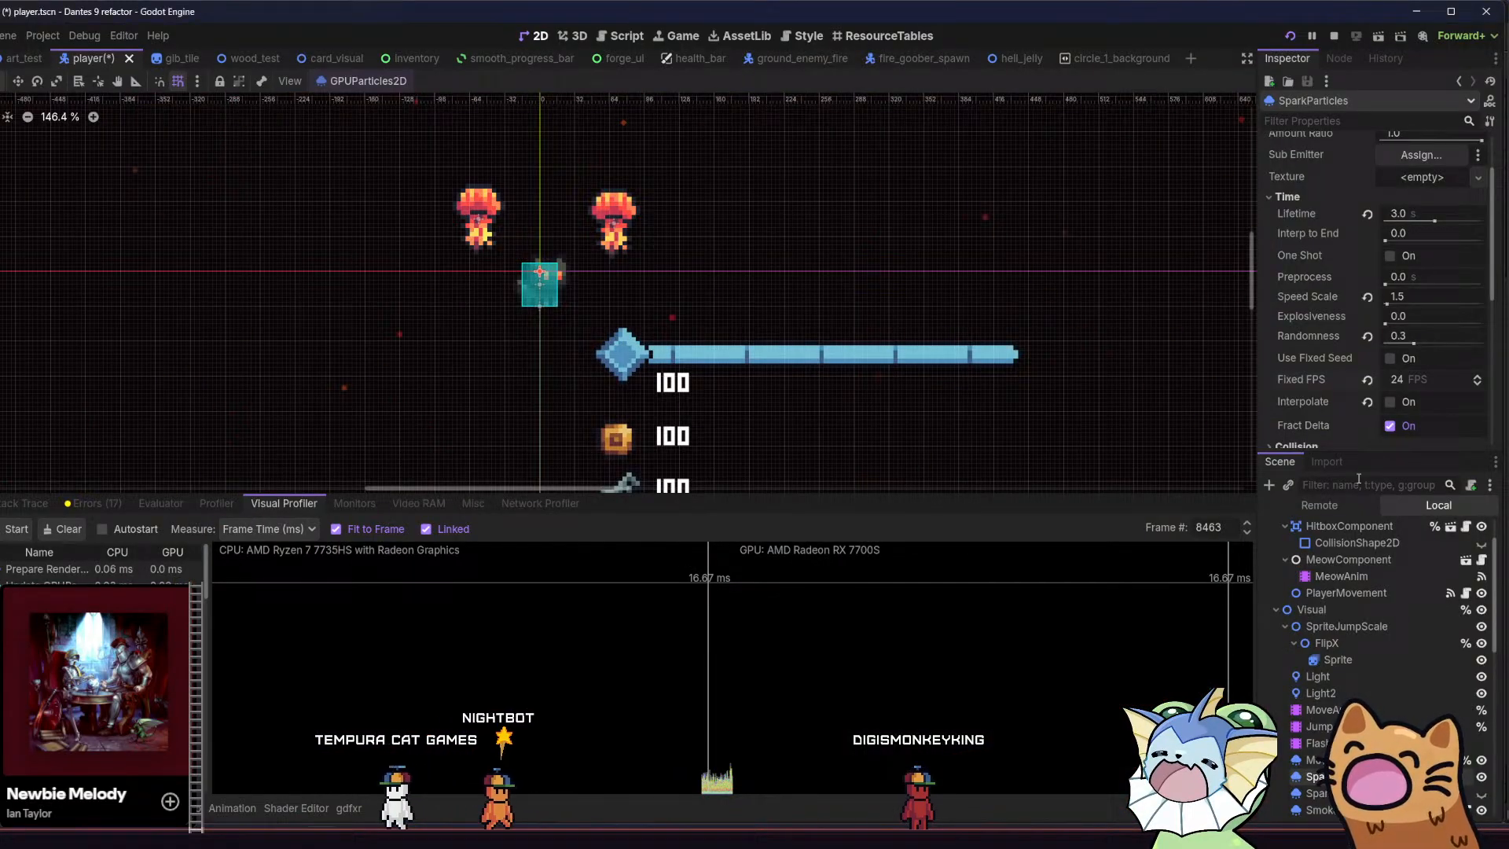
left_click(1413, 383)
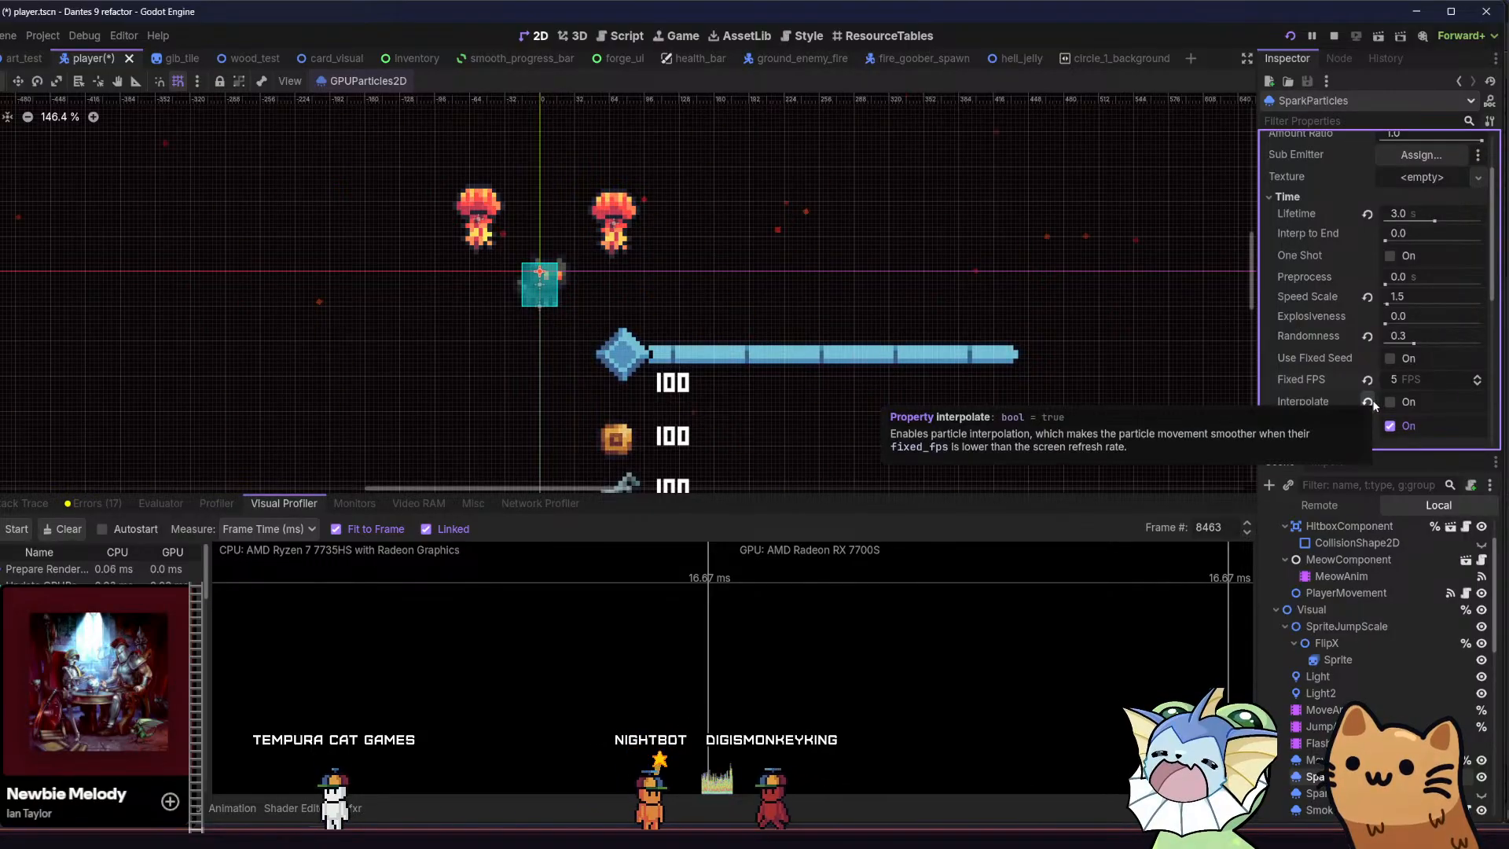
left_click(1407, 403)
key("F5")
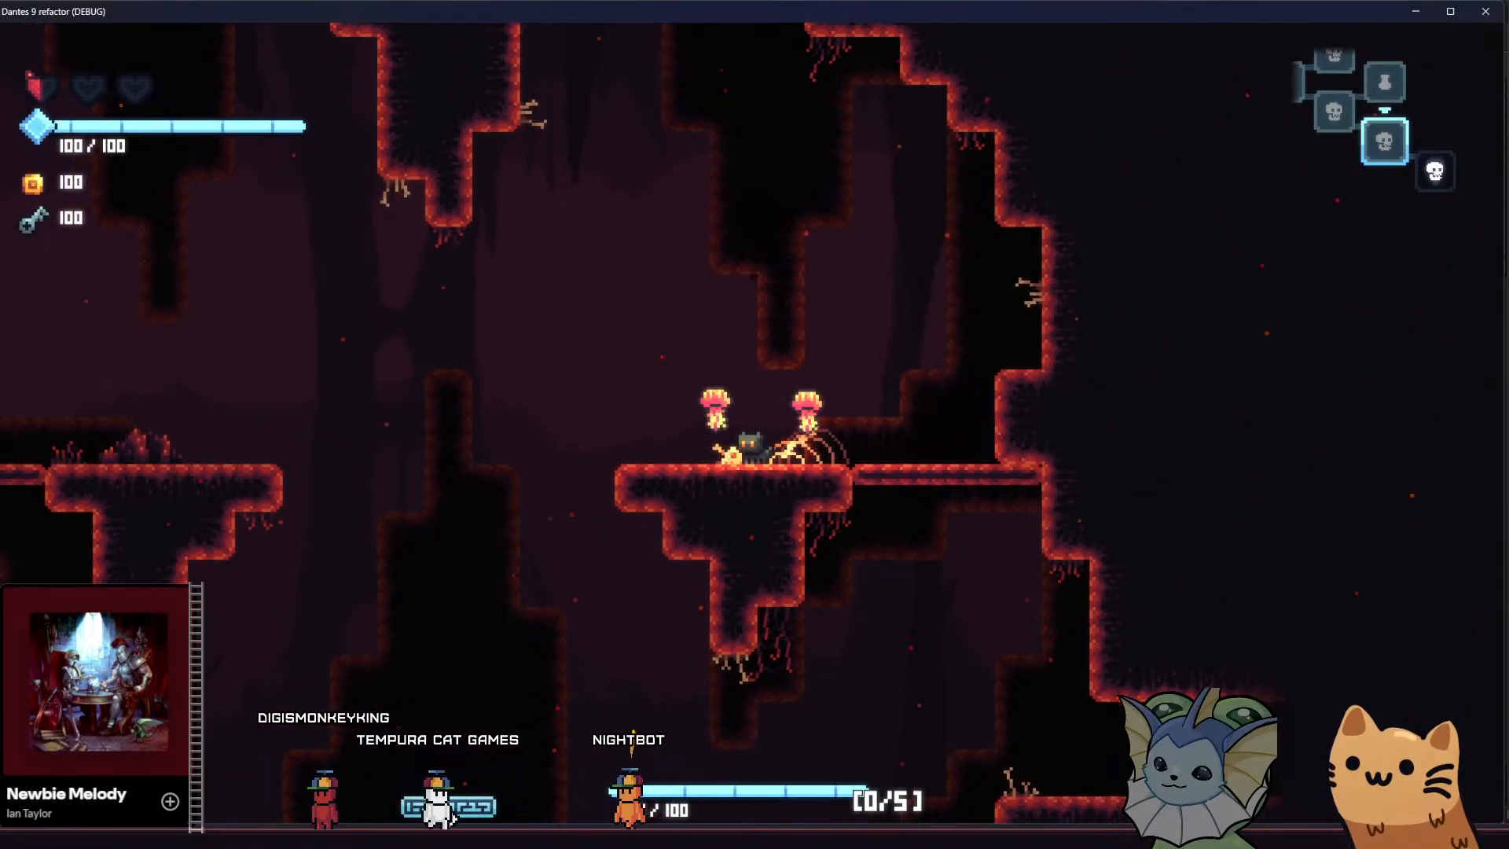
Return to the Godot editor, set the SparkParticles Speed Scale to 0.2 and save the player scene
key("alt+Tab")
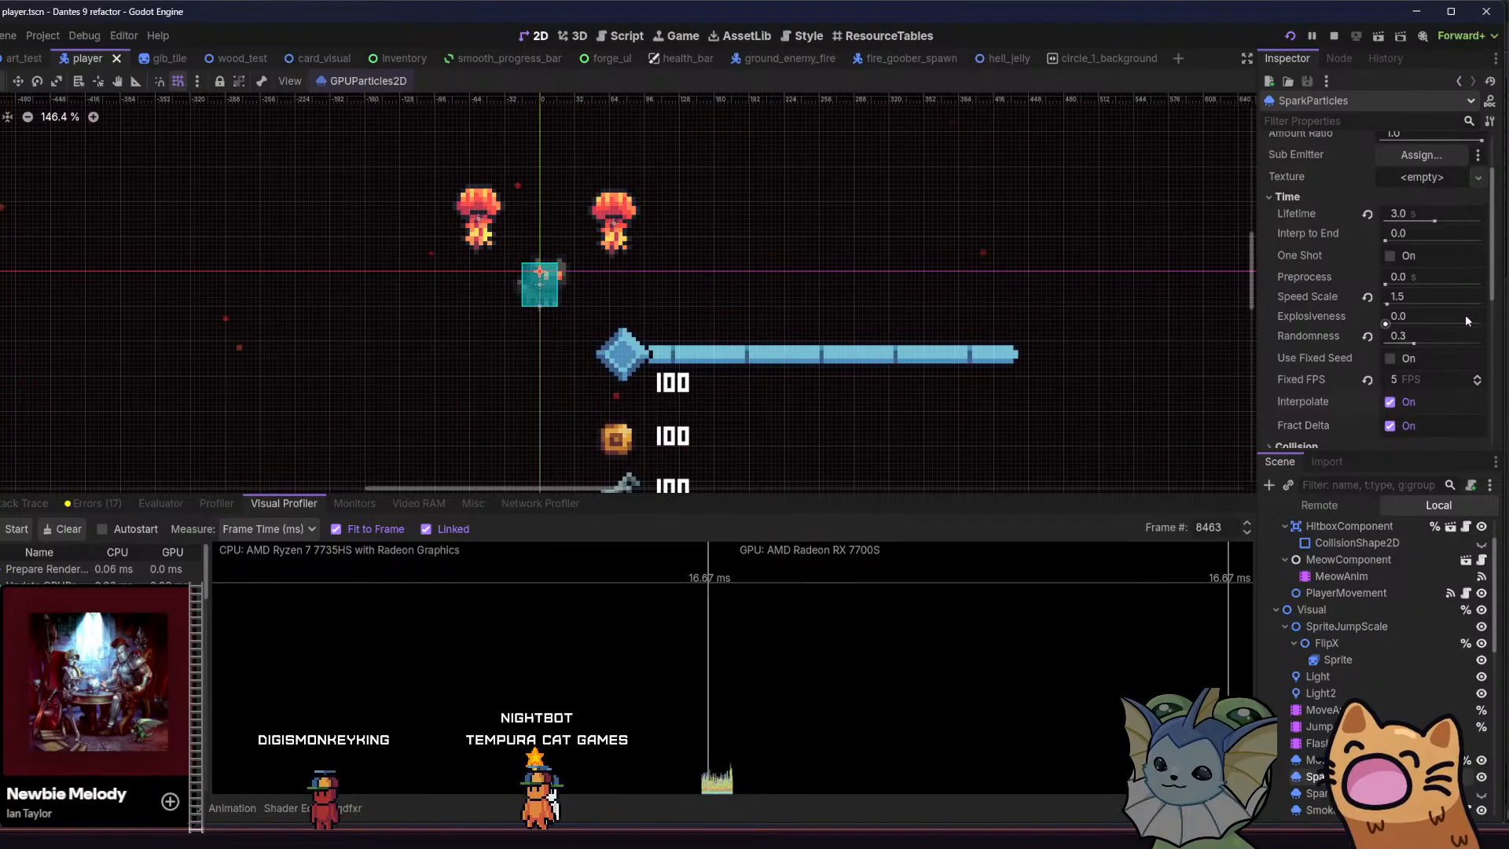
left_click(1423, 299)
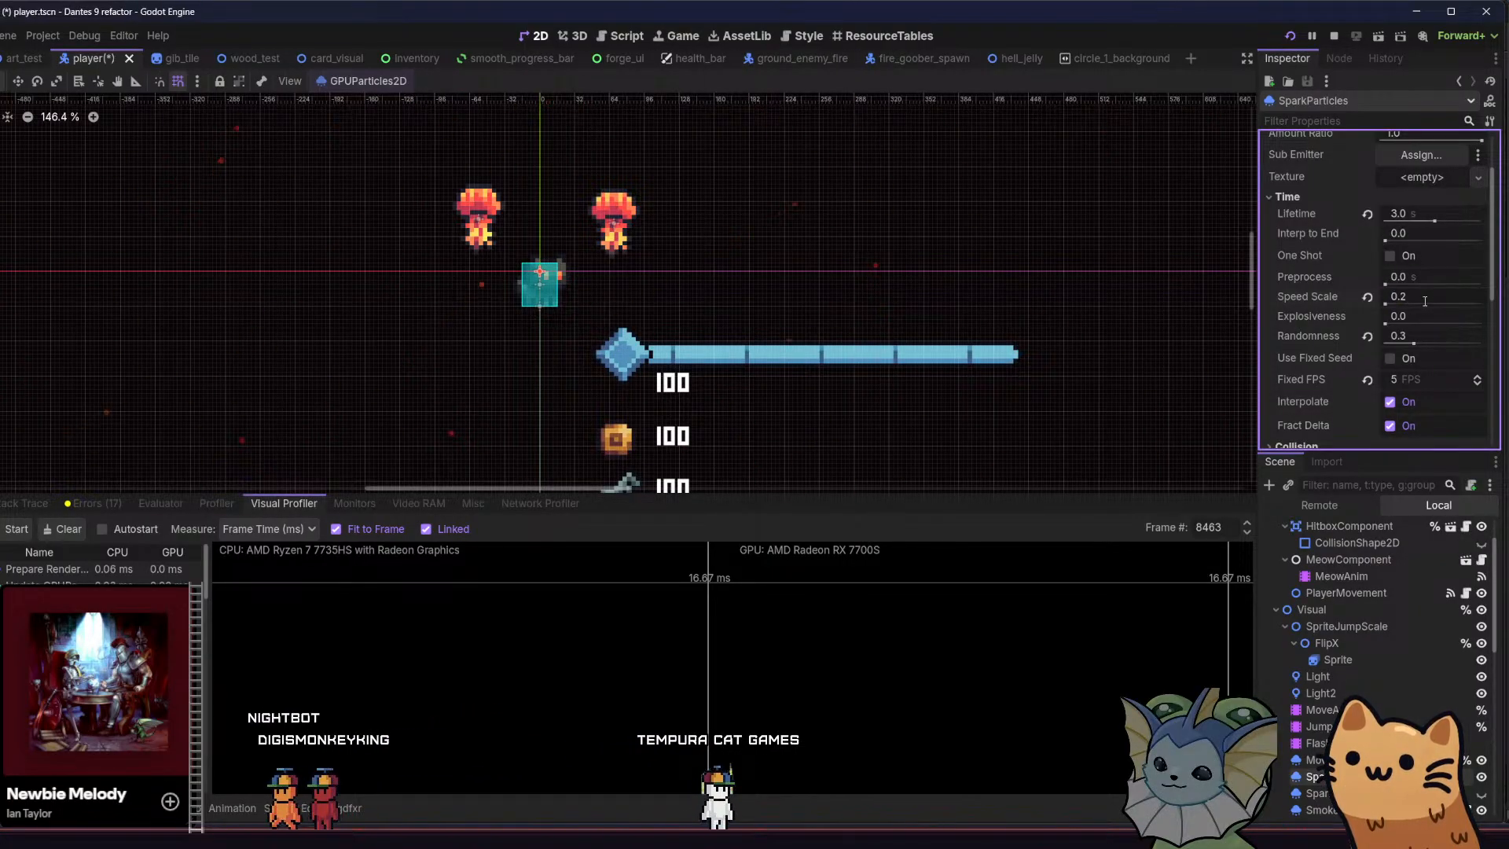
key("ctrl+s")
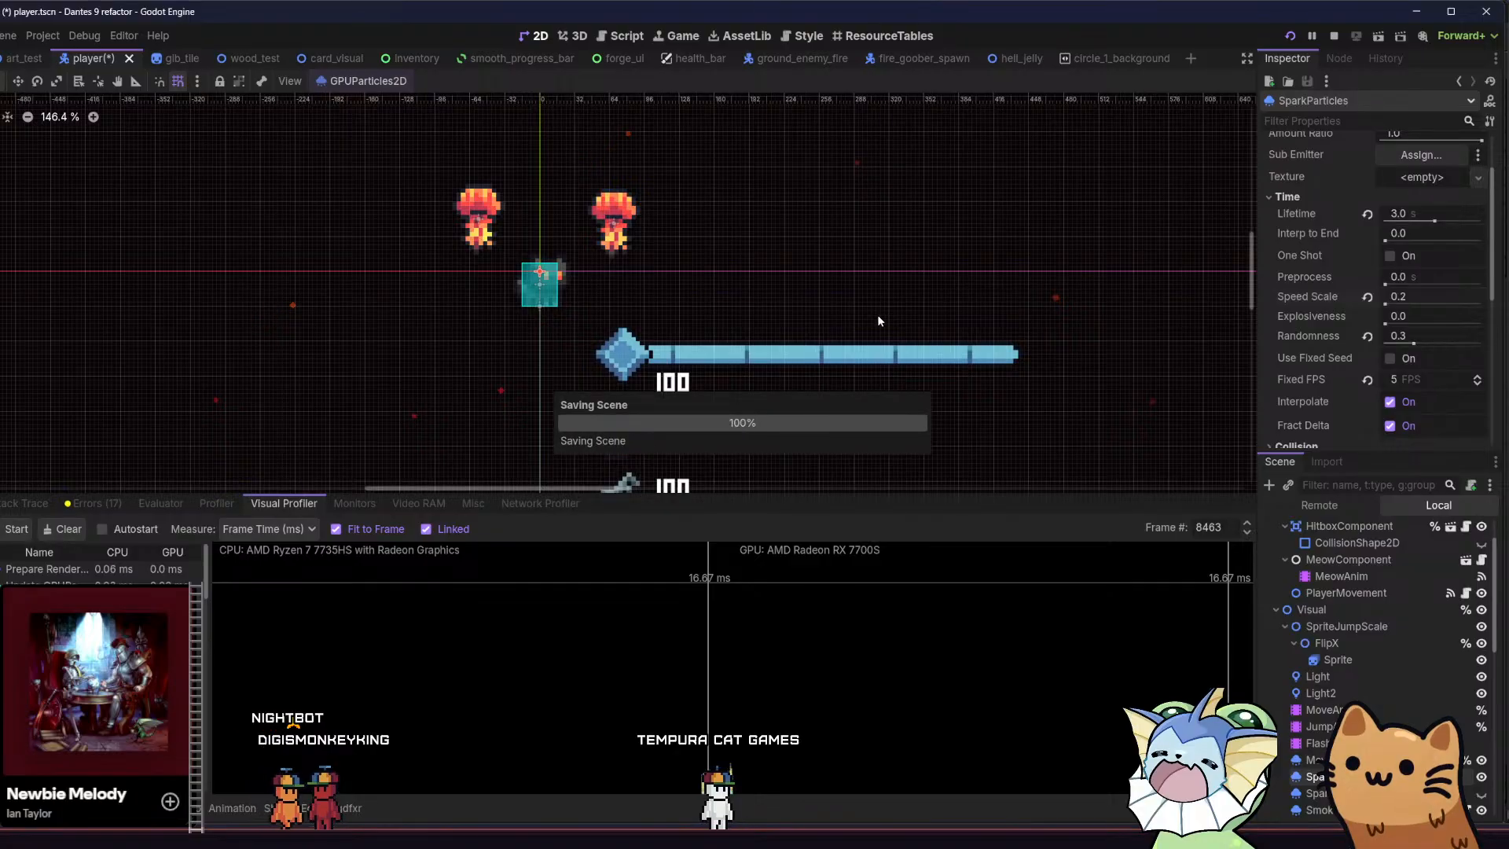
Switch to the game and move from the bone ledge to the crystal ledge to examine the slowed sparks
key("F5")
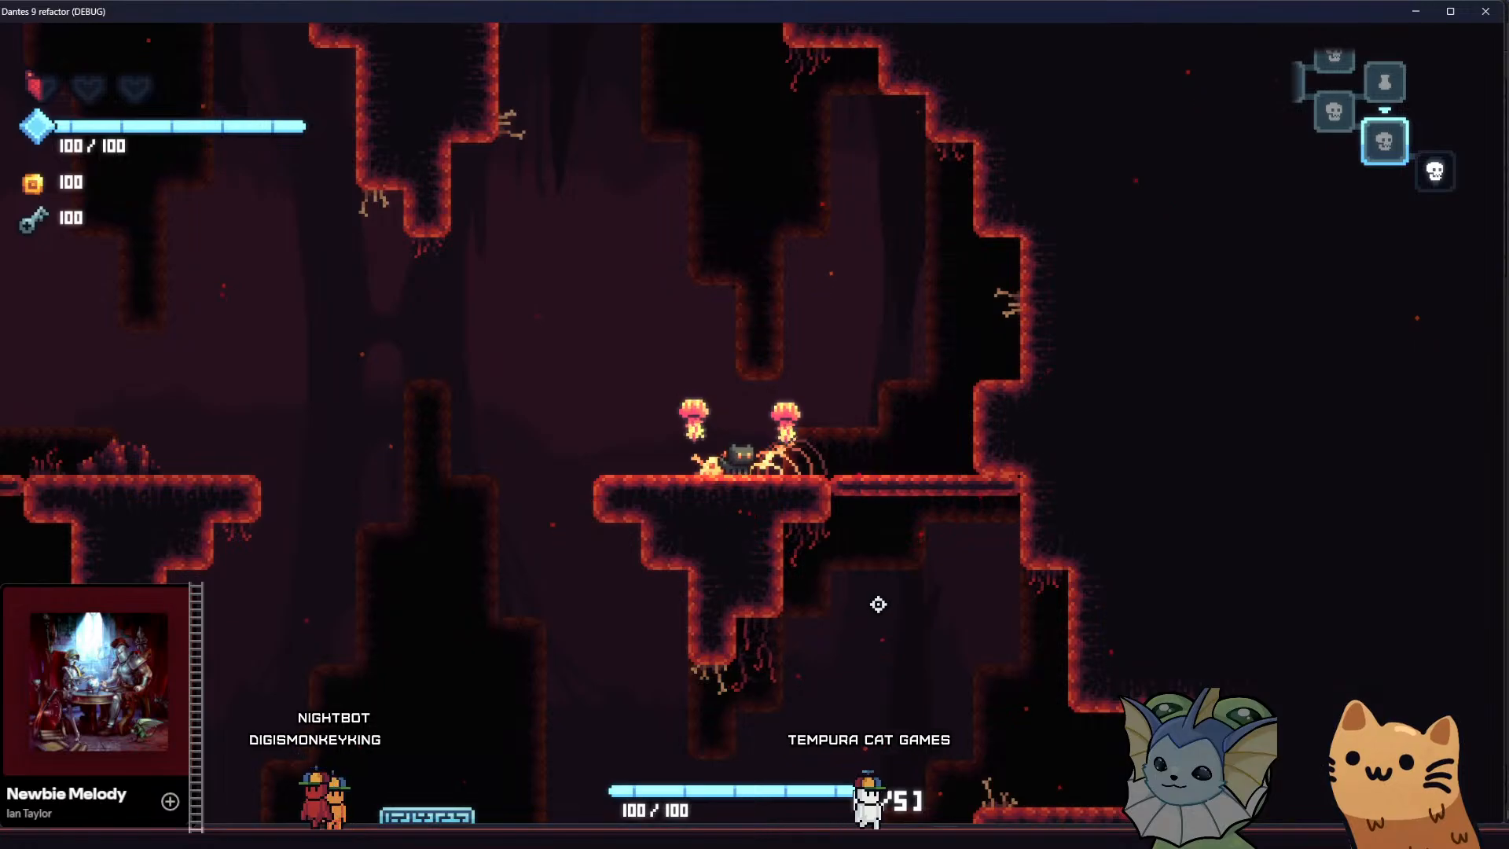
key("a")
key("space")
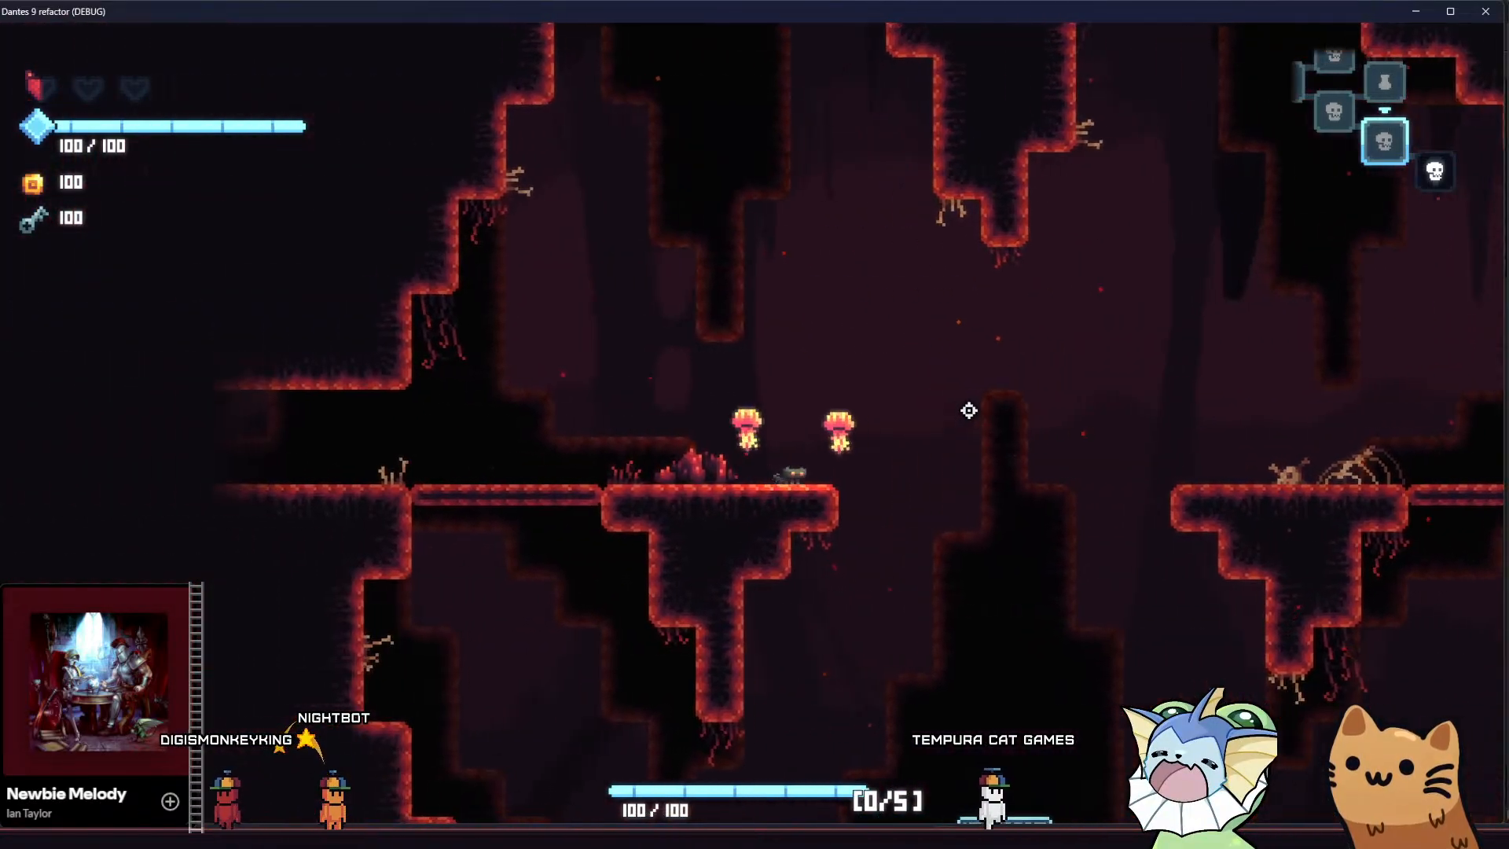
key("a")
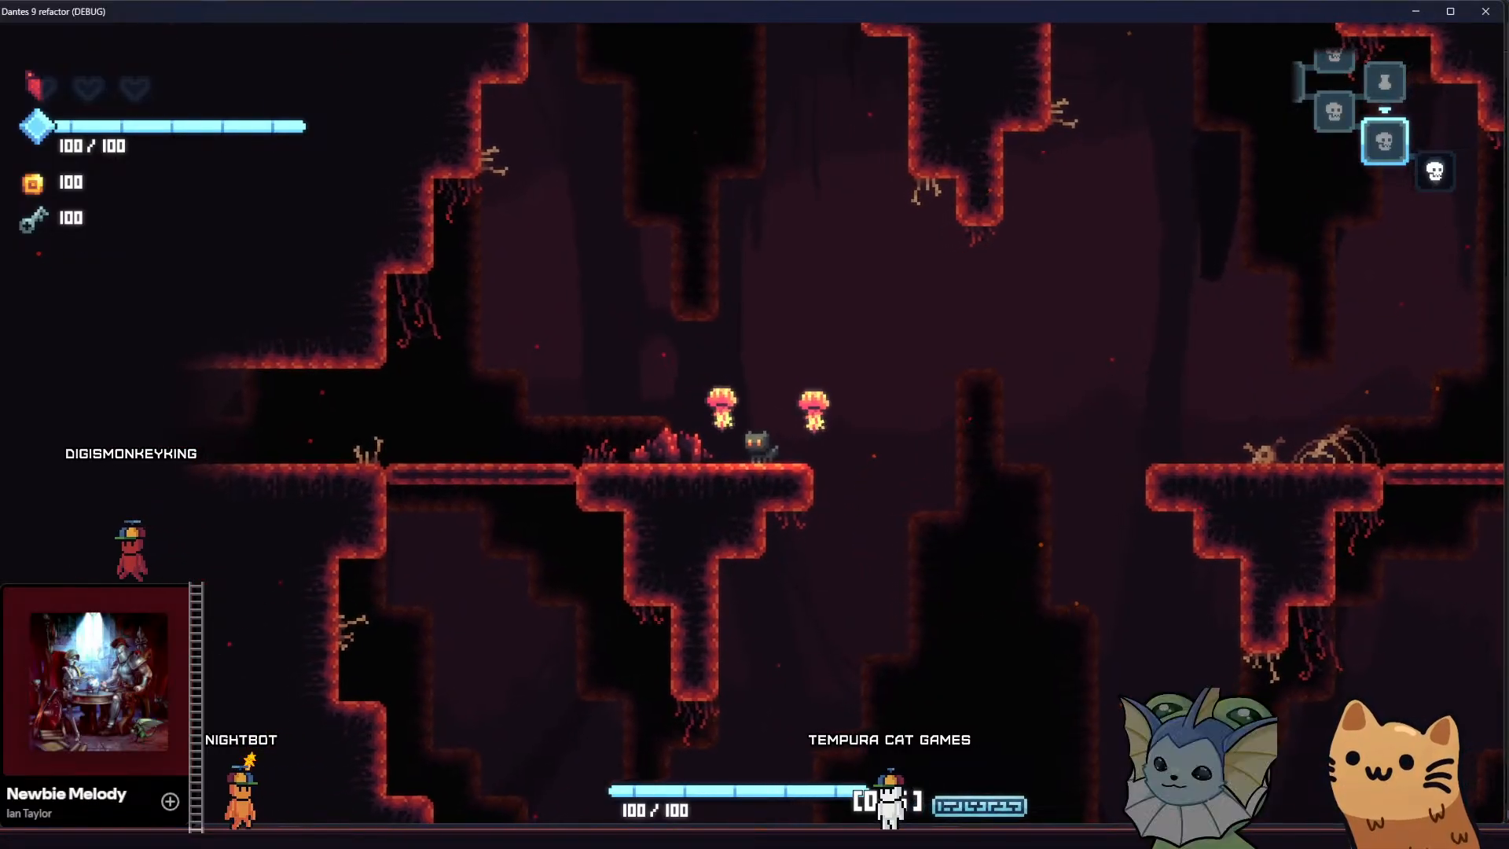
Return to the Godot editor and set the SparkParticles Speed Scale to 1.5
key("alt+Tab")
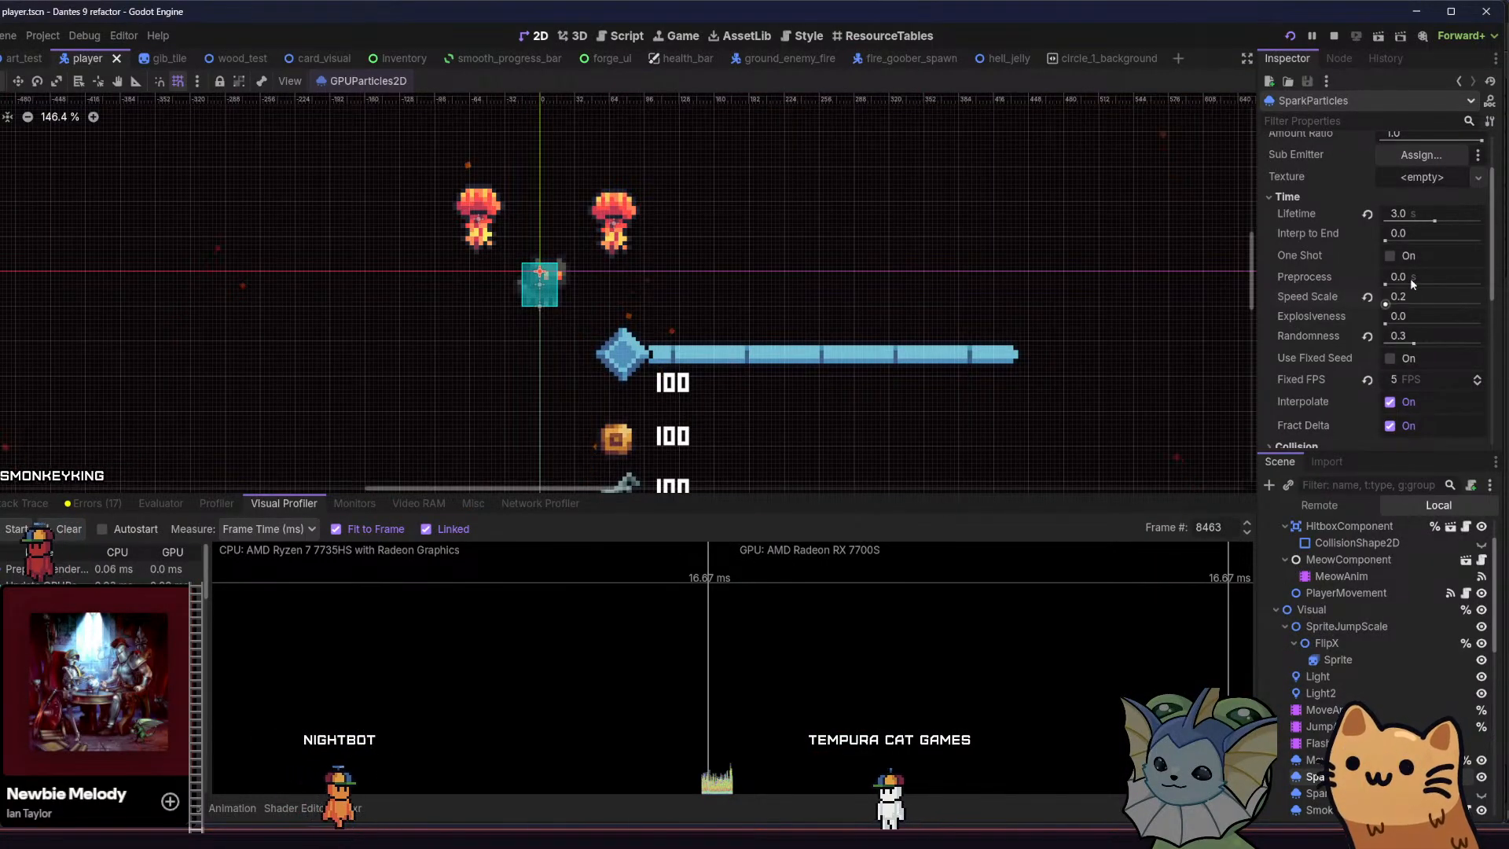
left_click(1422, 293)
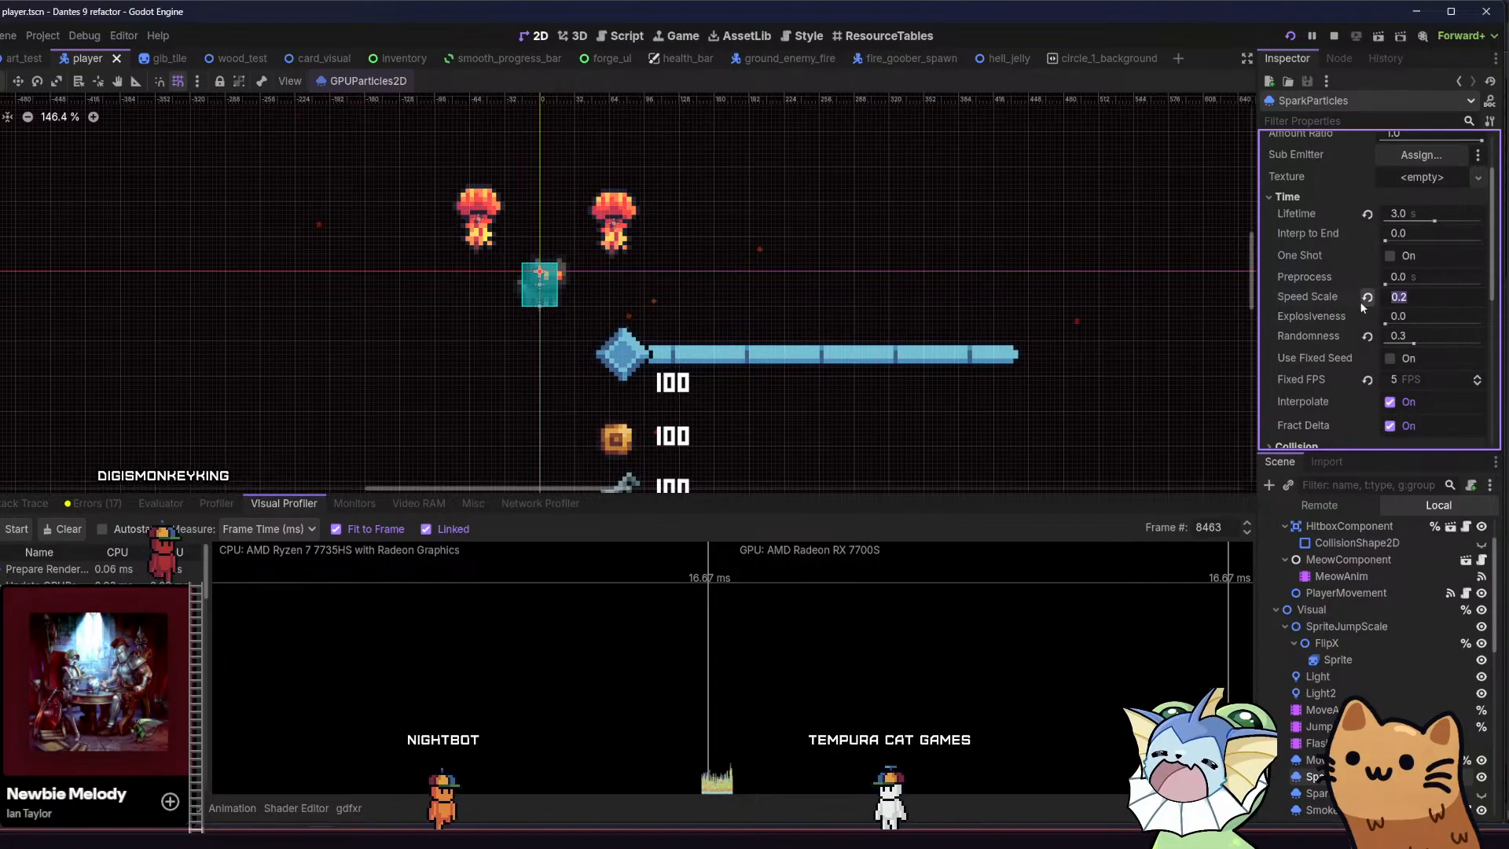
type("1.5")
key("Return")
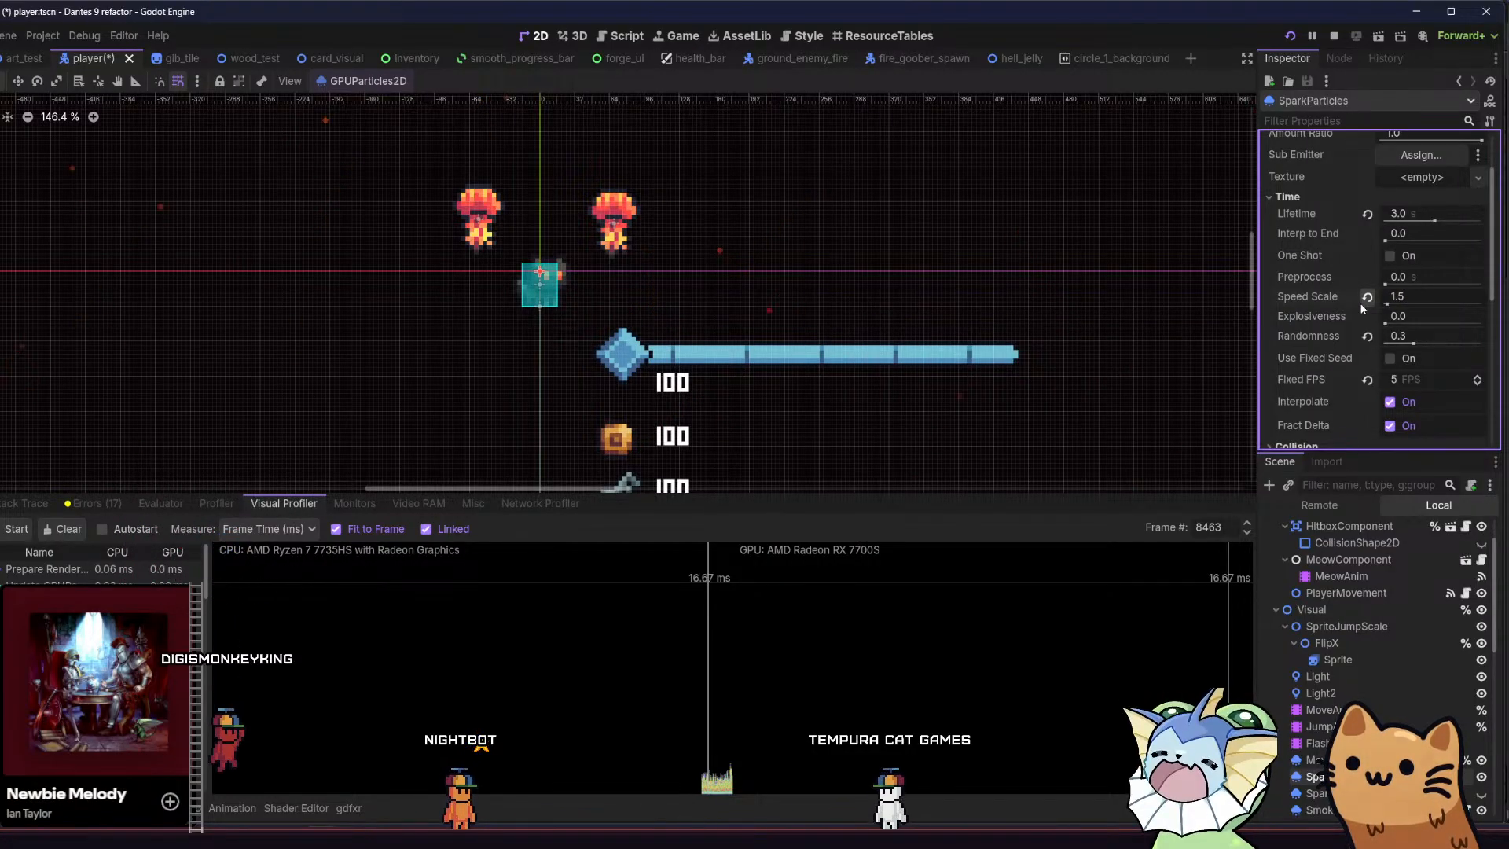
Try a Fixed FPS of 1 on SparkParticles and preview the sparks across a wider area of the 2D viewport
left_click(1396, 380)
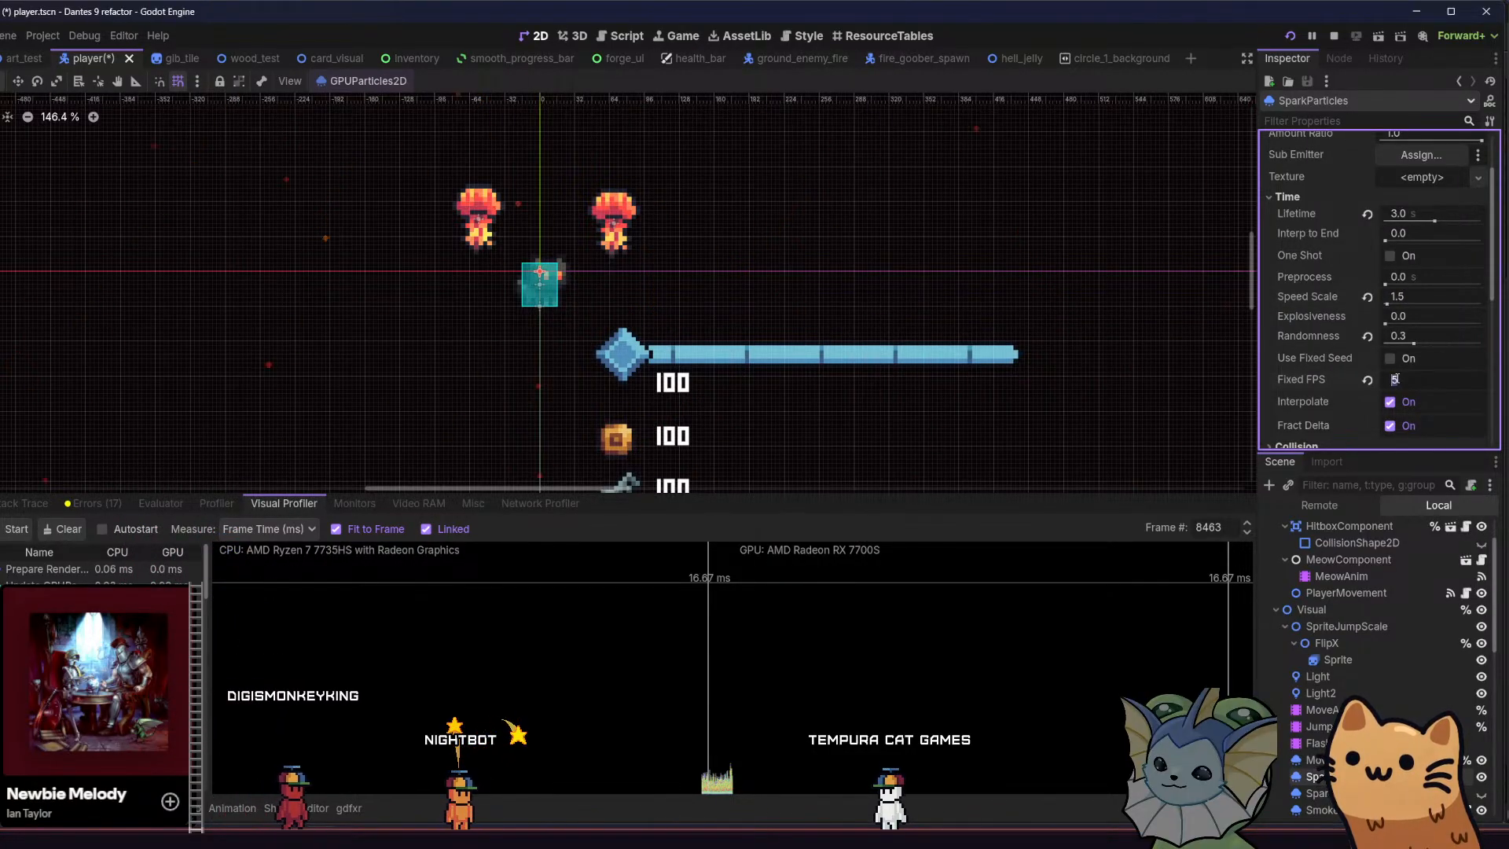
type("1")
key("Return")
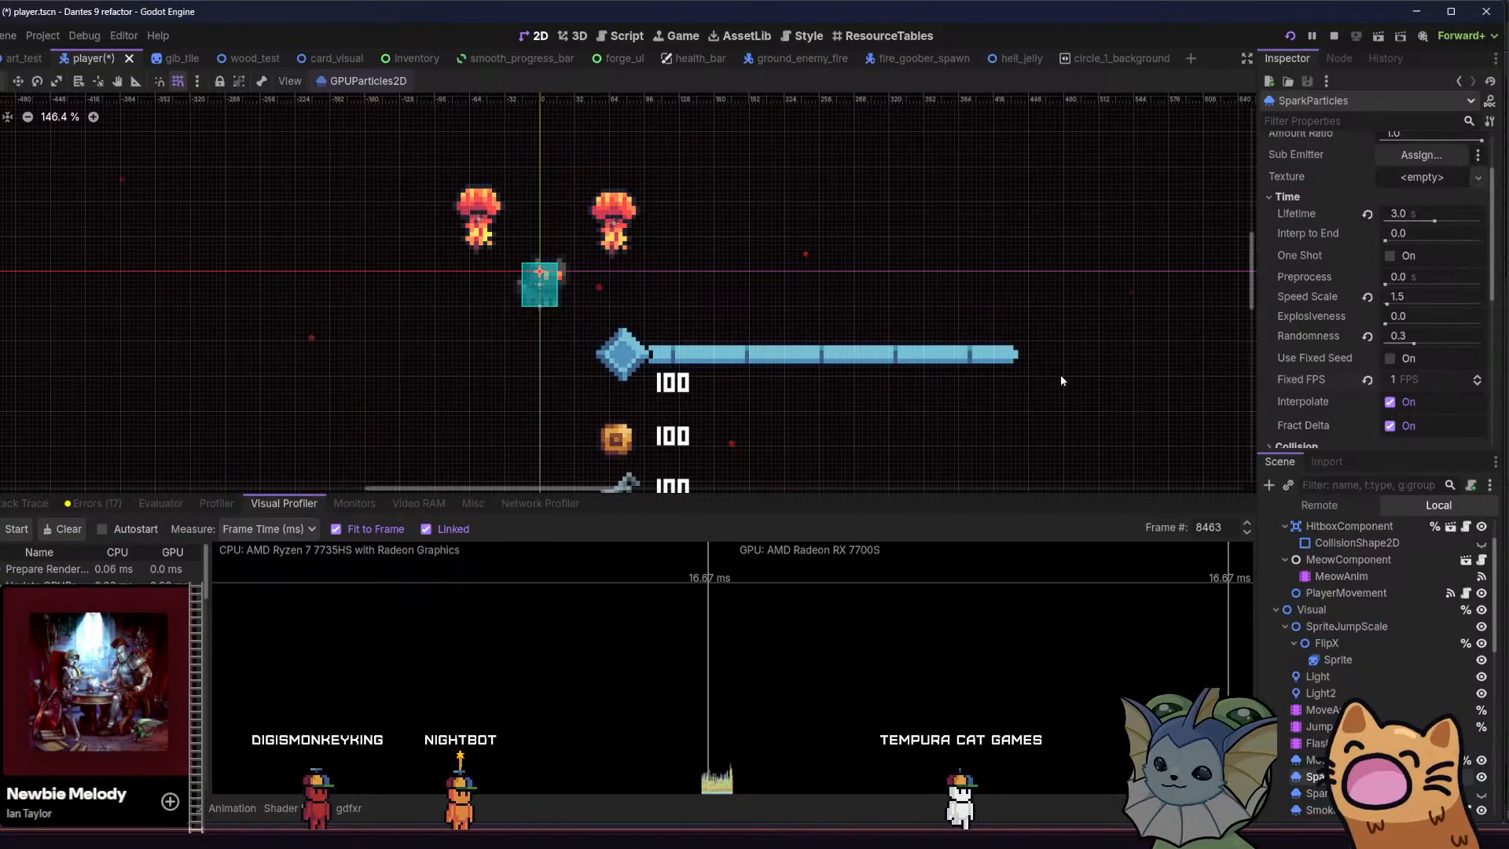
scroll(1037, 377, "down", 4)
middle_click_drag(1018, 374, 955, 360)
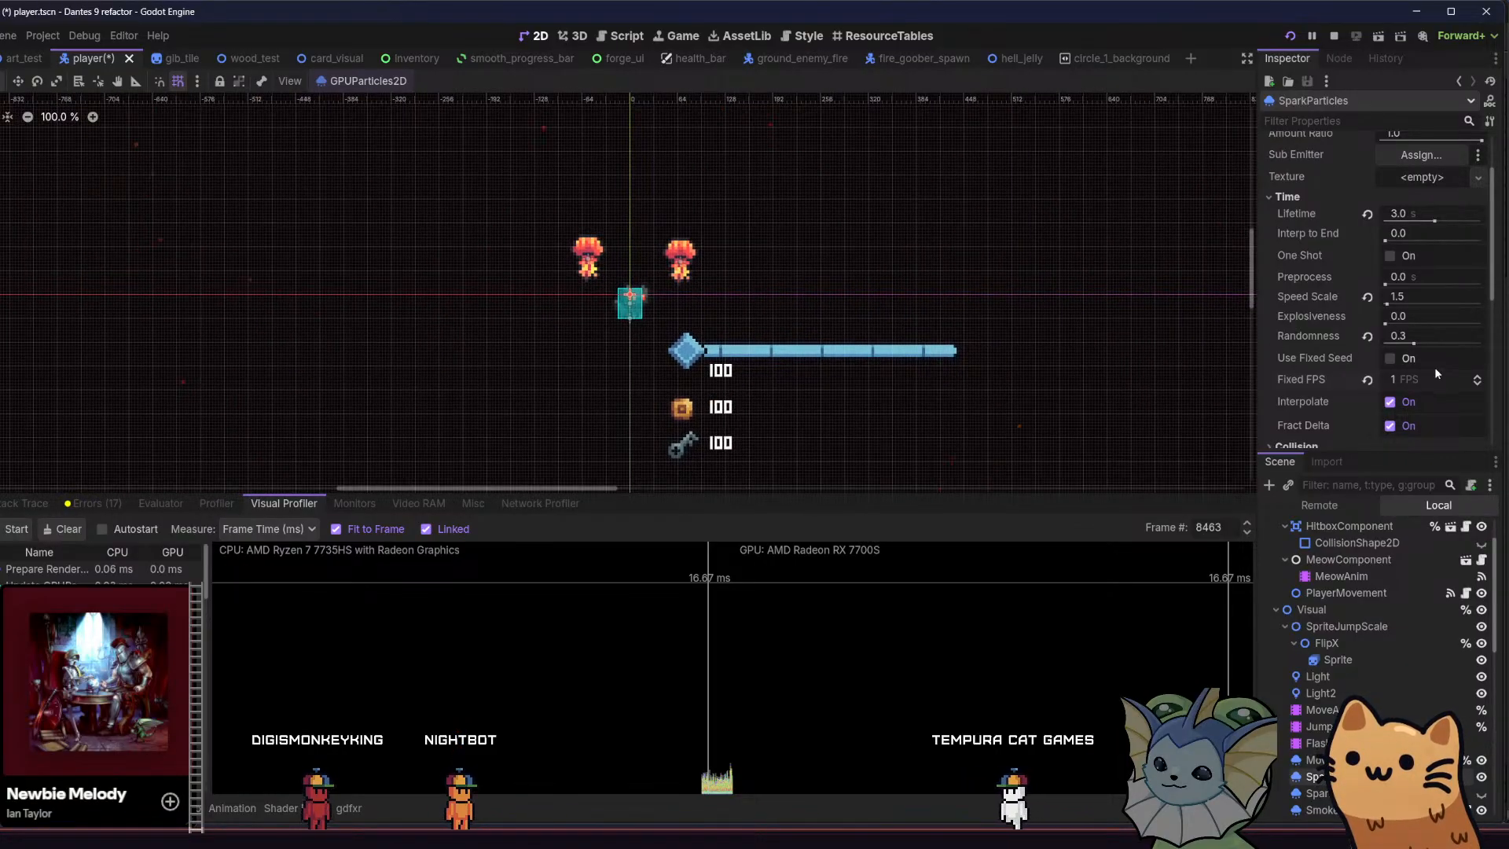
Set the SparkParticles Fixed FPS to 5 and save the player scene
key("Return")
key("ctrl+s")
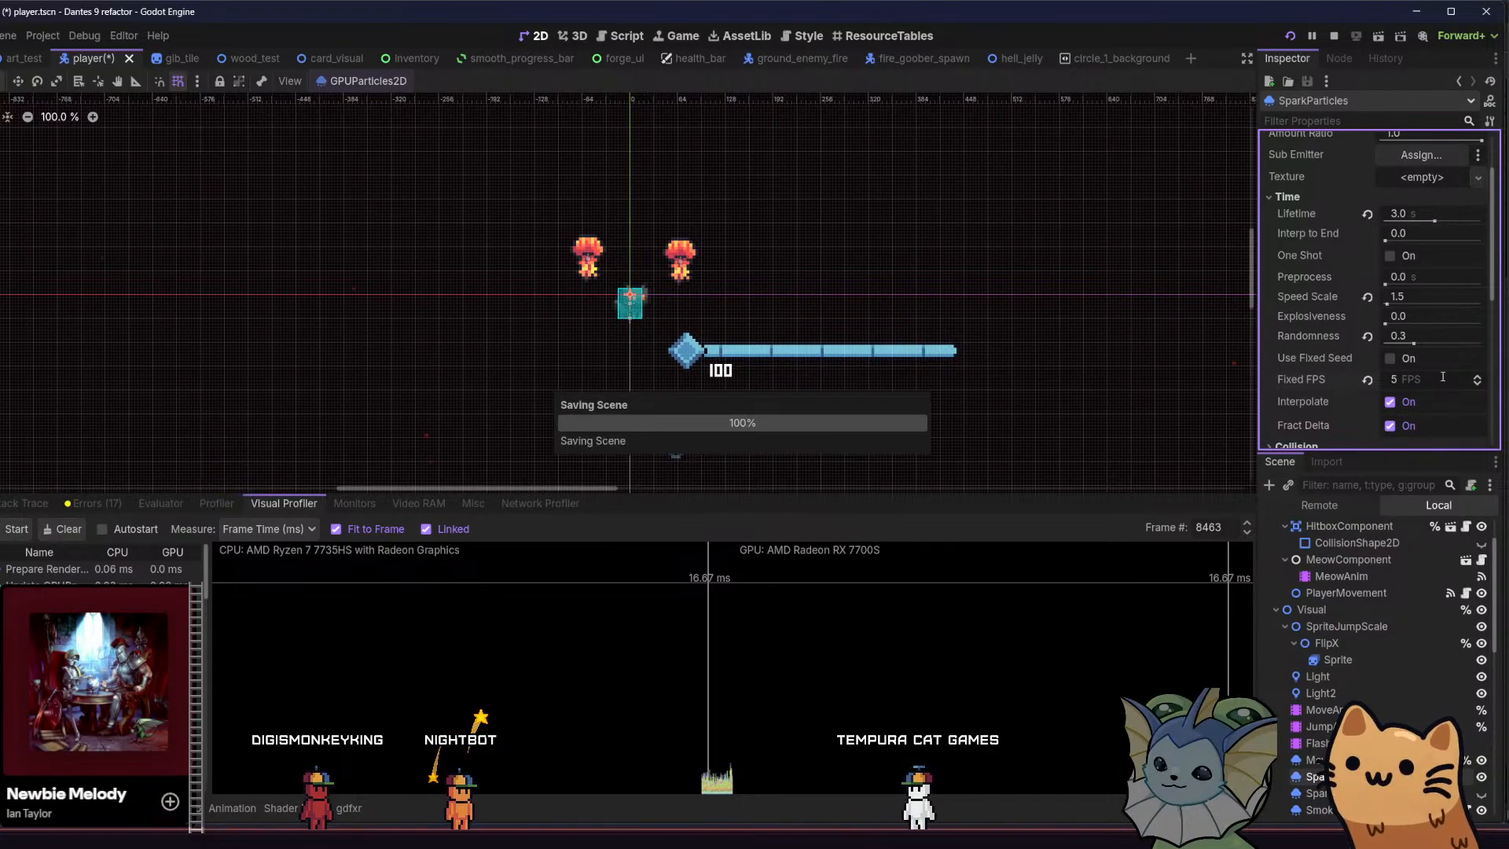
Set the Fixed FPS of SmokeParticles to 5 in its Time settings and save the player scene
left_click(1322, 810)
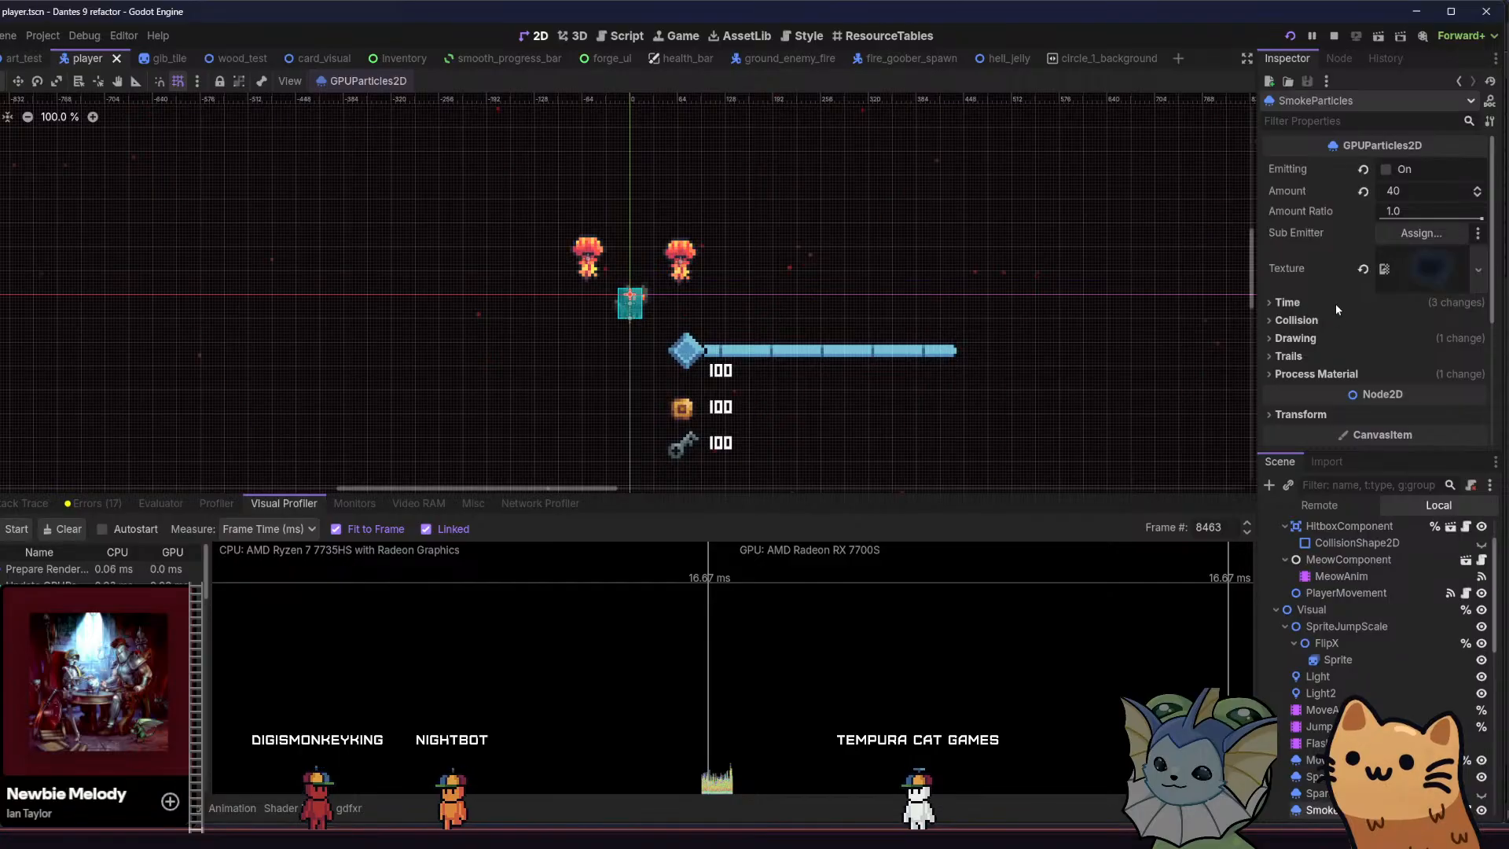
left_click(1336, 304)
scroll(1425, 409, "down", 2)
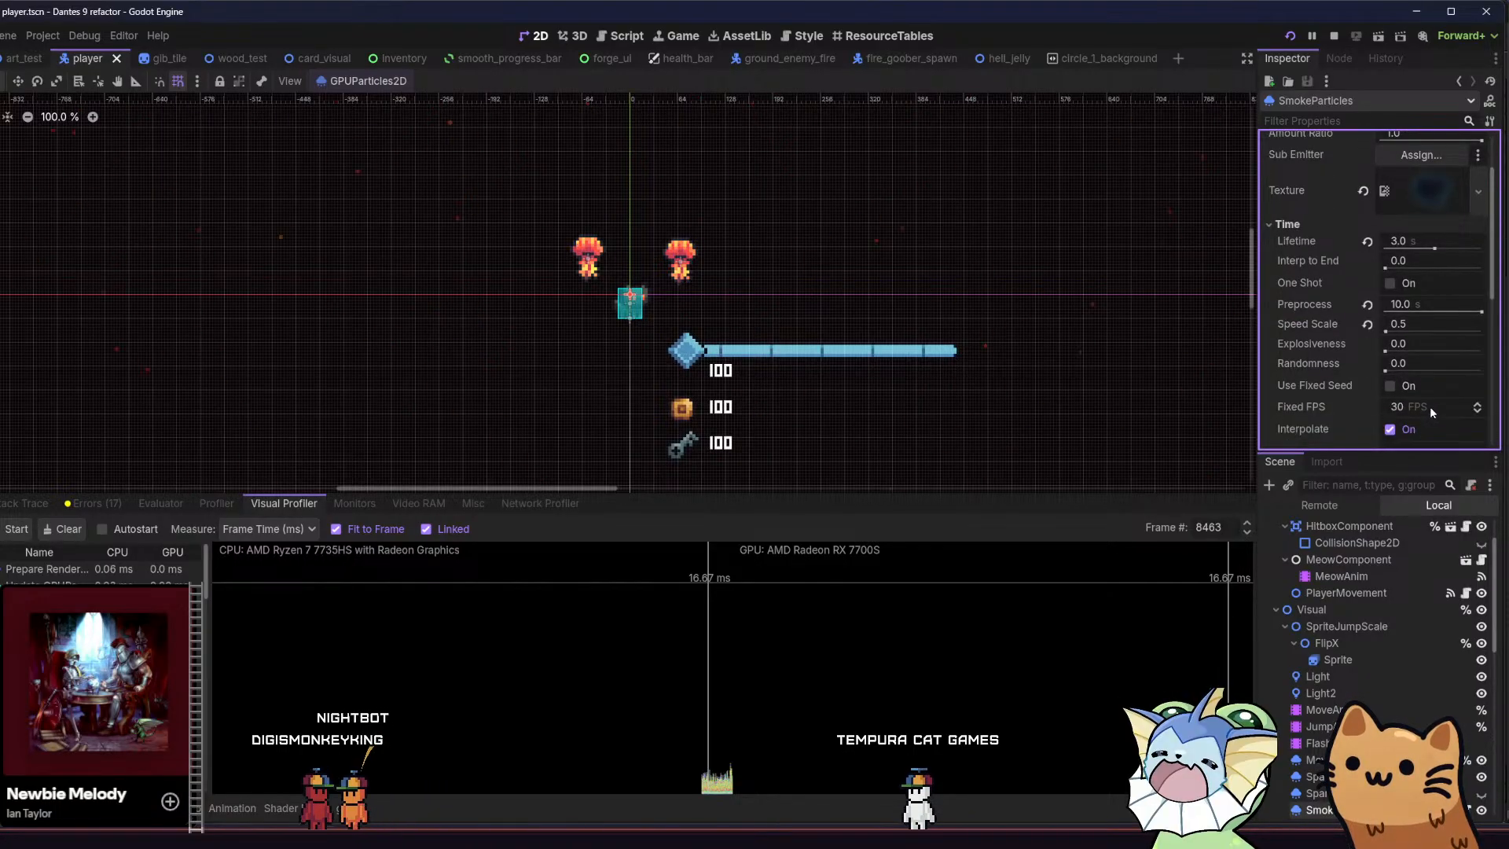
left_click(1430, 407)
type("5")
key("ctrl+s")
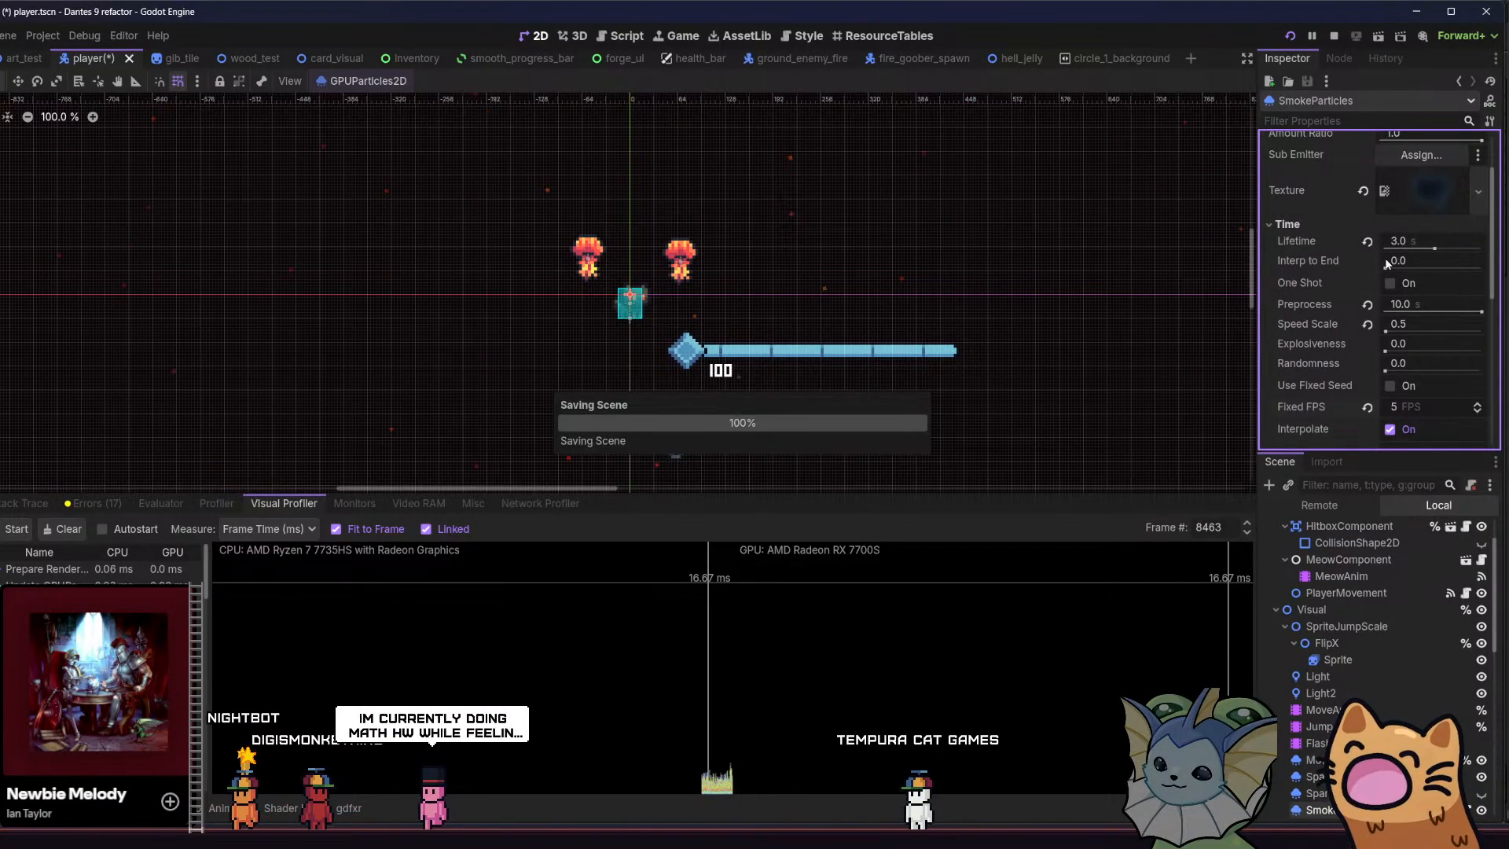
Turn on Emitting for SmokeParticles, save the scene and view the smoke in the running game
scroll(1398, 191, "up", 2)
left_click(1385, 168)
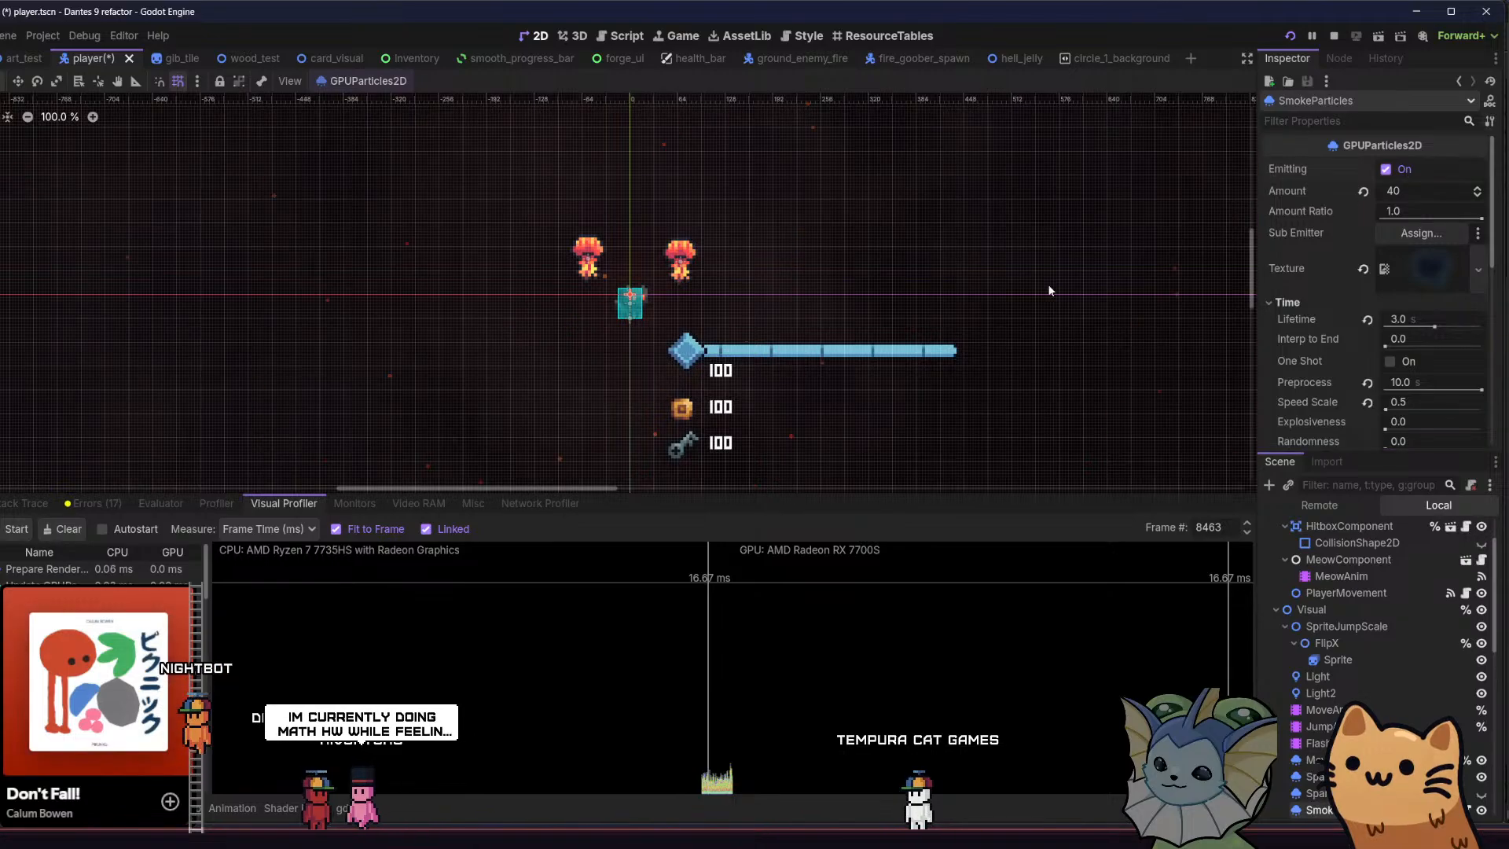
key("ctrl+s")
key("F5")
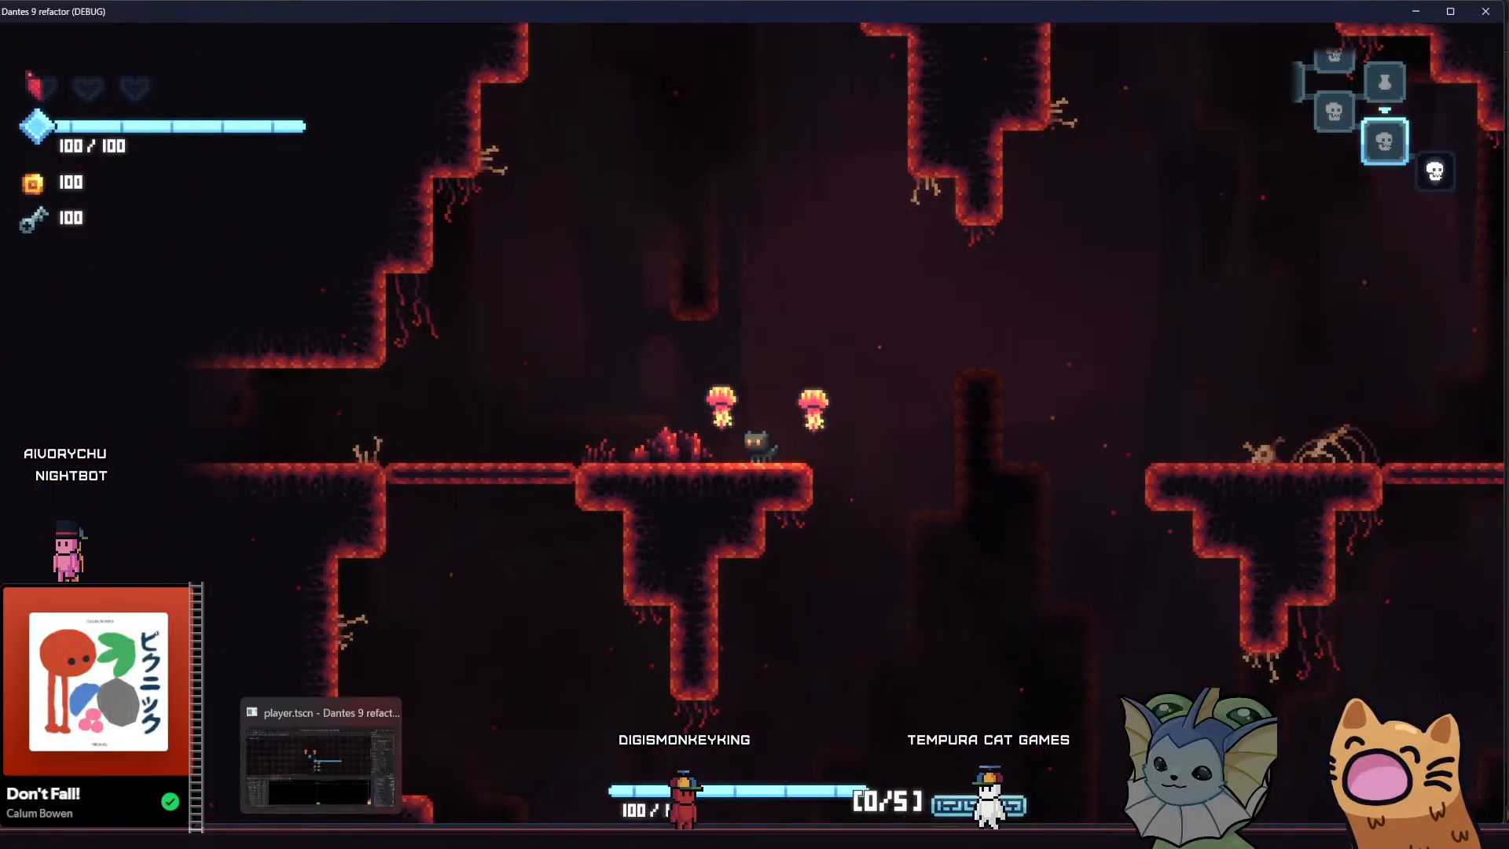
Back in the Godot editor, disable Turbulence in the SmokeParticles process material
left_click(323, 838)
scroll(1325, 380, "down", 5)
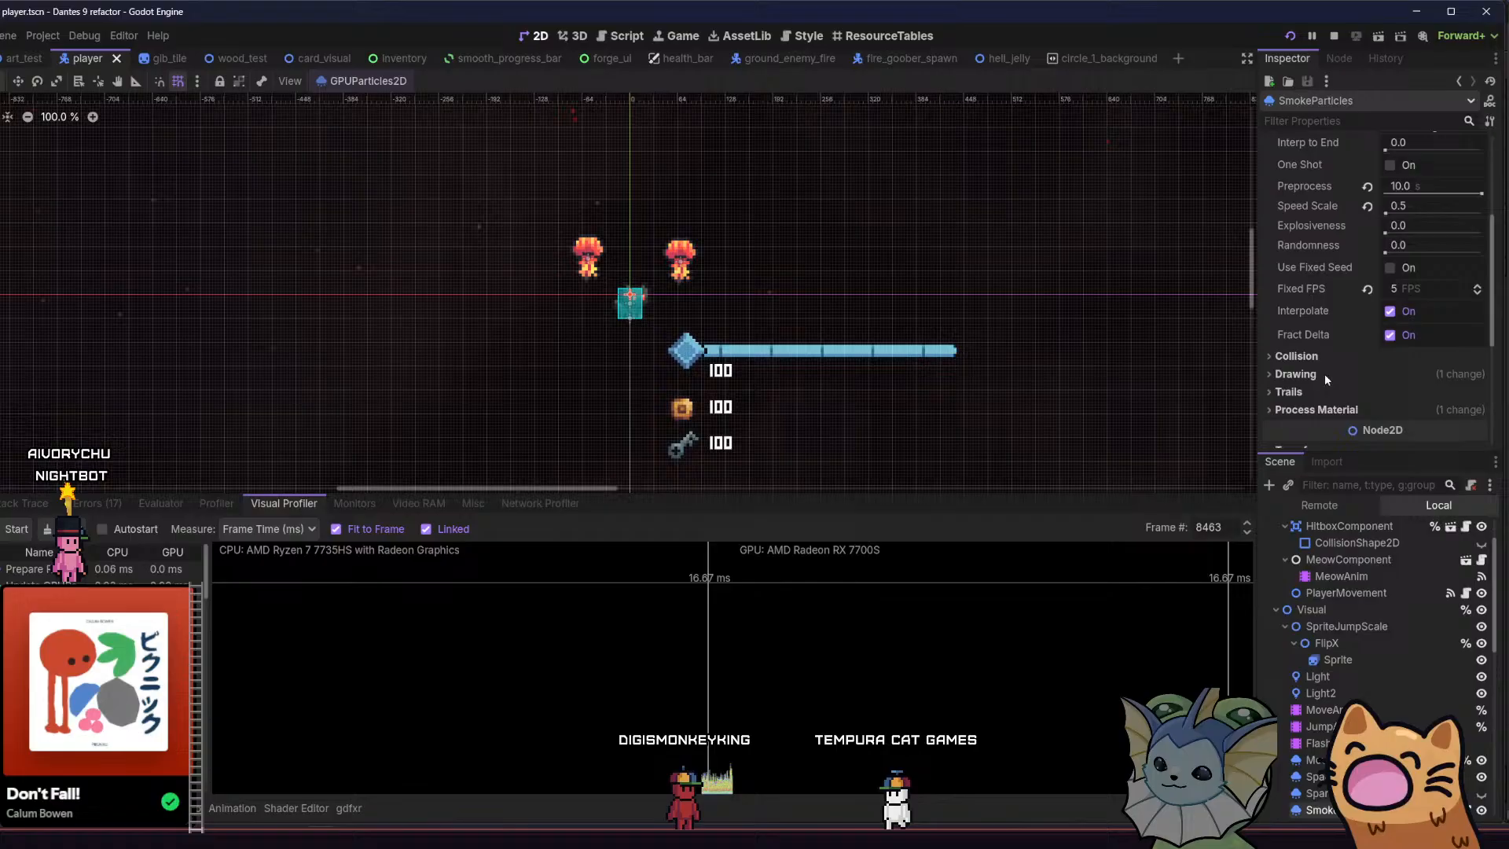
left_click(1362, 406)
left_click(1403, 428)
scroll(1379, 394, "down", 10)
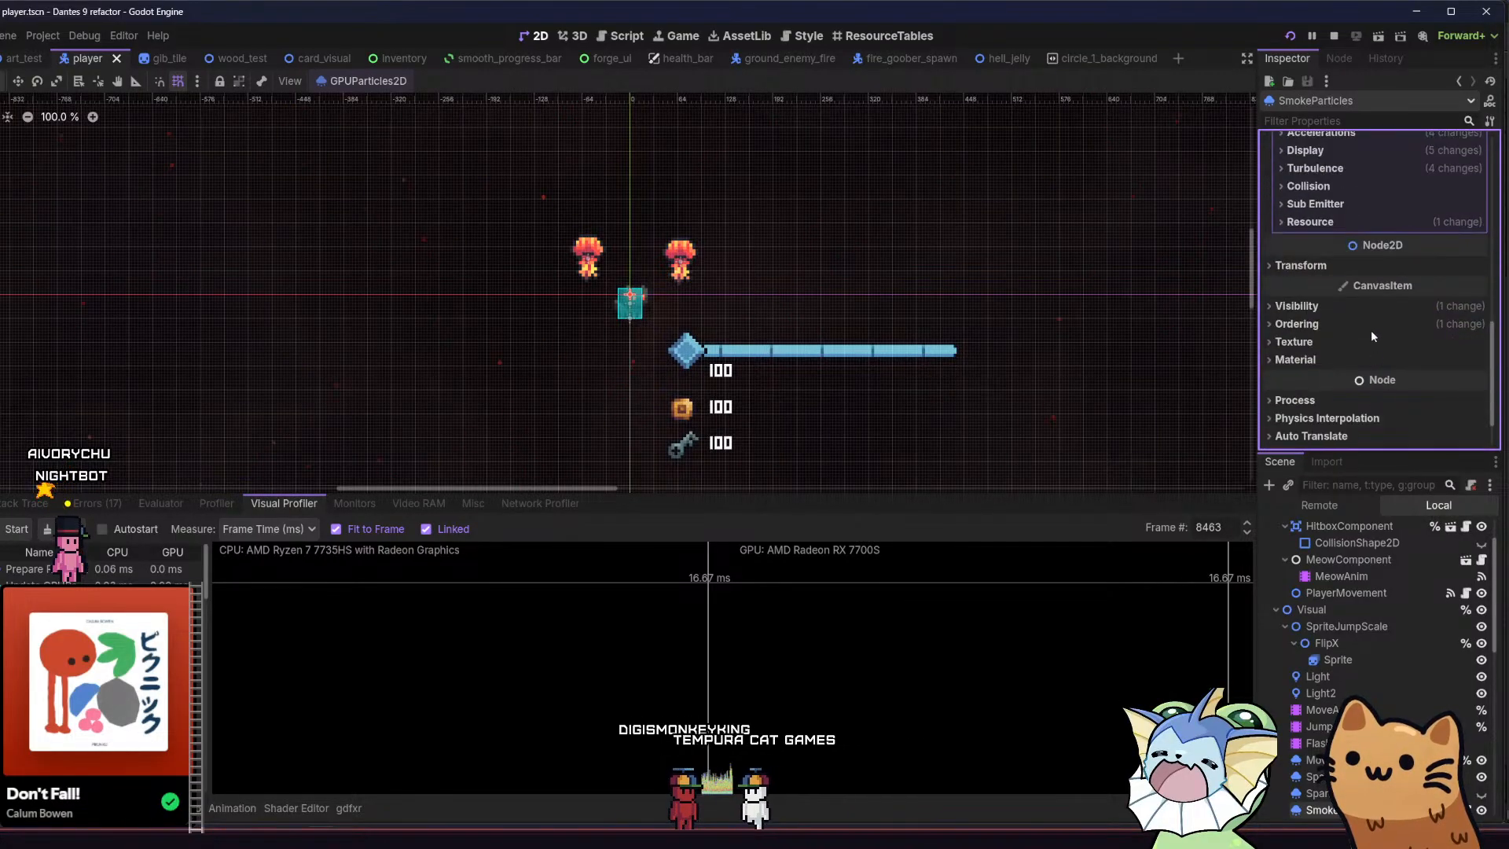
left_click(1361, 166)
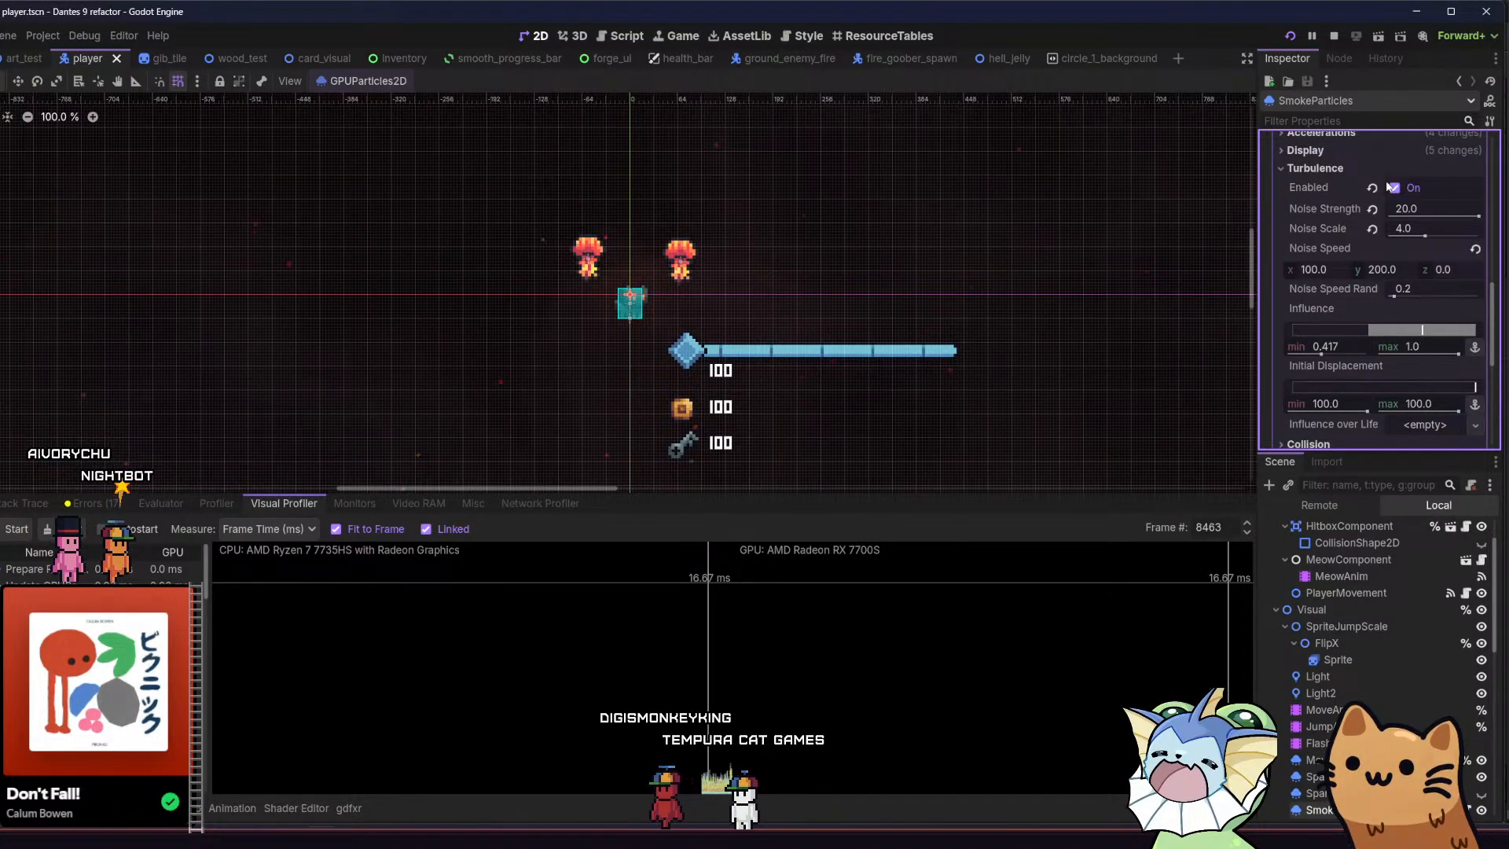
left_click(1394, 188)
left_click(1384, 167)
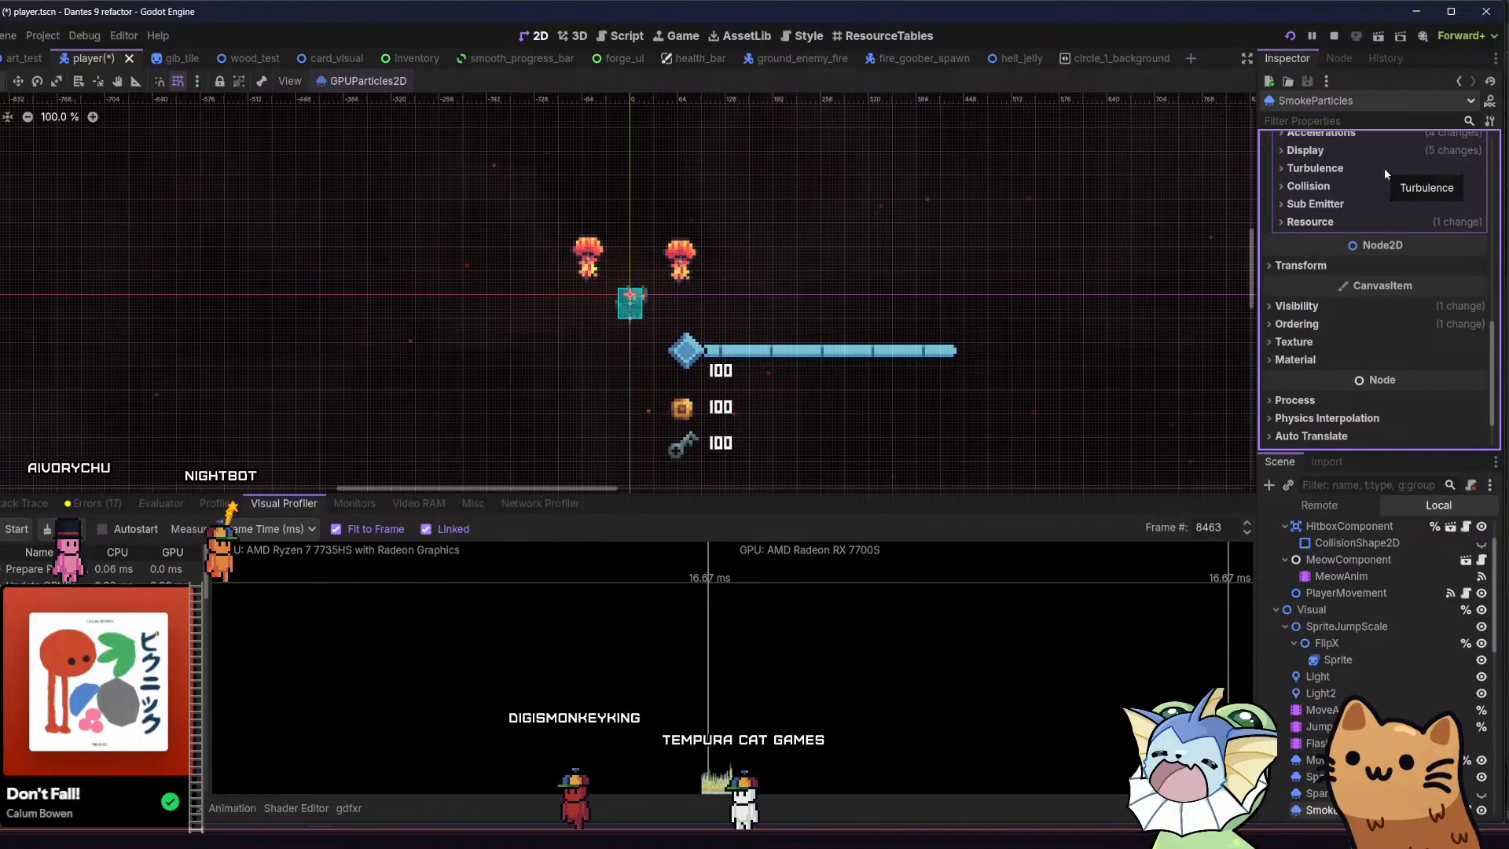
Set the SmokeParticles Fixed FPS to 30 and save the player scene
scroll(1383, 177, "up", 5)
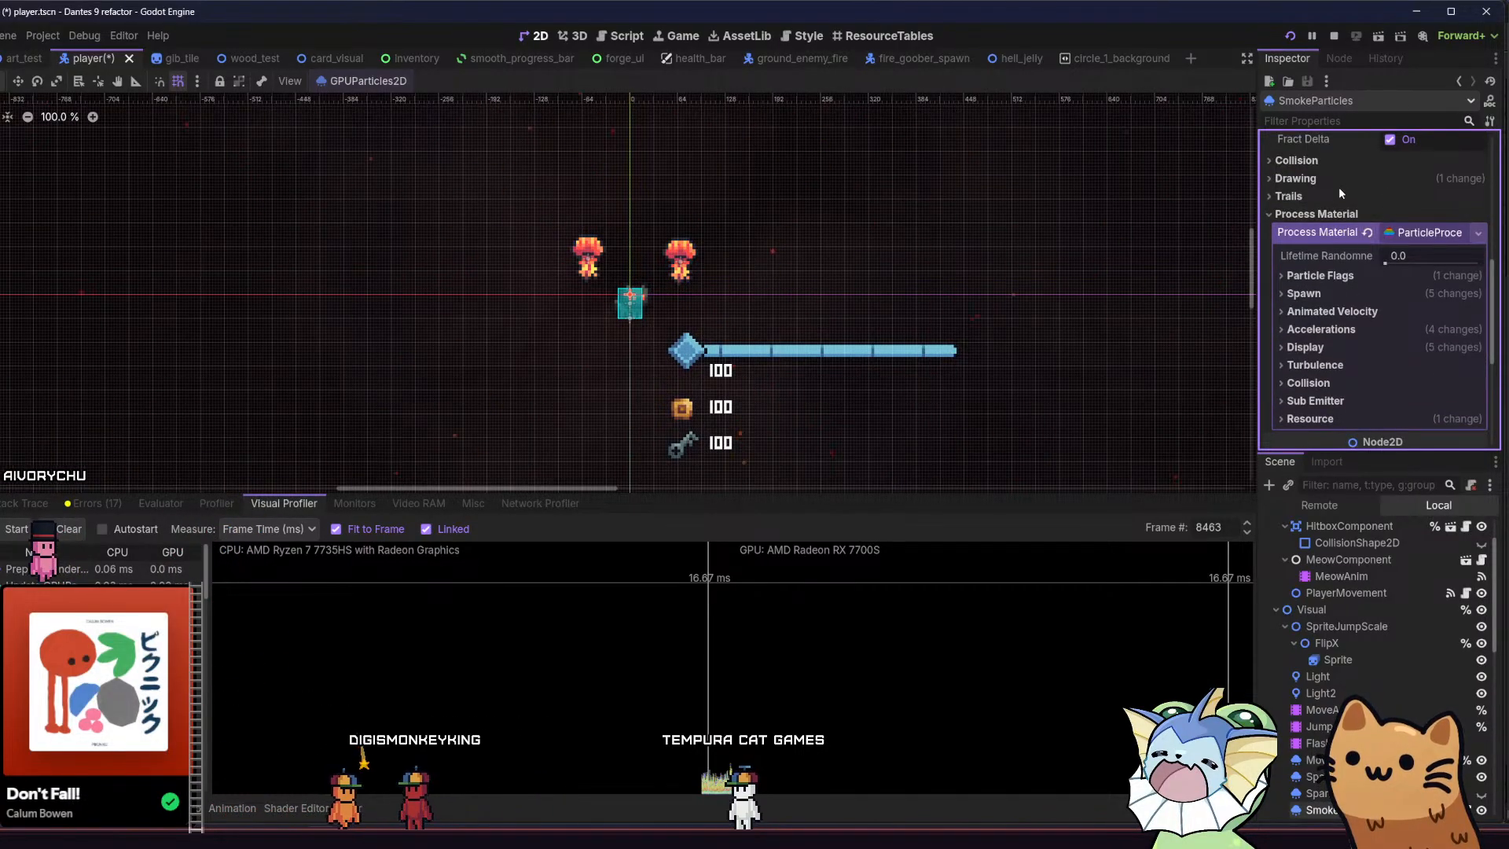
scroll(1342, 189, "up", 2)
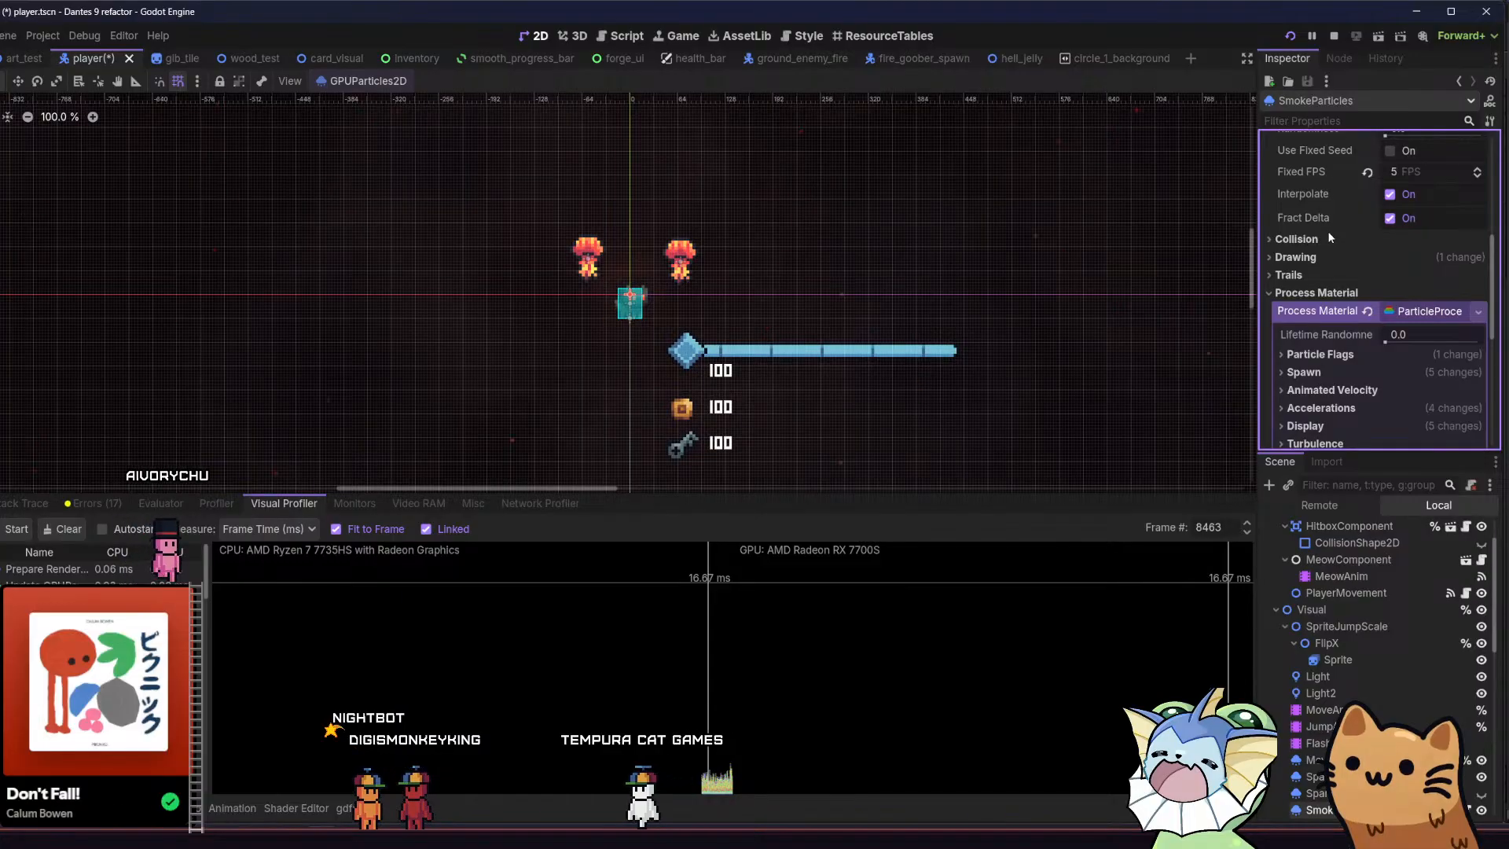
scroll(1336, 253, "up", 1)
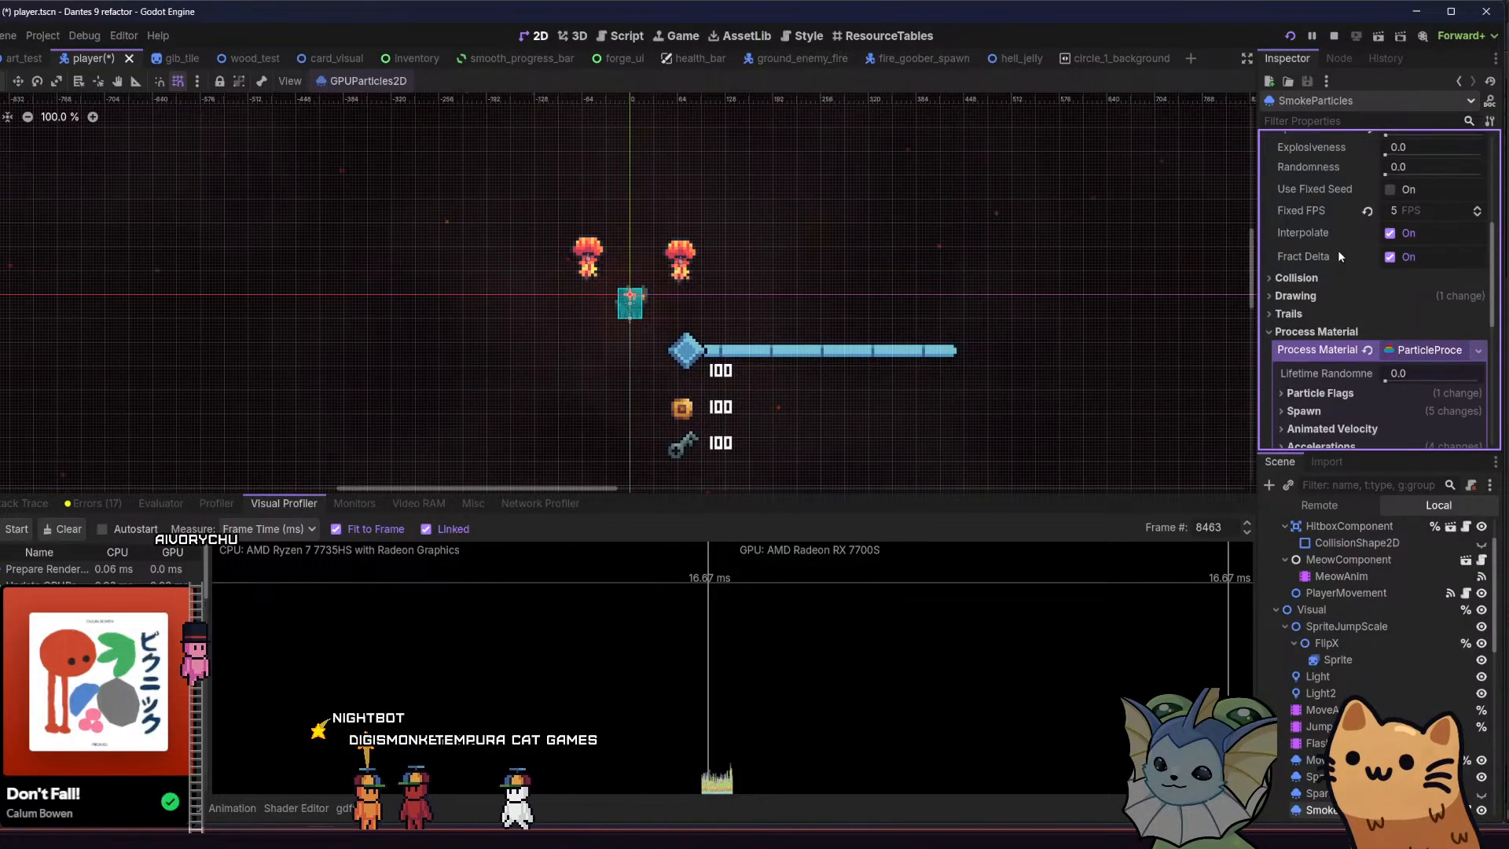
left_click(1399, 212)
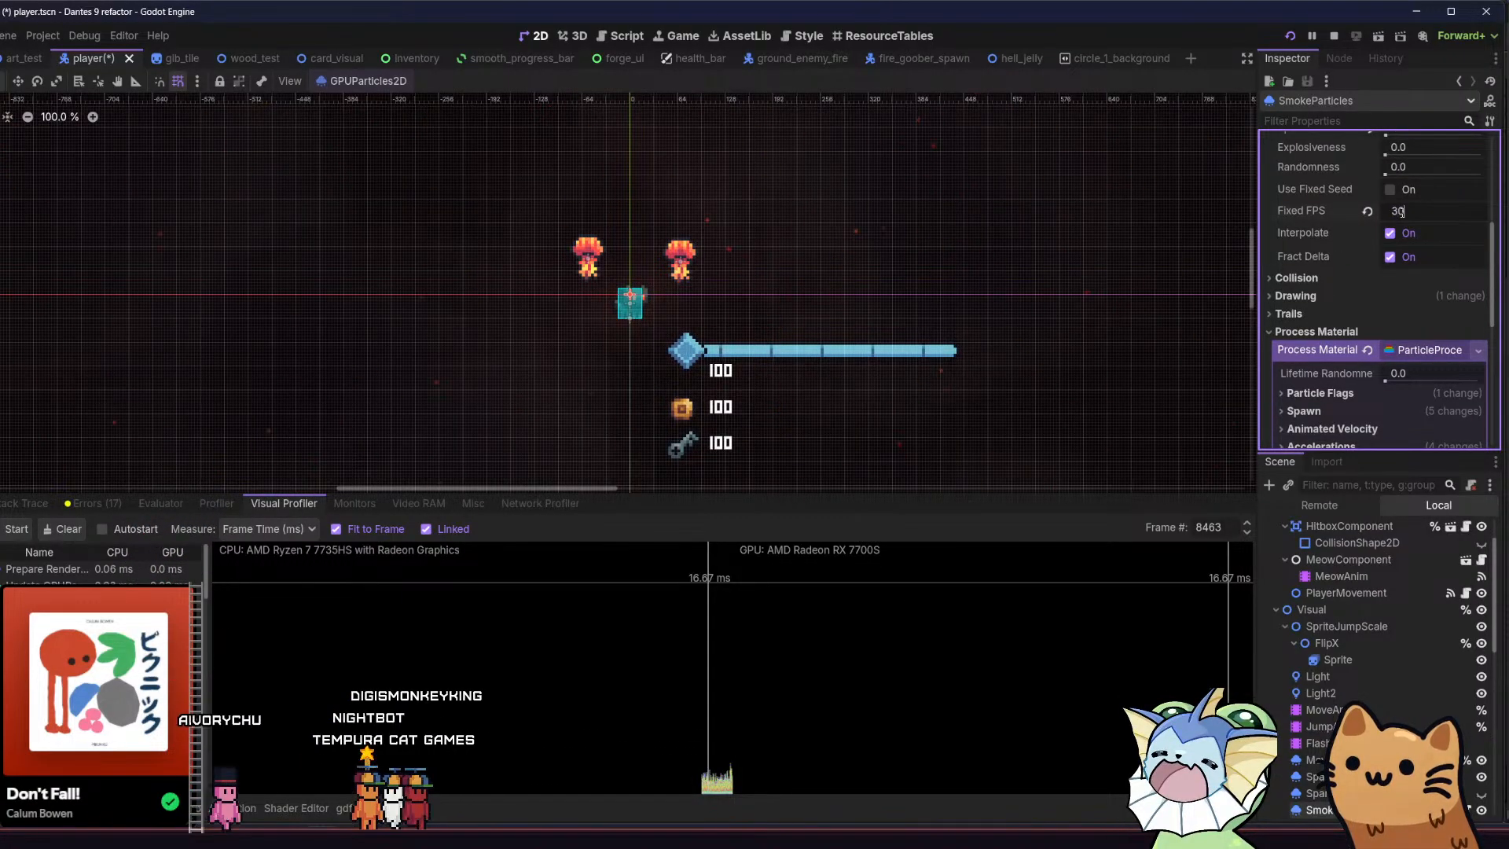
key("Return")
key("ctrl+s")
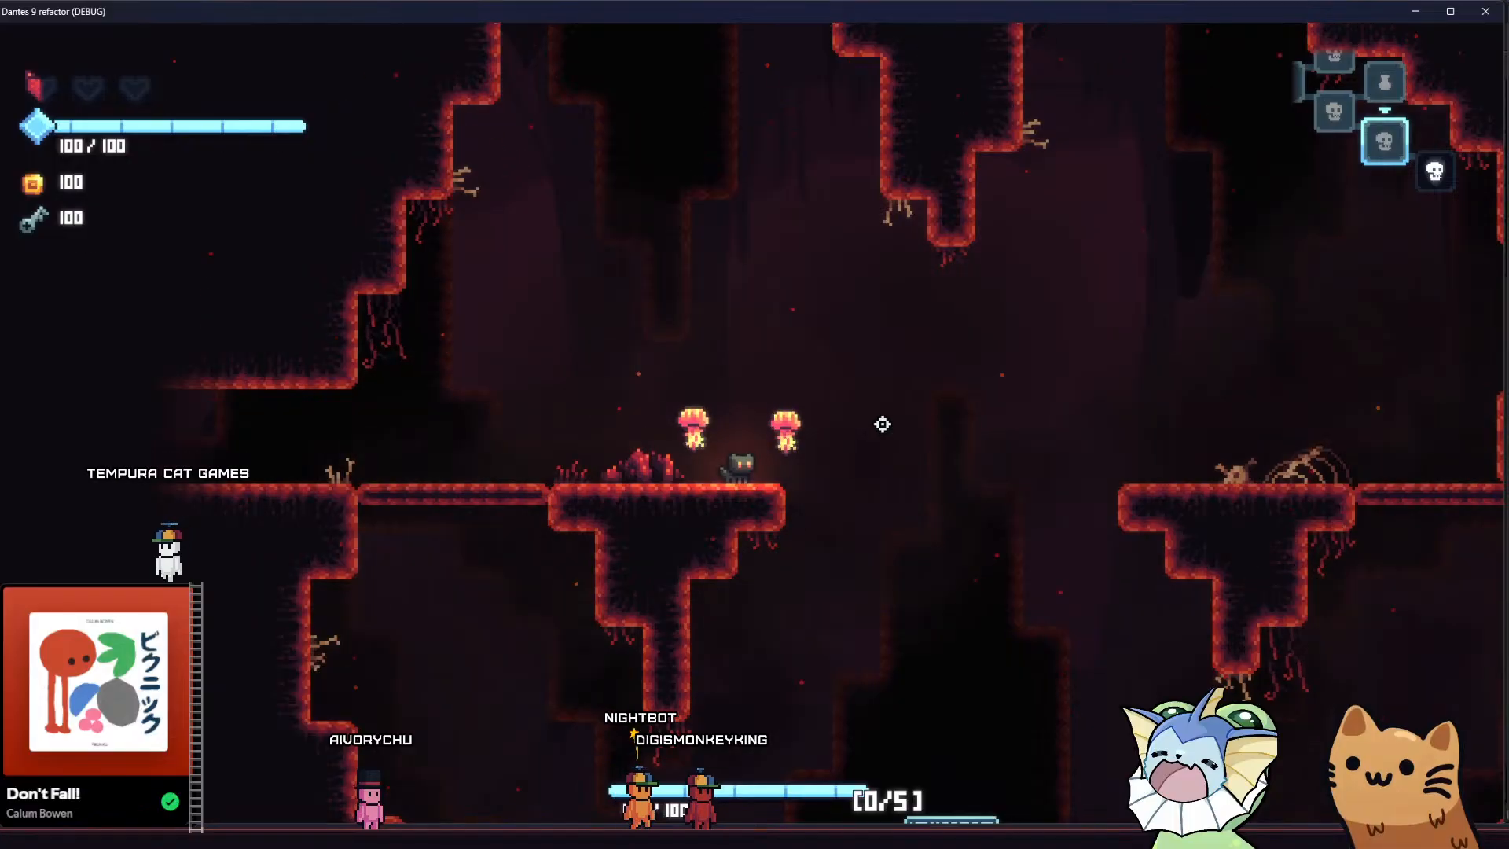
Playtest in the game by running and jumping between the upper ledges and the cave floor to examine the smoke and sparks
key("d")
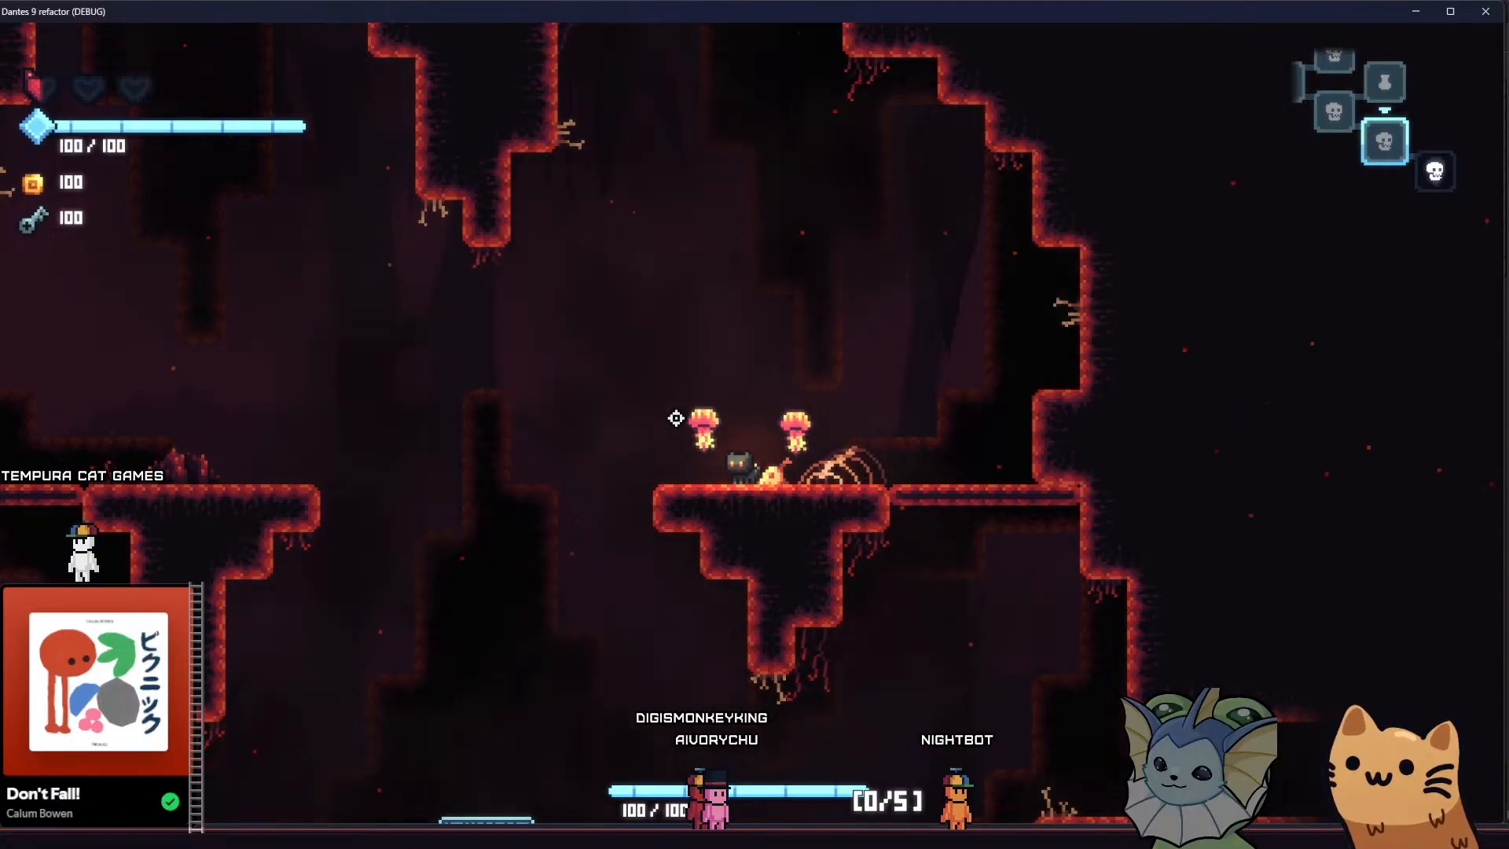
key("a")
key("space")
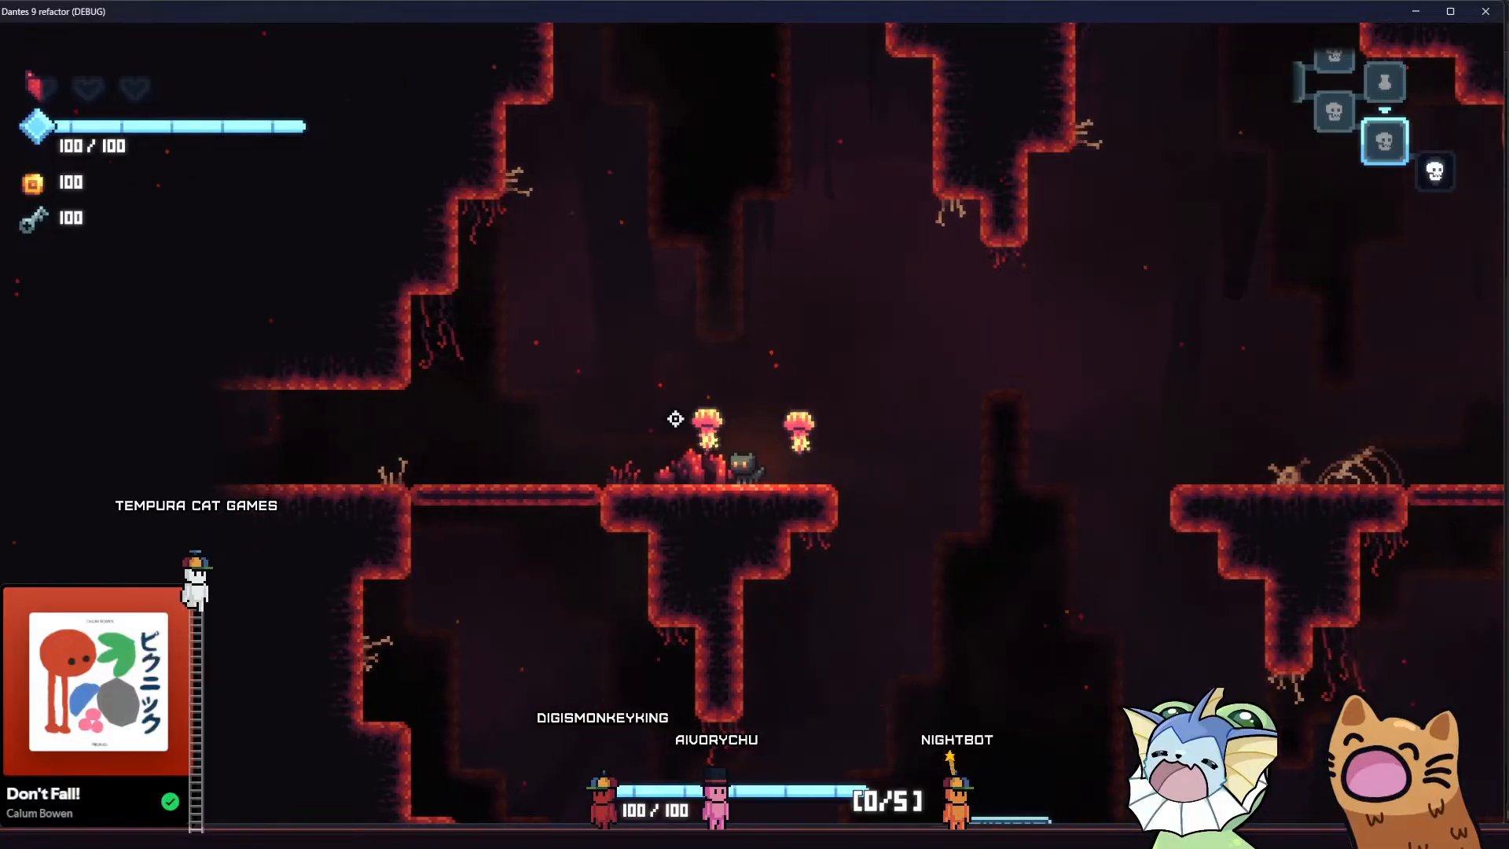
key("d")
key("space")
key("d")
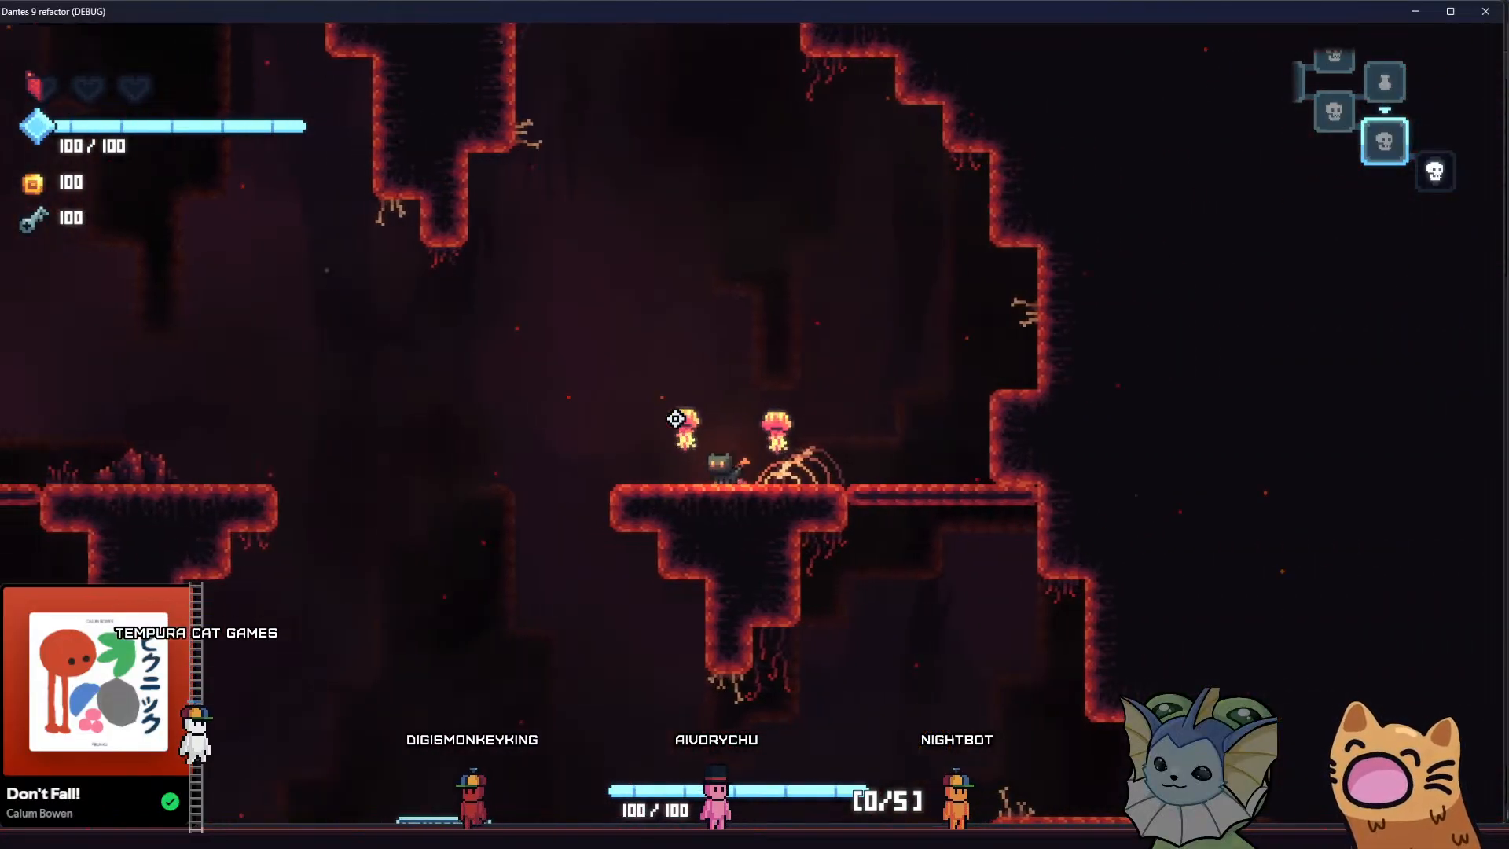
key("space")
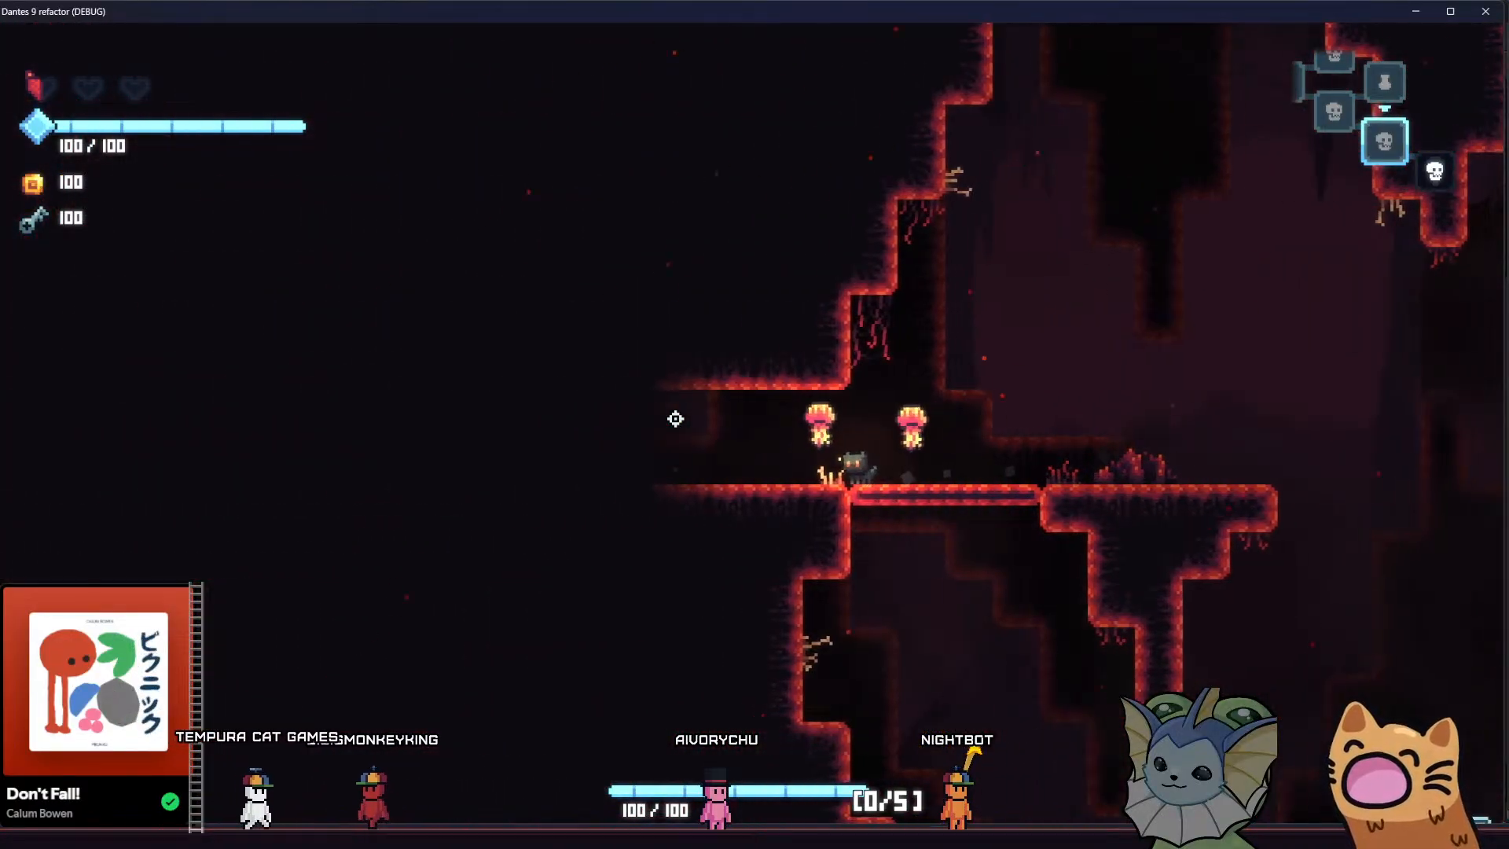
key("d")
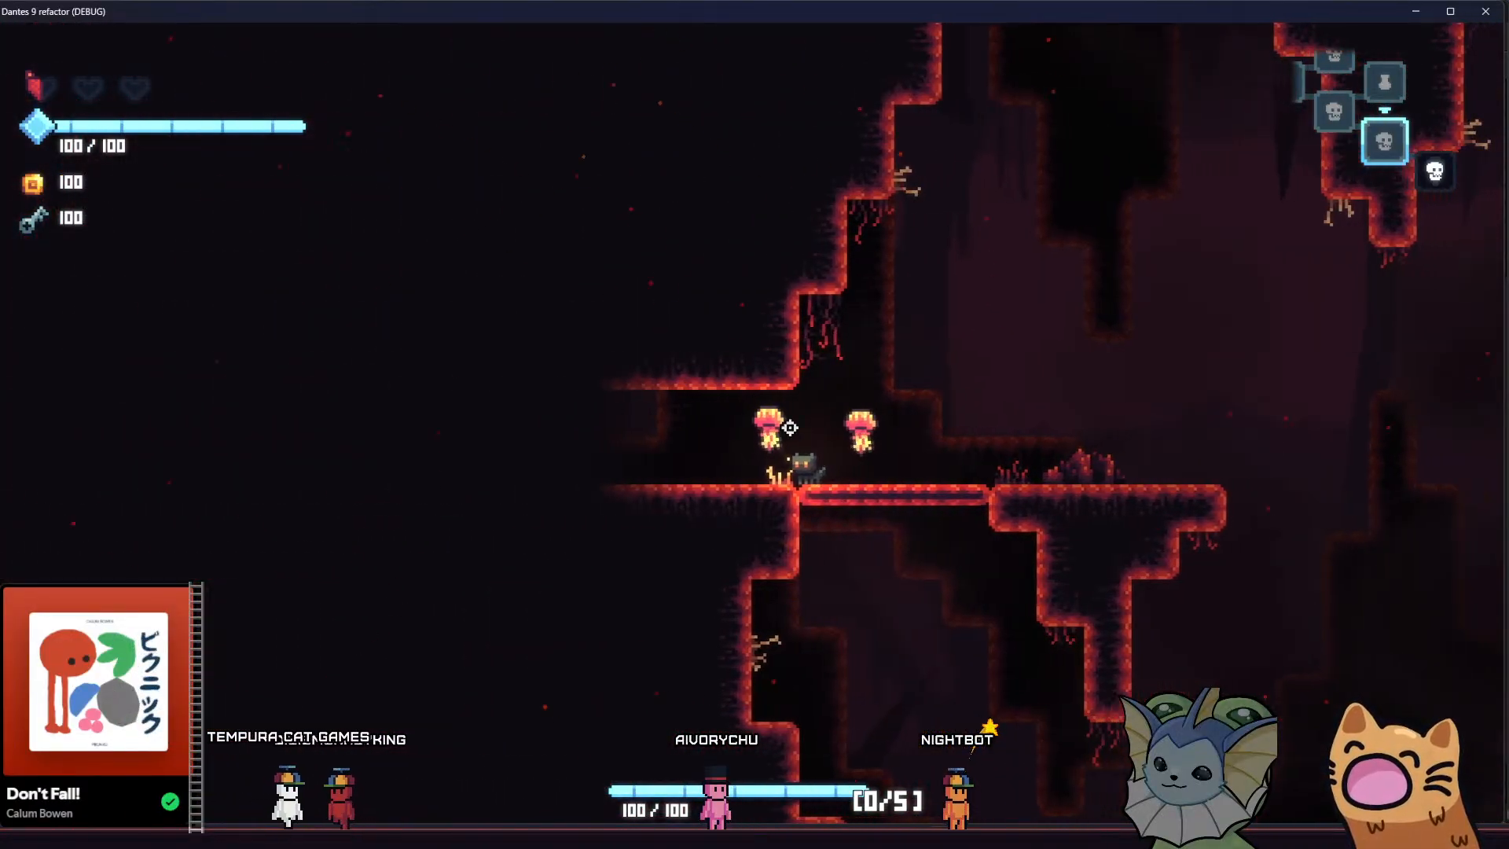
key("space")
key("a")
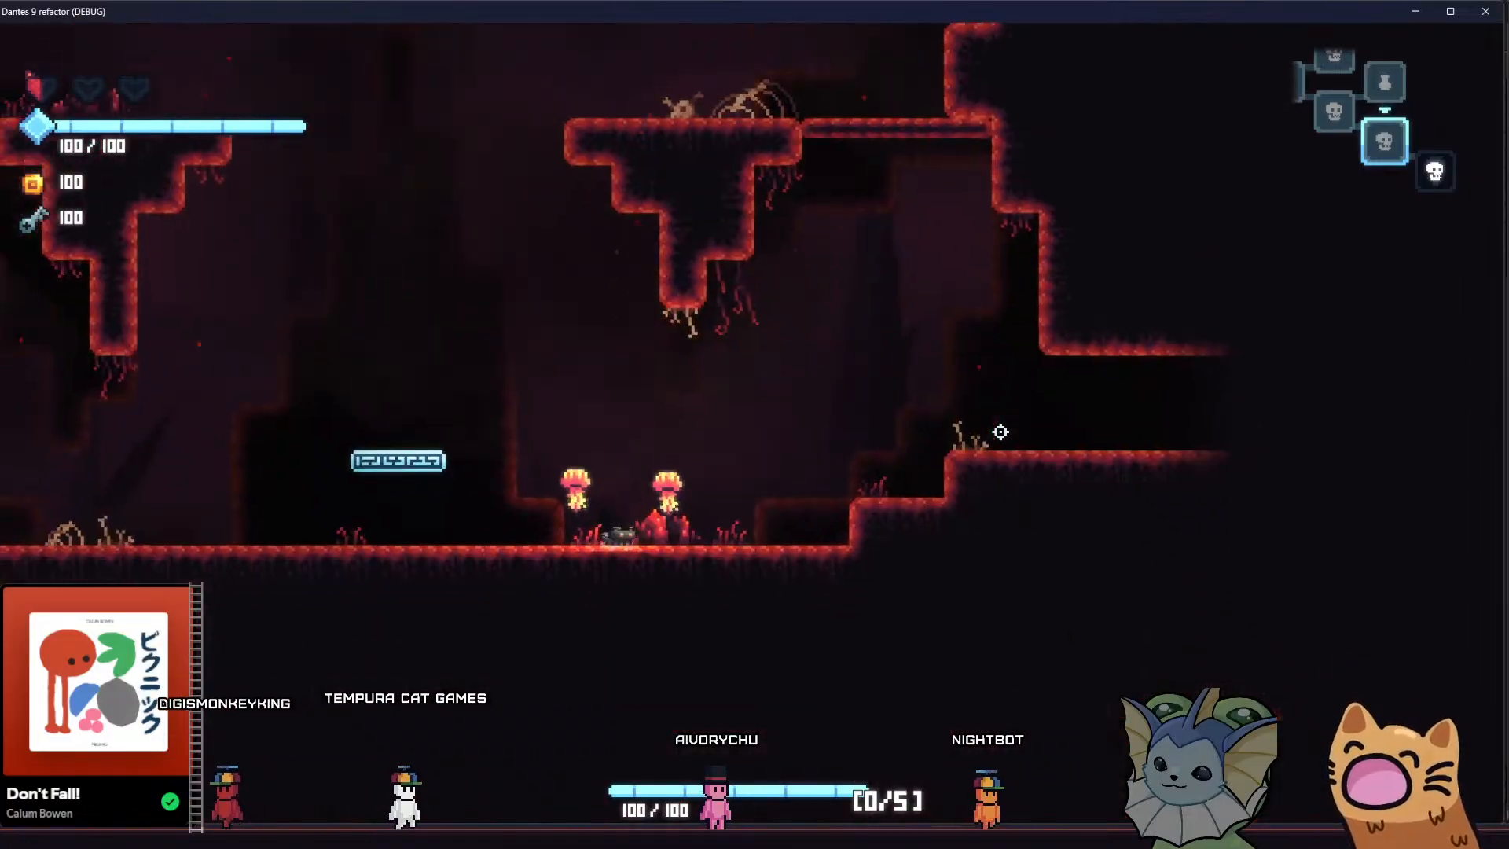
key("space")
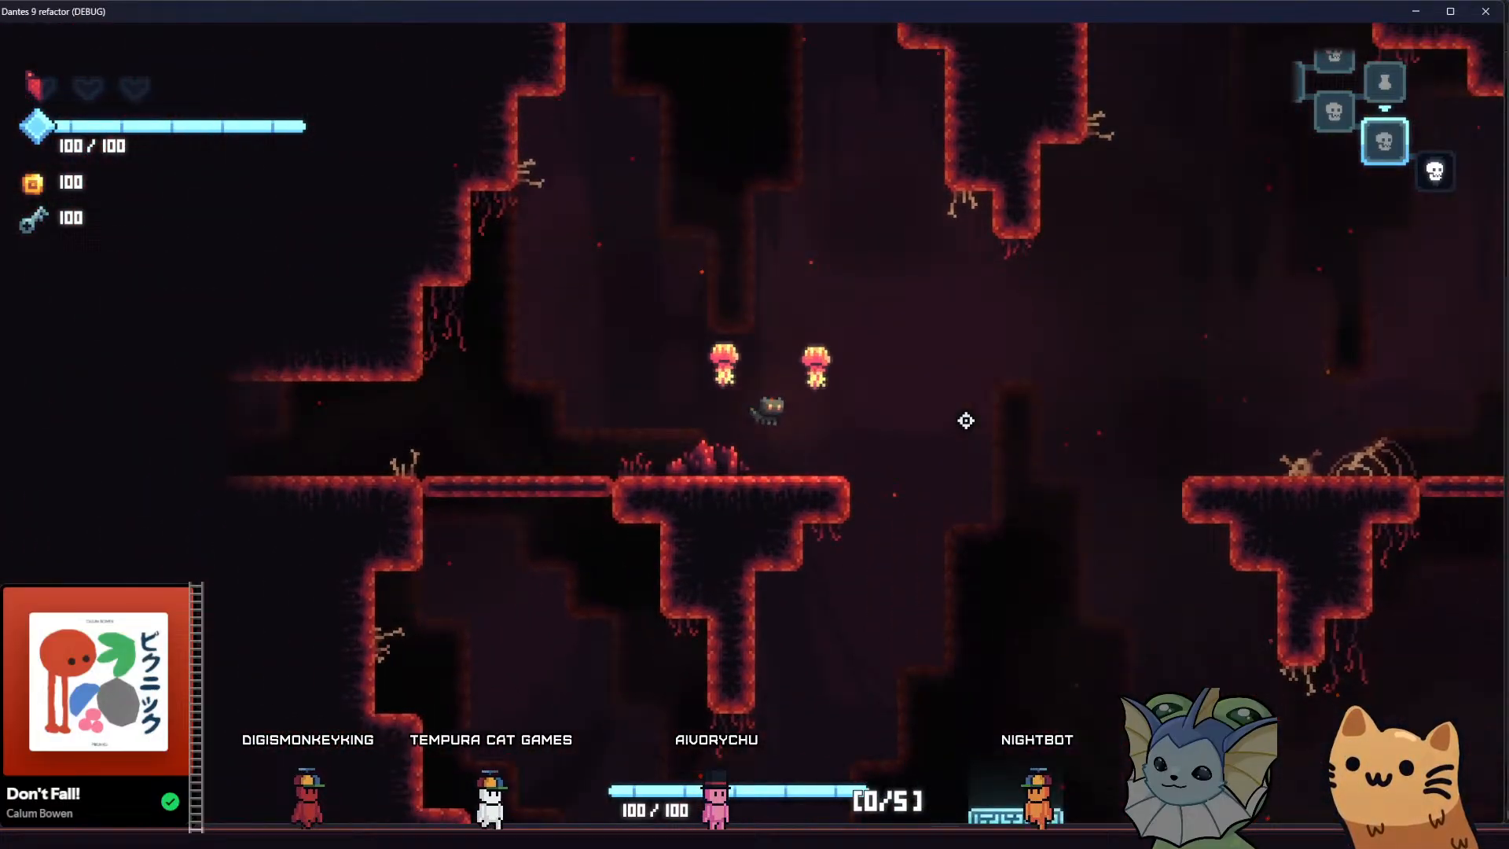
key("d")
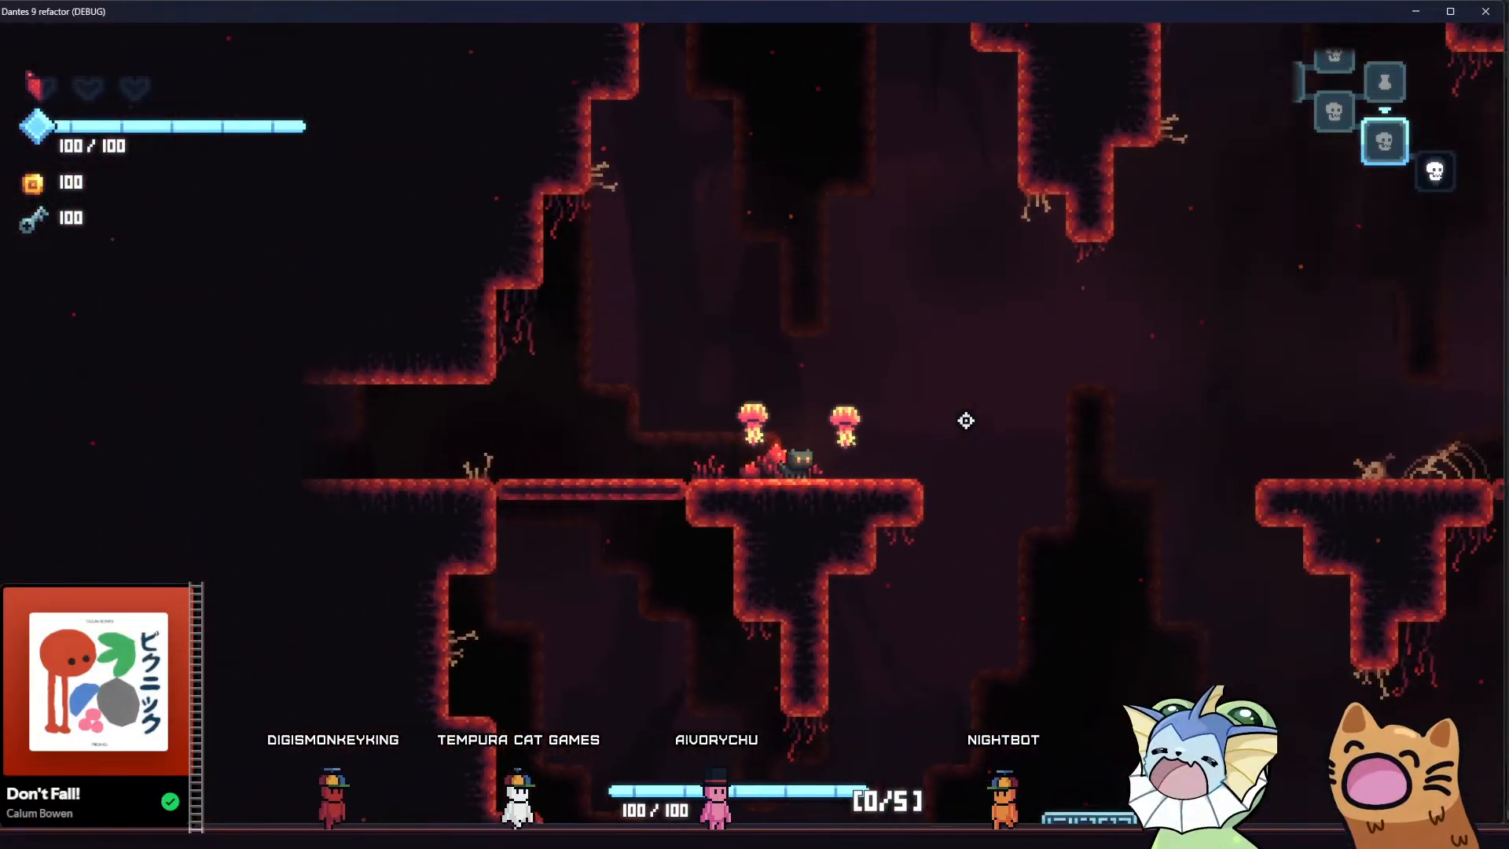
key("d")
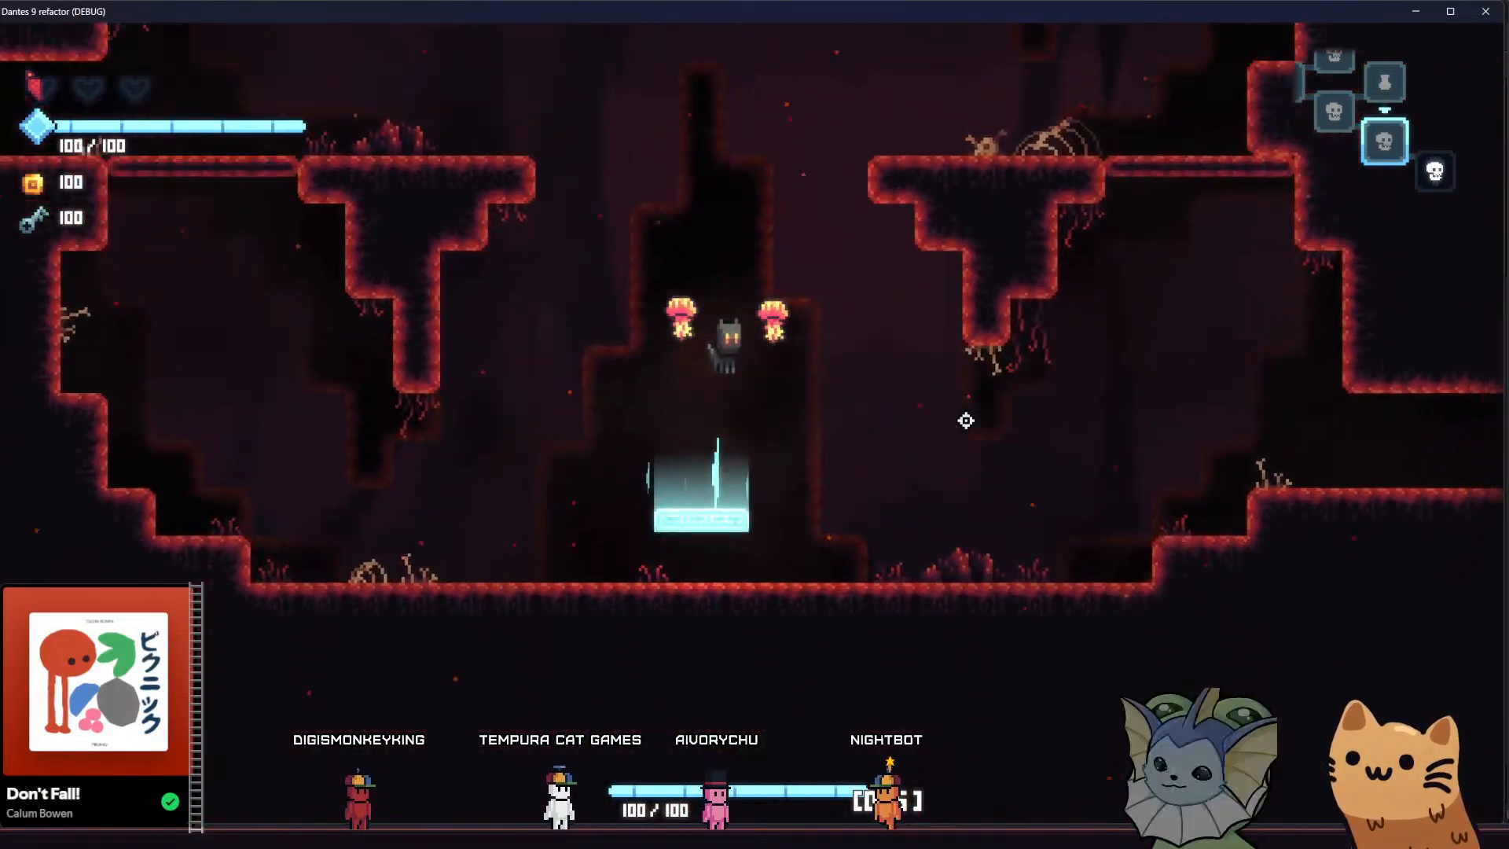
key("space")
key("a")
key("space")
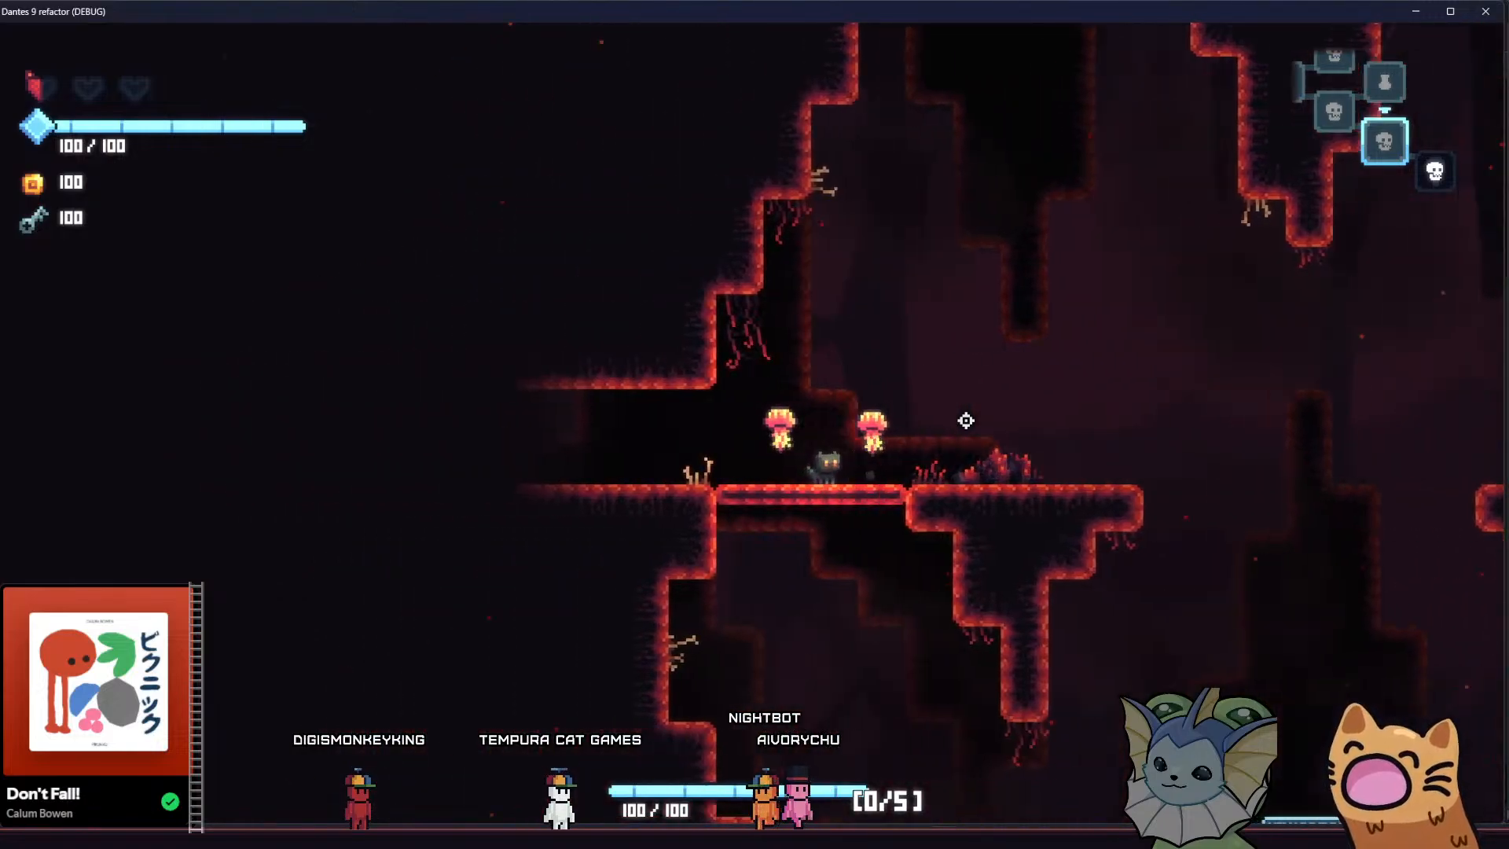
key("d")
key("space")
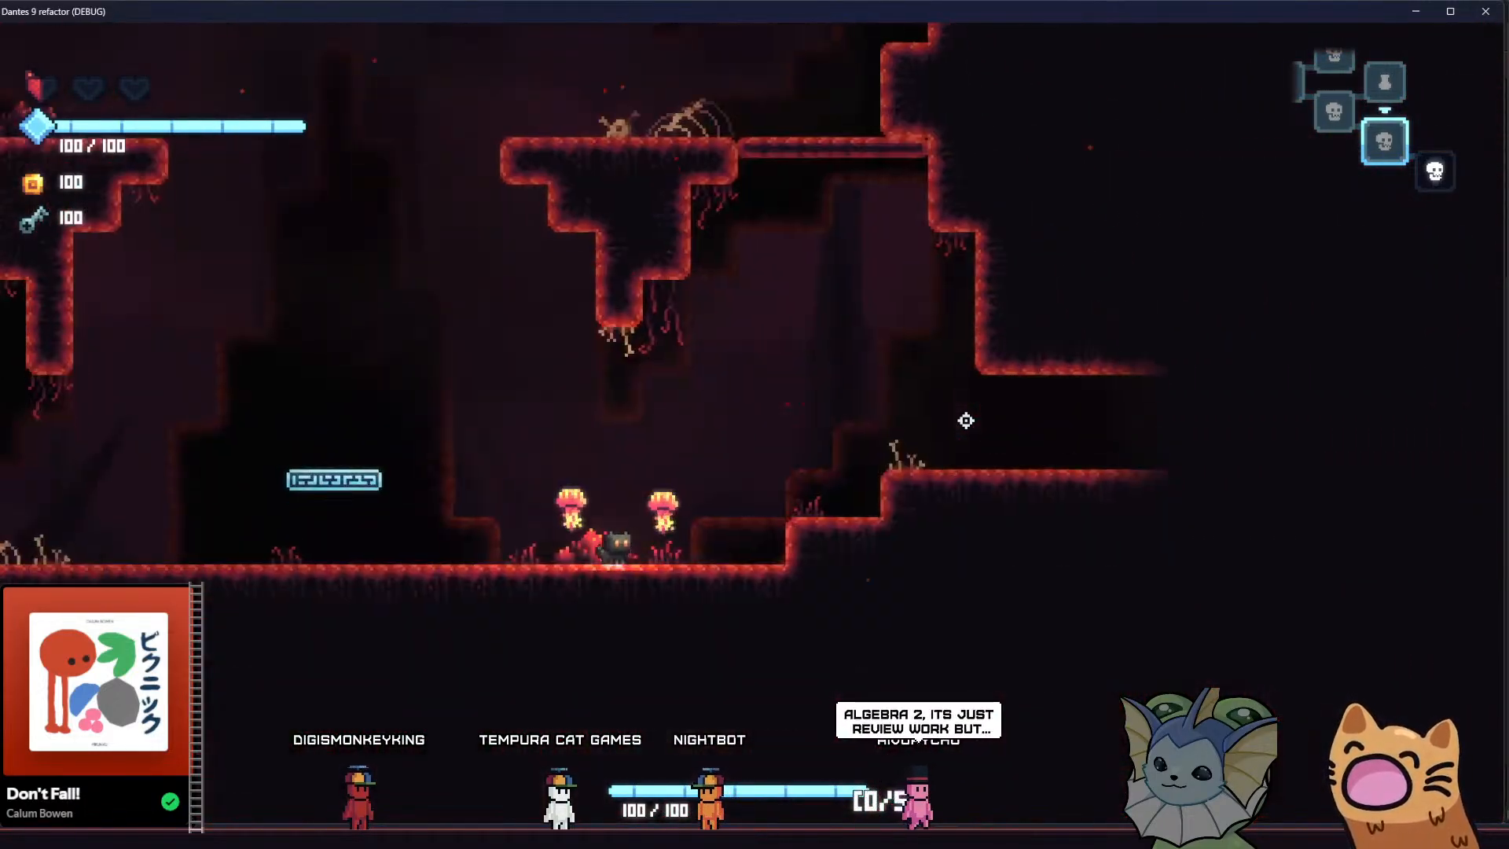
key("a")
key("space")
key("space")
key("d")
key("space")
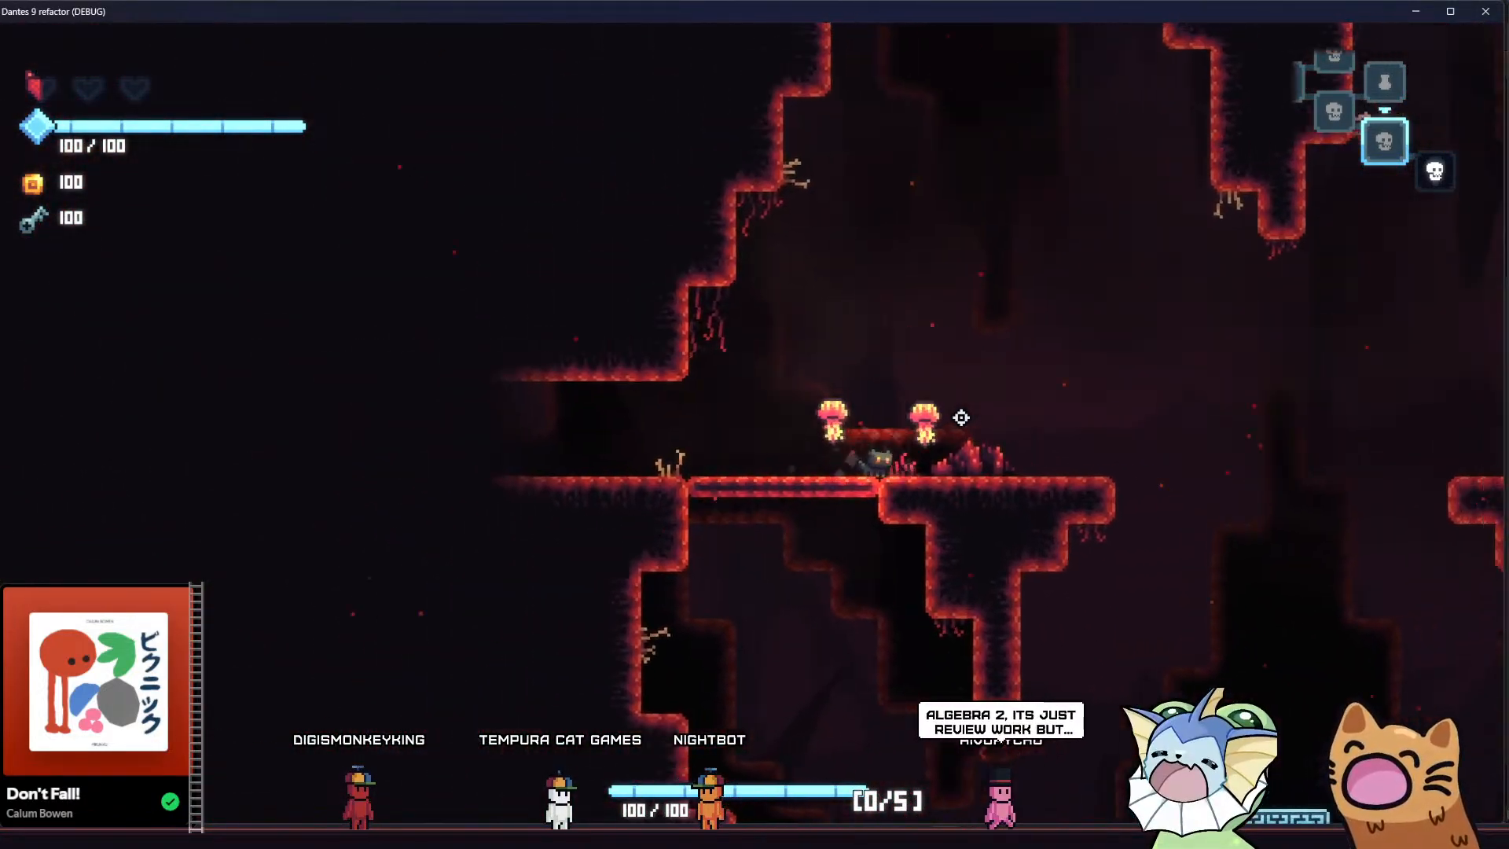
key("d")
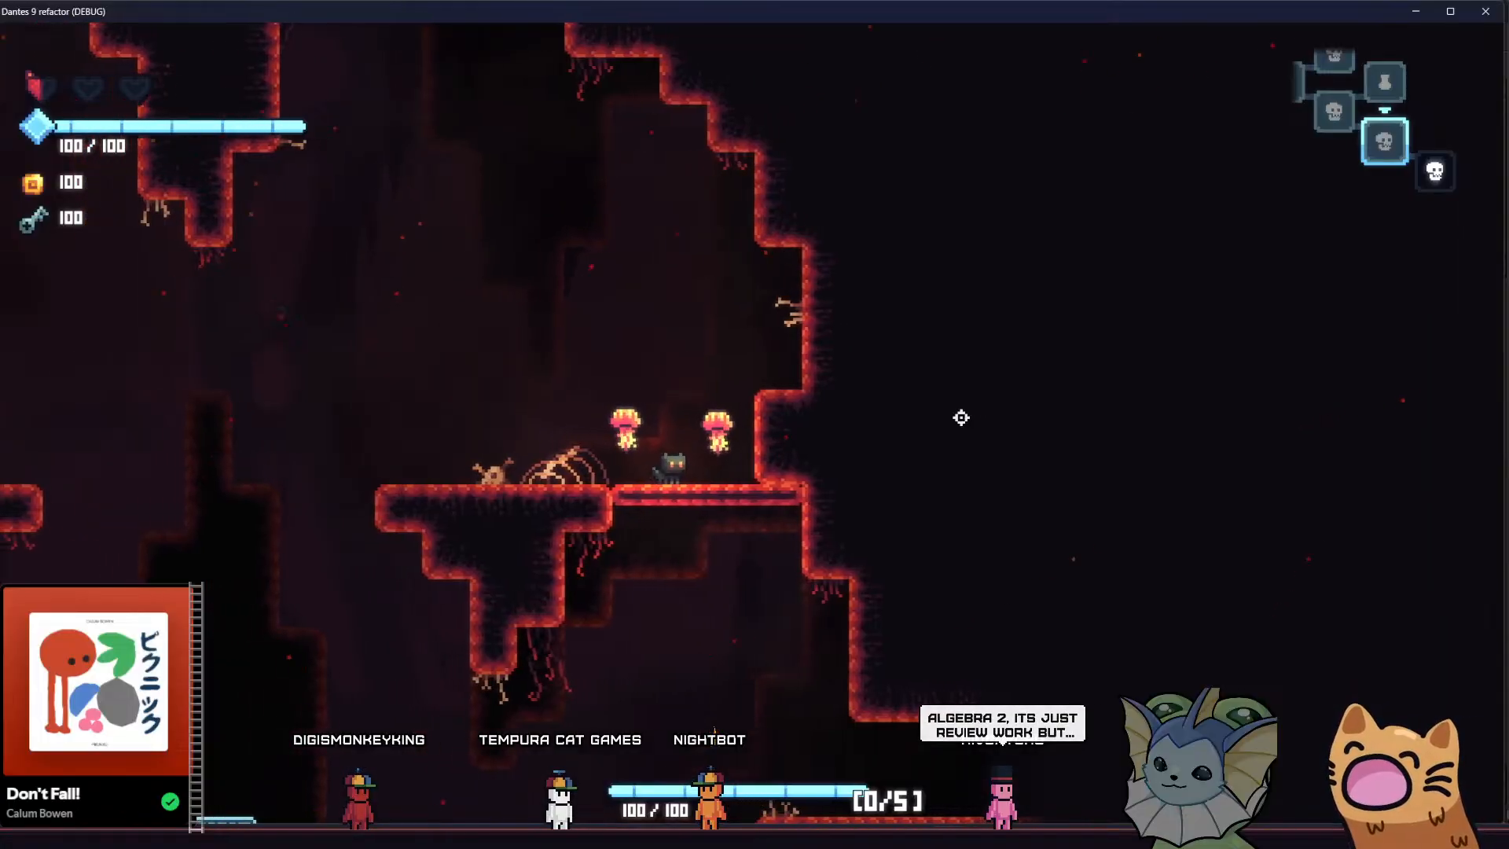
Jump across the cave from one upper ledge to the other and back to examine the player's smoke in motion
key("space")
key("d")
key("space")
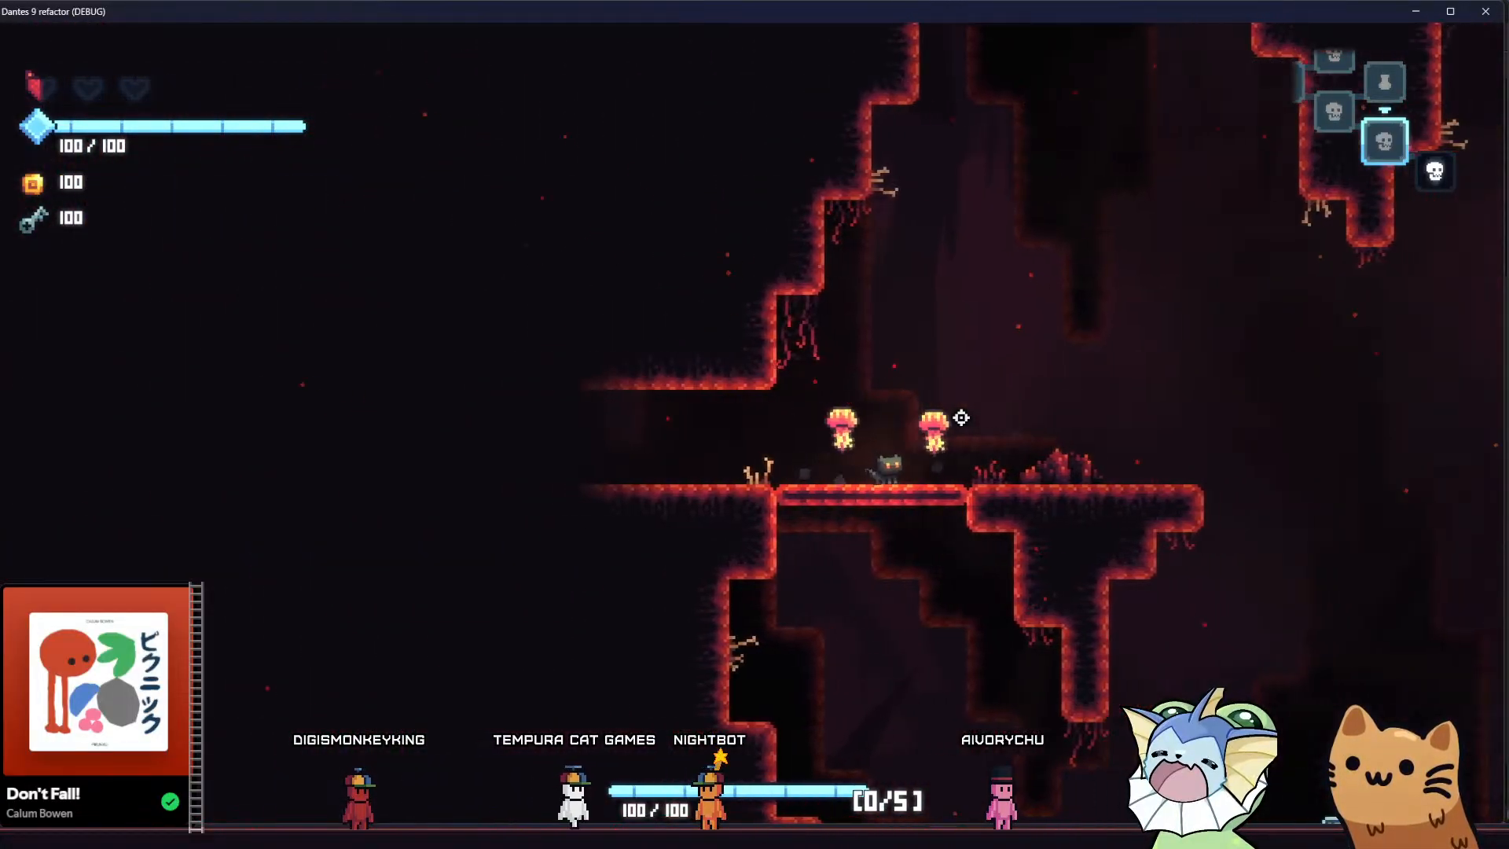
key("a")
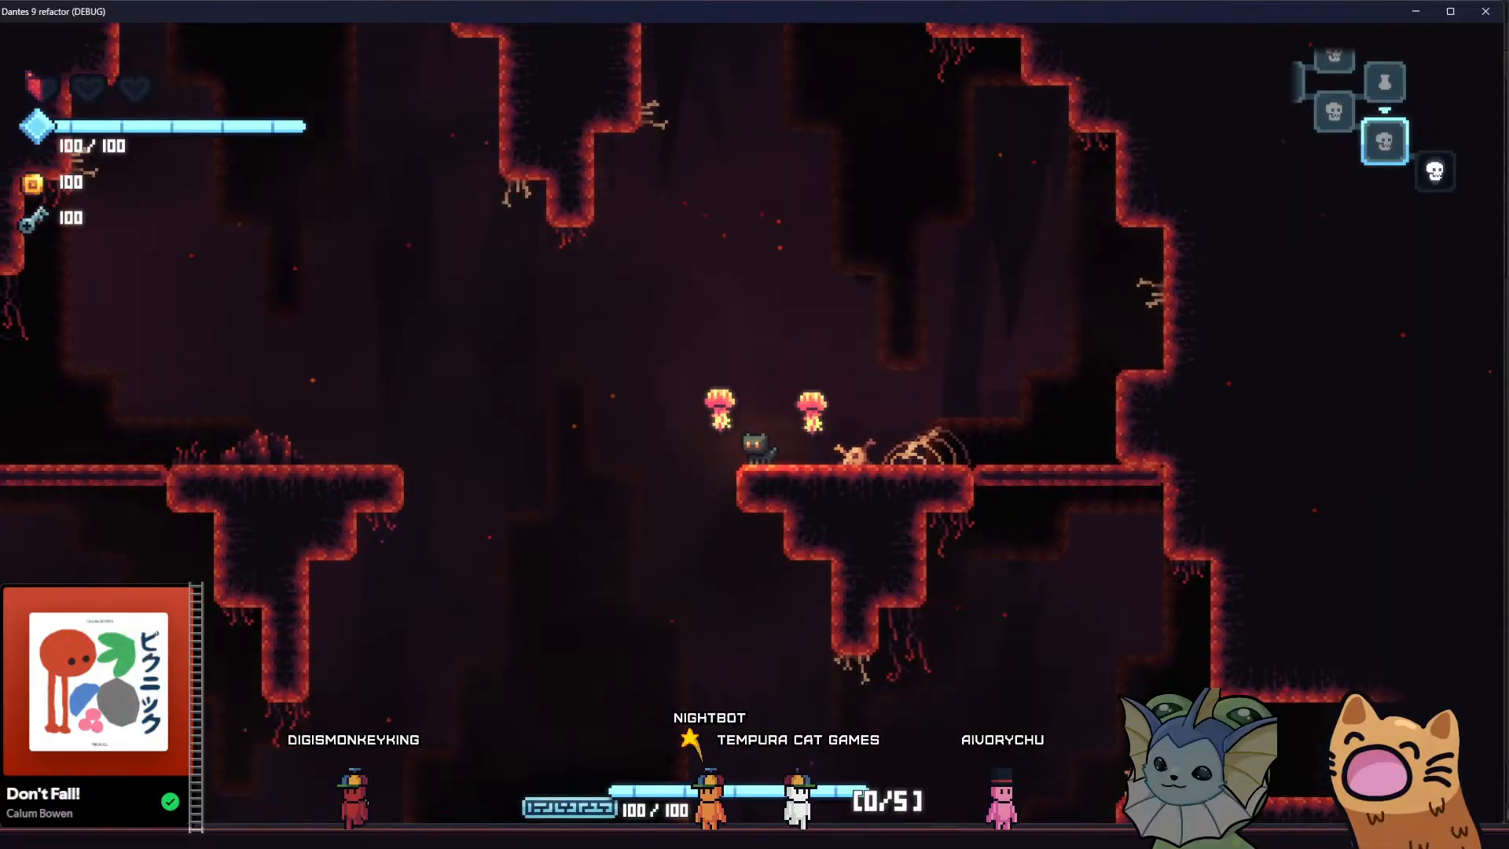
Switch back to the Godot editor and undo the Turbulence and Fixed FPS changes made to SmokeParticles
key("alt+Tab")
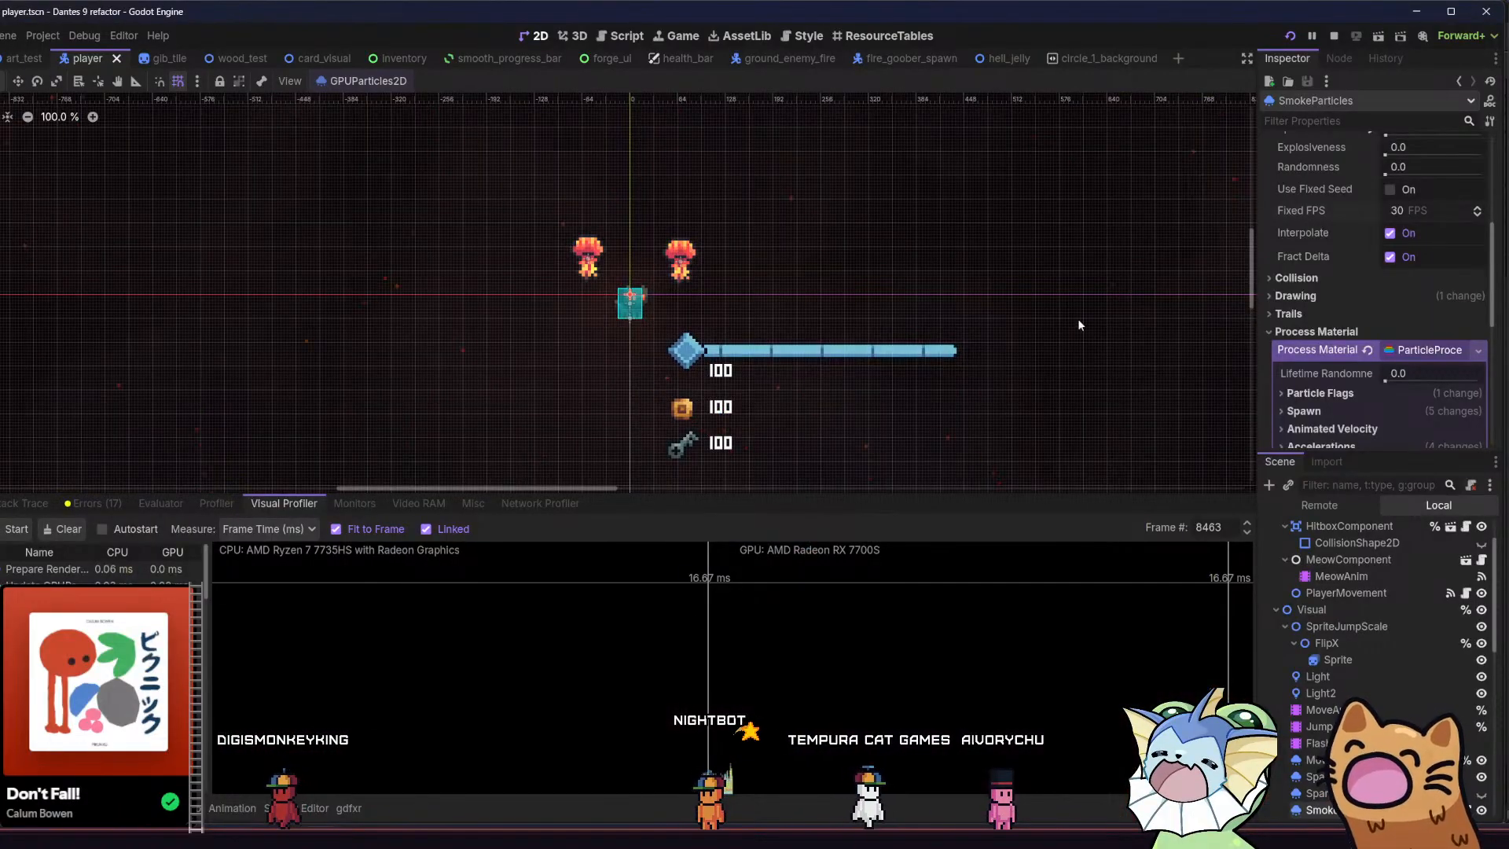
scroll(1305, 308, "down", 5)
left_click(1315, 248)
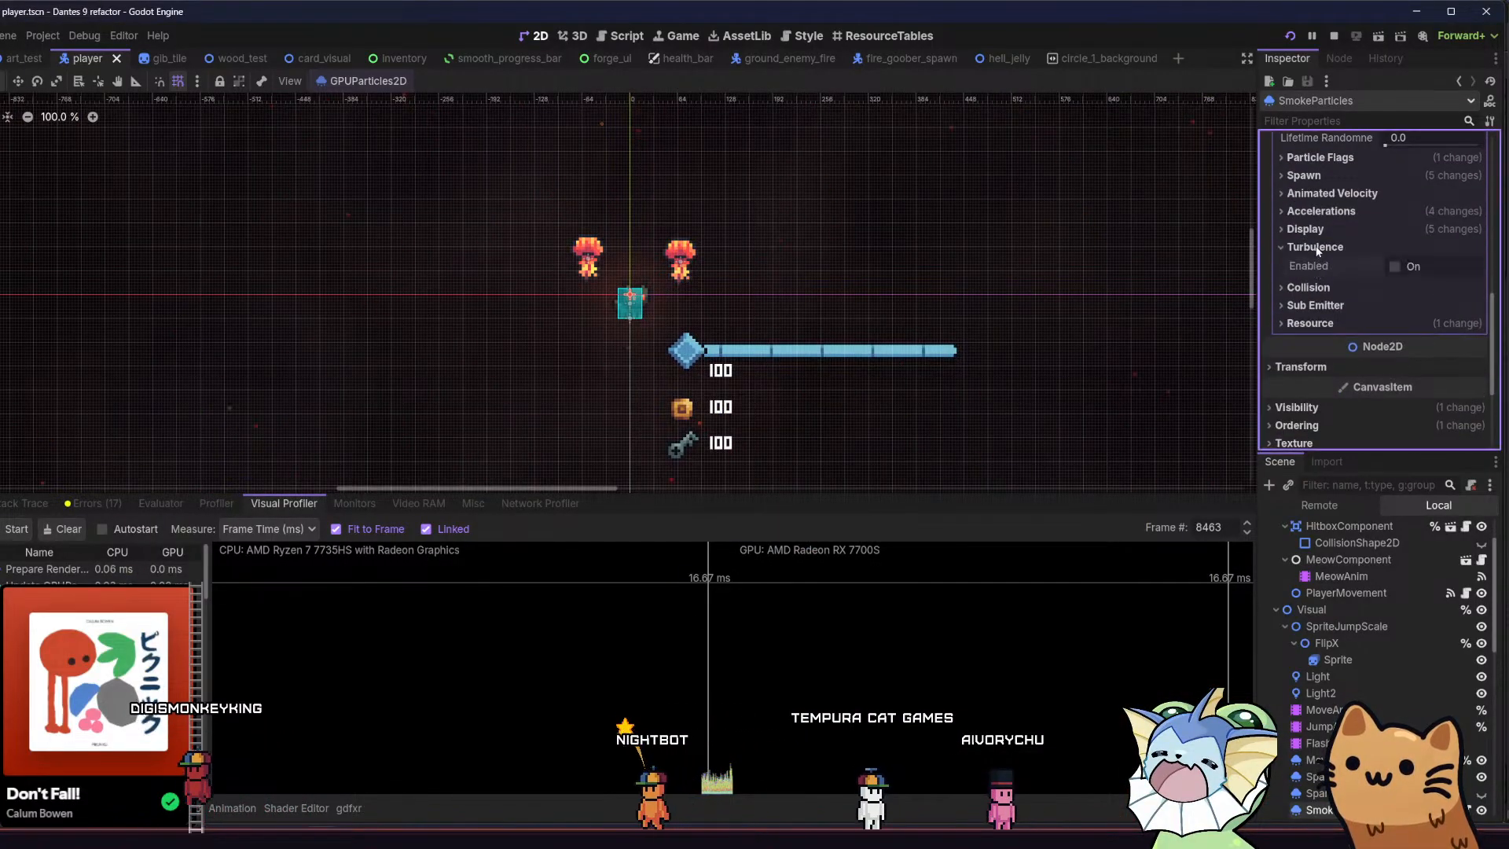
key("ctrl+z")
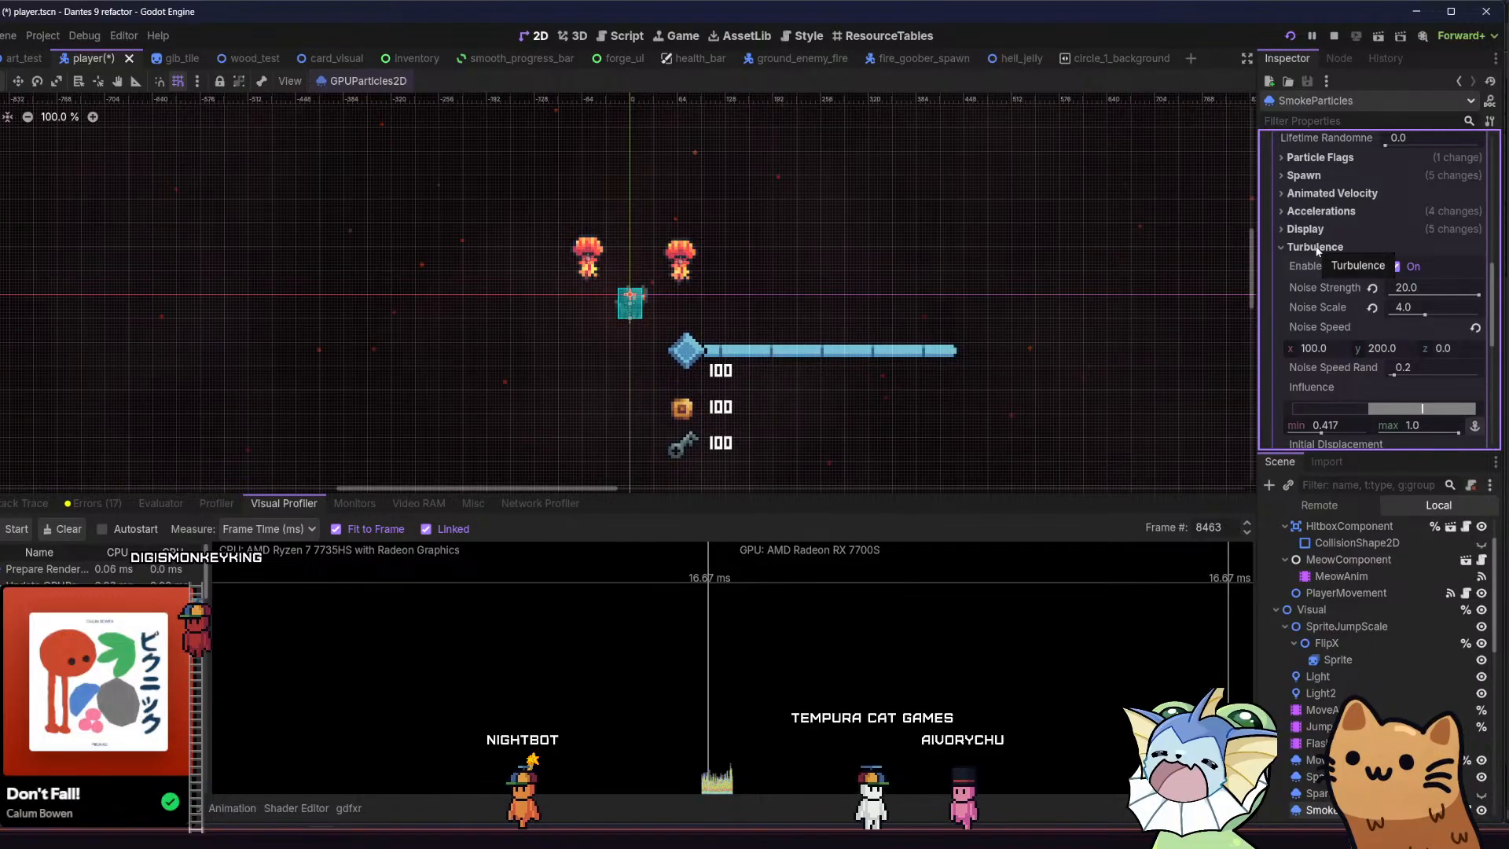
Turn off Emitting for SmokeParticles and save the player scene
scroll(1341, 279, "up", 10)
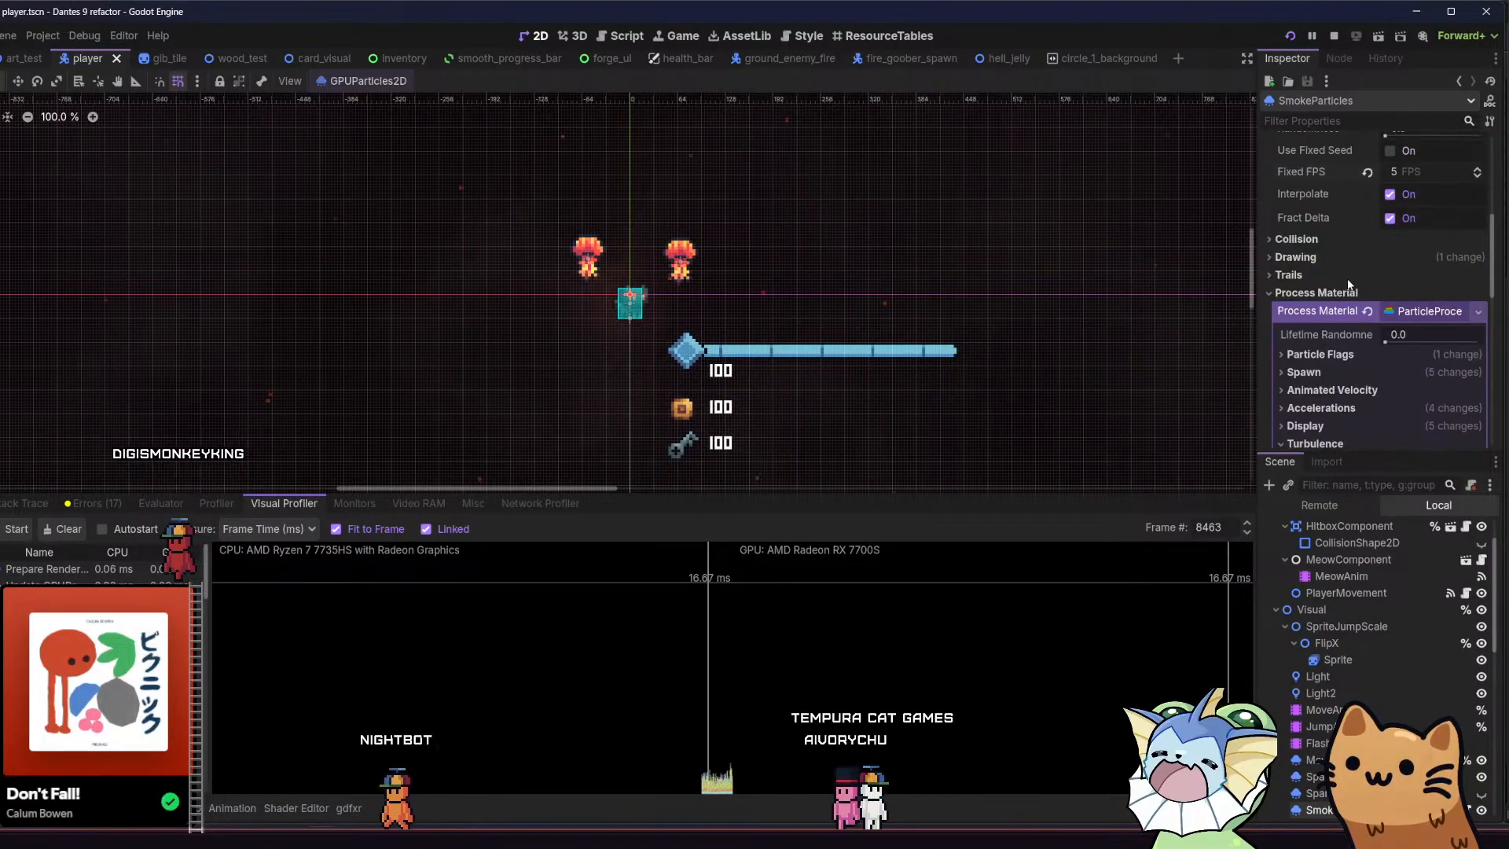
left_click(1407, 170)
key("ctrl+s")
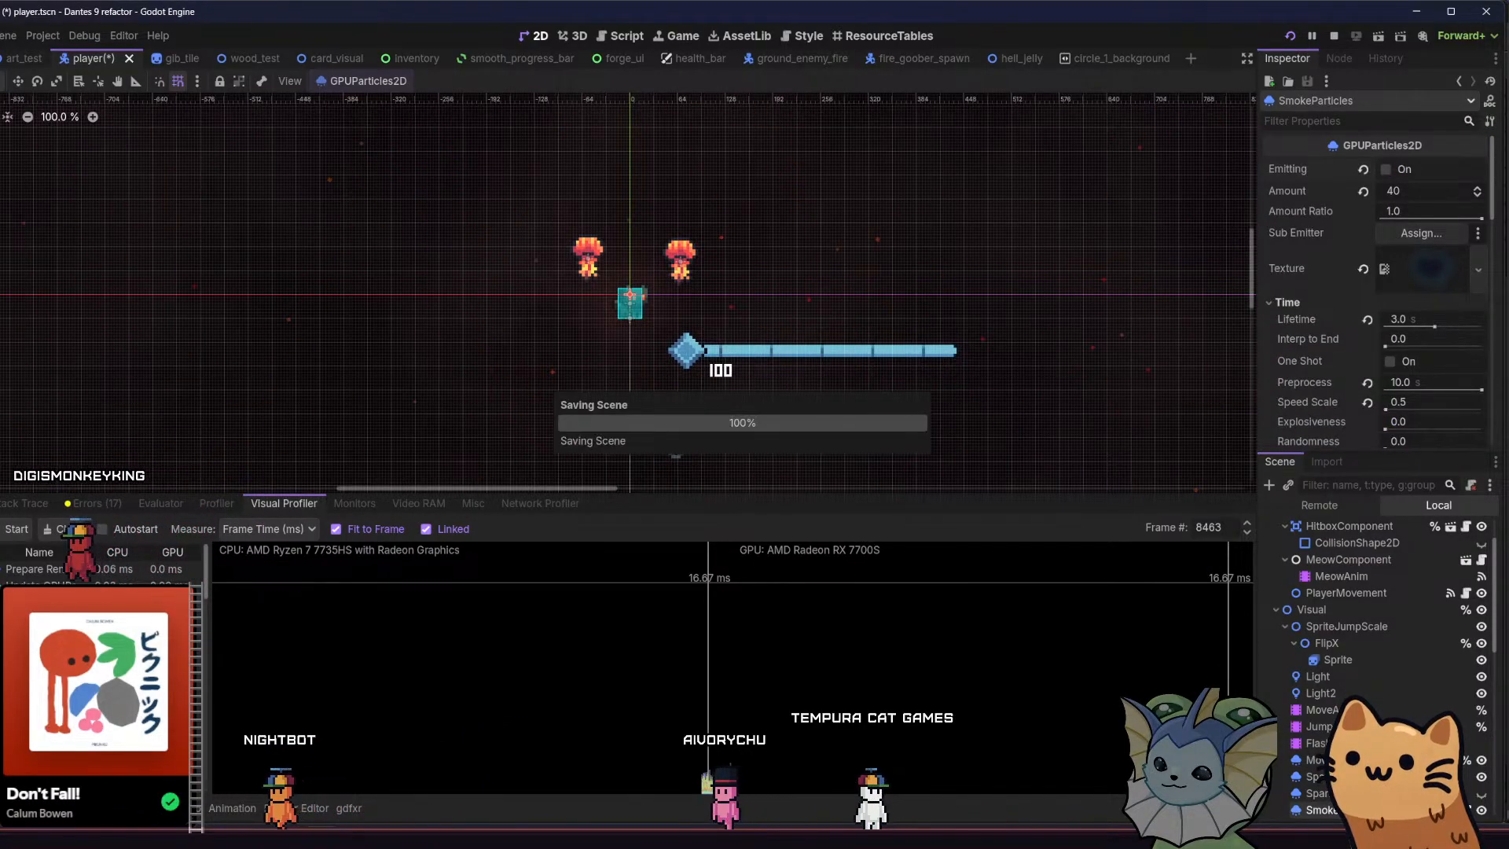
Switch to the game window and repeatedly run and jump between the crystal ledge and the bone ledge to examine the effects and motion
key("alt+Tab")
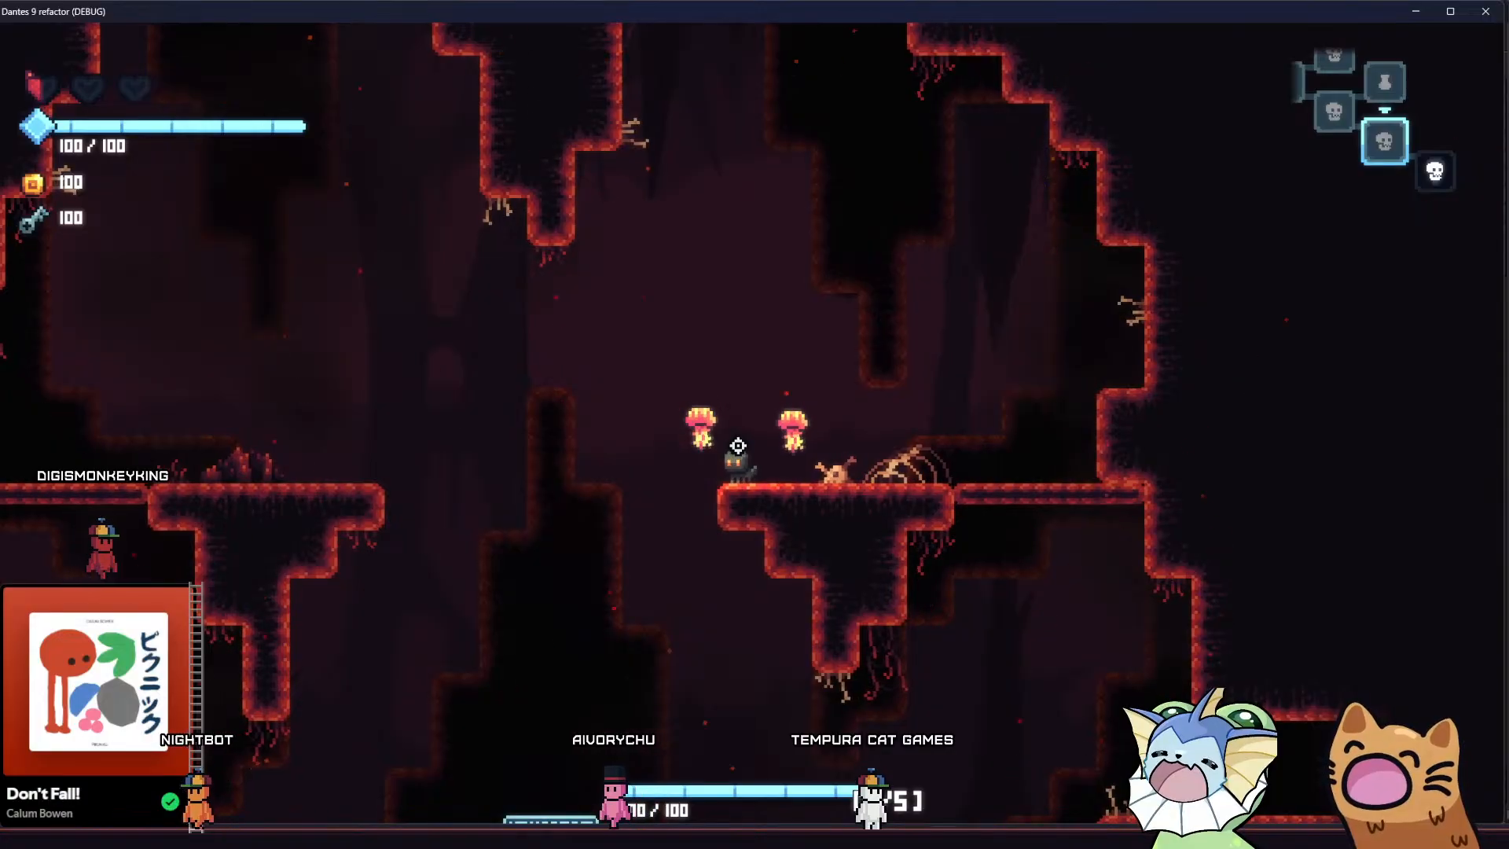
key("a")
key("space")
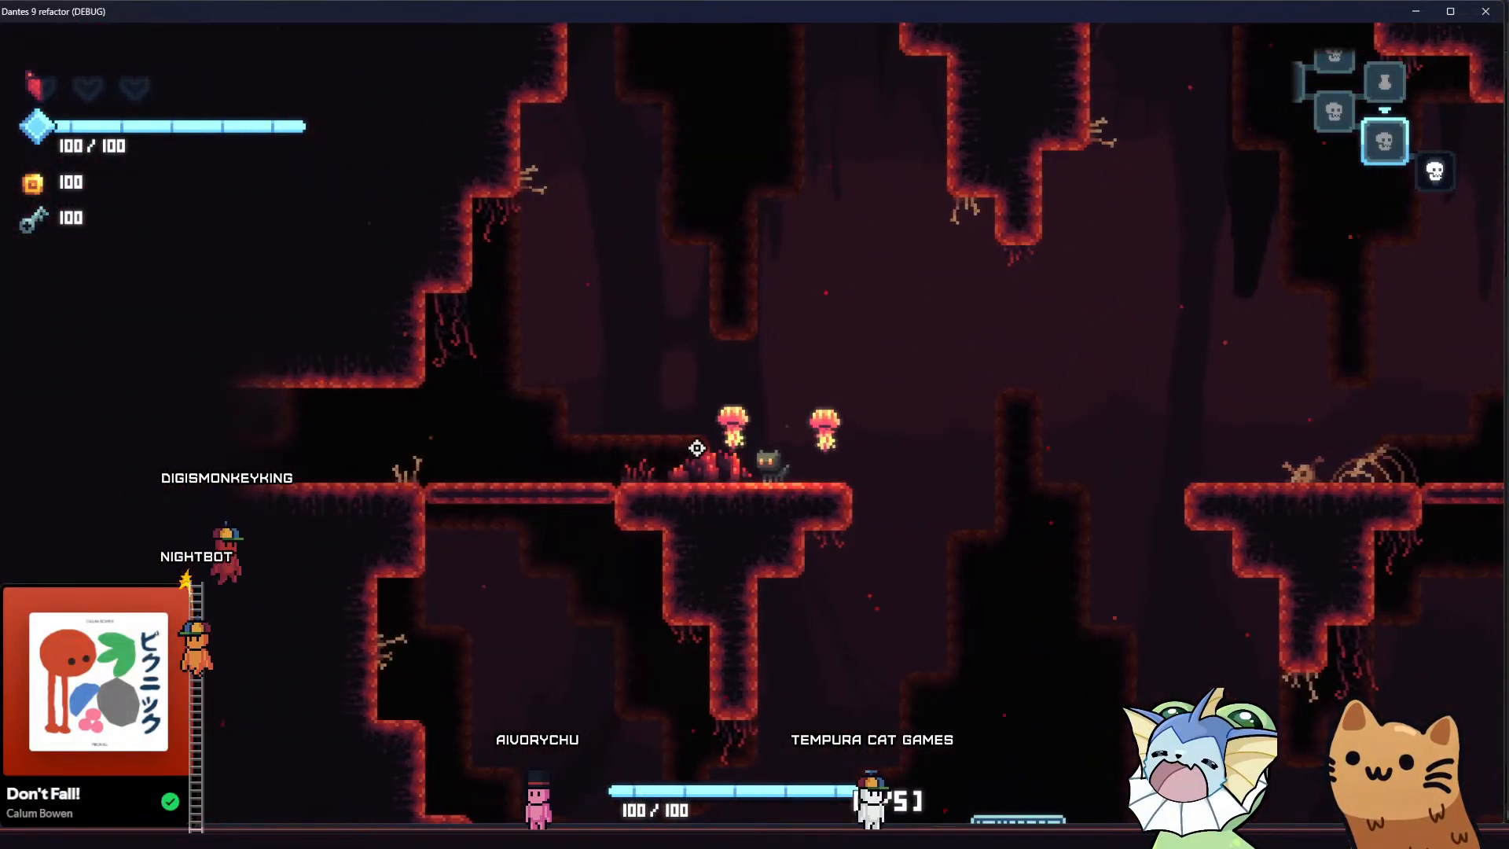
key("d")
key("space")
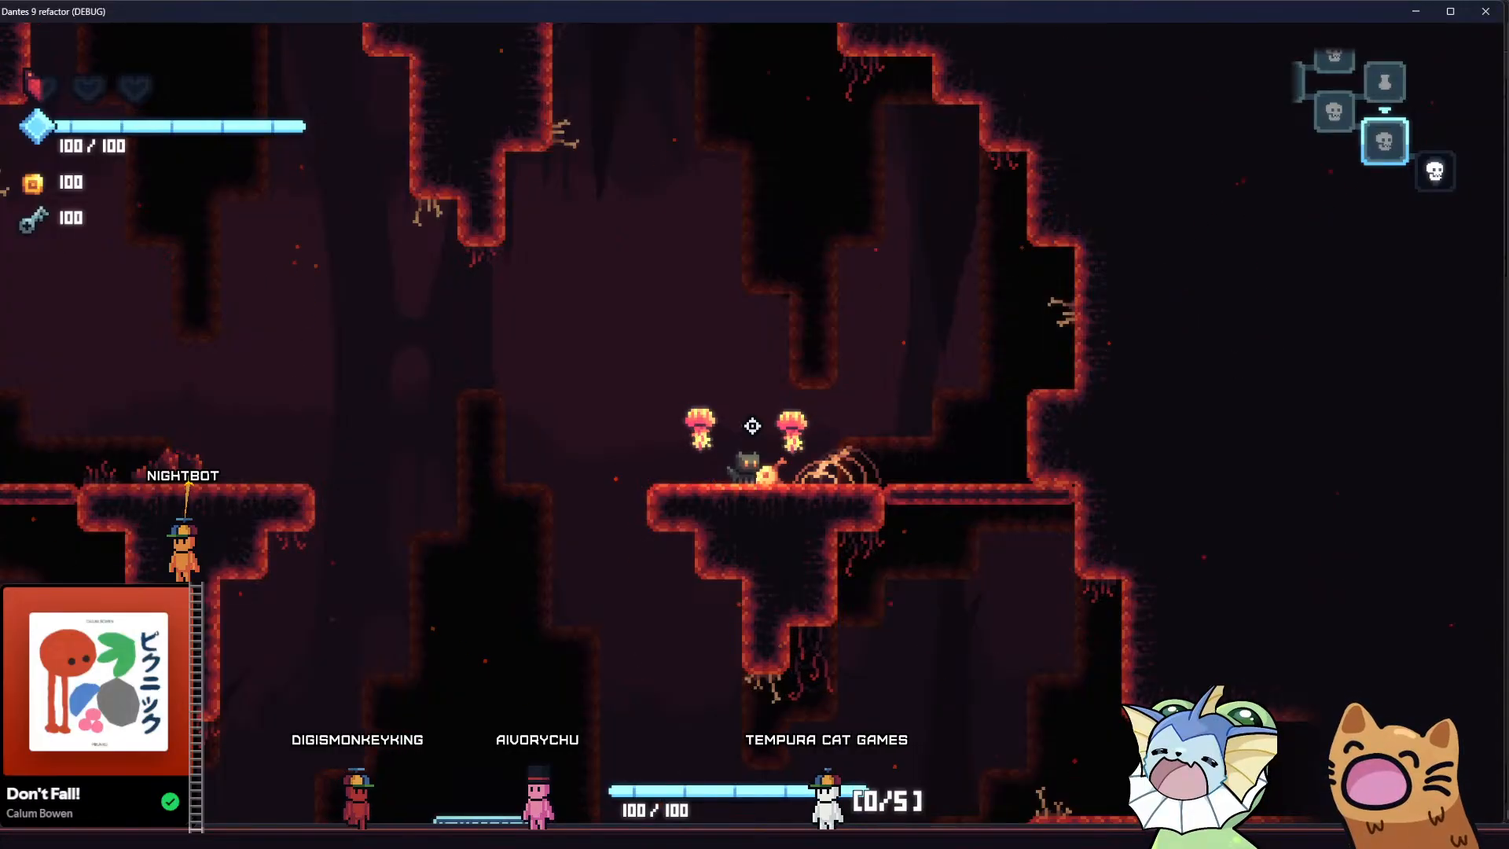
key("a")
key("space")
key("d")
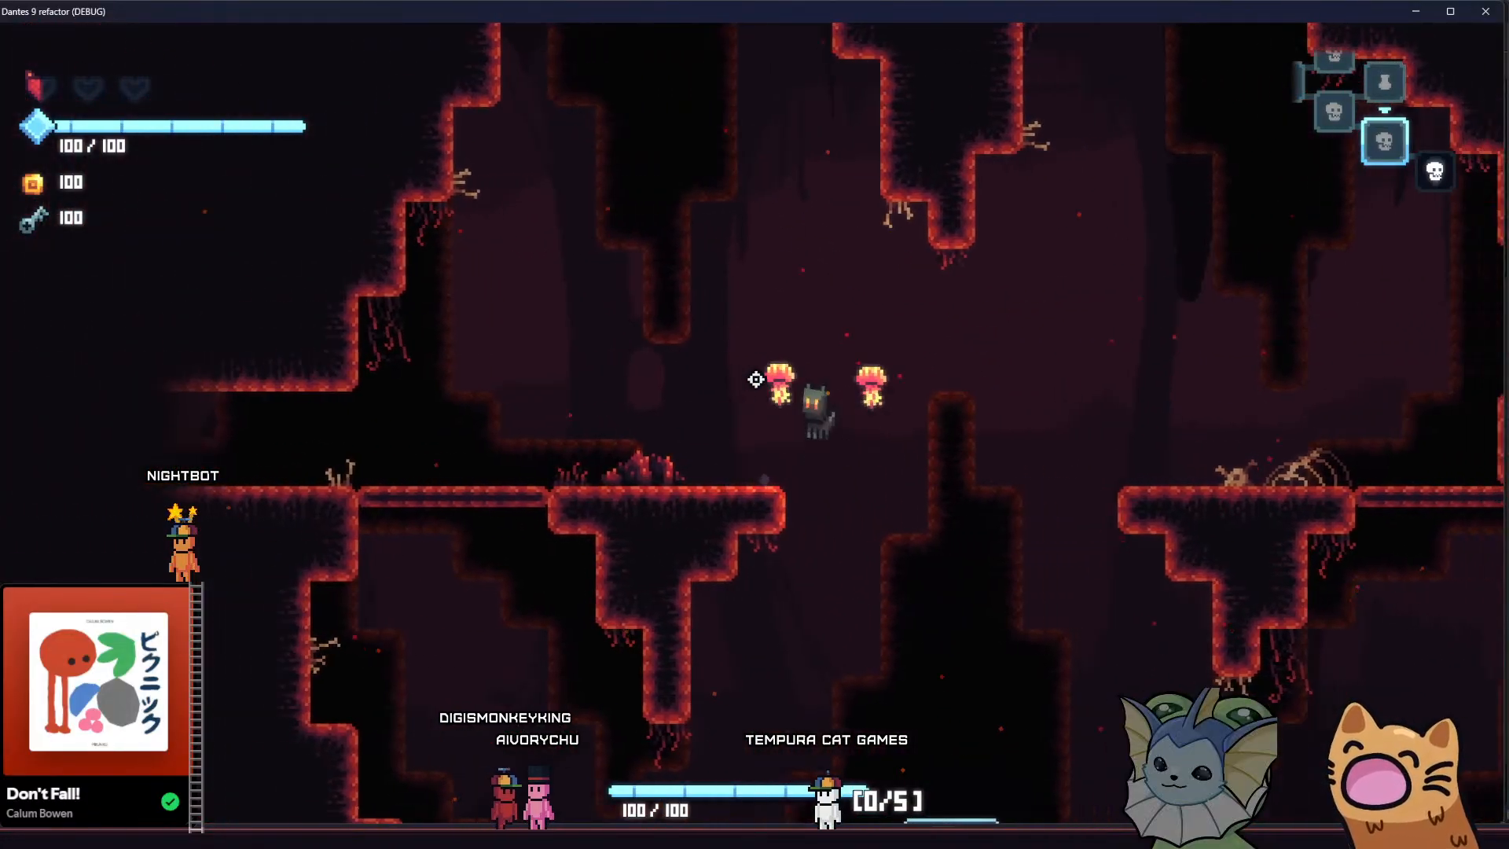
key("space")
key("a")
key("space")
key("d")
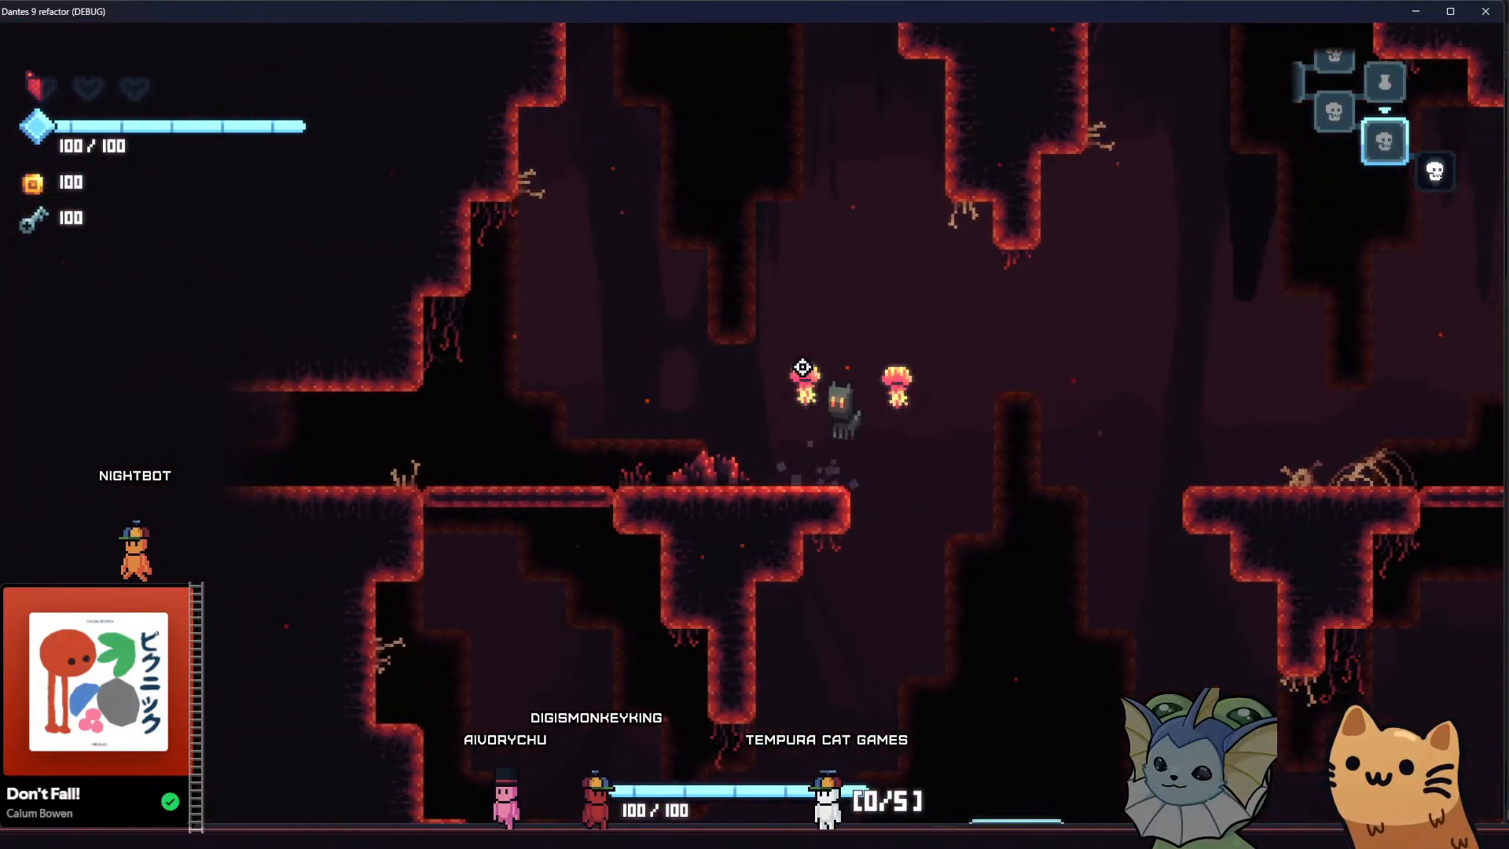
key("space")
key("d")
key("space")
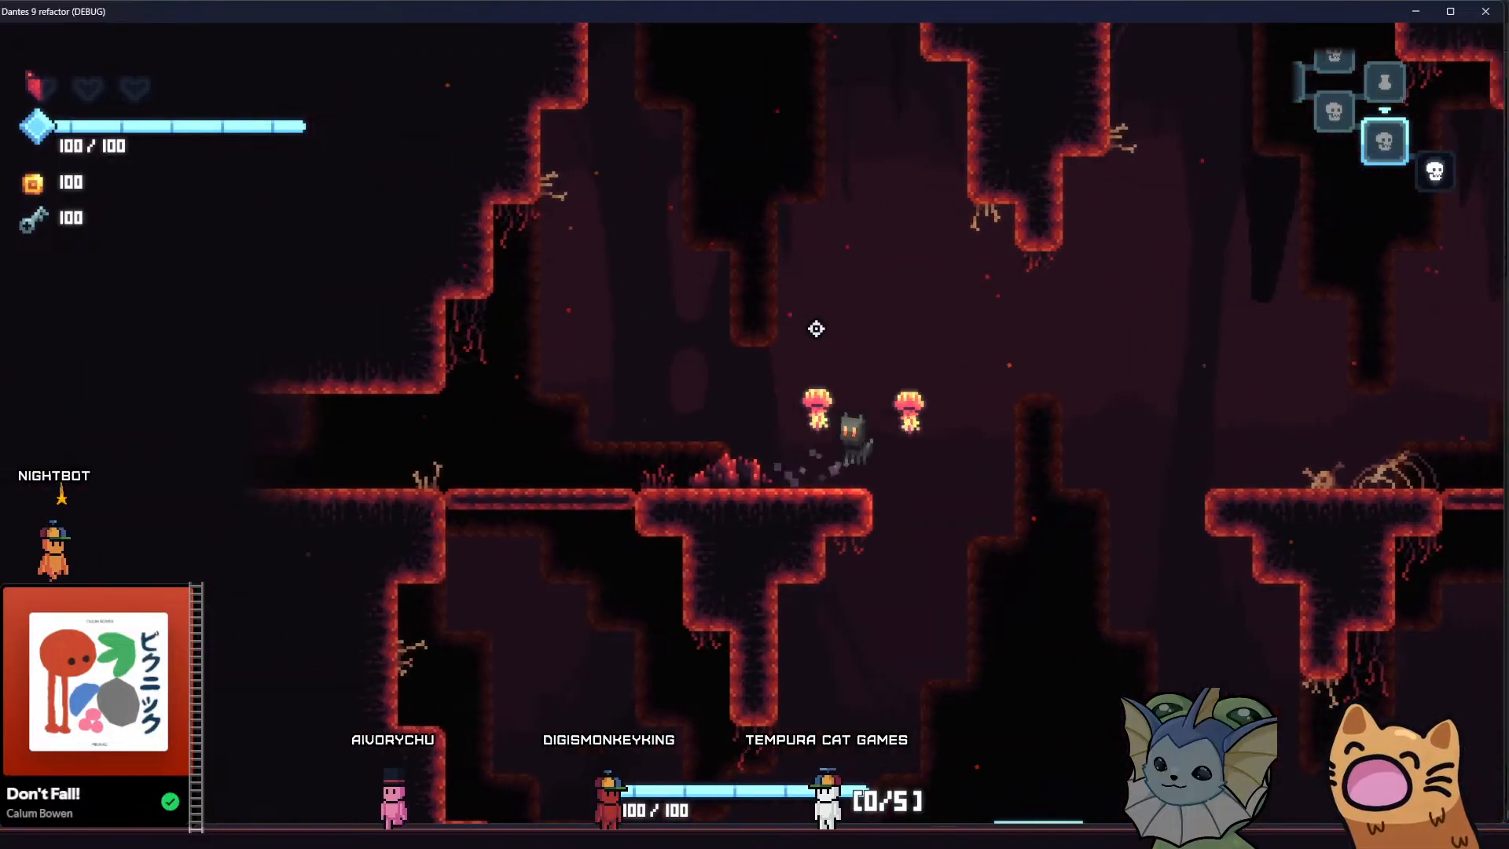
key("a")
key("space")
key("a")
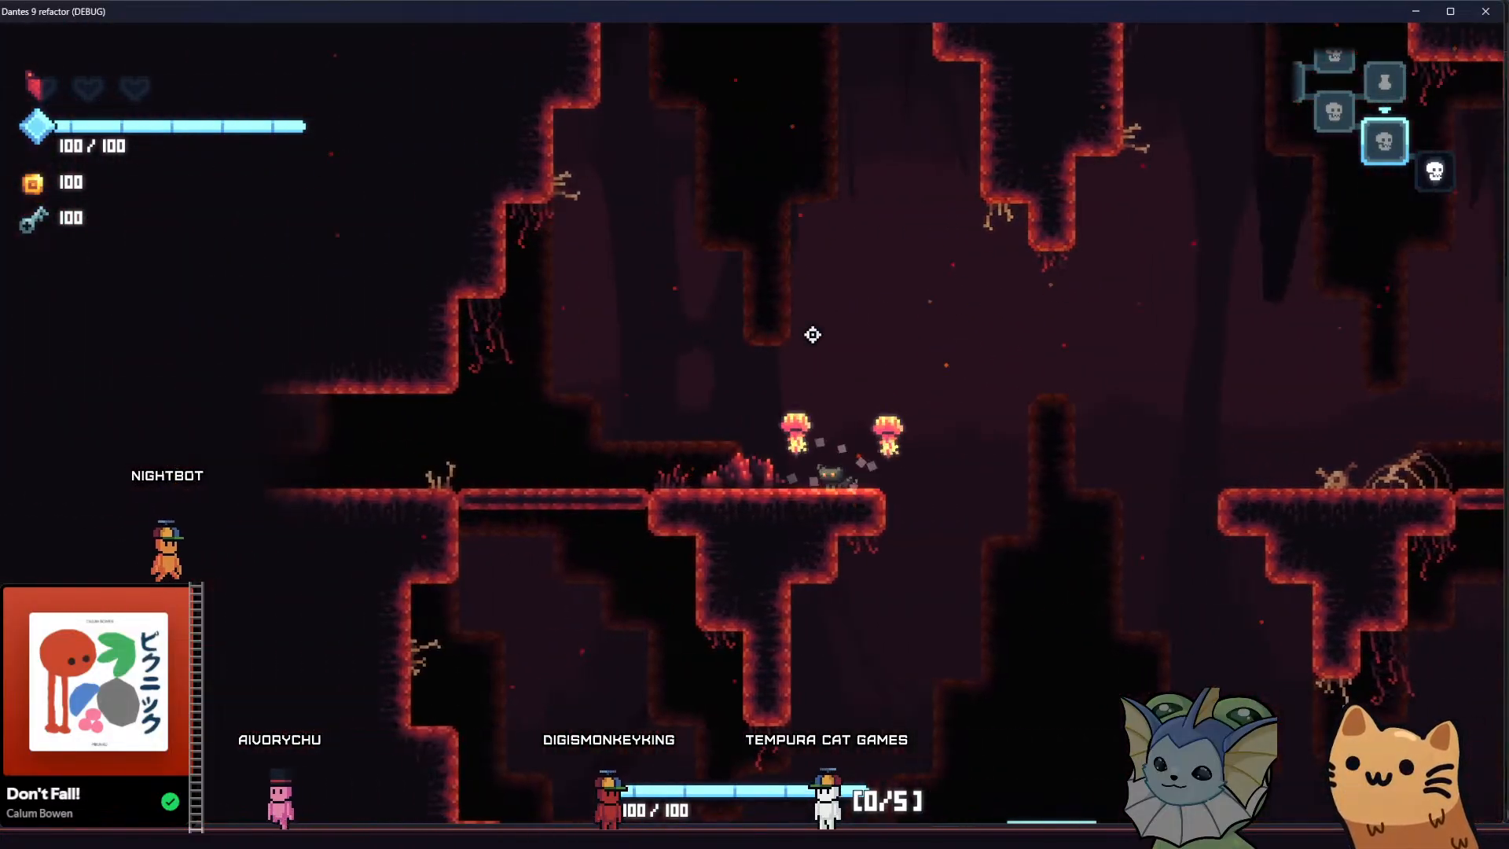
key("d")
key("space")
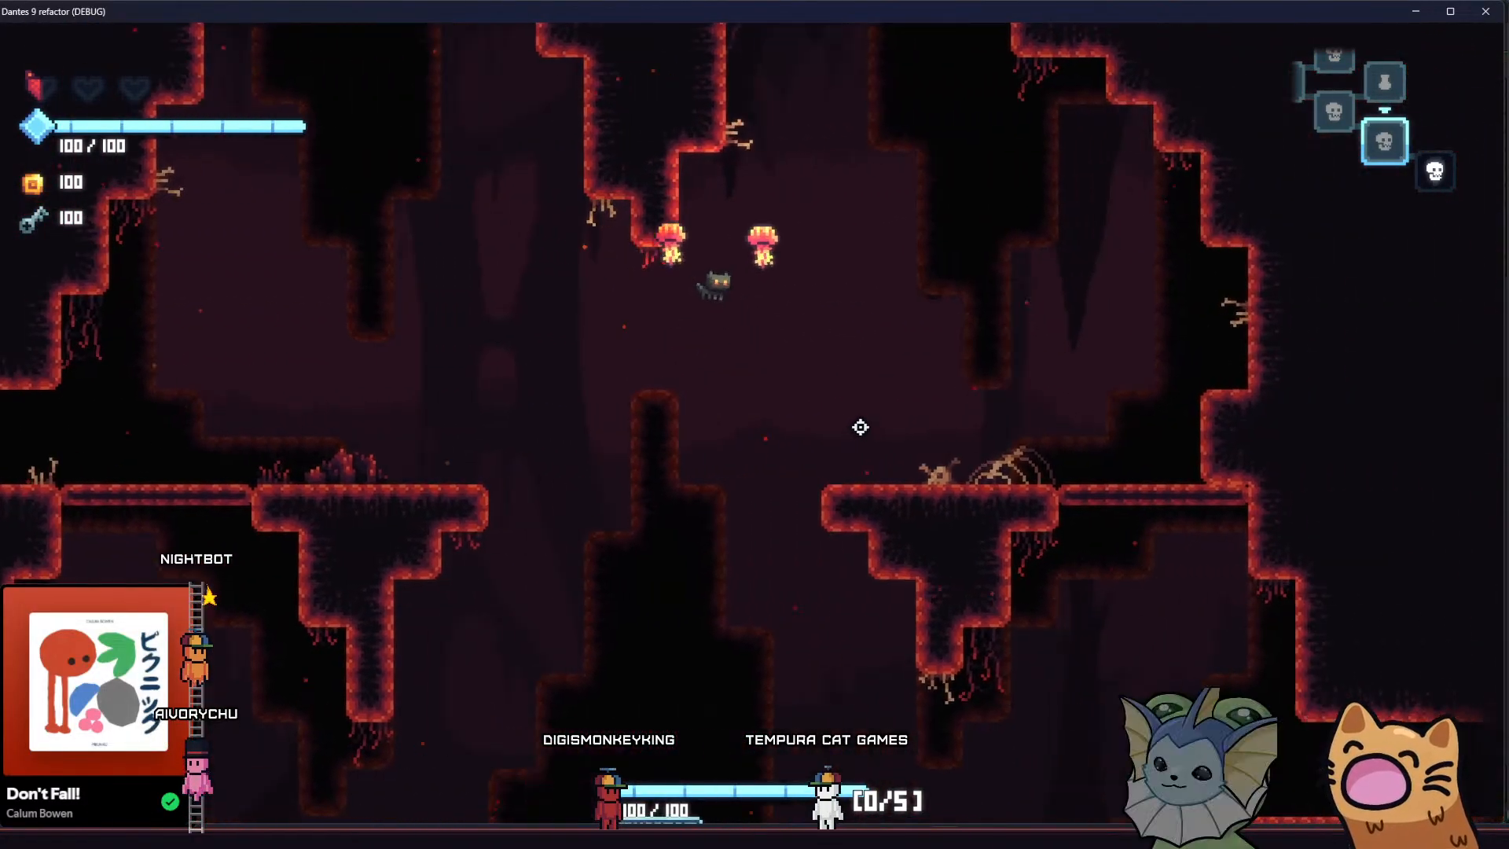
key("a")
key("space")
key("d")
key("space")
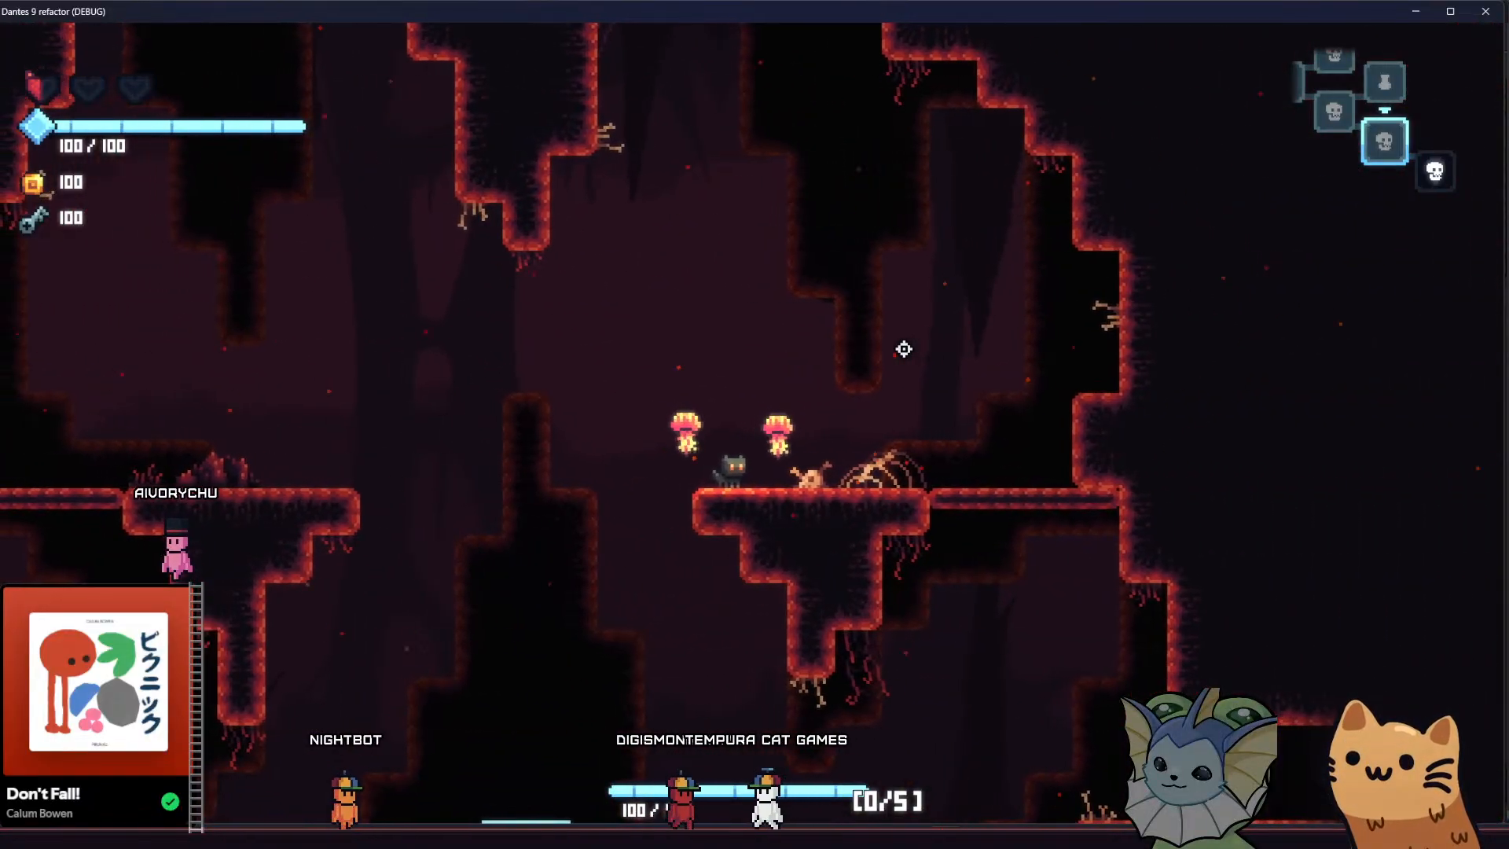
key("a")
key("space")
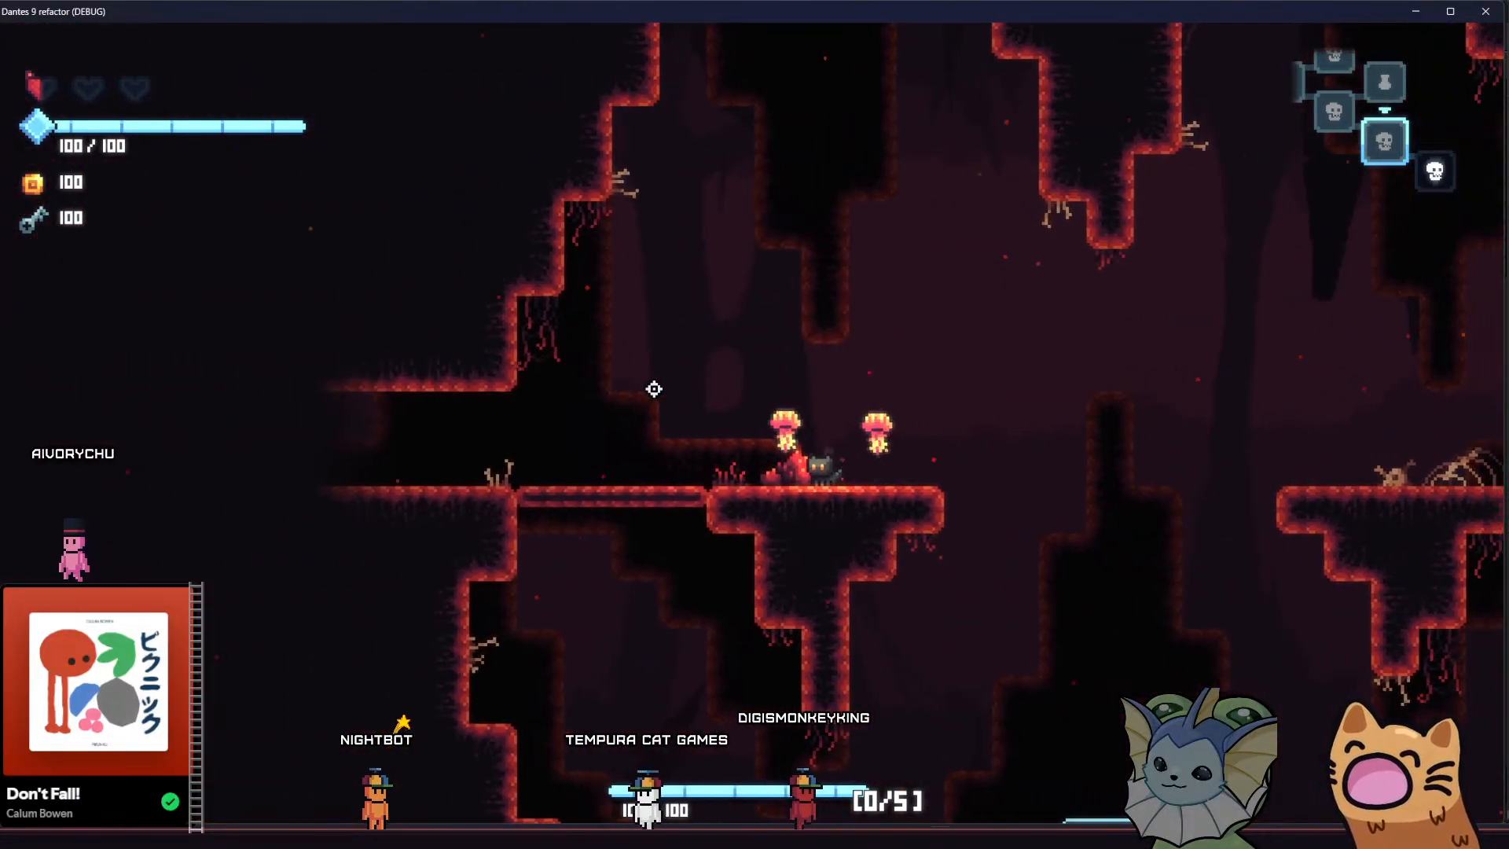
key("d")
key("space")
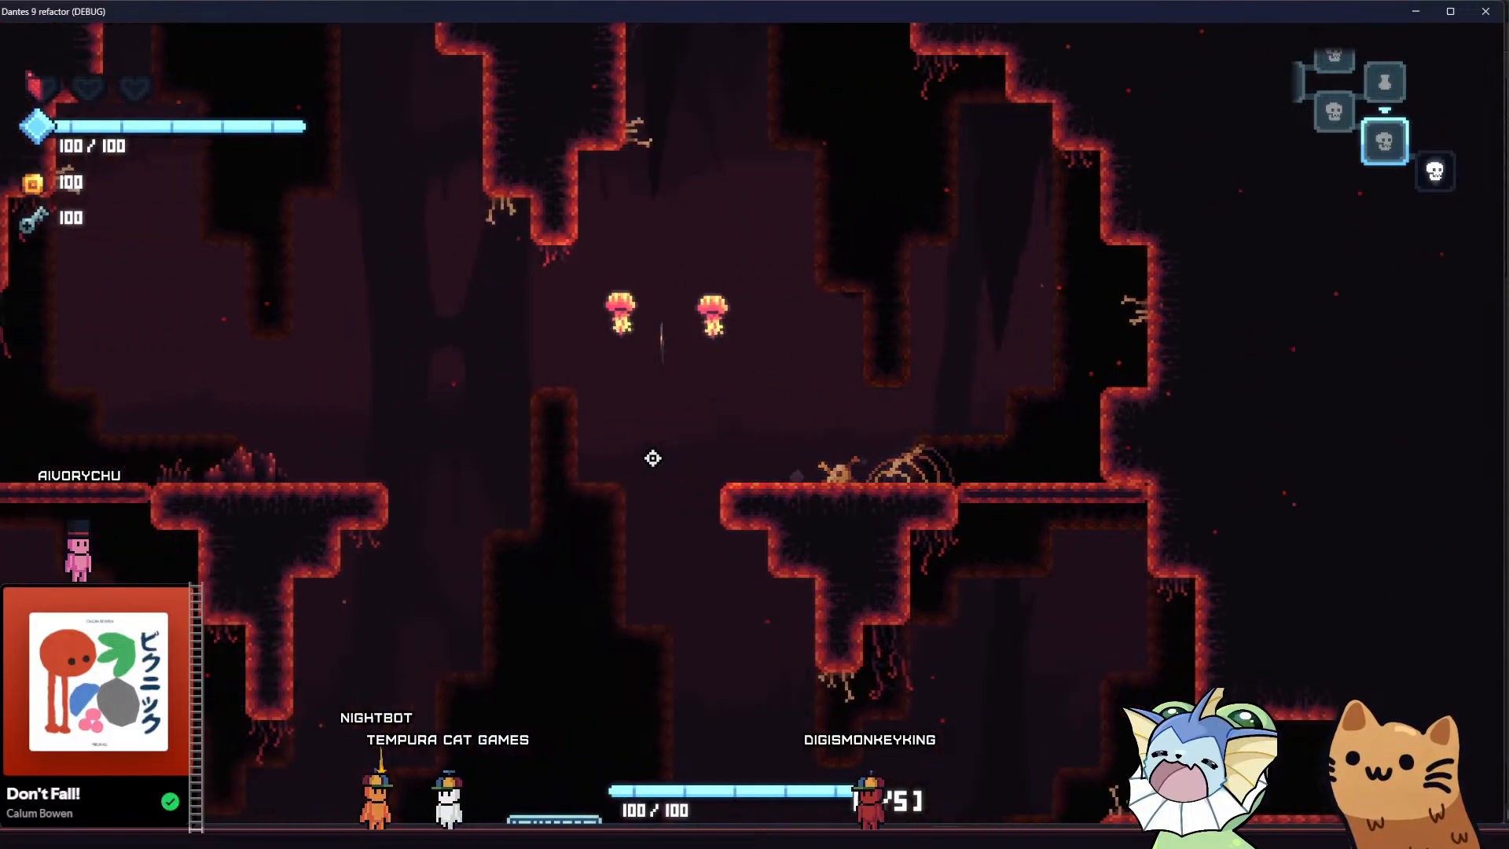
key("a")
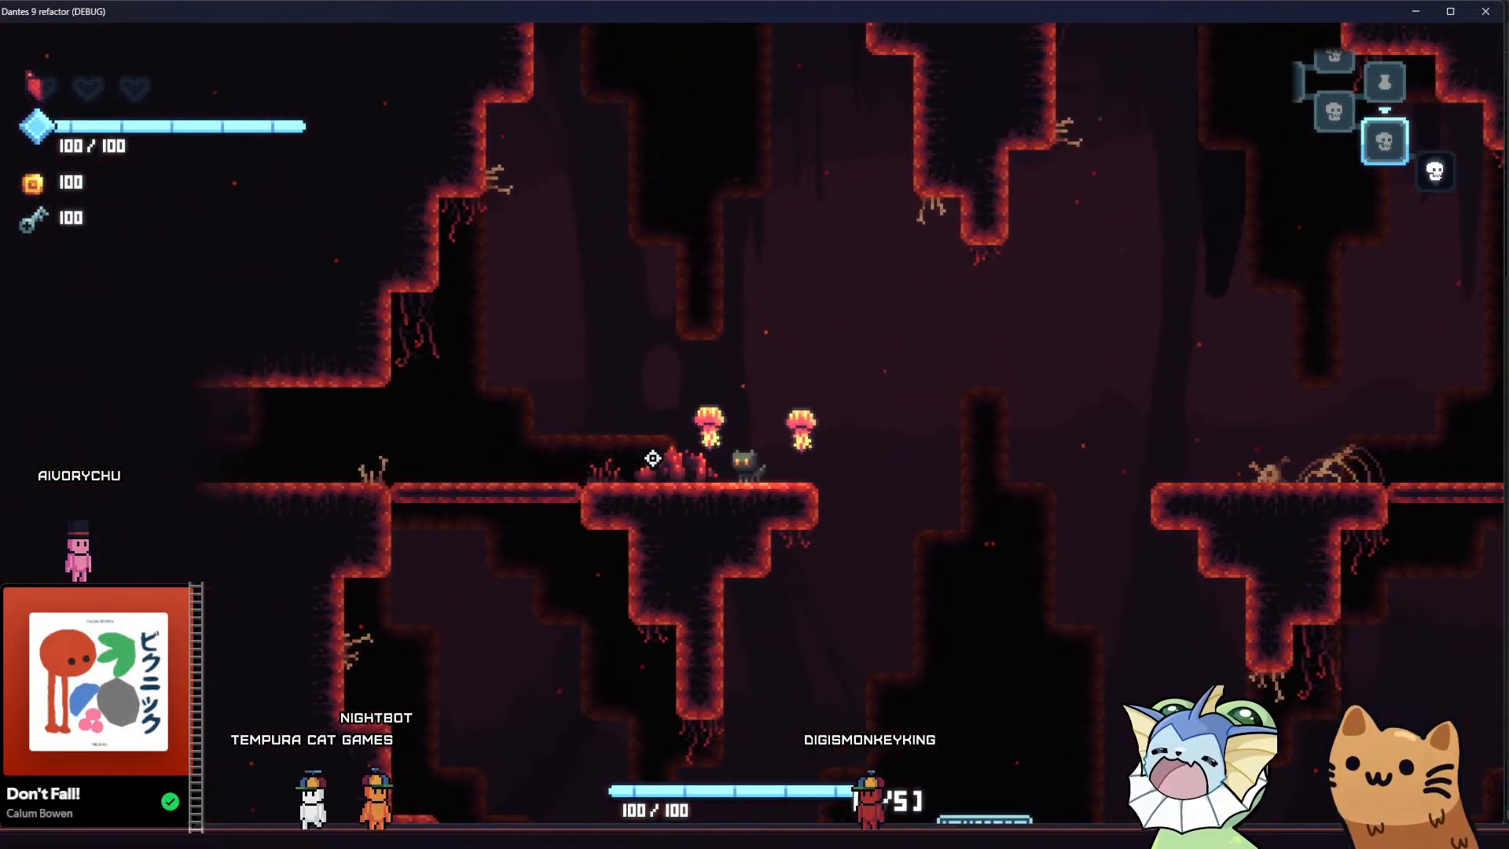
key("d")
key("space")
key("d")
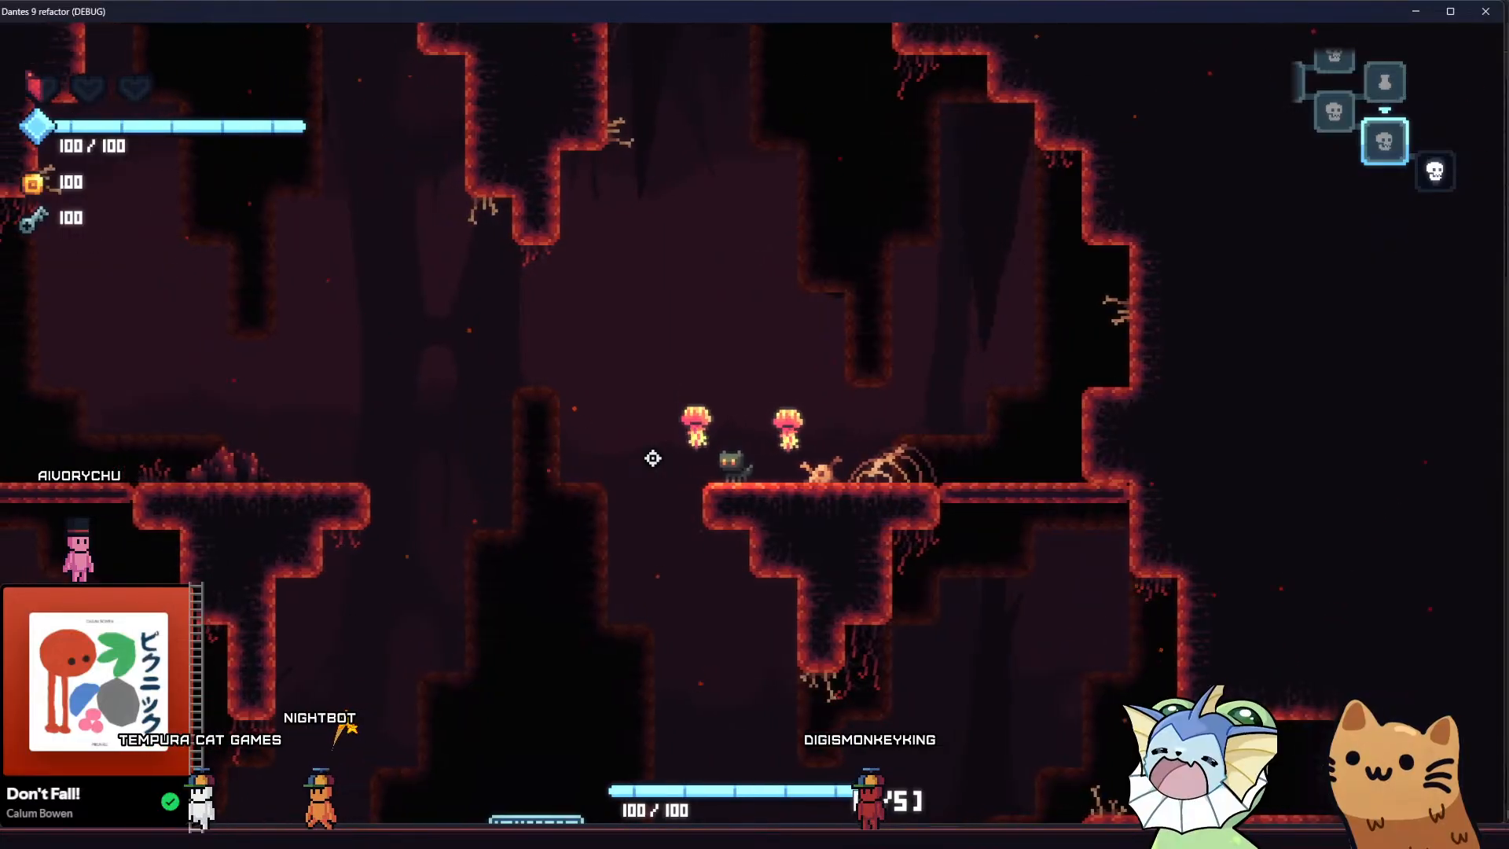
key("space")
key("d")
key("space")
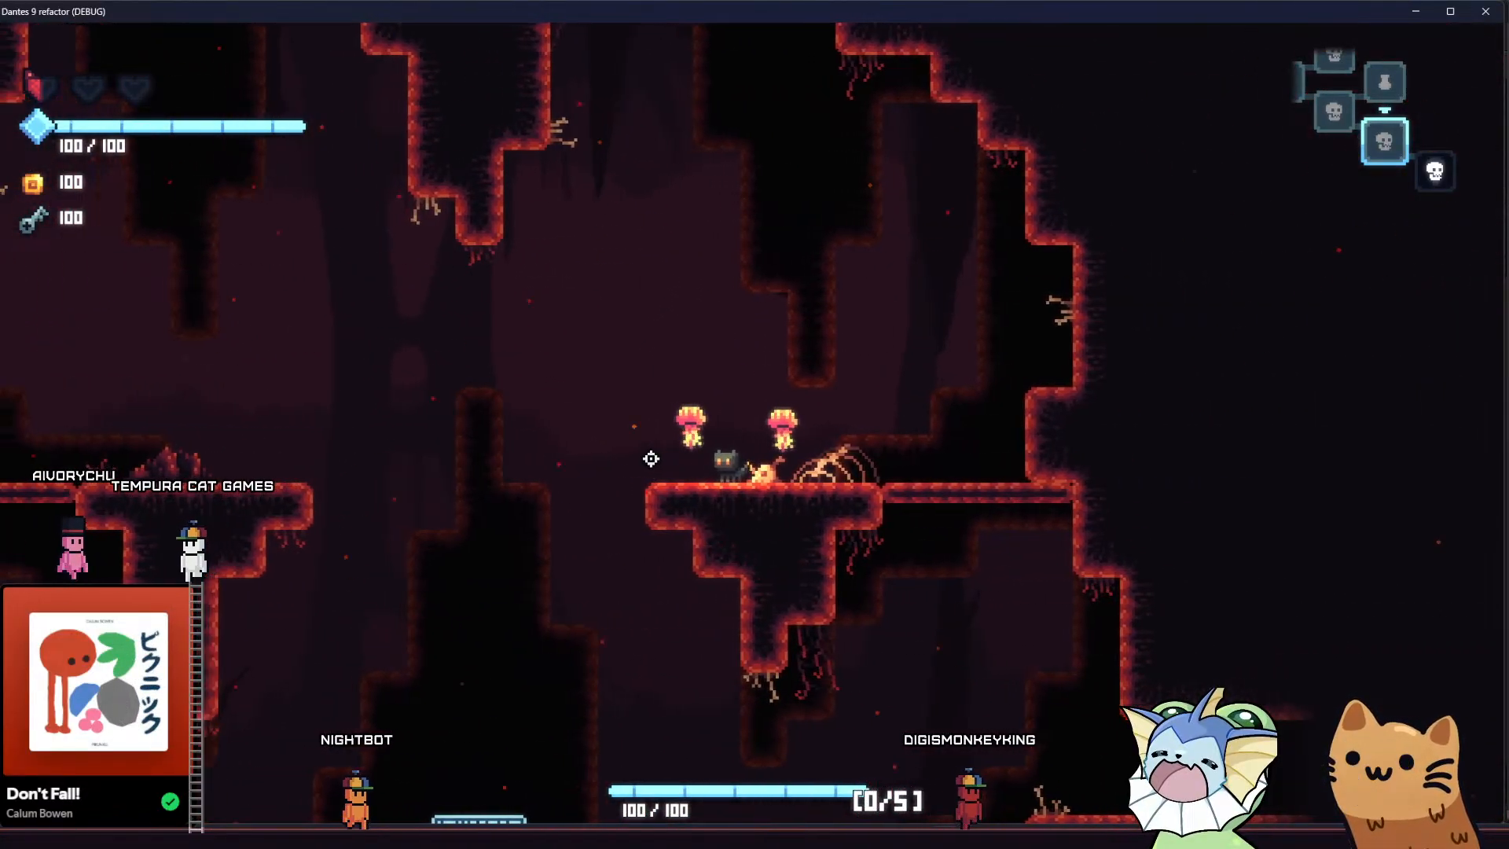
key("d")
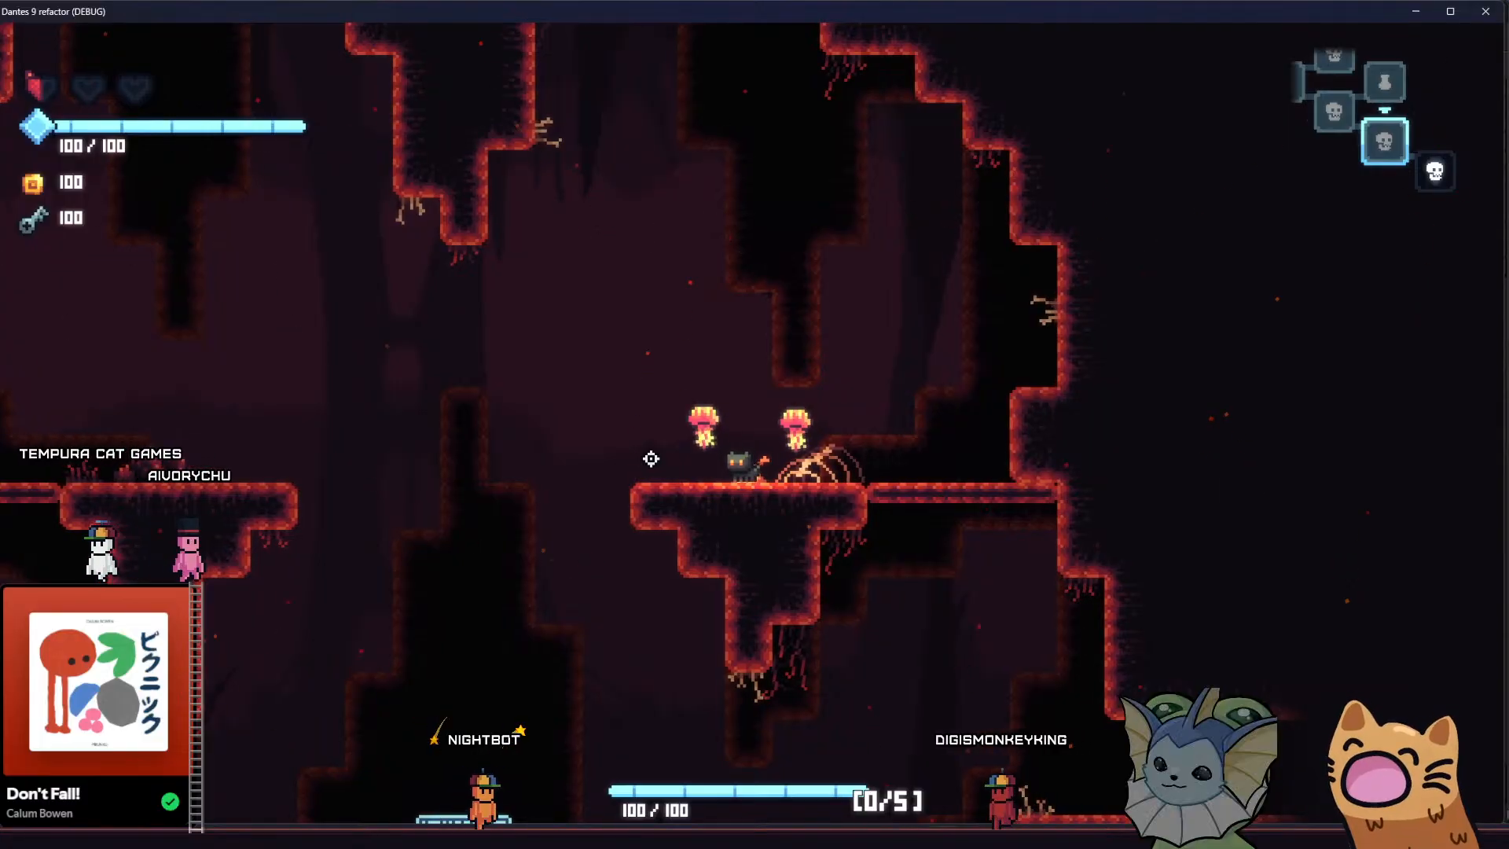
key("a")
key("space")
key("d")
key("space")
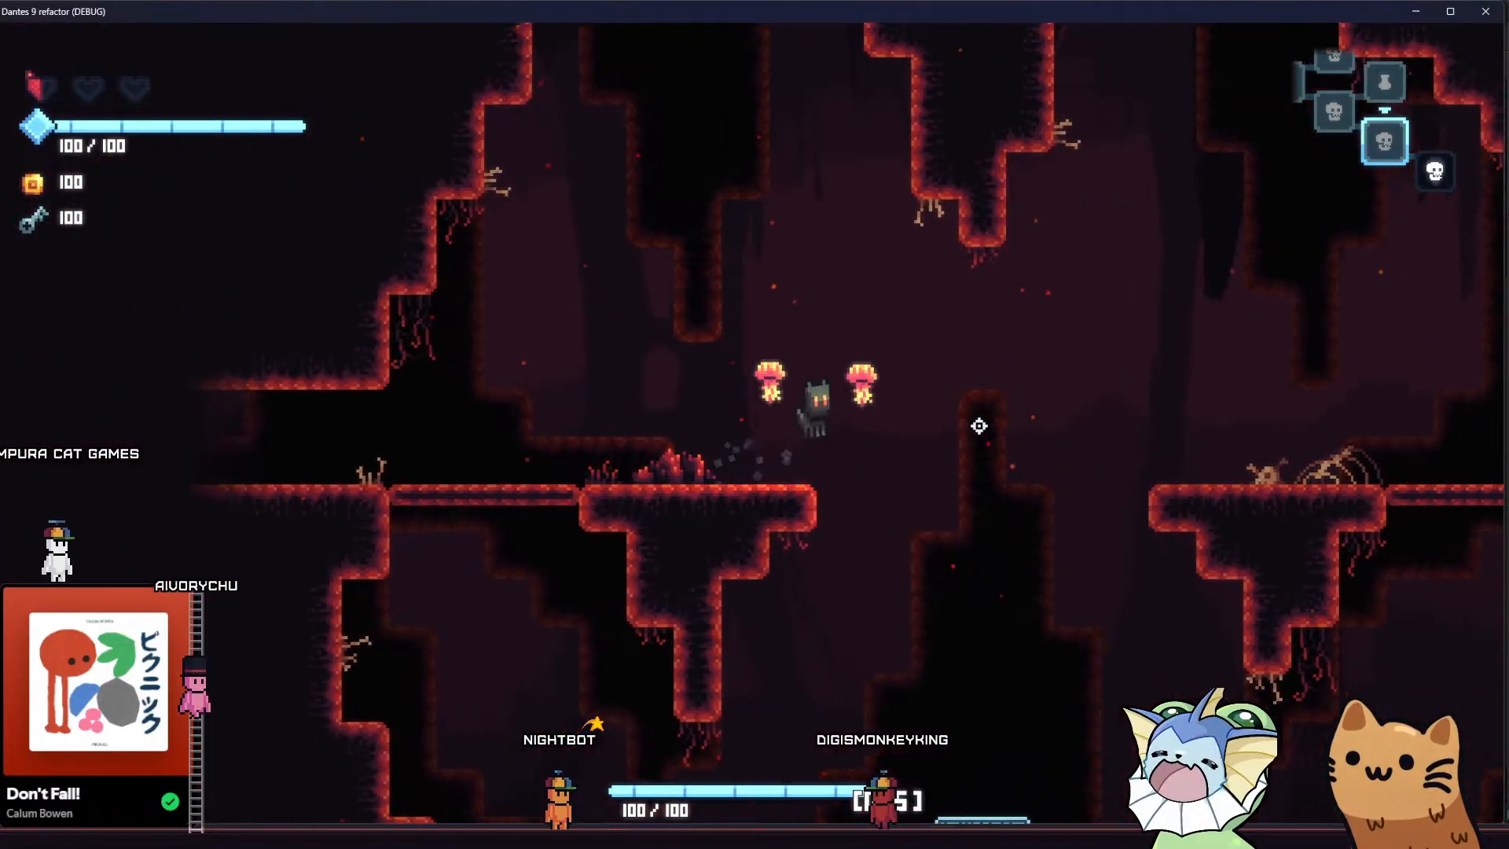
key("d")
key("a")
key("space")
key("d")
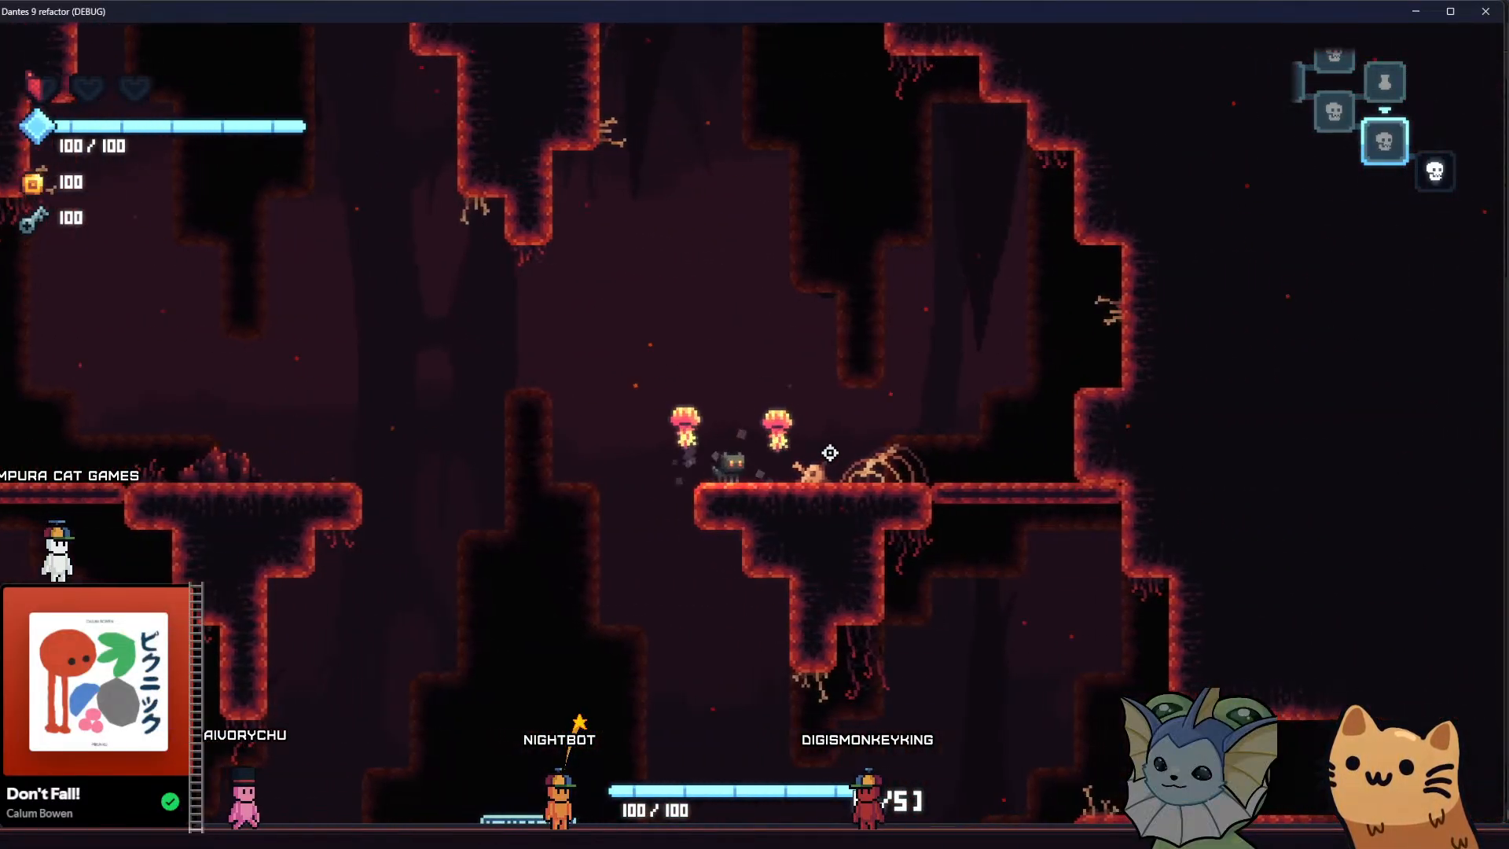
Drop down into the enemy room and fight there, attacking with the Pumpkin card while moving along the central platform
key("s")
key("d")
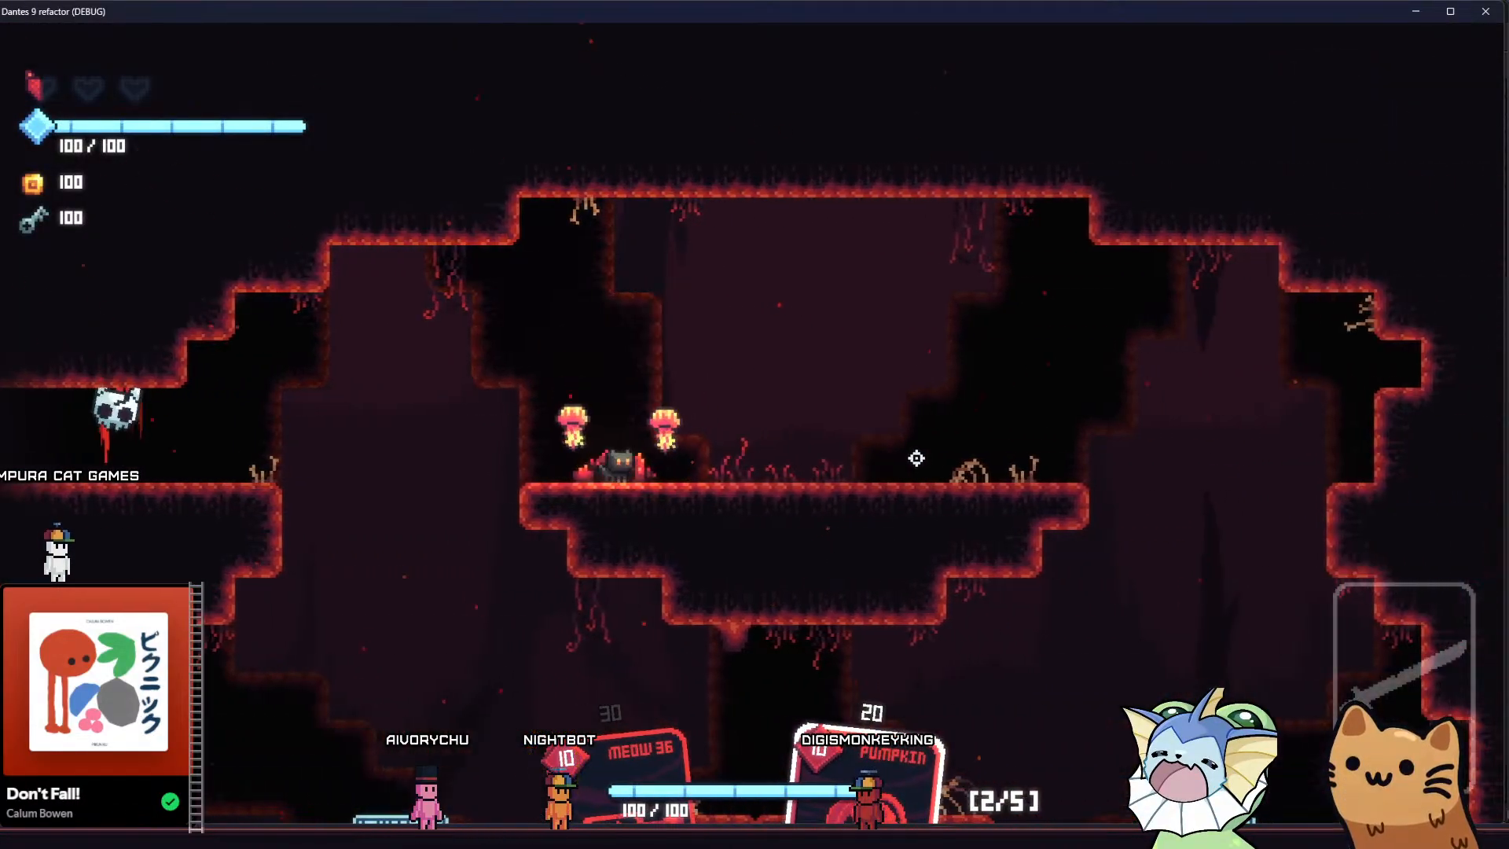
key("d")
left_click(964, 482)
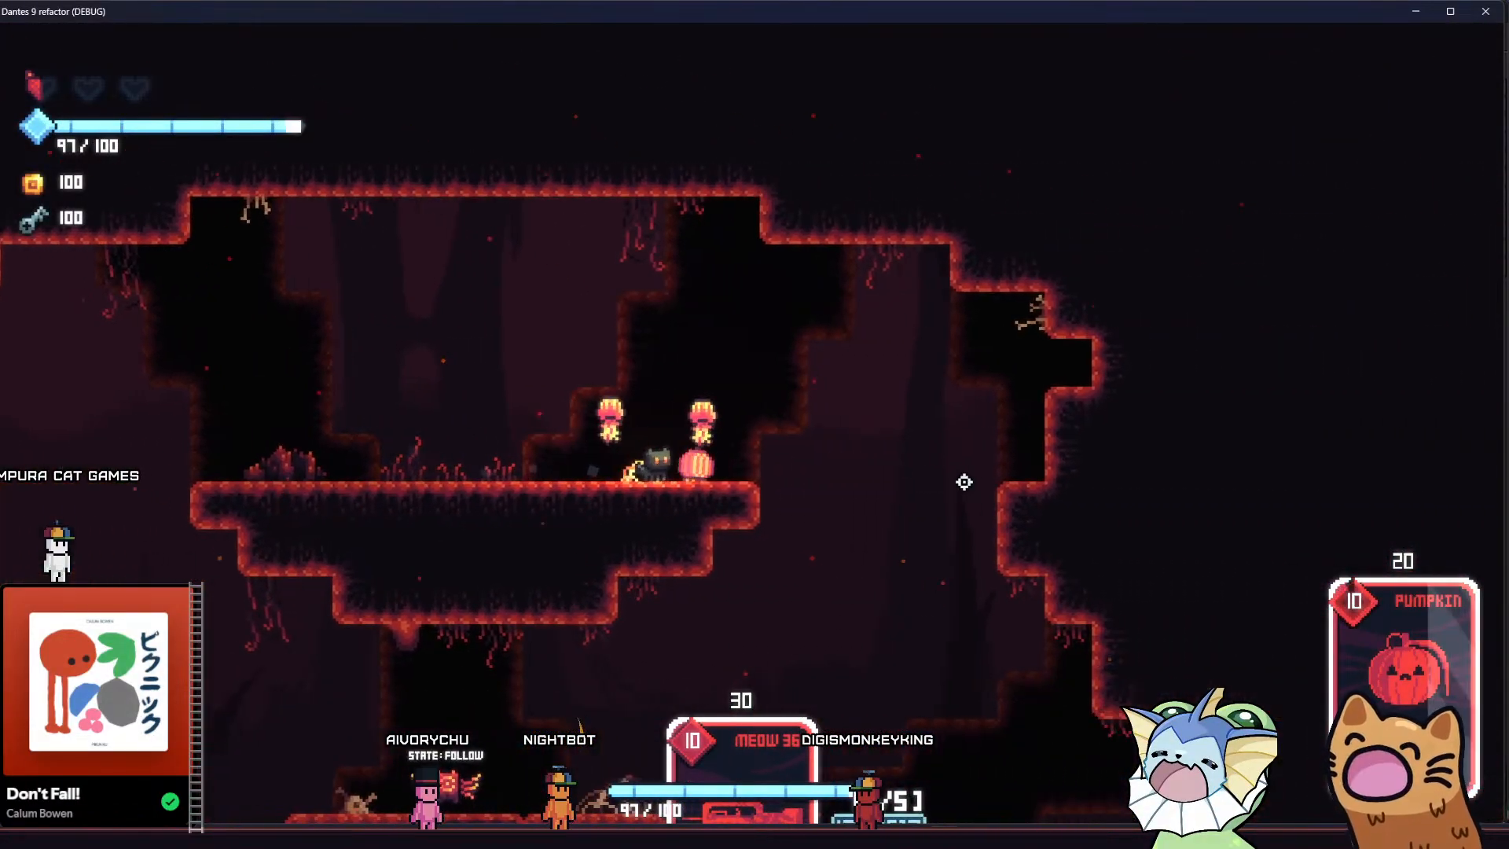
key("a")
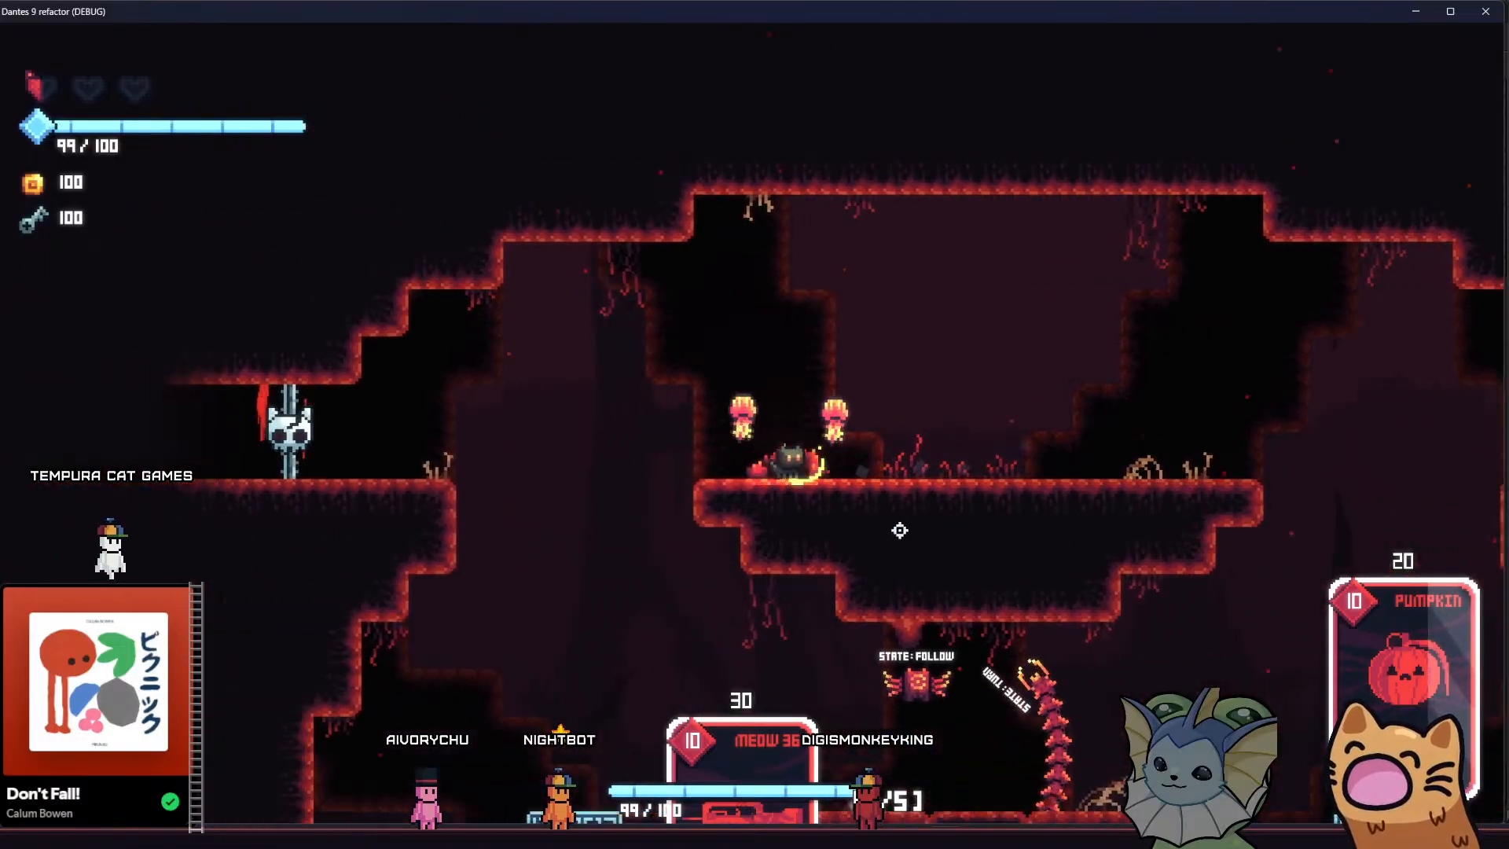
left_click(1003, 481)
key("d")
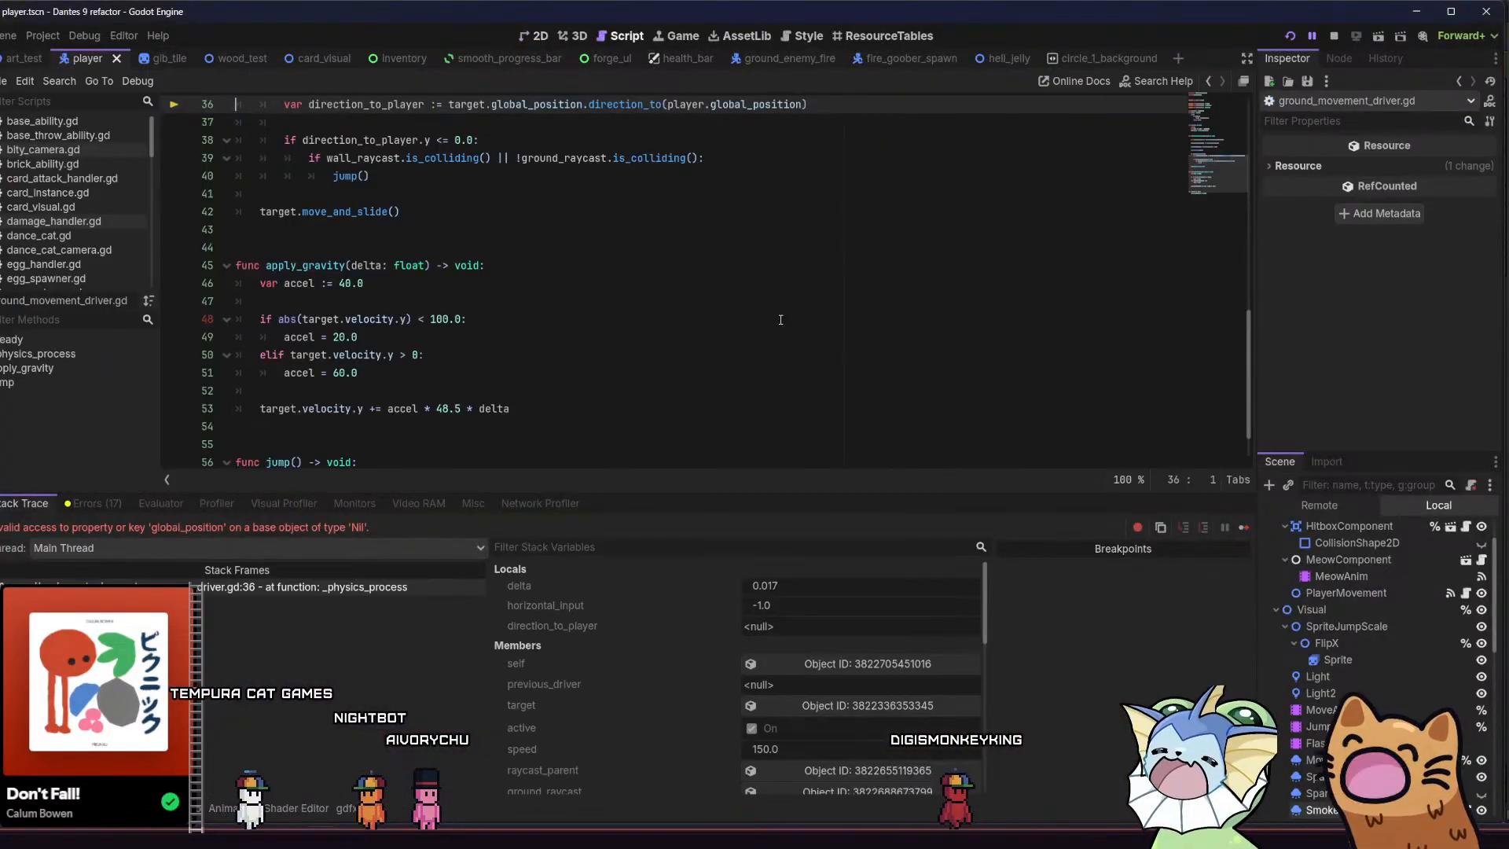
Continue the game past the debugger break, close its window and view the player getter in ground_movement_driver.gd
key("F12")
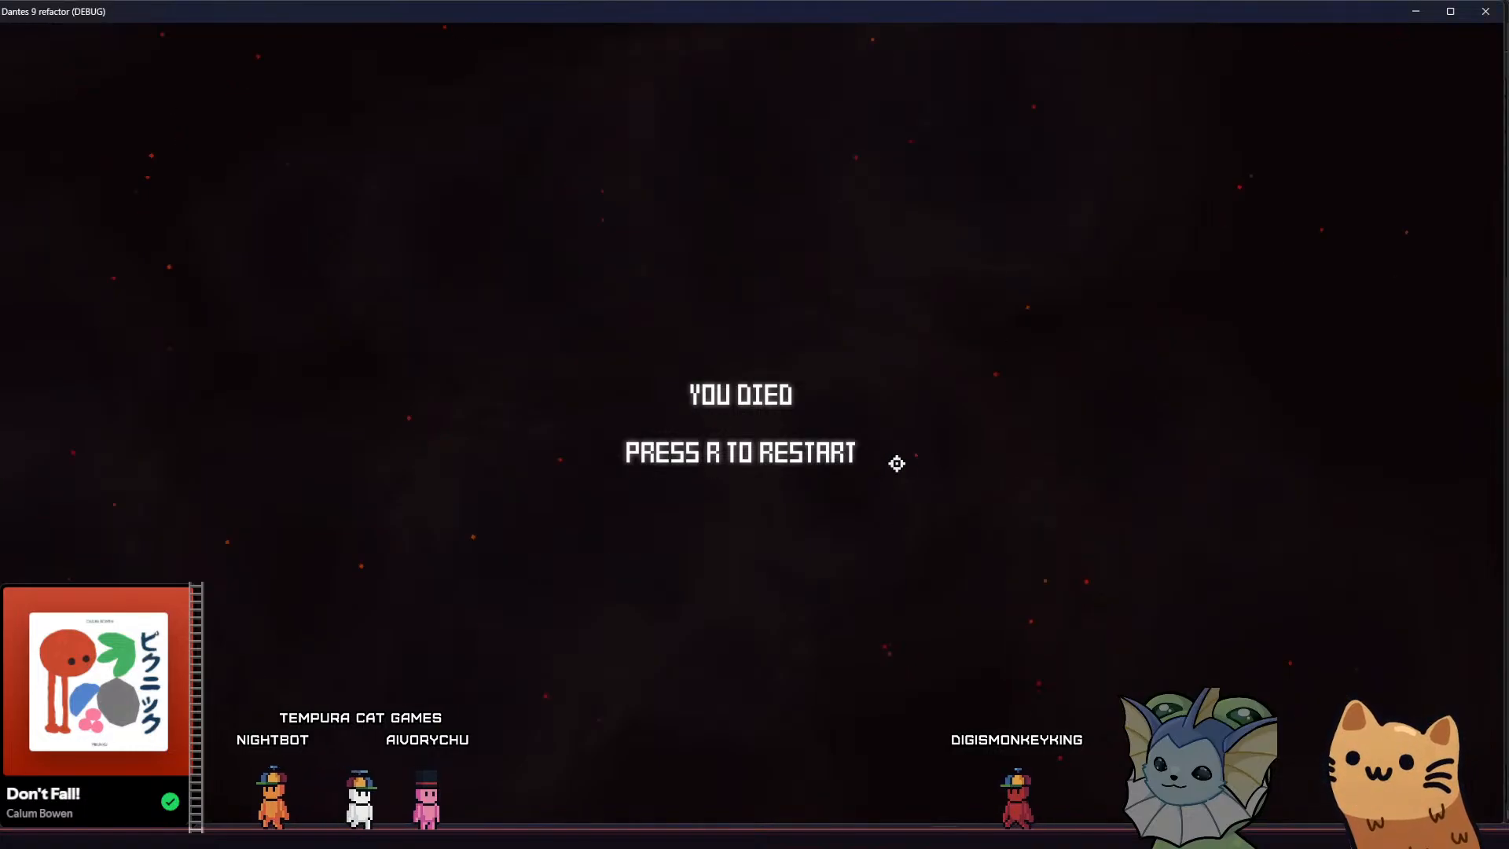
left_click(1487, 11)
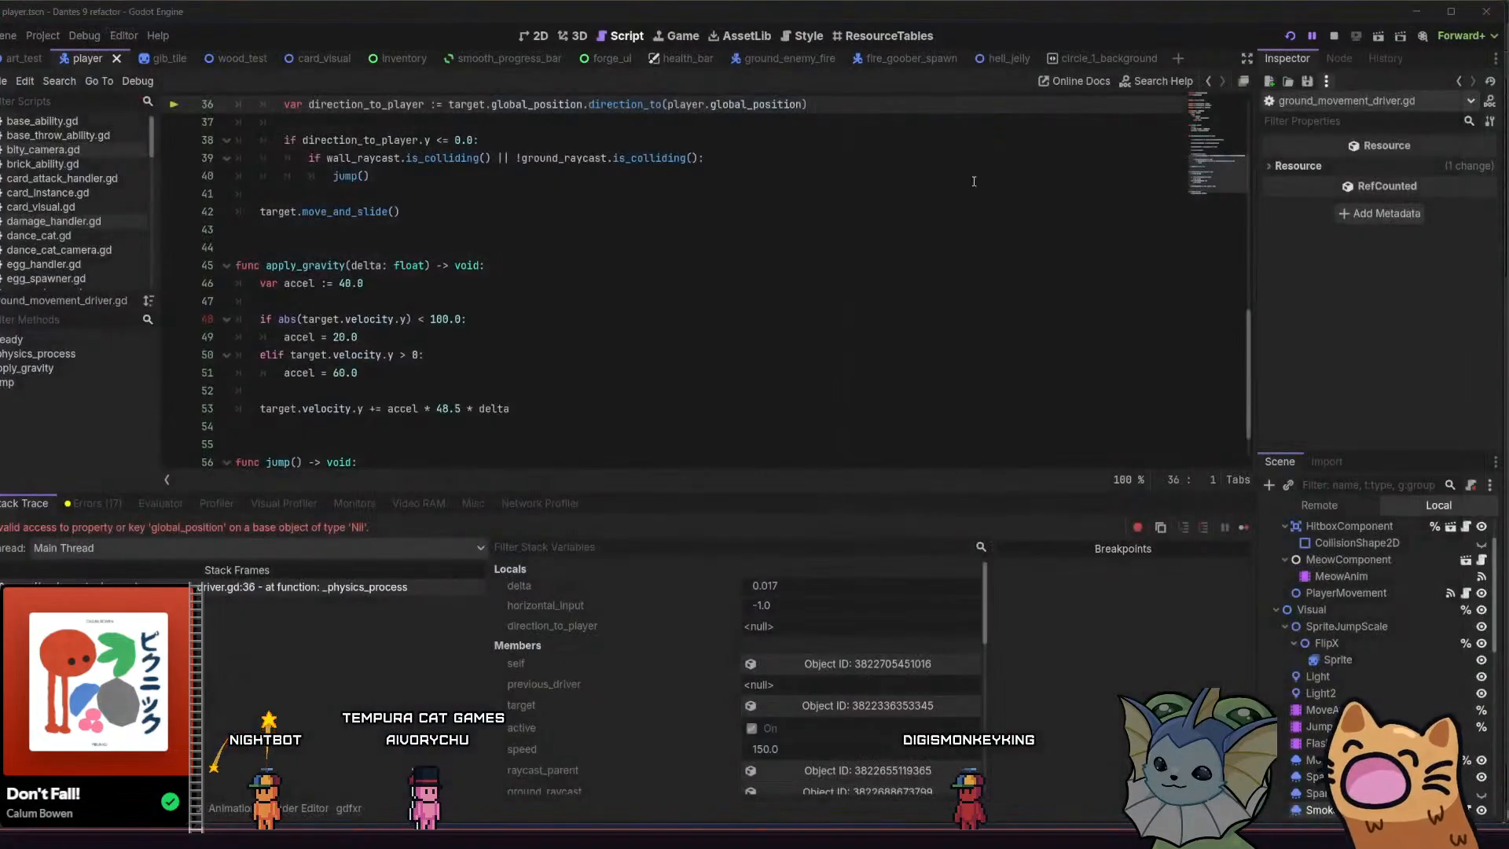
scroll(655, 325, "up", 10)
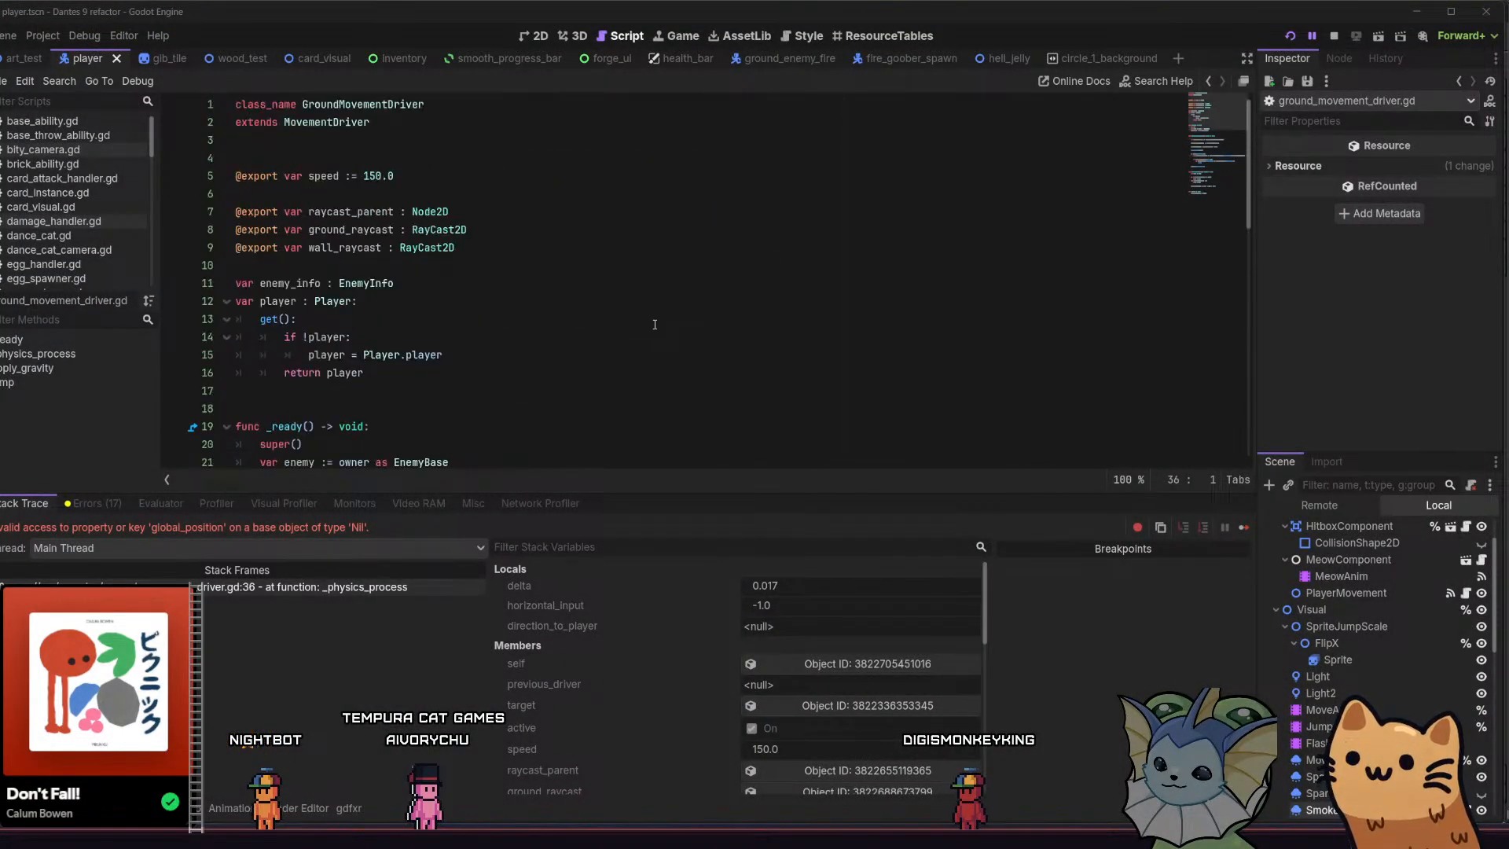
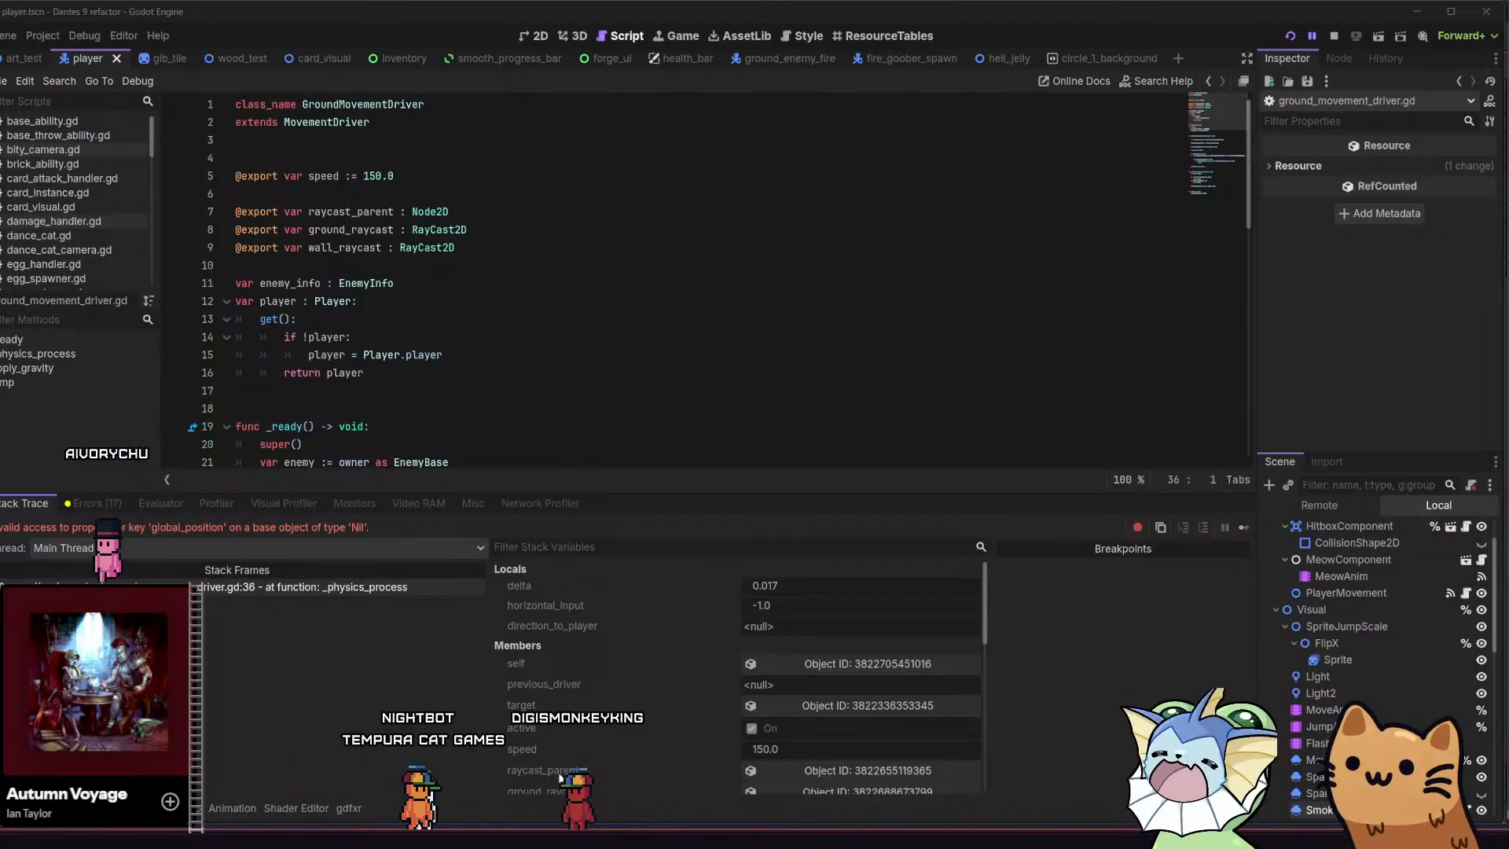
Switch to Aseprite and bring the lit middle band of the cave in parallax.aseprite into close view
key("alt+Tab")
mouse_move(461, 474)
middle_mouse_down()
mouse_move(462, 455)
mouse_move(453, 499)
middle_mouse_up()
scroll(579, 341, "up", 2)
middle_click_drag(576, 338, 563, 377)
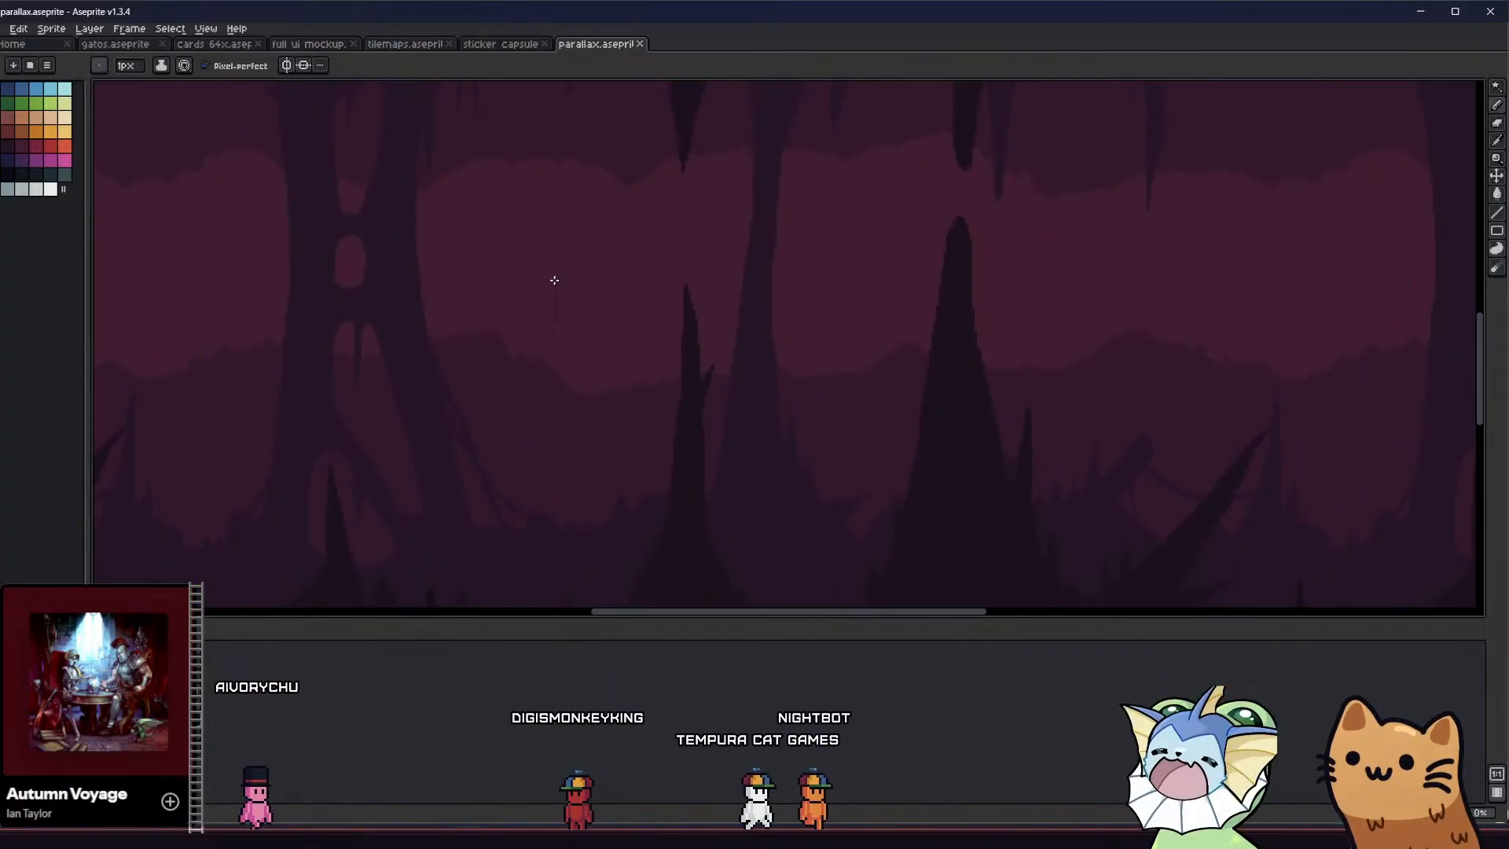
middle_click_drag(530, 320, 526, 344)
key("ctrl+z")
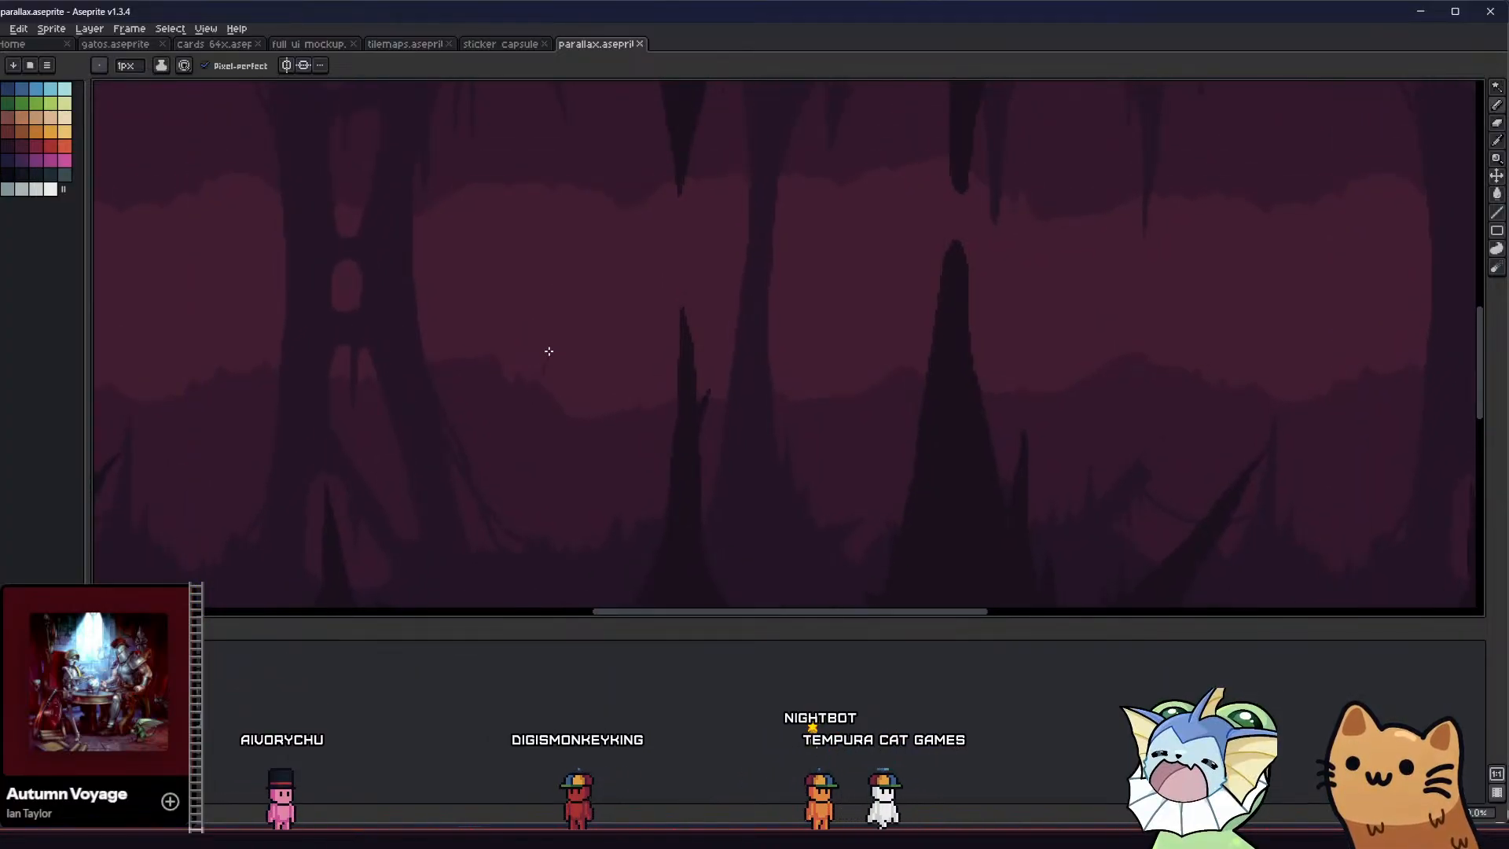
left_click_drag(543, 204, 528, 175)
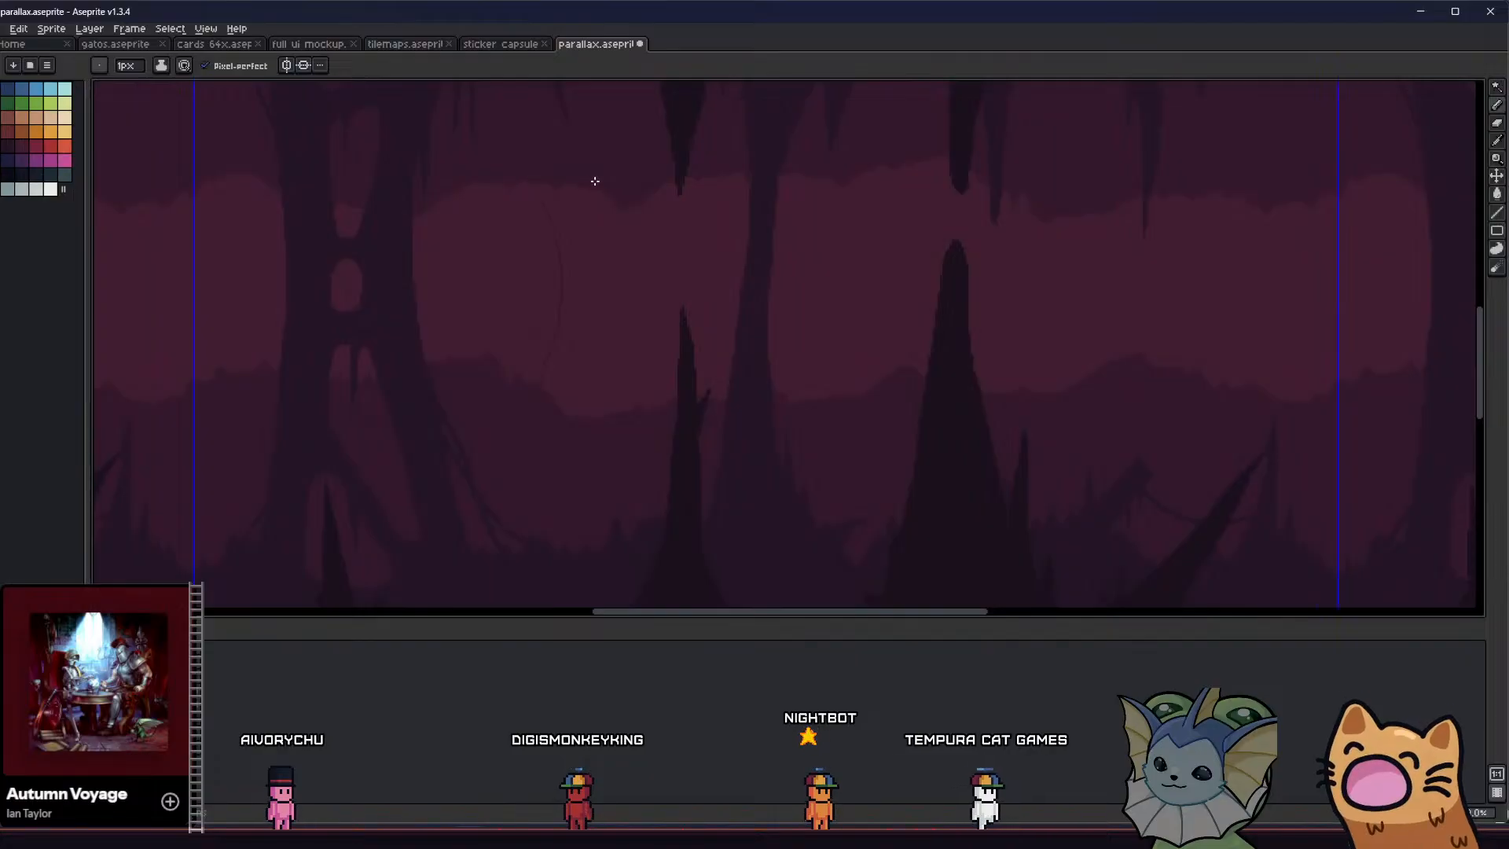
key("g")
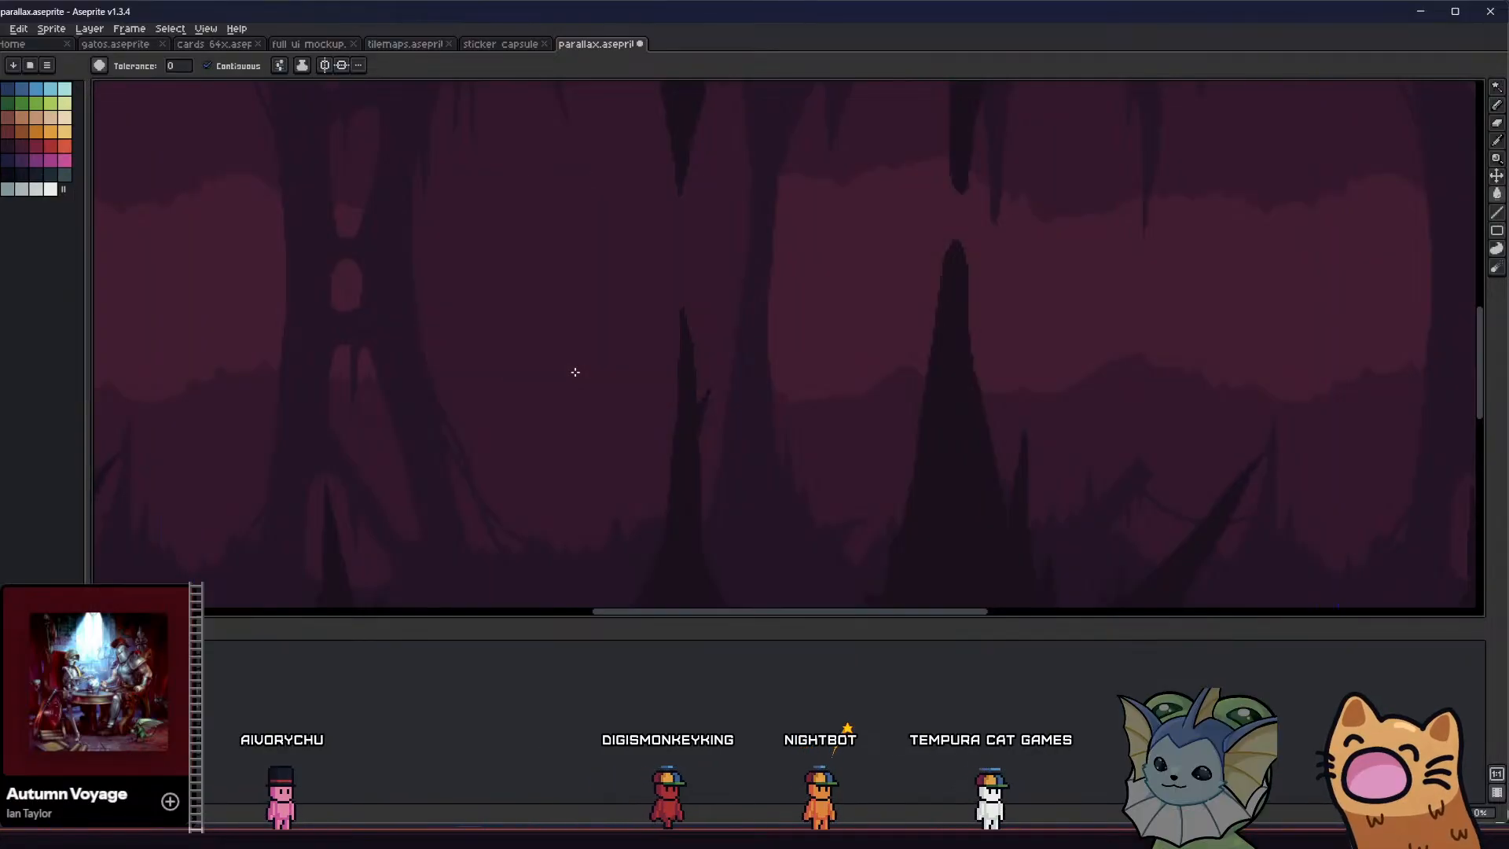
key("ctrl+z")
middle_click_drag(529, 323, 501, 330)
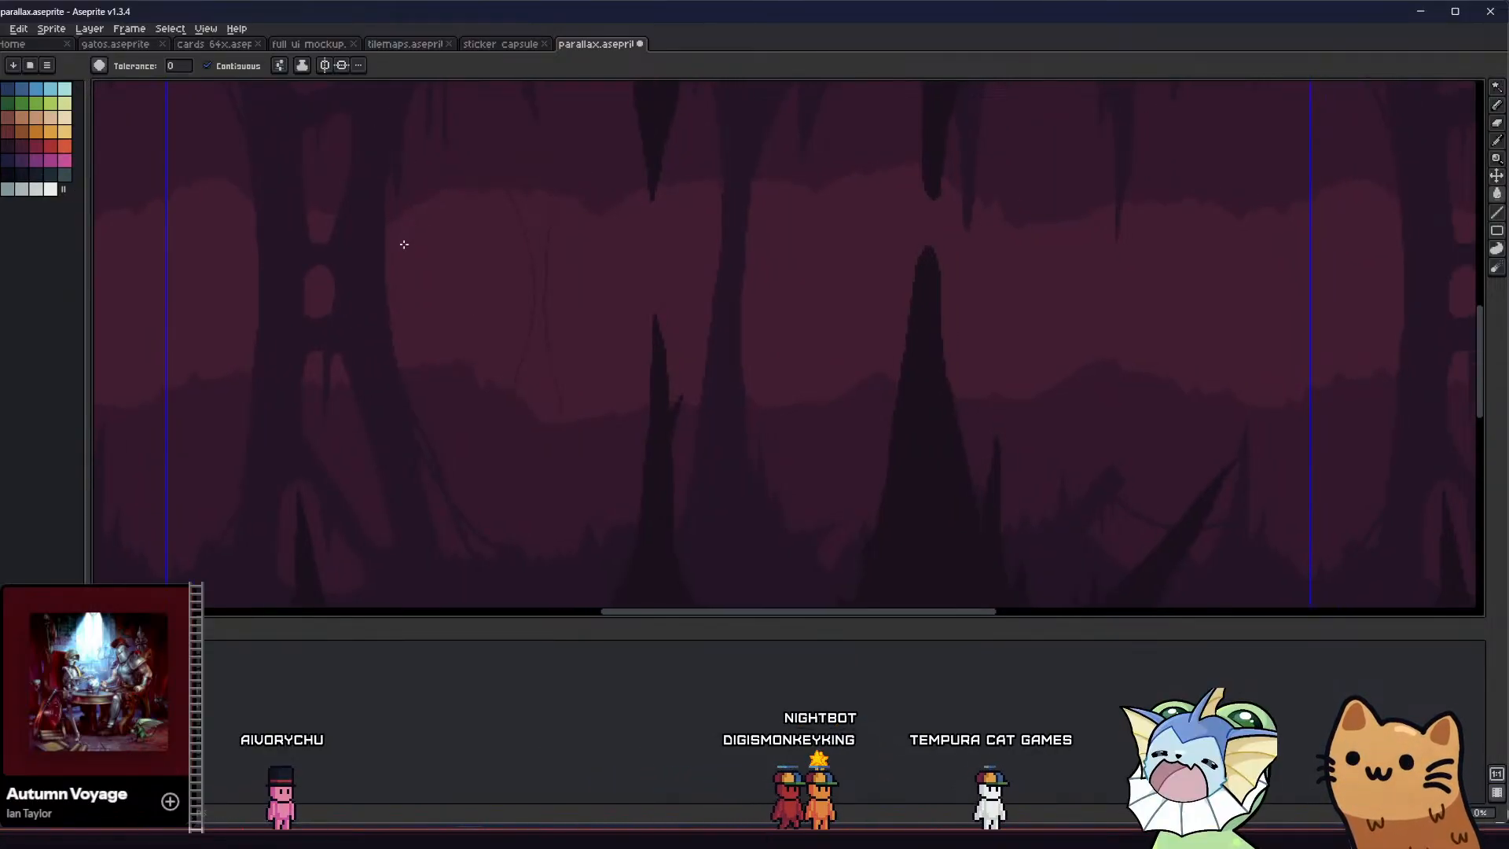
key("ctrl+z")
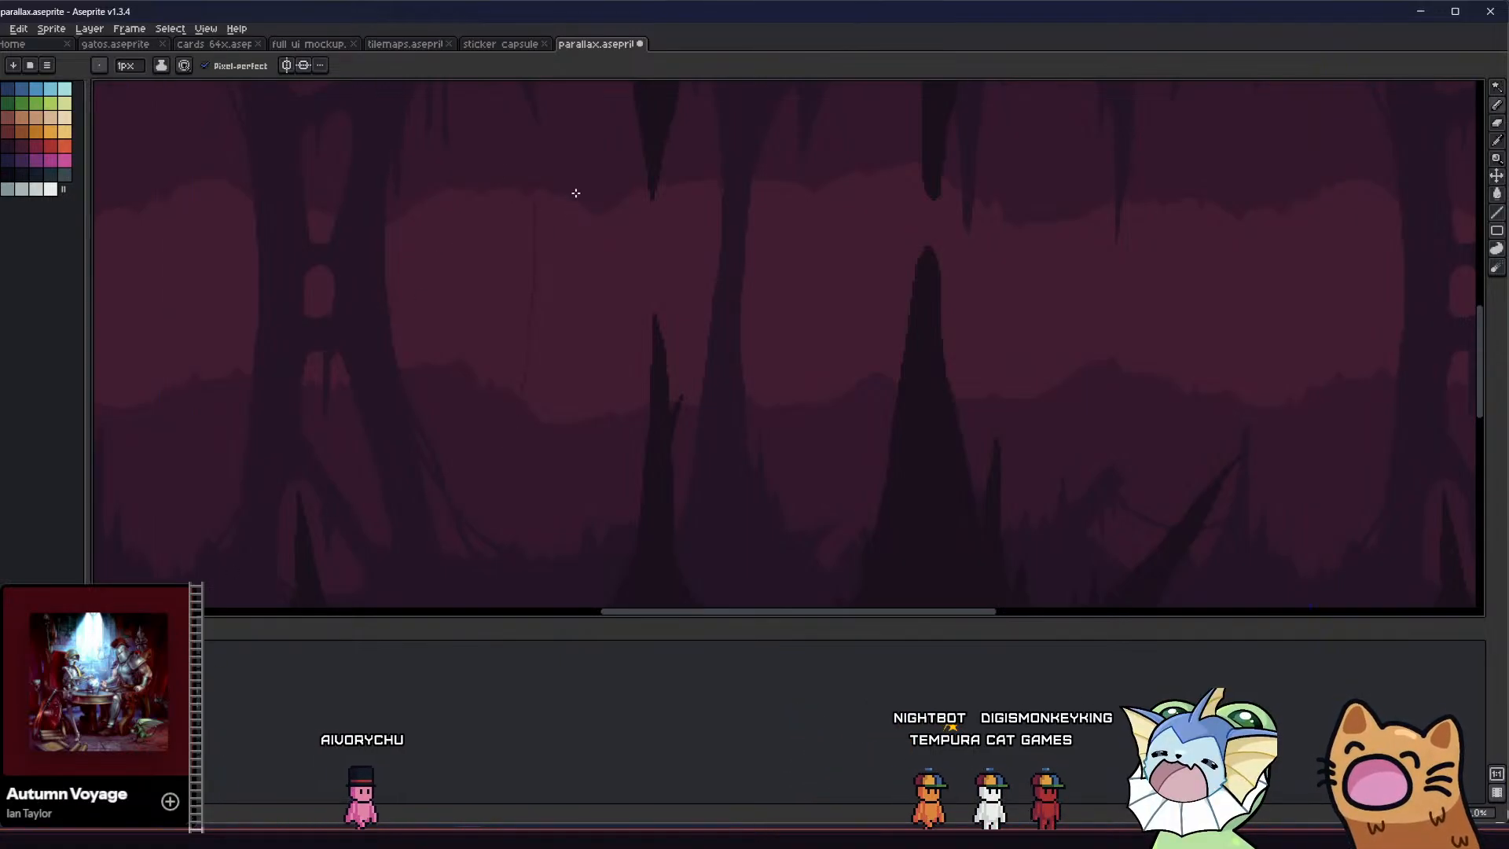
scroll(555, 360, "down", 3)
key("g")
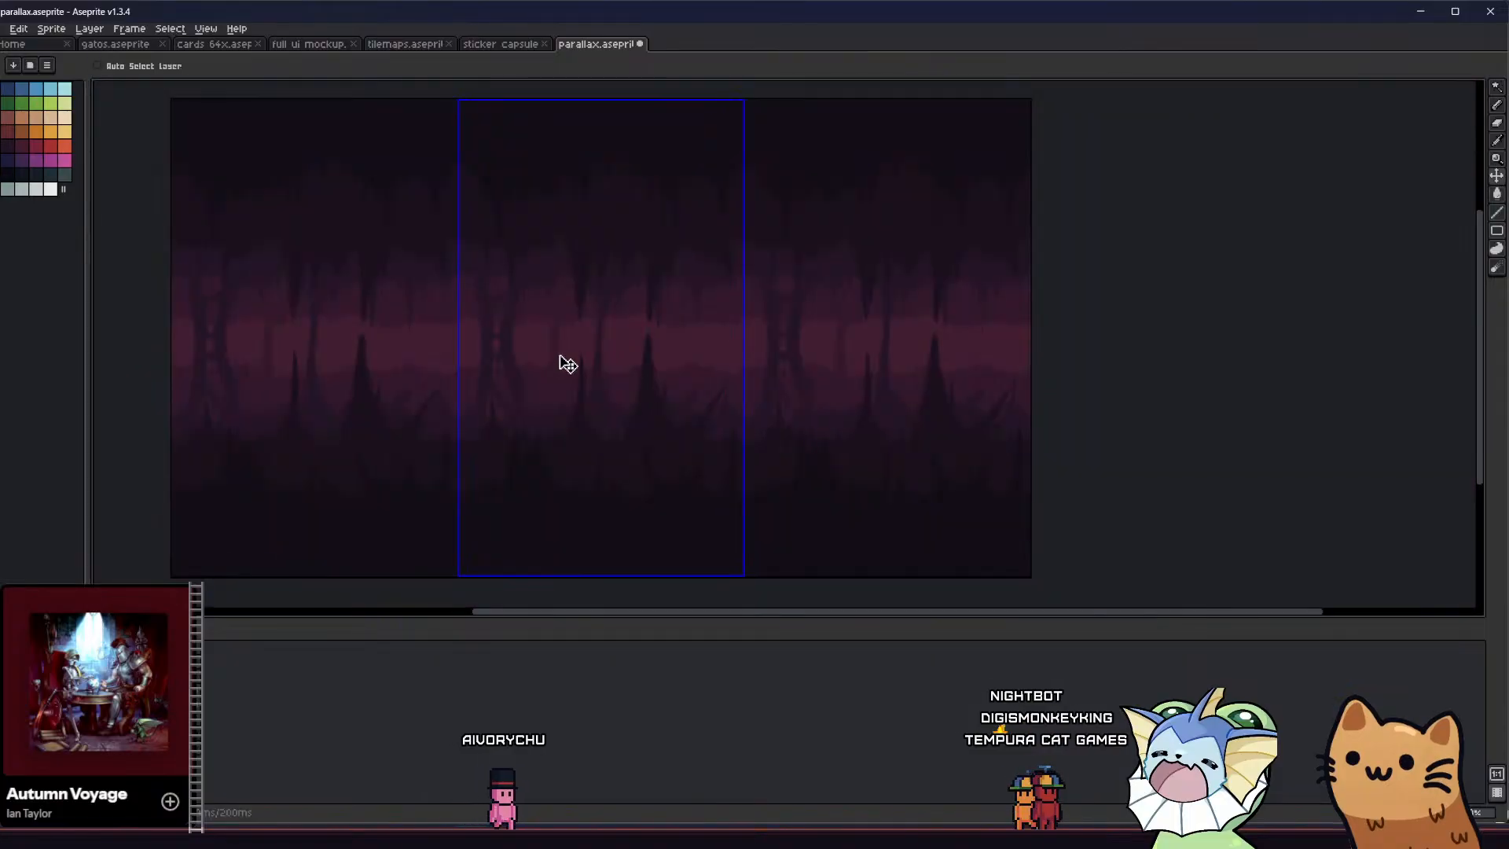
scroll(560, 354, "up", 4)
middle_click_drag(513, 408, 505, 433)
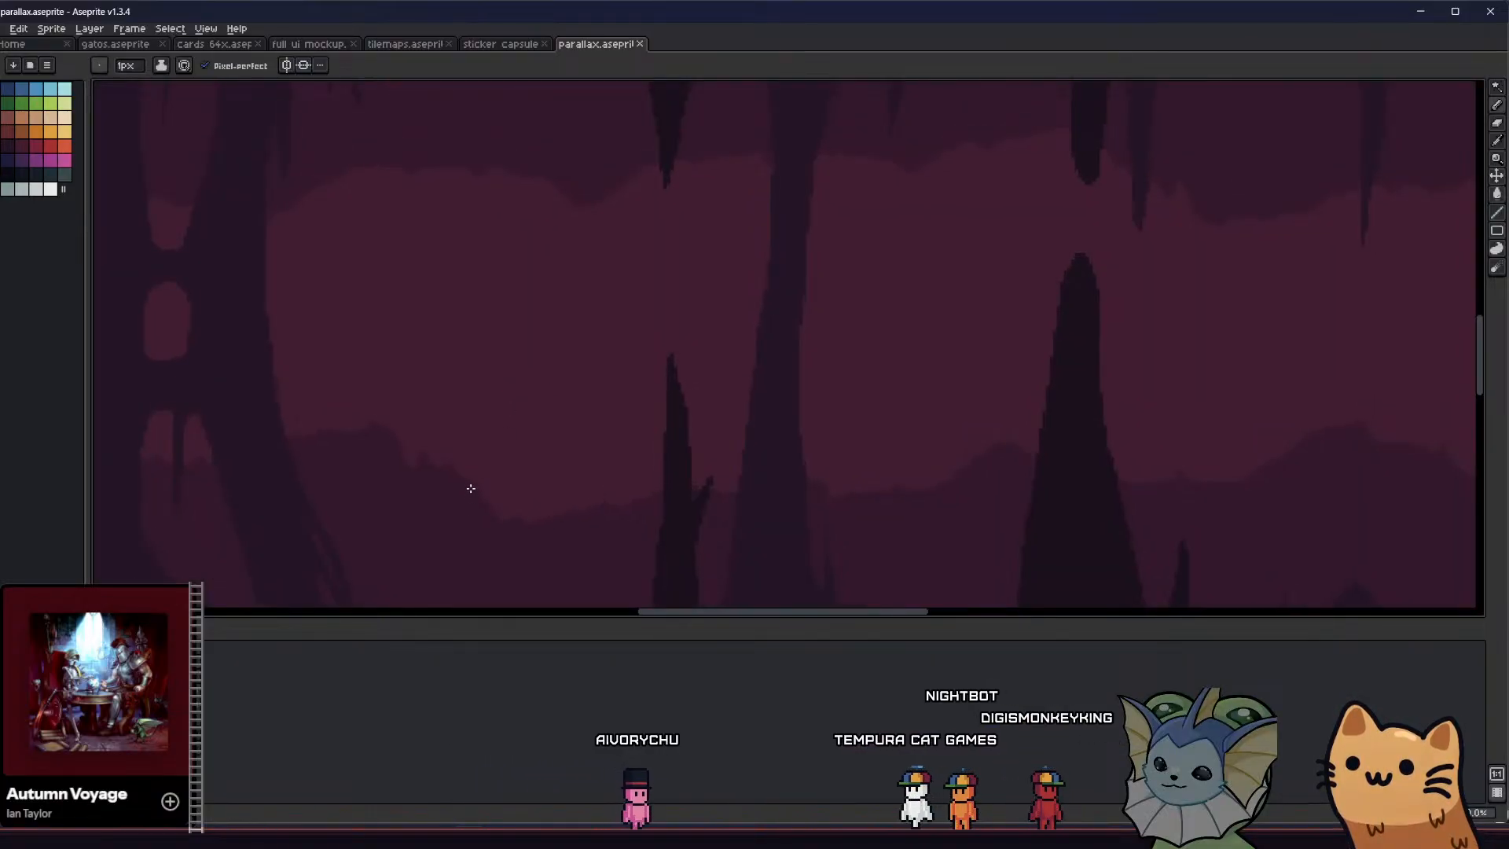
Outline a tall, slightly leaning rock pillar rising from the background ground right of the arched column and fill it with the ground's purple
left_click_drag(471, 489, 461, 369)
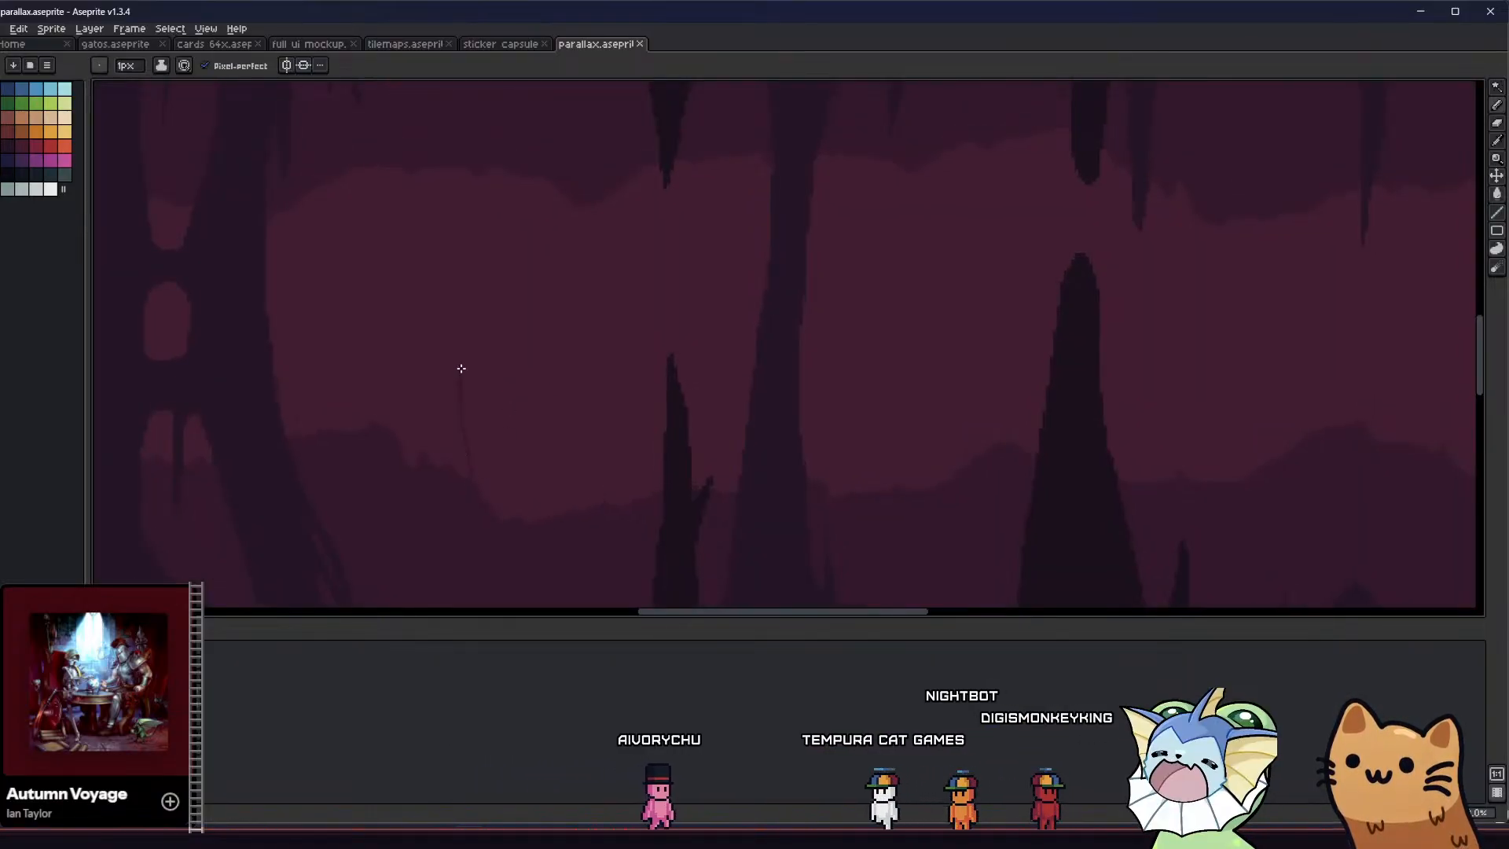
left_click(482, 464)
scroll(482, 464, "down", 3)
key("b")
scroll(474, 451, "up", 4)
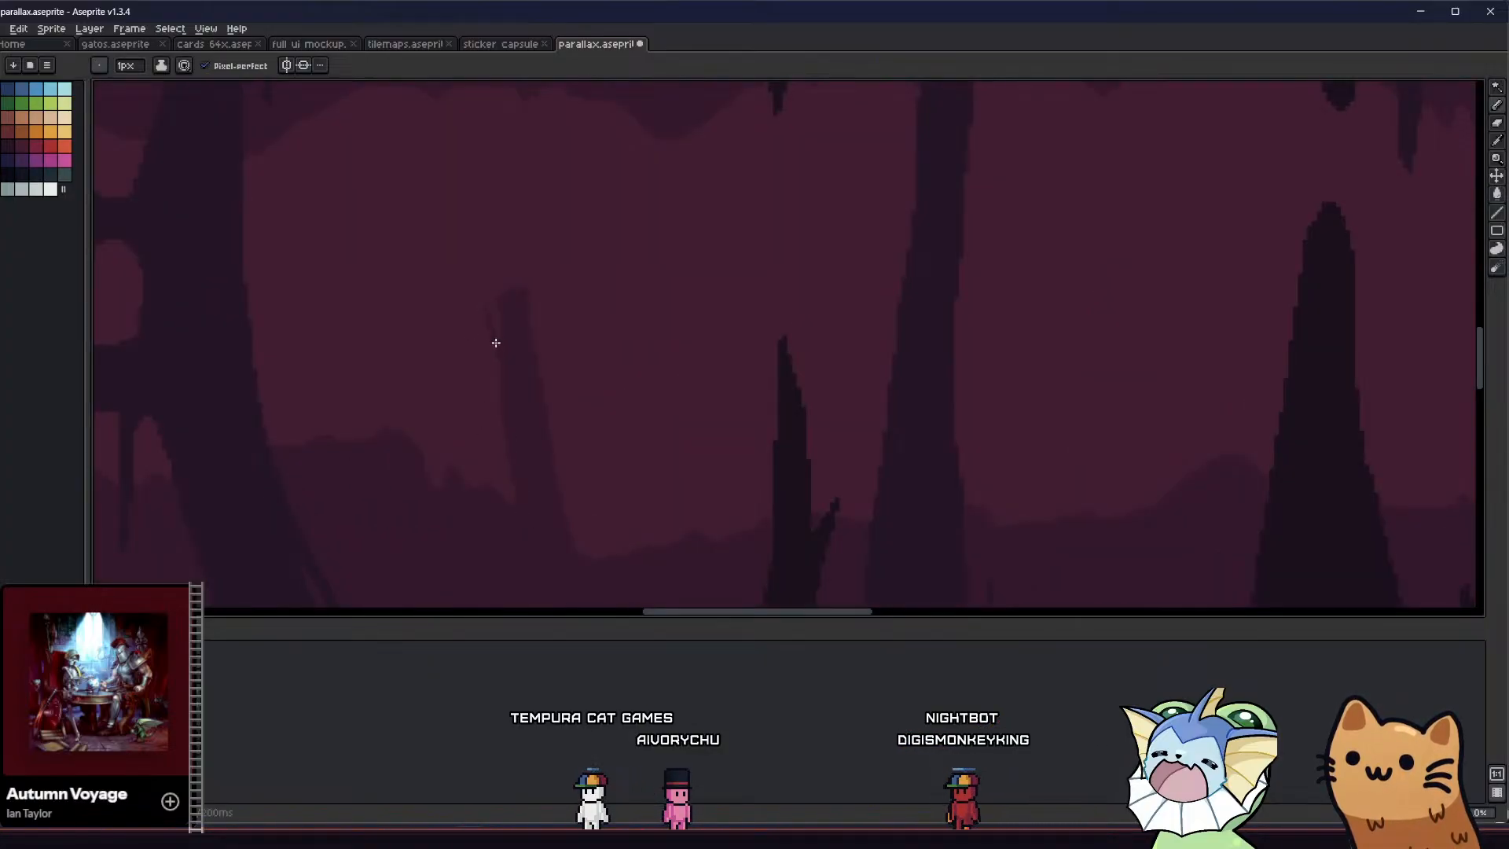
Shape a slanted broken top on the tall leaning pillar and try jagged details along its left edge
key("b")
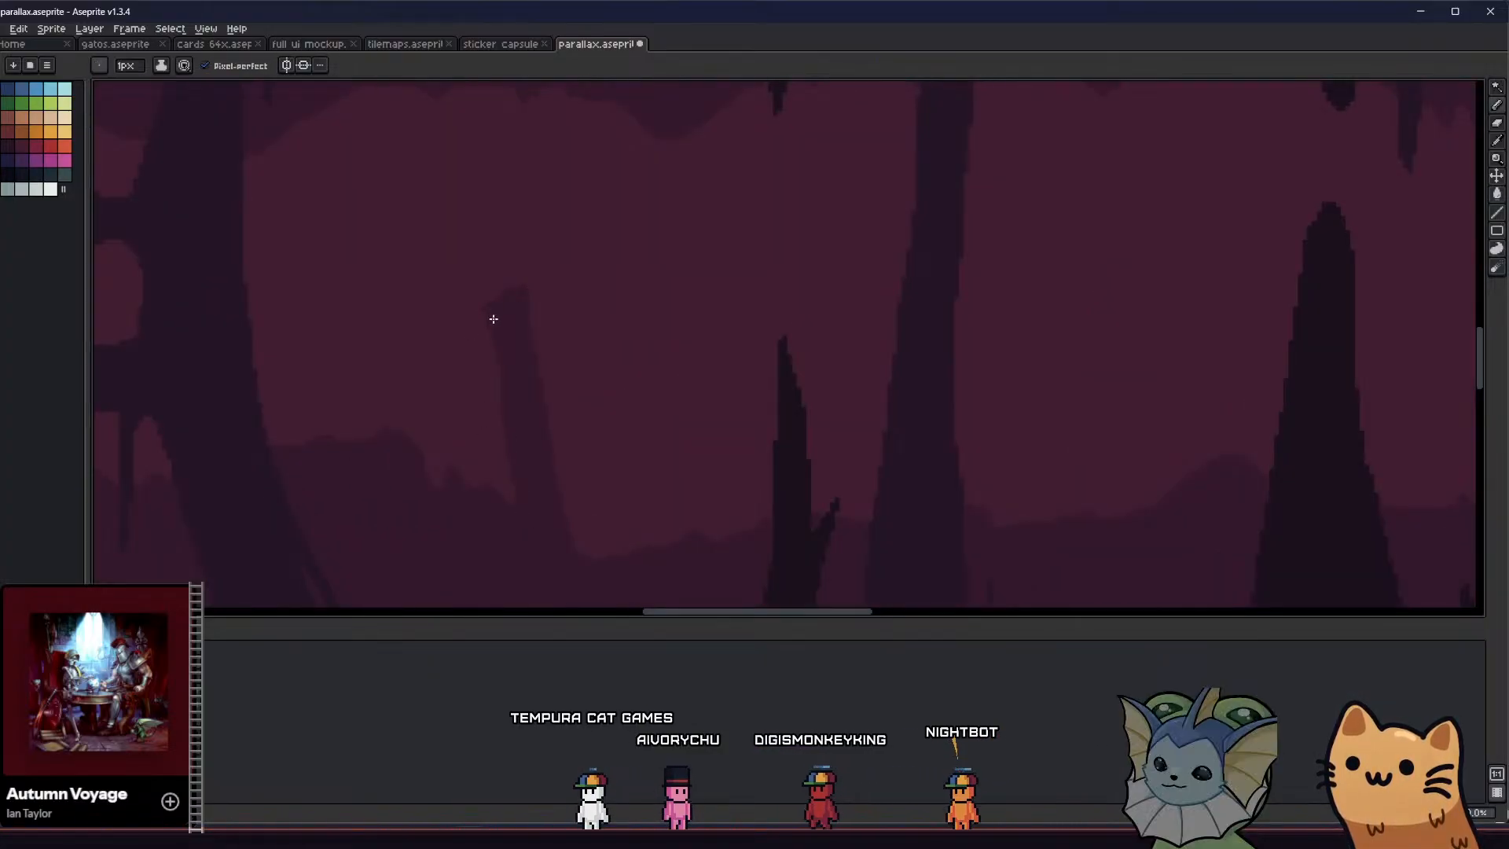
scroll(506, 516, "down", 2)
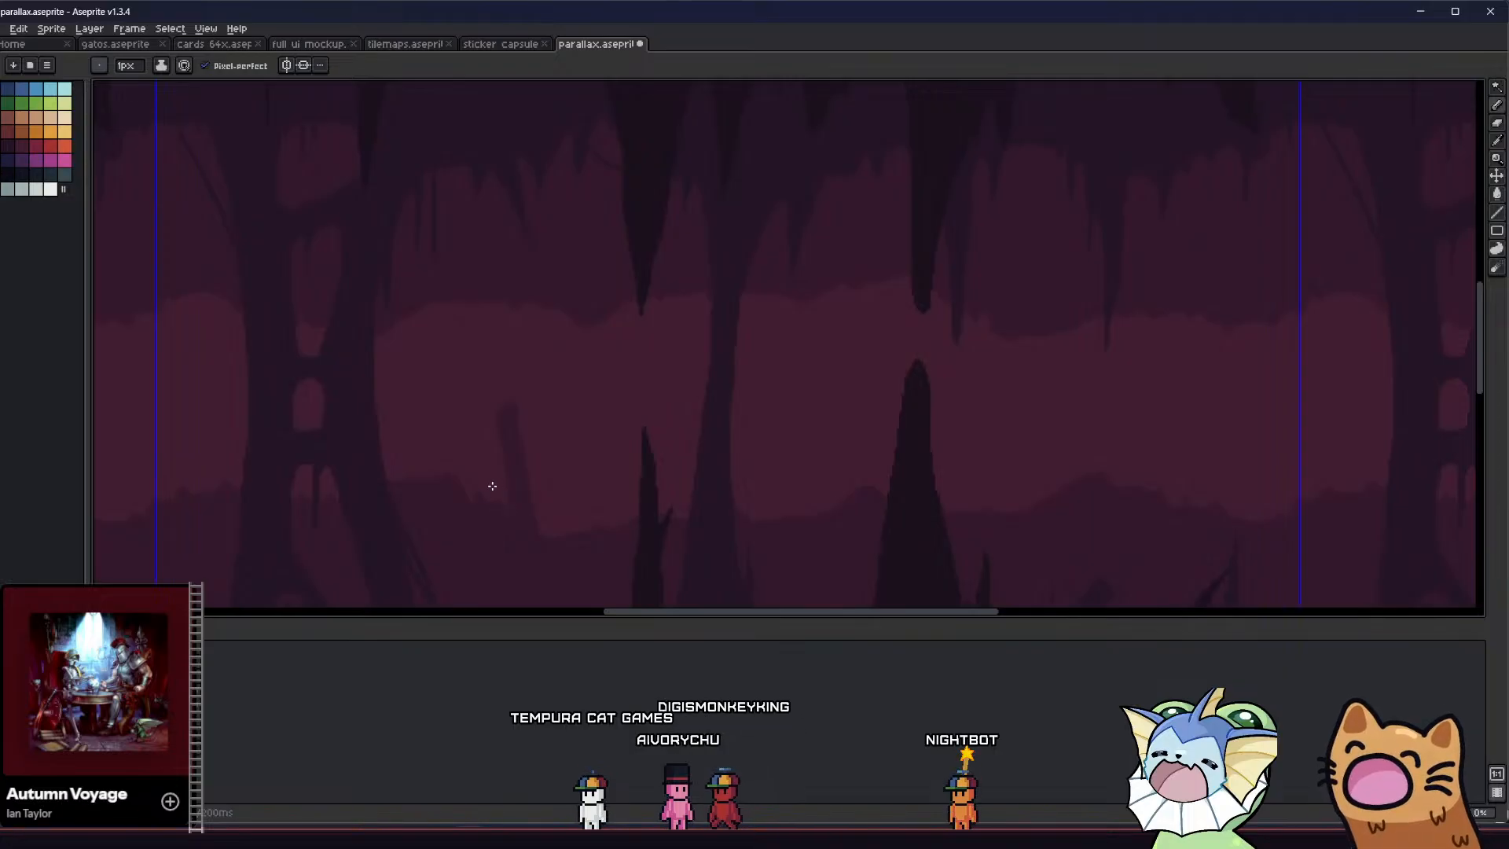
scroll(448, 380, "up", 2)
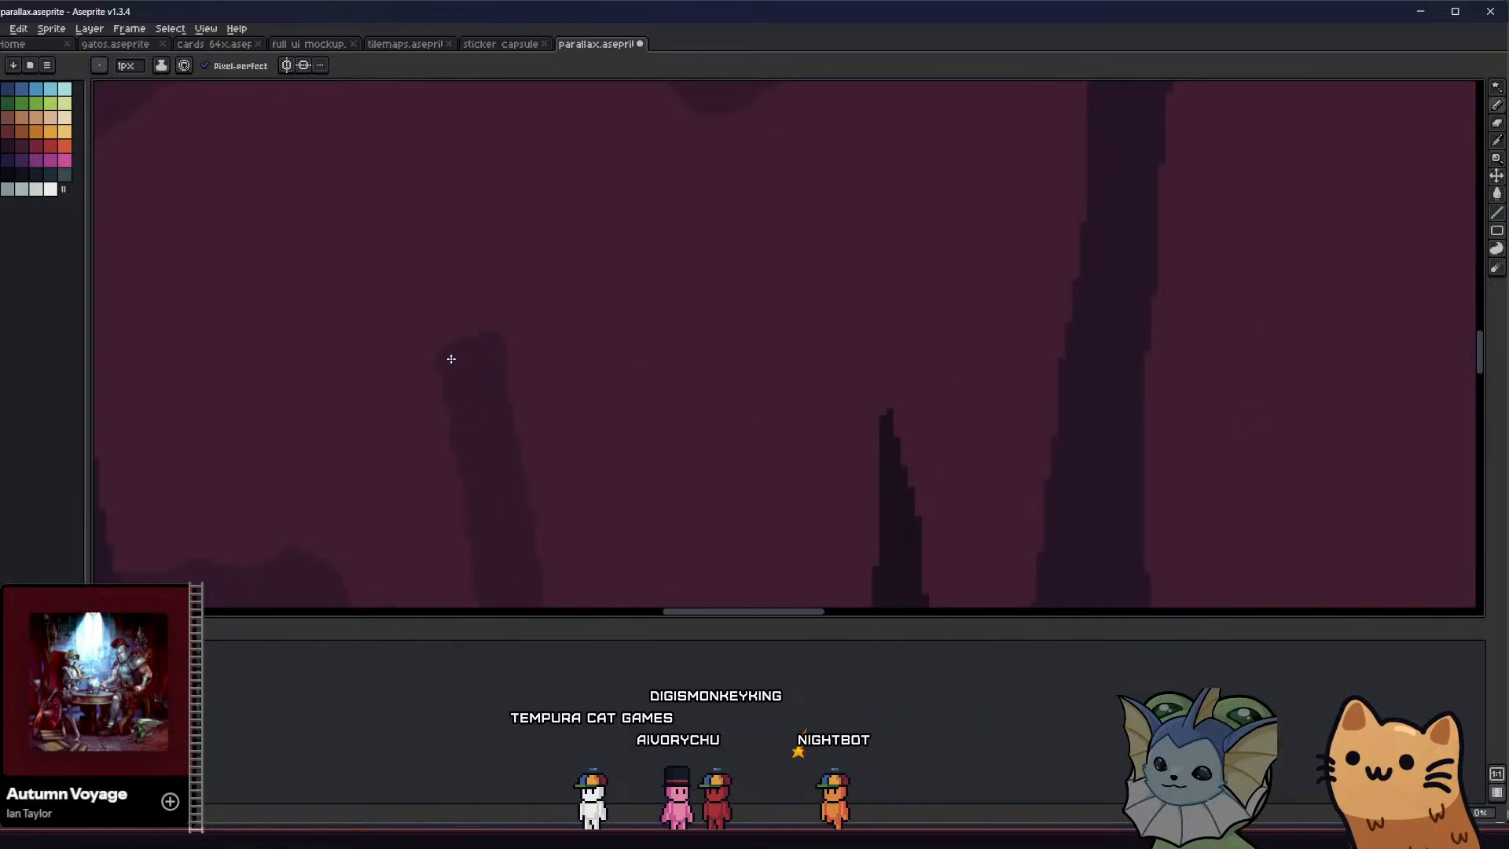
scroll(451, 359, "down", 2)
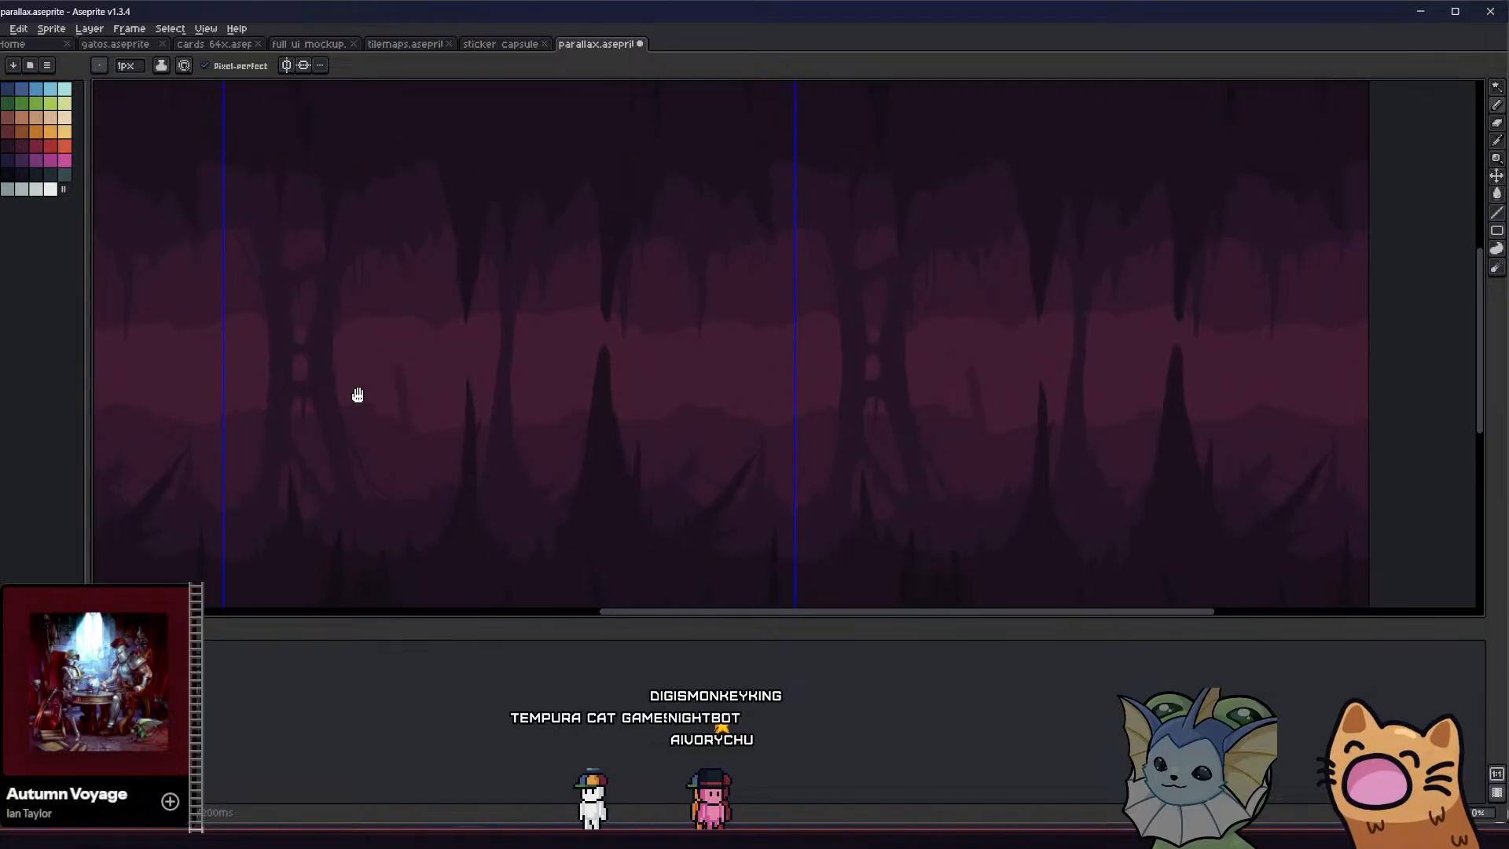
scroll(376, 341, "up", 3)
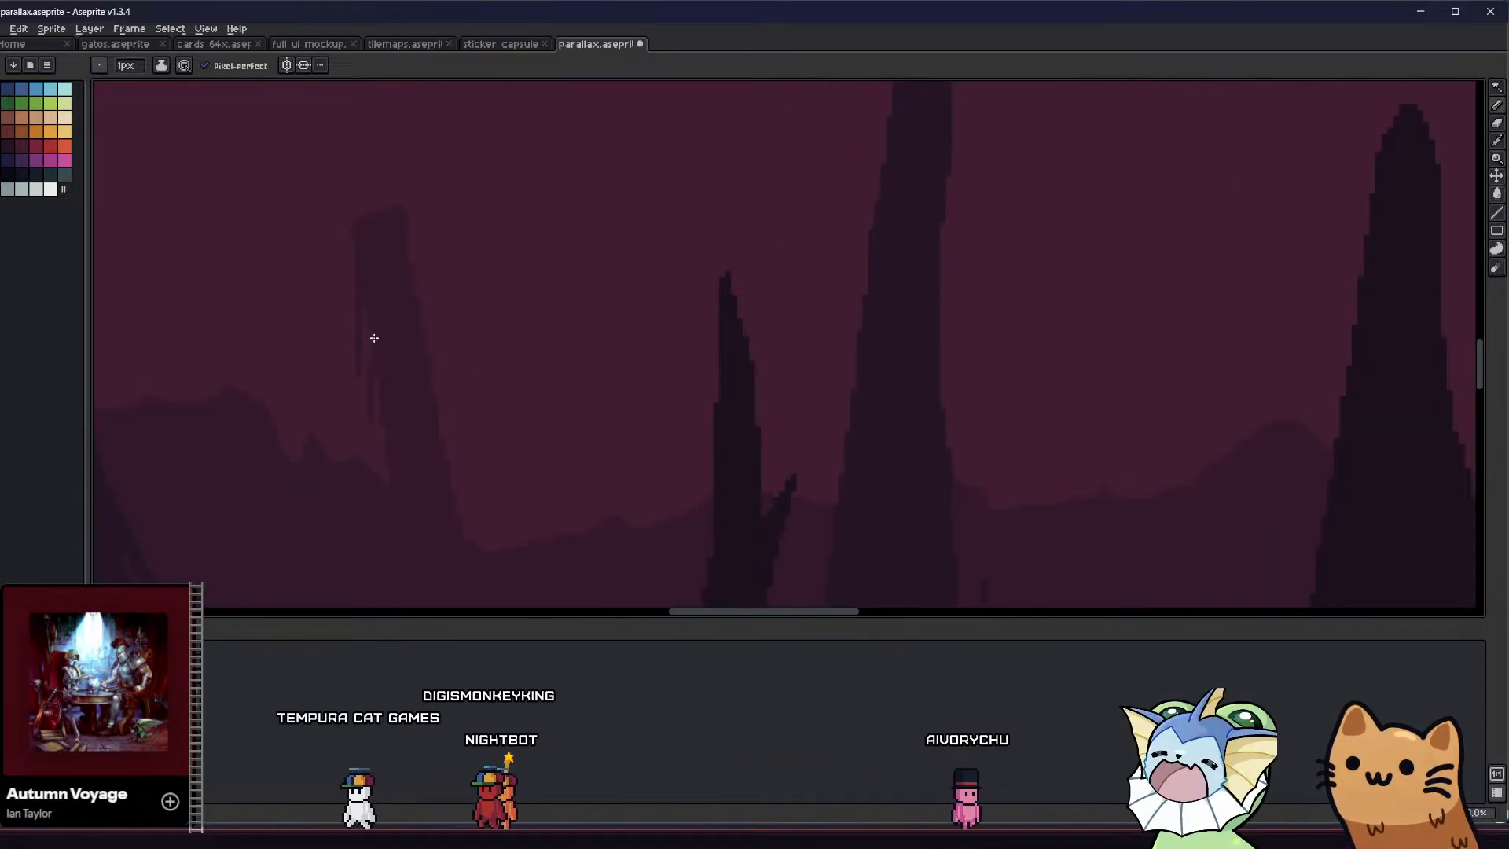
scroll(351, 404, "down", 3)
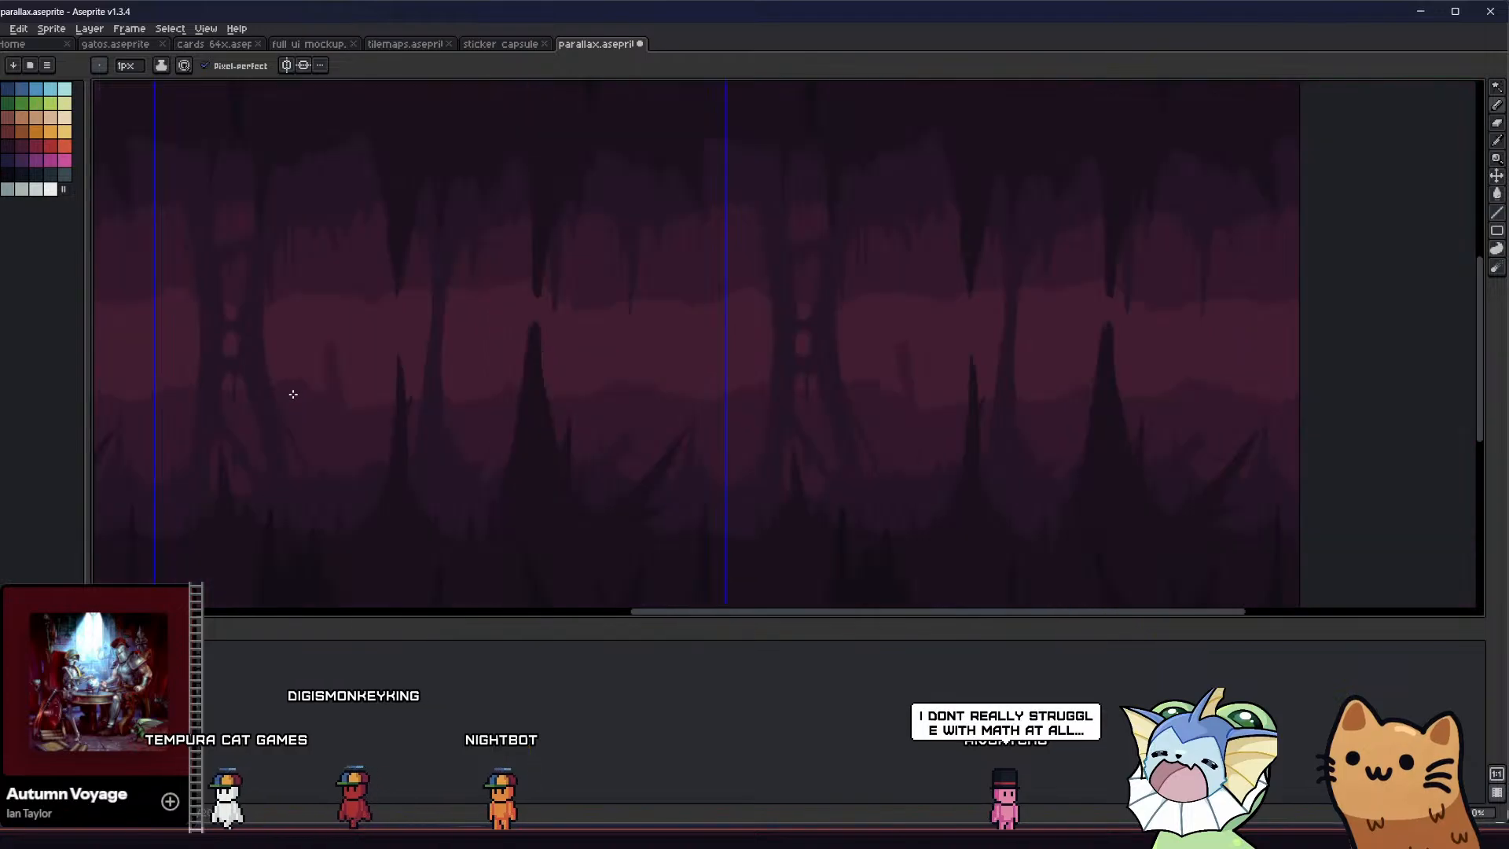
scroll(291, 393, "down", 1)
scroll(290, 394, "up", 1)
Draw and fill a shorter leaning pillar just left of the tall one, in the same purple
key("v")
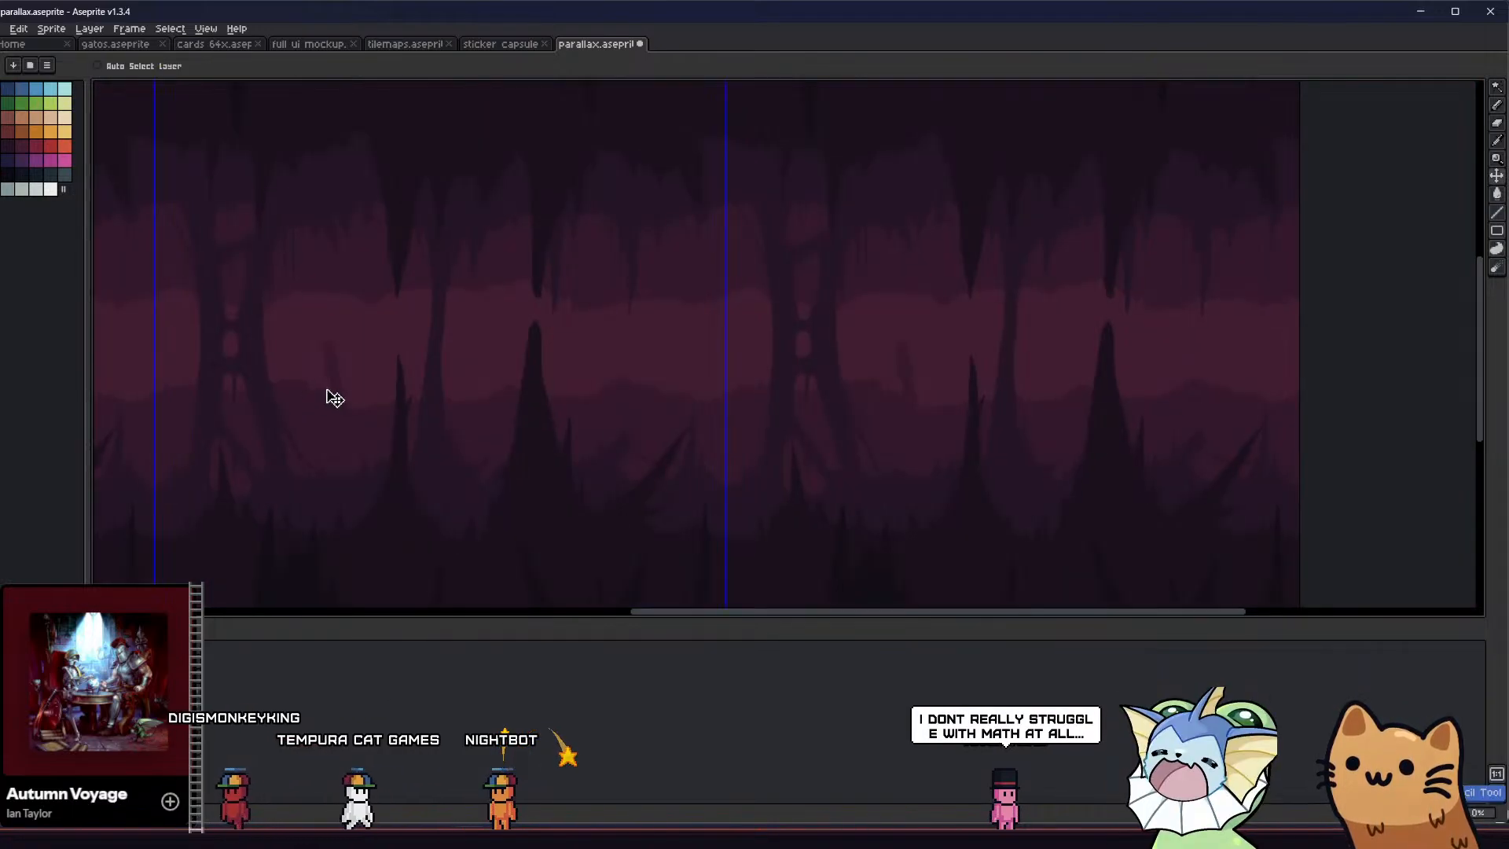
scroll(322, 370, "up", 2)
key("b")
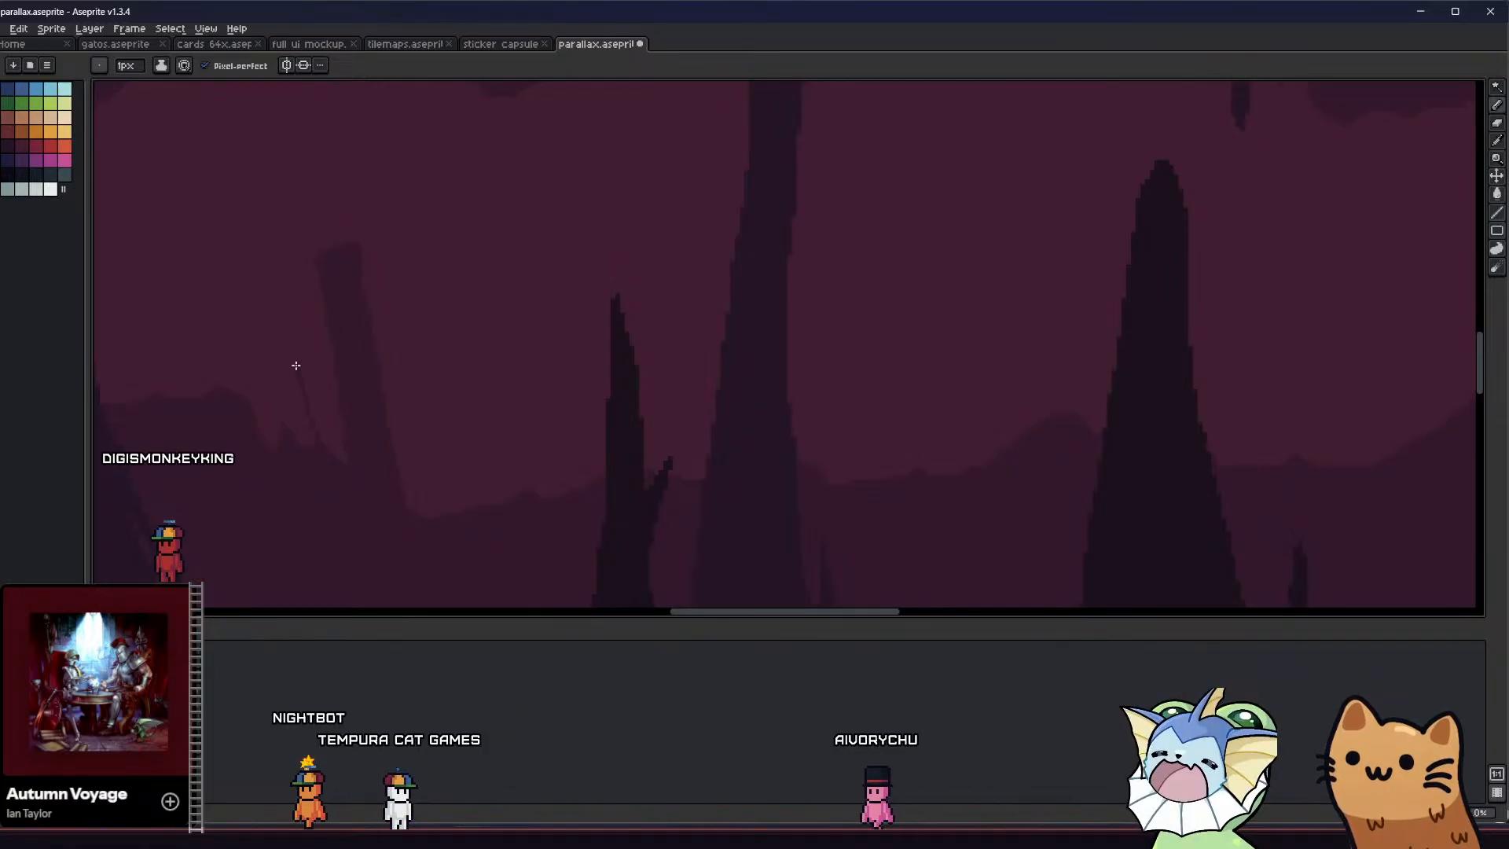
key("g")
left_click(288, 404)
middle_click_drag(267, 421, 231, 403)
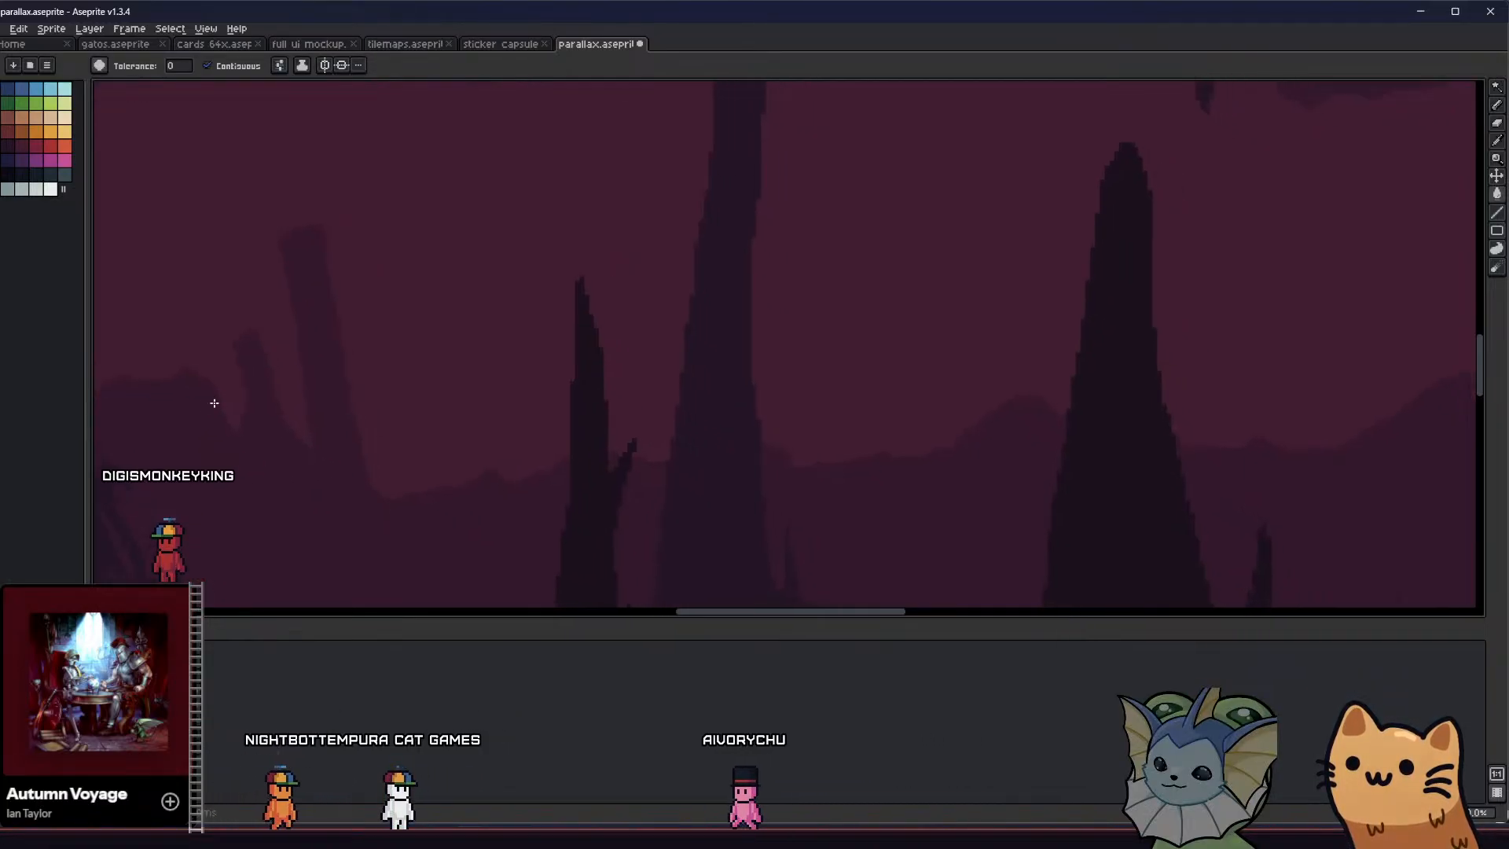
Draw a small leaning pillar right of the tall one in the same purple and shape its top
key("b")
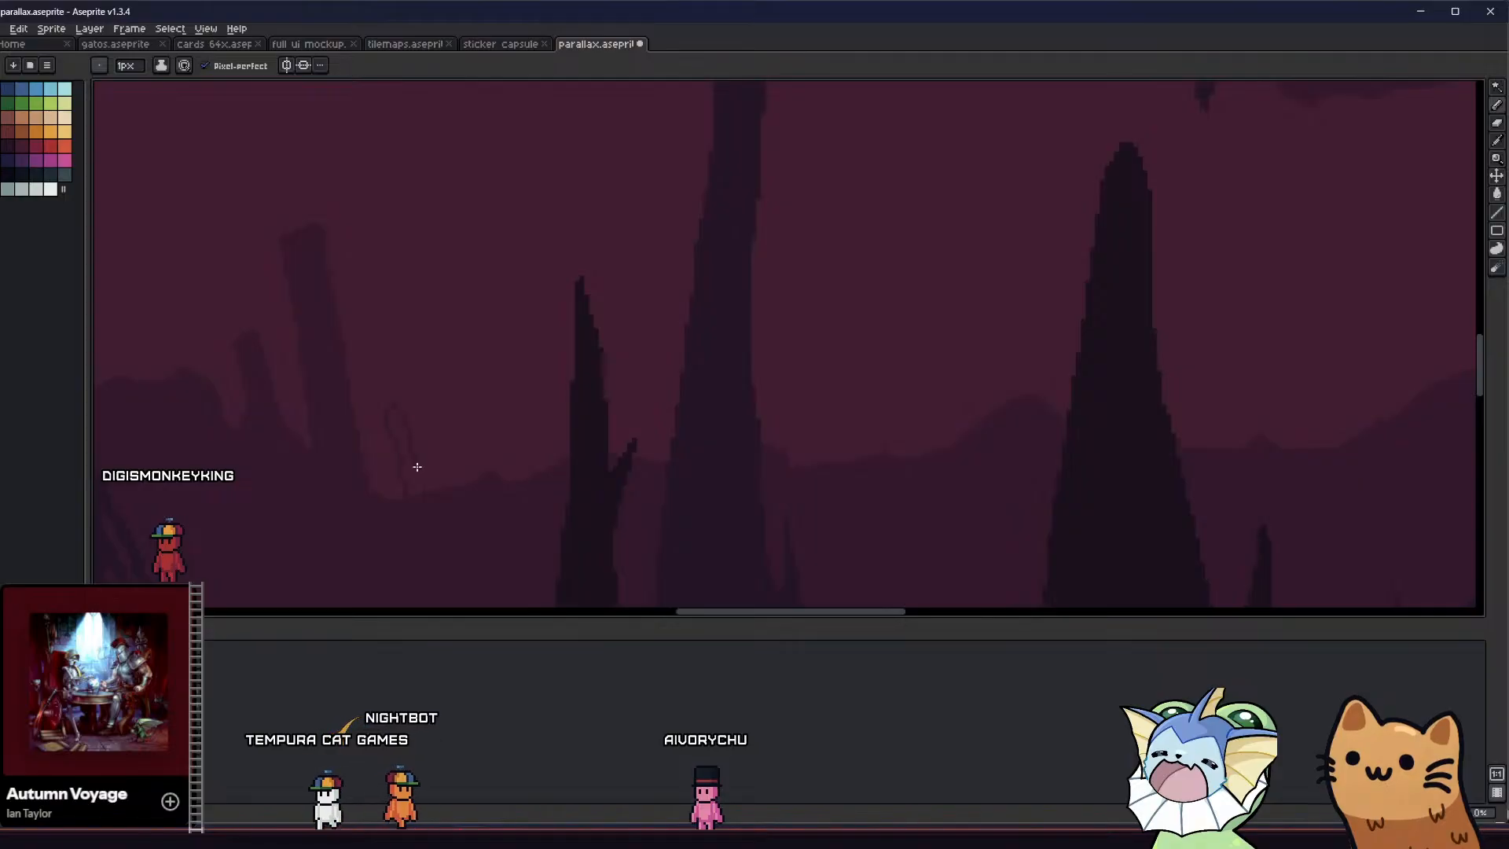
scroll(387, 433, "up", 2)
key("b")
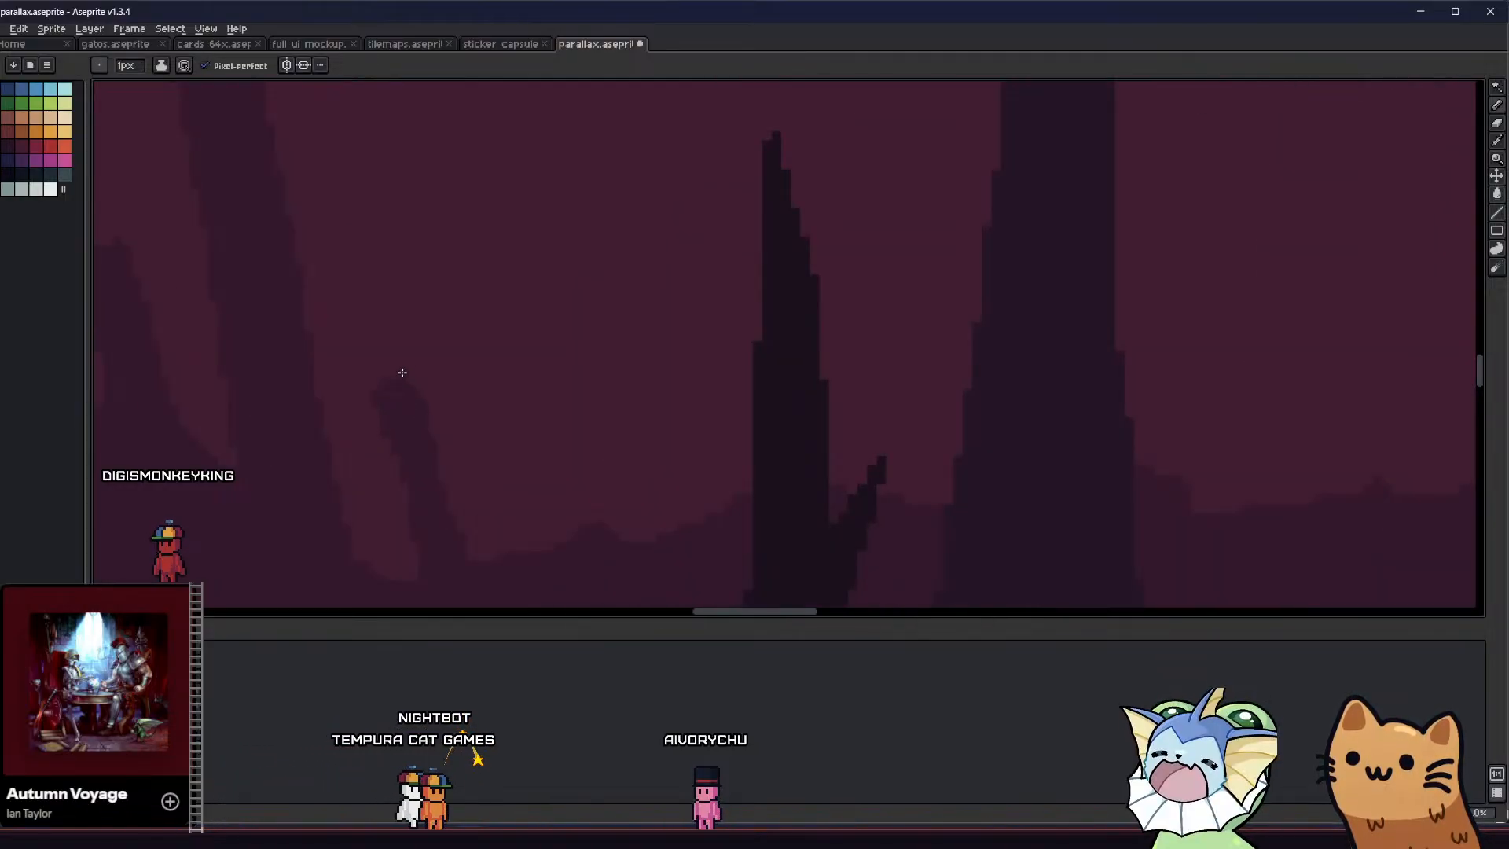
middle_click_drag(381, 412, 377, 421)
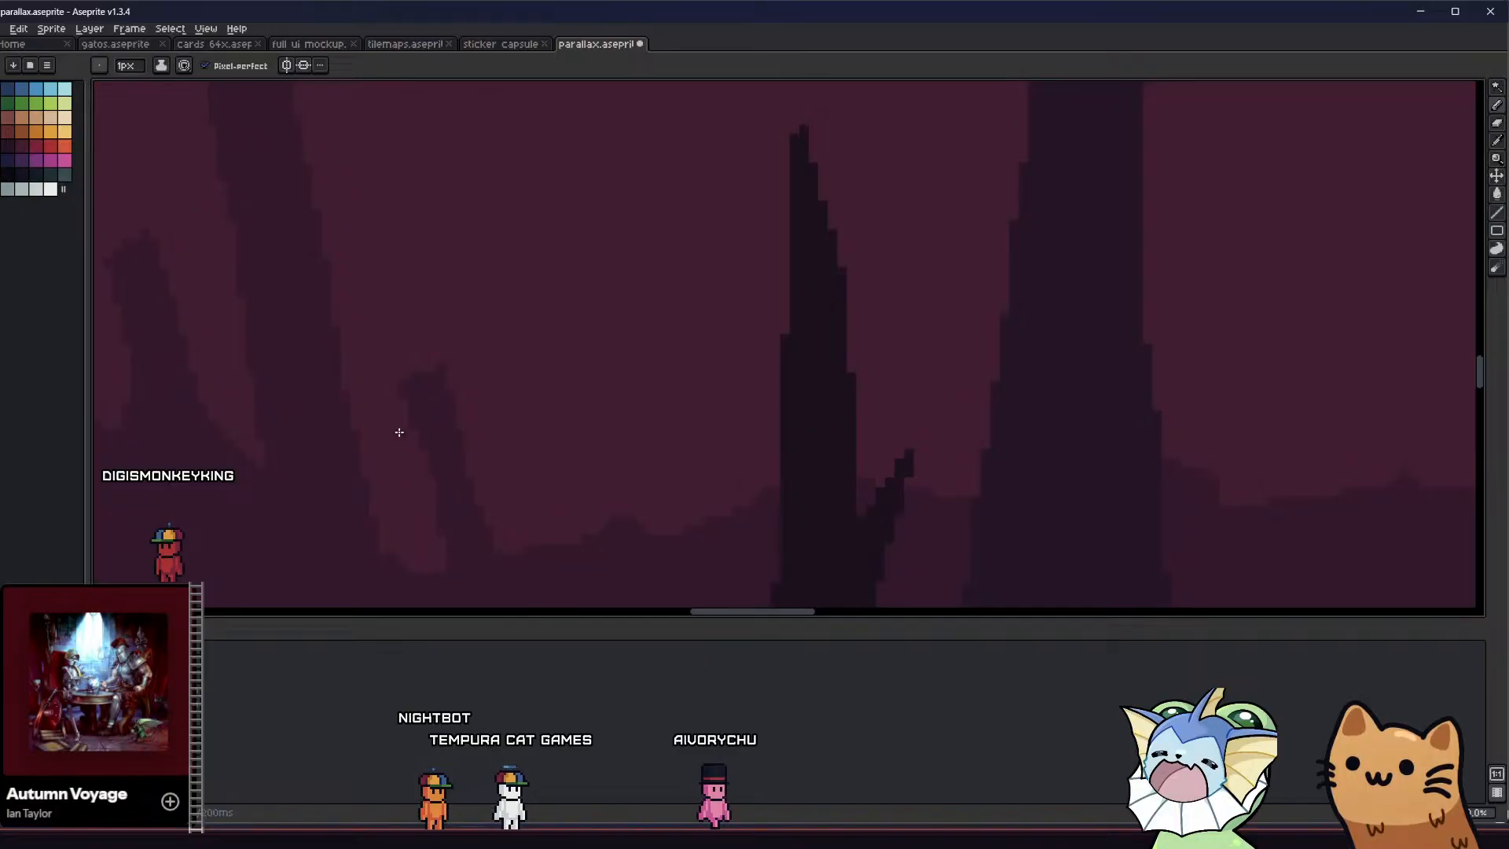
Refine the small pillar's broken top and side edges with single-pixel strokes, and save the sprite
scroll(404, 433, "down", 3)
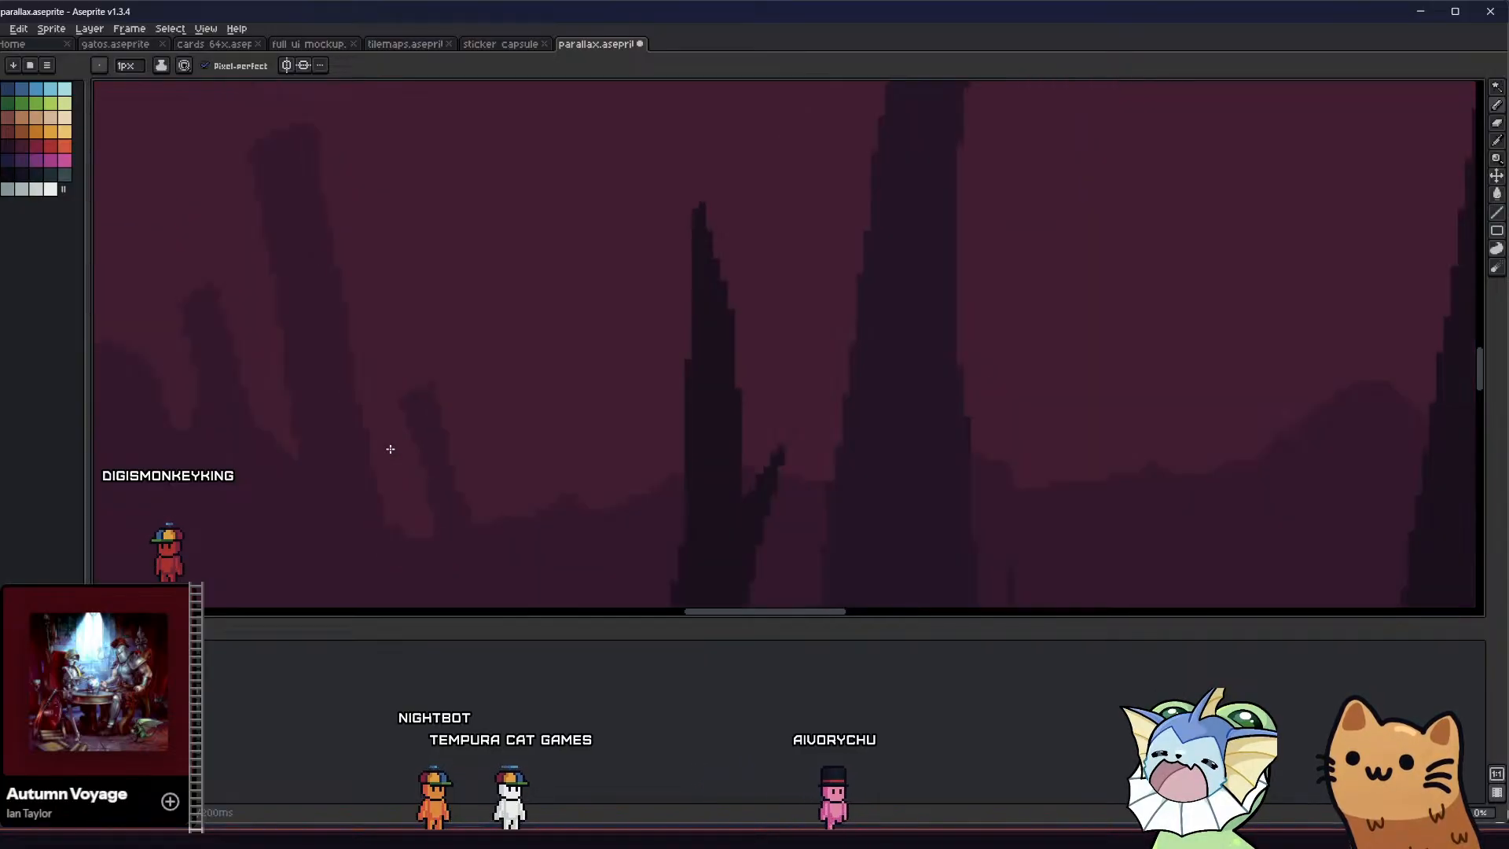
middle_click_drag(392, 445, 417, 427)
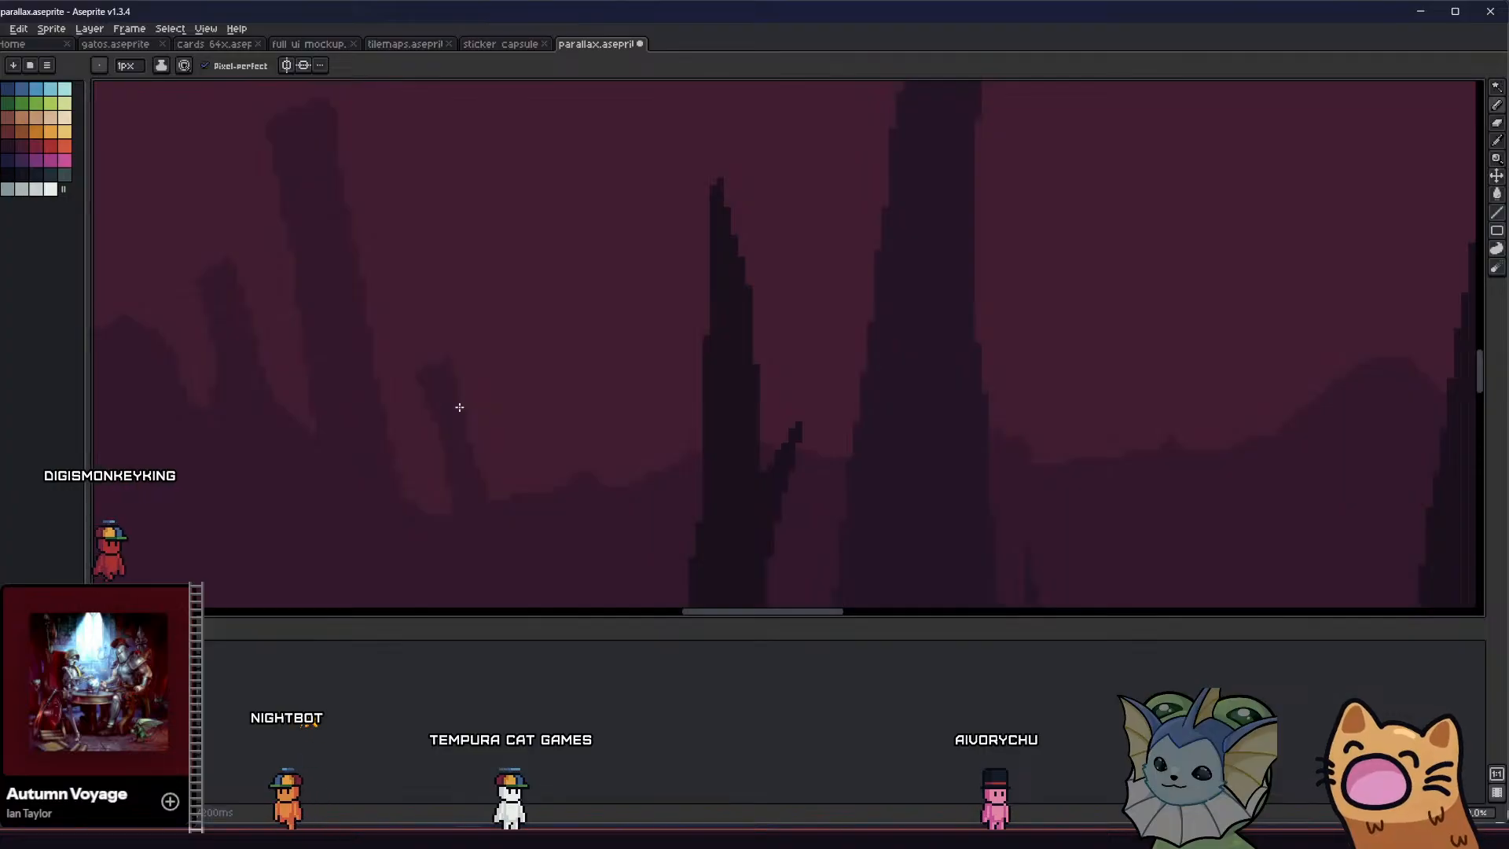
scroll(460, 404, "up", 2)
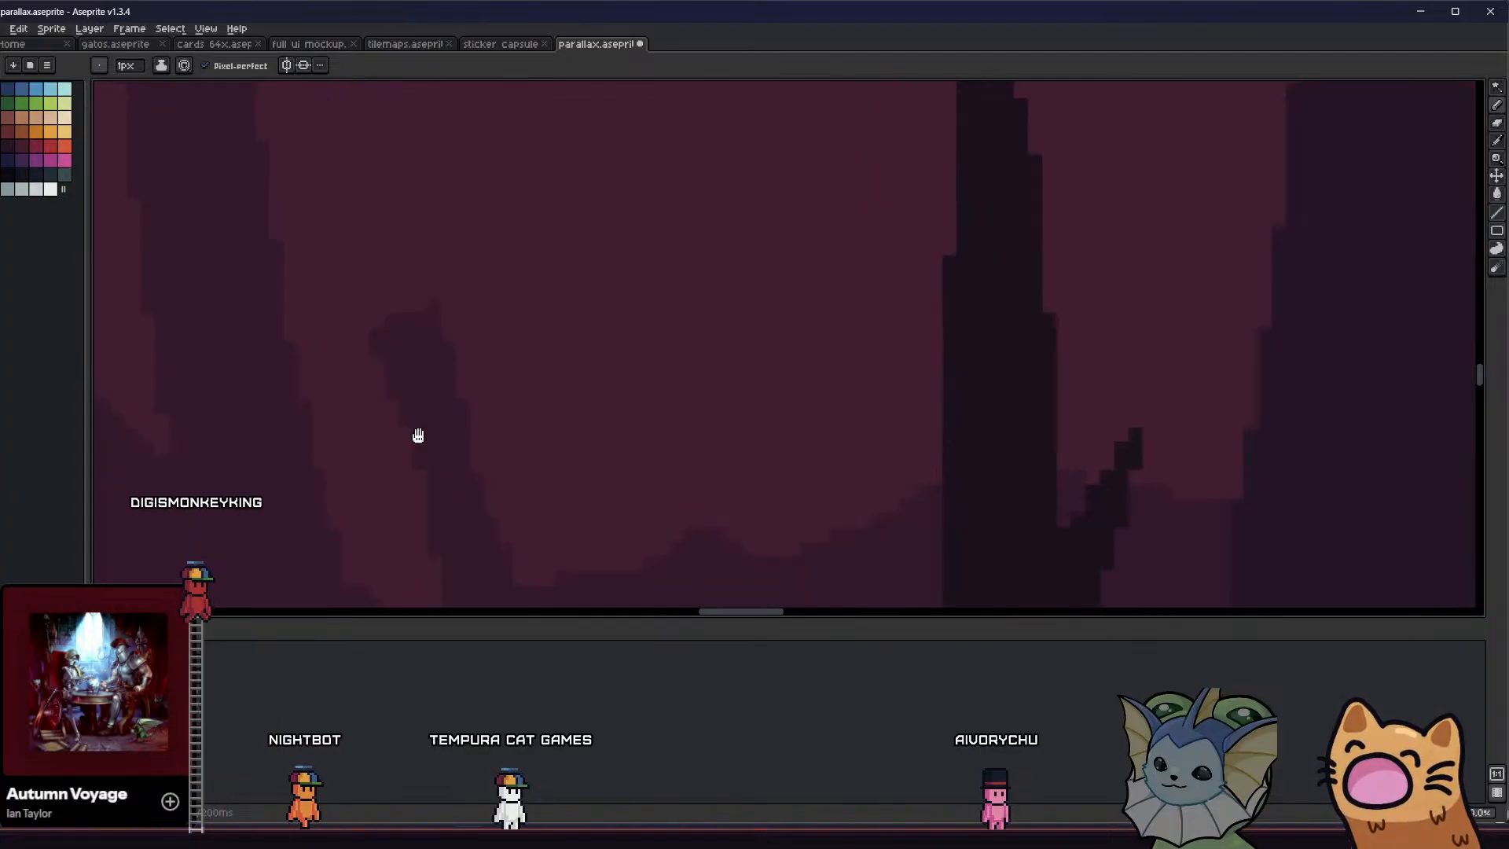
scroll(478, 398, "down", 1)
middle_click_drag(418, 435, 450, 372)
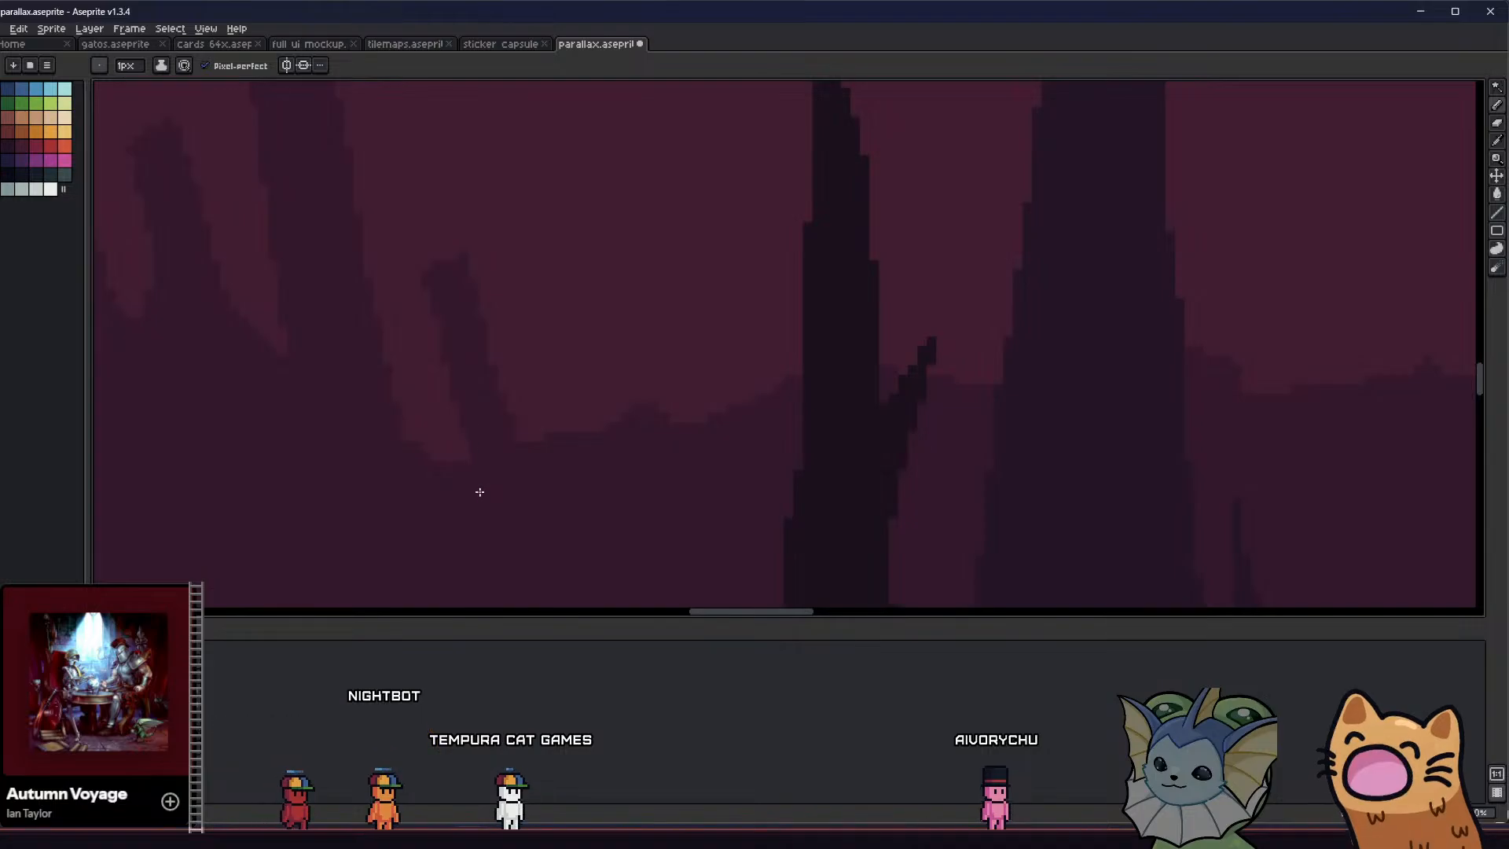
scroll(478, 484, "down", 2)
key("ctrl+s")
Smooth the ground contour around the small pillar's base and save the sprite
middle_click_drag(466, 477, 449, 459)
scroll(457, 435, "down", 1)
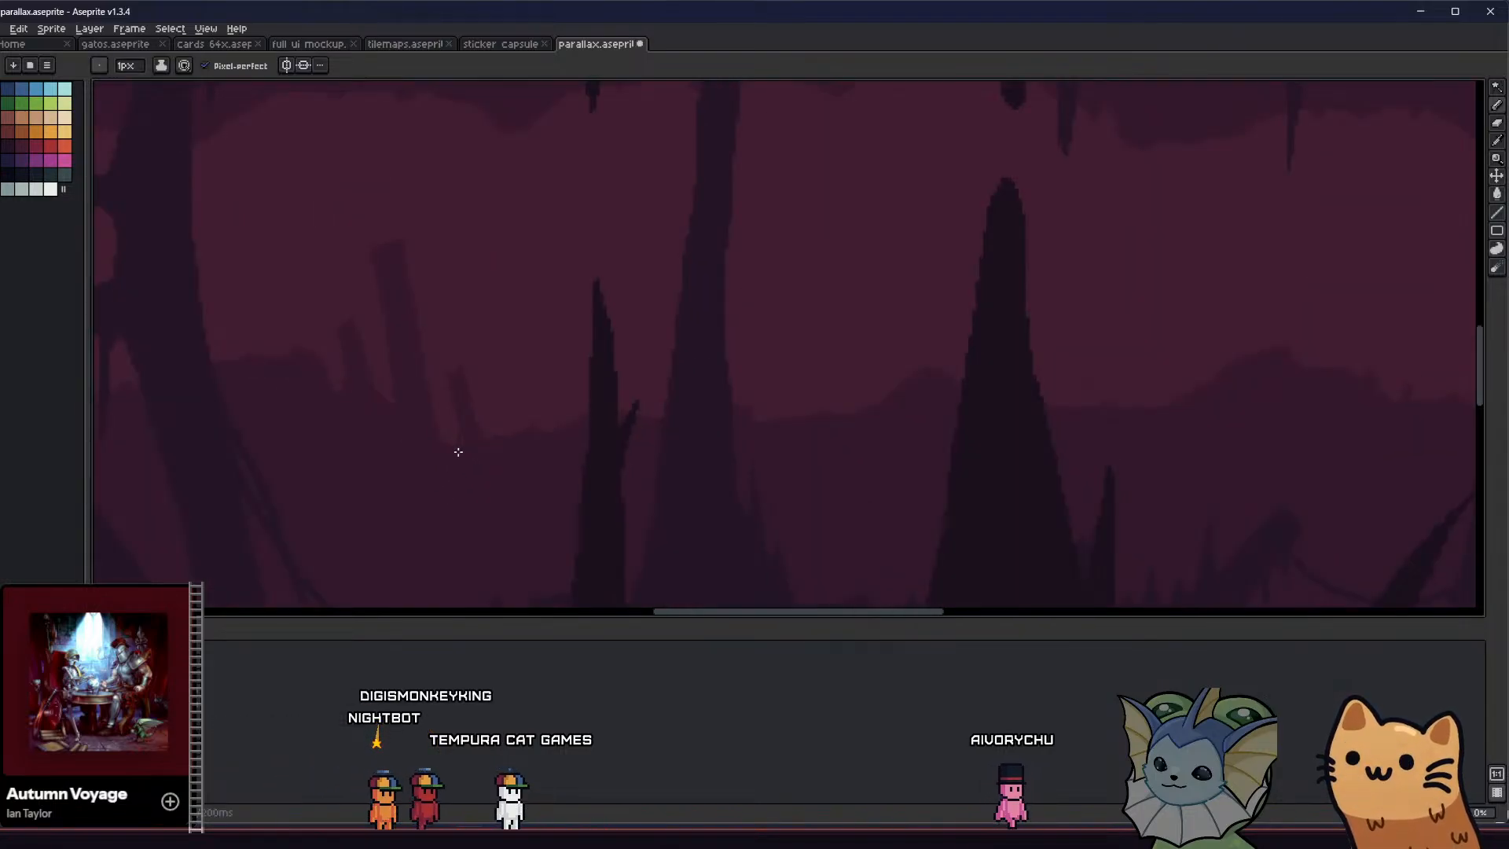
scroll(460, 450, "up", 2)
scroll(461, 458, "up", 1)
middle_click_drag(429, 474, 410, 458)
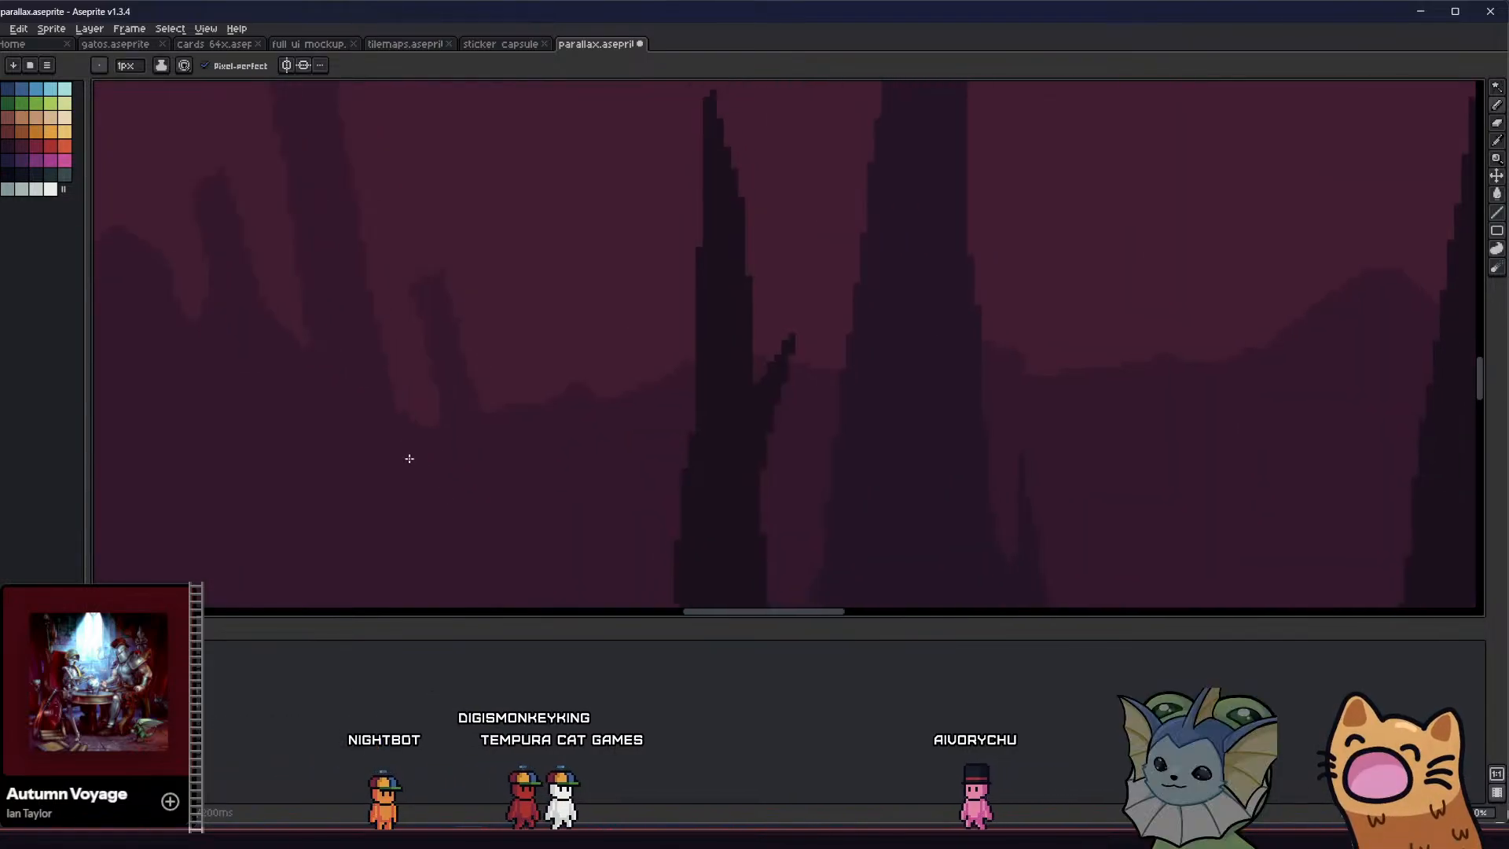
scroll(409, 459, "down", 1)
scroll(466, 424, "up", 3)
scroll(470, 426, "down", 1)
scroll(470, 424, "down", 1)
key("ctrl+s")
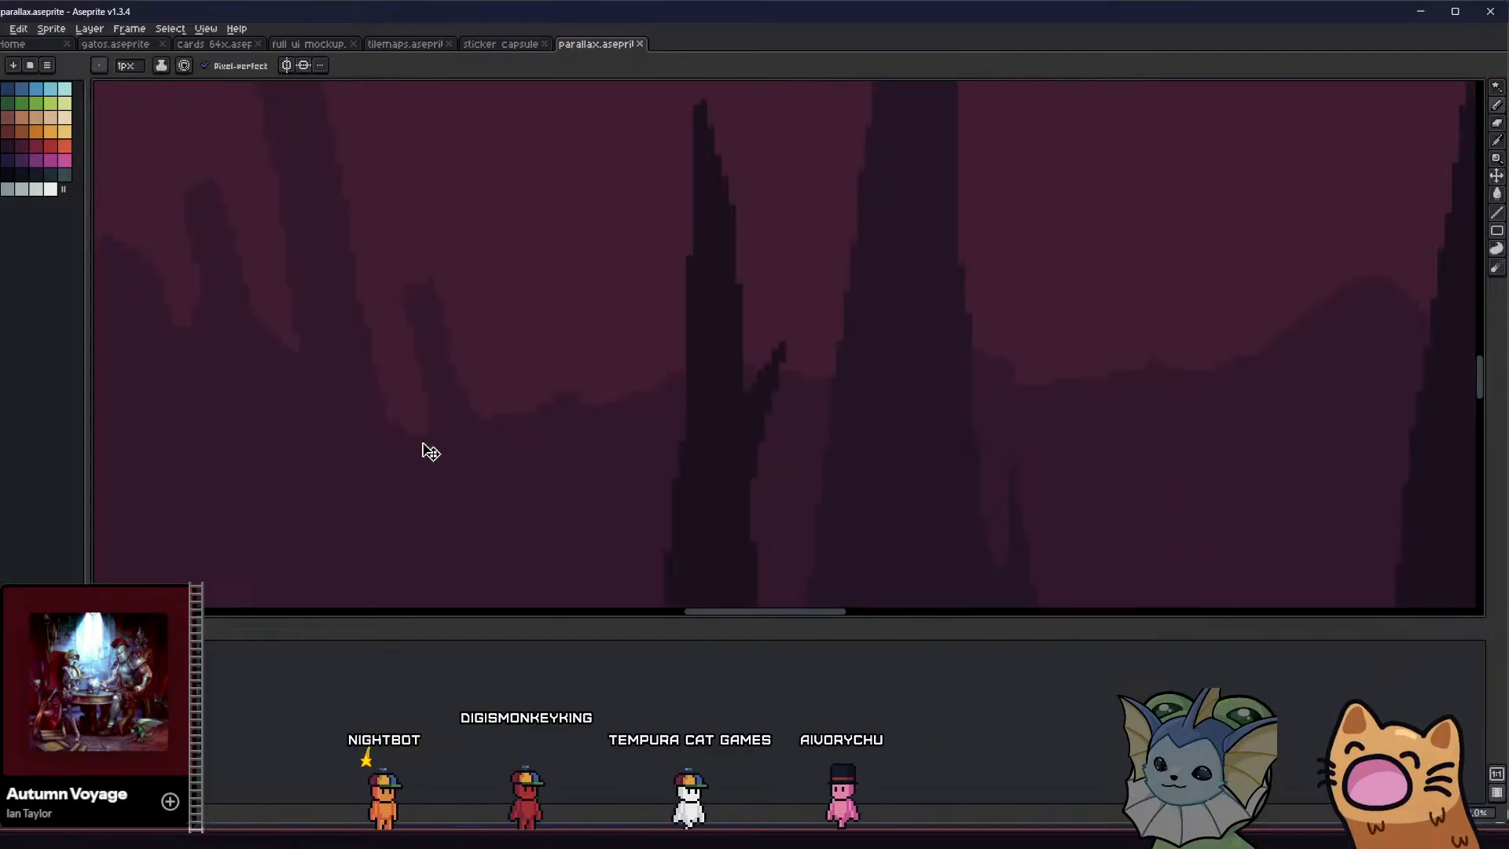
Touch up the small pillar's head and the edge where it meets the ground, and save the sprite
left_click(427, 460)
scroll(425, 465, "down", 3)
middle_click_drag(412, 471, 392, 460)
scroll(413, 456, "up", 2)
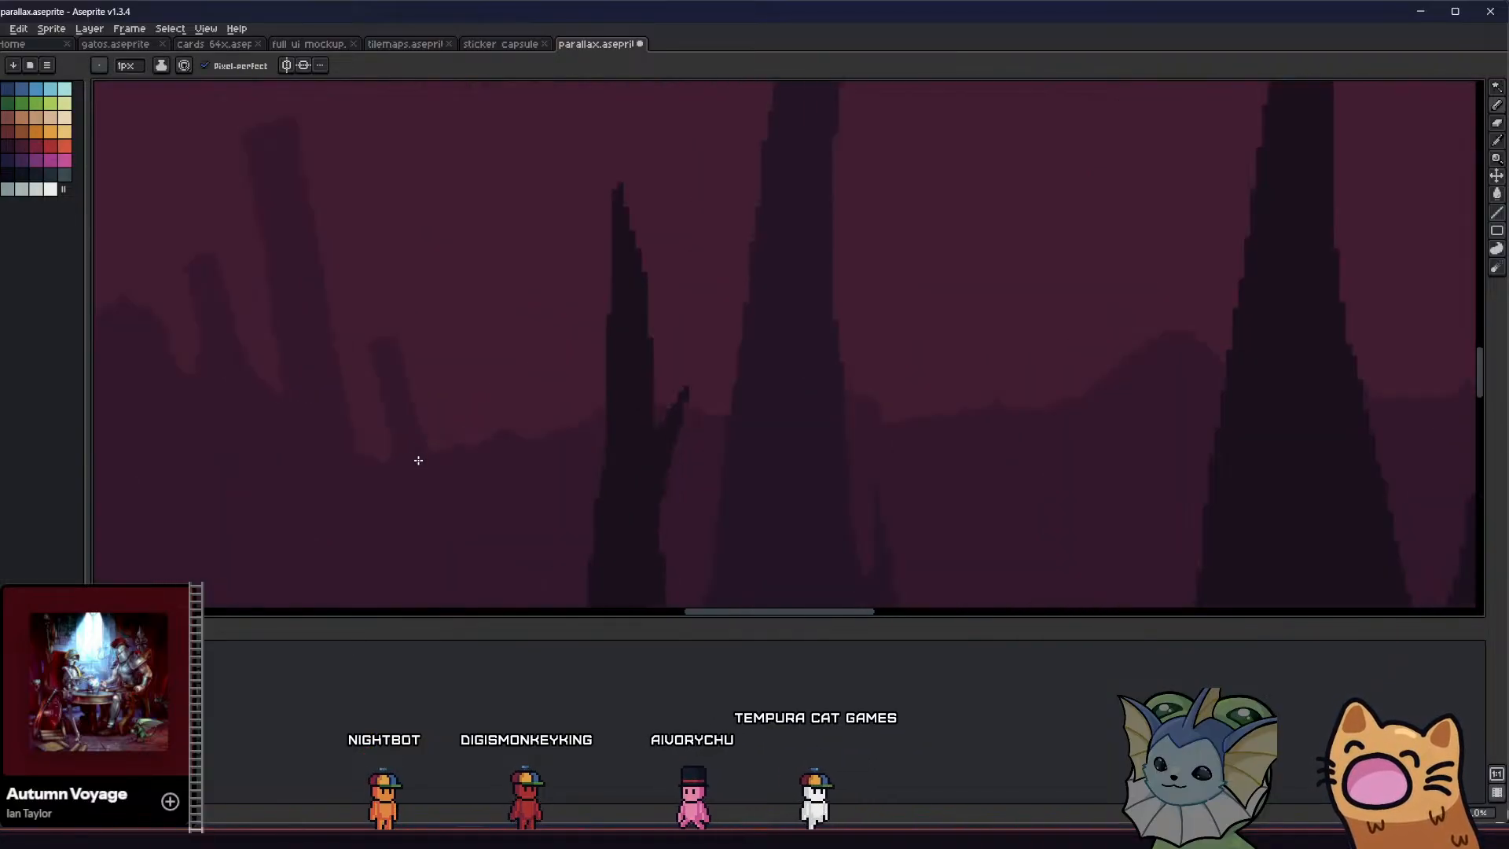
left_click(429, 448)
middle_click_drag(304, 493, 360, 491)
key("ctrl+s")
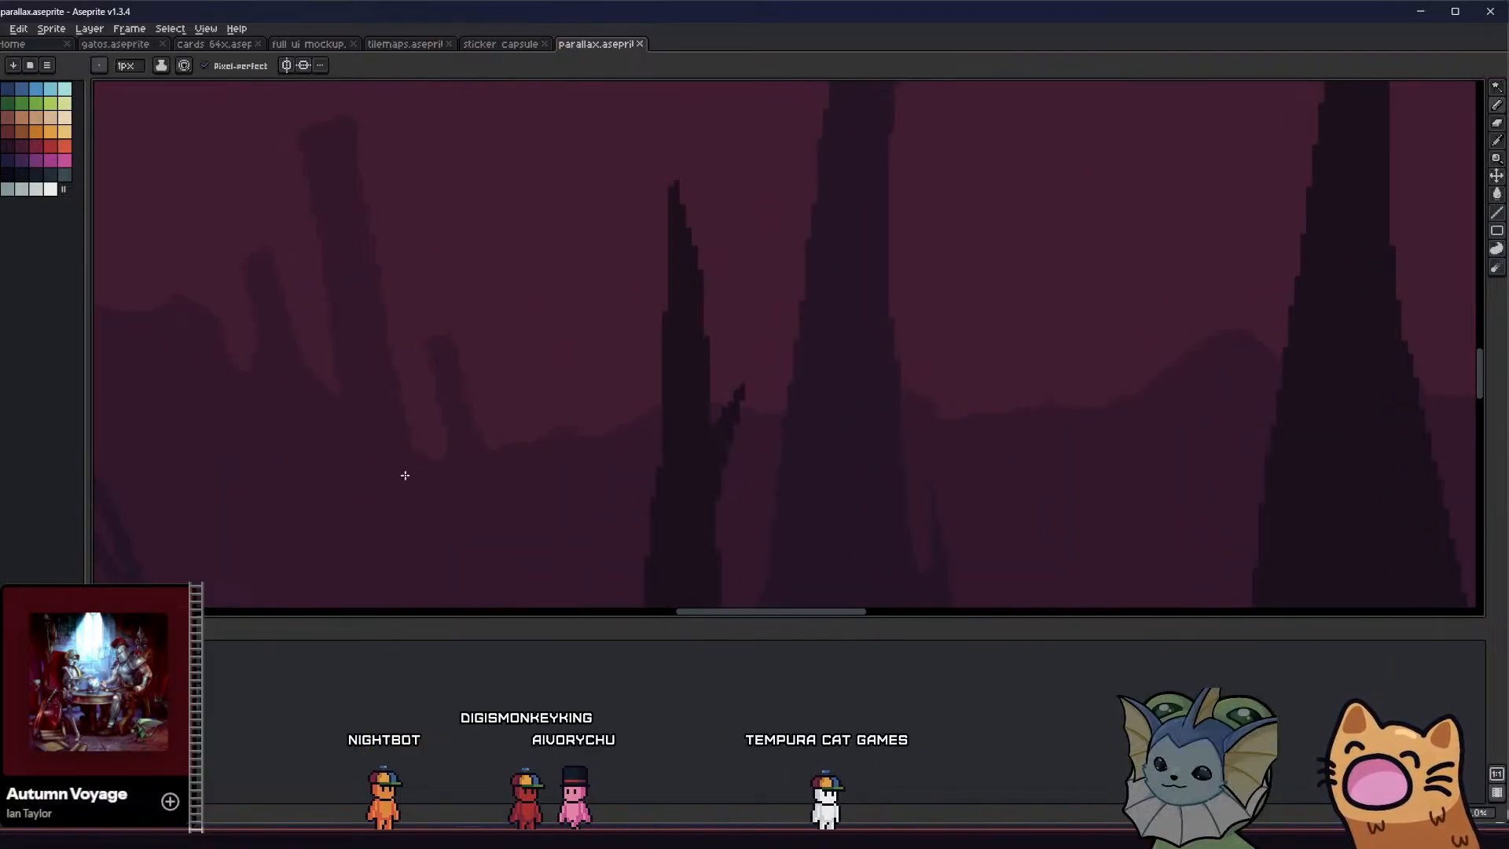
Clean up stray edge pixels in the gap between the tall and small pillars and save the sprite
scroll(405, 473, "down", 2)
scroll(409, 468, "up", 3)
scroll(416, 460, "up", 2)
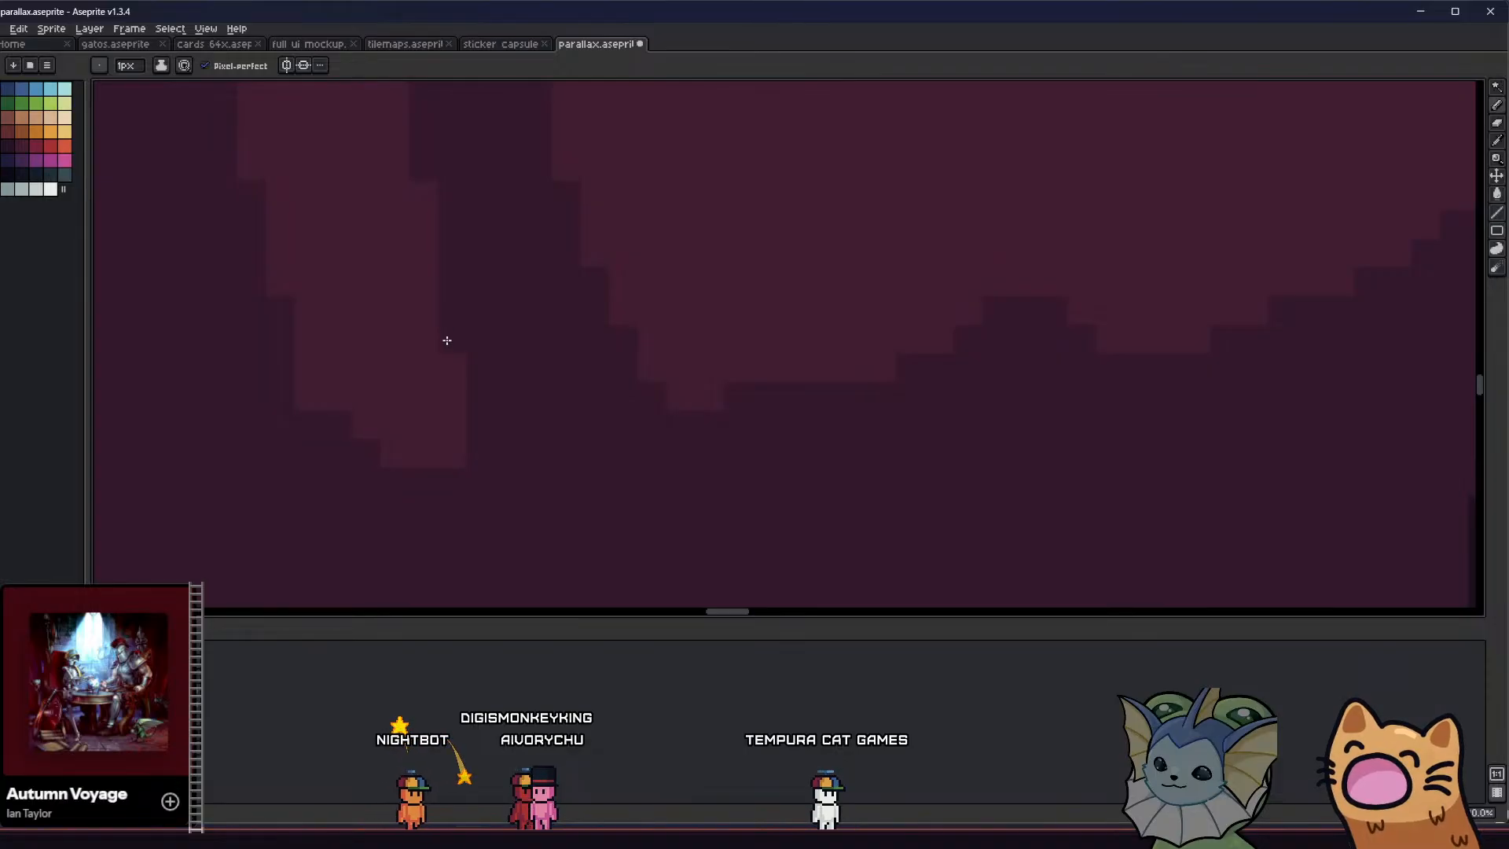
scroll(440, 350, "down", 3)
key("ctrl+s")
middle_click_drag(411, 390, 270, 307)
scroll(430, 444, "down", 3)
scroll(437, 412, "up", 1)
scroll(448, 403, "up", 2)
scroll(431, 411, "down", 3)
key("ctrl+s")
scroll(375, 436, "down", 1)
scroll(367, 448, "down", 2)
scroll(338, 334, "down", 3)
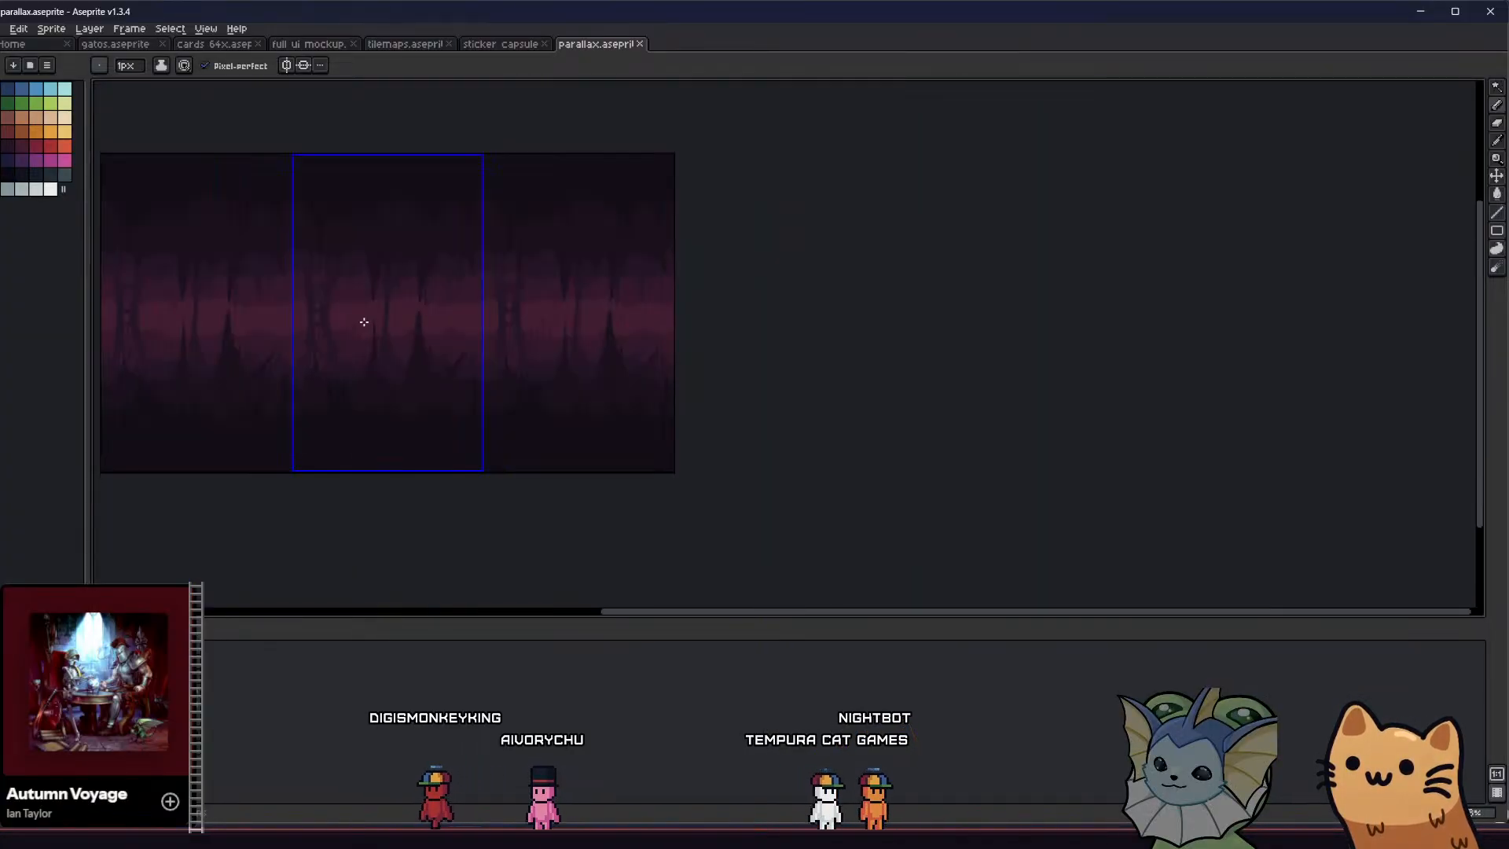
scroll(360, 322, "up", 4)
scroll(431, 259, "down", 1)
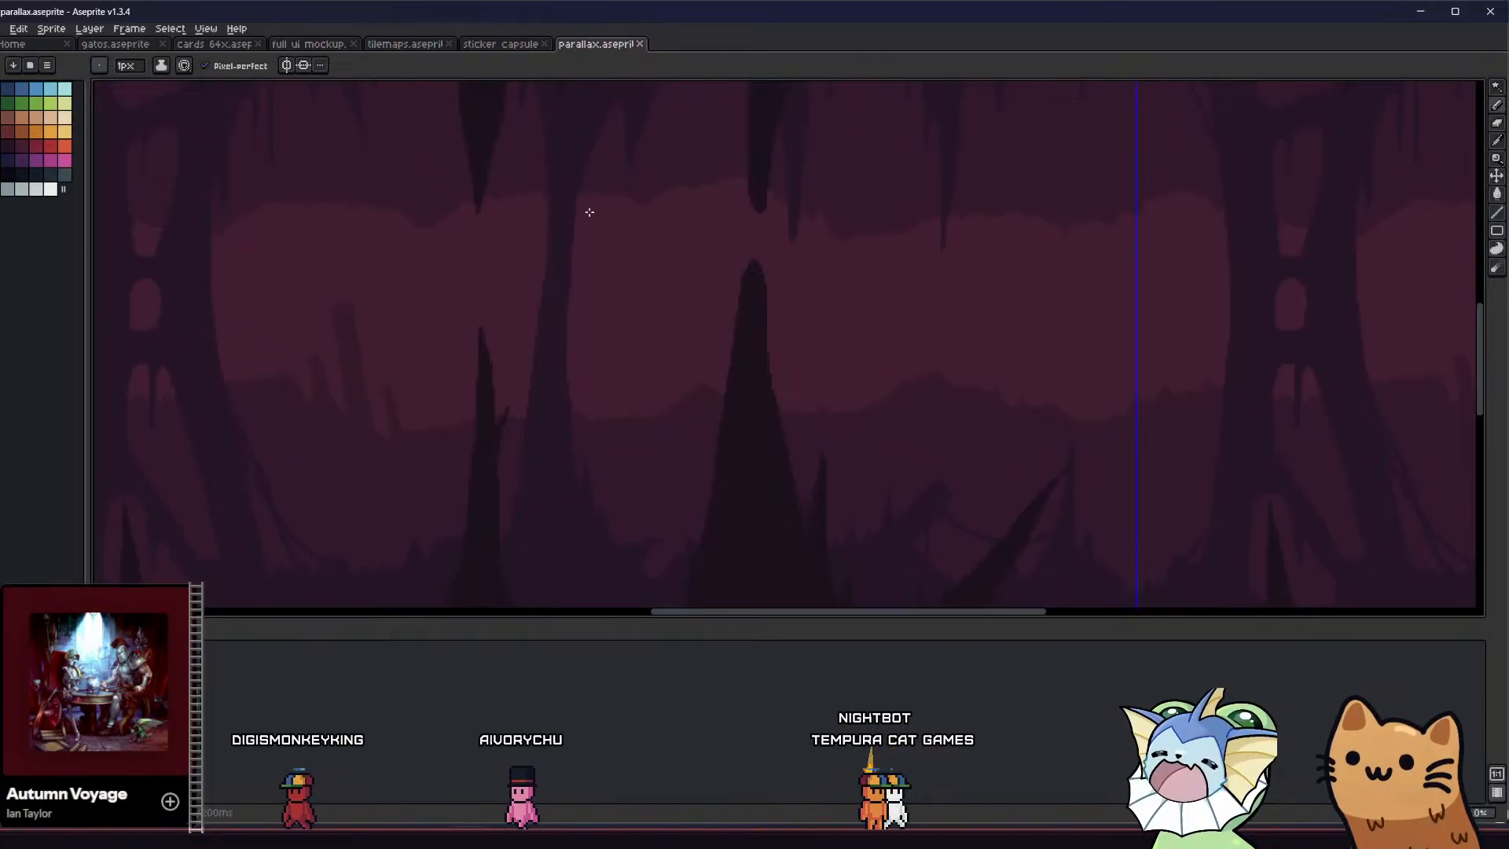
left_click_drag(658, 299, 652, 386)
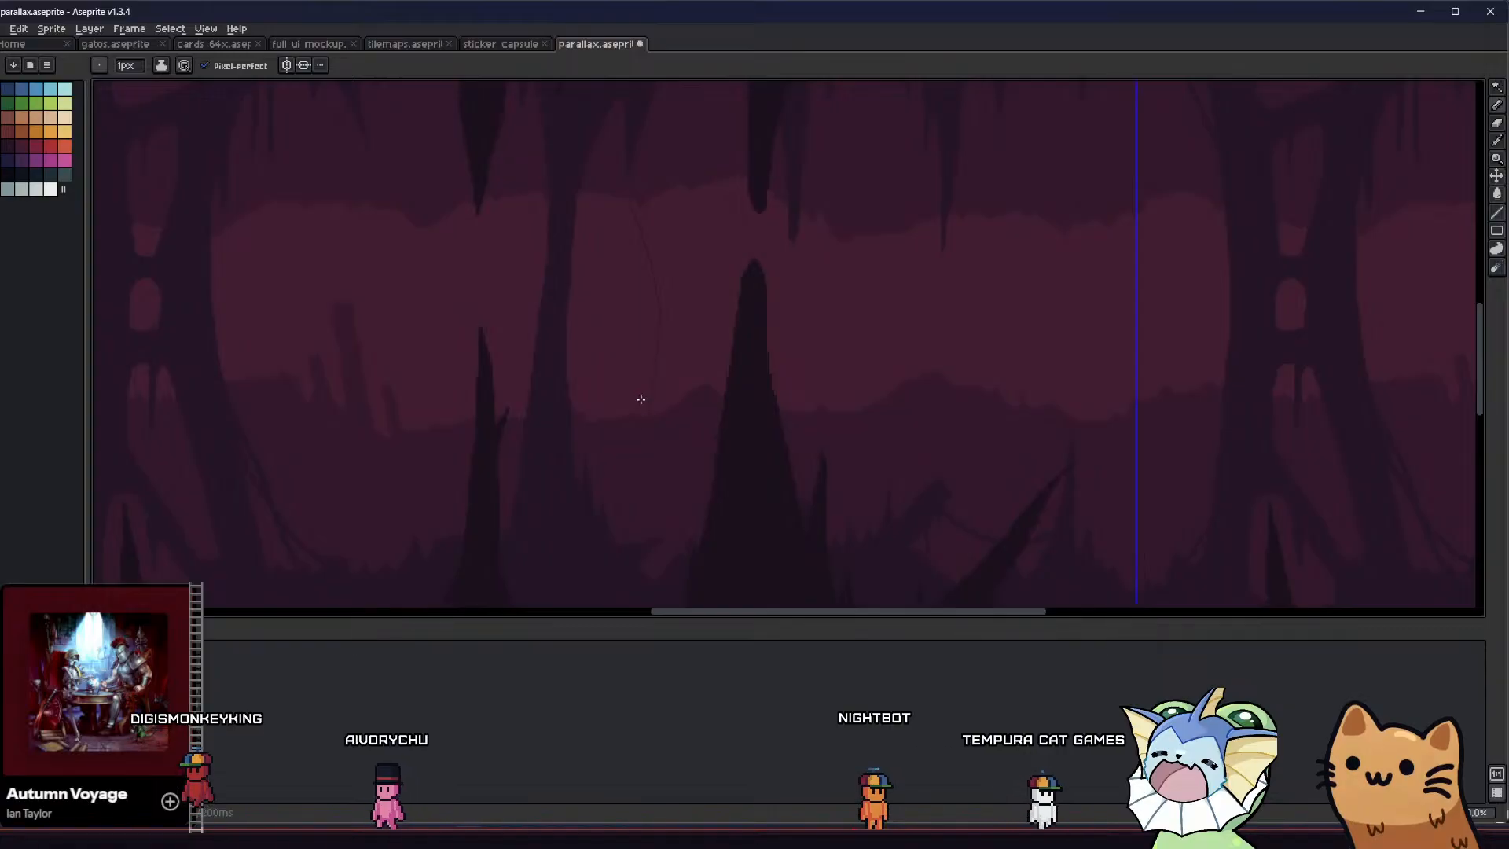
key("ctrl+z")
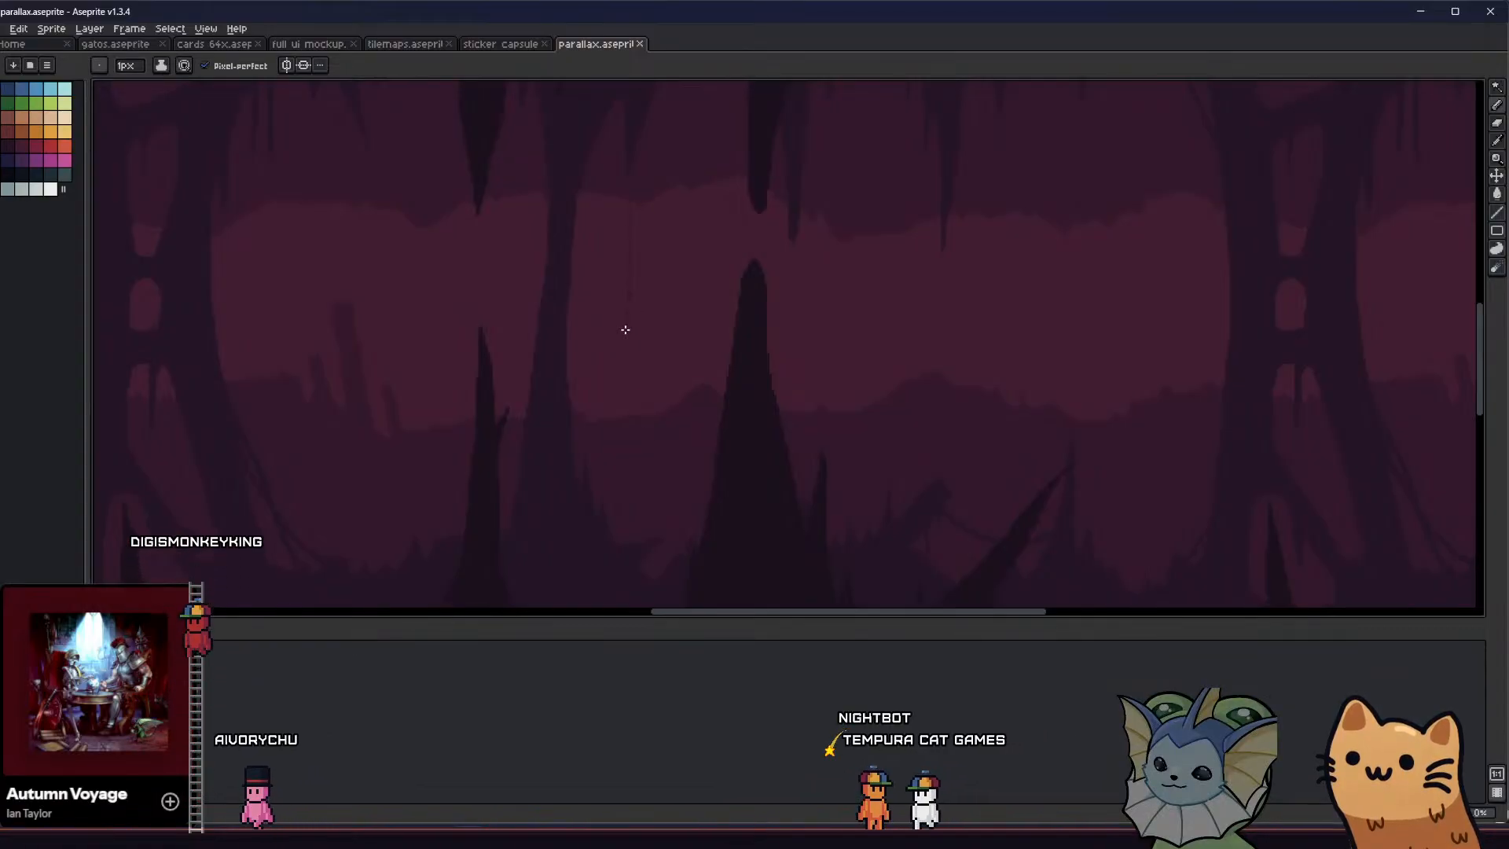
Draw and fill a thin, waisted distant rock column between the darker column and the tall dark stalagmite, and save the sprite
left_click_drag(610, 193, 626, 414)
mouse_move(649, 192)
left_mouse_down()
mouse_move(637, 306)
mouse_move(656, 405)
left_mouse_up()
key("g")
left_click(645, 401)
middle_click_drag(597, 338, 590, 340)
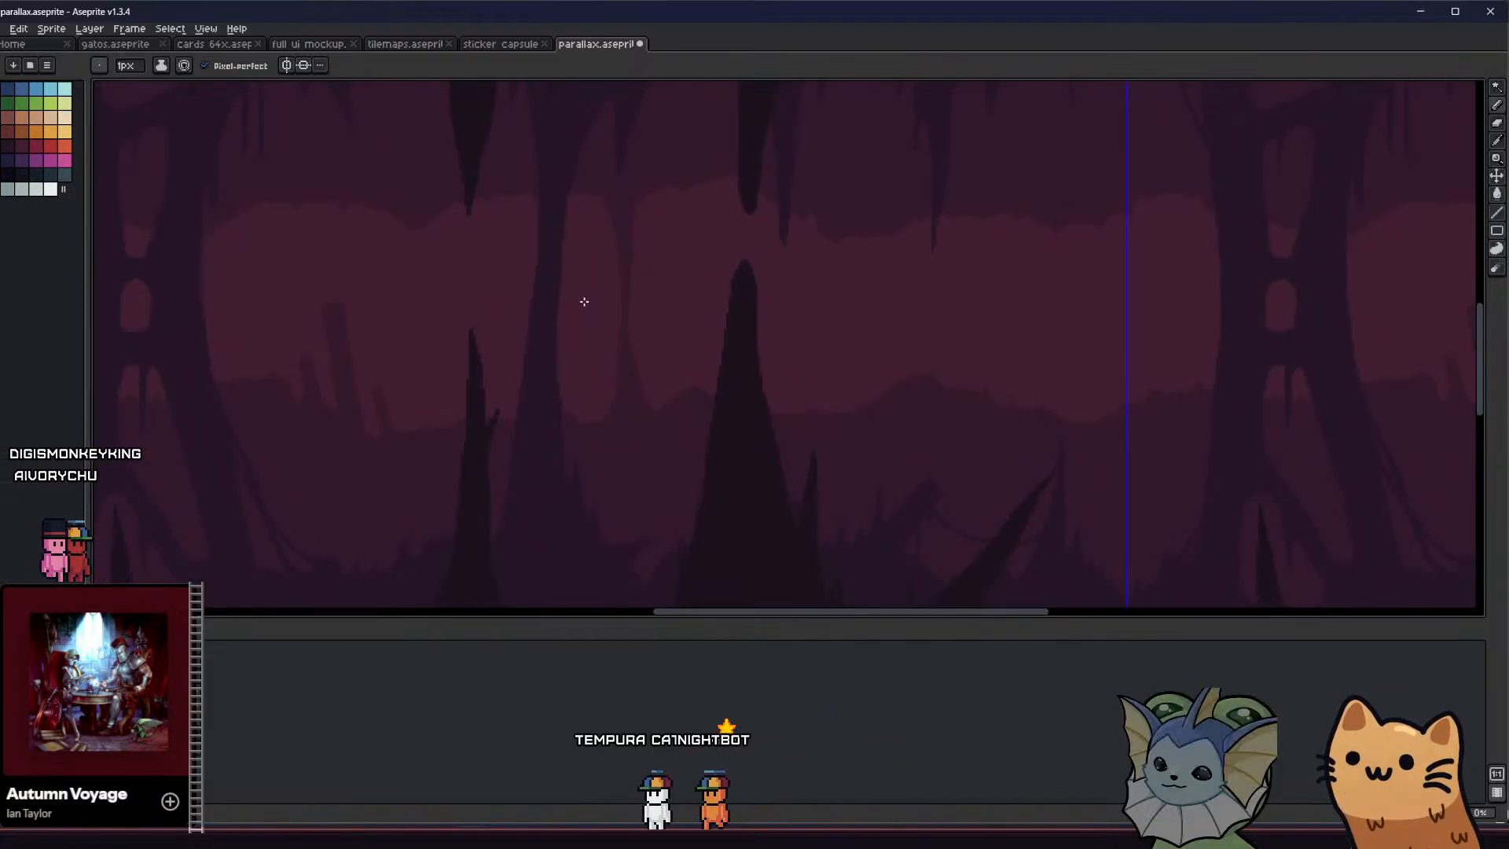
scroll(633, 265, "up", 2)
key("b")
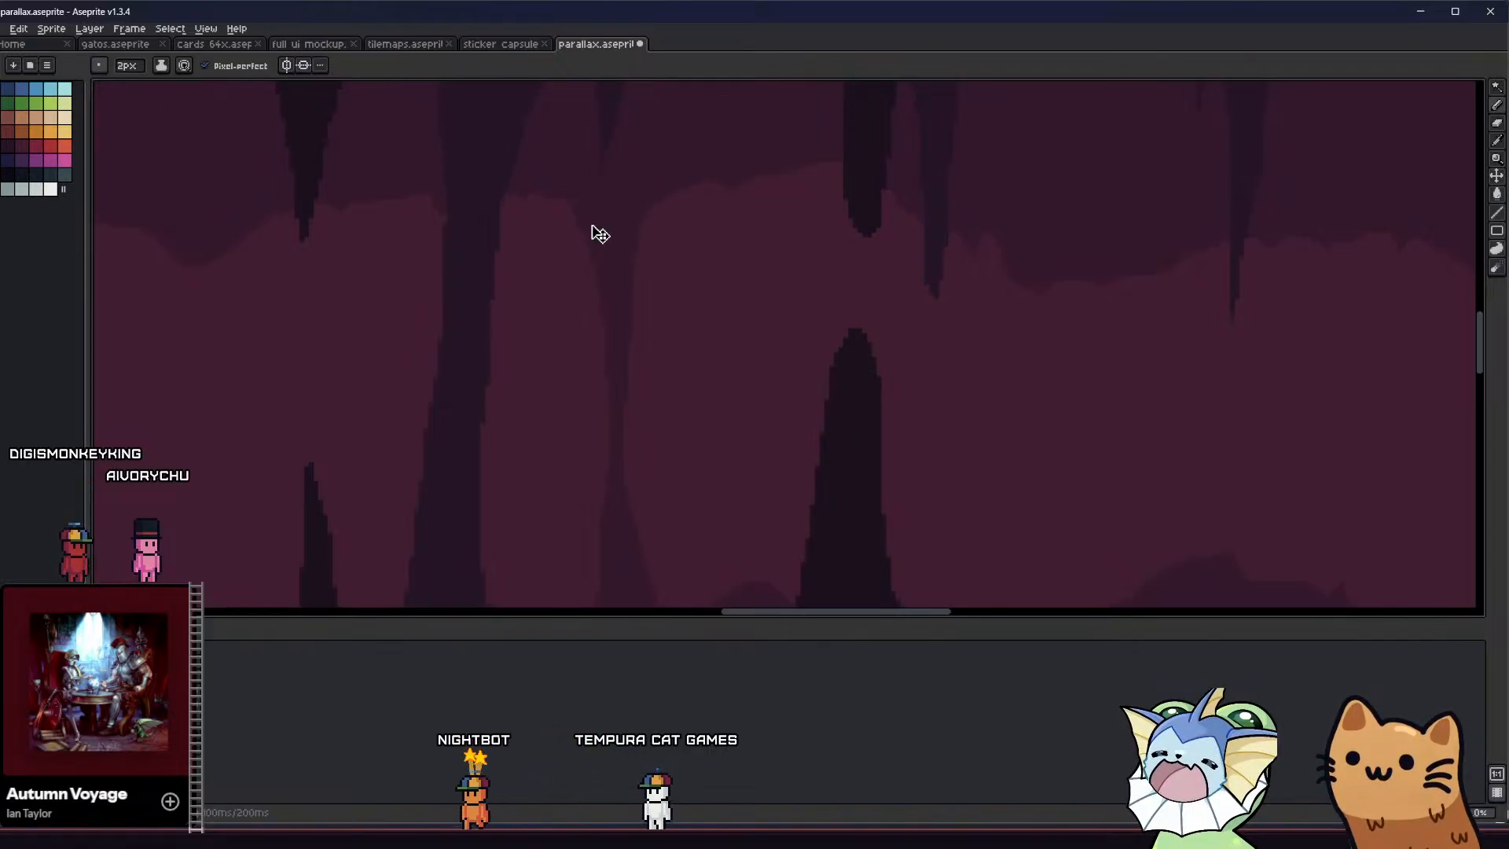
scroll(539, 263, "down", 4)
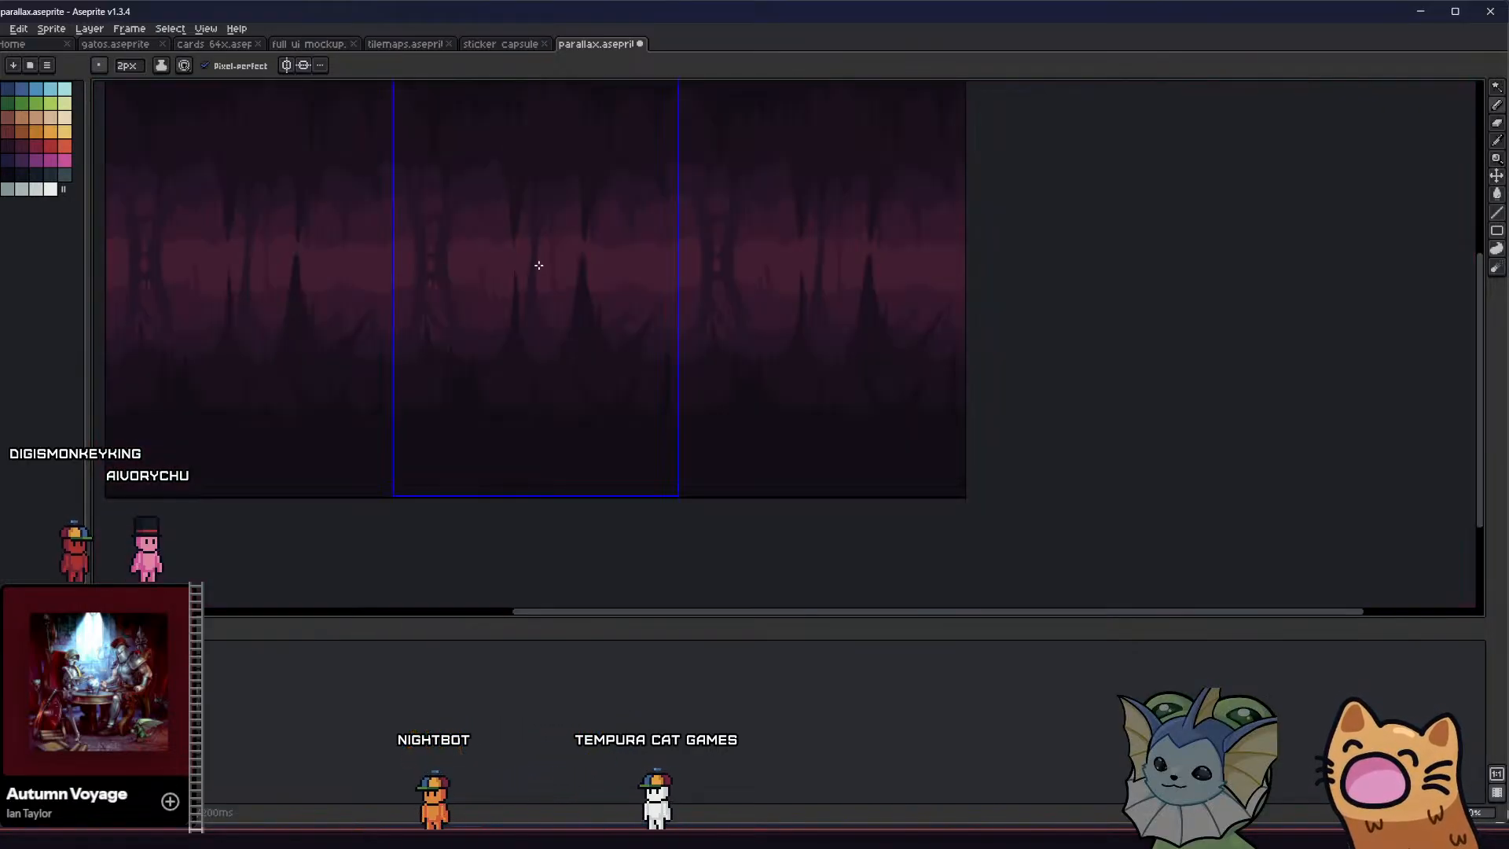
scroll(546, 275, "up", 2)
middle_click_drag(546, 275, 514, 294)
key("ctrl+s")
key("minus")
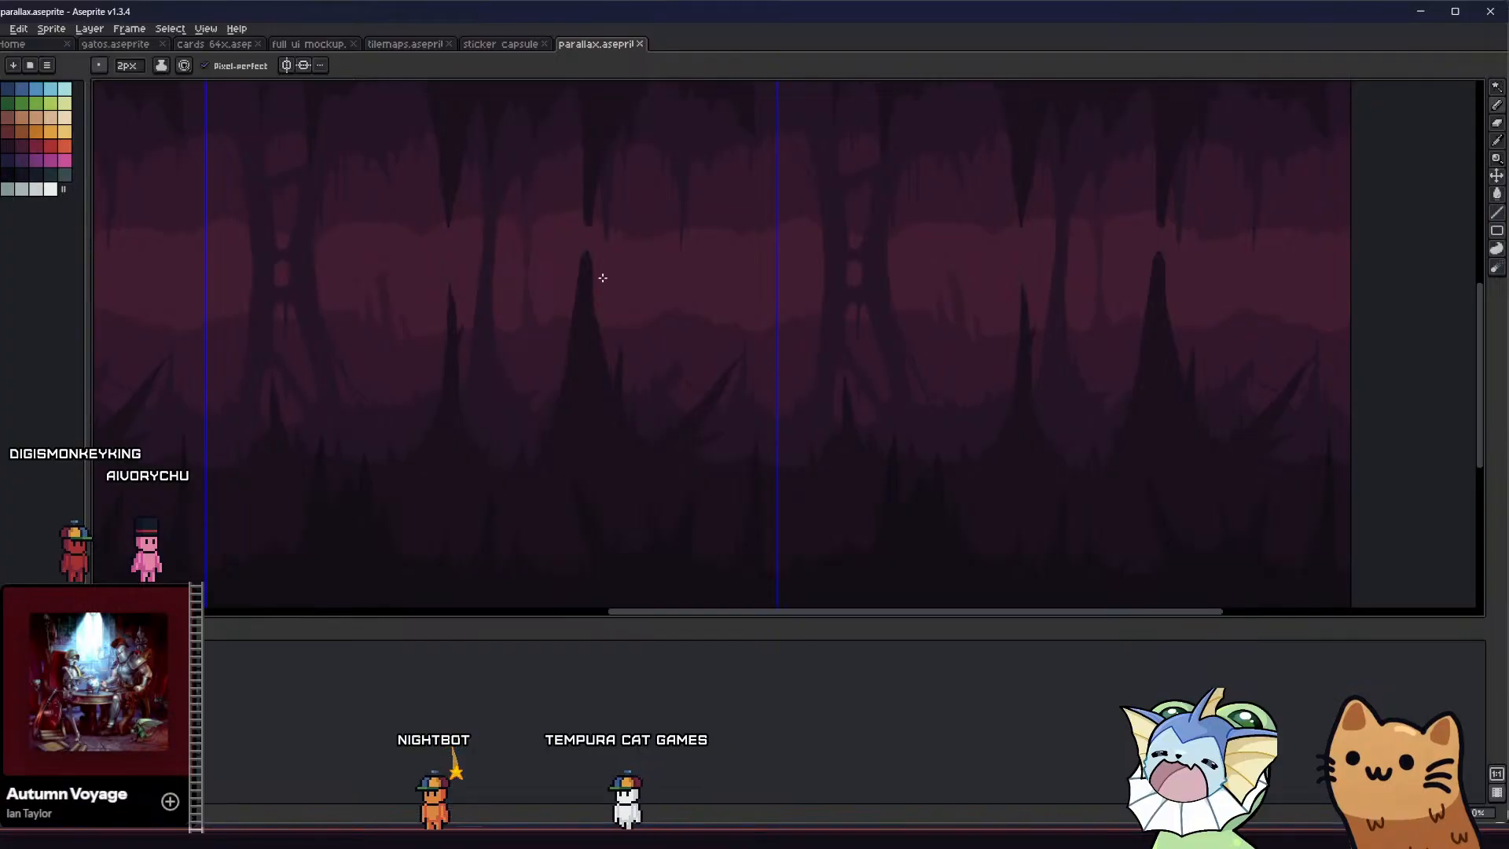
Outline and fill a thin, pointed distant stalagmite just right of the new waisted column
scroll(573, 282, "up", 2)
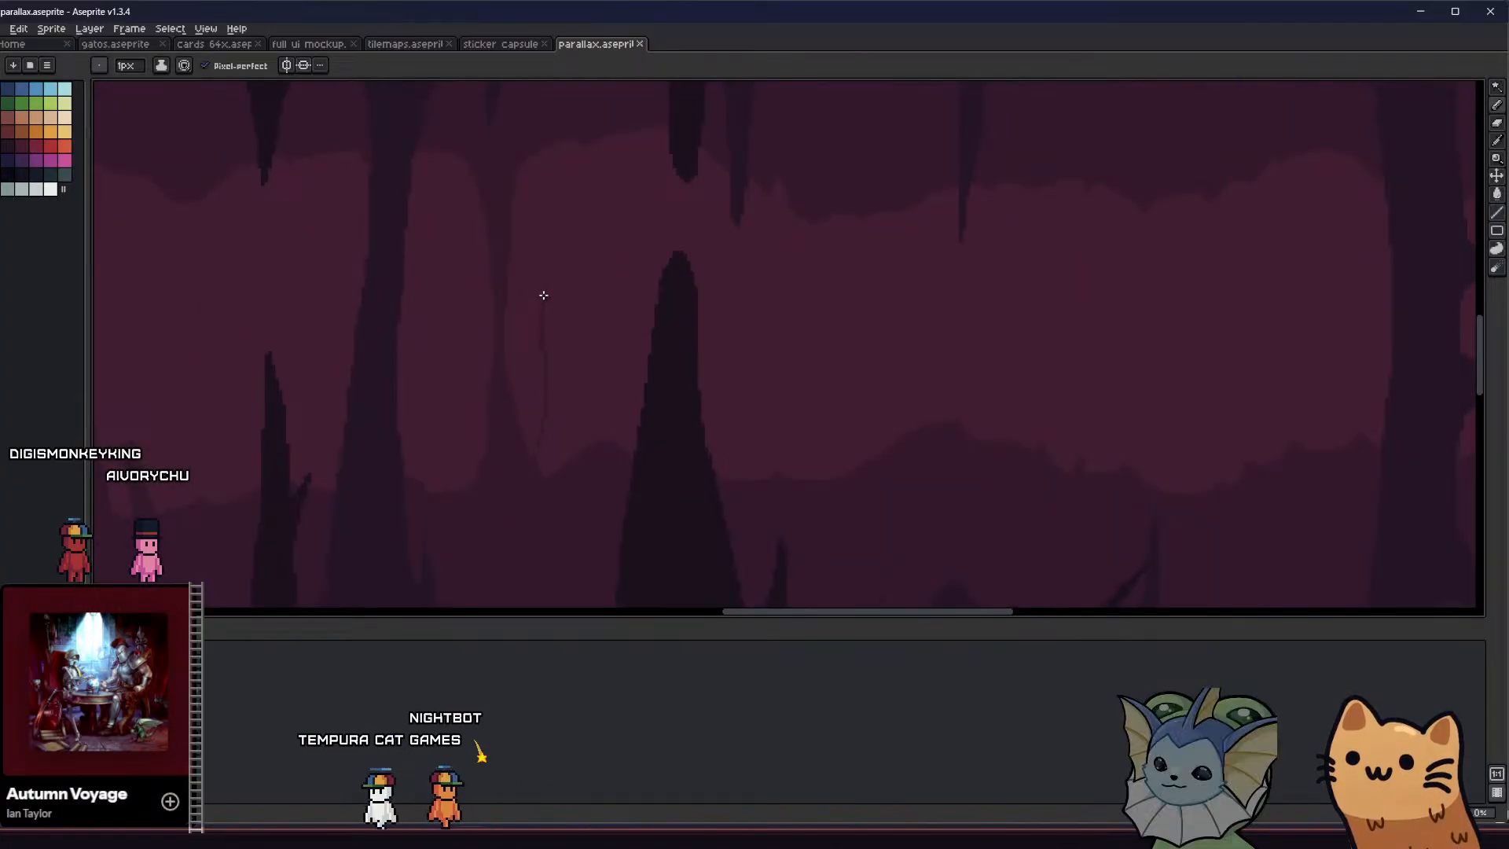
left_click_drag(554, 419, 561, 464)
key("g")
left_click(550, 455)
middle_click_drag(482, 437, 343, 438)
scroll(456, 439, "down", 4)
scroll(423, 381, "up", 5)
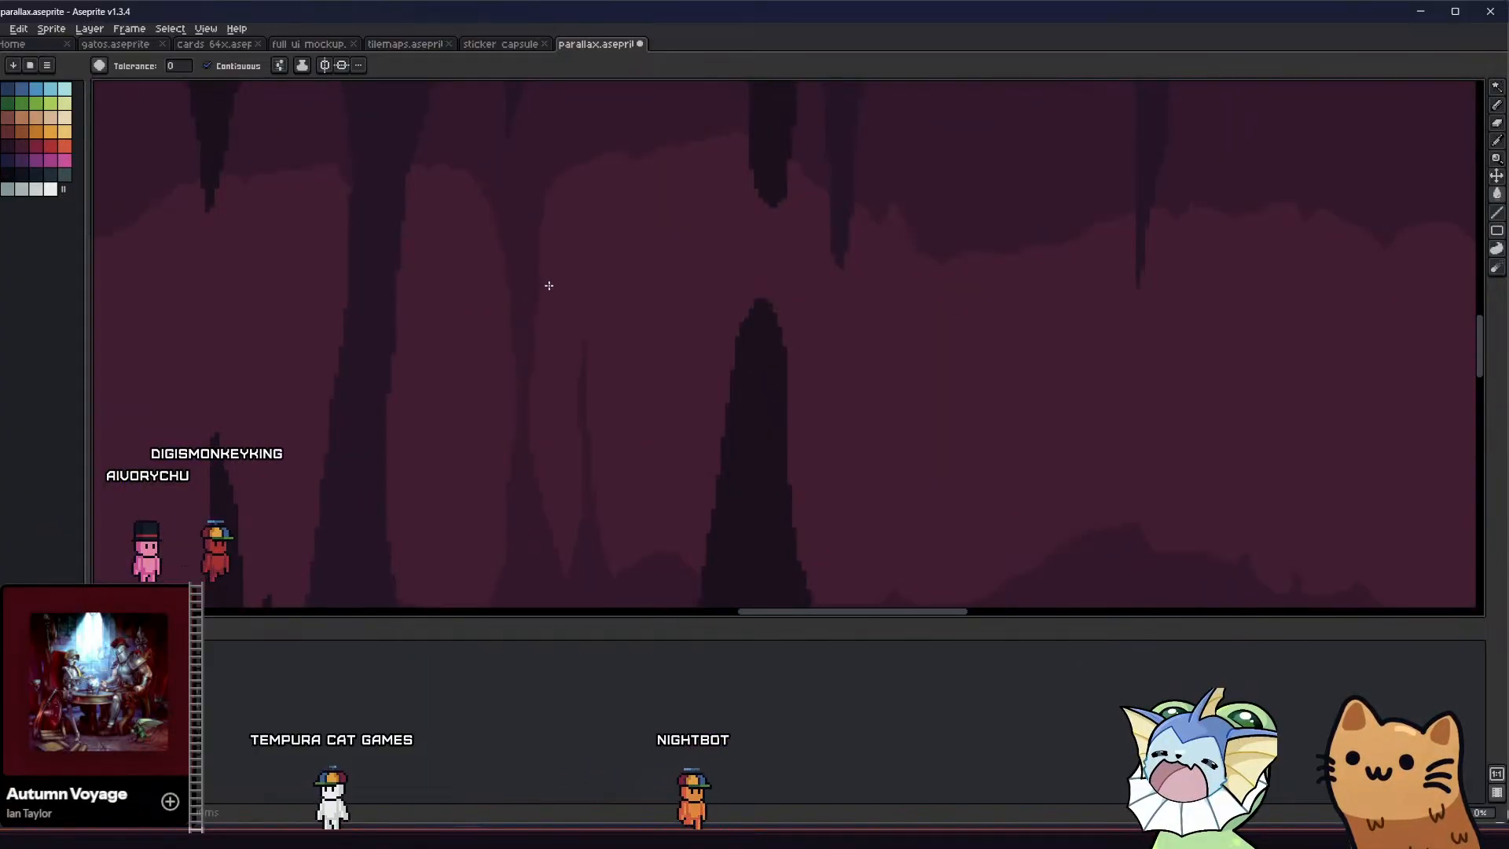
Broaden the thin stalagmite's base where it meets the waisted column, and save the sprite
key("b")
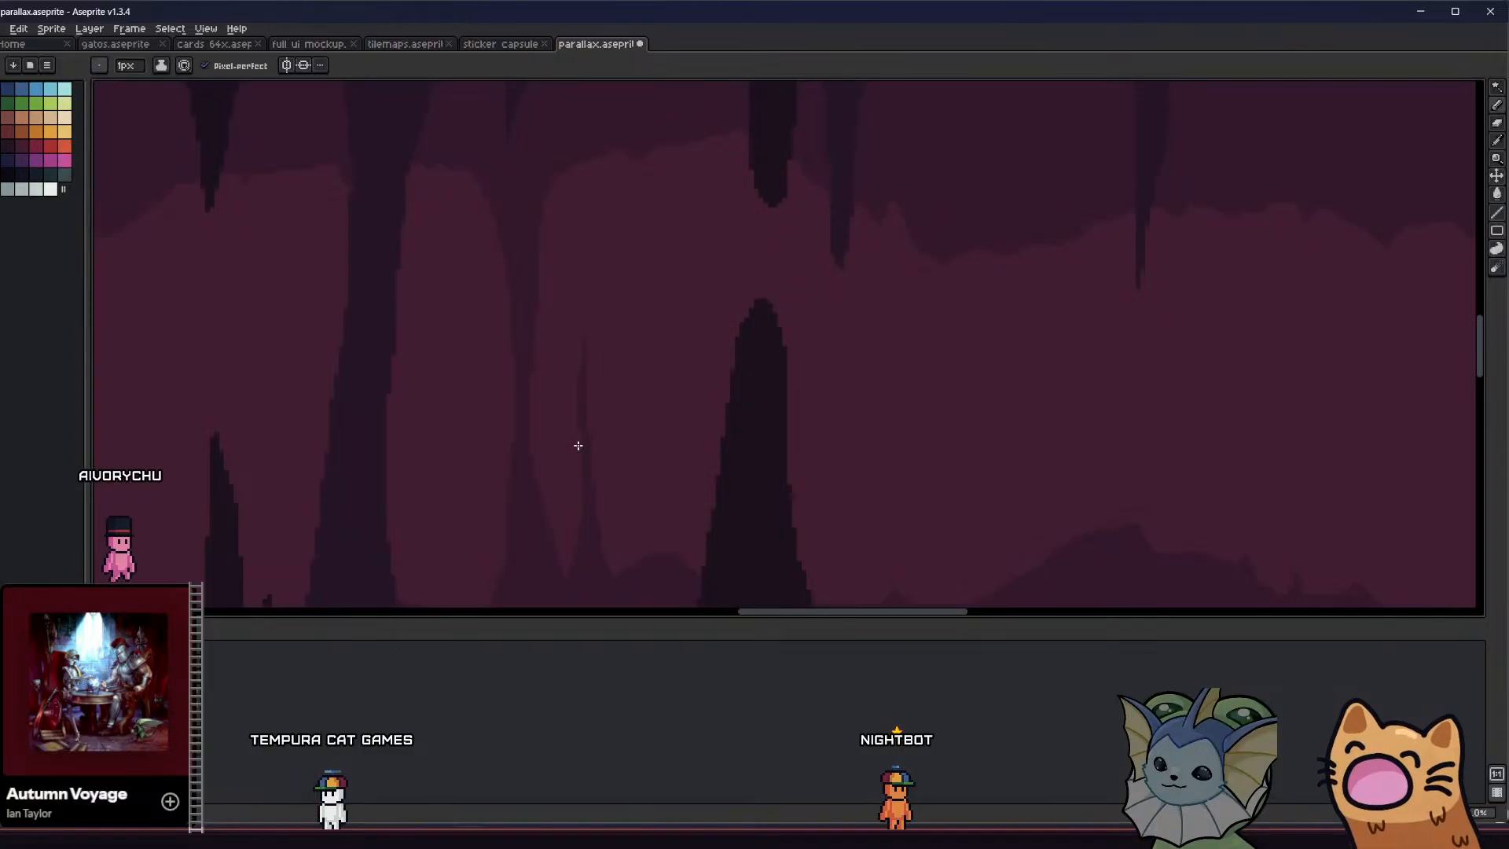
middle_click_drag(535, 510, 488, 479)
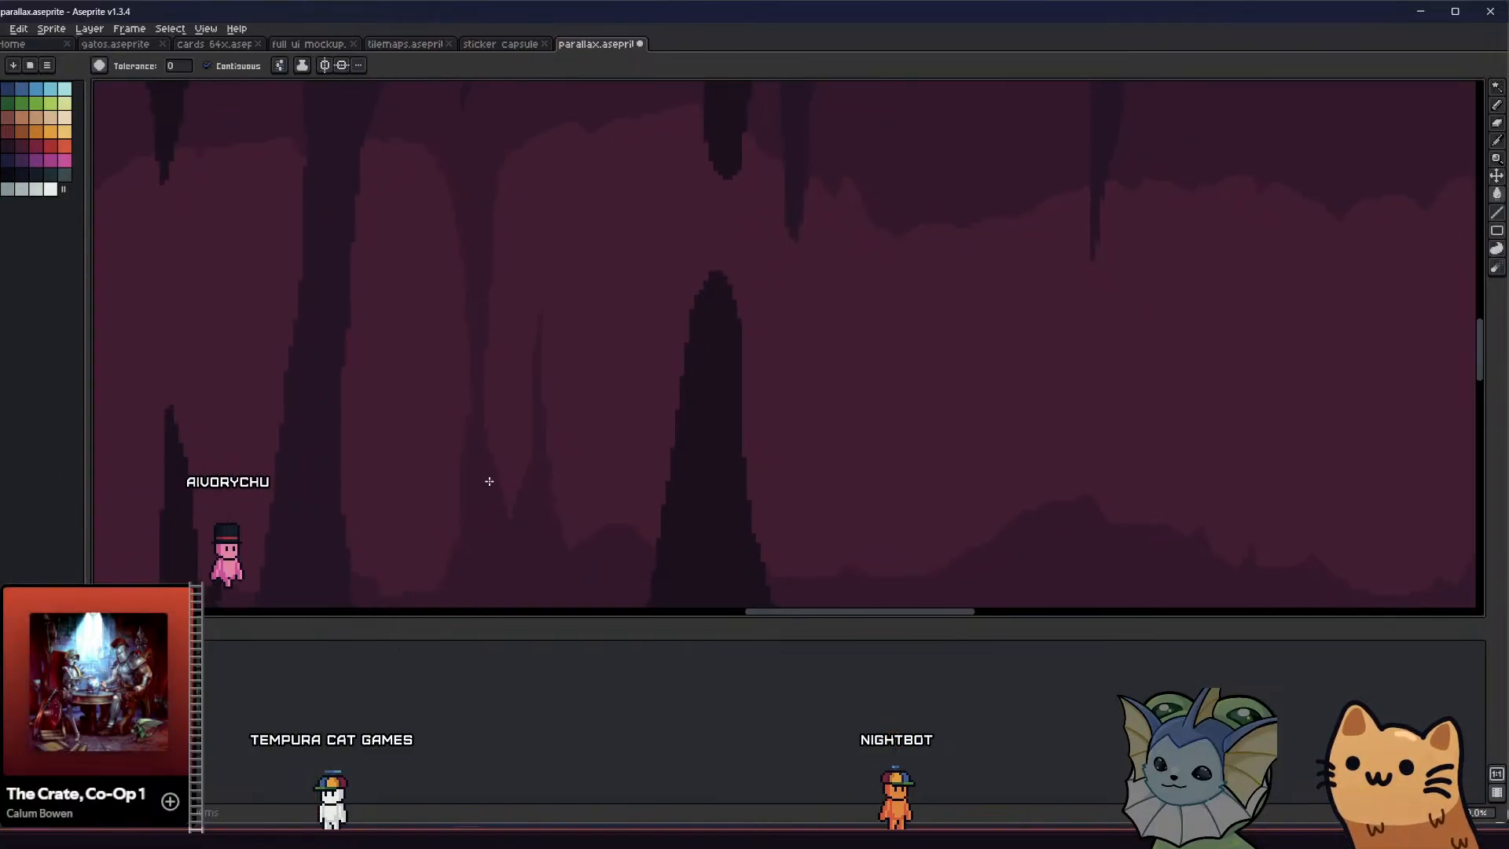
key("ctrl+s")
scroll(511, 461, "down", 3)
scroll(510, 469, "up", 4)
scroll(509, 472, "up", 1)
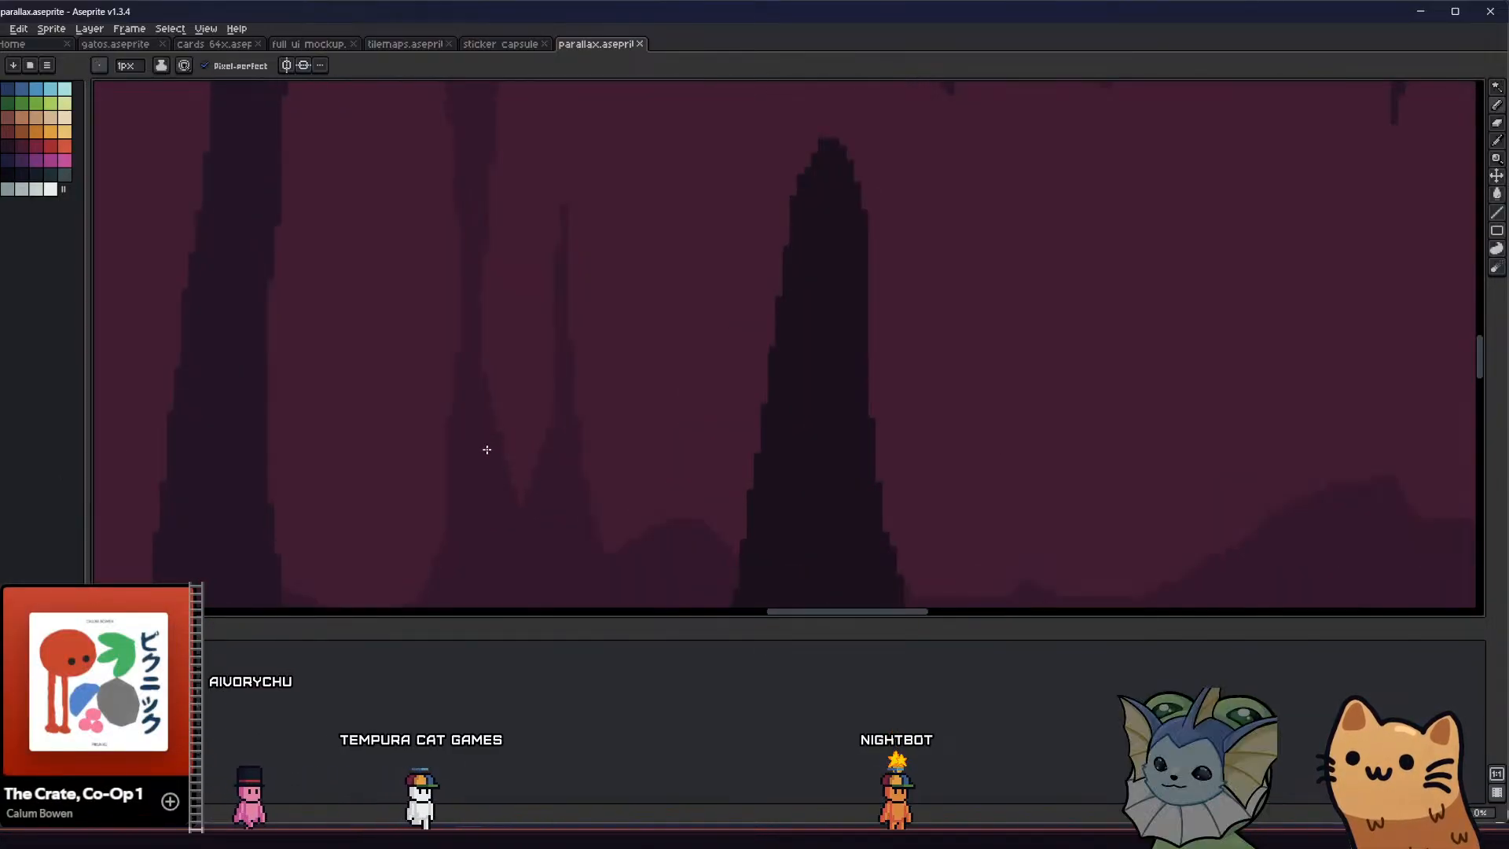
scroll(519, 495, "down", 2)
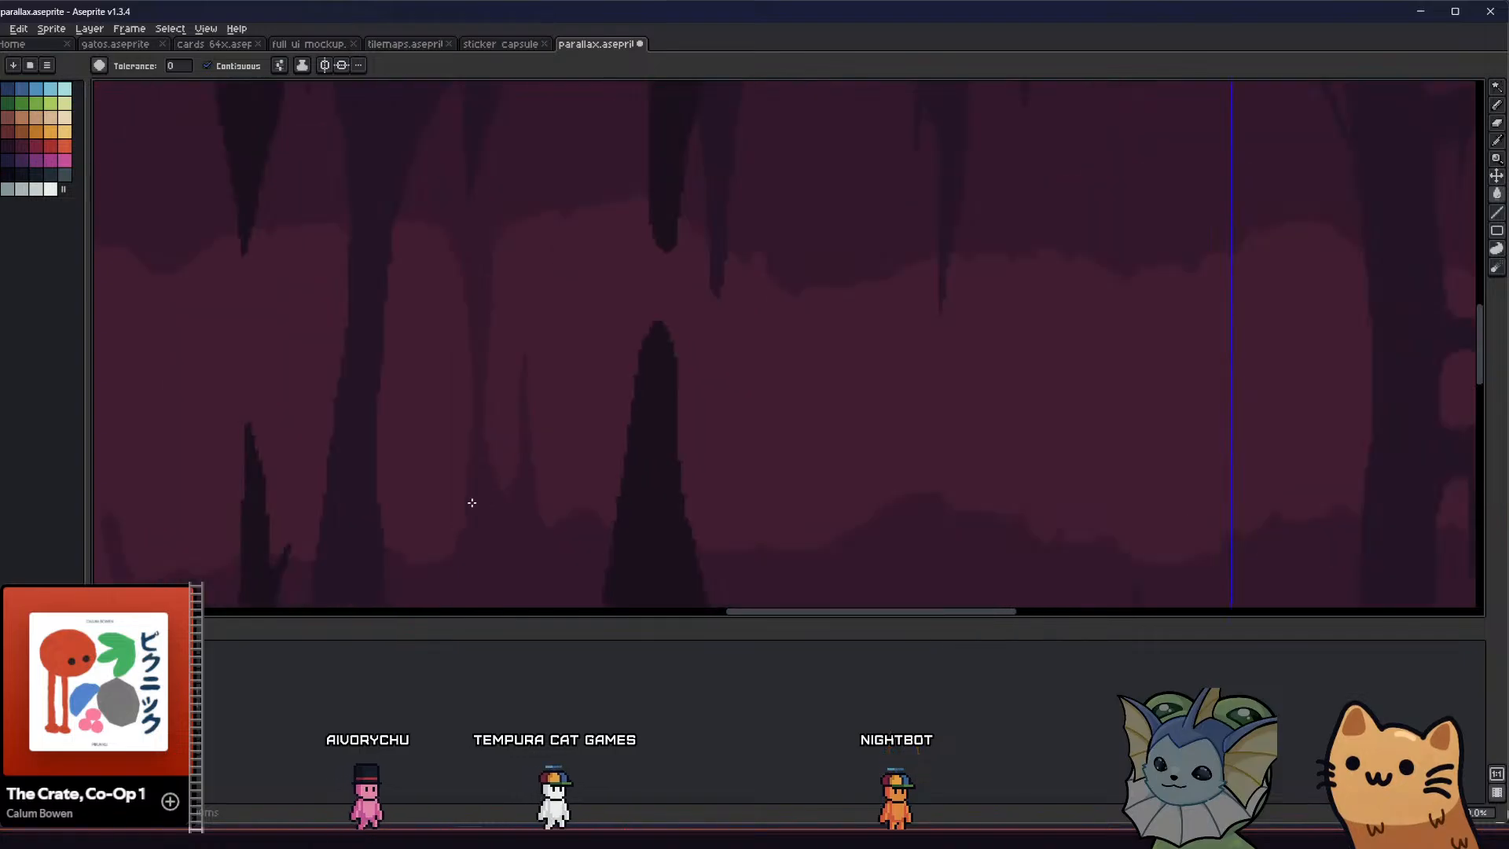
scroll(380, 448, "down", 1)
scroll(441, 398, "down", 1)
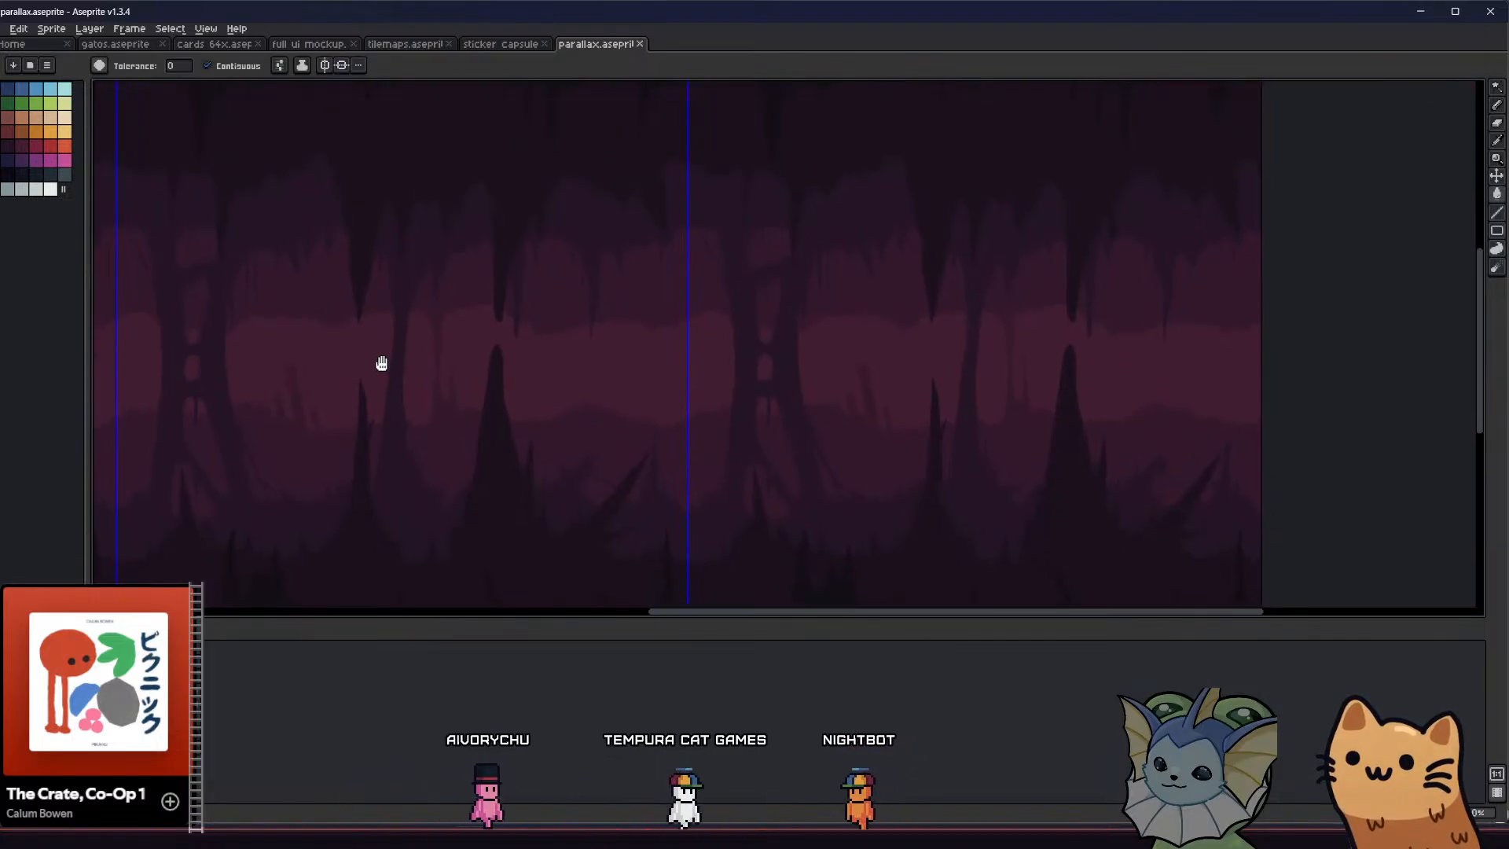
Add and fill a small stalactite on the distant ceiling directly above the thin stalagmite
scroll(371, 229, "up", 3)
key("b")
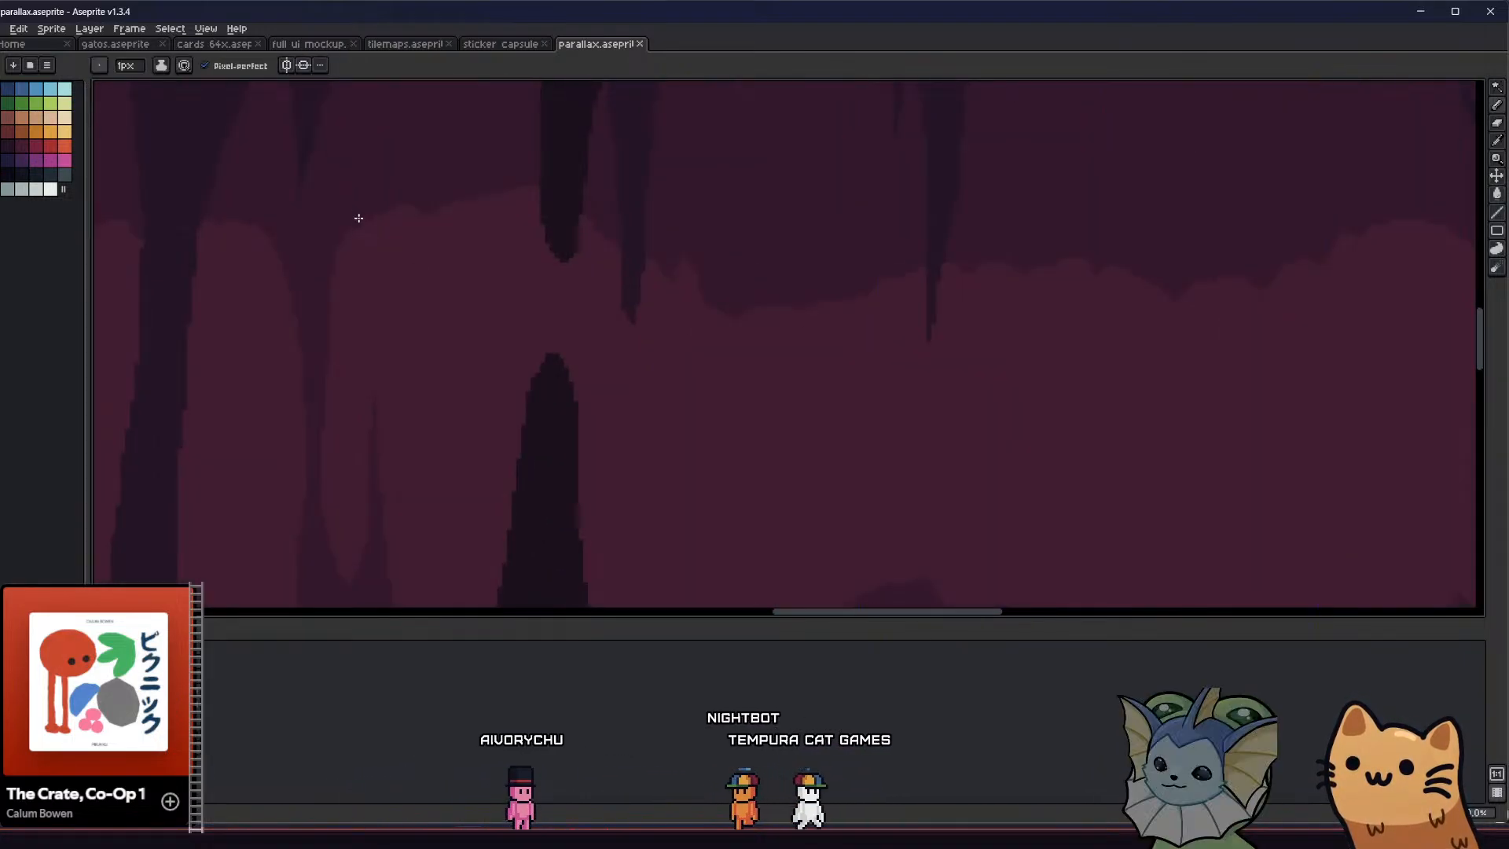
key("g")
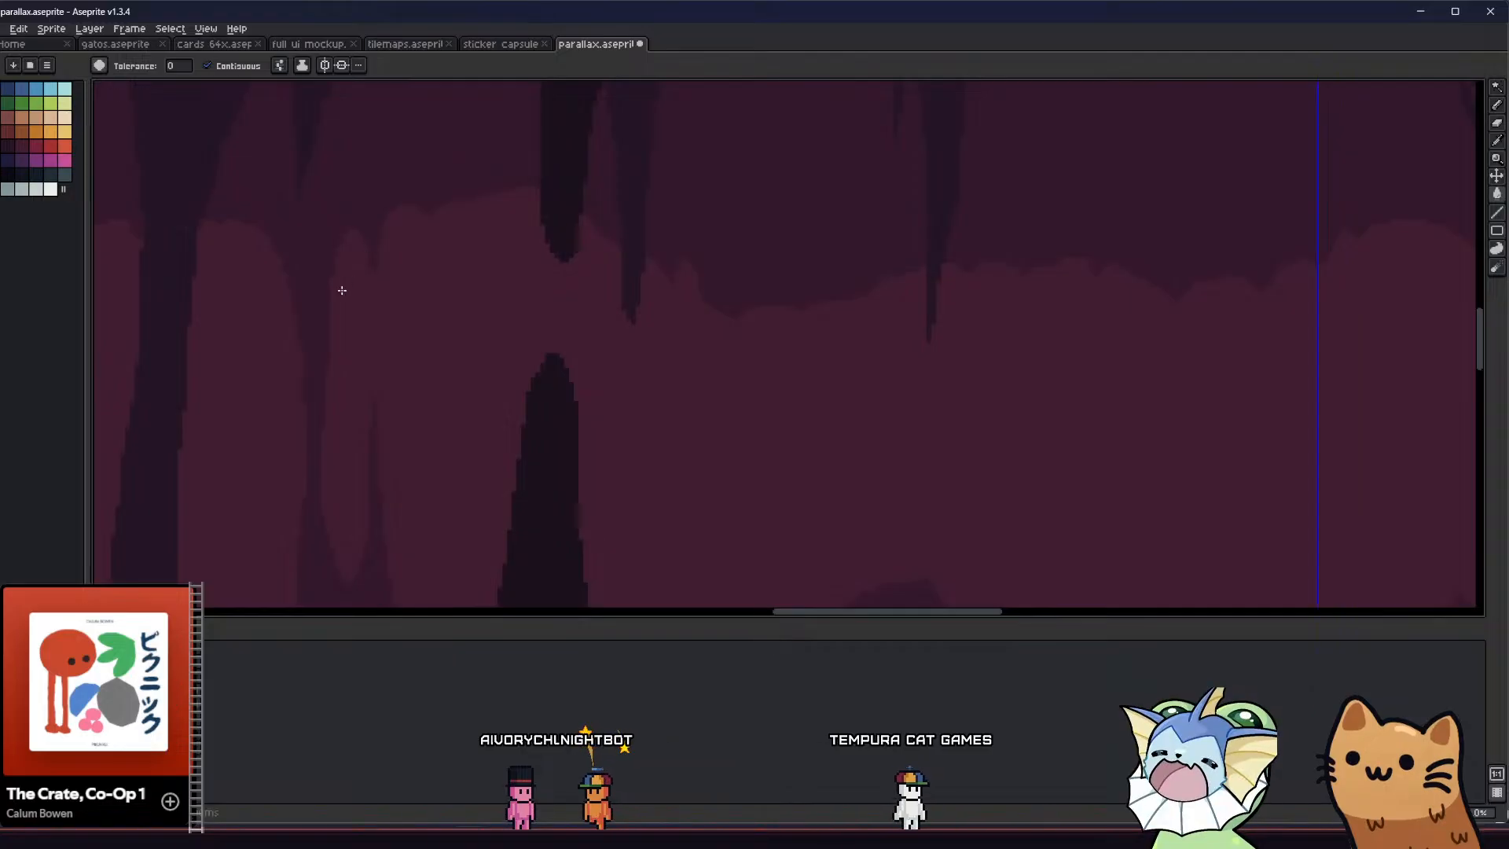
scroll(309, 328, "down", 2)
middle_click_drag(257, 341, 402, 300)
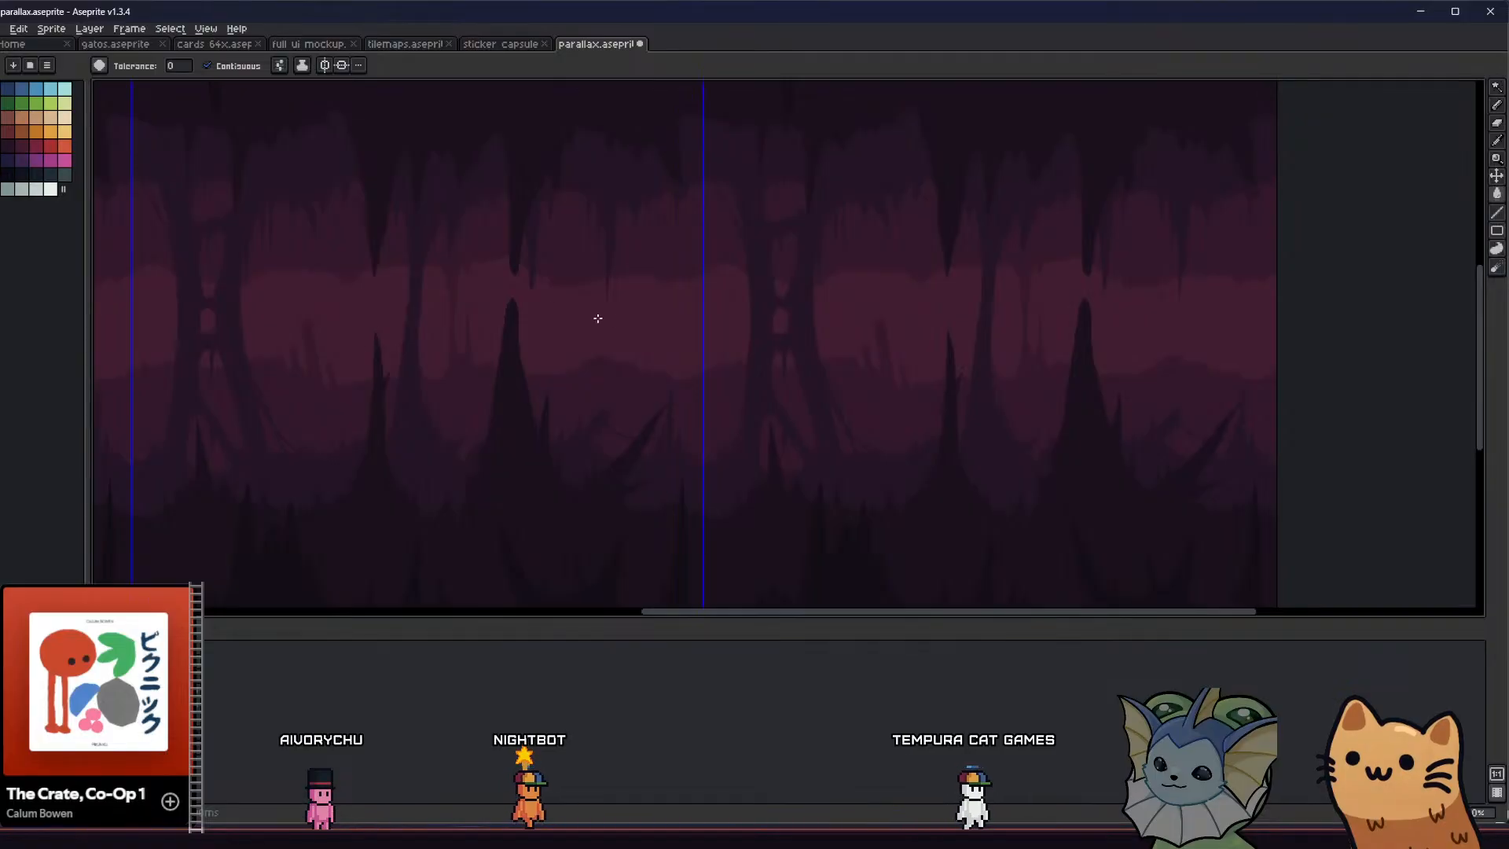
Carve a pointed notch into the distant ceiling just left of the narrow stalactite by erasing its outline and deleting the enclosed area
scroll(580, 325, "up", 2)
key("b")
mouse_move(567, 328)
middle_mouse_down()
mouse_move(591, 311)
mouse_move(605, 370)
middle_mouse_up()
scroll(606, 369, "down", 2)
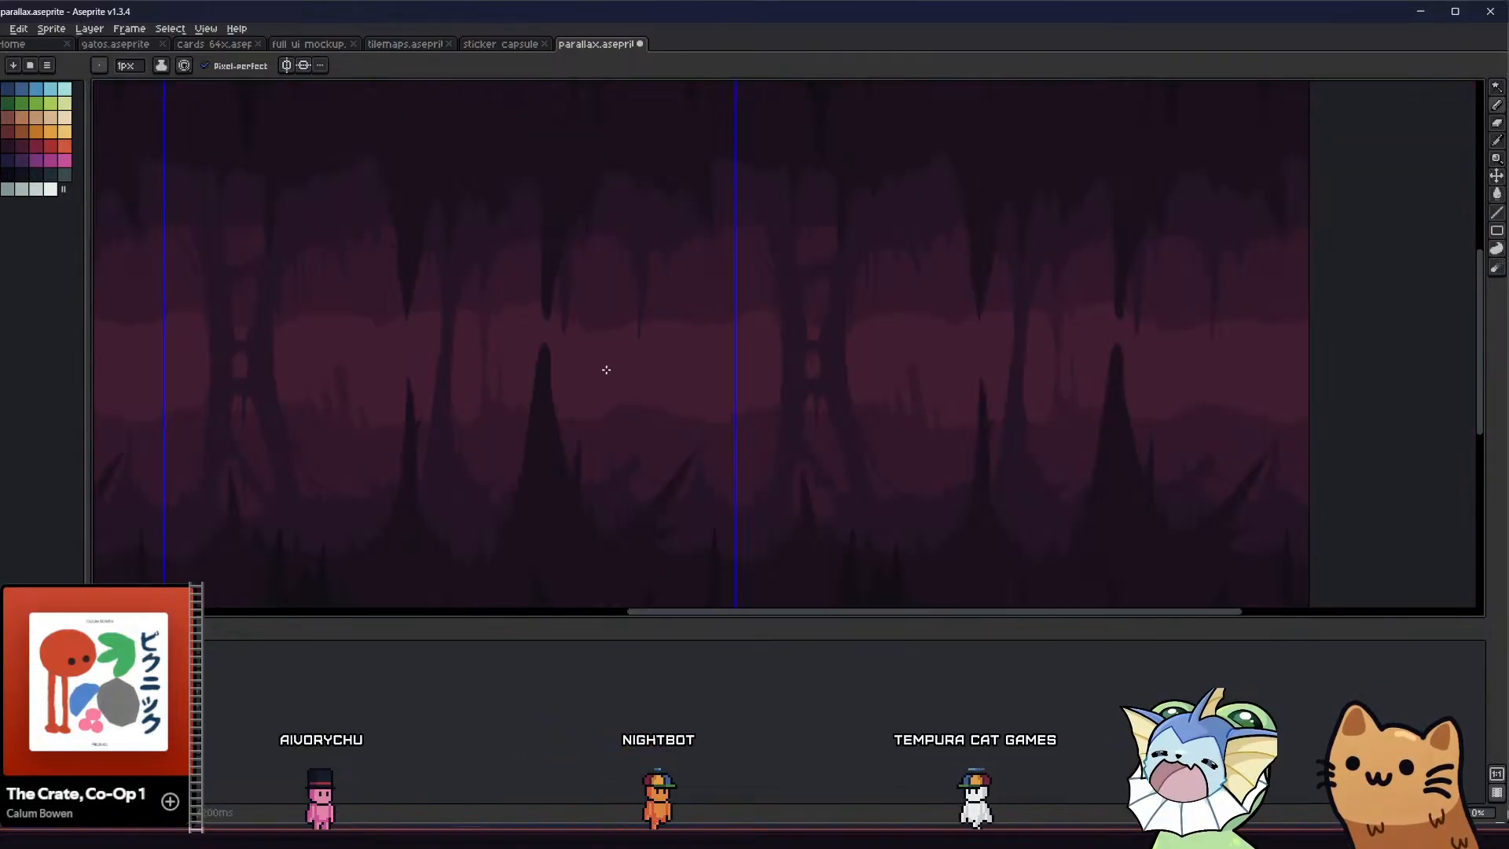
scroll(609, 357, "up", 1)
scroll(595, 326, "up", 1)
key("e")
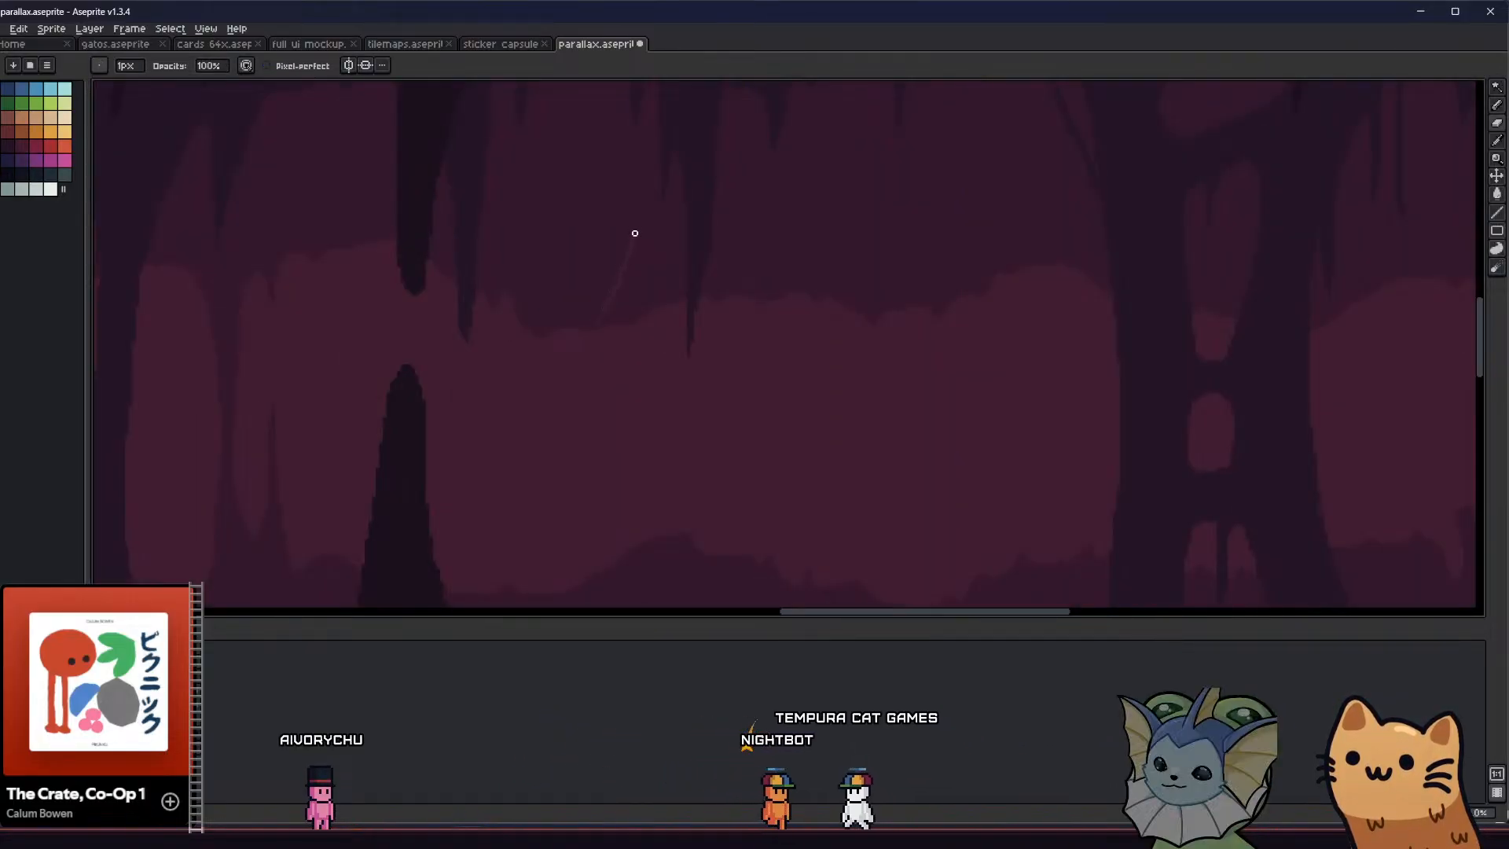
key("w")
left_click(633, 307)
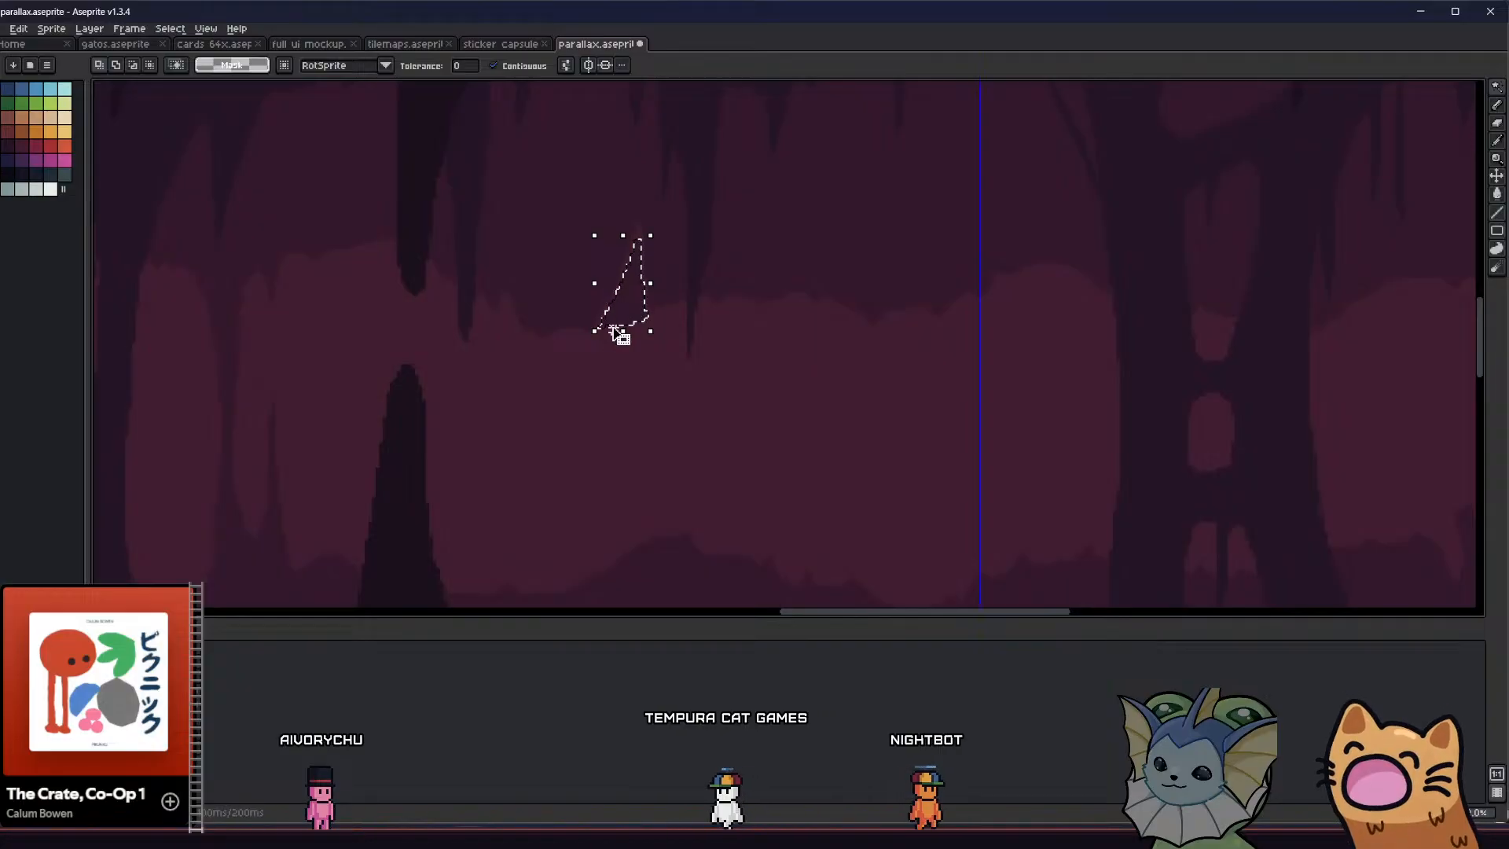
key("Delete")
middle_click_drag(785, 348, 751, 374)
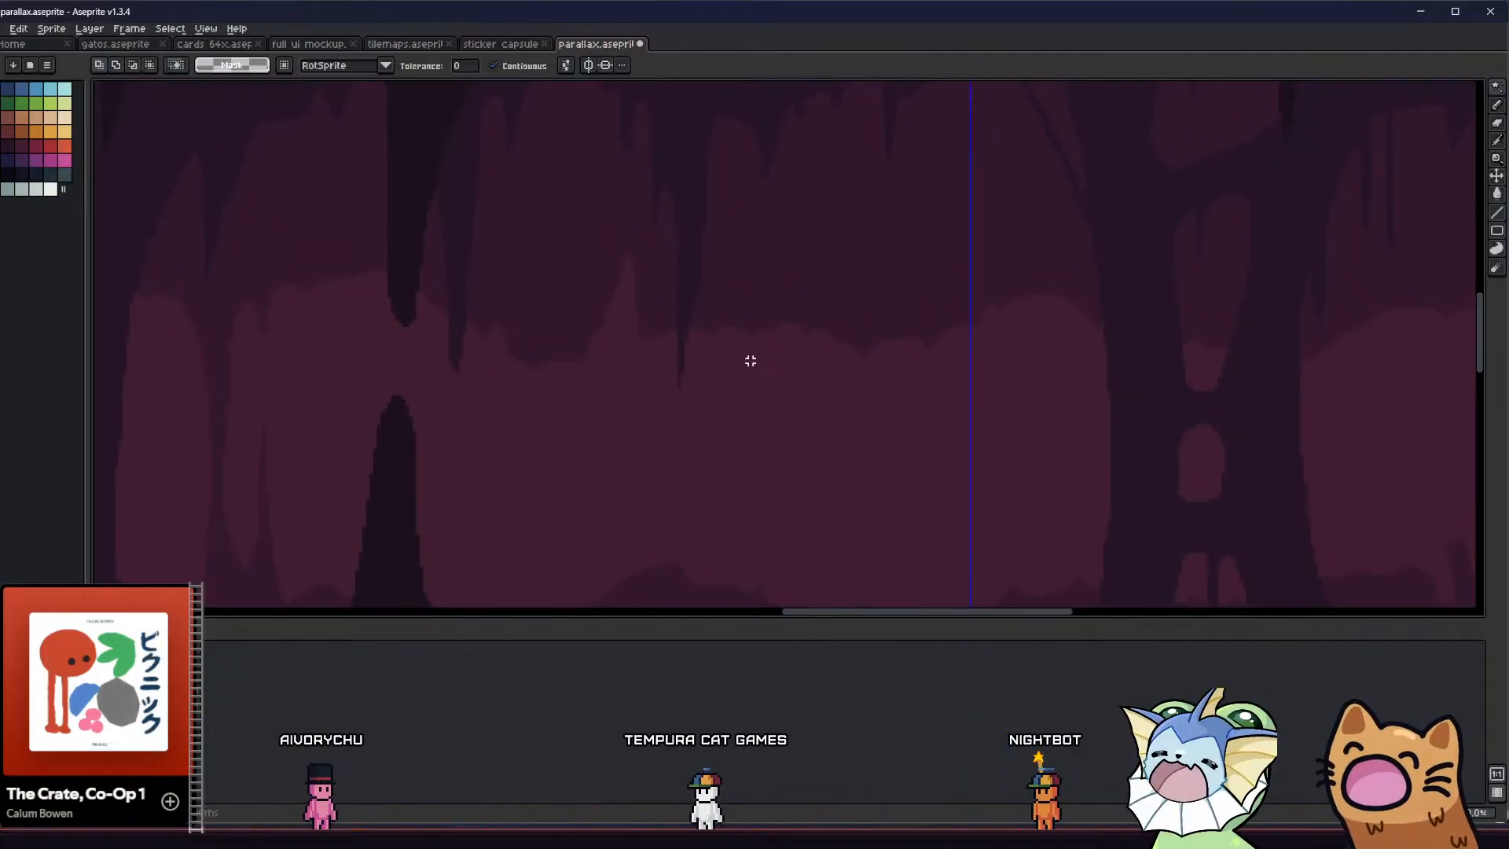
Lasso and delete another notch in the distant ceiling edge between the narrow stalactite and the tile border
scroll(753, 374, "down", 1)
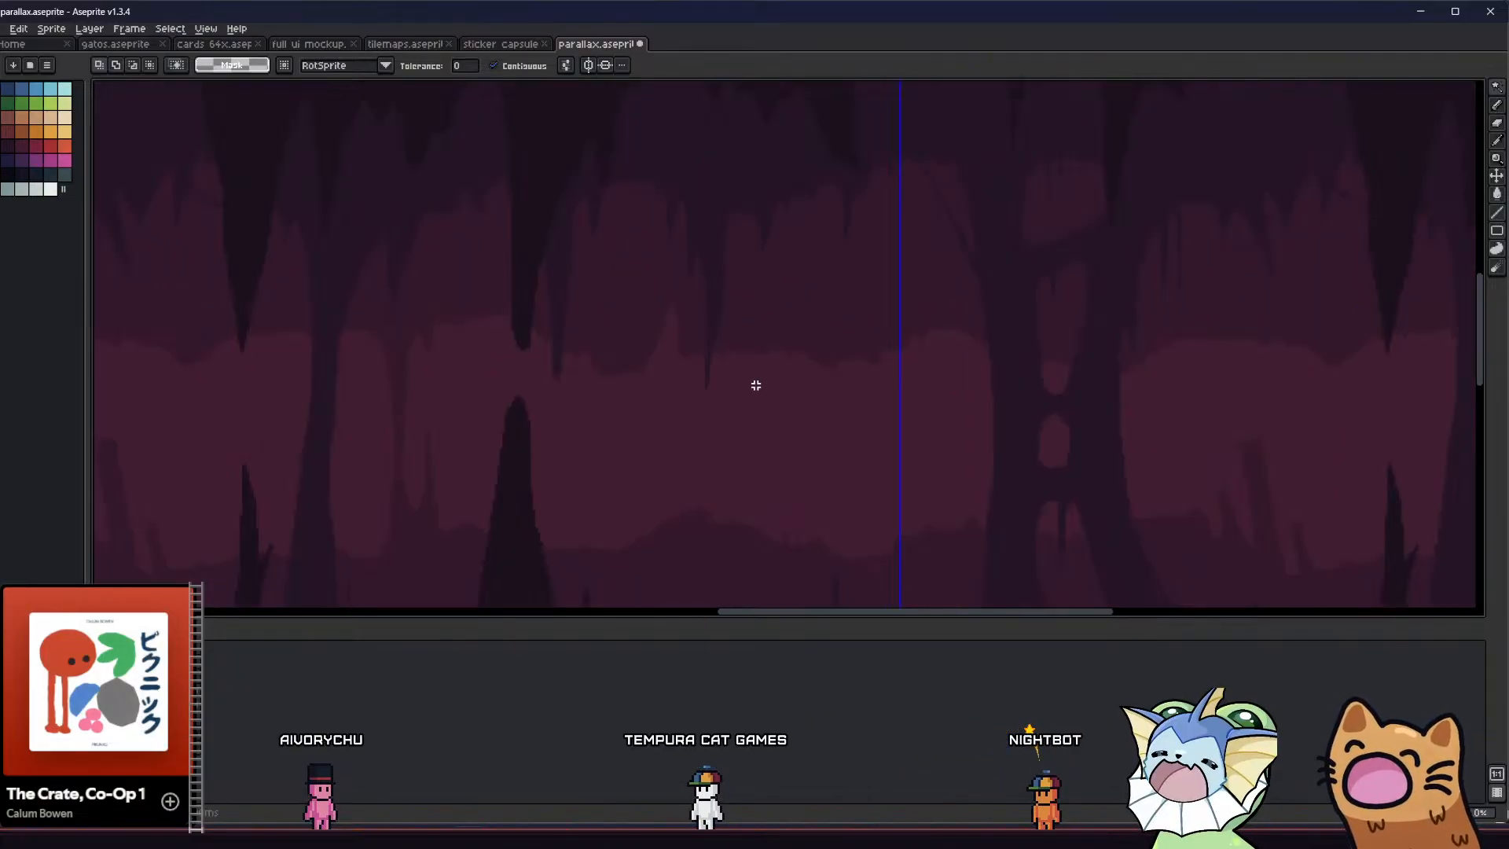
left_click(777, 351)
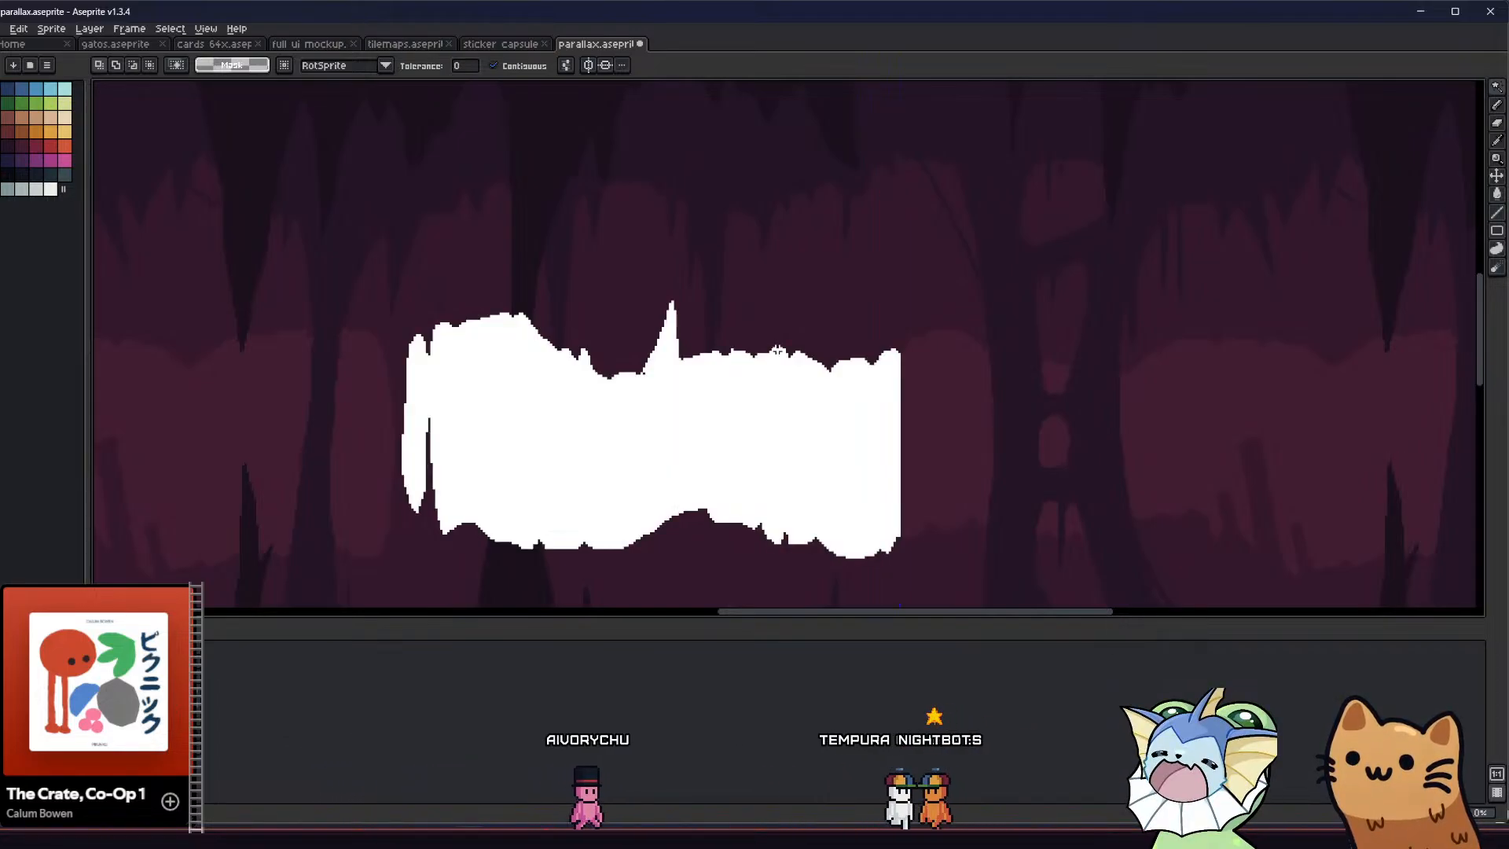
key("ctrl+d")
key("b")
mouse_move(778, 385)
left_mouse_down()
mouse_move(786, 305)
mouse_move(827, 394)
left_mouse_up()
key("Delete")
key("ctrl+d")
middle_click_drag(779, 407, 788, 421)
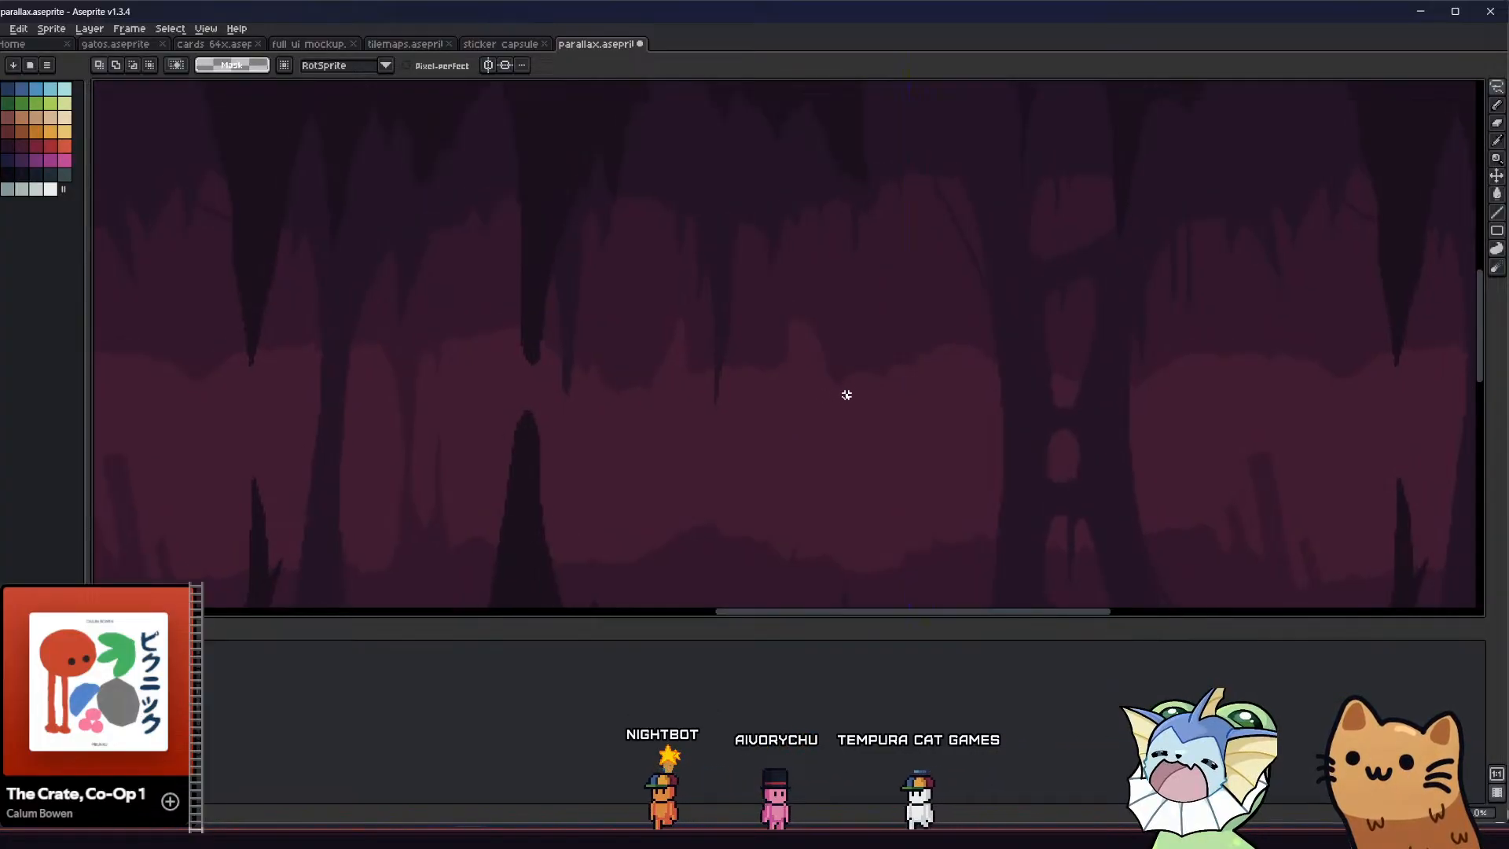
Lasso and delete a tall, slanted pointed notch in the distant ceiling left of the large dark stalactite
left_click_drag(847, 396, 881, 323)
scroll(817, 447, "down", 1)
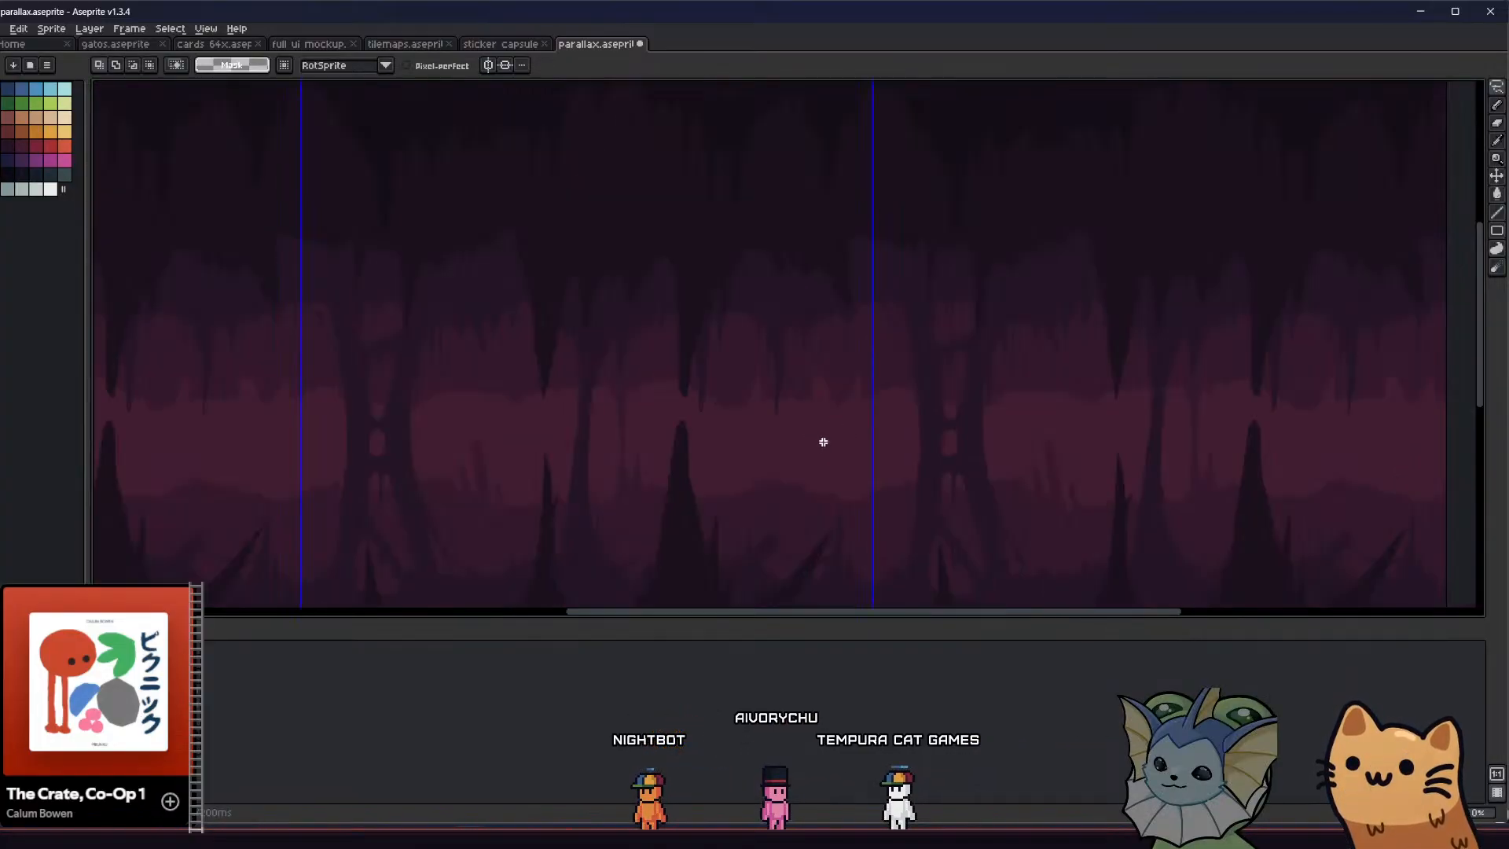
scroll(673, 417, "left", 1, "shift")
scroll(526, 409, "up", 1)
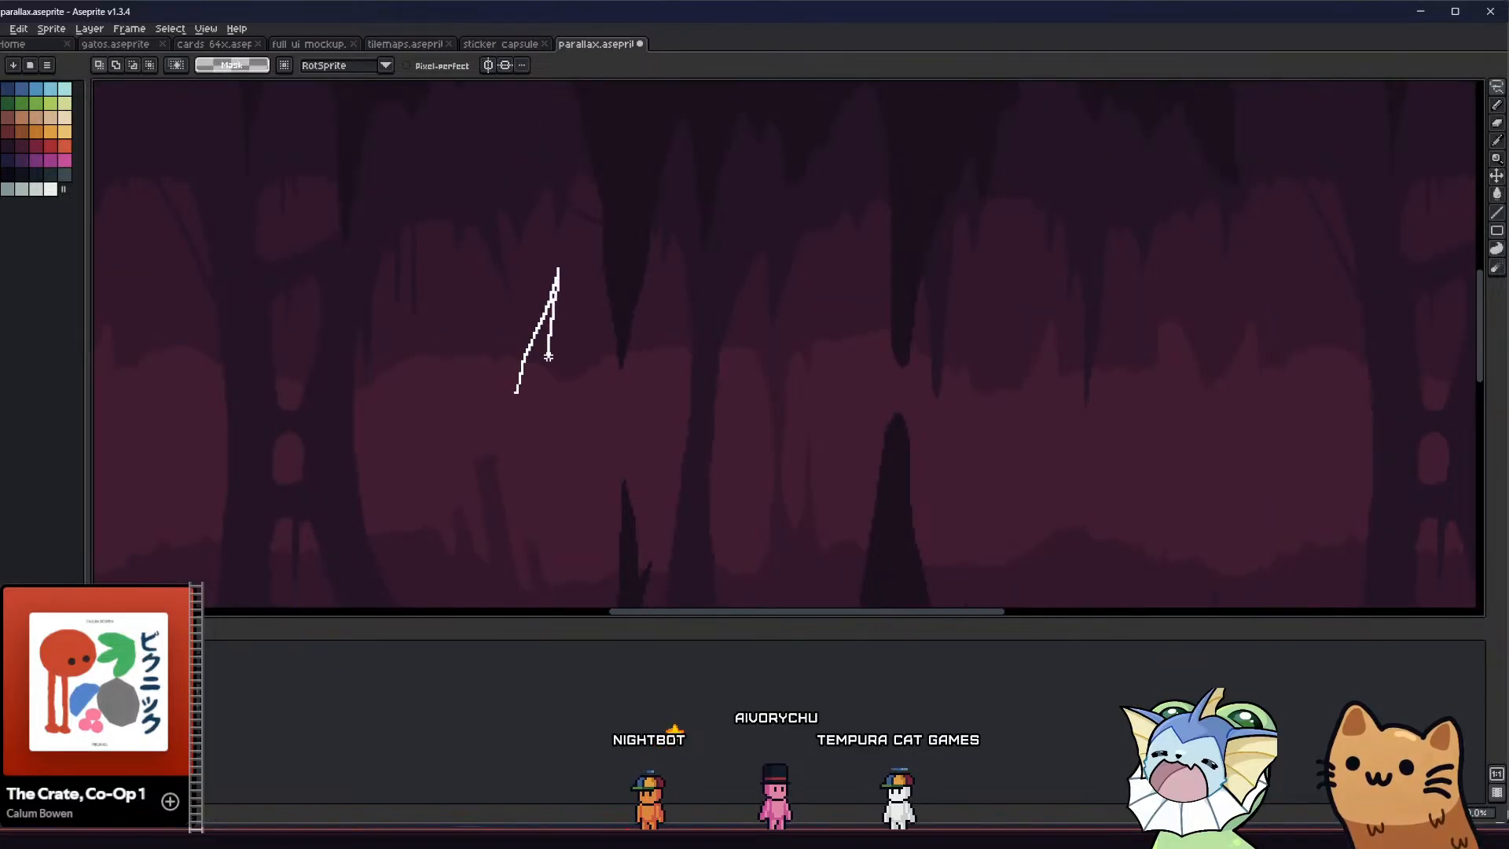
key("Delete")
key("ctrl+d")
Cut two small pointed notches into the distant ceiling beside the double-trunk column and redraw the rock edge between them
middle_click_drag(451, 378, 469, 354)
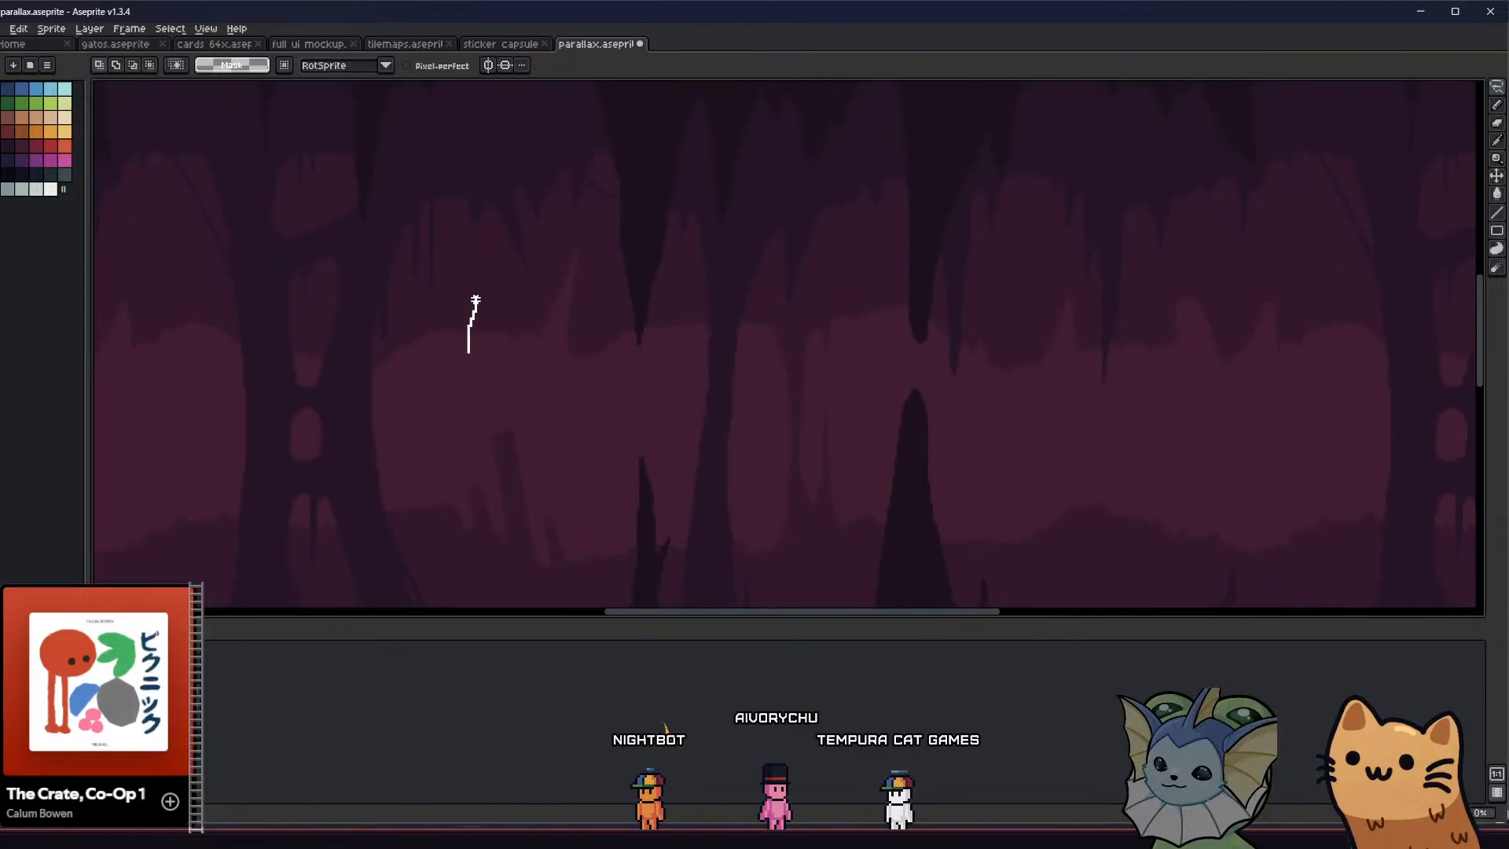
left_click_drag(475, 300, 480, 357)
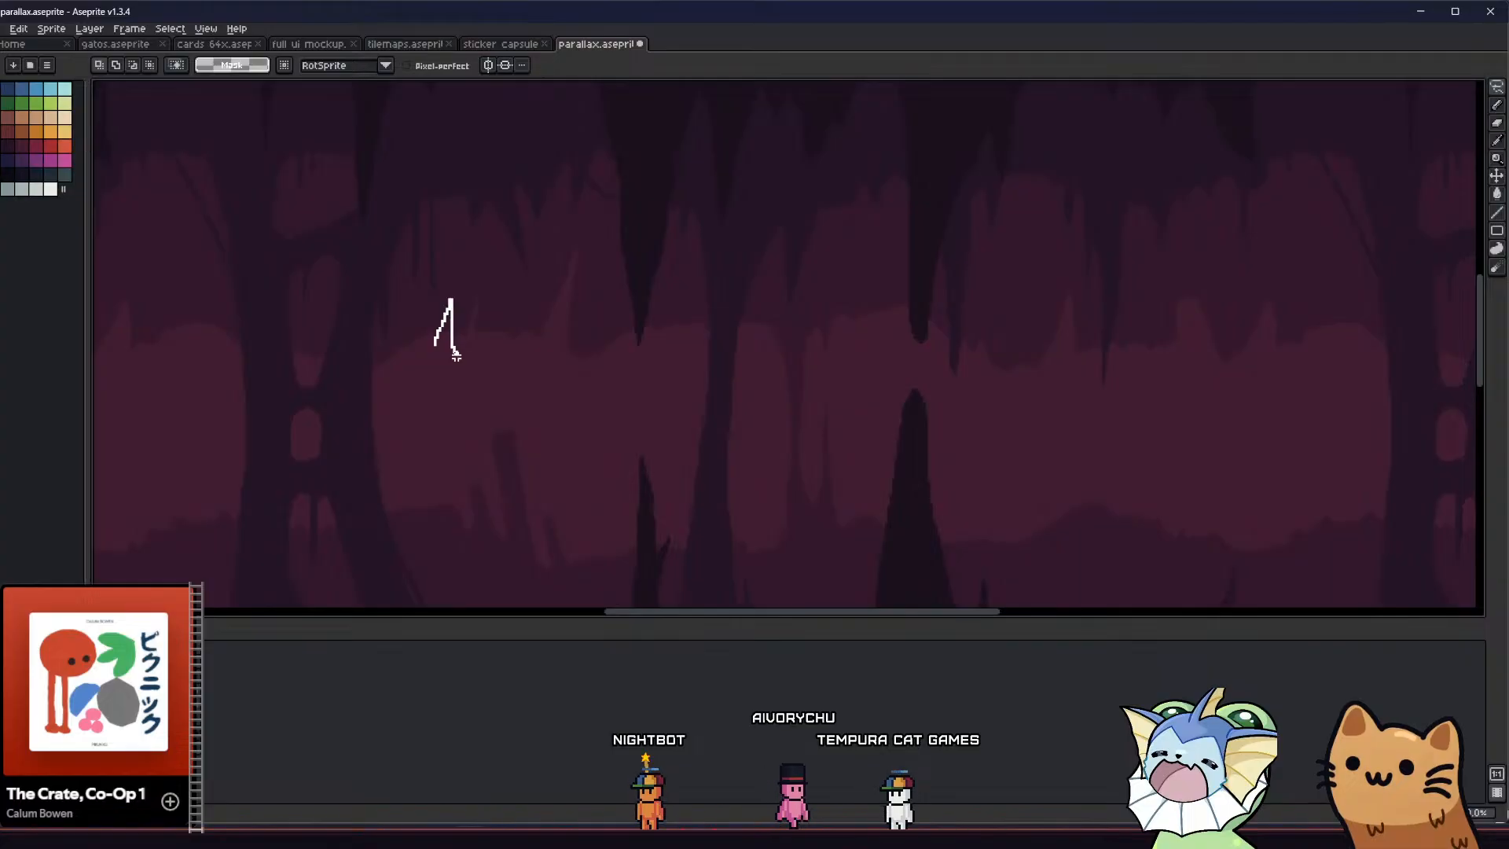
scroll(462, 346, "up", 1)
key("b")
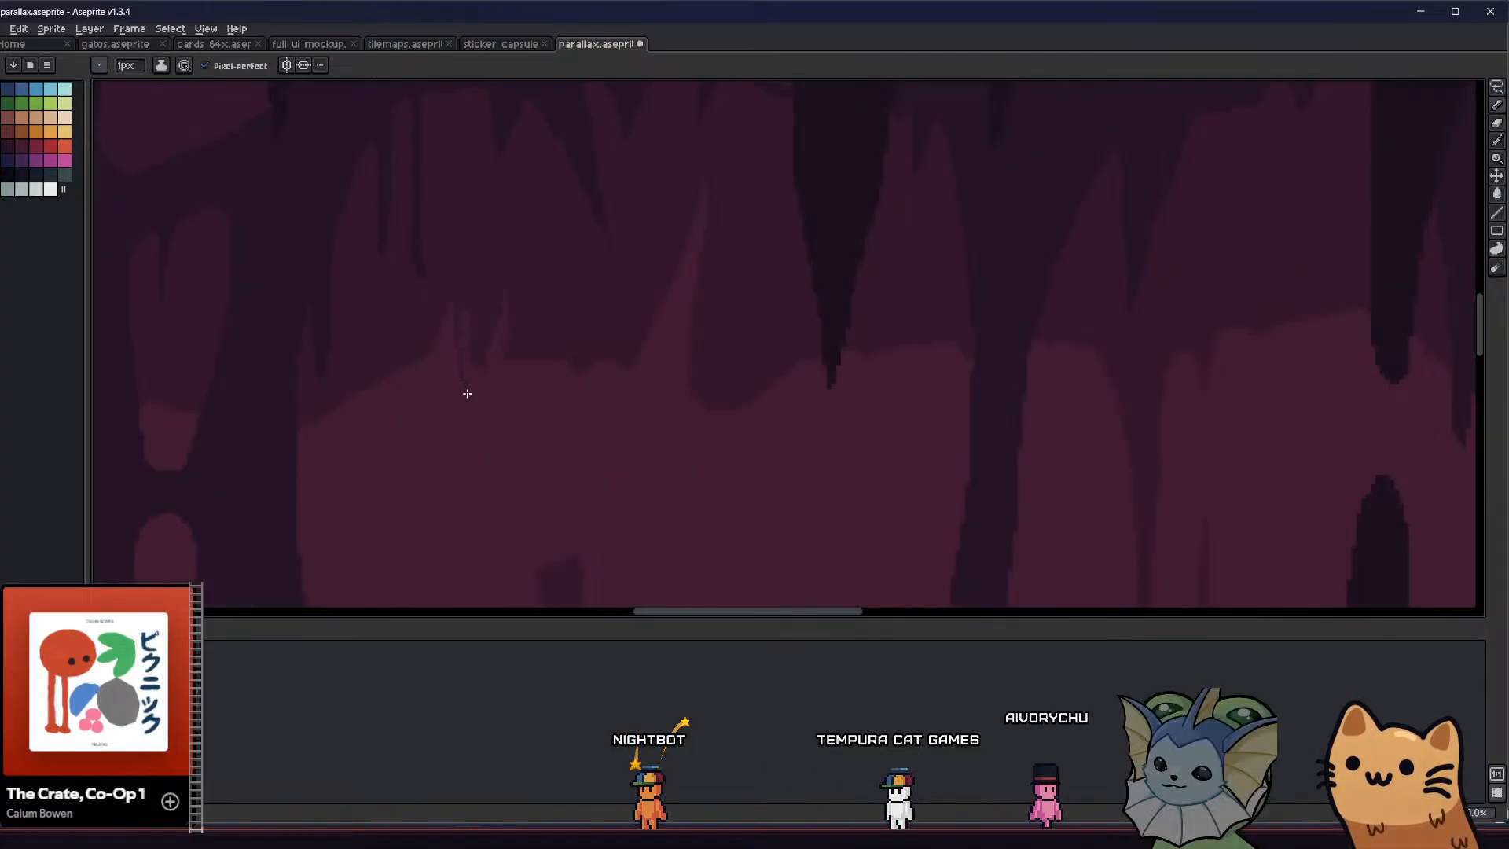
key("e")
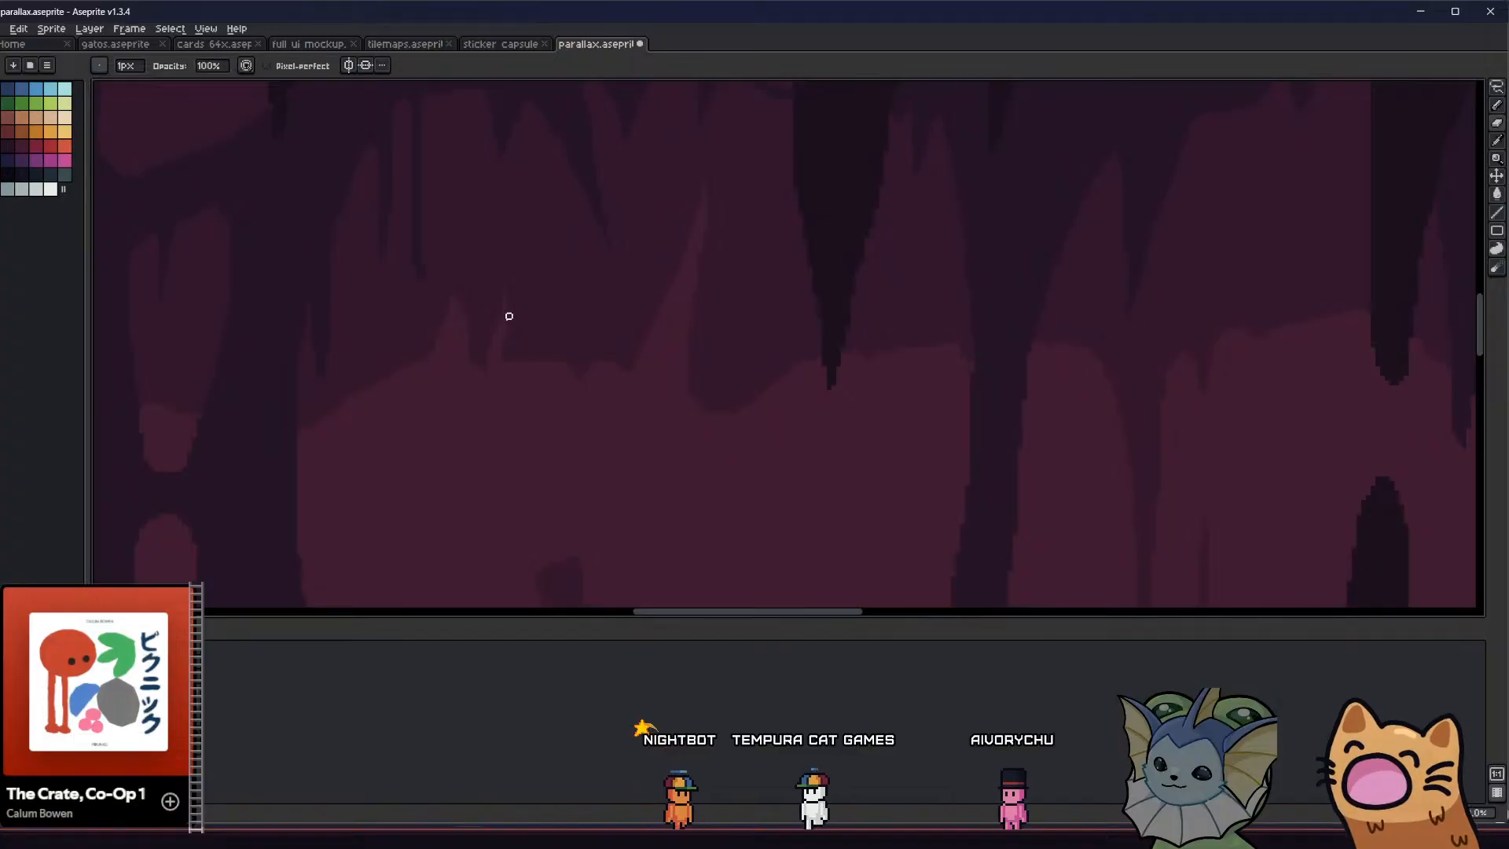
key("w")
left_click(593, 333)
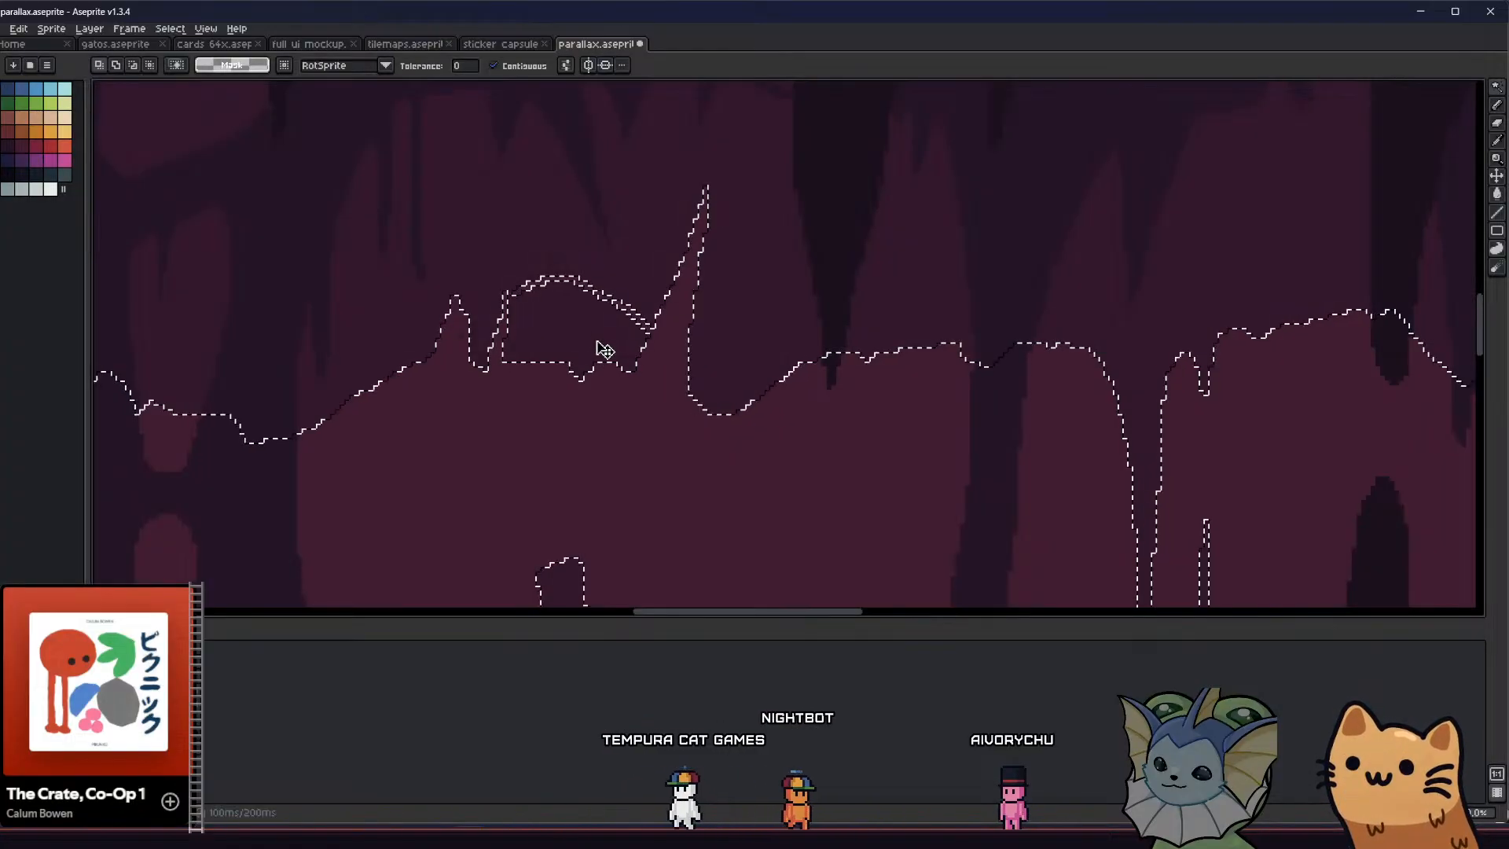
left_click(605, 385)
key("q")
left_click_drag(563, 283, 626, 303)
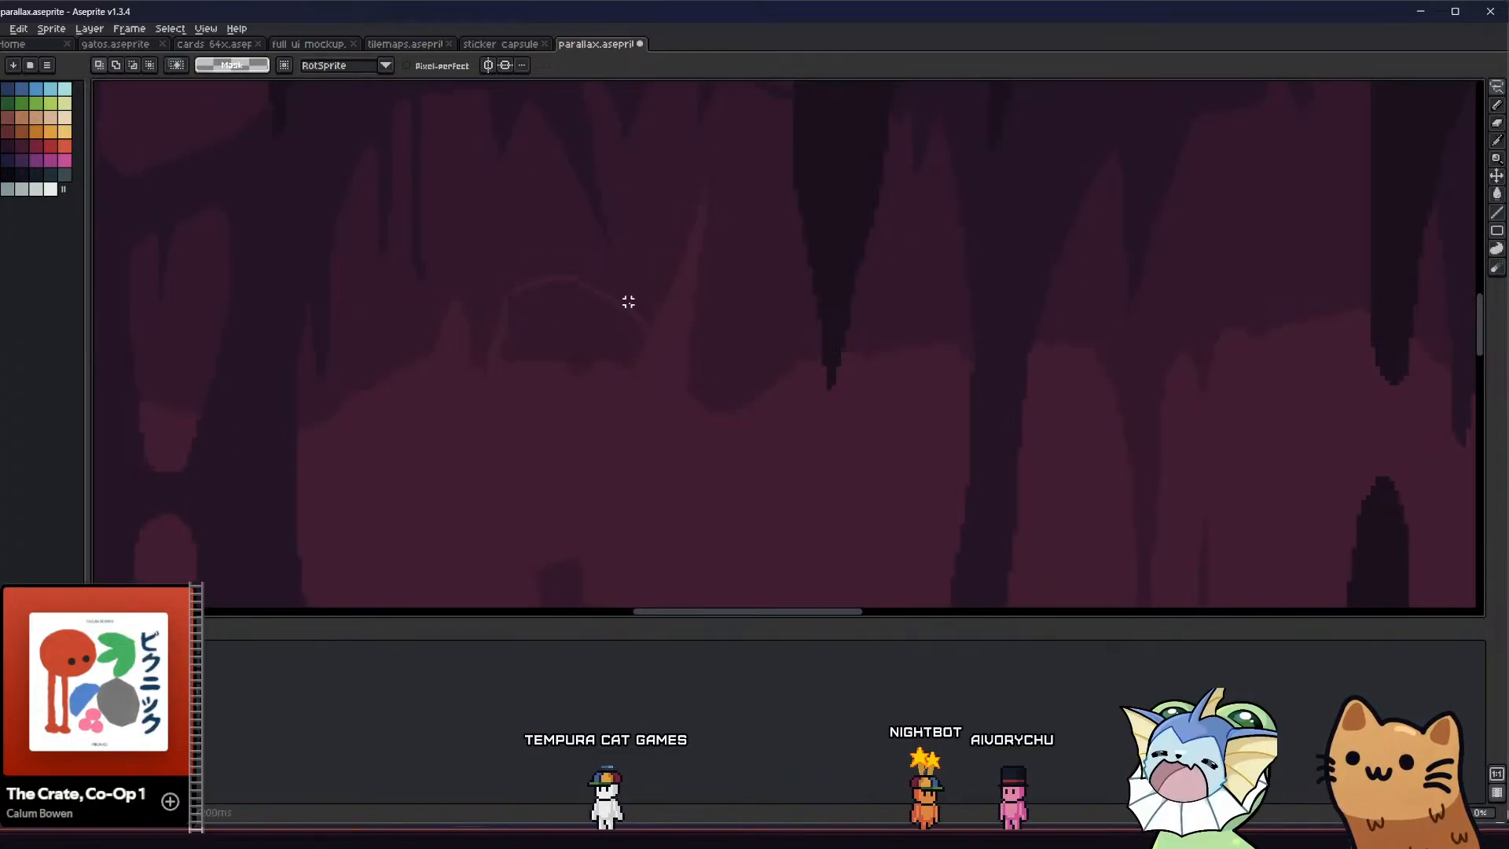
key("ctrl+z")
key("ctrl+z")
key("ctrl+d")
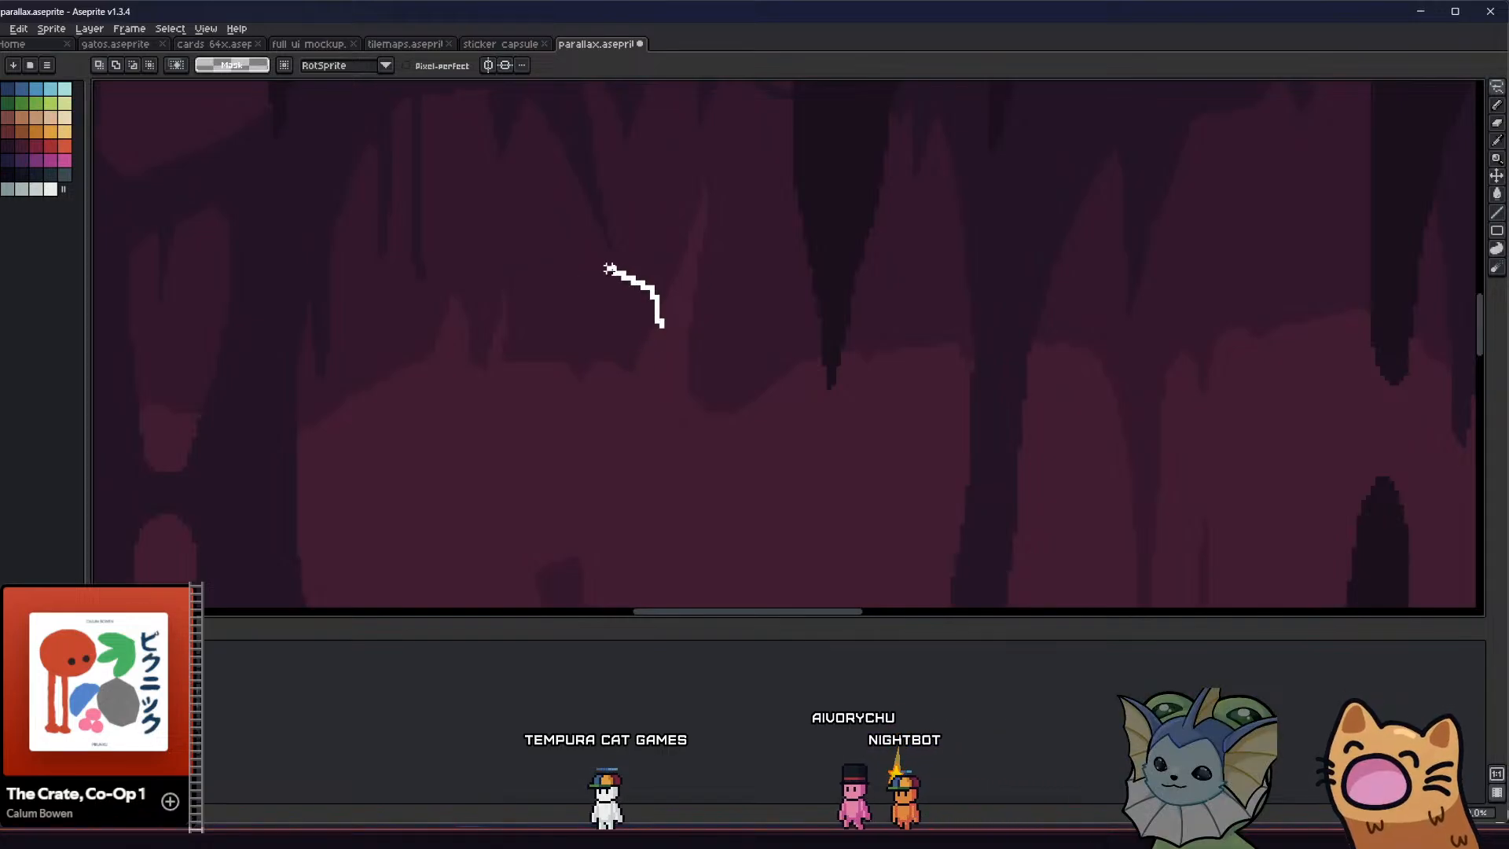
Lasso and delete a domed area from the distant ceiling edge between the double-trunk column and the large dark stalactite
mouse_move(609, 269)
left_mouse_down()
mouse_move(528, 286)
mouse_move(501, 327)
left_mouse_up()
middle_click_drag(537, 405, 548, 416)
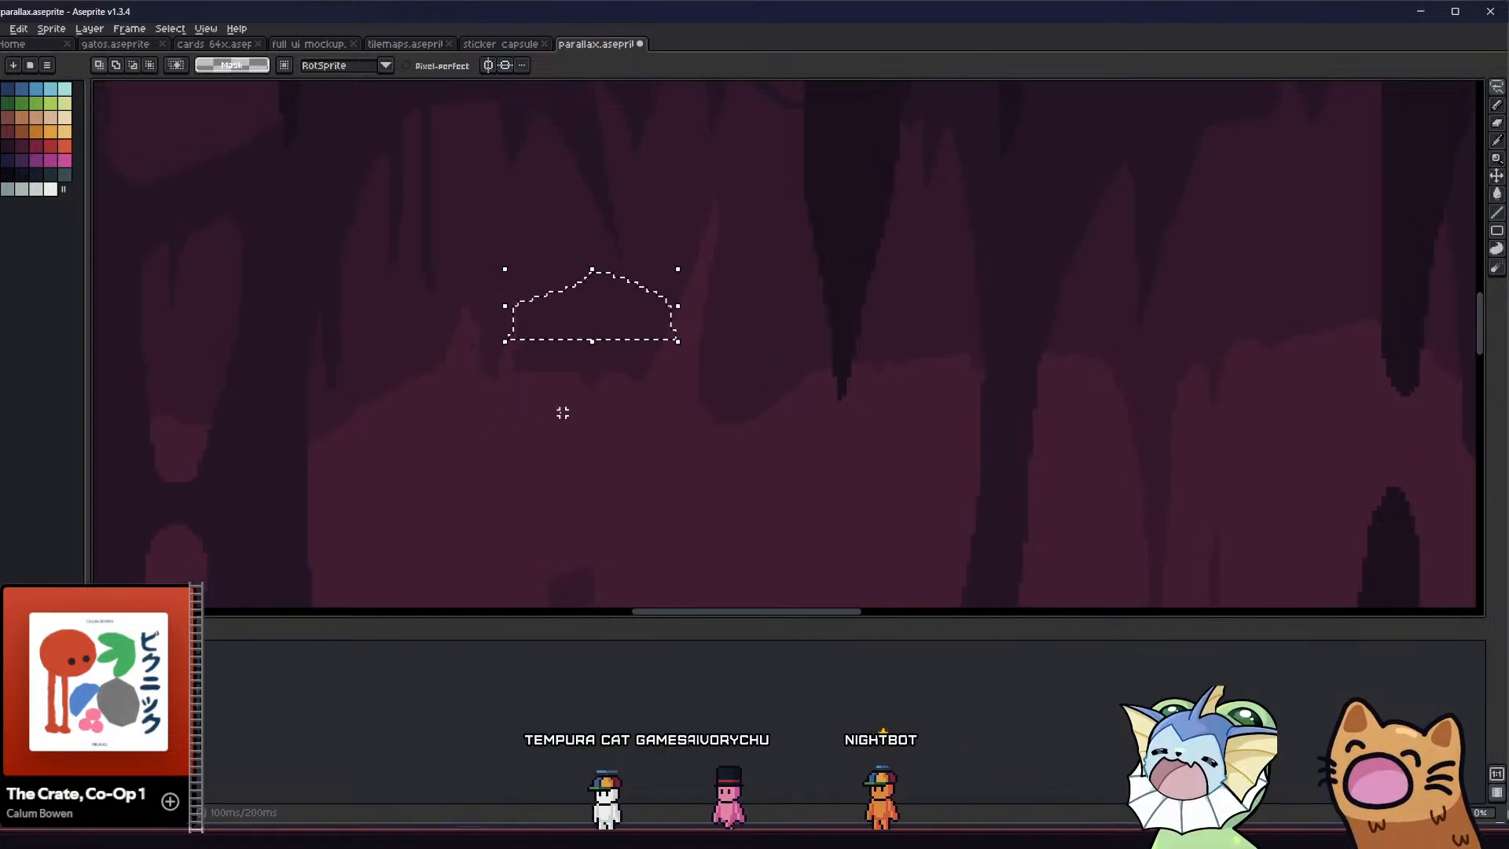
key("Delete")
mouse_move(518, 336)
left_mouse_down()
mouse_move(657, 333)
mouse_move(589, 440)
mouse_move(567, 422)
left_mouse_up()
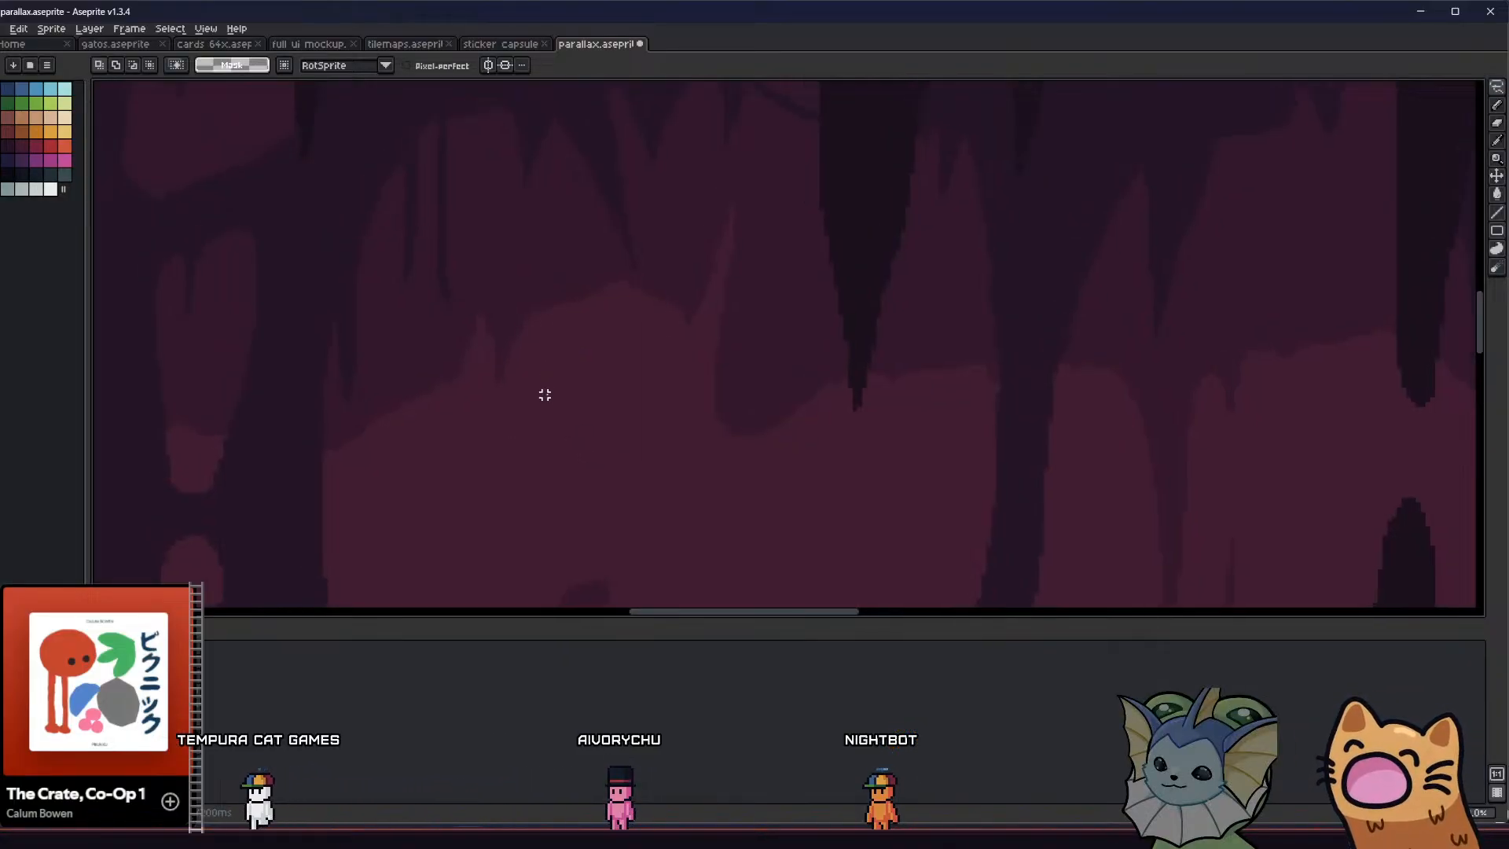
Examine the distant ceiling silhouette close up and across the repeated tiles of the cave background
scroll(543, 394, "down", 4)
scroll(527, 379, "up", 1)
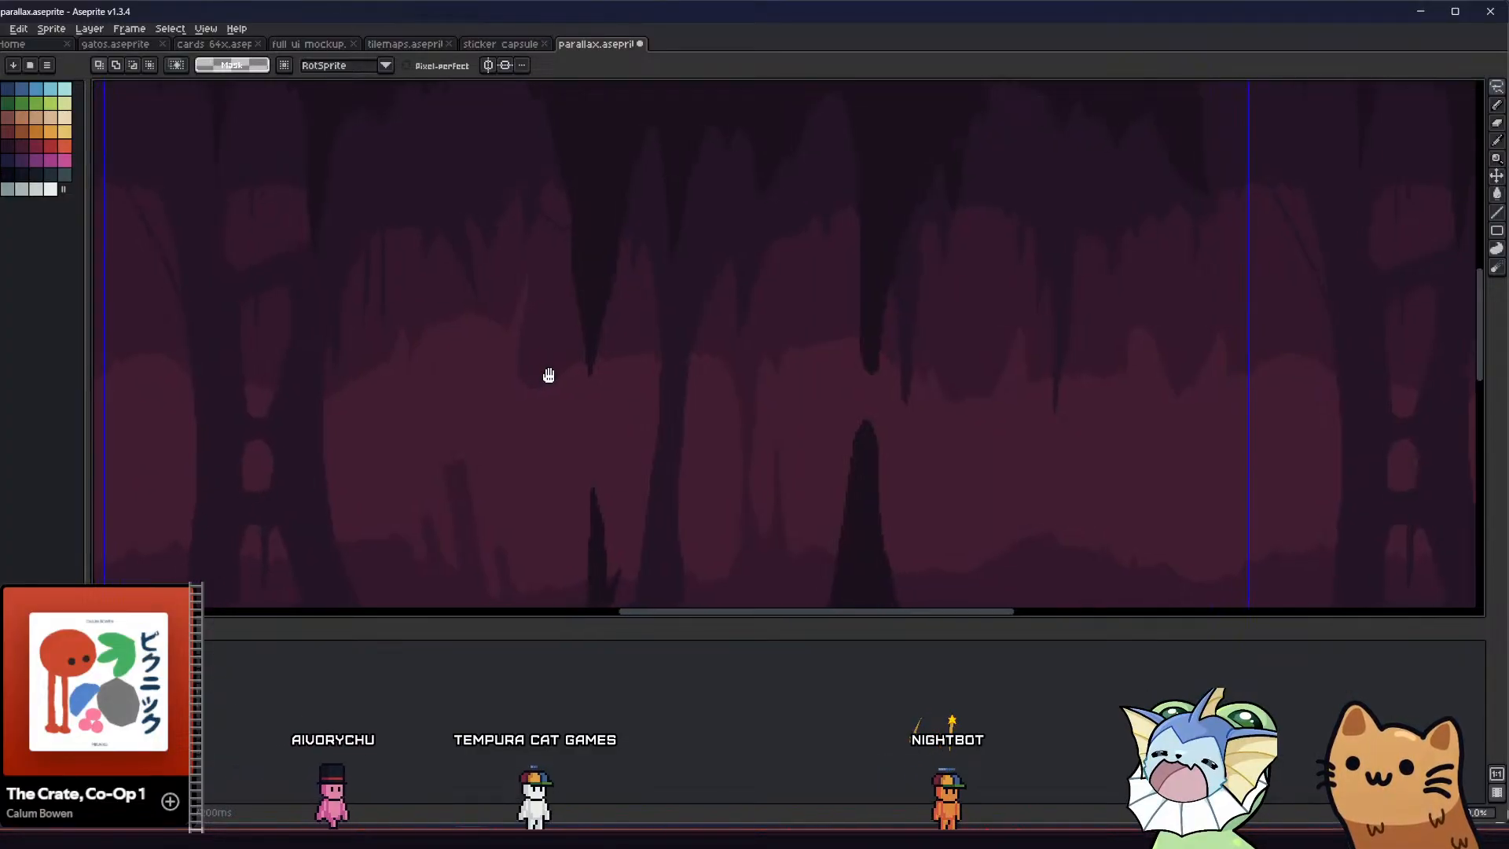
scroll(601, 352, "down", 1)
scroll(601, 352, "down", 1)
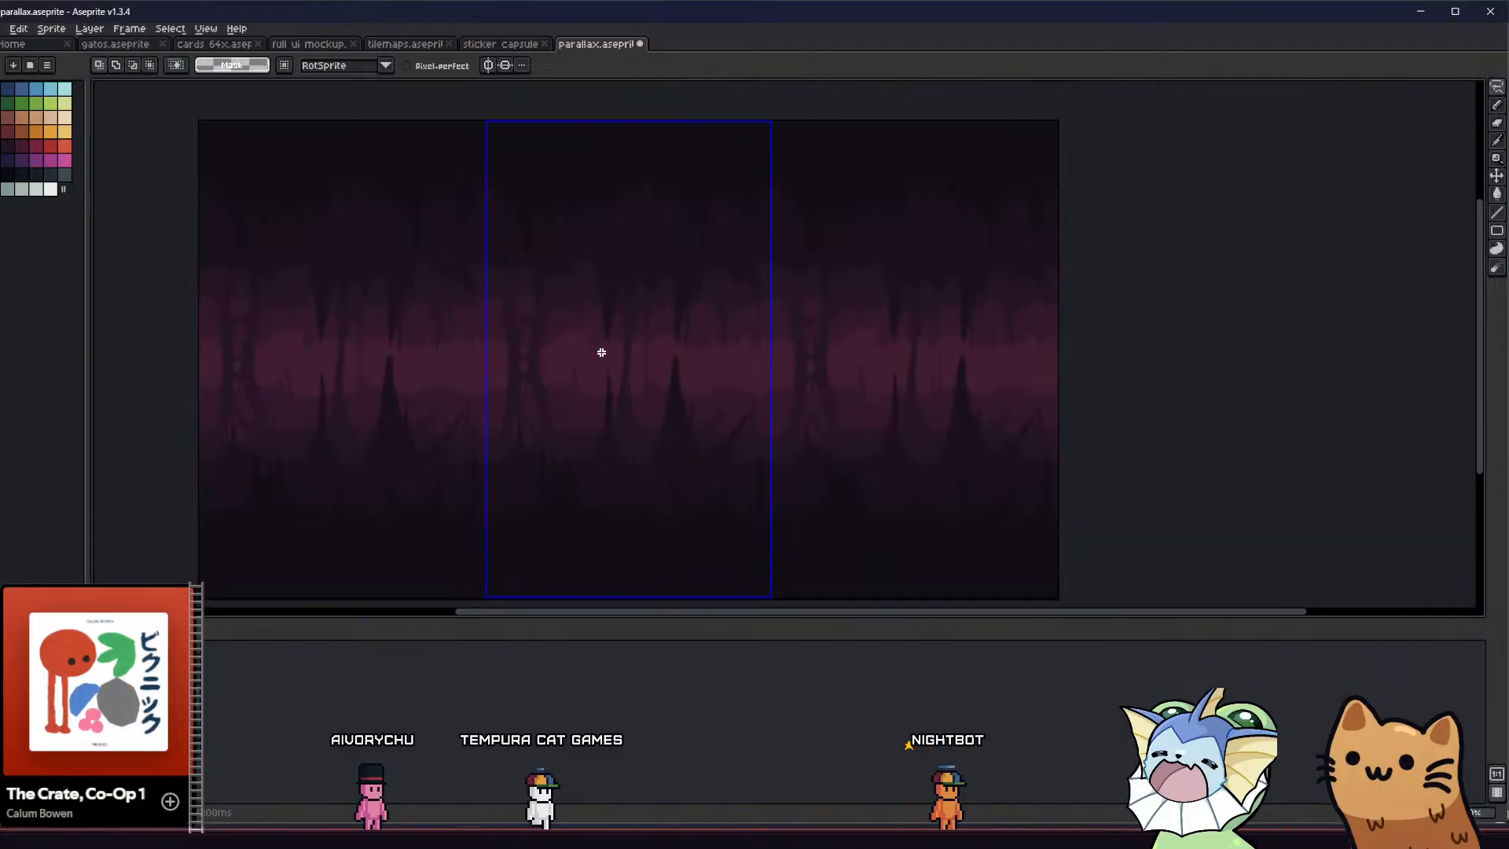
scroll(719, 365, "up", 1)
middle_click_drag(682, 384, 668, 348)
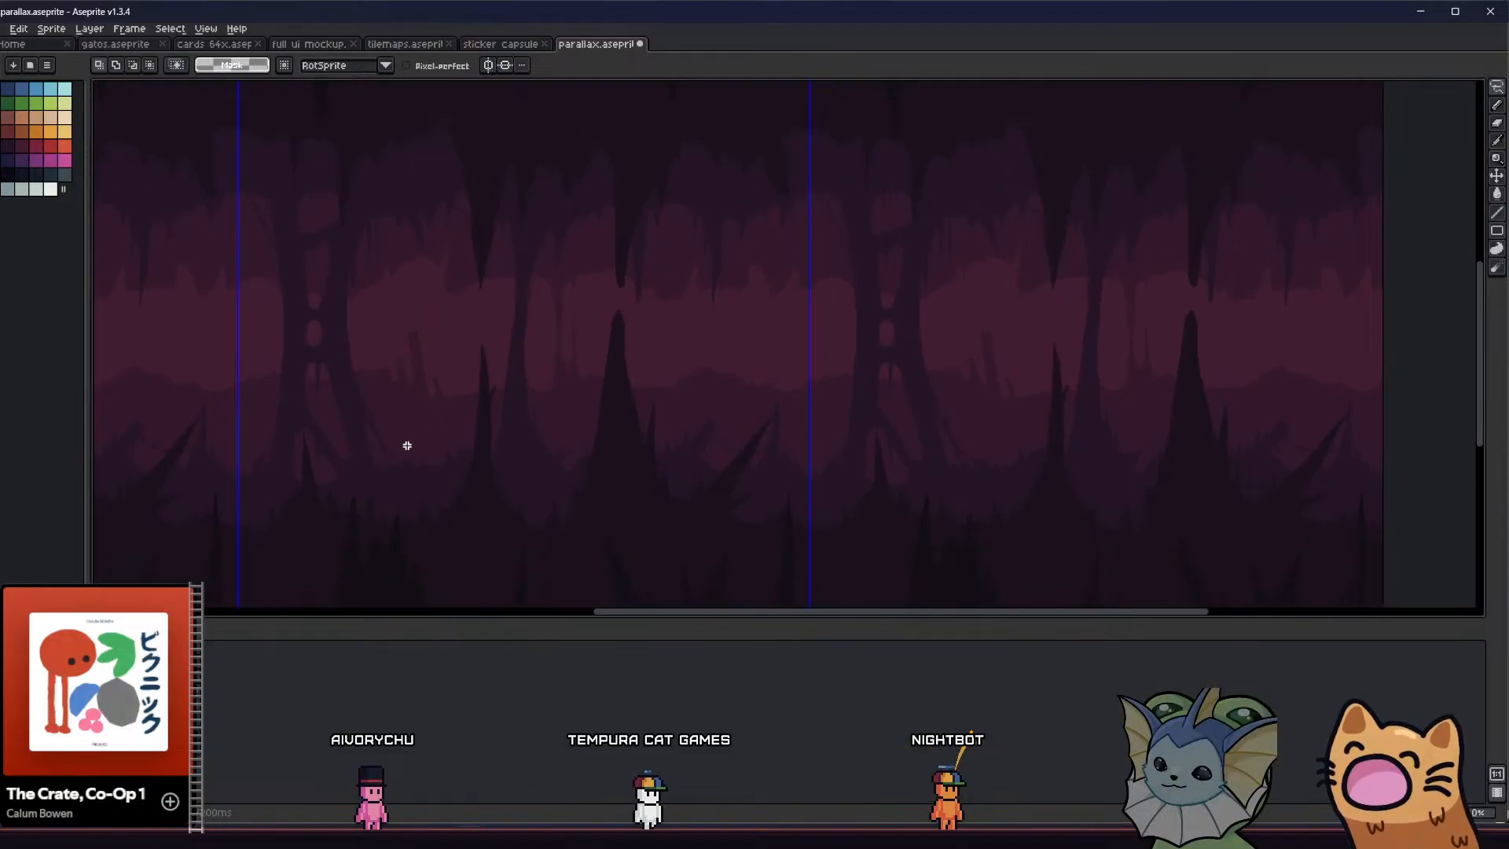
middle_click_drag(506, 423, 516, 435)
scroll(590, 351, "up", 1)
middle_click_drag(595, 370, 757, 397)
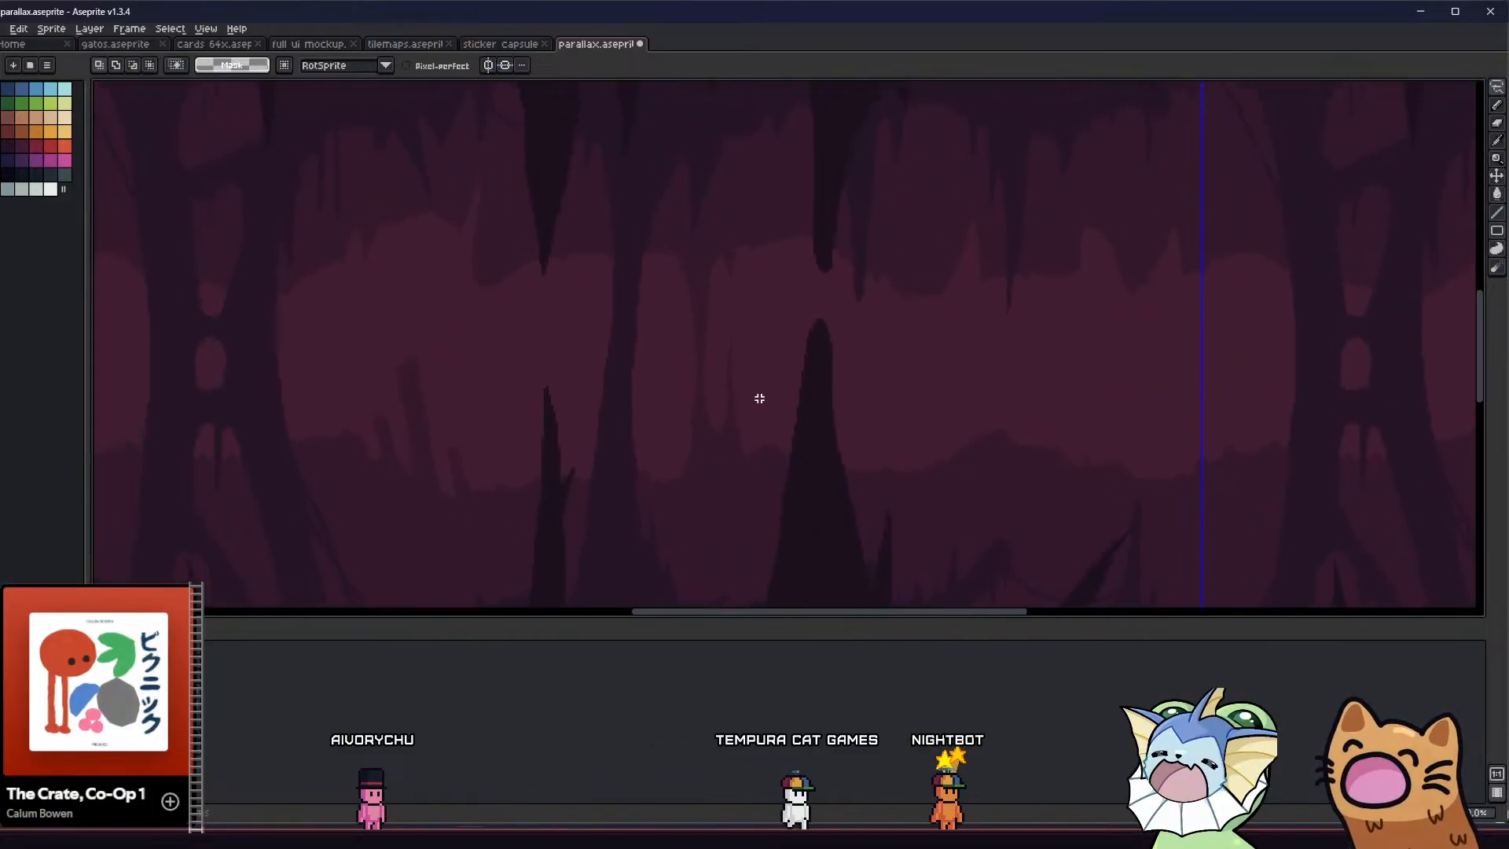
Outline two small pointed stalactites on the distant ceiling edge left of the large dark stalactite and fill them with the ceiling colour
key("b")
scroll(429, 243, "up", 1)
middle_click_drag(430, 244, 532, 290)
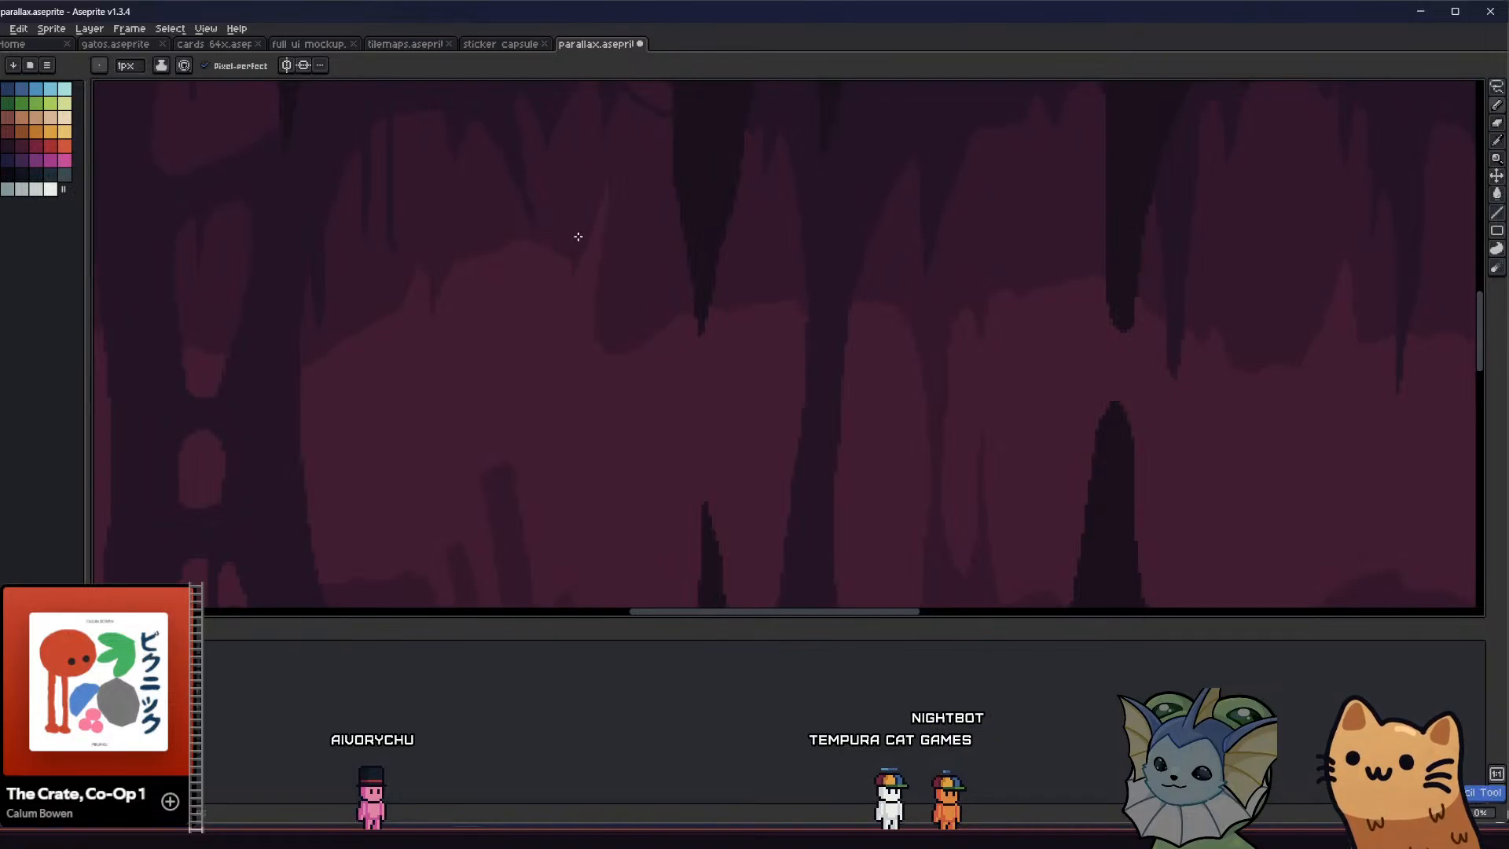
left_click_drag(559, 329, 542, 240)
middle_click_drag(537, 278, 556, 330)
key("g")
left_click(570, 273)
scroll(548, 336, "down", 2)
scroll(545, 330, "up", 3)
Lengthen the small distant stalactite nearest the double-trunk column into a tall, narrow point
key("b")
scroll(533, 269, "up", 1)
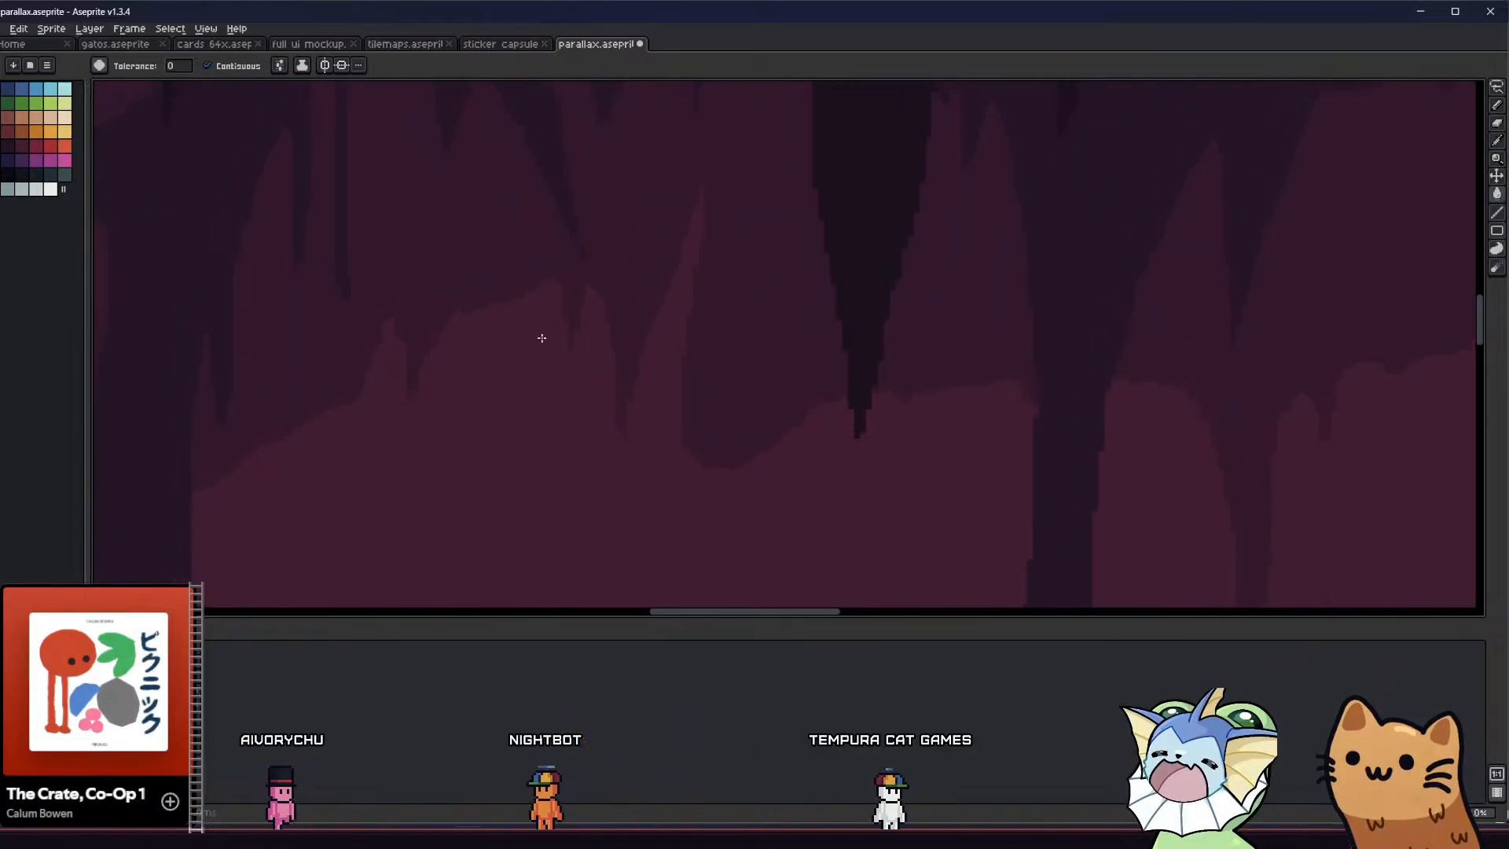
key("b")
scroll(542, 337, "down", 3)
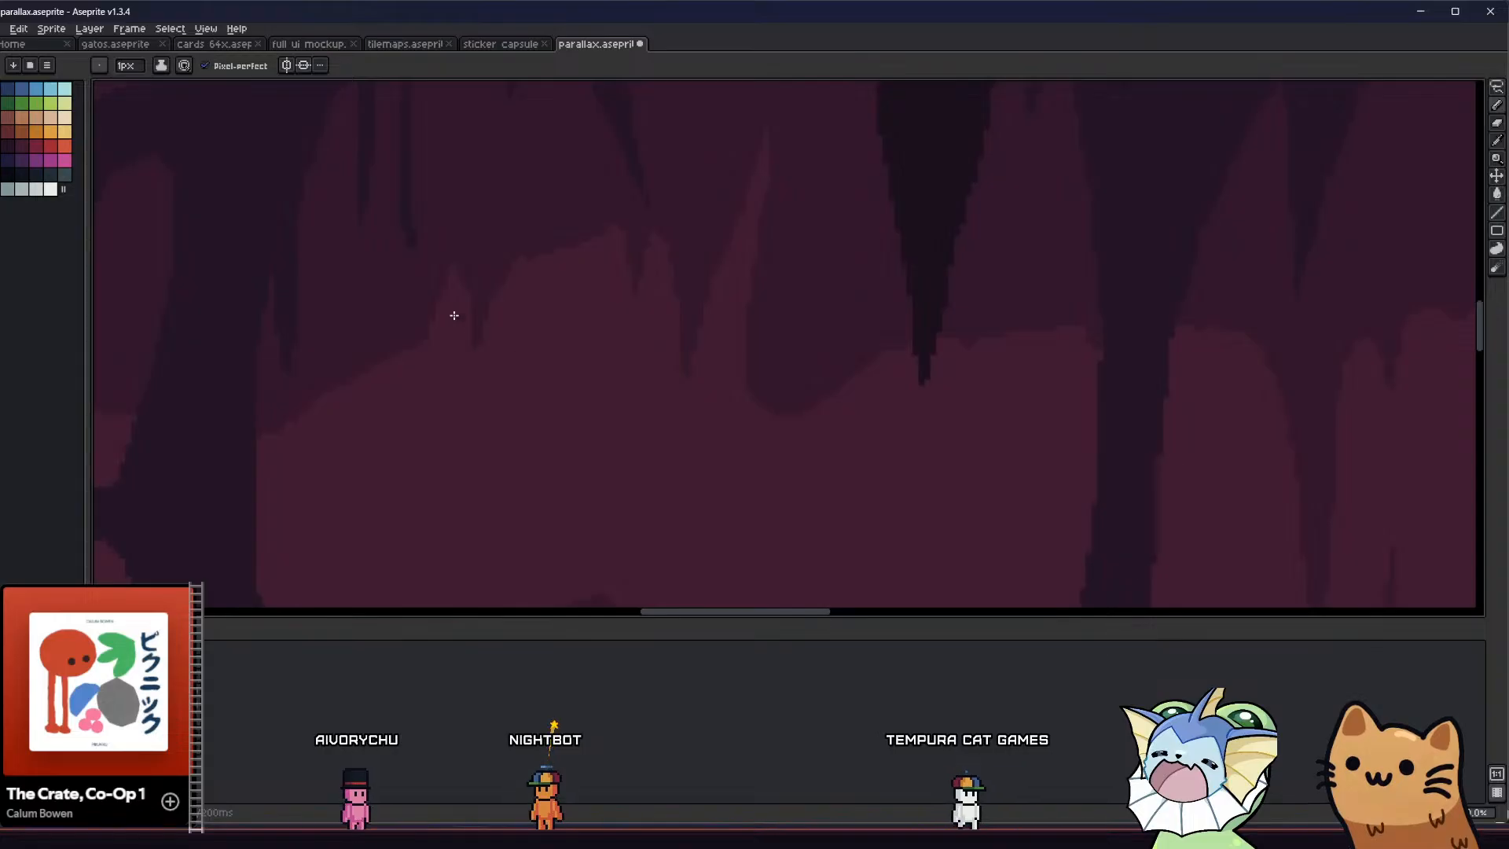
middle_click_drag(390, 381, 417, 337)
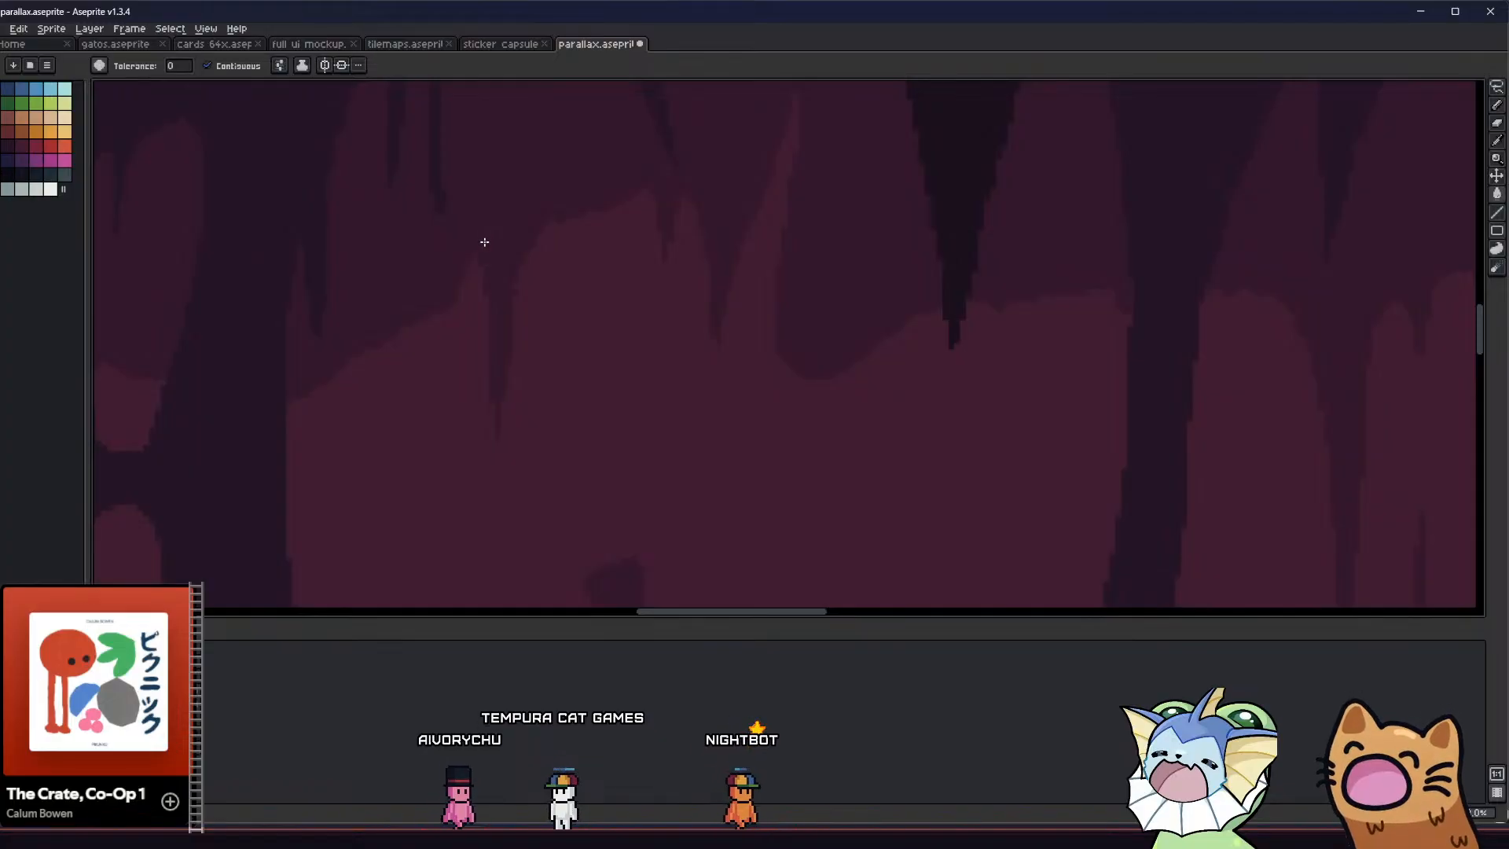
scroll(482, 340, "down", 3)
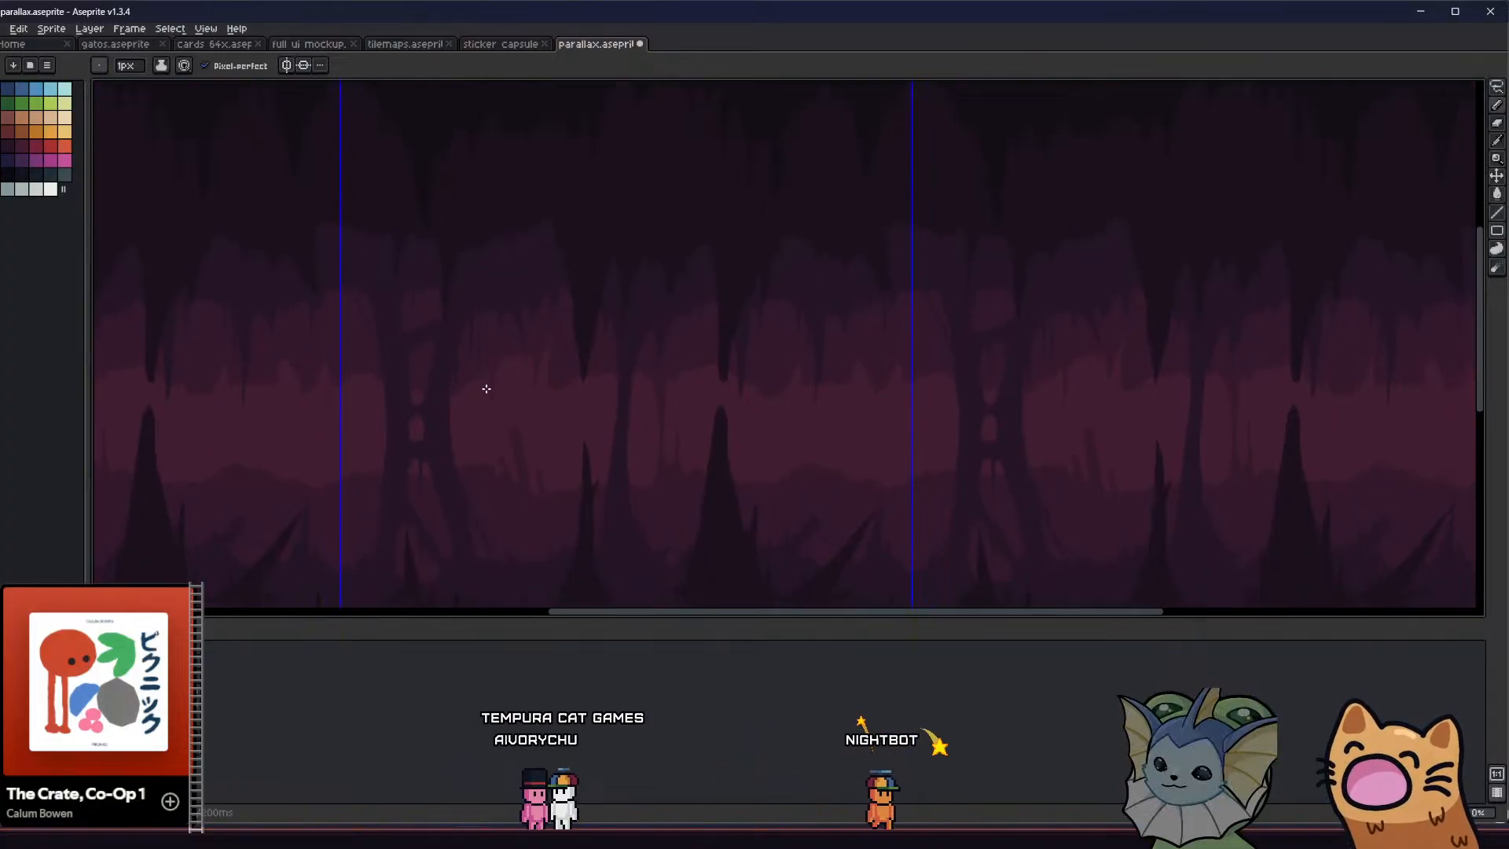
scroll(485, 387, "up", 3)
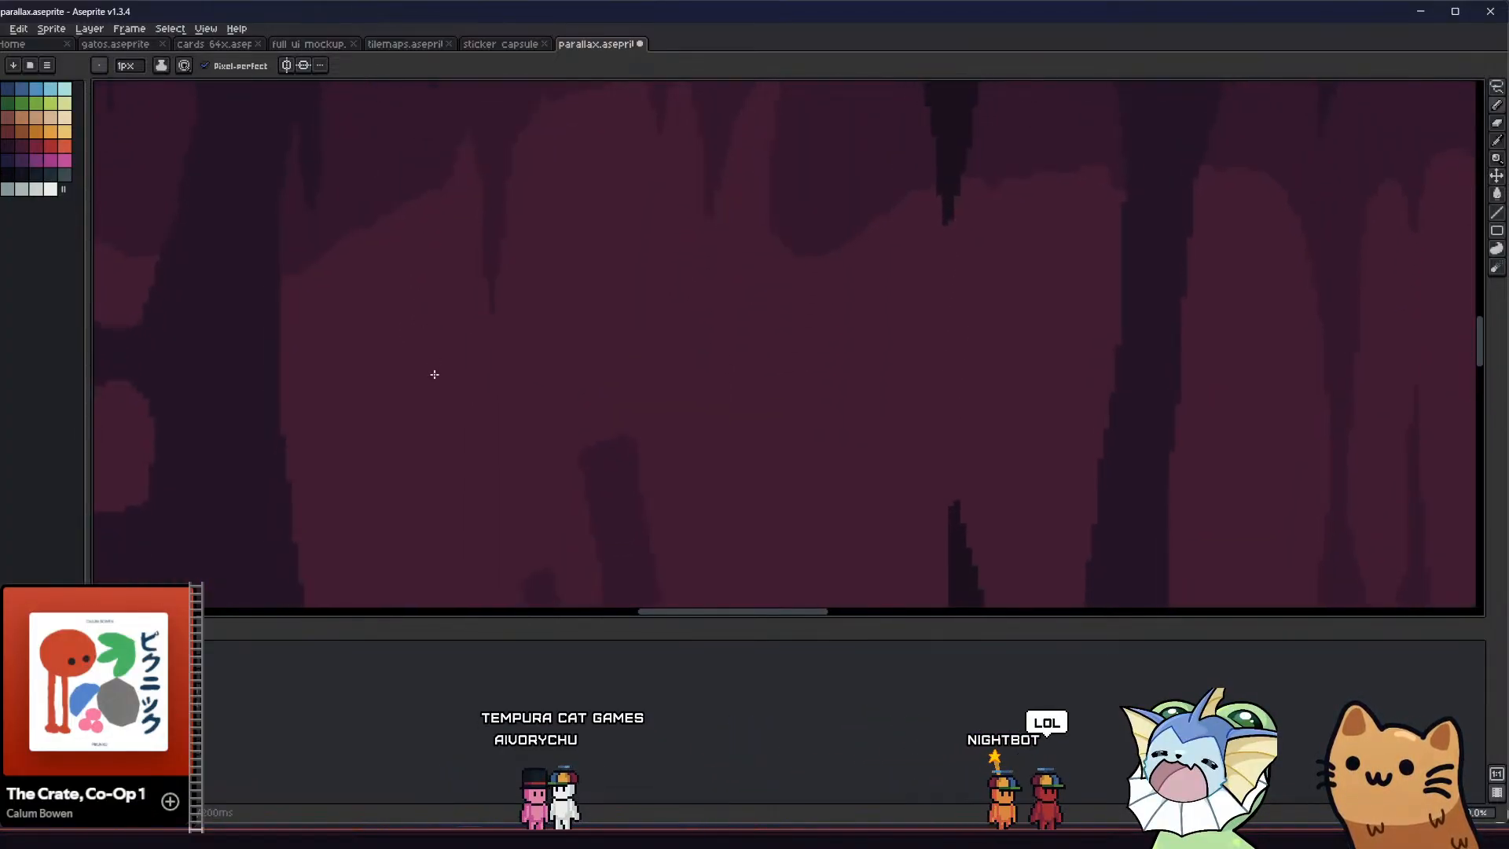
scroll(451, 337, "down", 2)
scroll(448, 326, "down", 1)
scroll(465, 315, "up", 1)
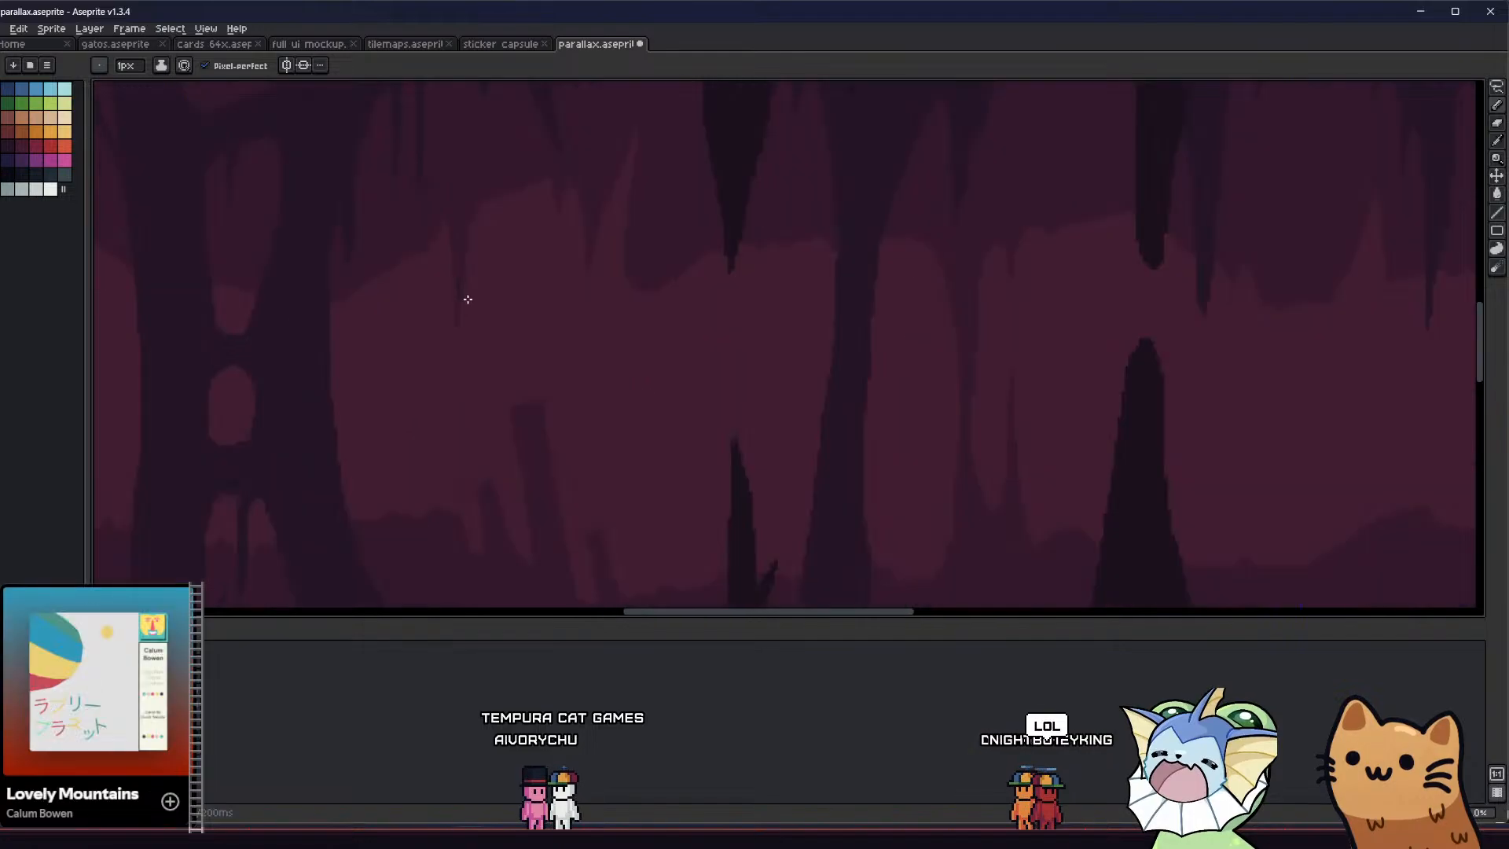
Add small, short stalactites to the distant ceiling edge between the long narrow point and the next small stalactite, filling their shapes
scroll(471, 292, "down", 1)
middle_click_drag(471, 304, 473, 415)
scroll(472, 416, "up", 2)
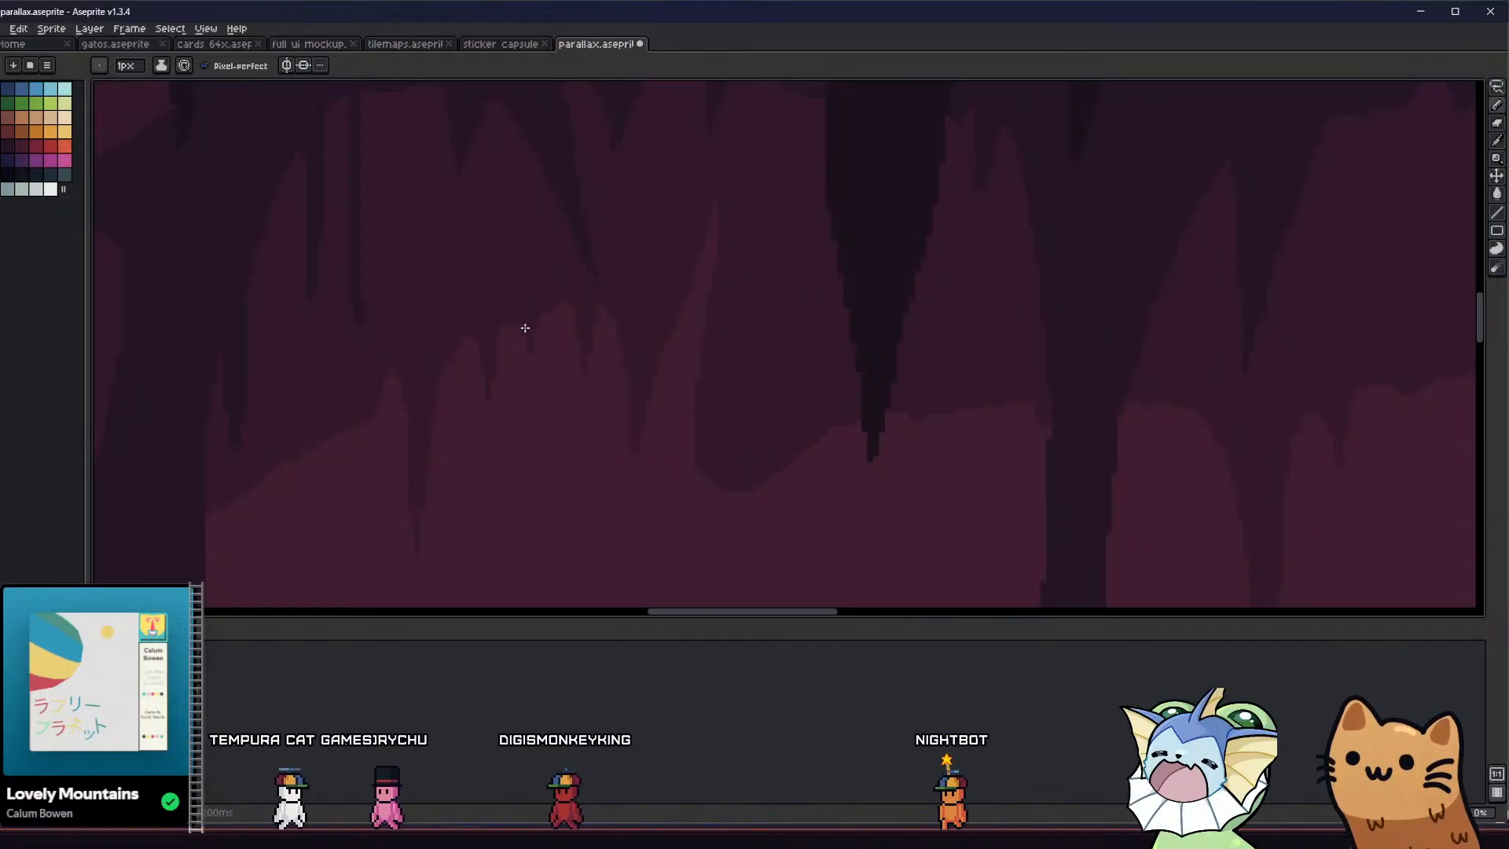
scroll(445, 334, "down", 2)
scroll(460, 401, "up", 3)
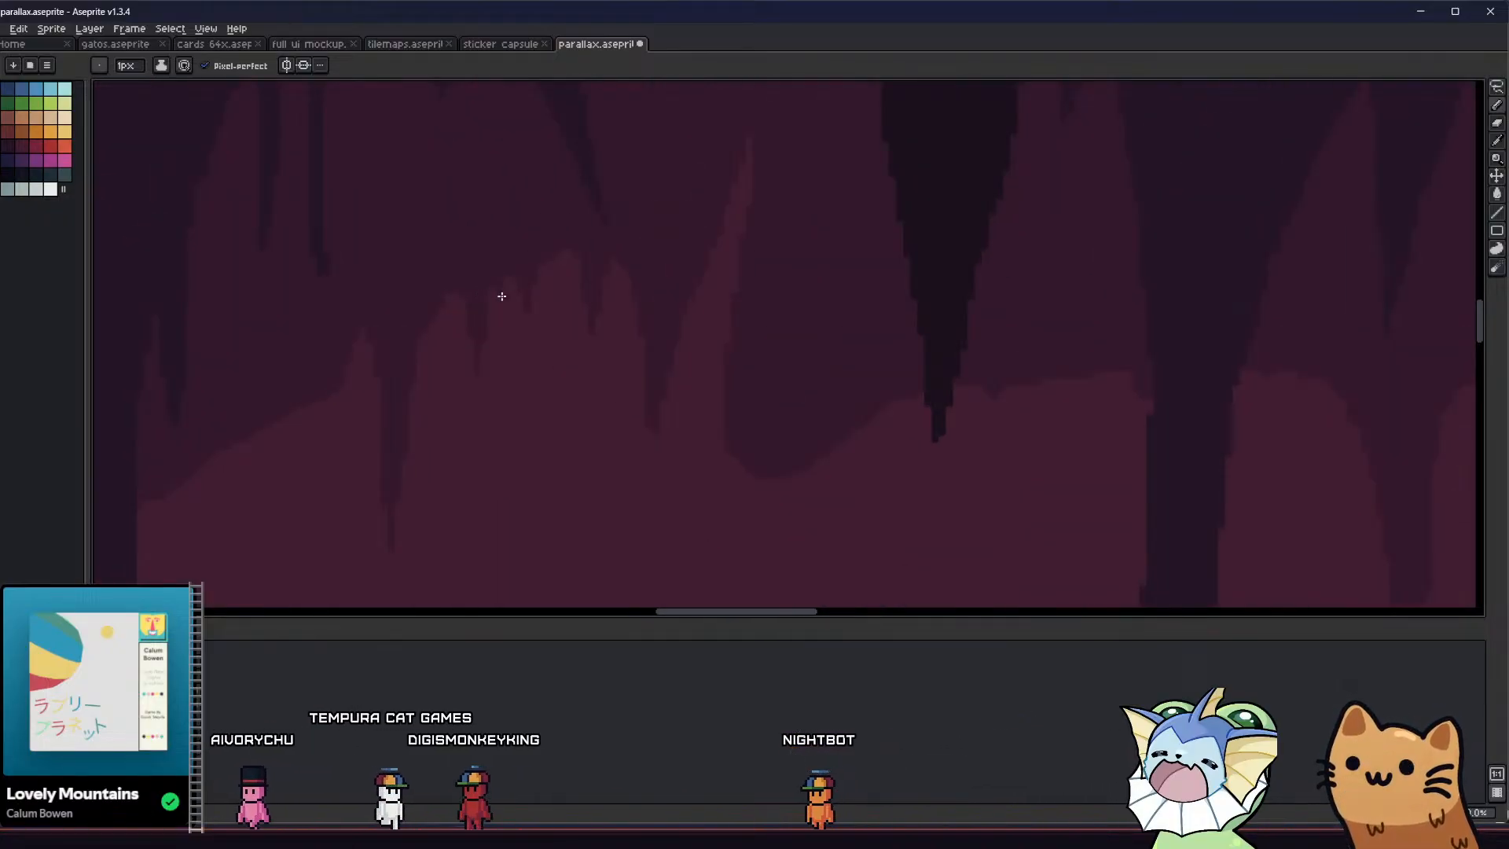
scroll(518, 275, "down", 4)
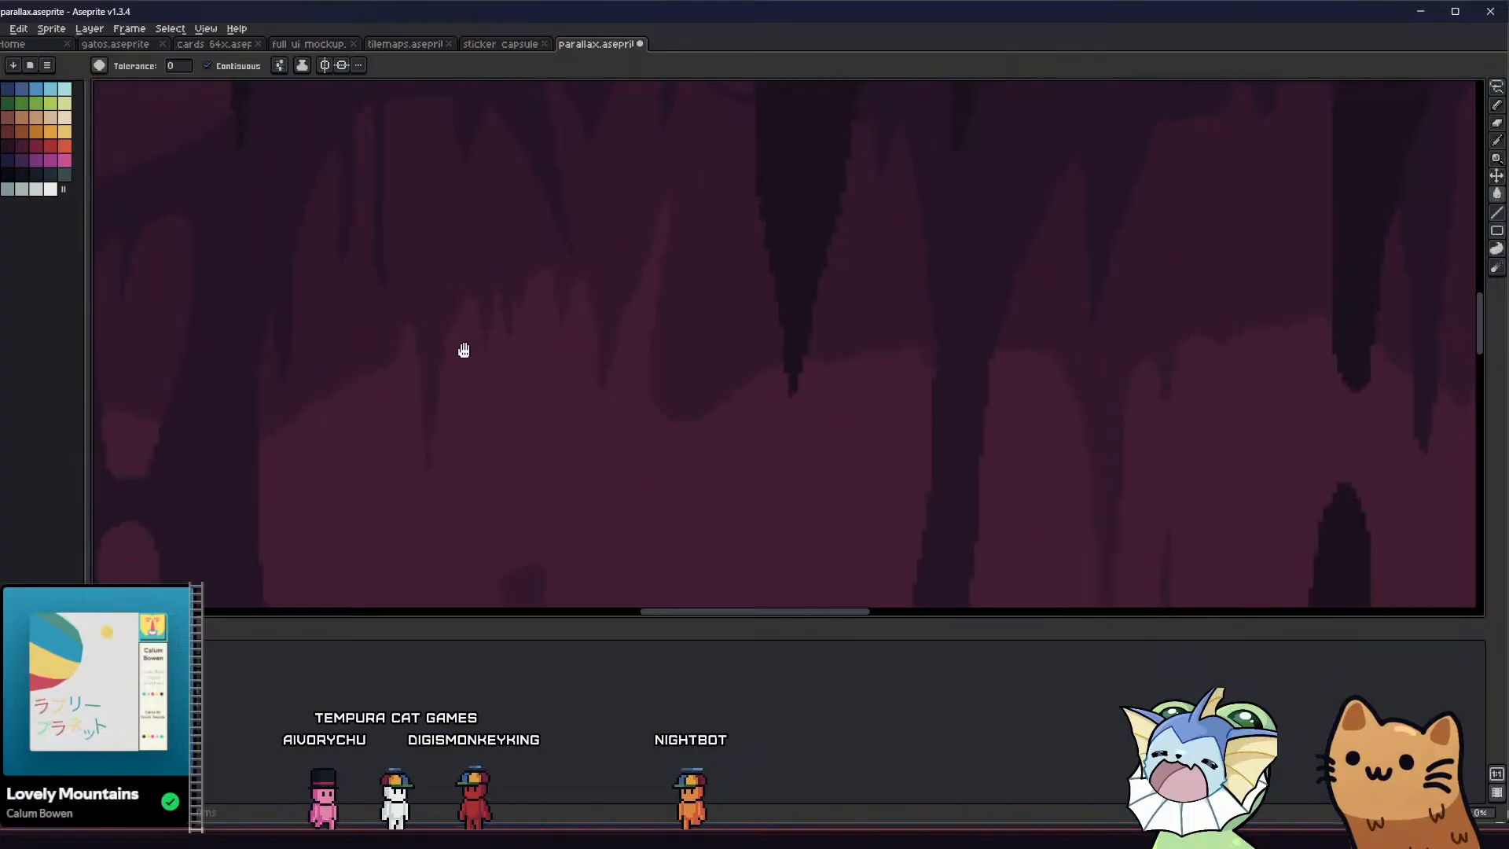
key("g")
middle_click_drag(398, 381, 438, 387)
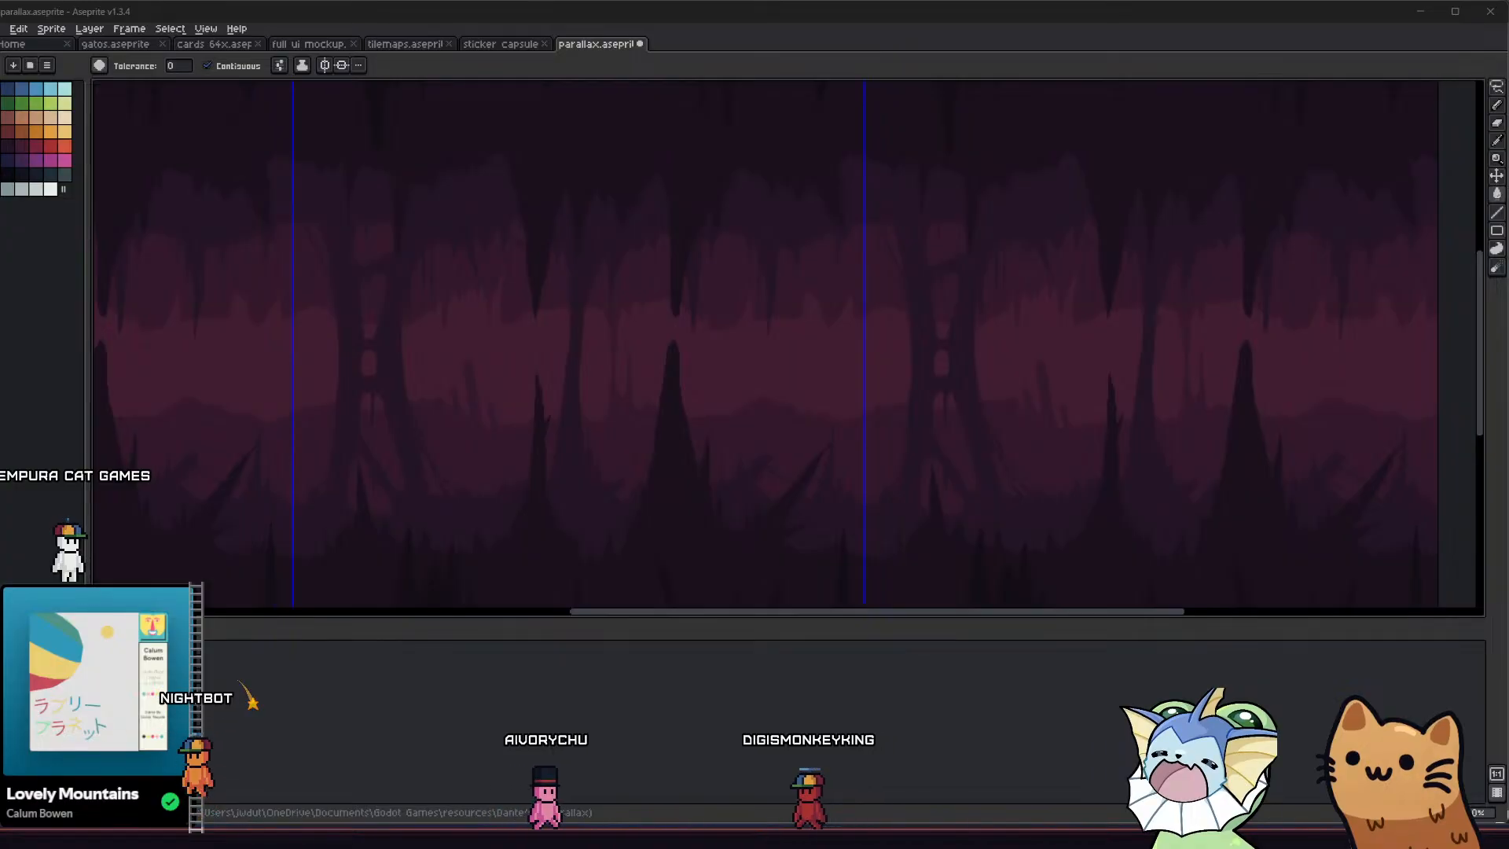
Switch to the running Dantes 9 refactor game, add a Pistol card through the debug options, try it beside the shopkeeper, and stop the game
key("alt+Tab")
left_click(188, 220)
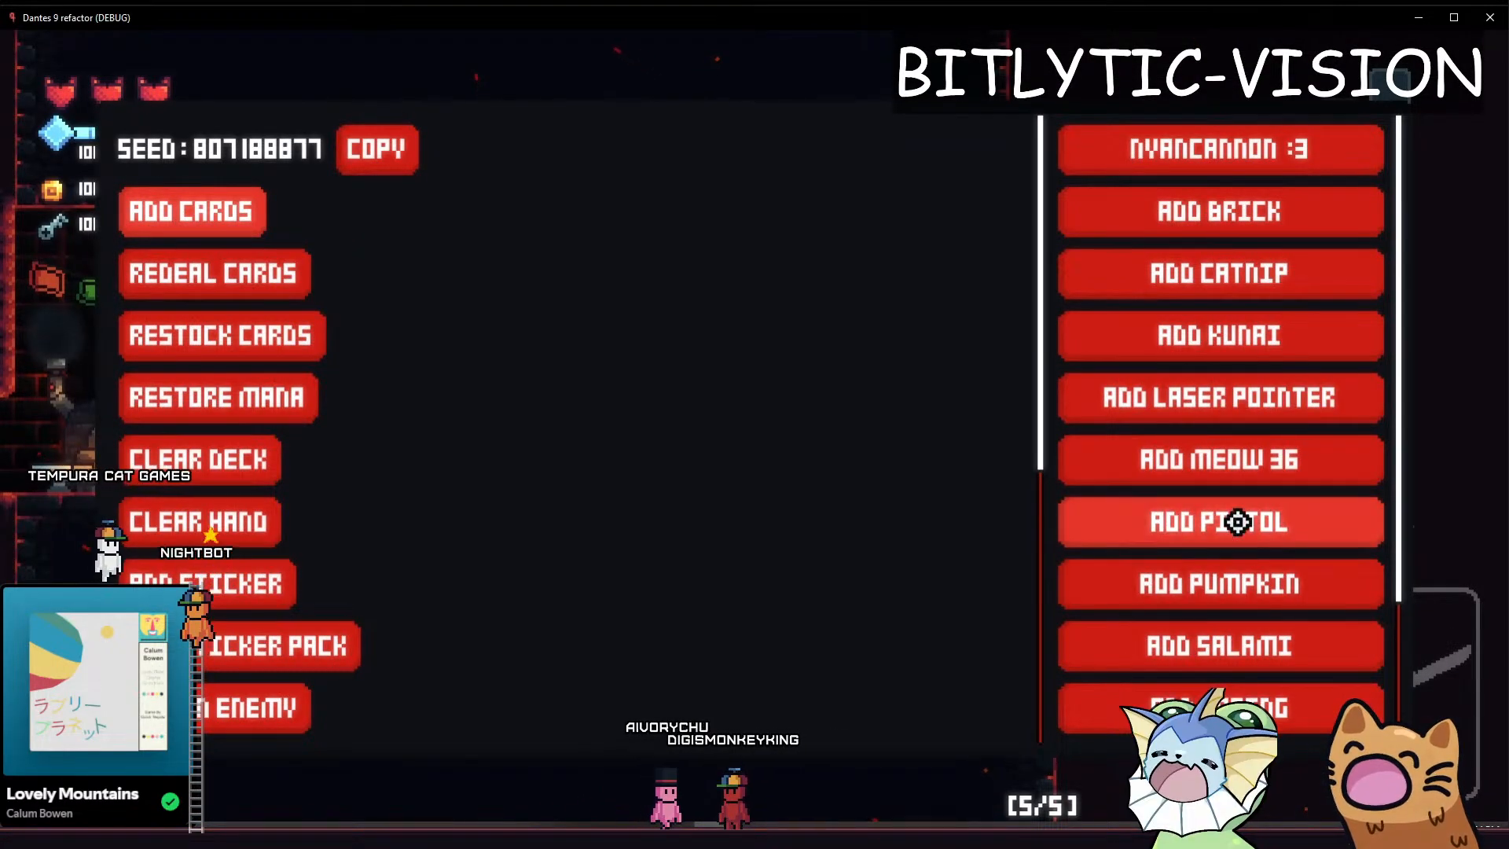
left_click(1138, 522)
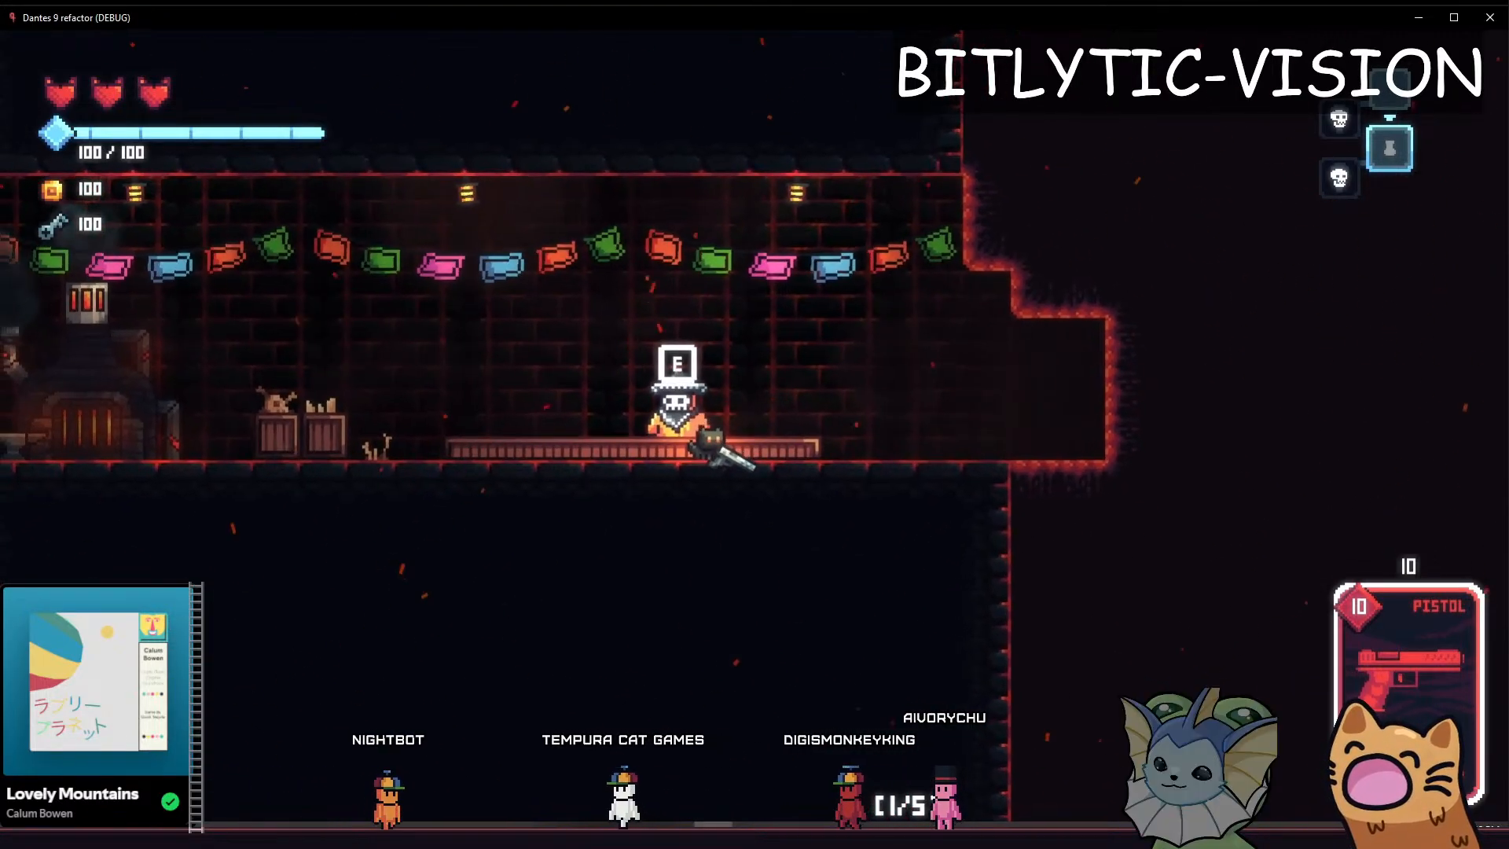
left_click(464, 438)
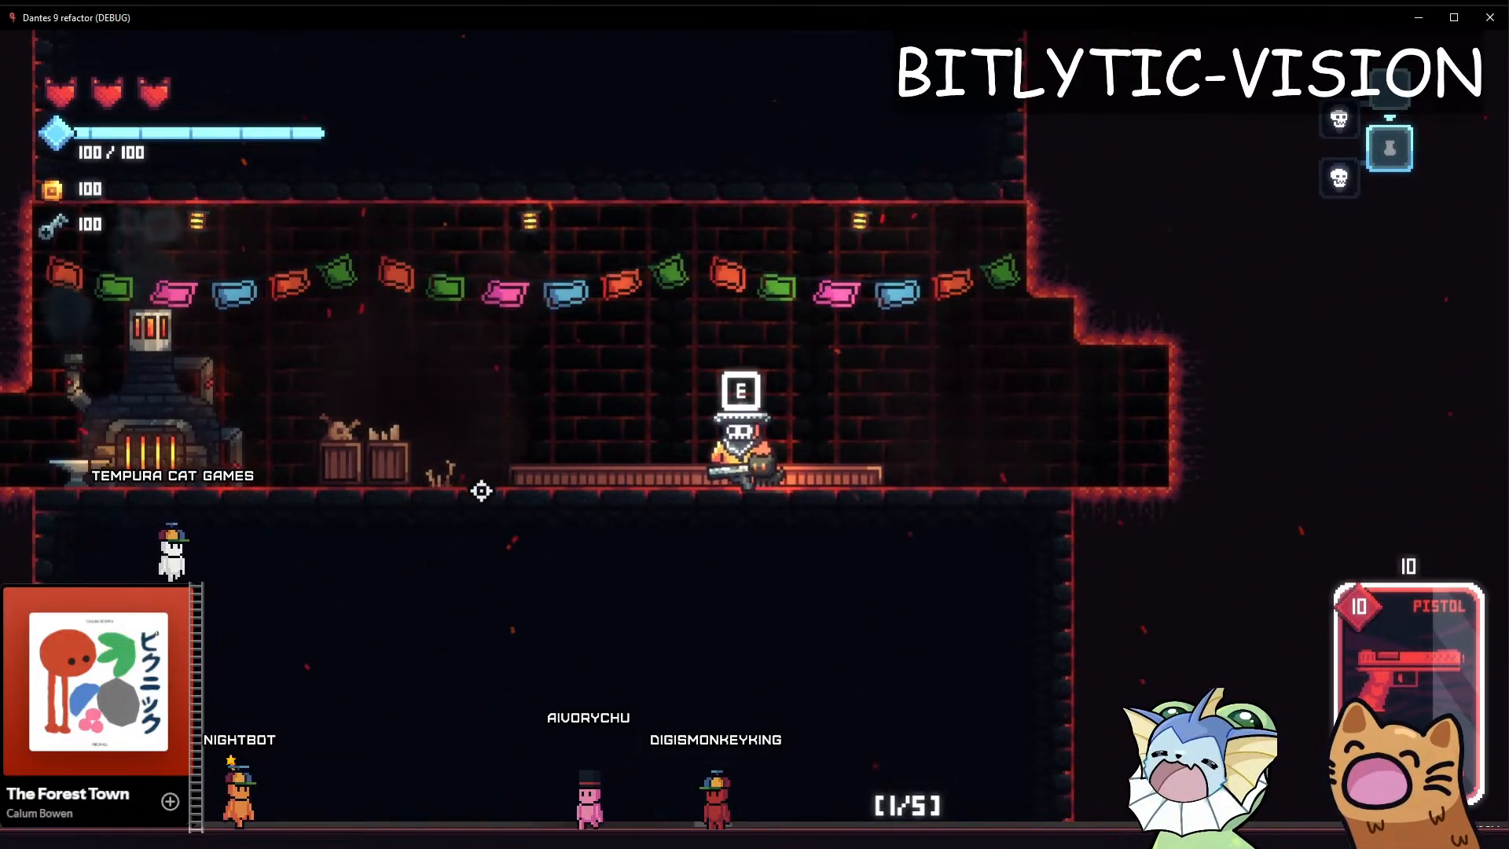
key("a")
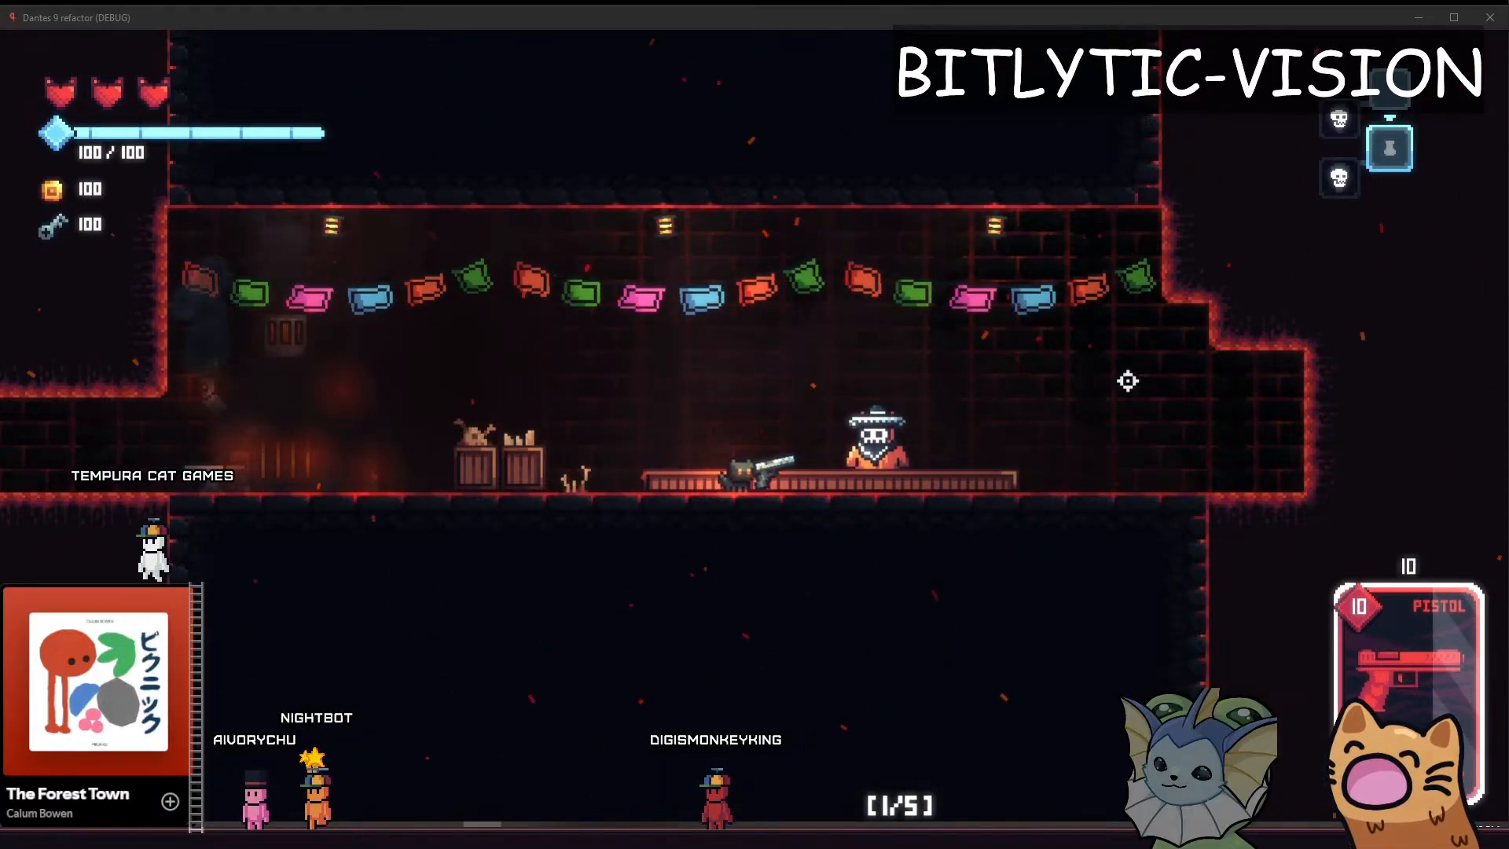
key("F8")
Search the Godot project's resources for "cooldown", open cooldown_indicator.gd, and return to the player script
key("alt+shift+o")
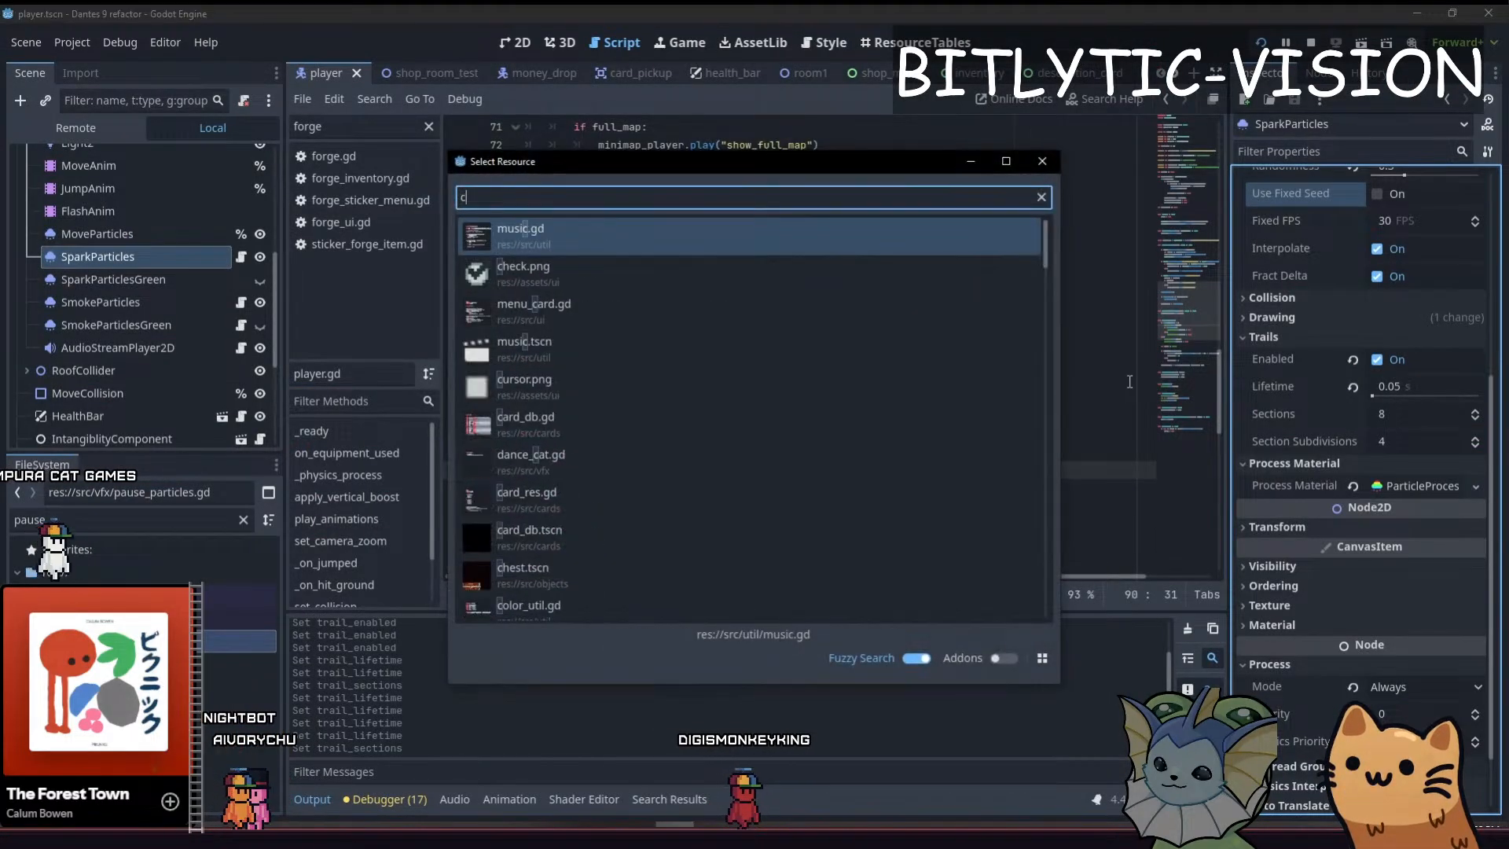
type("cooldown")
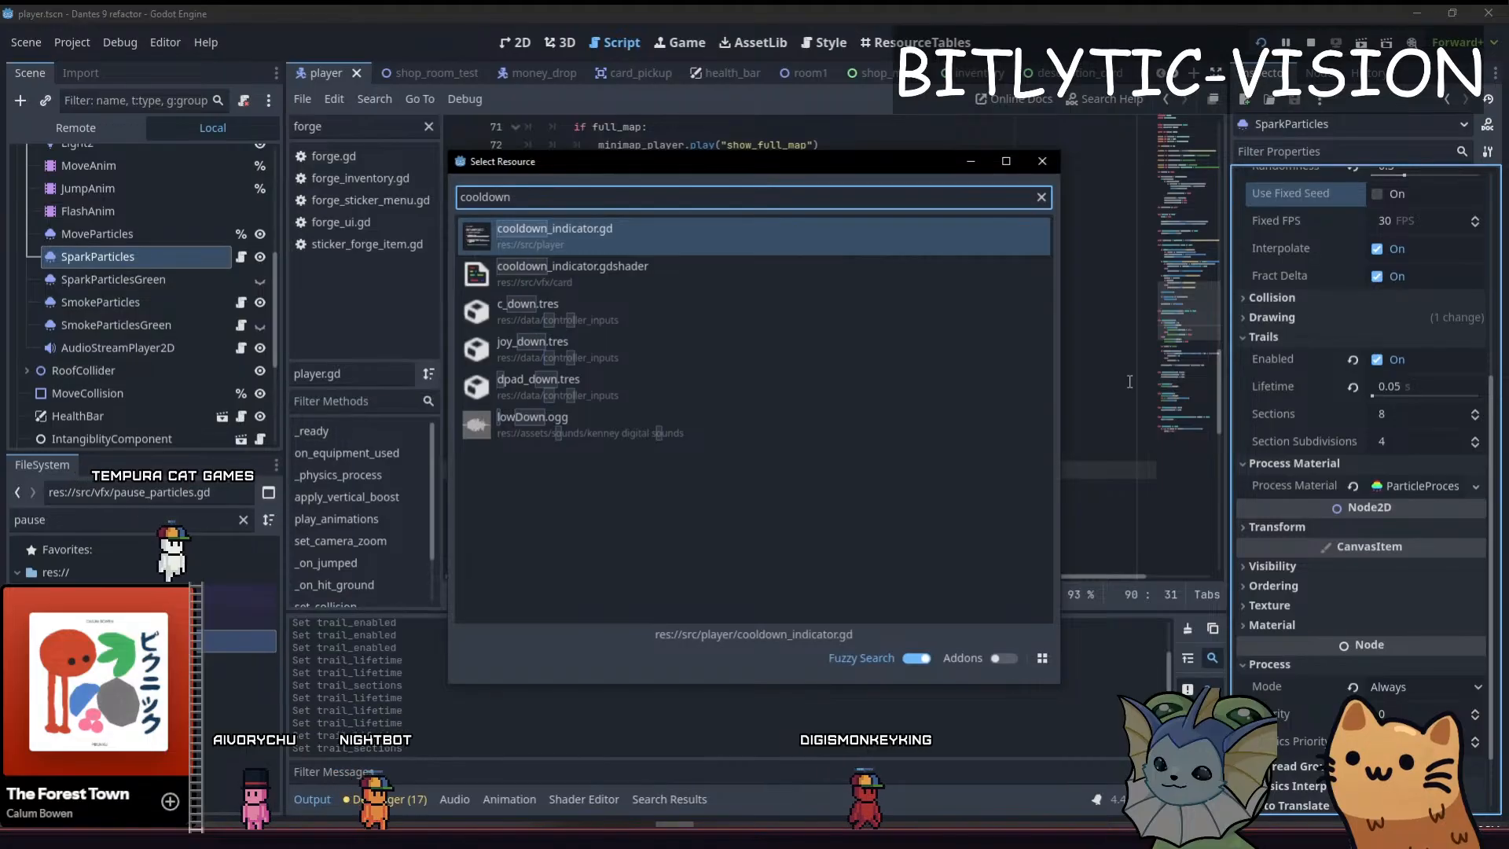
key("Return")
left_click(720, 340)
key("alt+Left")
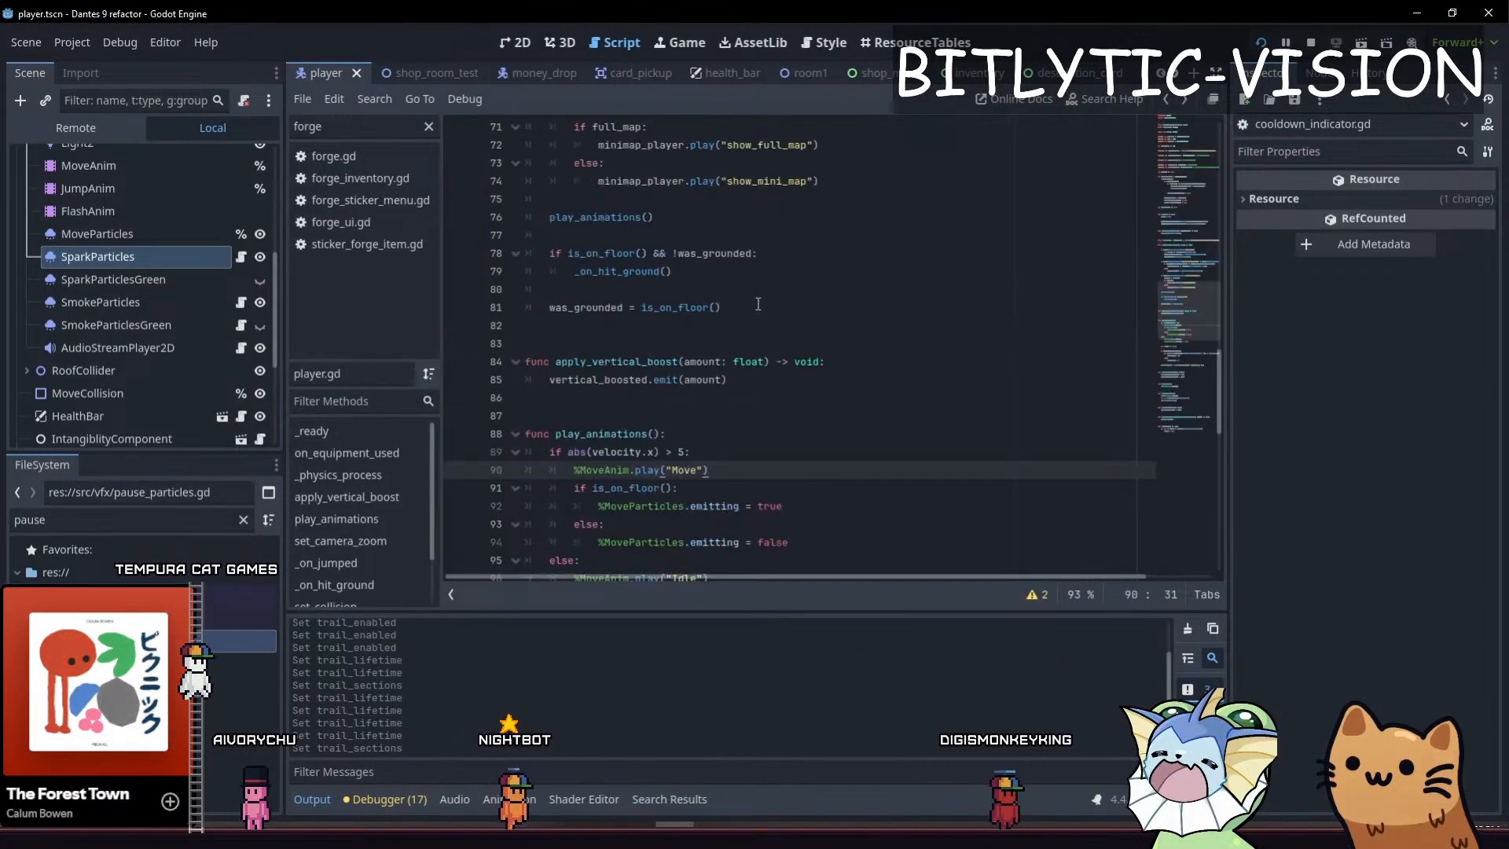
Look up the player resource and add a Node2D as a child of the Player root node
key("alt+shift+o")
type("player.")
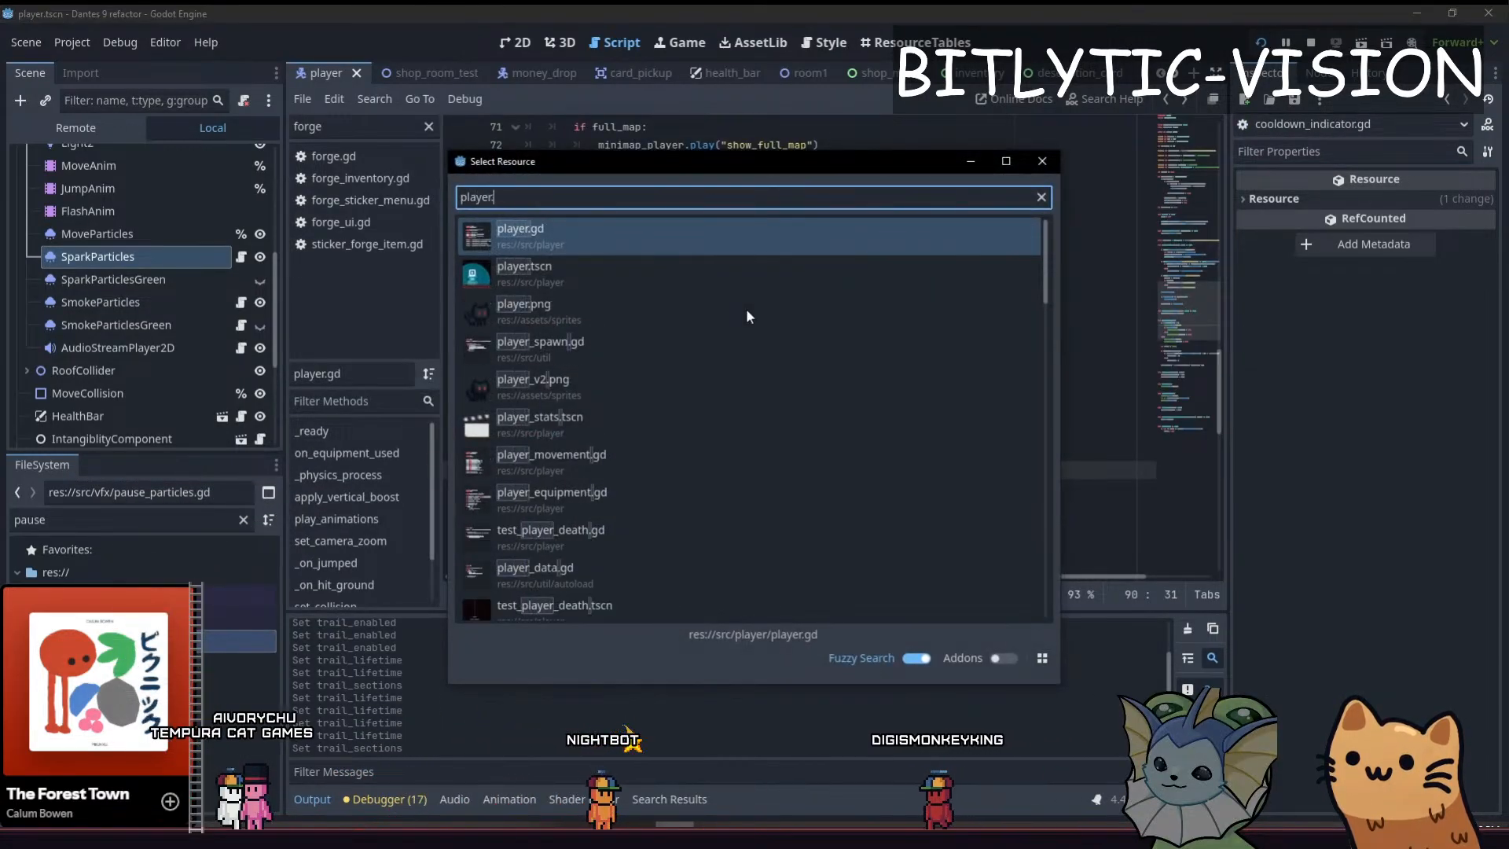
key("Return")
scroll(99, 167, "up", 5)
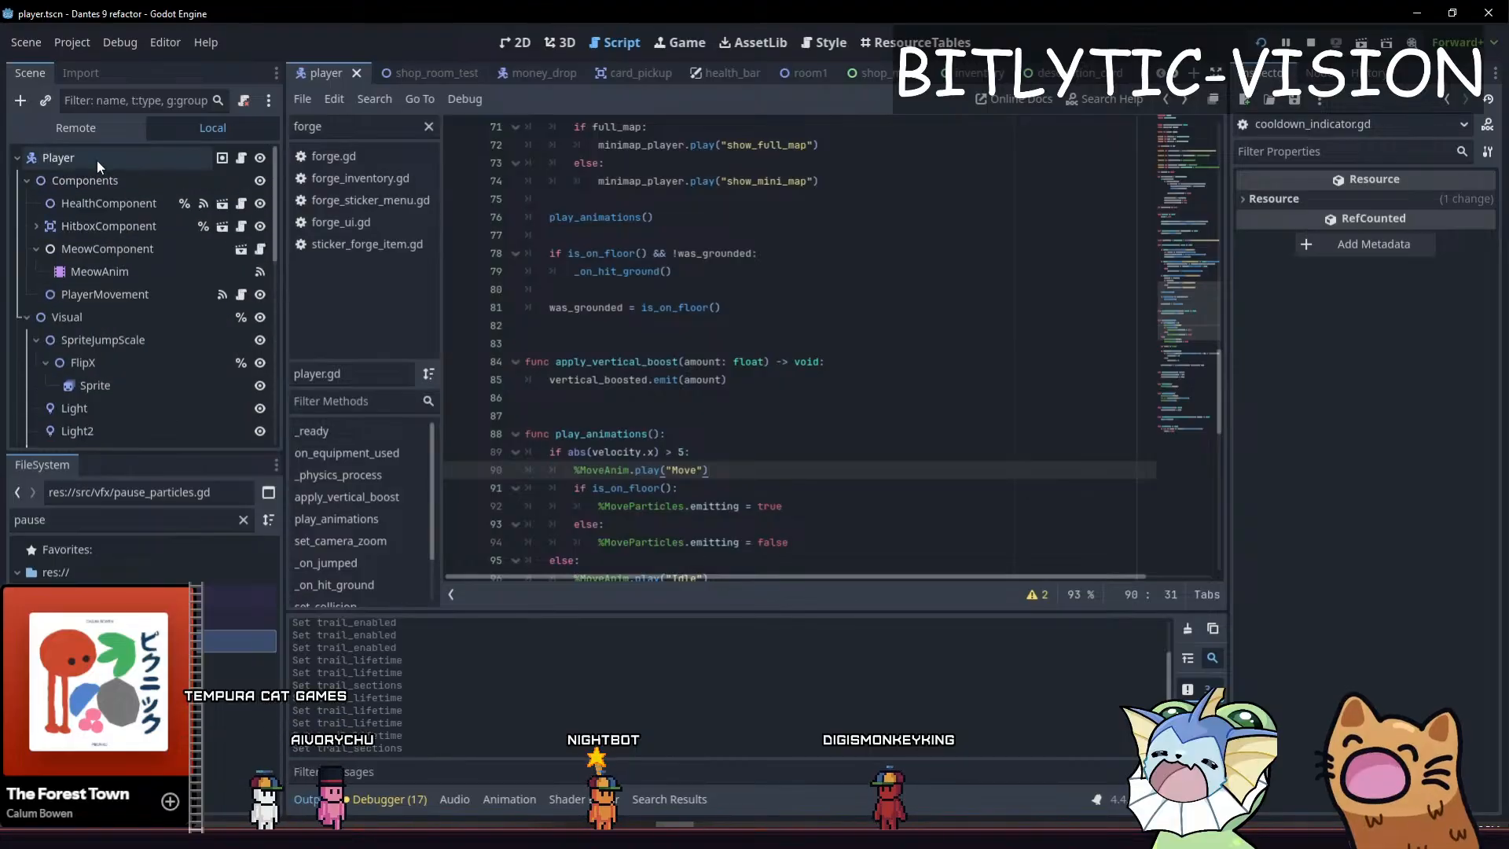
left_click(98, 164)
key("ctrl+a")
type("node2d")
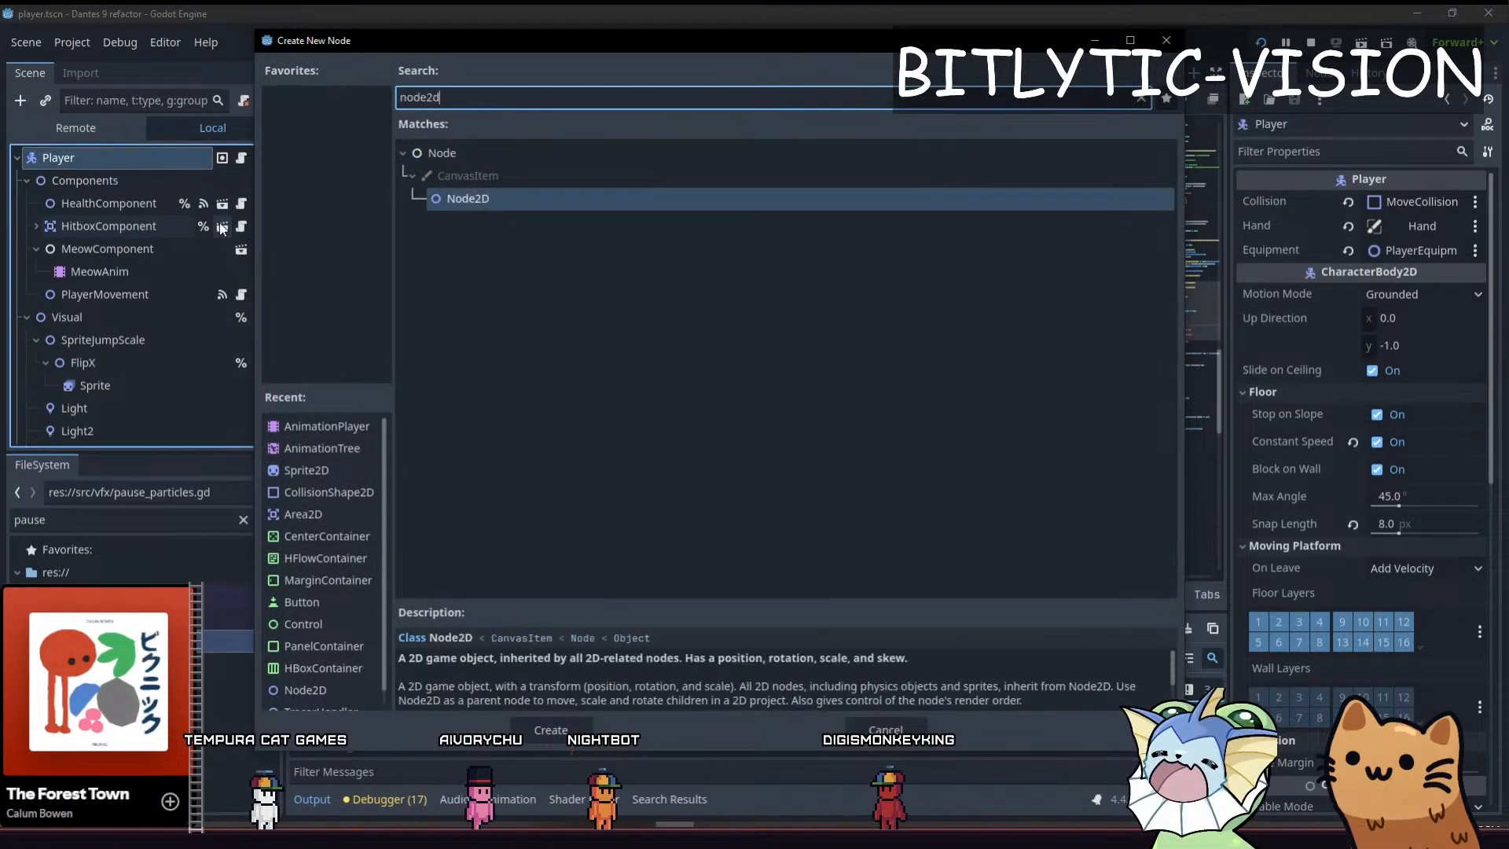
key("Return")
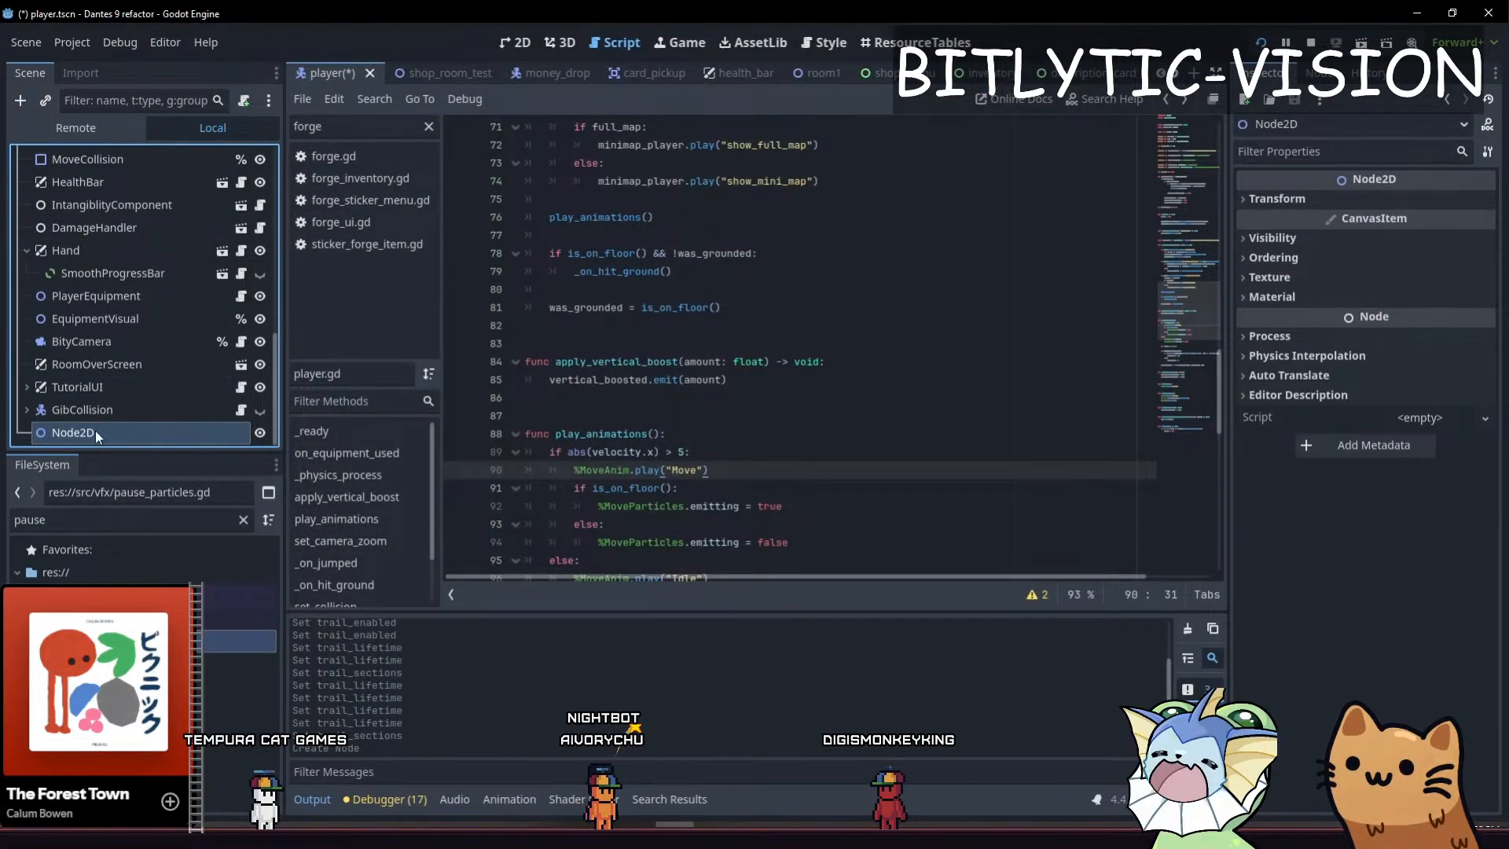
Add a Label node under the new Node2D and set its text to 10
key("ctrl+a")
type("label")
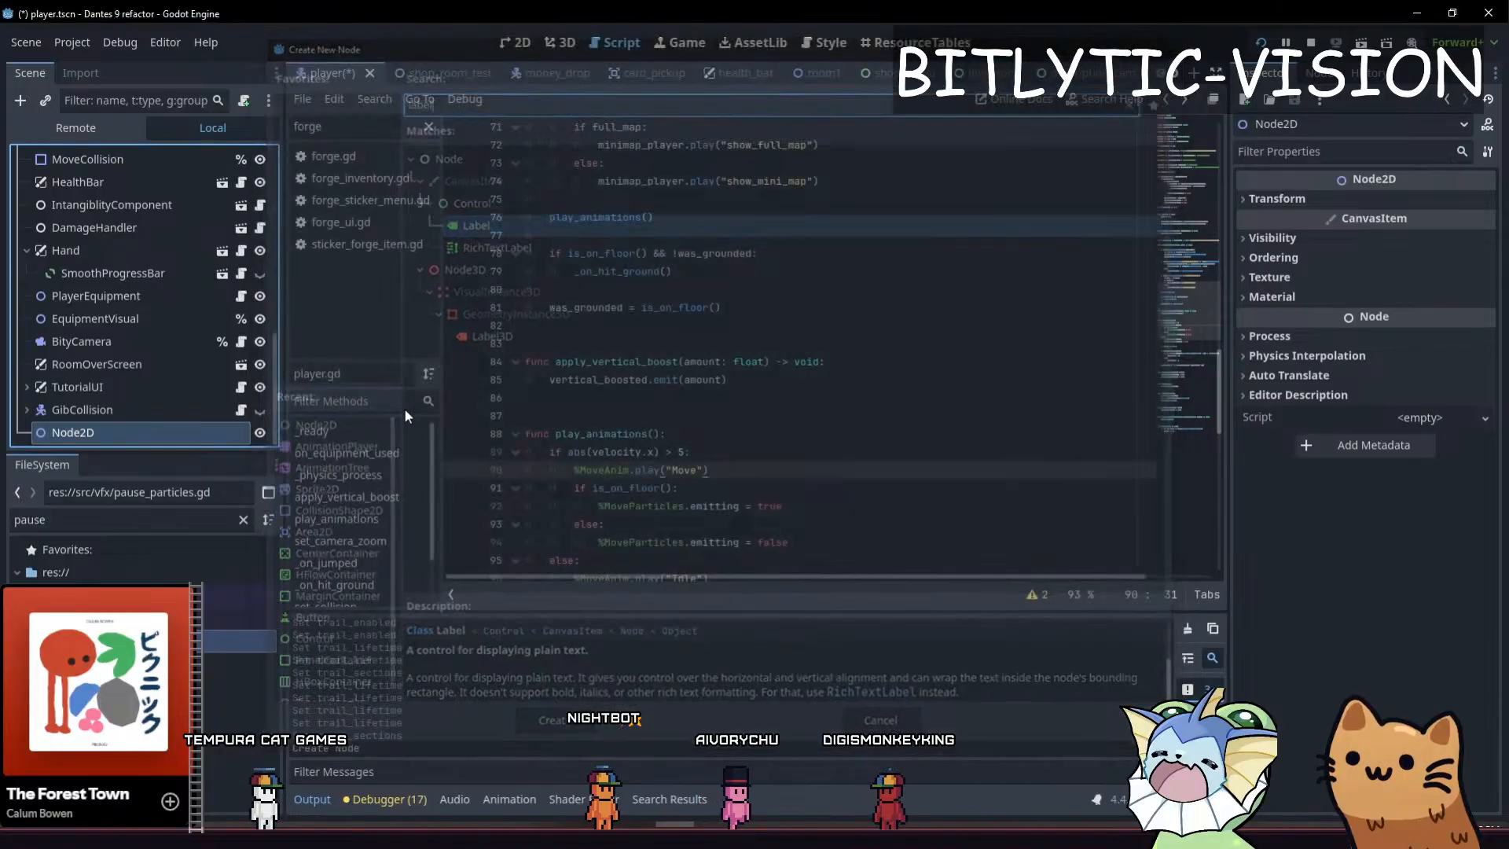
key("Return")
left_click(1378, 272)
type("10")
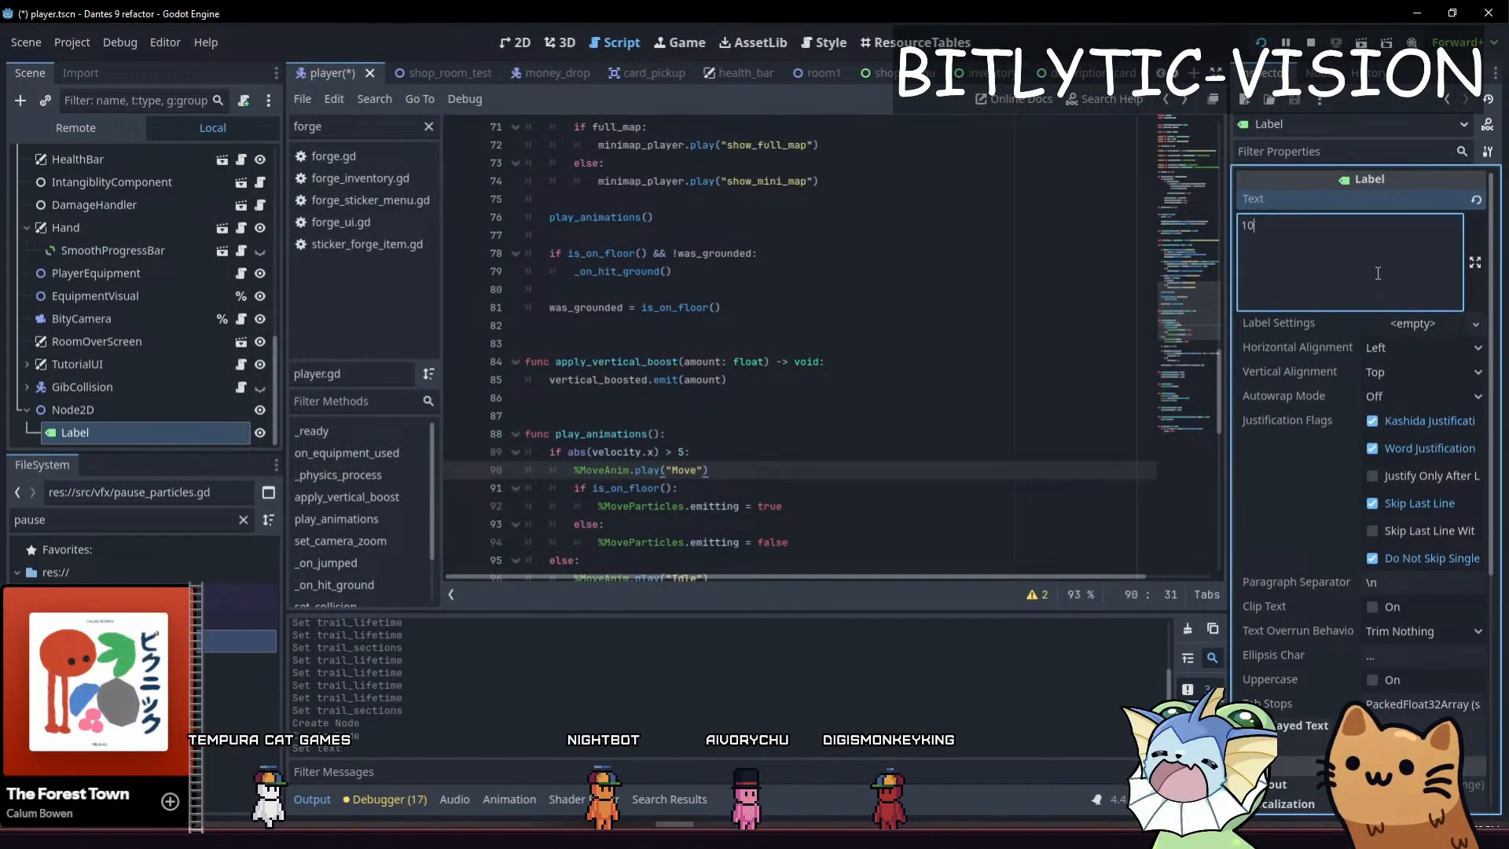
Apply the centre anchor preset to the label in the 2D view so it sits on the Node2D's origin
key("ctrl+F1")
scroll(471, 216, "up", 8)
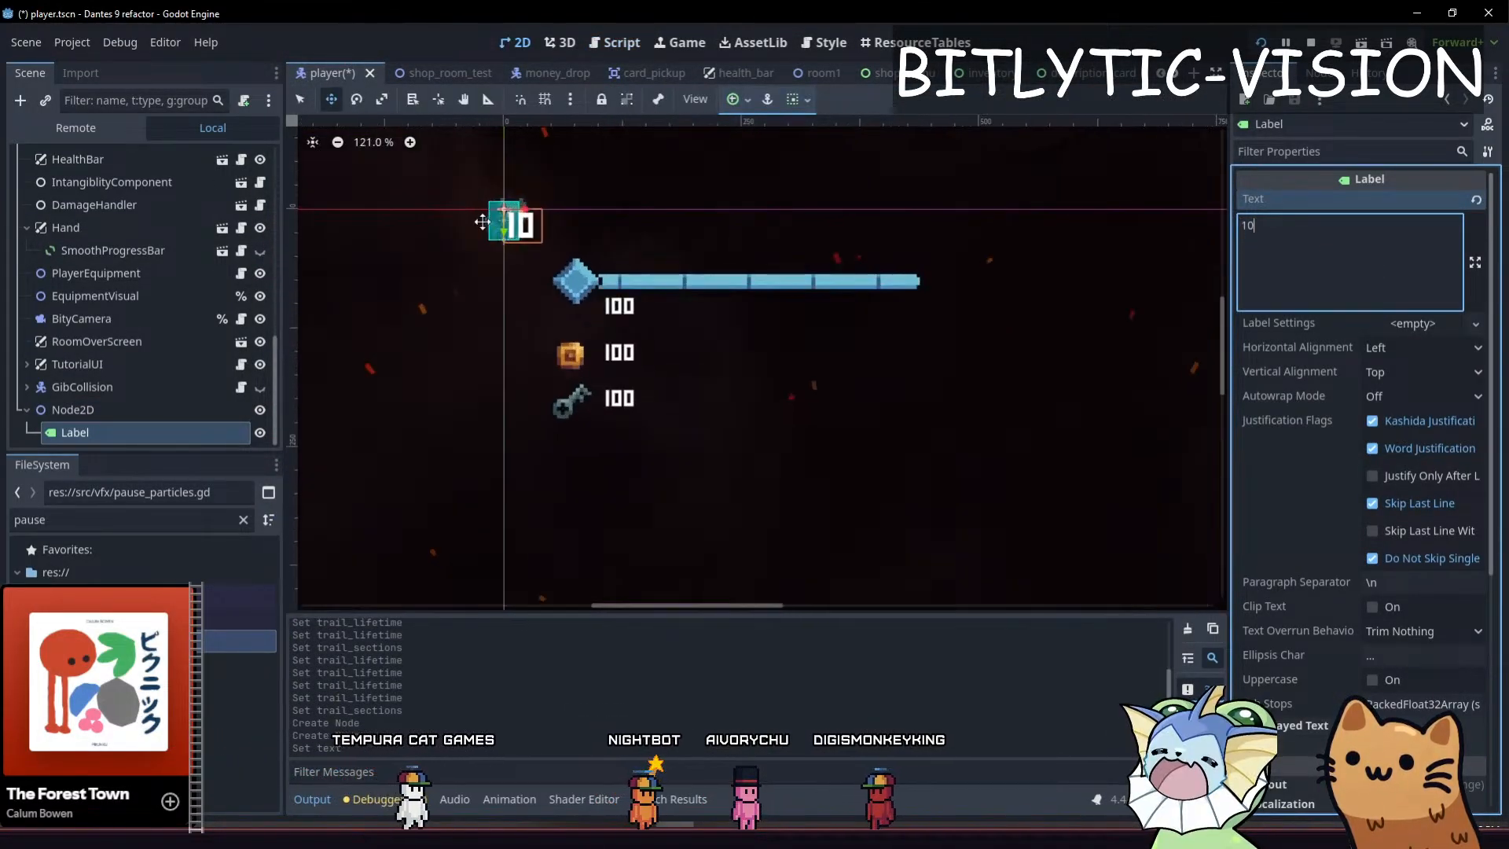
left_click(228, 431)
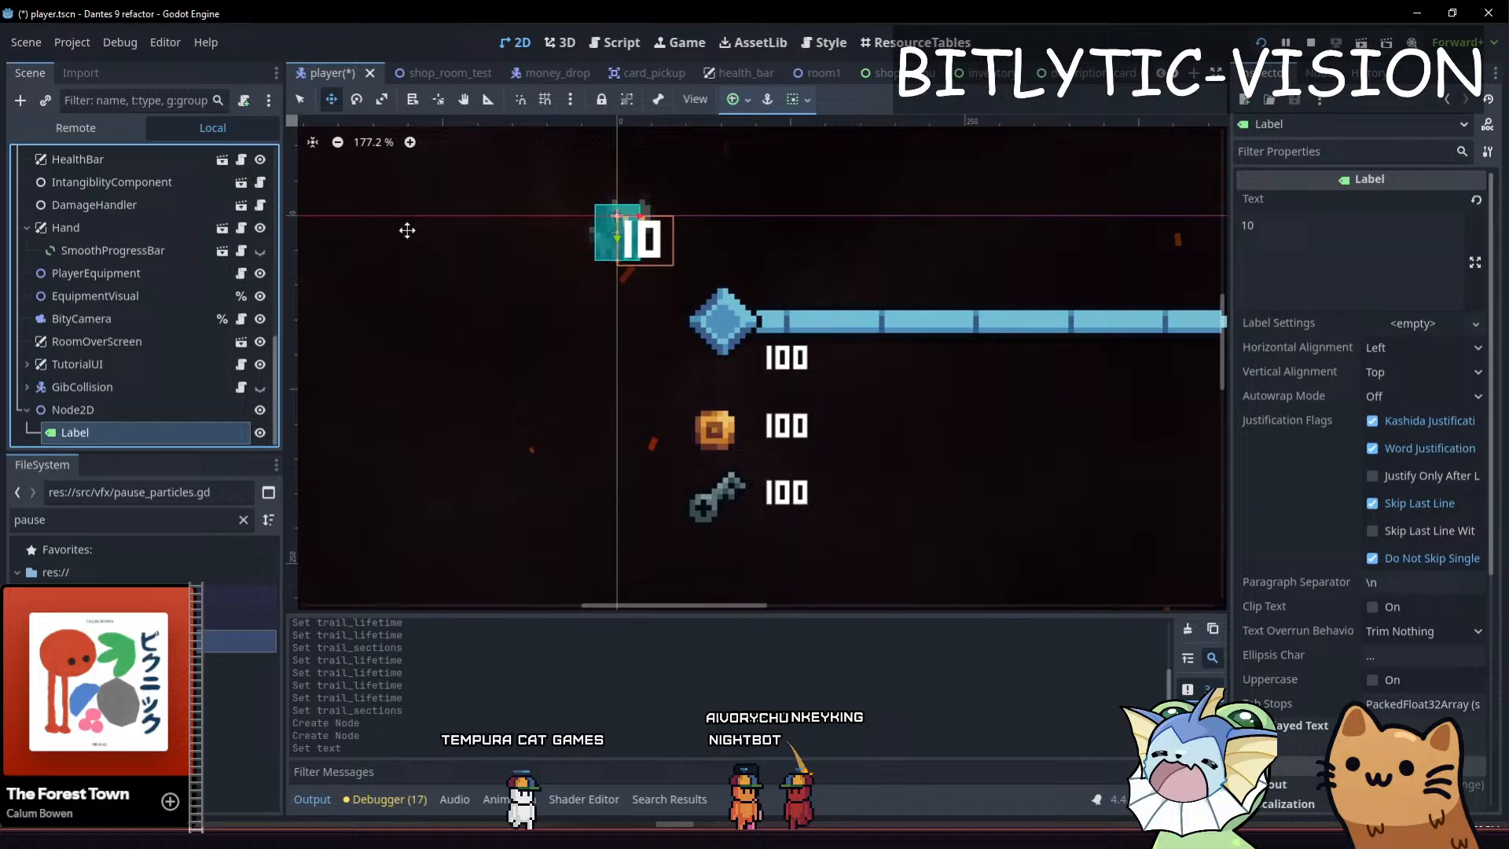
left_click(737, 99)
left_click(770, 193)
middle_click_drag(661, 354, 739, 455)
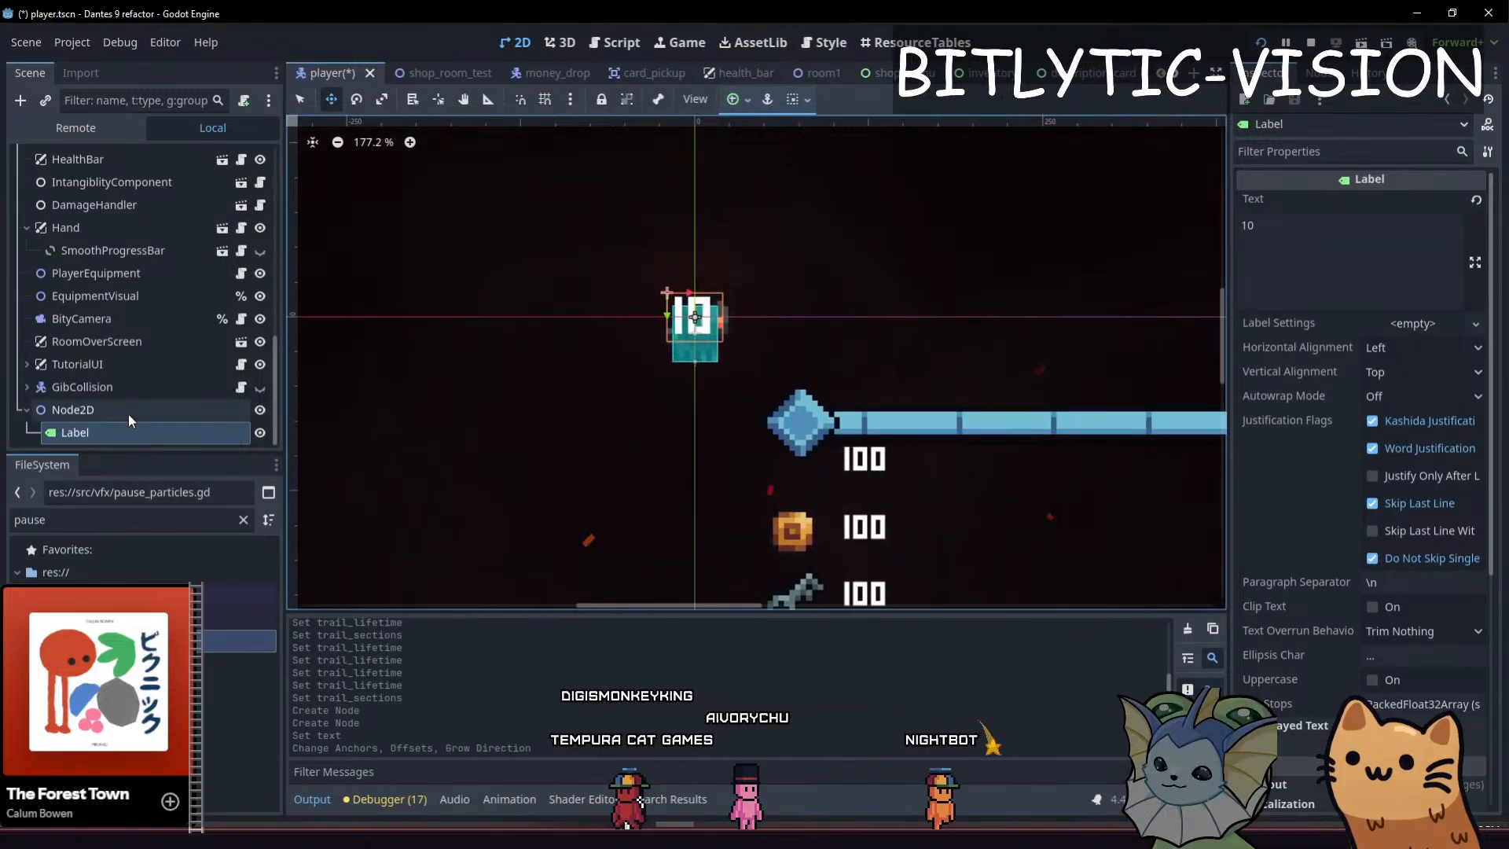
Set the label's horizontal and vertical alignment to Center
left_click(1407, 348)
left_click(1399, 393)
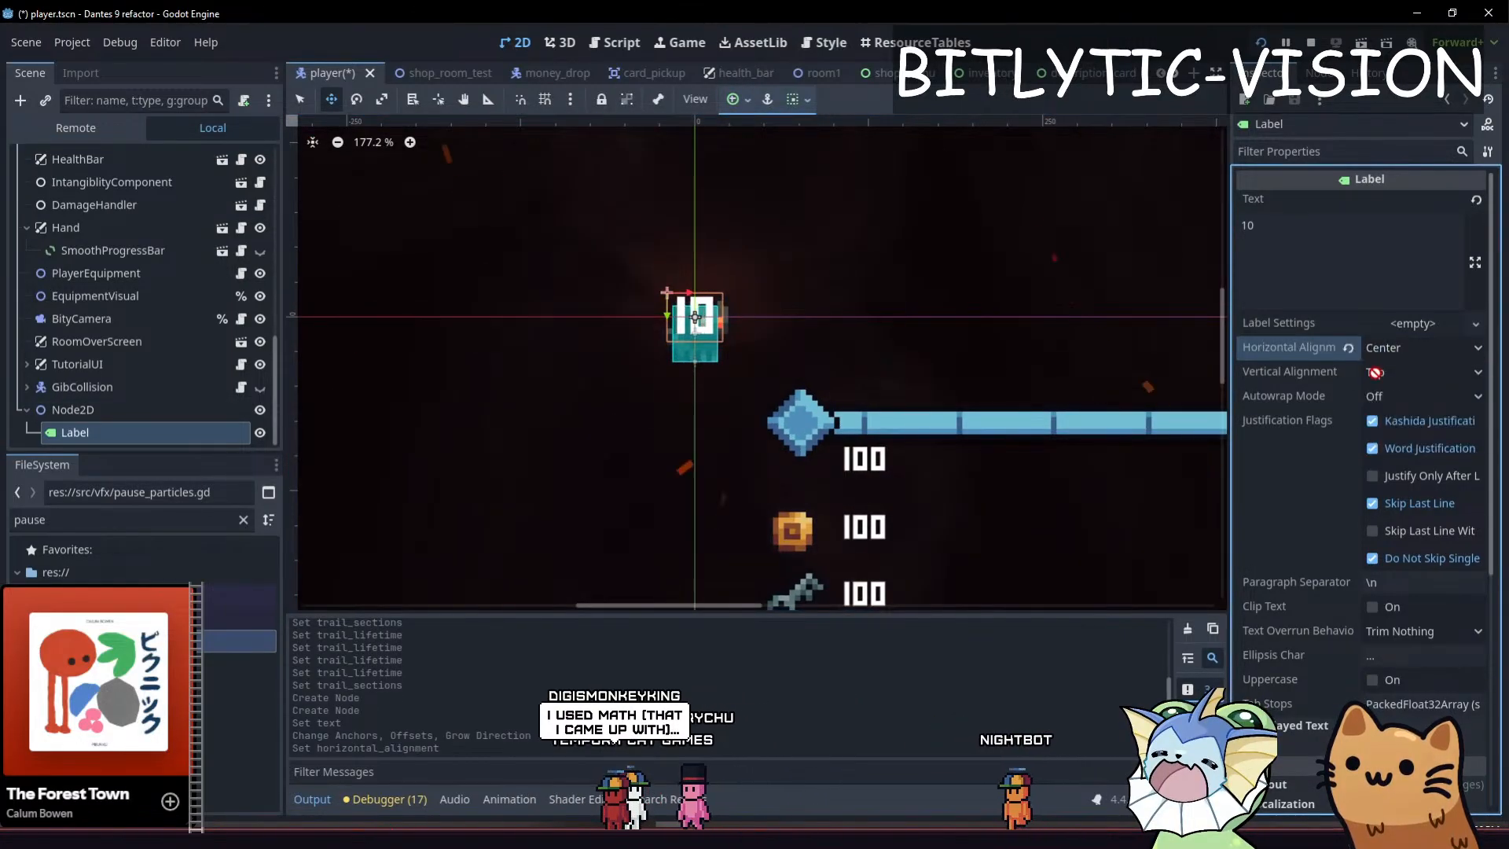
left_click(1407, 371)
left_click(1391, 419)
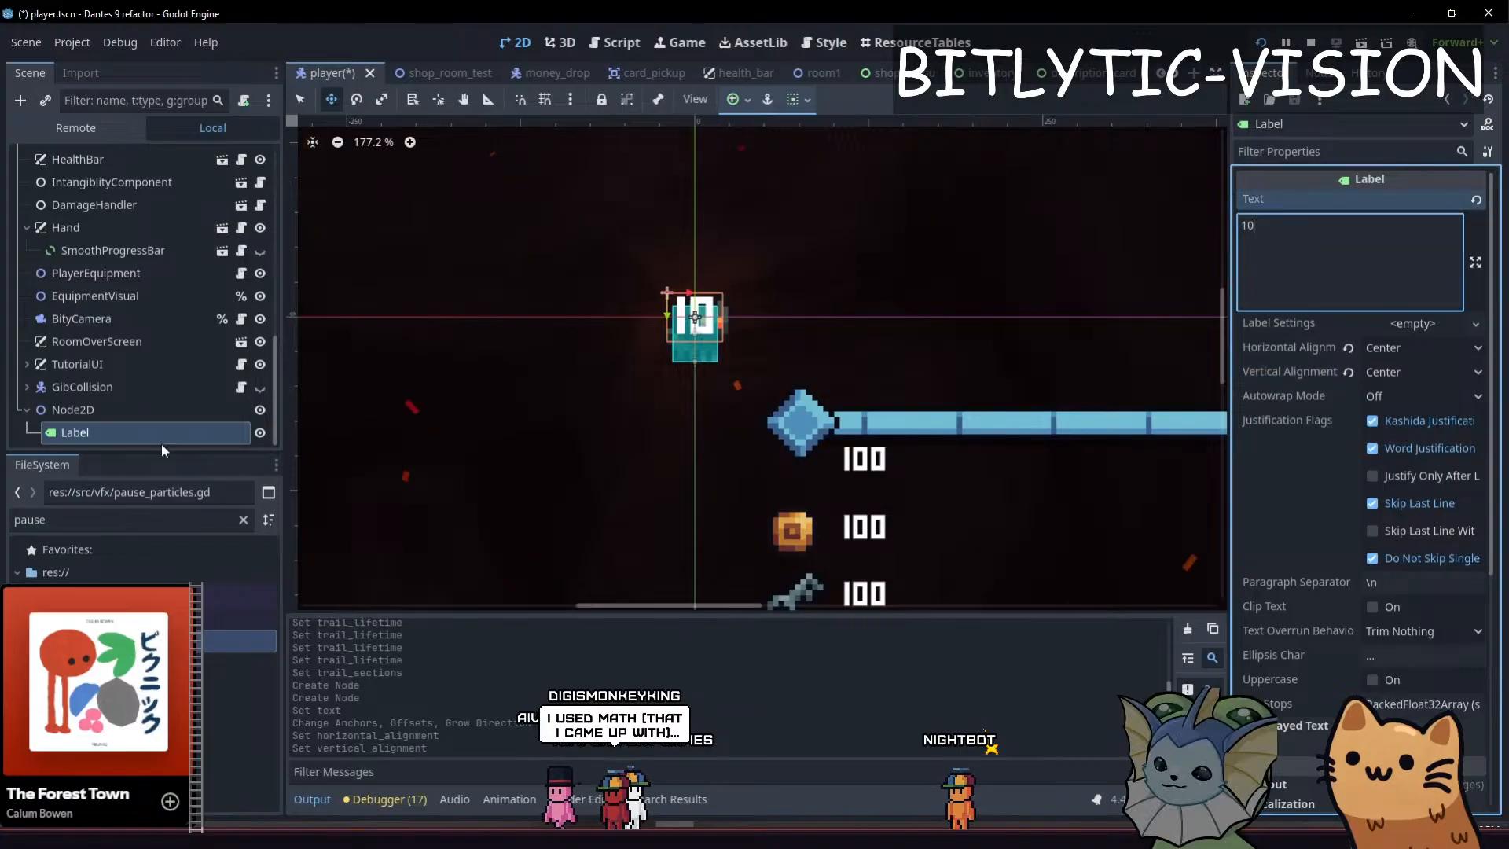
Attach a new GDScript named follow_mouse to the Node2D that holds the label
left_click(78, 387)
right_click(110, 410)
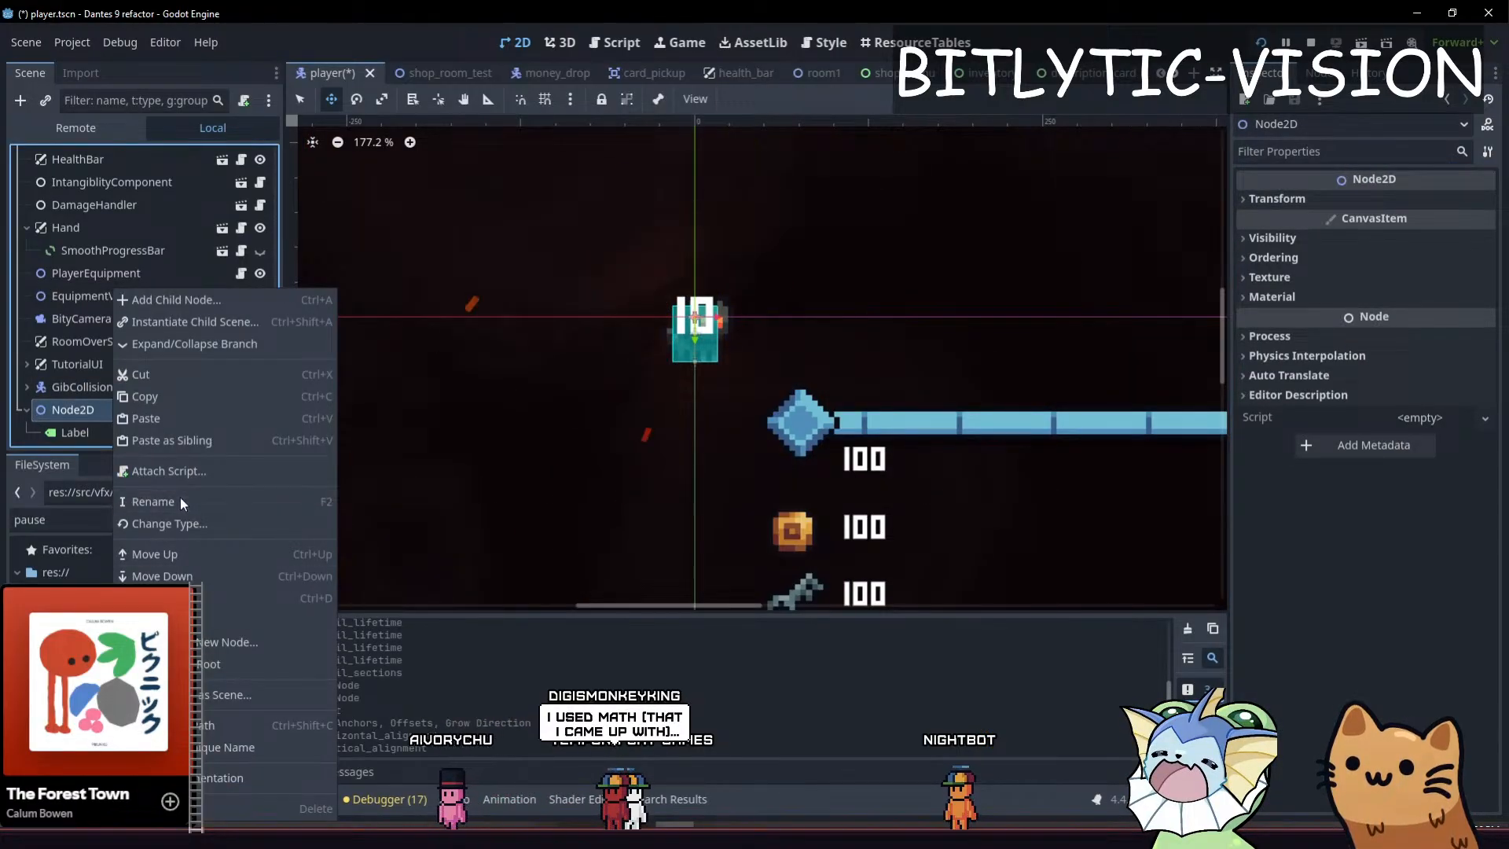
left_click(169, 471)
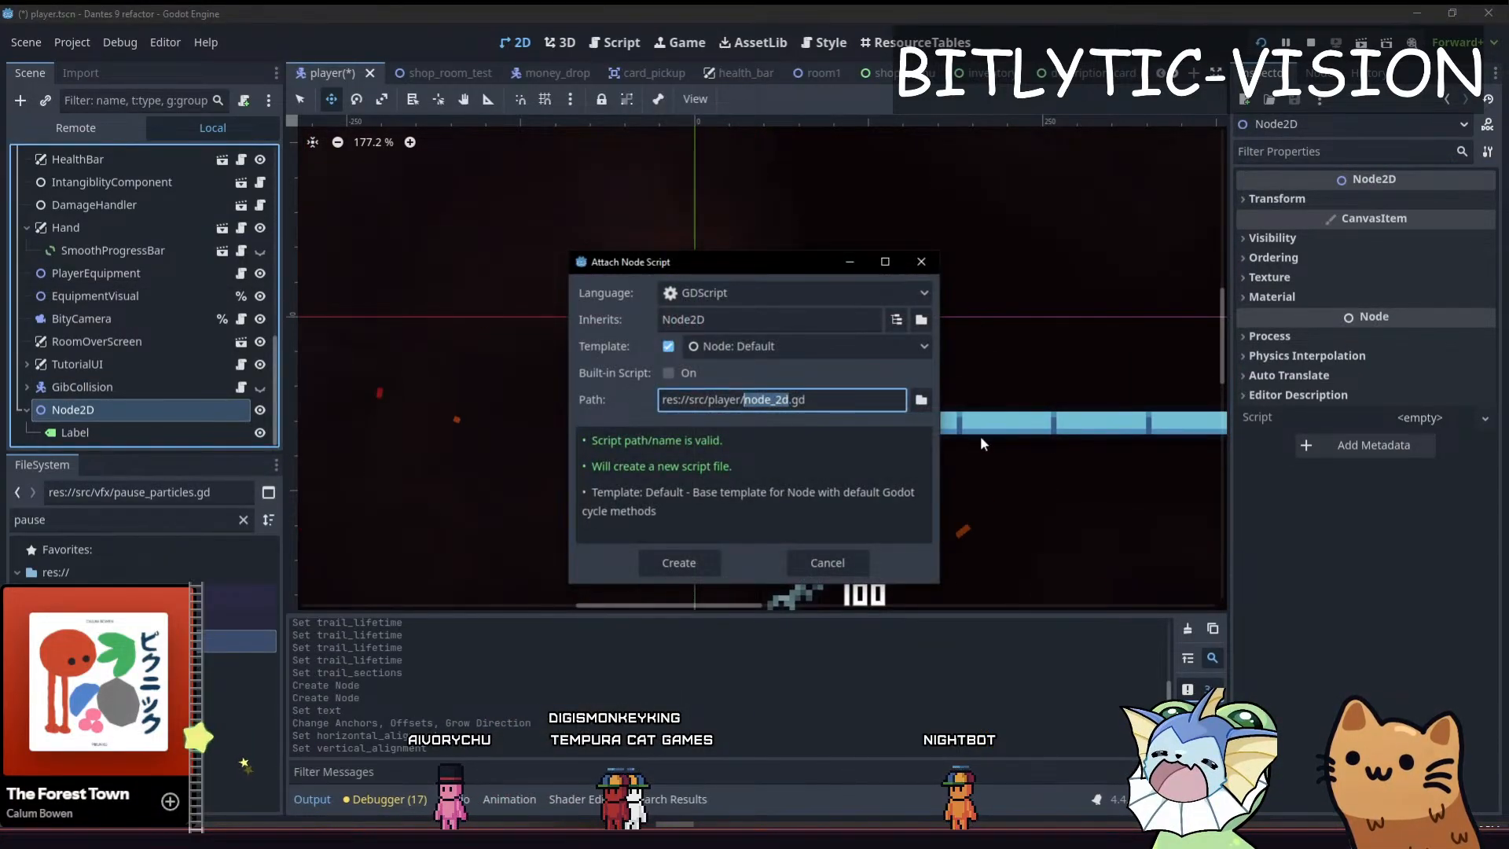
type("follow_mouse")
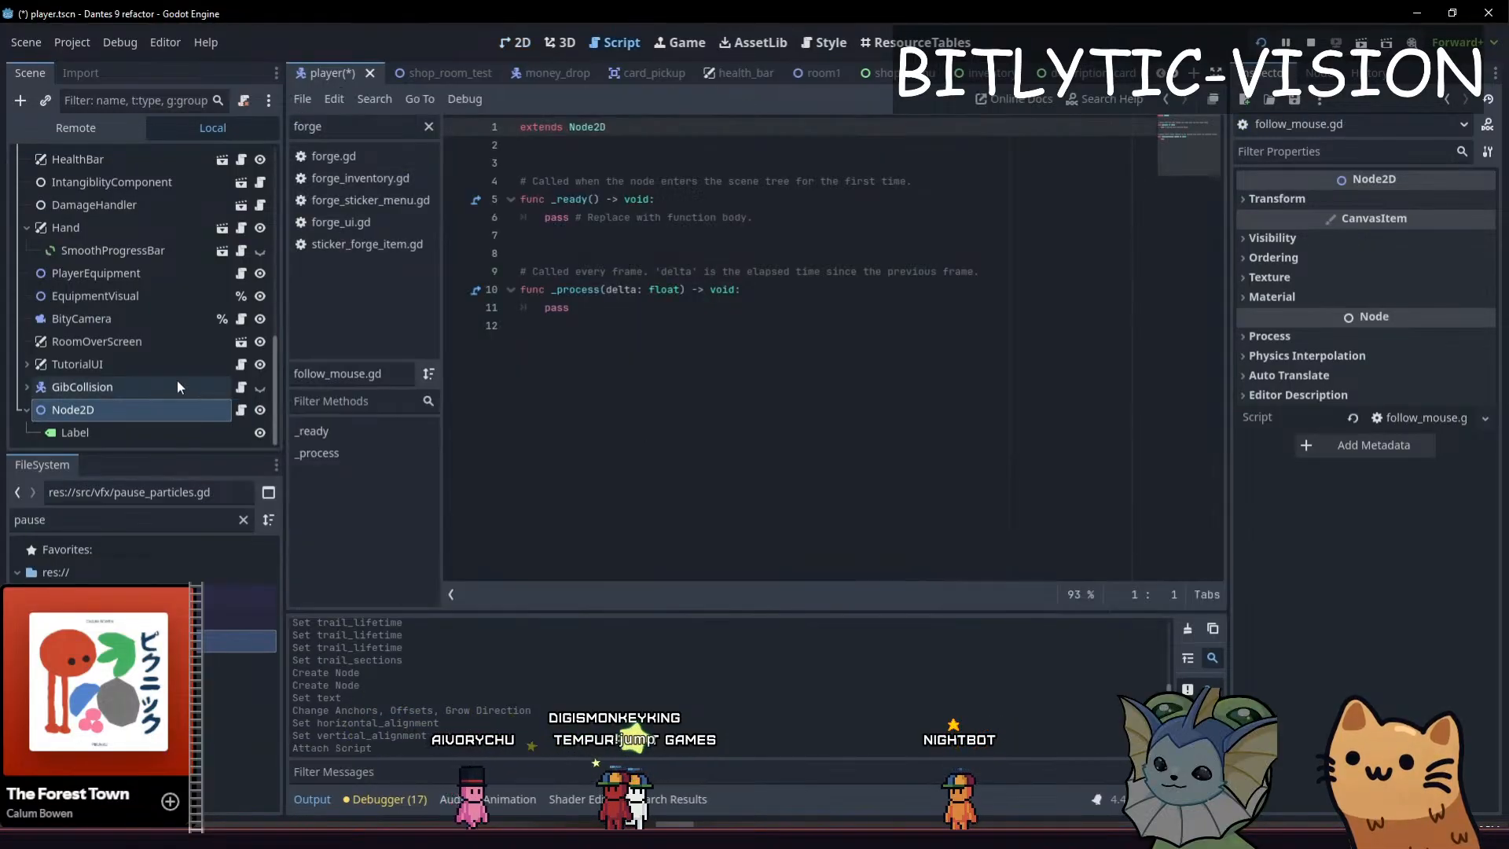
Replace the template functions with a _process function that sets global_position to get_global_mouse_position()
left_click_drag(566, 314, 446, 168)
key("BackSpace")
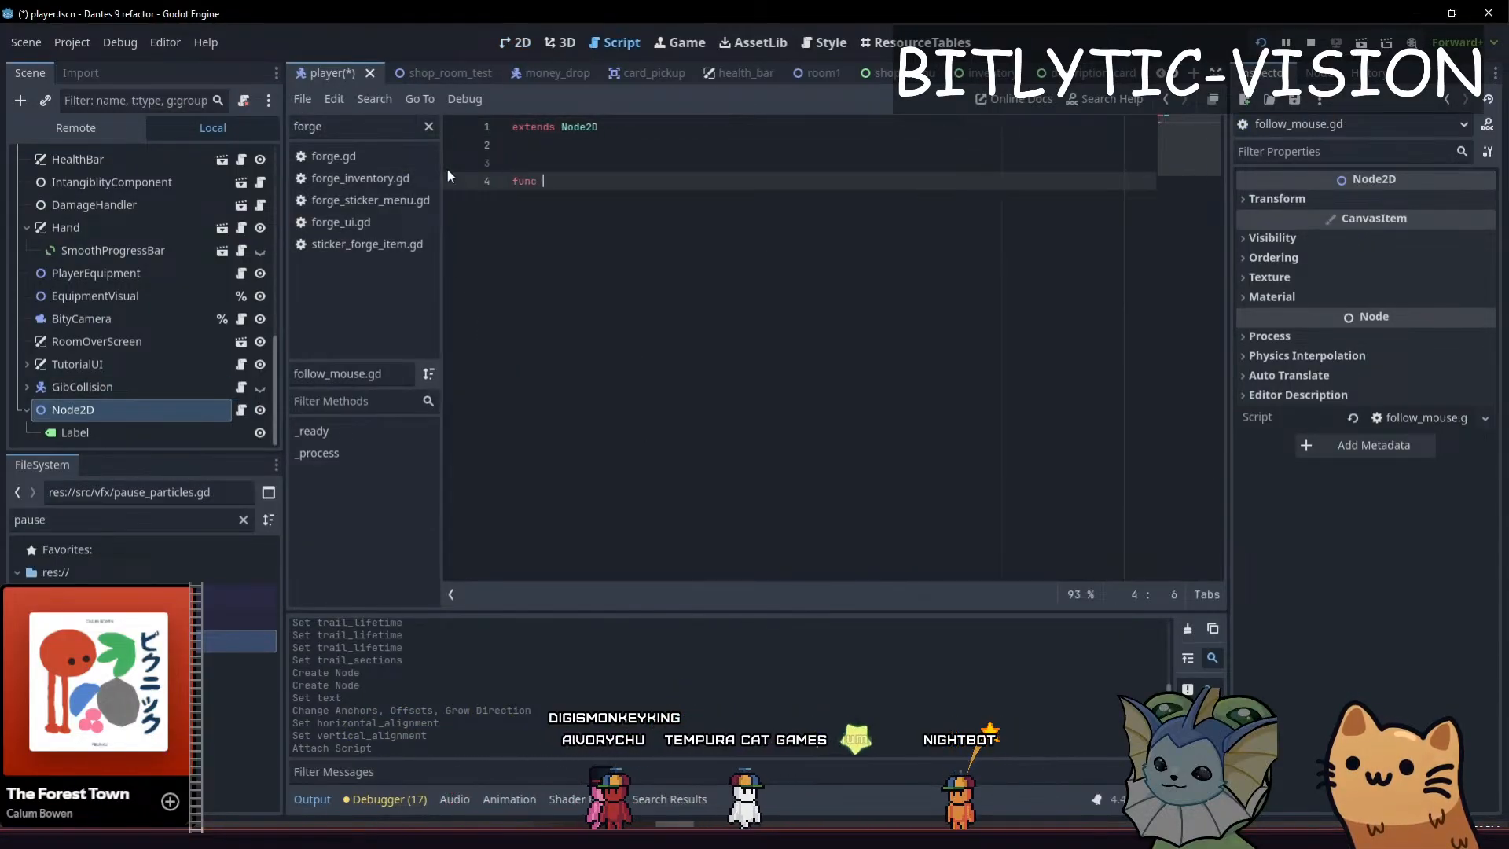
type("_proces")
key("Return")
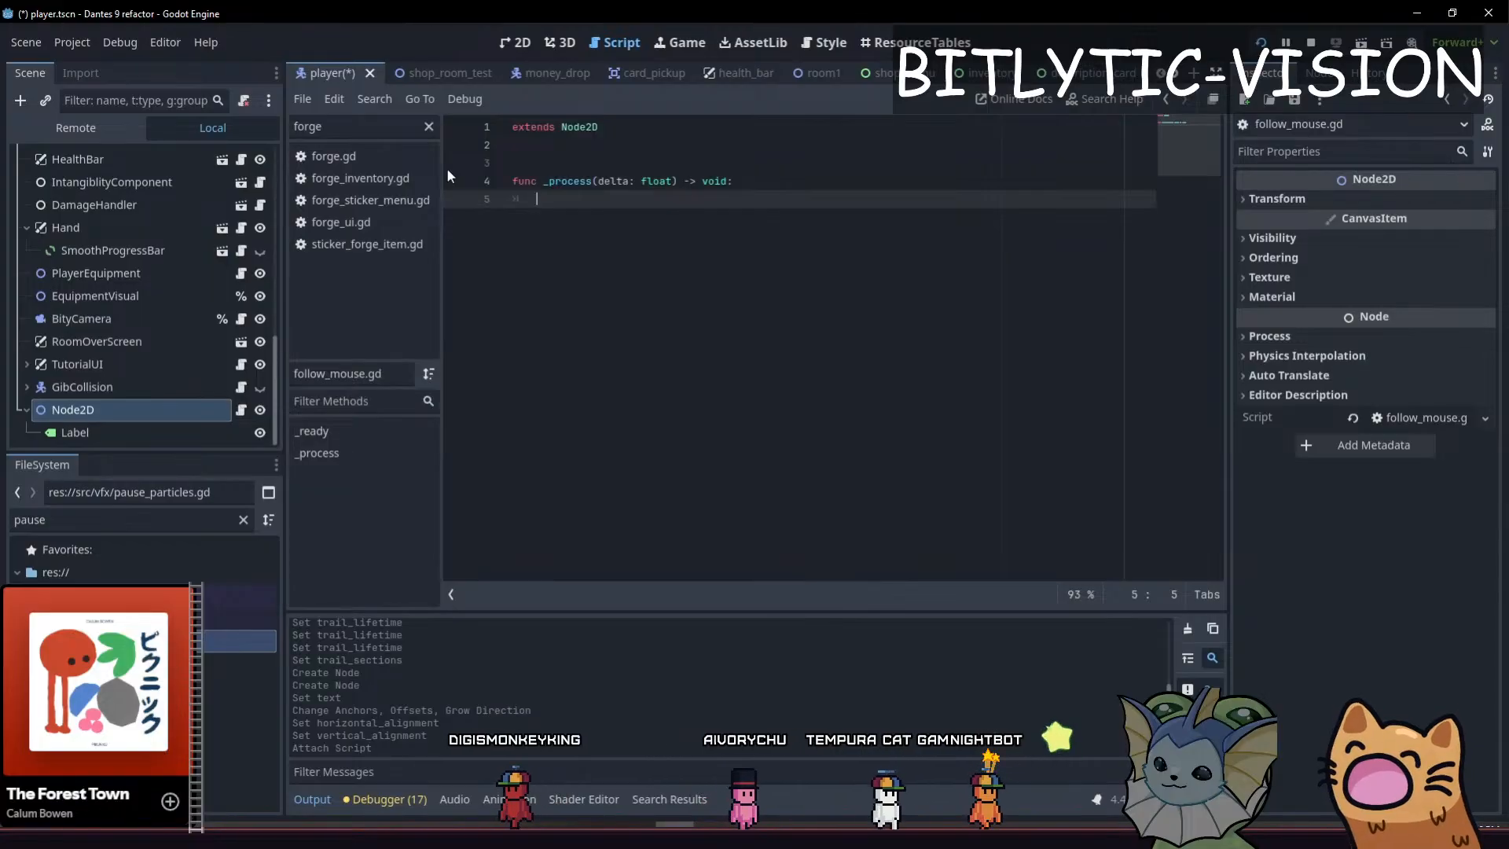
type("get_global_mo")
key("Return")
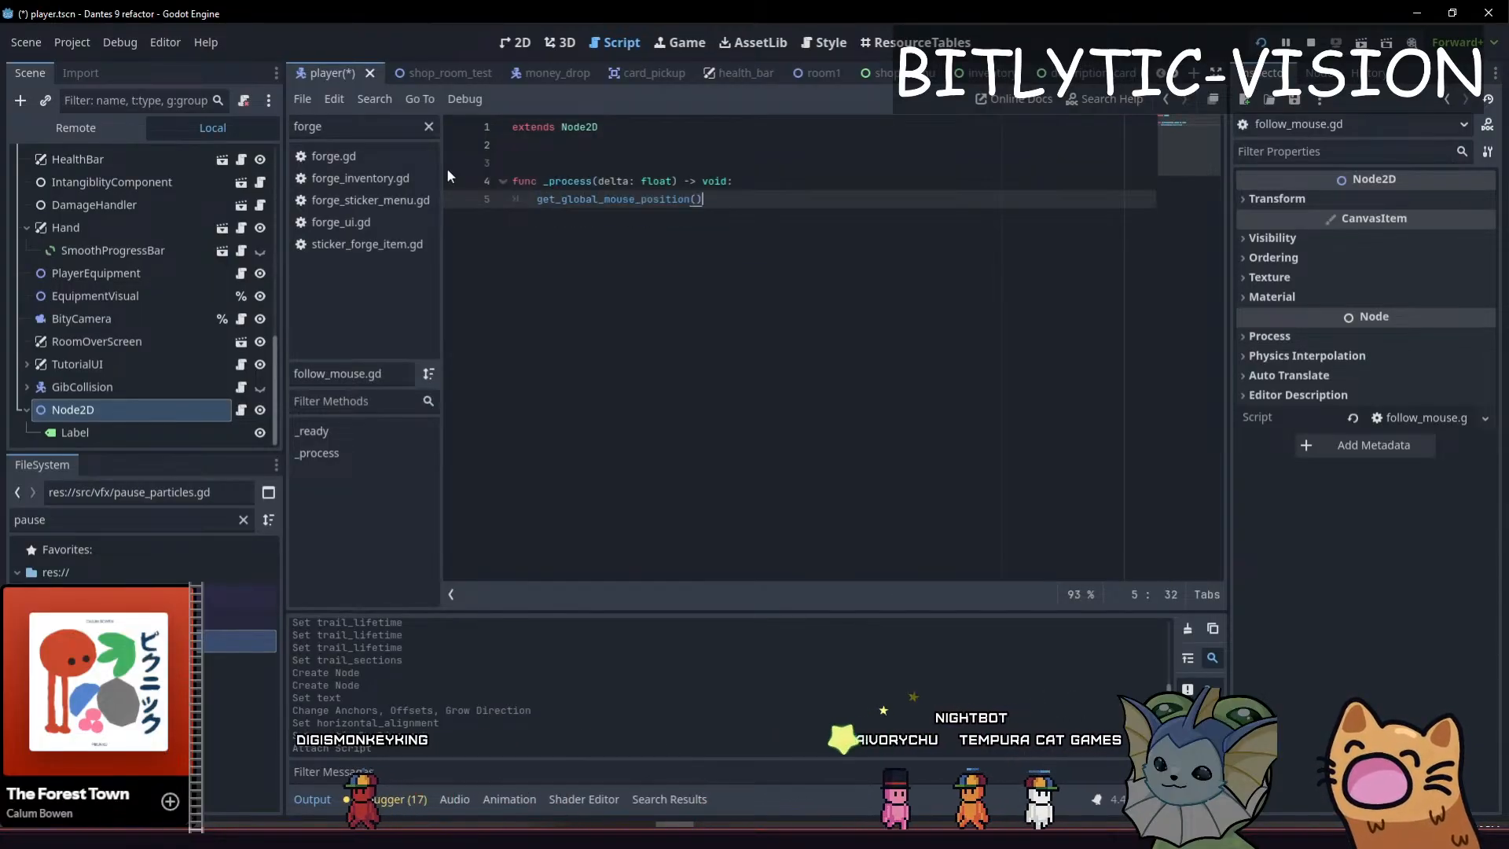
key("Home")
type("global")
type("_position =")
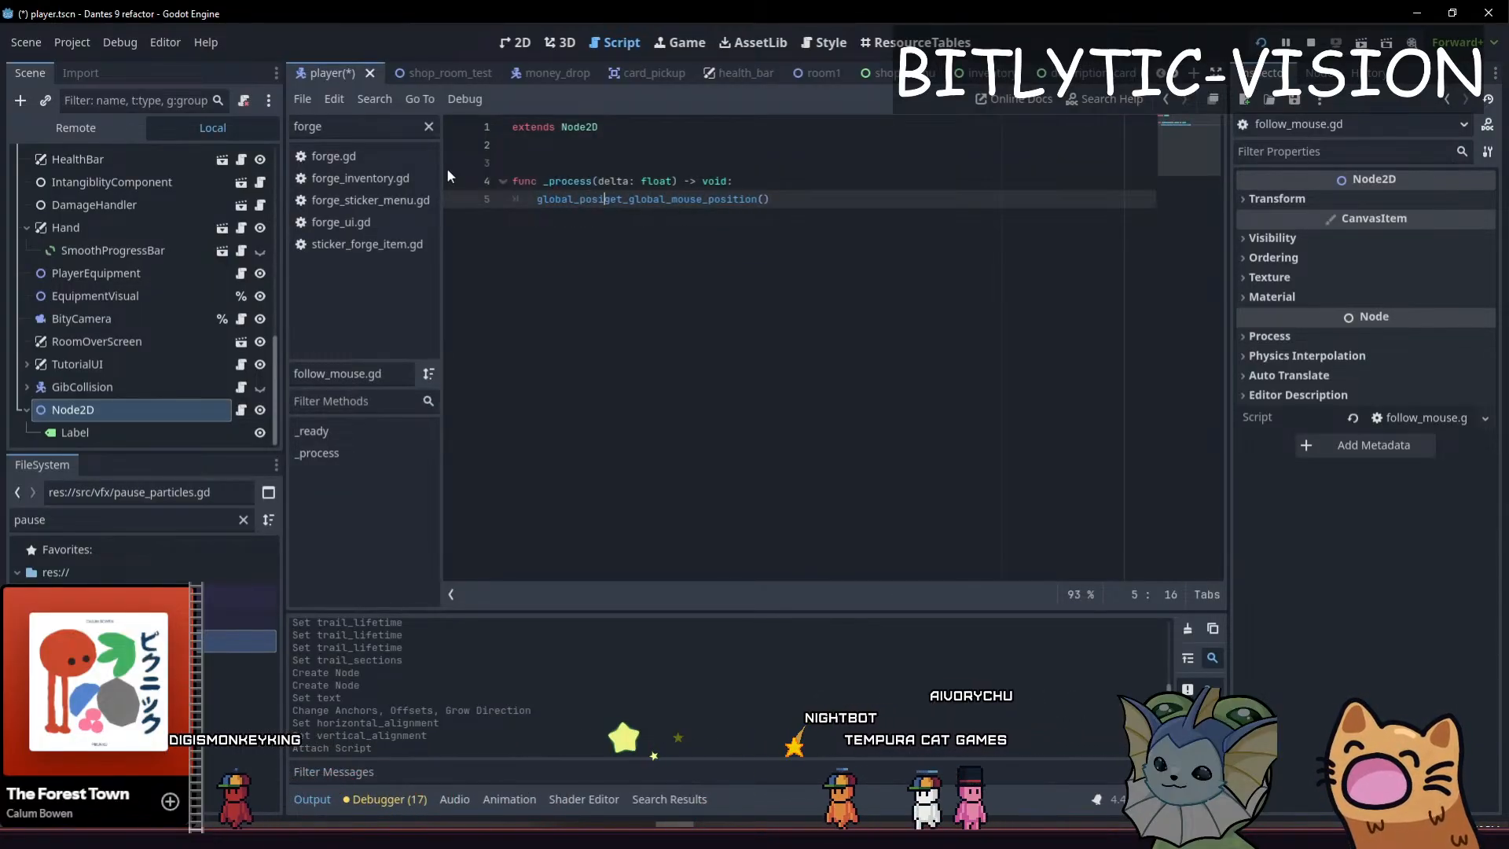
Add a _ready function above _process that sets top_level = true, with blank lines separating the two functions
key("Up")
key("Up")
key("Return")
key("Return")
key("Up")
type("func _rea")
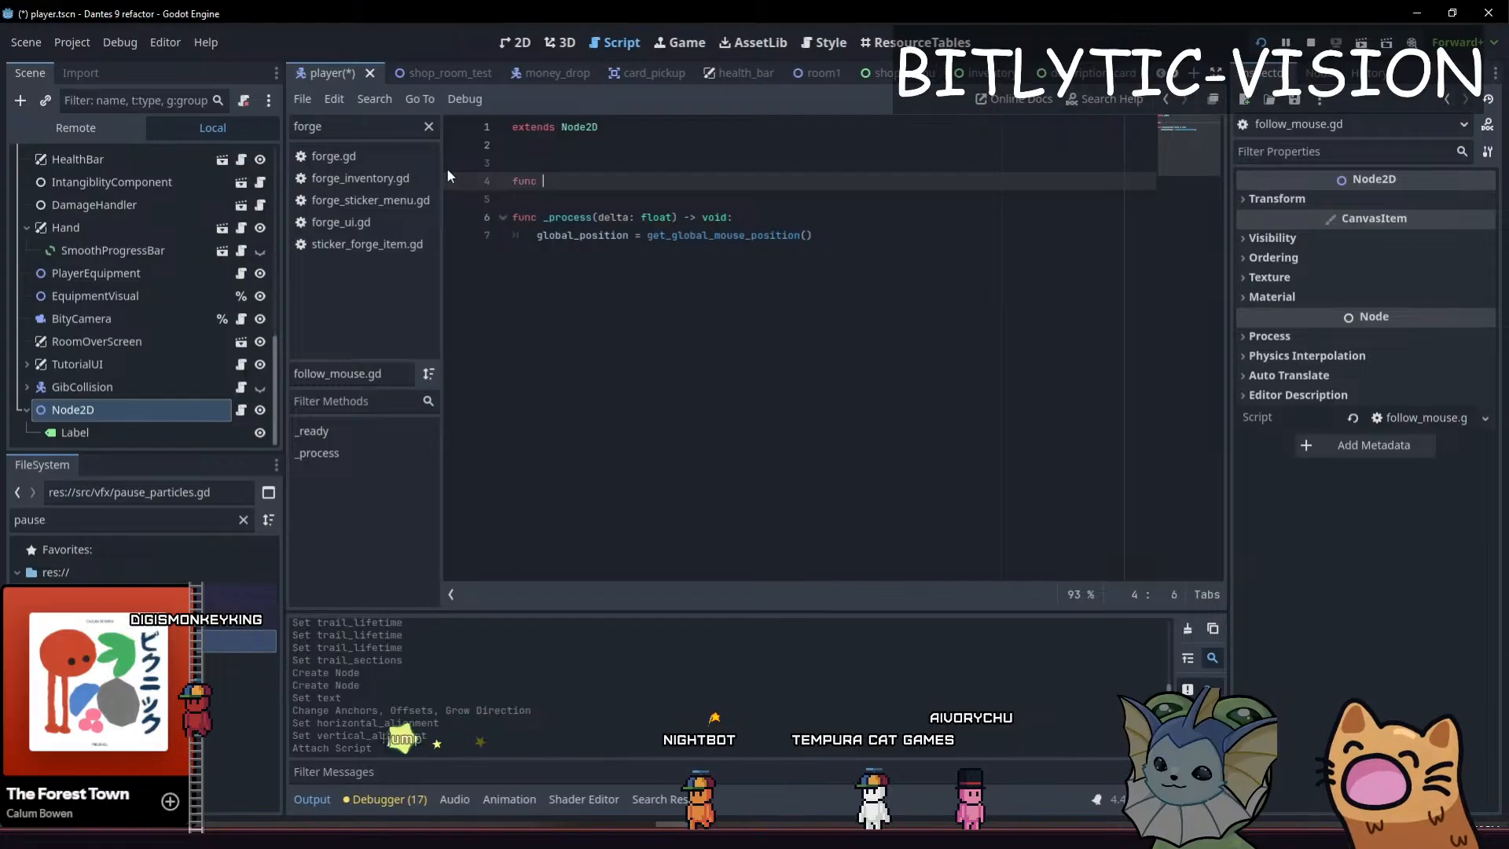
key("Return")
key("Return")
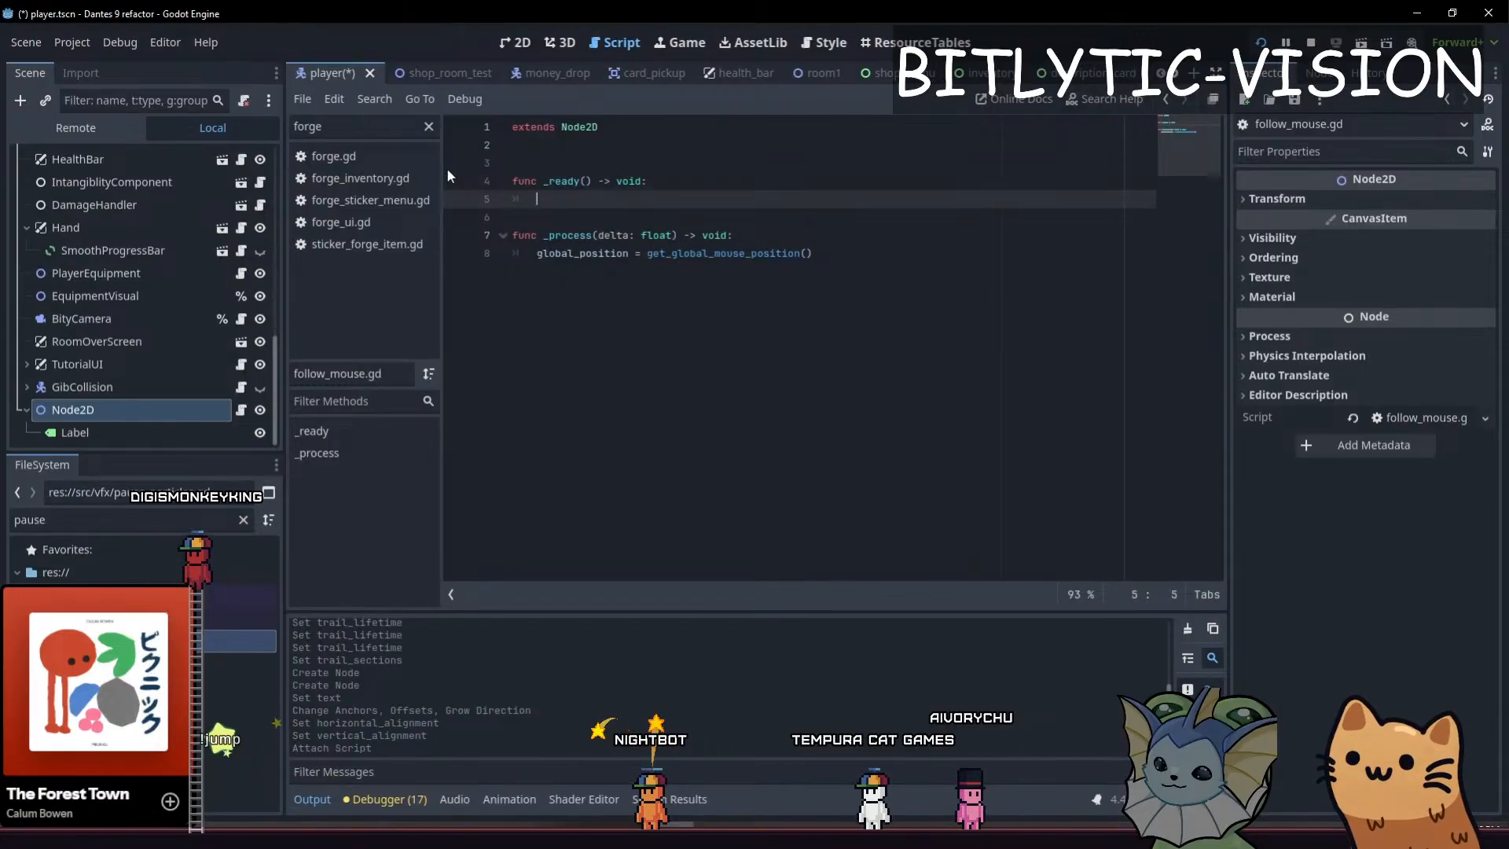
type("top_level =t rue")
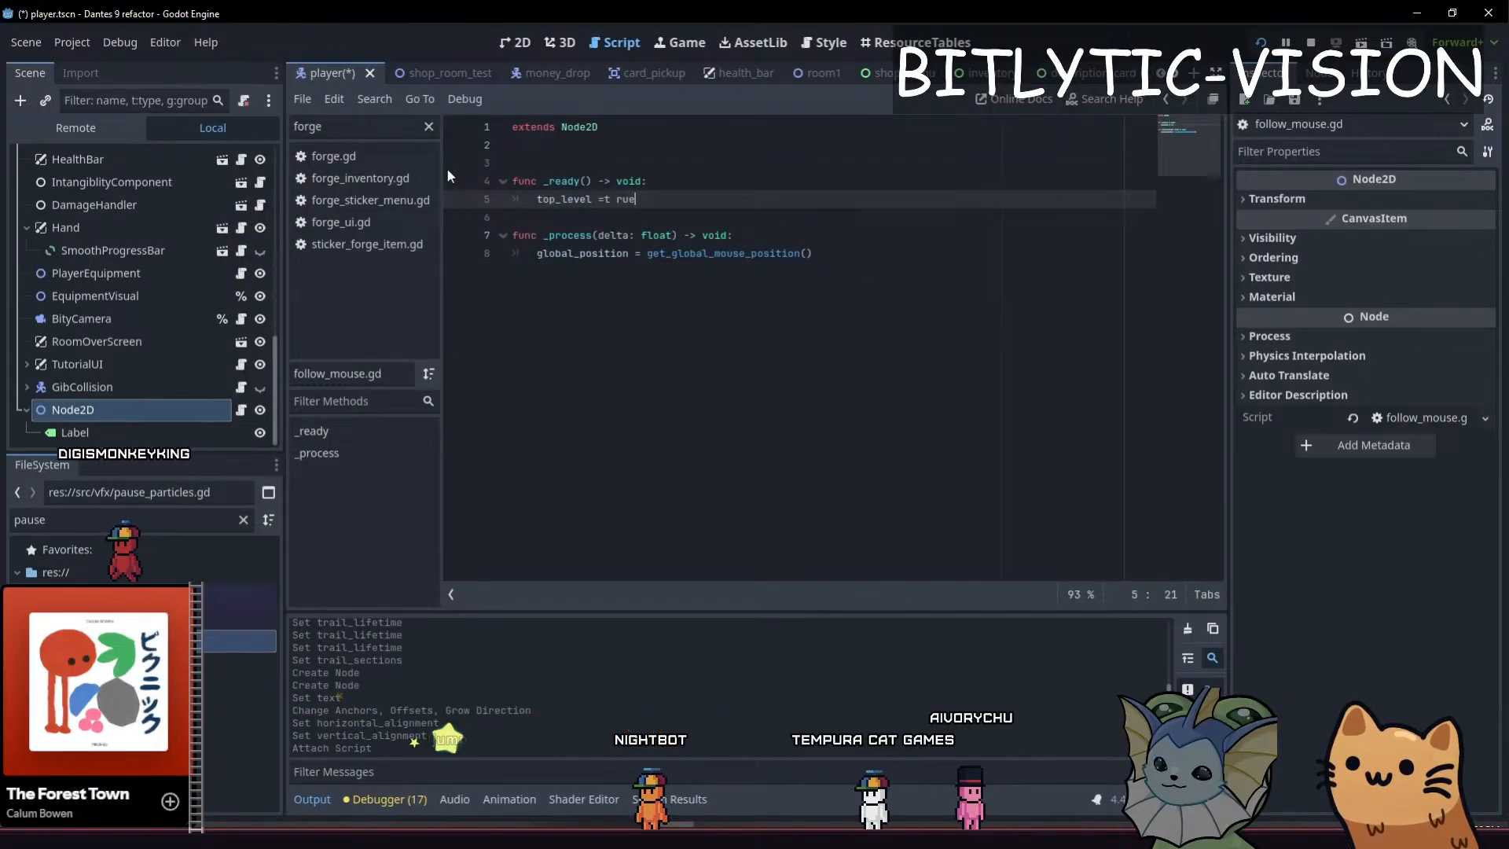
key("BackSpace")
key("BackSpace")
key("BackSpace")
key("BackSpace")
key("BackSpace")
type("true")
key("Down")
key("Return")
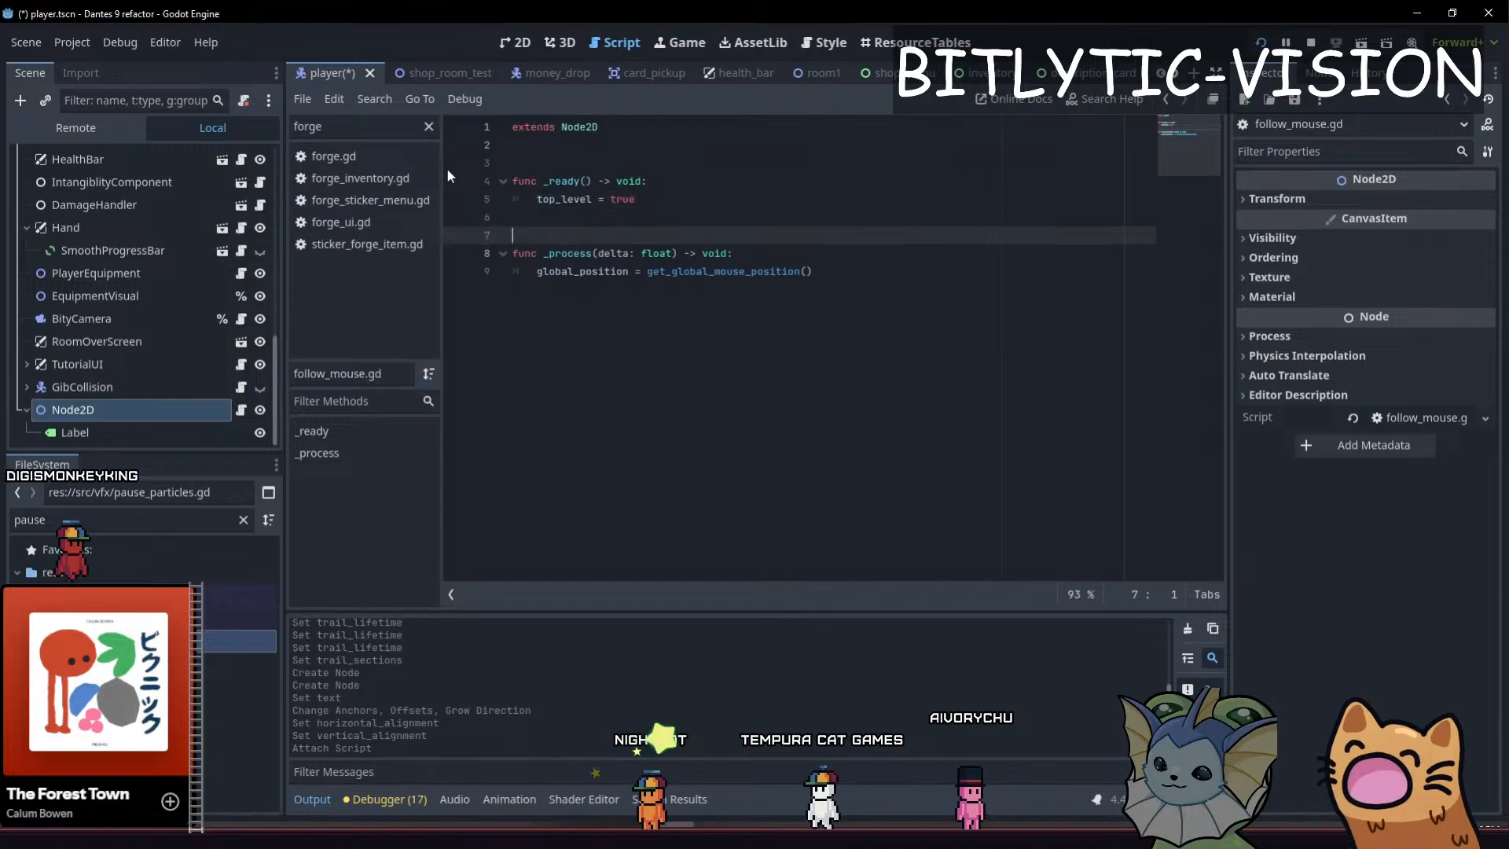
Save the scene and run the game to test how the number label follows the mouse
key("F5")
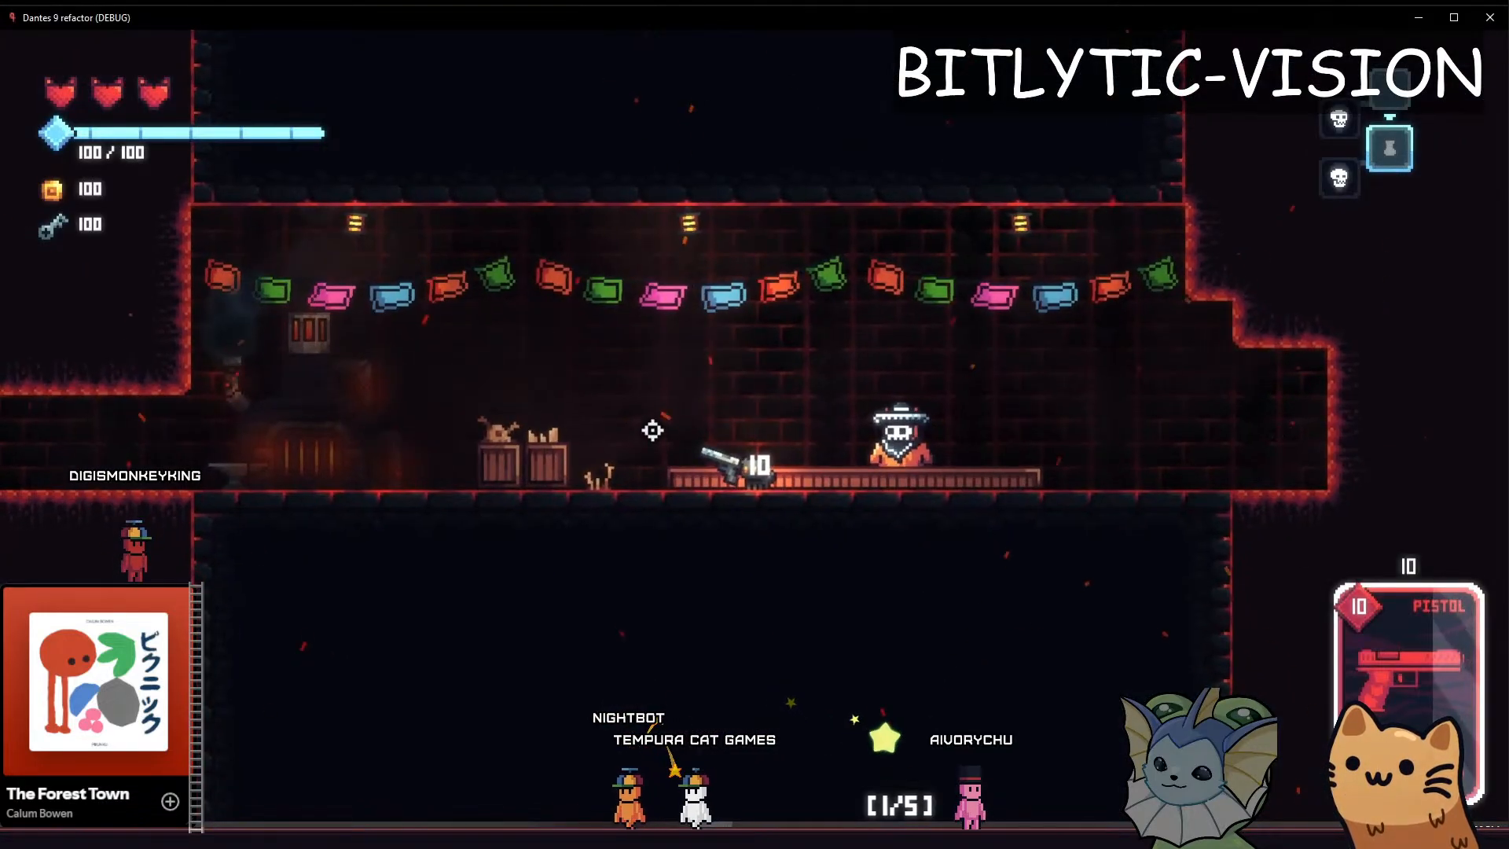
key("F8")
left_click(782, 318)
key("ctrl+s")
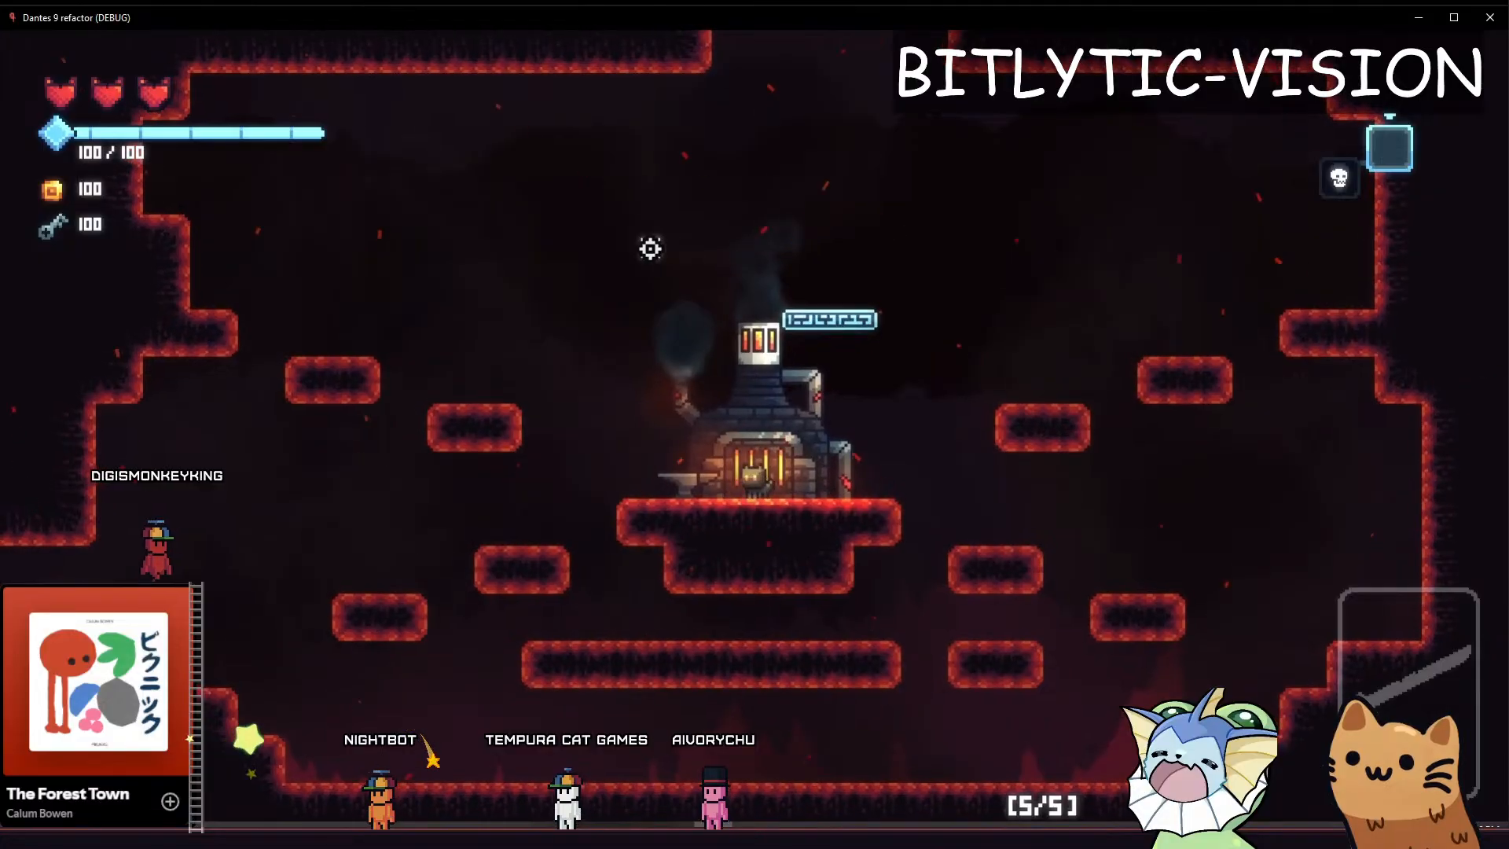
key("alt+Tab")
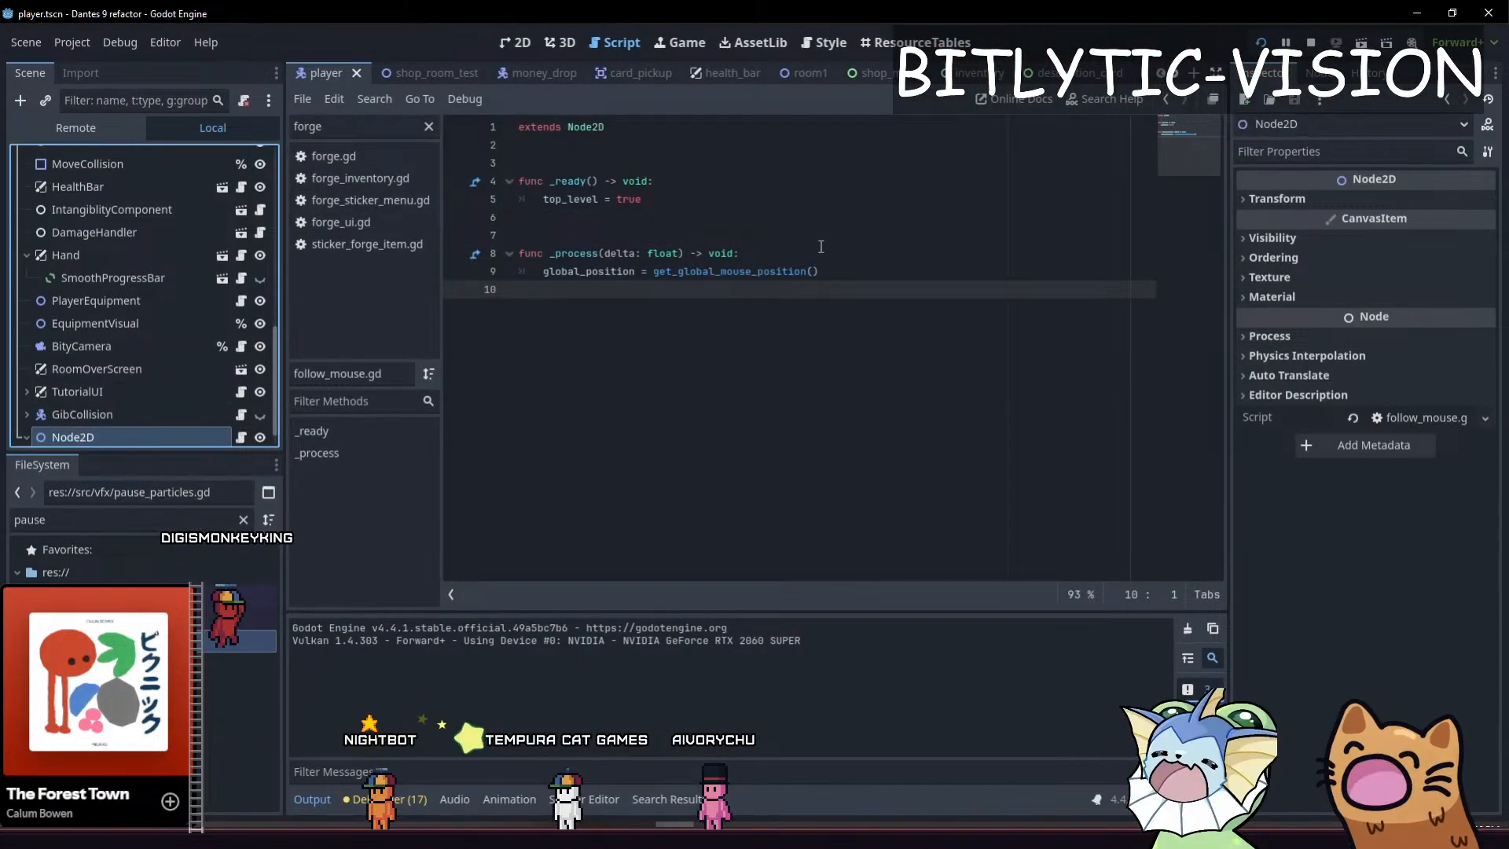
Move the Label in the 2D view to (-20, 27), below the Node2D's origin, and check it in the game
left_click(1319, 201)
left_click(1318, 201)
scroll(121, 377, "down", 2)
left_click(86, 432)
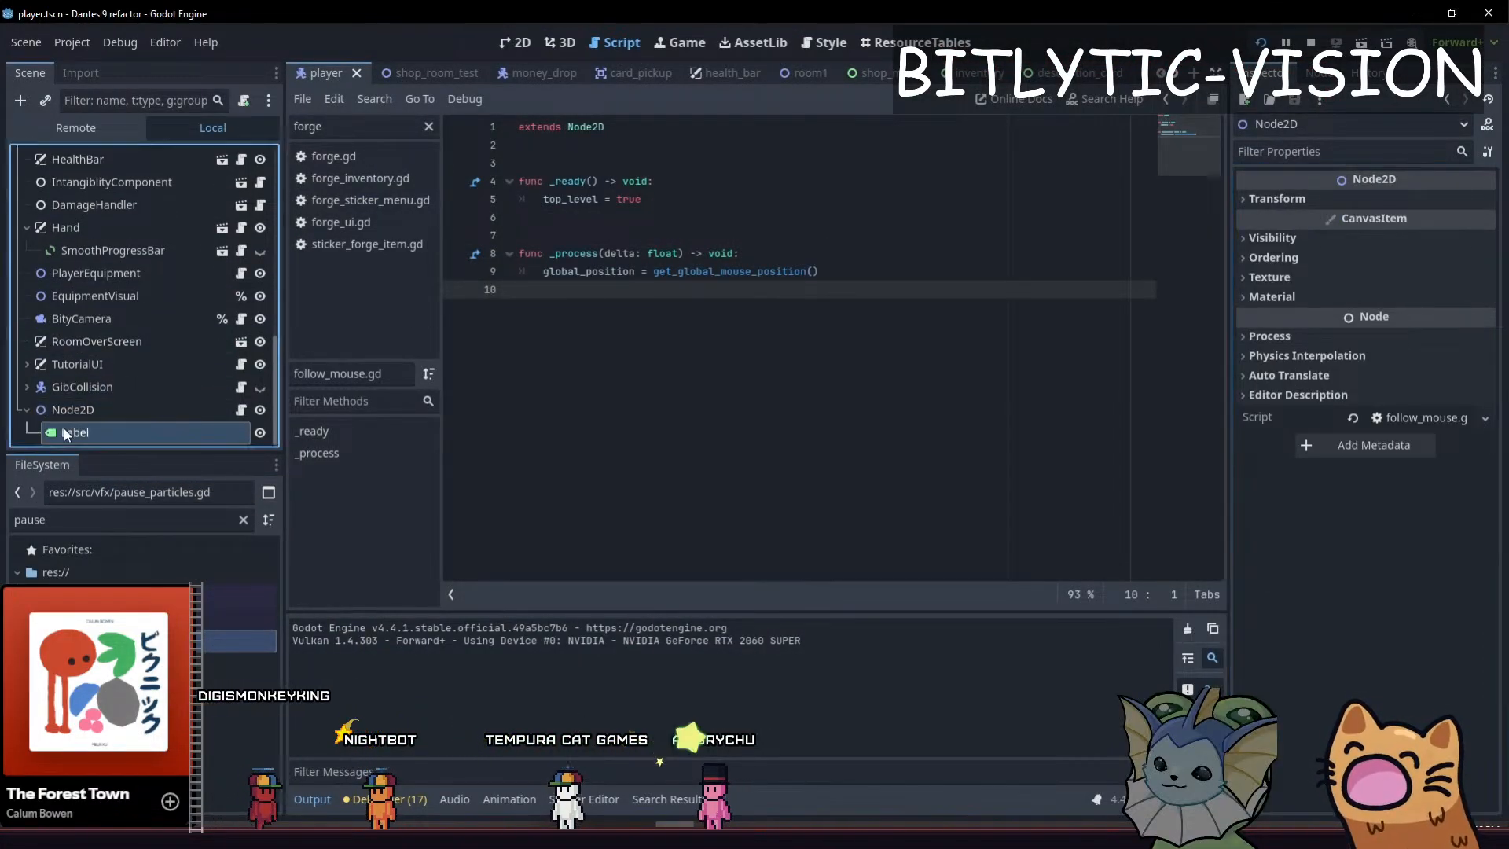
key("ctrl+F1")
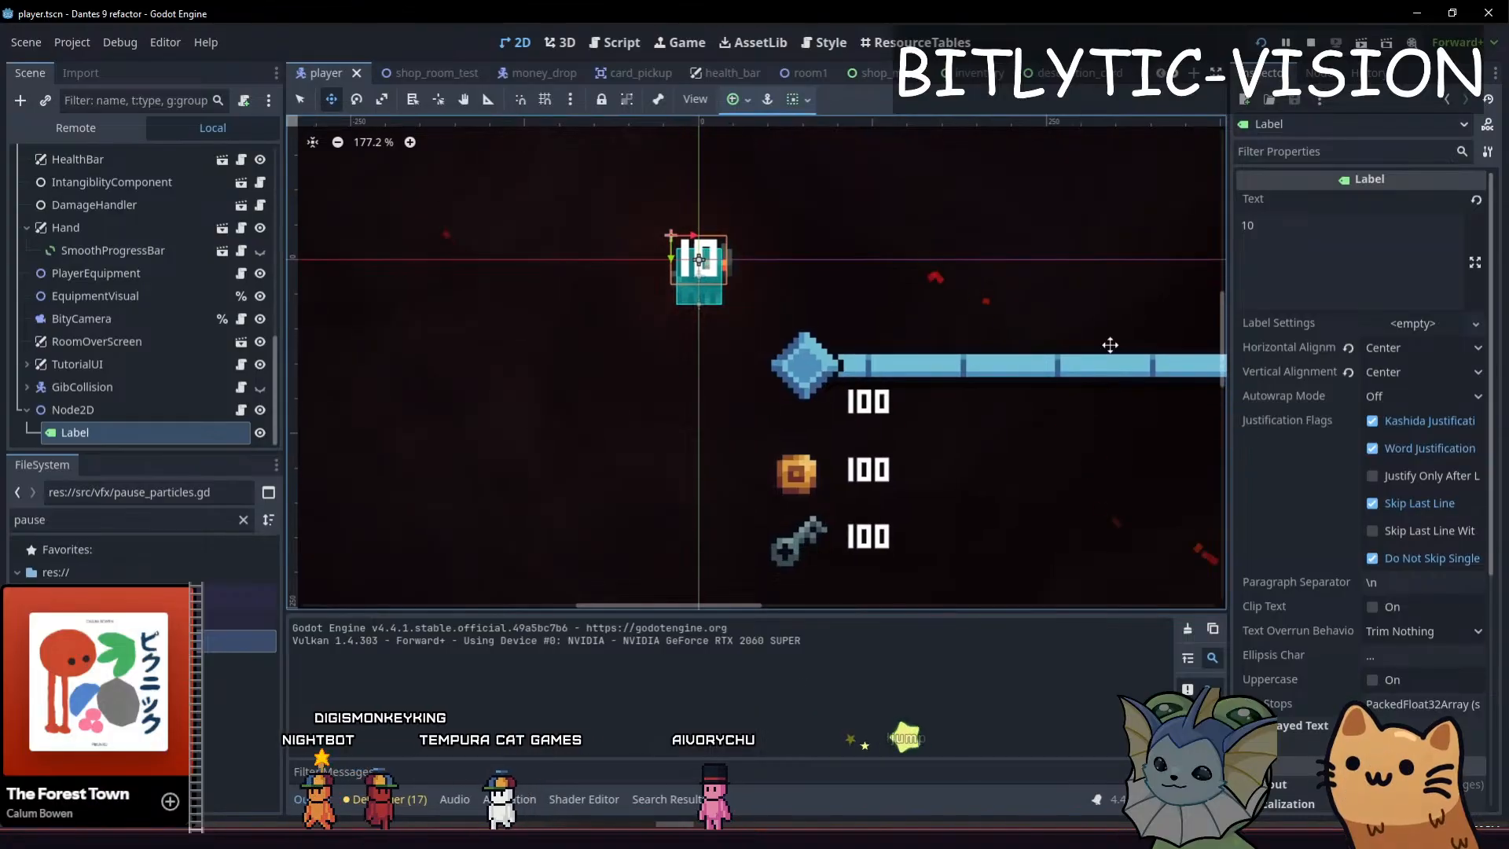
left_click_drag(926, 177, 926, 240)
key("F5")
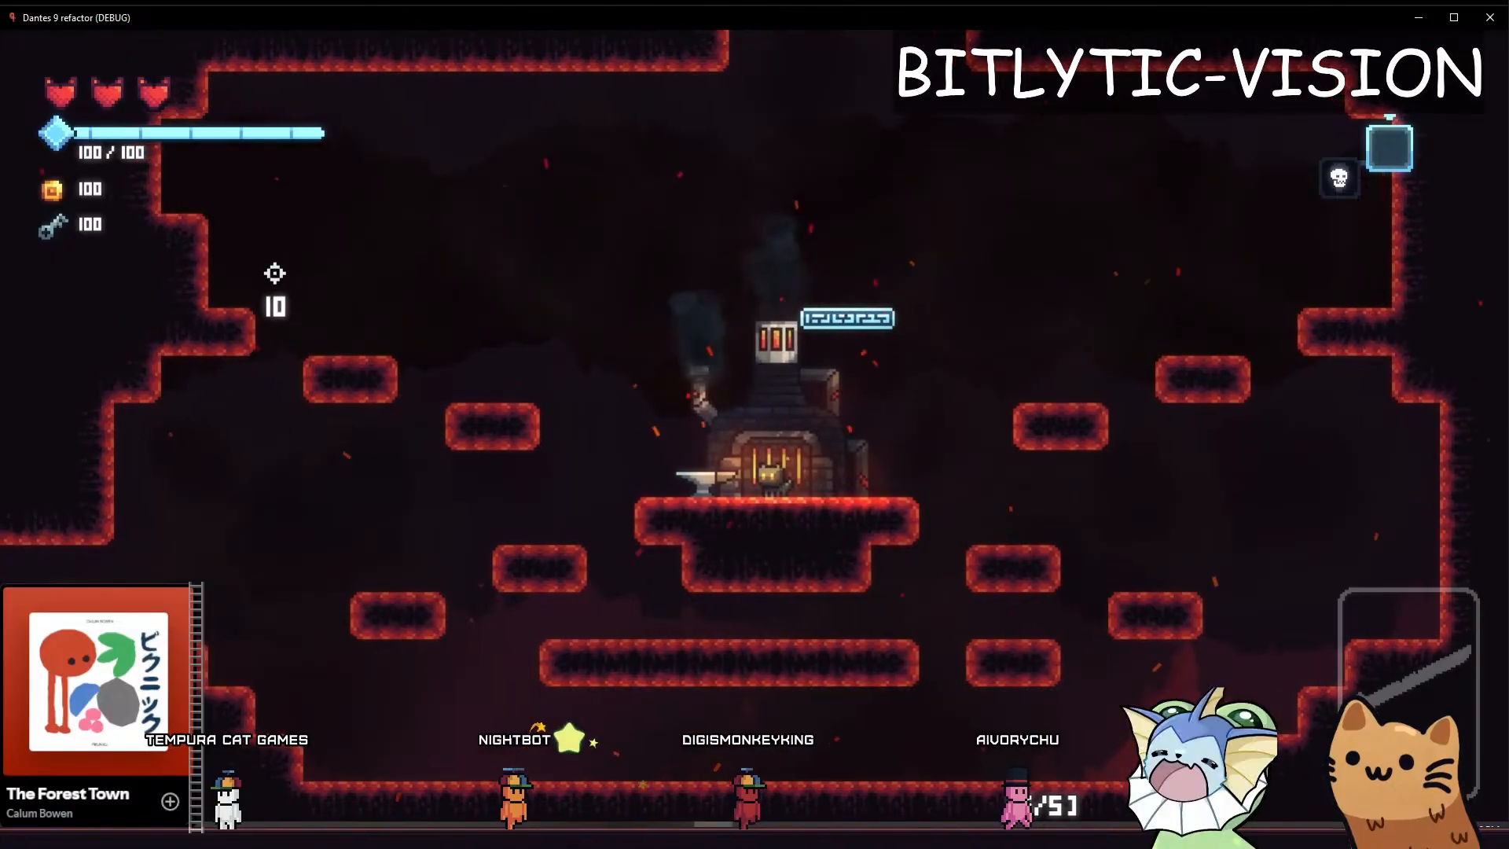
Toggle VSync in the game's video settings, then return to gameplay to check the label's movement under the crosshair
key("alt+Tab")
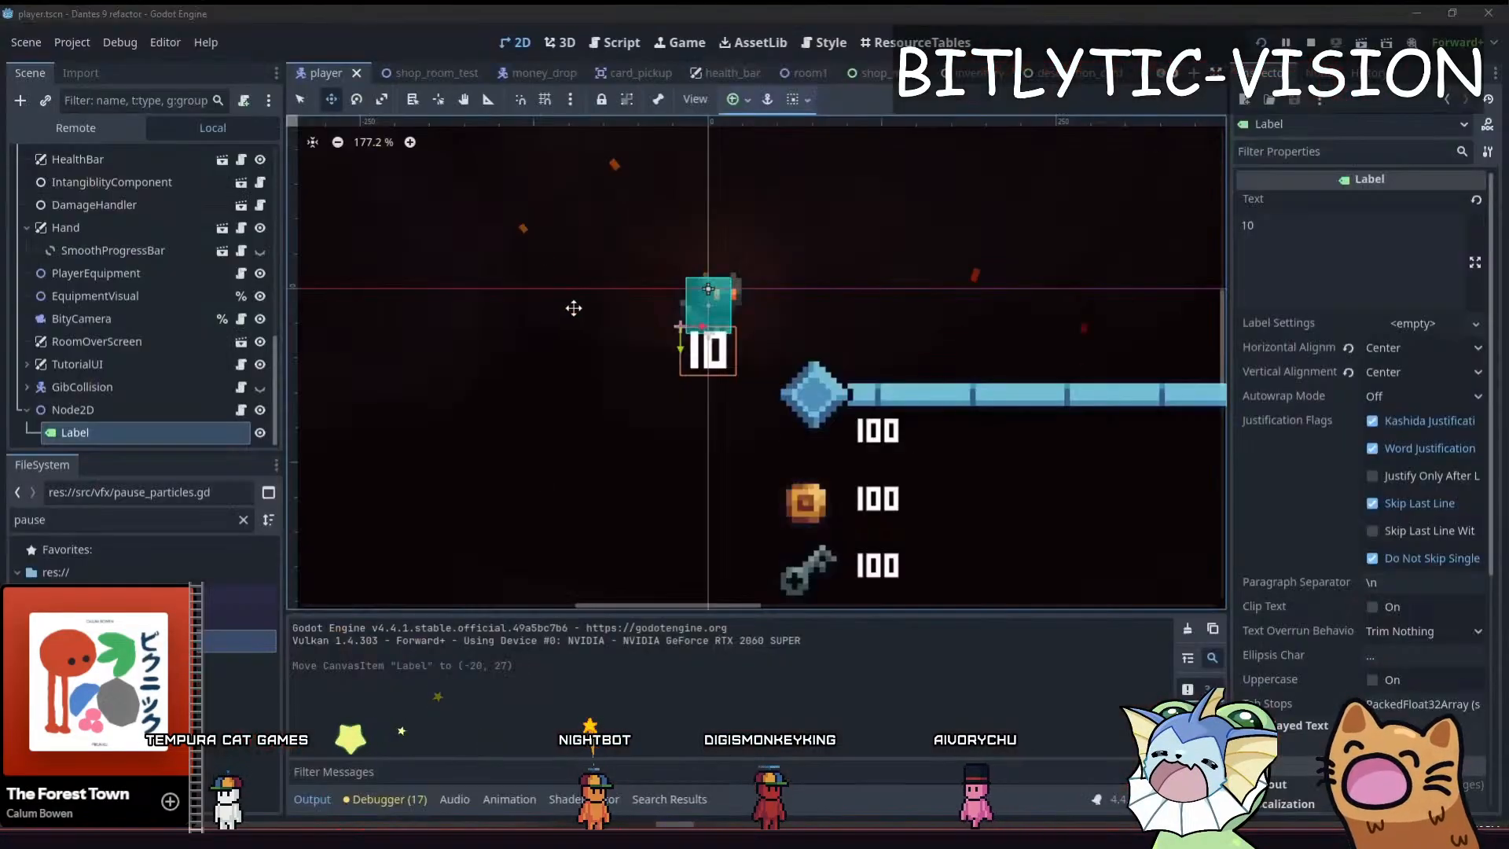
key("alt+Tab")
left_click(884, 85)
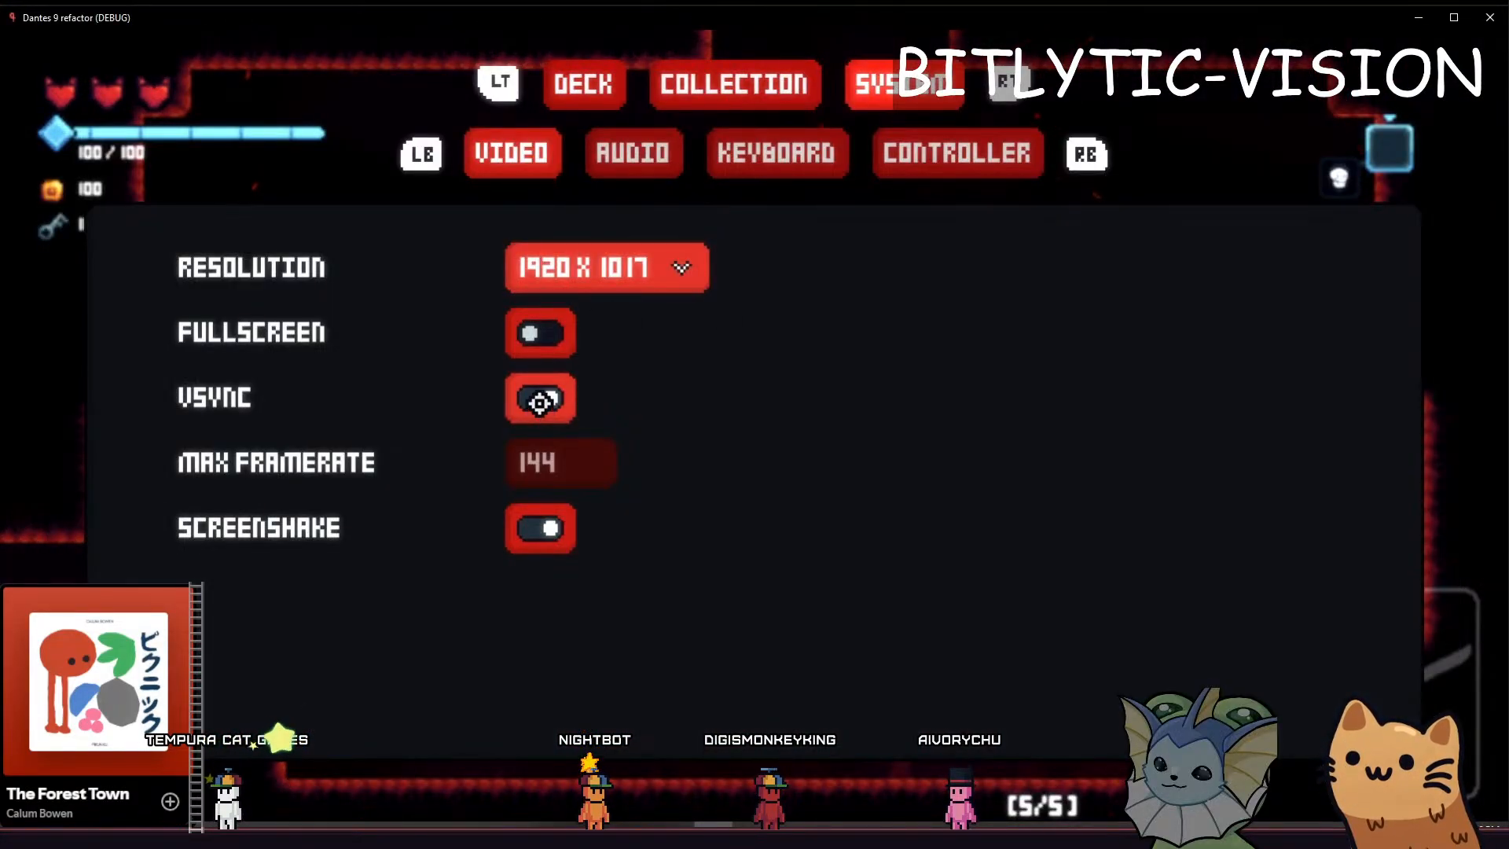
left_click(540, 402)
key("alt+Tab")
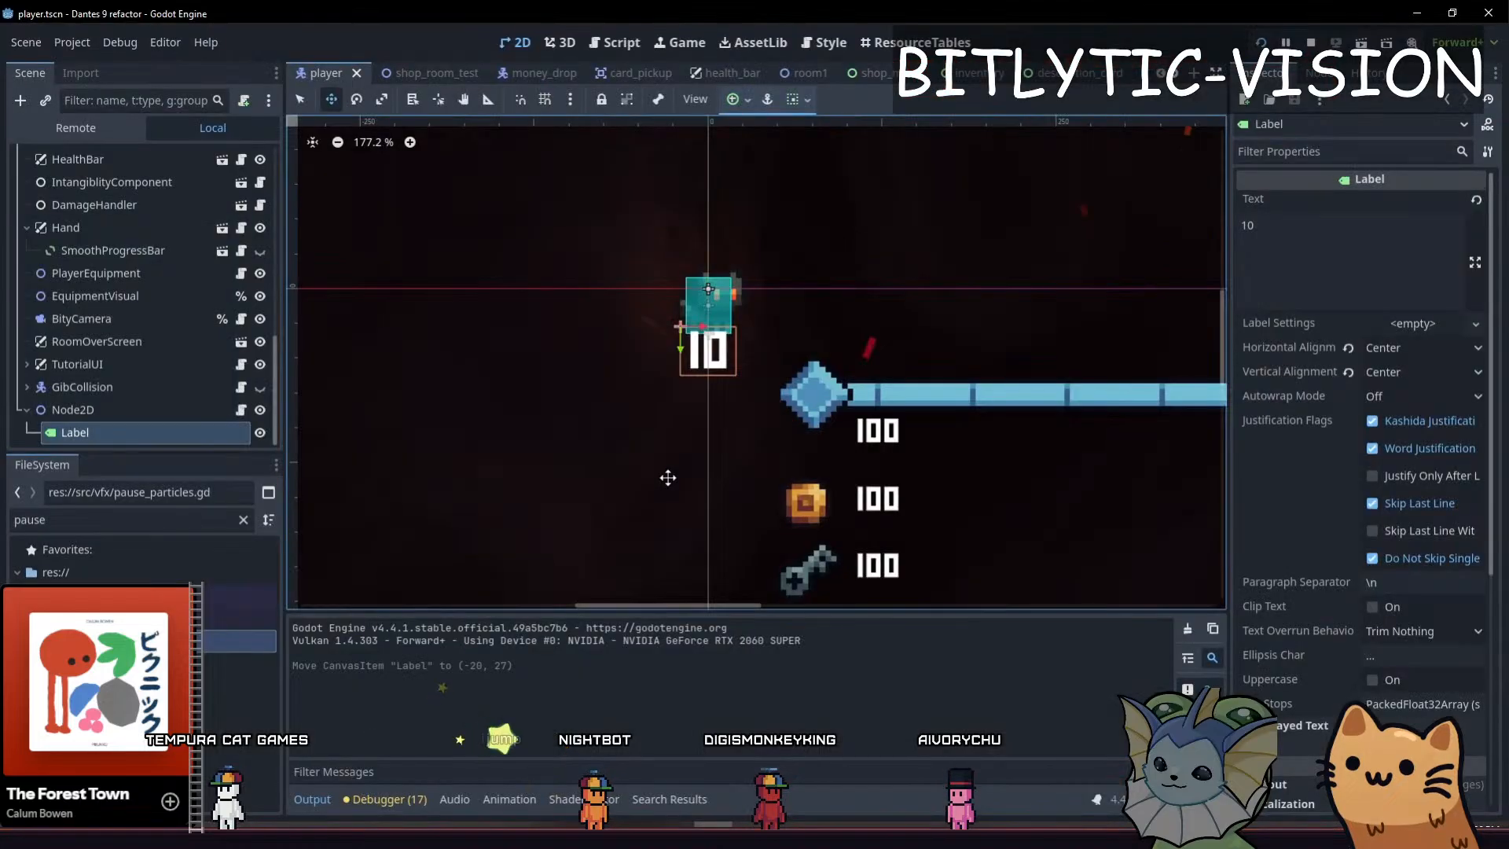
key("alt+Tab")
key("Escape")
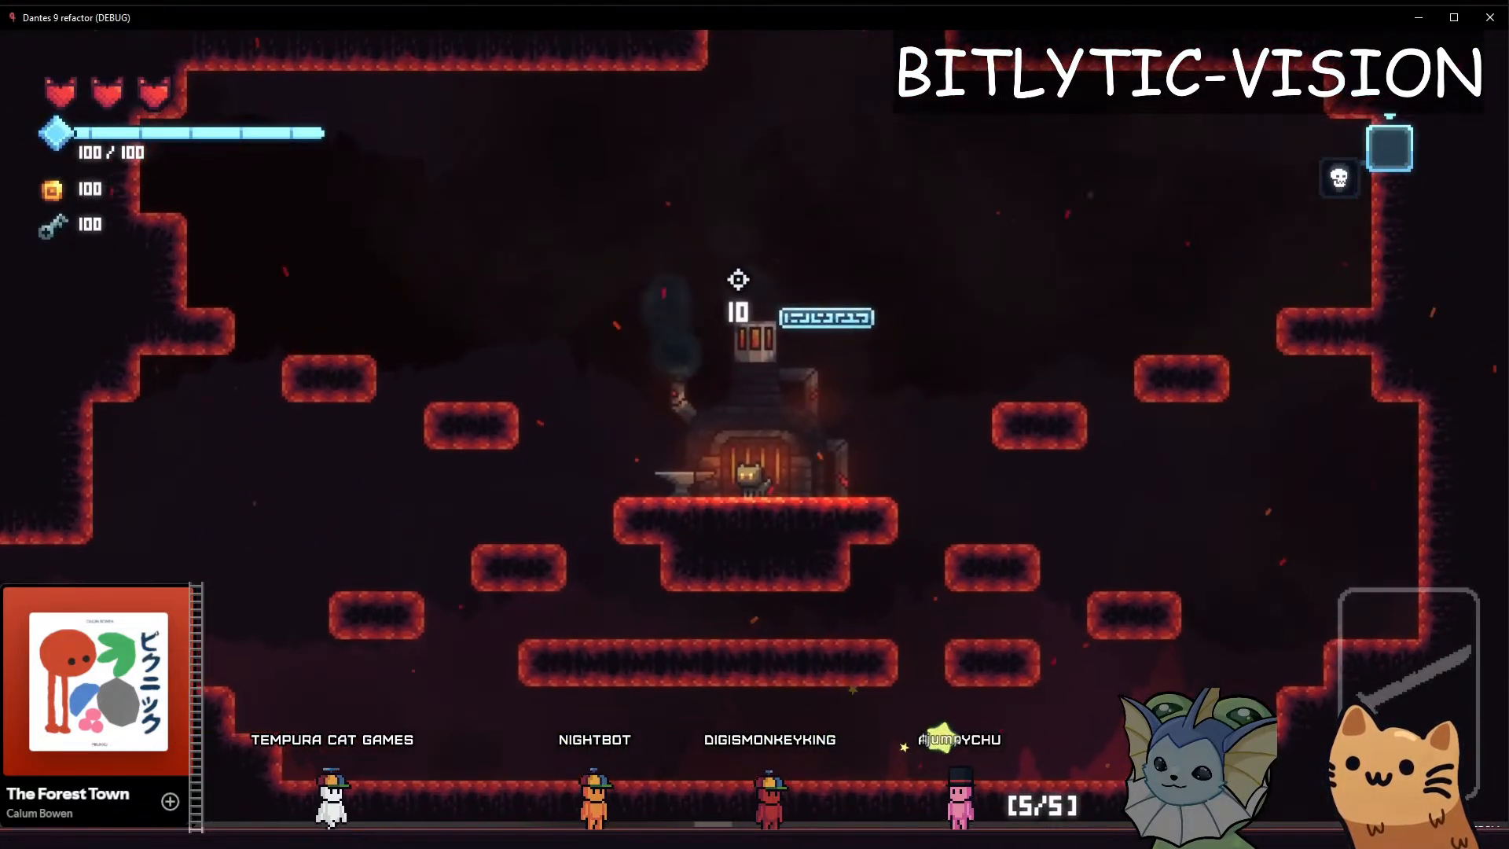
key("alt+Tab")
Enable the Label's font size theme override, set it to 2 px, save the scene and check it in the game
left_click(1295, 549)
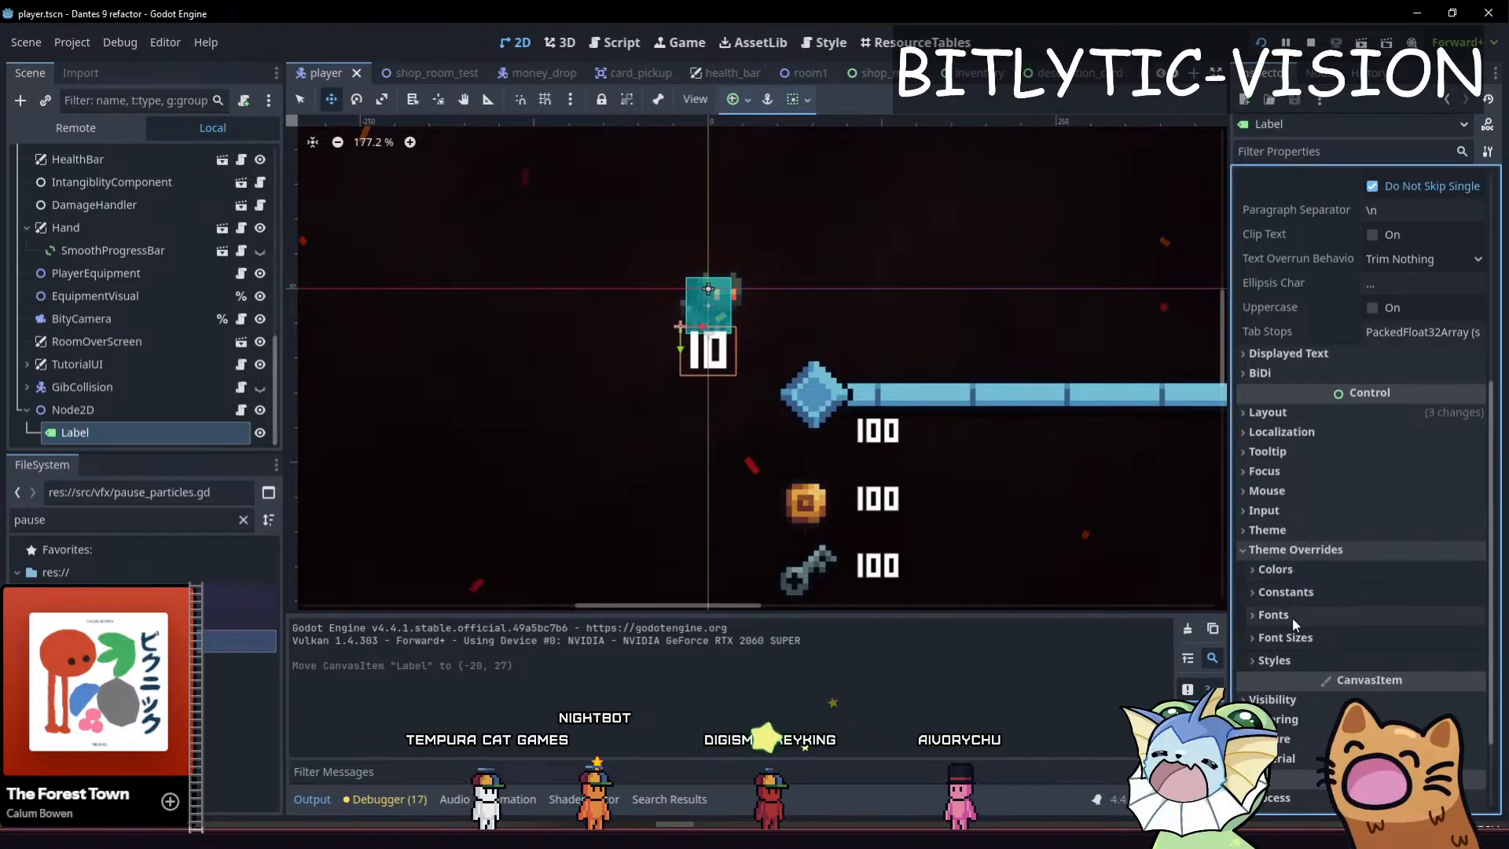
left_click(1306, 594)
left_click(1287, 591)
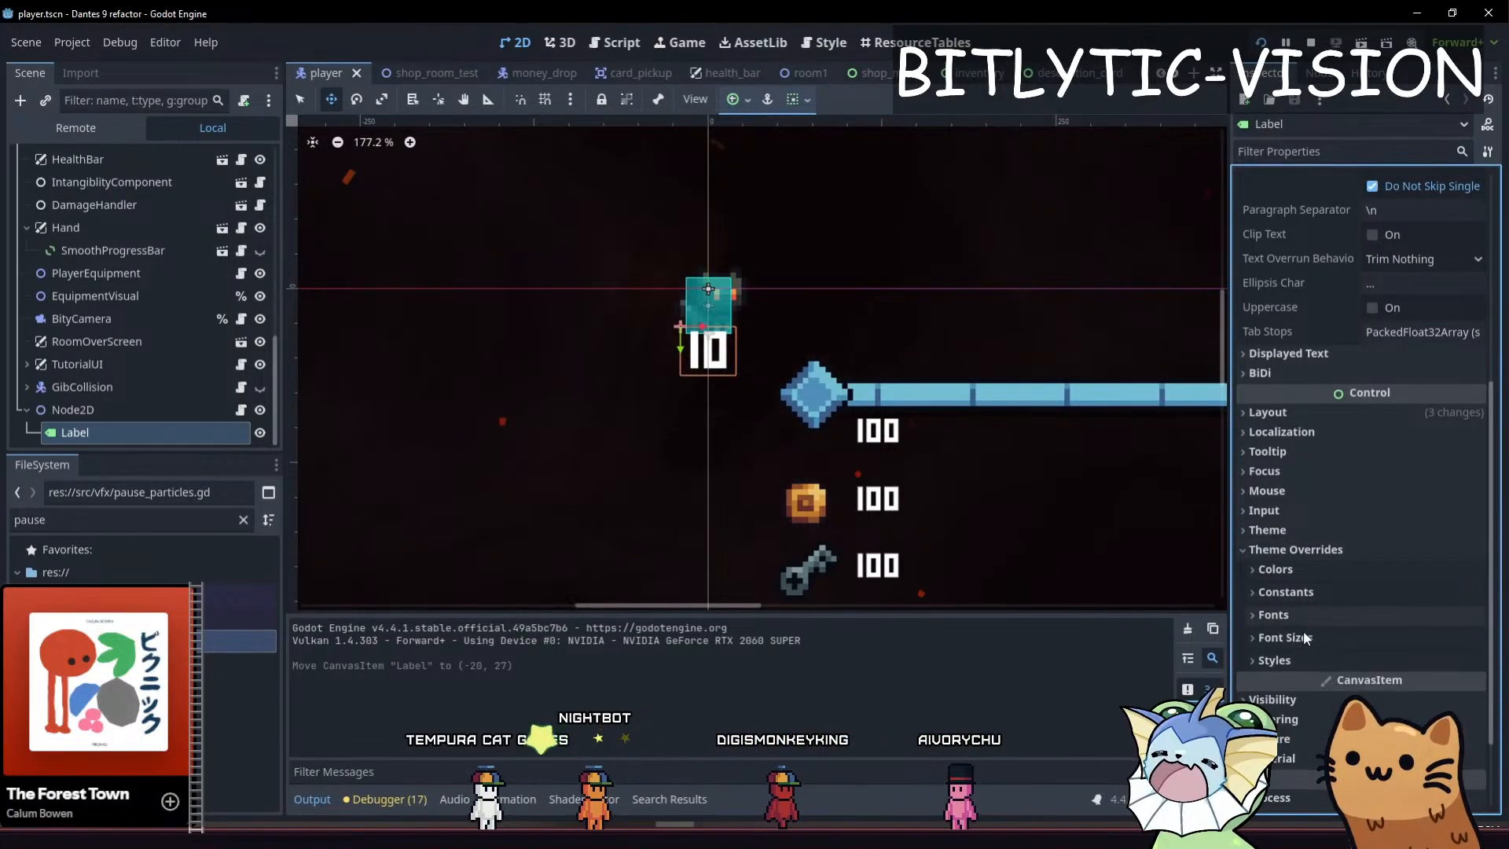
left_click(1290, 637)
left_click(1297, 663)
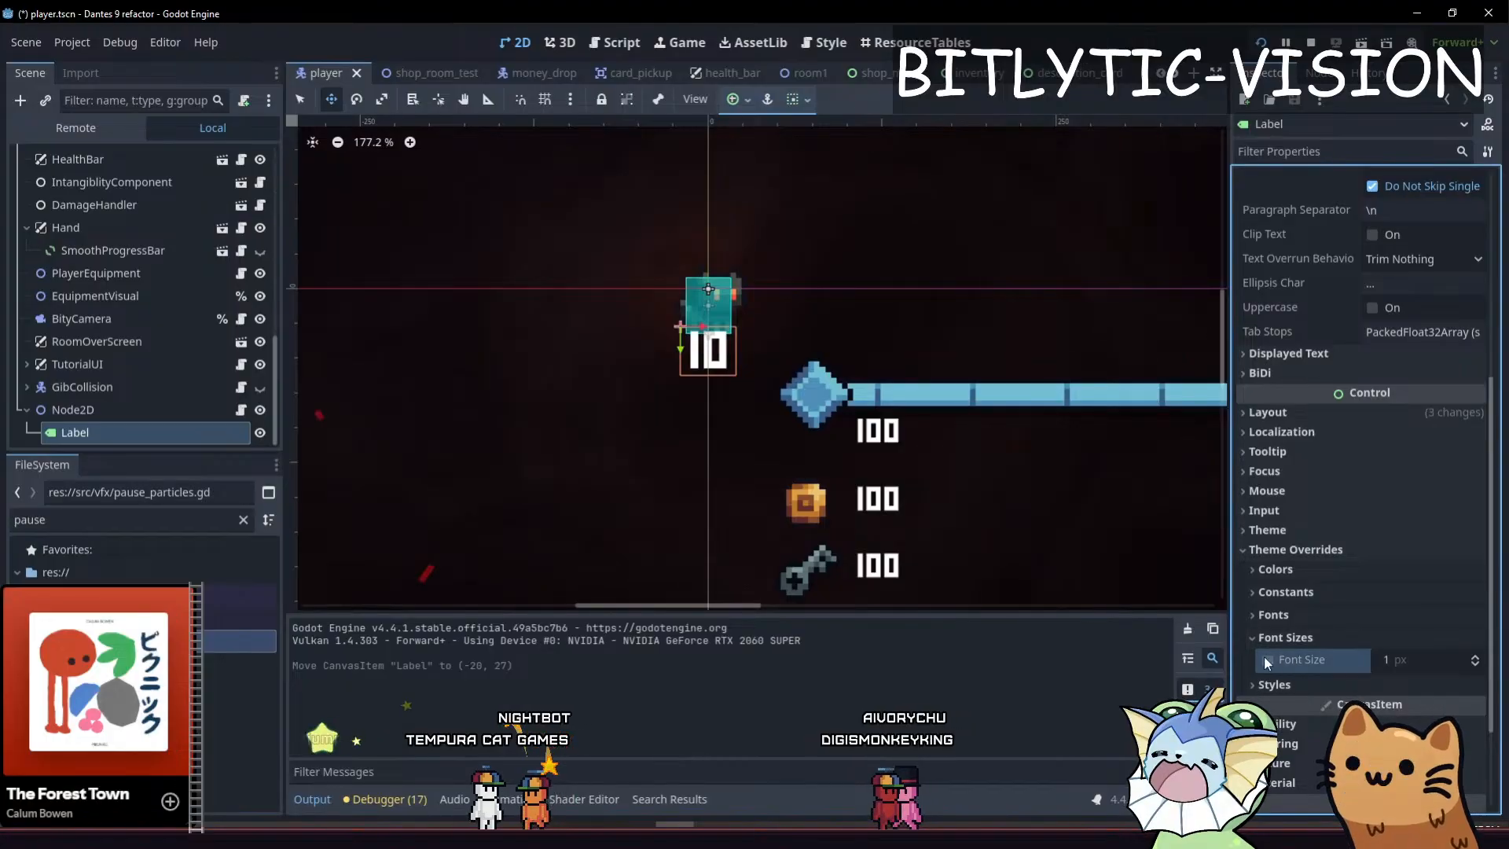
left_click(1410, 655)
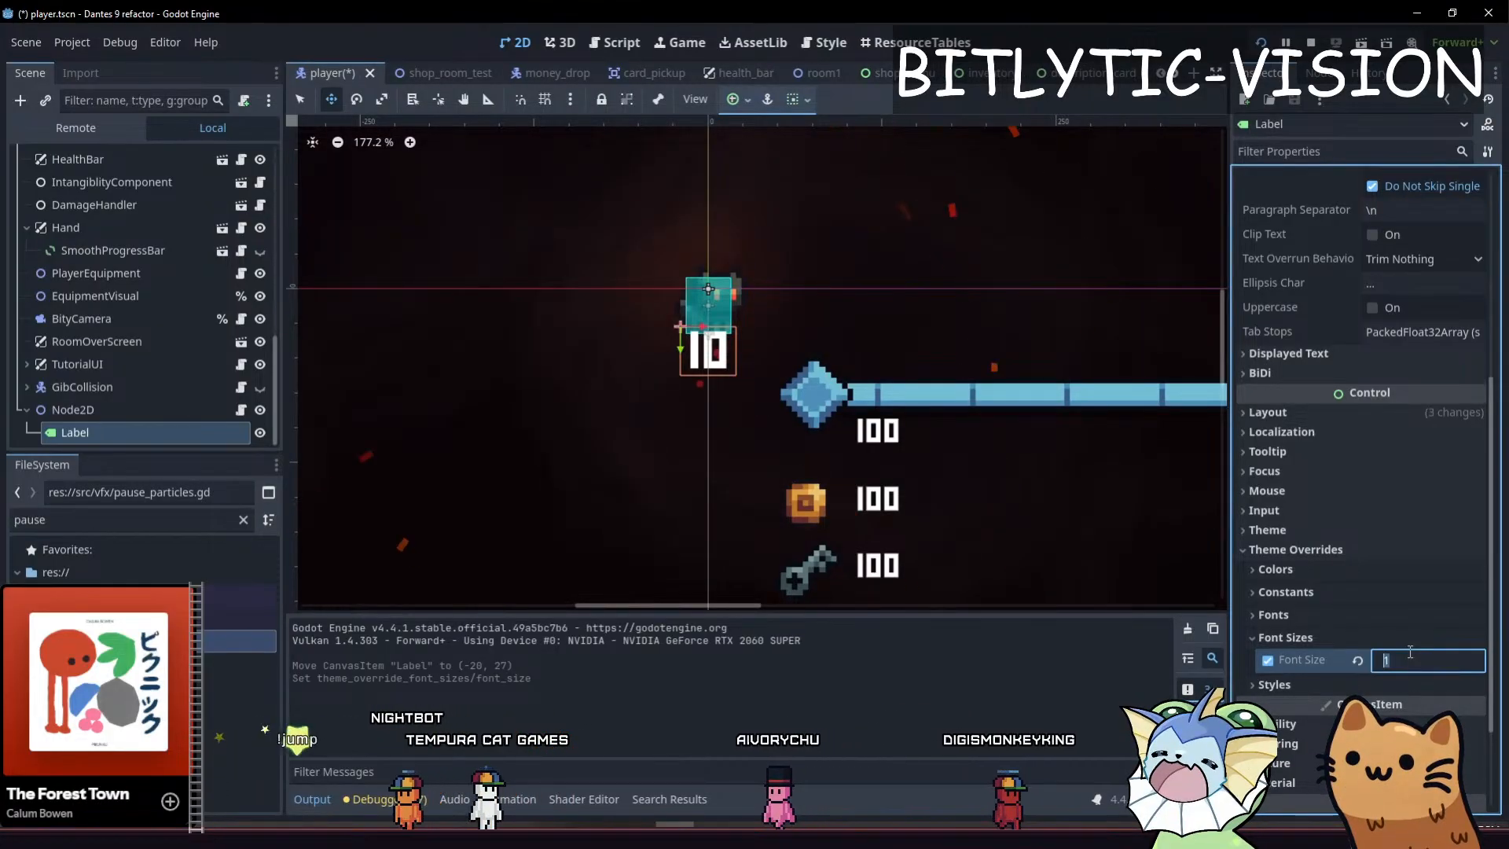
type("2")
key("Return")
key("ctrl+s")
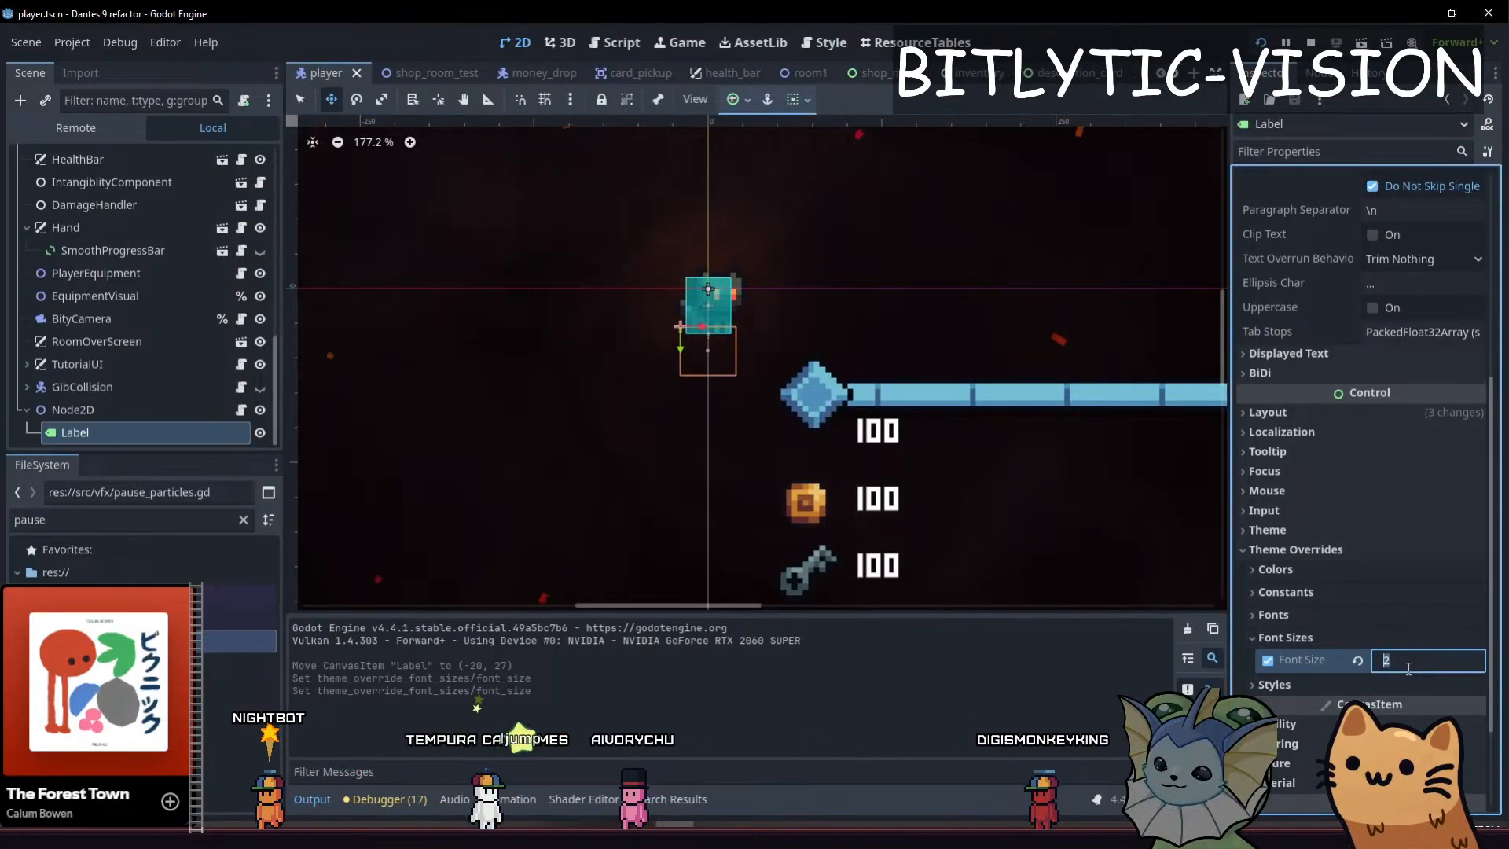
key("F5")
key("alt+Tab")
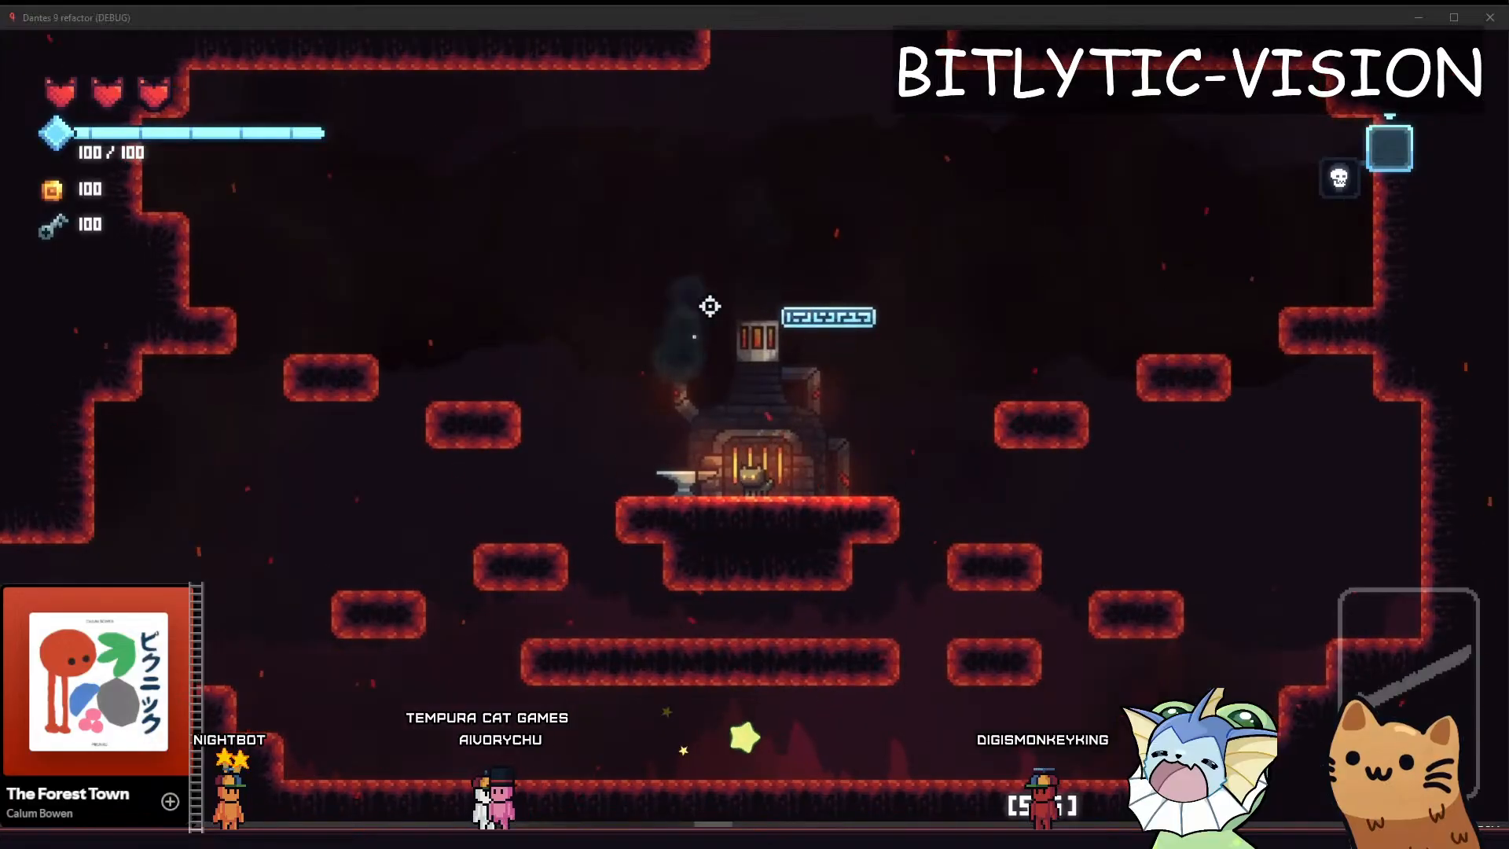
Try font sizes of 4 and 6 px on the Label and check its size in the game
left_click(1417, 659)
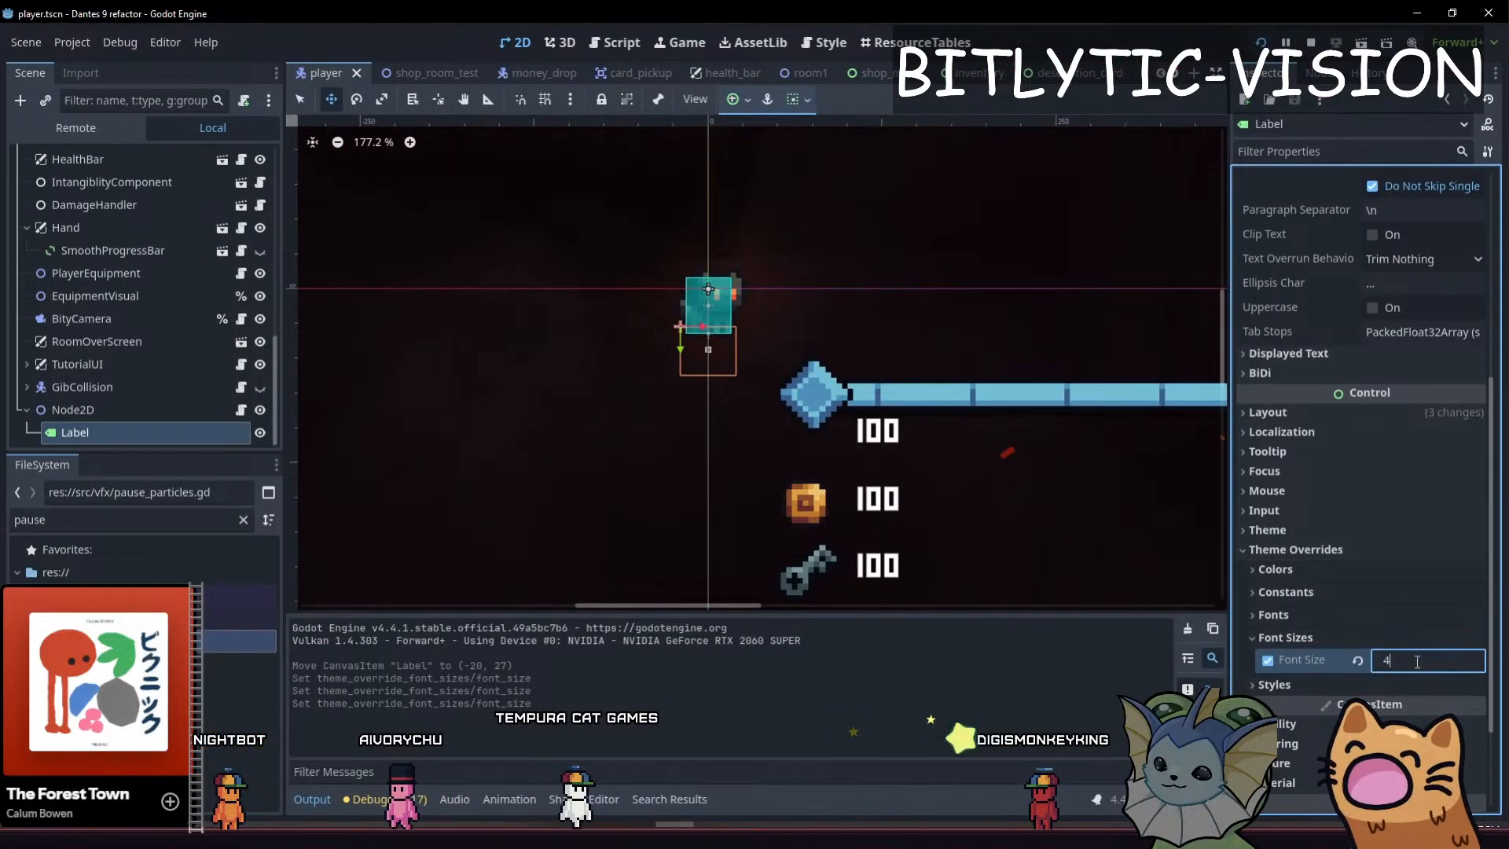
type("6")
key("Return")
key("F5")
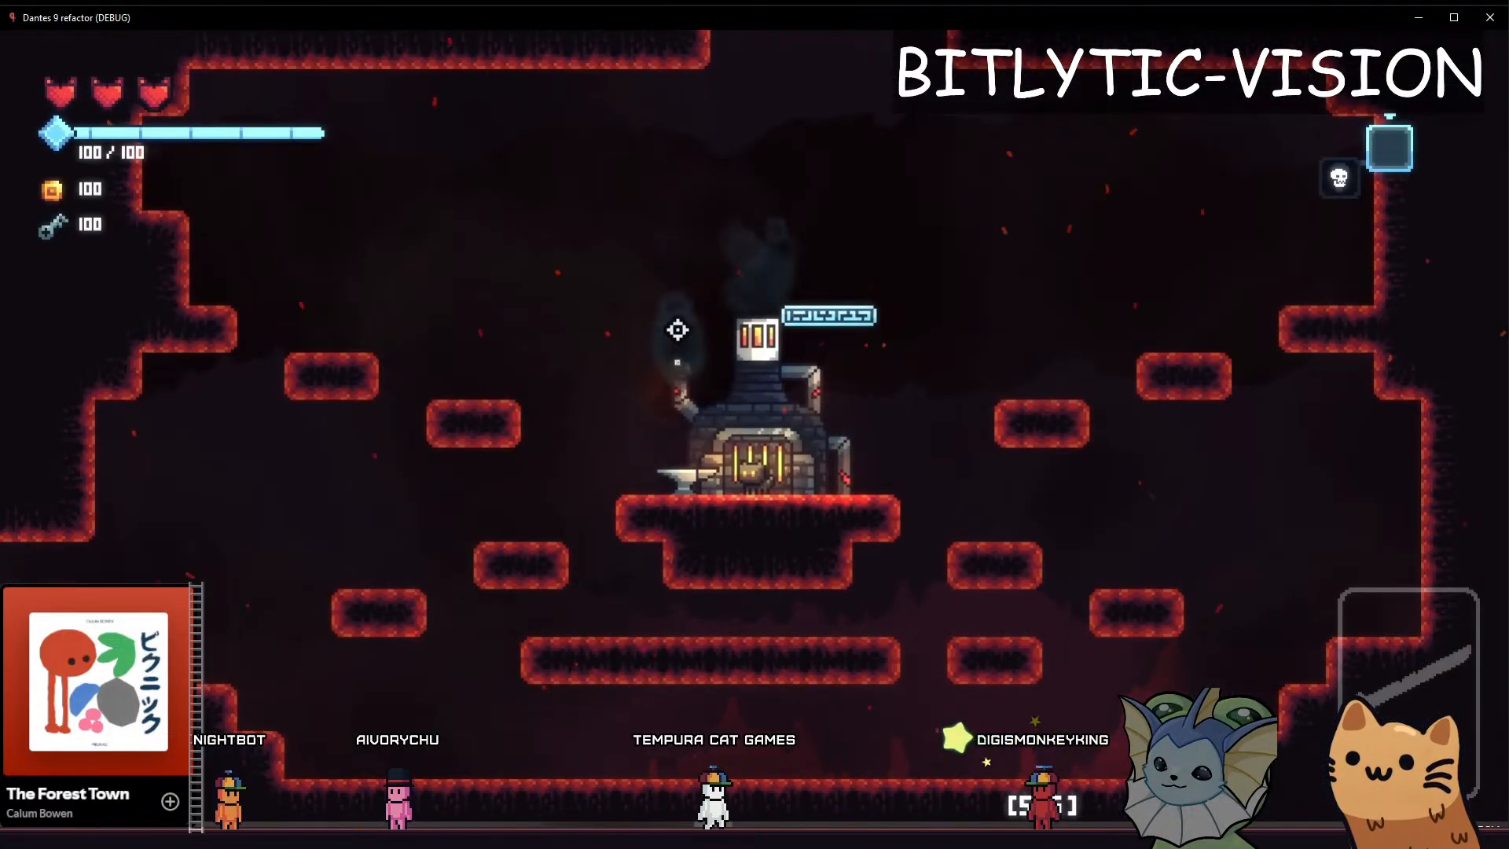
key("alt+Tab")
Set the Label's font size override to 10 px and check it in the game
left_click(1396, 659)
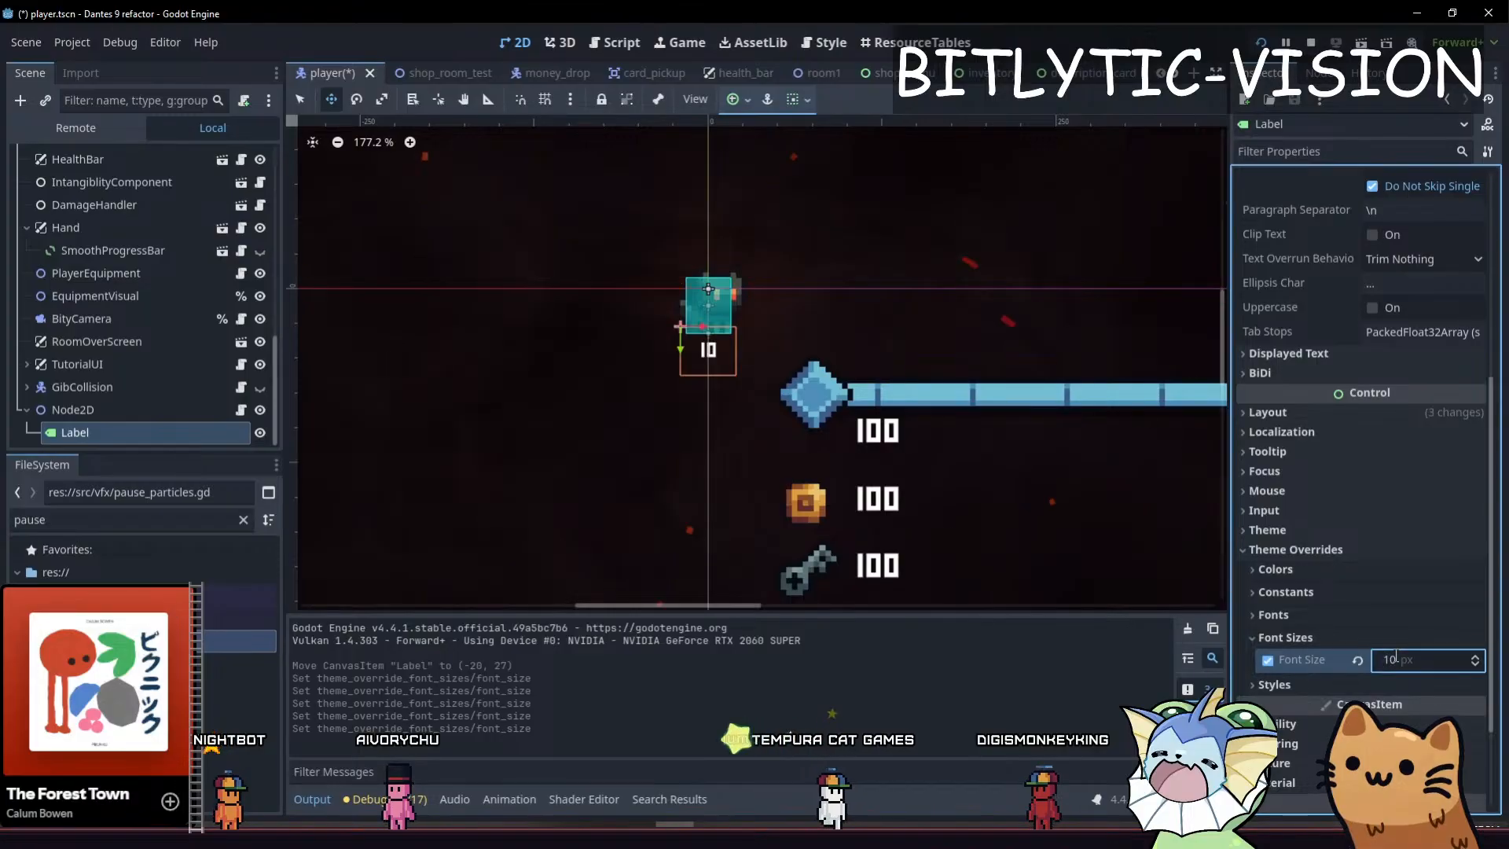
key("Return")
key("F5")
key("alt+Tab")
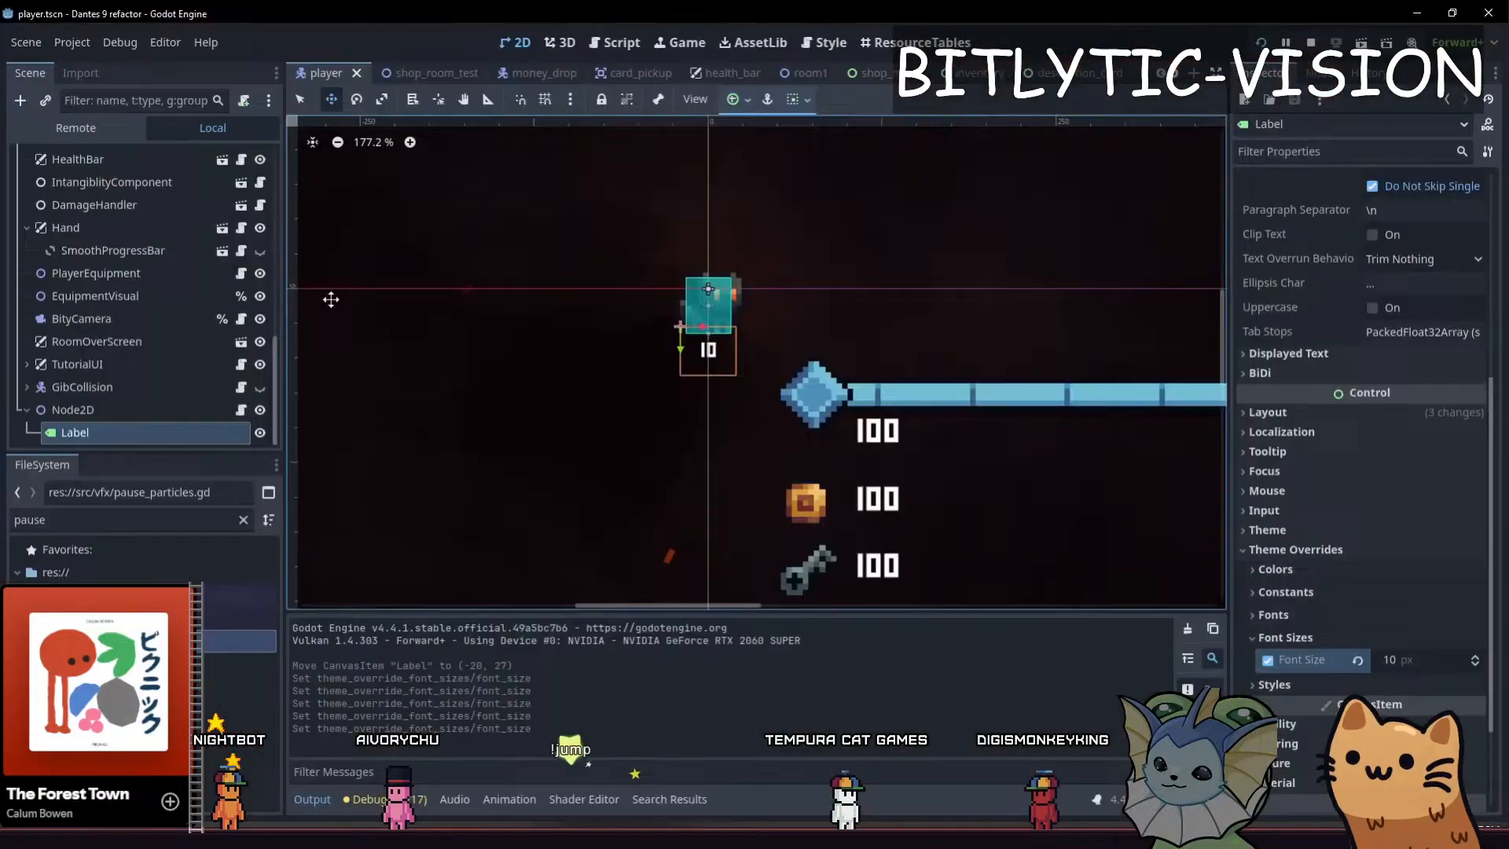
Replace the Label's text with five dots (.....) and check it under the crosshair in the game
left_click(184, 431)
scroll(1301, 299, "up", 5)
left_click(1326, 257)
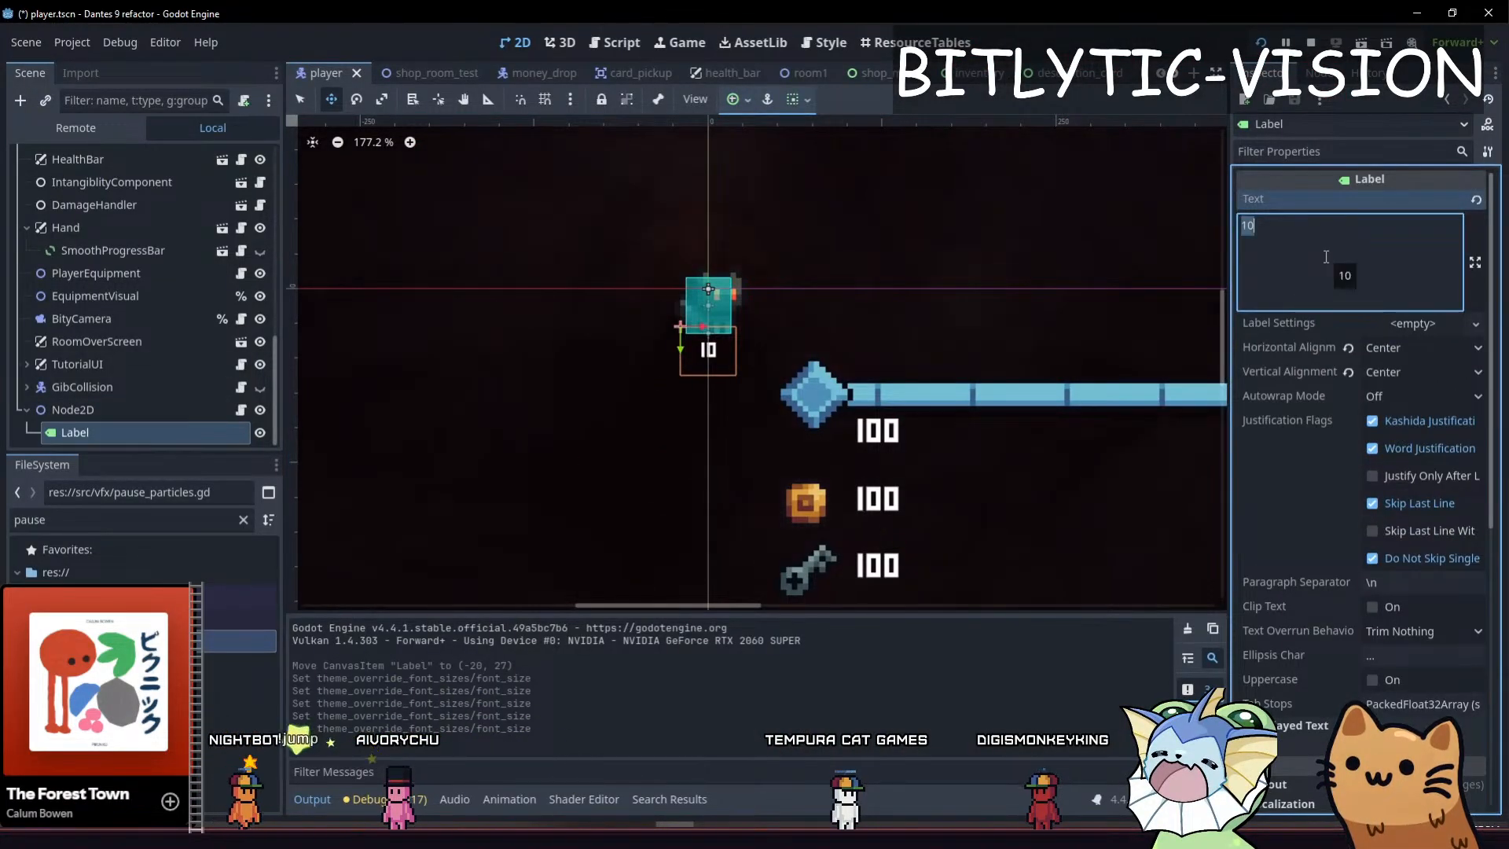
type(".....")
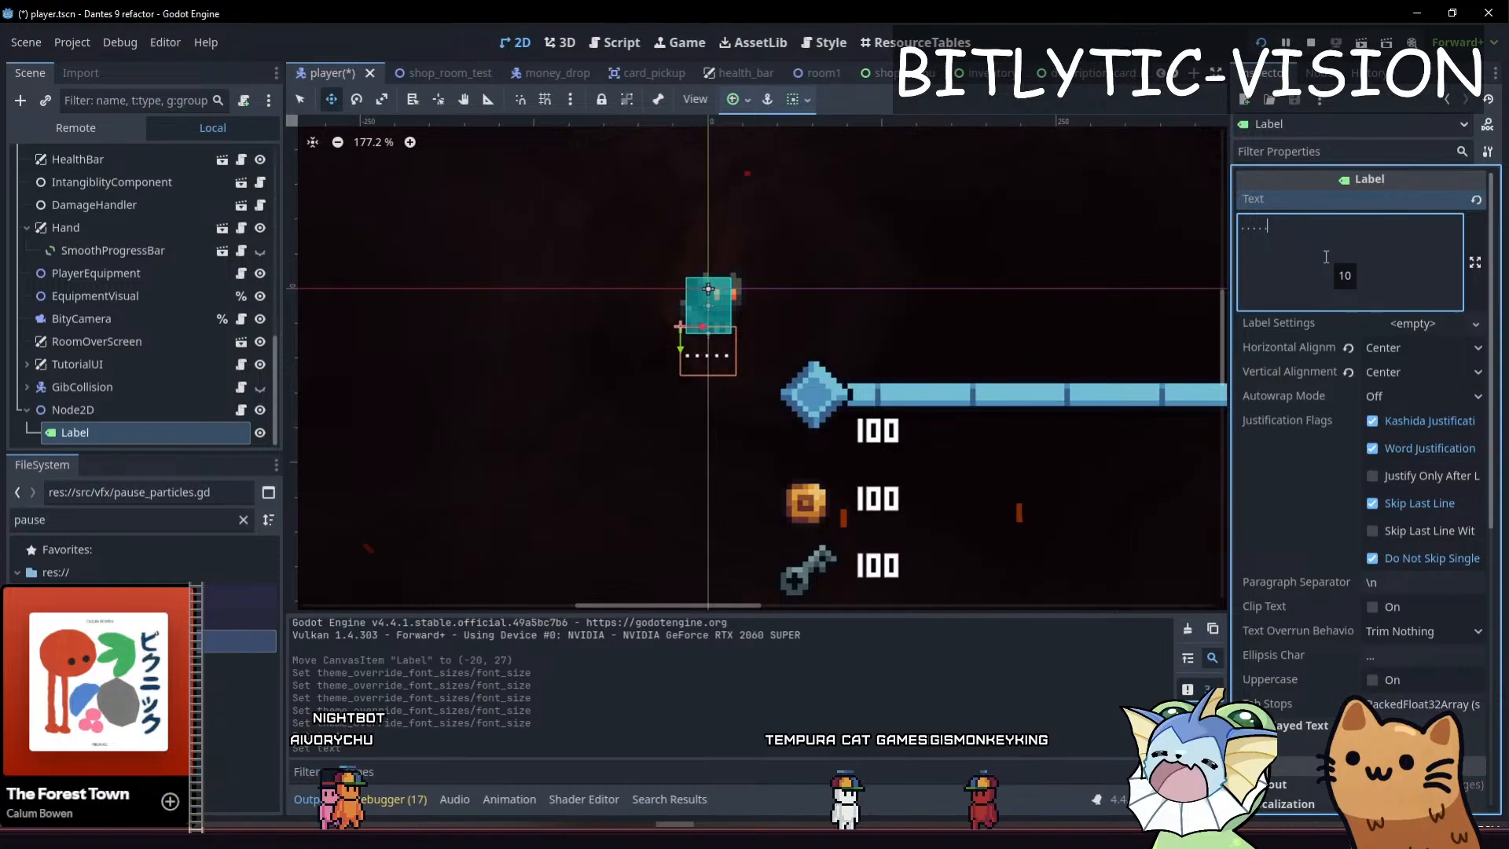
key("BackSpace")
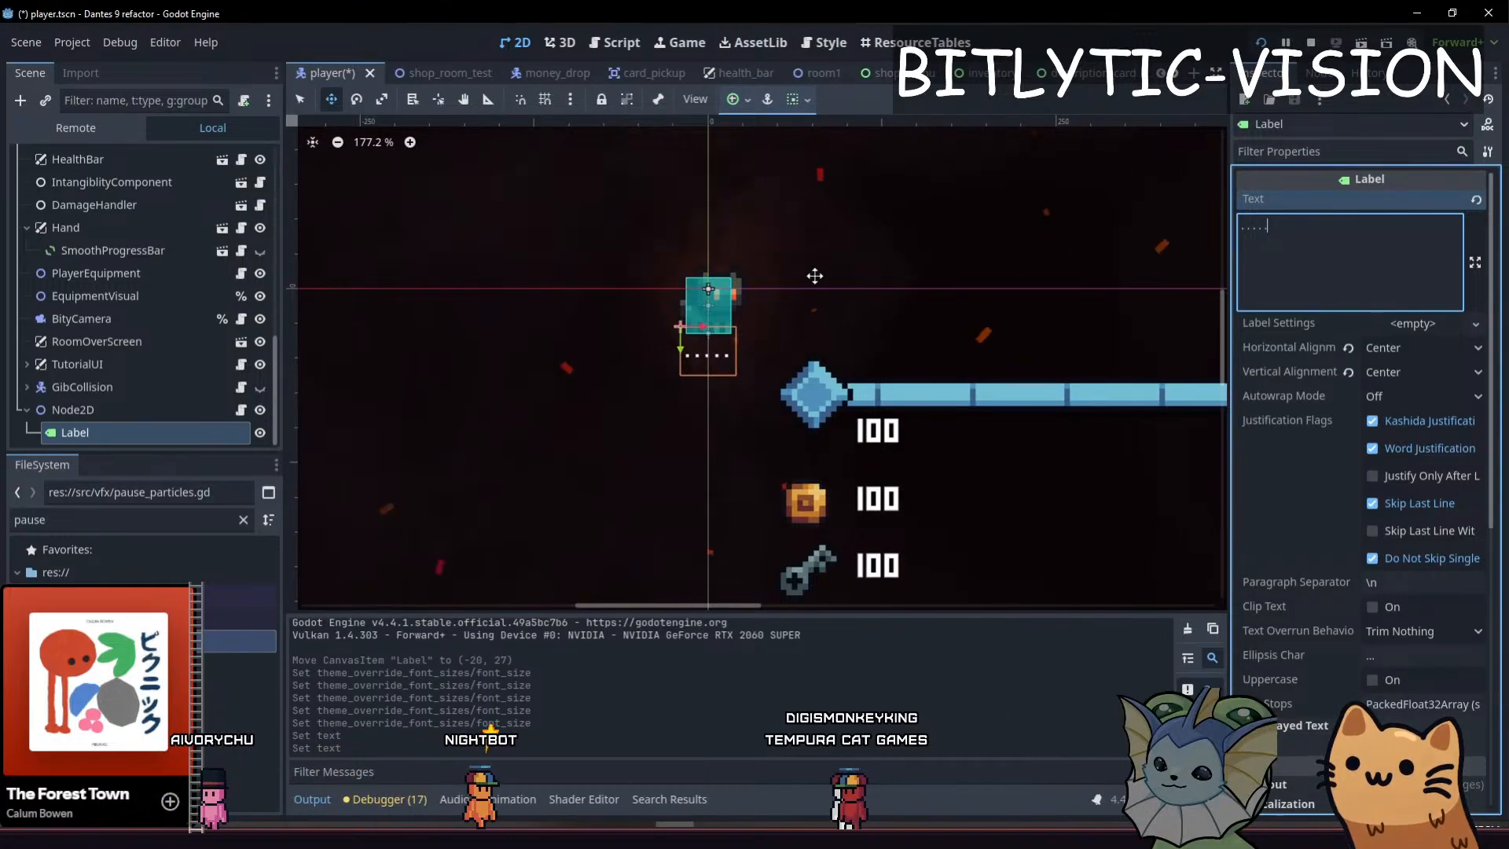
key("F5")
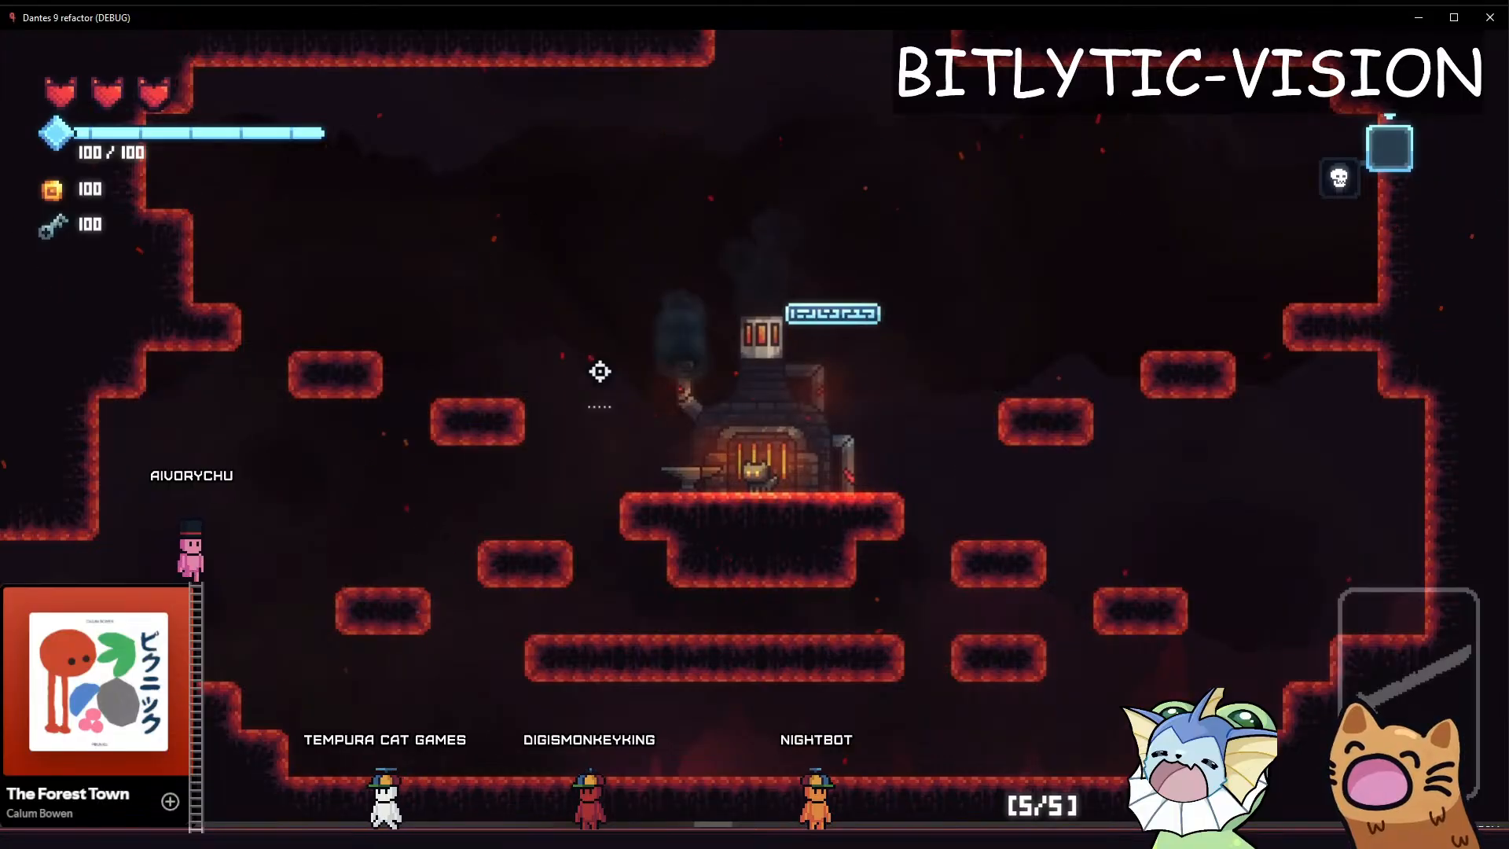
Run and jump around the level to check how the five-dot label under the crosshair looks during movement
key("a")
key("space")
key("d")
key("space")
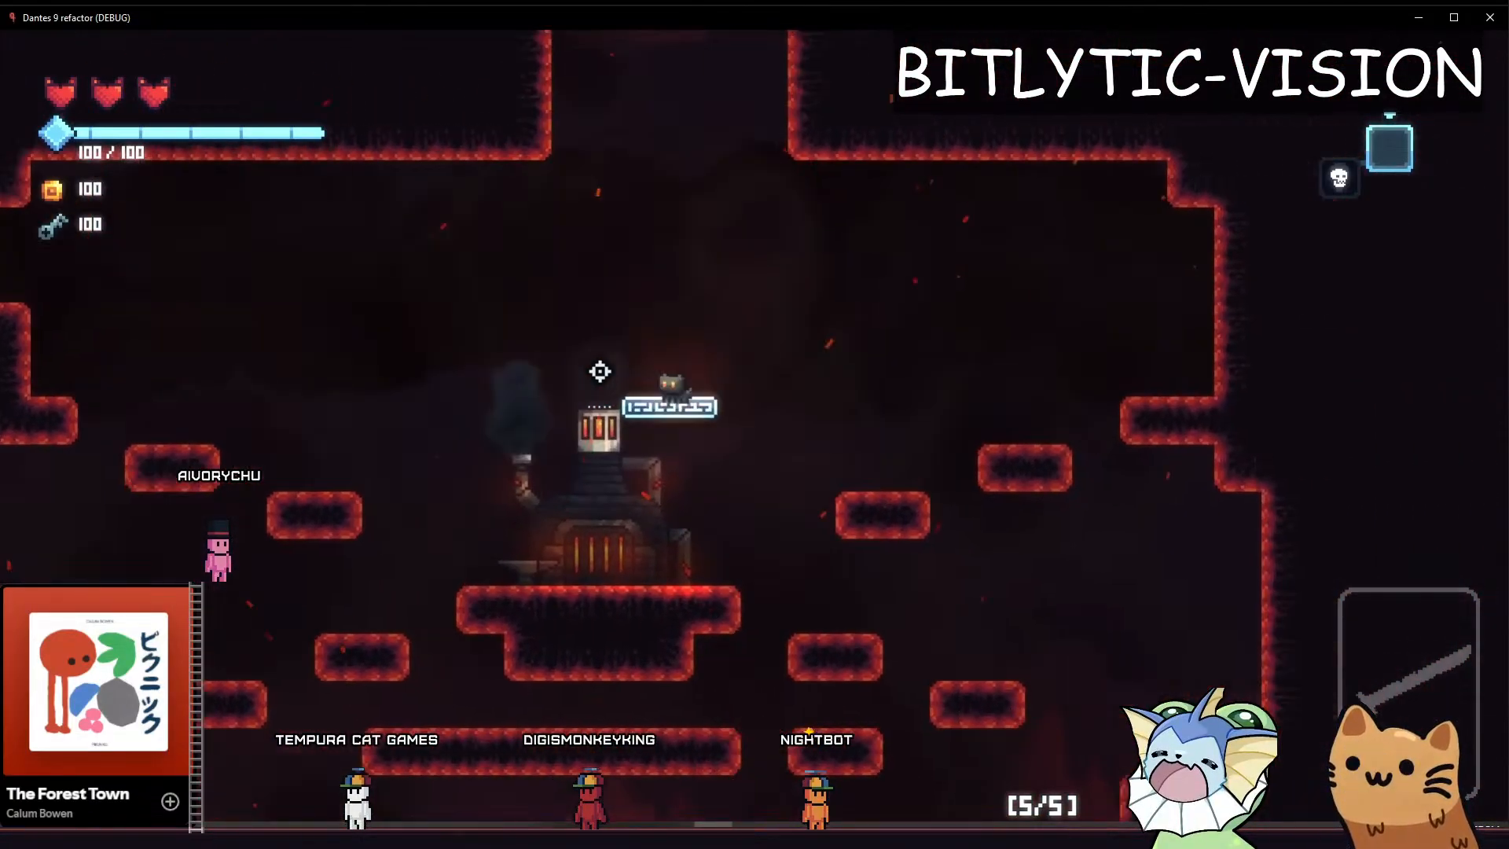
key("space")
key("a")
key("d")
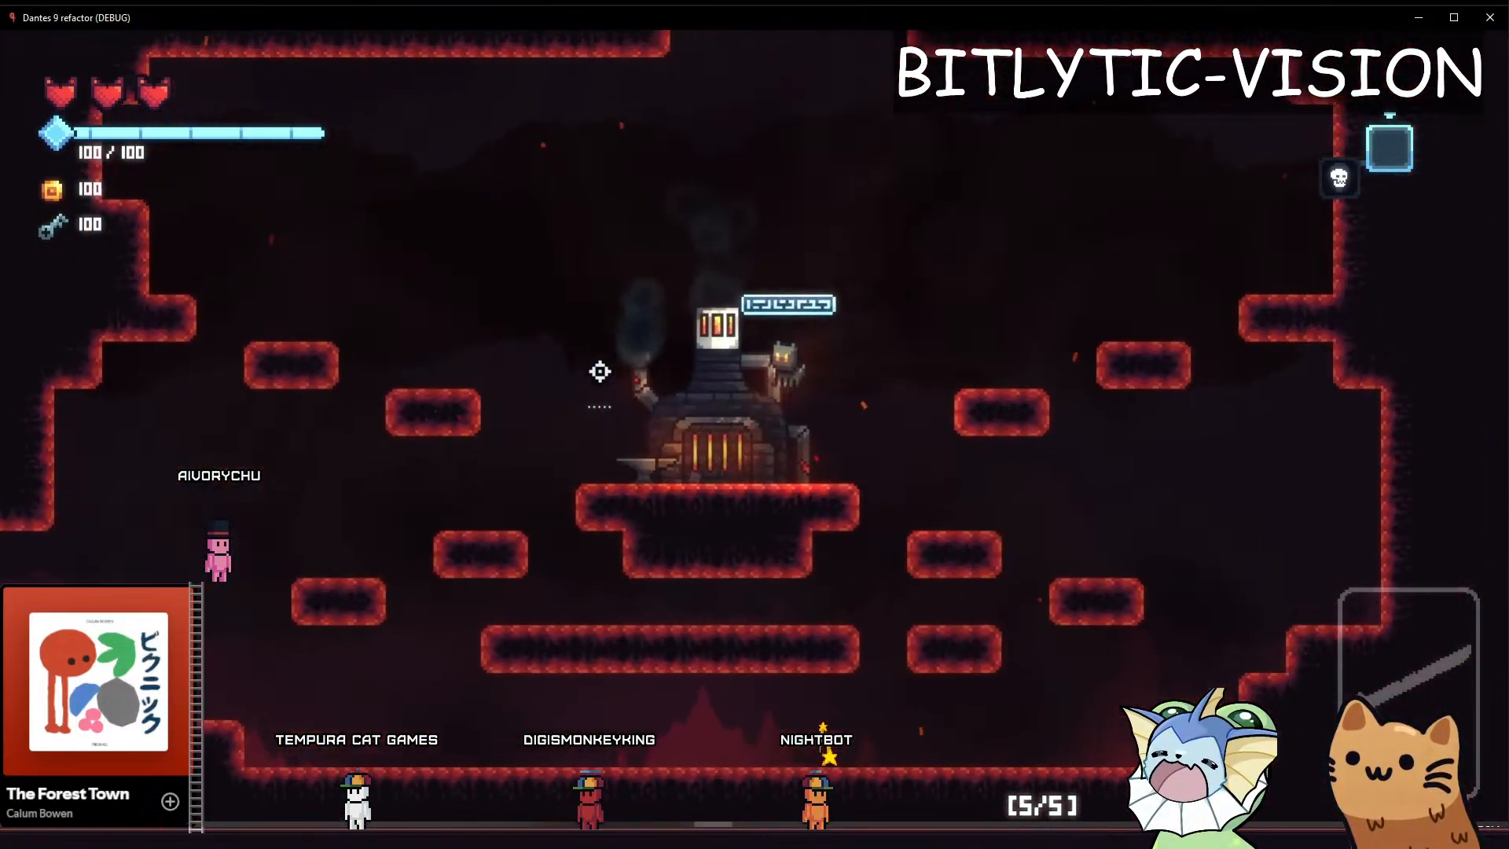
key("space")
key("d")
key("space")
key("a")
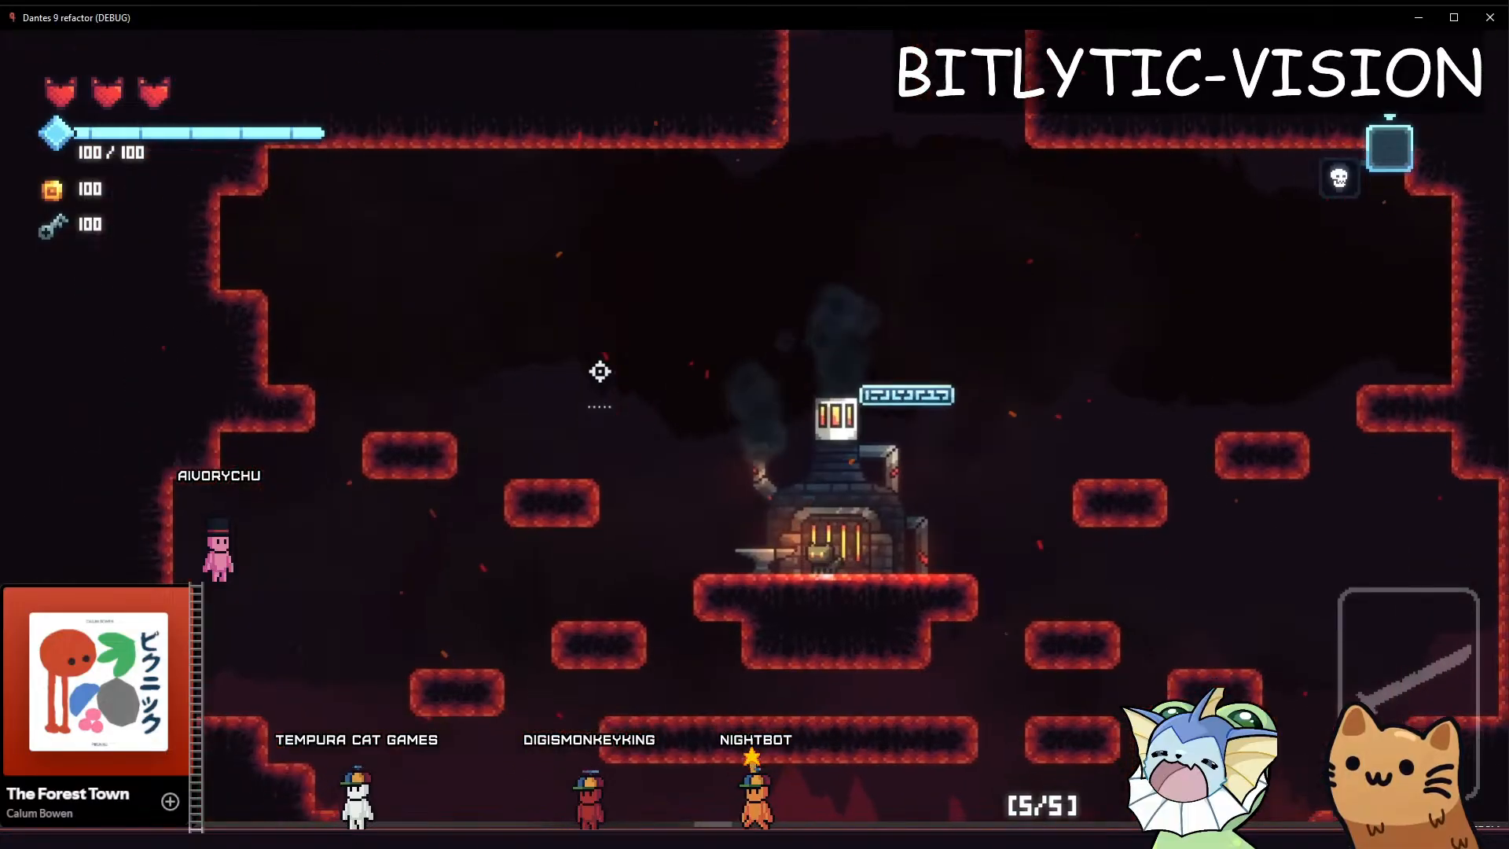
key("space")
key("a")
Switch to parallax.aseprite in Aseprite and erase along the inner edge of the pillar's lower leg with a 1 px Eraser
key("alt+Tab")
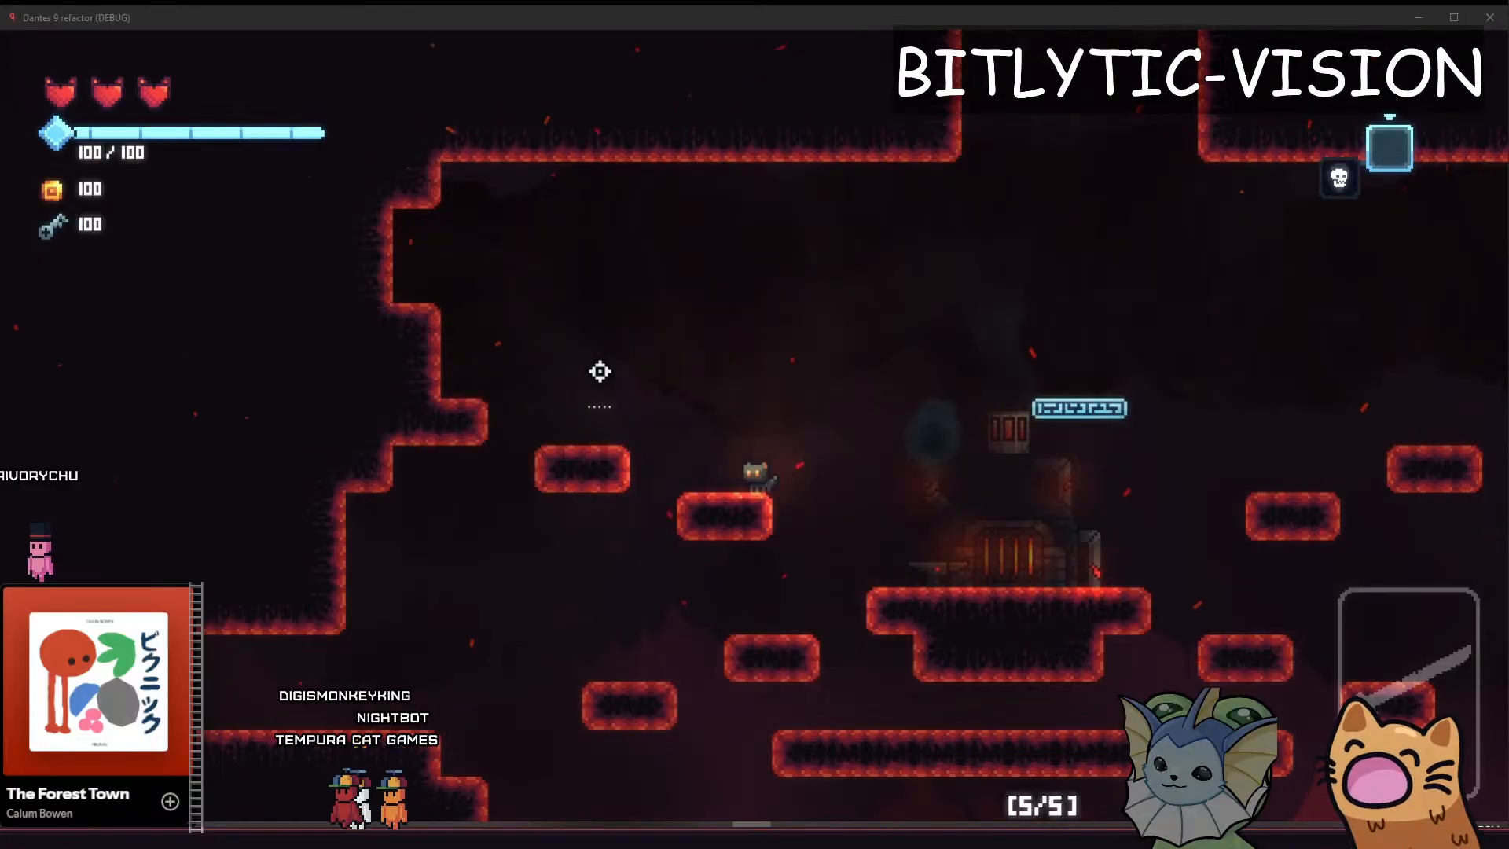
key("alt+Tab")
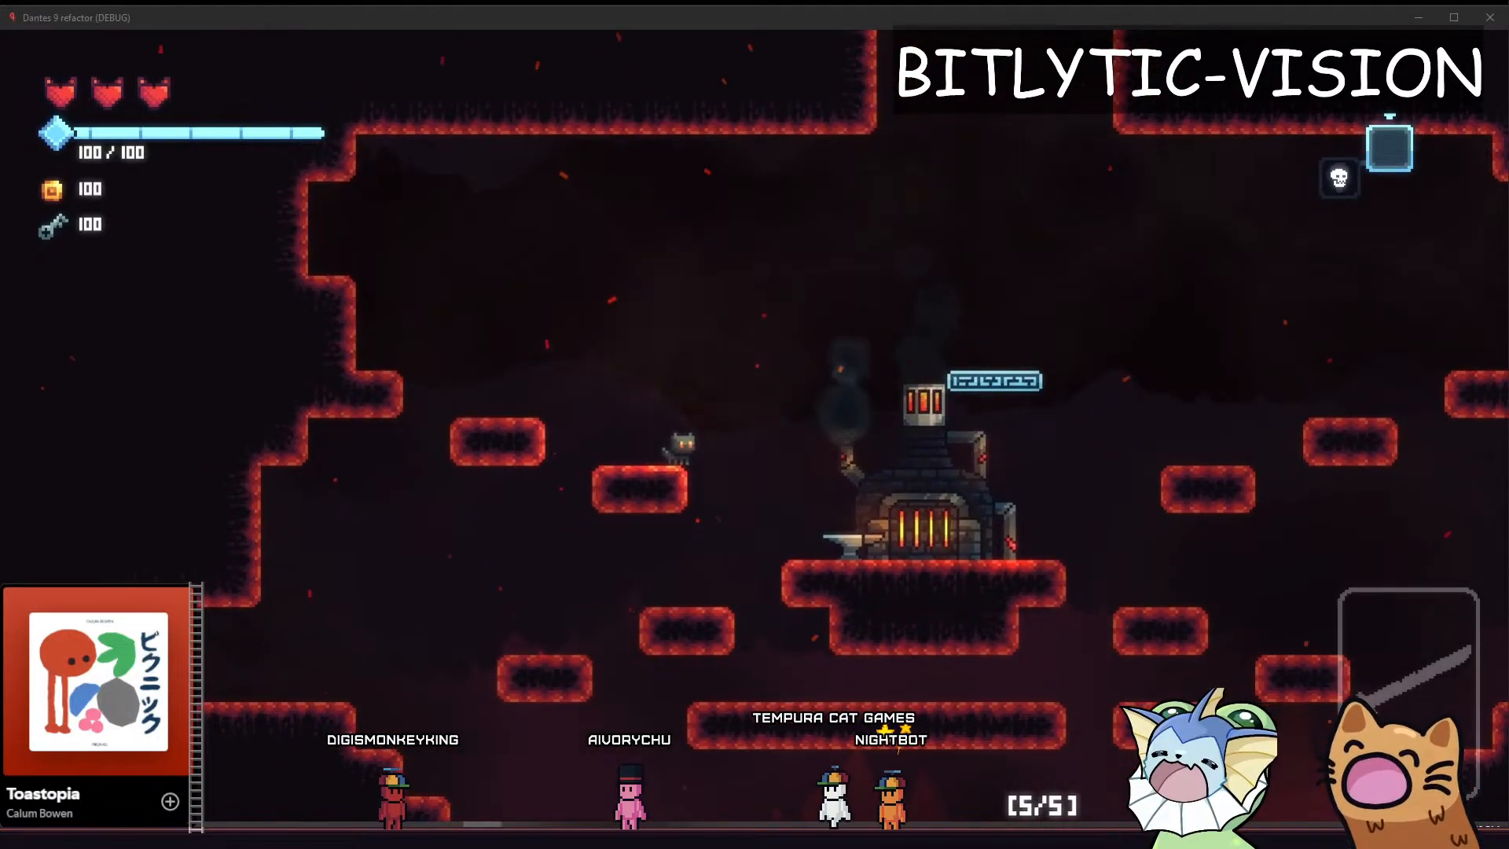
key("alt+Tab")
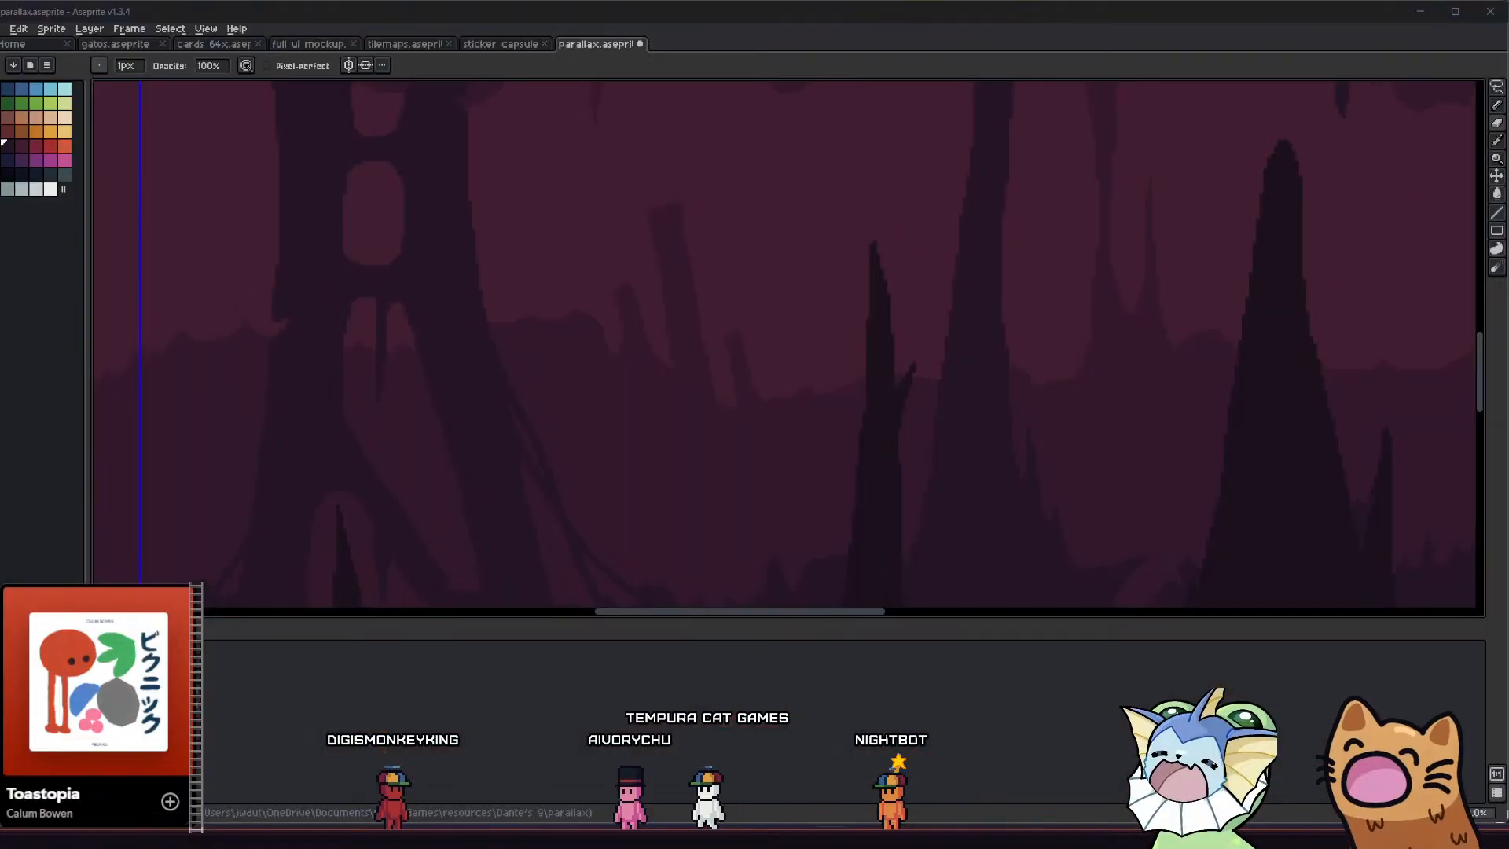
middle_click_drag(407, 293, 372, 316)
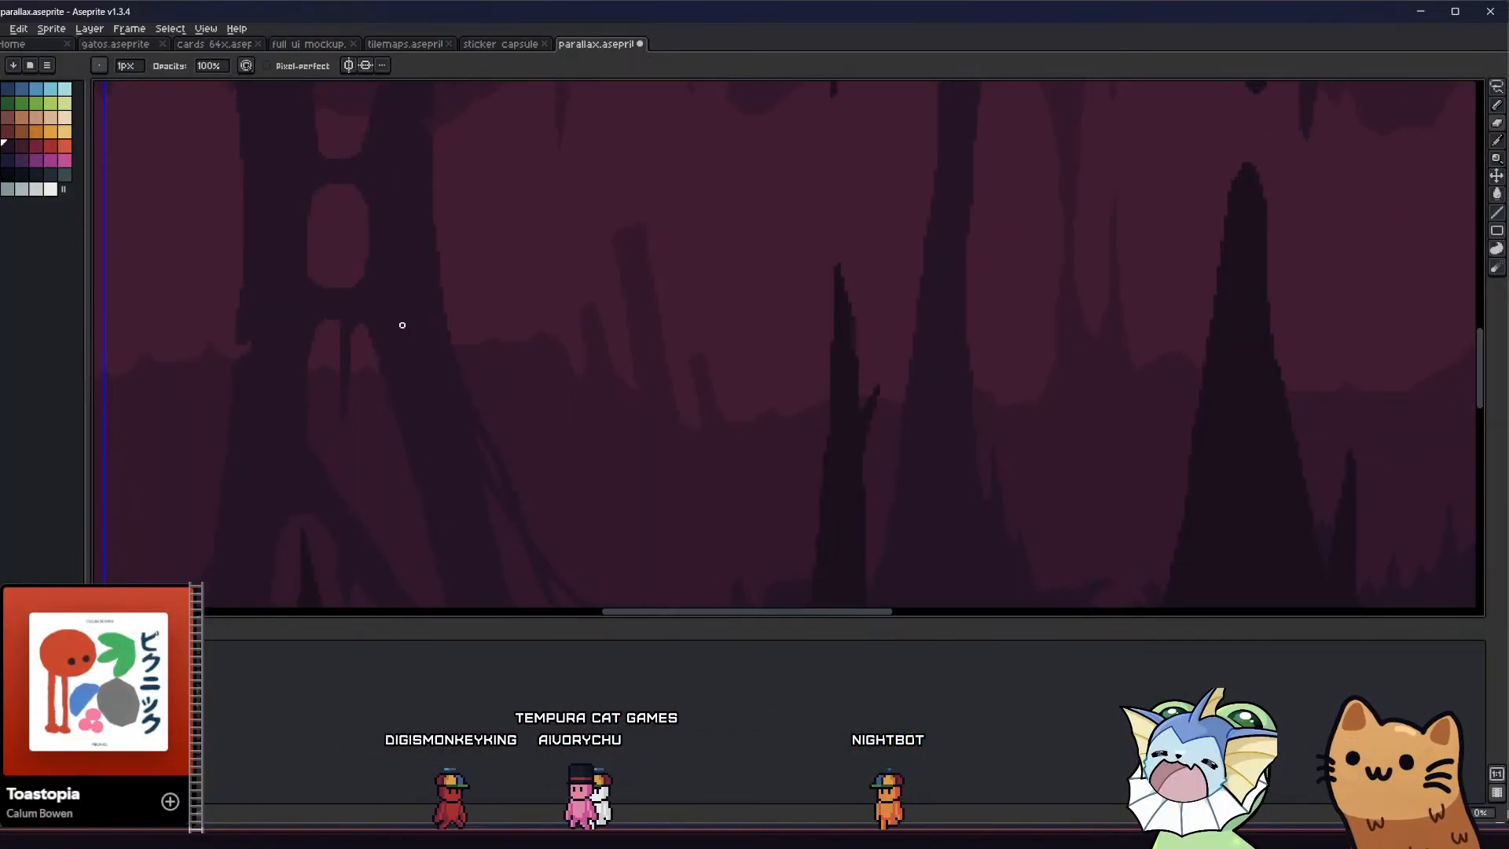
scroll(370, 343, "up", 1)
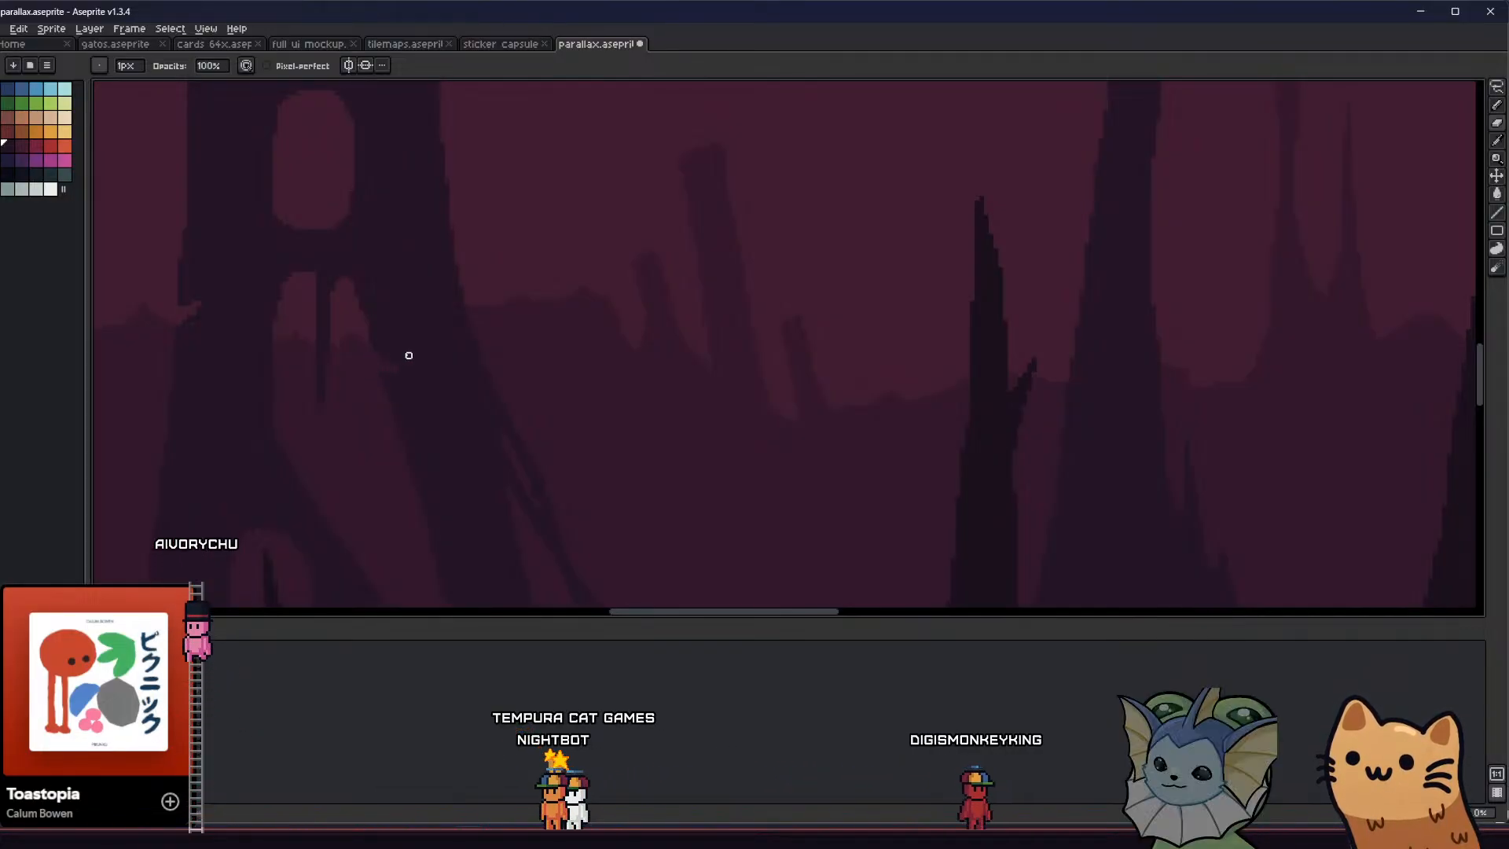
middle_click_drag(283, 372, 371, 364)
scroll(255, 368, "down", 3)
scroll(346, 369, "up", 2)
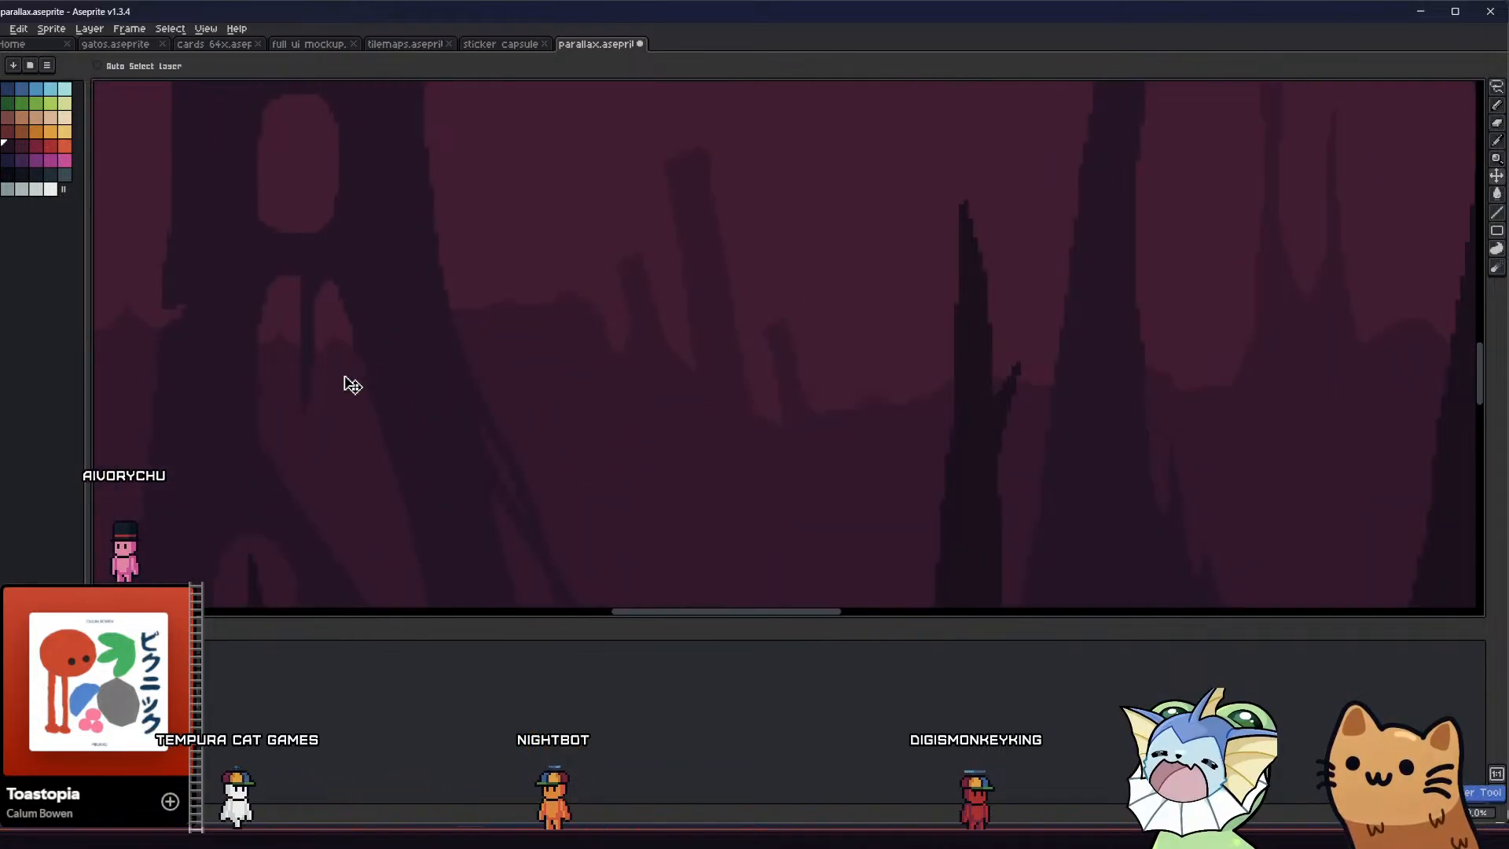
scroll(350, 366, "up", 1)
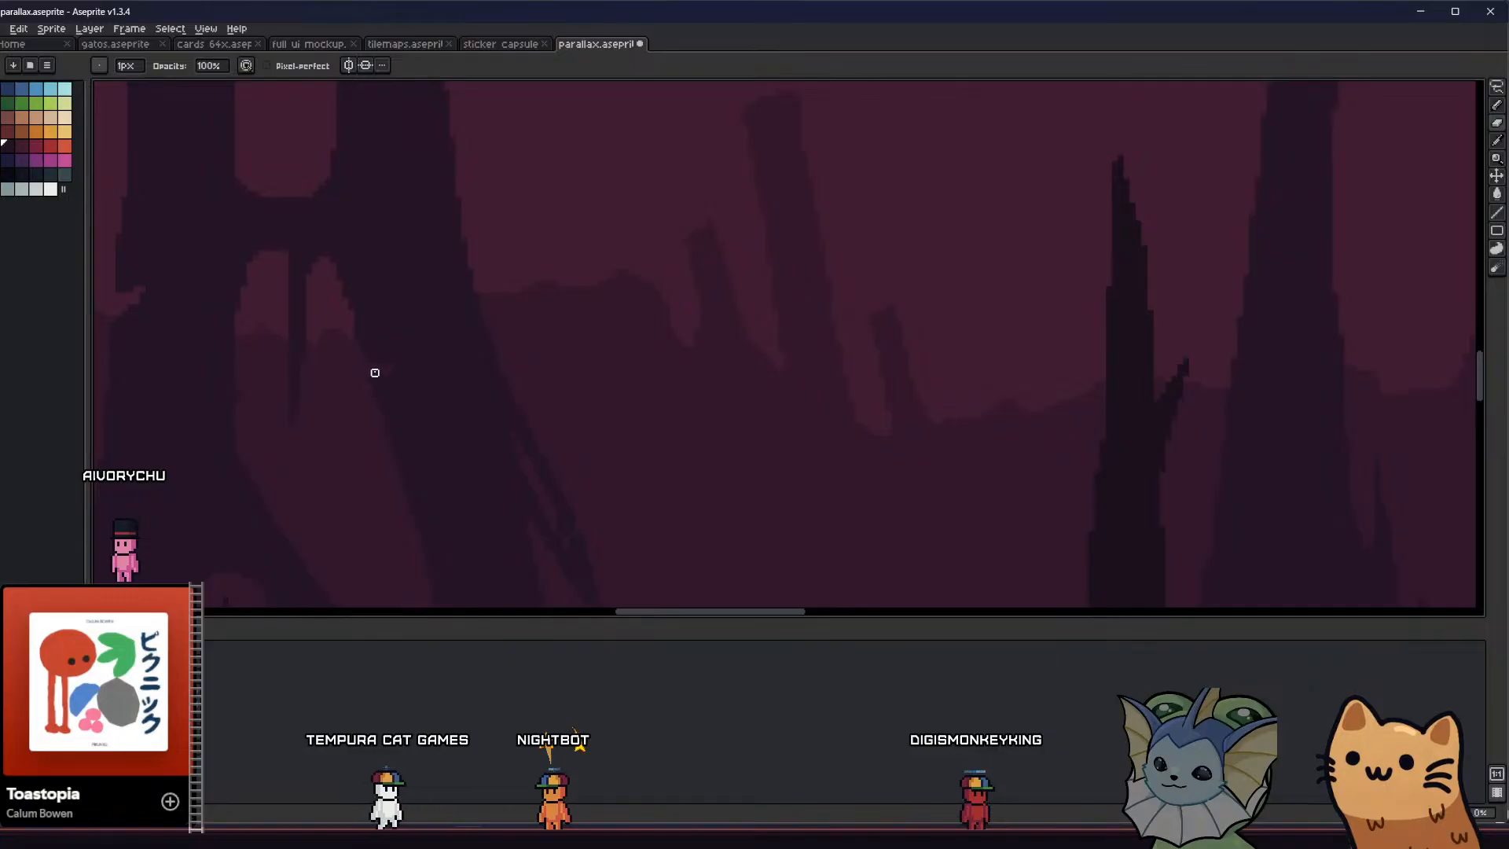
middle_click_drag(302, 418, 316, 395)
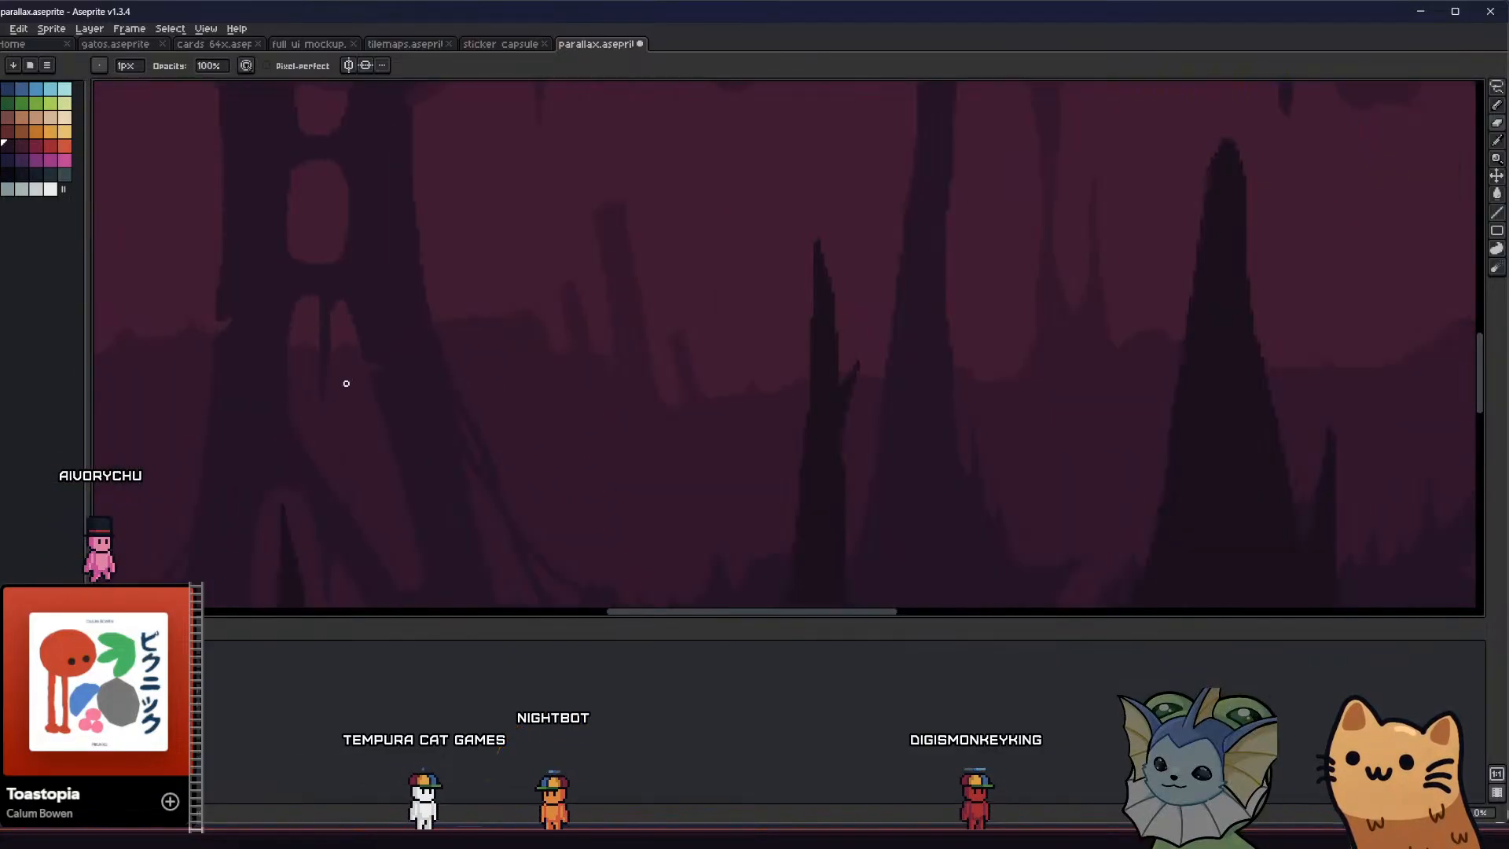
scroll(361, 355, "up", 1)
scroll(370, 327, "down", 1)
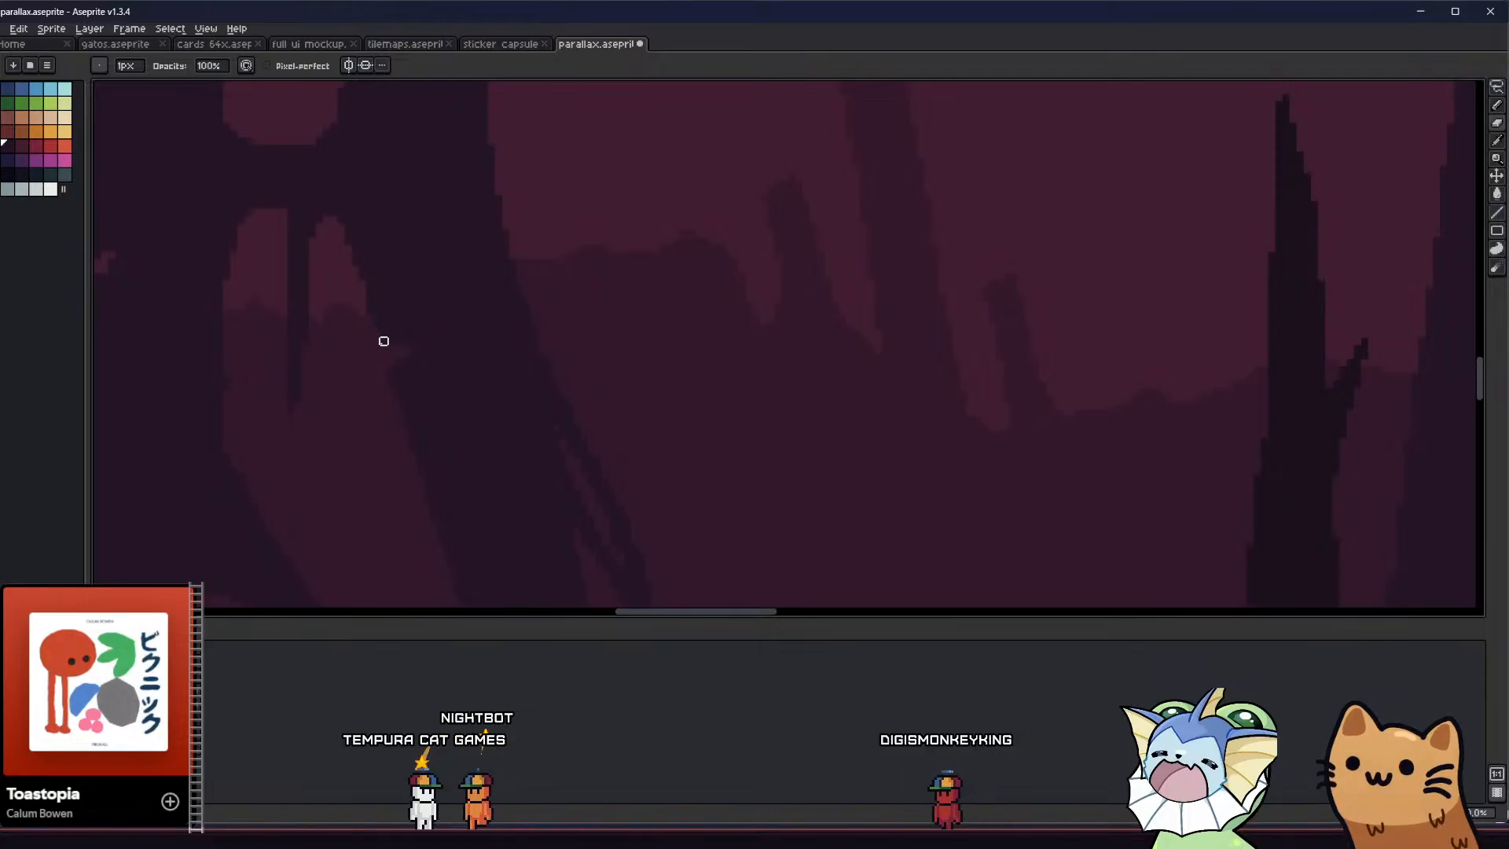
scroll(310, 408, "down", 3)
middle_click_drag(296, 390, 319, 412)
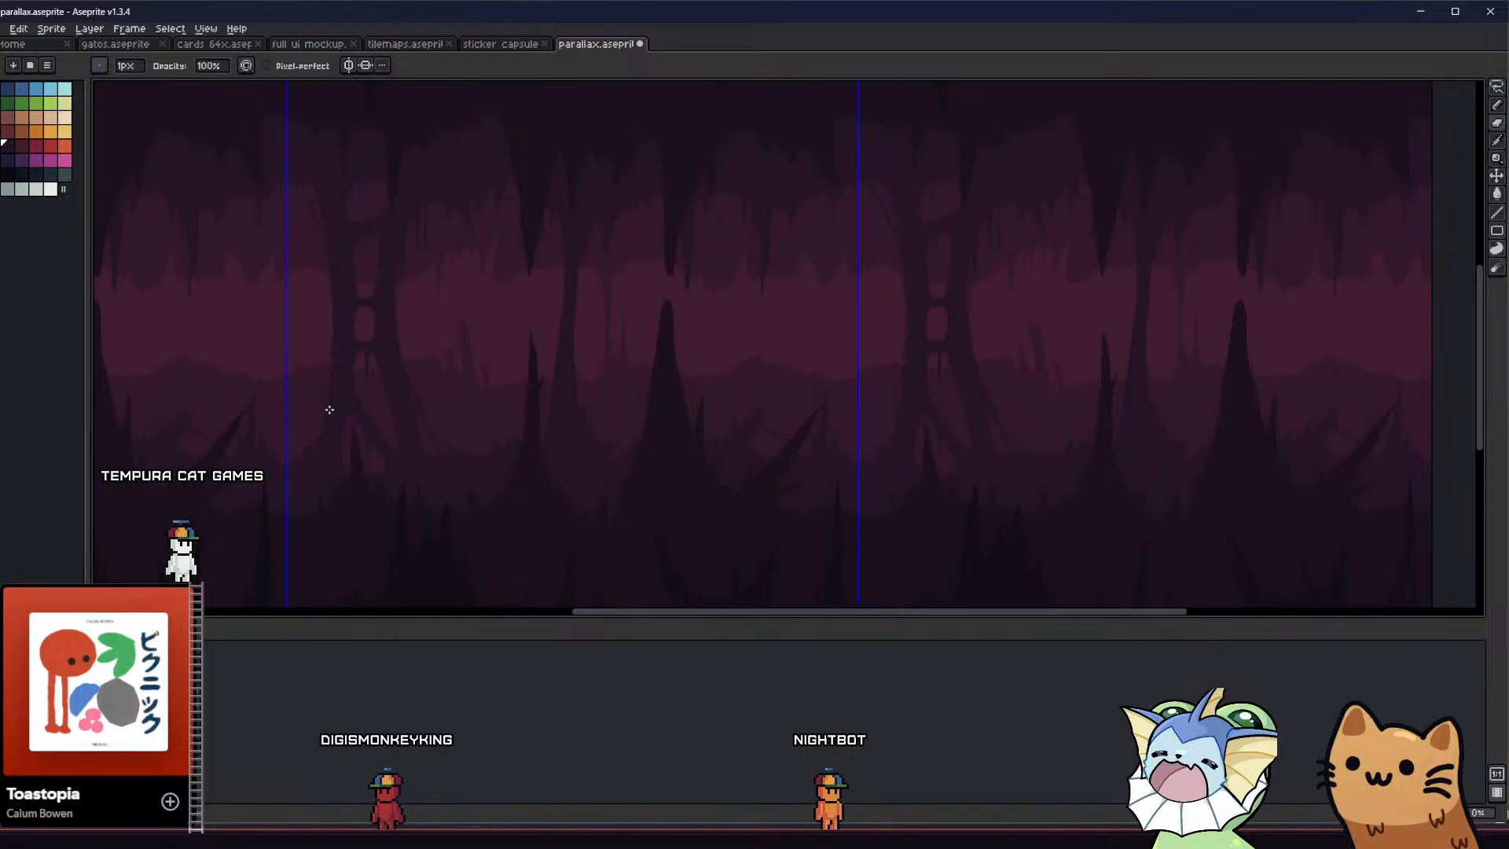
Enlarge and round the pillar's upper opening with 6 px and 4 px Eraser strokes along its edges
middle_click_drag(297, 409, 301, 442)
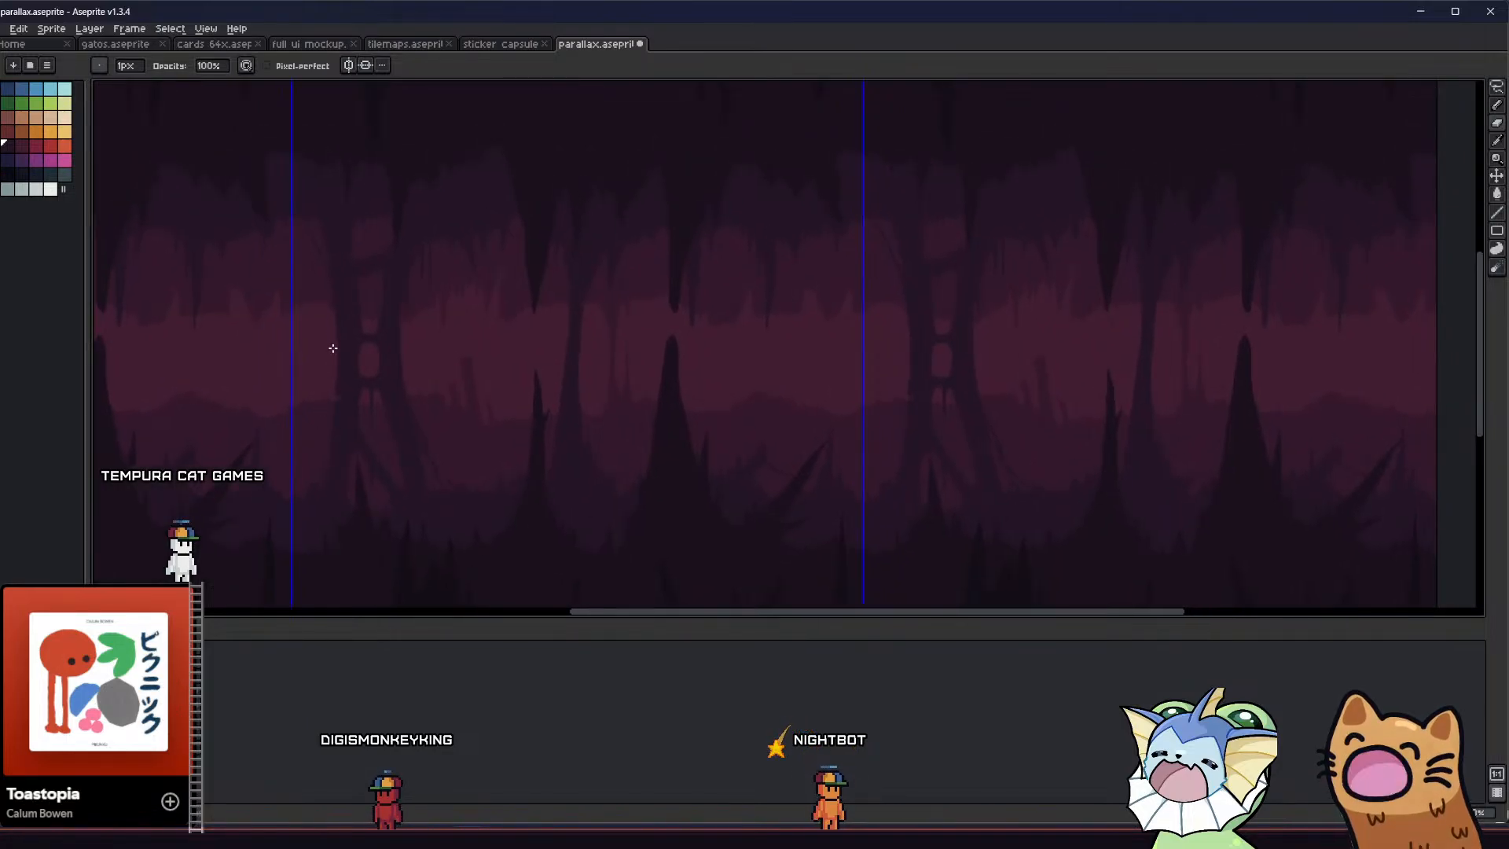
scroll(334, 324, "up", 2)
middle_click_drag(335, 242, 391, 402)
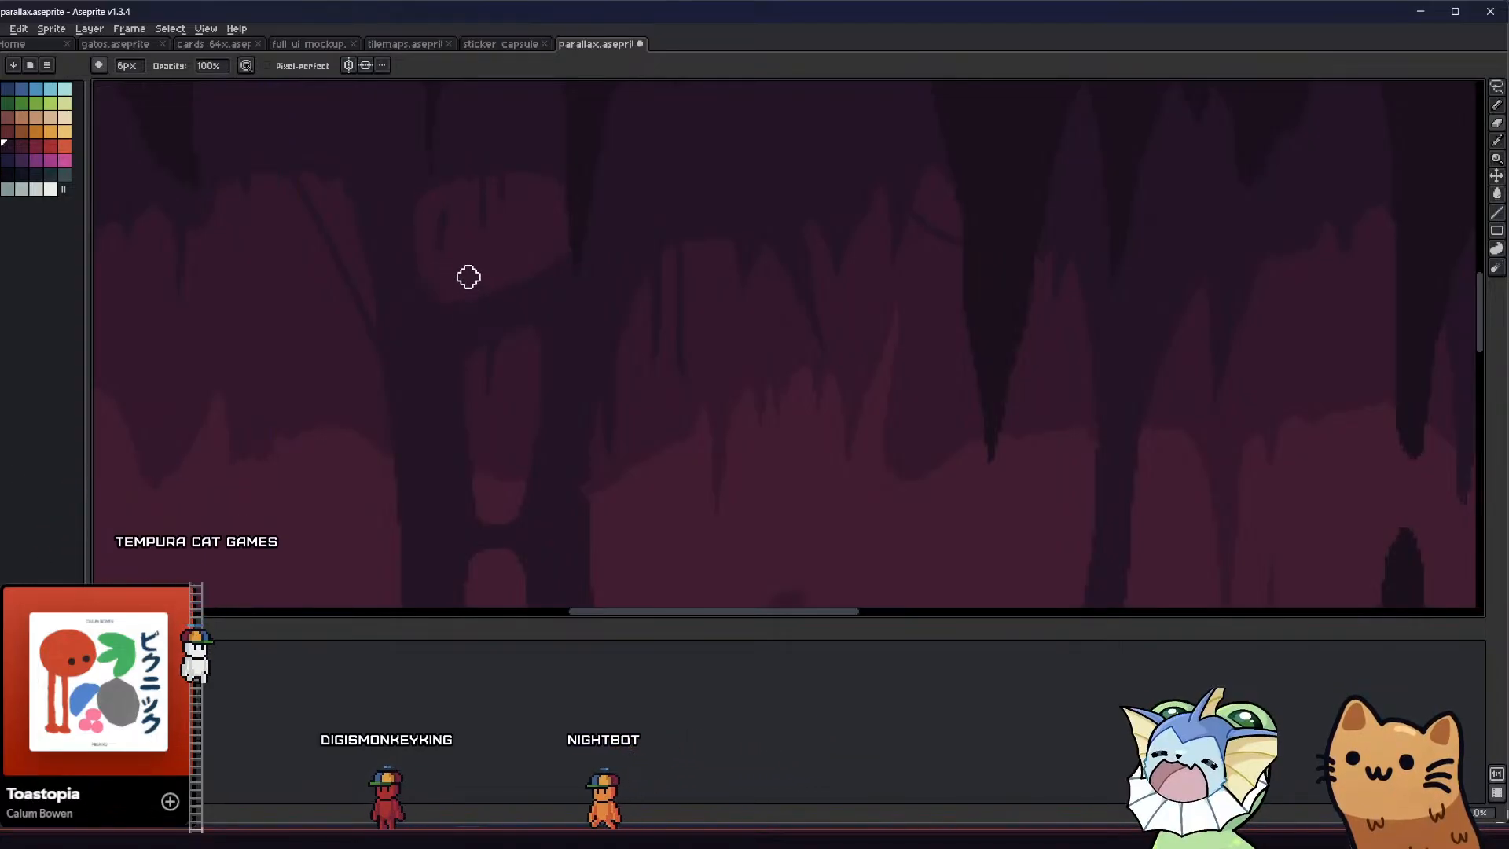
scroll(471, 186, "up", 1)
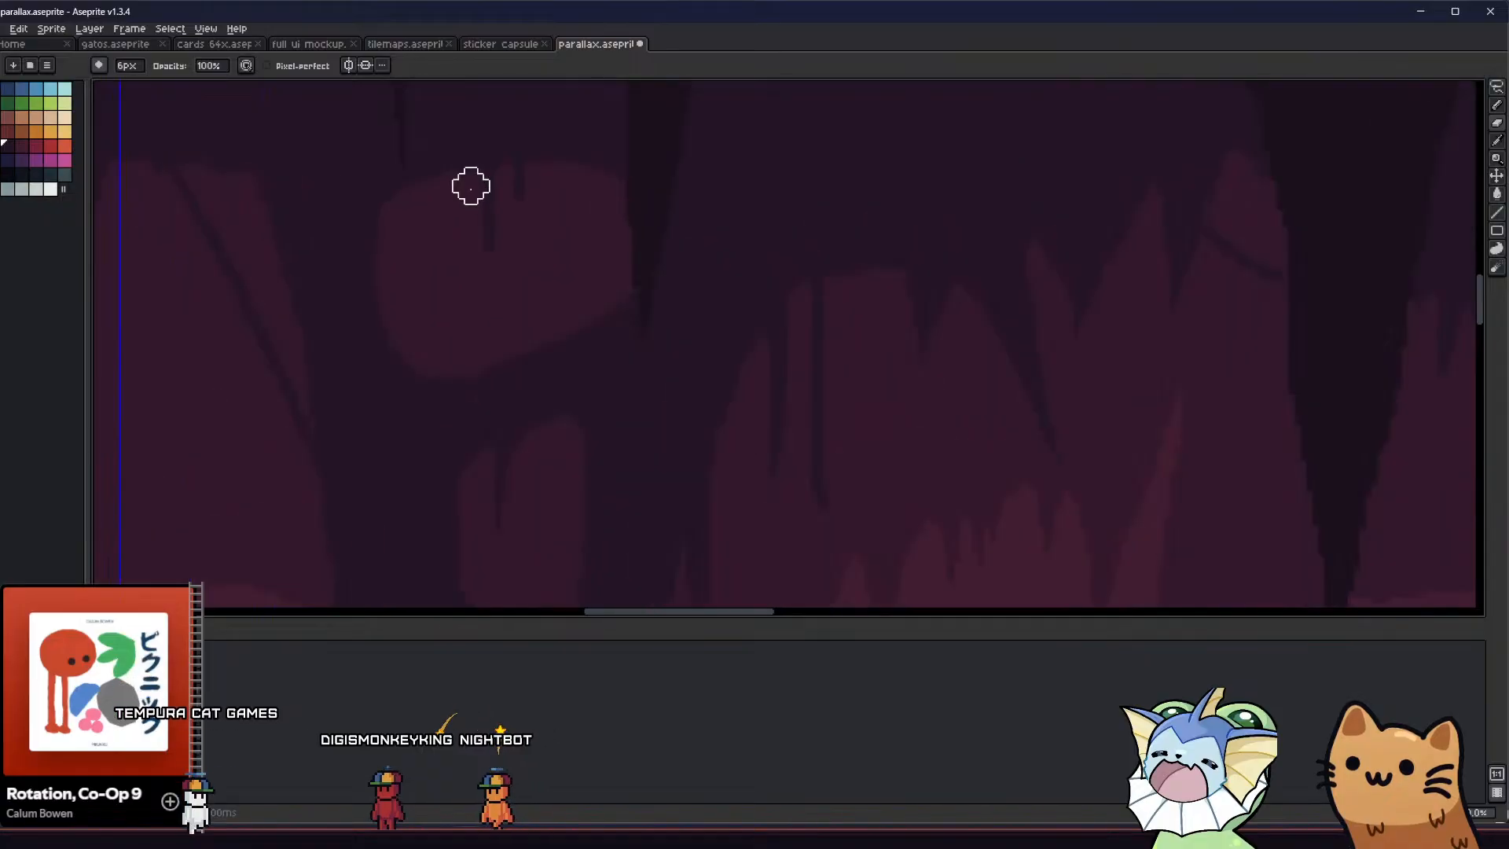
scroll(471, 186, "up", 1)
middle_click_drag(383, 320, 374, 330)
scroll(388, 316, "down", 2)
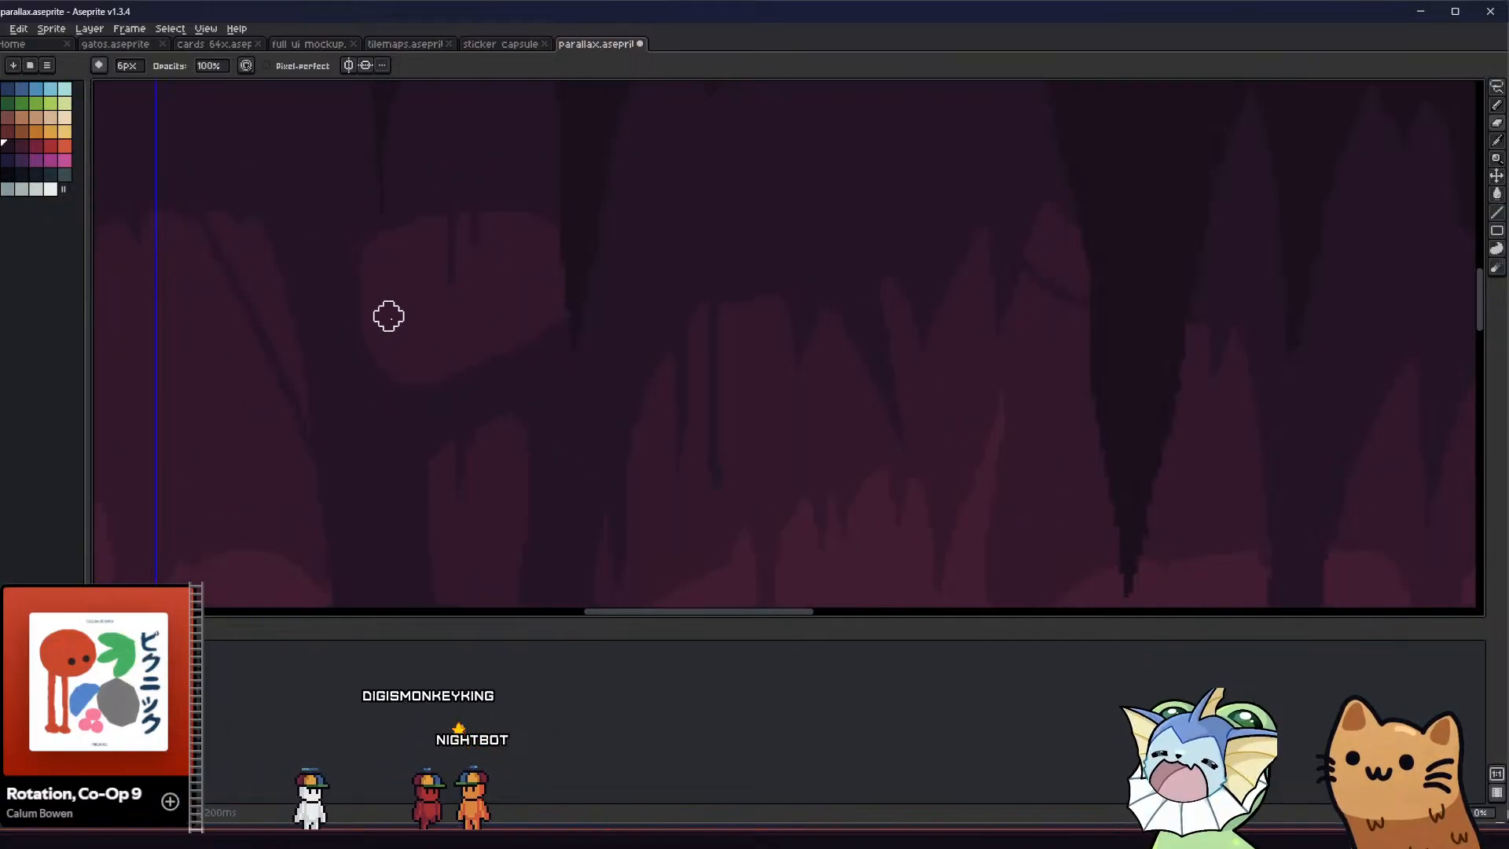
scroll(388, 318, "down", 1)
scroll(386, 337, "up", 1)
scroll(386, 334, "down", 2, "ctrl")
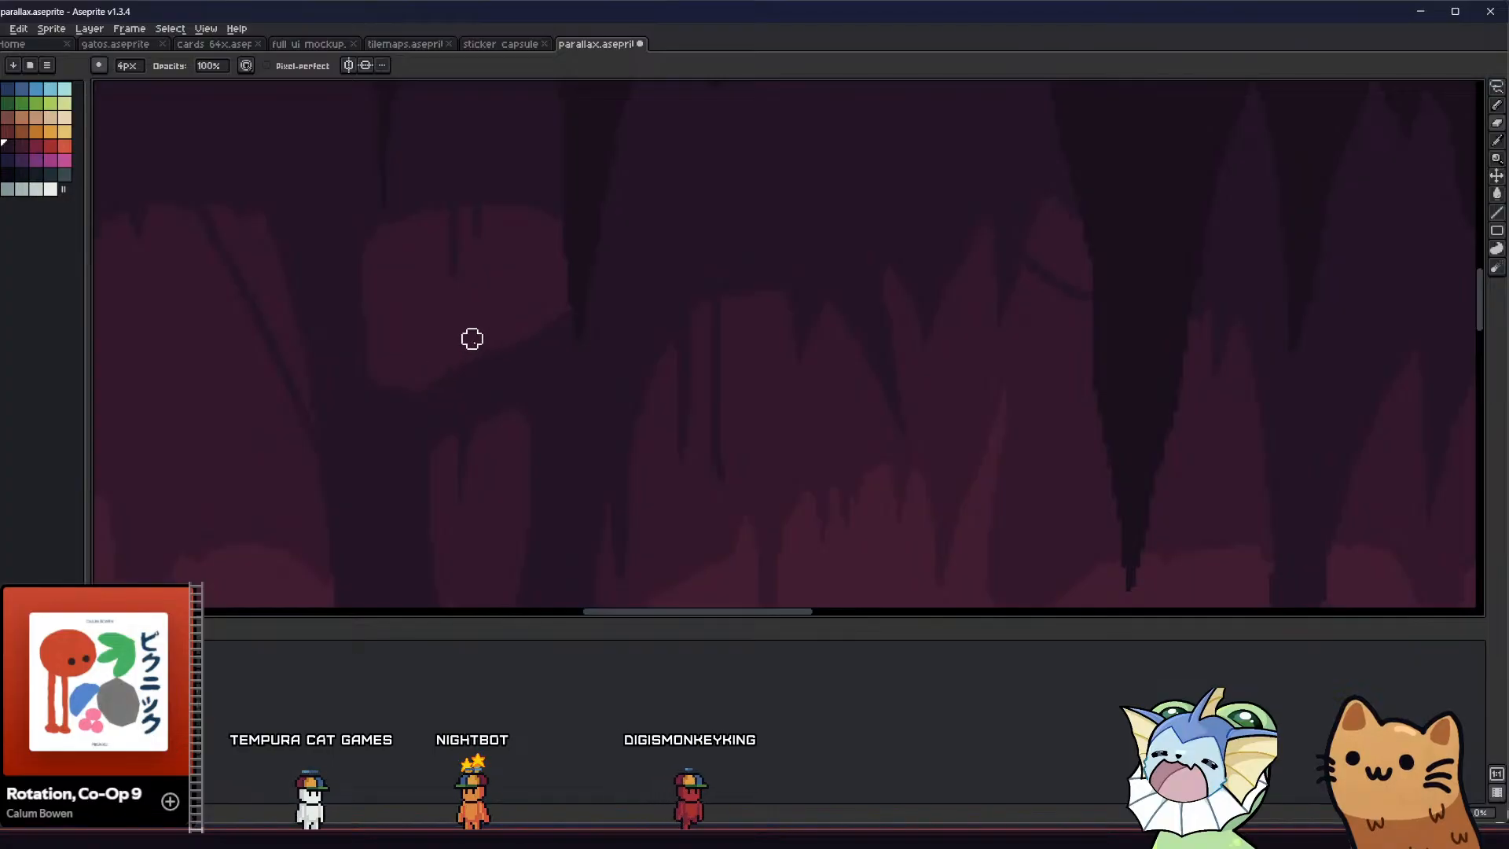
mouse_move(439, 366)
left_mouse_down()
mouse_move(542, 320)
mouse_move(566, 291)
left_mouse_up()
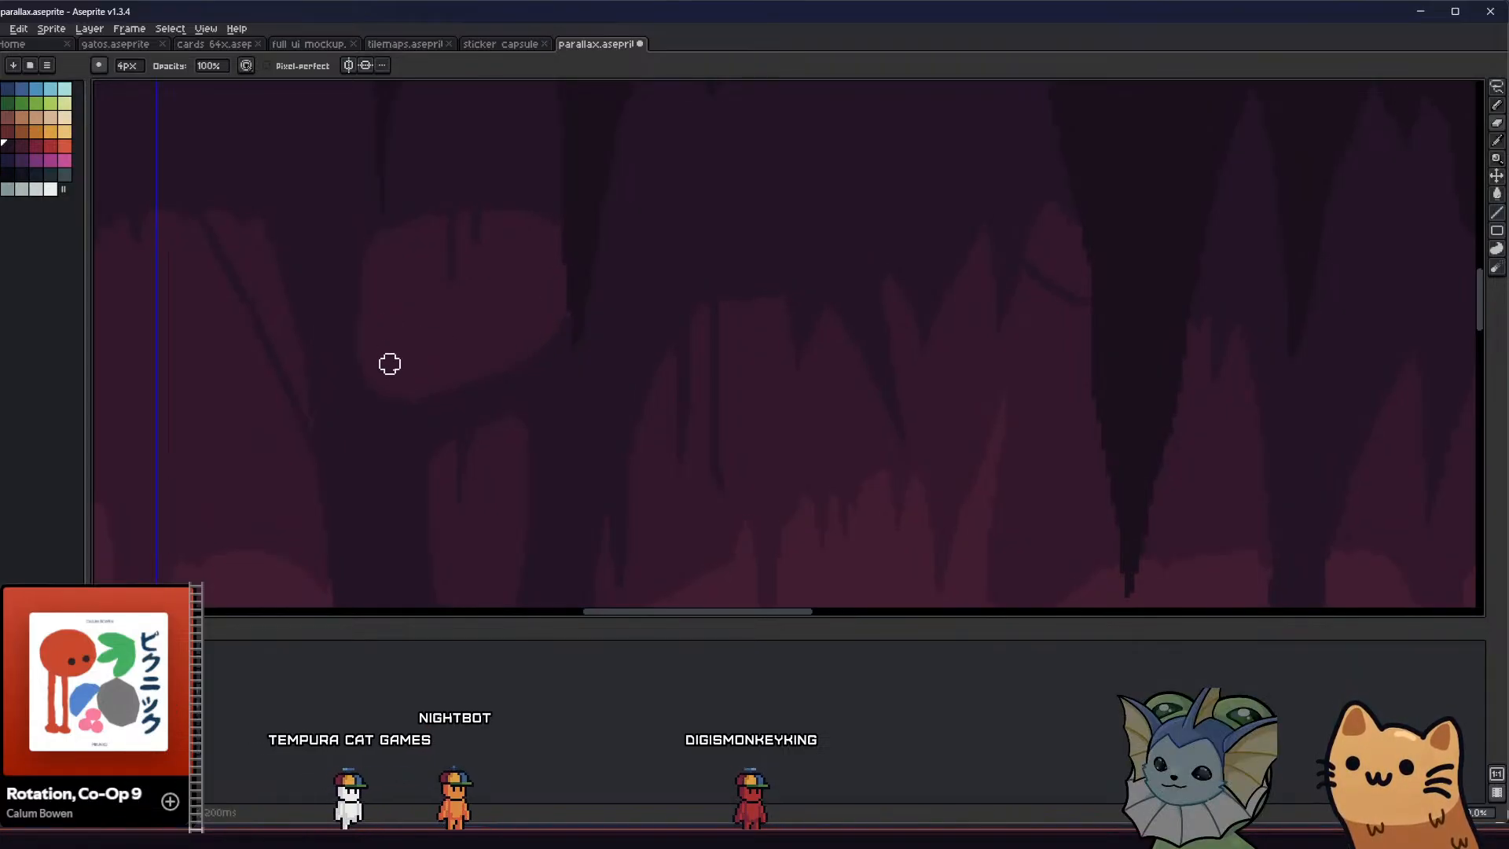
scroll(353, 372, "down", 2)
scroll(346, 386, "down", 1)
middle_click_drag(344, 398, 340, 367)
scroll(371, 371, "up", 2)
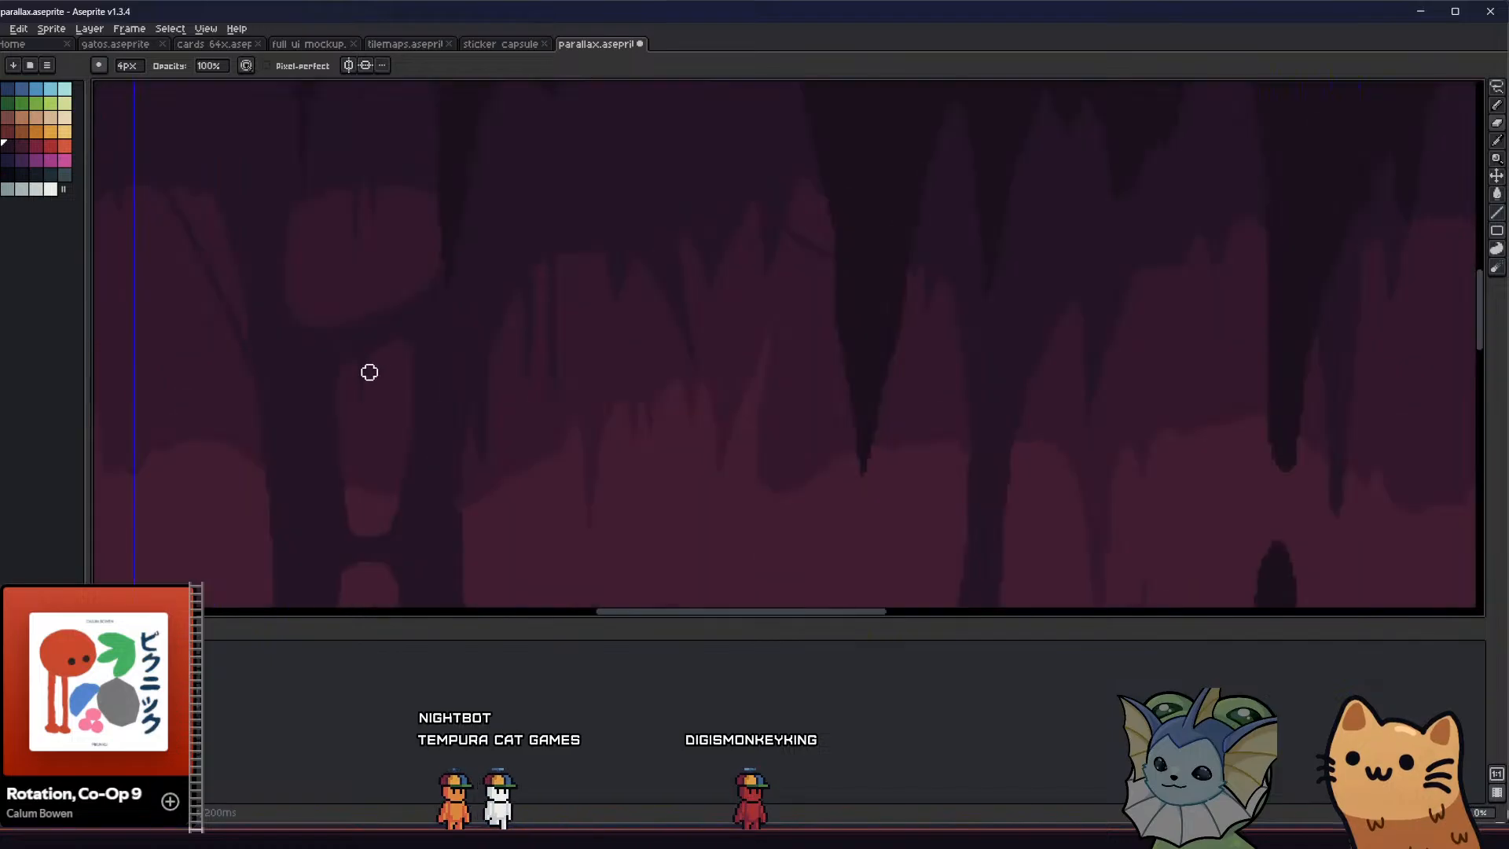
With a 1 px Pencil, draw hanging drips under the pillar's upper crossbar and rework the lower-left corner of the upper opening
key("b")
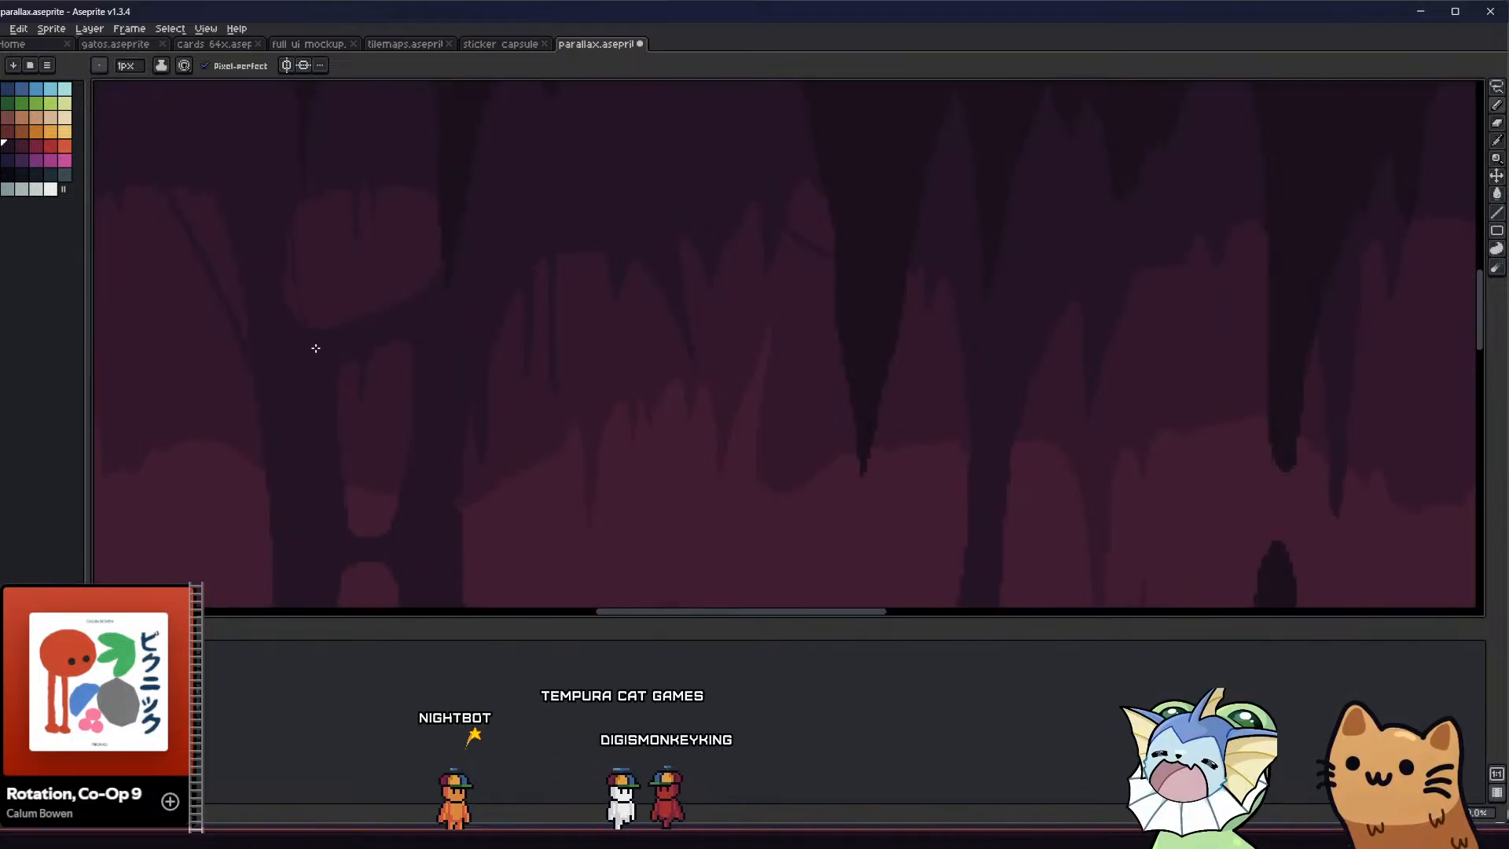
middle_click_drag(243, 358, 221, 344)
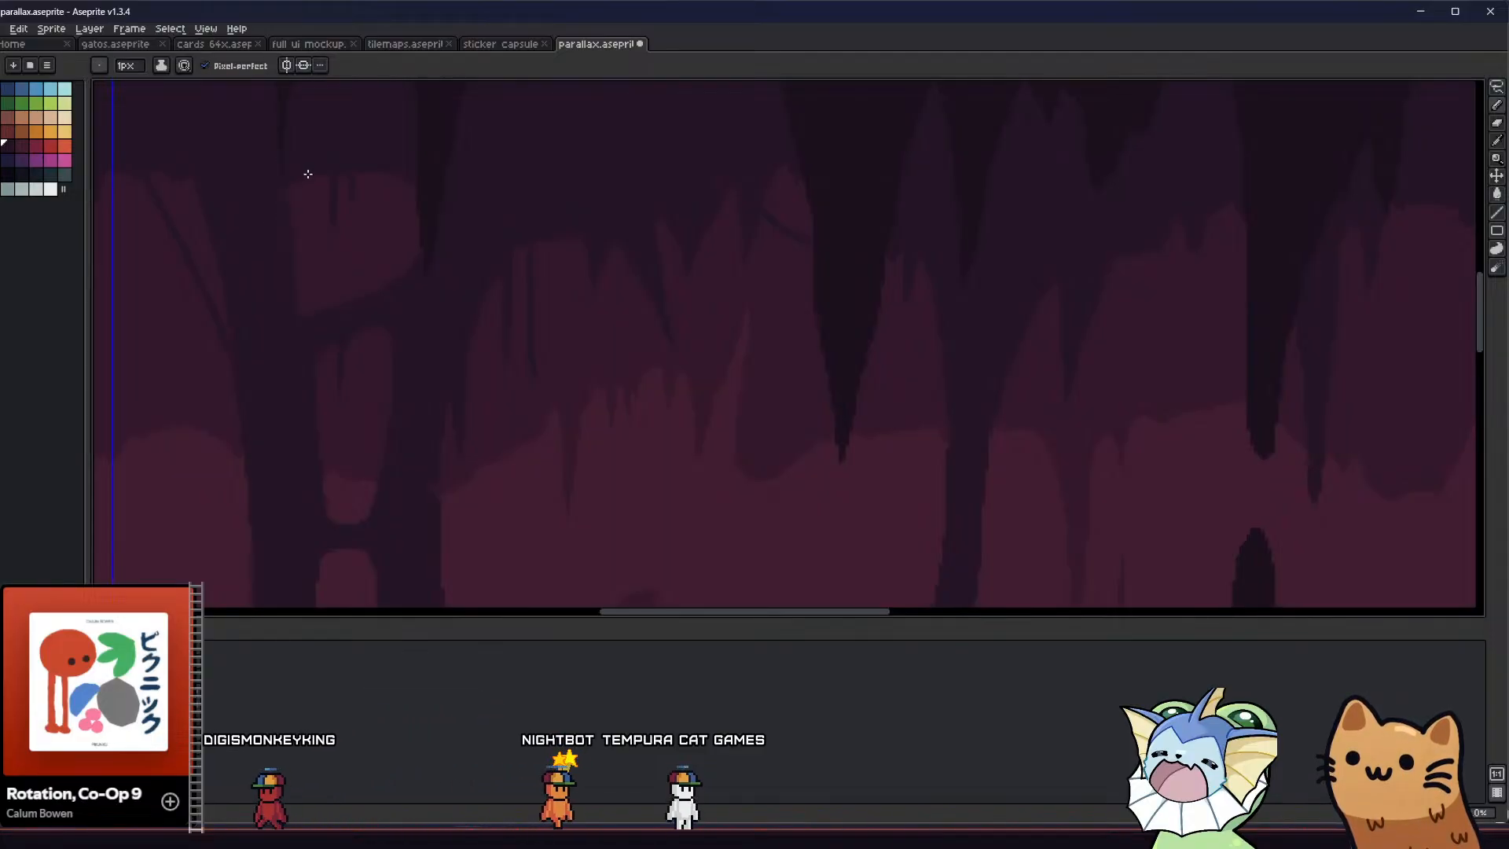
scroll(304, 289, "up", 1)
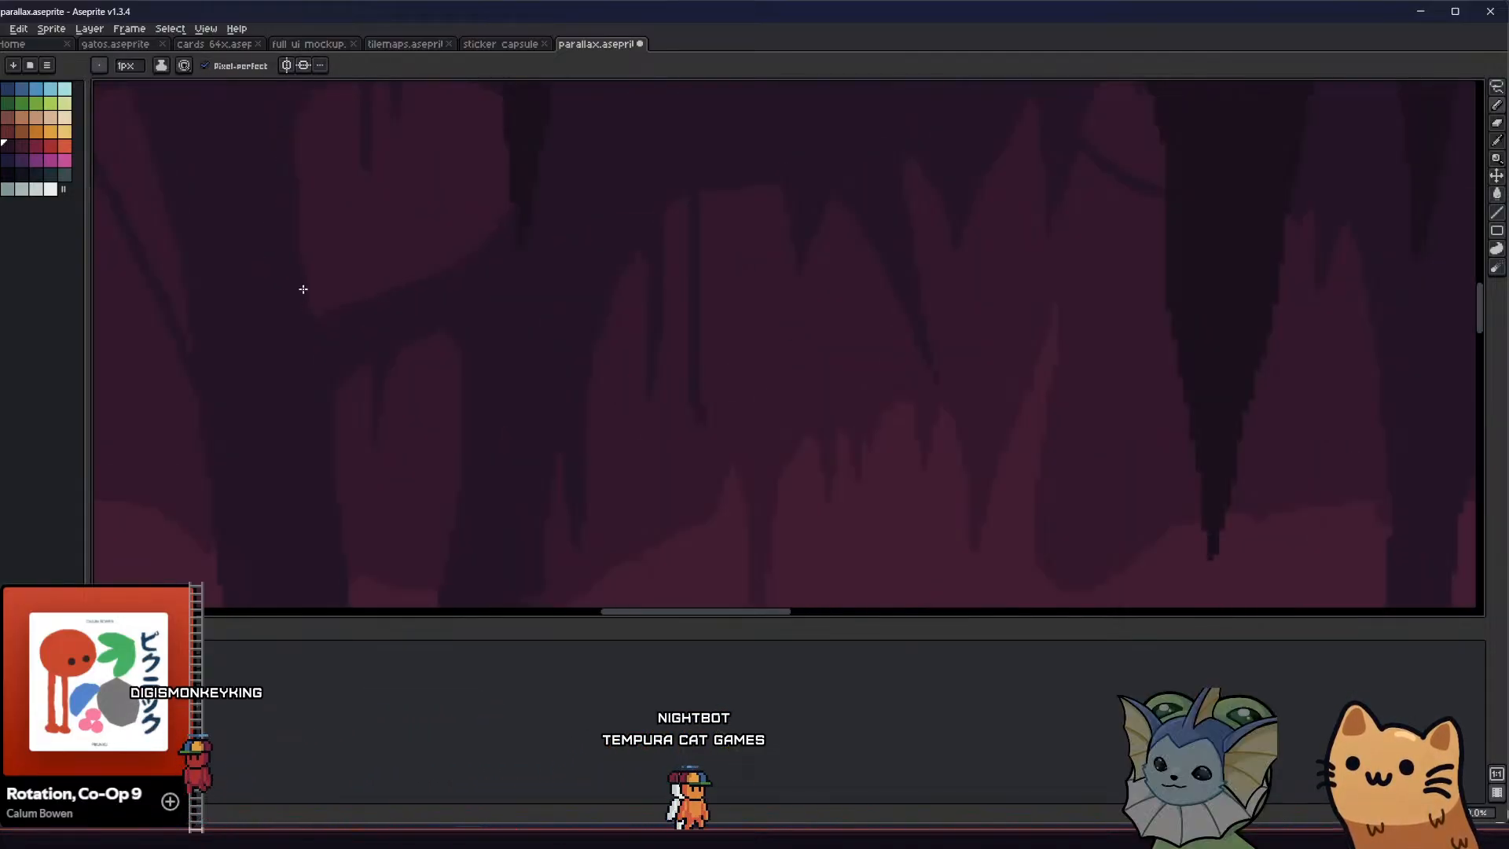
key("g")
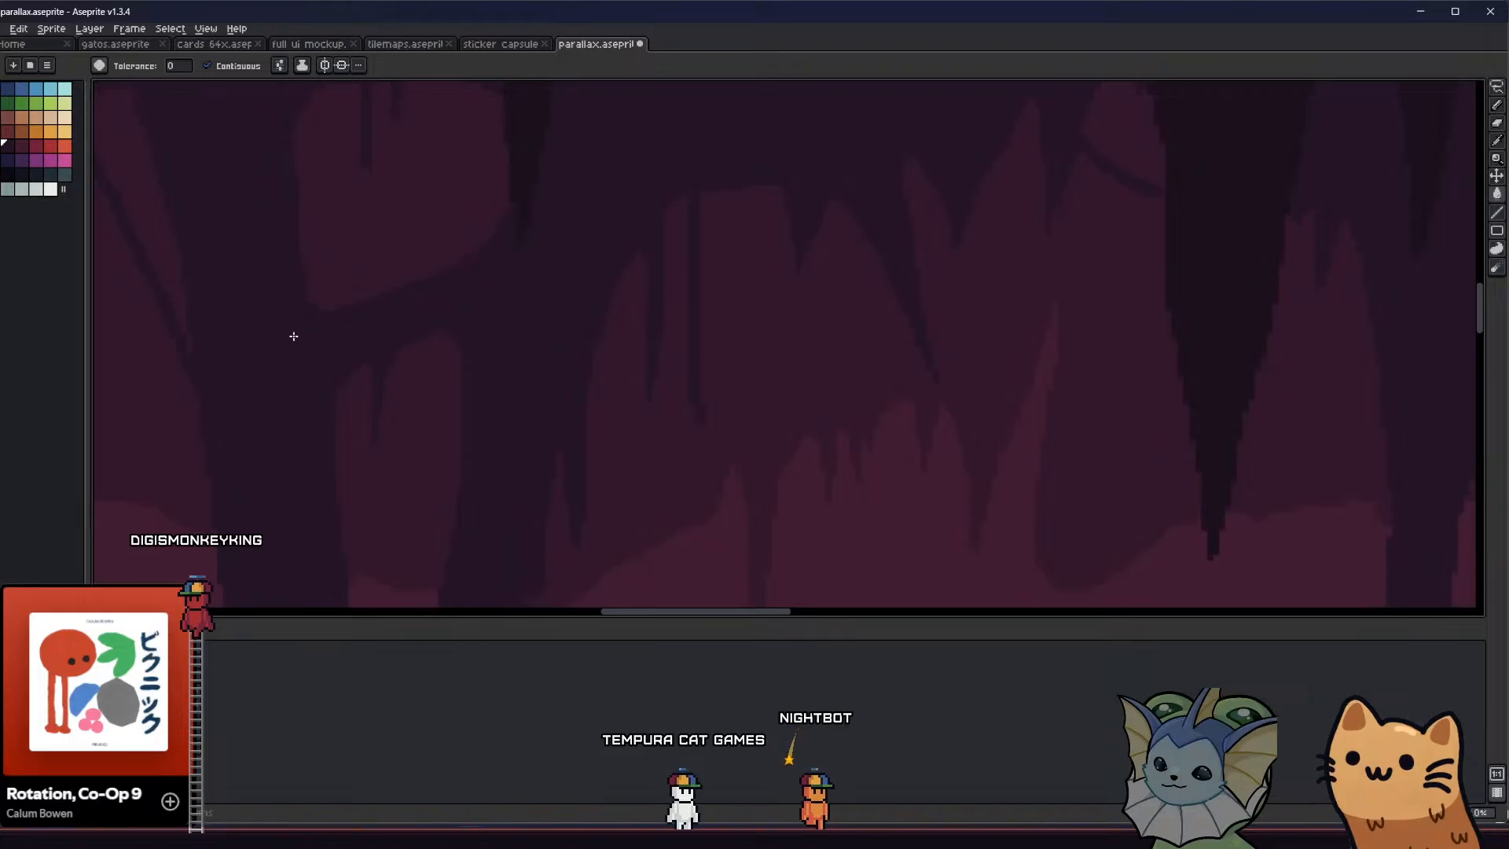
key("b")
middle_click_drag(350, 330, 356, 370)
scroll(359, 374, "down", 4)
middle_click_drag(269, 428, 266, 425)
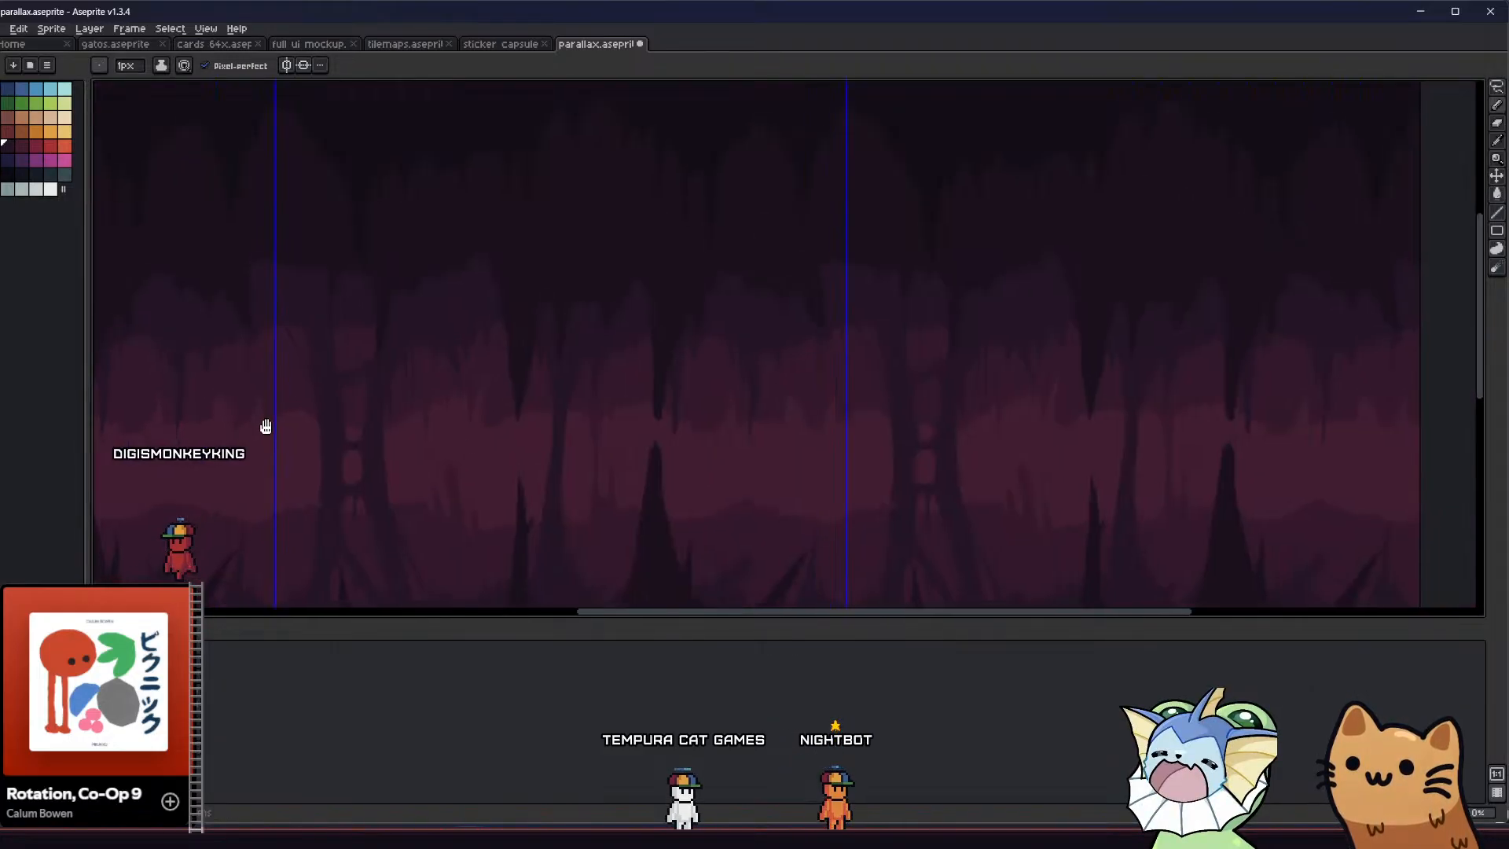
Pencil small hanging drips beside the slanted strand left of the pillar and inside the pillar's middle oval opening
scroll(296, 286, "up", 3)
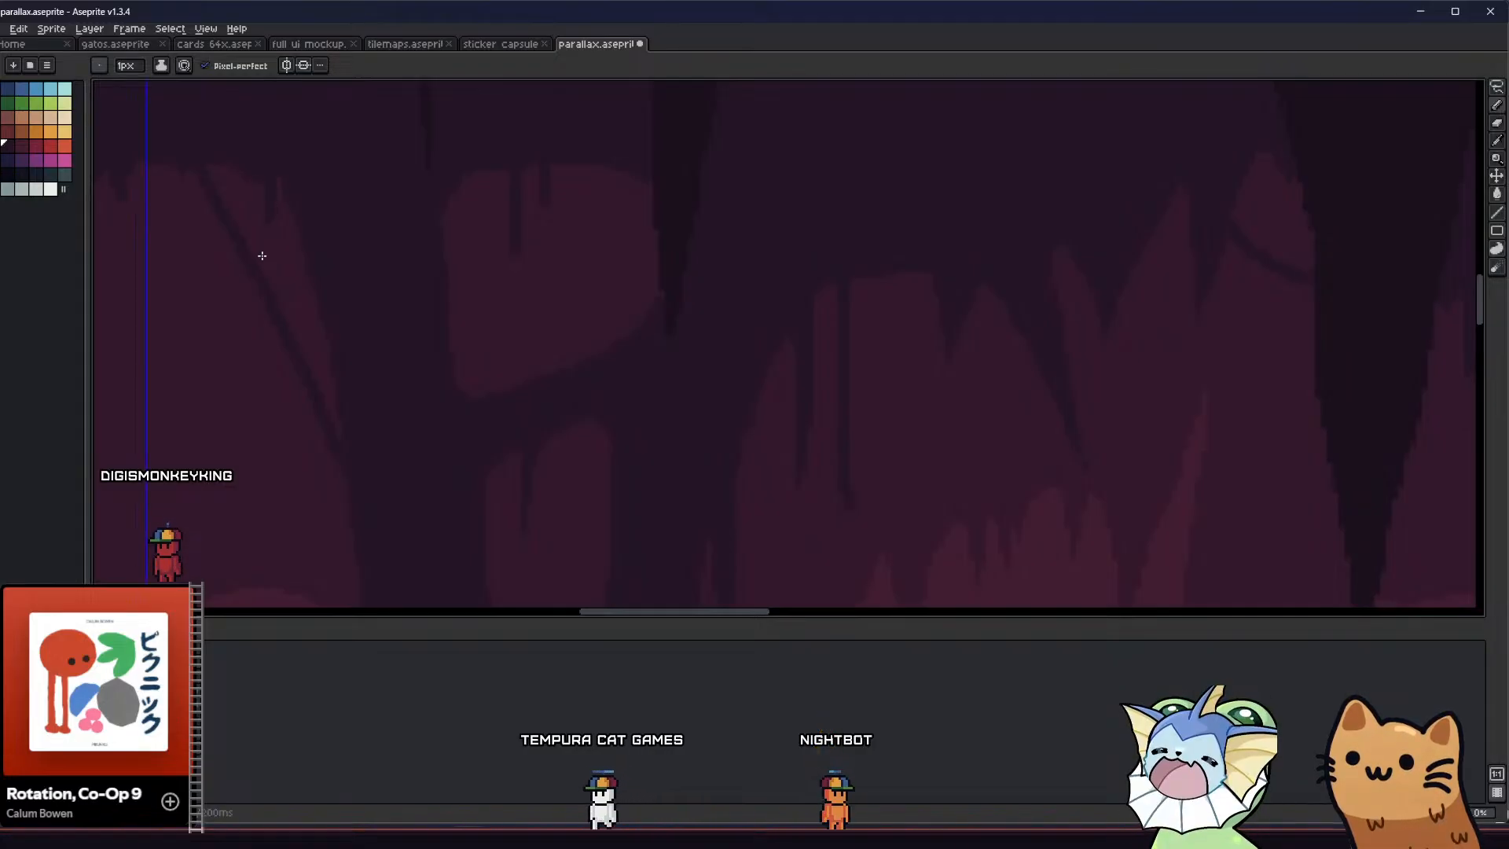
scroll(303, 324, "down", 1)
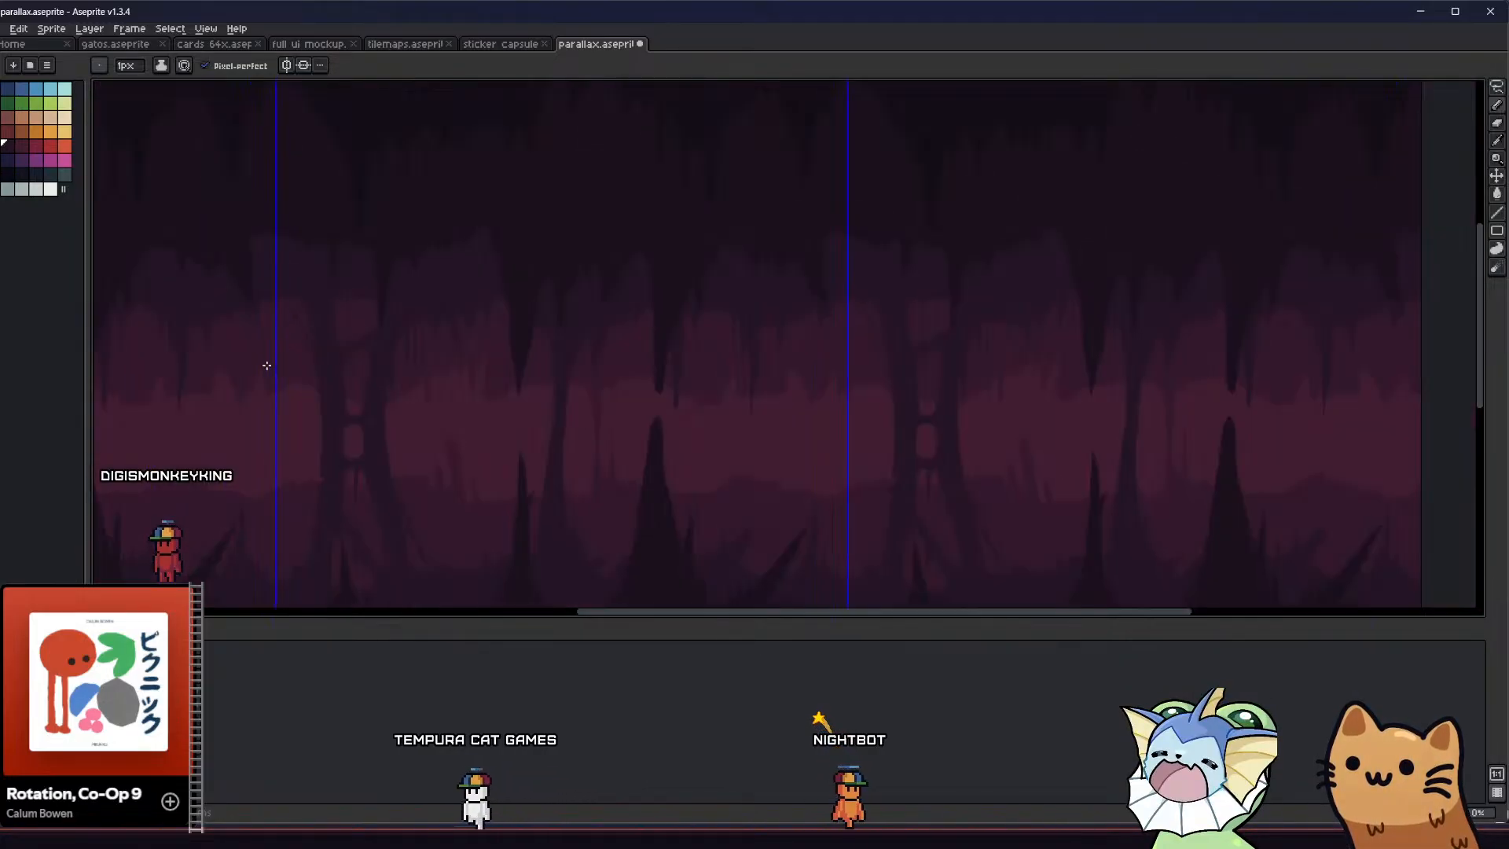
scroll(260, 314, "down", 1)
scroll(310, 306, "up", 2)
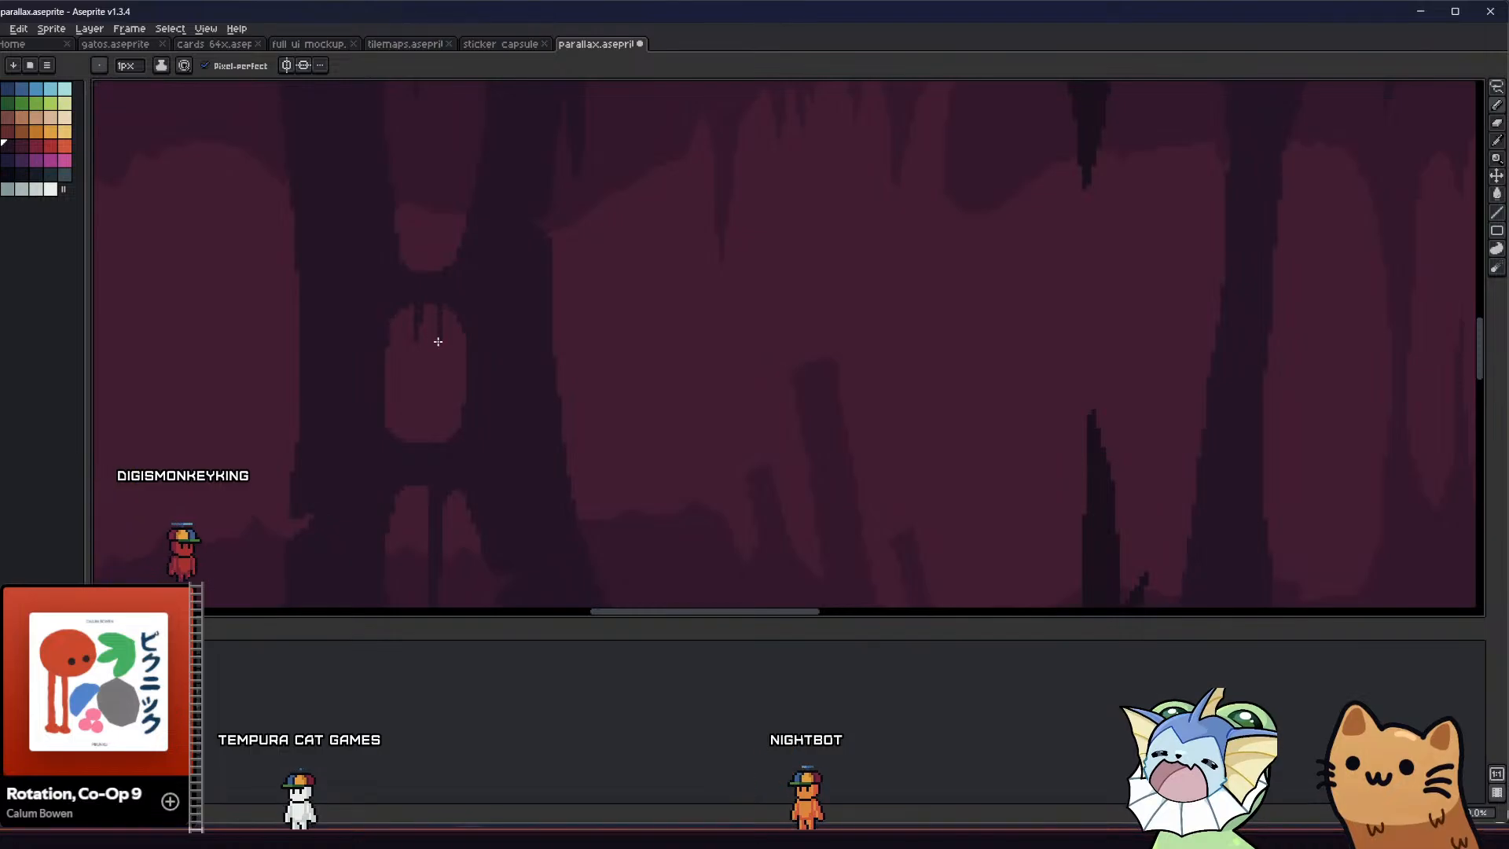
scroll(424, 327, "down", 3)
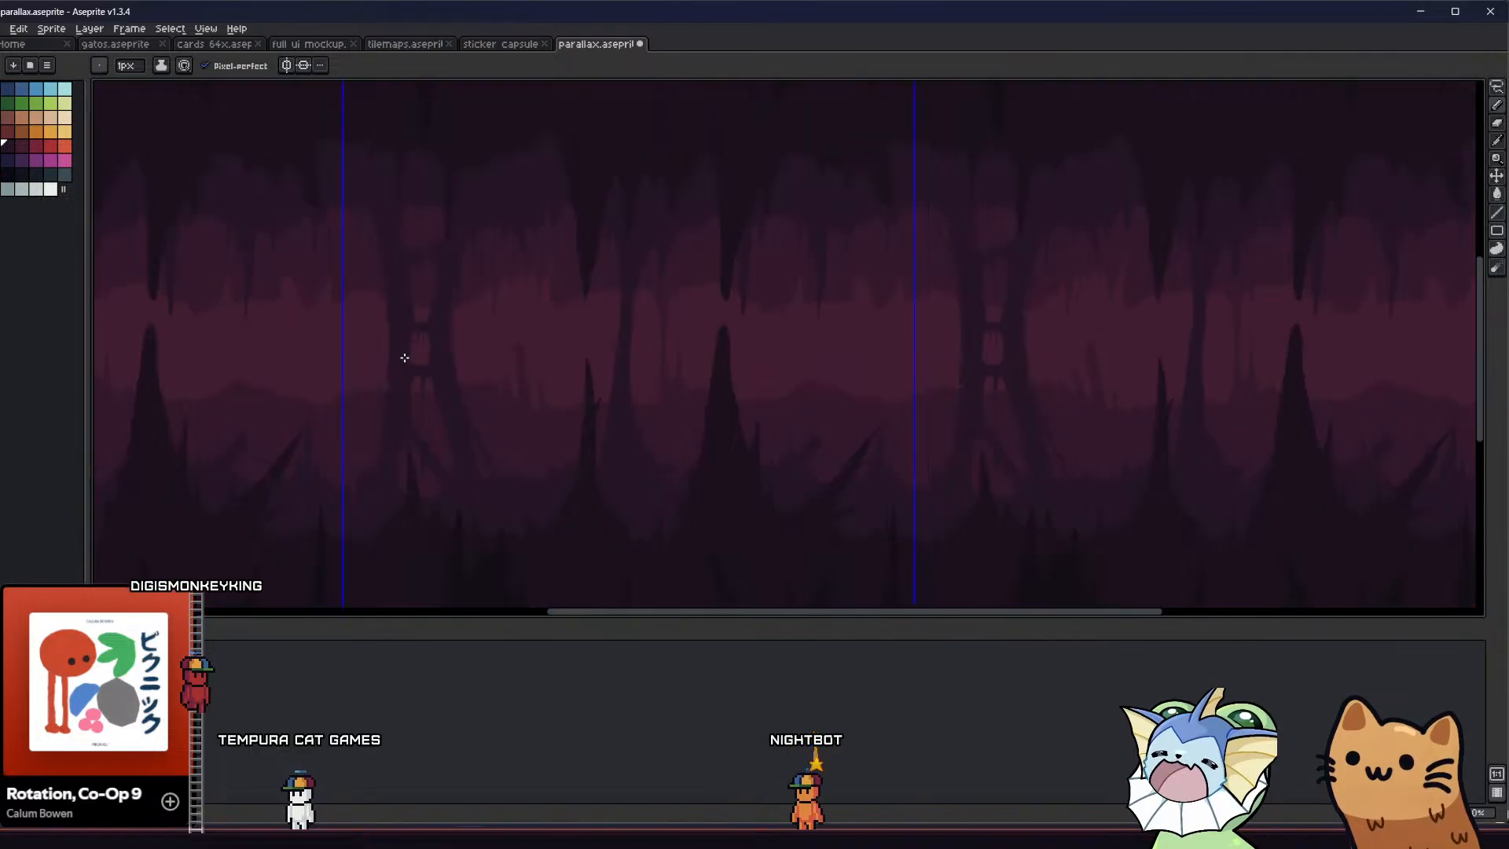
middle_click_drag(365, 369, 298, 369)
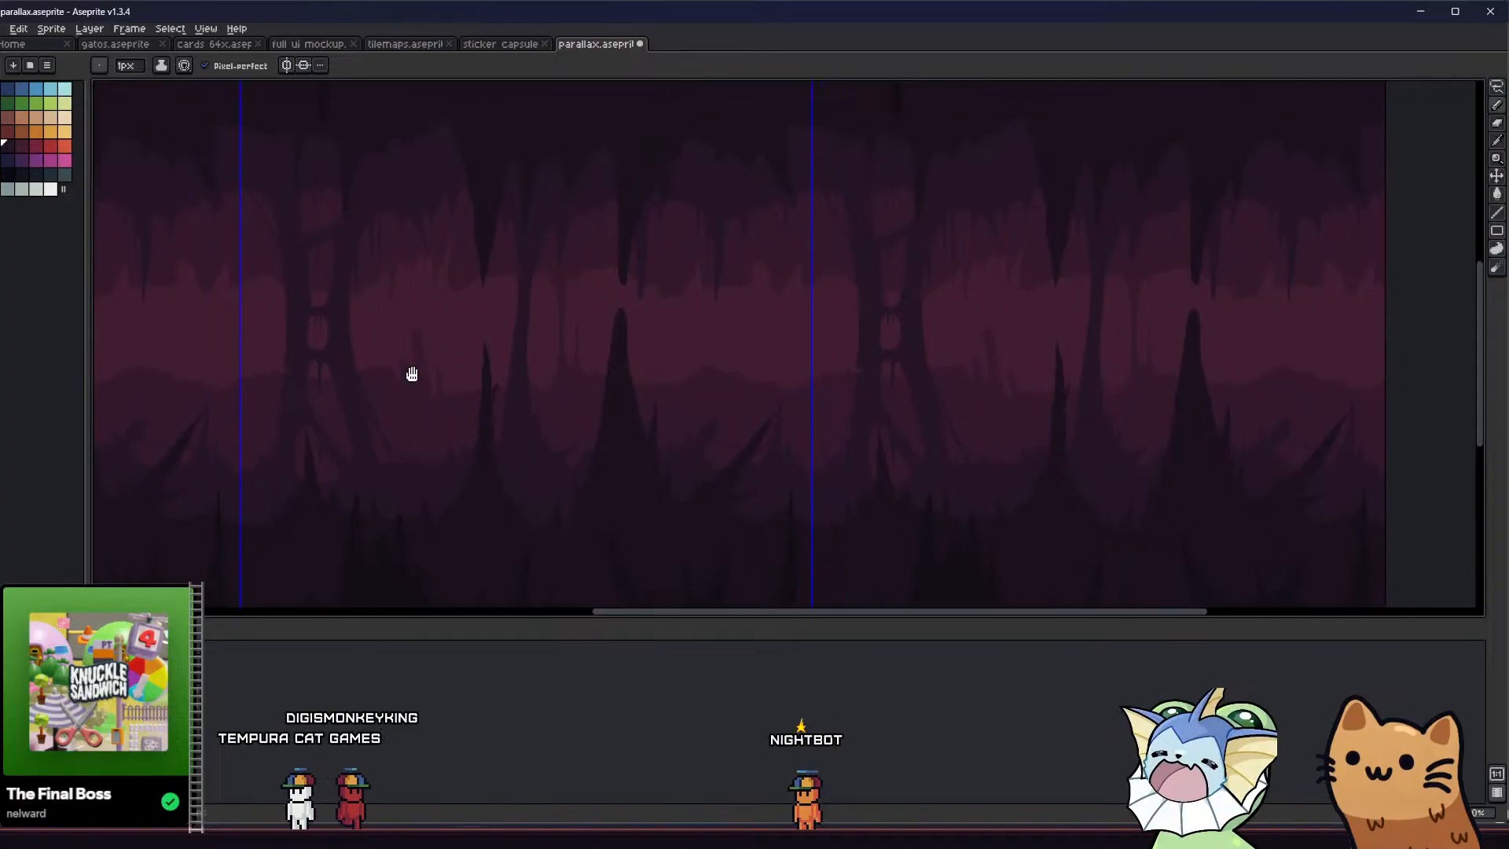
Hide the dark foreground spikes layer and reshape the right edge of the pillar's upper opening with the Pencil and Paint Bucket
middle_click_drag(411, 374, 395, 428)
scroll(360, 391, "up", 1)
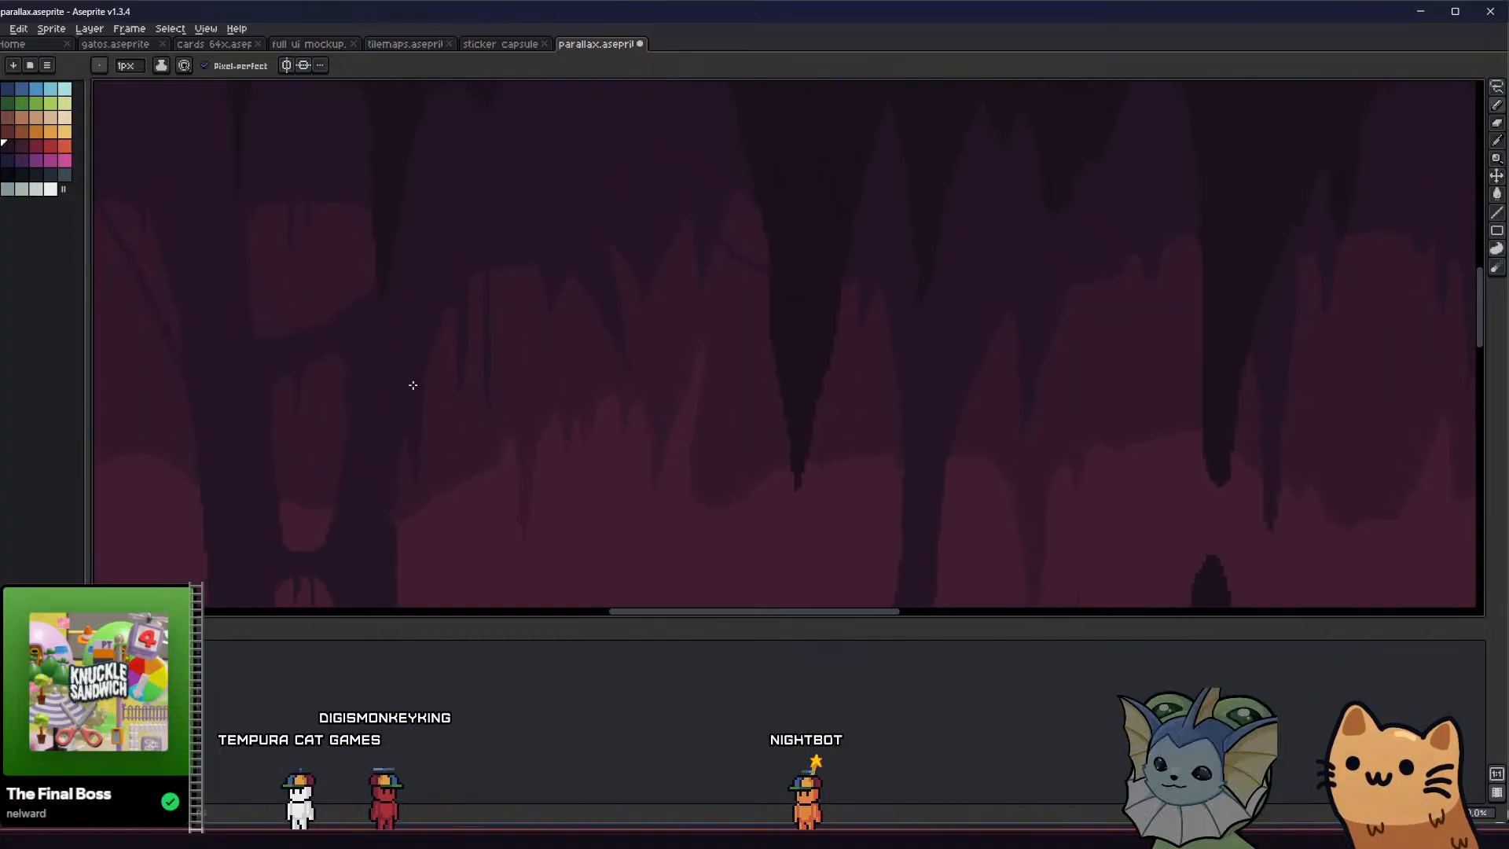
left_click(102, 676)
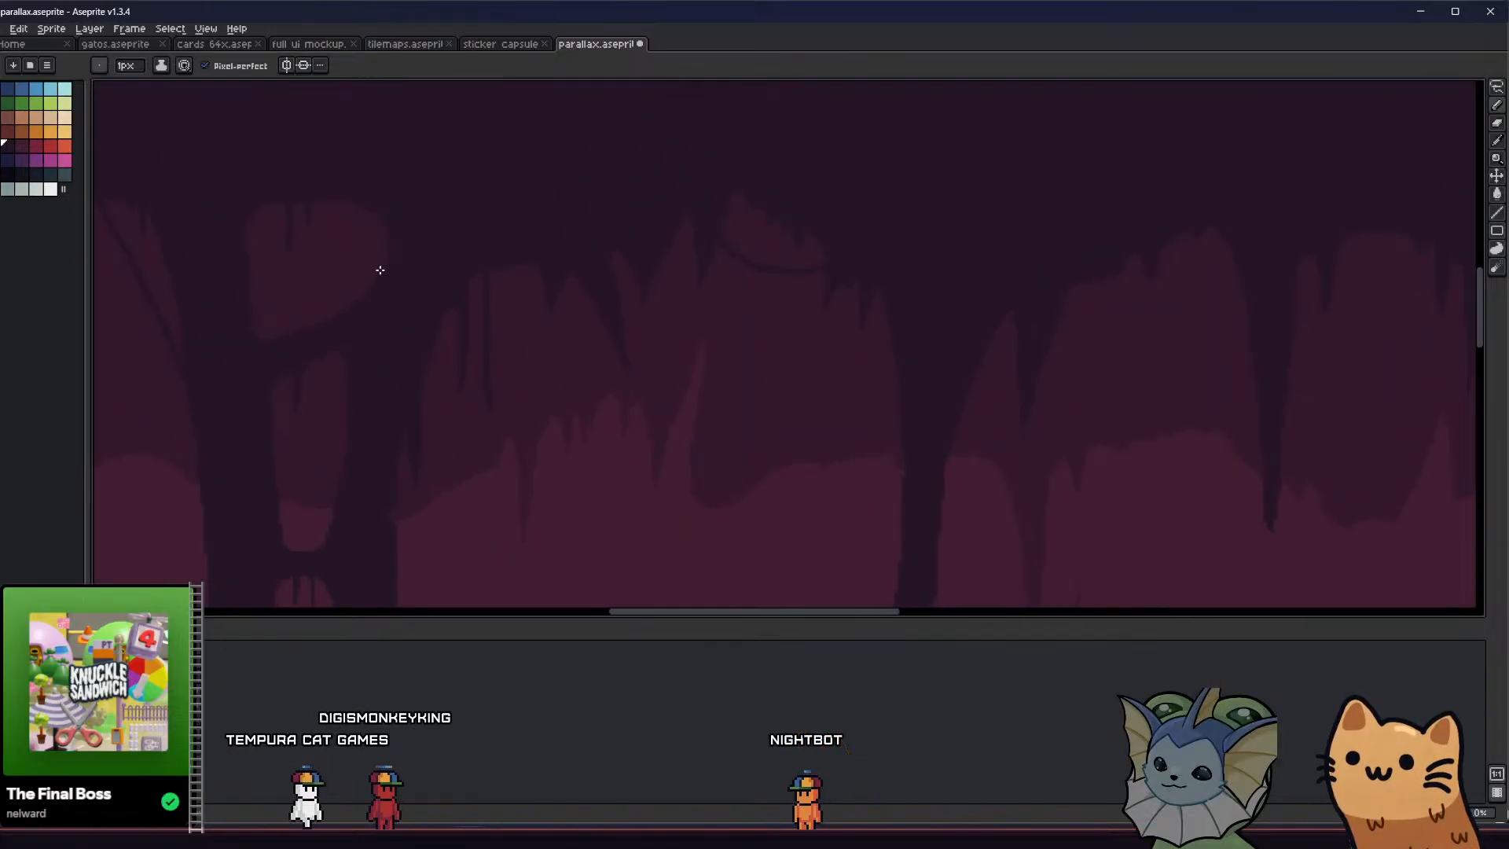
key("g")
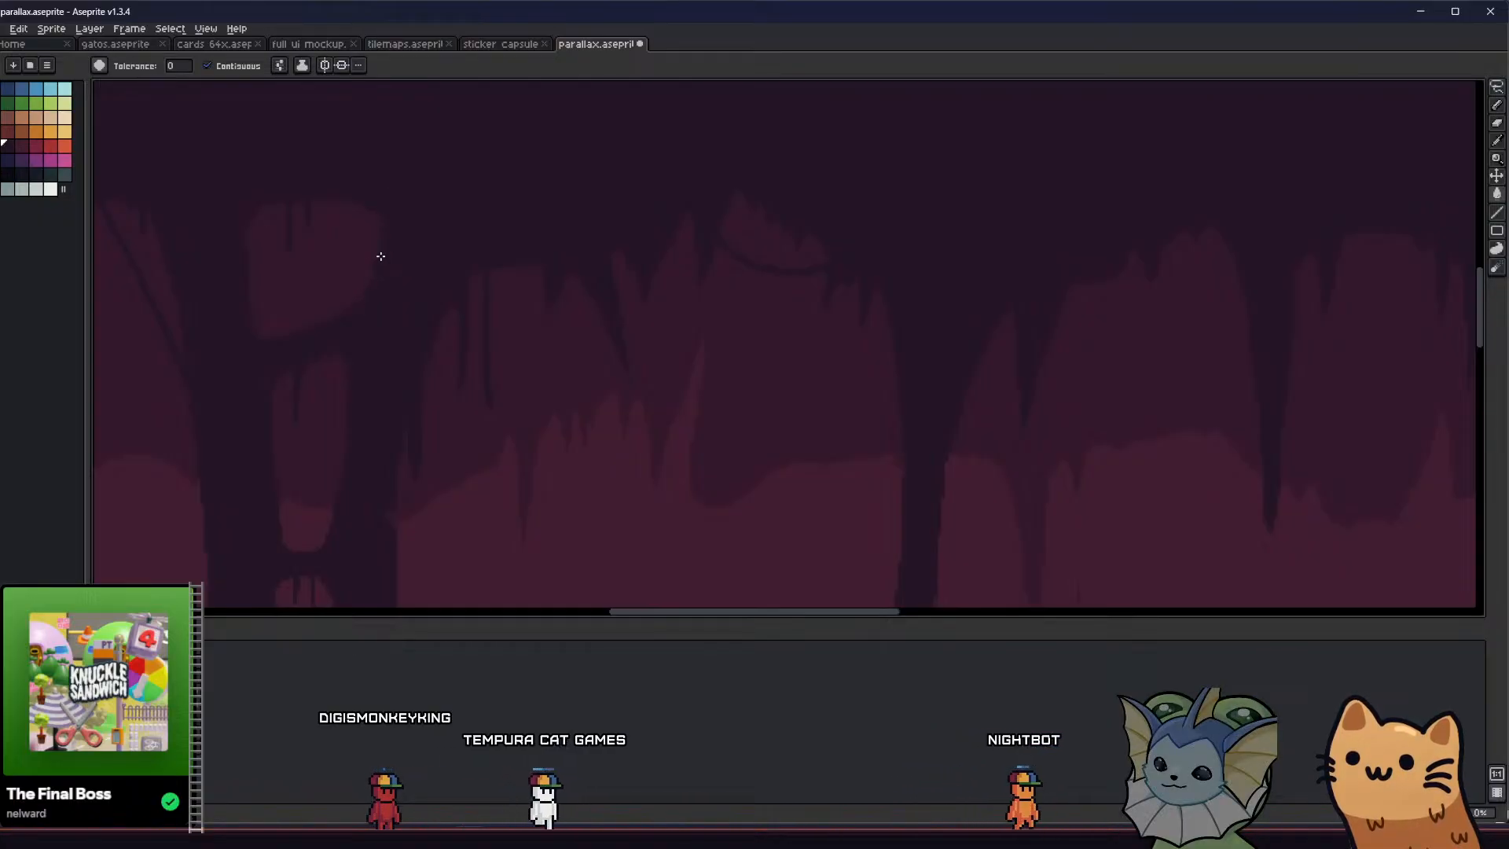
key("b")
scroll(389, 256, "up", 1)
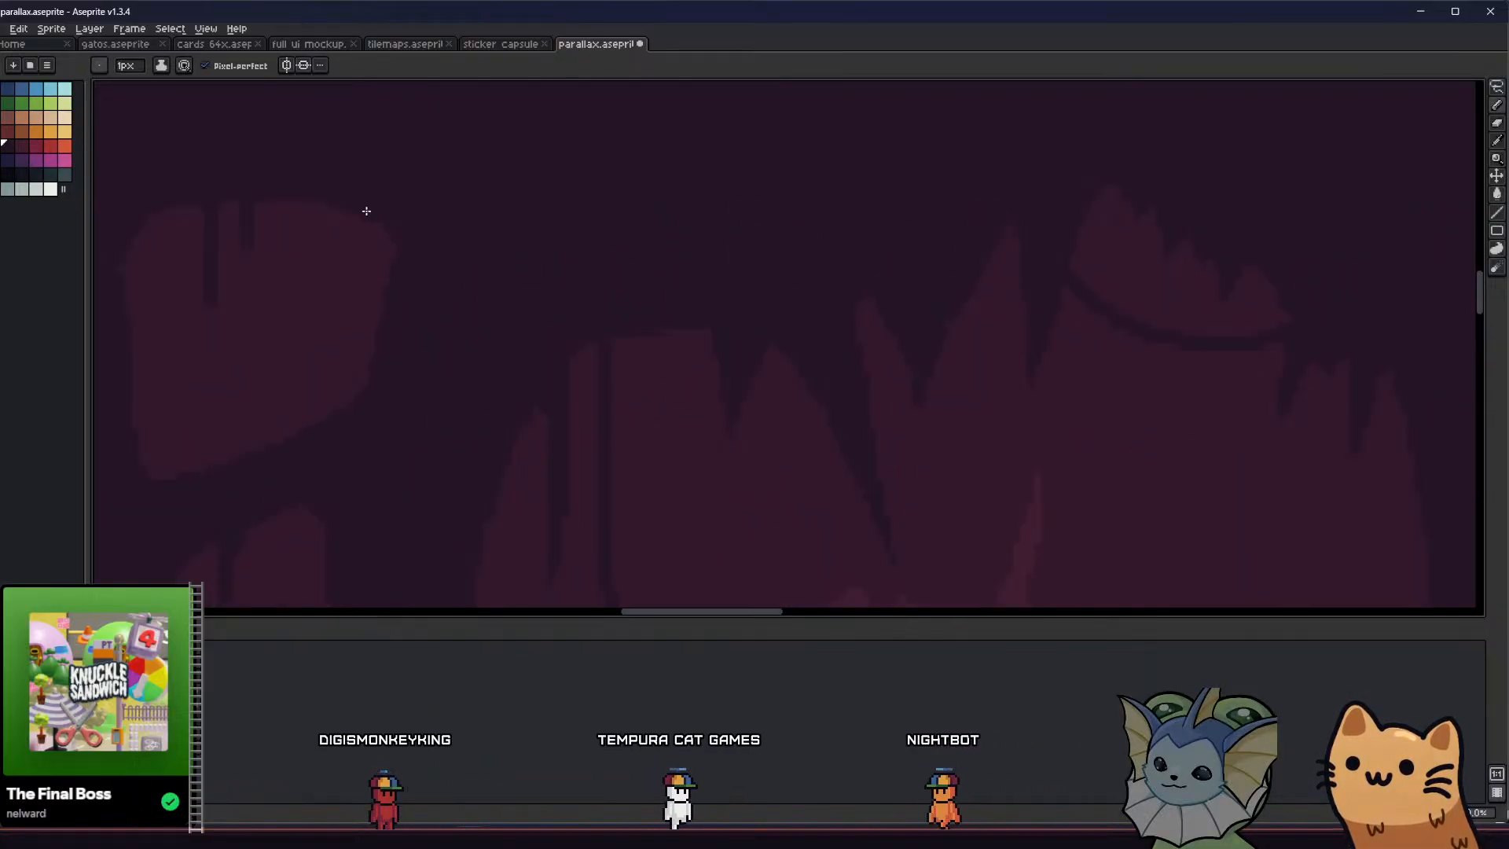
scroll(351, 355, "down", 2)
scroll(351, 355, "down", 2)
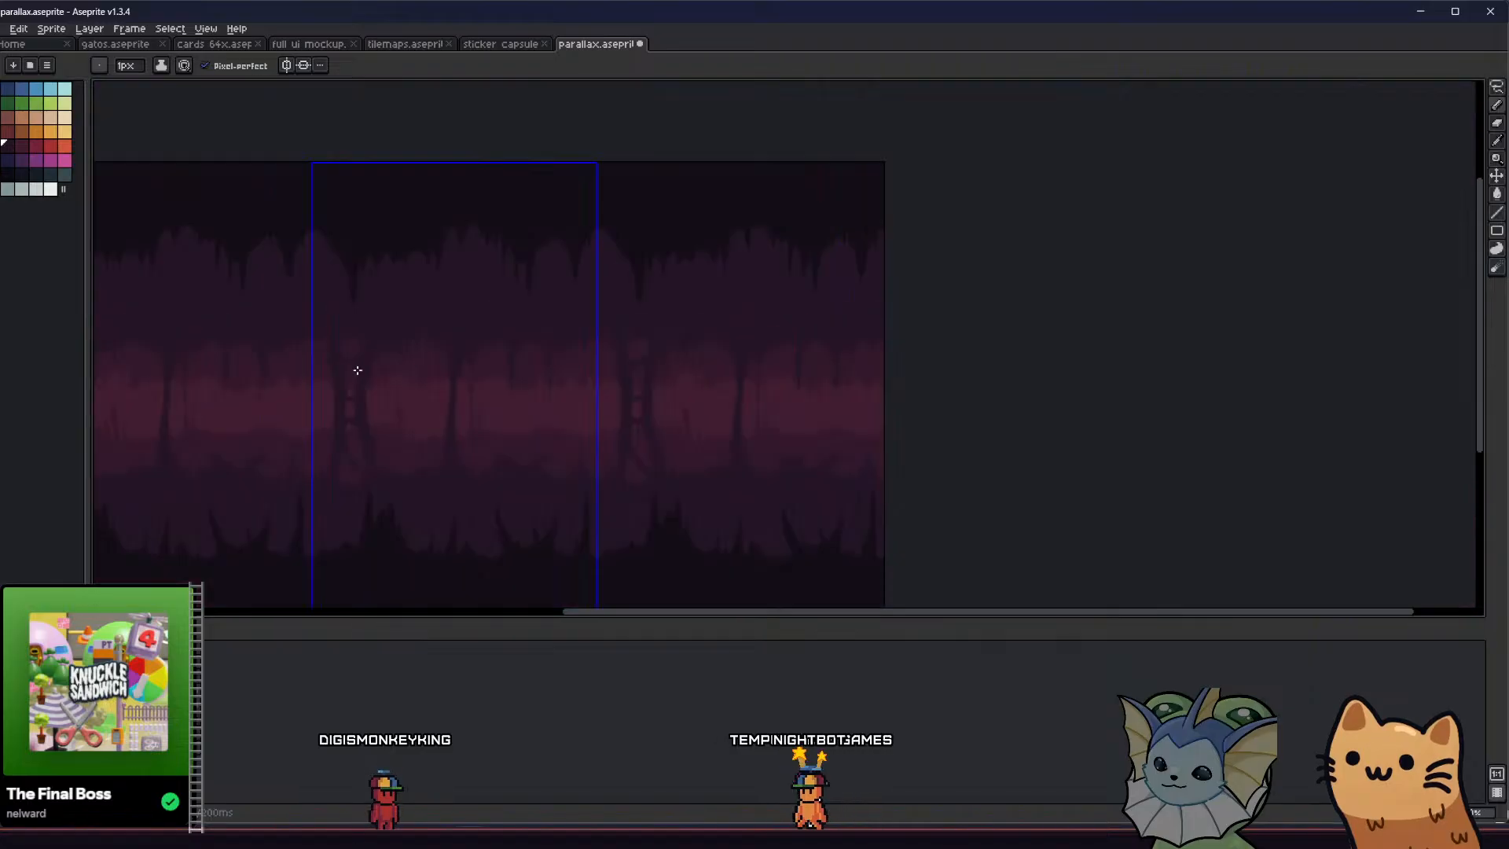
Save the parallax cave background file
scroll(317, 417, "up", 1)
key("ctrl+s")
scroll(311, 401, "down", 1)
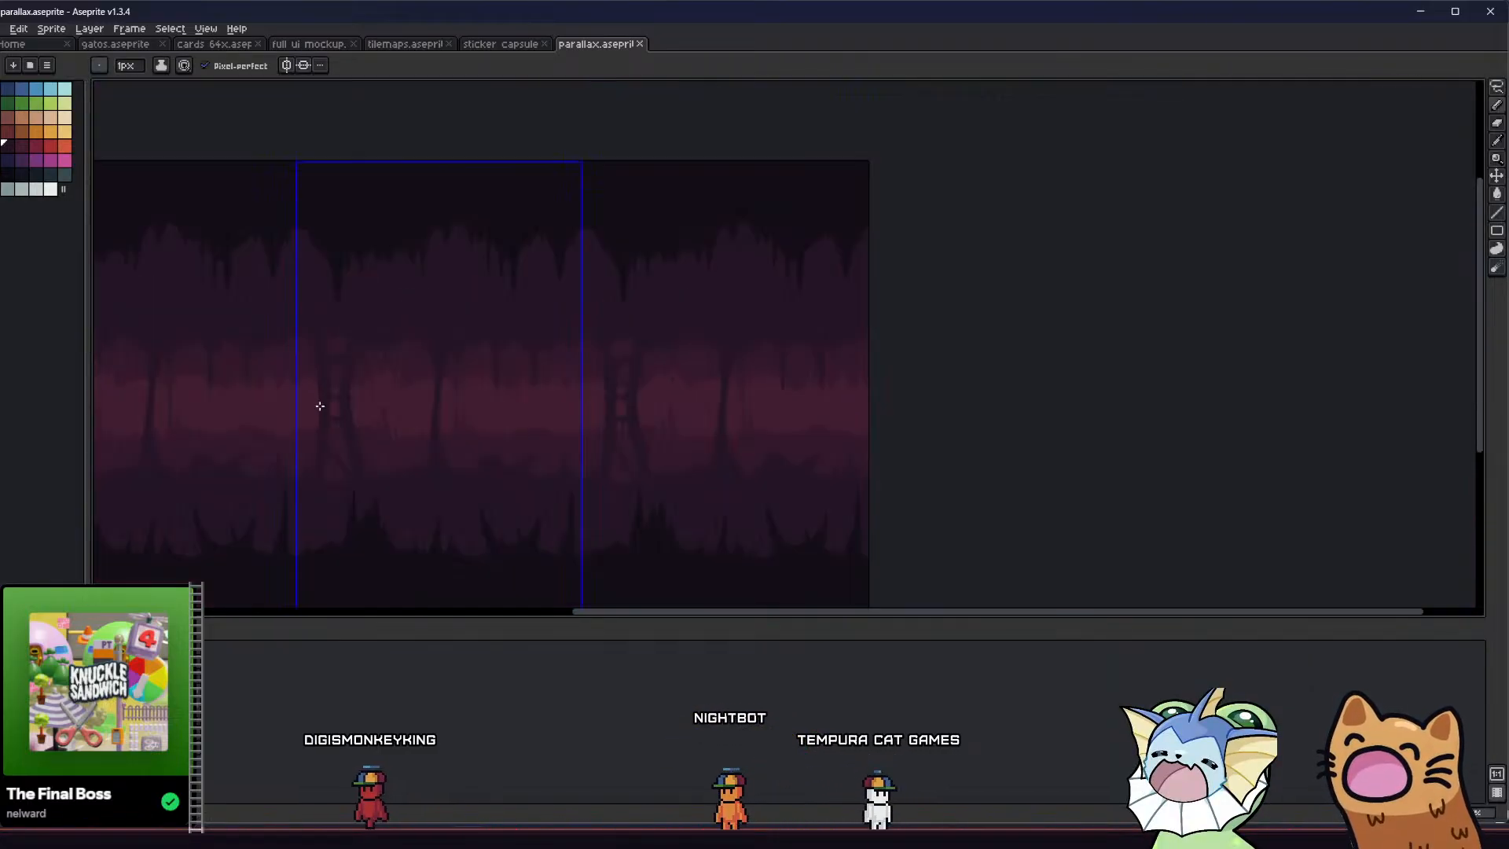
Carve out the lower end of the pillar's slanted opening with 4 px Eraser strokes
scroll(345, 416, "up", 2)
middle_click_drag(342, 424, 381, 327)
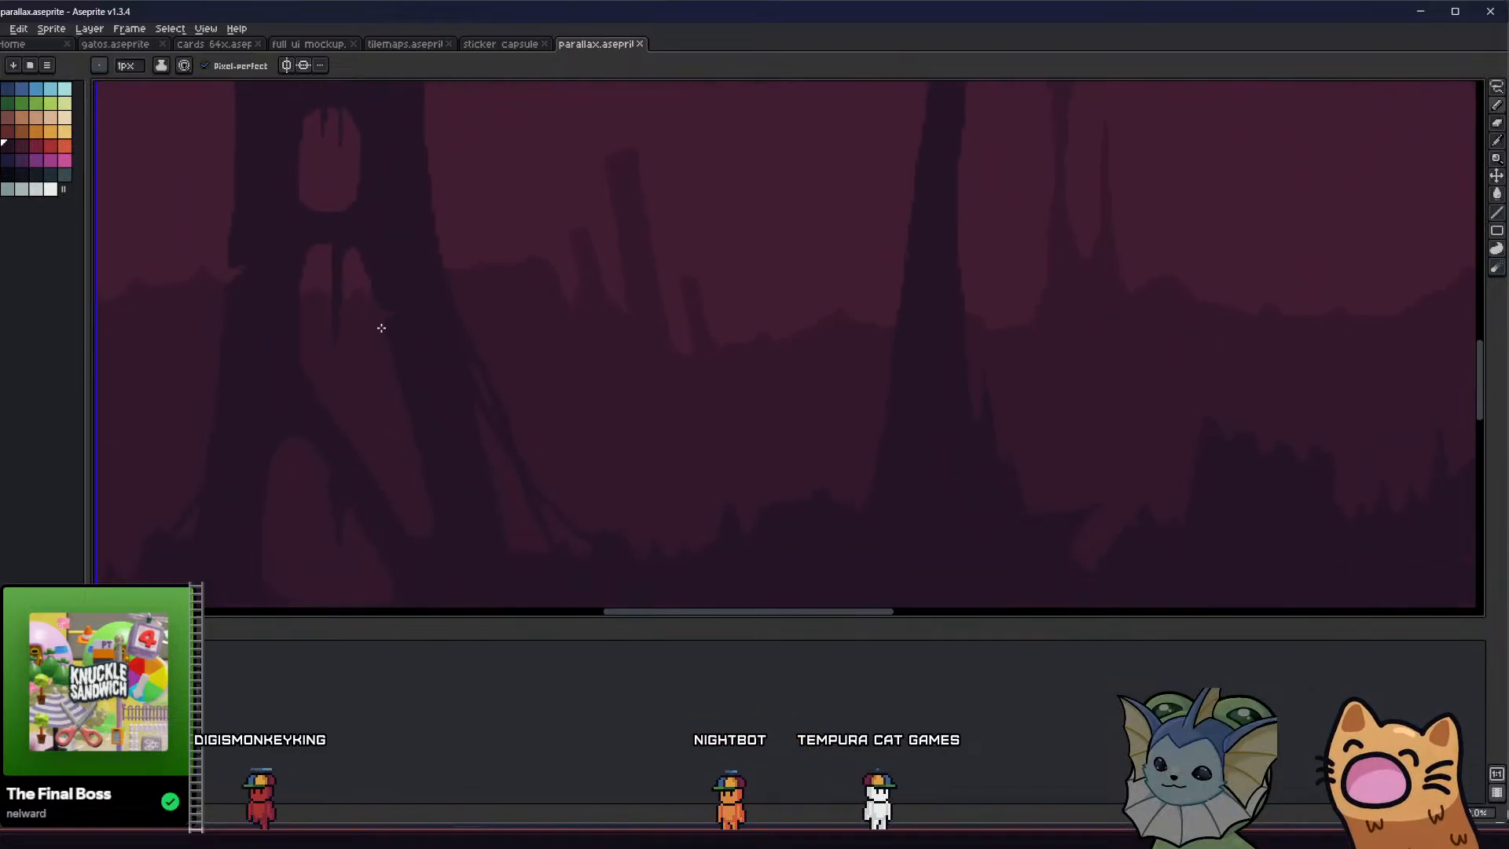
key("e")
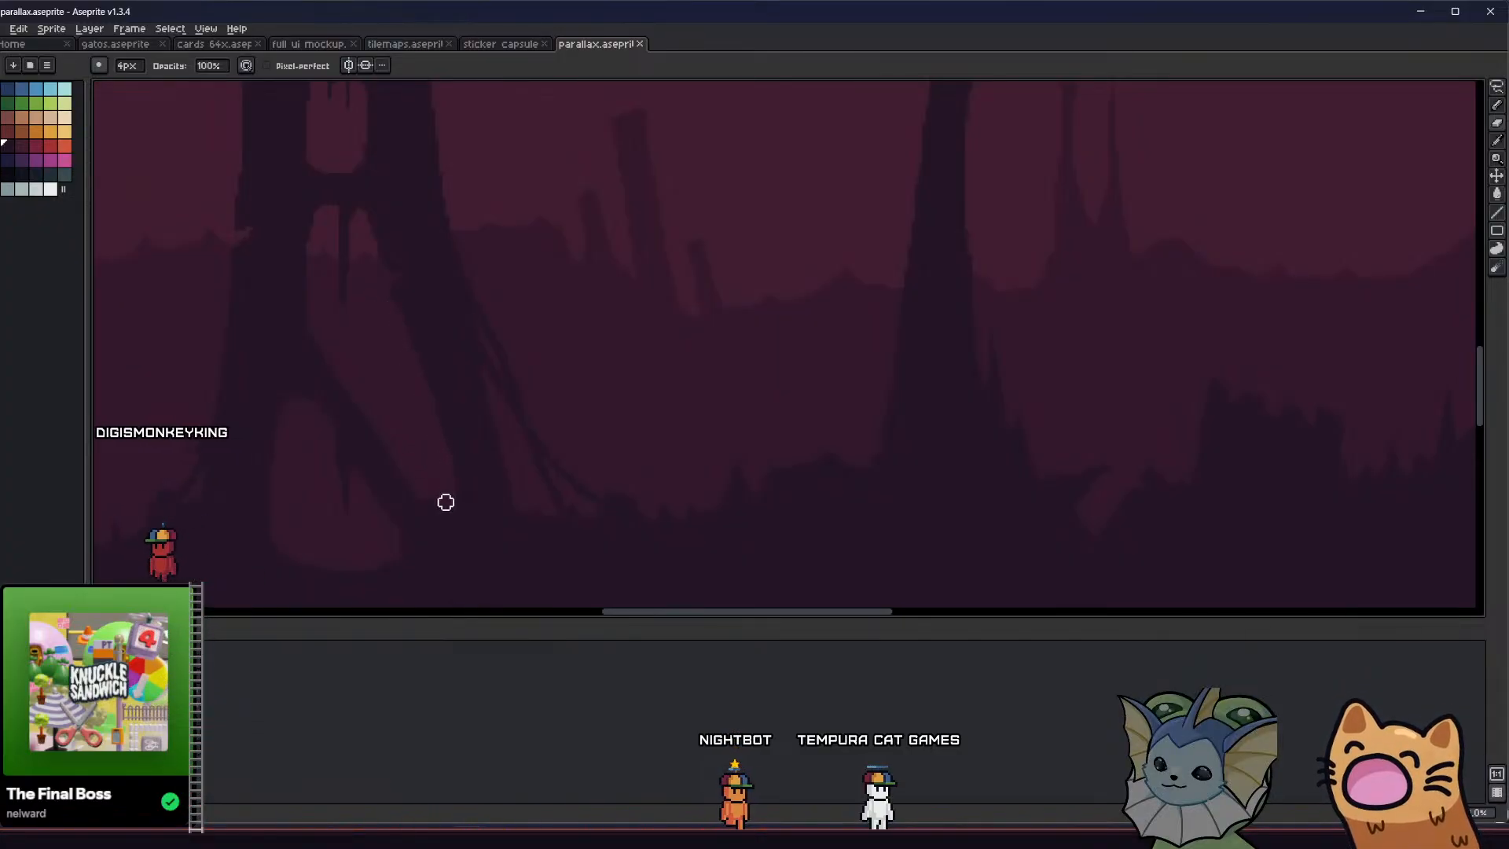
left_click_drag(417, 480, 435, 515)
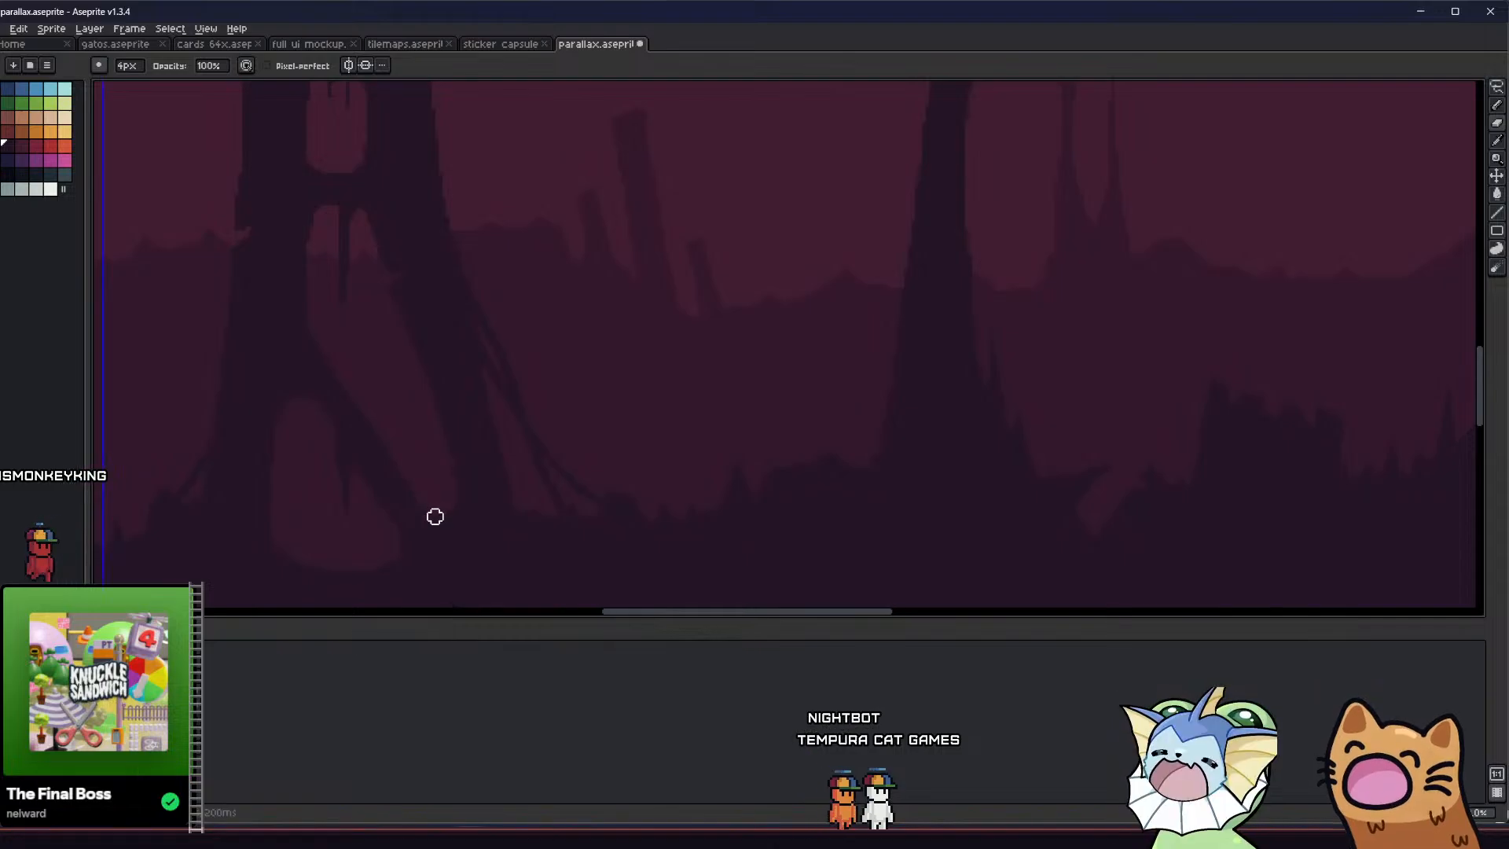
middle_click_drag(400, 493, 378, 468)
scroll(397, 466, "up", 2)
key("b")
left_click_drag(356, 455, 401, 539)
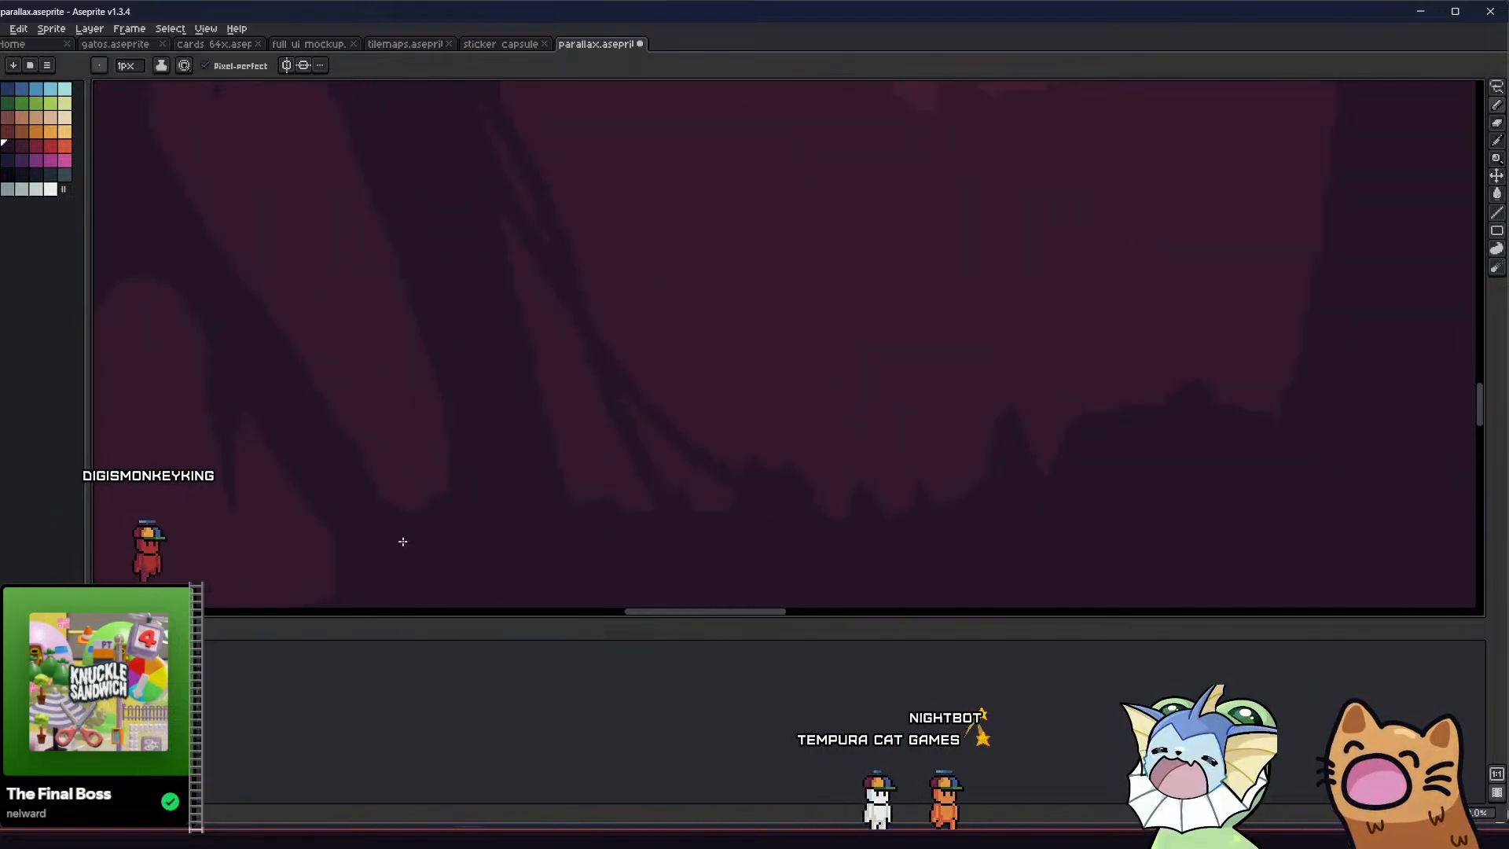
key("ctrl+z")
key("b")
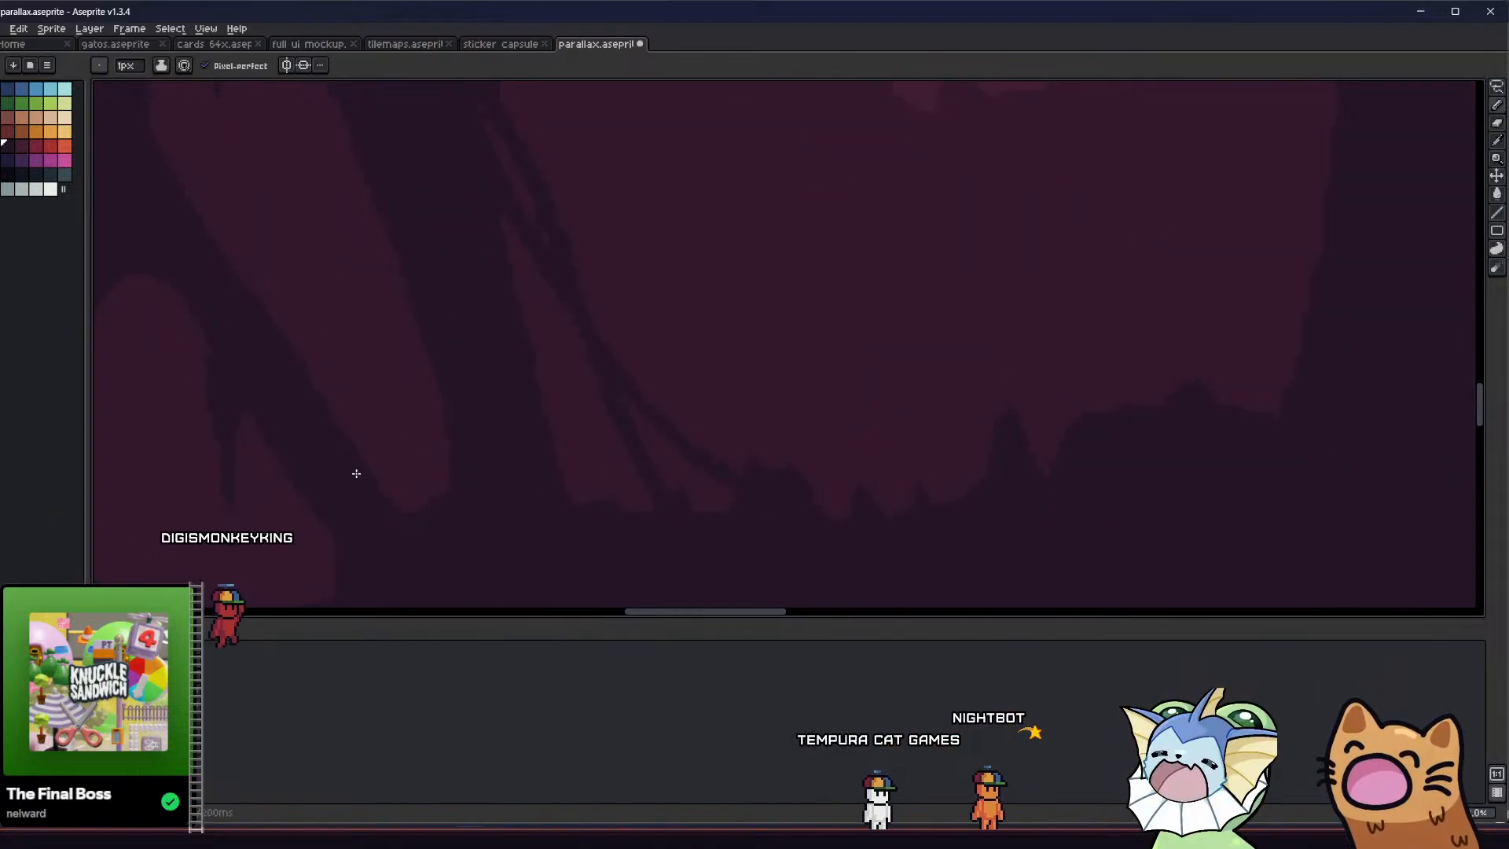
Round the lower end of the pillar's slanted opening and smooth its edges with the 4 px Eraser and Pencil
key("e")
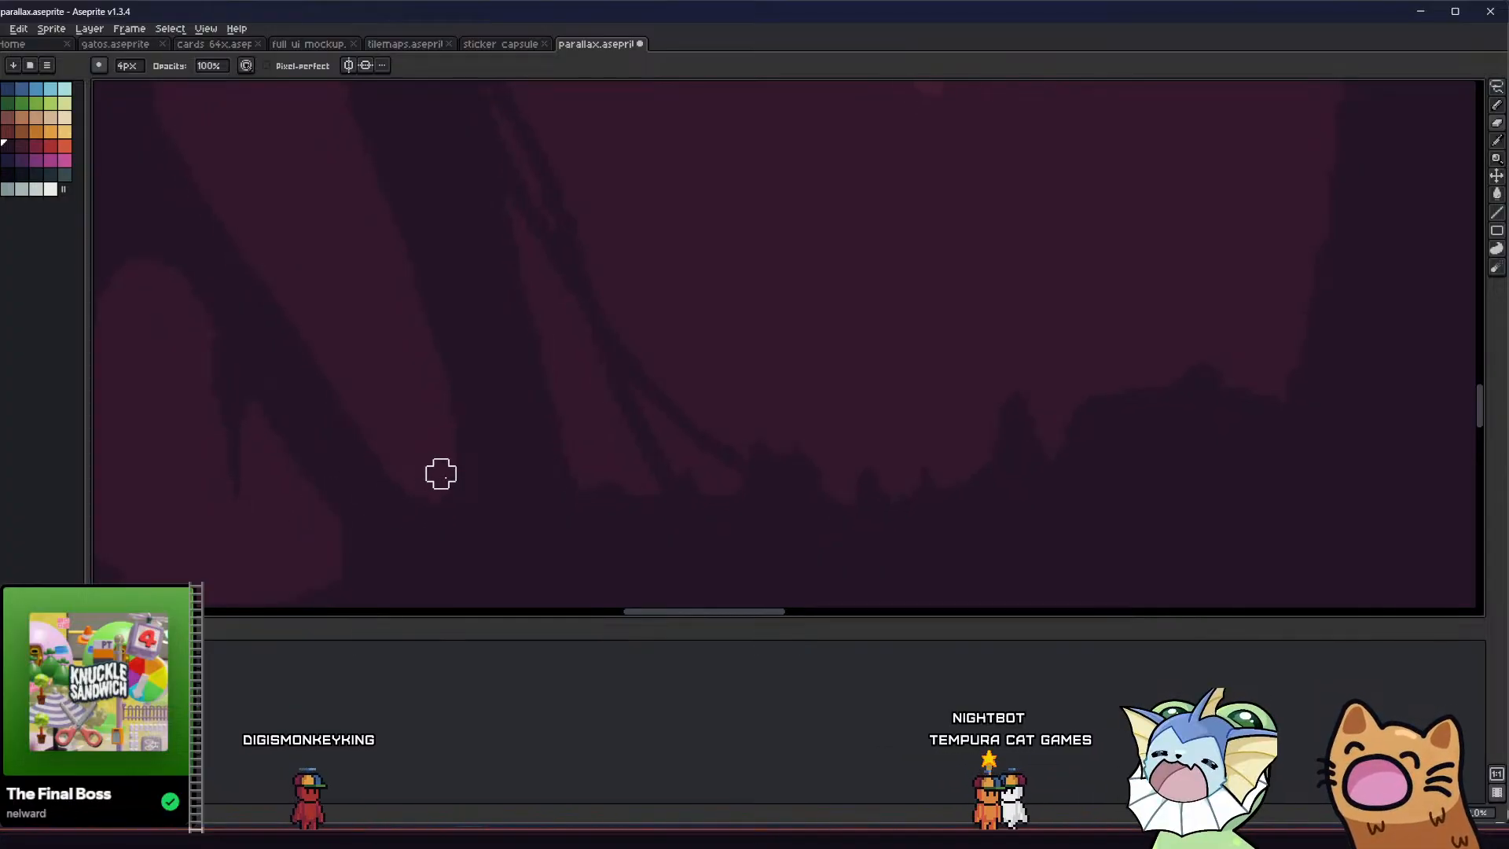
scroll(441, 474, "down", 2)
scroll(356, 482, "down", 1)
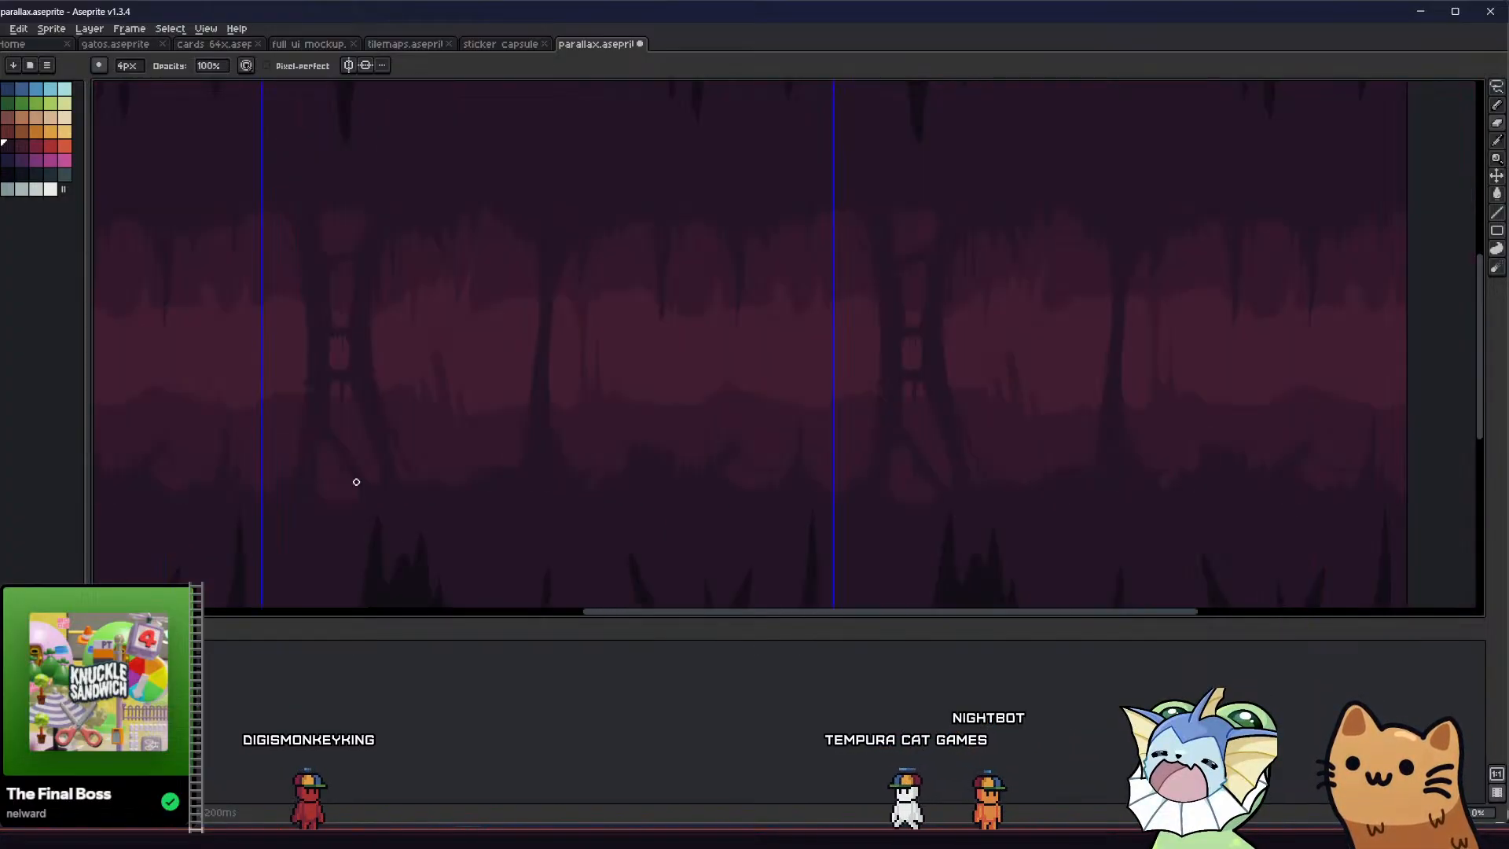
scroll(369, 475, "up", 3)
key("b")
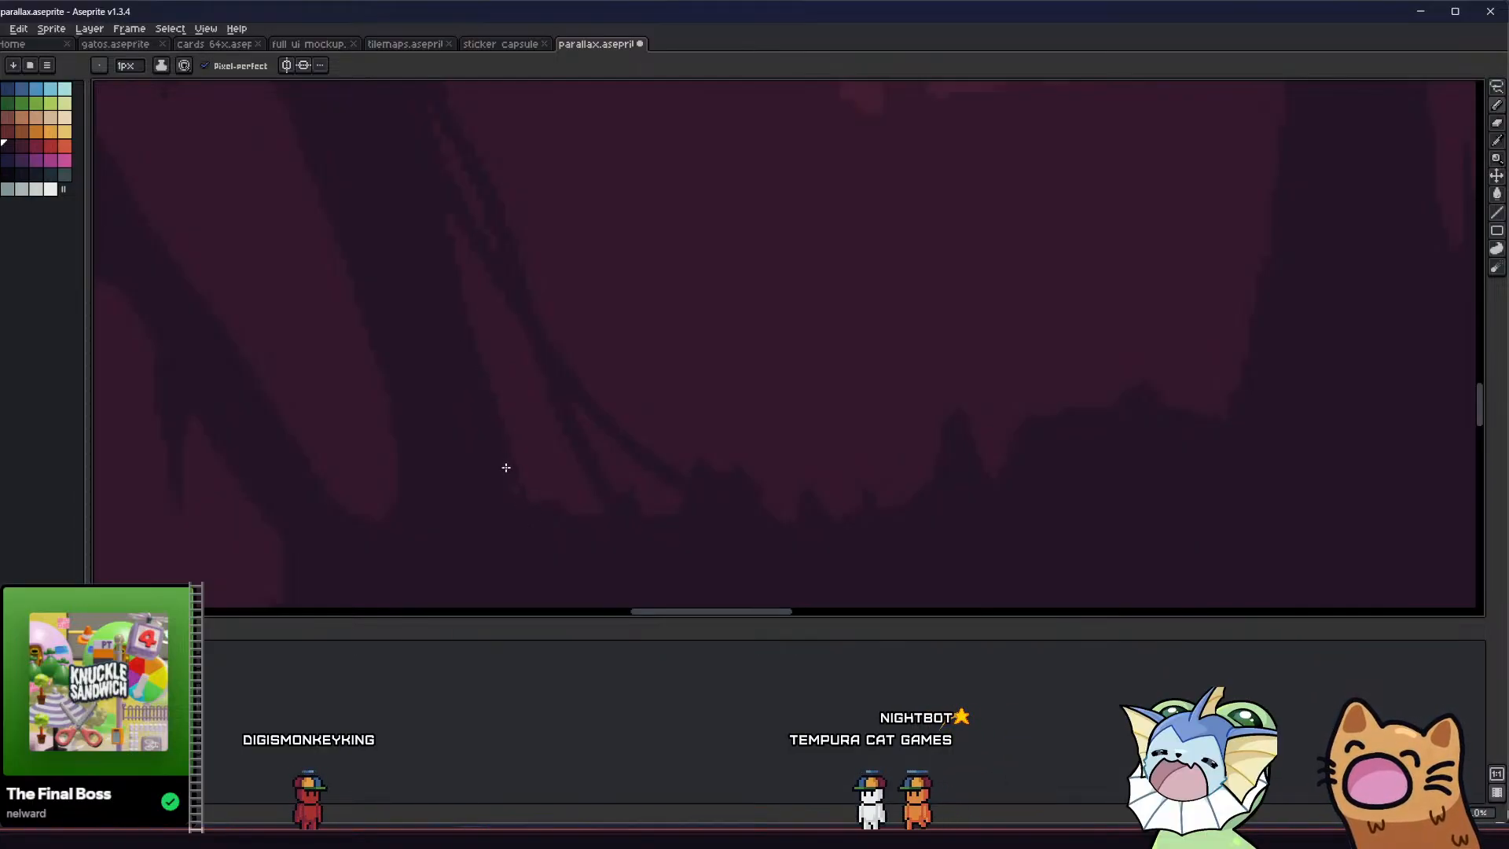
scroll(471, 511, "down", 2)
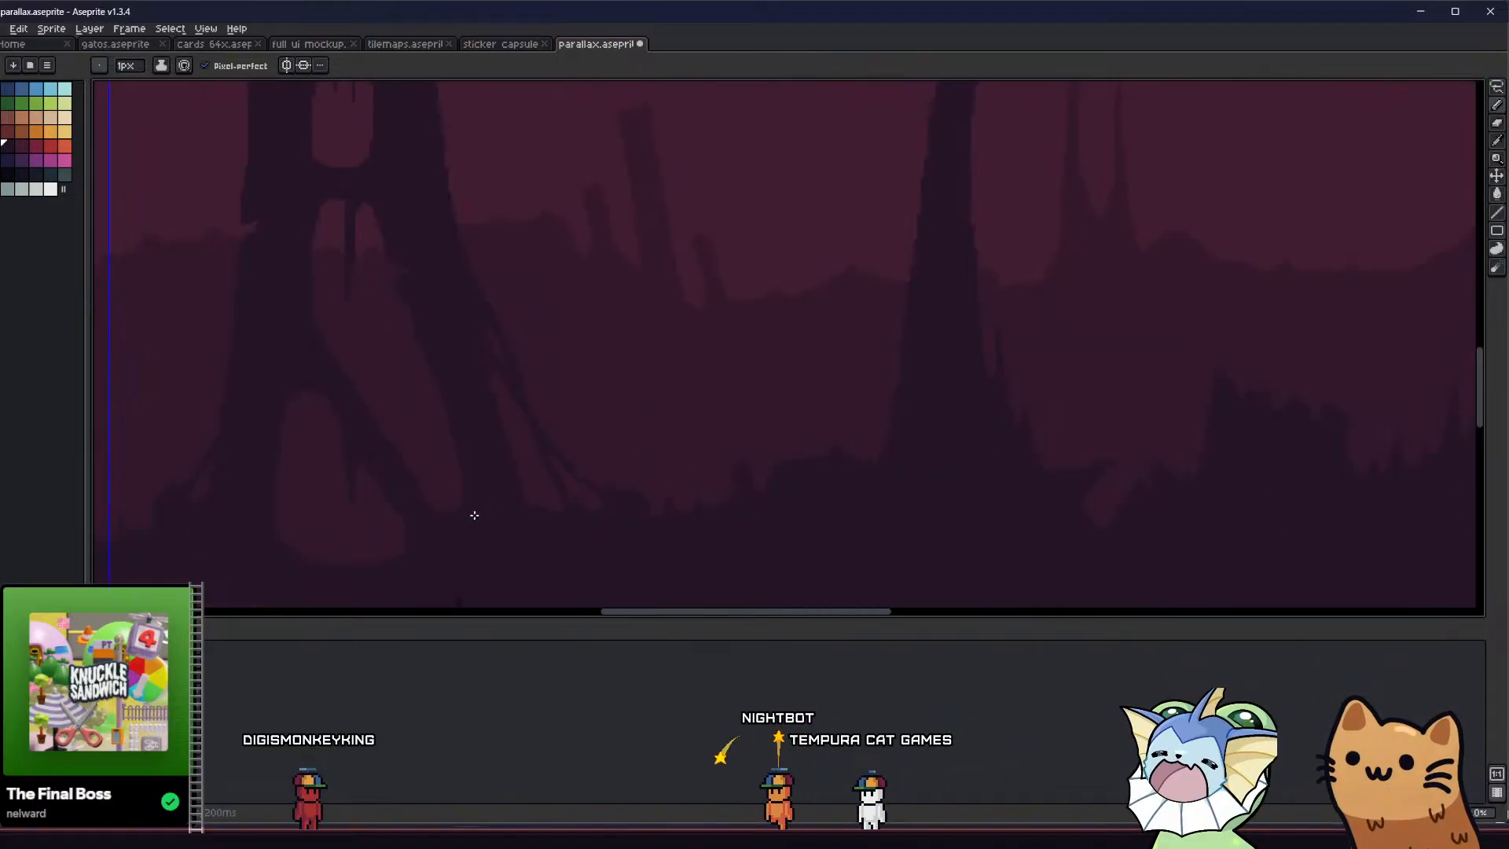
scroll(437, 466, "up", 3)
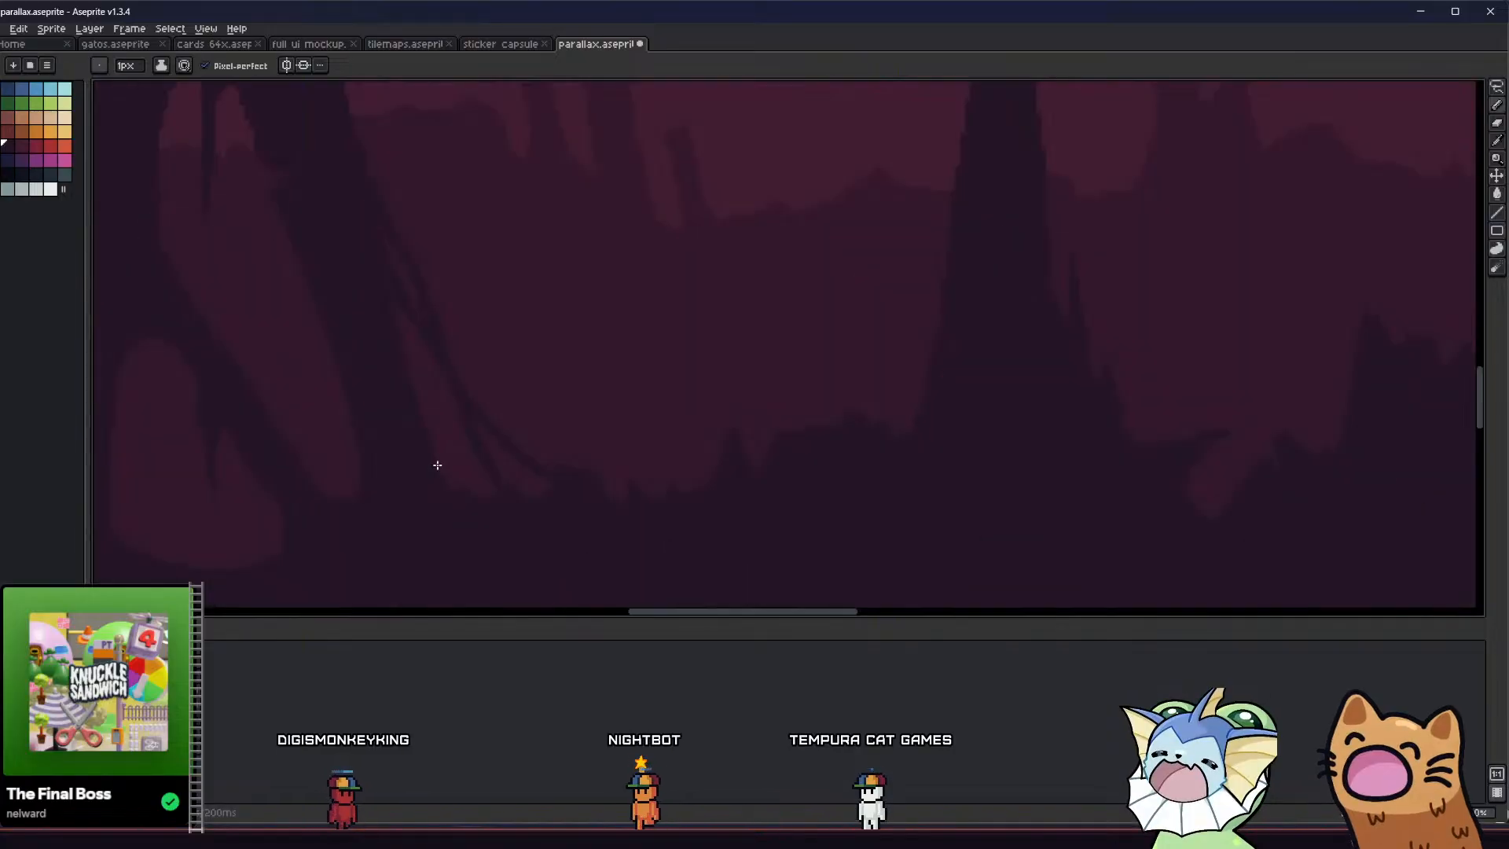
middle_click_drag(301, 394, 331, 428)
Round the lower-right corner of the pillar's lower arched opening with 4 px Eraser and Pencil strokes
key("e")
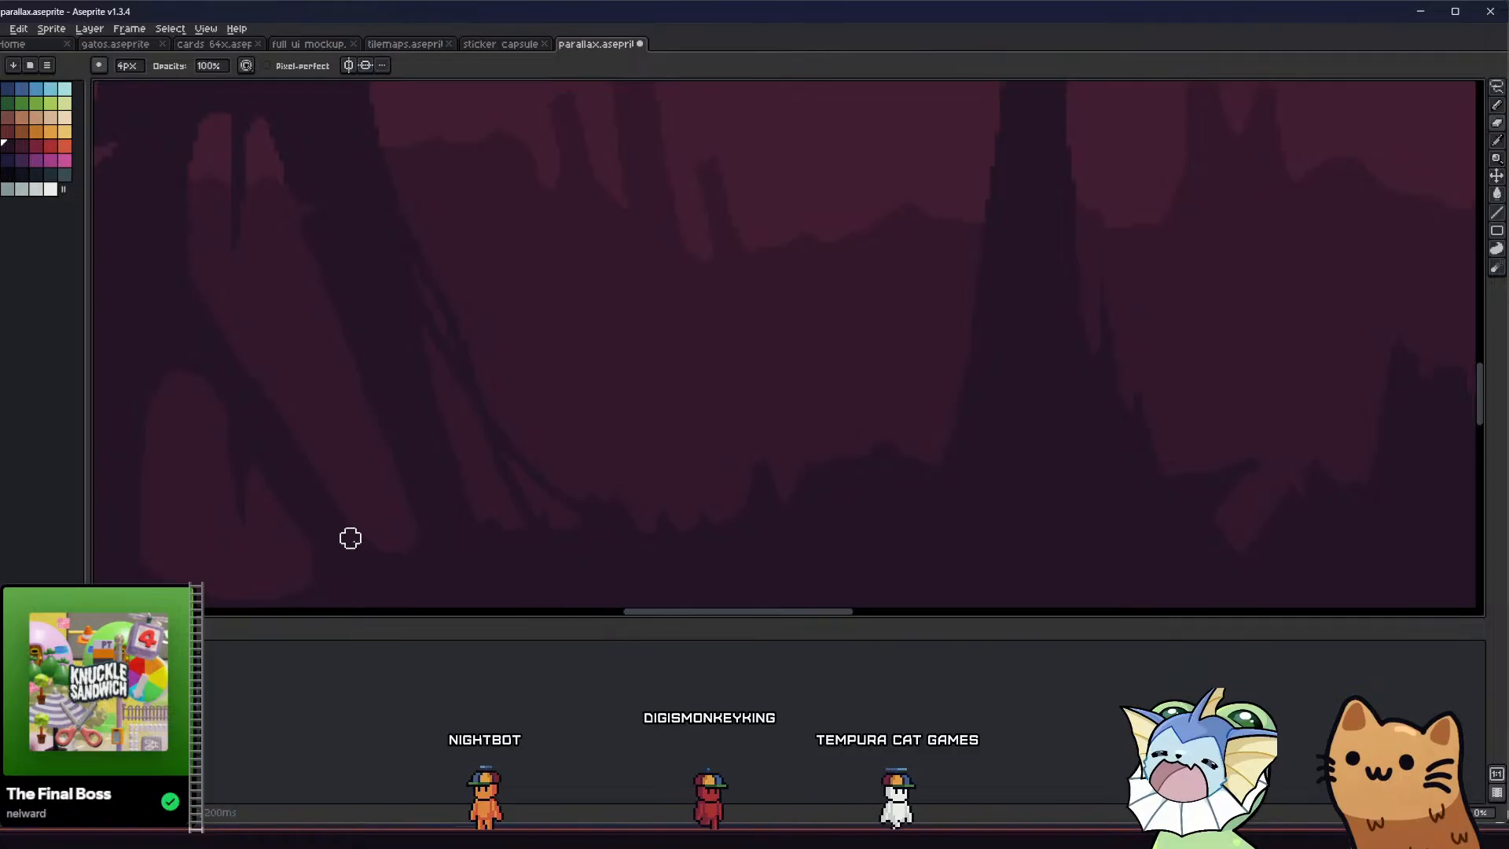
scroll(299, 492, "up", 1)
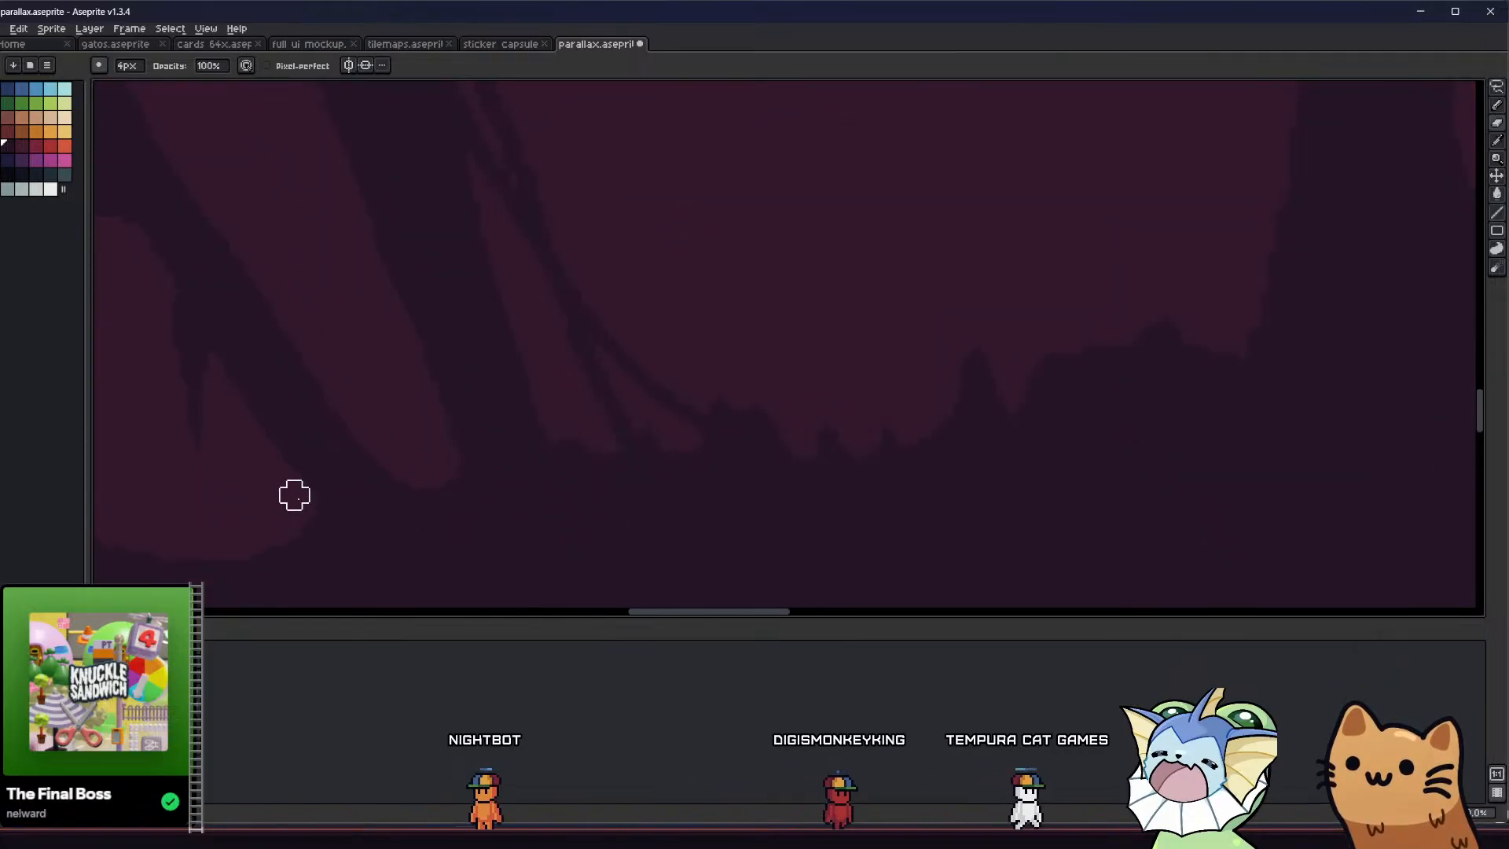
key("b")
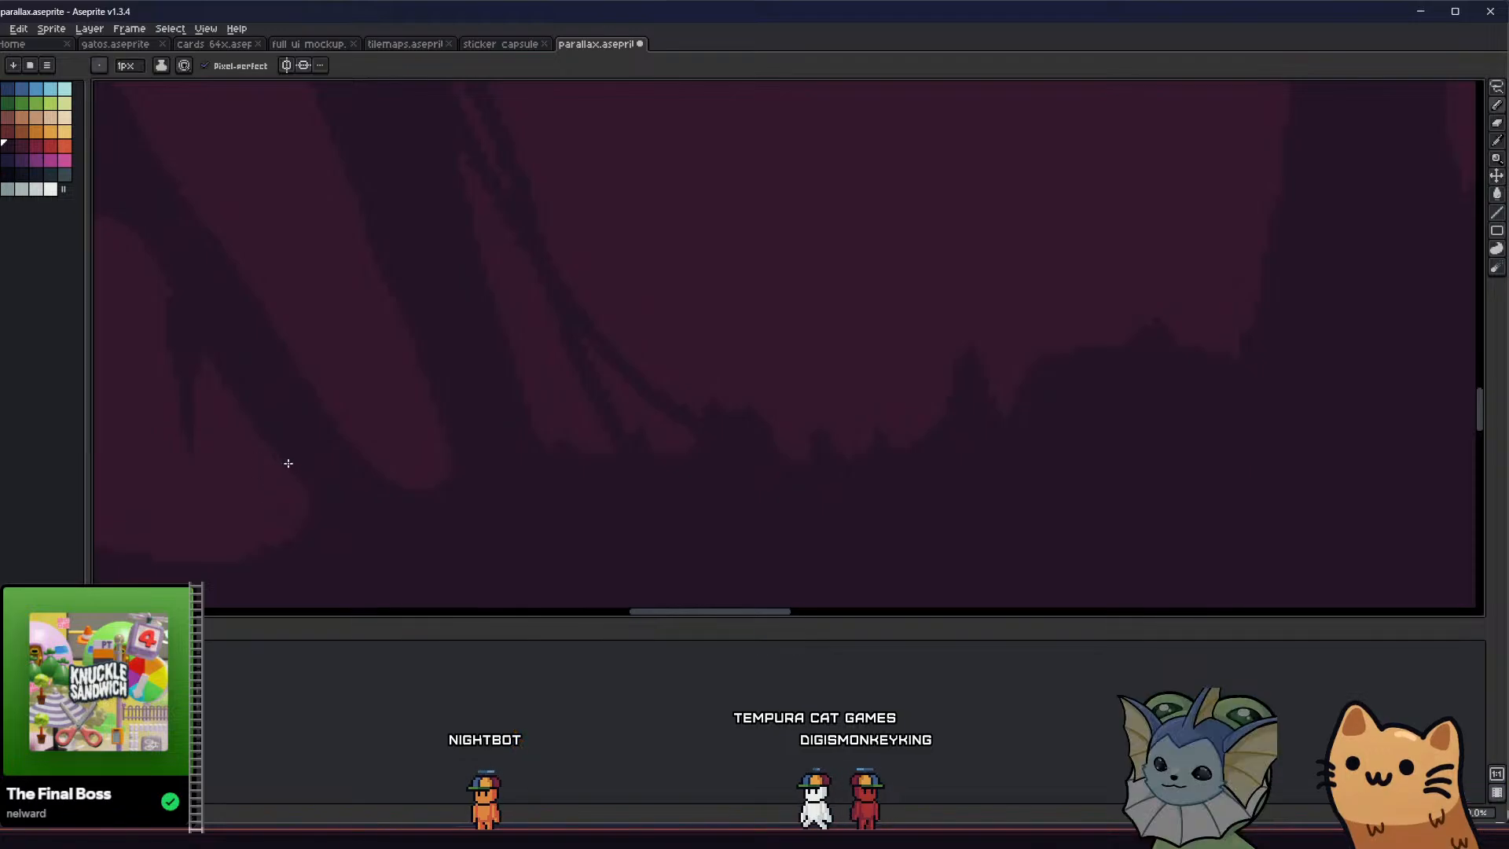
left_click_drag(286, 463, 323, 516)
middle_click_drag(245, 490, 290, 488)
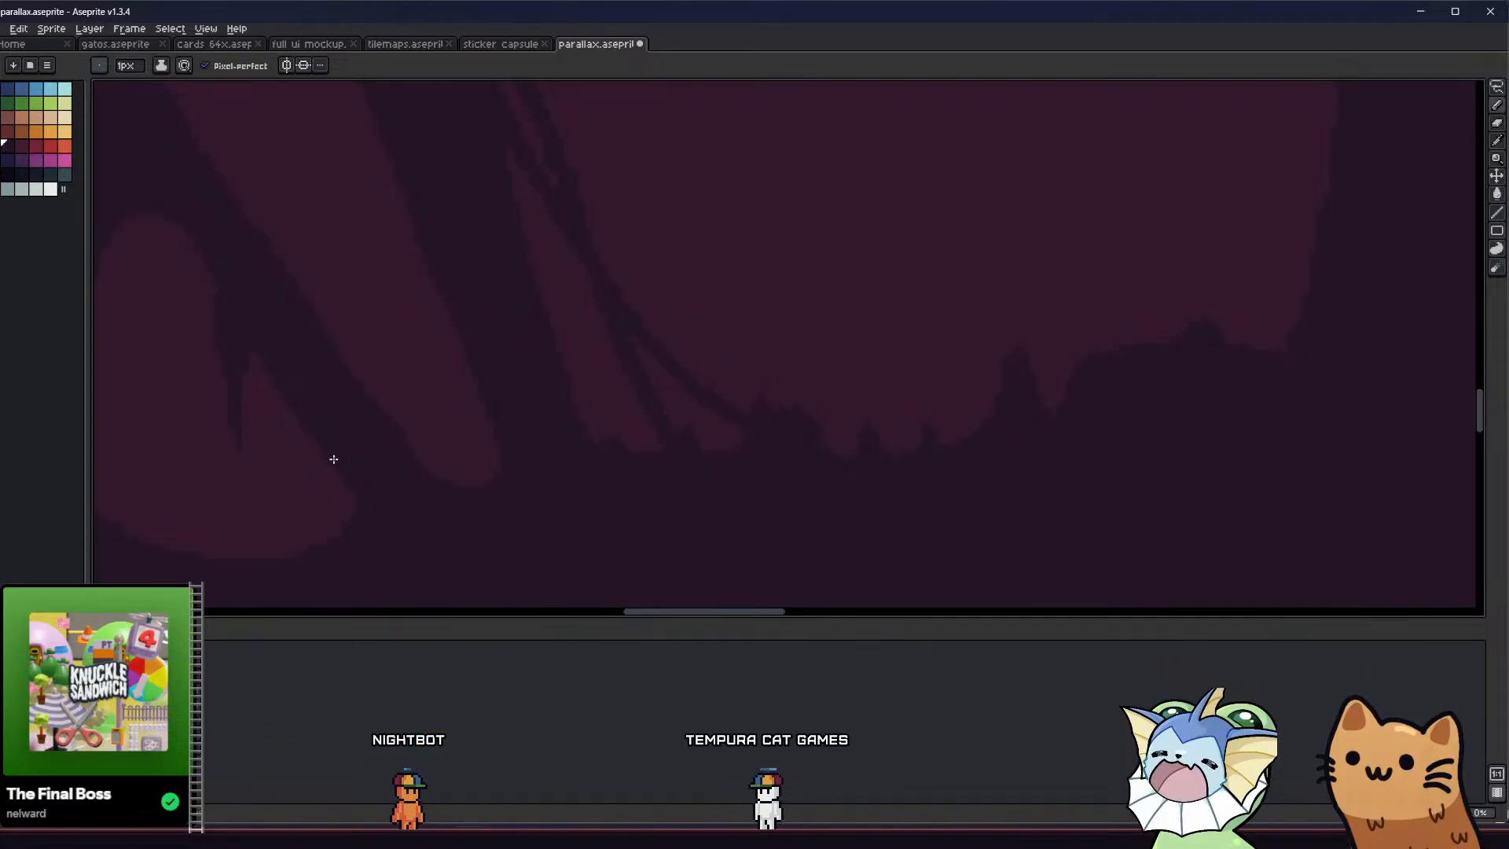
scroll(367, 467, "down", 1)
scroll(358, 476, "up", 2)
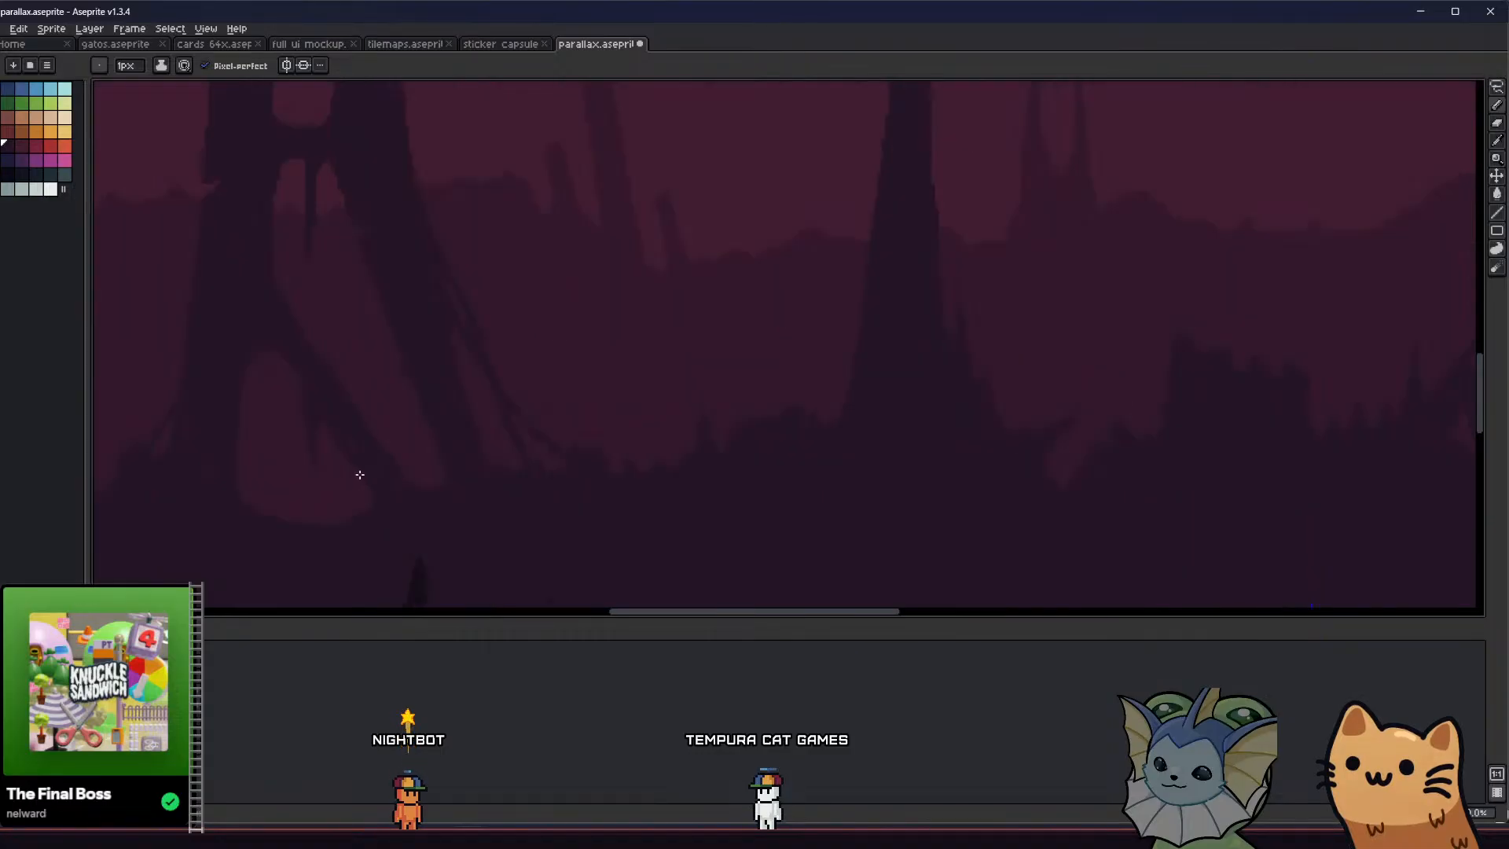
Thin the diagonal strut between the slanted and lower openings with the 4 px Eraser and smooth its edges with the Pencil
key("e")
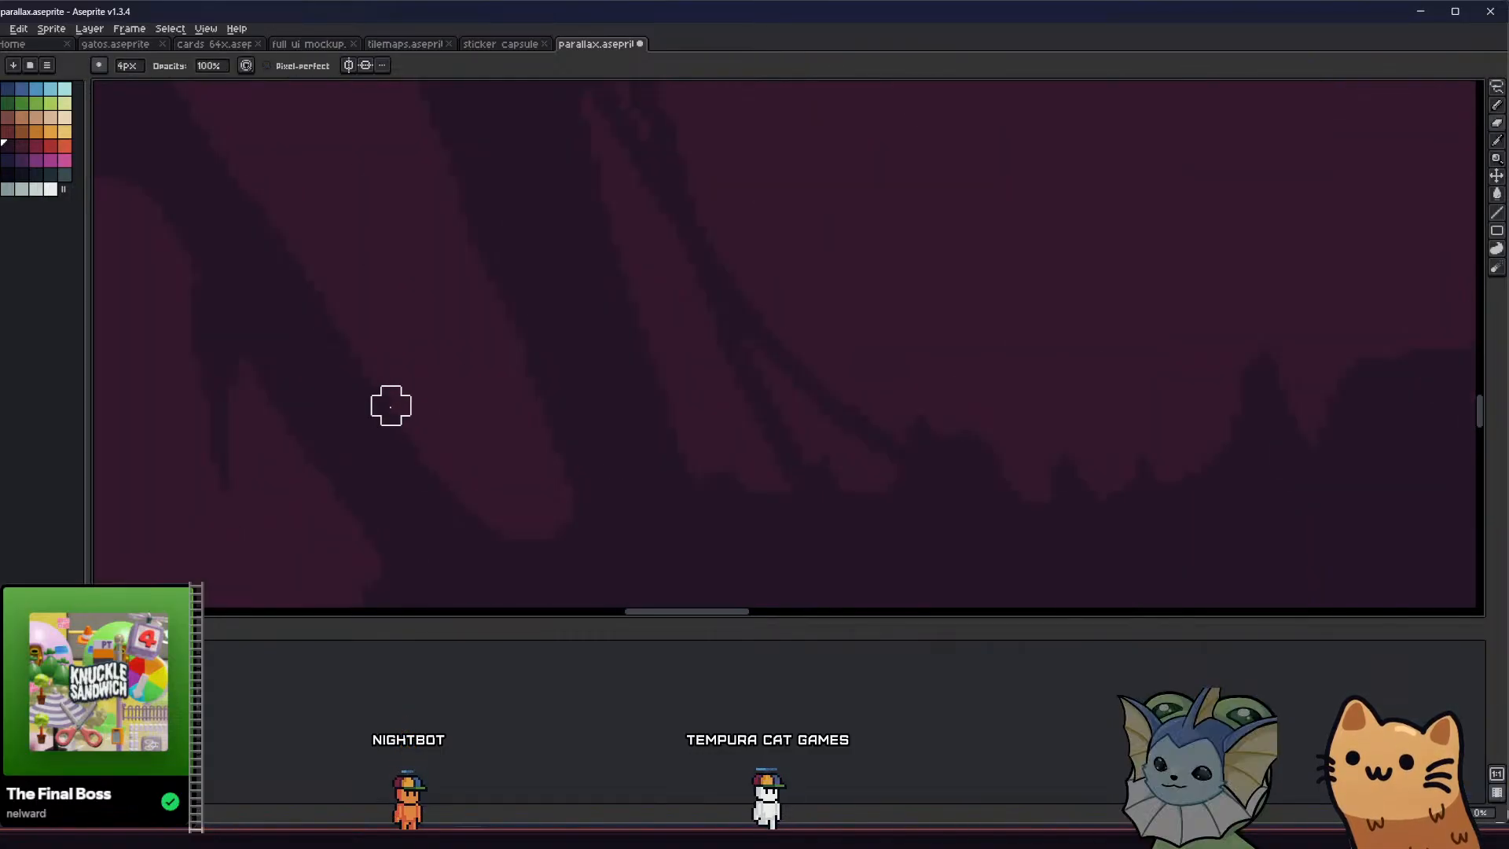
scroll(326, 470, "up", 1)
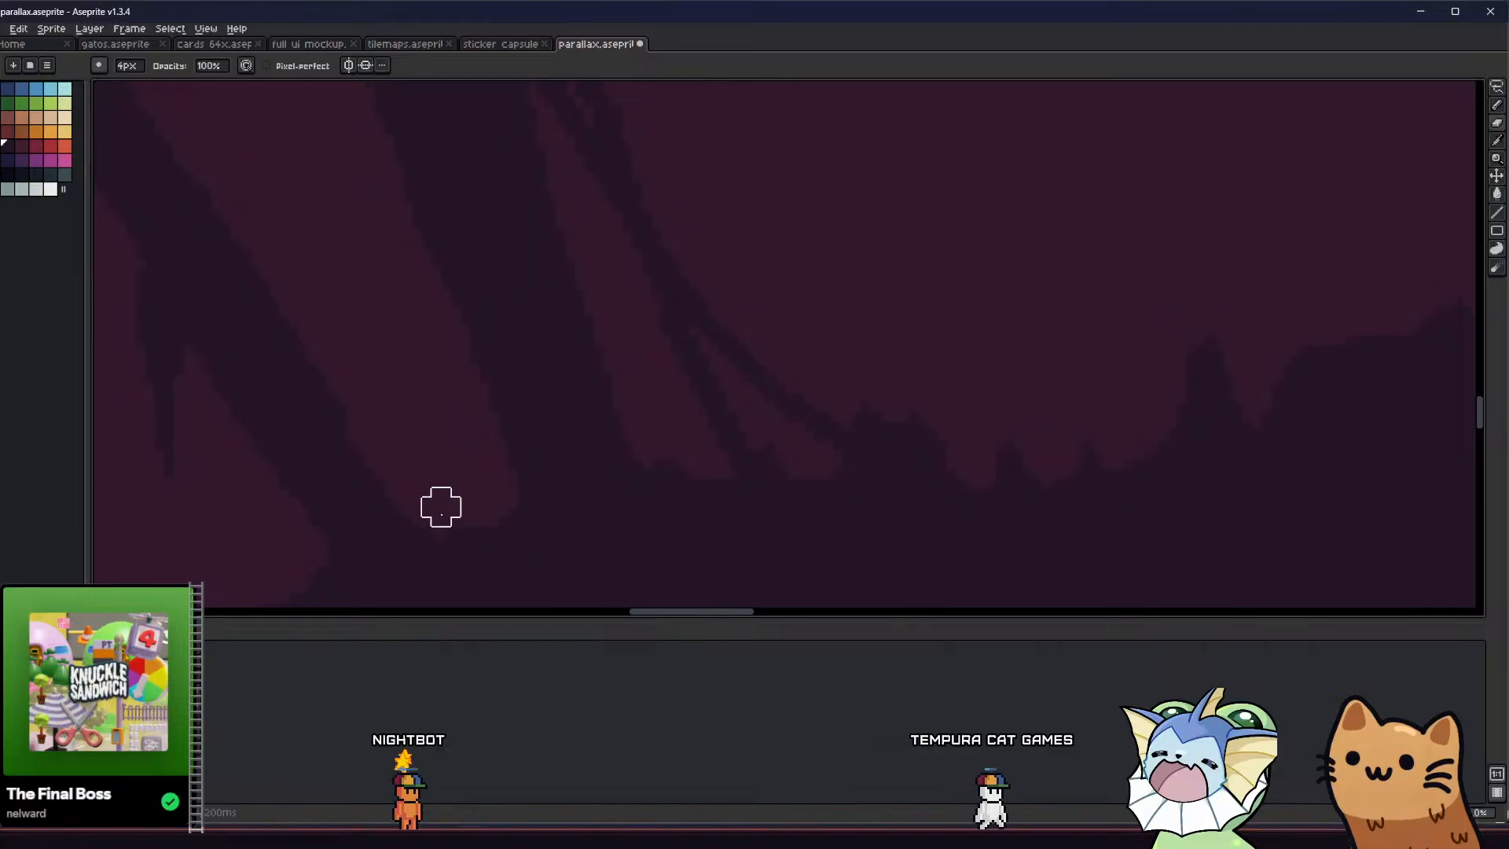
middle_click_drag(323, 515, 310, 507)
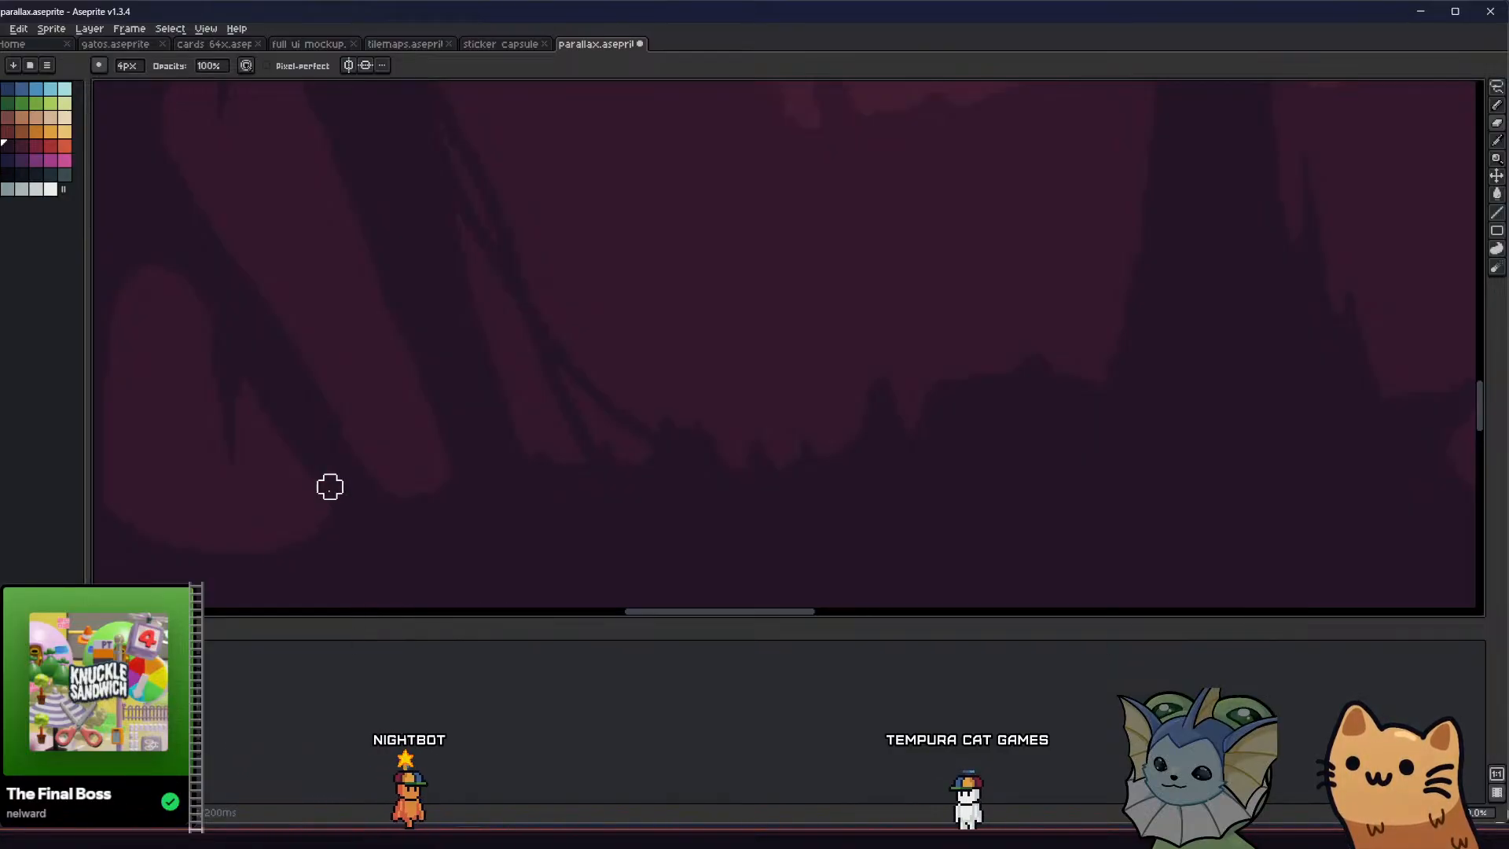
key("b")
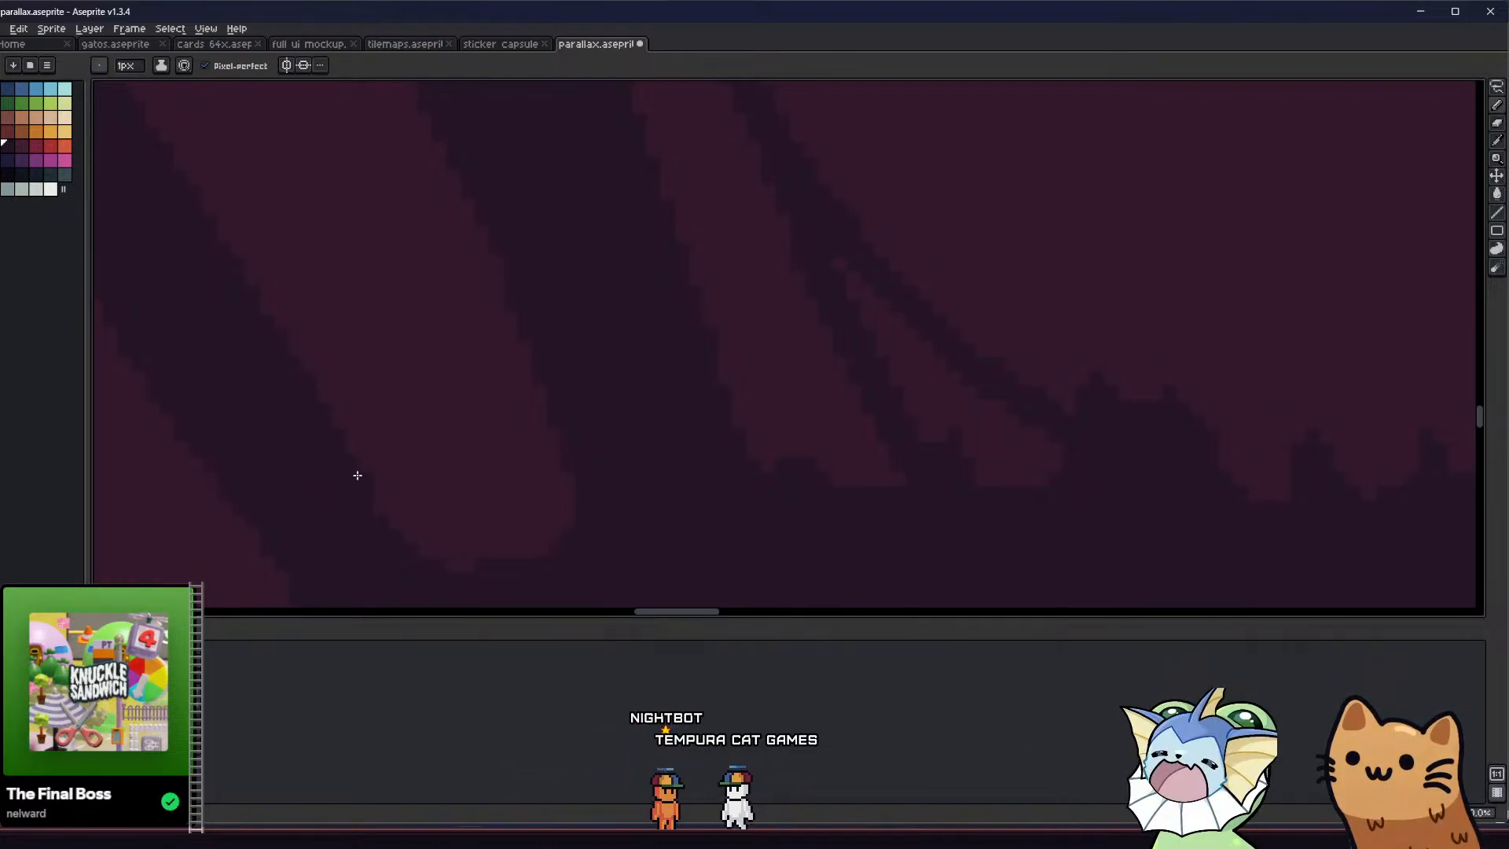
Add a second hanging drip in the pillar's lower opening using the 2 px Eraser and the Pencil, and save the file
scroll(345, 503, "down", 3)
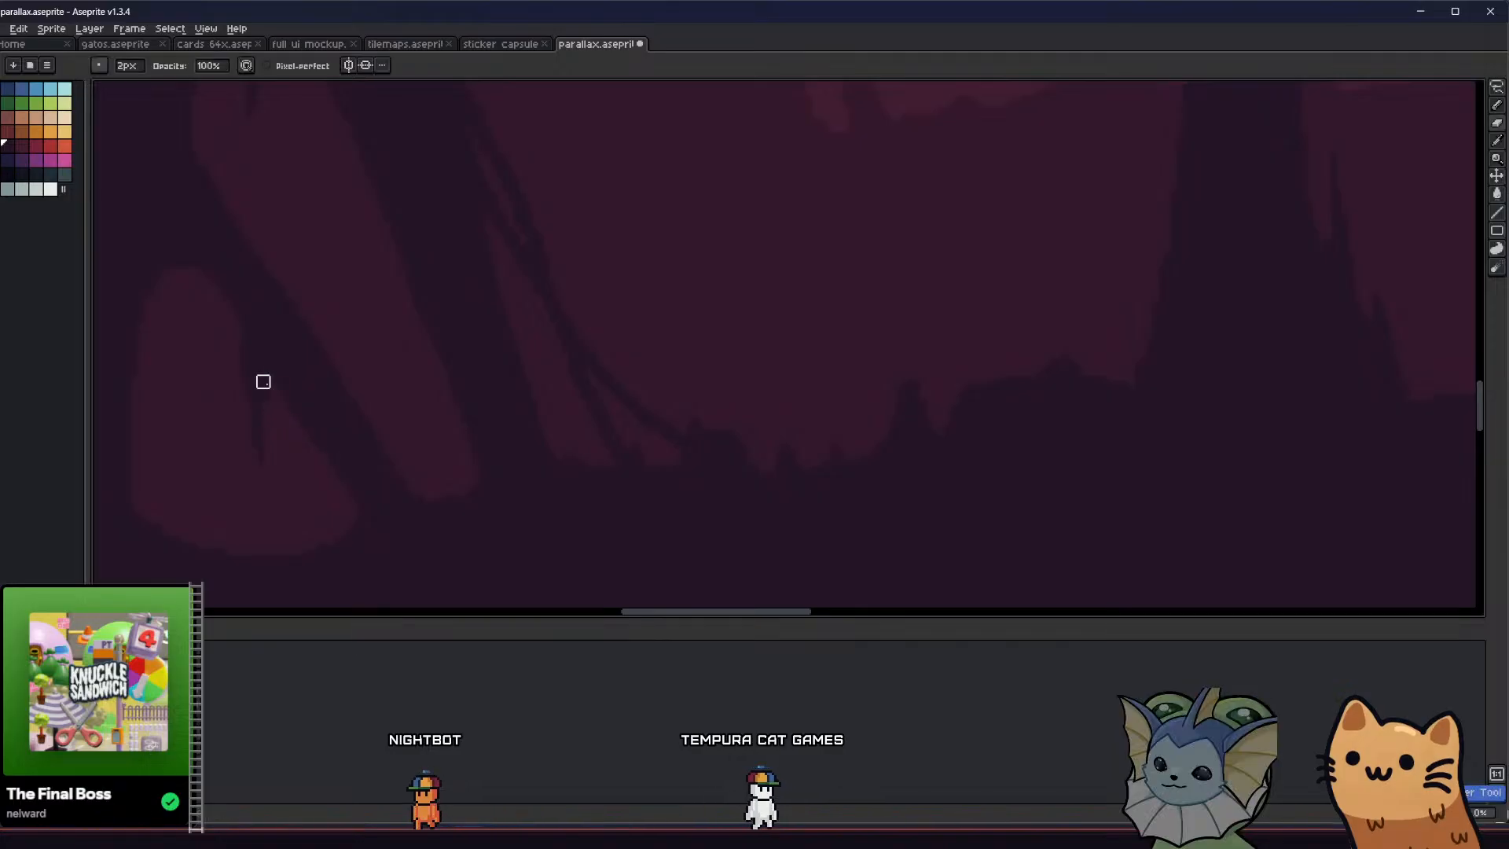
scroll(296, 480, "down", 2)
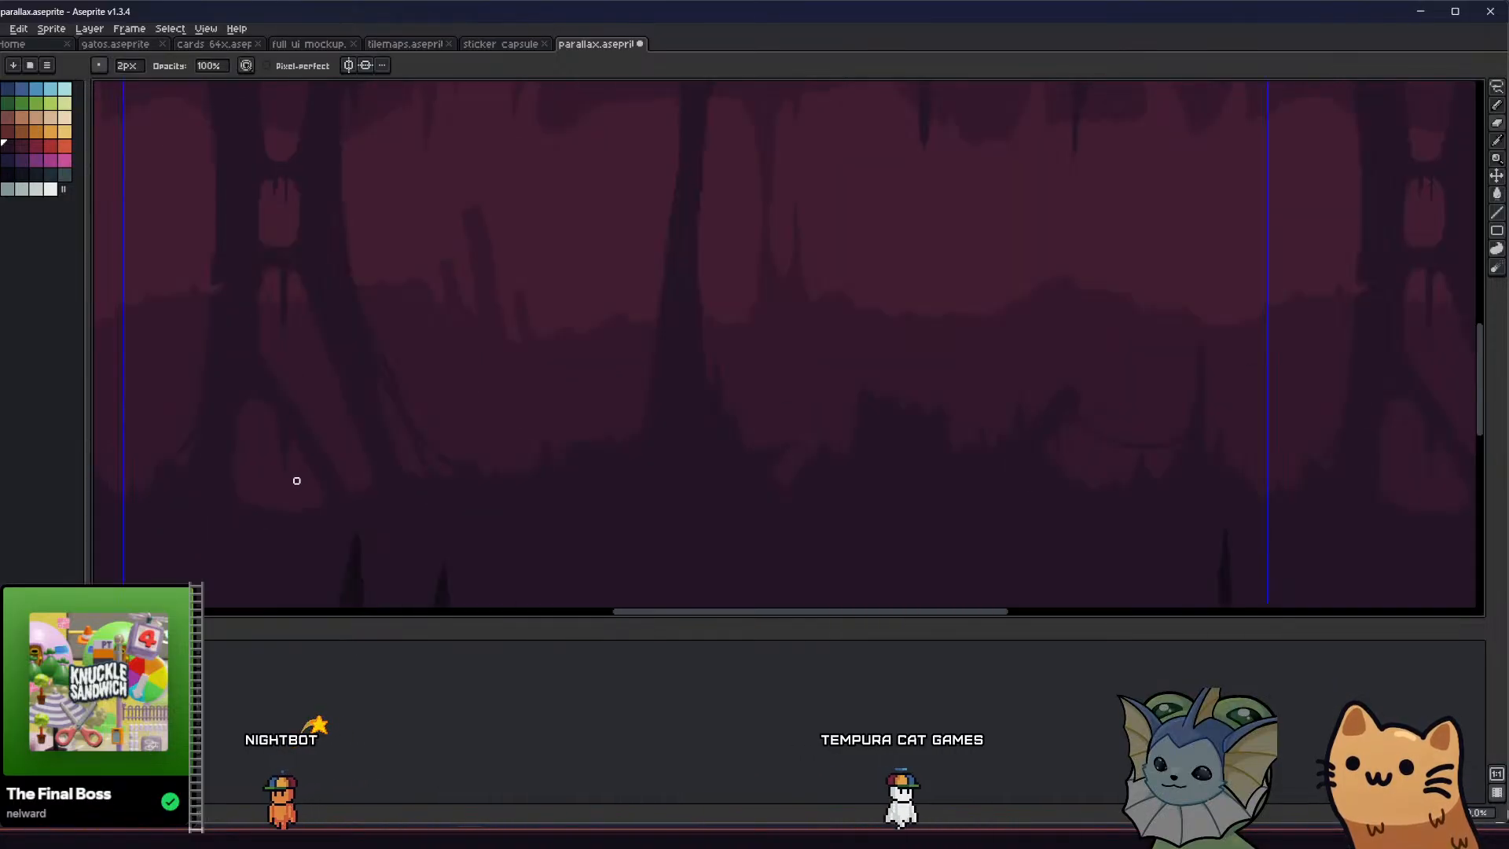
scroll(296, 480, "down", 2)
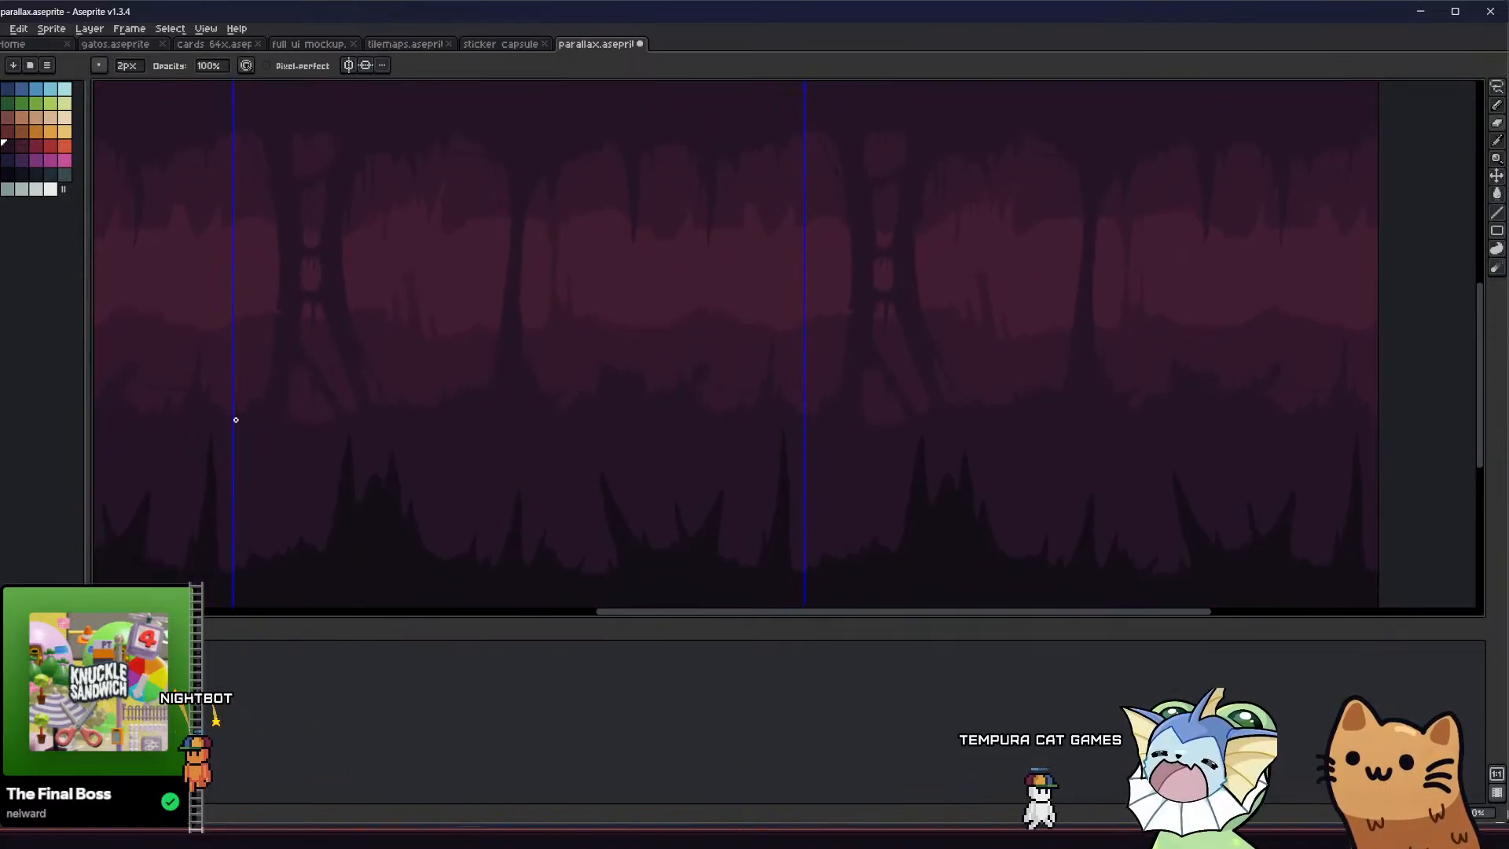
scroll(353, 388, "up", 2)
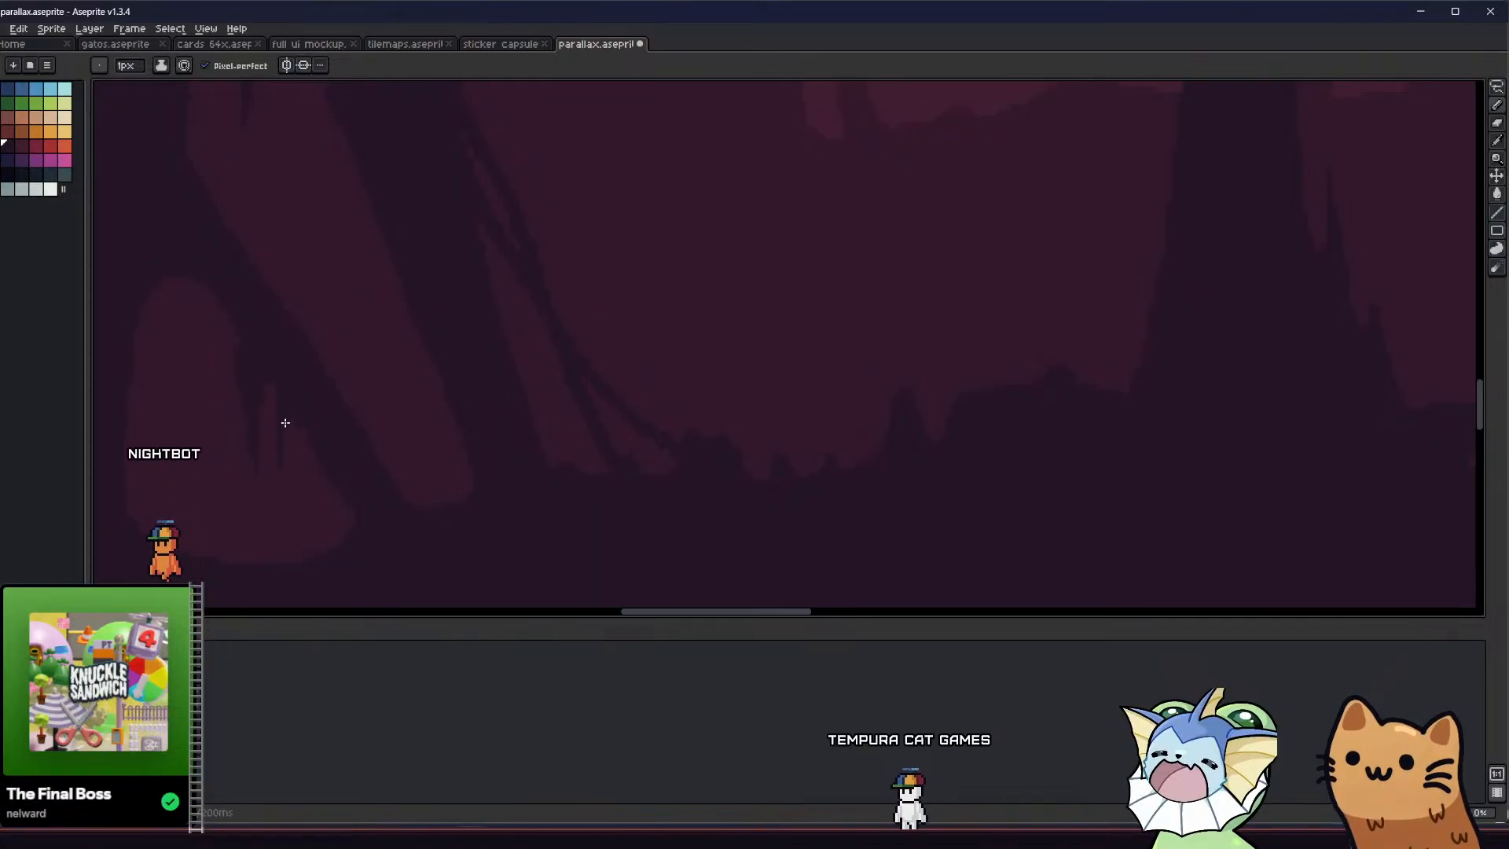
scroll(304, 366, "up", 1)
scroll(320, 358, "down", 1)
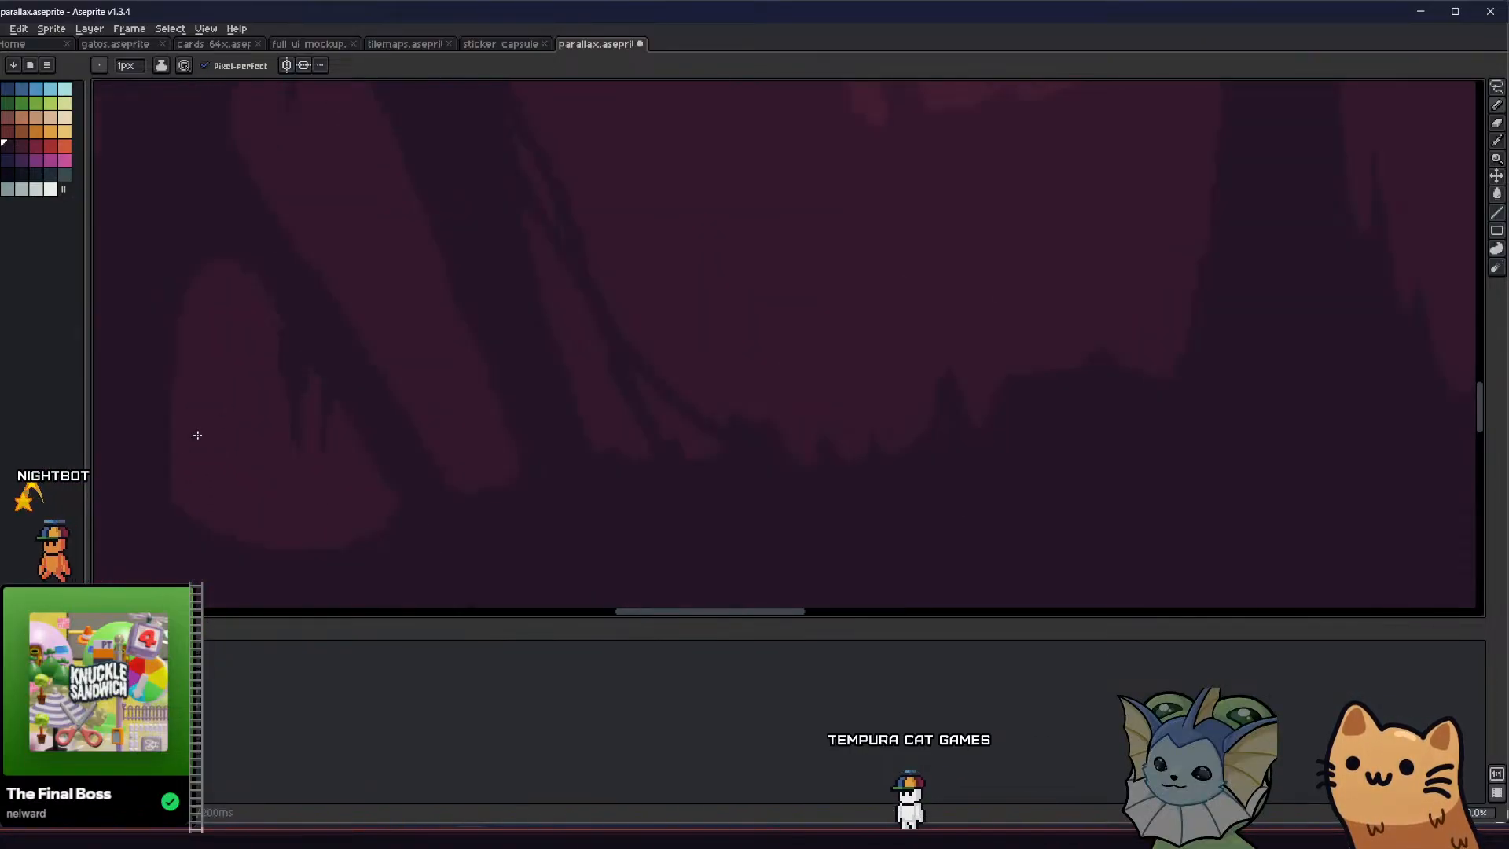
key("ctrl+s")
scroll(305, 368, "down", 3)
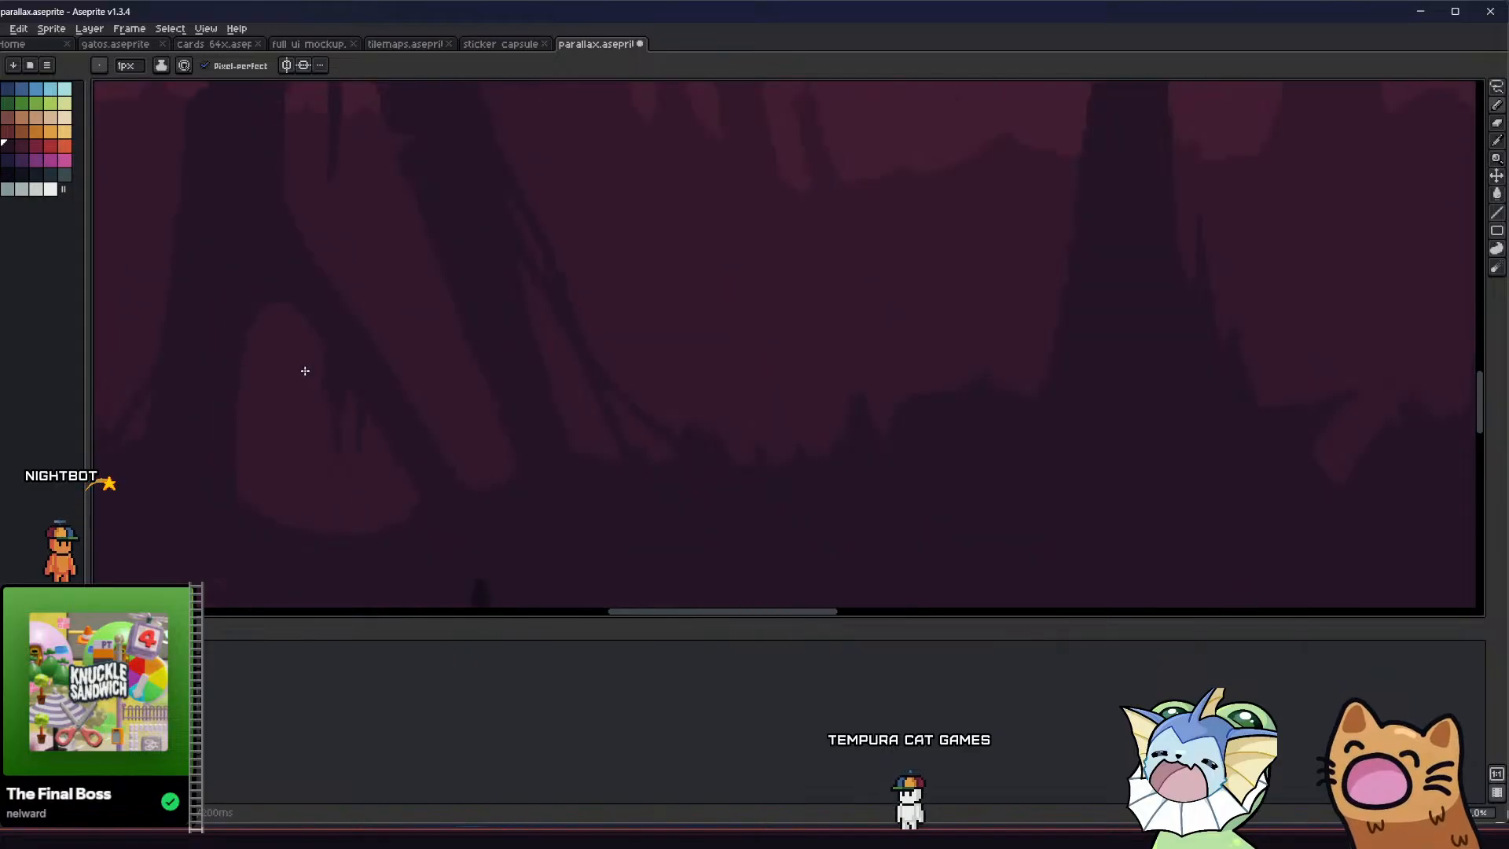
middle_click_drag(303, 370, 344, 440)
key("ctrl+s")
Trim the edge beside the drips in the pillar's lower opening with 2 px and 1 px Eraser strokes
scroll(328, 438, "down", 1)
scroll(346, 439, "up", 3)
key("e")
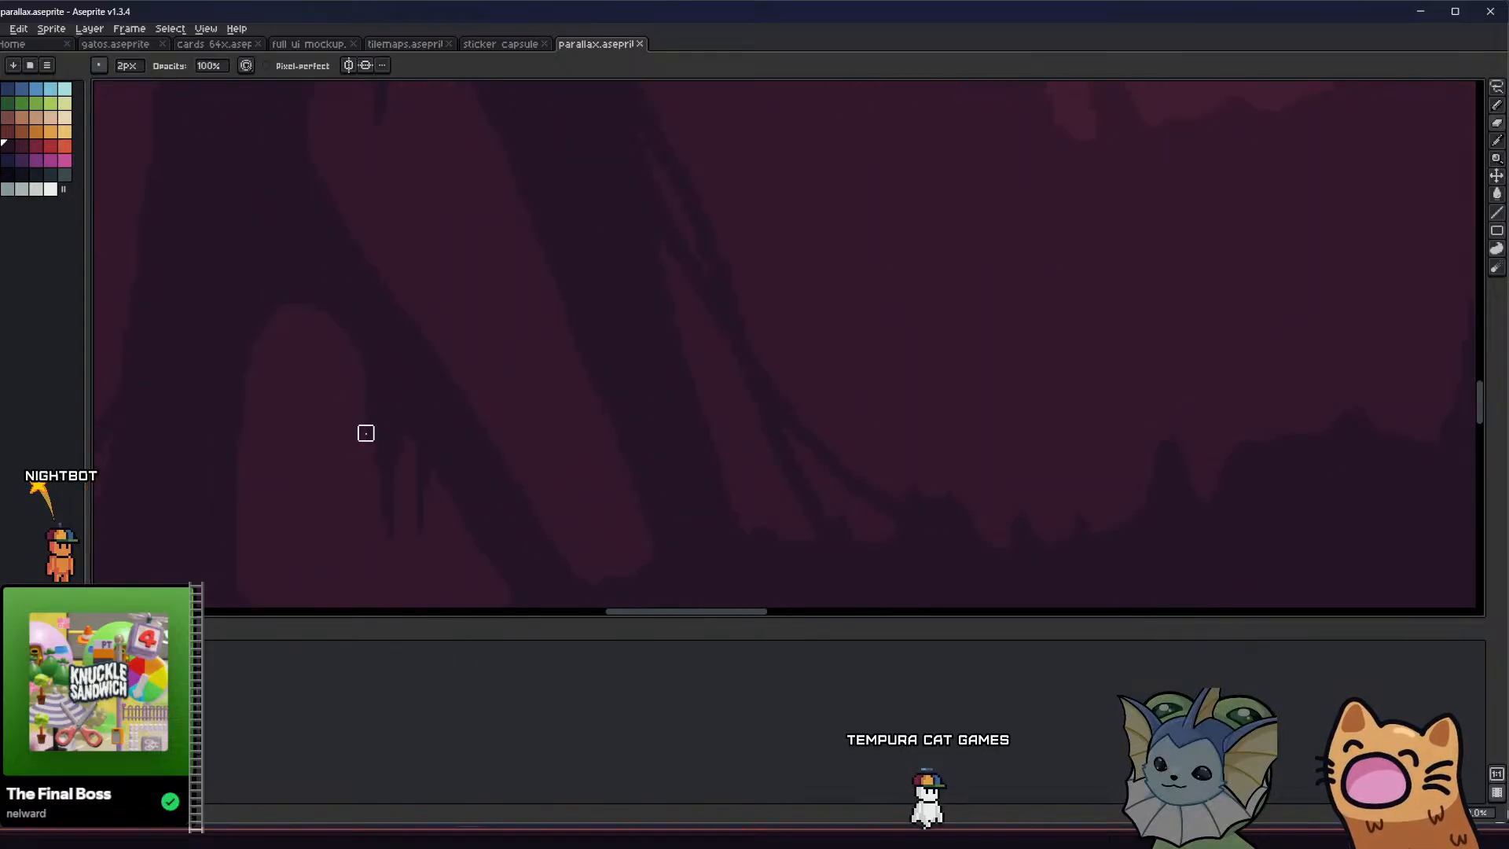
left_click_drag(367, 432, 371, 454)
scroll(386, 433, "down", 2)
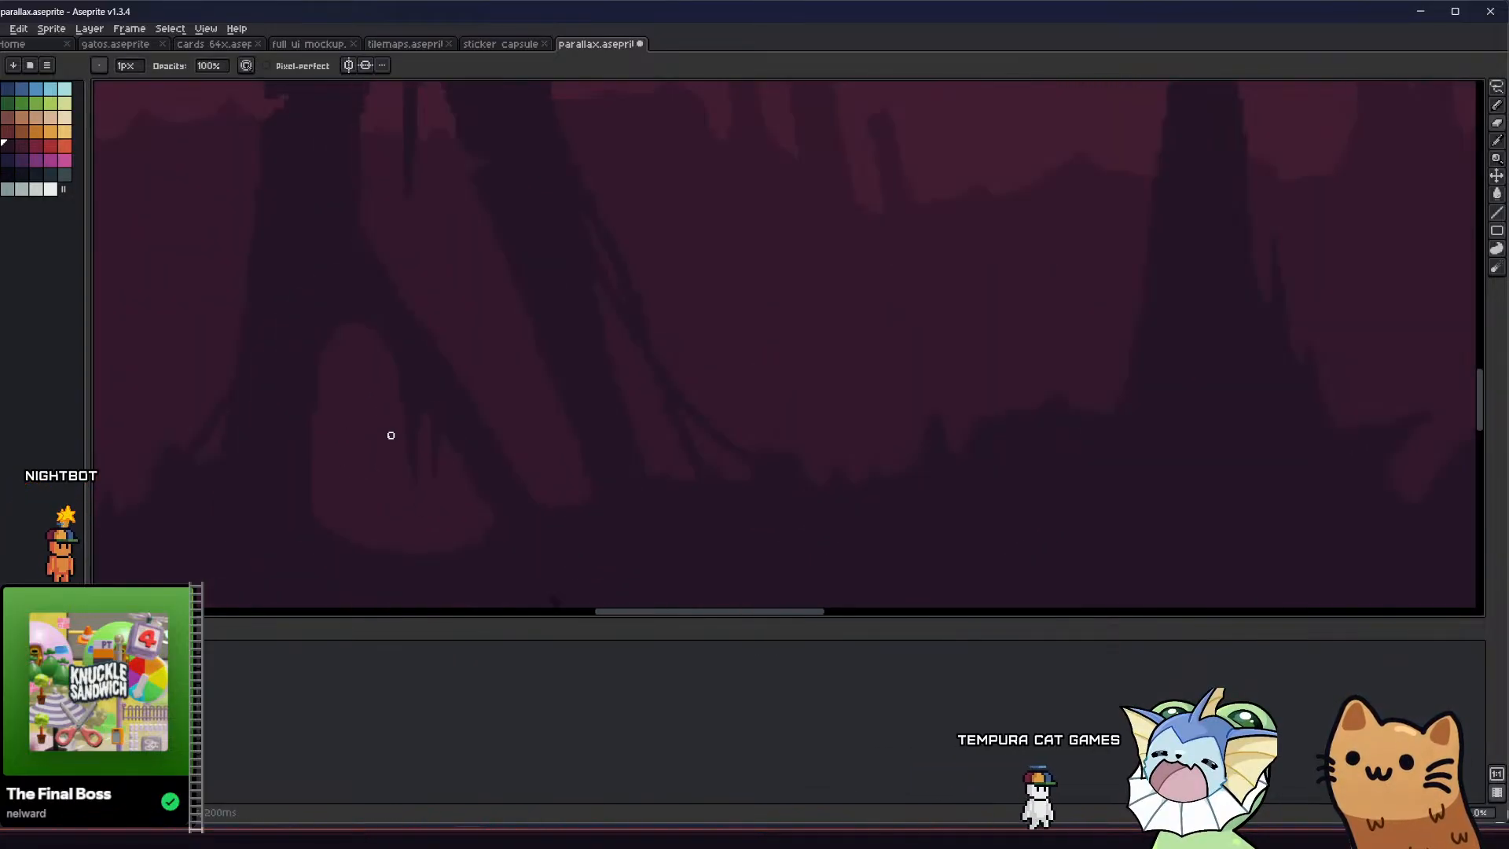
scroll(388, 436, "down", 1)
middle_click_drag(336, 472, 426, 447)
scroll(393, 482, "down", 1)
scroll(393, 474, "down", 1)
scroll(458, 370, "up", 2)
middle_click_drag(458, 370, 459, 220)
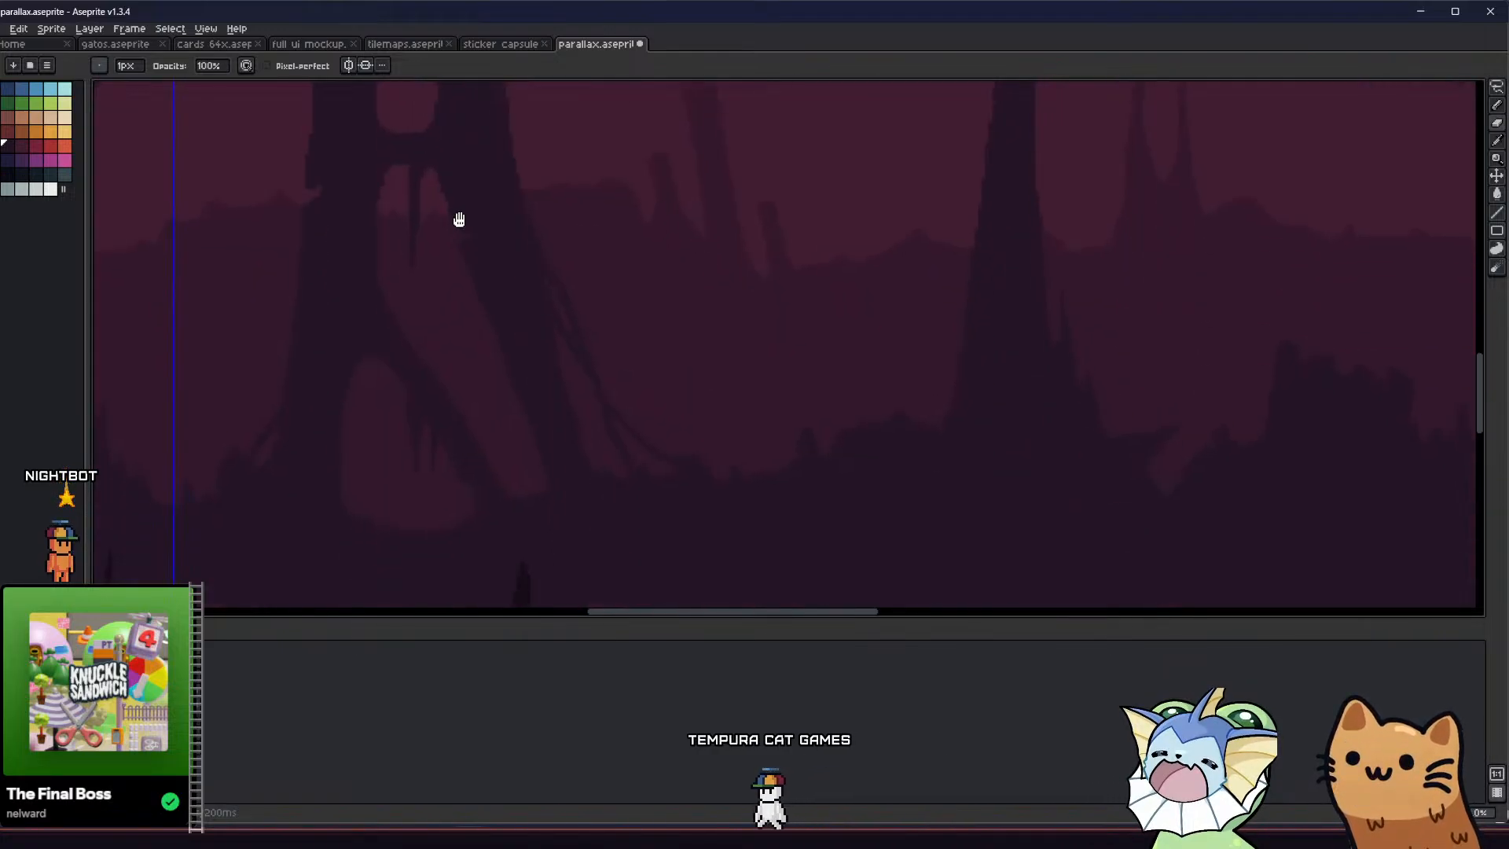
Pencil thin sagging and hanging strands across the pillar's slanted opening, with a small loop near its right edge
middle_click_drag(551, 394, 596, 347)
key("b")
scroll(557, 340, "up", 1)
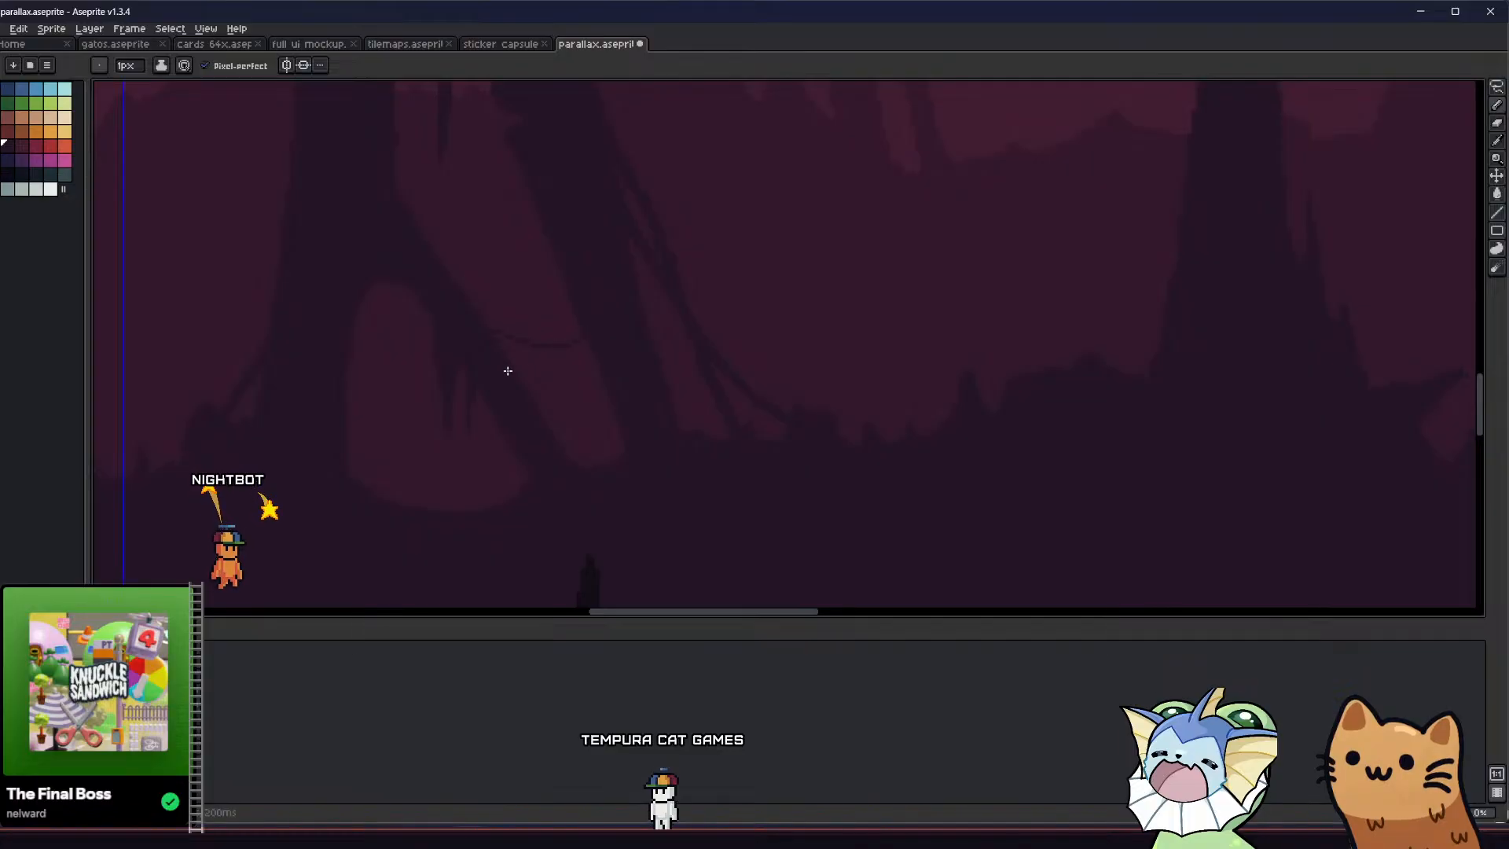
left_click_drag(554, 283, 469, 316)
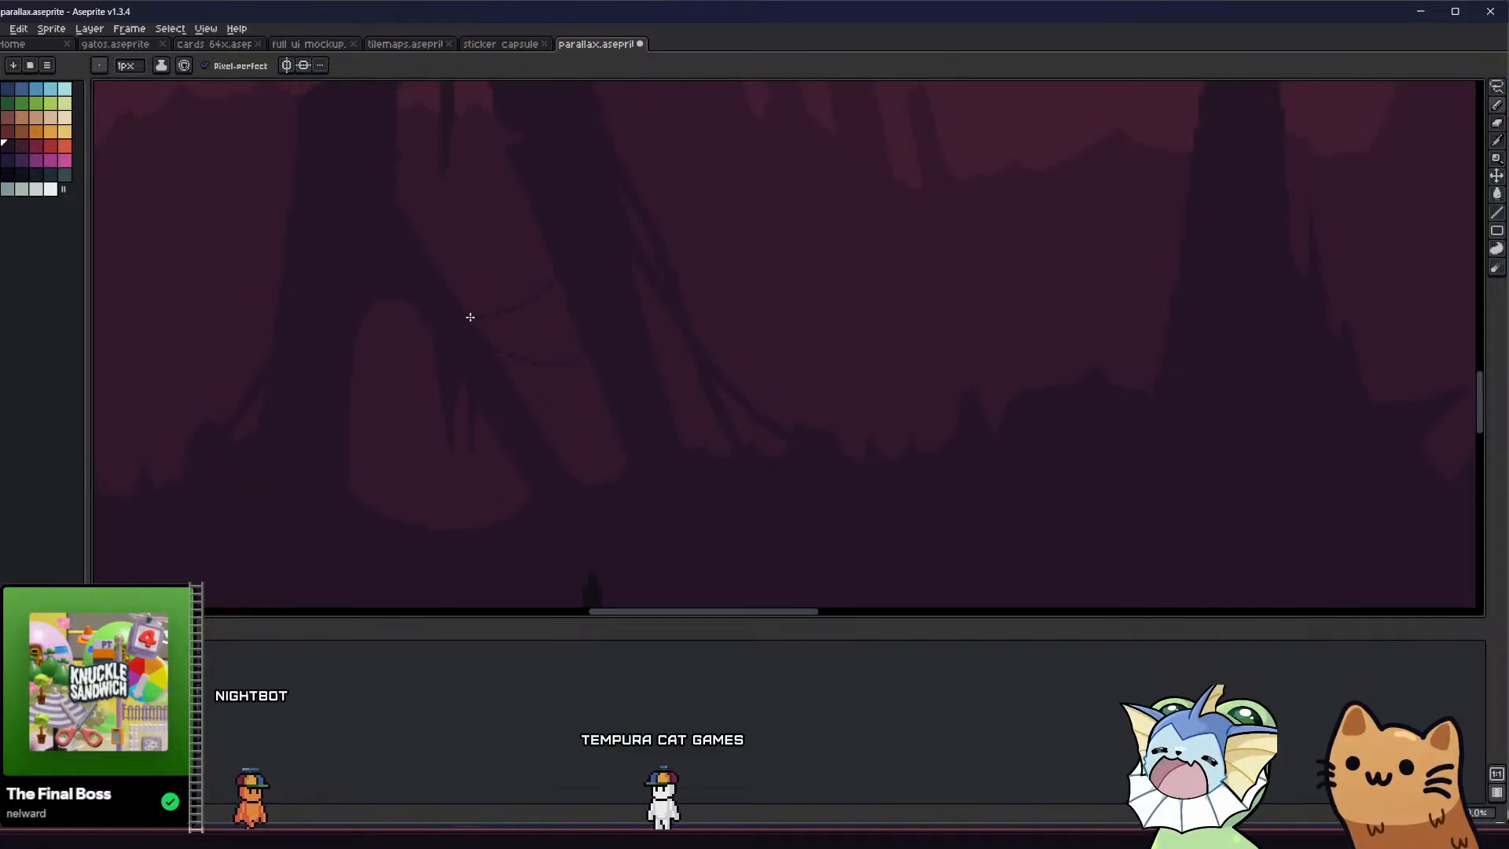
middle_click_drag(433, 330, 455, 374)
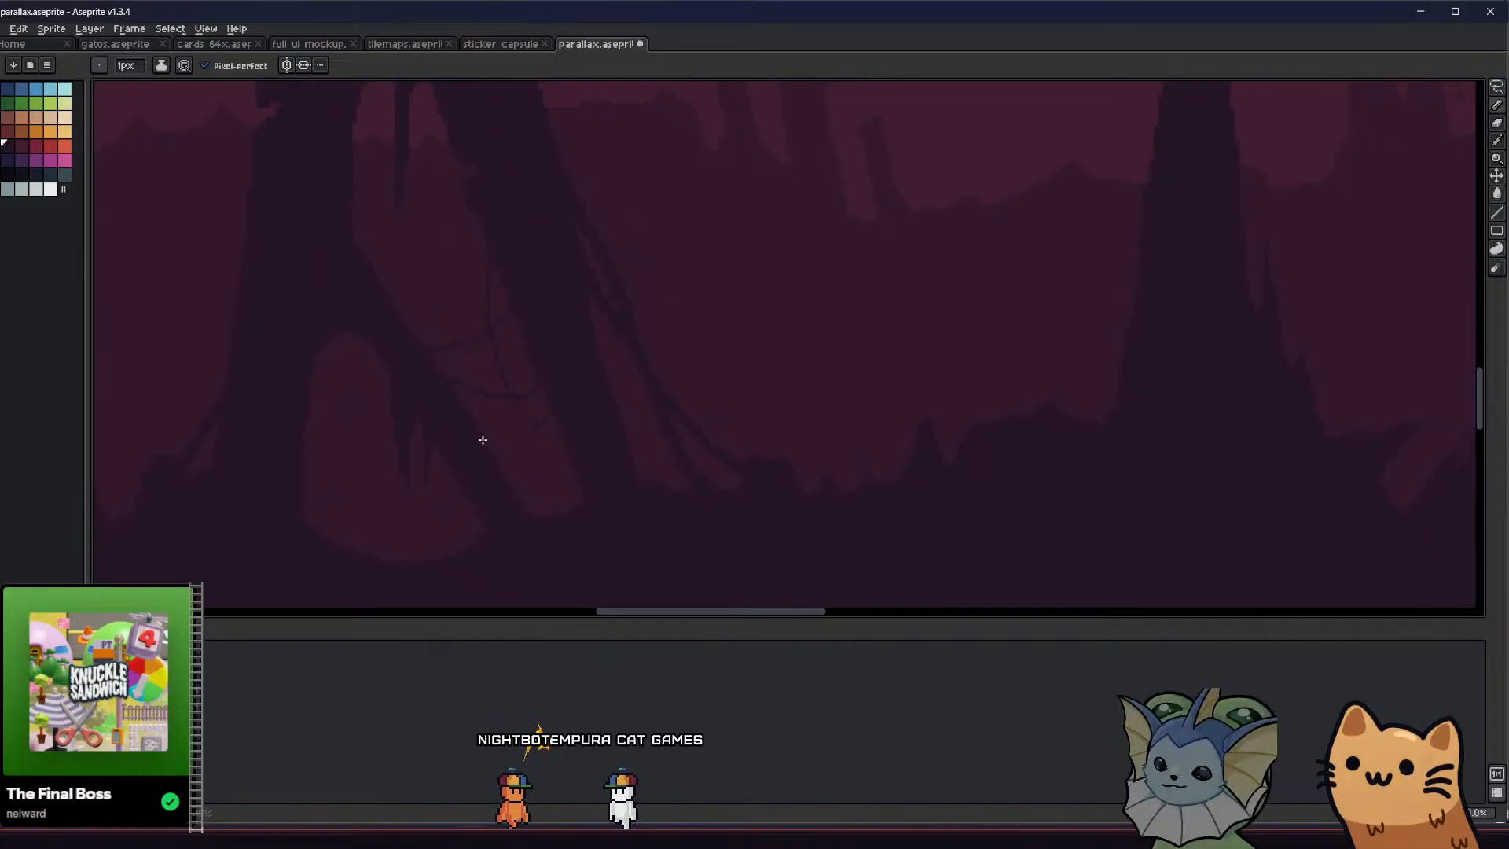
scroll(481, 440, "down", 2)
scroll(416, 446, "up", 2)
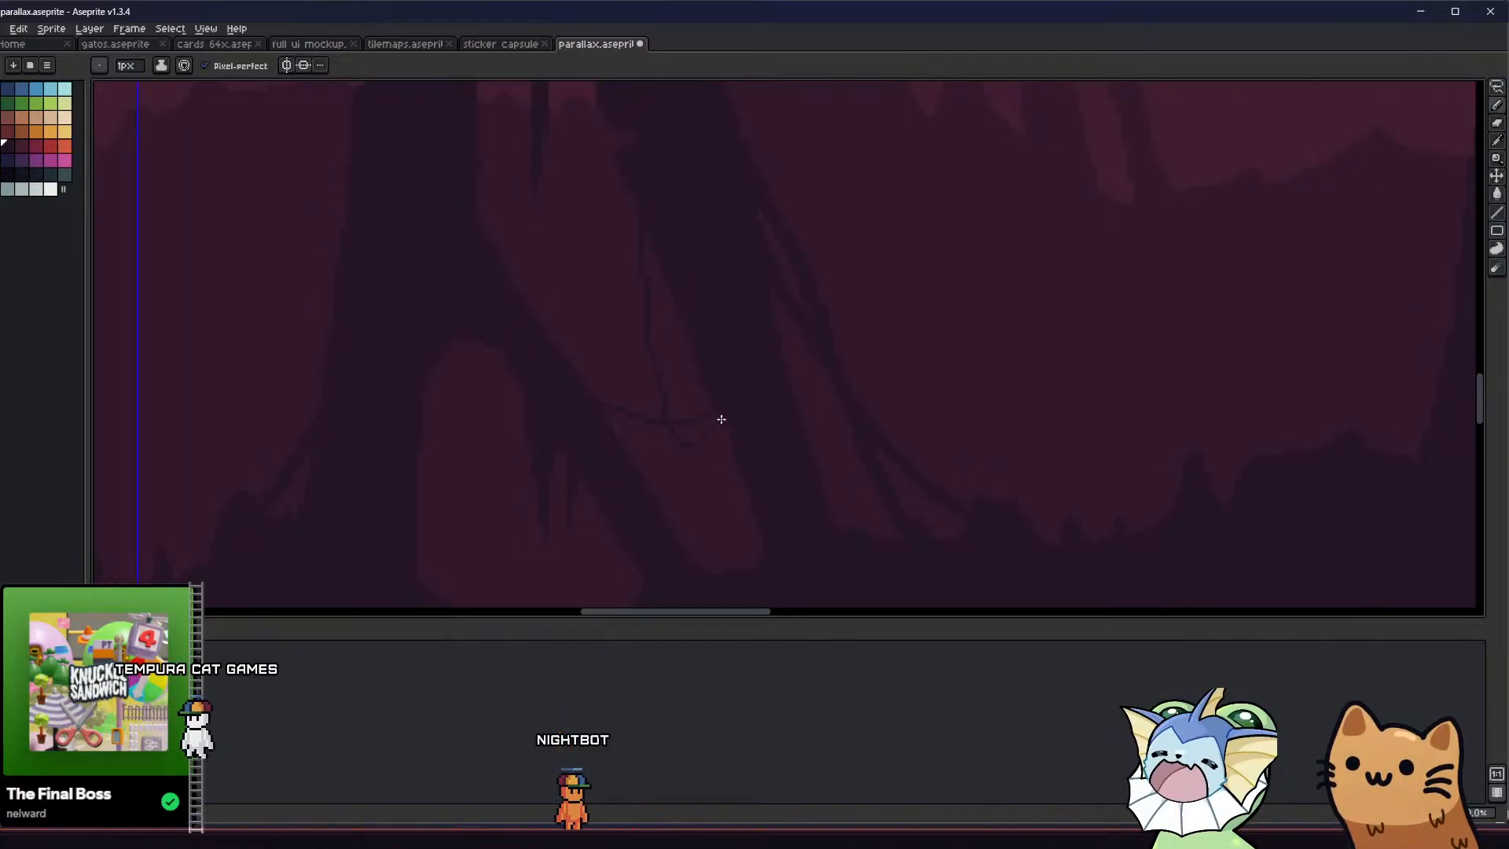
scroll(722, 419, "down", 3)
scroll(582, 444, "up", 3)
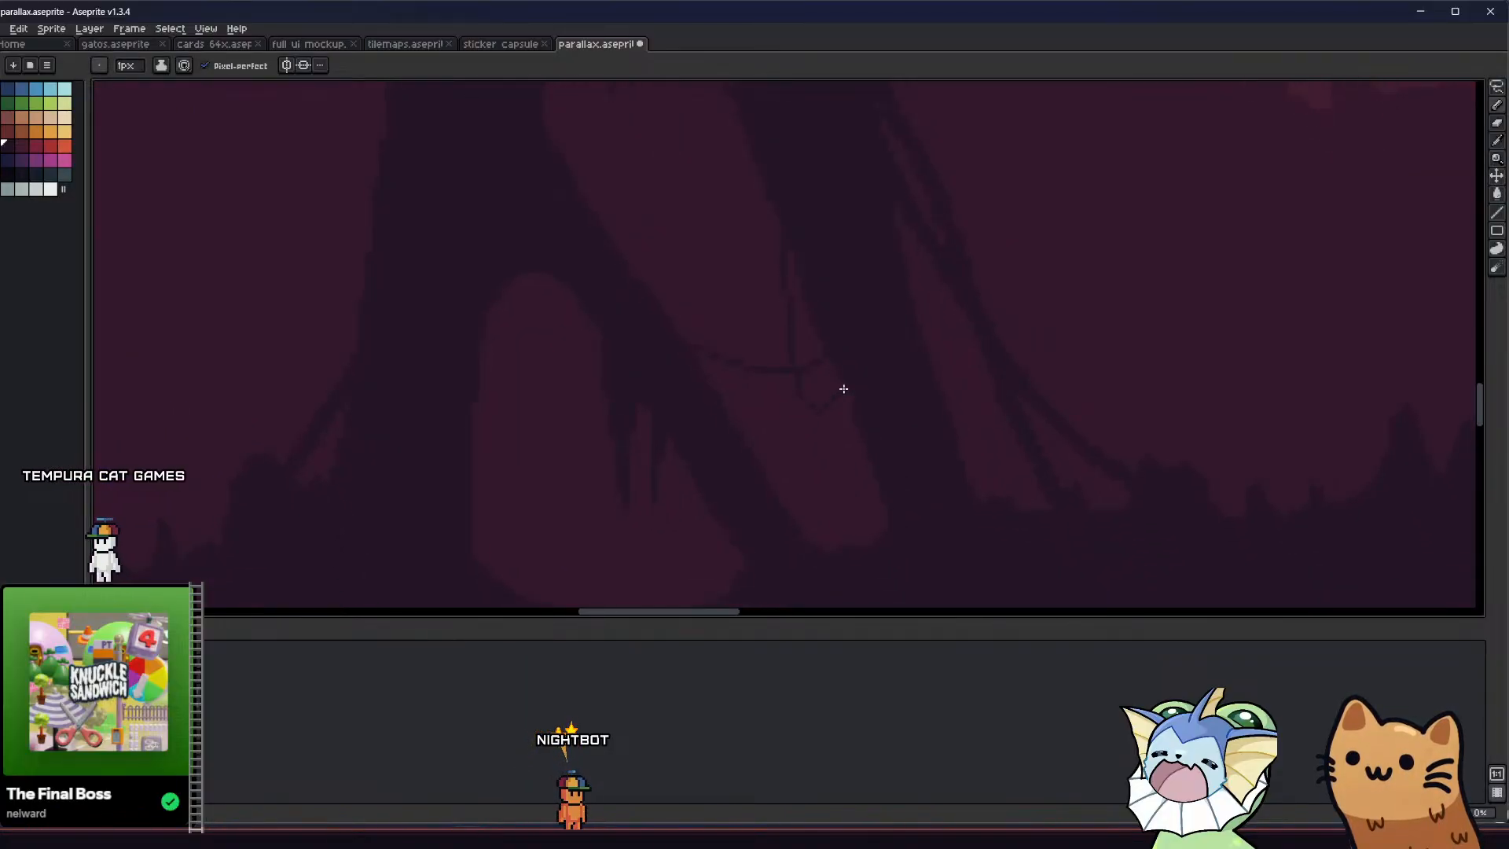
scroll(550, 405, "down", 3)
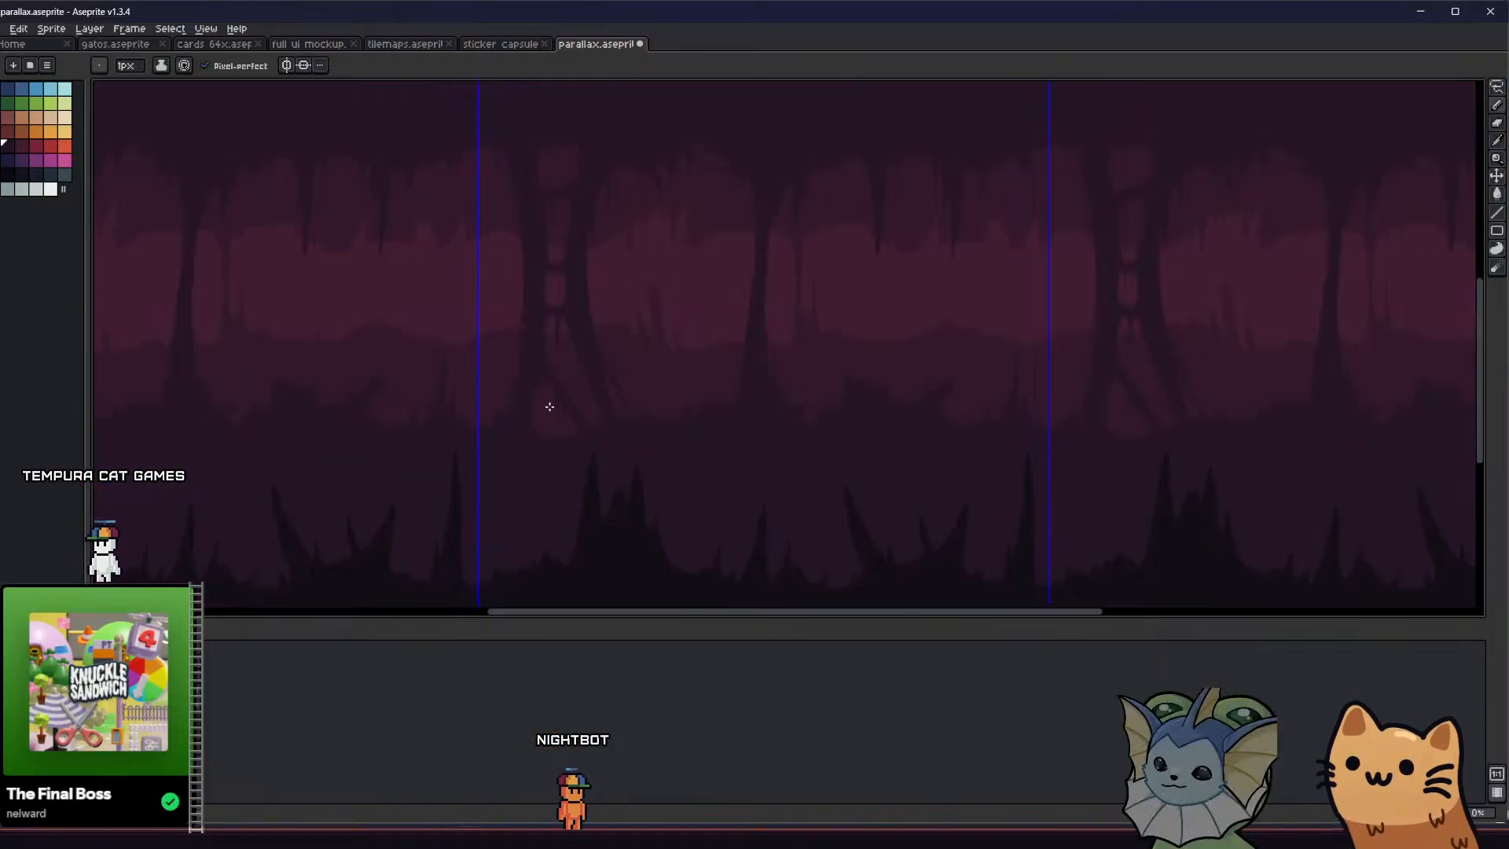
Try thin sagging strands across the pillar's lower opening, and undo them
scroll(566, 411, "up", 4)
key("v")
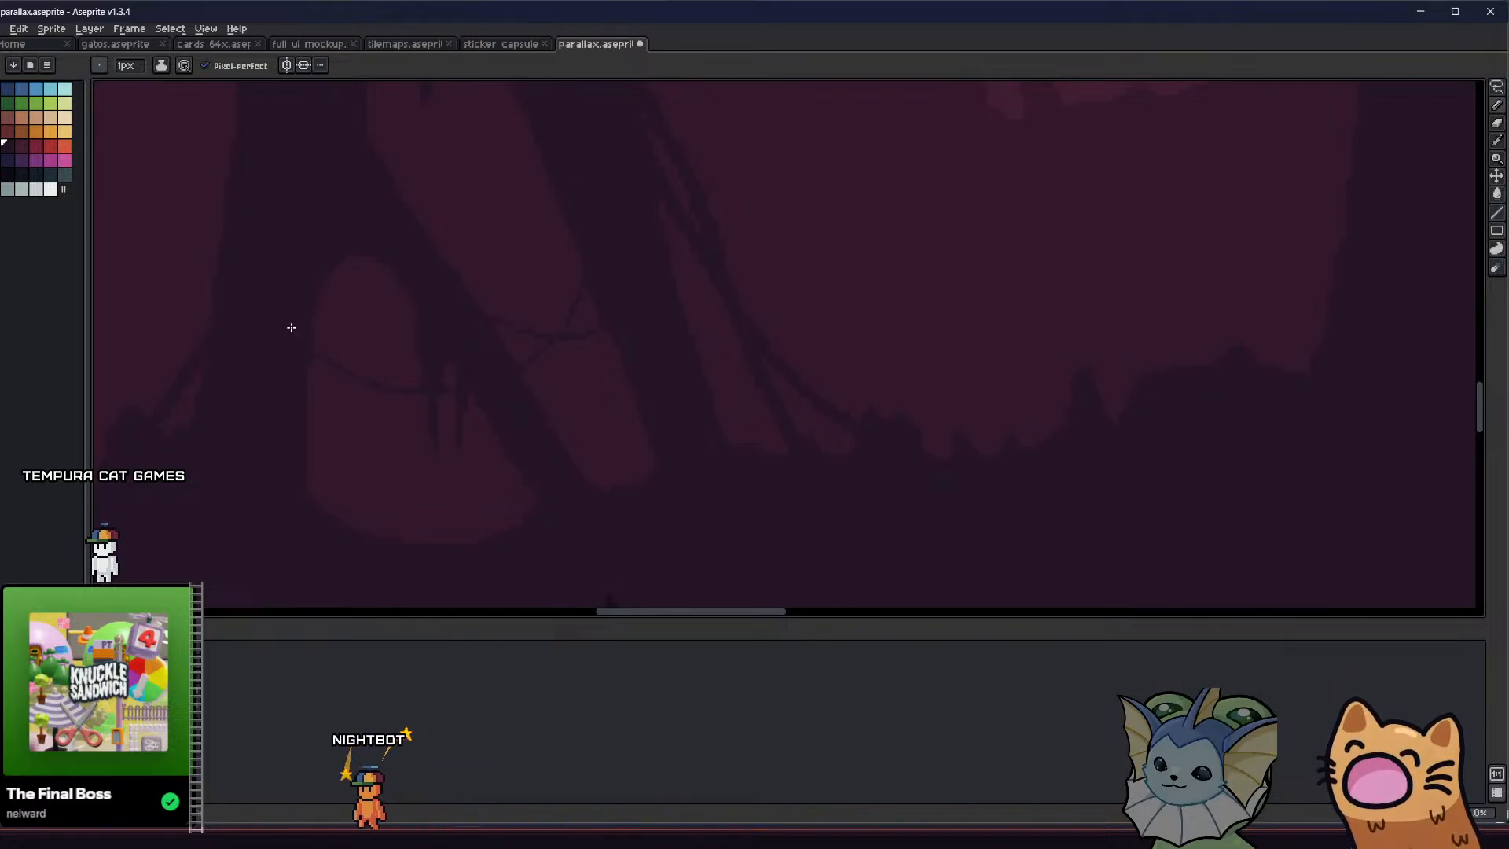
scroll(374, 387, "down", 3)
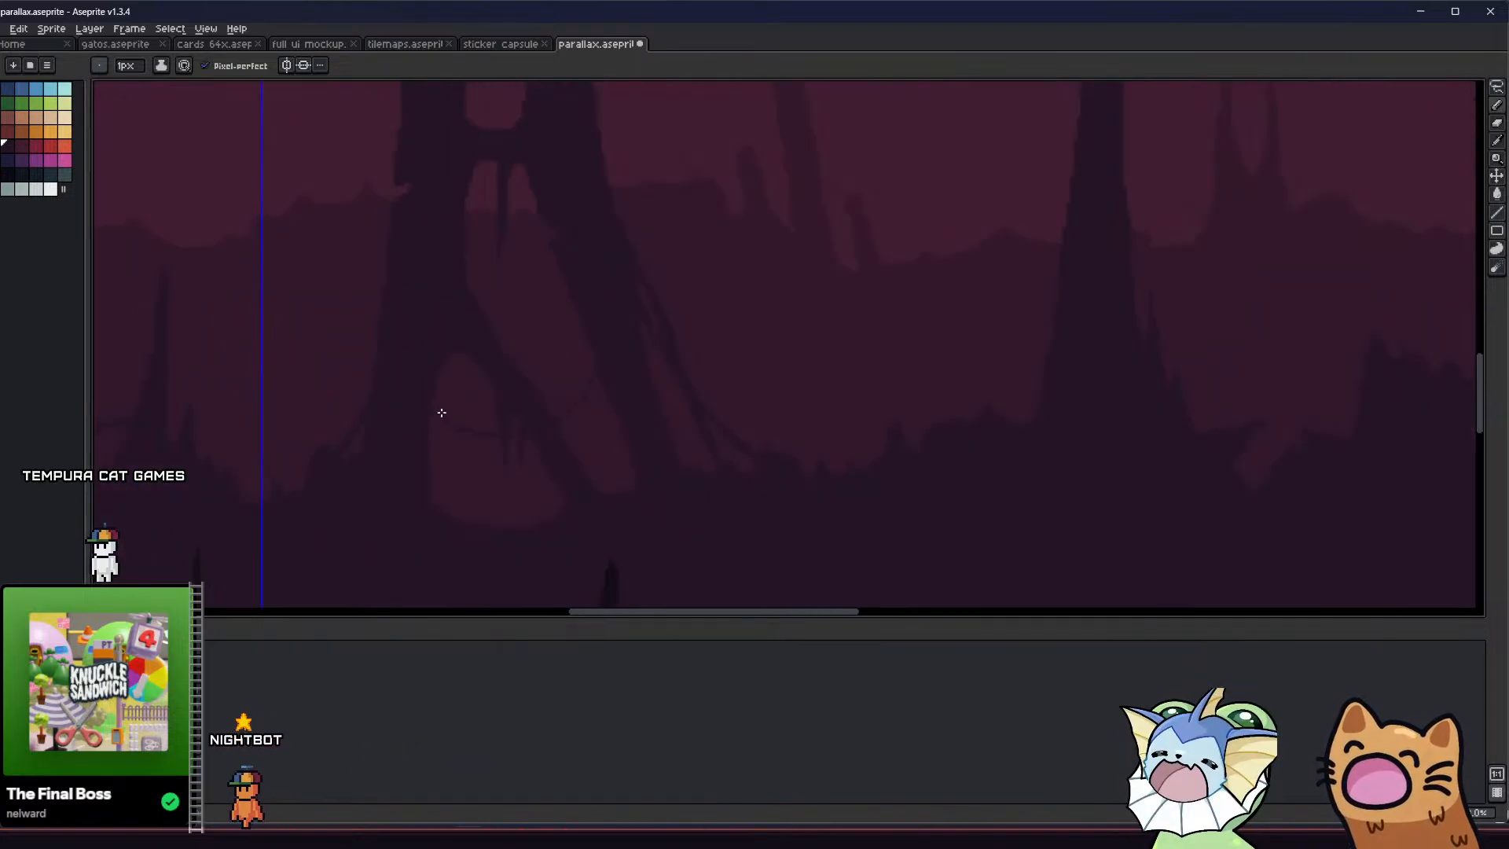
scroll(499, 458, "up", 2)
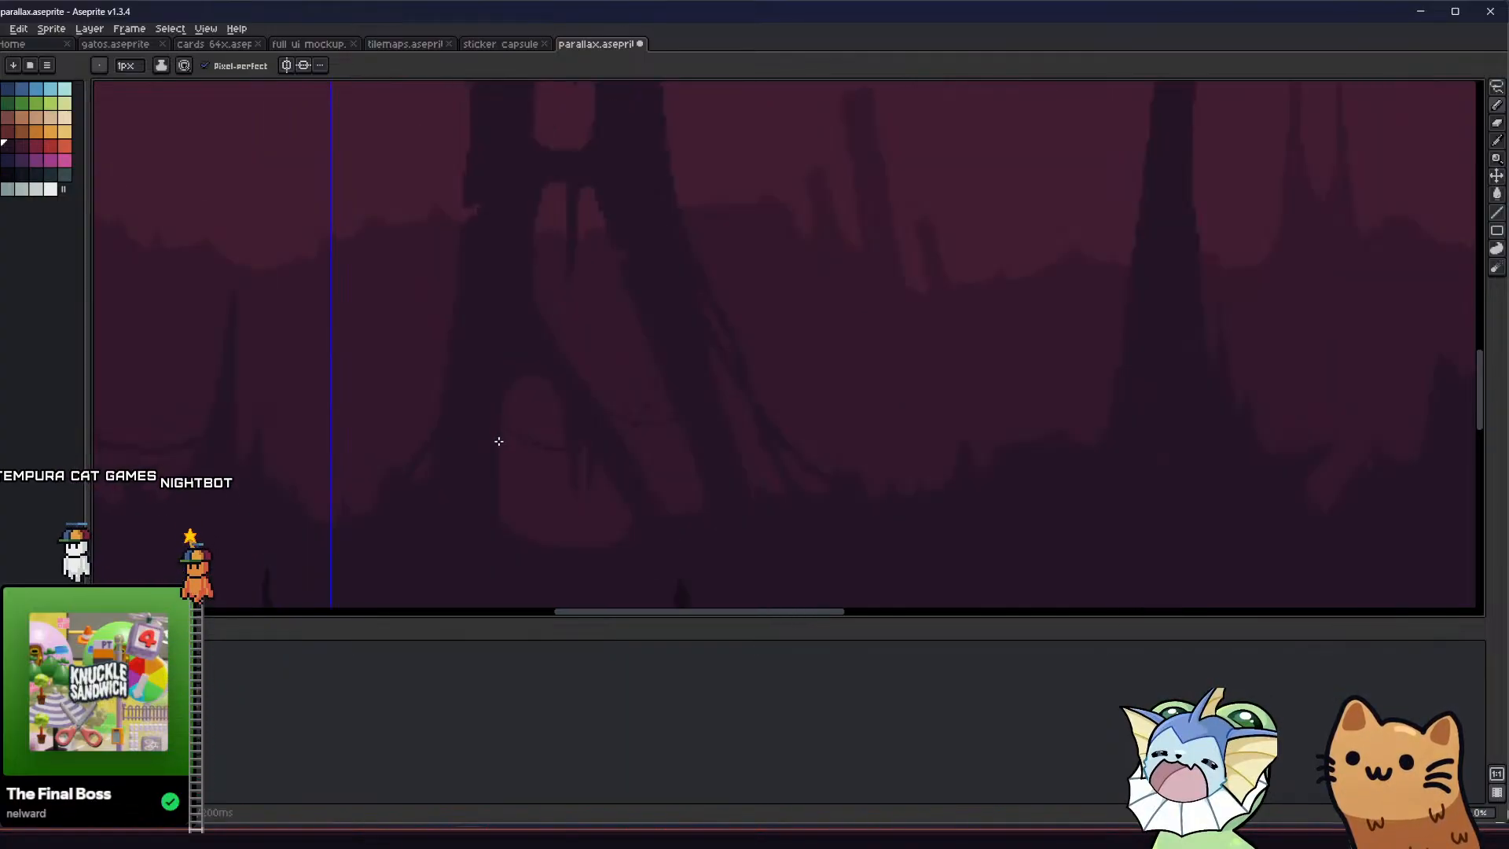
scroll(635, 380, "up", 2)
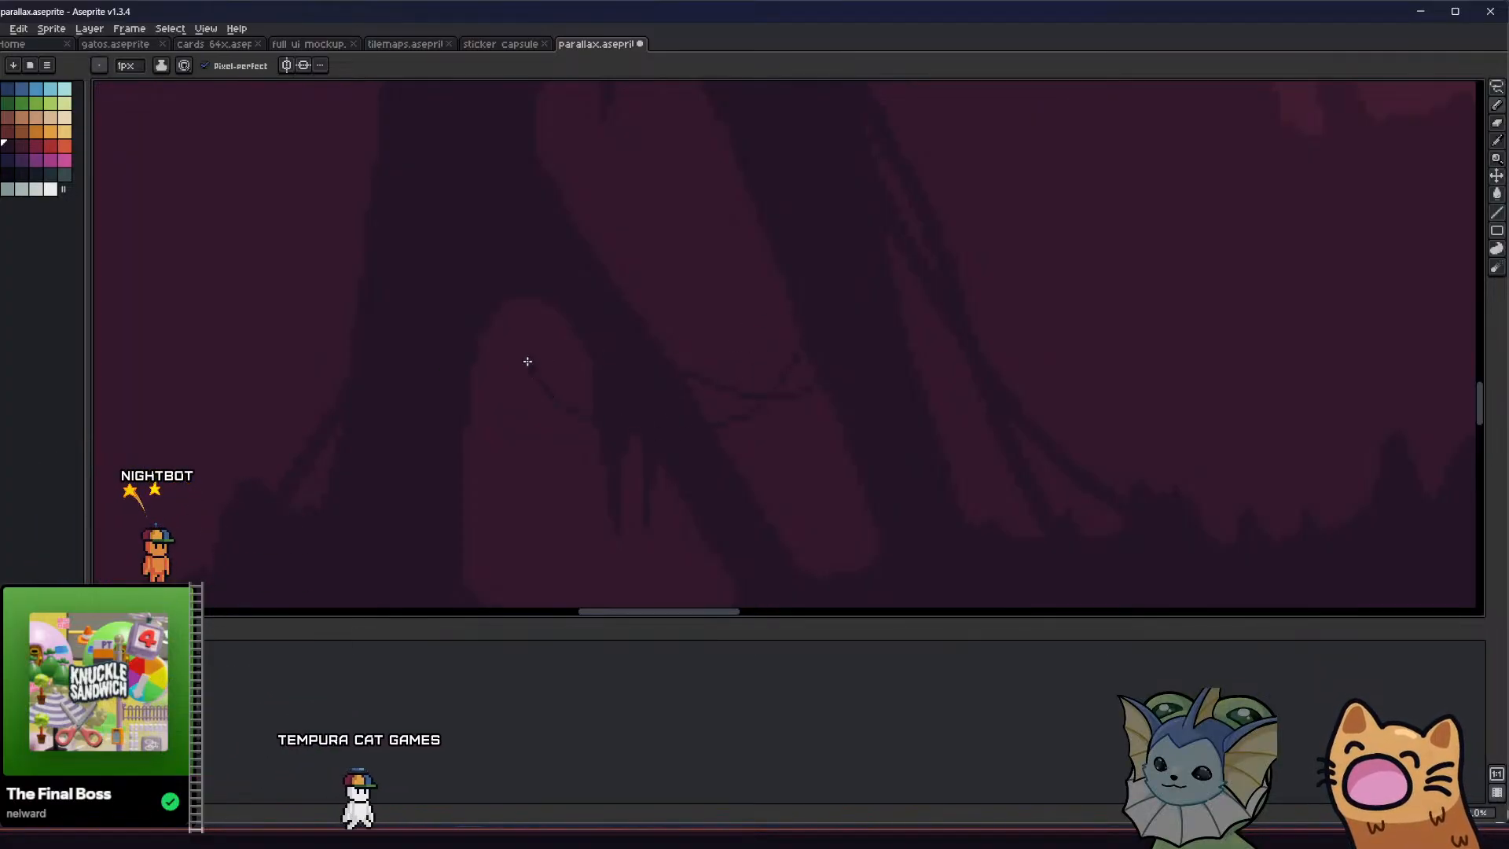
scroll(408, 370, "down", 3)
scroll(414, 380, "down", 1)
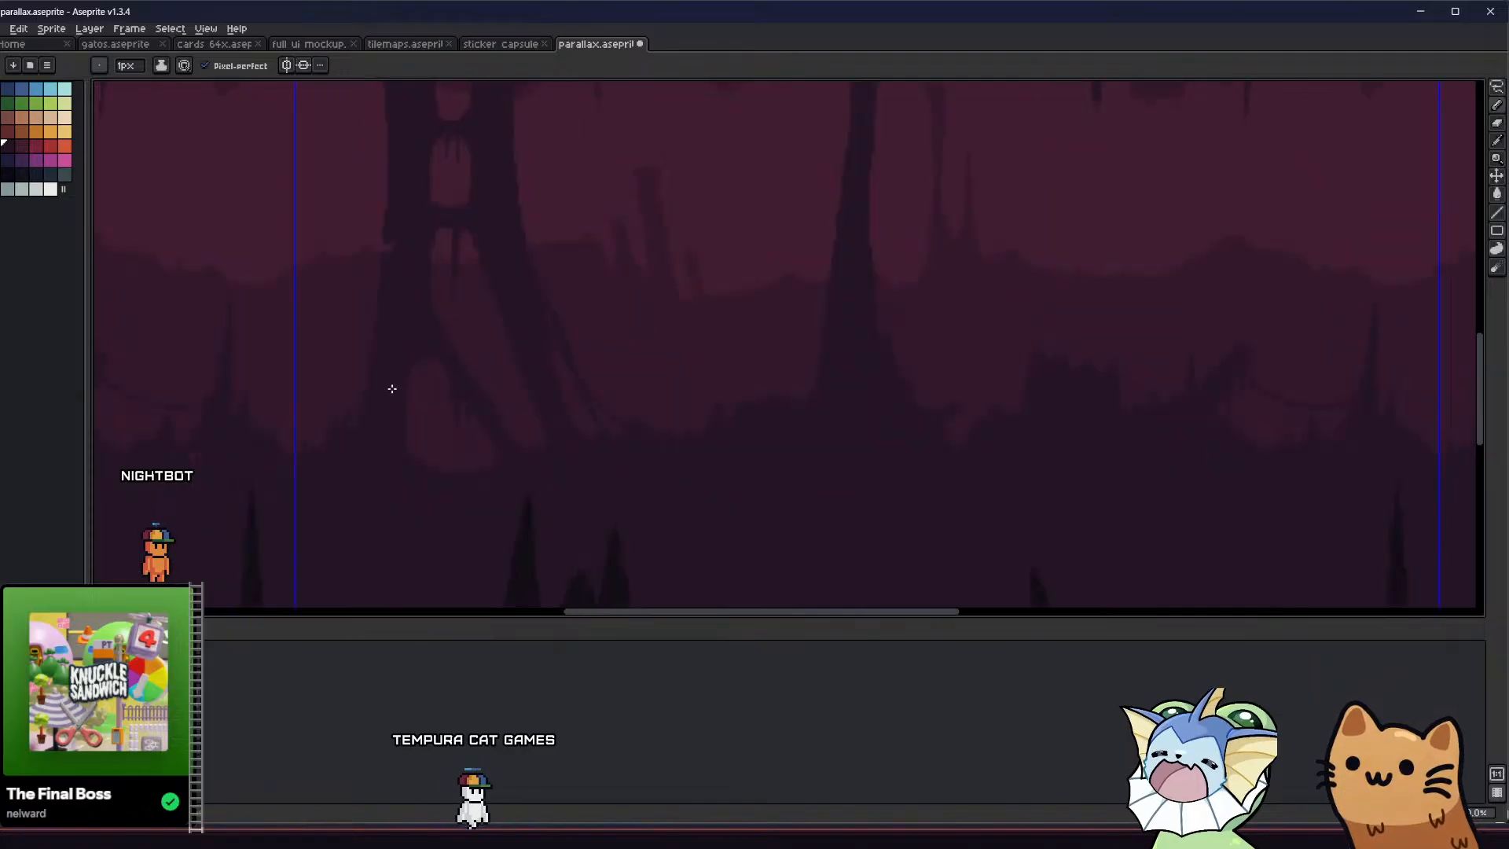
middle_click_drag(391, 388, 357, 395)
key("ctrl+z")
key("ctrl+z")
Pencil a sagging strand across the pillar's slanted opening and another from the lower opening's left edge to its drips
scroll(436, 392, "up", 2)
middle_click_drag(465, 384, 515, 370)
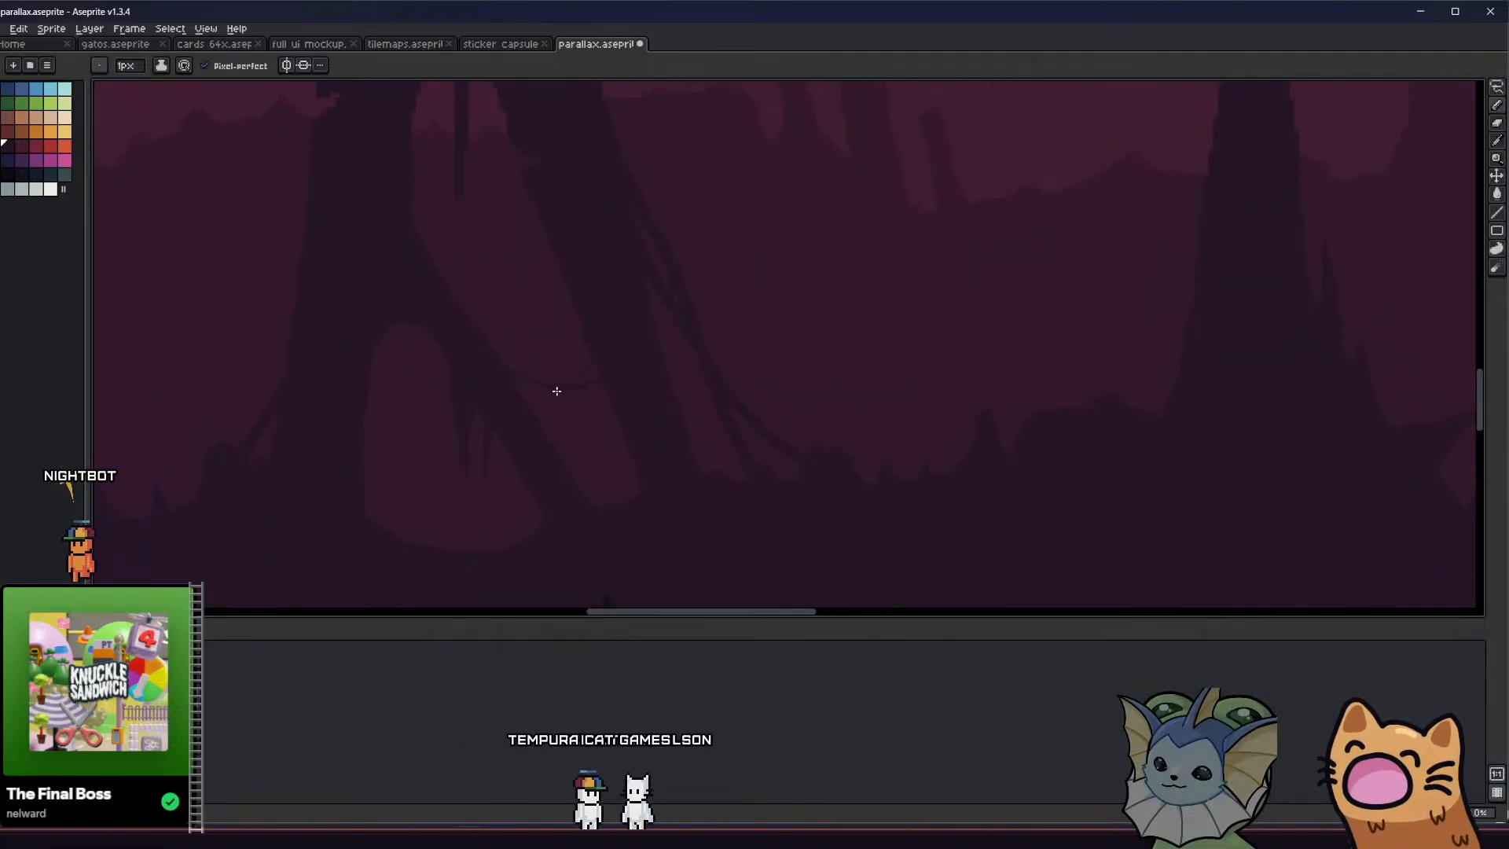
scroll(357, 389, "down", 1)
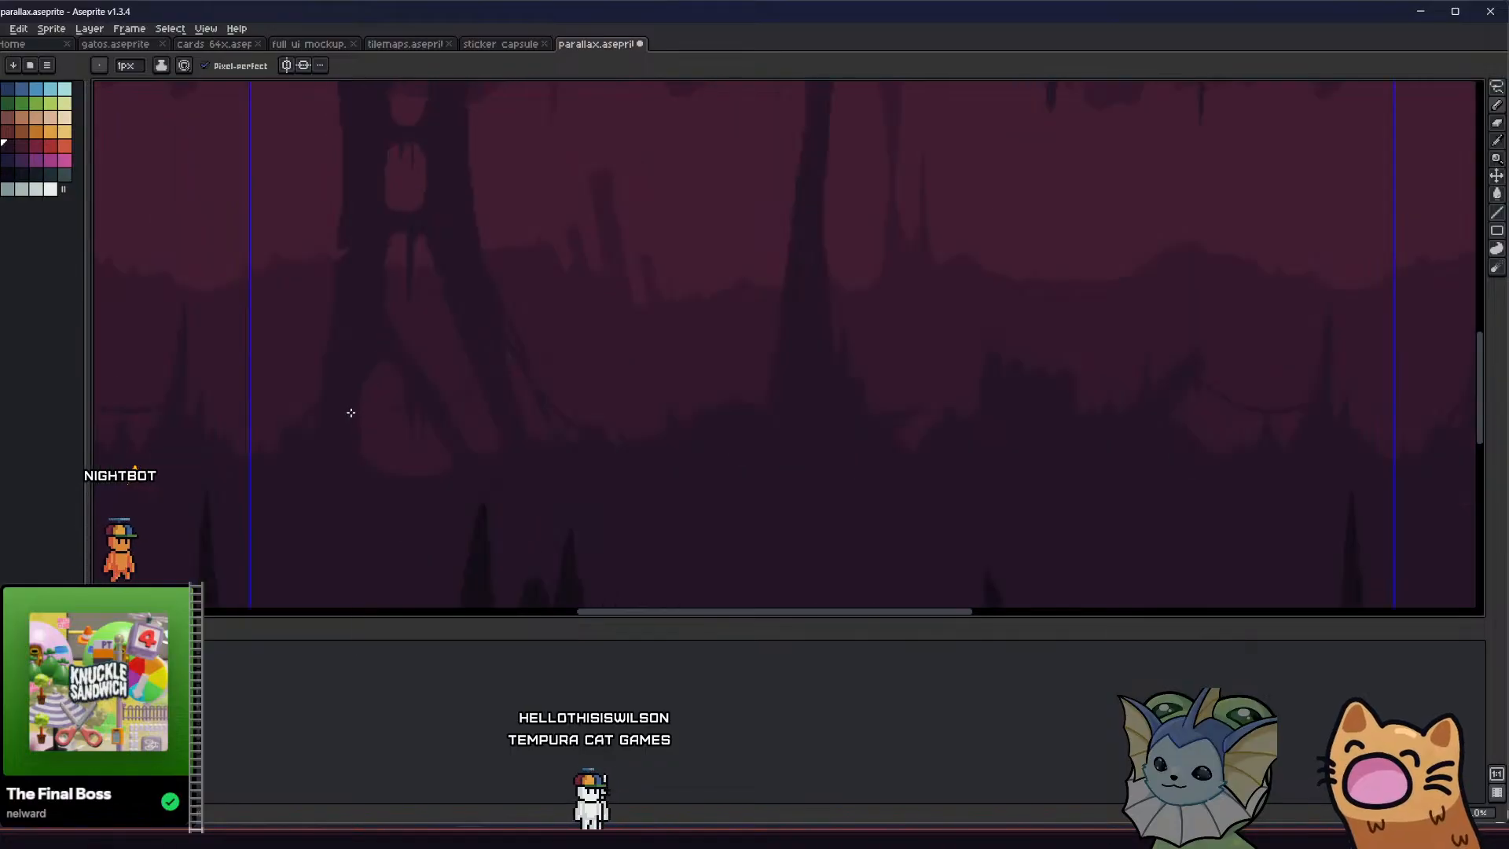
scroll(345, 412, "down", 1)
middle_click_drag(344, 414, 310, 409)
scroll(315, 407, "up", 3)
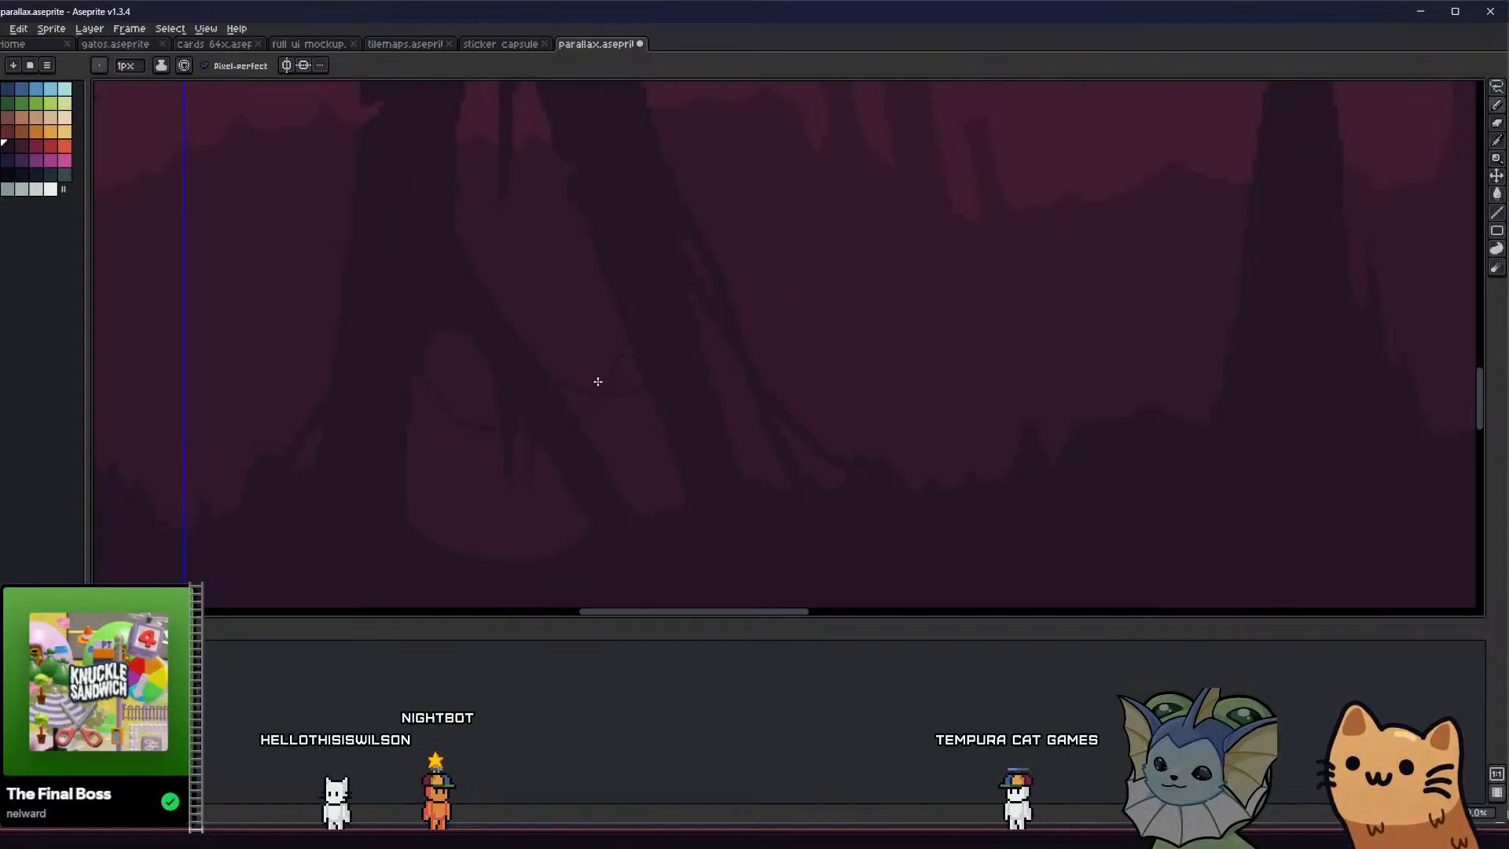
Extend the slanted opening's branching strand upward with the Pencil until it meets the pillar's right leg
scroll(596, 380, "down", 1)
scroll(565, 404, "up", 2)
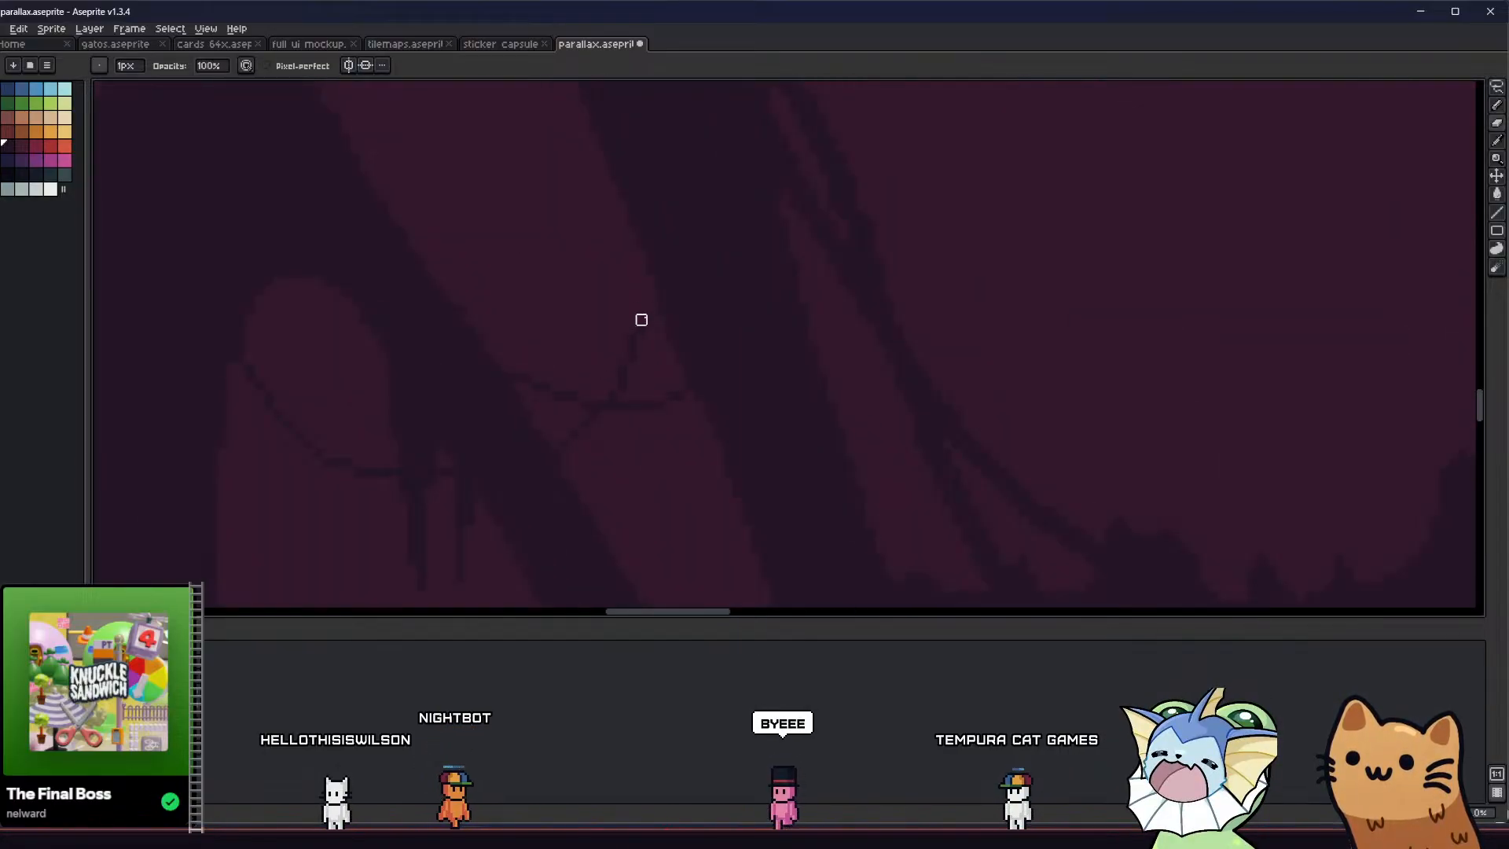
key("b")
left_click_drag(642, 324, 641, 252)
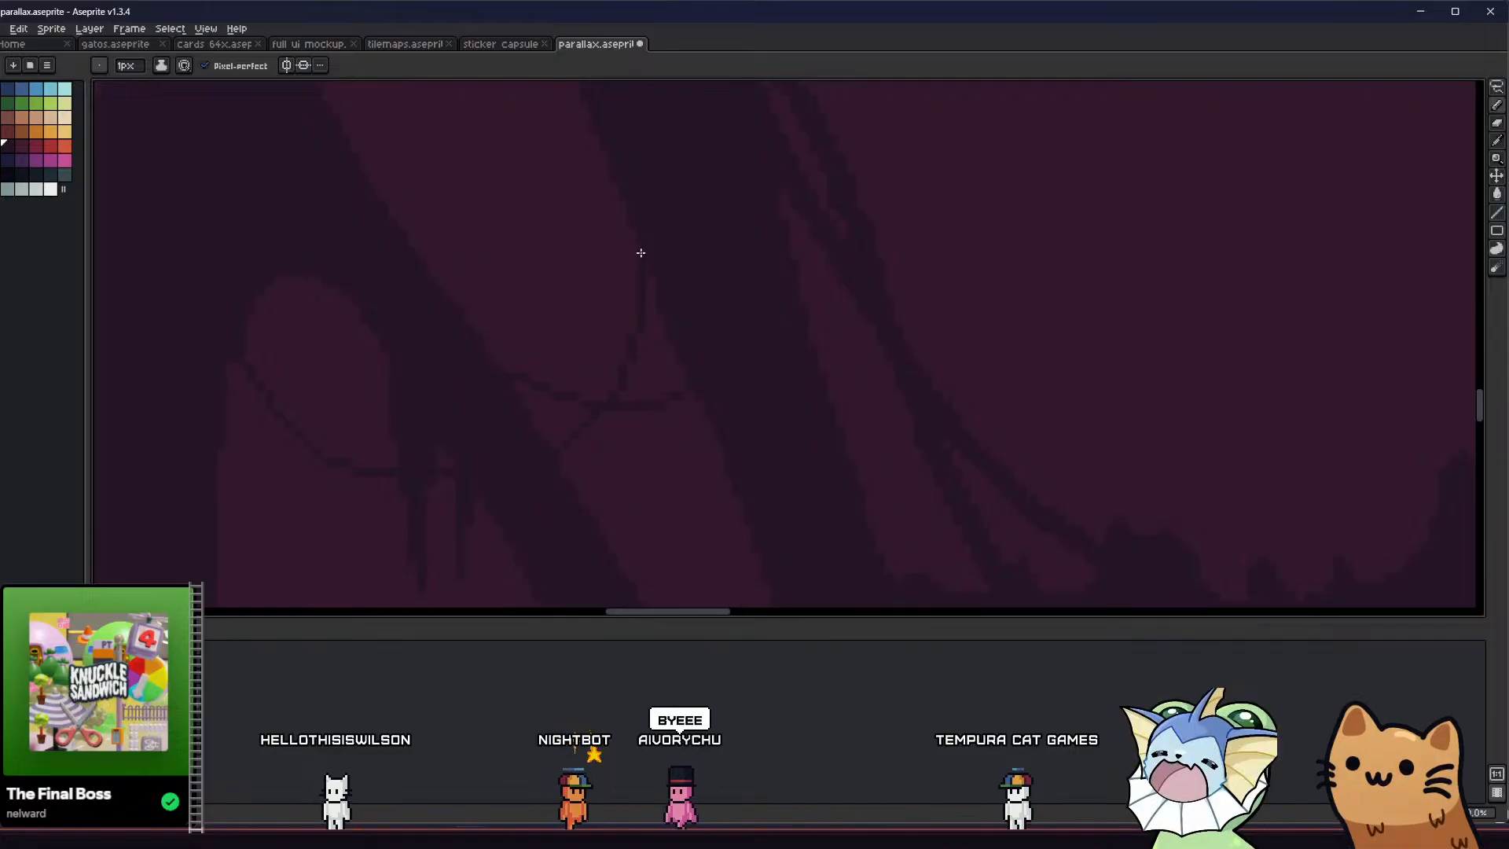
scroll(566, 381, "down", 2)
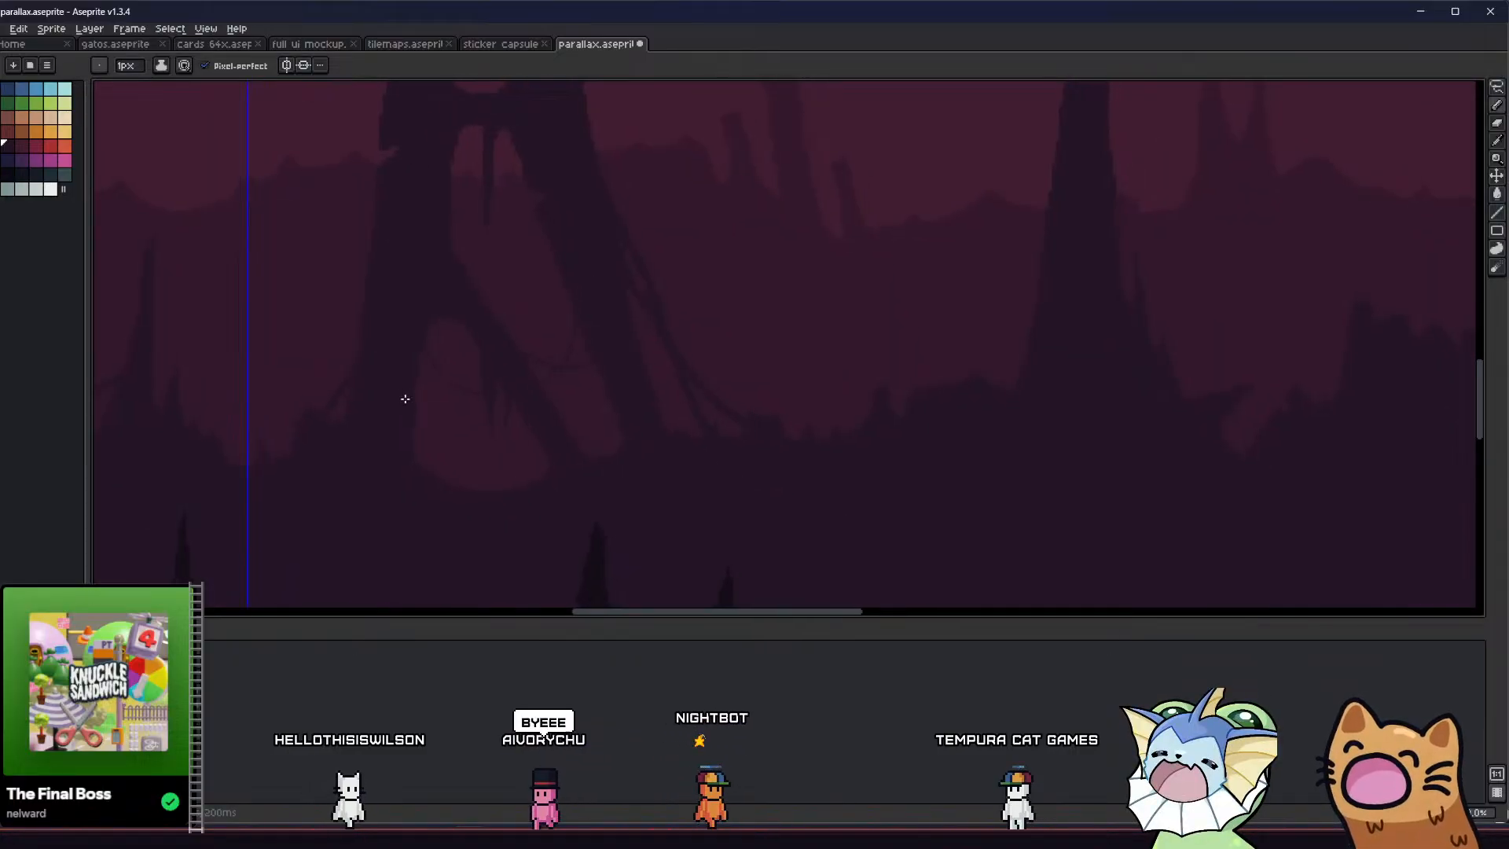
Smooth the curve of the lower opening's sagging strand with the Eraser and Pencil, and save the file
scroll(405, 399, "down", 1)
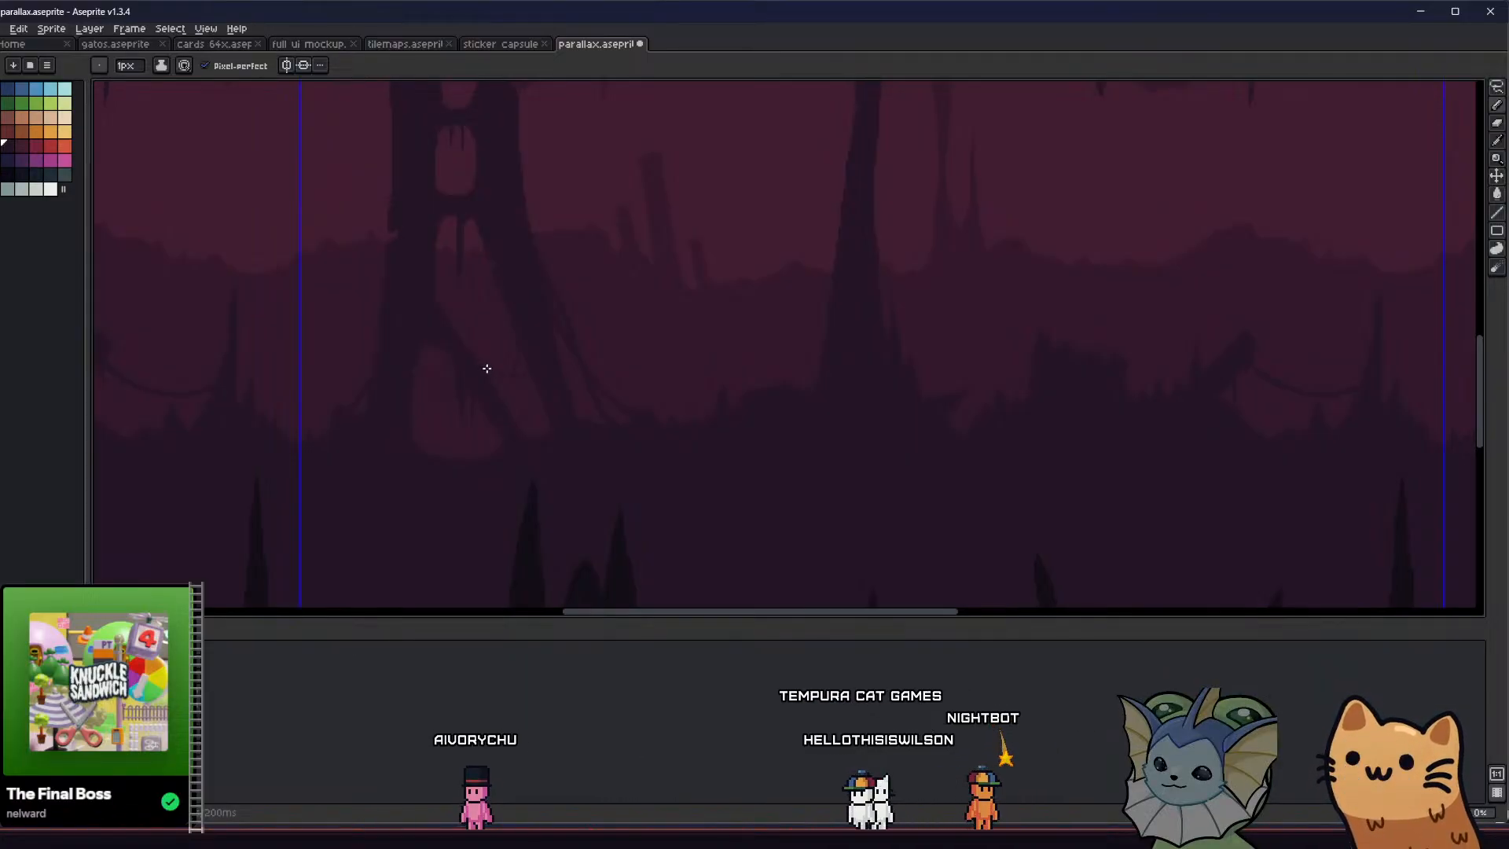
scroll(487, 377, "up", 4)
key("e")
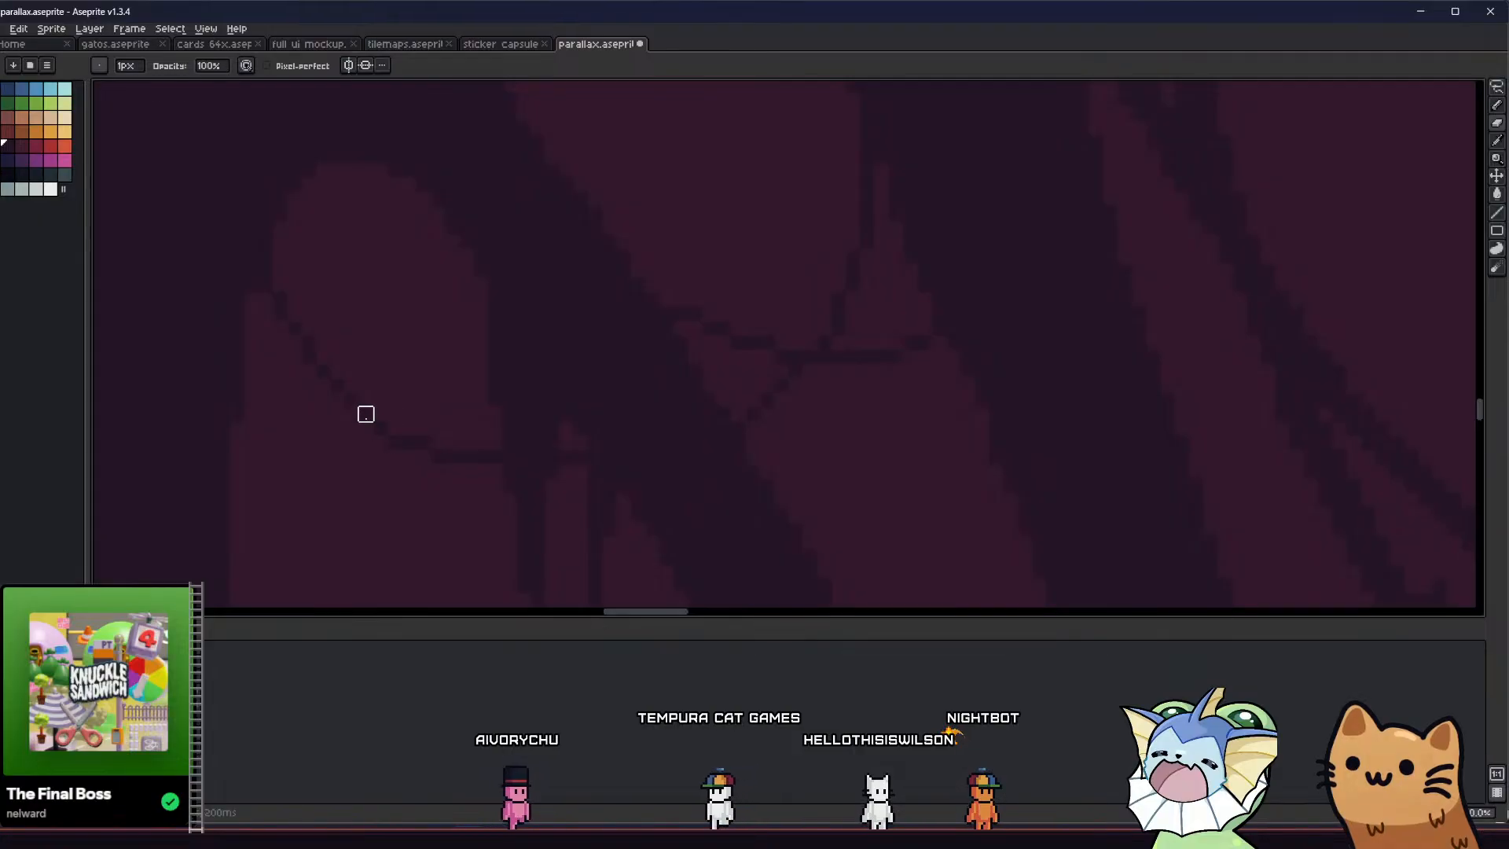
key("b")
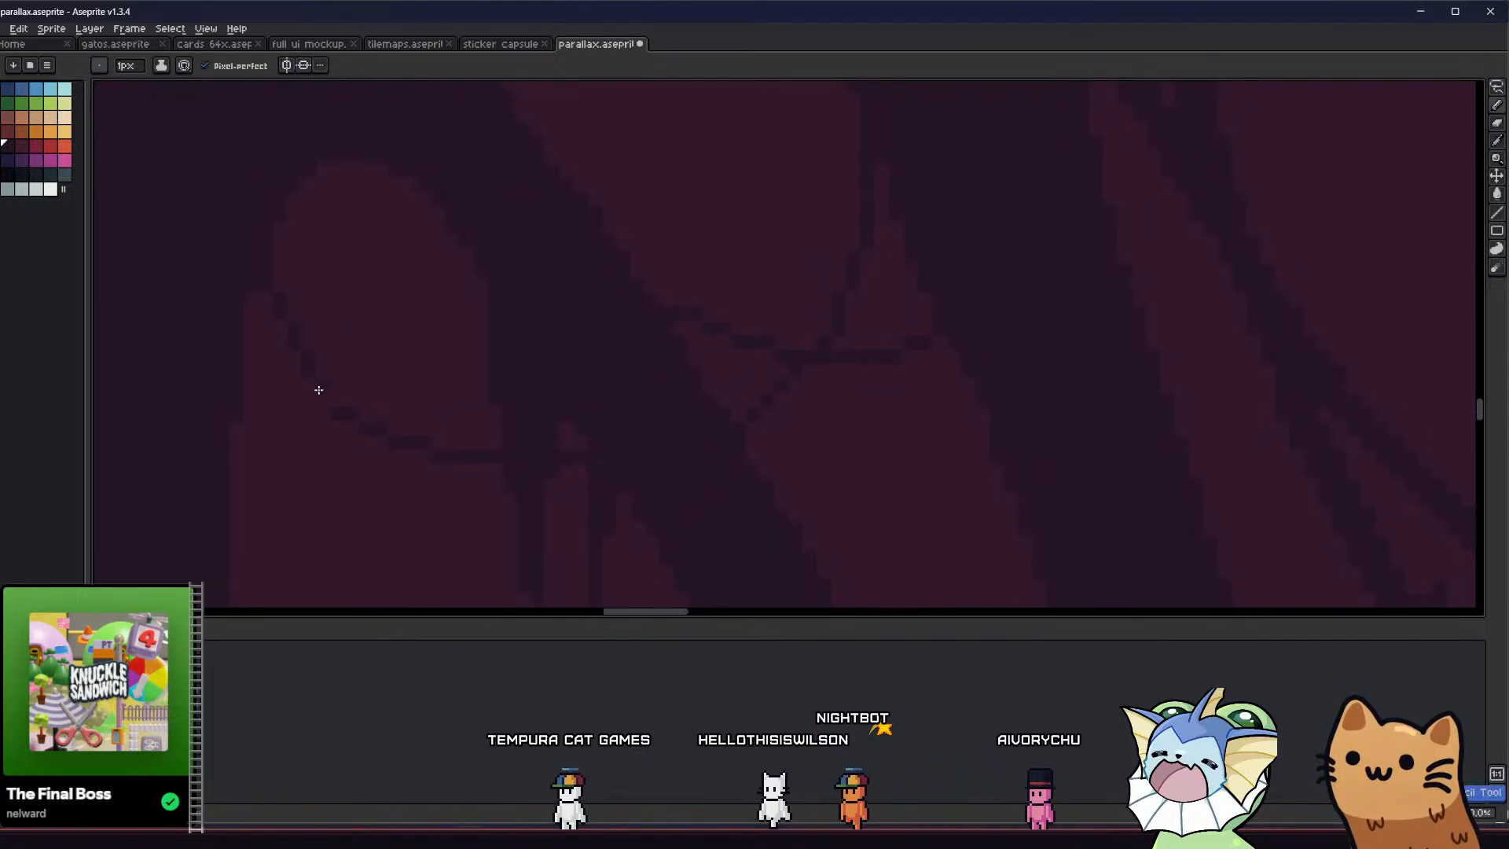
scroll(333, 411, "down", 4)
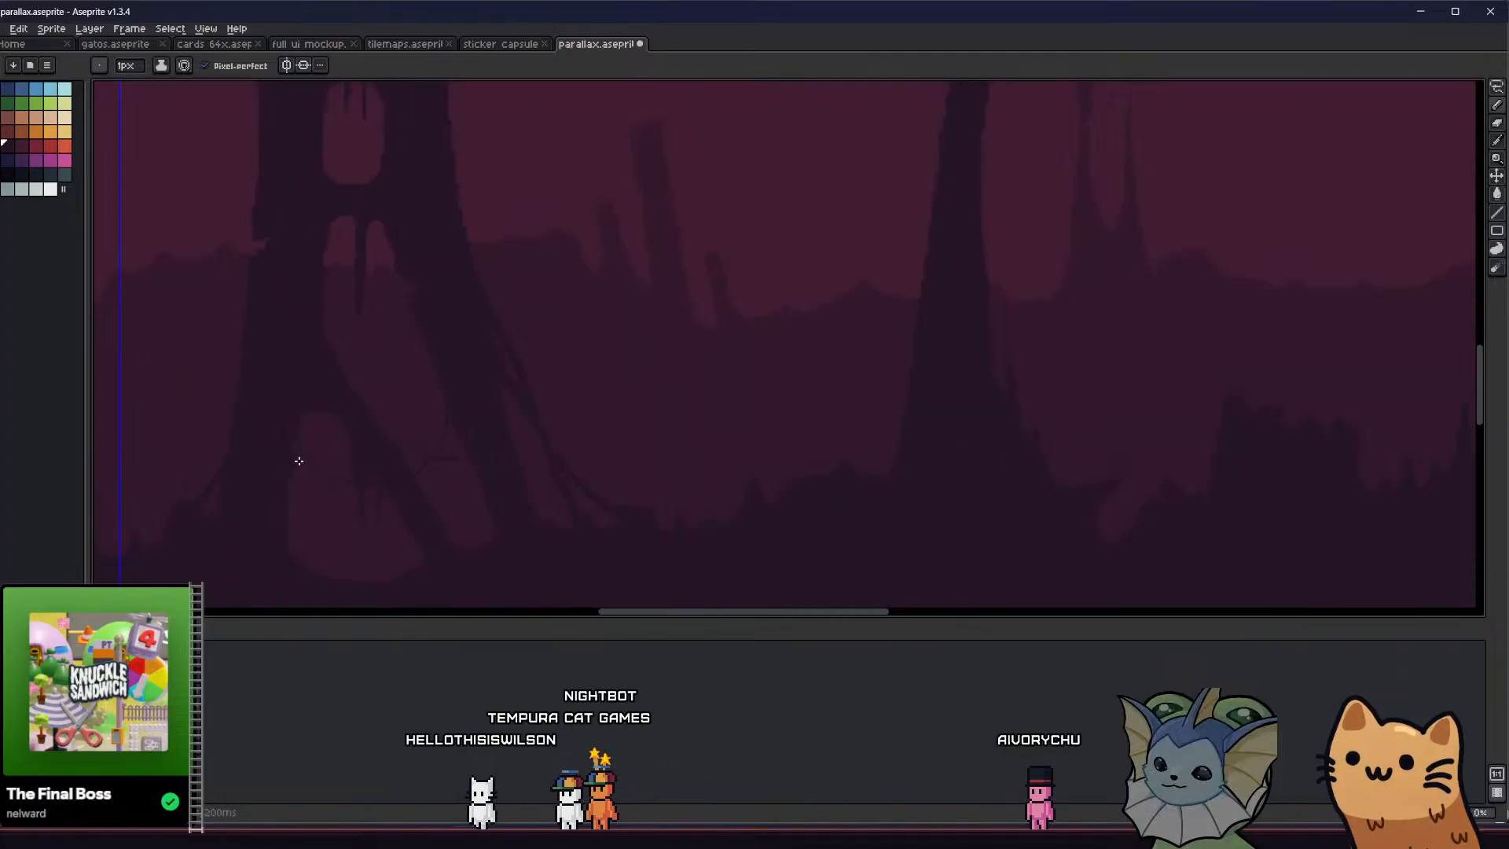
scroll(296, 454, "up", 4)
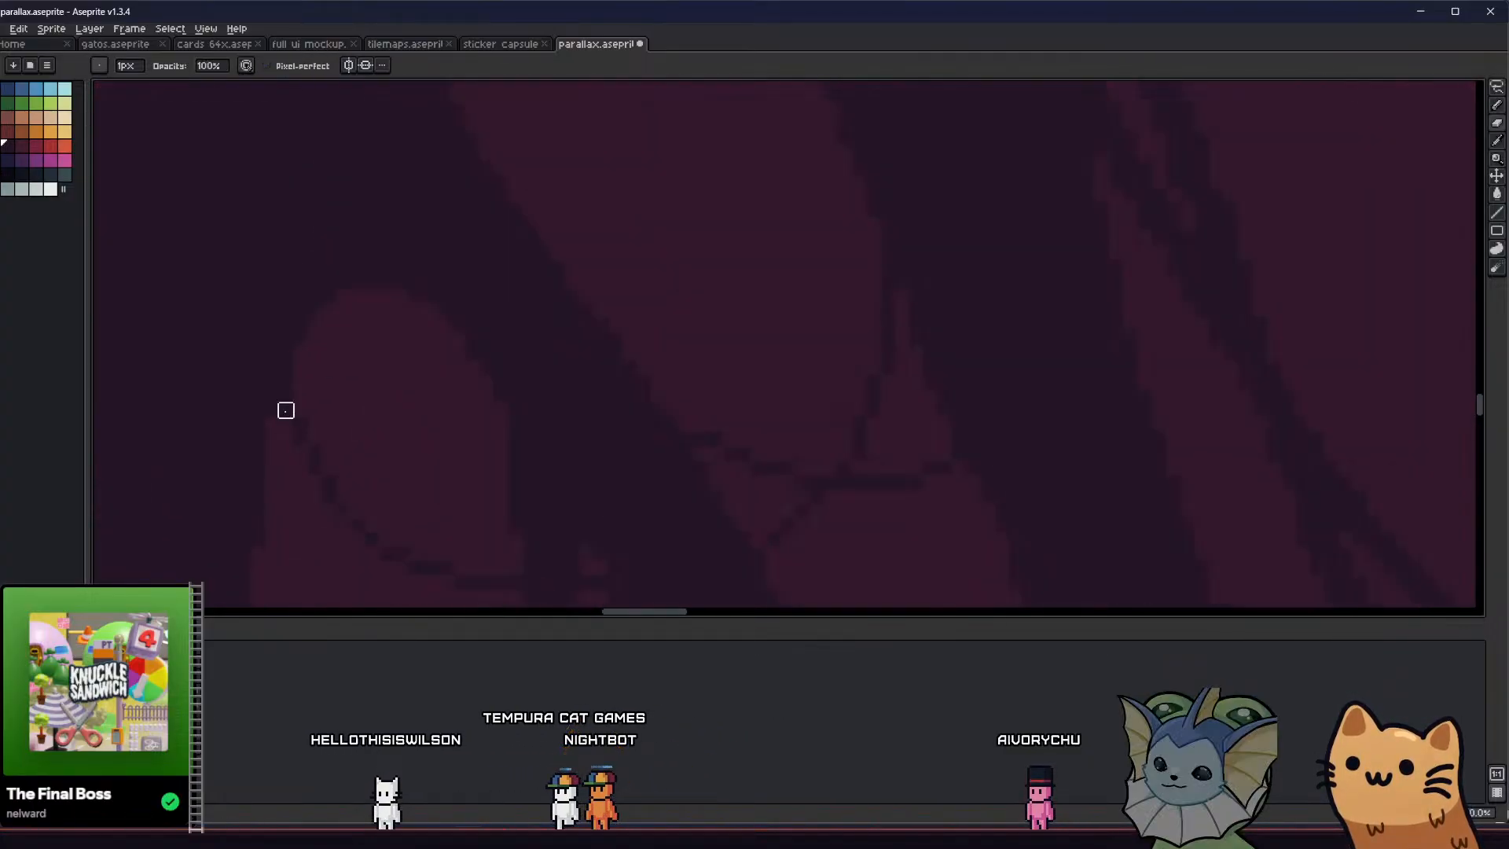
key("b")
left_click_drag(295, 385, 299, 411)
key("ctrl+z")
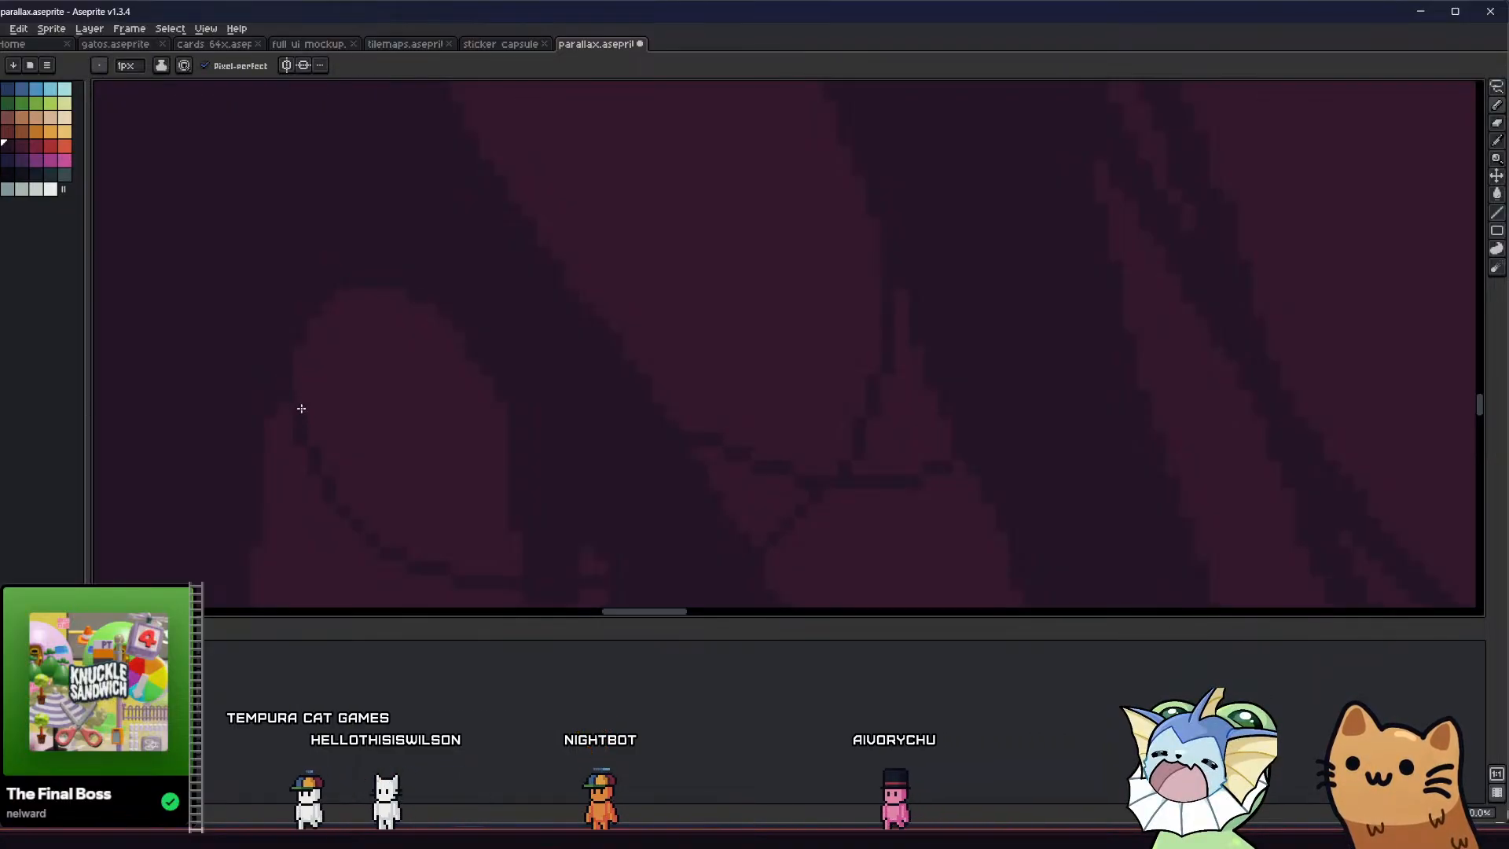
scroll(272, 451, "down", 2)
key("ctrl+s")
scroll(259, 441, "down", 3)
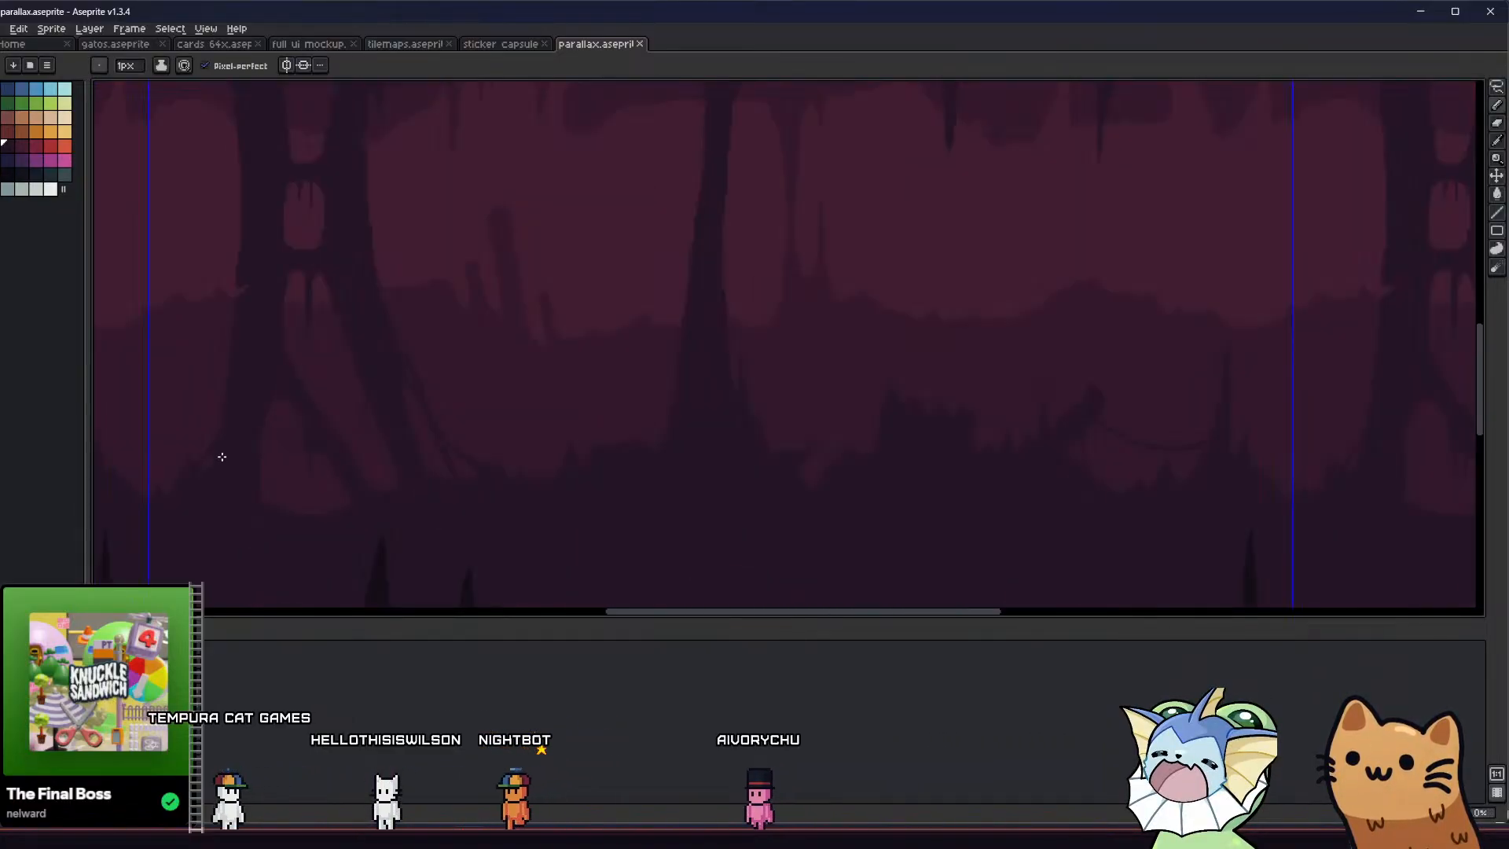
Examine the pillar, the ceiling and the cave floor across the tiled background
scroll(235, 445, "down", 1)
scroll(394, 428, "up", 4)
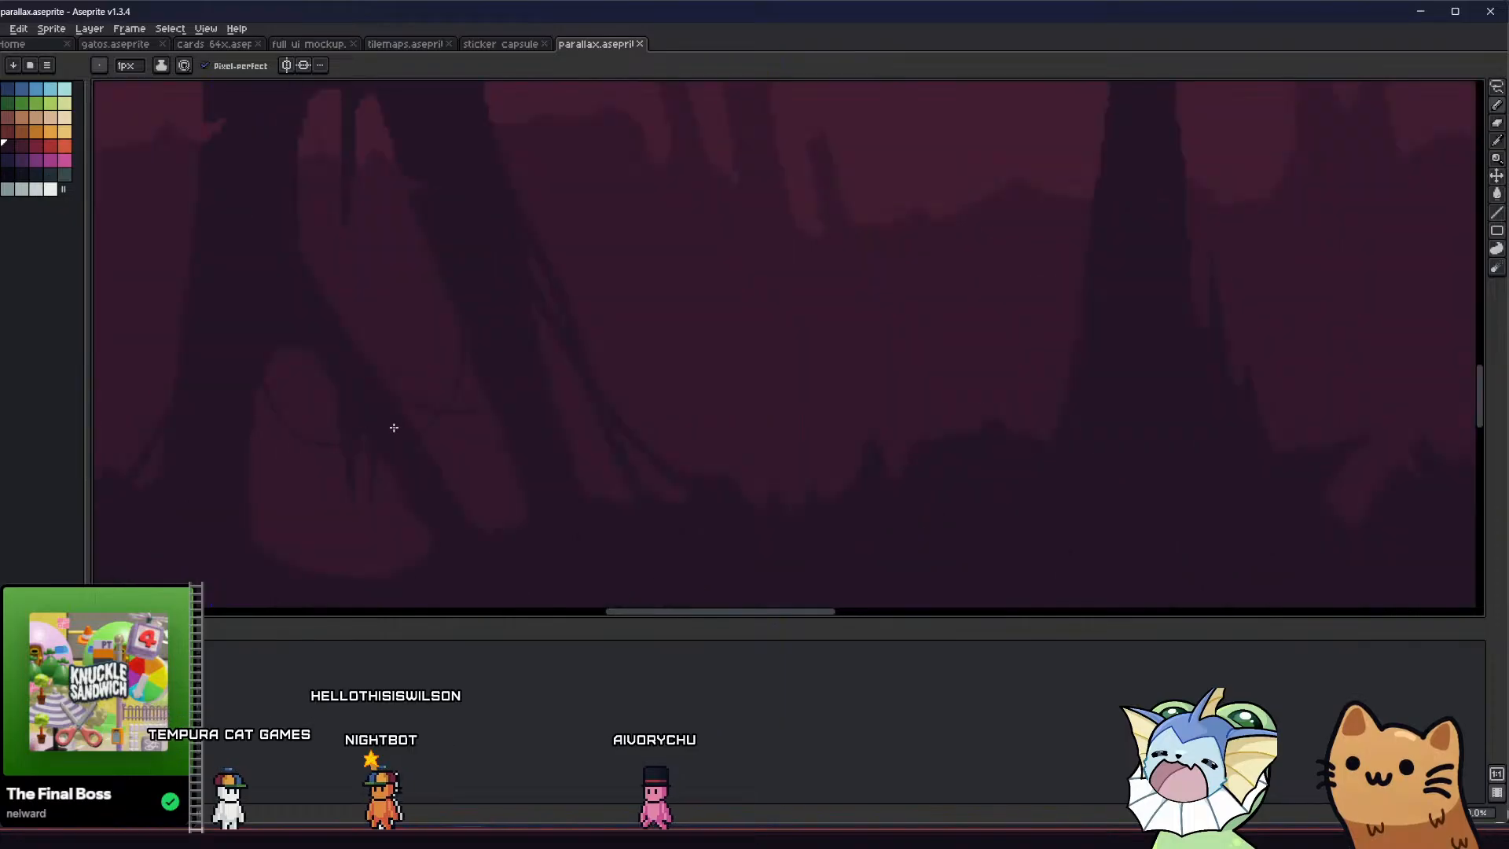
middle_click_drag(402, 422, 417, 444)
scroll(619, 444, "down", 4)
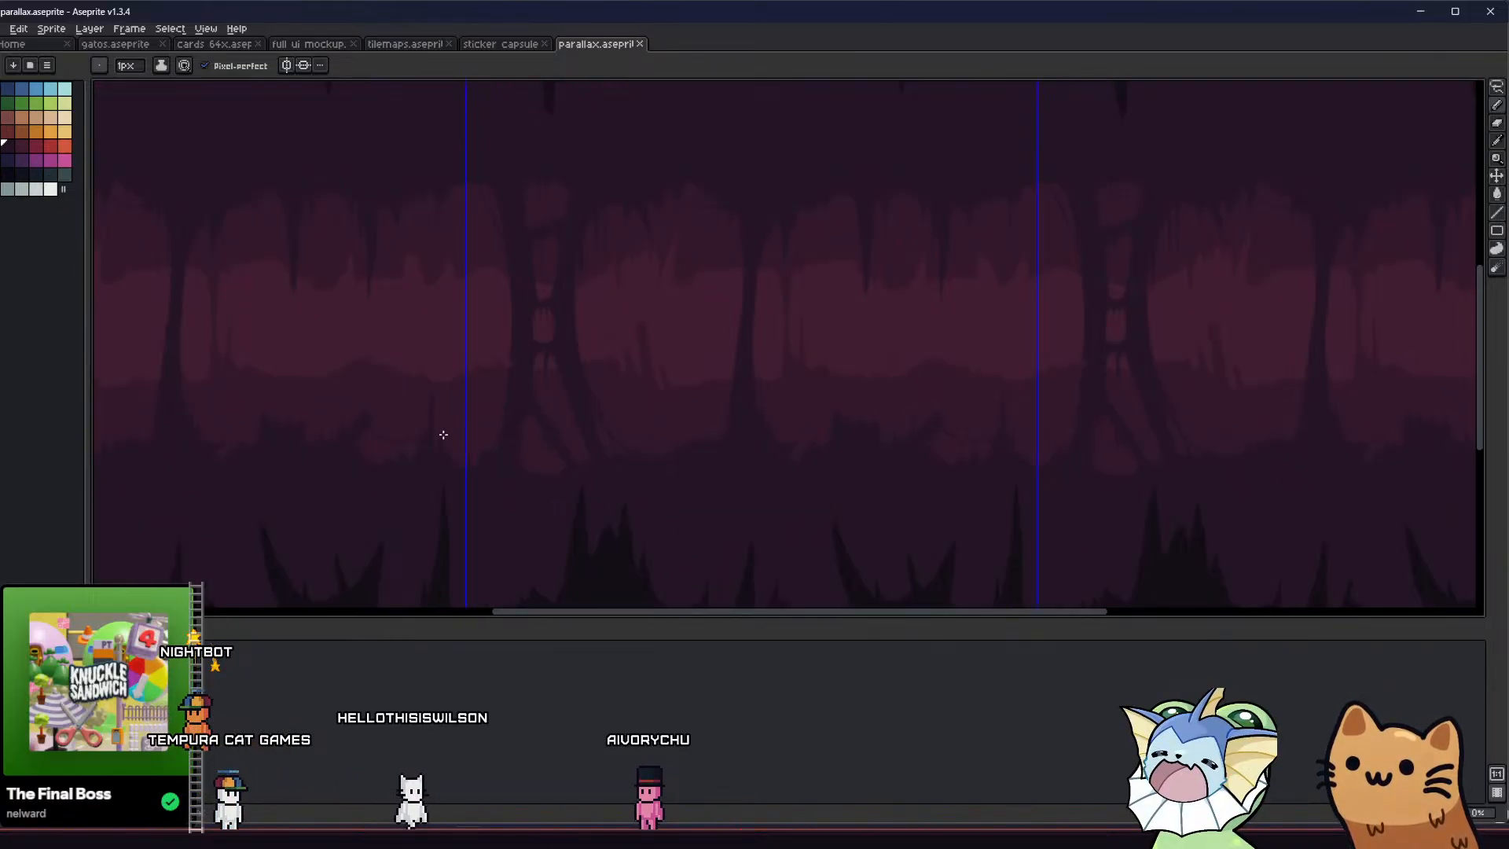
middle_click_drag(441, 434, 404, 361)
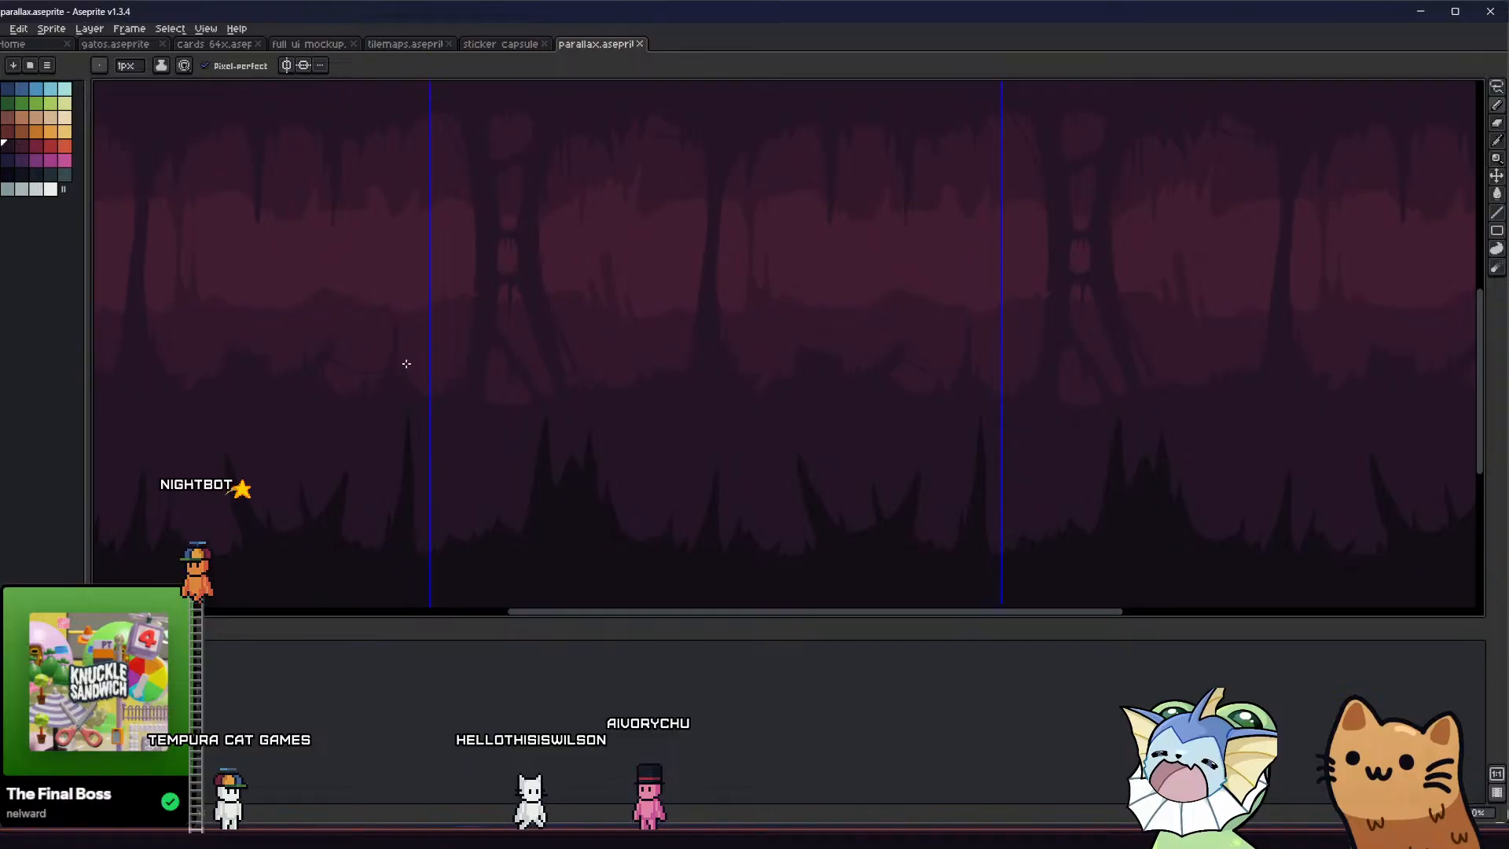
middle_click_drag(456, 318, 479, 449)
scroll(624, 346, "up", 1)
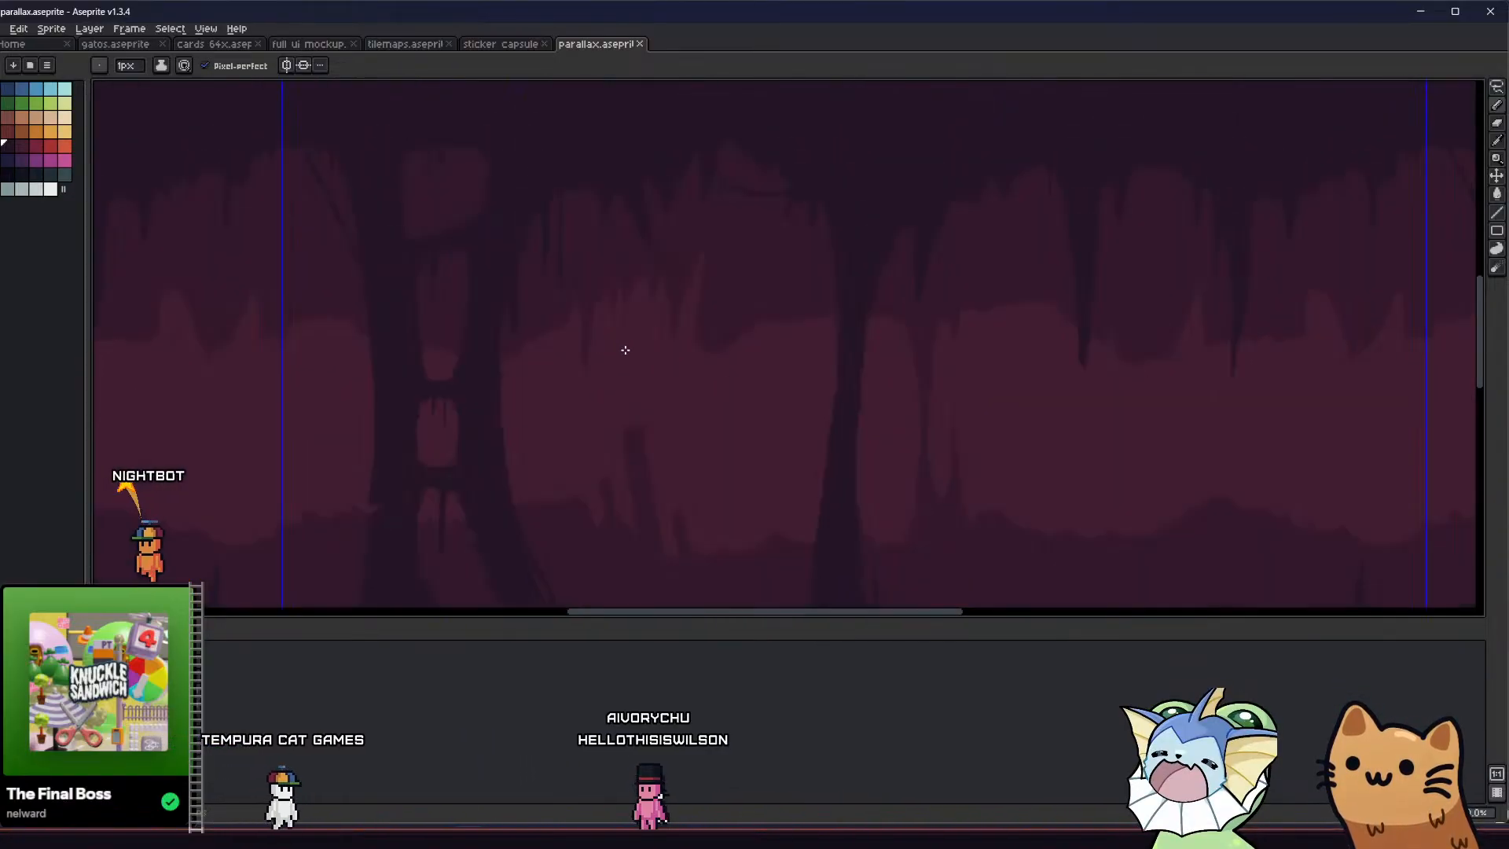
middle_click_drag(606, 404, 462, 203)
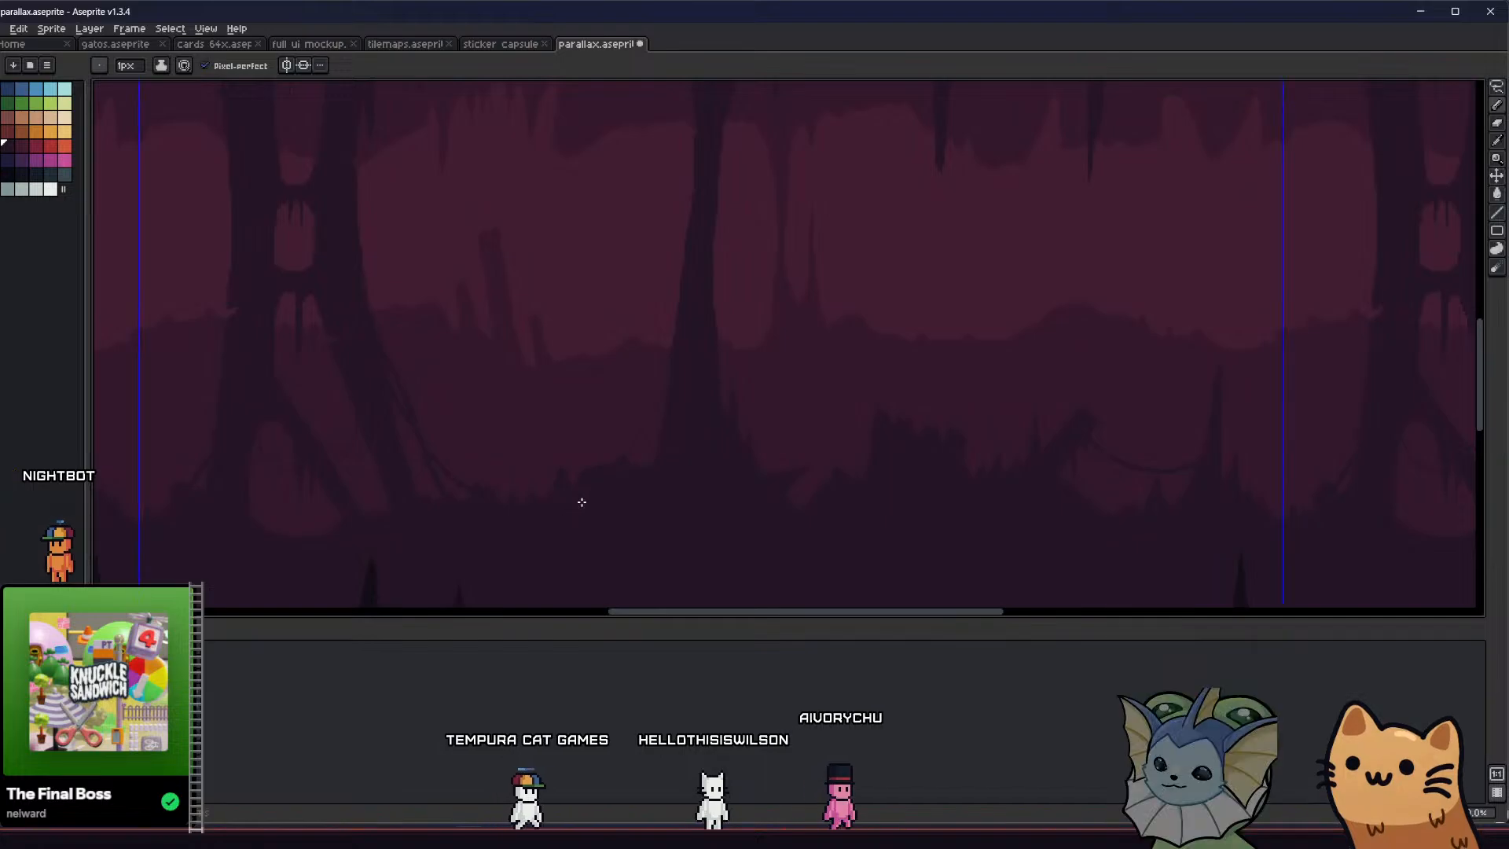
scroll(586, 495, "down", 2)
Draw a thin diagonal root from the narrow column's left side down to the adjacent mound with the 2 px Pencil
scroll(548, 462, "up", 2)
scroll(645, 375, "up", 1)
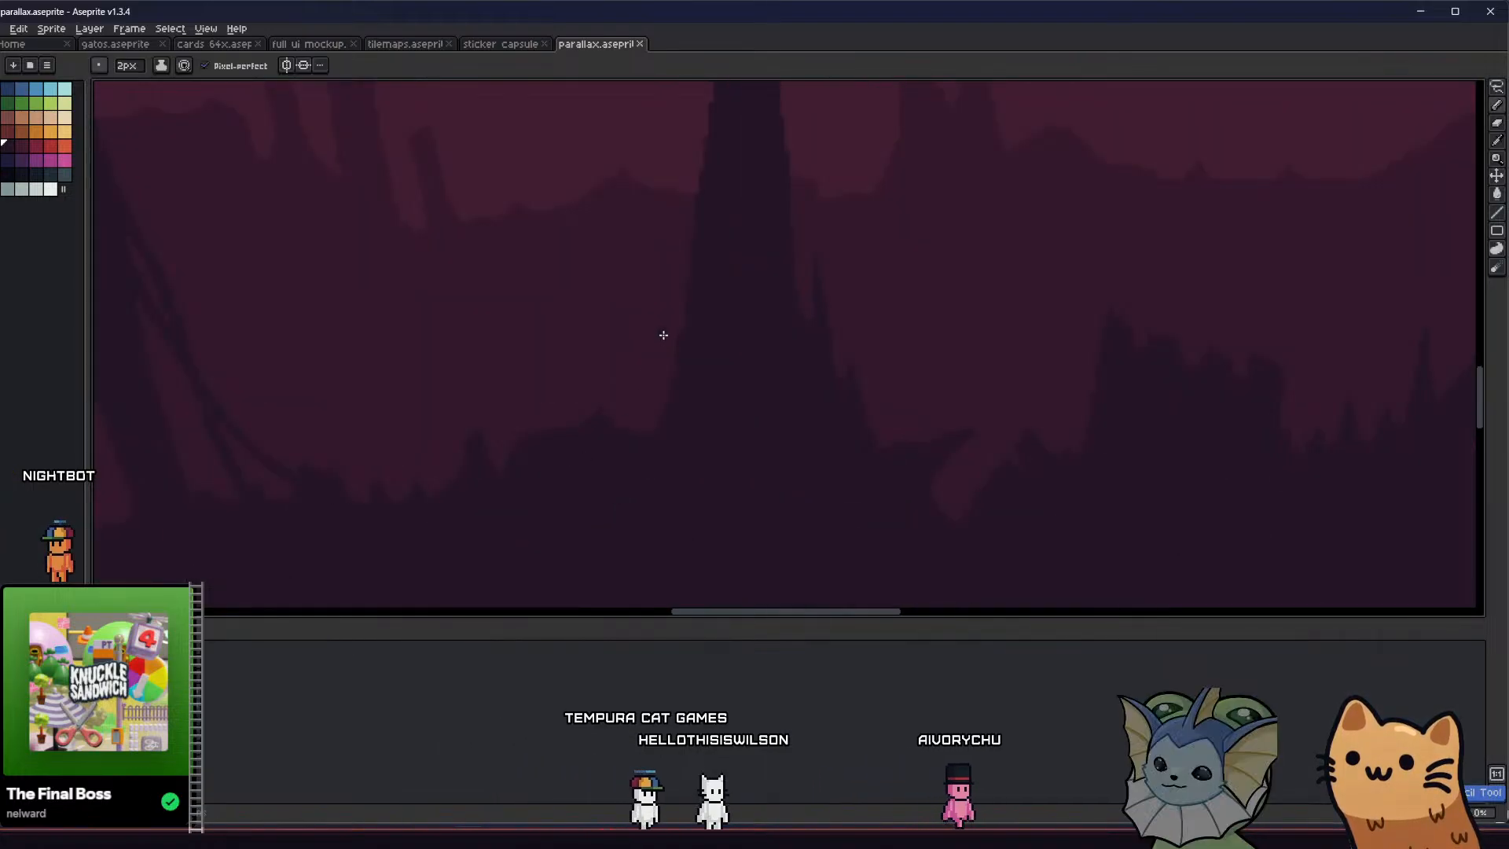
mouse_move(689, 318)
left_mouse_down()
mouse_move(566, 437)
mouse_move(670, 357)
mouse_move(603, 431)
left_mouse_up()
key("ctrl+z")
key("plus")
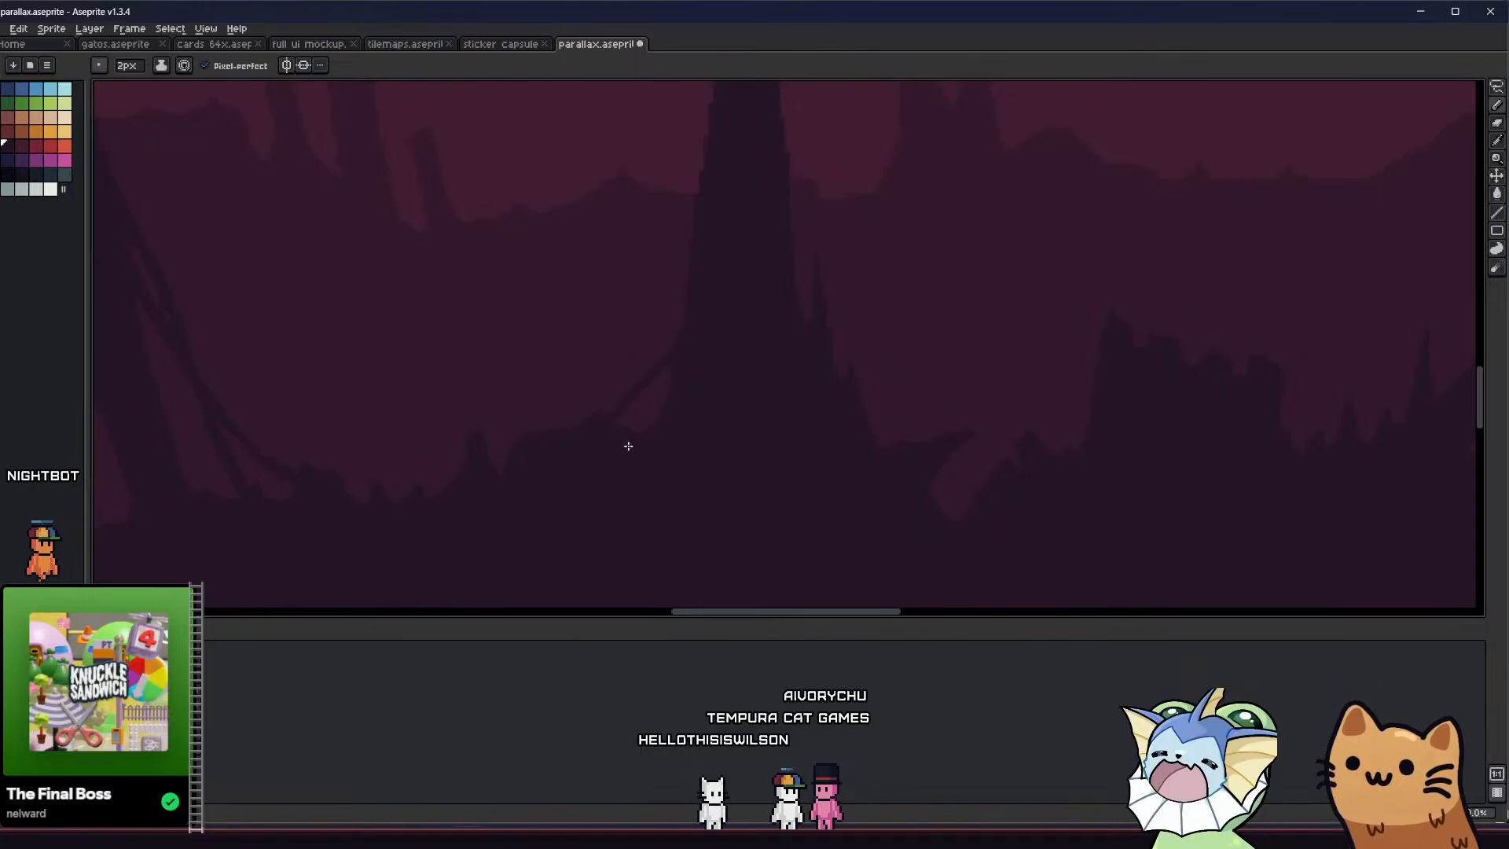
scroll(628, 445, "up", 1)
scroll(580, 434, "down", 3)
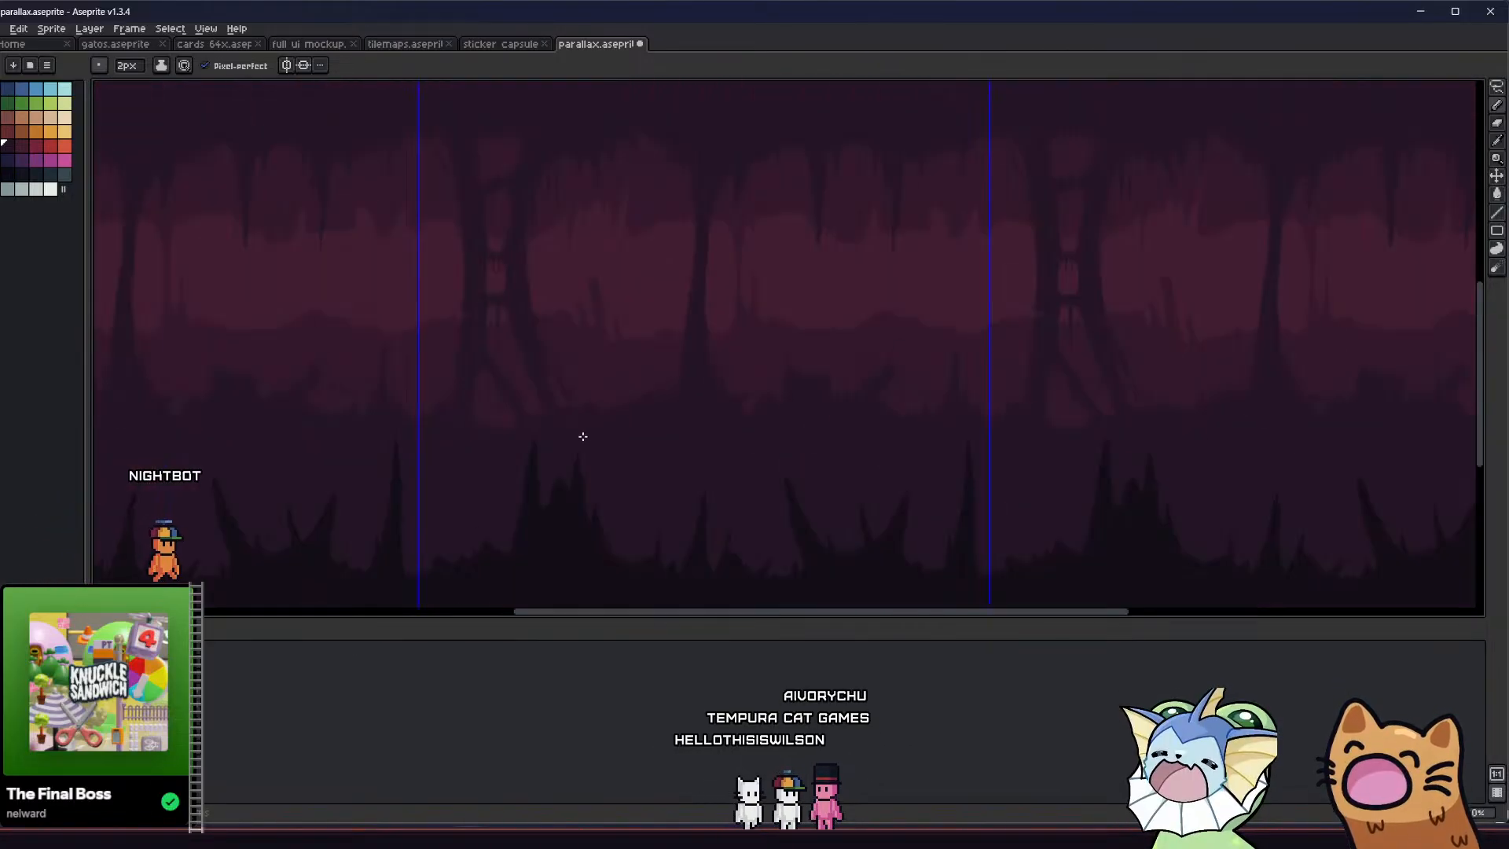
Pencil two slanted spikes on the mound left of the narrow column and trim their shapes with the 1 px Eraser
scroll(622, 405, "up", 2)
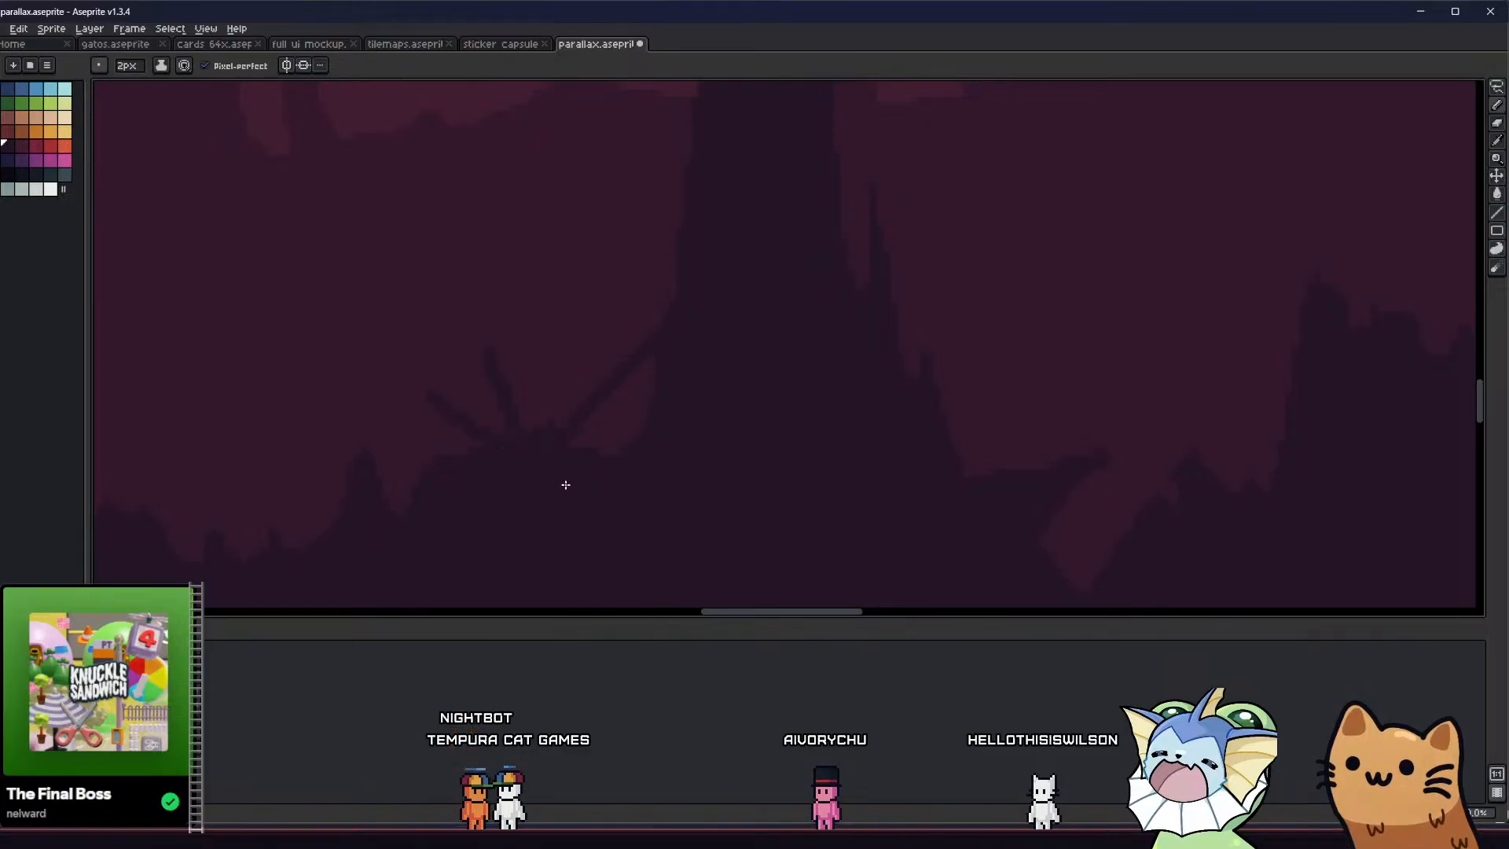
key("e")
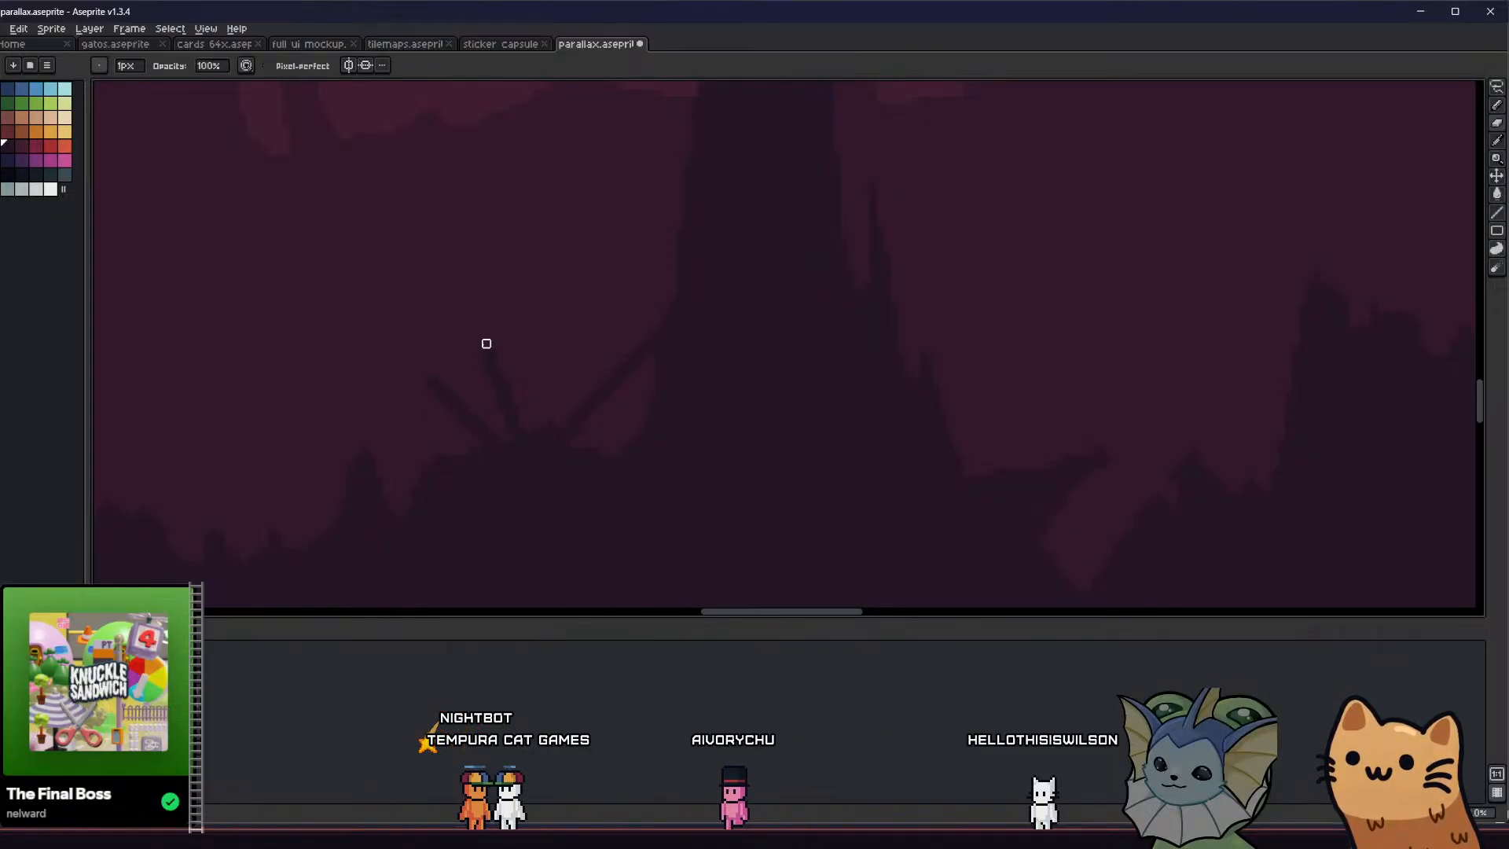
middle_click_drag(387, 410, 355, 452)
scroll(478, 485, "down", 4)
scroll(433, 440, "up", 3)
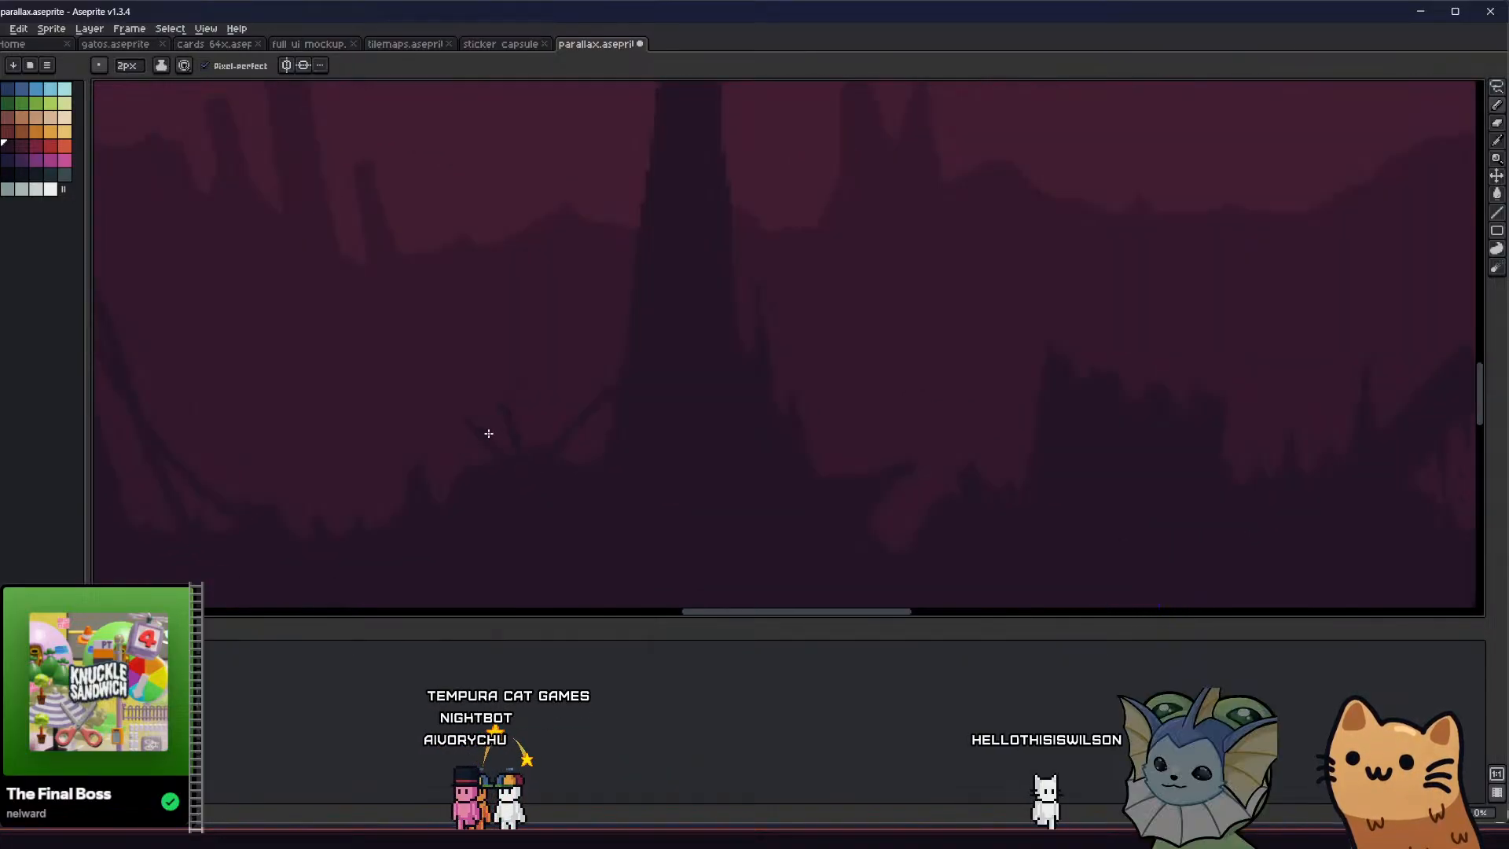
Pencil a third short spike on the mound between the two slanted spikes and the diagonal root
key("b")
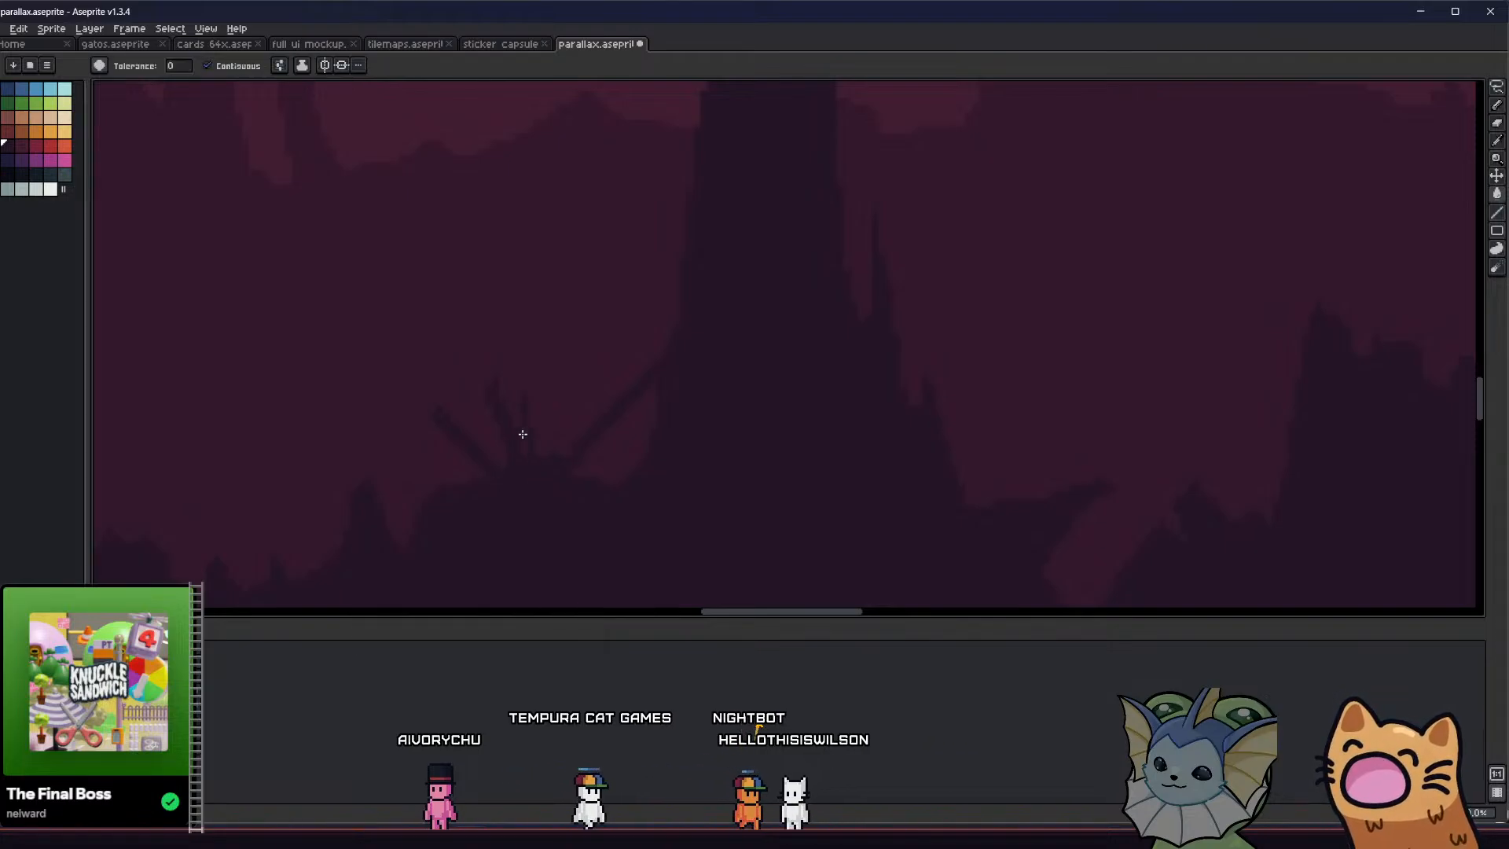
key("v")
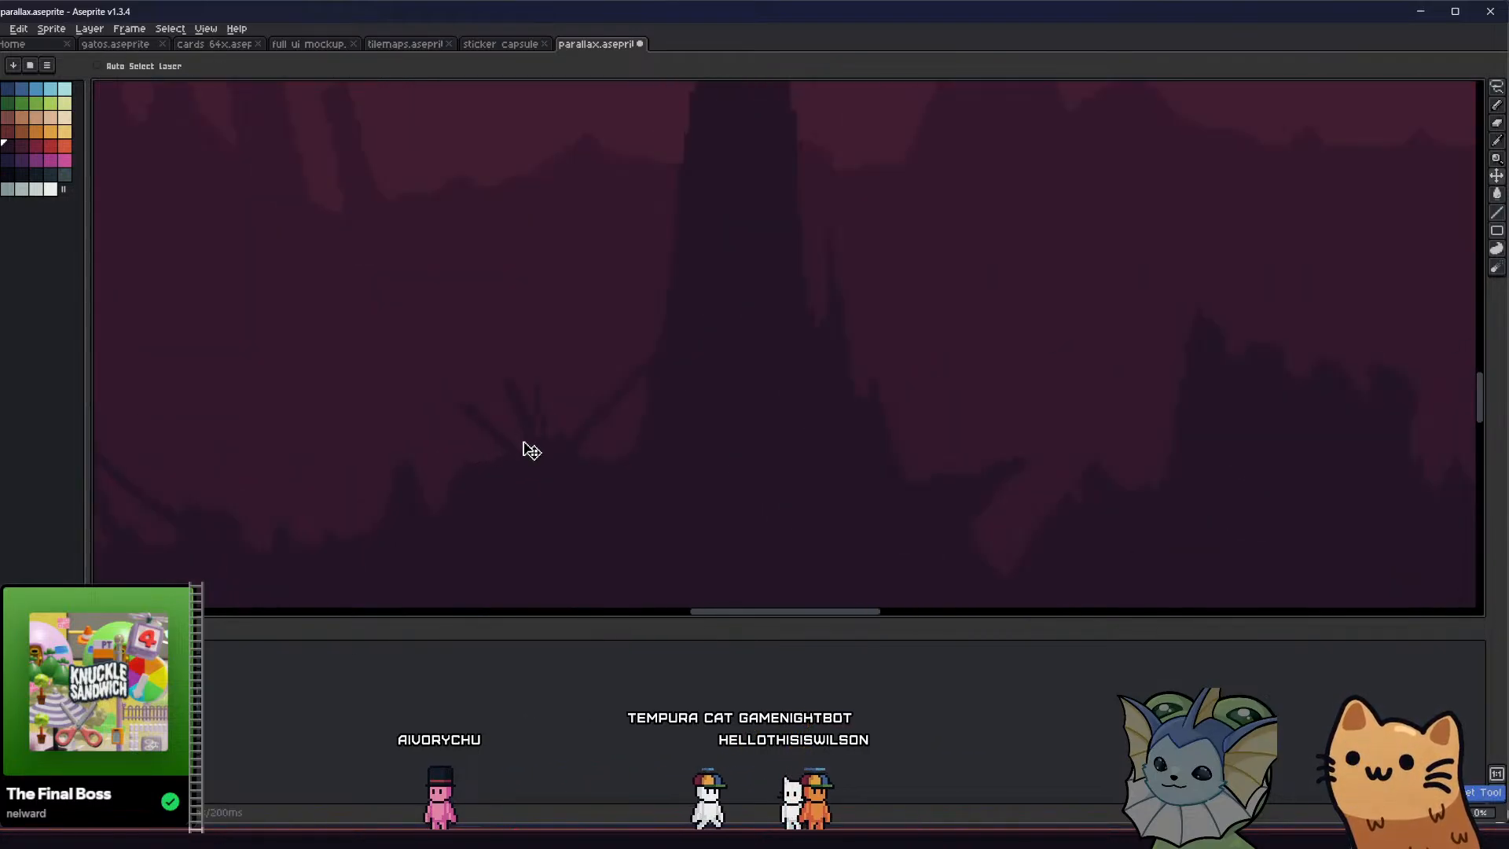
key("b")
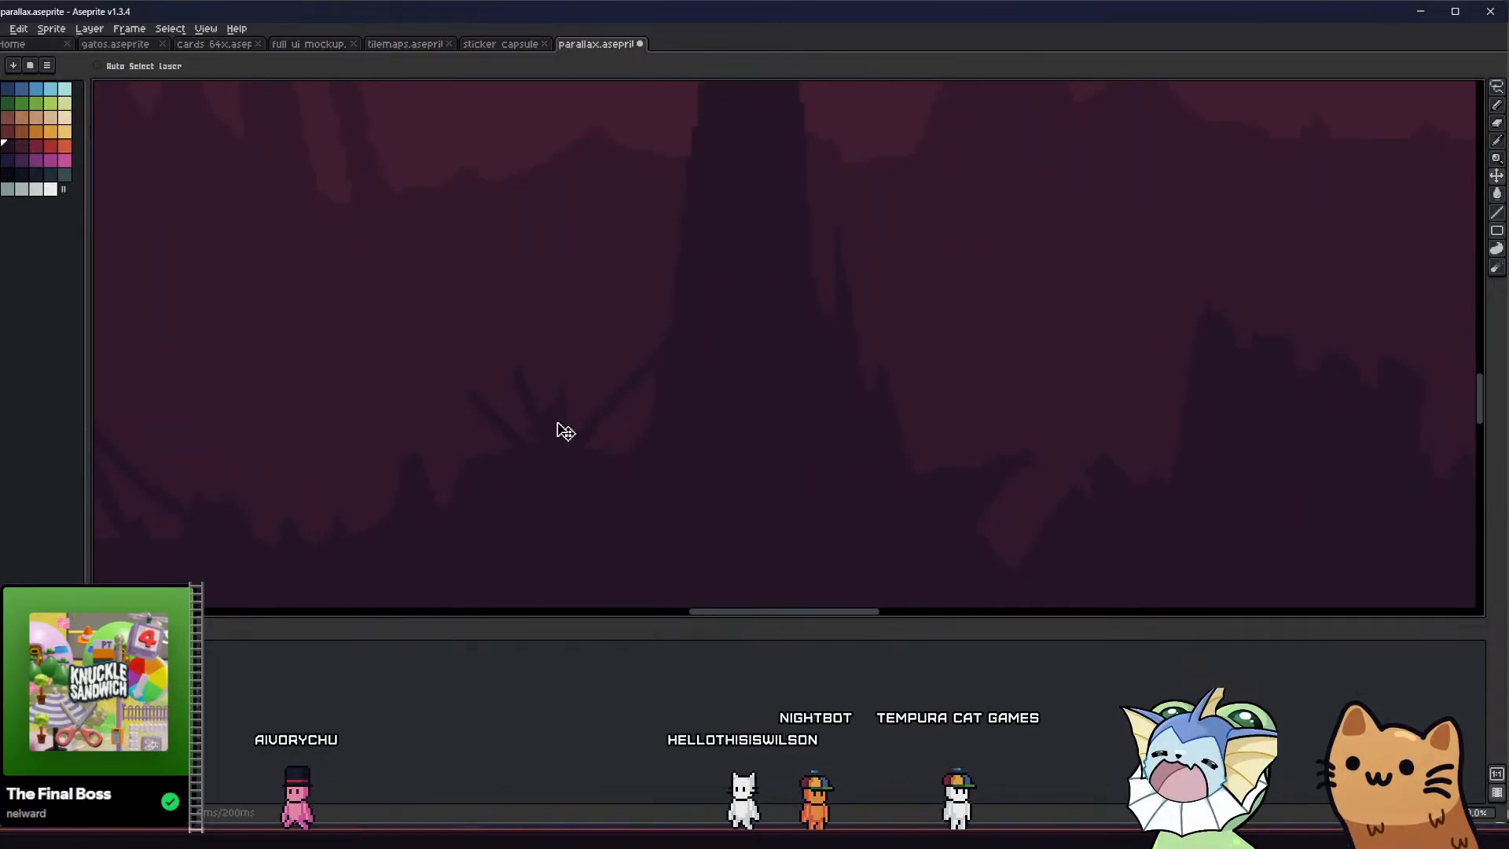
key("g")
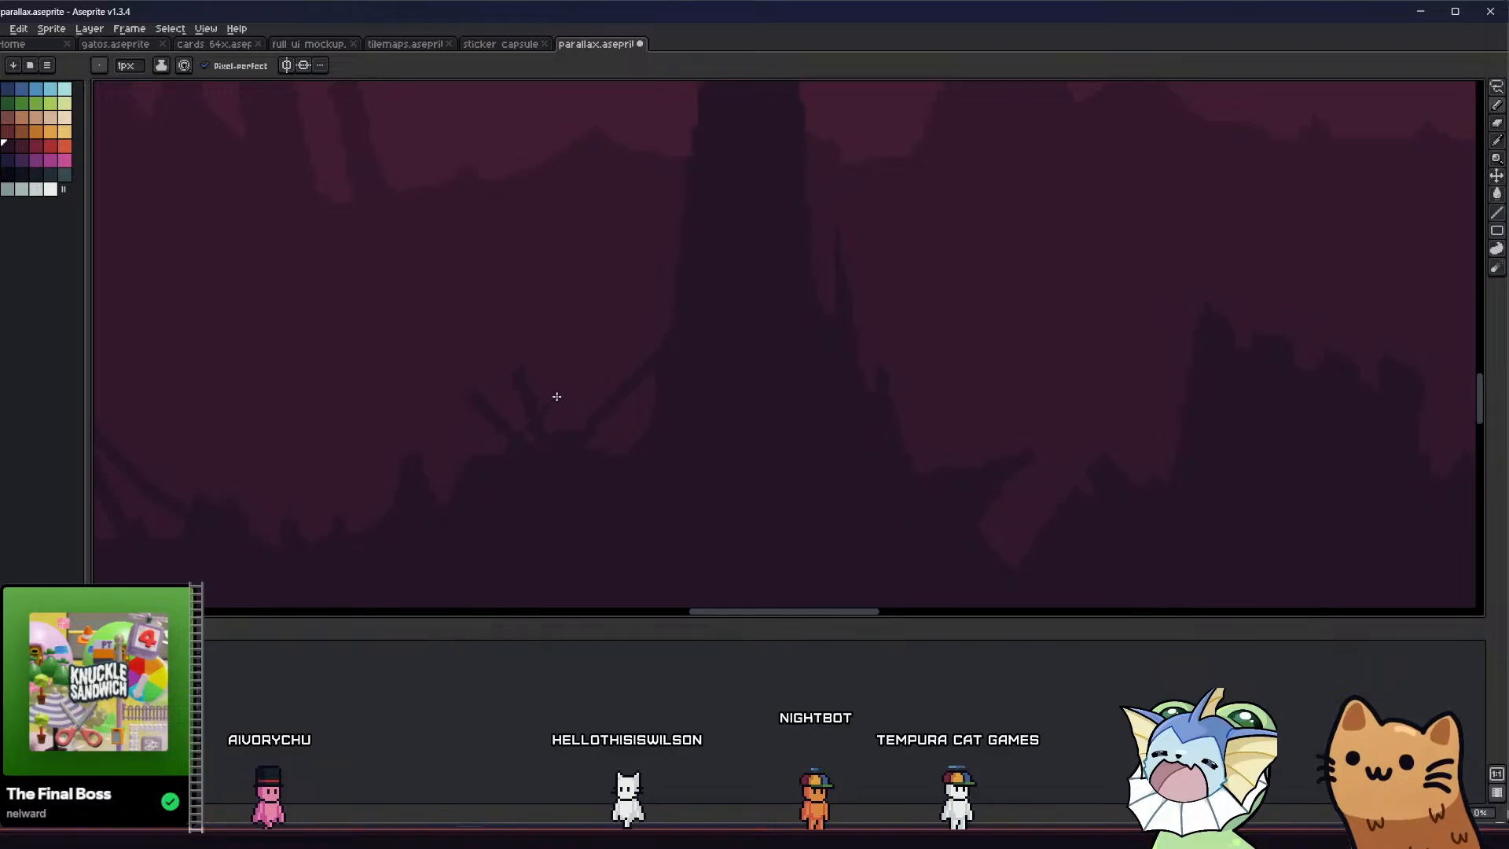
key("g")
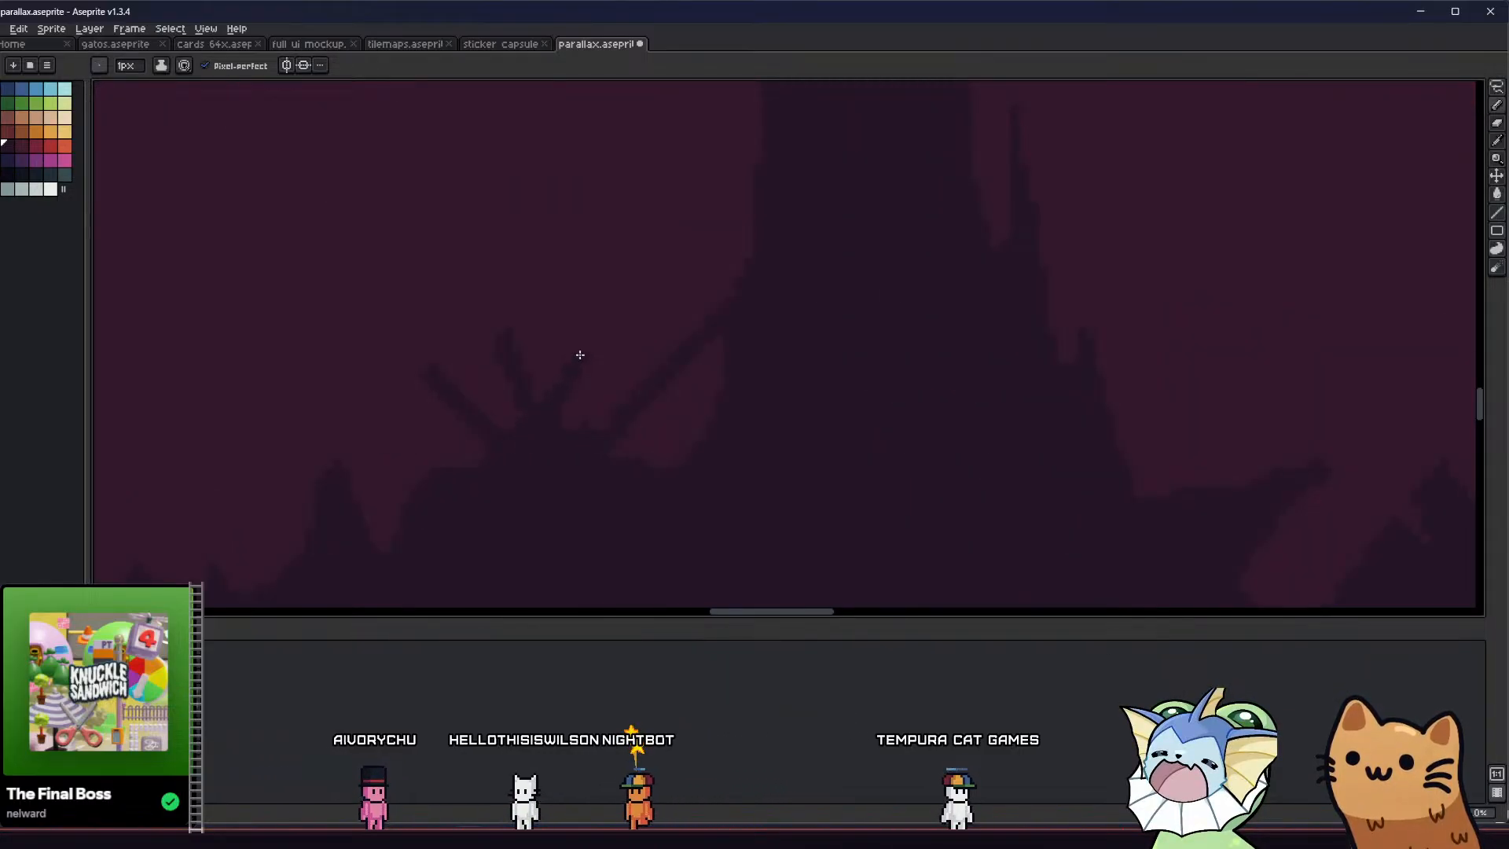
middle_click_drag(572, 364, 357, 445)
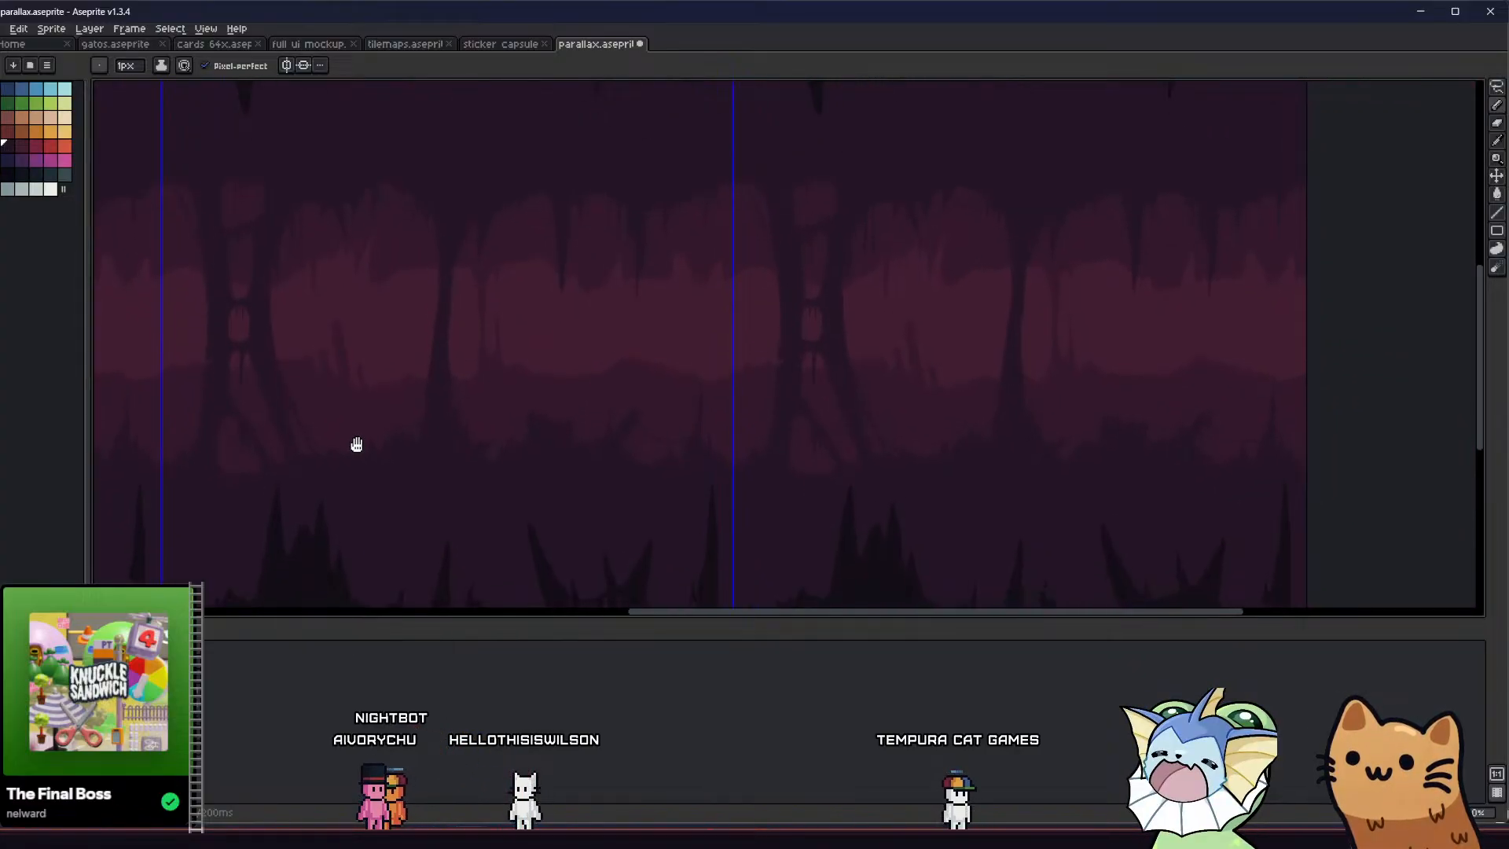
Trim the tip of the middle spike on the mound beside the narrow column with the 1 px Eraser and save the file
scroll(445, 438, "up", 3)
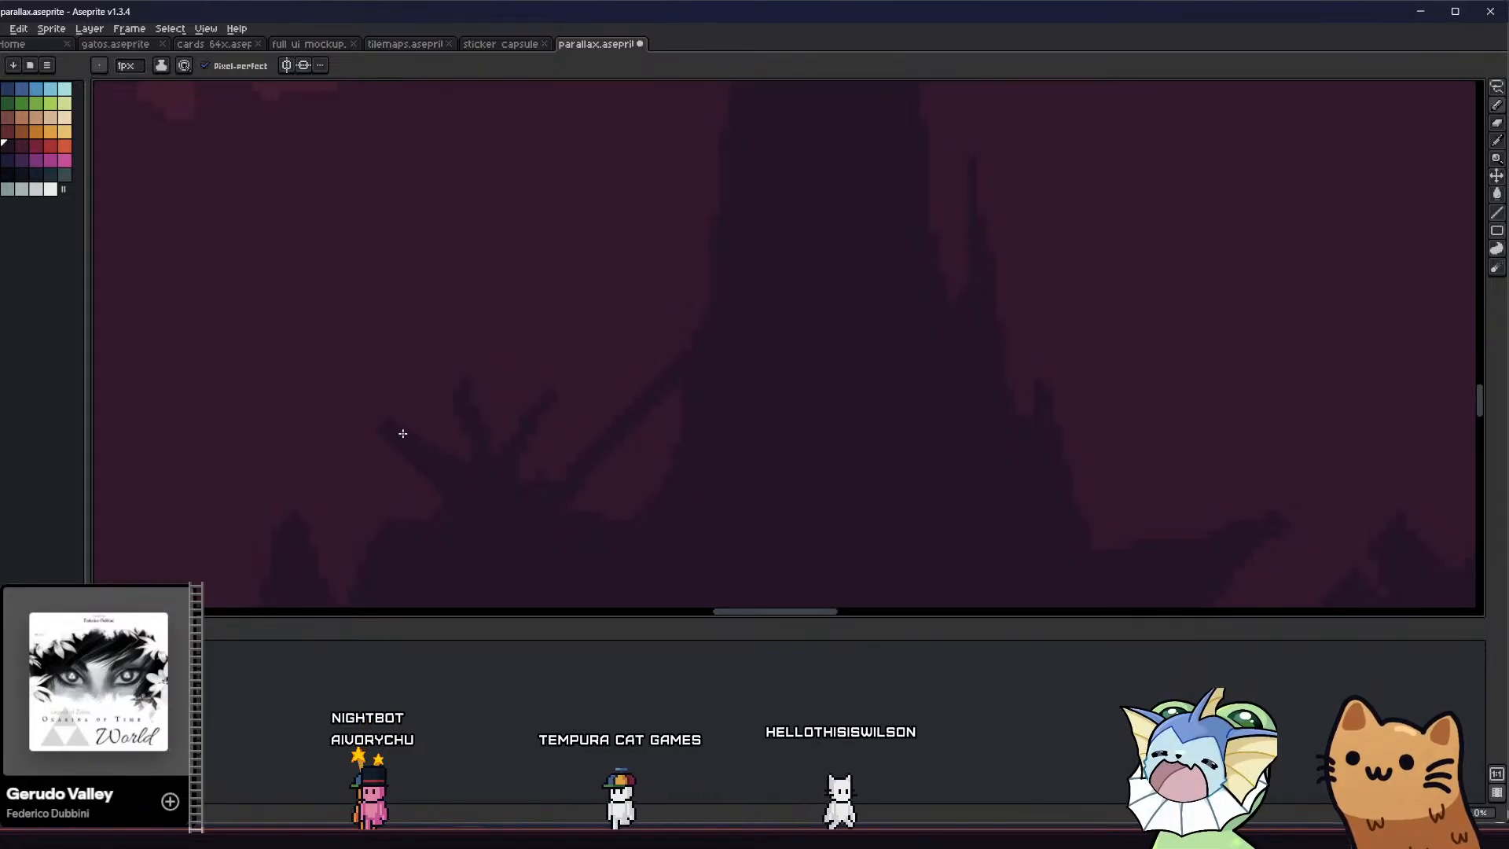
scroll(374, 421, "down", 3)
middle_click_drag(325, 468, 377, 481)
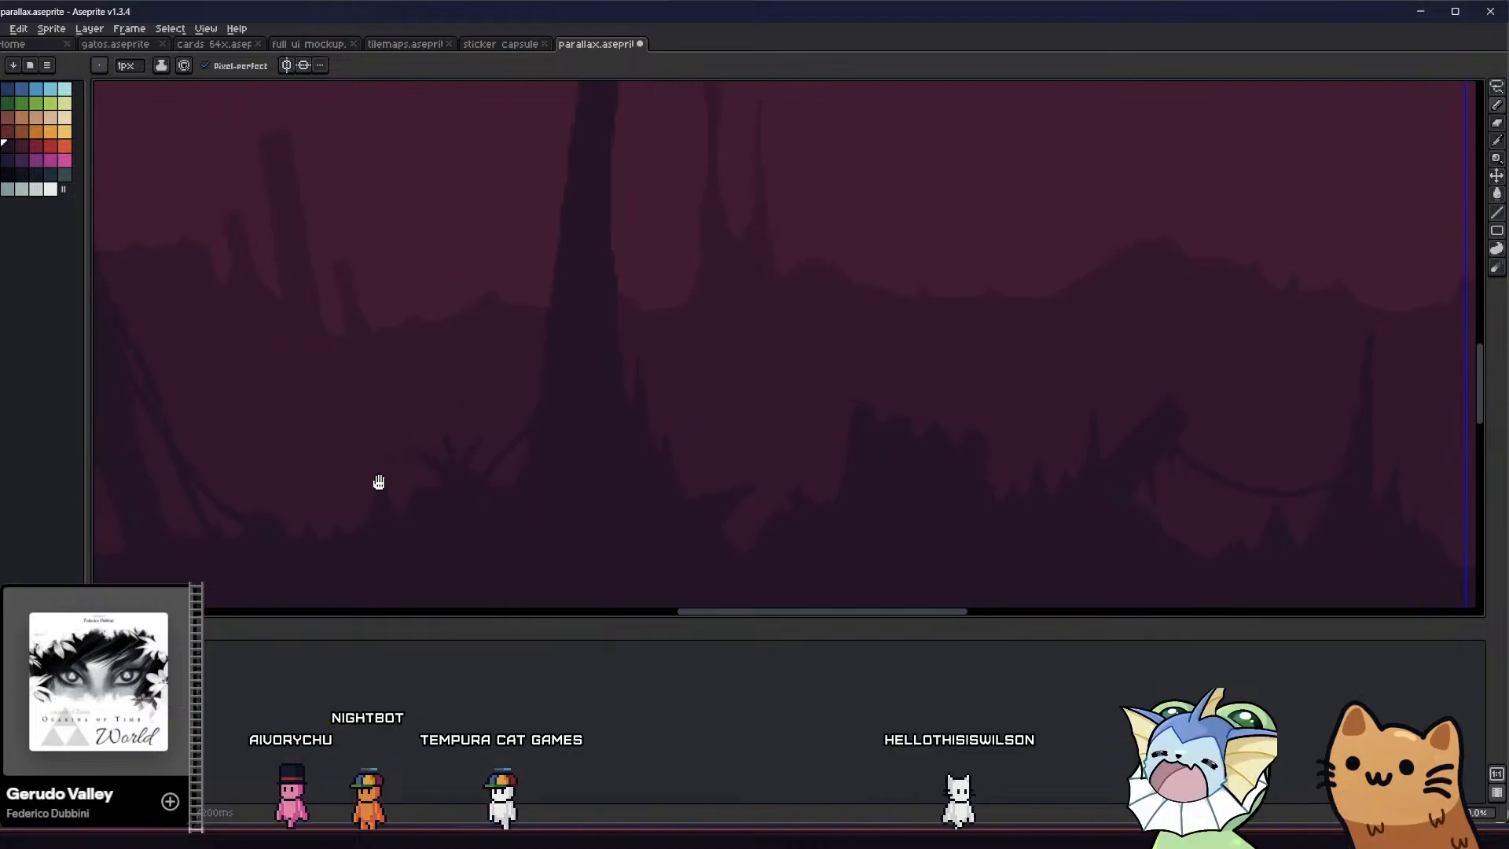
scroll(451, 445, "up", 4)
key("e")
mouse_move(446, 387)
left_mouse_down()
mouse_move(459, 412)
mouse_move(459, 368)
left_mouse_up()
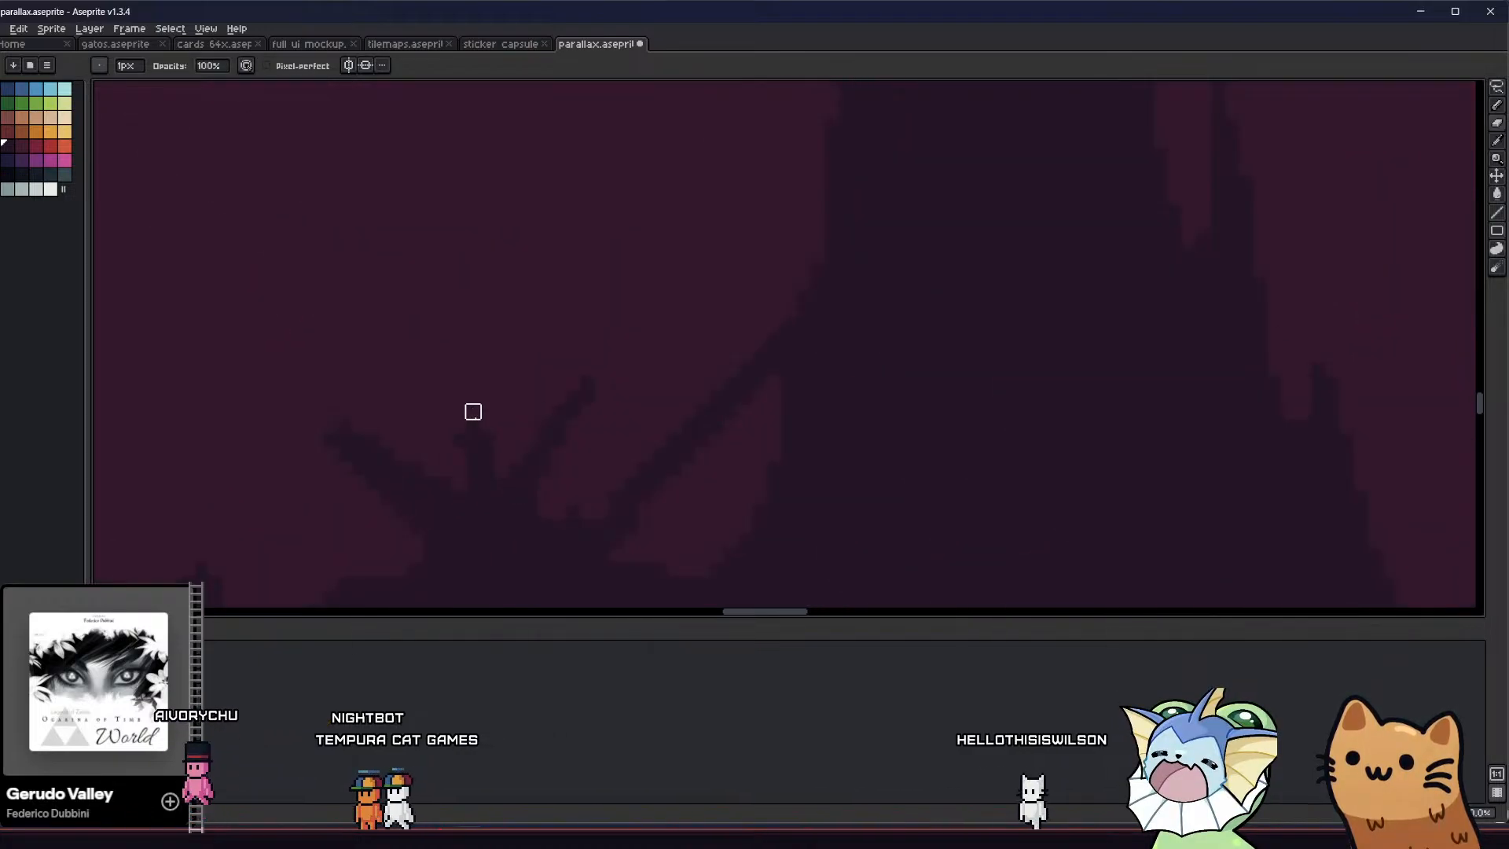
scroll(463, 448, "down", 2)
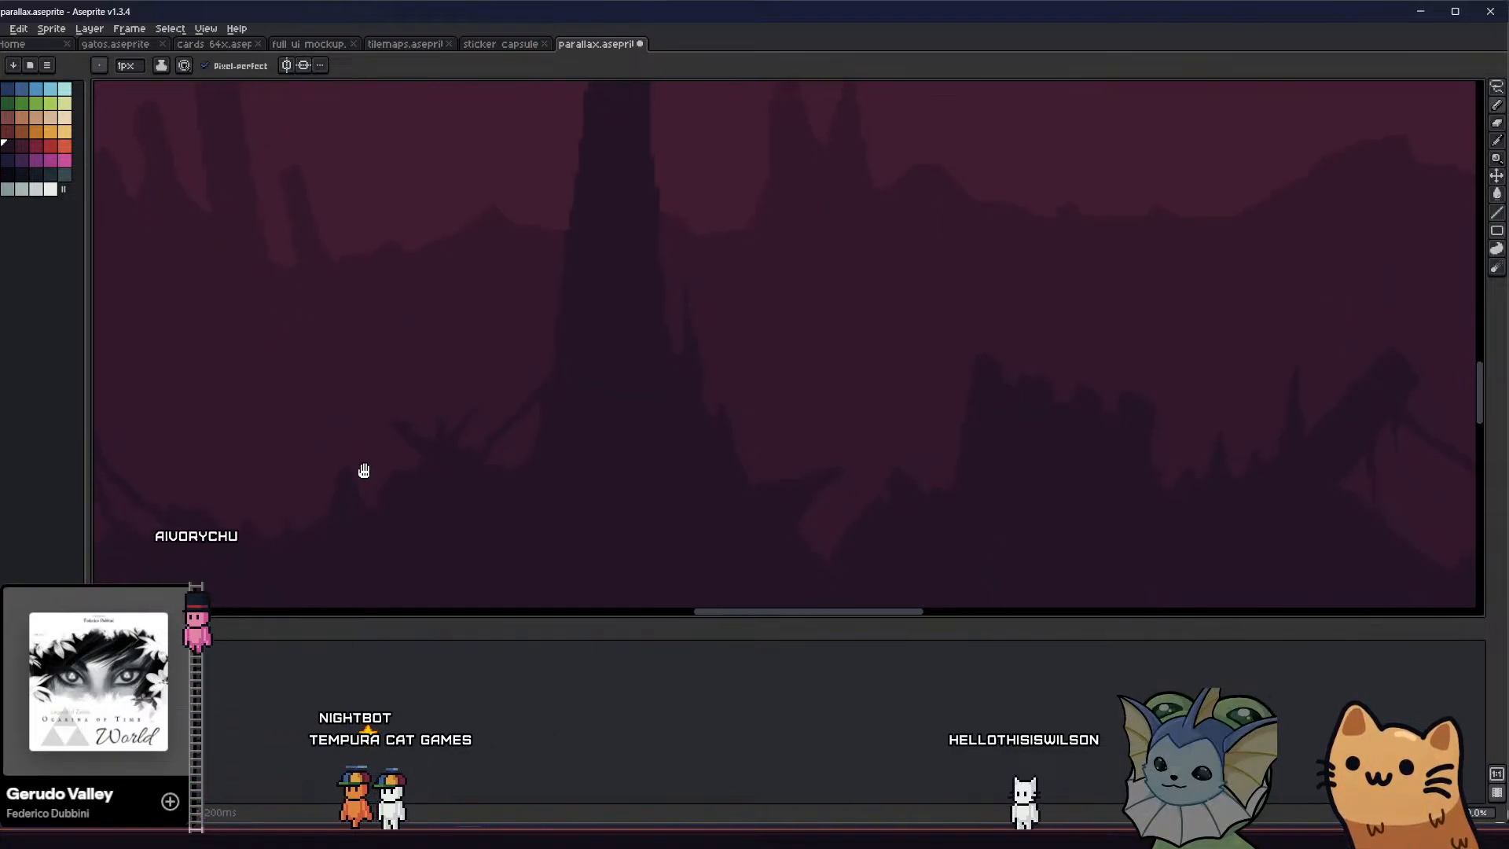
scroll(352, 457, "up", 4)
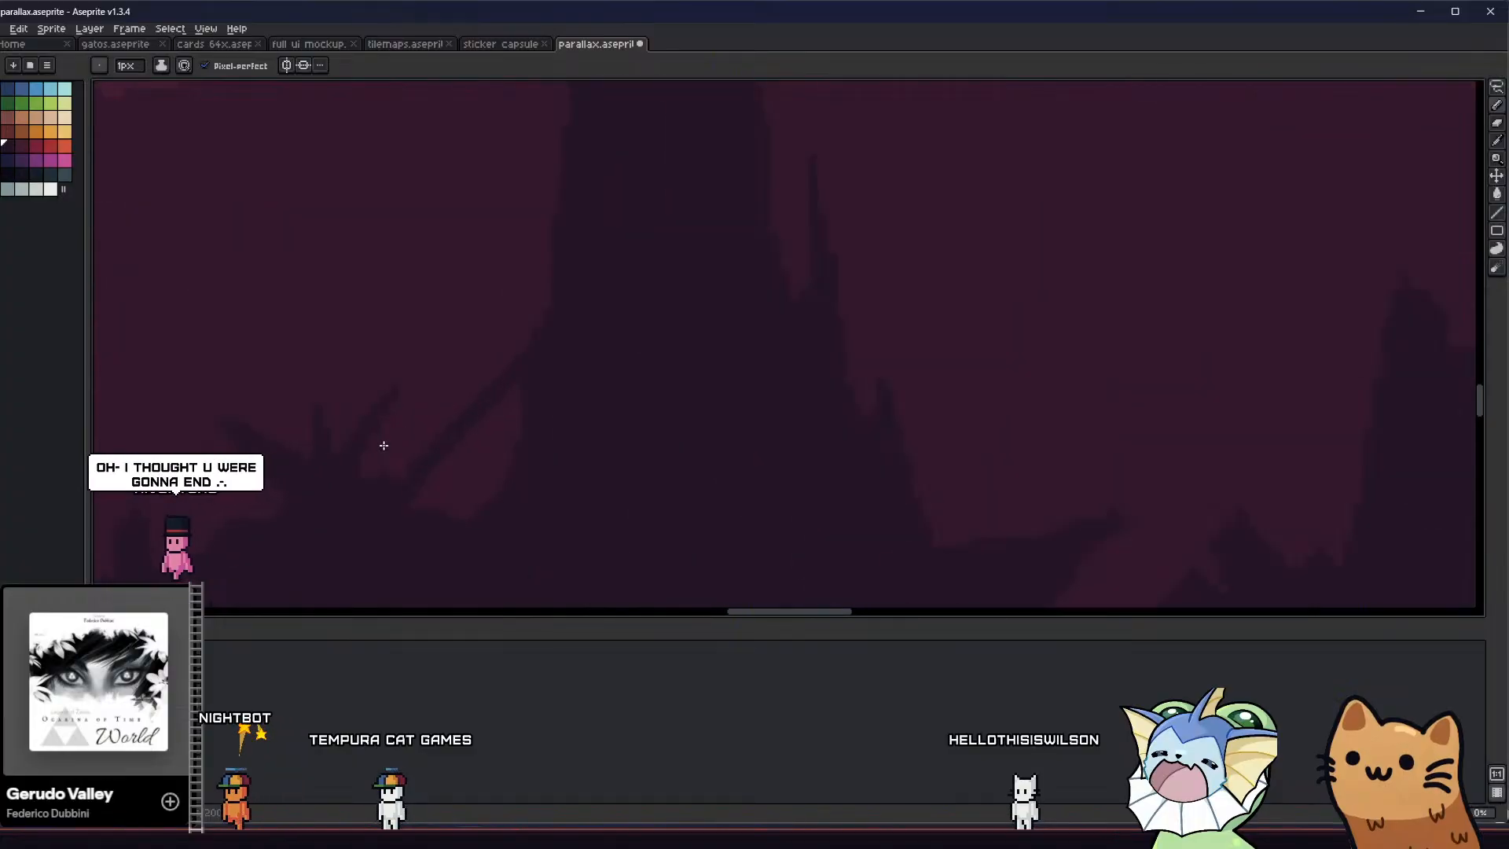
key("b")
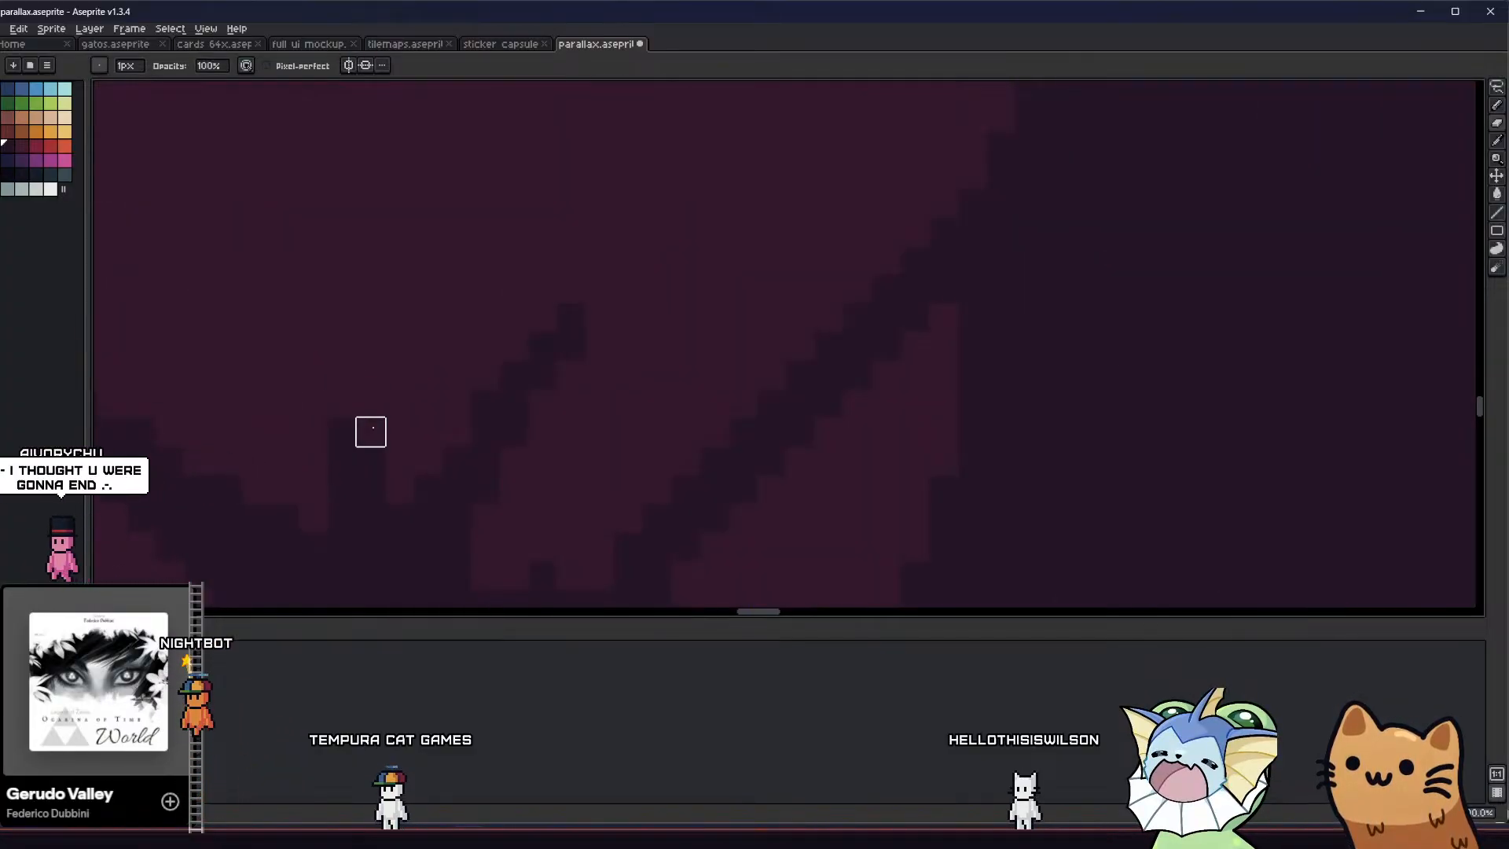
scroll(370, 431, "down", 3)
key("ctrl+s")
scroll(350, 475, "down", 3)
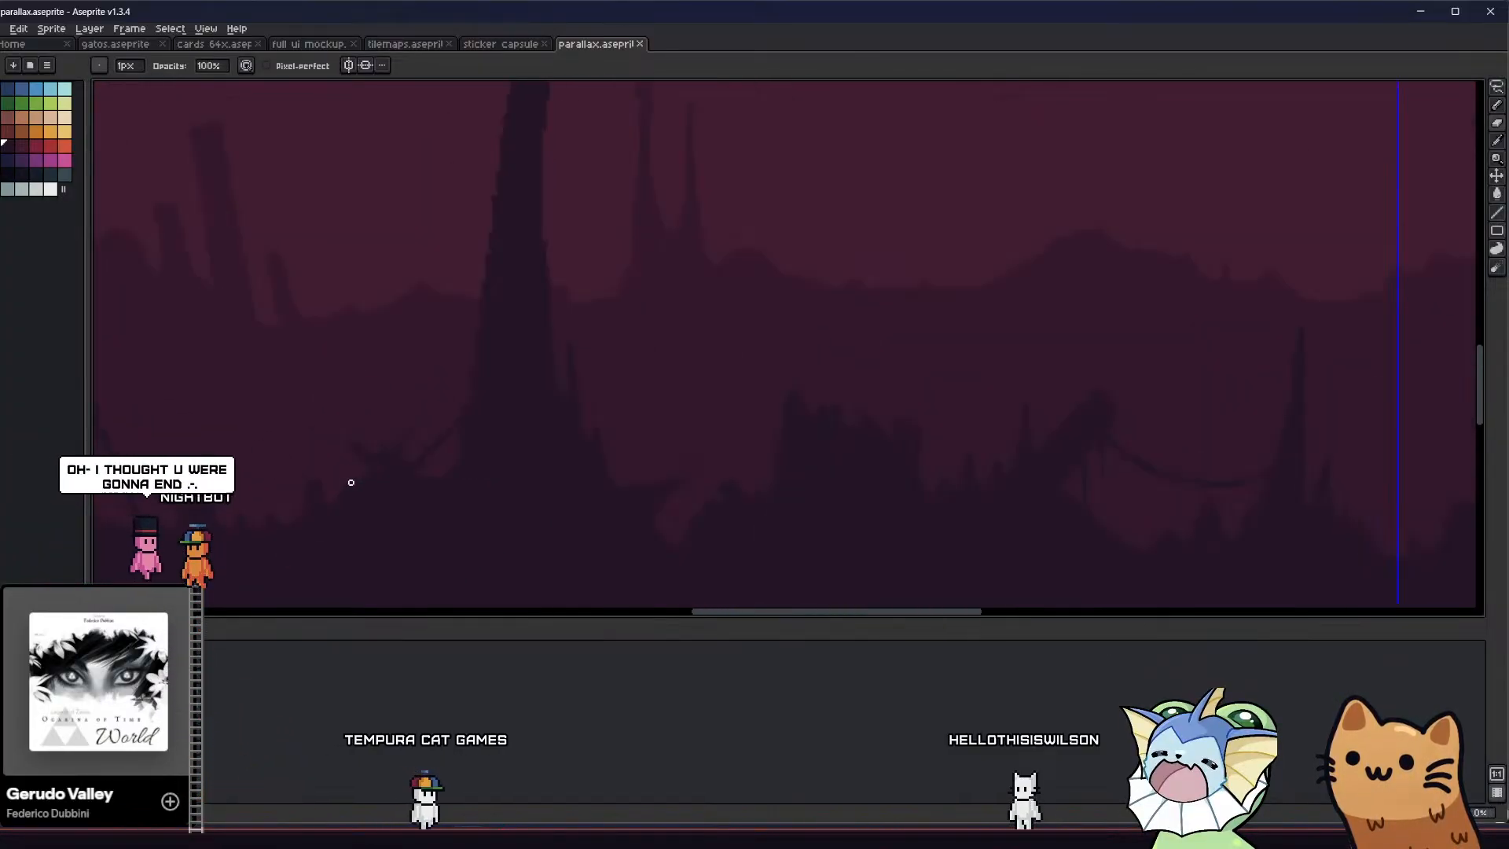
Cut an arch into the far ceiling left of the narrow column by erasing its outline and clearing the enclosed area with the Magic Wand
middle_click_drag(339, 449, 569, 447)
scroll(471, 425, "up", 2)
scroll(639, 408, "up", 3)
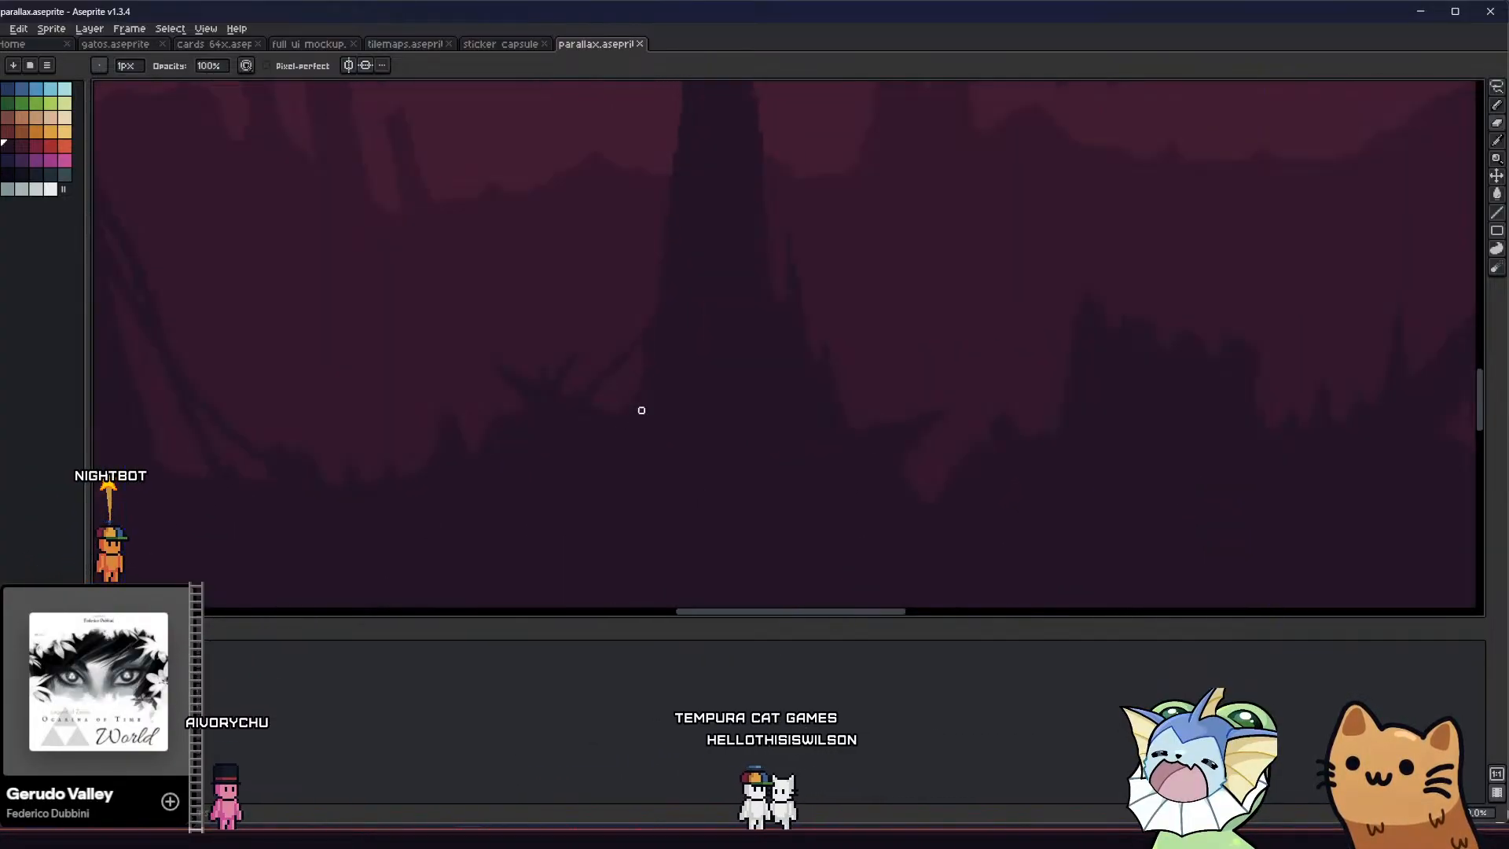
scroll(650, 431, "down", 5)
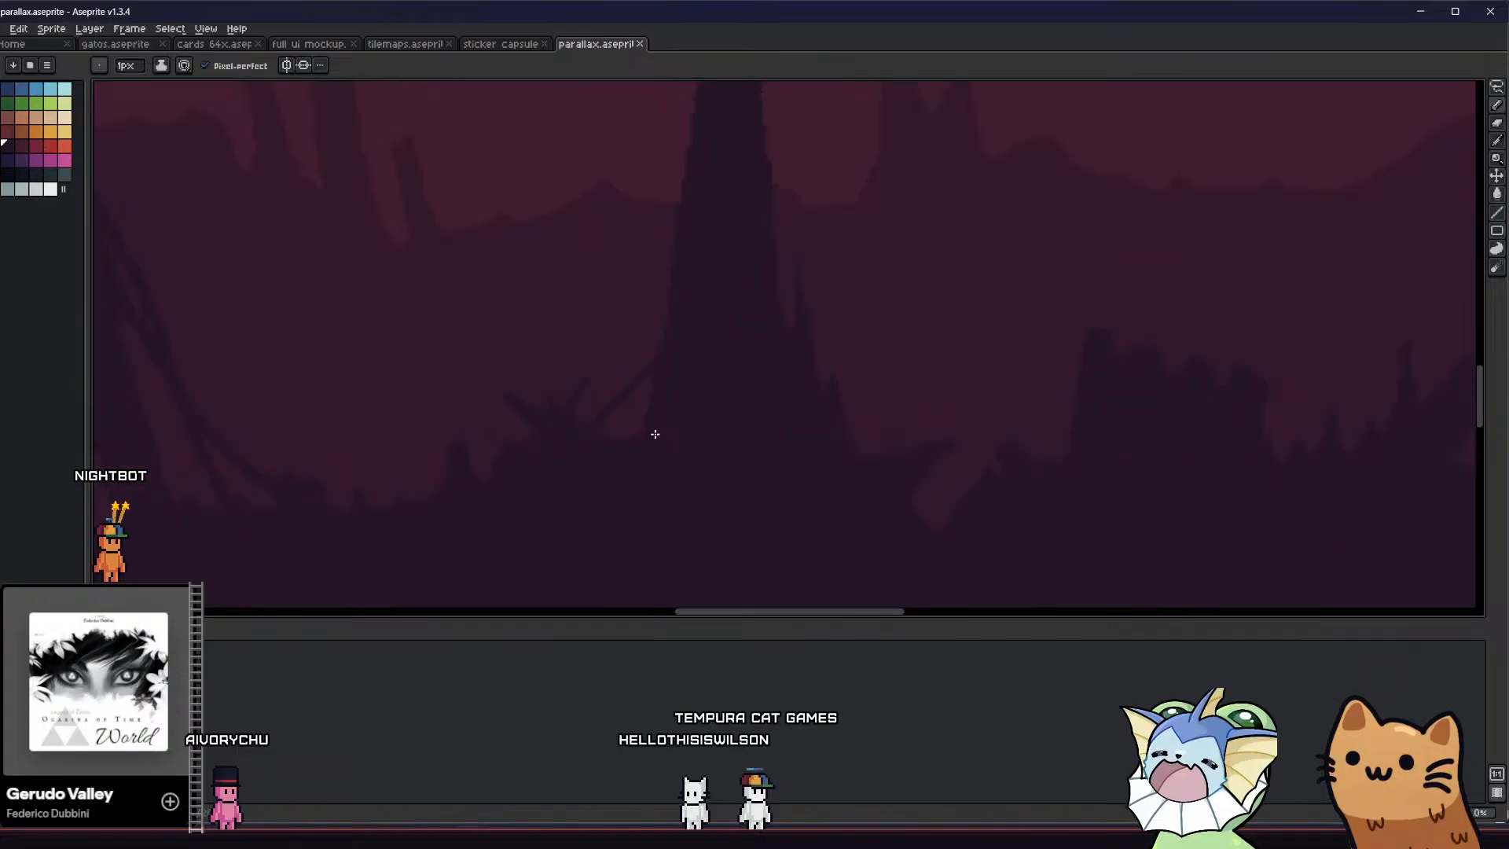
scroll(663, 457, "down", 1)
scroll(615, 424, "up", 1)
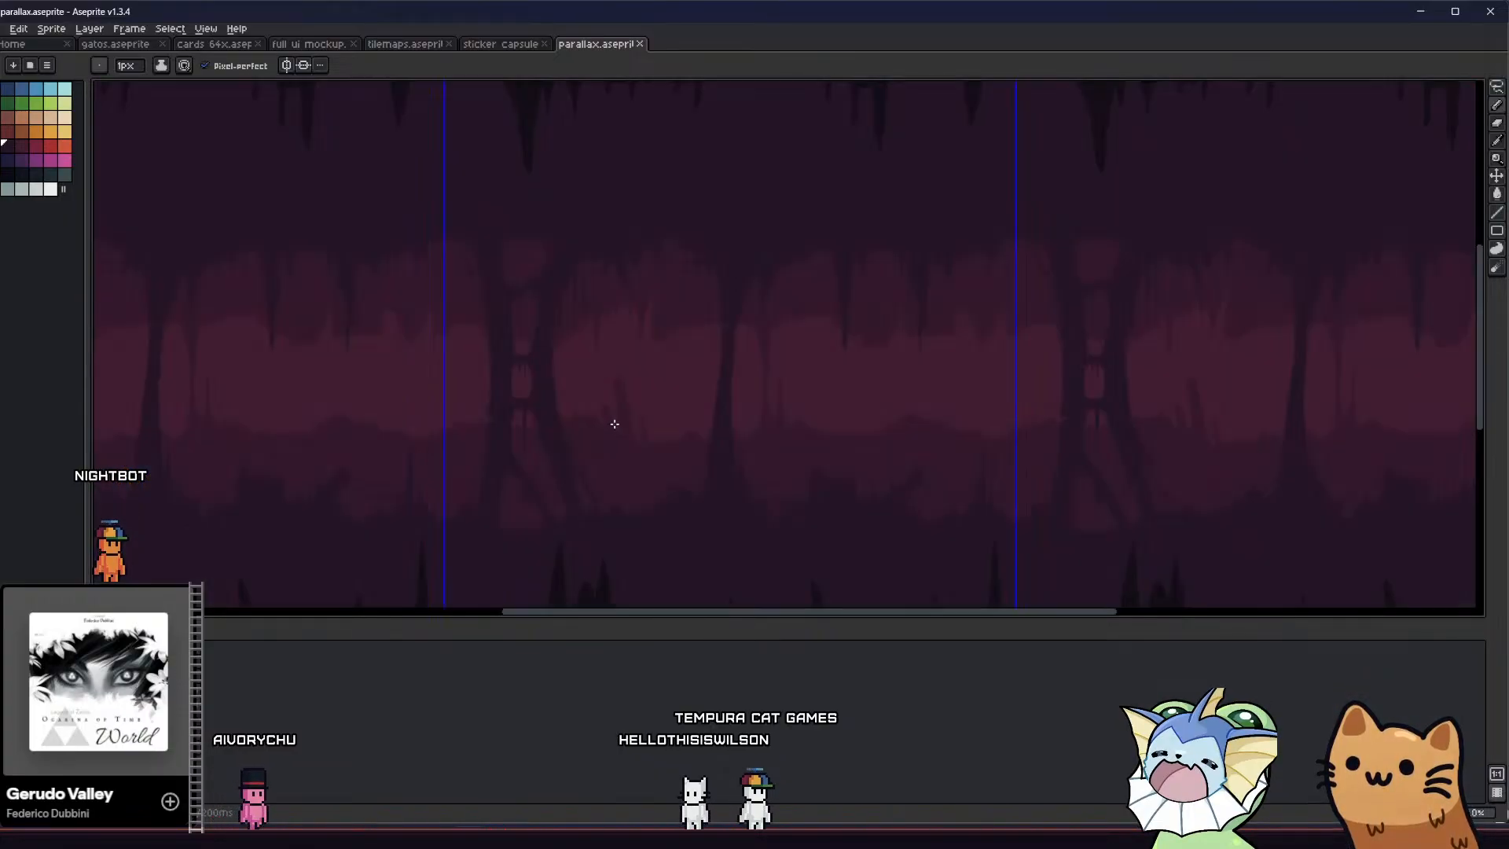
key("i")
scroll(656, 338, "up", 2)
key("b")
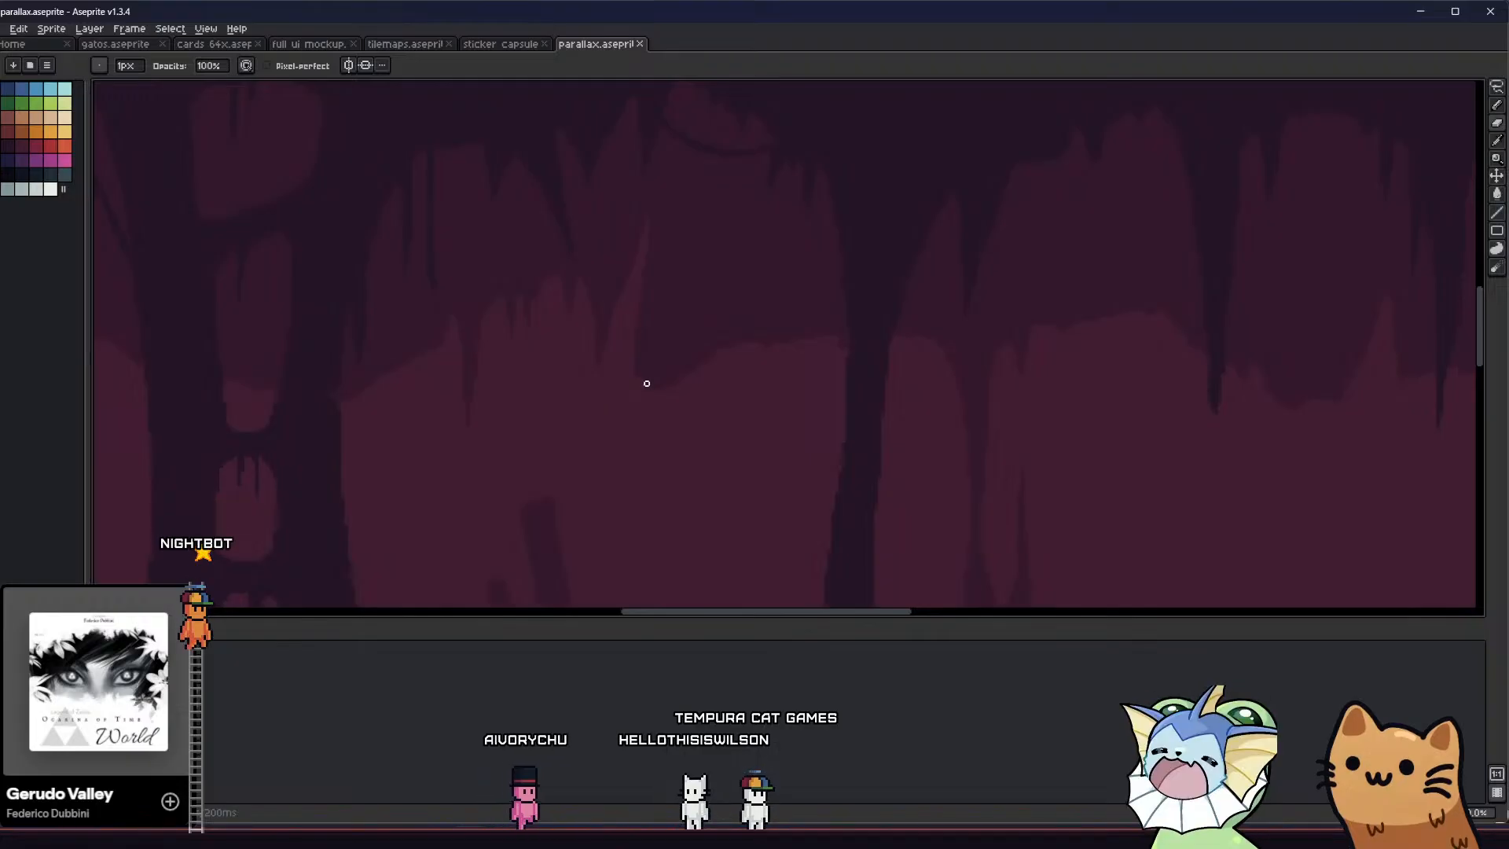
left_click_drag(647, 385, 657, 380)
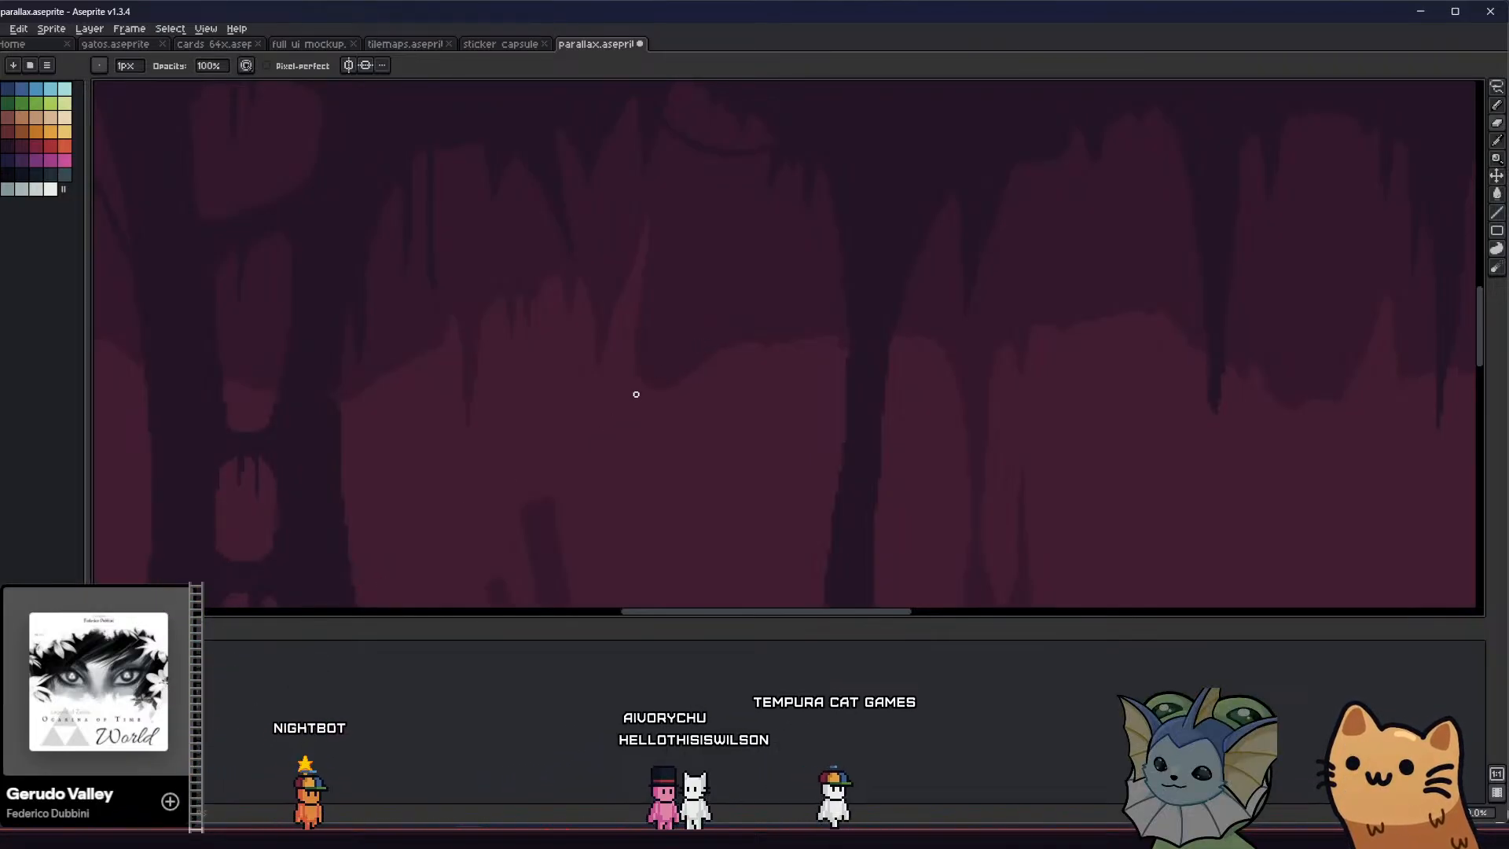
mouse_move(652, 382)
left_mouse_down()
mouse_move(725, 269)
mouse_move(767, 346)
left_mouse_up()
key("w")
left_click(742, 334)
key("f")
key("ctrl+d")
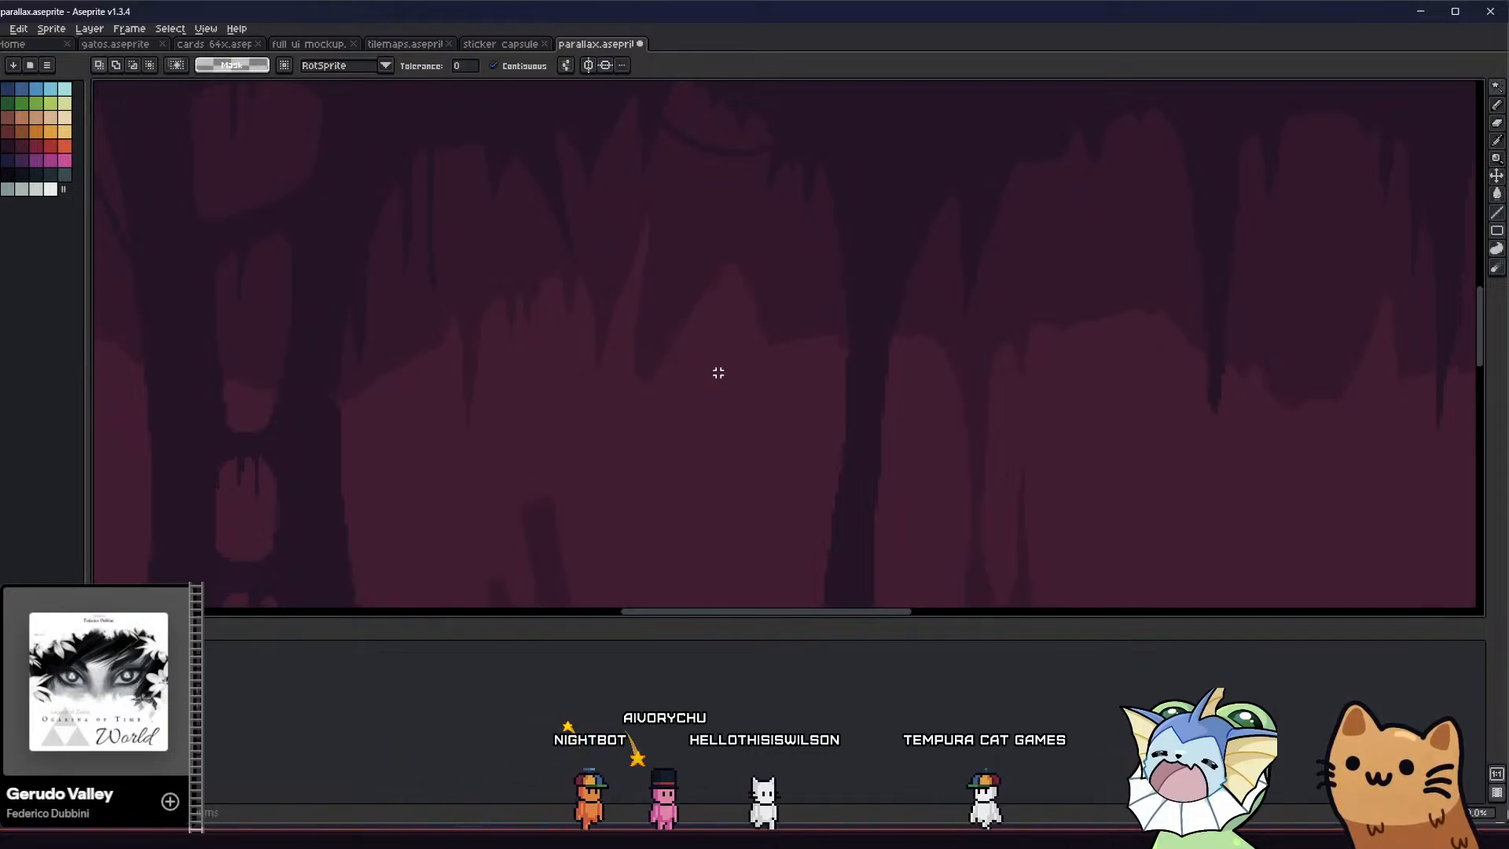
Widen the arch along its left edge with the Eraser and round off its peak by clearing a lasso selection
key("b")
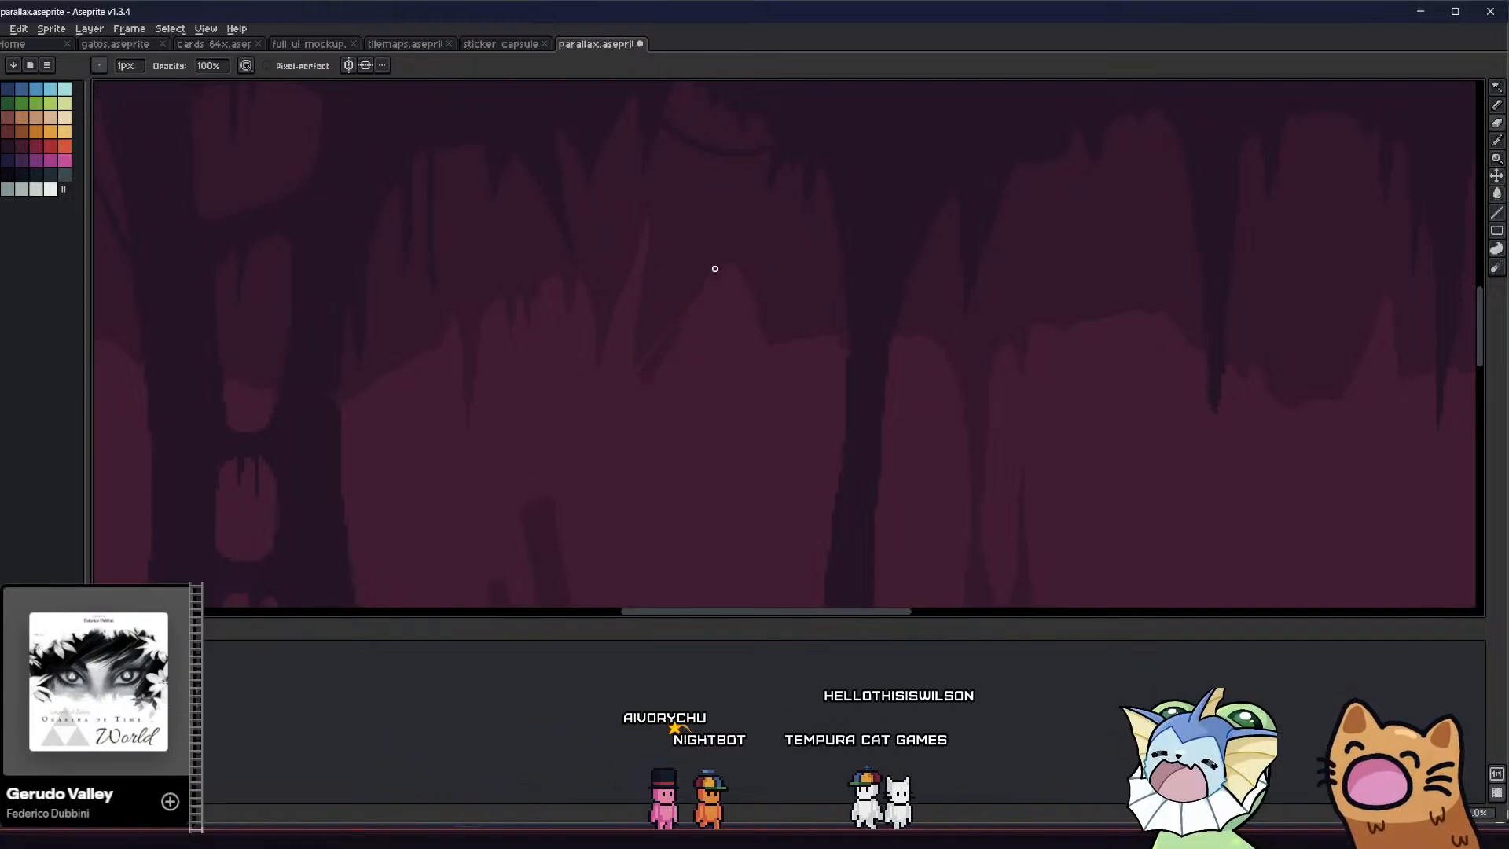
key("m")
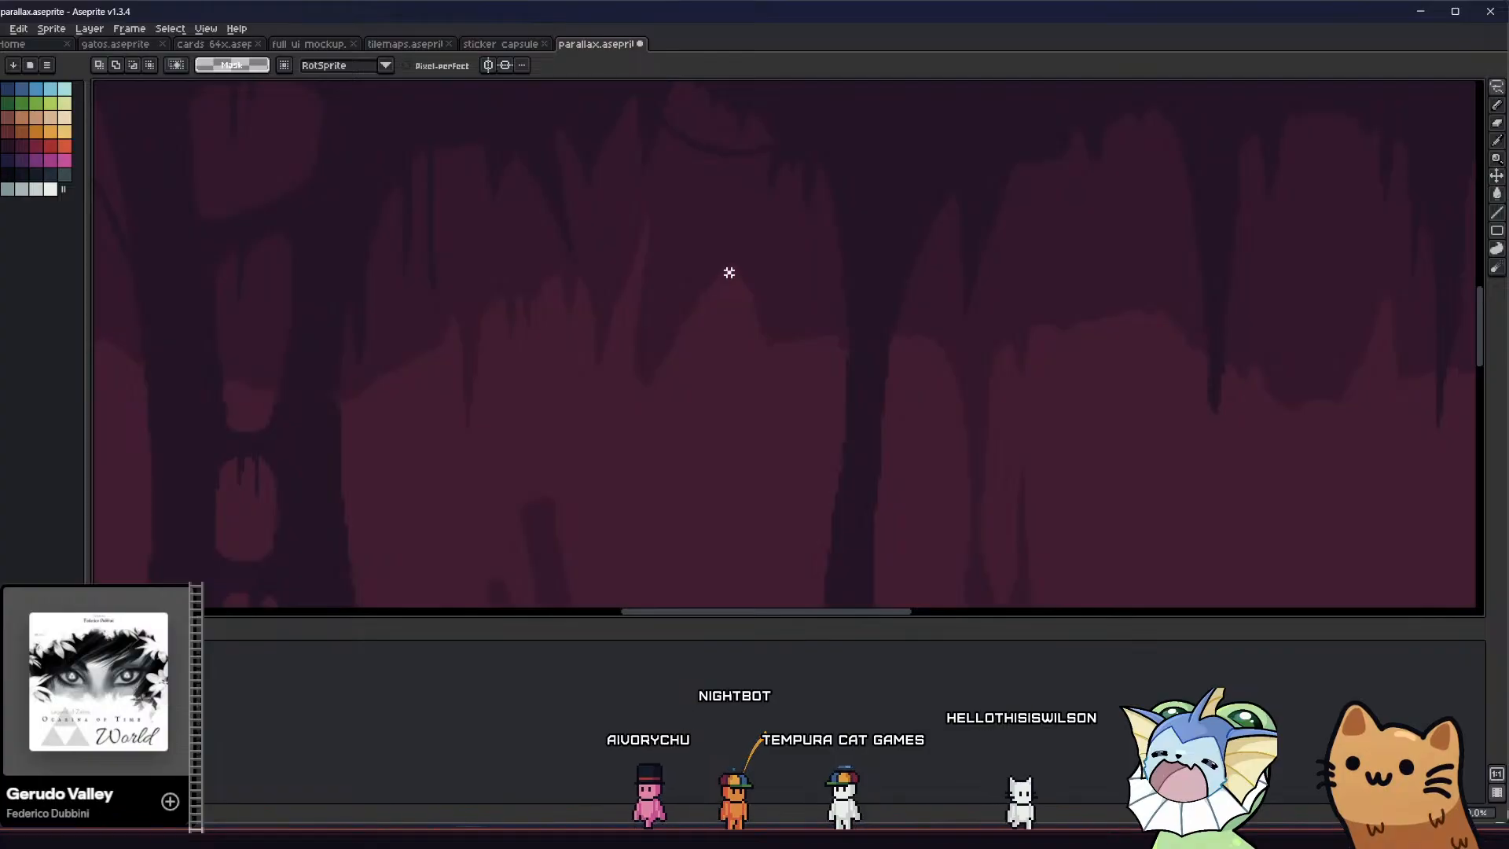
mouse_move(739, 275)
left_mouse_down()
mouse_move(718, 253)
mouse_move(667, 251)
mouse_move(646, 272)
mouse_move(735, 293)
mouse_move(728, 263)
mouse_move(682, 262)
mouse_move(650, 312)
mouse_move(716, 288)
left_mouse_up()
key("Delete")
key("ctrl+d")
Pencil a curved 1 px edge along the stalactite at the arch's left side and fill the gap with the Paint Bucket
middle_click_drag(668, 374, 574, 418)
key("b")
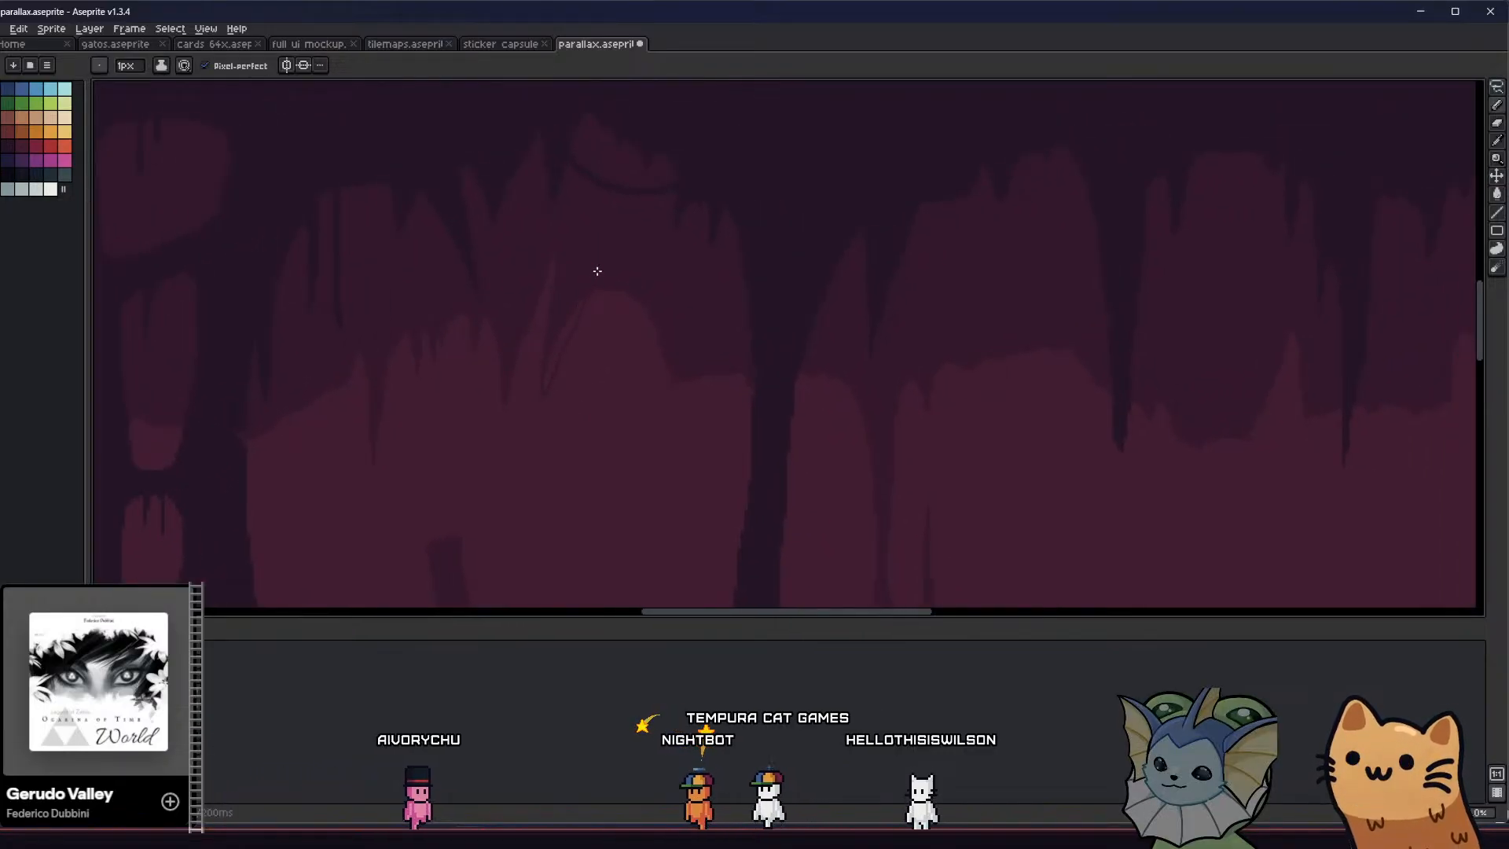
scroll(522, 387, "down", 2)
key("g")
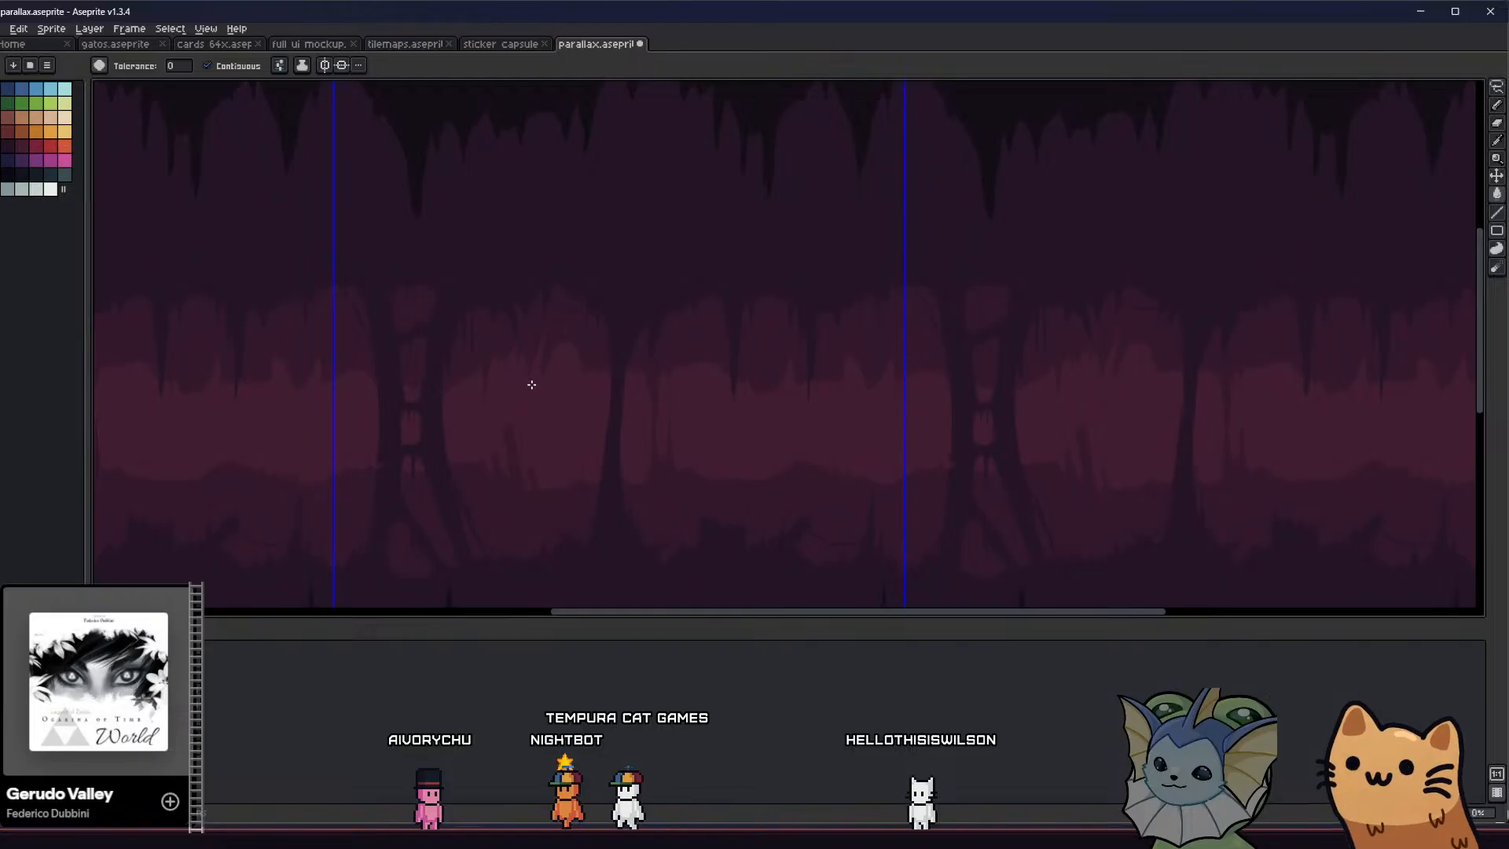
scroll(531, 384, "up", 2)
key("b")
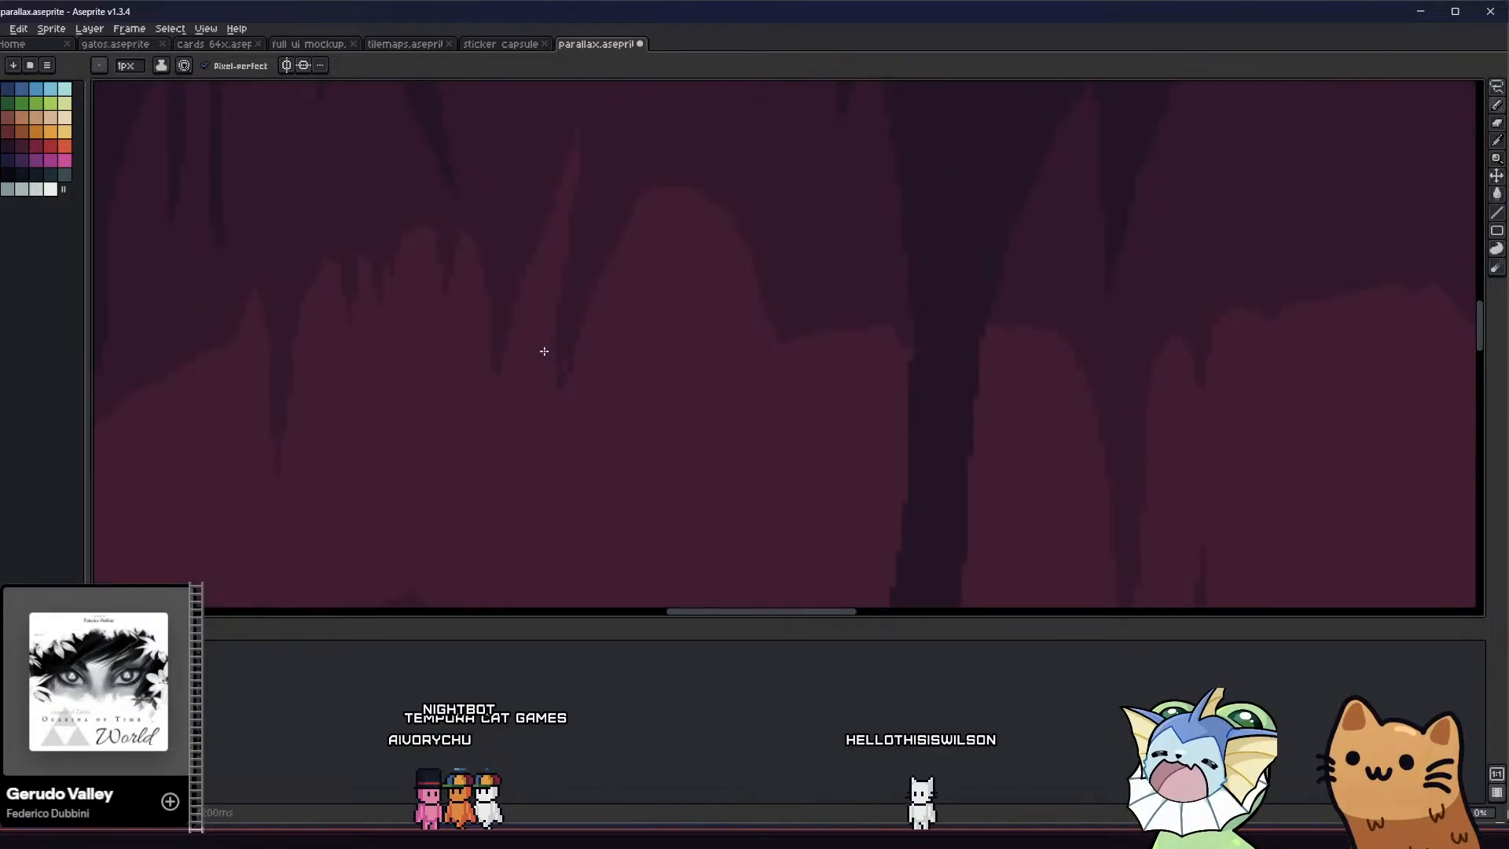
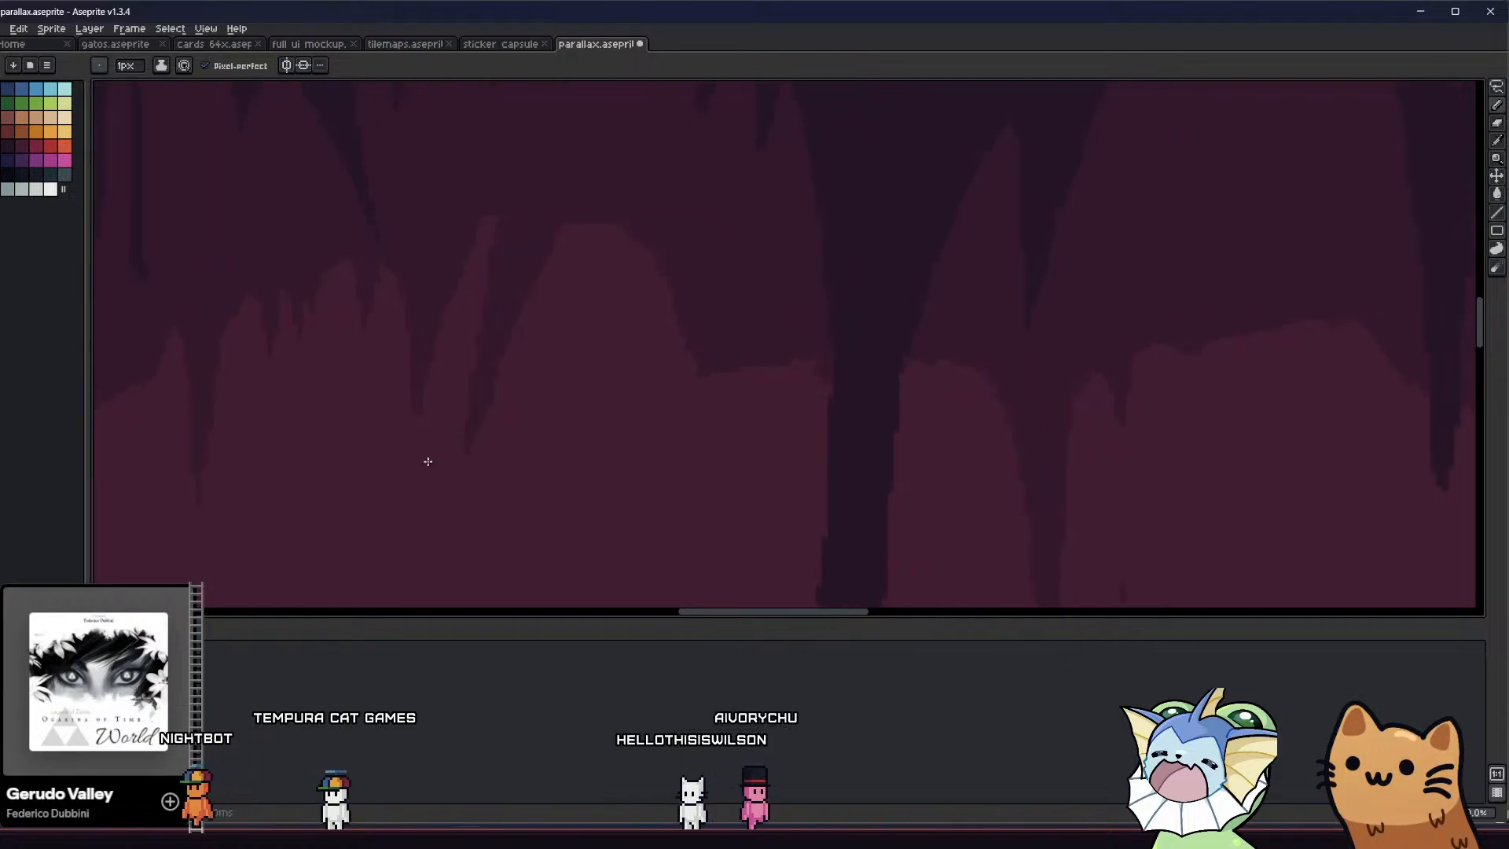
Draw and fill a mid-tone rock column joining the ceiling to the floor just below the long dark stalactite left of the tile seam
scroll(429, 462, "down", 5)
middle_click_drag(340, 355, 510, 339)
scroll(556, 279, "up", 1)
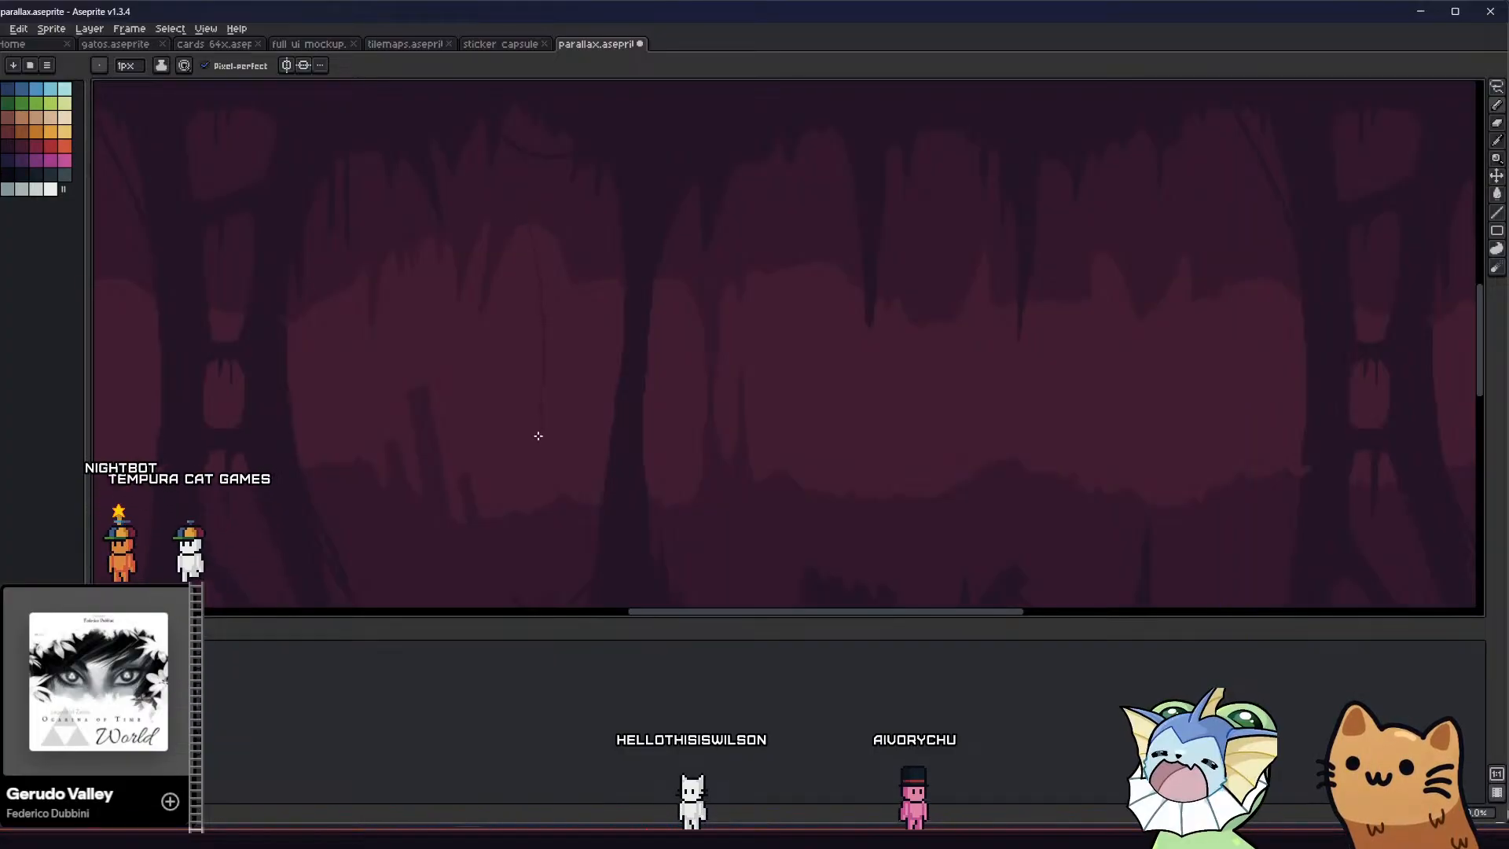
middle_click_drag(741, 409, 486, 398)
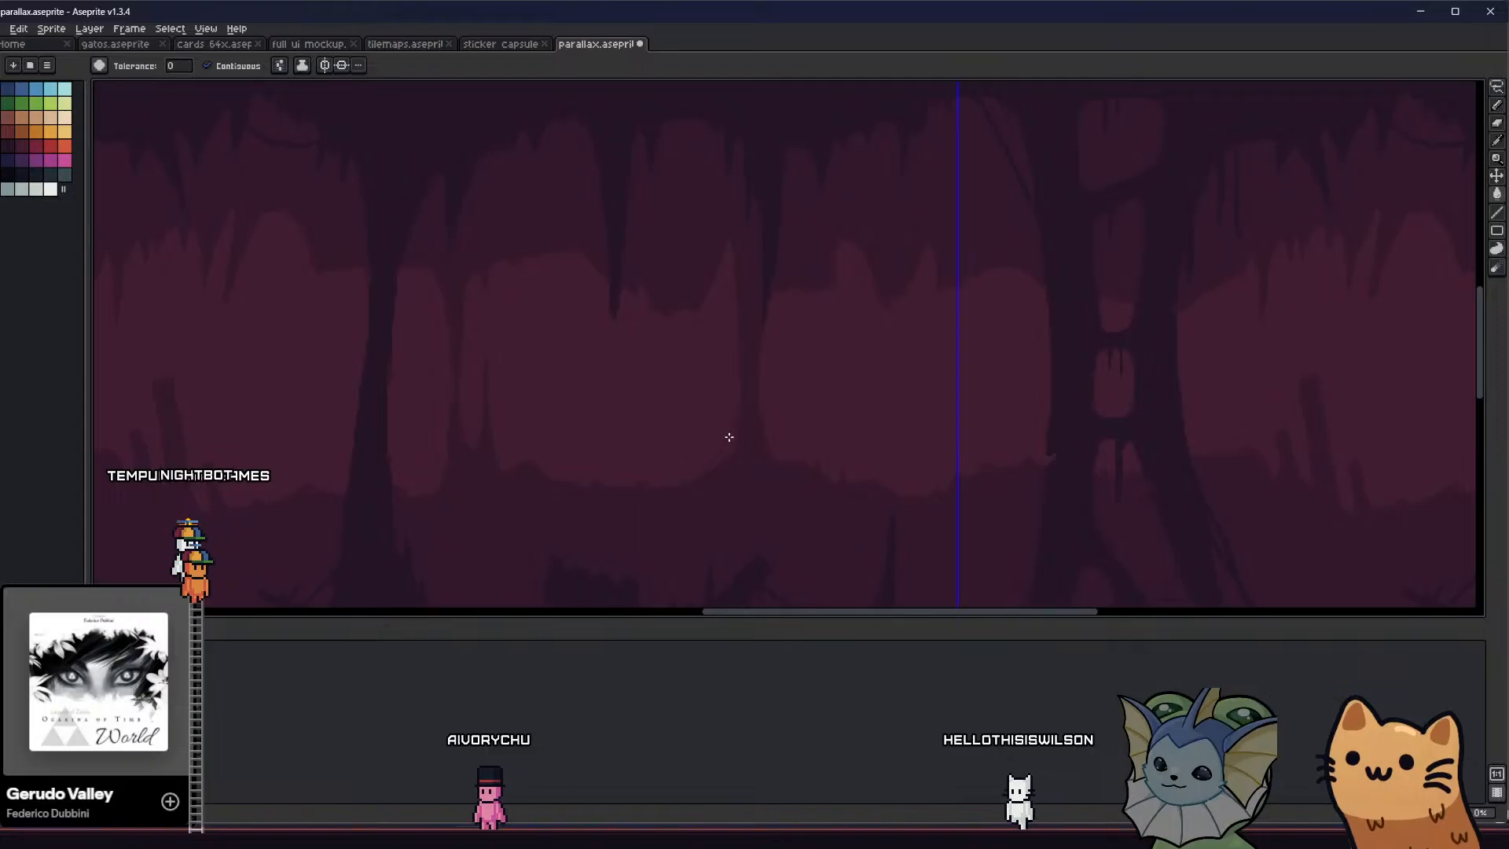
key("g")
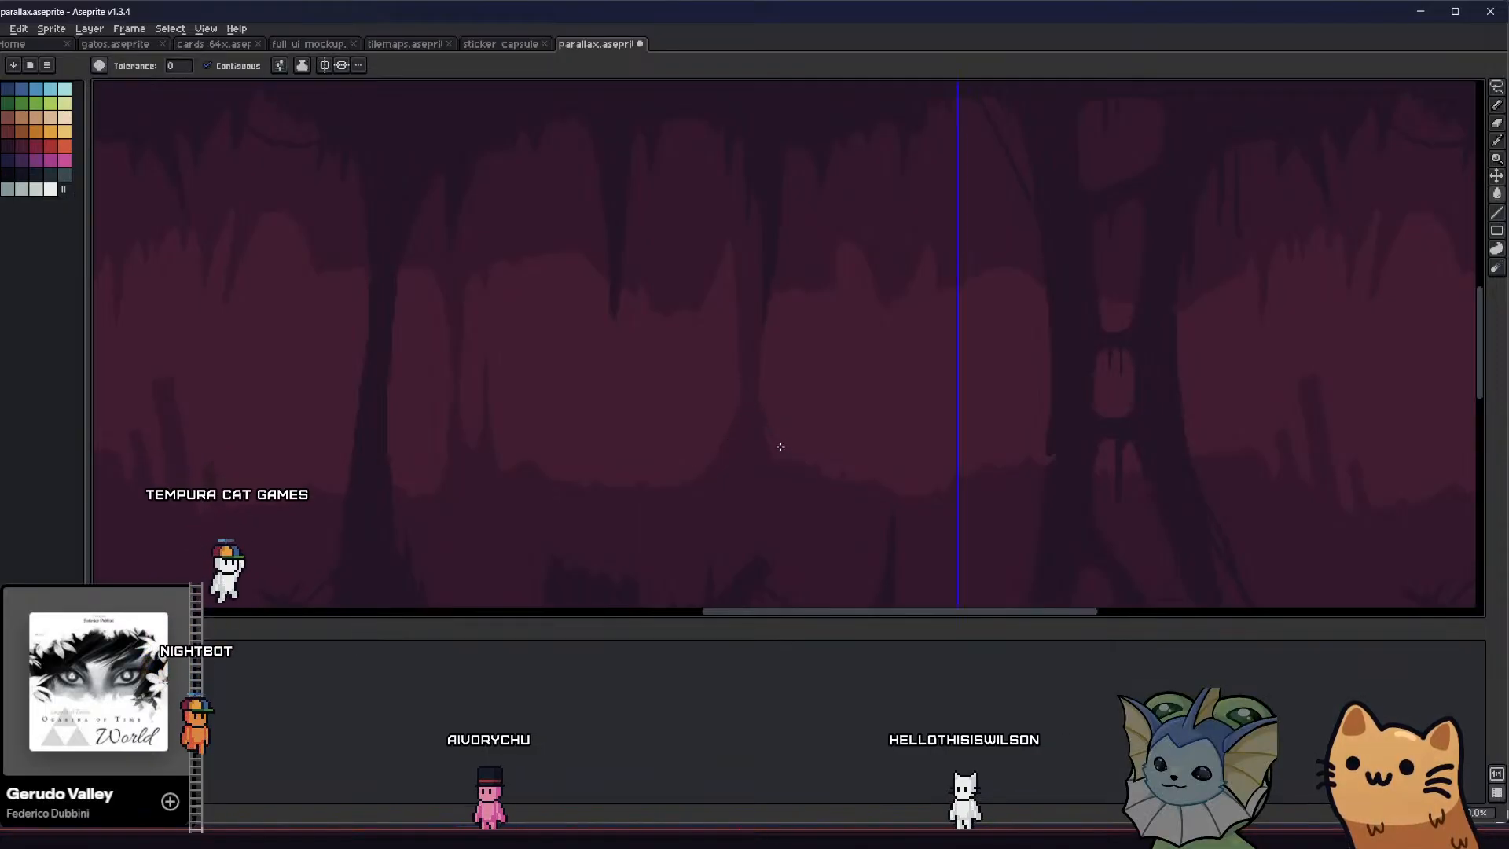
Smooth the new rock column's edges into a wide flared base and save the file
scroll(776, 445, "up", 1)
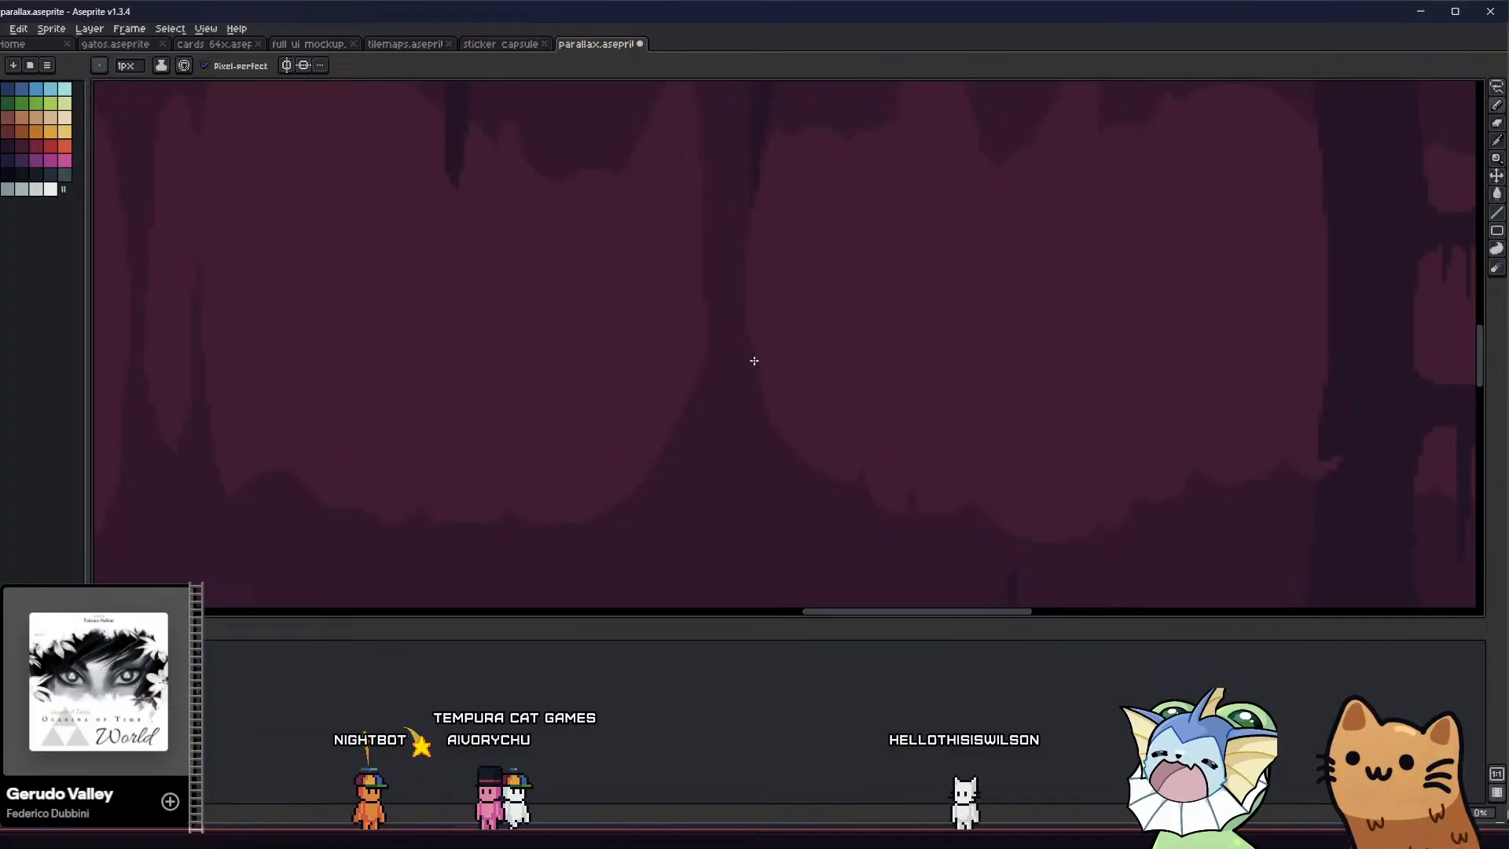
scroll(733, 314, "up", 1)
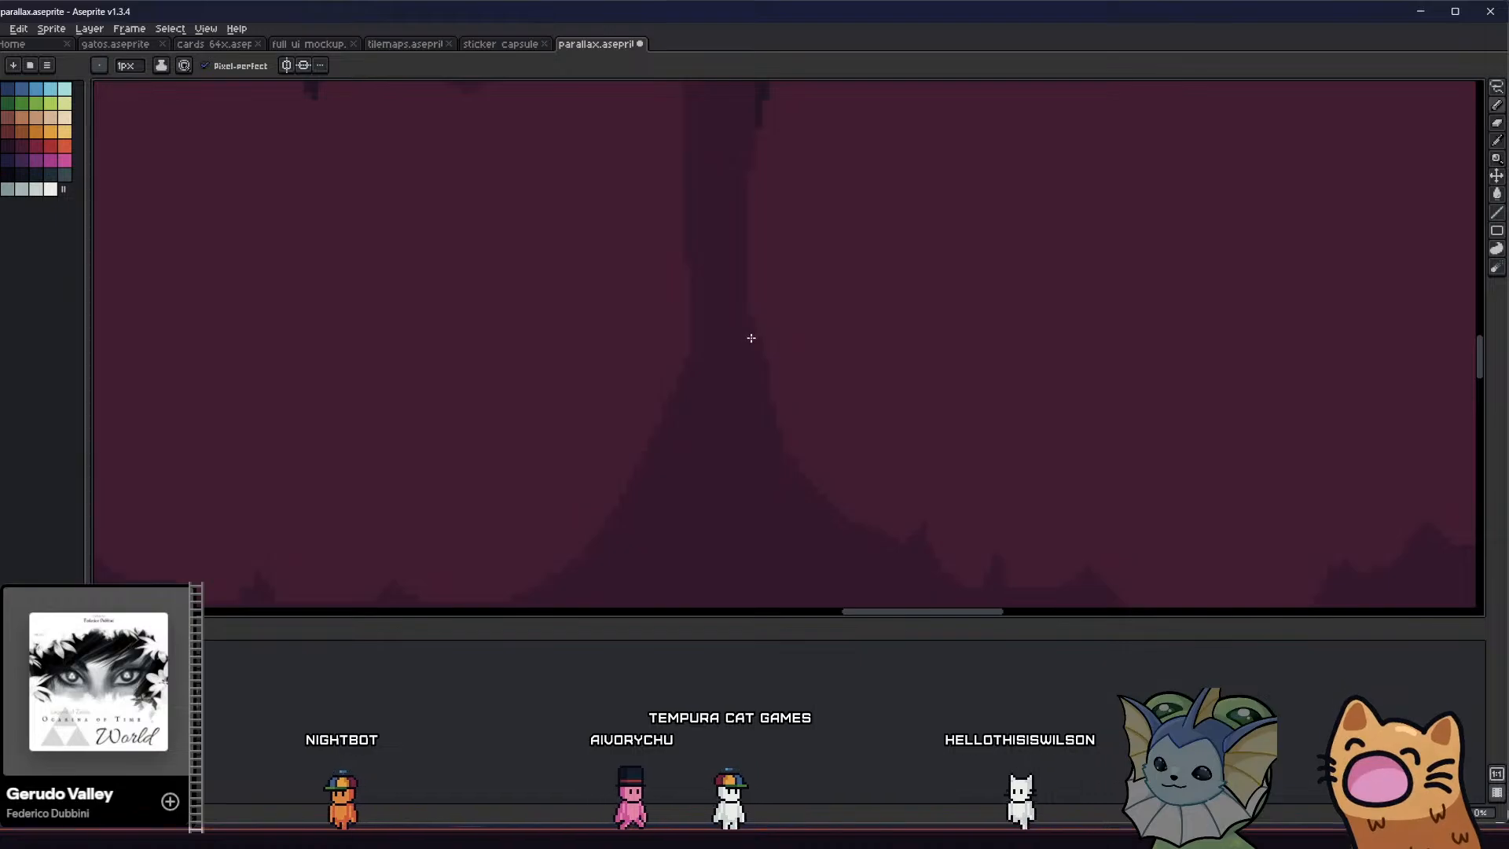
scroll(747, 344, "down", 1)
middle_click_drag(748, 344, 679, 480)
key("ctrl+s")
scroll(677, 421, "down", 1)
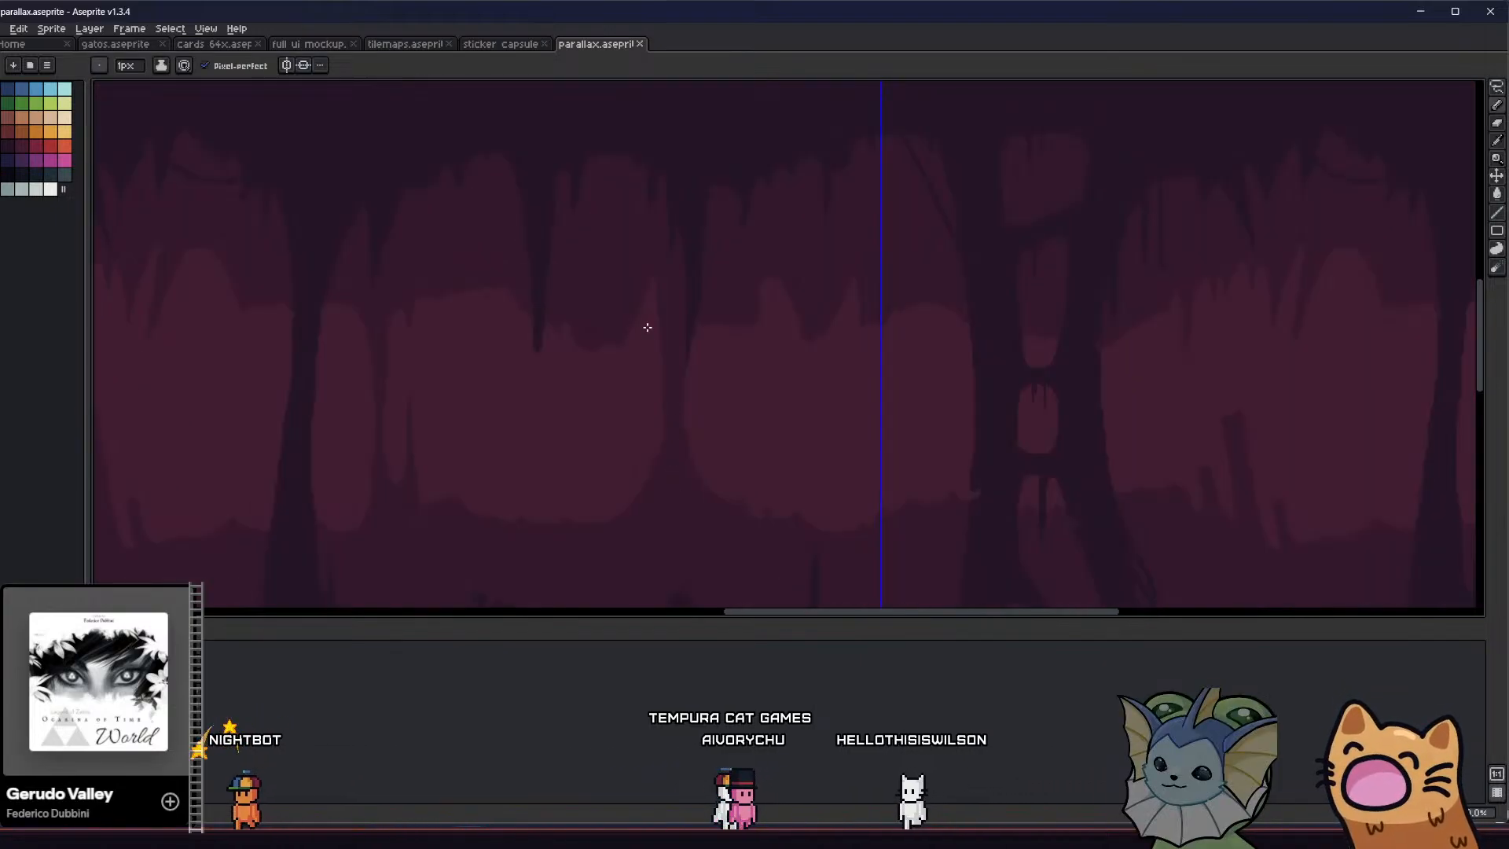
Fill the tall light notch on the left of the column's top with ceiling rock, leaving a low rounded arch
middle_click_drag(647, 326, 596, 334)
scroll(610, 314, "up", 2)
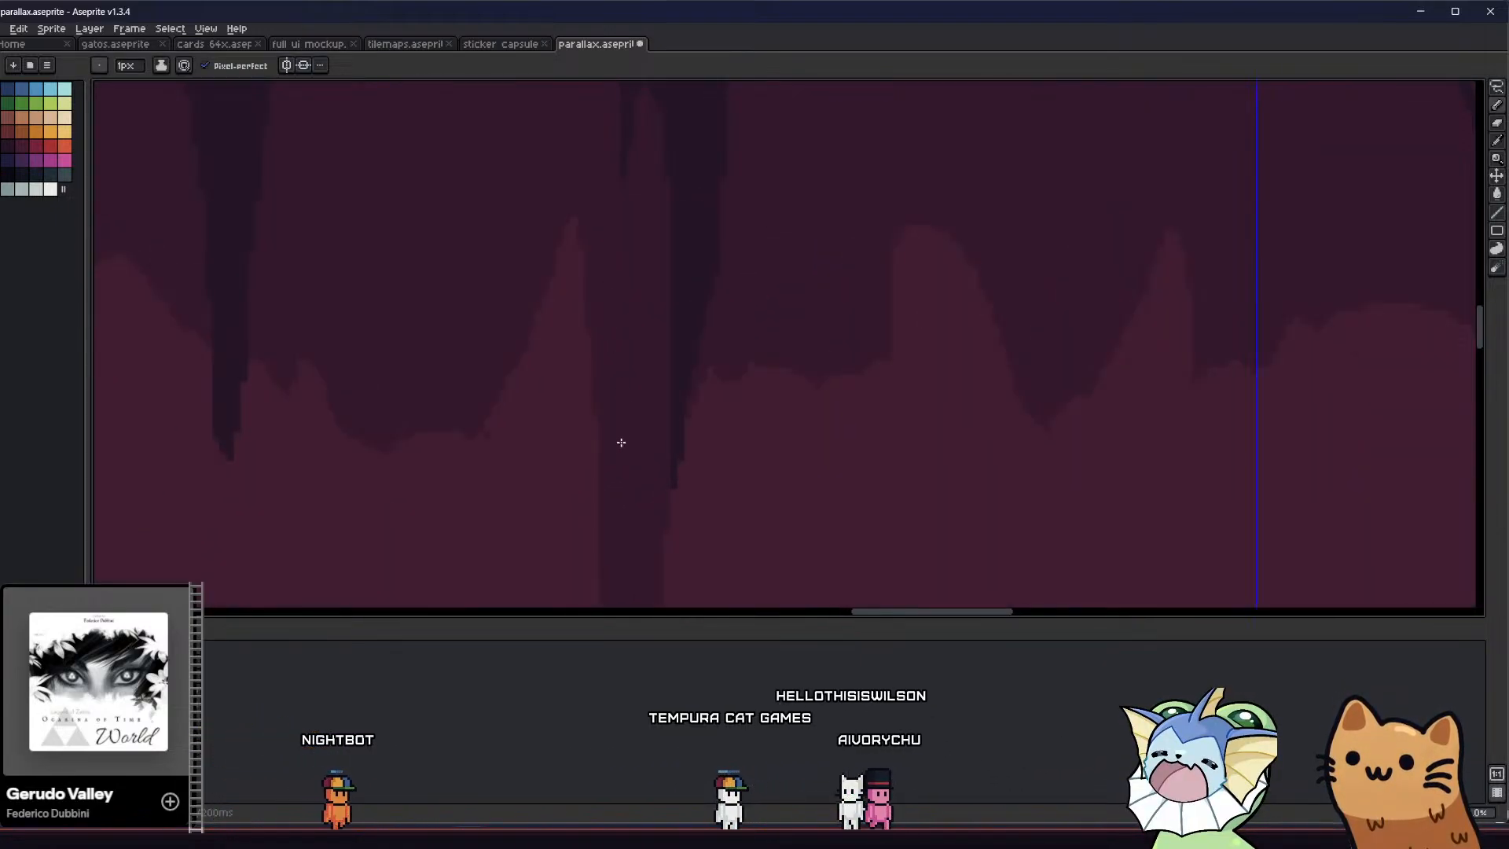
key("ctrl")
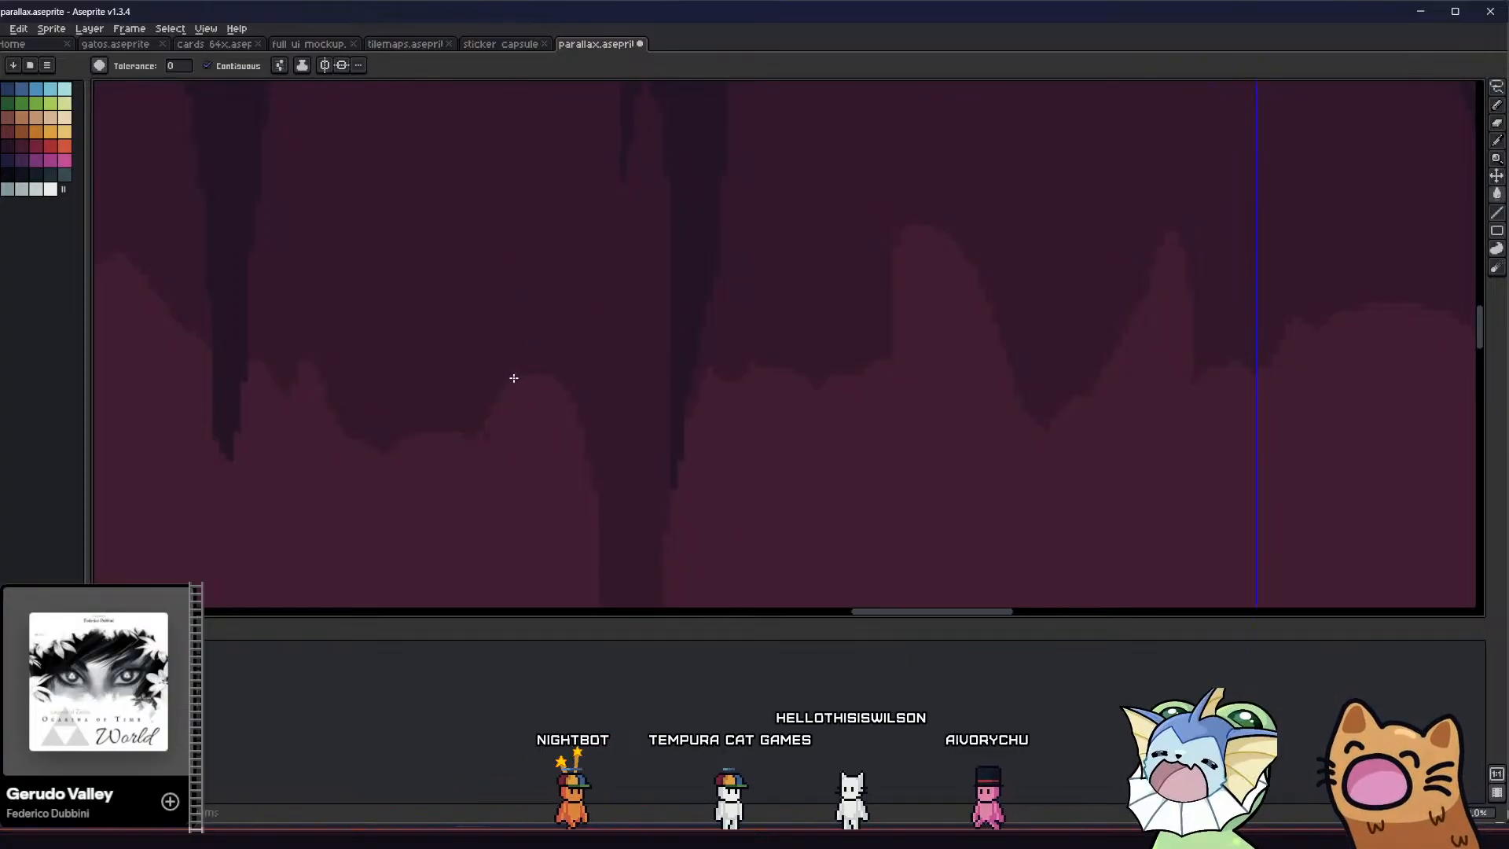
scroll(519, 366, "down", 4, "ctrl")
scroll(495, 406, "up", 3, "ctrl")
key("e")
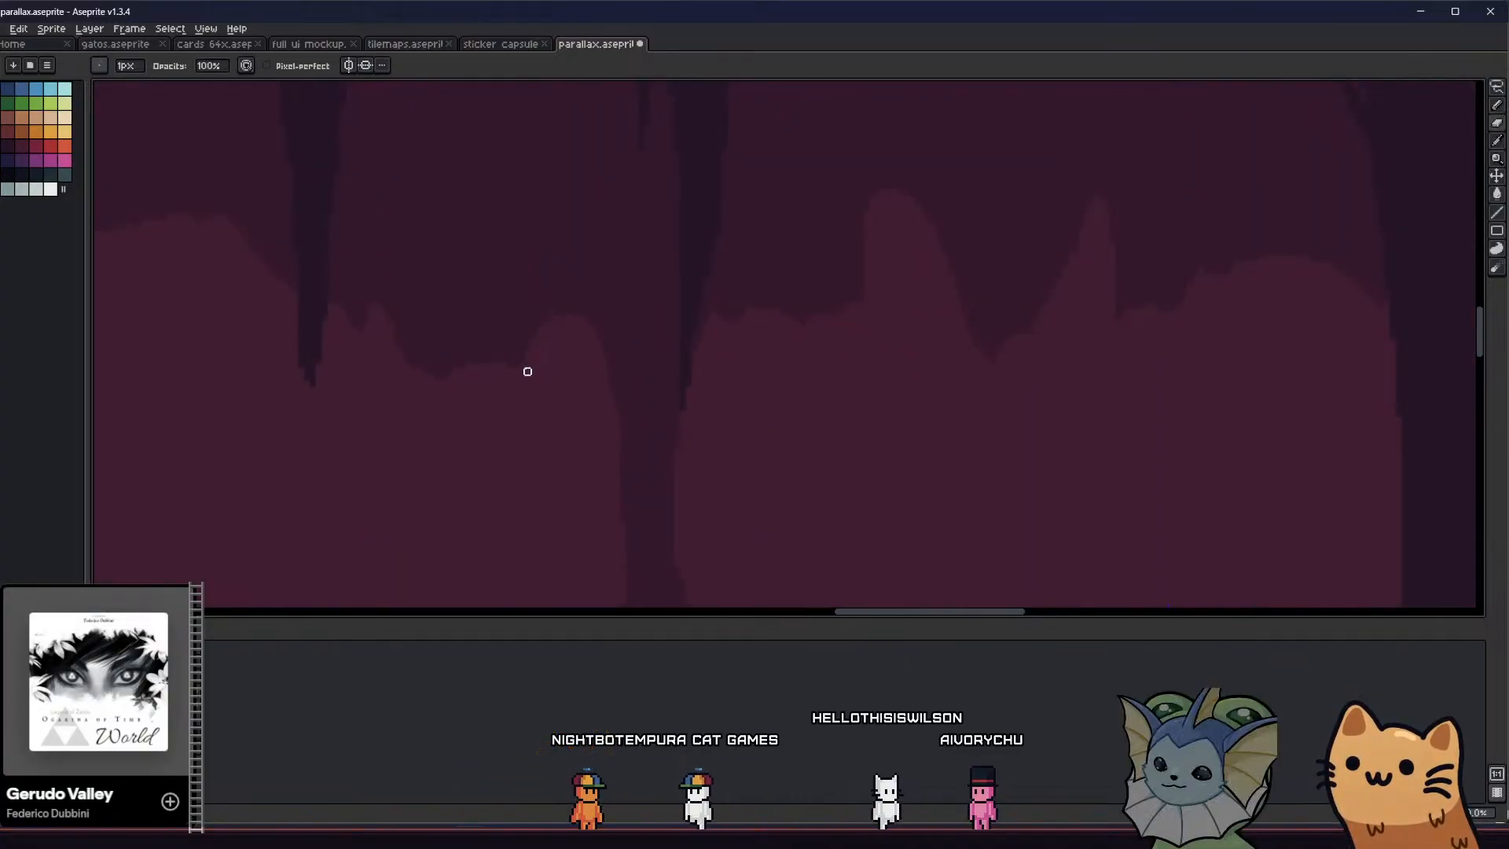
key("b")
scroll(546, 317, "down", 6)
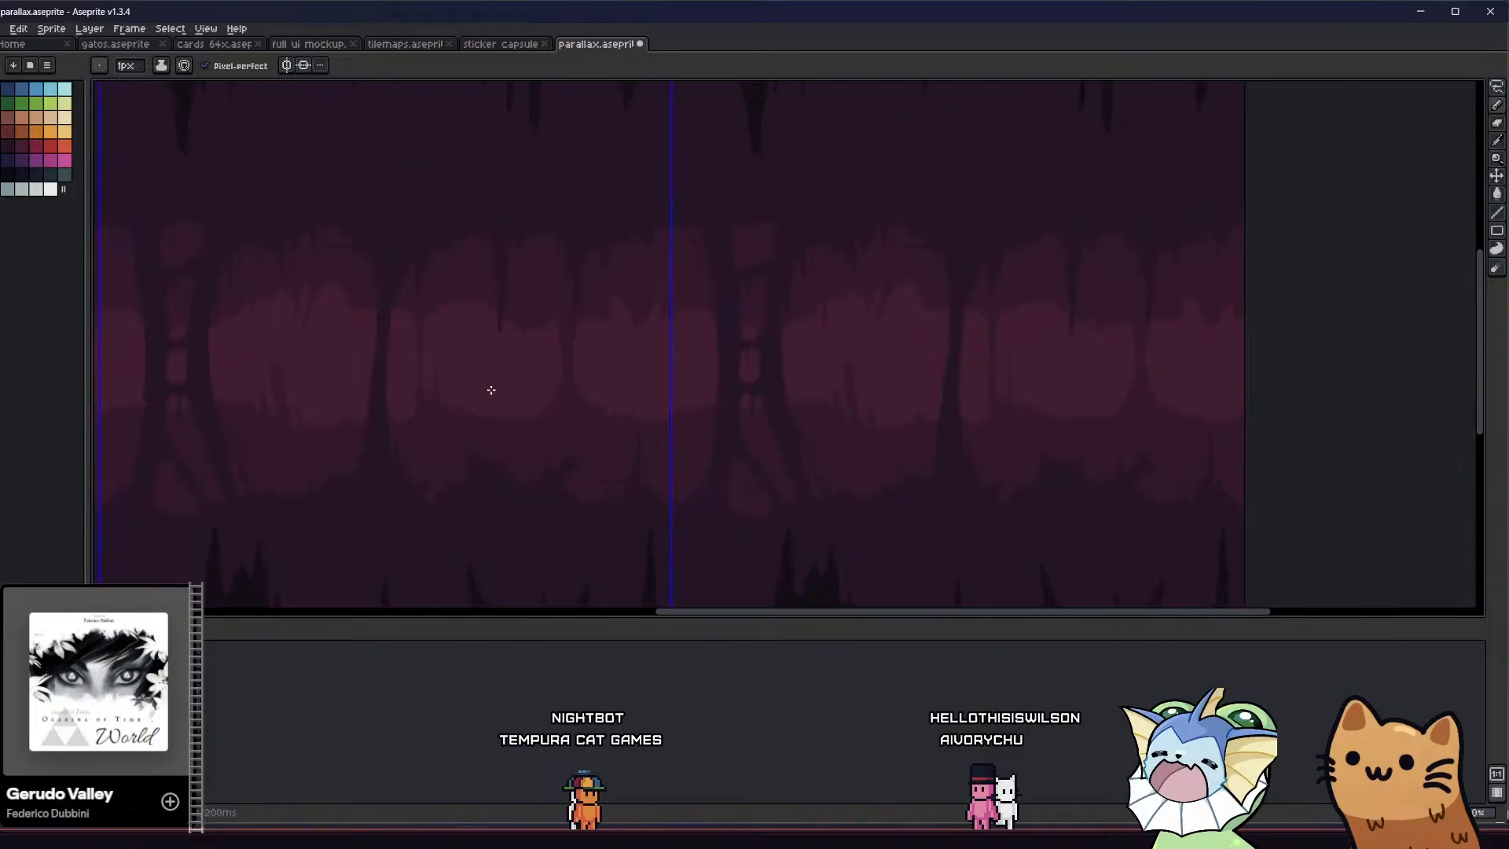
Round off the corner where the column's right side meets the ceiling rock
scroll(543, 346, "up", 6)
middle_click_drag(660, 325, 574, 434)
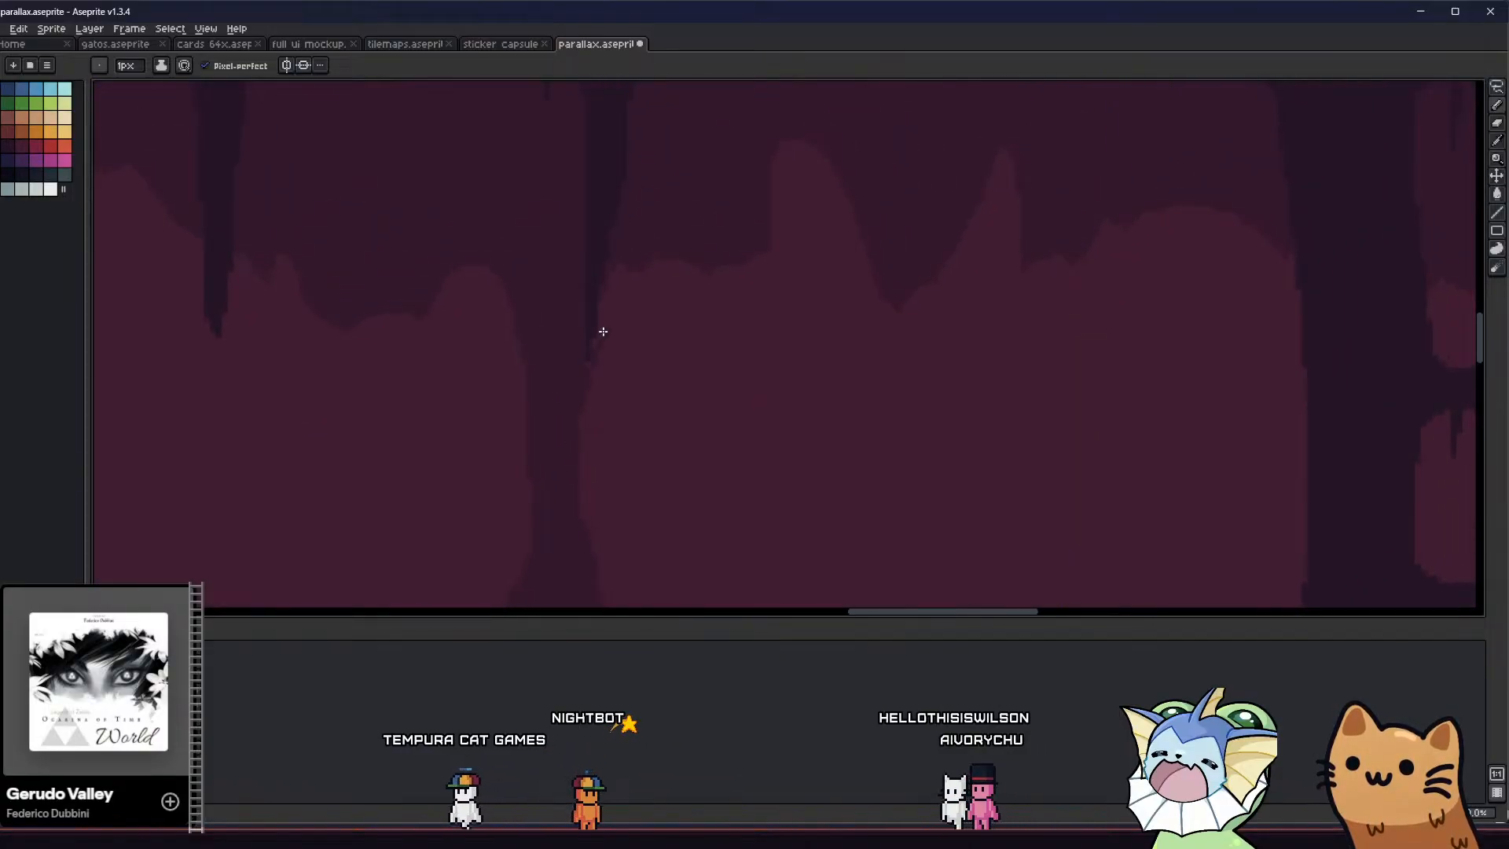
left_click_drag(689, 266, 690, 263)
key("b")
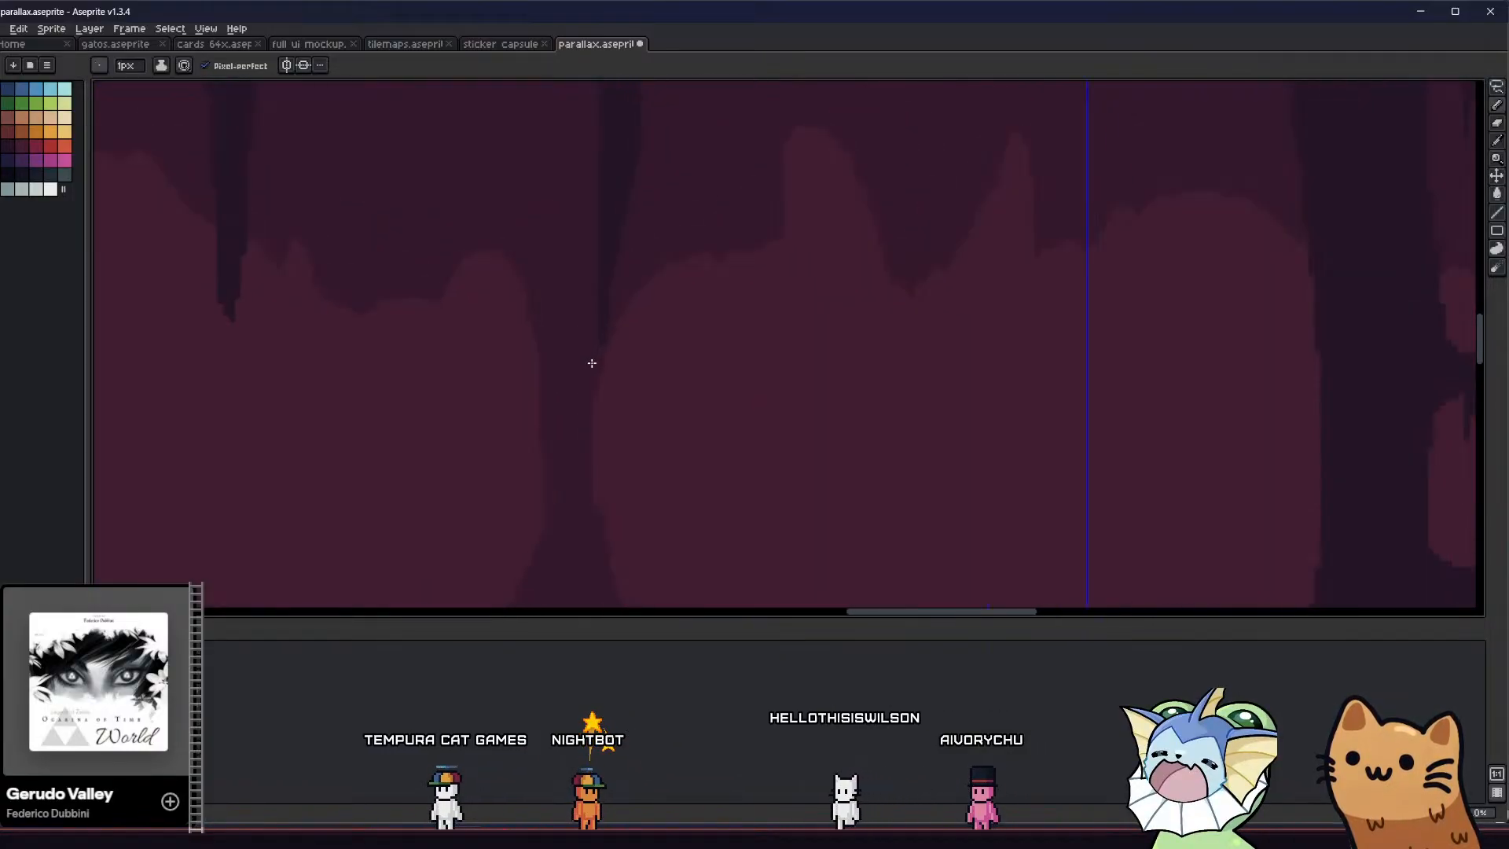
Draw and fill a tall pointed stalagmite with a smaller spike beside it on the left side of the column's base
scroll(582, 377, "down", 4)
middle_click_drag(526, 446, 525, 485)
scroll(506, 379, "up", 2)
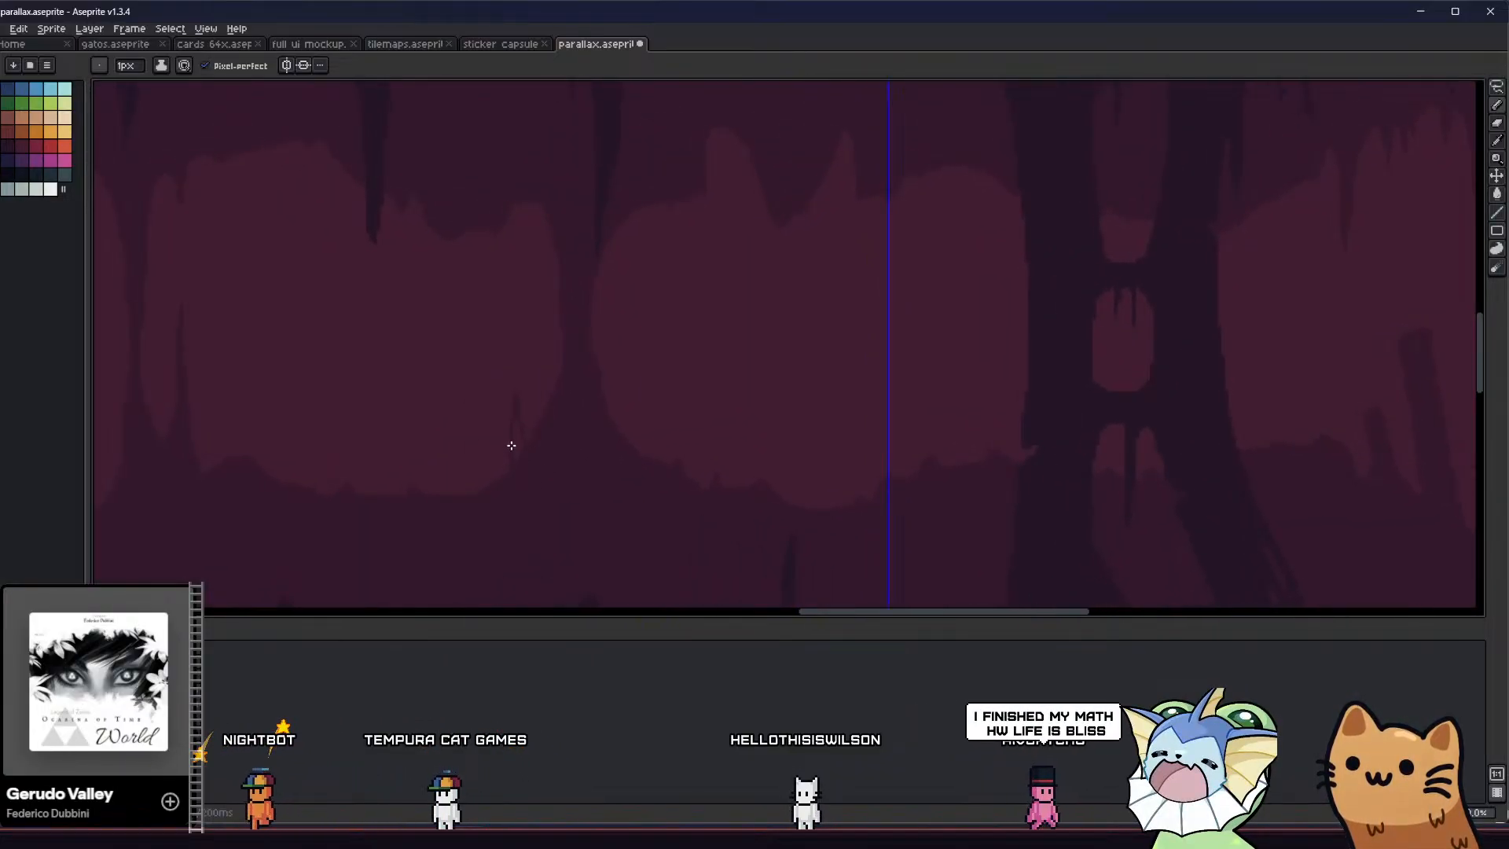
key("b")
scroll(511, 448, "down", 3)
scroll(507, 424, "up", 4)
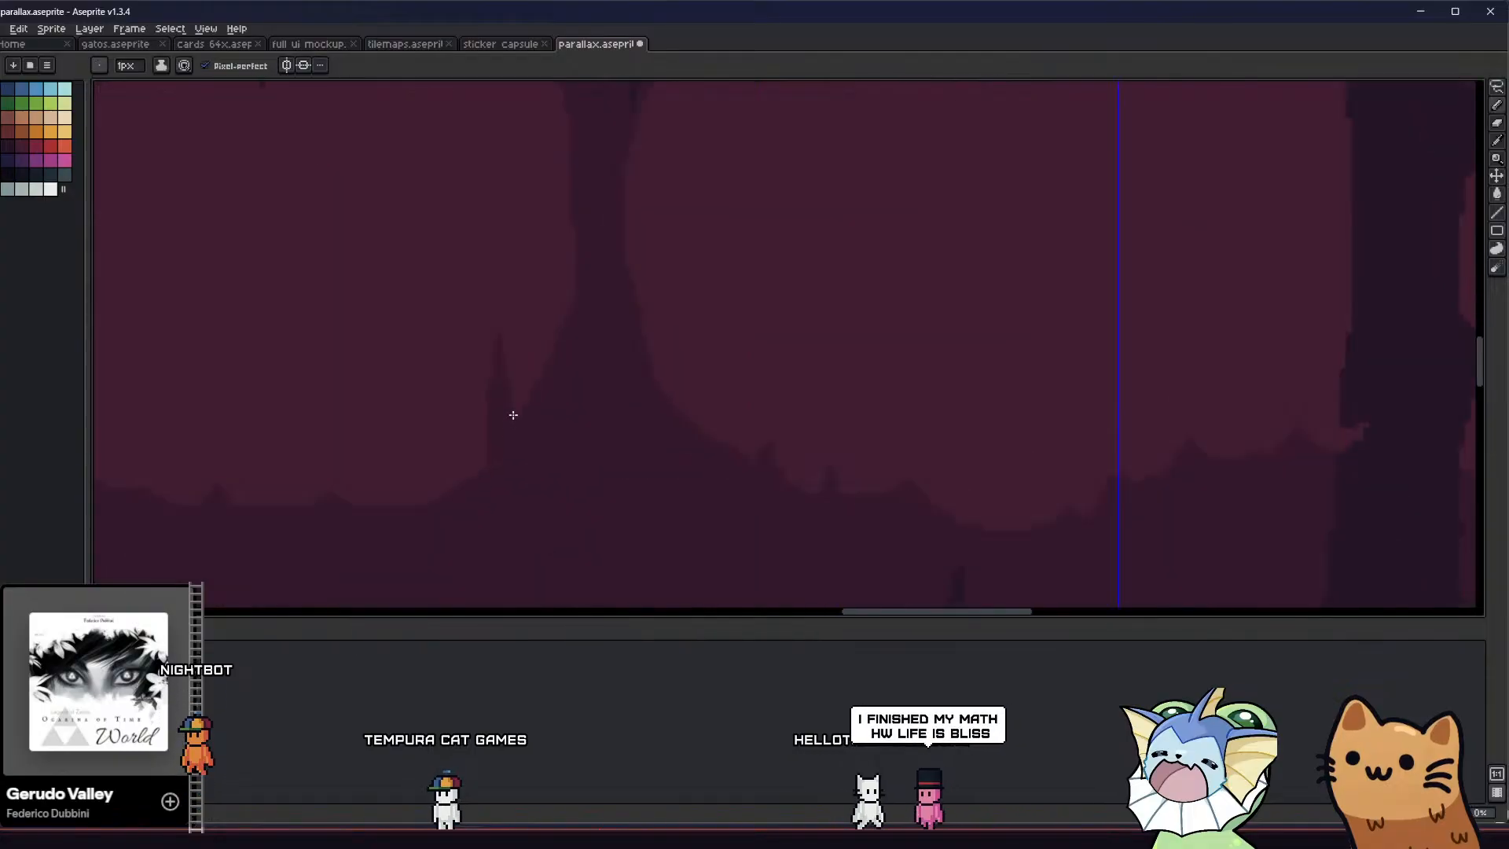
left_click_drag(516, 387, 529, 404)
key("g")
left_click(519, 398)
mouse_move(470, 457)
middle_mouse_down()
mouse_move(448, 492)
mouse_move(379, 491)
middle_mouse_up()
Draw and fill a small slanted spike on the right slope of the column's base
key("b")
left_click_drag(617, 418, 612, 471)
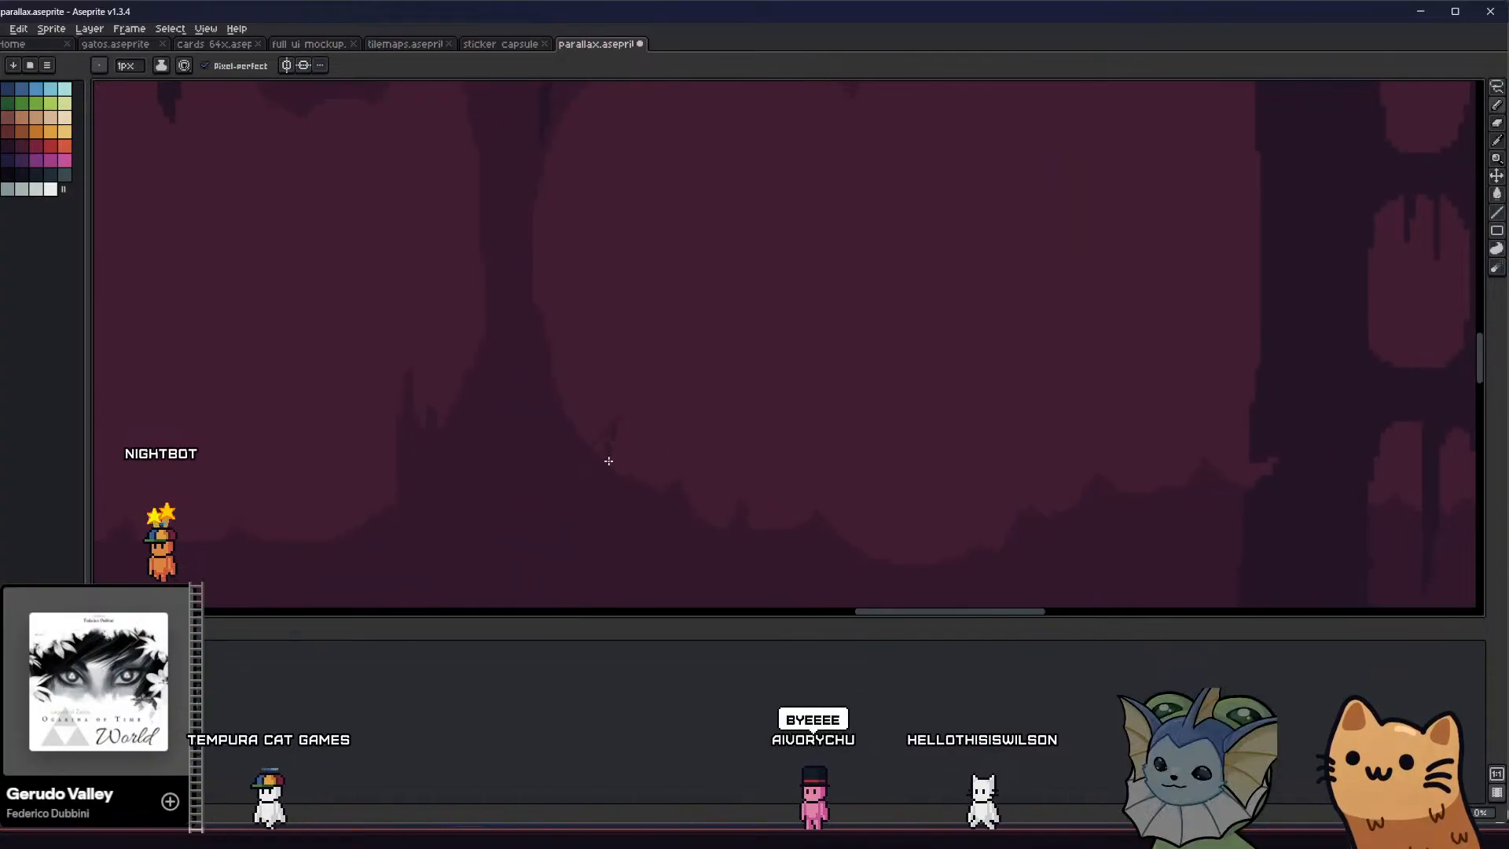
key("g")
left_click(601, 442)
key("b")
Draw and fill a small stalactite that splits the top of the broad light peak right of the column
mouse_move(513, 434)
middle_mouse_down()
mouse_move(514, 467)
mouse_move(551, 476)
mouse_move(573, 471)
mouse_move(558, 451)
mouse_move(674, 420)
middle_mouse_up()
scroll(573, 472, "down", 3)
middle_click_drag(554, 421, 760, 432)
scroll(761, 431, "down", 3)
middle_click_drag(675, 475, 663, 423)
scroll(761, 357, "up", 3)
middle_click_drag(708, 377, 669, 354)
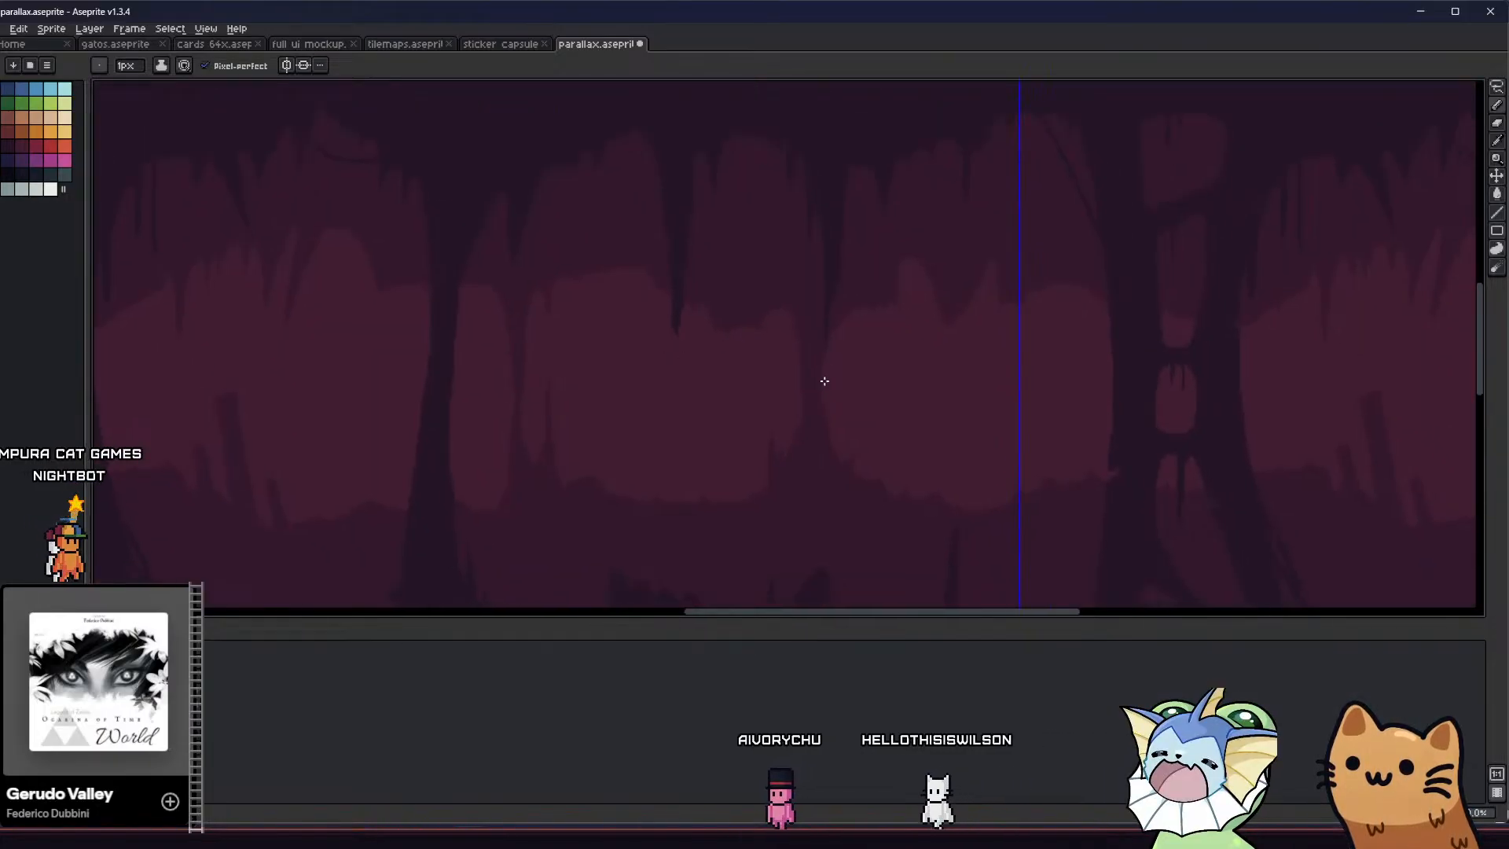
middle_click_drag(908, 335, 814, 307)
scroll(814, 307, "up", 2)
mouse_move(798, 212)
left_mouse_down()
mouse_move(809, 254)
mouse_move(813, 180)
left_mouse_up()
scroll(813, 181, "up", 1)
key("g")
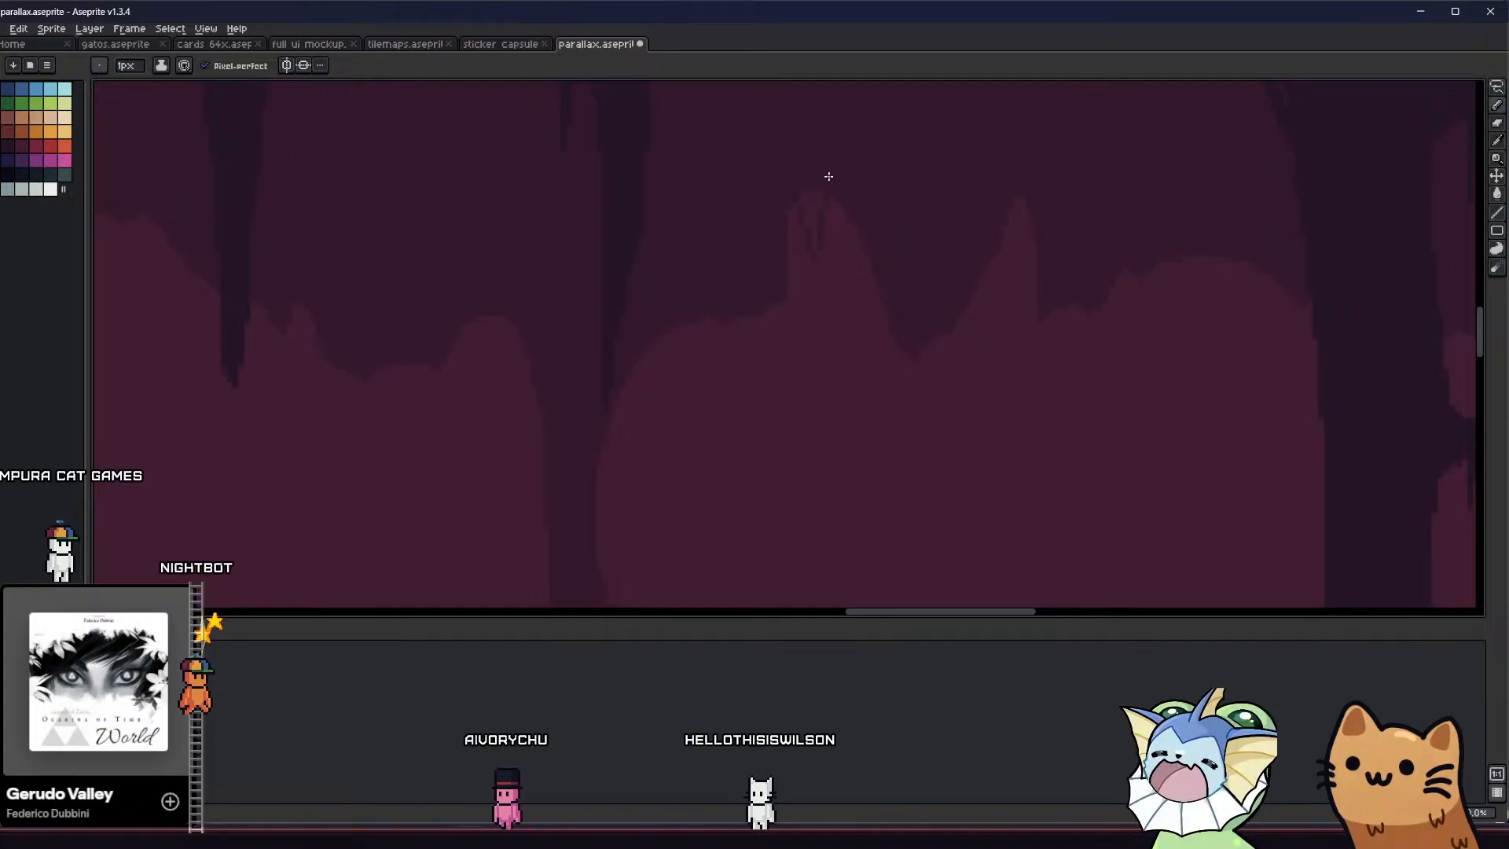
Draw and fill thin hanging stalactites on both sides of the split light peak
key("b")
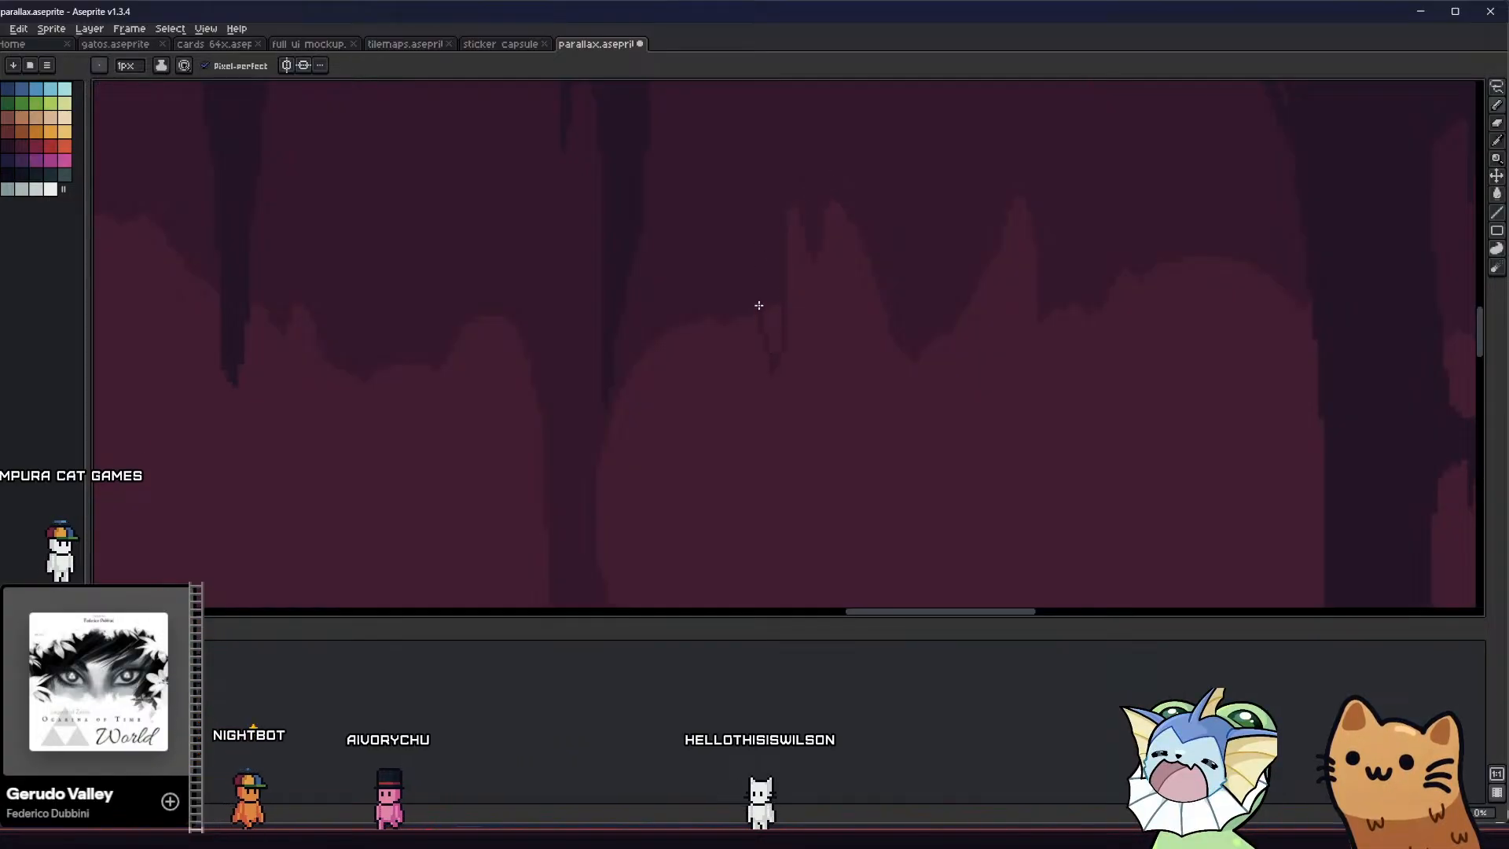
middle_click_drag(726, 322, 694, 303)
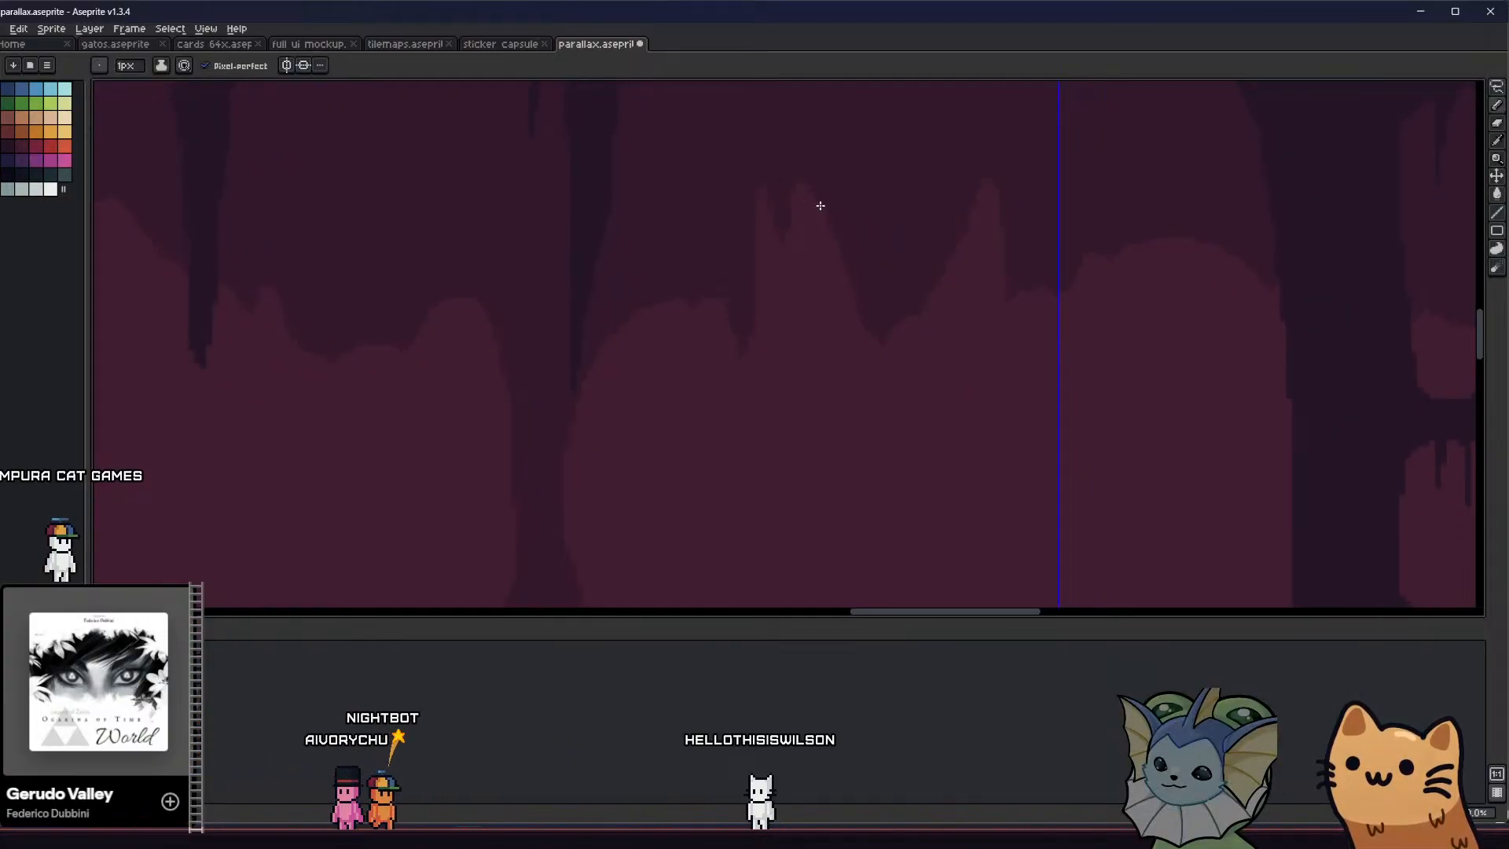
key("g")
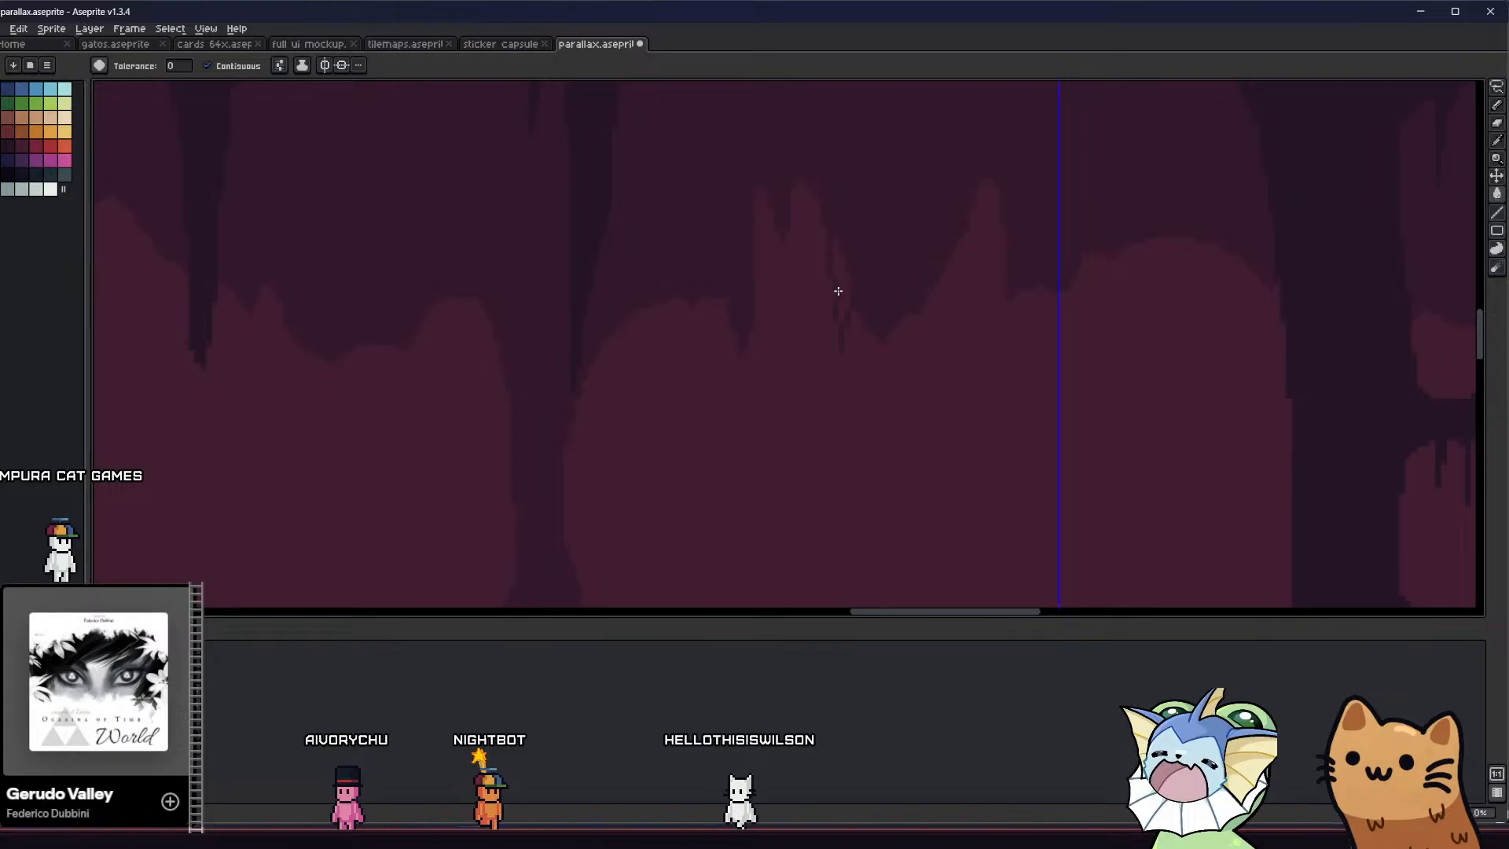
middle_click_drag(841, 289, 674, 296)
Draw and fill jagged ceiling rock between the two light peaks, ending in a long pointed stalactite
key("b")
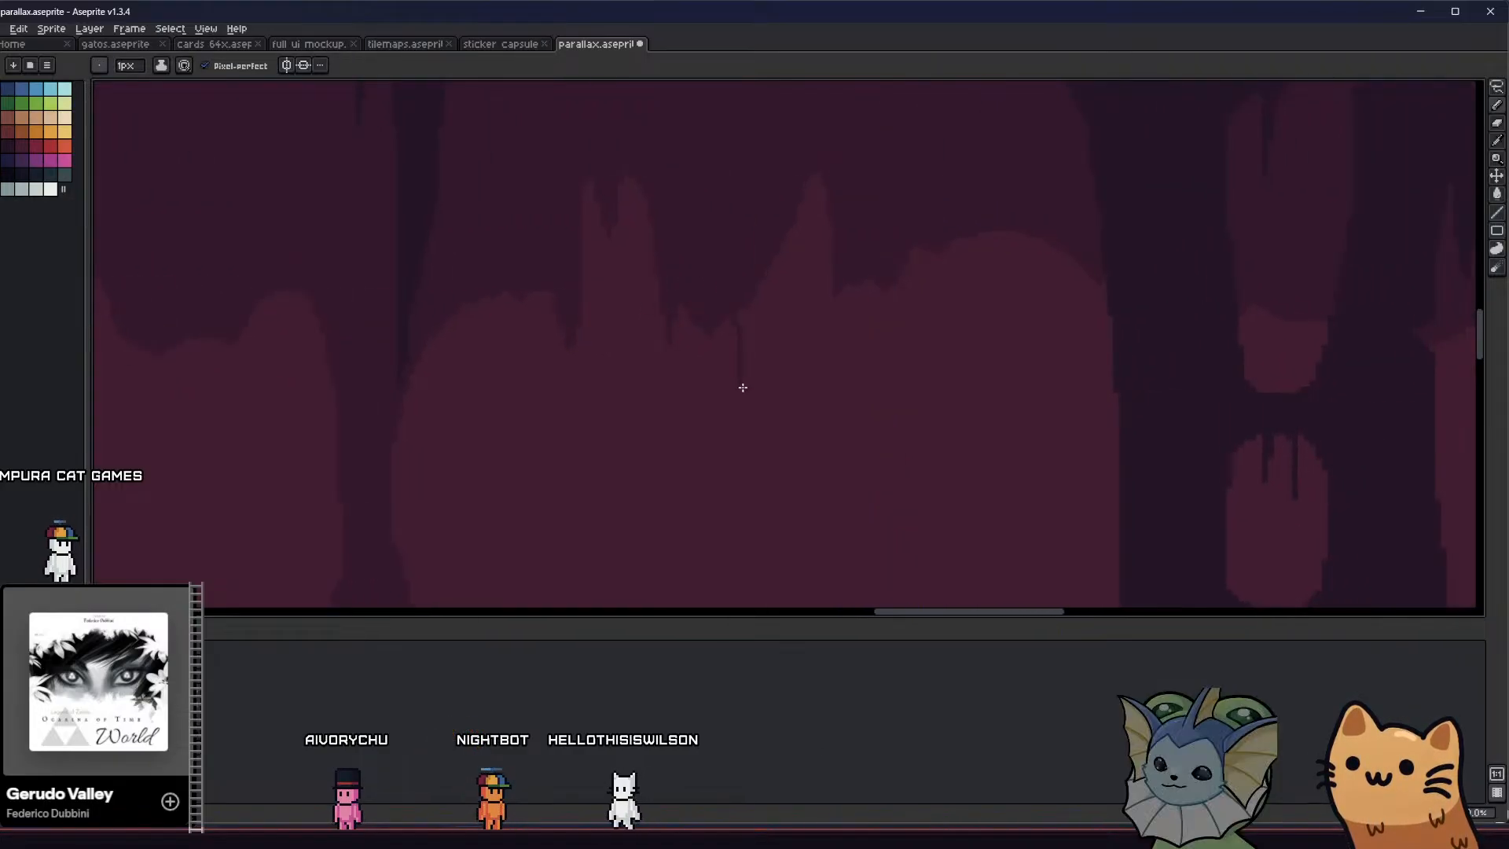
left_click_drag(775, 342, 825, 163)
key("g")
left_click(768, 297)
scroll(762, 315, "down", 3)
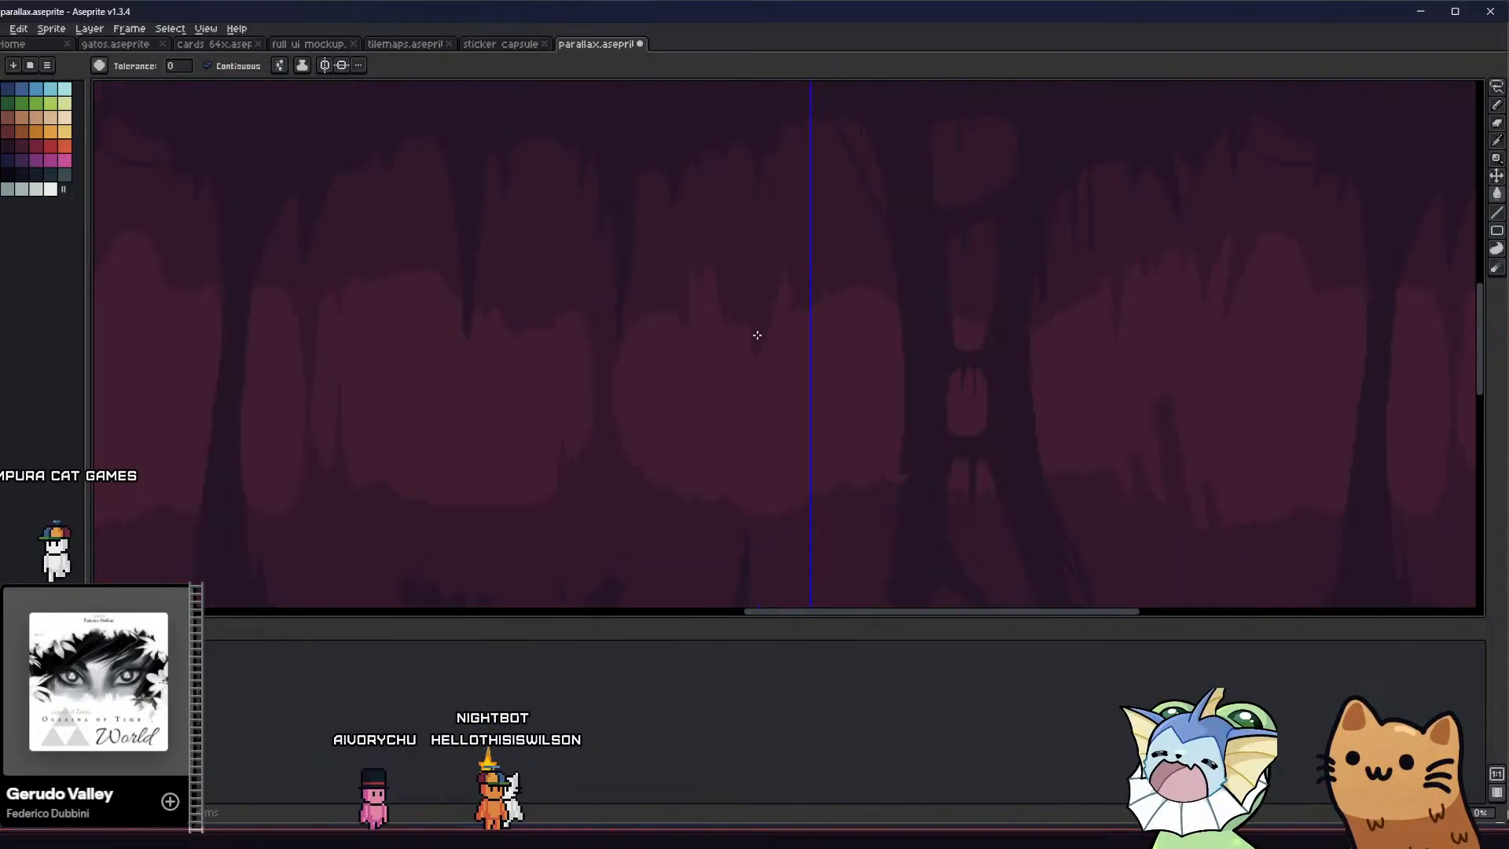
scroll(756, 332, "up", 3)
key("b")
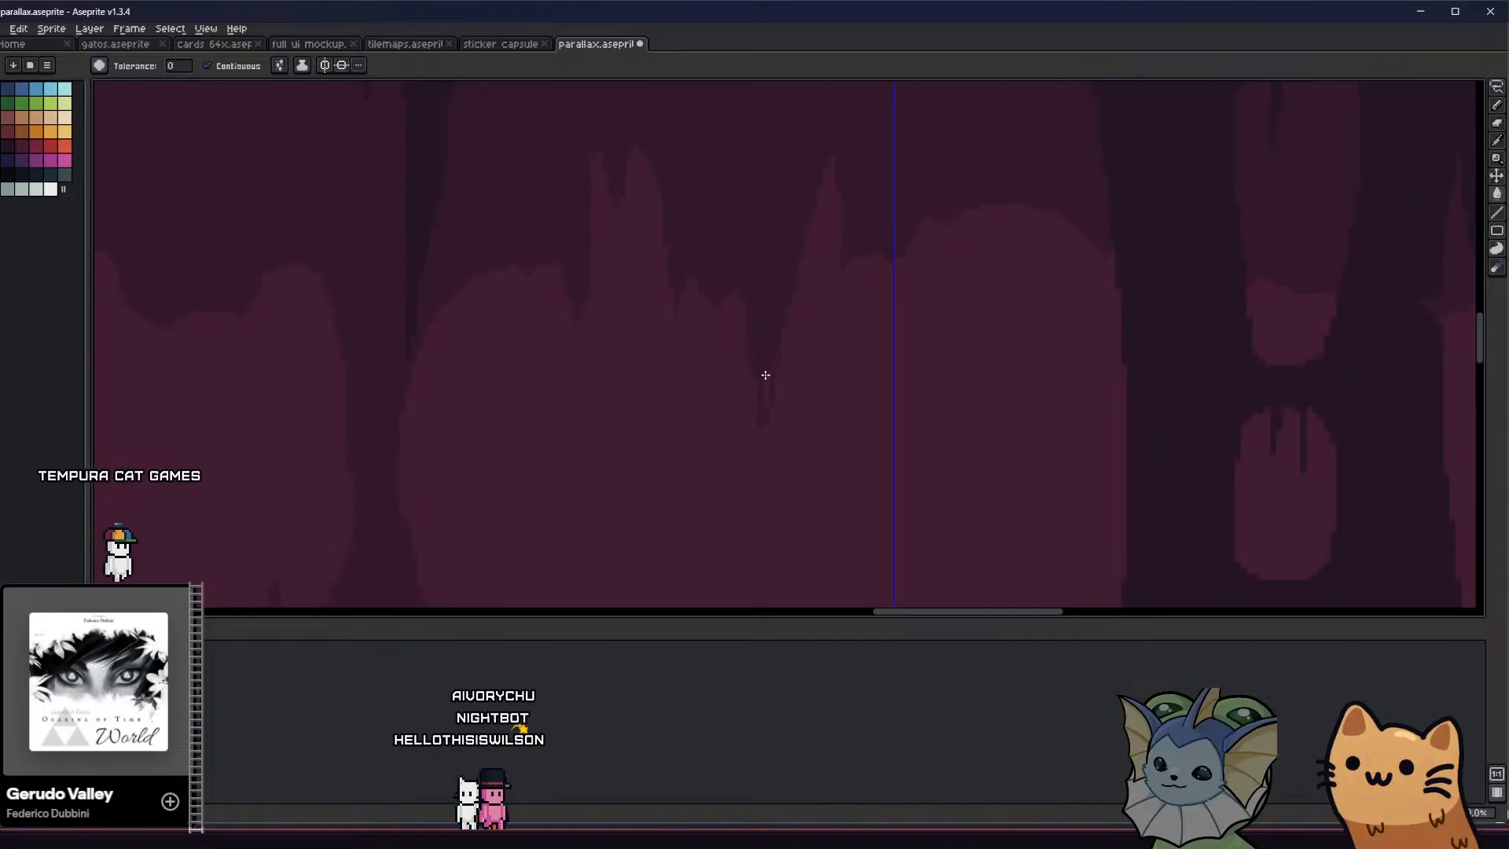
middle_click_drag(767, 377, 717, 340)
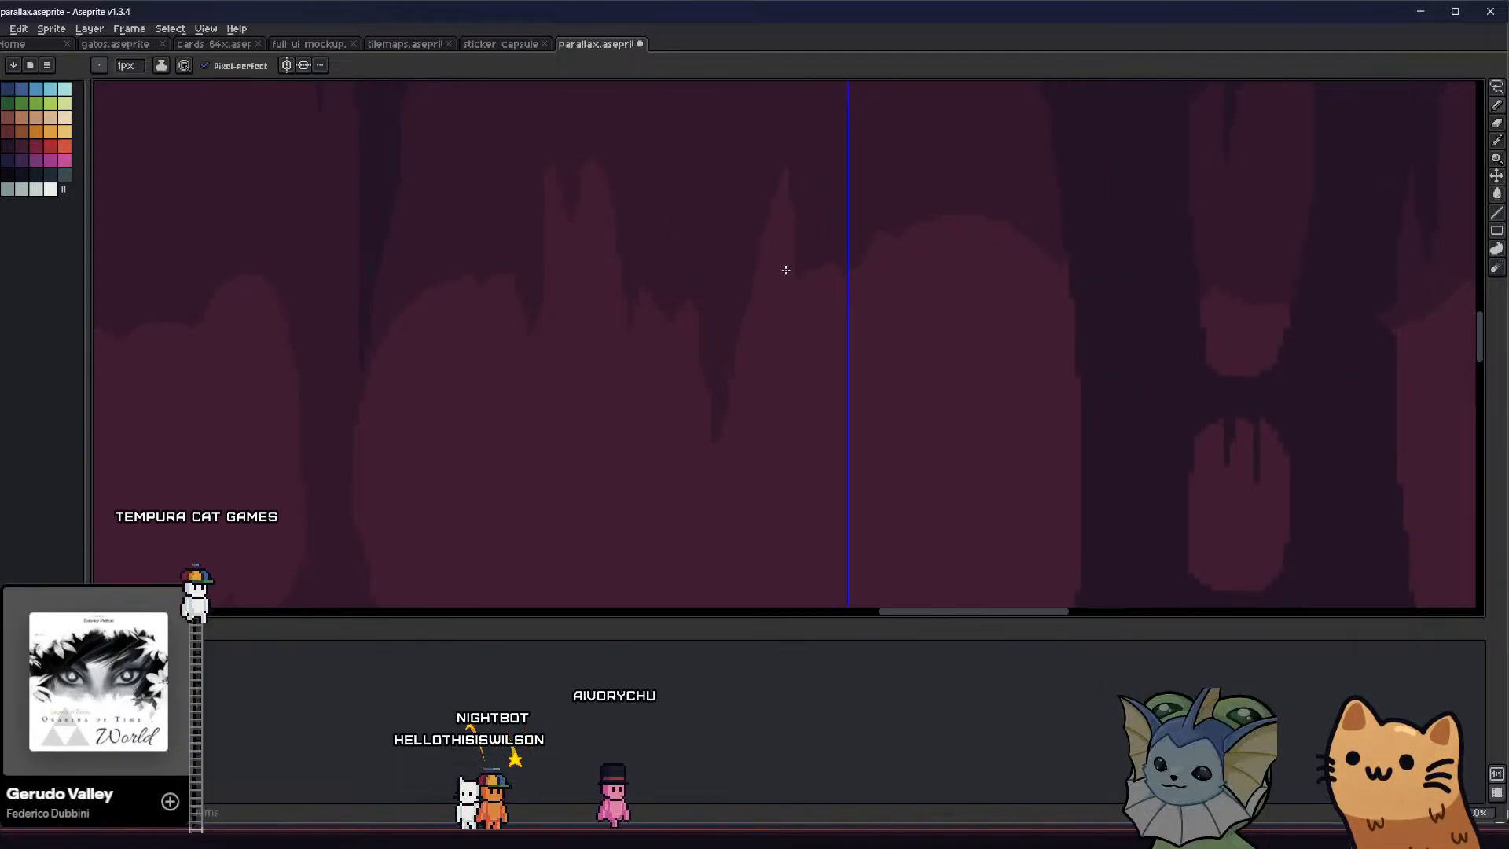
Draw and fill a short stalactite on the right side of the narrow light peak, by the tile seam
scroll(815, 318, "down", 2)
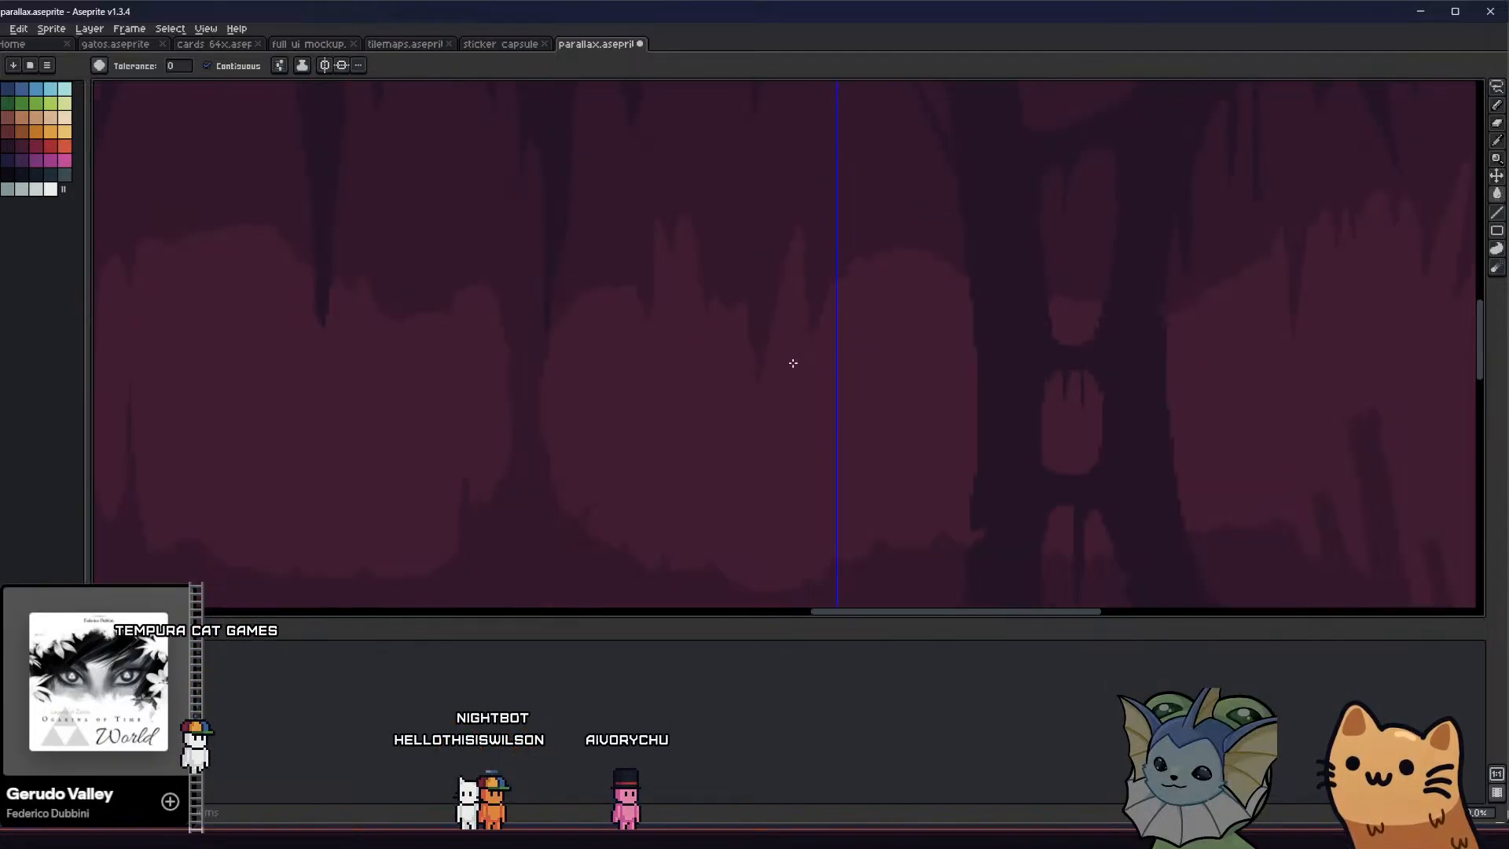
scroll(731, 357, "up", 2)
key("b")
scroll(812, 353, "down", 2)
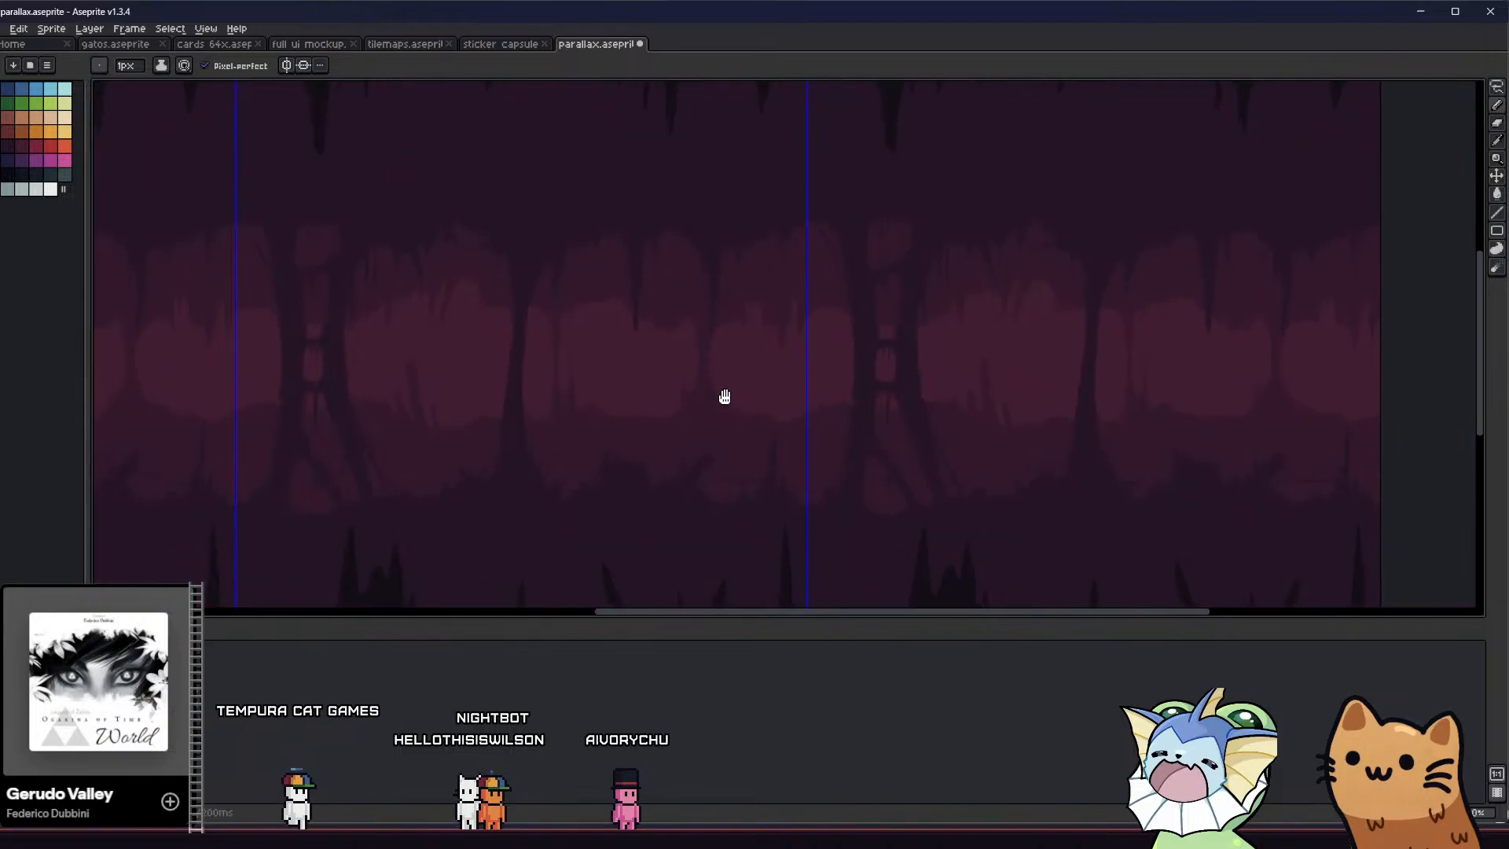
Draw and fill a pointed stalagmite rising from the mid-tone floor between the column and the tile seam
middle_click_drag(682, 367, 579, 370)
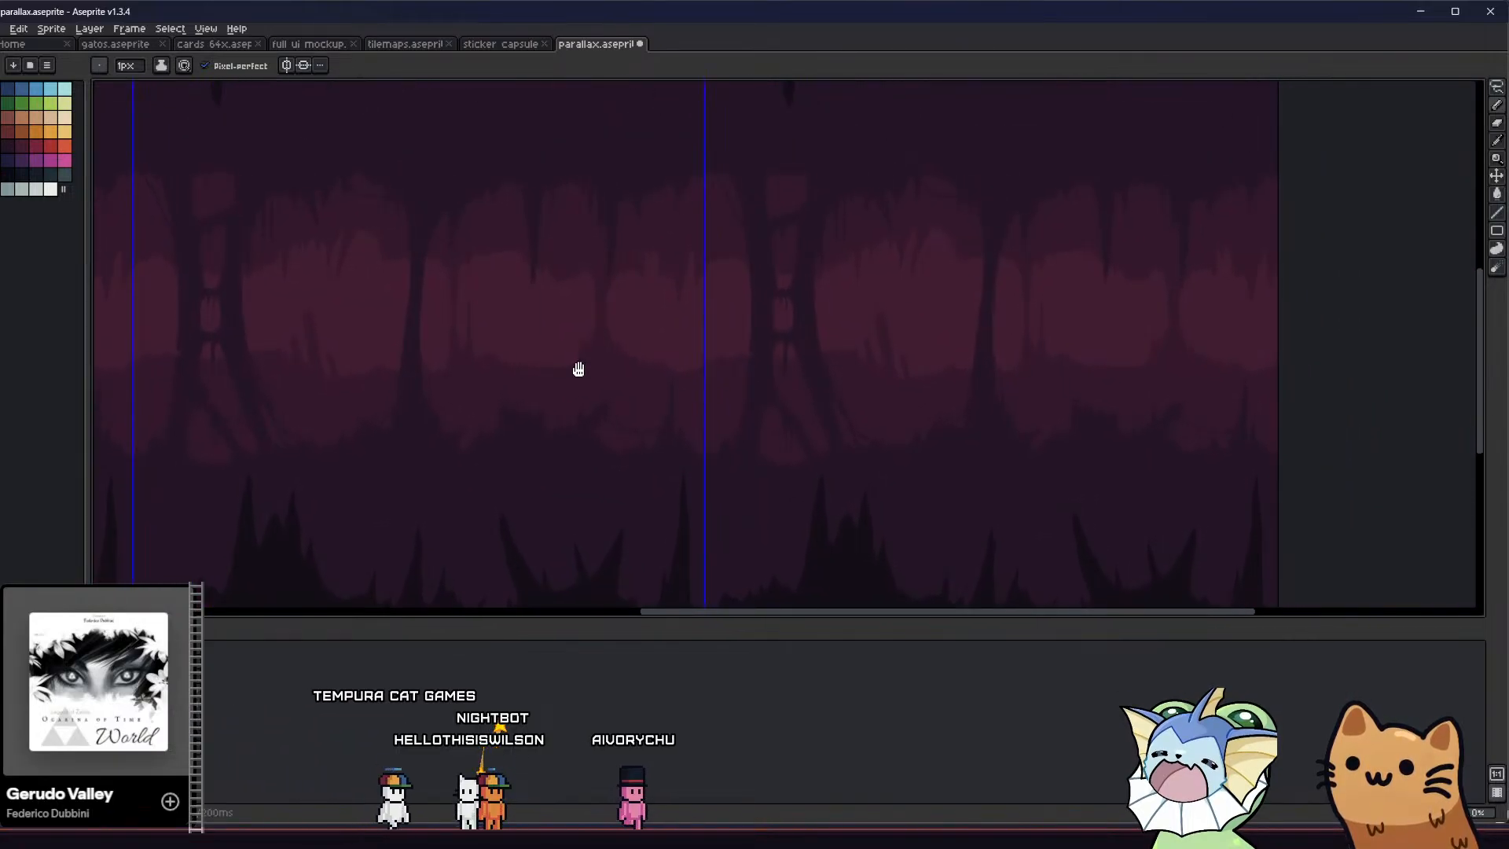
scroll(669, 372, "up", 2)
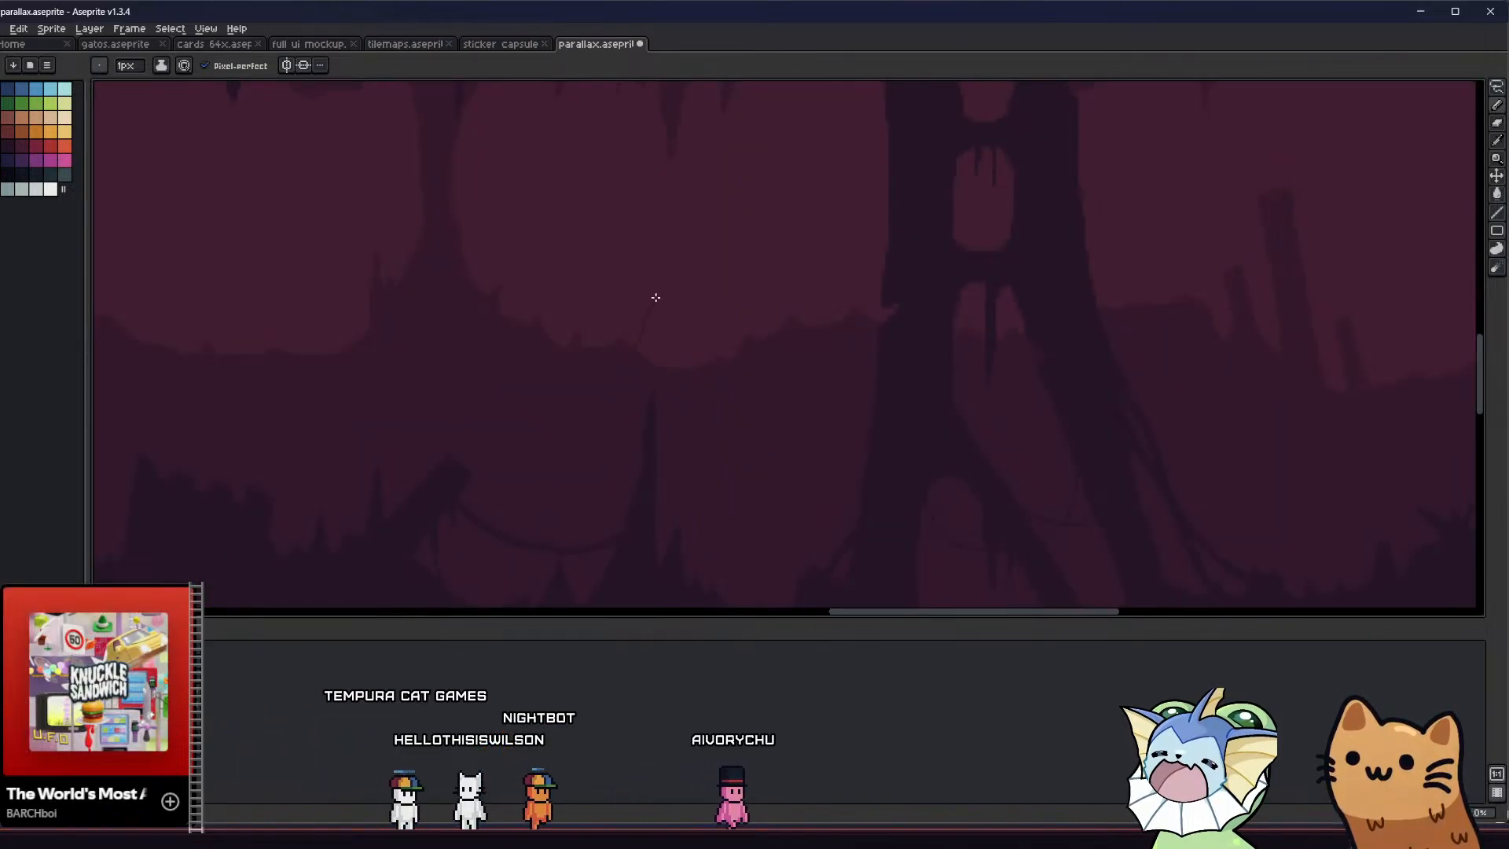
left_click_drag(661, 364, 671, 345)
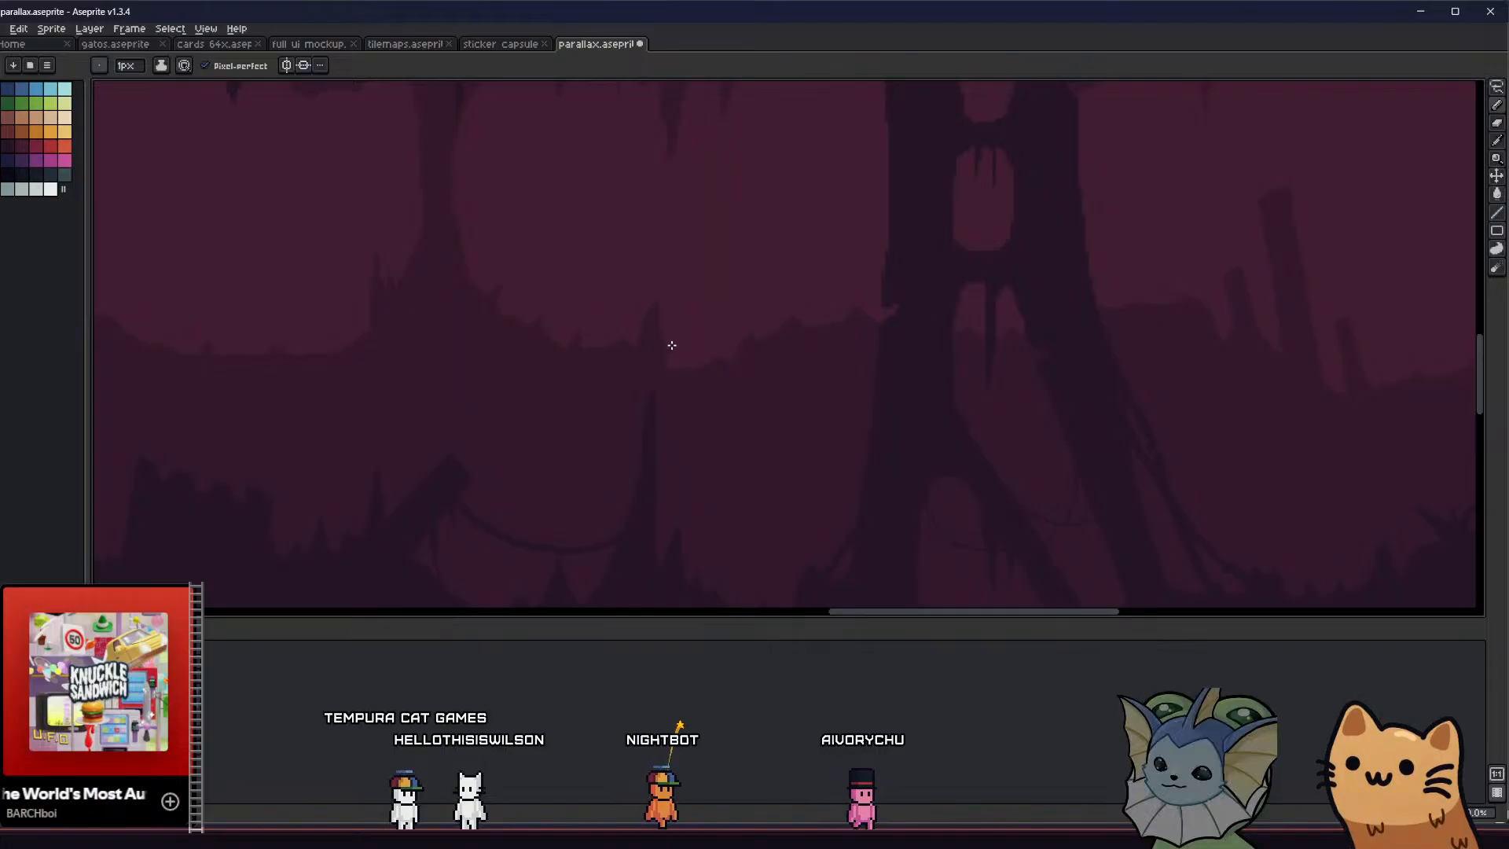
middle_click_drag(626, 381, 582, 432)
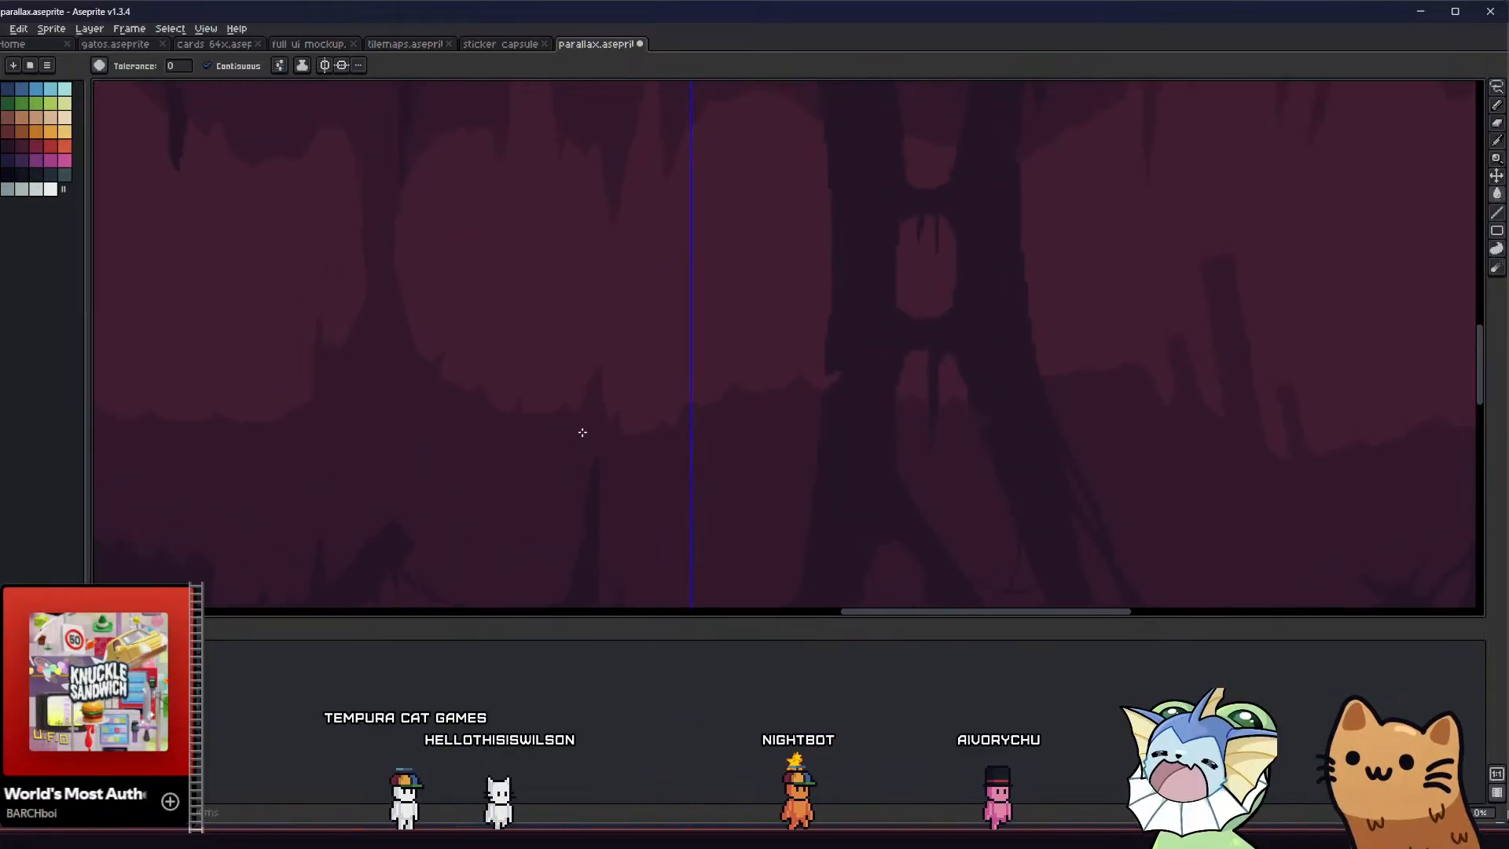
scroll(601, 228, "up", 1)
Extend the long stalactite between the light peaks further down with a filled, narrower tip
key("b")
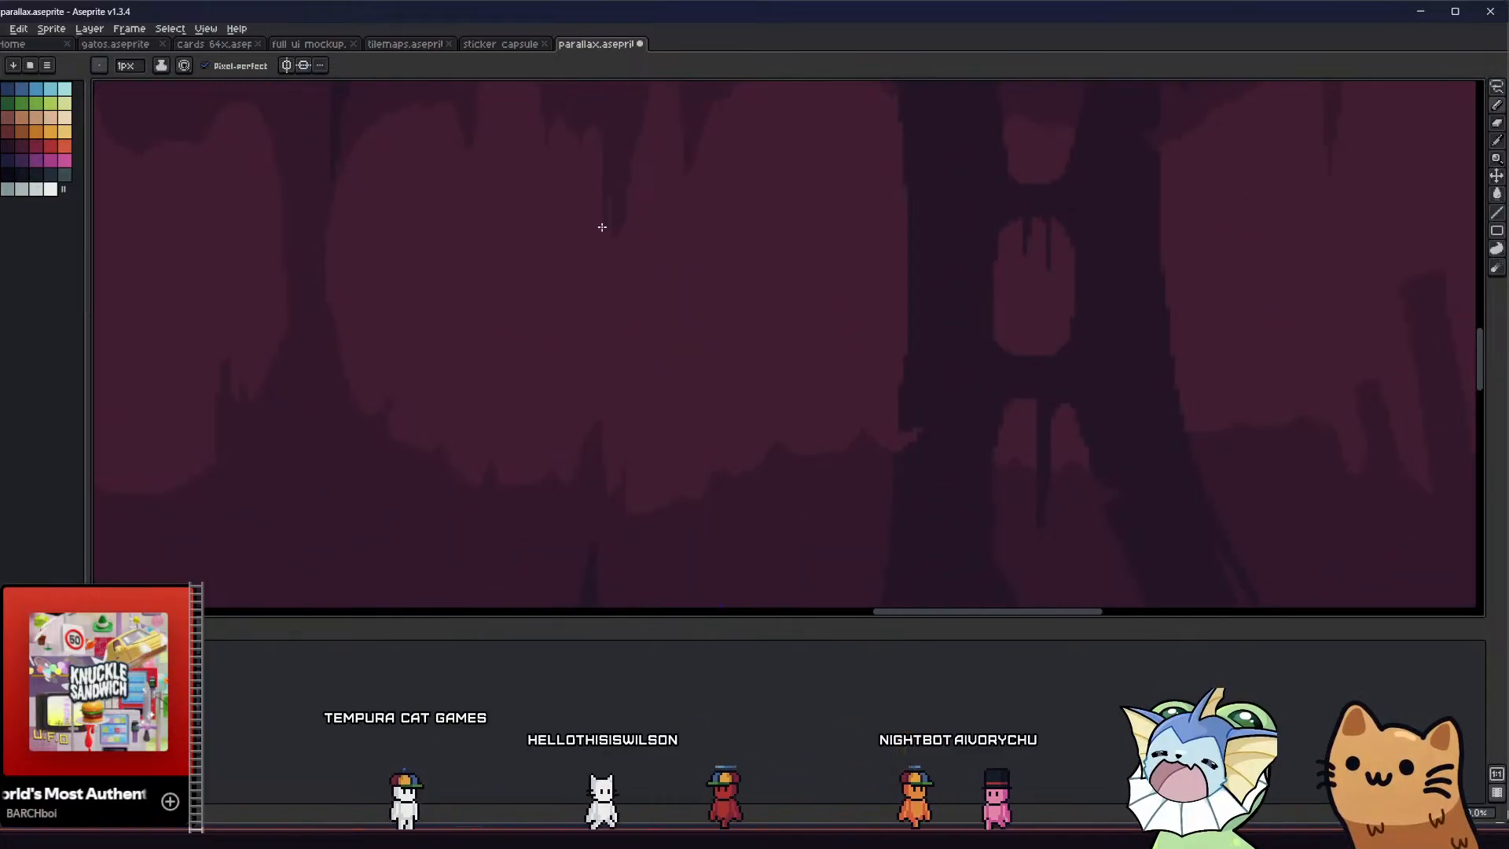
left_click_drag(607, 267, 616, 216)
key("g")
left_click(610, 212)
middle_click_drag(563, 244, 569, 267)
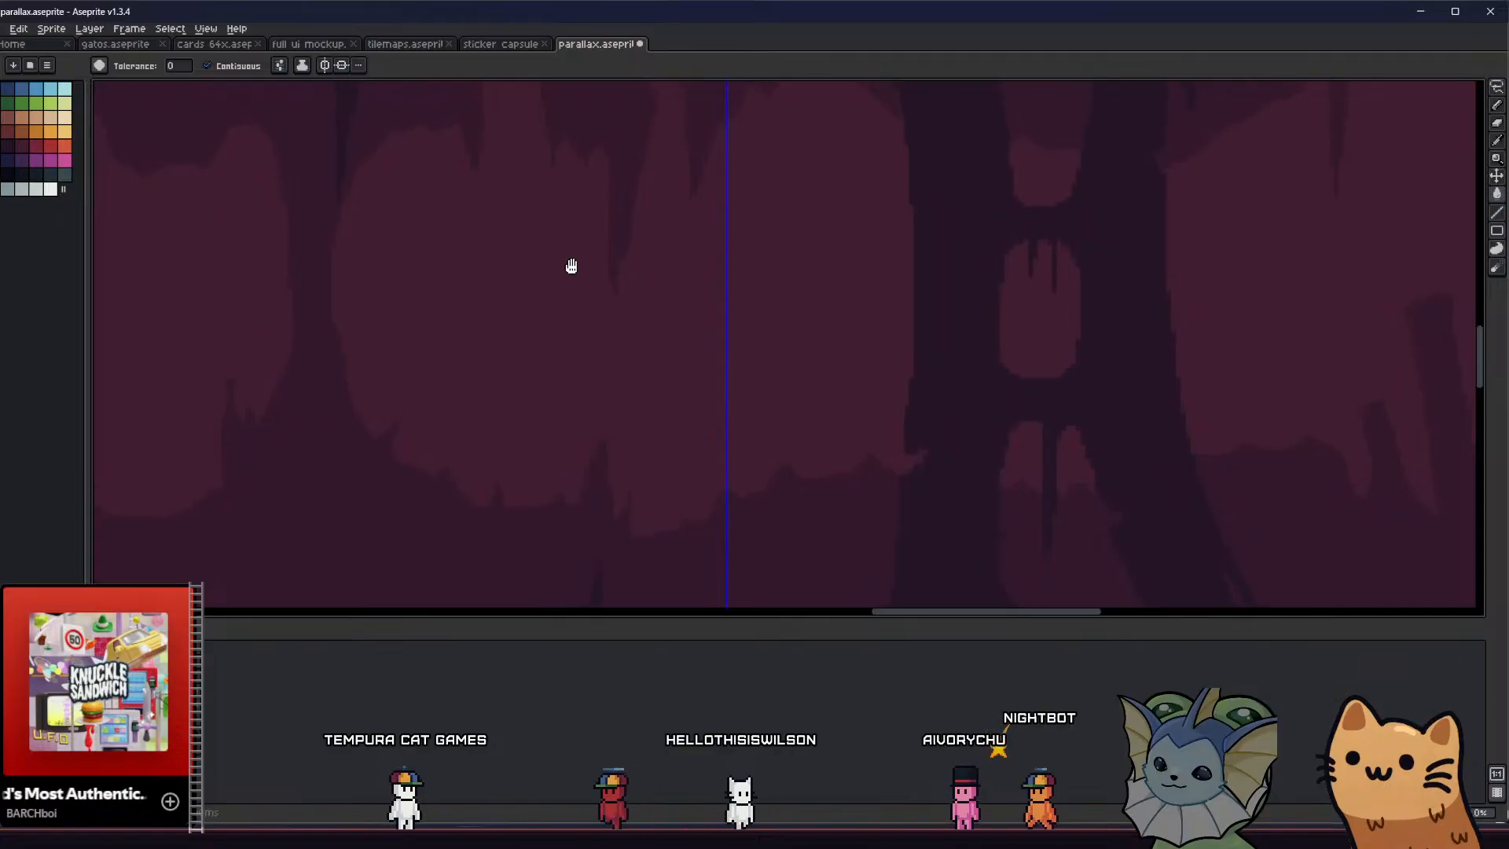
Check the long stalactite's tip up close against the surrounding silhouettes and save the sprite
key("b")
key("ctrl+apostrophe")
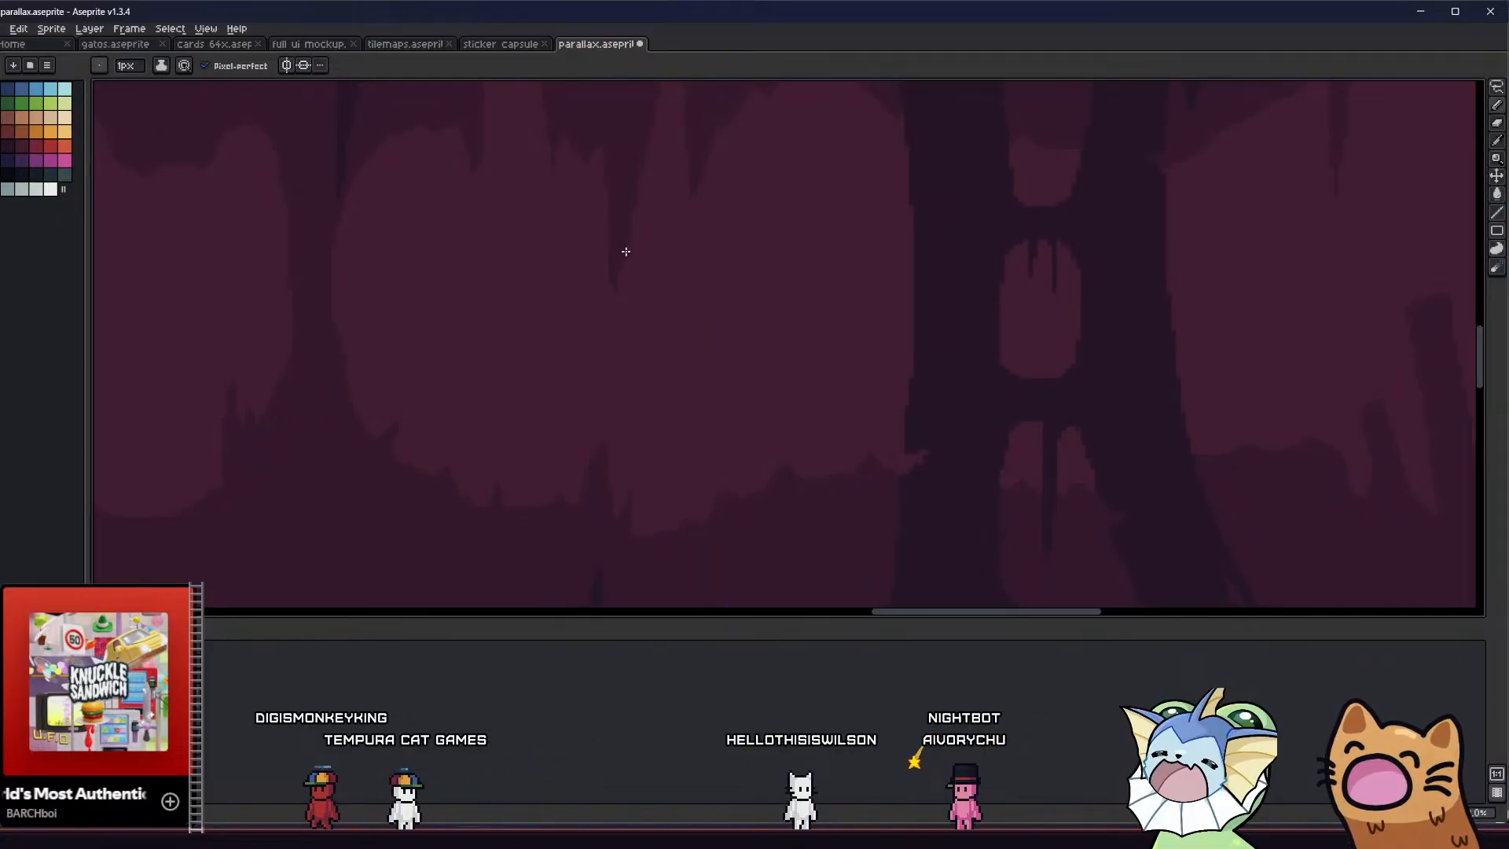
middle_click_drag(542, 311, 545, 332)
scroll(617, 268, "up", 1)
key("e")
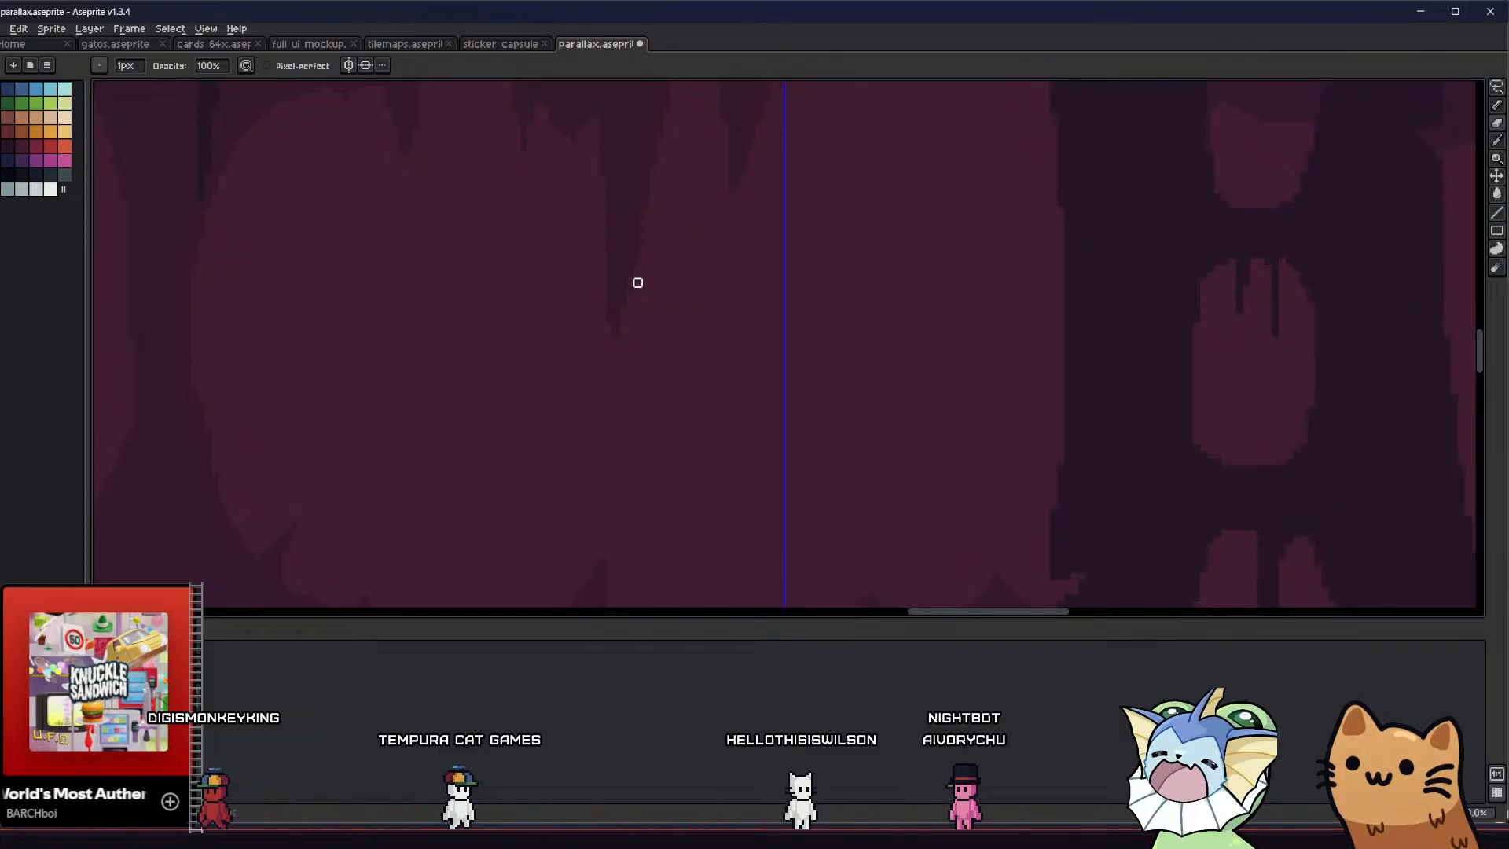
key("b")
scroll(523, 404, "down", 2)
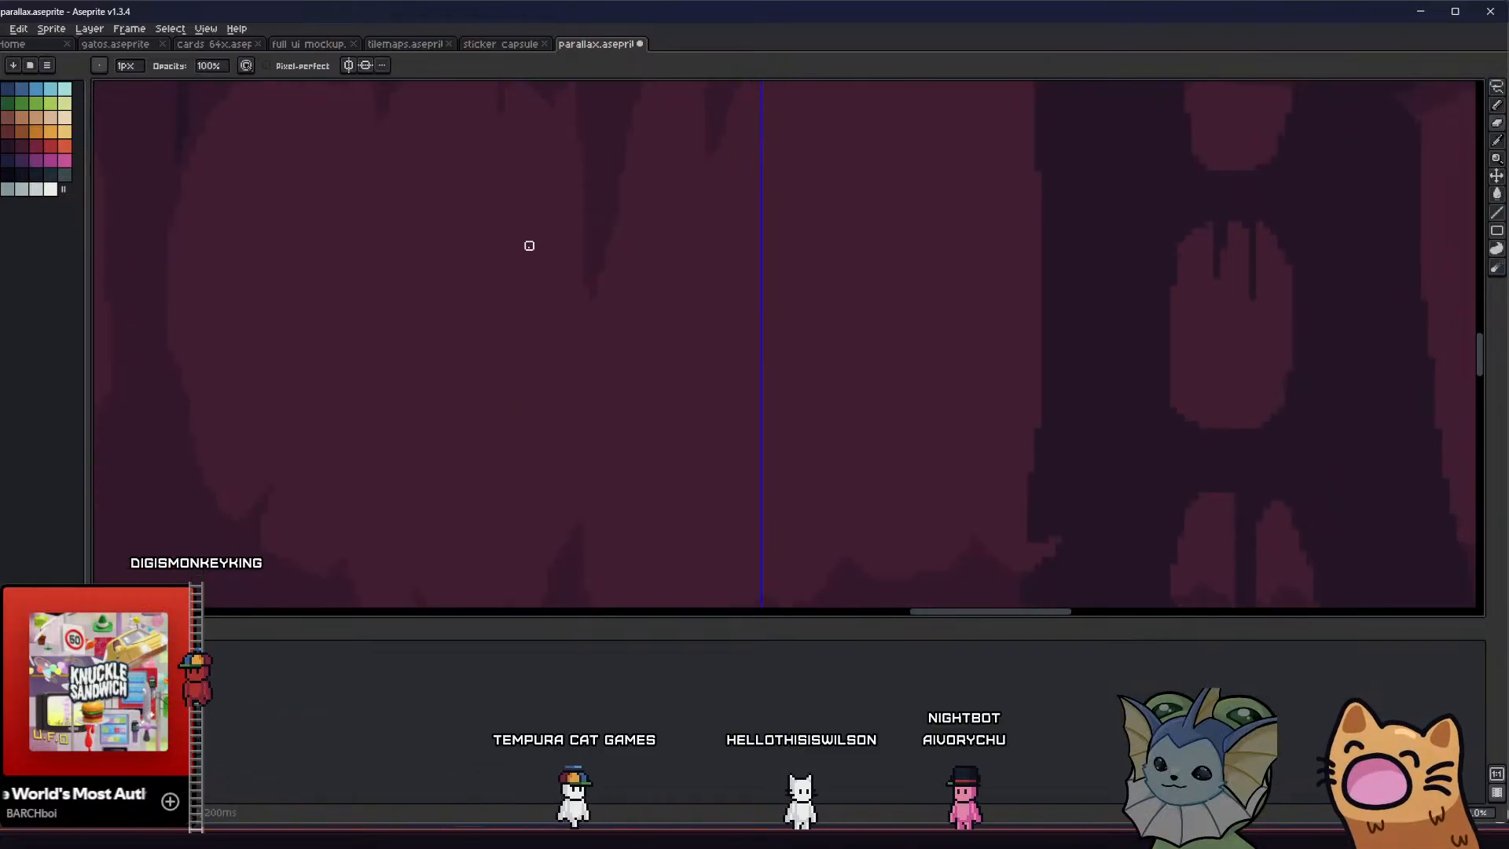
scroll(497, 381, "down", 3)
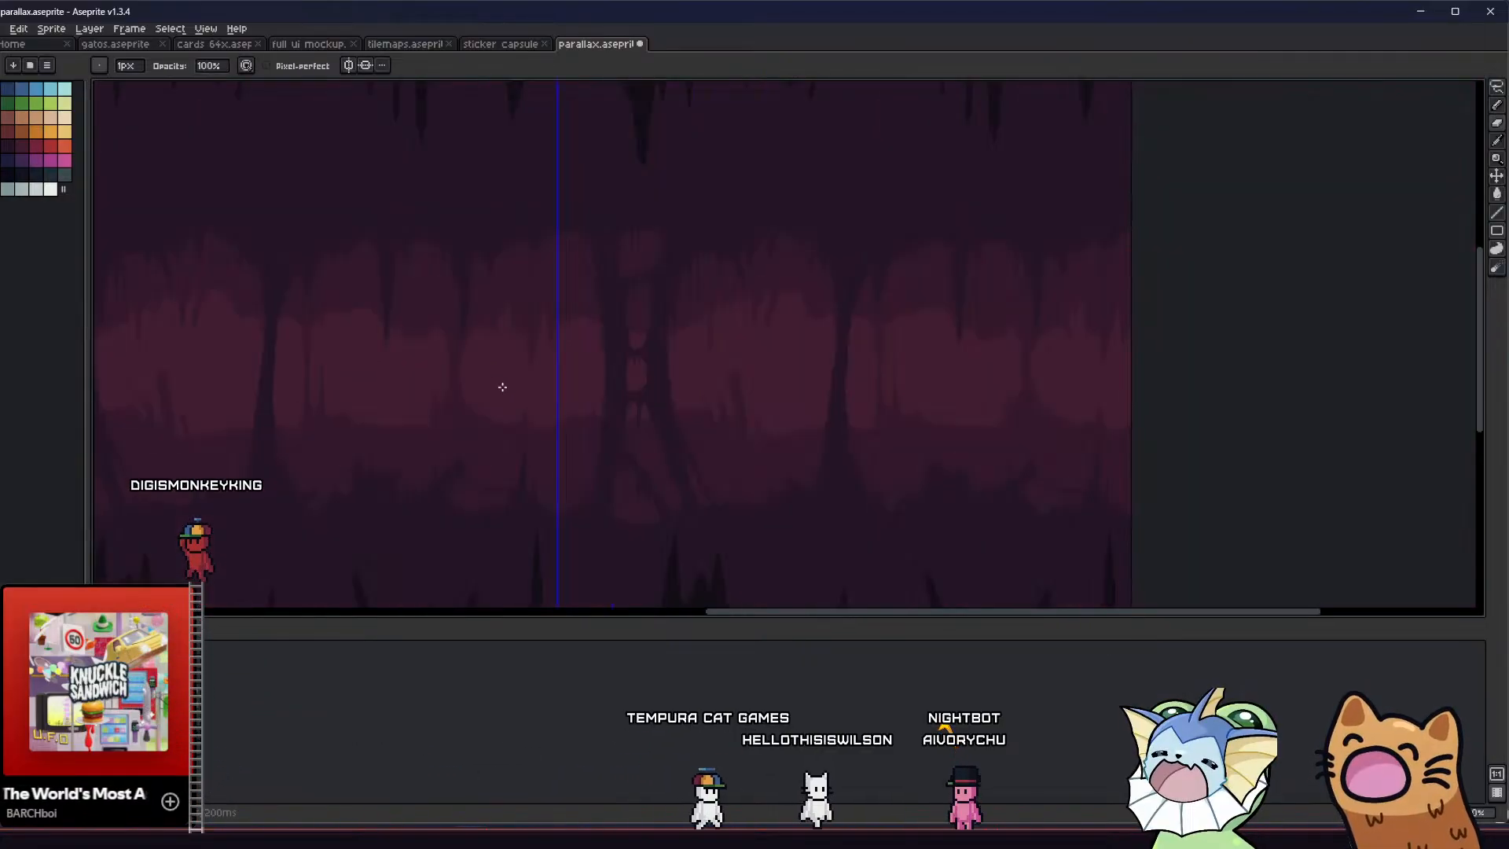
middle_click_drag(444, 415, 617, 403)
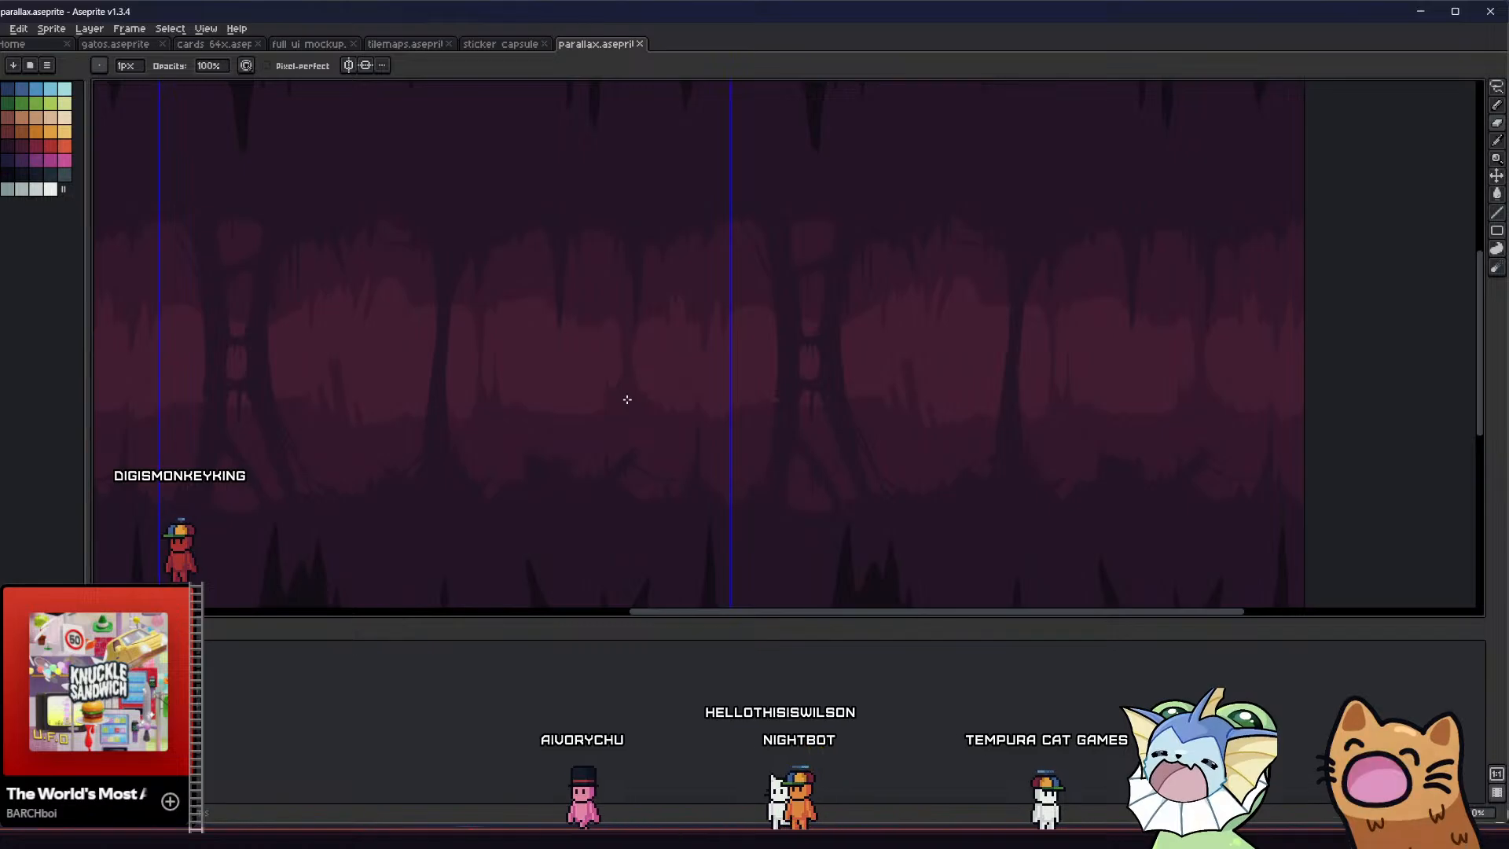
Examine the mid-tone columns, stalactites and stalagmites up close and across the repeated tiles
middle_click_drag(578, 353, 731, 347)
scroll(635, 338, "up", 1)
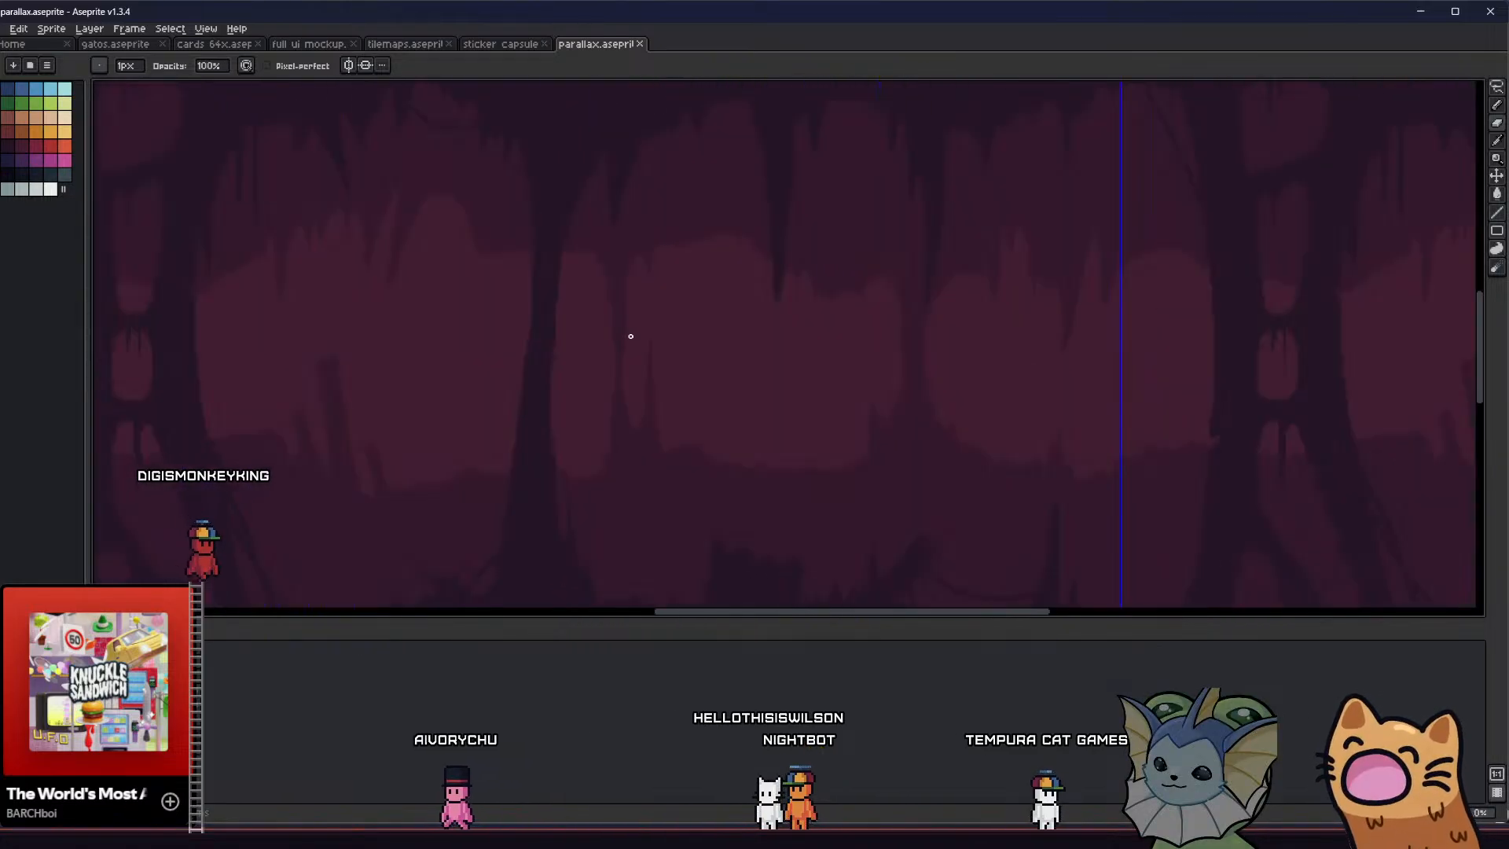
middle_click_drag(630, 337, 737, 366)
scroll(802, 334, "down", 2)
scroll(801, 337, "up", 1)
scroll(701, 376, "up", 1)
scroll(728, 371, "down", 1)
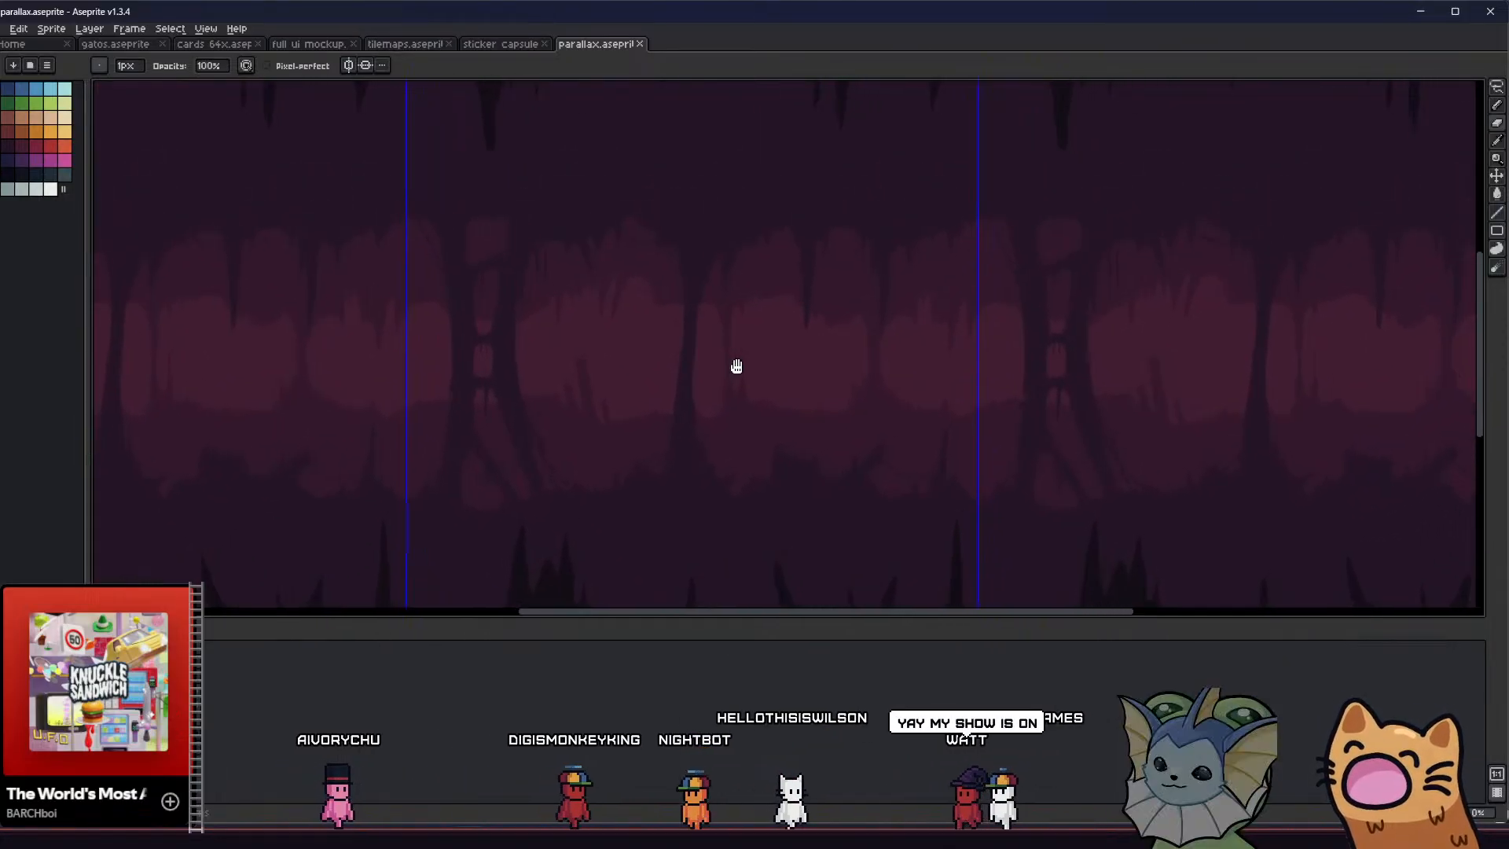
scroll(694, 299, "down", 1)
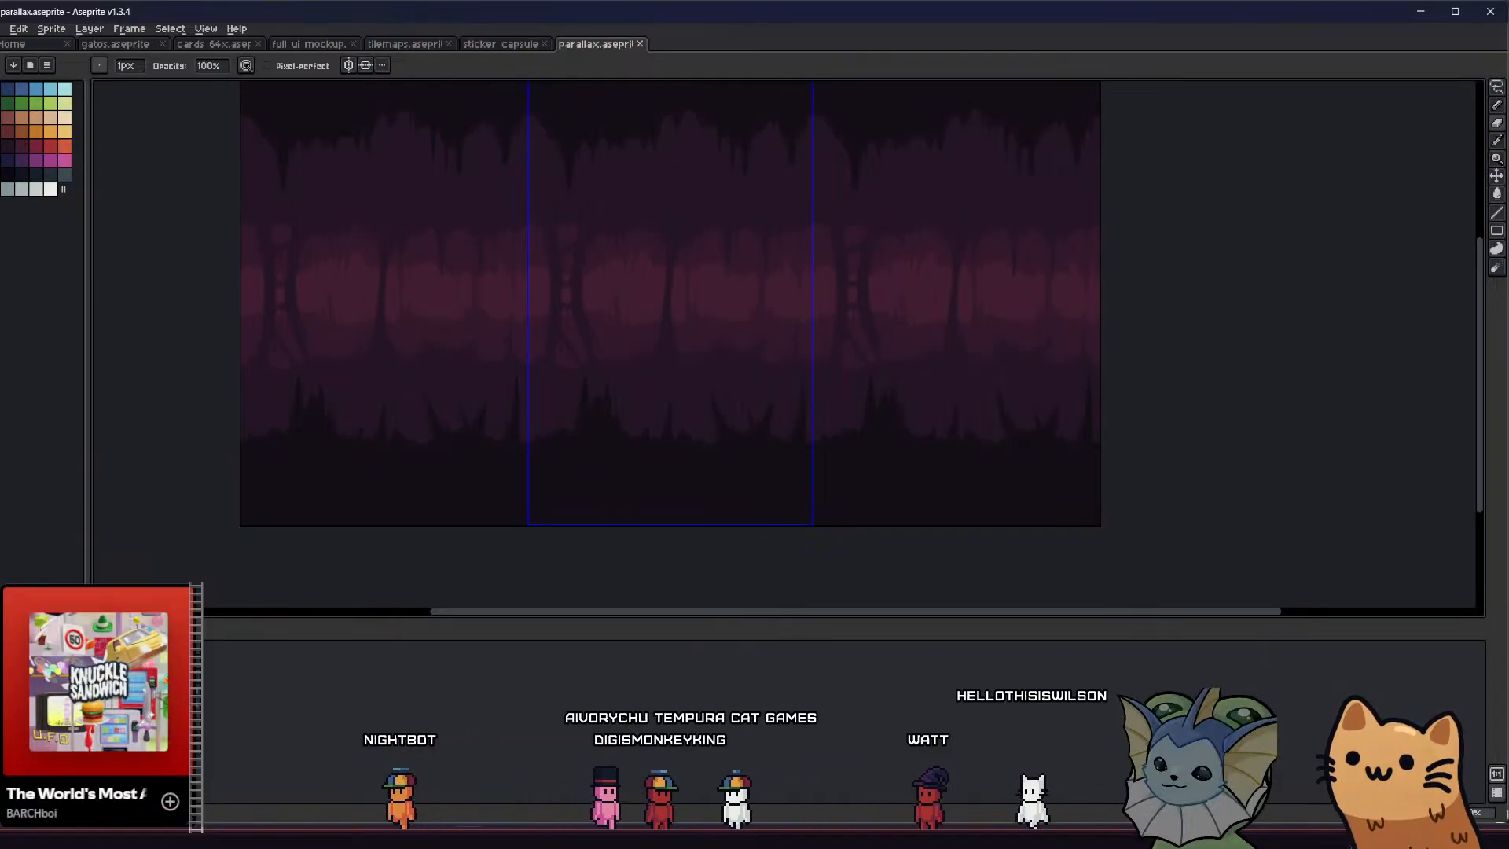
Show the darker foreground rock layers and examine the full layered cave background across the repeated tiles
middle_click_drag(398, 444, 403, 491)
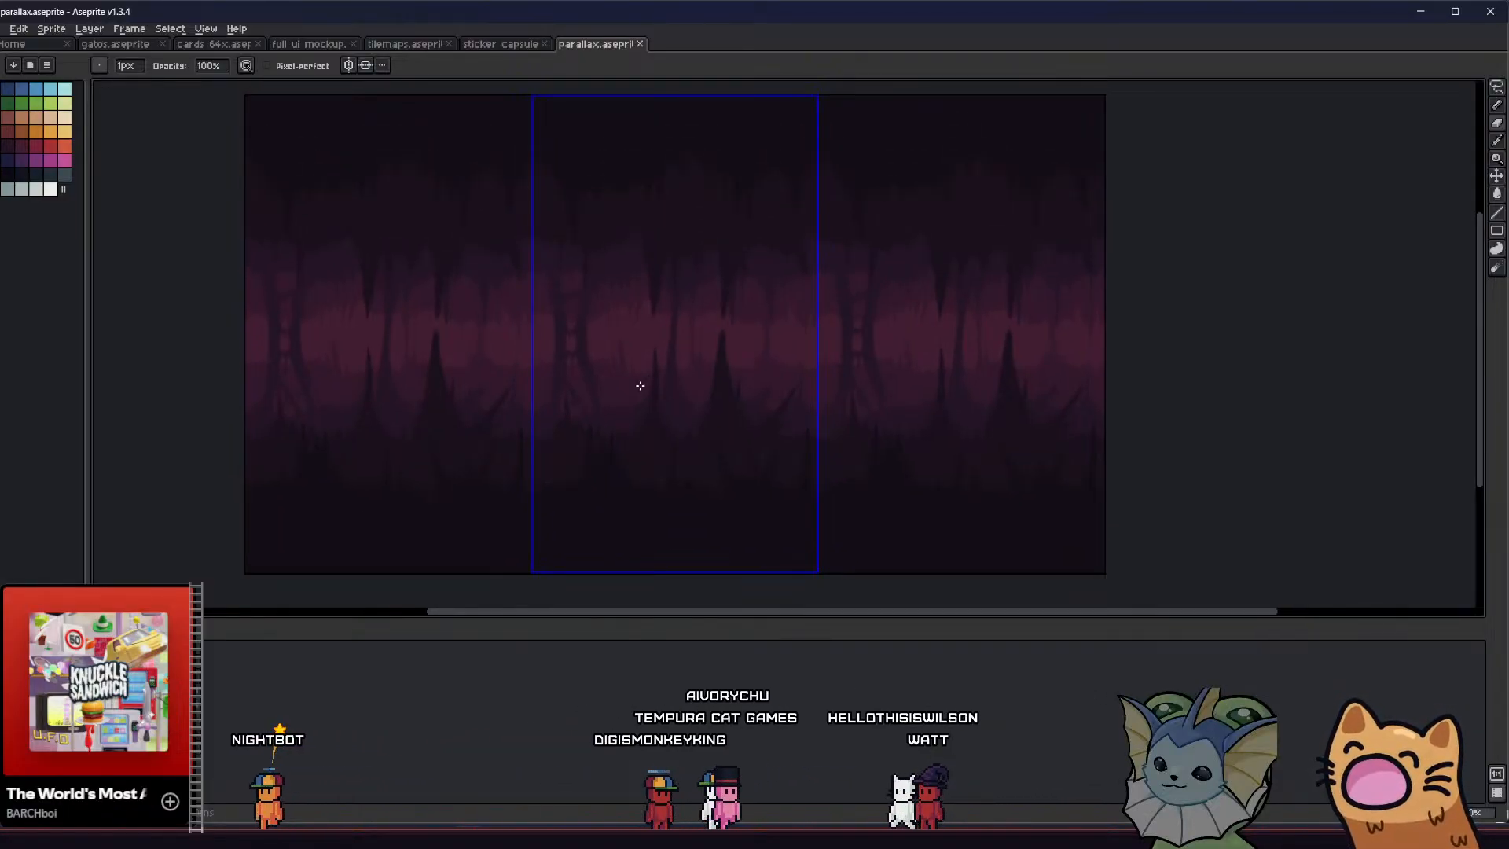
scroll(640, 385, "up", 1)
mouse_move(630, 395)
middle_mouse_down()
mouse_move(688, 438)
mouse_move(655, 399)
mouse_move(643, 409)
middle_mouse_up()
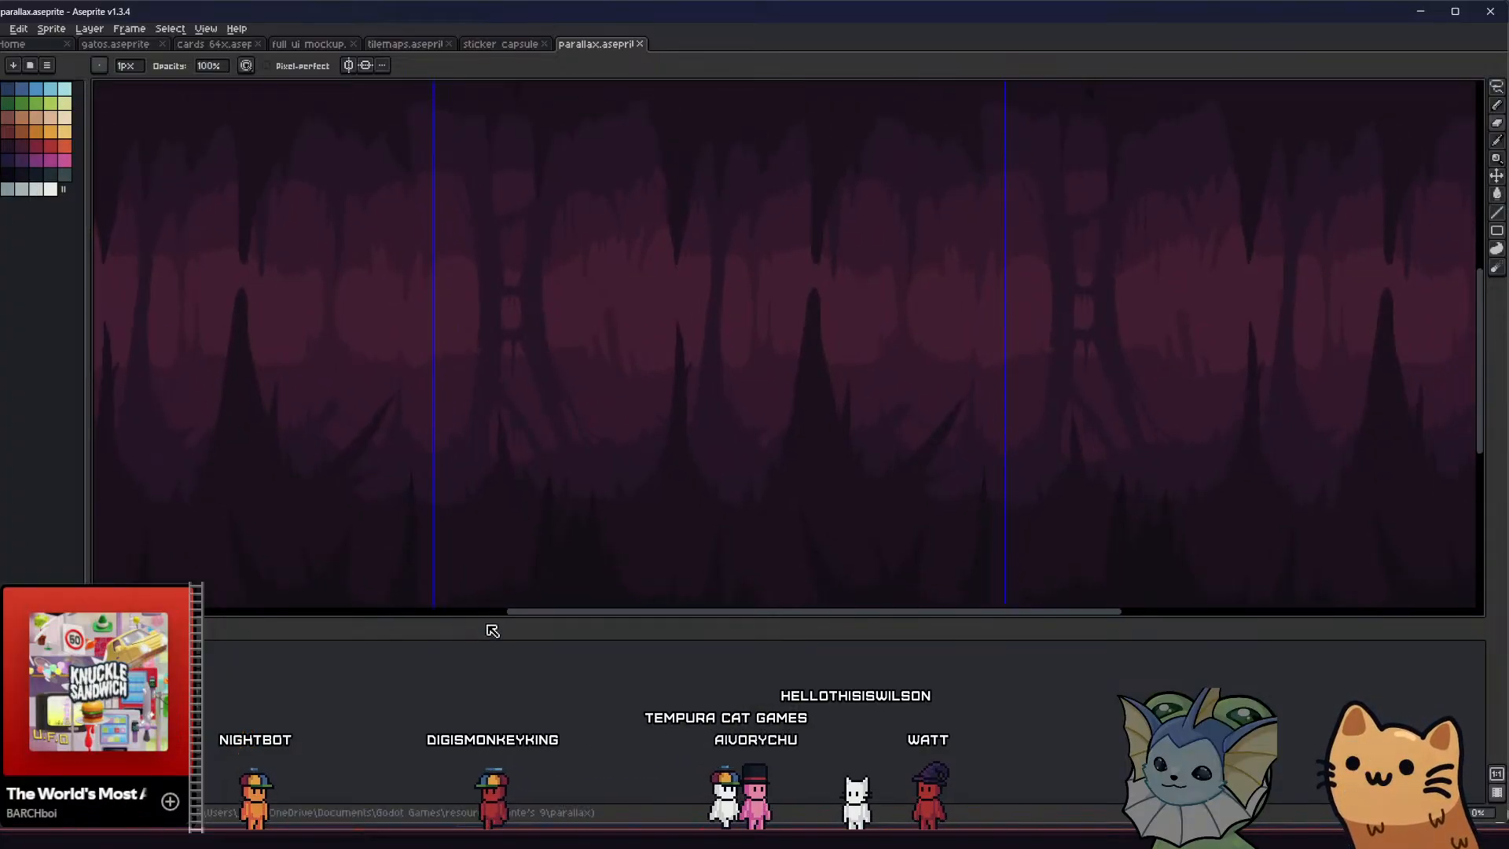
left_click_drag(493, 633, 482, 684)
scroll(579, 458, "down", 1)
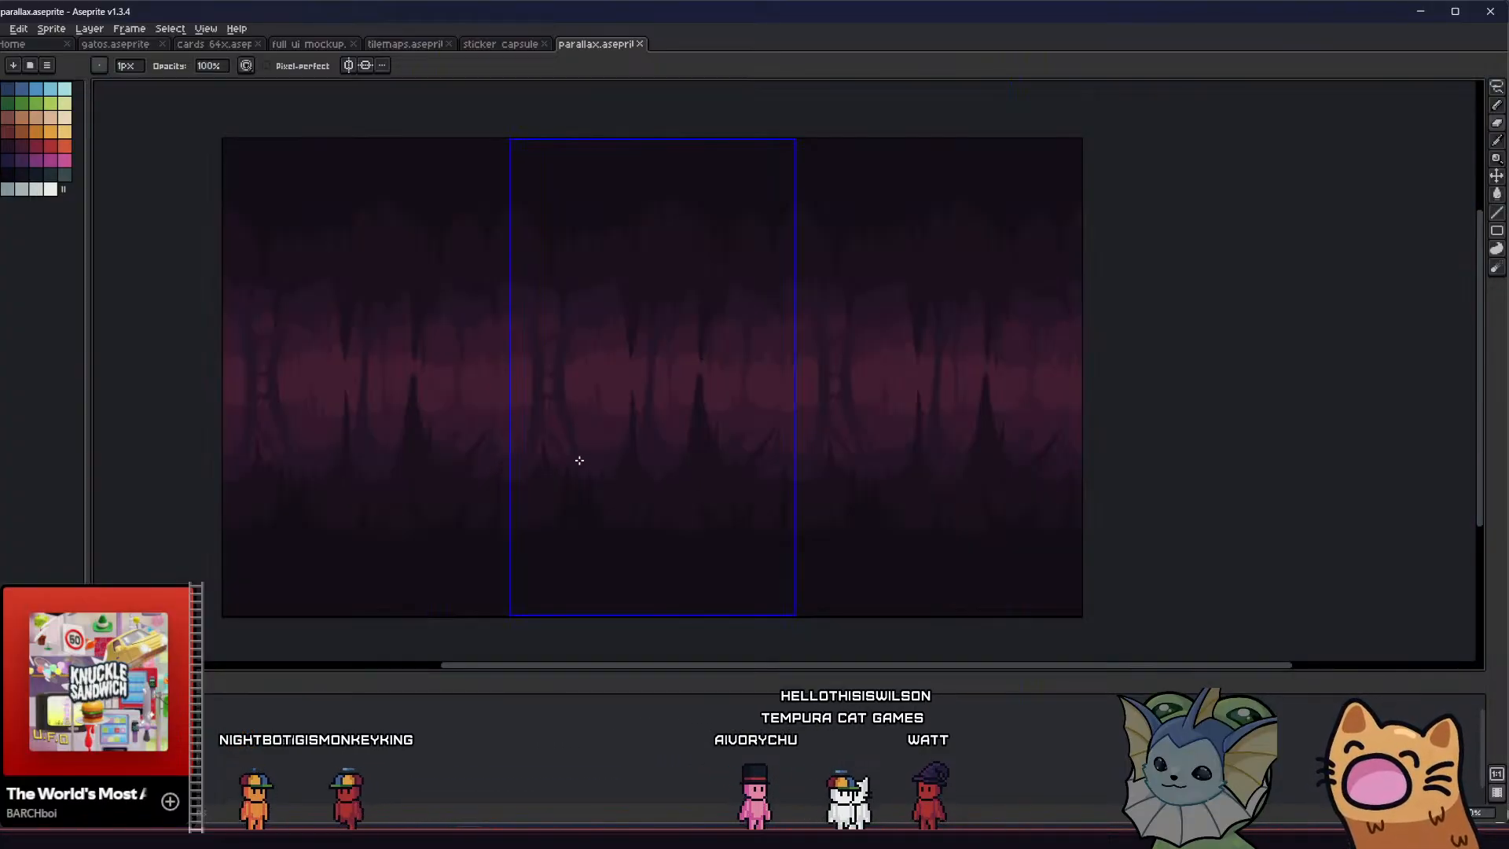
scroll(577, 410, "up", 1)
middle_click_drag(578, 410, 580, 434)
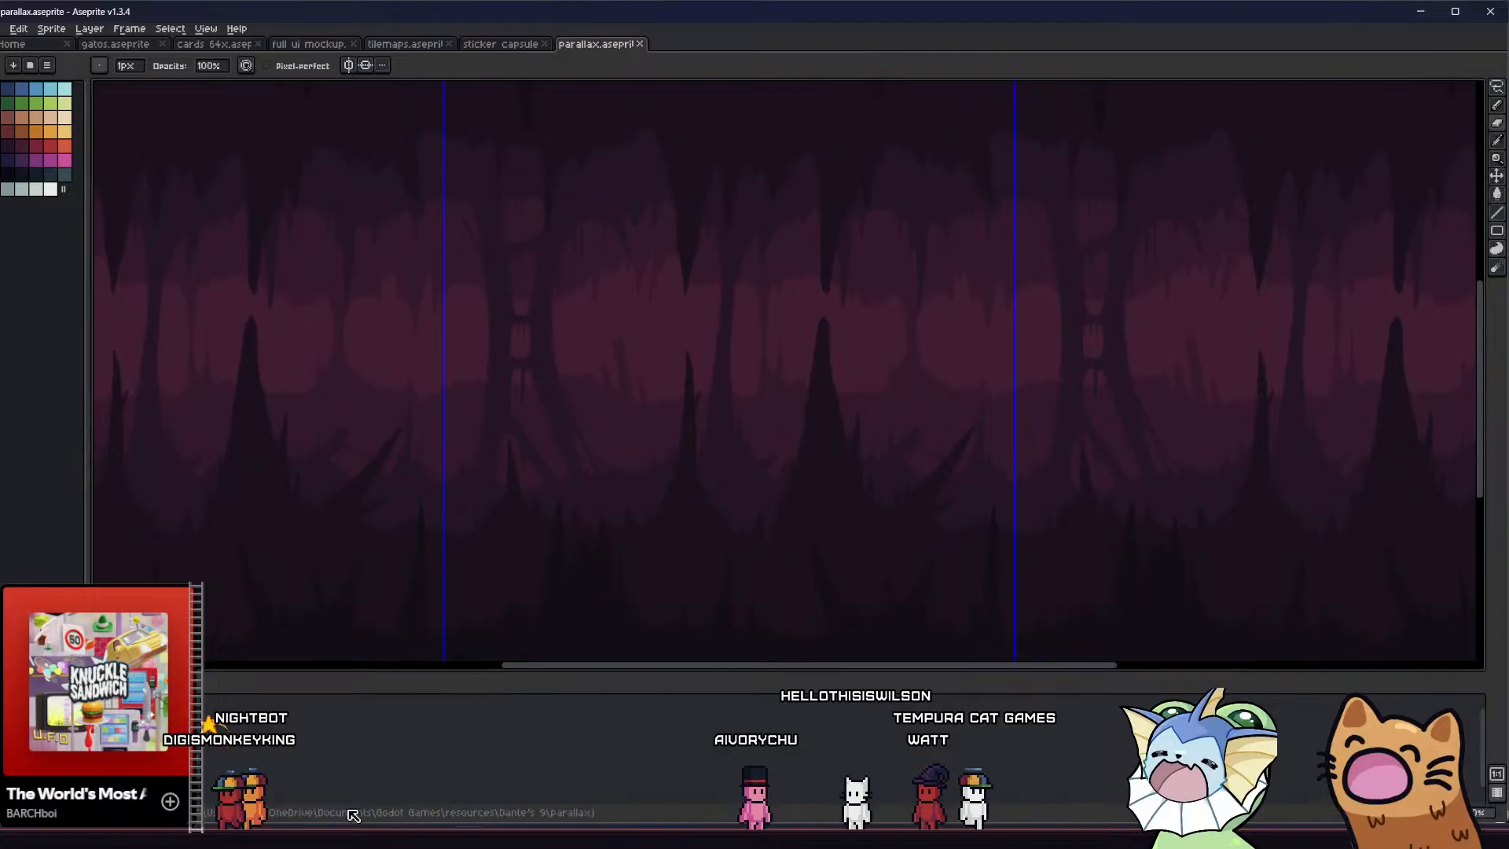
Switch to the Godot editor and restart the running game project
left_click(391, 839)
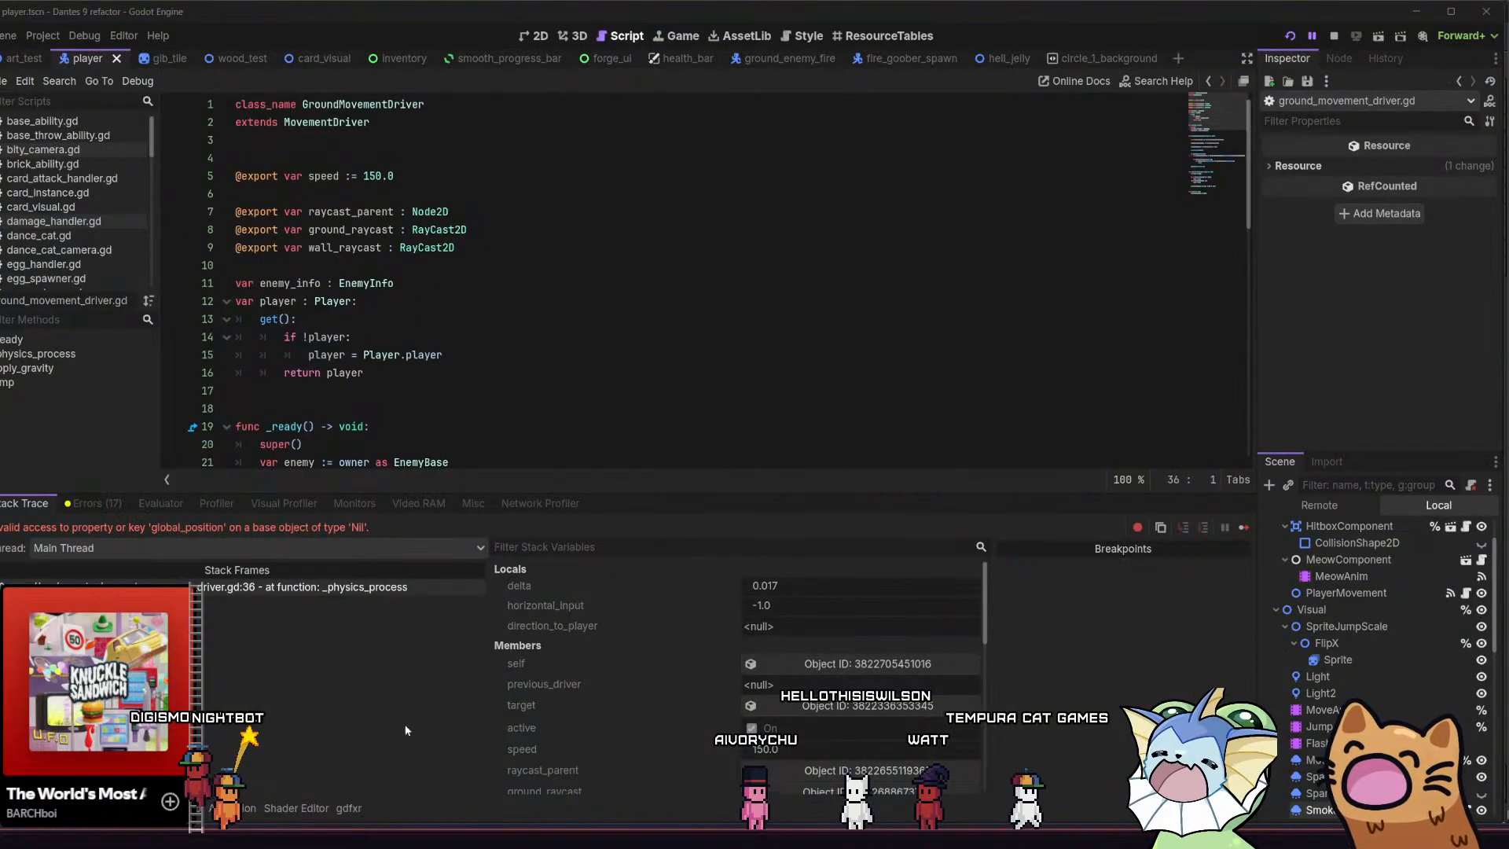
left_click(1291, 37)
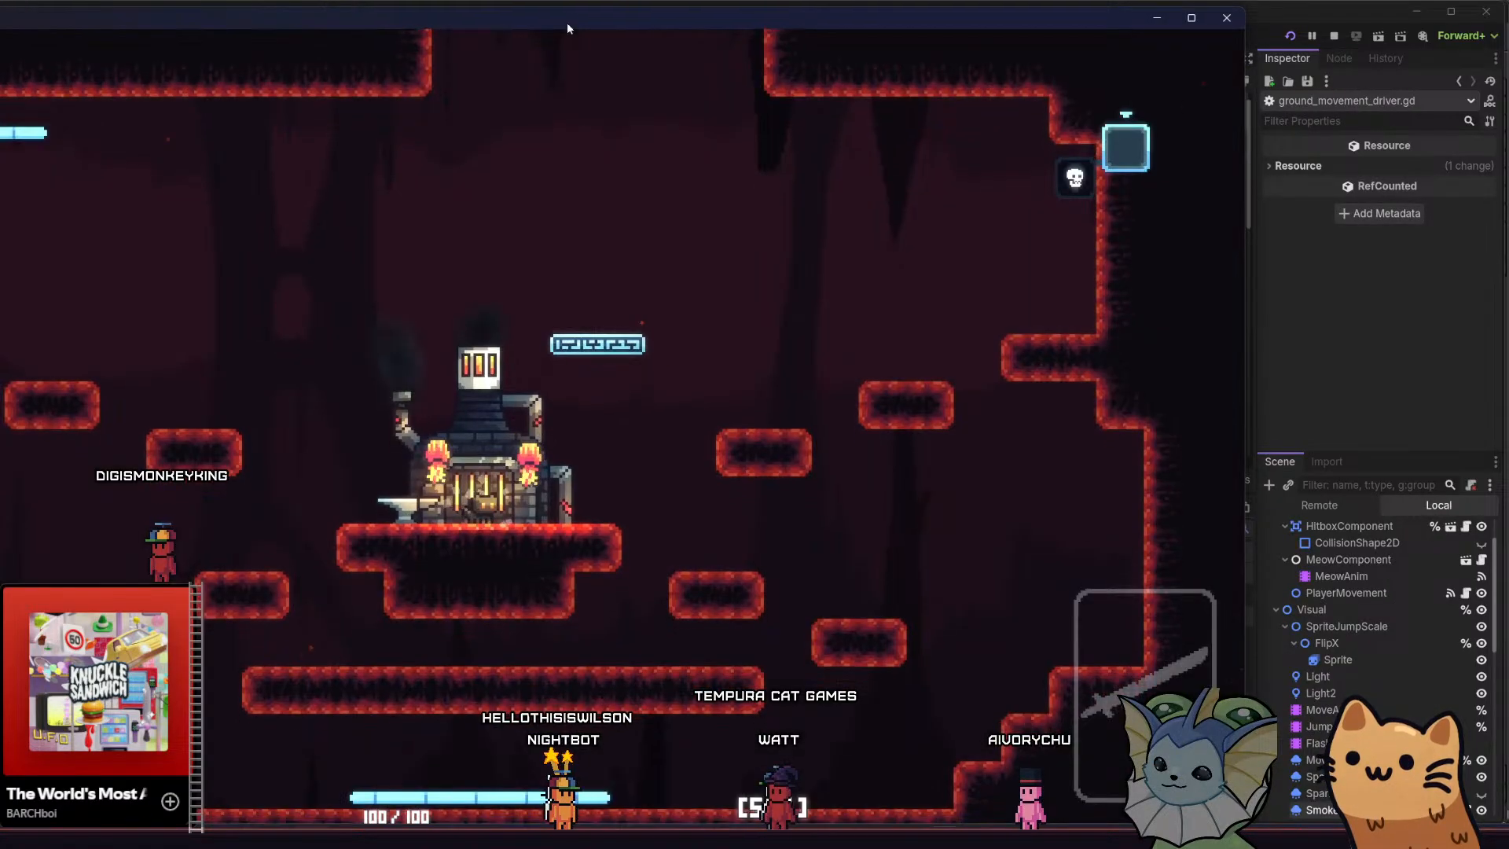
Examine the cave parallax in the maximized game window by moving and jumping the cat around the forge room
key("a")
key("space")
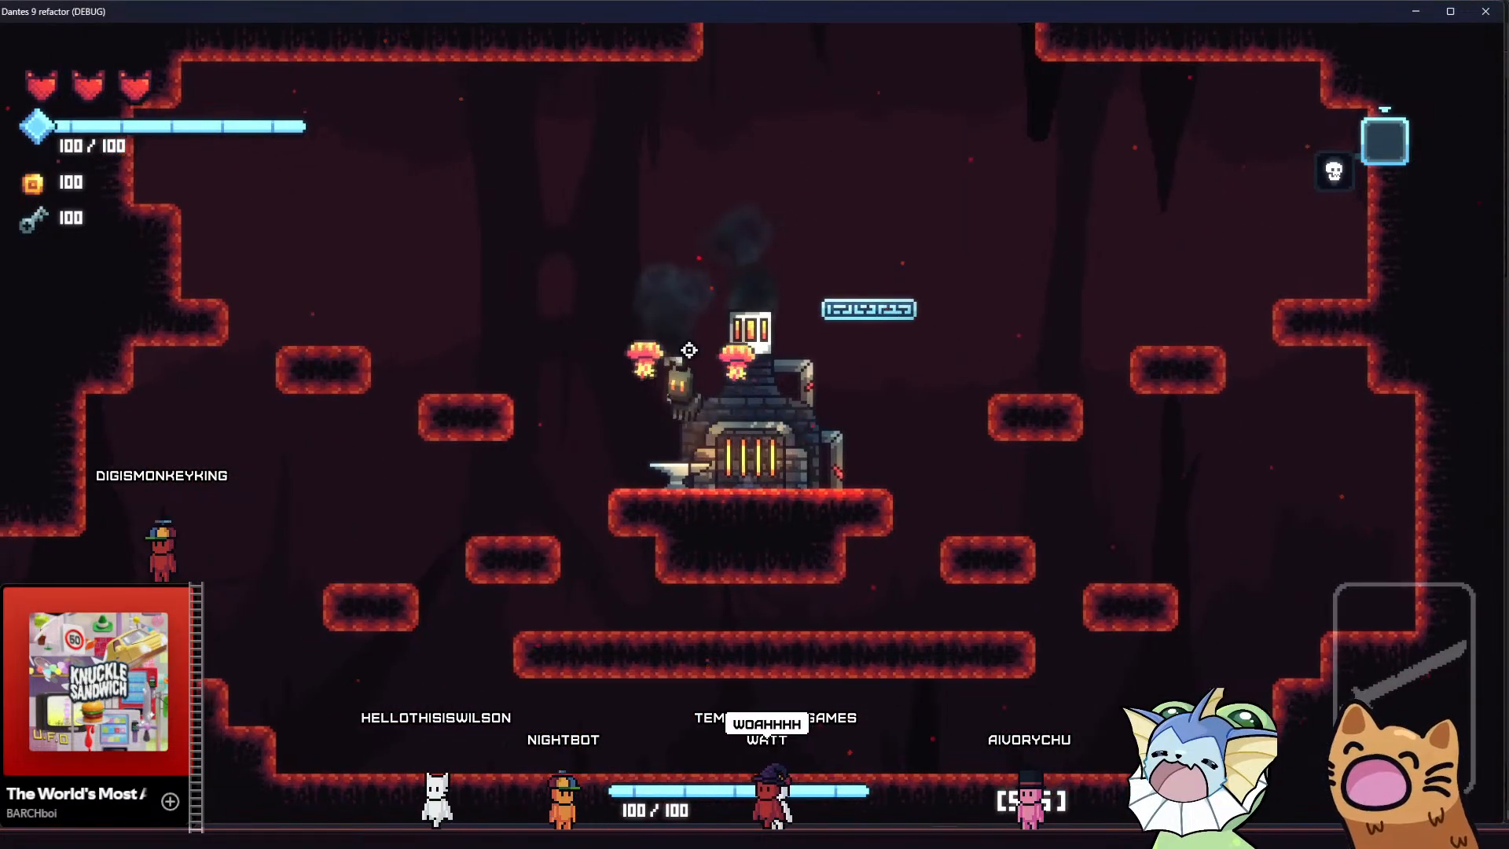
key("d")
key("d")
key("space")
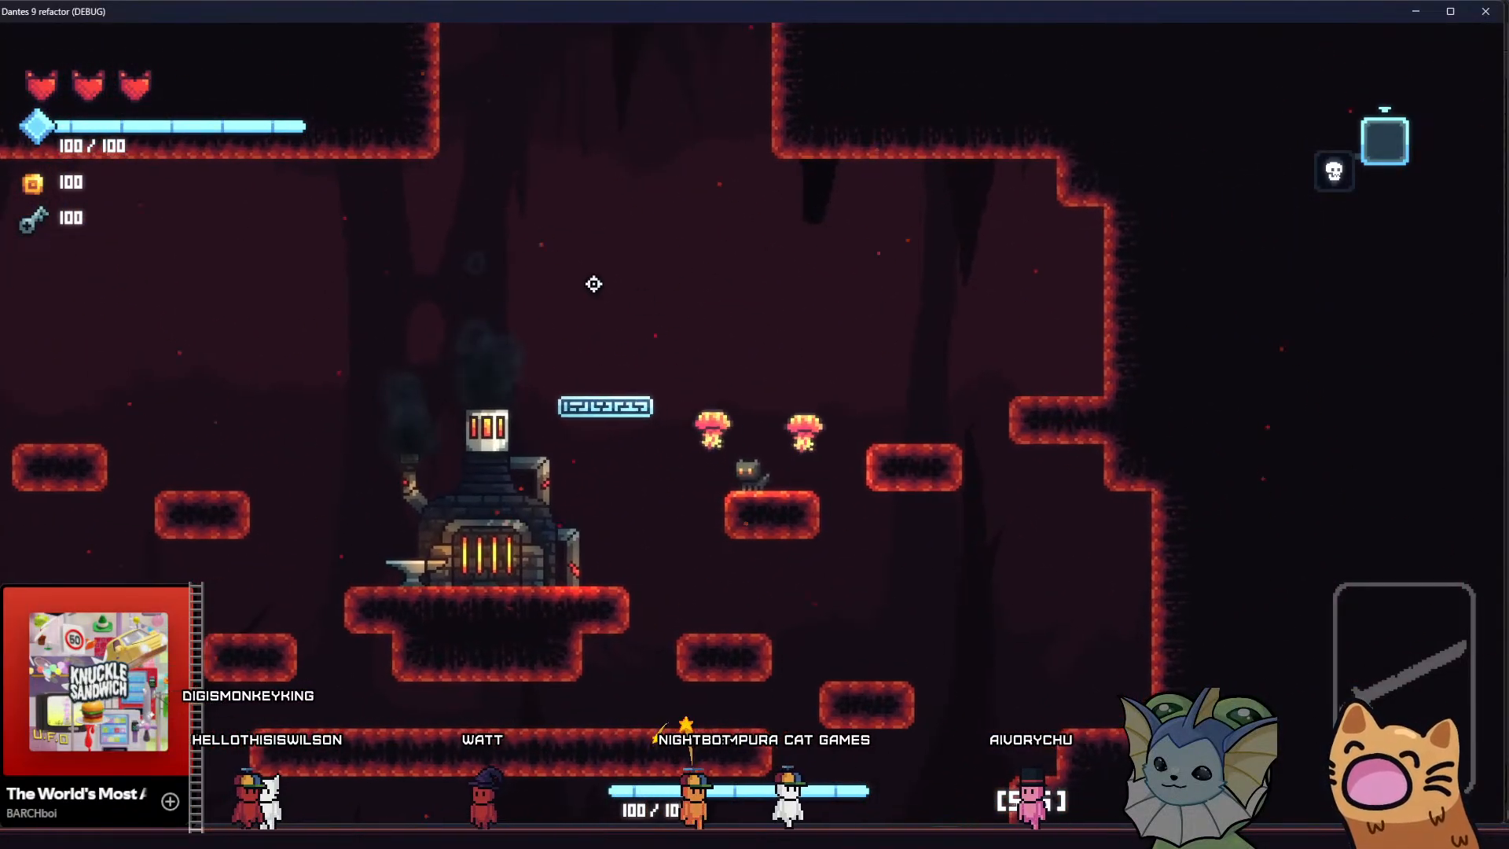
key("a")
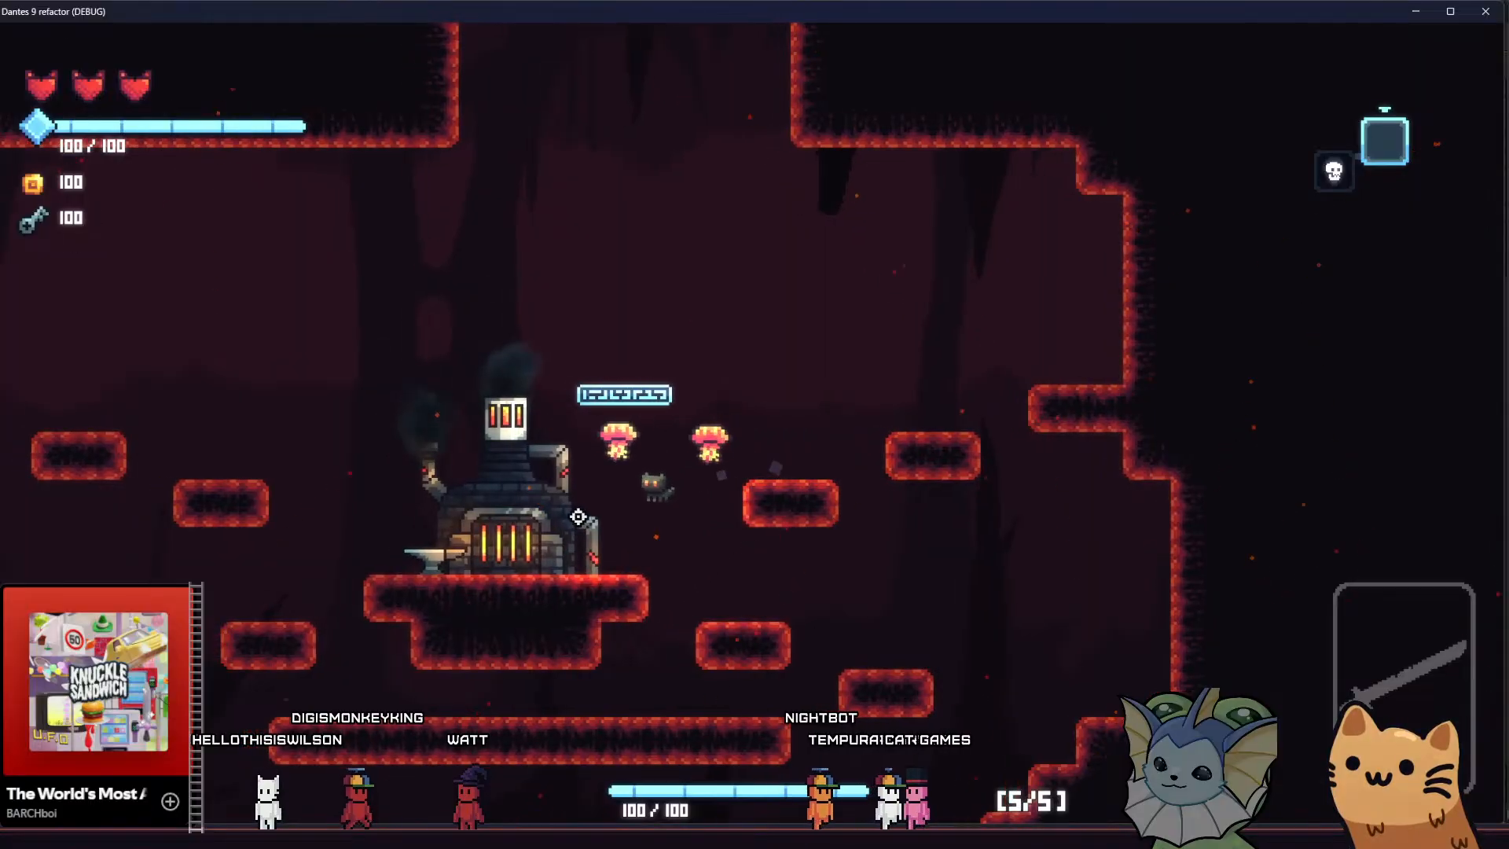
key("space")
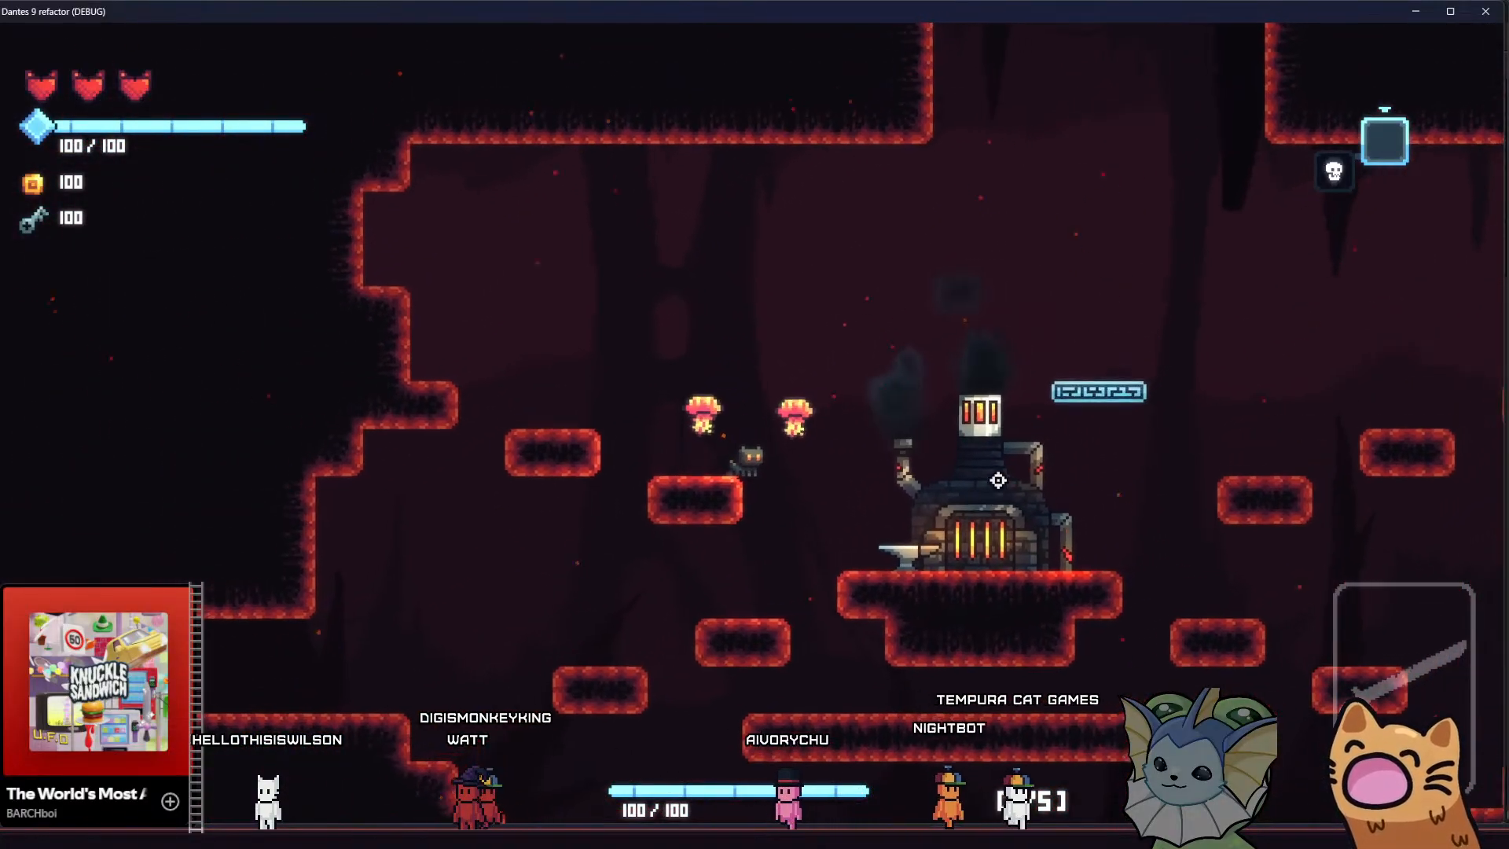
key("d")
key("space")
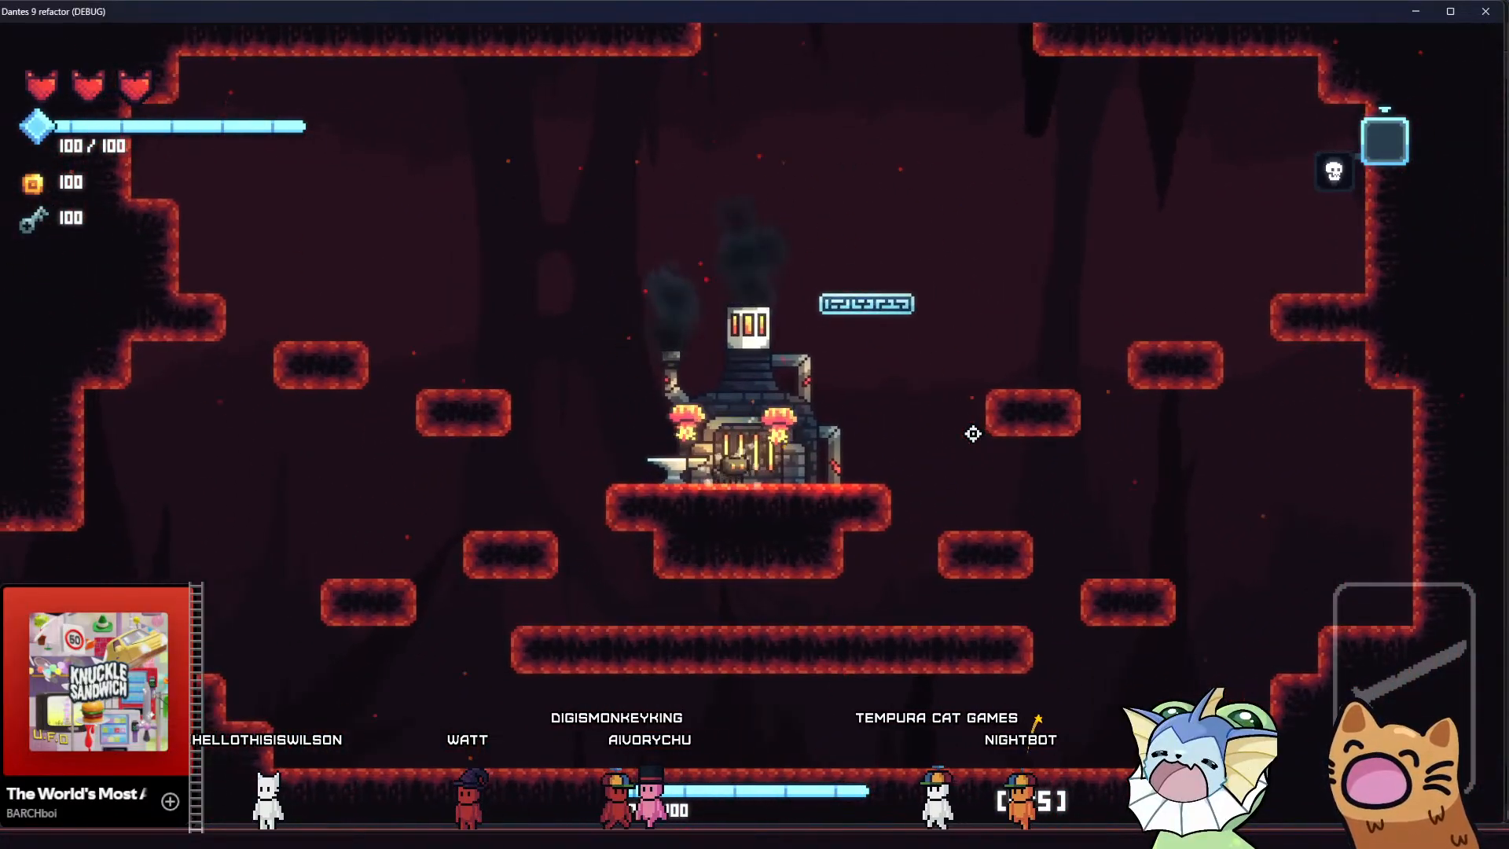
key("d")
key("a")
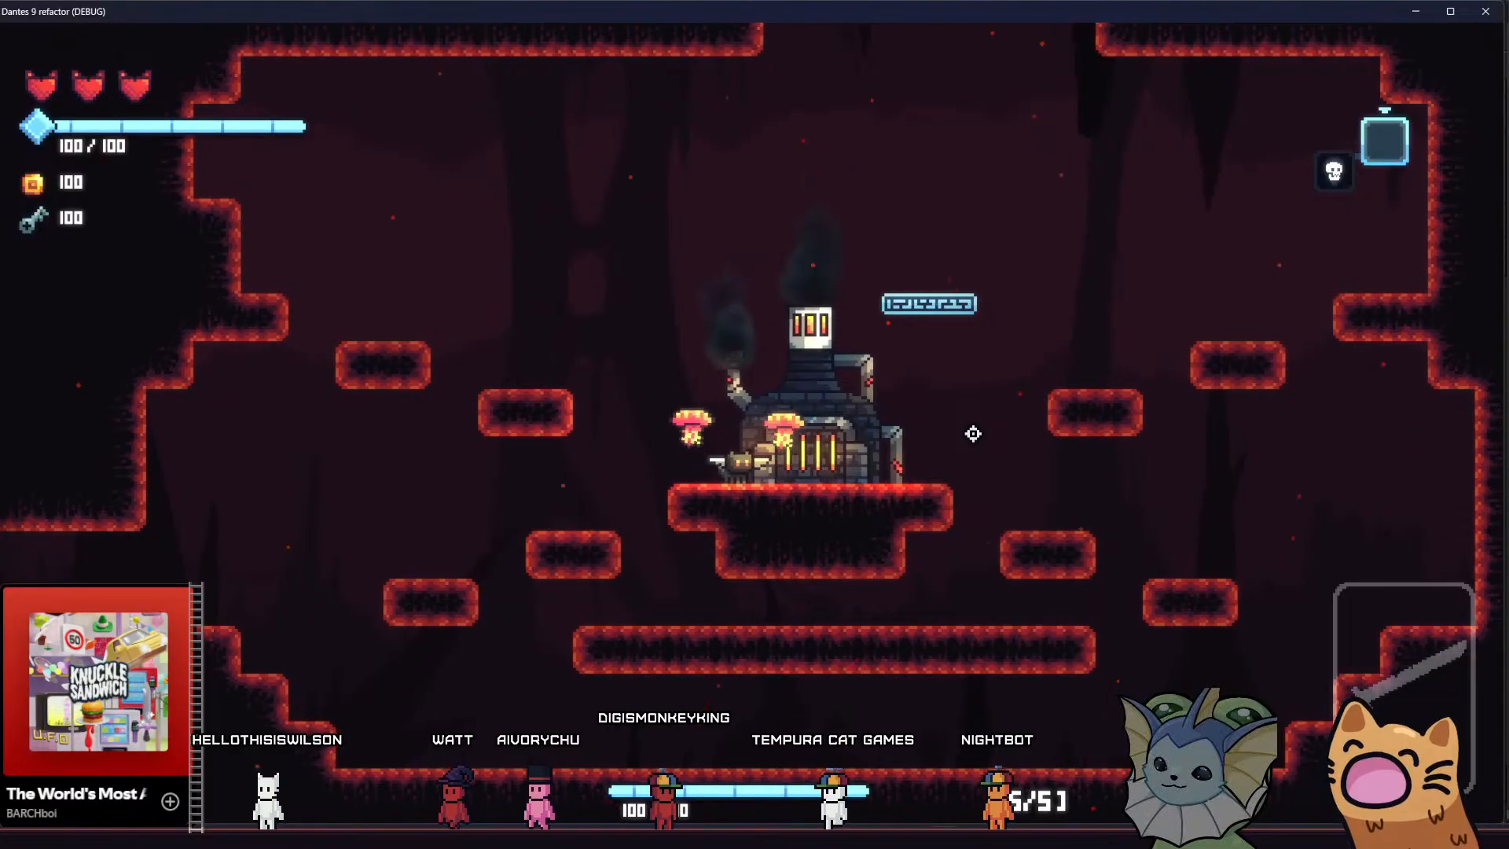
key("d")
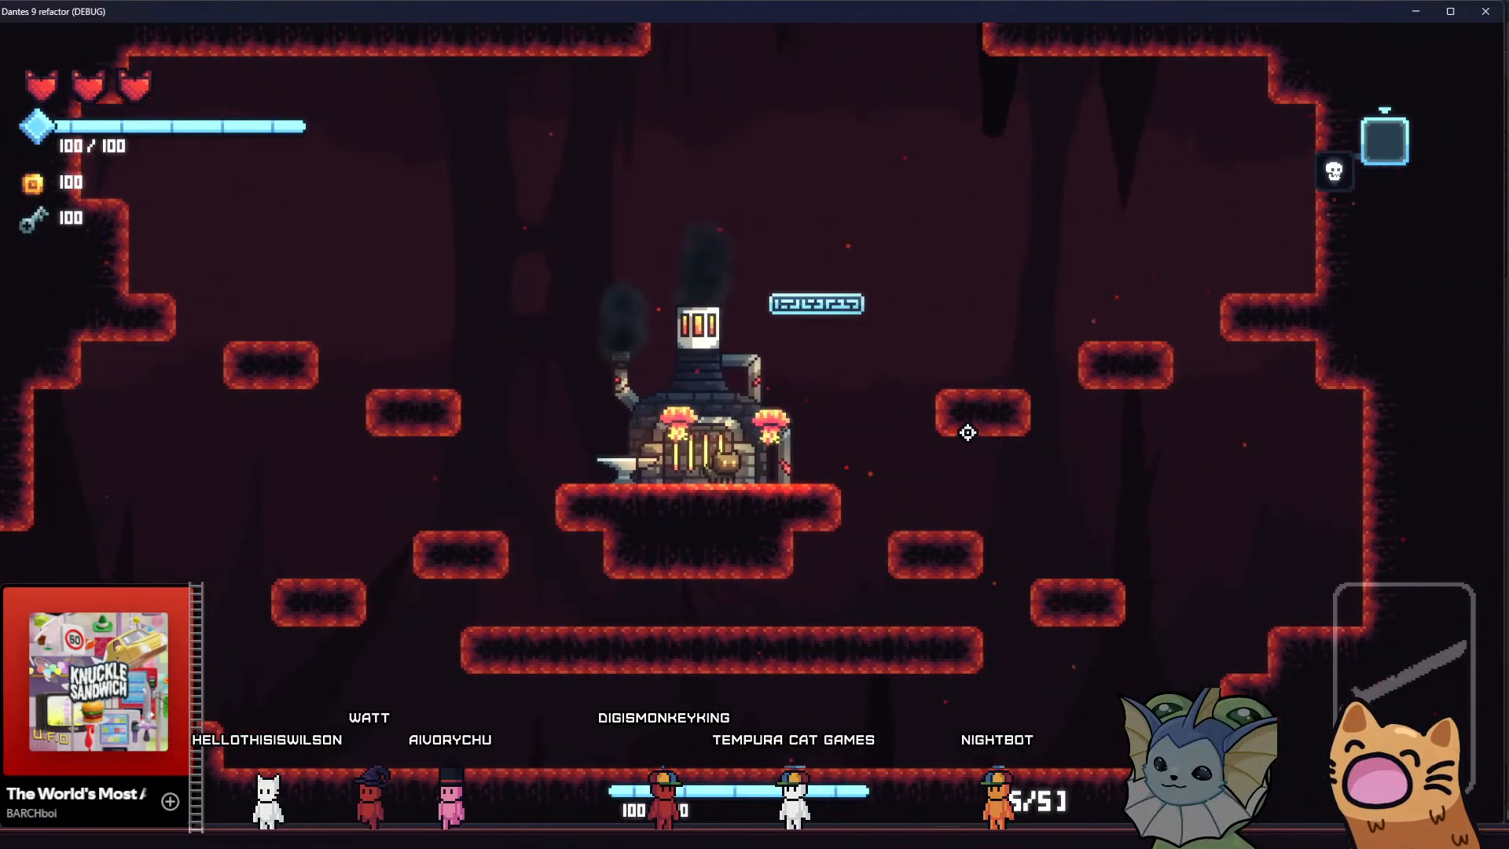
key("a")
key("d")
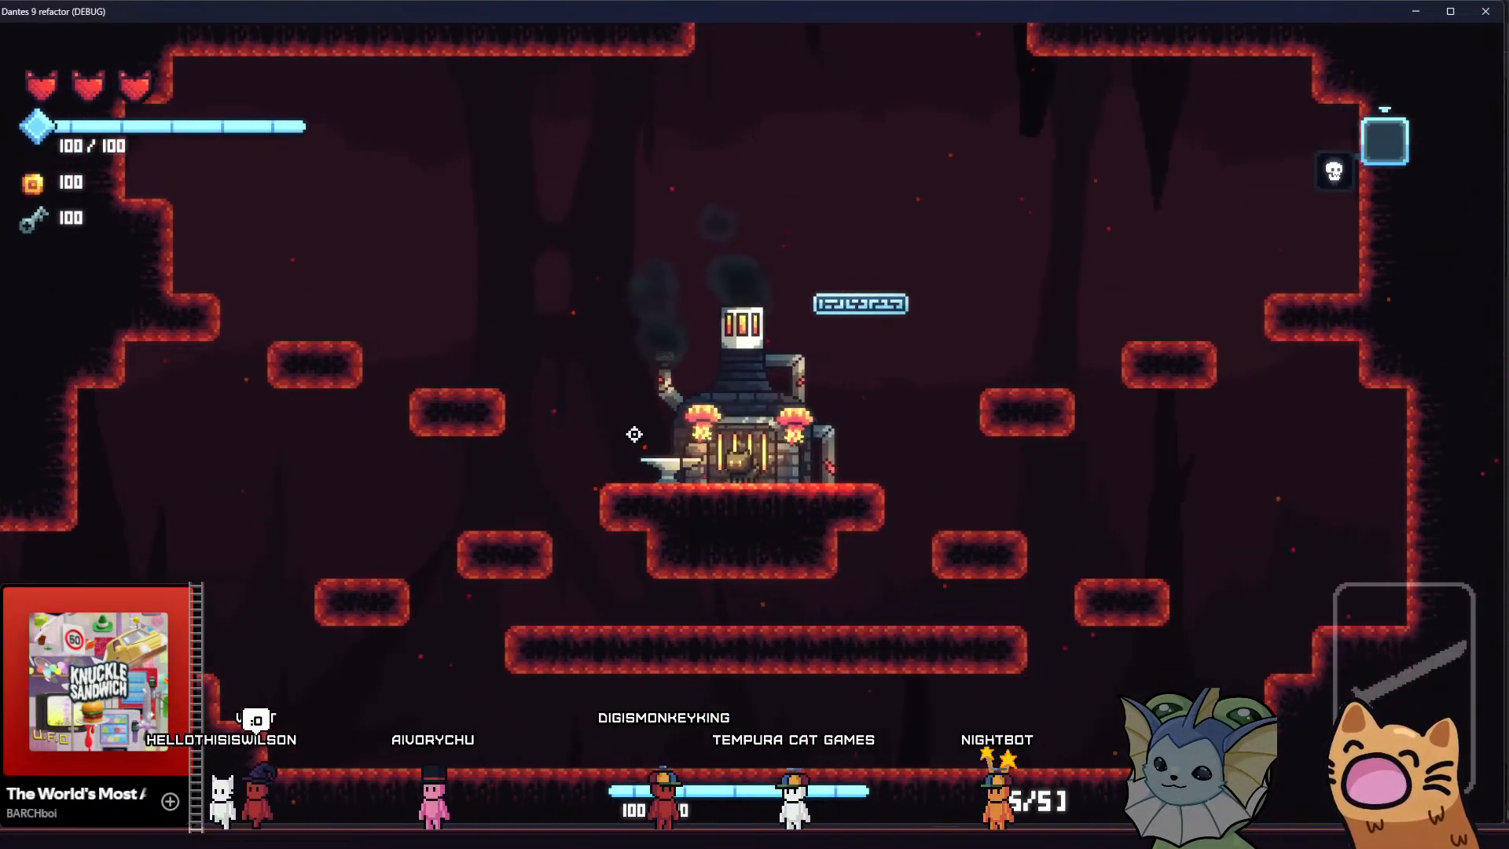
key("space")
key("space")
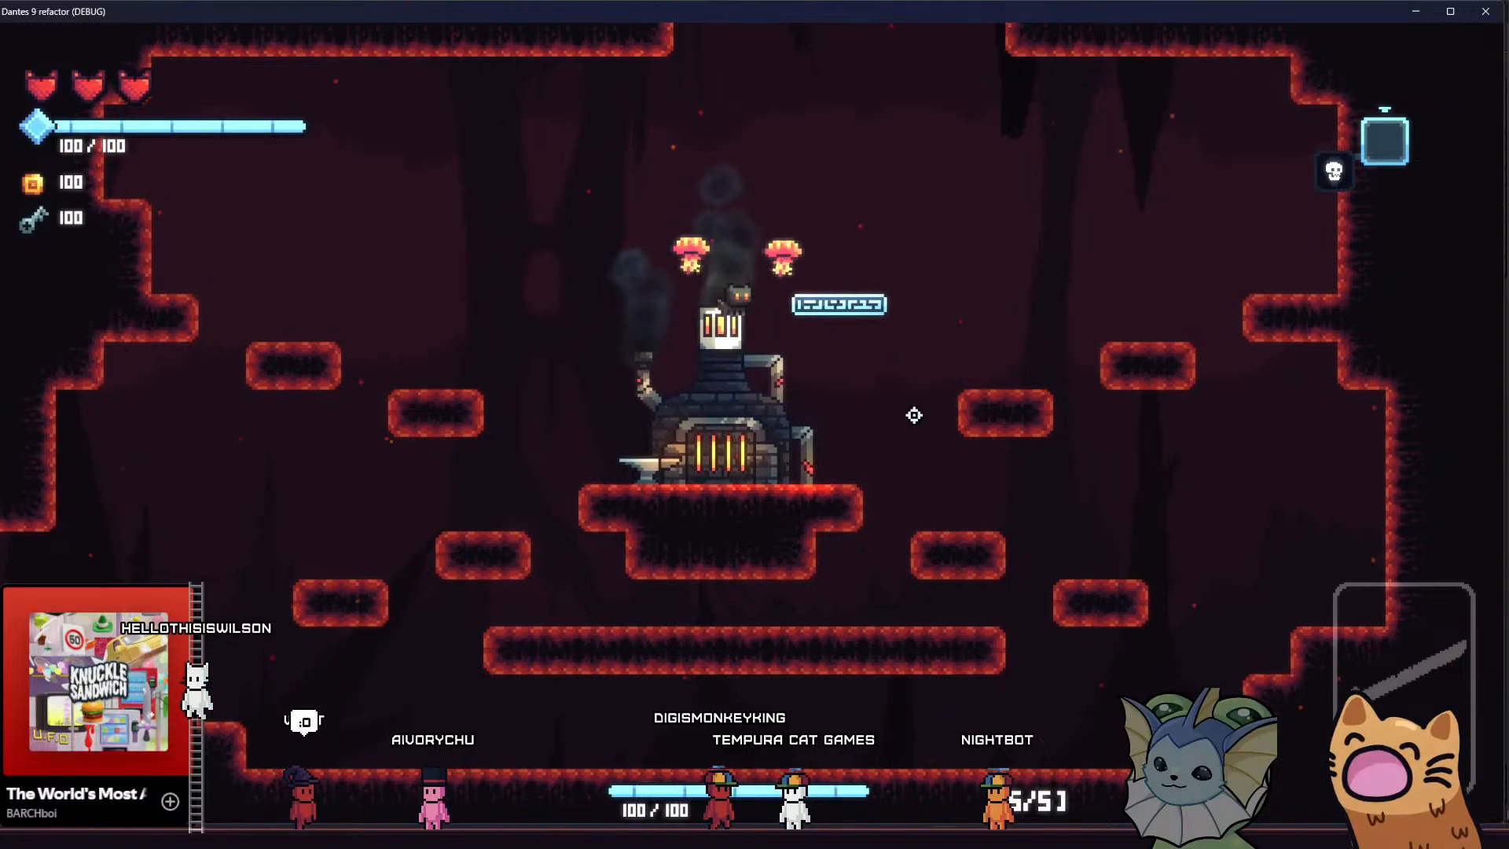
key("d")
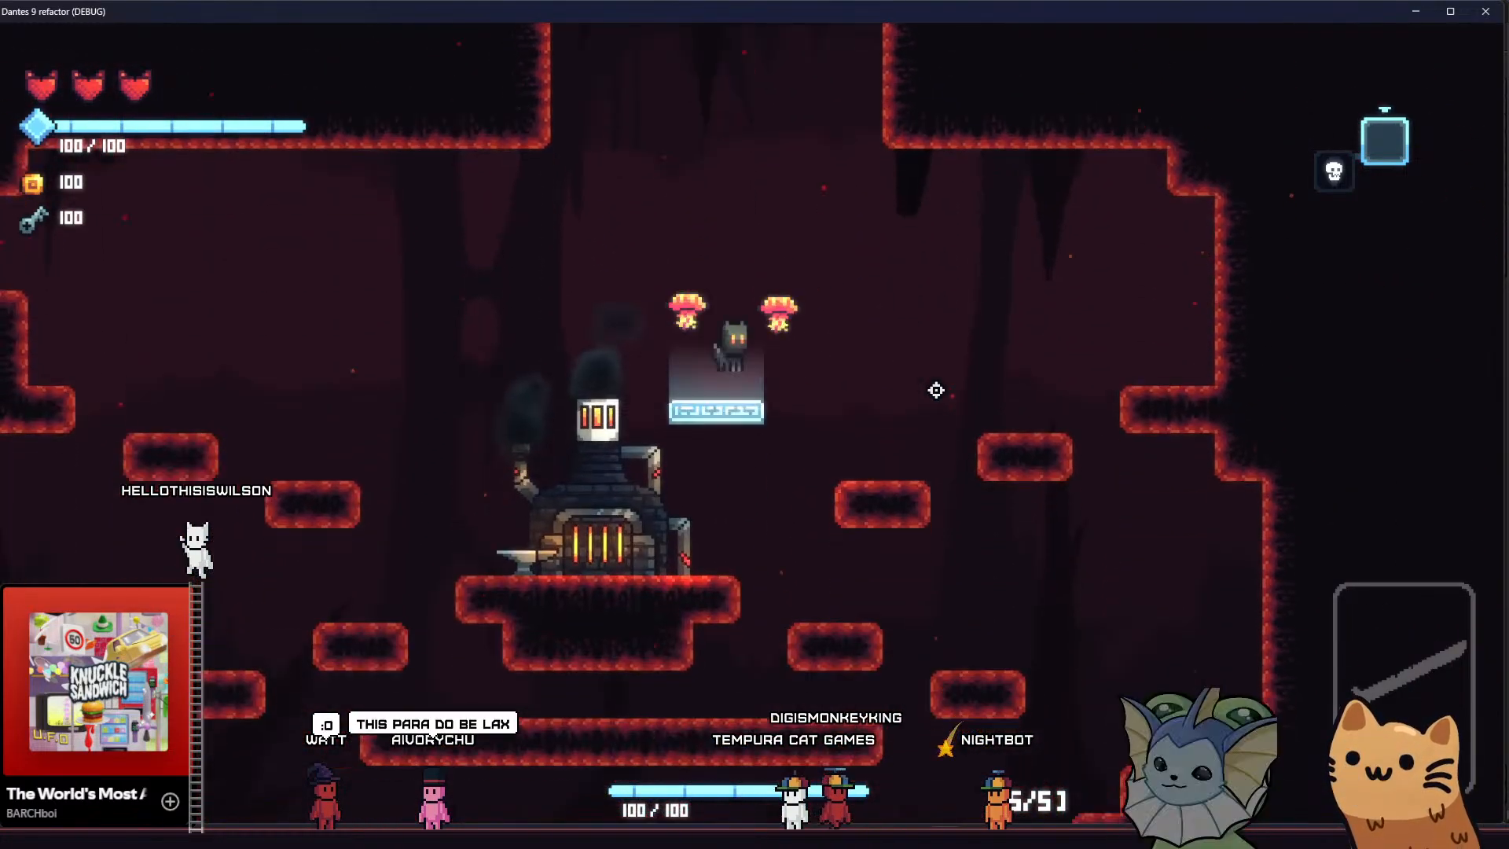
key("a")
In the Godot editor, enable Master Debug on the player scene's BityCamera node and return to the running game
left_click(1416, 11)
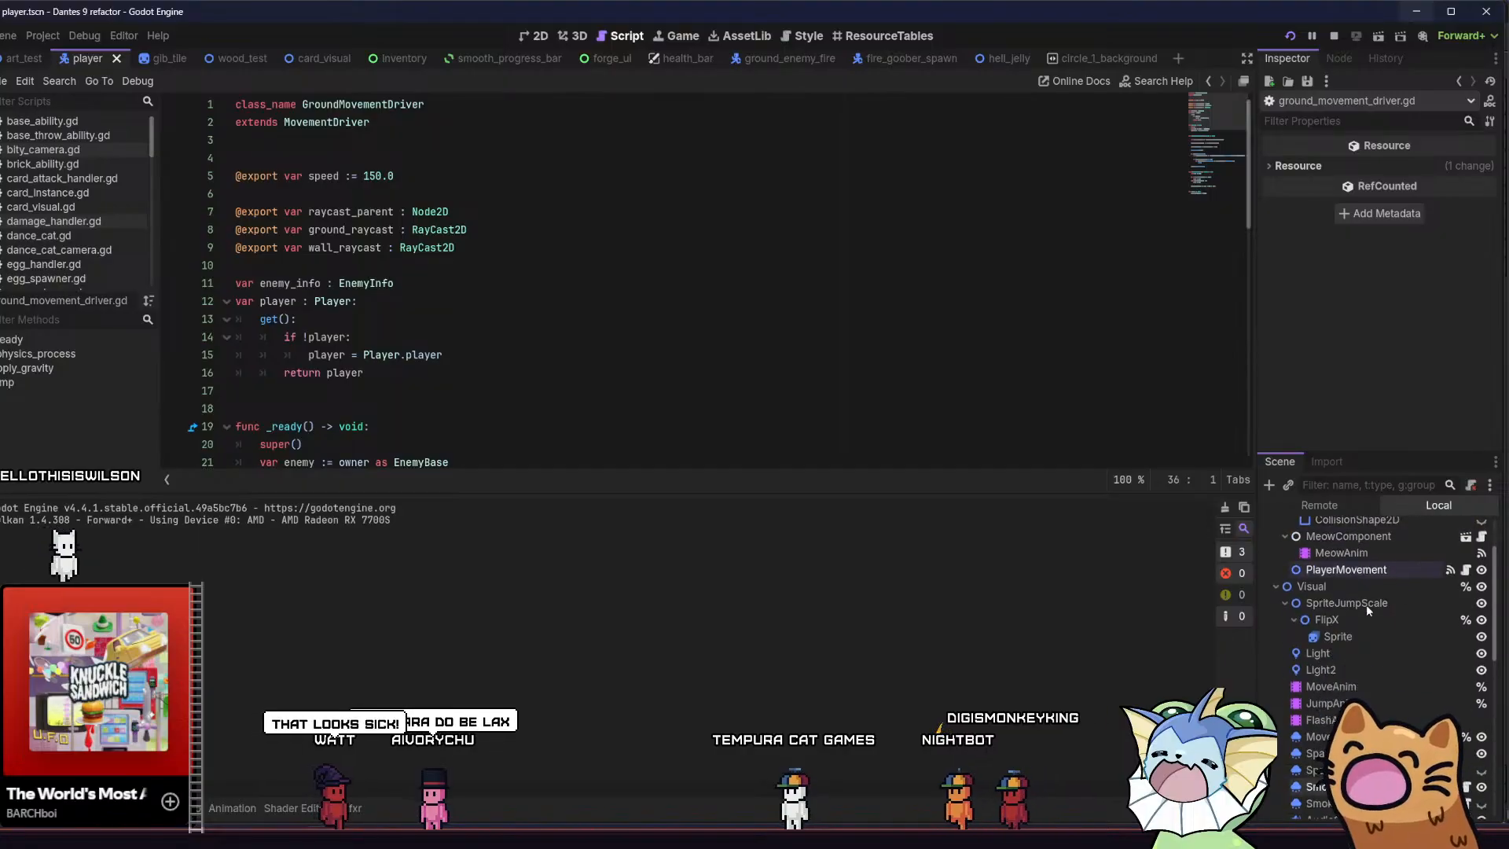
scroll(1375, 665, "down", 5)
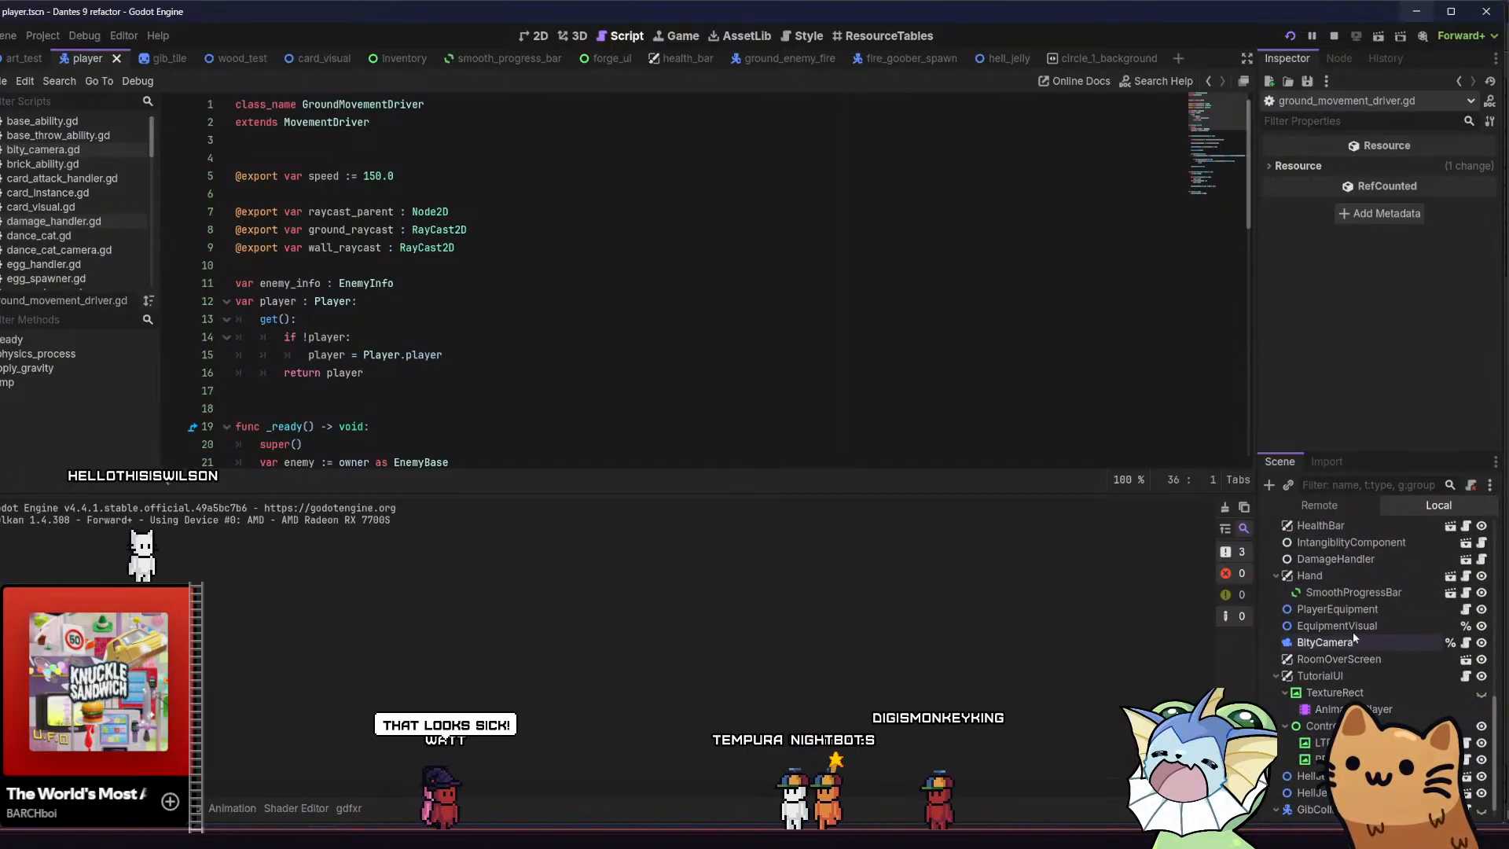
left_click(1348, 644)
left_click(1395, 204)
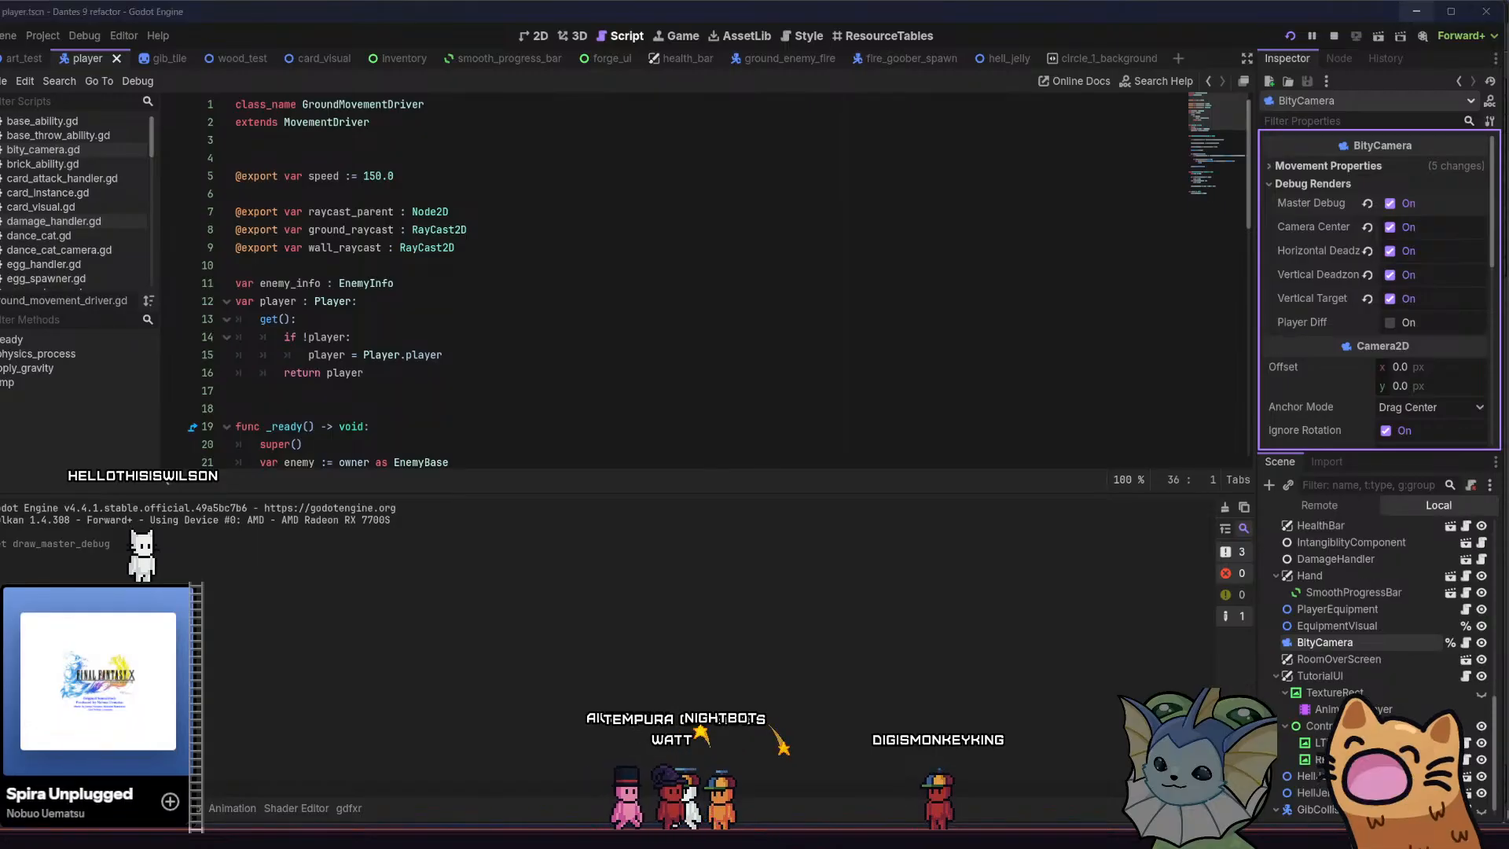
left_click(1416, 11)
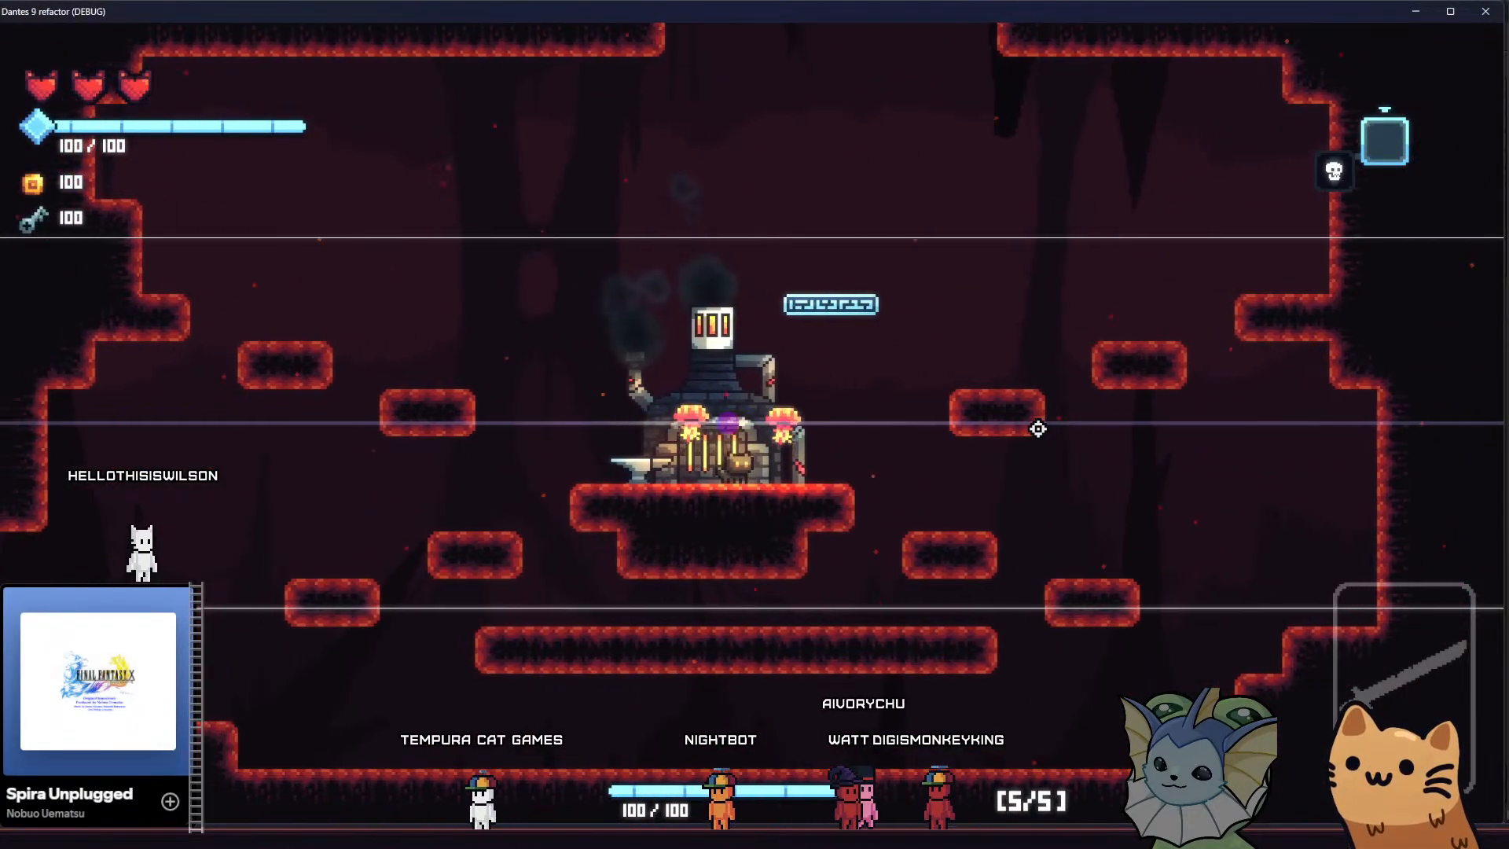
Examine how the camera debug guides follow the cat as it moves and jumps around the forge room
key("d")
key("space")
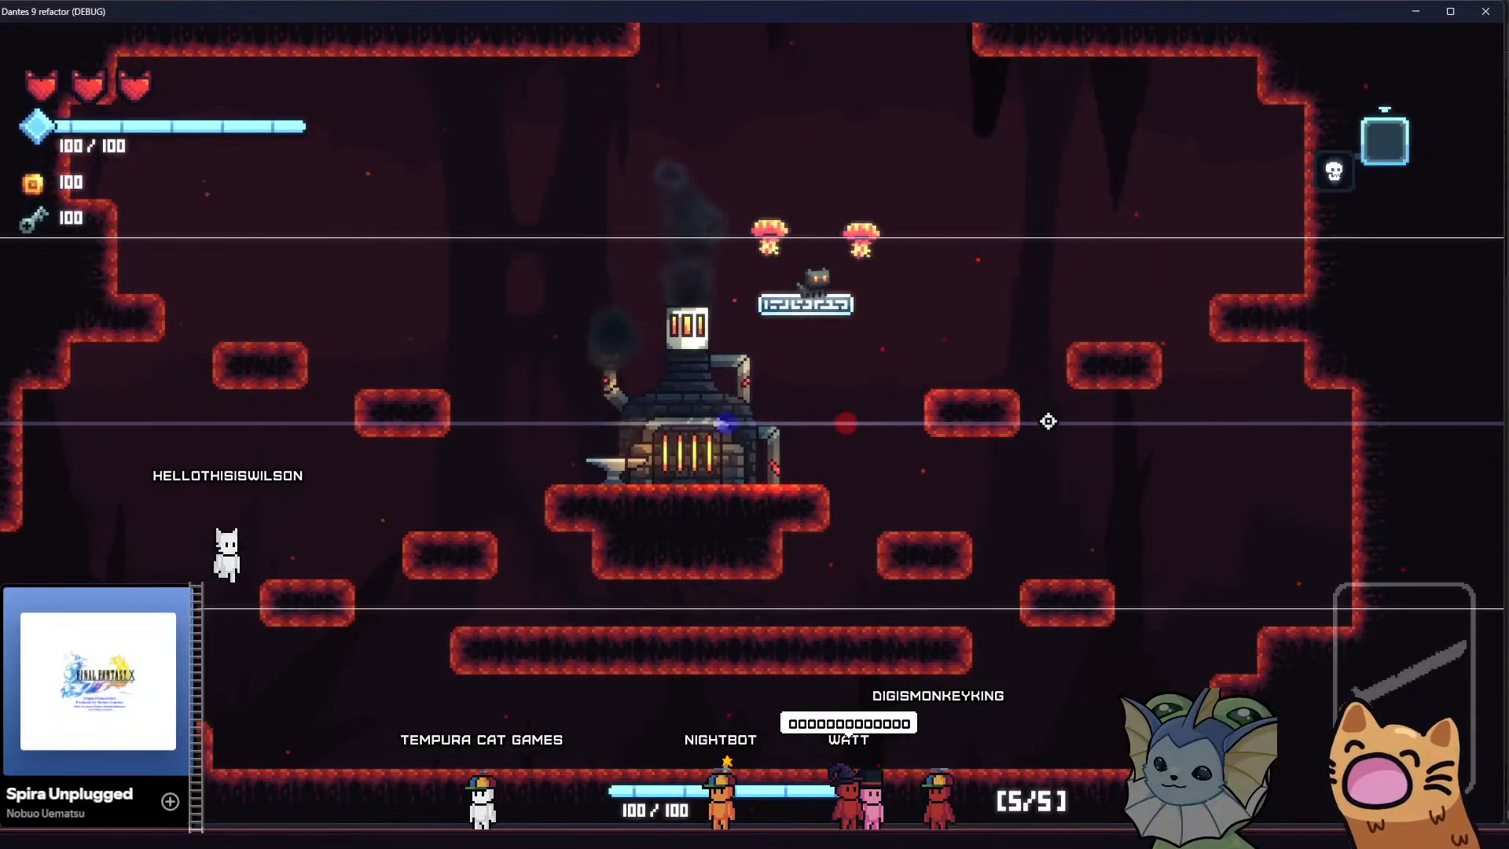
key("a")
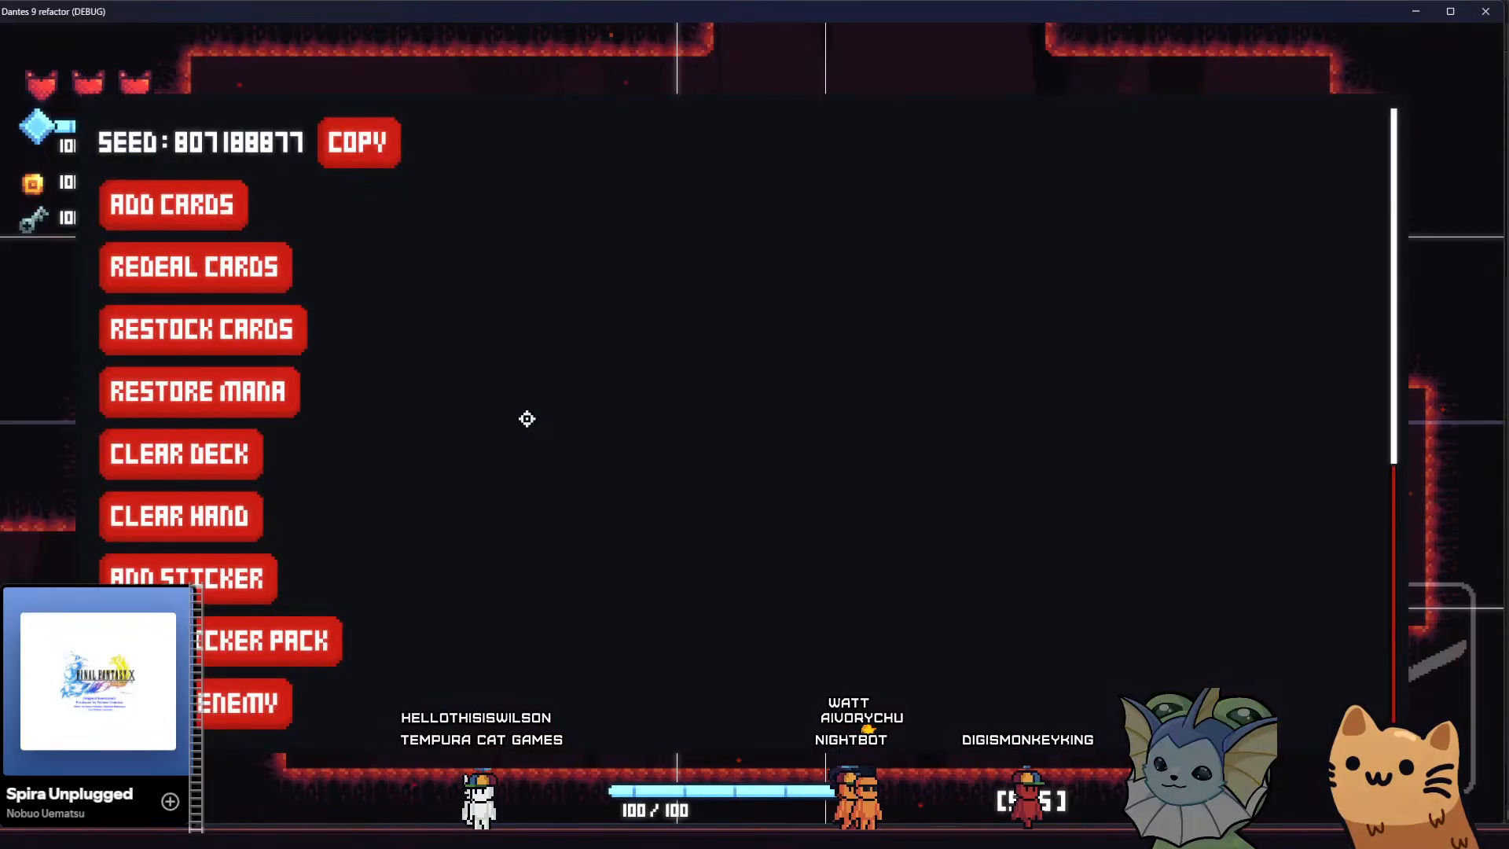
Add a Meow 36 card through the game's debug options and resume play
left_click(223, 216)
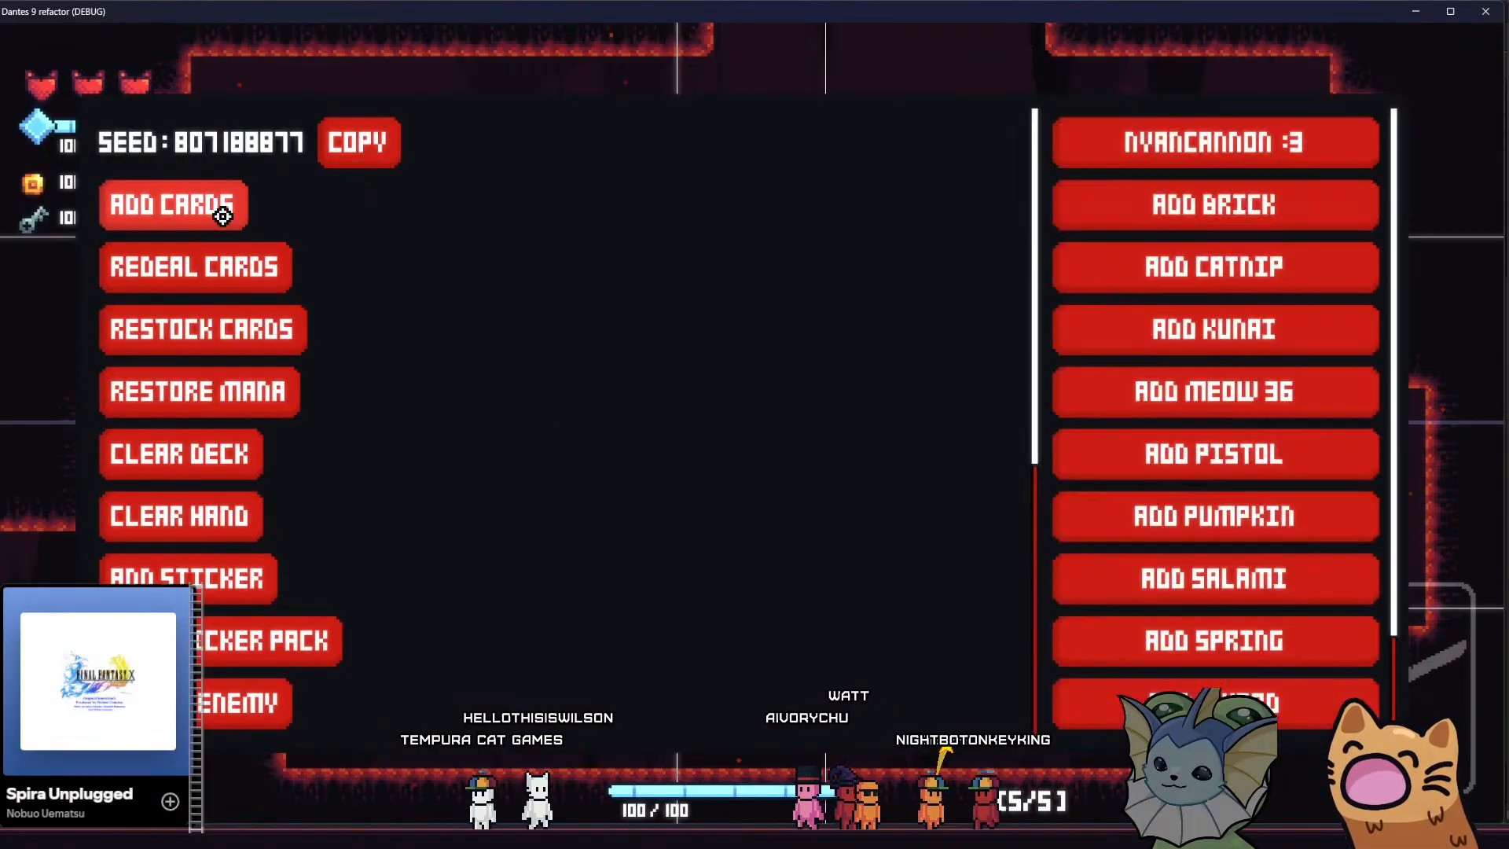
left_click(1112, 395)
key("Escape")
Take the cat out of the forge room through the cave passages and examine the parallax background and camera motion there
key("a")
key("space")
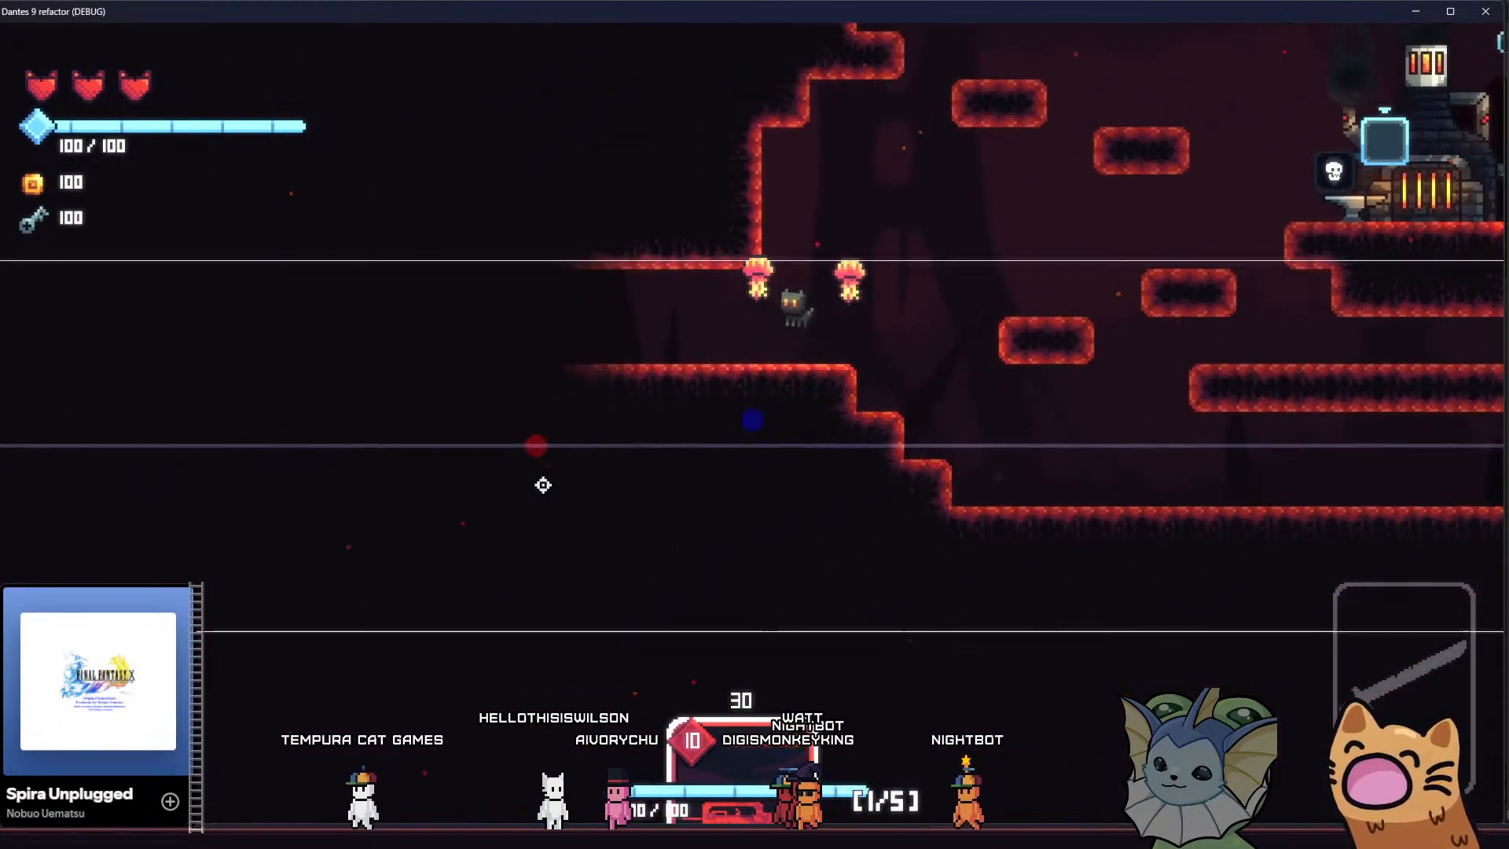
key("a")
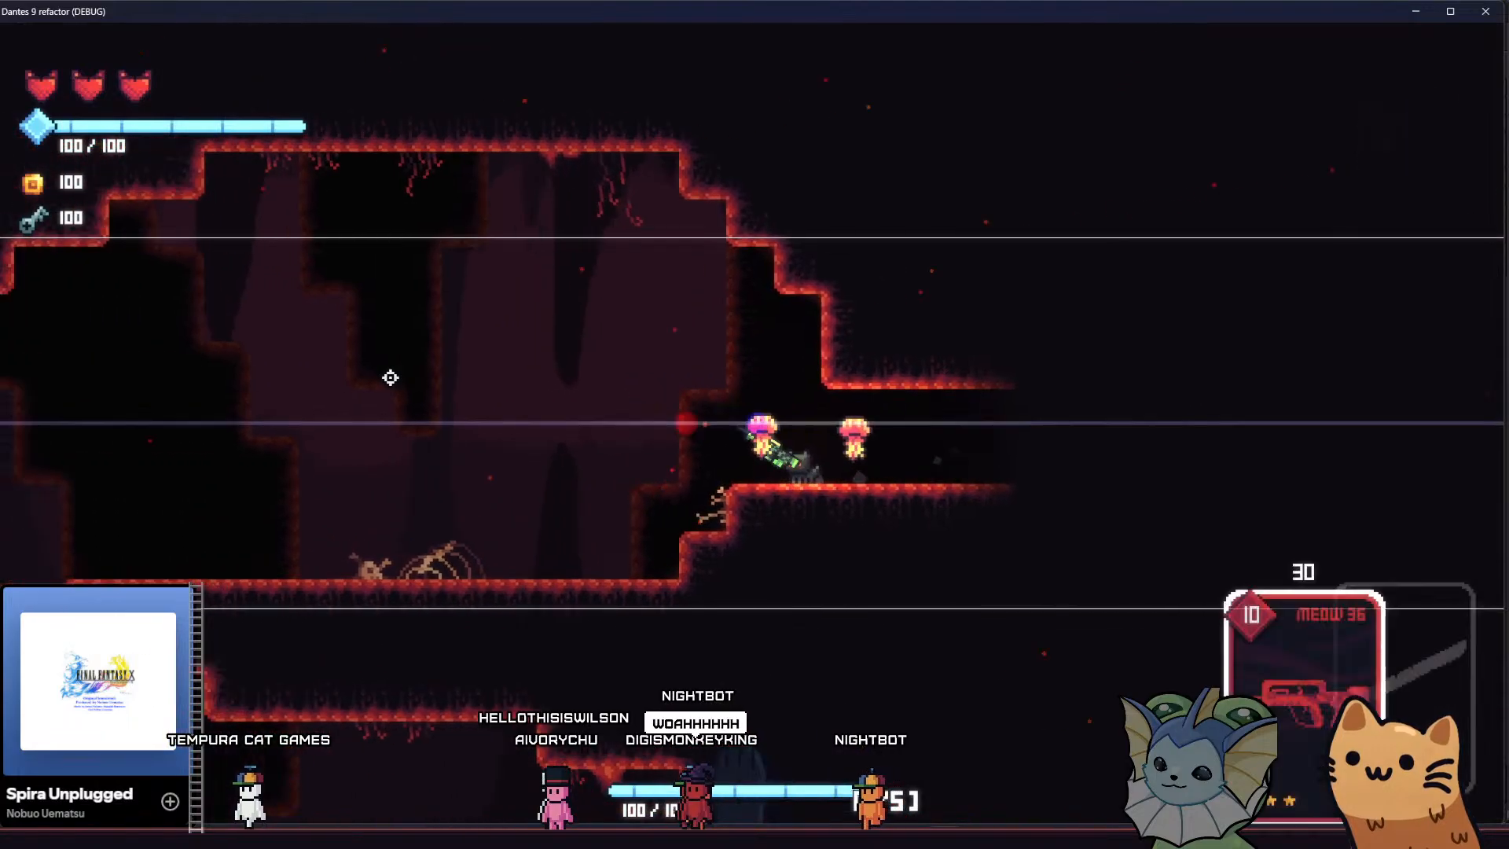
key("a")
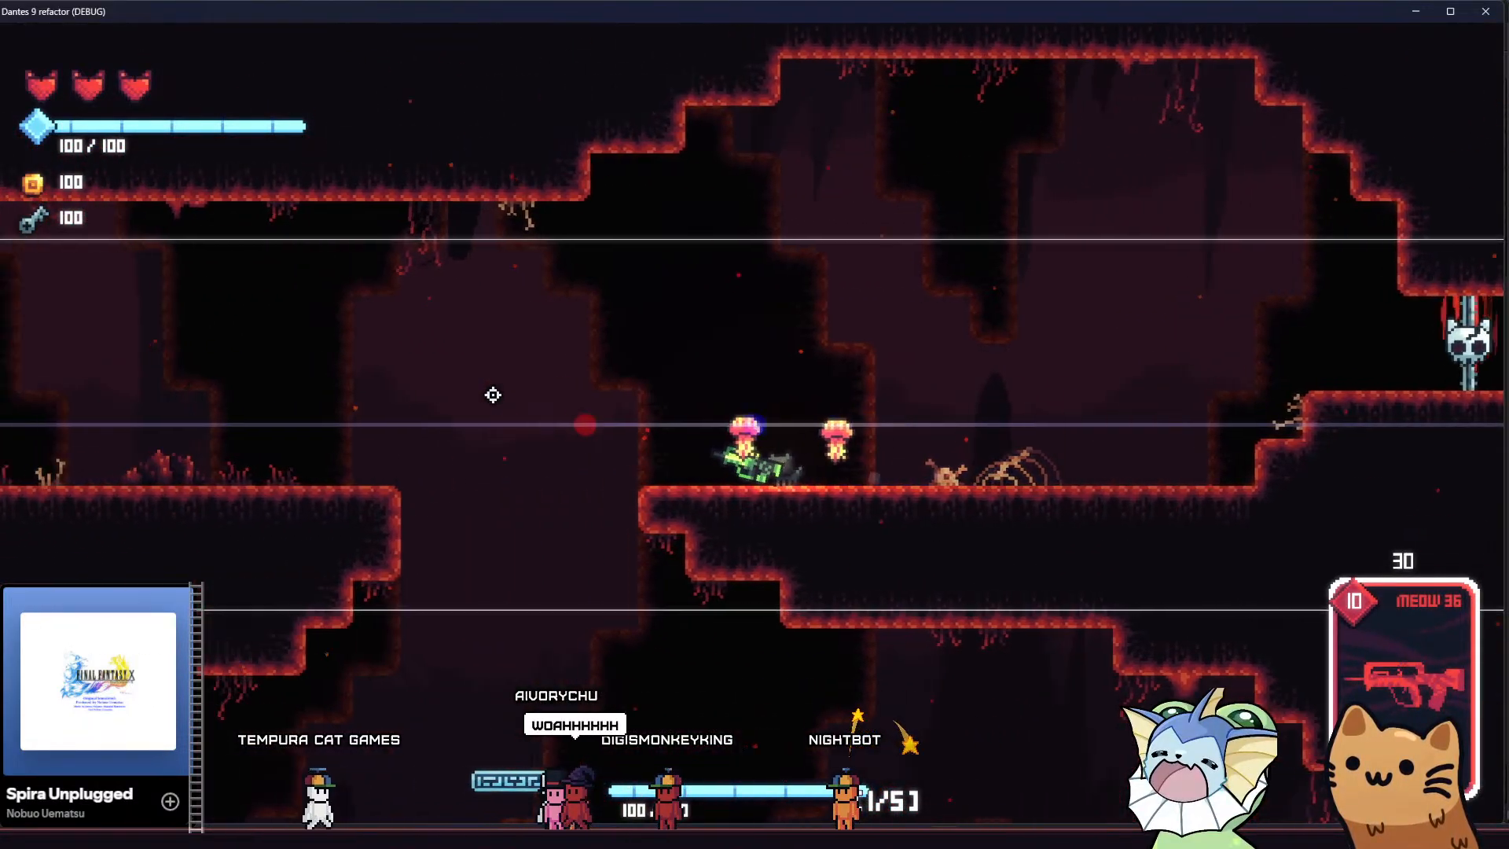
key("a")
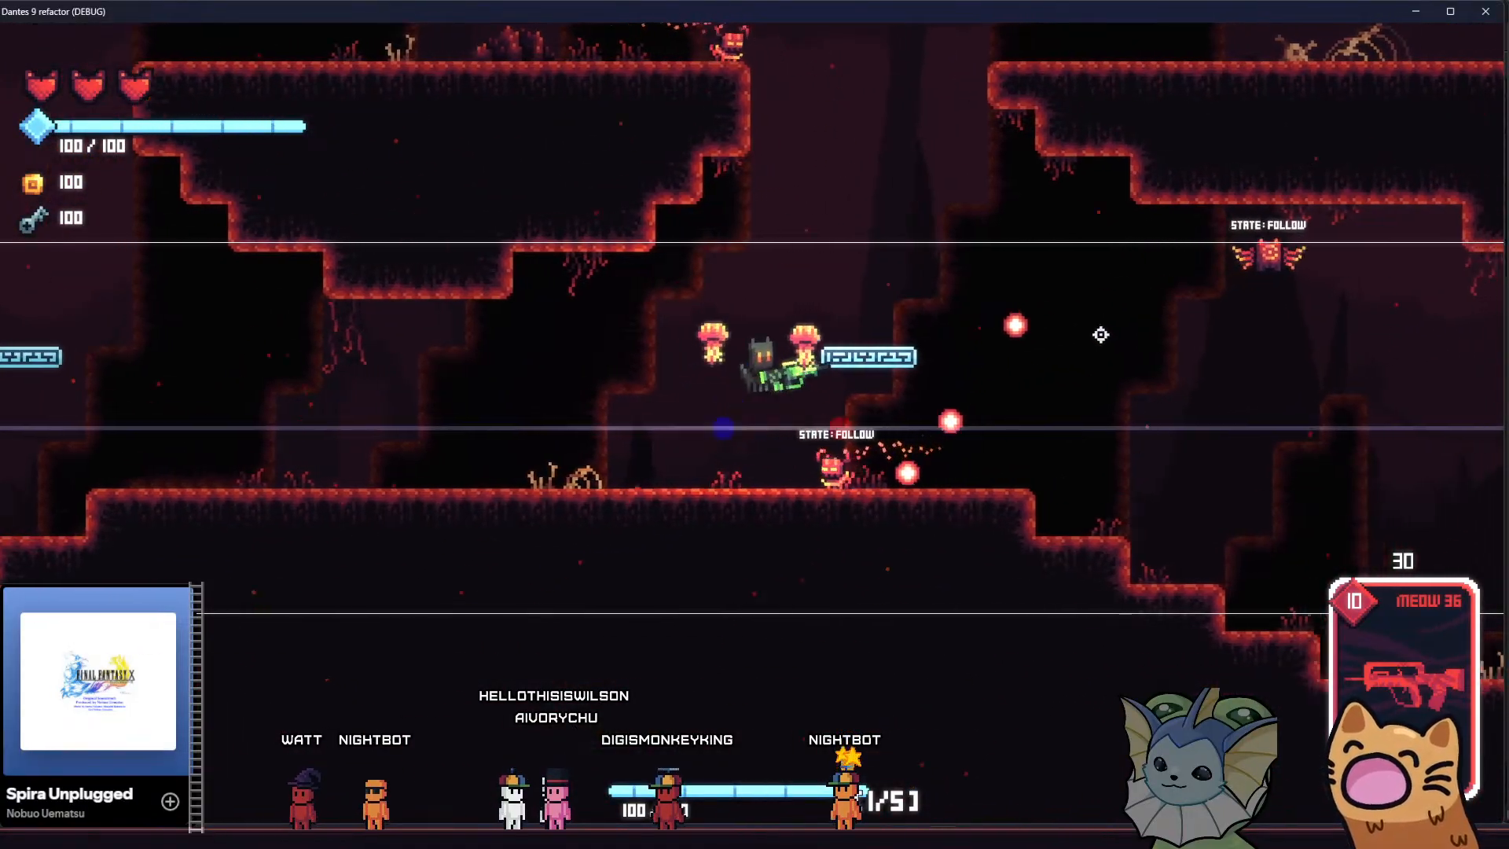
Move the cat around the cave room among the enemies and examine how the camera follows its runs, jumps and aiming
key("d")
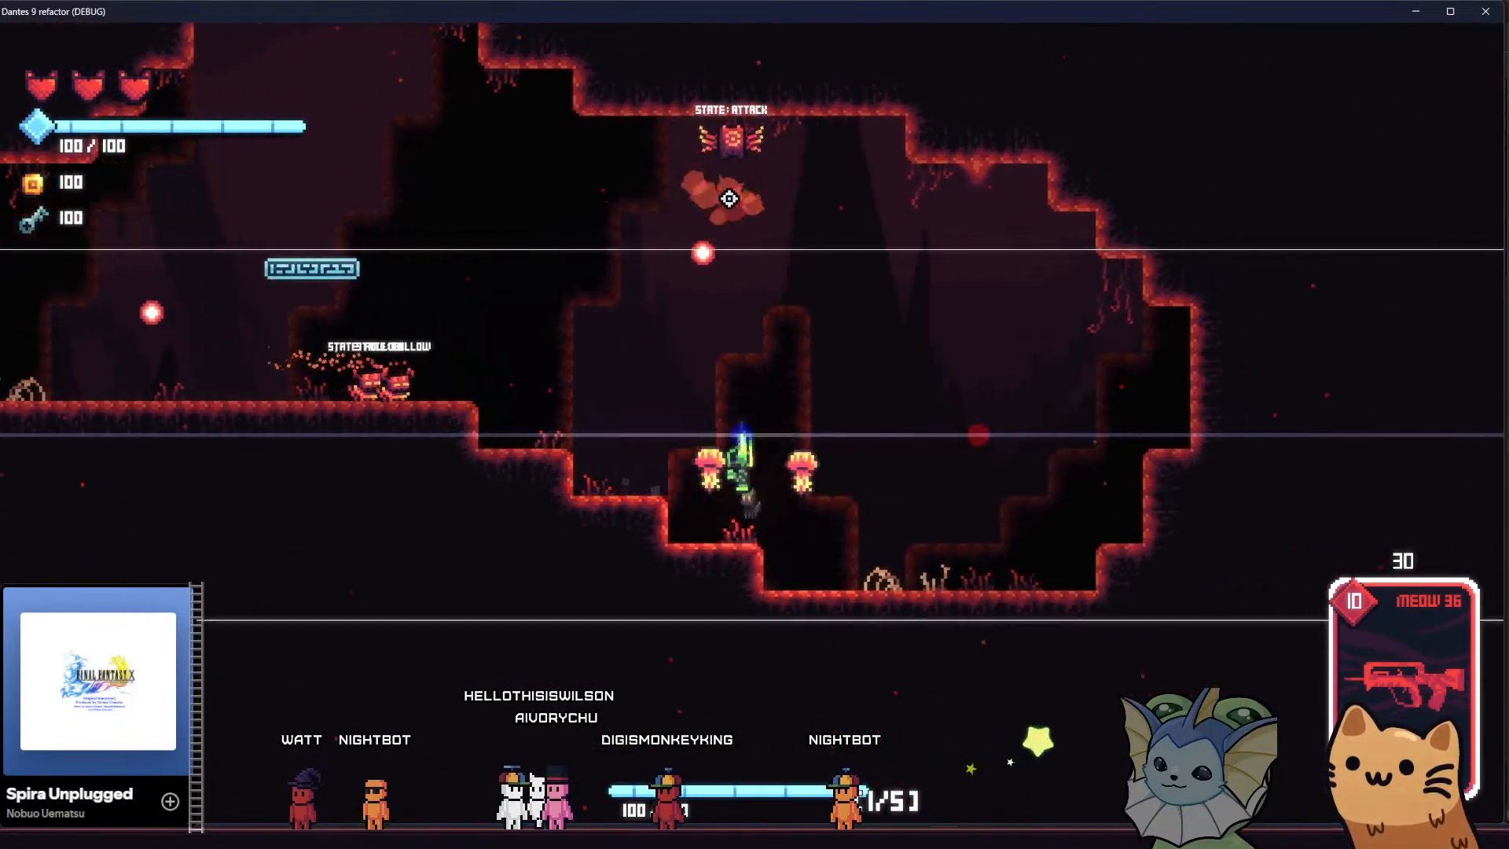
left_click(619, 148)
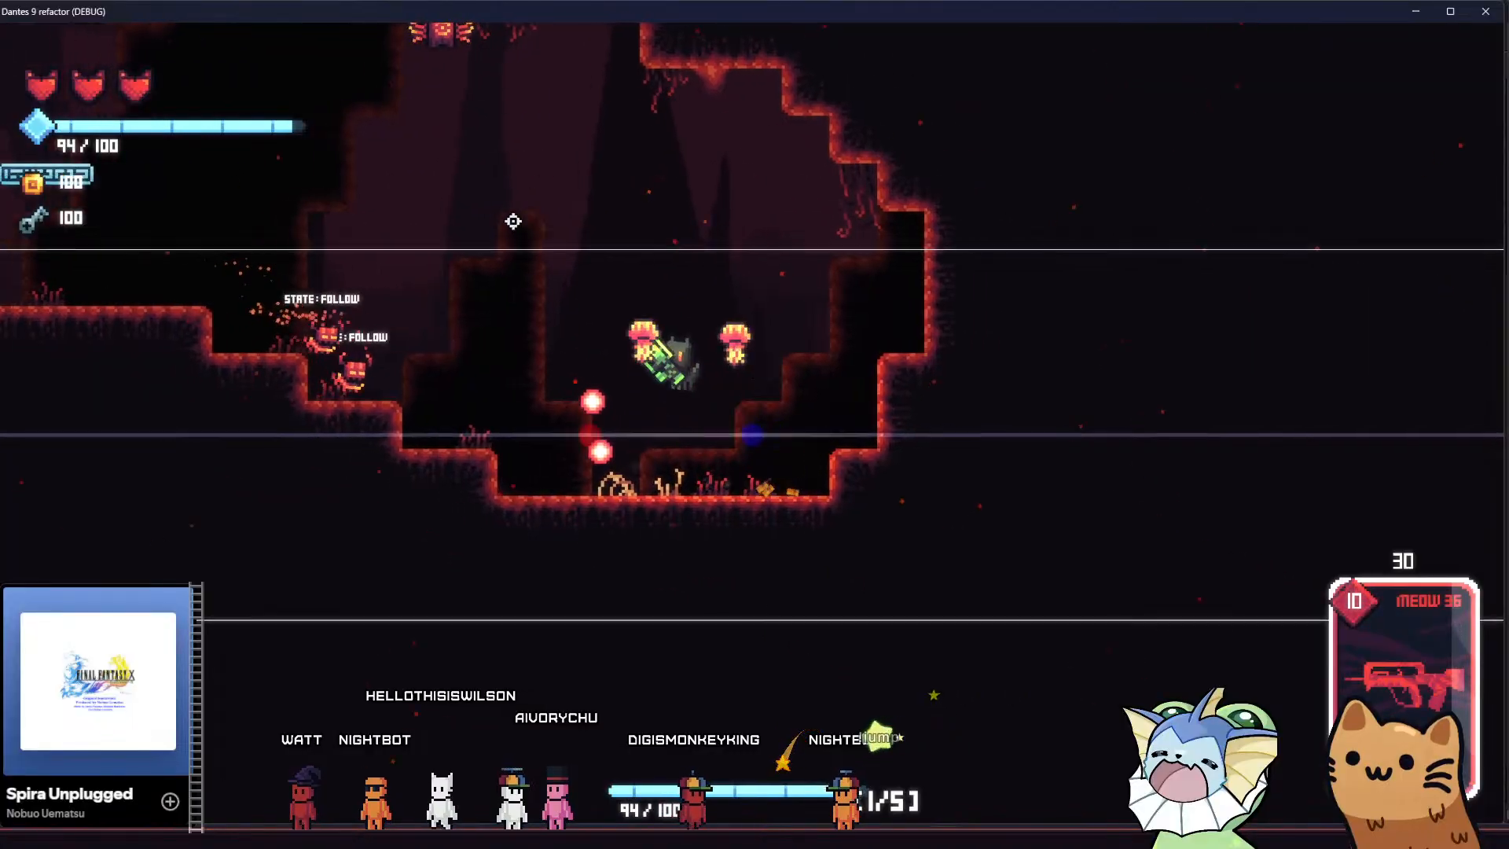
key("a")
key("space")
key("space")
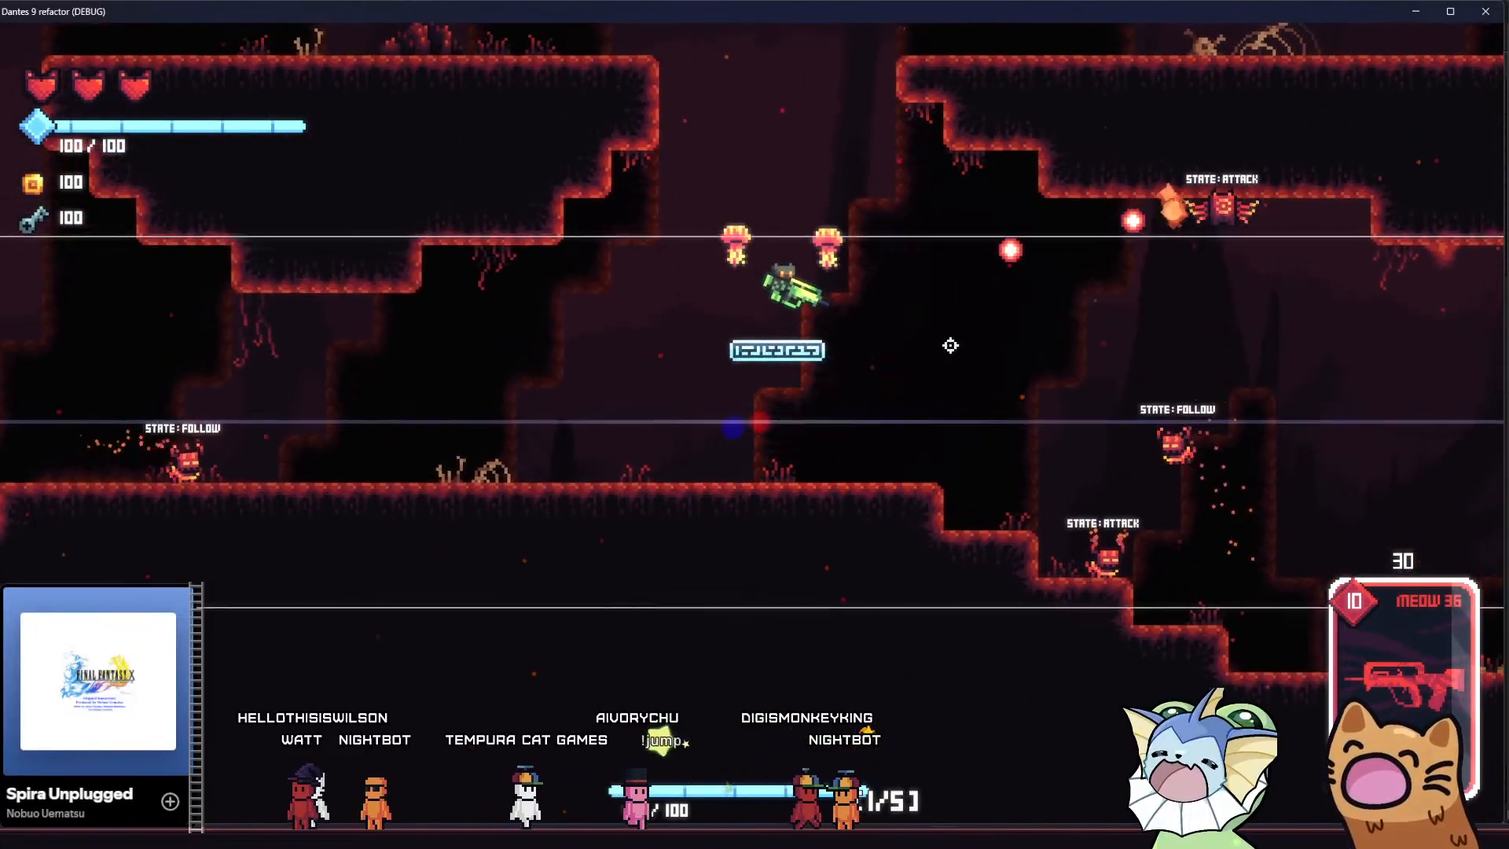
key("d")
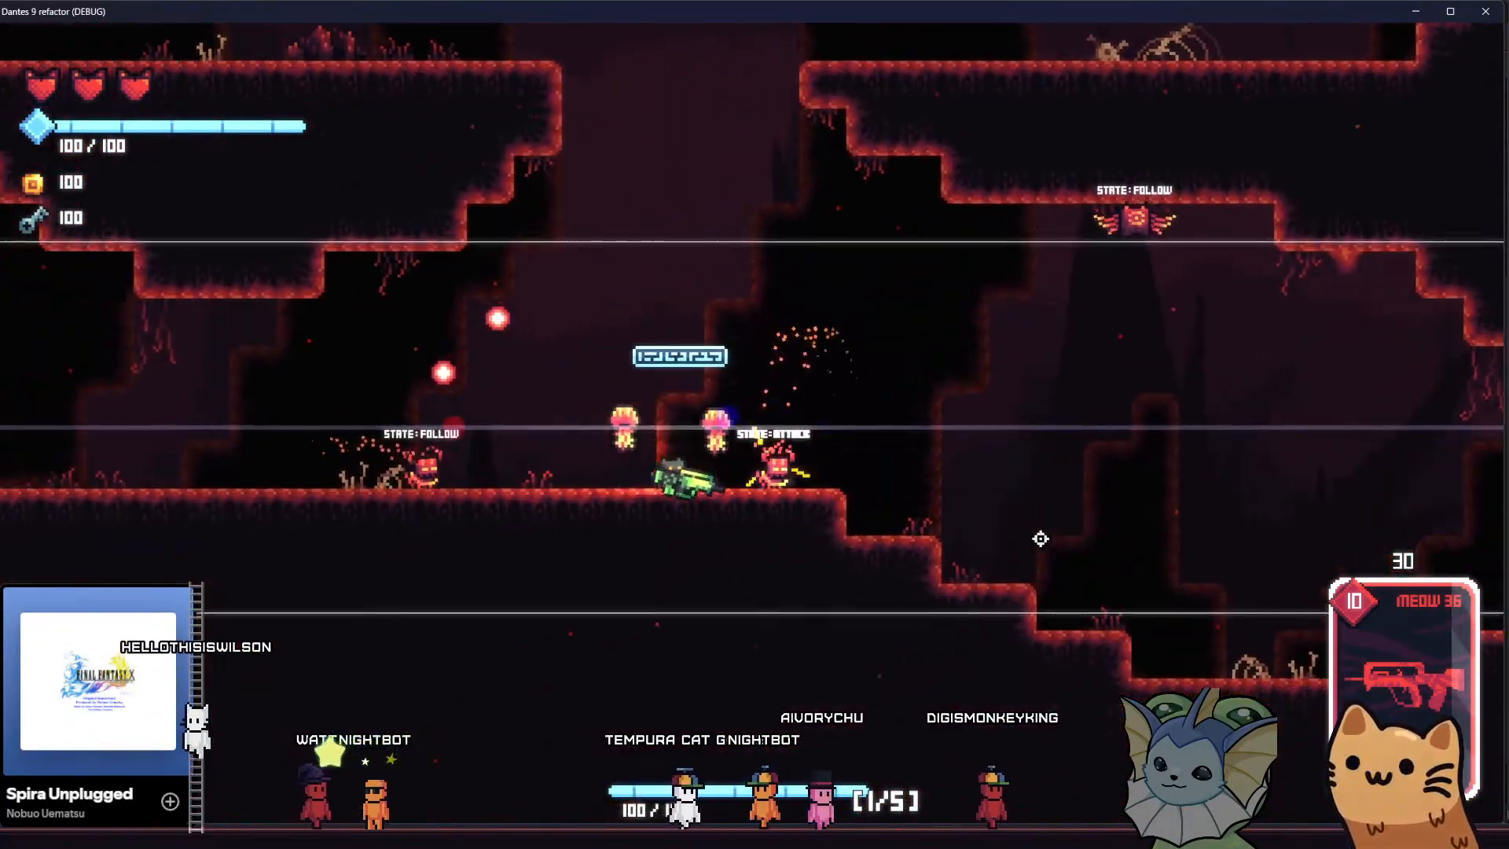
Shoot the remaining ground and flying enemies in the cave room with the Meow 36
left_click(1094, 485)
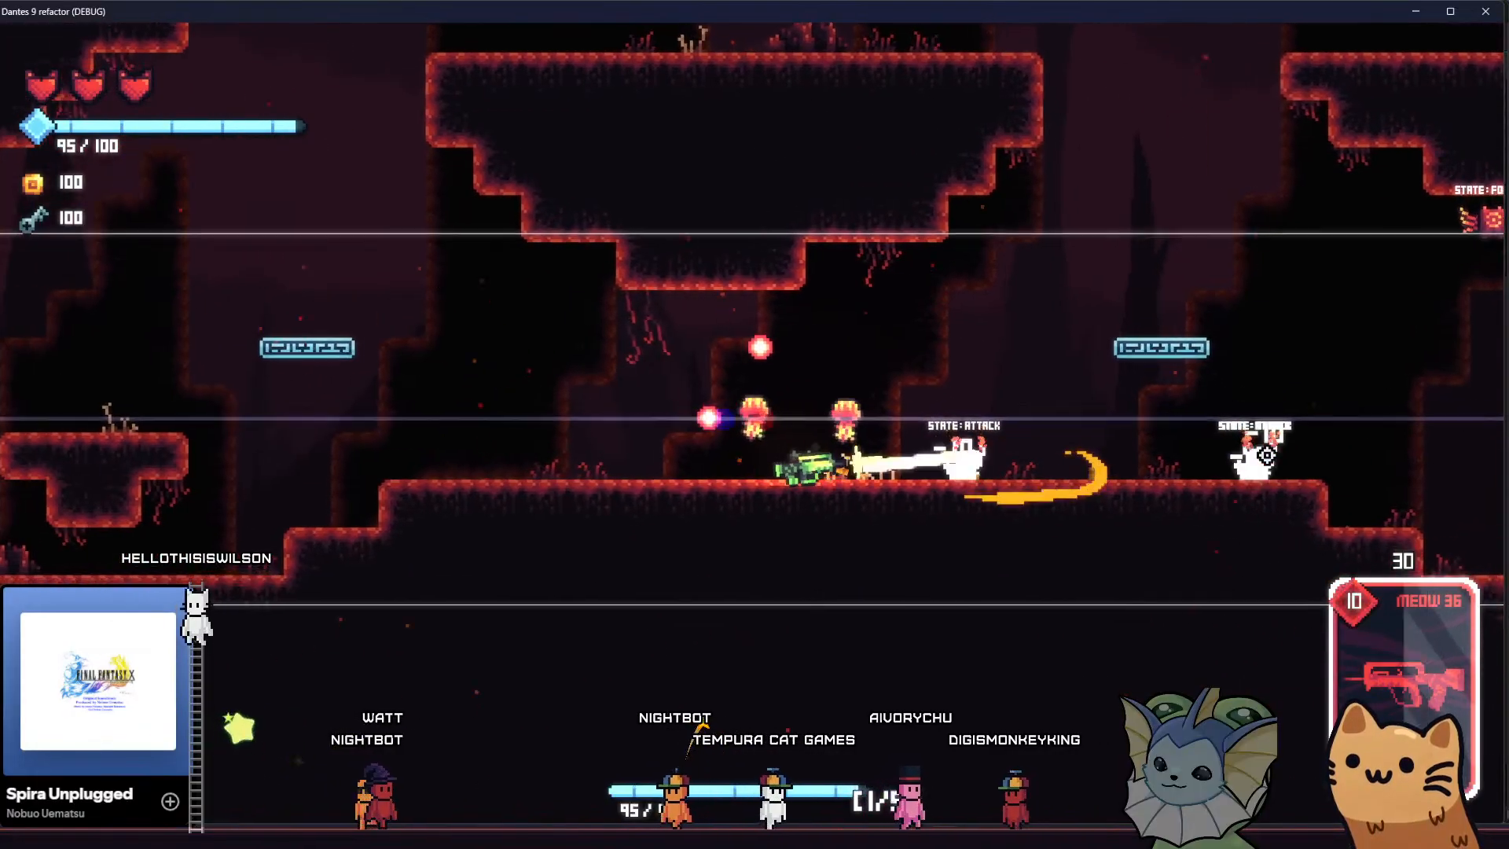
left_click(1273, 455)
left_click(1264, 457)
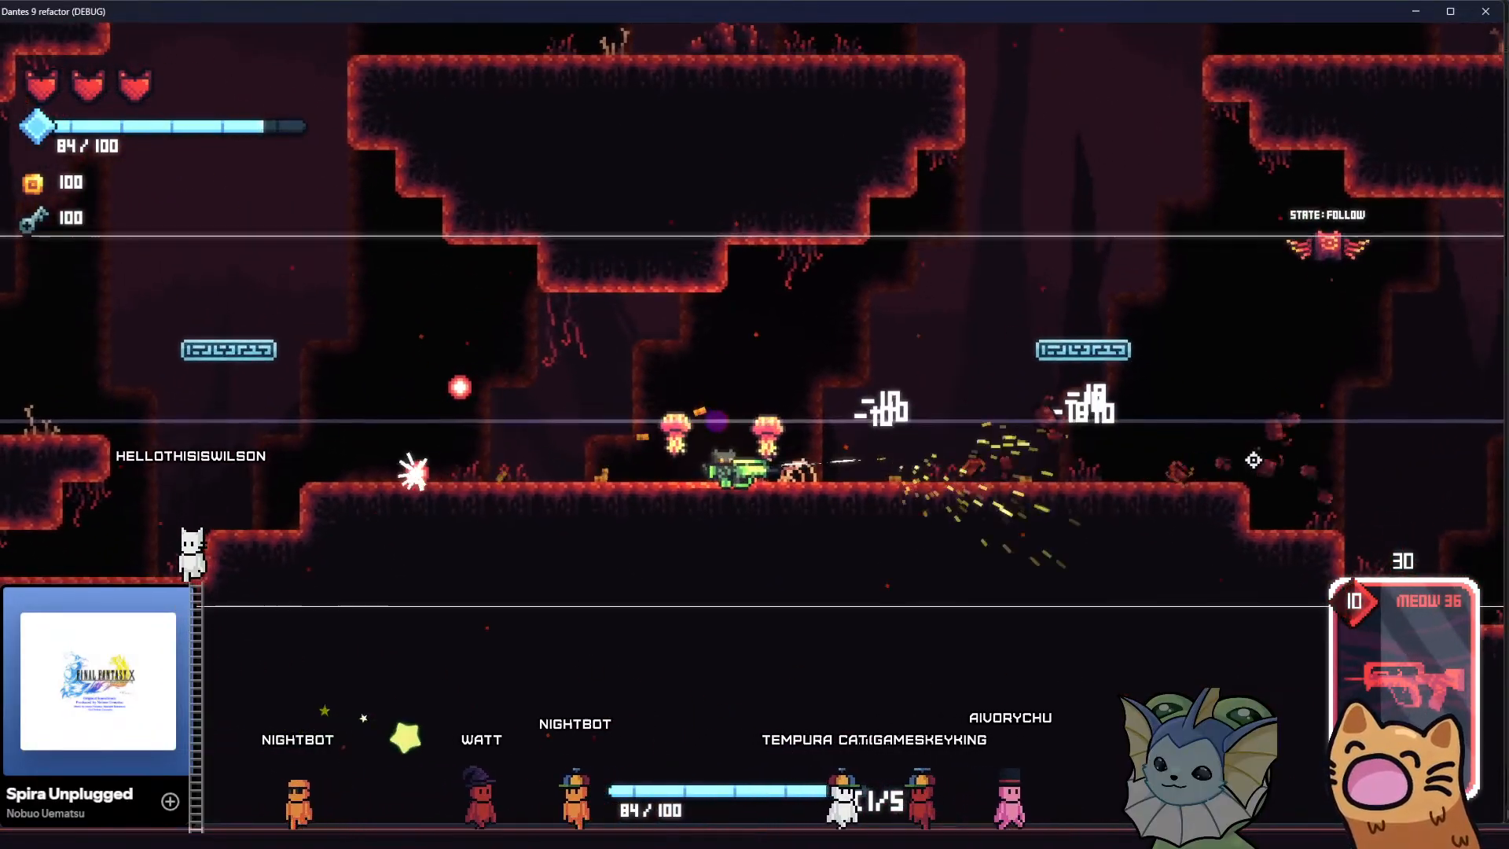
key("d")
key("d")
left_click(1039, 233)
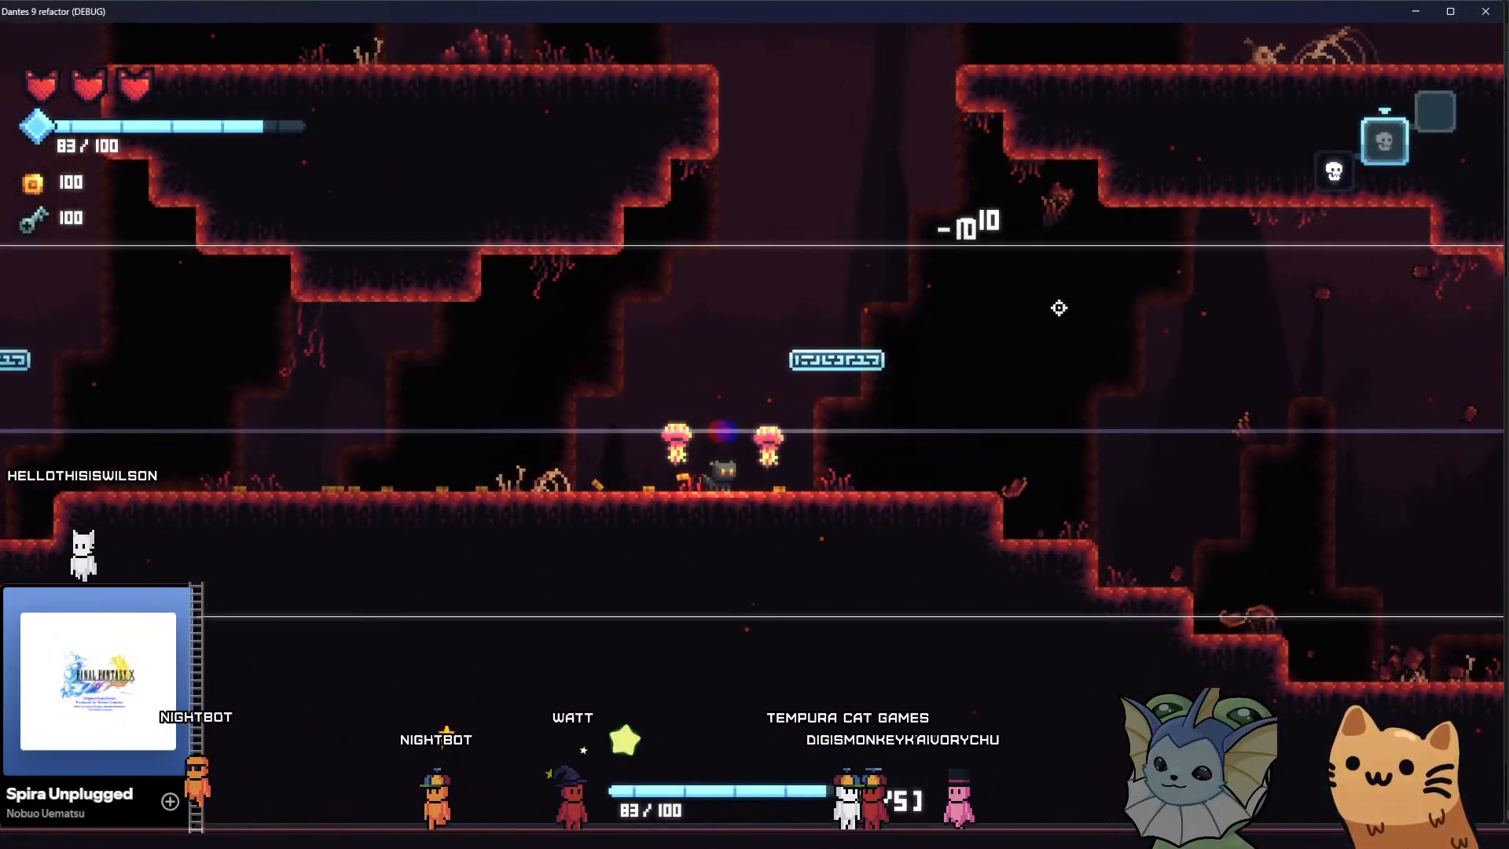
key("d")
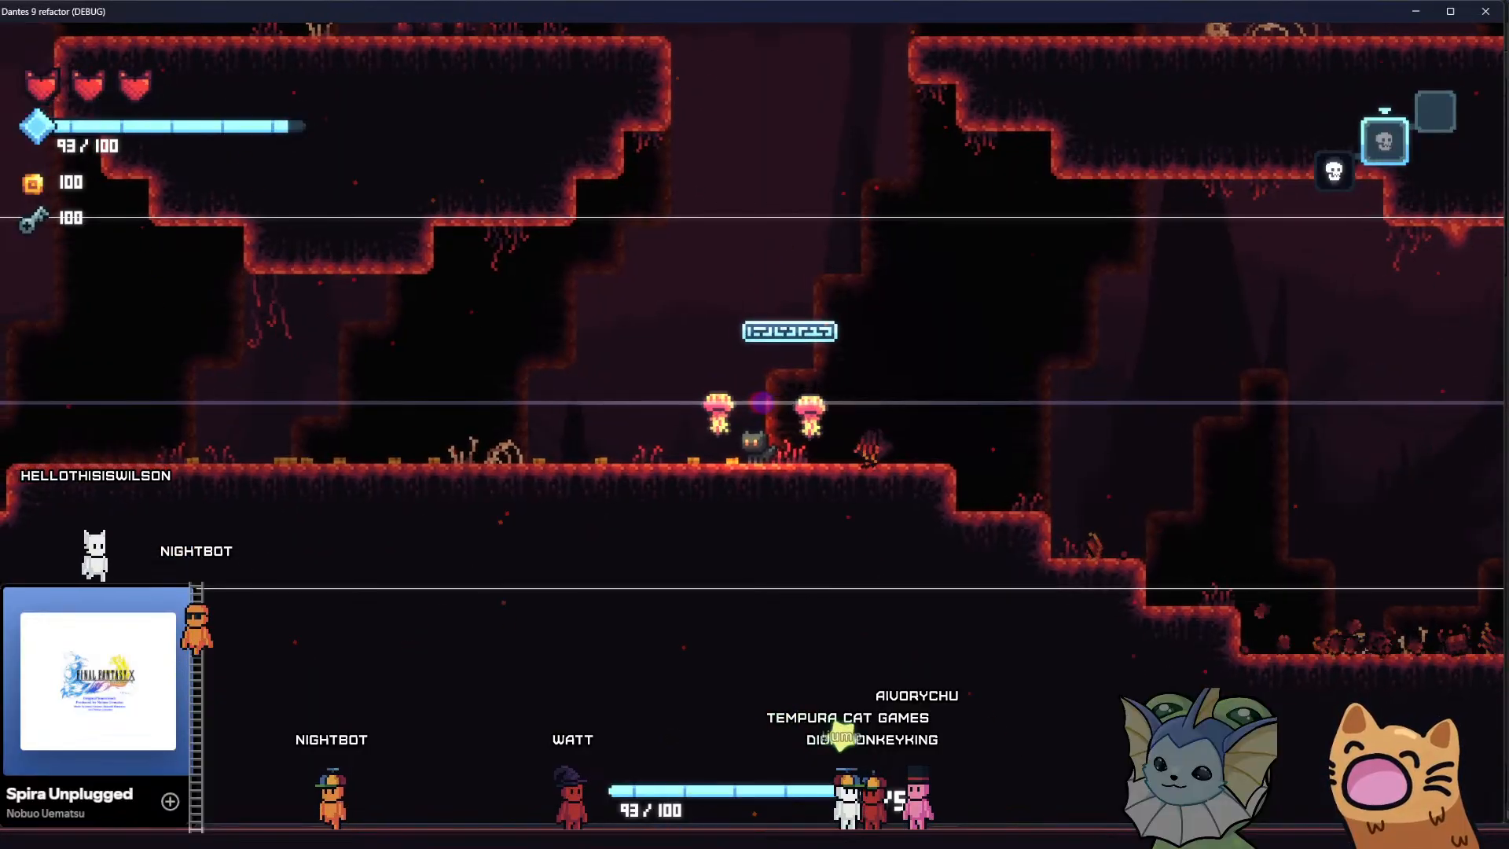
Turn off the camera debug guides and move the cat up to the upper ledge to examine the parallax without them
key("alt+Tab")
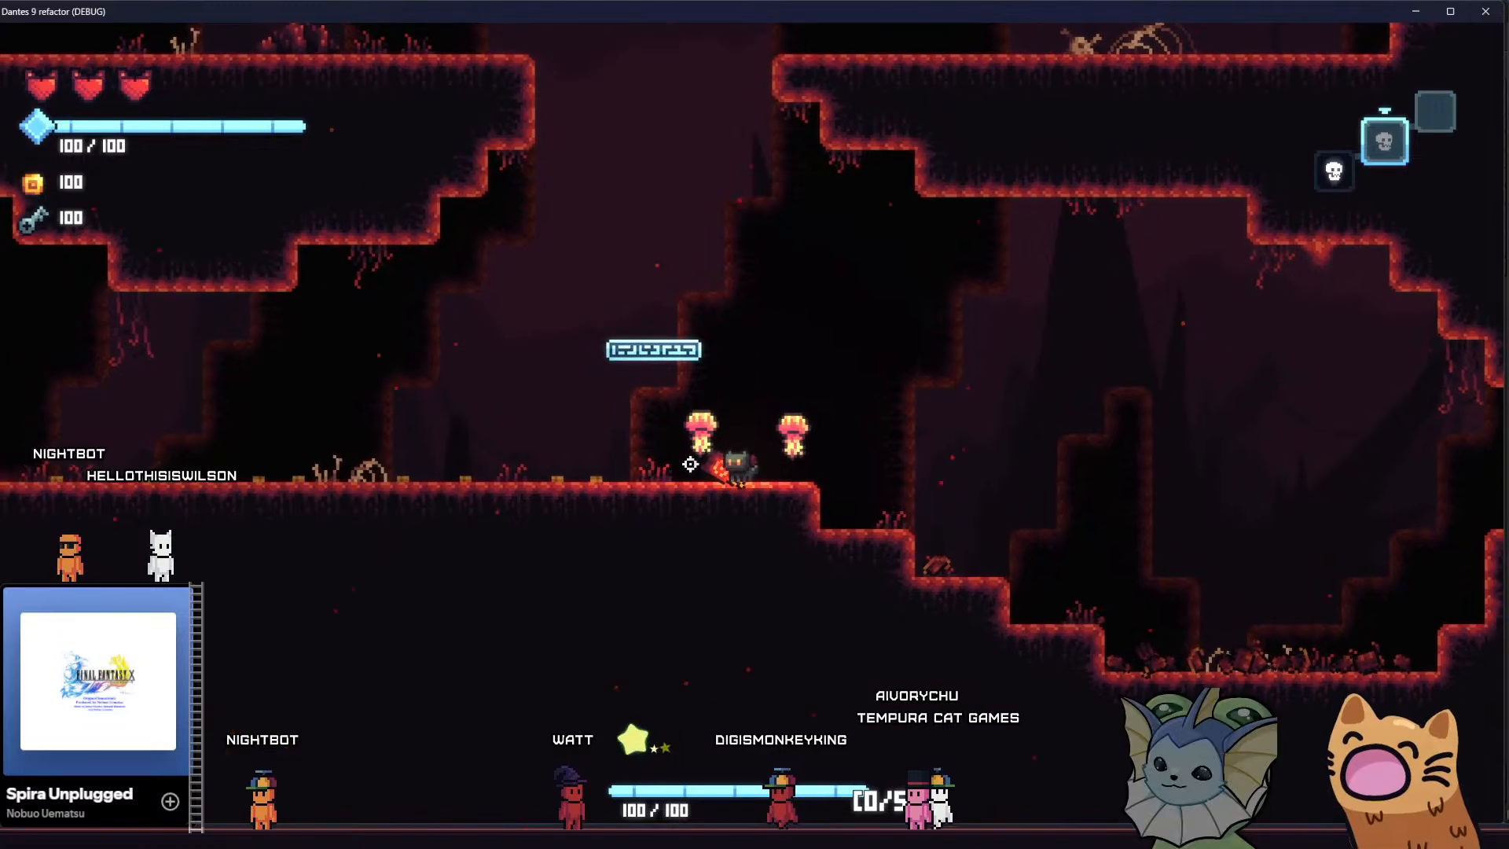
key("d")
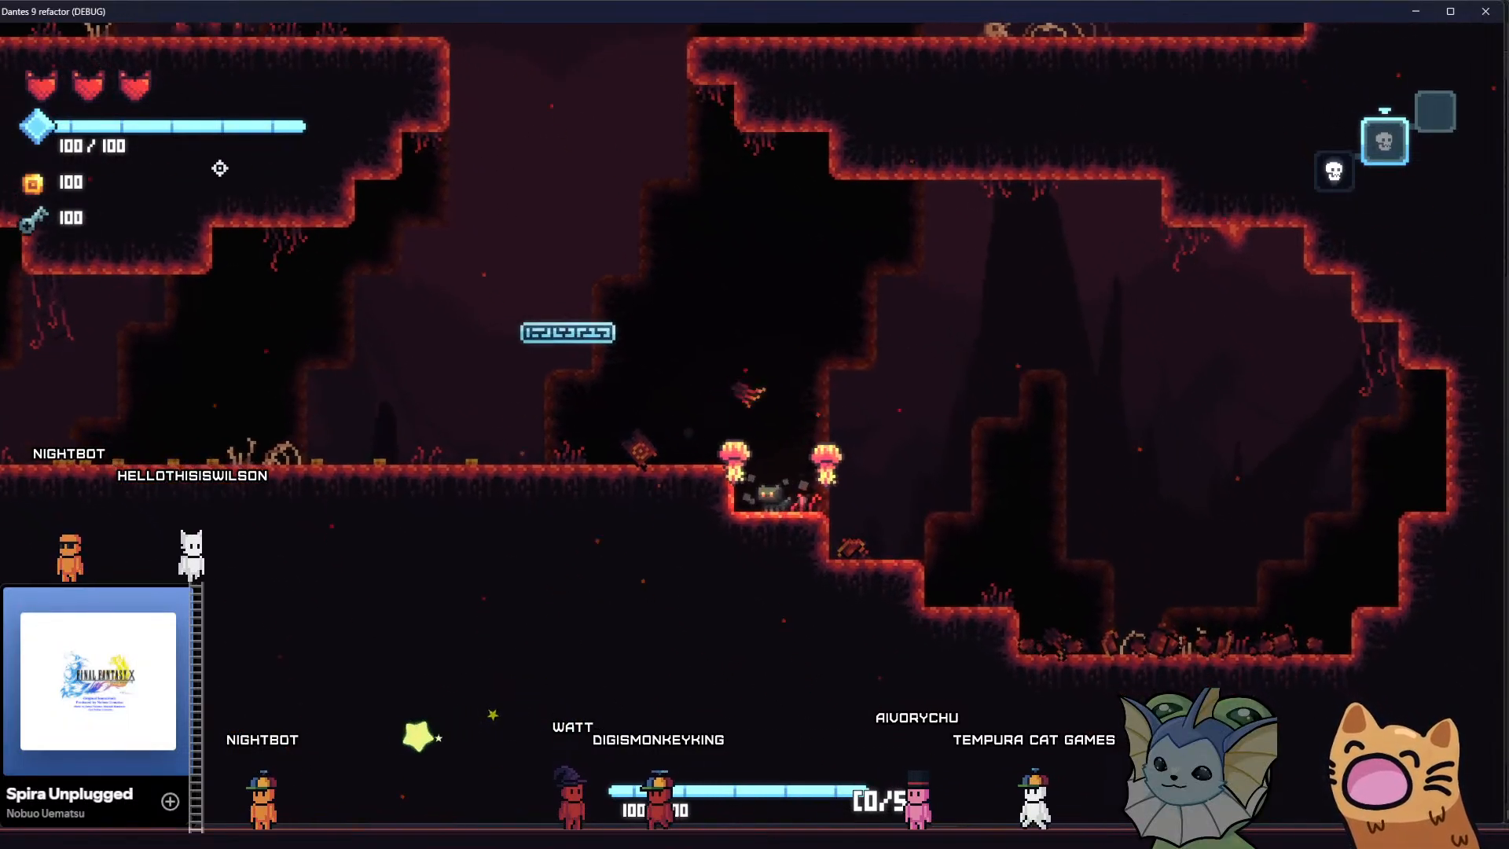
key("a")
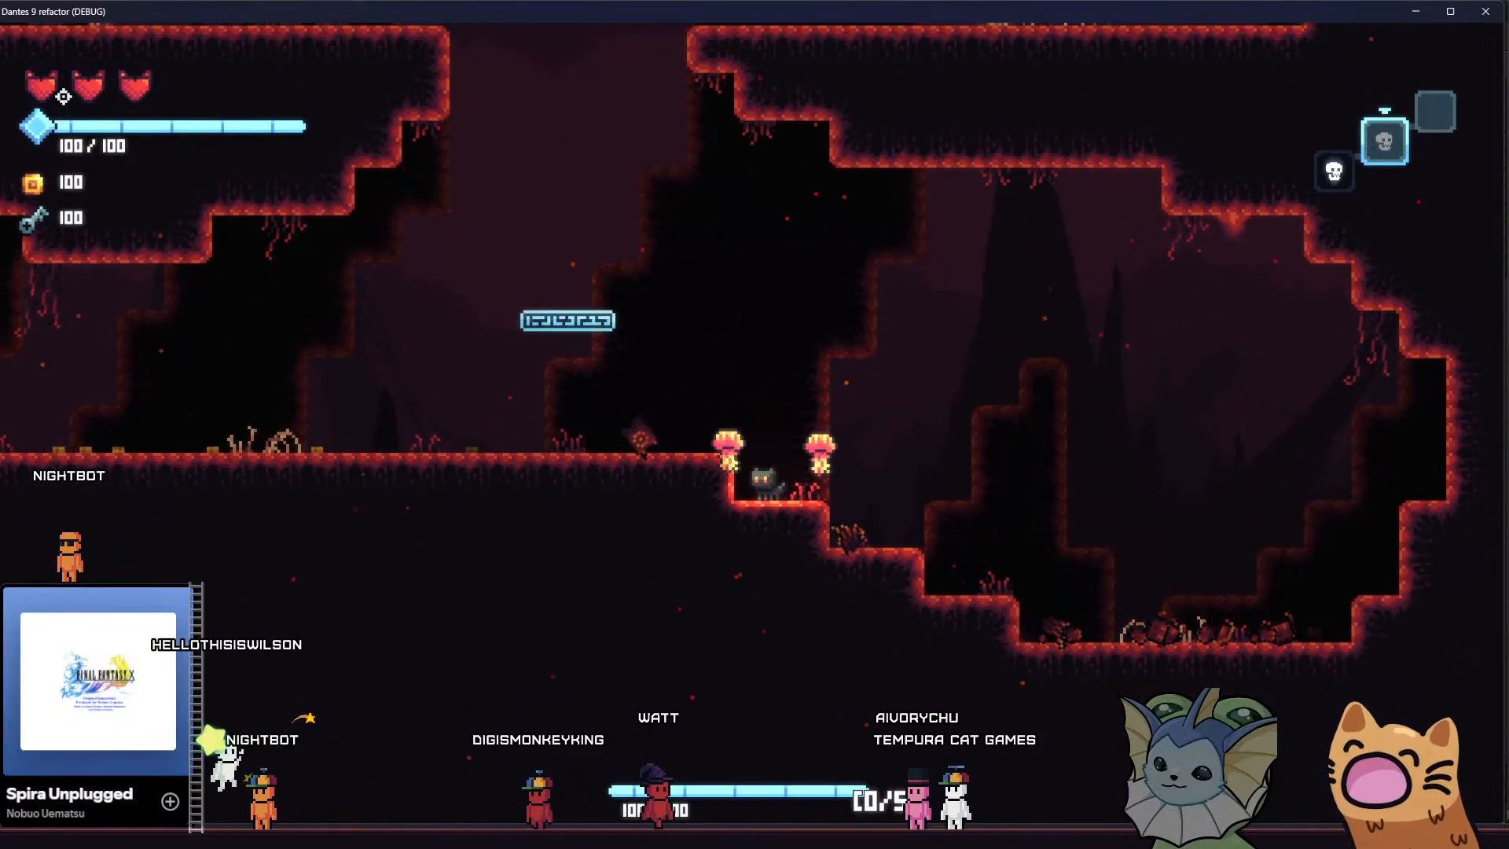
key("space")
key("d")
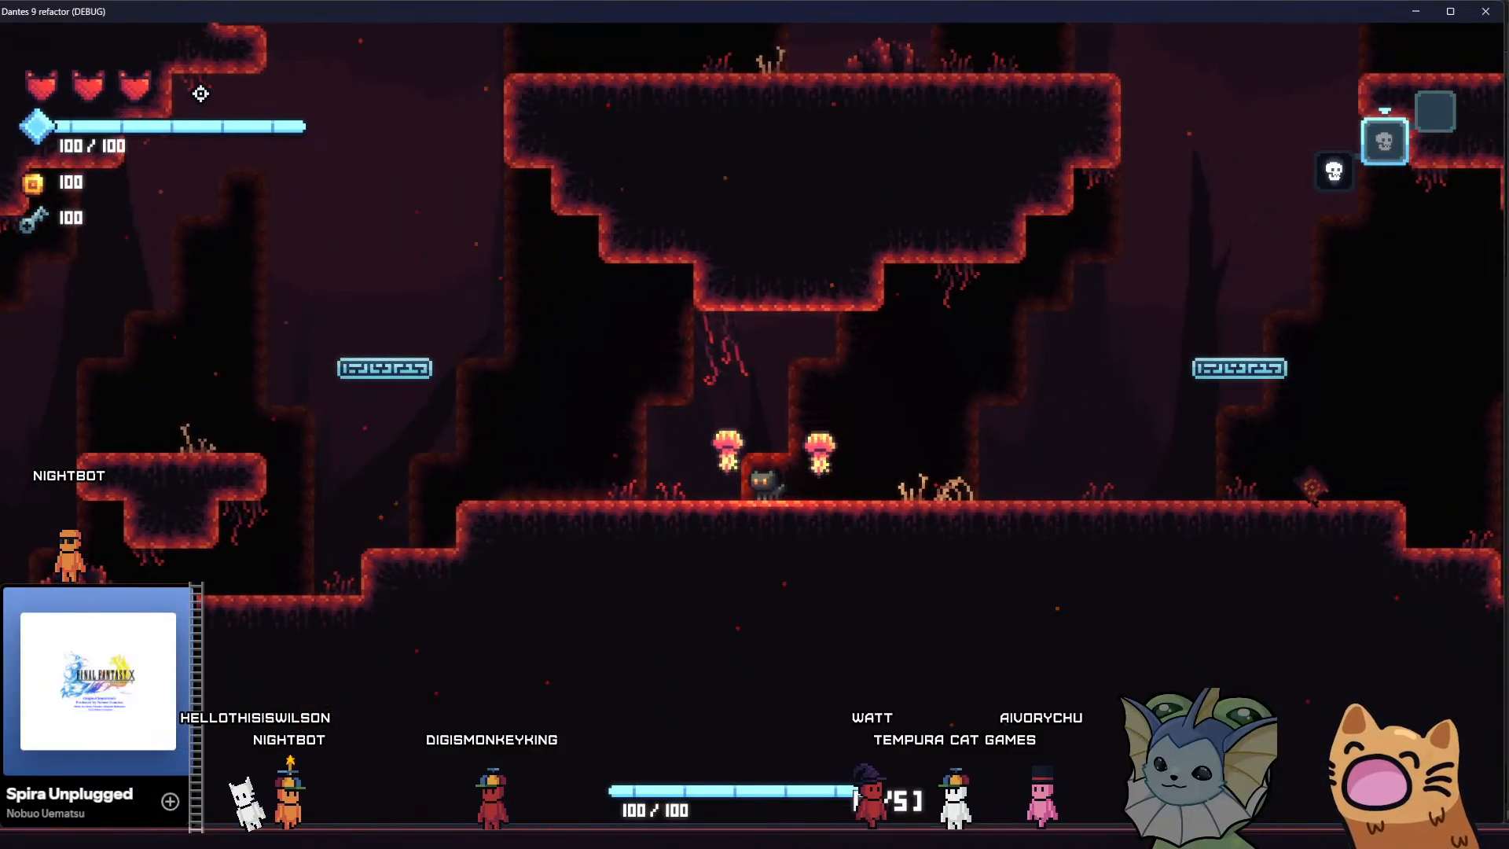
key("space")
key("d")
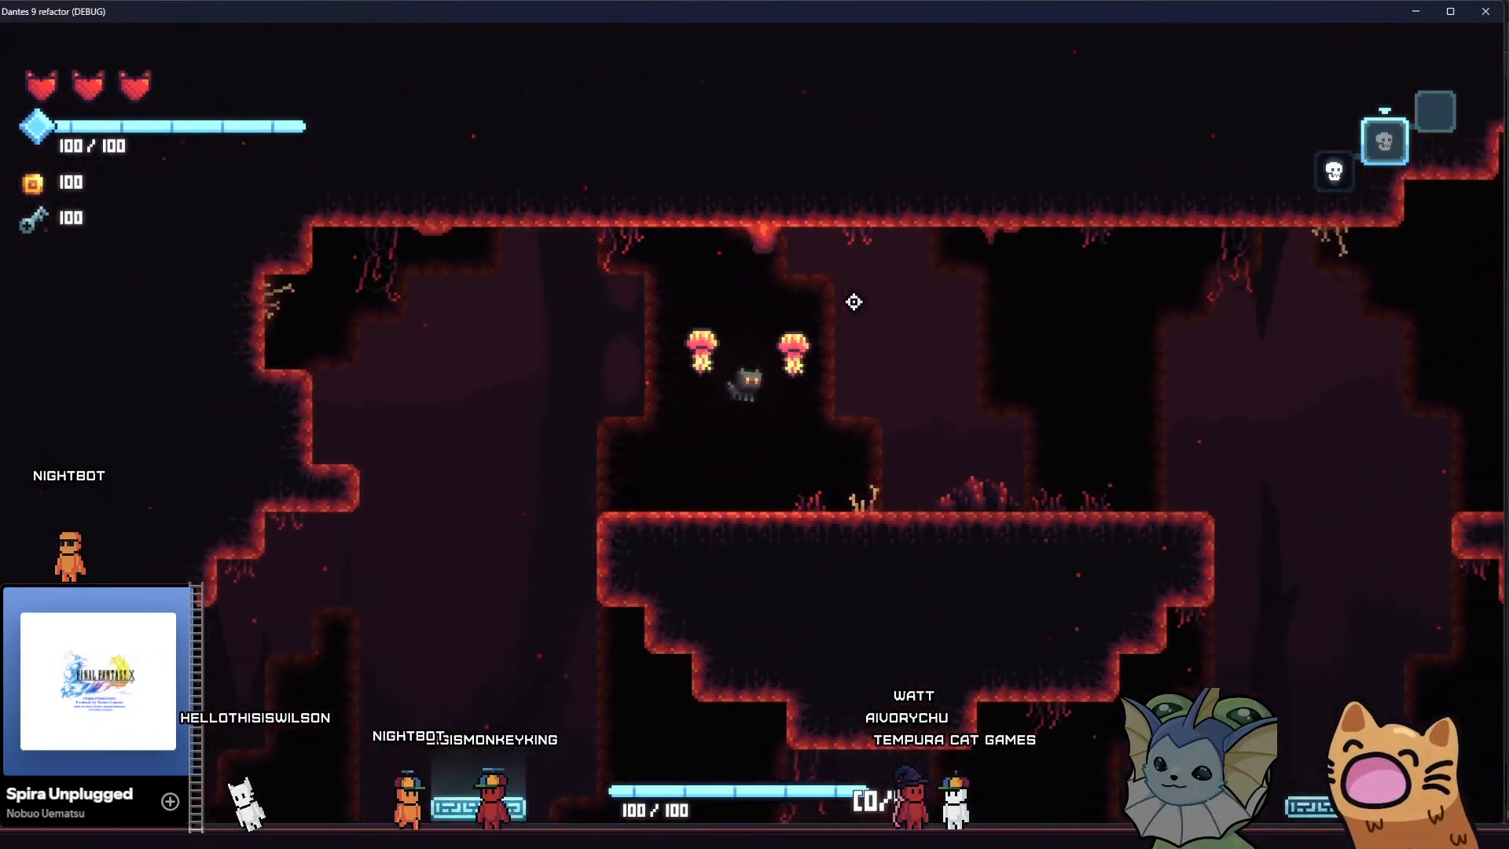
Spawn GroundEnemyFire enemies through the game's debug options and resume play
key("grave")
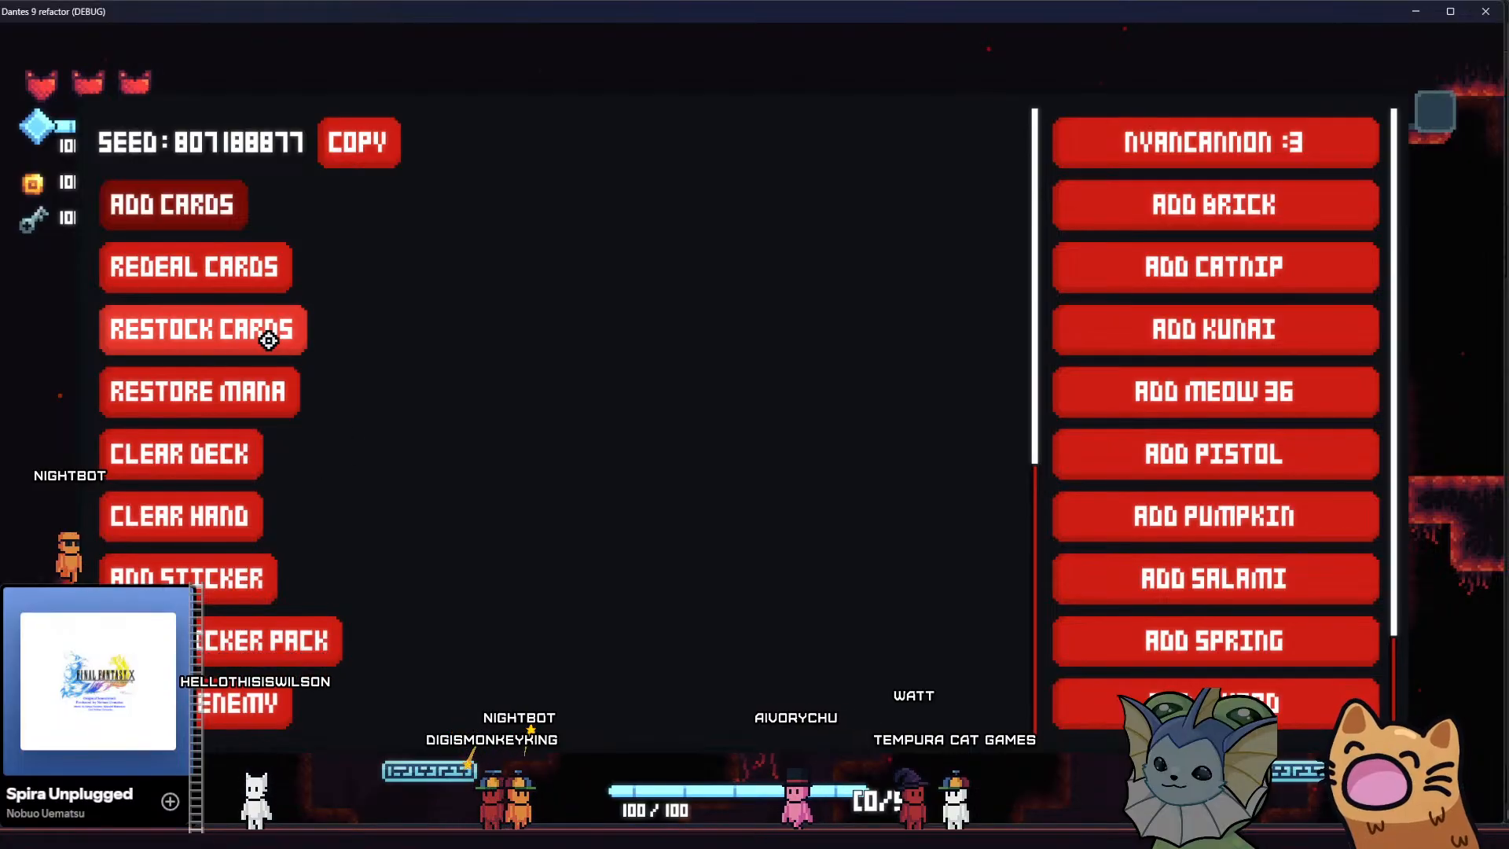
scroll(238, 568, "down", 1)
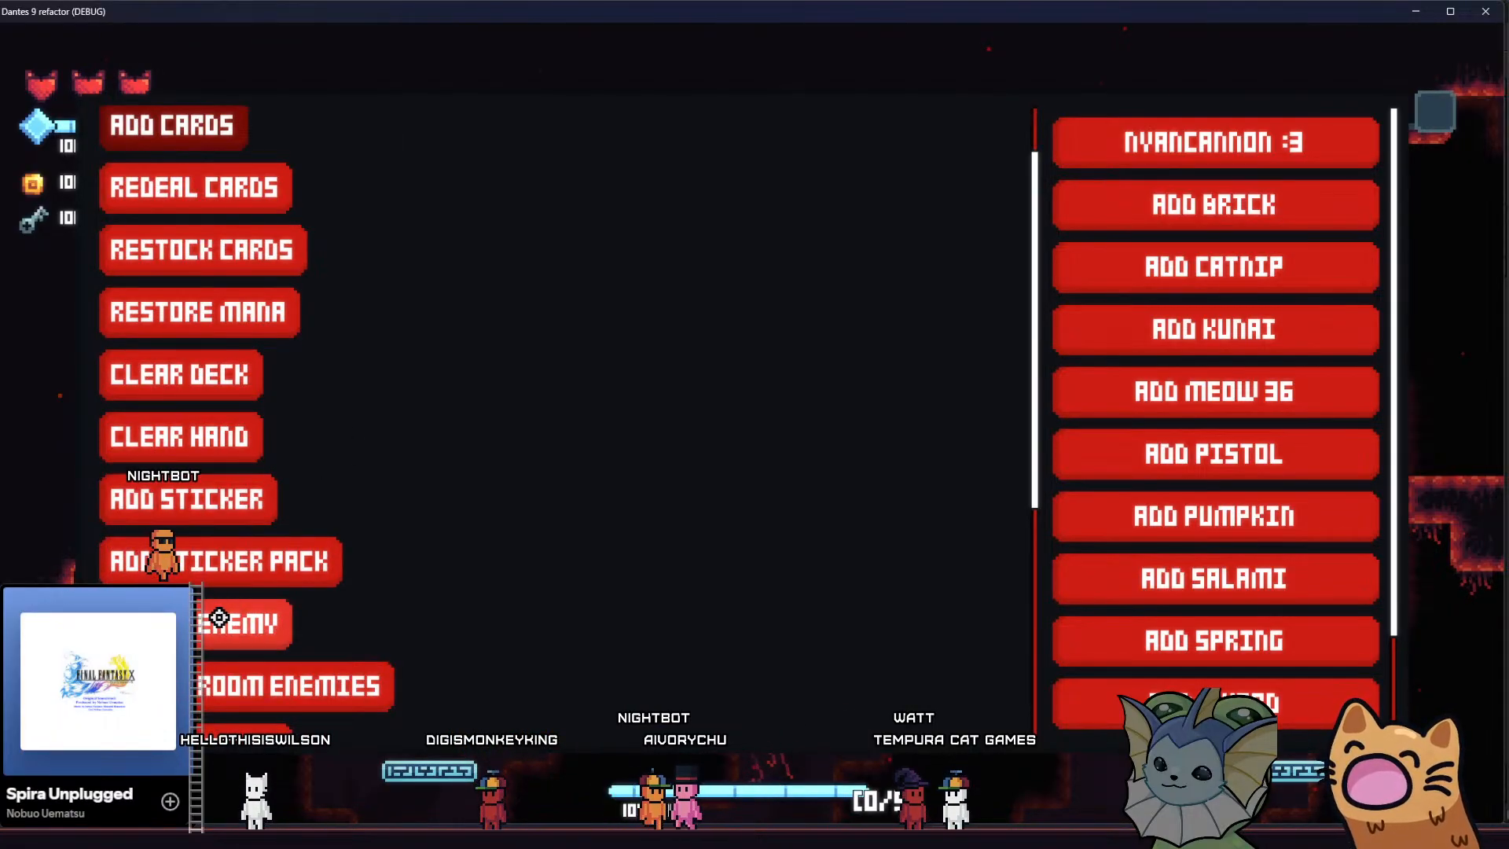
key("grave")
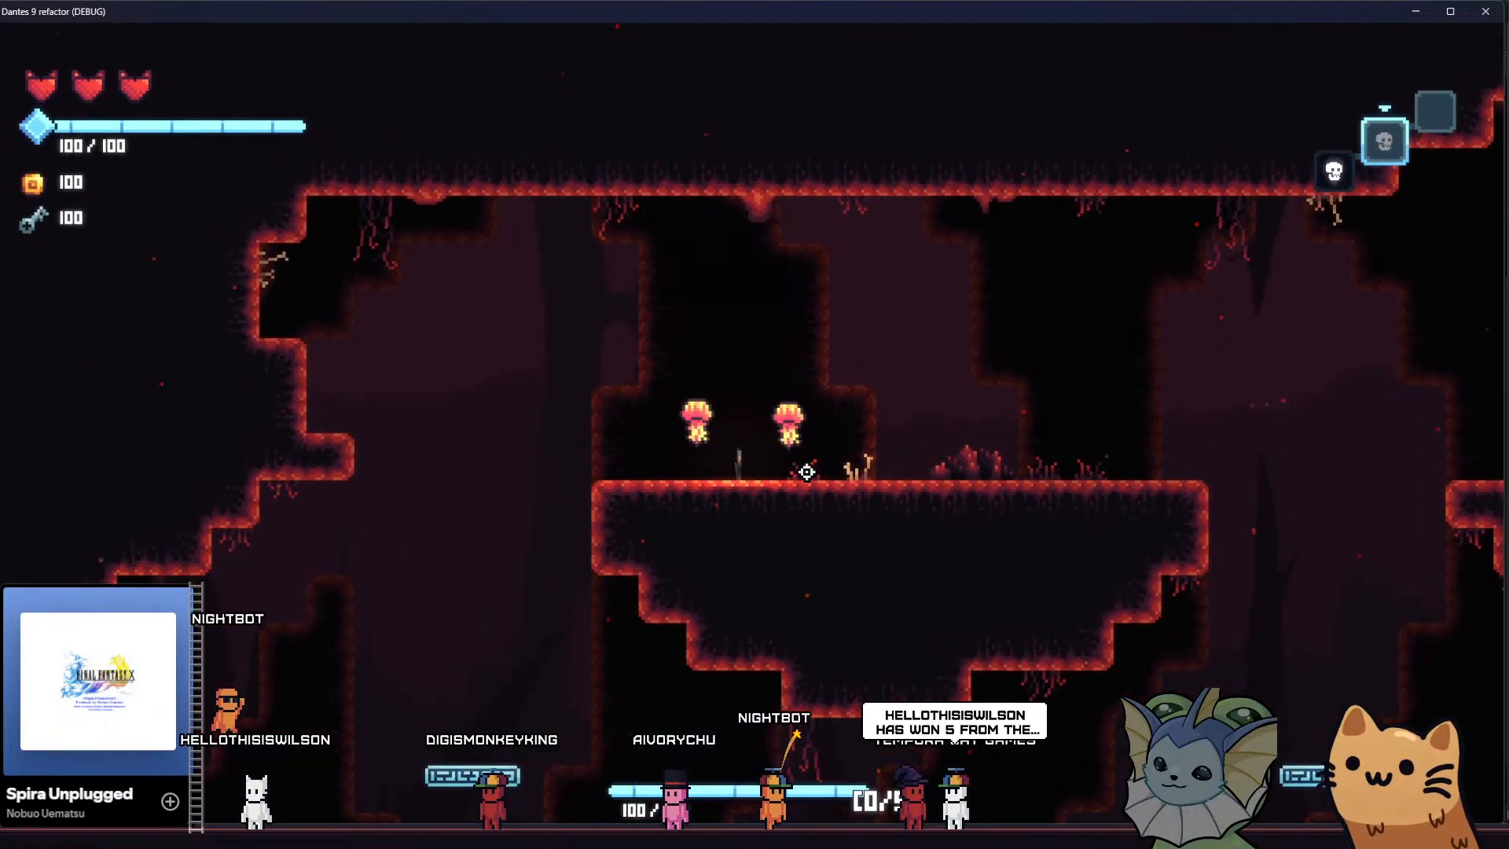
key("grave")
left_click(223, 600)
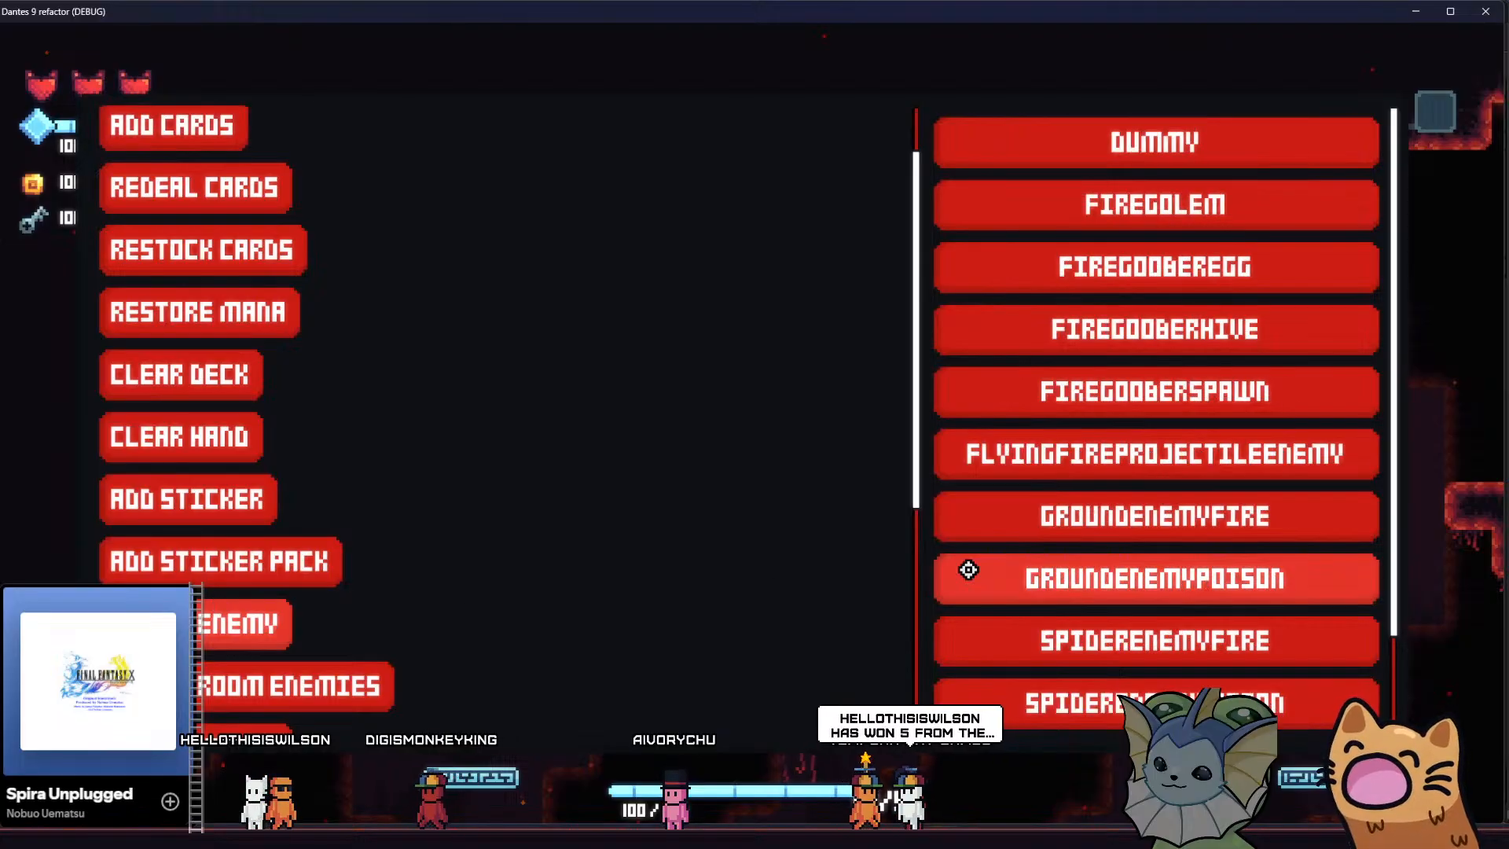
left_click(1088, 511)
left_click(989, 414)
Fight the spawned enemies along the upper ledge without a weapon card and observe the camera during close combat
key("d")
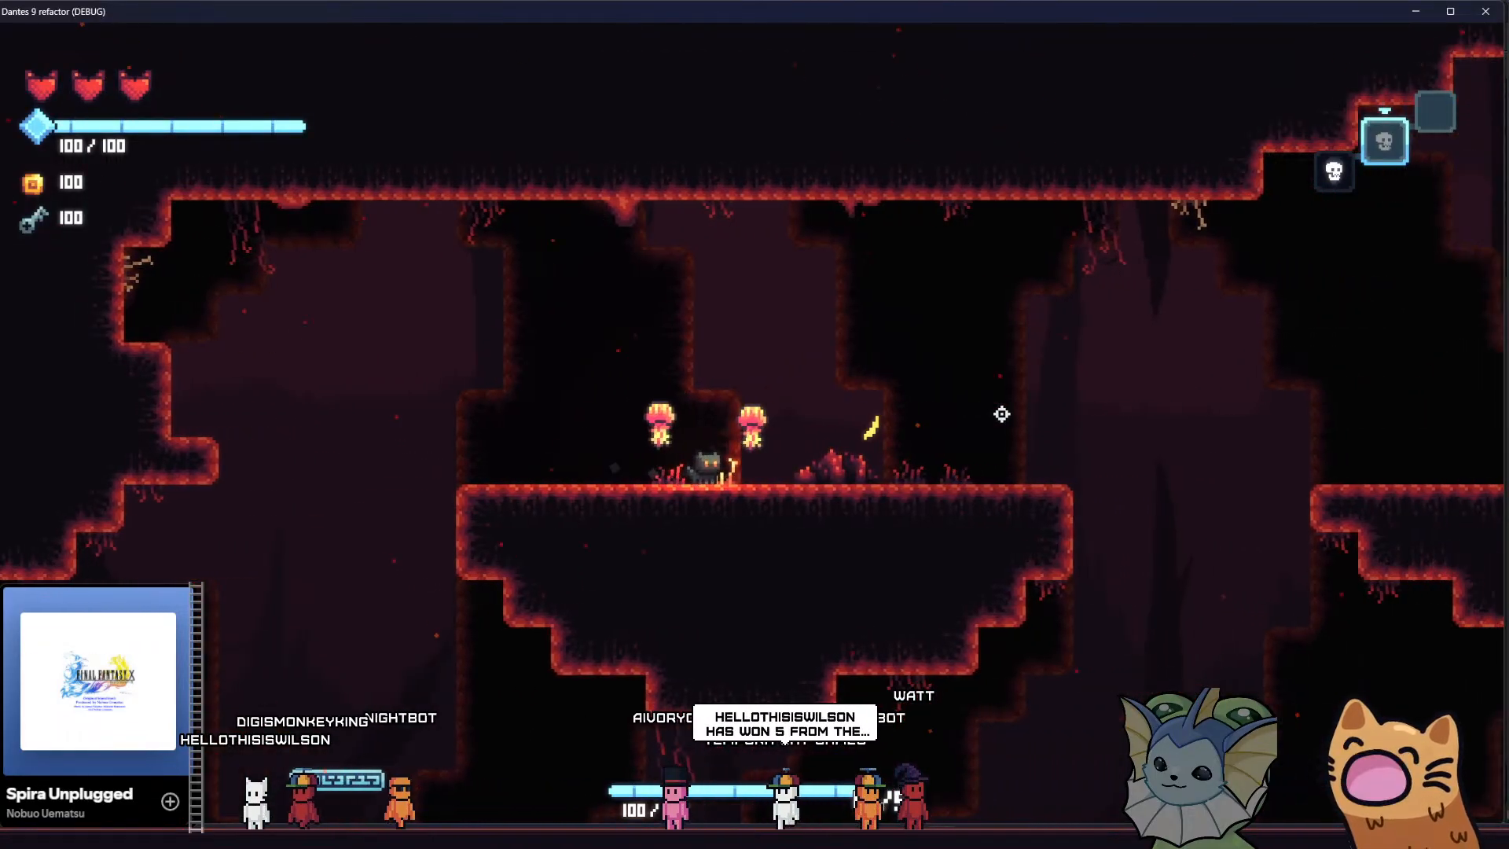
key("d")
key("d")
left_click(146, 81)
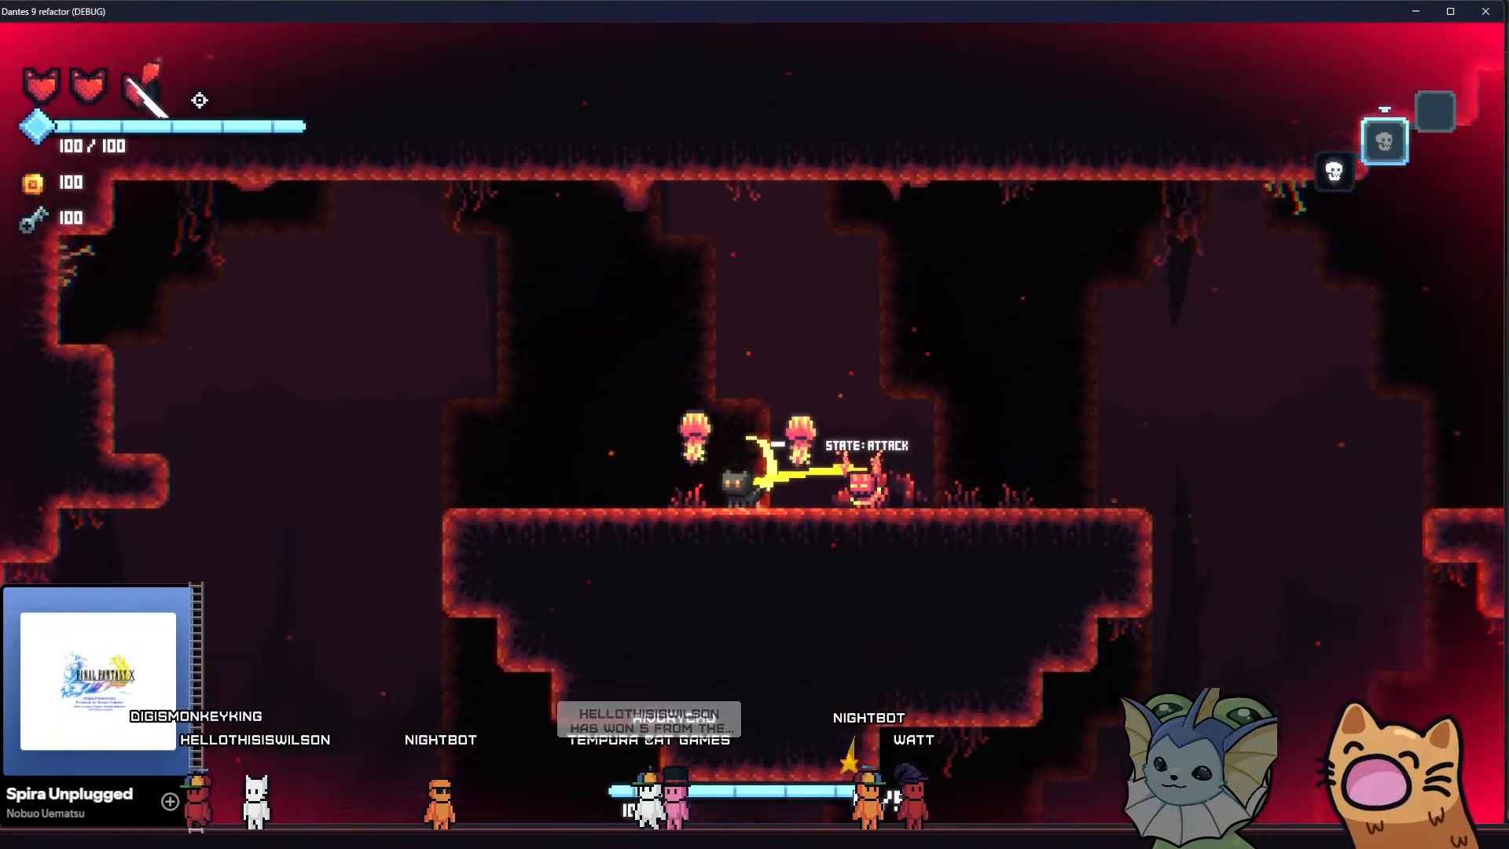
key("a")
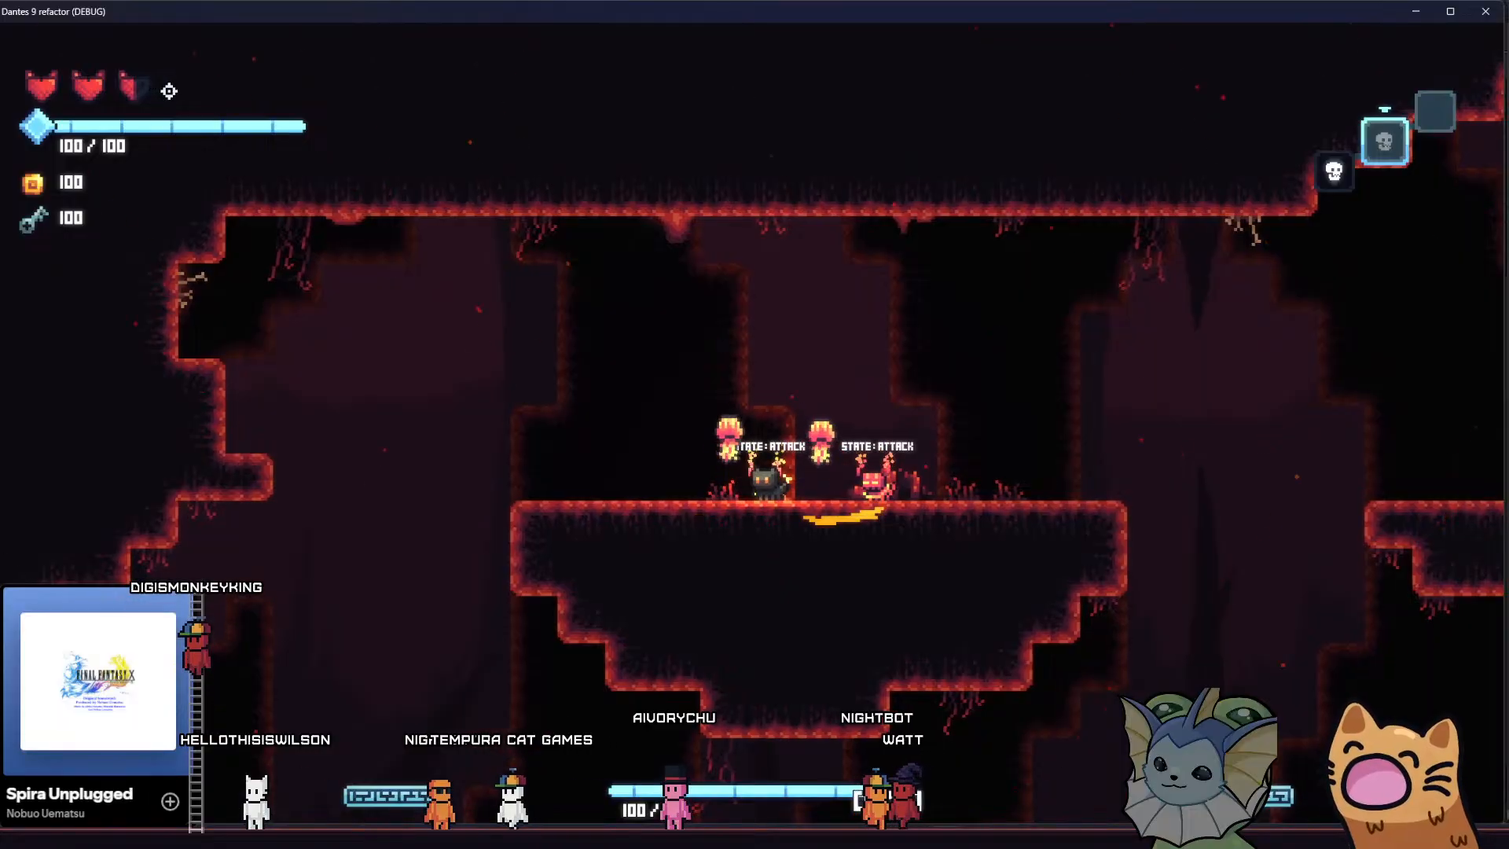
key("d")
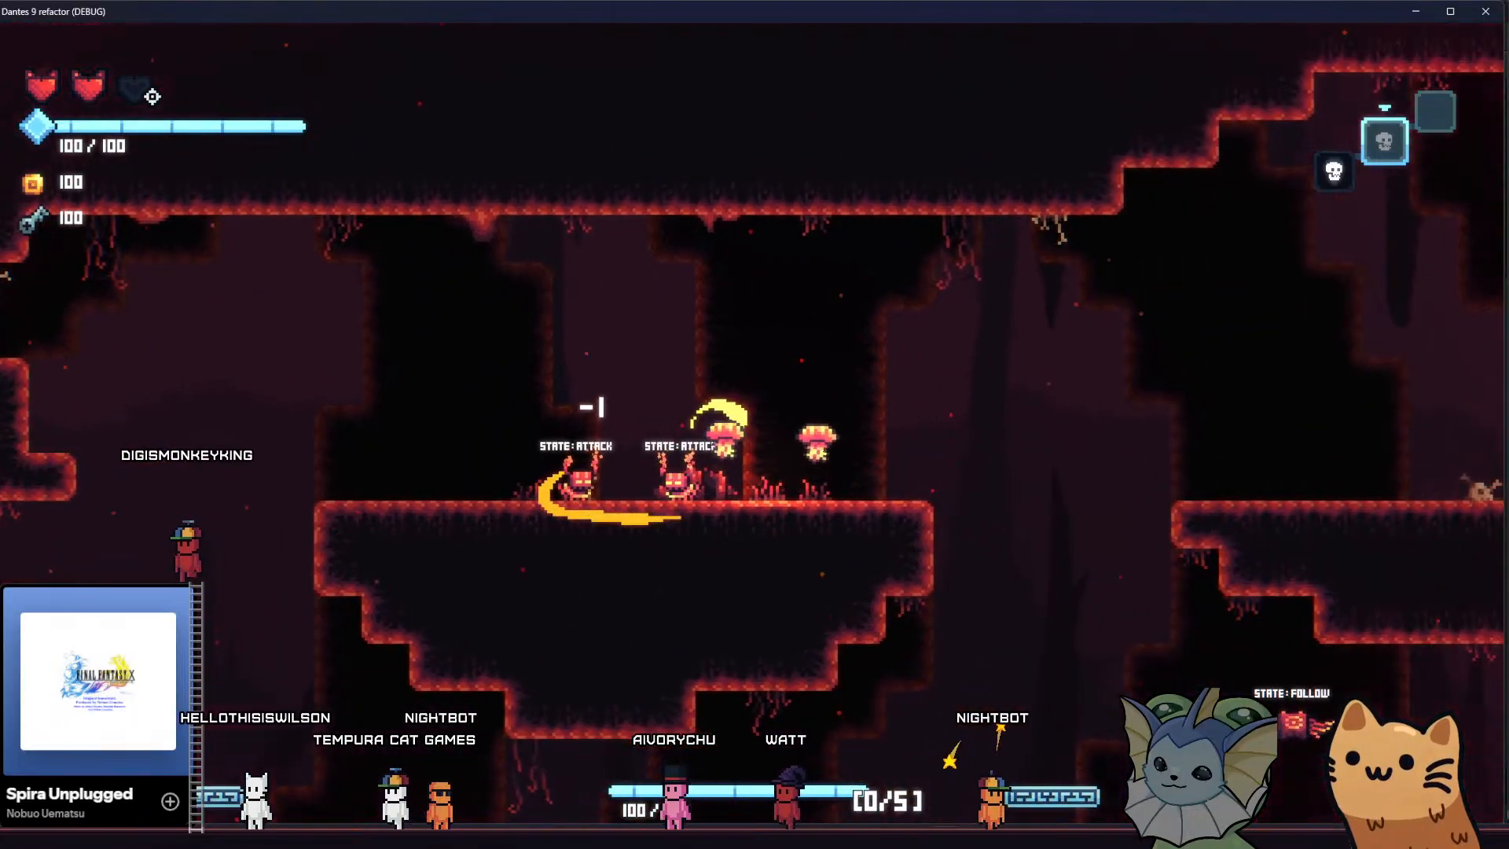
key("d")
Lead the enemies from the upper ledge down across the lower cave floor and examine the camera and background motion
key("d")
left_click(320, 229)
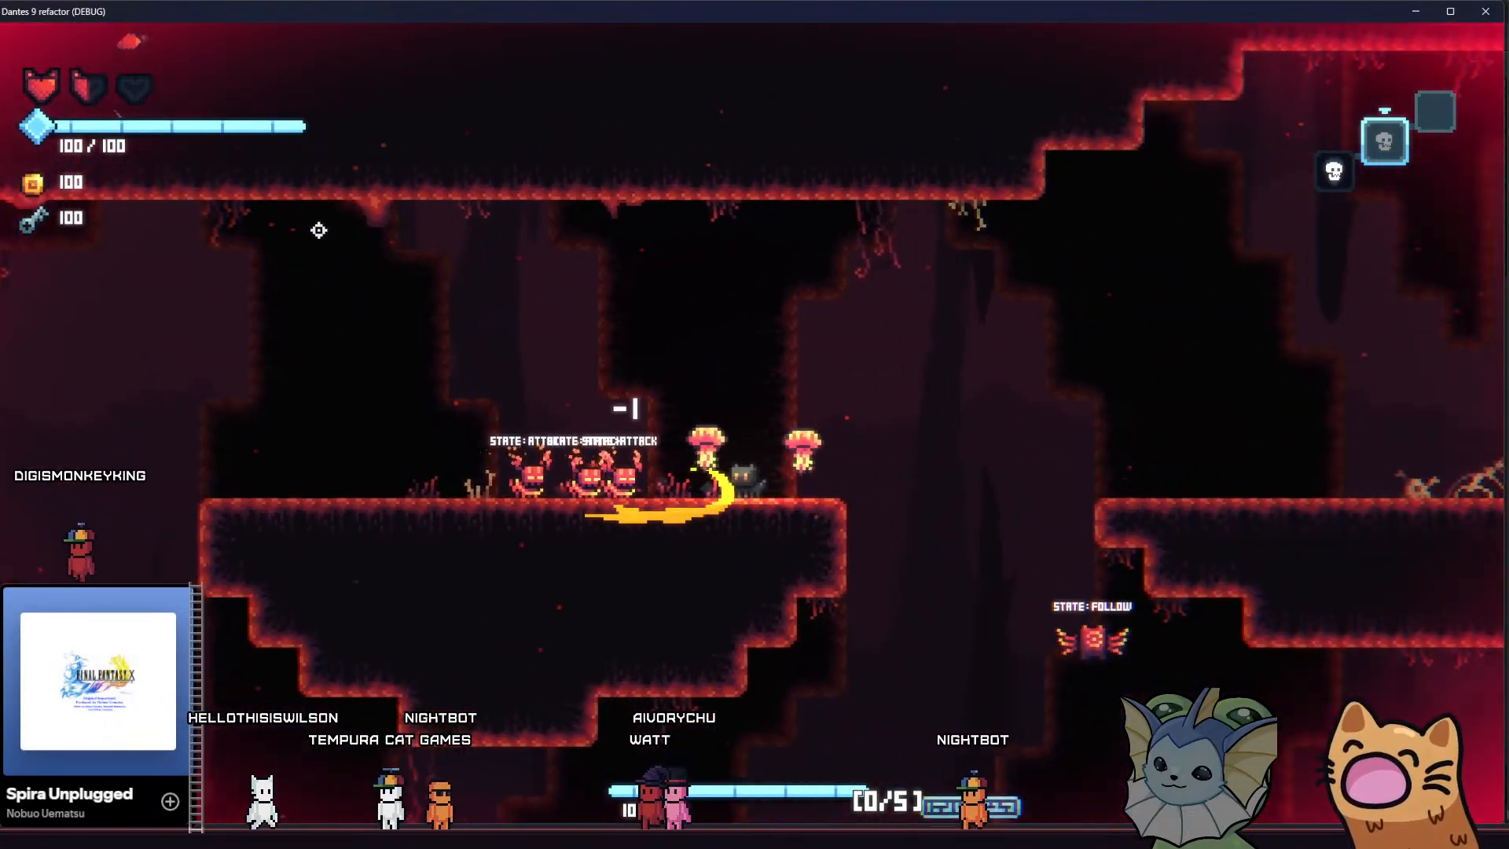
key("d")
key("a")
key("space")
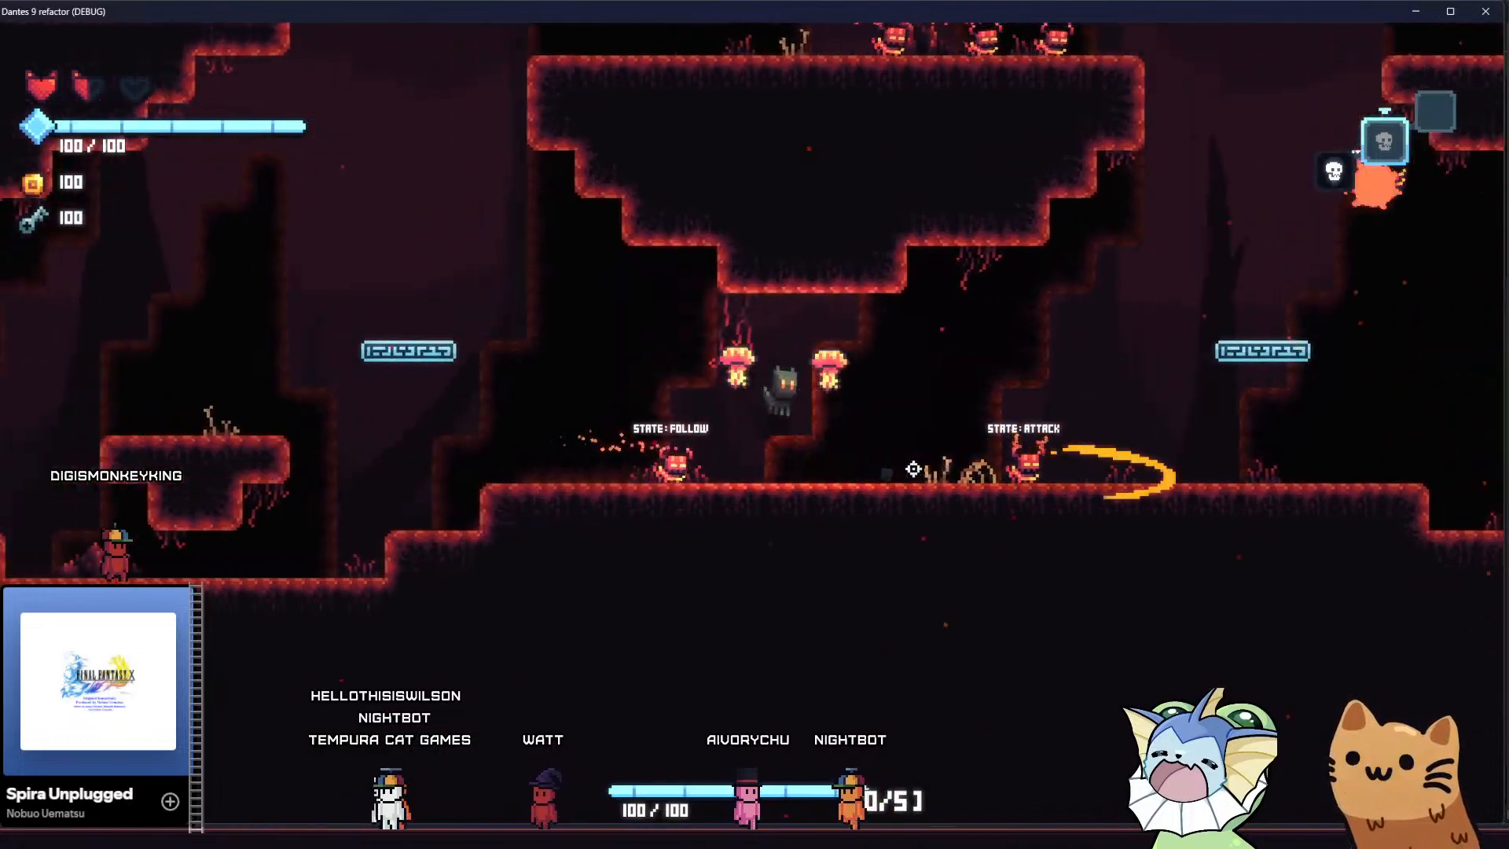
key("d")
key("d")
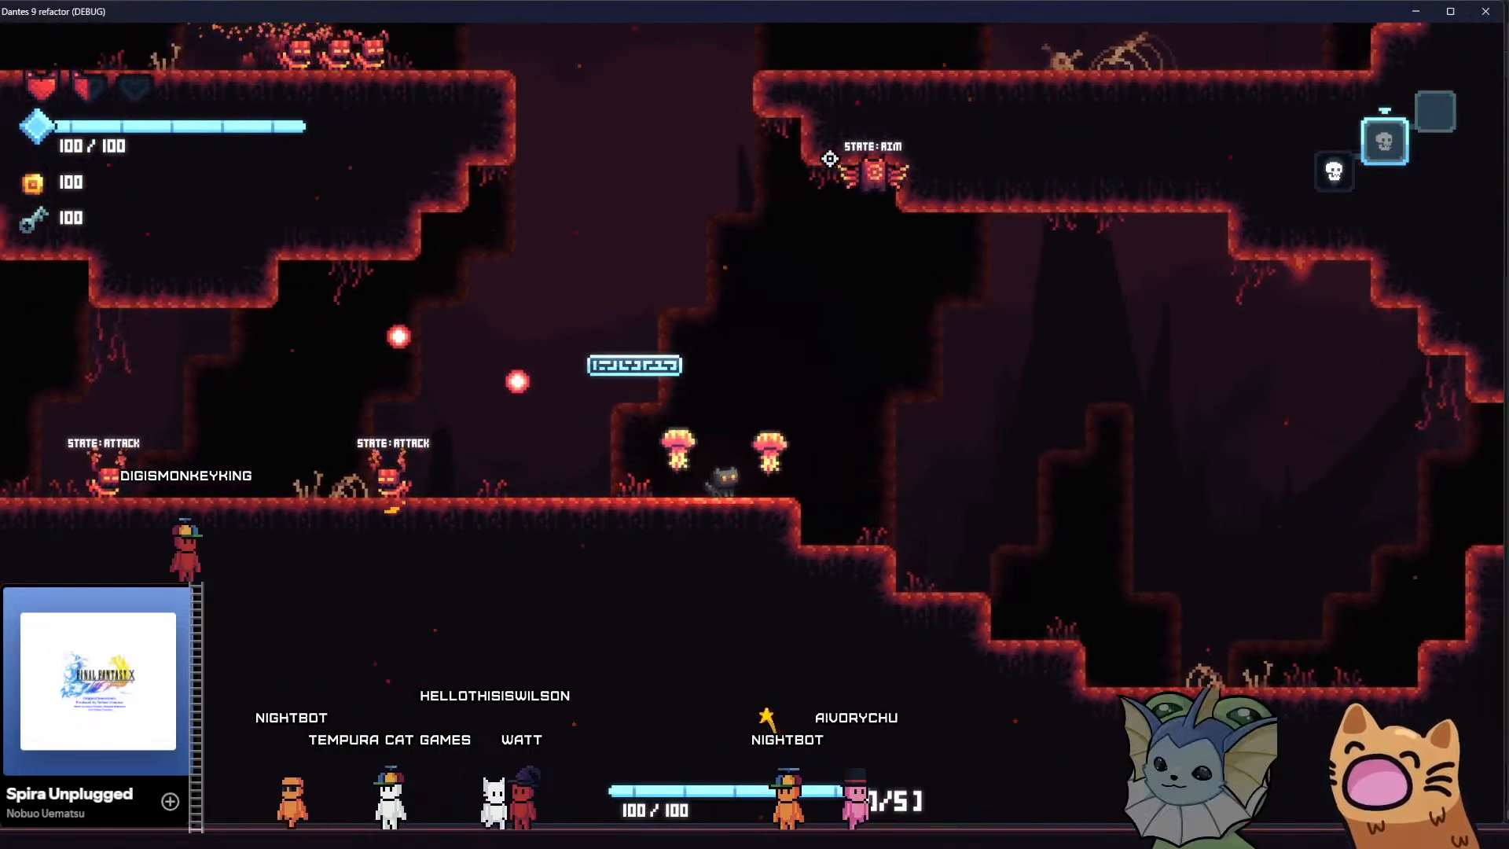
key("d")
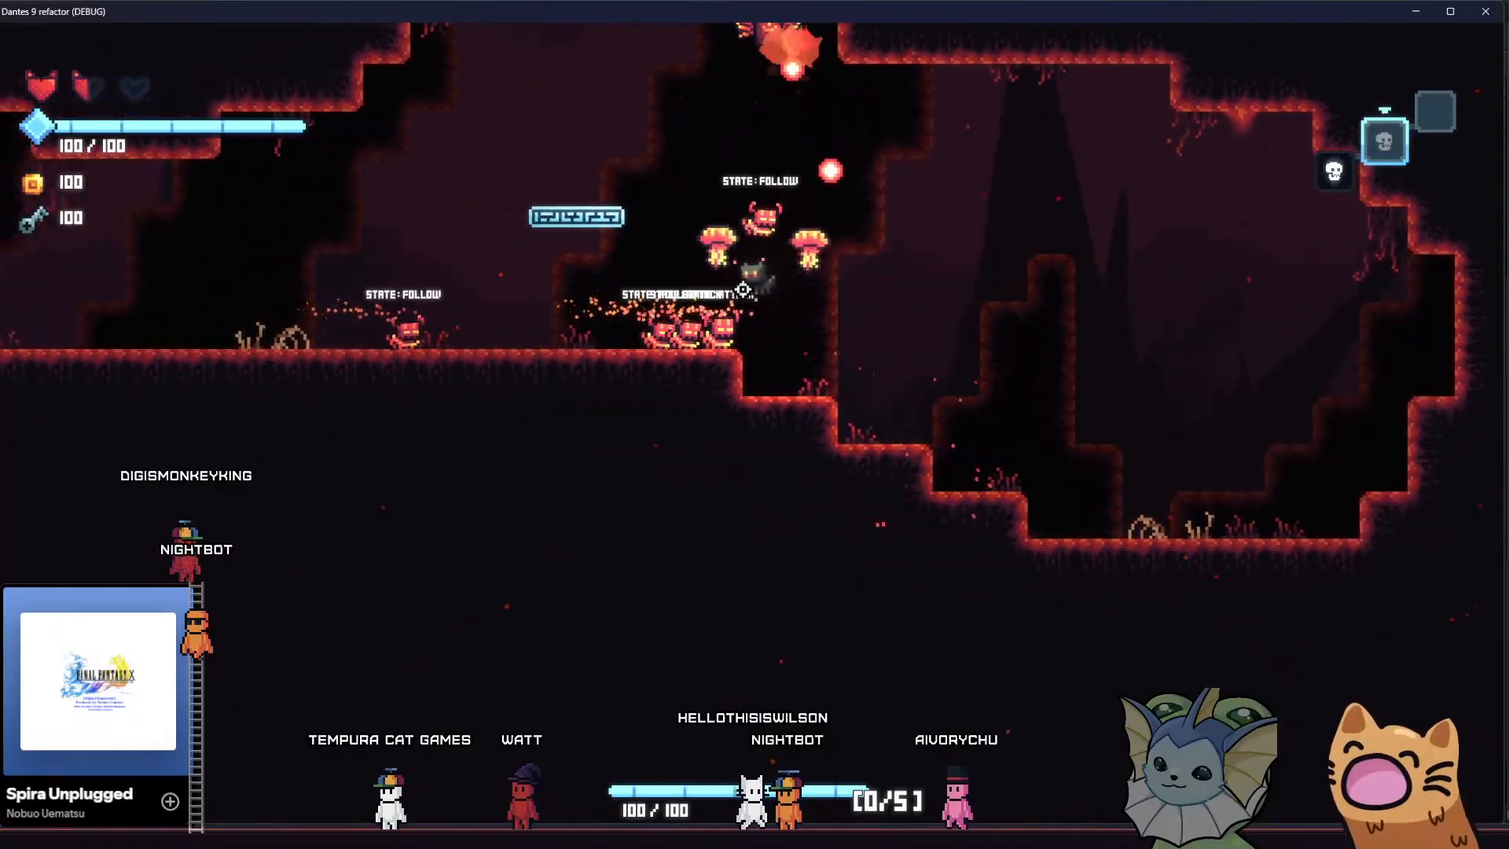
Add another Meow 36 card through the game's debug options, resume play and equip it
key("grave")
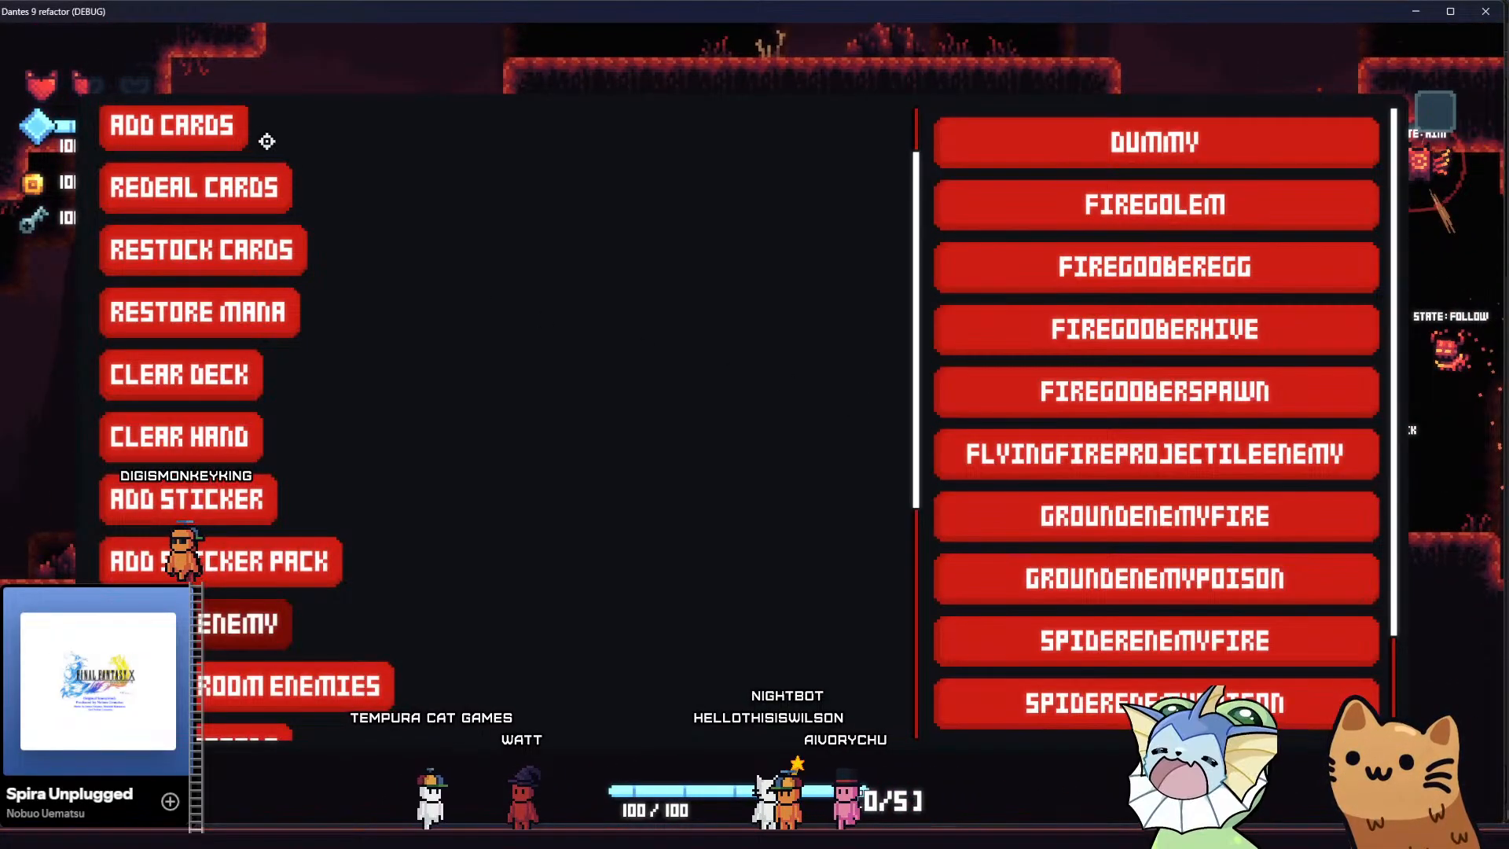
scroll(261, 157, "up", 1)
left_click(226, 220)
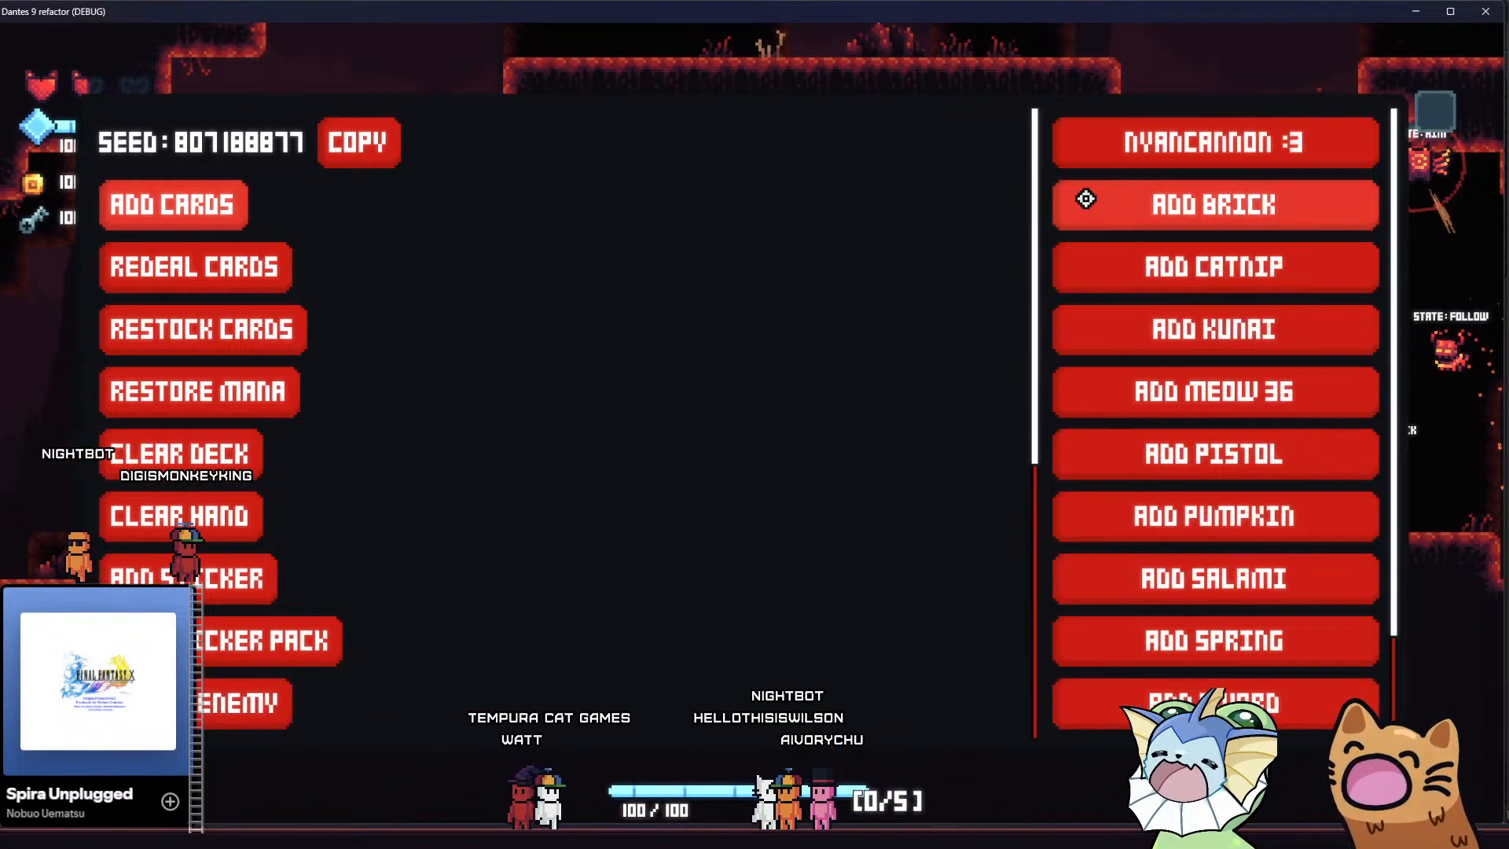
key("grave")
key("grave")
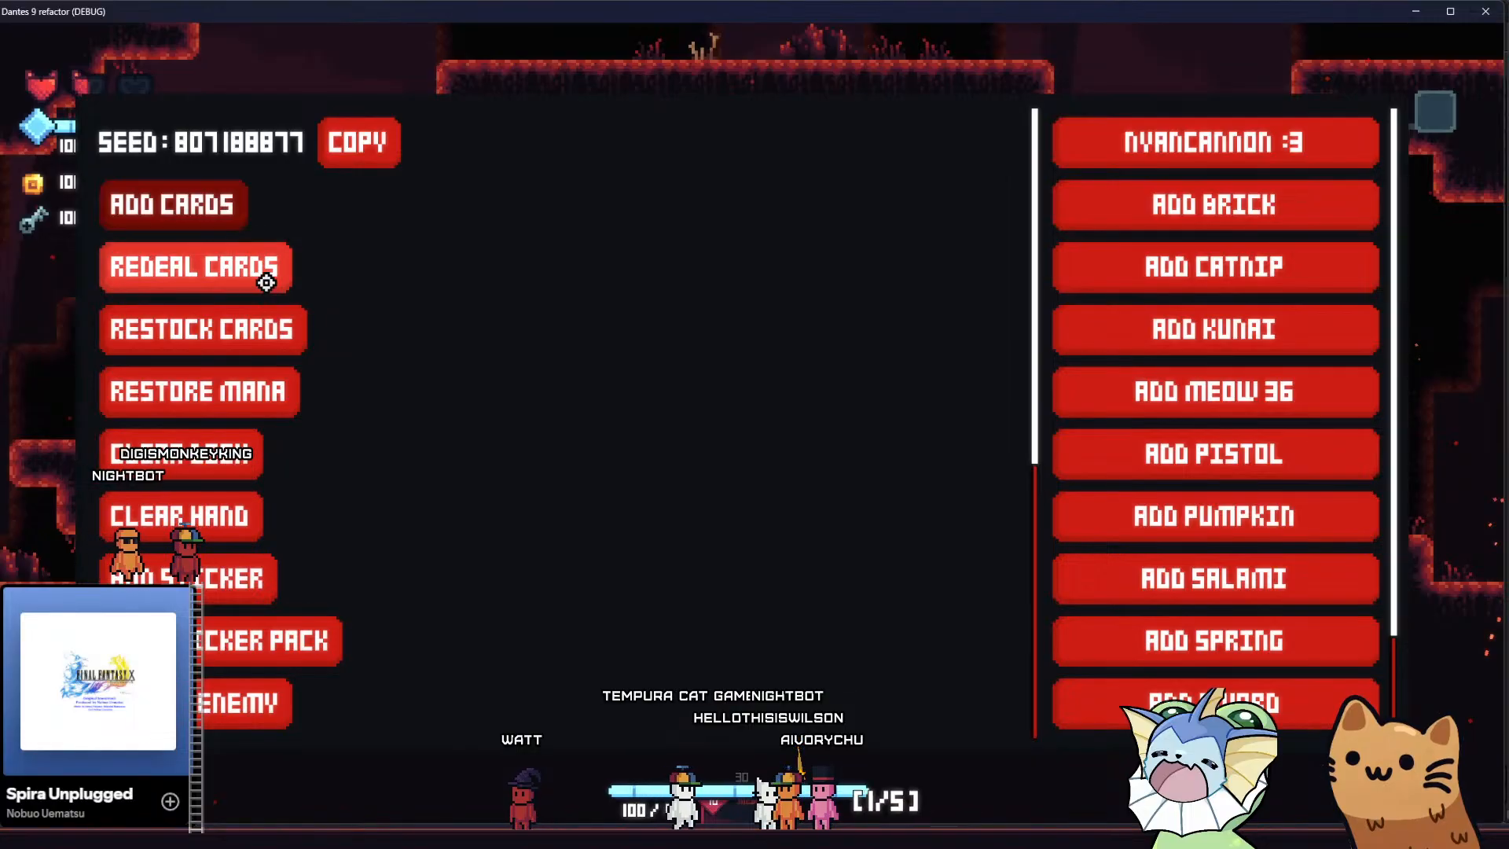
key("grave")
key("1")
Shoot down the group of ground enemies and the flying enemy with the Meow 36, then discard the weapon
key("a")
left_click_drag(1158, 448, 1266, 462)
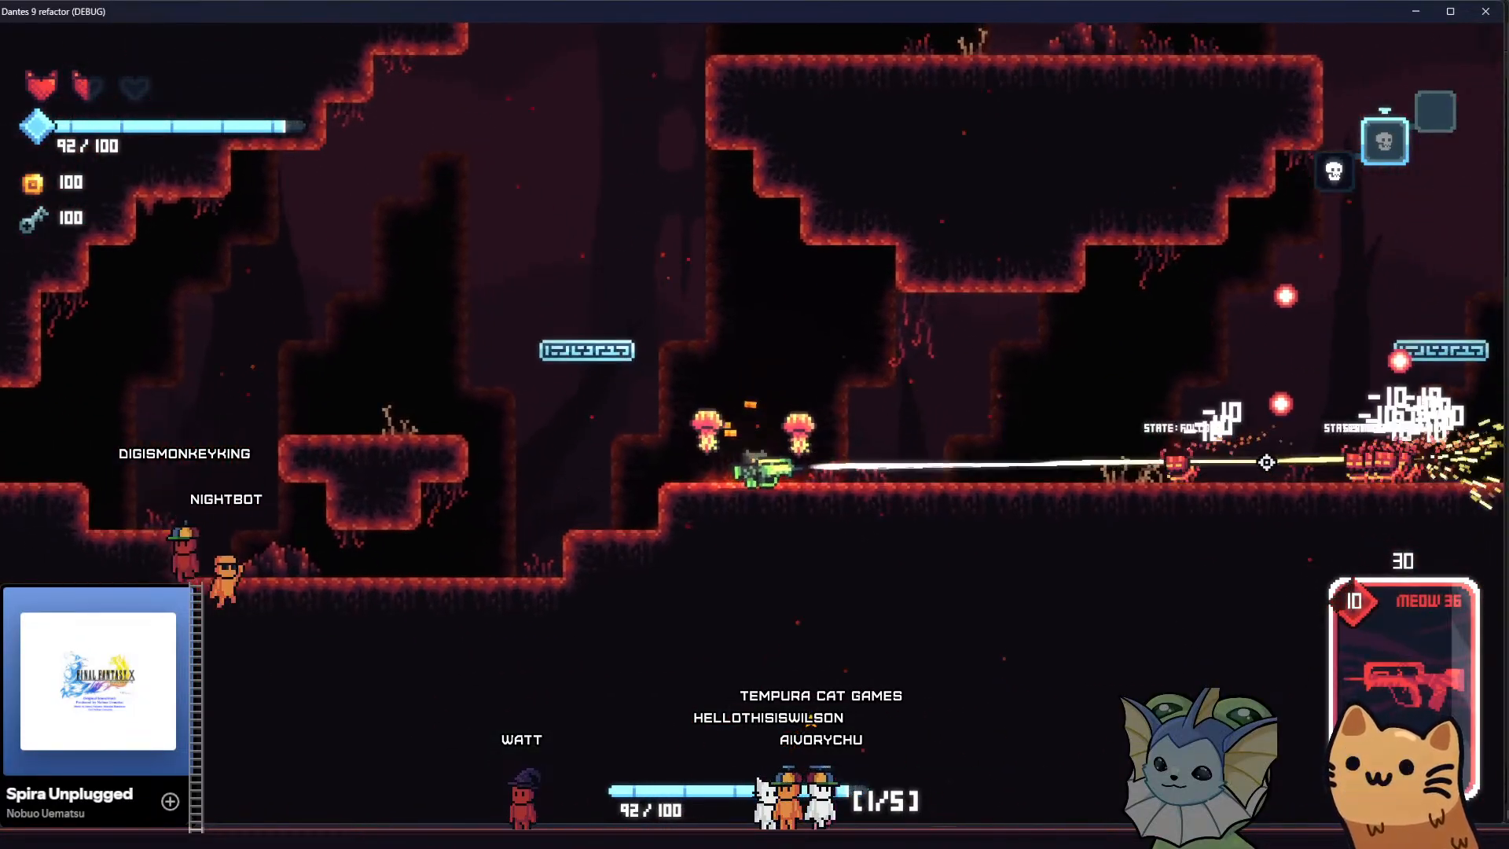
key("d")
left_click(1304, 462)
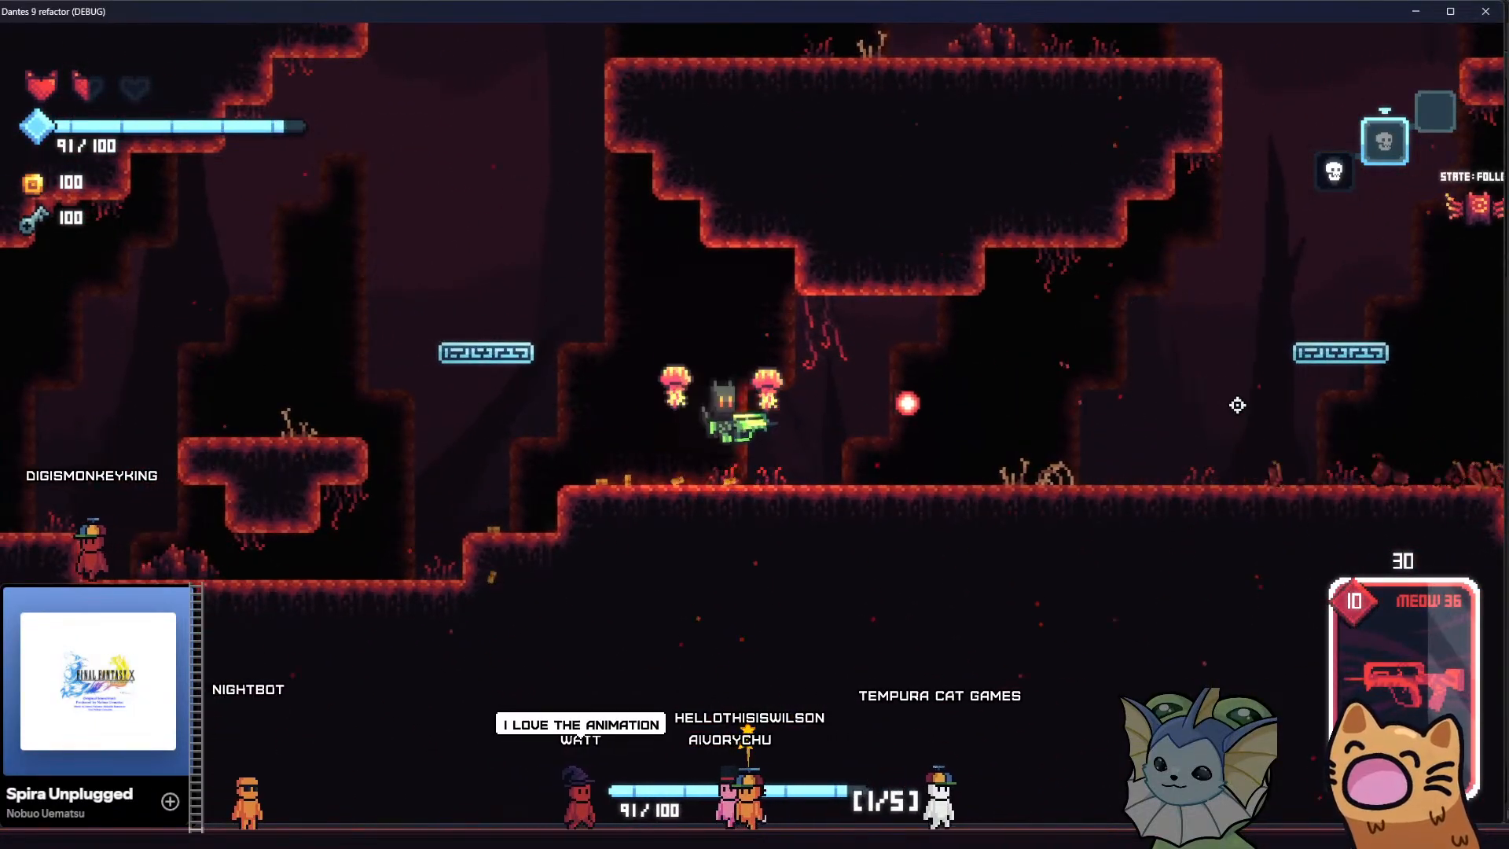
key("d")
right_click(1100, 224)
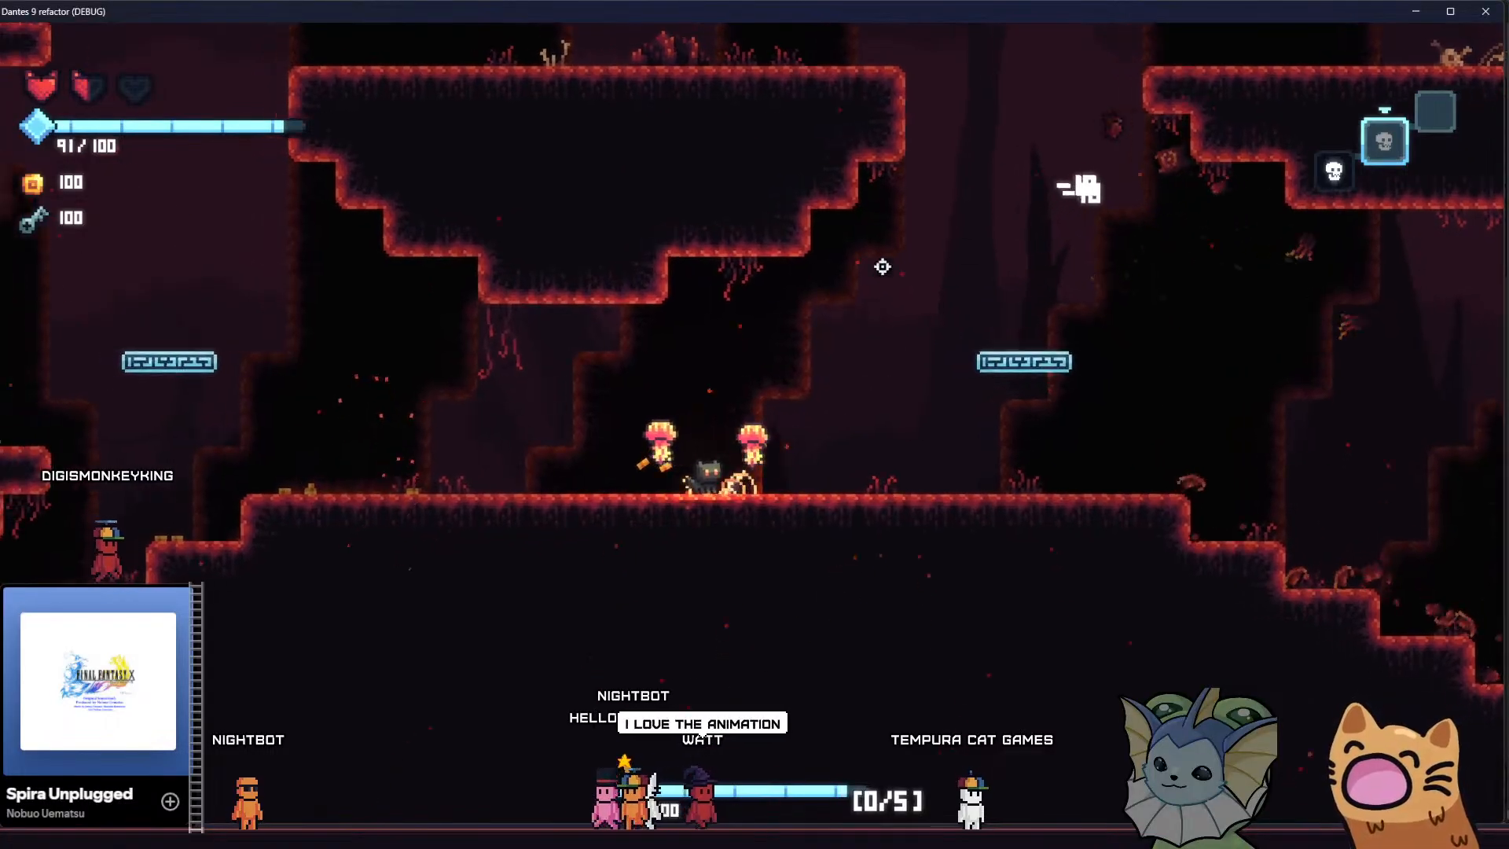
Run left through the passage into the neighbouring domed cave chamber and equip the Meow 36 card
key("a")
key("space")
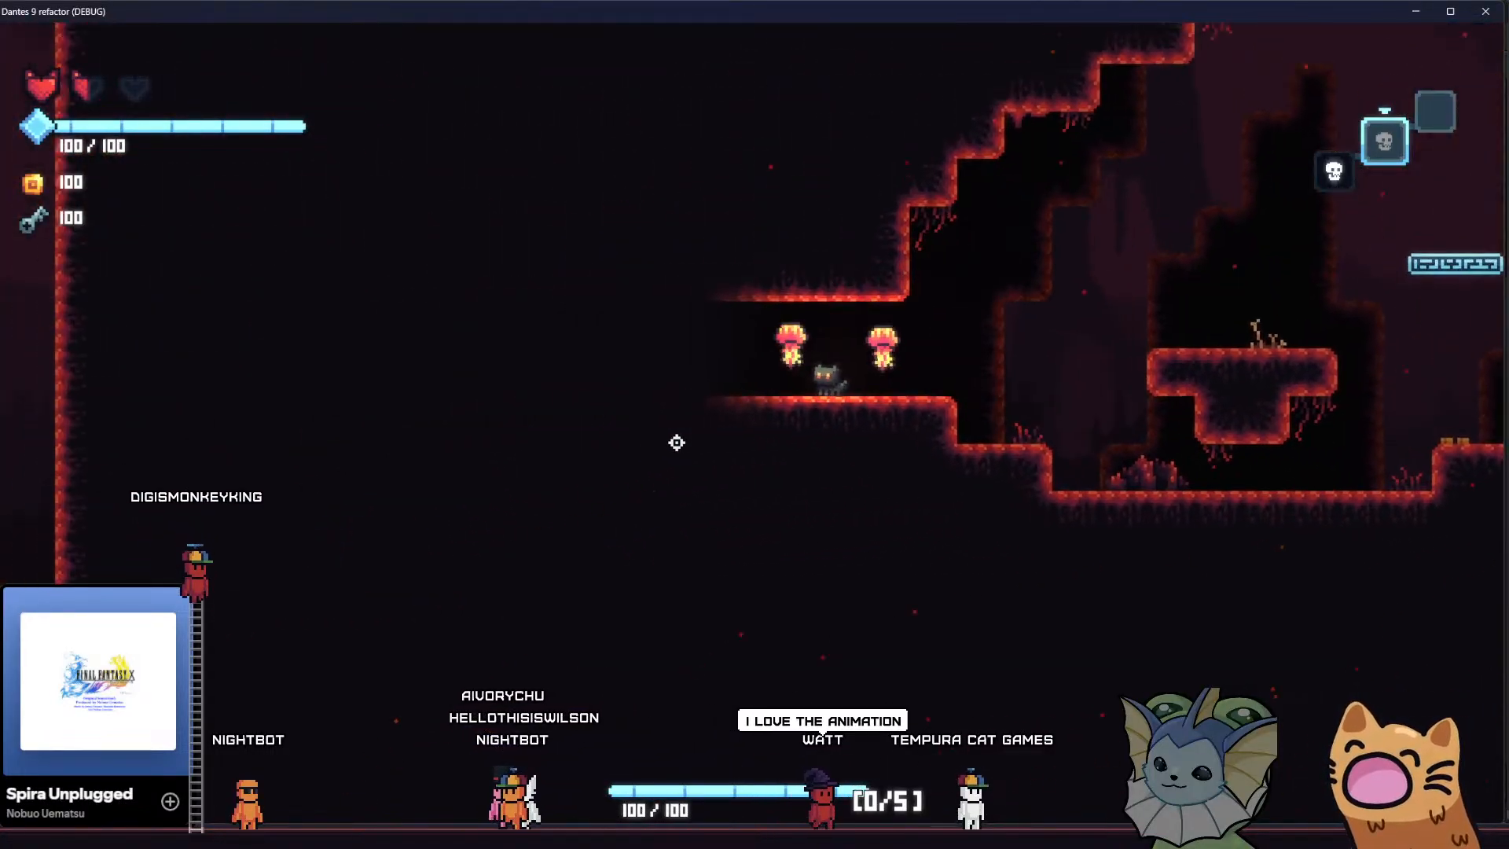
key("a")
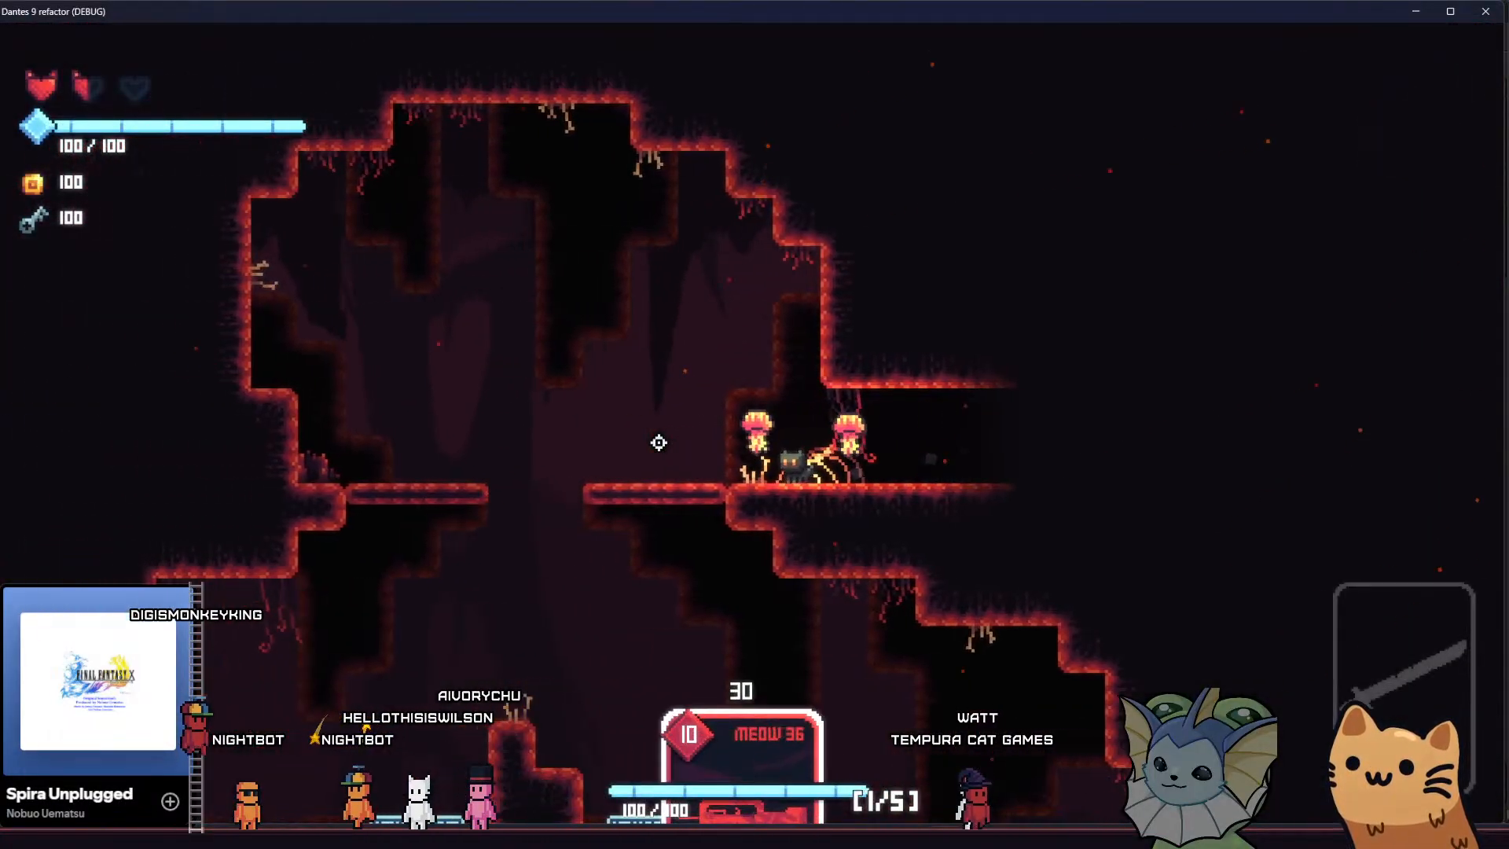
left_click(616, 535)
key("a")
key("space")
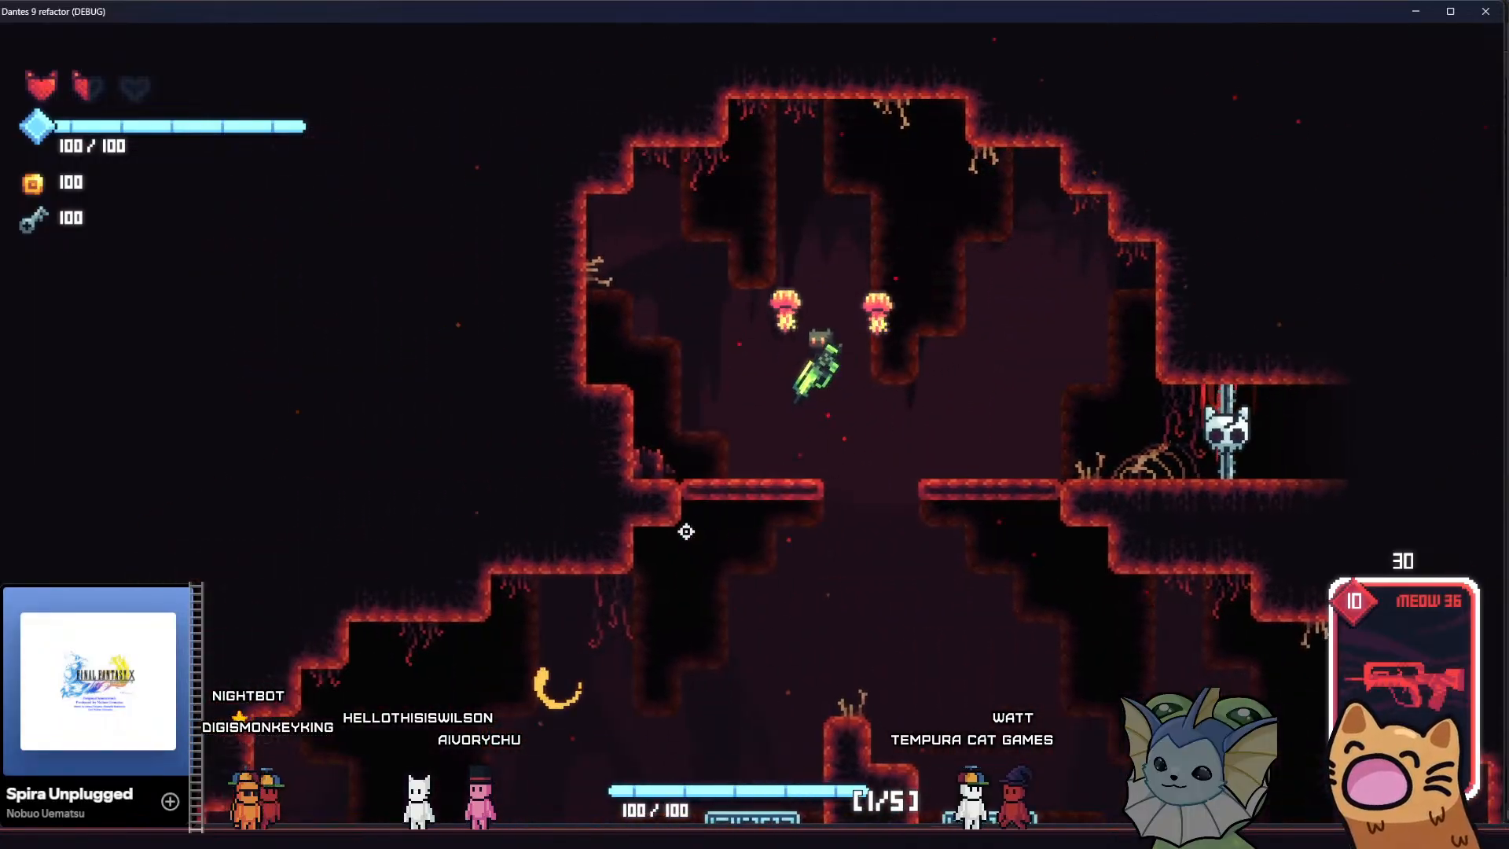
Shoot the dashing centipede enemies in the domed upper chamber with the Meow 36
left_click(614, 588)
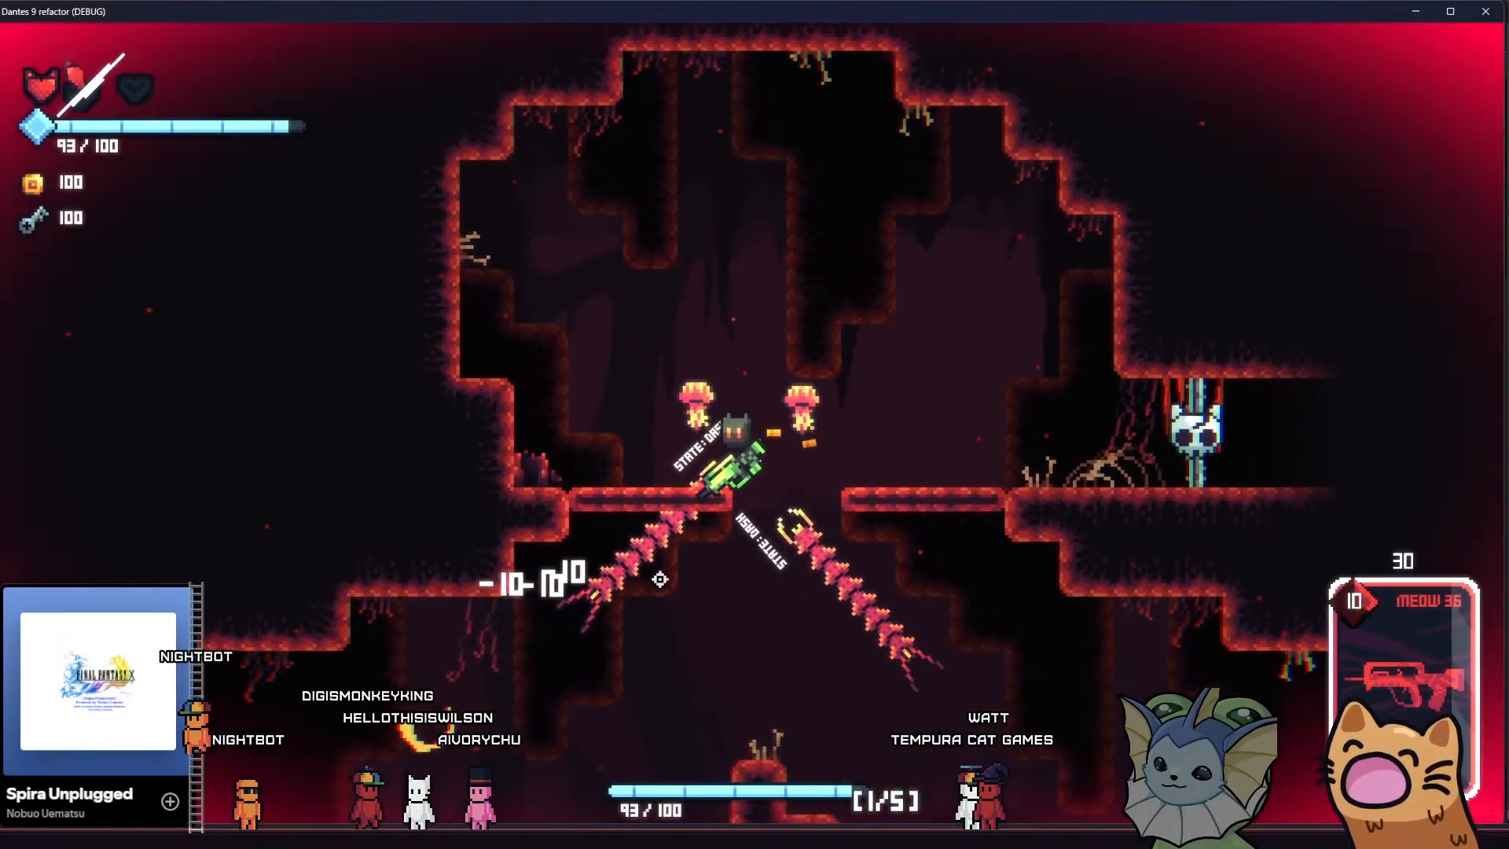
key("a")
key("space")
left_click(873, 572)
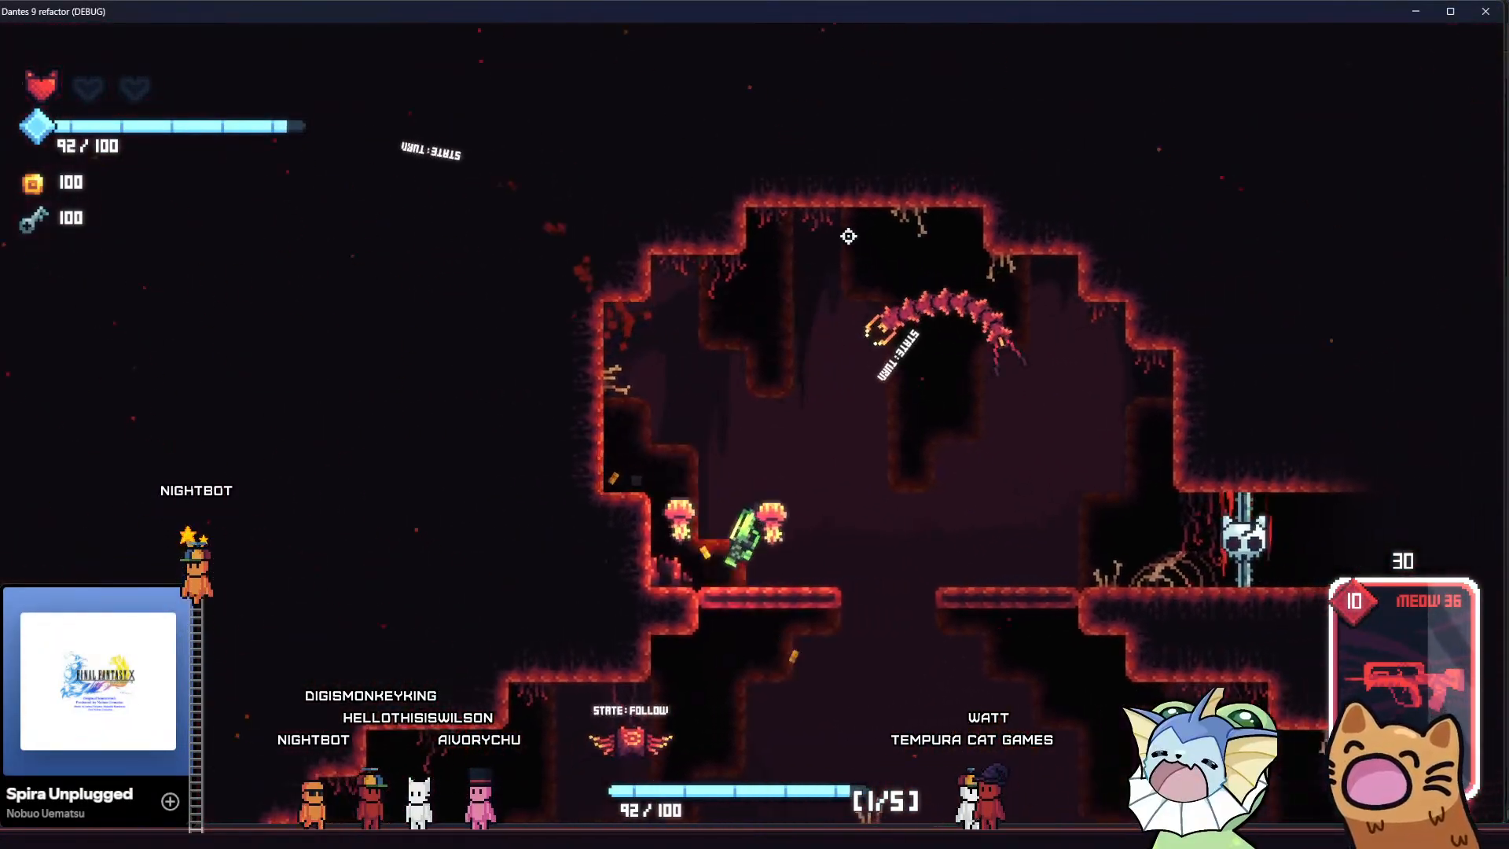
left_click(856, 256)
Descend the right side of the cave to the lower floor and shoot the pursuing centipede overhead
key("d")
key("space")
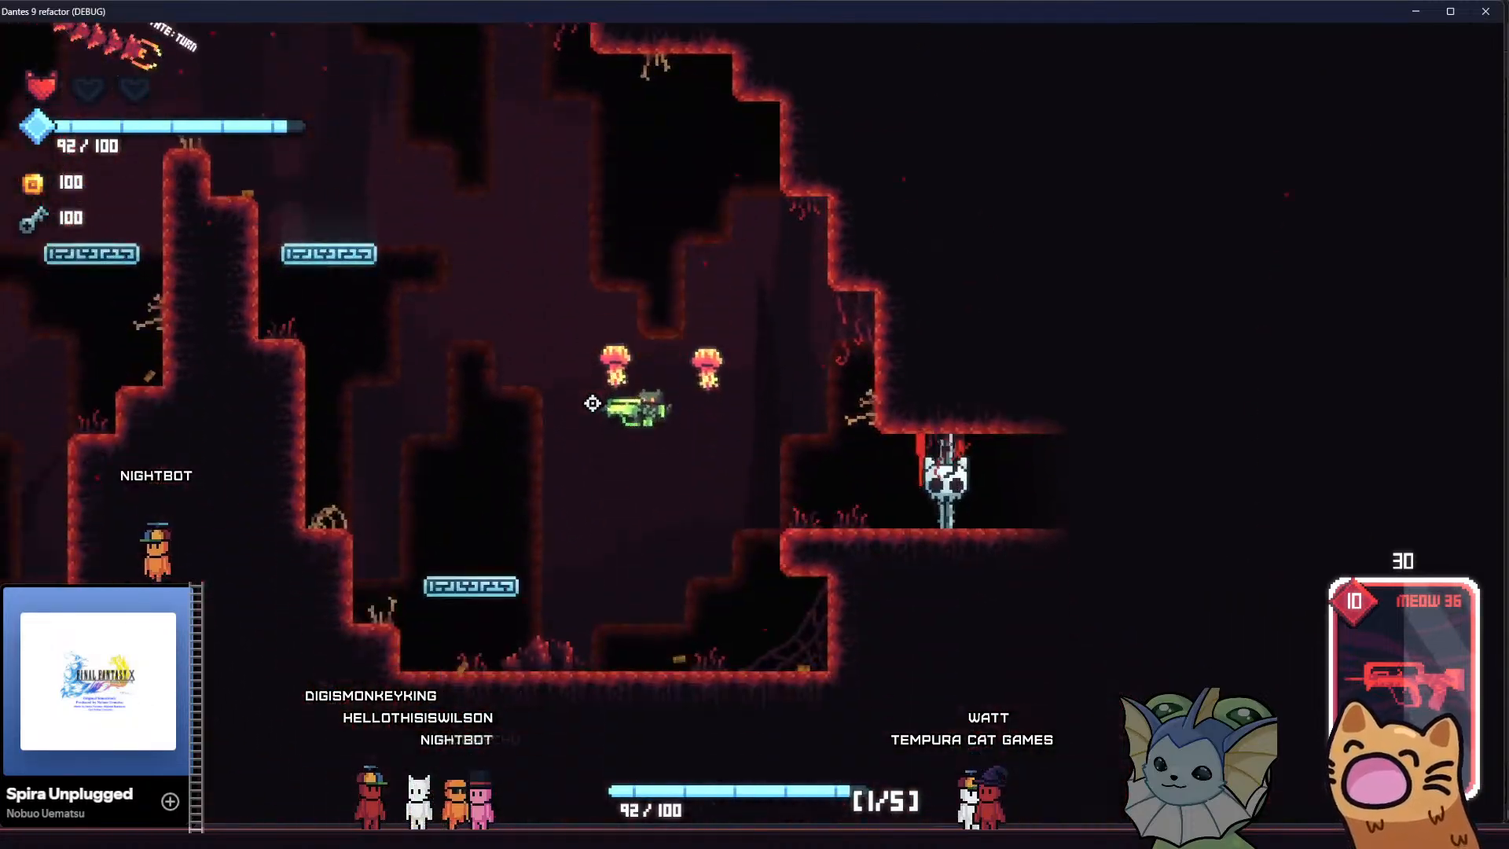
key("d")
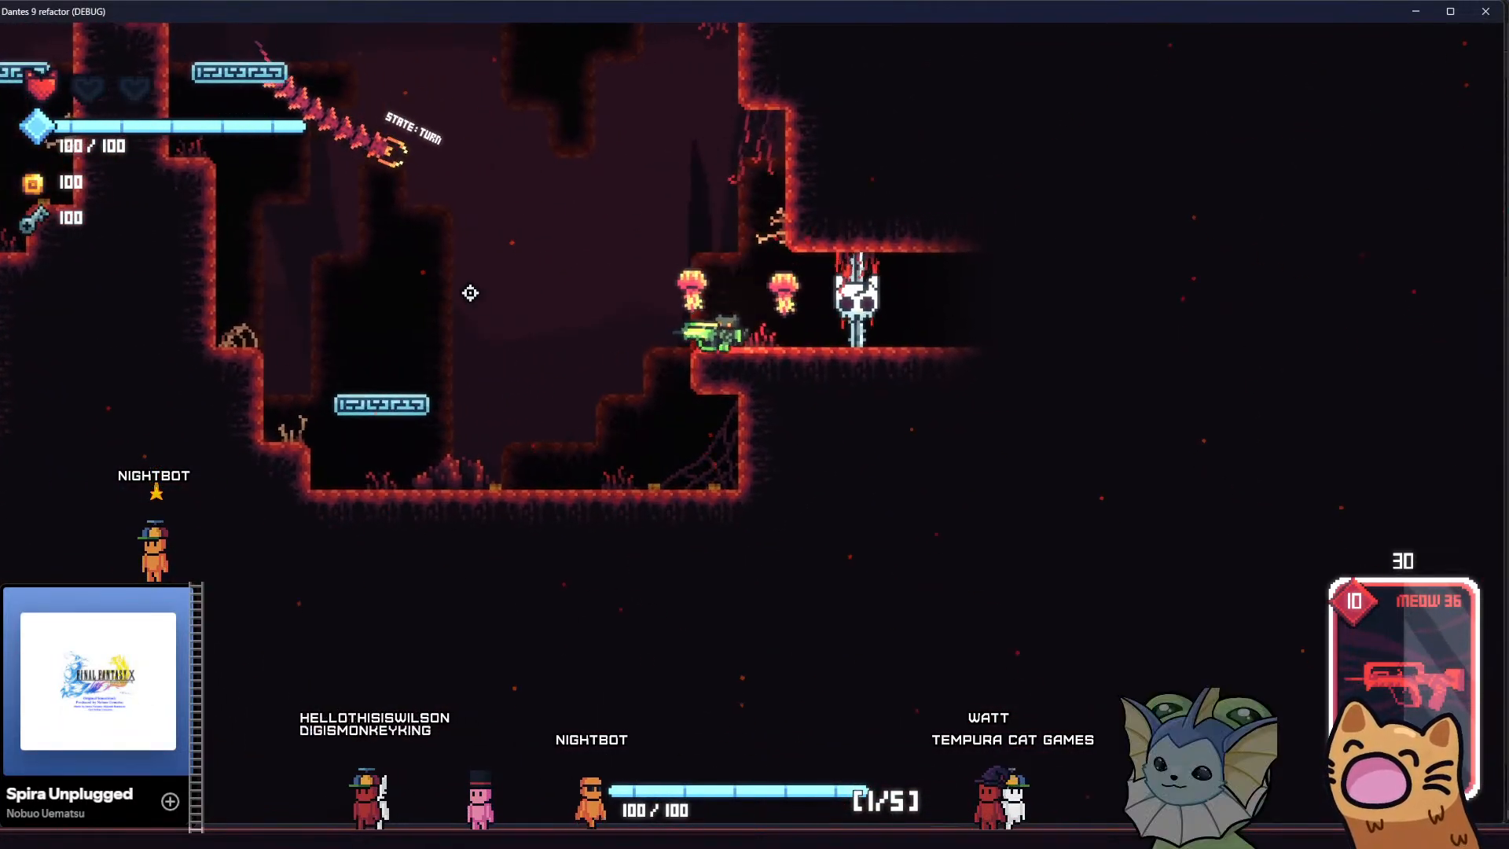
left_click(458, 238)
key("a")
key("space")
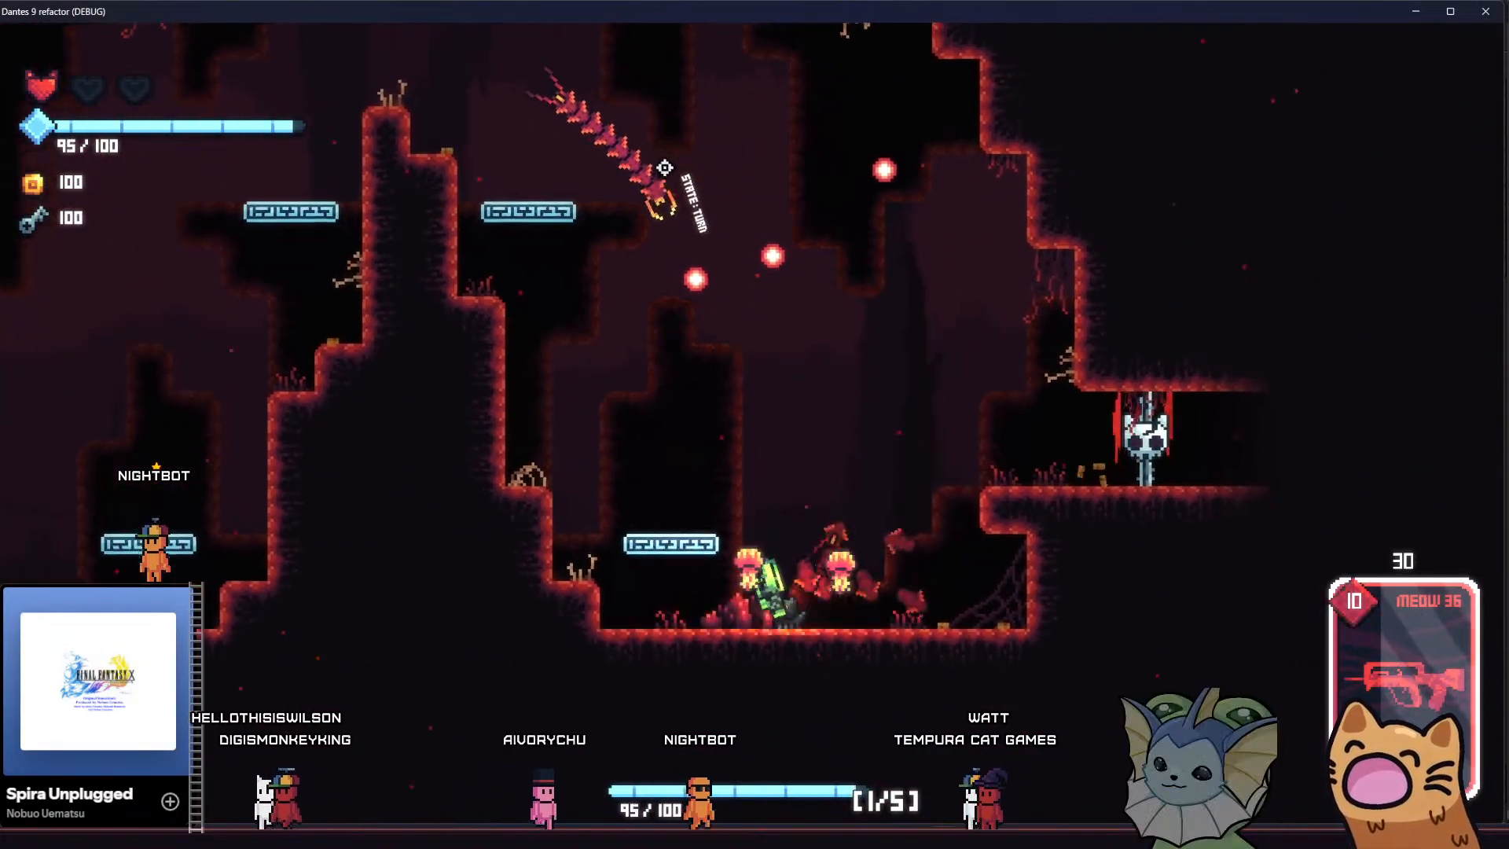
left_click(665, 168)
left_click(654, 297)
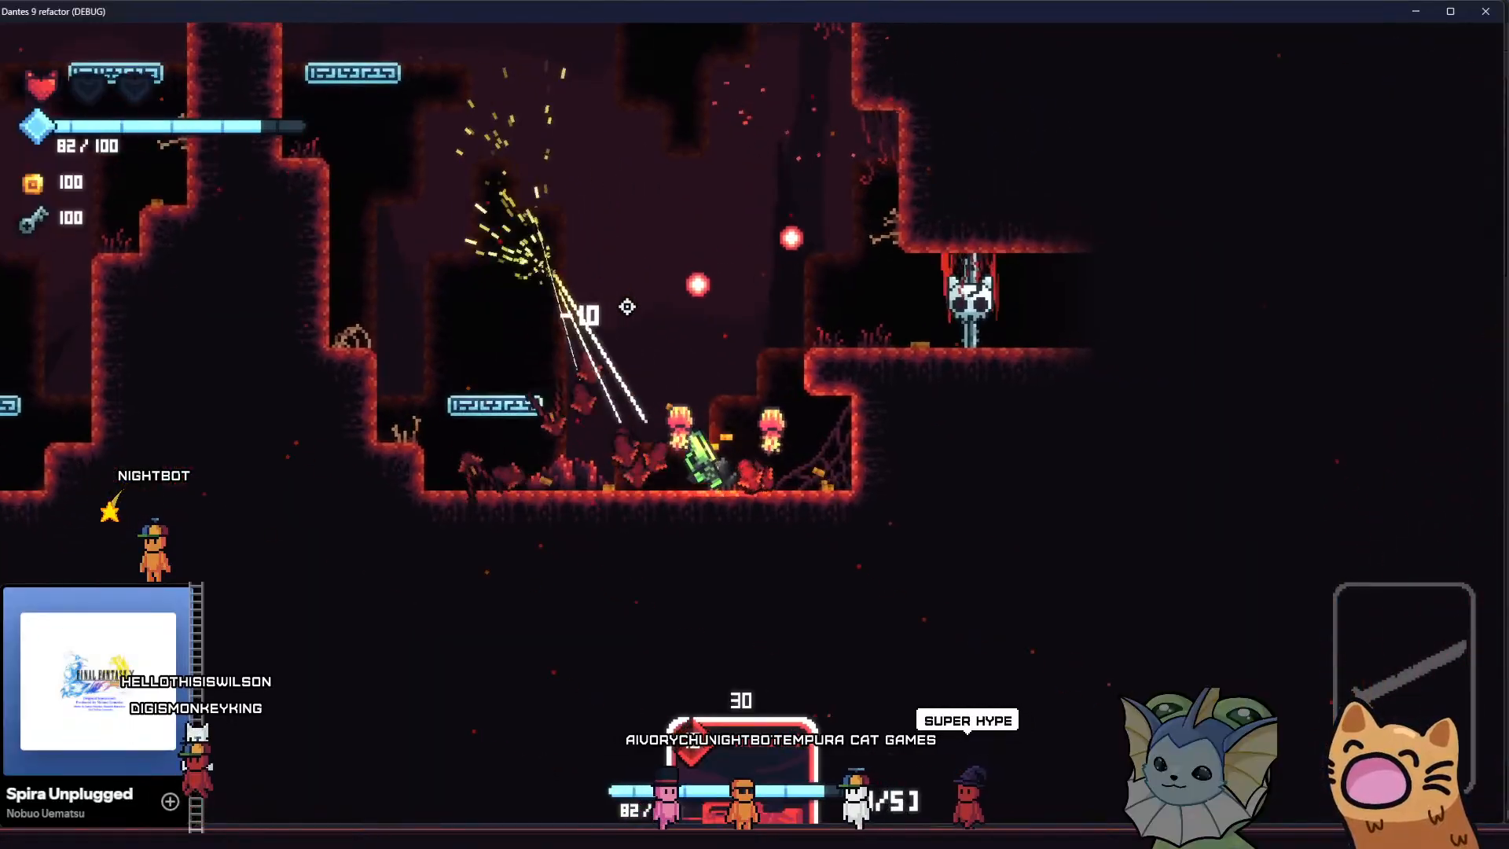
Climb back up the cave into the domed chamber and shoot the remaining enemies to clear the room
key("a")
key("space")
key("a")
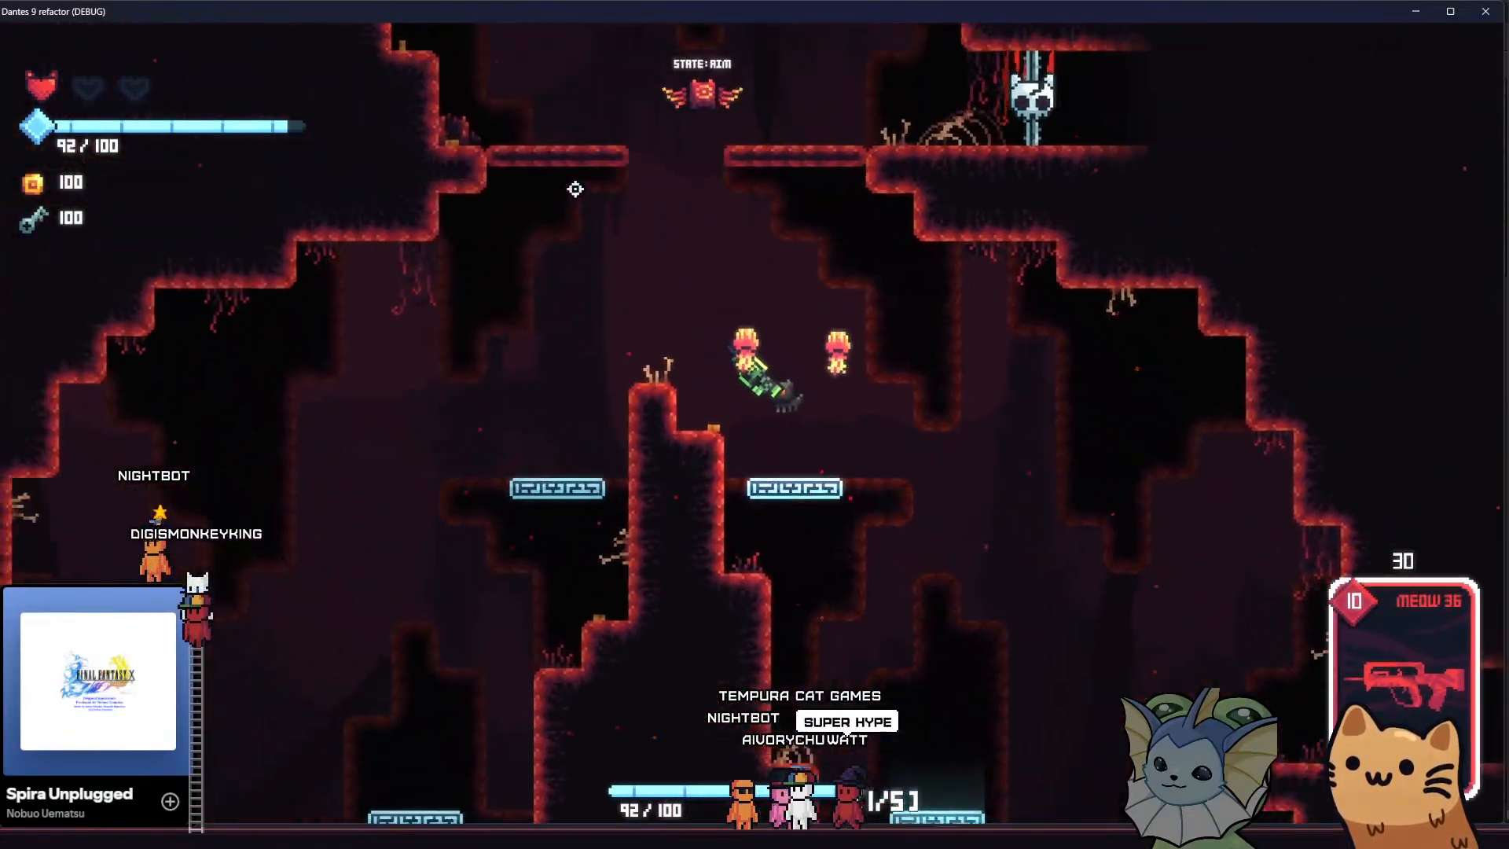
key("space")
left_click(696, 192)
key("a")
left_click(1060, 520)
key("d")
key("space")
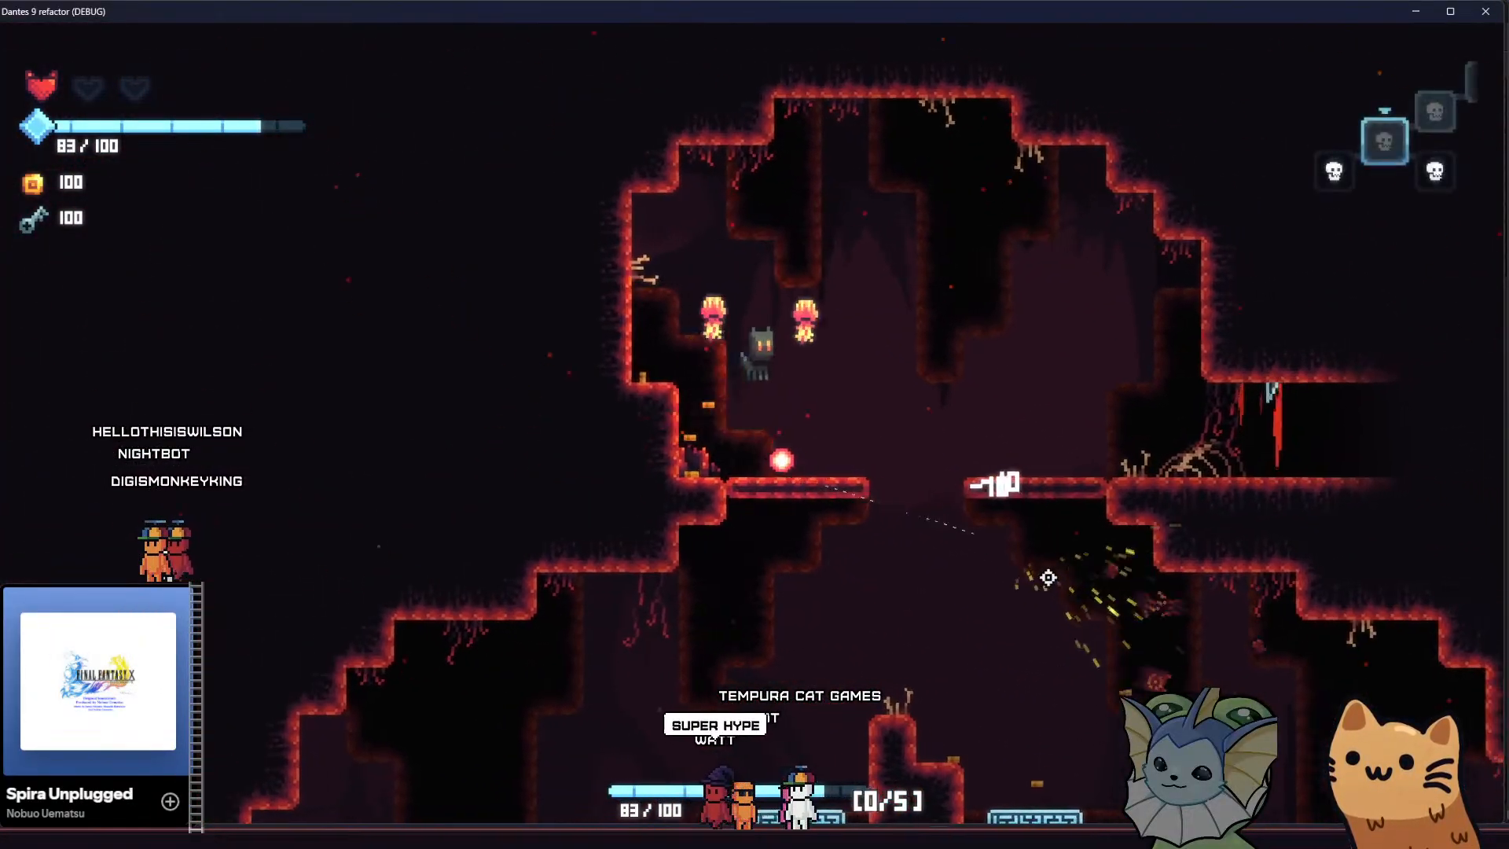
Teleport to the room listed directly below RoomShop through the game's debug options
key("grave")
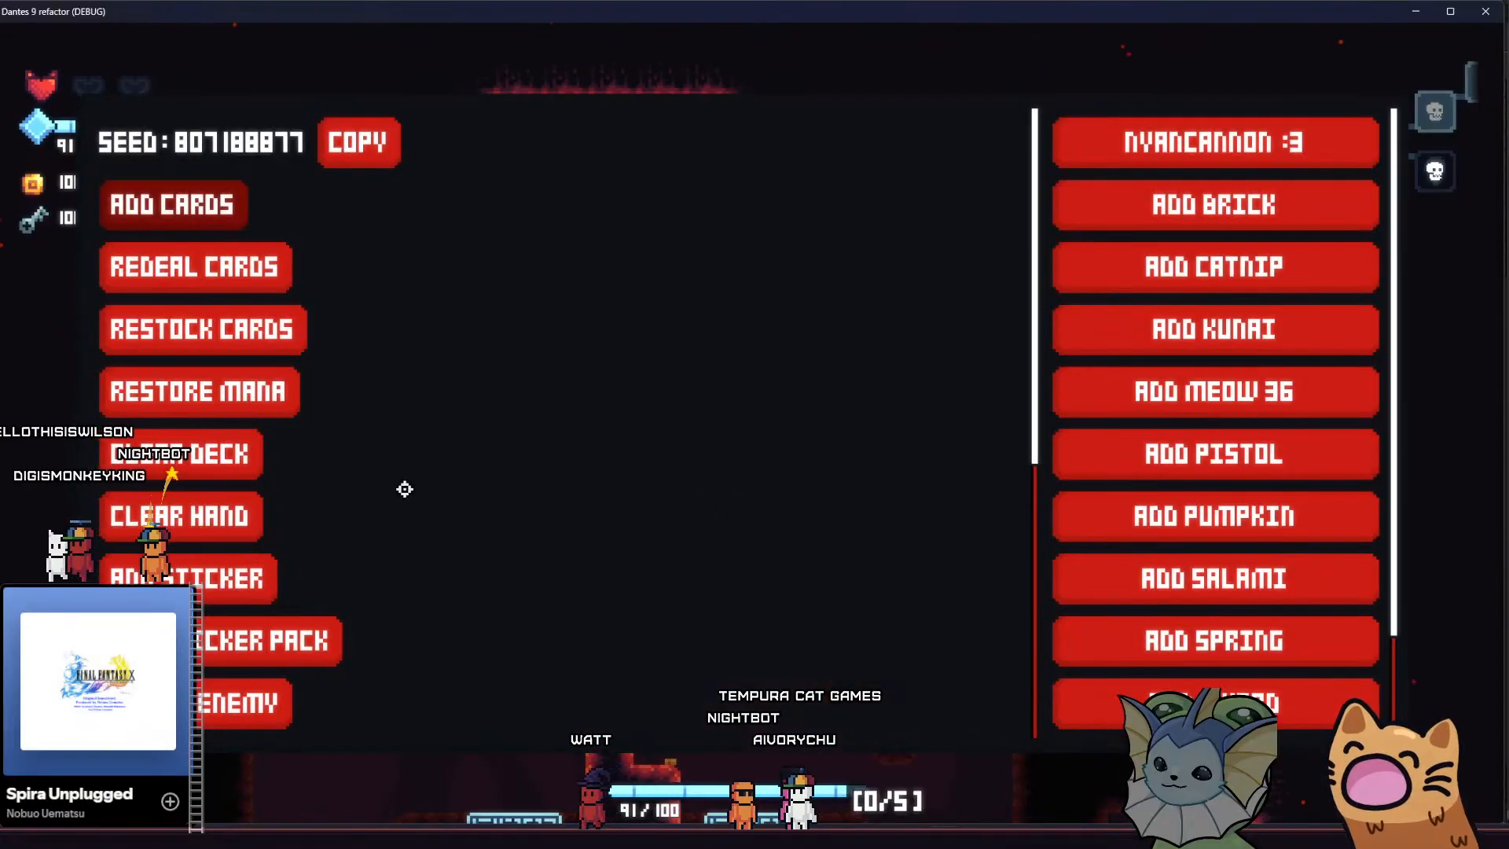
scroll(283, 493, "down", 7)
left_click(230, 395)
scroll(1072, 452, "down", 1)
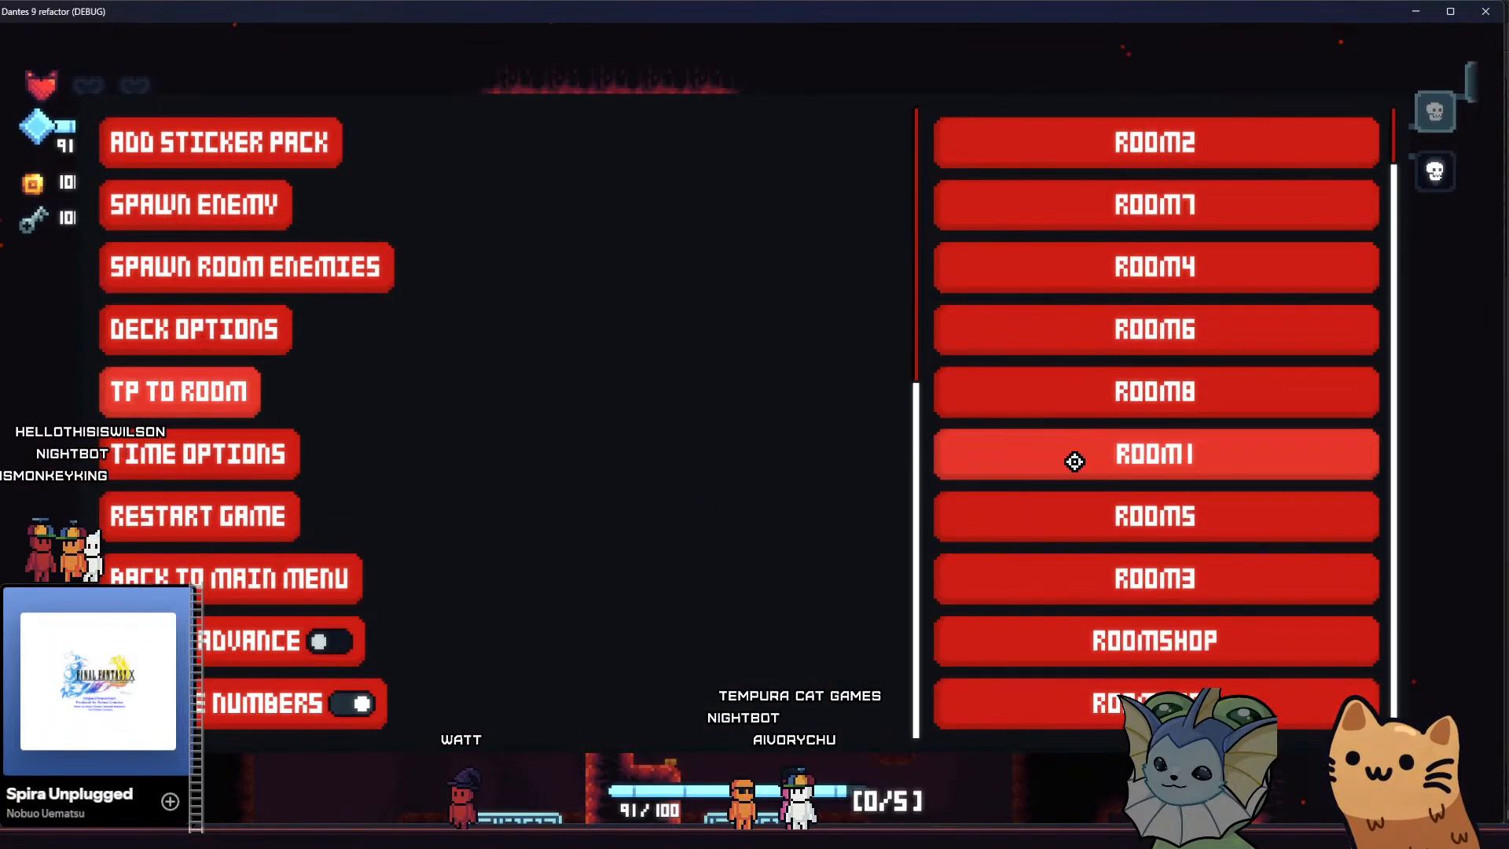
left_click(1145, 698)
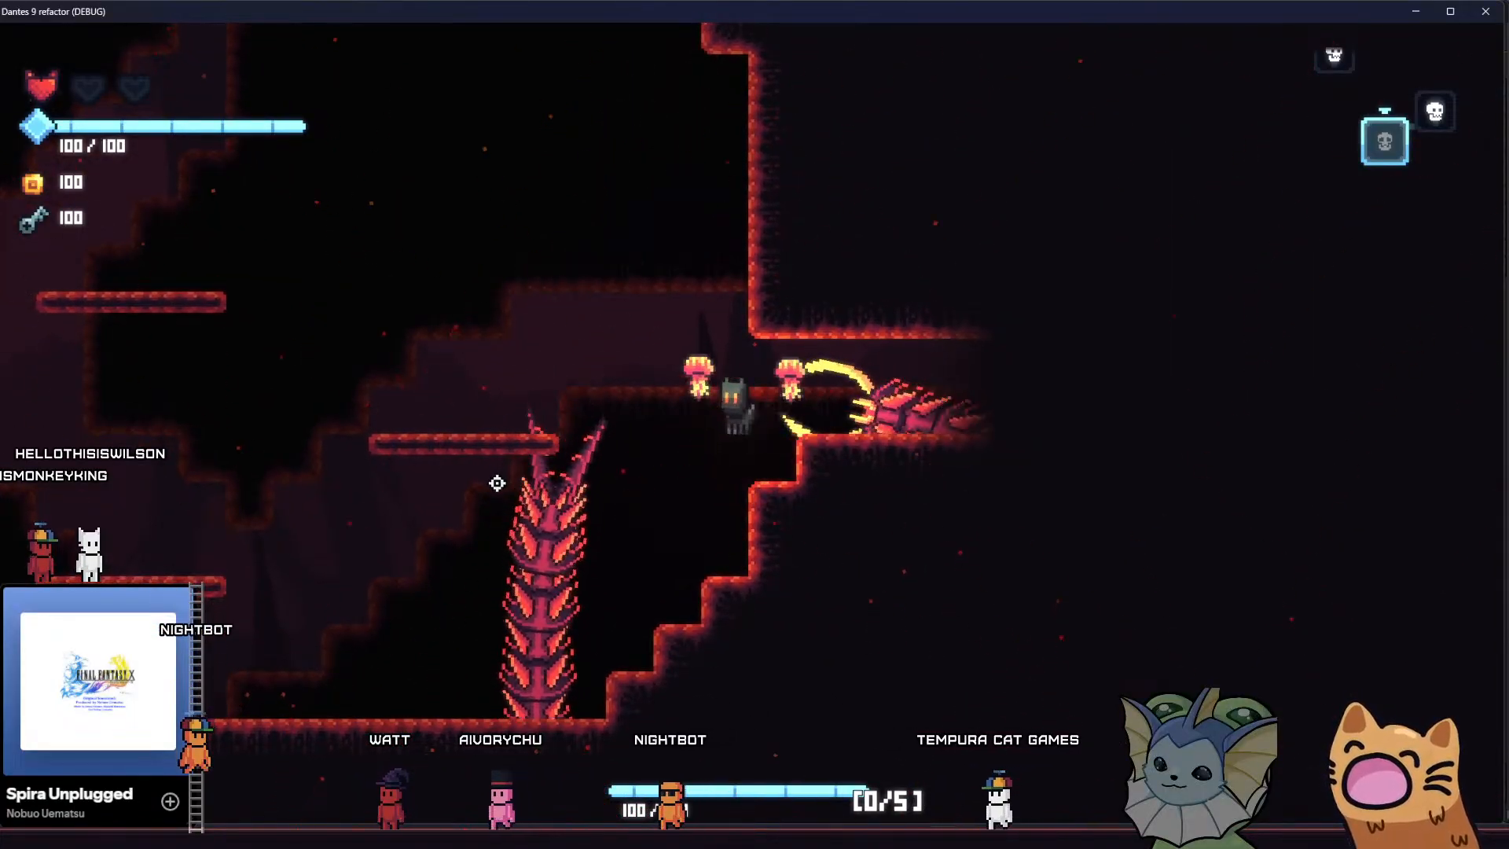
Run across the giant centipede's room and jump up to the upper middle platform, examining the parallax layers
key("a")
key("space")
key("space")
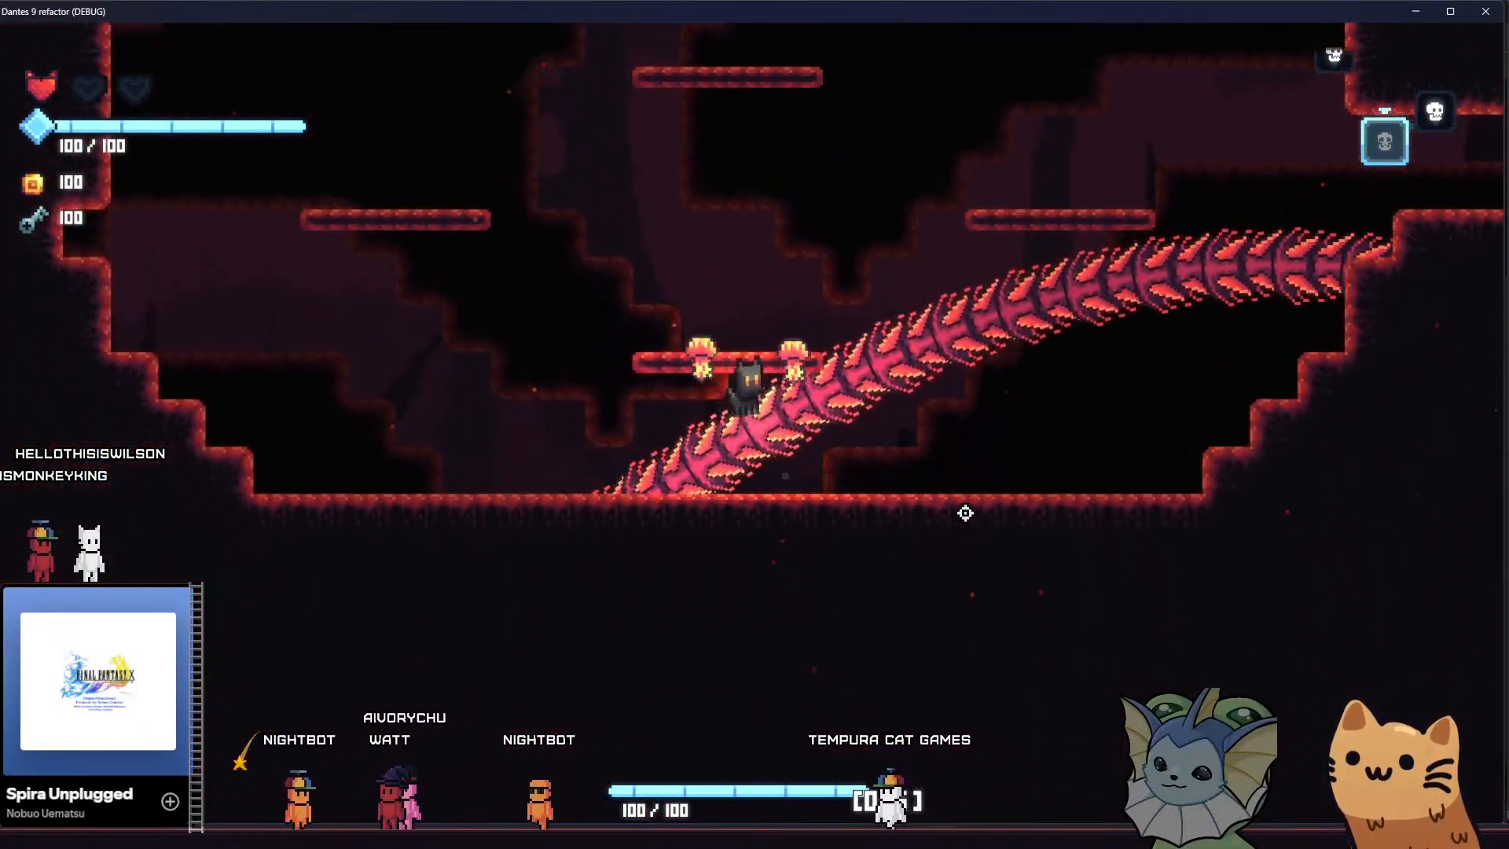
key("a")
key("space")
key("d")
key("space")
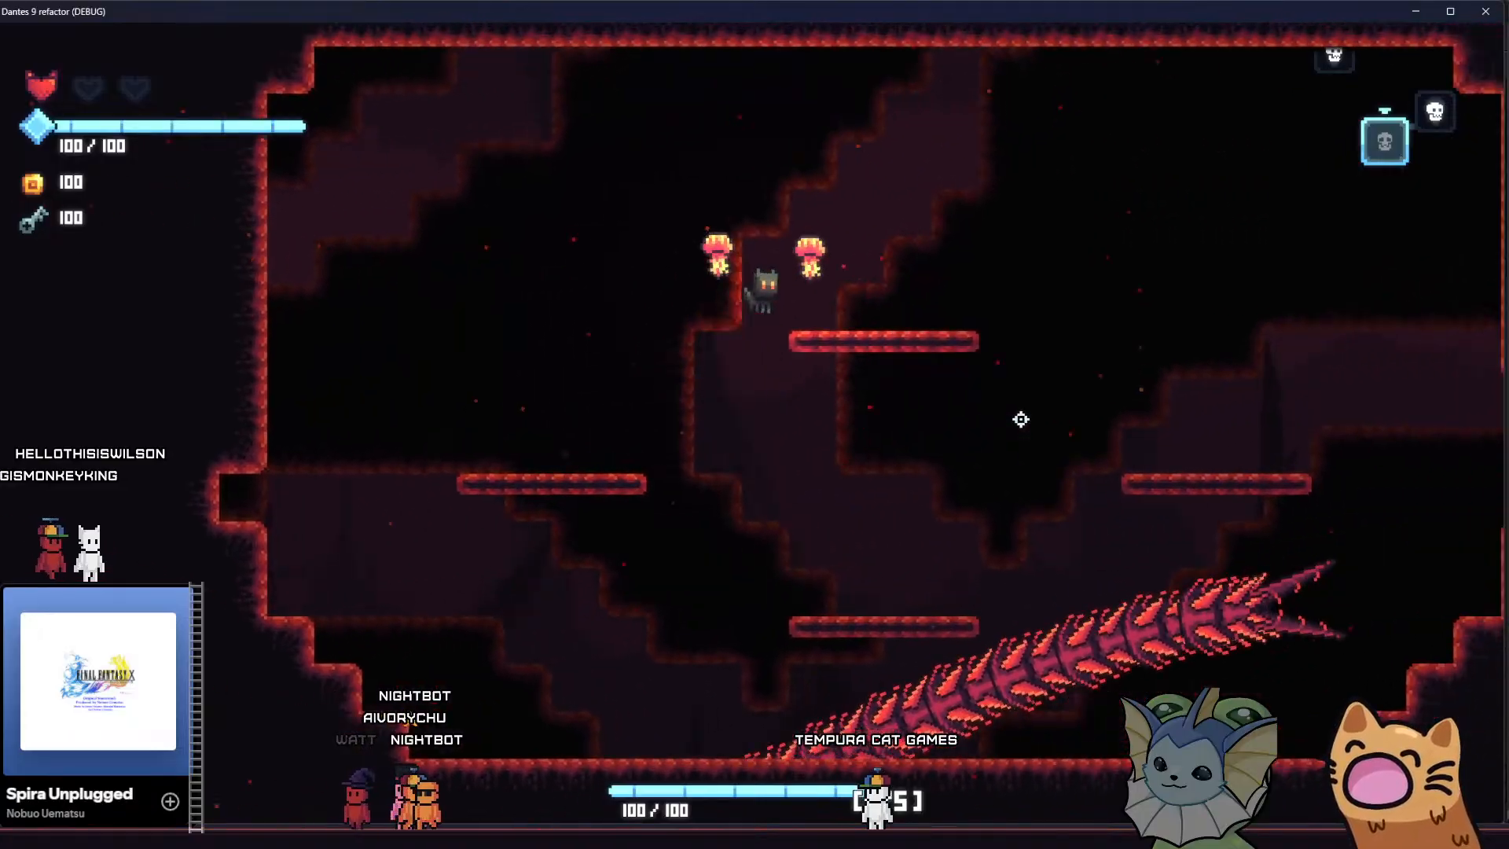
key("d")
key("space")
key("a")
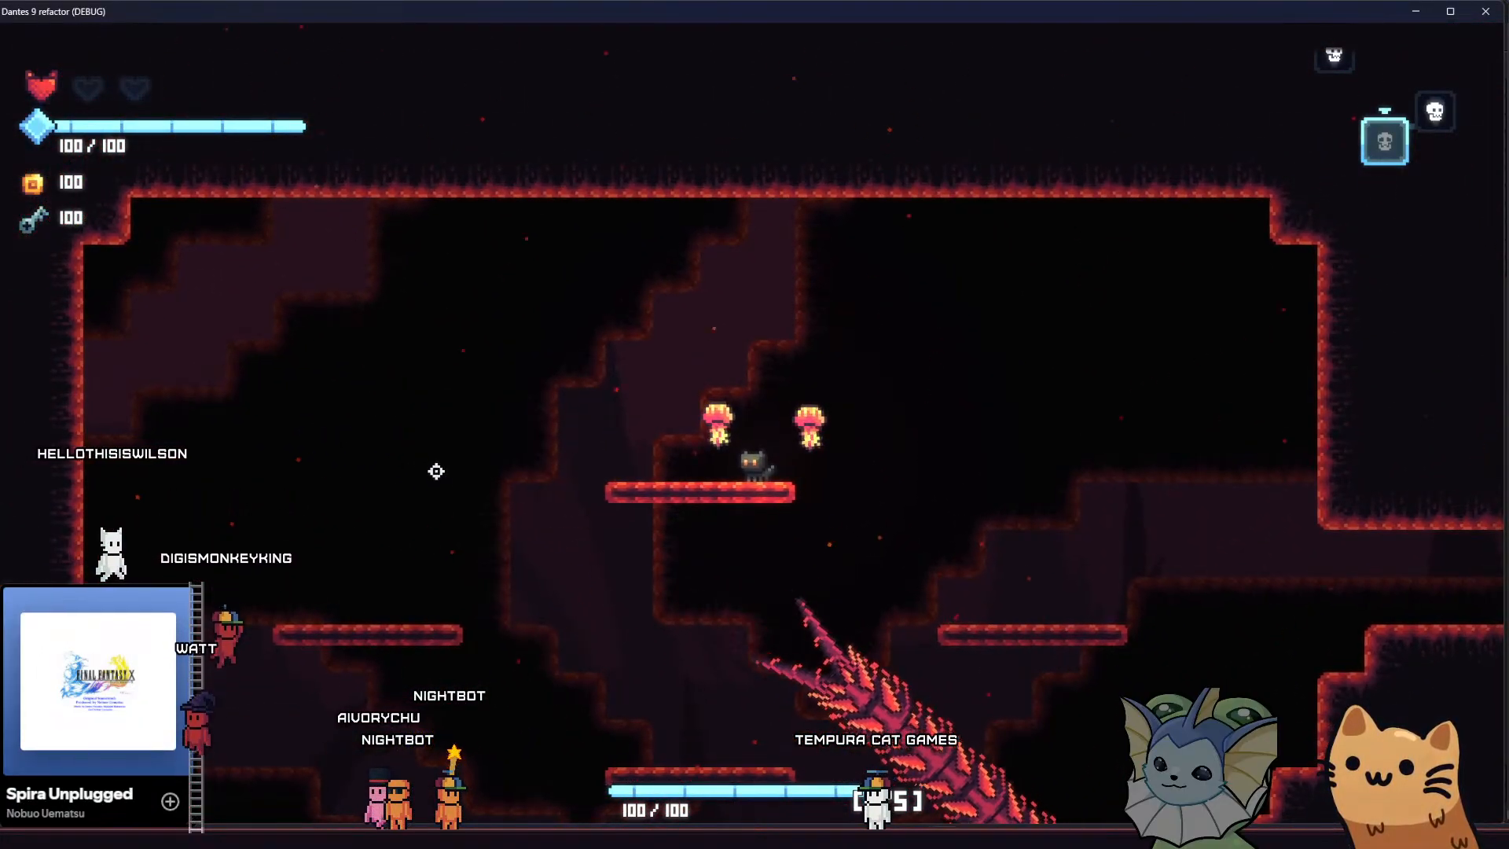
Move between the middle, left and right platforms while the giant centipede passes, checking camera and background motion
key("s")
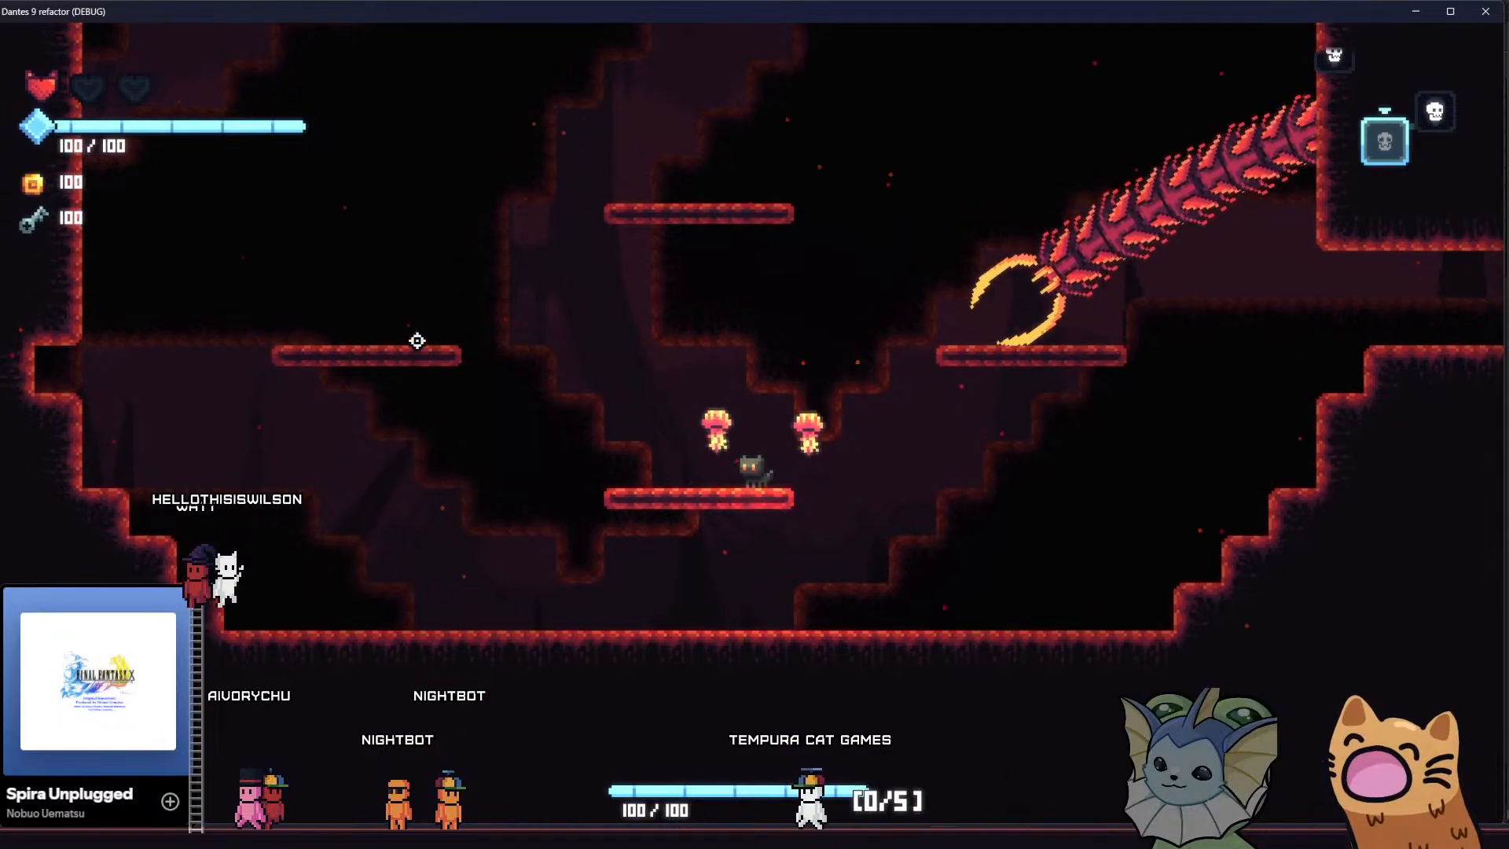
key("space")
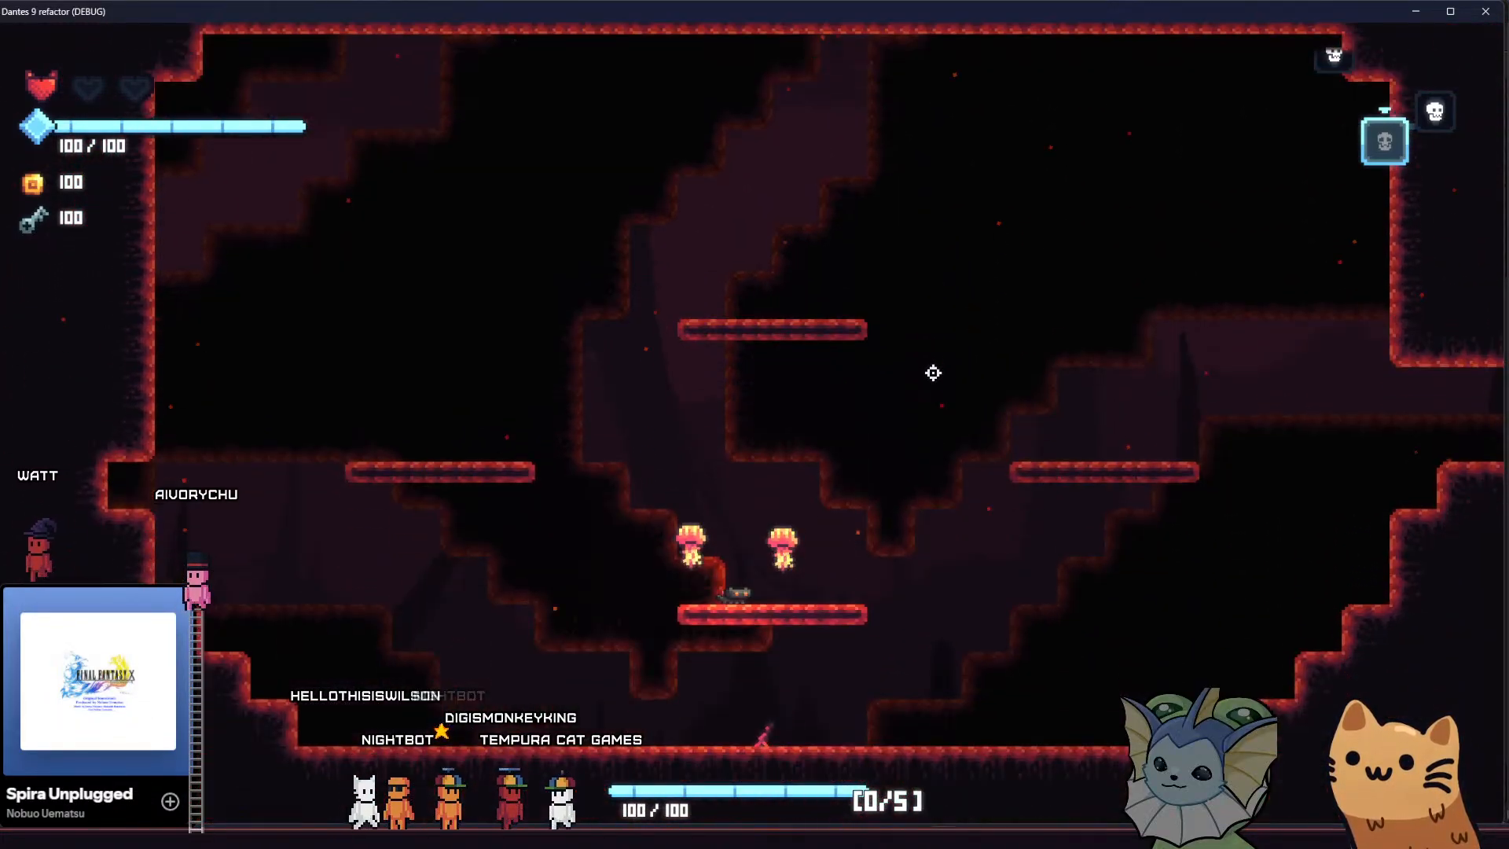
key("d")
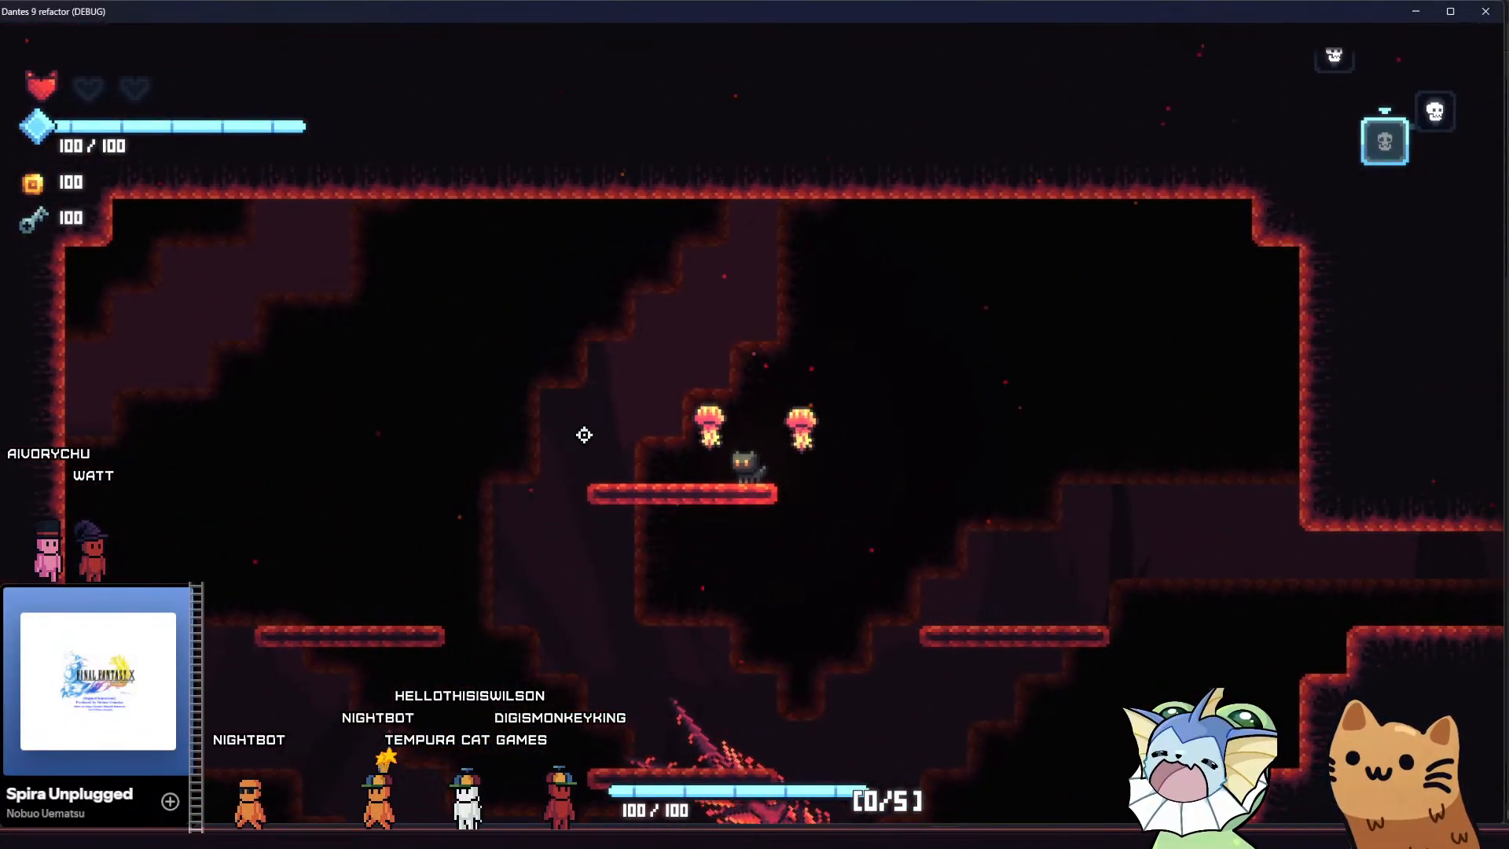
key("a")
key("space")
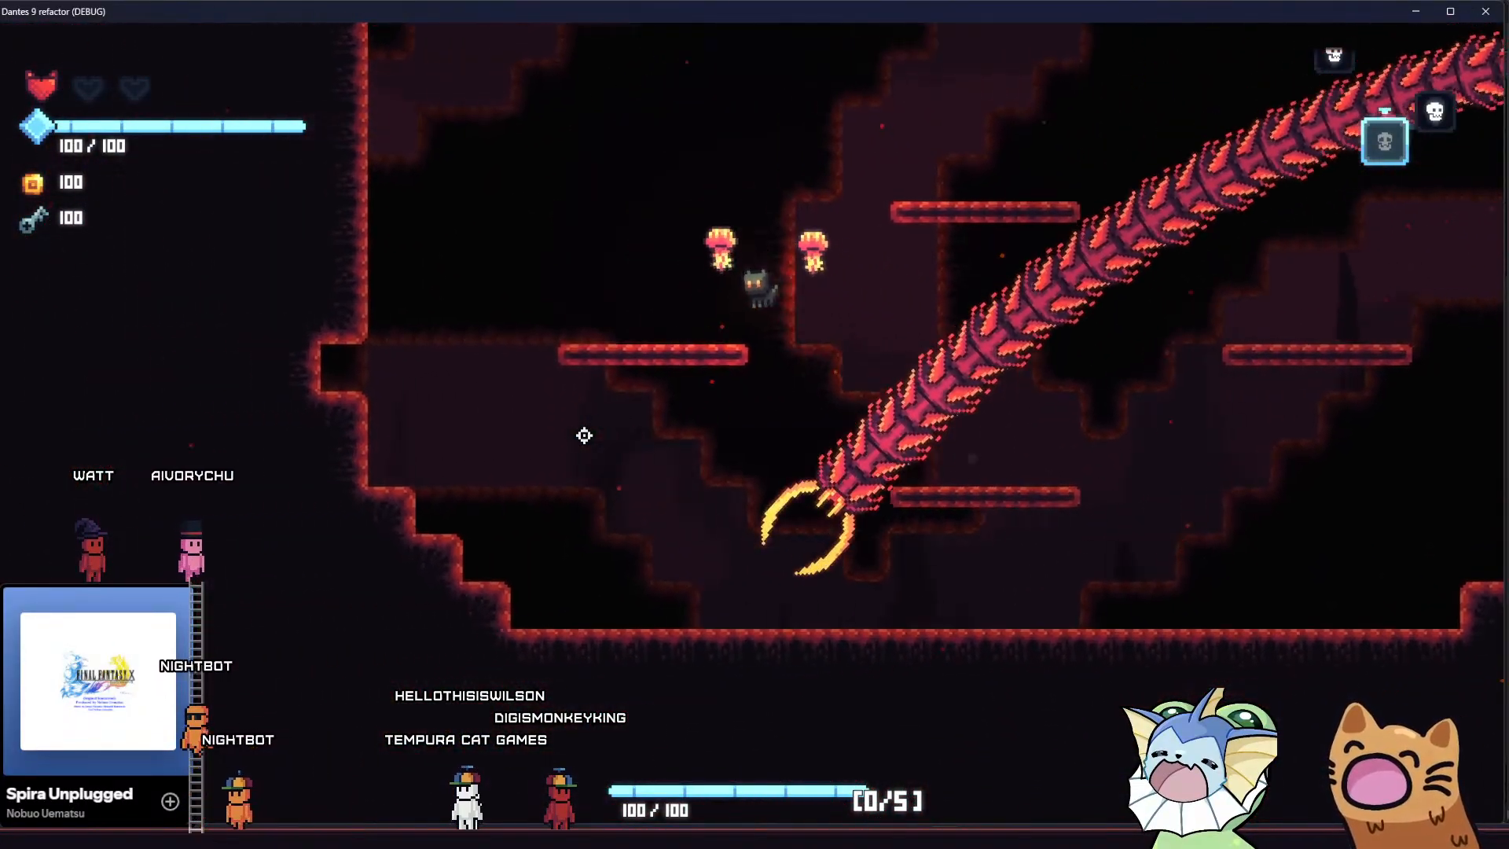
key("d")
key("space")
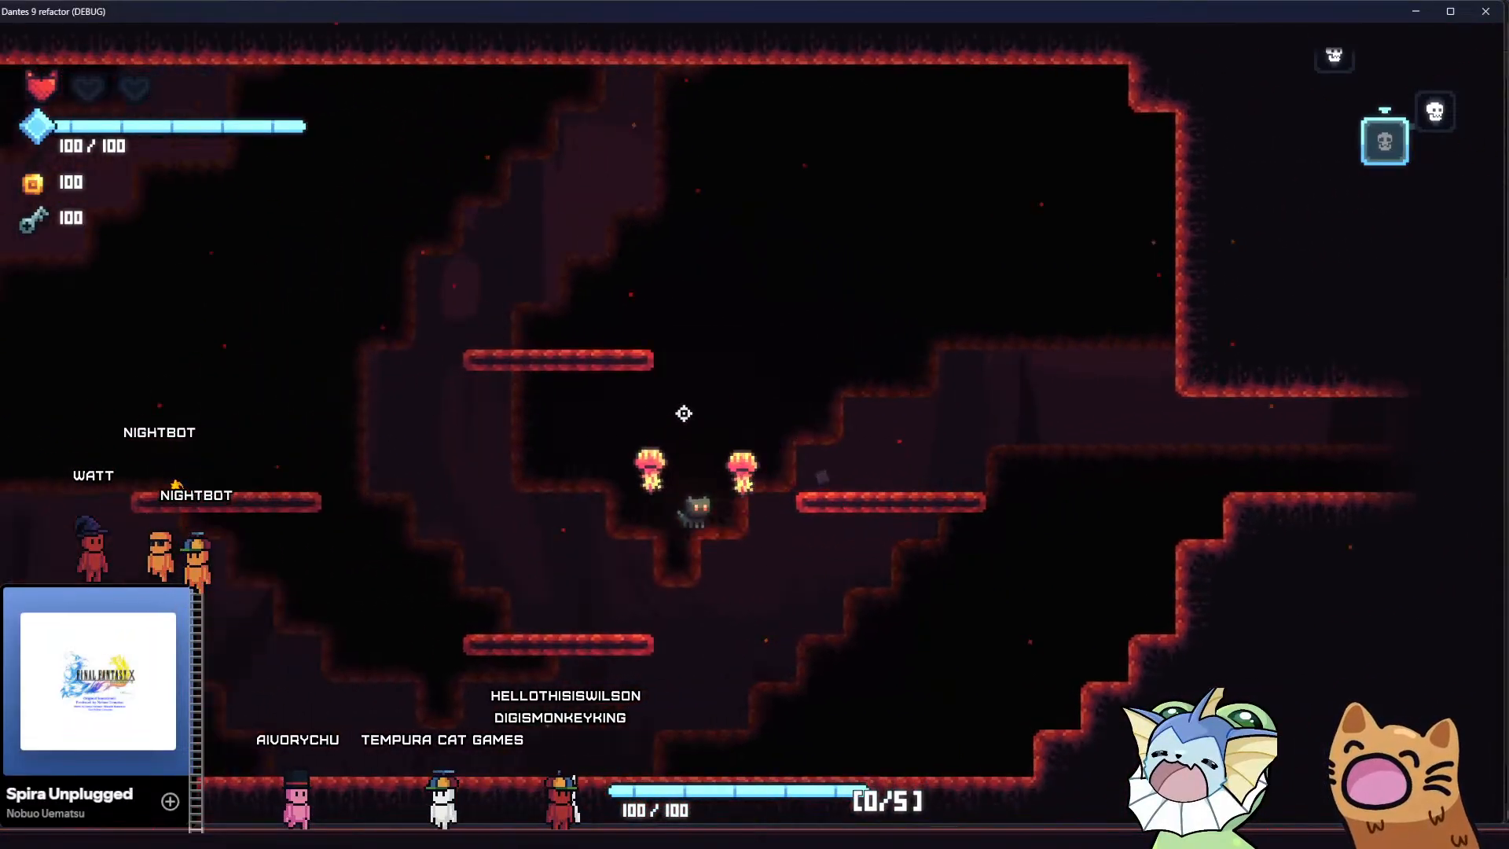
key("d")
key("space")
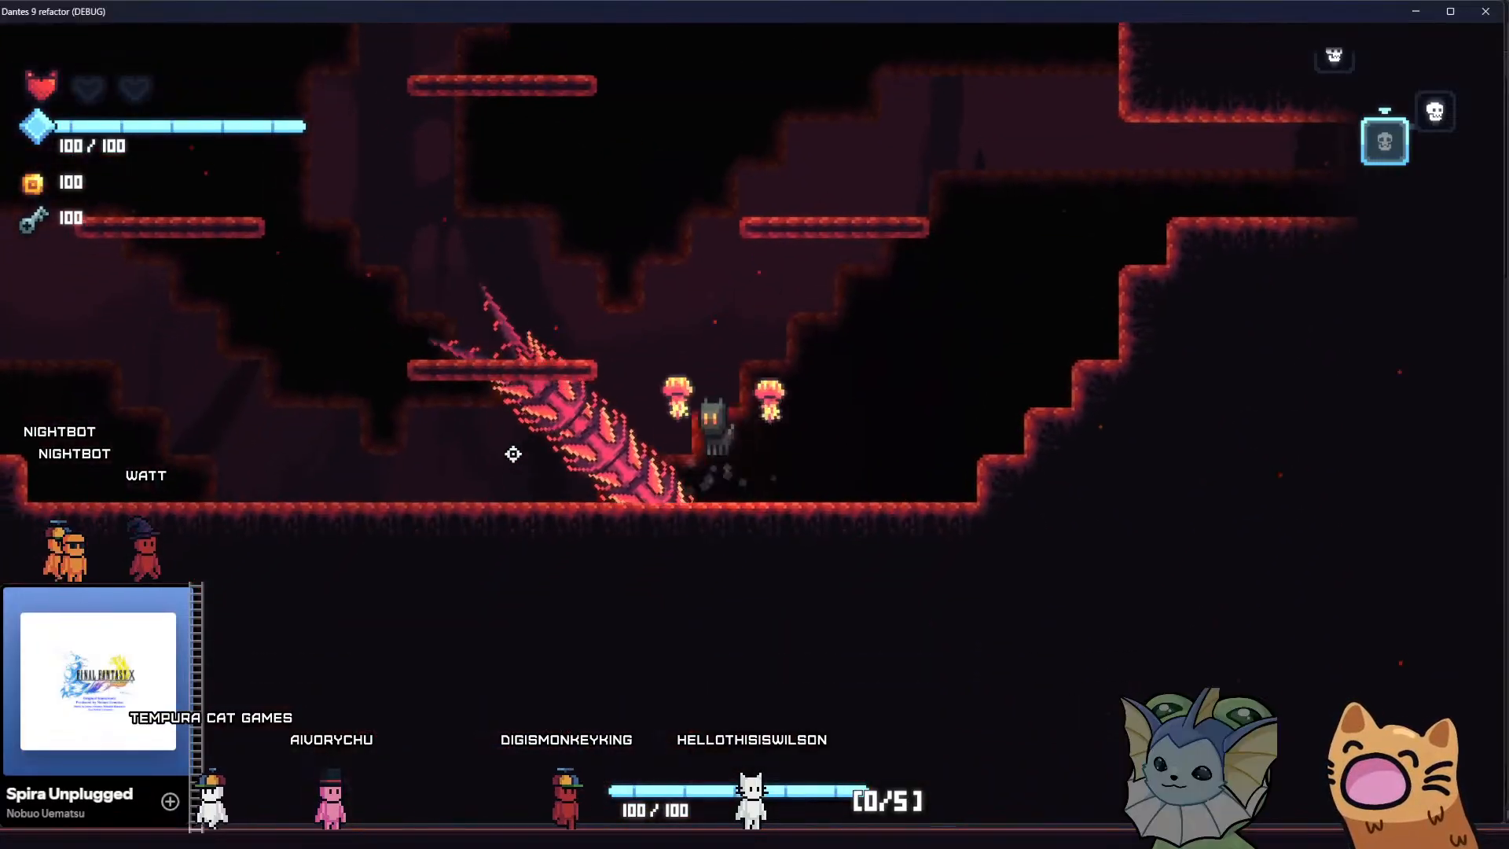
Dodge the giant centipede along the cave floor and jump up to the right platform
key("a")
key("space")
key("space")
key("d")
key("space")
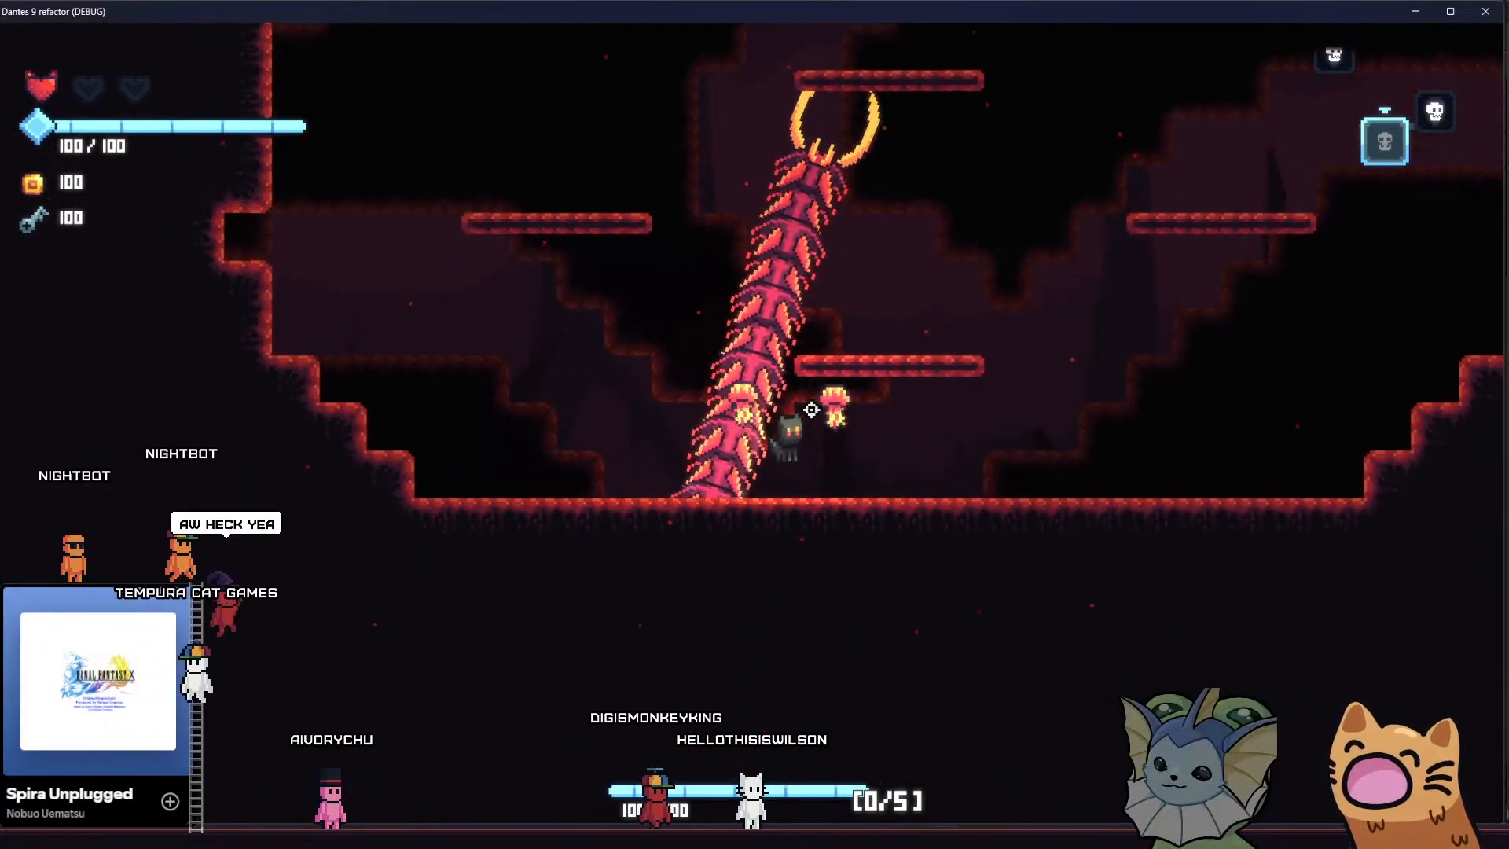
key("space")
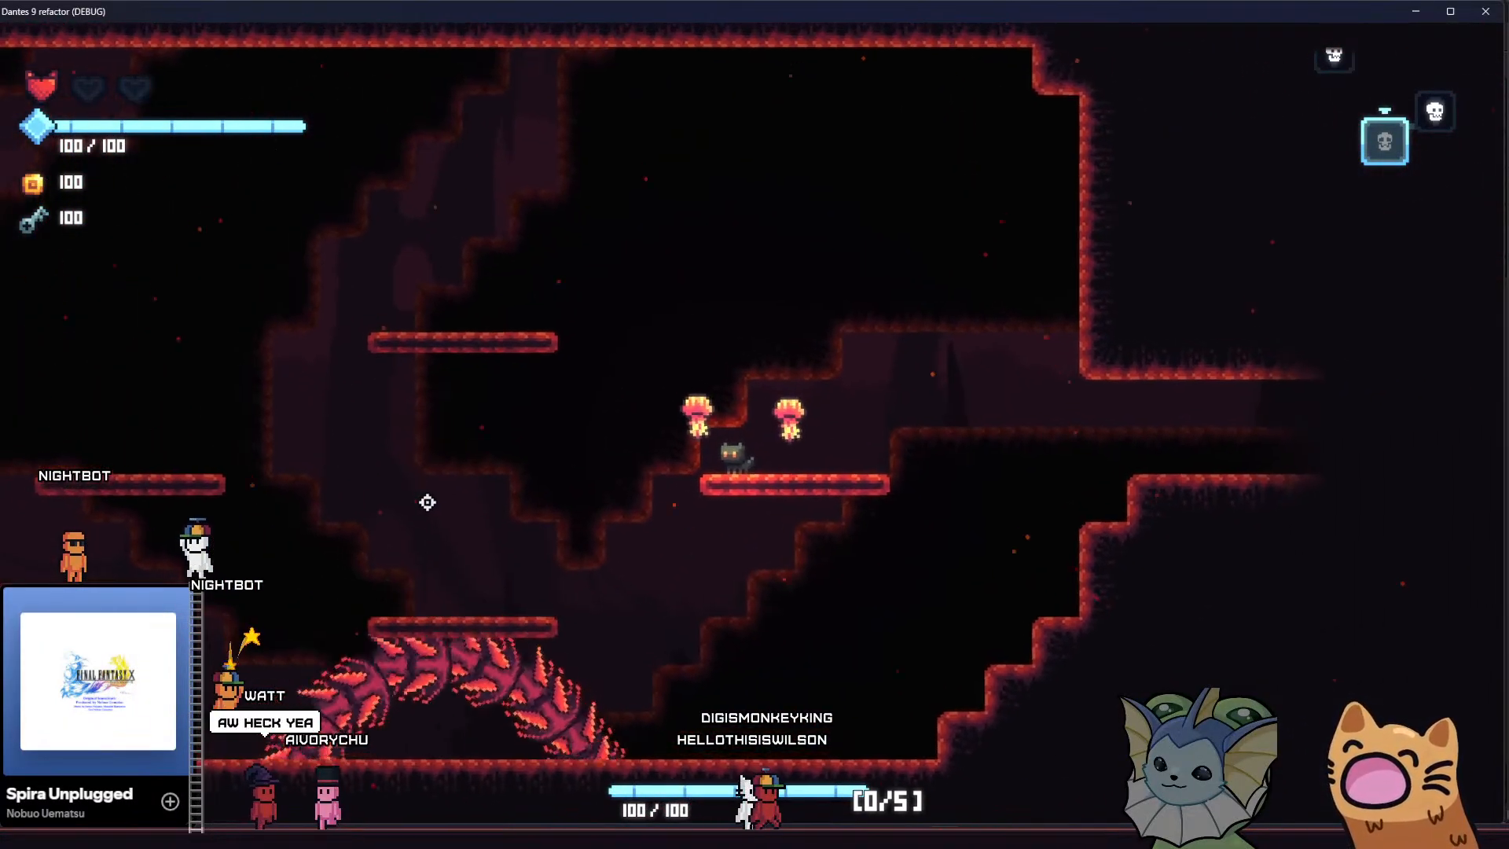
Hop across all the room's platforms to the top centre and examine the background behind the giant centipede's attacks
key("a")
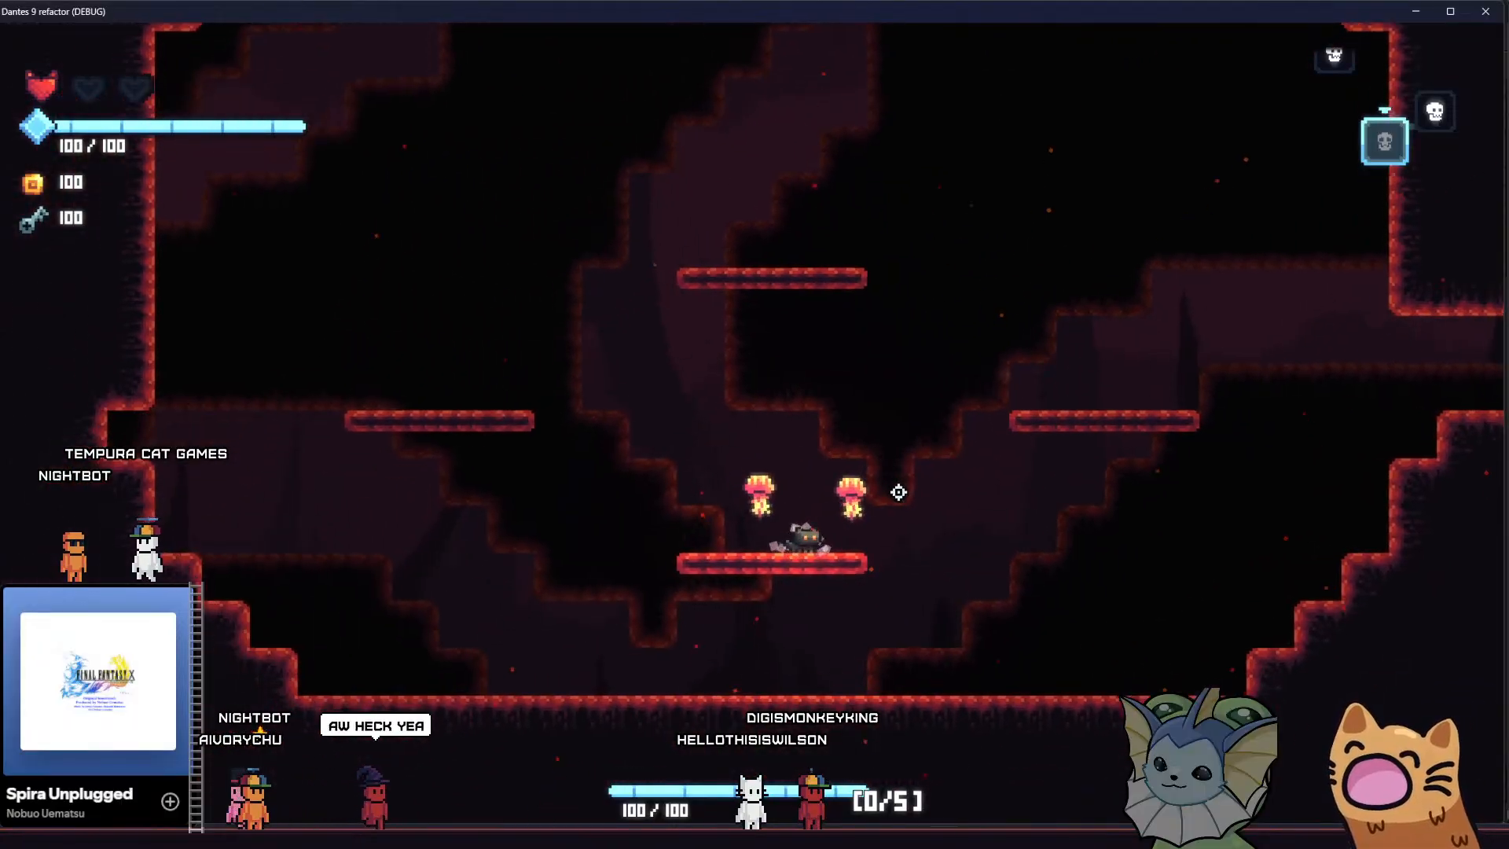
key("space")
key("a")
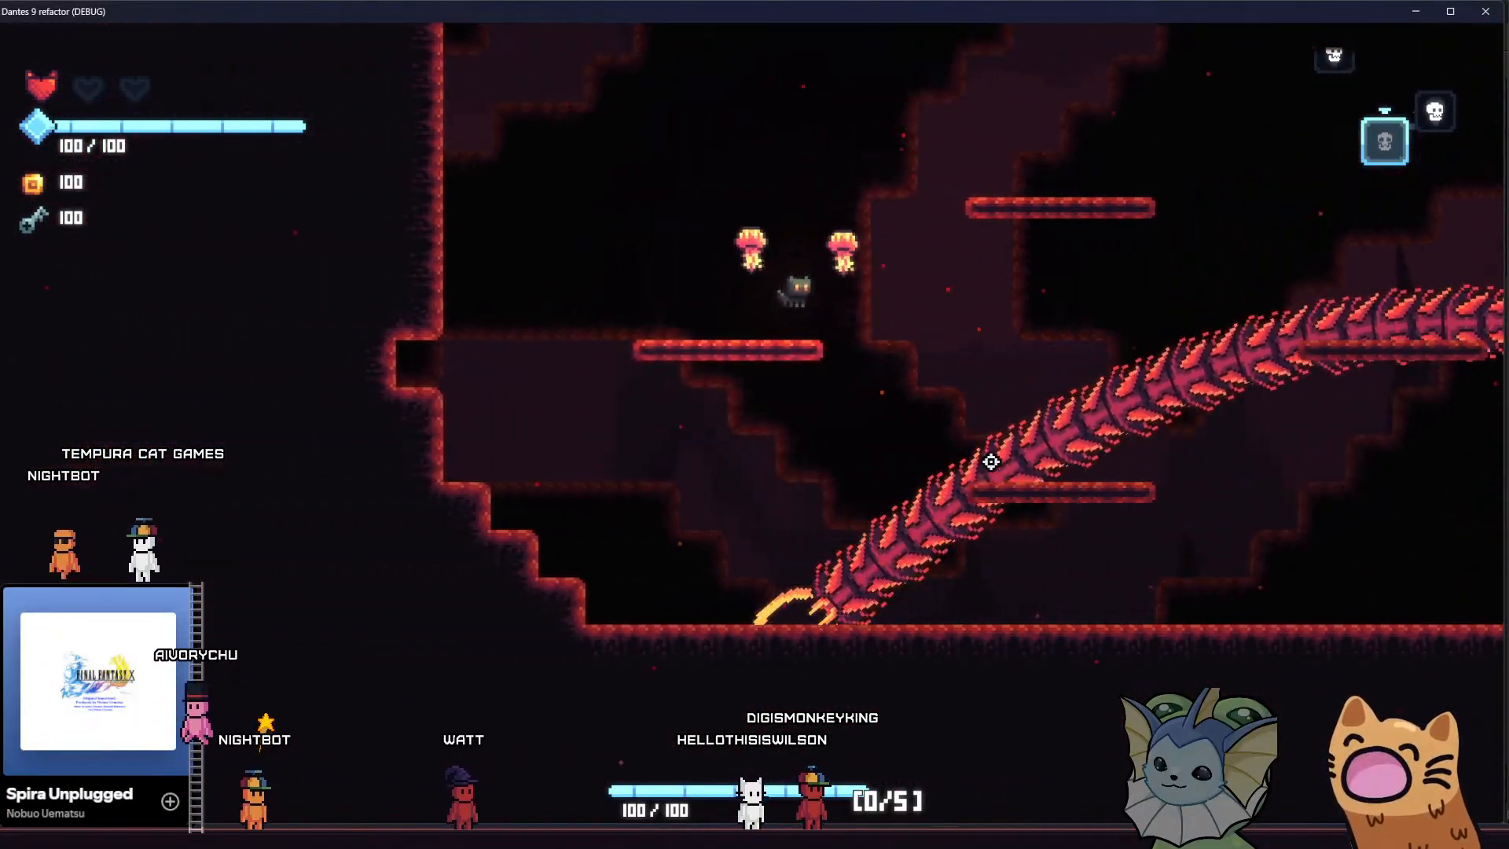
key("d")
key("space")
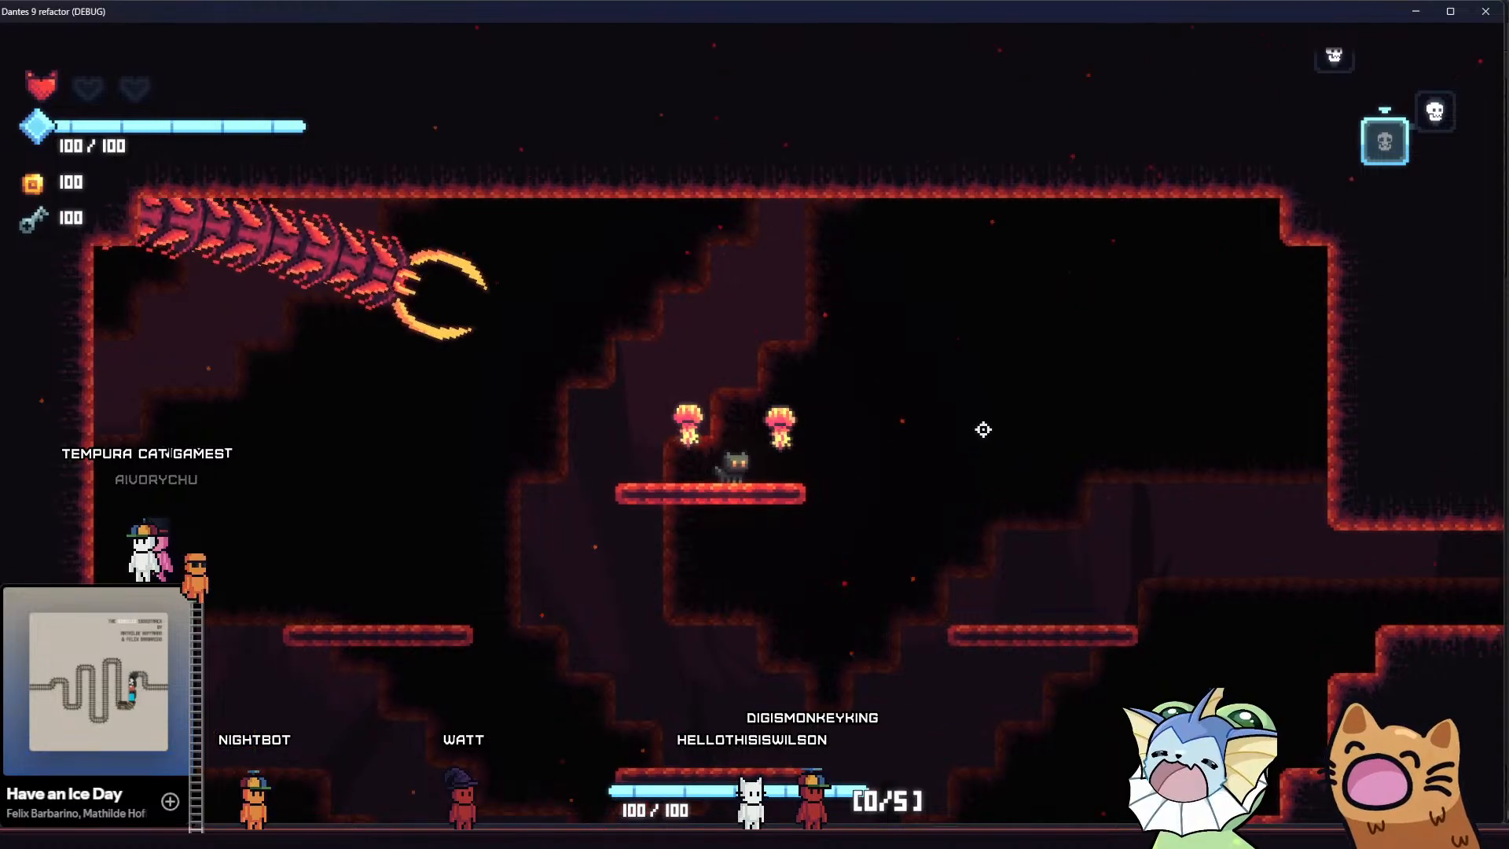
key("d")
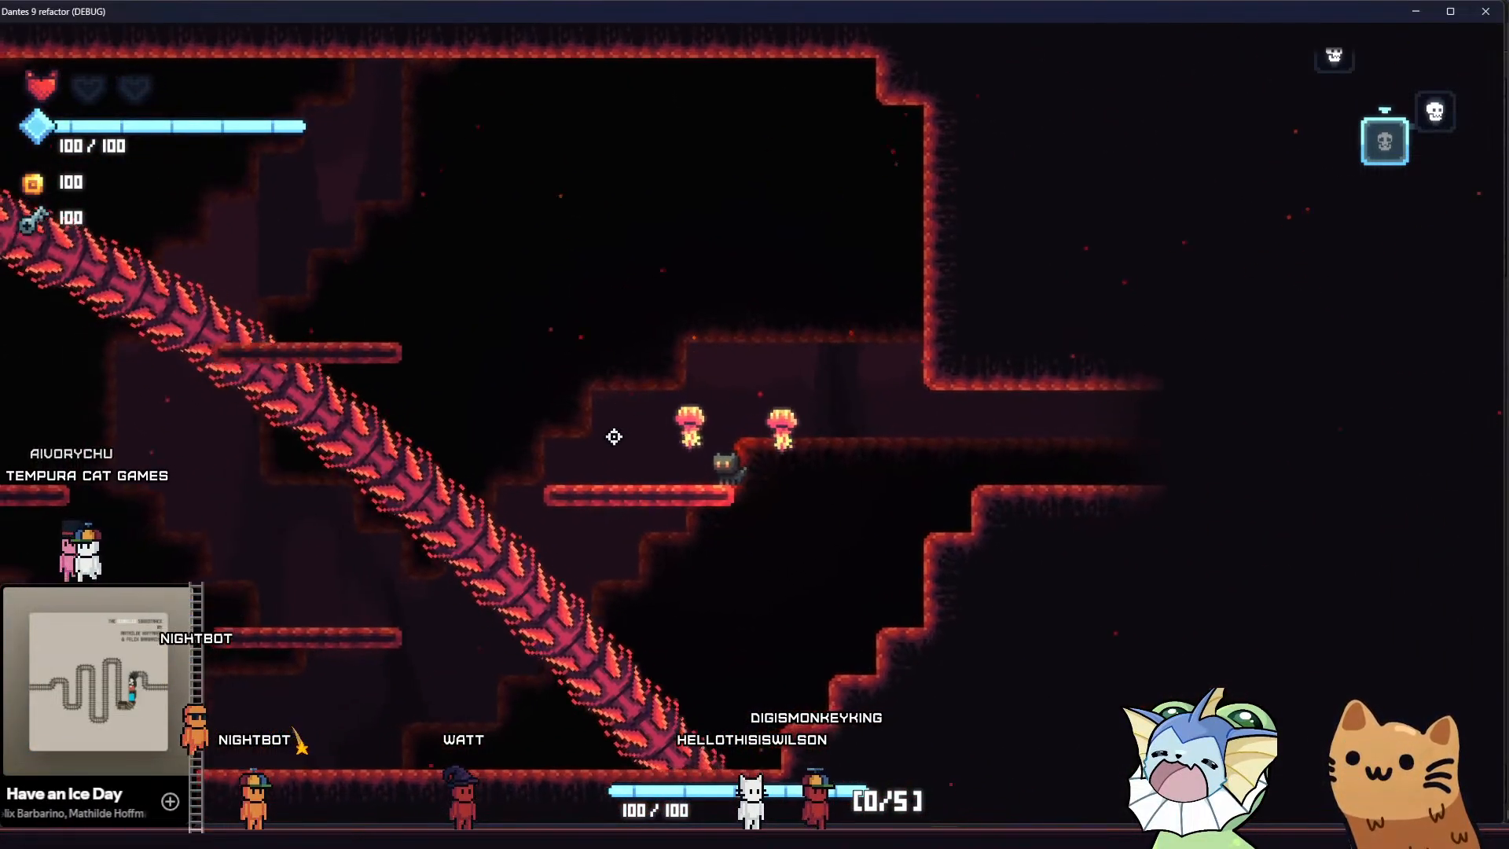
key("a")
key("space")
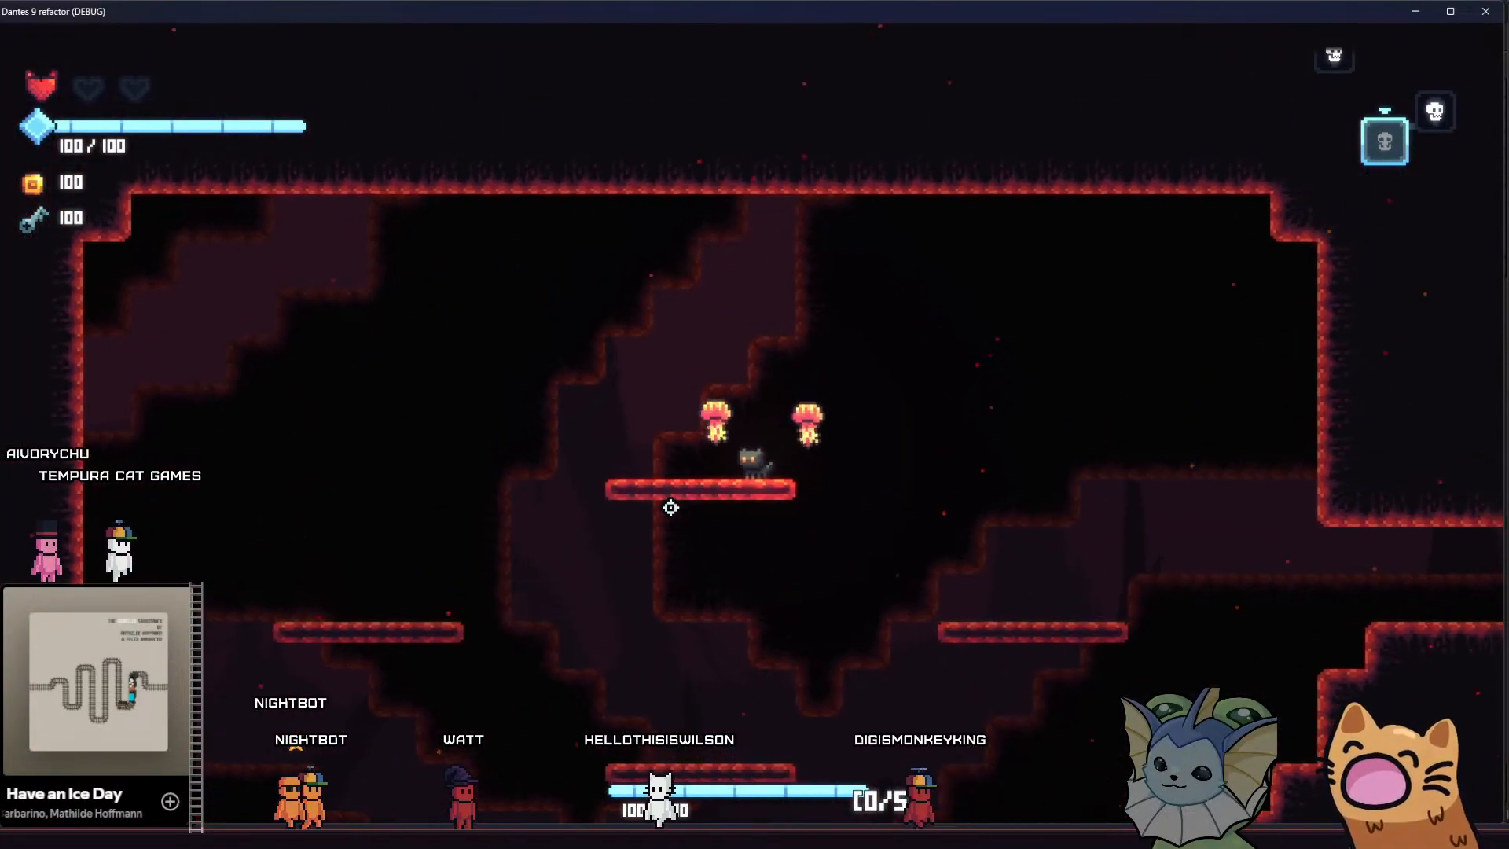
key("a")
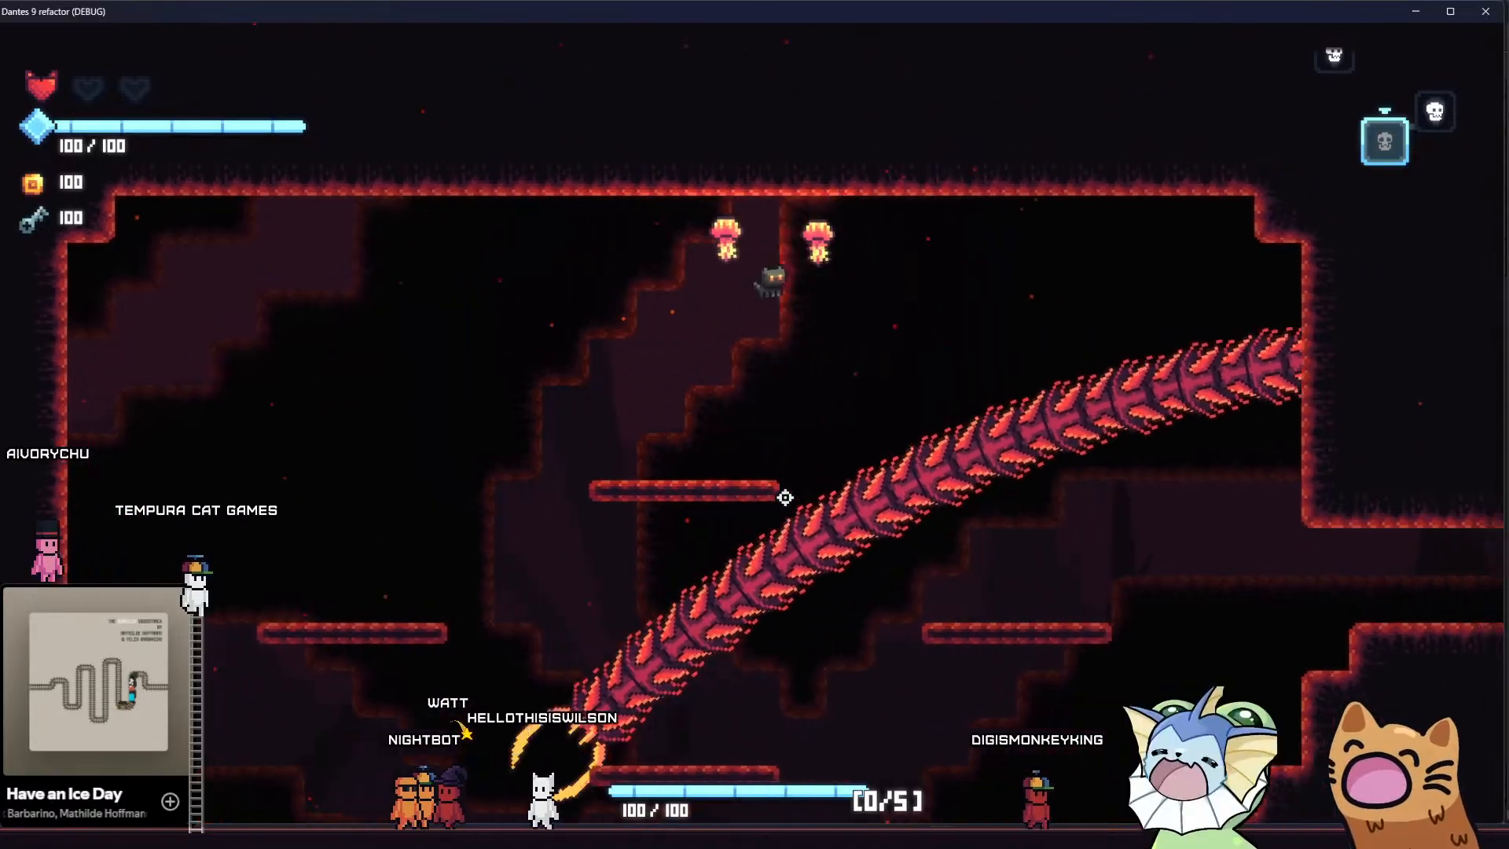
Teleport to RoomShop through the debug options and walk to the shopkeeper's counter
key("grave")
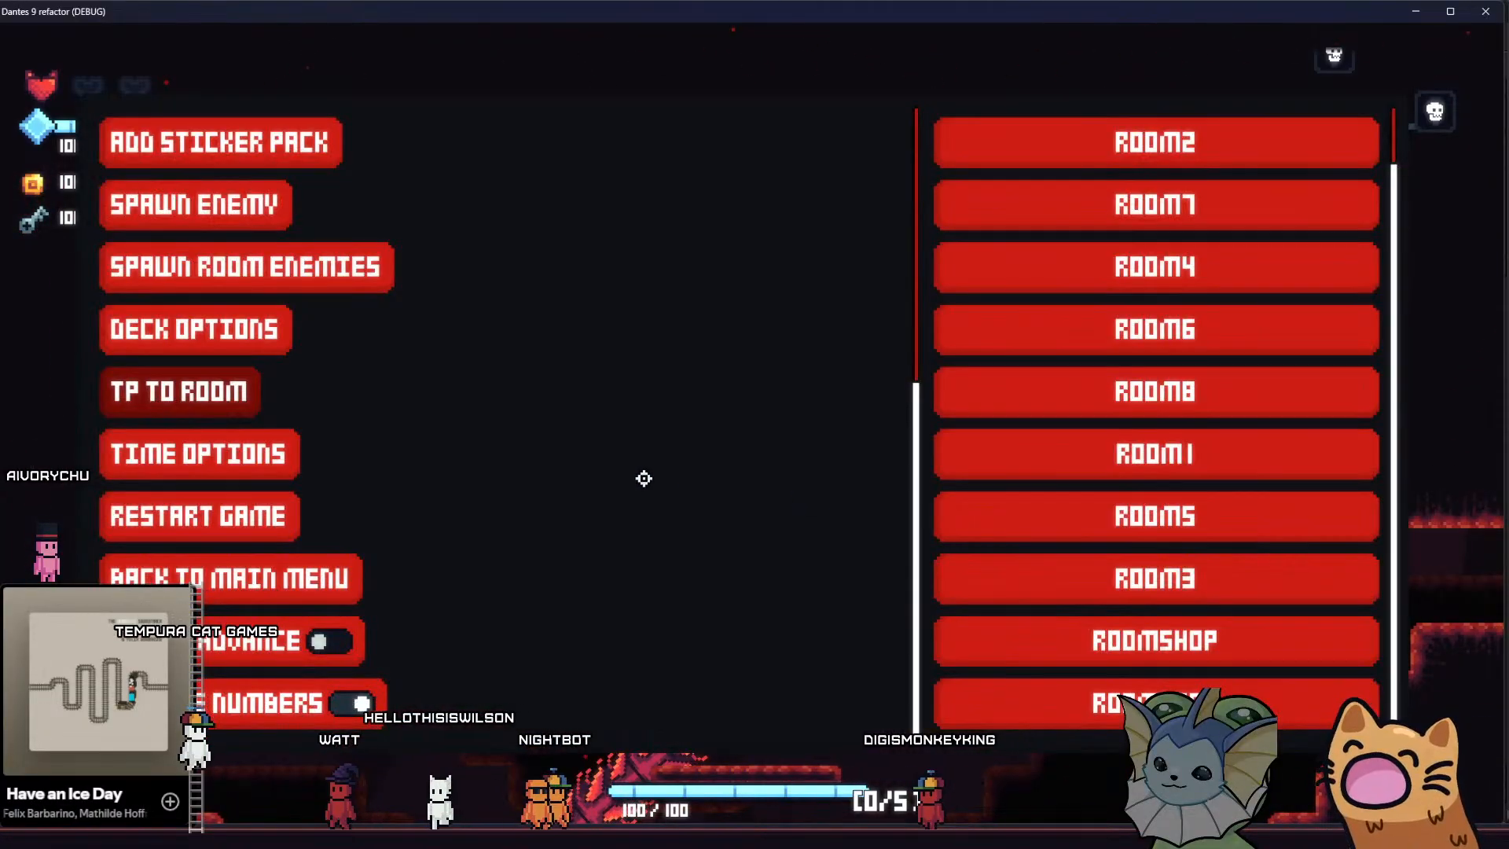
left_click(1130, 635)
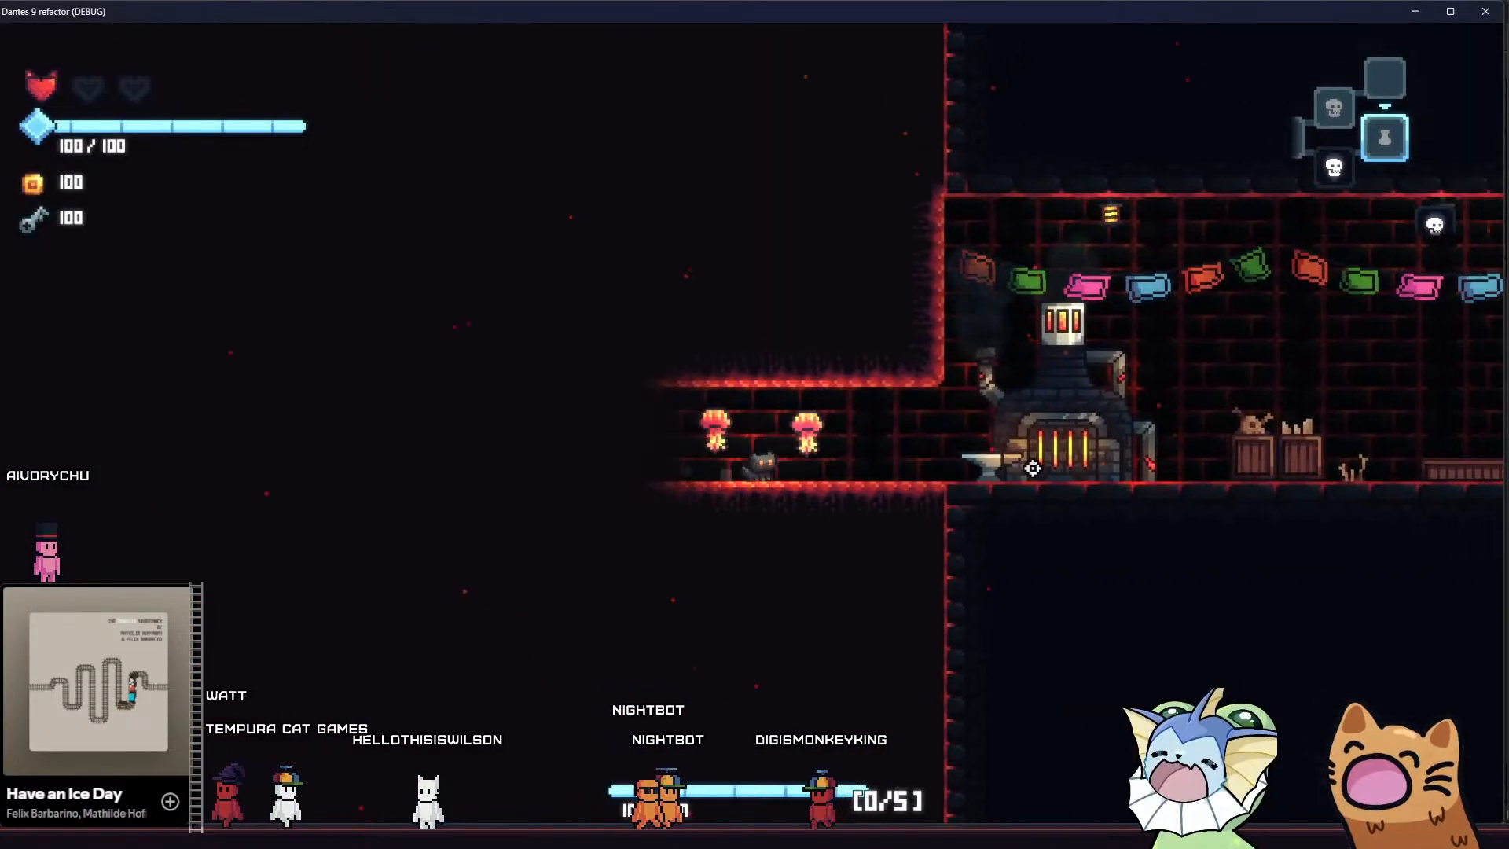
key("d")
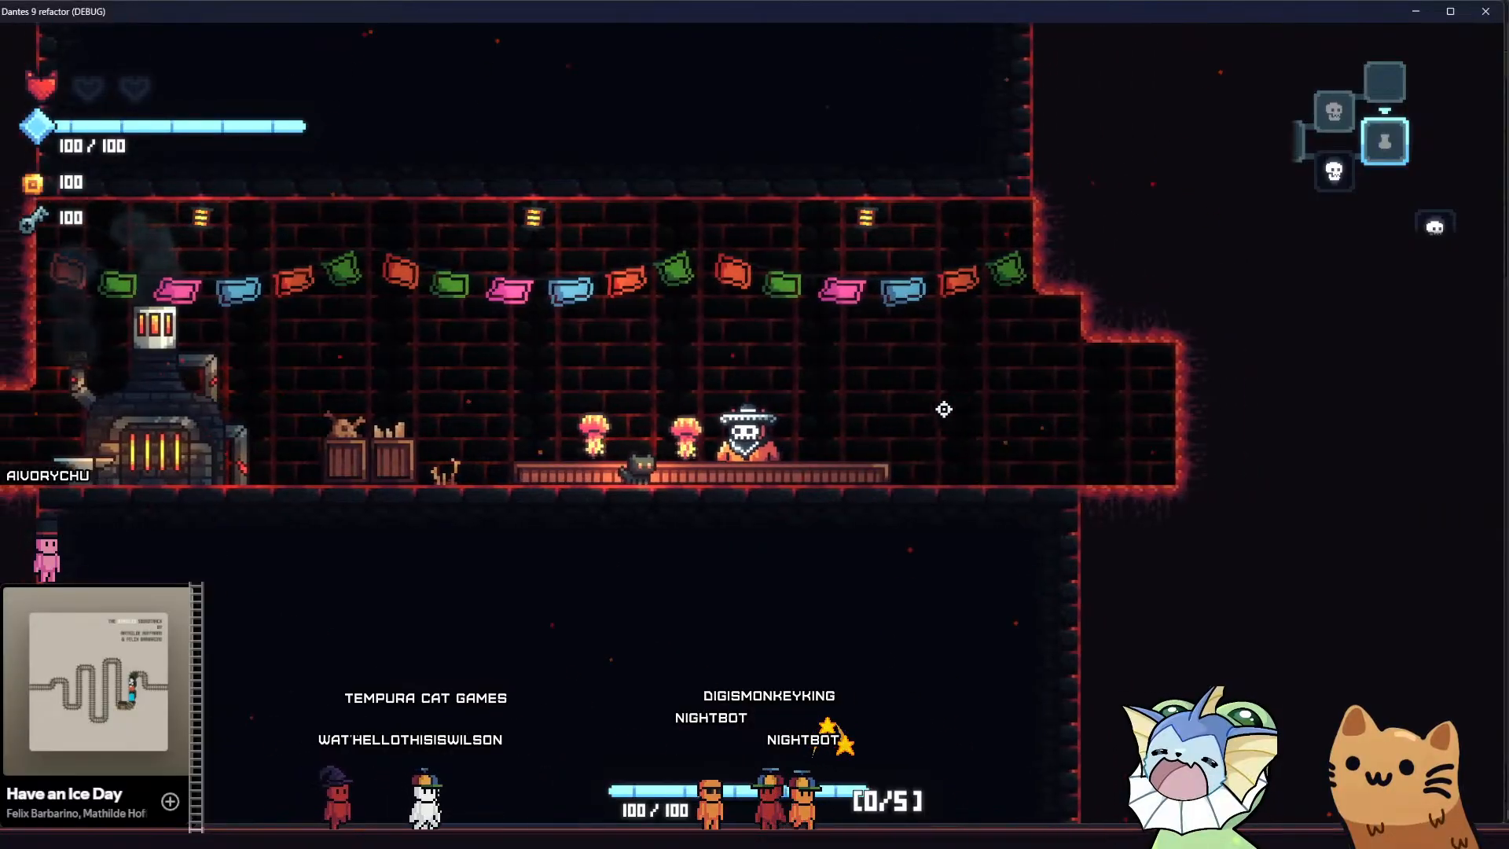
key("a")
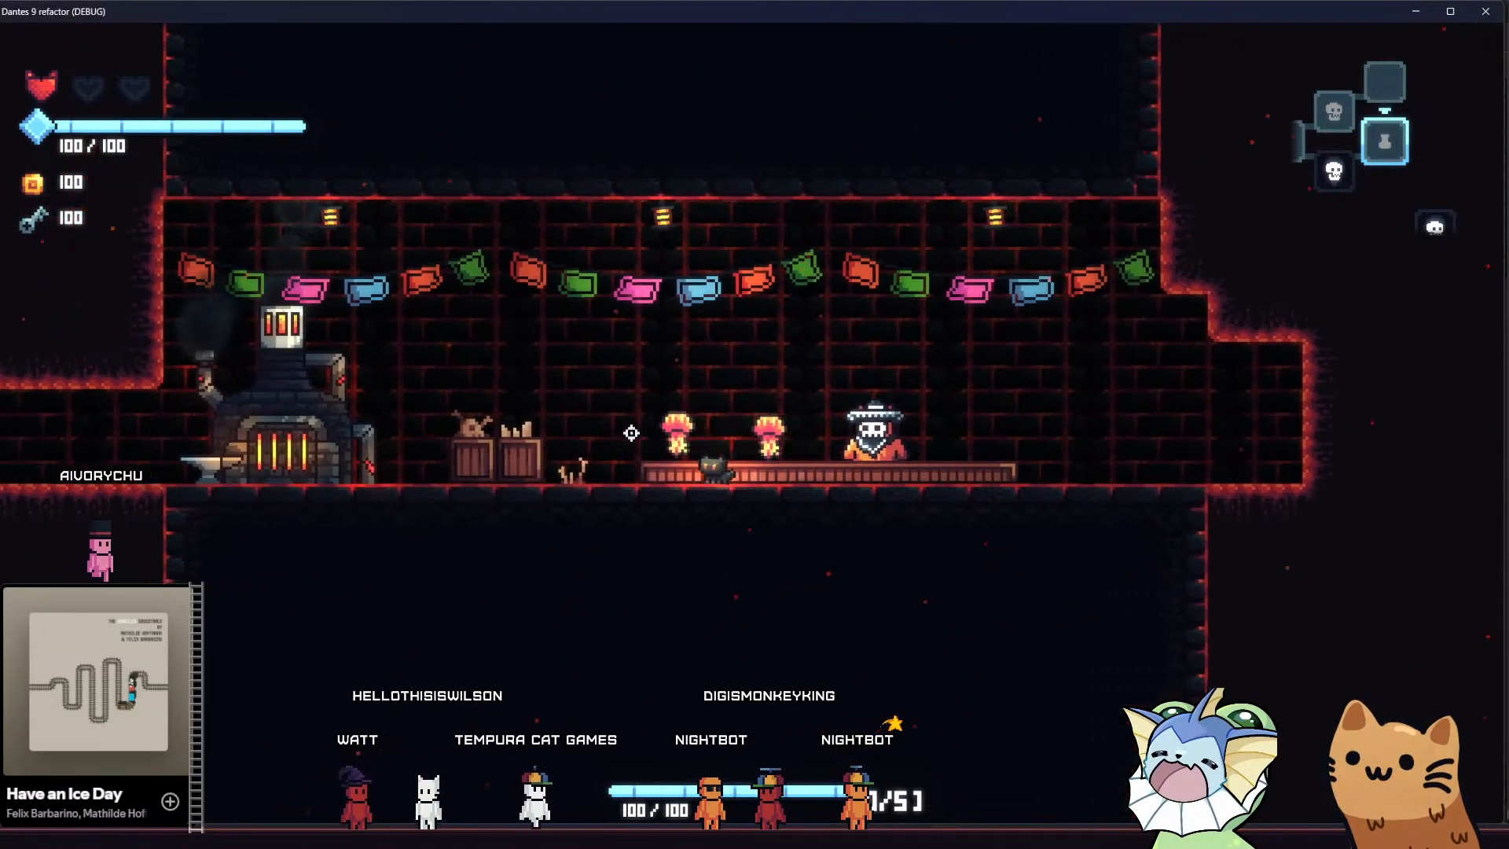
At the shop's forge, open a sticker pack, pick the Negative sticker and place it on the upper-left corner of the Meow 36 card
key("a")
key("e")
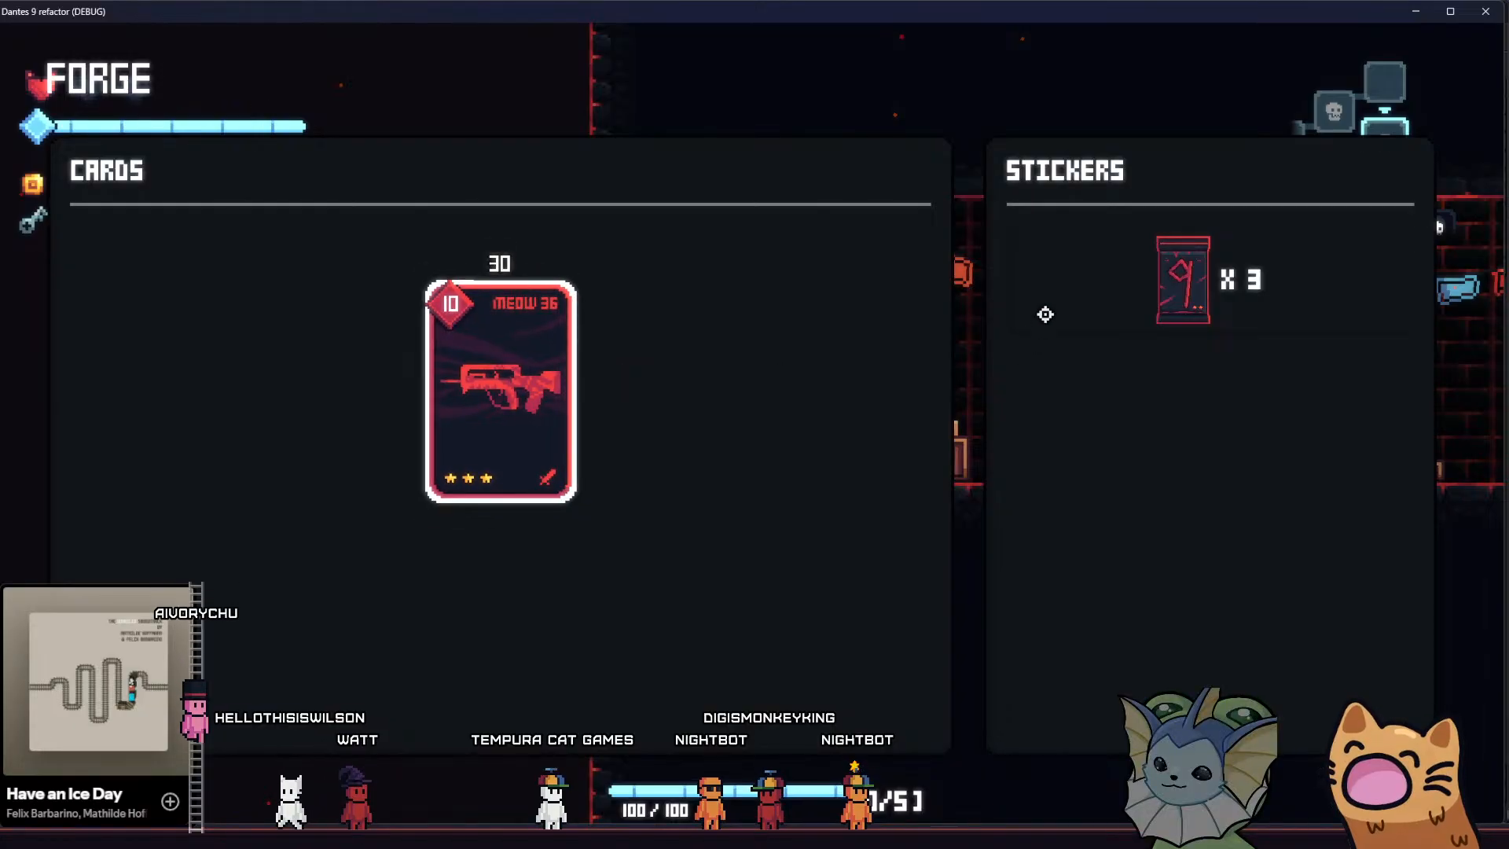
left_click(1170, 289)
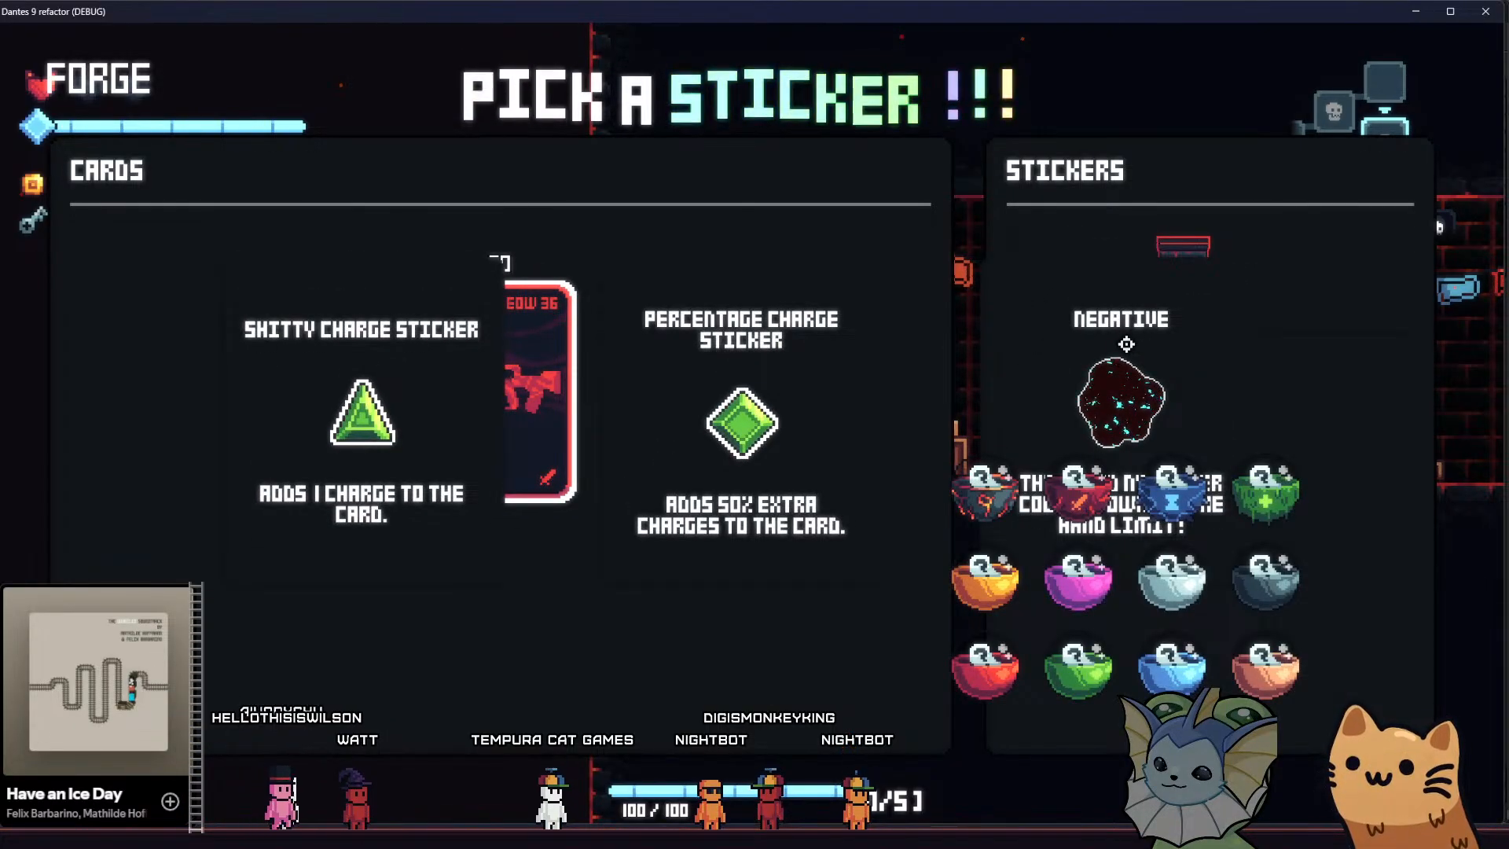
left_click(1131, 338)
left_click(668, 271)
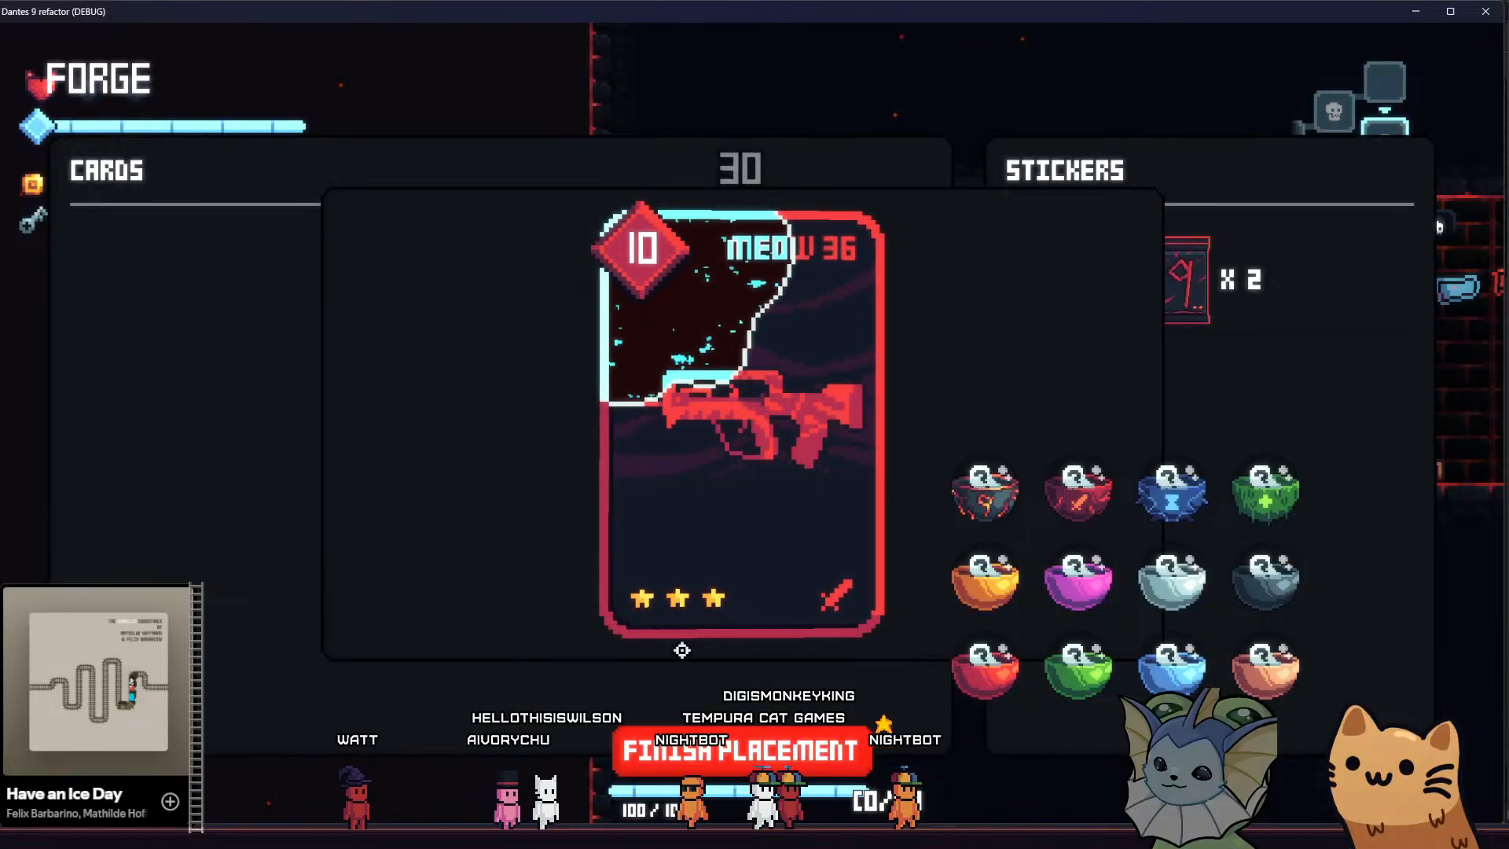
left_click(746, 747)
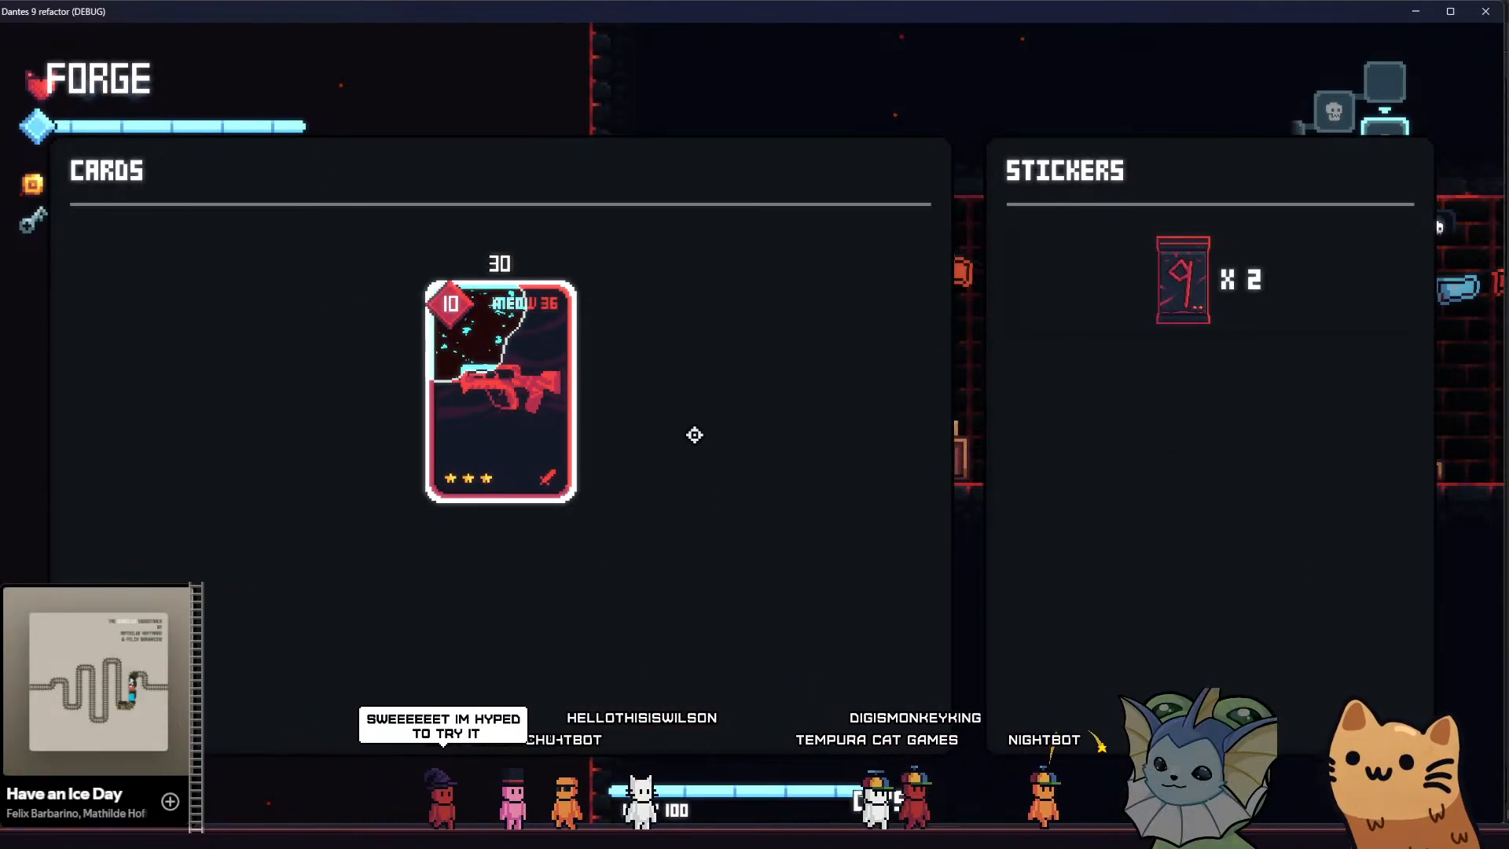
key("Escape")
Recheck the stickered Meow 36 card at the forge and look through the debug options
key("d")
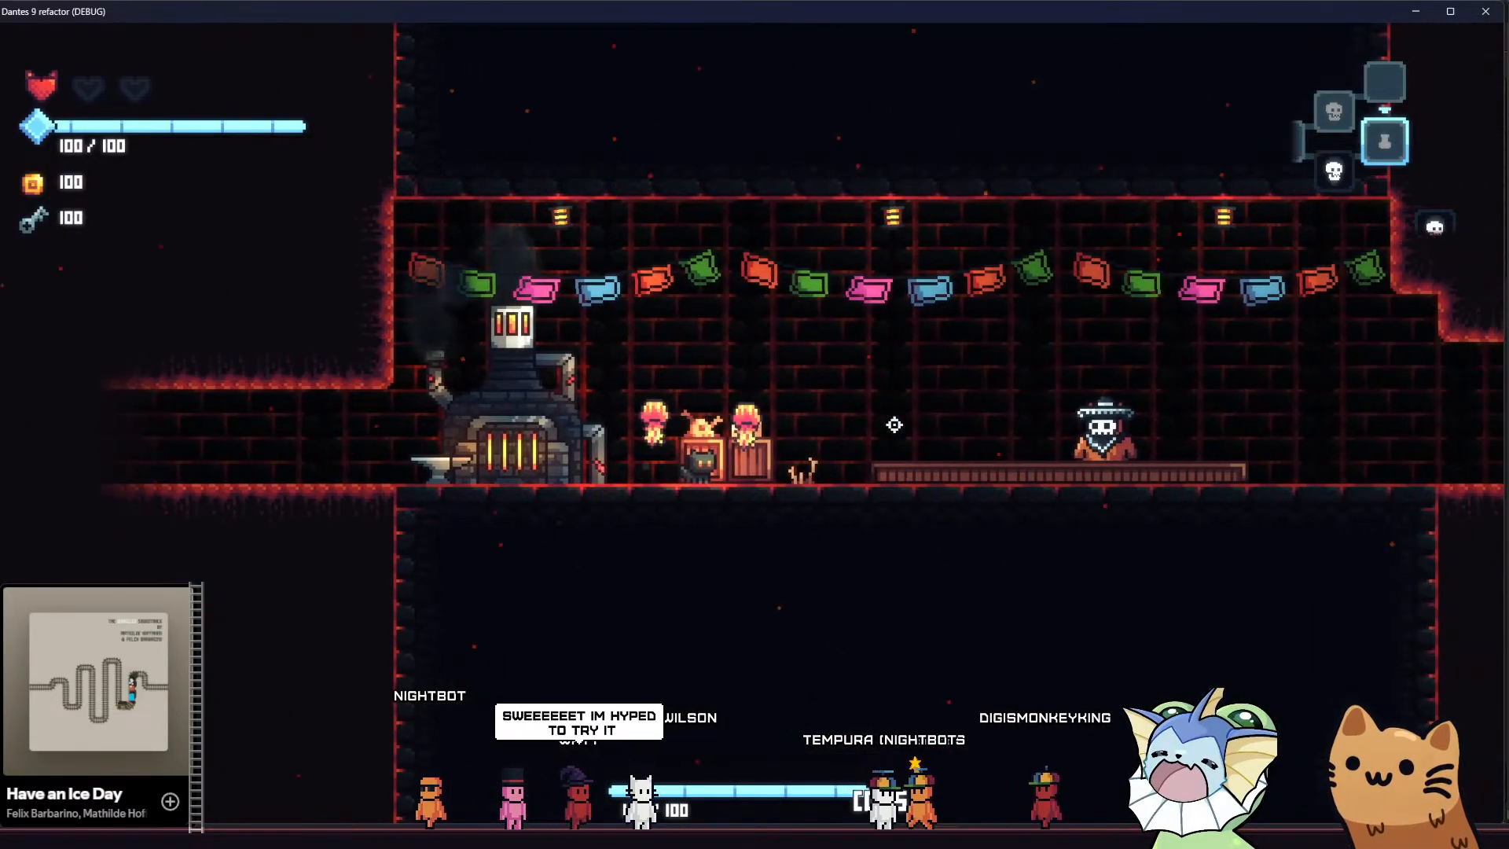
key("F1")
key("F1")
key("a")
key("e")
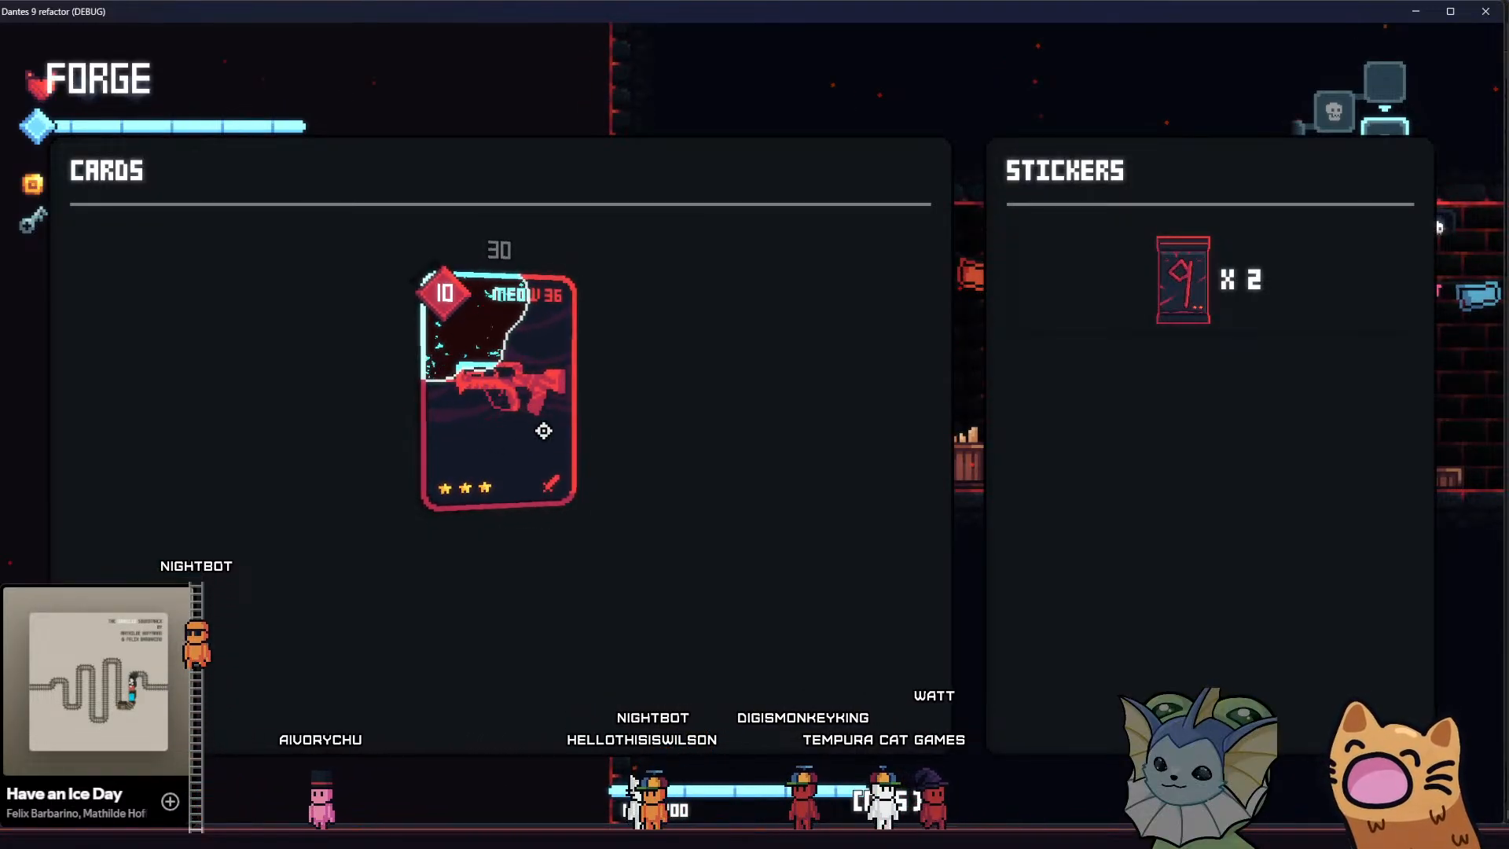
key("Escape")
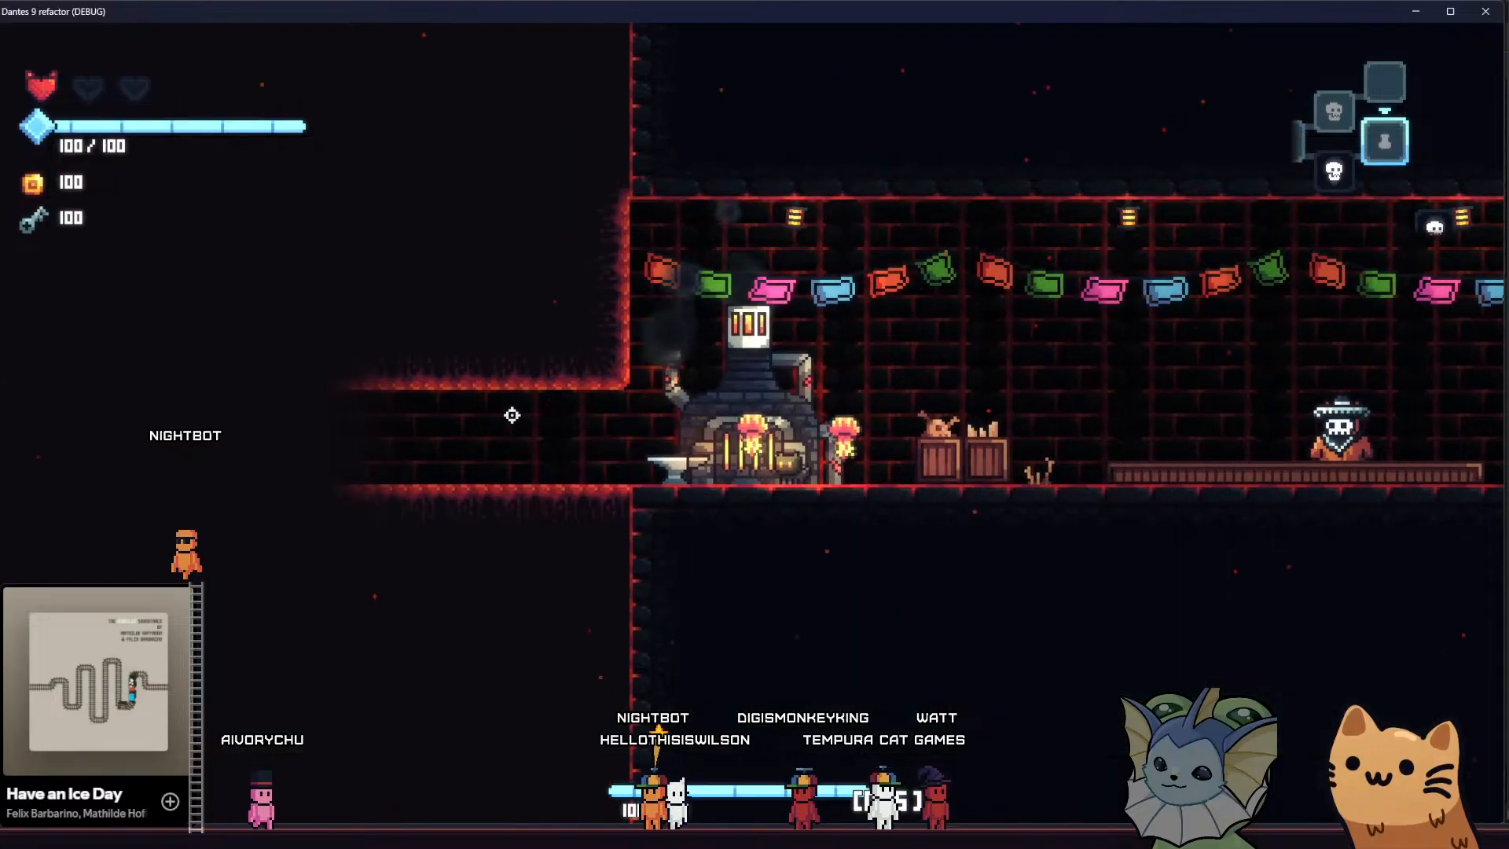
key("F1")
scroll(295, 204, "up", 5)
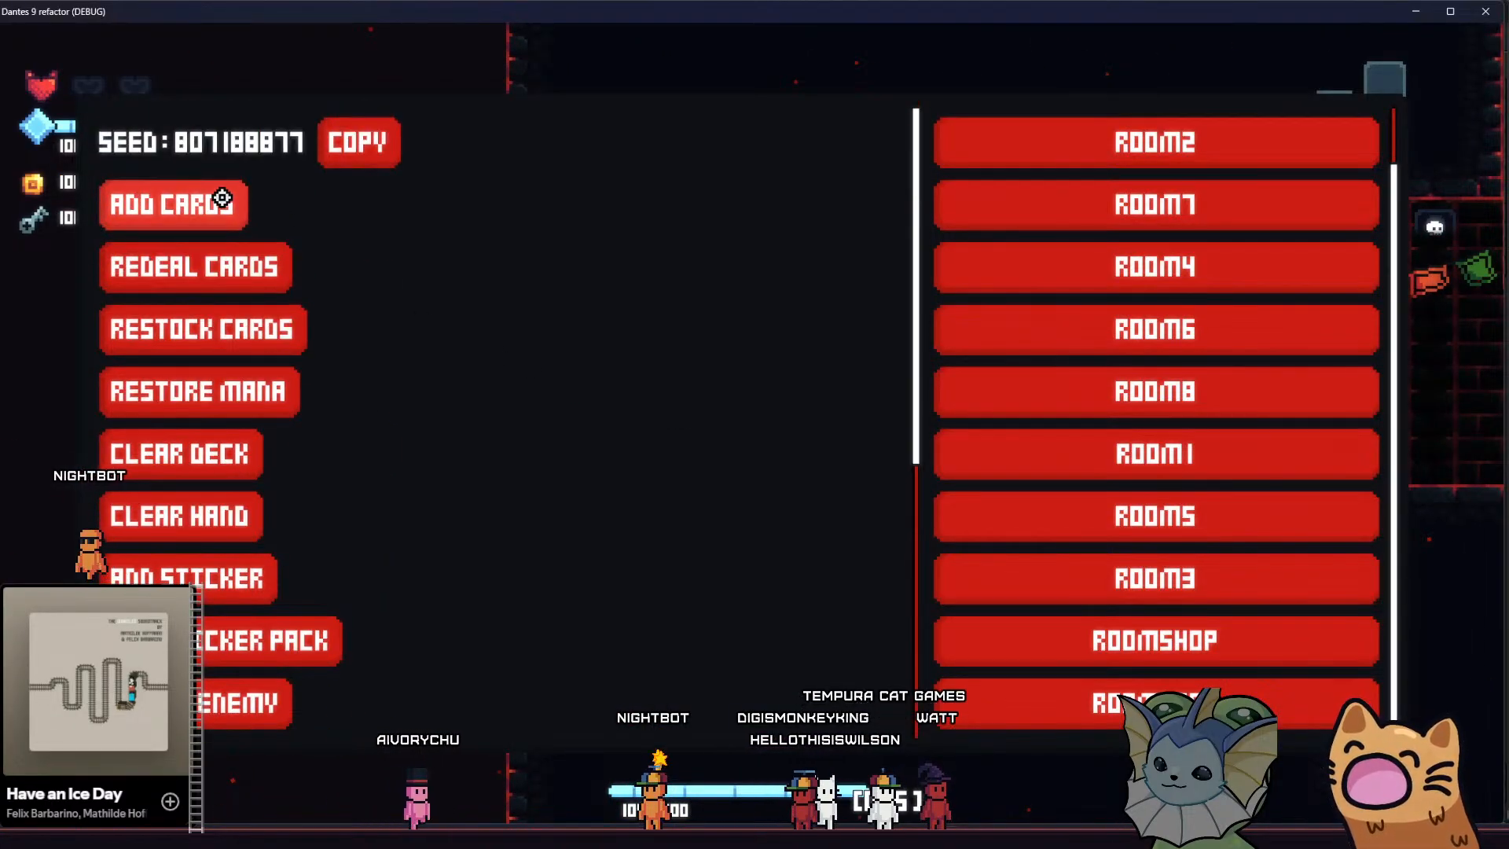
key("F1")
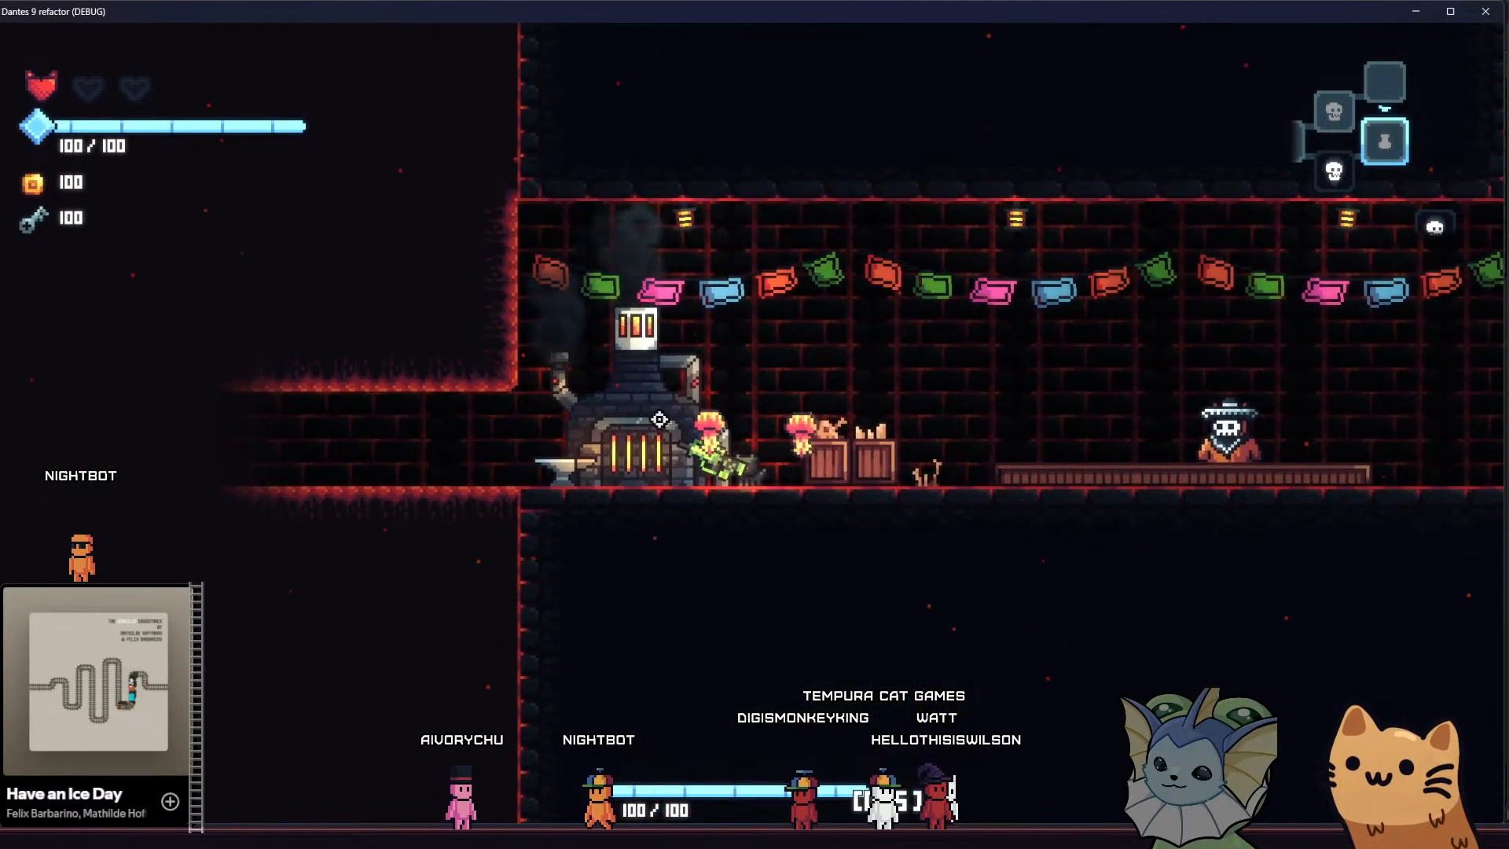
Return the equipped weapon to the card hand and walk out past the forge into the neighbouring cave room
key("d")
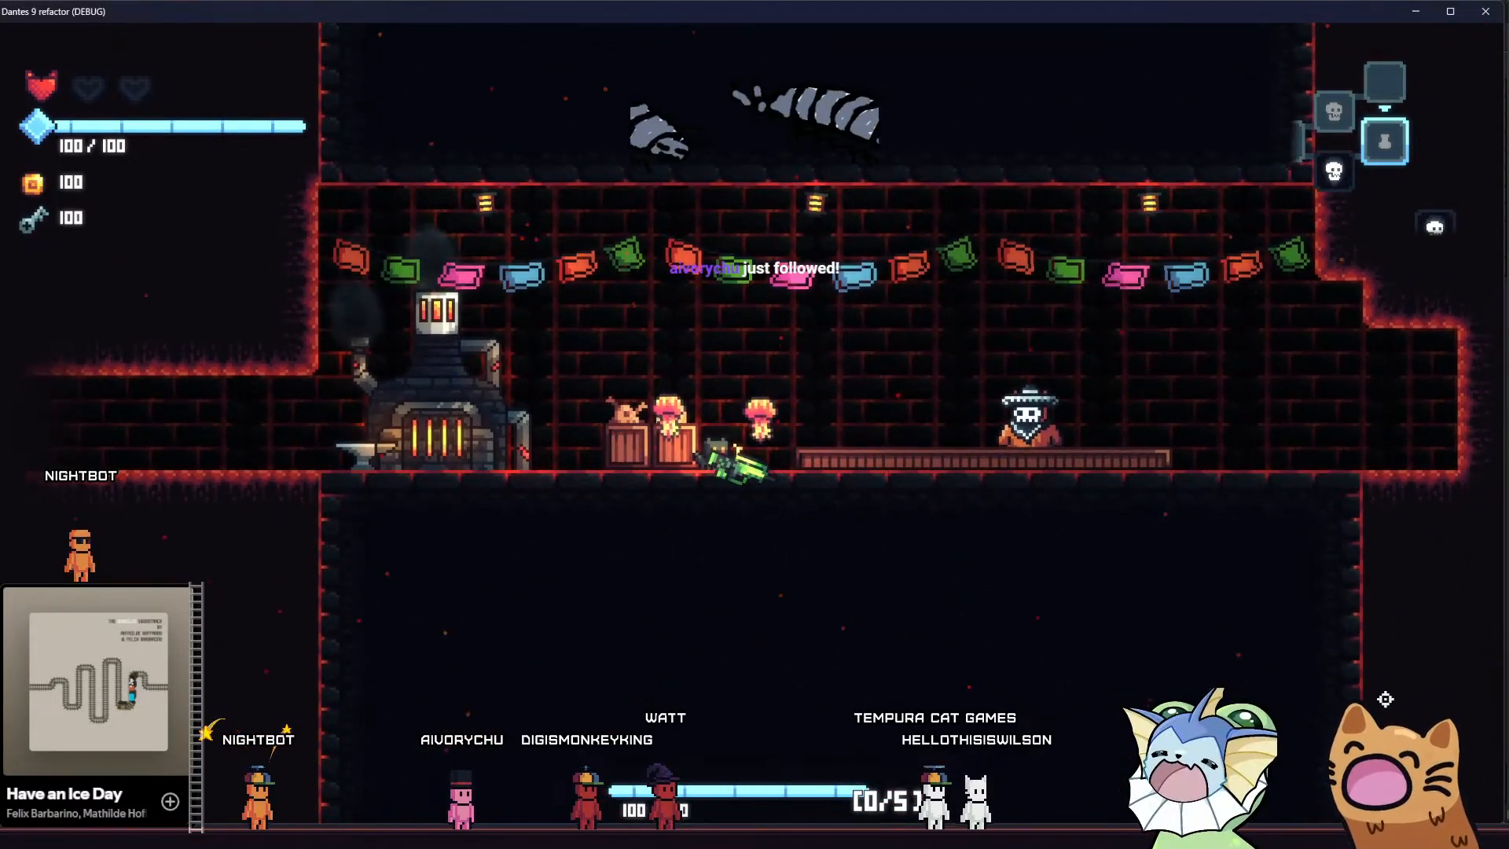
key("a")
key("q")
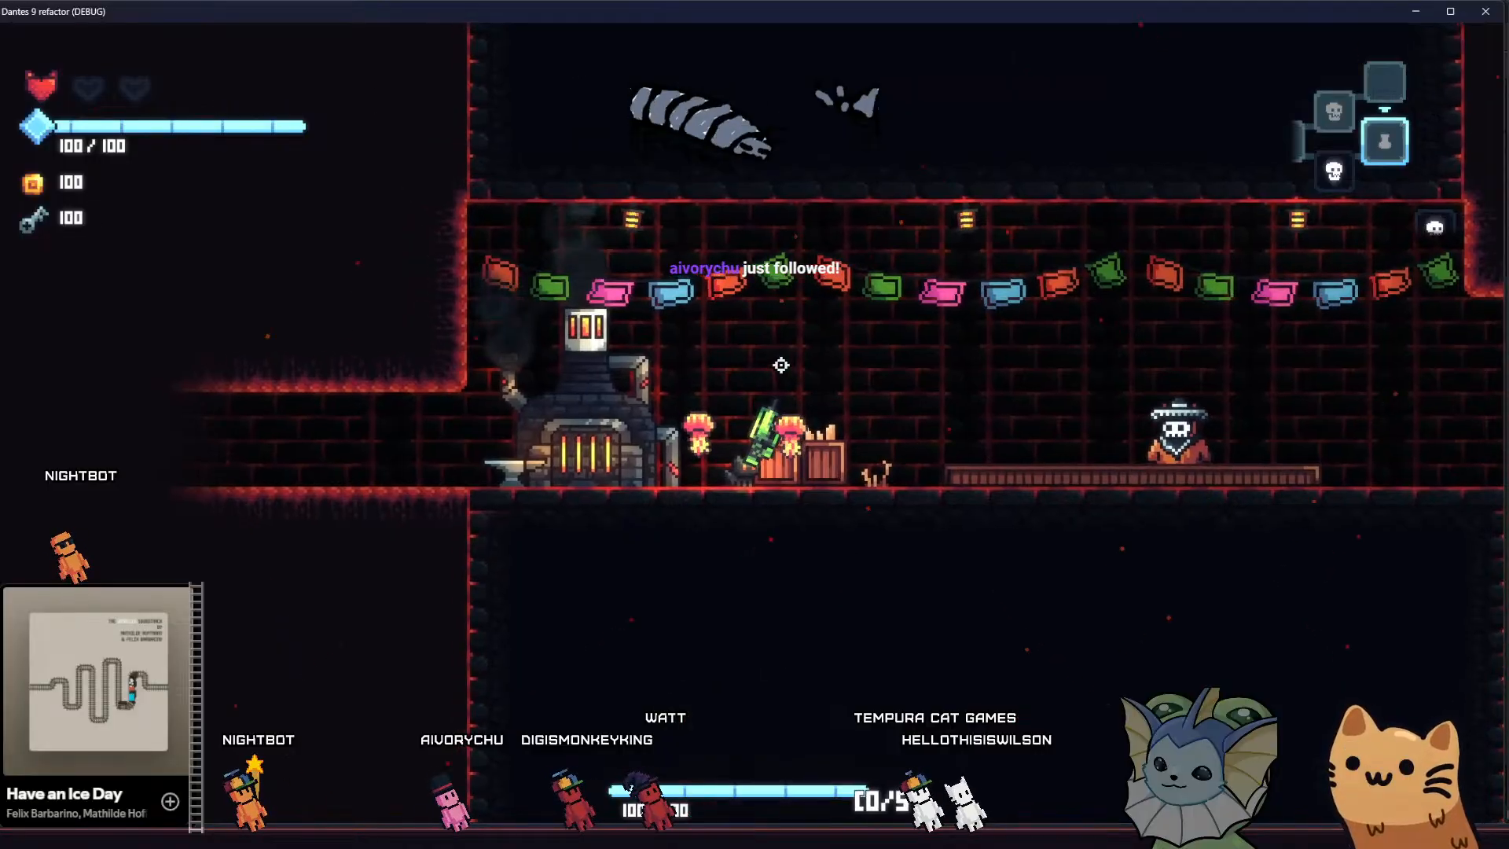
key("a")
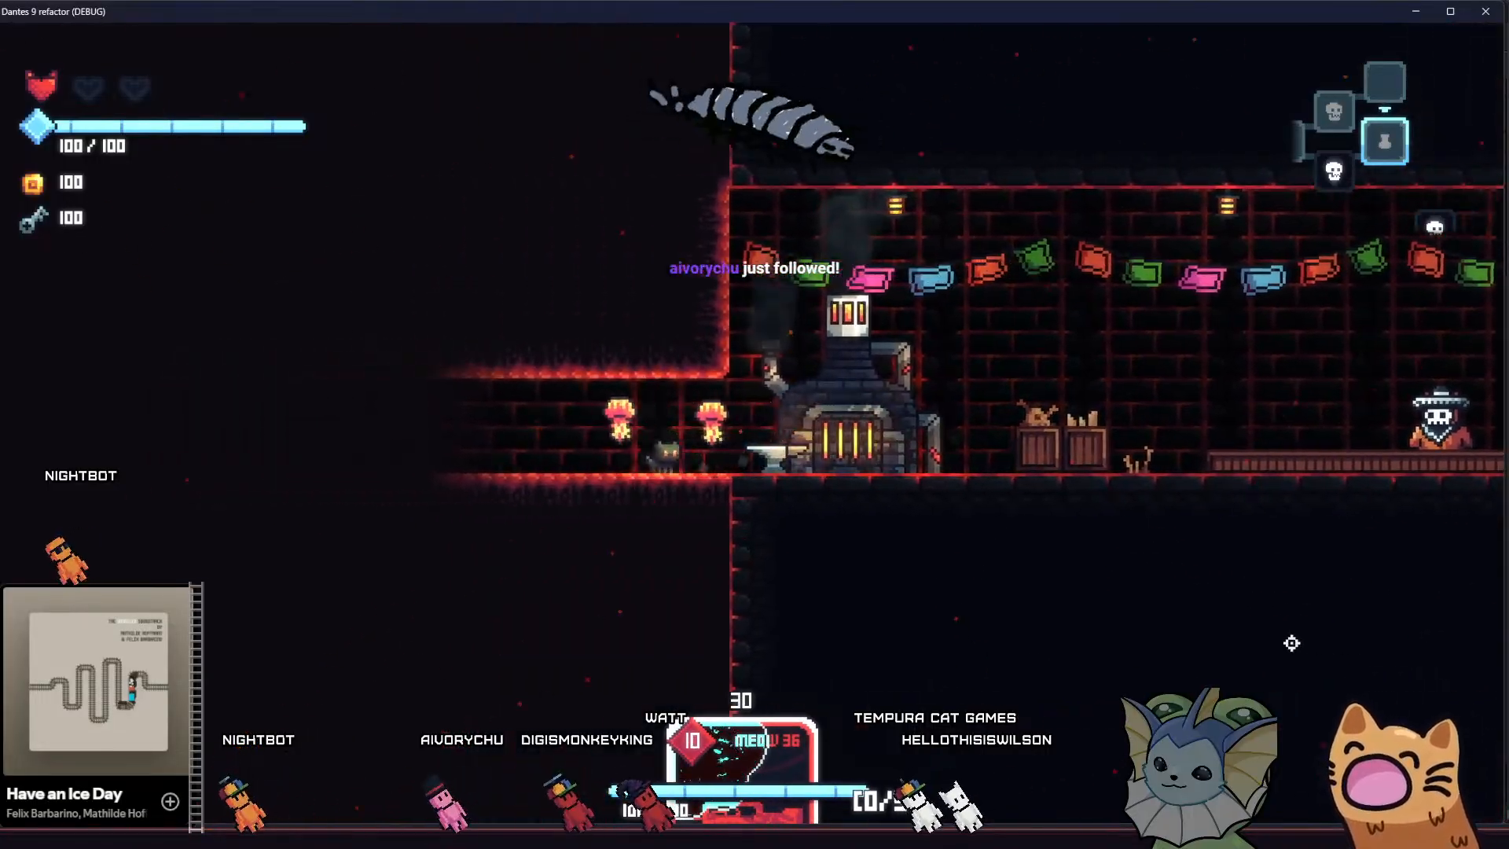
key("a")
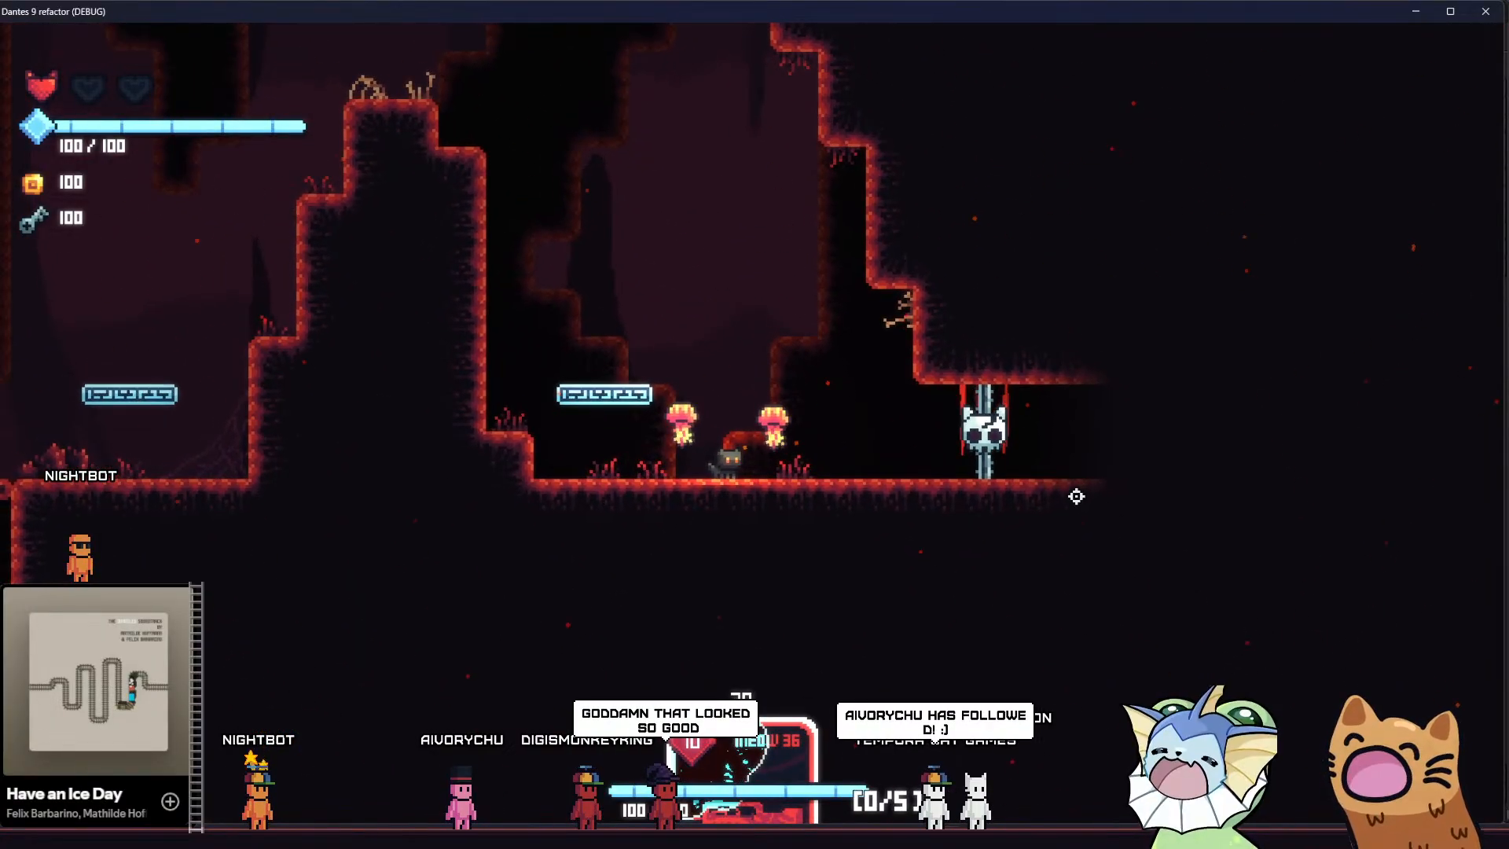
Check the deck and add another Meow 36 card through the debug options
key("Tab")
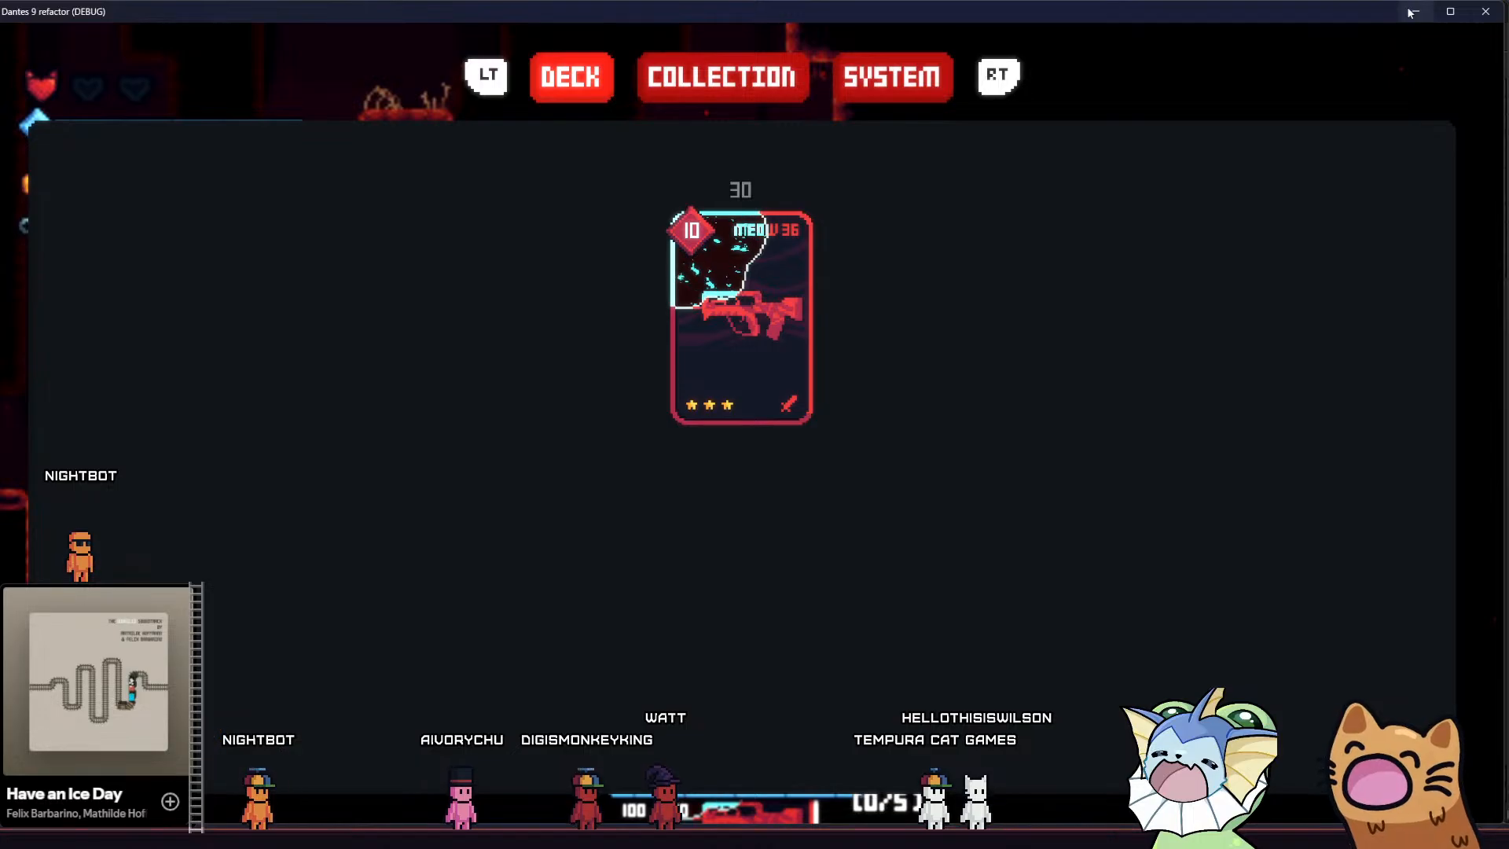
key("Tab")
key("grave")
left_click(209, 213)
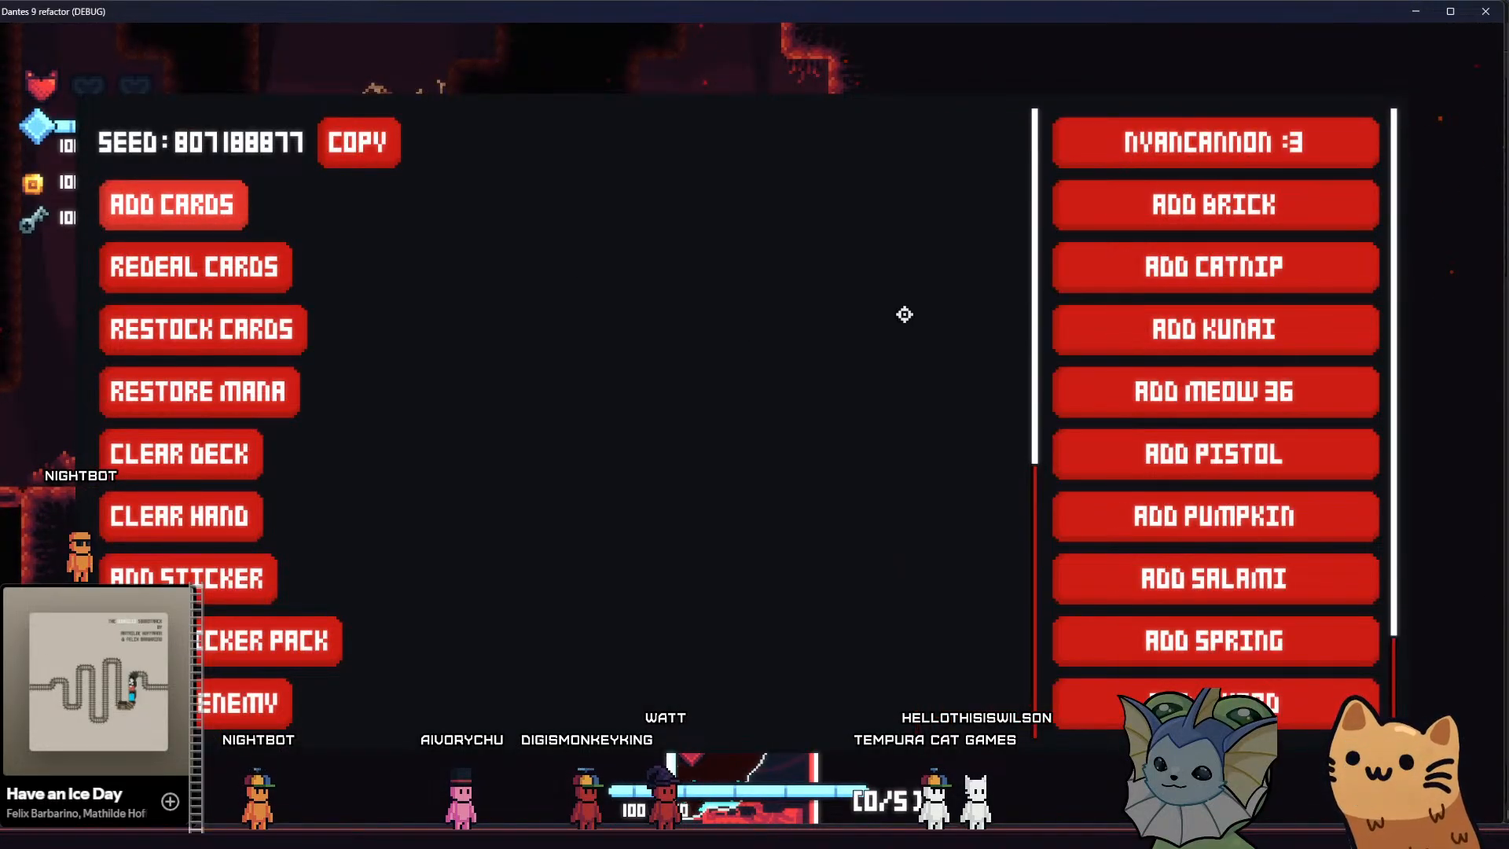
left_click(1155, 390)
key("grave")
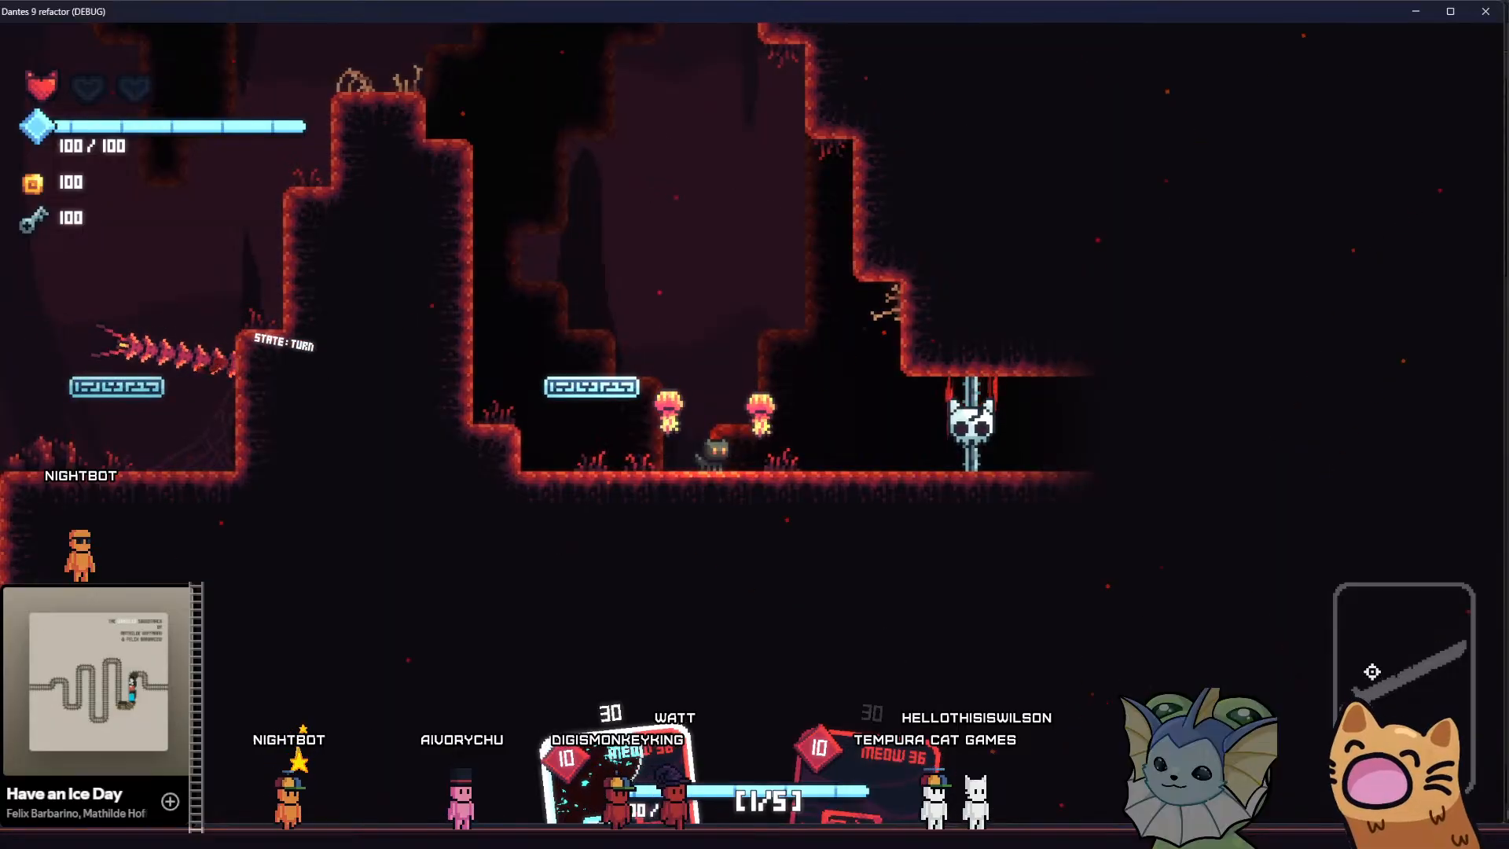
Bounce off the jump platform and cross over the central rock pillar to the cave's left side, away from the centipede
key("d")
key("space")
key("space")
key("a")
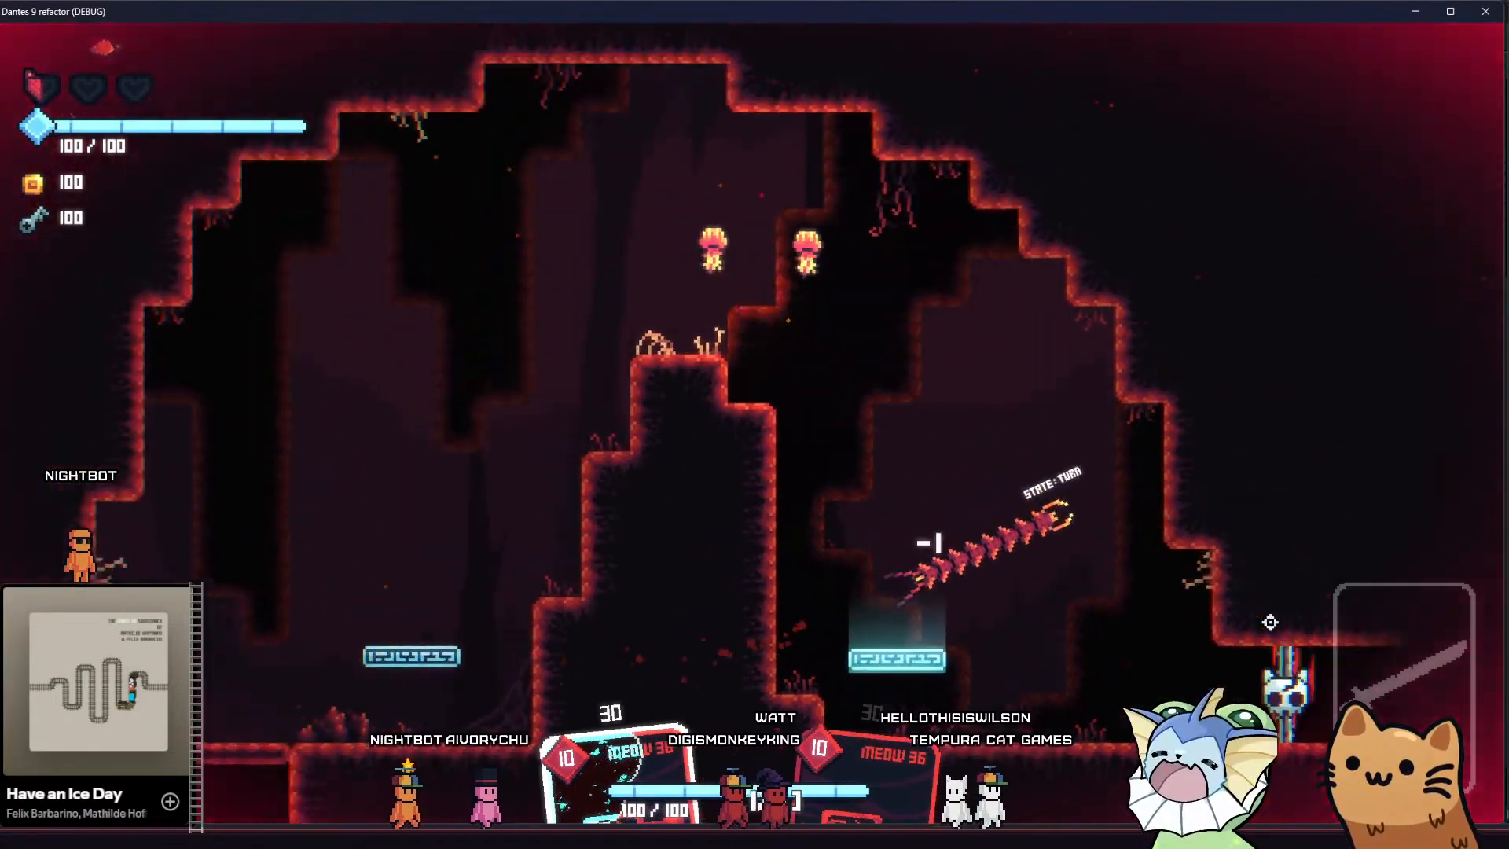
key("space")
key("a")
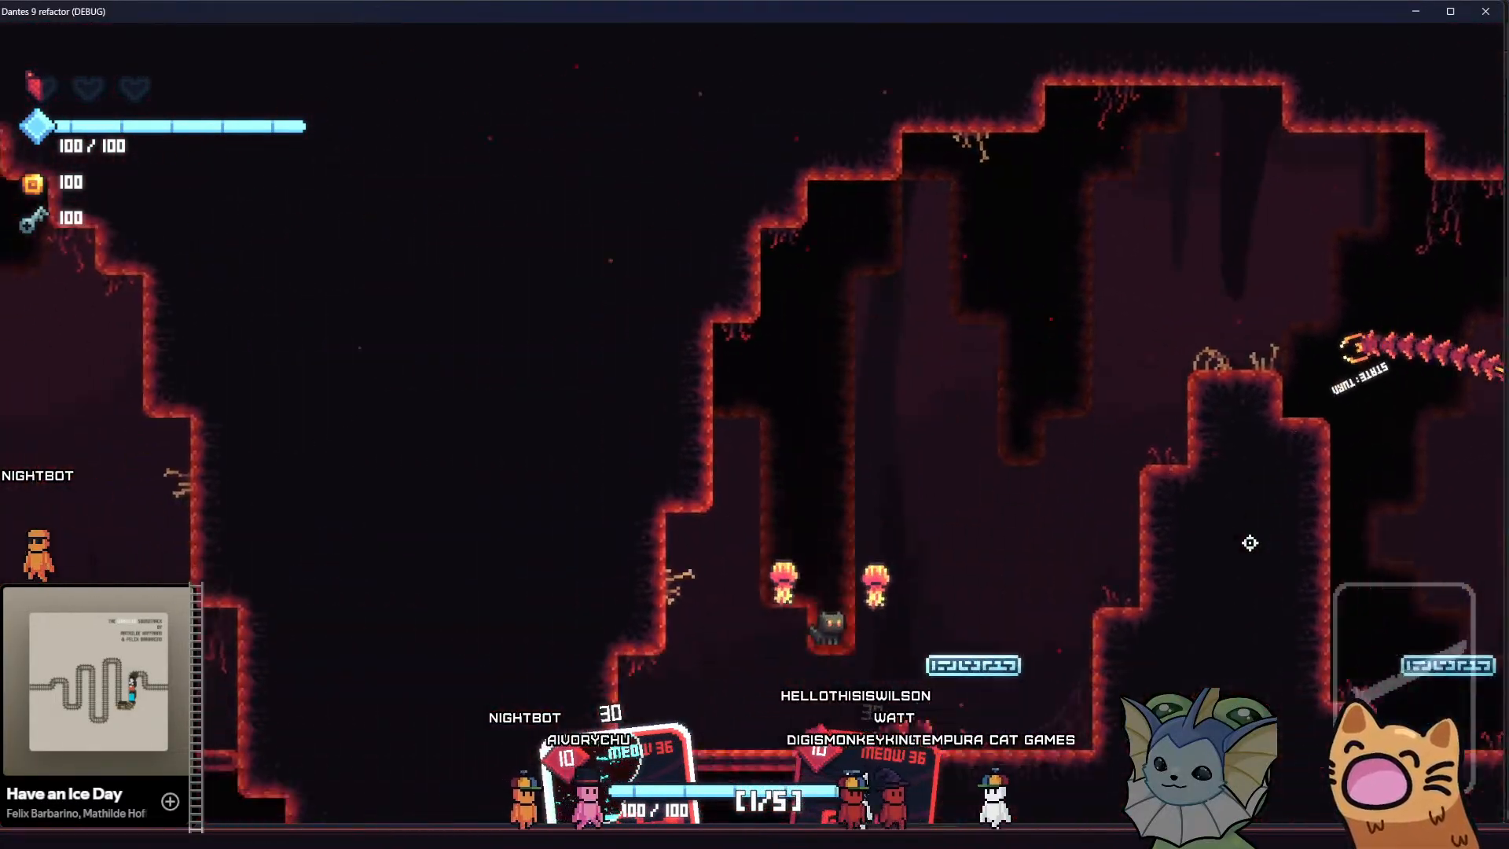
Equip the stickered Meow 36 card and shoot the approaching centipede until it is destroyed
key("e")
key("a")
left_click(1053, 296)
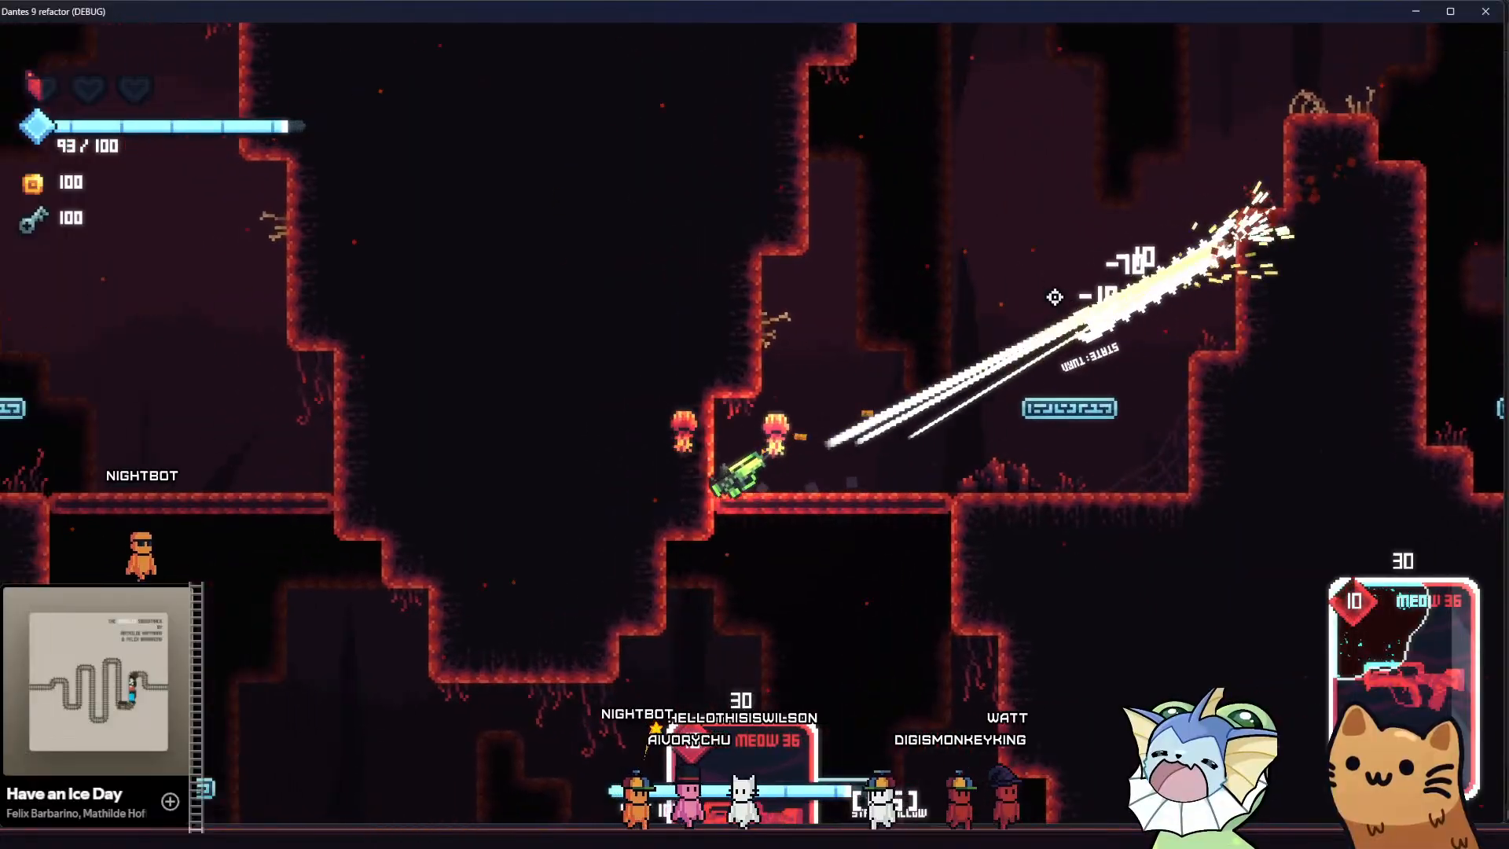
left_click(1041, 350)
left_click(994, 354)
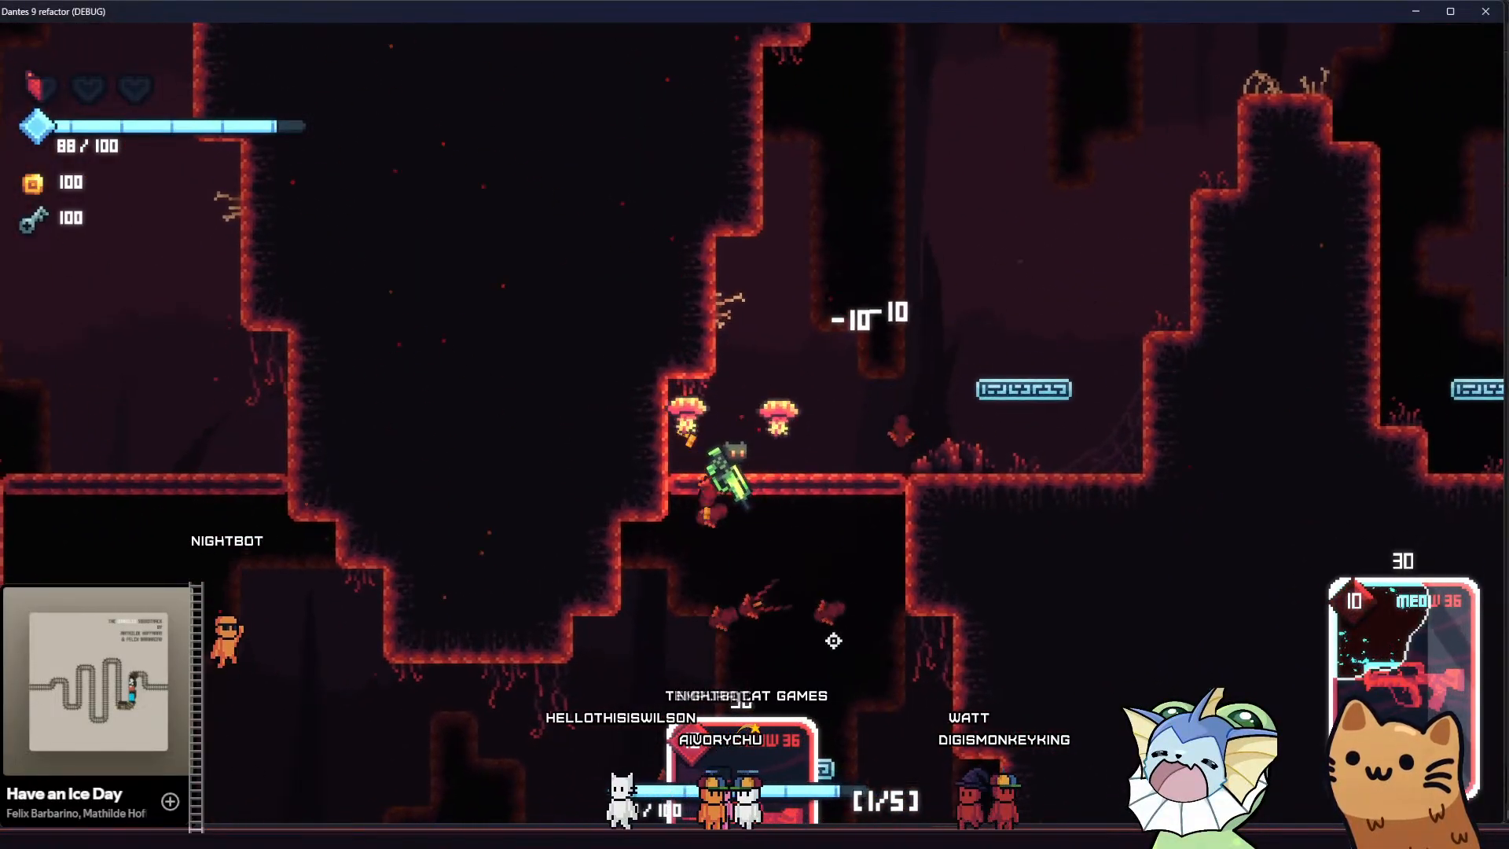
Jump back over the central rock pillar and land on the cave floor near the skull gate
key("d")
key("space")
key("d")
key("space")
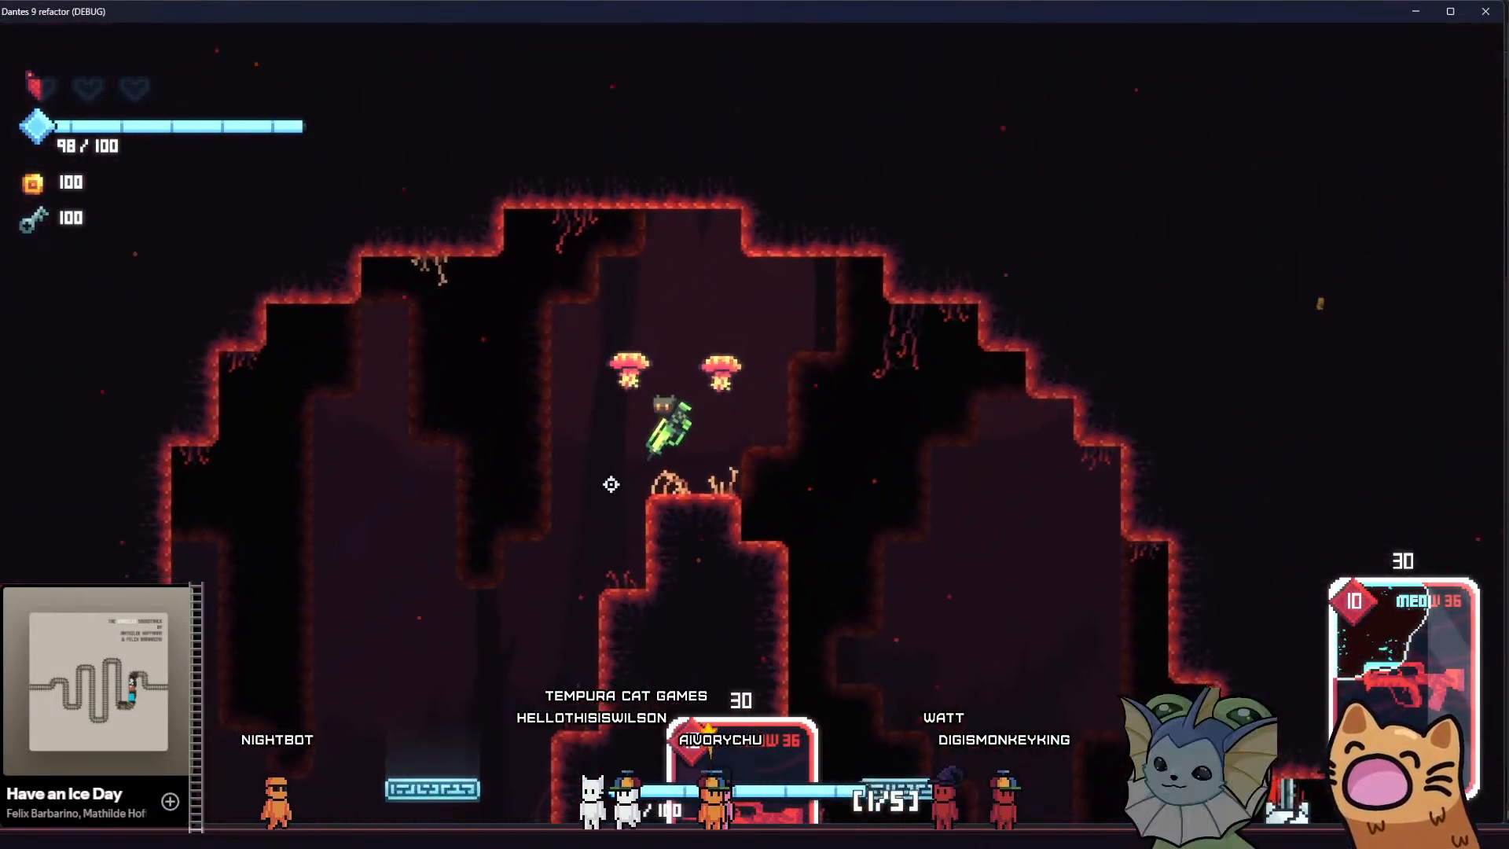
key("space")
key("d")
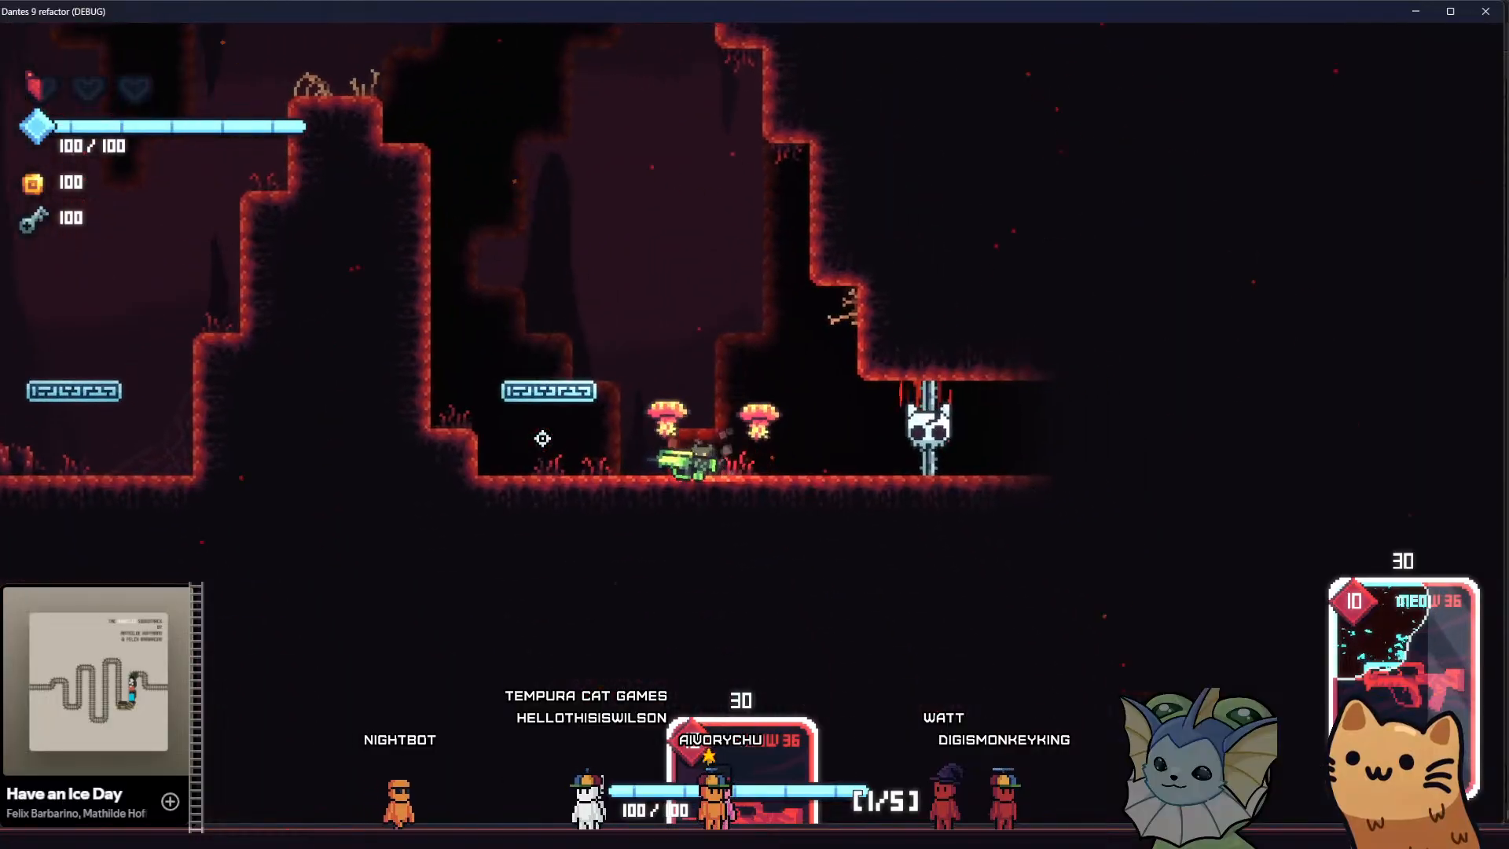
Bounce from the right jump platform across the cave's upper area and settle on top of the central pillar, checking the parallax
key("a")
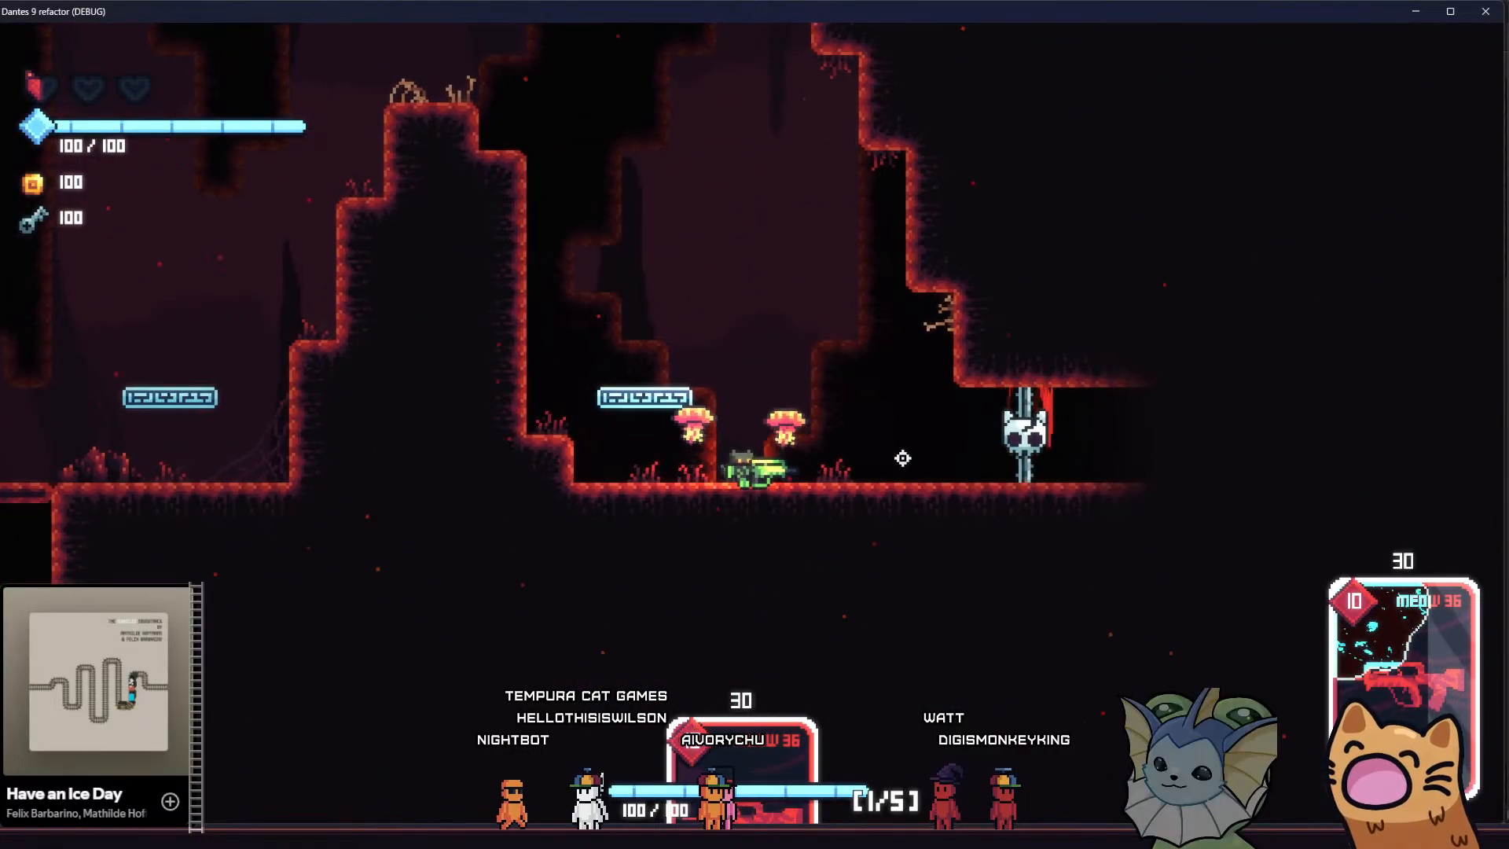
key("d")
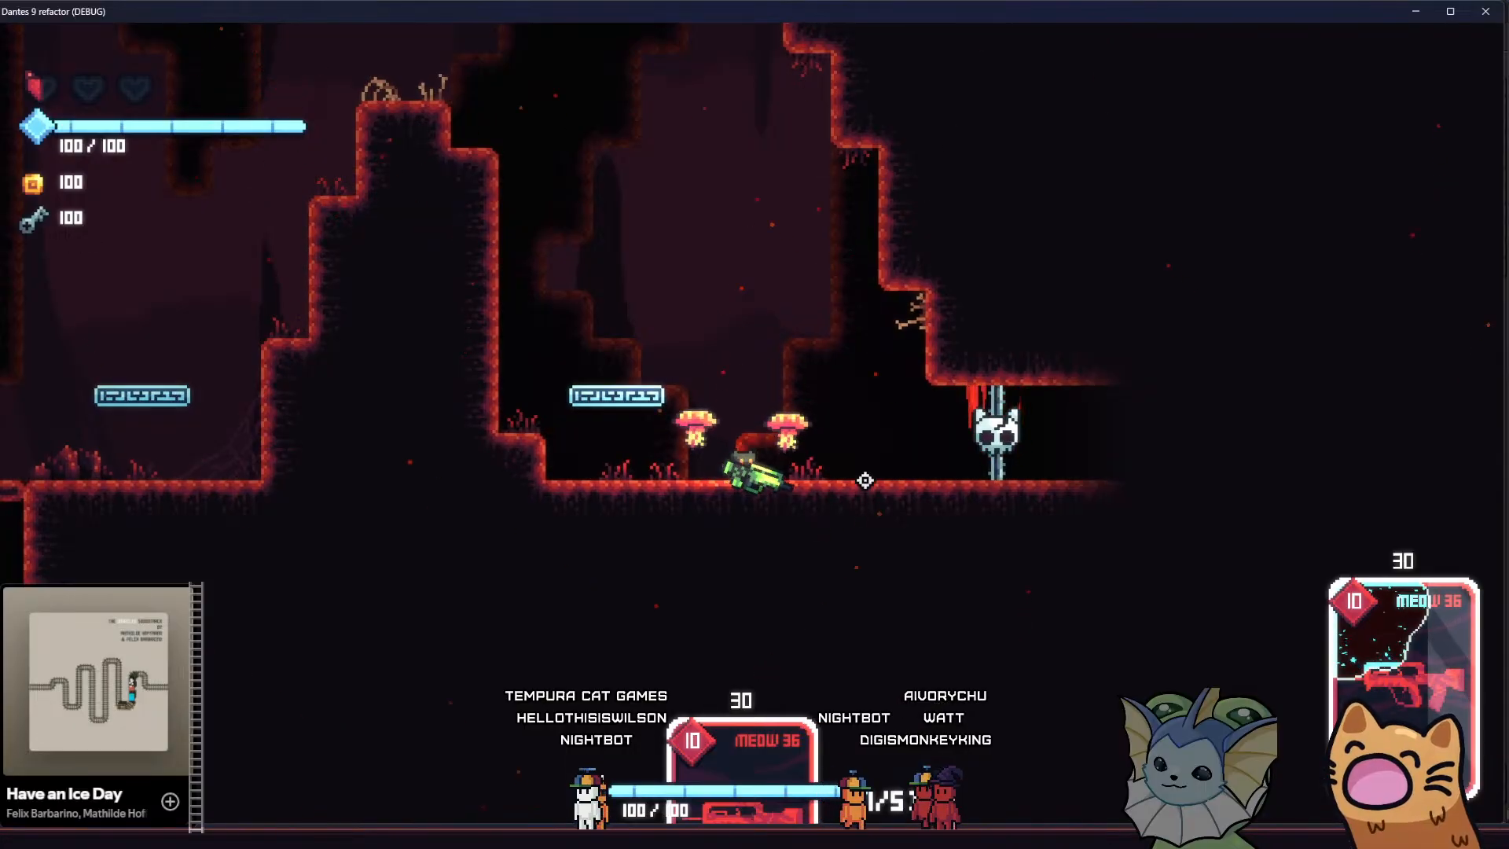
key("a")
key("space")
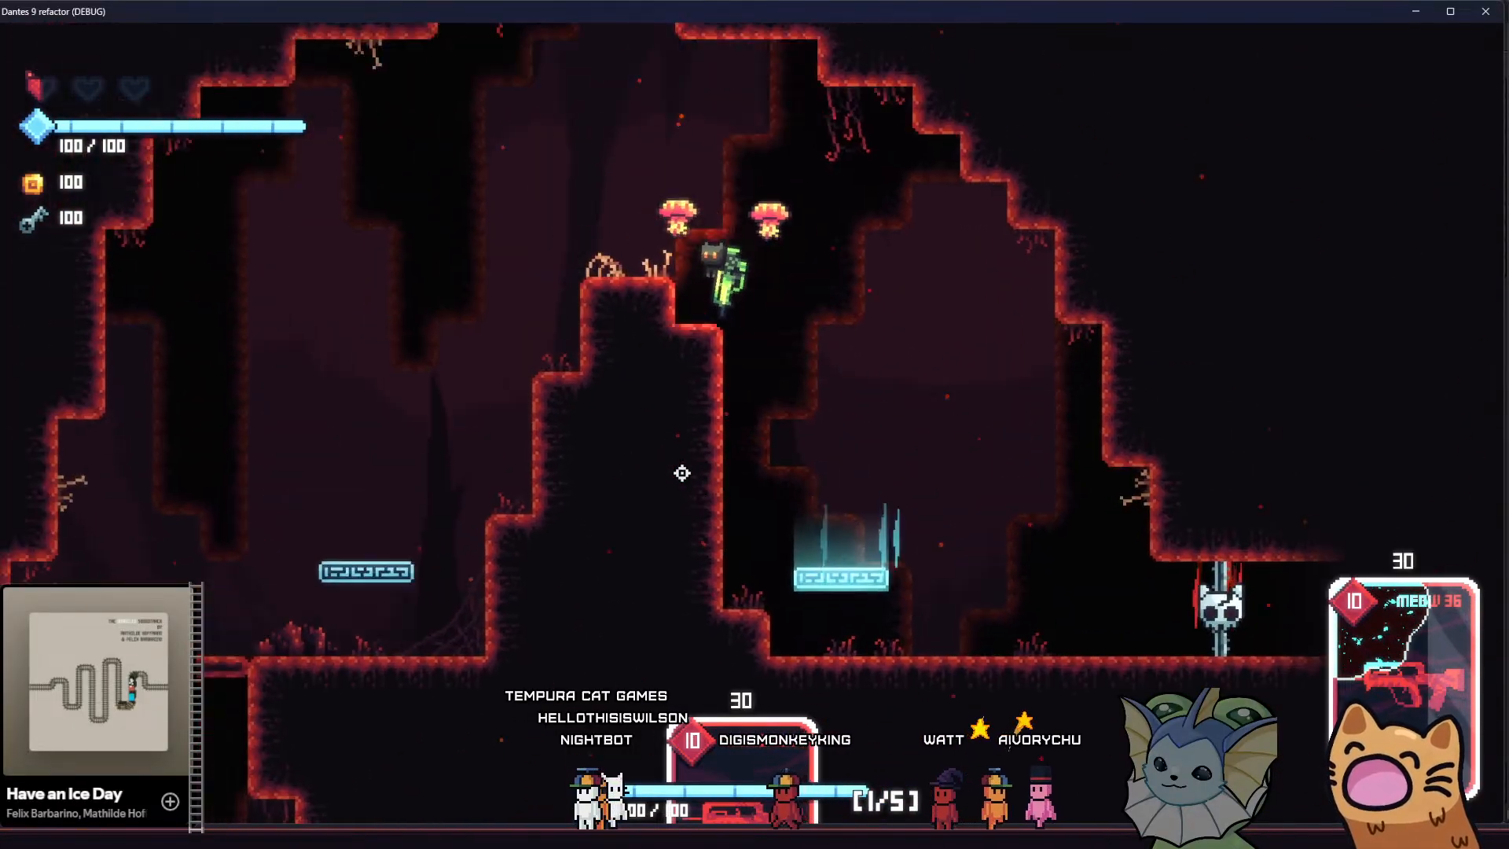
key("a")
key("space")
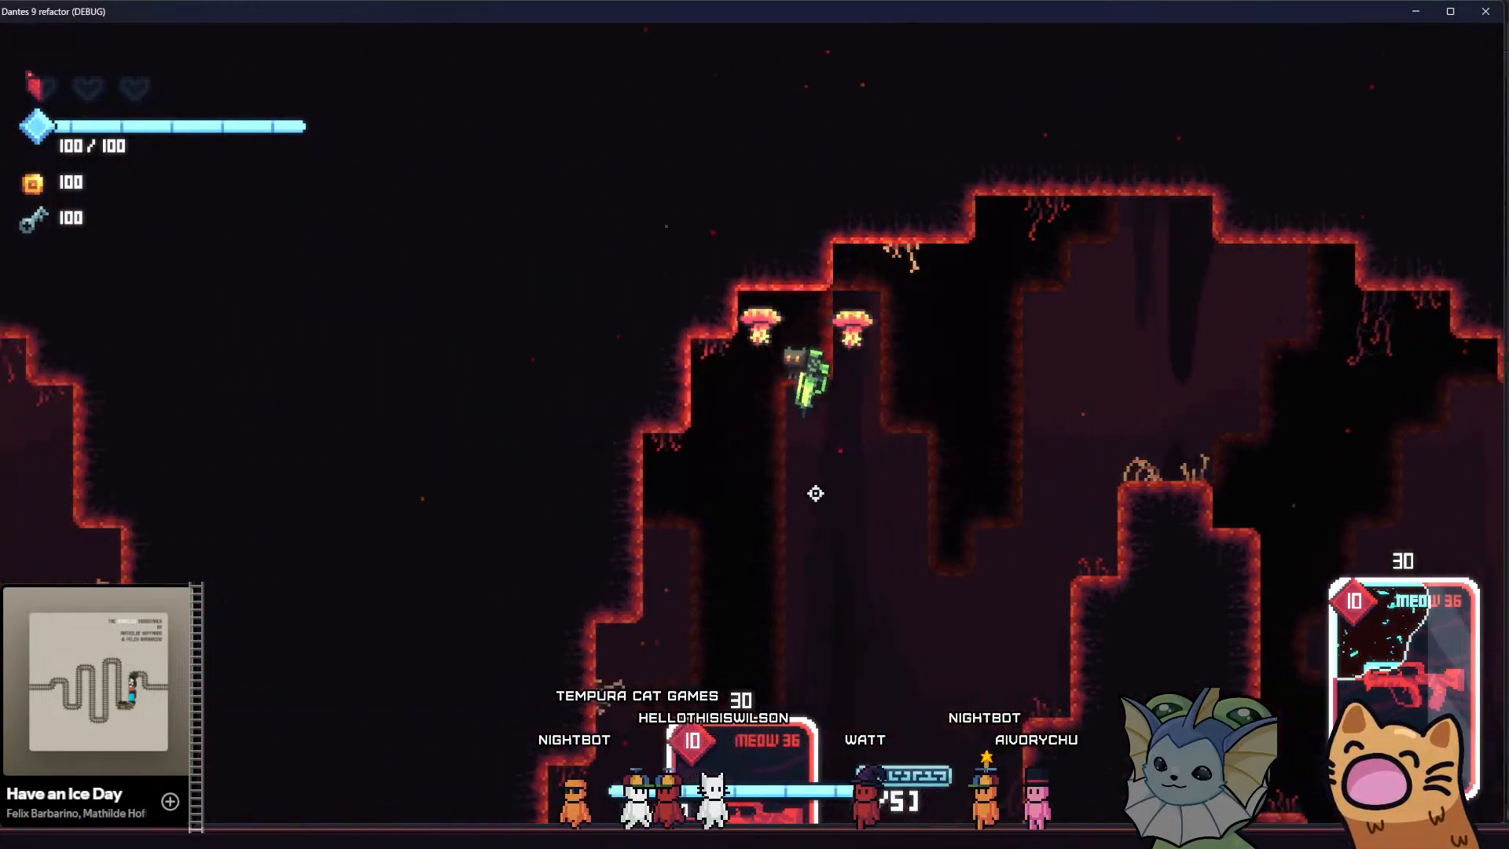
key("d")
key("d")
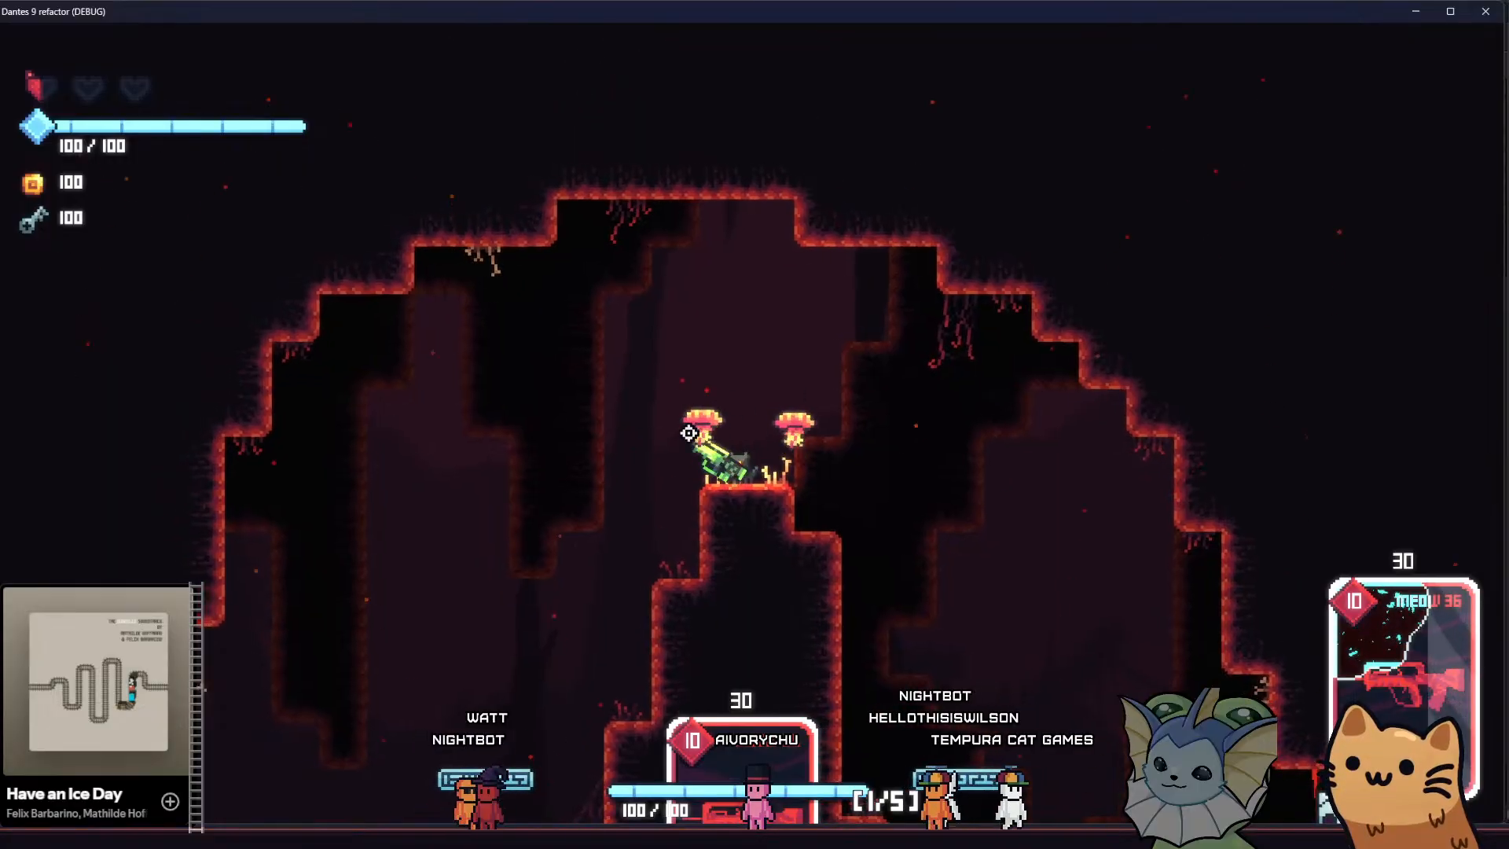
Drop into the lower cavern and return to the top of the central pillar, watching the background layers during vertical movement
key("space")
key("a")
key("d")
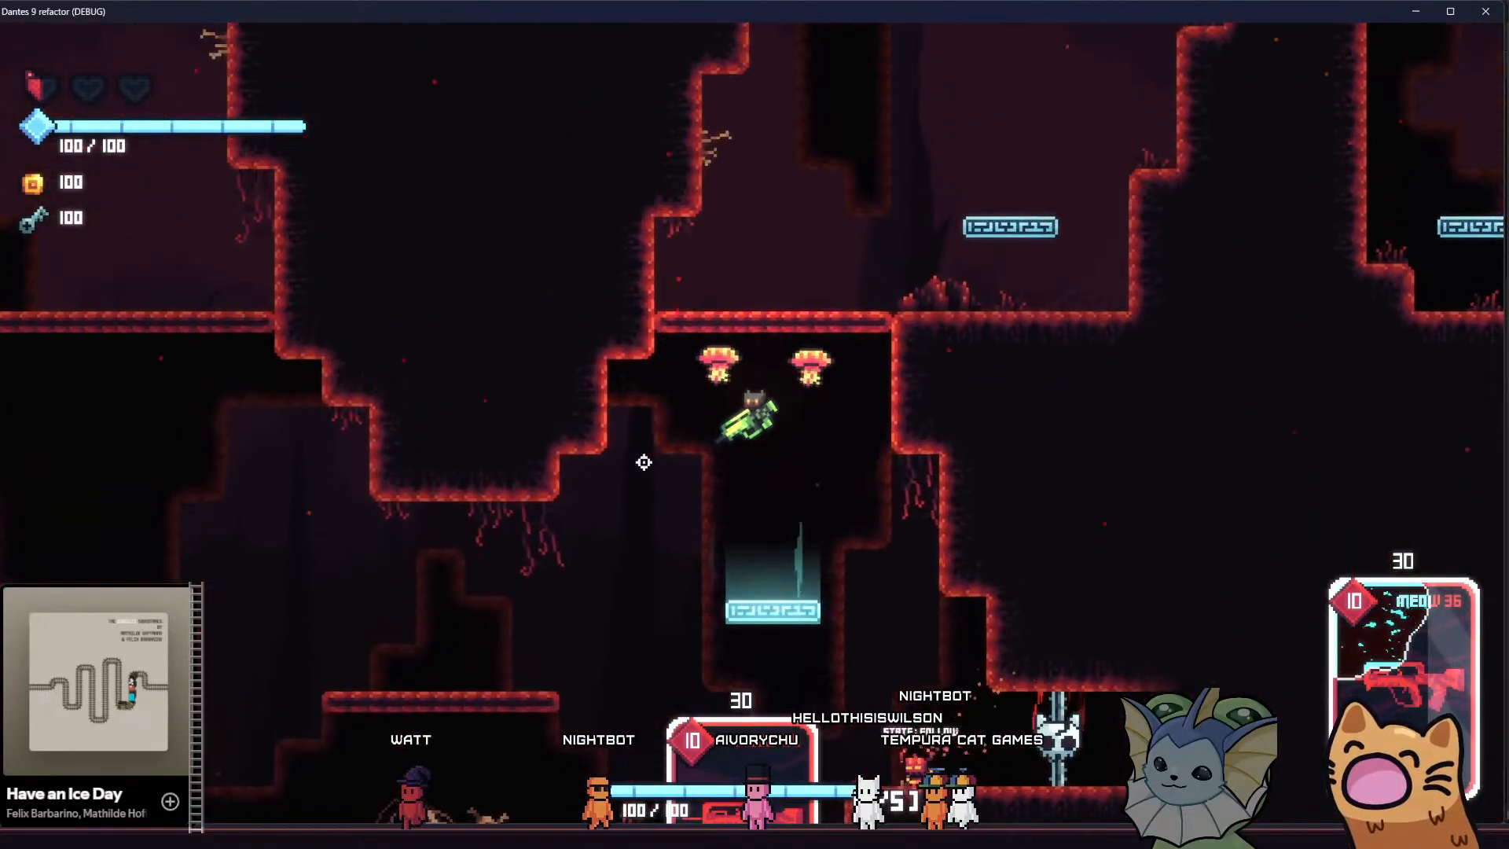
key("d")
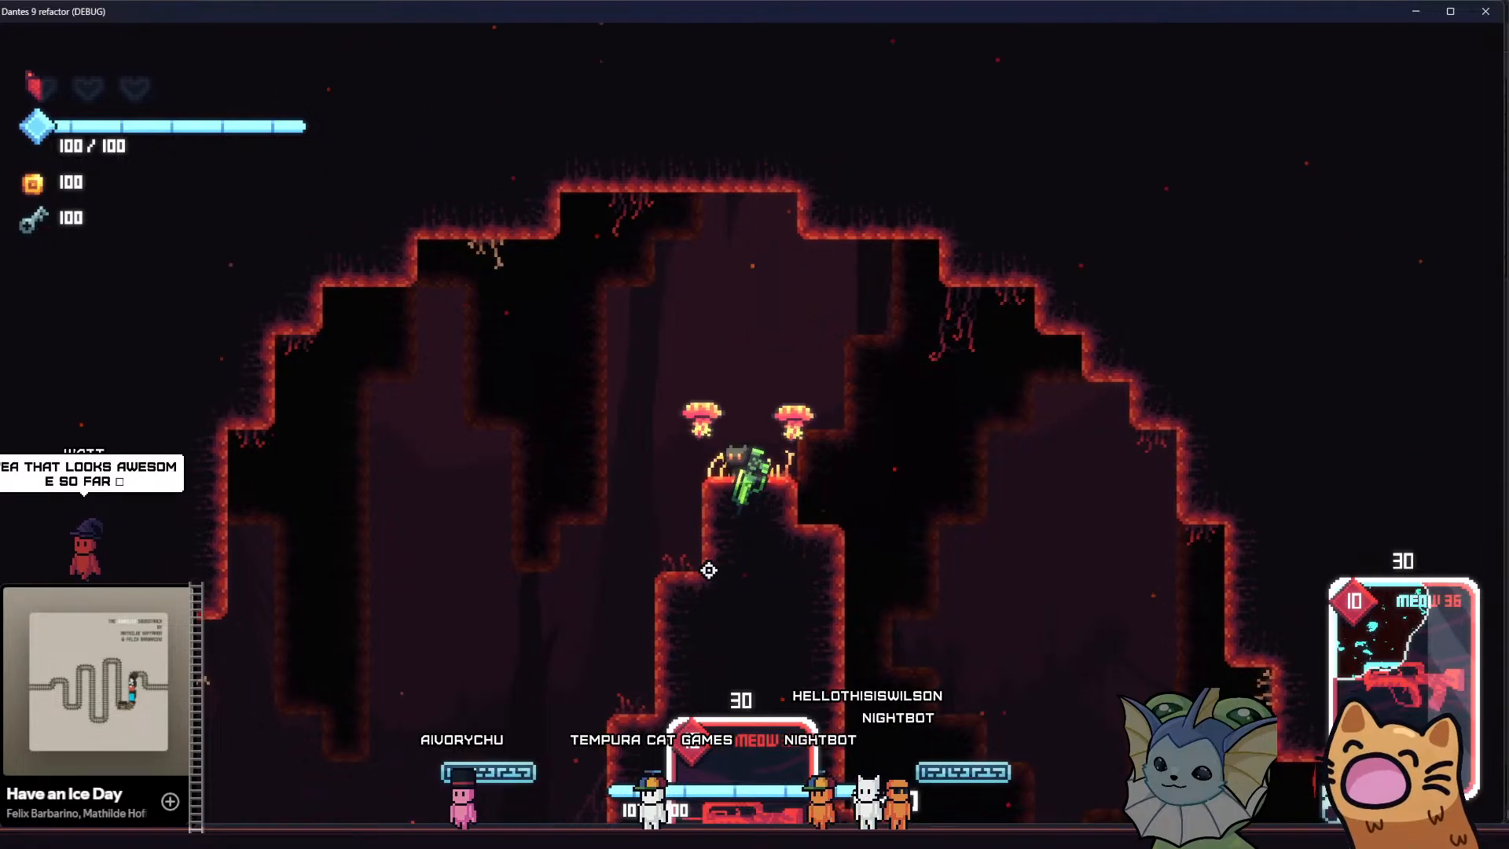
key("d")
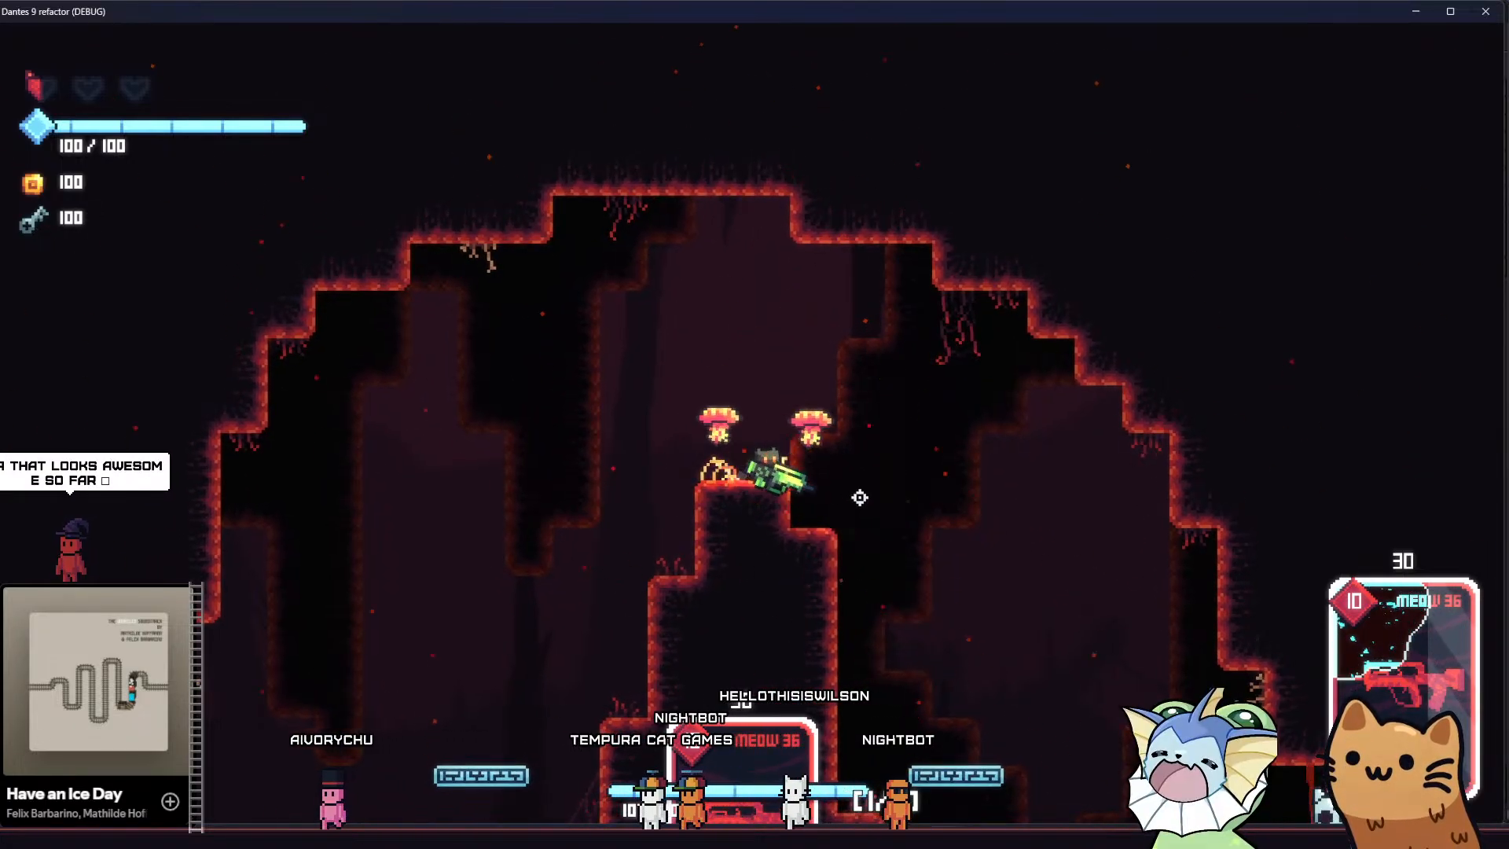
Move between the right jump platform, the pillar top and the floor by the skull gate, comparing the background's motion
key("a")
key("space")
key("a")
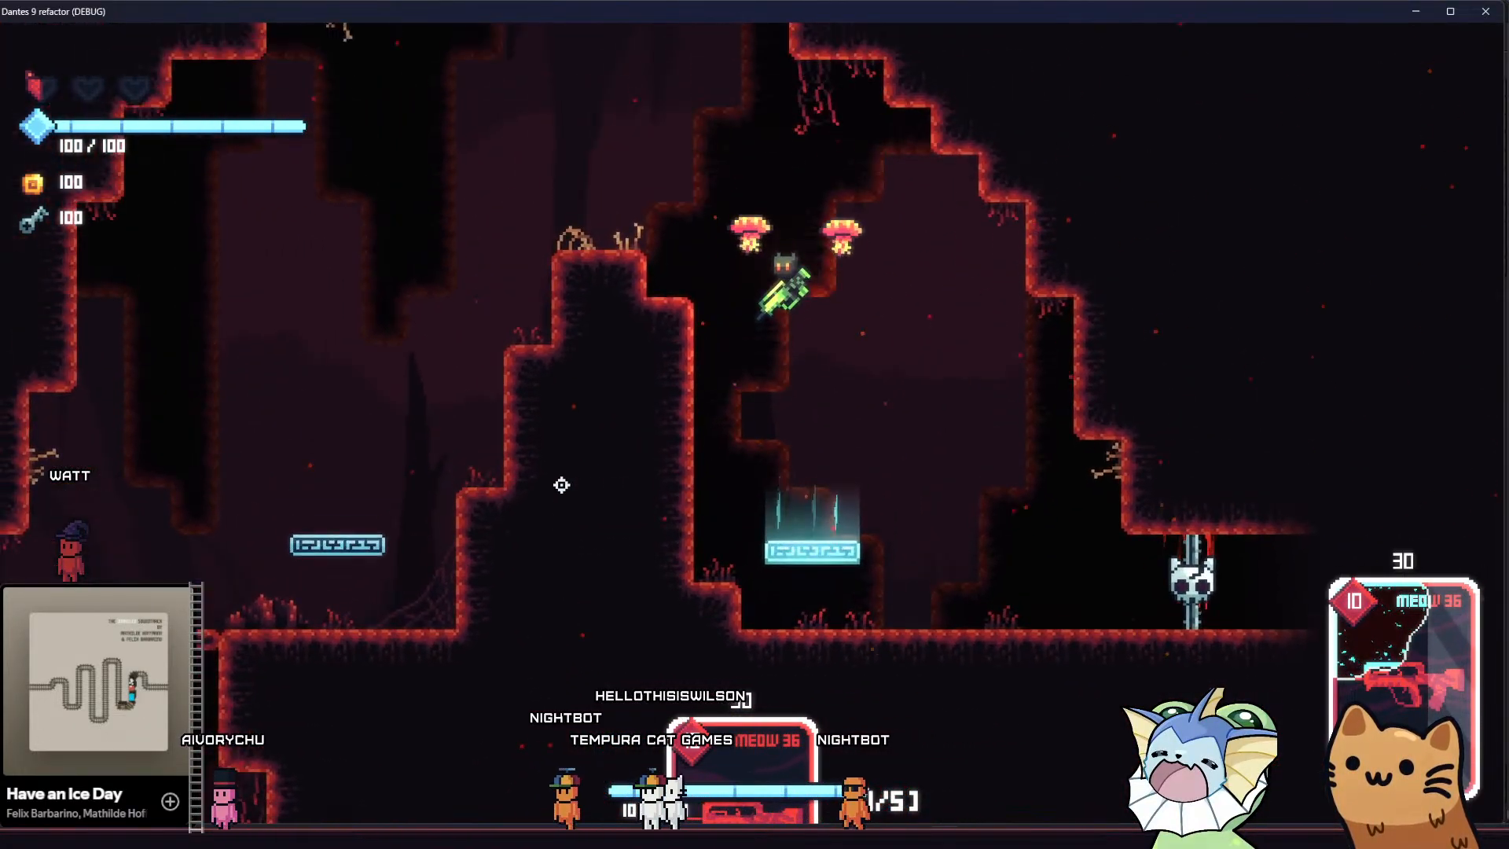
key("a")
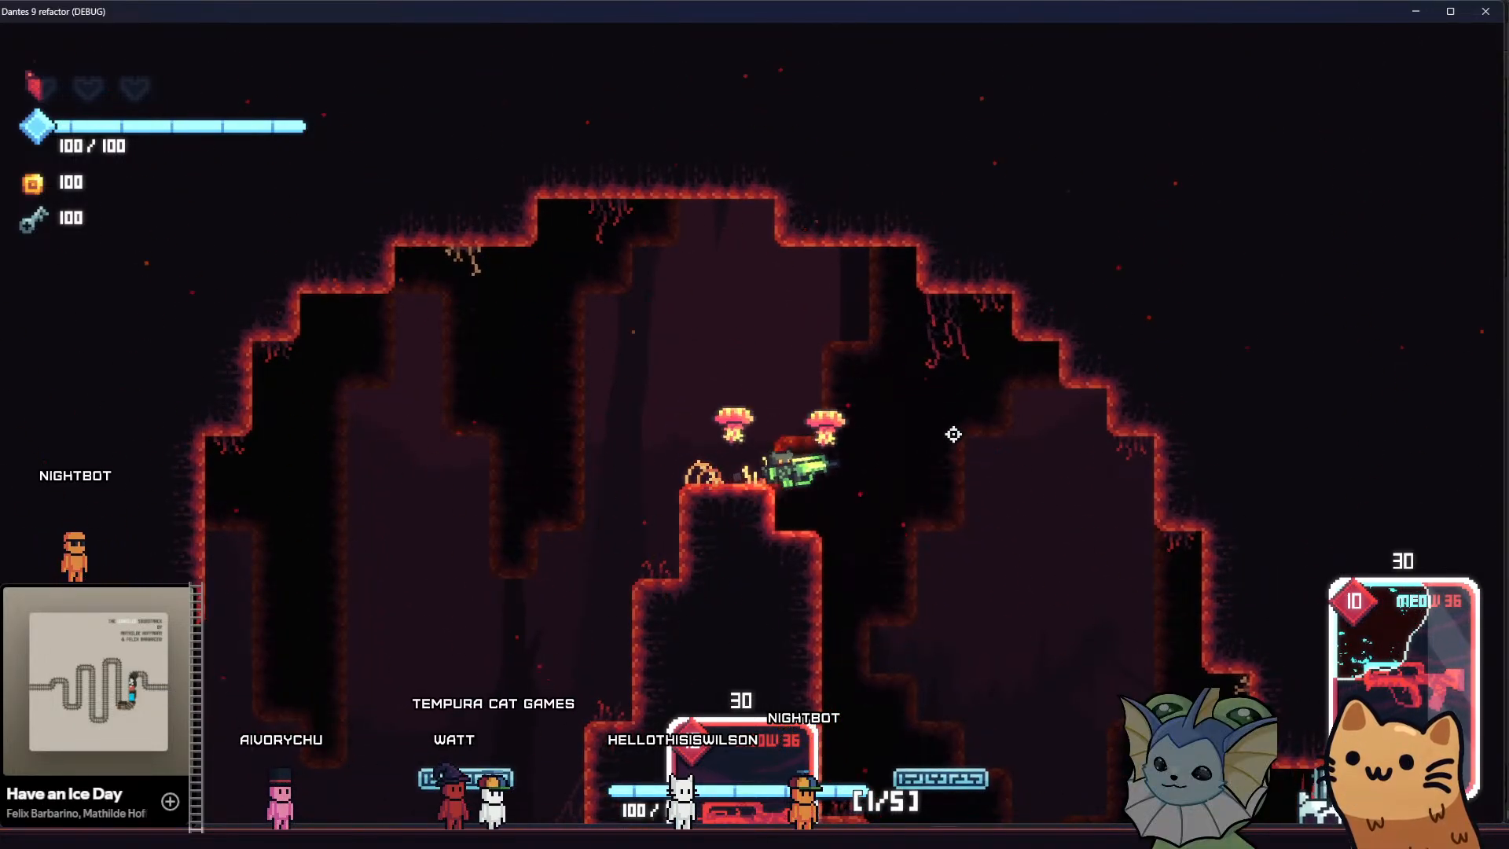
key("d")
key("a")
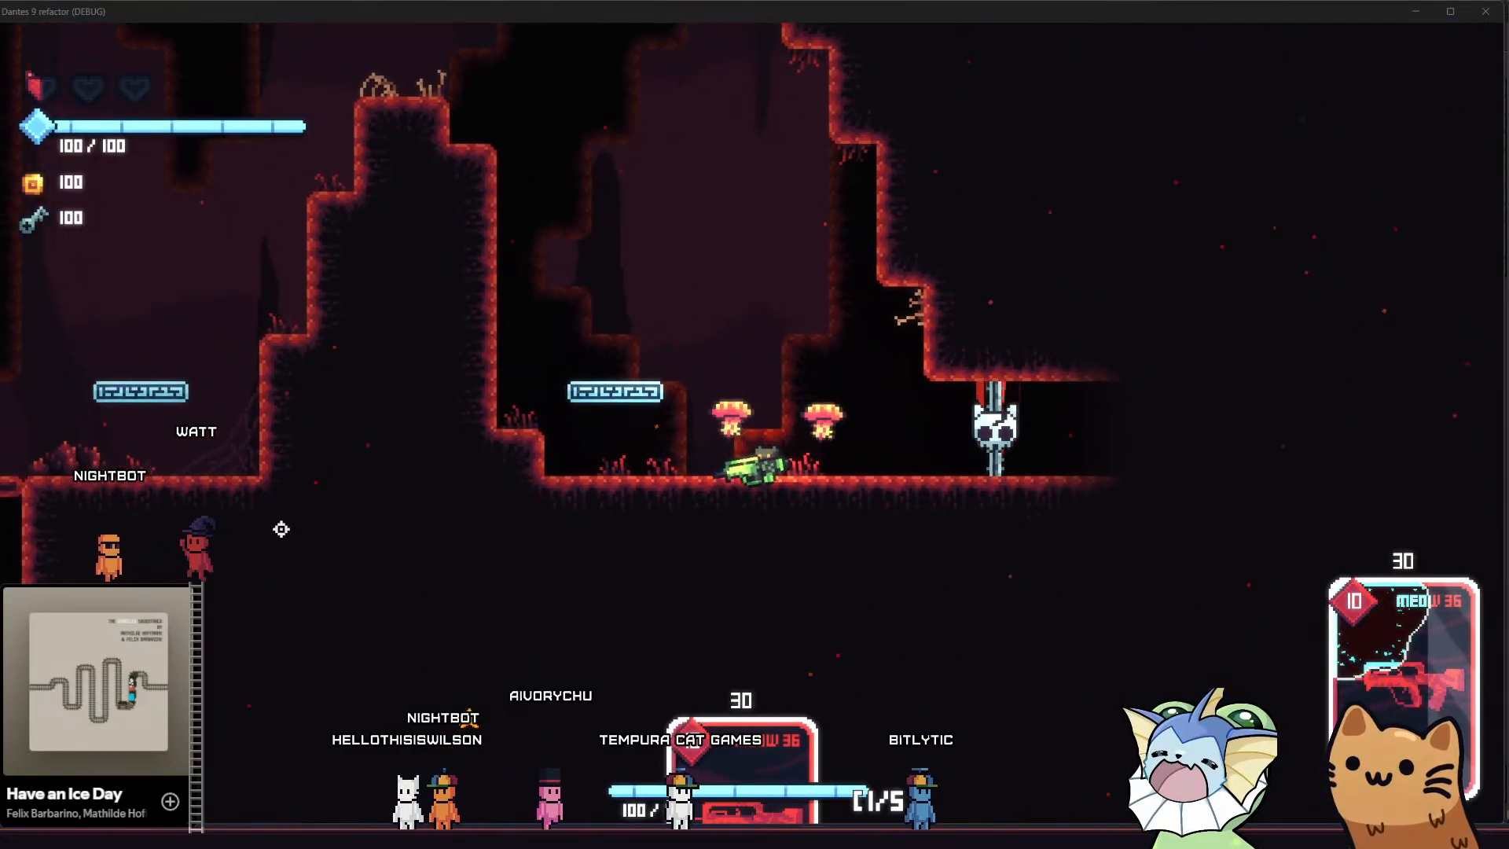
Fire the equipped weapon toward the pillar, then bounce back up onto its top to view the cave background
left_click(529, 441)
key("a")
key("space")
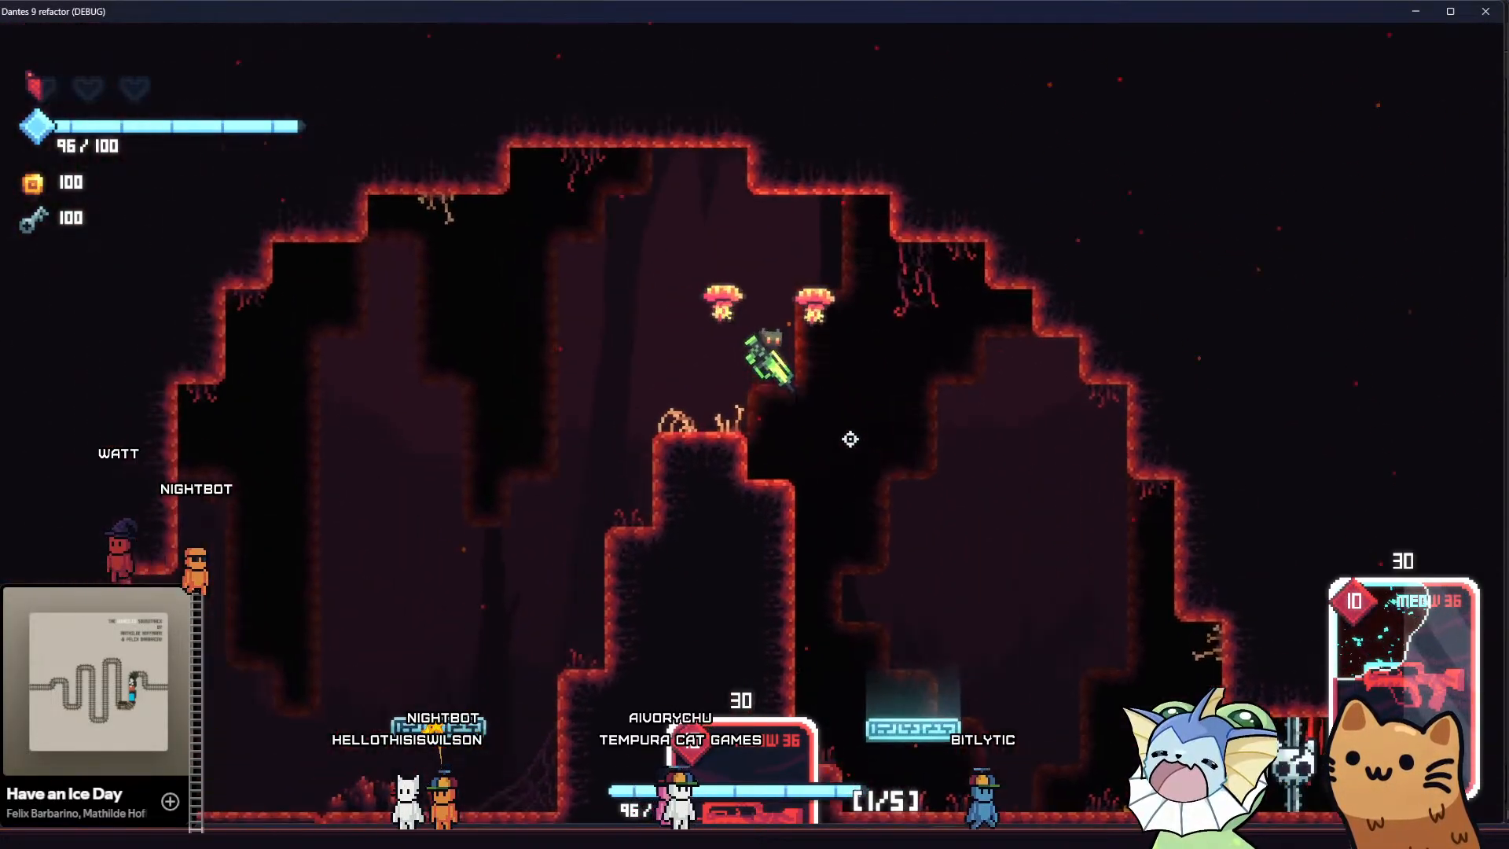
key("a")
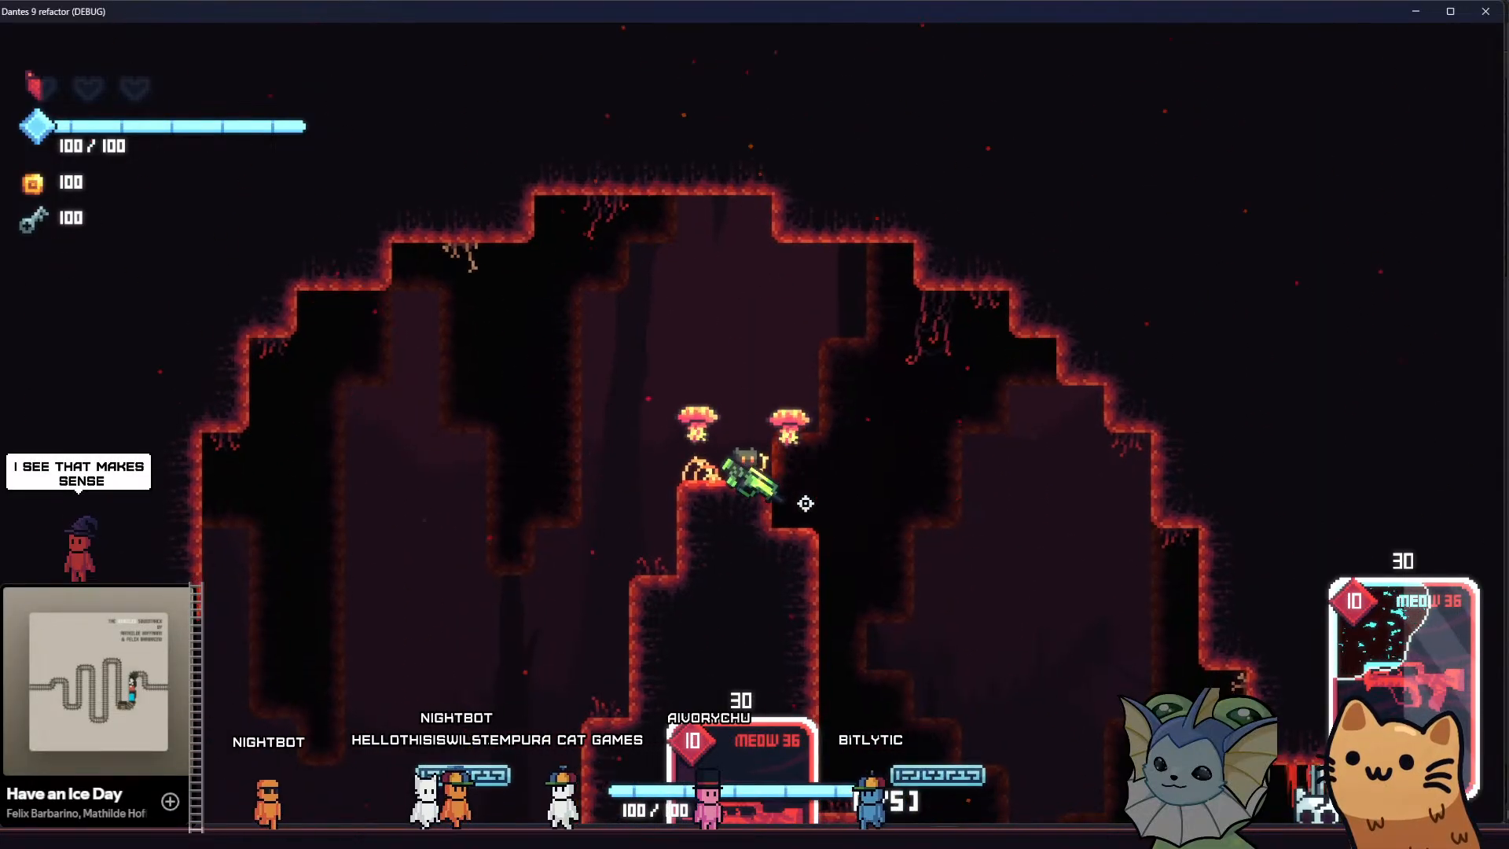
Look through the addable cards in the game's debug menu, then return to the cave room
key("grave")
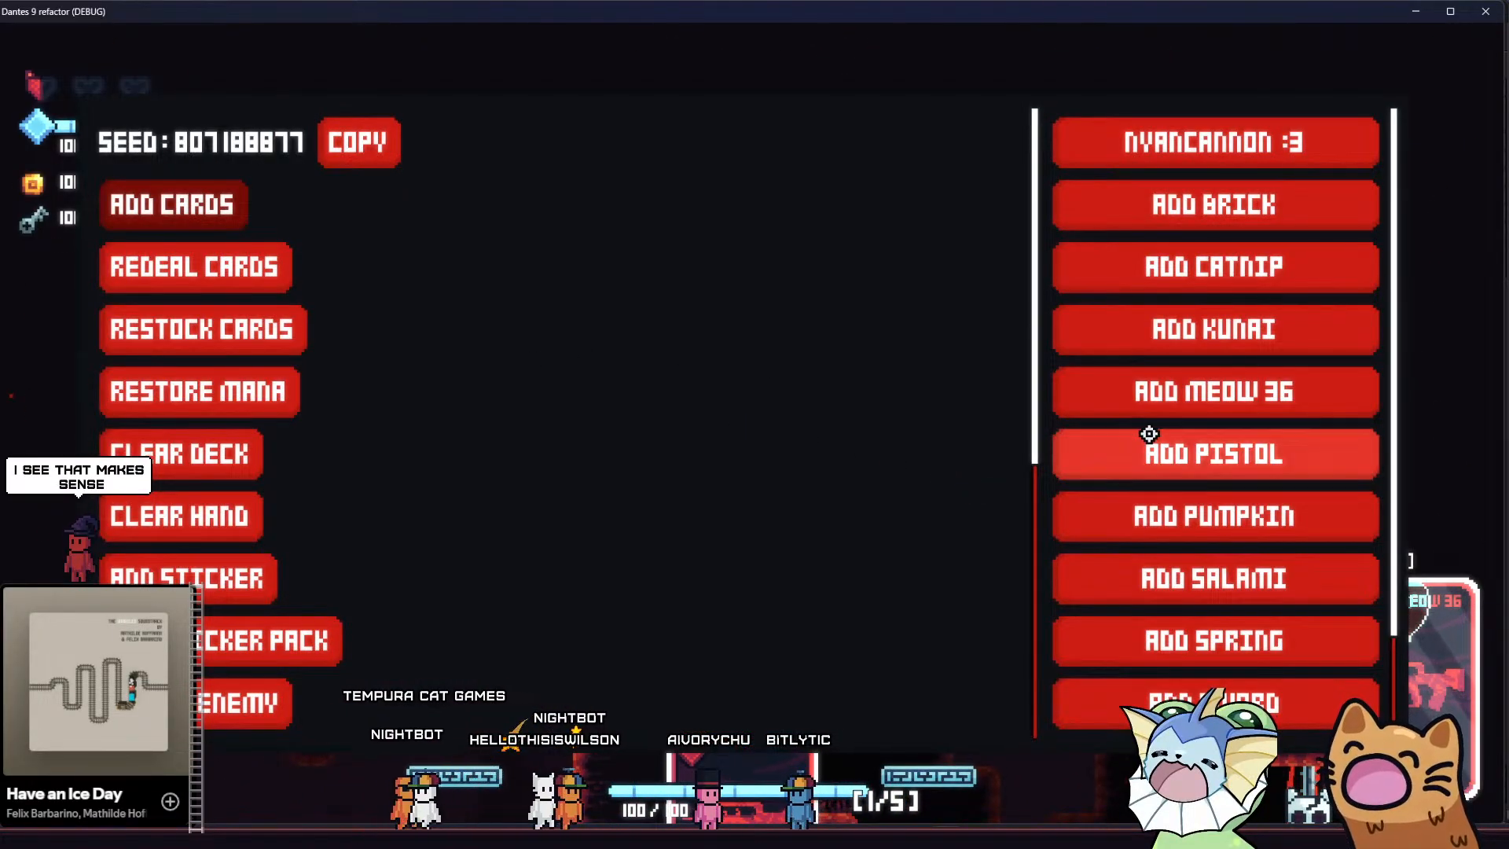
scroll(1150, 436, "down", 2)
scroll(1152, 438, "up", 2)
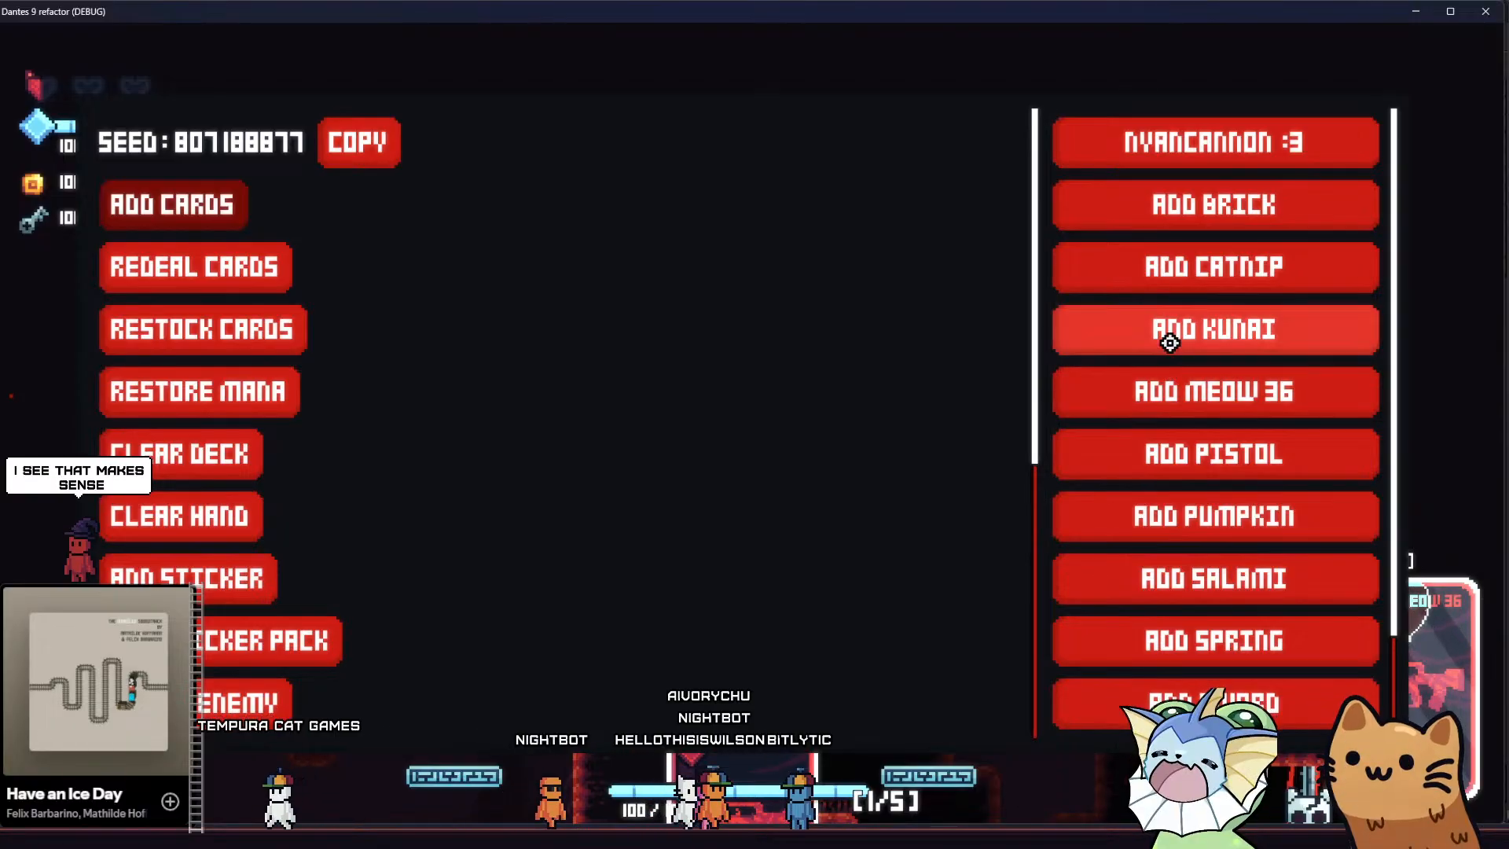
scroll(1155, 202, "down", 2)
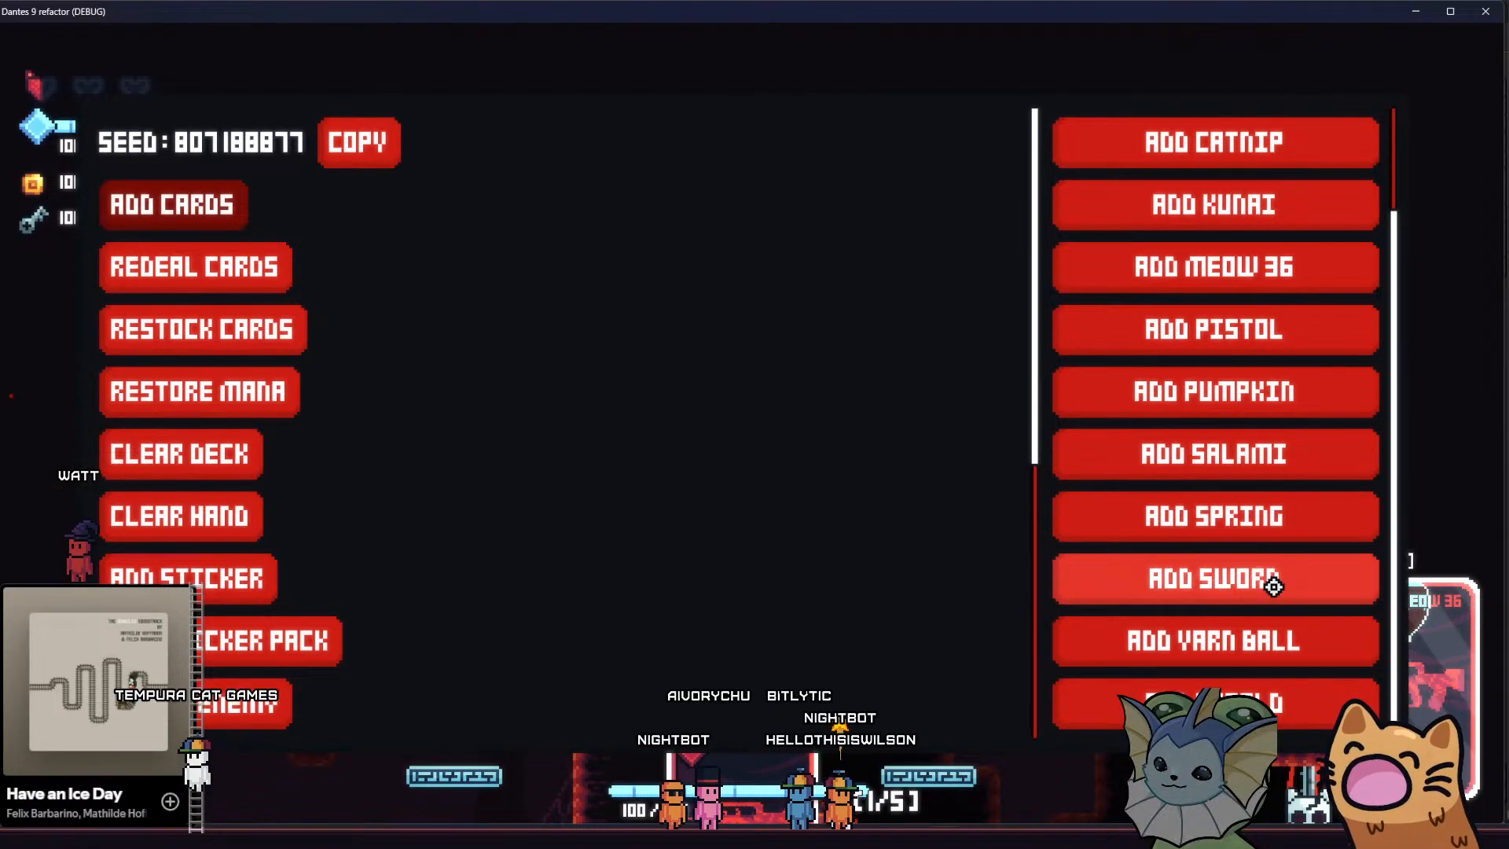
scroll(1226, 565, "up", 2)
key("grave")
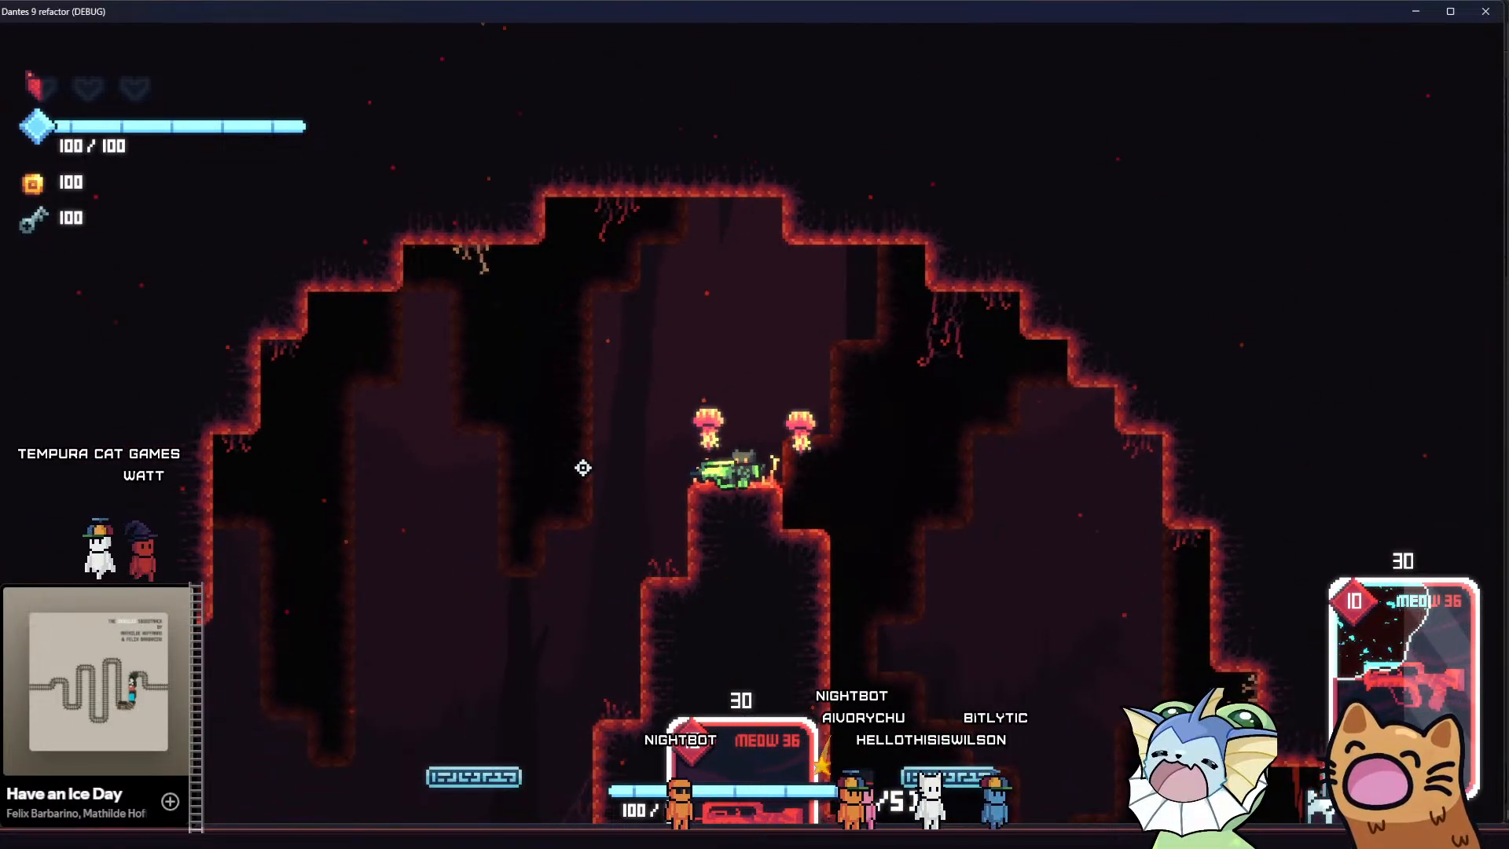
Switch the playtest to the wood_test scene and move from the library's central desk to the clock on its right
key("F8")
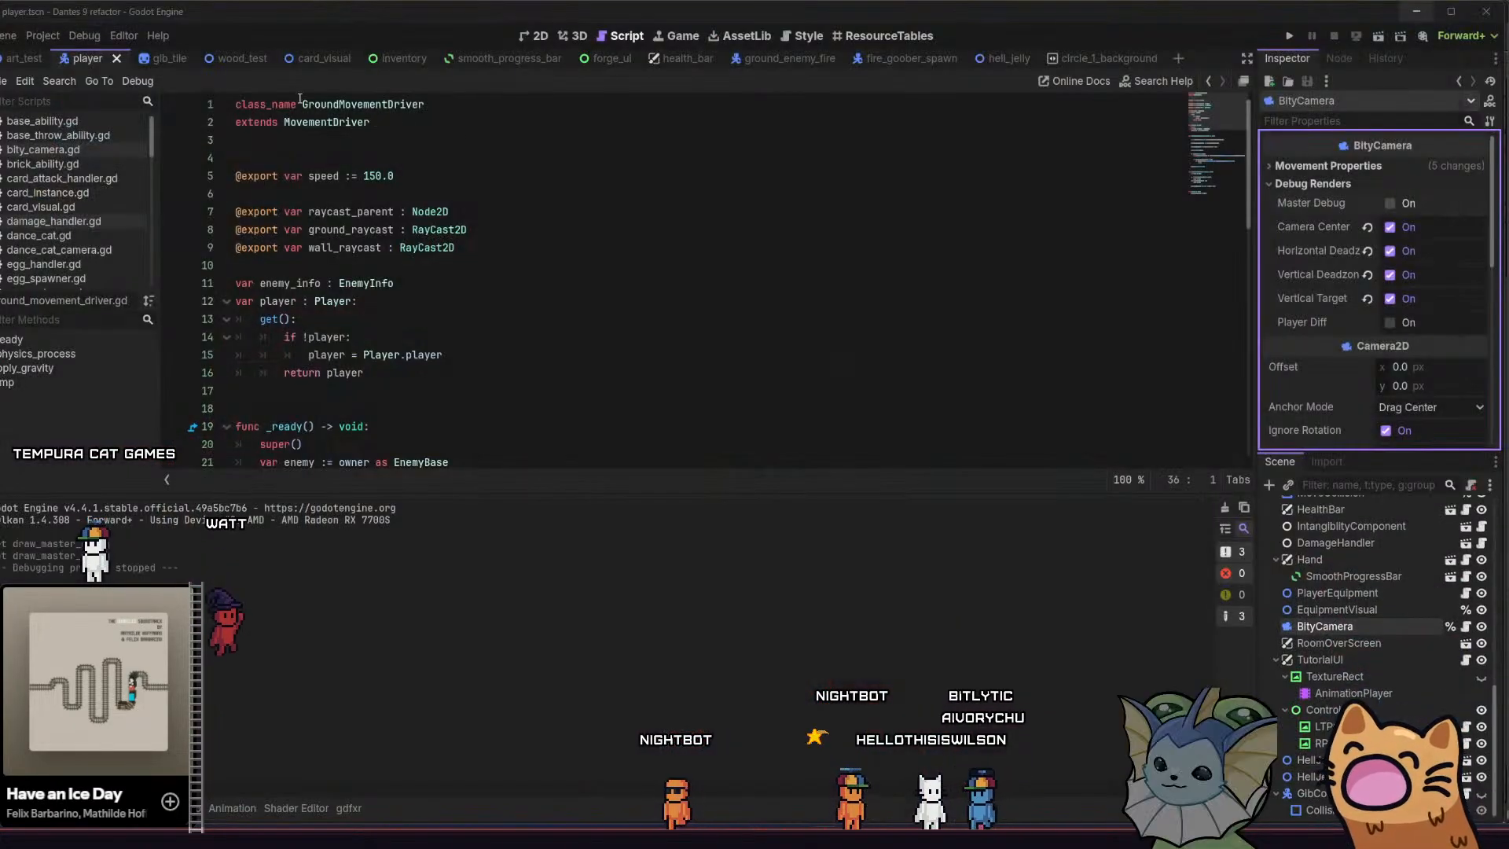
left_click(256, 60)
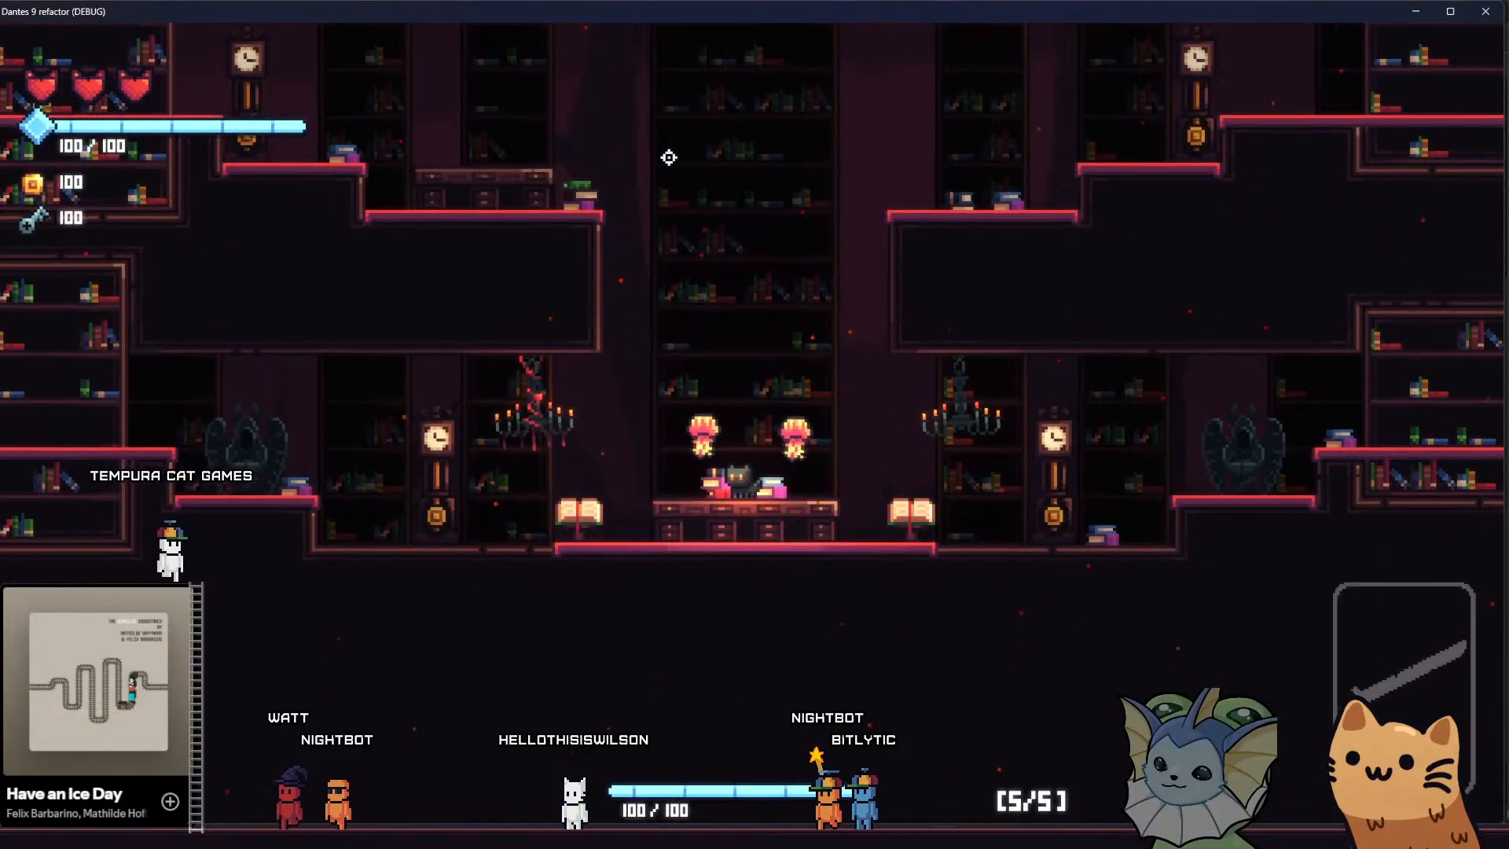
key("d")
key("space")
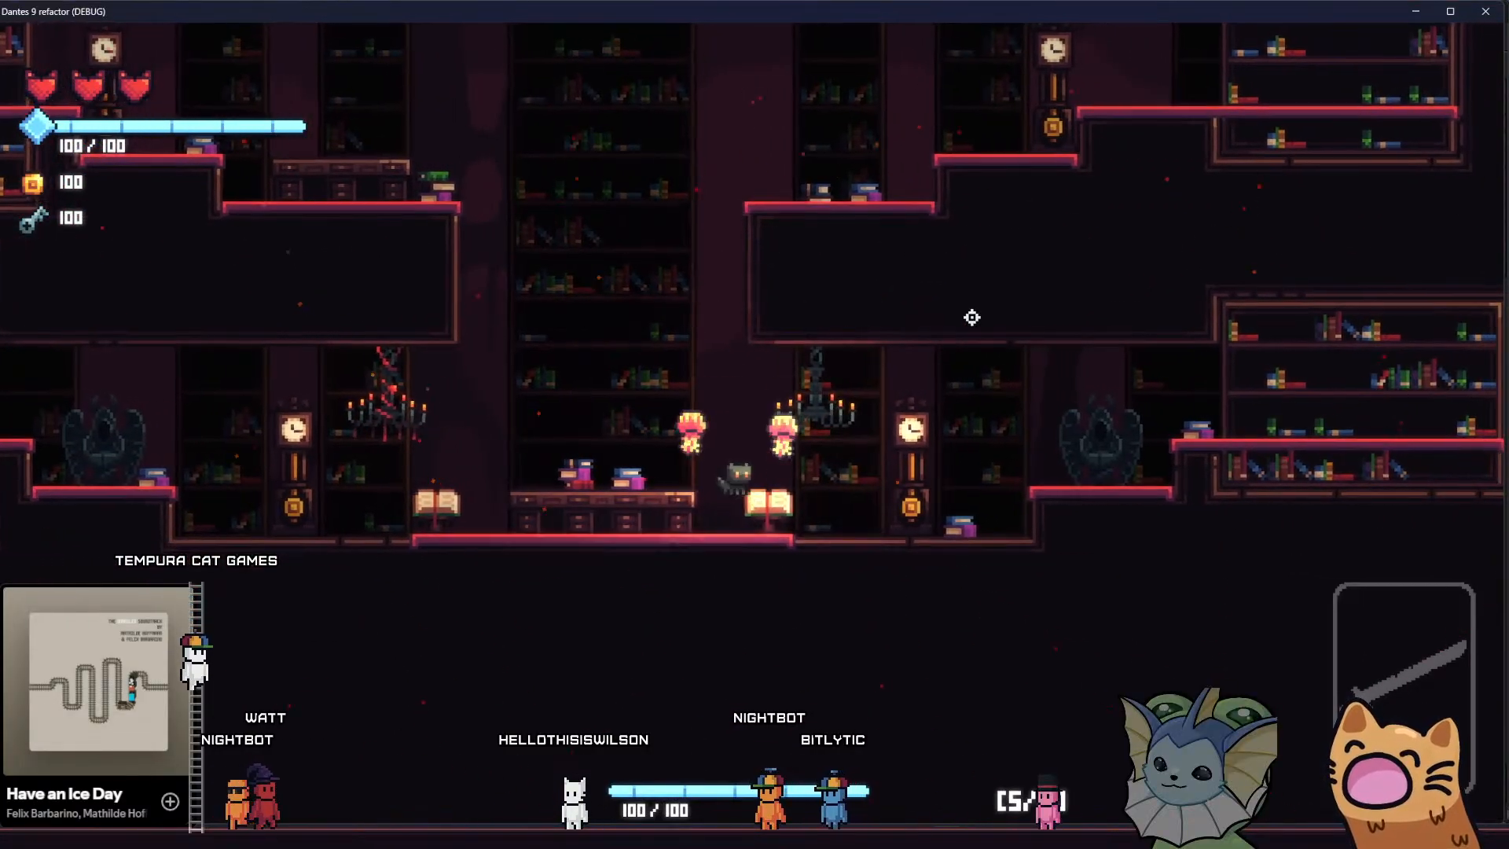
key("a")
key("space")
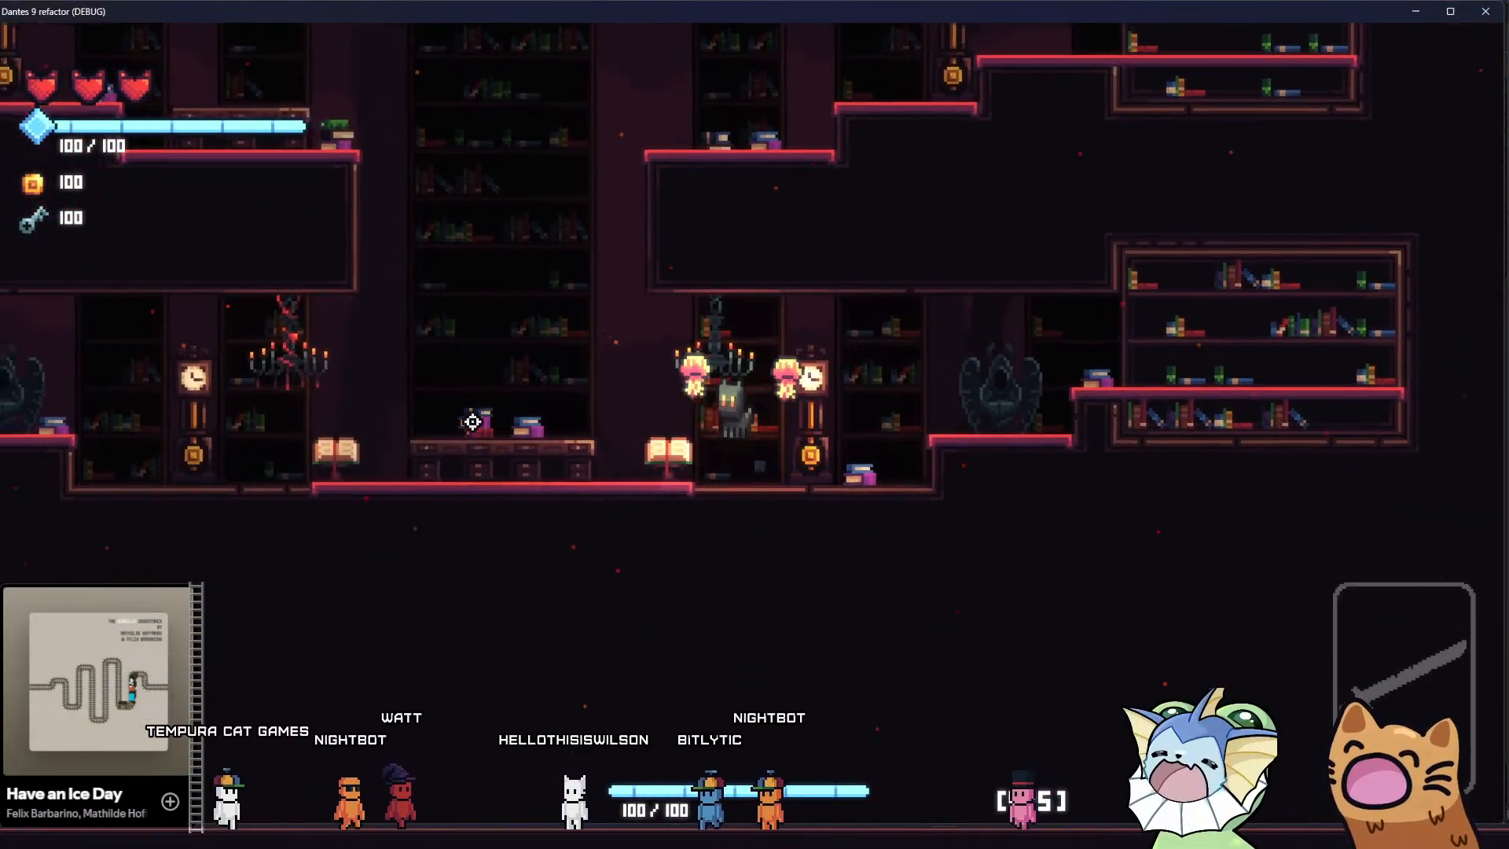
Walk the library floor to the clock left of the desk, then return and jump on the central desk
key("a")
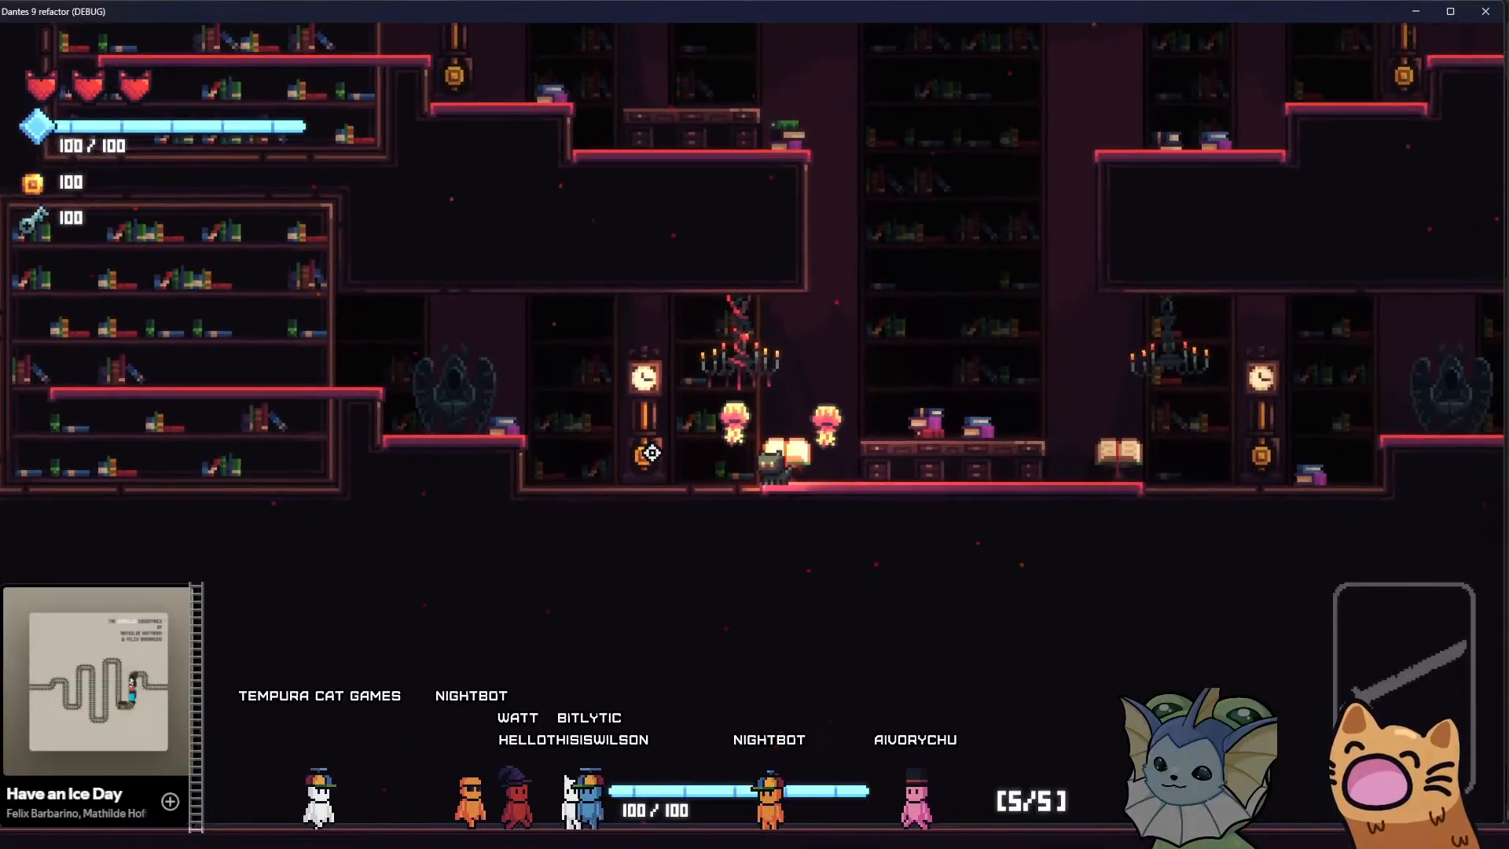
key("a")
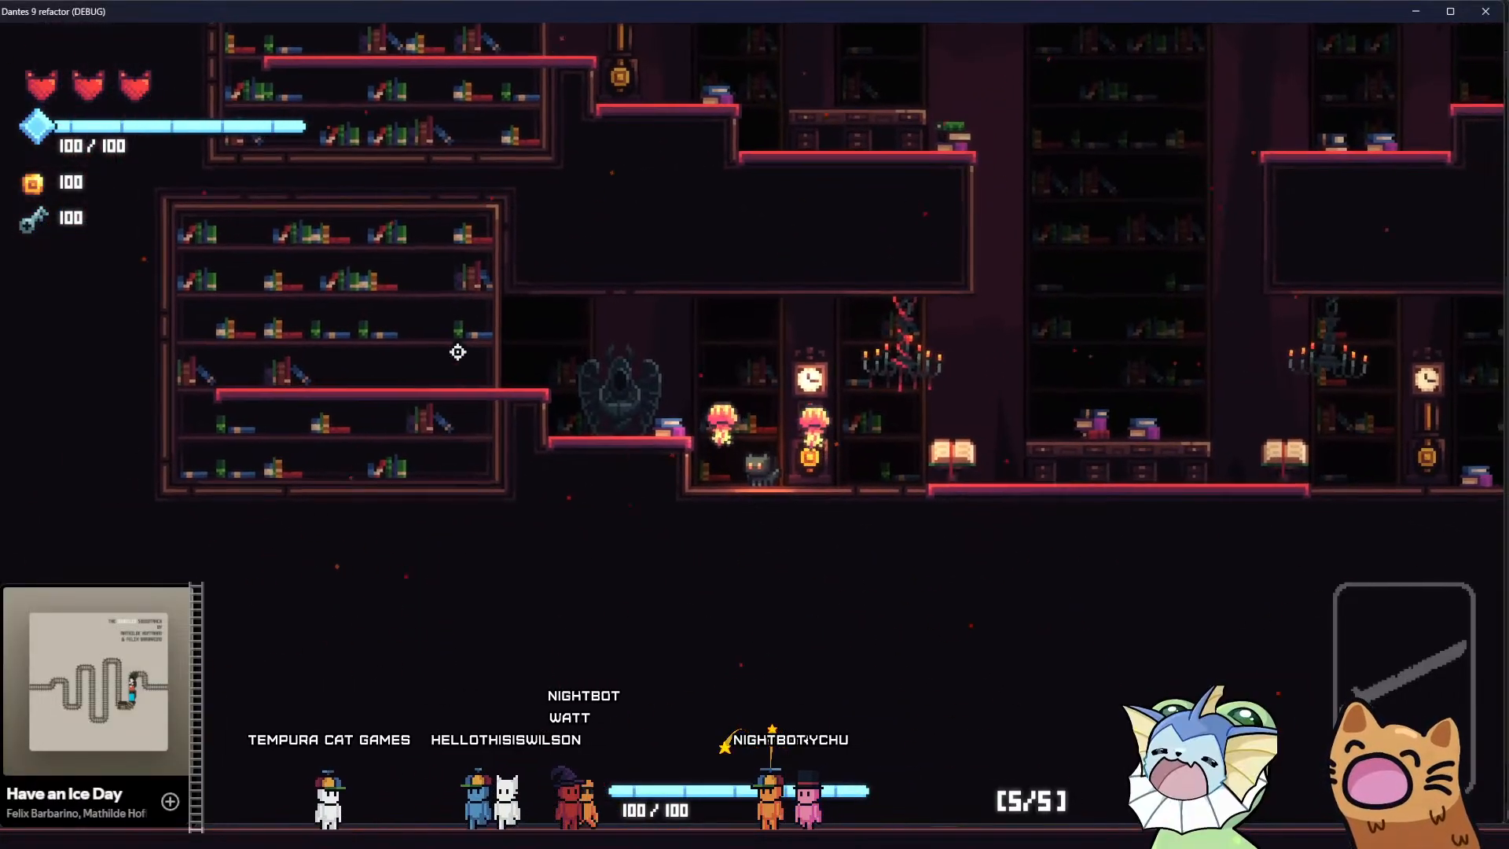
key("d")
key("space")
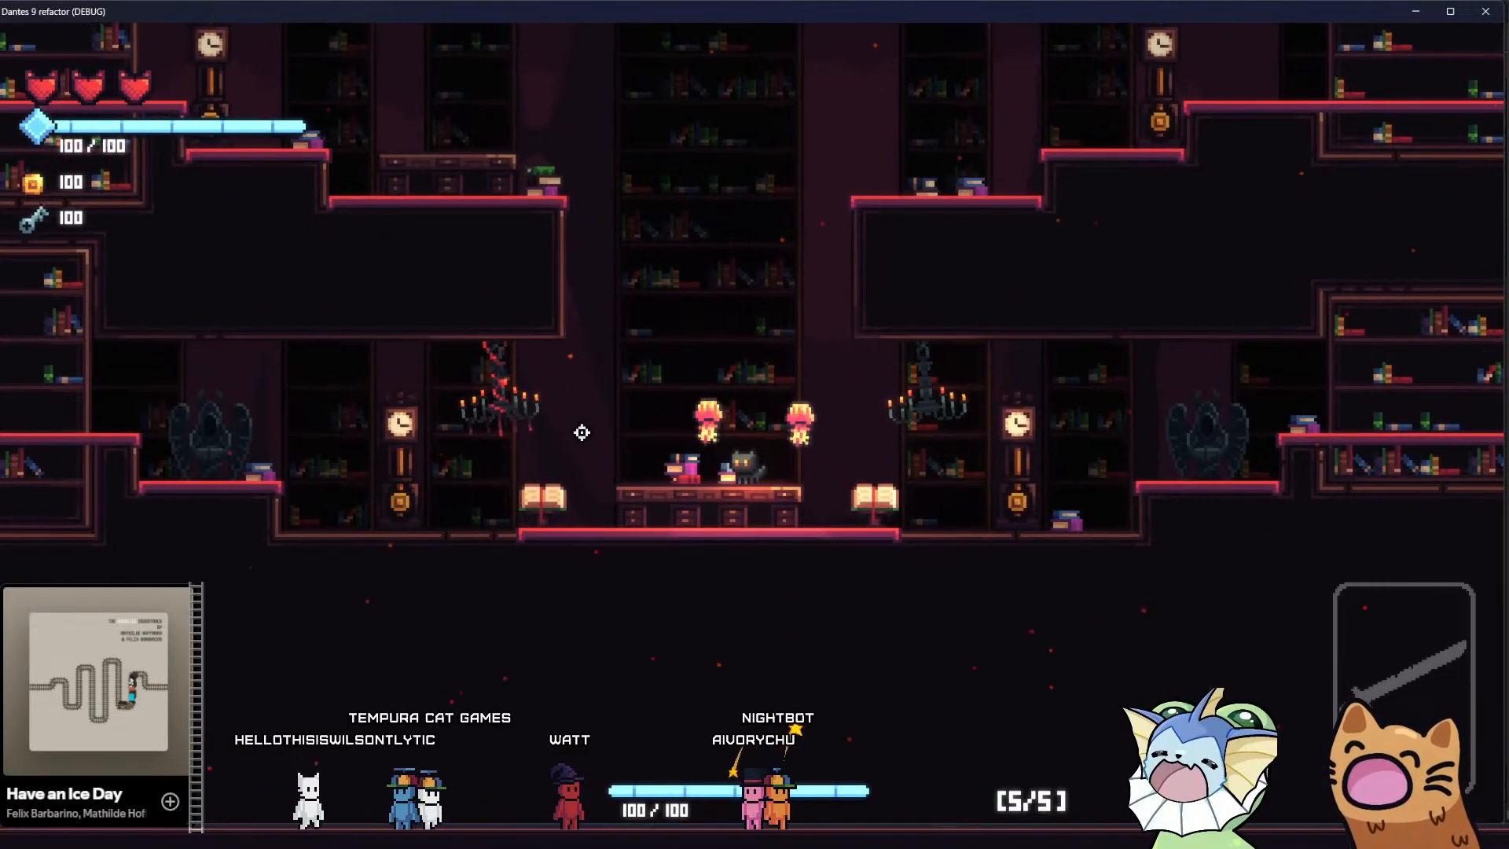
key("space")
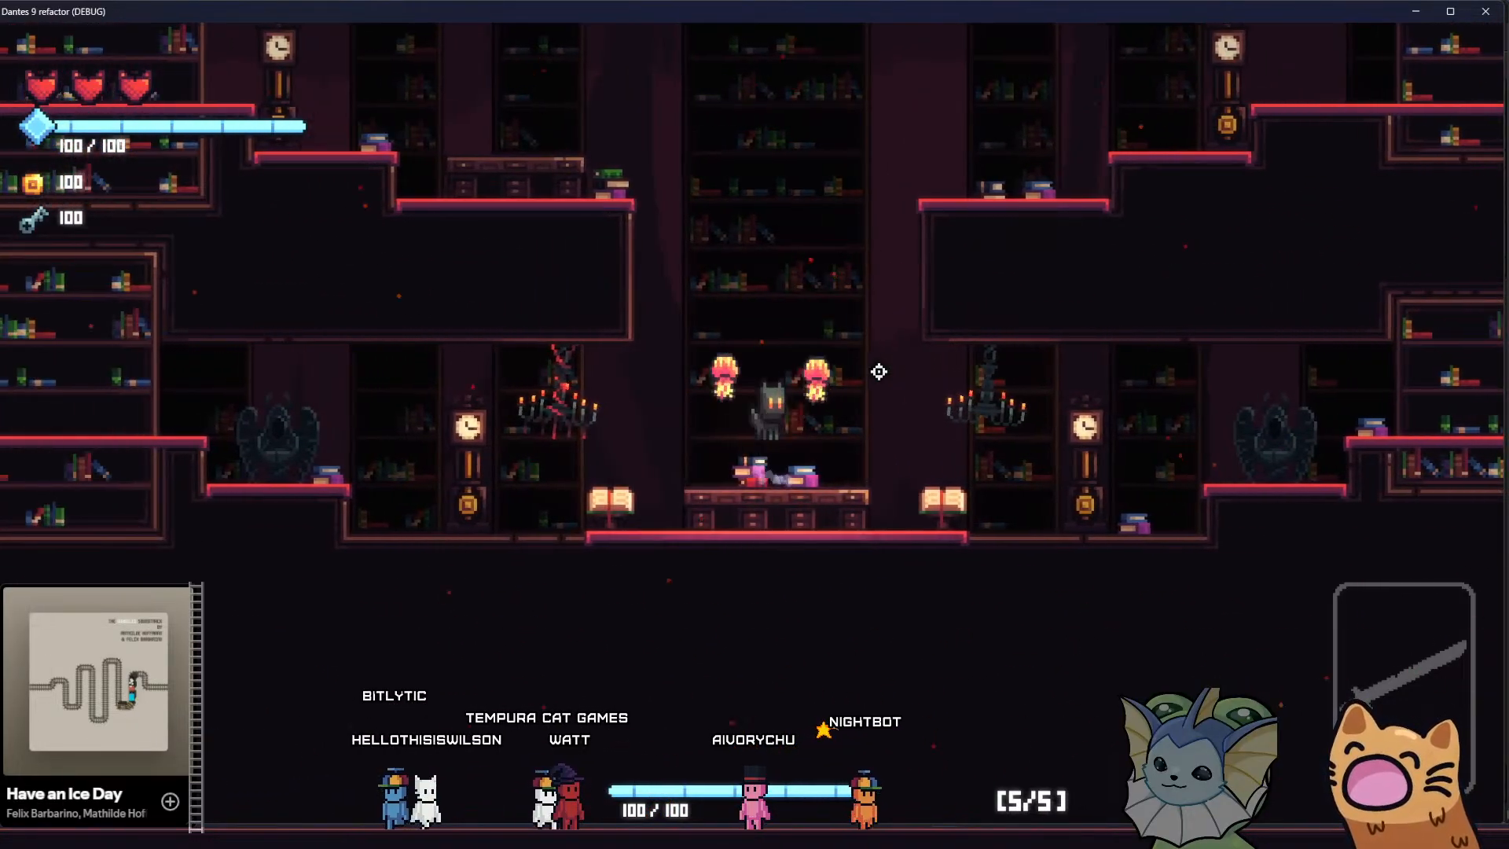
Hop around the central desk, then run from the left open book to the right clock, checking the bookshelf background
key("d")
key("a")
key("space")
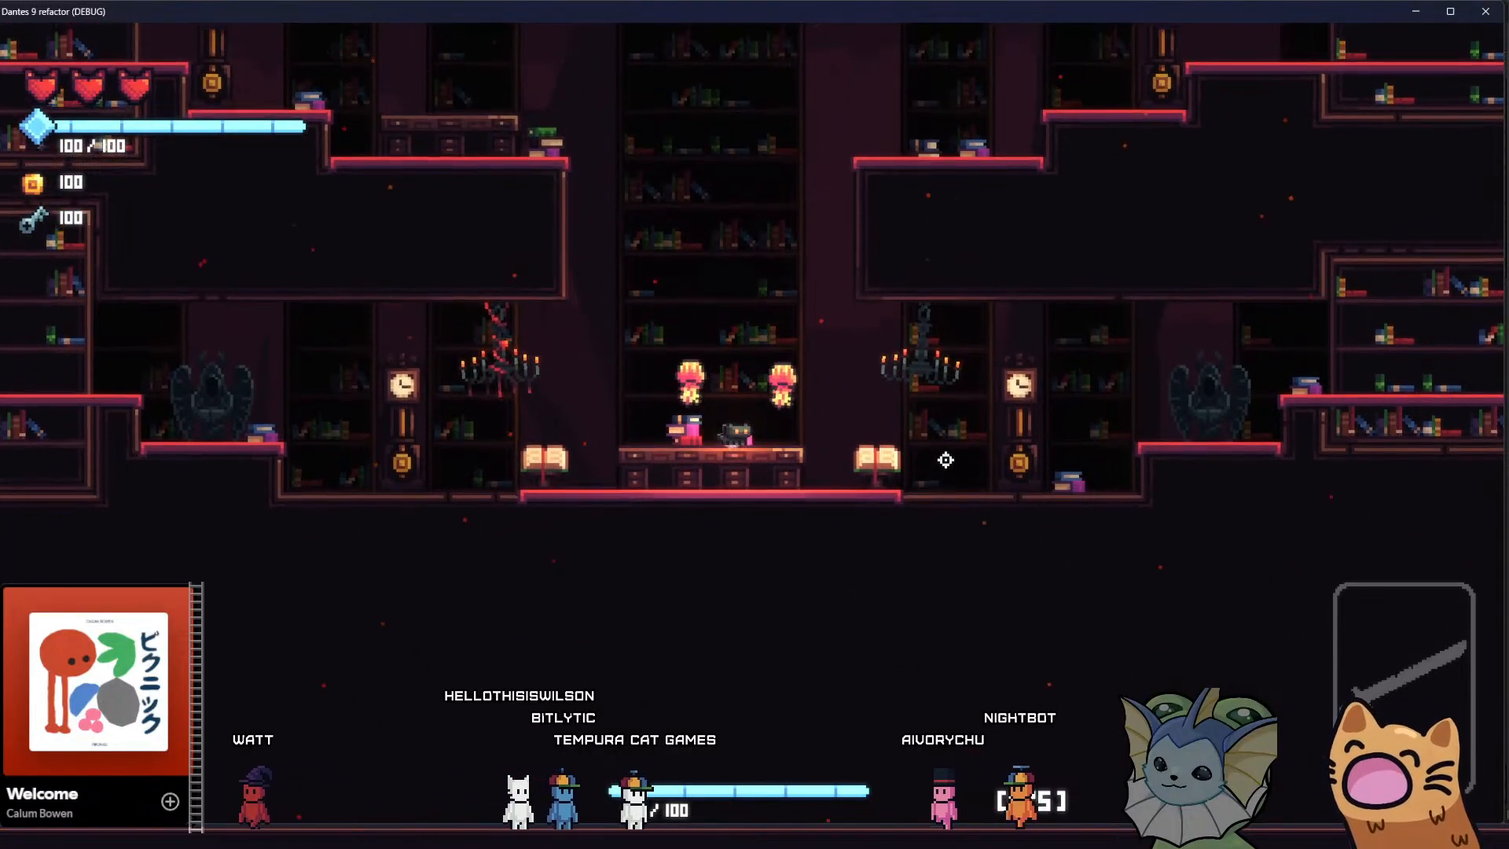
key("a")
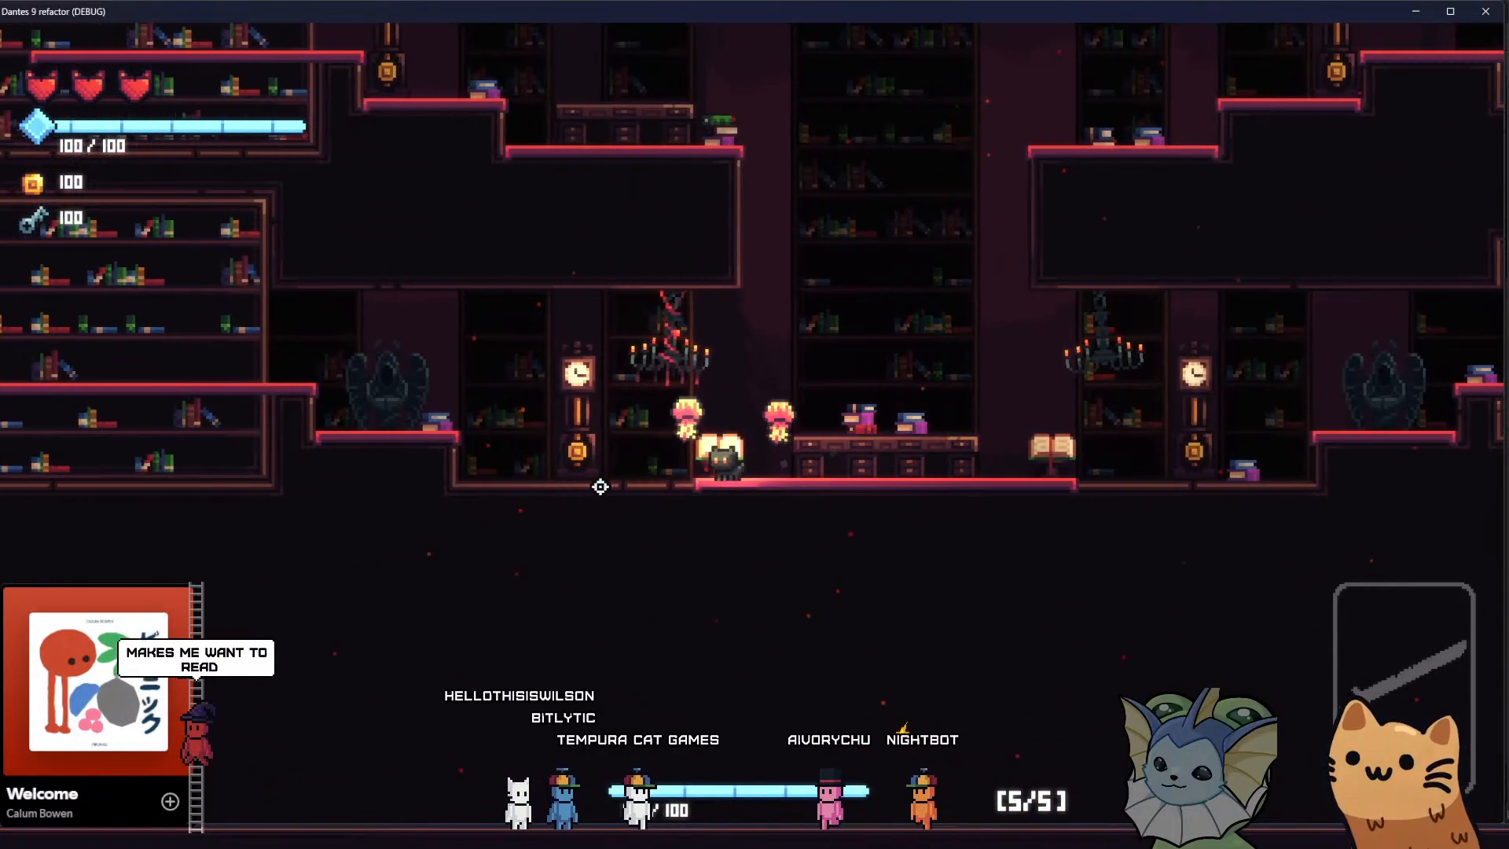
key("d")
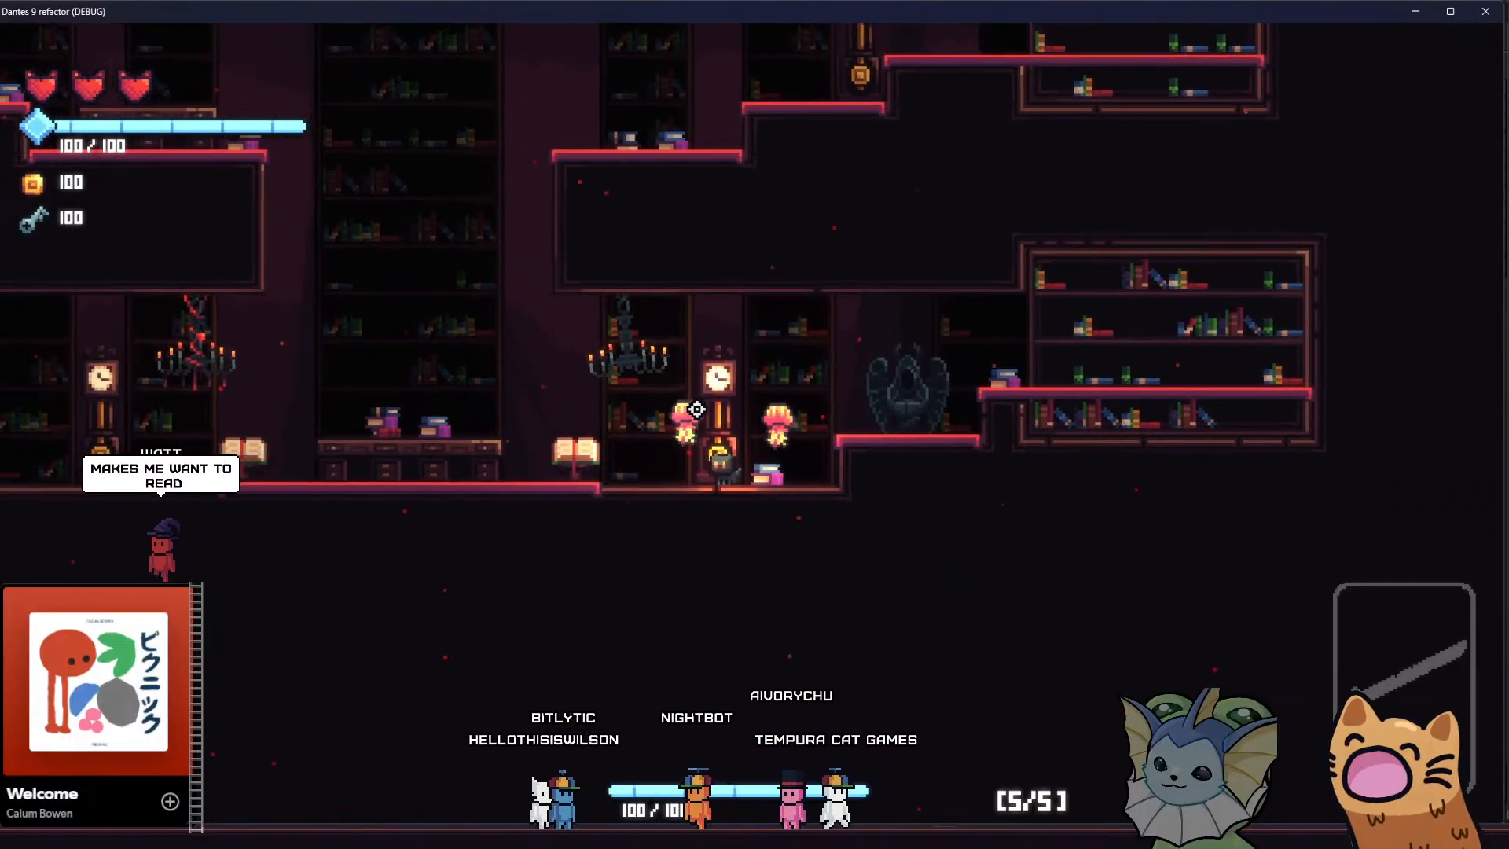
Attack toward the right chandelier from the library desk, then shift back and forth on the desktop
left_click(980, 408)
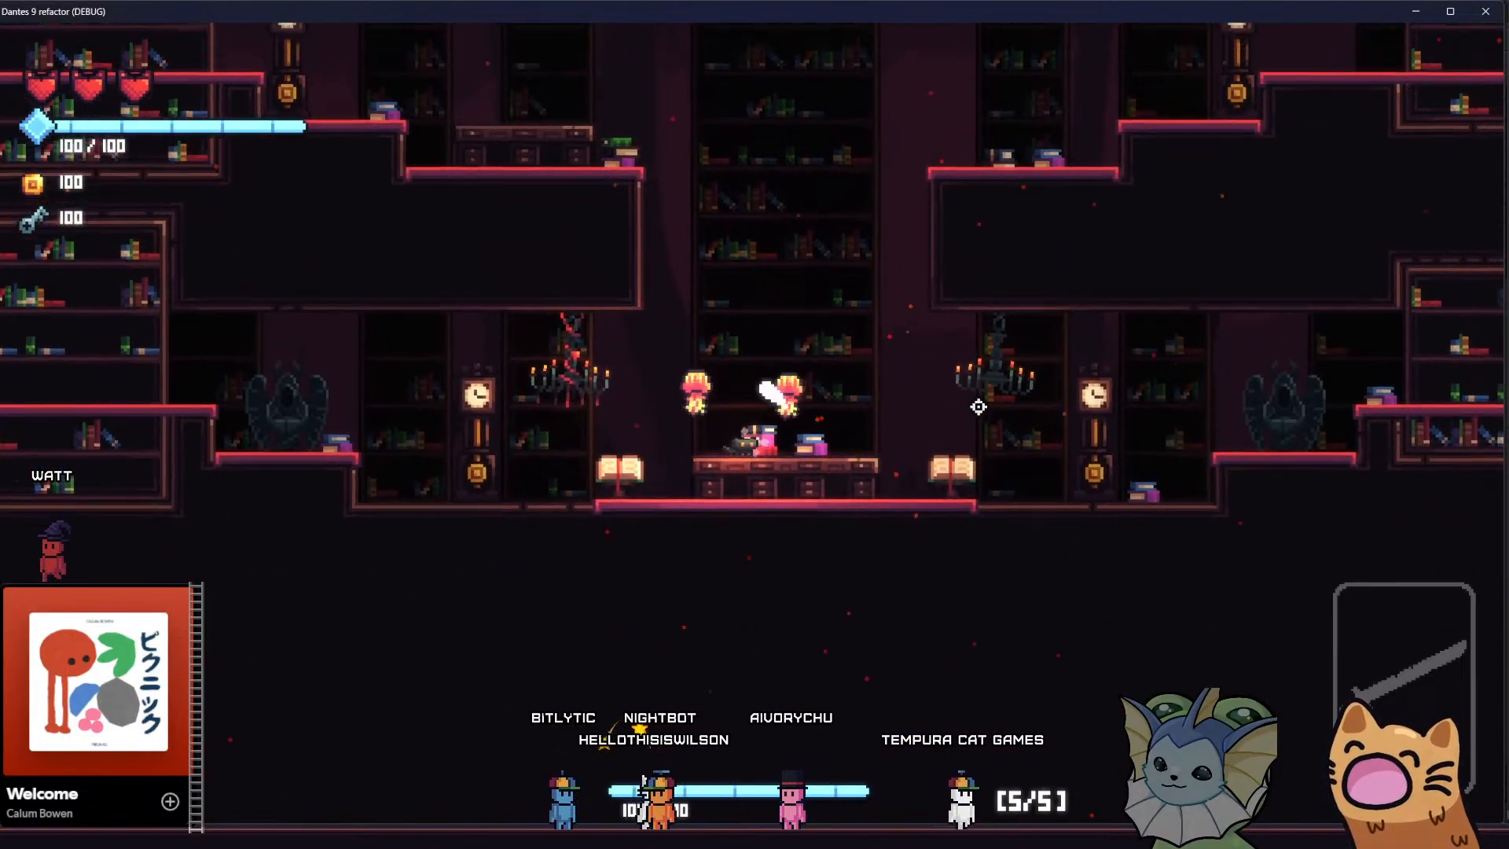
key("space")
key("d")
key("a")
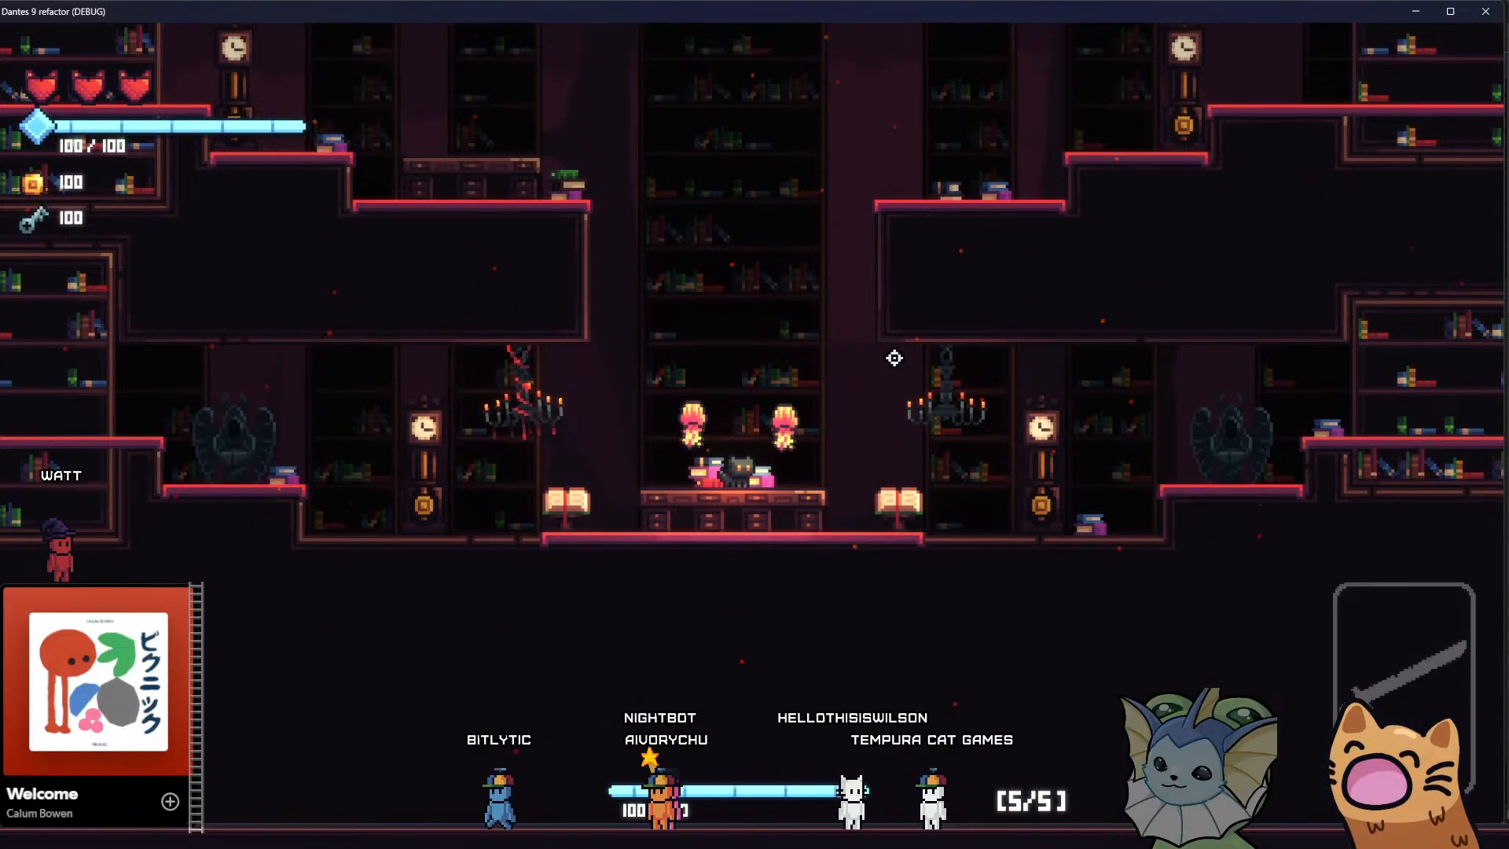
Jump repeatedly above the library desk while shifting left and right, watching the background and camera motion
key("space")
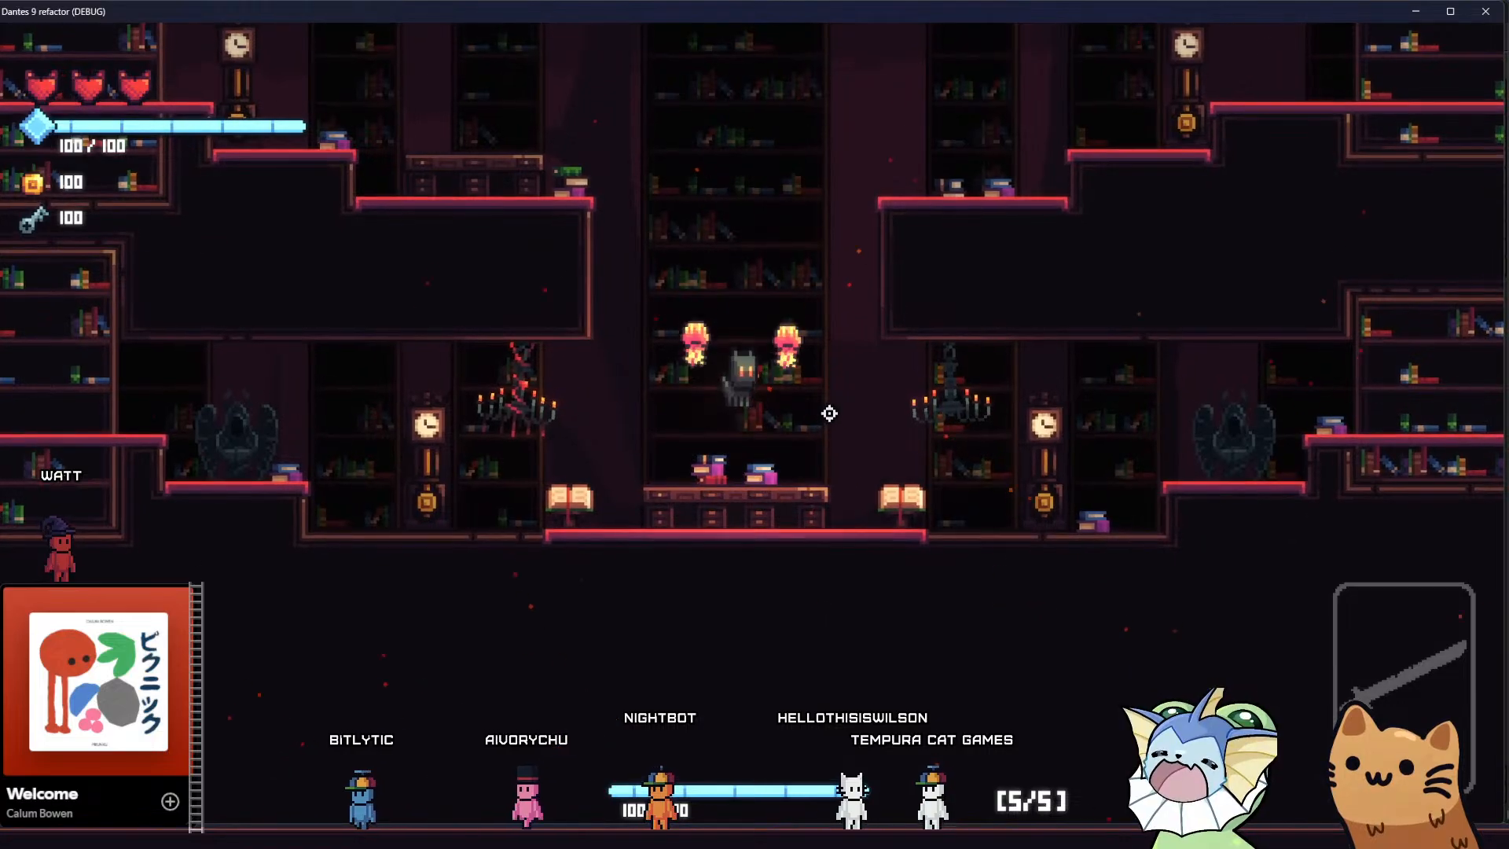
key("d")
key("space")
key("a")
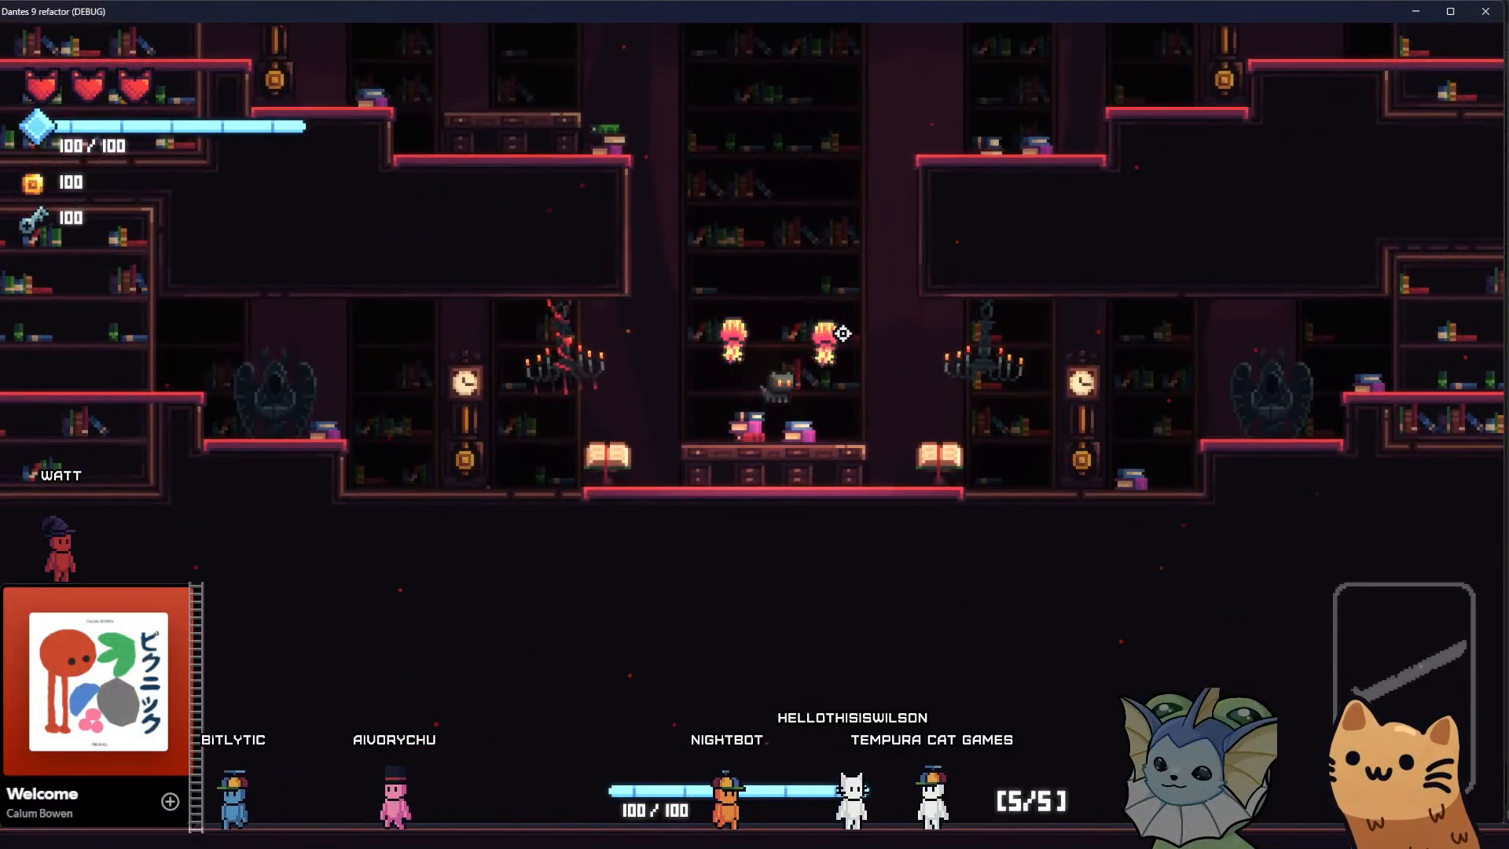
key("space")
key("d")
key("space")
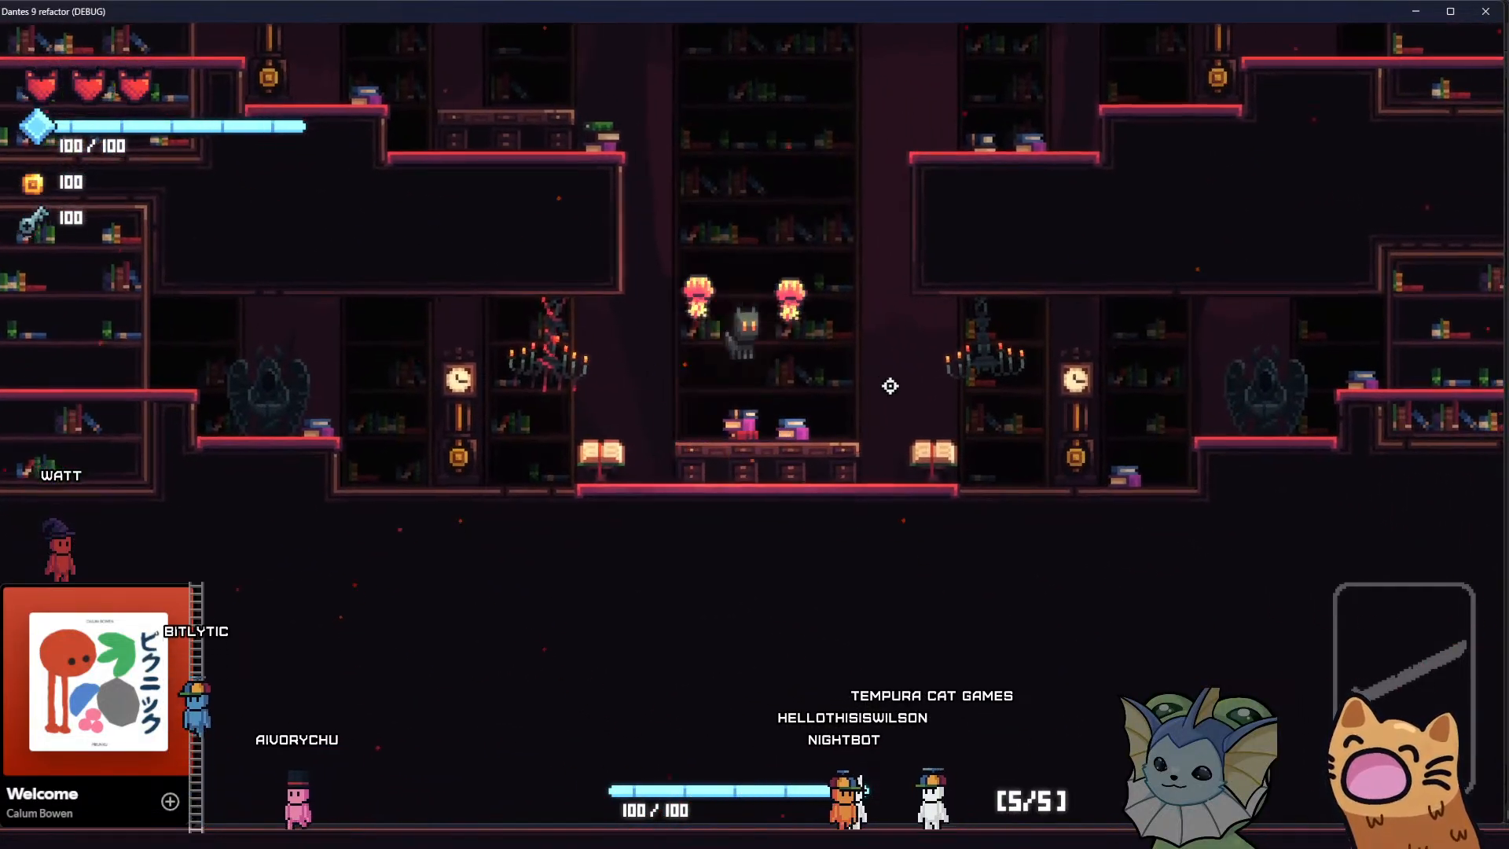
key("d")
key("a")
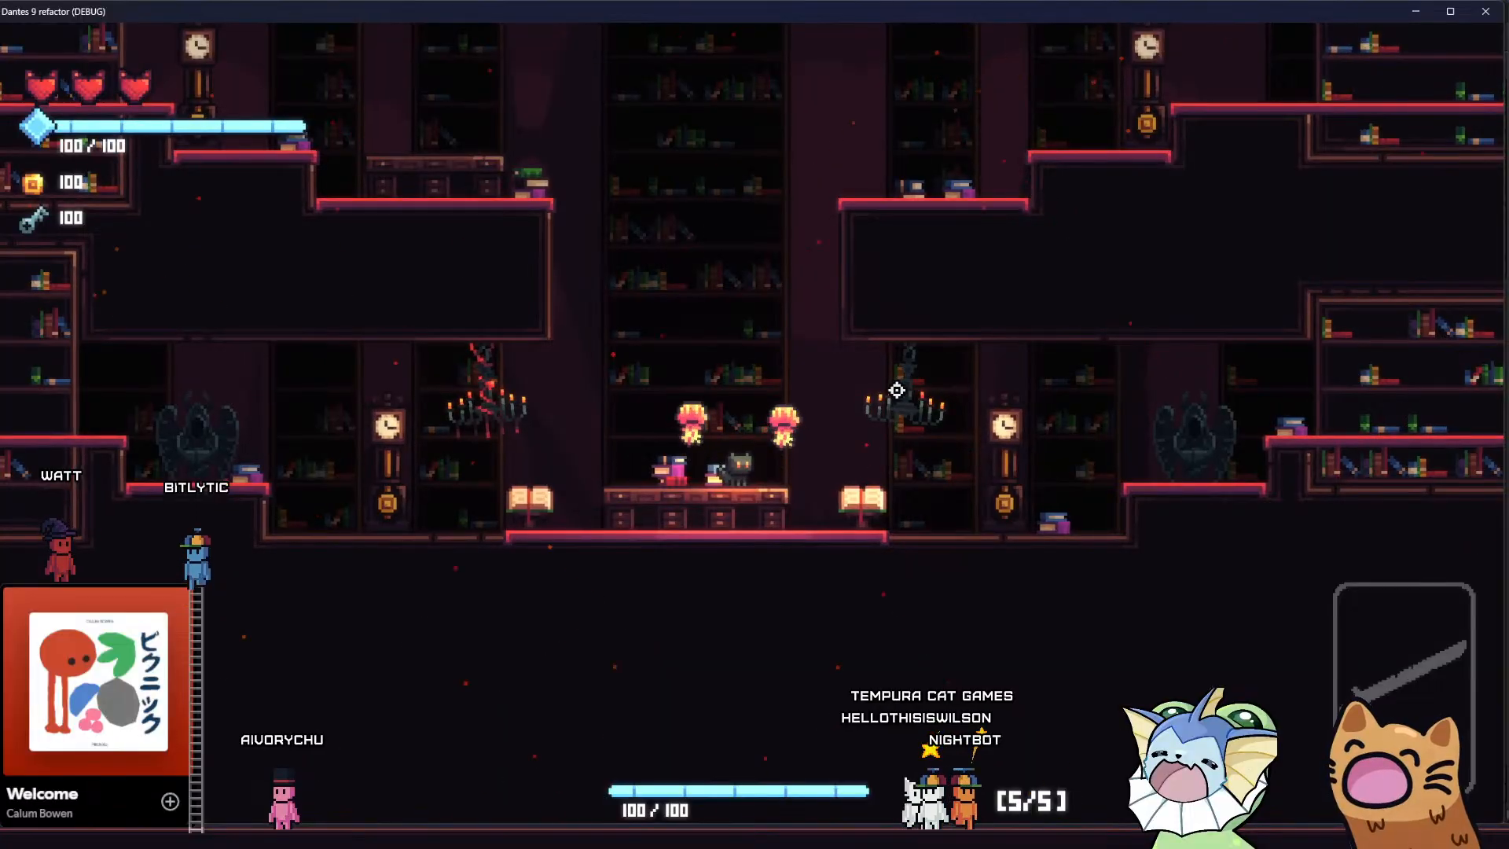
Restart the playtest in the forge room with the game window maximized
left_click(1486, 11)
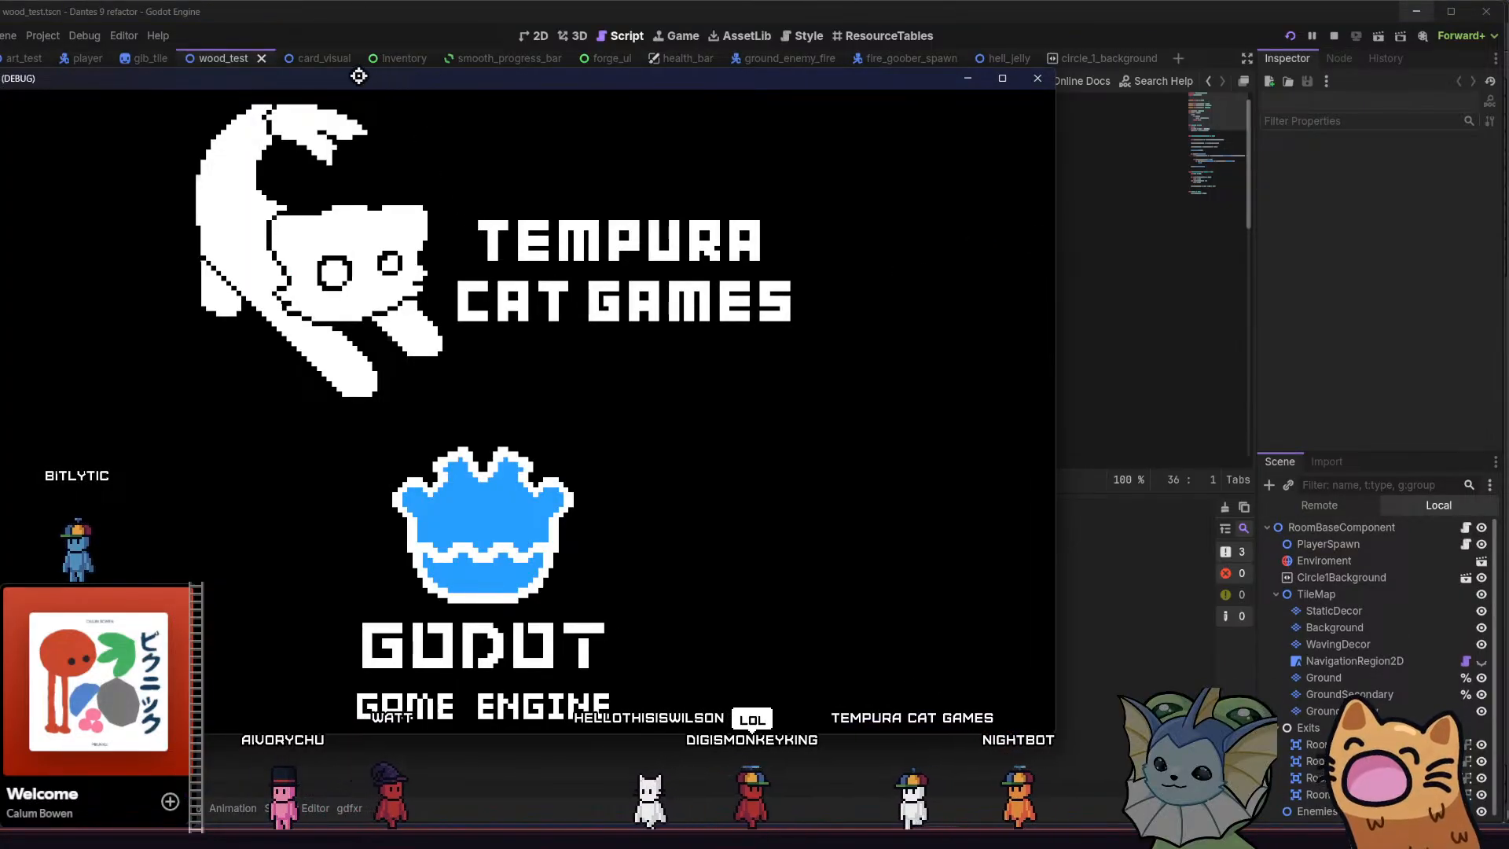
left_click_drag(359, 75, 338, 25)
double_click(355, 23)
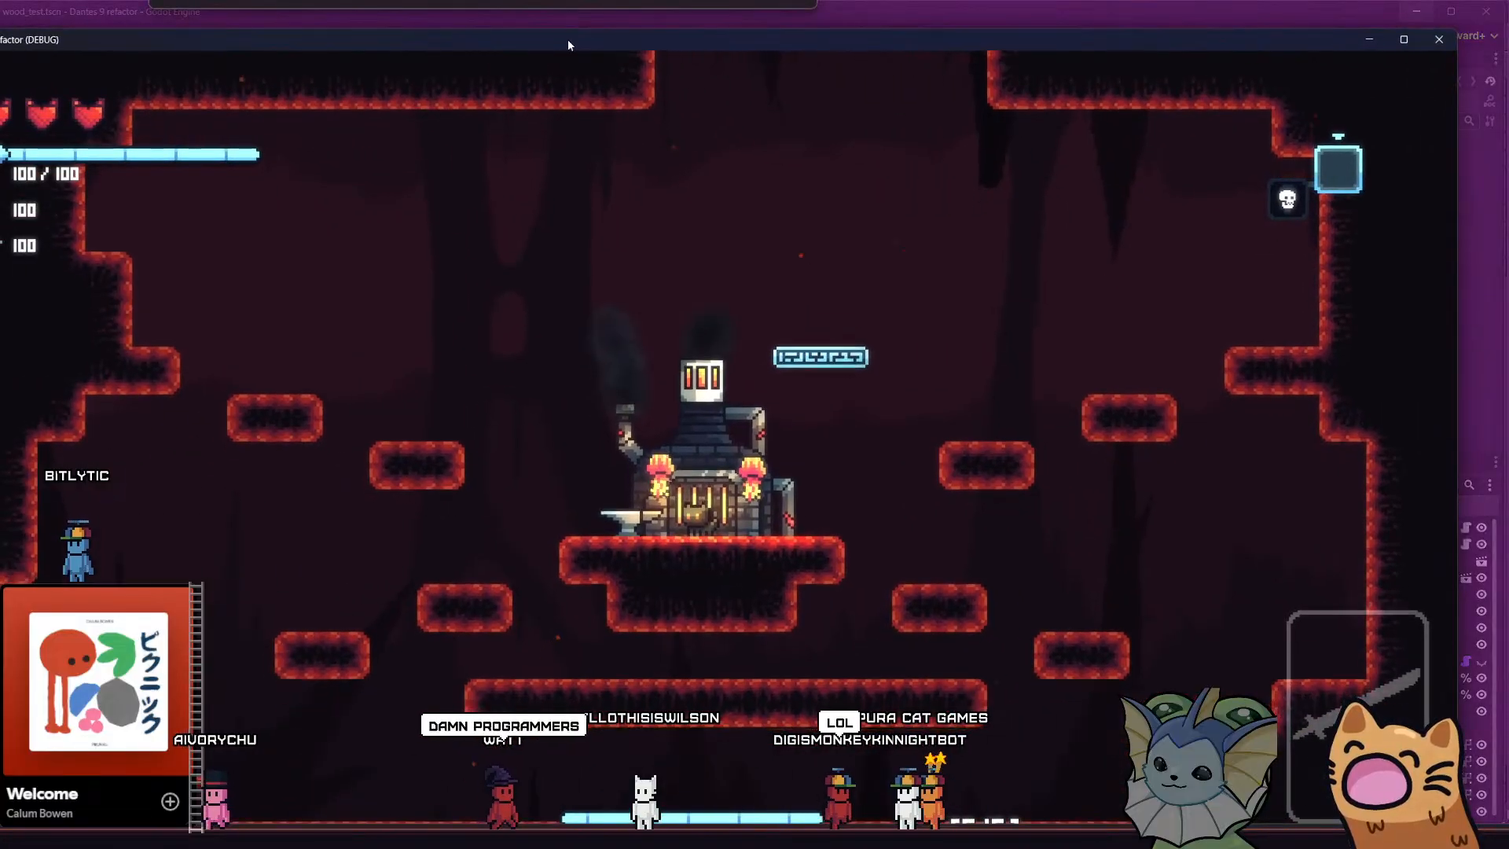
Spawn a FireGooberHive enemy in the forge room from the debug menu
key("grave")
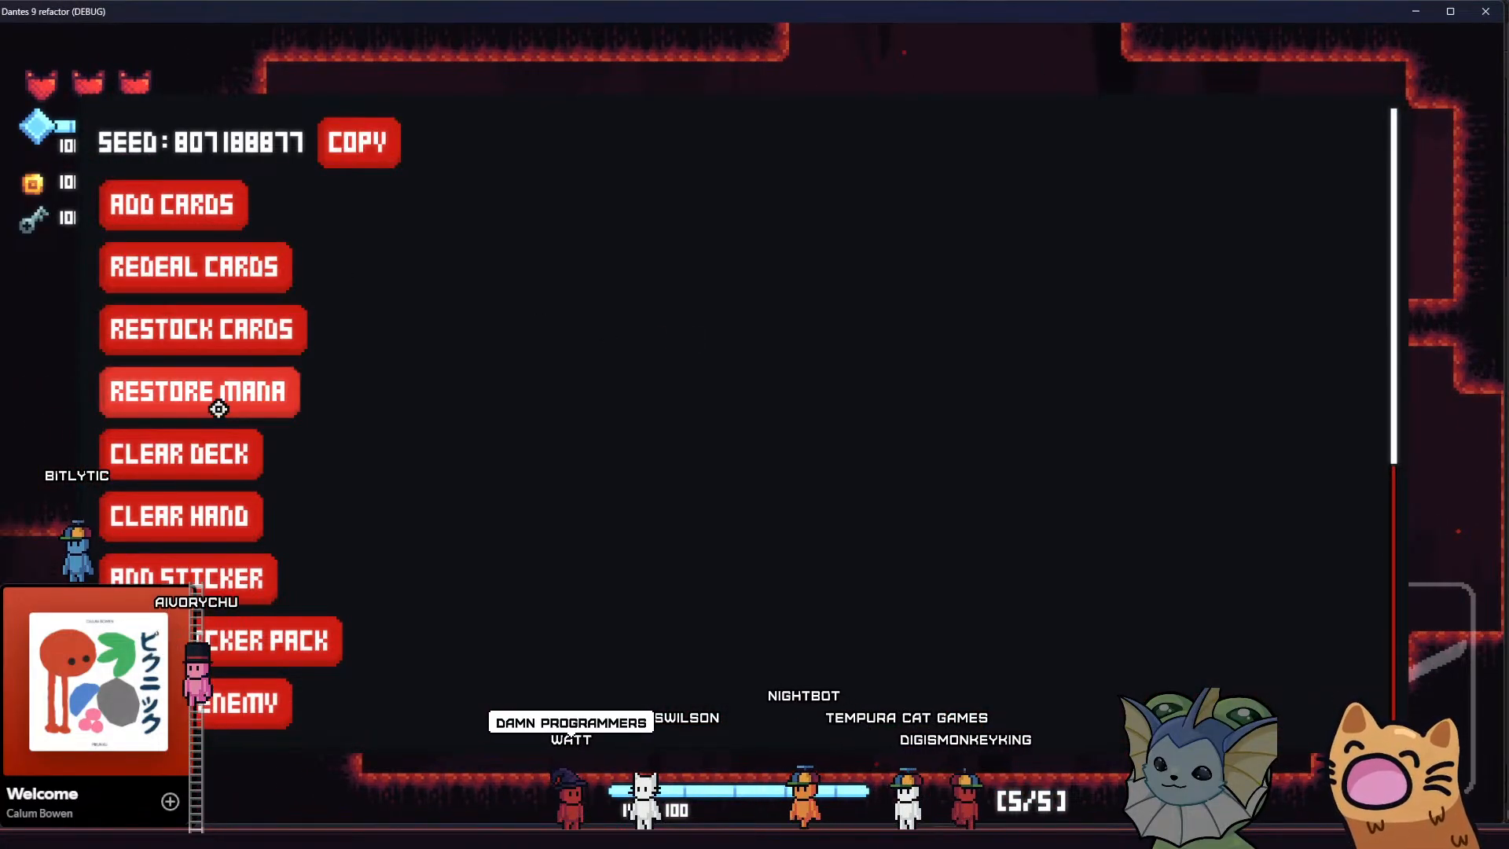
scroll(209, 527, "down", 2)
left_click(210, 535)
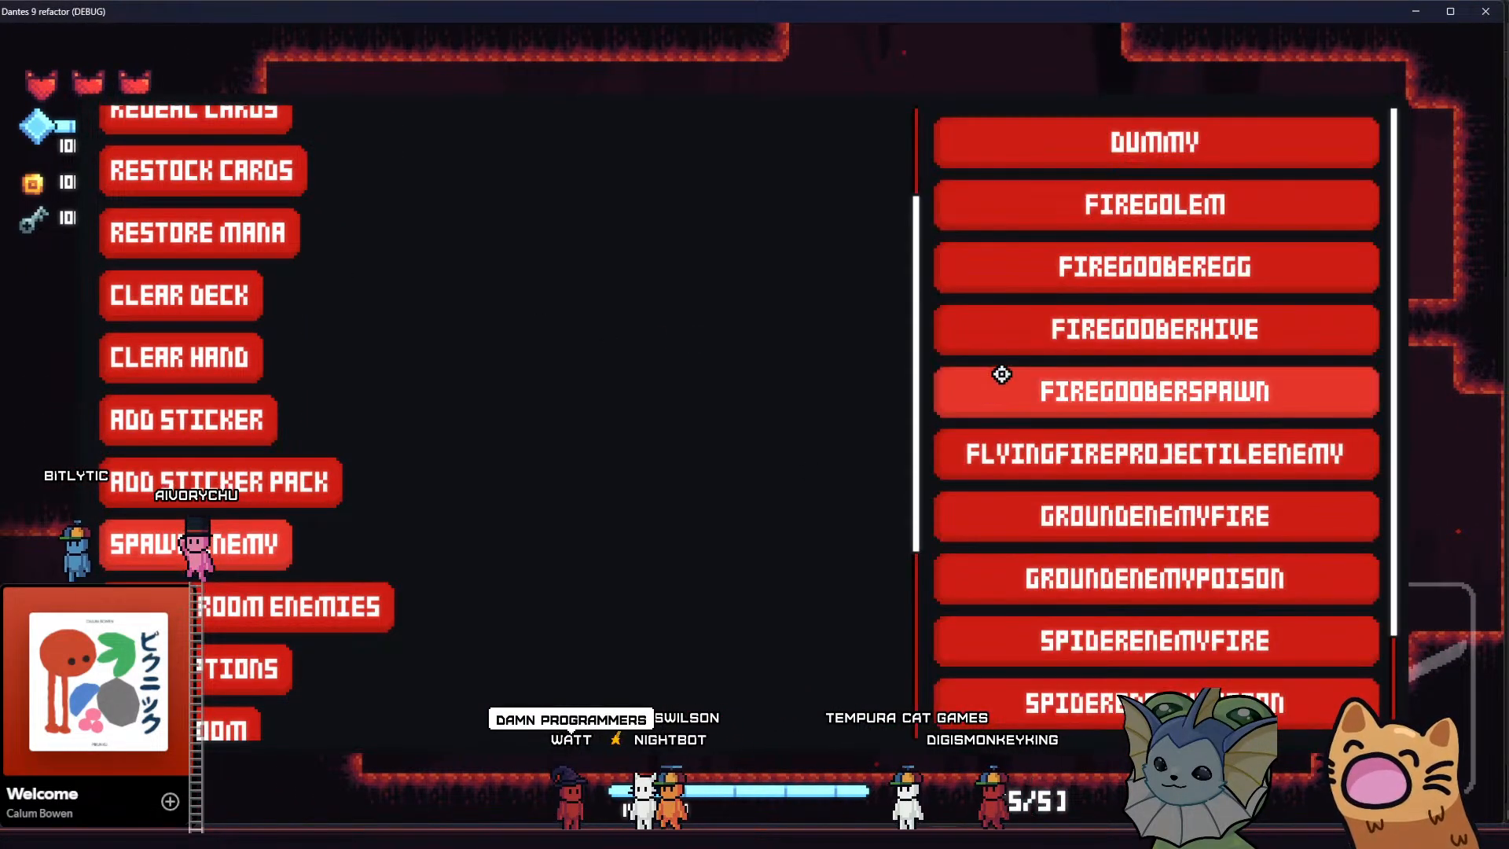
left_click(1081, 325)
left_click(871, 437)
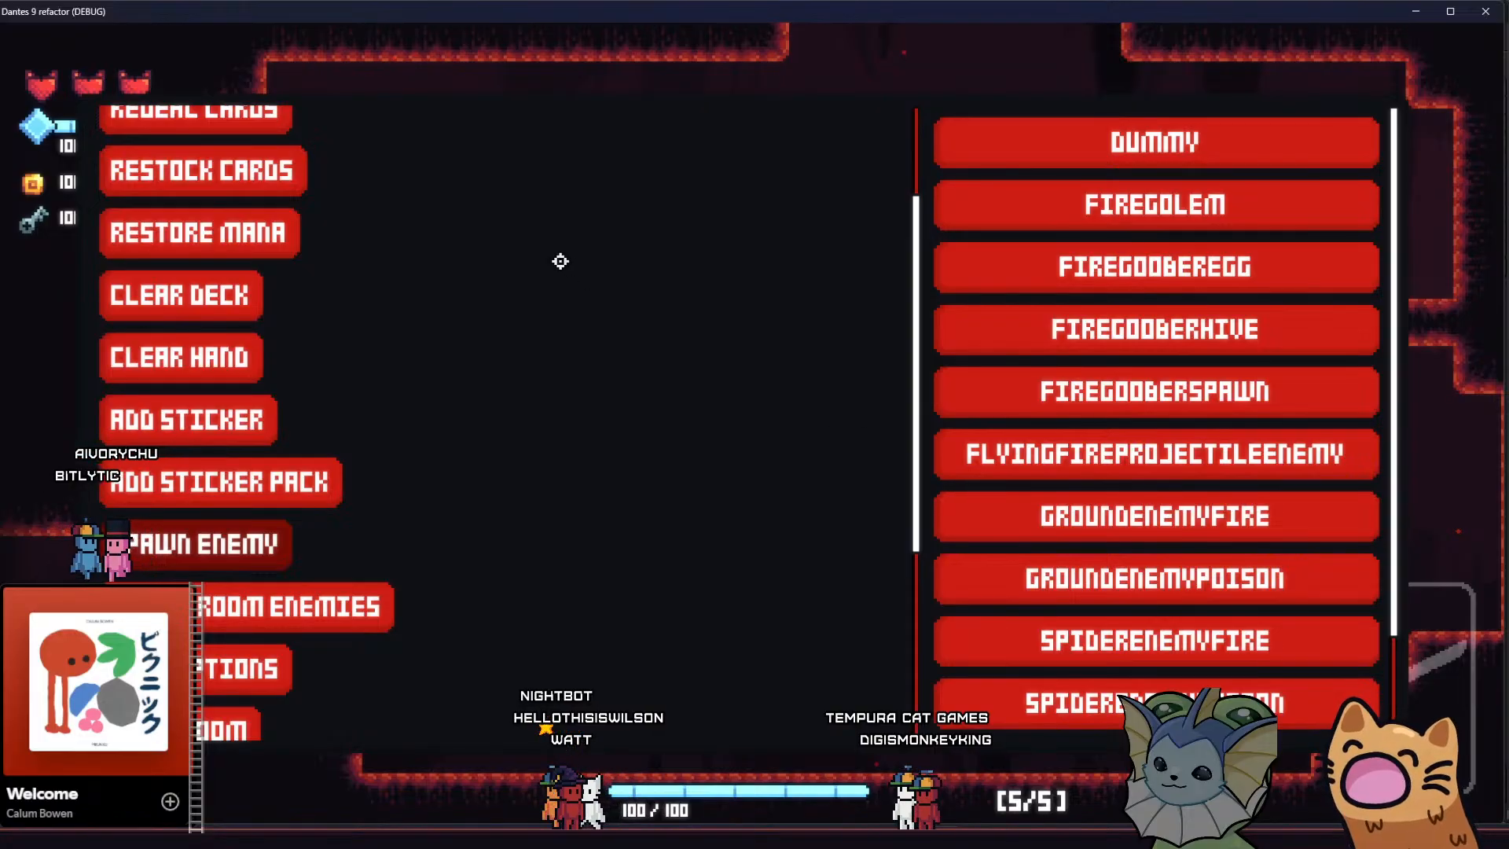
Add a MEOW 36 card to the hand and return to the forge room
scroll(495, 271, "up", 2)
left_click(196, 206)
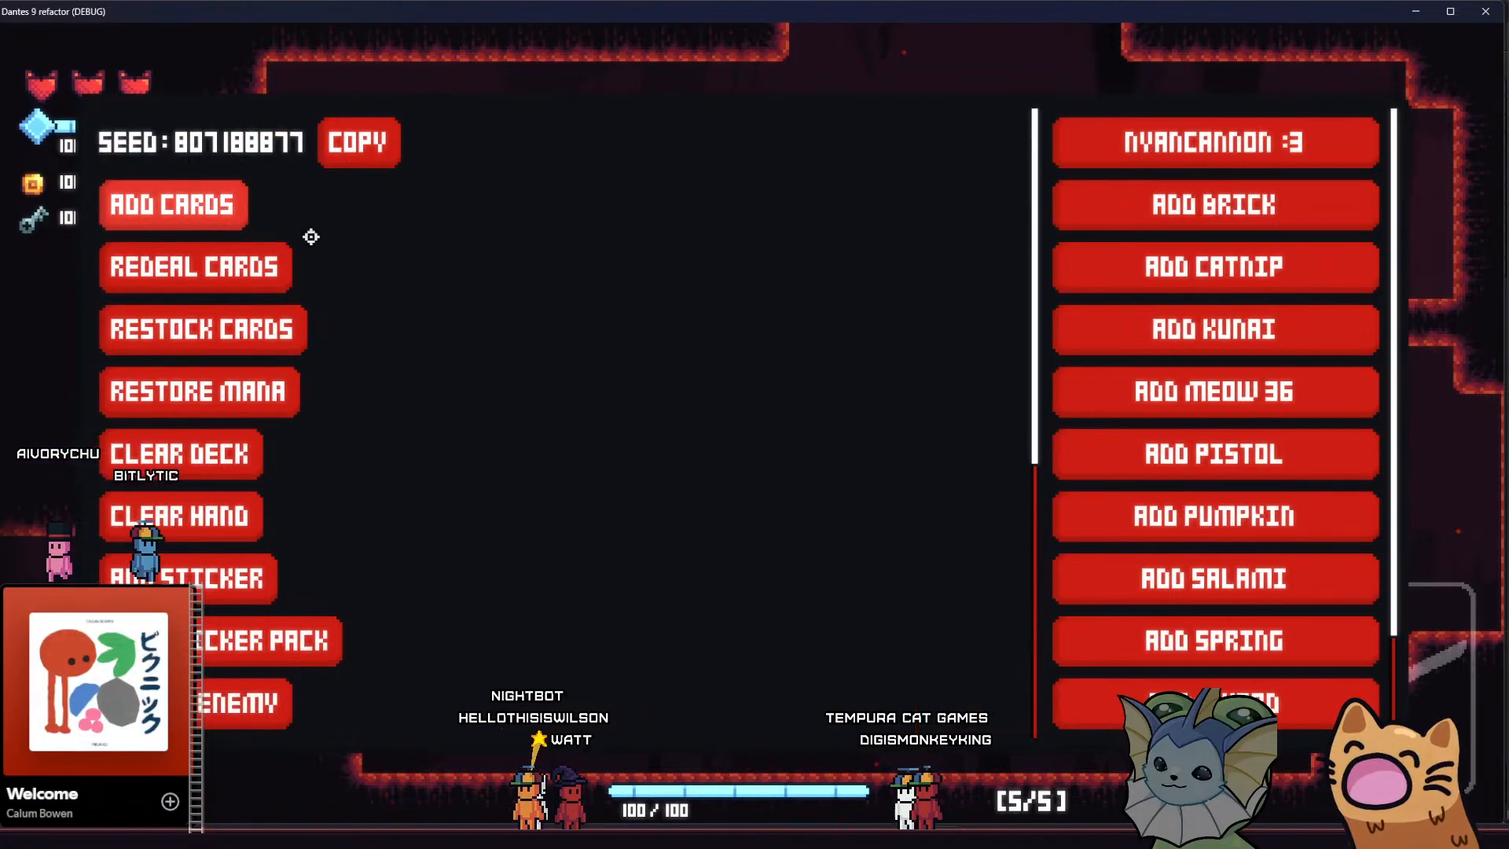
left_click(1179, 400)
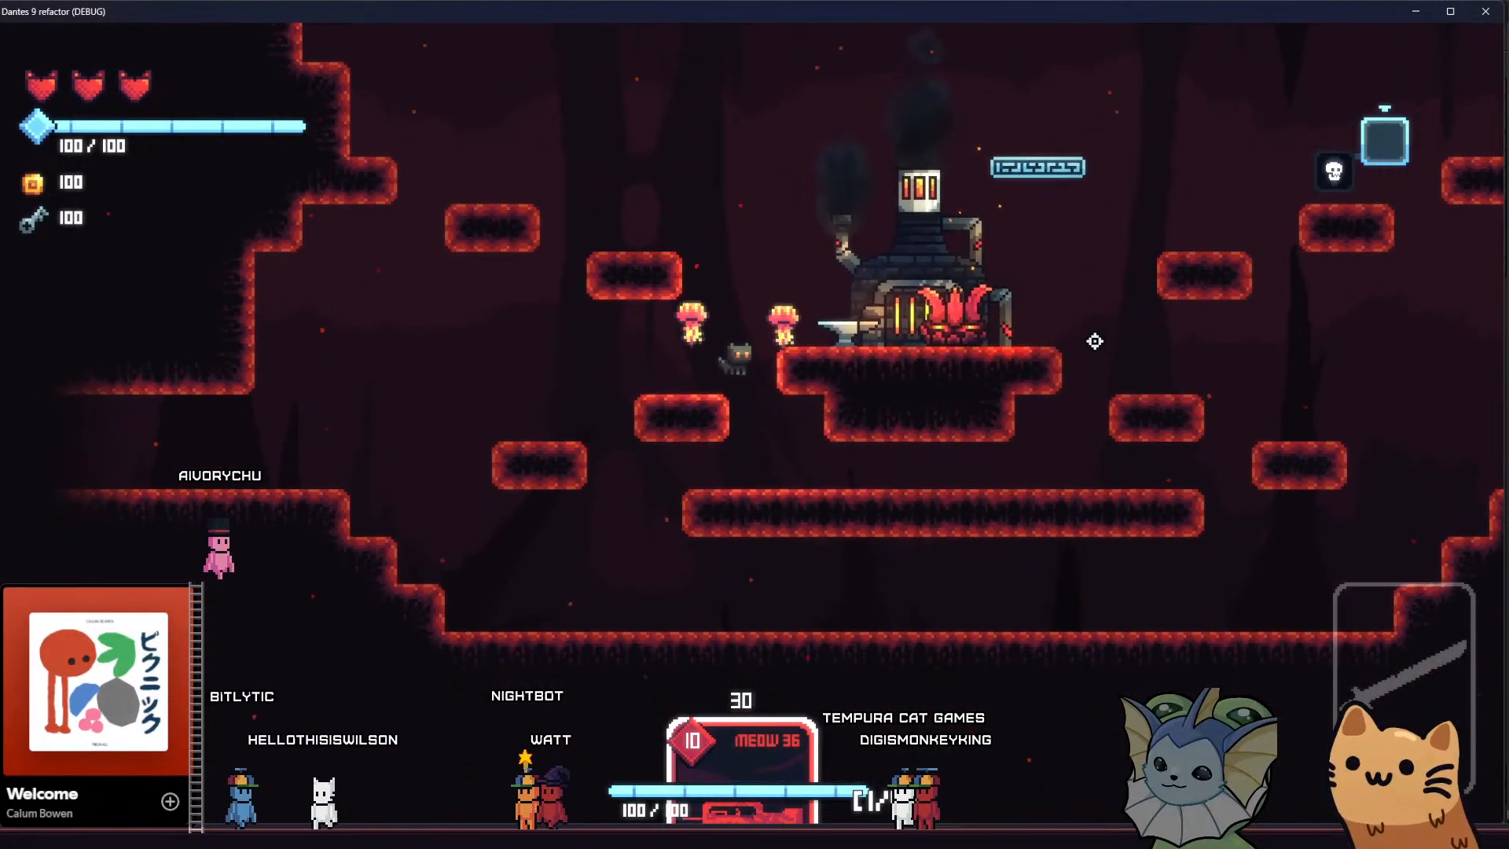
Jump onto the forge platform beside the hive and move around to engage the spawned fire goober
key("d")
key("space")
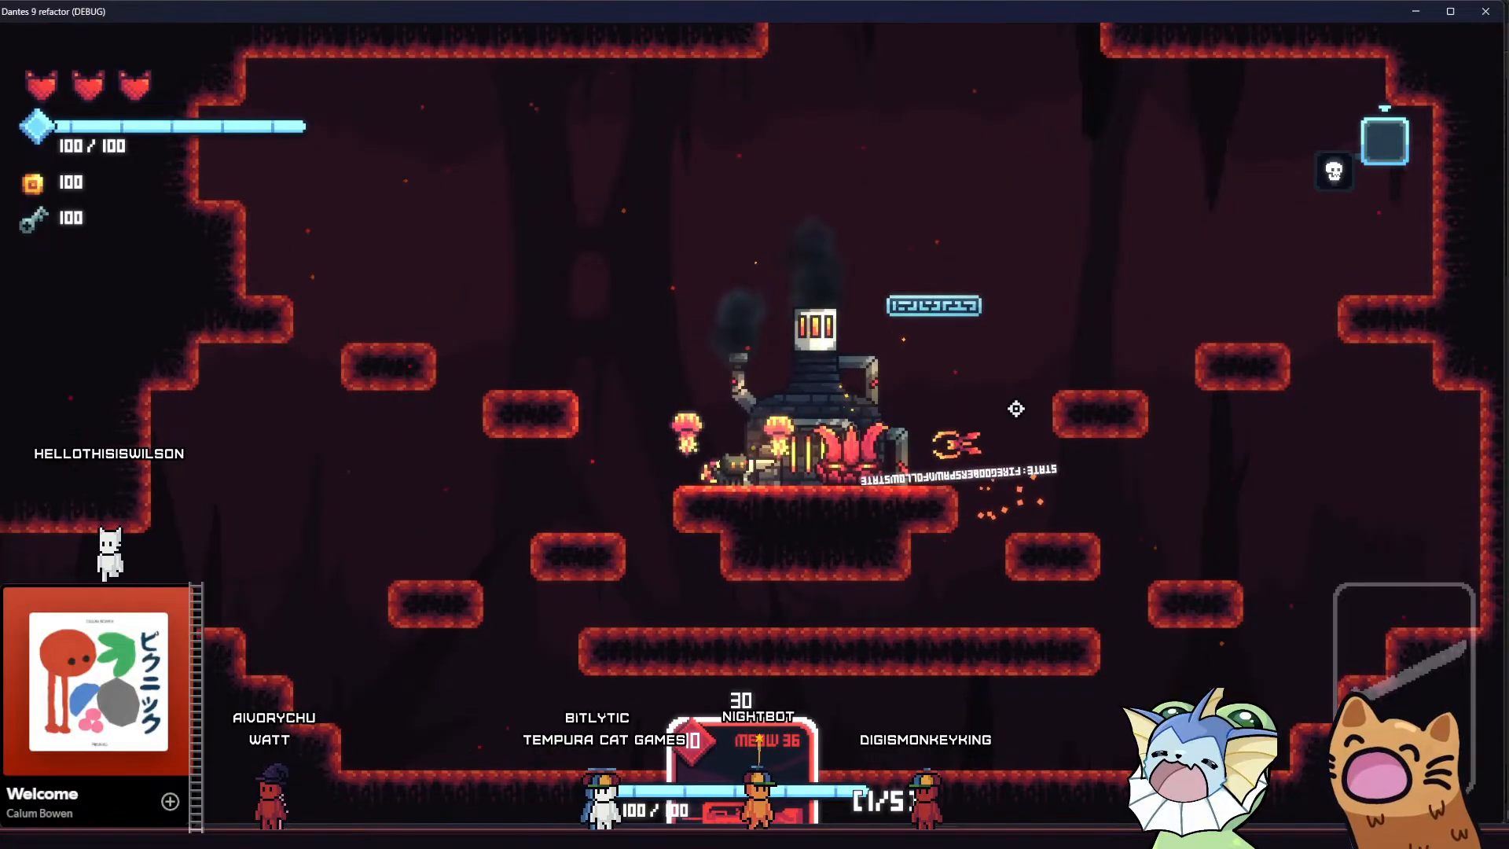
type("aw")
type("dwwwwwwwww if wall_ray.is_colliding():")
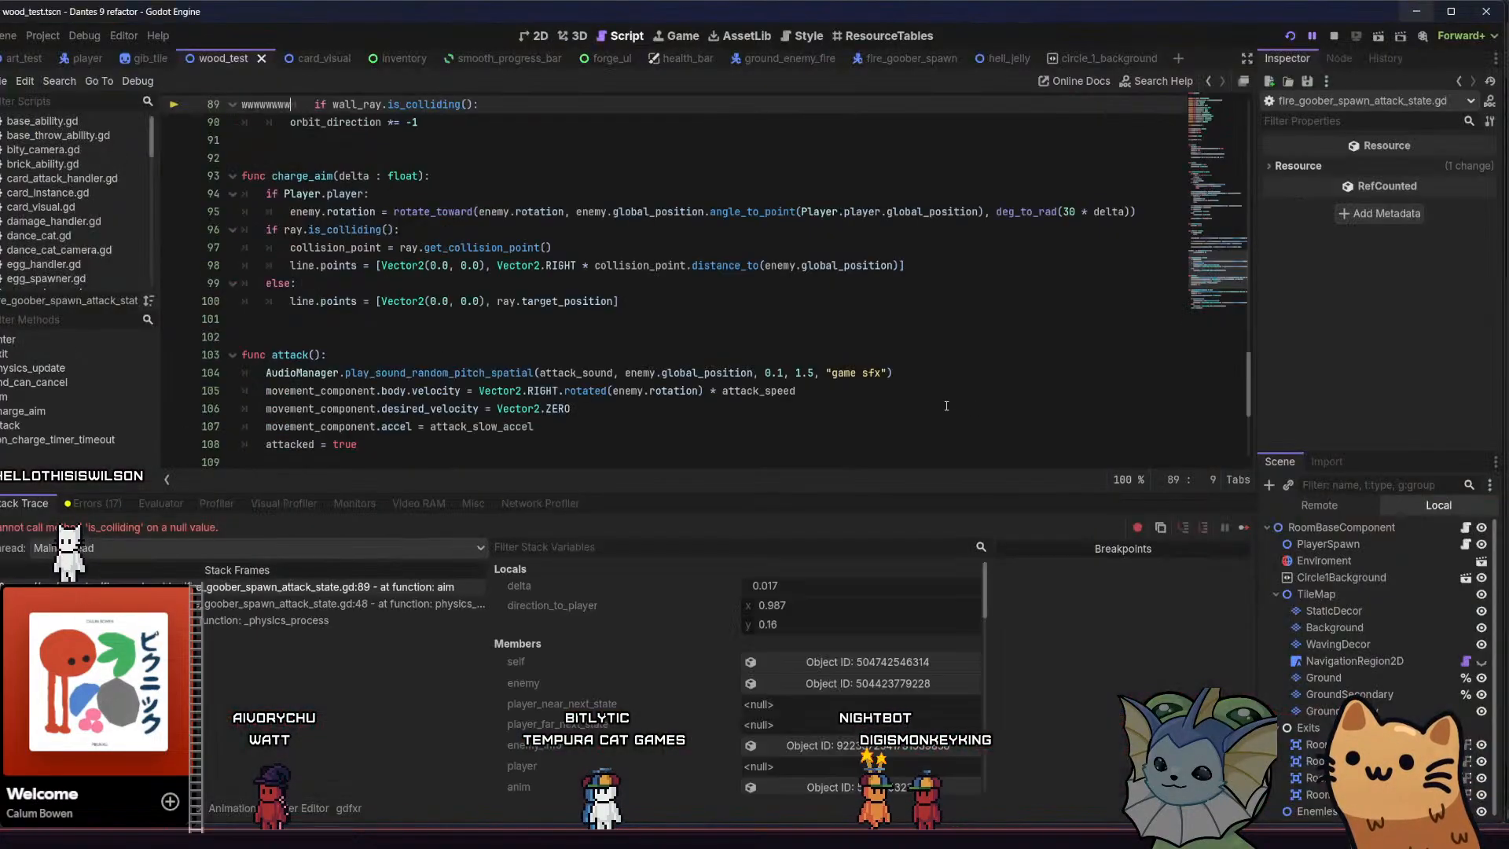
Remove the stray w characters before the wall_ray.is_colliding() check on line 89 of fire_goober_spawn_attack_state.gd
scroll(701, 226, "up", 1)
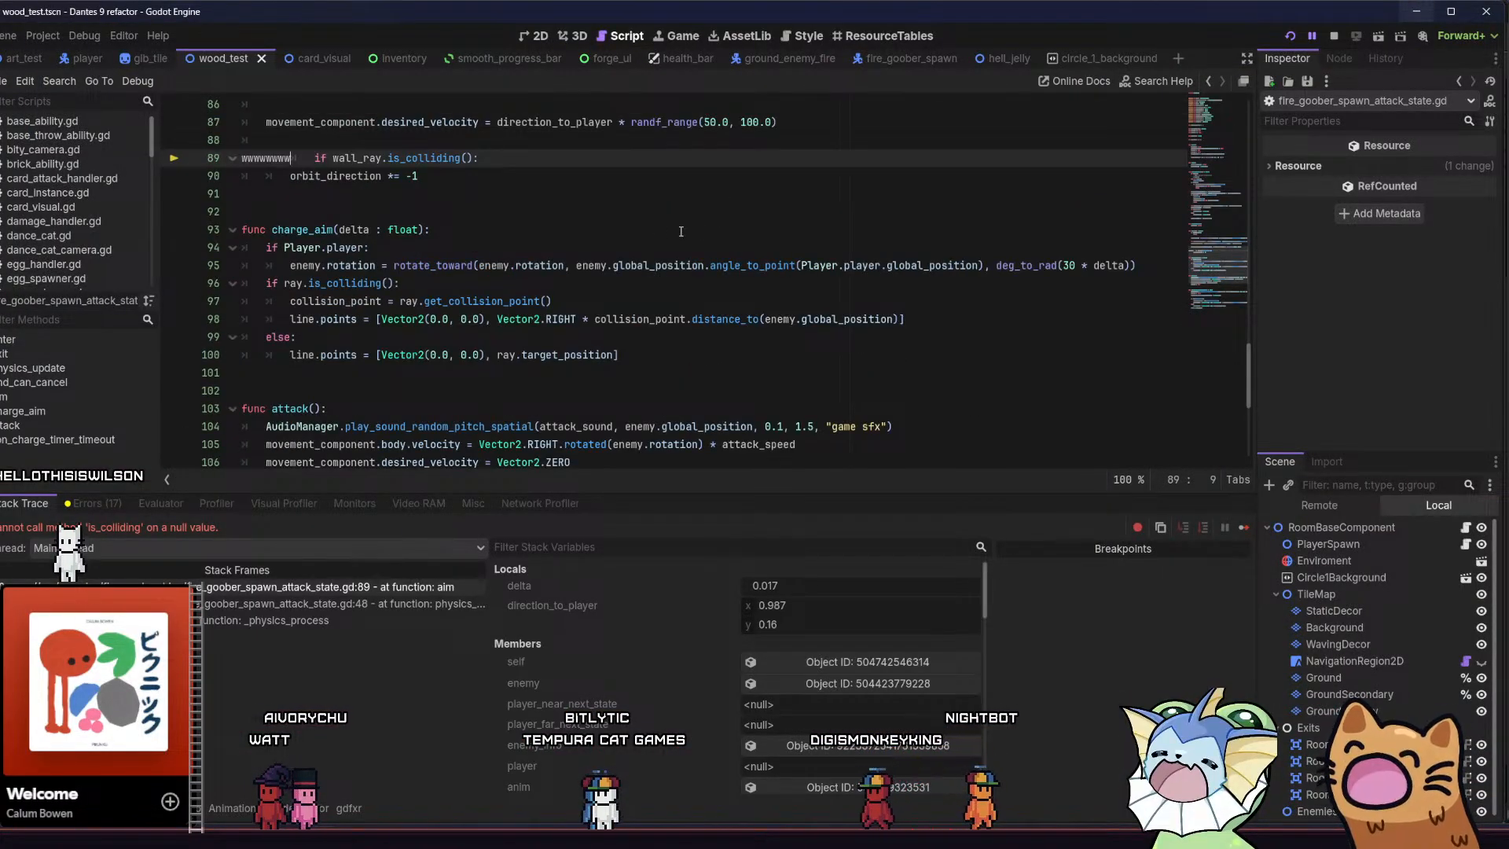
key("BackSpace")
key("BackSpace")
key("BackSpace")
key("BackSpace")
key("BackSpace")
key("BackSpace")
key("BackSpace")
key("BackSpace")
scroll(613, 236, "up", 1)
left_click(534, 238)
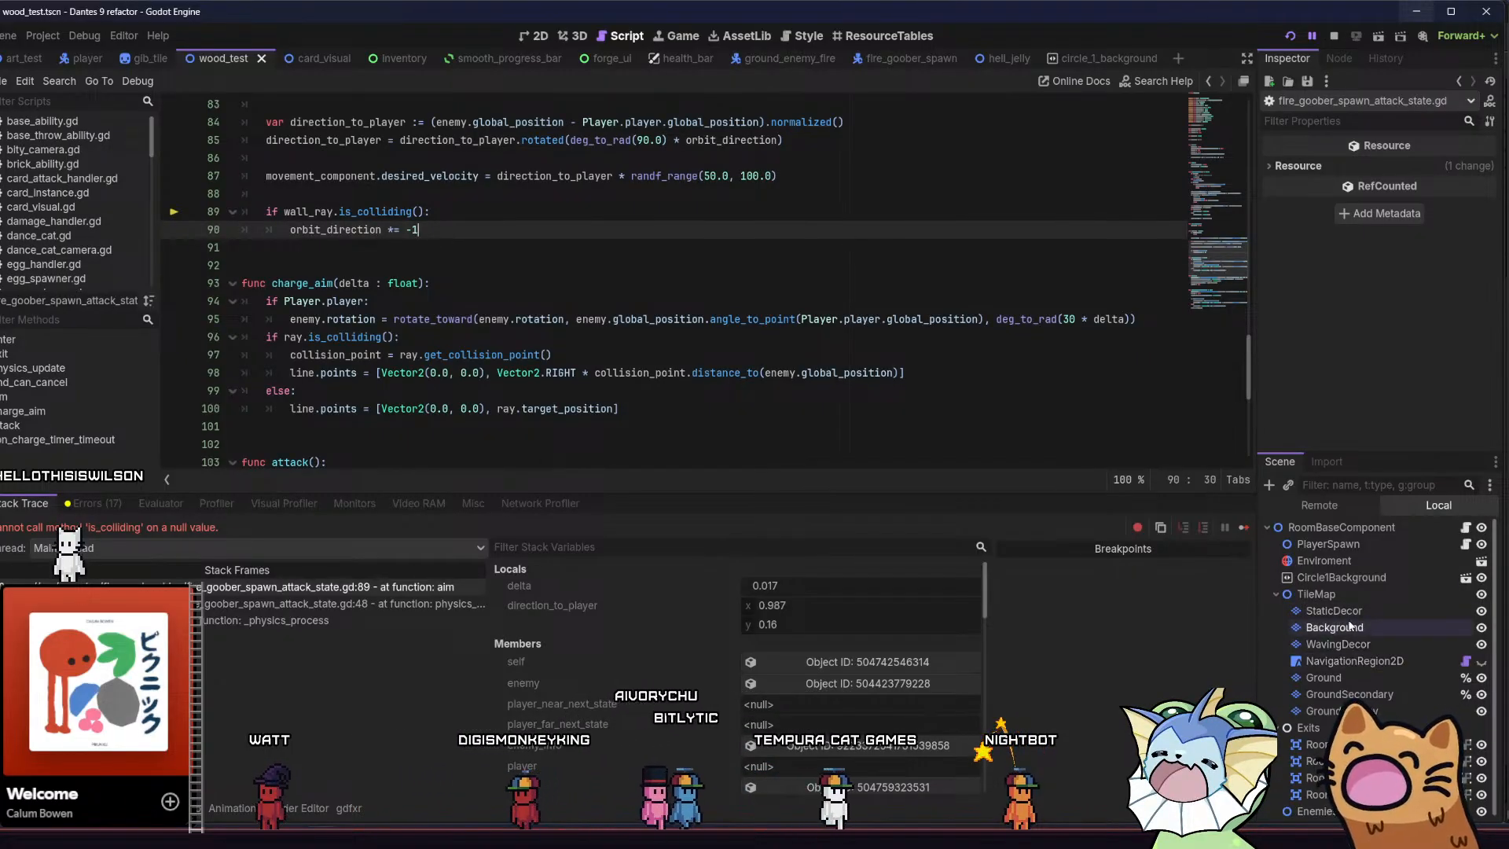
Open the fire_goober_spawn scene and examine the wall_ray collision check in its attack state script
left_click(1369, 532)
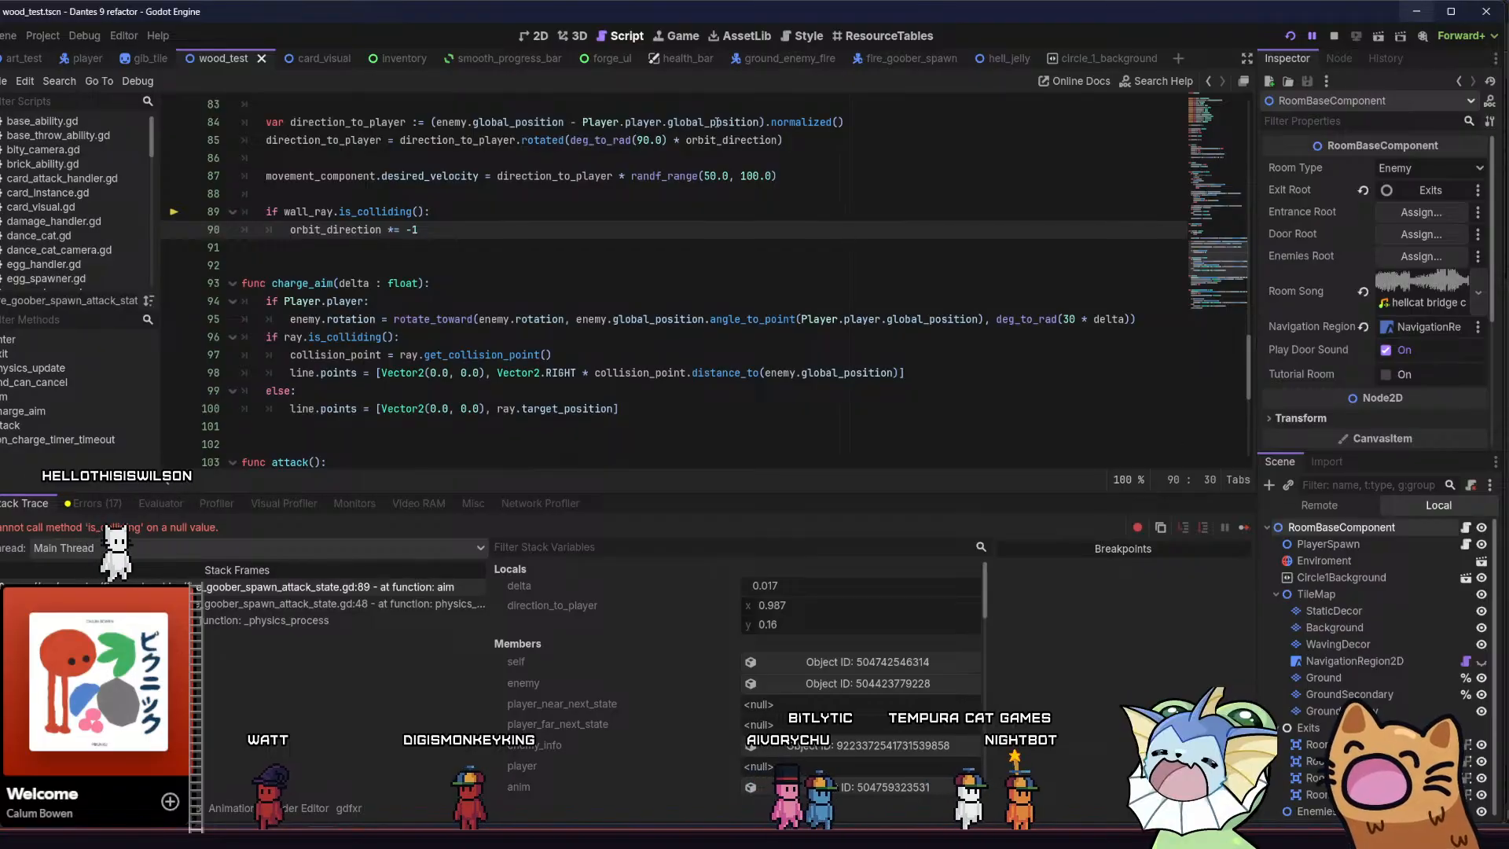
left_click(874, 58)
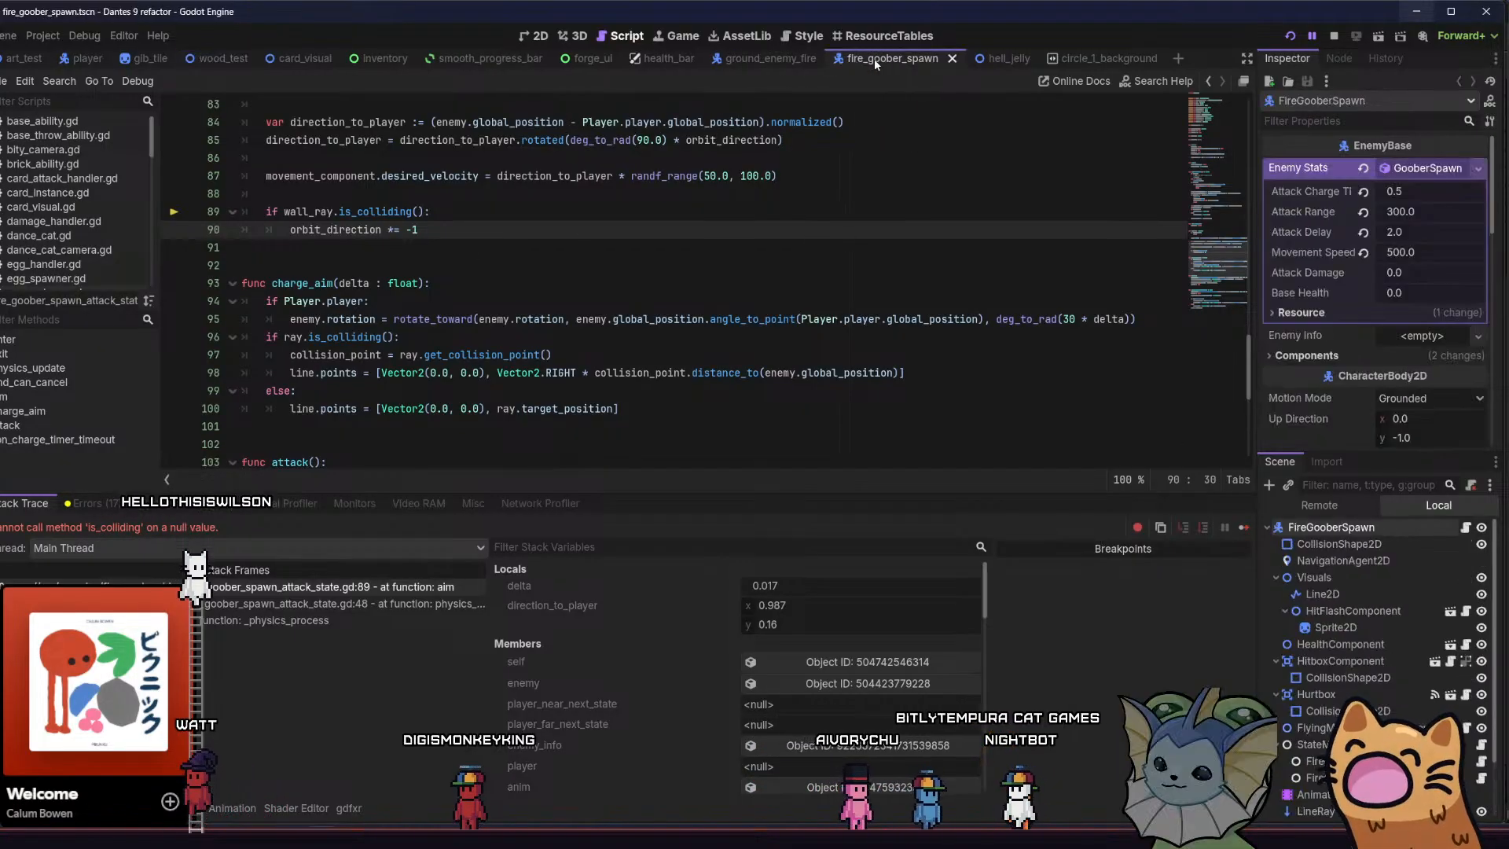
key("shift+Up")
key("shift+Home")
left_click(474, 233)
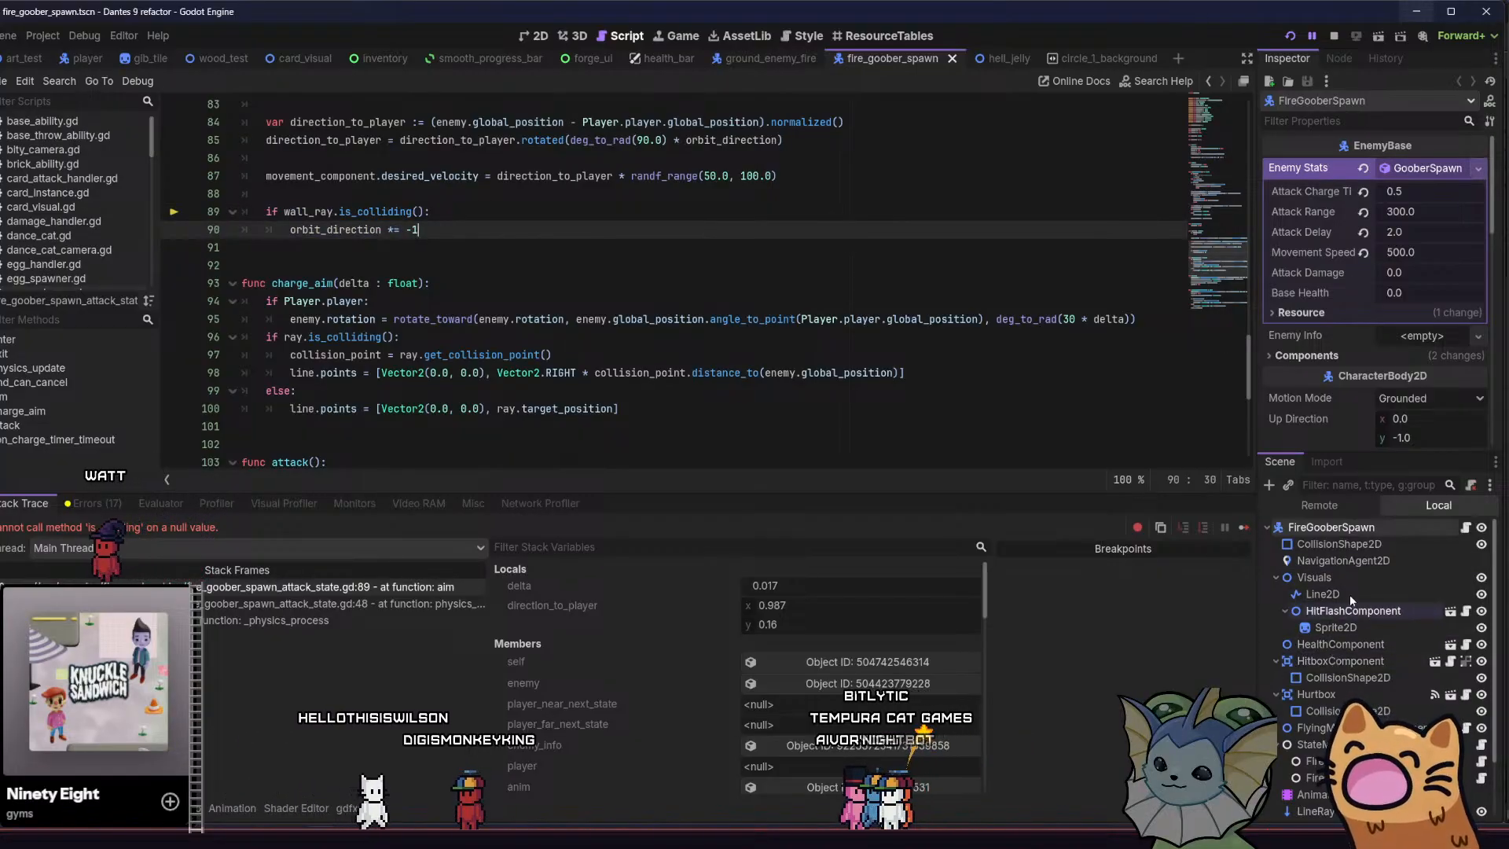
Inspect the LineRay raycast and the FireGooberSpawn root node, and reread the aim function in the attack state script
scroll(1348, 629, "down", 1)
left_click(1309, 774)
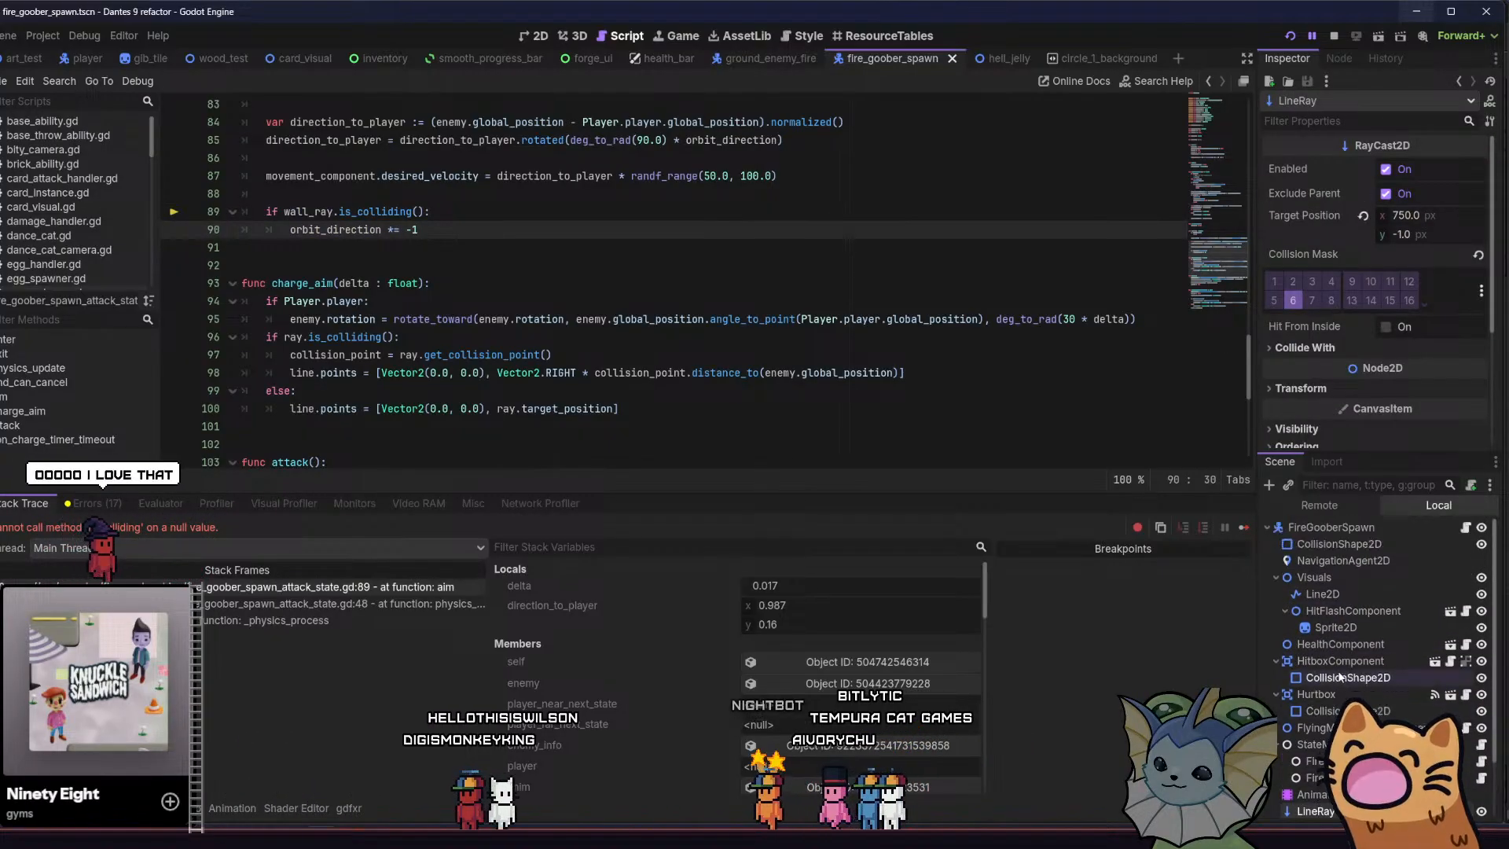
scroll(1340, 550, "up", 1)
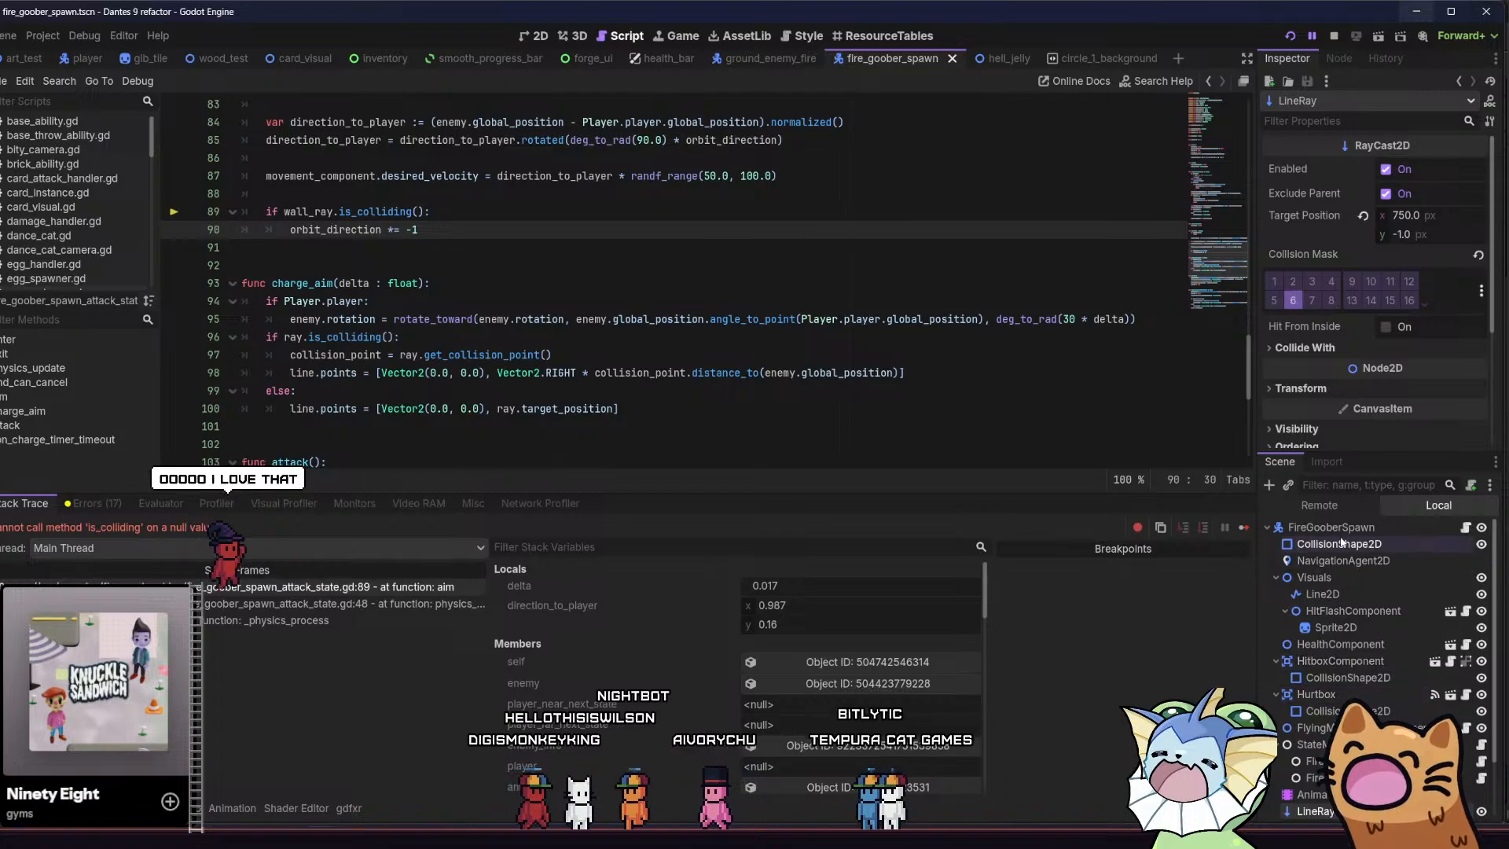
left_click(1341, 526)
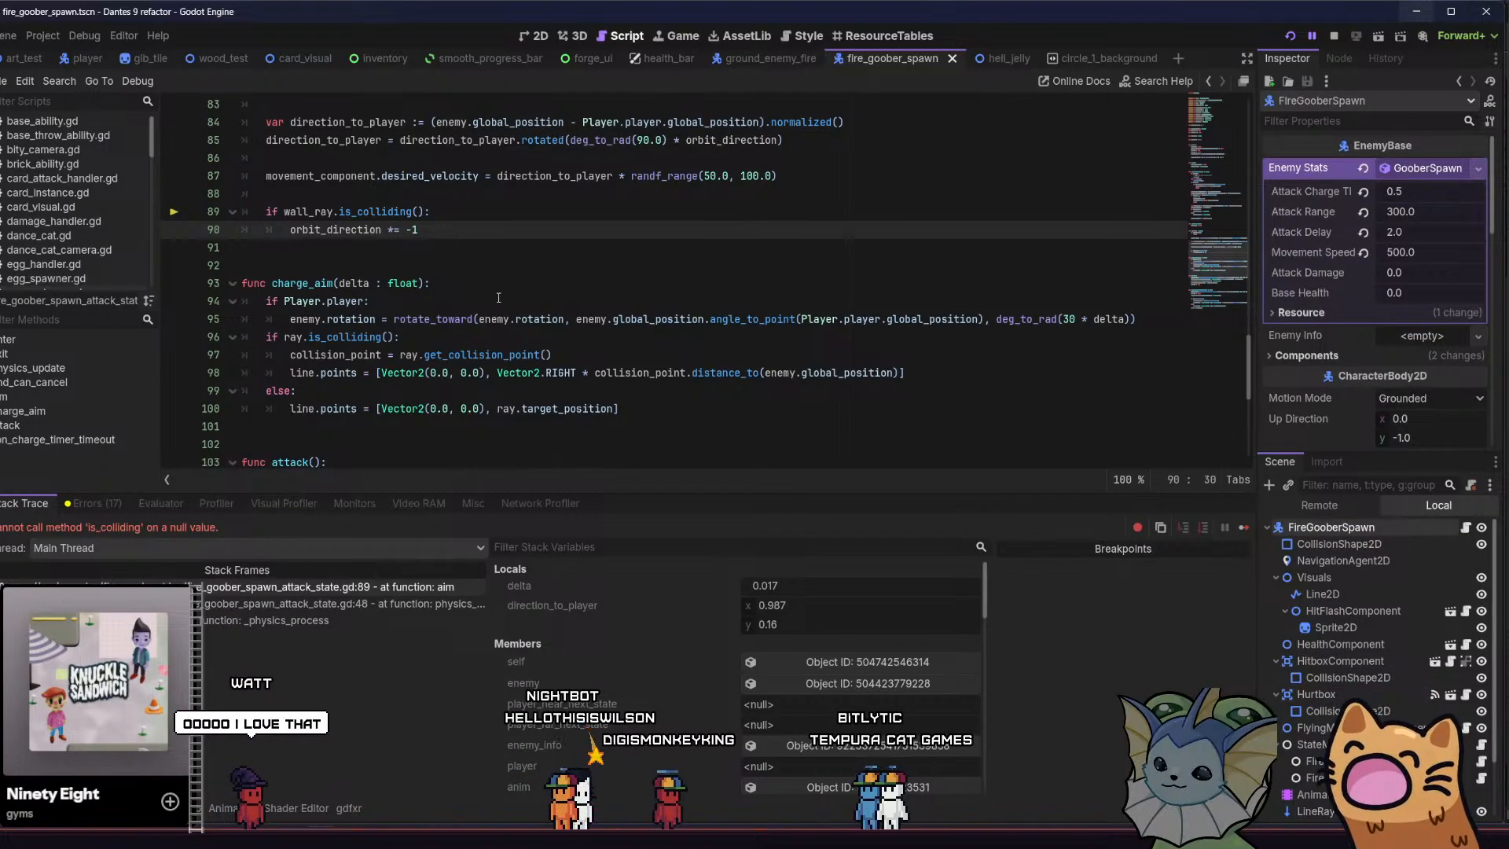
scroll(454, 211, "up", 2)
scroll(85, 222, "down", 2)
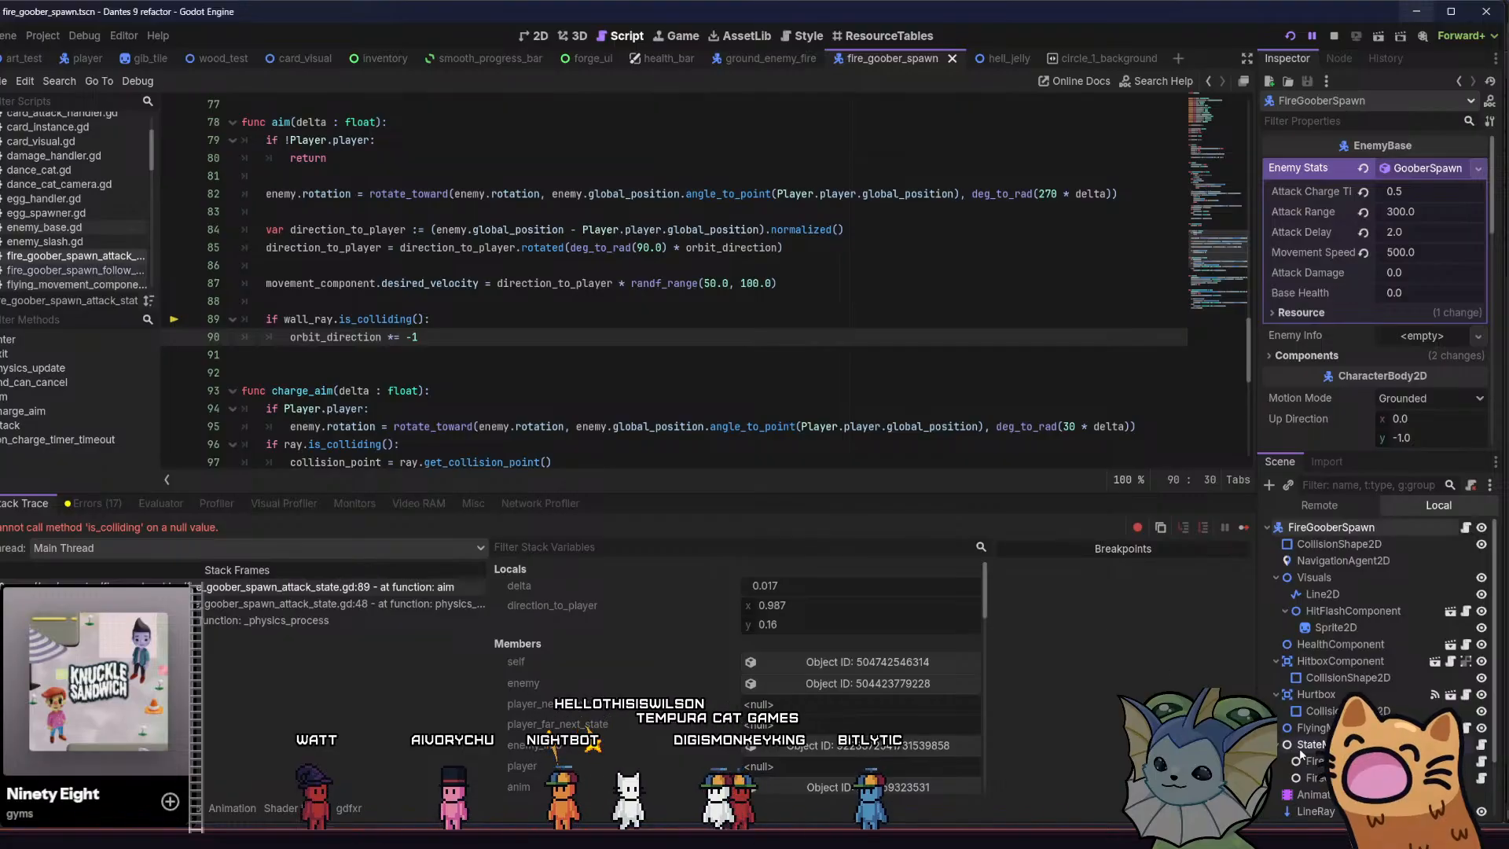
Check the Wall Ray property of the FireGooberSpawnAttackState node and which raycast nodes can be assigned, leaving the assignment as is
left_click(1342, 762)
left_click(1342, 778)
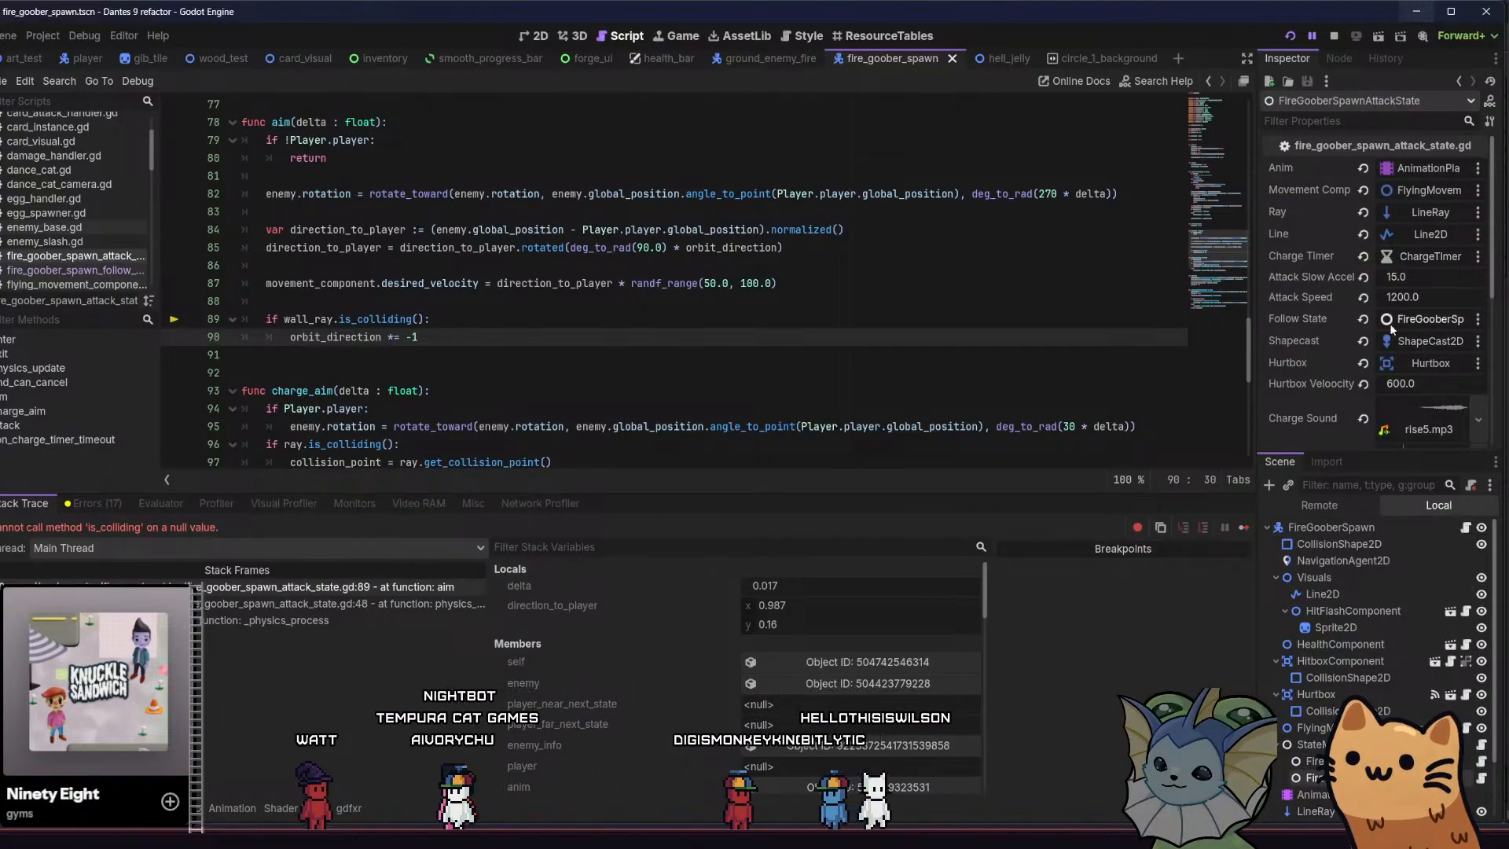
scroll(1326, 284, "down", 3)
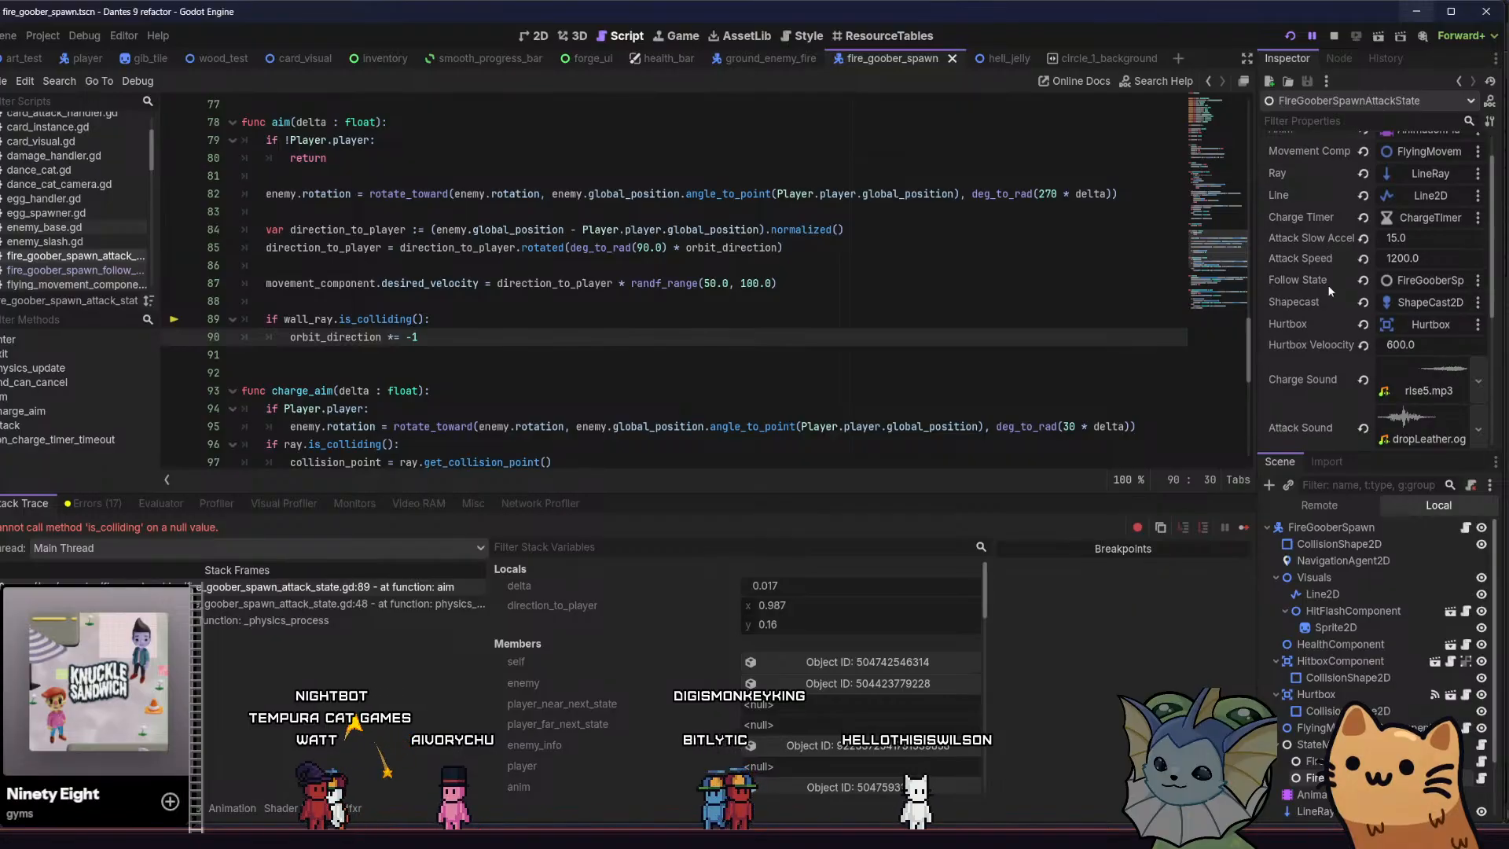
left_click(1387, 383)
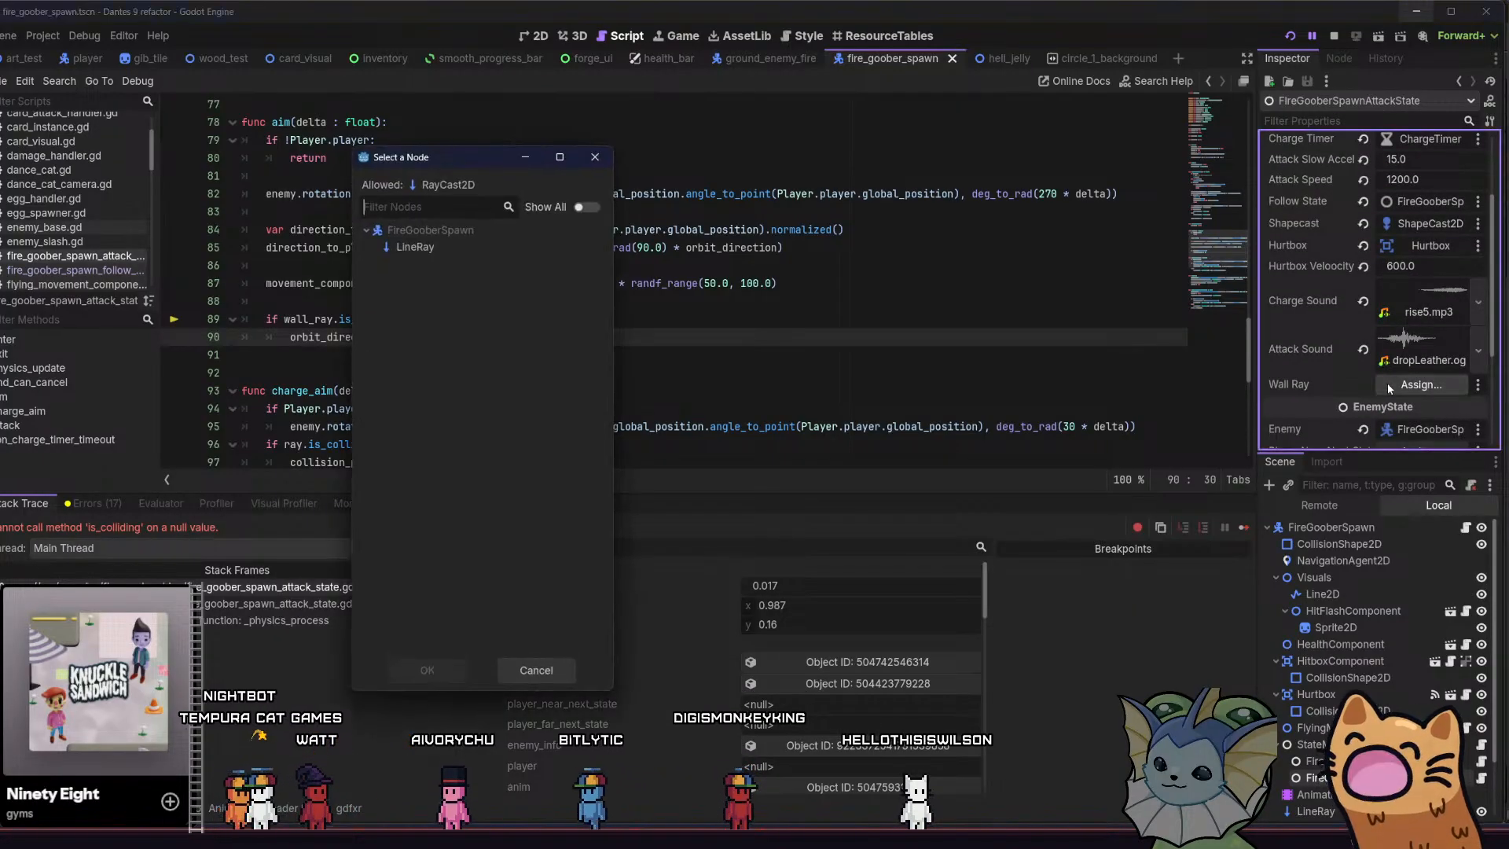
left_click(535, 670)
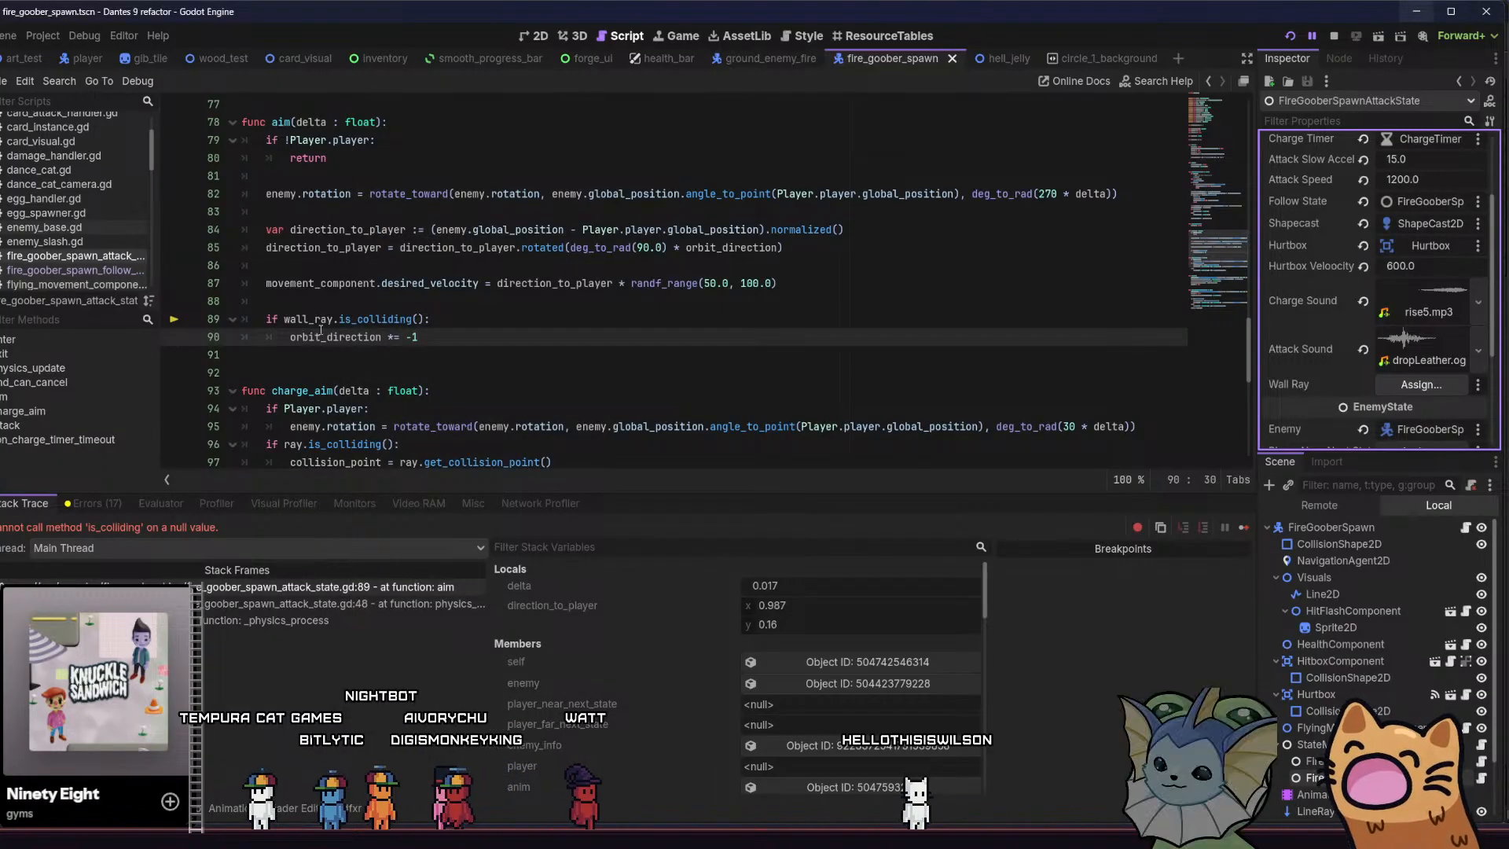
Comment out the wall_ray.is_colliding() check and its orbit_direction flip on lines 89 and 90, and continue execution
left_click(264, 320)
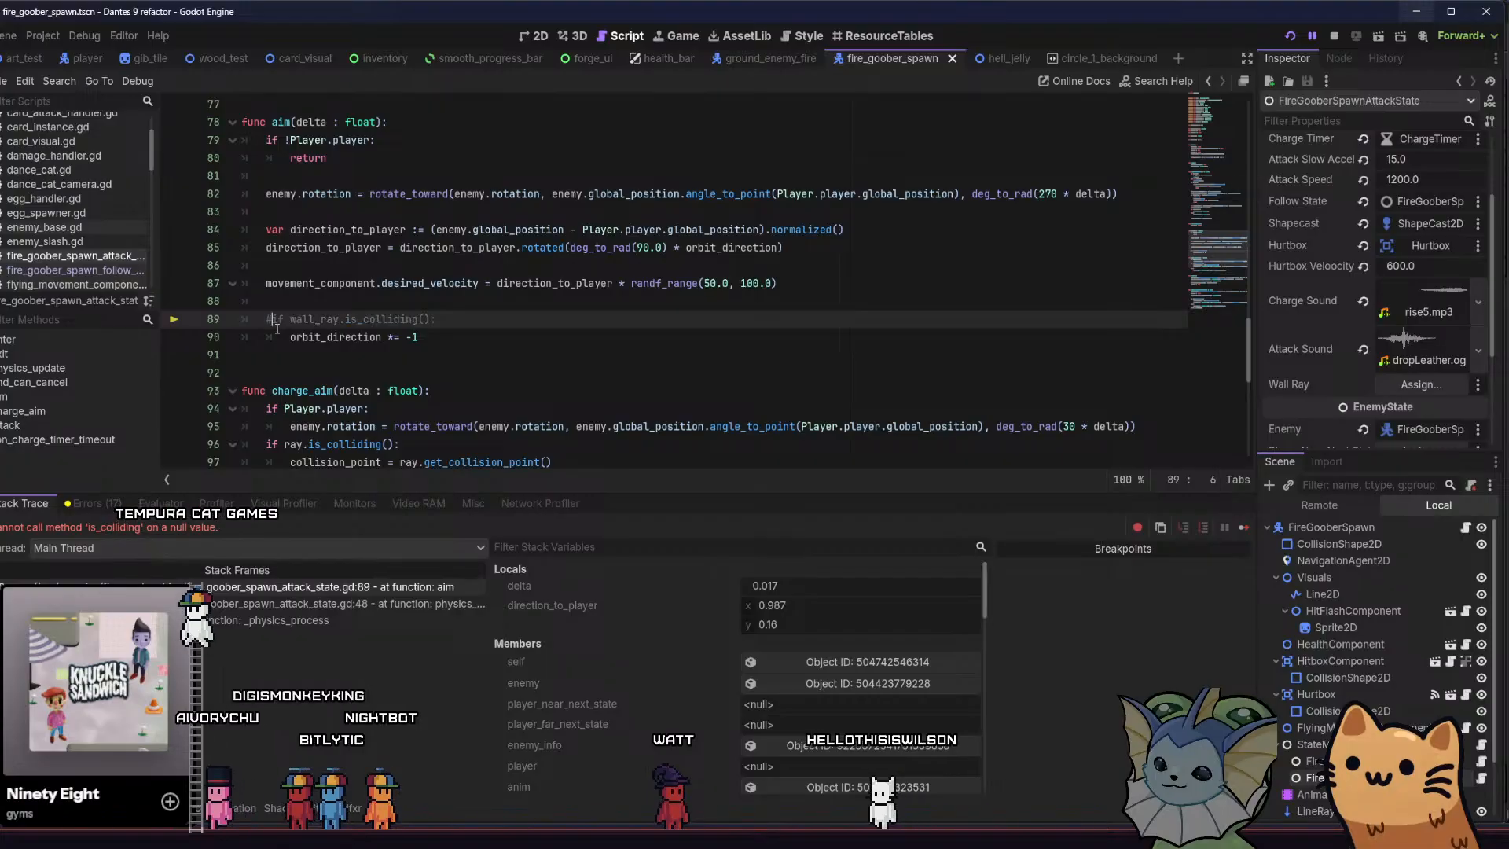
key("ctrl+k")
key("Down")
key("ctrl+k")
left_click(494, 326)
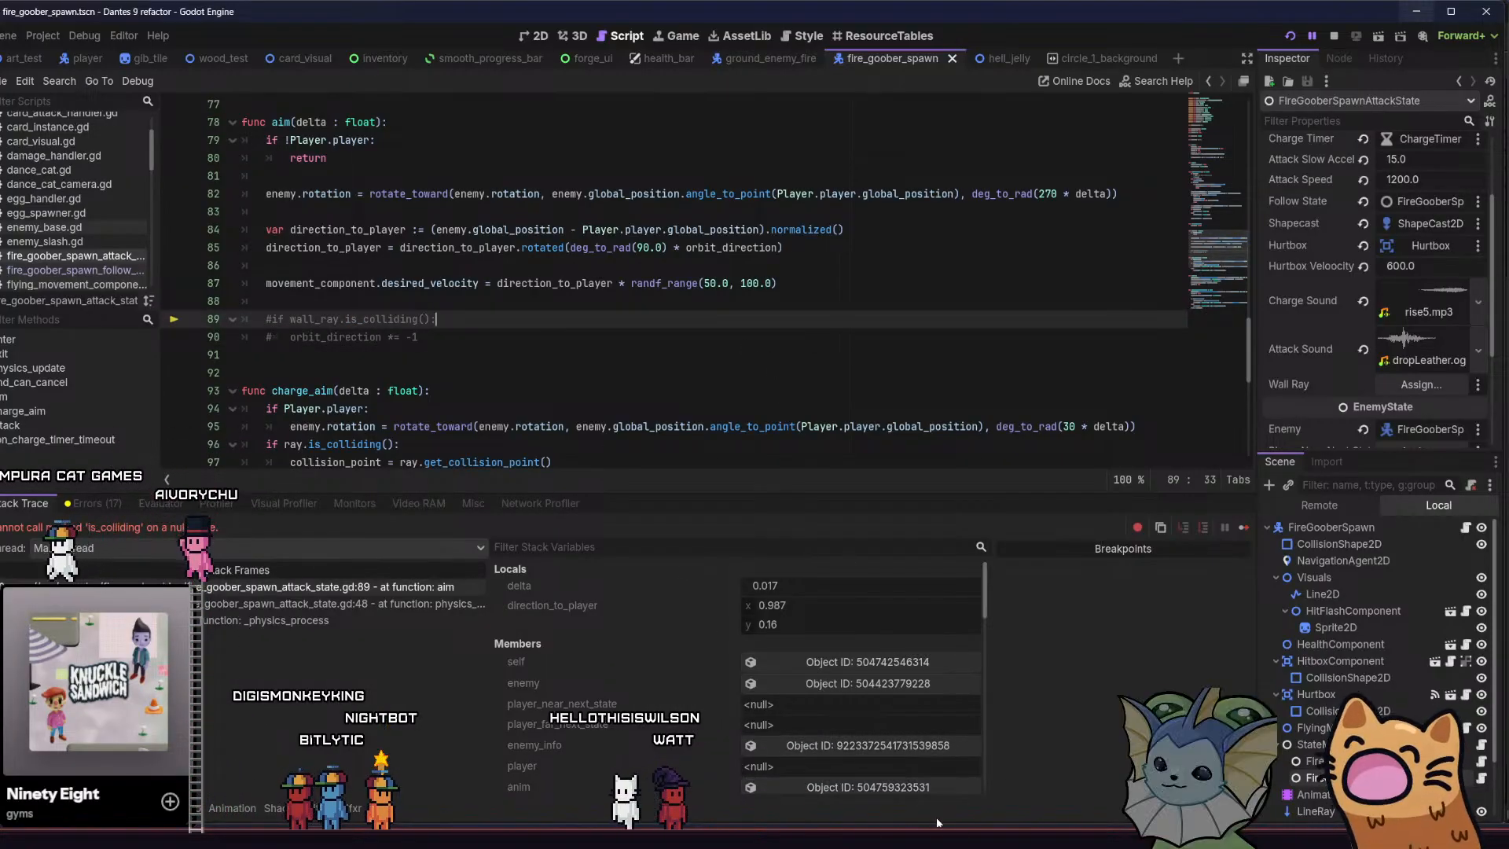
left_click(1242, 528)
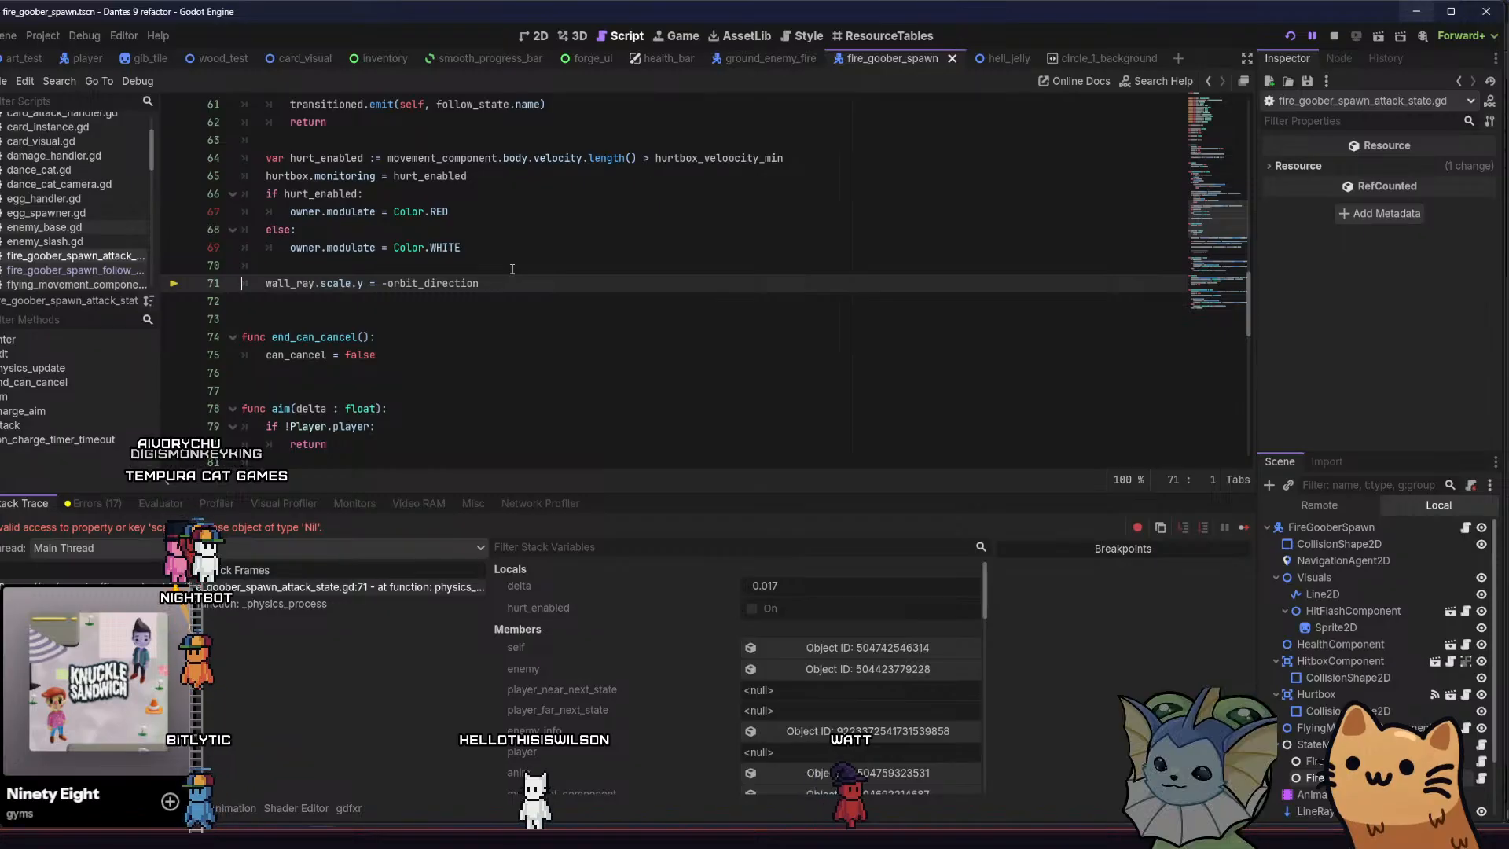
Comment out the wall_ray.scale.y assignment on line 71, restart the game and maximize its window
key("ctrl+k")
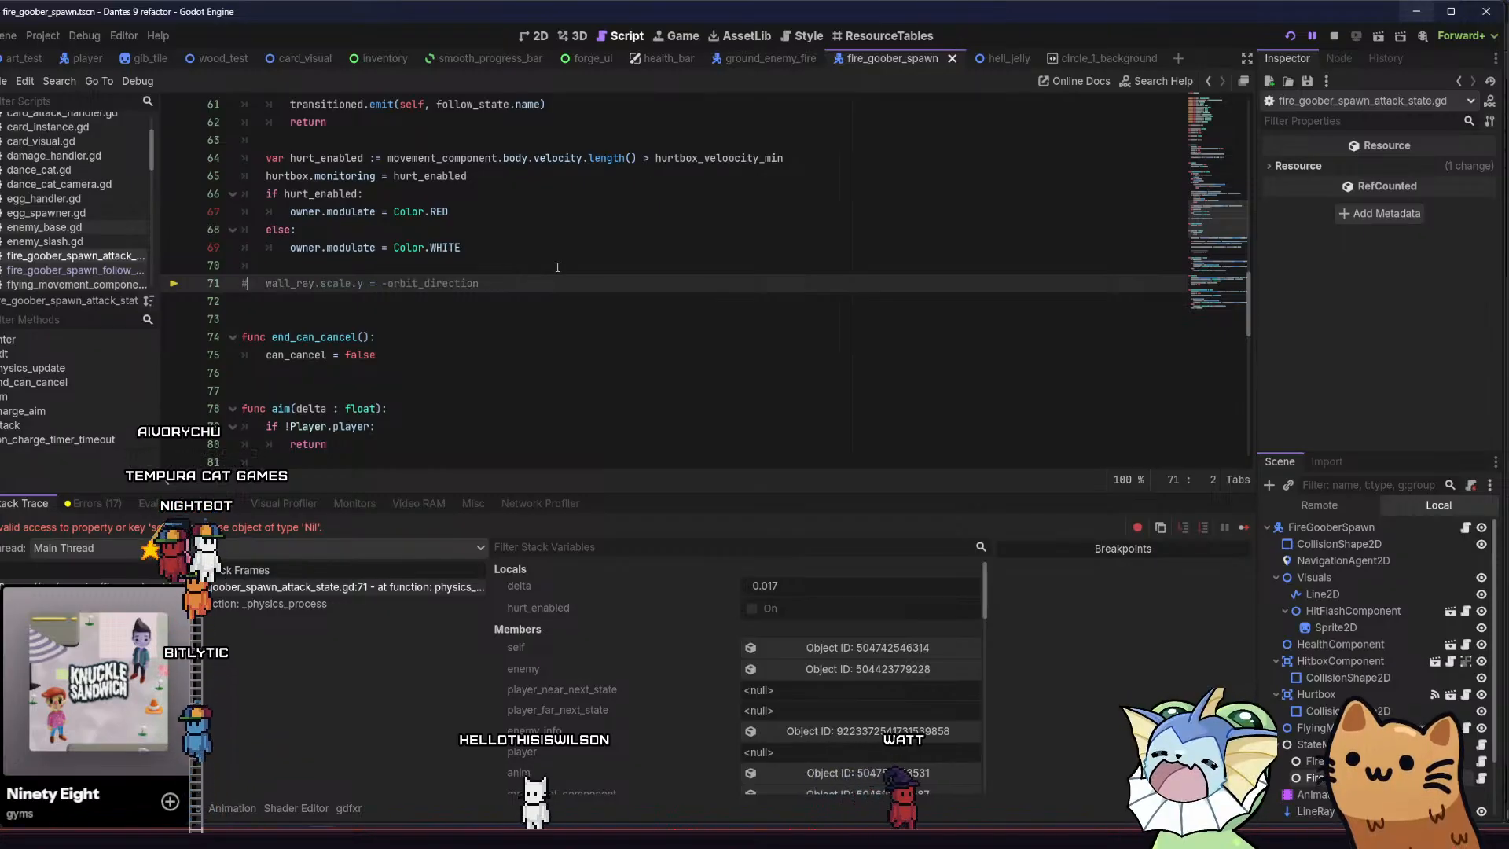
left_click(1240, 531)
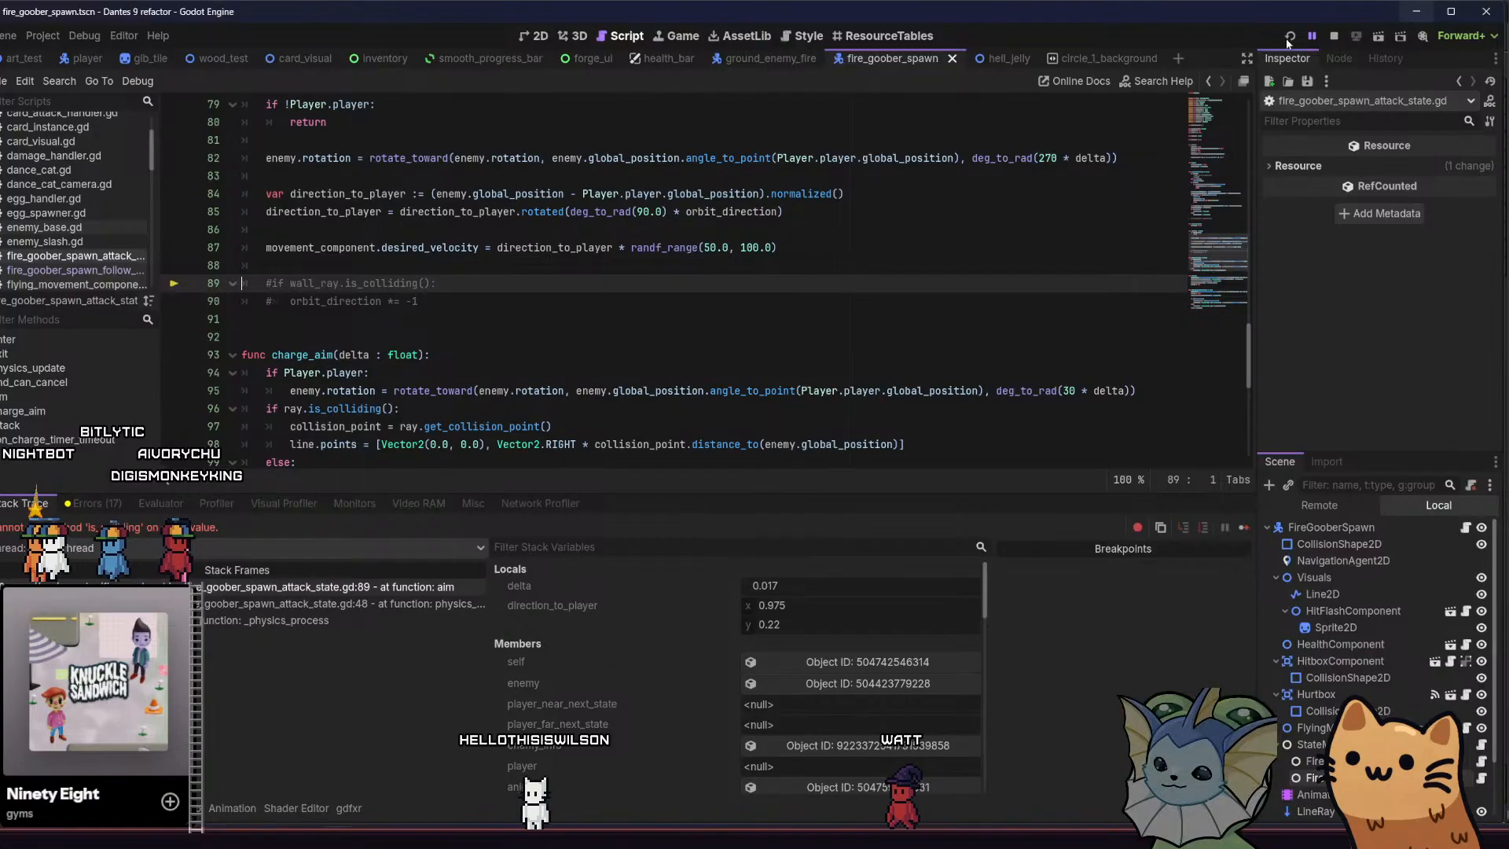
left_click(1289, 37)
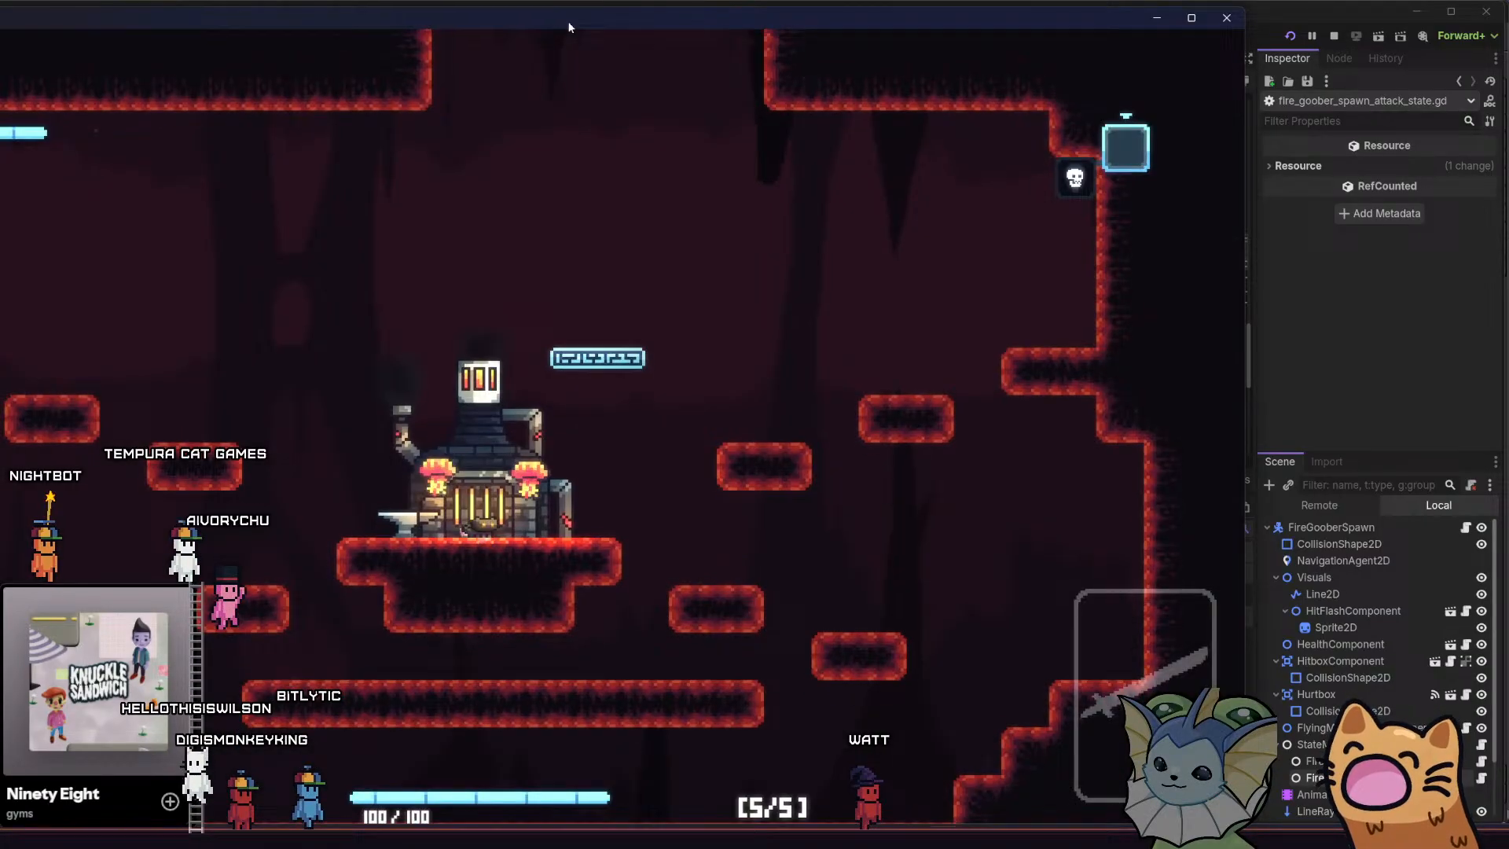
left_click_drag(568, 26, 827, 18)
Spawn three FireGooberSpawn enemies around the forge through the debug menu and return to the game
key("grave")
scroll(228, 478, "down", 2)
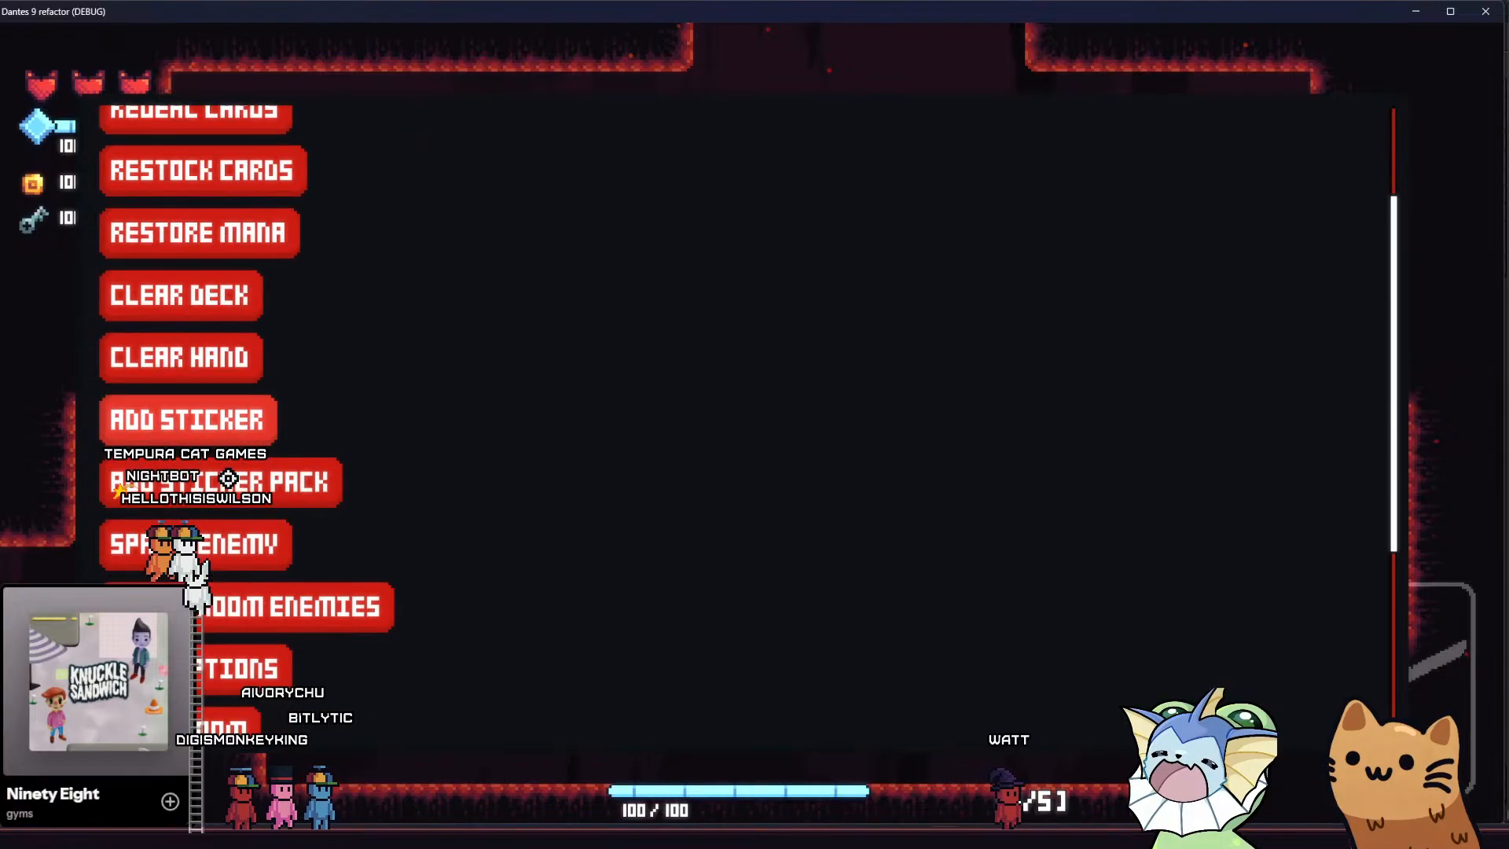
left_click(217, 540)
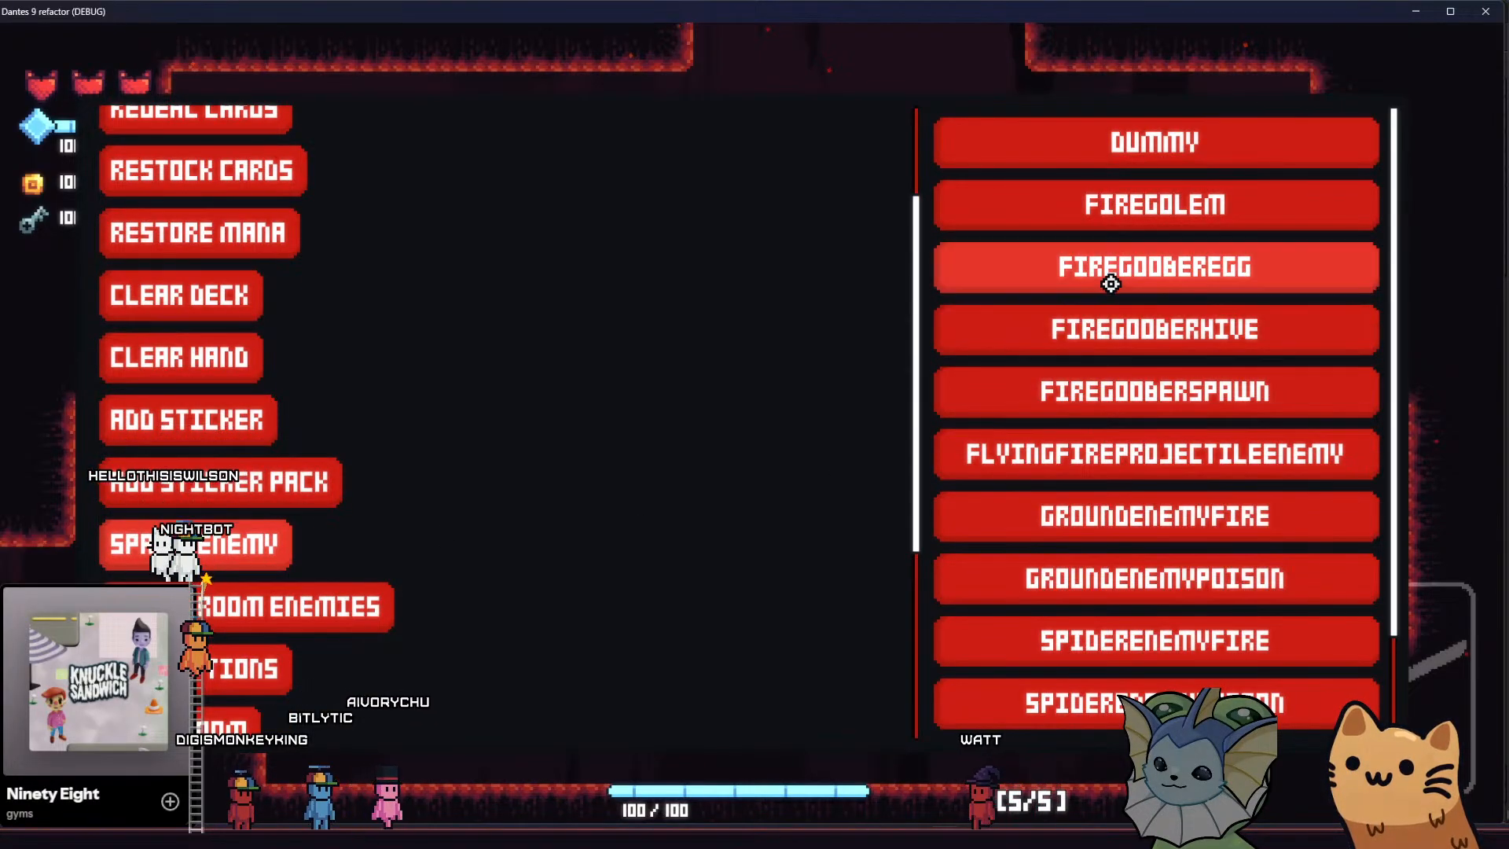
left_click(1099, 356)
left_click(1002, 297)
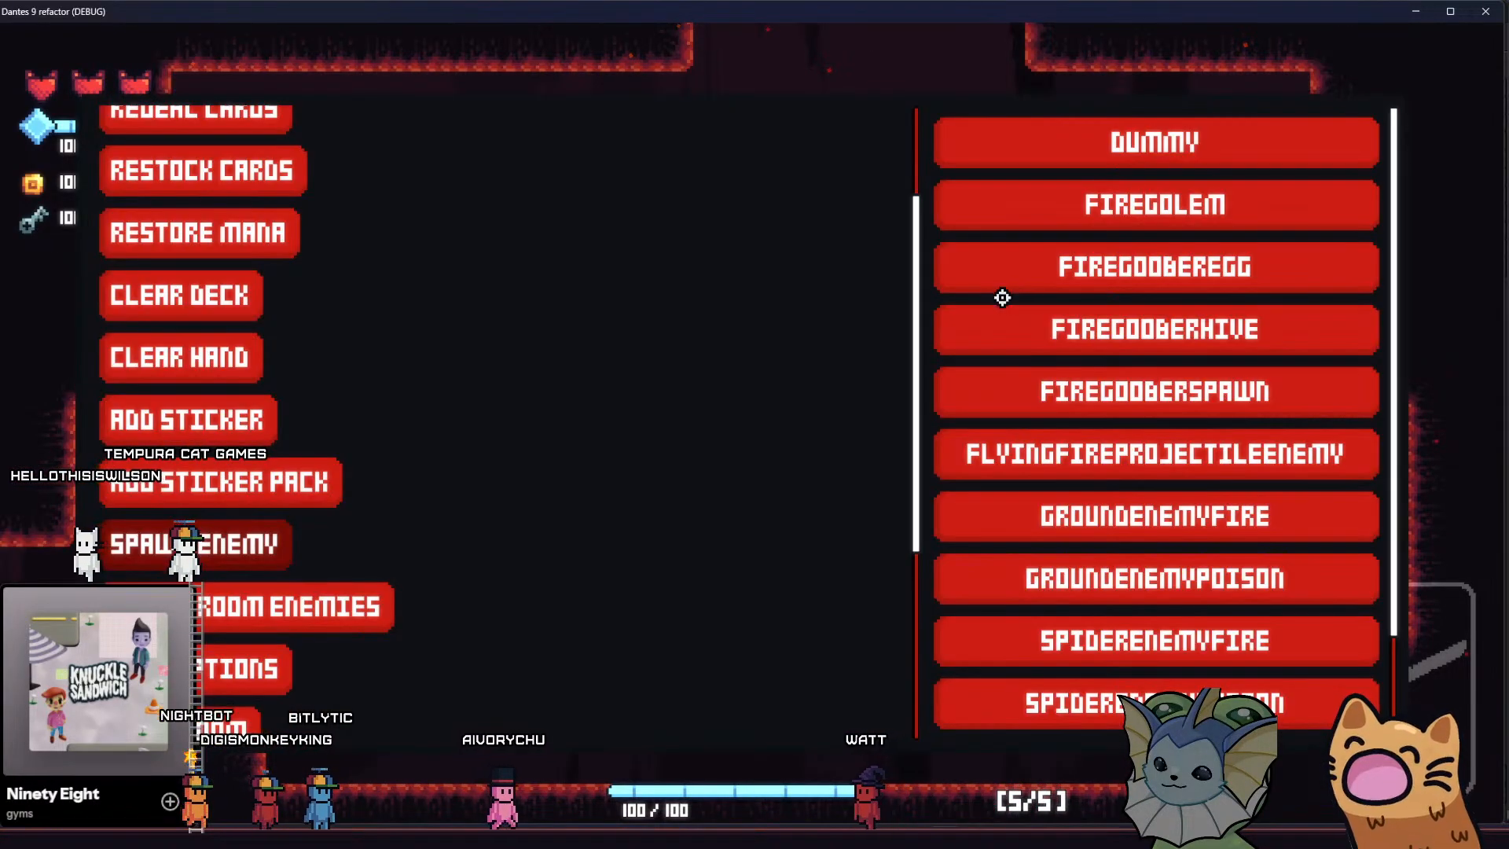
left_click(1056, 385)
left_click(1005, 286)
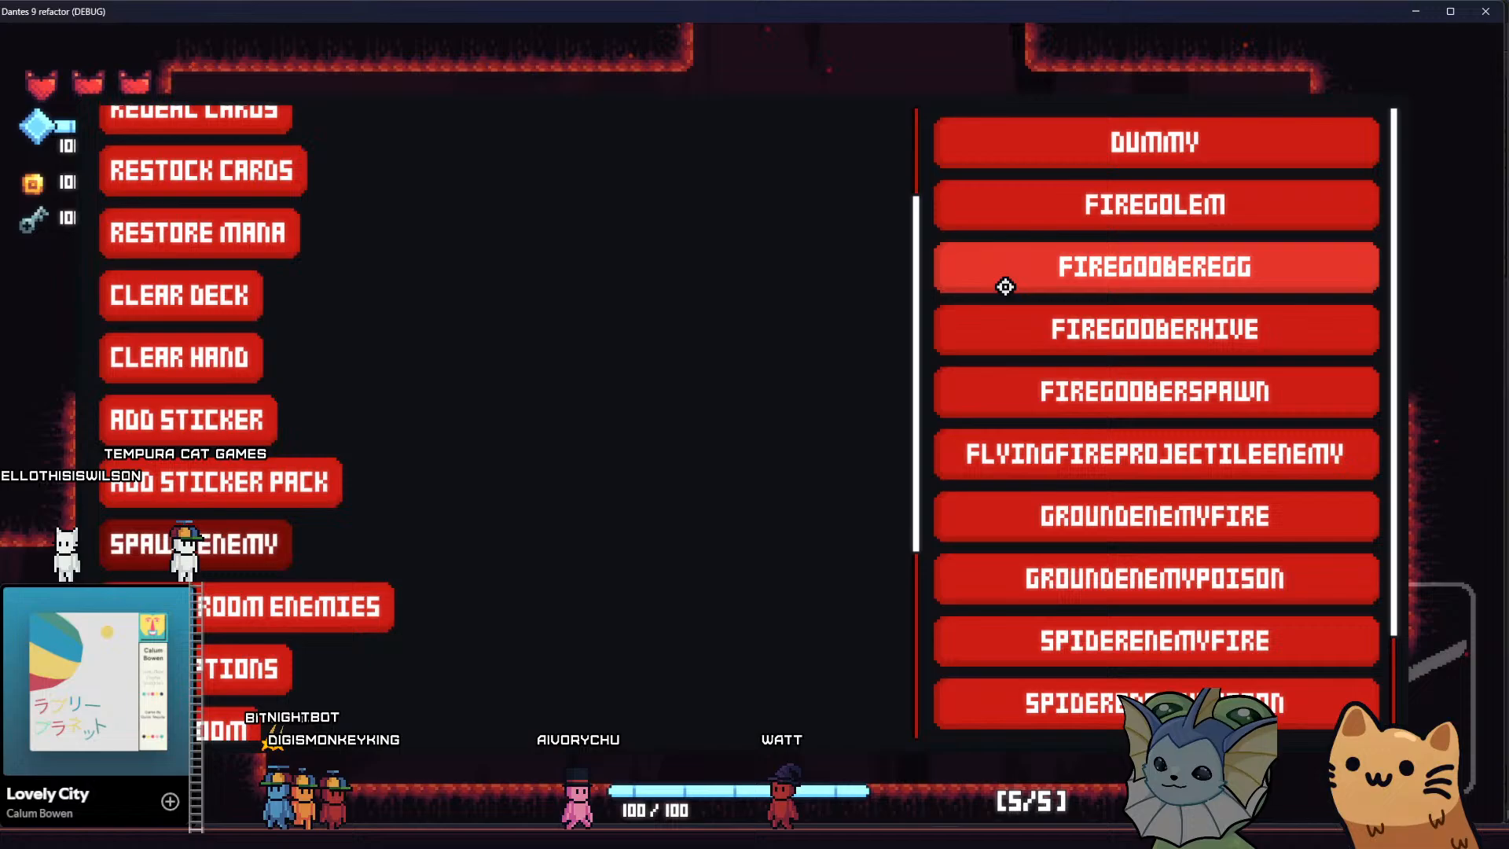
left_click(1051, 383)
left_click(721, 317)
key("Escape")
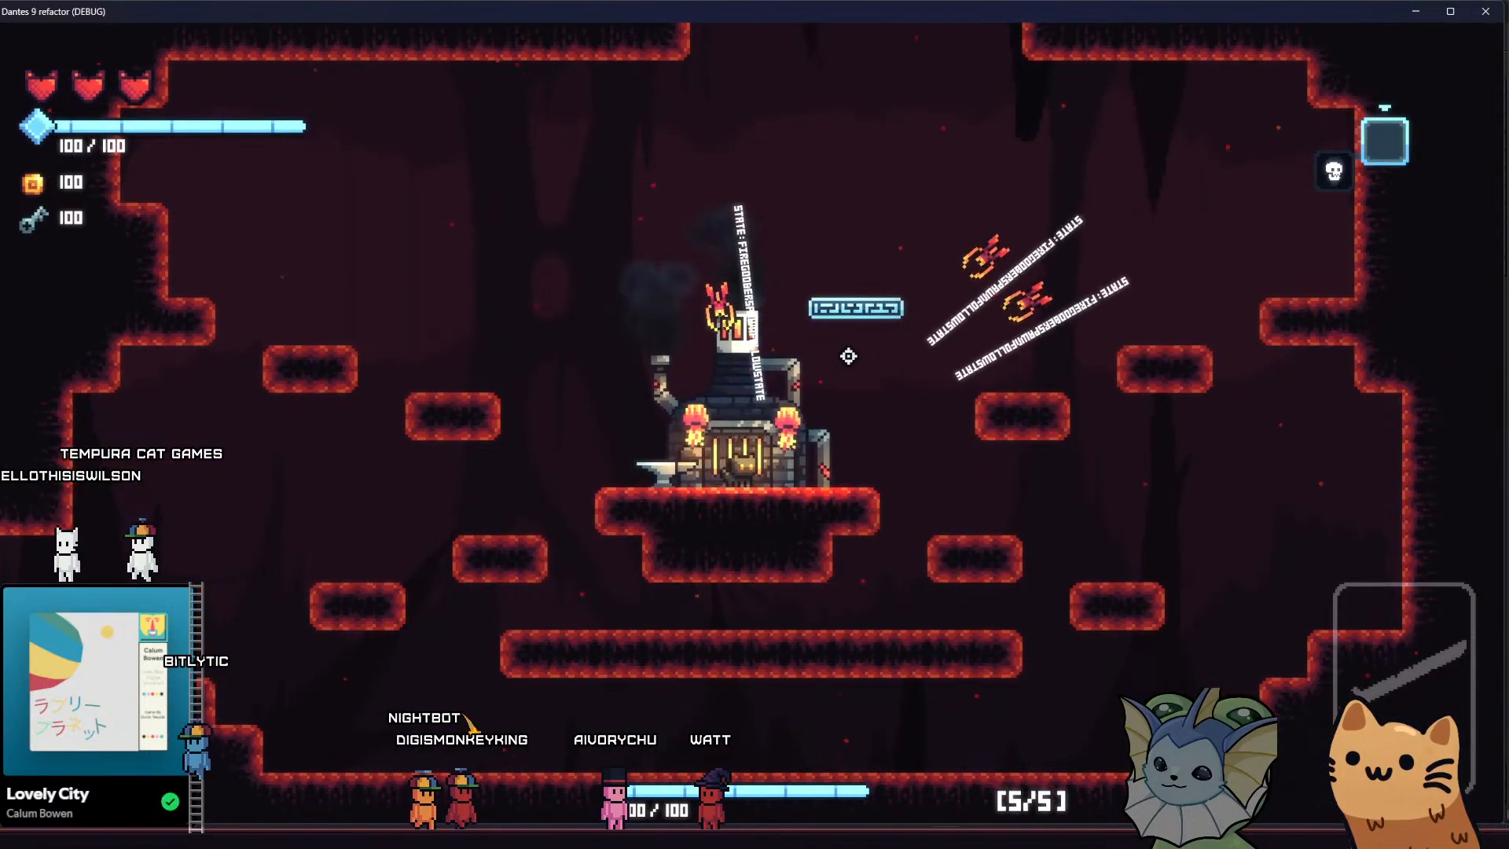
Jump over the forge to the platforms east of it and back to the western ones, luring the fire goobers into attacking
key("space")
key("a")
key("d")
key("space")
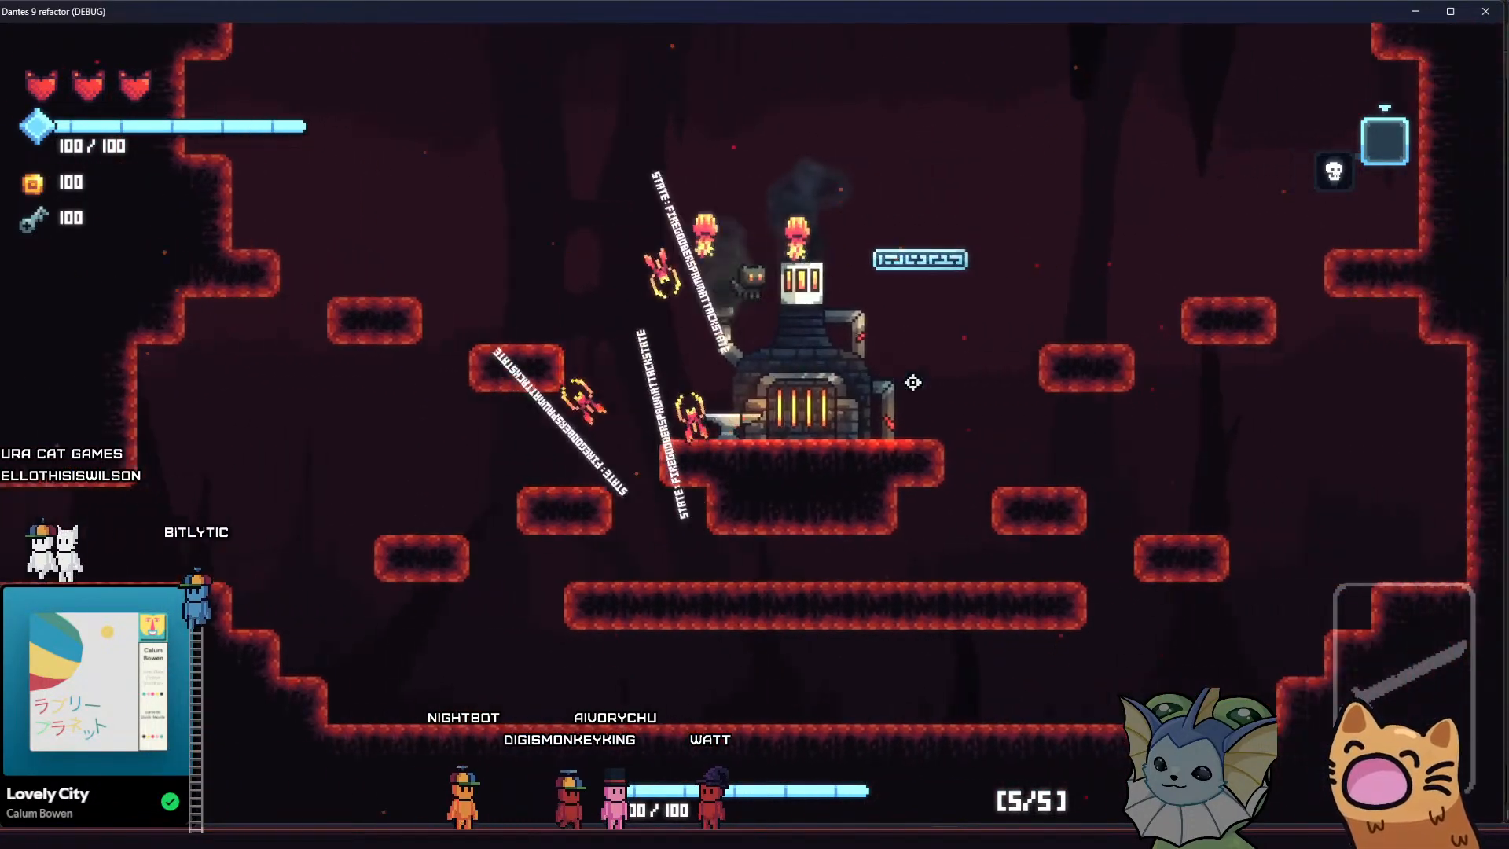
key("space")
key("d")
key("d")
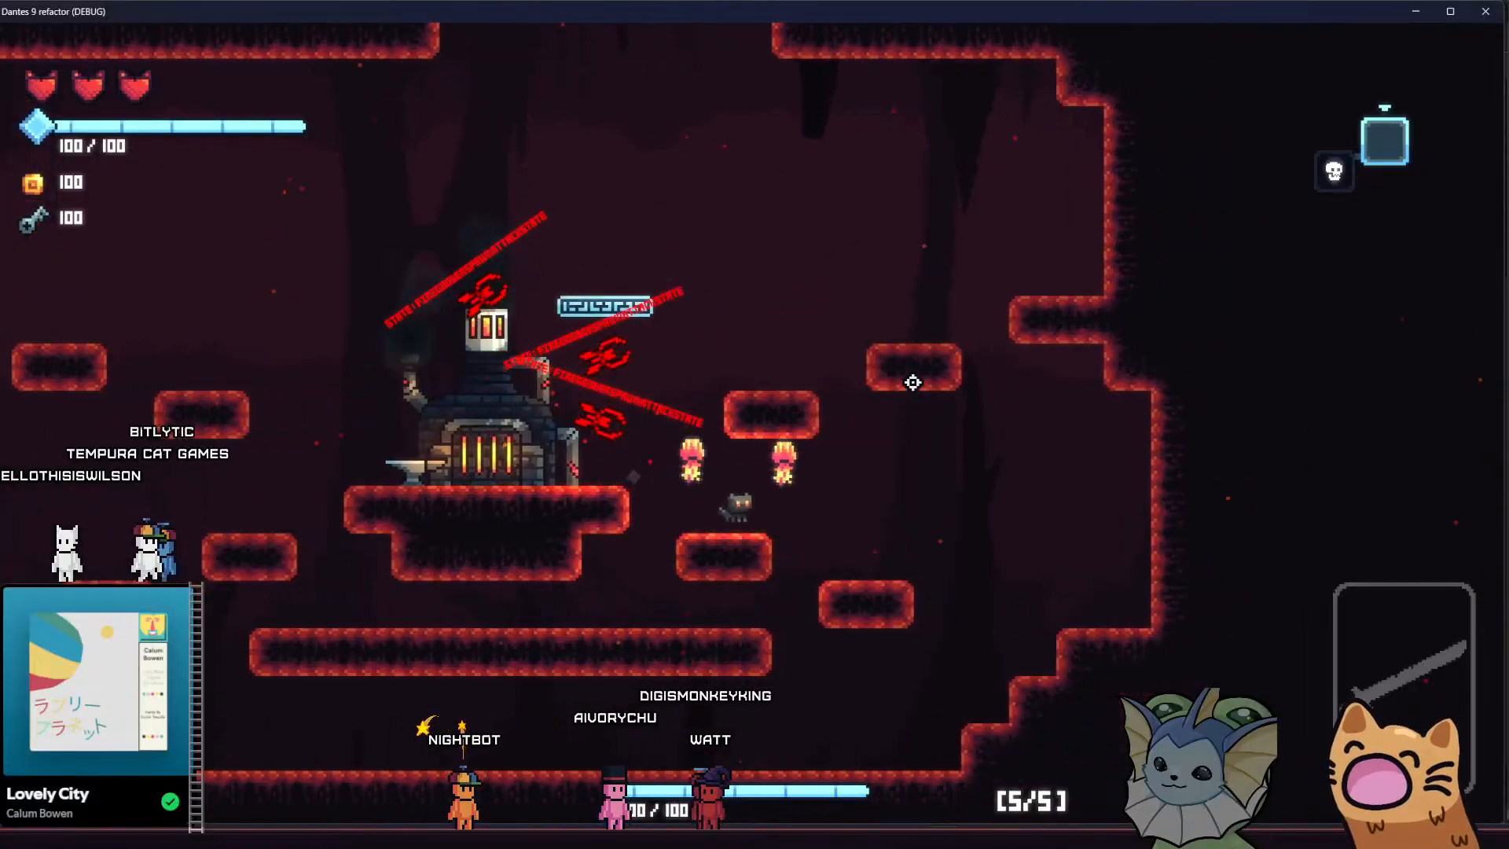
key("a")
key("space")
key("d")
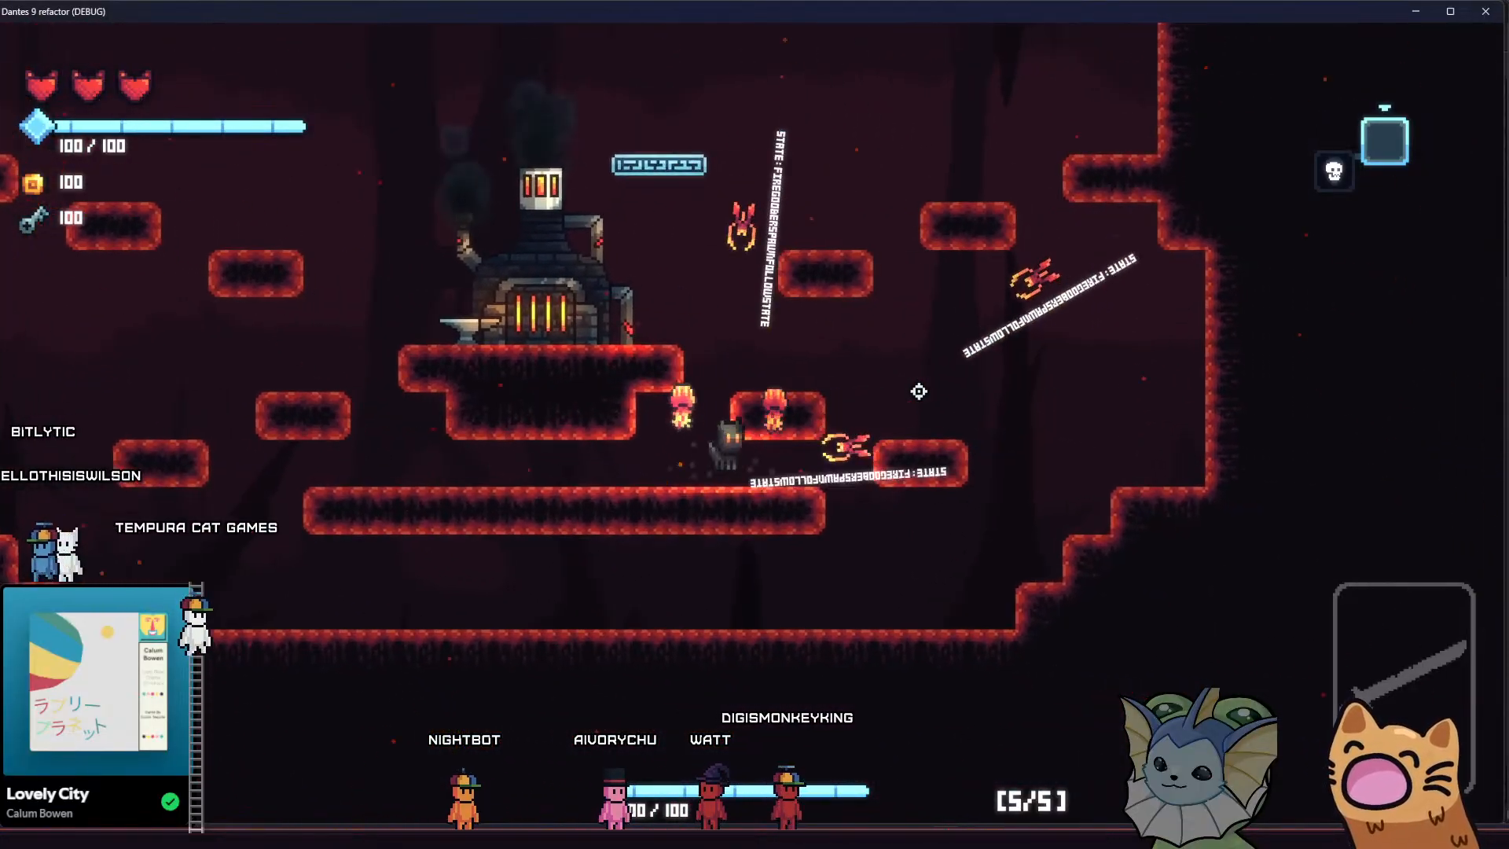
key("space")
key("a")
key("space")
key("a")
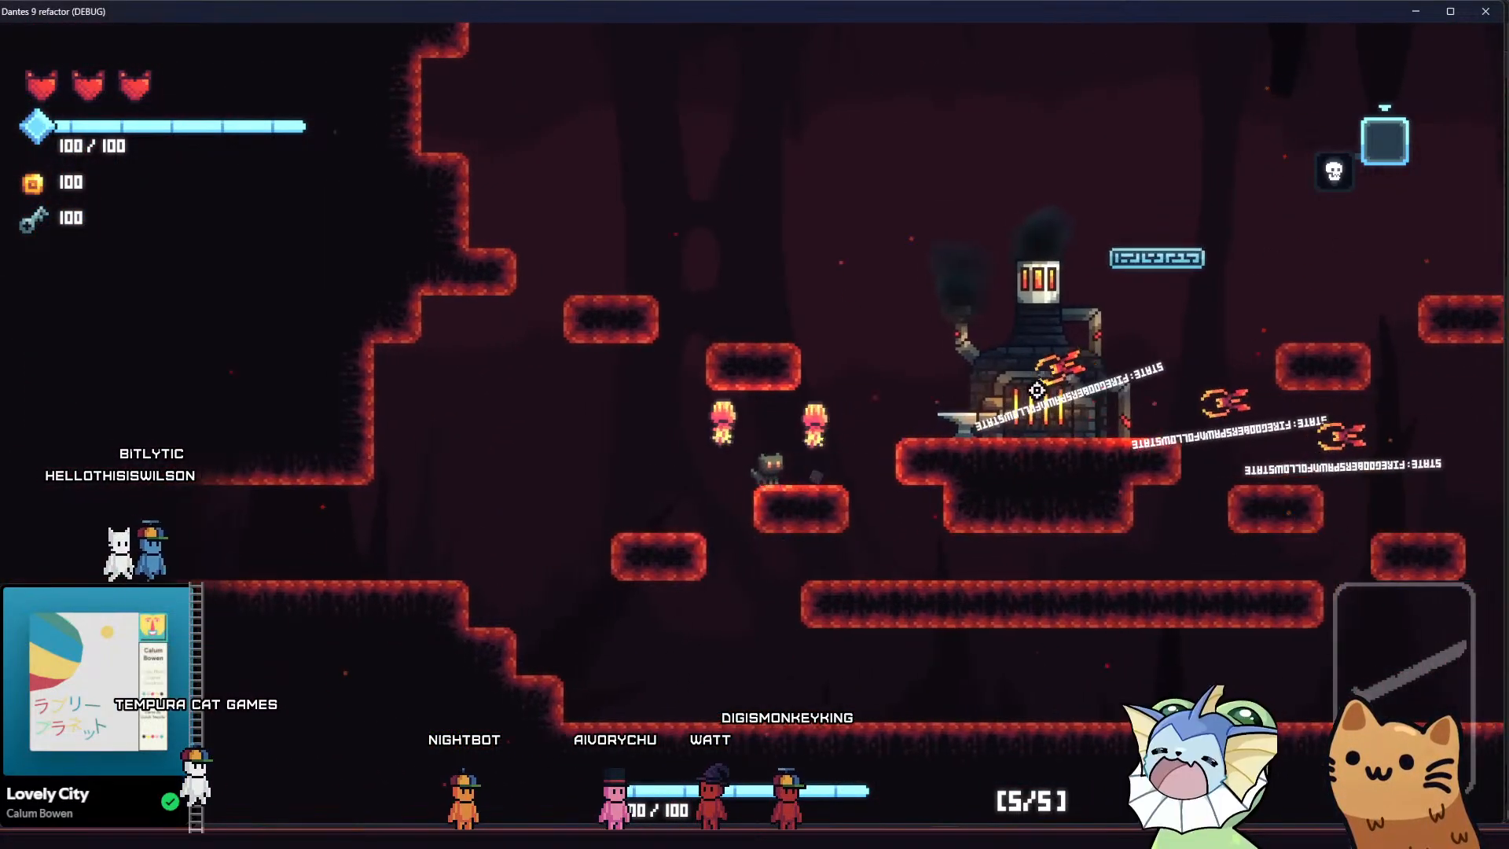
Run east along the cave floor with the fire goobers chasing, and jump up to the platforms east of the forge
key("d")
key("d")
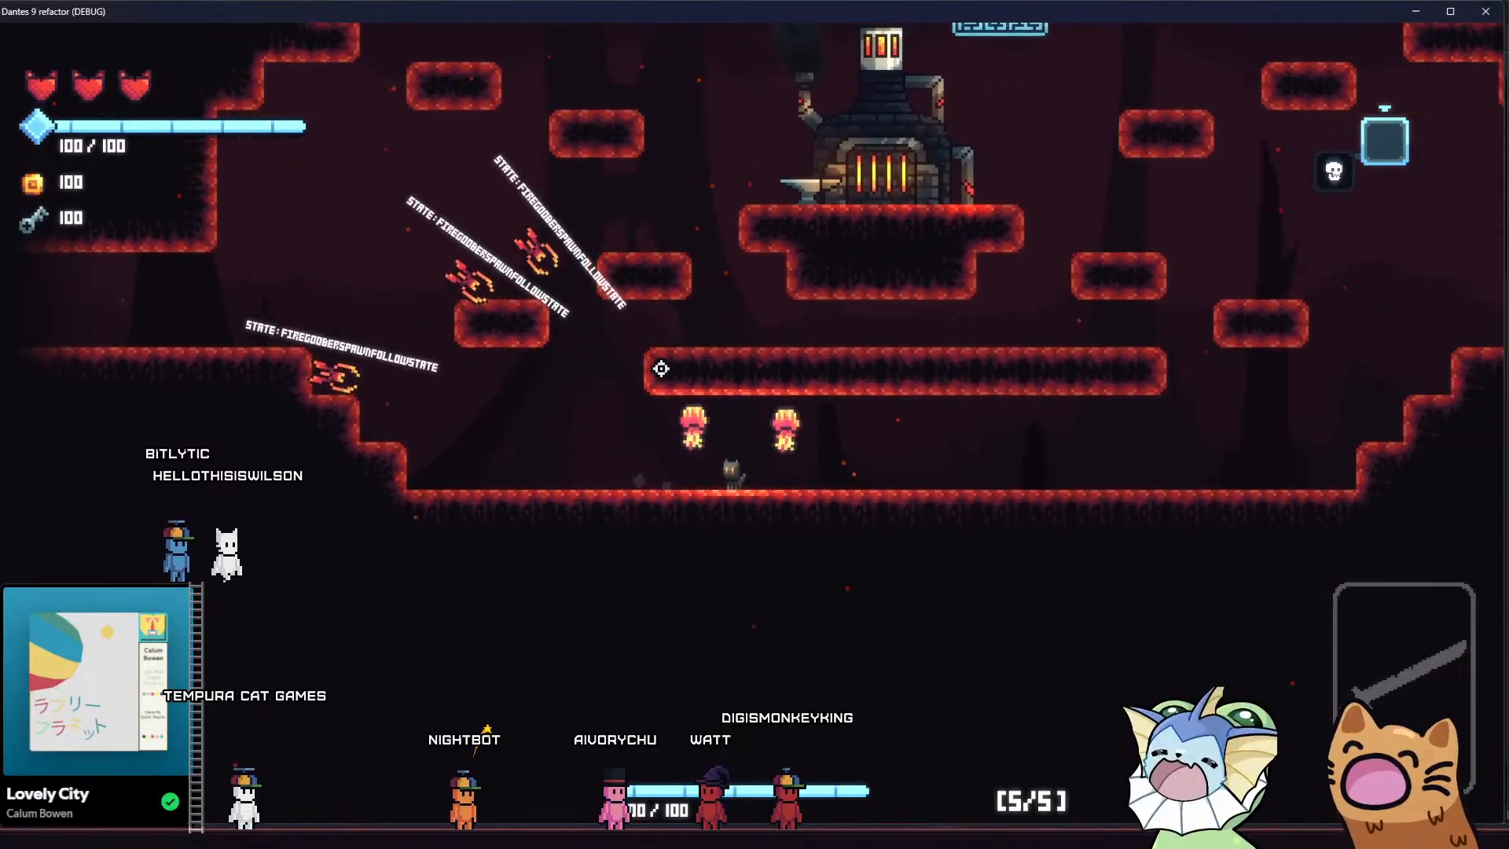
key("d")
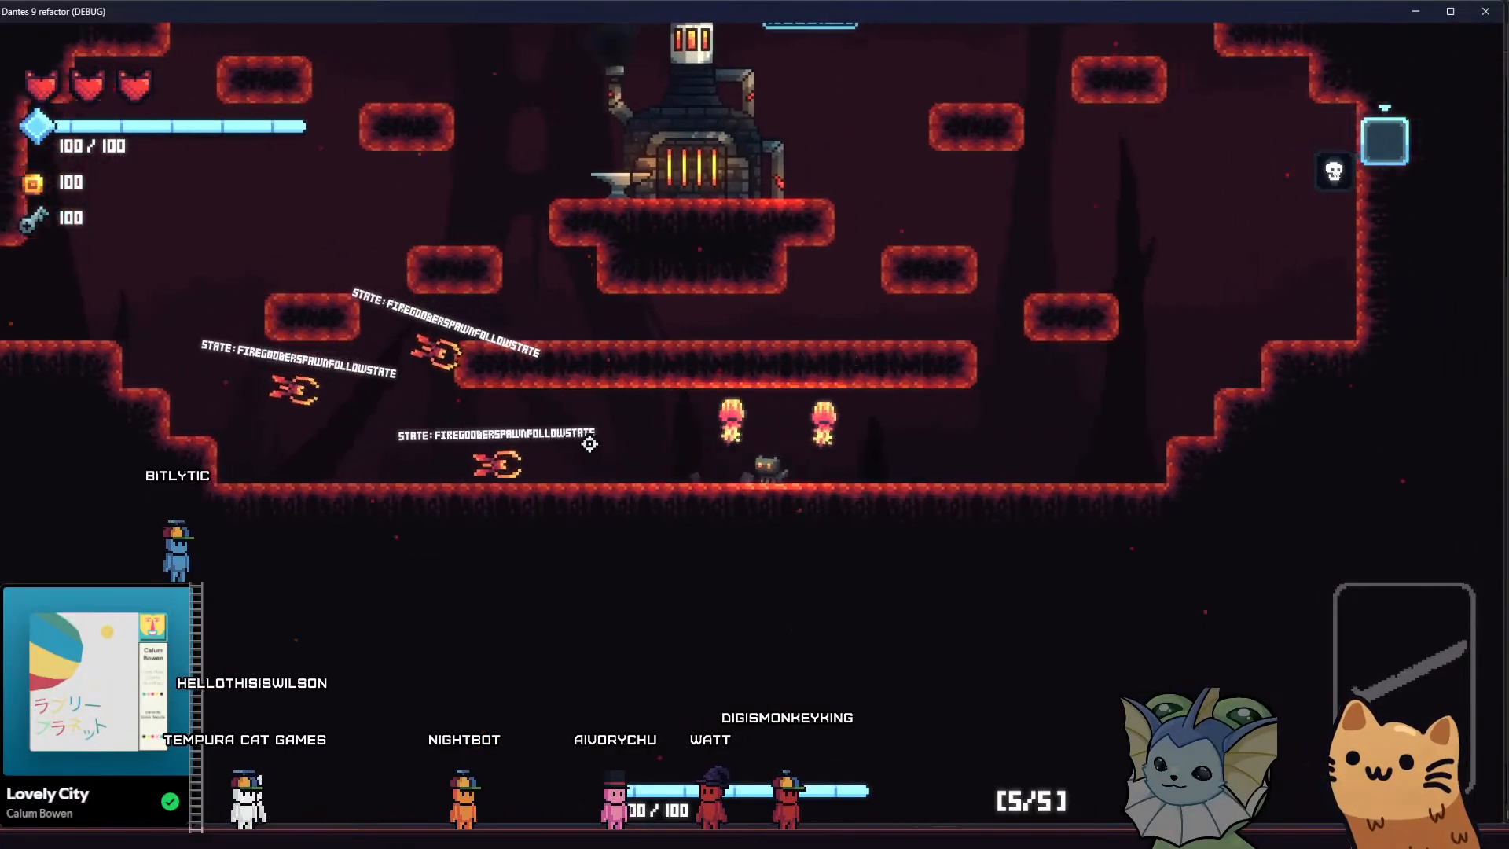
key("a")
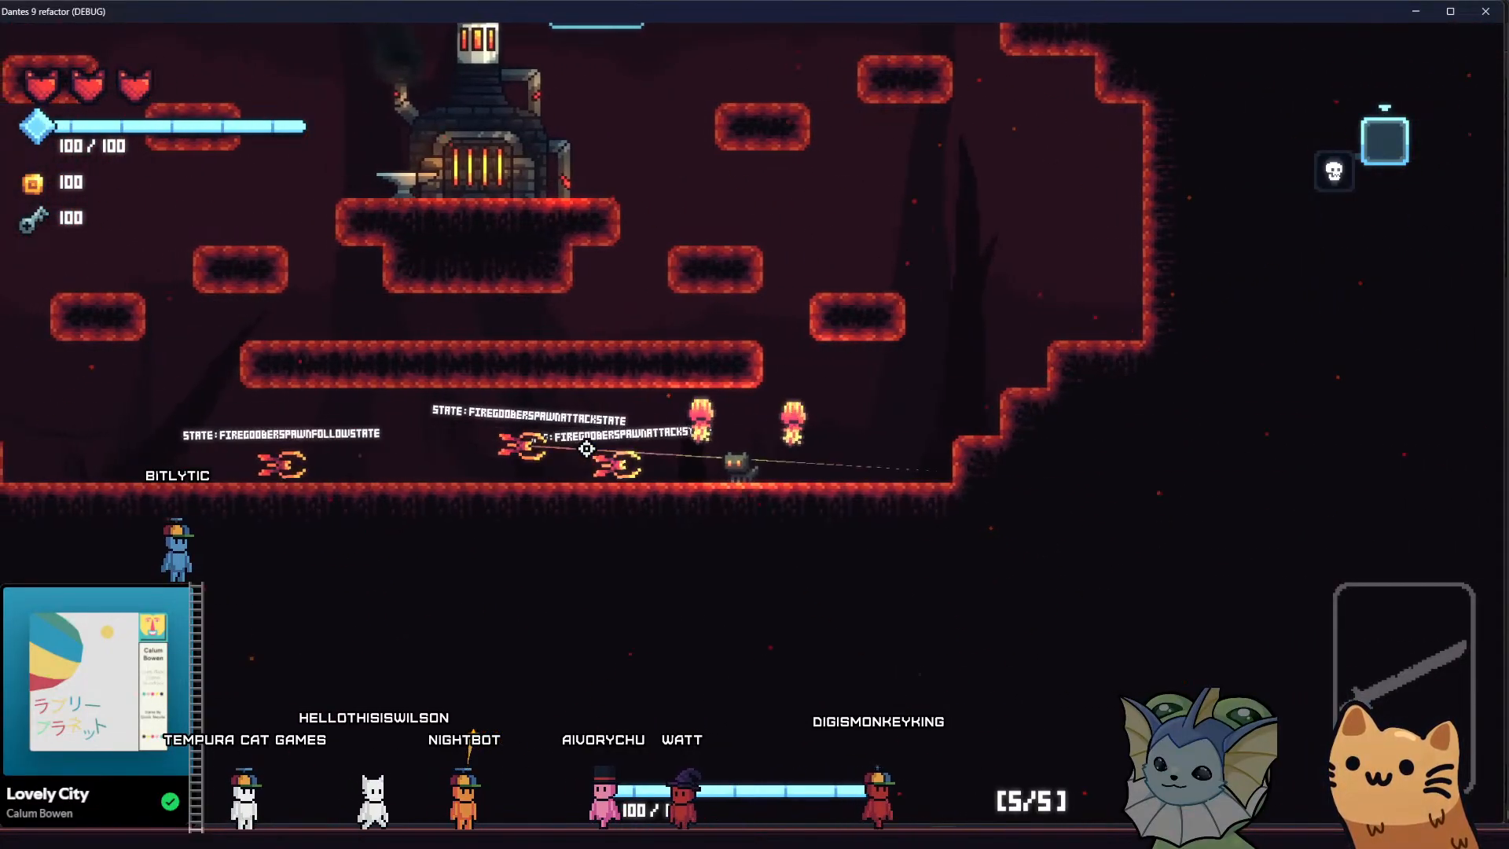
key("d")
key("space")
key("a")
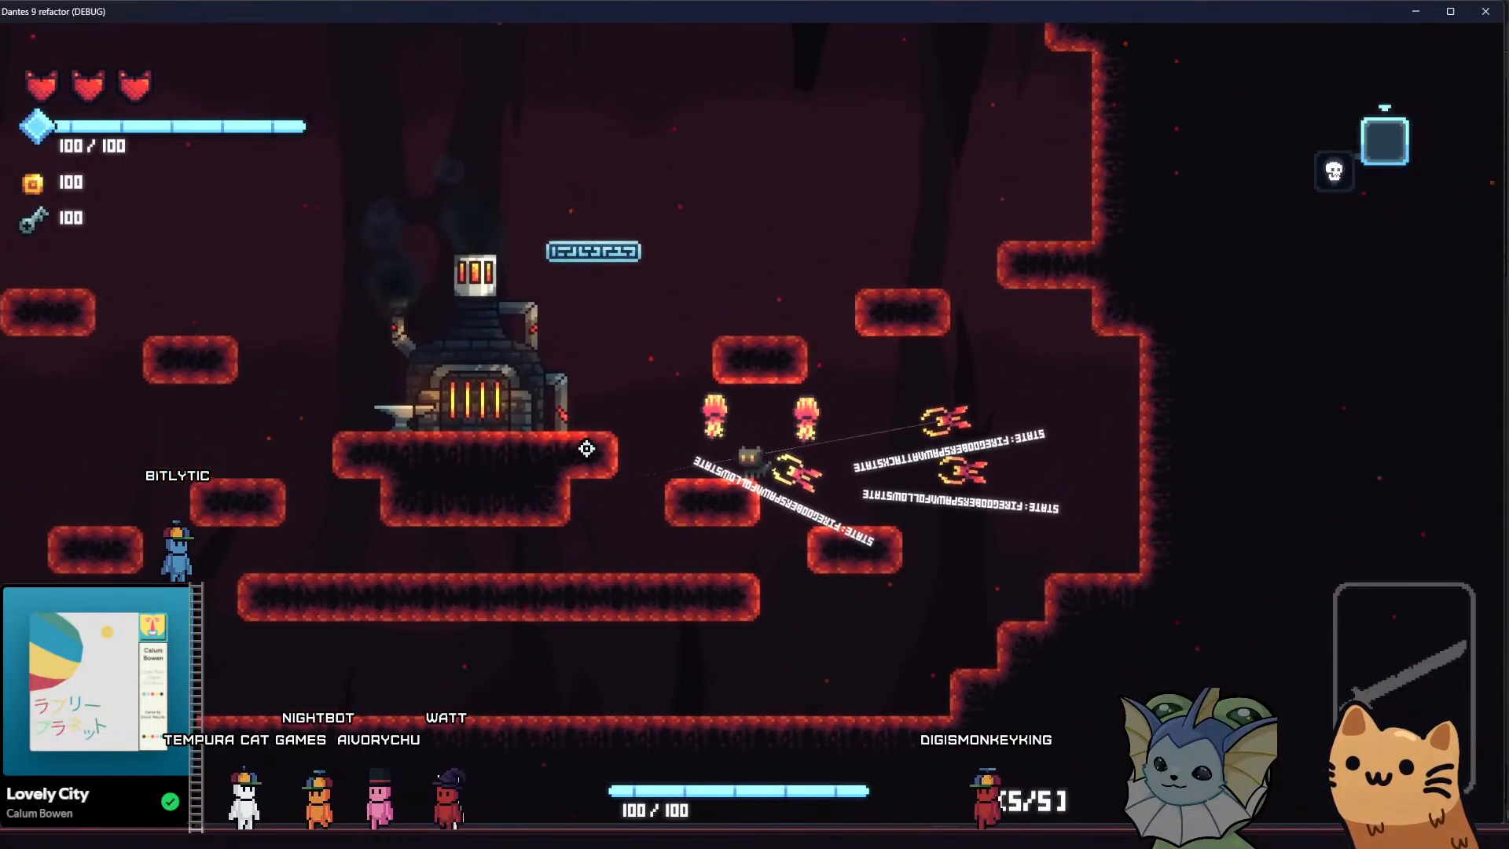
Dodge the fire goobers' charges while moving from the eastern platforms past the forge and around the western platforms
key("a")
key("space")
key("d")
key("space")
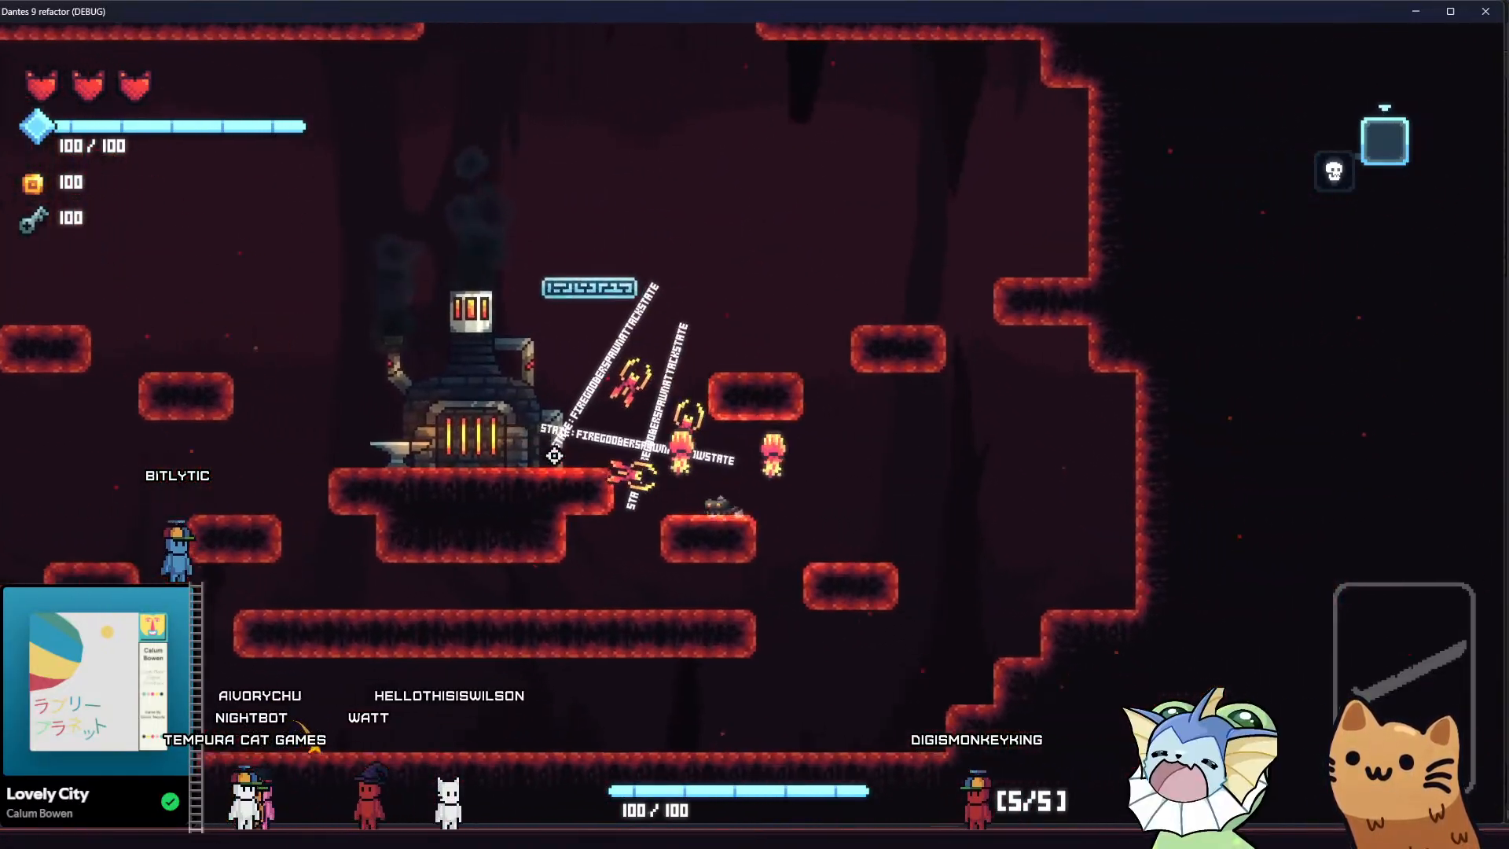
key("a")
key("a")
key("space")
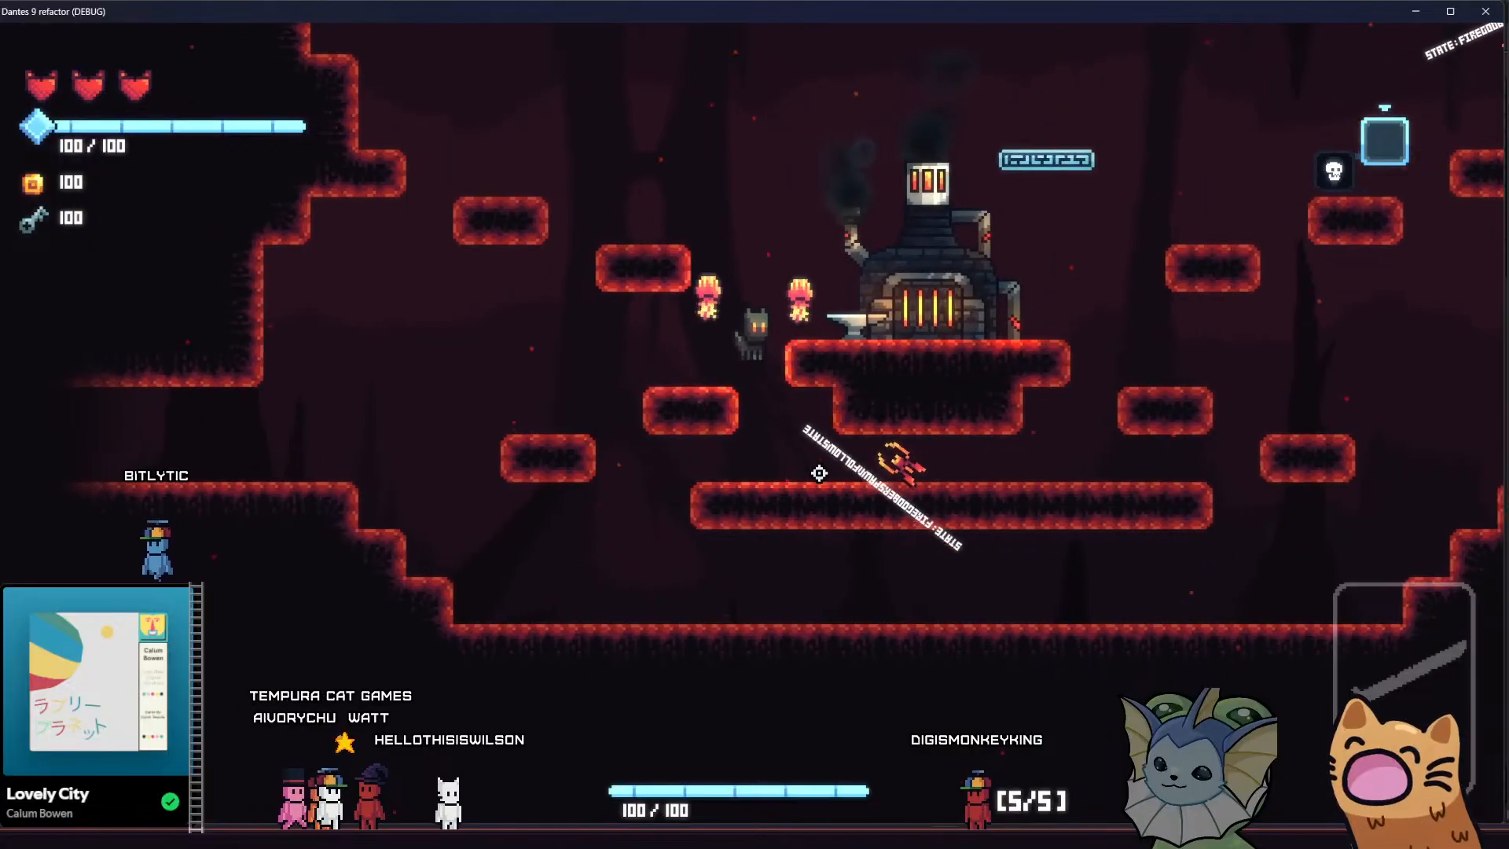
key("d")
key("space")
key("a")
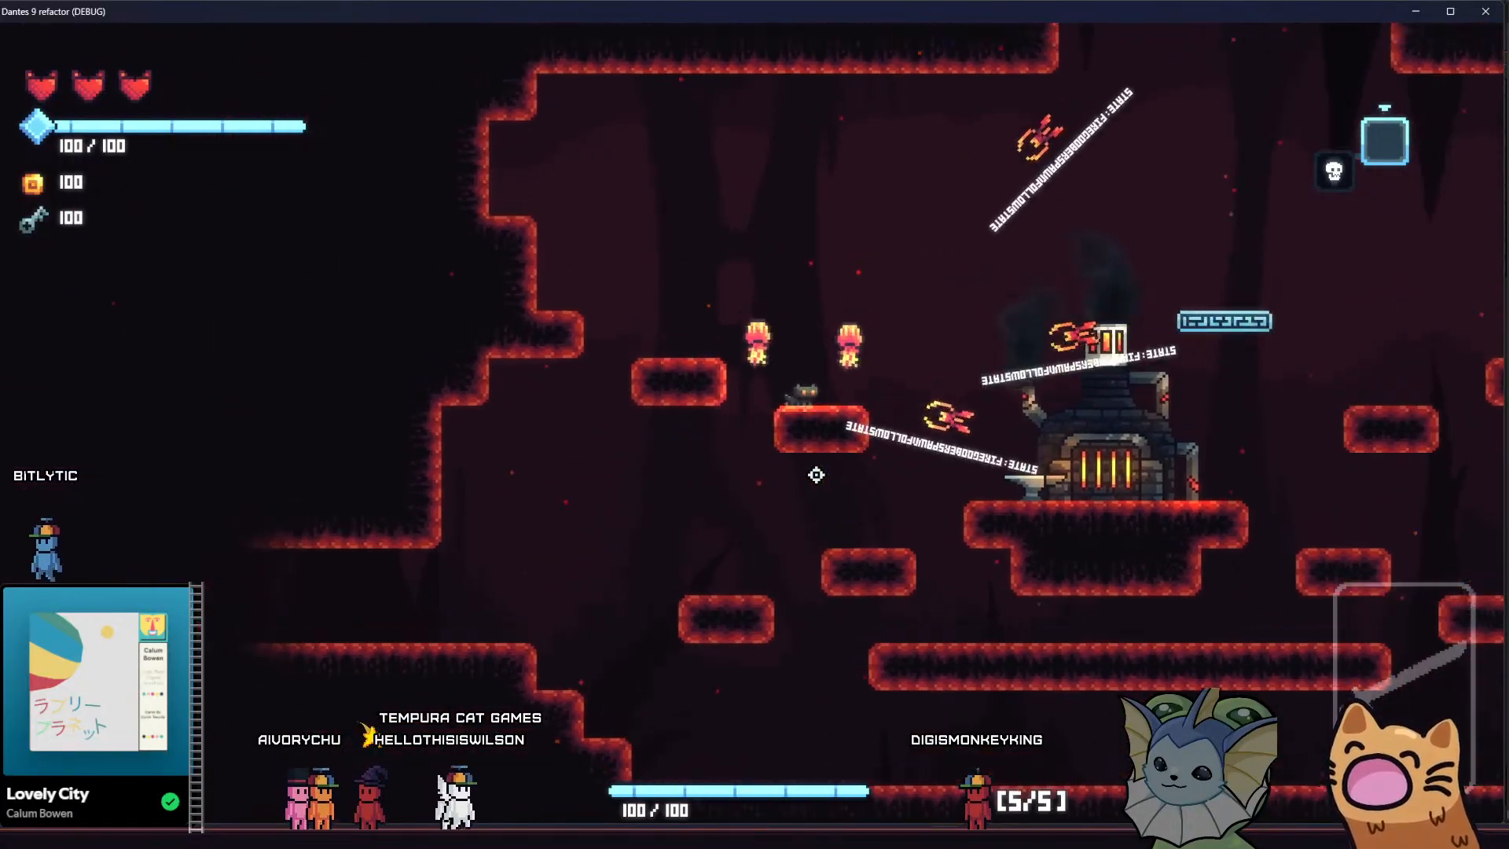
key("a")
key("d")
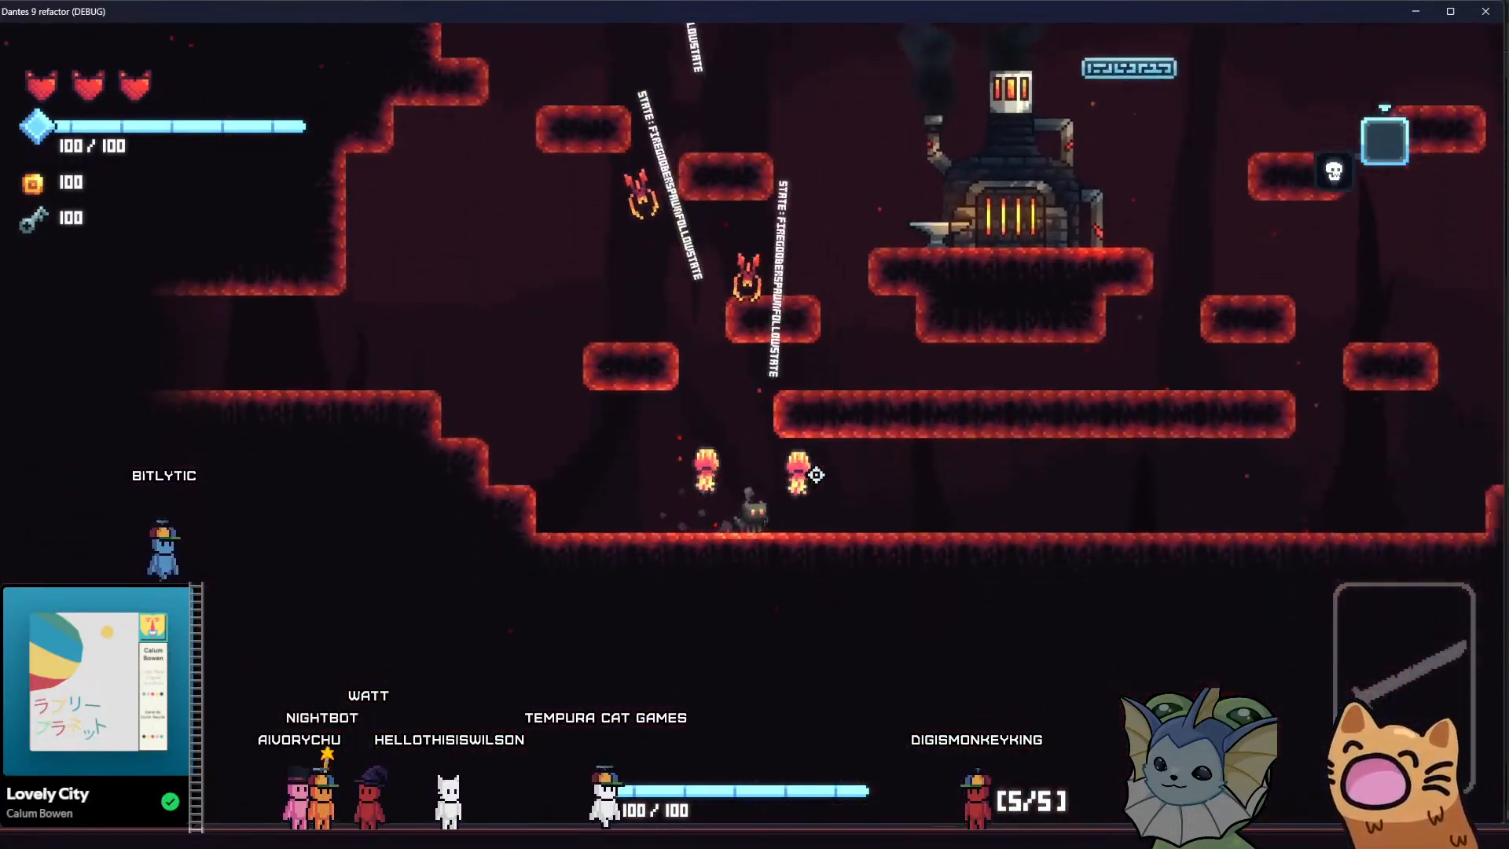
key("space")
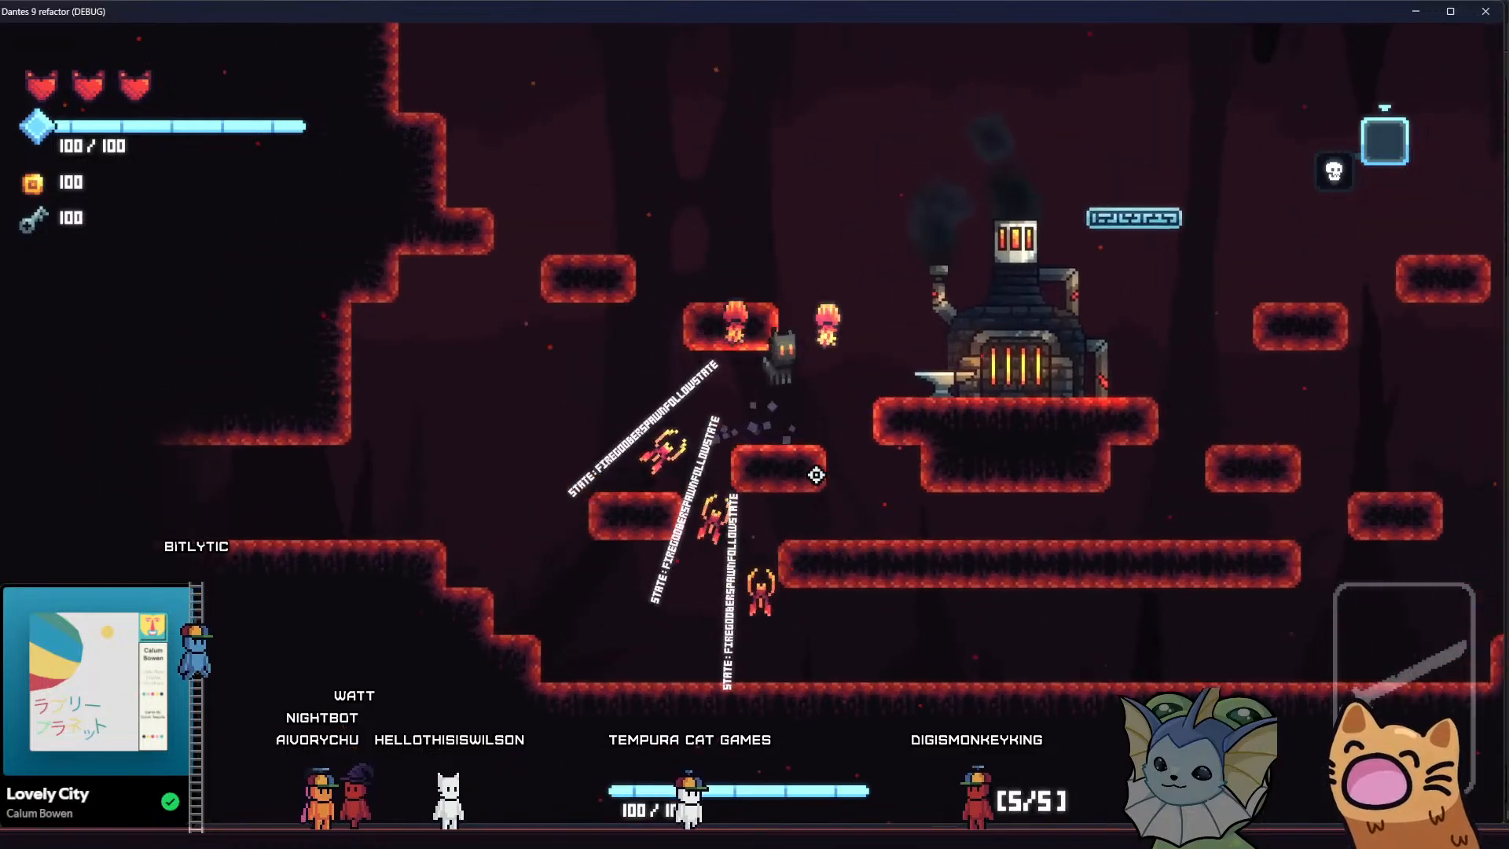
key("d")
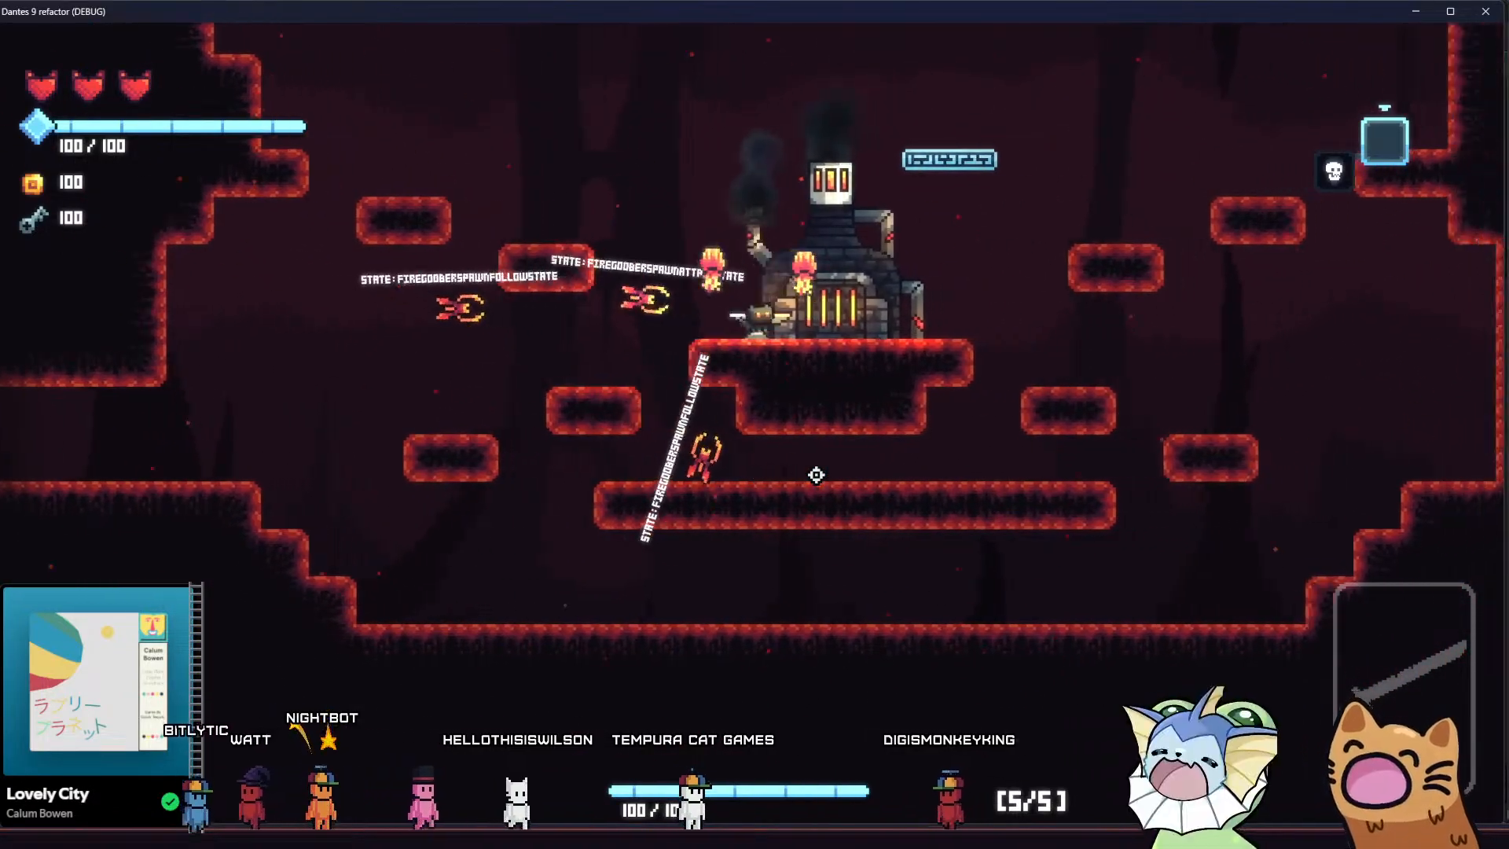
key("space")
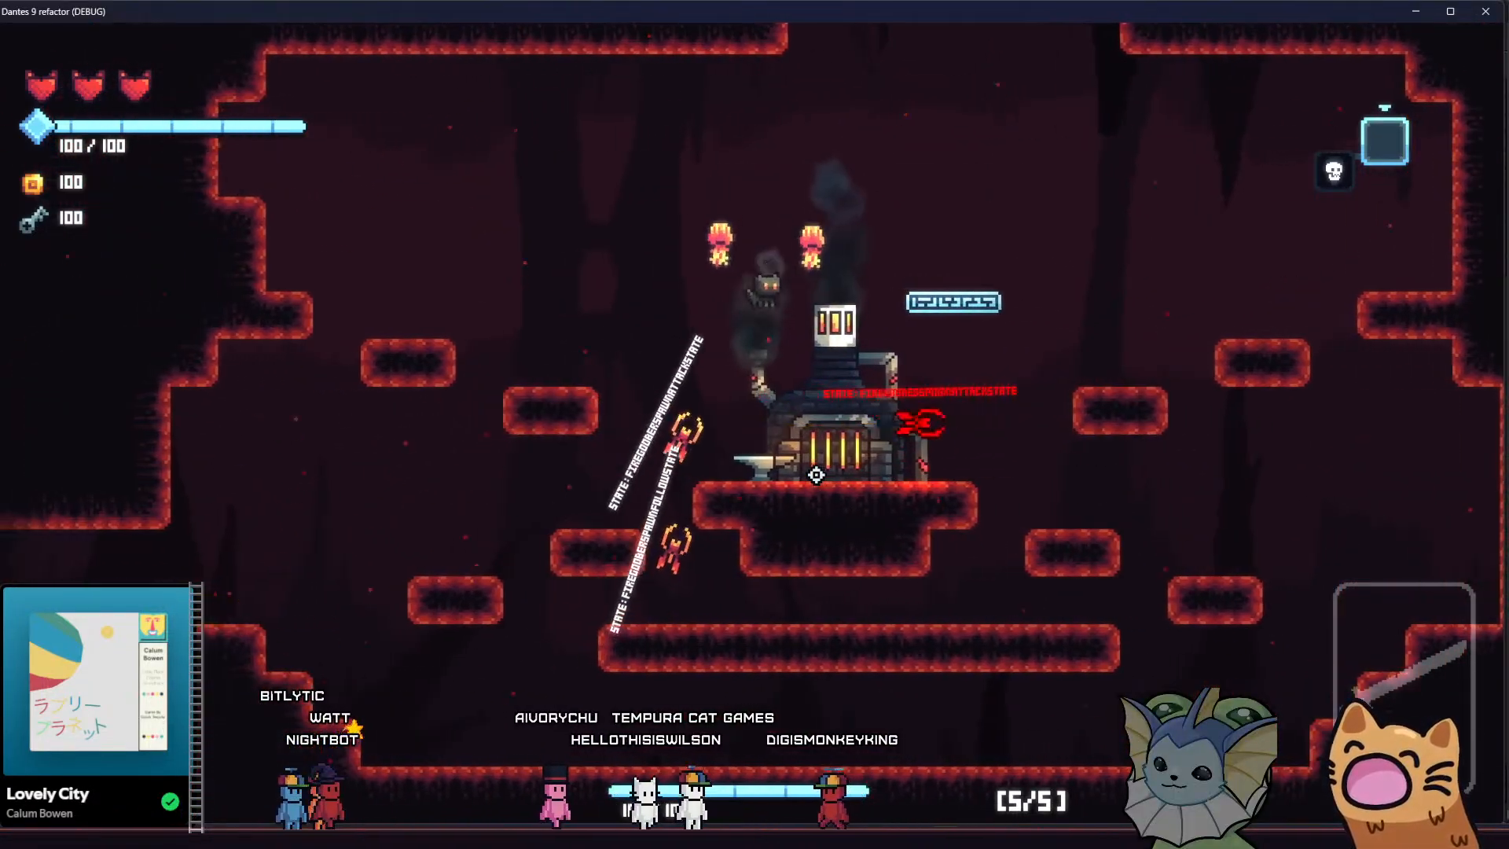
key("a")
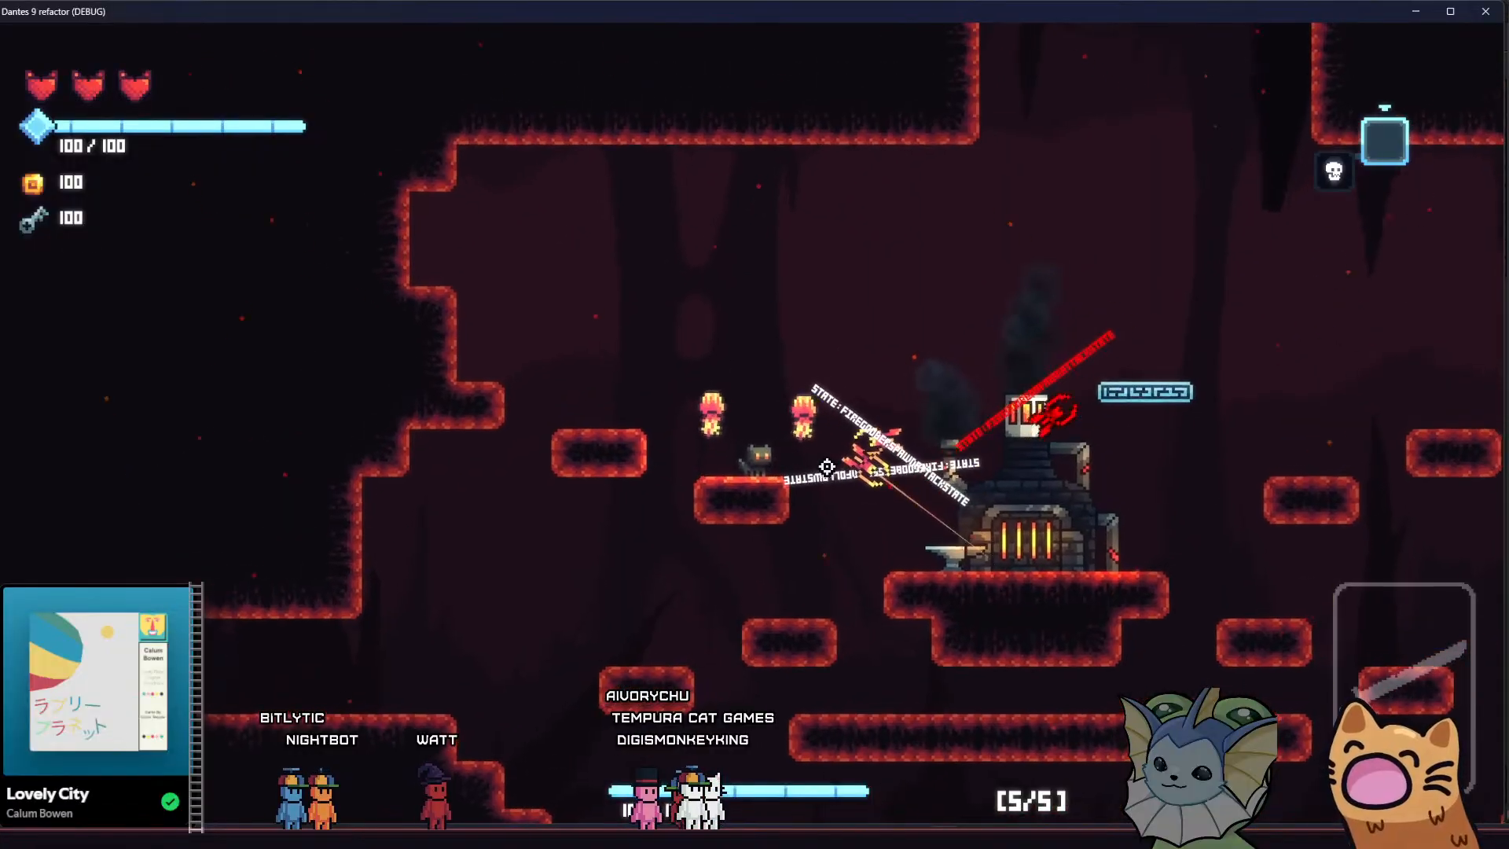
Jump from the western platforms over the forge to the east and back again with the three fire goobers chasing
key("d")
key("space")
key("space")
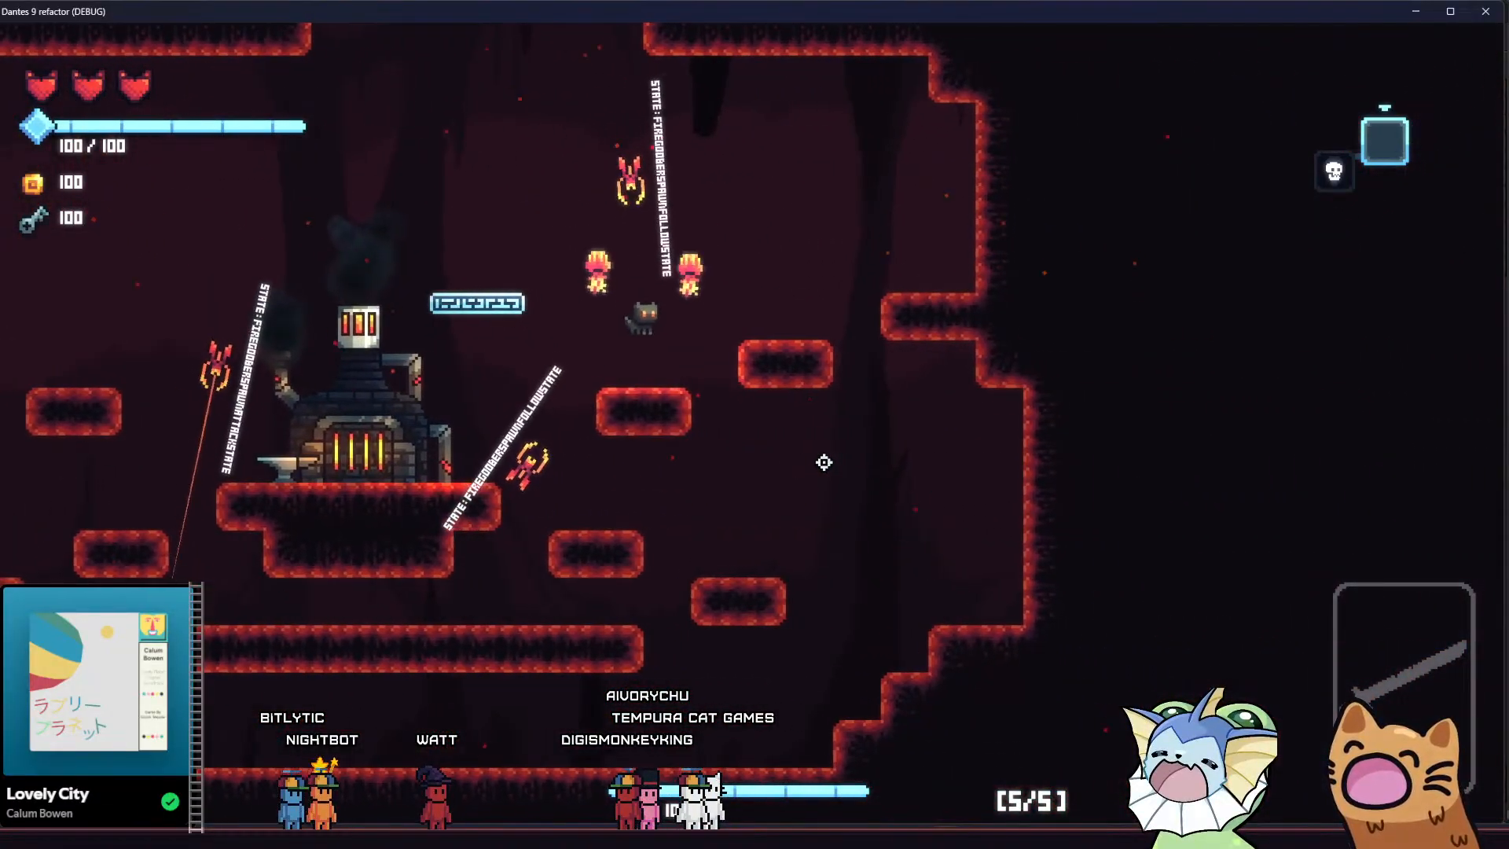
key("a")
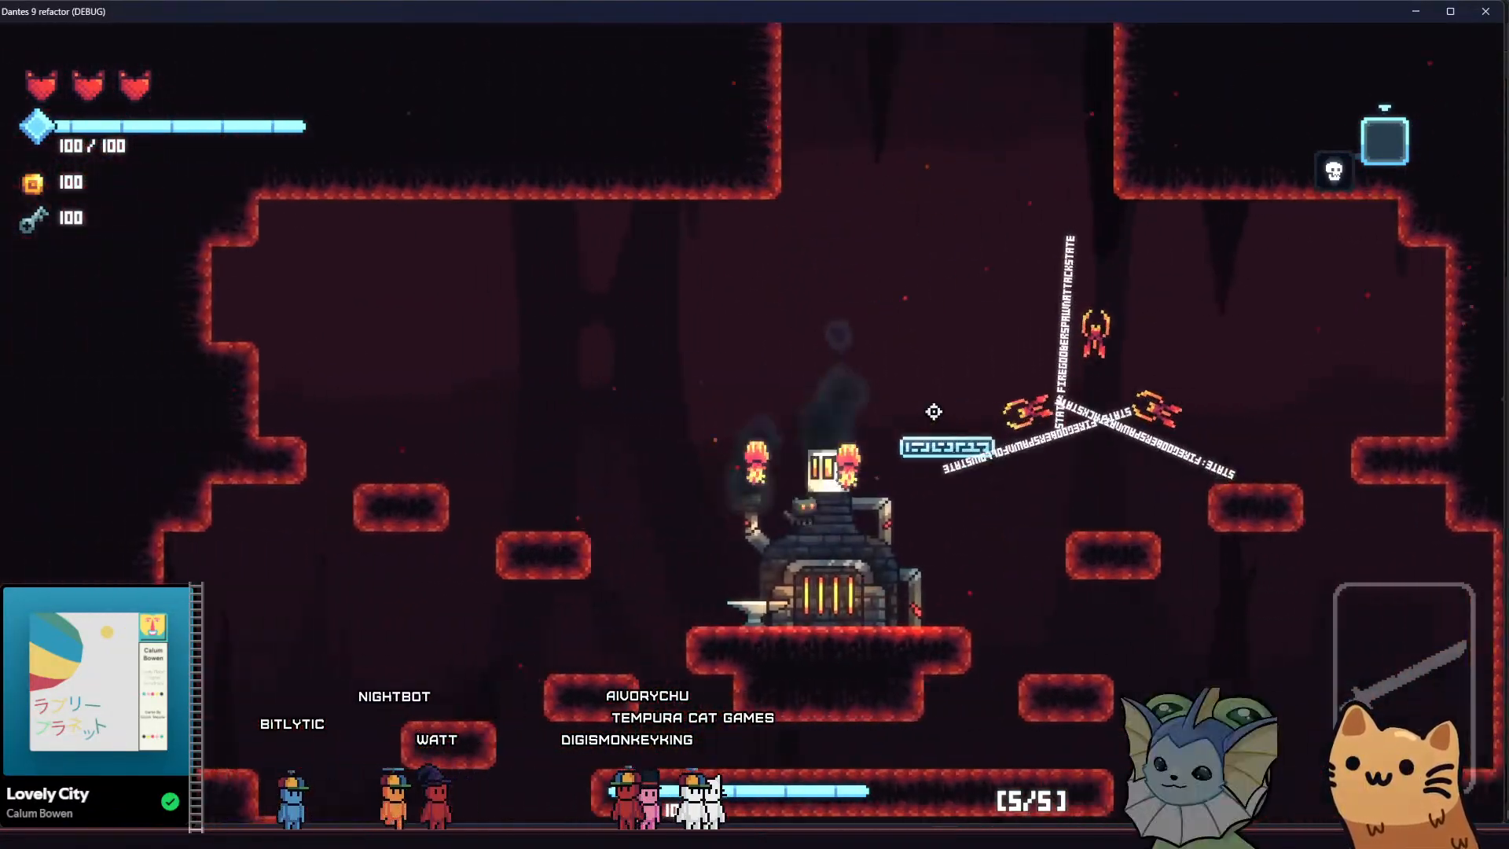
key("a")
key("space")
key("d")
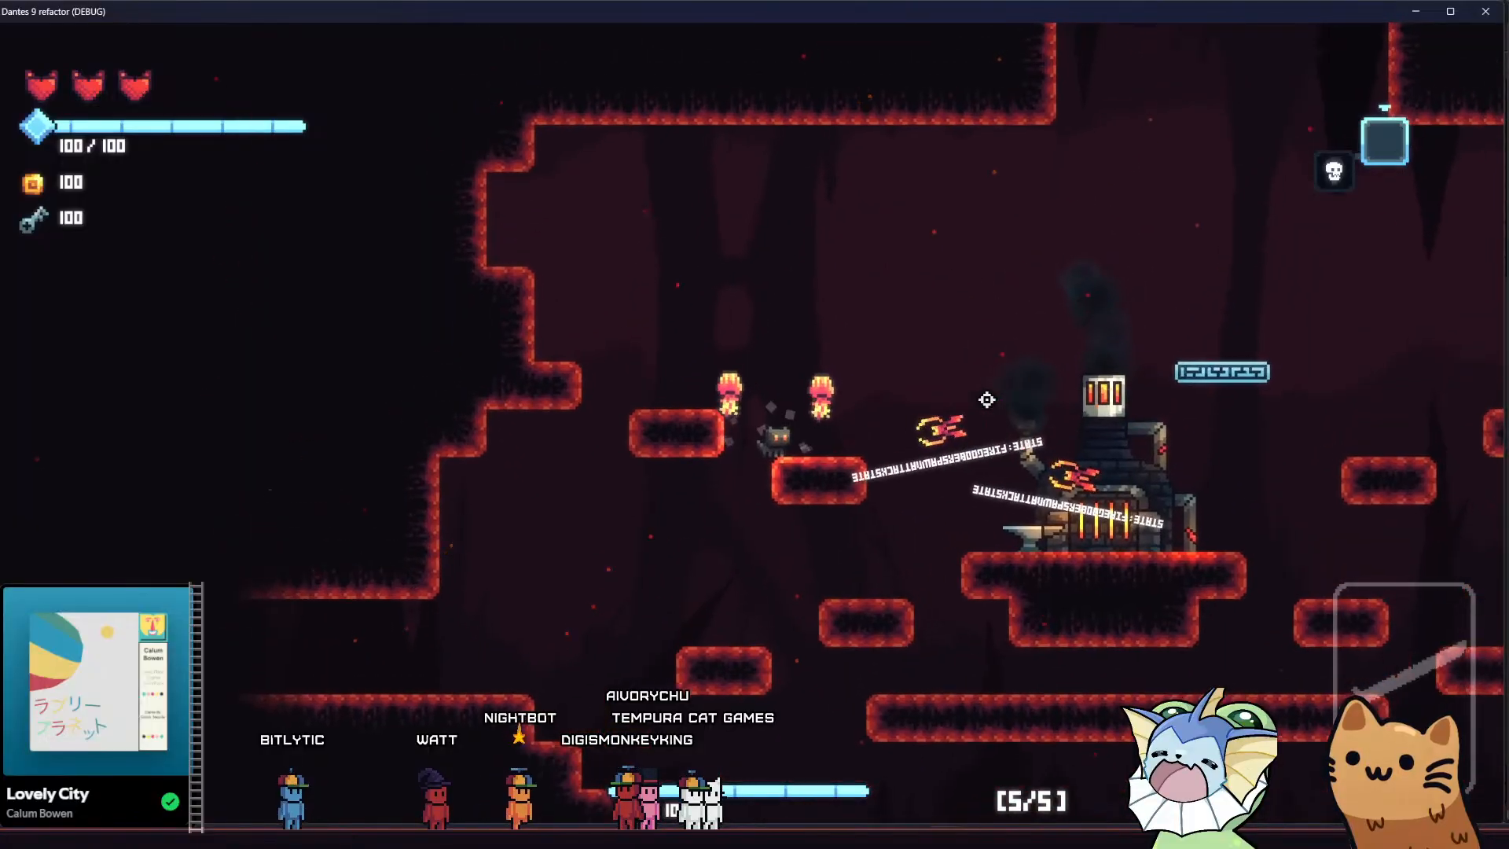
Cross east past the forge to the lower platforms under attack, and return to the anvil
key("space")
key("d")
key("space")
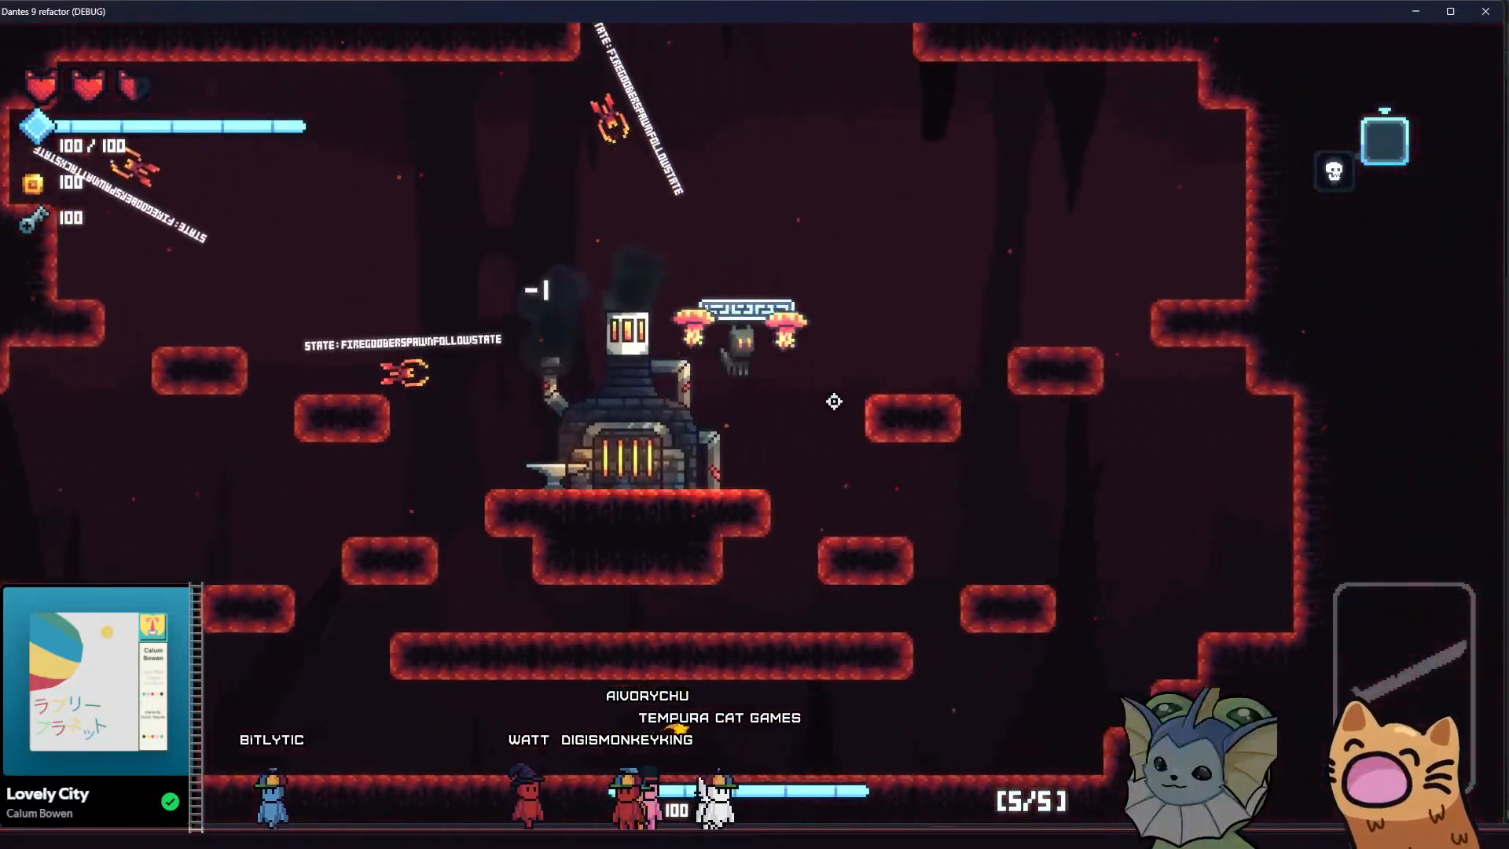
key("a")
key("space")
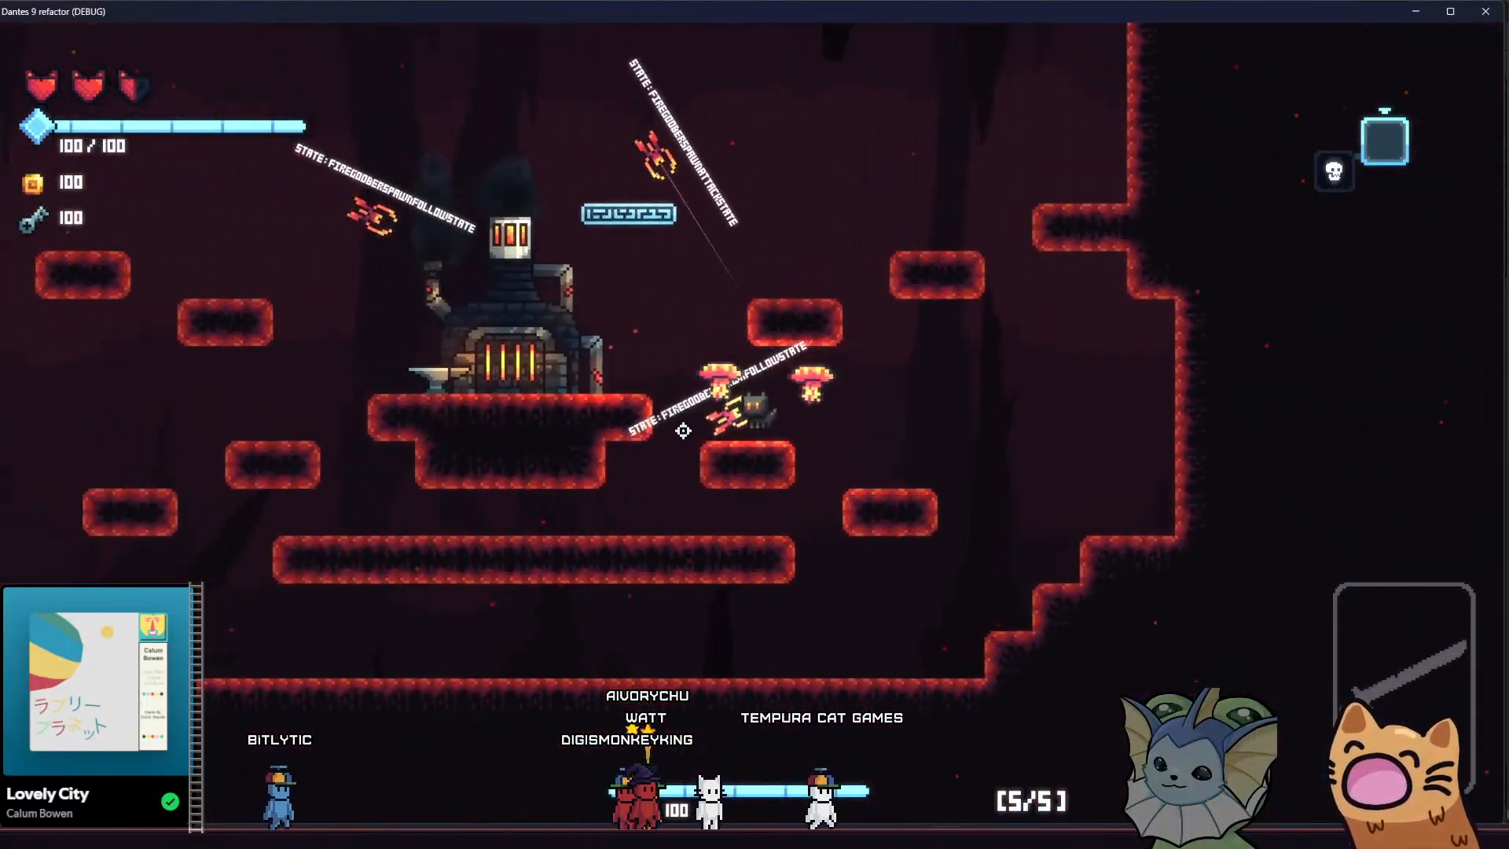
key("space")
key("d")
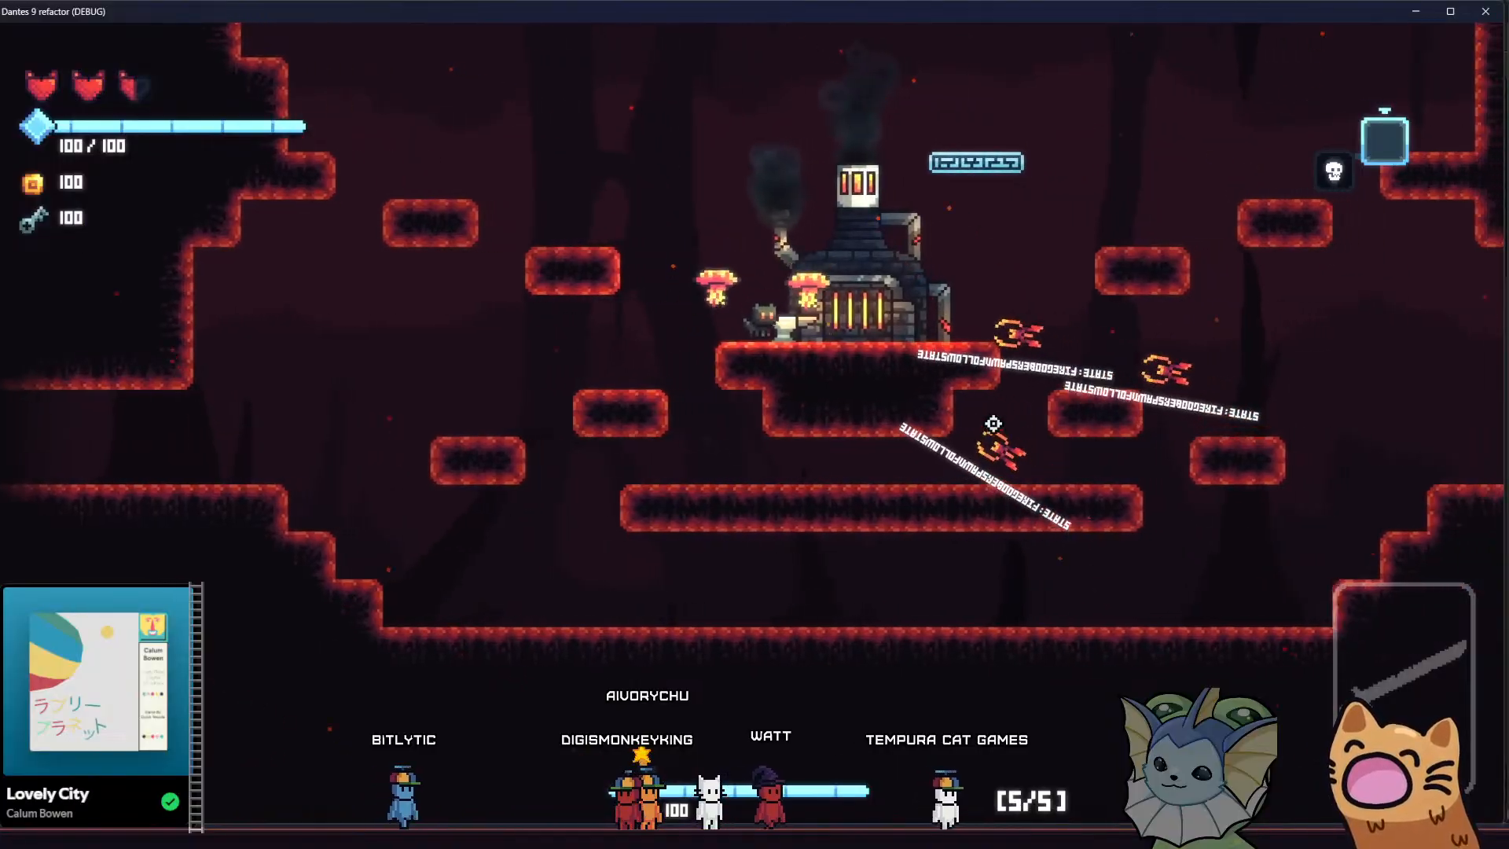
Jump onto the floating platform beside the forge chimney and drop to the lowest eastern platform to evade the fire goobers
key("a")
key("space")
key("d")
key("space")
key("d")
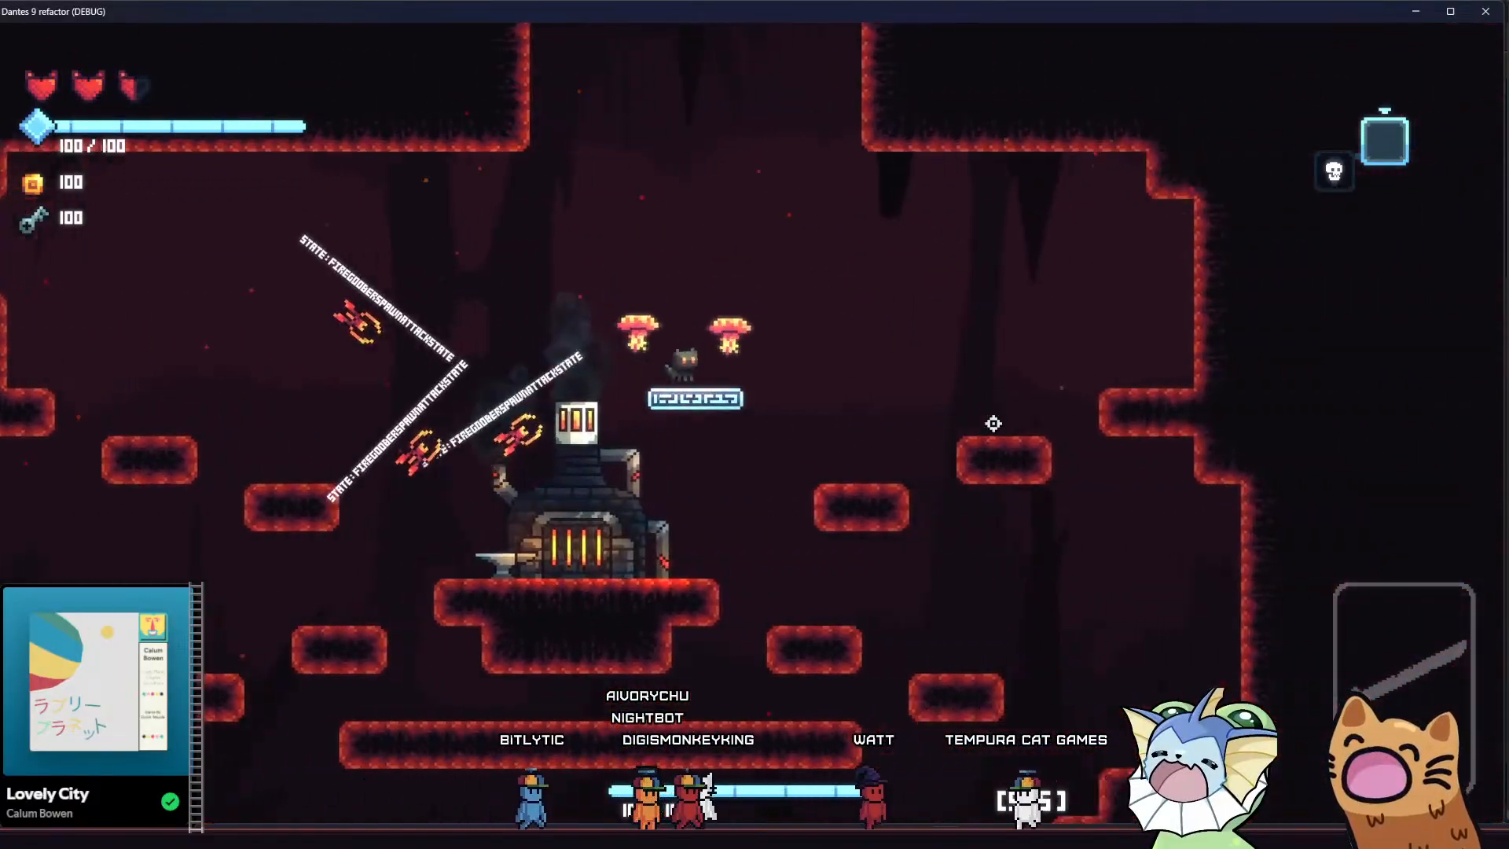
key("space")
key("d")
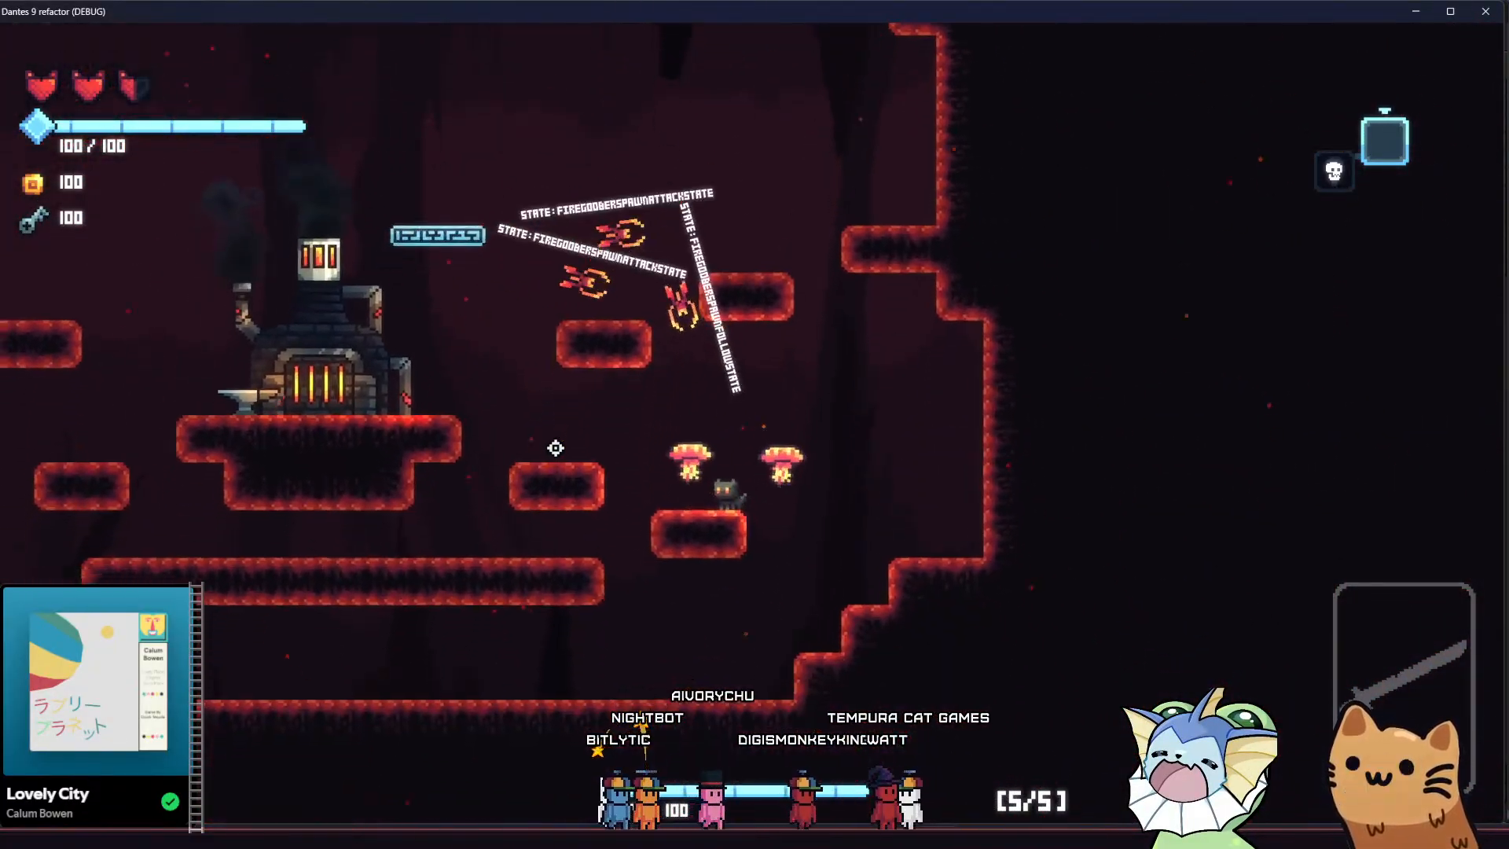
Run along the long platform beneath the forge and jump up above the western platforms, drawing the goobers' charges
key("a")
key("space")
key("a")
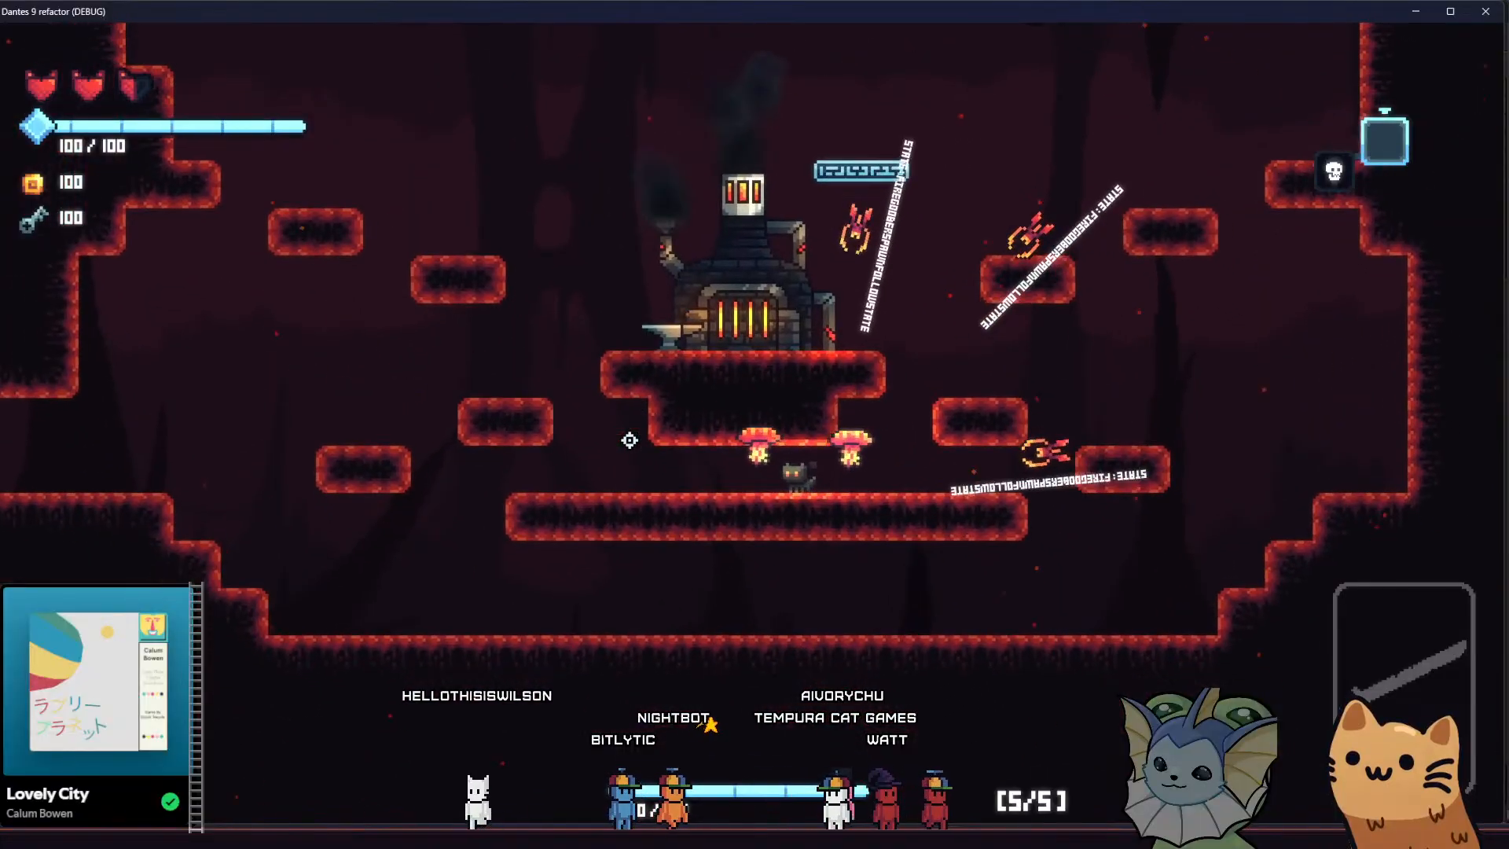
key("space")
key("space")
key("d")
key("a")
Lead the fire goobers to the high ledge on the cave's east wall and back to the forge chimney
key("space")
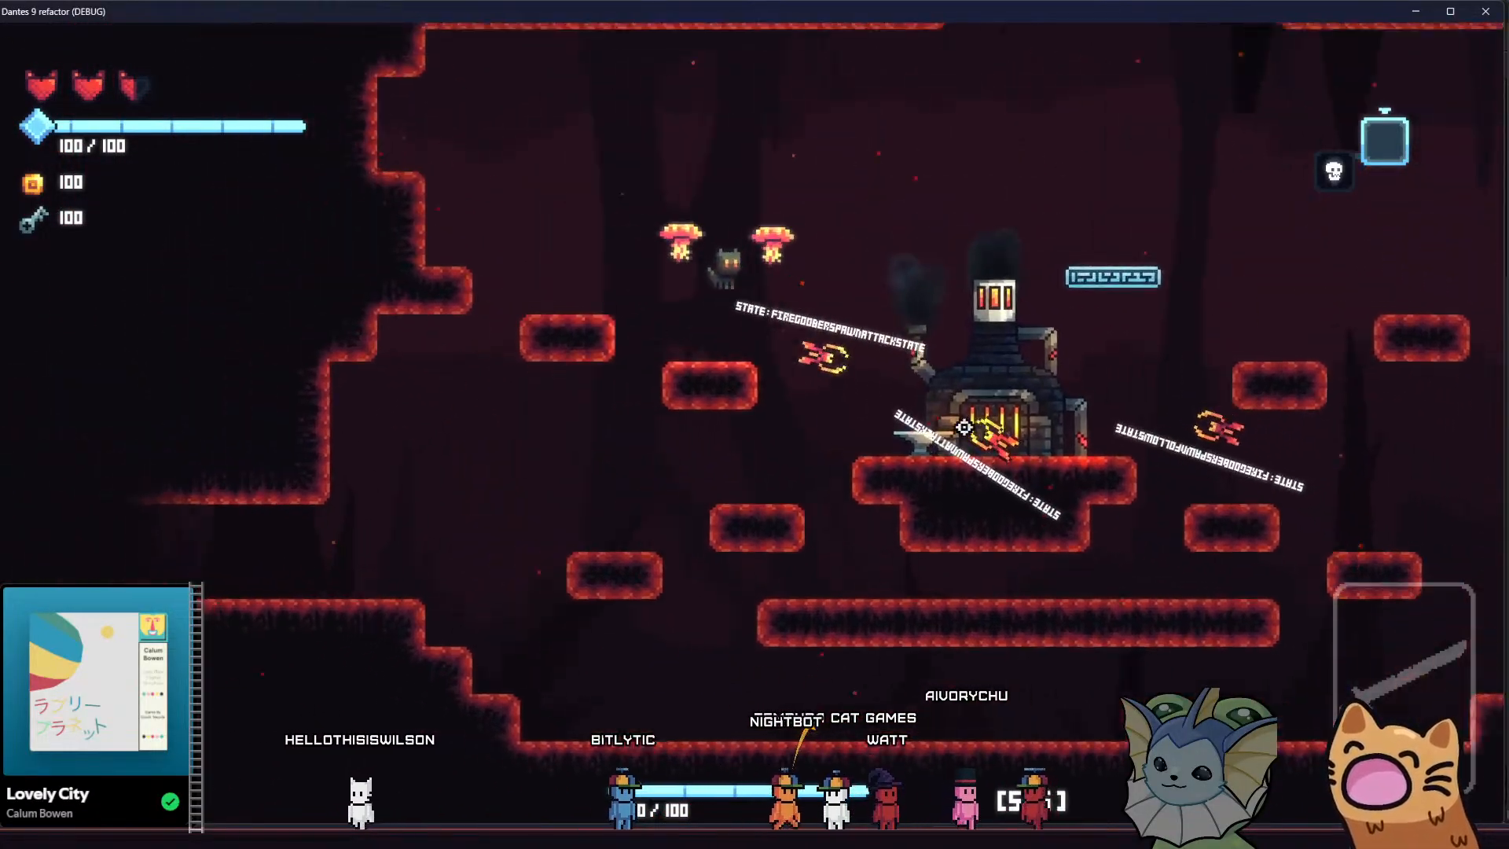
key("d")
key("space")
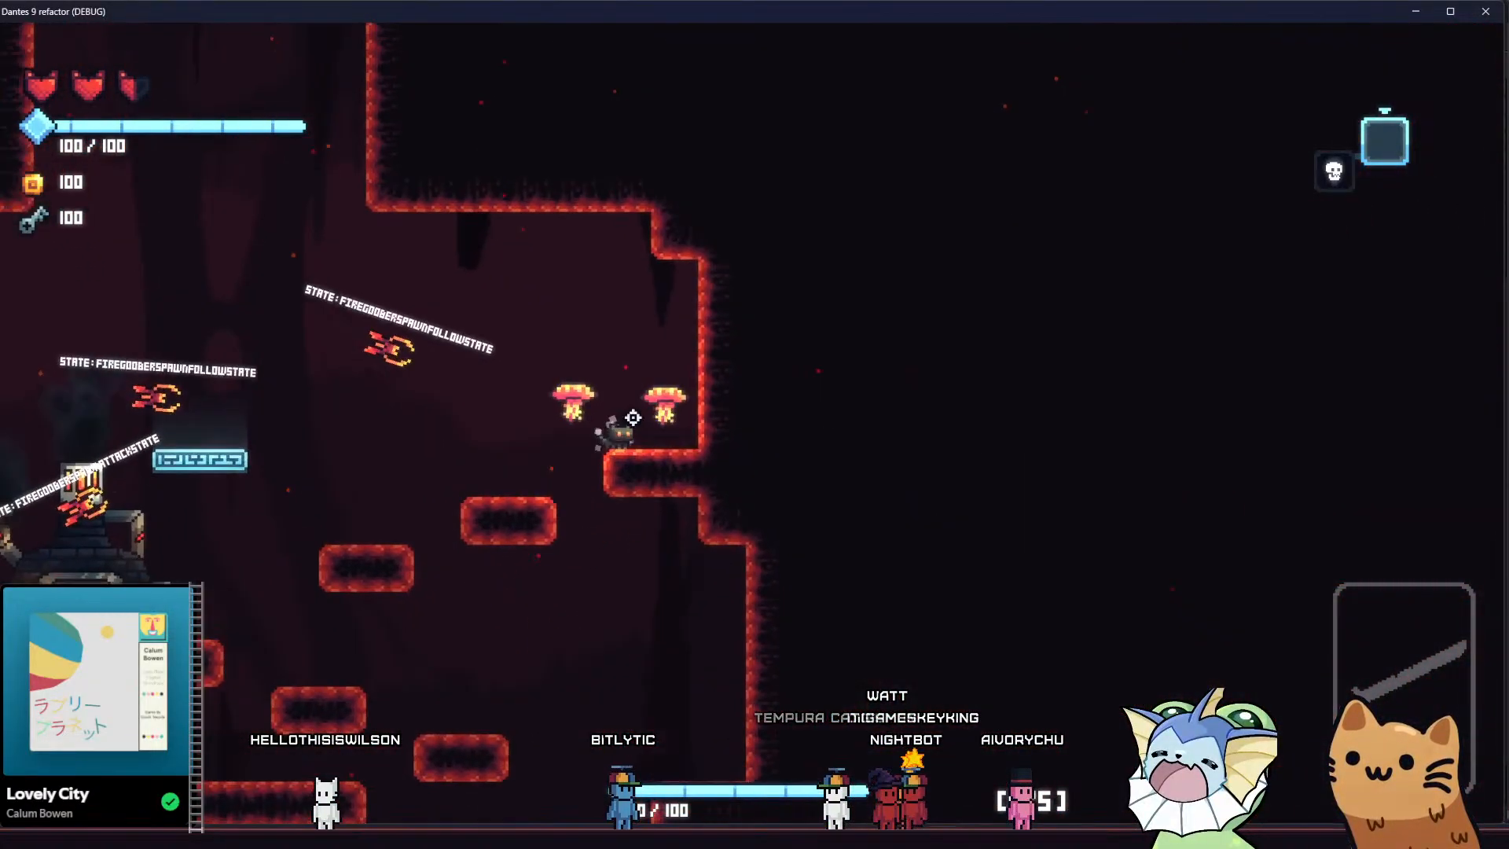
key("a")
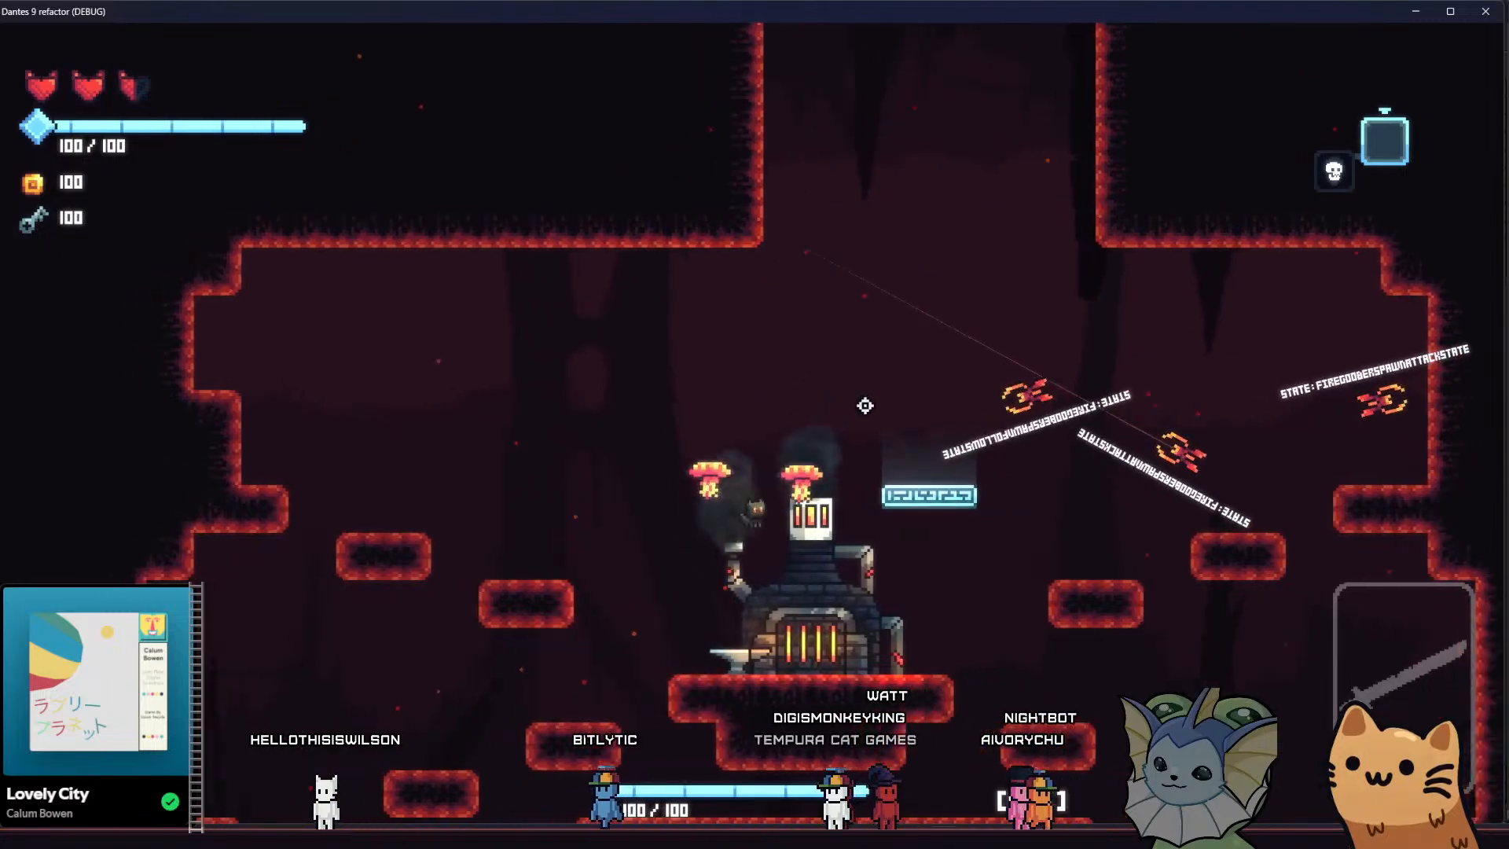
key("d")
key("space")
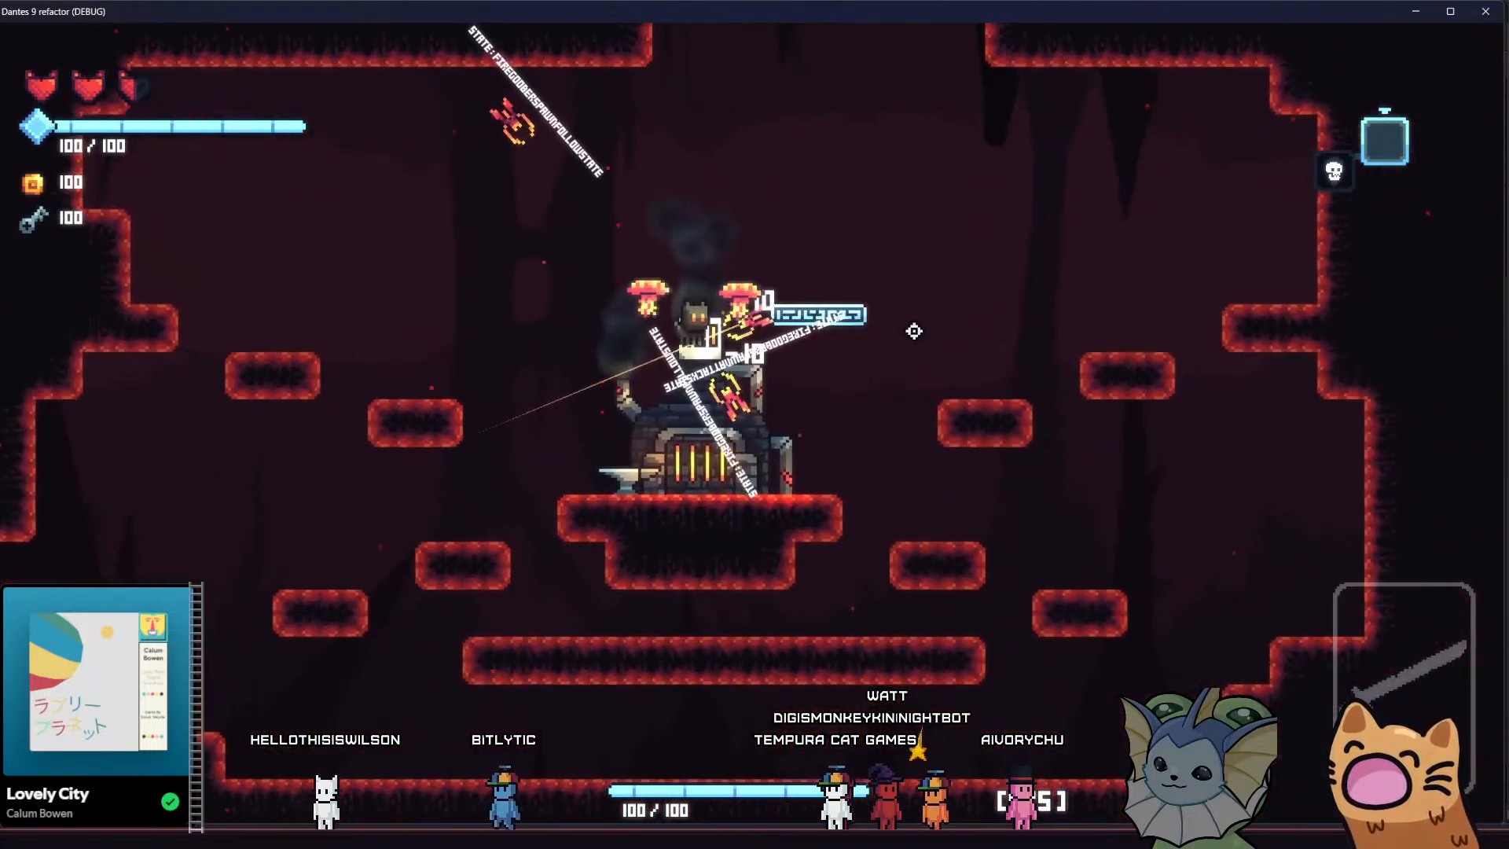
Attack the fire goobers around the forge chimney until one dies, and land on the floating platform
key("a")
key("space")
key("d")
left_click(880, 303)
key("space")
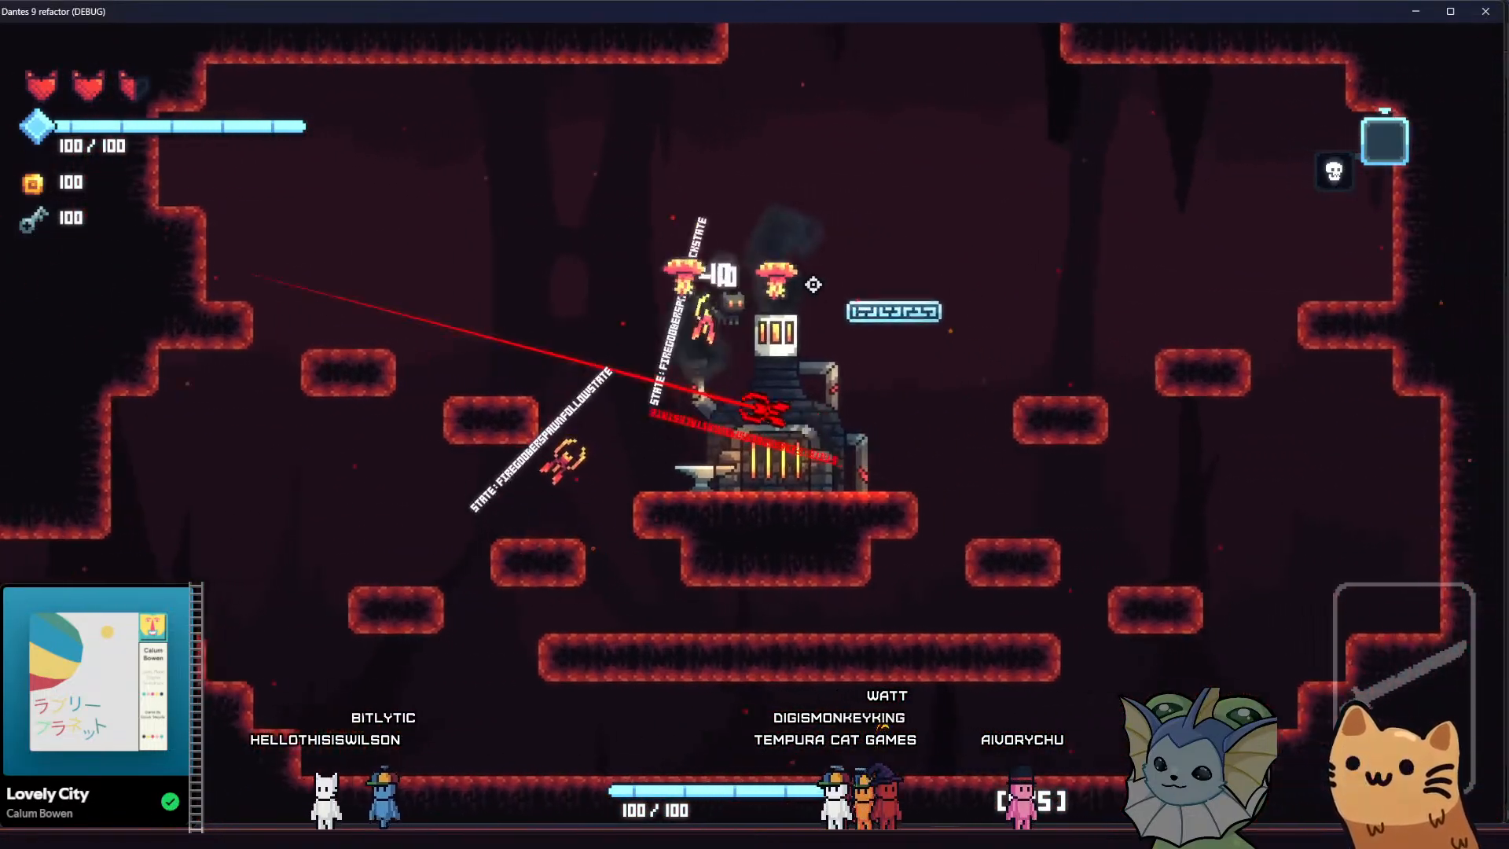
key("d")
key("a")
key("space")
key("d")
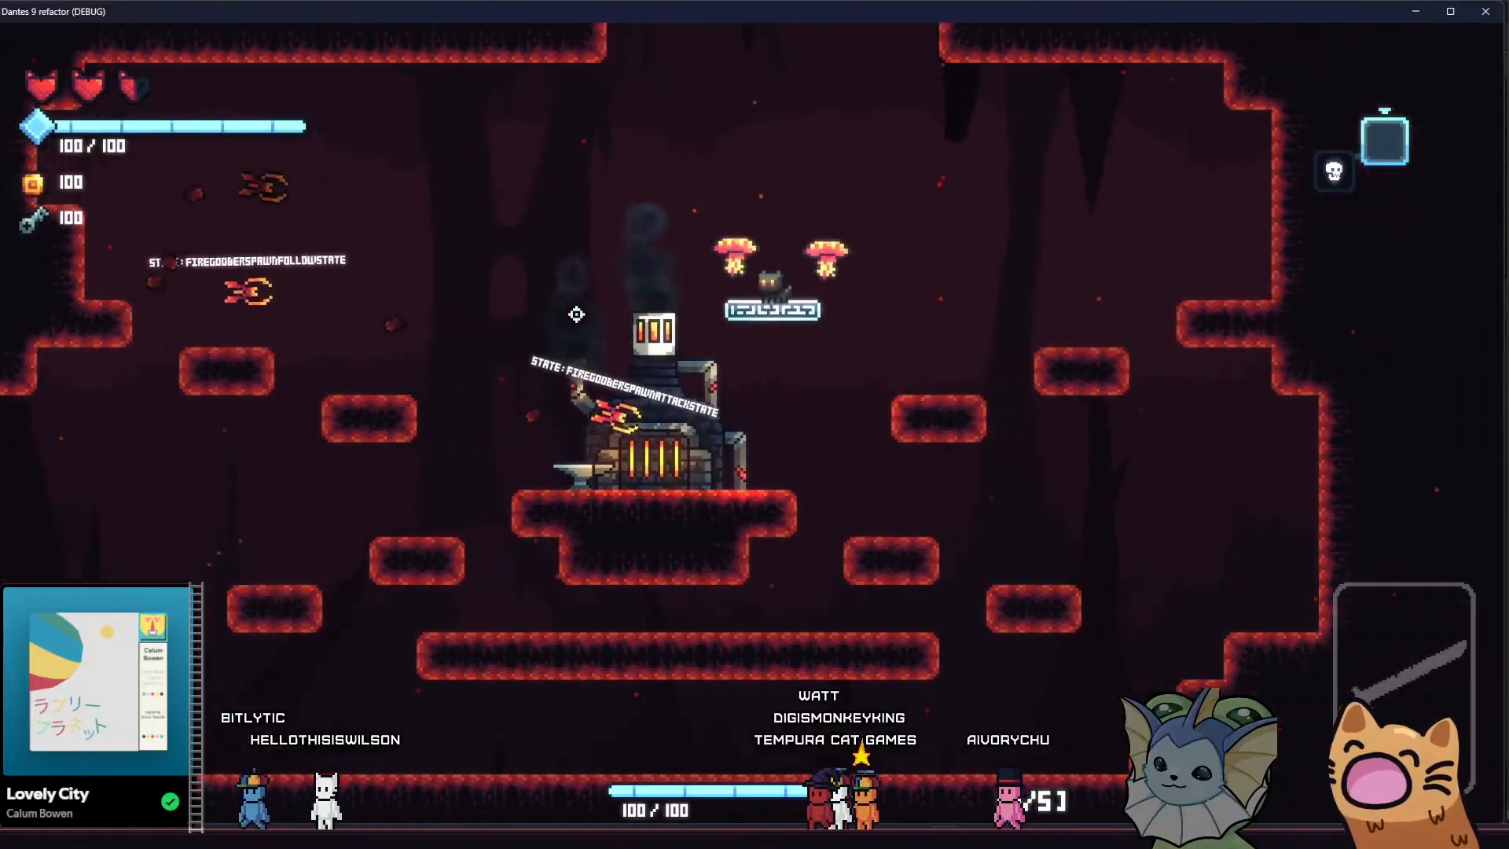
Lure the two remaining fire goobers from the long lower platform up to the east wall ledge and down to the eastern steps
key("a")
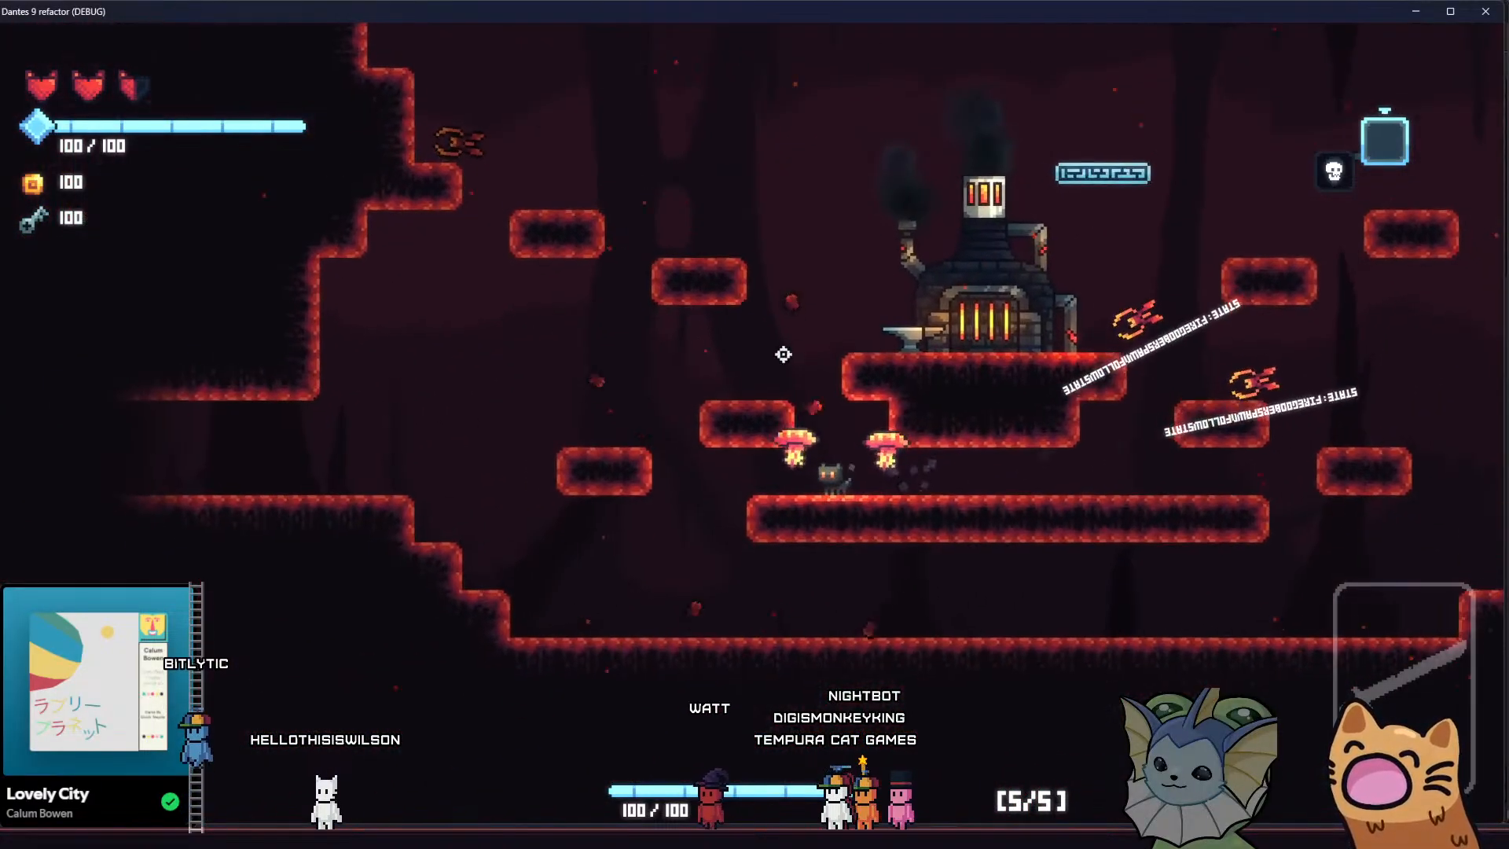
key("space")
key("space")
key("d")
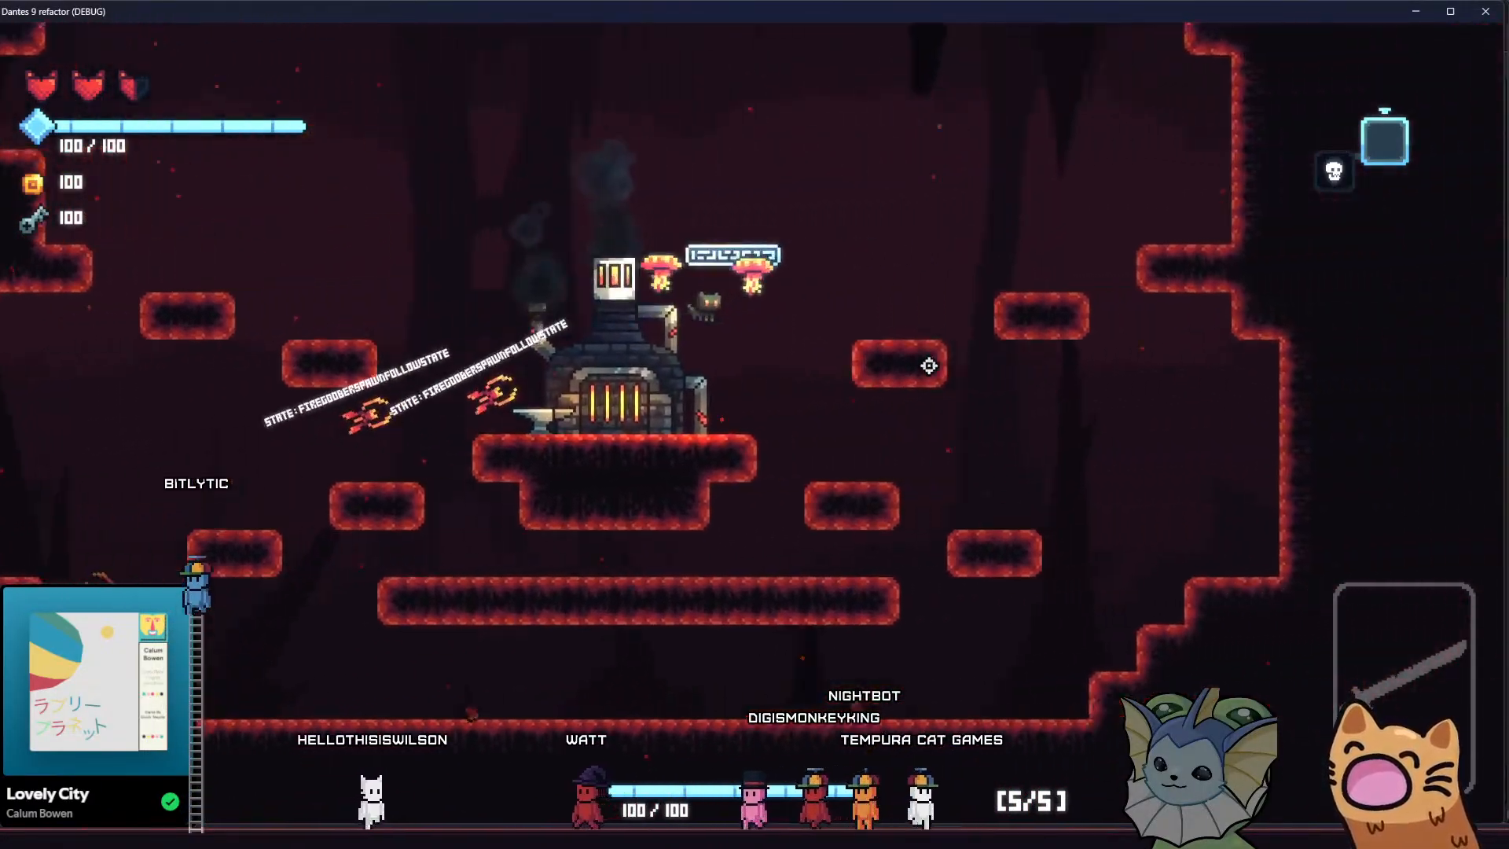
key("space")
key("d")
key("space")
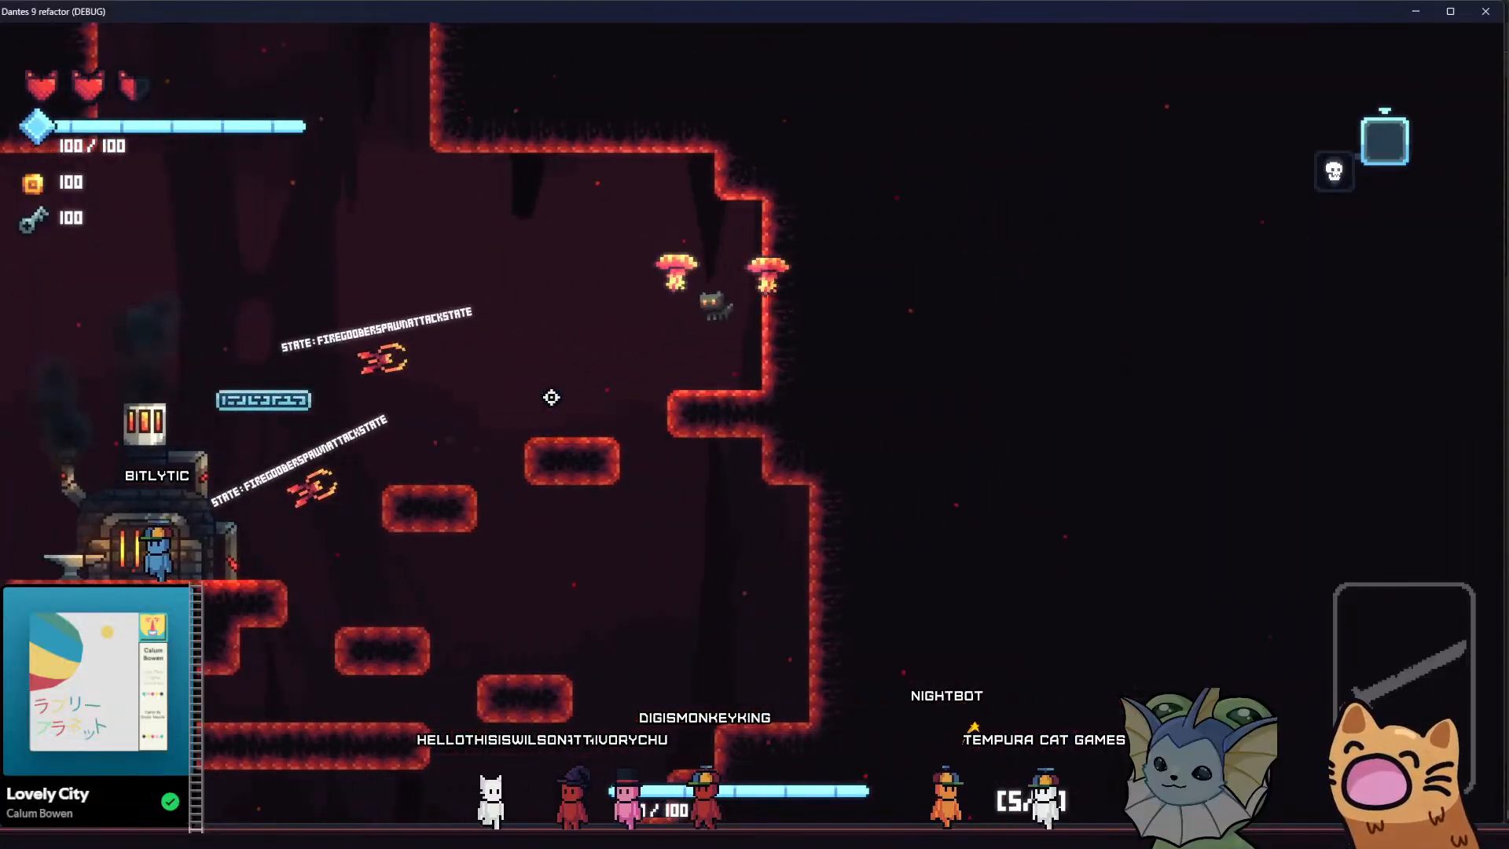
key("a")
key("d")
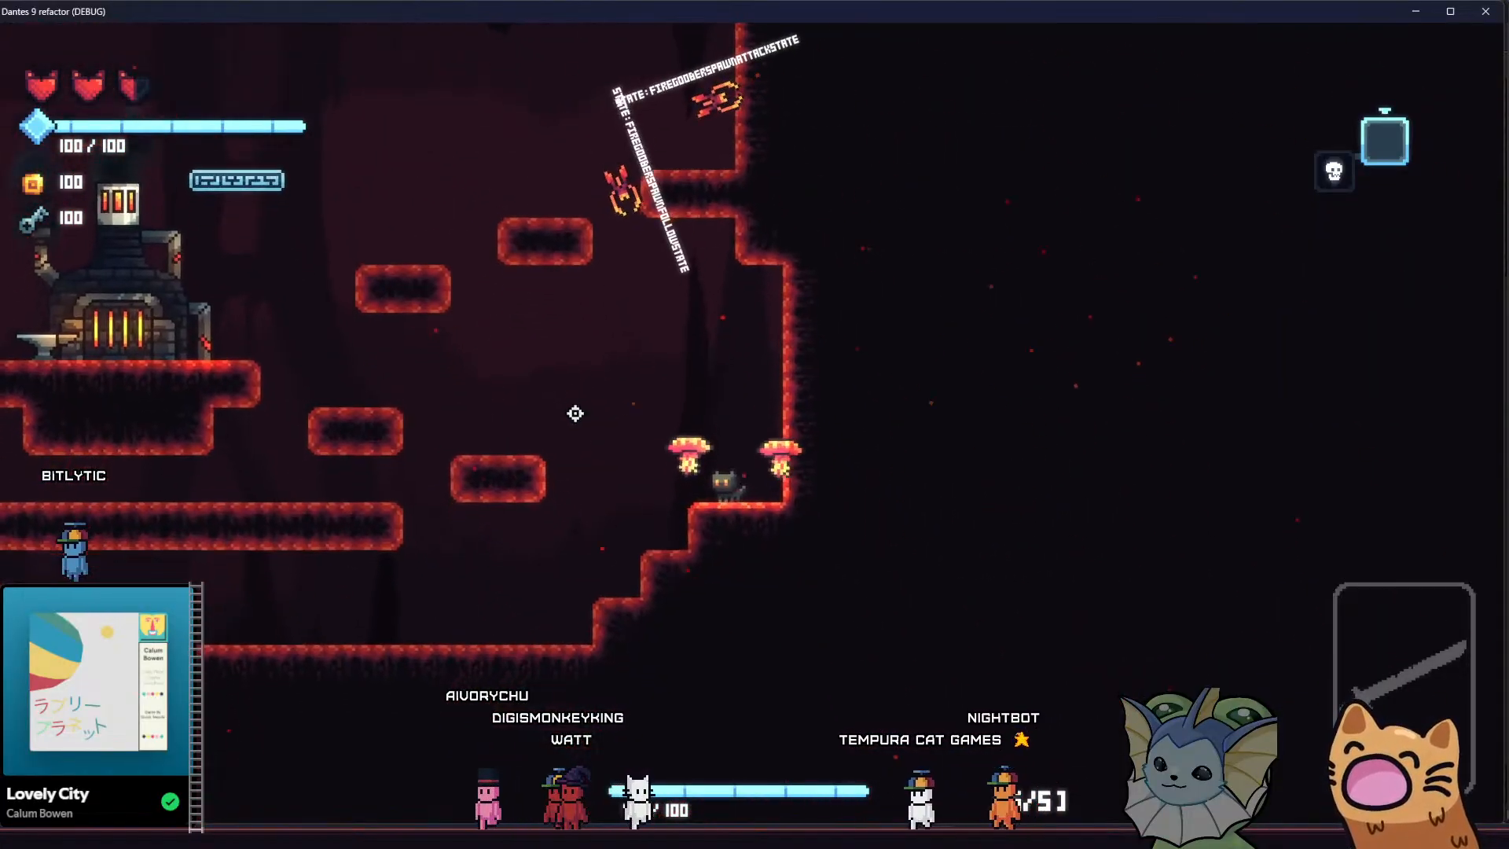
Run west along the cave floor and circle between the lower western platforms and the area under the forge, dodging the goobers
key("a")
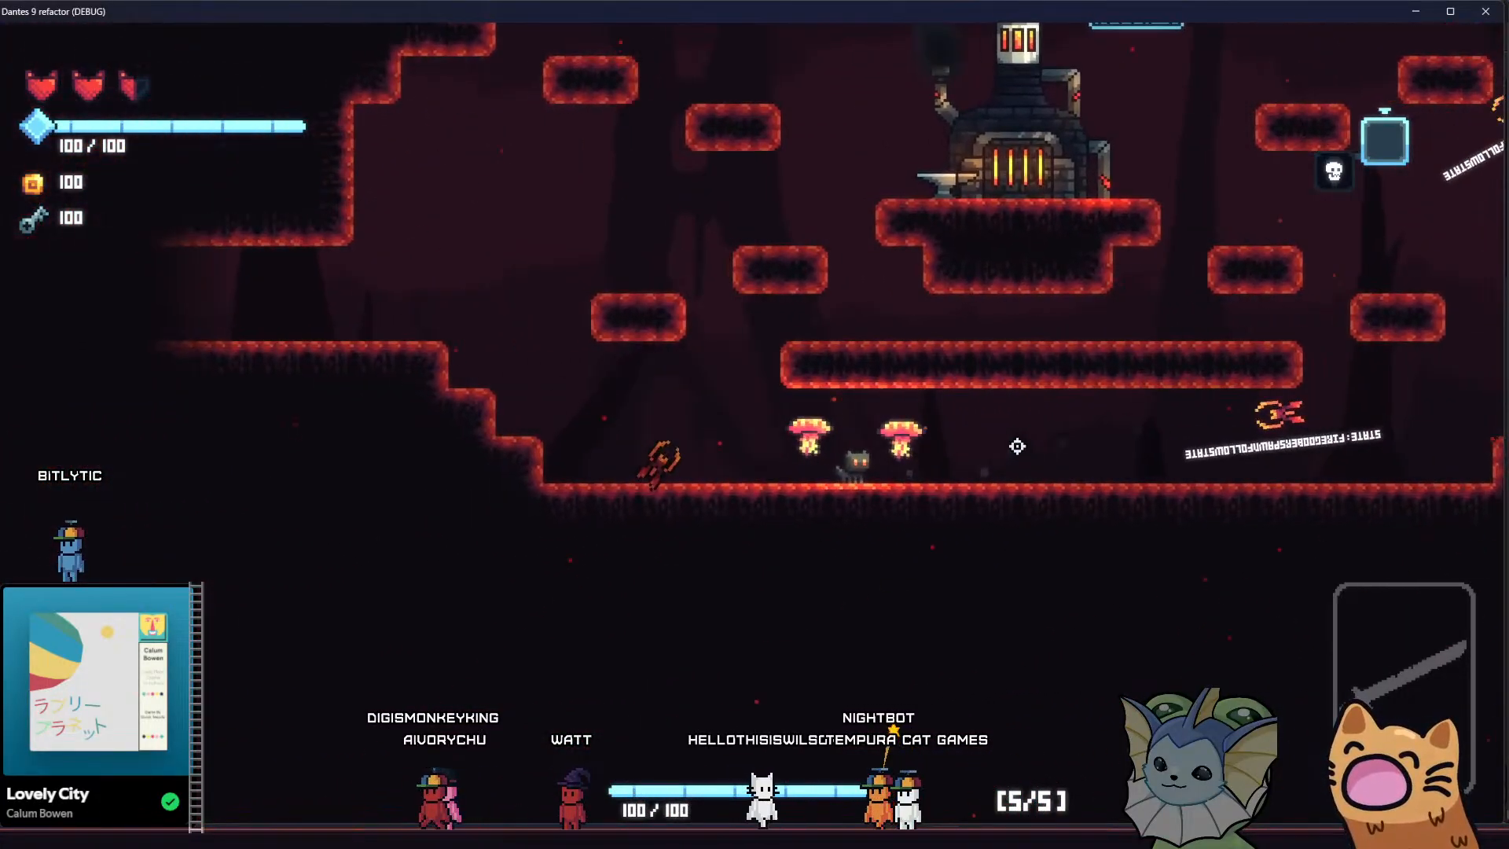
key("space")
key("a")
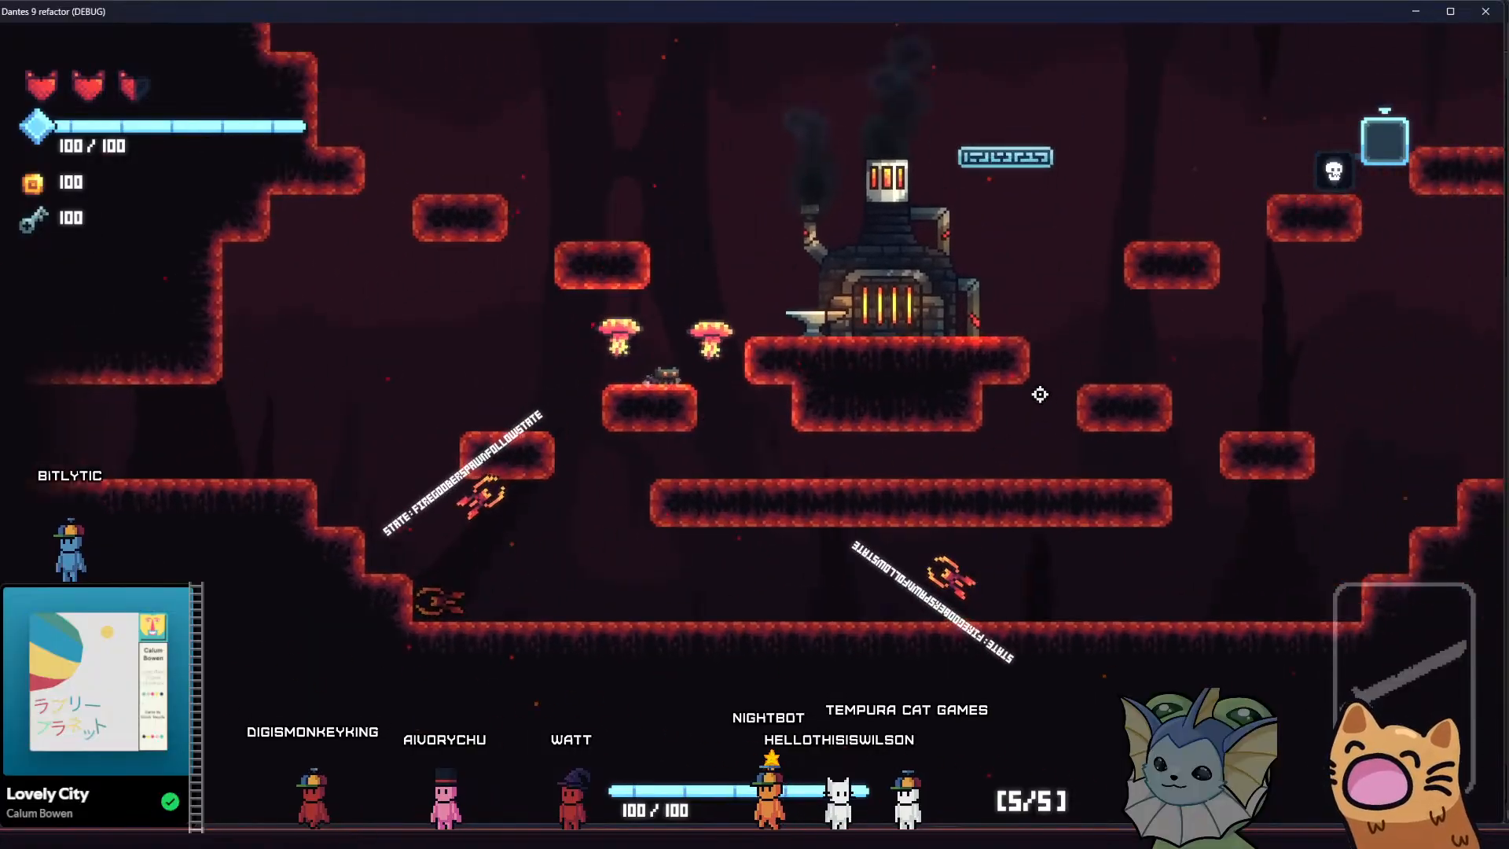
key("d")
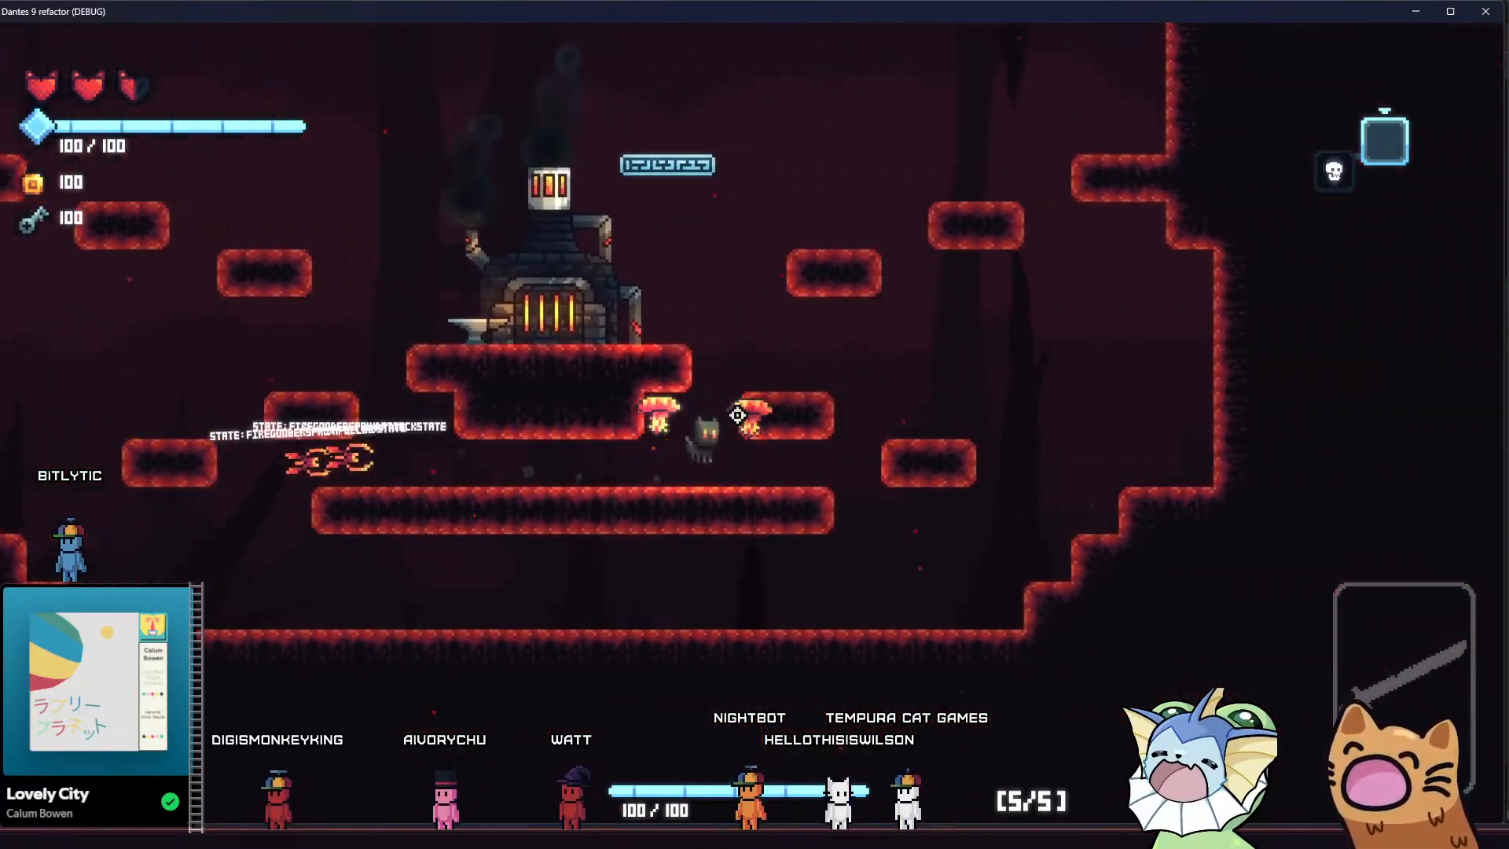
key("space")
key("a")
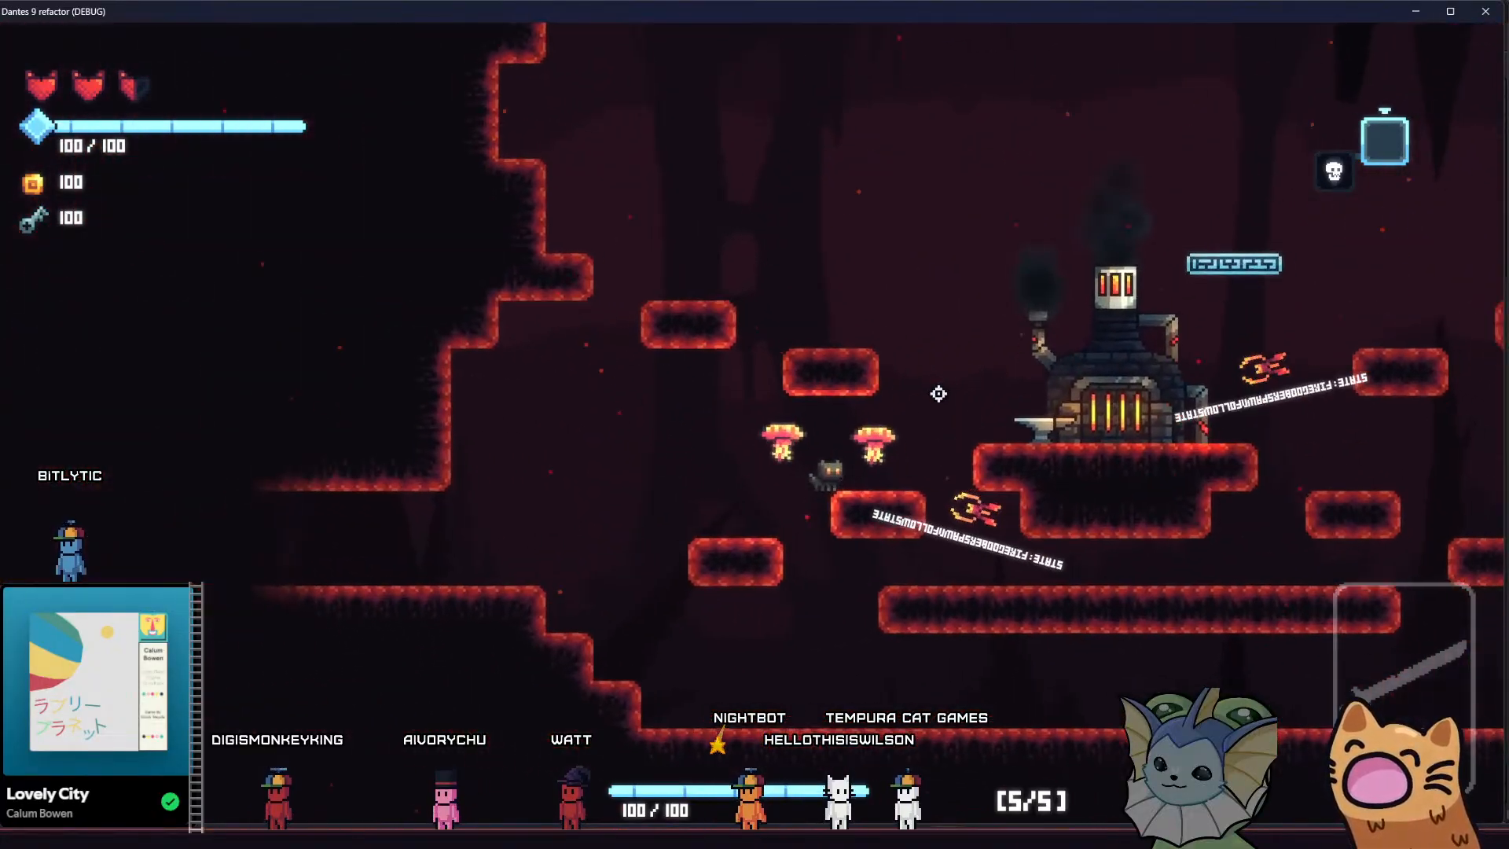
key("d")
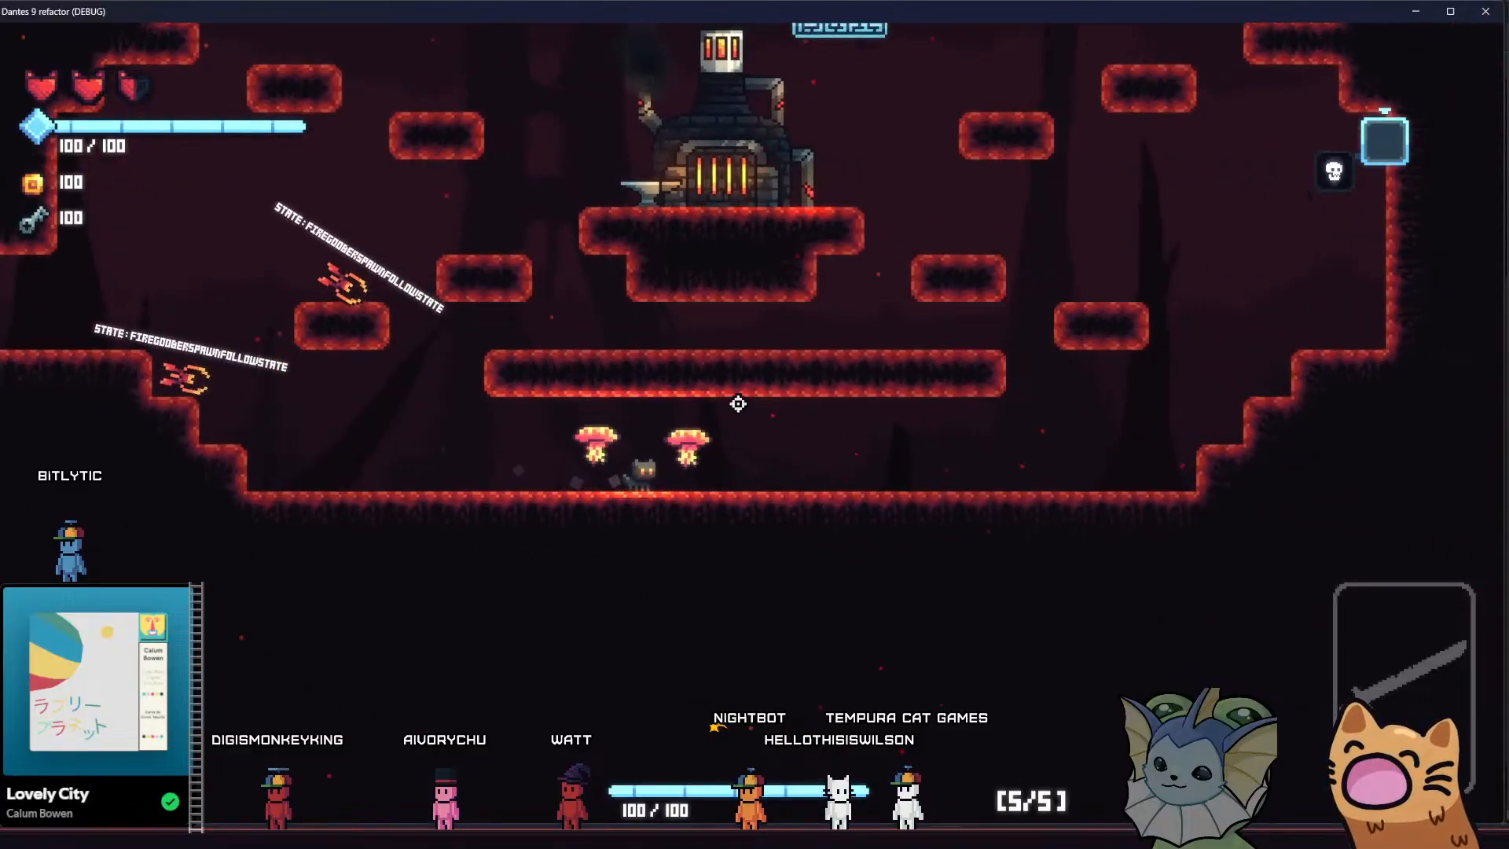
Run east along the cave floor, climb the lower eastern platforms and return to the anvil with both goobers following
key("d")
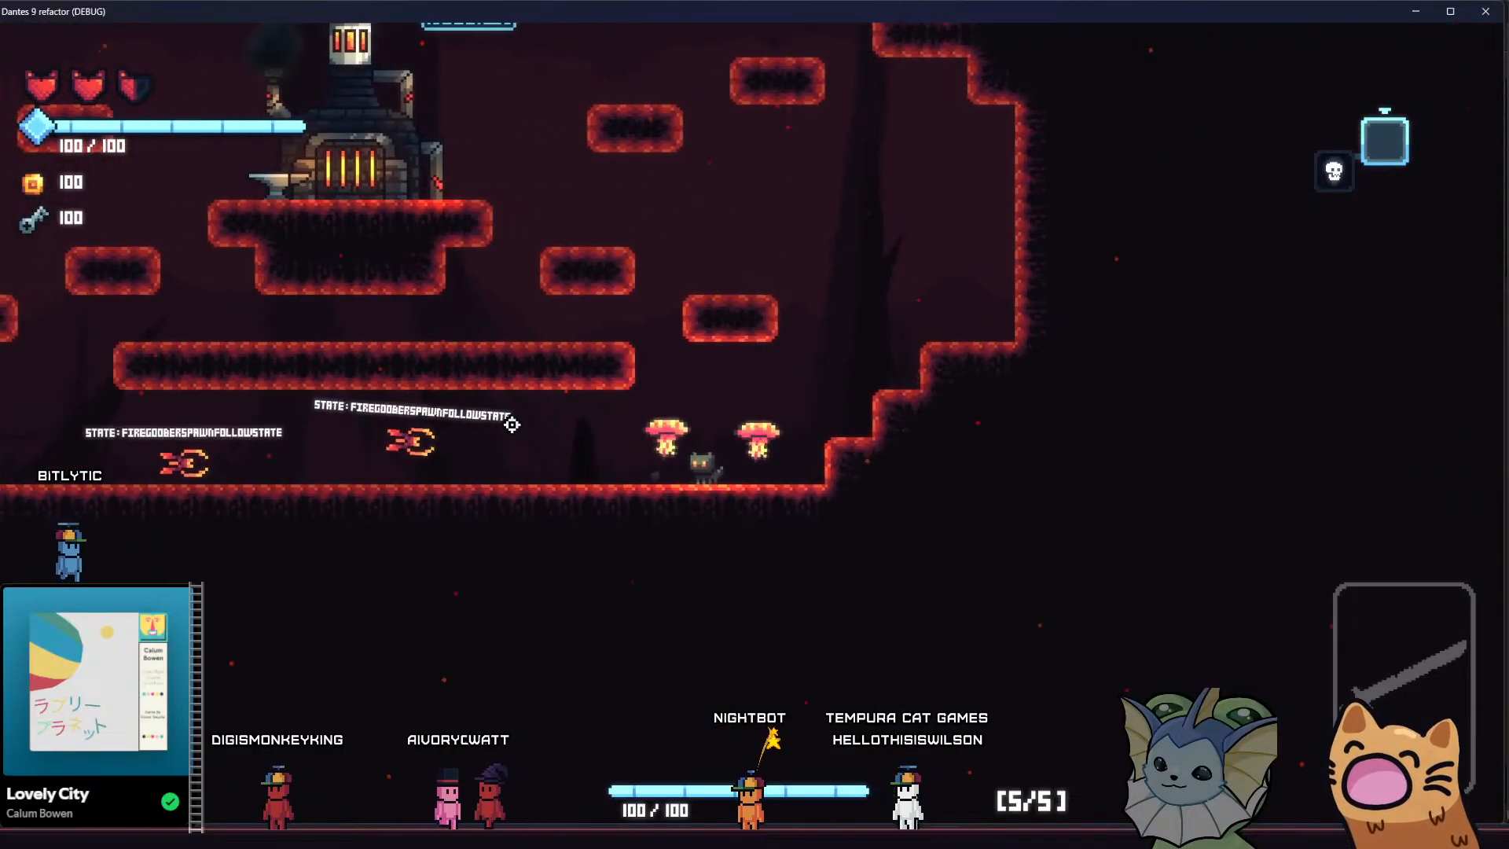
key("d")
key("space")
key("a")
key("space")
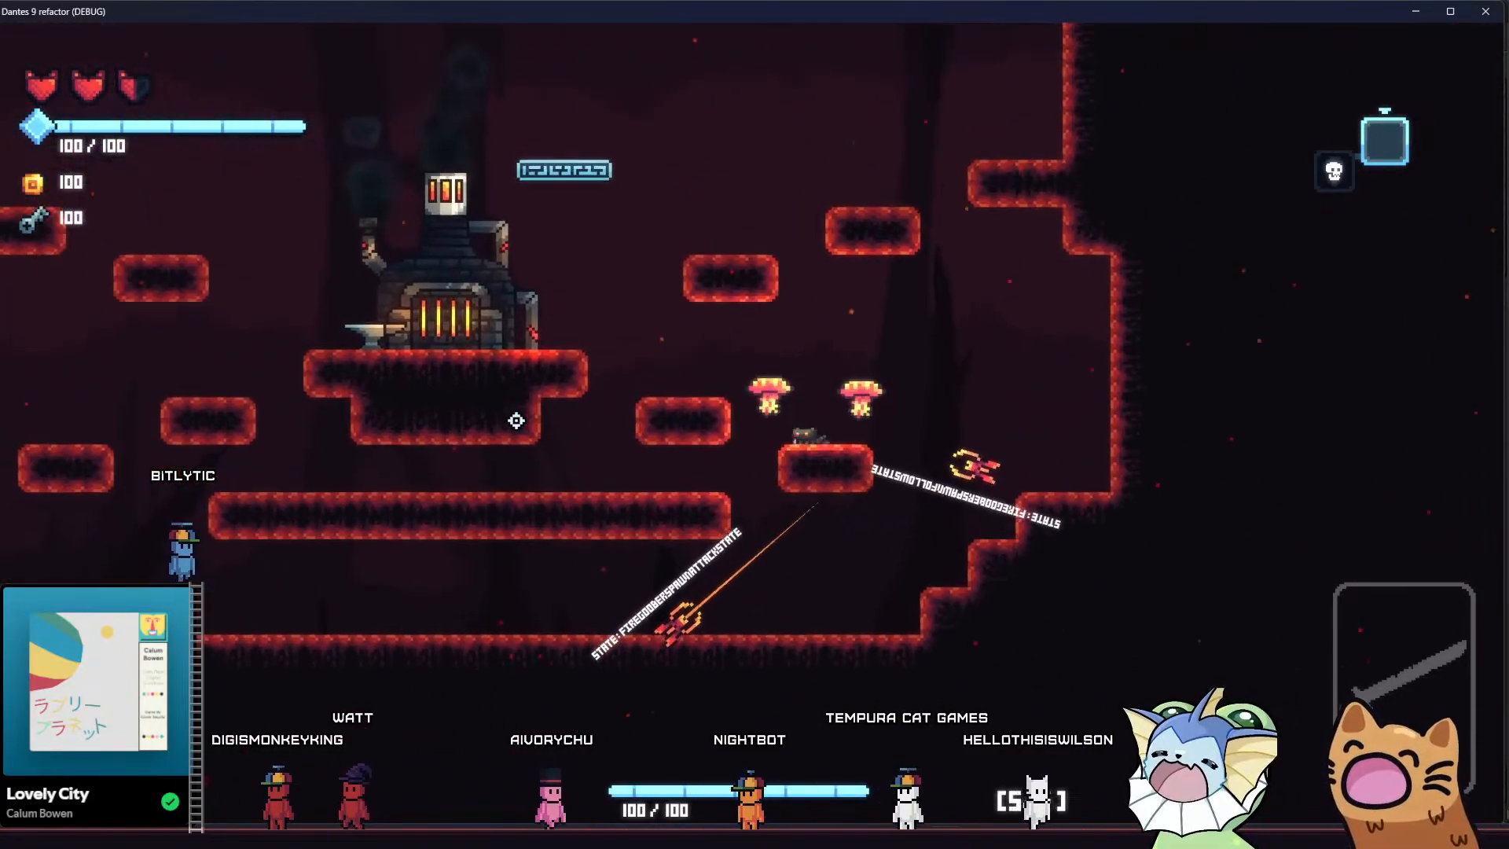
key("a")
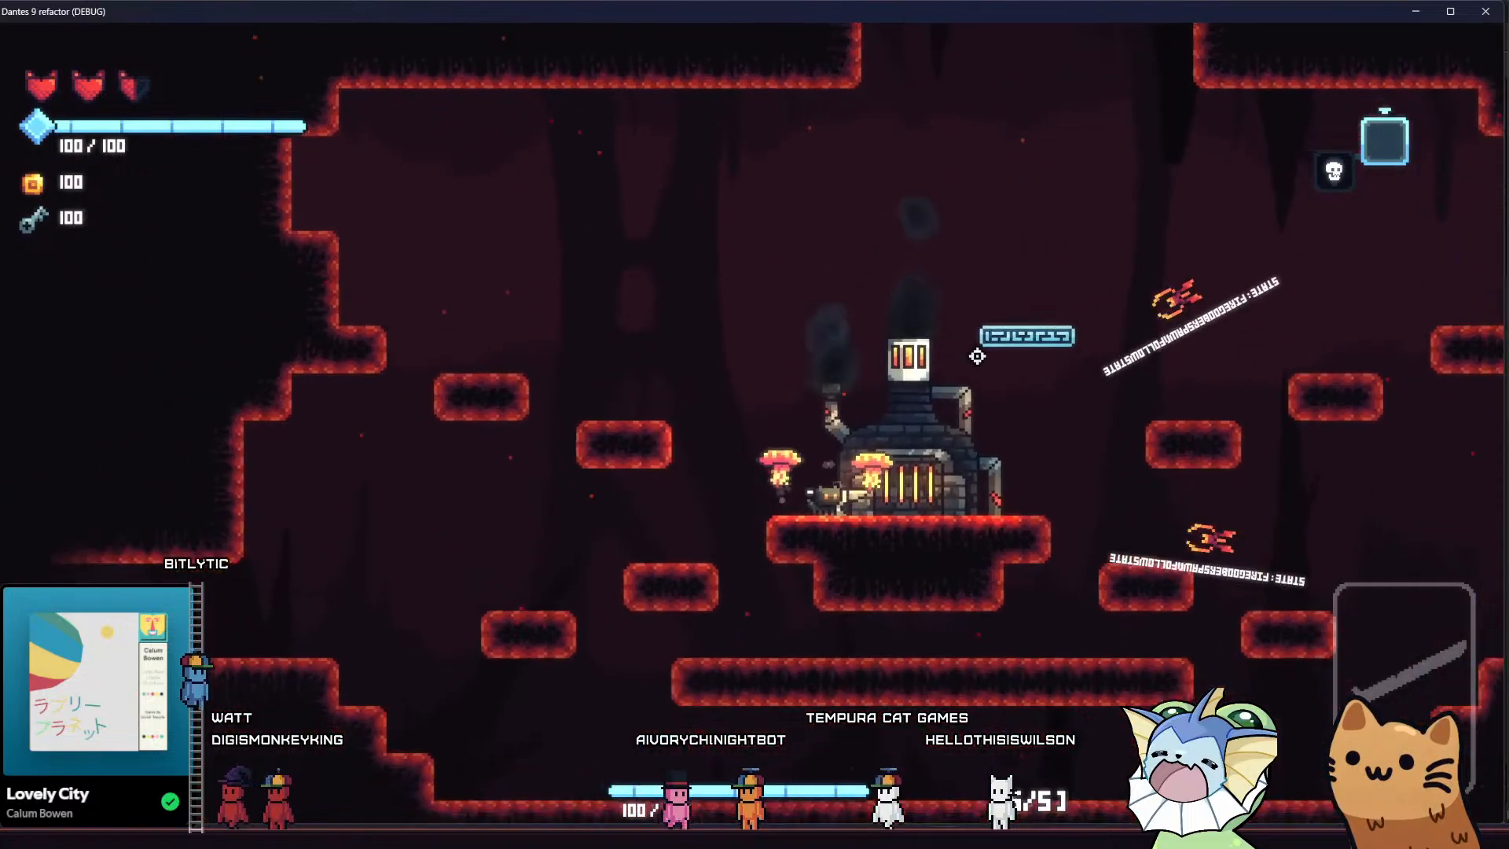
Draw the two fire goobers over to the lower western platforms
key("a")
key("space")
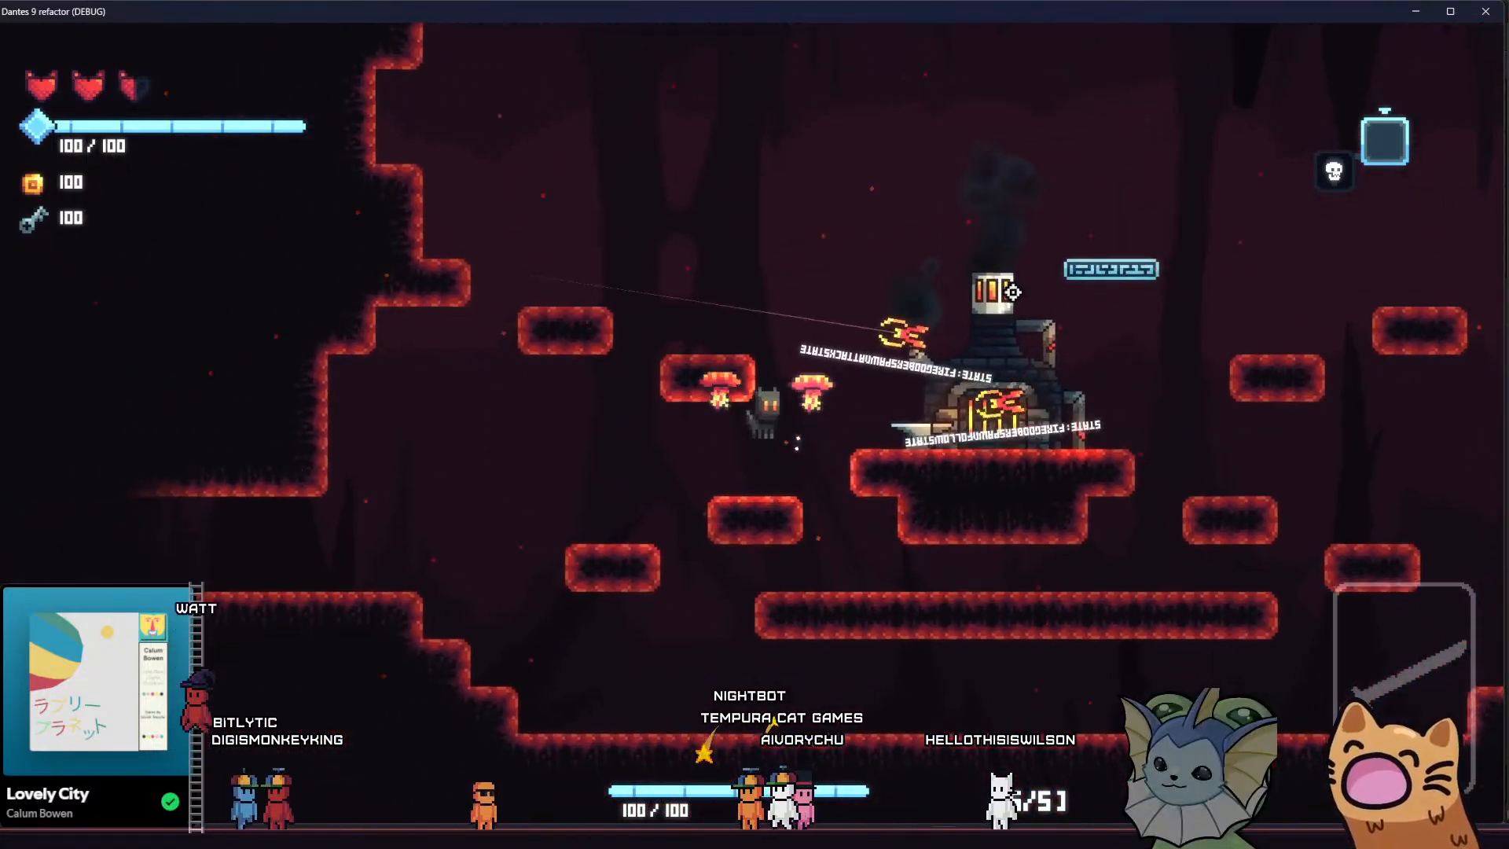
key("a")
key("d")
key("space")
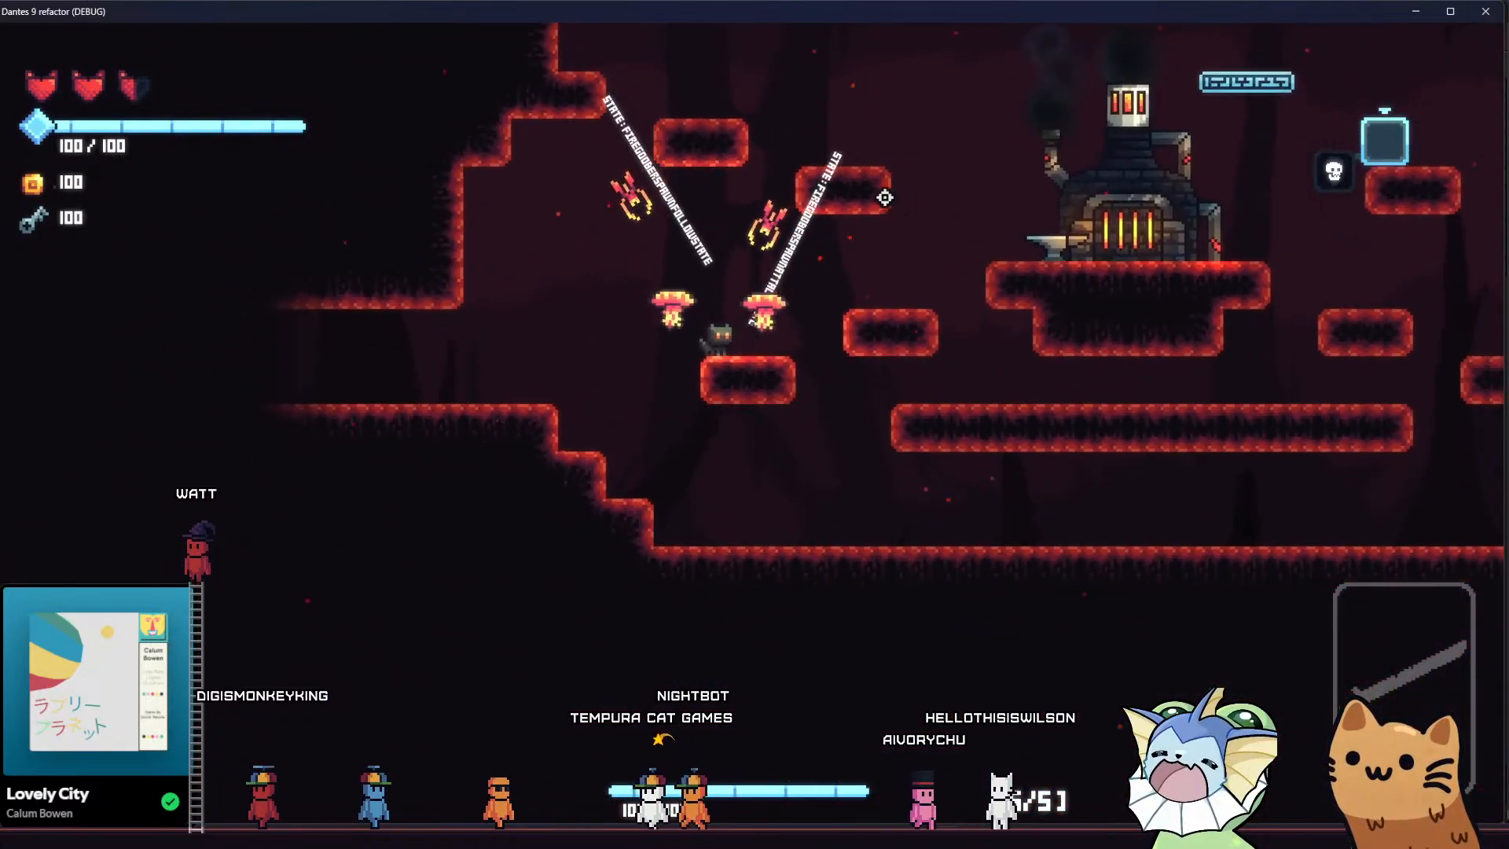
Kill the two remaining fire goobers with attacks from the western platform and the anvil
key("space")
left_click(711, 248)
key("d")
key("space")
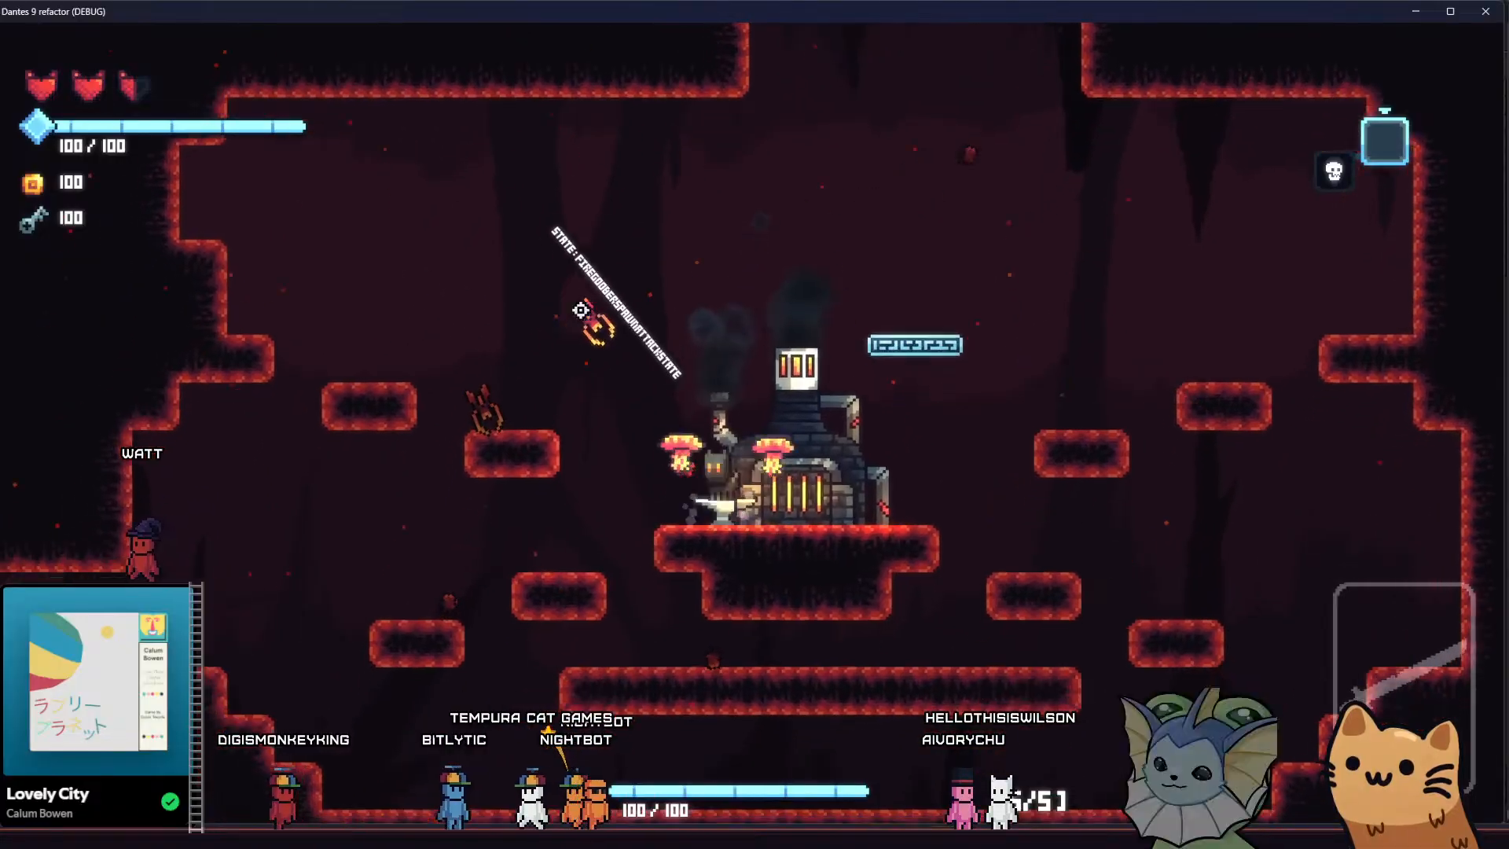
key("space")
left_click(578, 309)
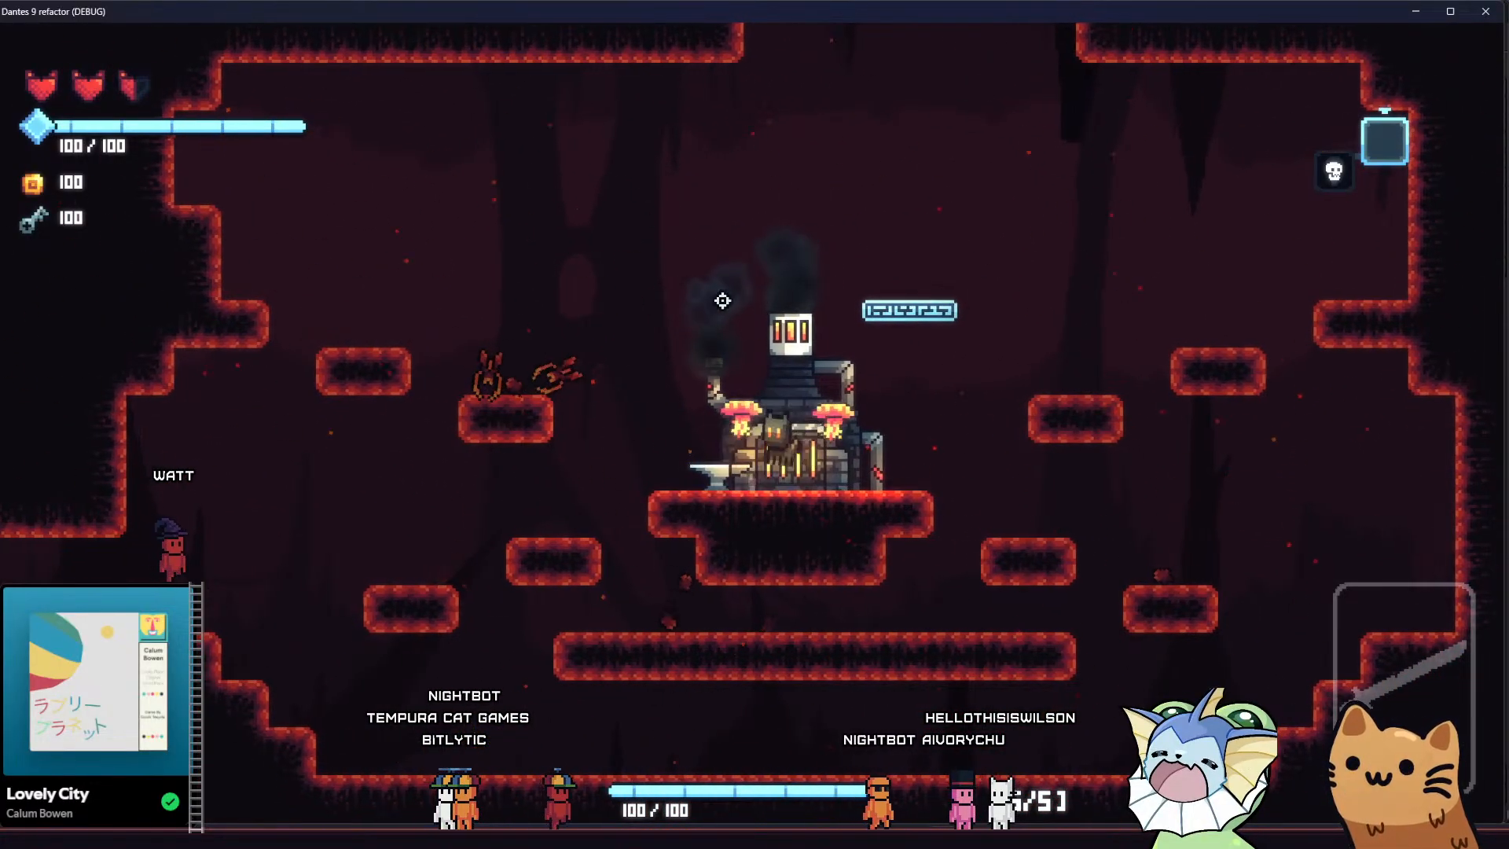
Jump to the platforms east of the forge and back to its west side beside the dead goobers
key("d")
key("space")
key("space")
key("a")
key("space")
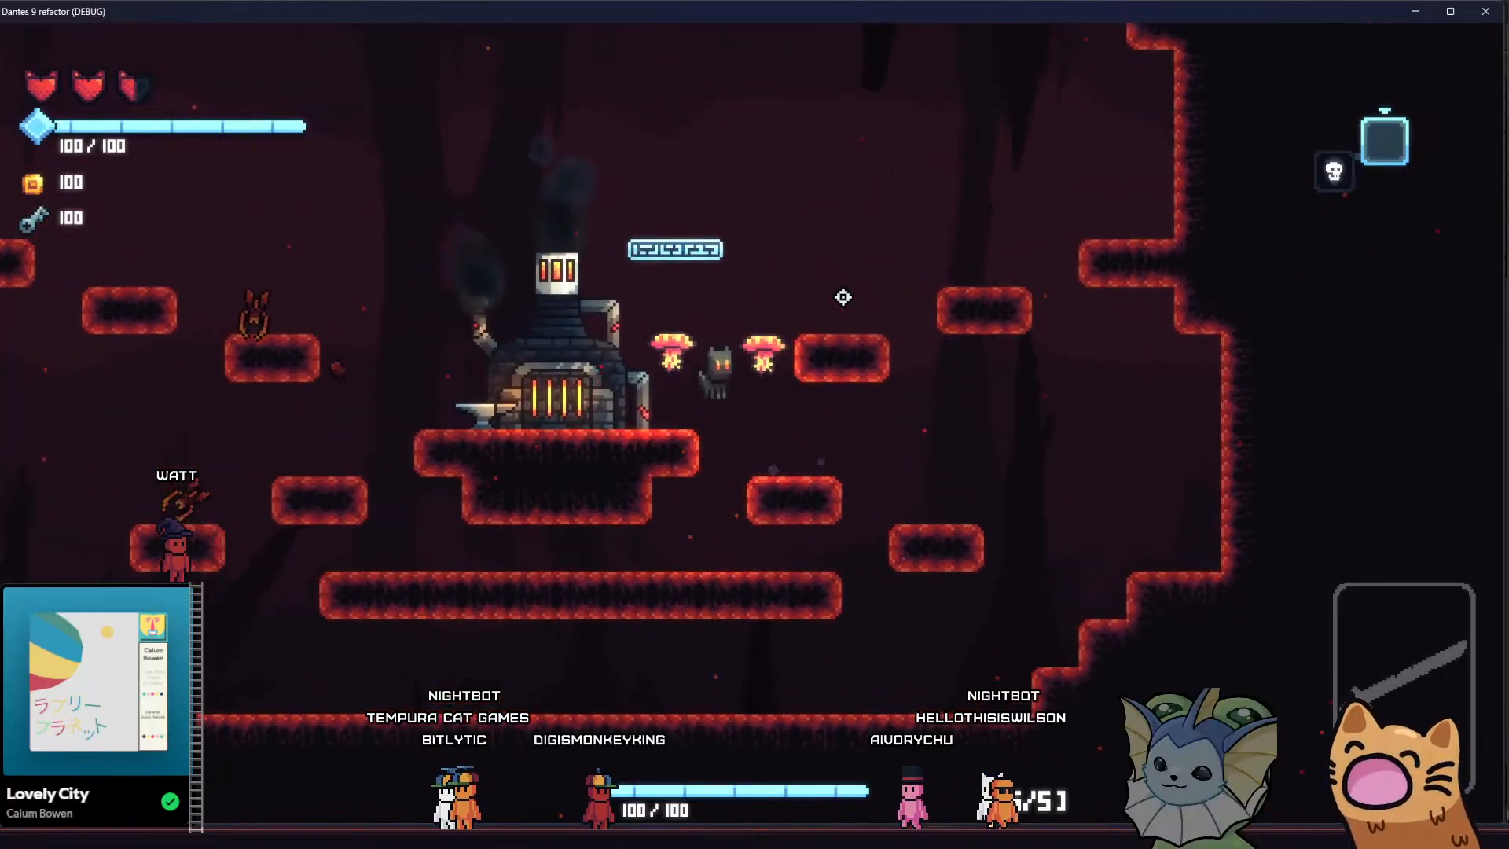
key("d")
key("space")
key("a")
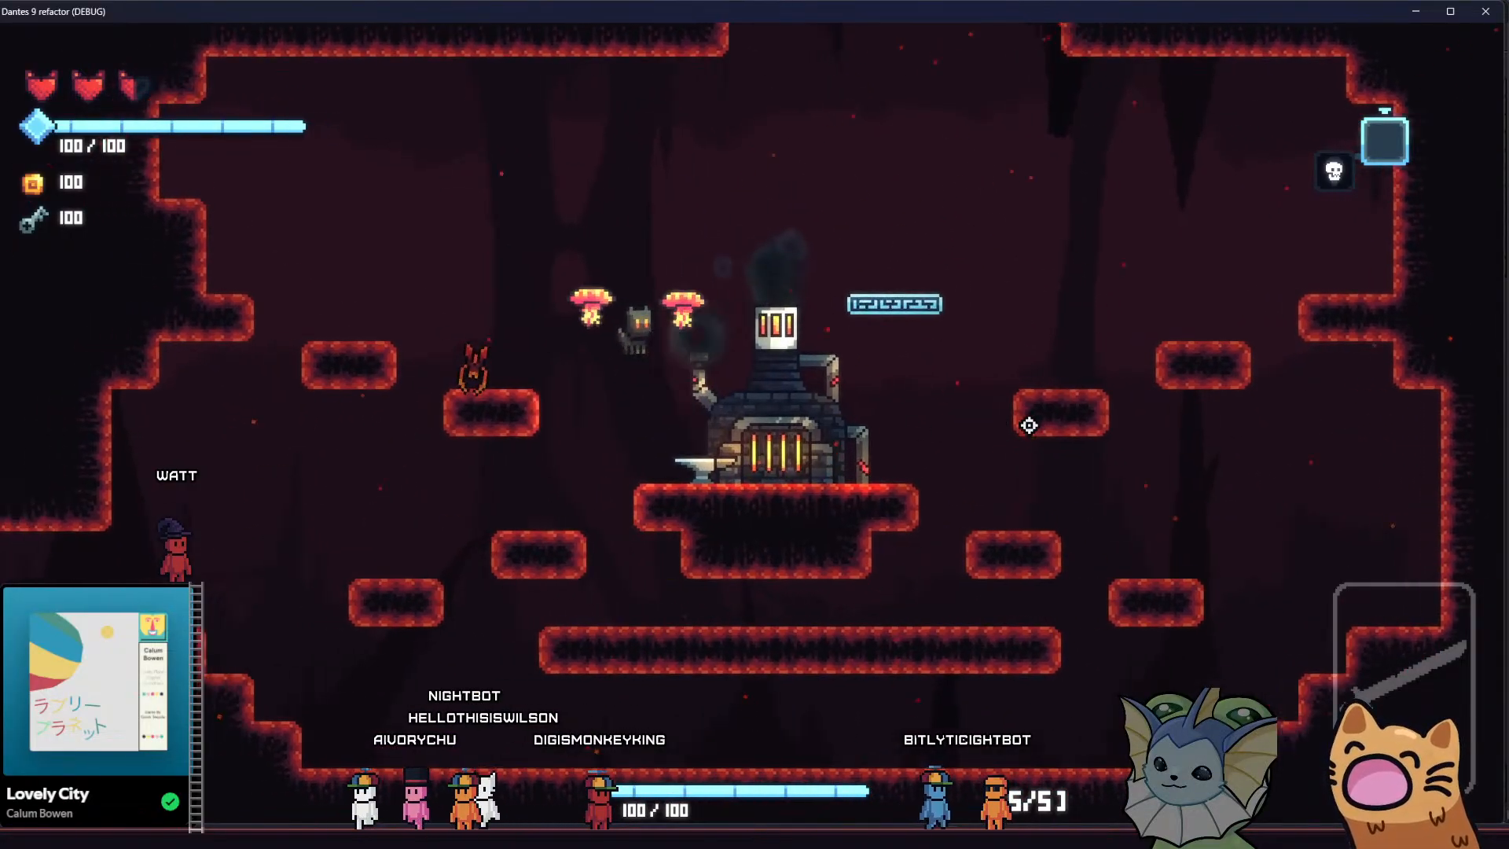
Jump from the forge's east side into the shaft above the floating platform and drop back to the anvil
key("d")
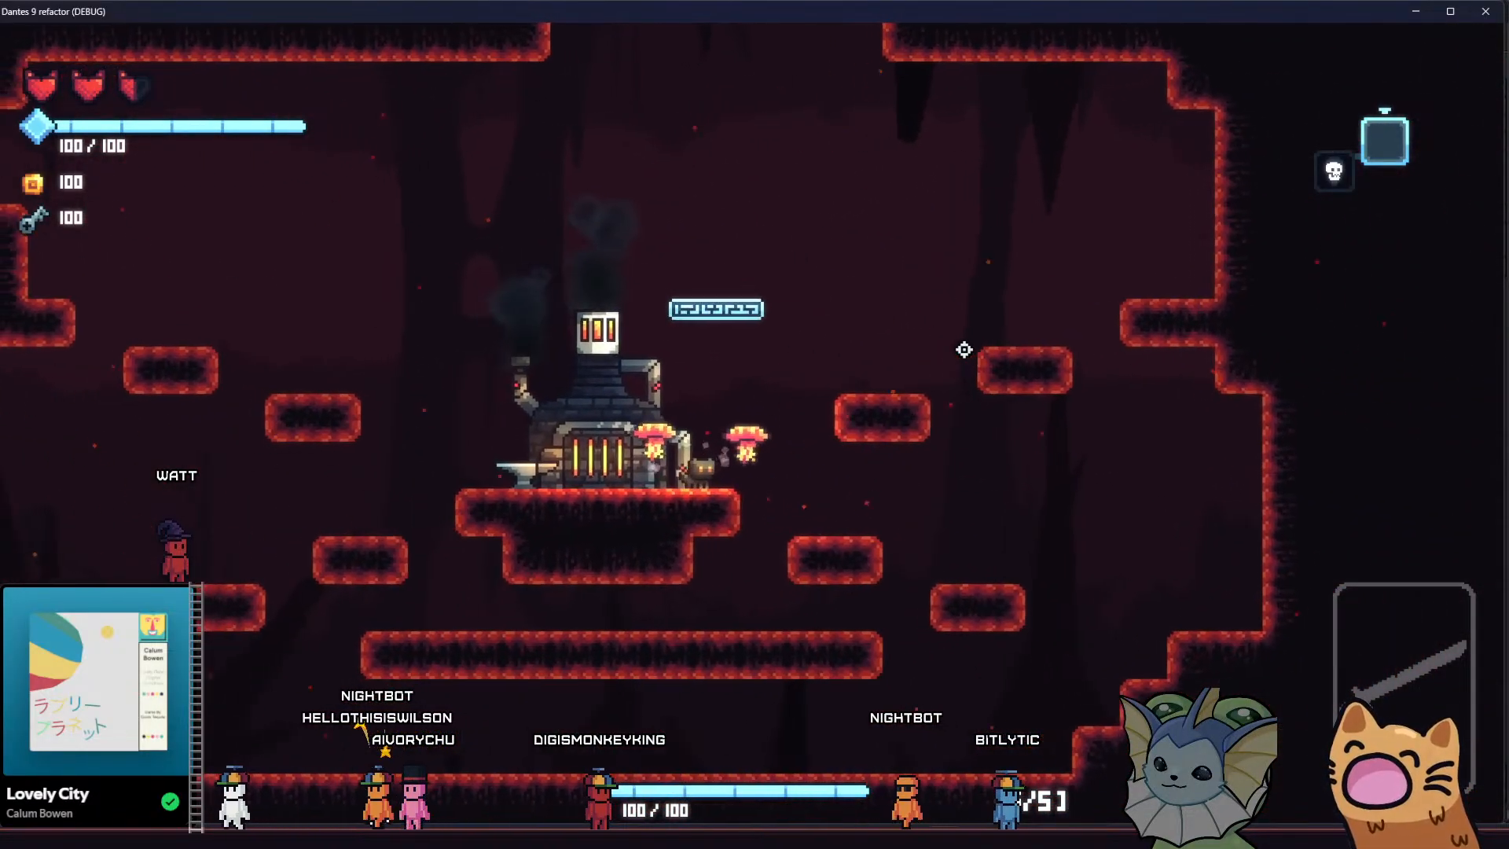
key("space")
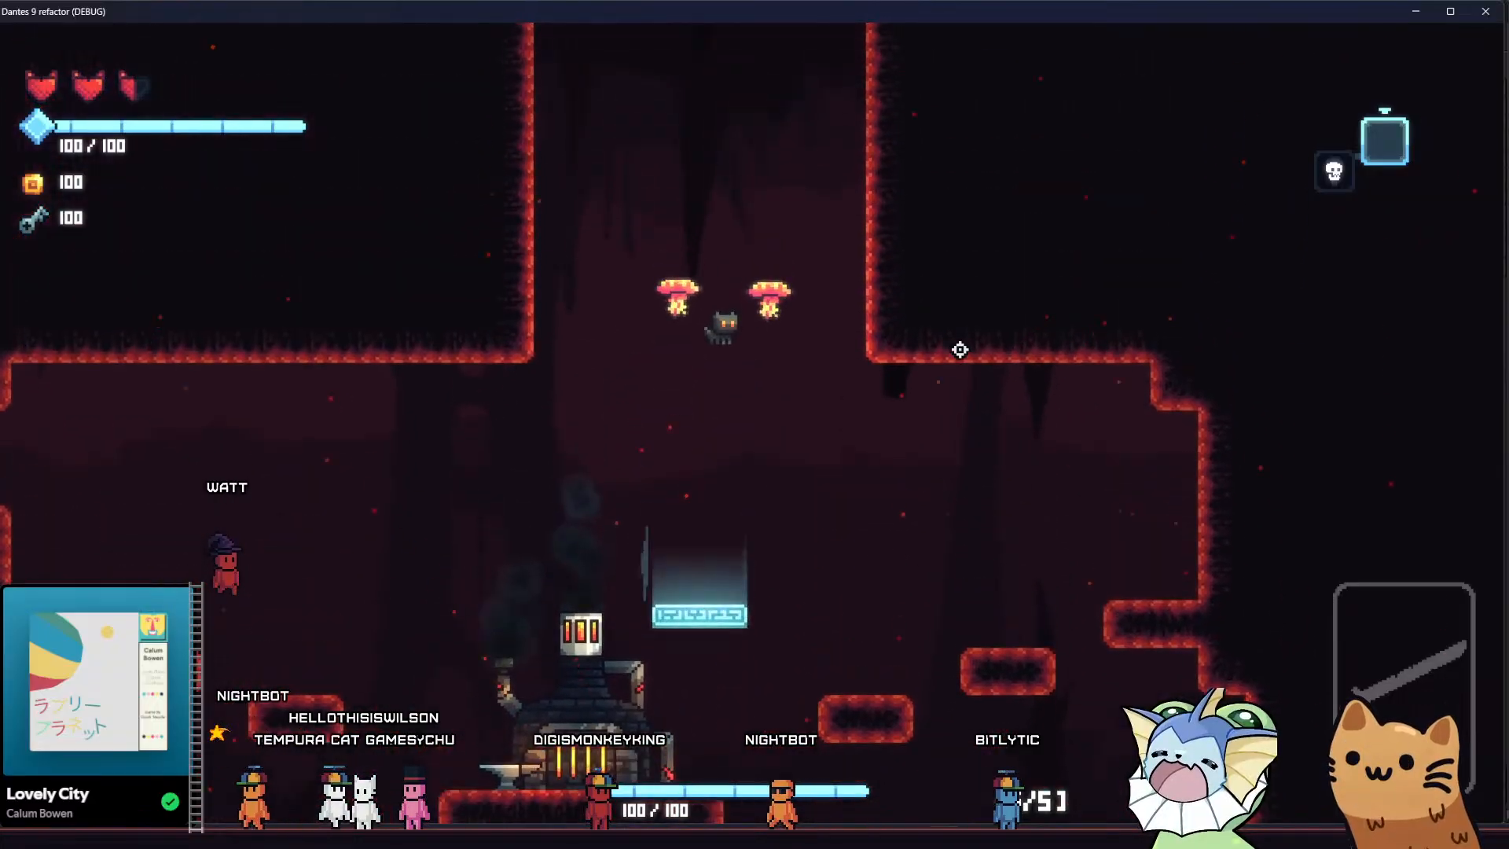
key("d")
key("a")
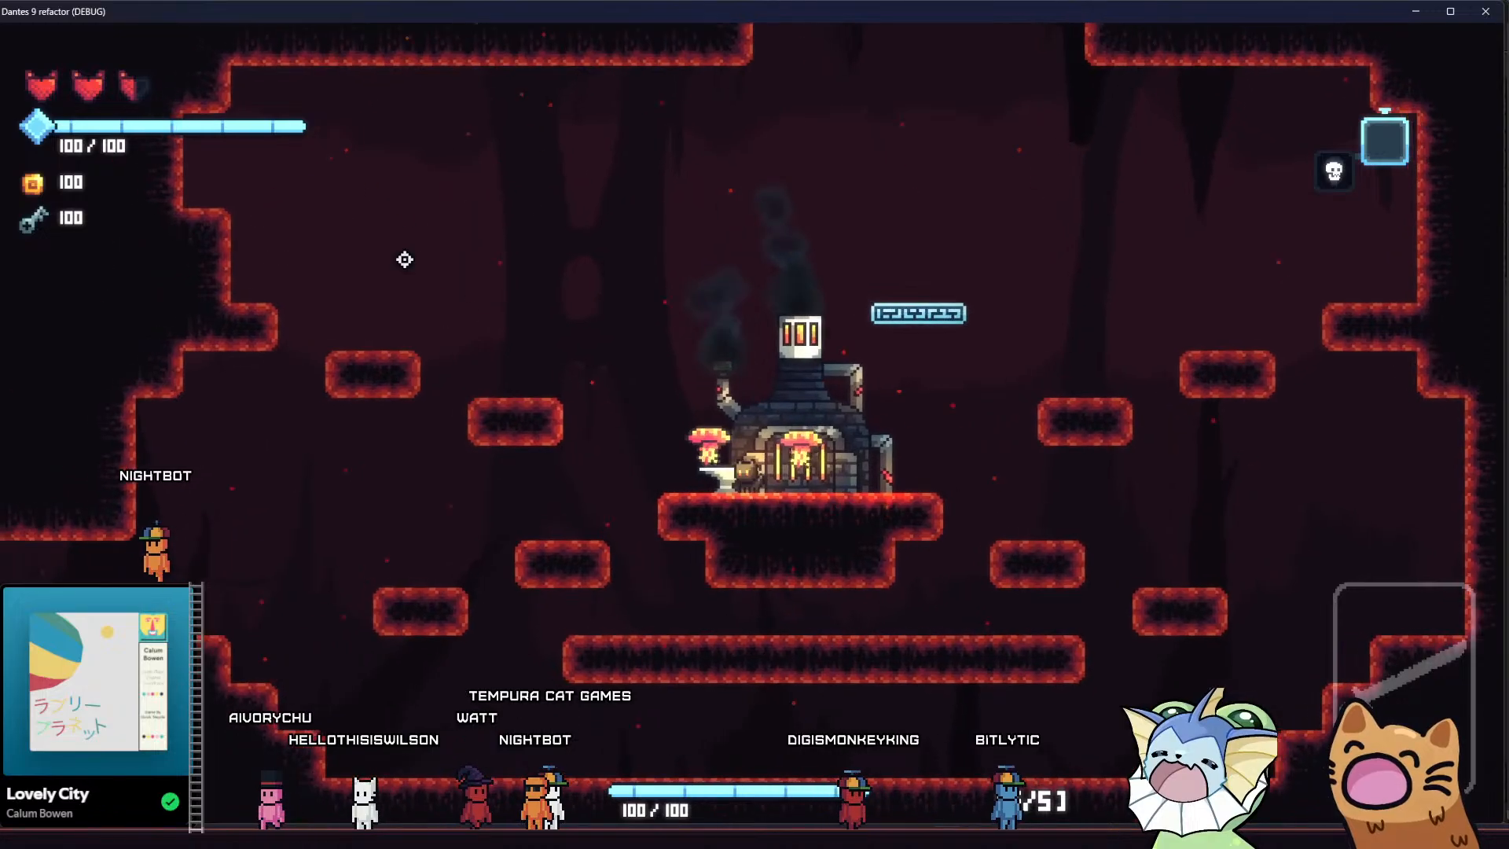
Hop east of the forge and back, and close the running game to return to the goober attack state script
key("space")
key("d")
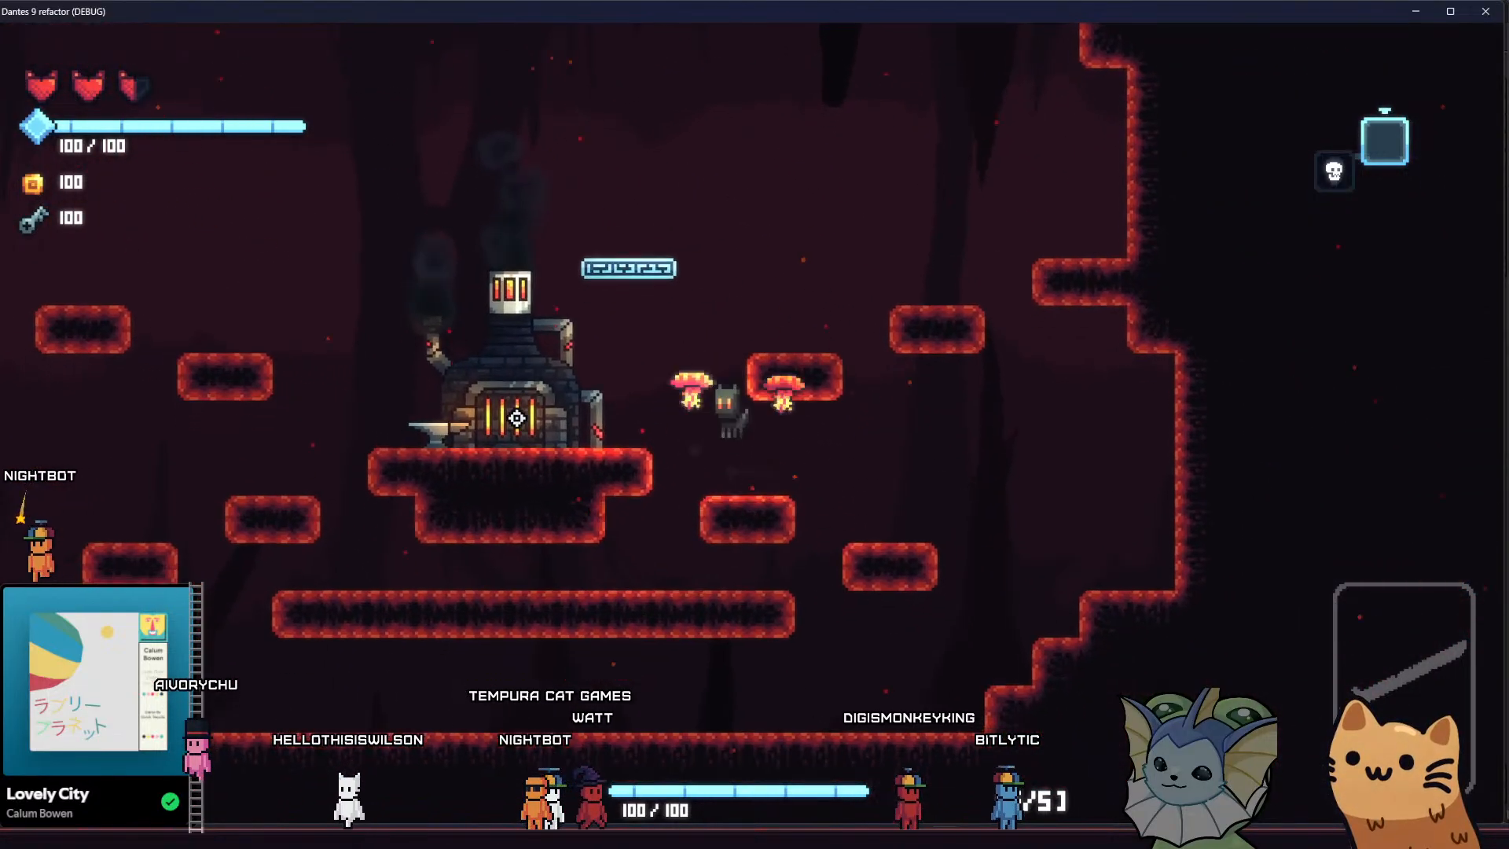
key("a")
key("space")
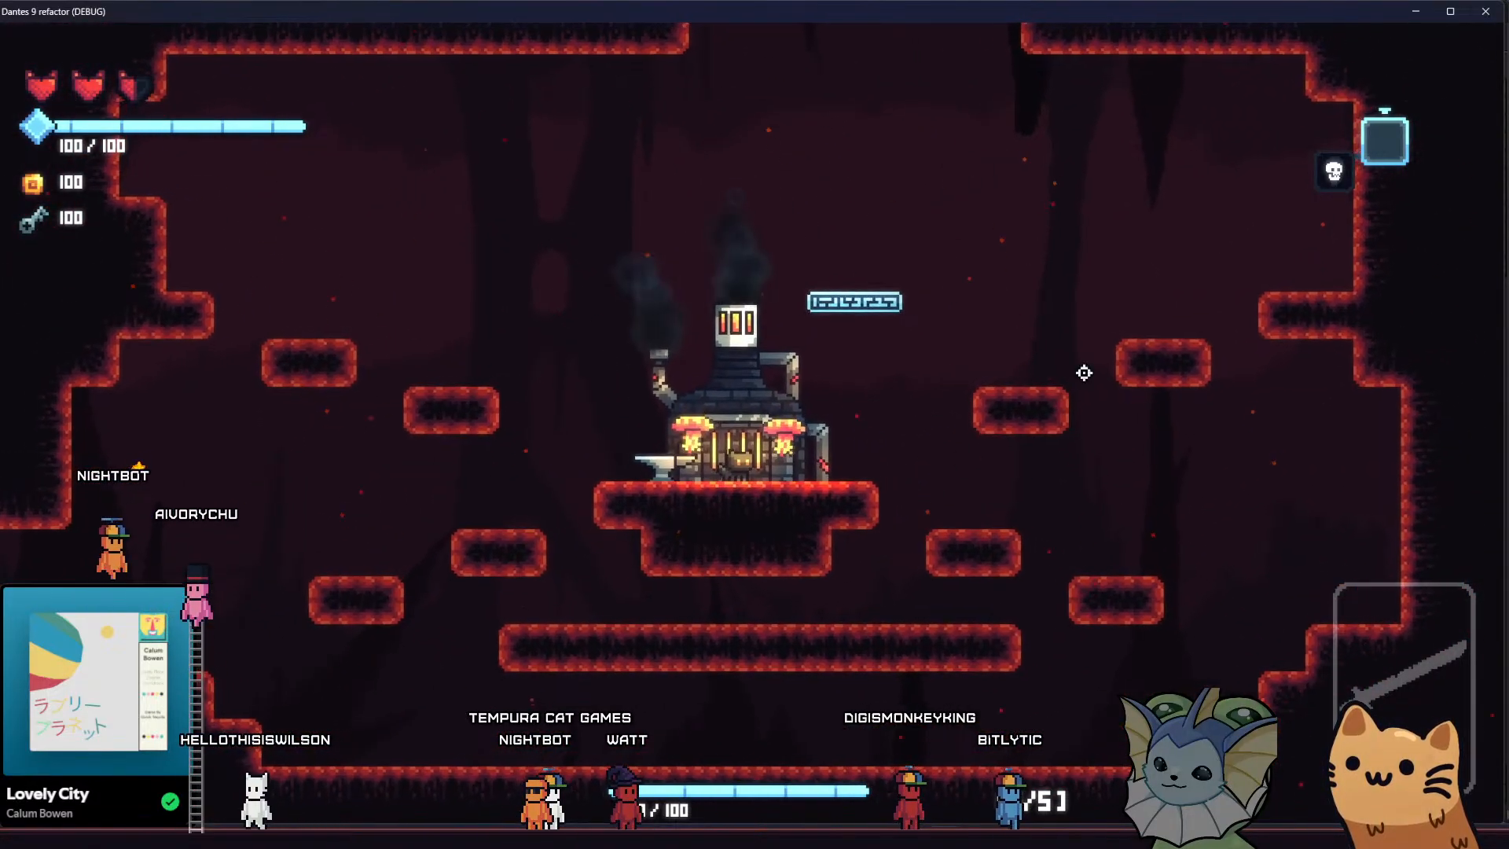
left_click(1484, 11)
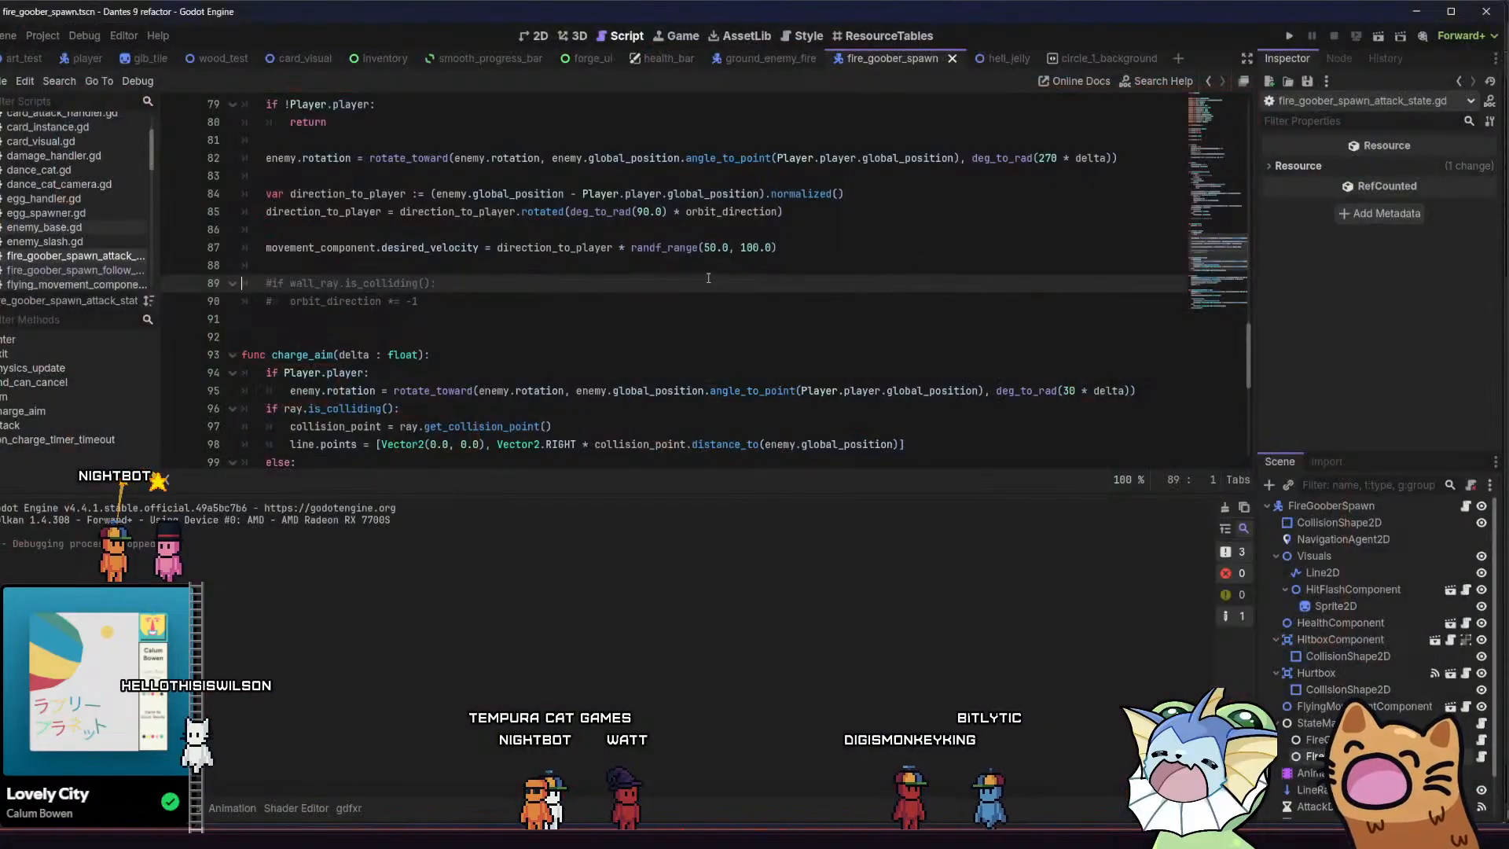